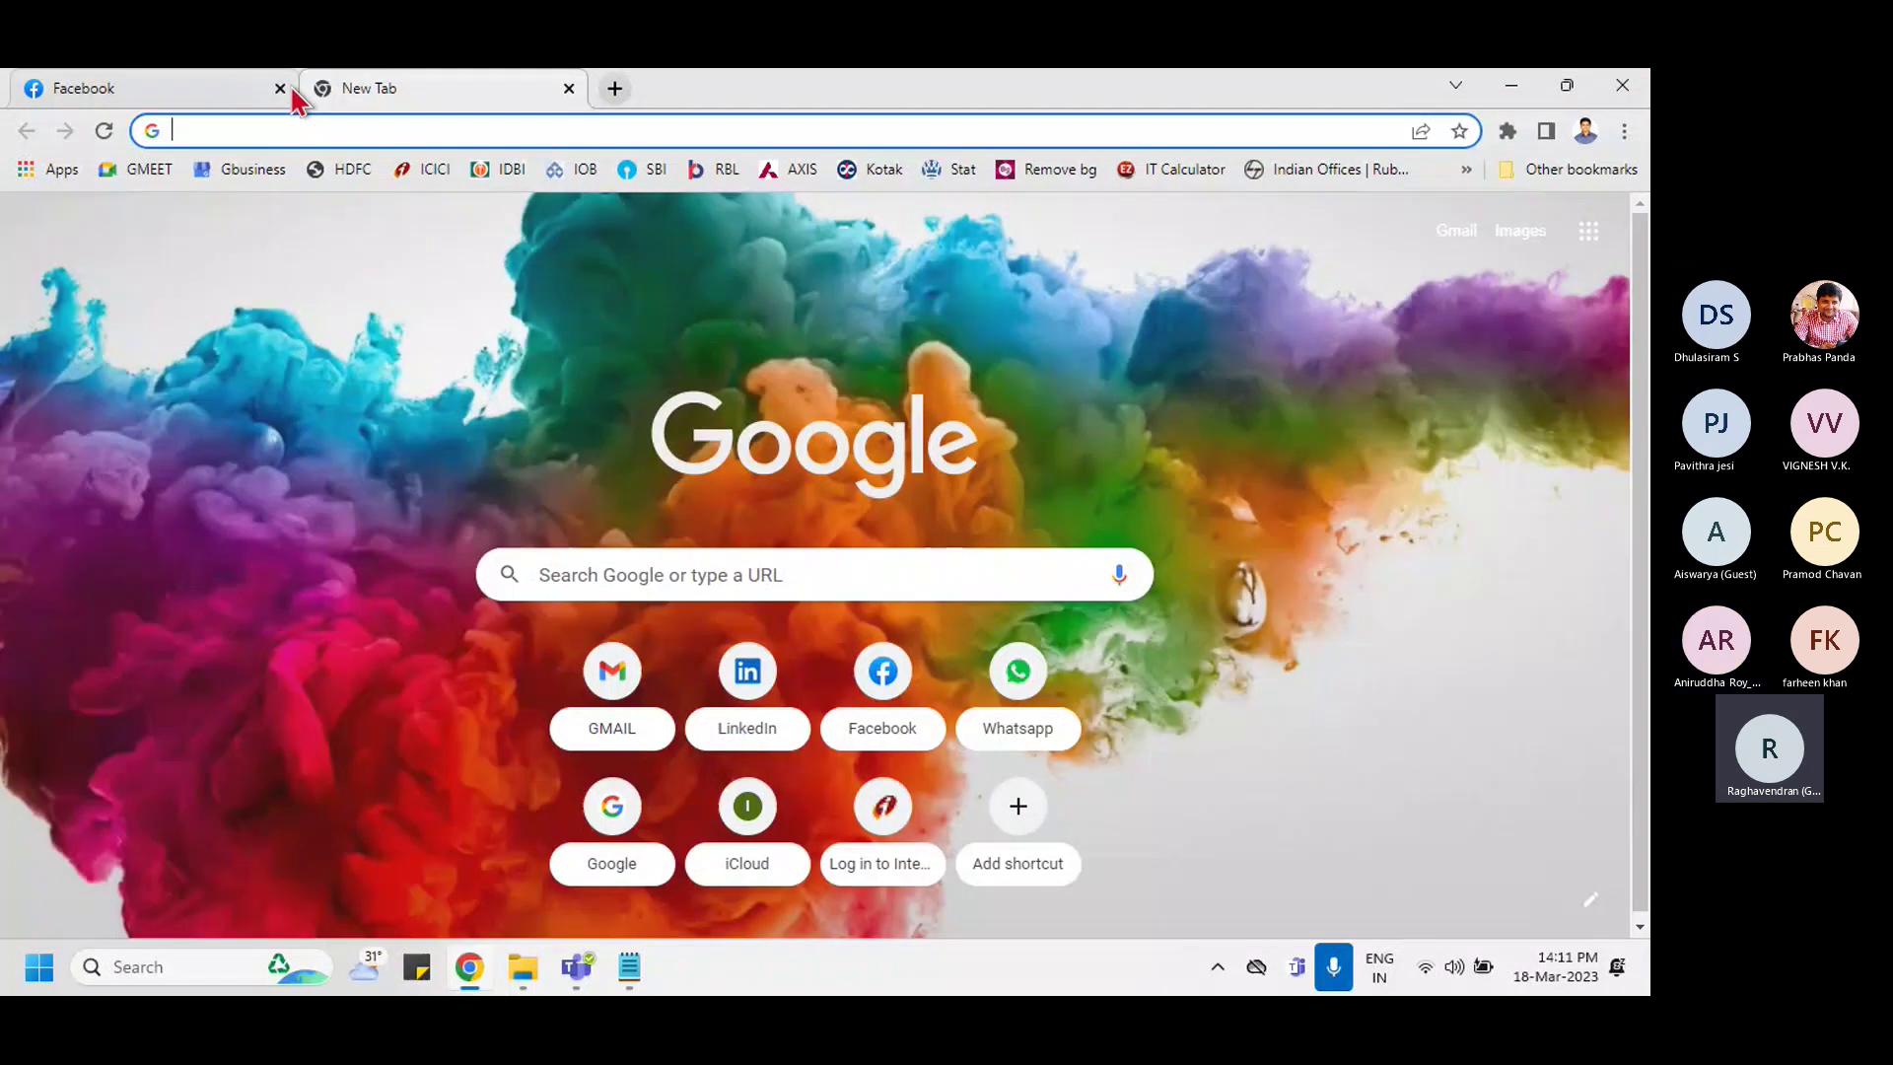
Step: Close the Chrome browser, the Workshop folder window and the Thanks msg.txt note
left_click(519, 971)
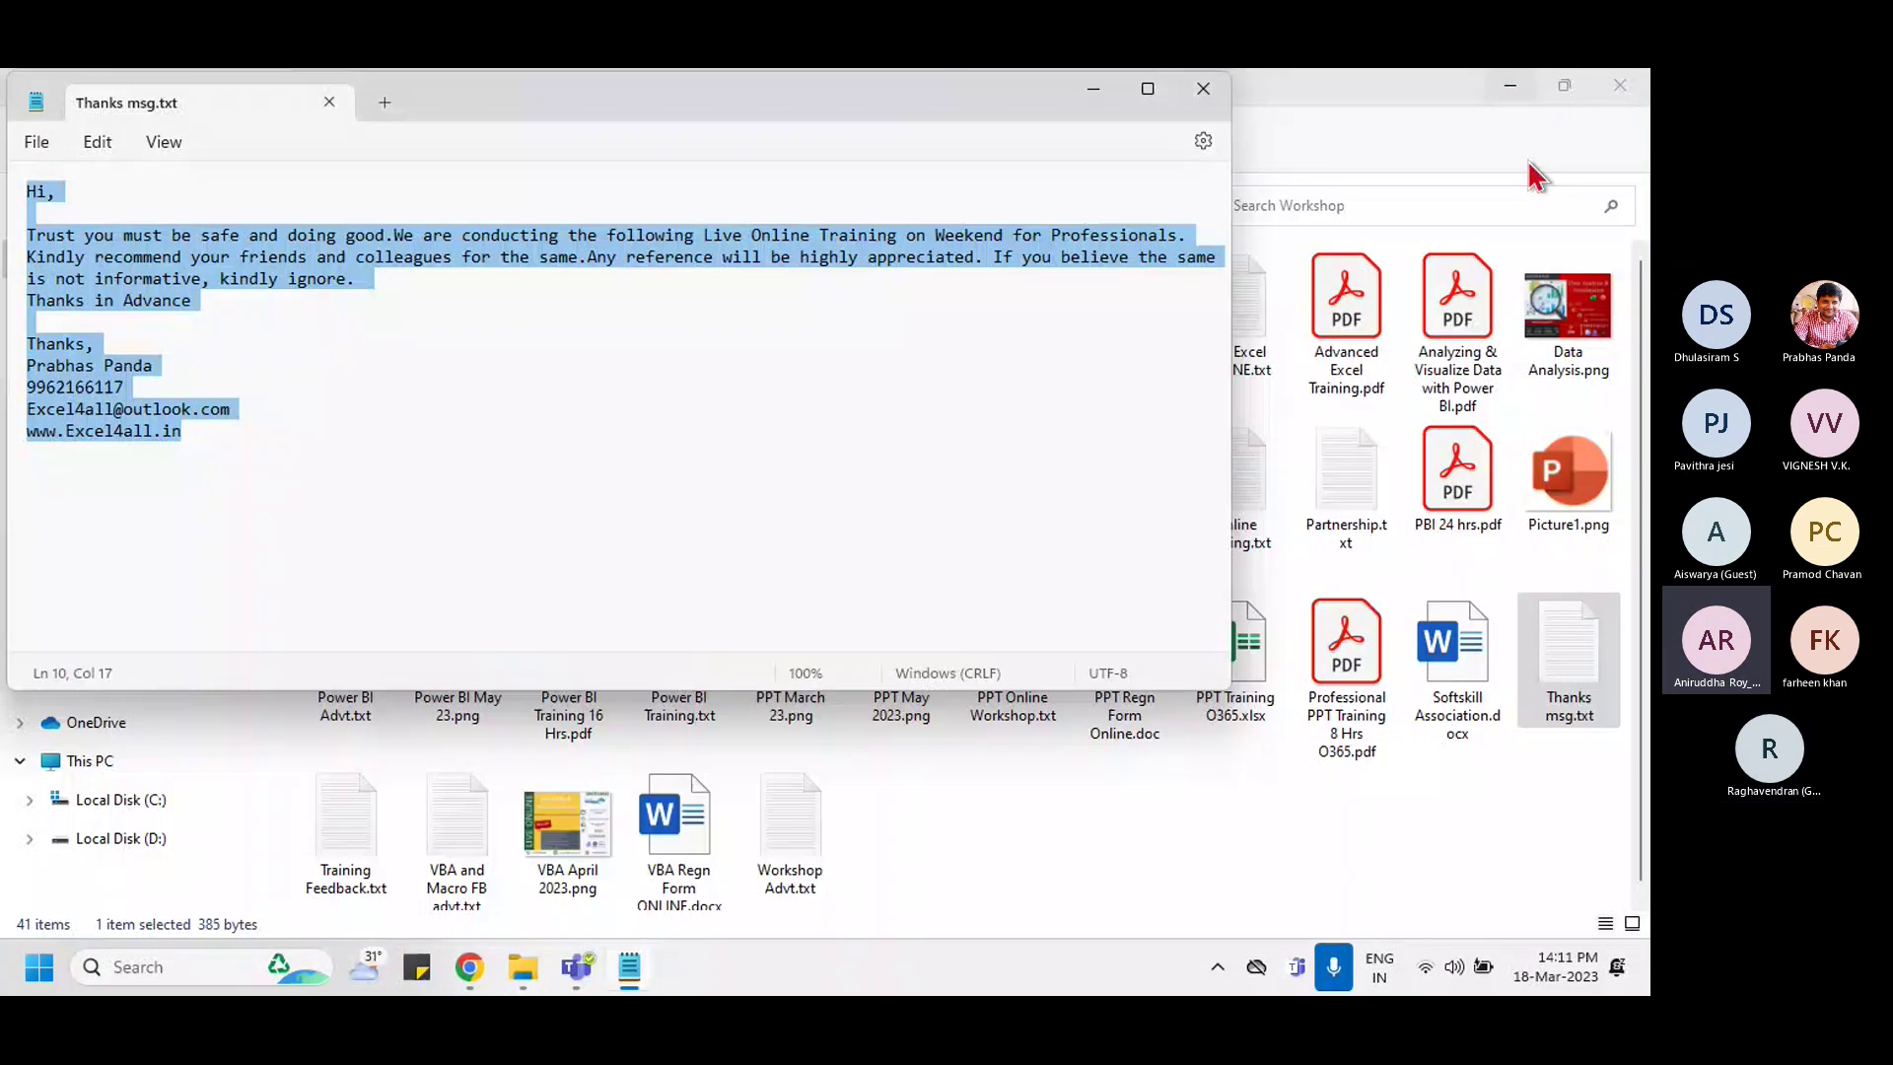
right_click(470, 968)
left_click(419, 899)
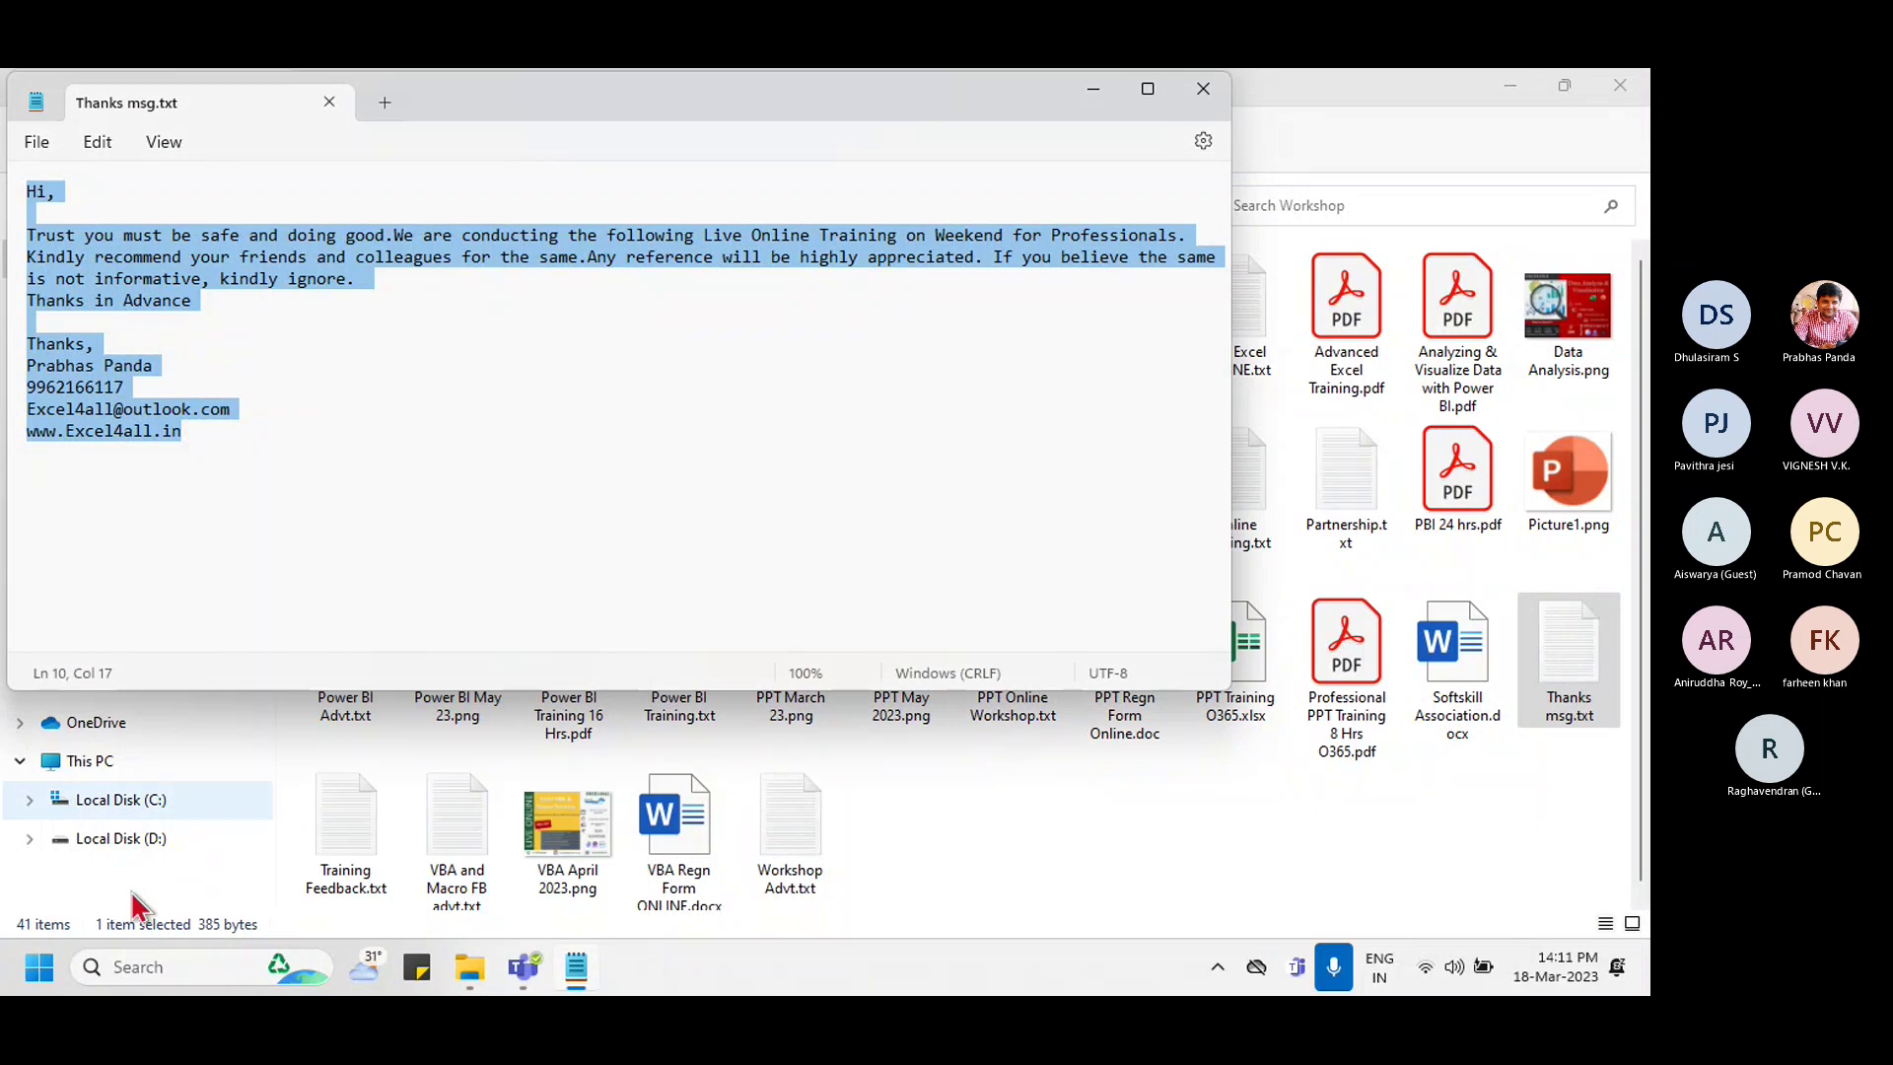
left_click(1619, 86)
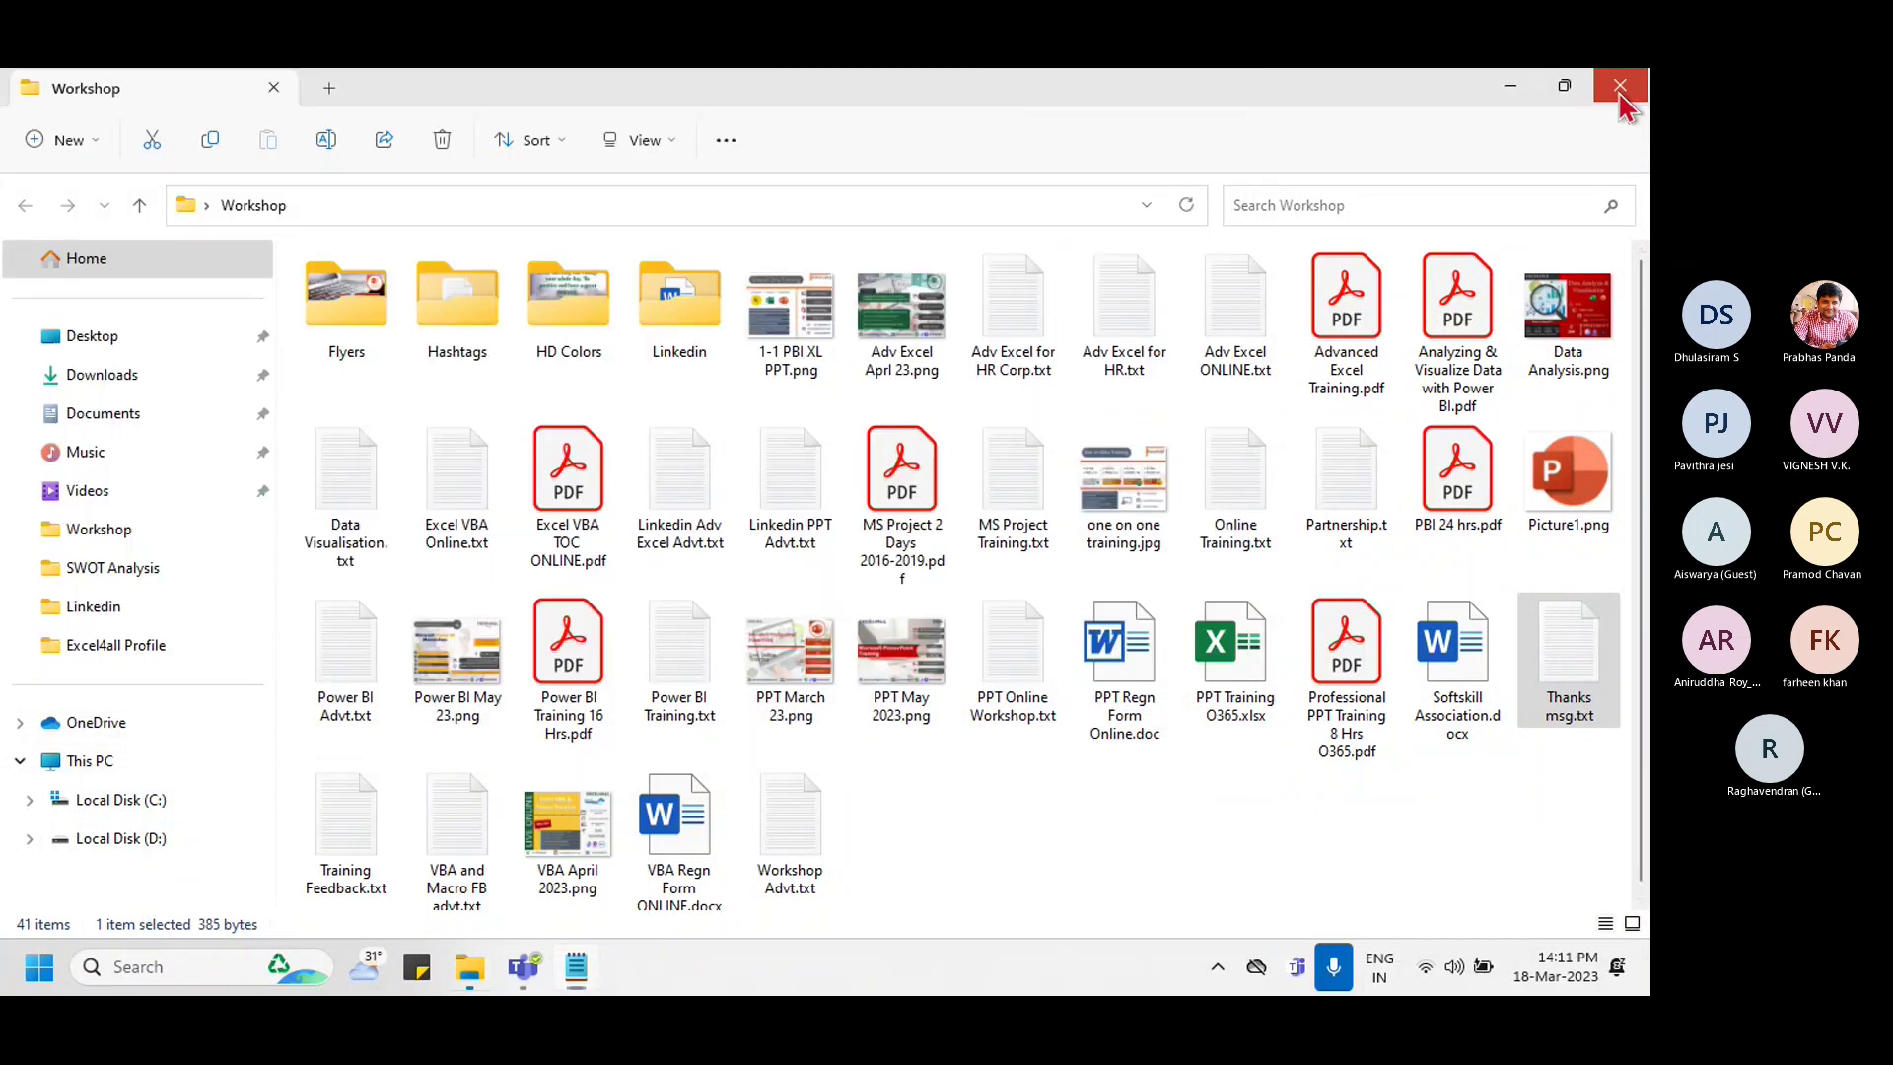
left_click(1620, 85)
left_click(1209, 85)
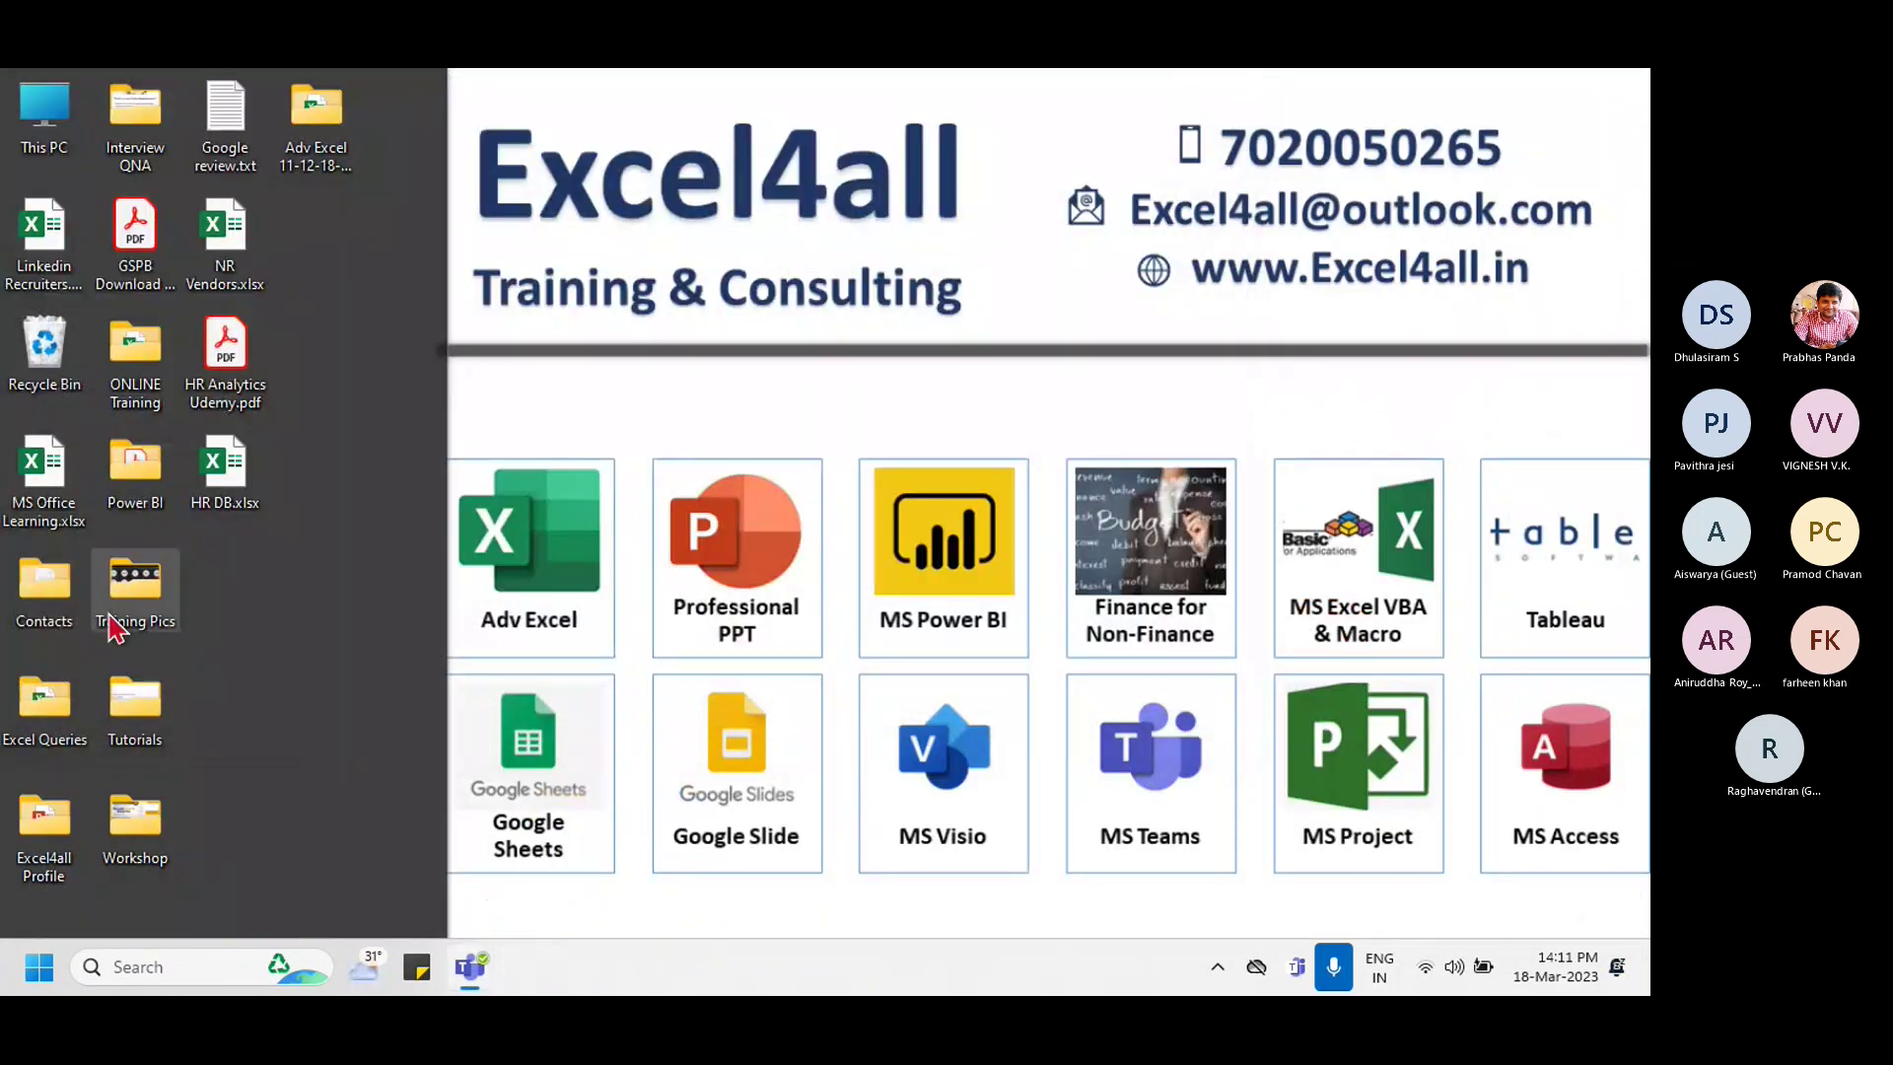
Step: Open the Adv Excel 11-12-18-19 March 2023 folder, then restore its window and shift it left
double_click(323, 138)
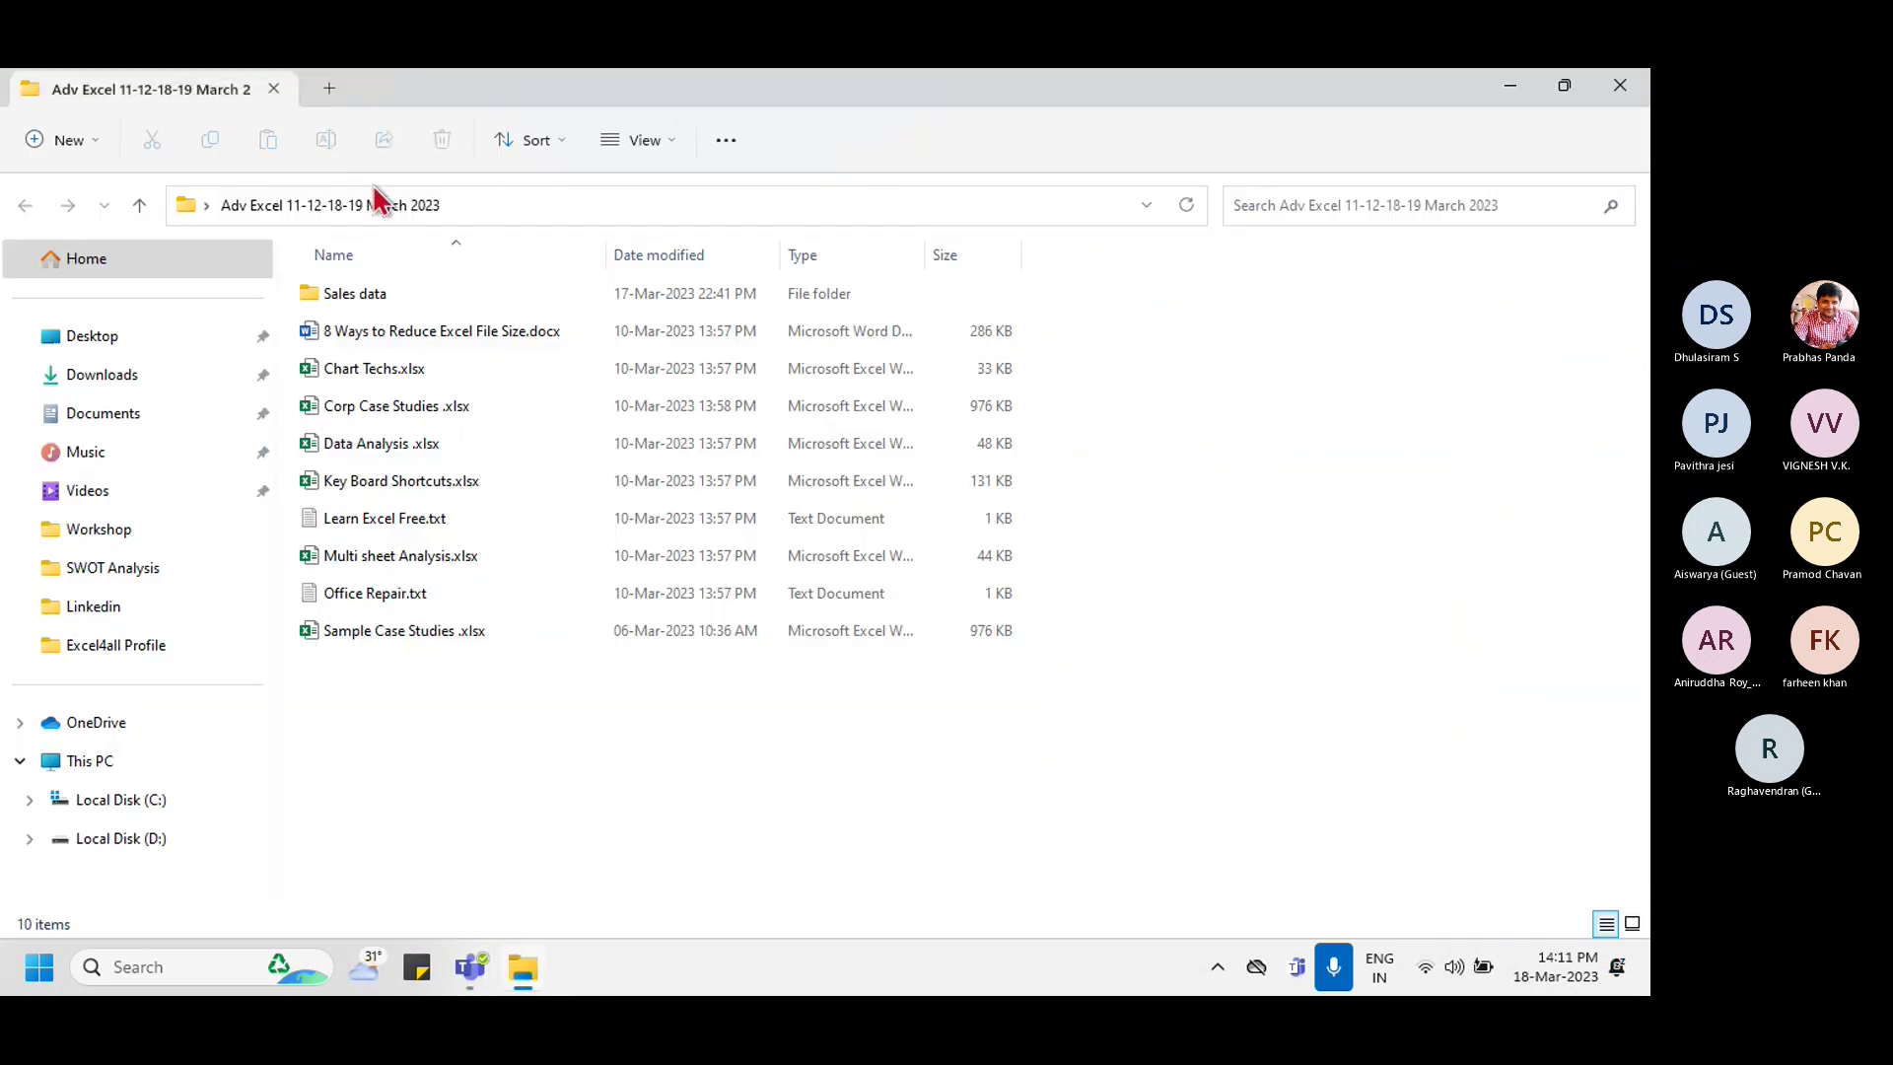
left_click(1563, 86)
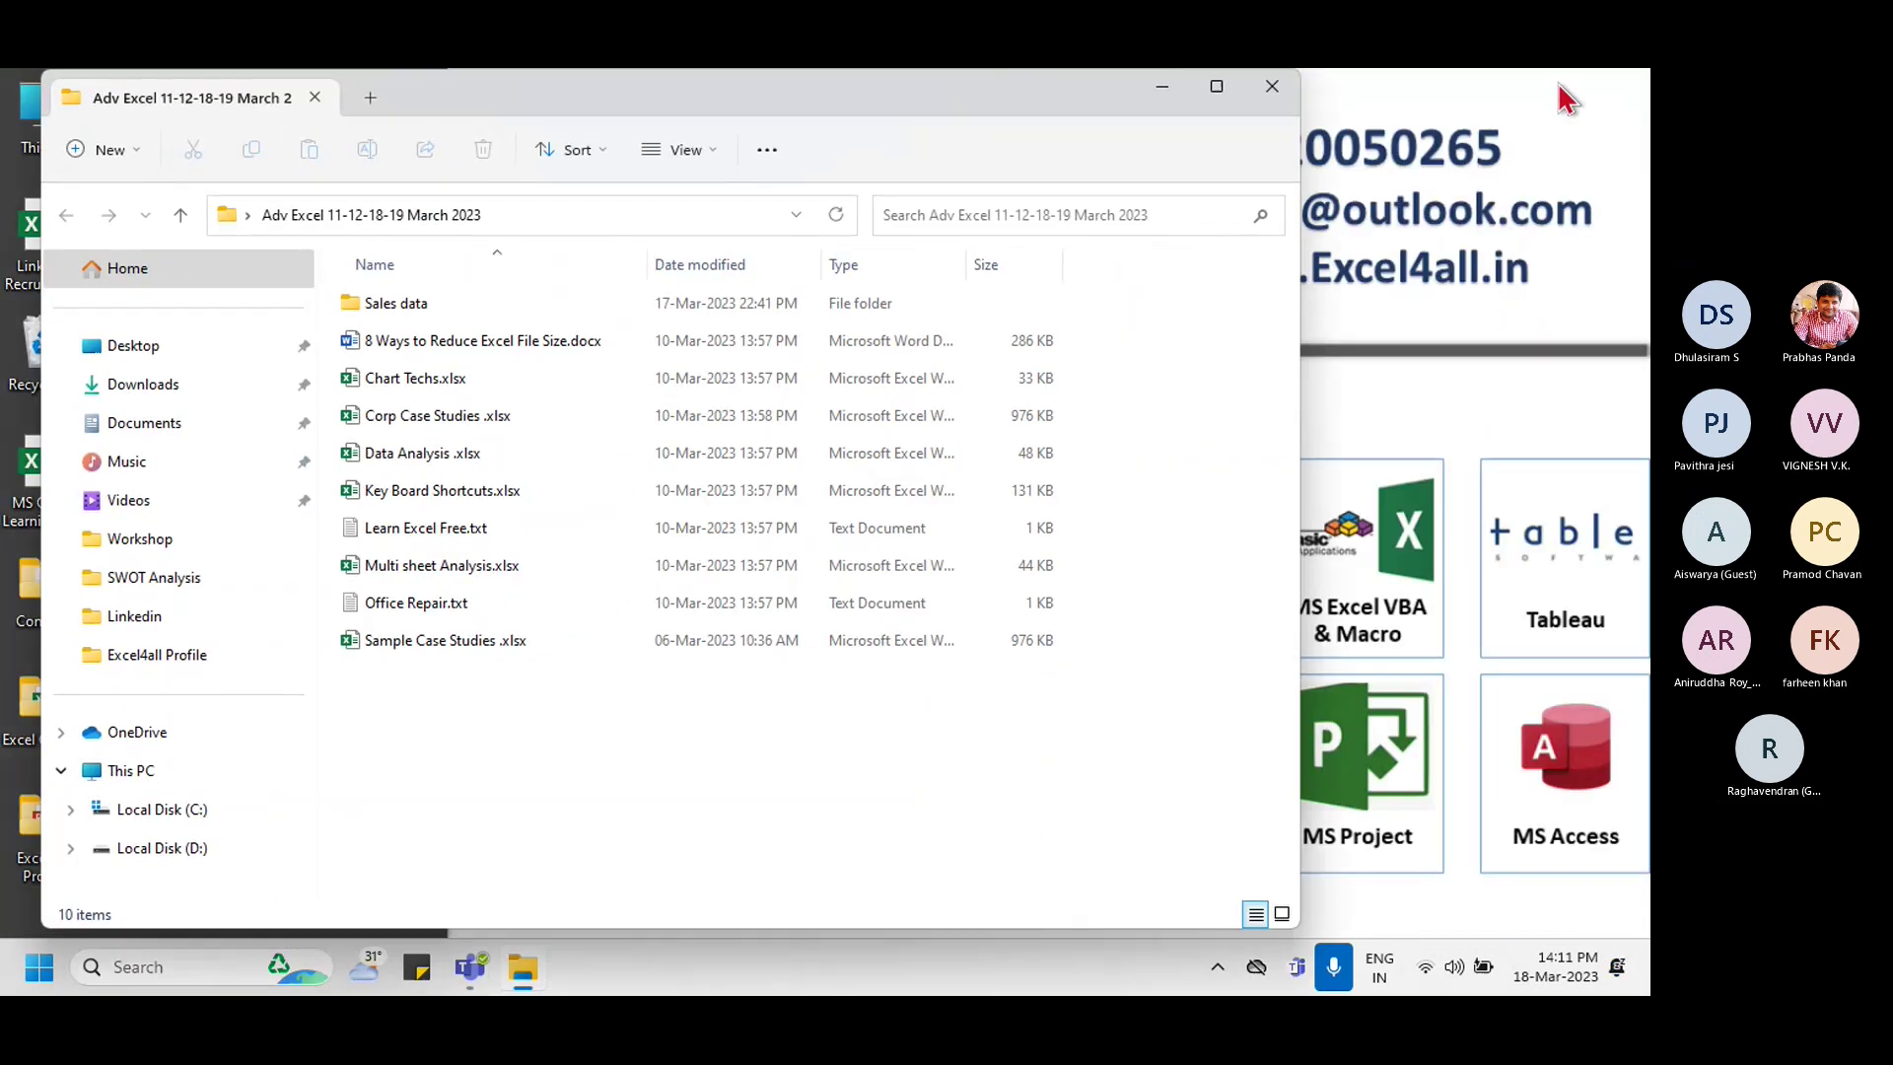
left_click_drag(583, 92, 545, 96)
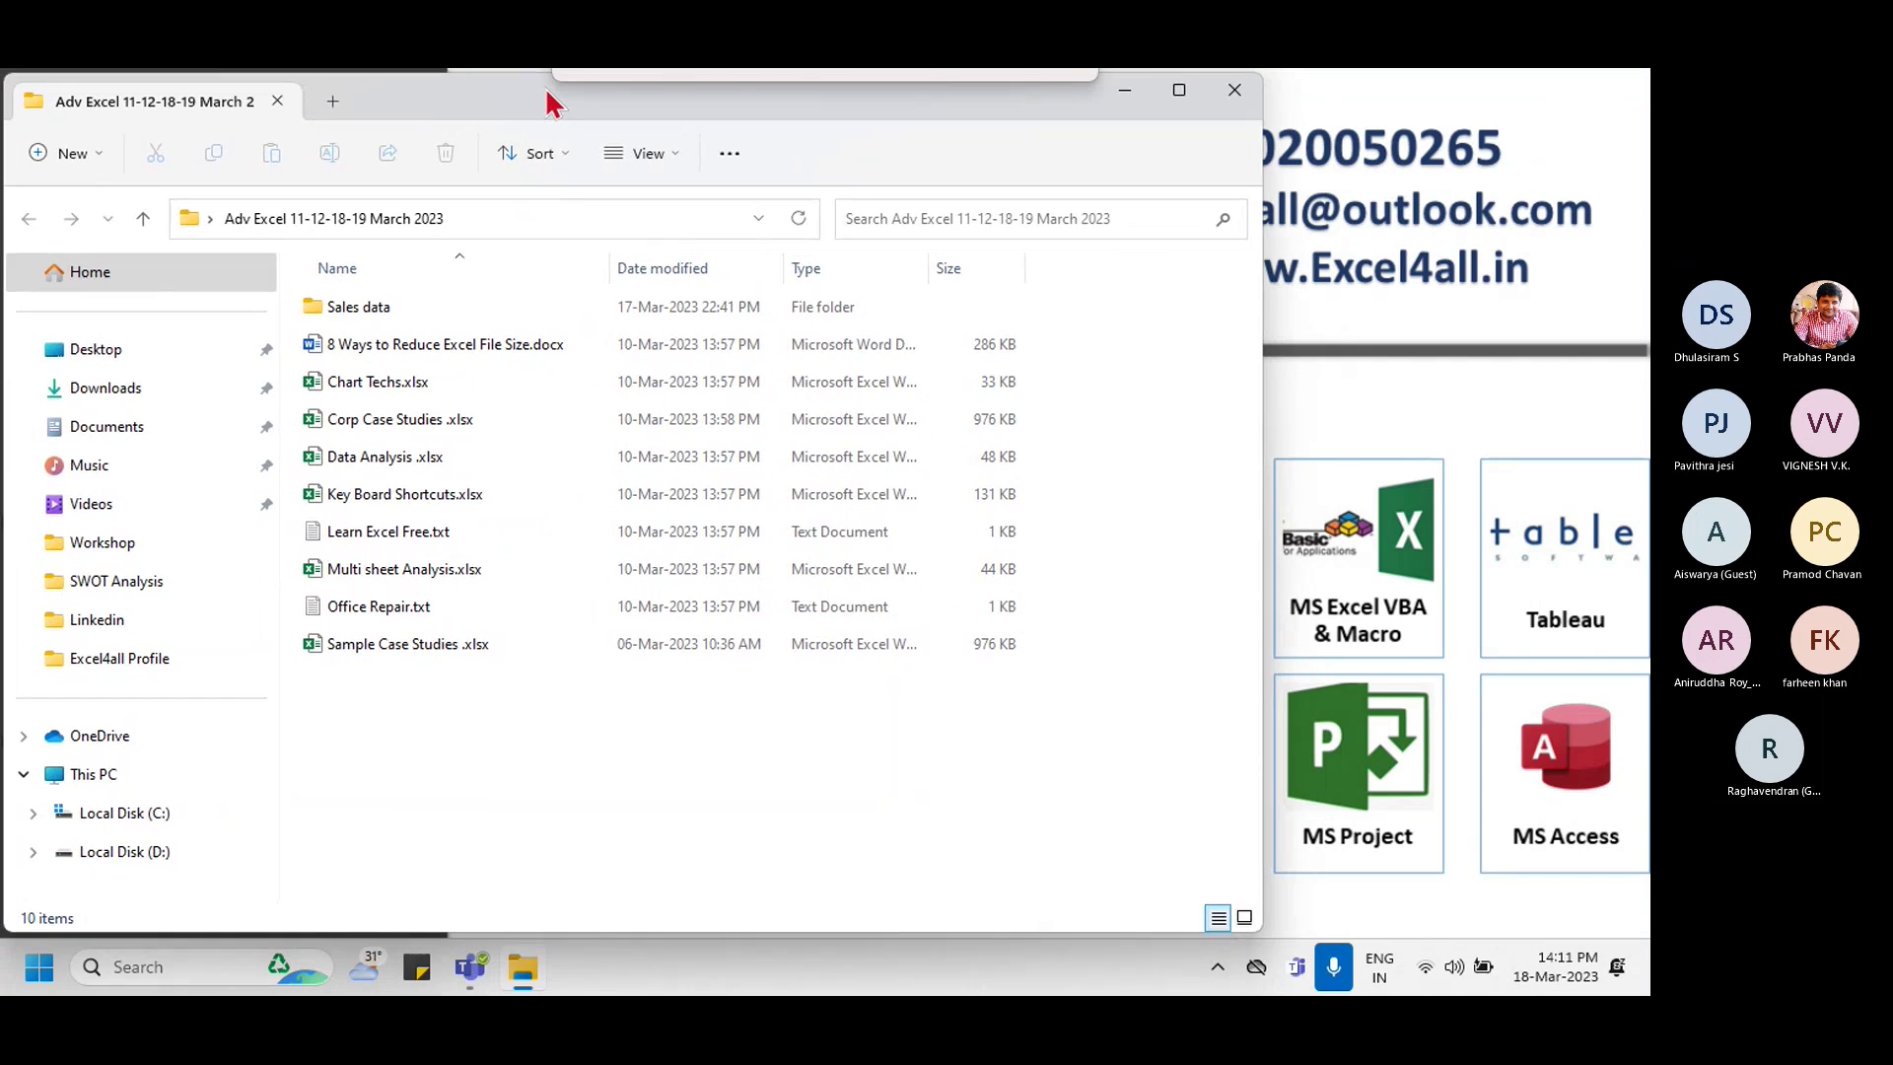
left_click(469, 966)
left_click(402, 783)
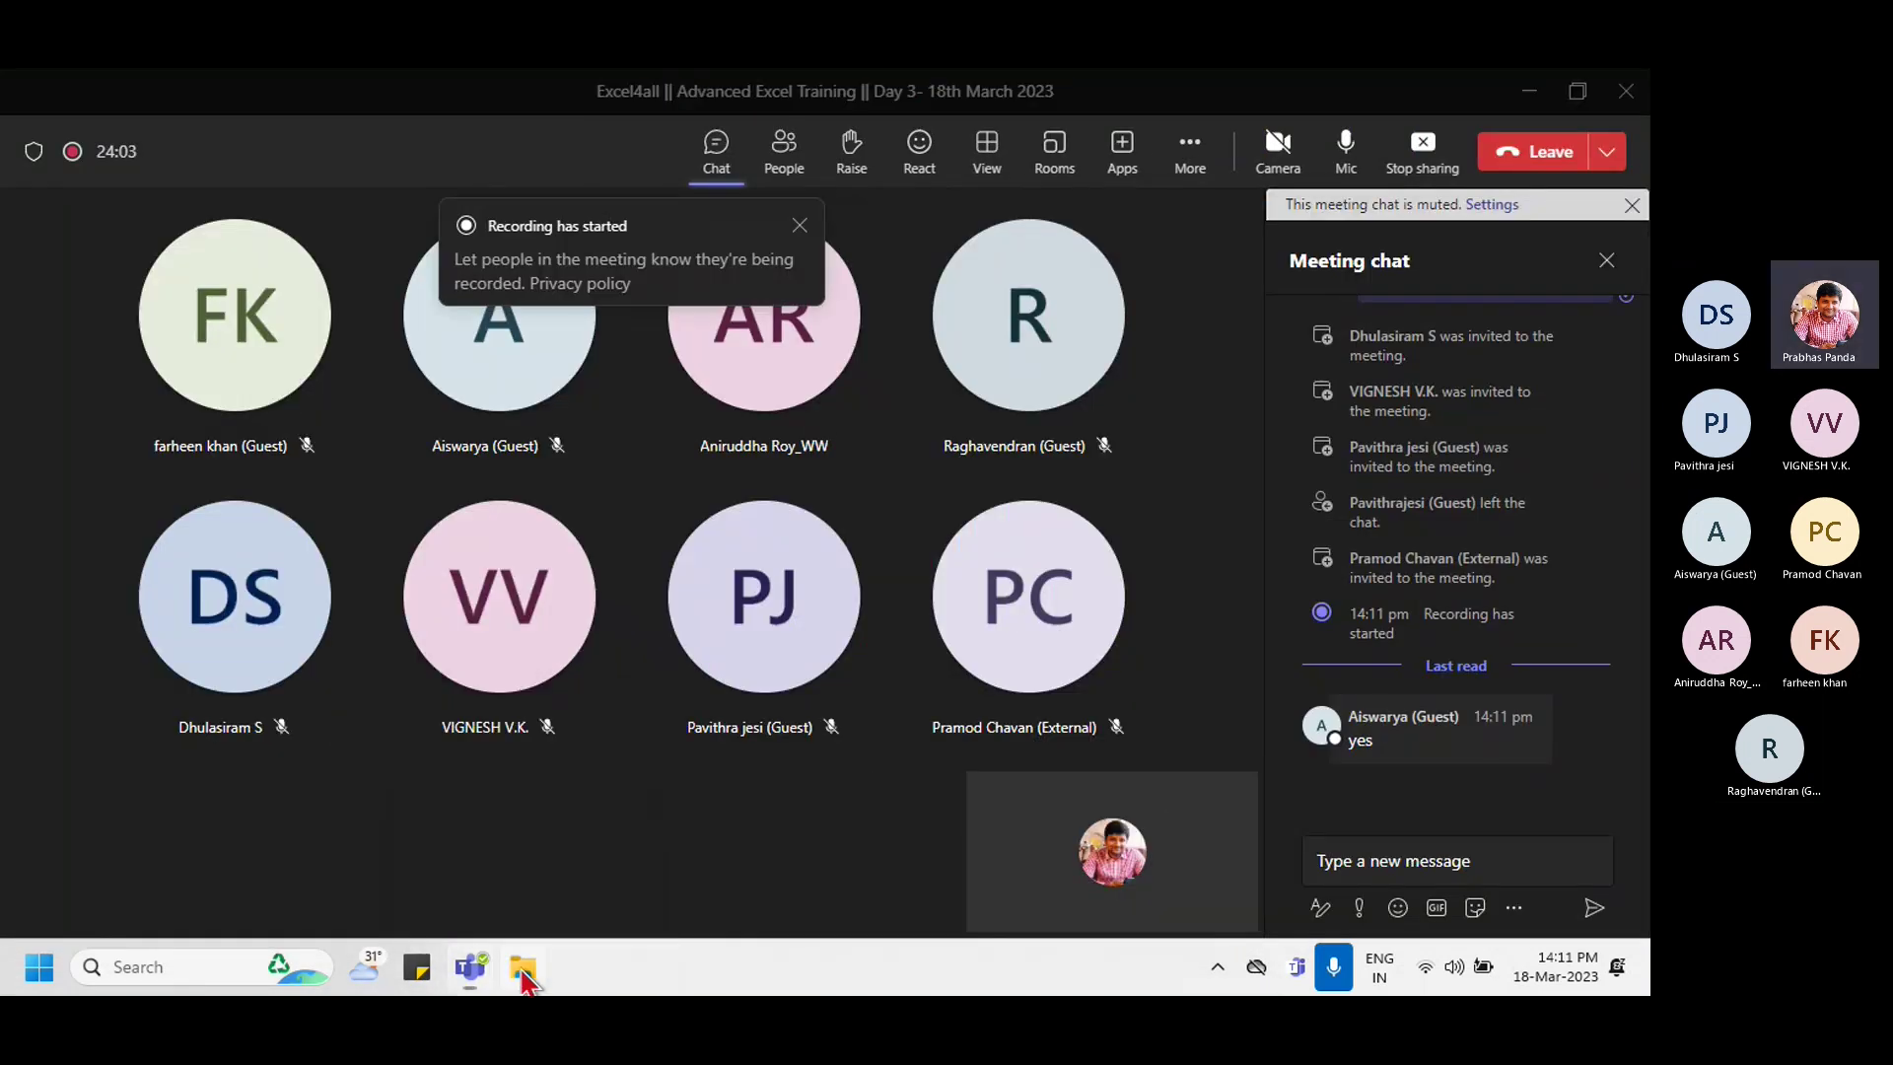
left_click(522, 971)
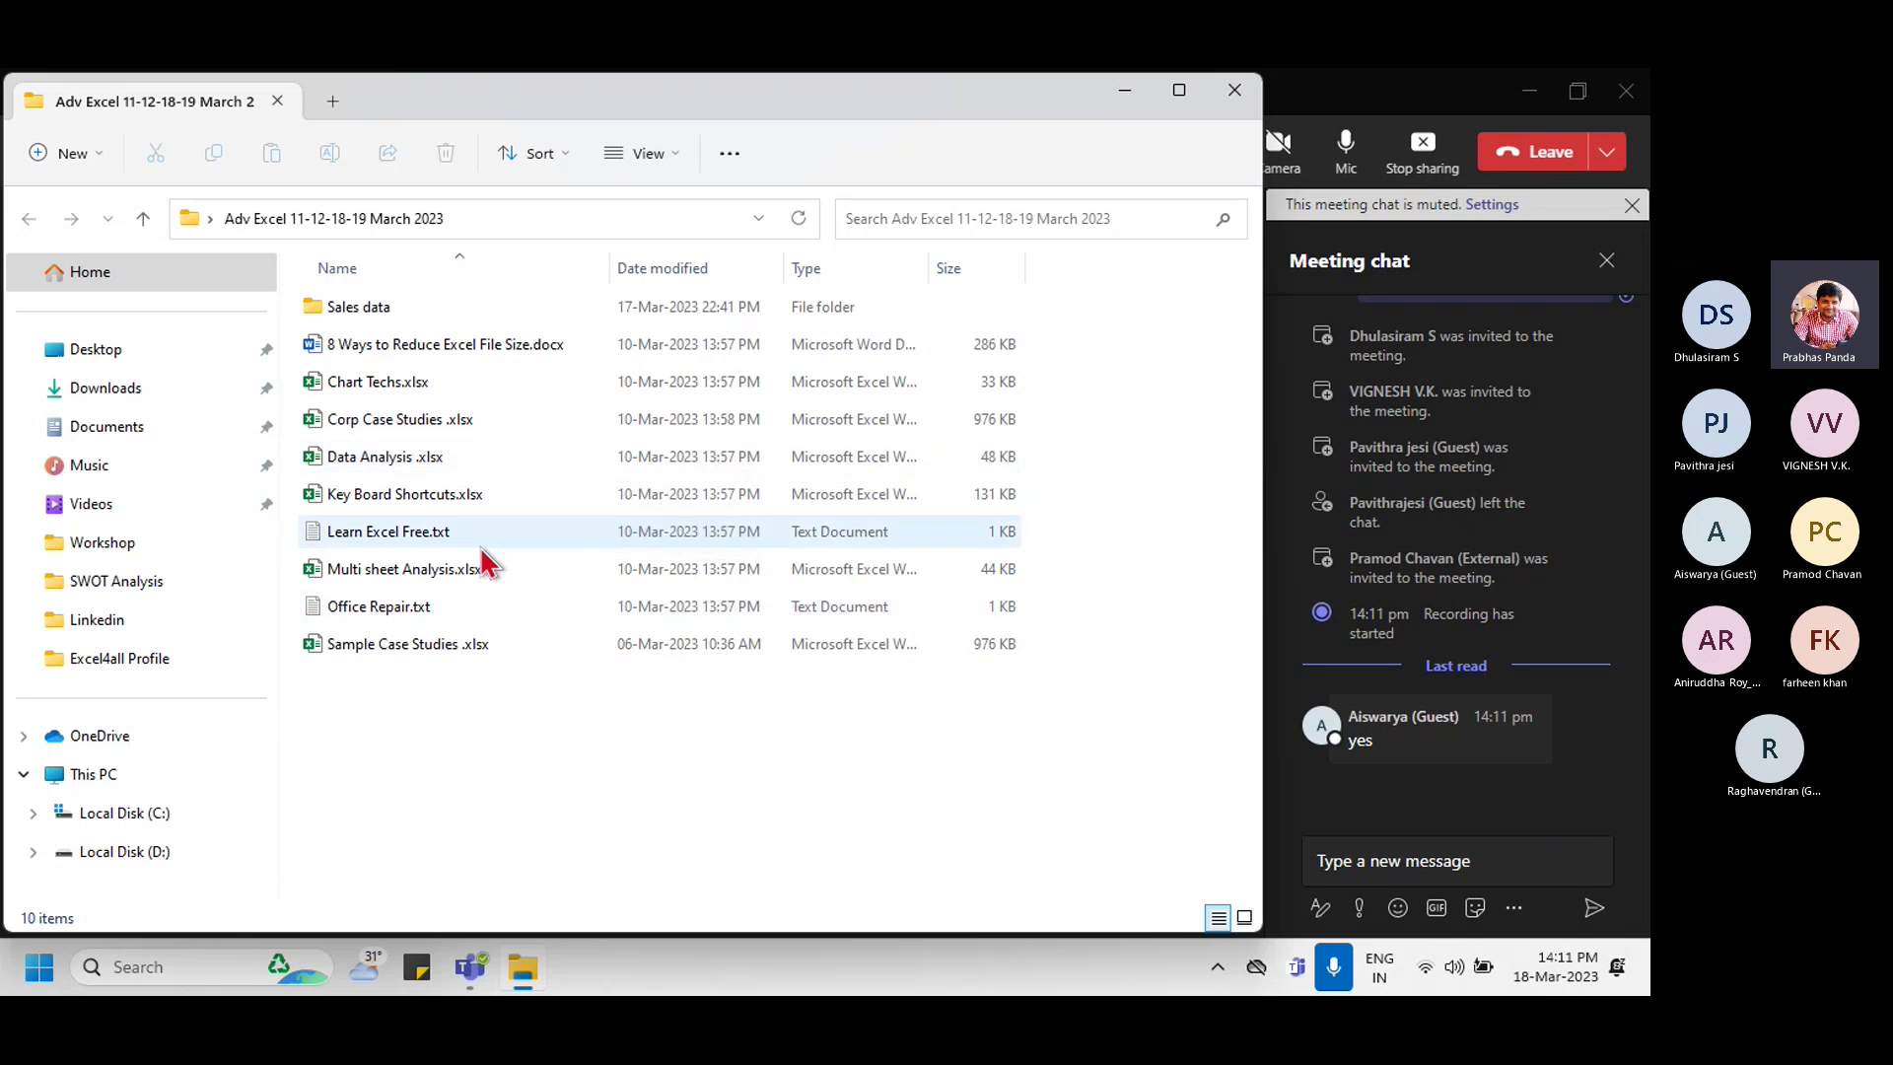
Step: Select the Data Analysis .xlsx workbook in the folder
left_click(424, 465)
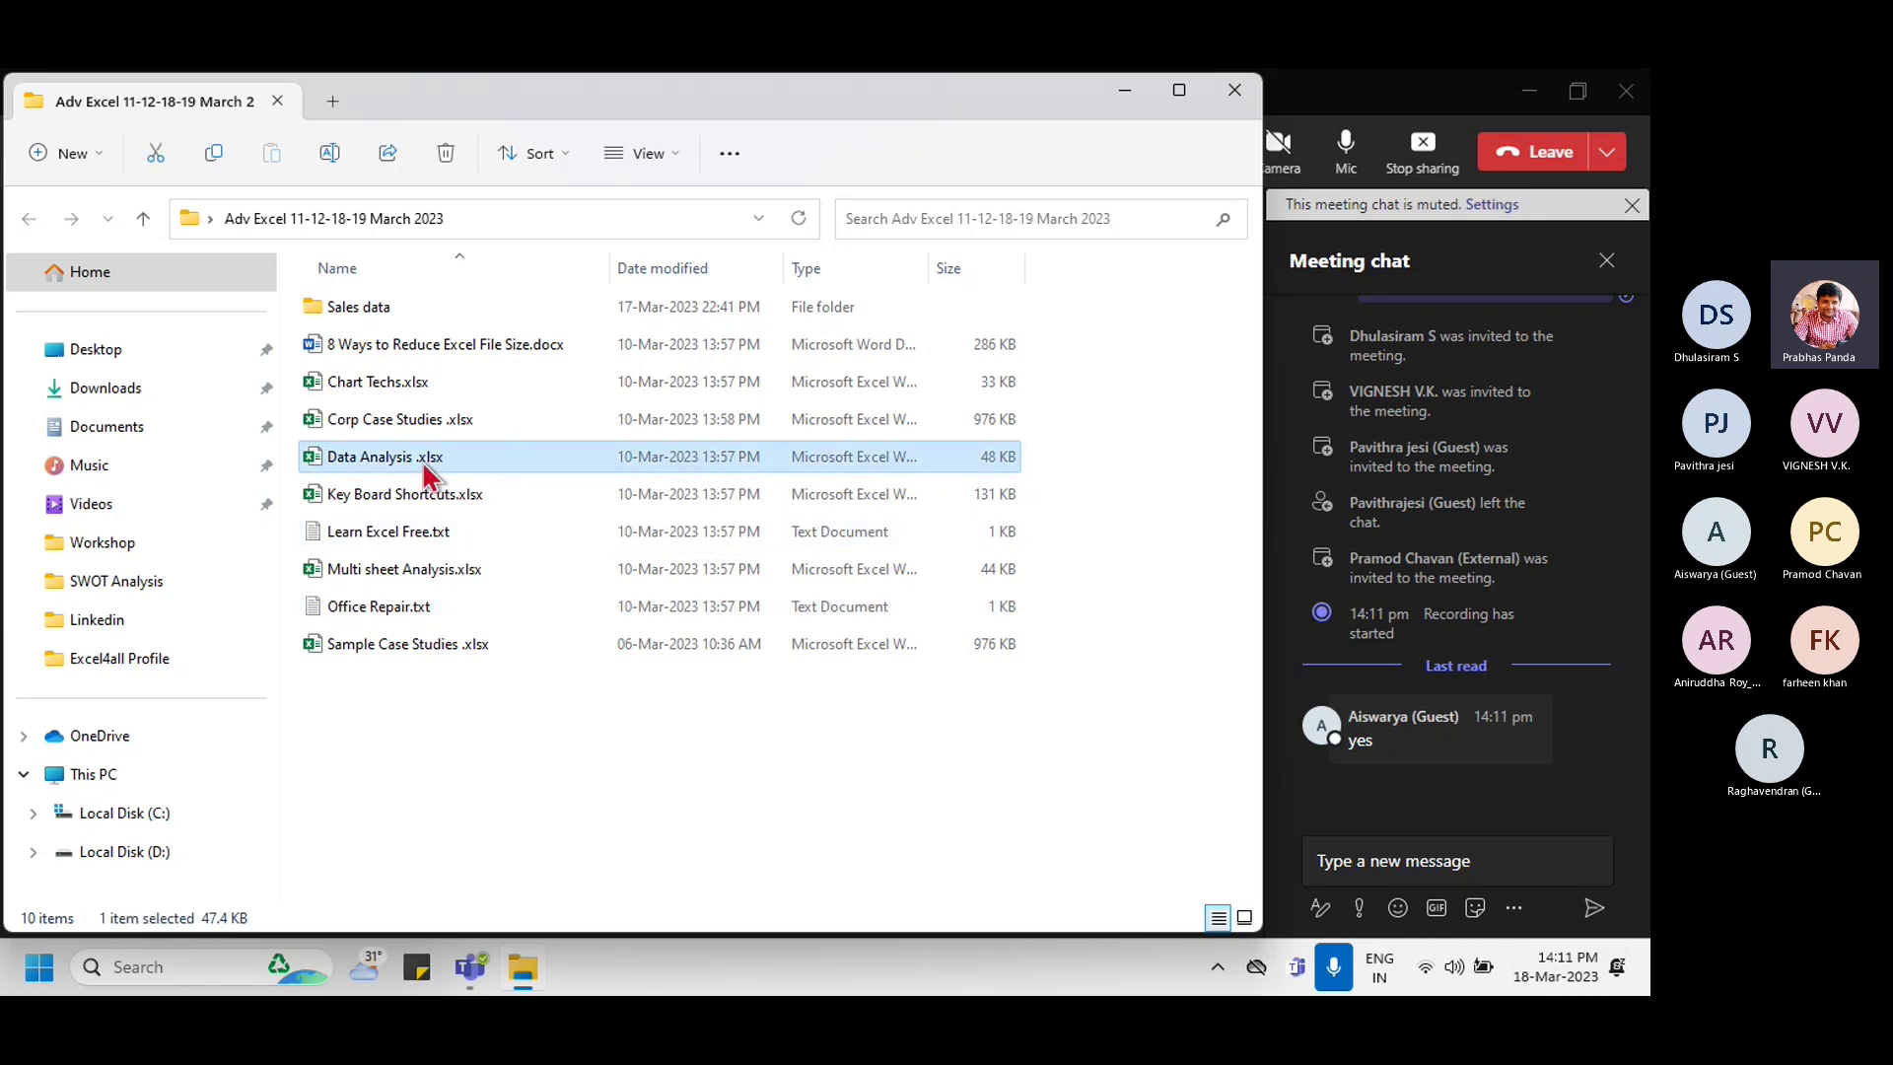
left_click(423, 464)
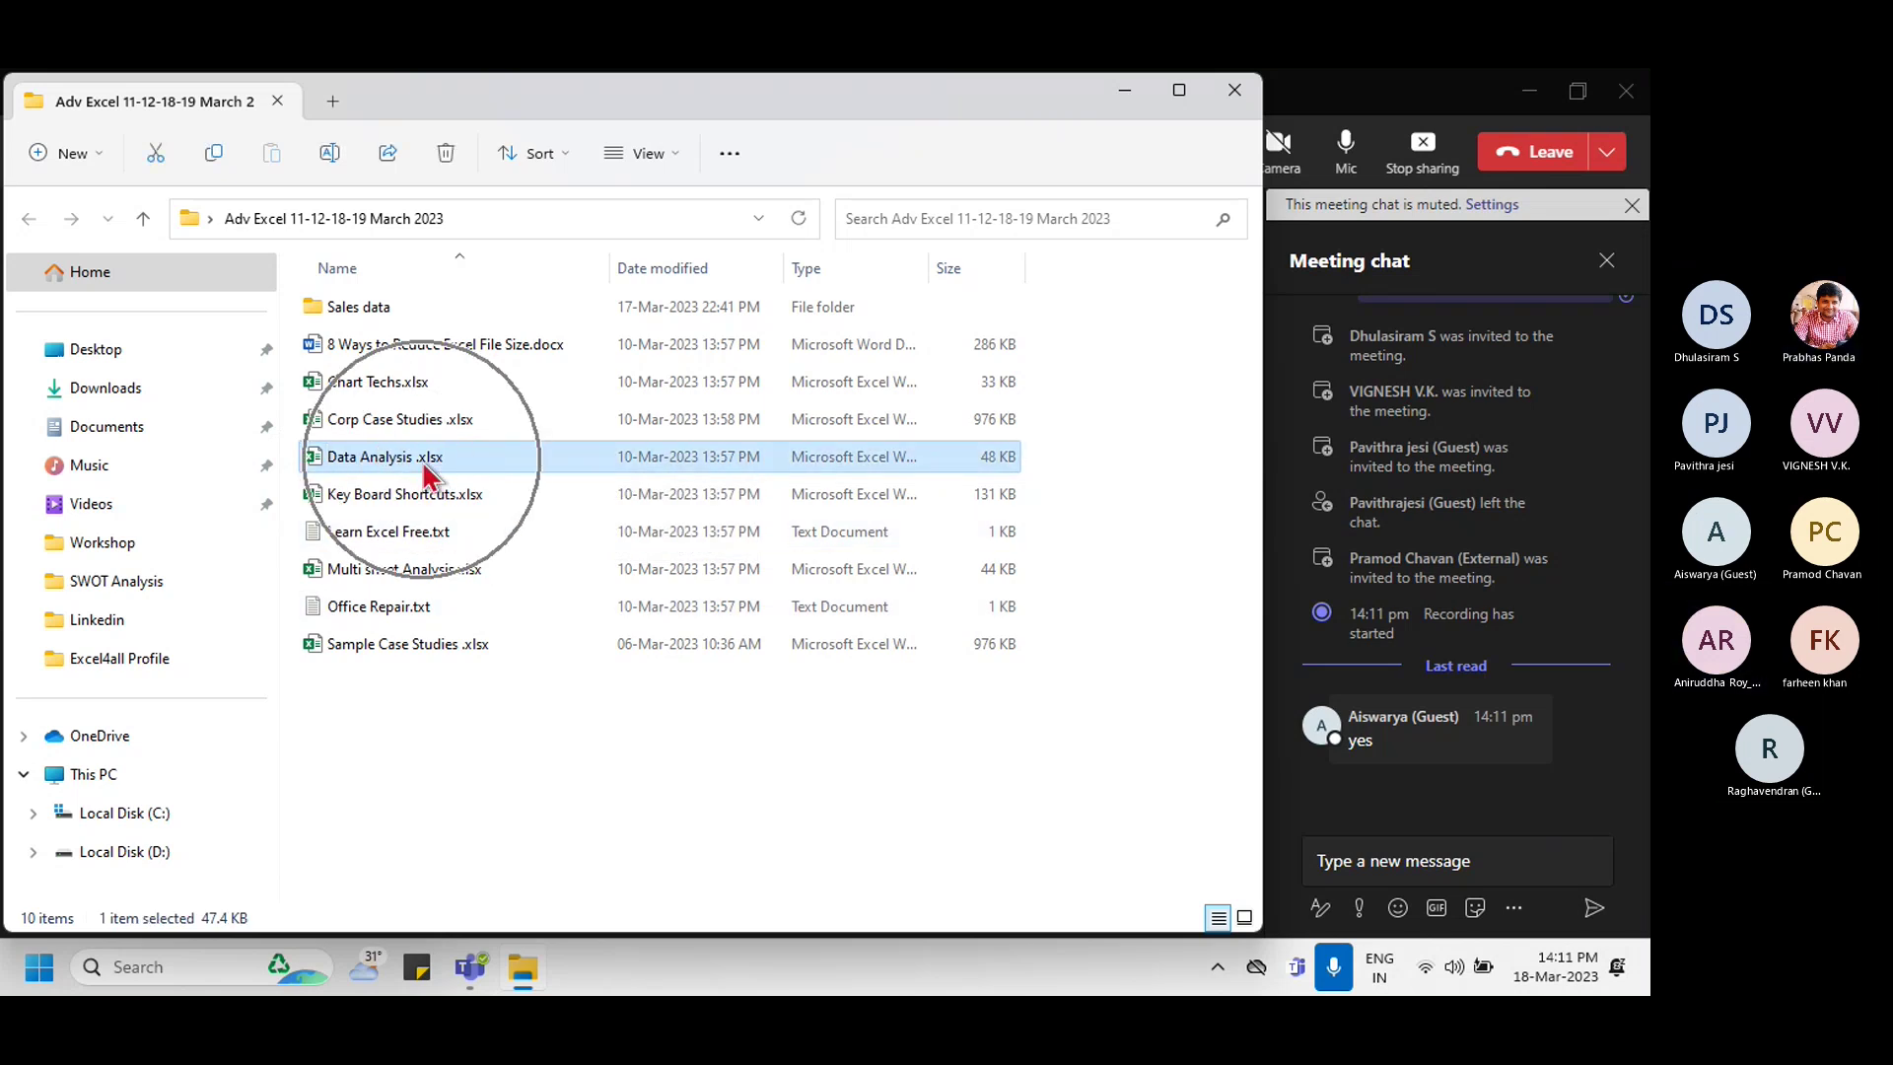
left_click(423, 464)
left_click(423, 464)
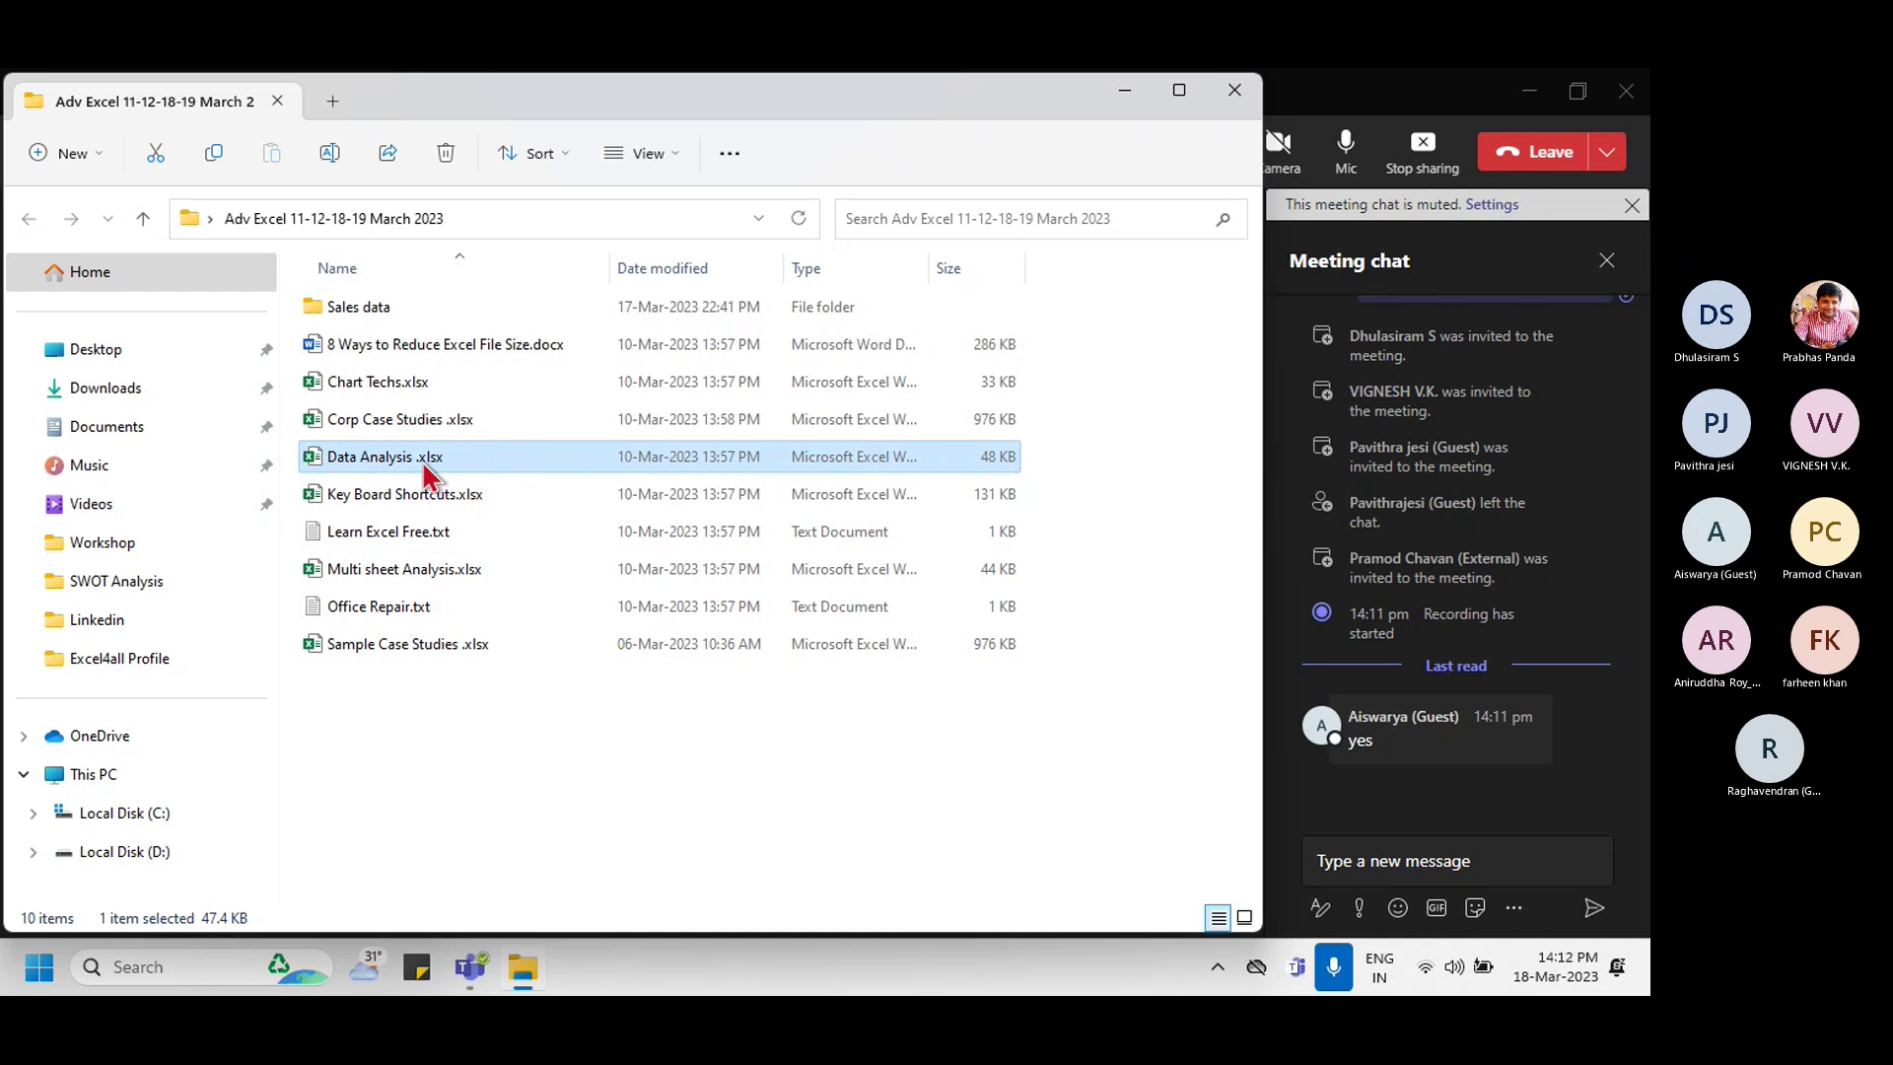
left_click(424, 465)
Step: Open Data Analysis .xlsx, enable editing, and move the restored Excel window to the top-left
double_click(424, 466)
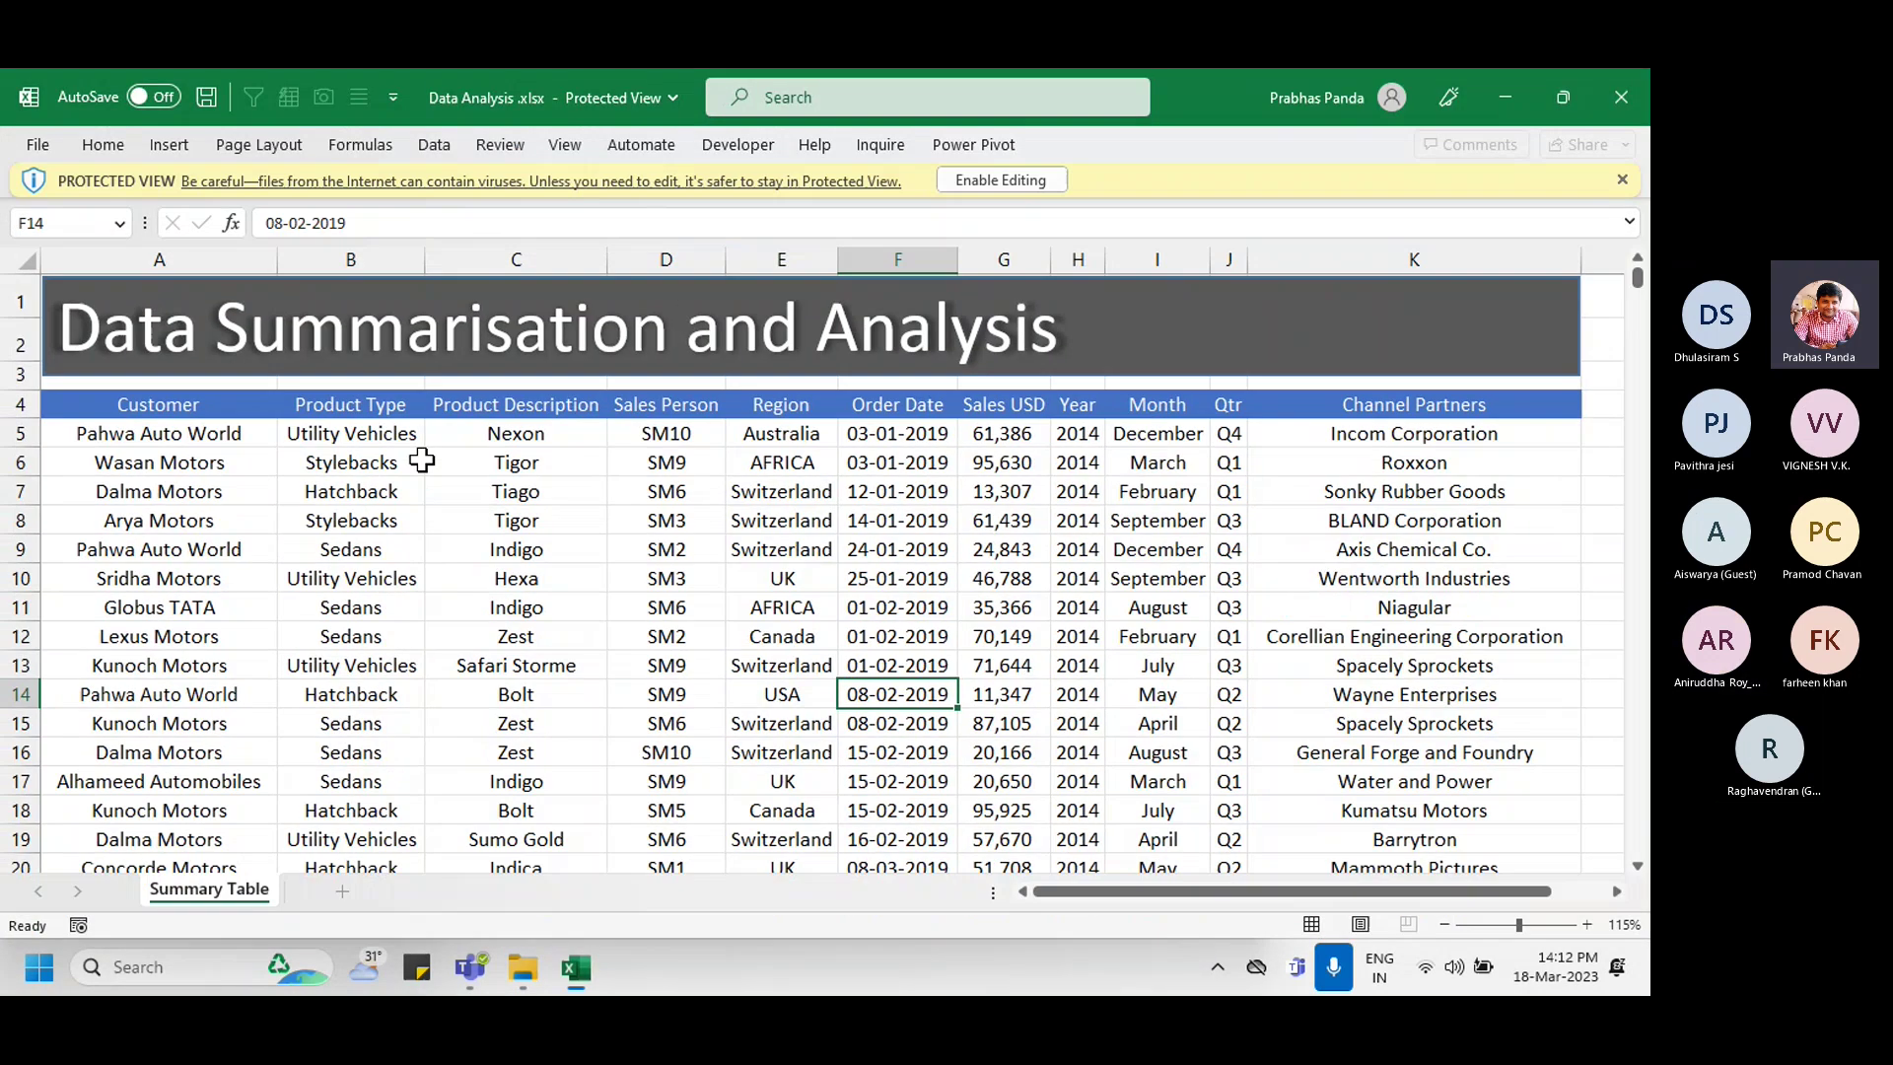
left_click(1001, 178)
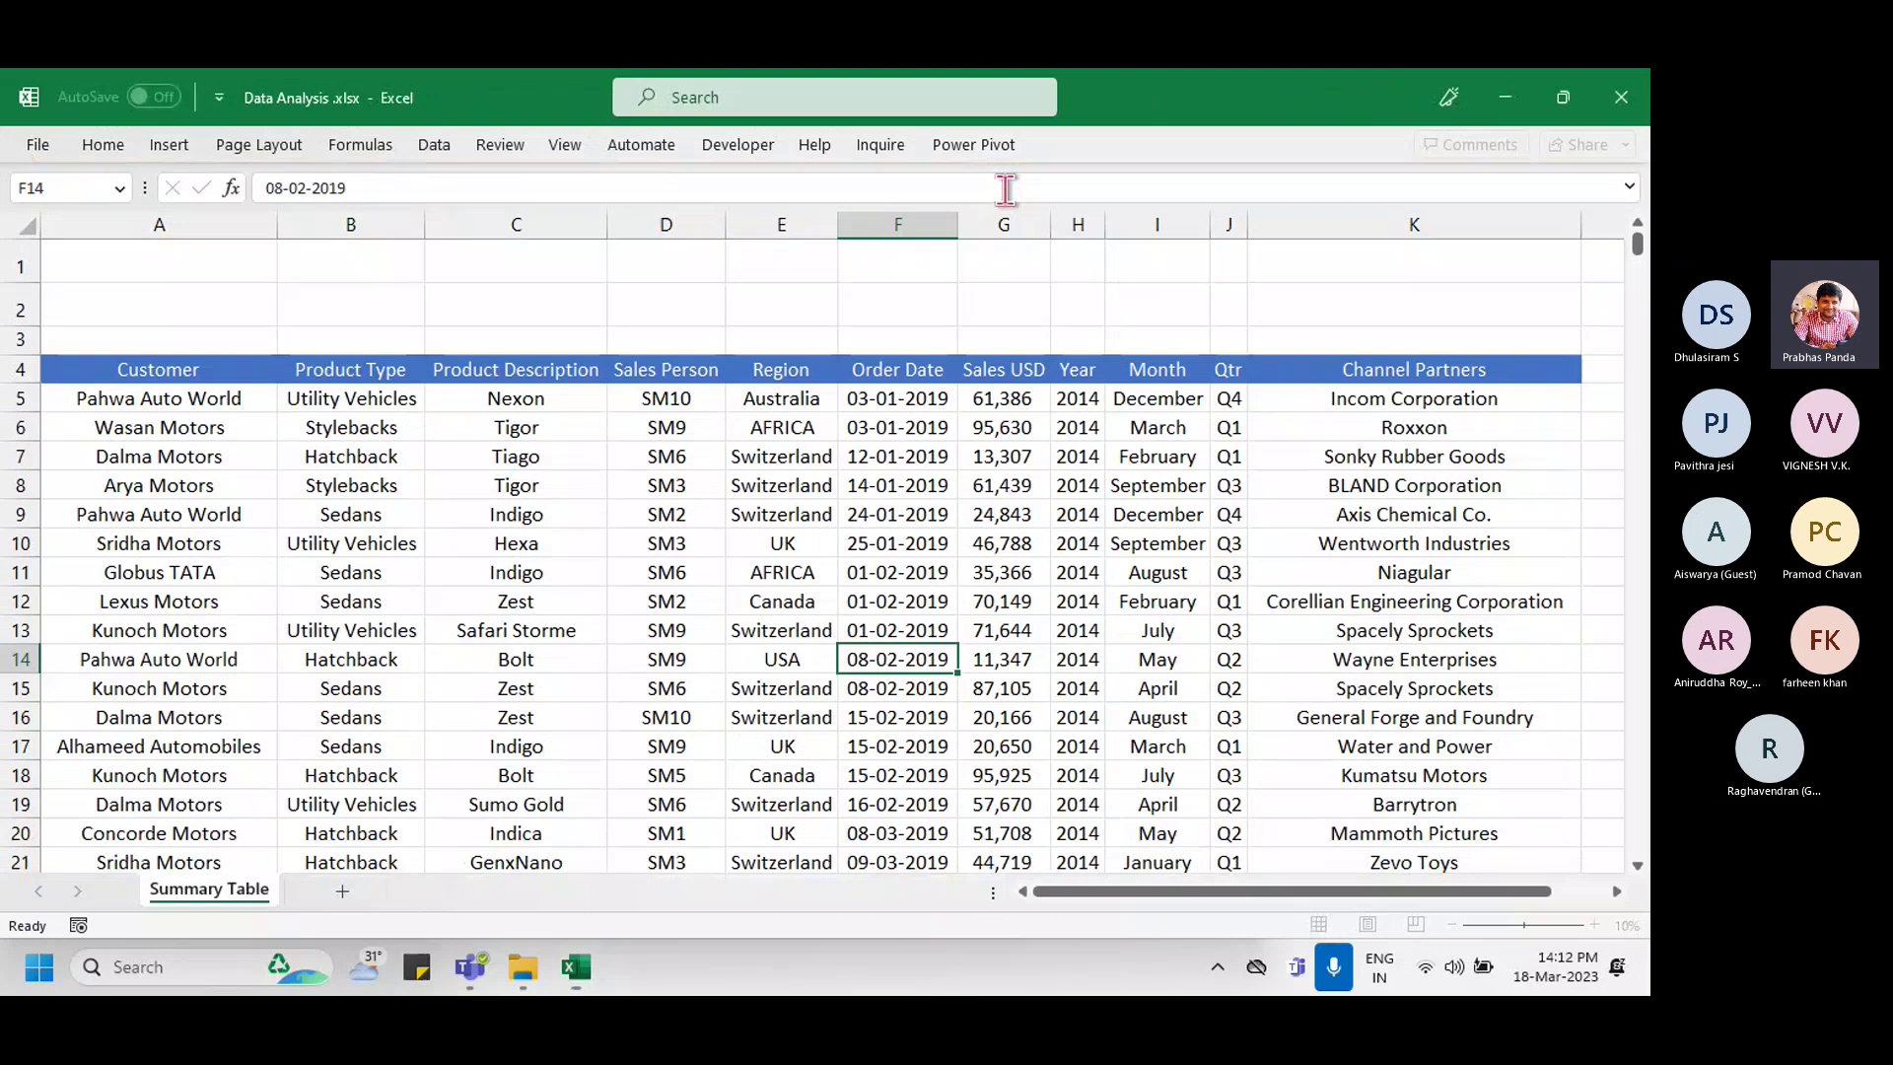
left_click(1566, 109)
left_click_drag(1045, 153, 953, 117)
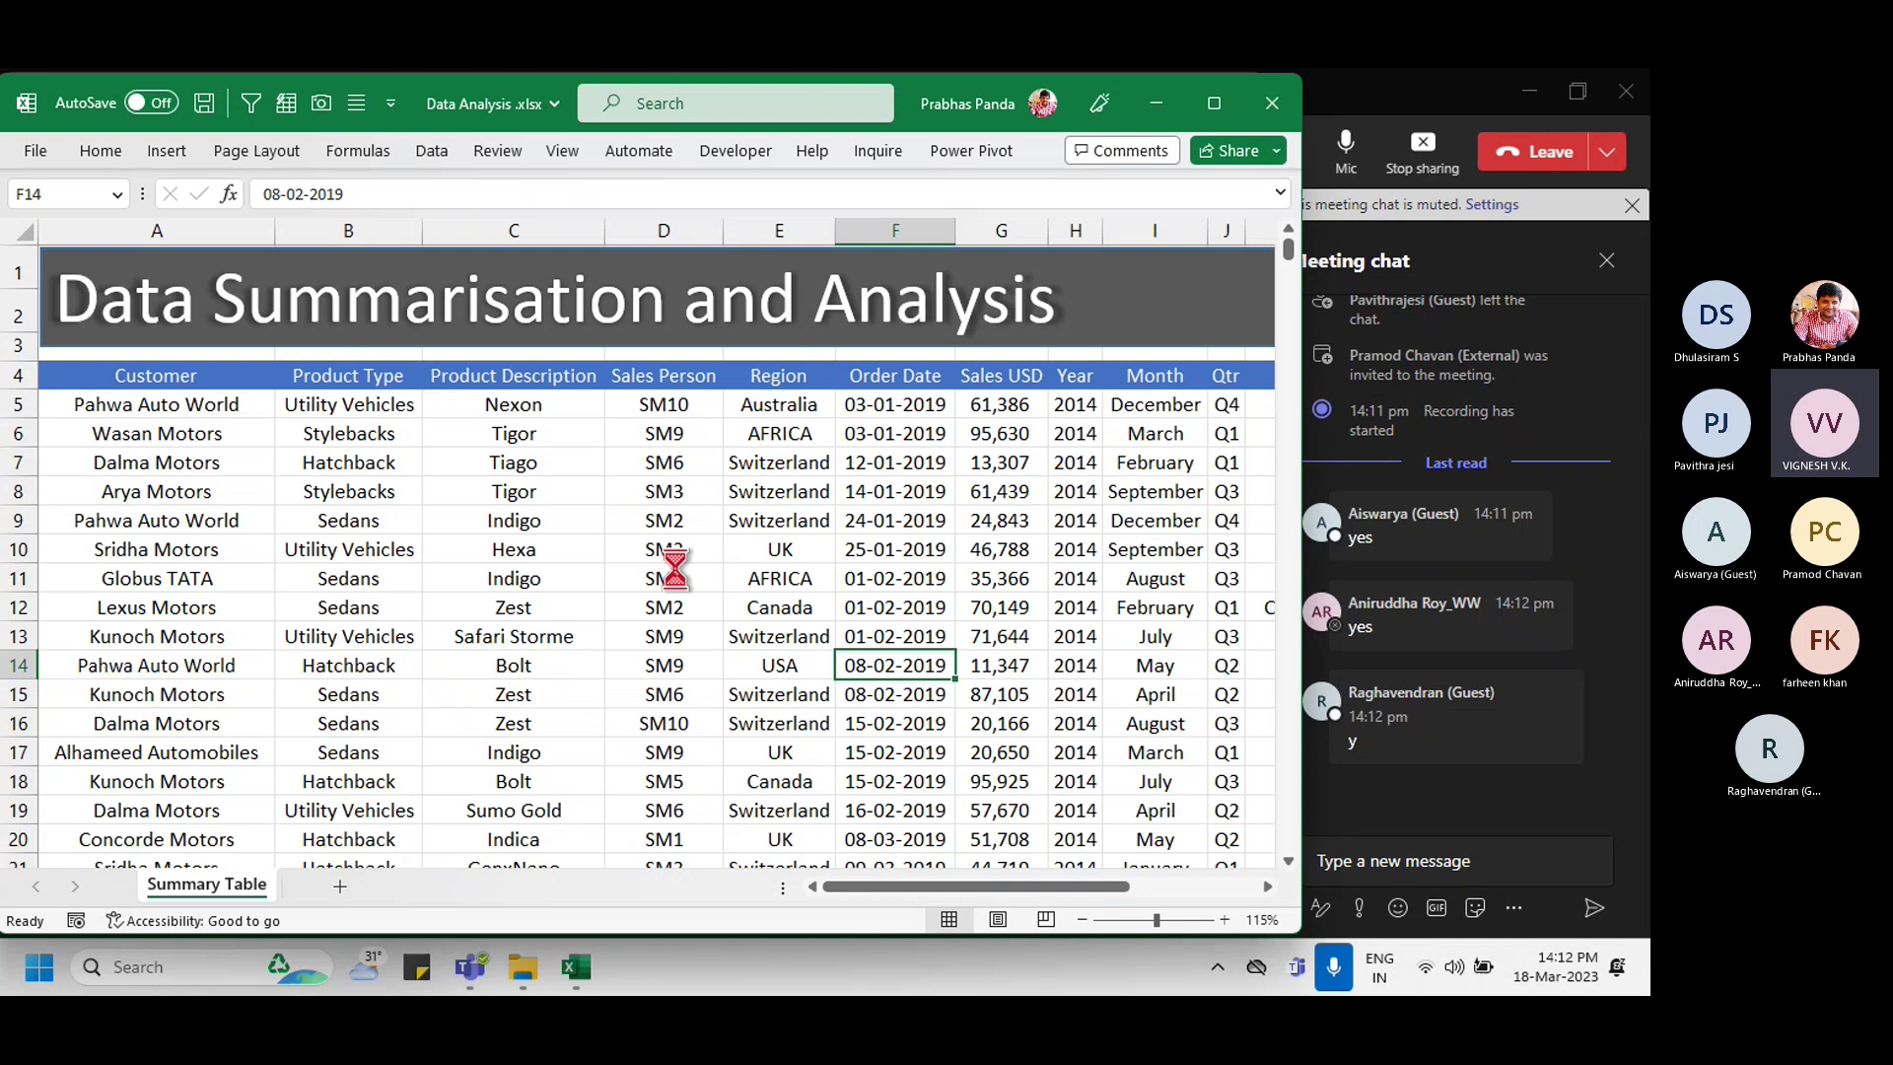
scroll(676, 568, "down", 1, "ctrl")
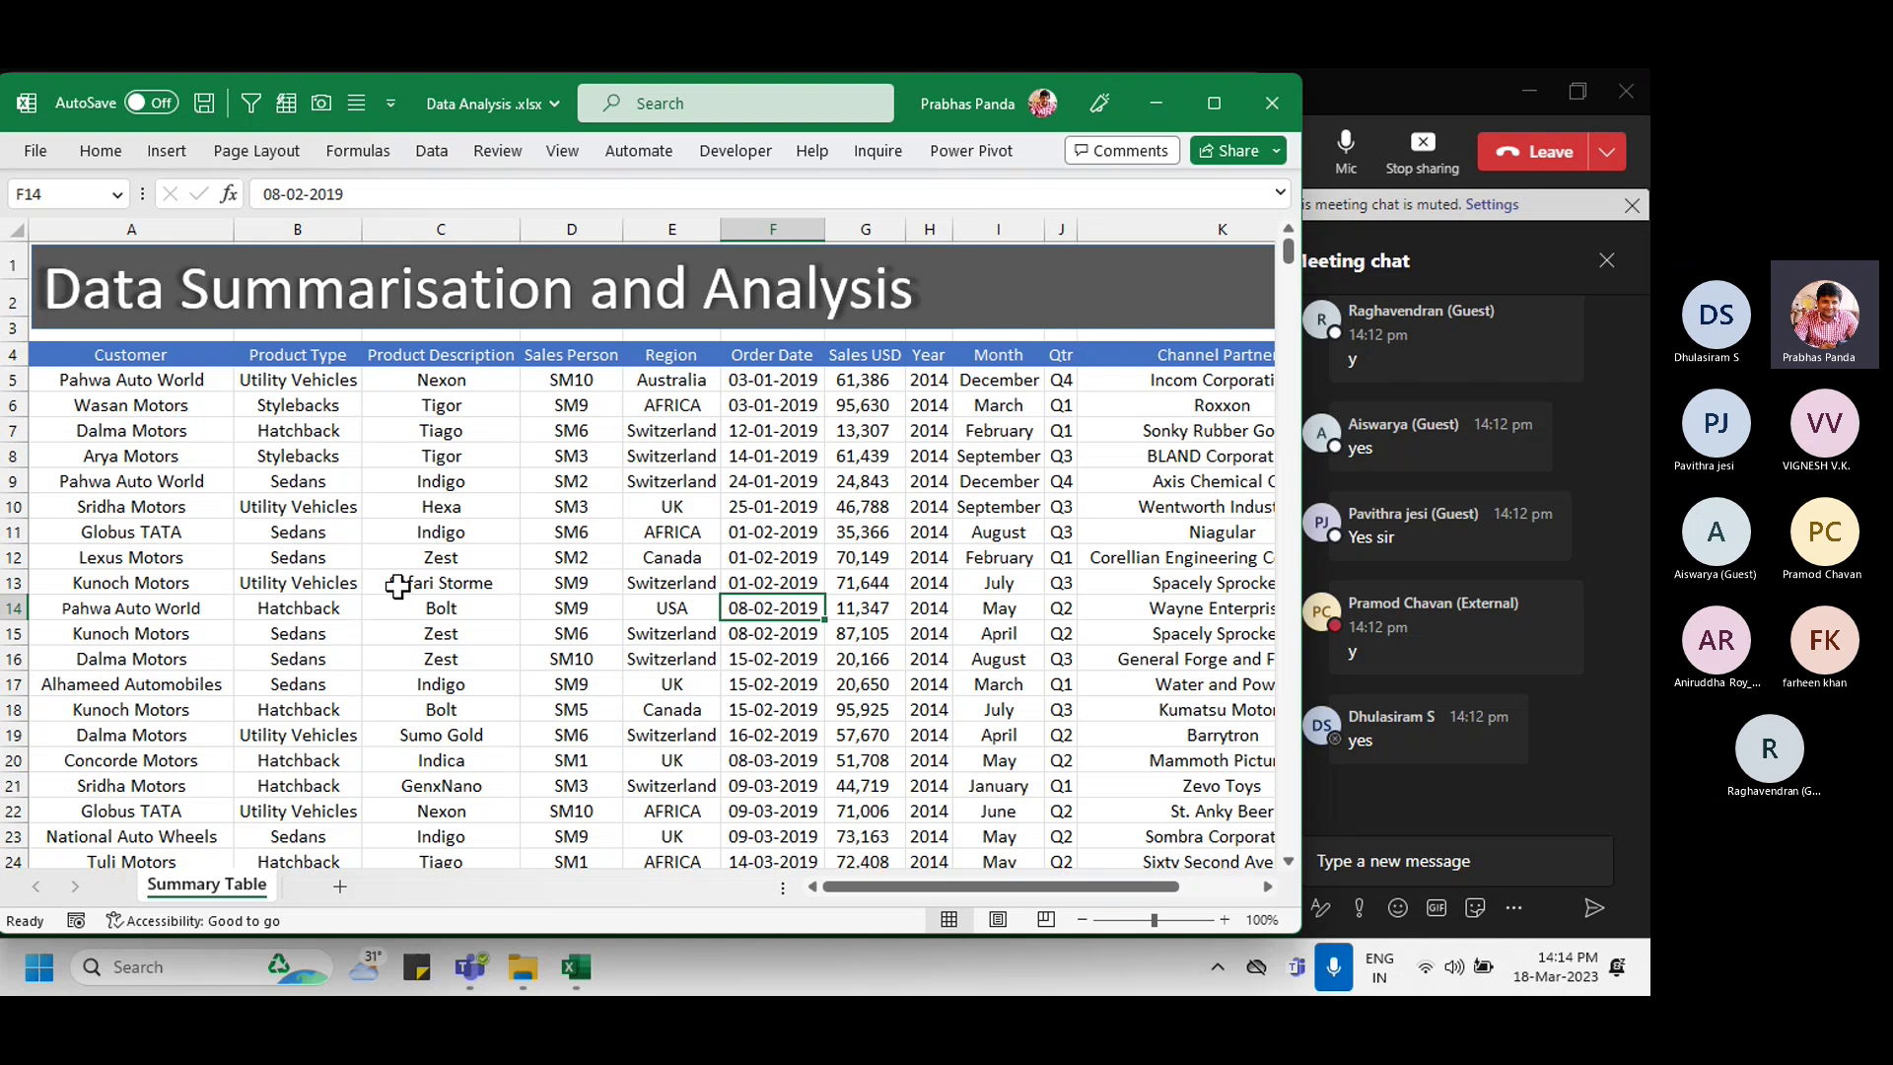
left_click(169, 228)
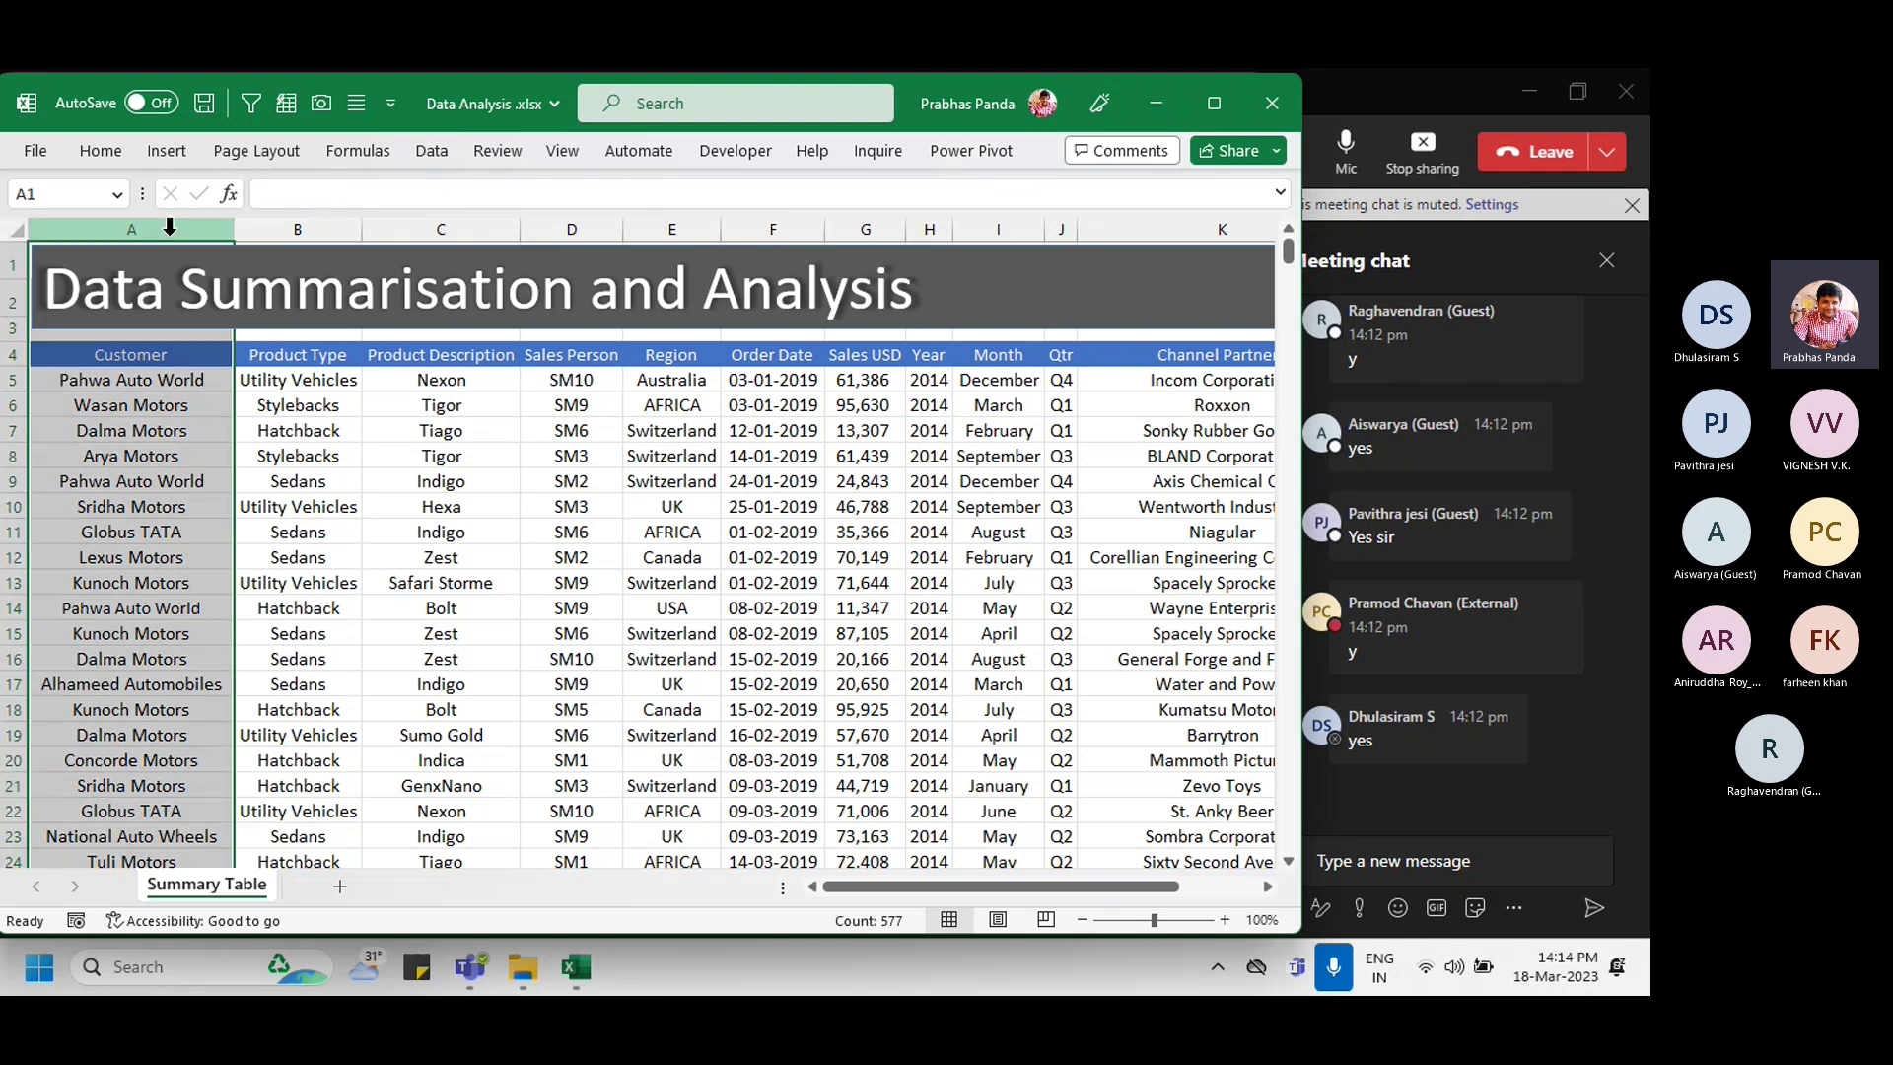
key("shift+Right")
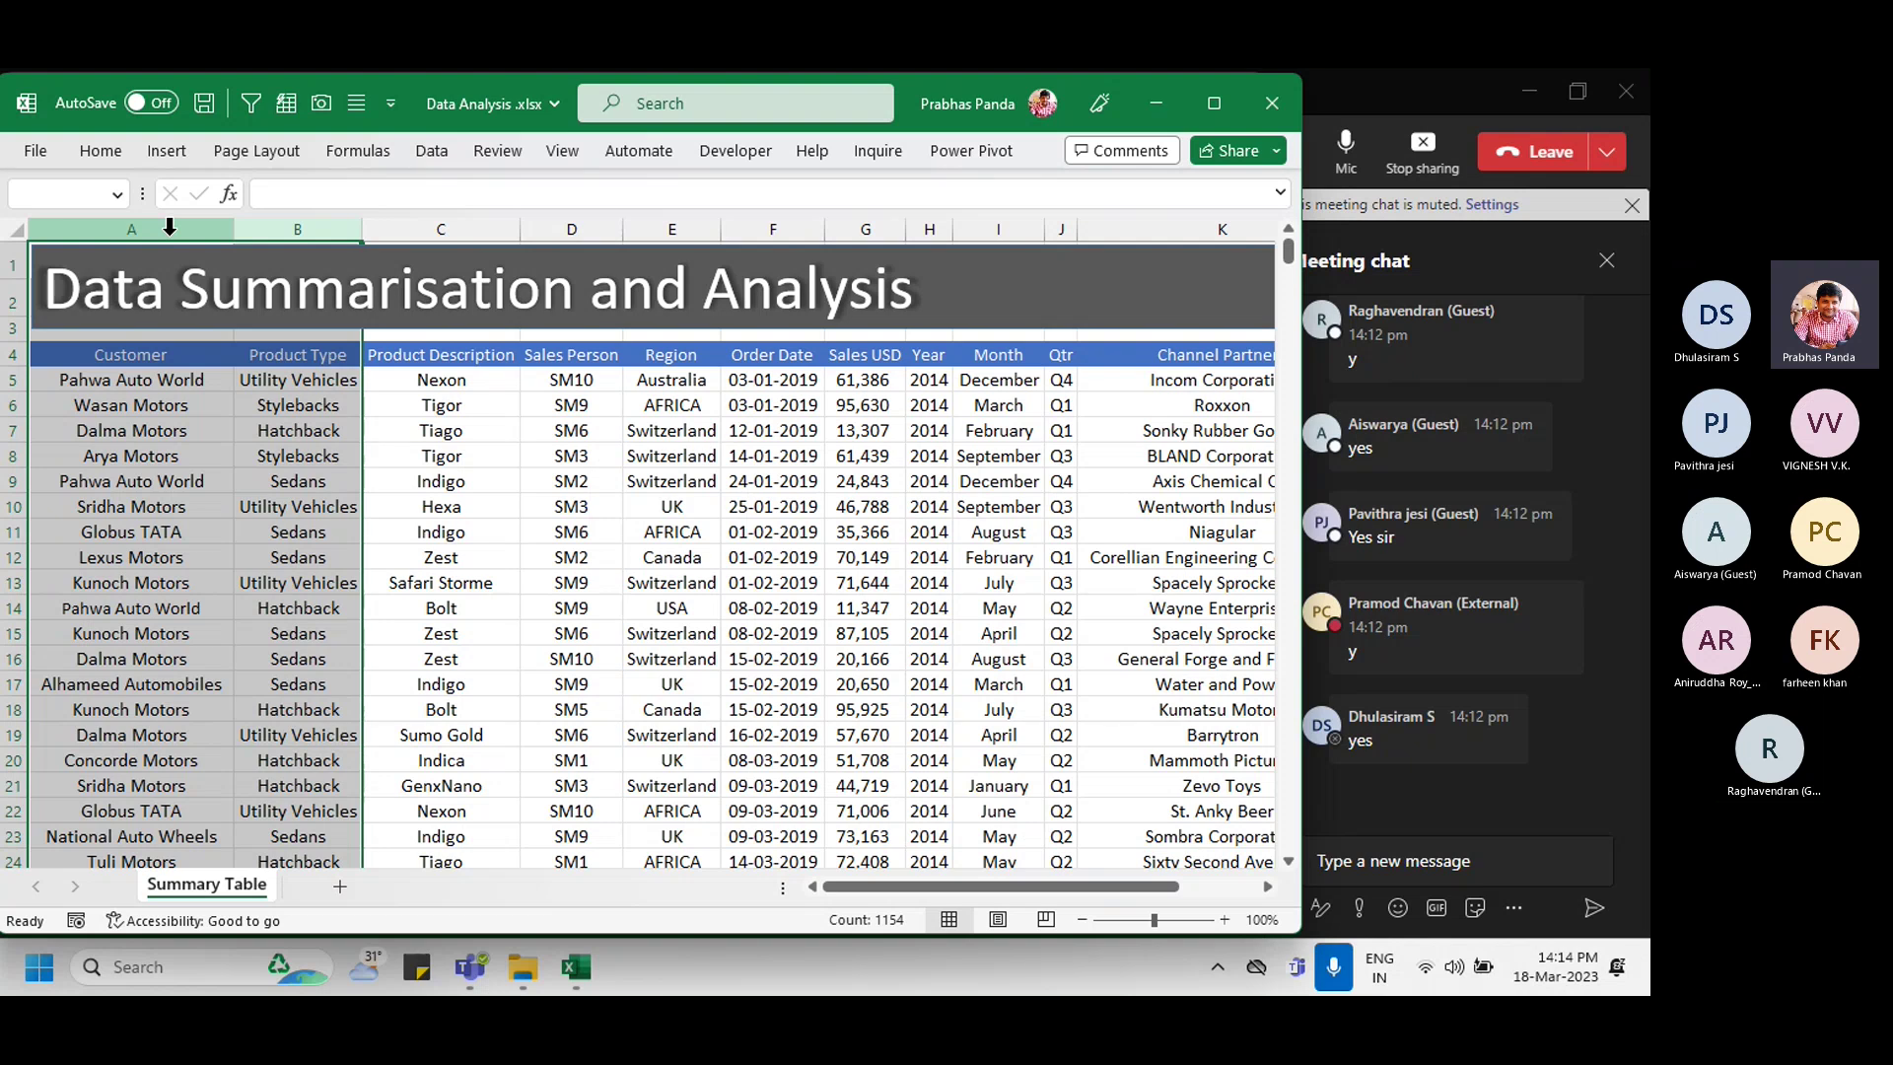
key("shift+Right")
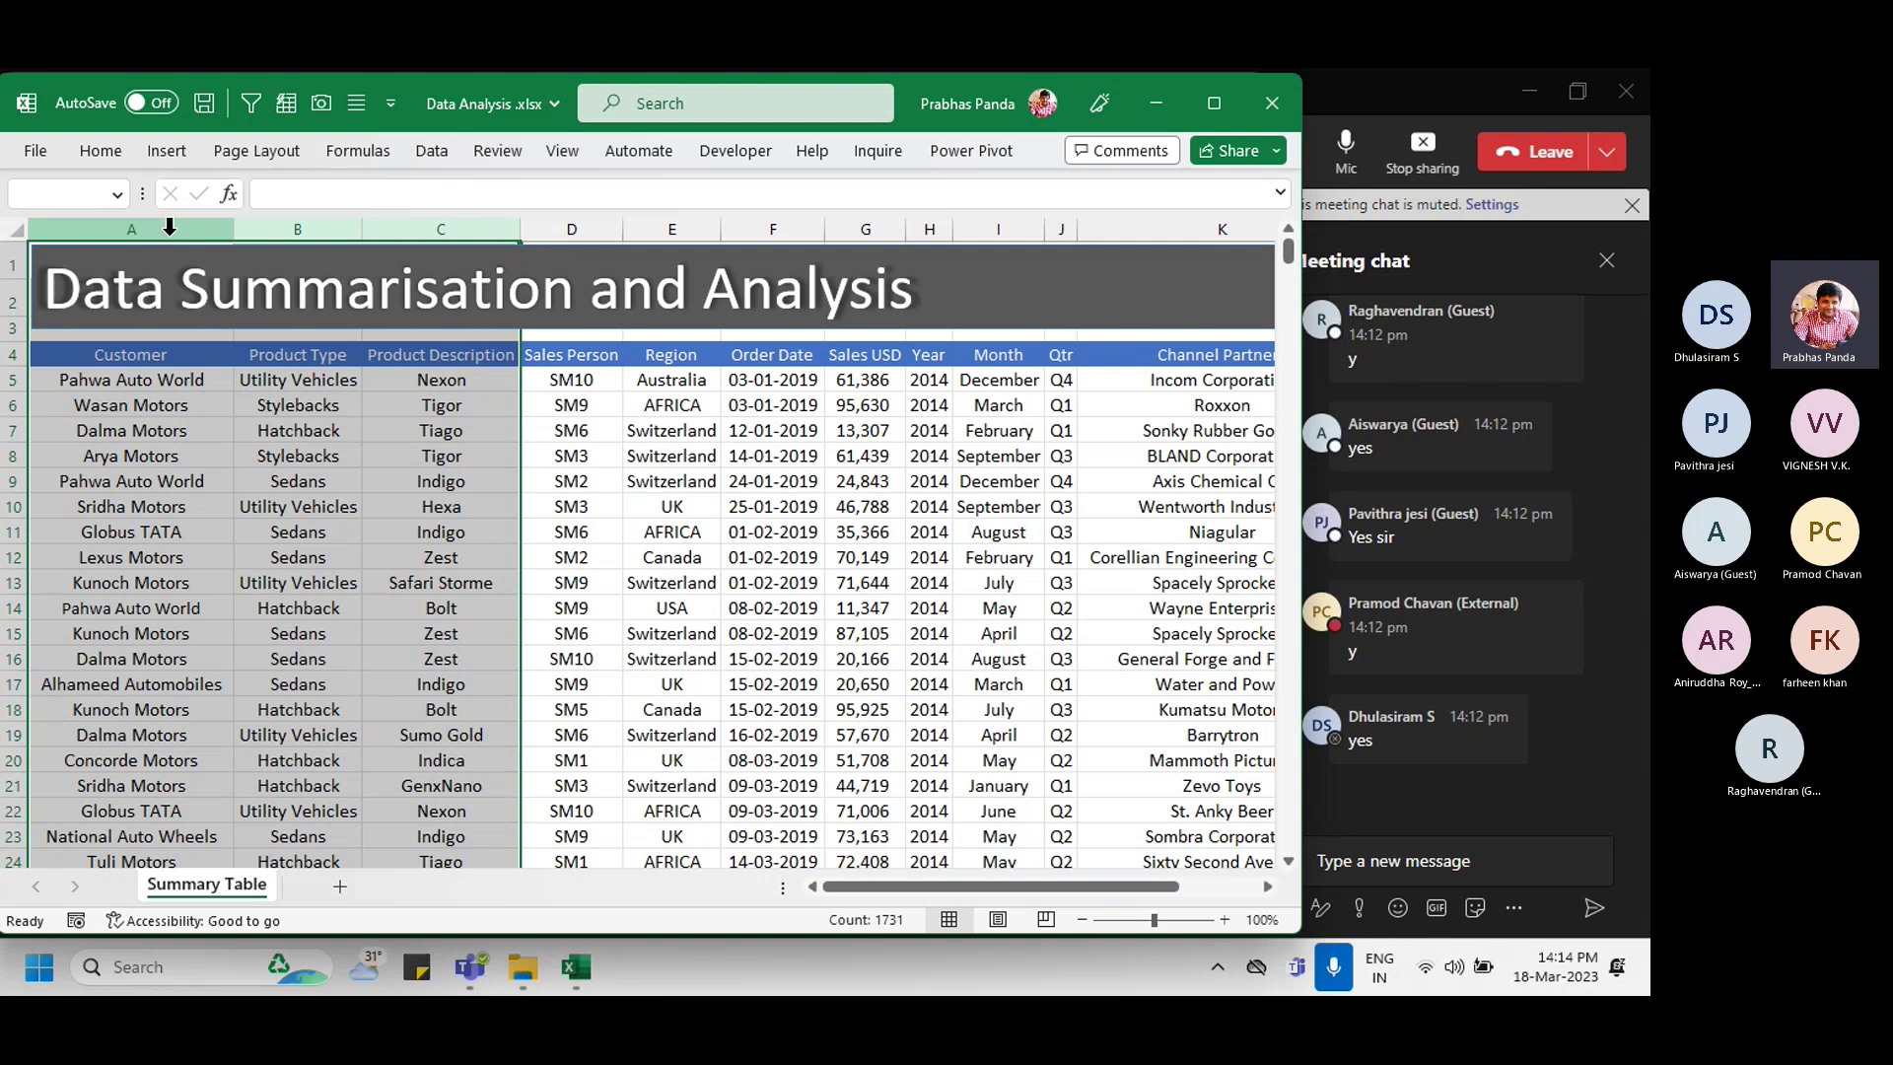
left_click_drag(170, 227, 441, 227)
left_click_drag(441, 227, 572, 227)
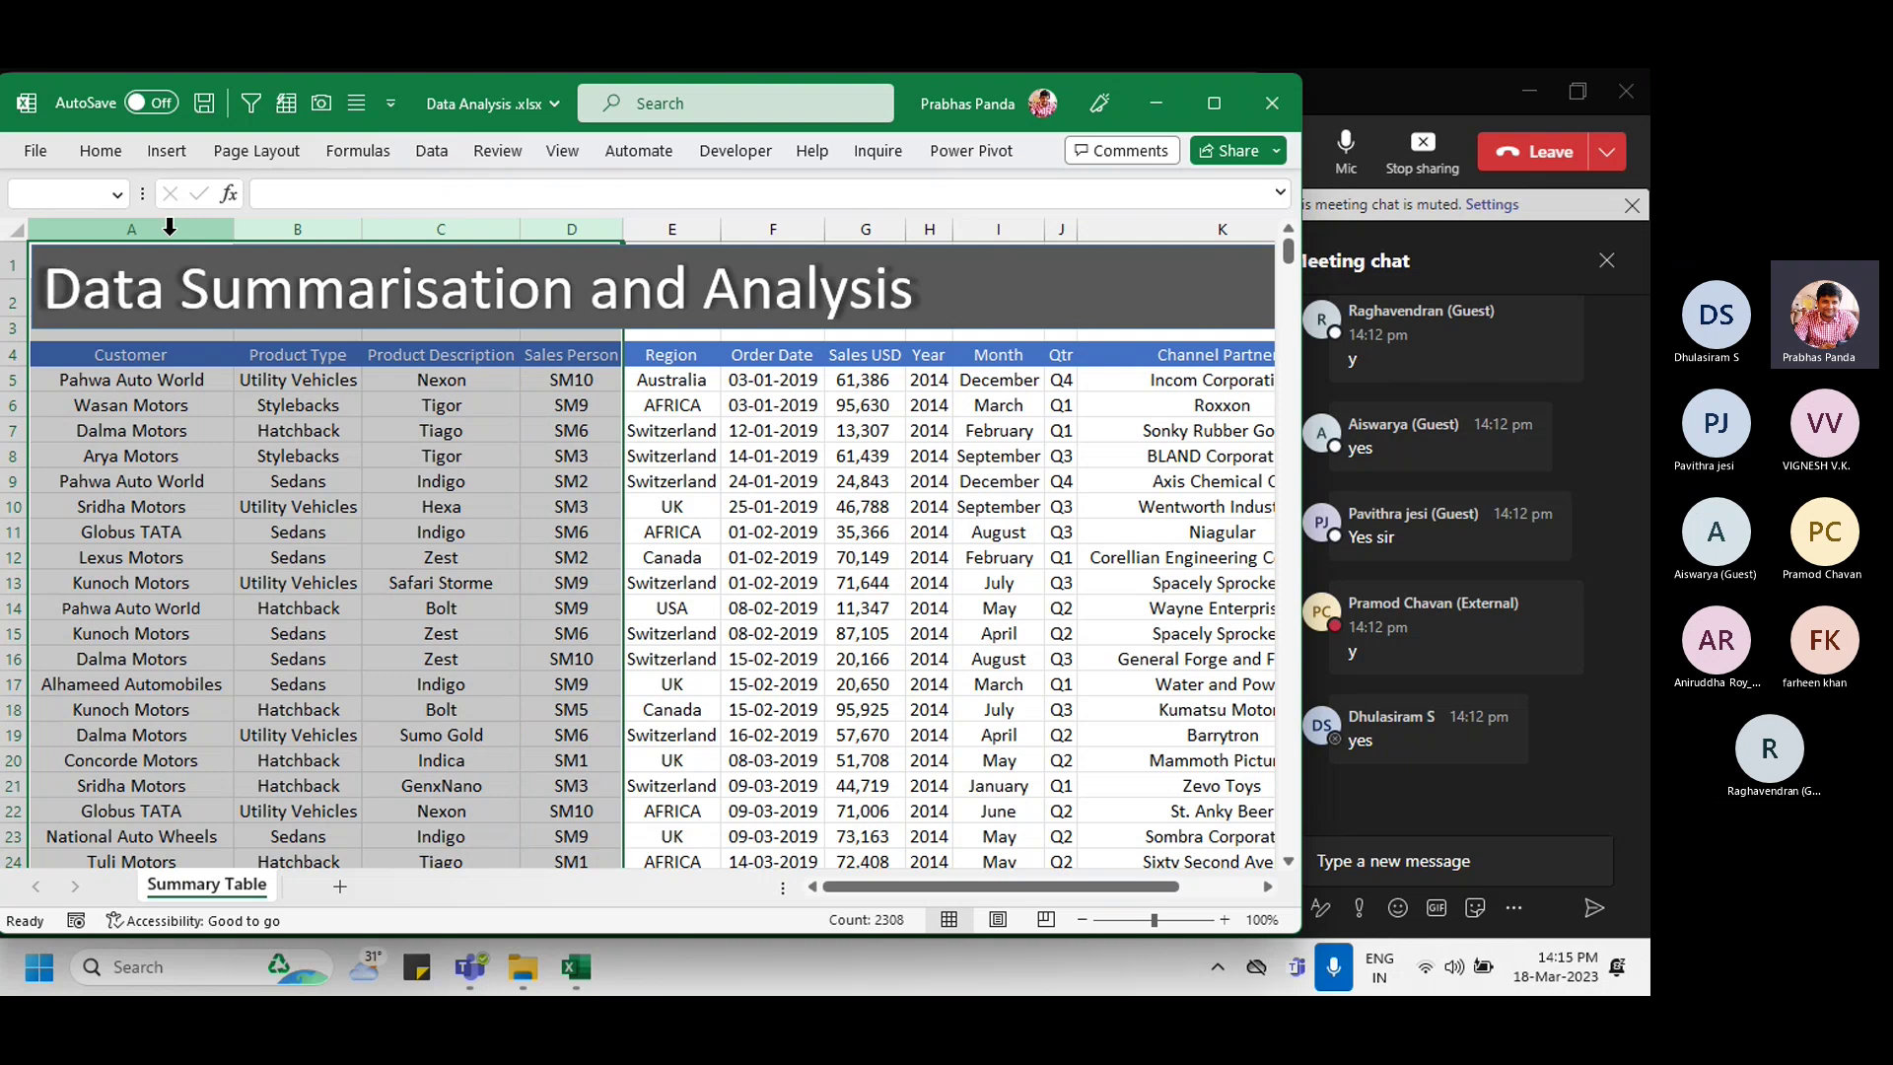
key("shift+Right")
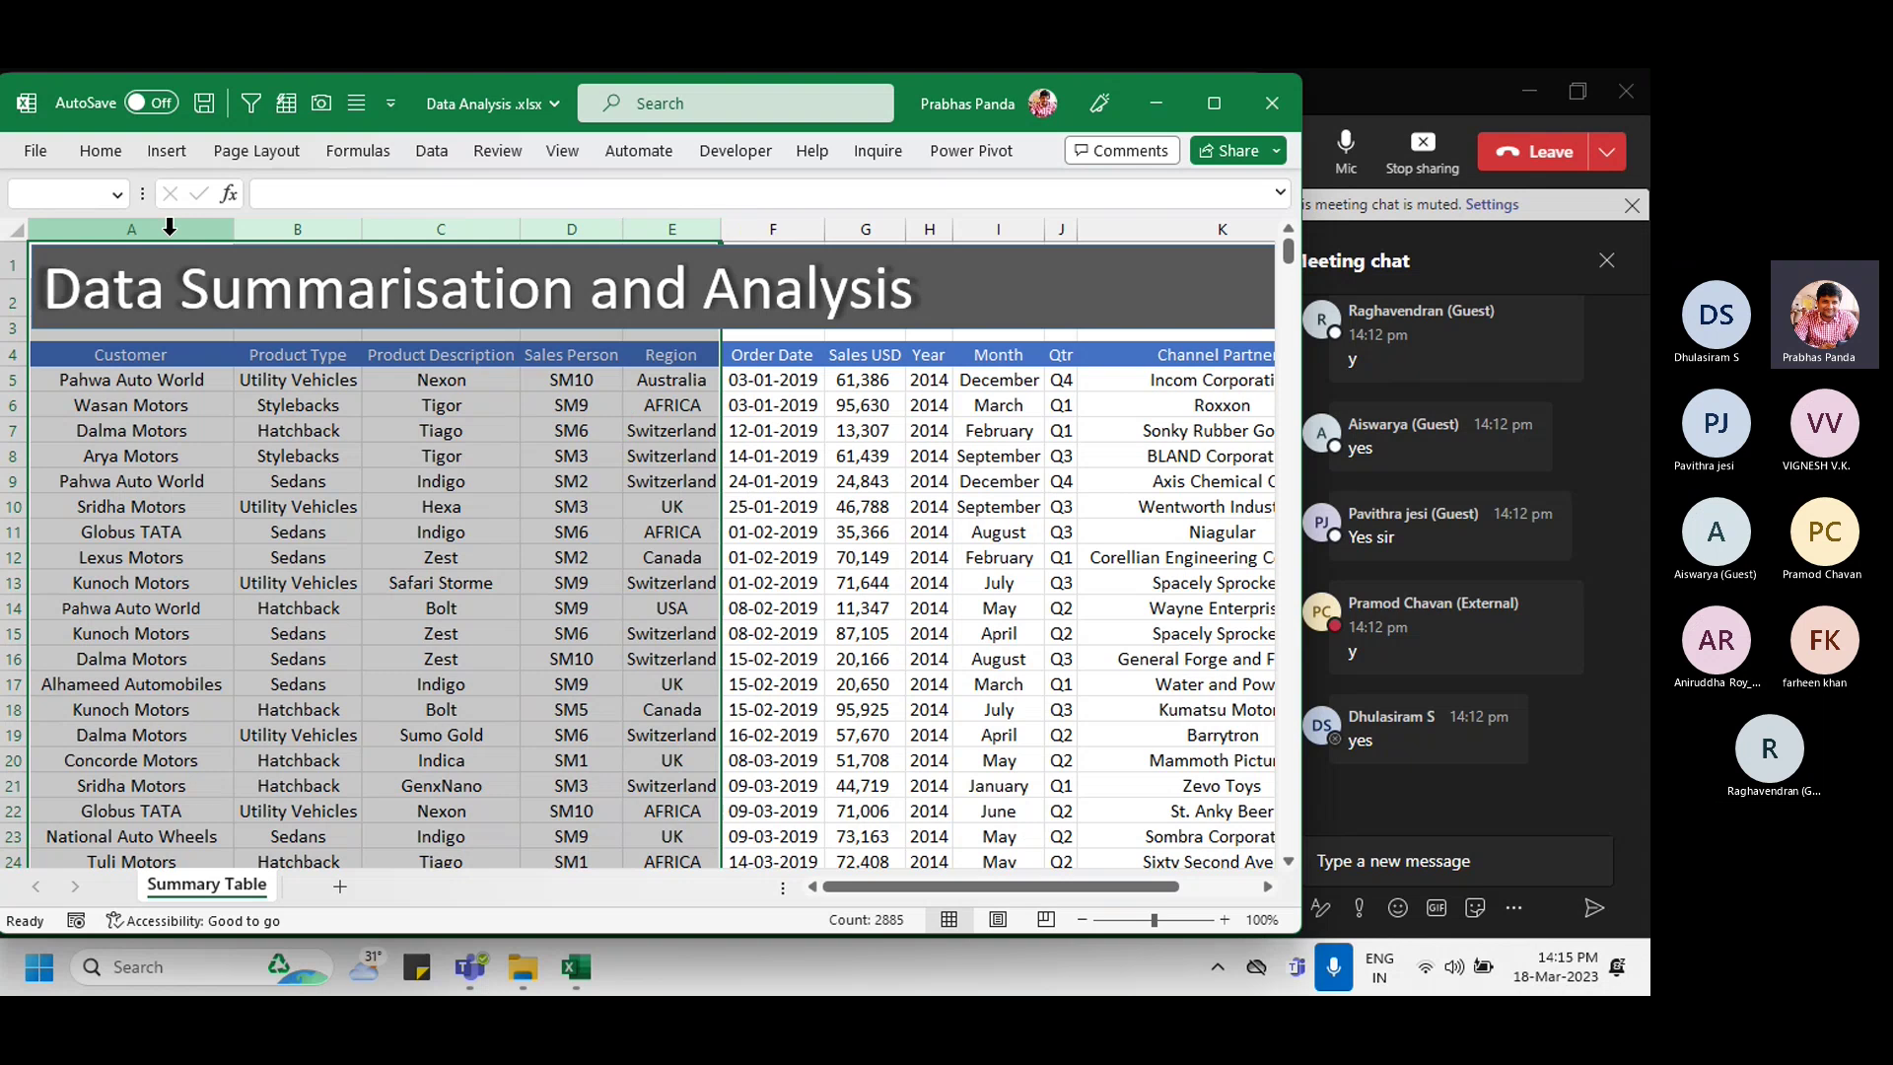
left_click(690, 228)
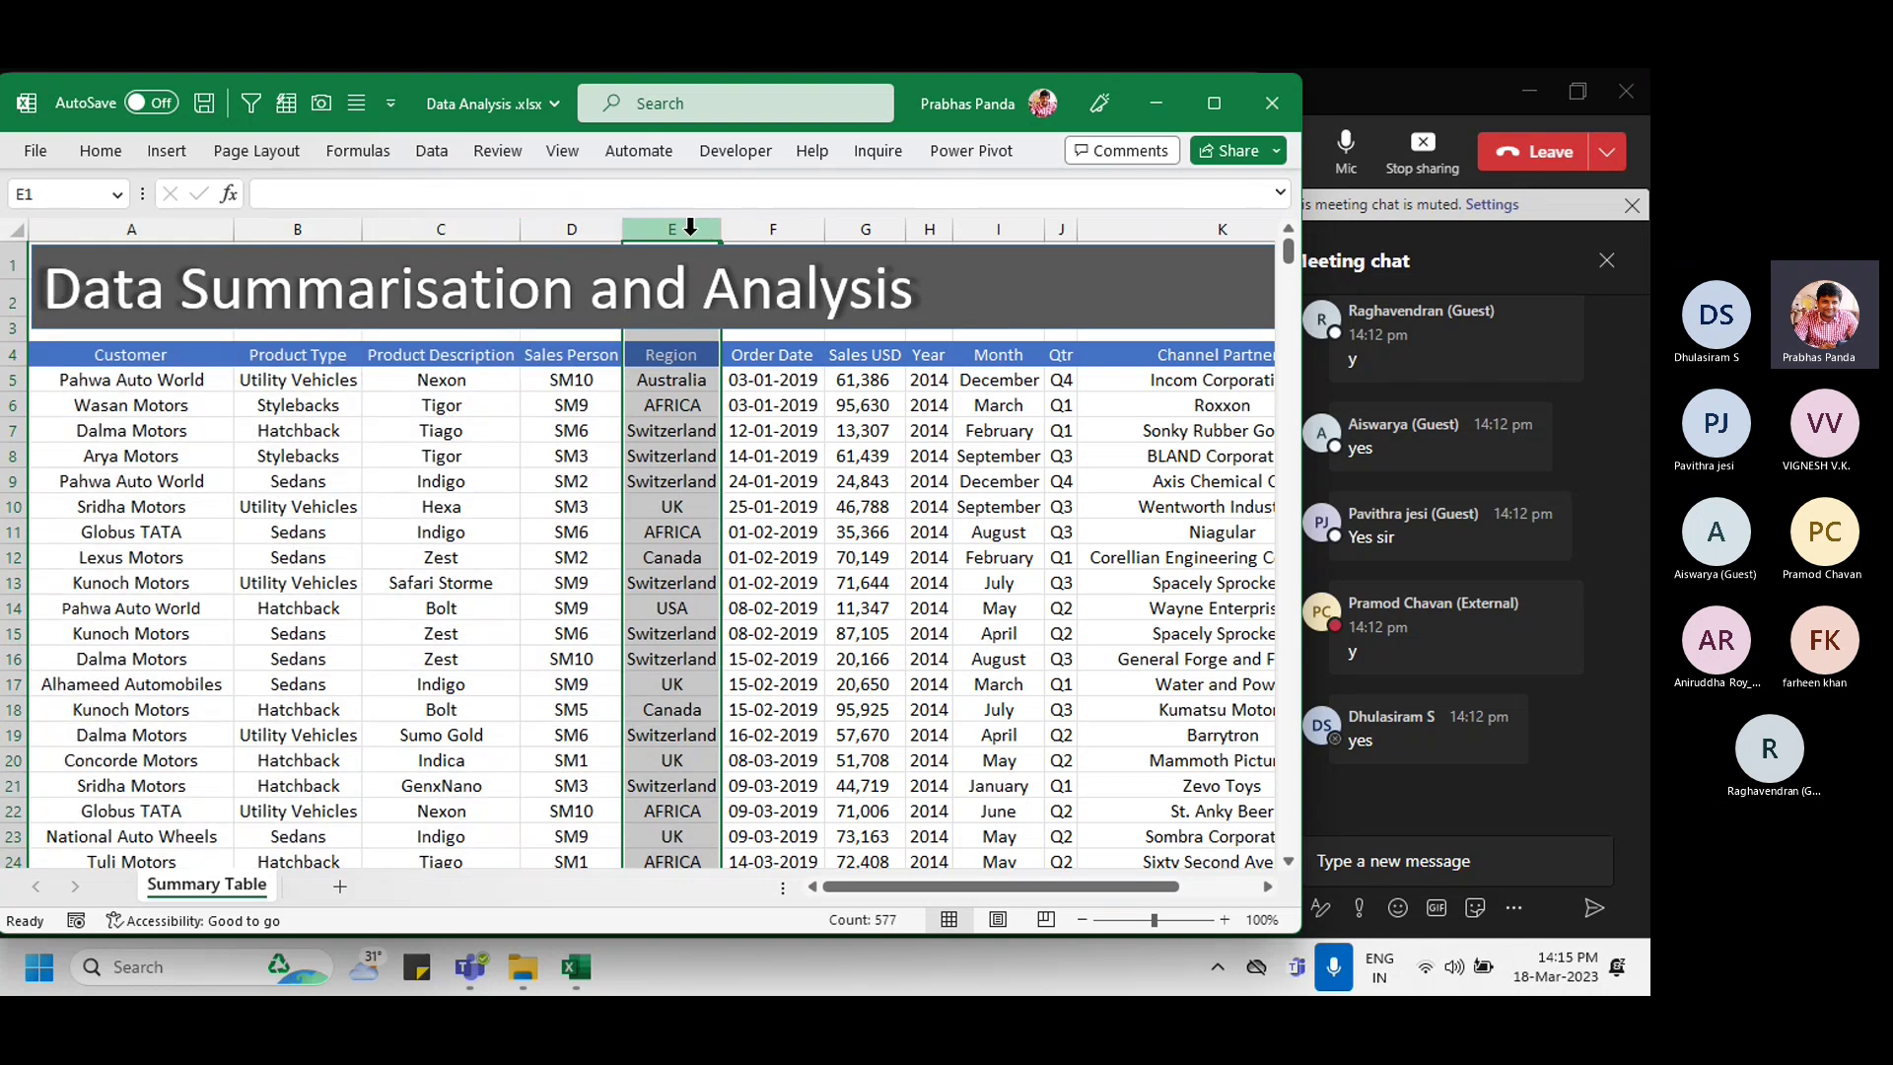
key("shift+Right")
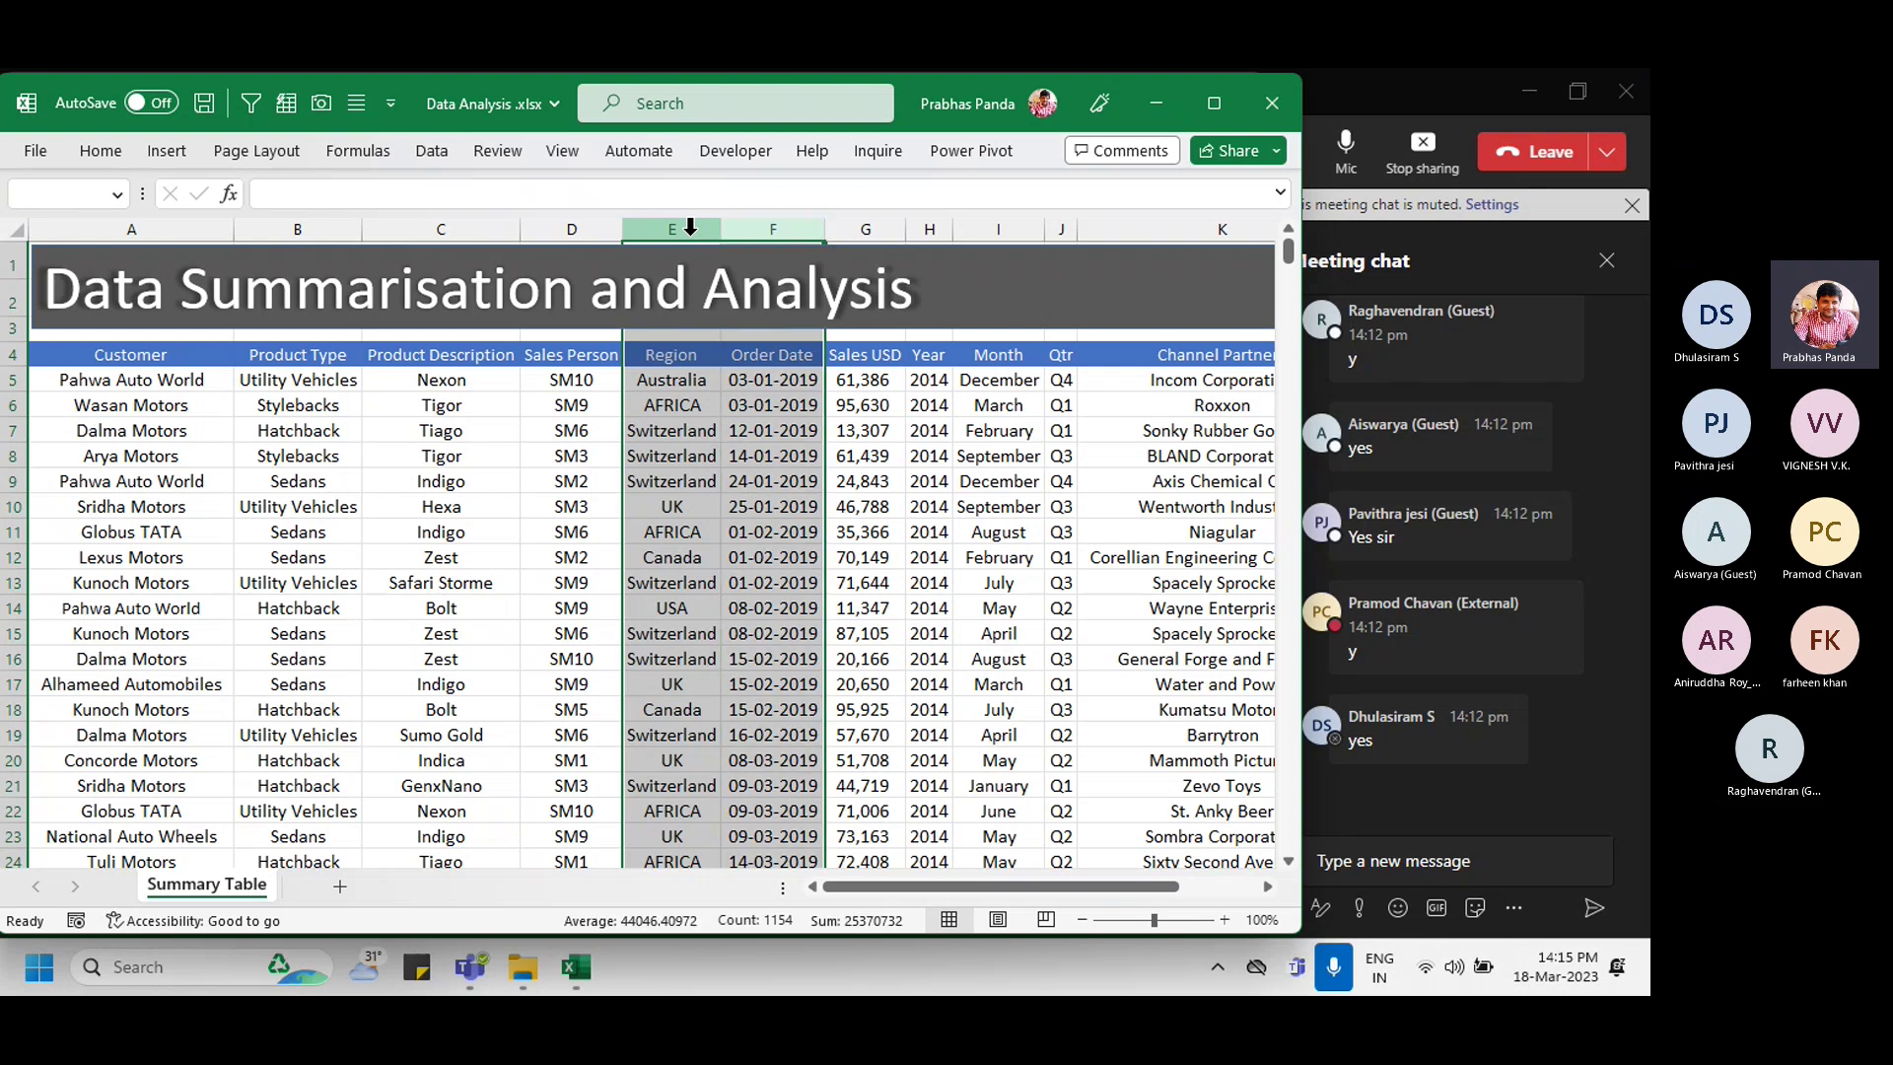
key("Right")
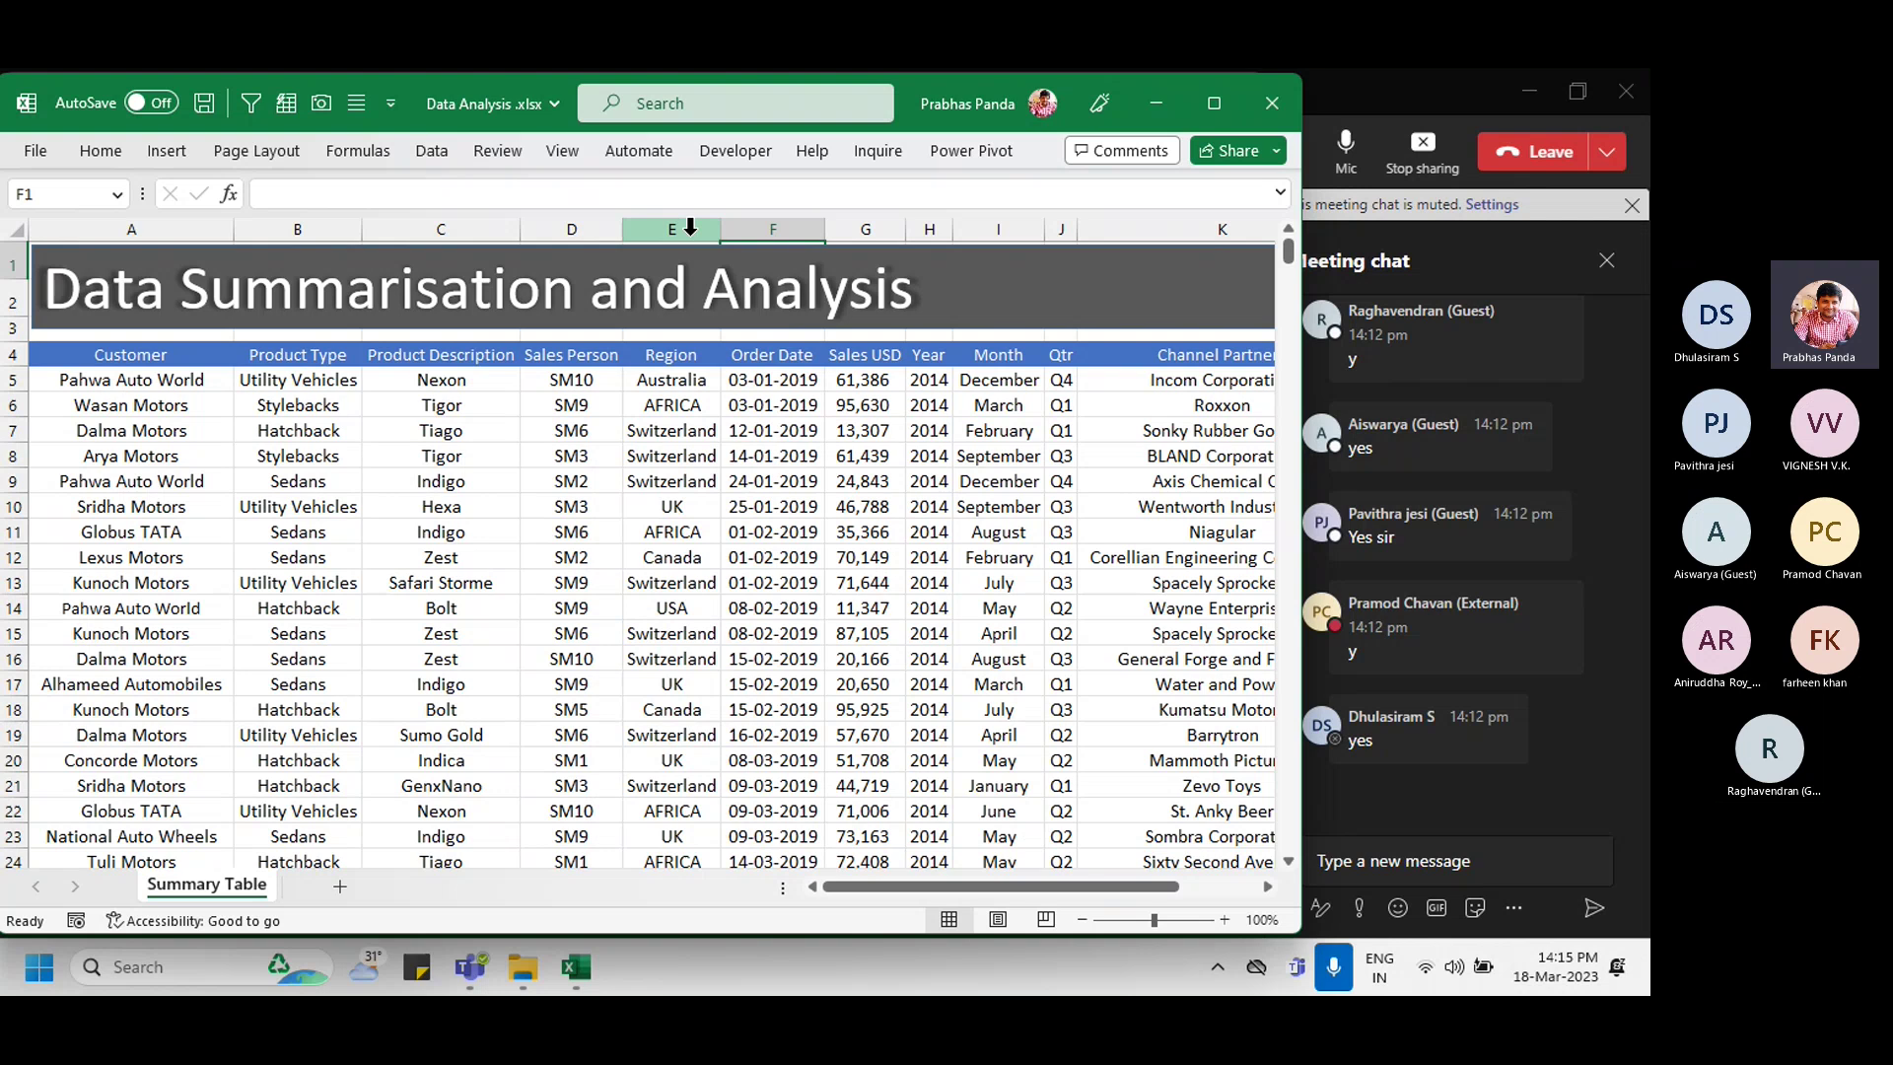
left_click(867, 219)
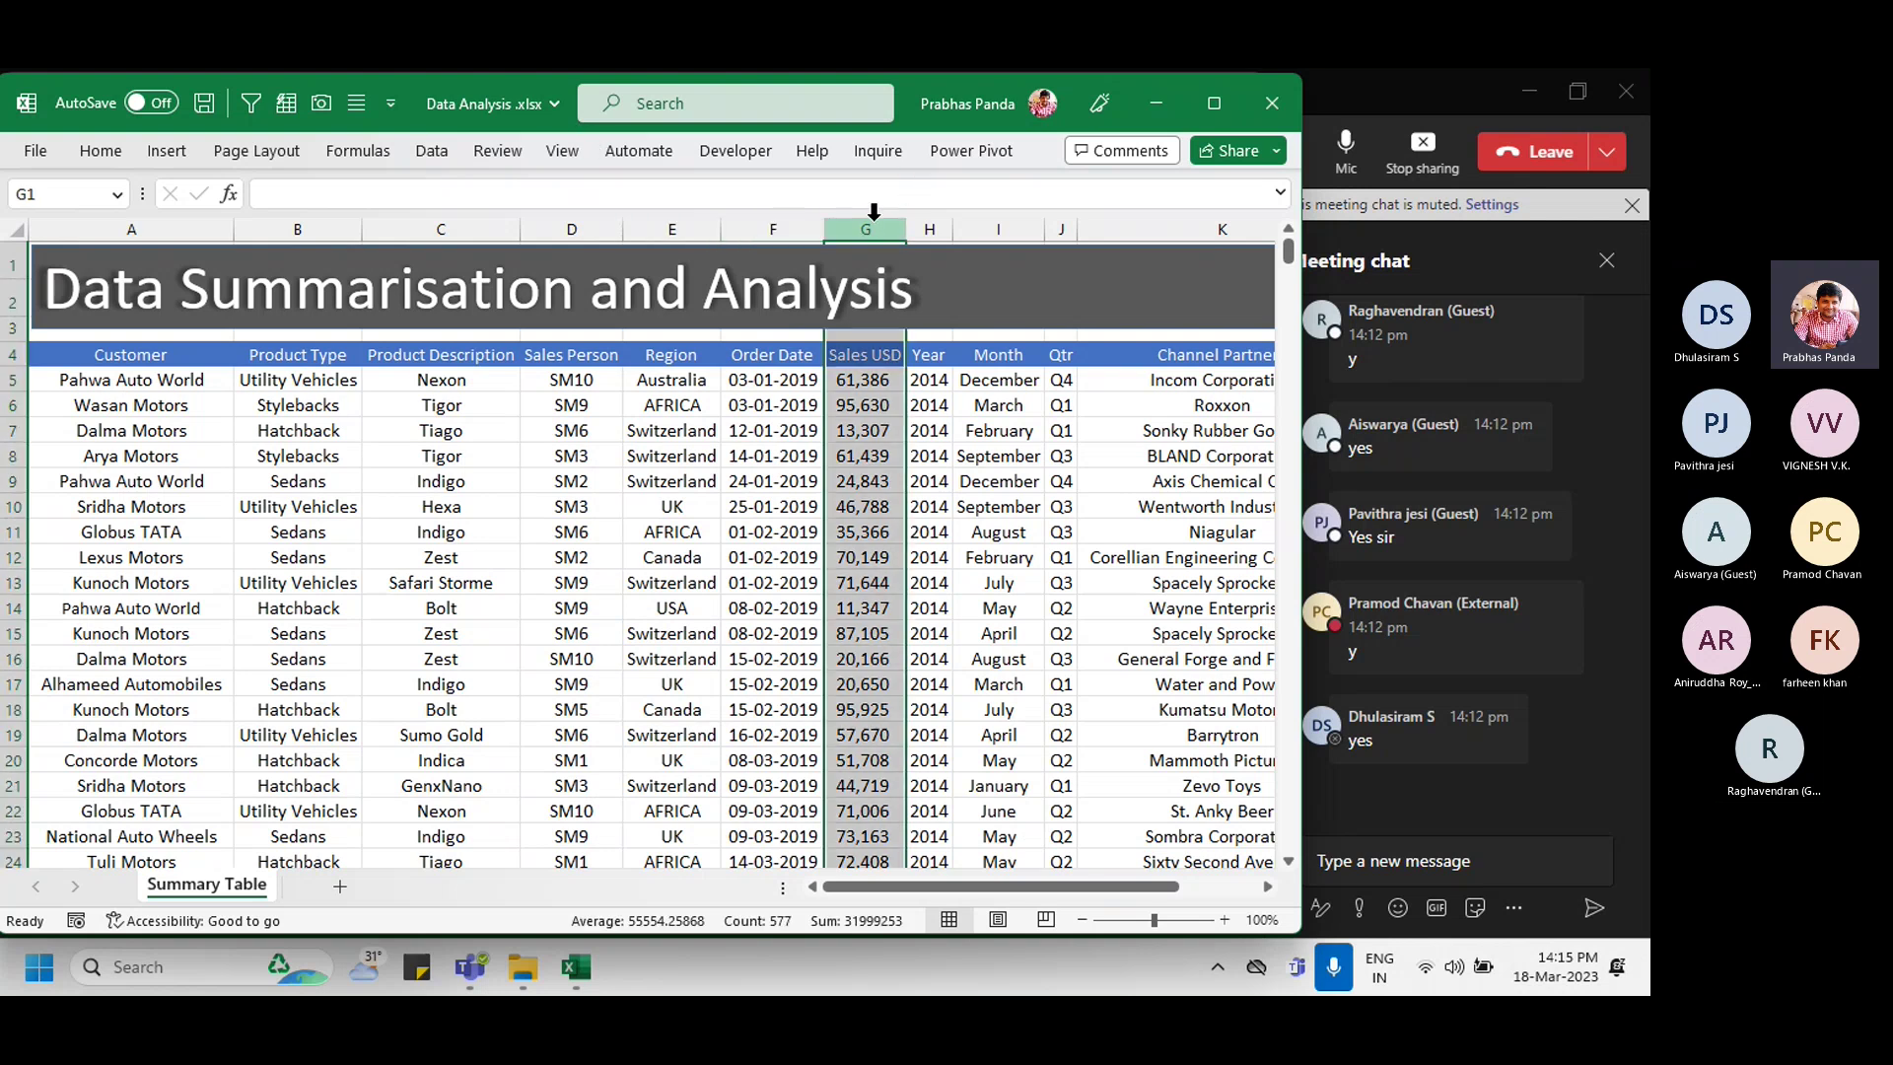
left_click(932, 219)
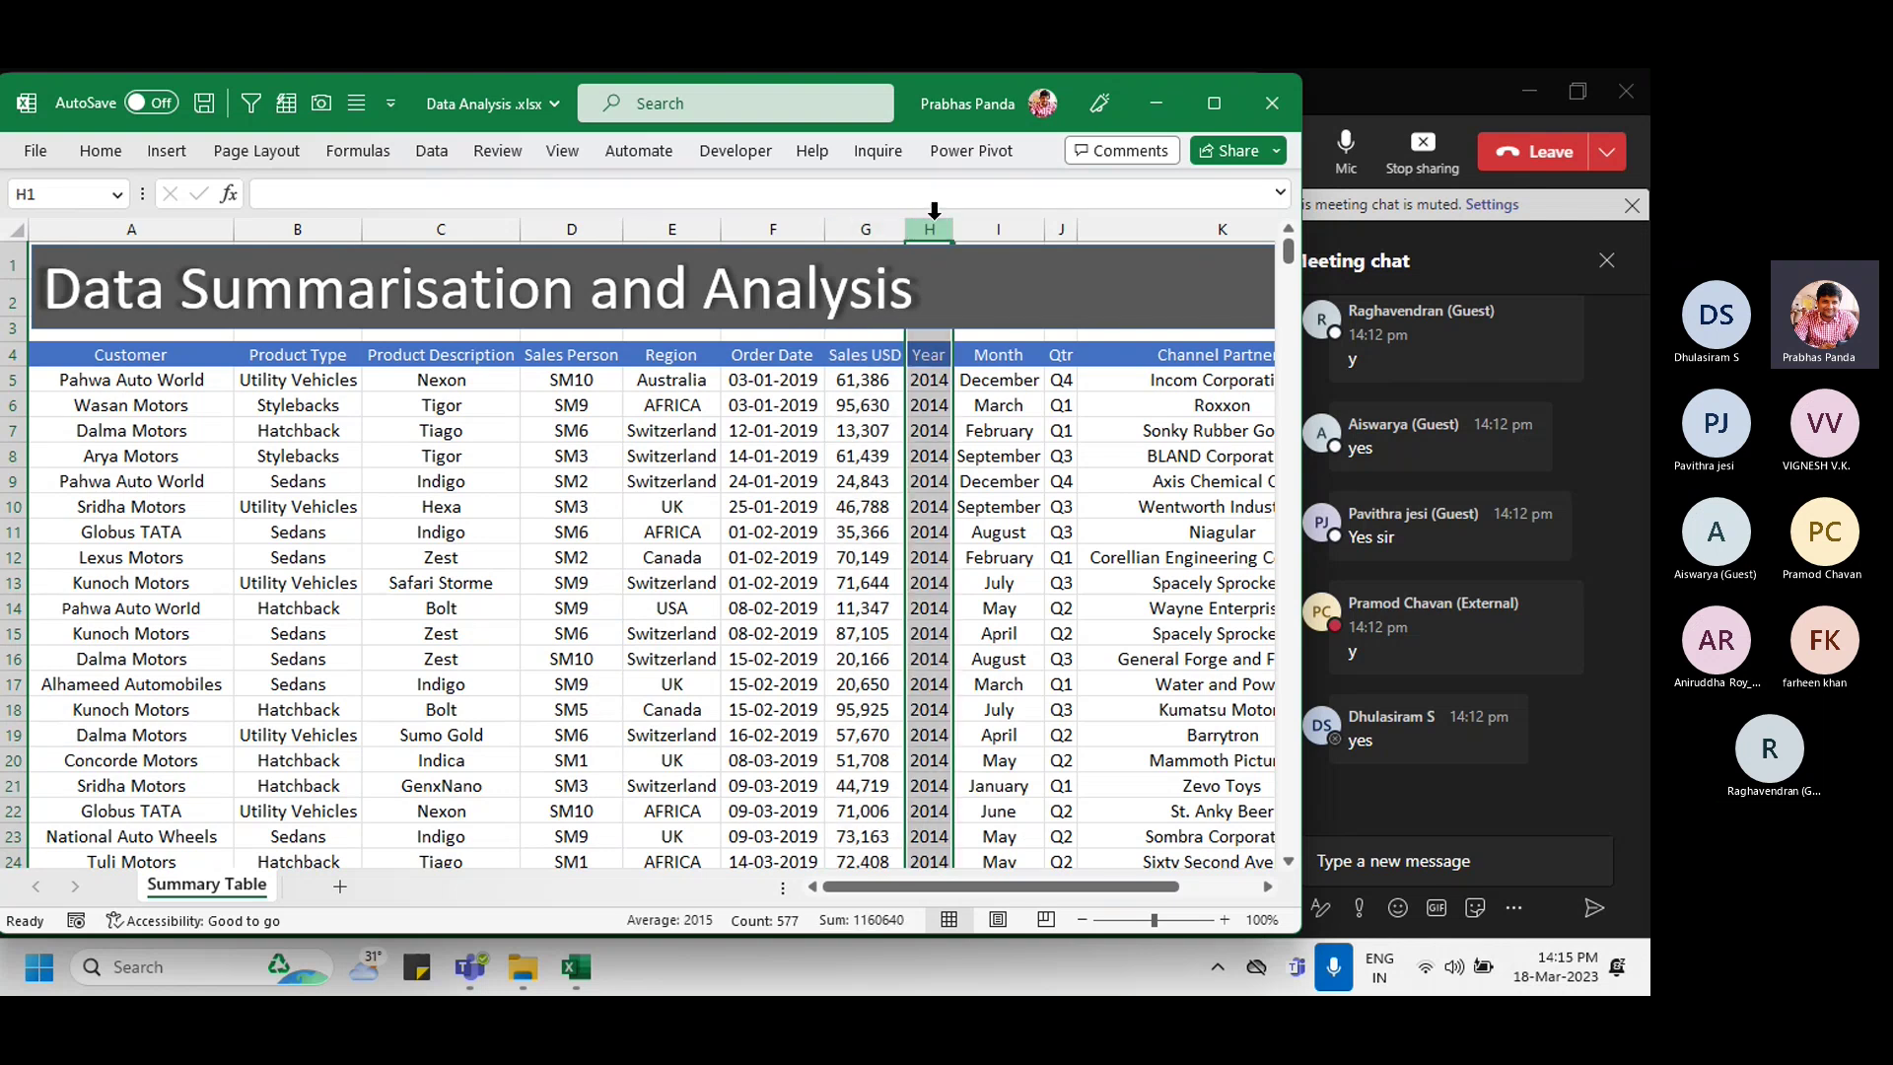
left_click(998, 227)
left_click(1055, 226)
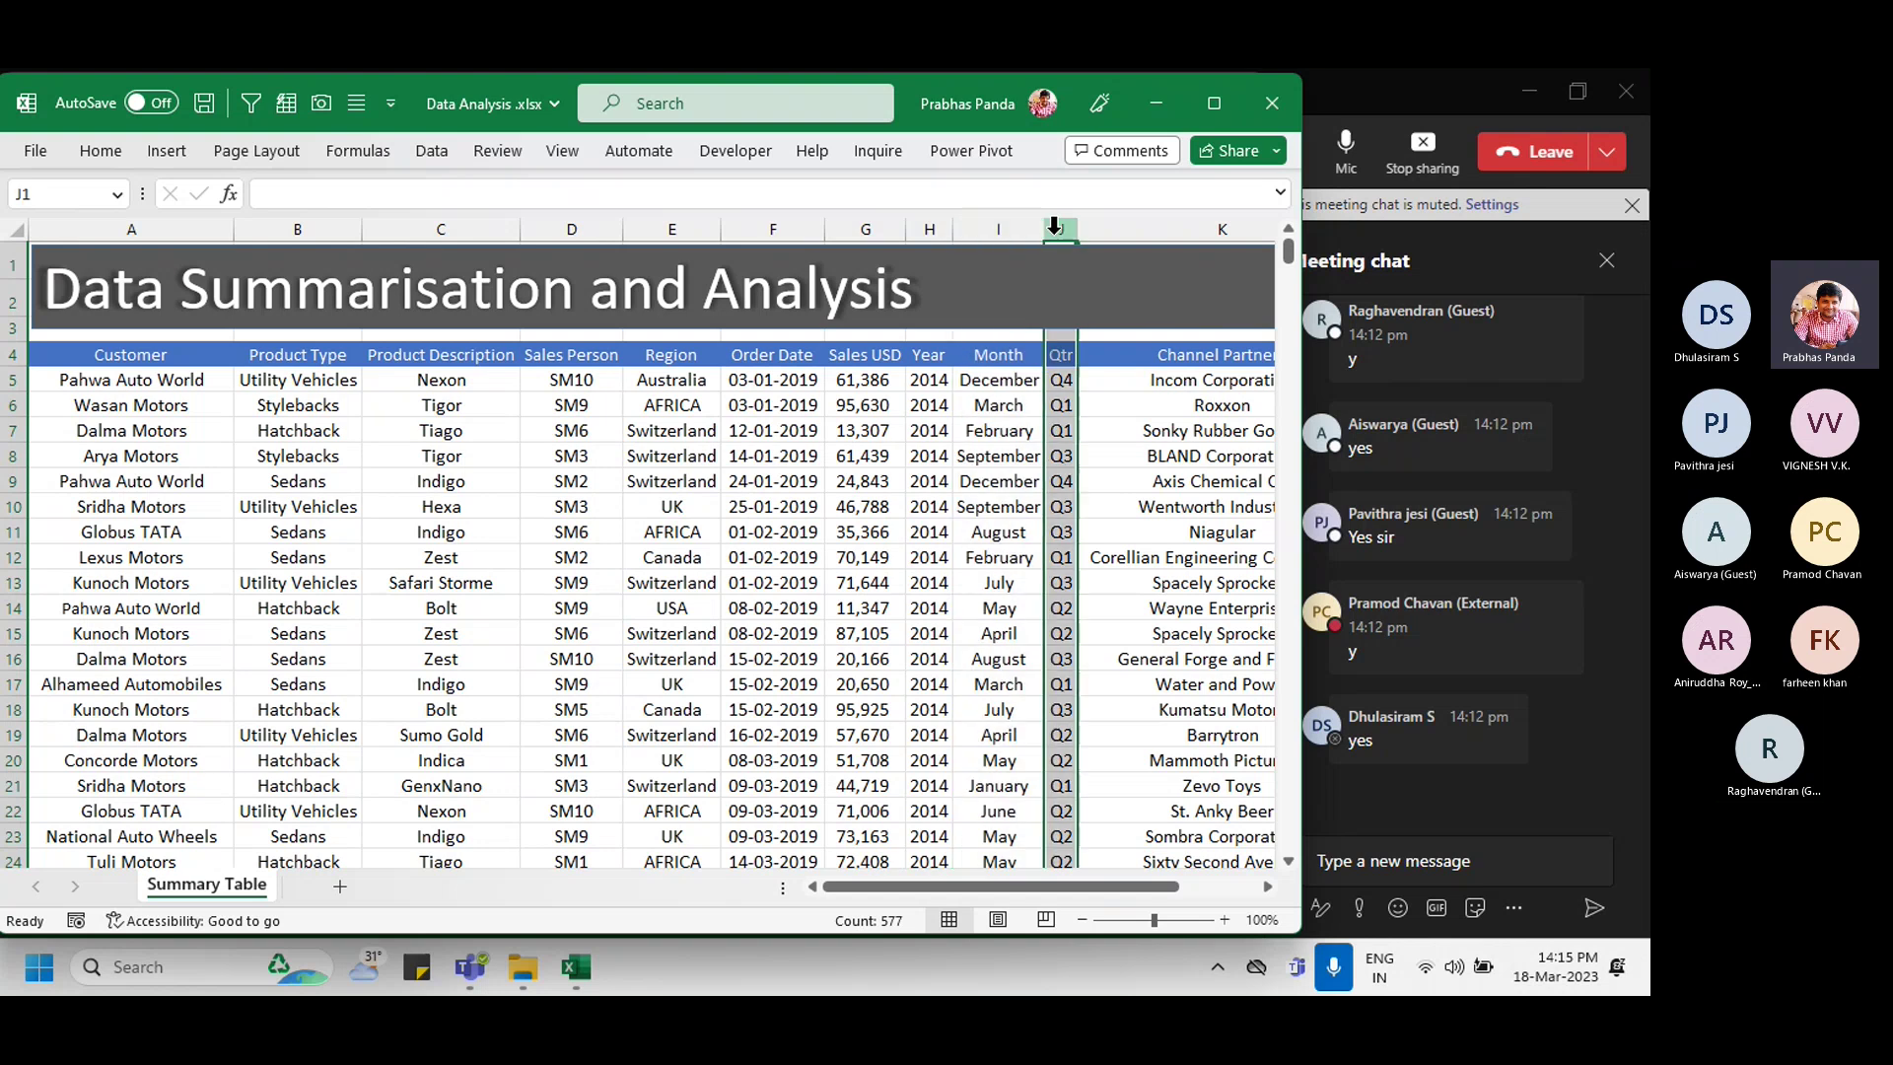
left_click(1187, 222)
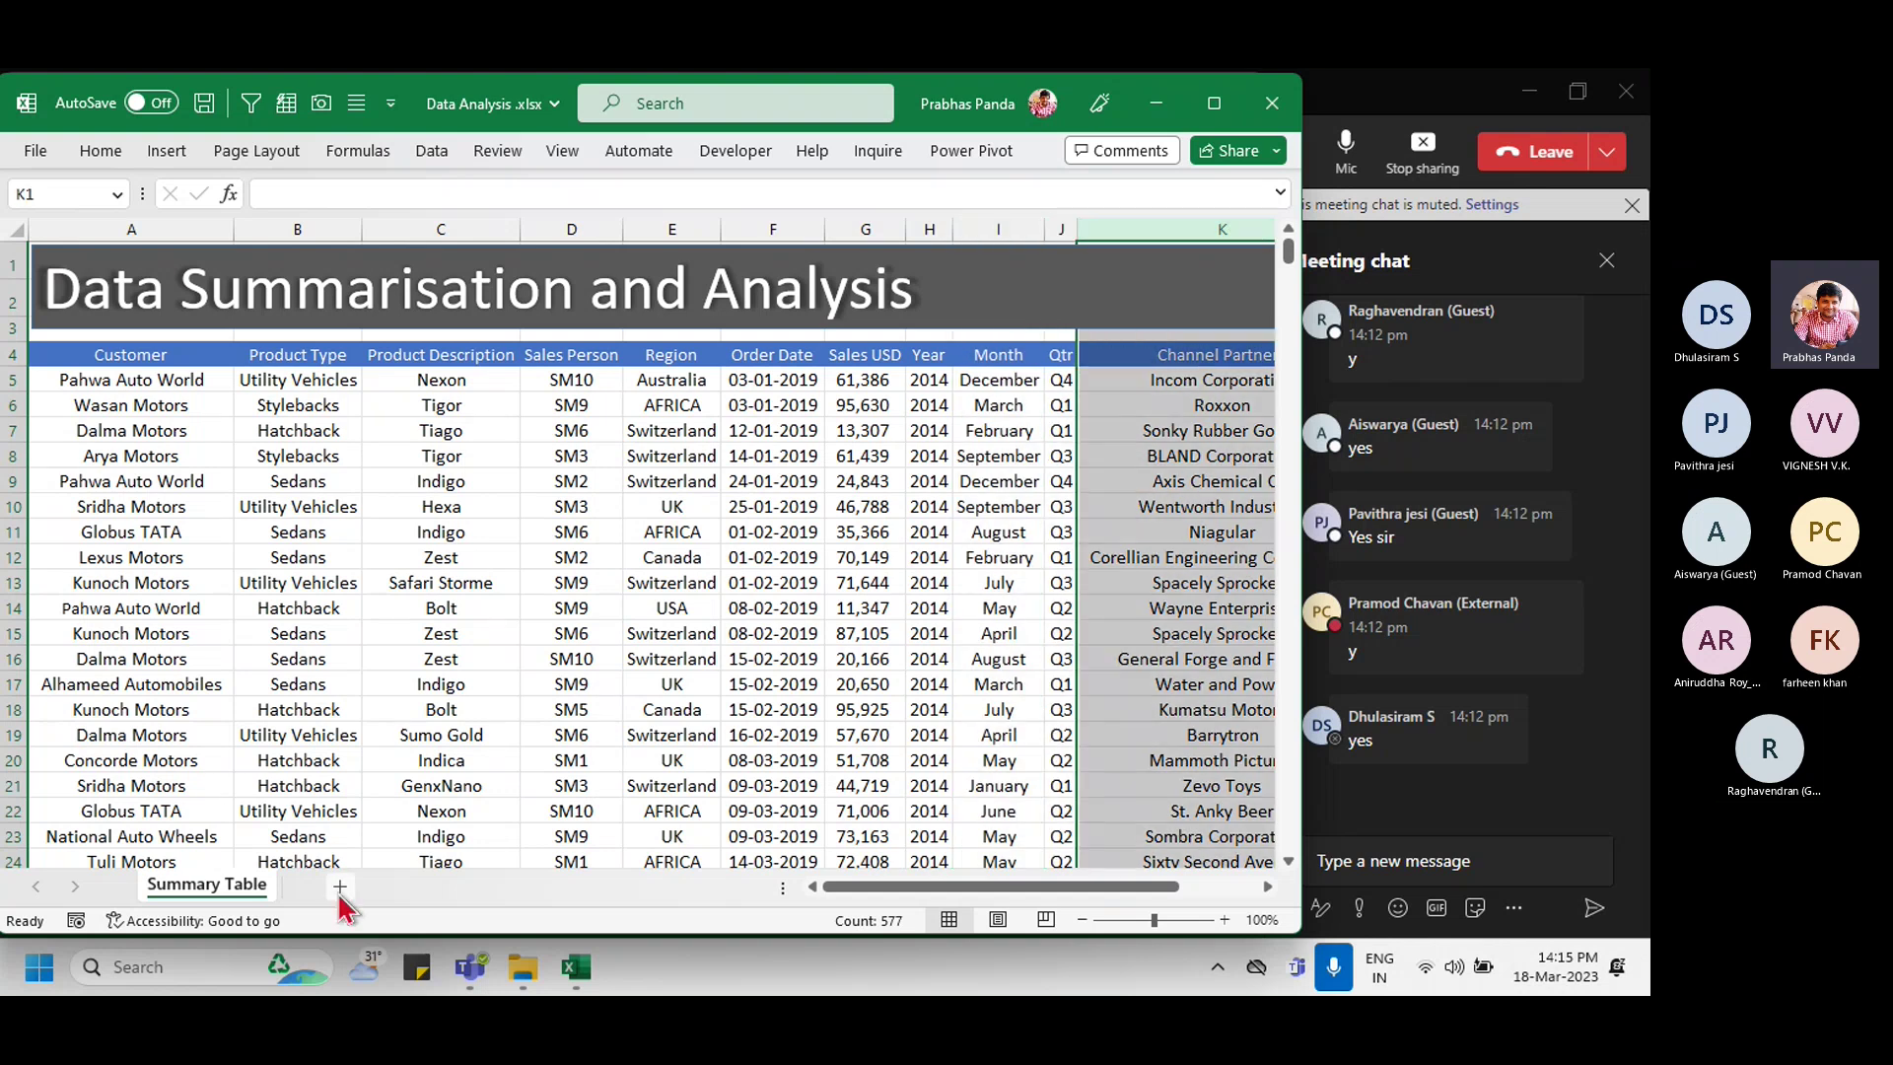
scroll(309, 632, "up", 1, "ctrl")
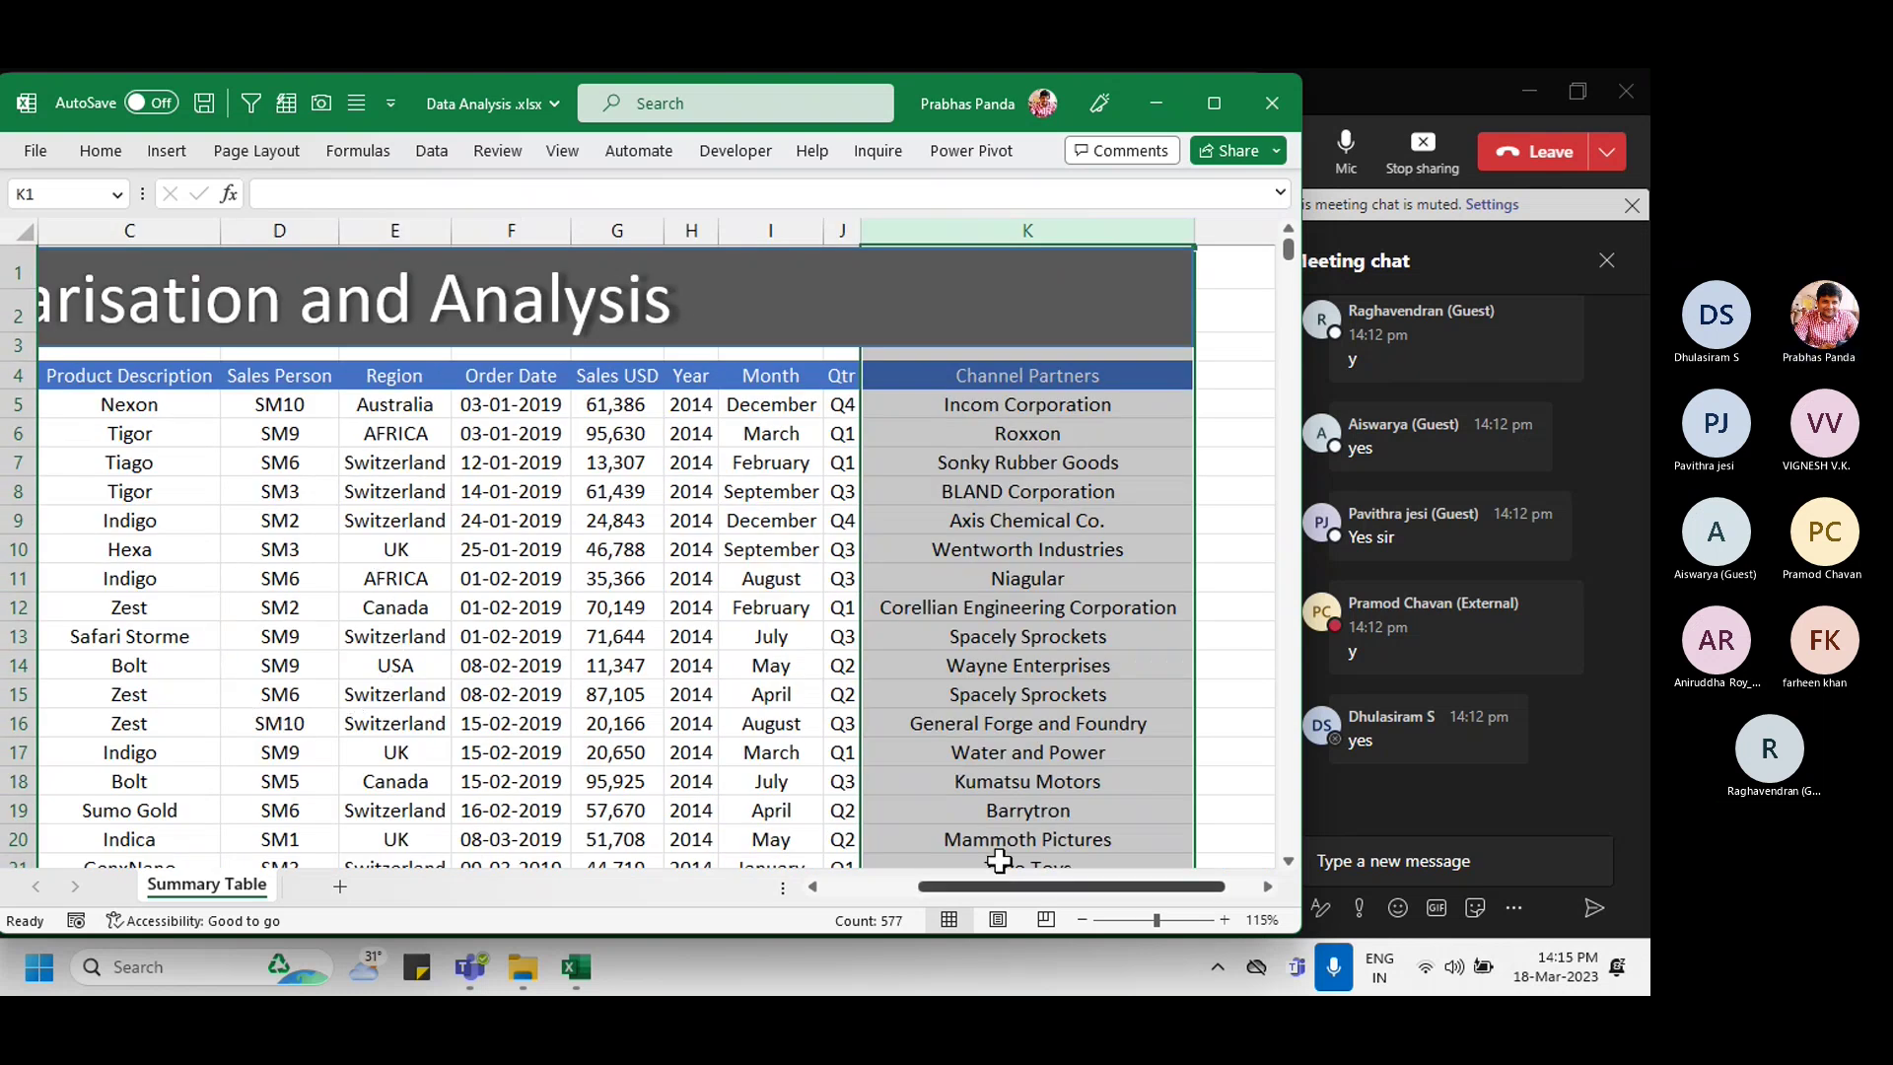
left_click_drag(1071, 885, 763, 908)
left_click(95, 463)
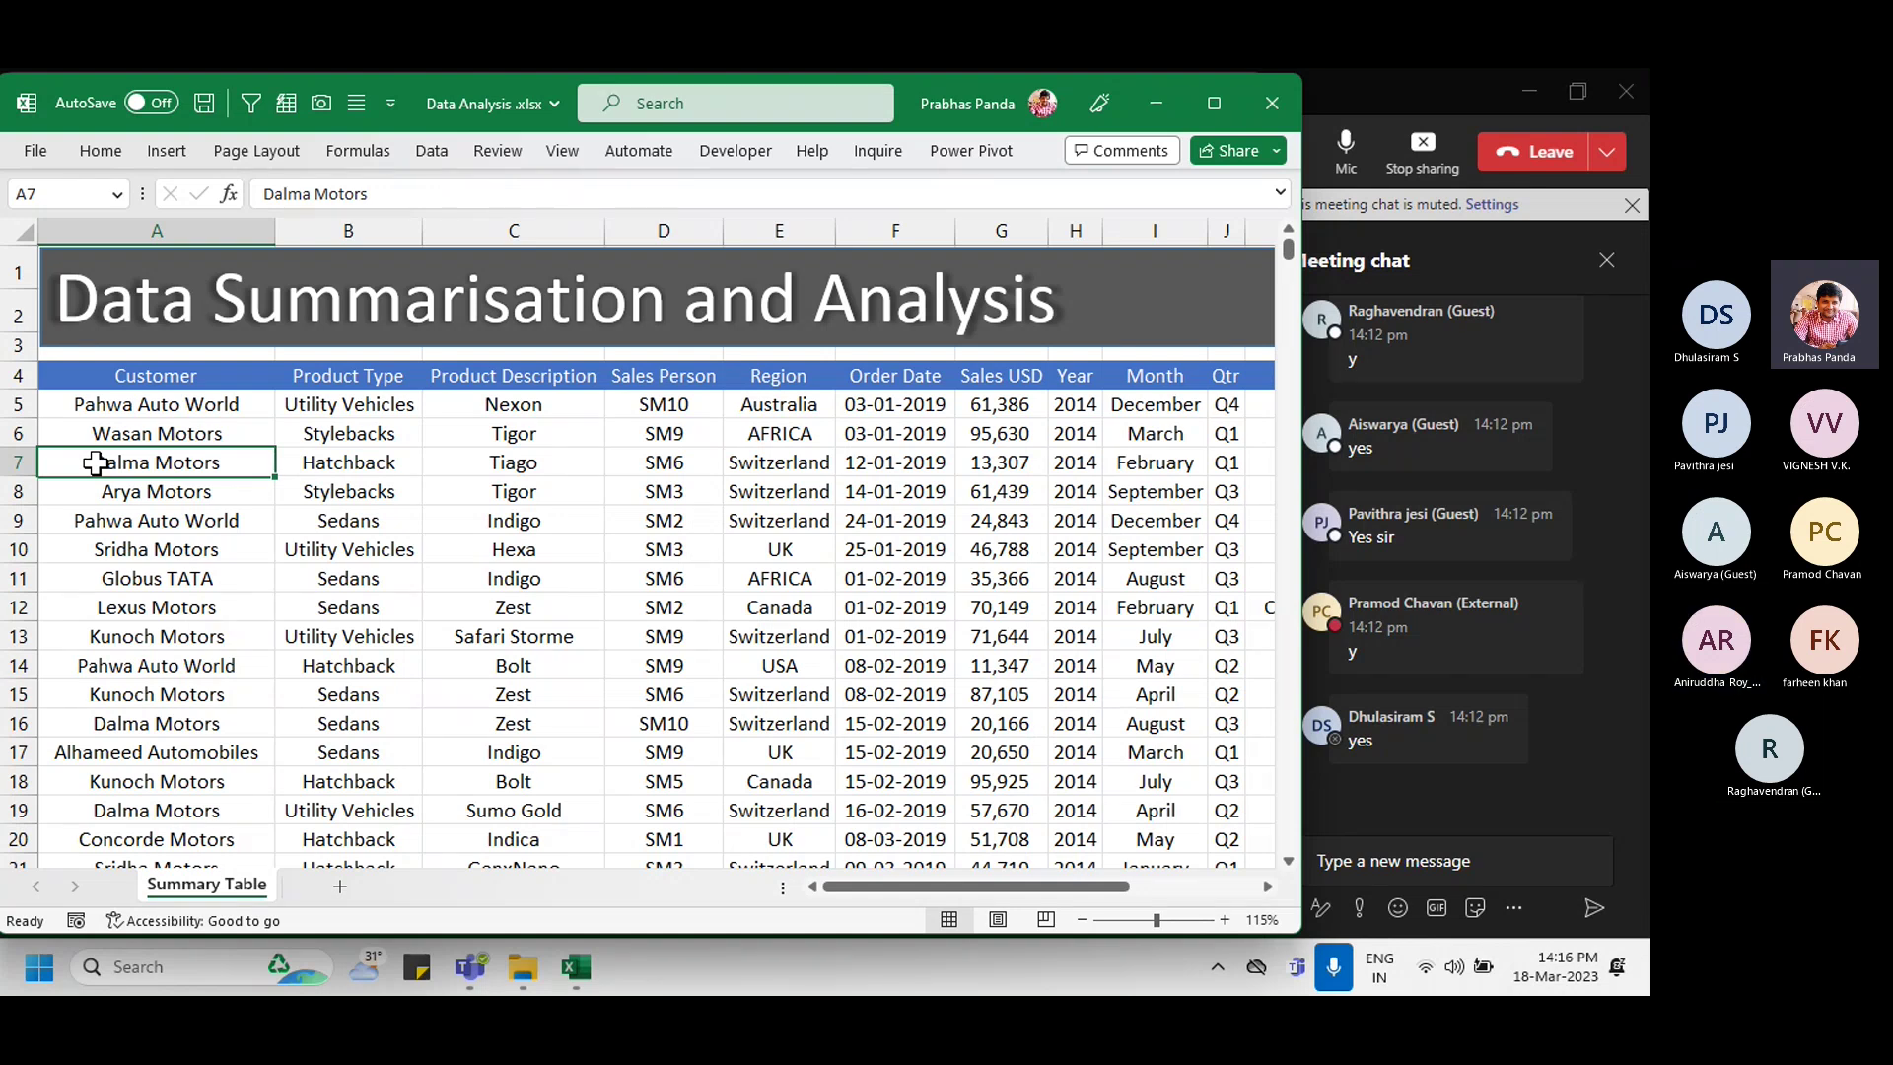
Step: Select the table's header row from Customer across and bring up Quick Analysis for it
key("ctrl+Up")
key("ctrl+shift+Right")
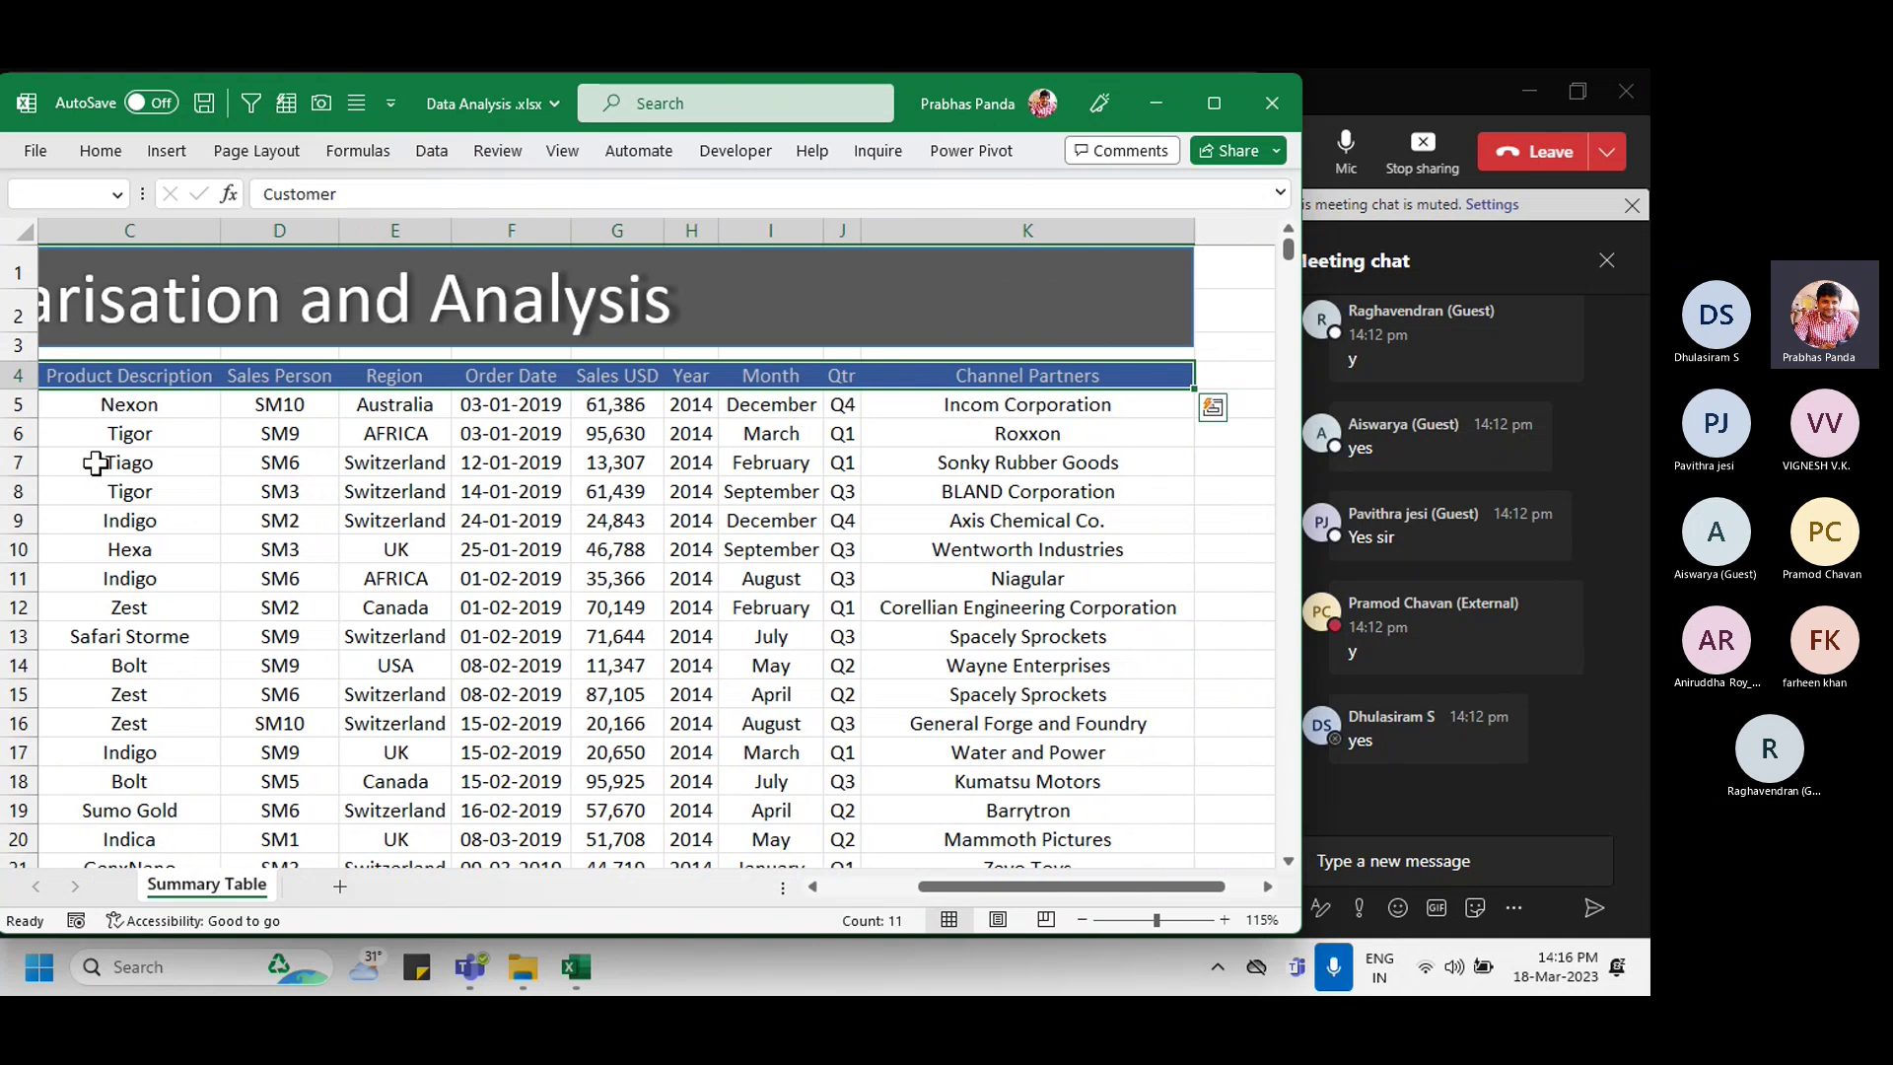
key("ctrl+q")
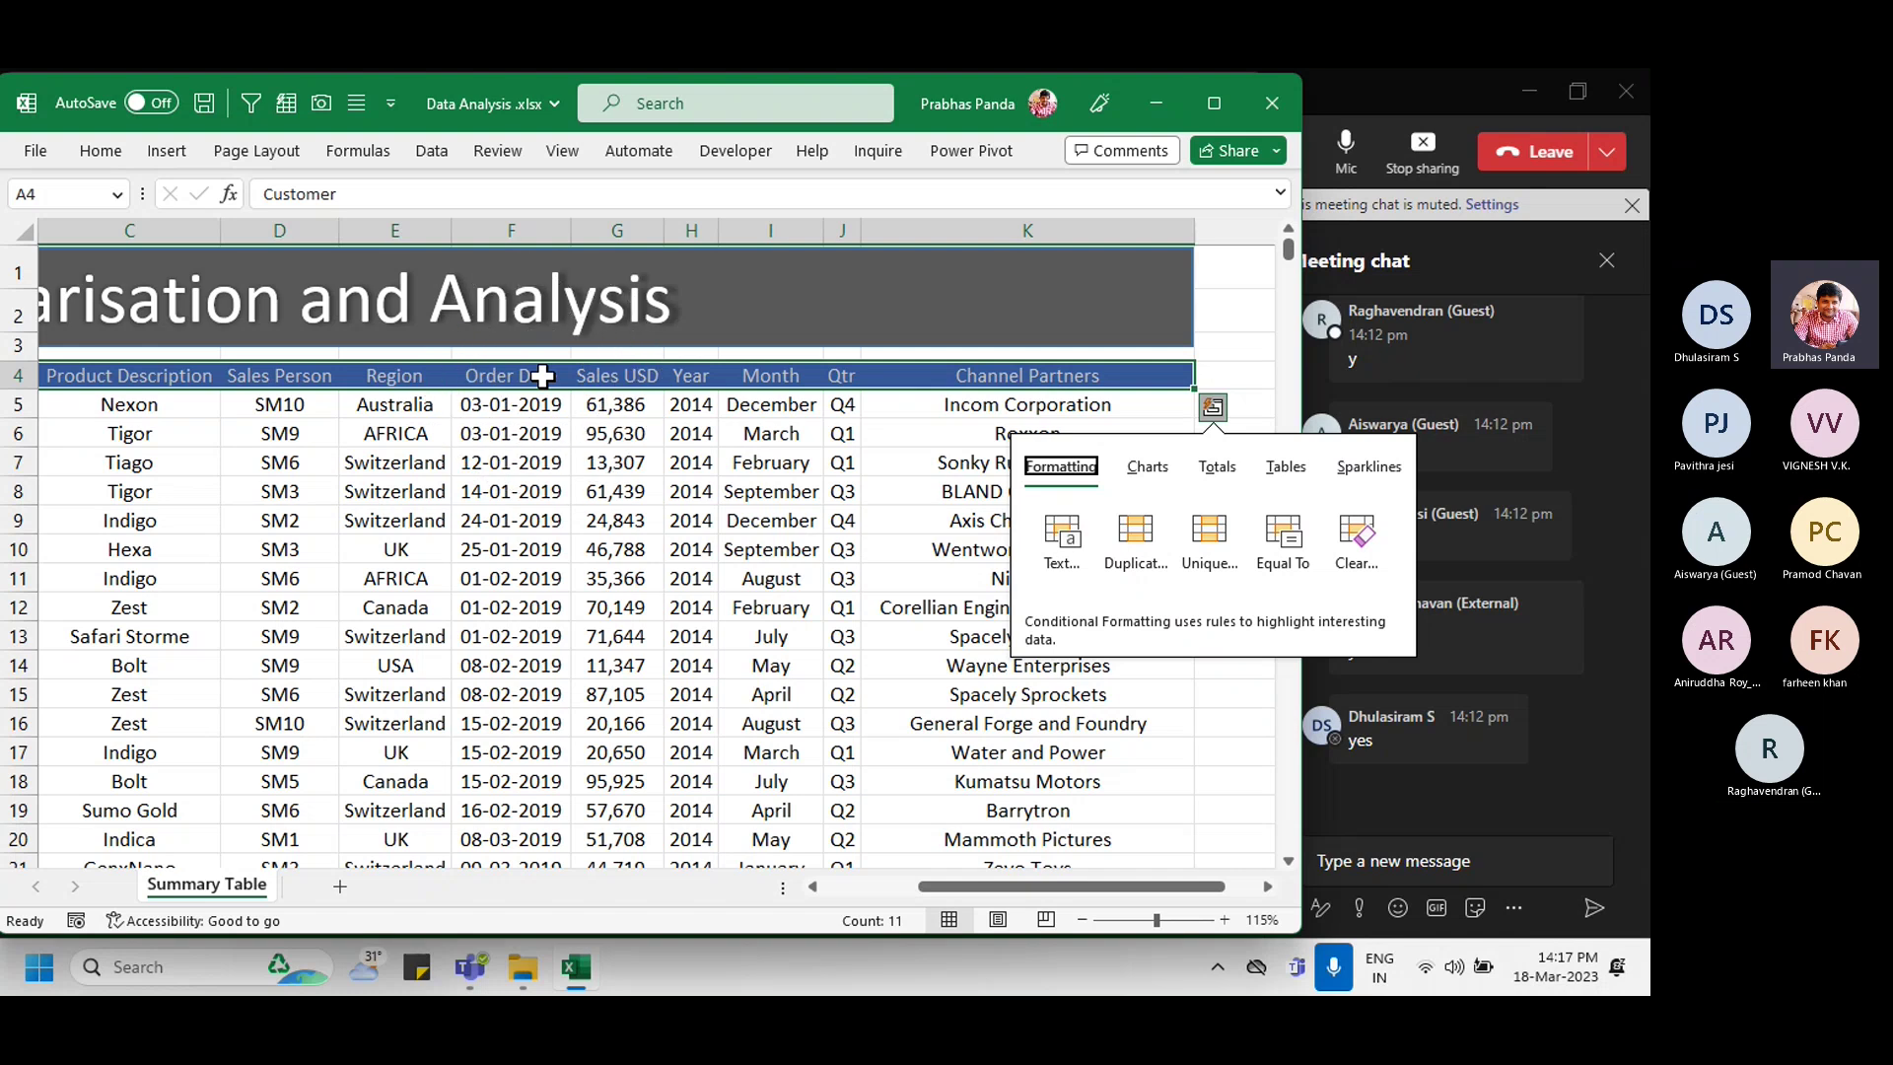
Step: Select the whole sales table from inside it, then open and dismiss Quick Analysis
left_click(562, 602)
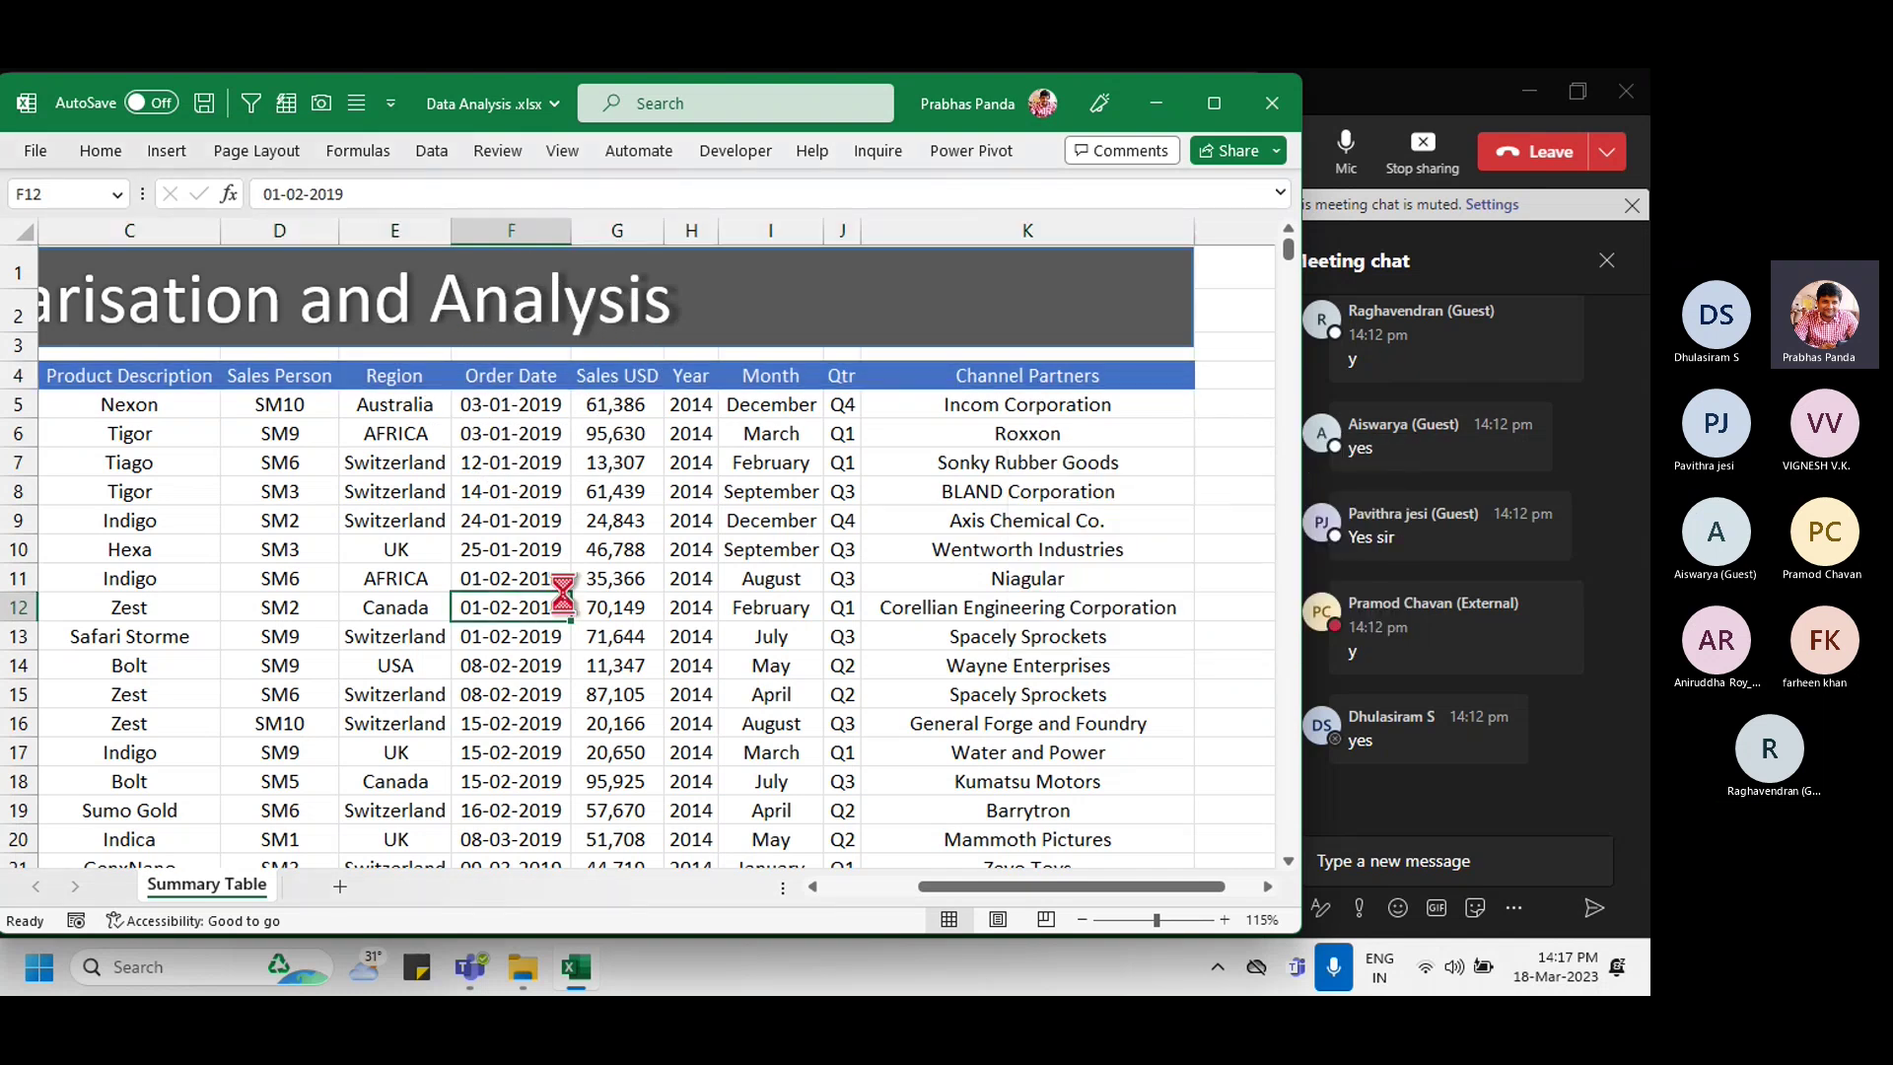
key("ctrl+a")
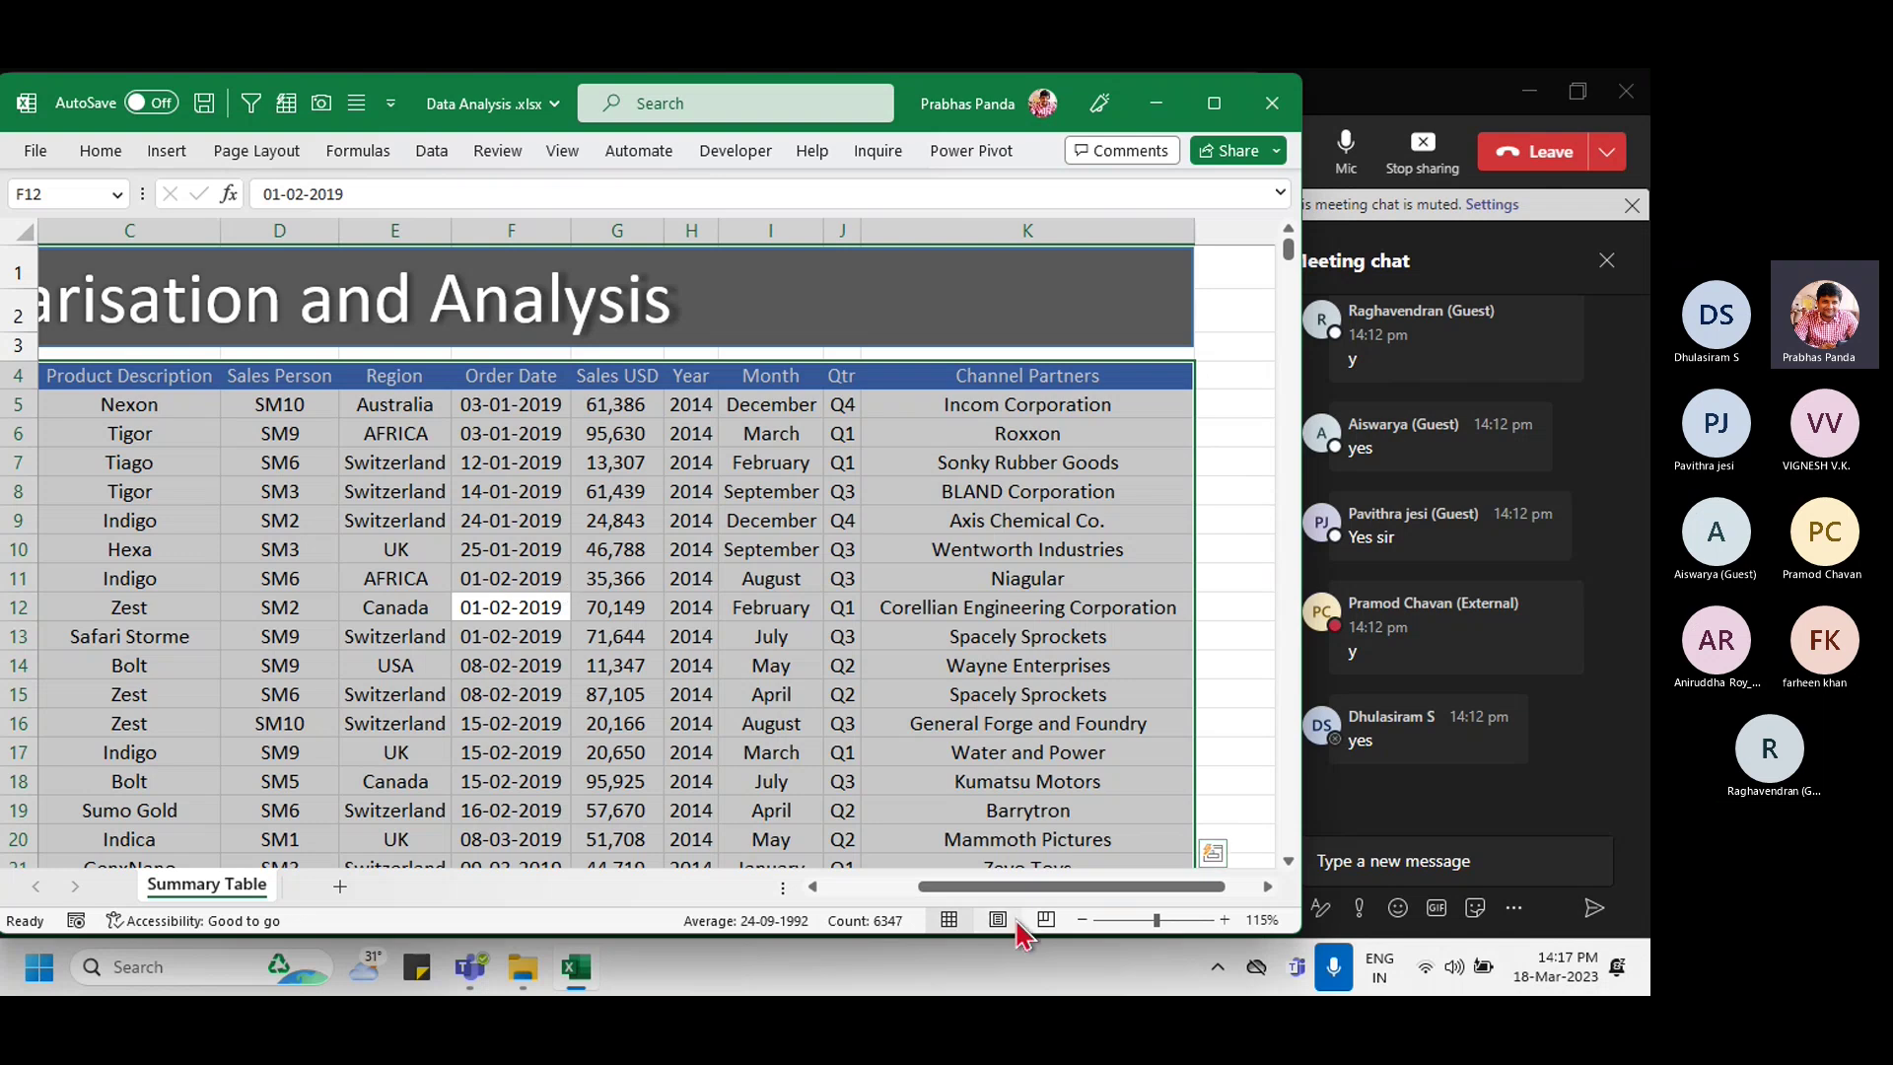
left_click_drag(1027, 892, 883, 913)
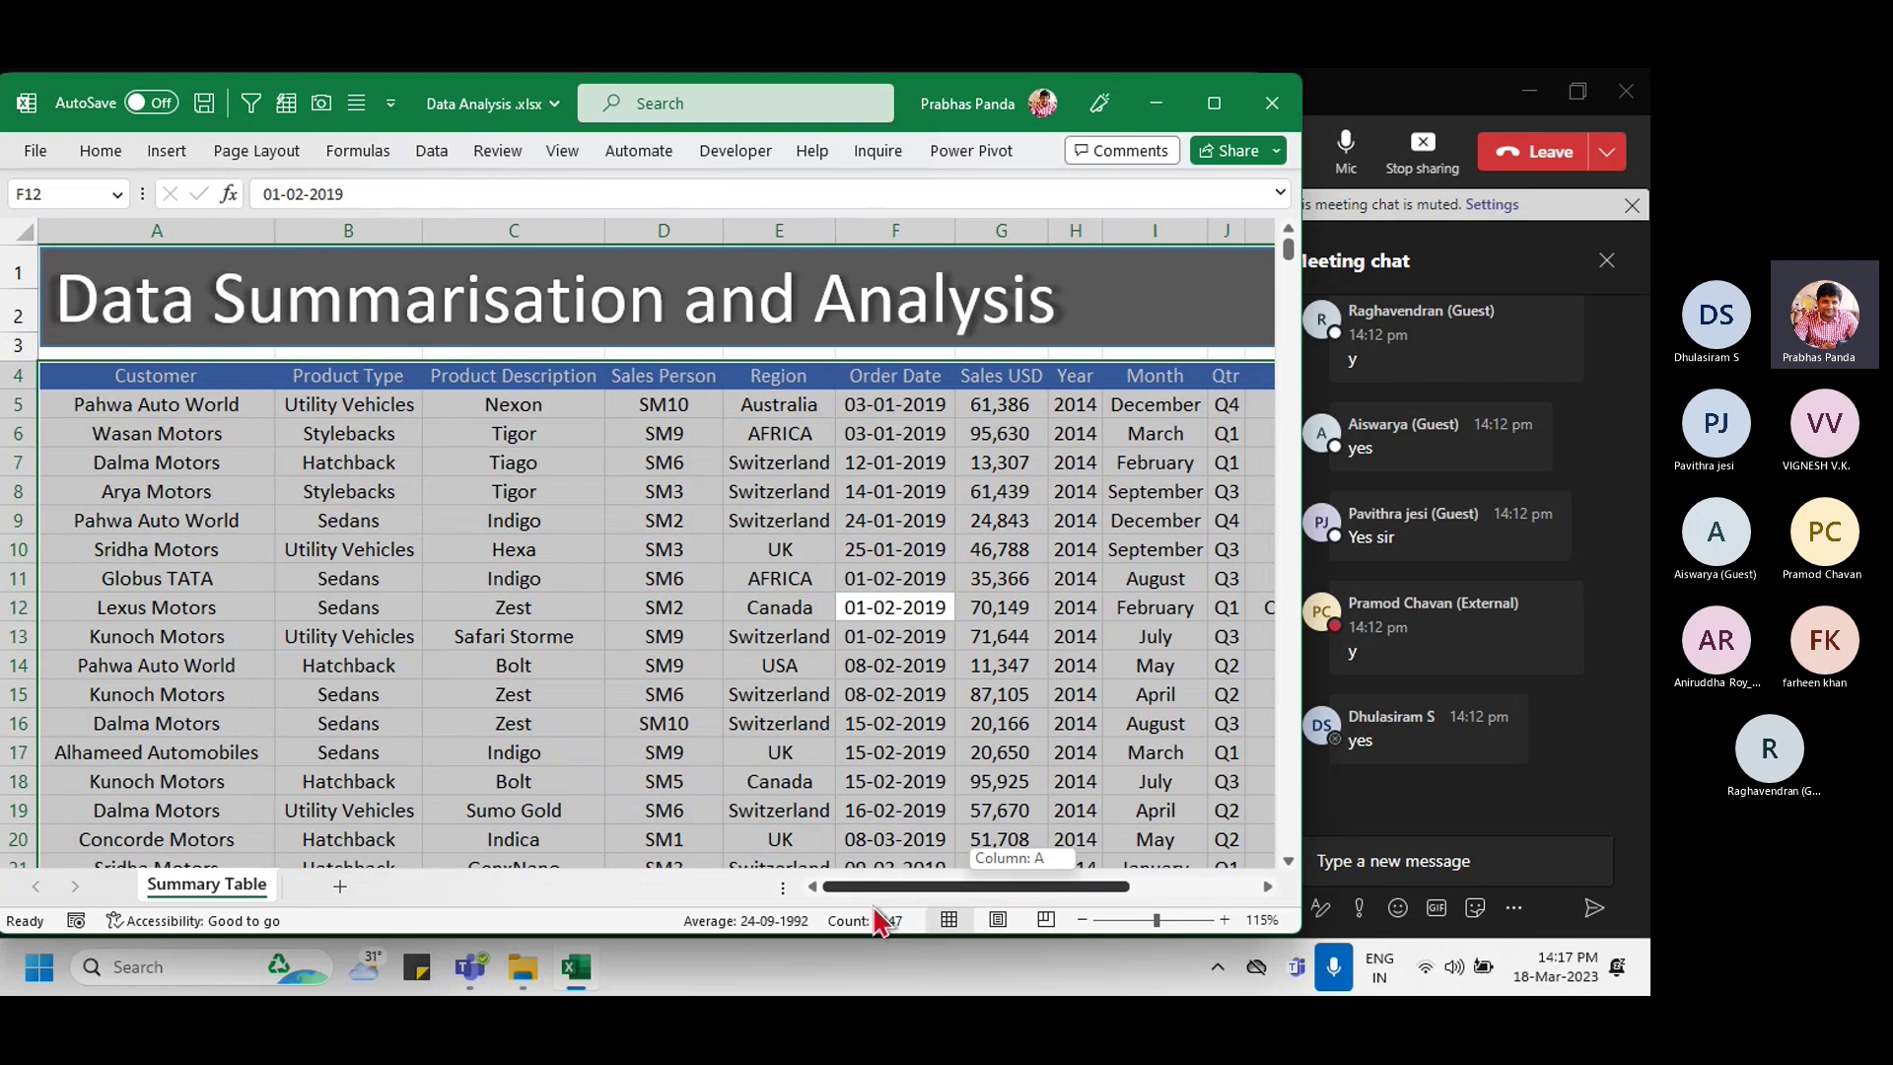
left_click(562, 554)
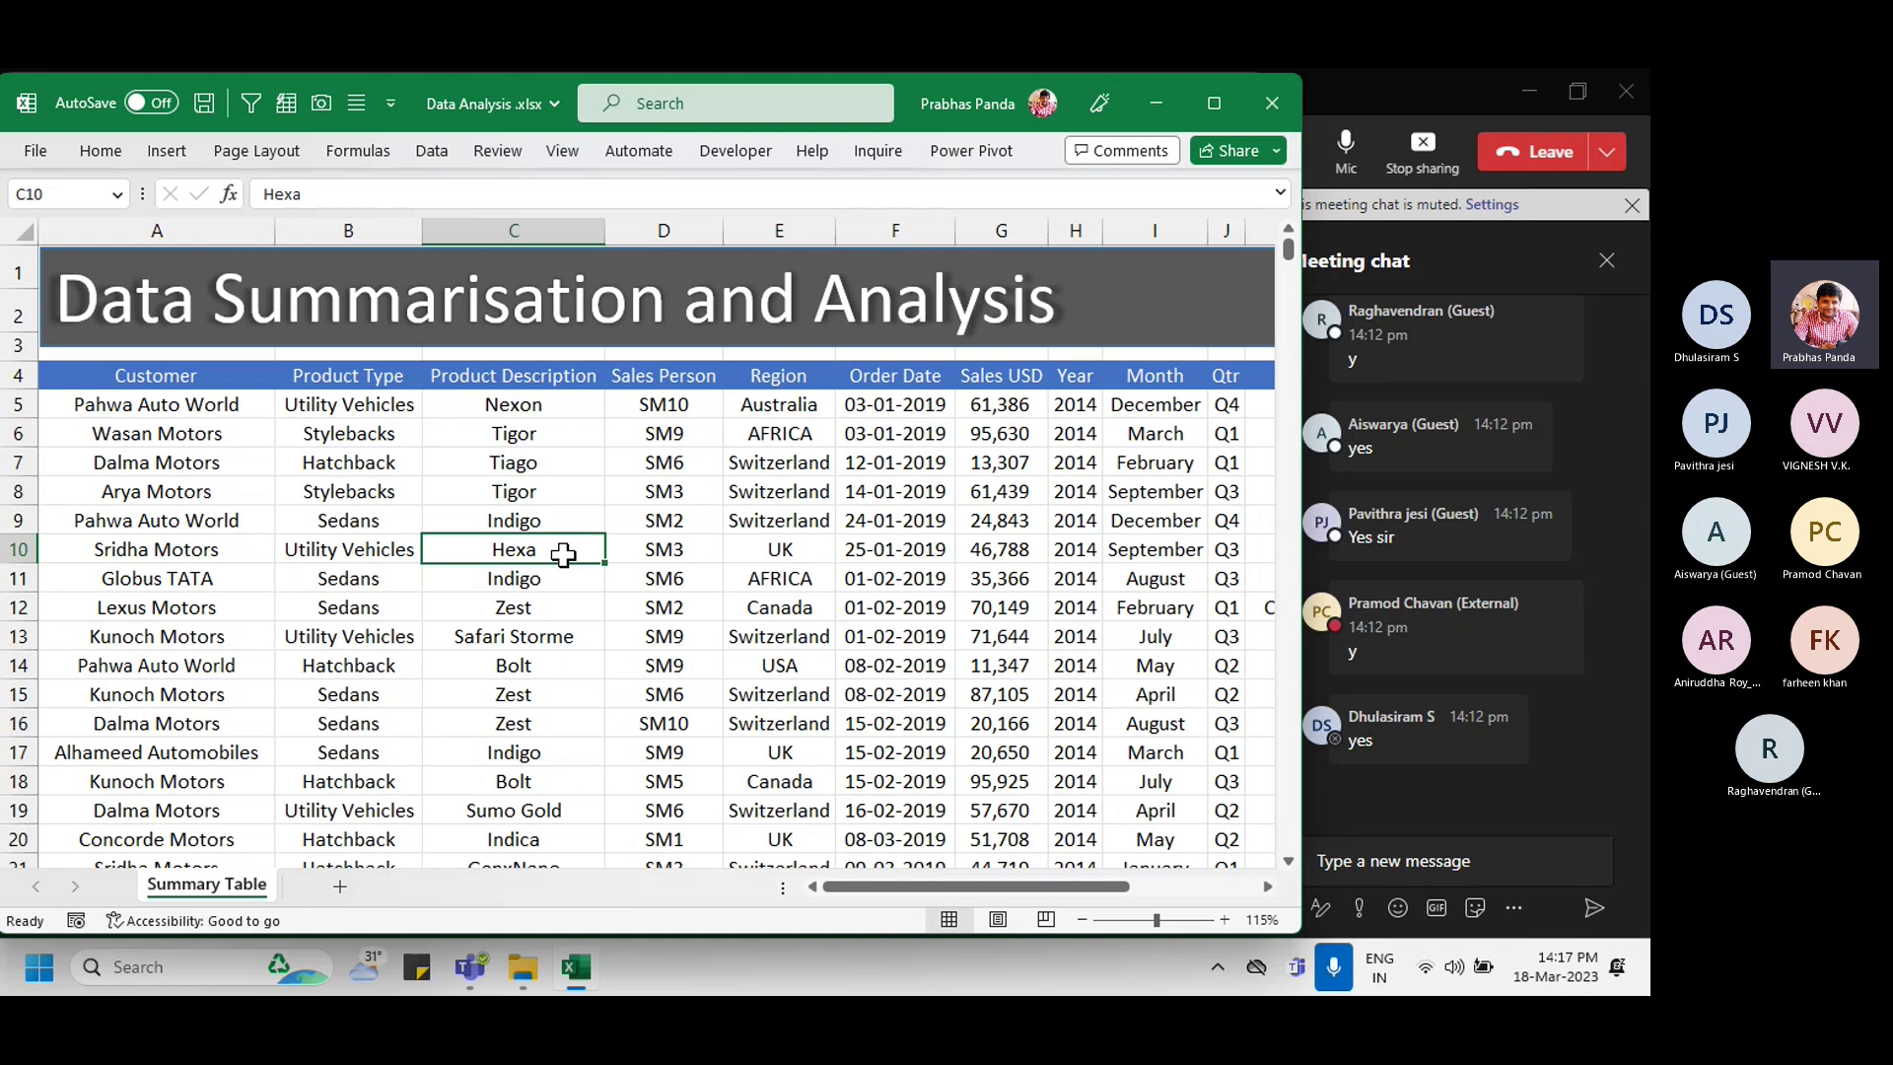
key("ctrl+a")
key("ctrl+q")
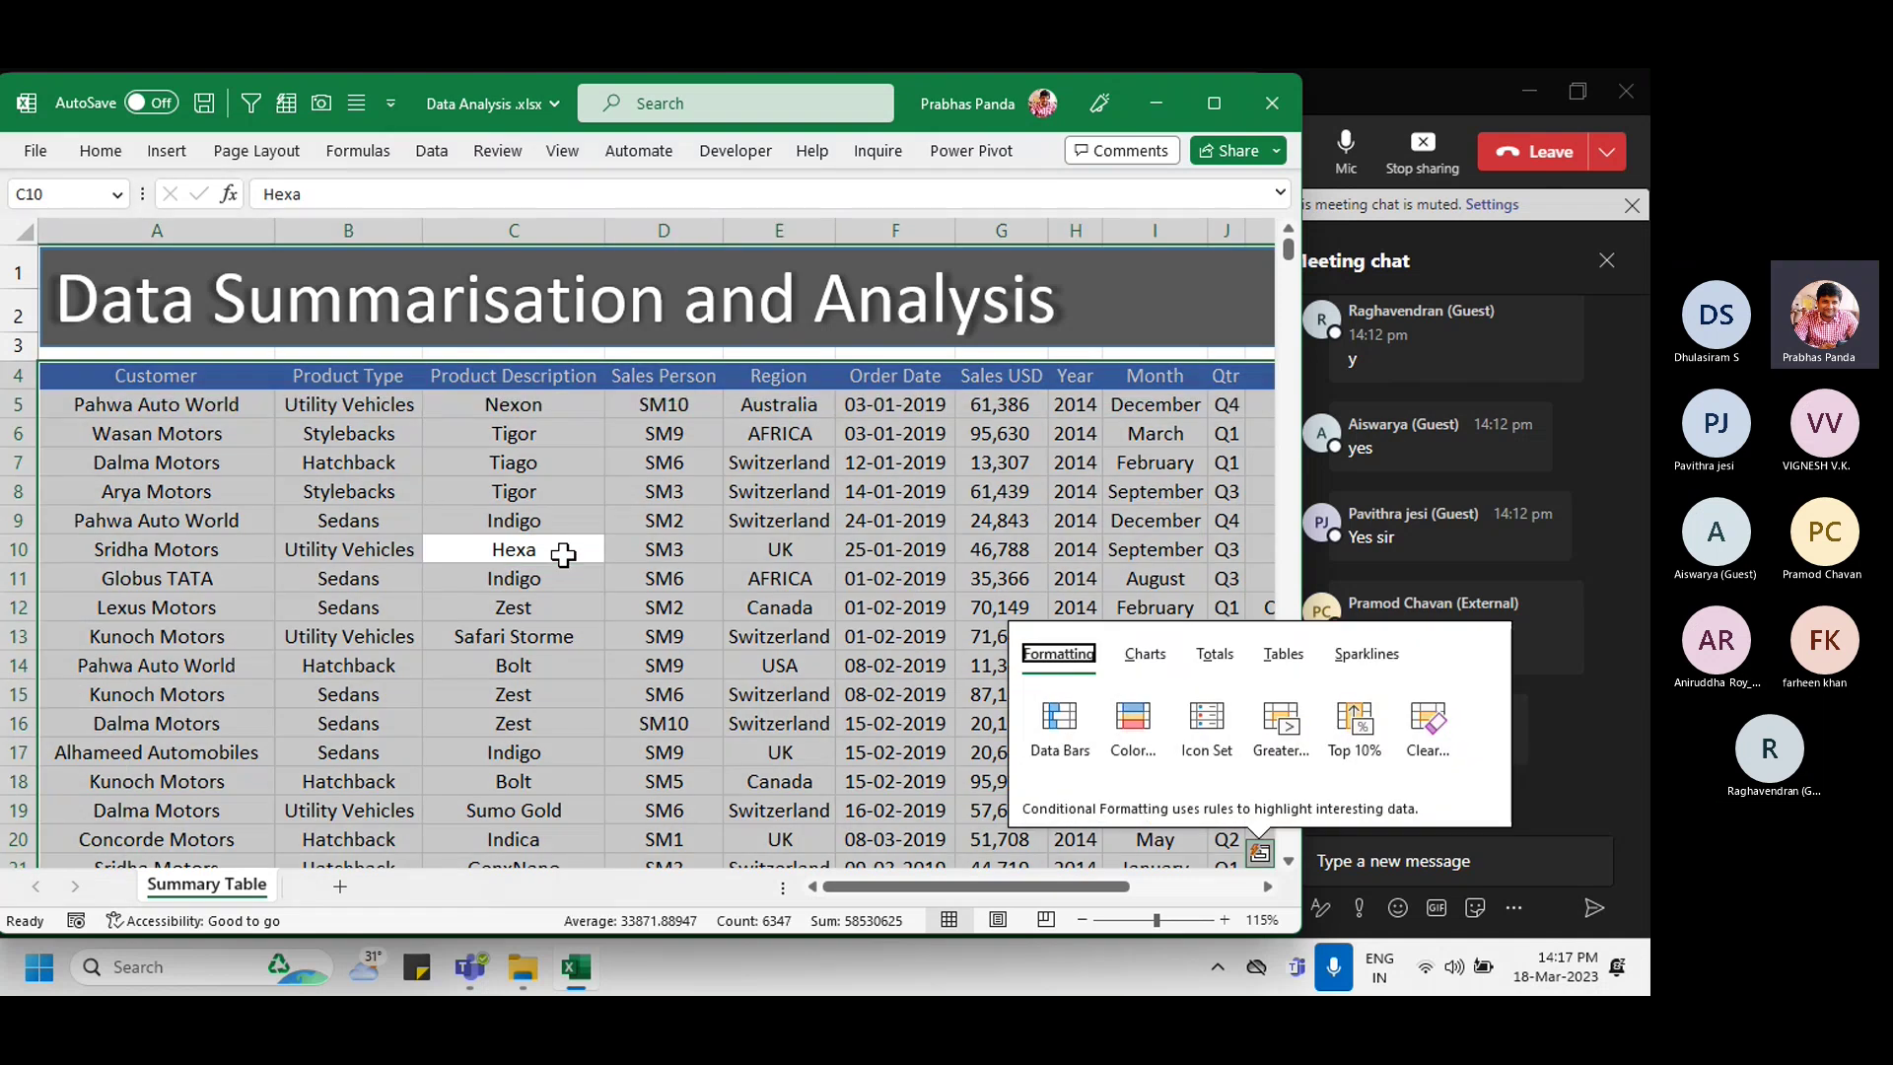
key("Escape")
key("ctrl+g")
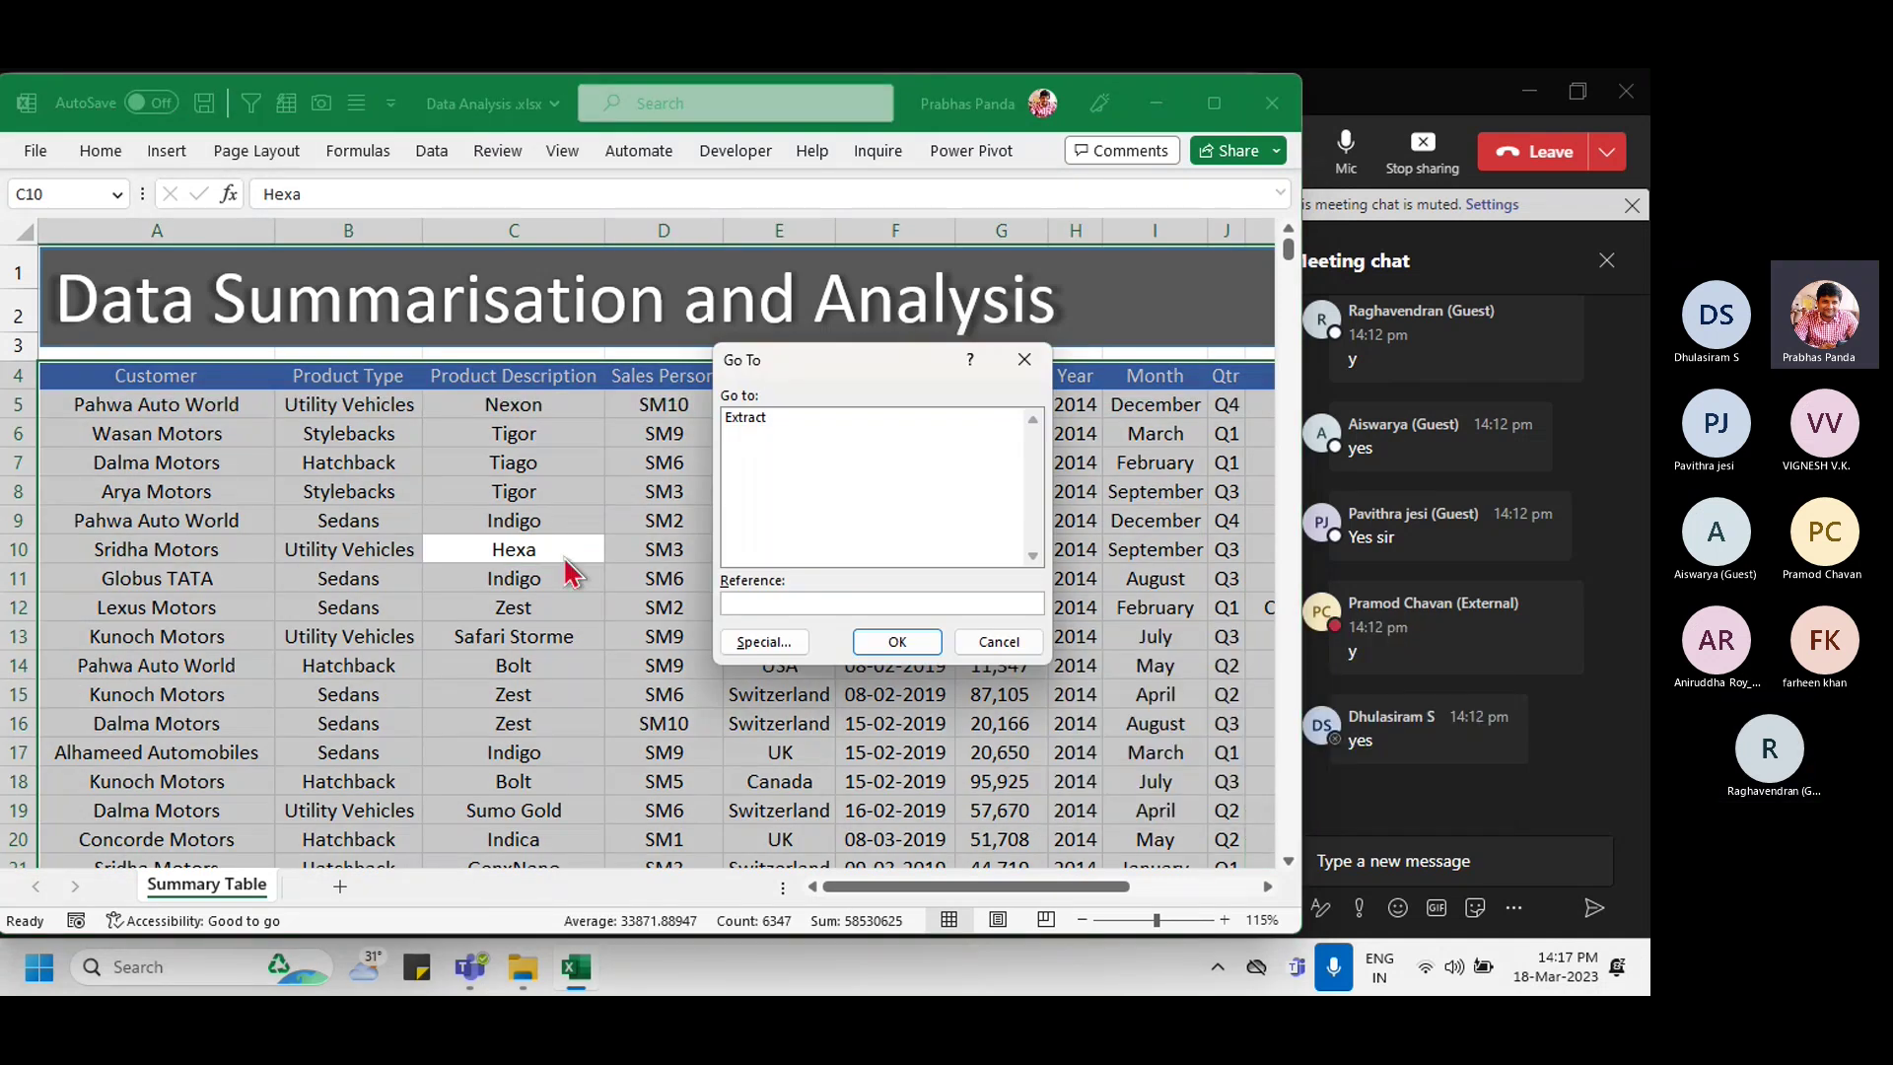
left_click(803, 643)
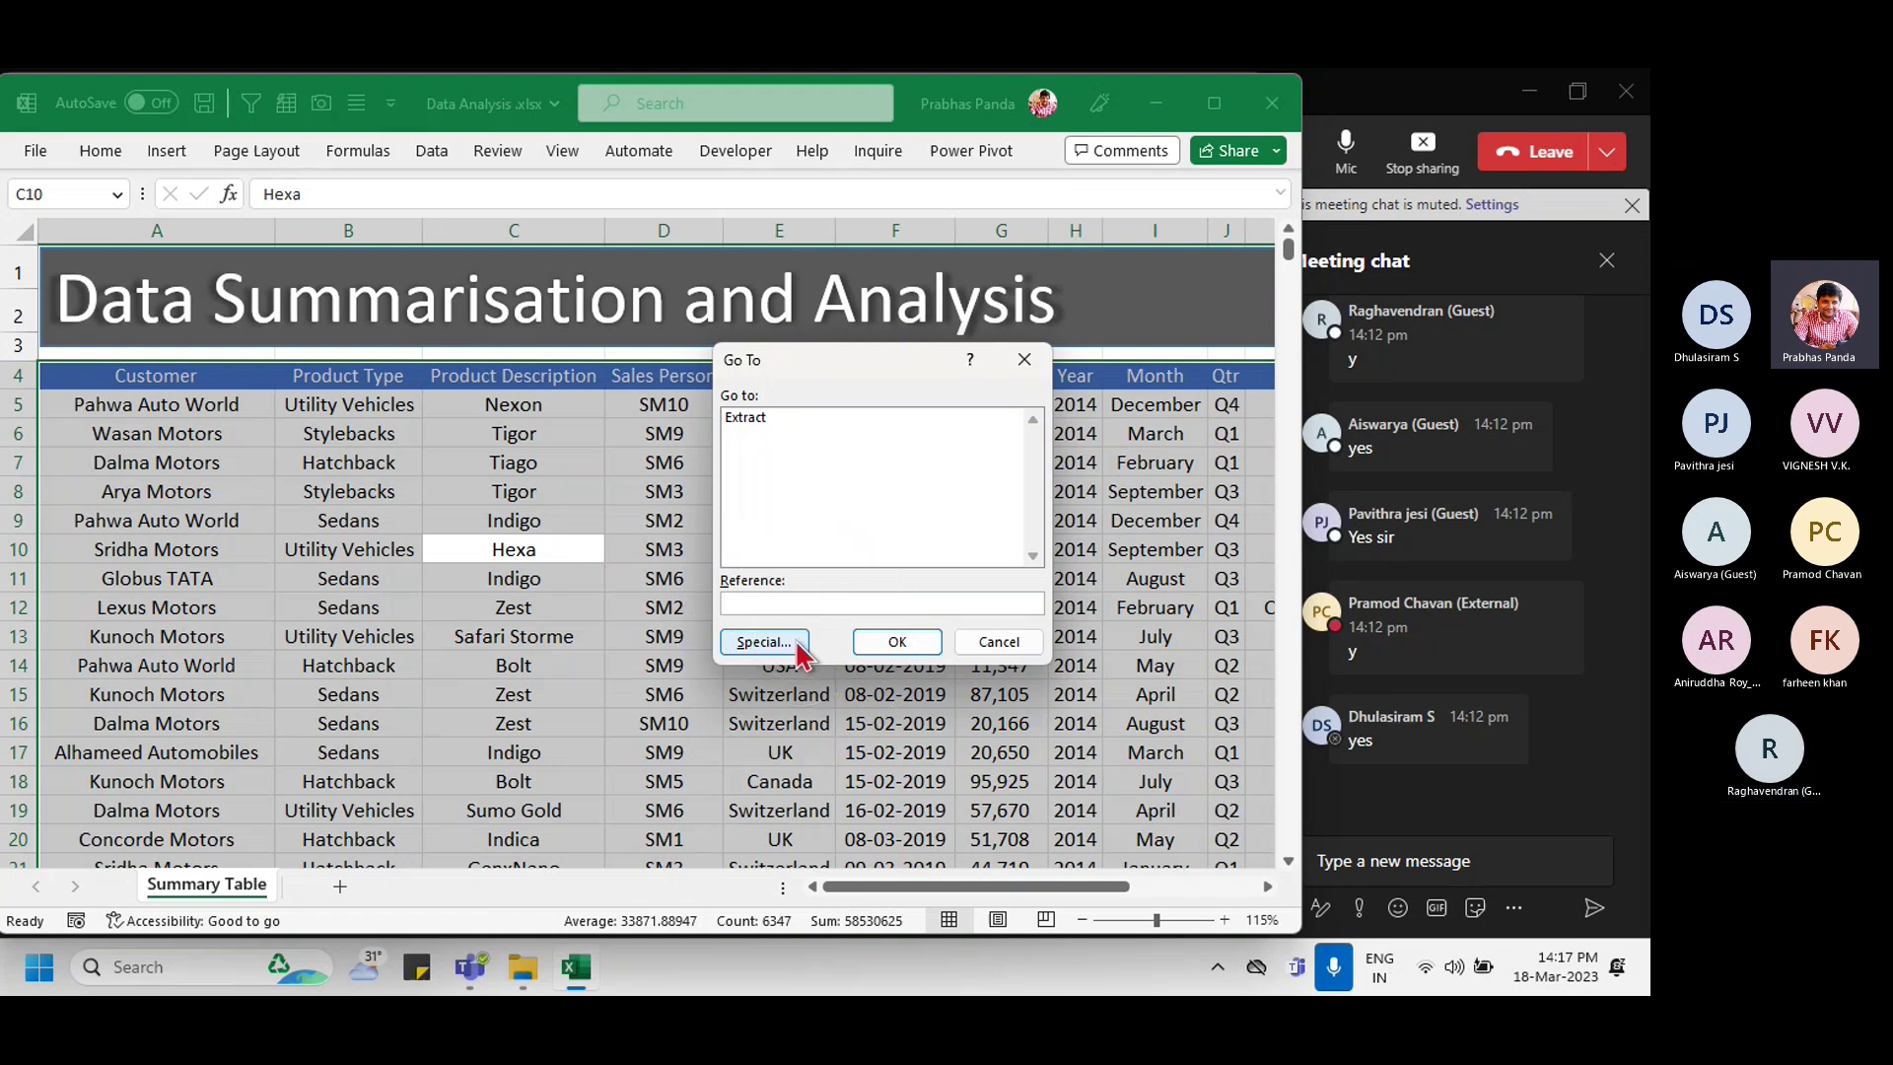
left_click(749, 547)
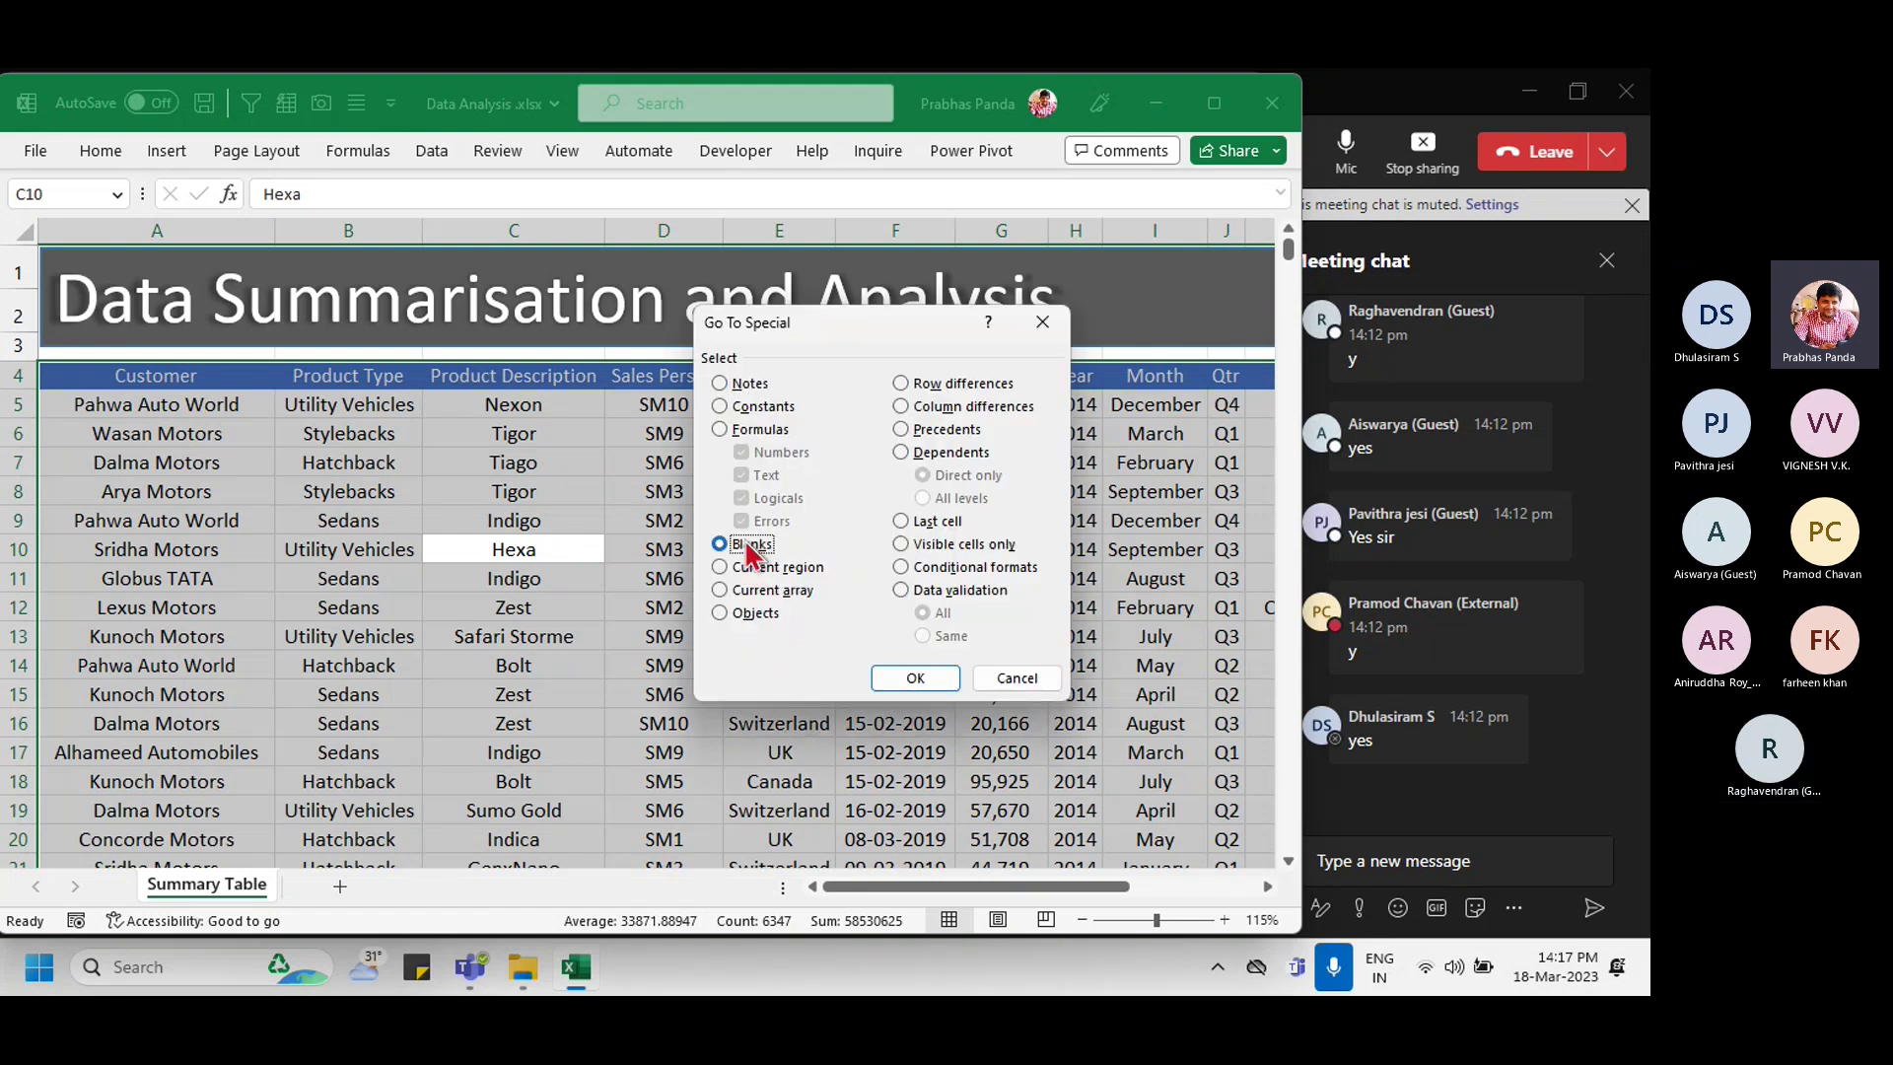
left_click(749, 550)
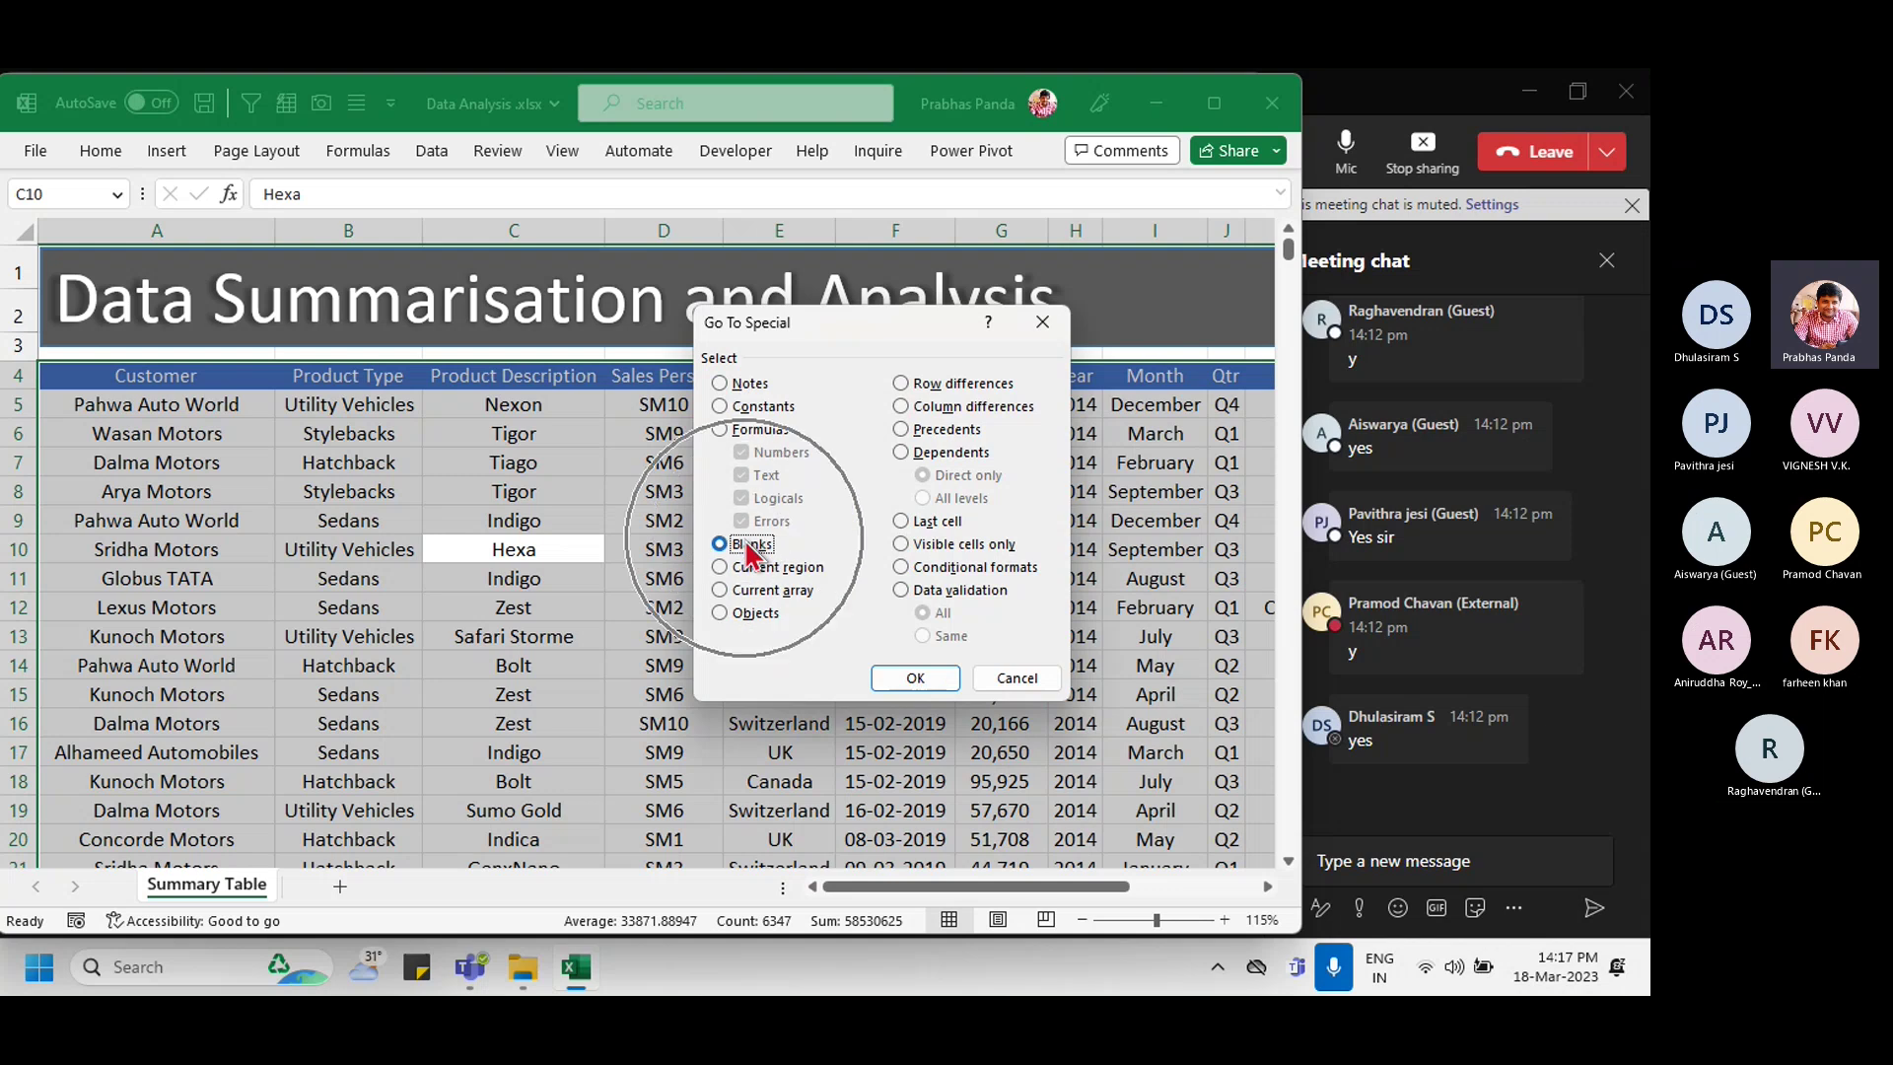
left_click(916, 678)
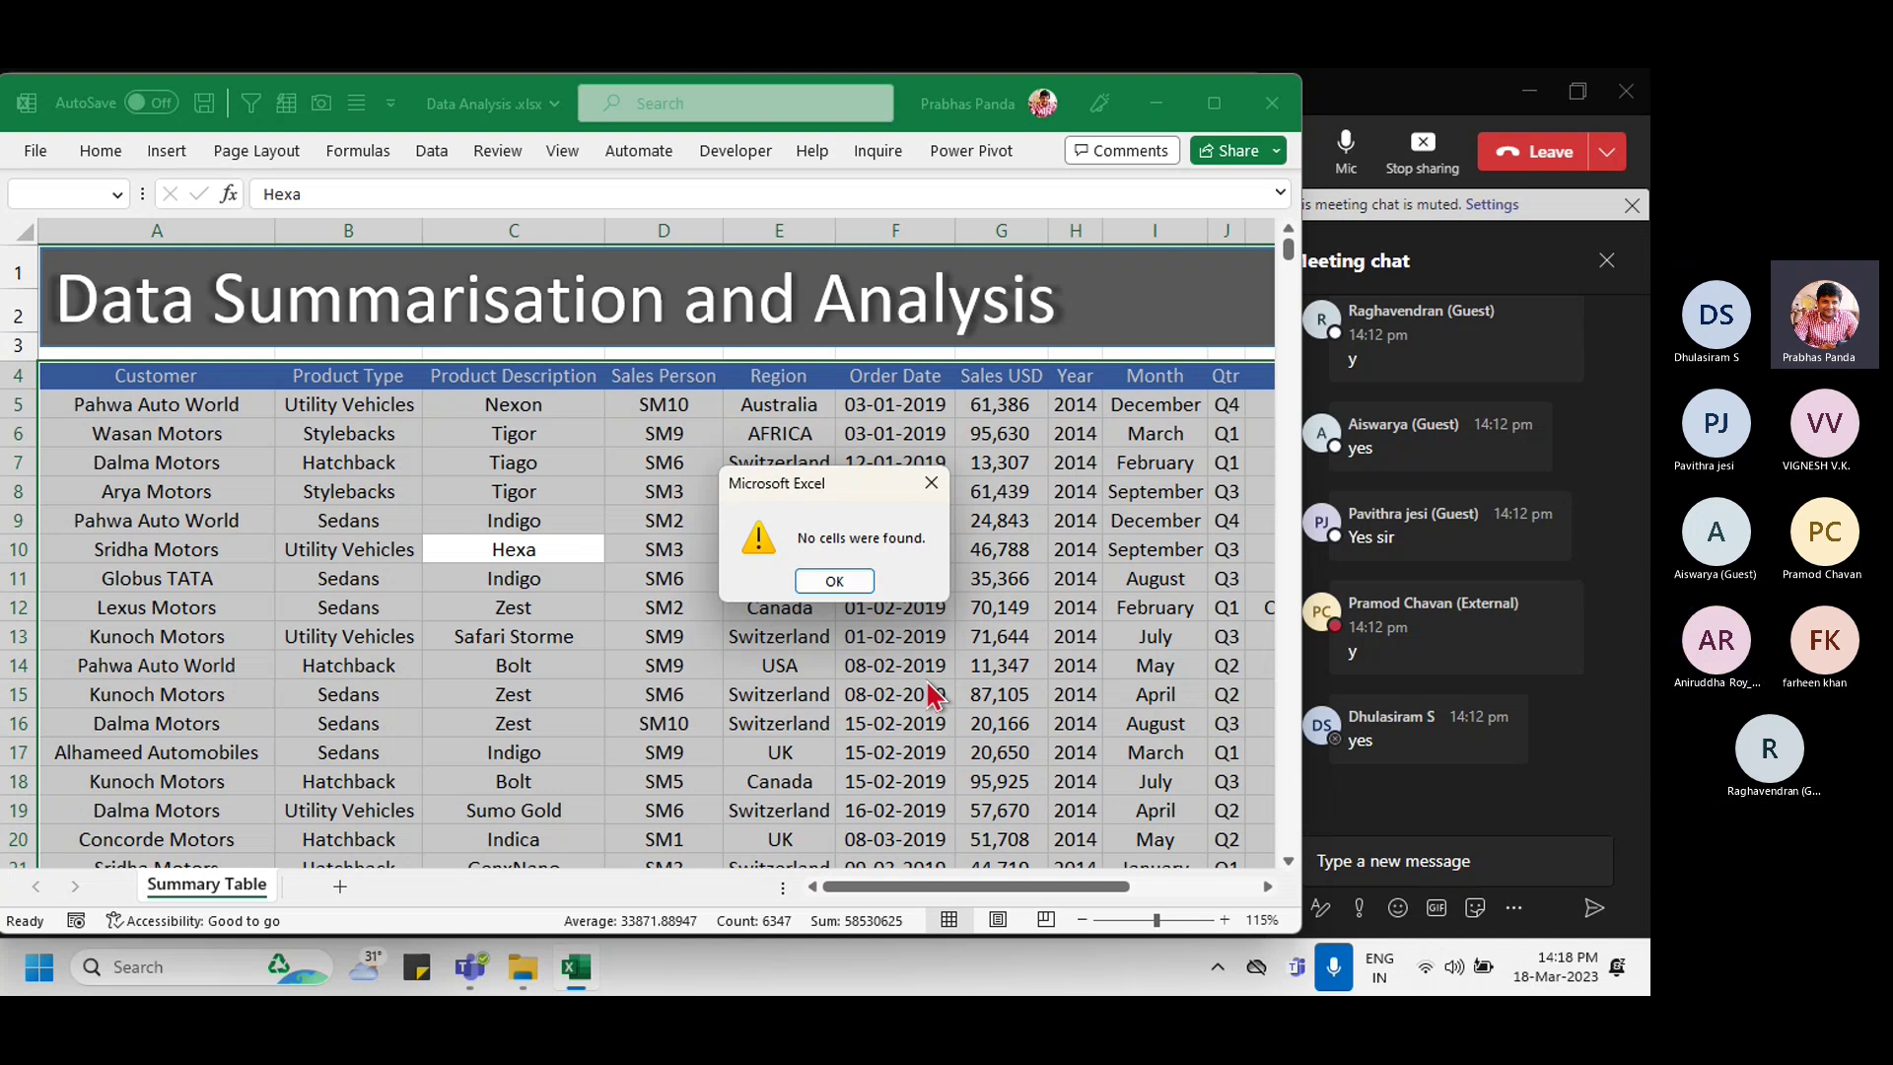
left_click(932, 695)
key("Return")
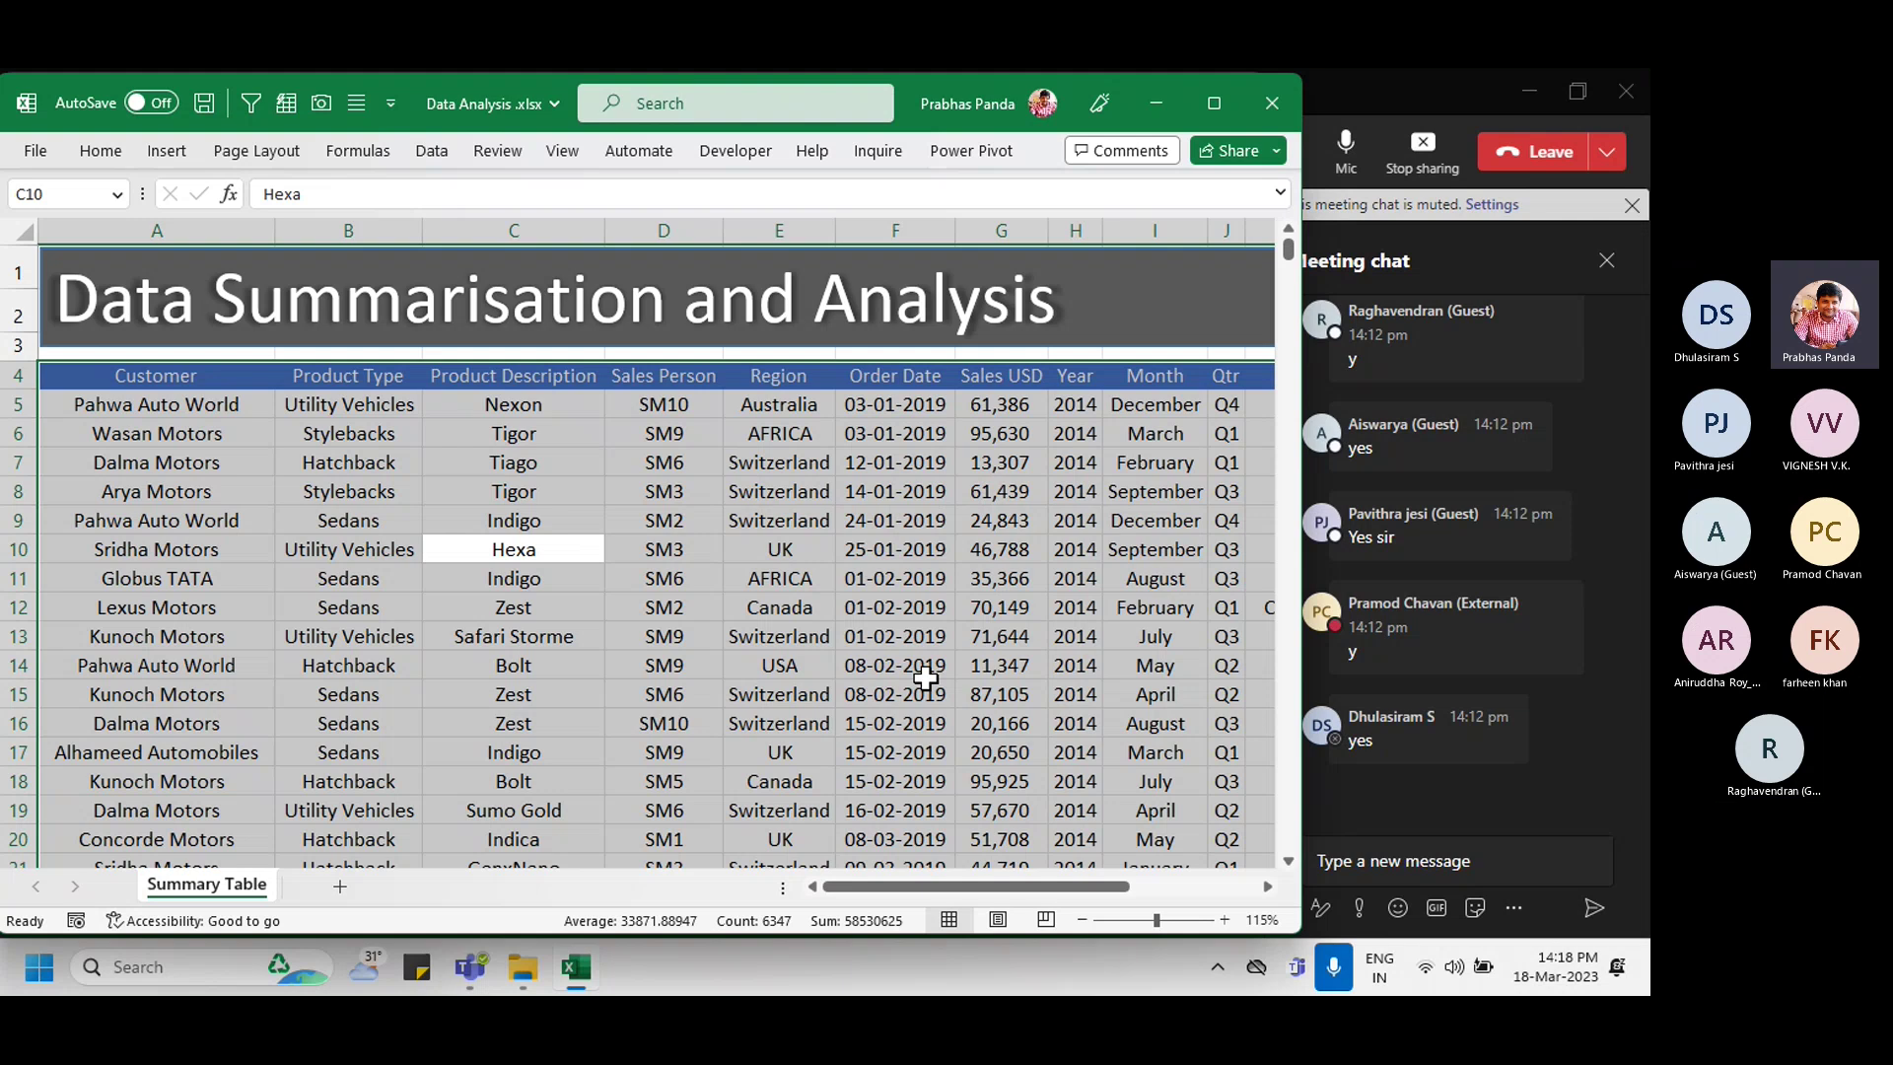
left_click(228, 498)
scroll(229, 498, "down", 1)
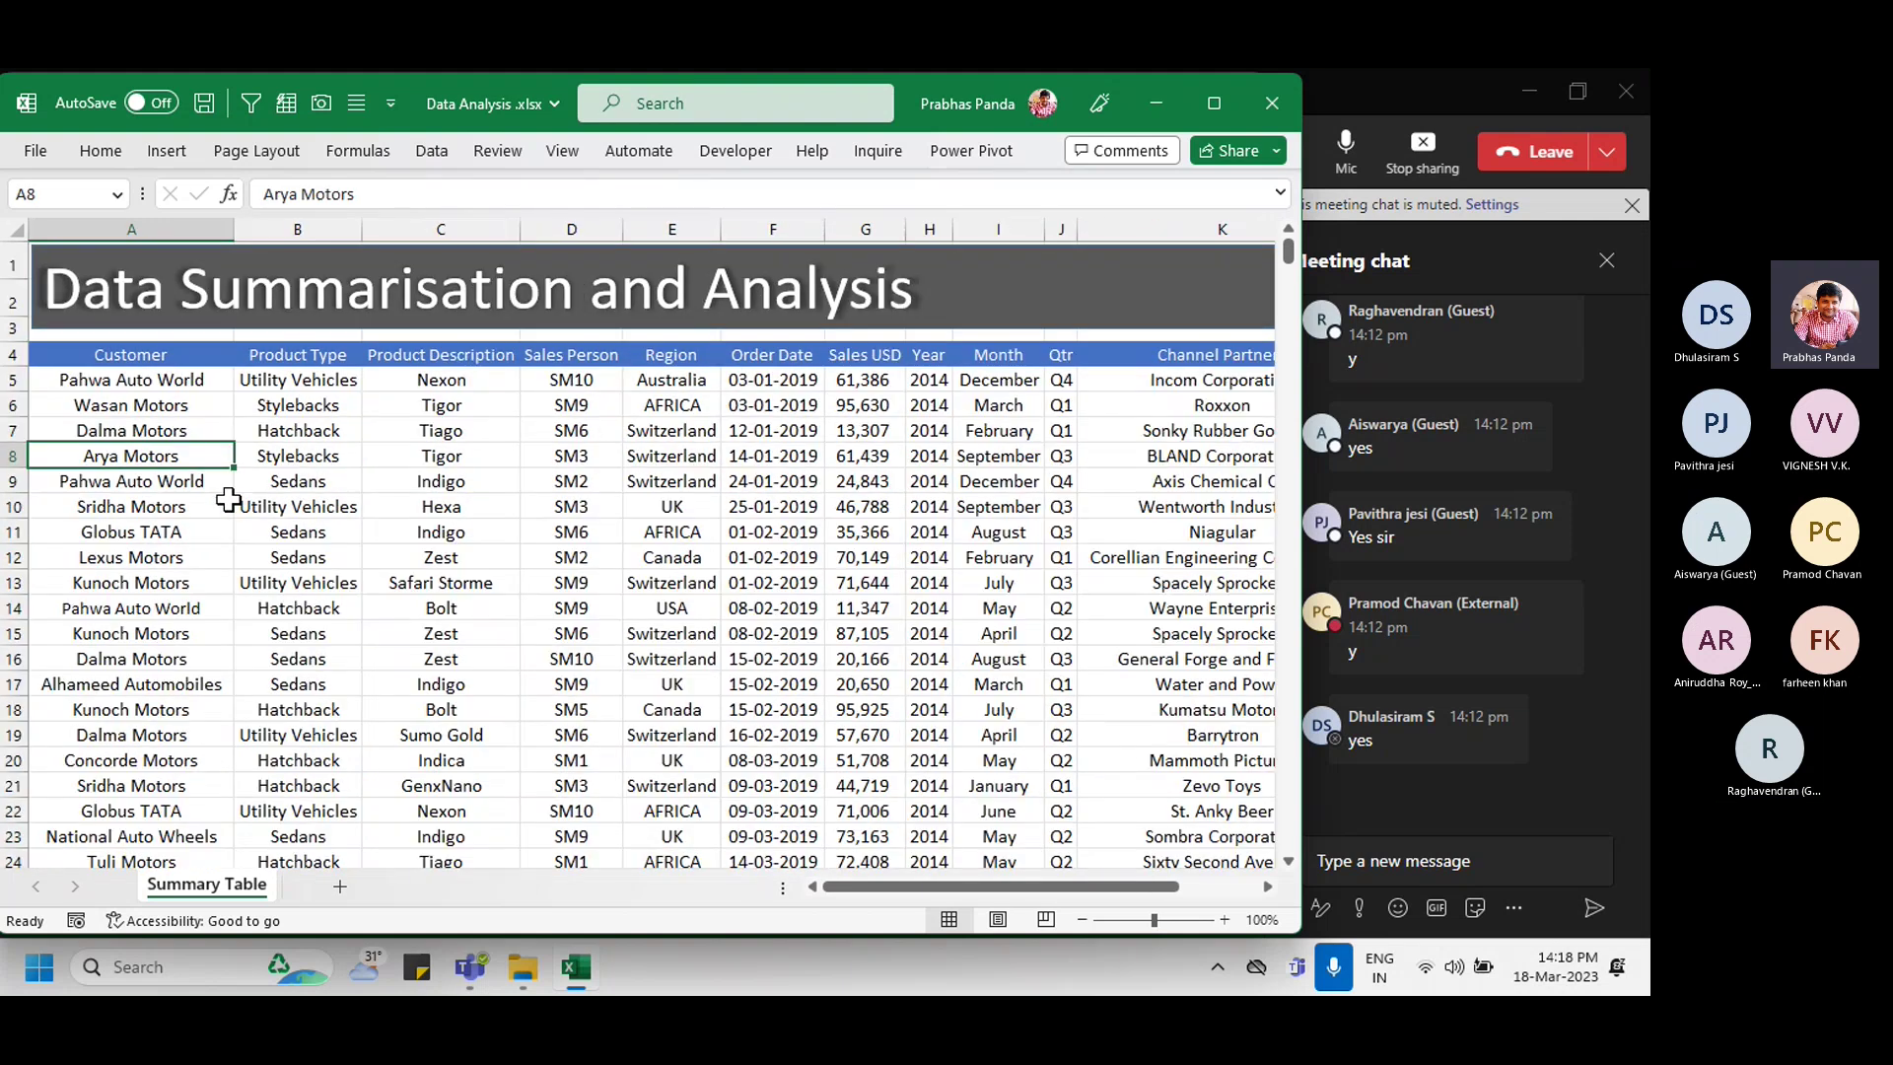
scroll(135, 359, "down", 1)
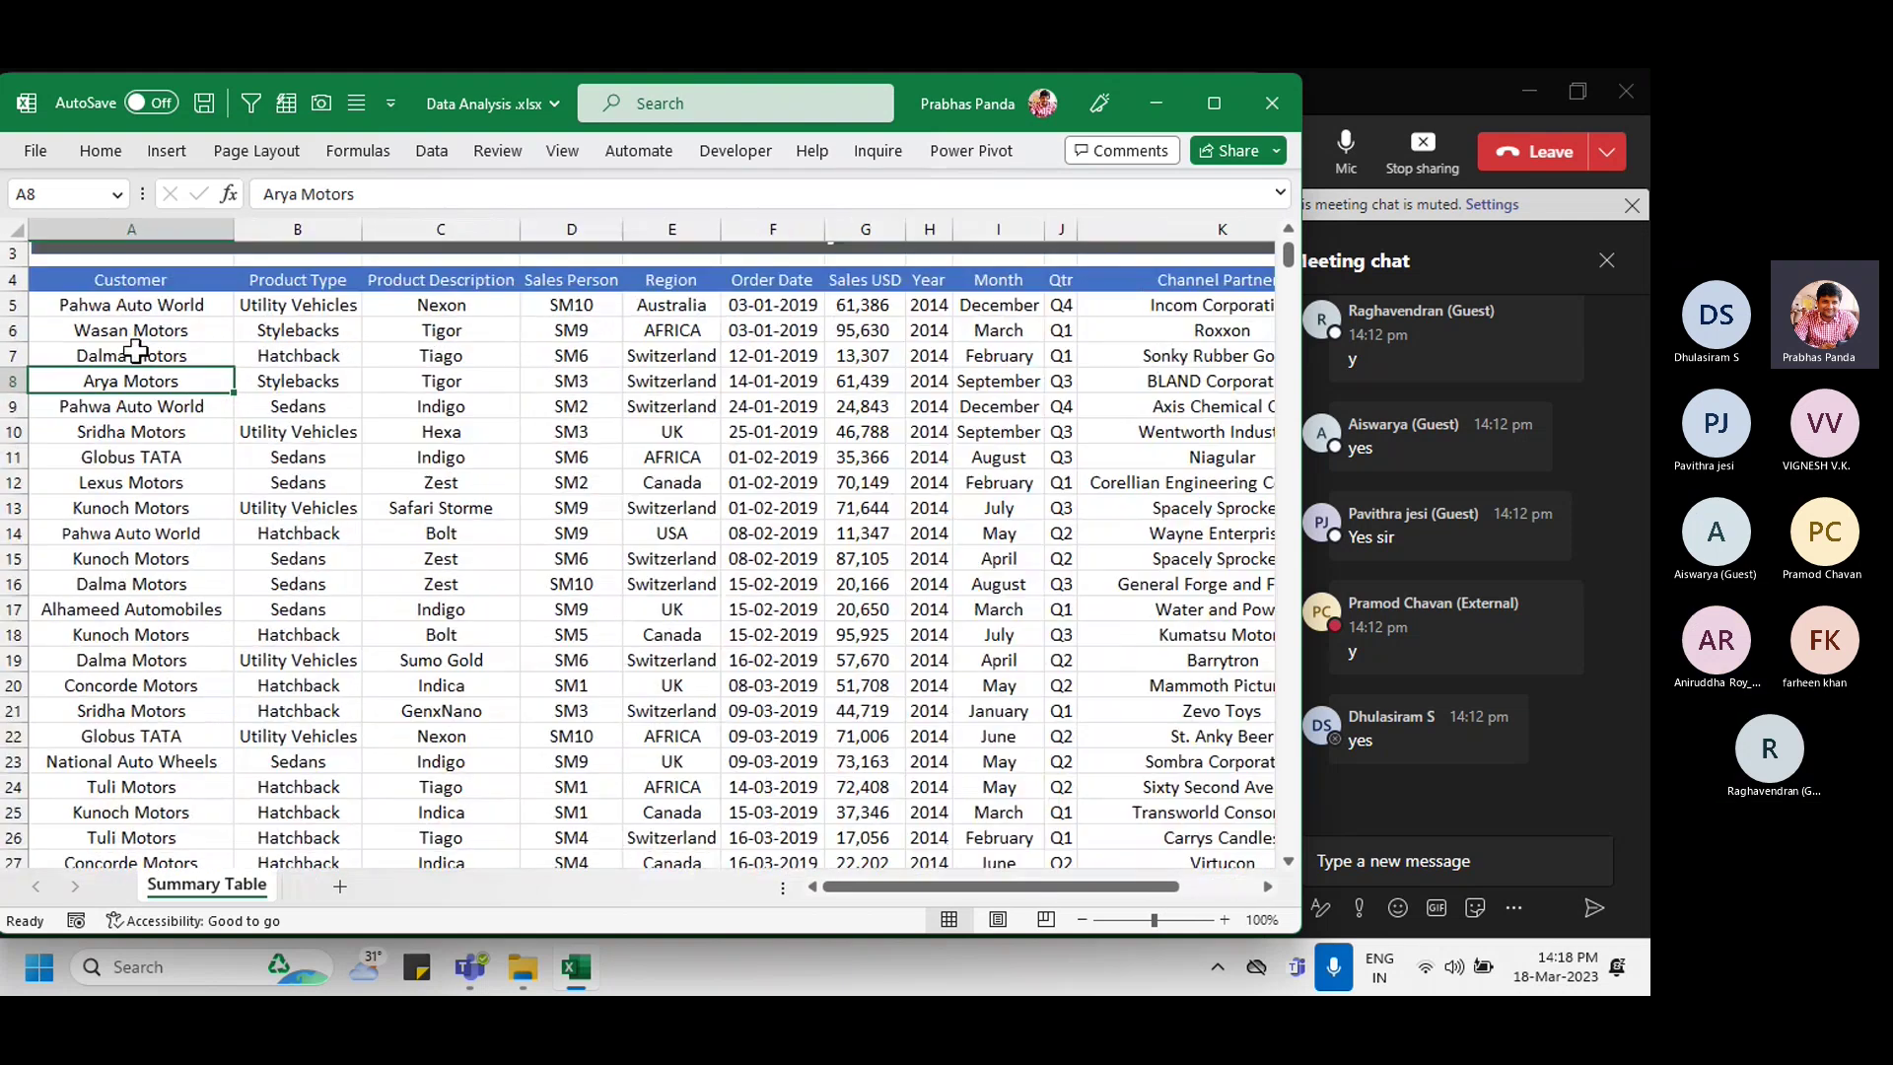
scroll(135, 351, "up", 2)
left_click_drag(138, 375, 156, 781)
left_click_drag(329, 375, 374, 779)
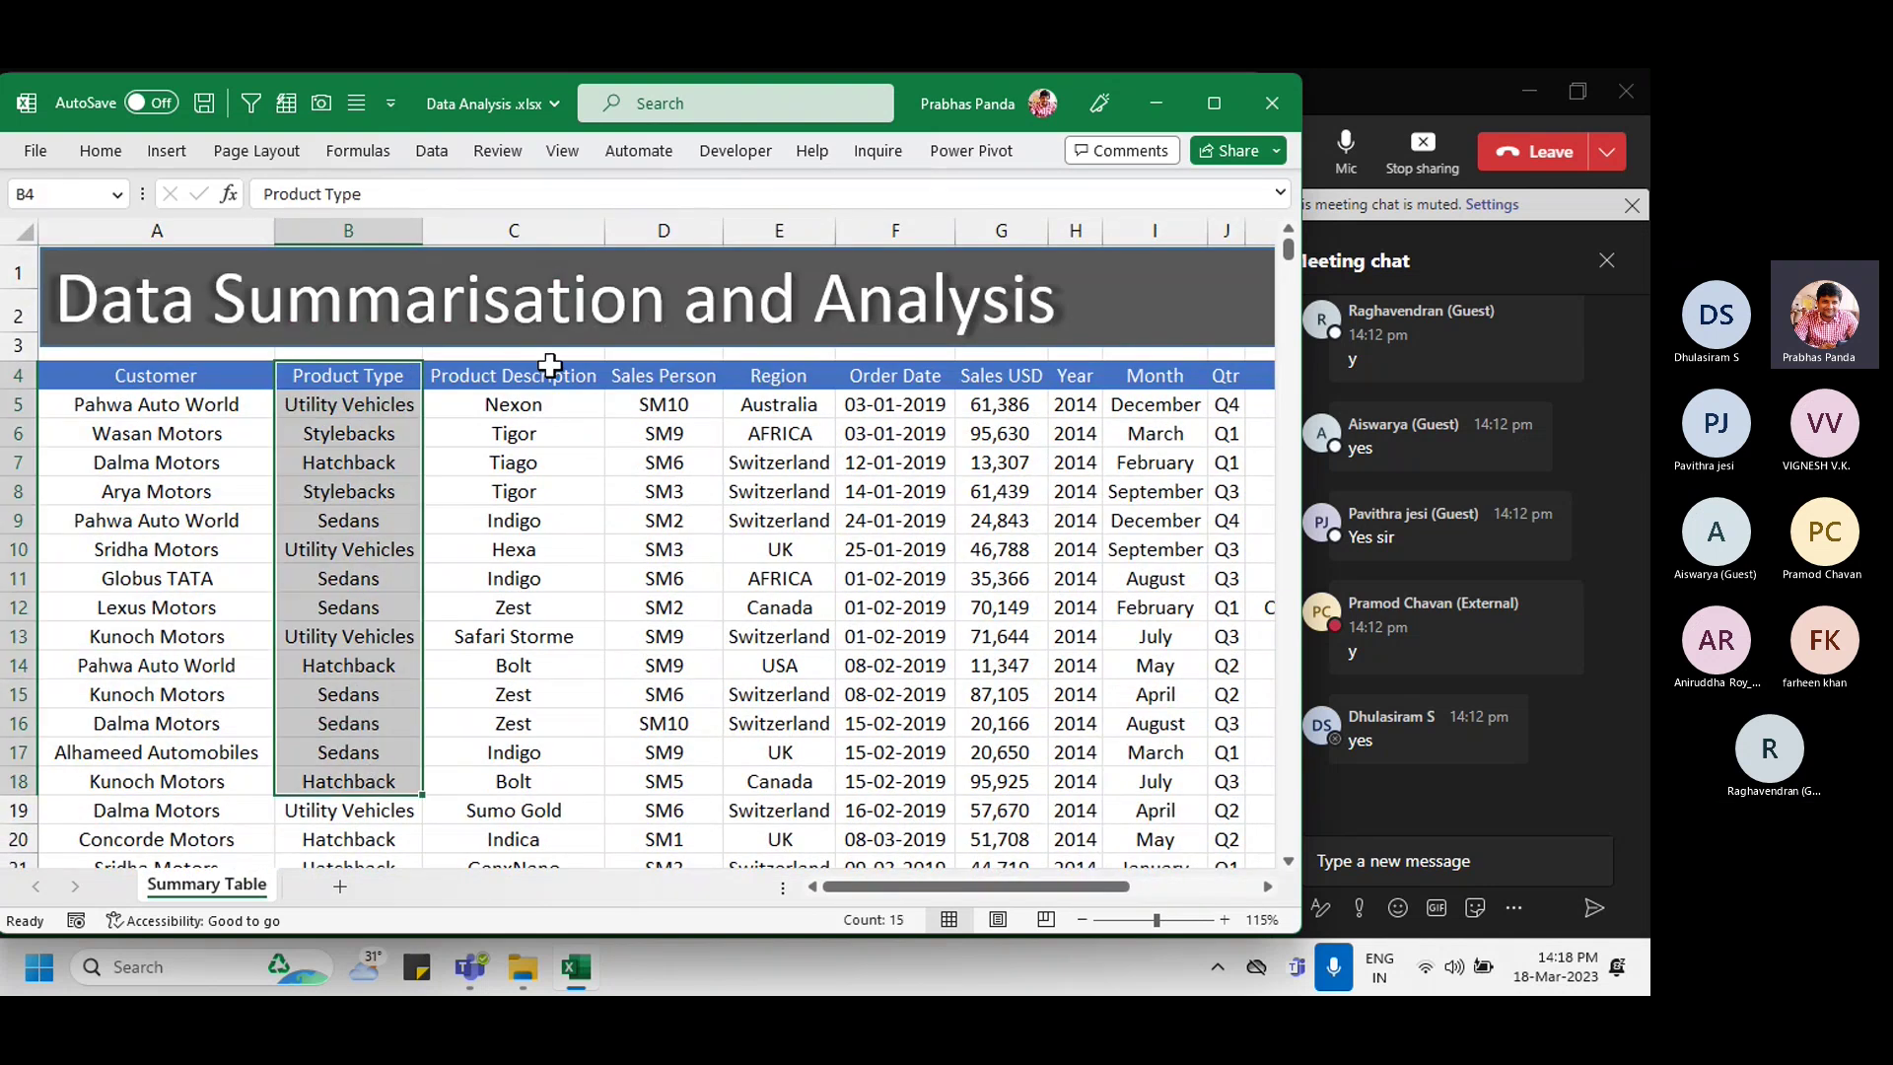
left_click_drag(547, 378, 494, 832)
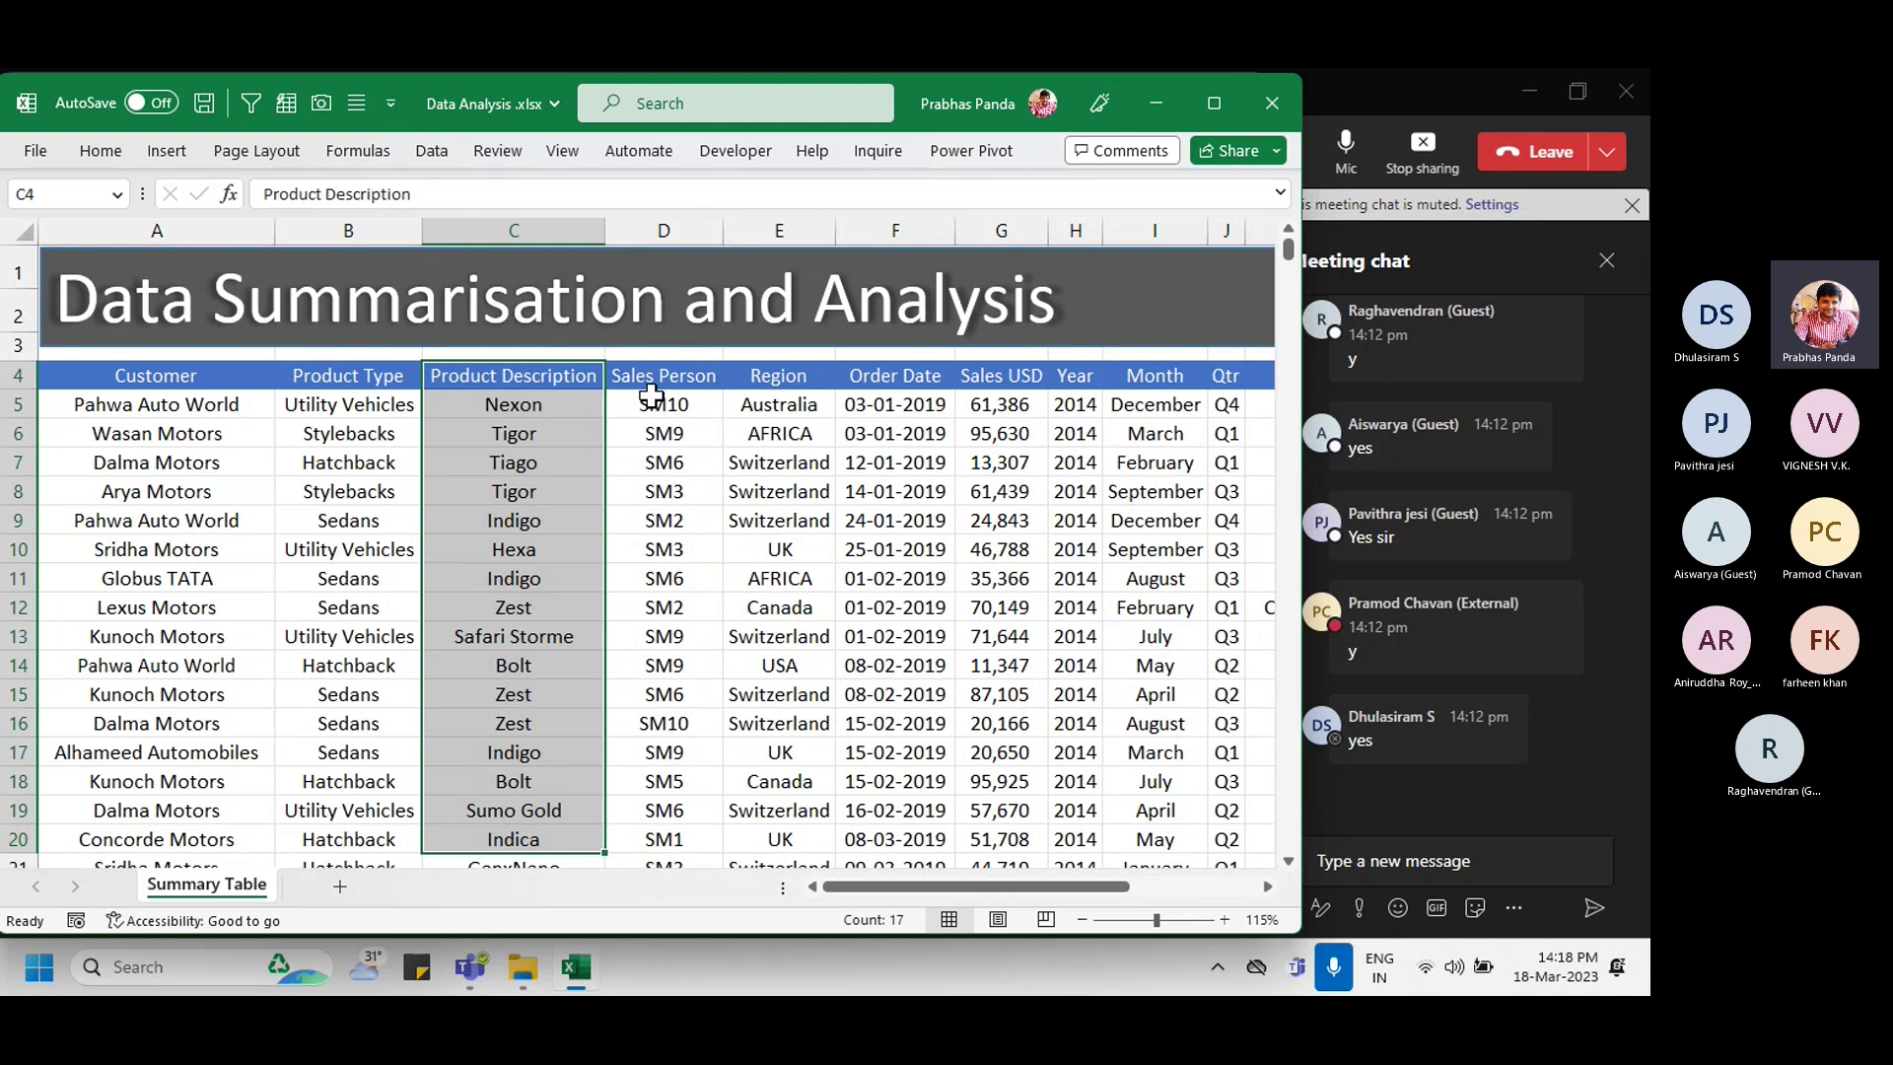
left_click_drag(655, 382, 679, 797)
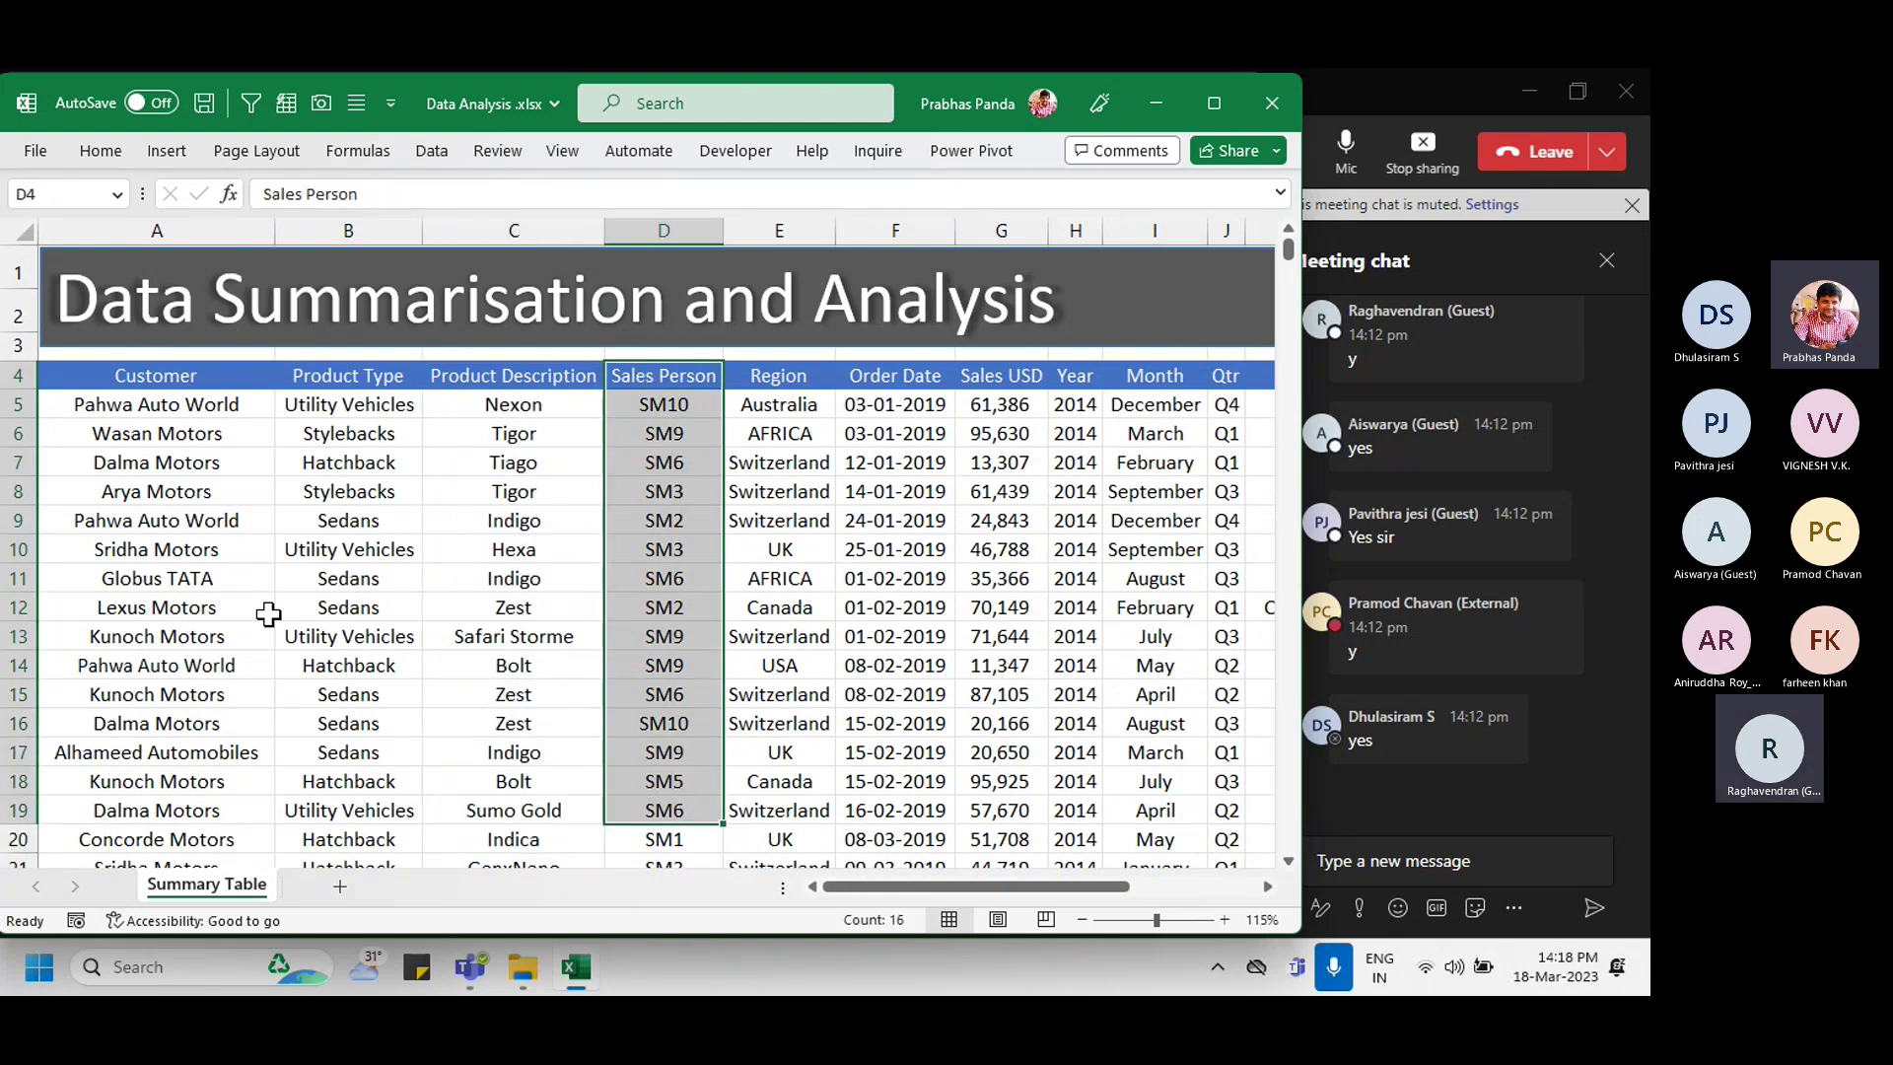
left_click(202, 493)
left_click_drag(156, 404, 166, 841)
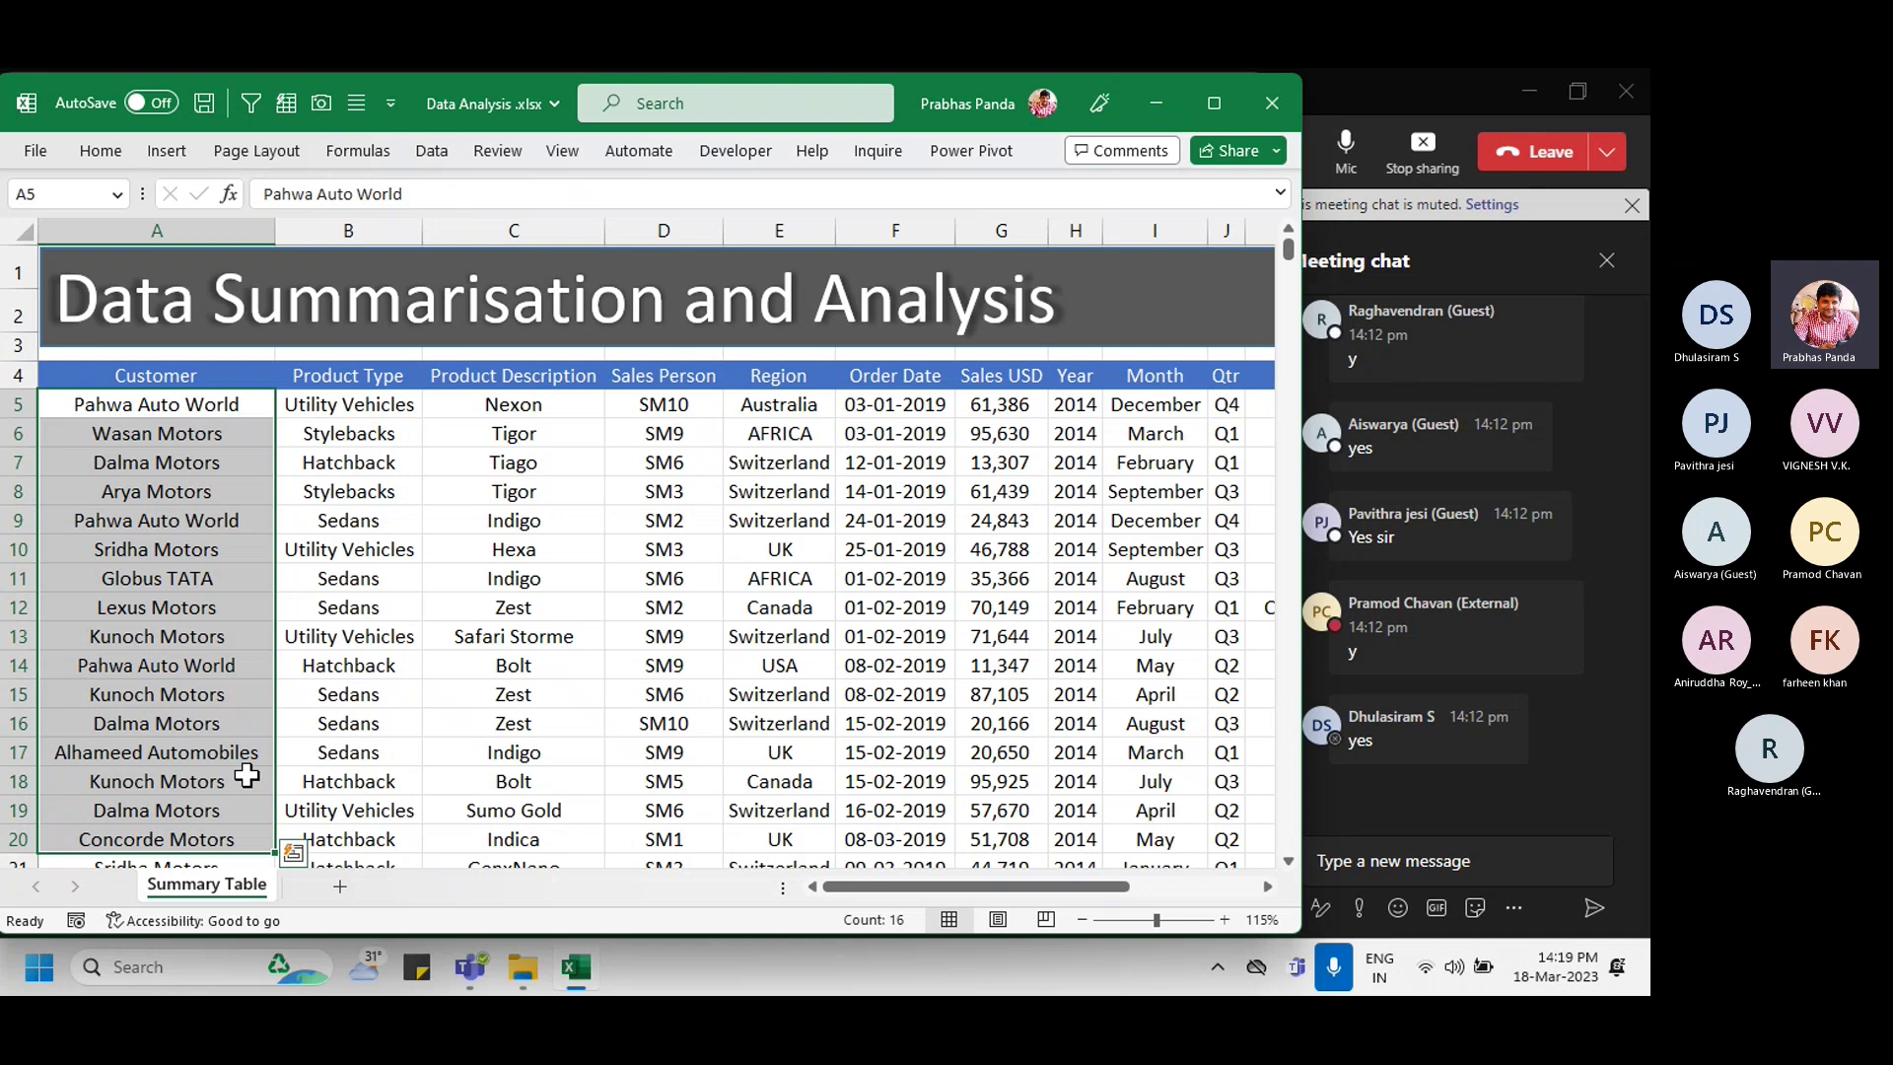
Step: Select the Order Dates F5:F580, then search Start for 'on' to find On-Screen Keyboard
left_click(905, 400)
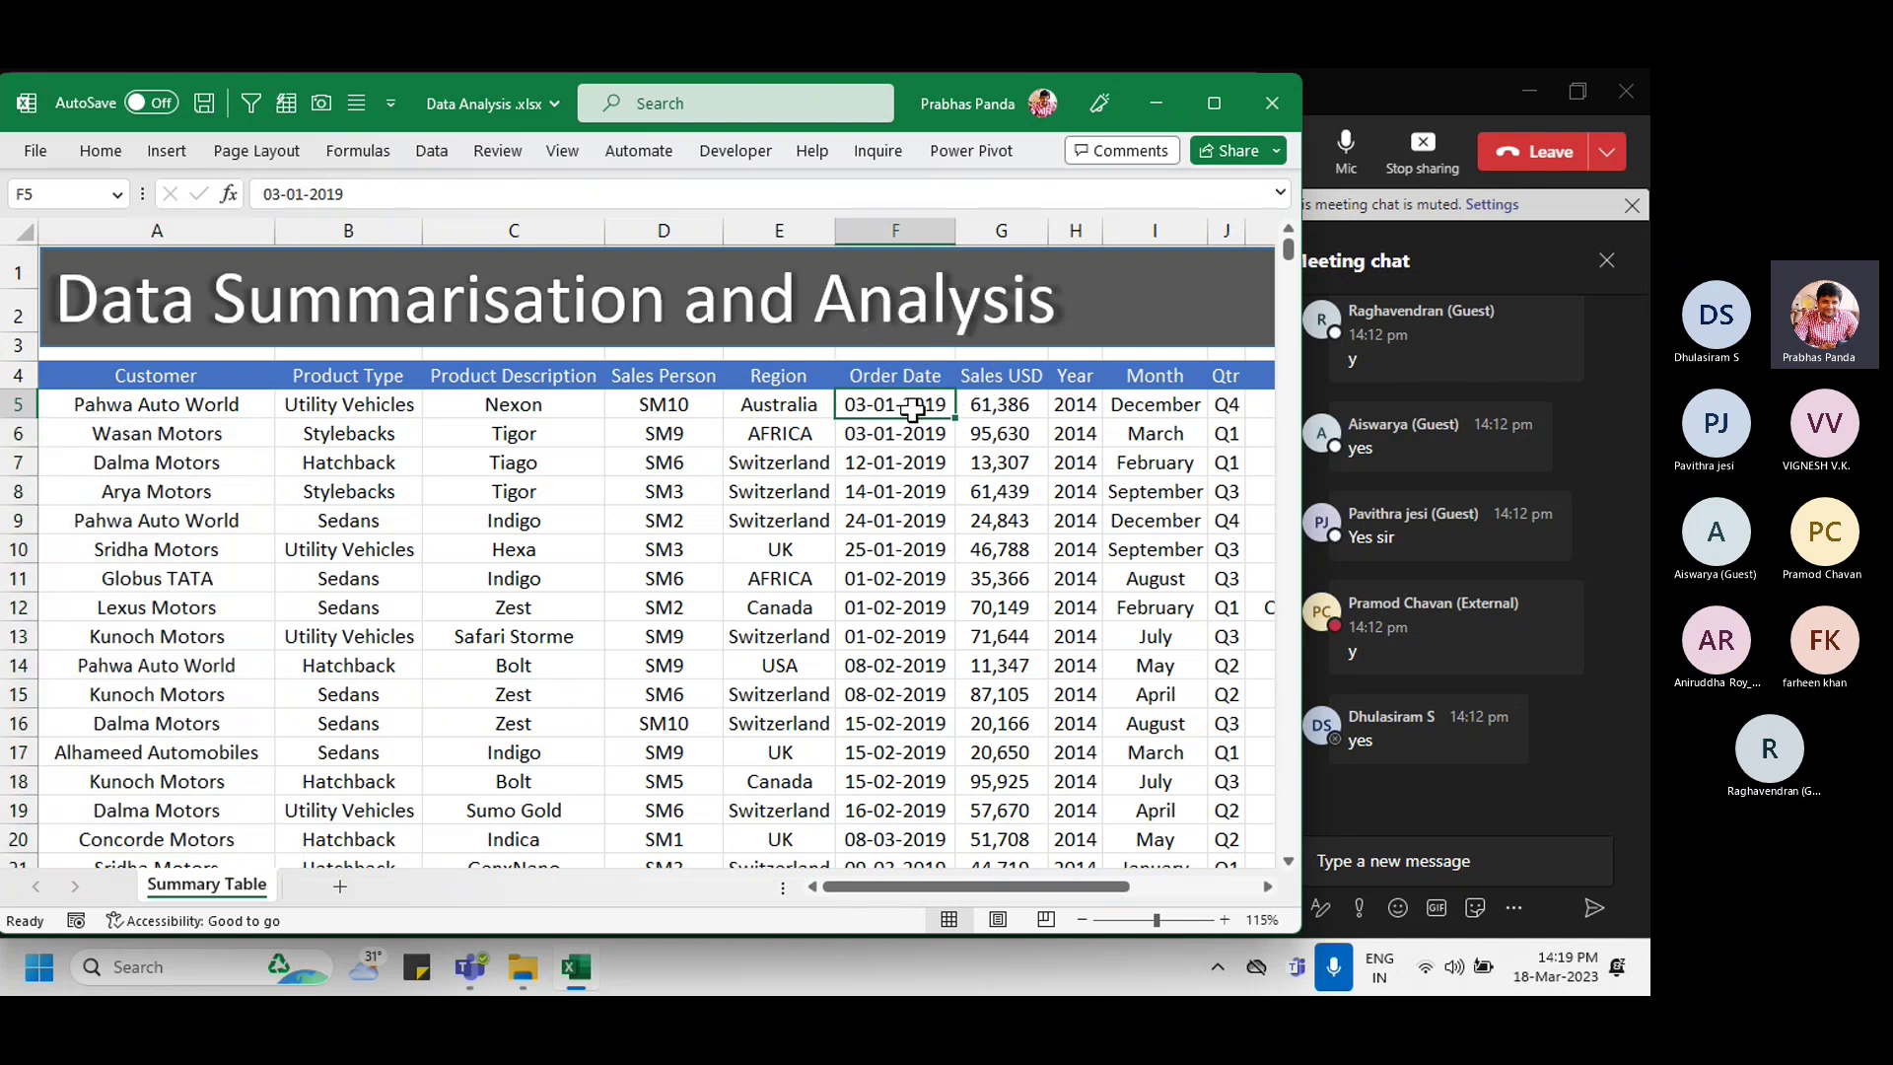
left_click(913, 409)
key("ctrl+shift+Down")
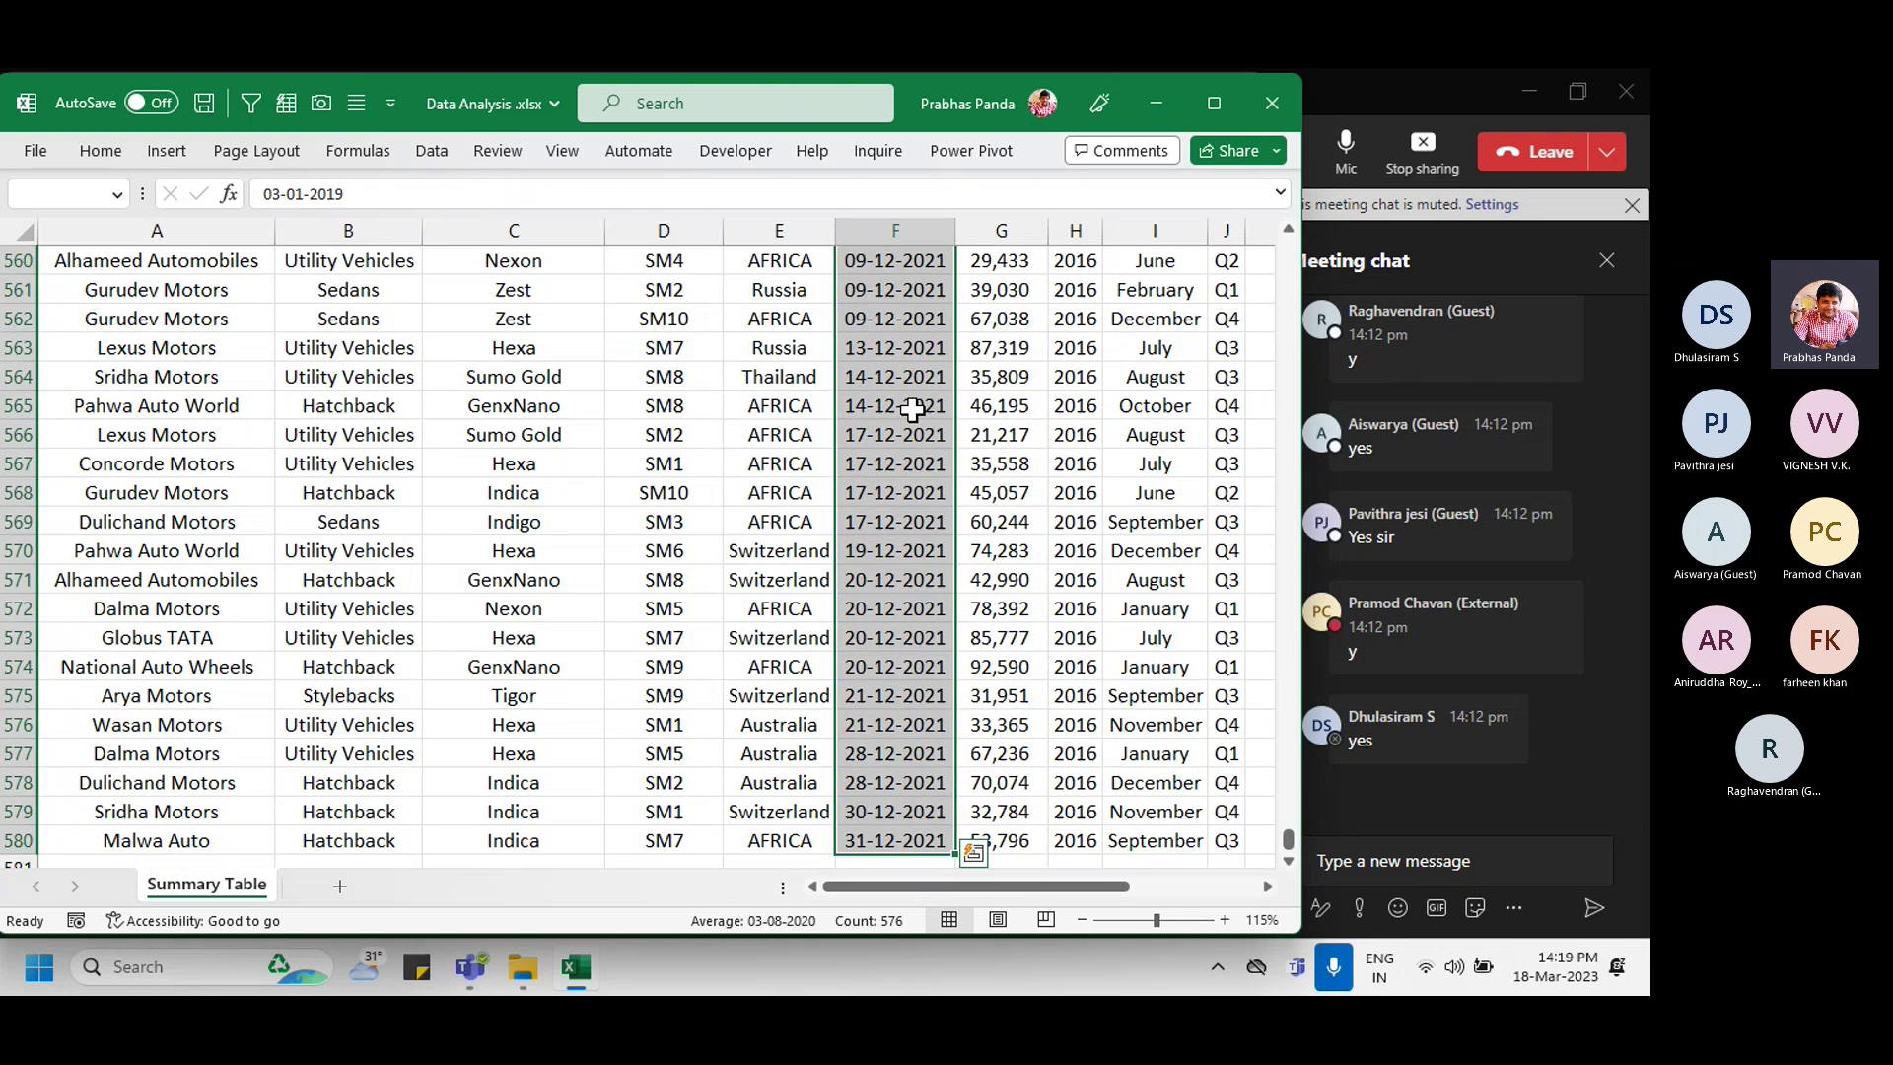
key("ctrl+BackSpace")
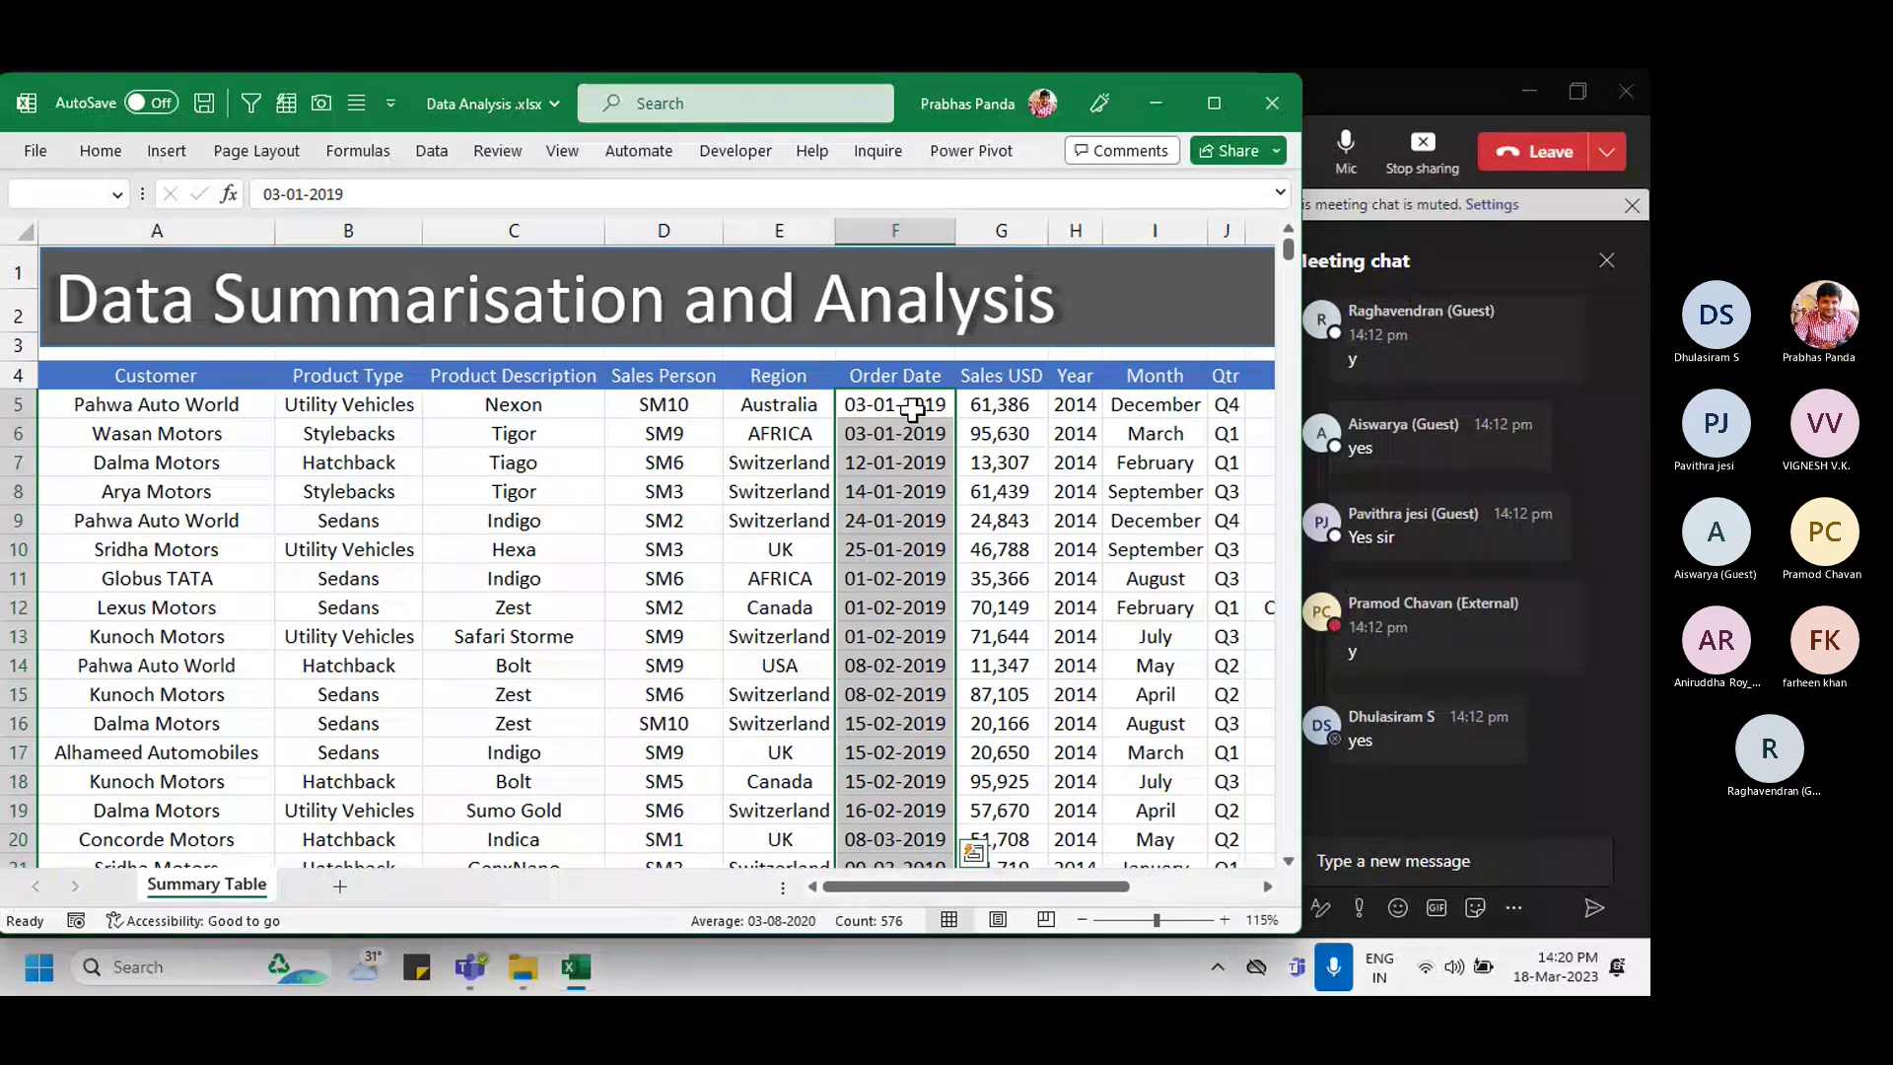
key("super")
type("on")
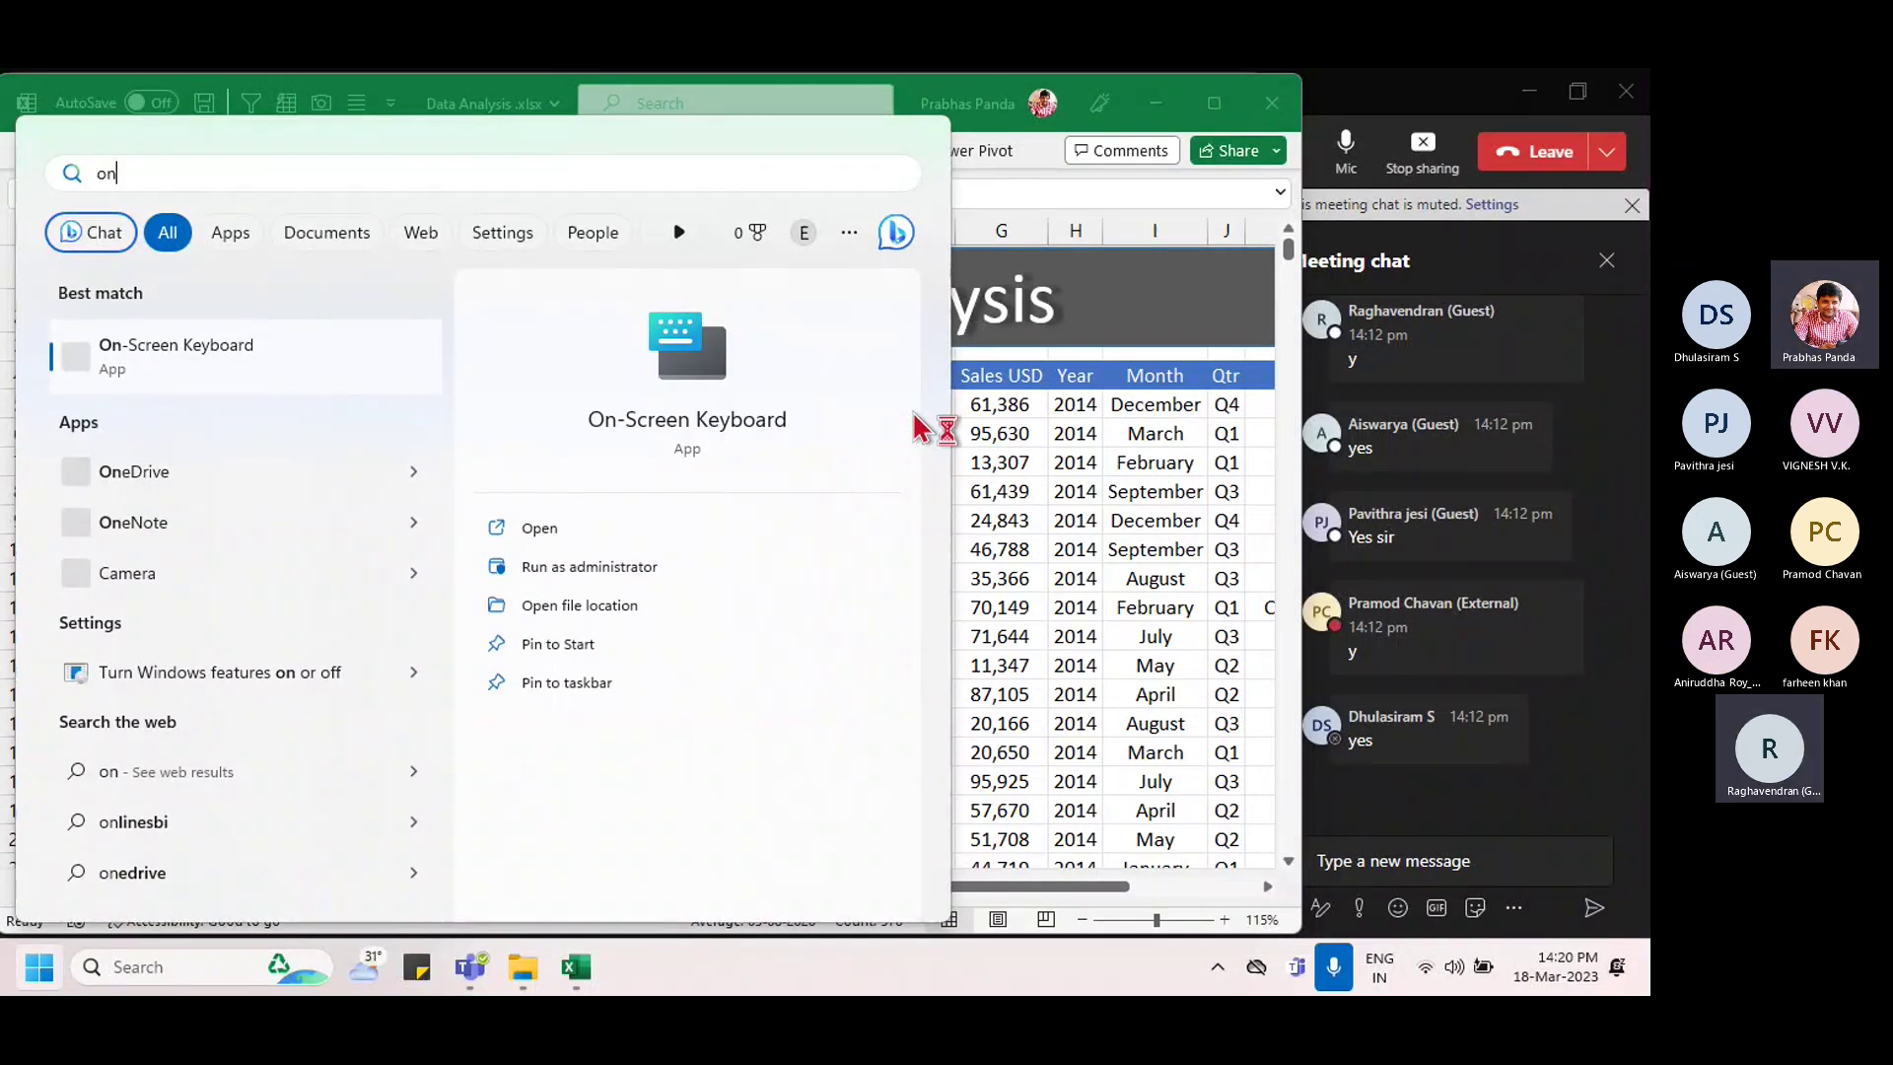
Step: Launch, move, and close the On-Screen Keyboard, then format the order dates like 03-Jan-19
key("Return")
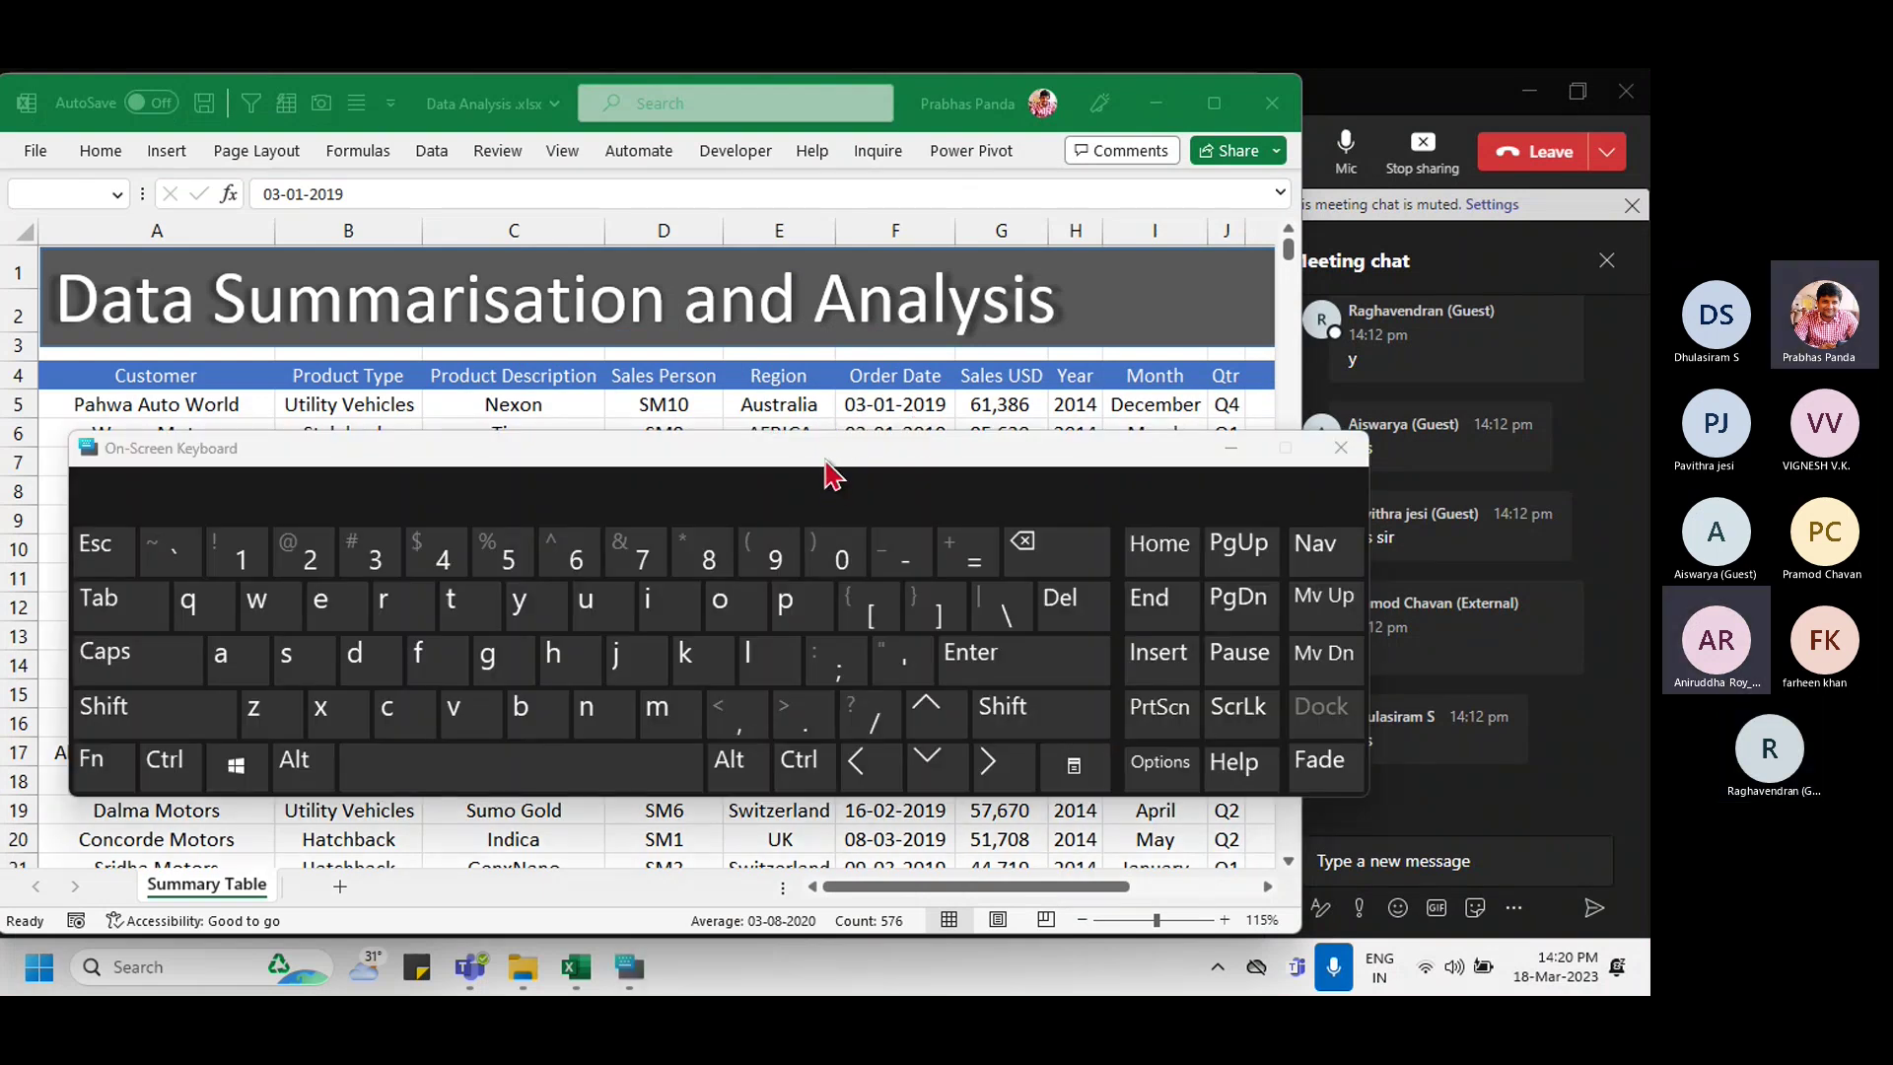
left_click_drag(824, 456, 872, 209)
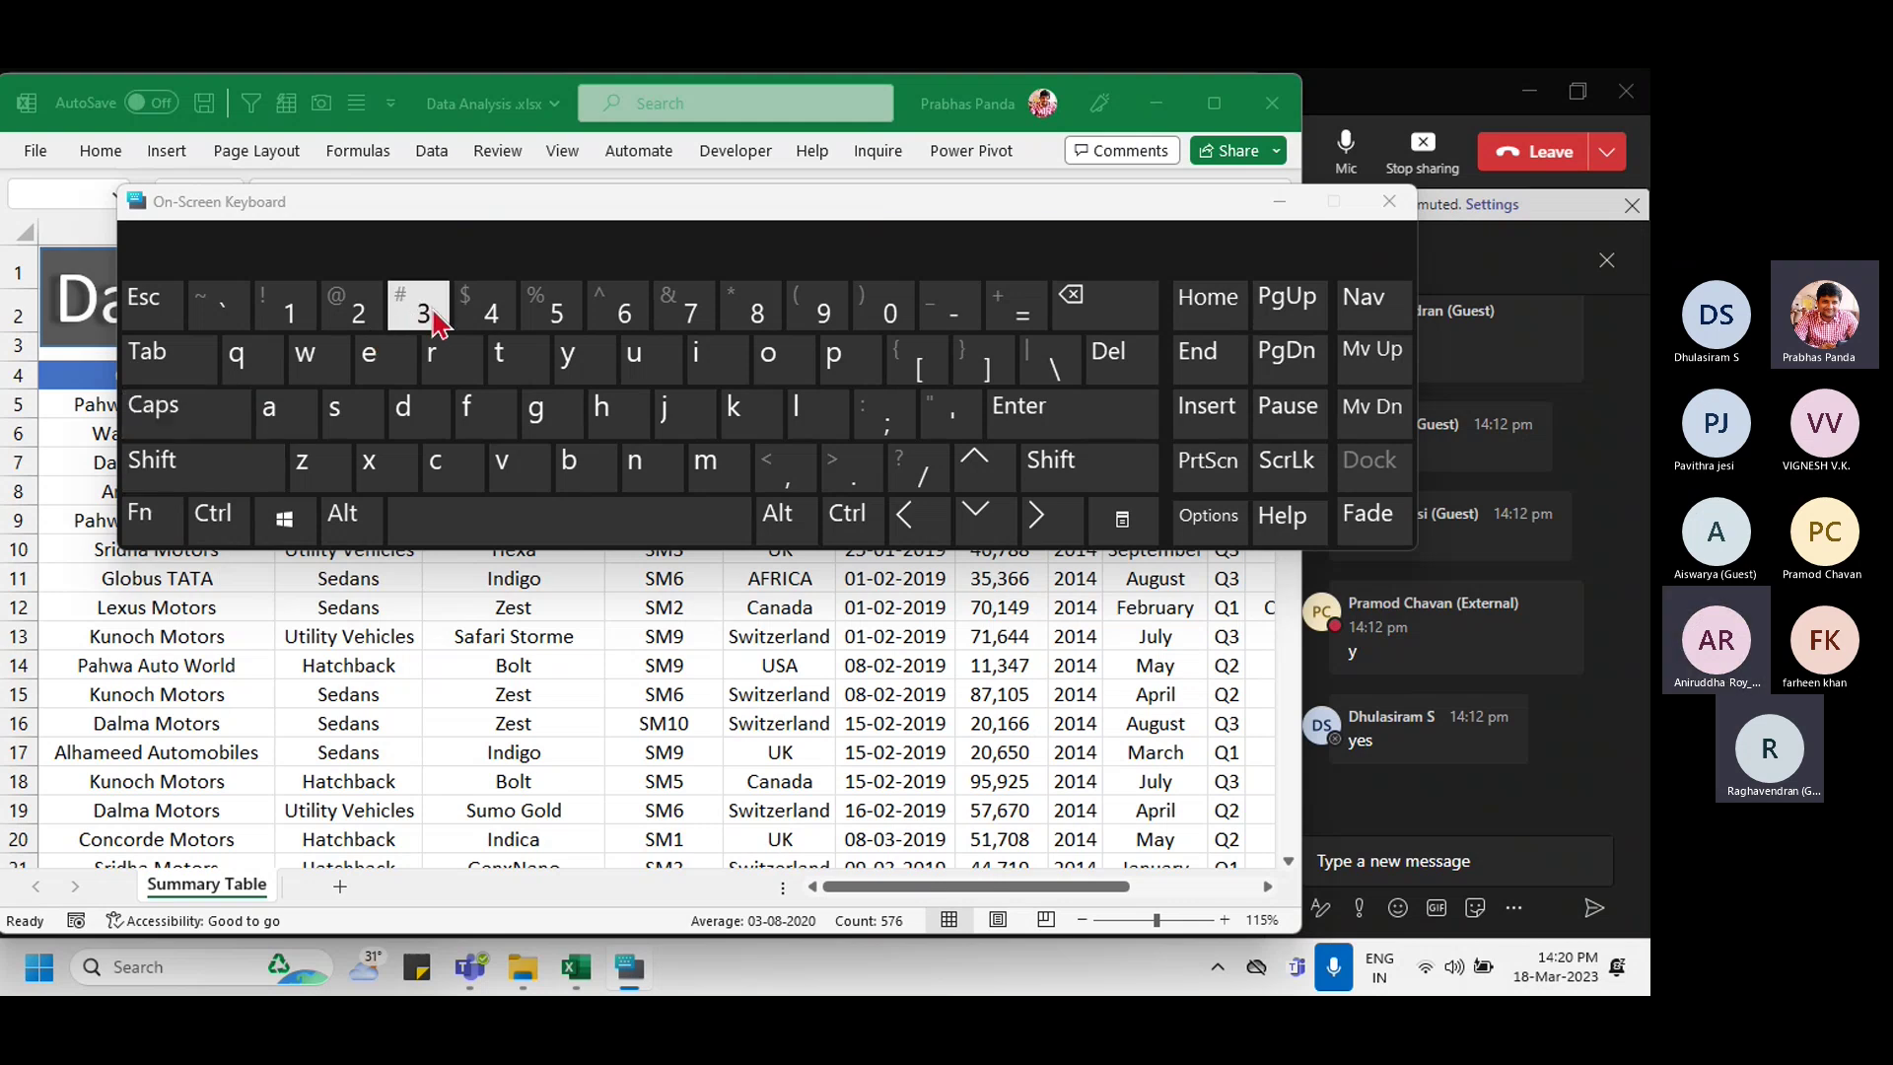
left_click(1279, 202)
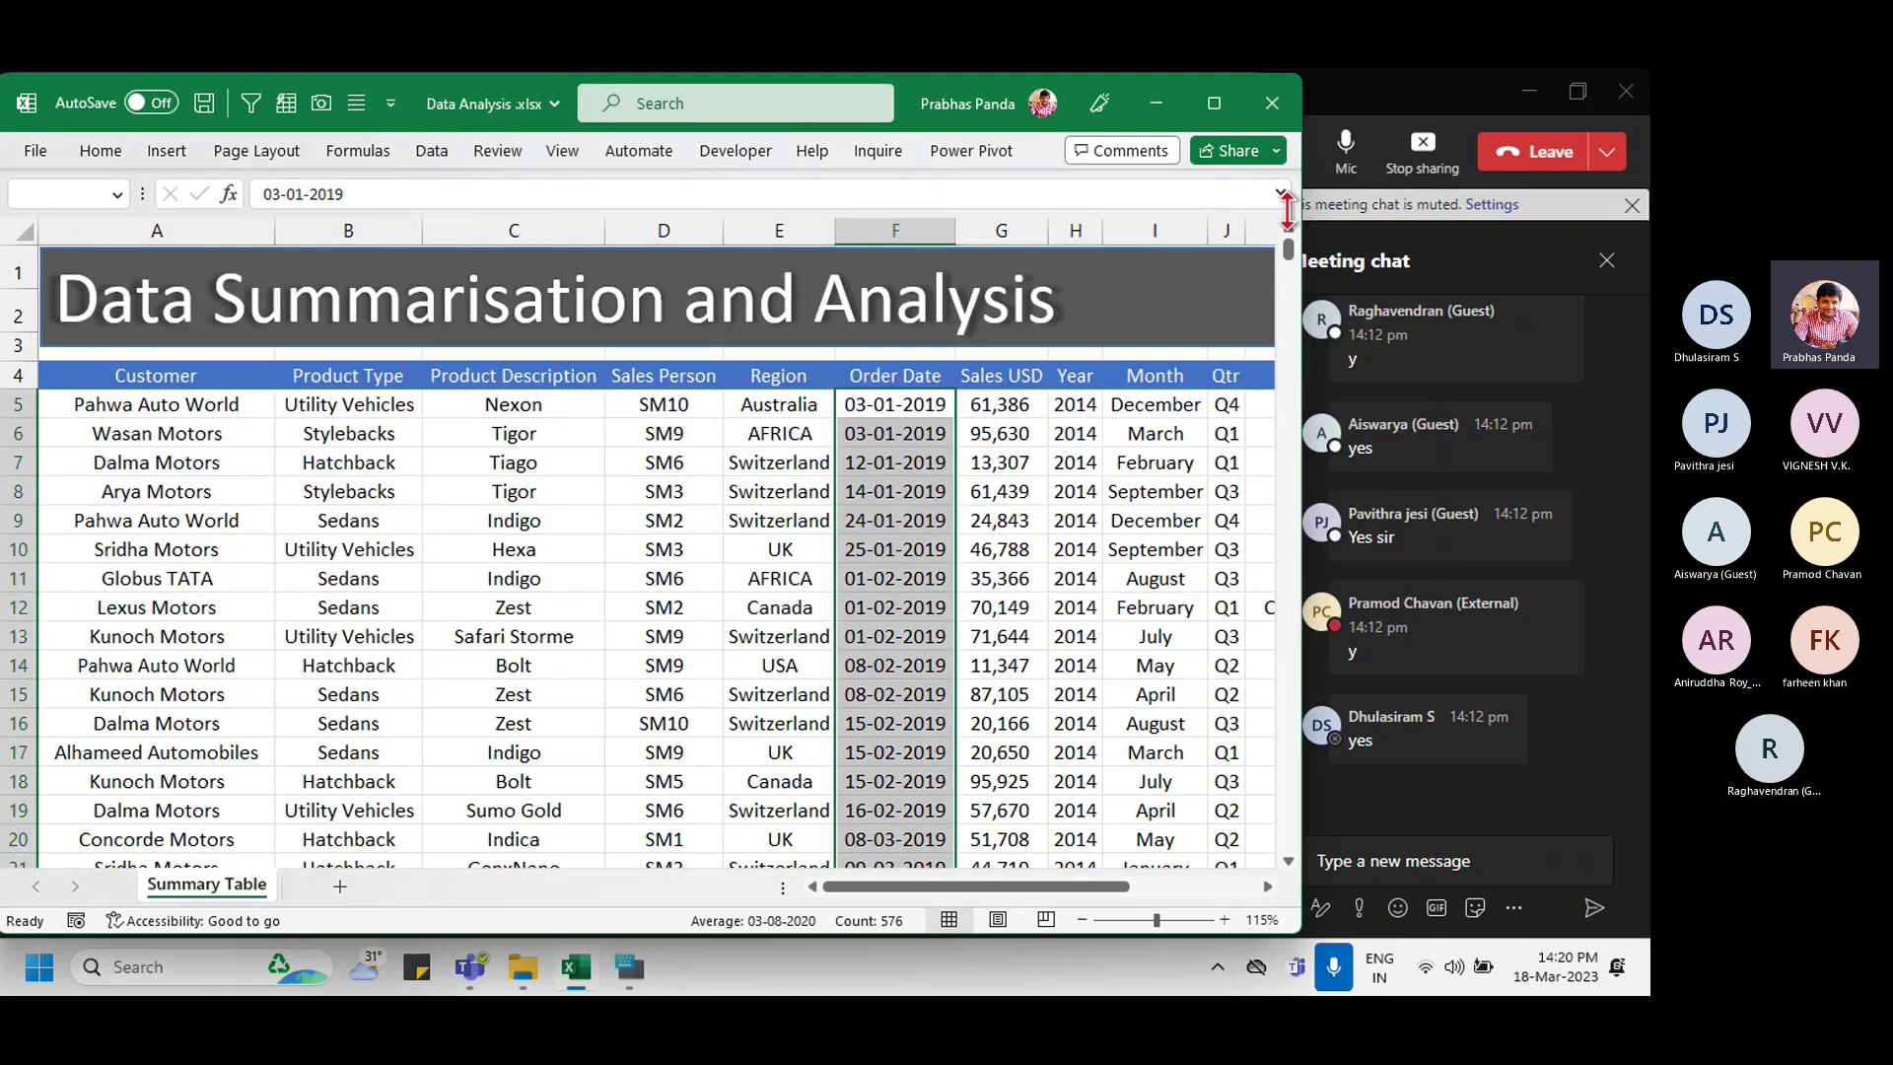
key("ctrl+shift+3")
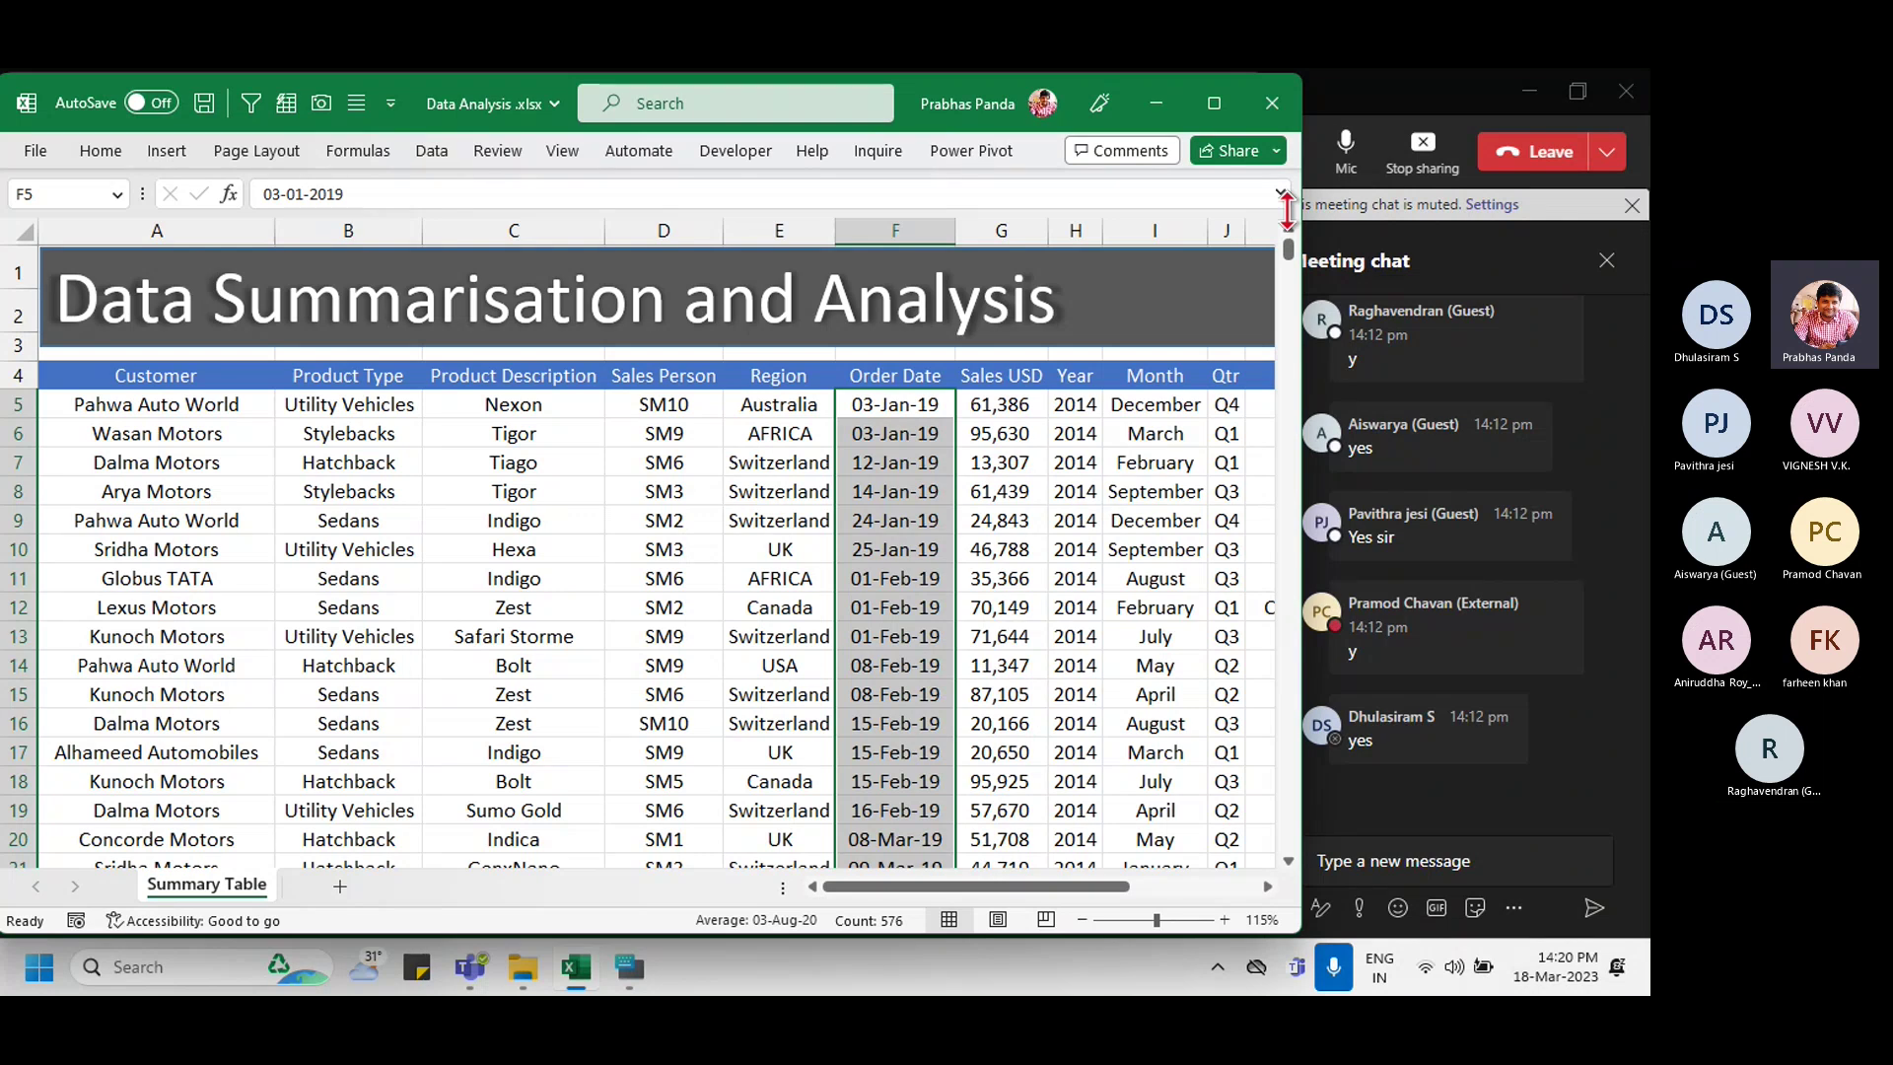
Step: Select the 576 Sales USD values in G5:G580, totalling 3,19,99,253, and return to the top
key("Up")
key("Down")
key("Right")
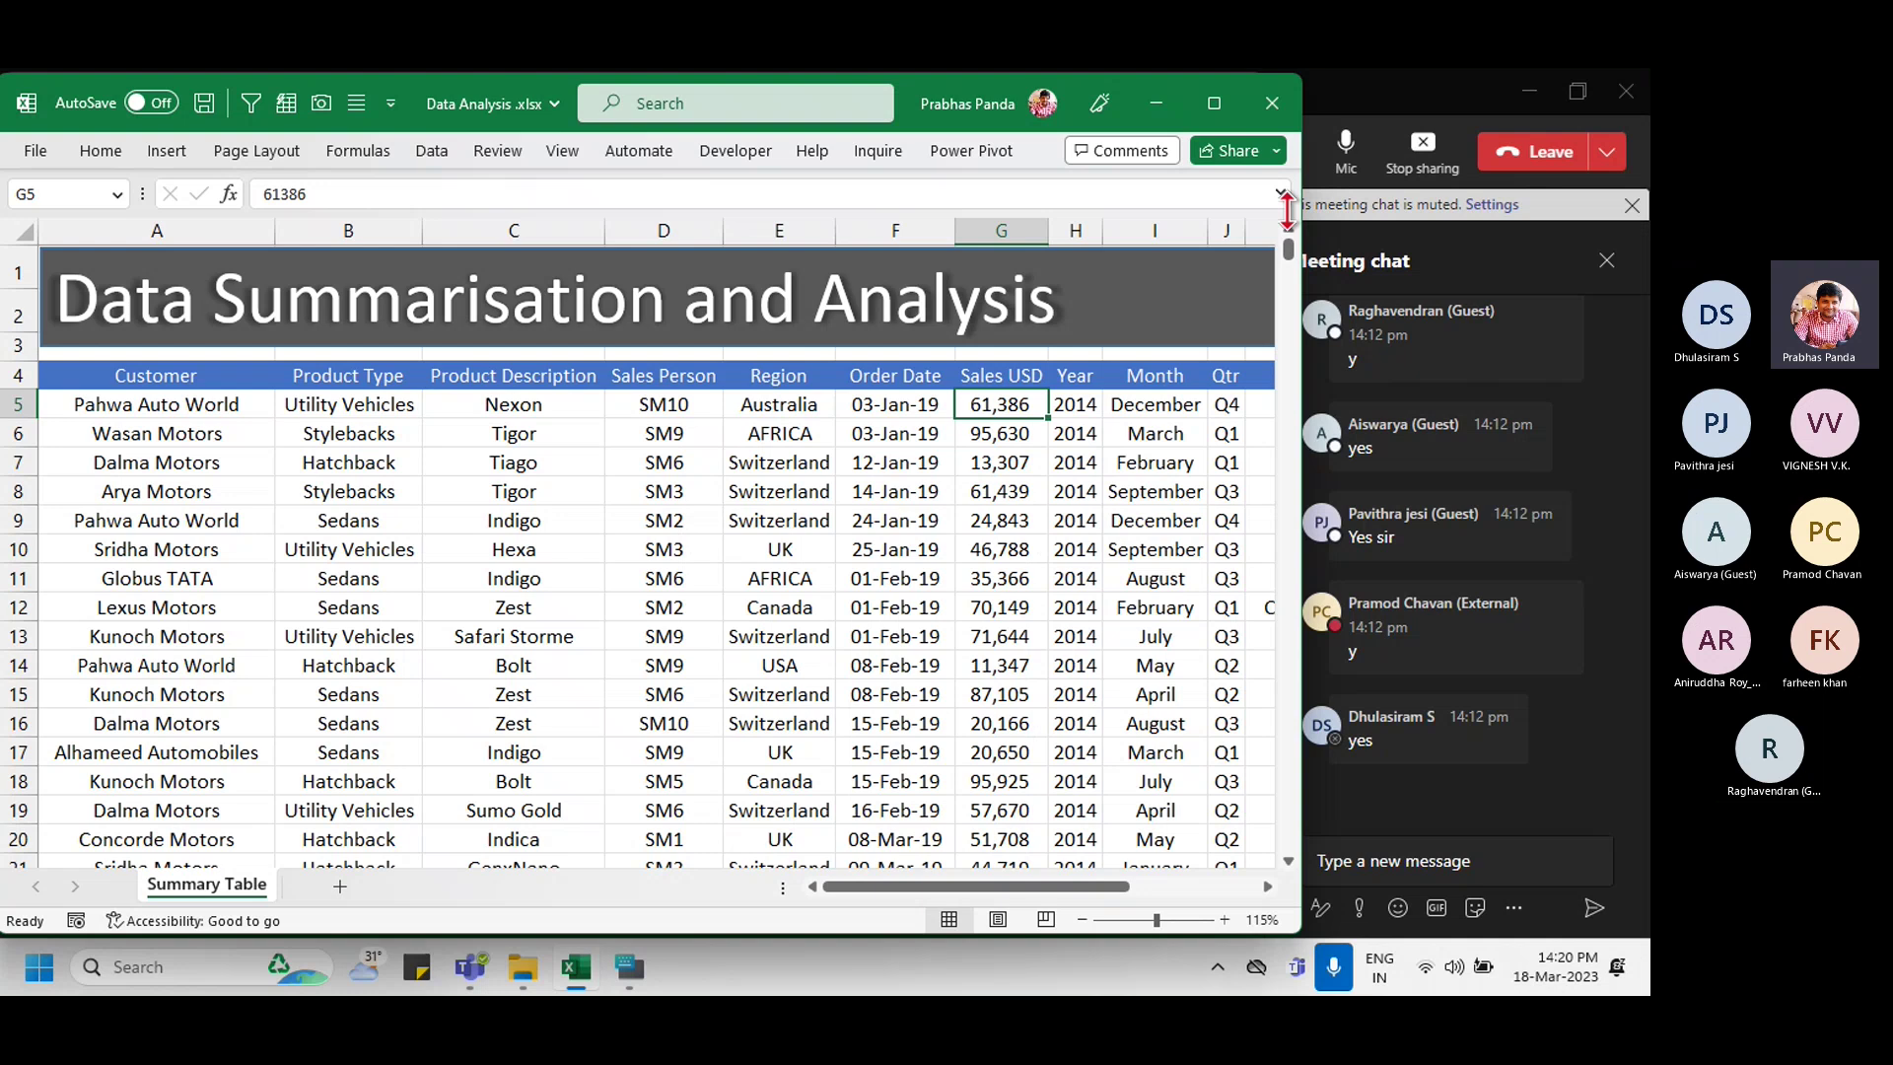
key("Up")
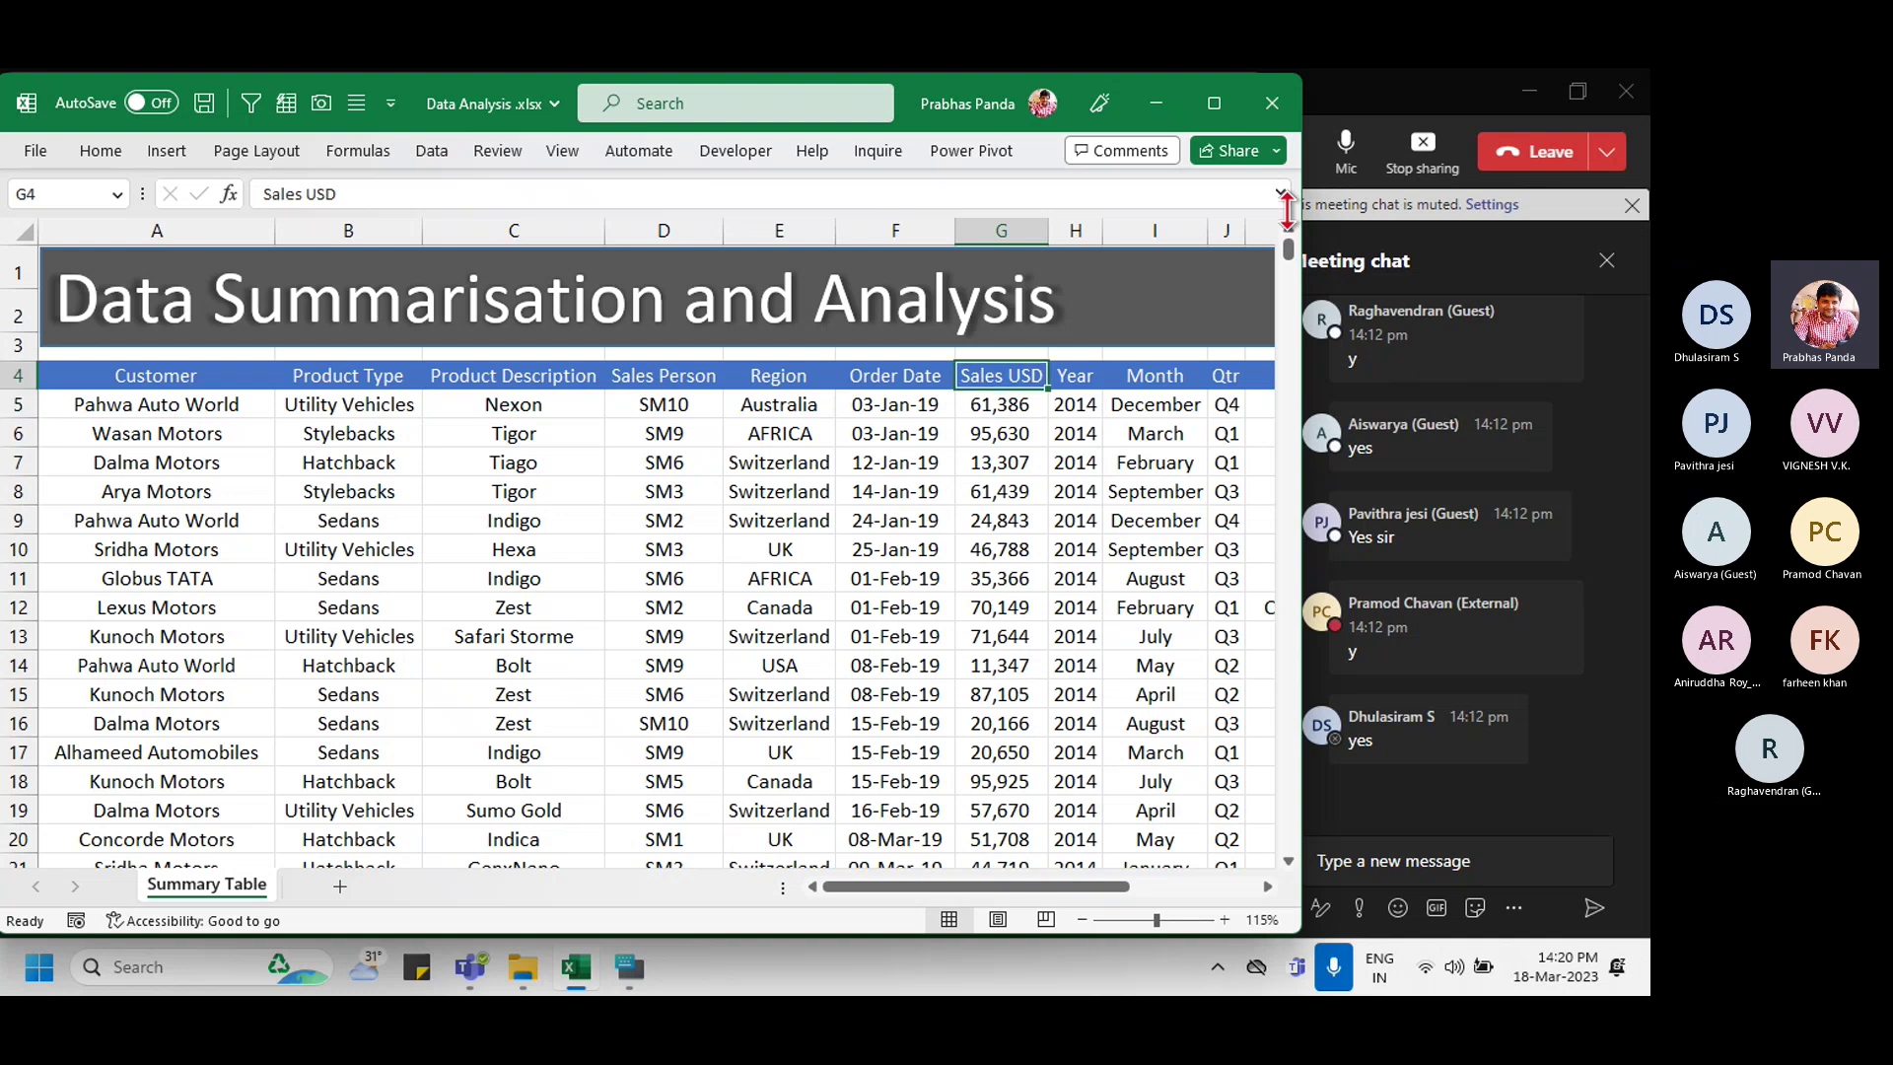
left_click(1005, 233)
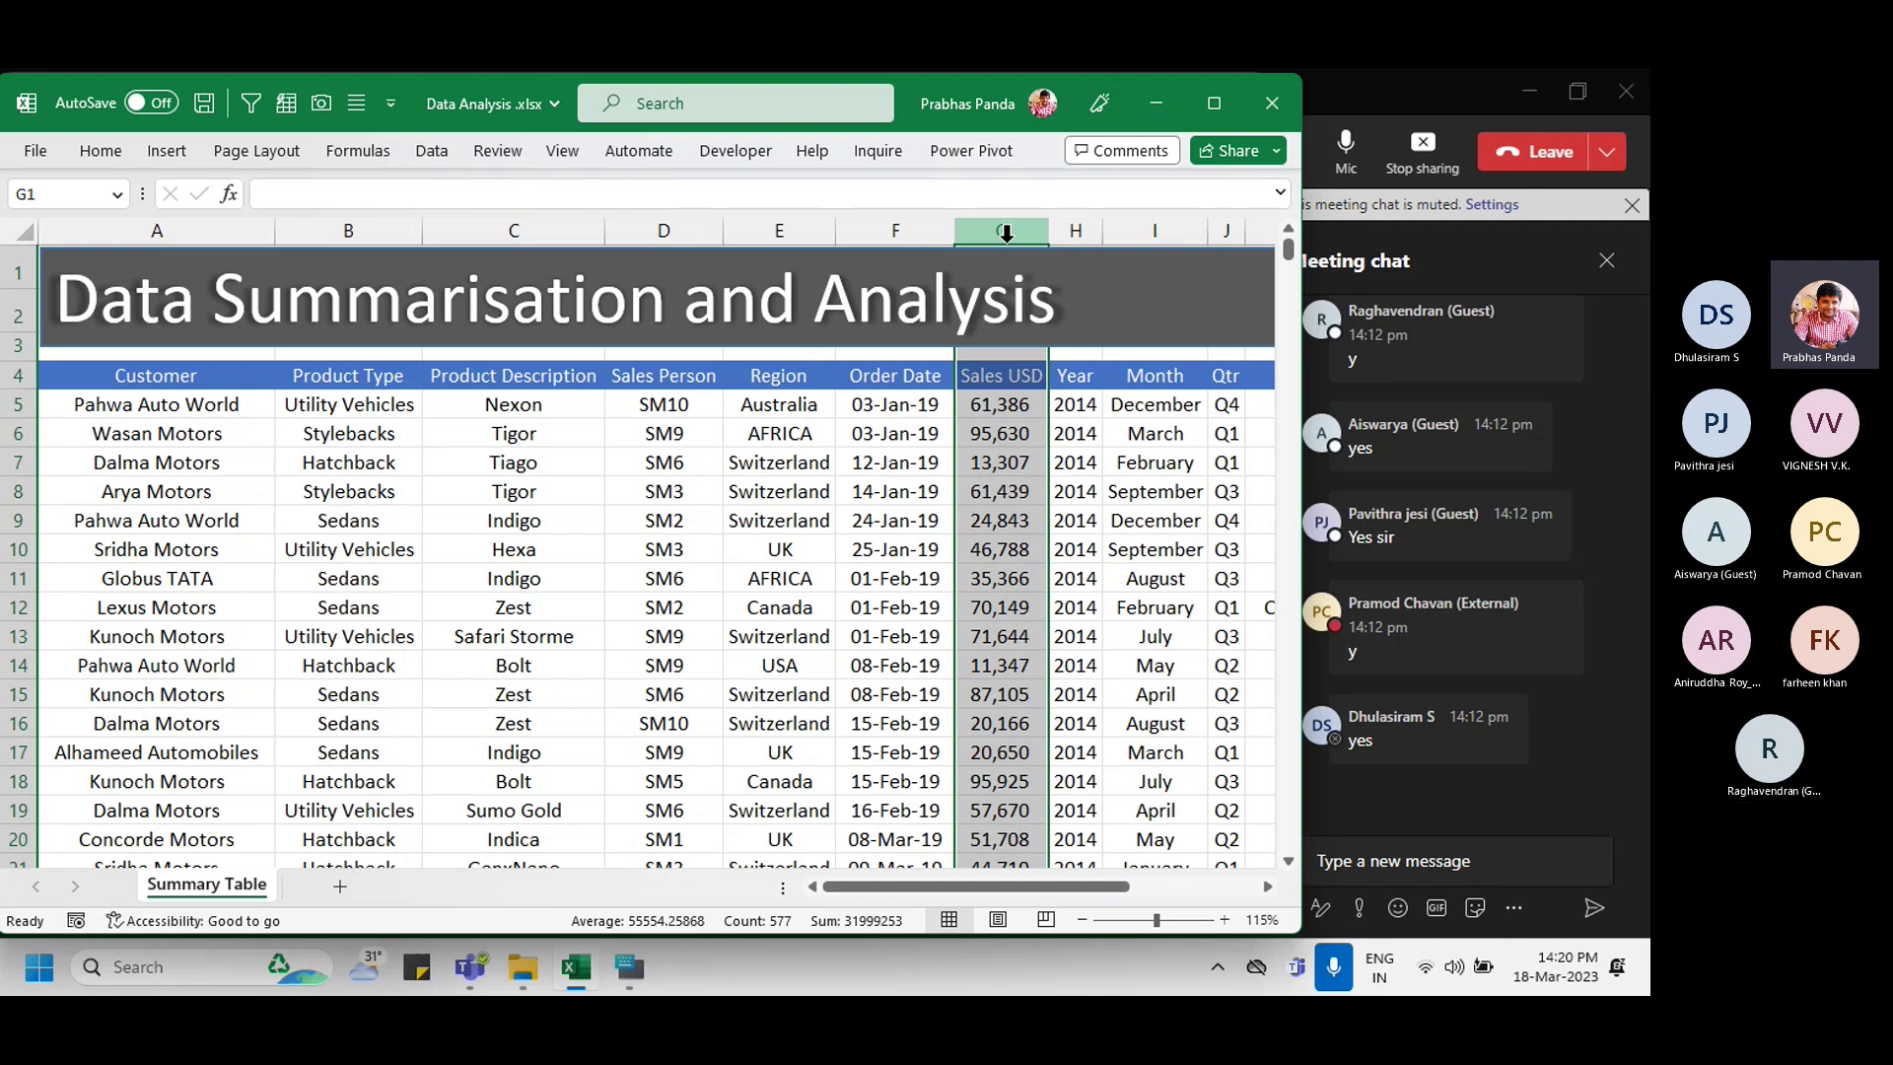
left_click(997, 404)
key("ctrl+shift+Down")
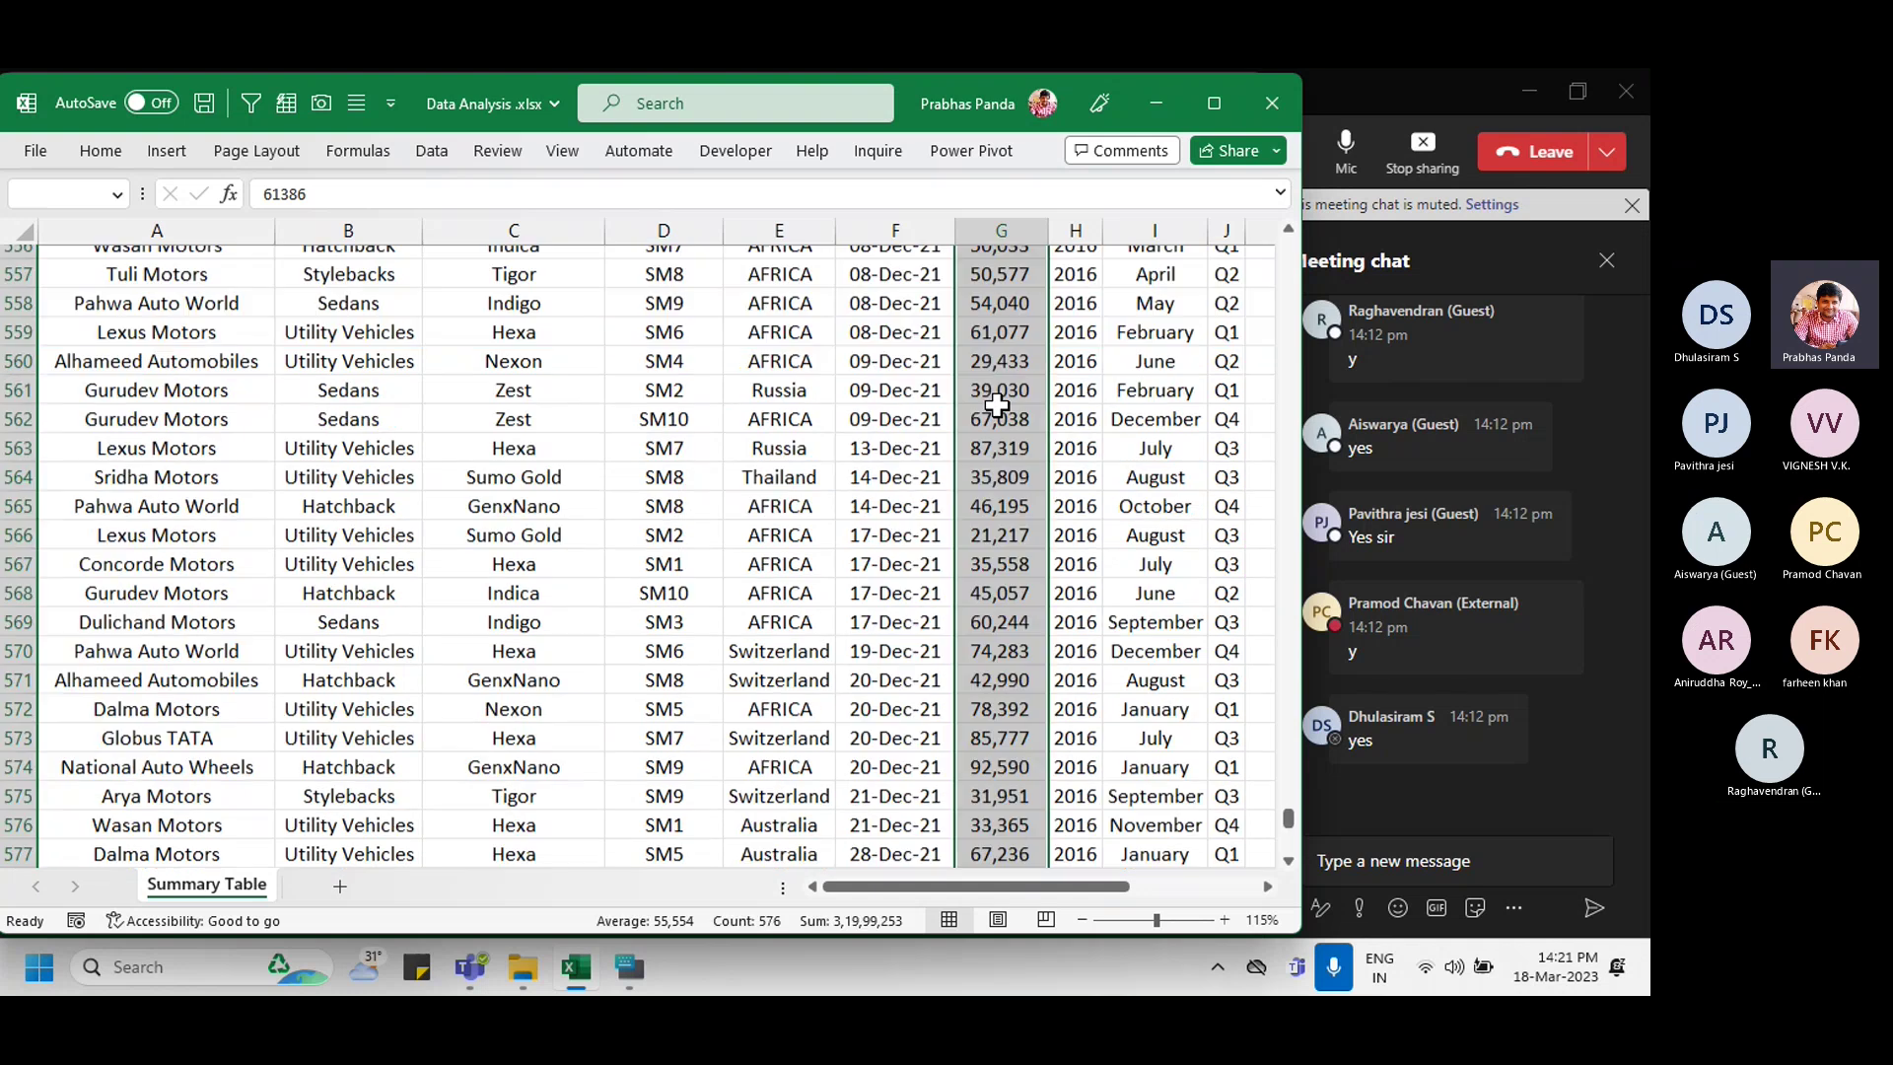
key("ctrl+BackSpace")
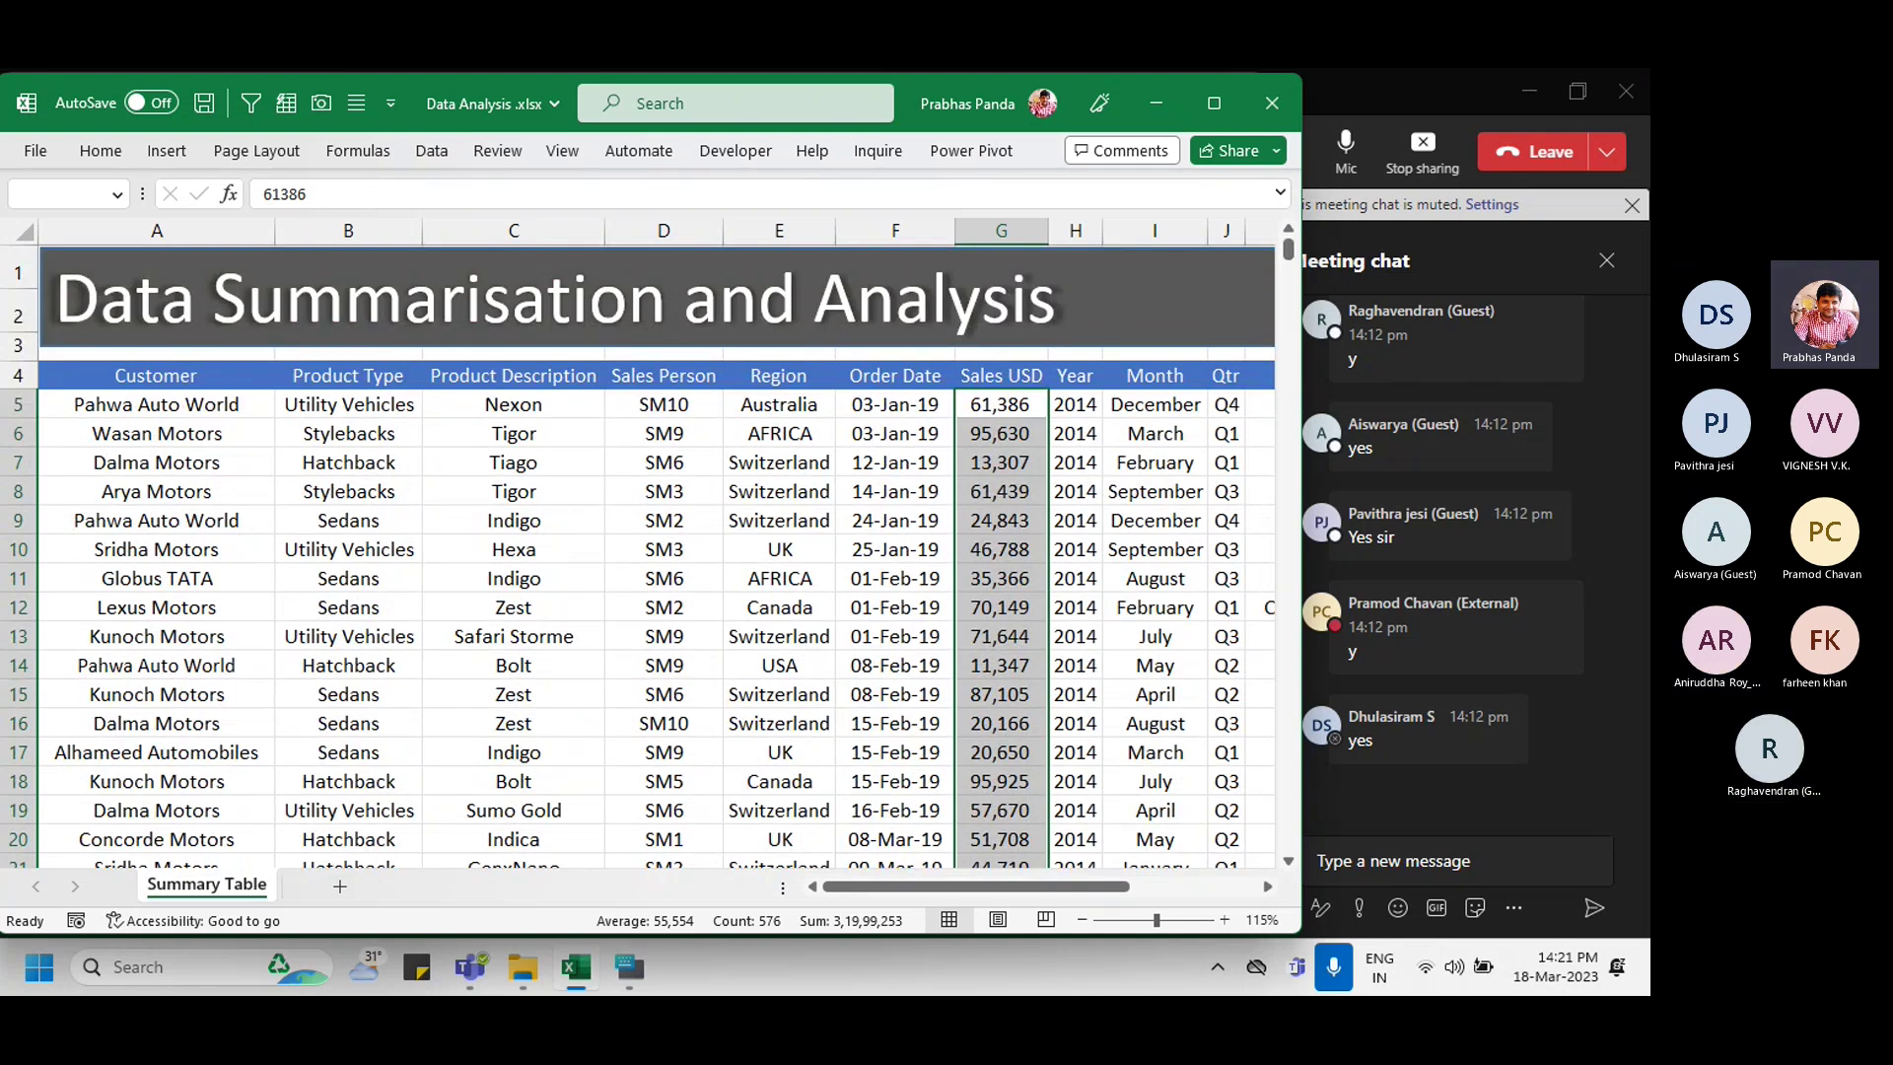
left_click(636, 971)
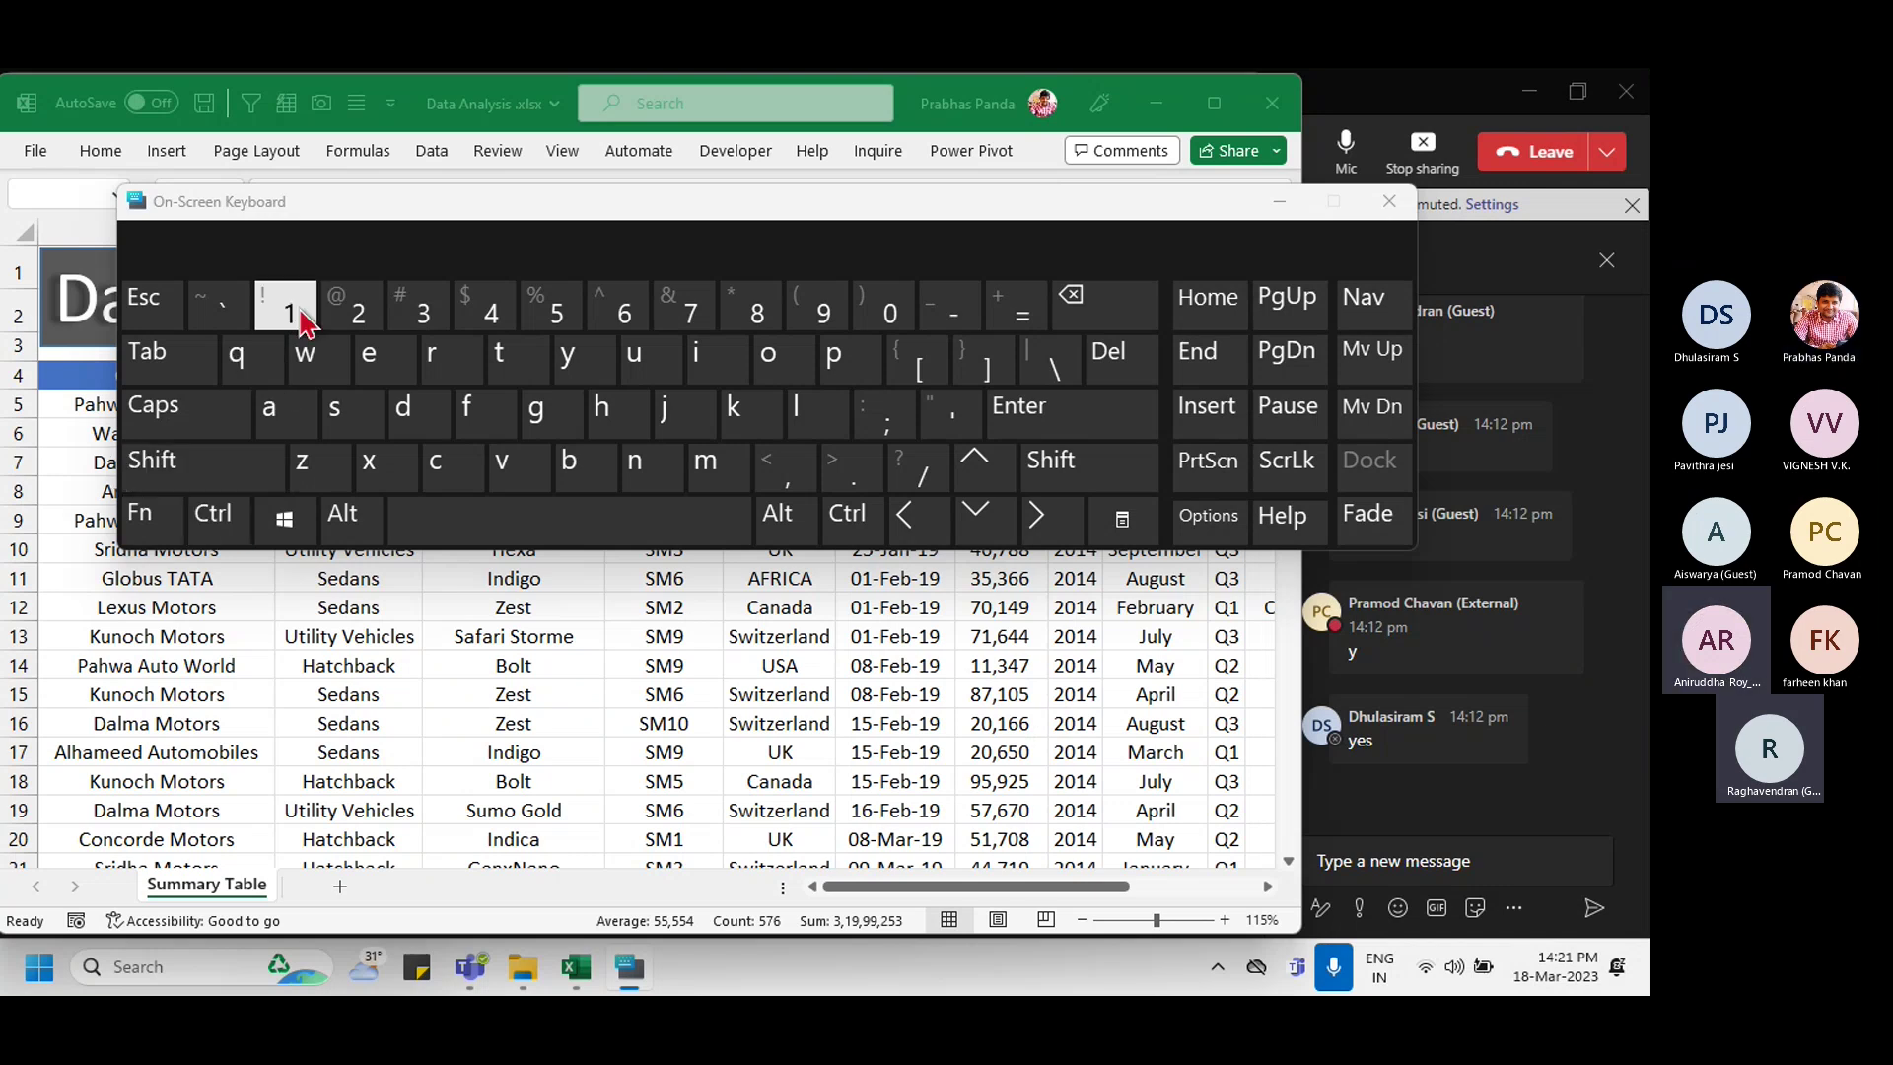
left_click(1280, 201)
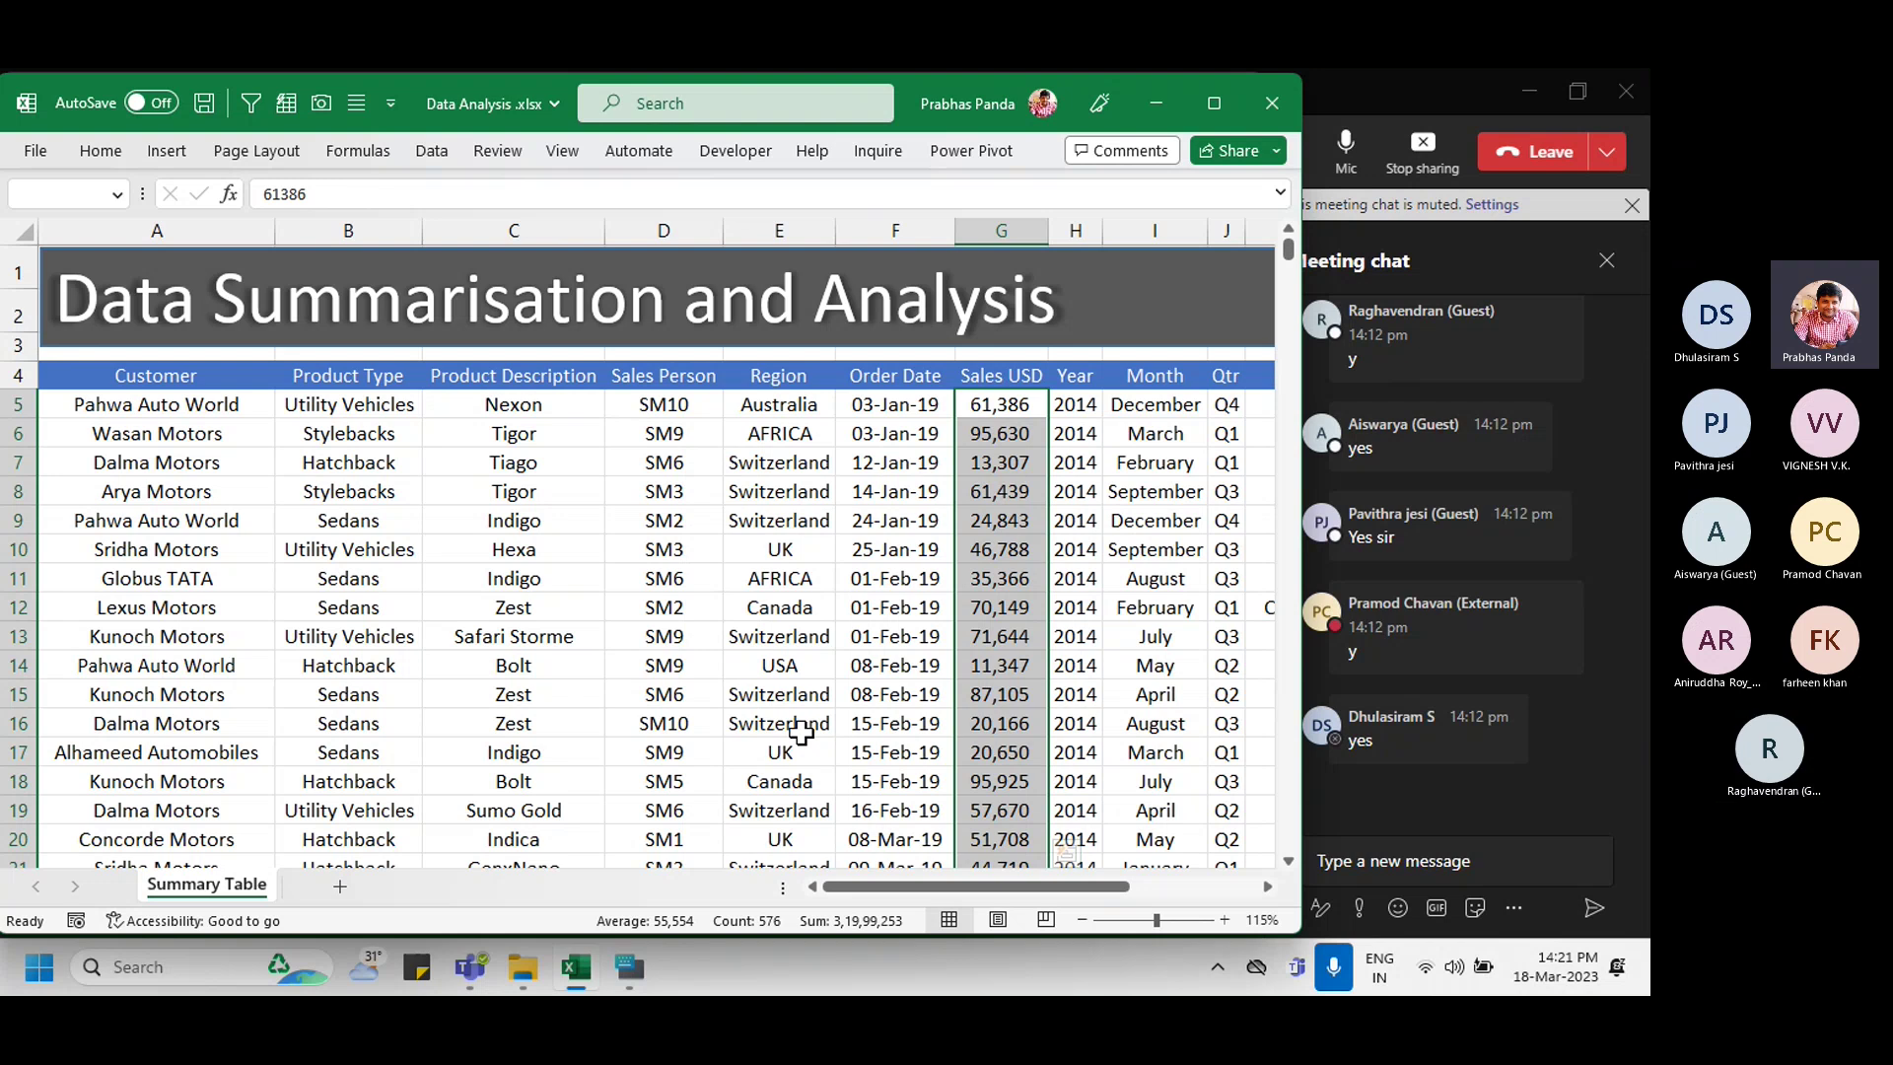
key("ctrl+shift+1")
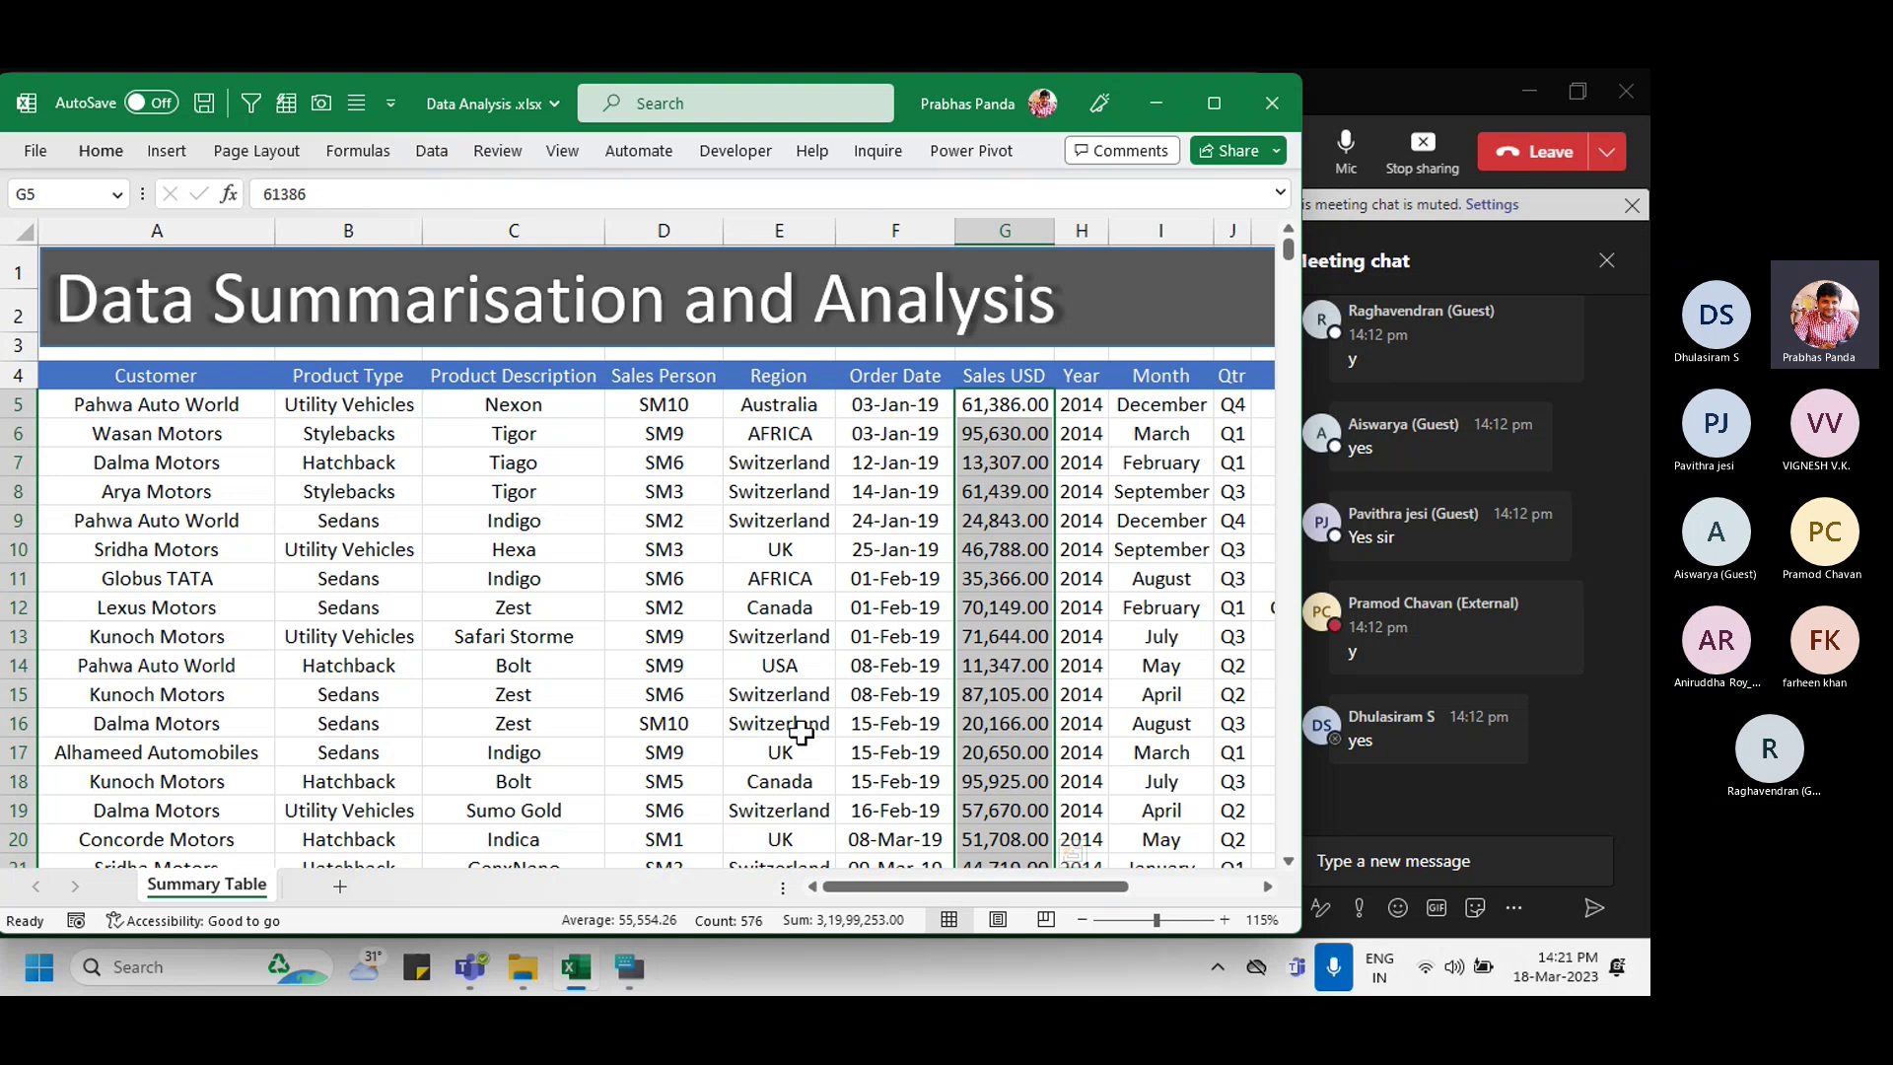
key("alt+h")
key("9")
key("alt+h")
key("9")
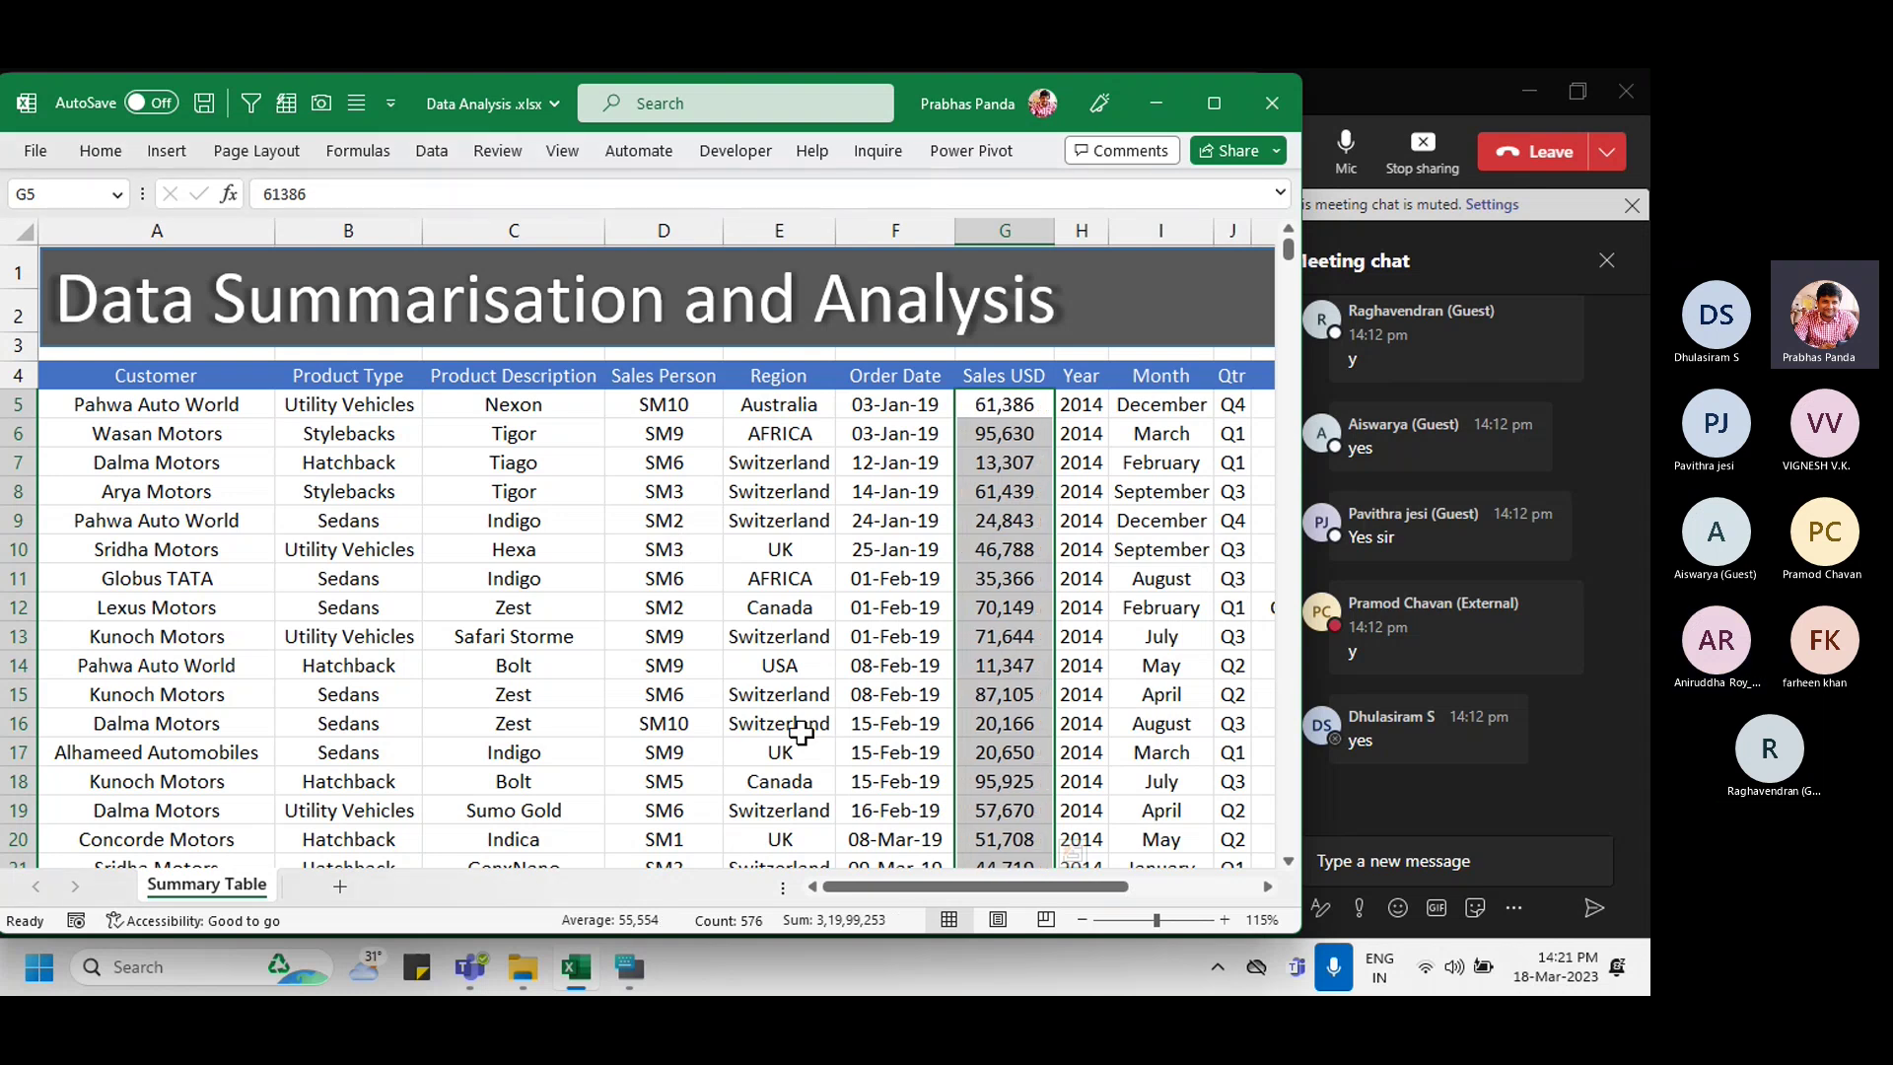
left_click(100, 151)
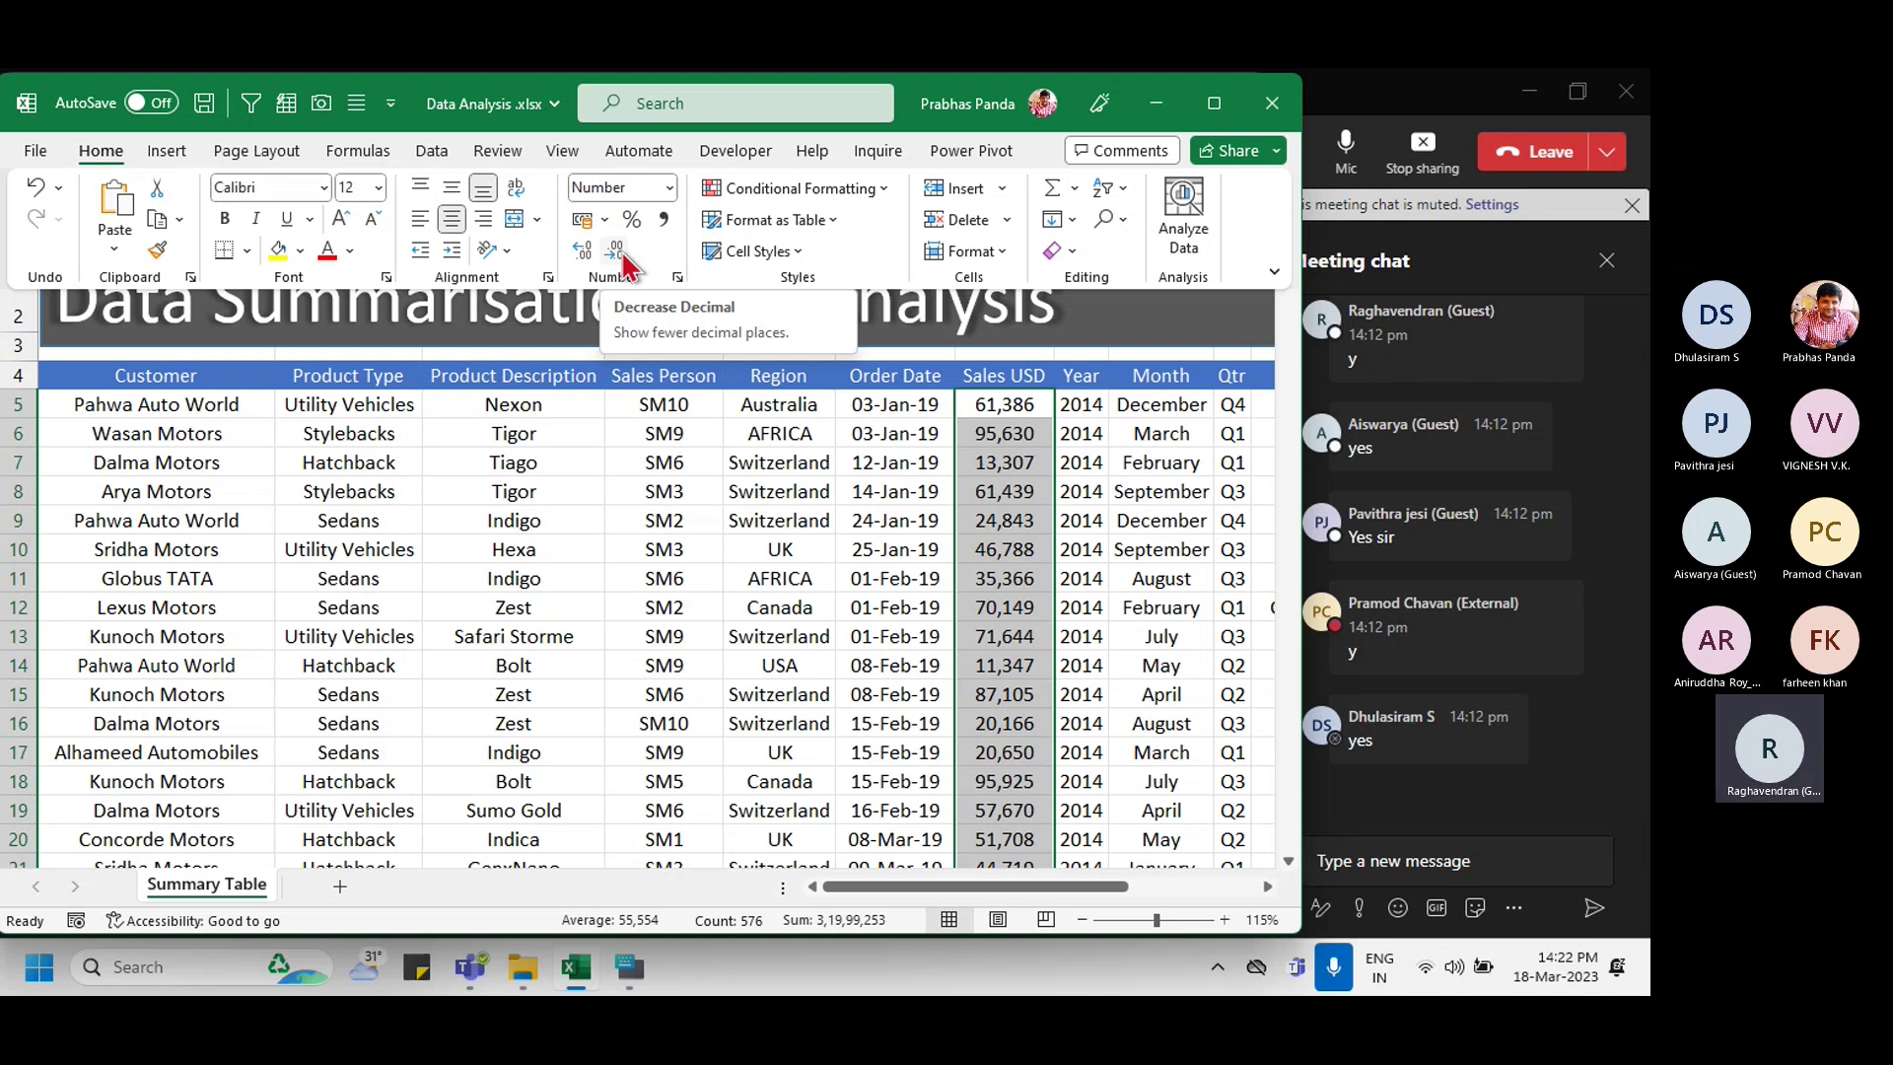
left_click(623, 255)
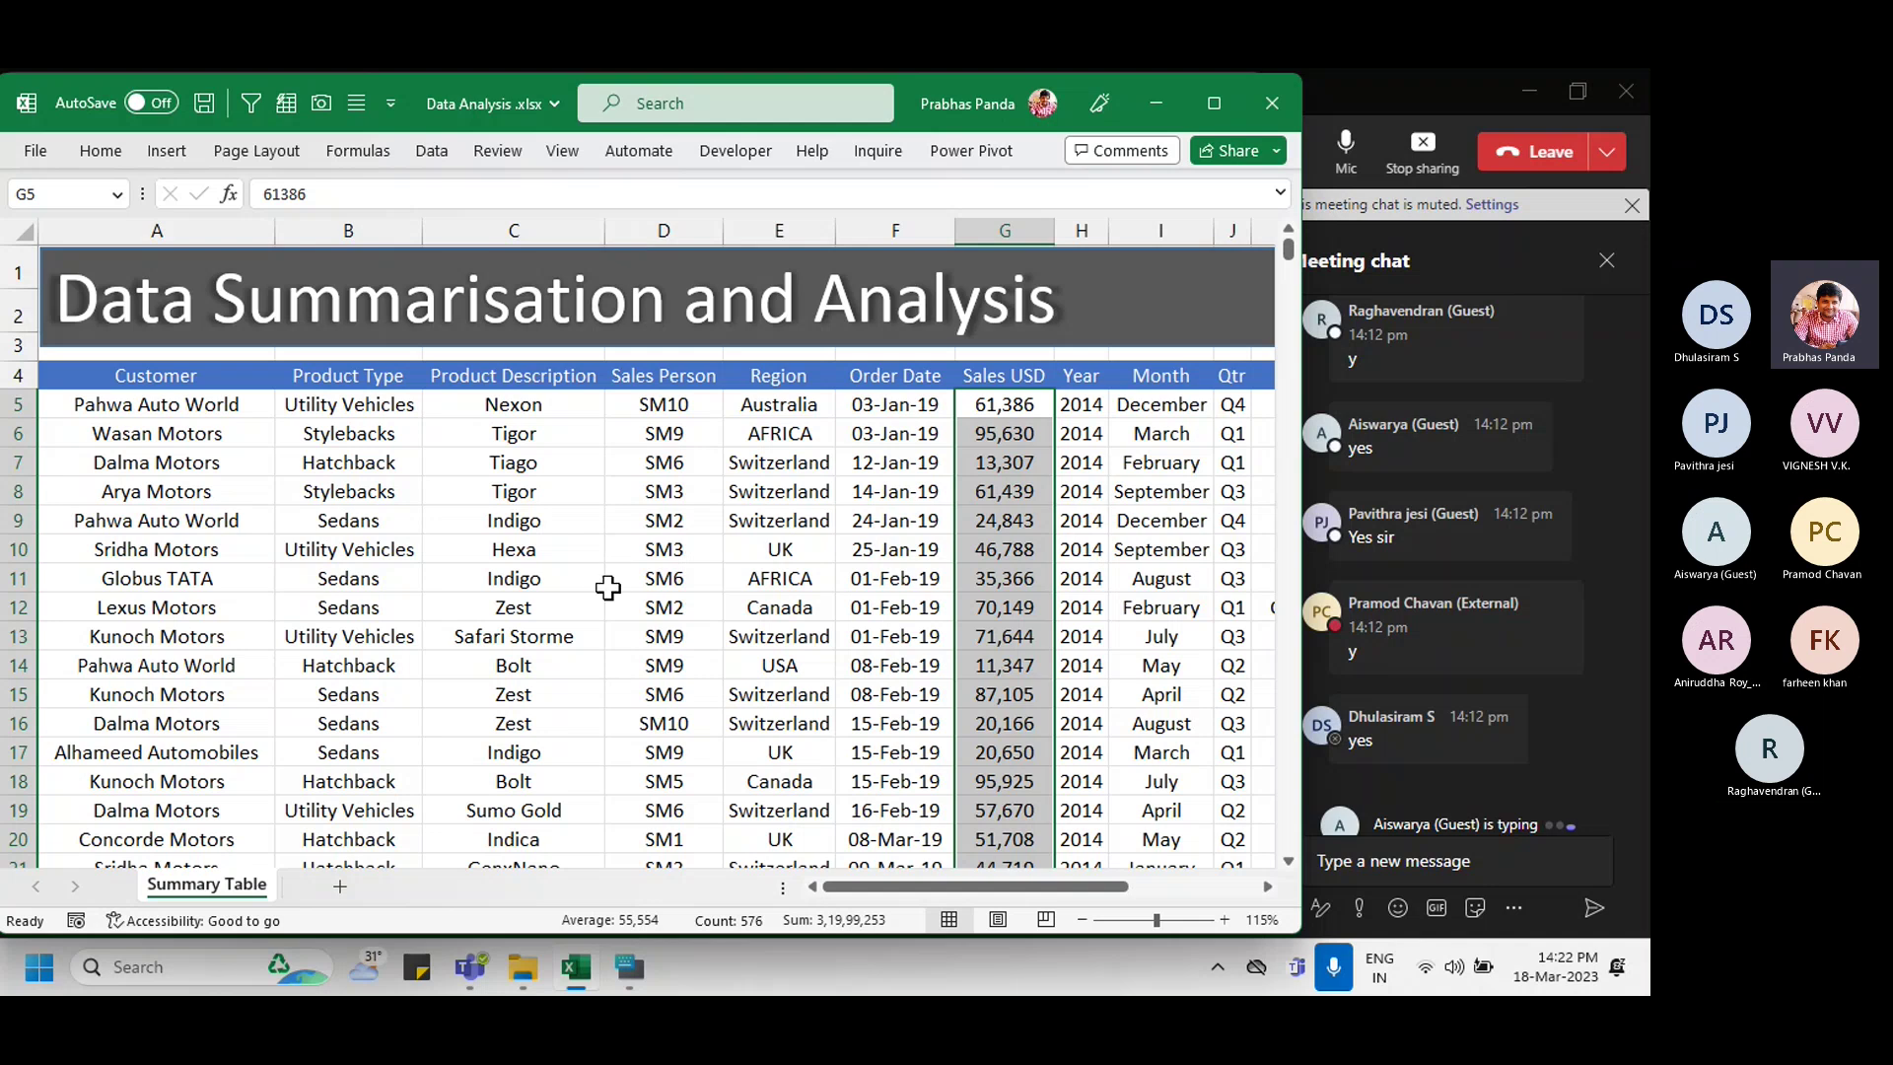
left_click(927, 547)
left_click(899, 230)
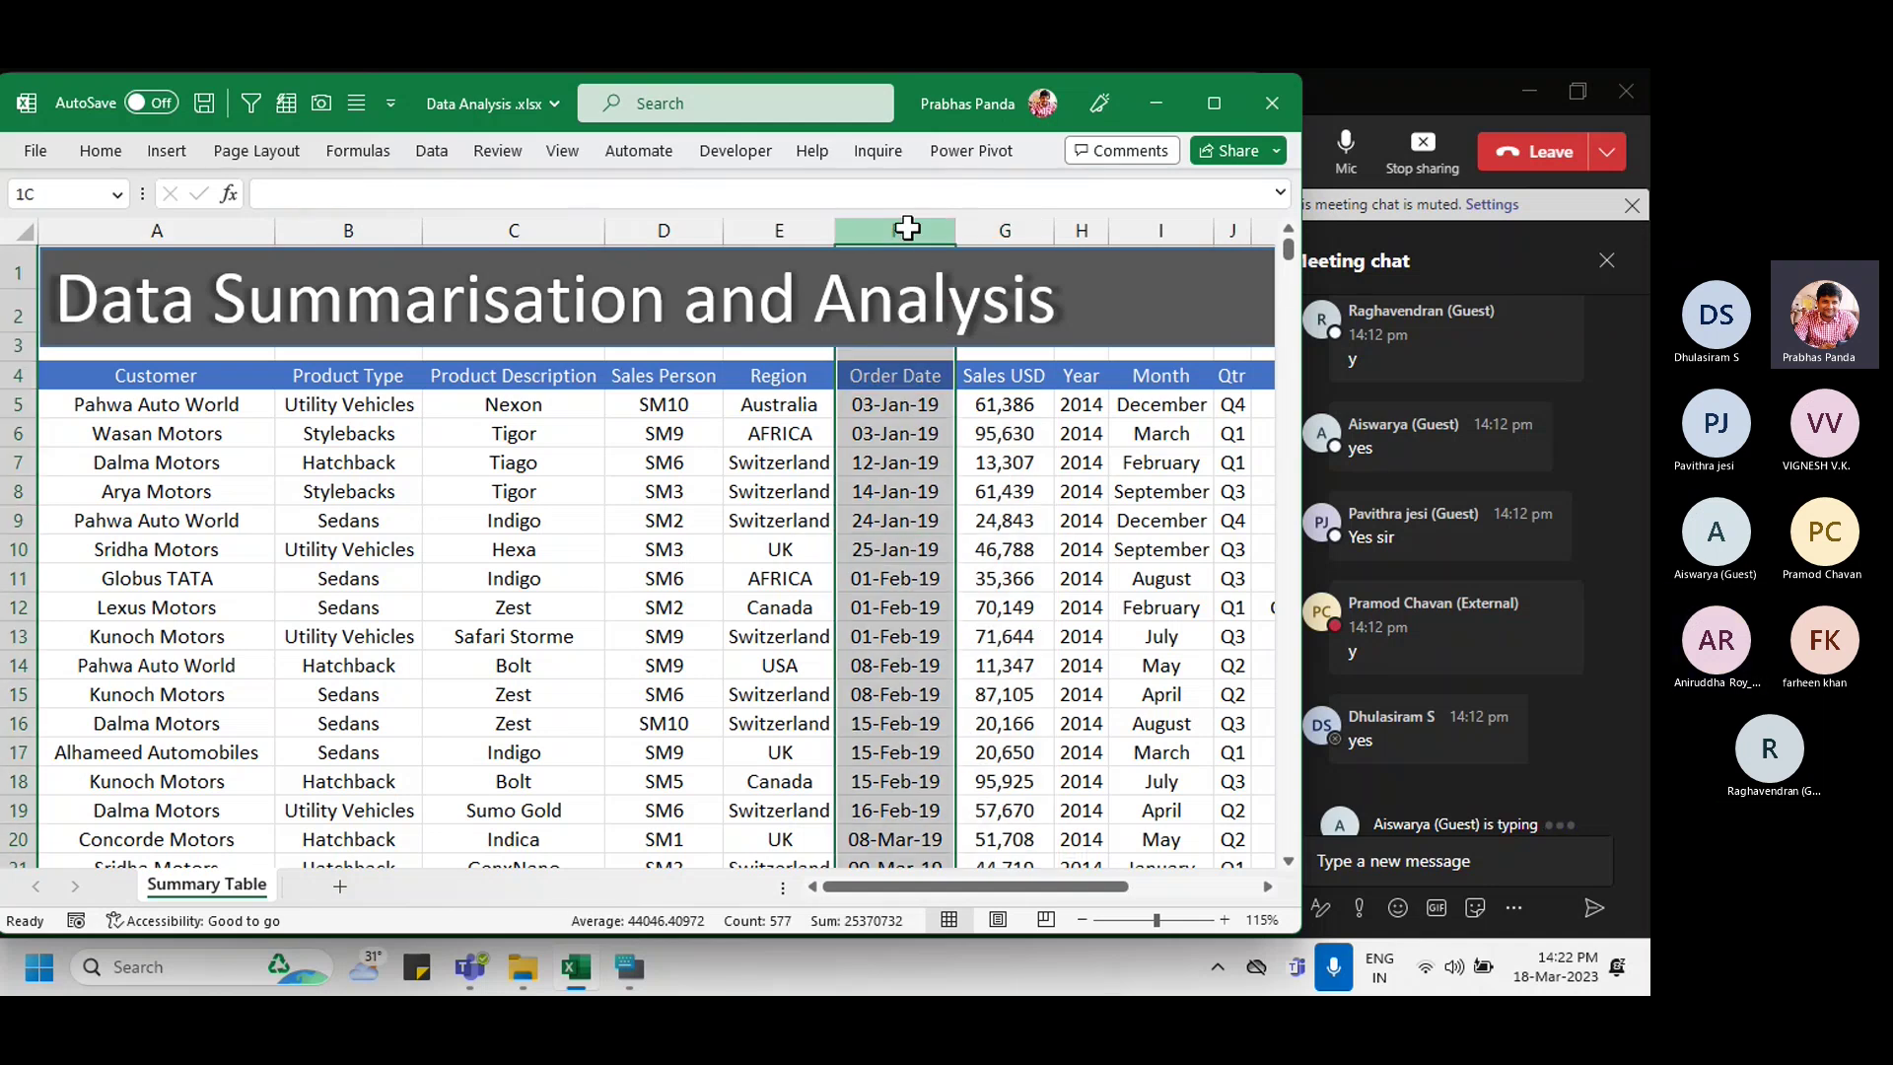
left_click(1082, 230, "ctrl")
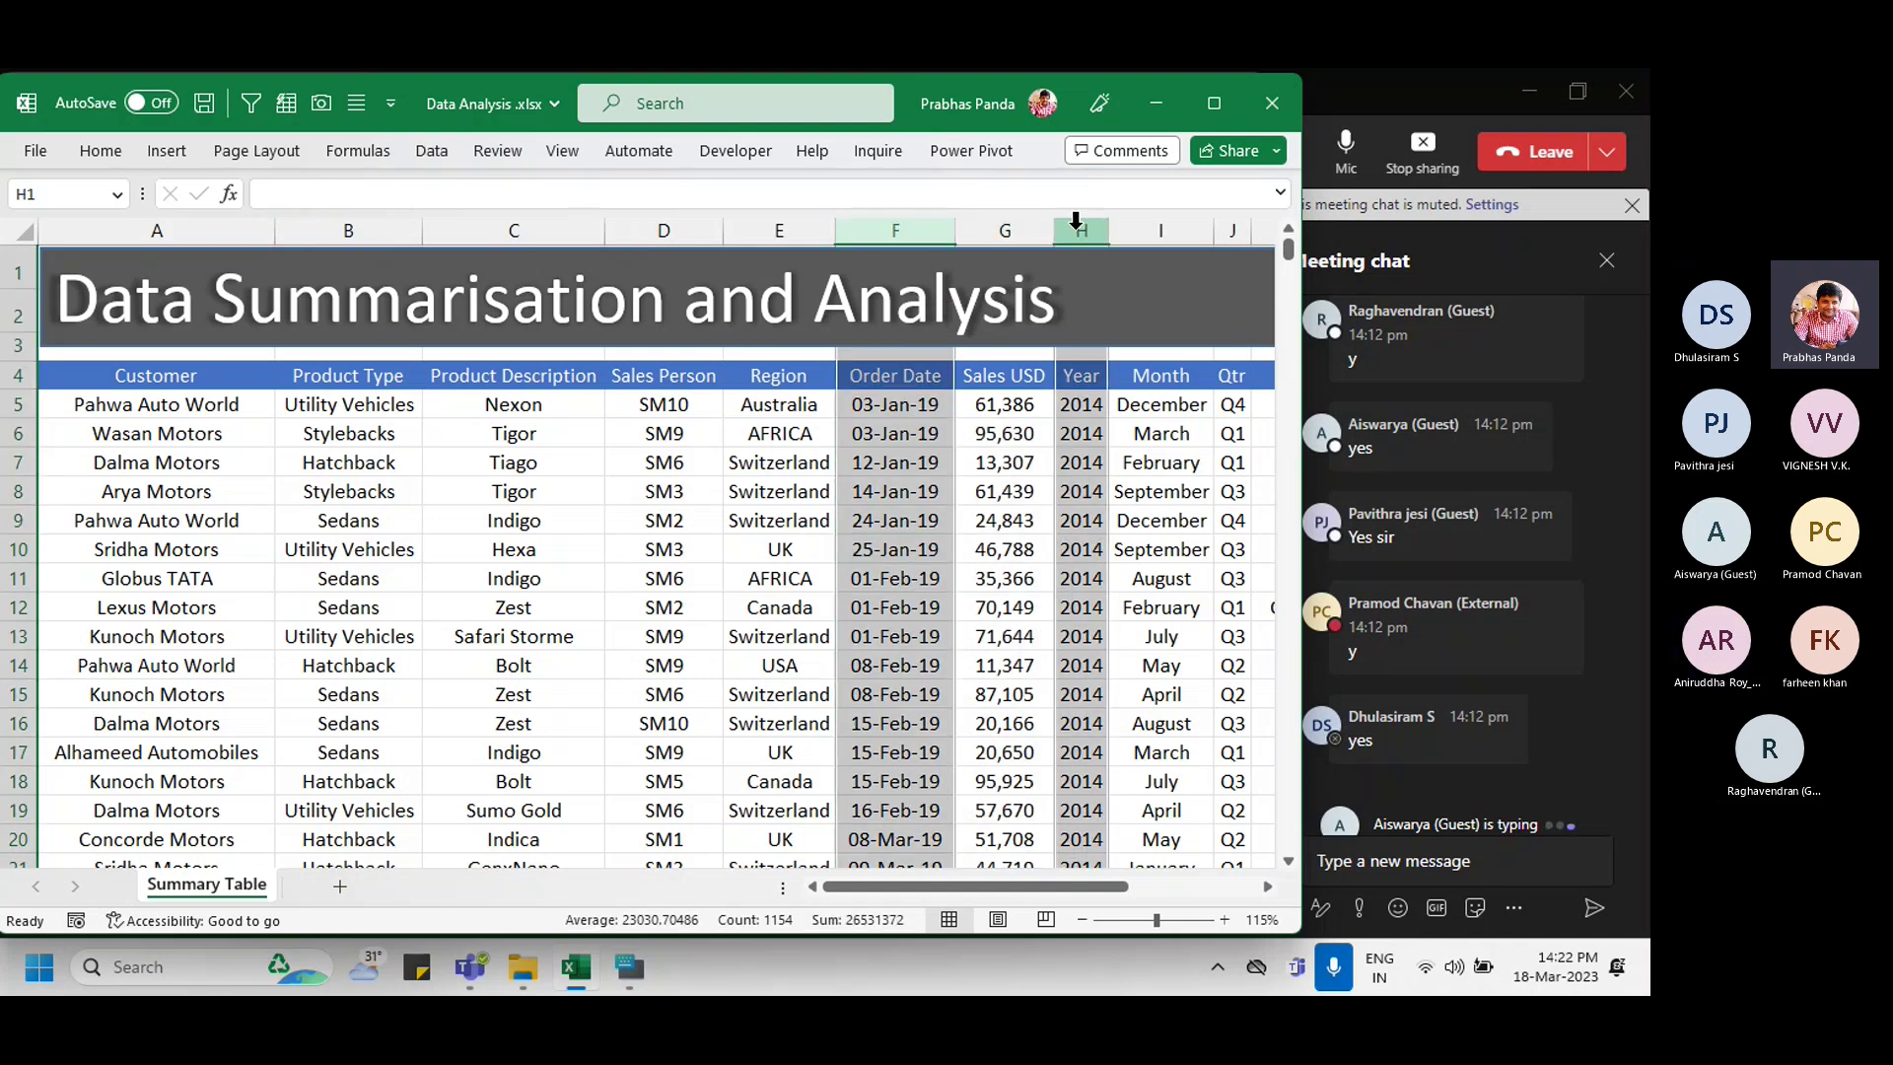
left_click(1155, 228, "ctrl")
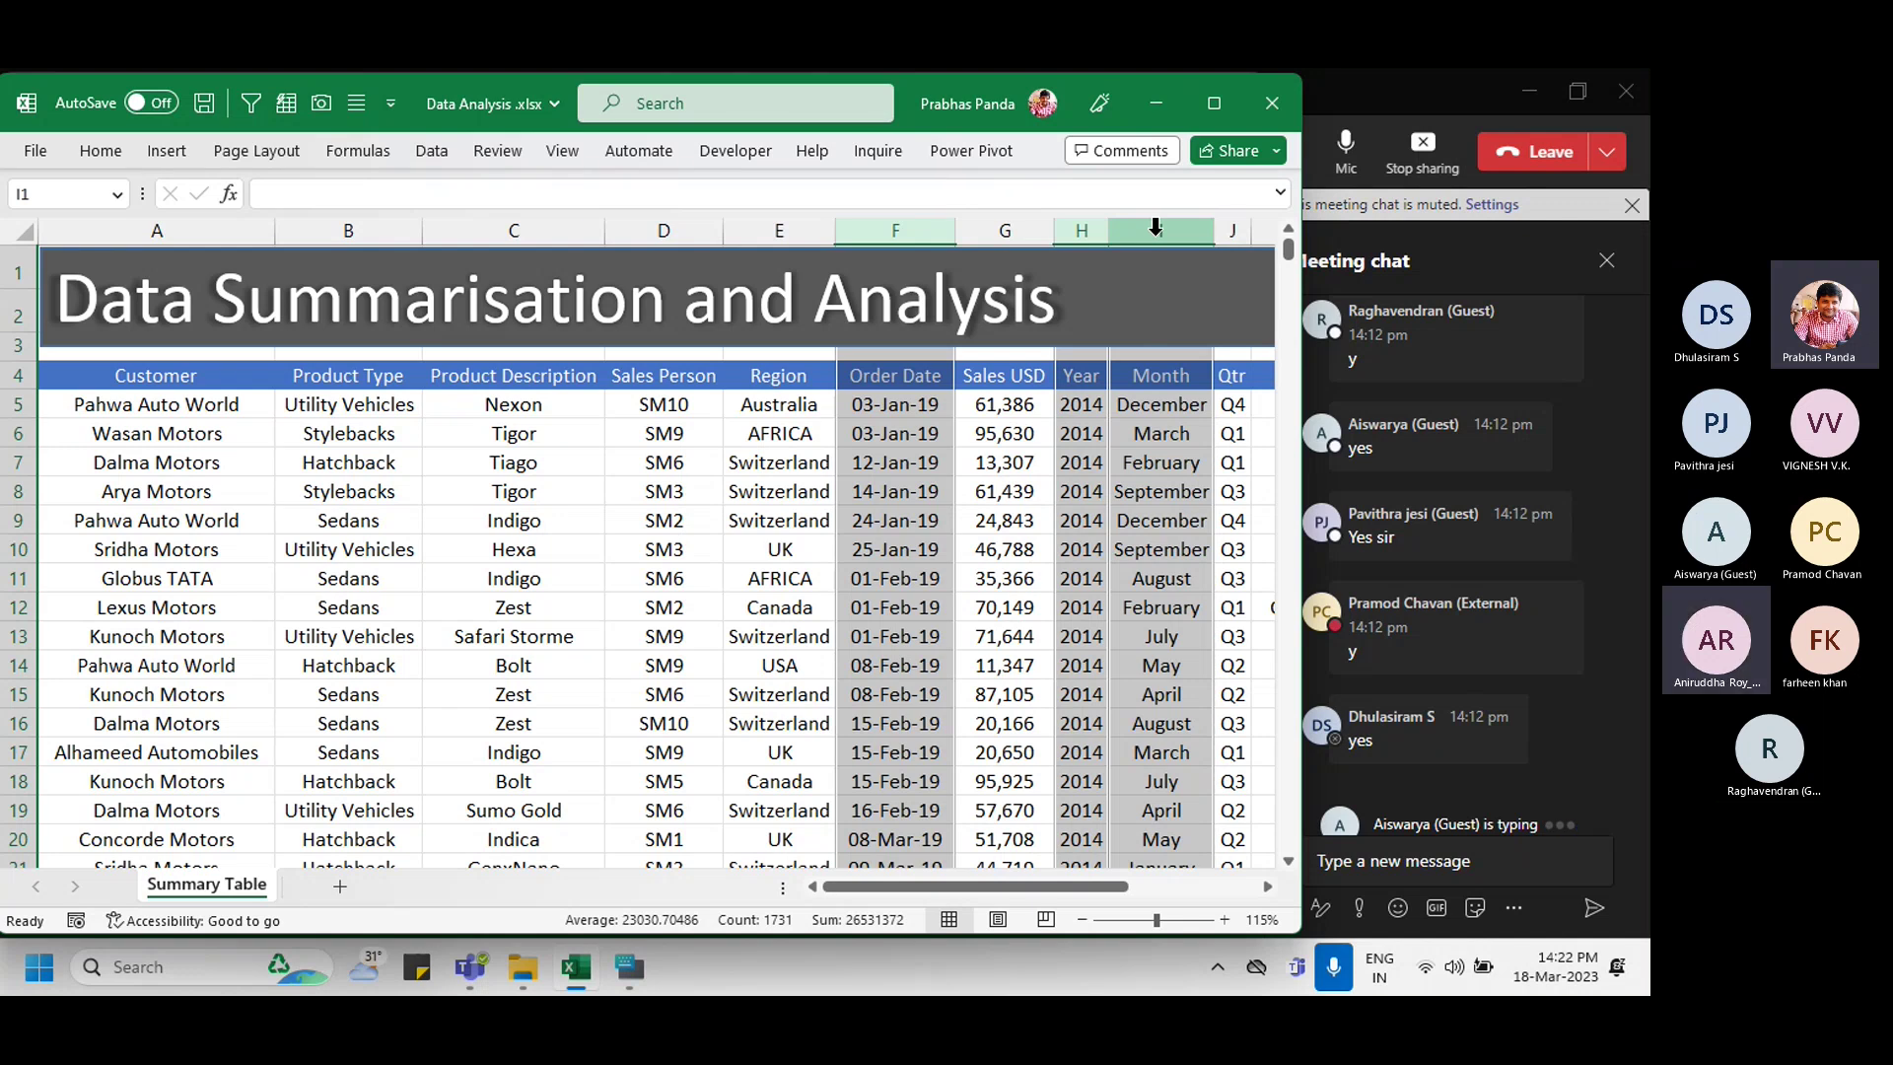
left_click_drag(1081, 230, 1149, 220)
left_click(1092, 409)
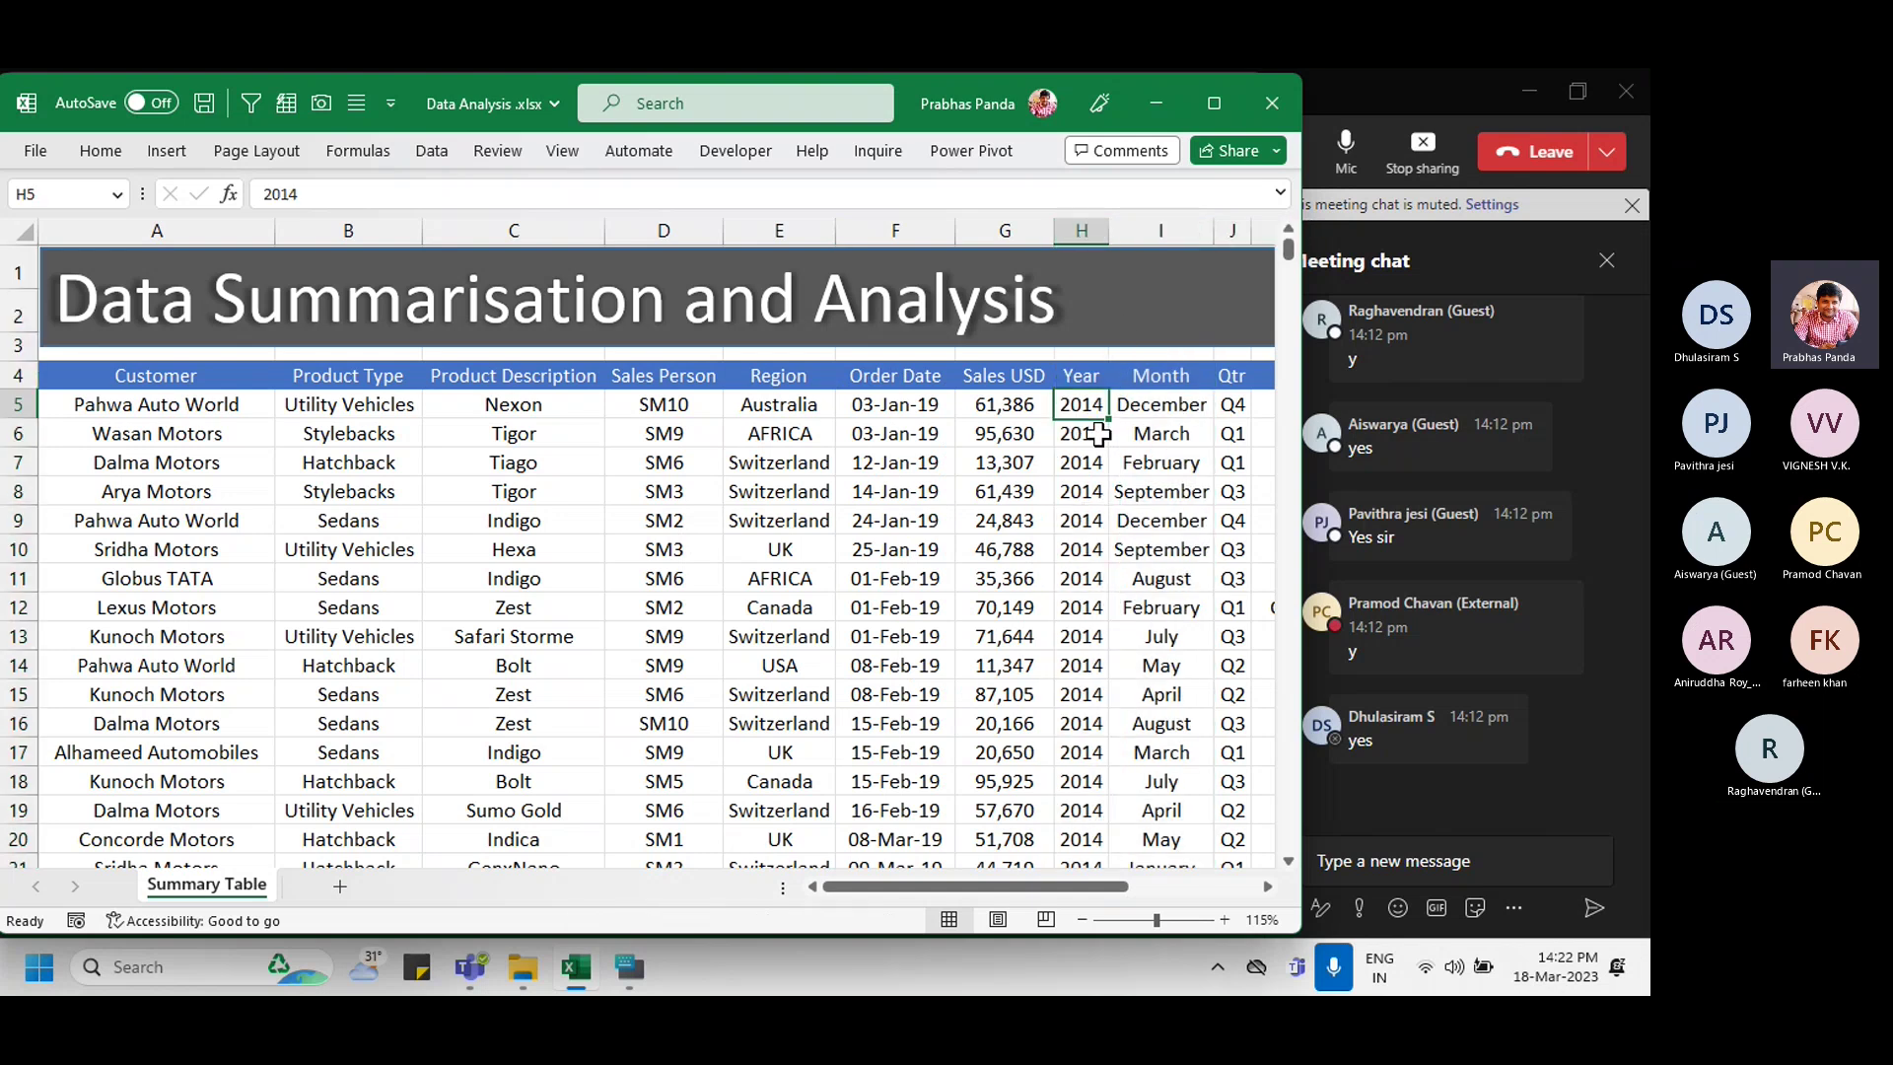
key("ctrl")
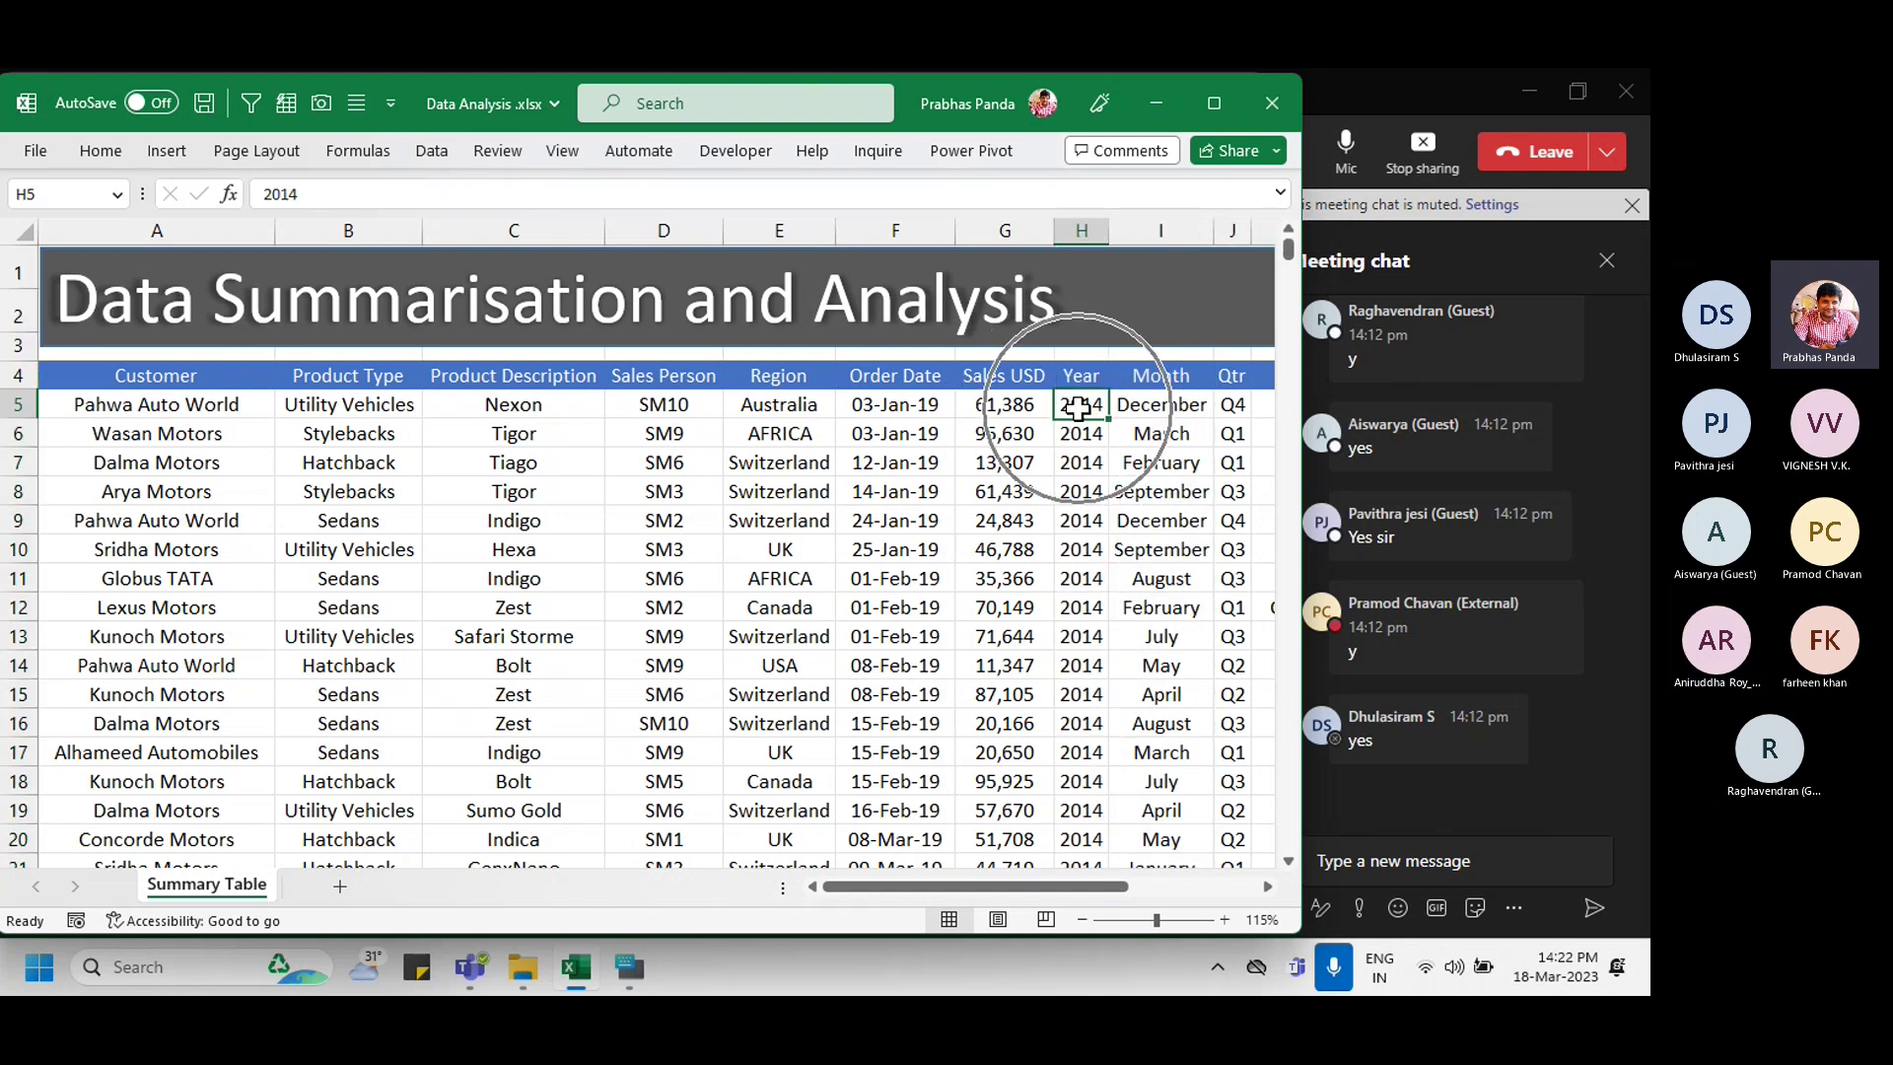
key("ctrl")
key("ctrl")
key("ctrl")
key("ctrl")
key("ctrl")
key("ctrl")
key("ctrl")
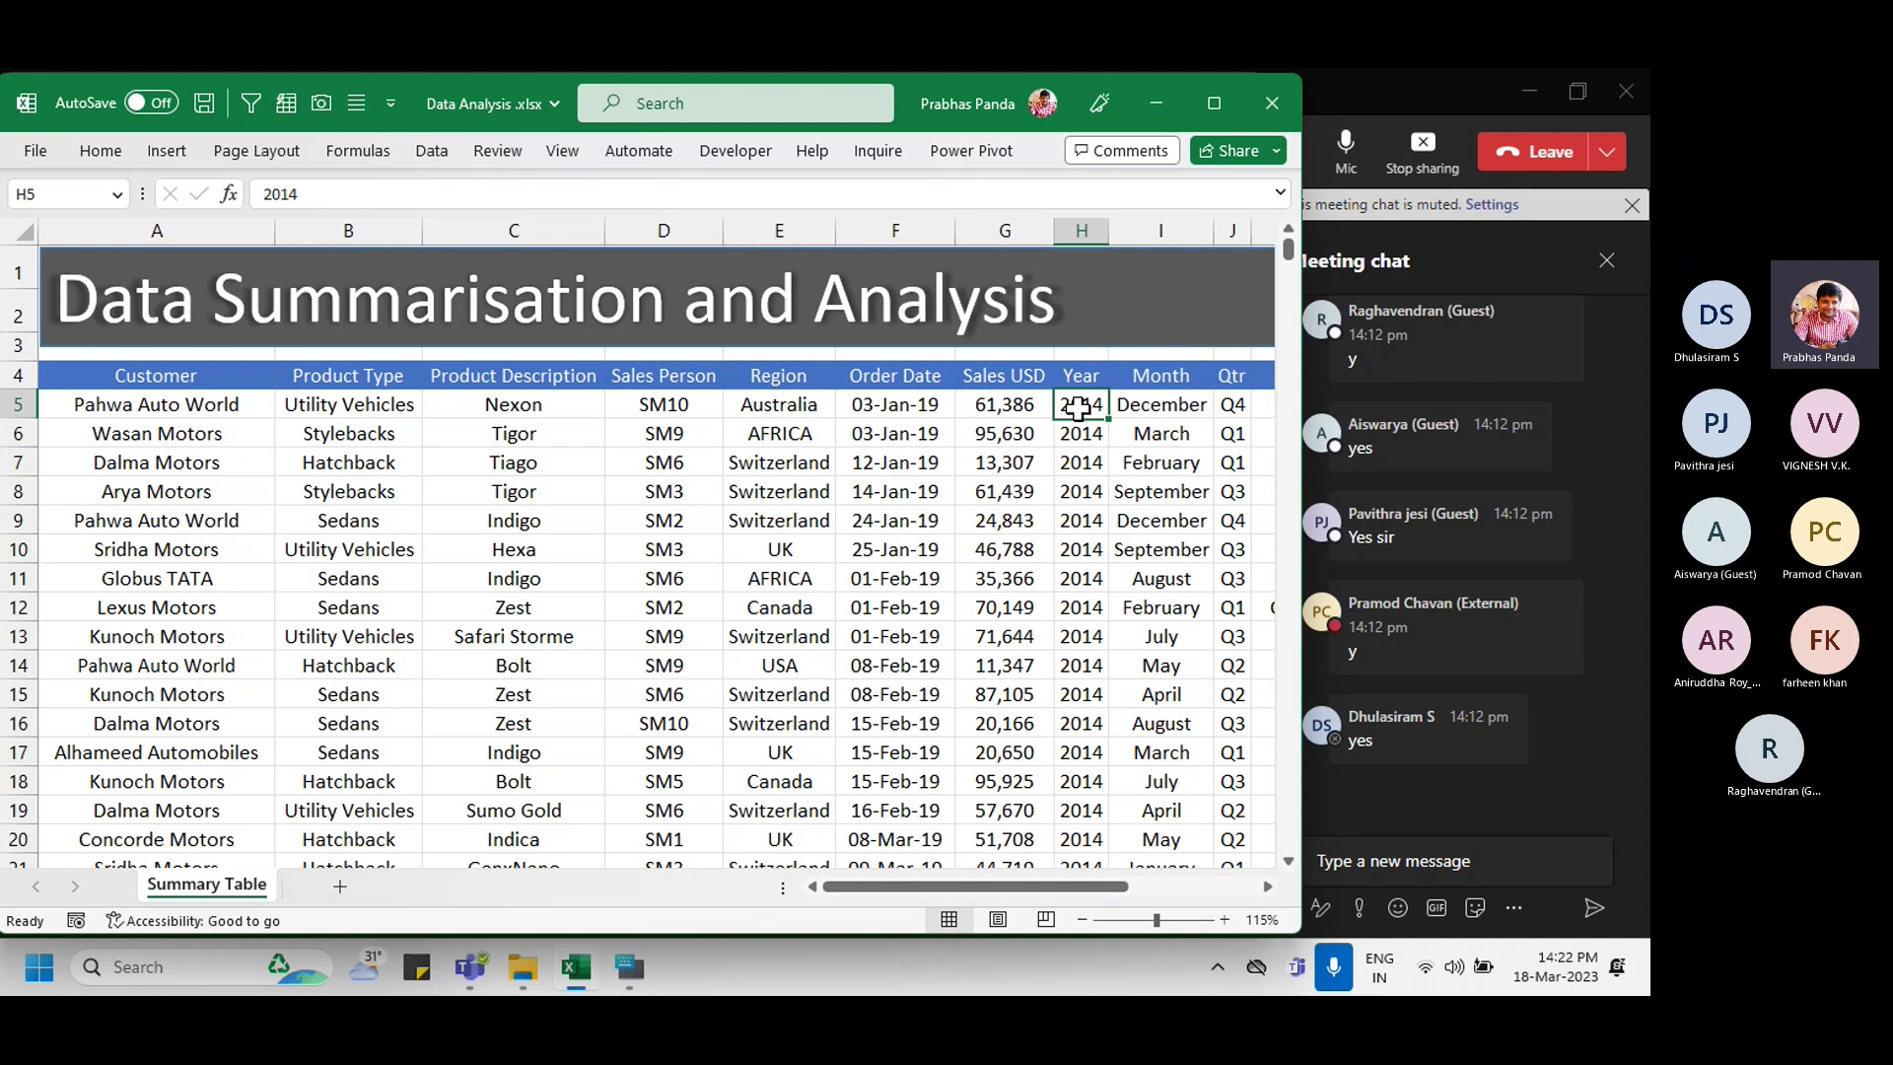
Step: Enter =YEAR(F5) in H5 and fill it down the Year column, showing 2019
type("=year")
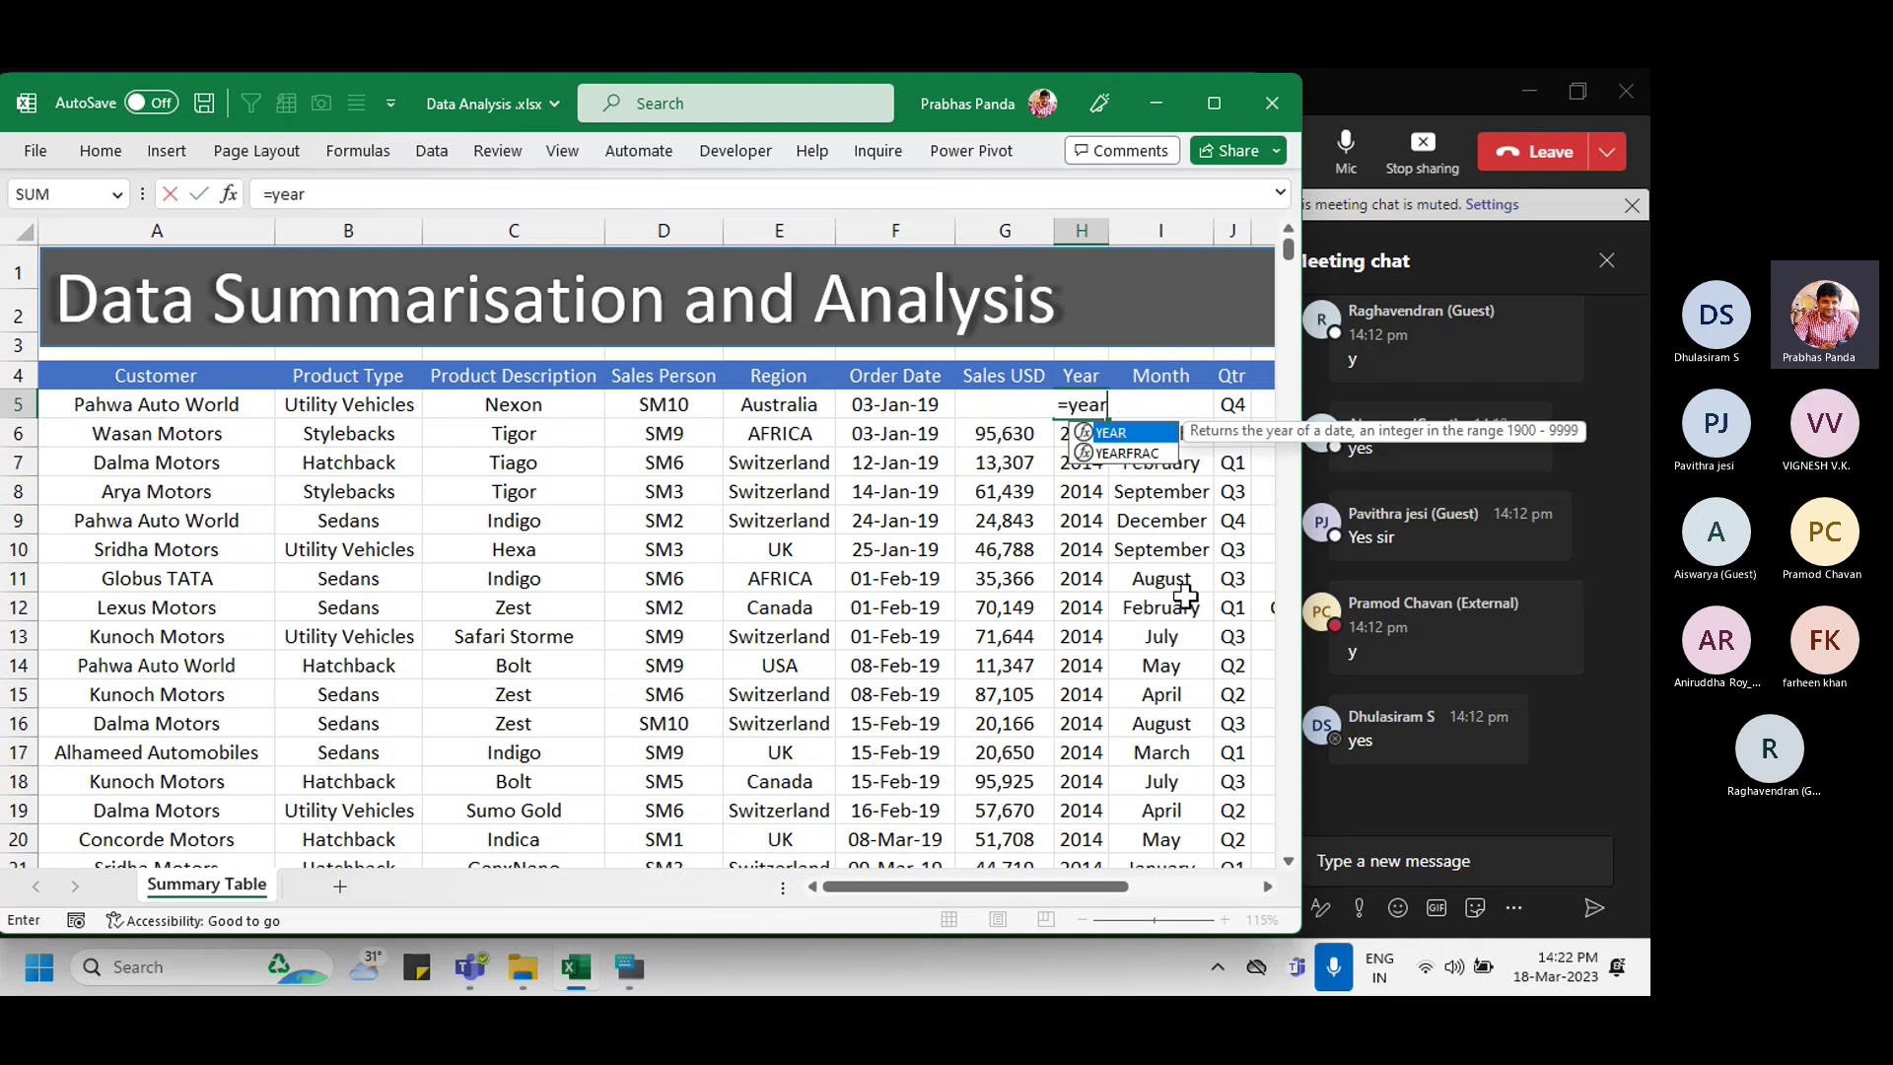
key("Tab")
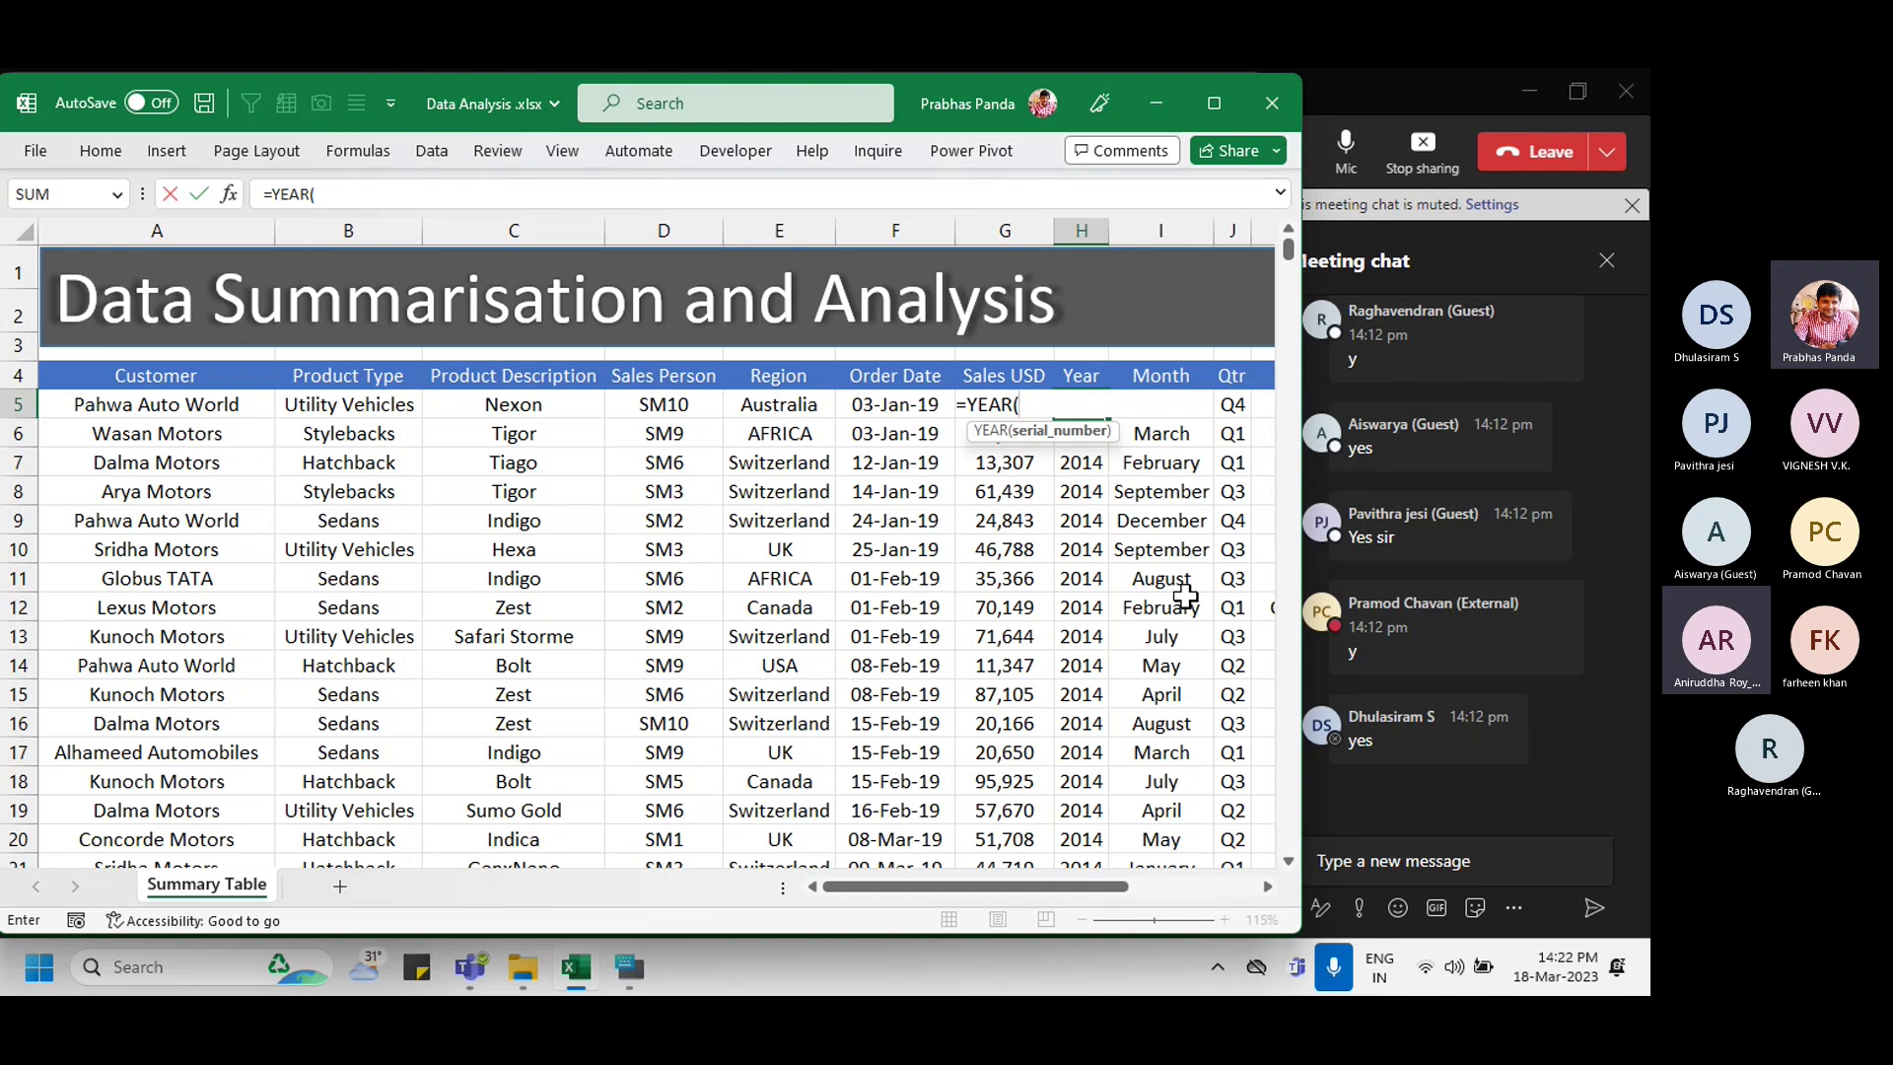
key("Left")
key("Left")
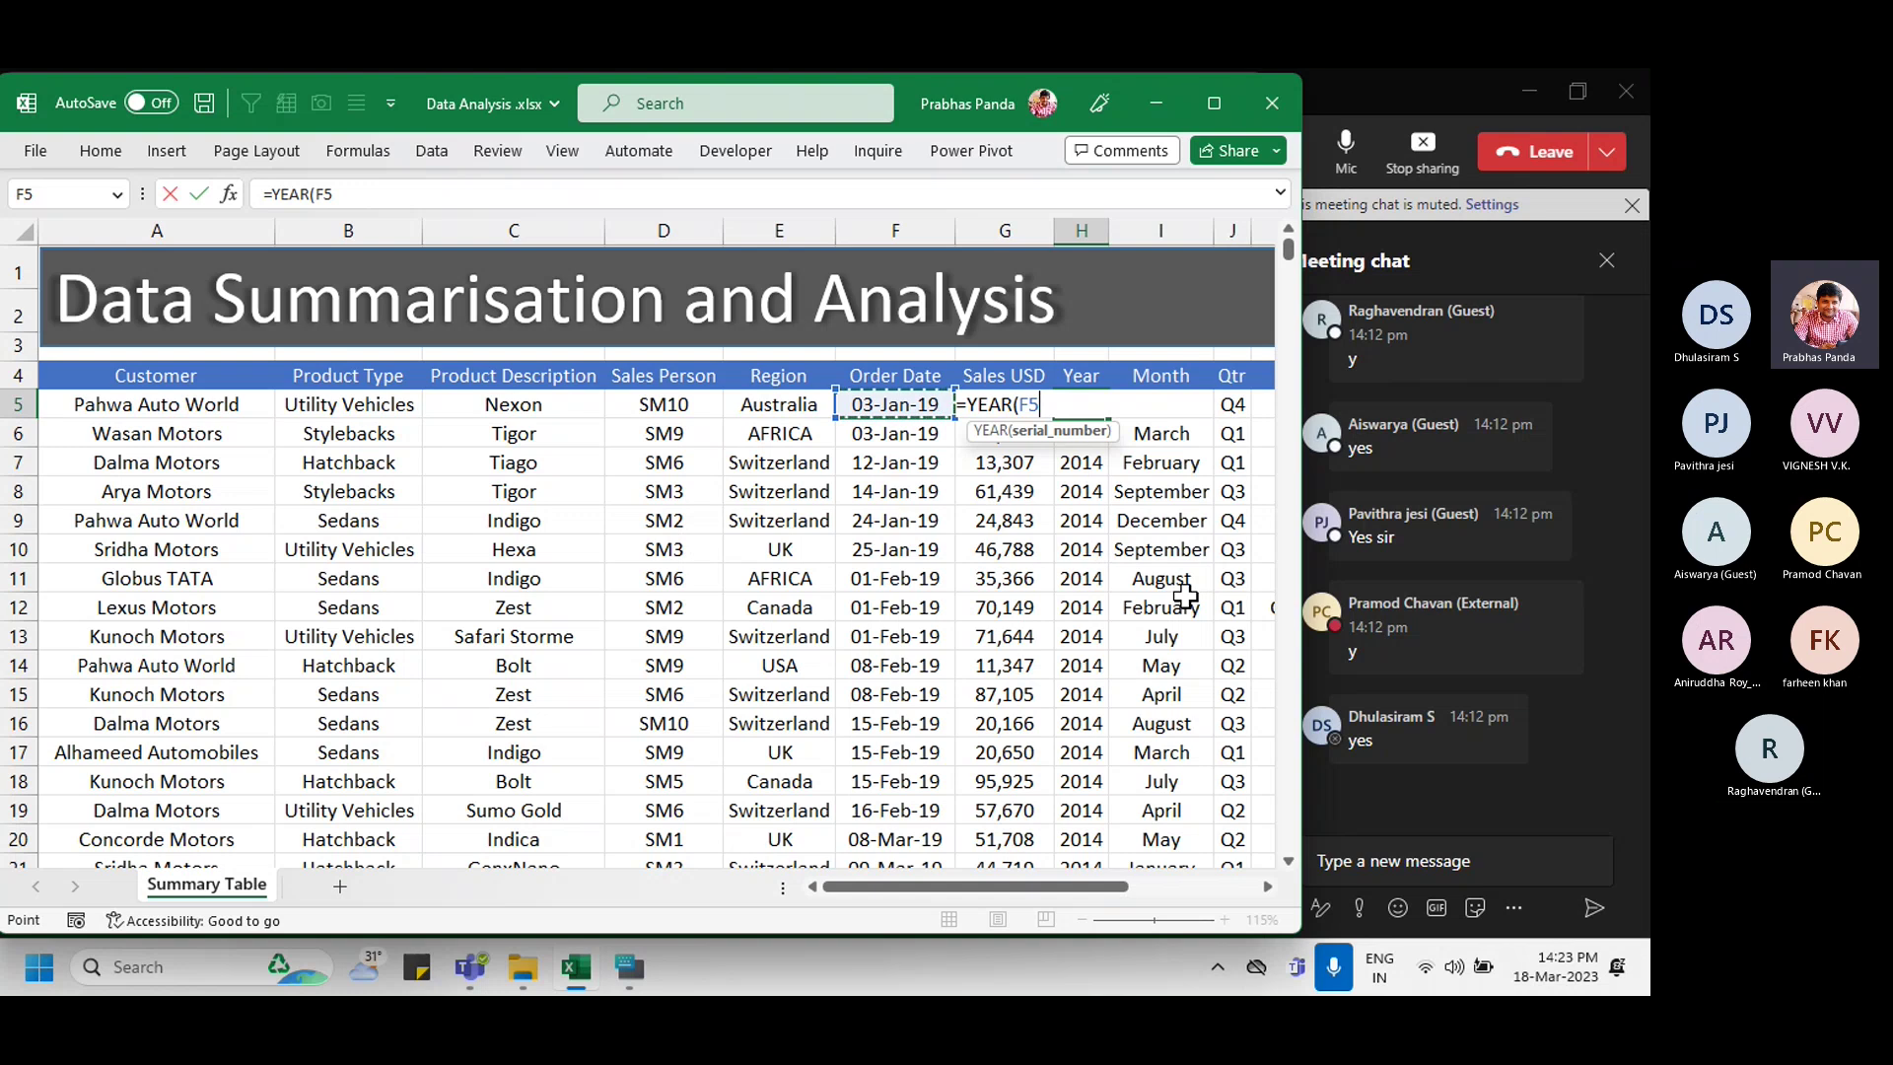
key("Return")
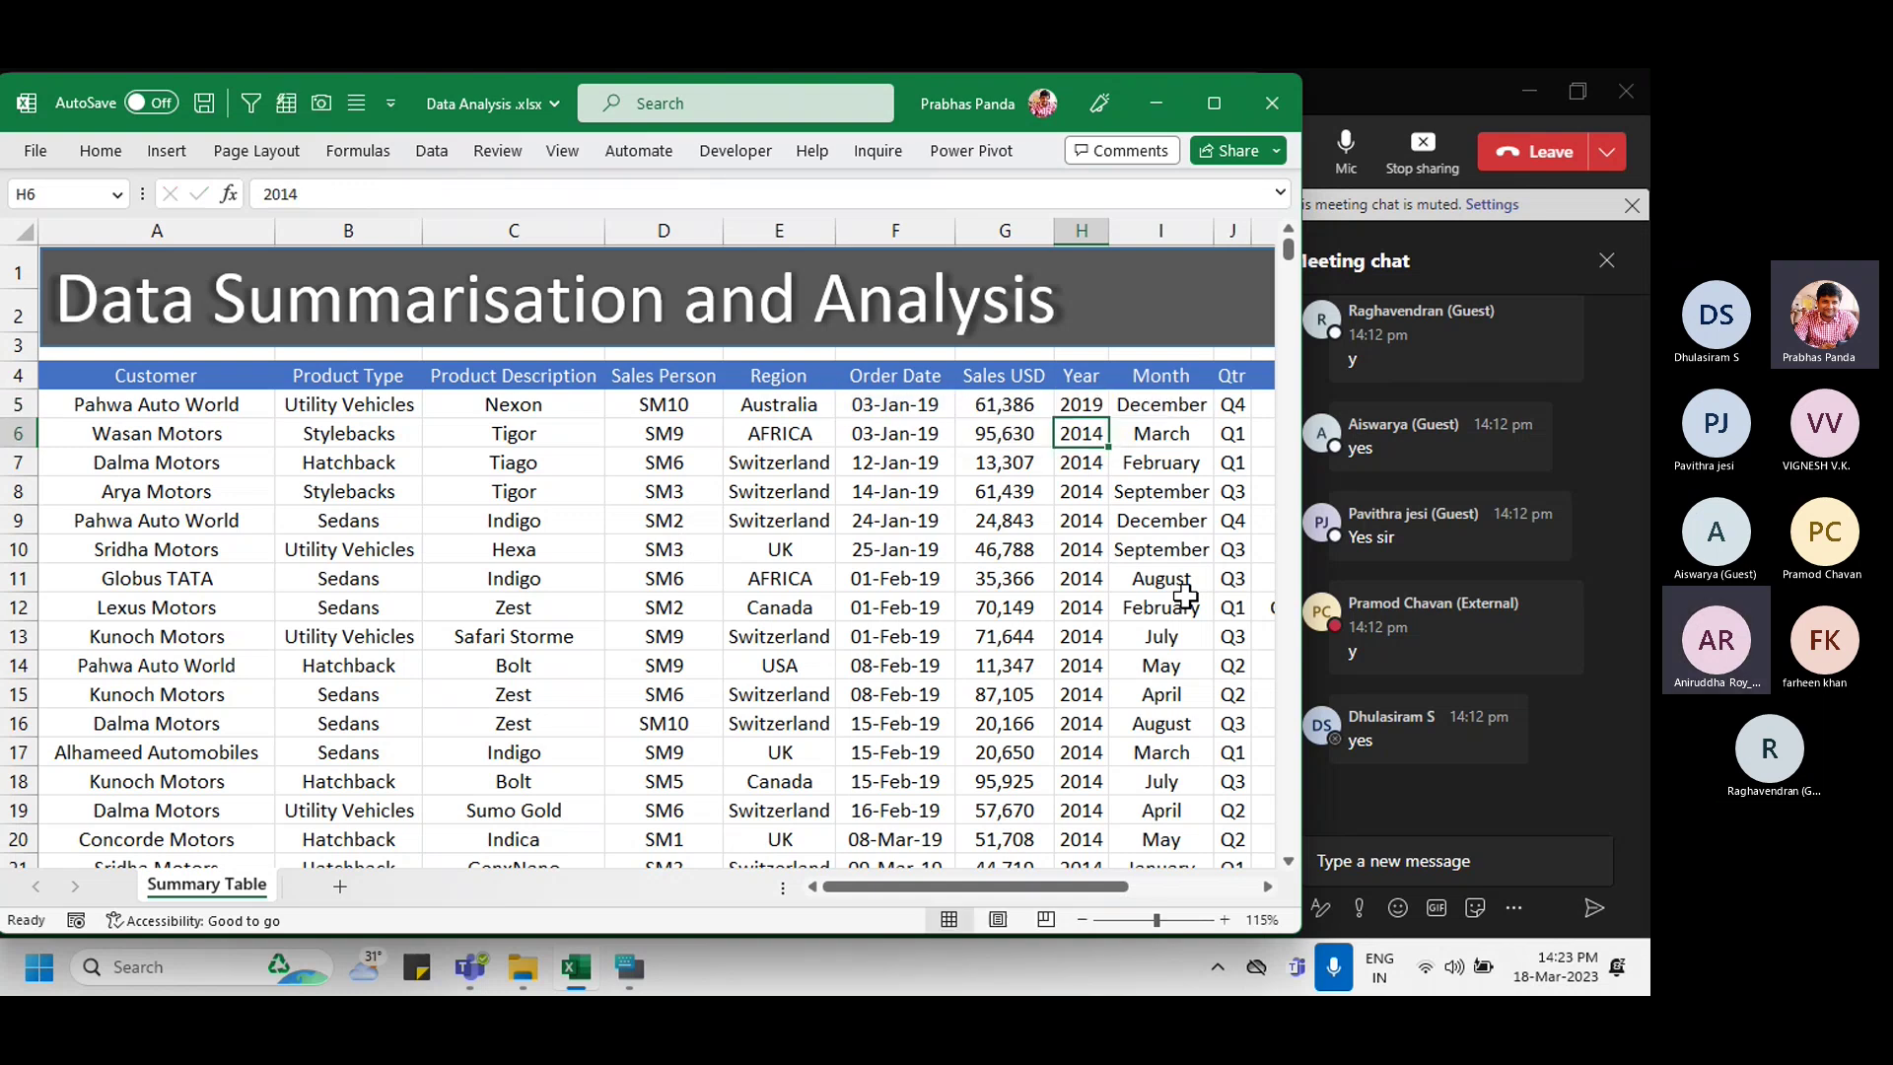
key("Up")
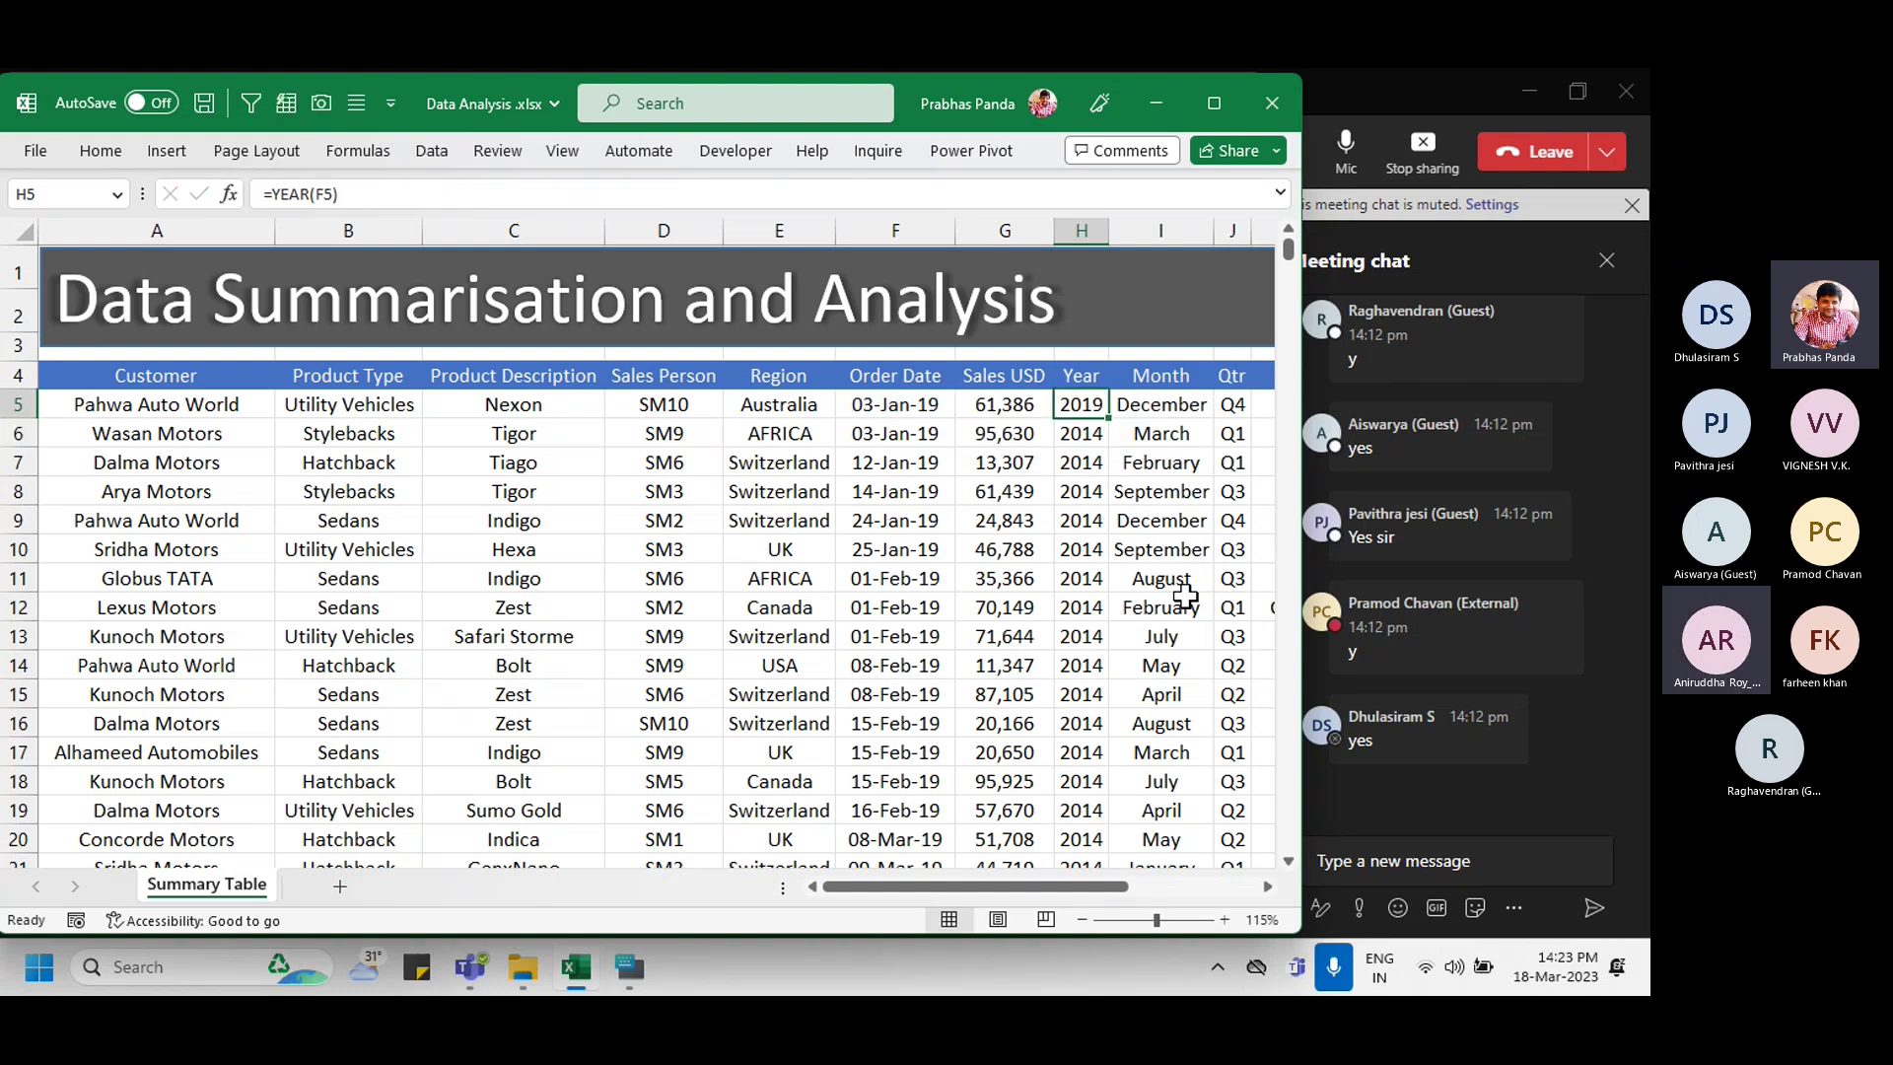
double_click(1112, 419)
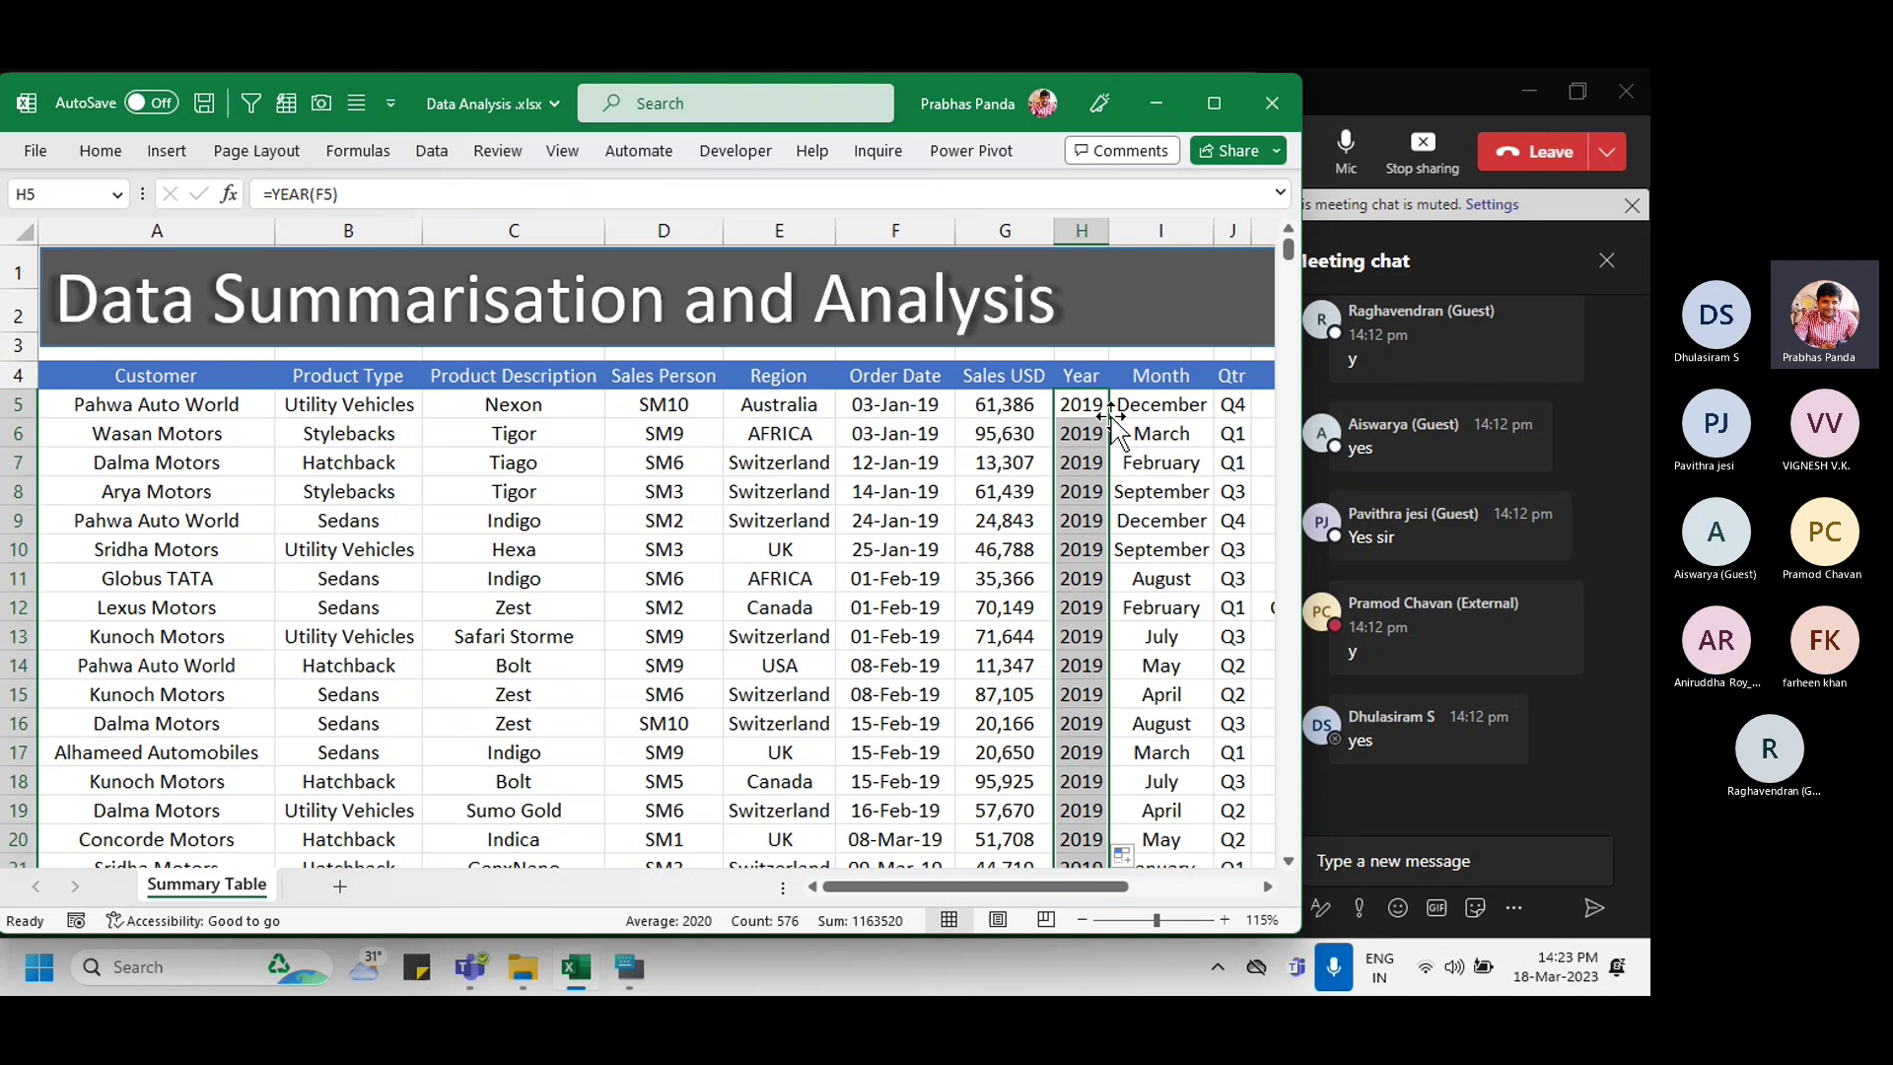
key("F2")
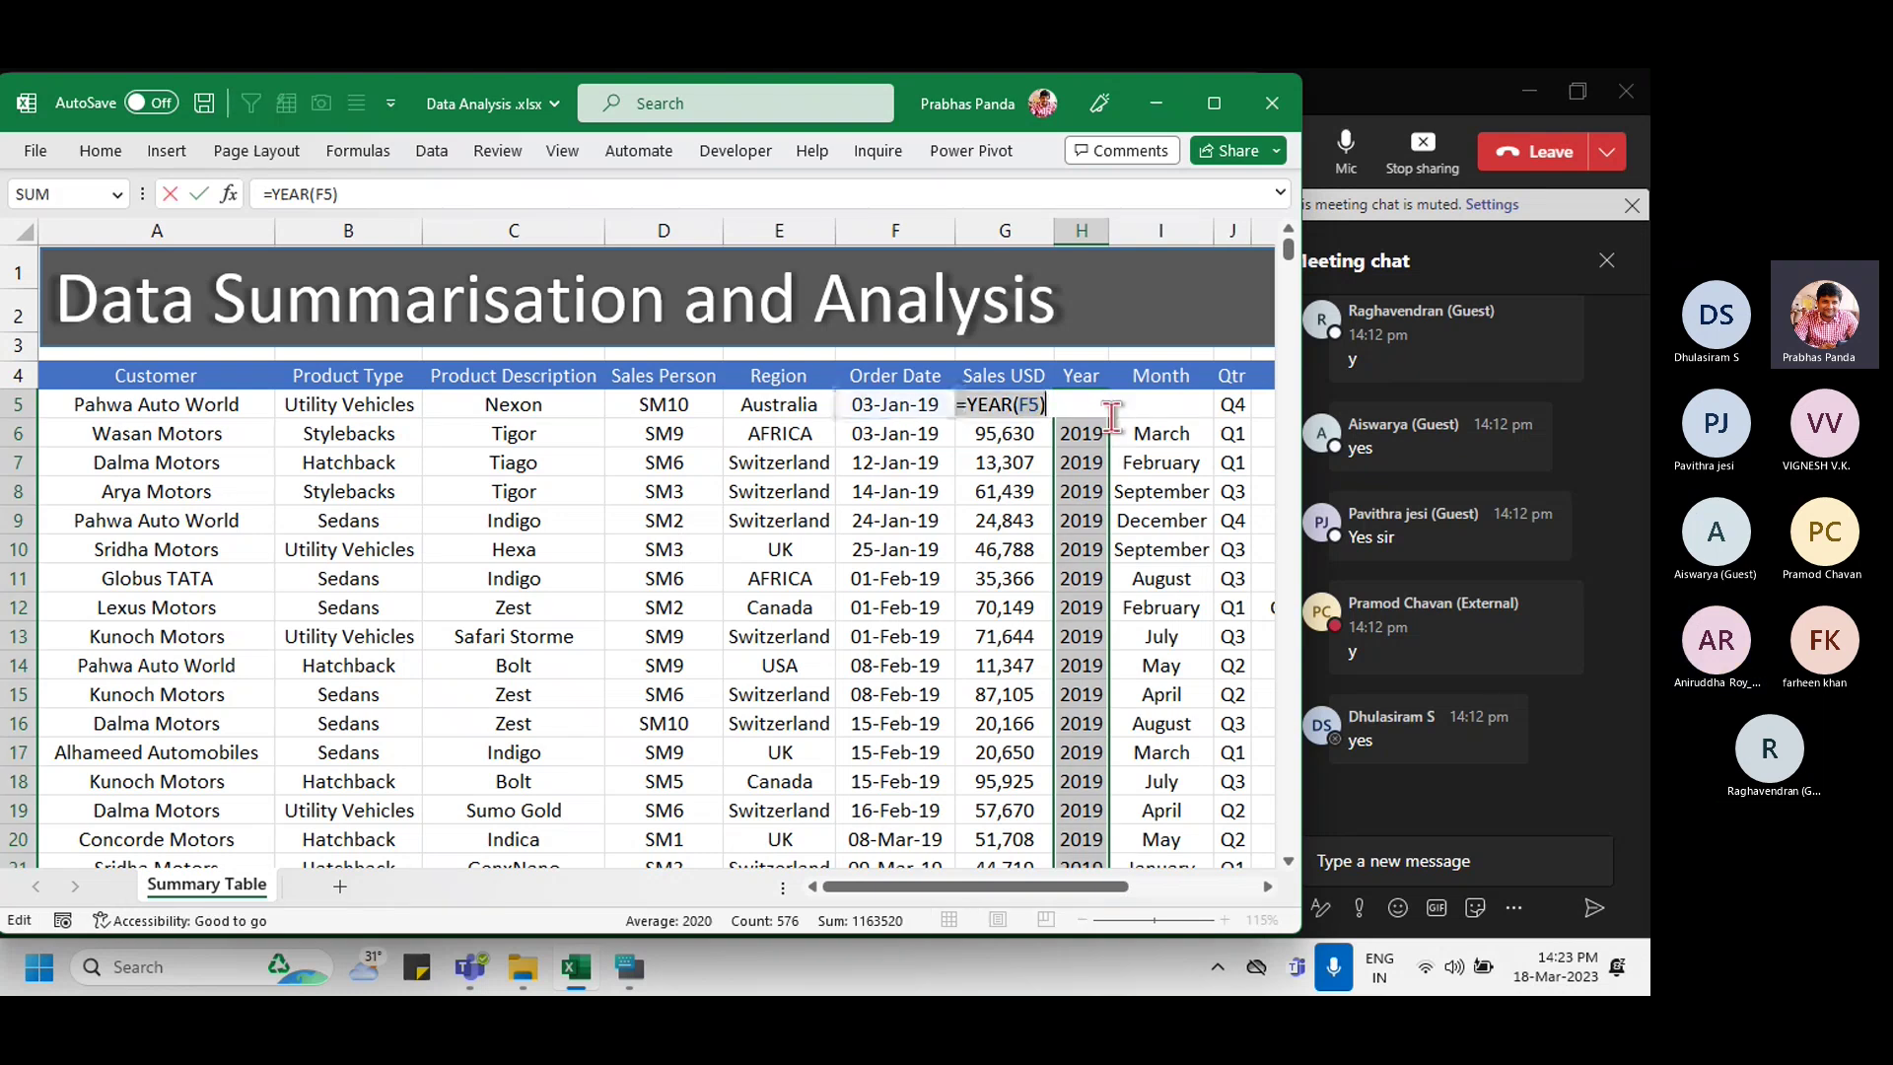
key("Escape")
key("F2")
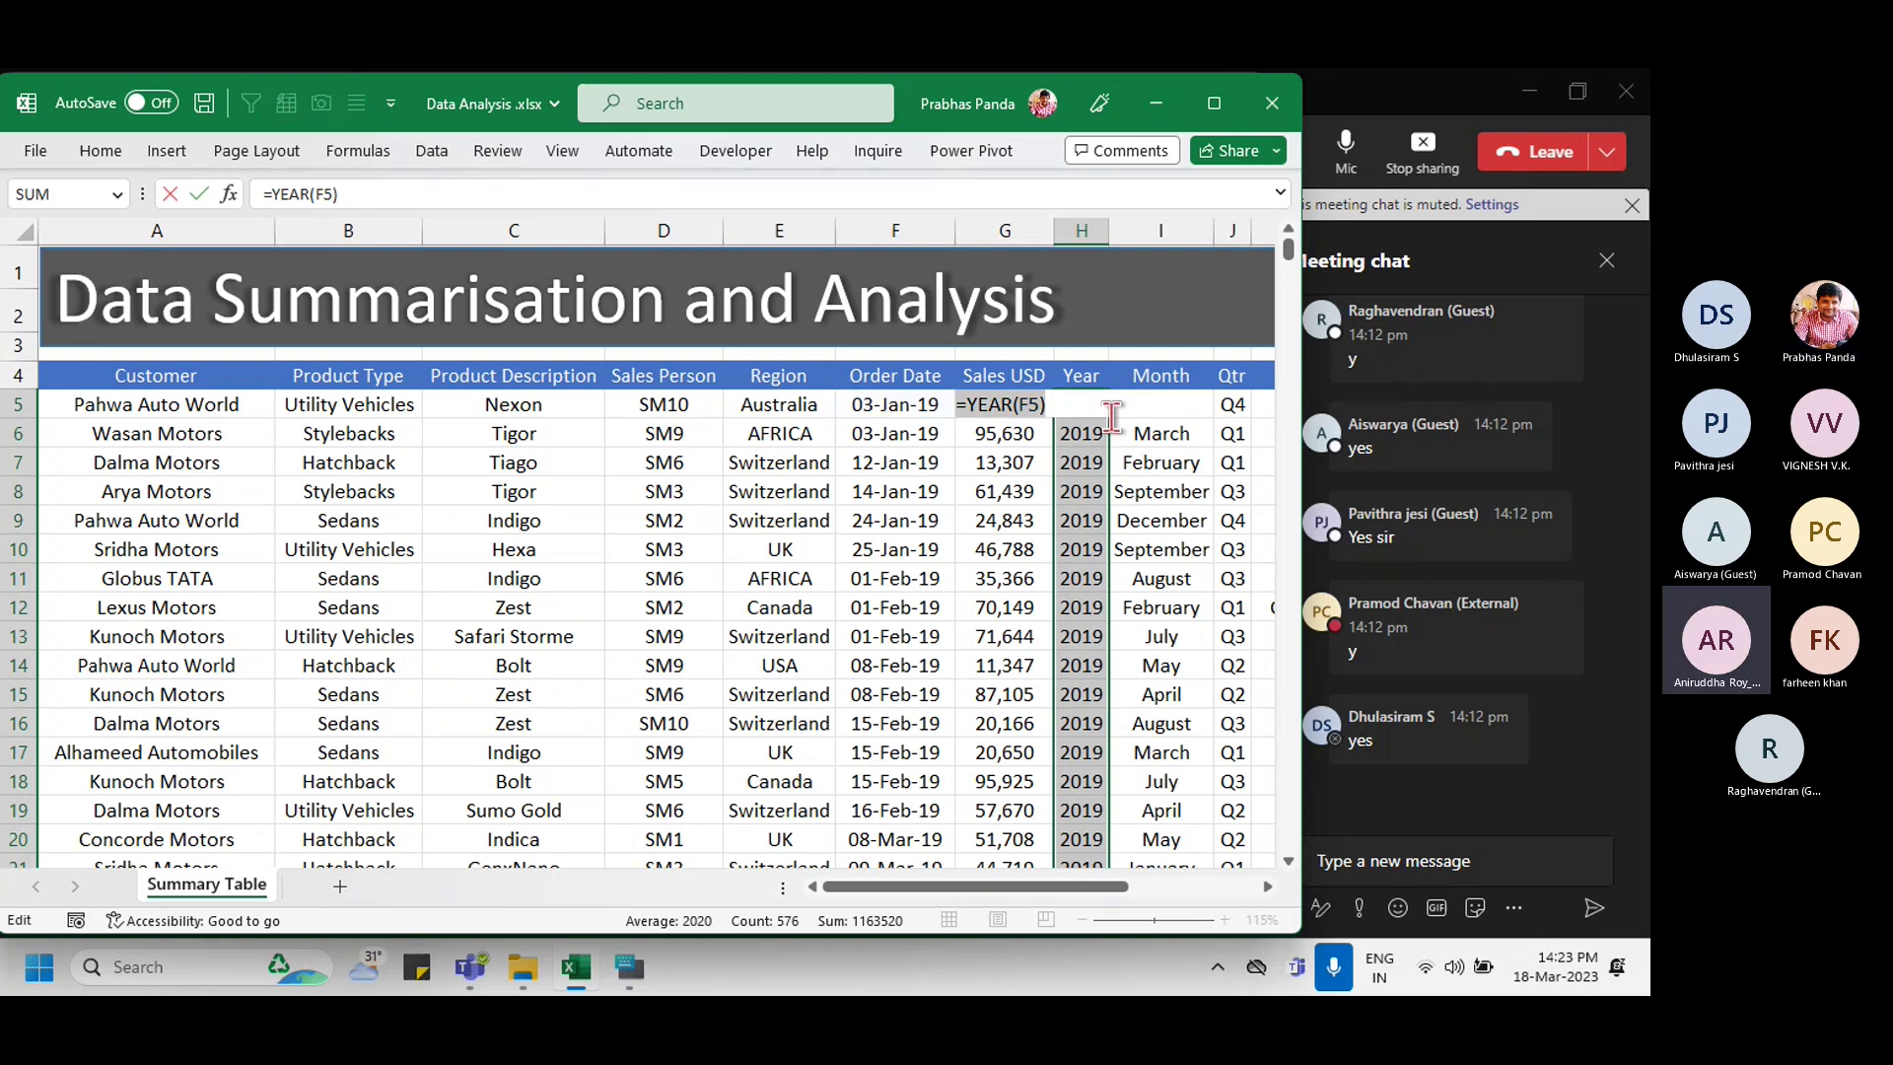
key("Escape")
Step: Post the =YEAR(F5) formula in the meeting chat and return to Excel
left_click(1396, 861)
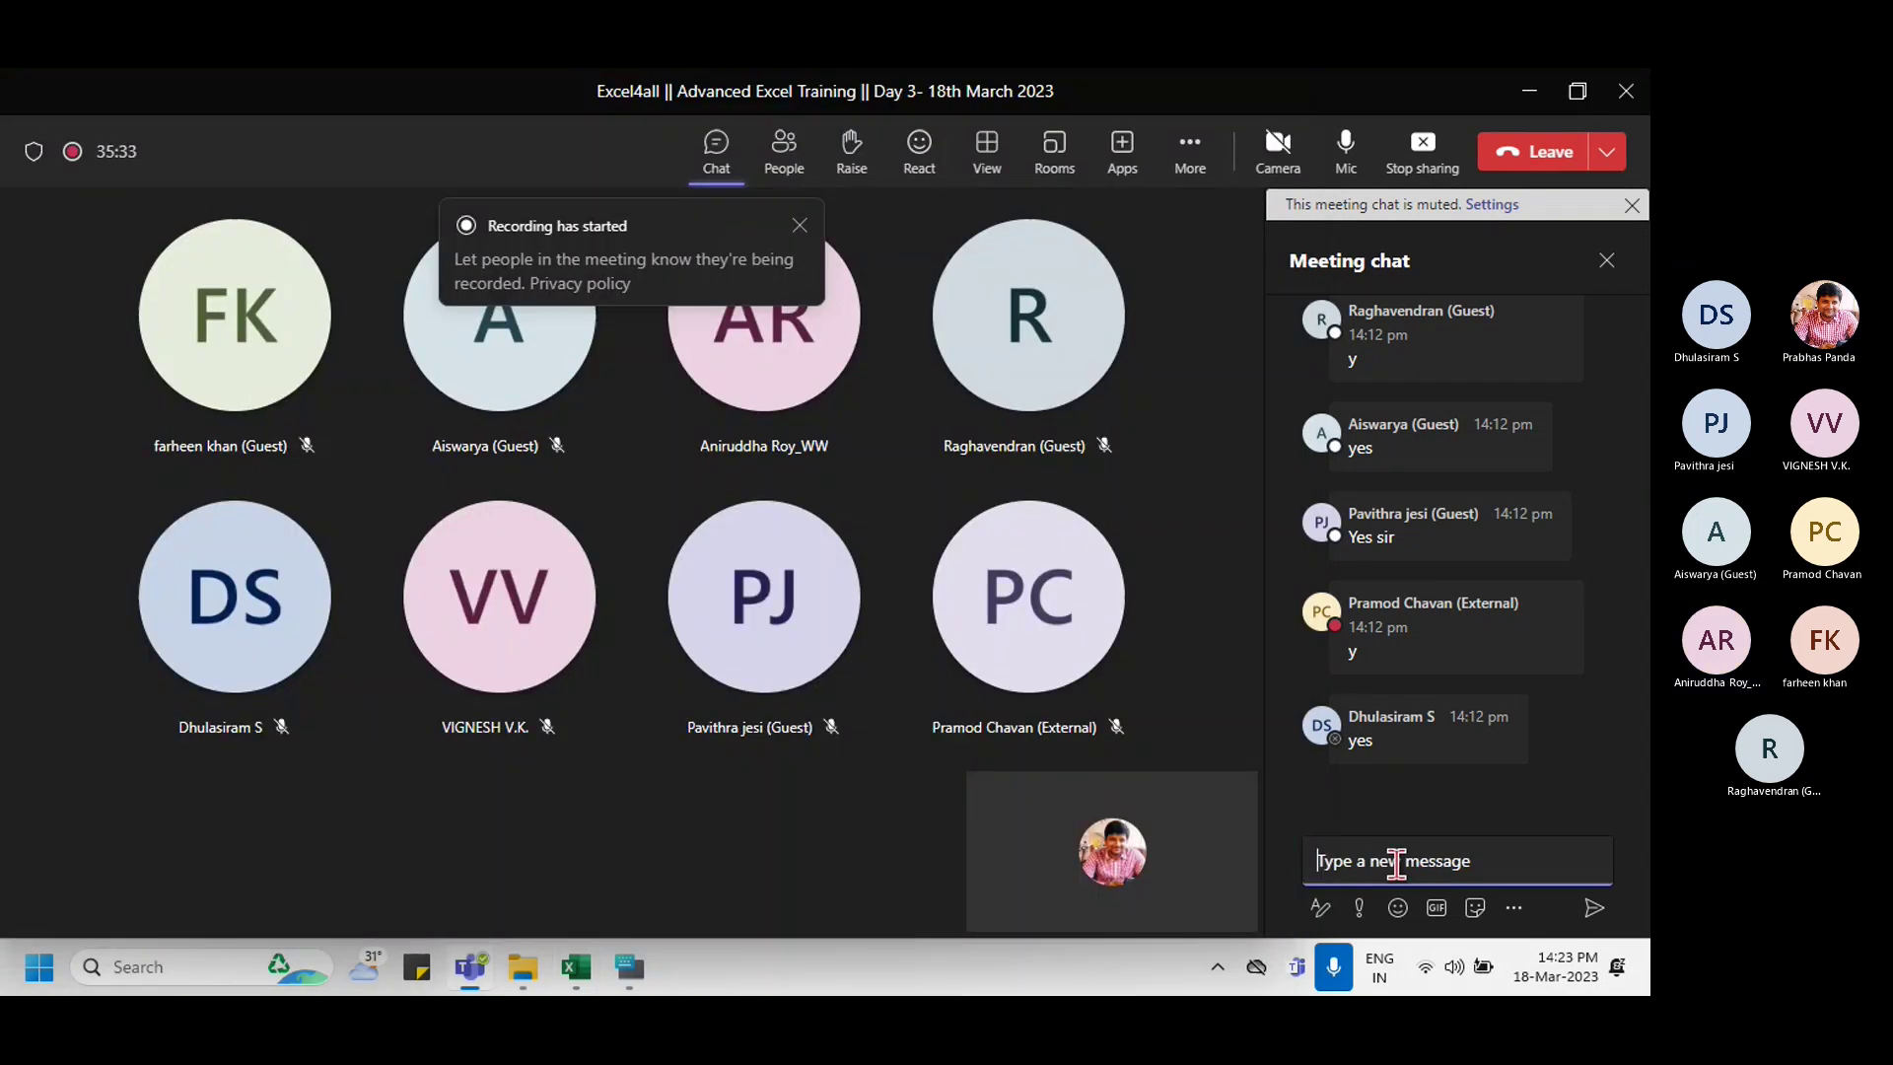
type("=YEAR(F5)")
key("Return")
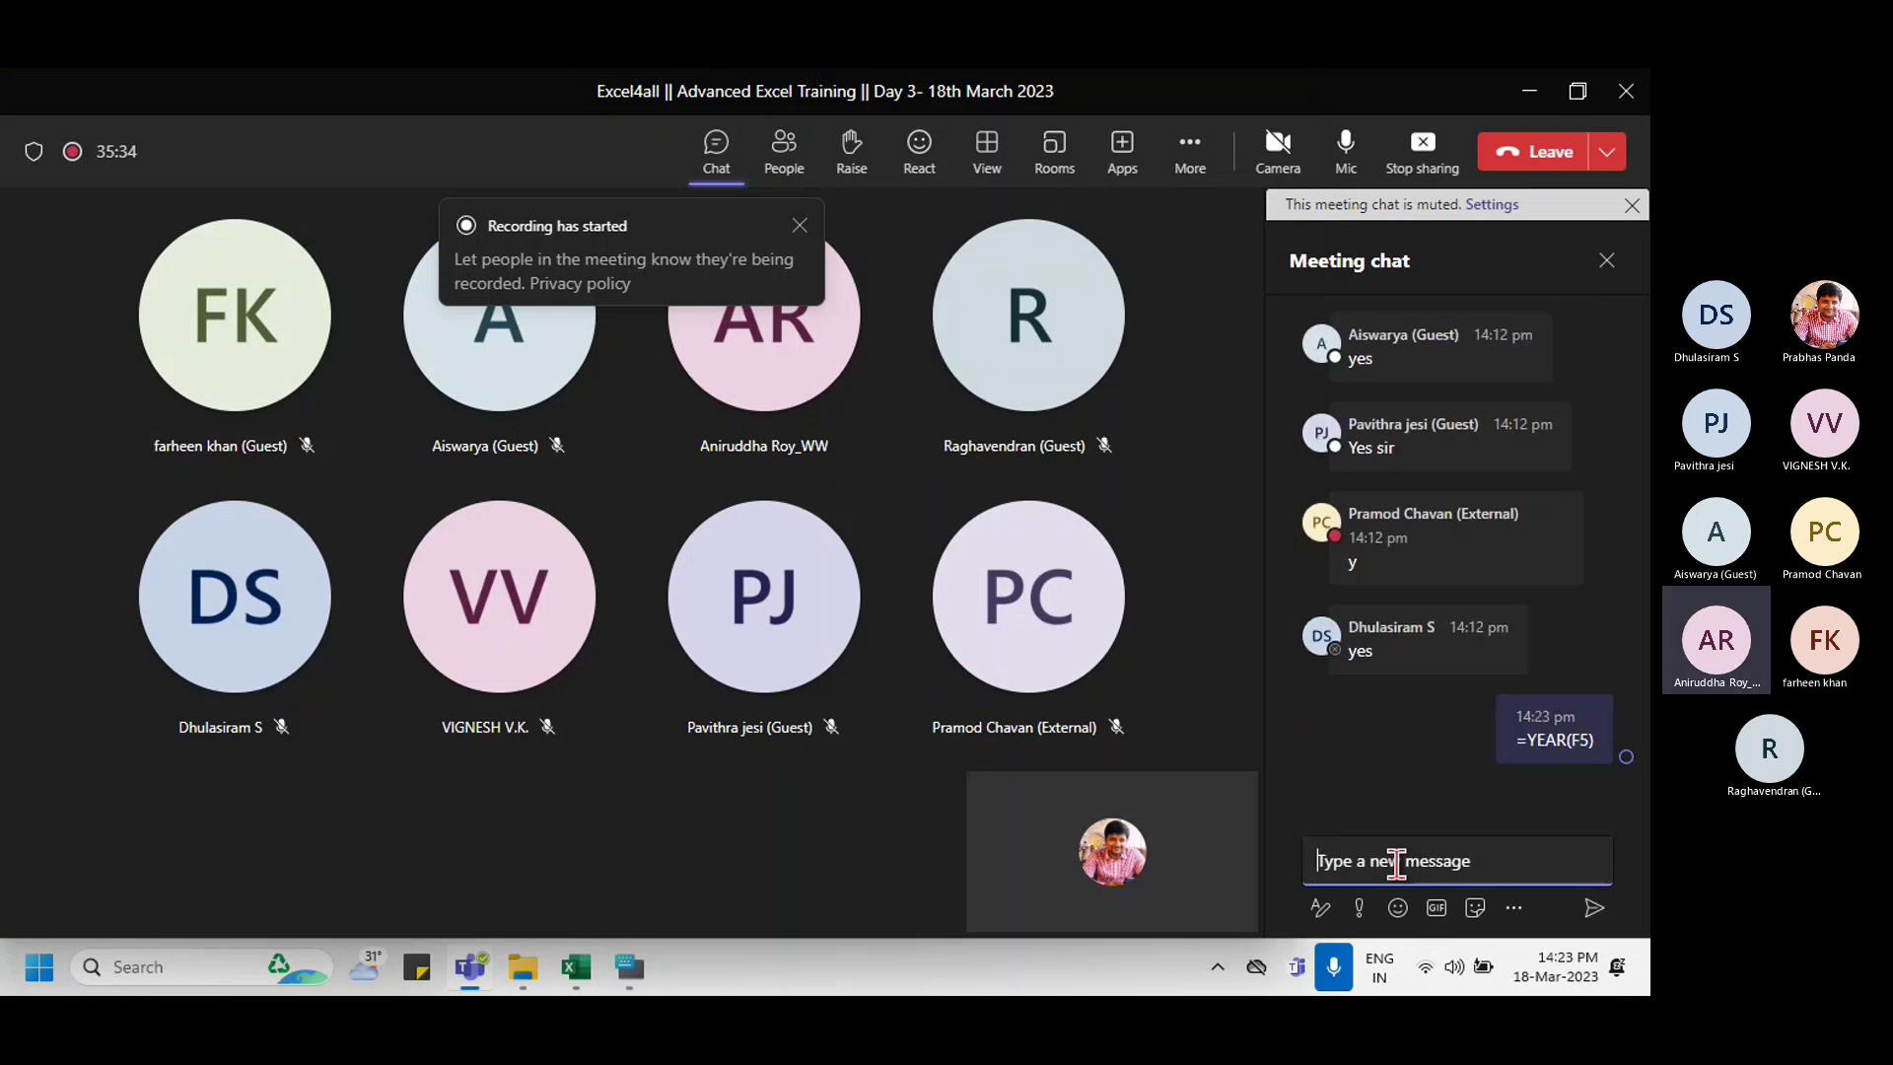
key("alt+Tab")
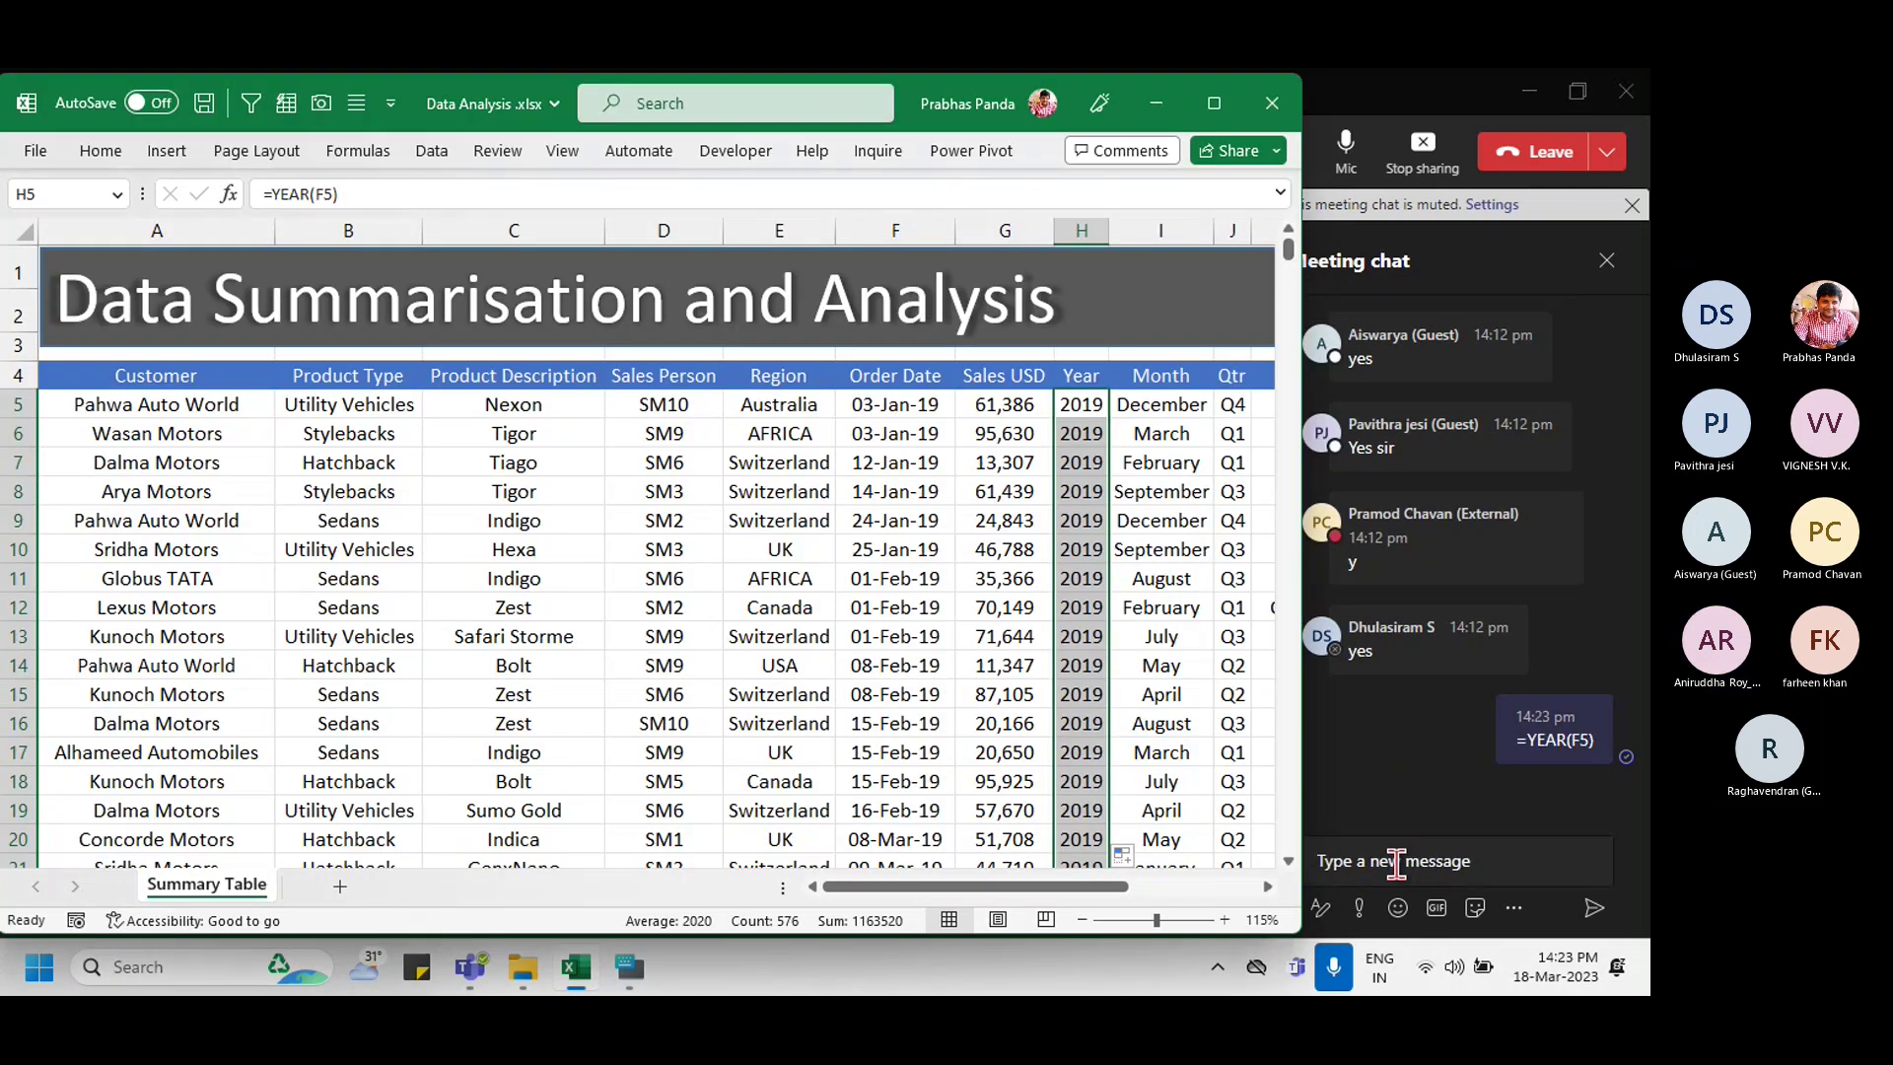
Step: Enter =TEXT(F5,"MMMM") in I5 and fill it down the Month column
key("Right")
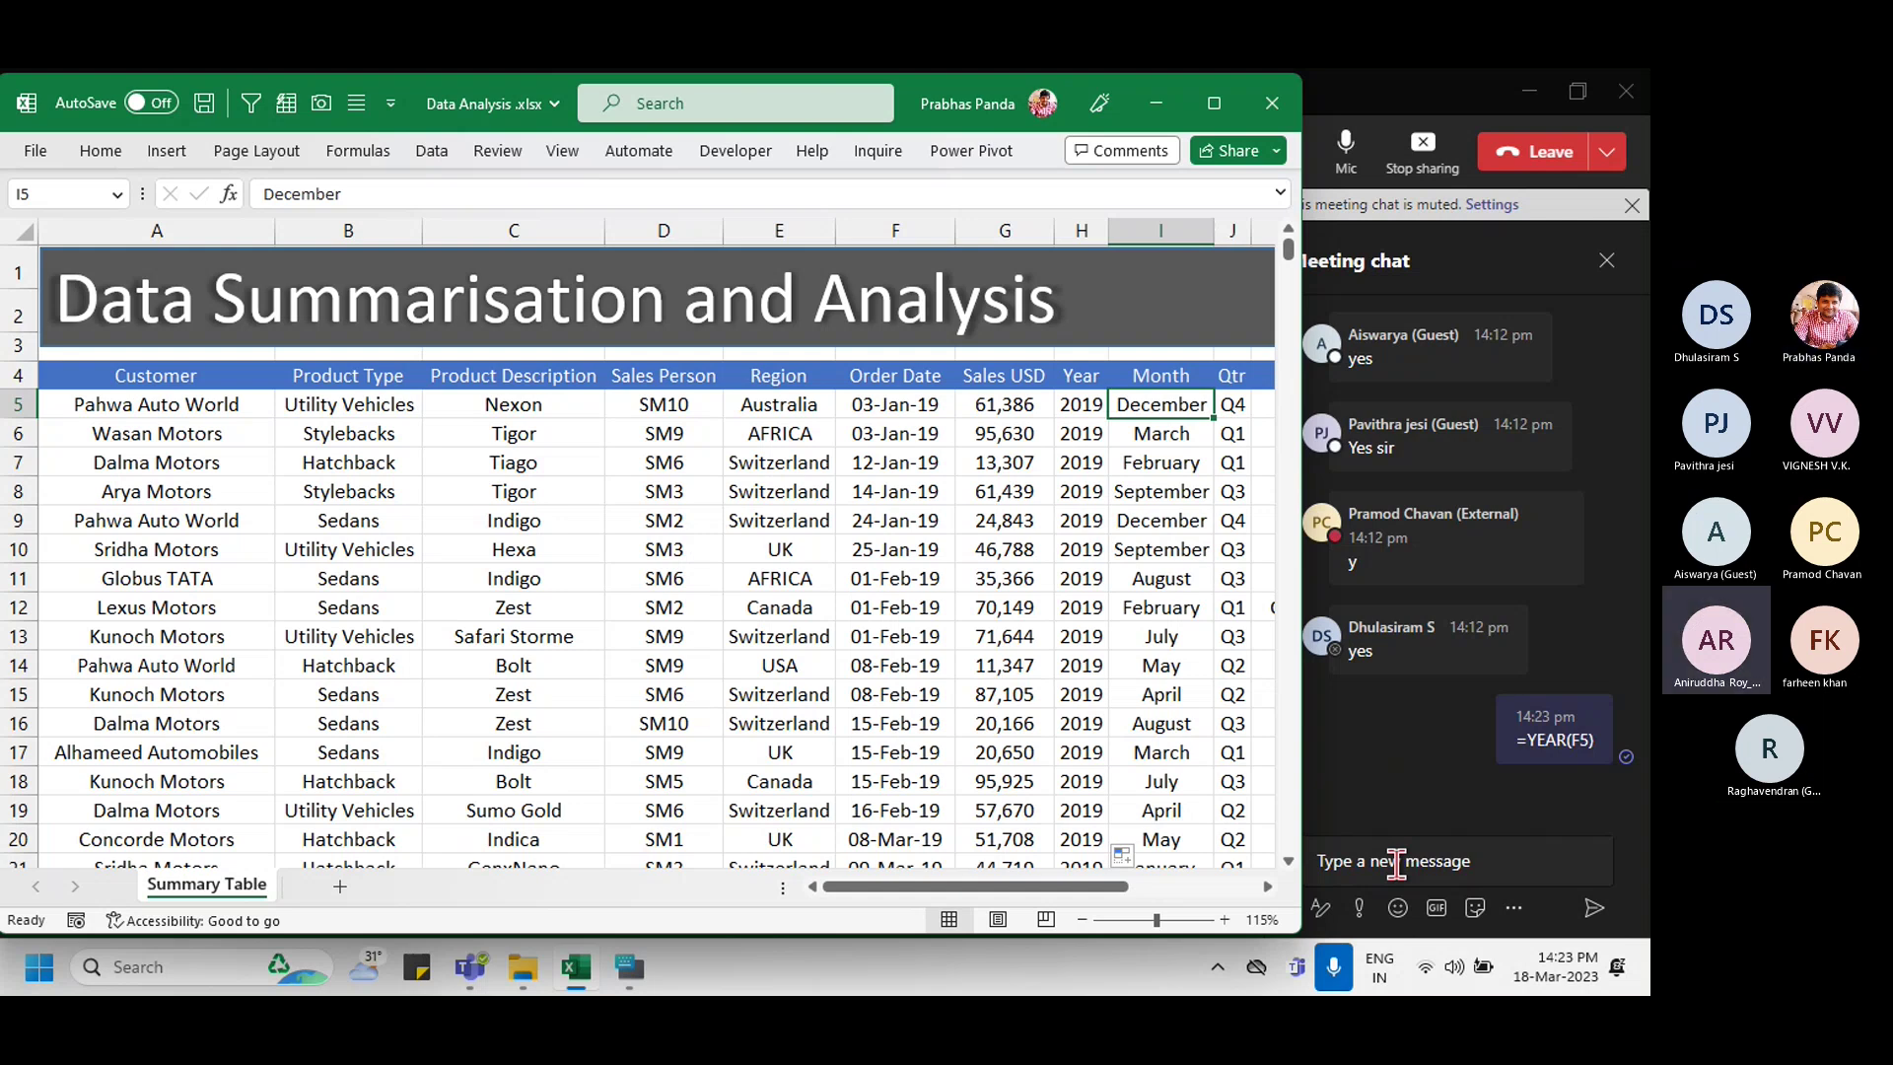
type("=")
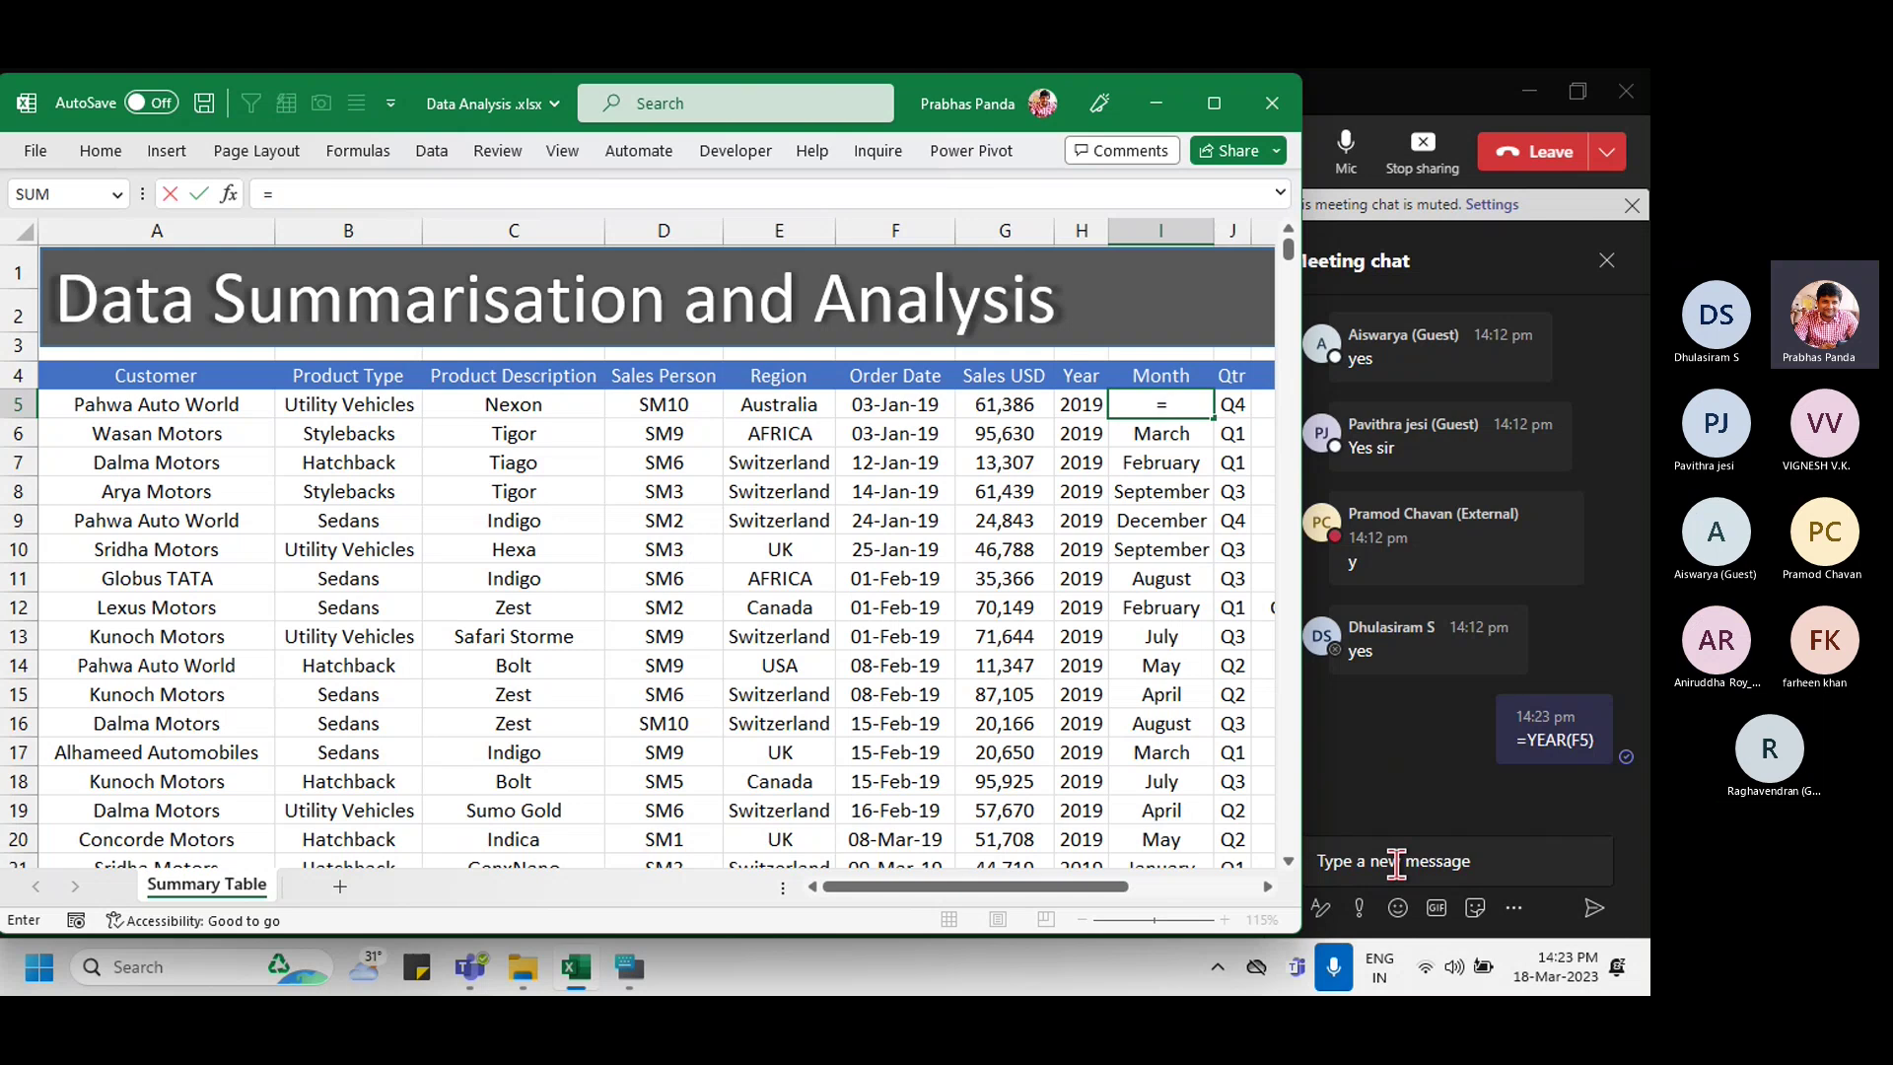
type("tex")
key("Tab")
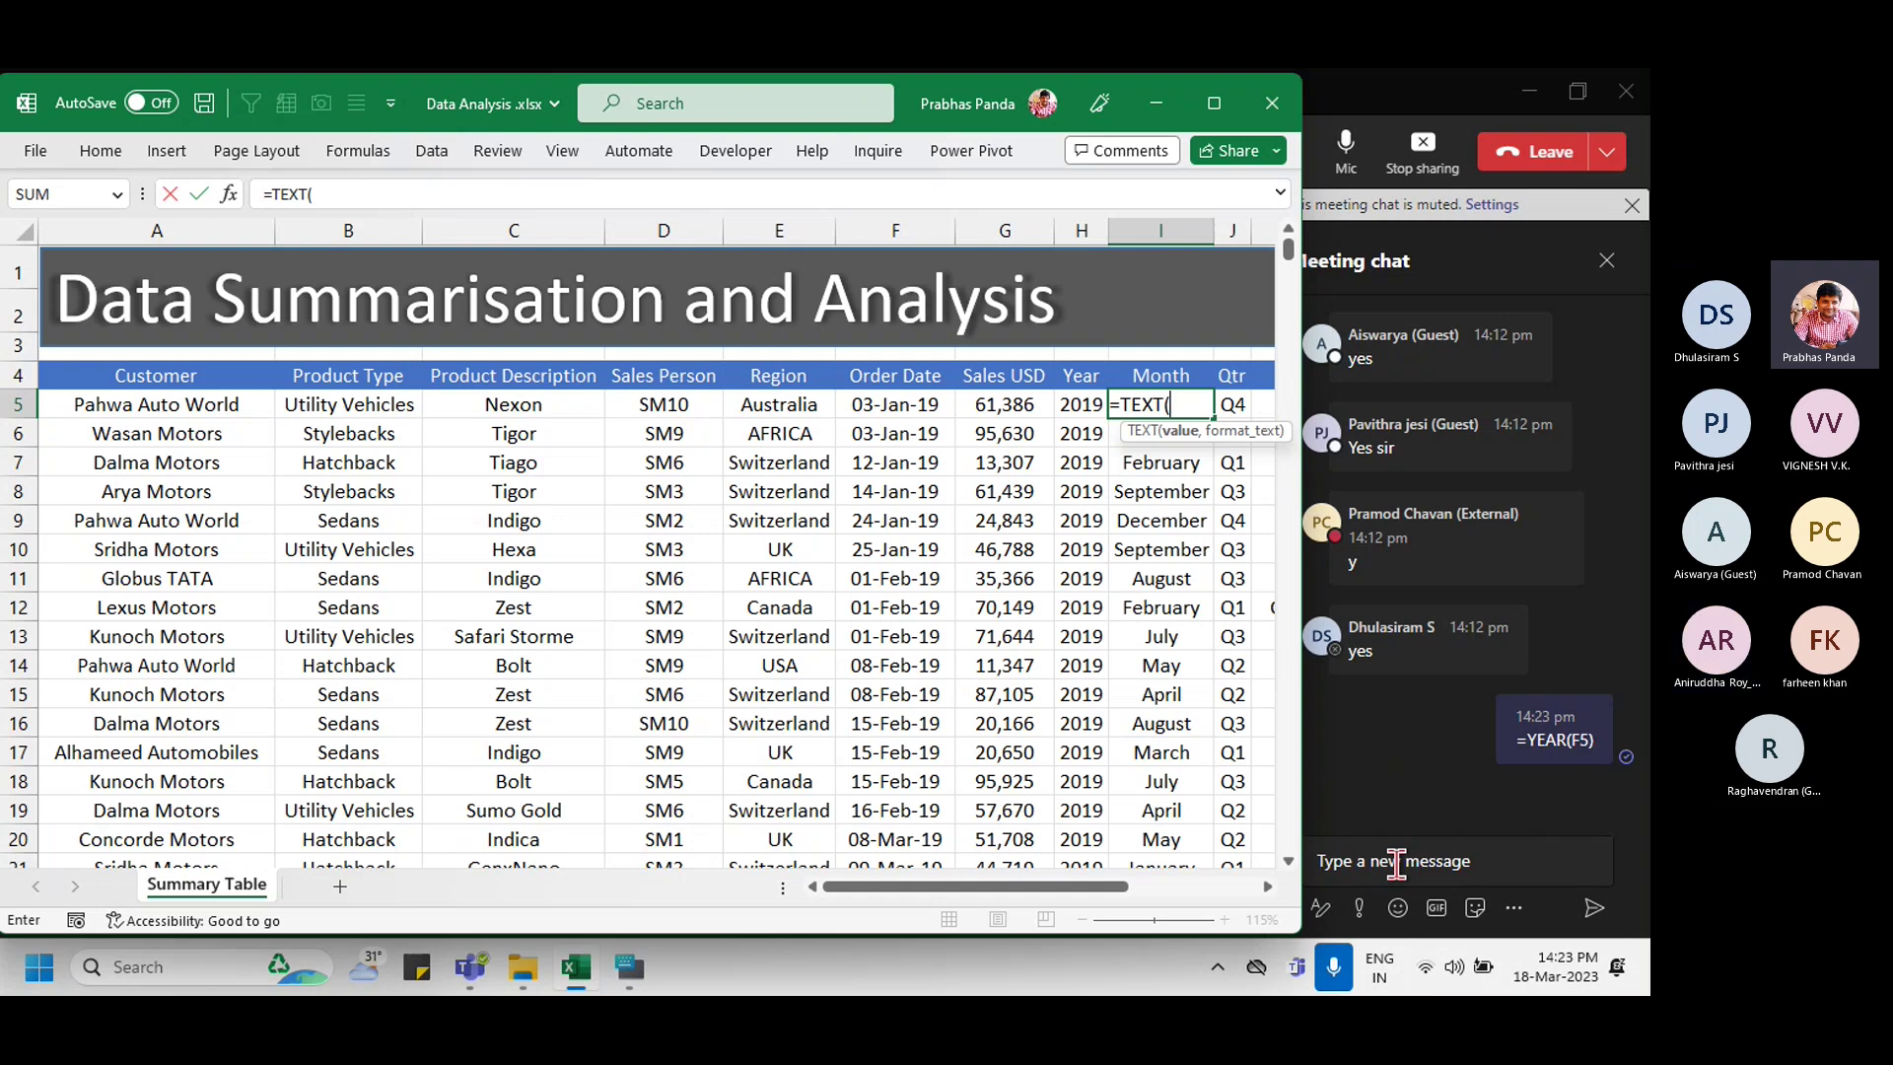
key("Left")
key("Left")
key("Left")
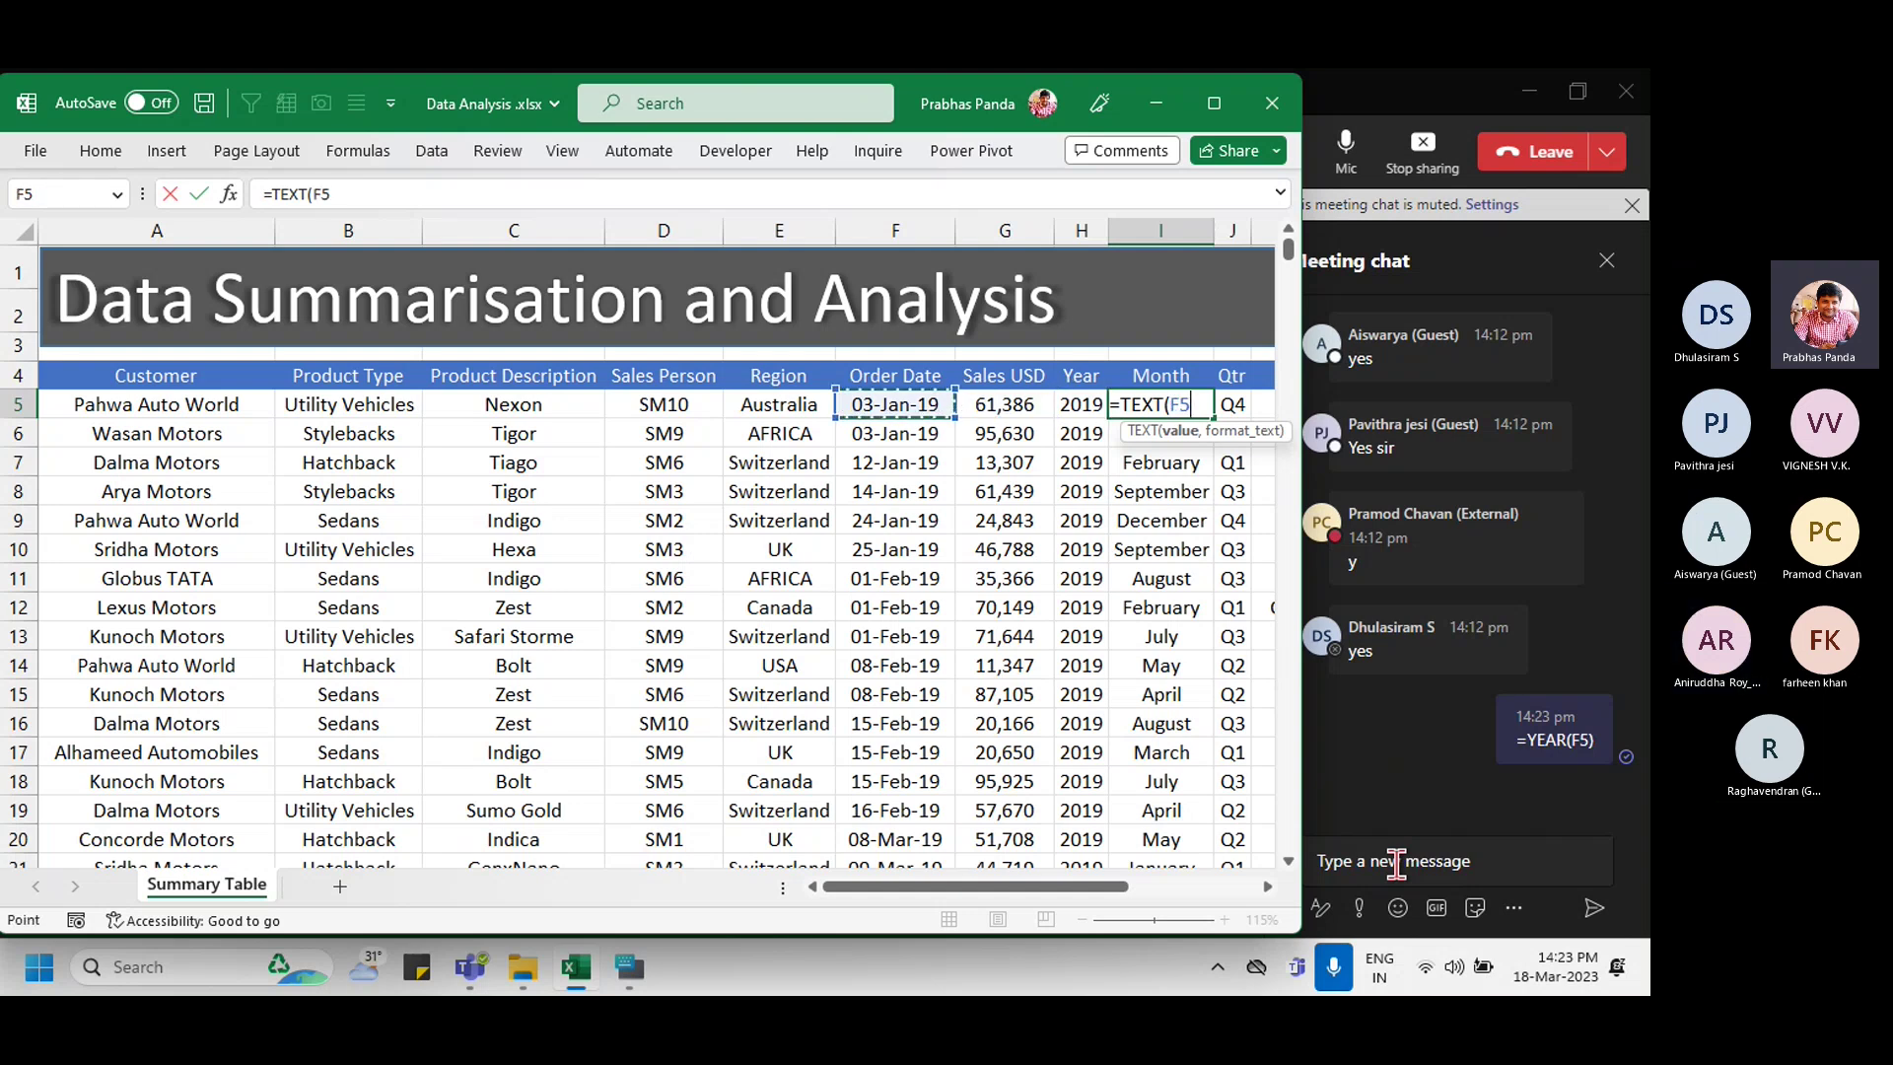
type(",")
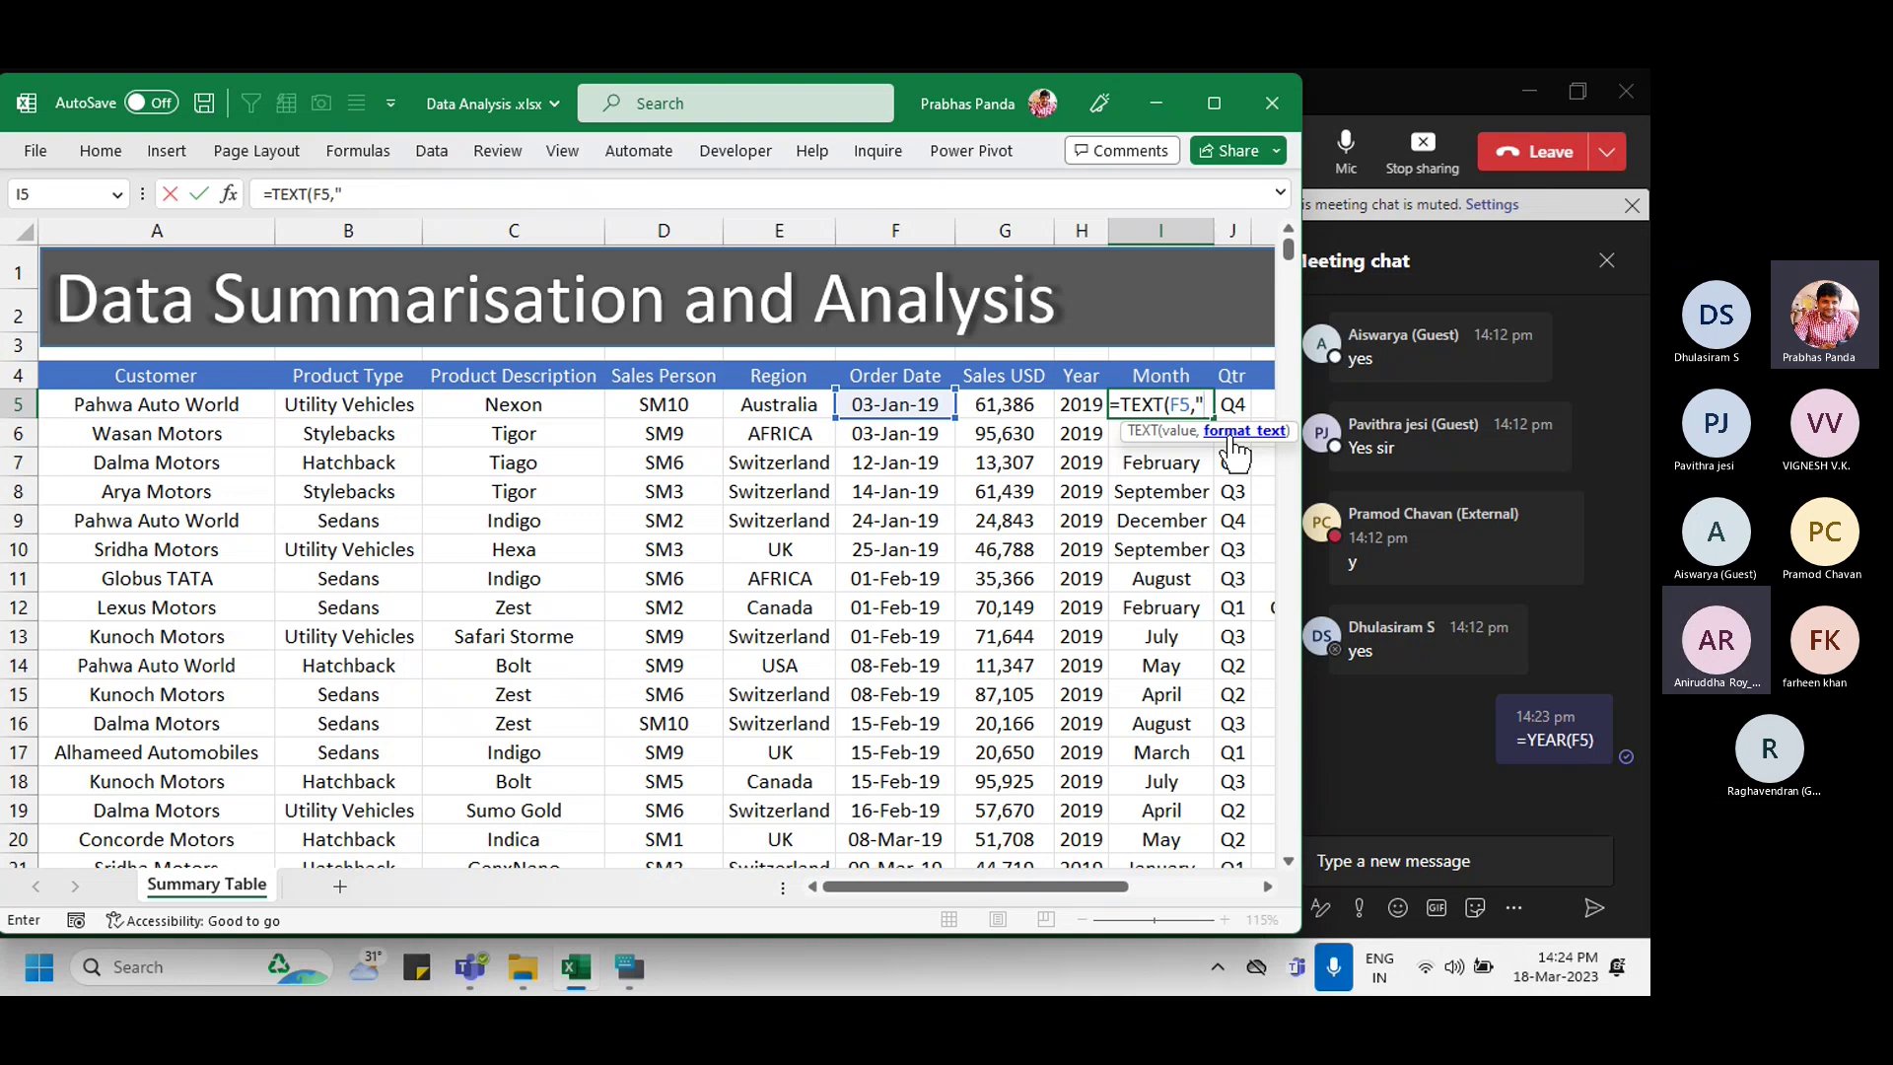
type("\"MMMM\"")
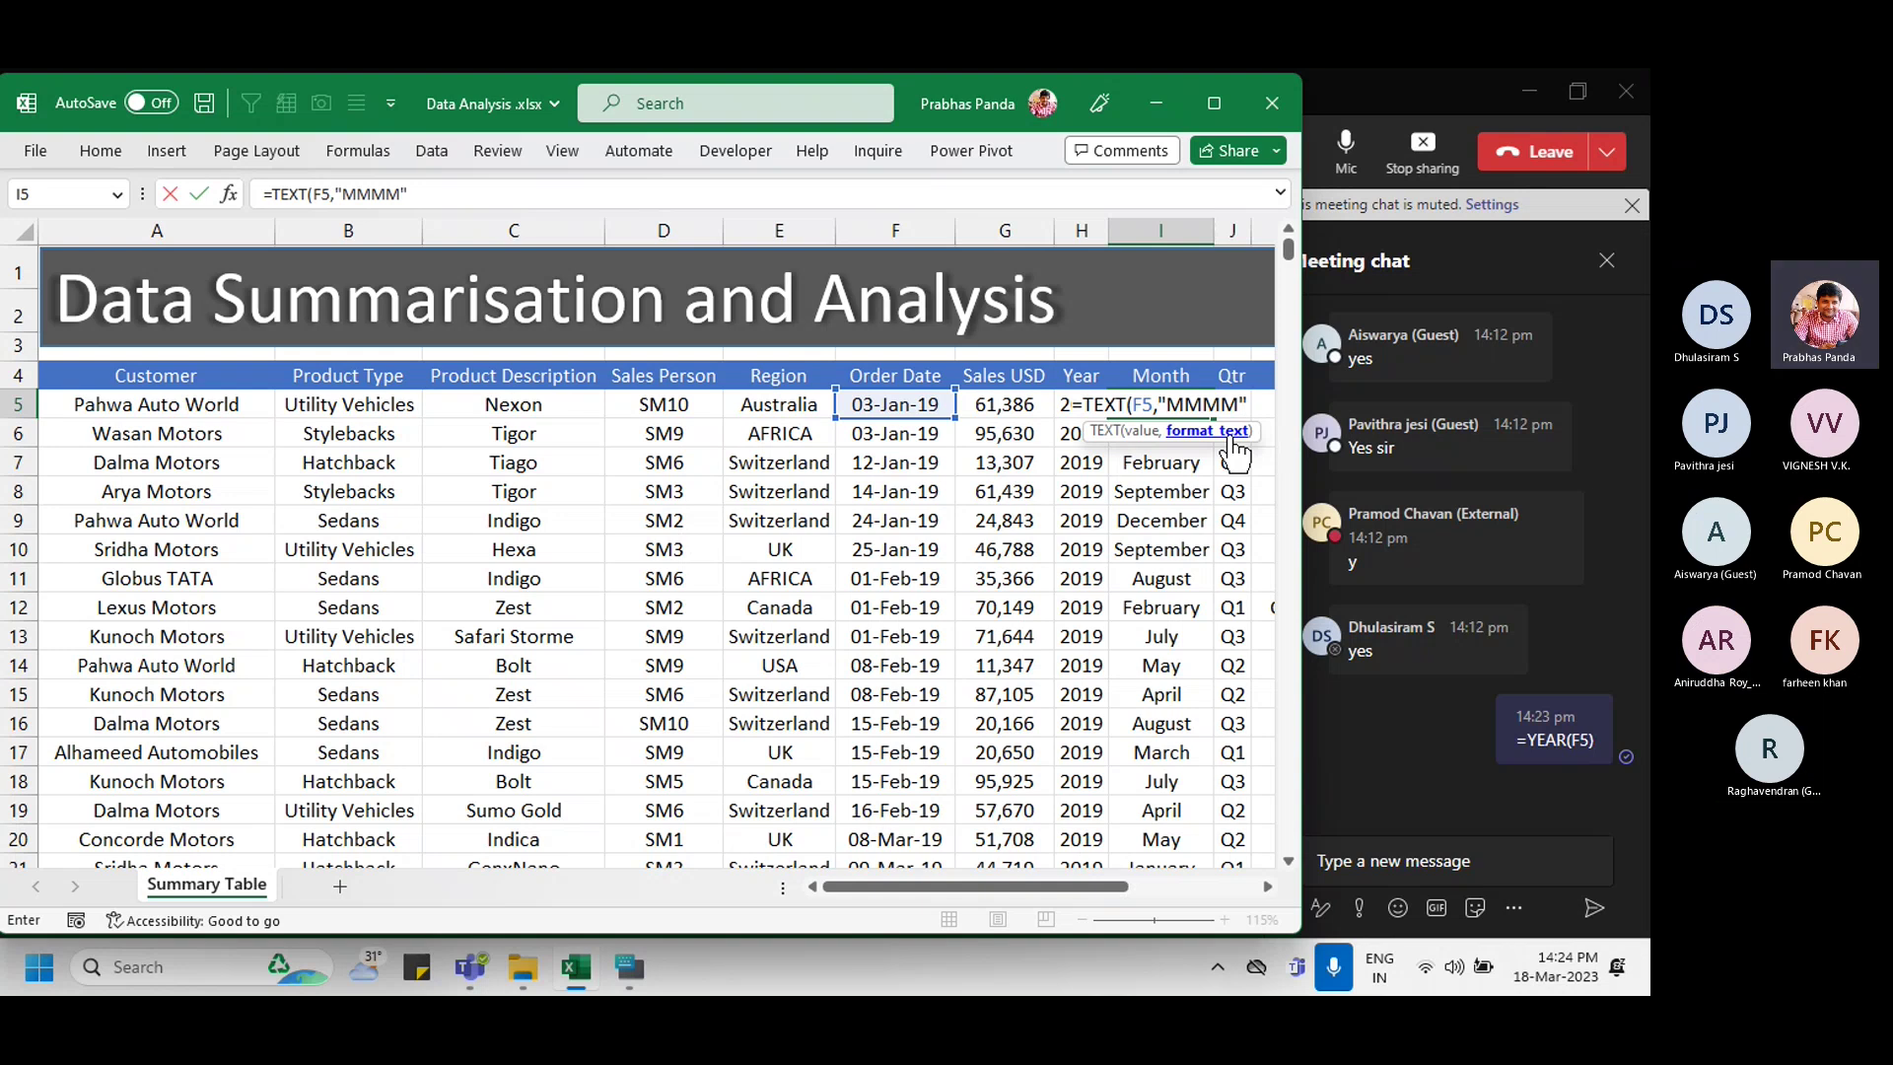
type(")")
key("ctrl+Return")
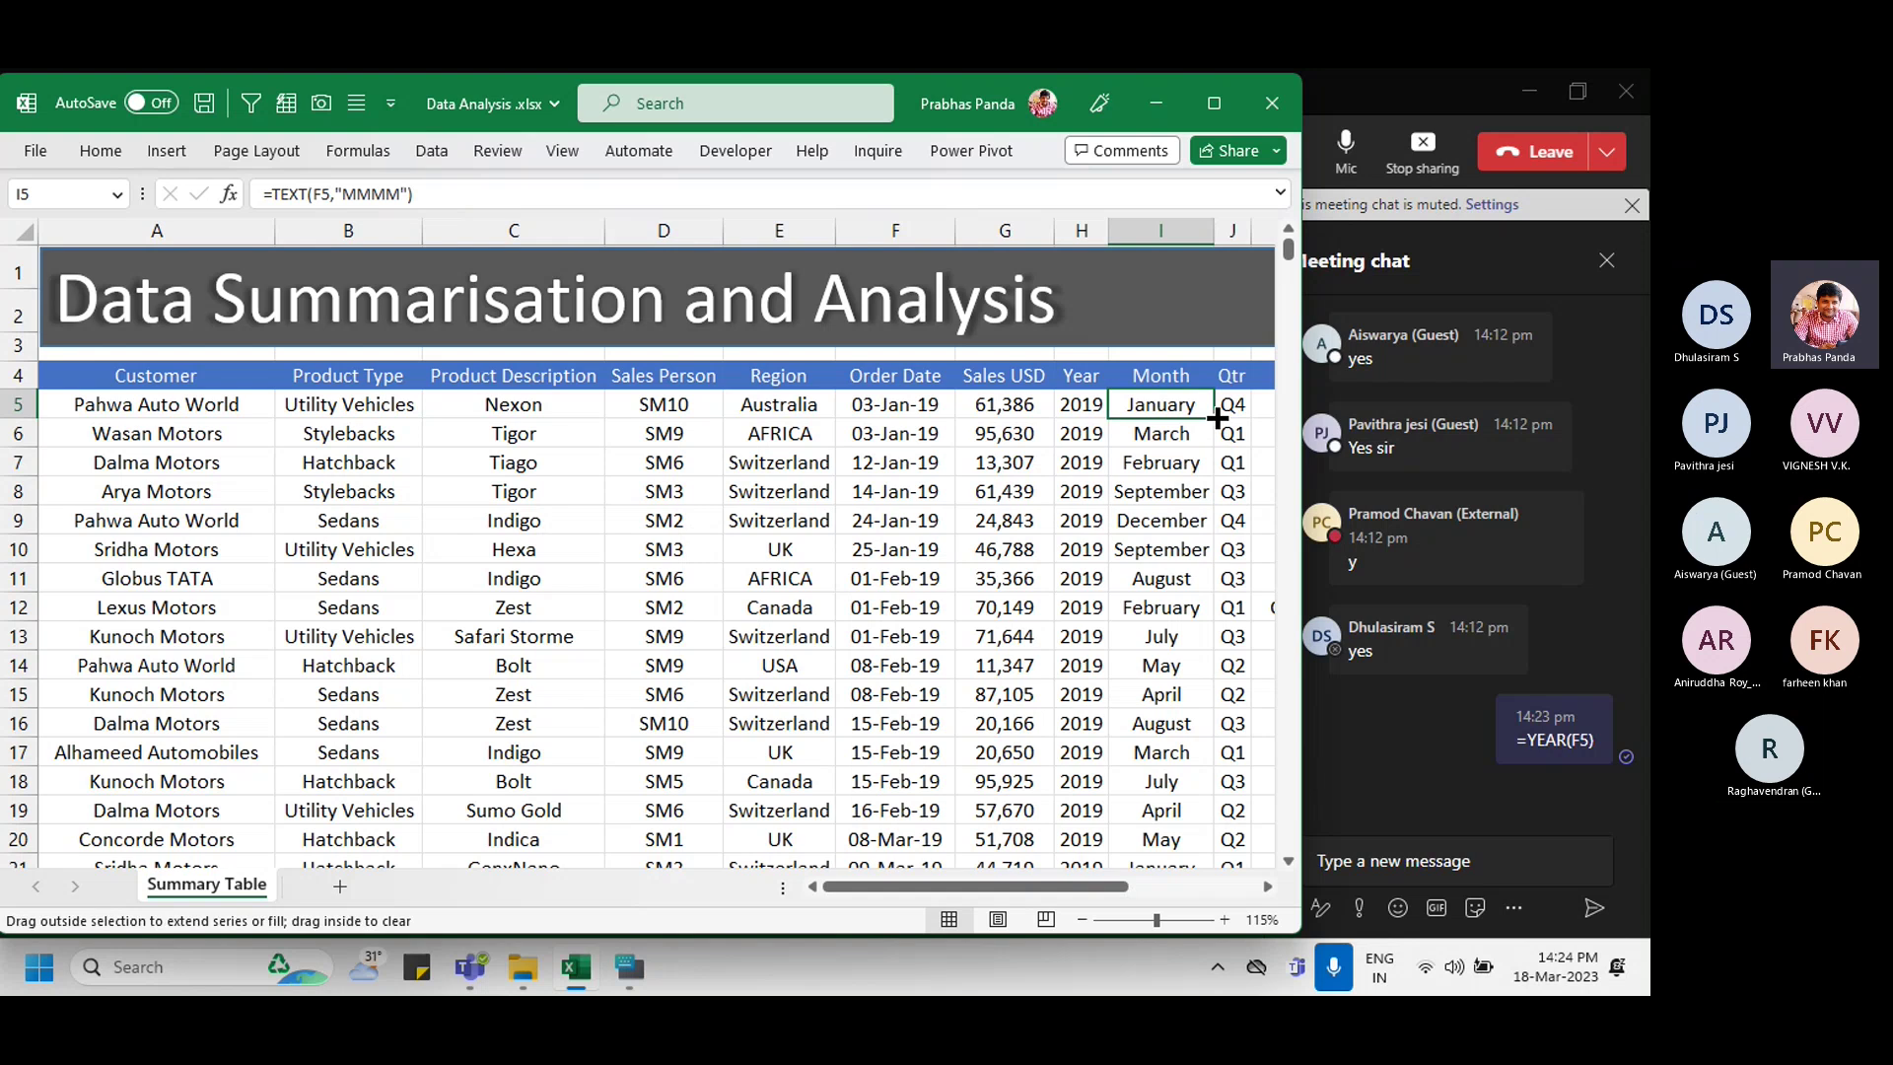
double_click(1213, 418)
double_click(1214, 412)
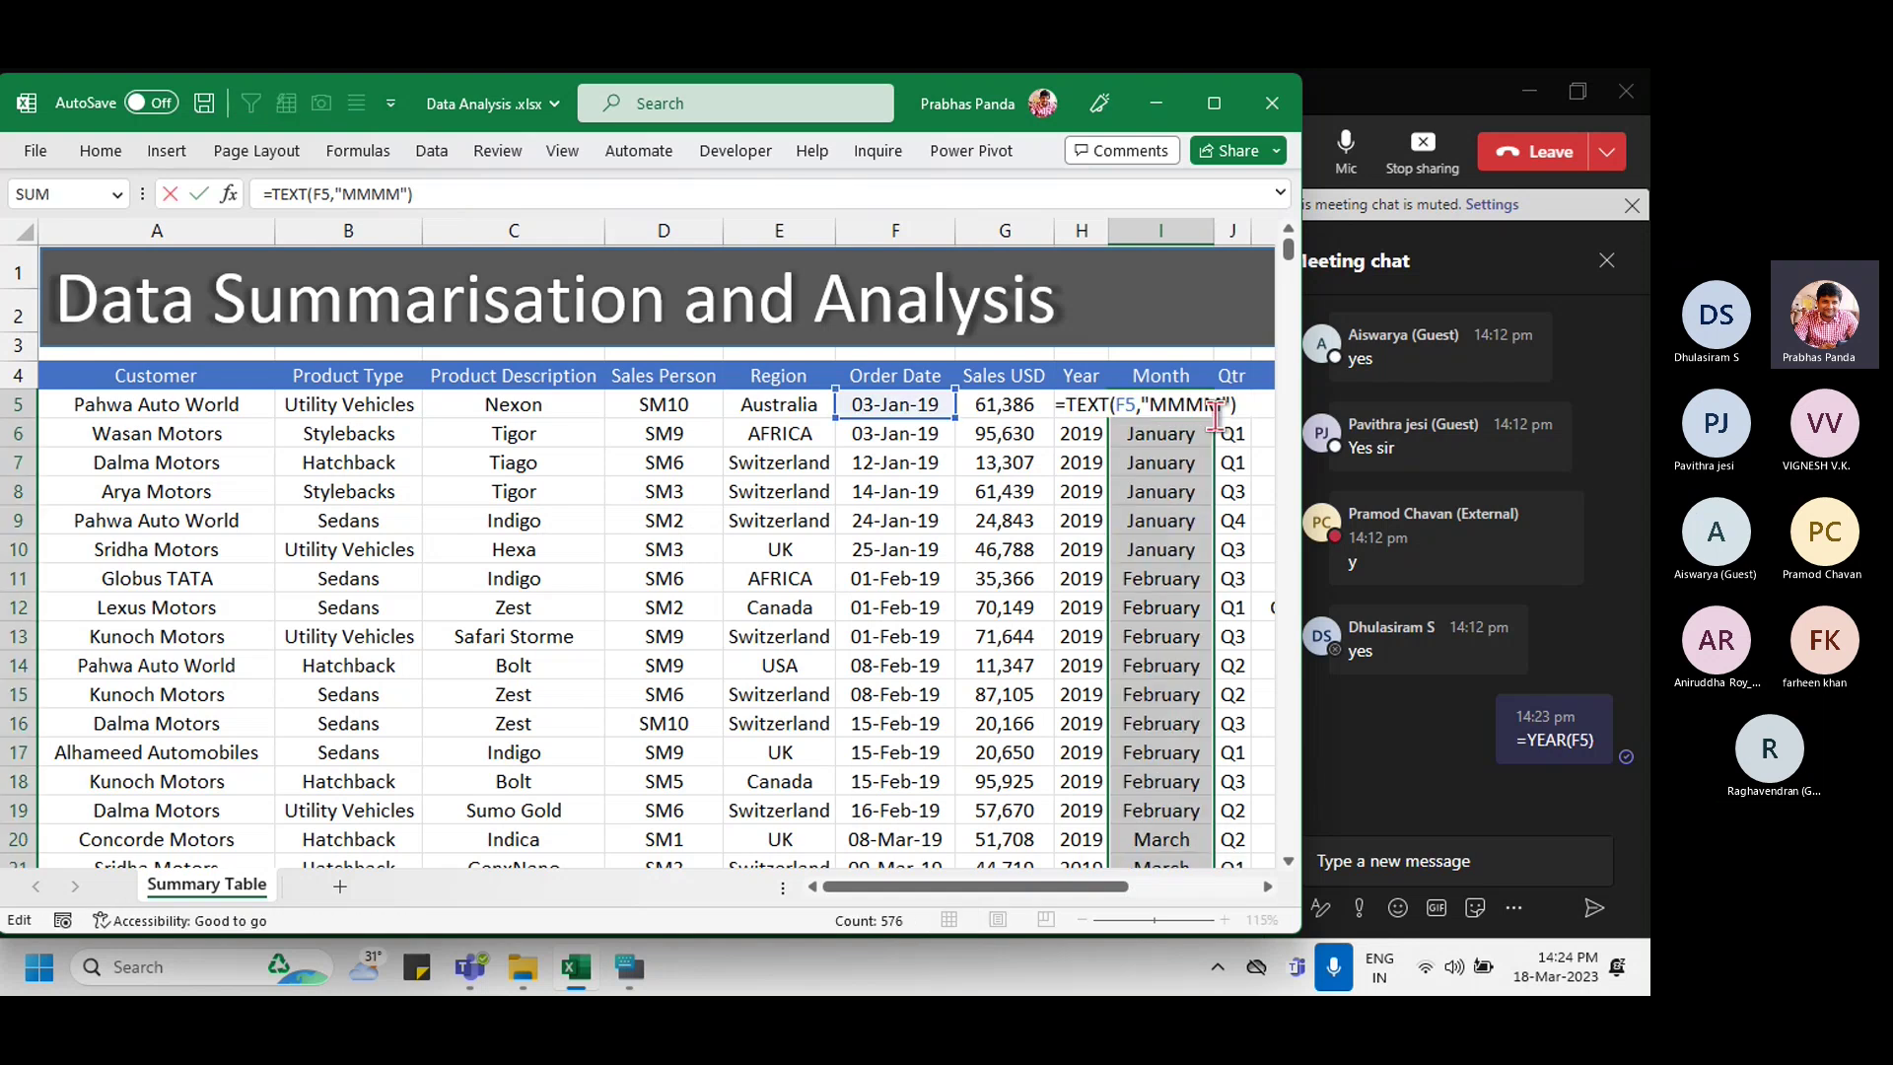
key("Escape")
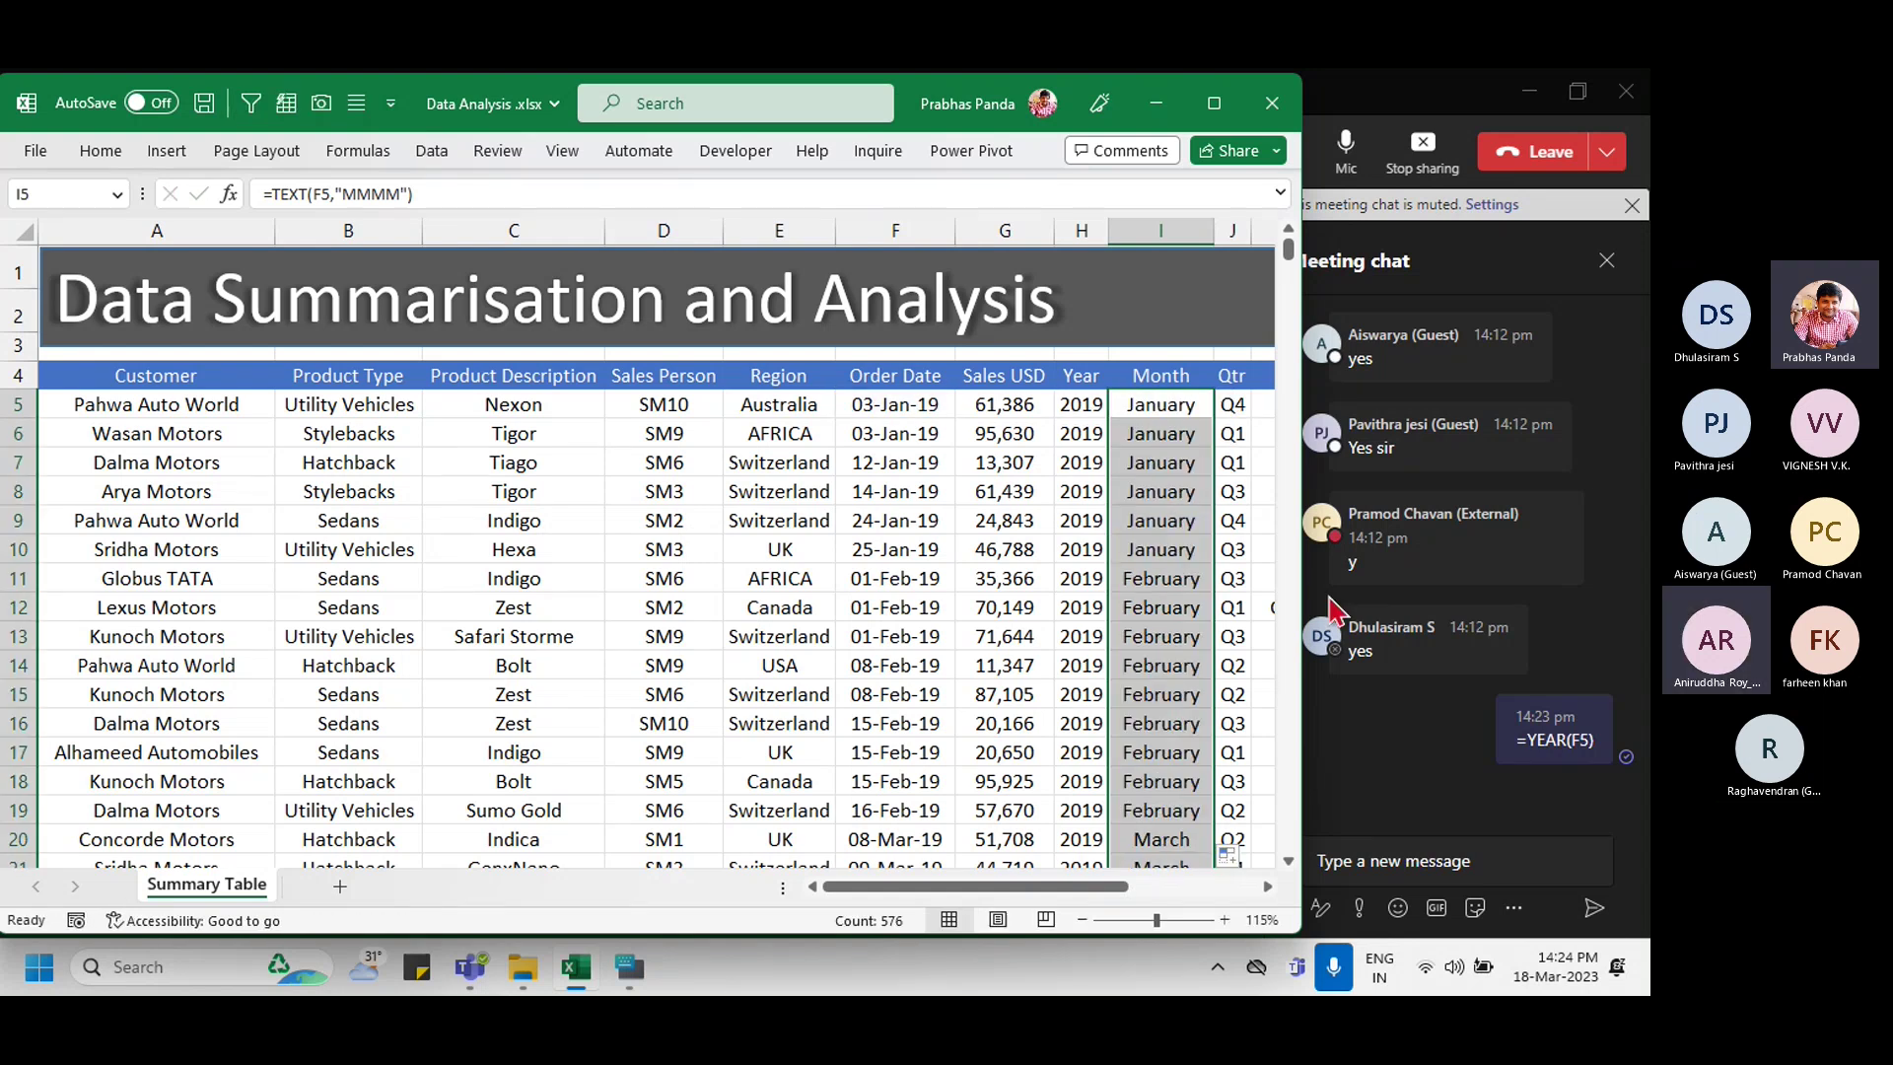
Step: Post the =TEXT(F5,"MMMM") formula in the meeting chat and return to Excel
left_click(1403, 861)
type("=TEXT(F5,\"MMMM\")")
key("Return")
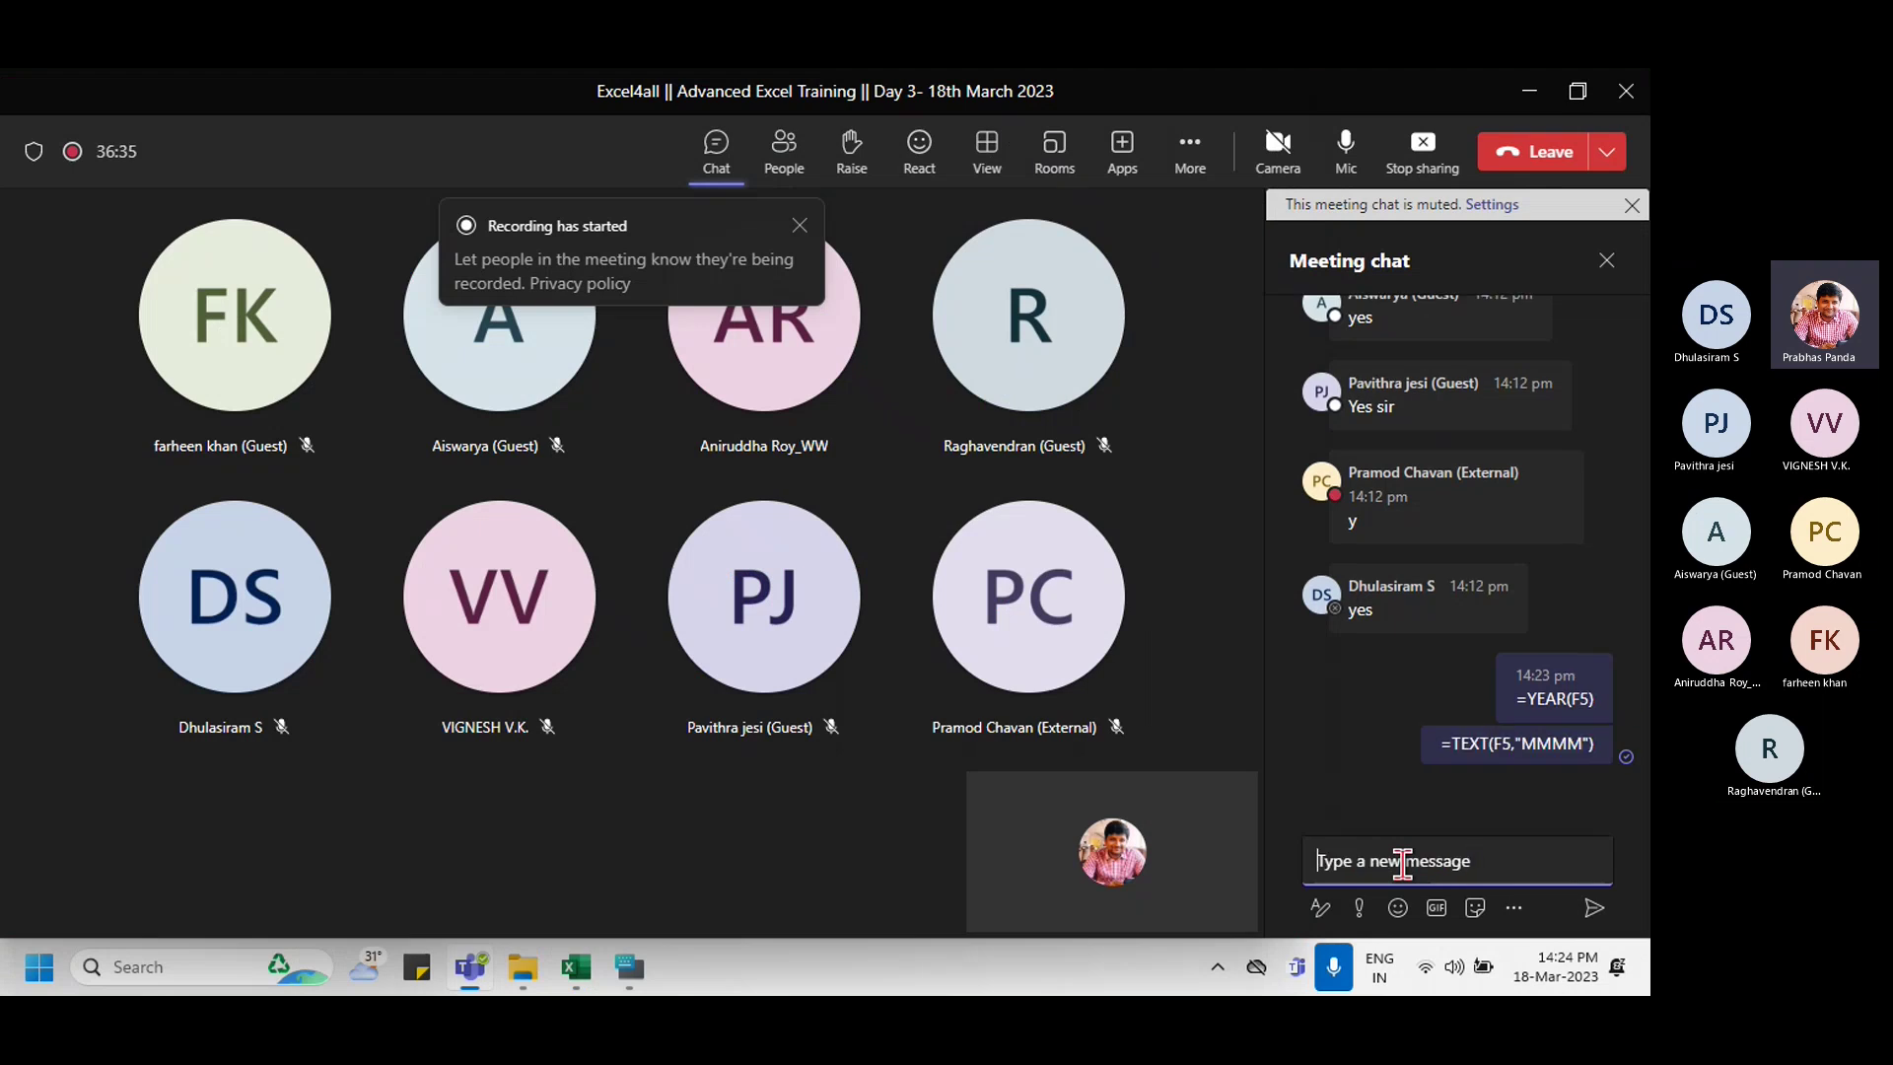
key("alt+Tab")
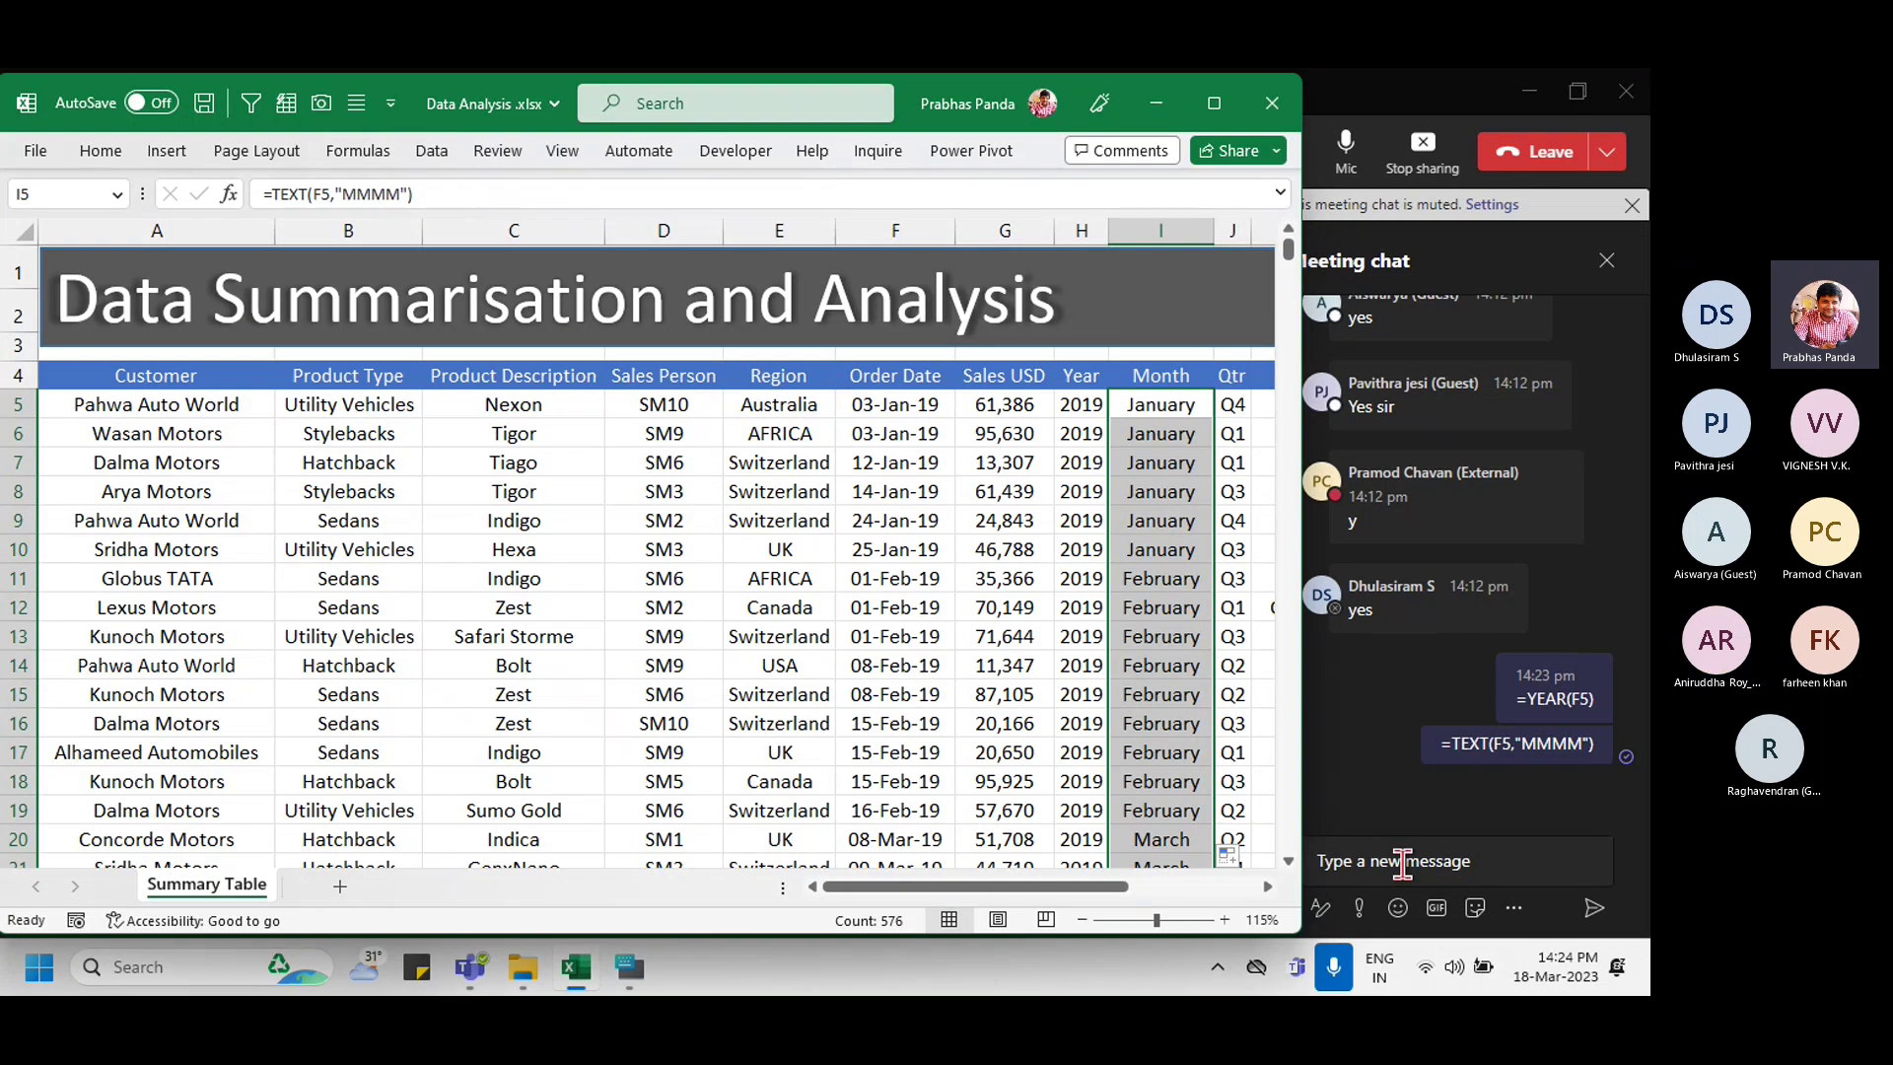
key("Left")
key("Down")
key("Down")
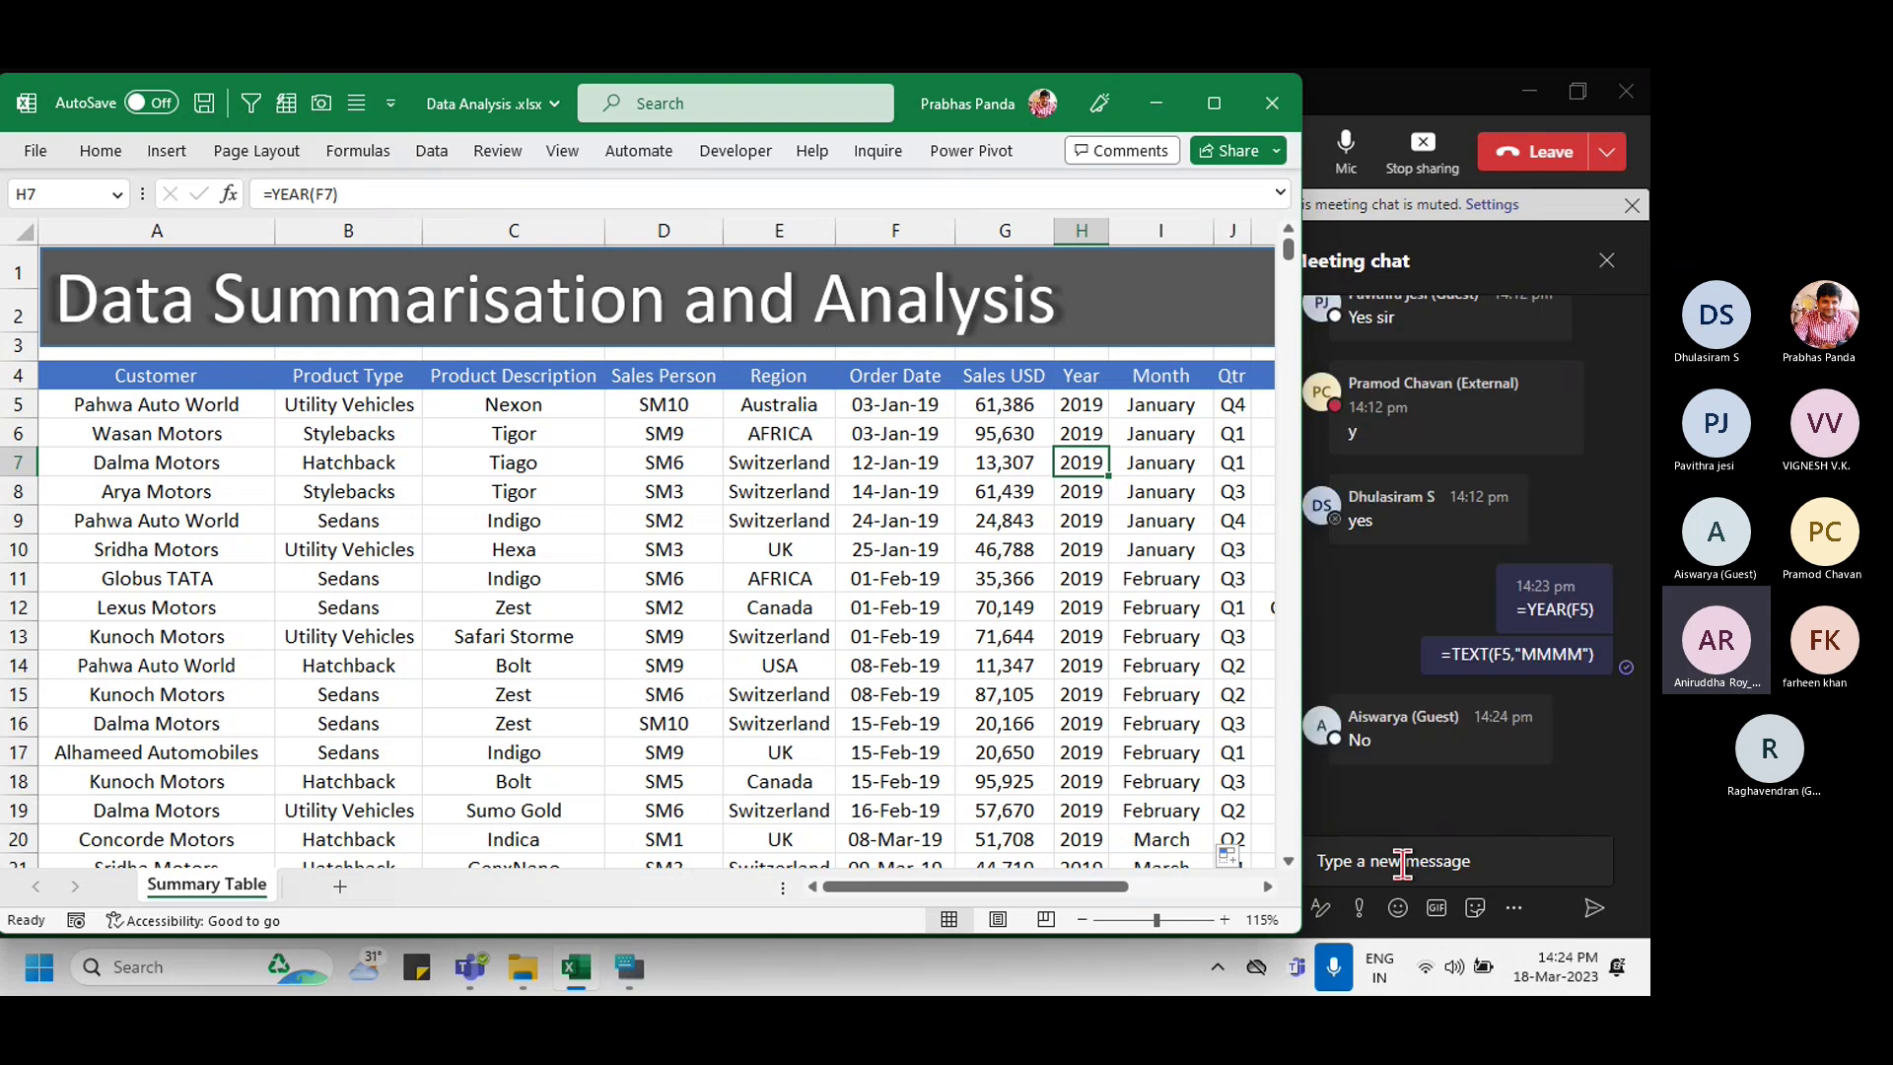
key("Up")
key("Up")
key("Right")
key("F2")
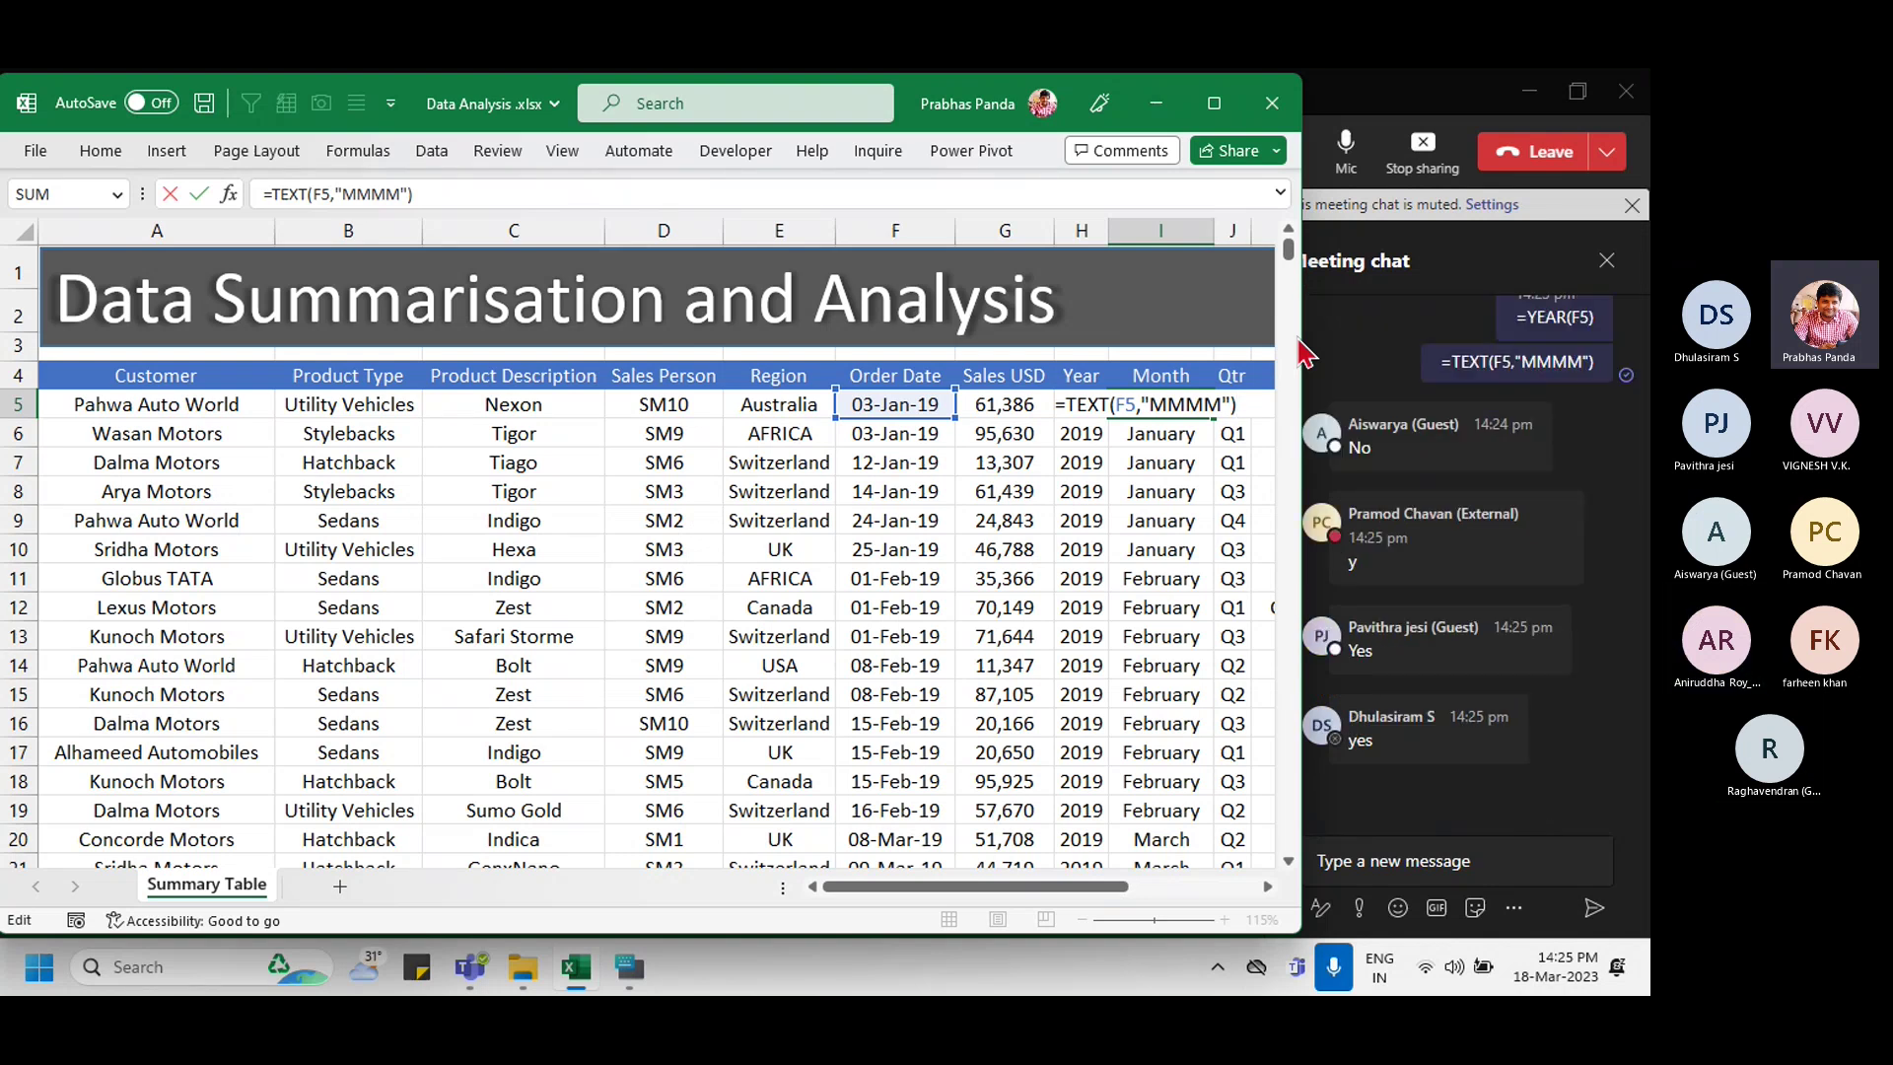
Step: Confirm the I5 month formula, then select the whole sales data block from a cell inside it
key("ctrl+Return")
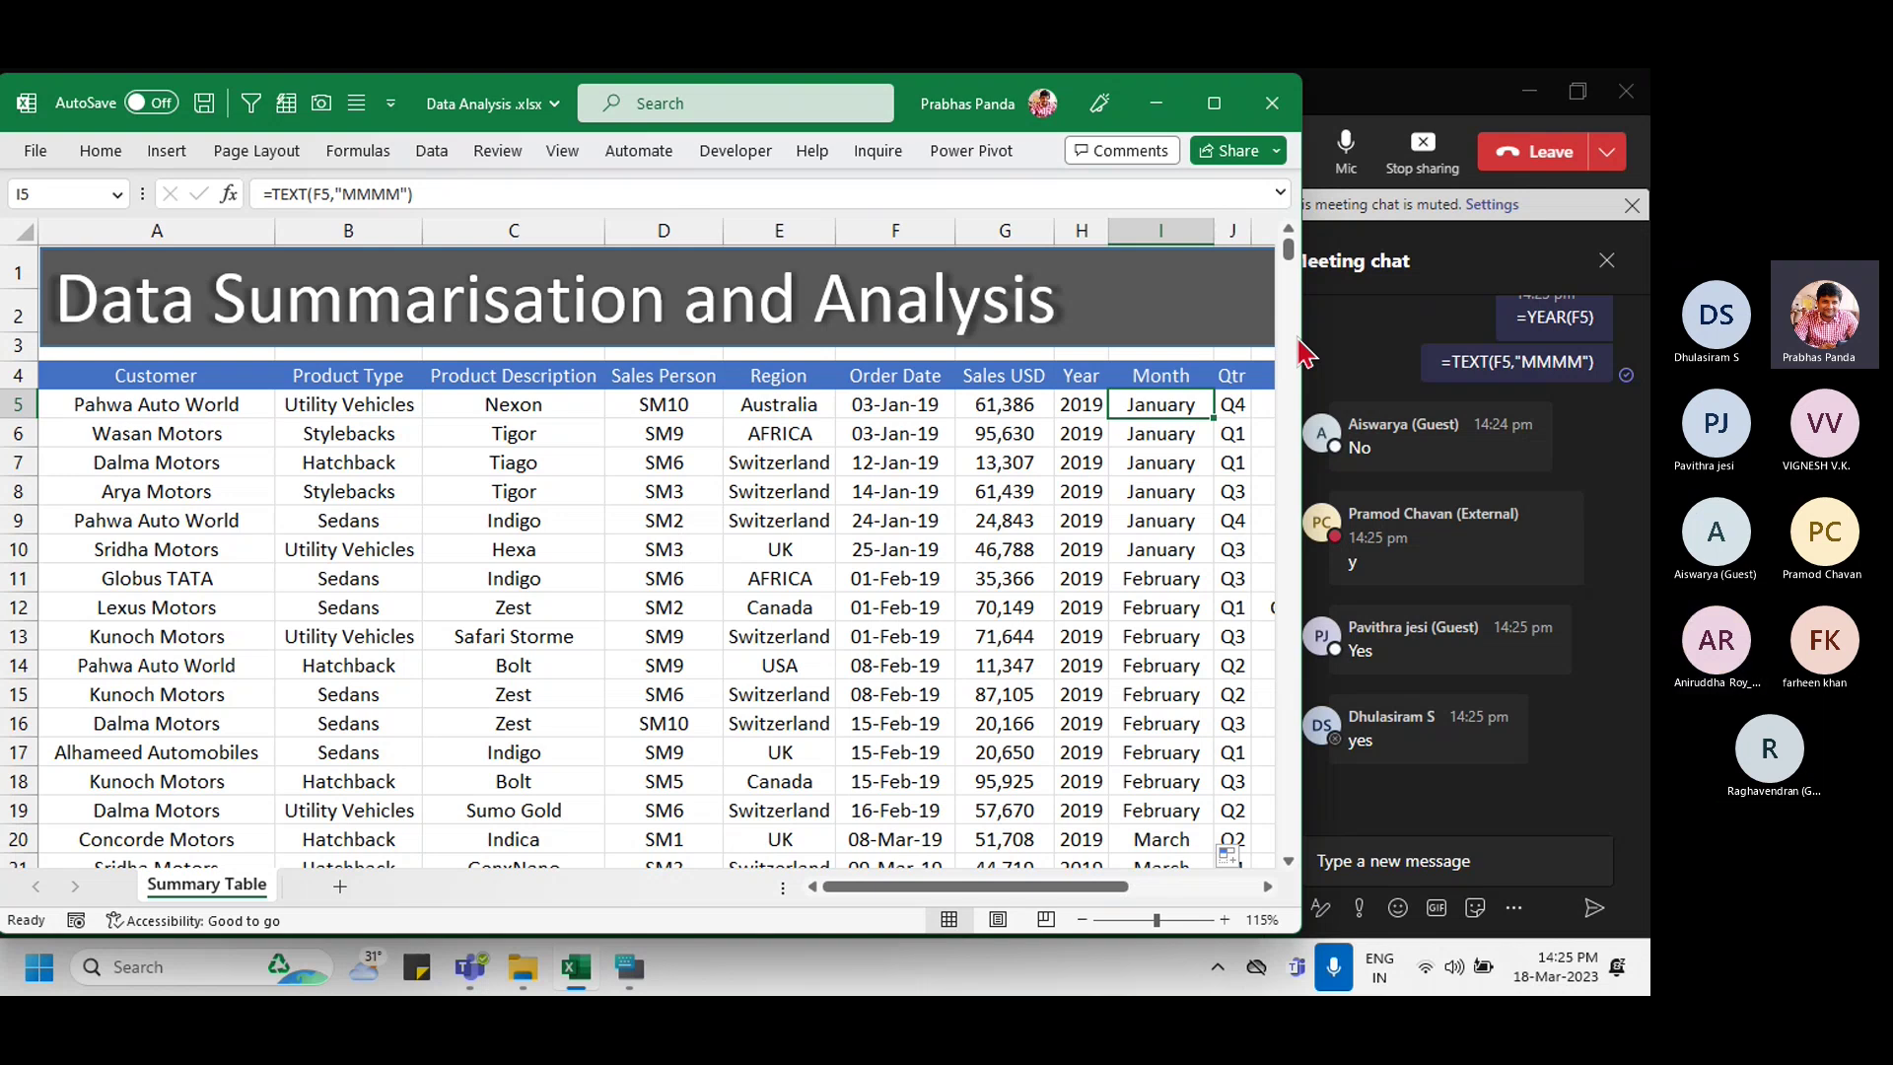
key("Left")
key("Left")
key("Left")
key("Left")
key("Left")
key("Left")
key("Left")
key("Left")
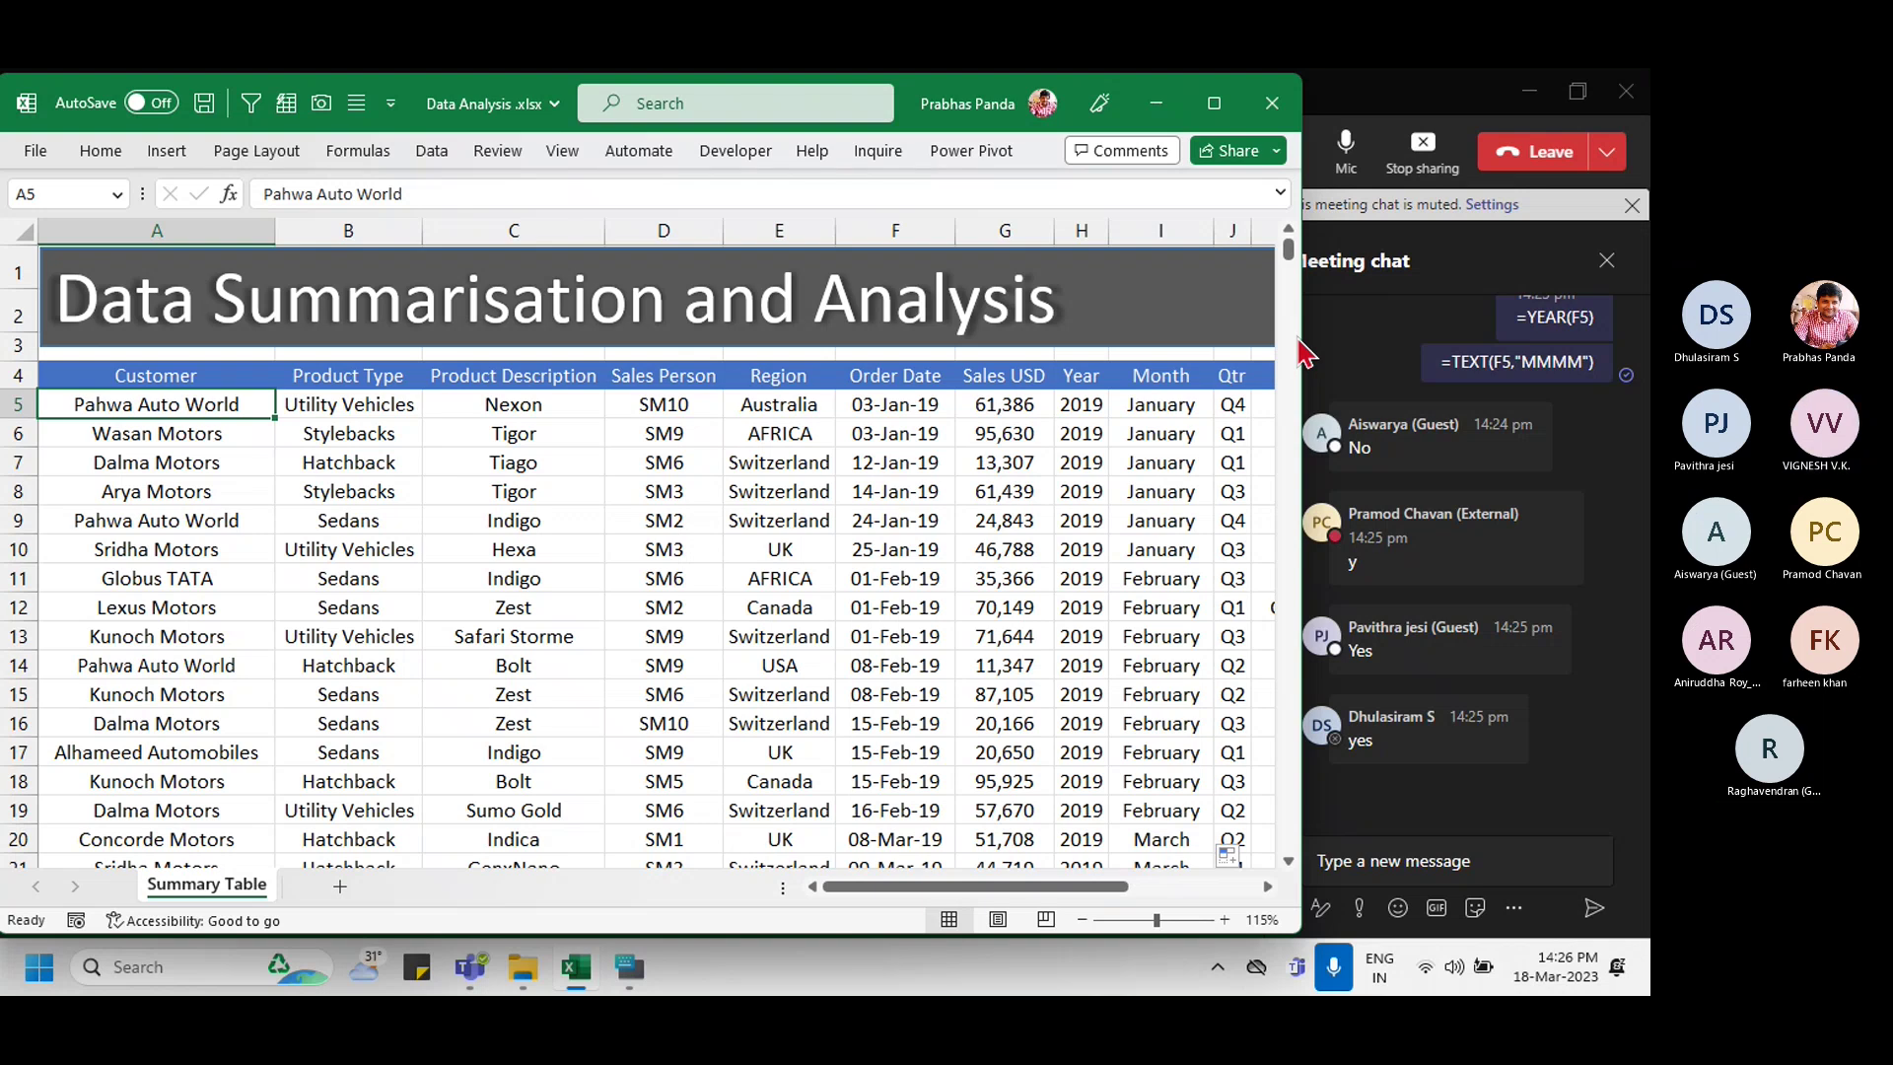
left_click(1144, 409)
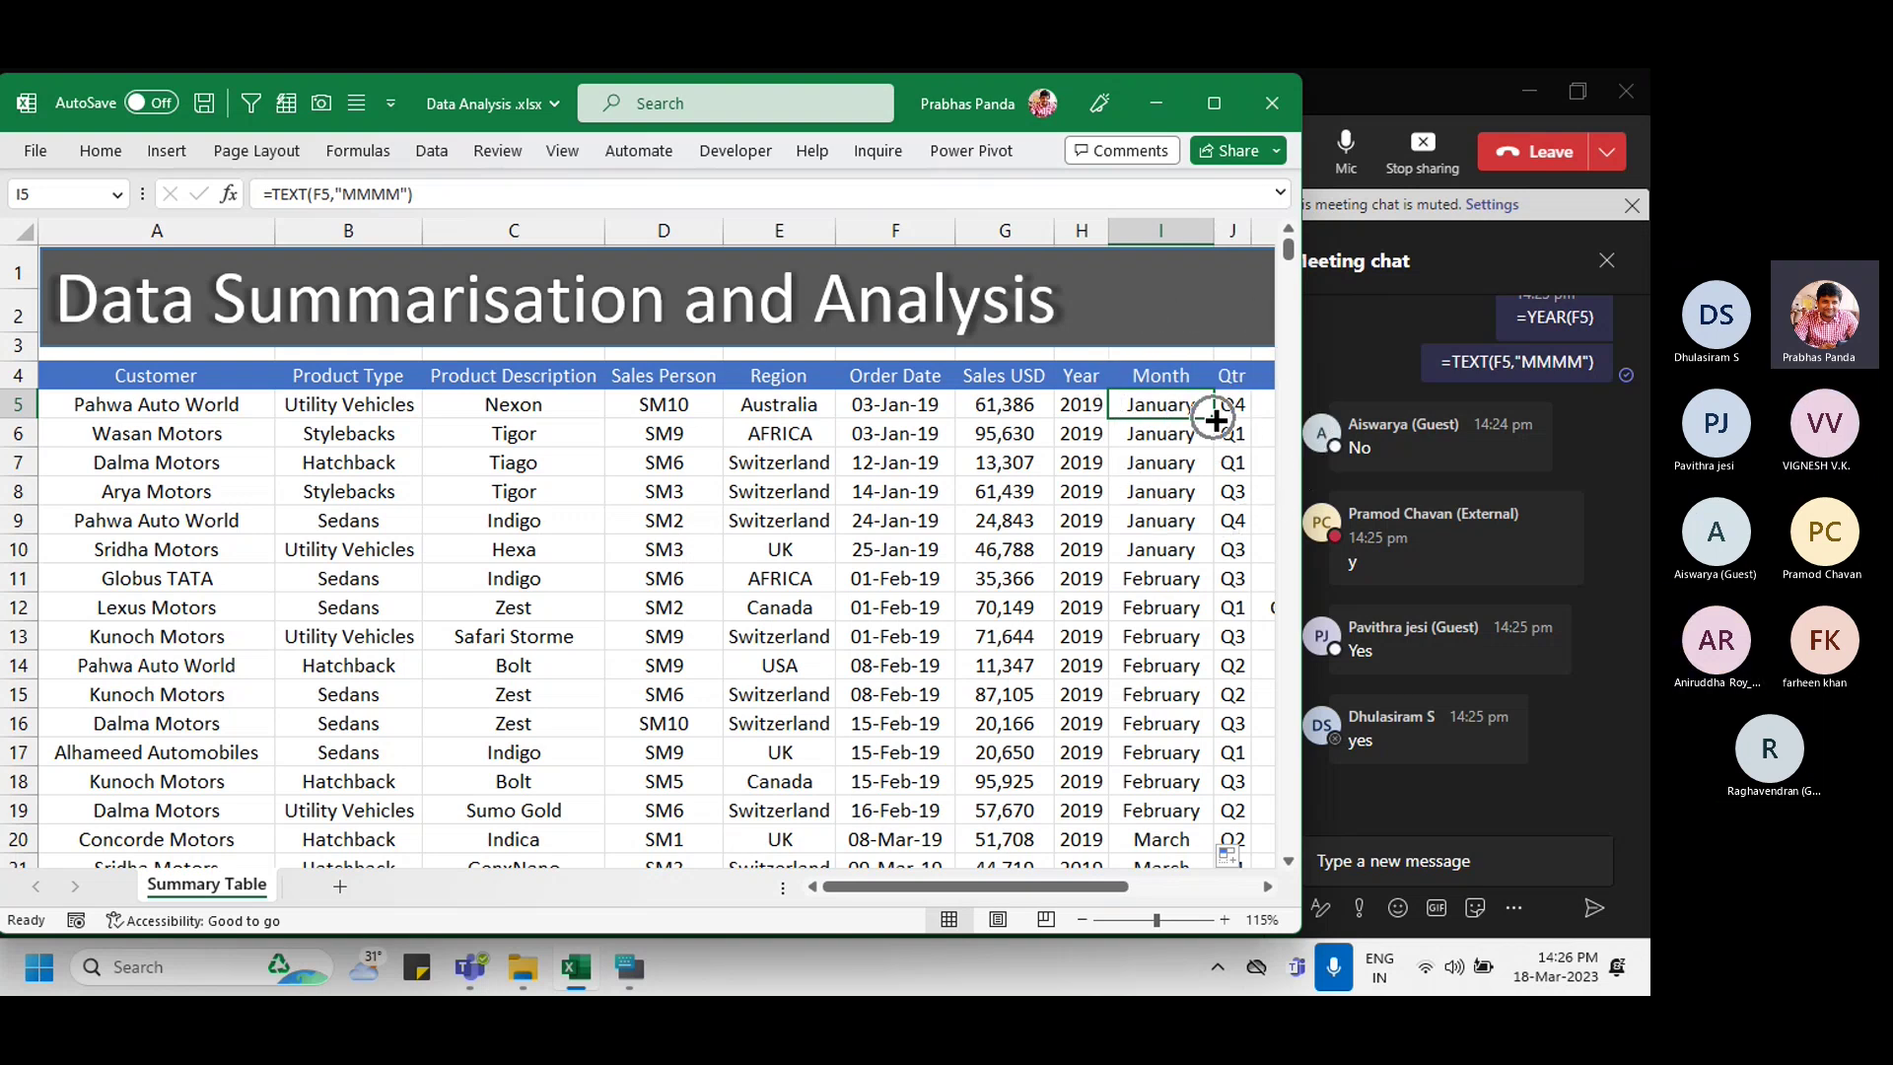
key("ctrl")
key("ctrl")
key("ctrl")
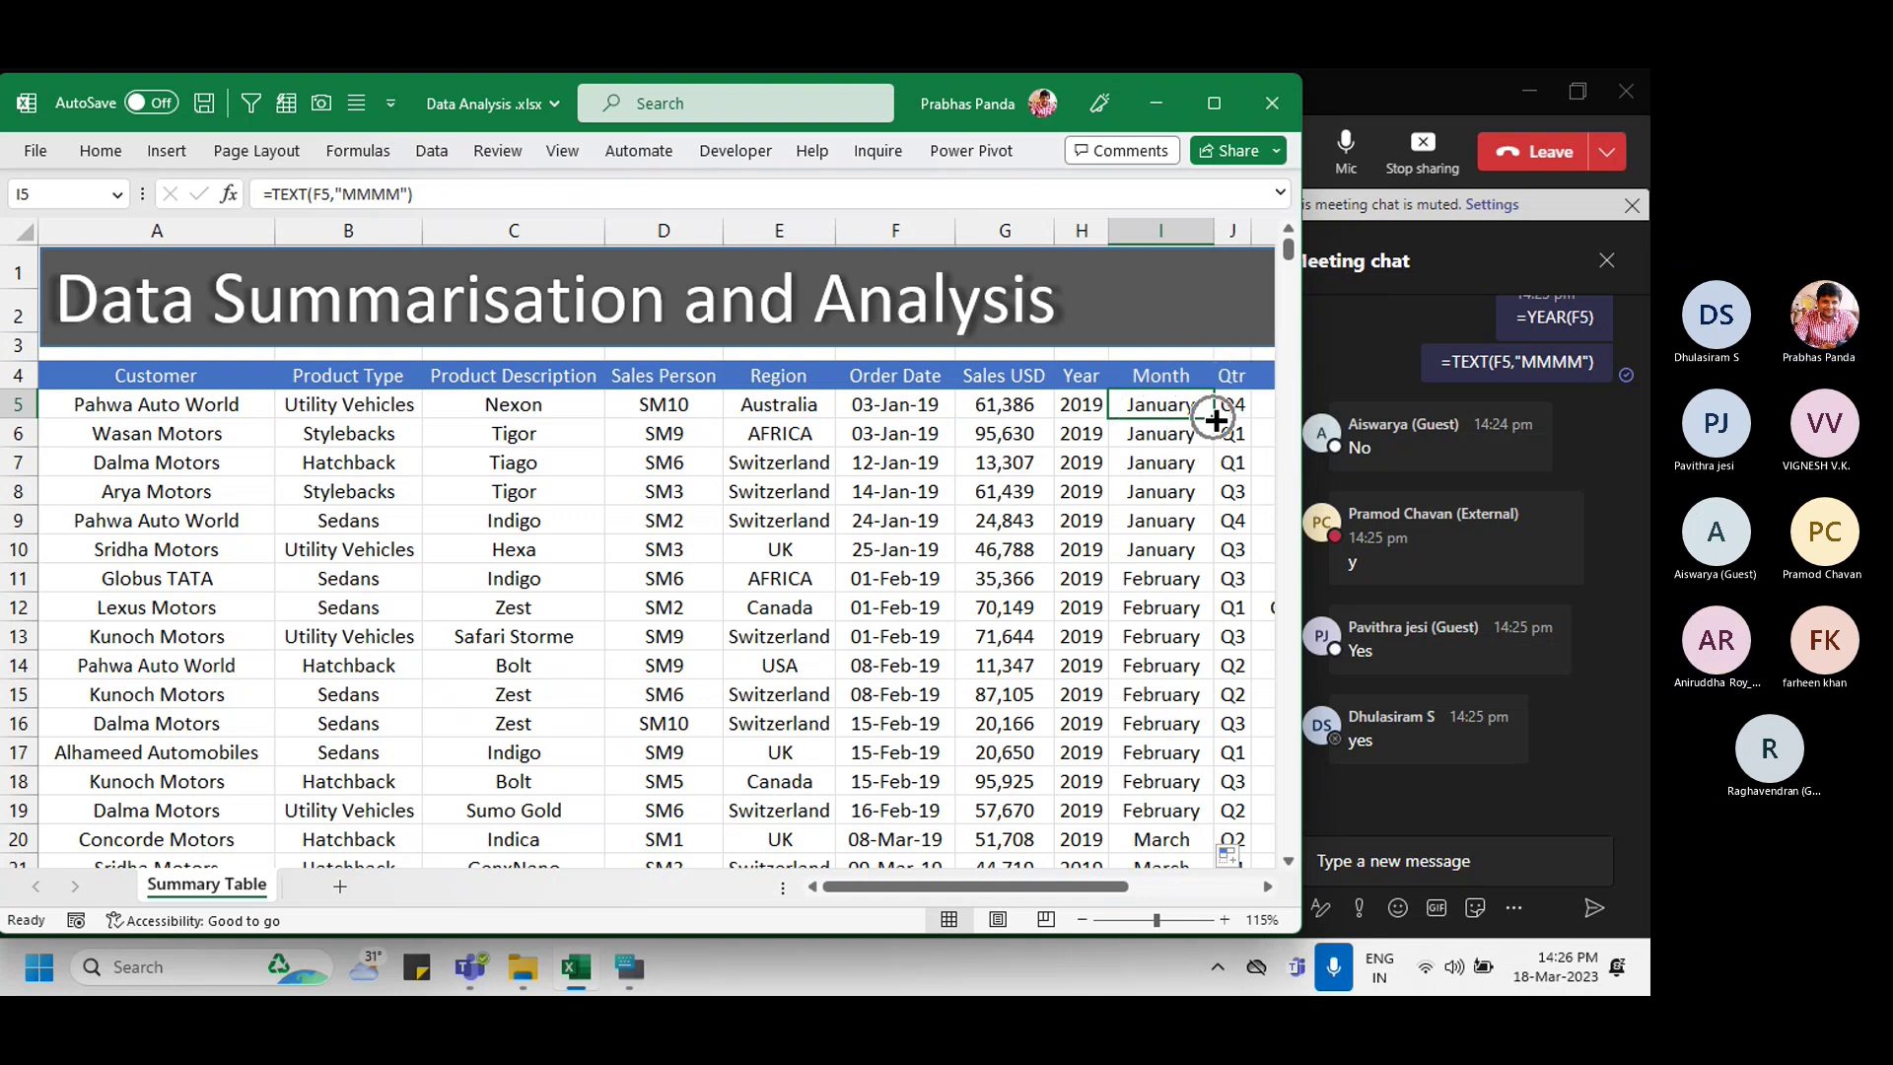
key("ctrl")
key("ctrl")
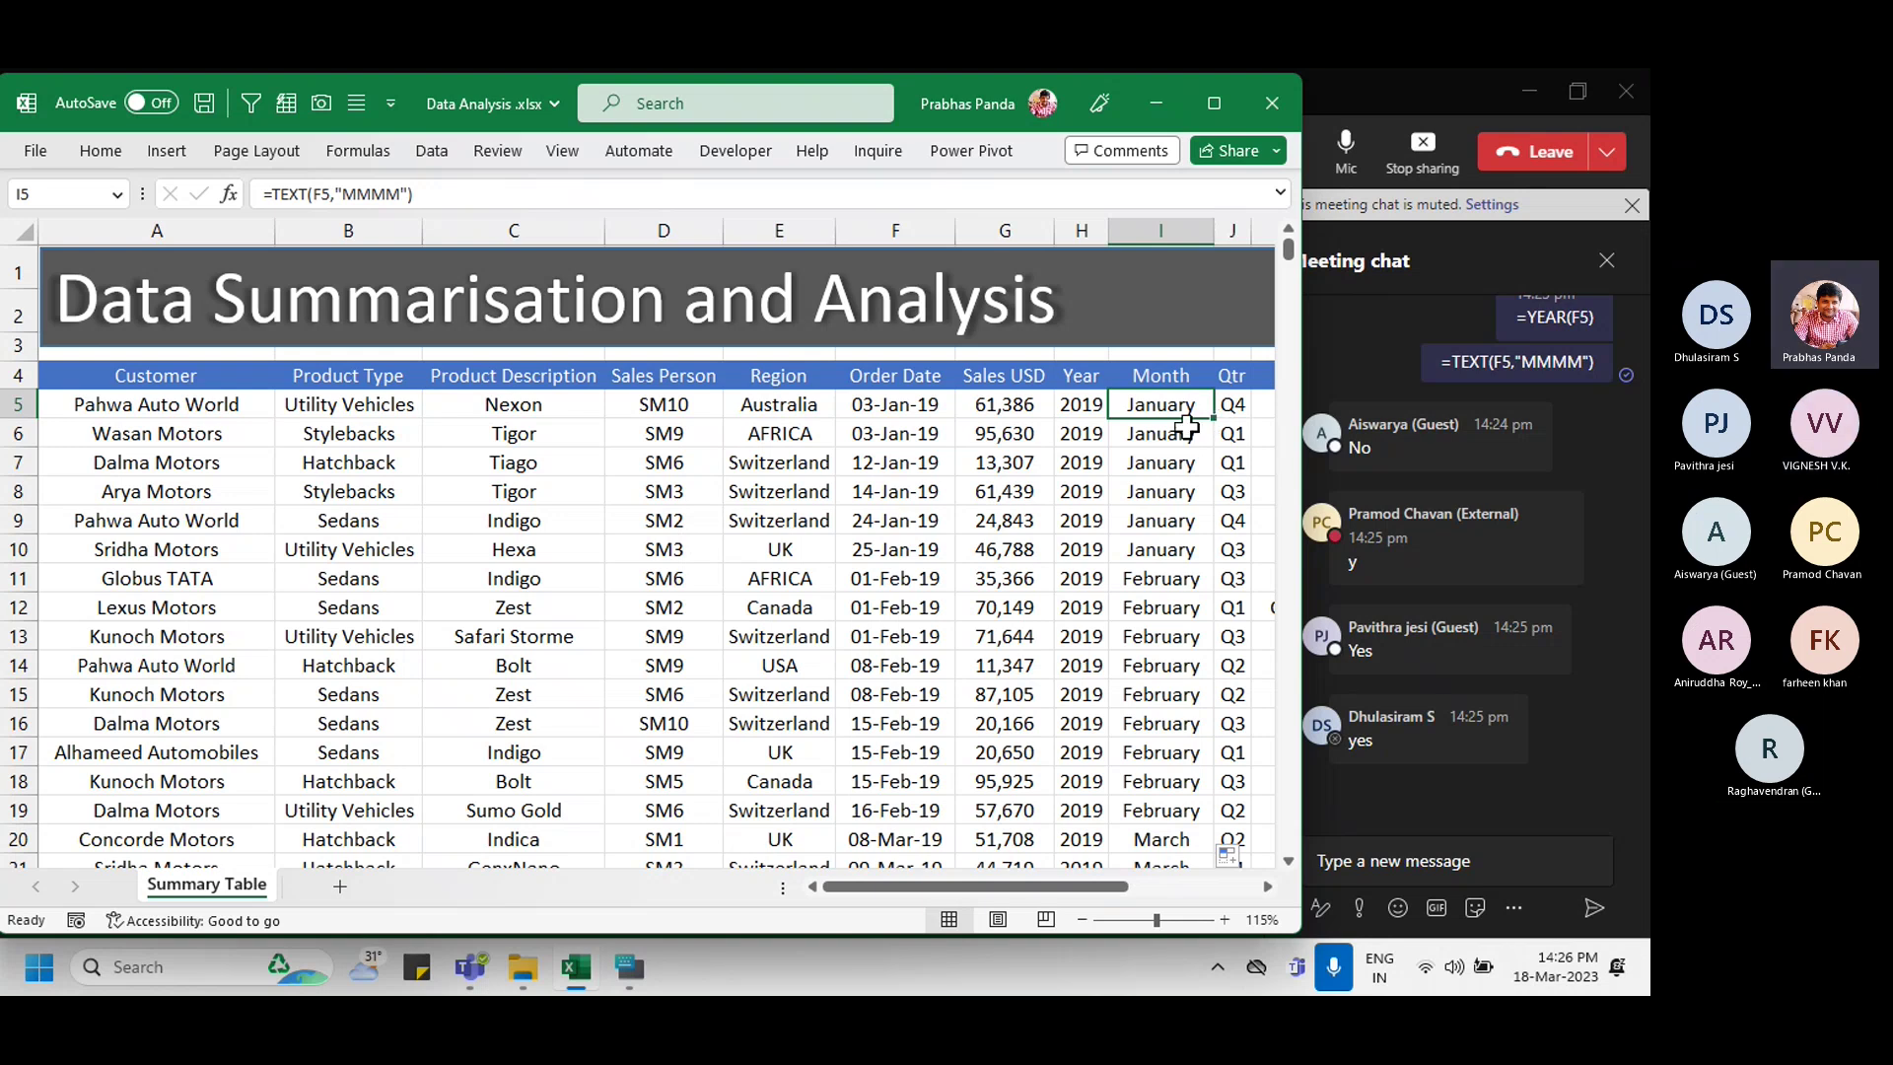
left_click(735, 524)
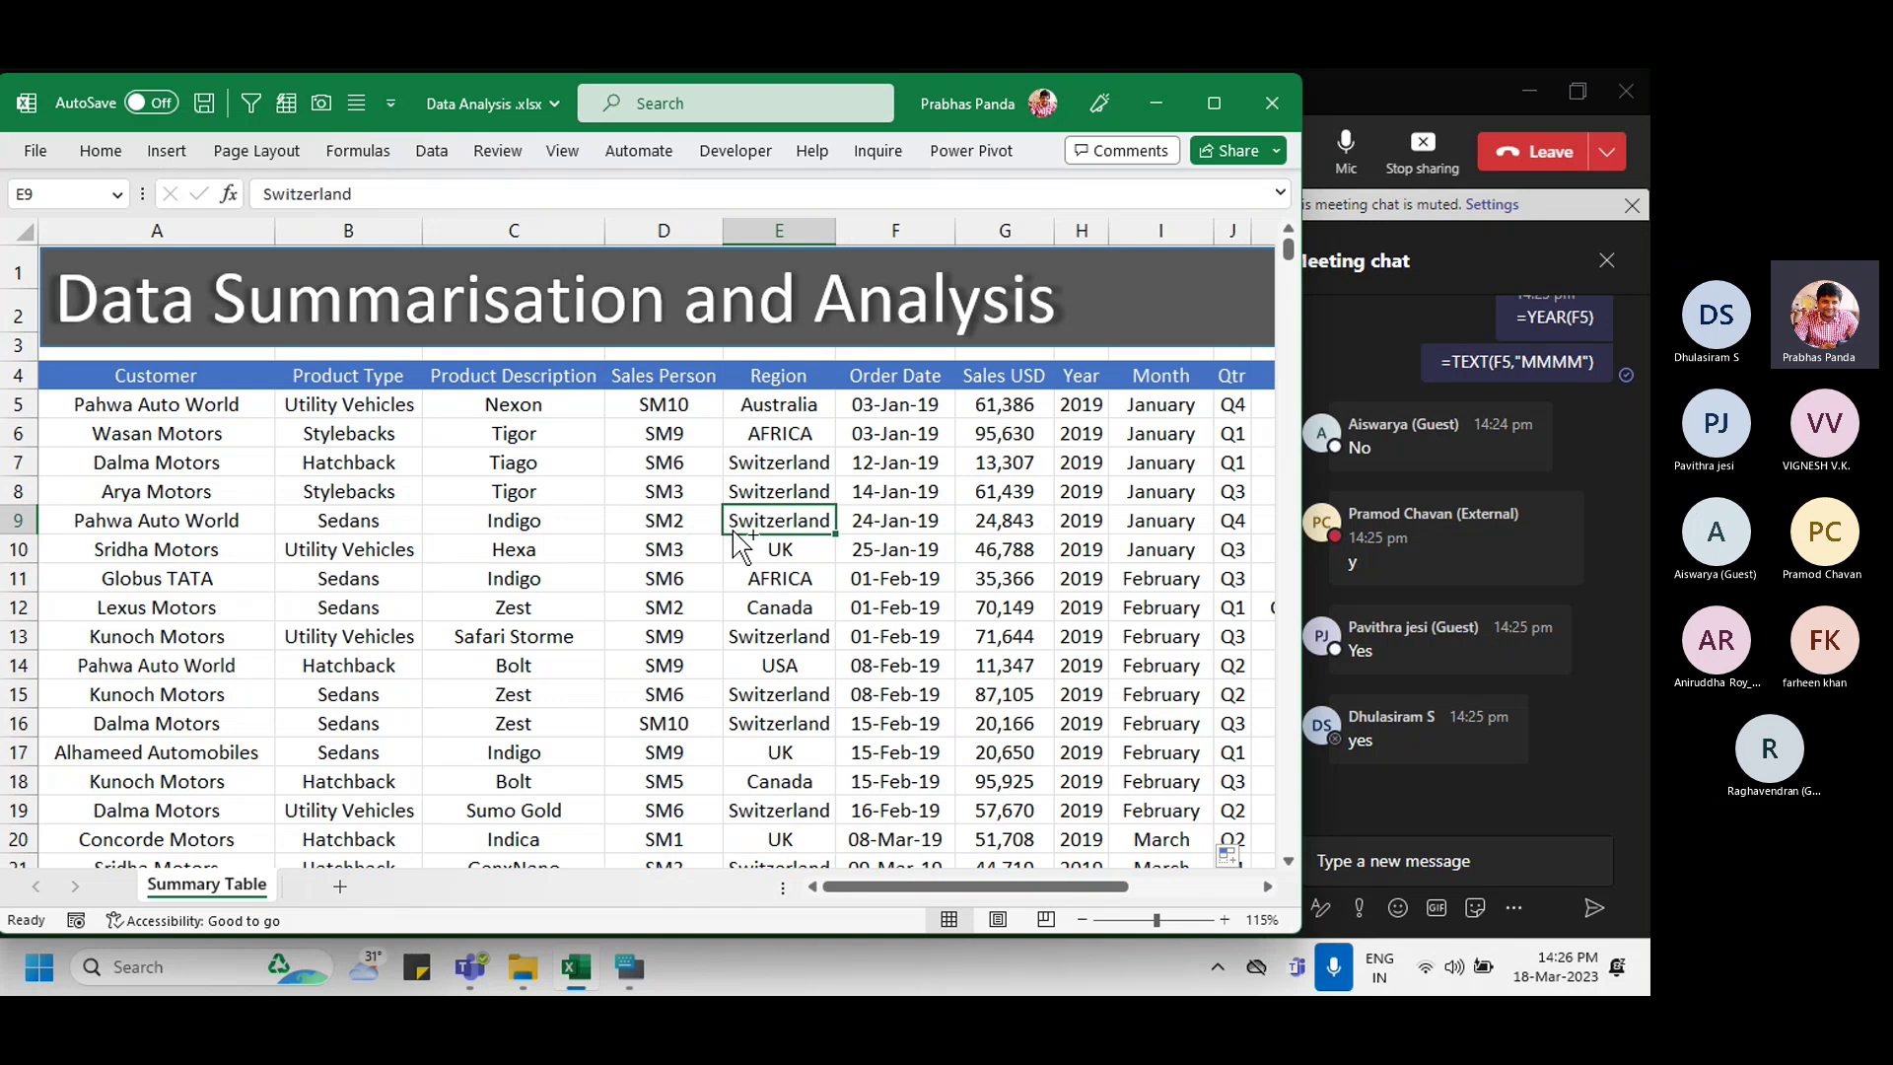
key("ctrl+a")
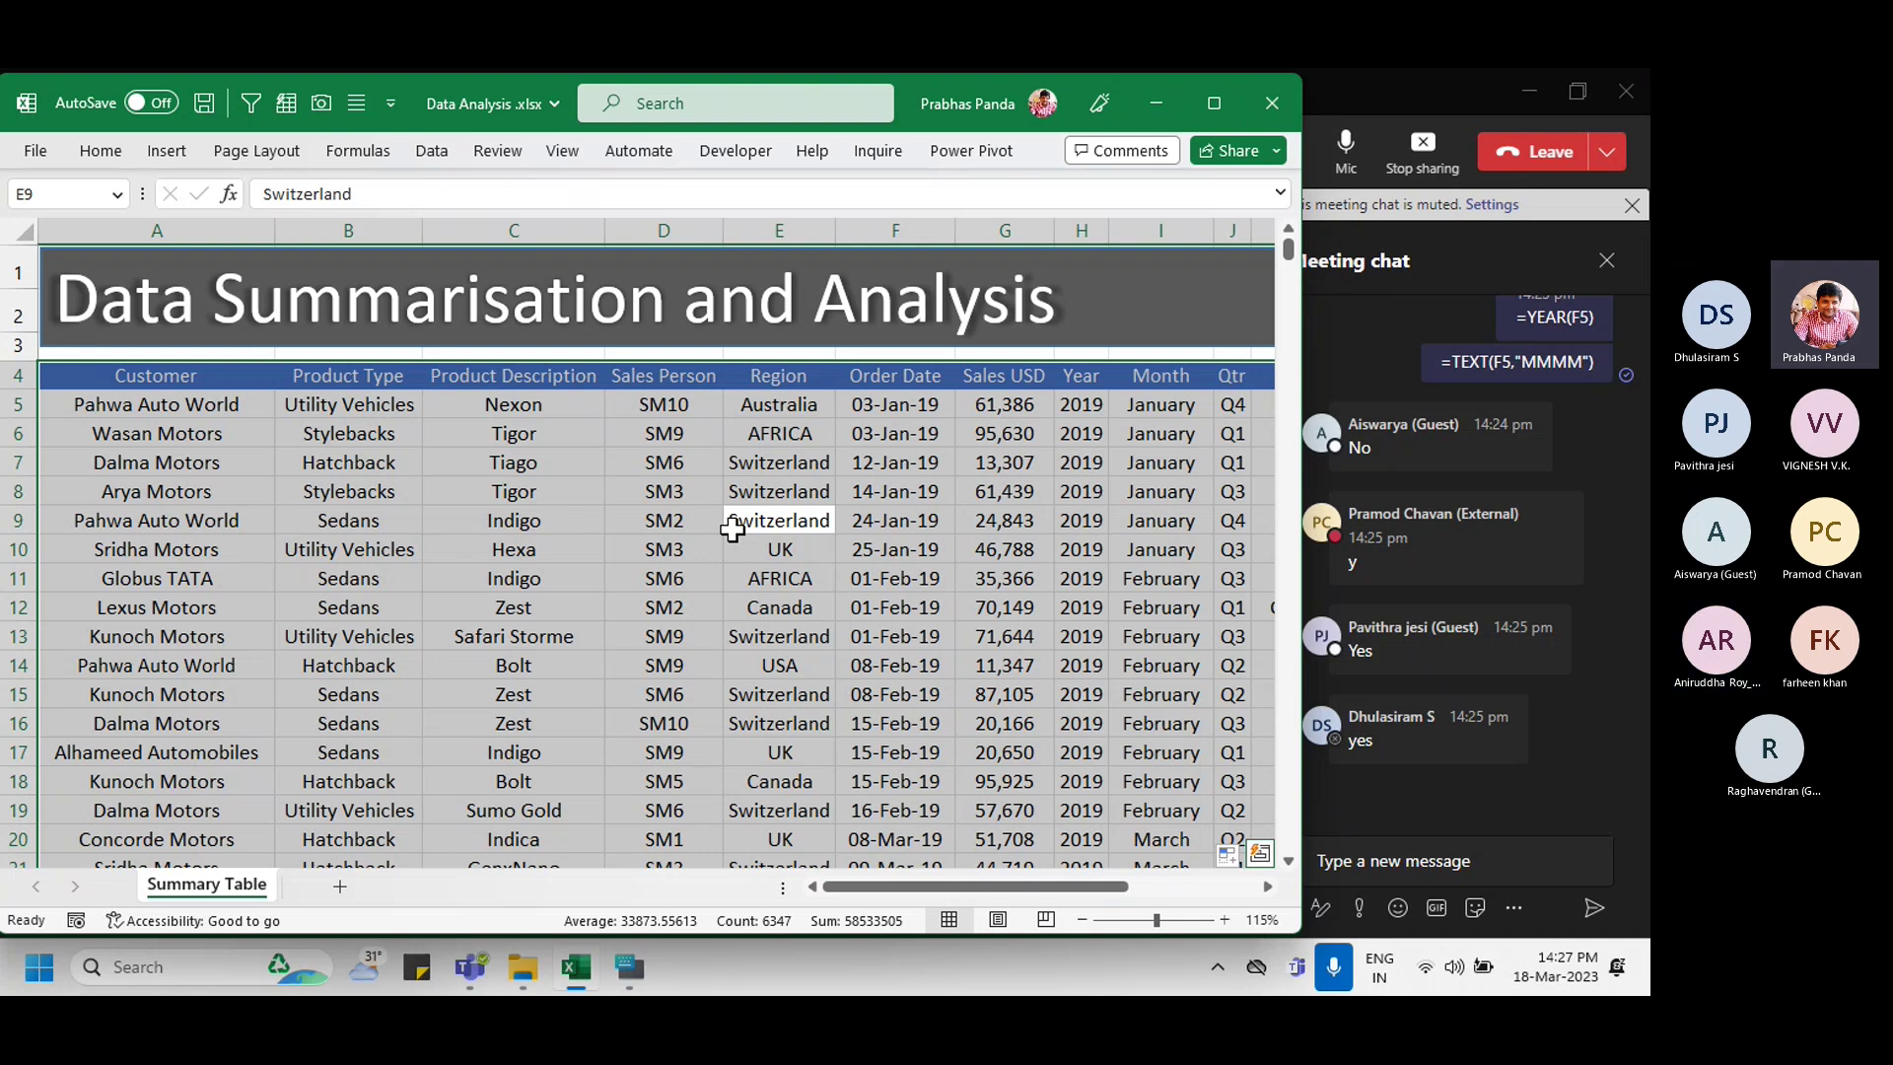
Step: Start a table, cancel it, and recheck the Month formula in I5
key("ctrl+t")
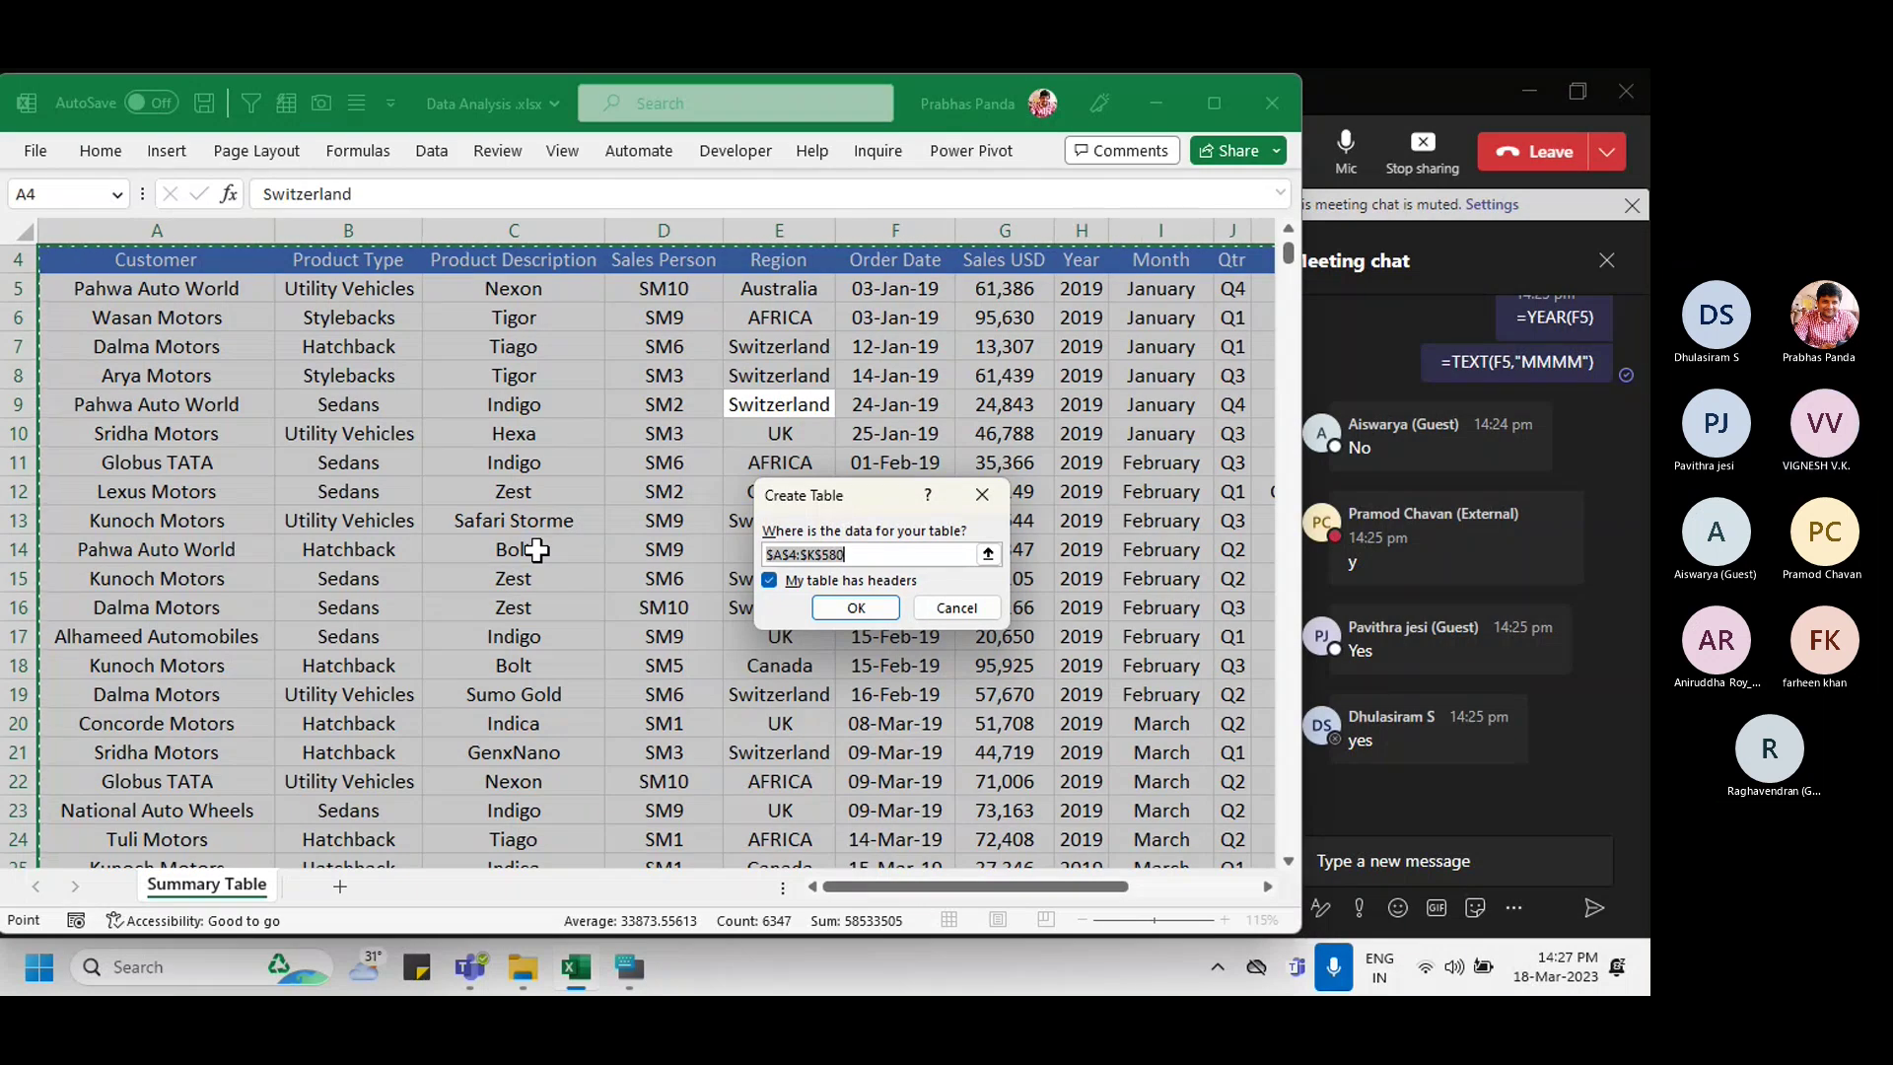
key("Escape")
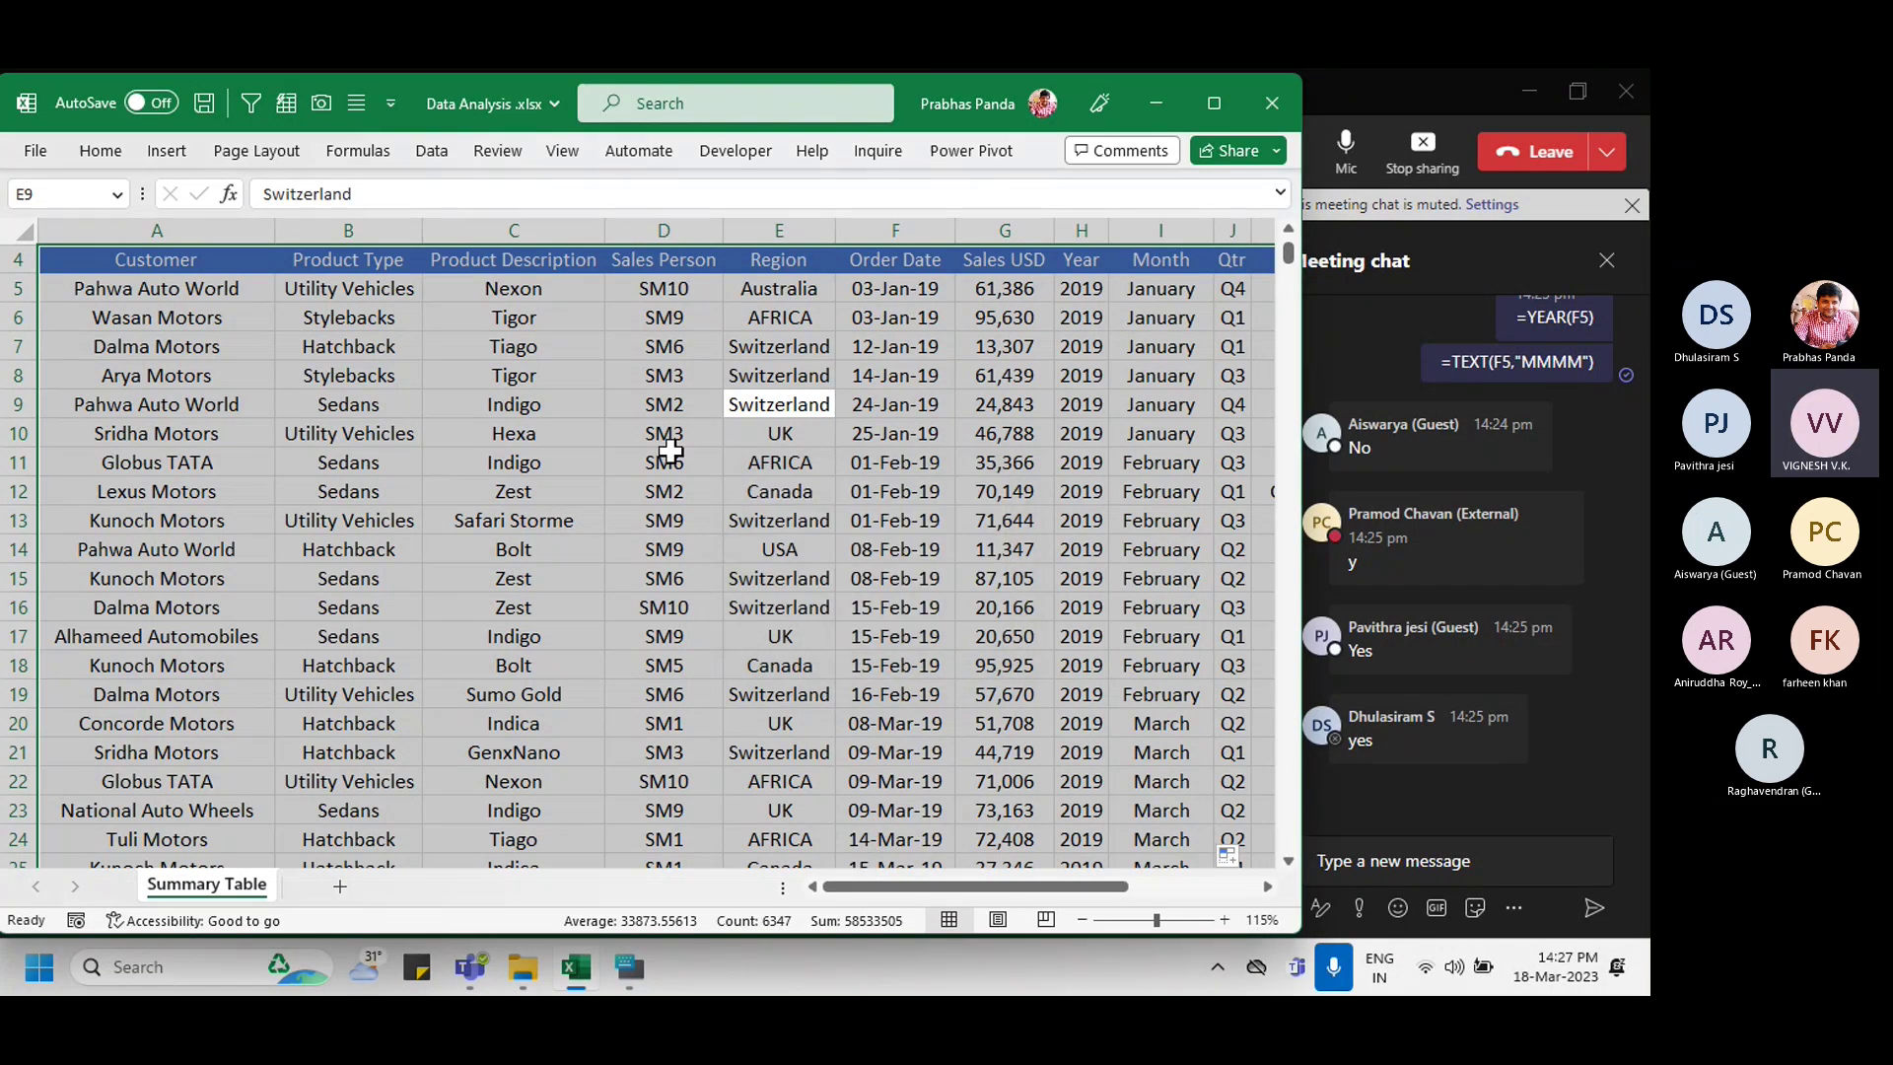
left_click(1151, 289)
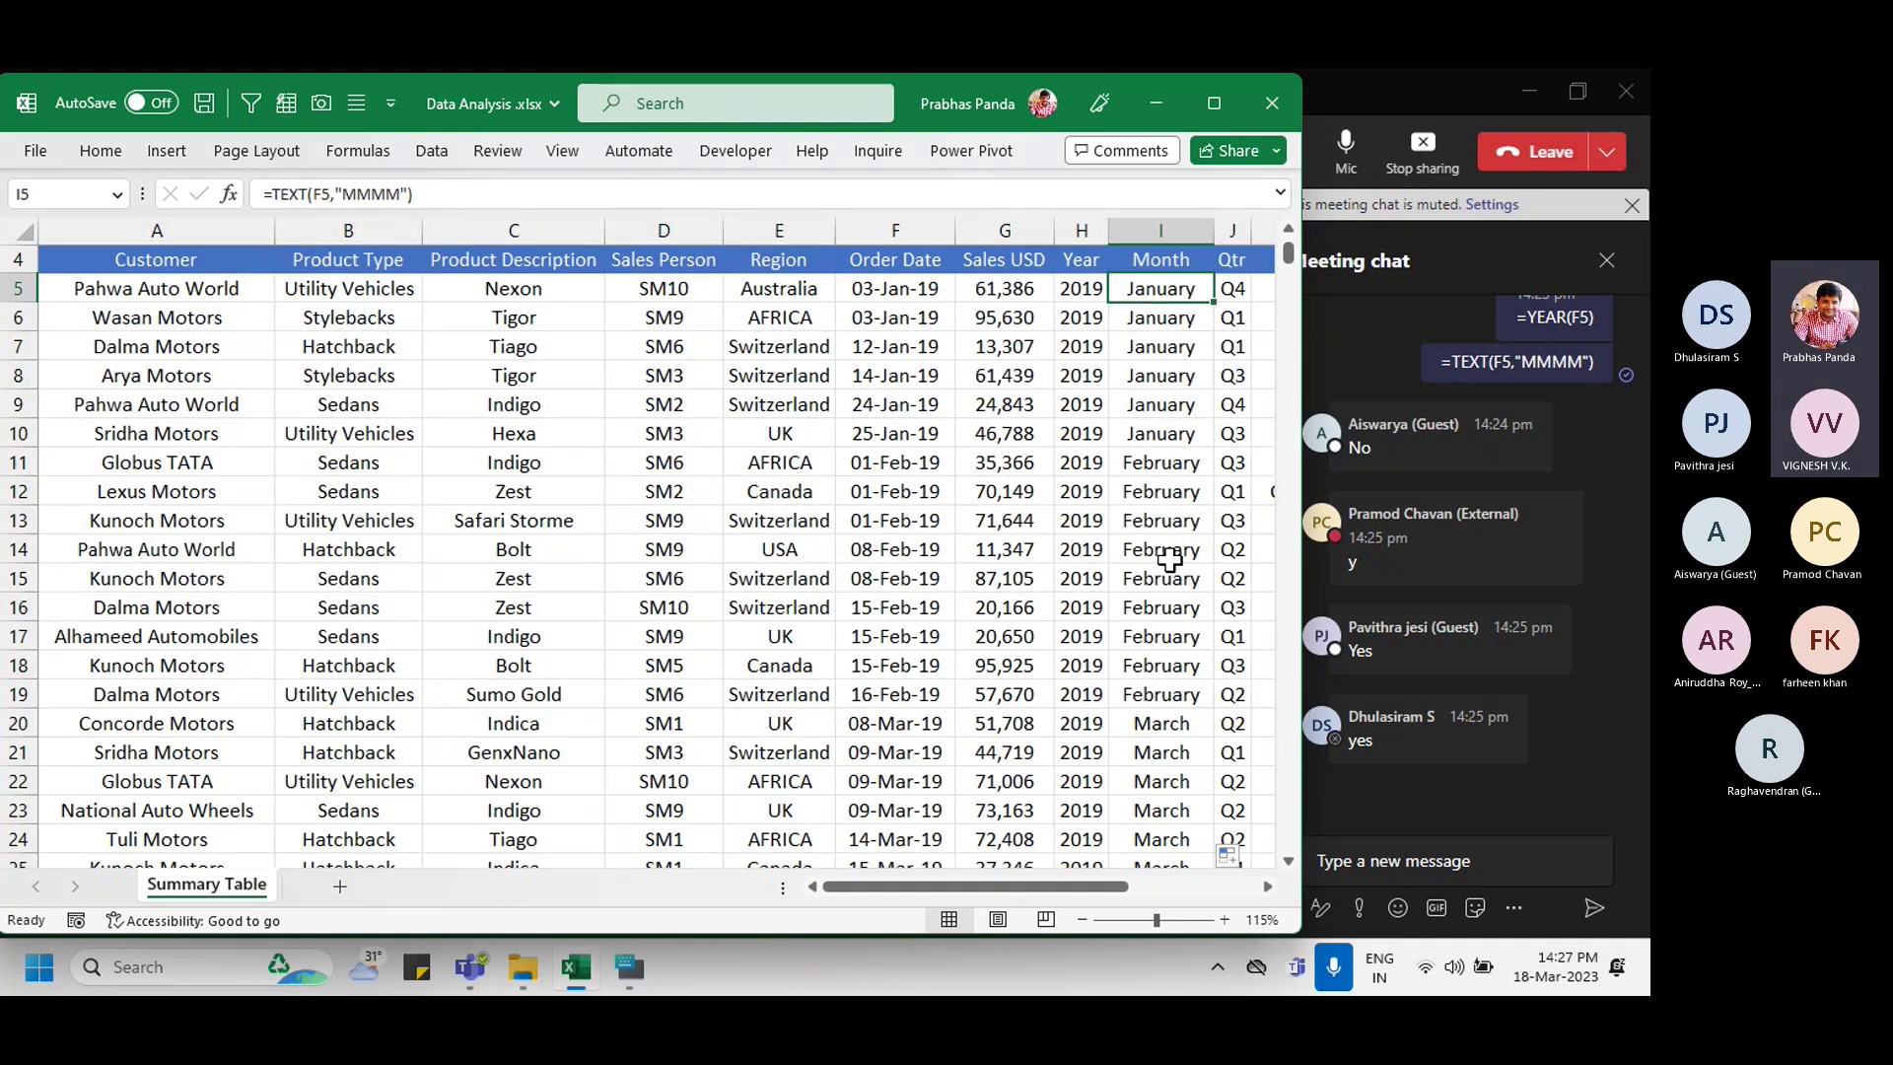
key("F2")
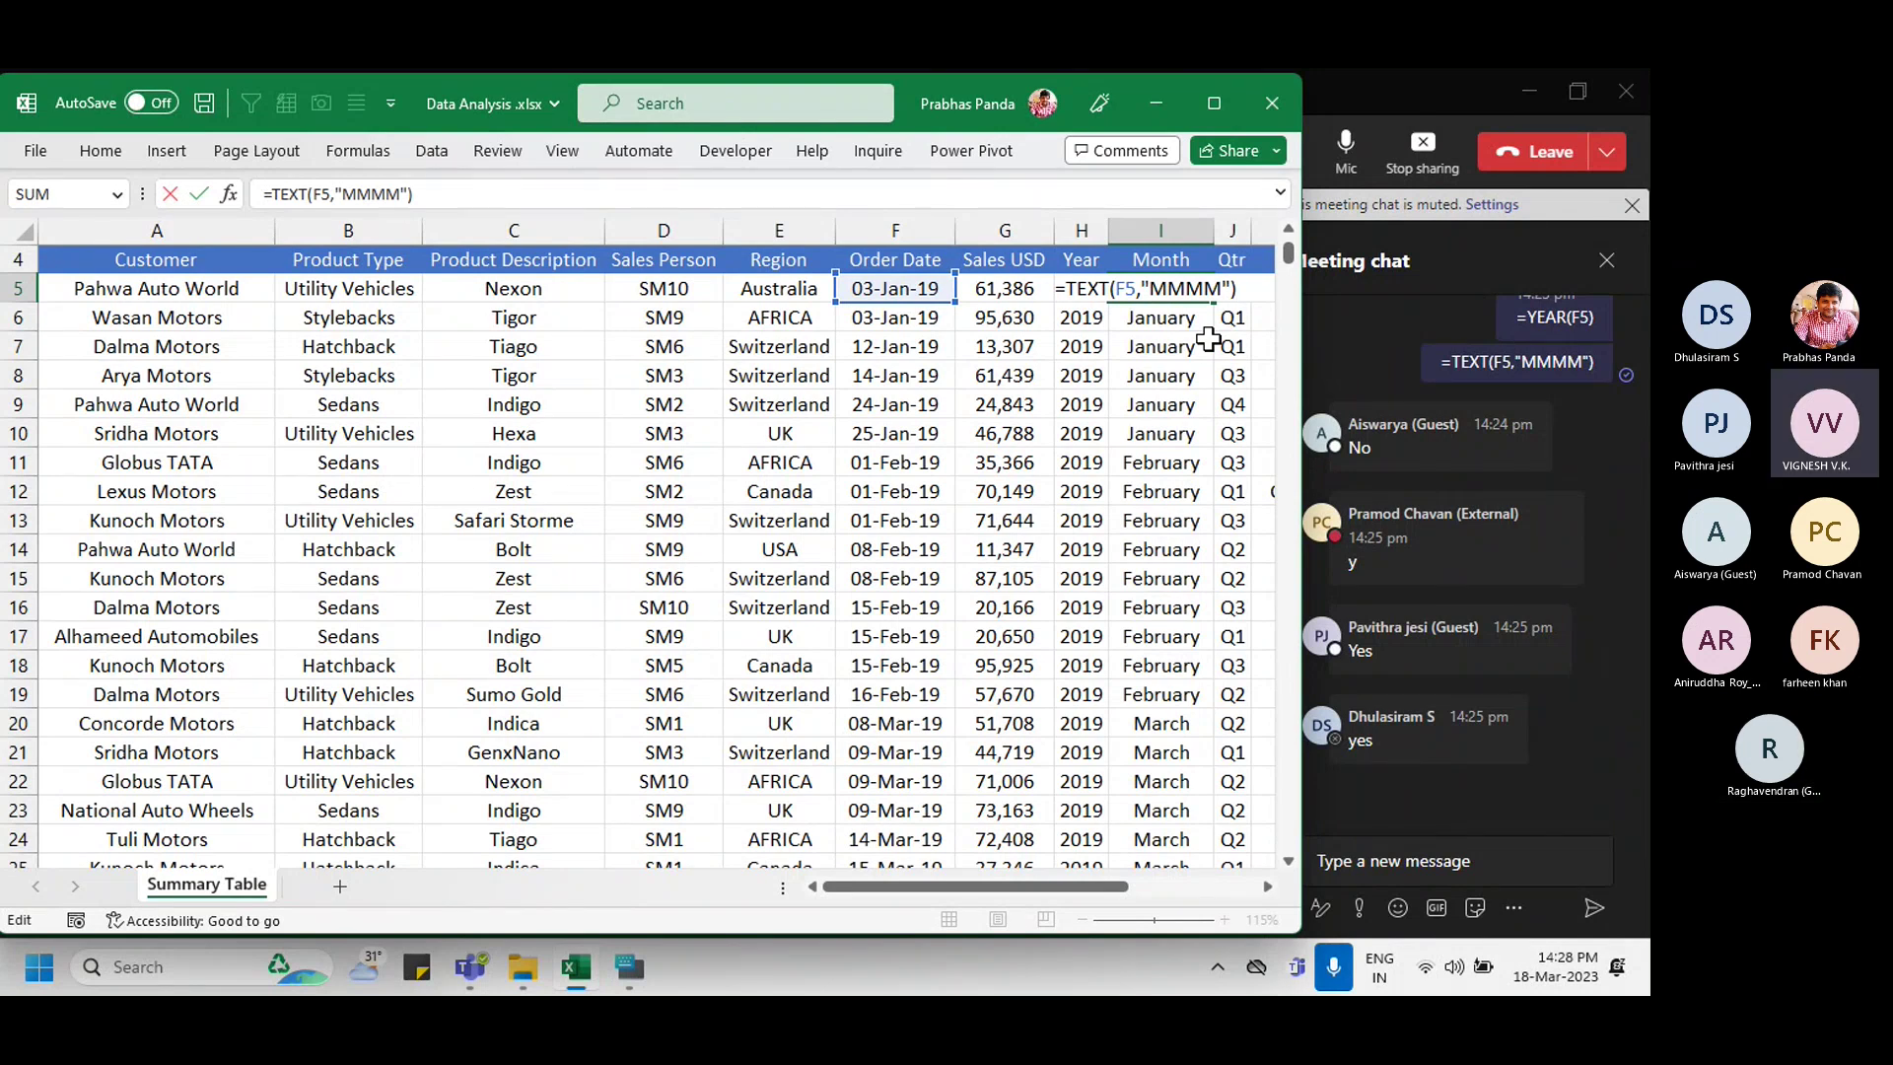
key("ctrl+Return")
Step: Reselect the sales data and create a table from $A$4:$K$580 with headers
left_click(464, 542)
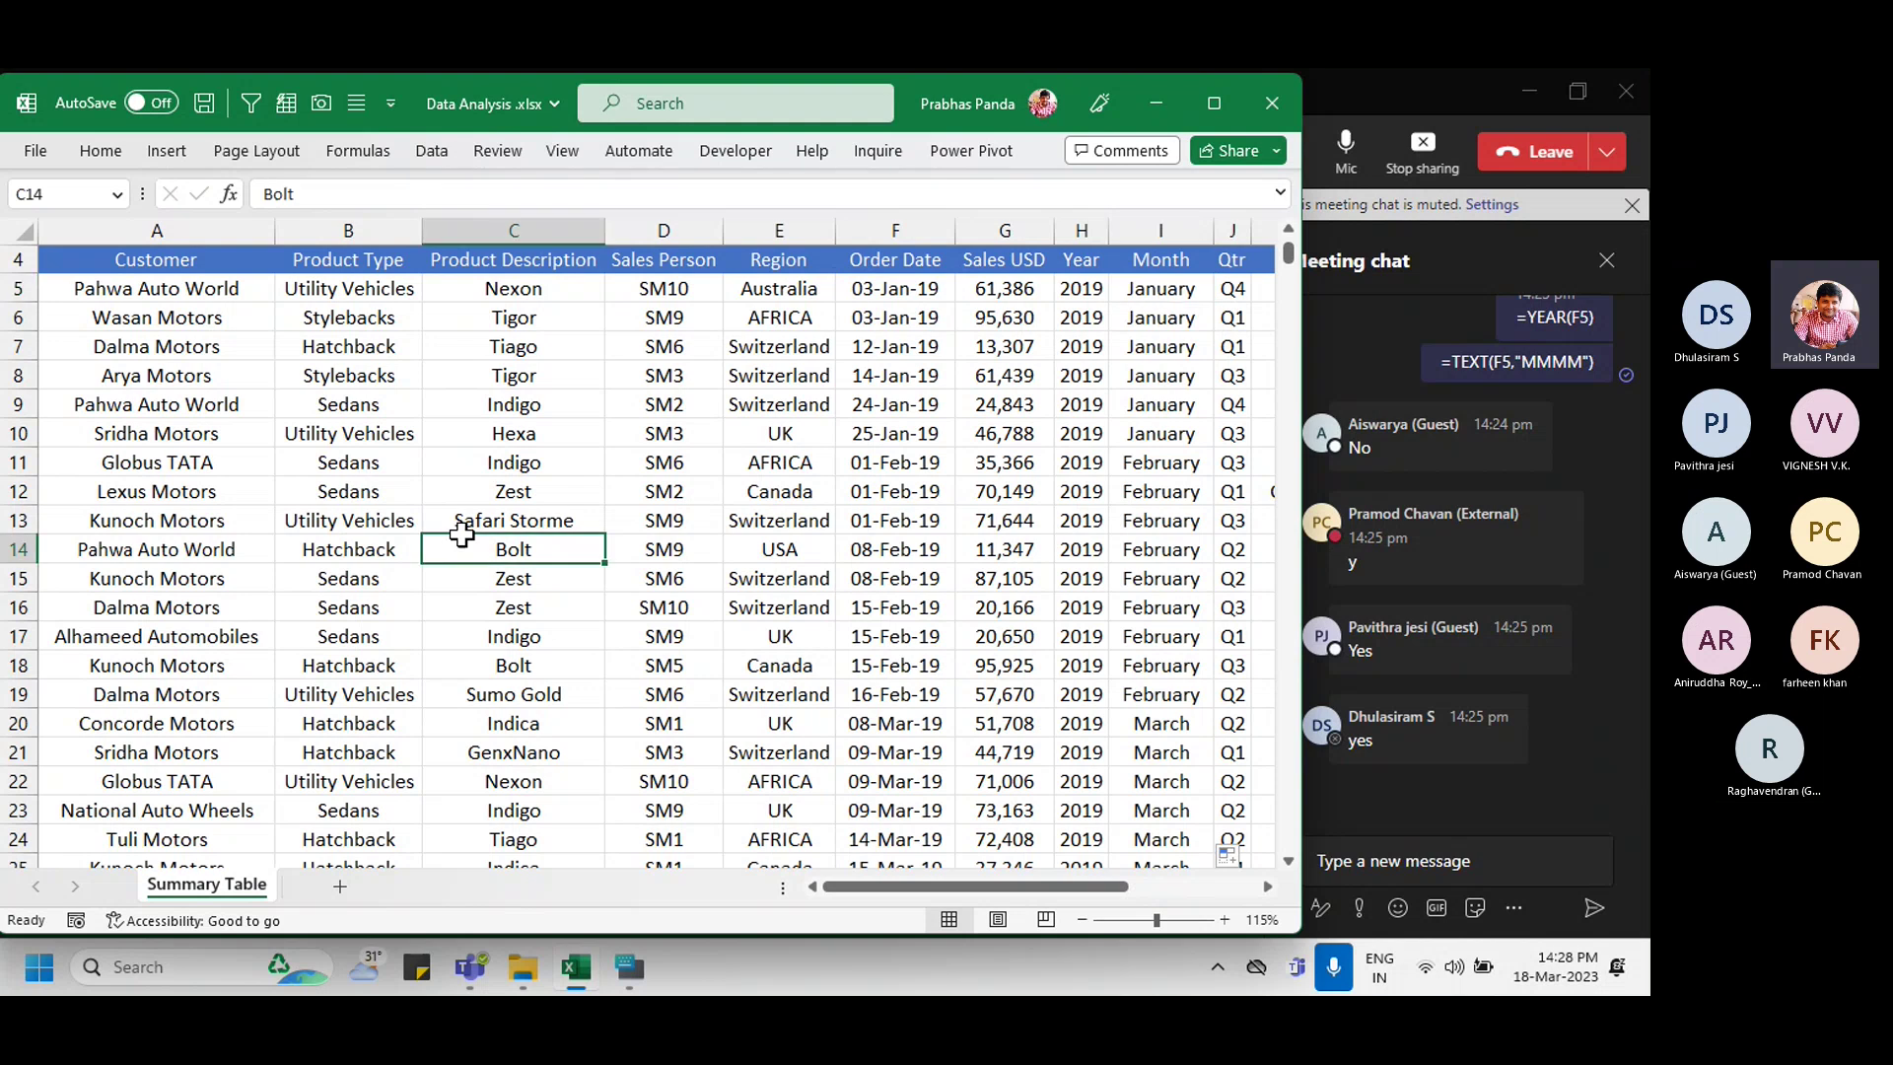
key("ctrl+a")
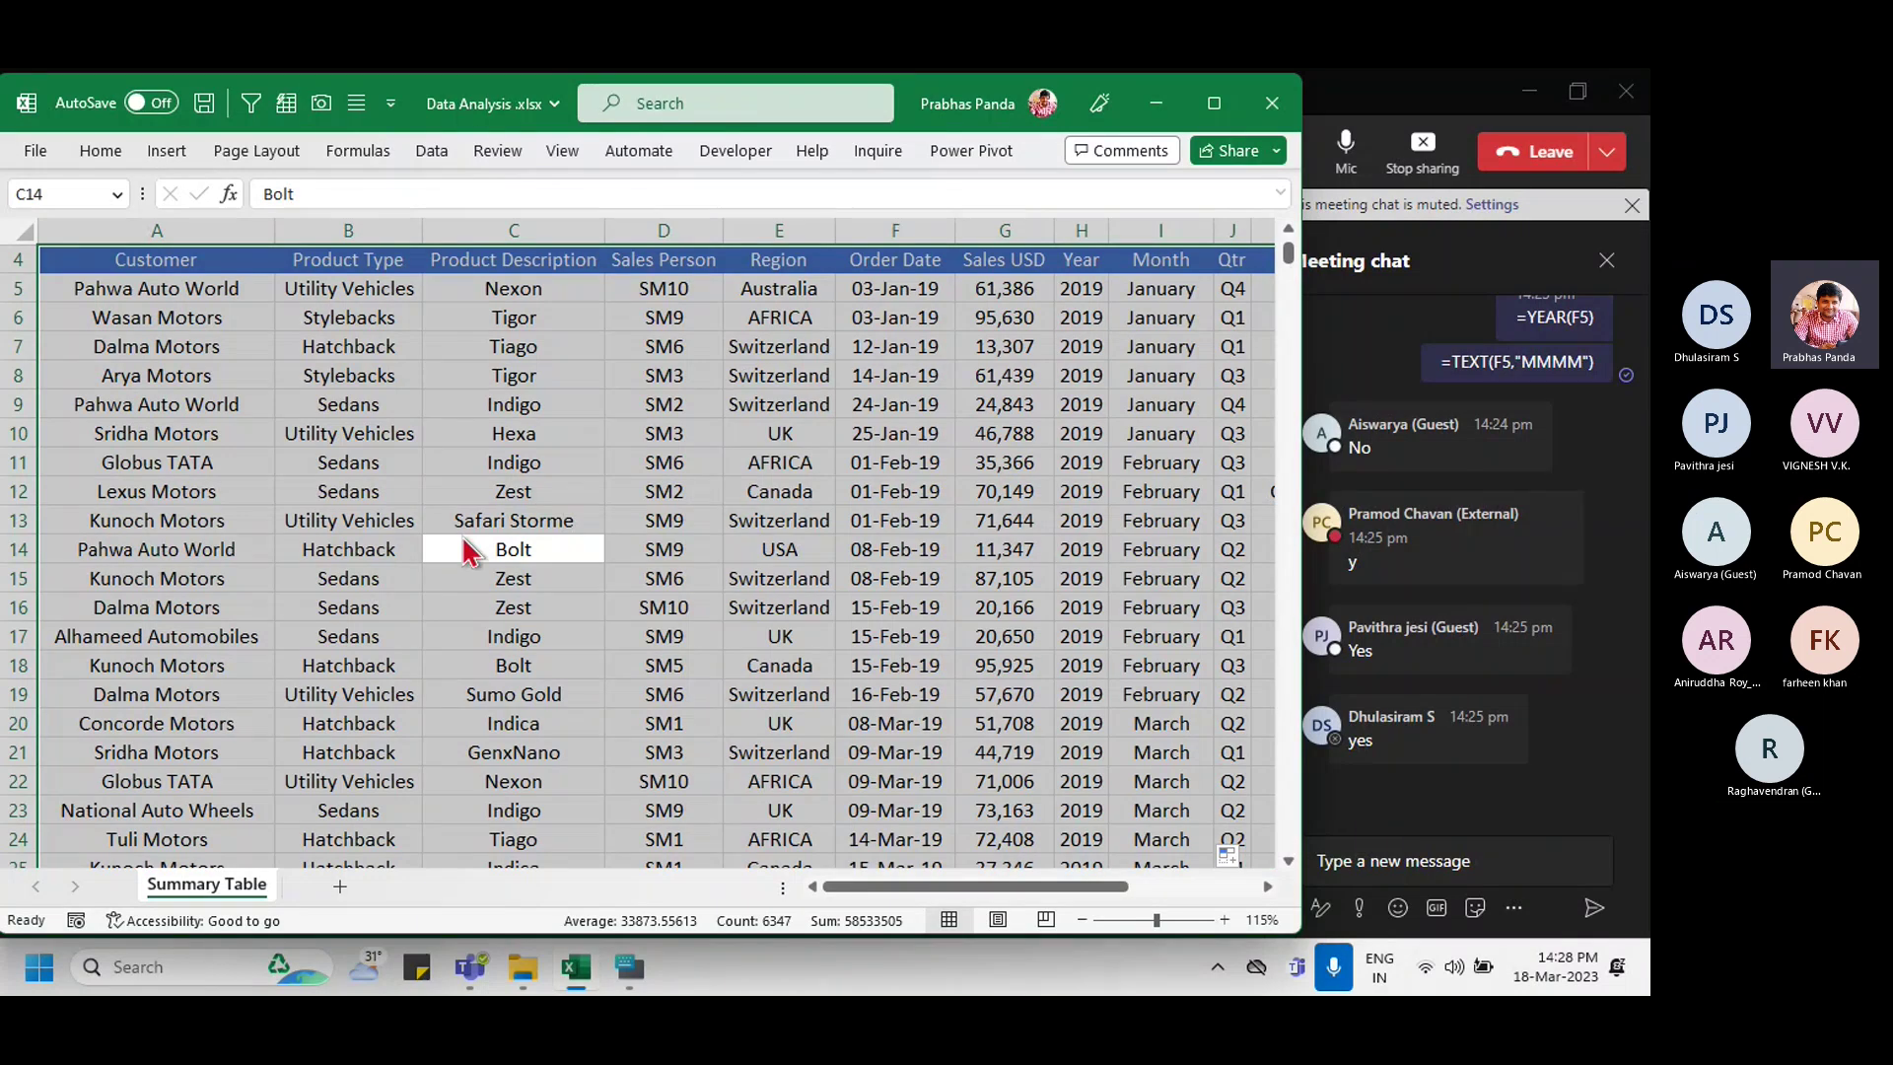
key("ctrl+t")
scroll(452, 501, "up", 1)
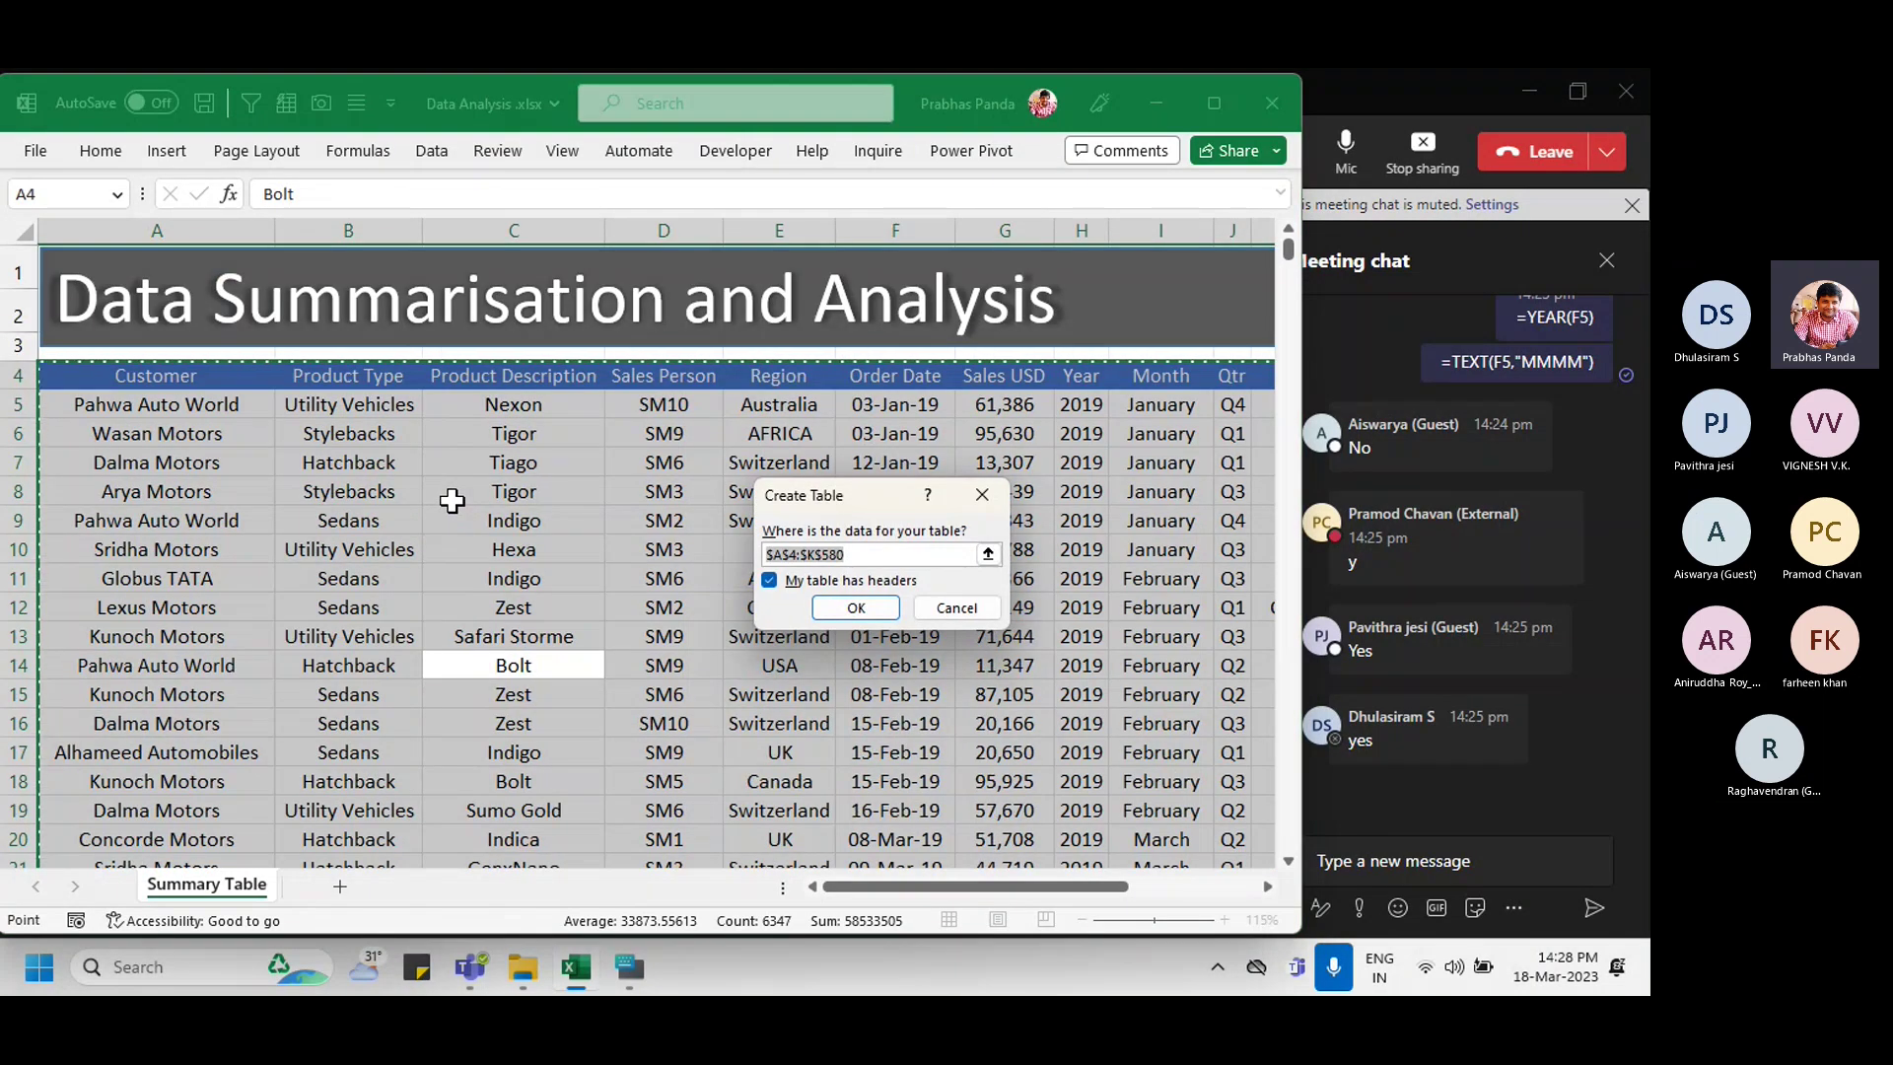
left_click(843, 618)
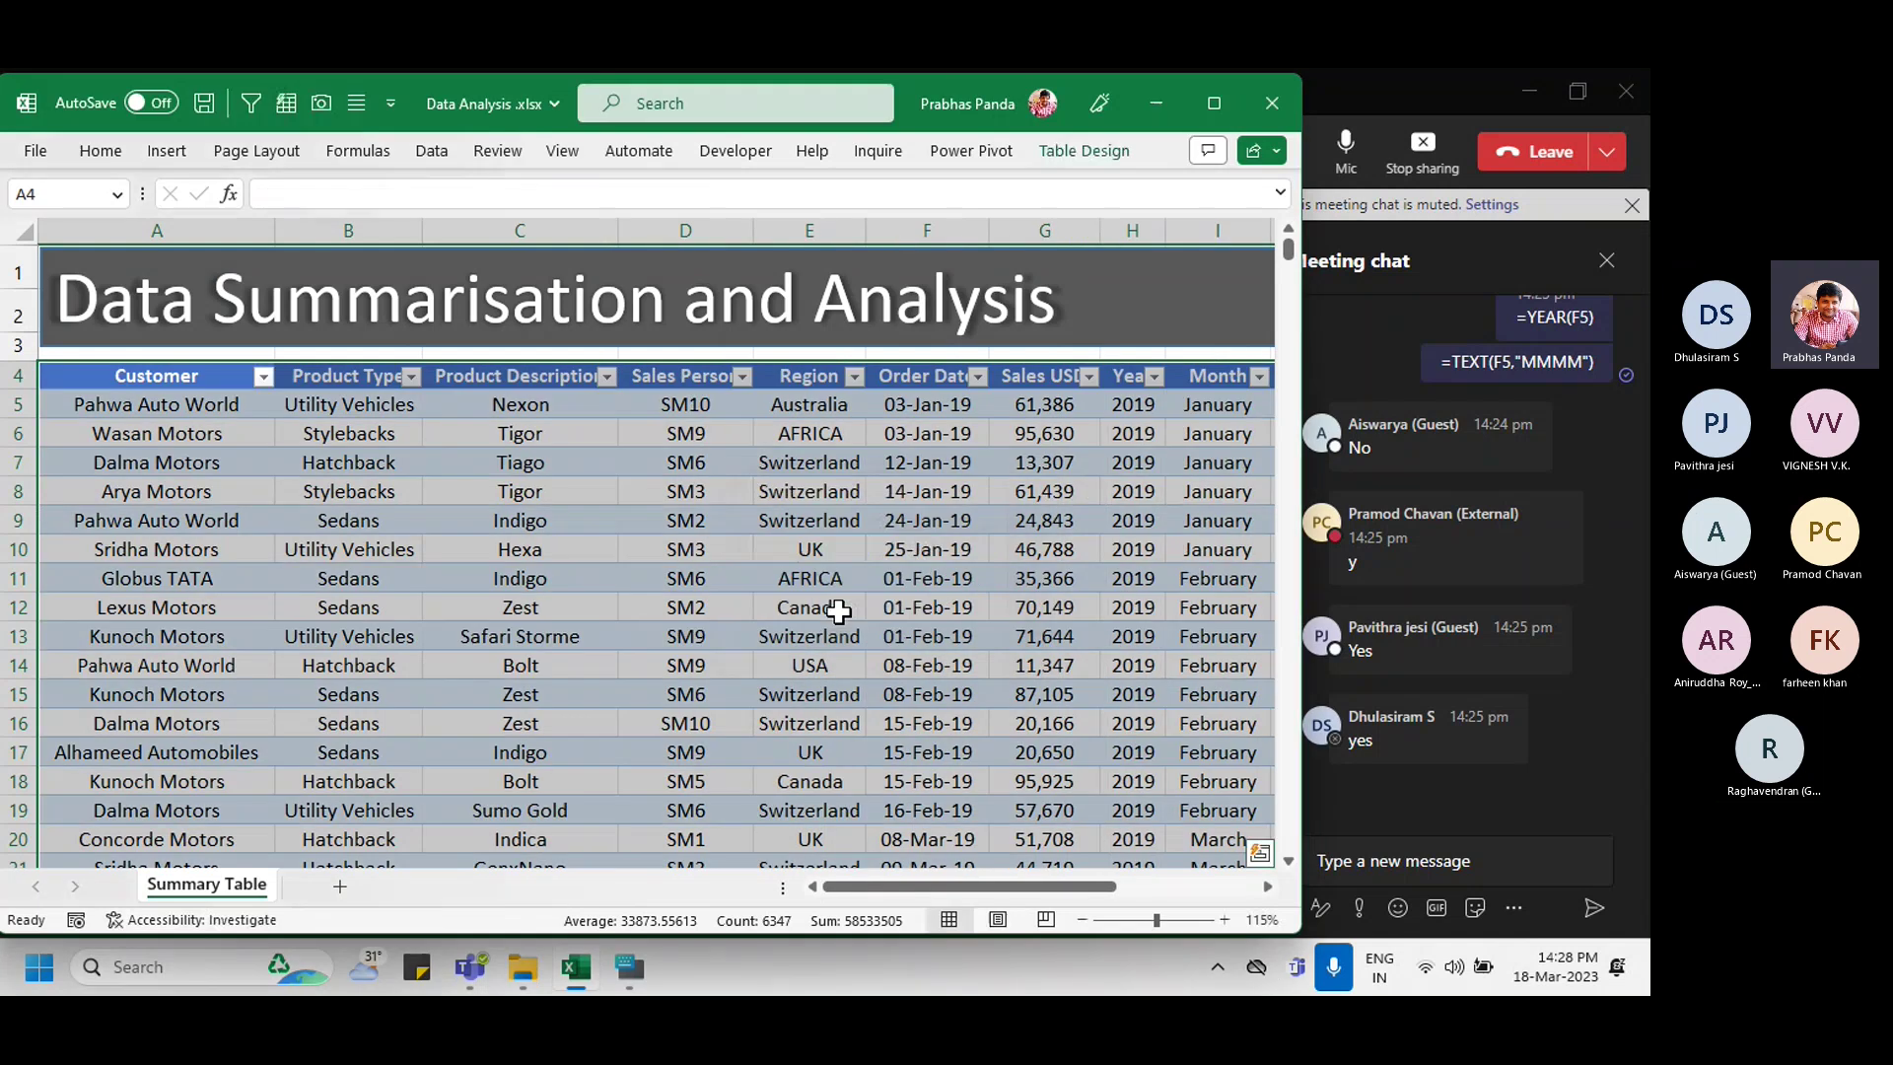
Step: Make a cell inside the sales table active and show the Insert ribbon
left_click(826, 555)
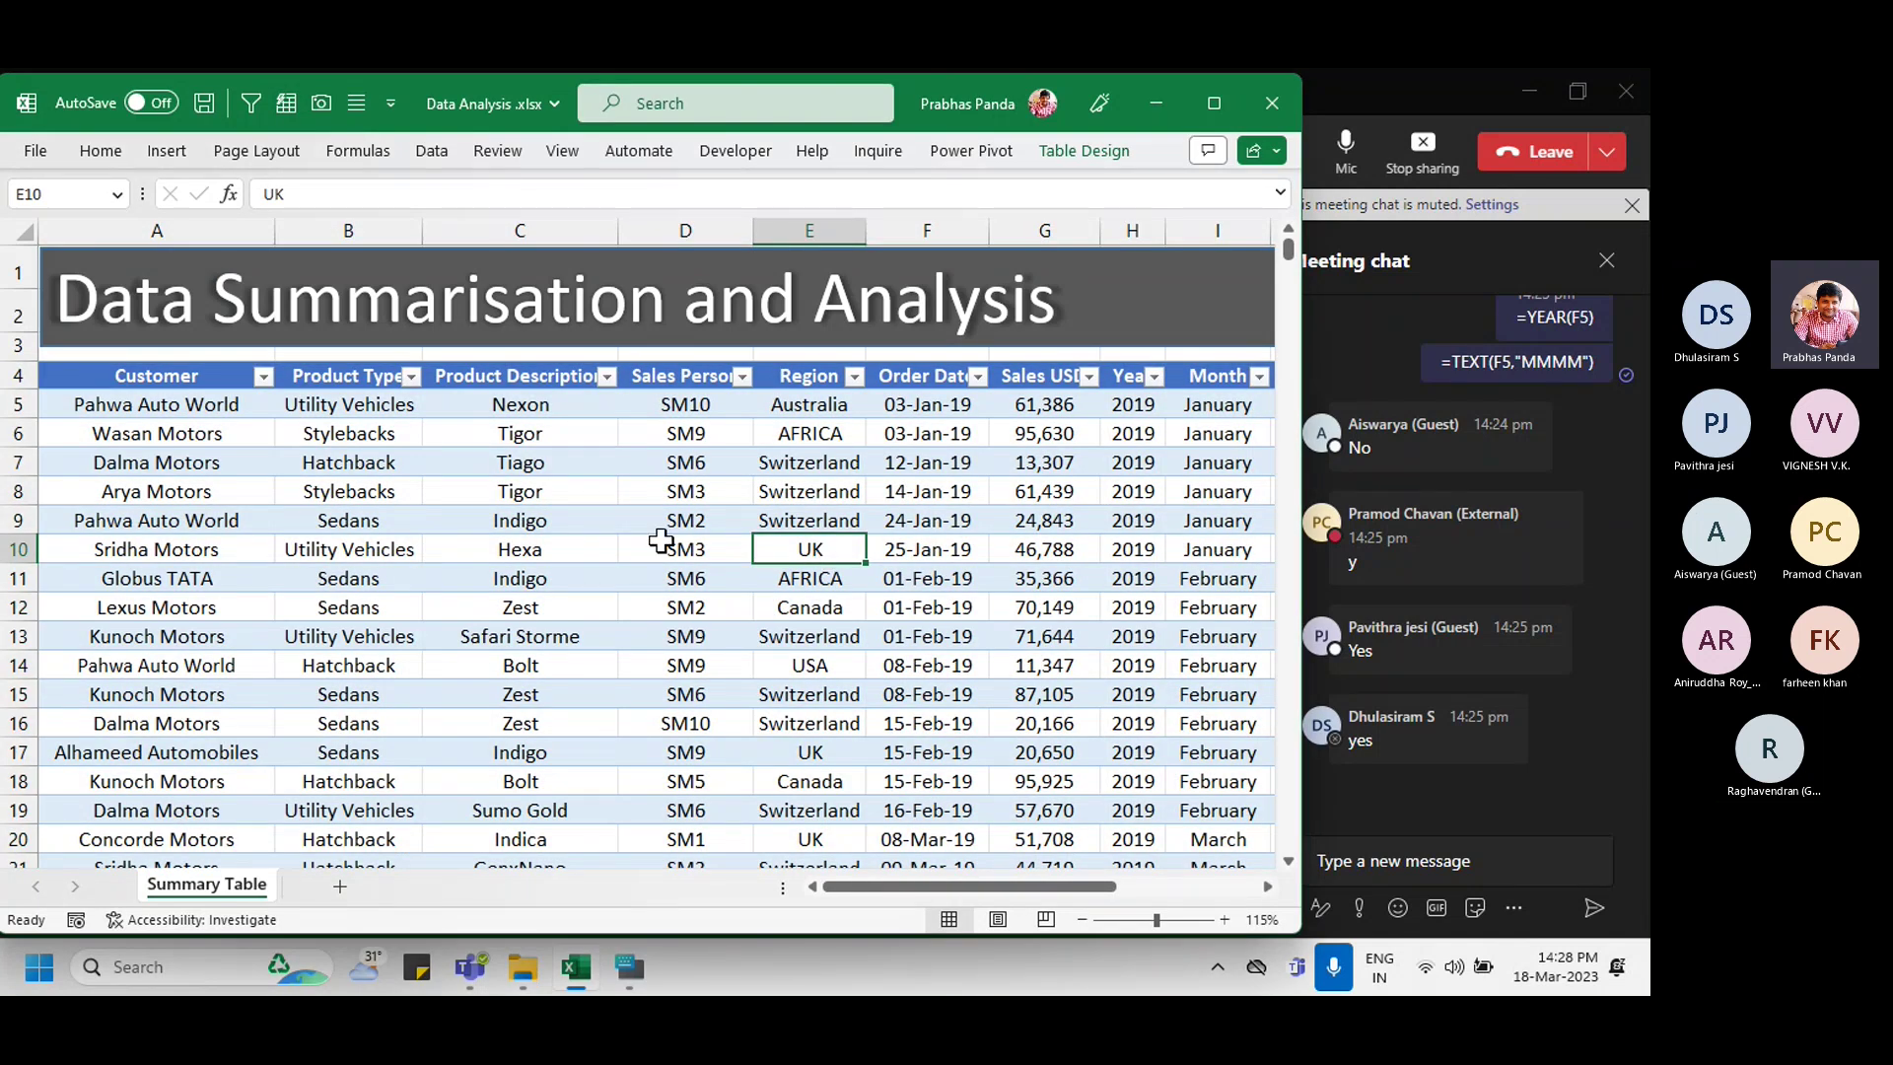
left_click(342, 491)
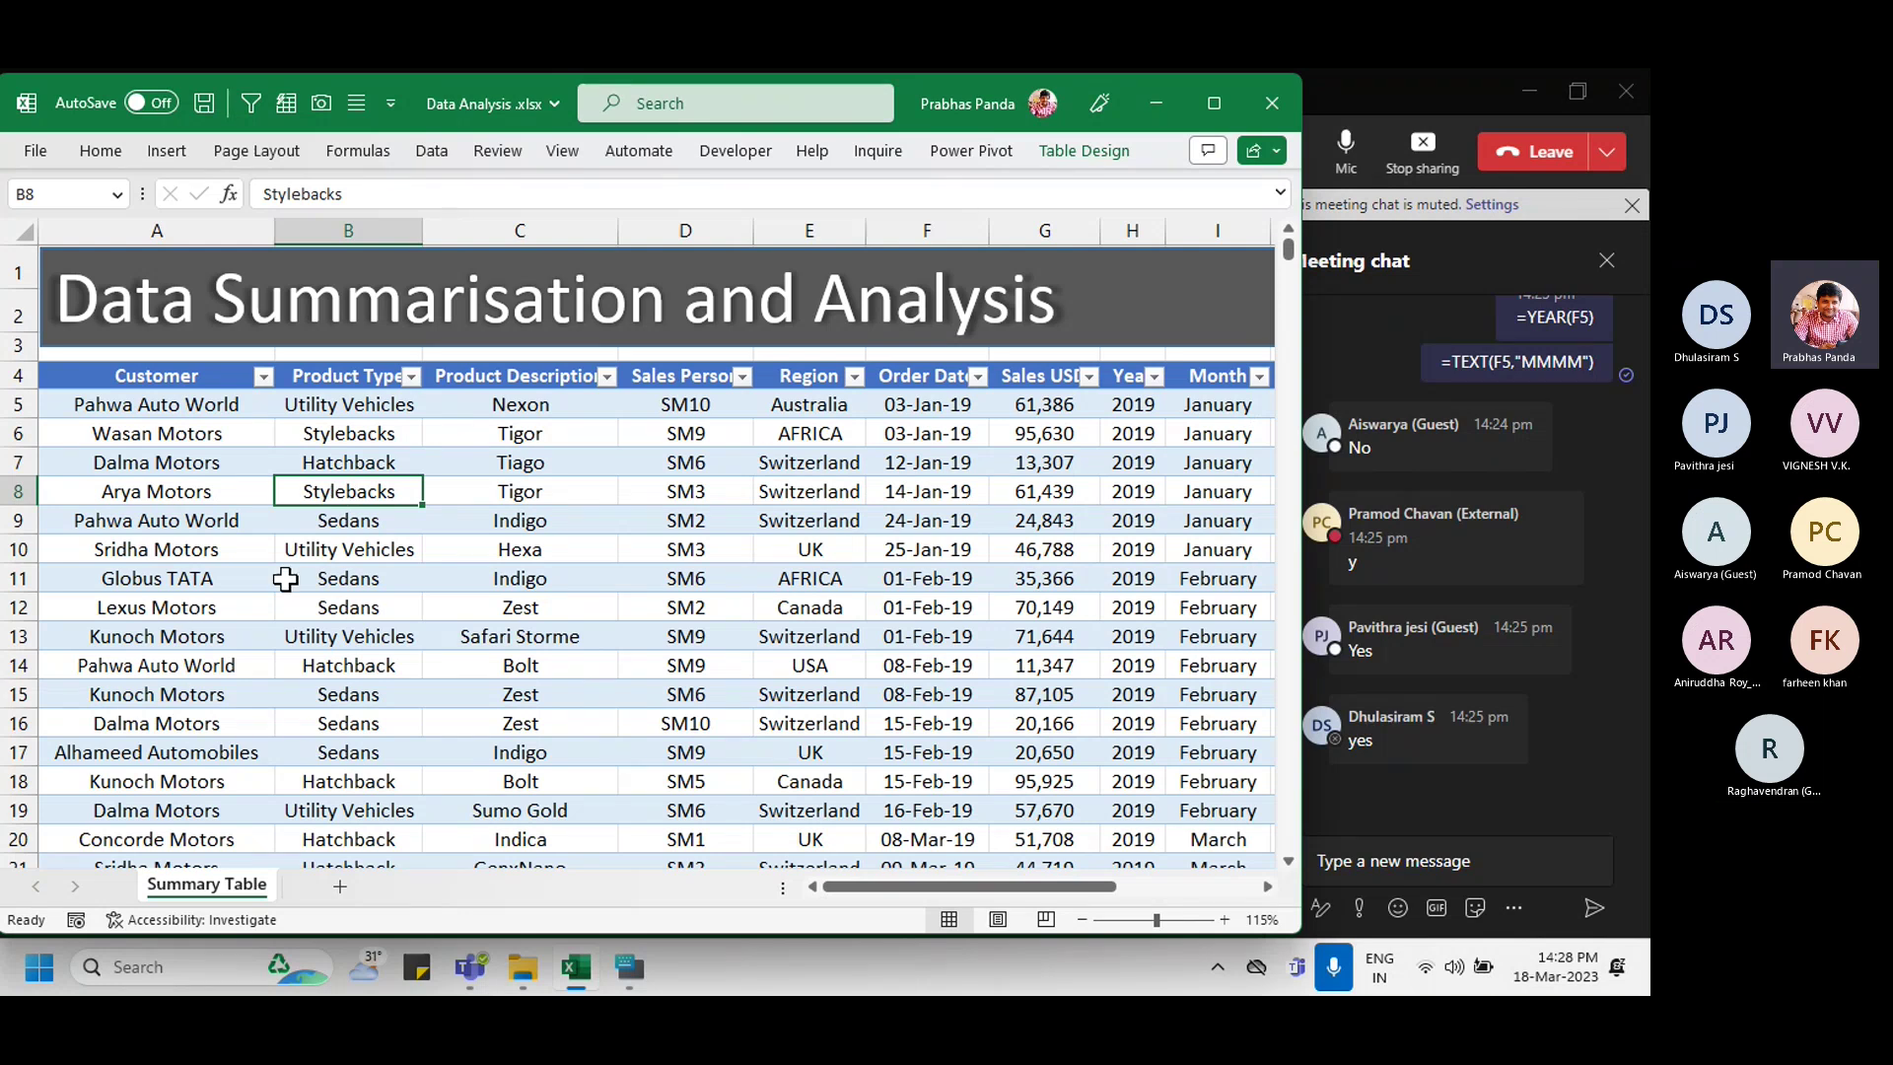
left_click(168, 153)
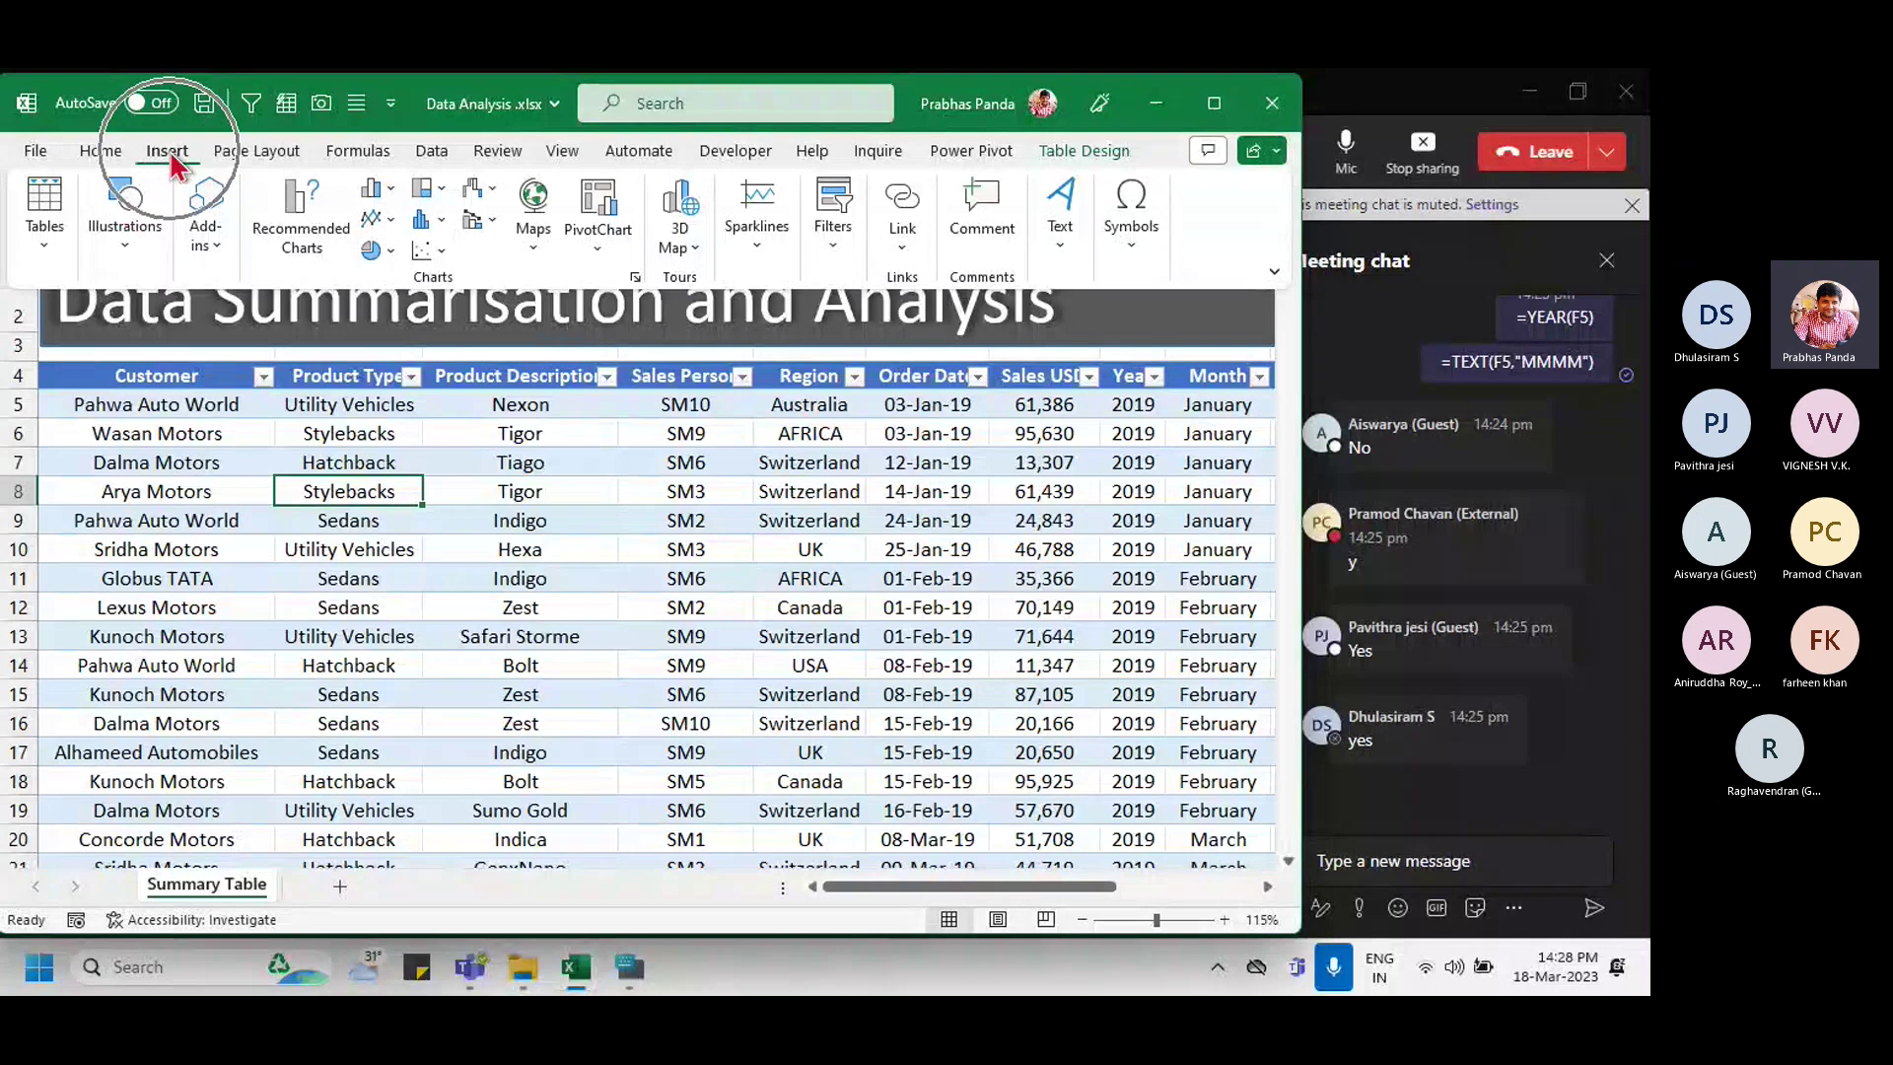
Step: Insert a PivotTable from Table1, placing it on a new worksheet
left_click(47, 241)
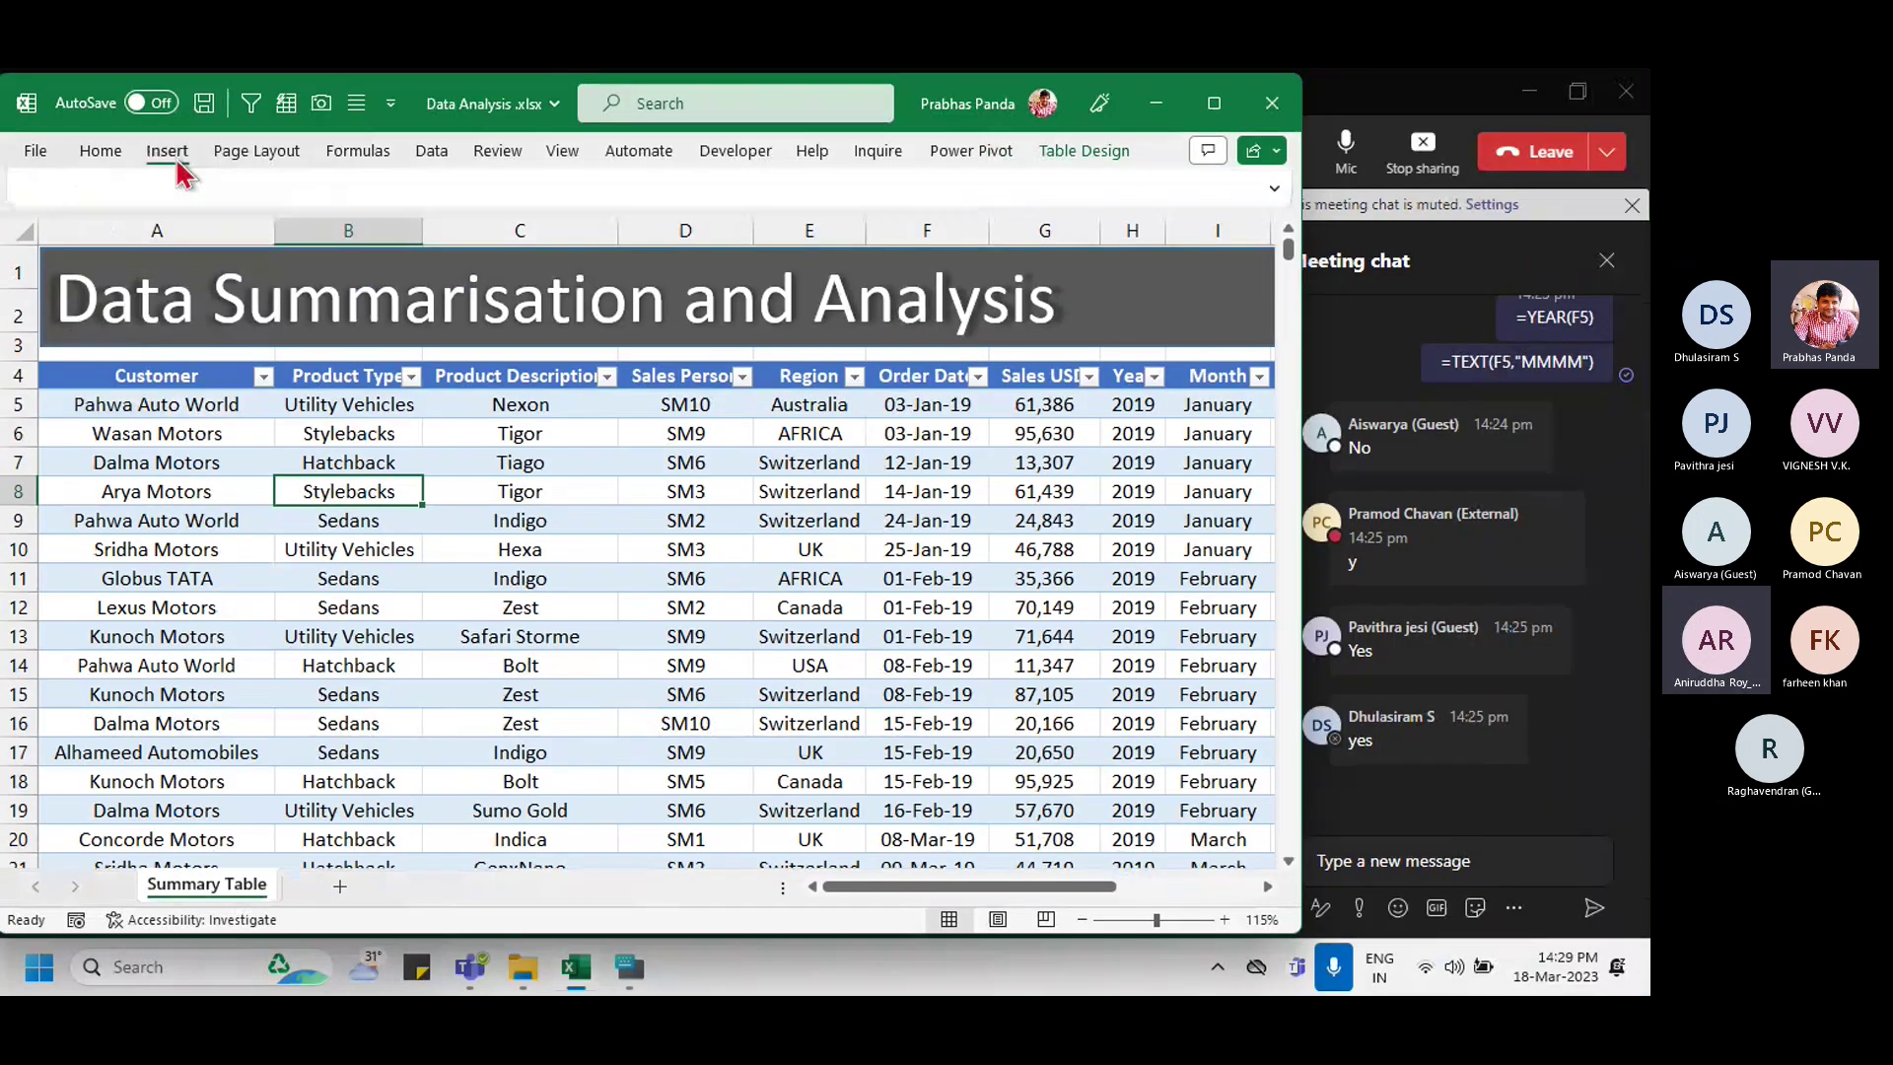
left_click(167, 150)
left_click(44, 225)
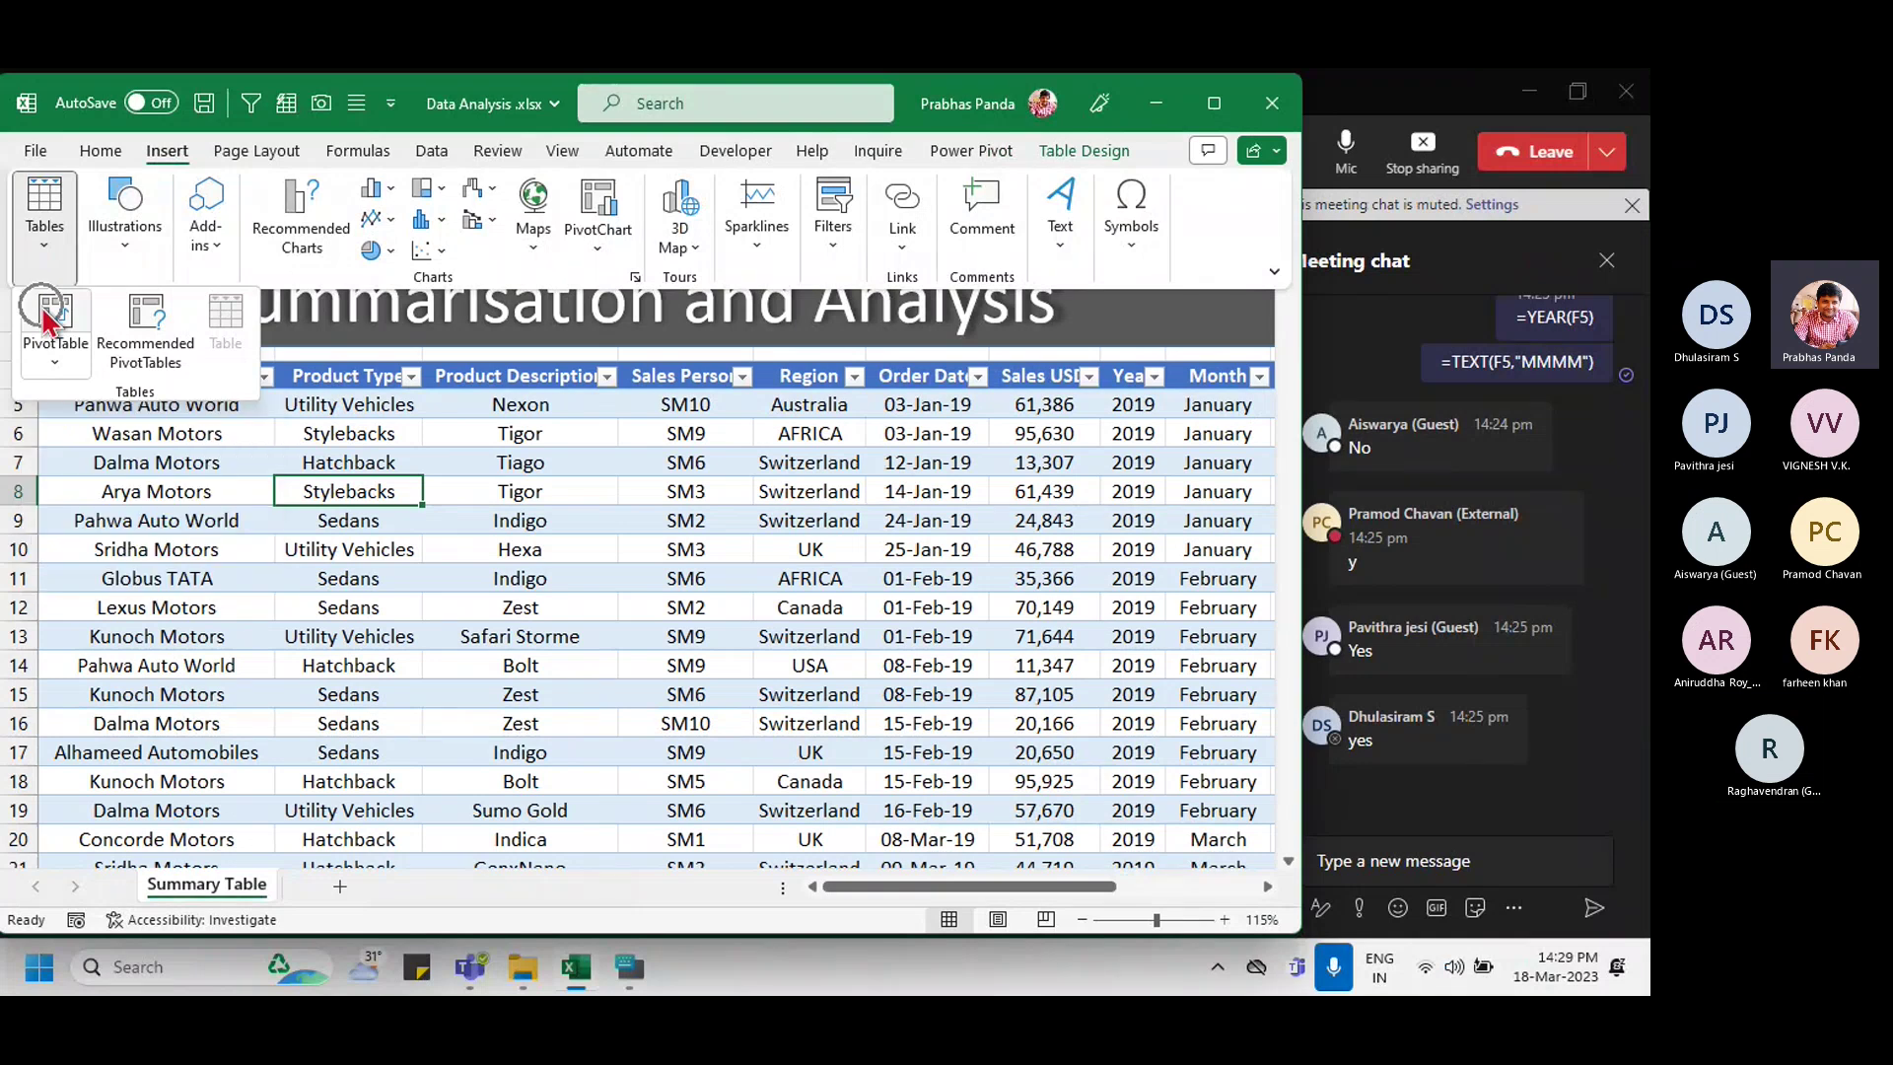
left_click(47, 318)
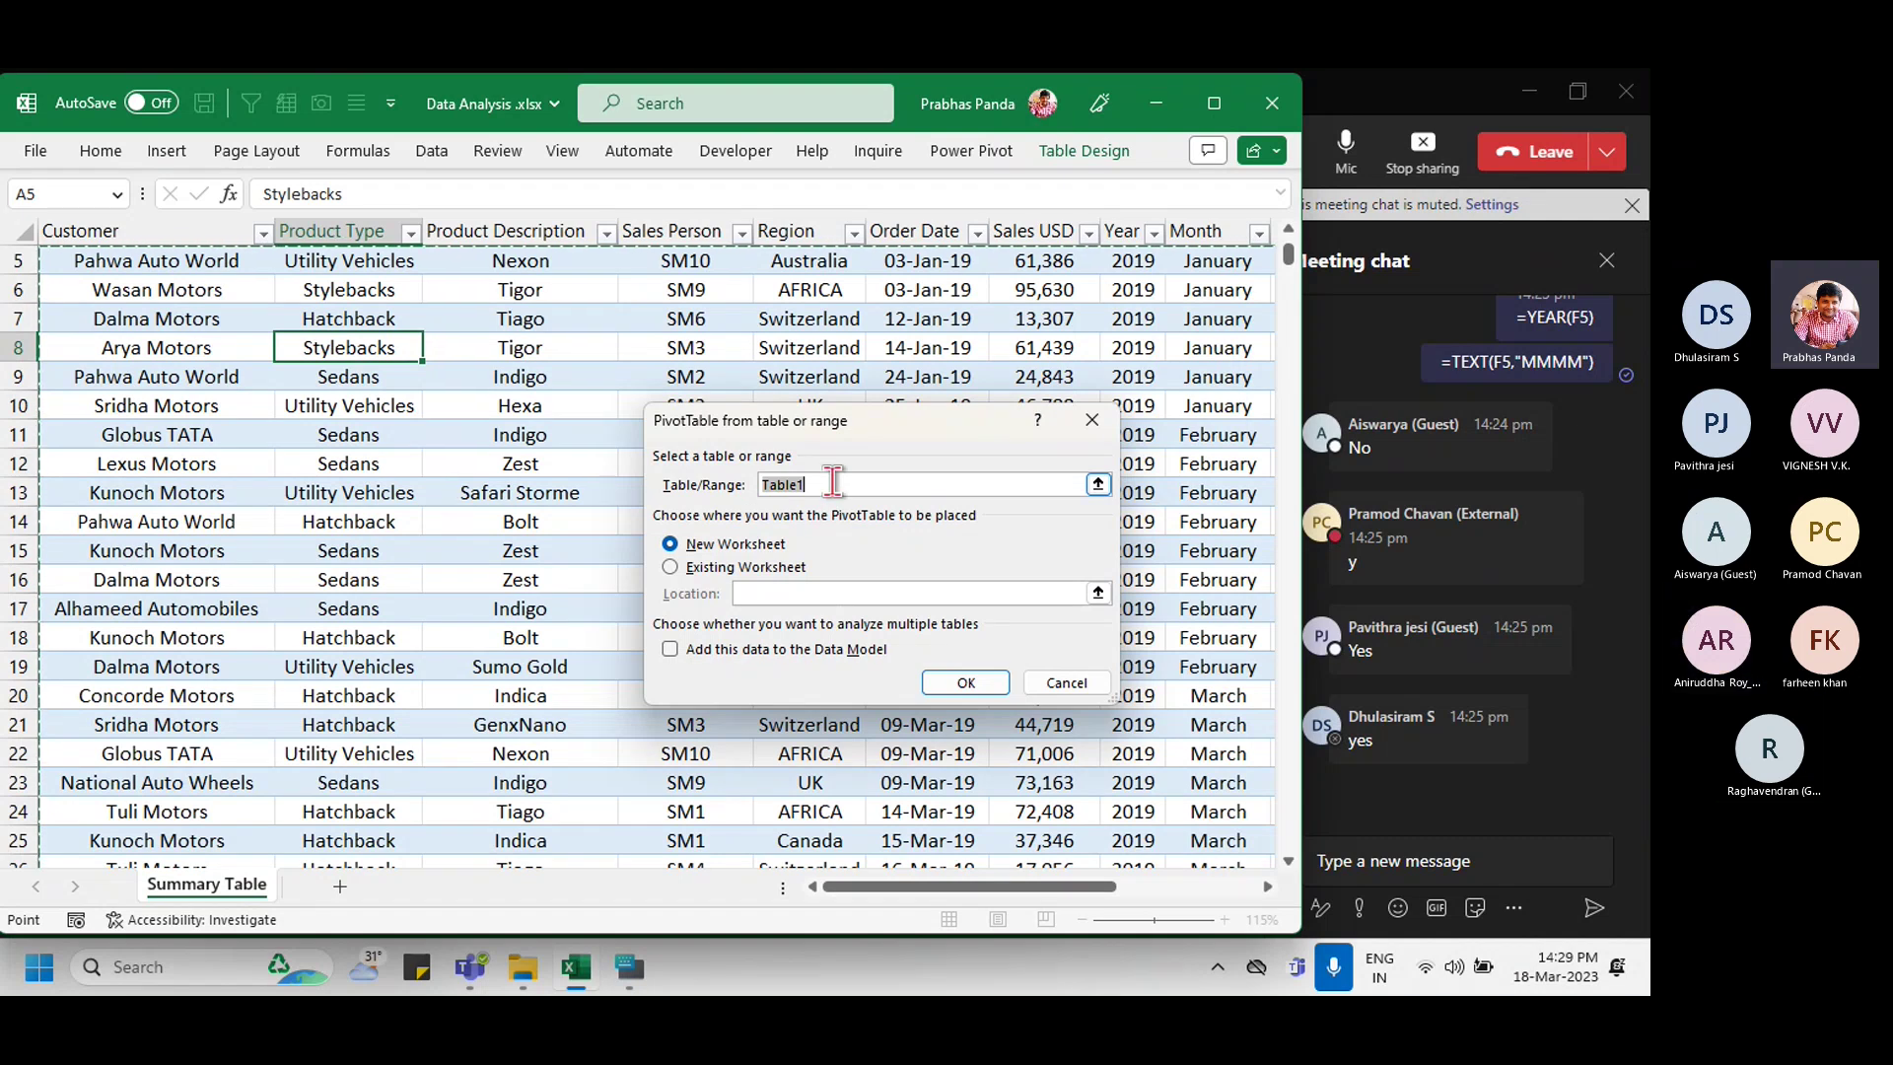
left_click(749, 553)
left_click(966, 683)
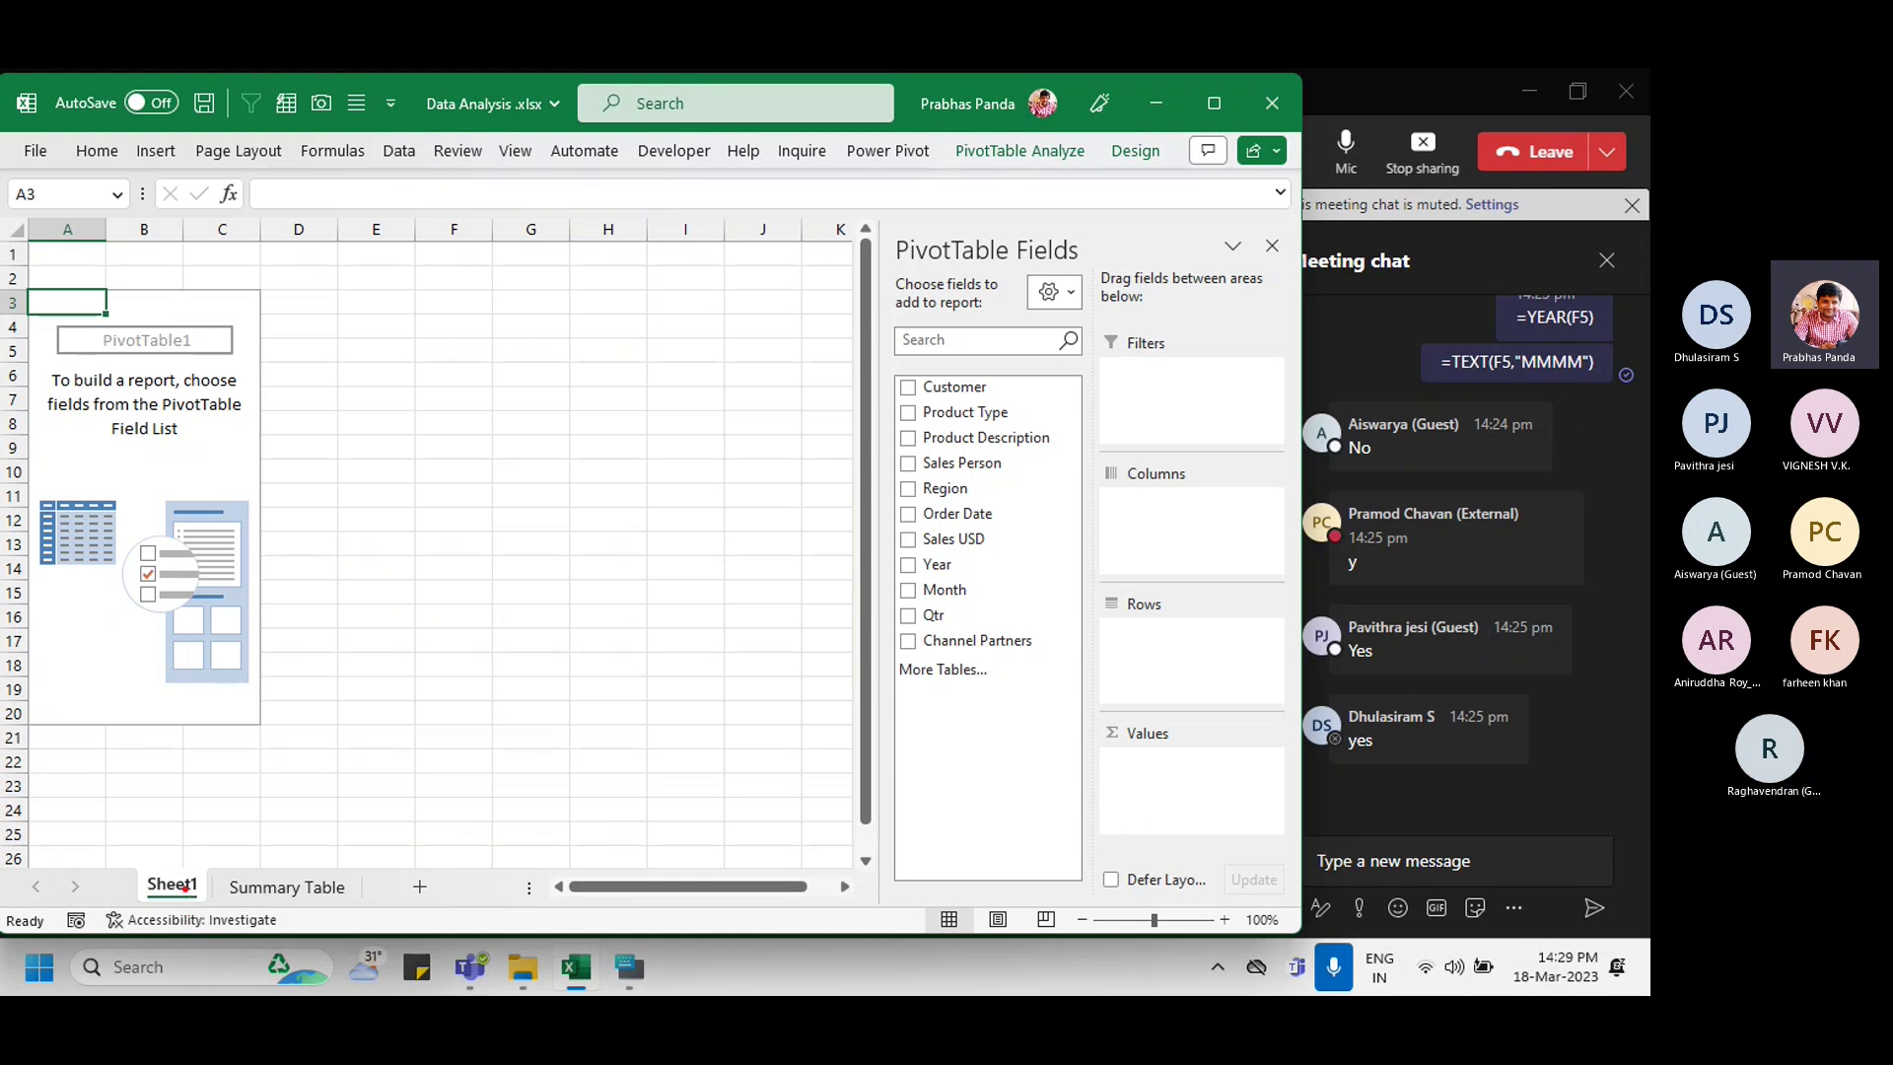
mouse_move(15, 274)
left_mouse_down()
mouse_move(301, 701)
mouse_move(290, 764)
left_mouse_up()
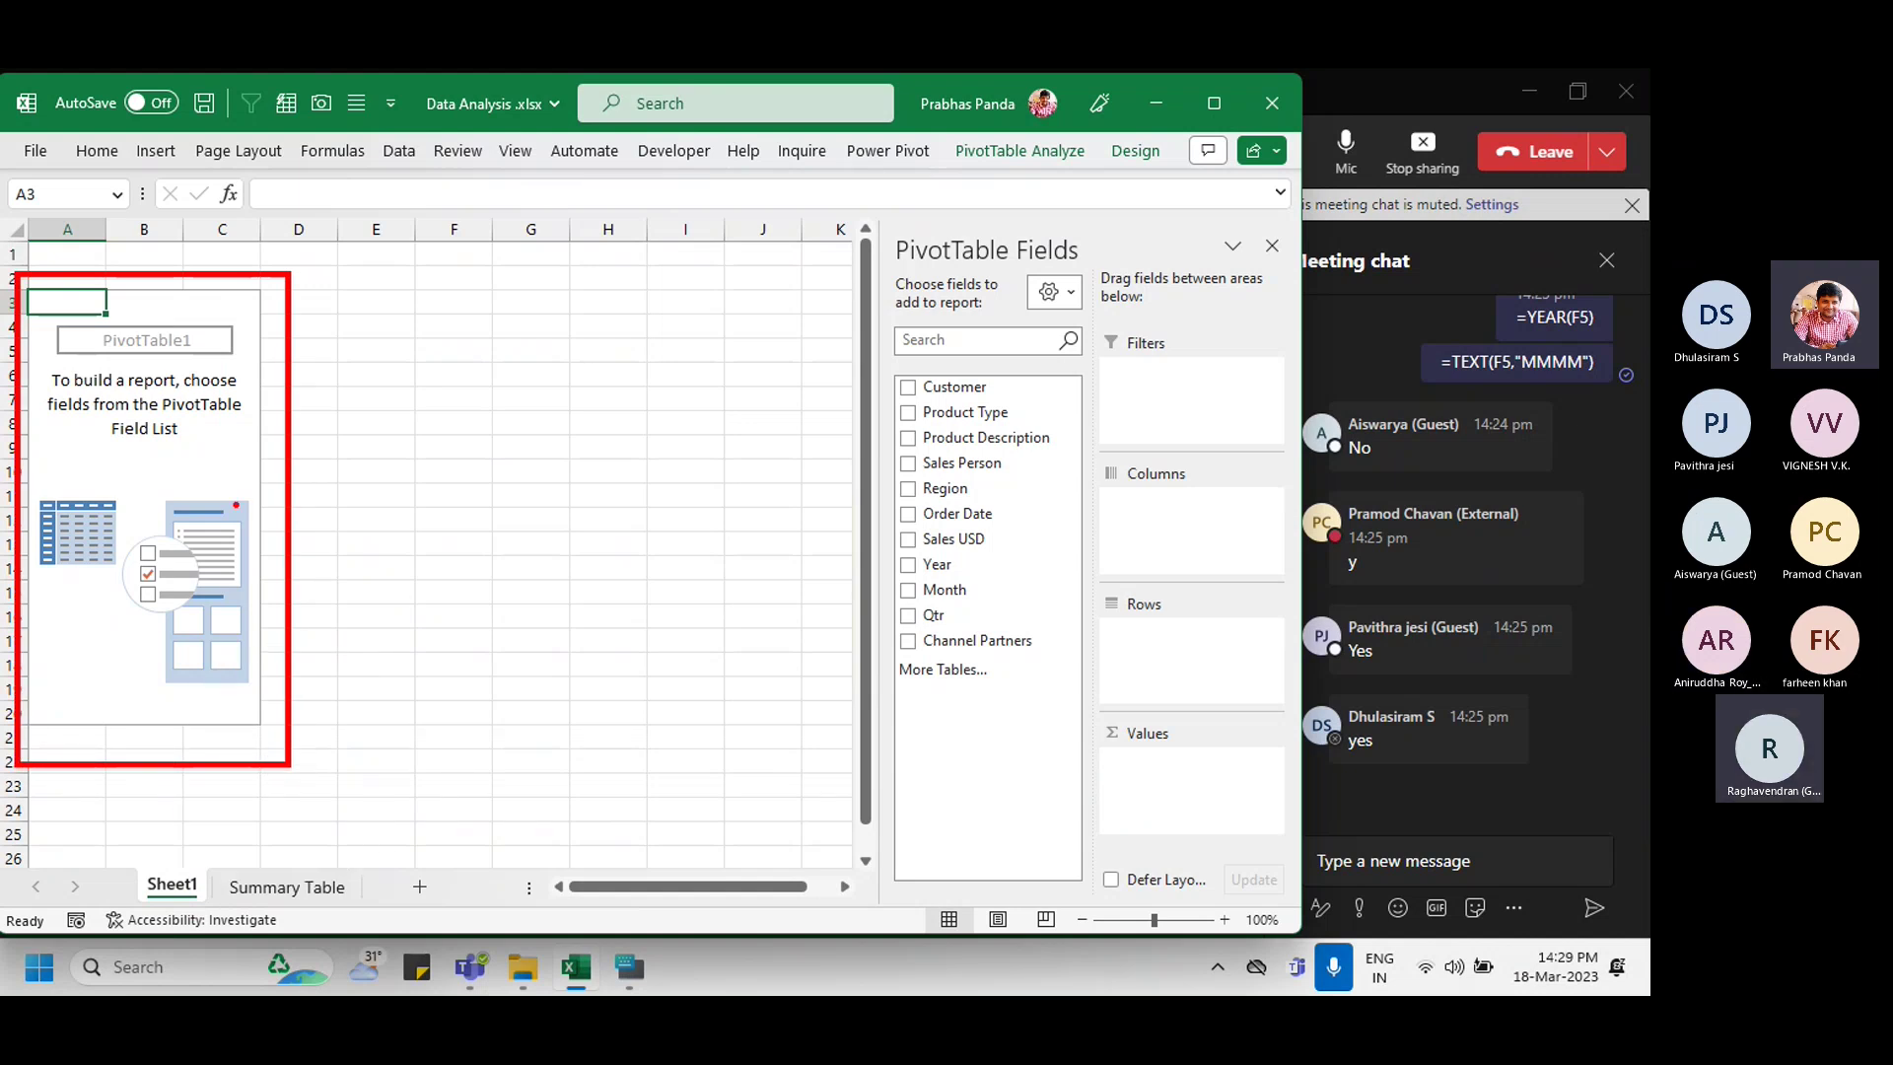
left_click_drag(44, 314, 245, 380)
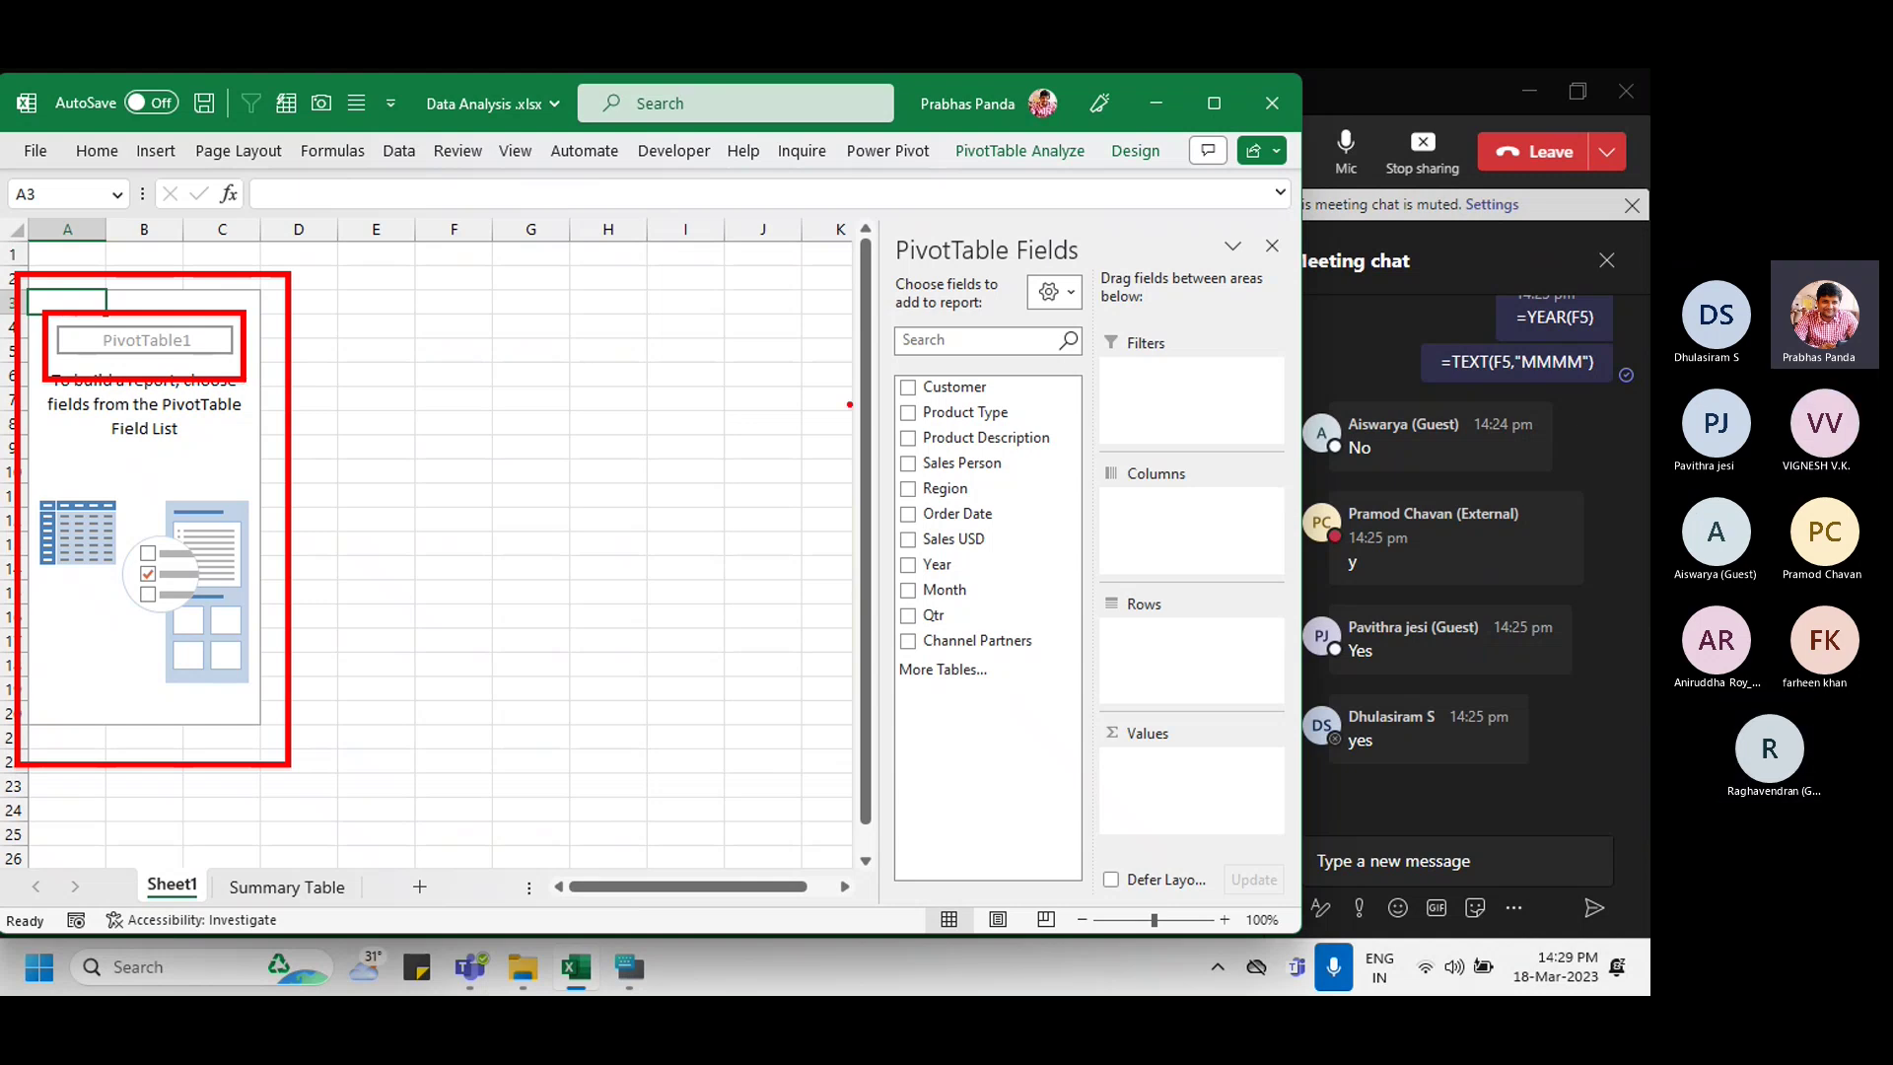
mouse_move(878, 289)
left_mouse_down()
mouse_move(1044, 758)
mouse_move(1088, 780)
left_mouse_up()
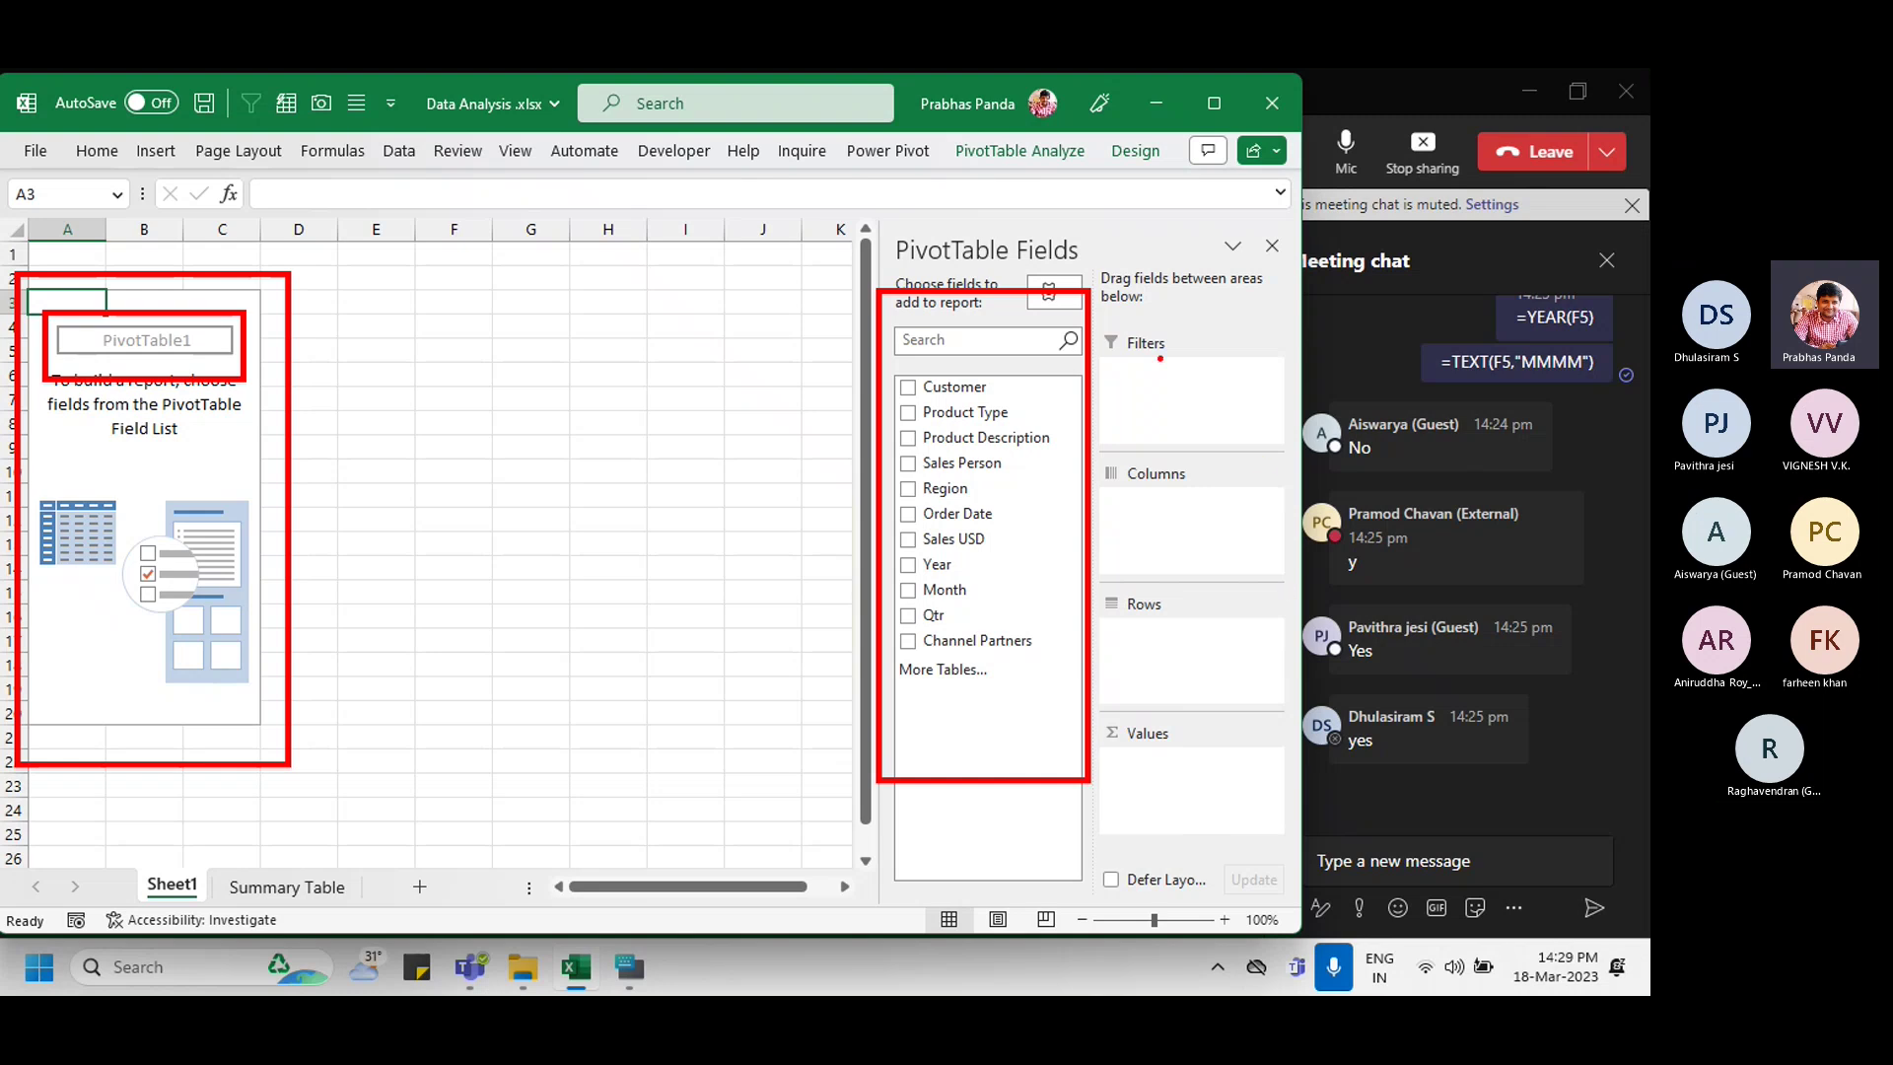
left_click_drag(1097, 320, 1242, 422)
left_click_drag(1106, 448, 1221, 540)
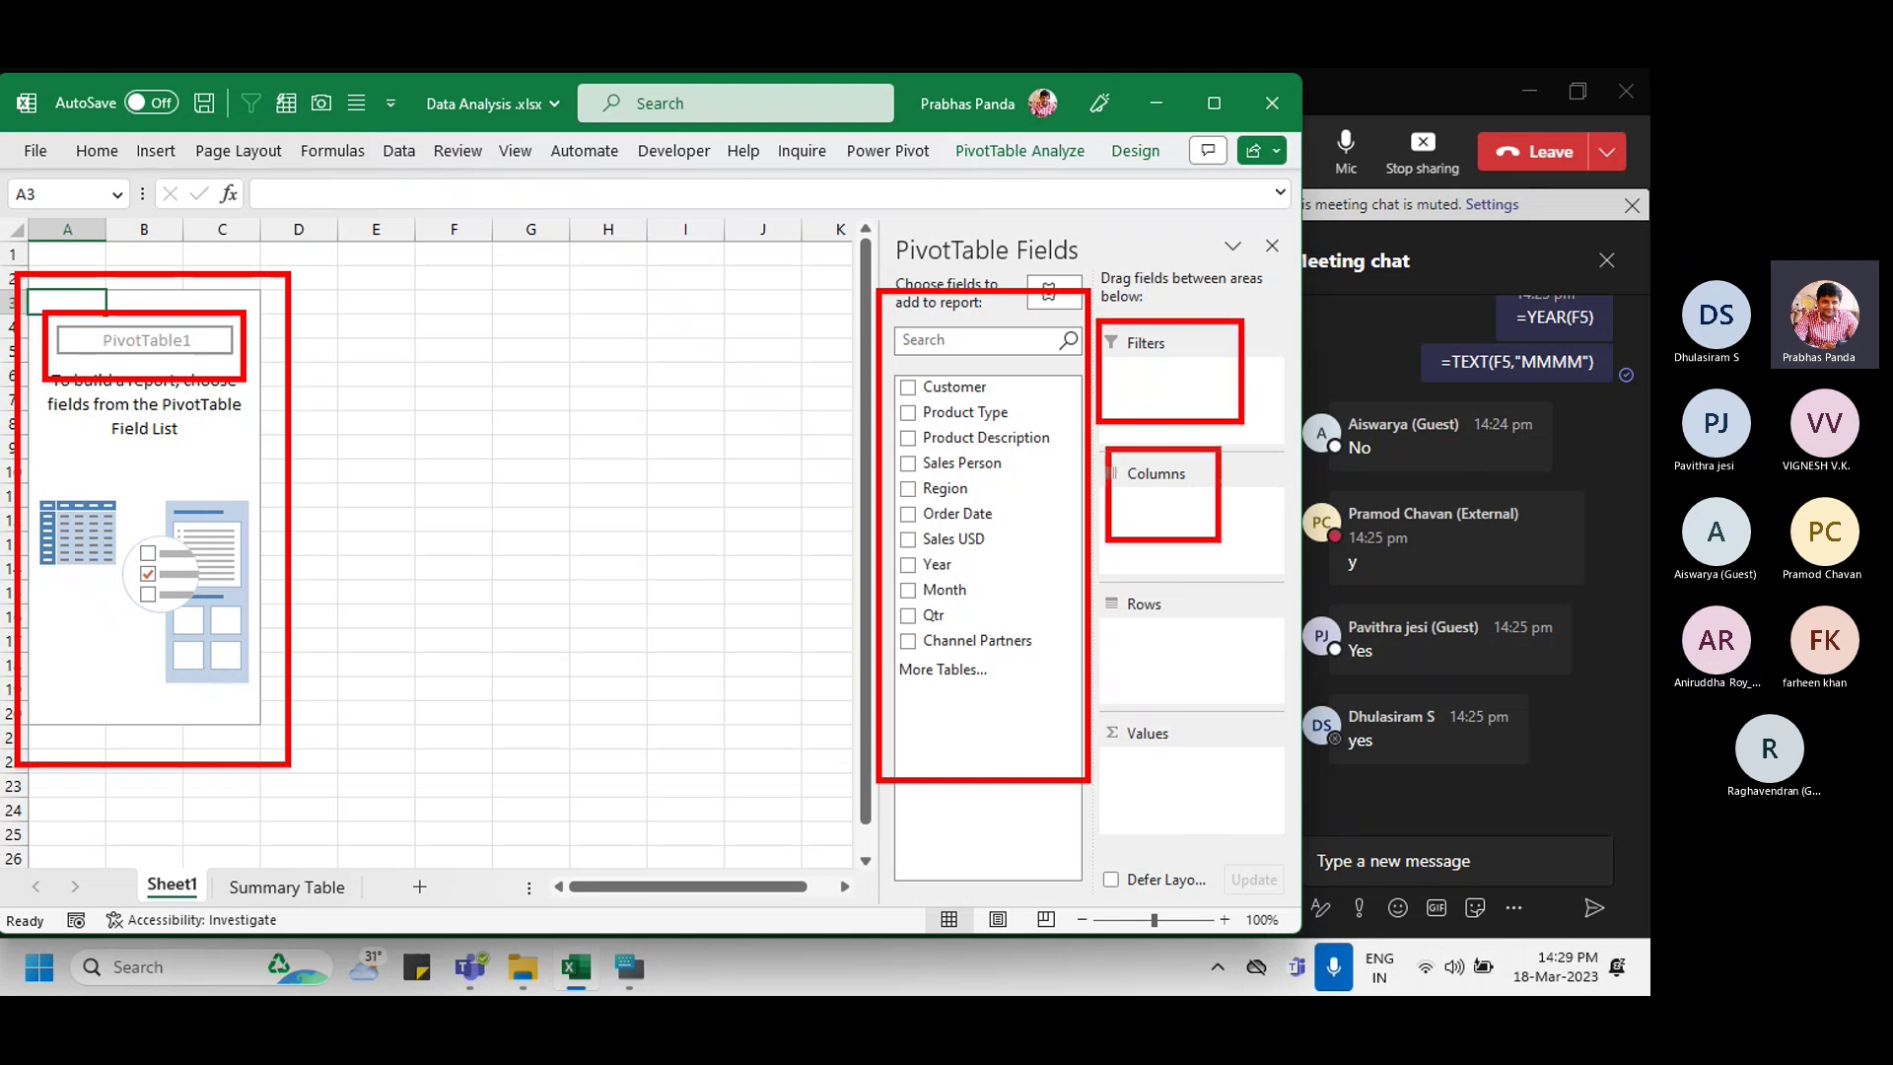
left_click_drag(1097, 582, 1232, 668)
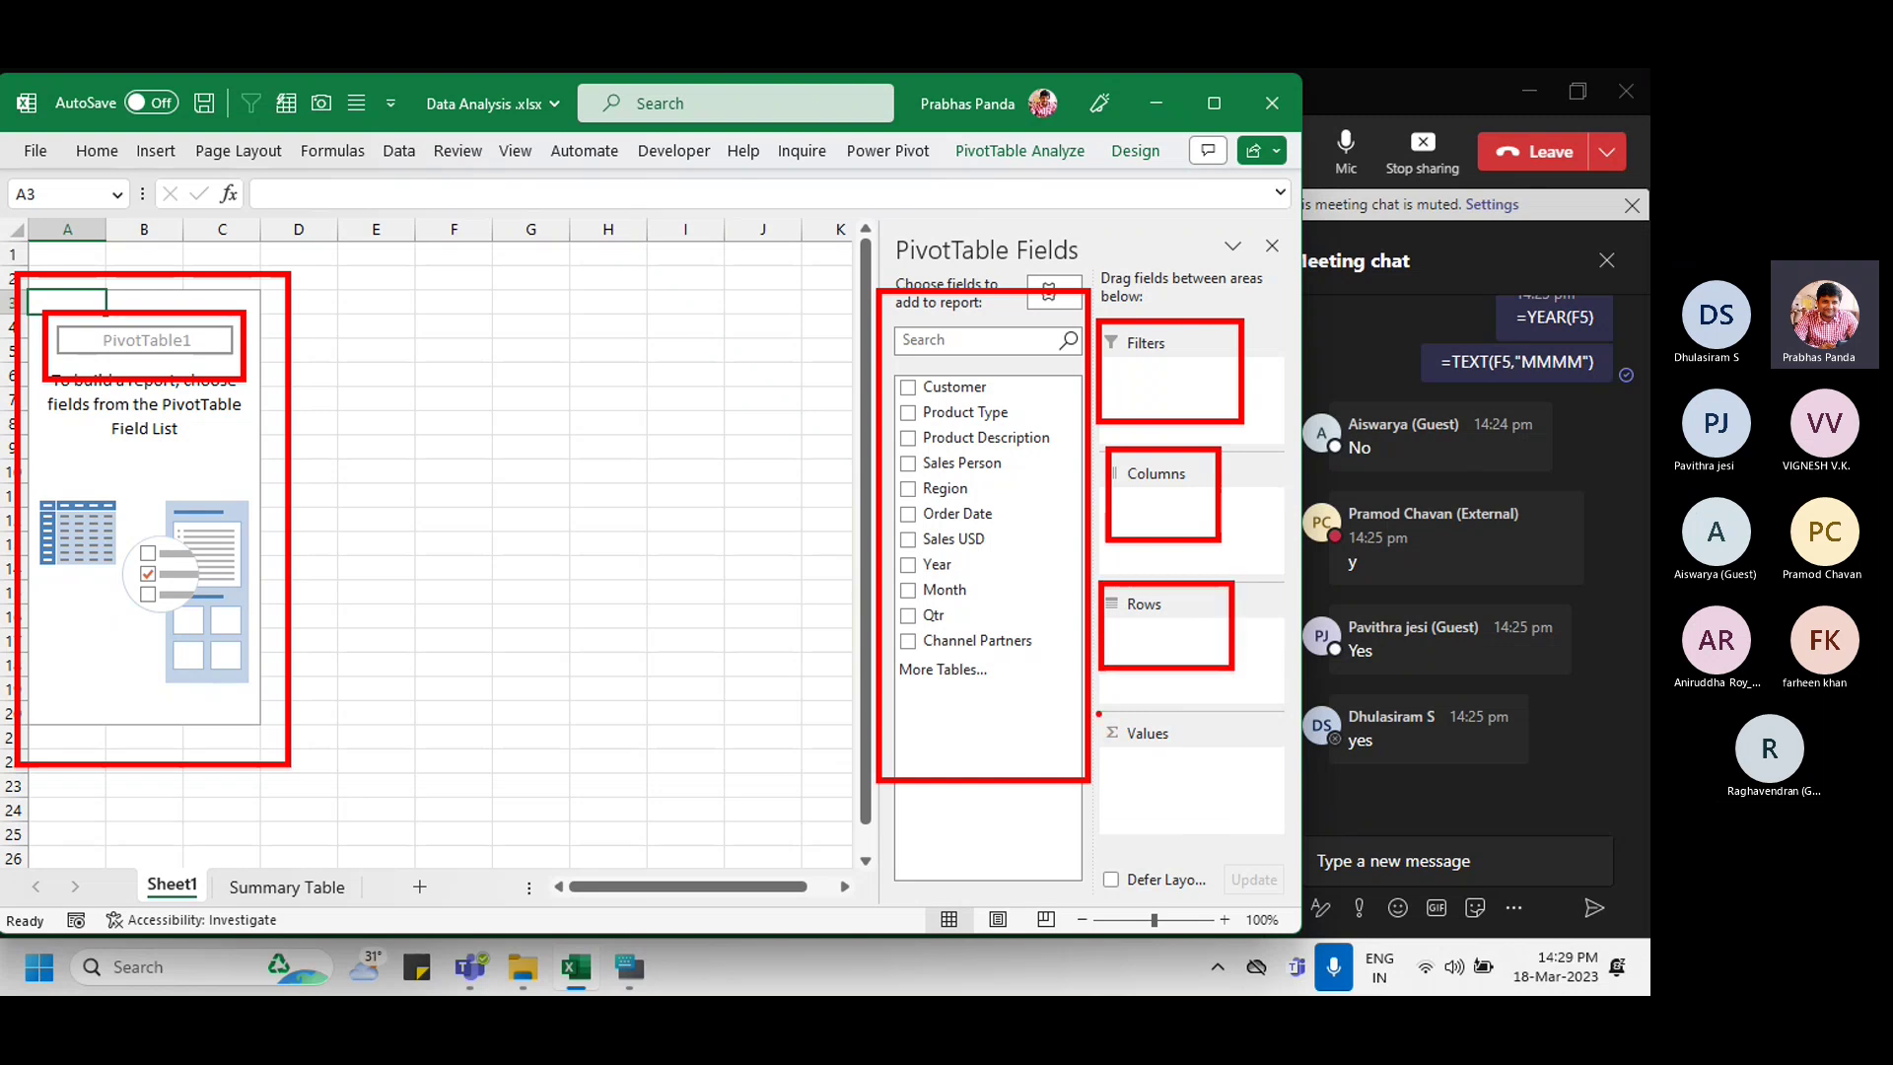
left_click_drag(1098, 712, 1244, 813)
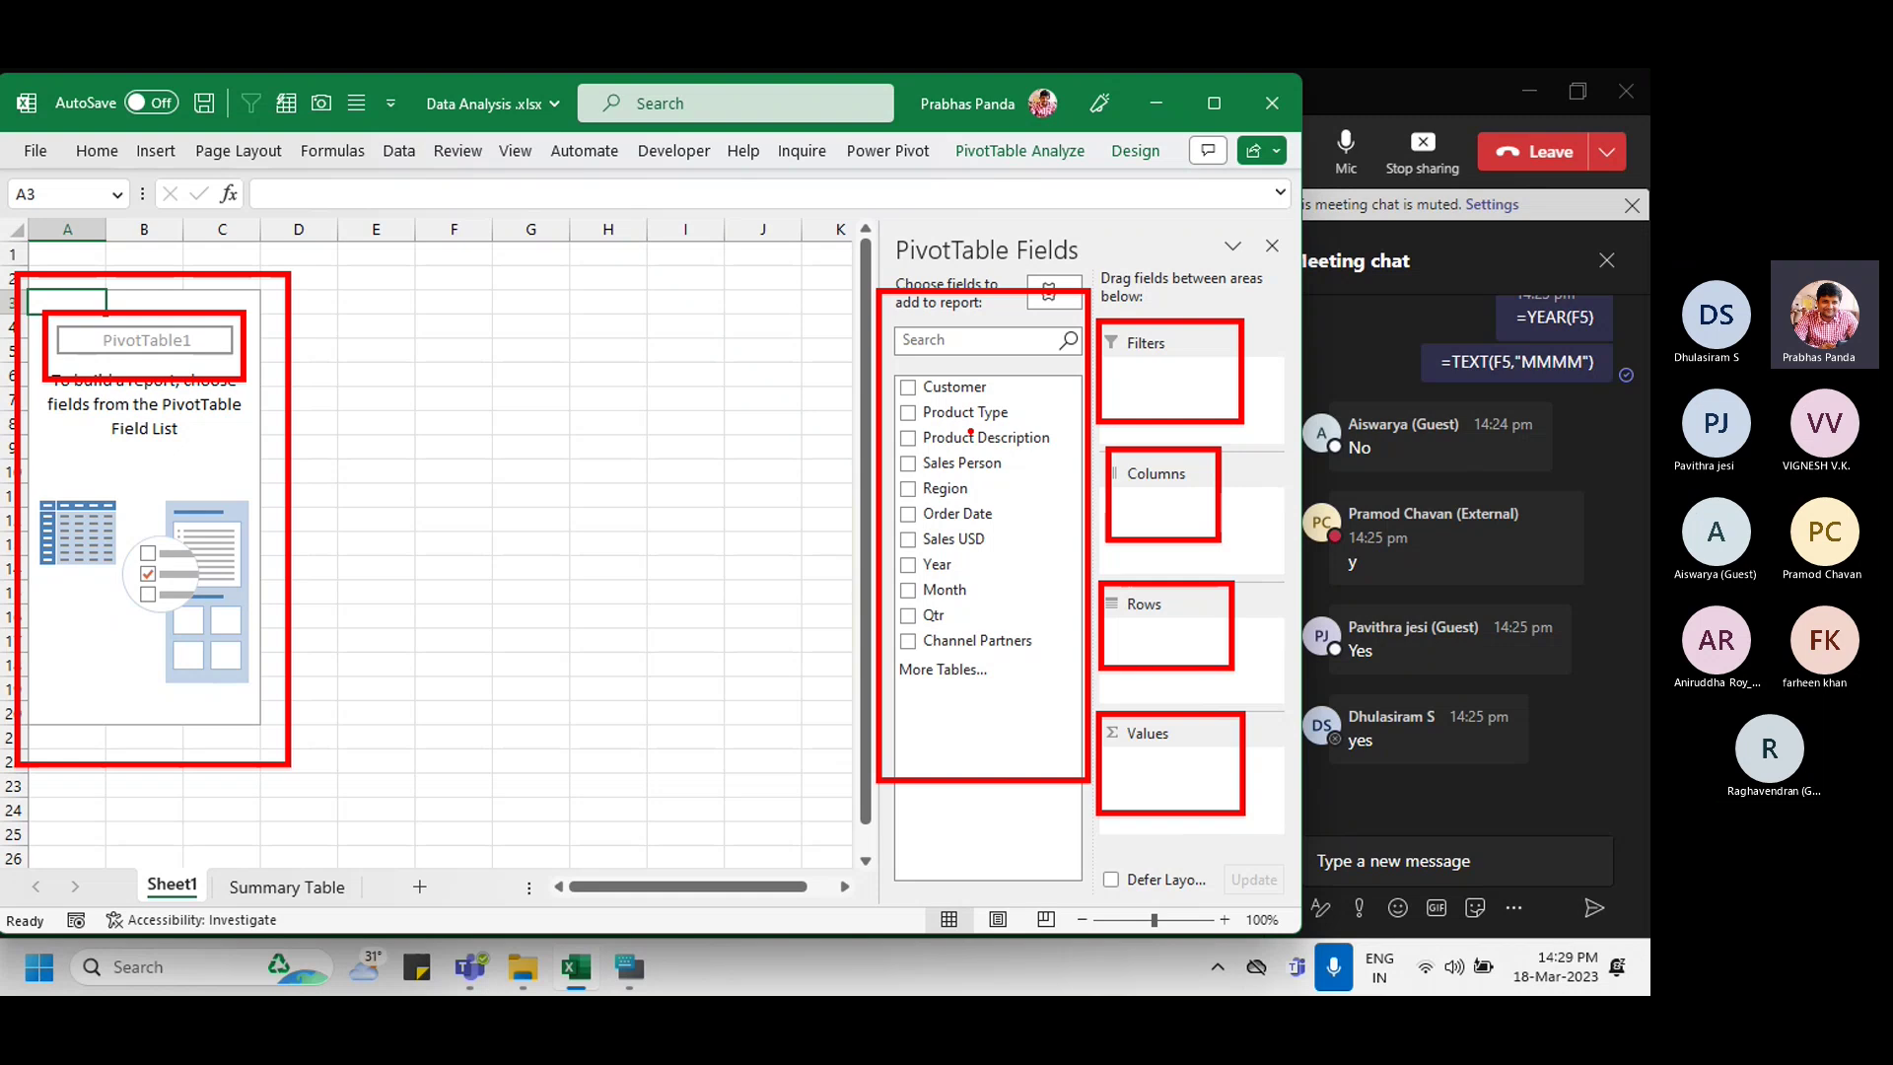
left_click_drag(967, 382, 1160, 431)
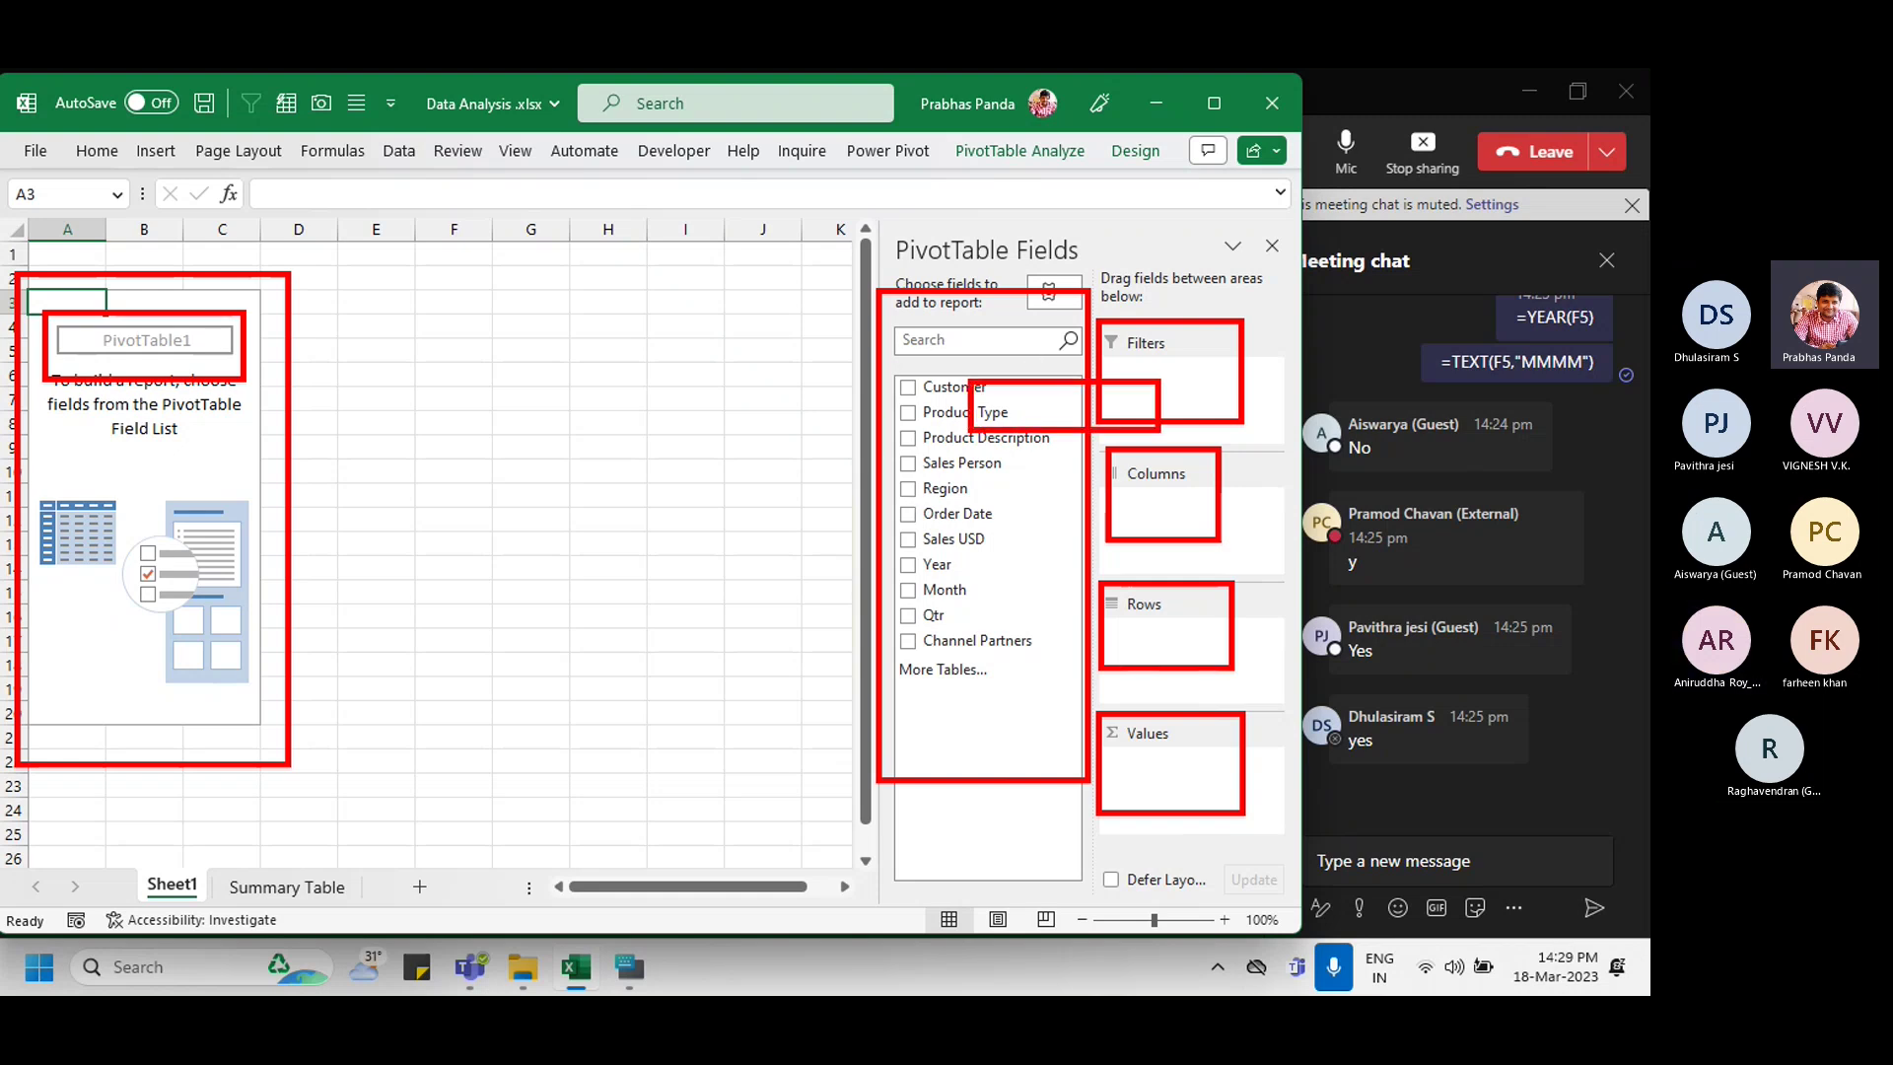
key("ctrl+z")
left_click_drag(941, 440, 1126, 365)
left_click_drag(1007, 473, 1178, 538)
left_click_drag(924, 565, 1188, 660)
left_click_drag(967, 619, 1172, 787)
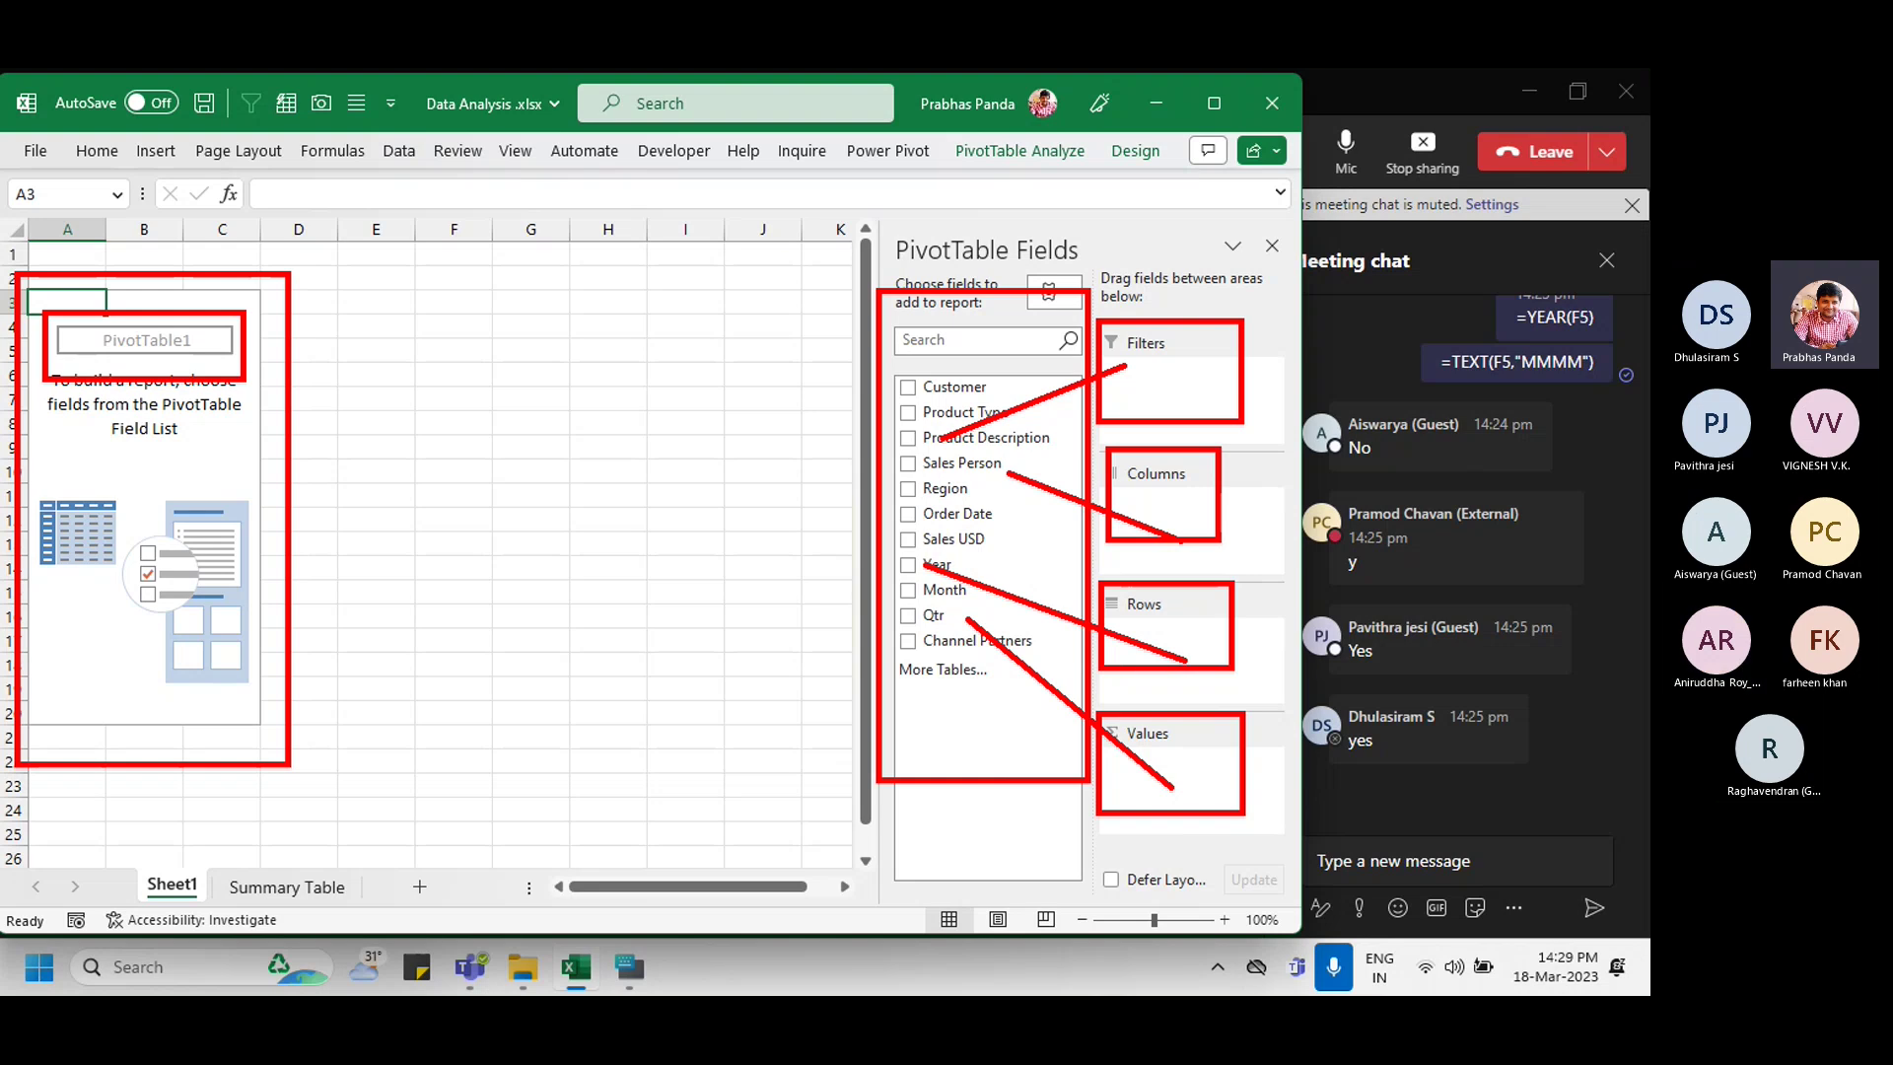
key("Escape")
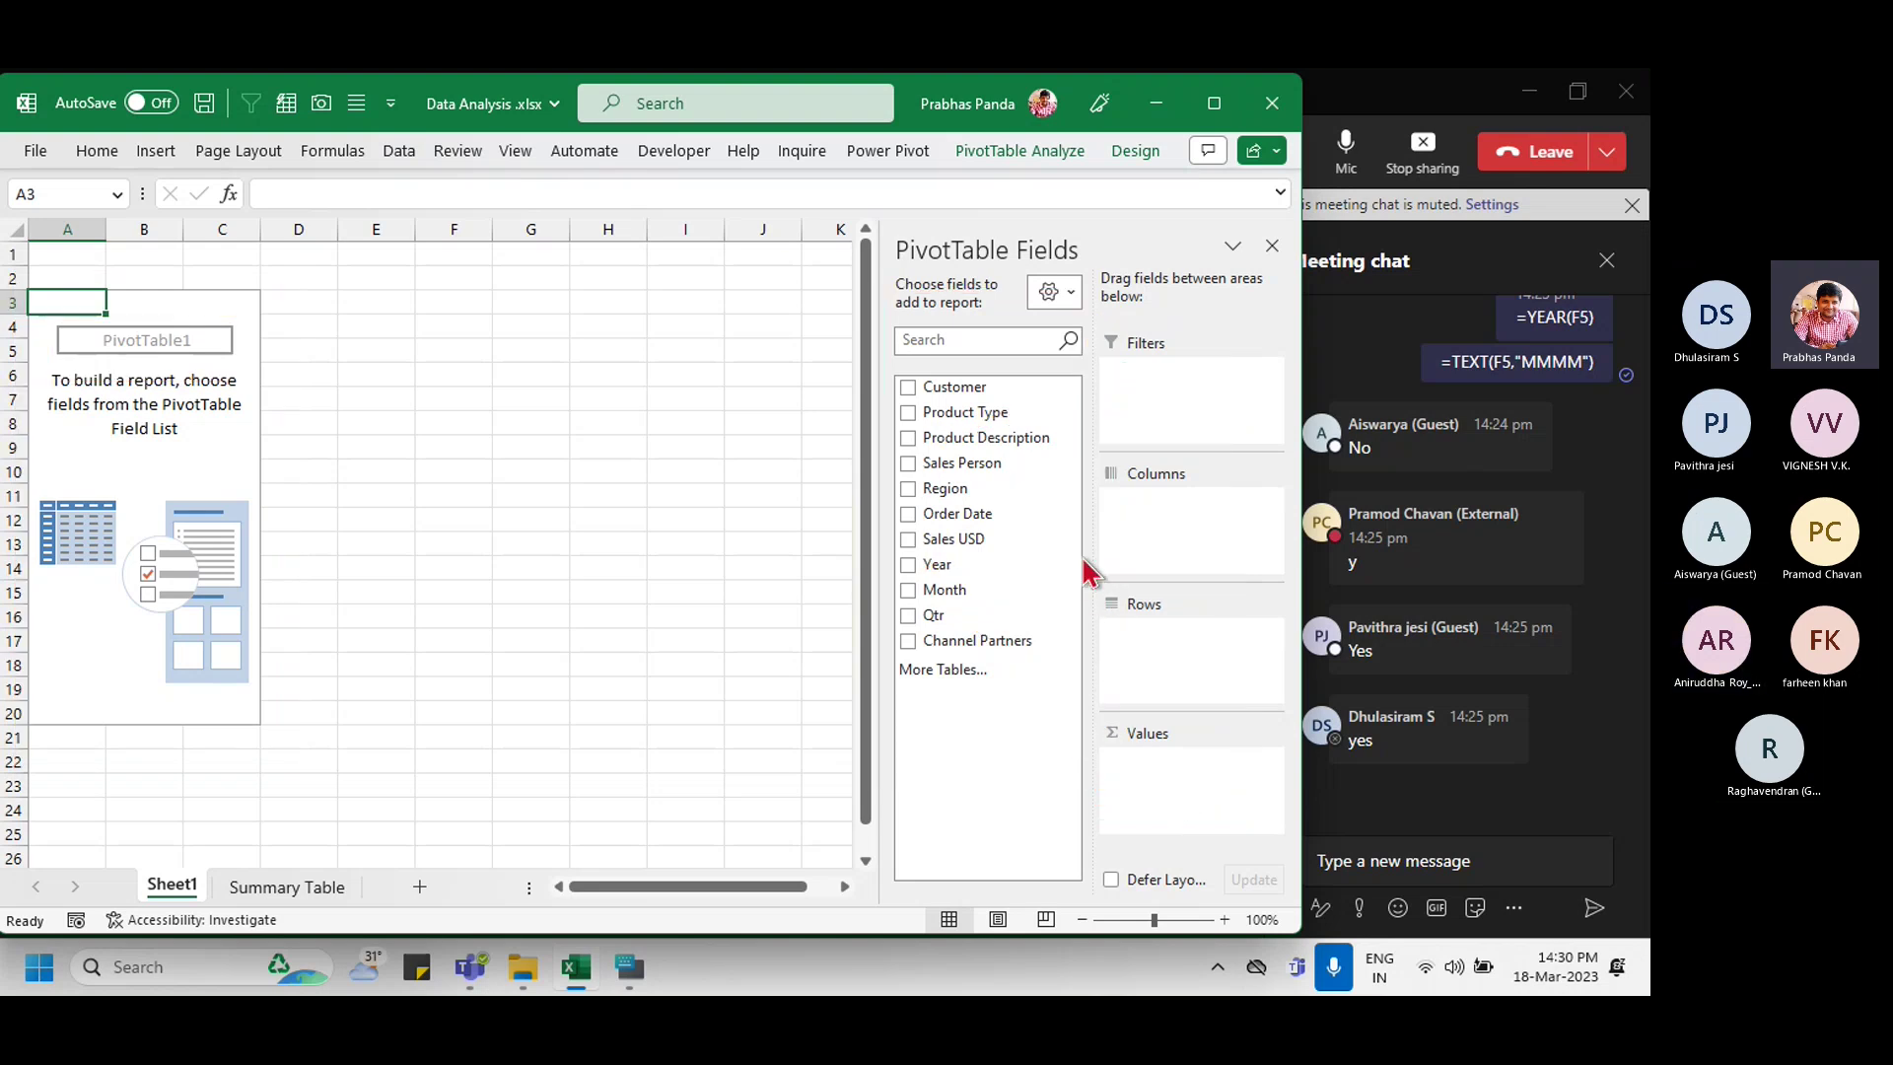
key("ctrl")
key("ctrl")
key("ctrl")
key("ctrl")
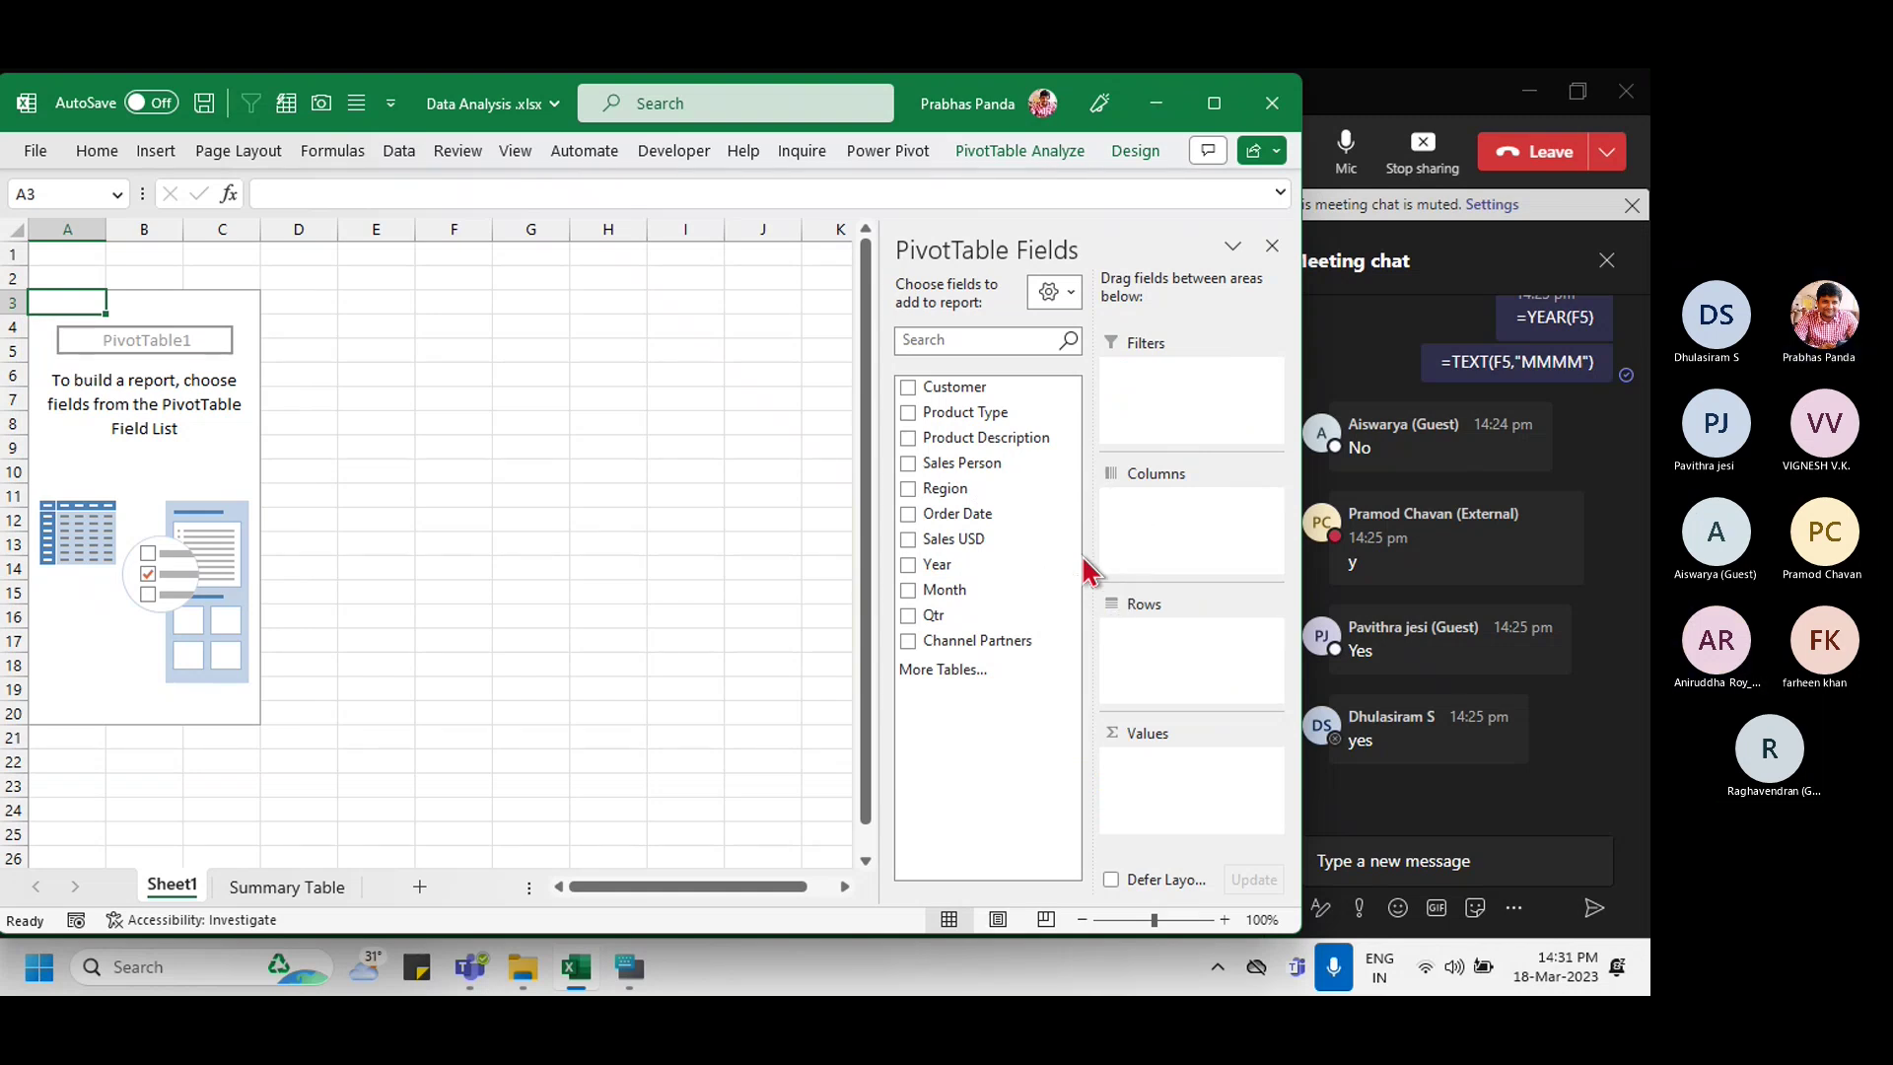
key("ctrl")
key("ctrl")
key("ctrl")
key("ctrl")
key("ctrl")
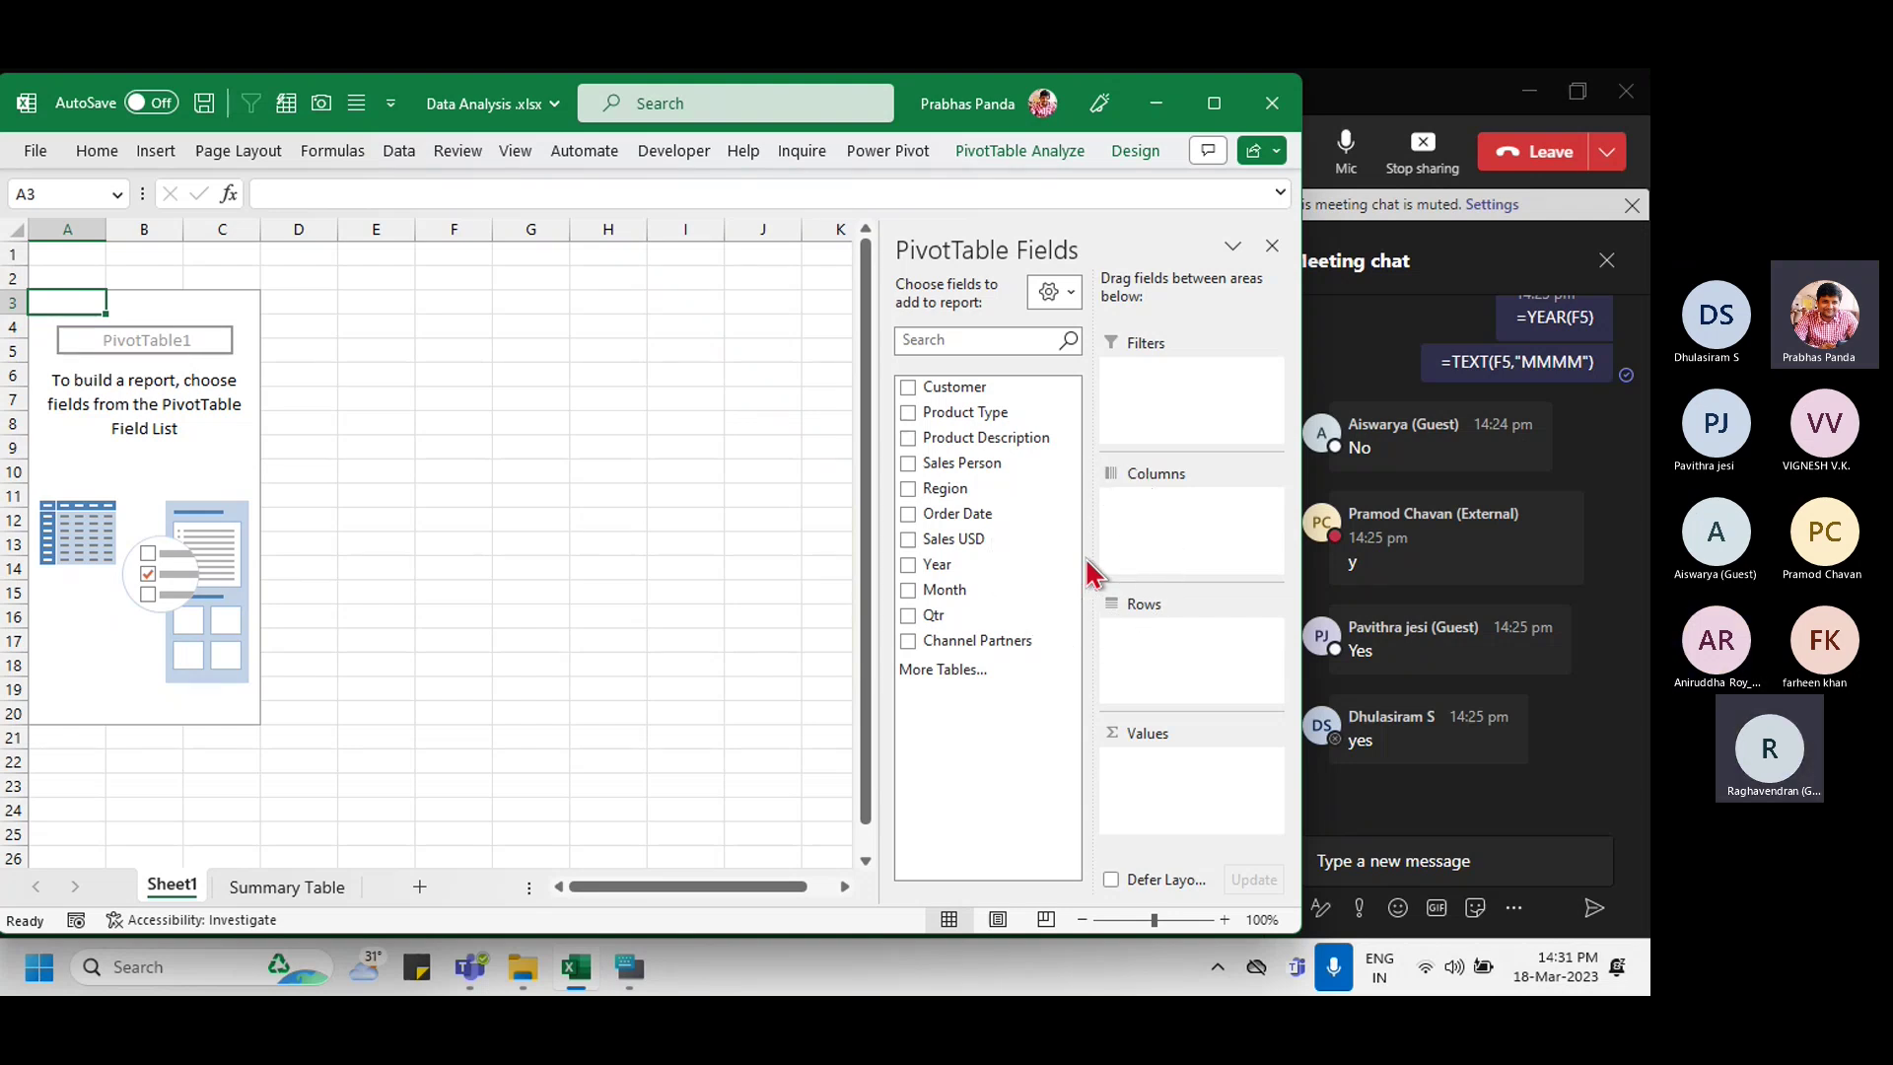
key("ctrl")
key("ctrl")
key("ctrl")
key("ctrl")
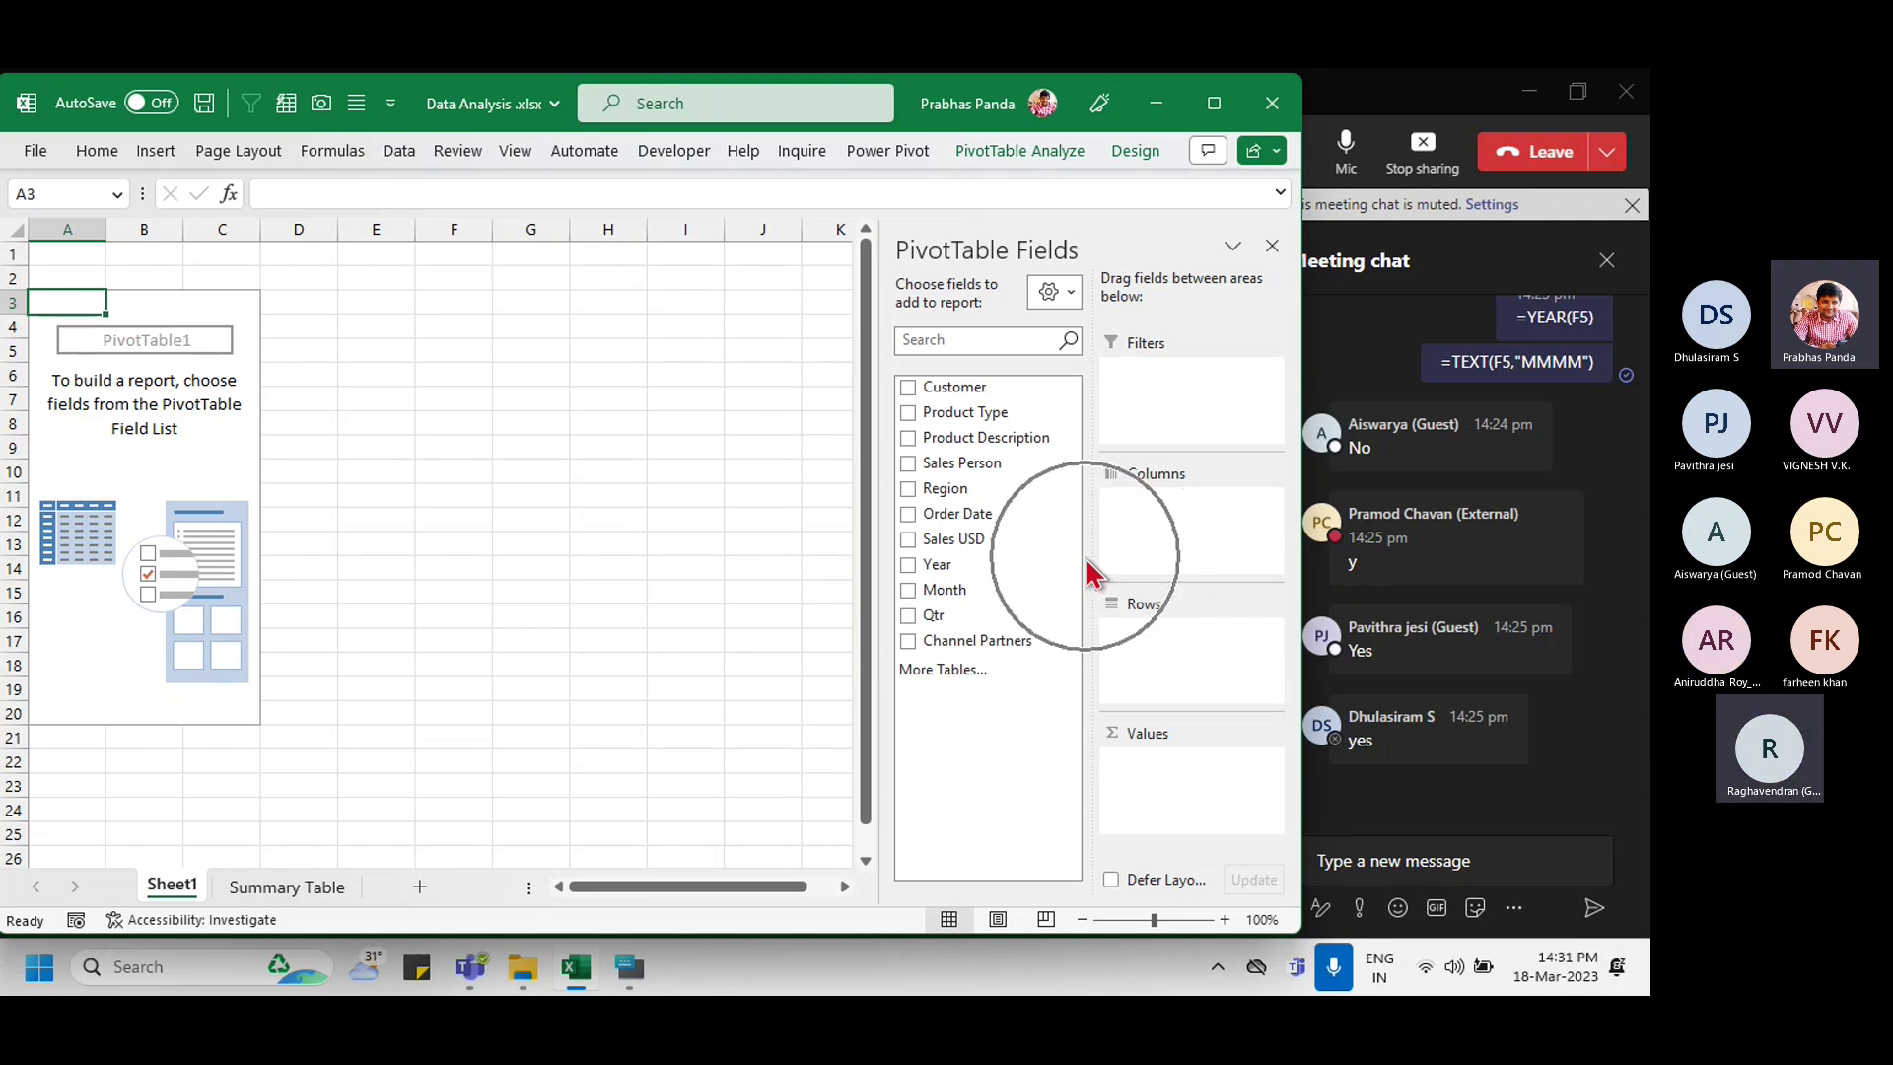
key("ctrl")
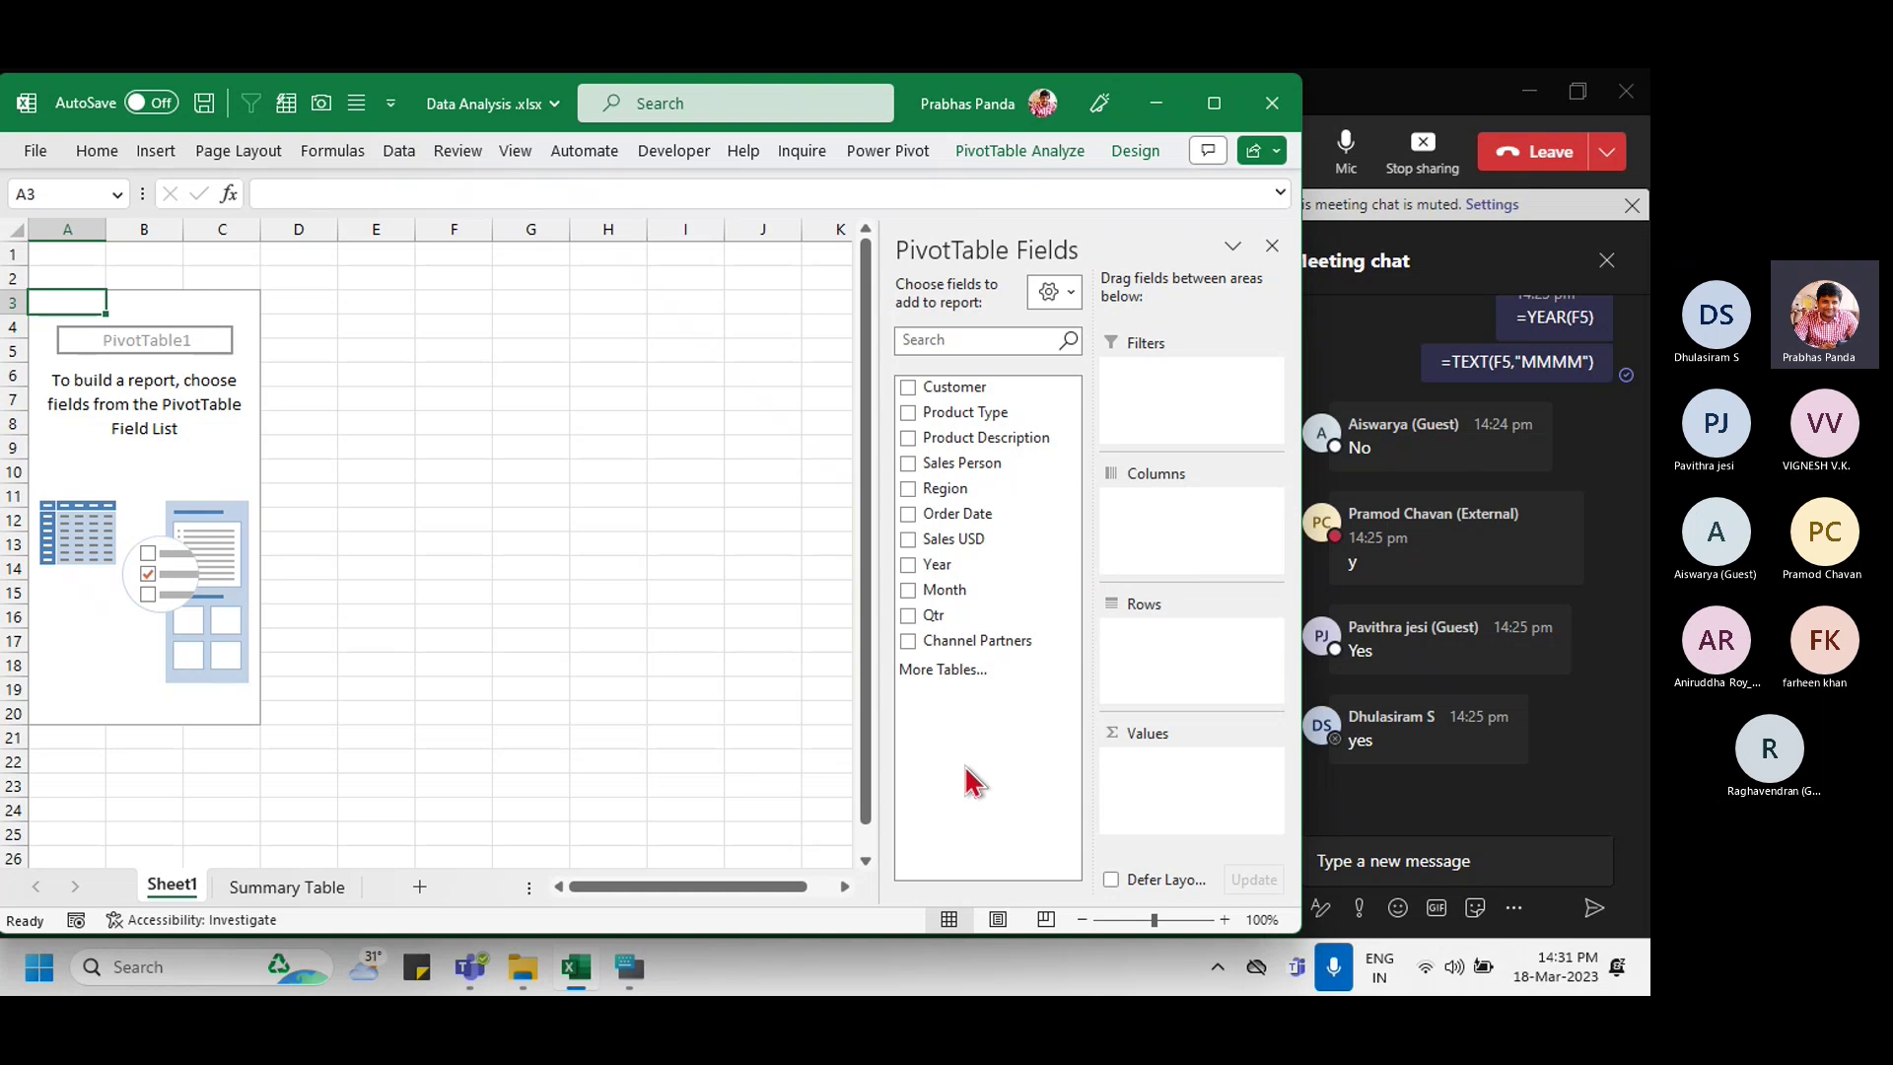
key("ctrl")
key("ctrl")
key("ctrl")
key("ctrl")
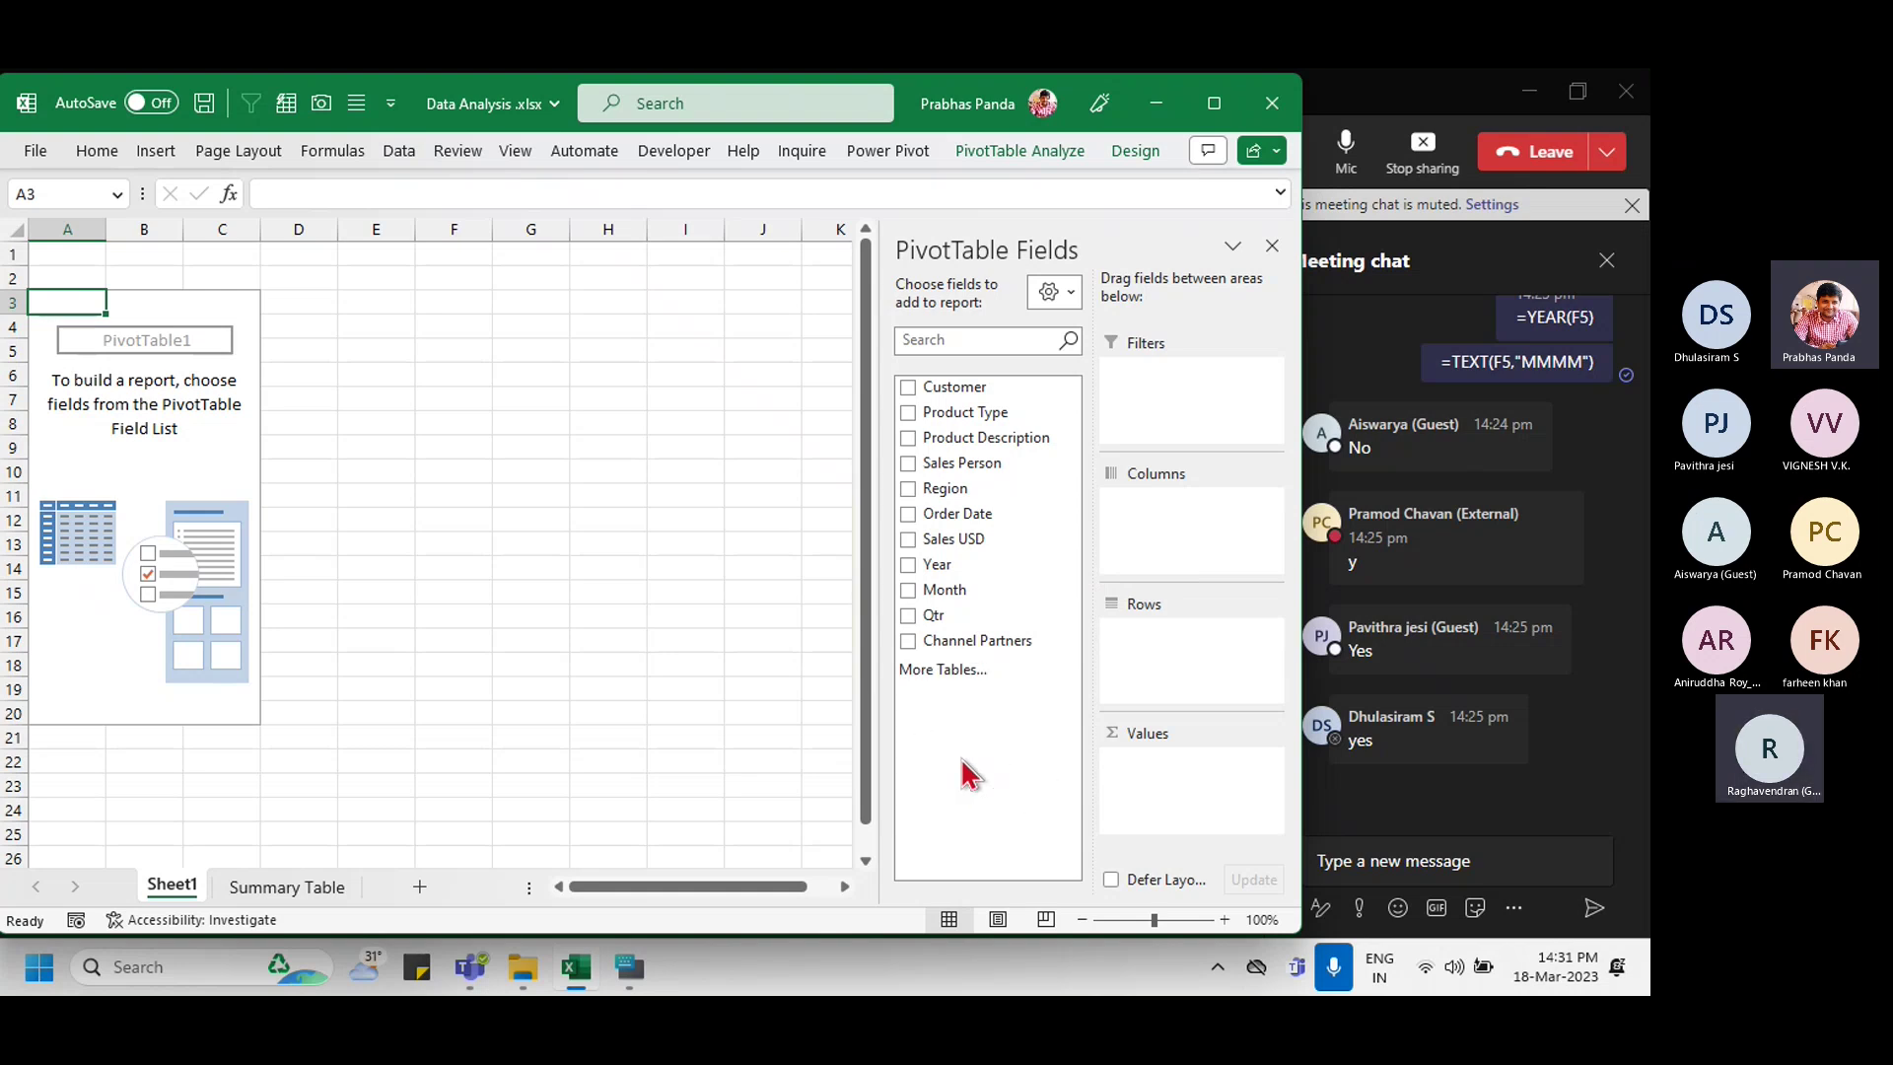
key("ctrl")
key("ctrl")
key("ctrl")
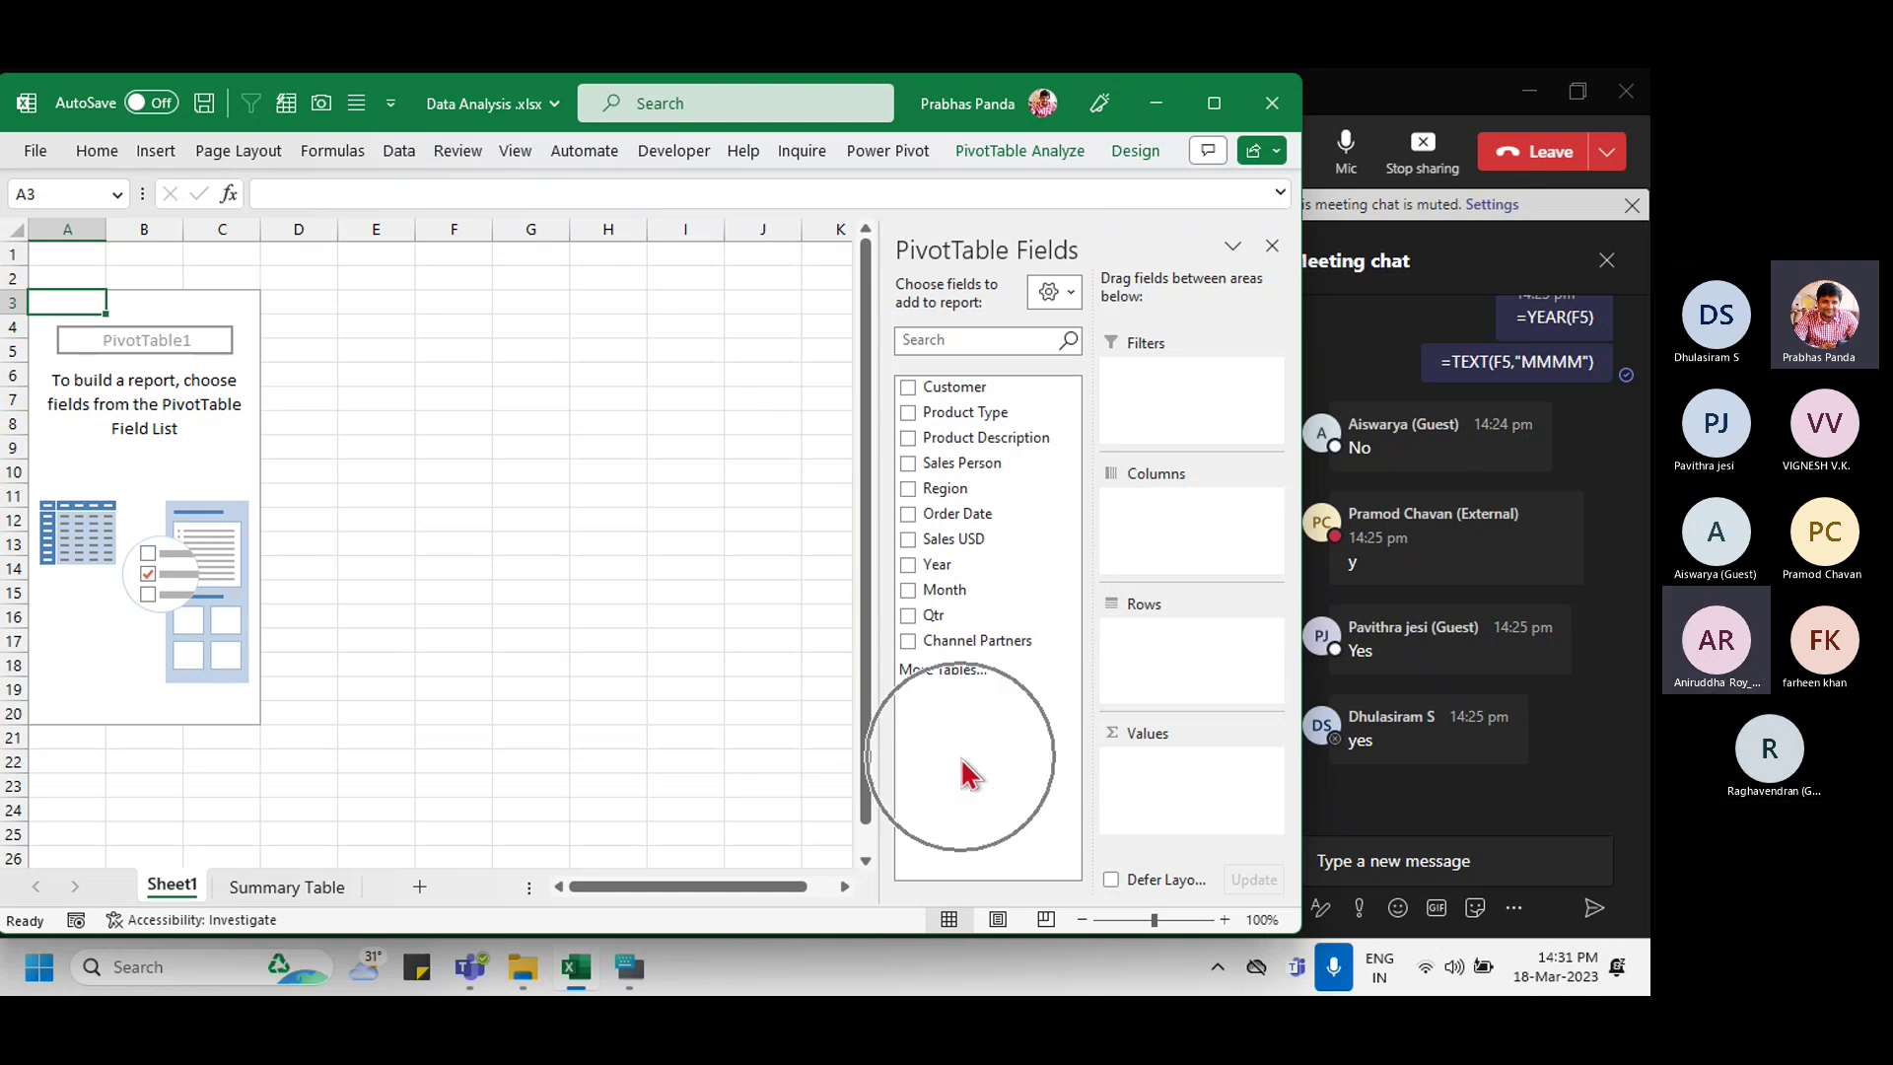
key("ctrl")
key("ctrl")
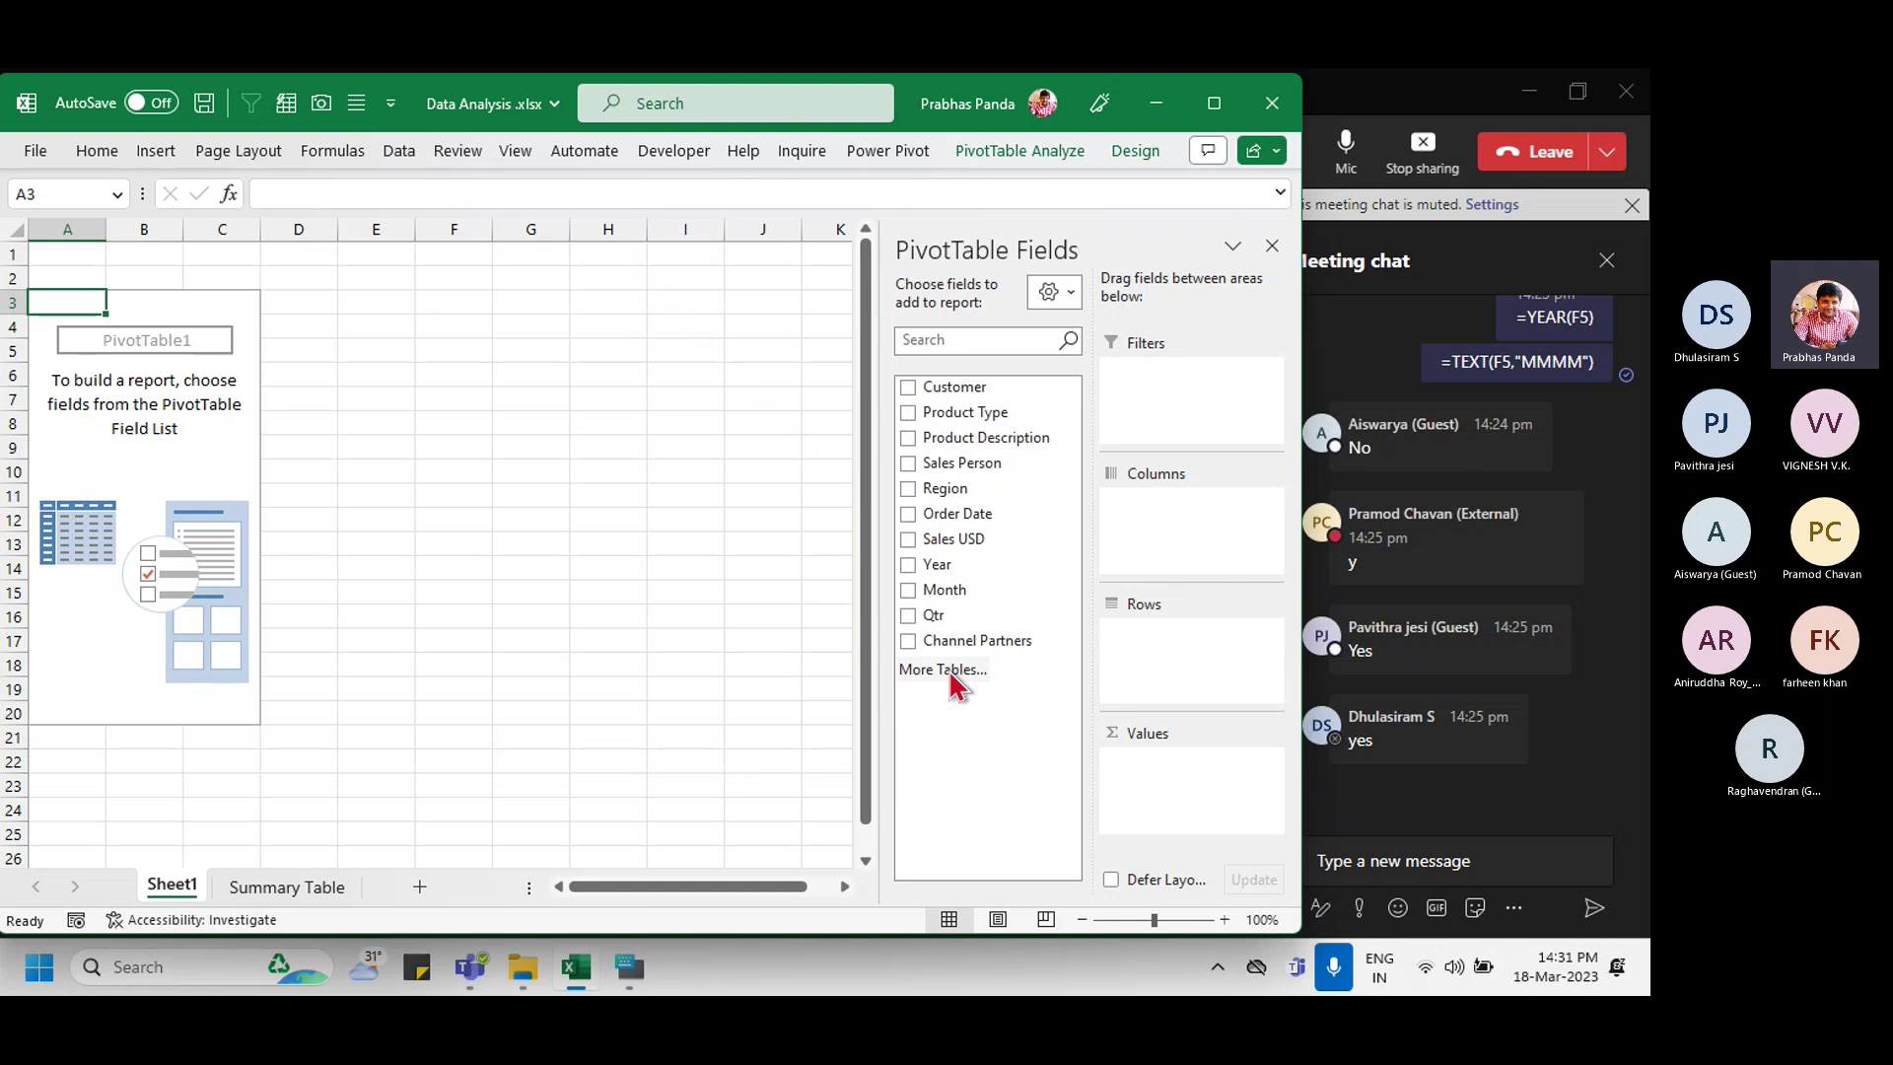
left_click(1069, 296)
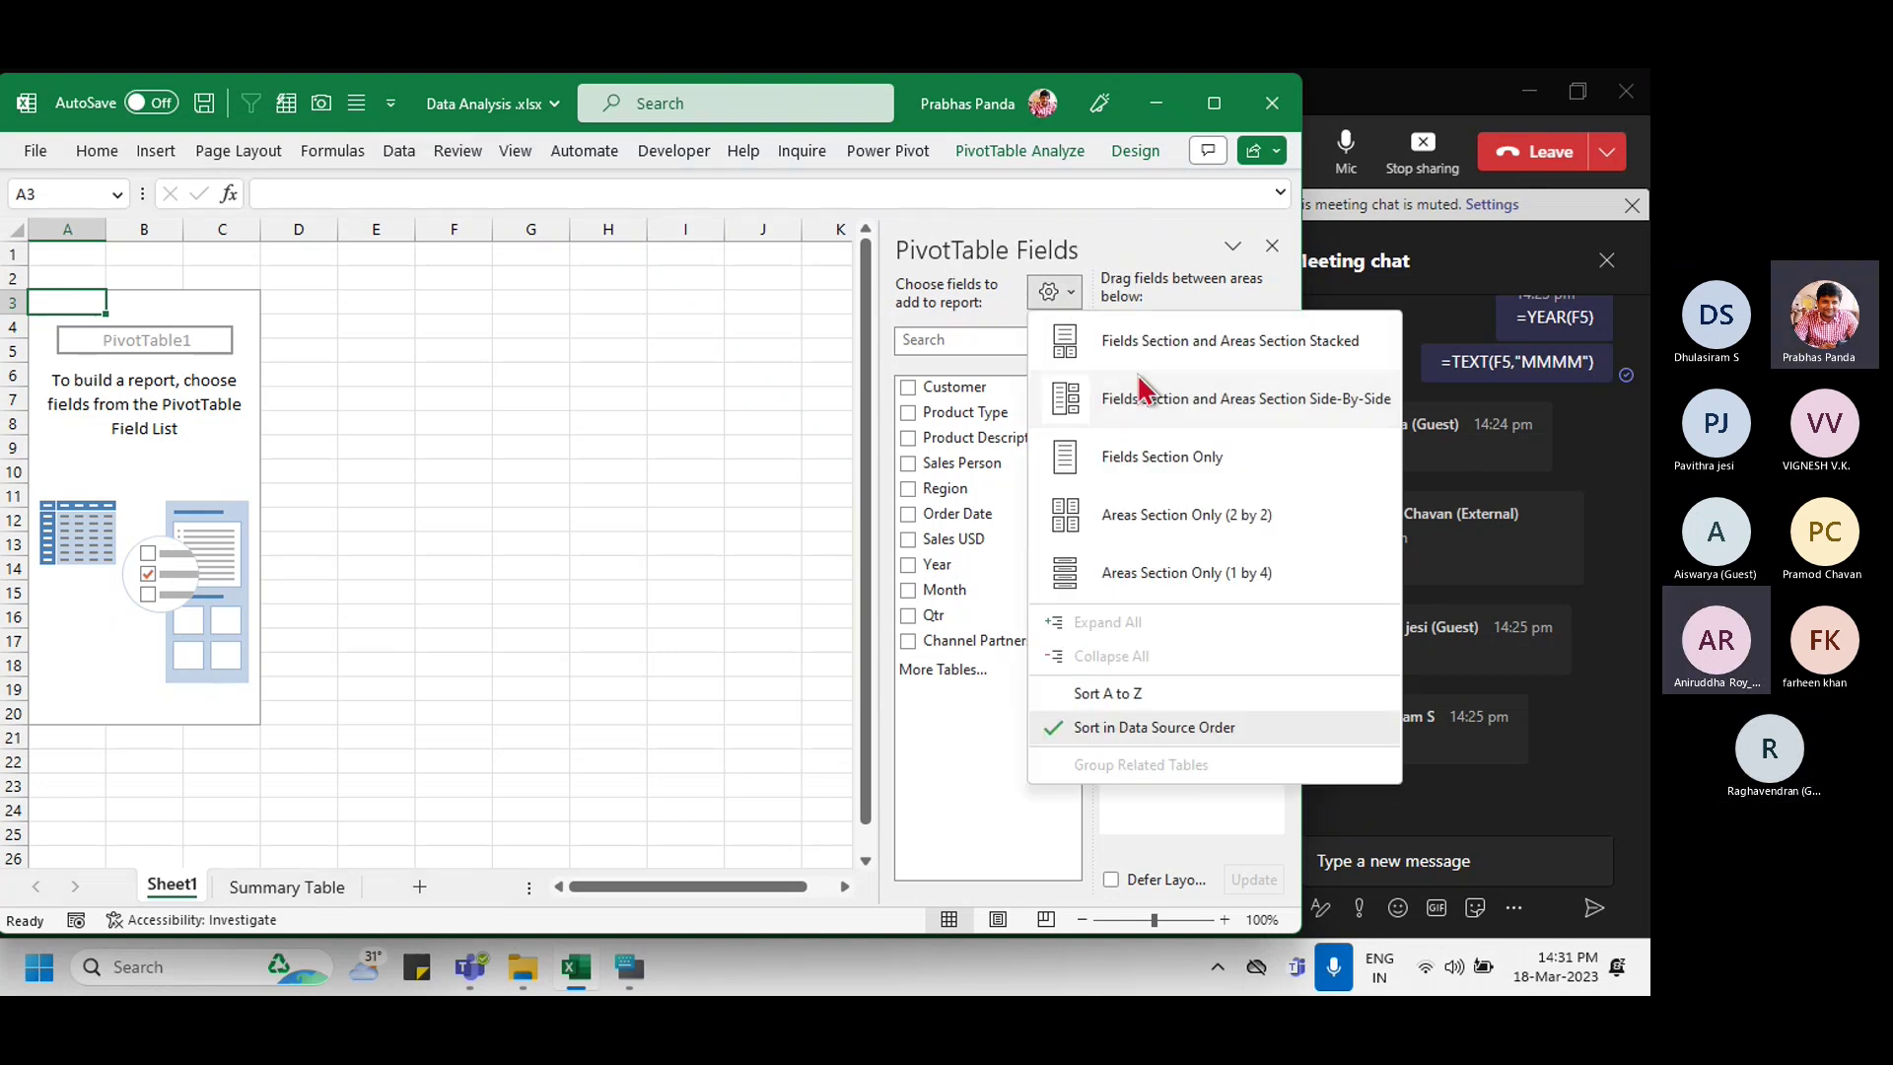
left_click(1166, 420)
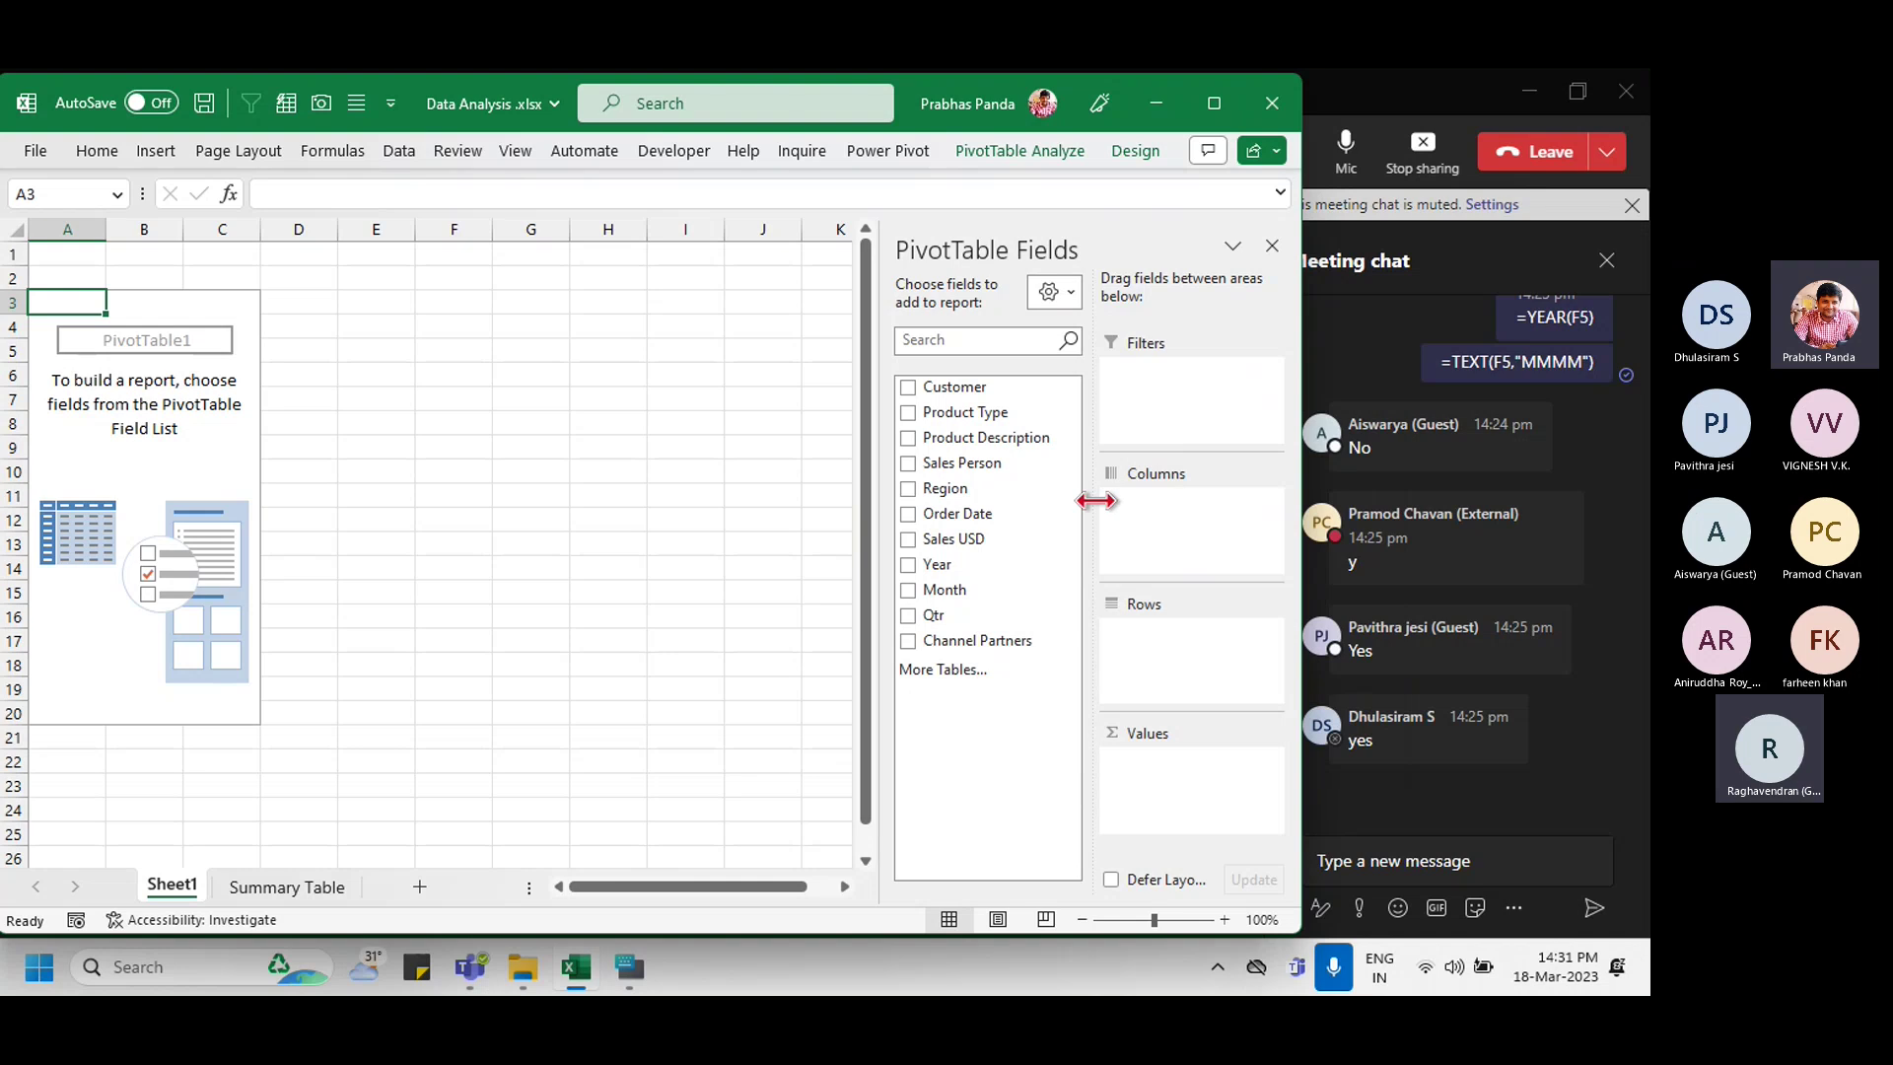
left_click(1066, 290)
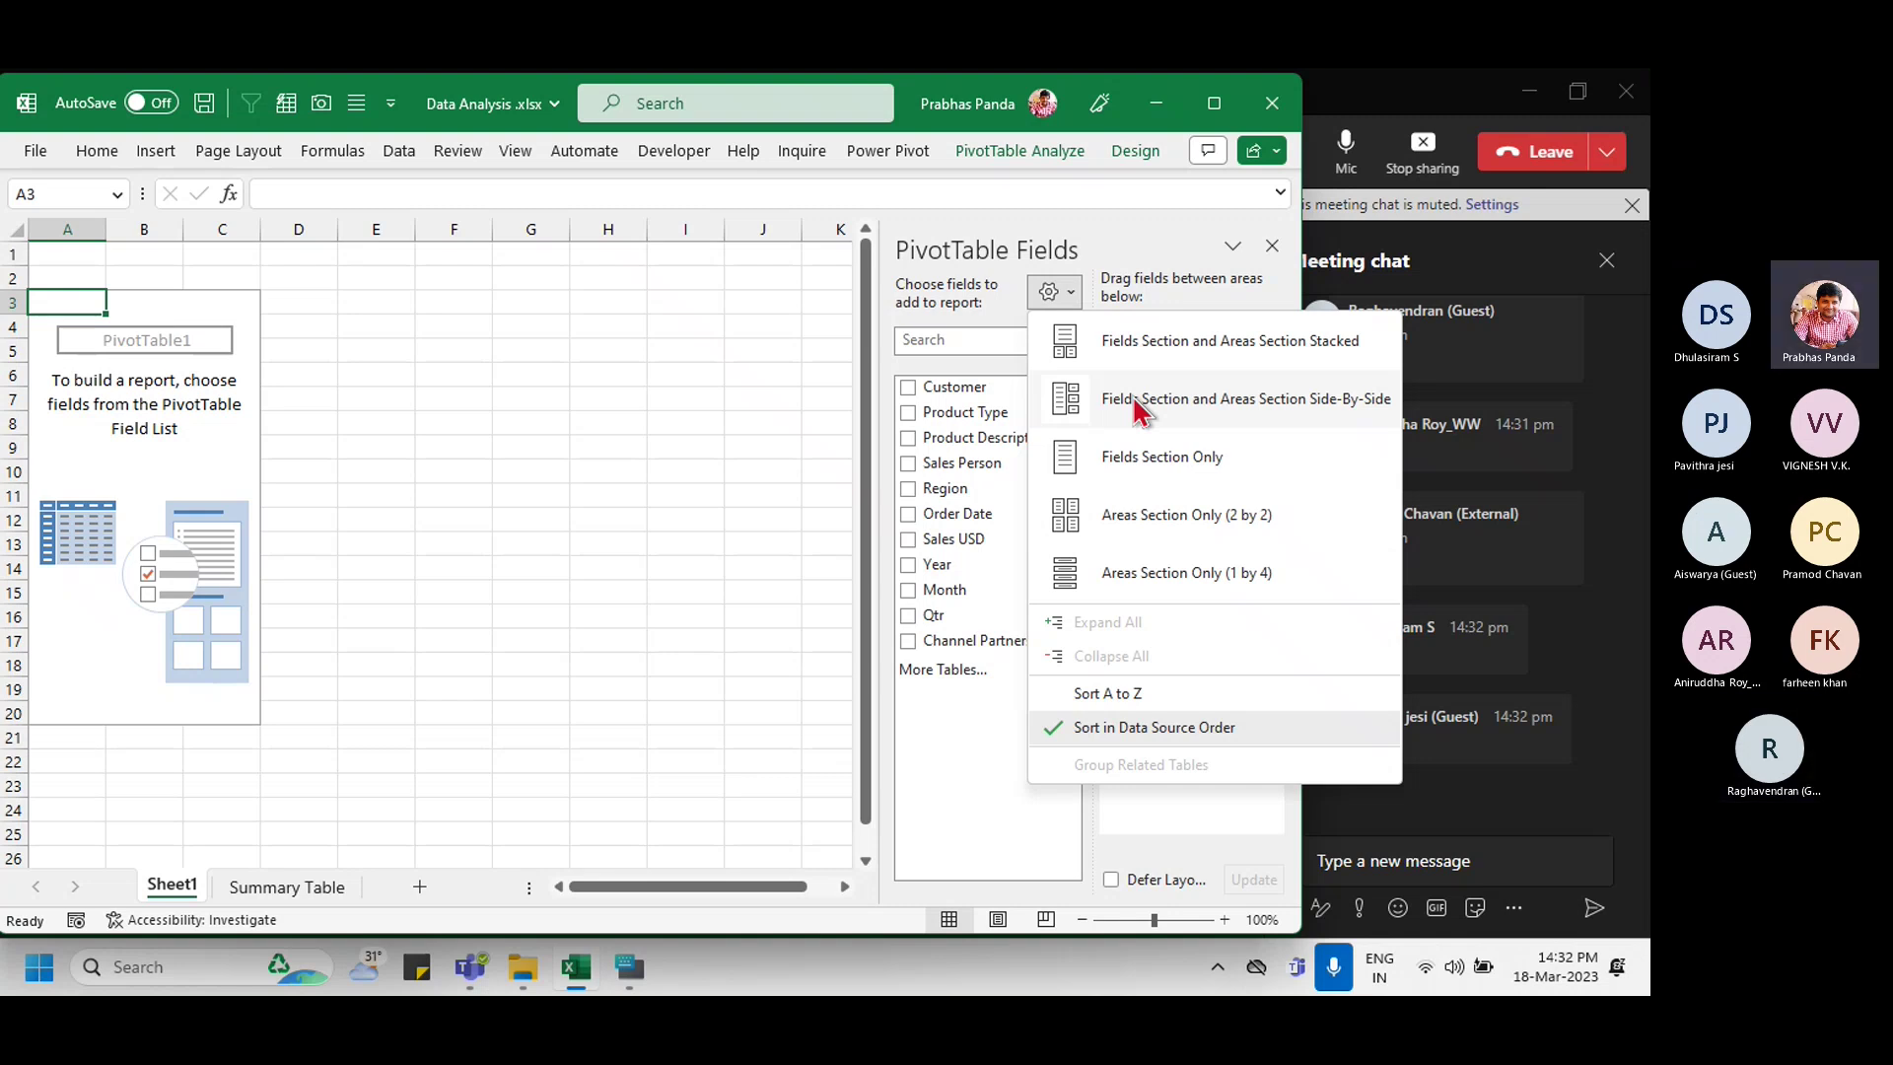
left_click(1136, 399)
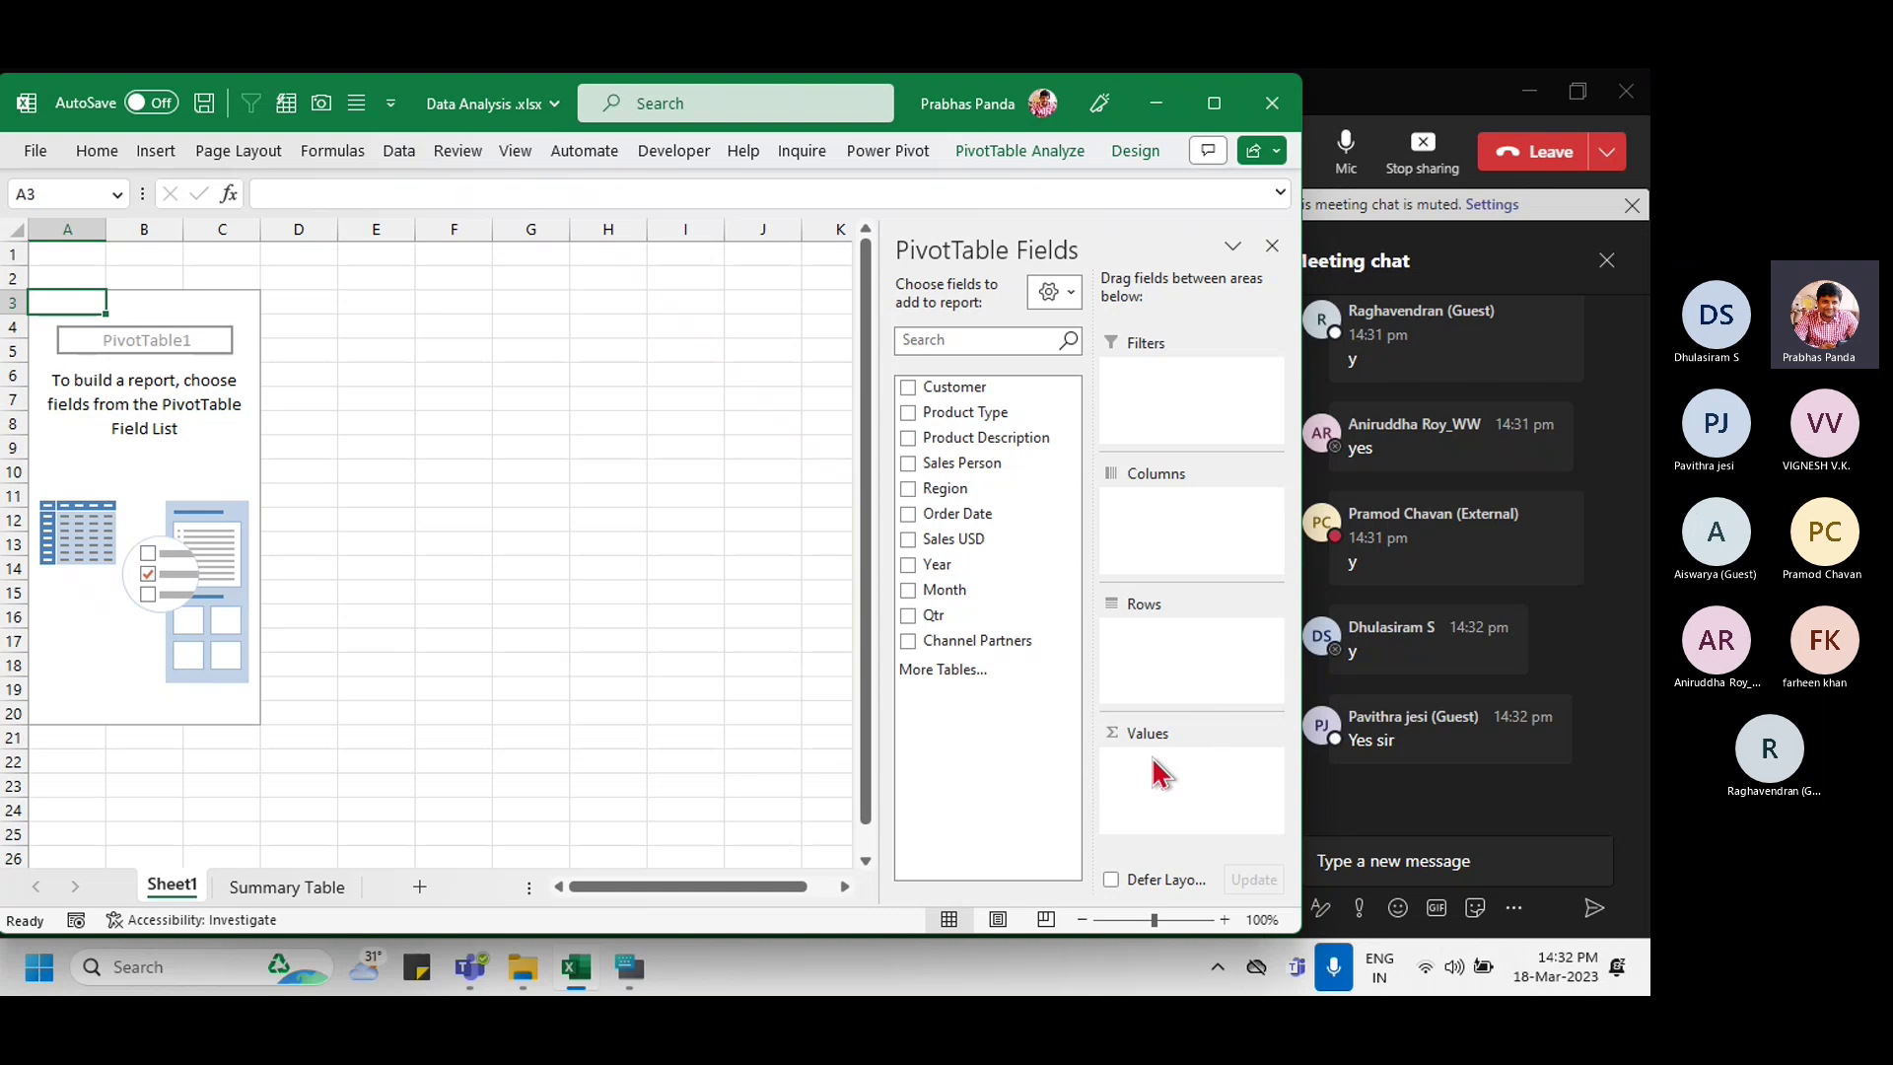
key("ctrl")
key("ctrl")
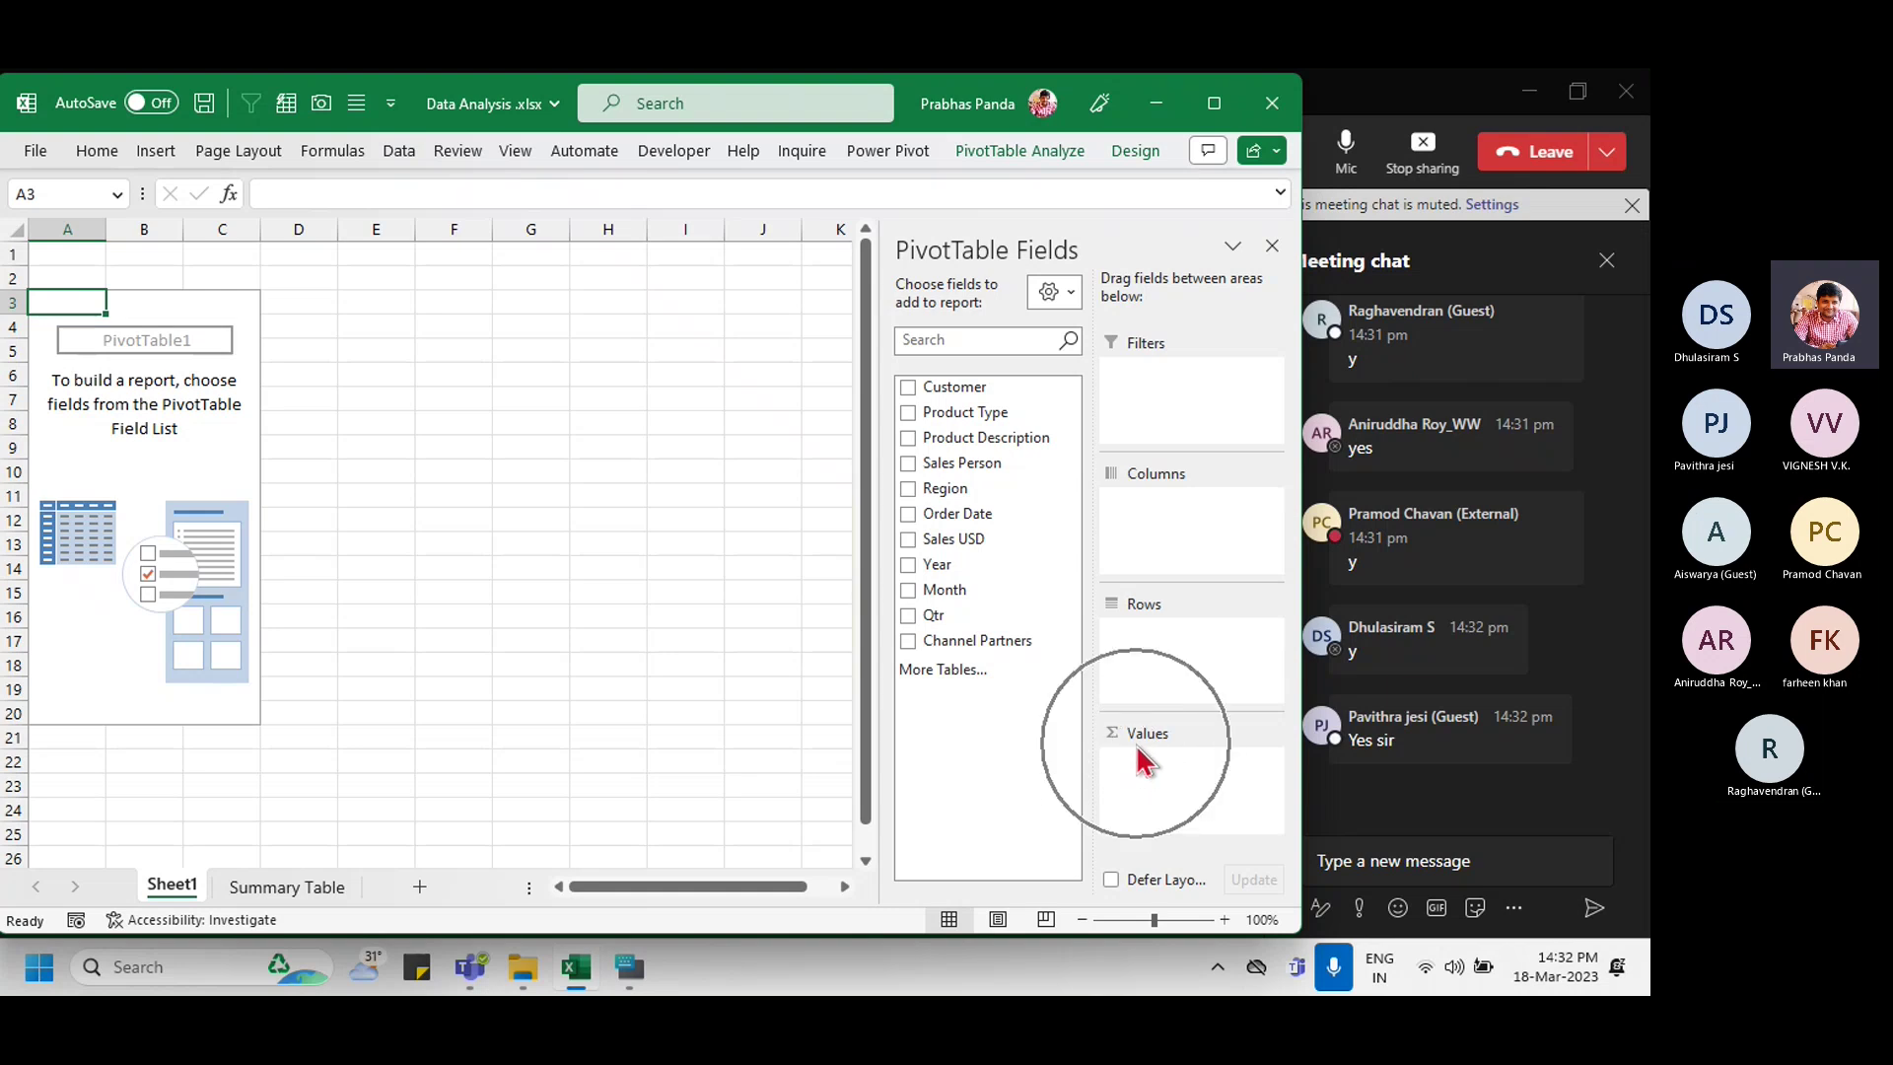
key("ctrl")
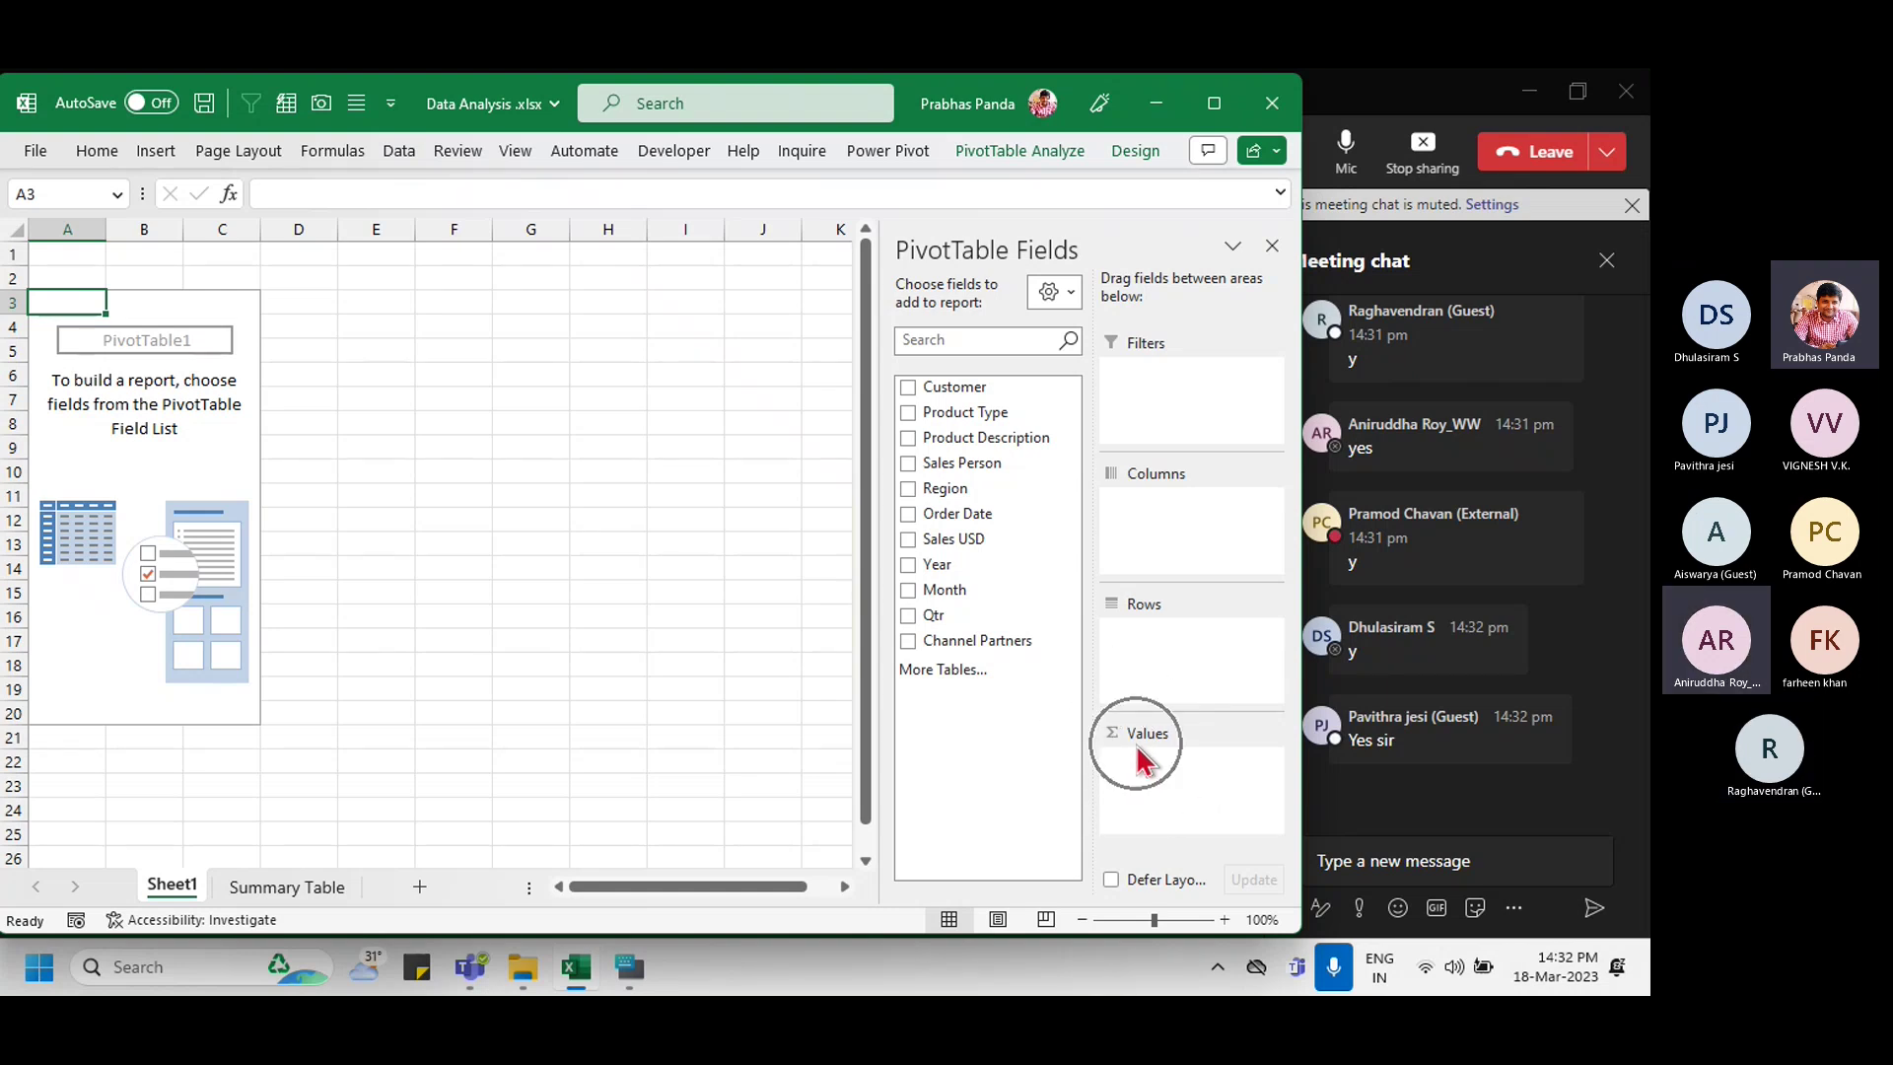
key("ctrl")
key("ctrl")
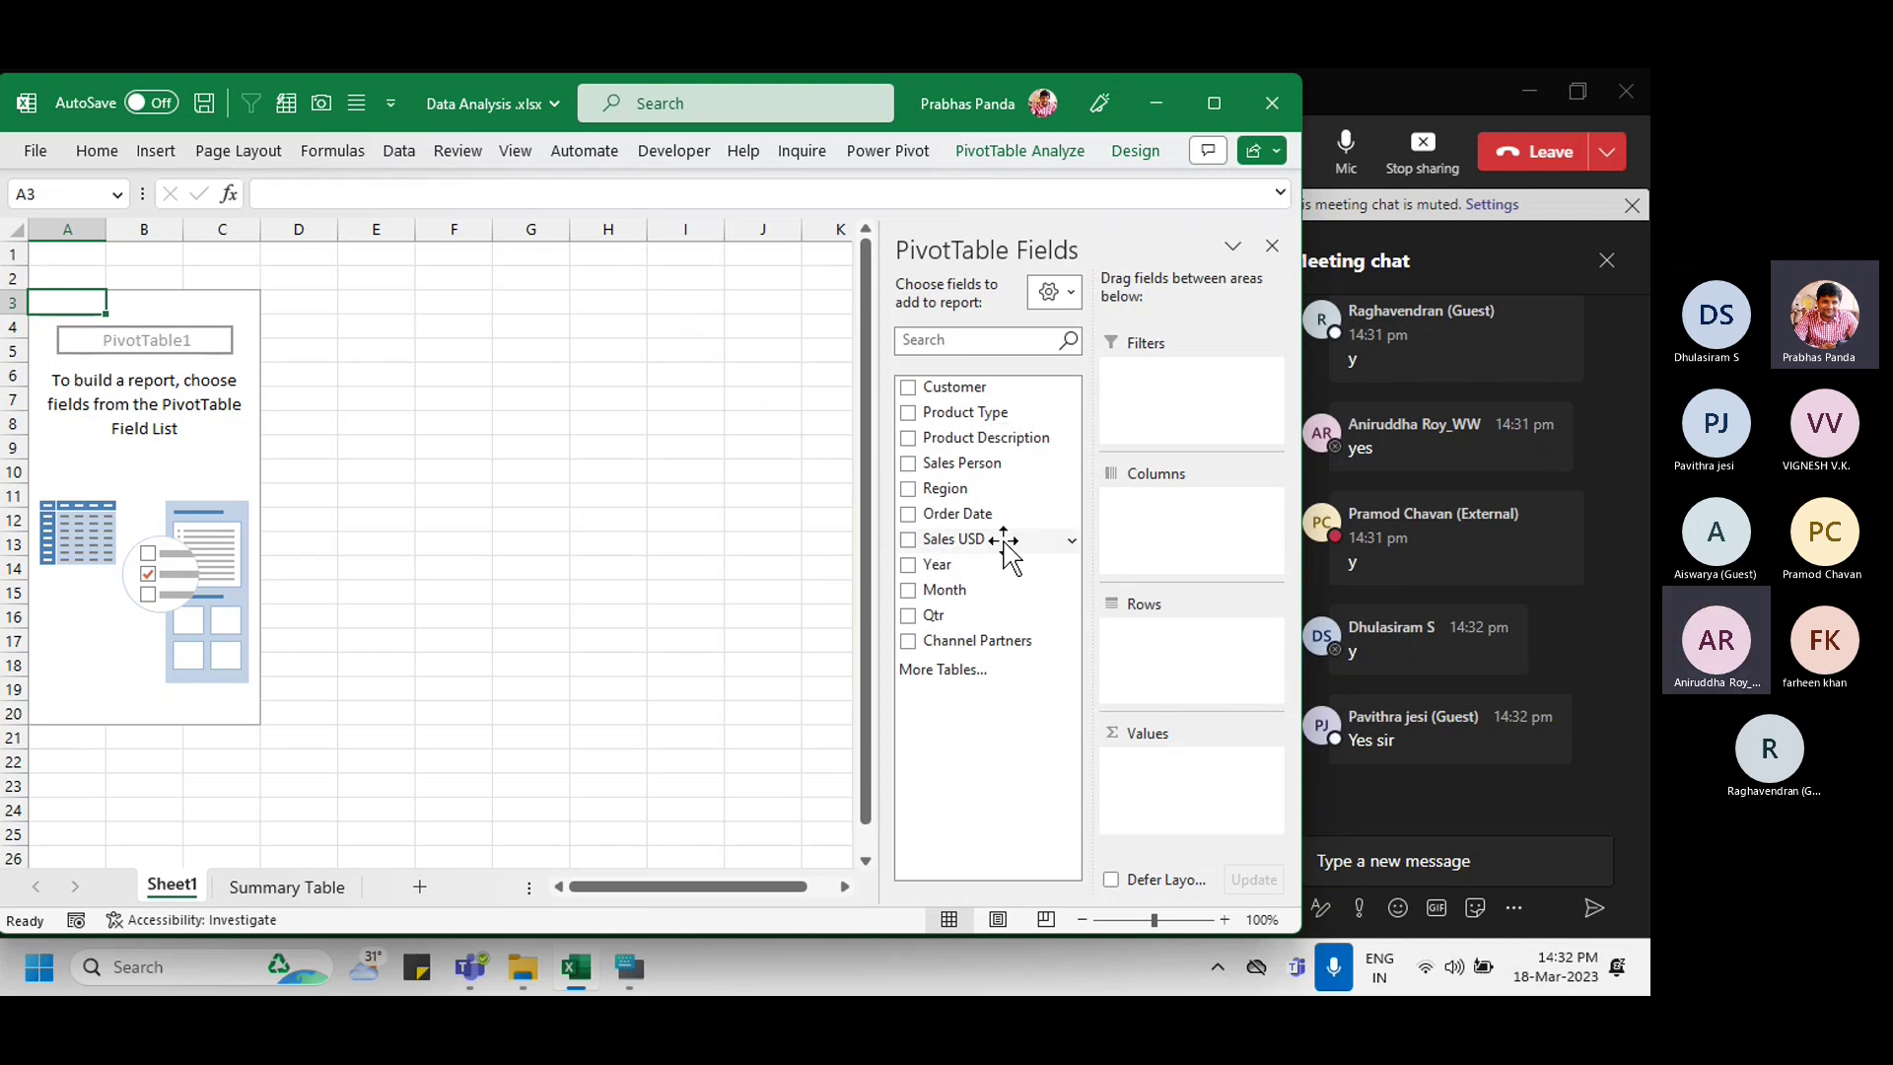
key("ctrl")
key("ctrl")
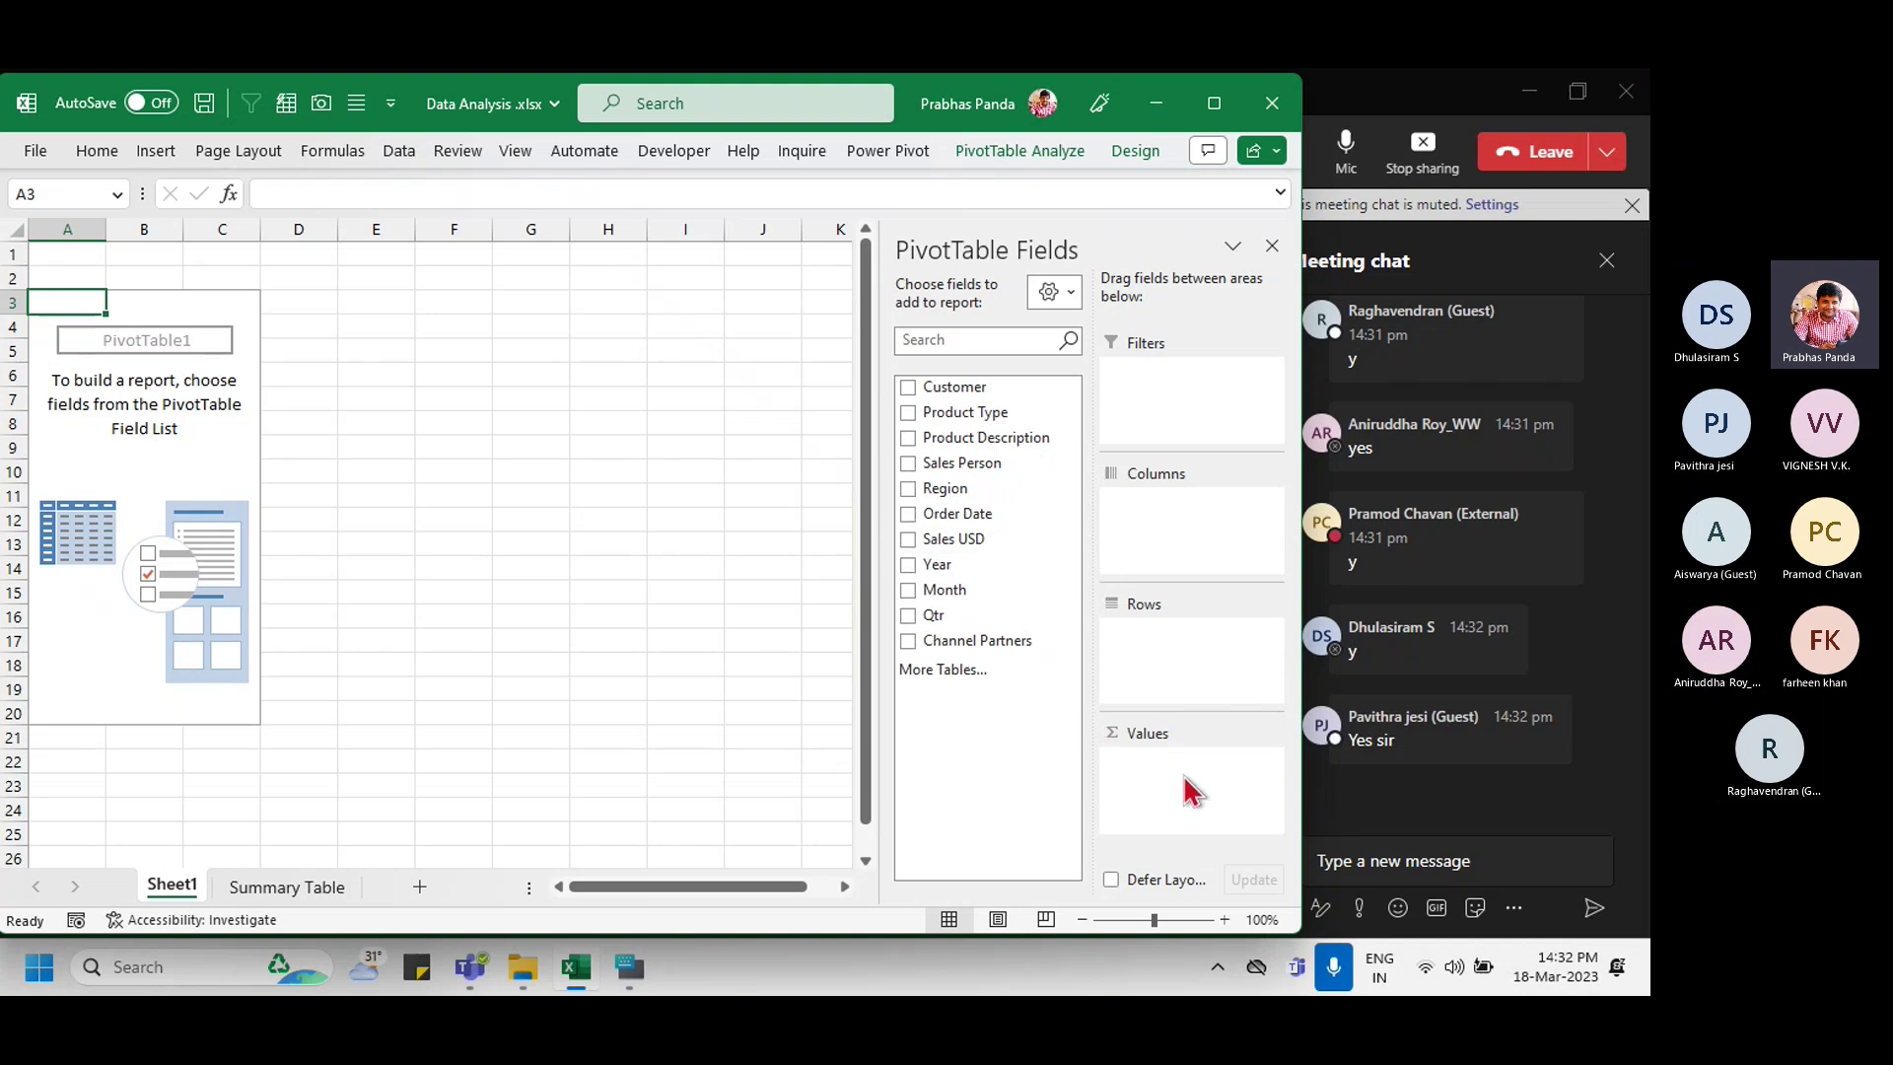
key("ctrl")
key("ctrl")
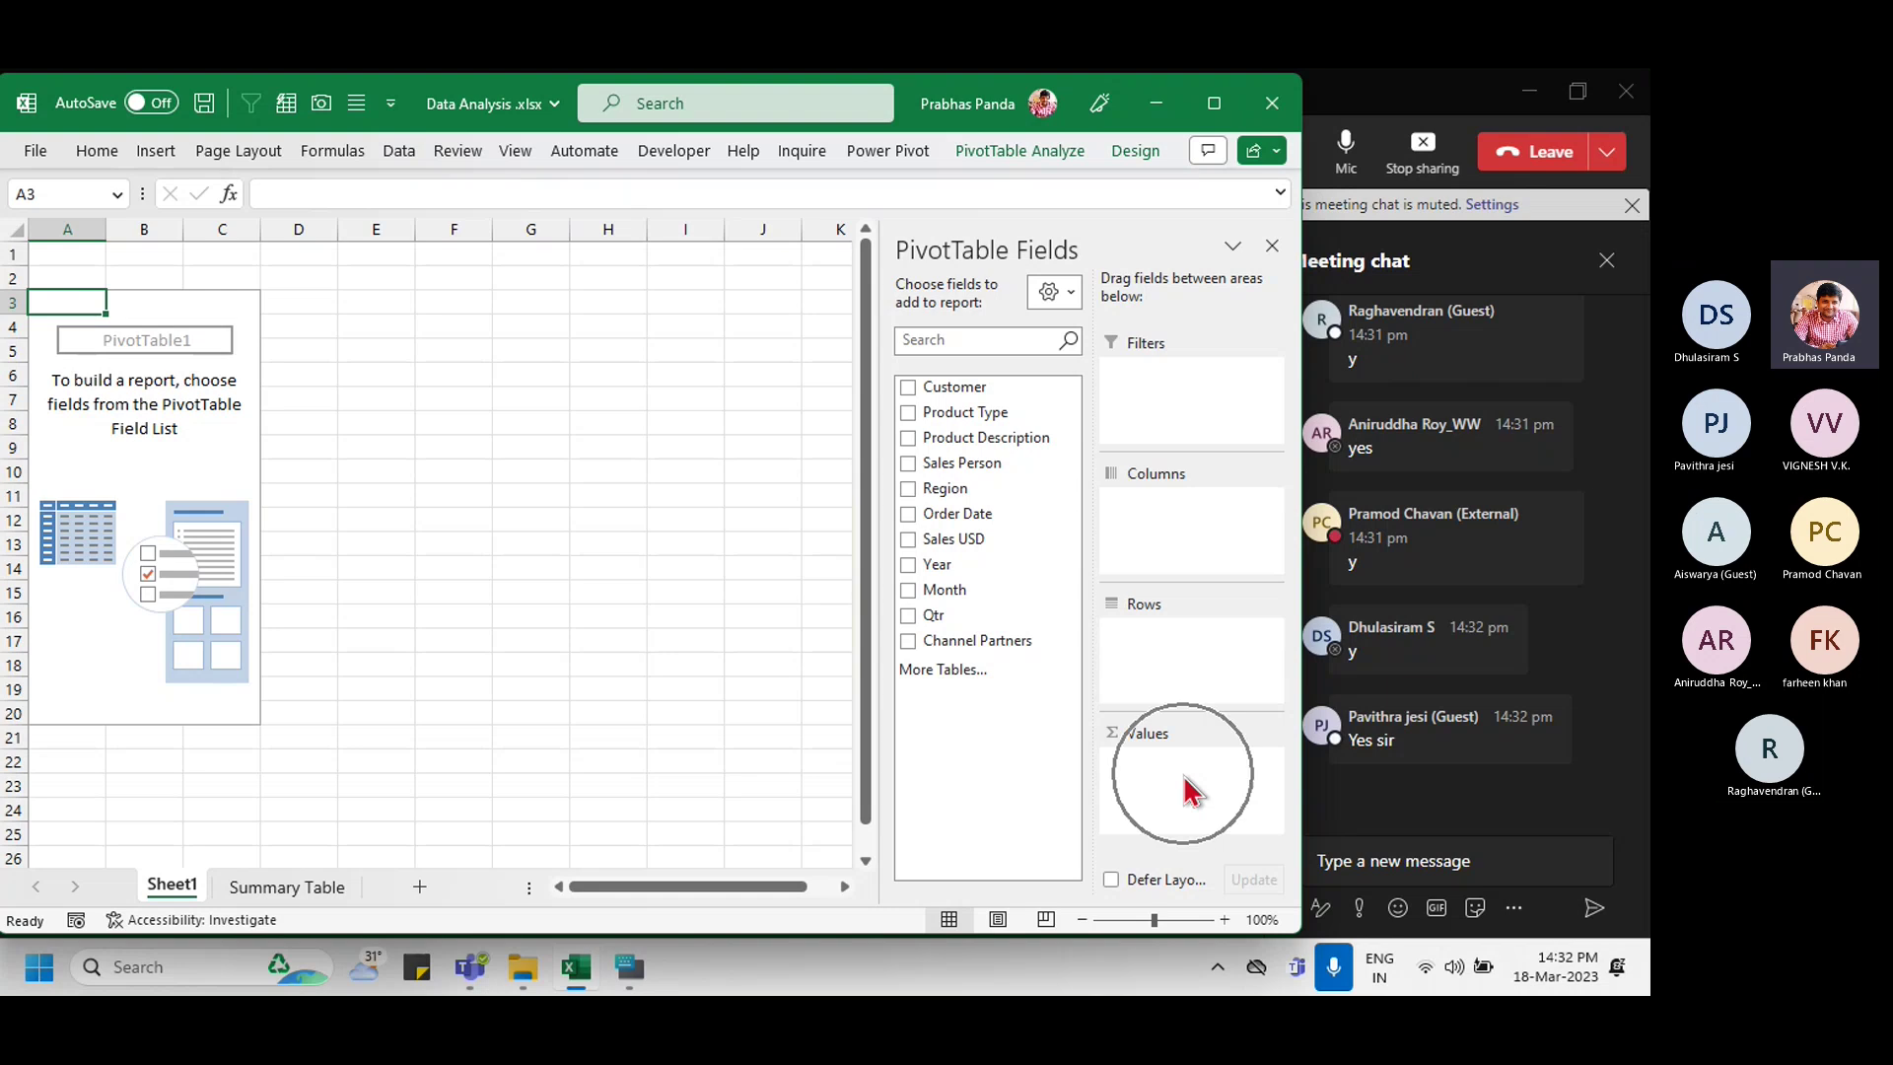
key("ctrl")
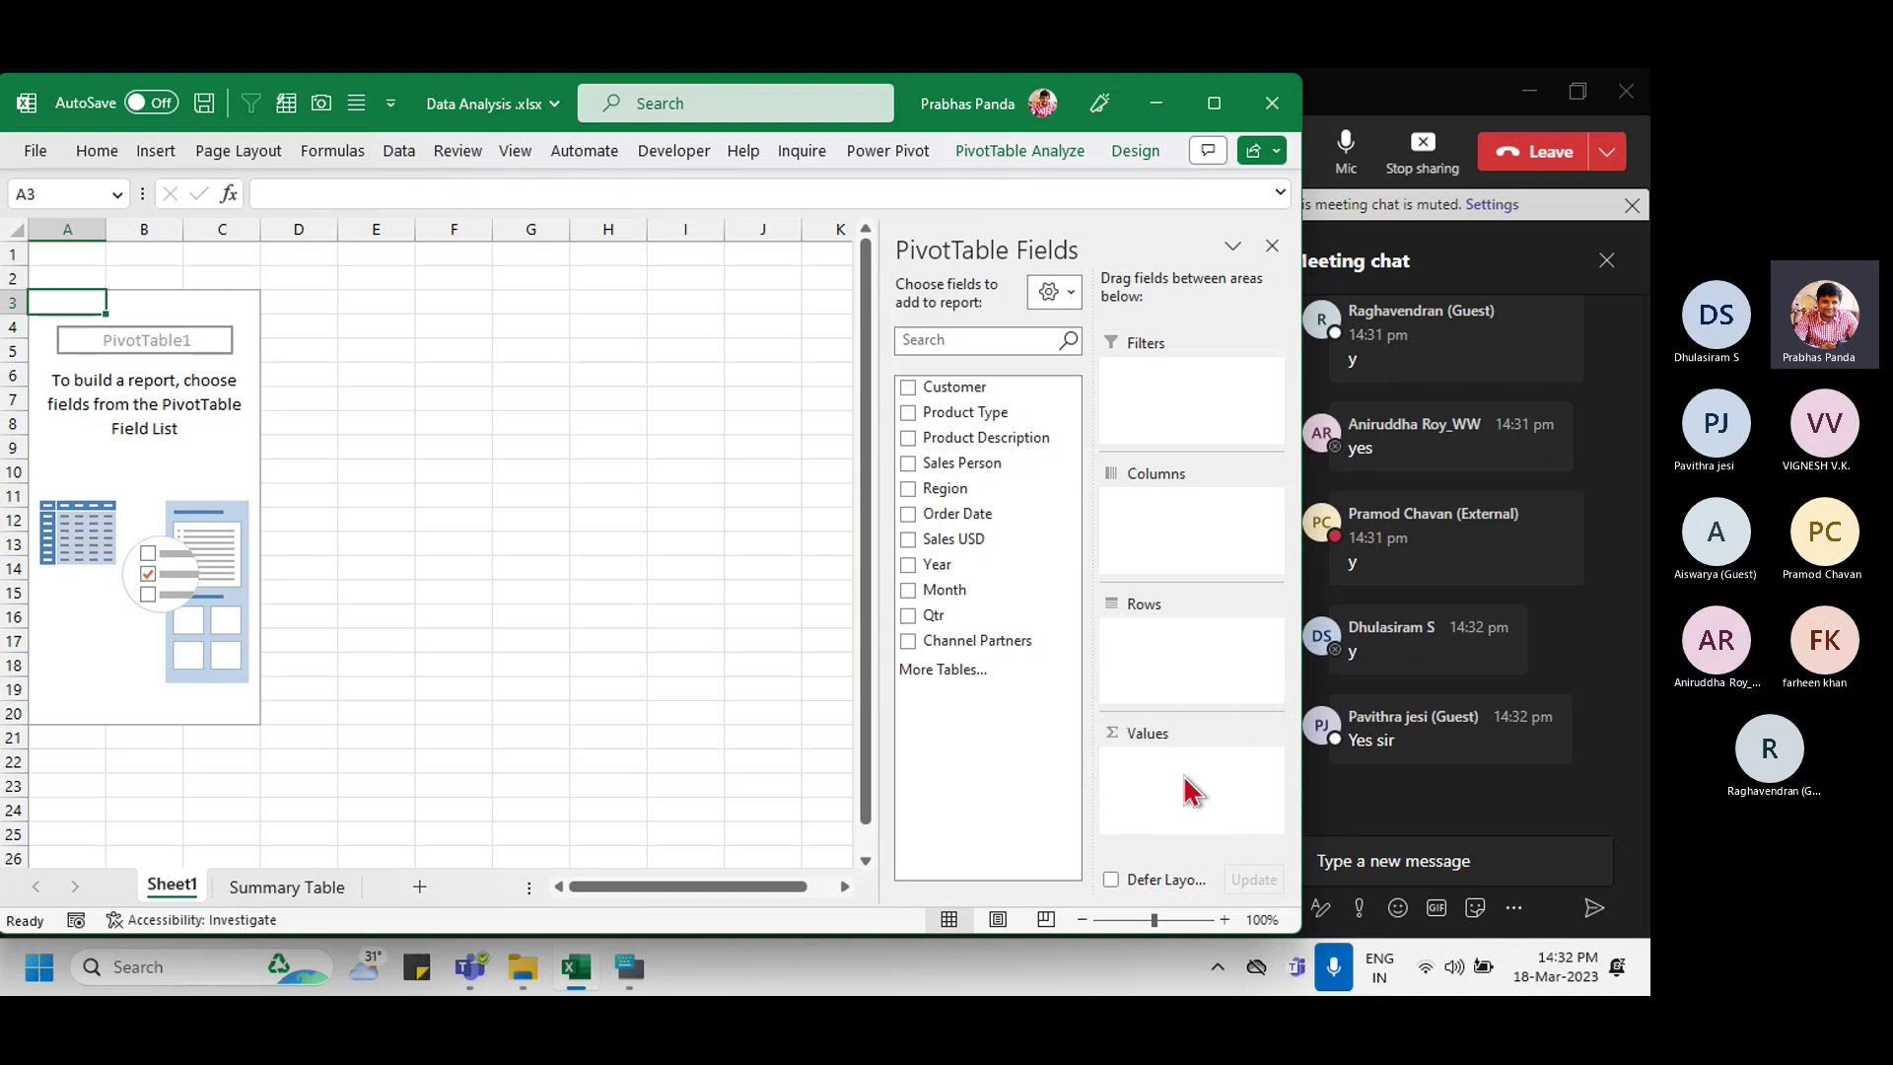
key("ctrl")
left_click(1144, 775)
left_click(1143, 775)
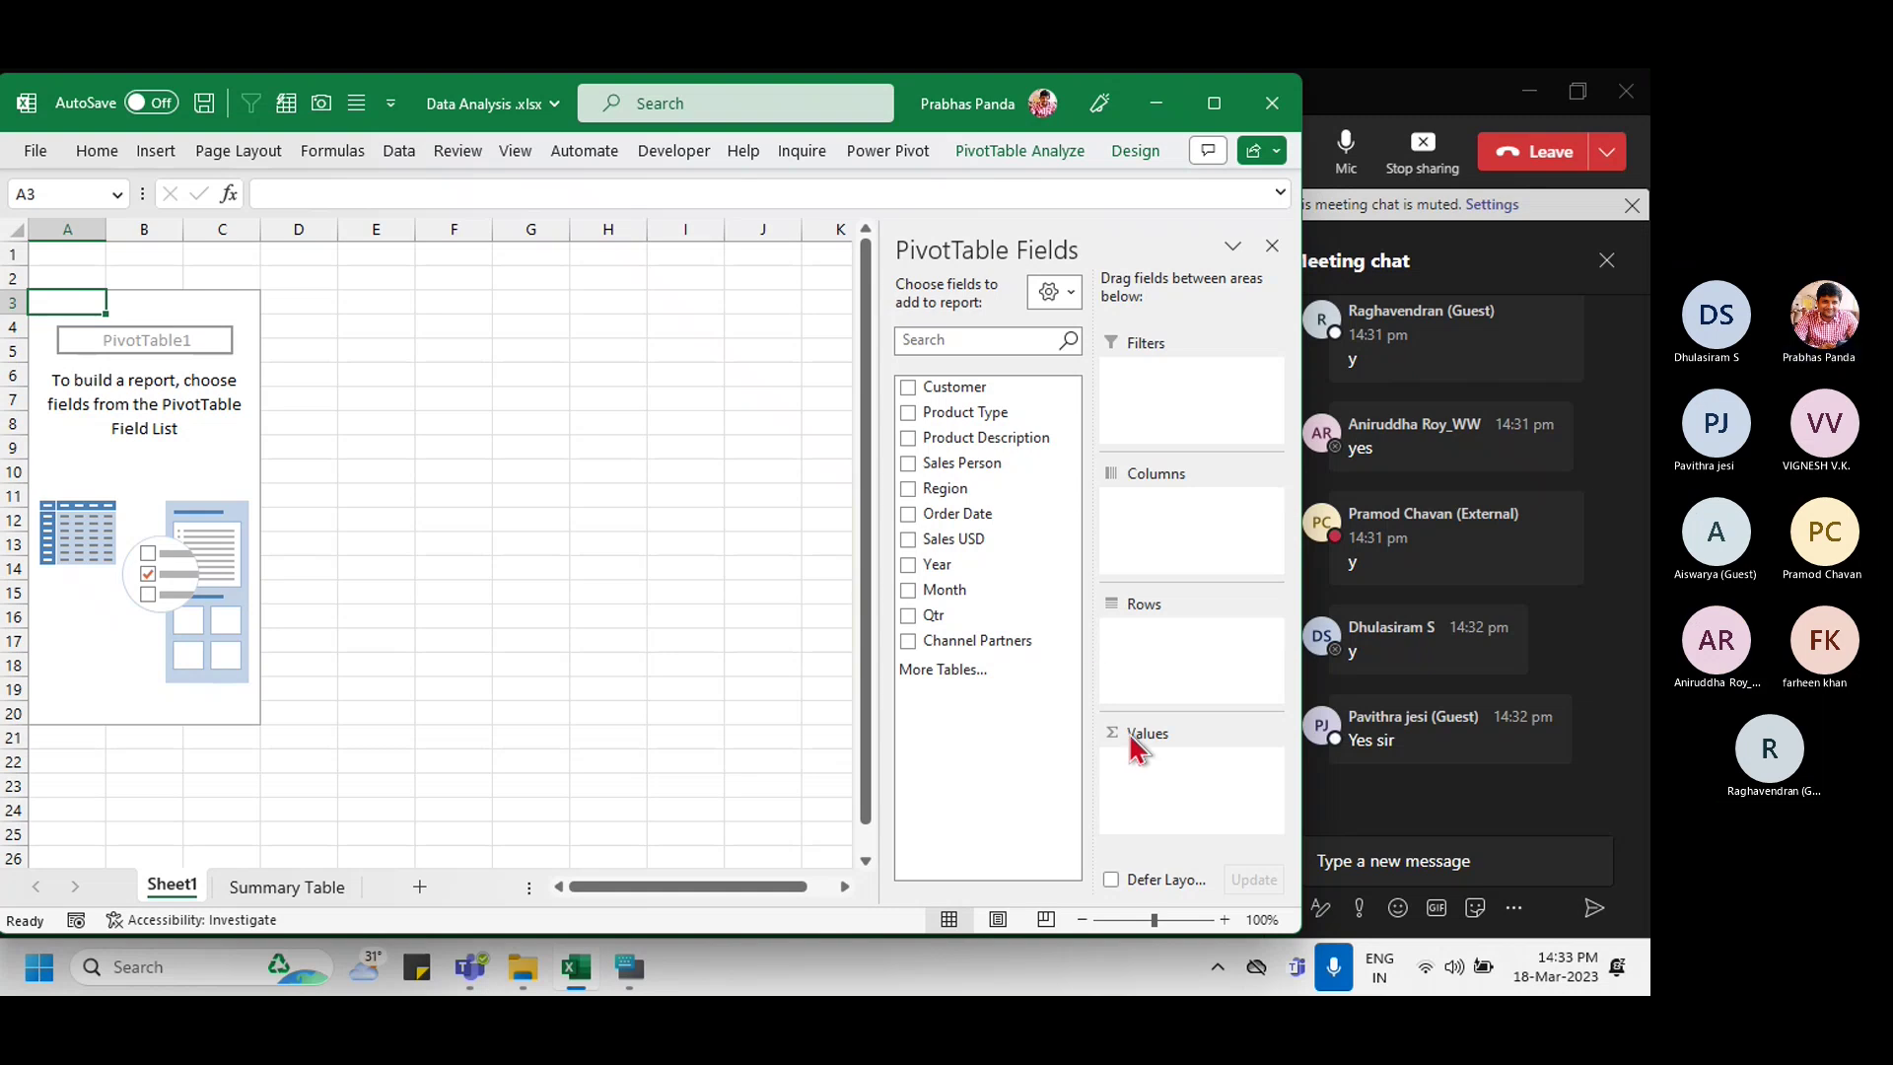
left_click(1001, 537)
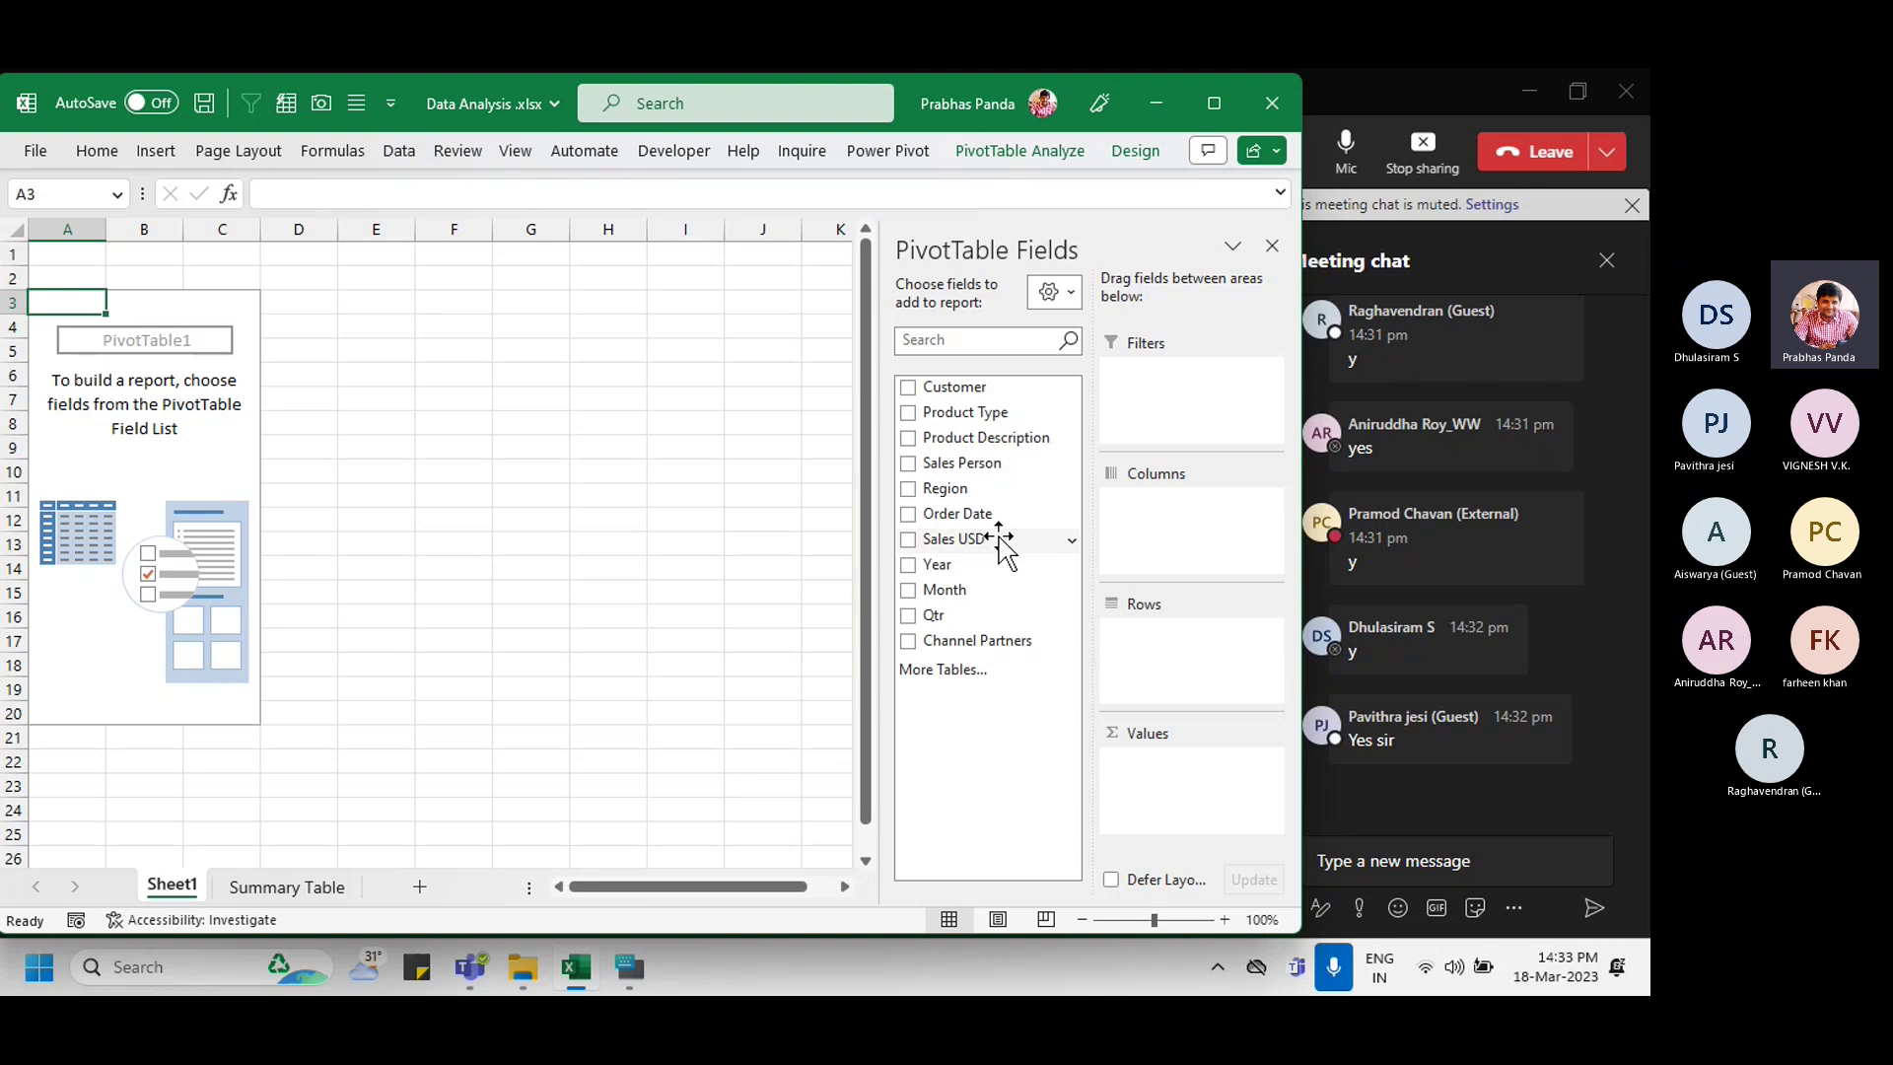
Step: Add Sales USD as a summed value and Year as columns for 2019, 2020 and 2021
left_click_drag(1001, 537, 1189, 805)
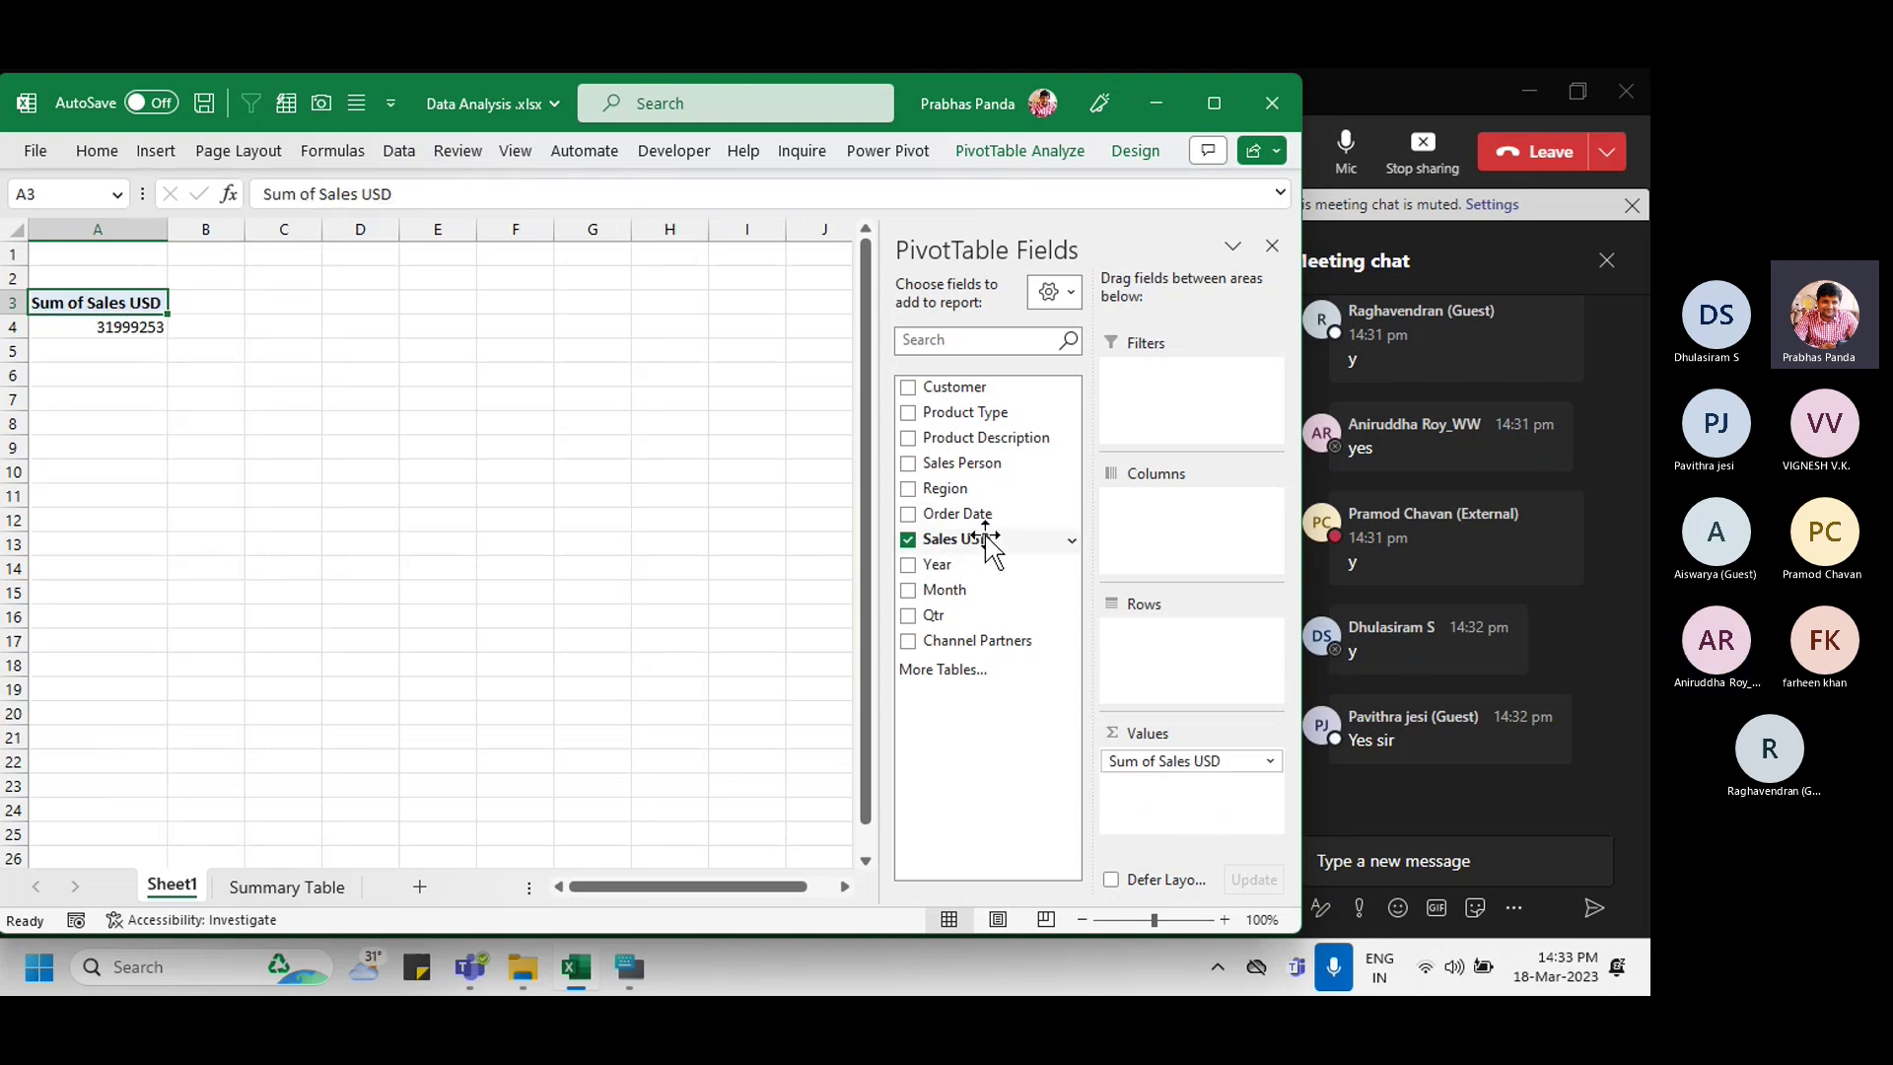
left_click_drag(982, 537, 1189, 807)
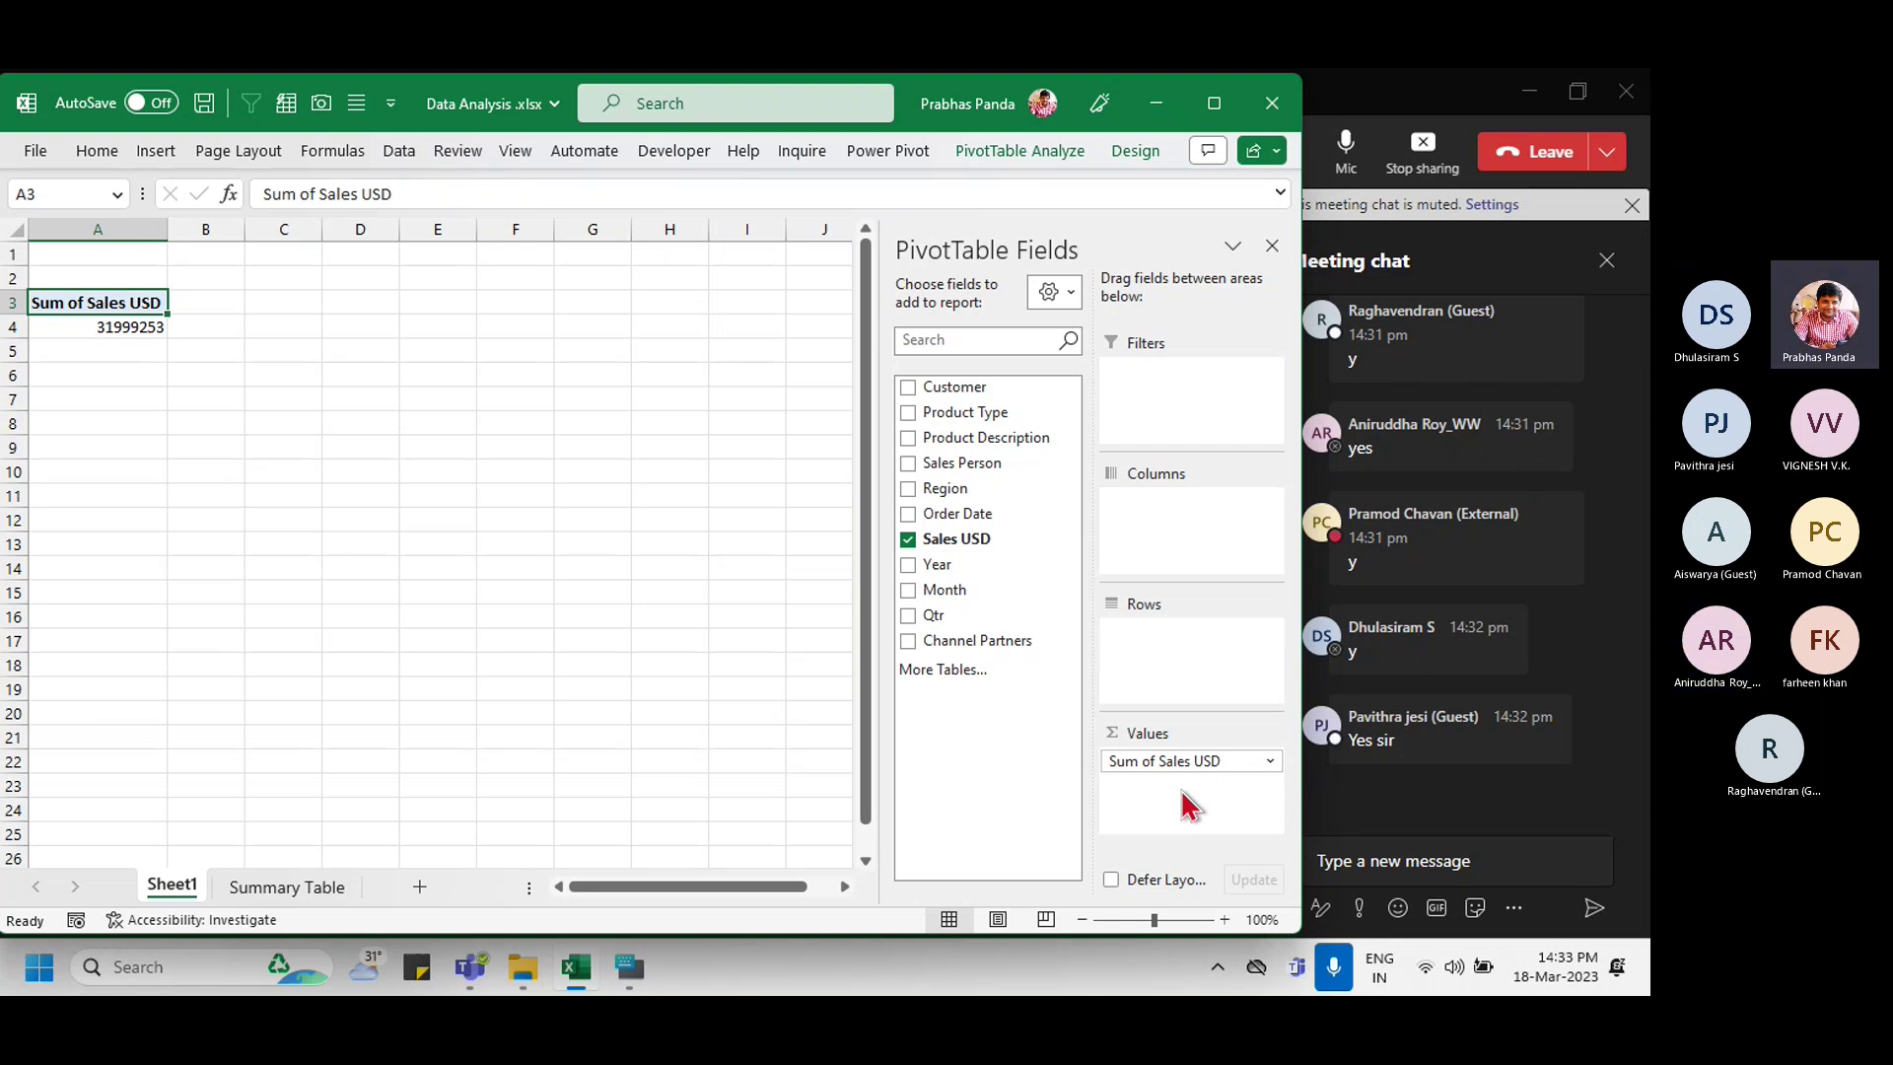
left_click(976, 560)
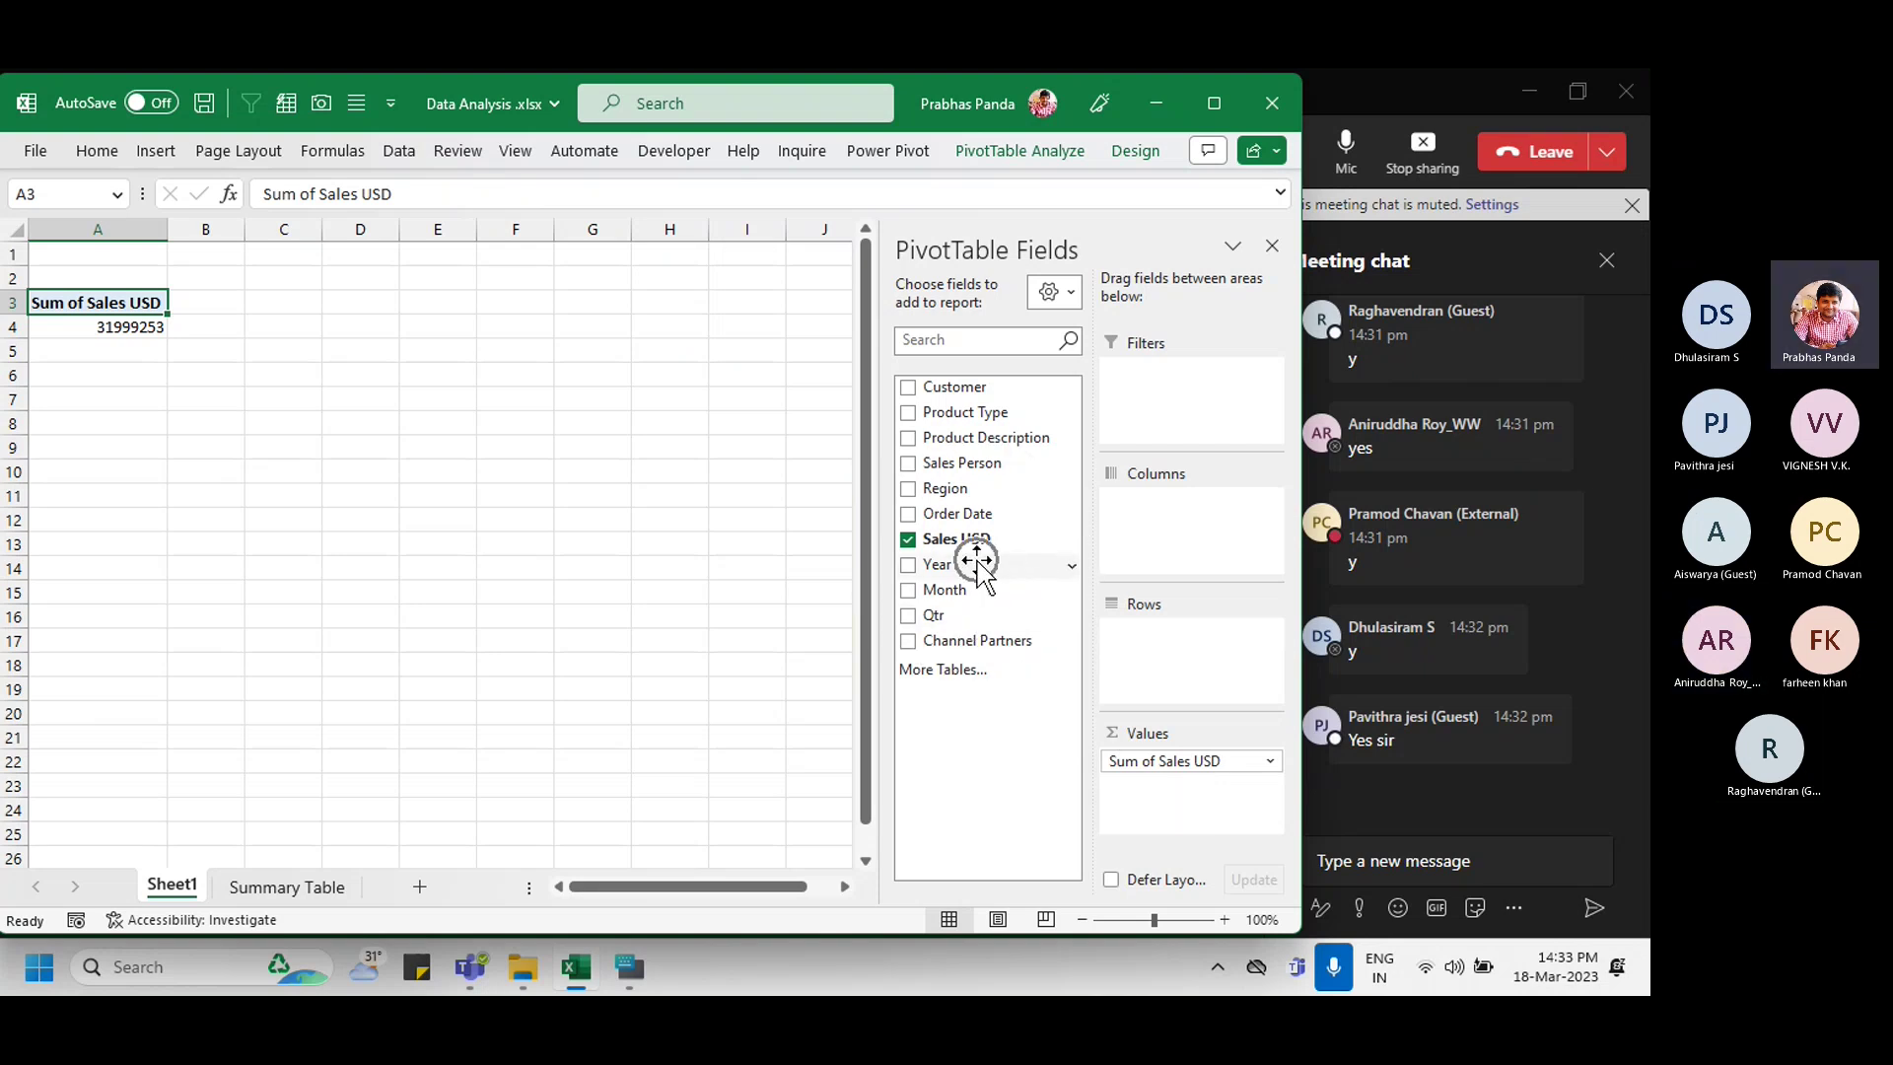
left_click_drag(976, 562, 1248, 535)
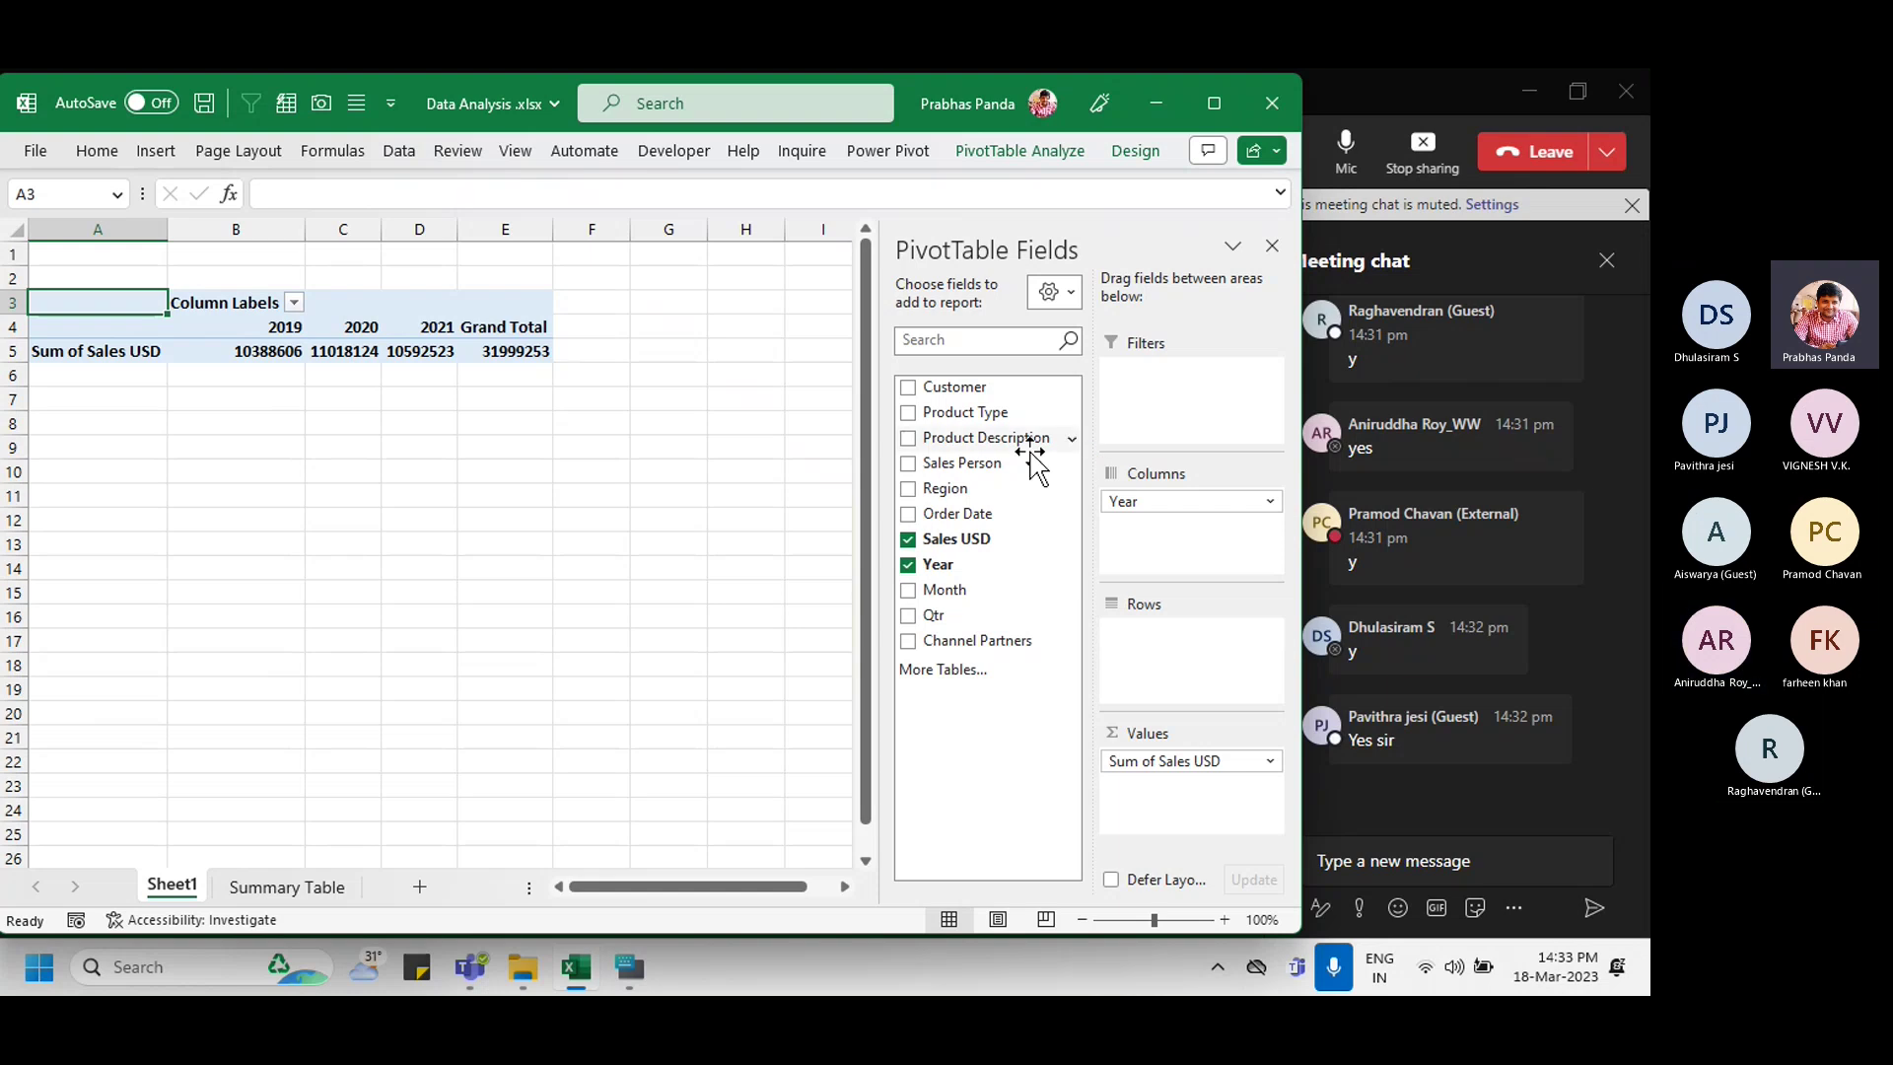
left_click_drag(1028, 445, 1030, 453)
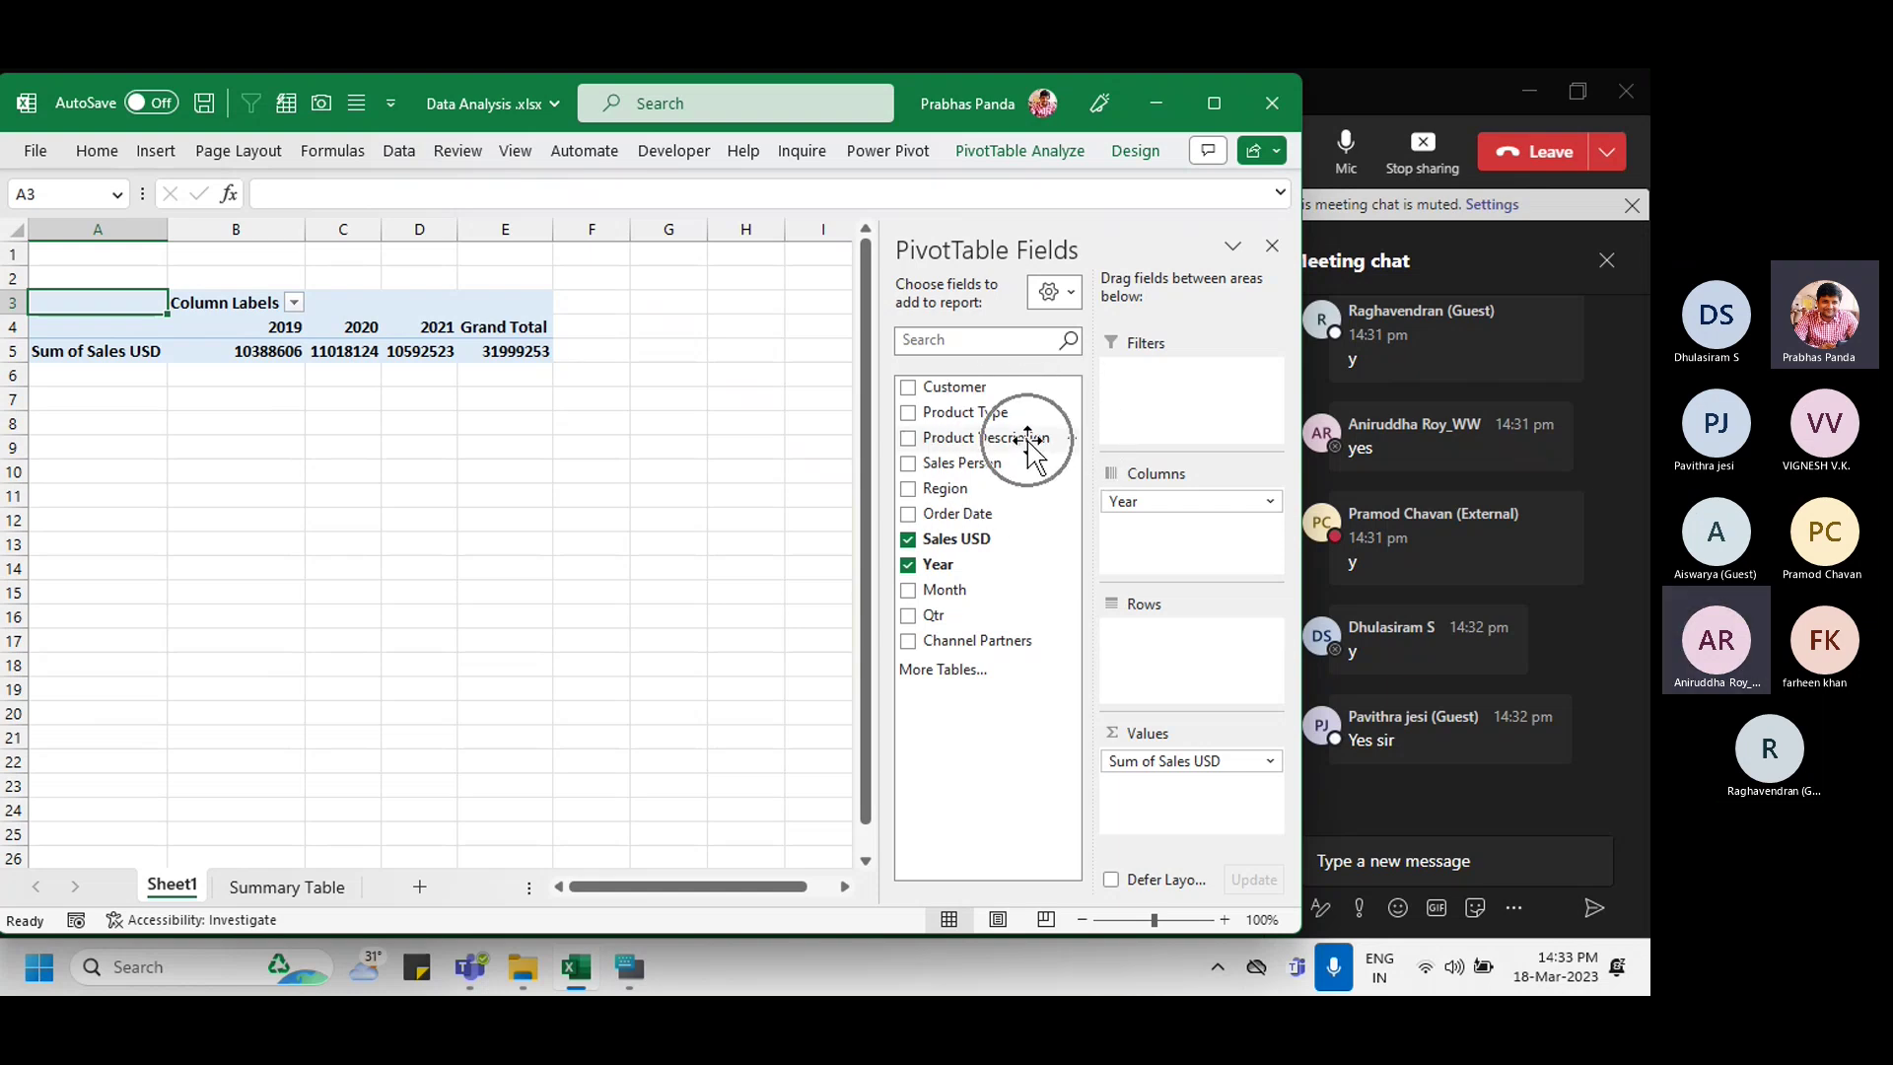
Step: Put Product Description in Rows, listing Bolt through Zest, then select the Indica 2021 value
left_click_drag(1031, 446, 1195, 687)
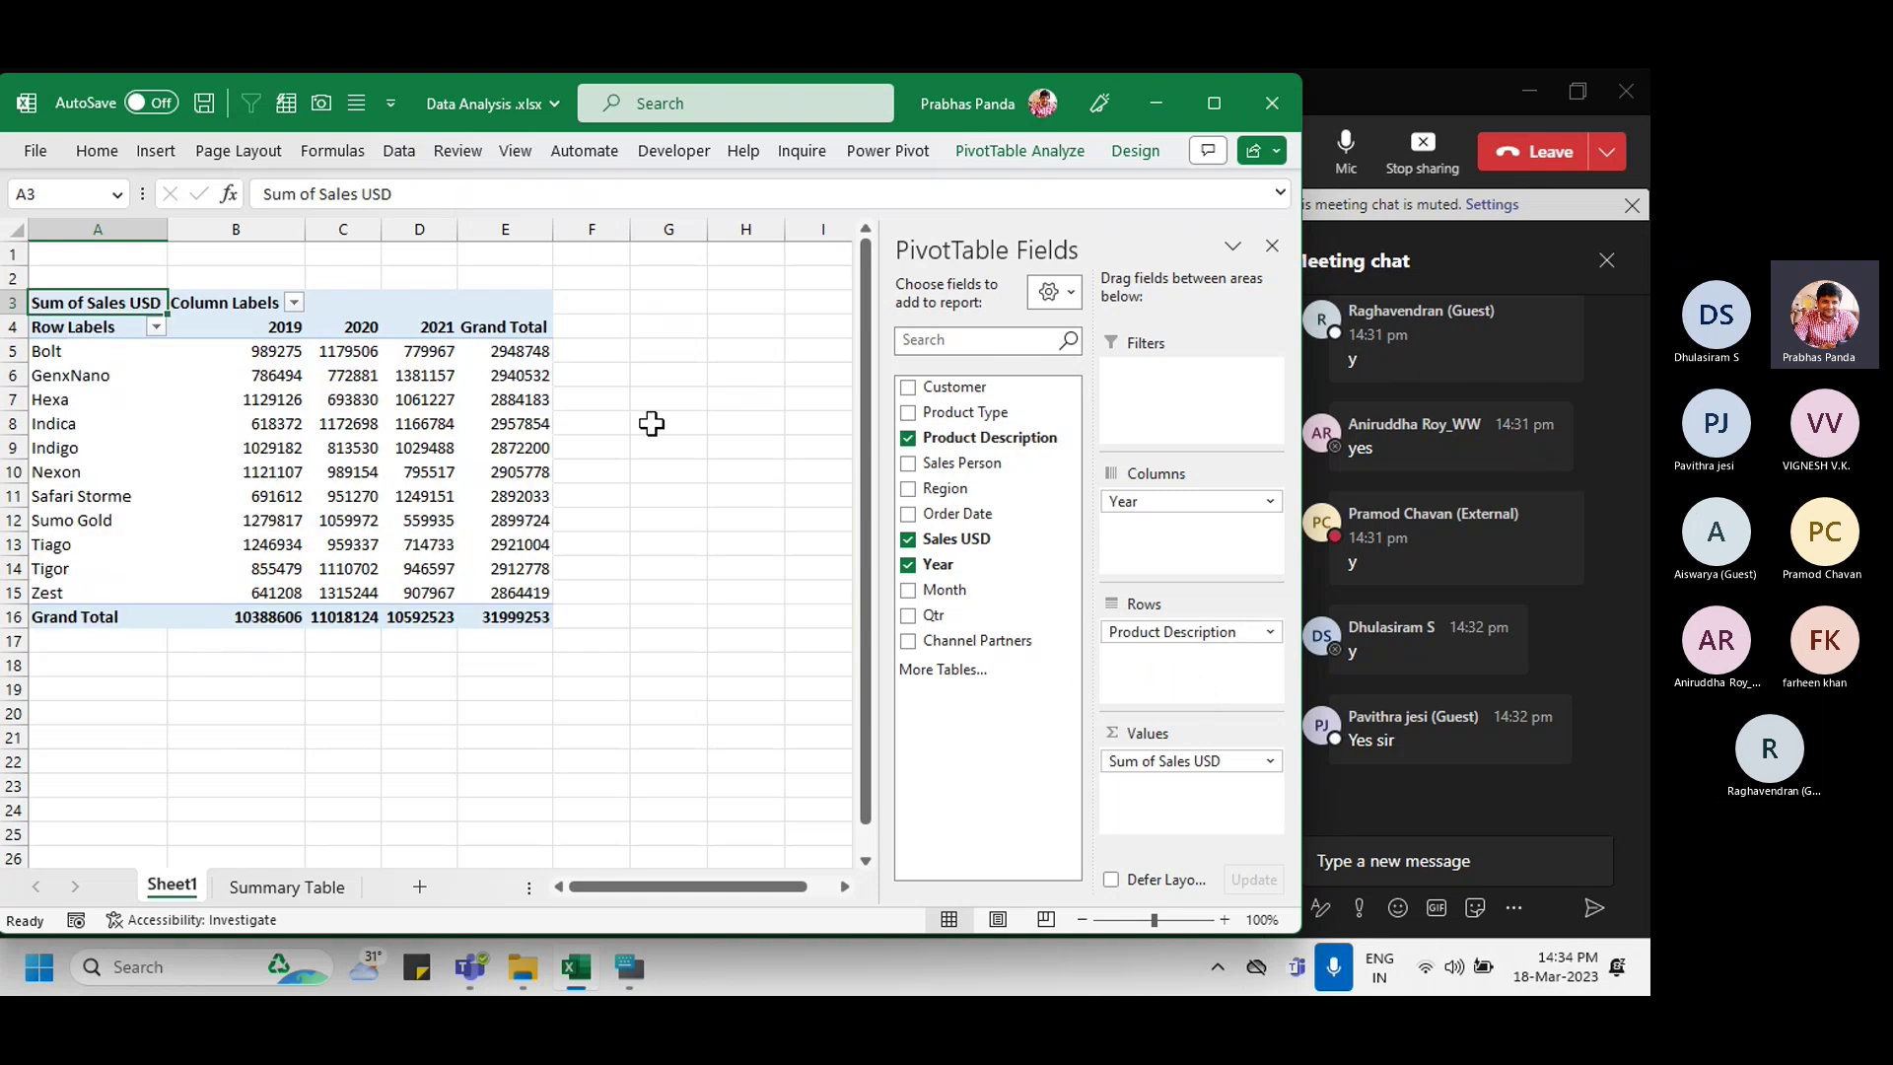
scroll(648, 413, "up", 2)
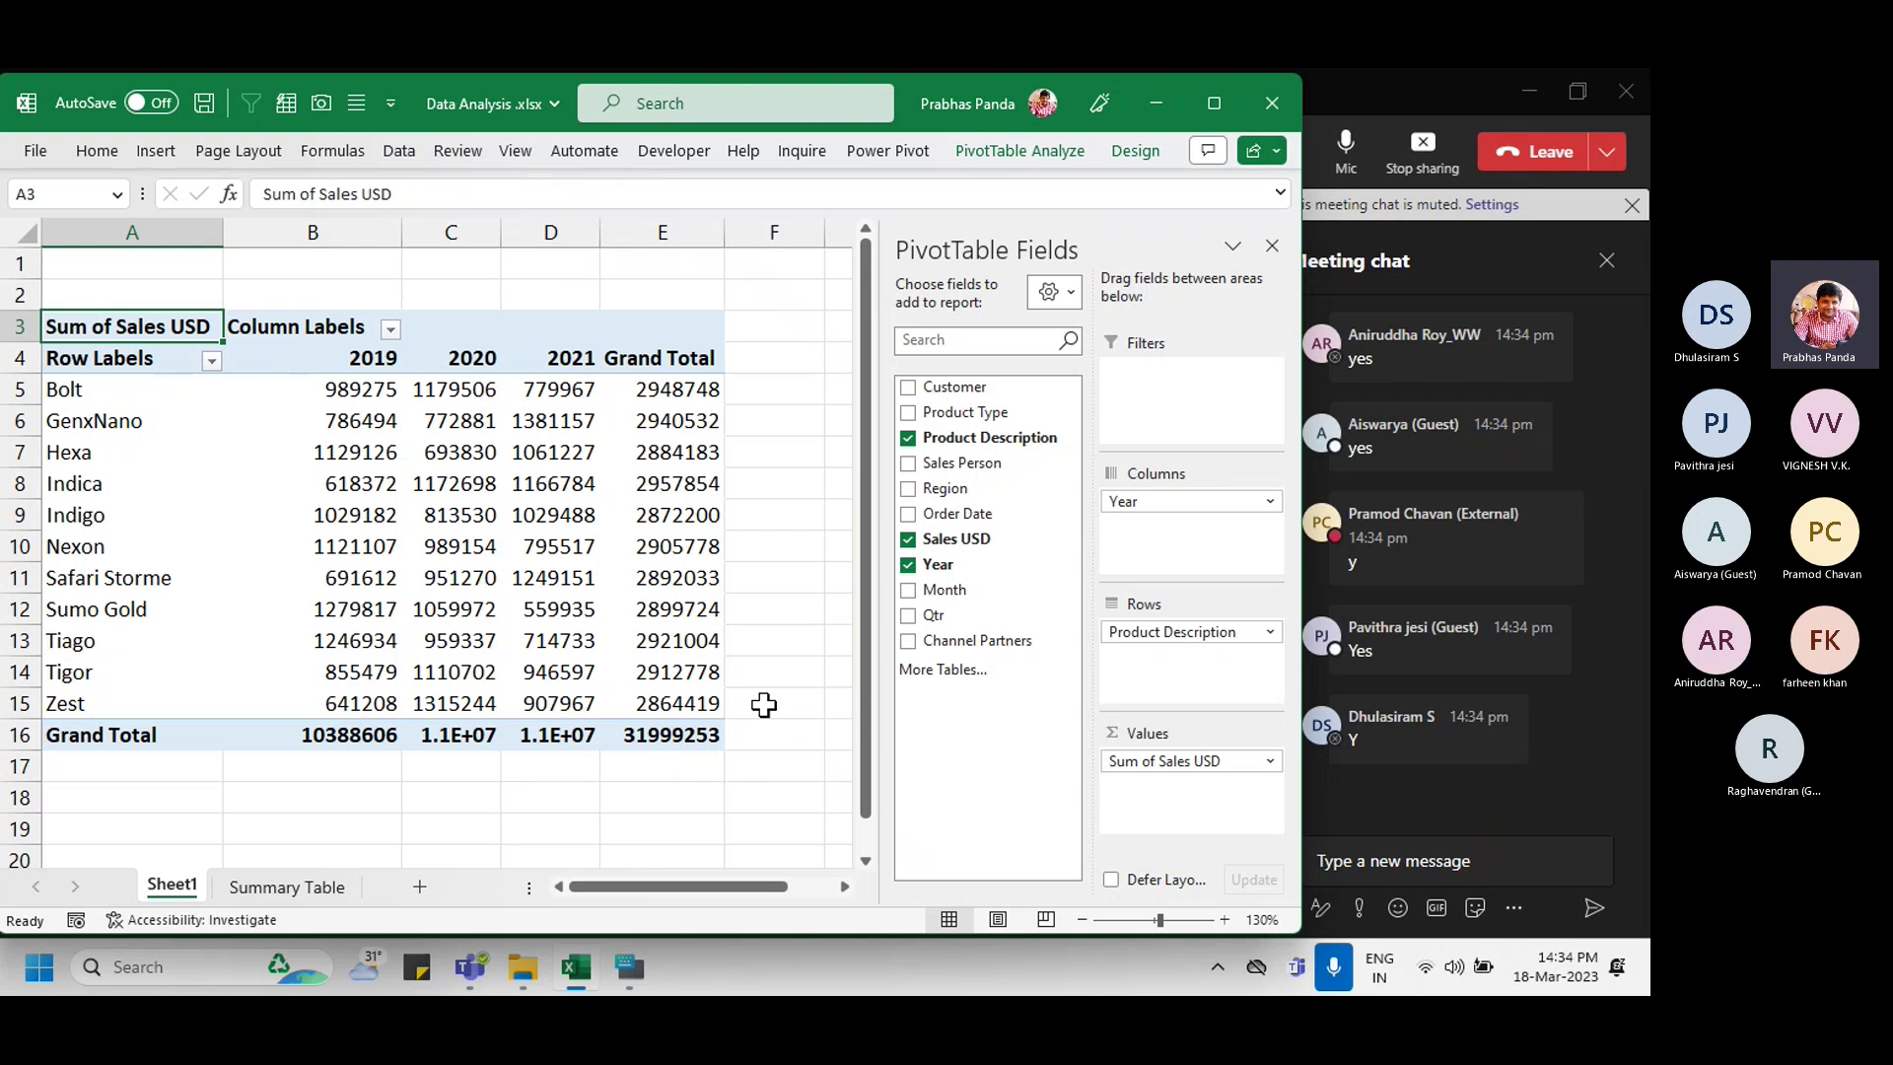
mouse_move(618, 668)
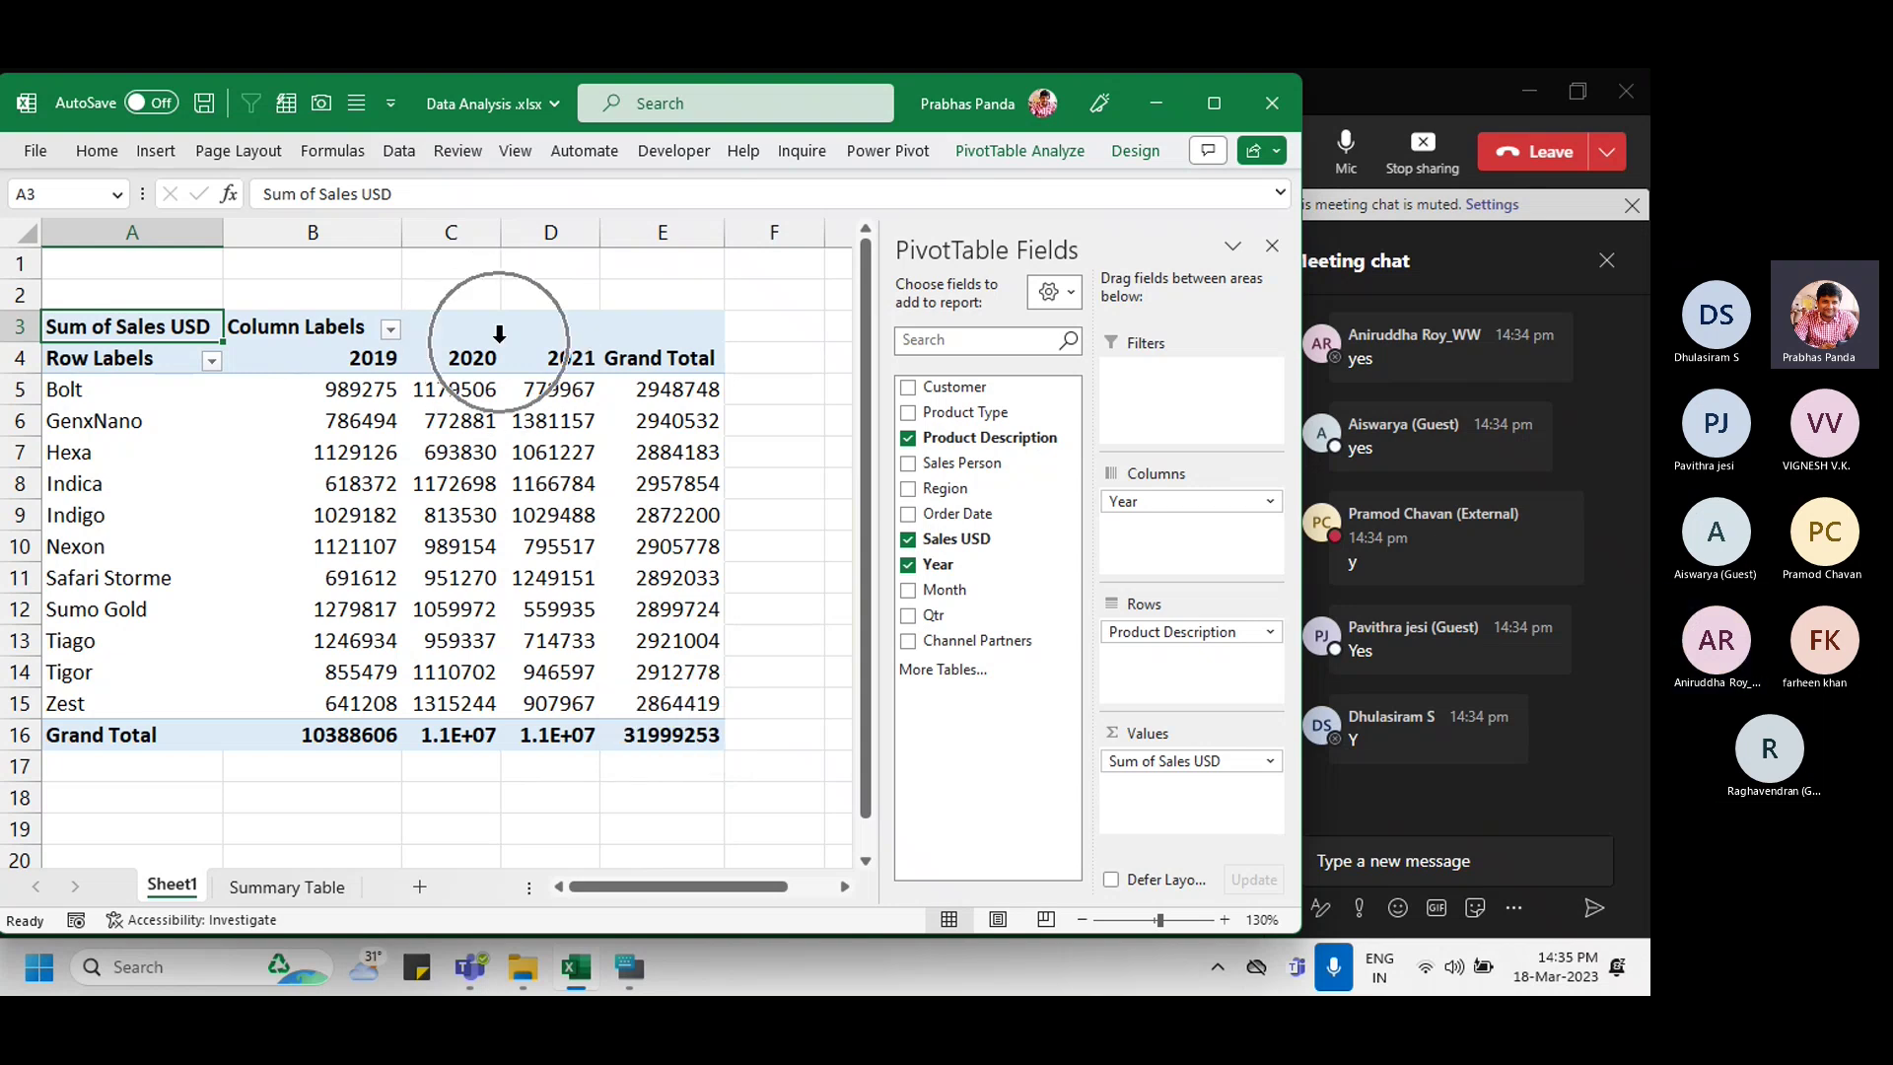
key("ctrl")
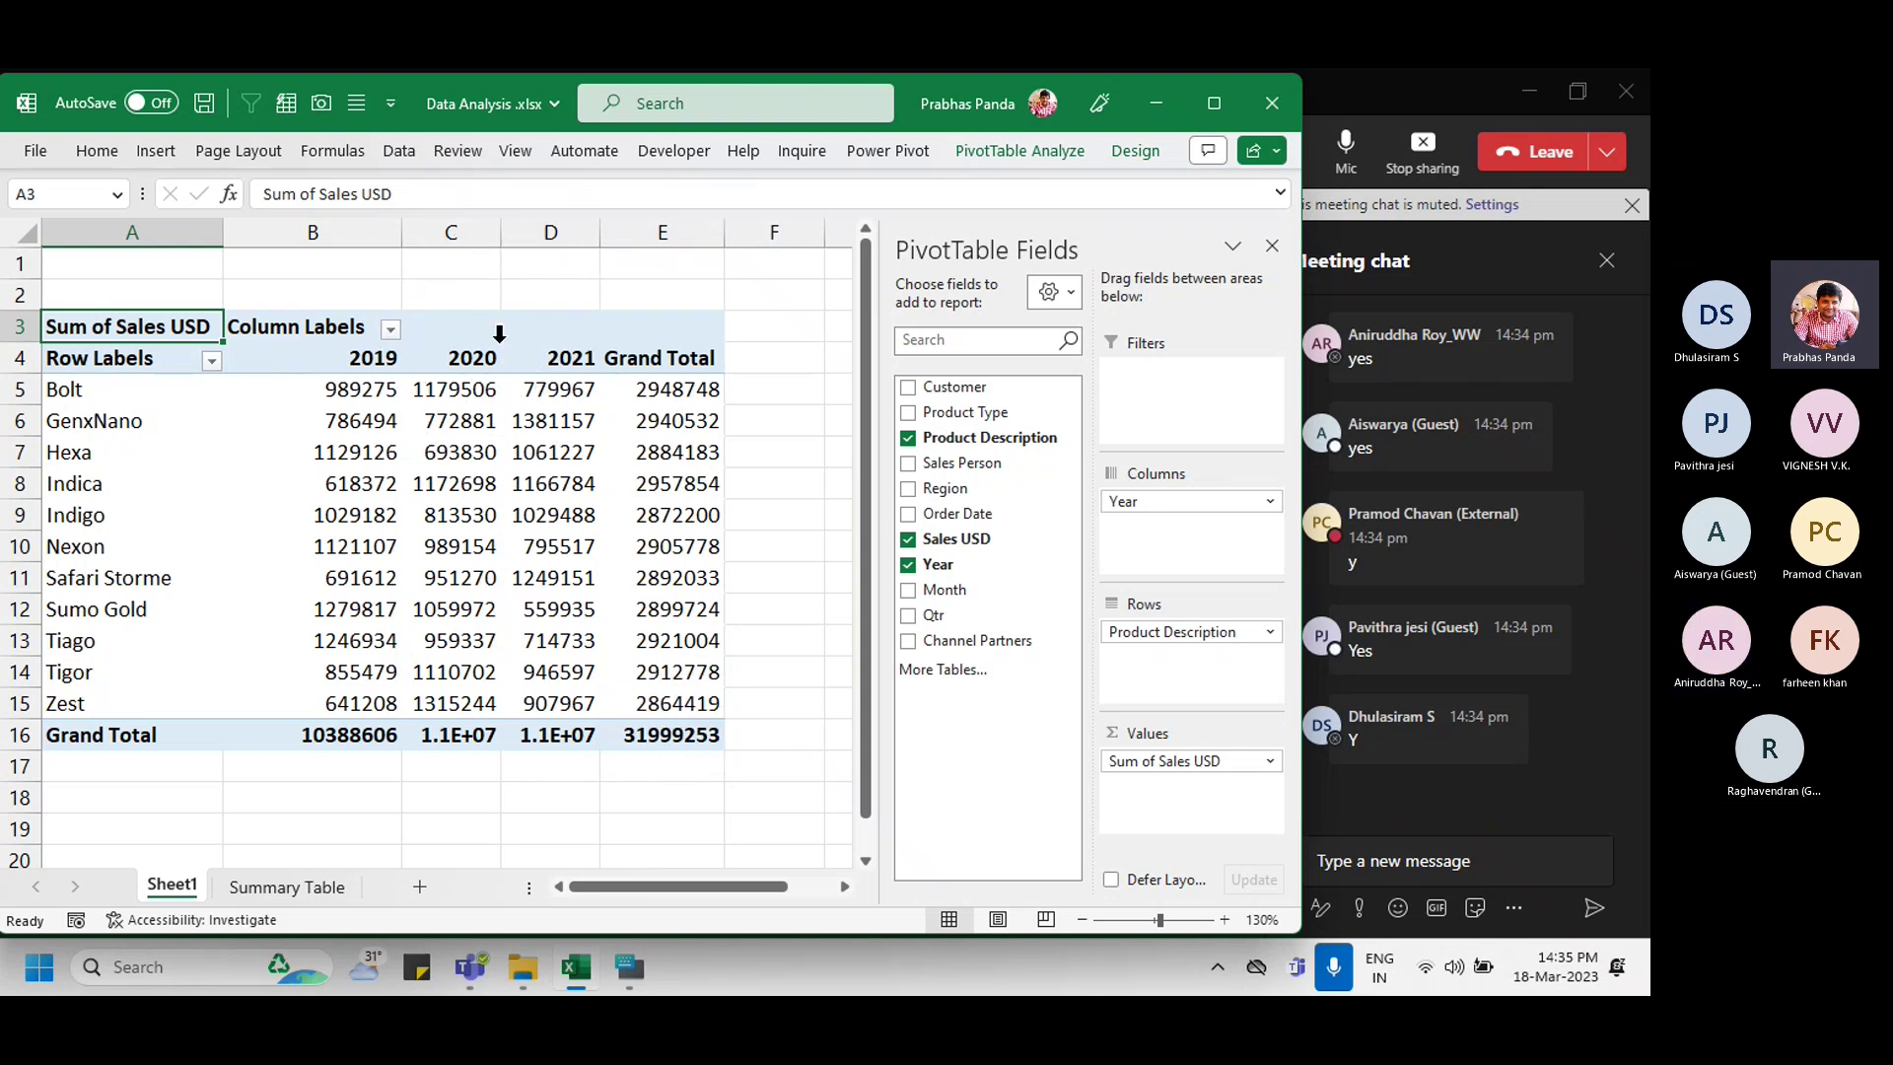
left_click(509, 493)
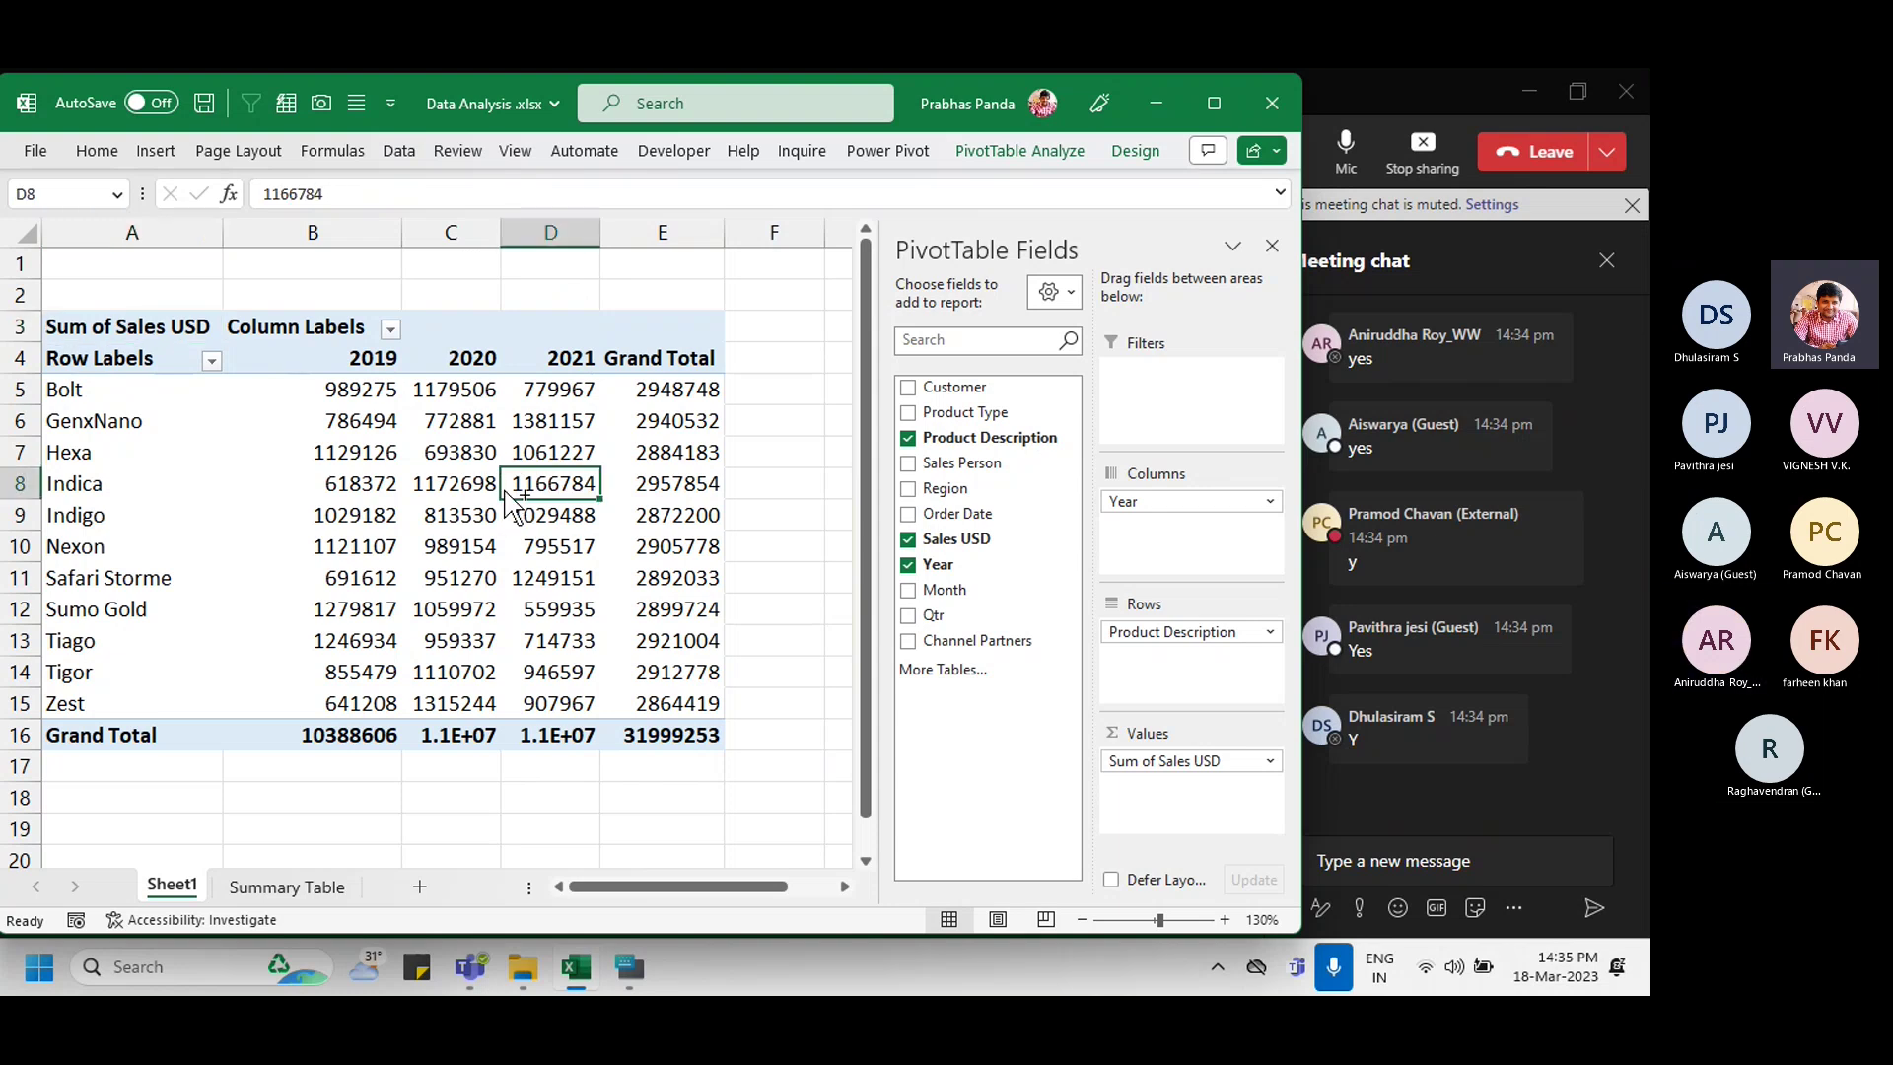
key("ctrl")
key("ctrl")
Step: Expand the PivotTable Design styles gallery and browse its Light, Medium and Dark styles
left_click(1144, 150)
key("ctrl")
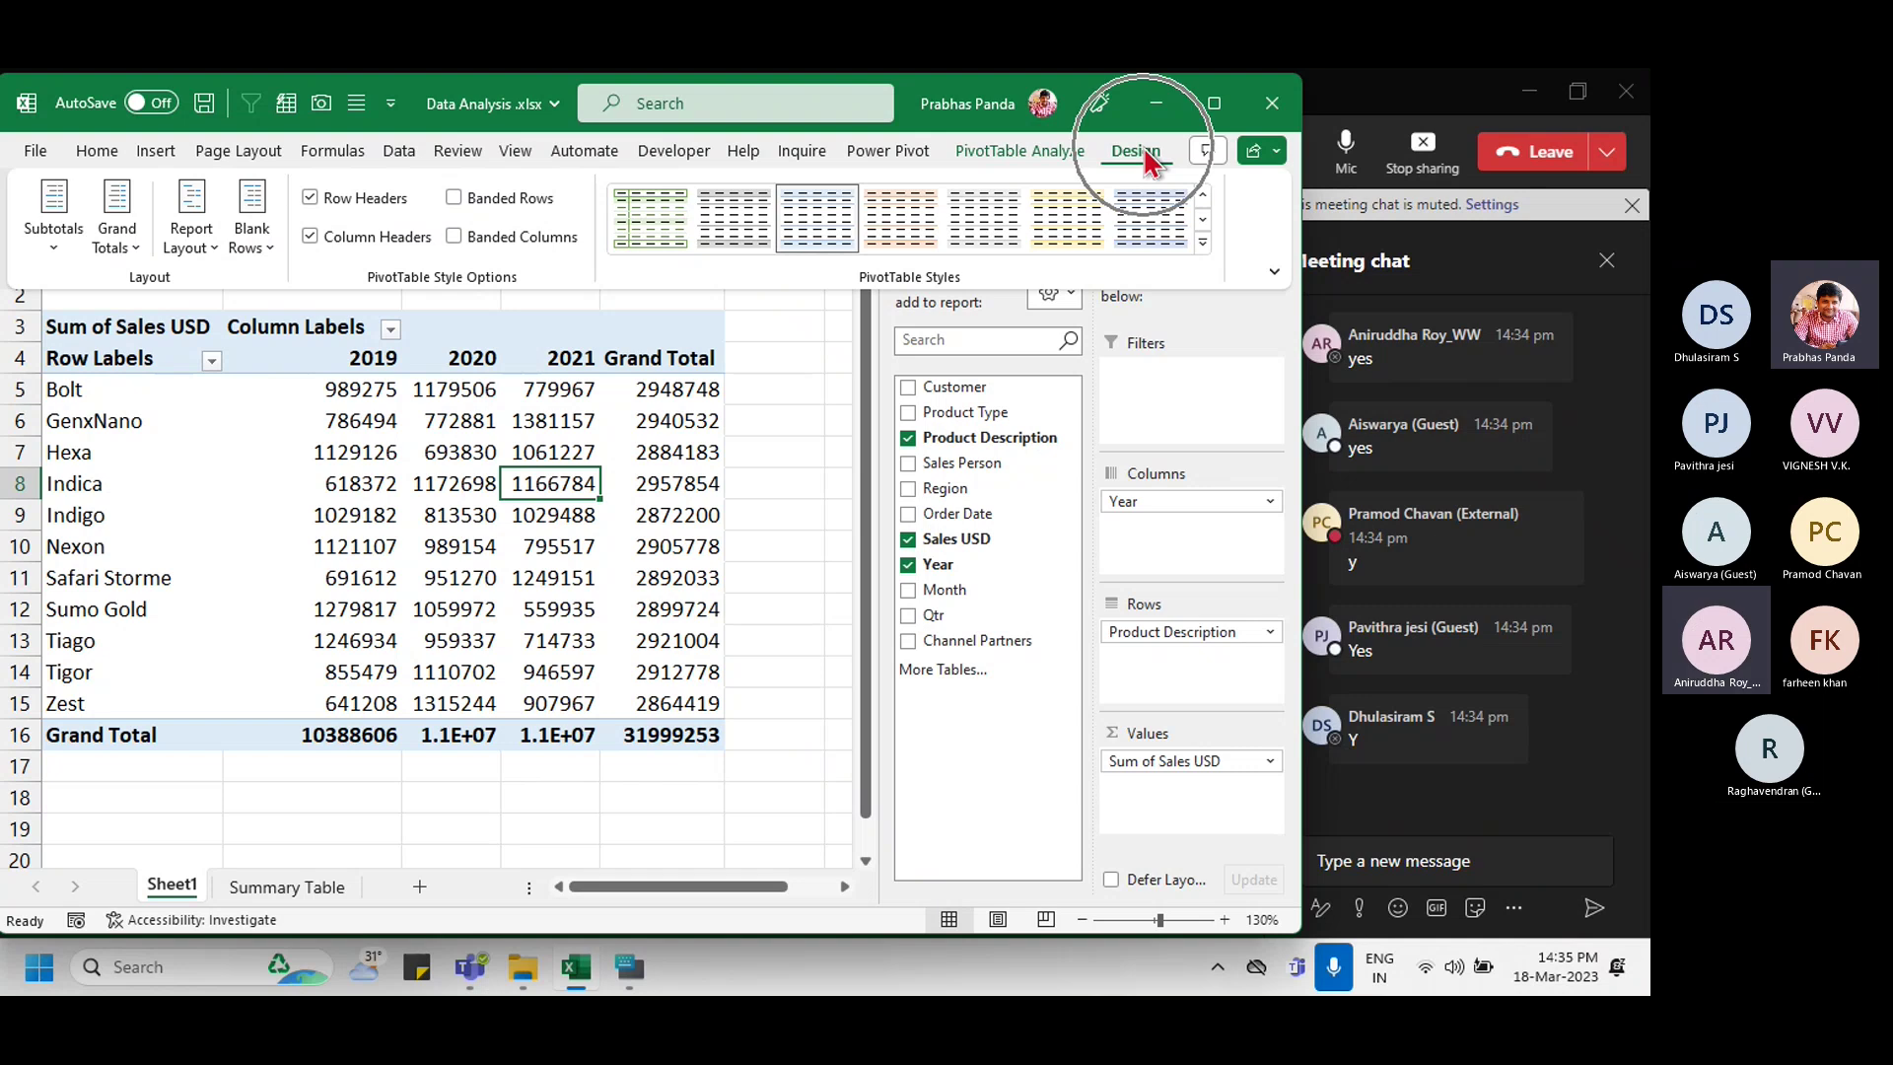
key("ctrl")
key("ctrl")
key("ctrl")
key("ctrl")
key("ctrl")
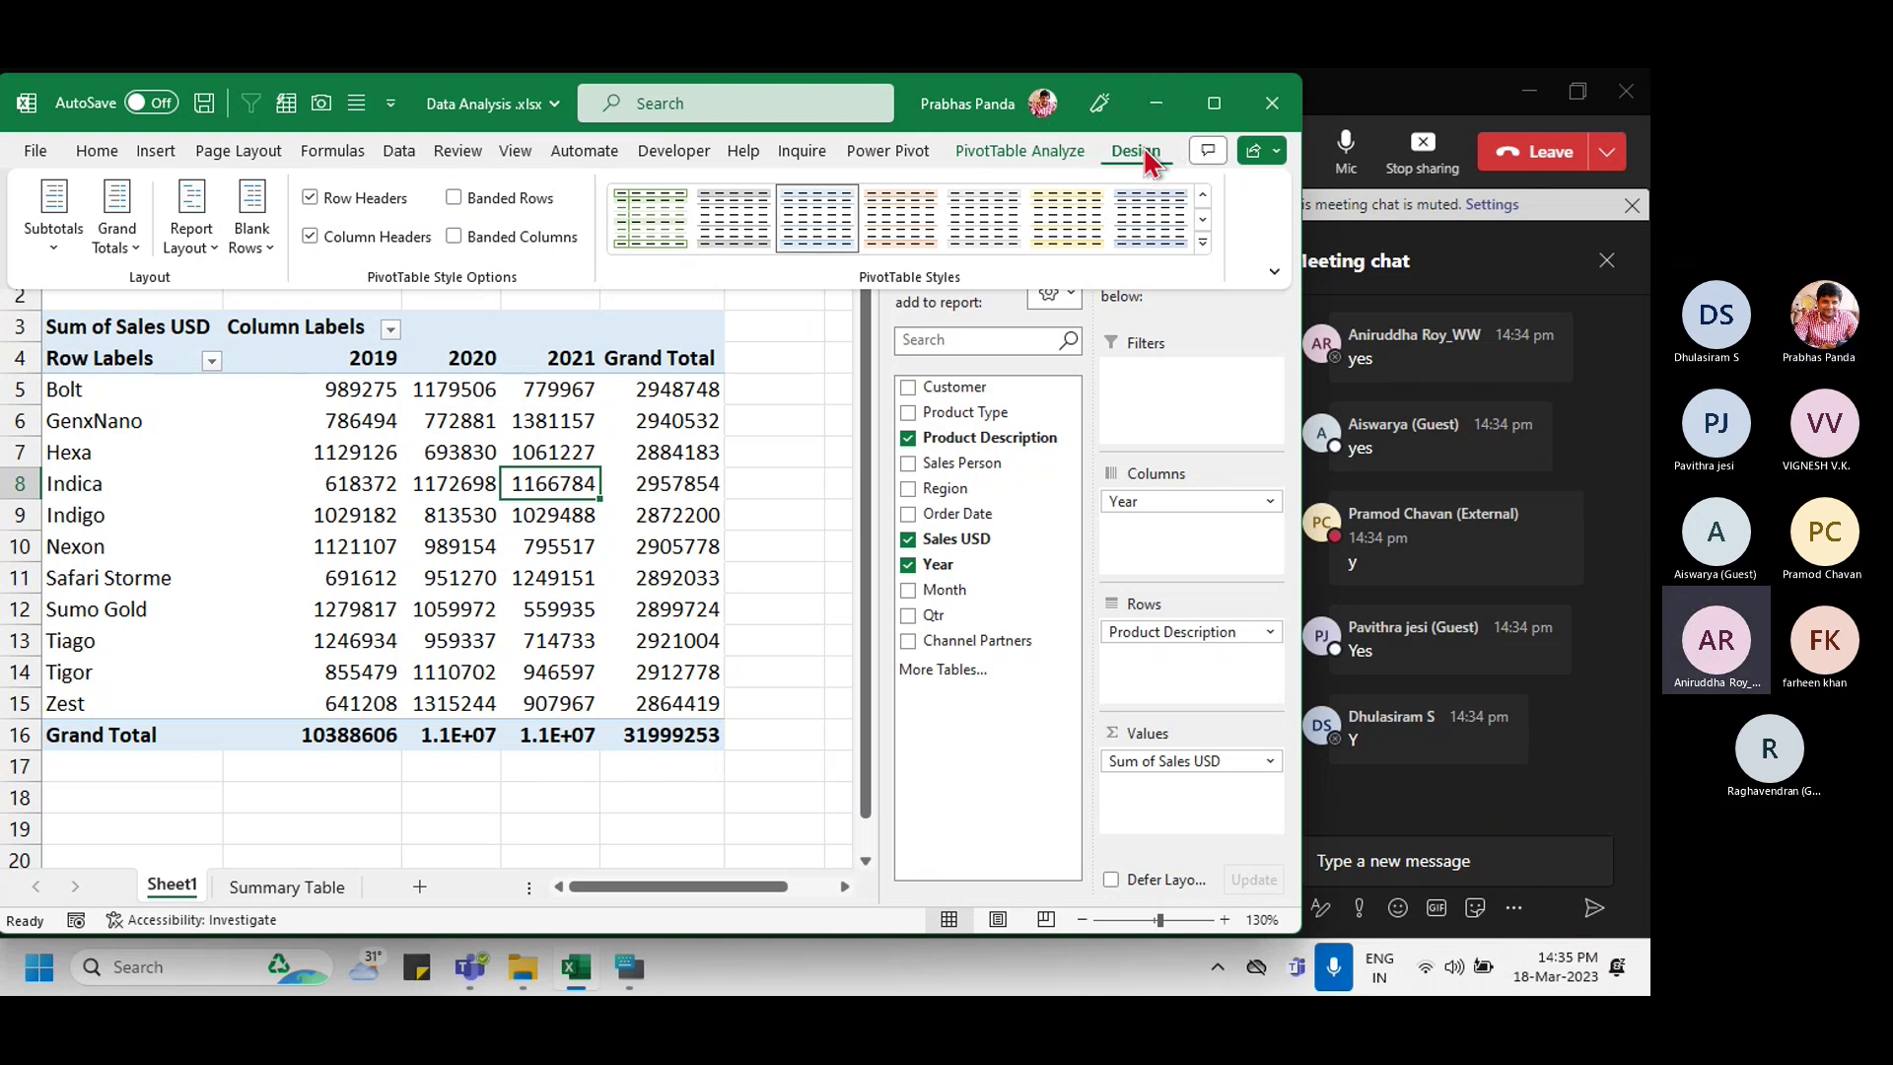
key("ctrl")
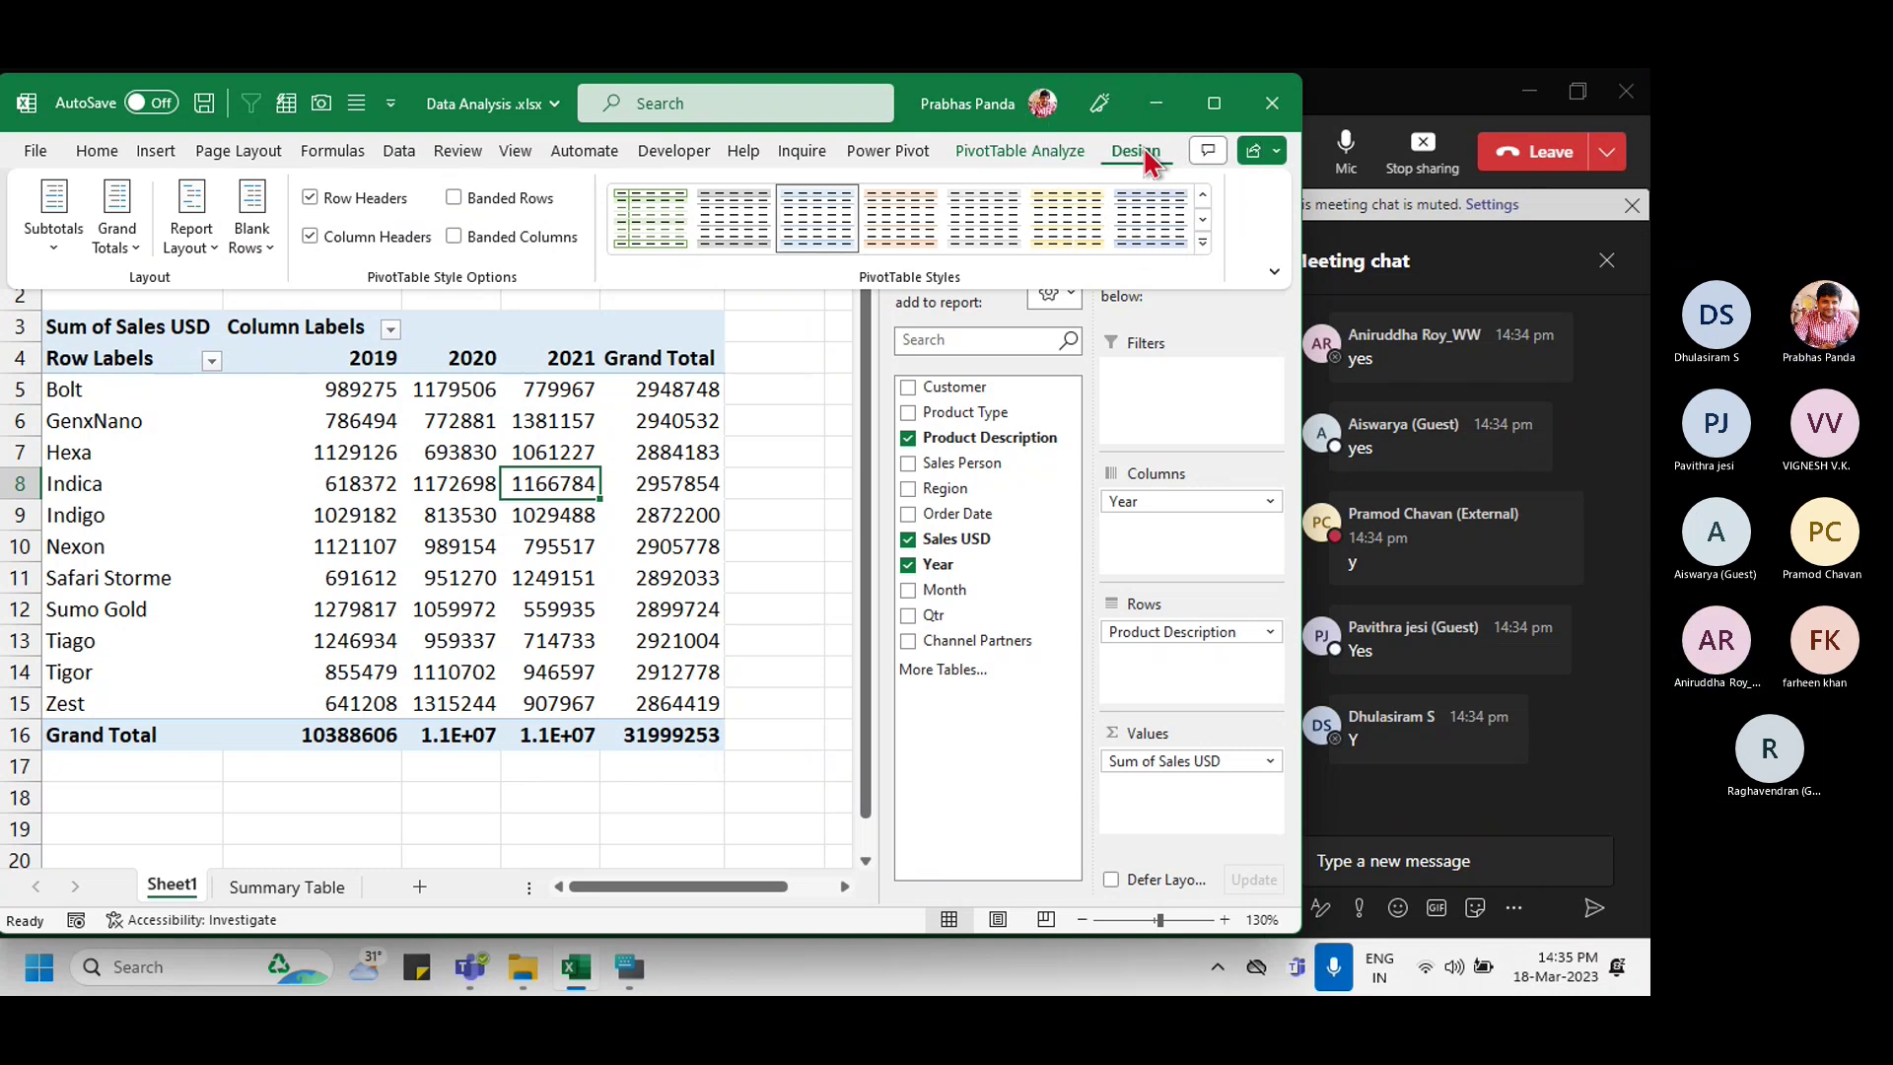
key("ctrl")
key("ctrl")
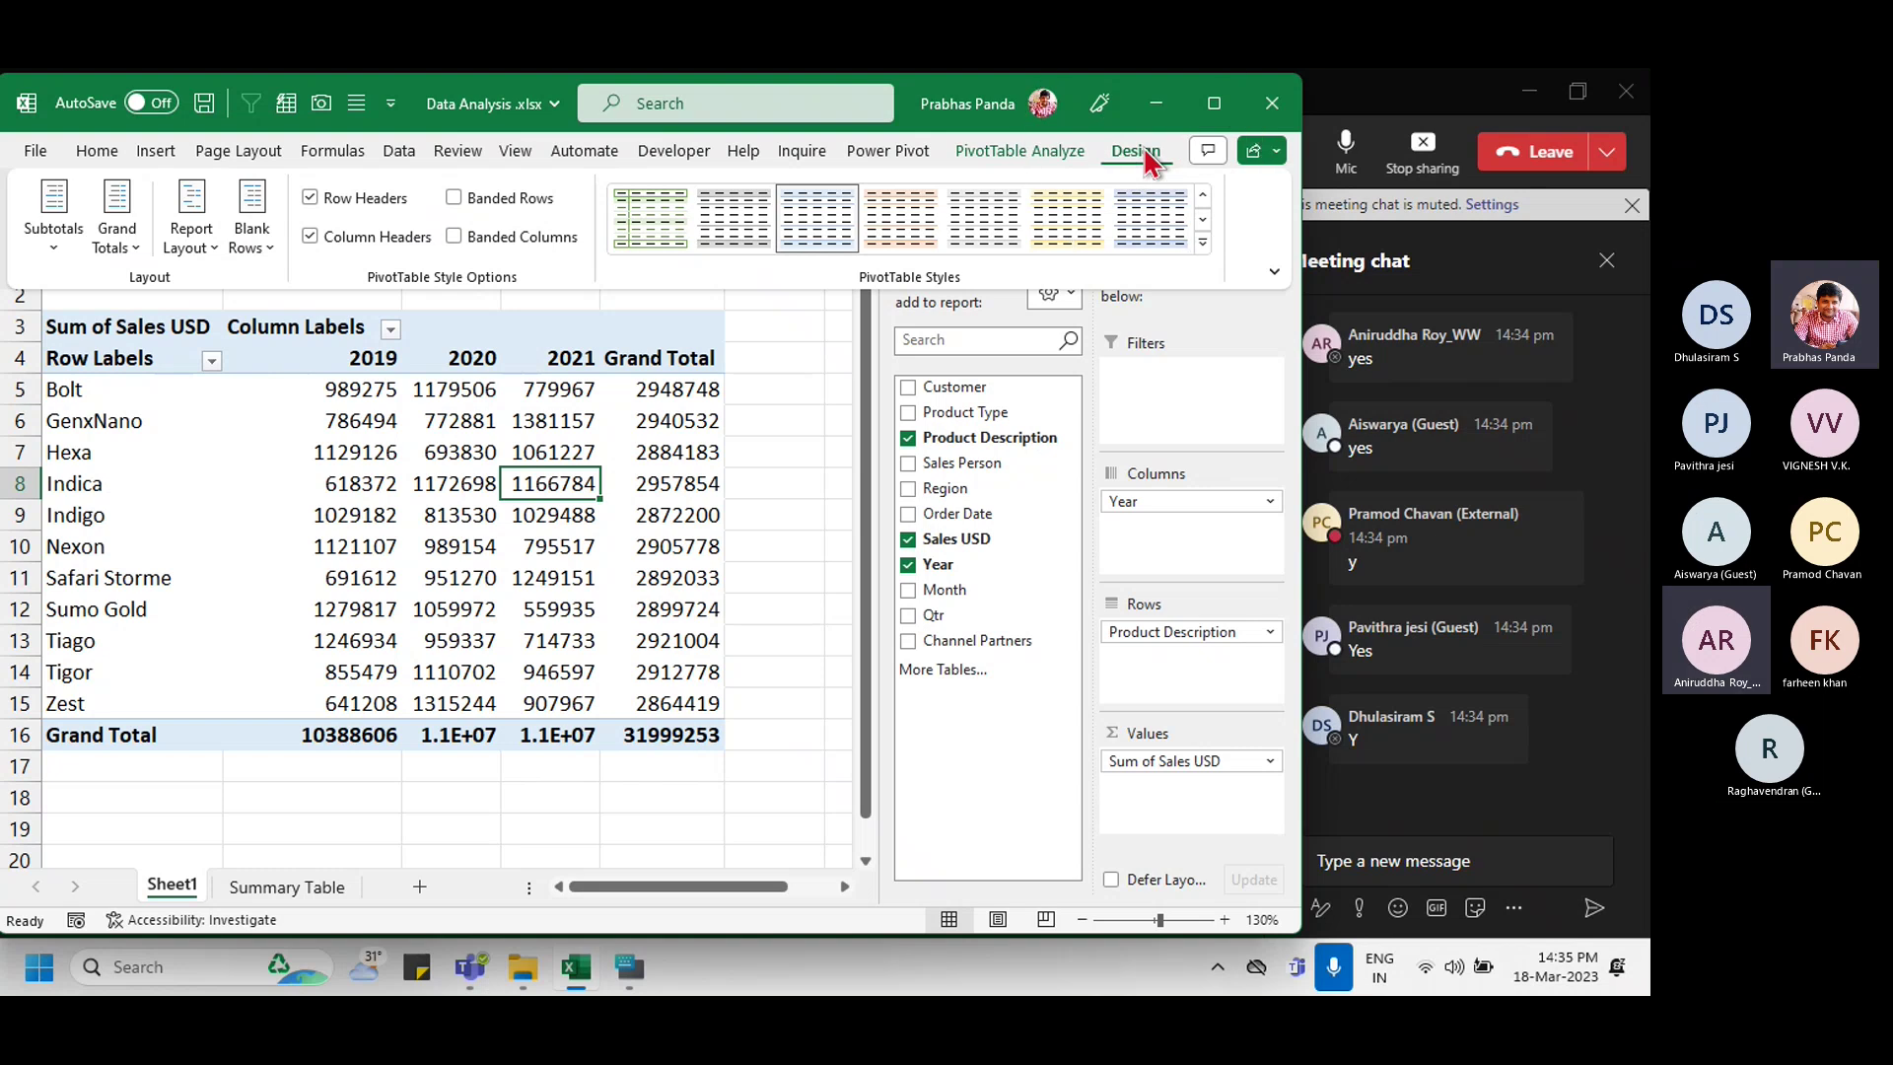
key("ctrl")
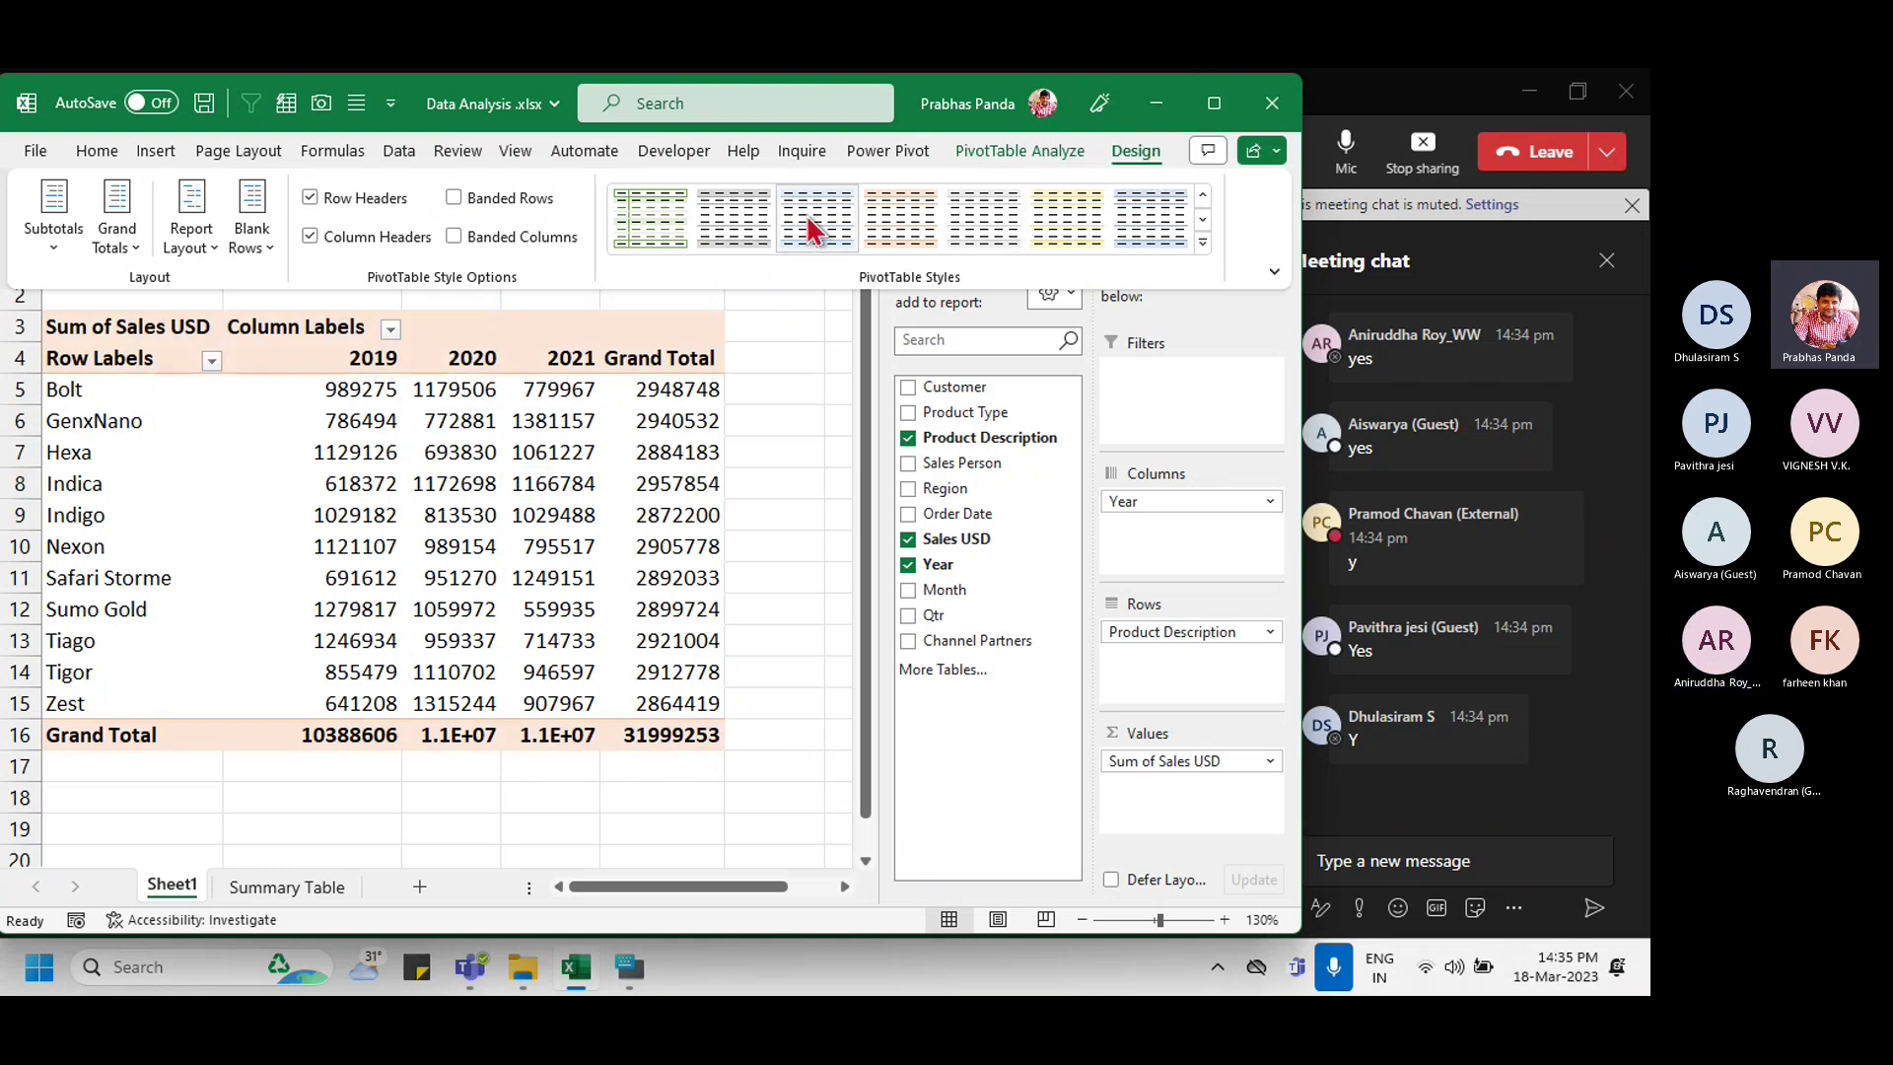
left_click(1204, 246)
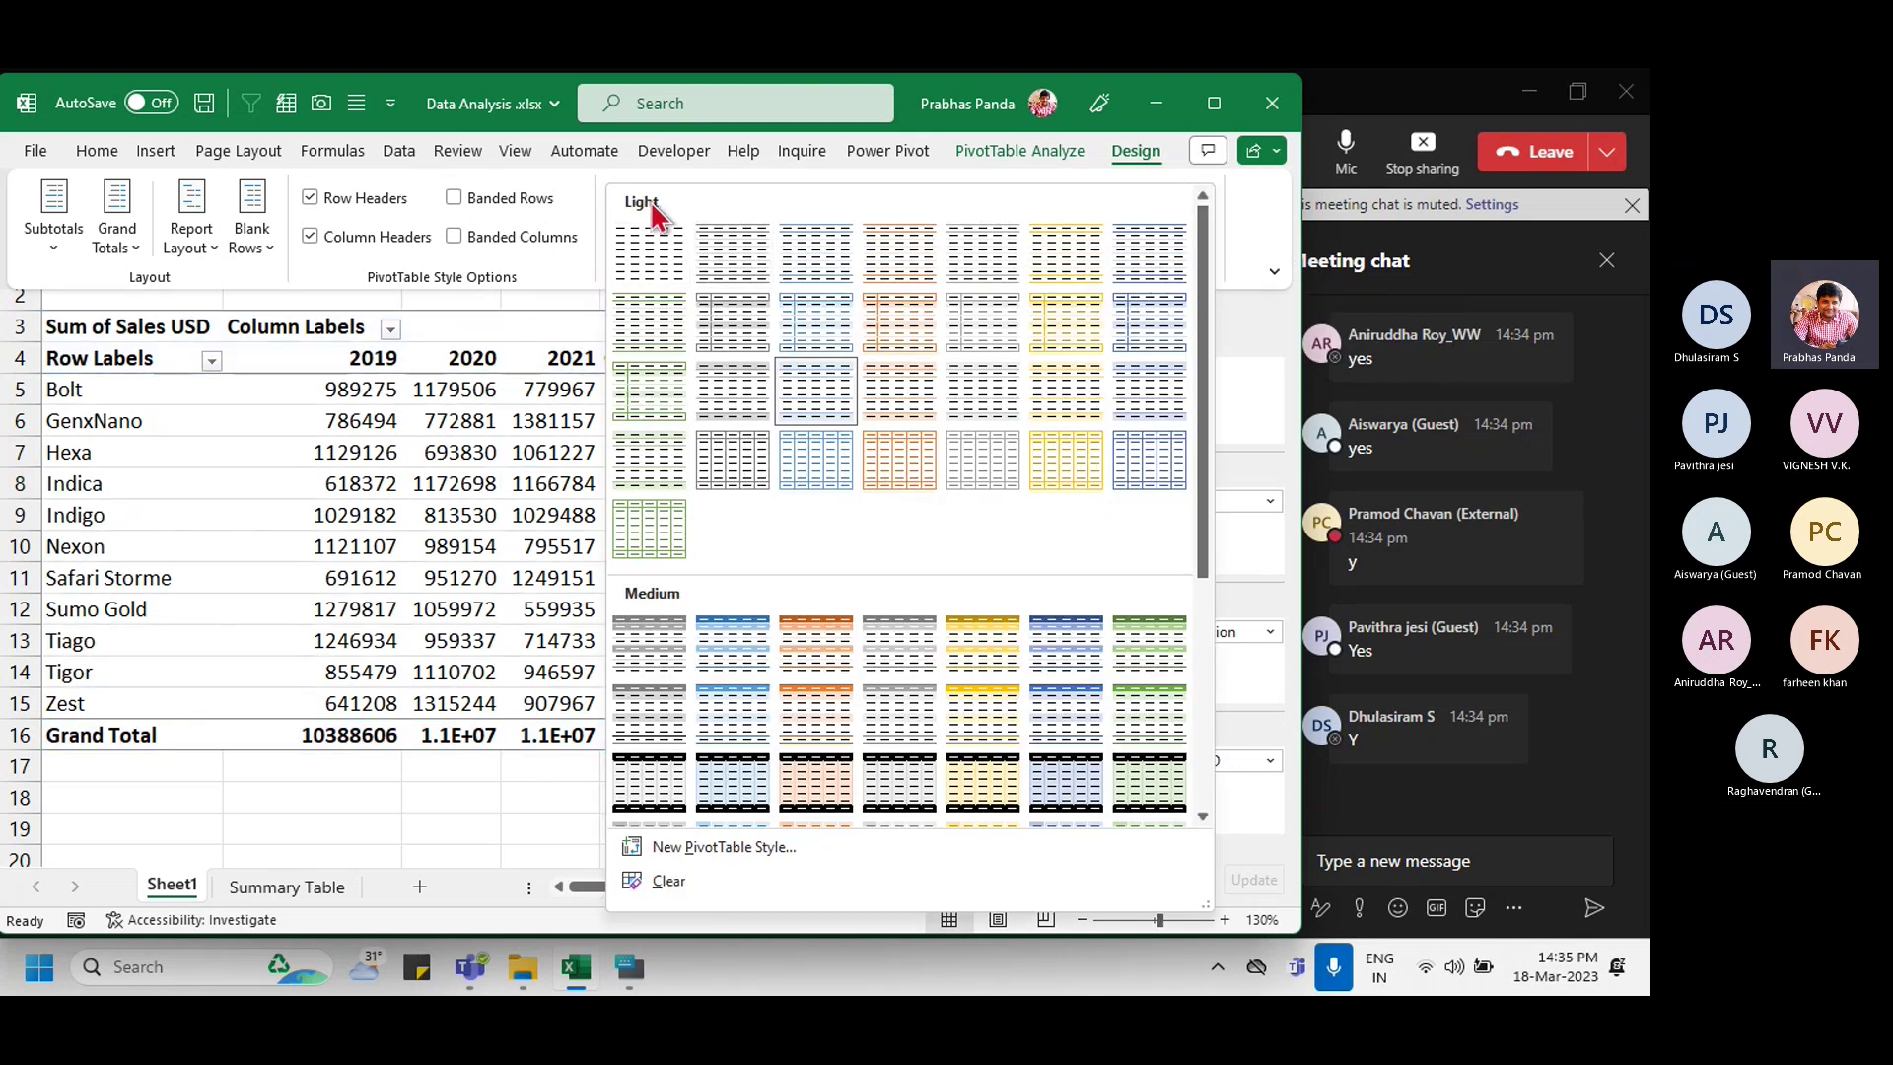
scroll(702, 665, "down", 2)
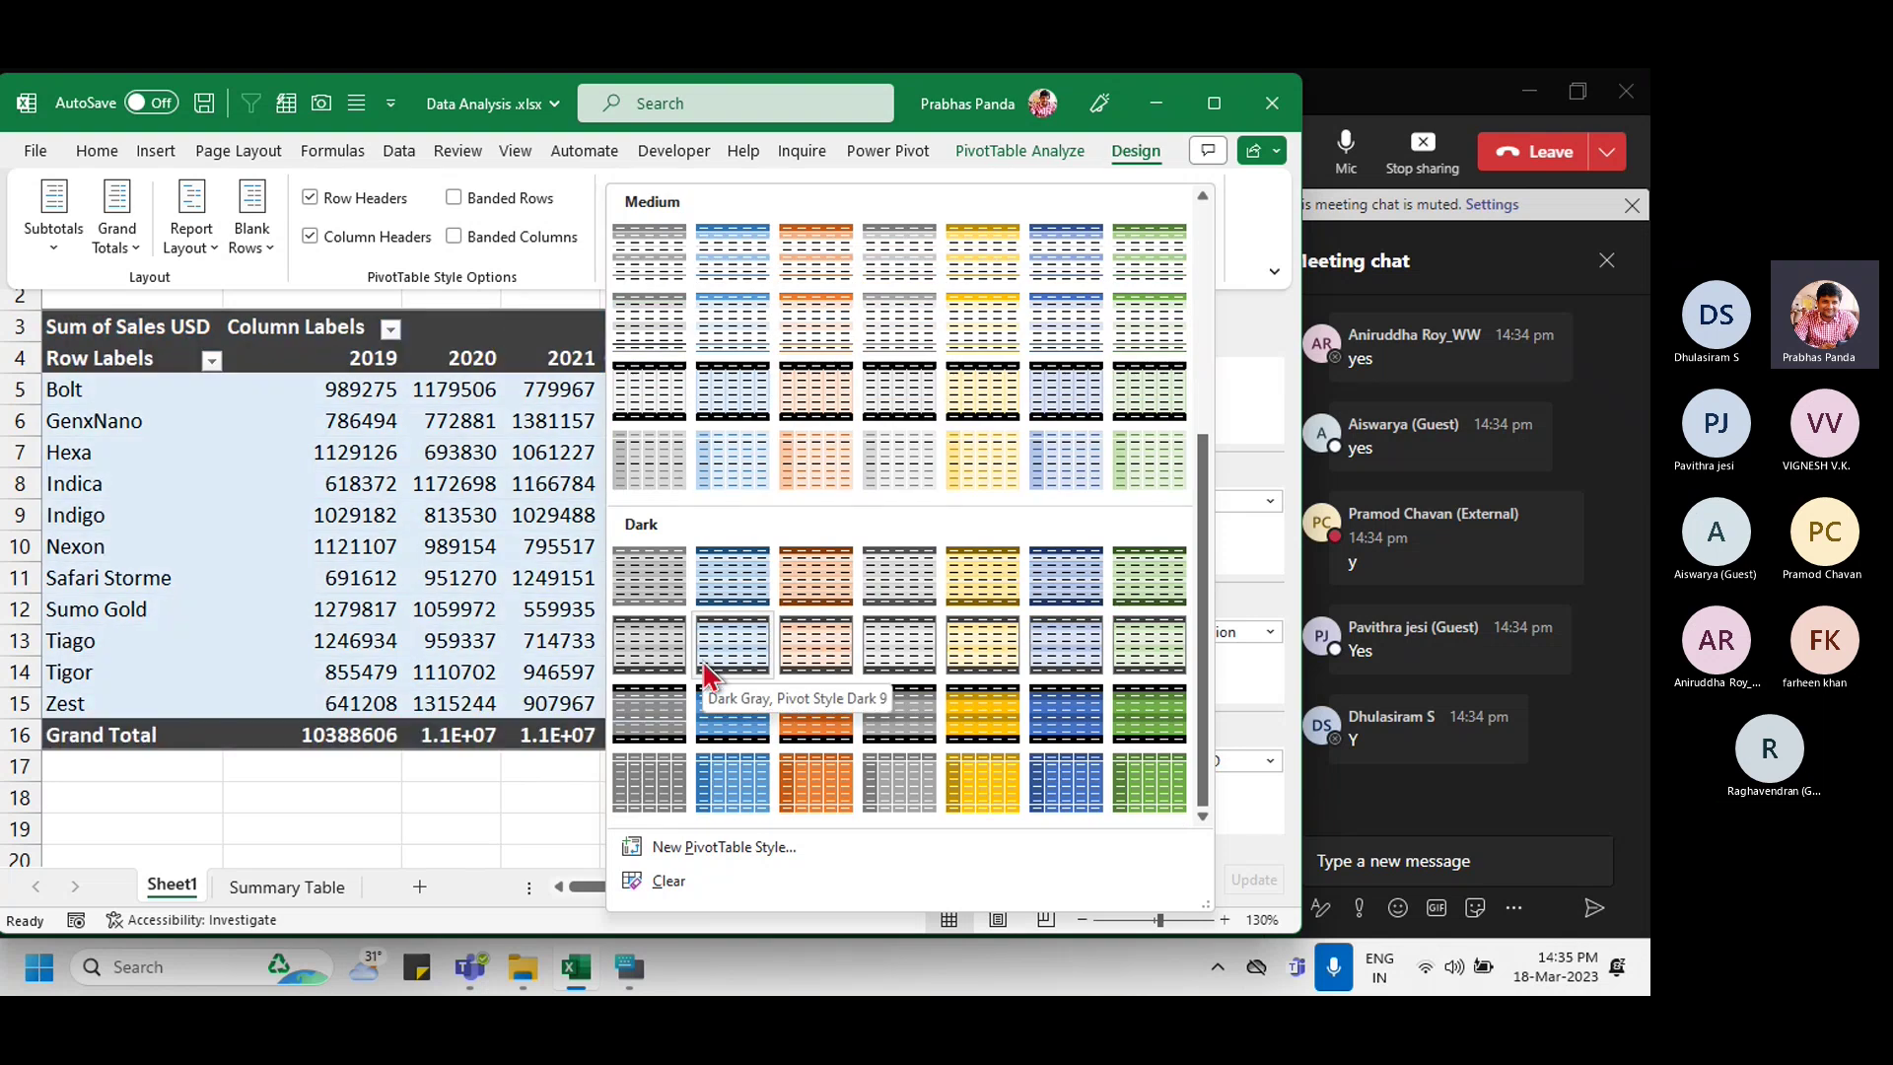
scroll(705, 677, "up", 3)
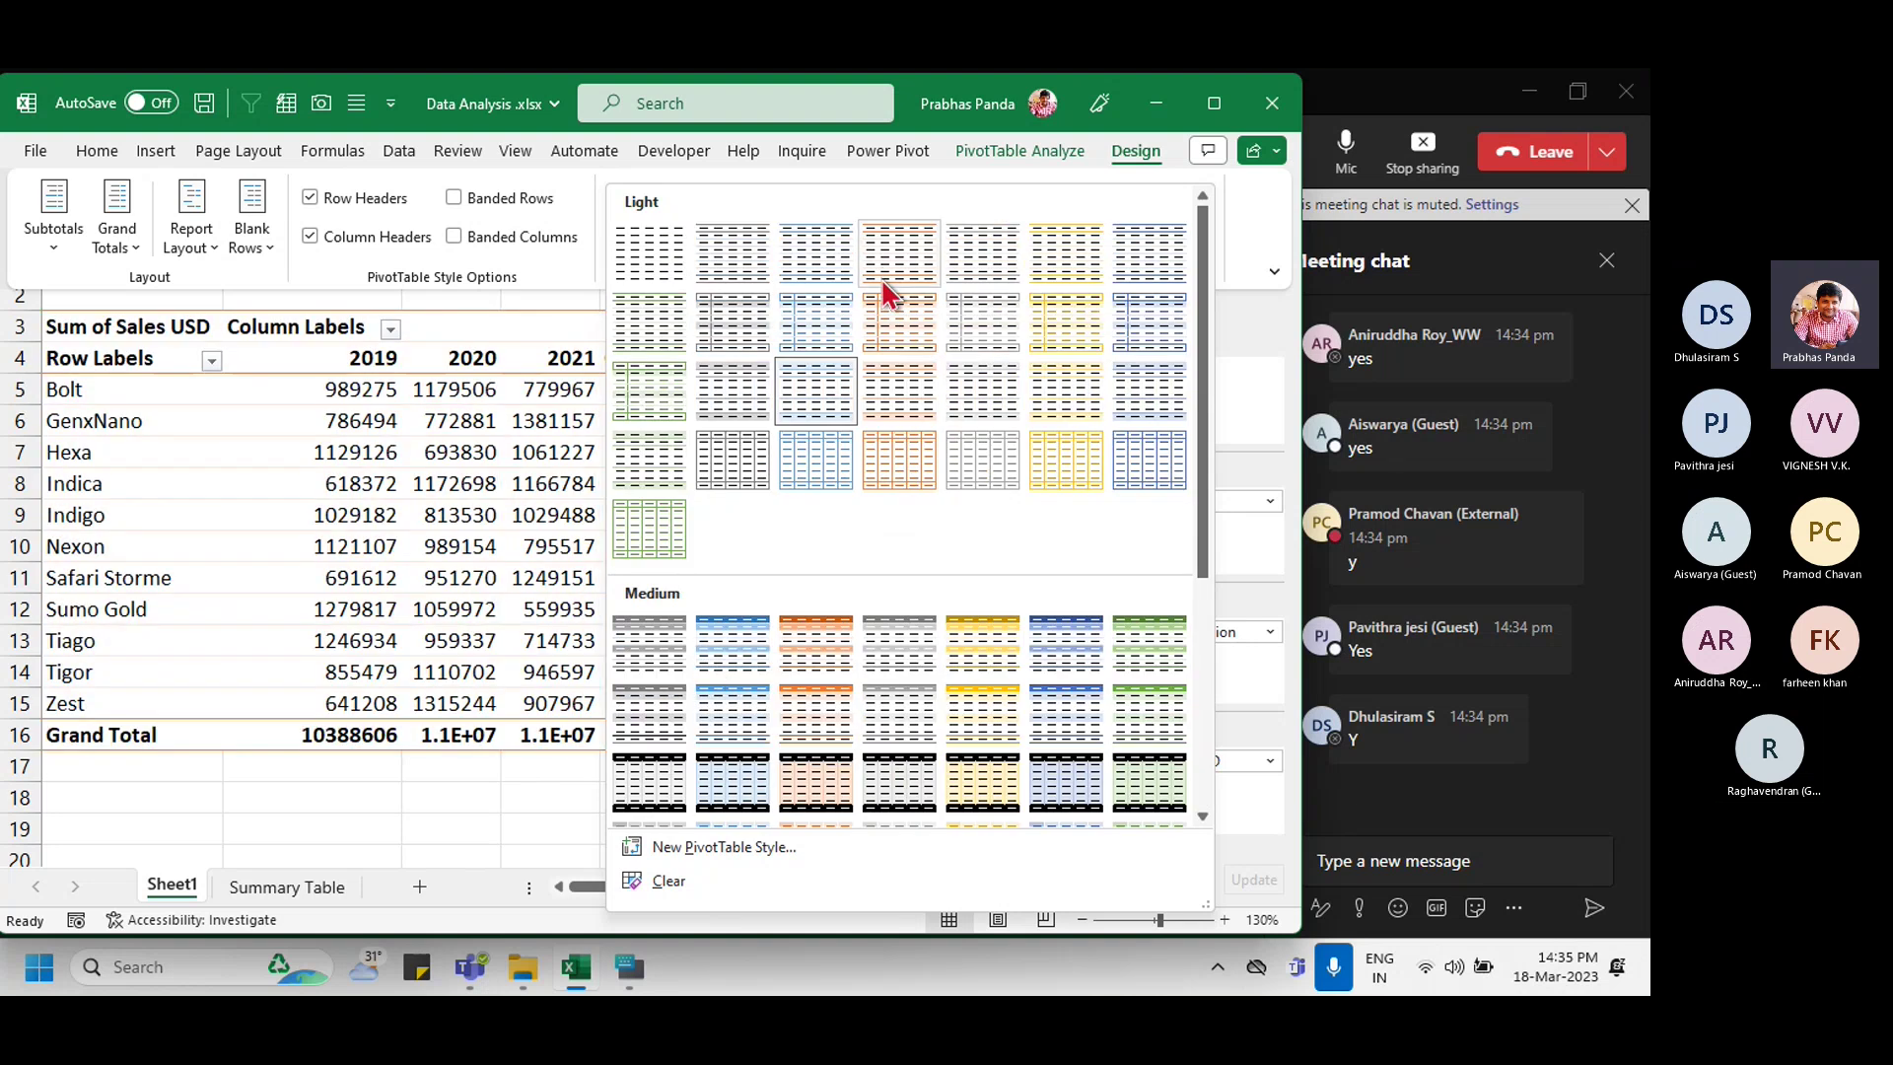
scroll(892, 720, "down", 3)
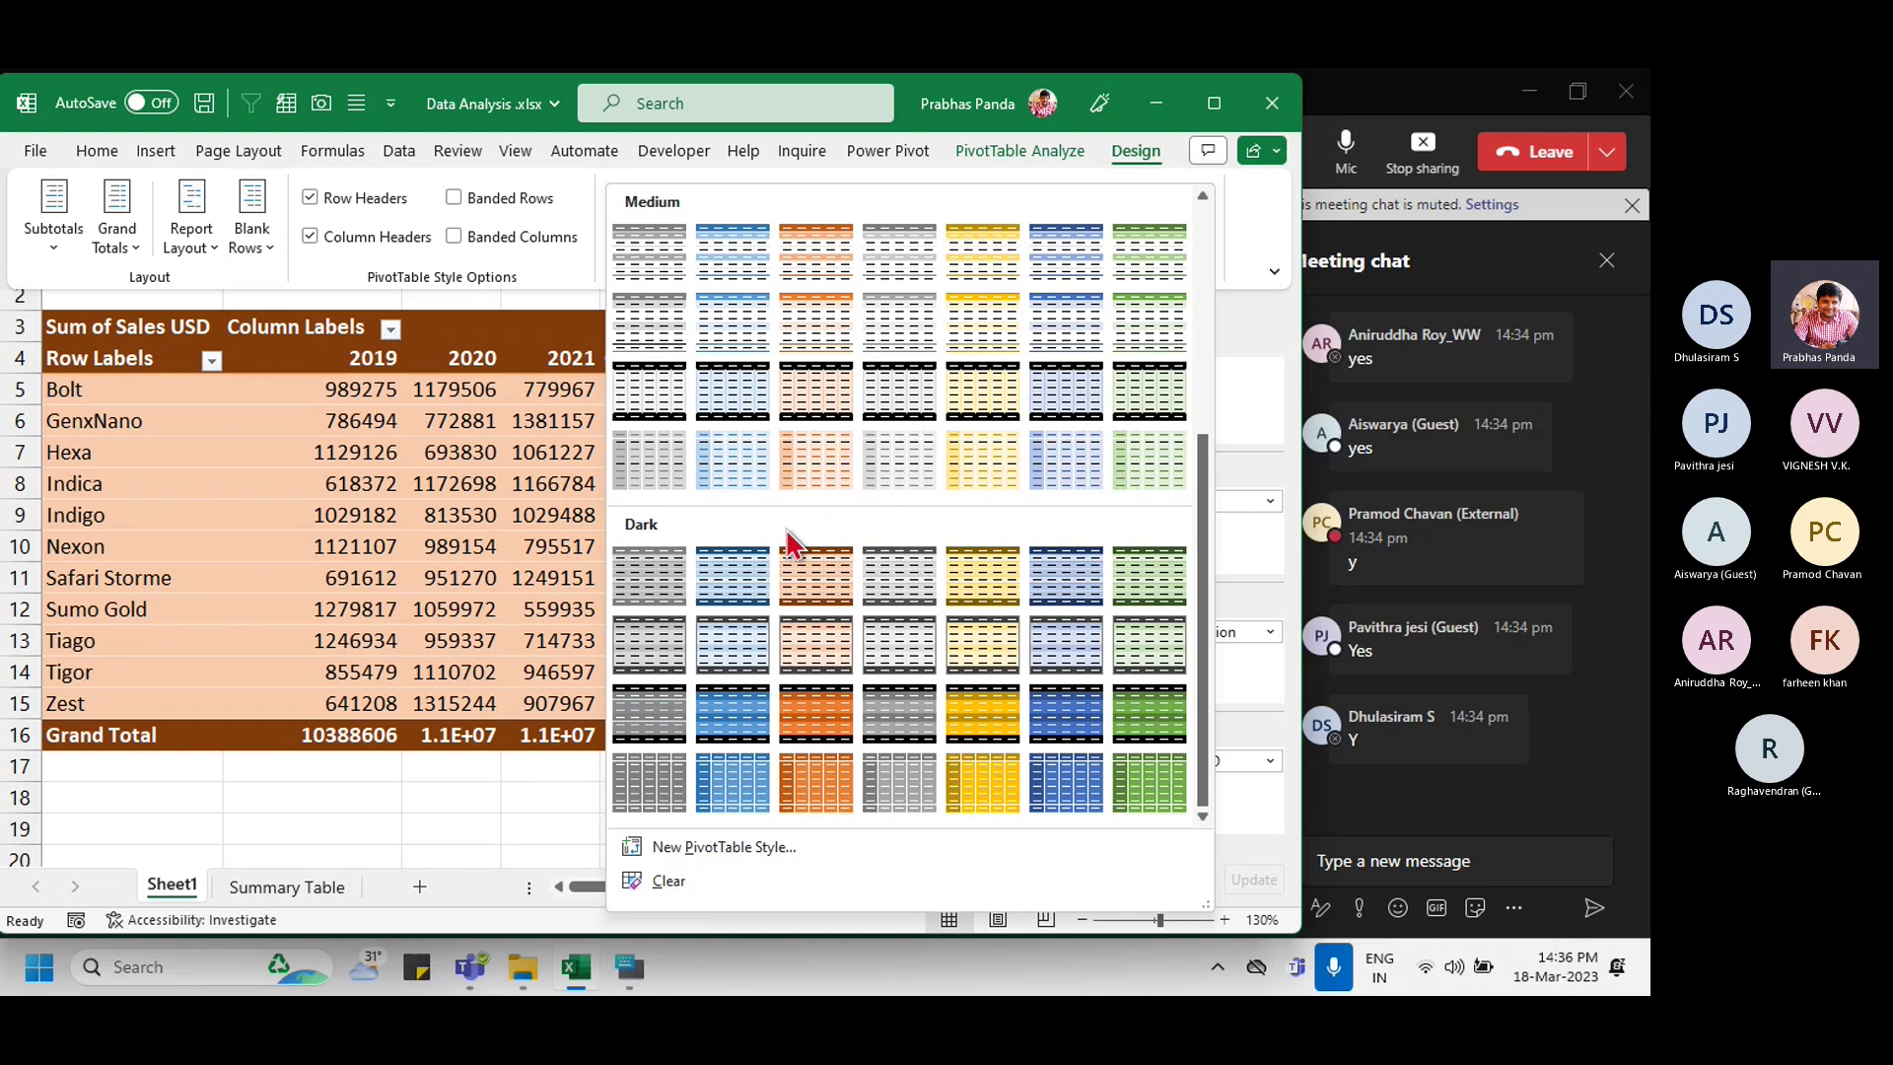
scroll(789, 541, "up", 3)
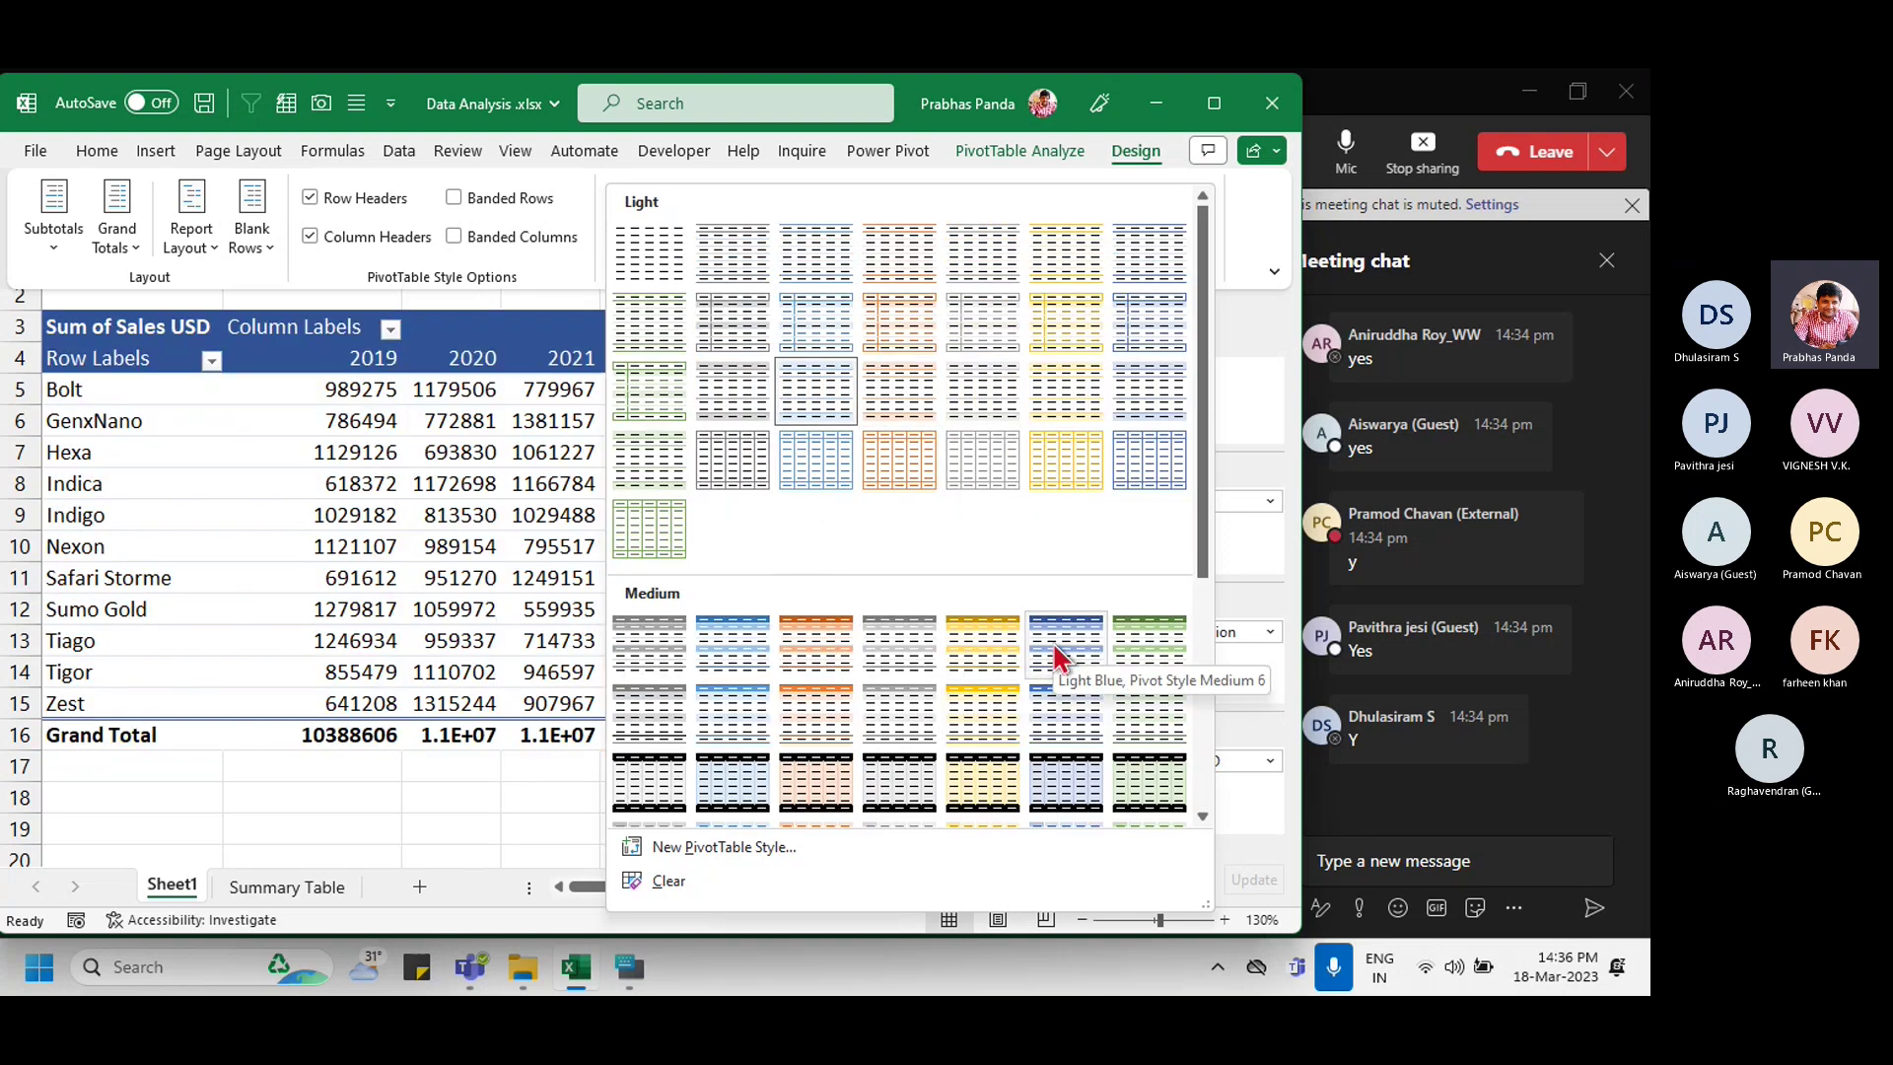
left_click(1057, 653)
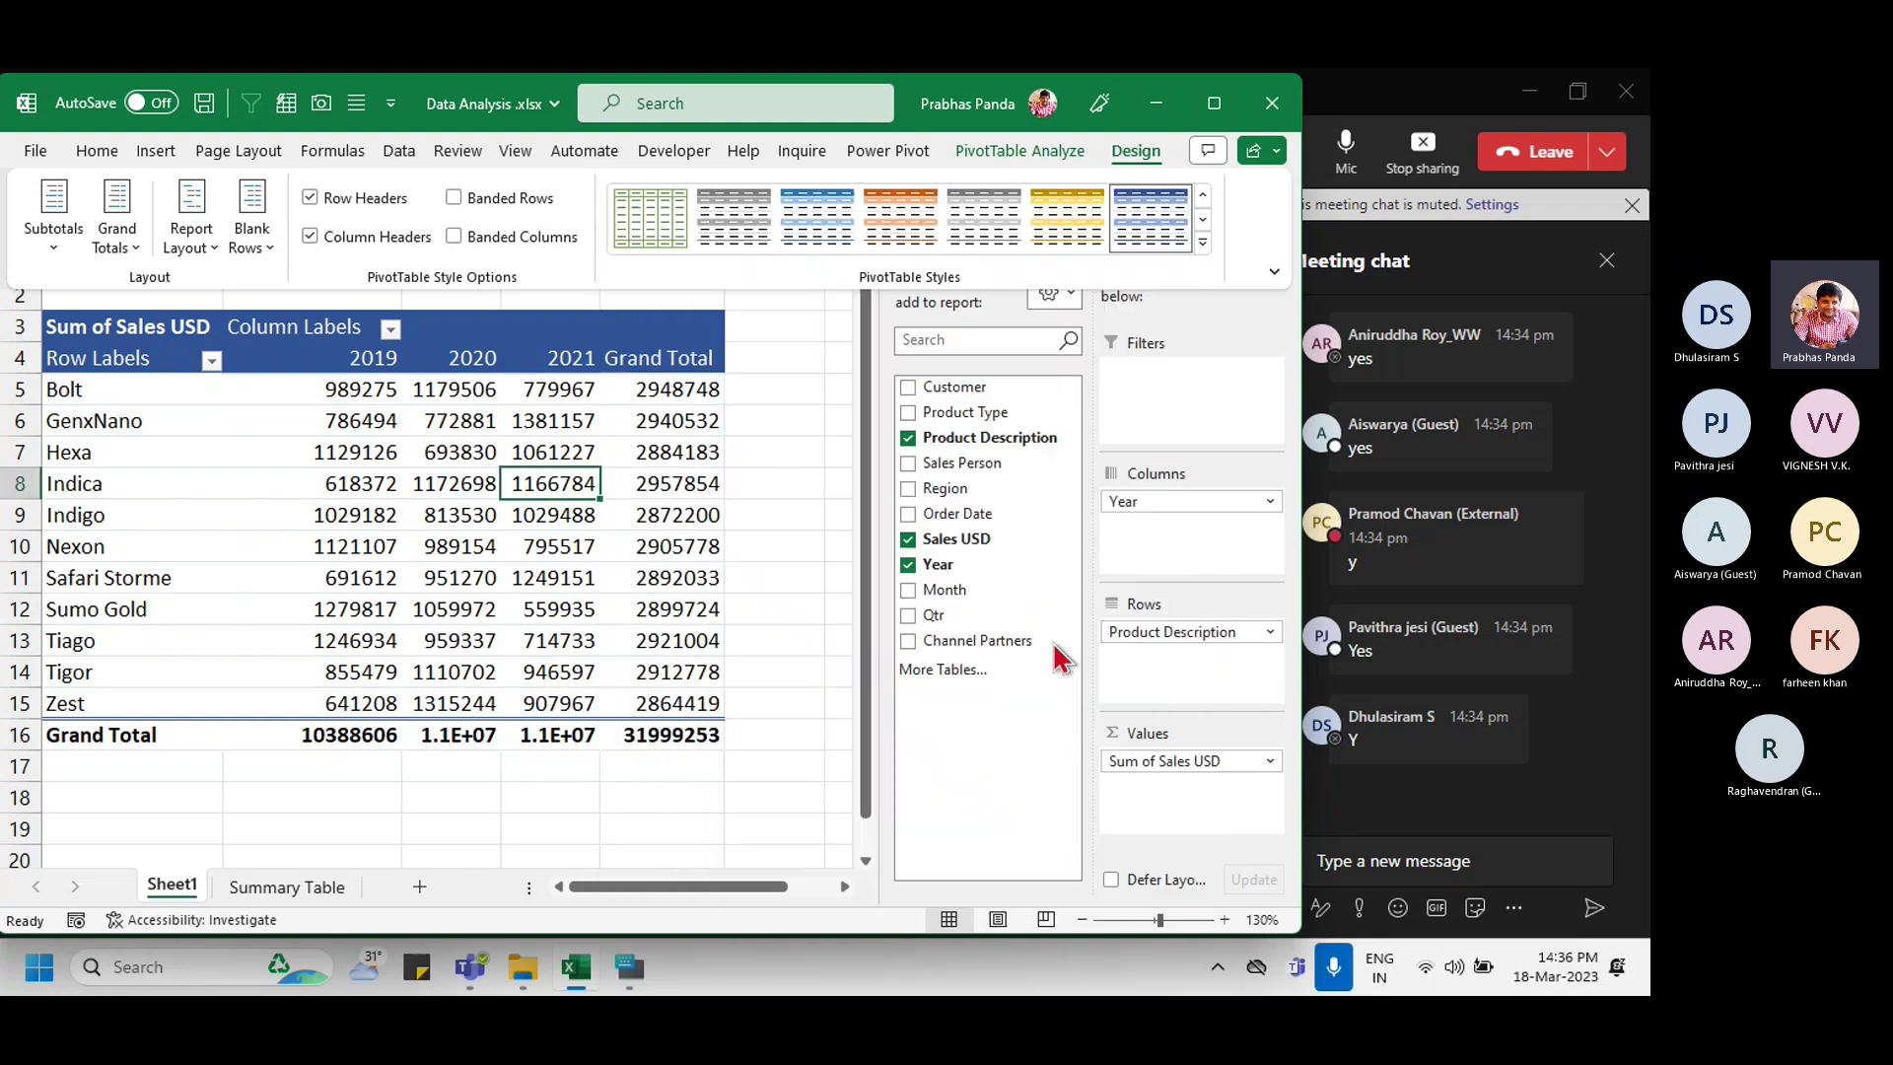
mouse_move(418, 408)
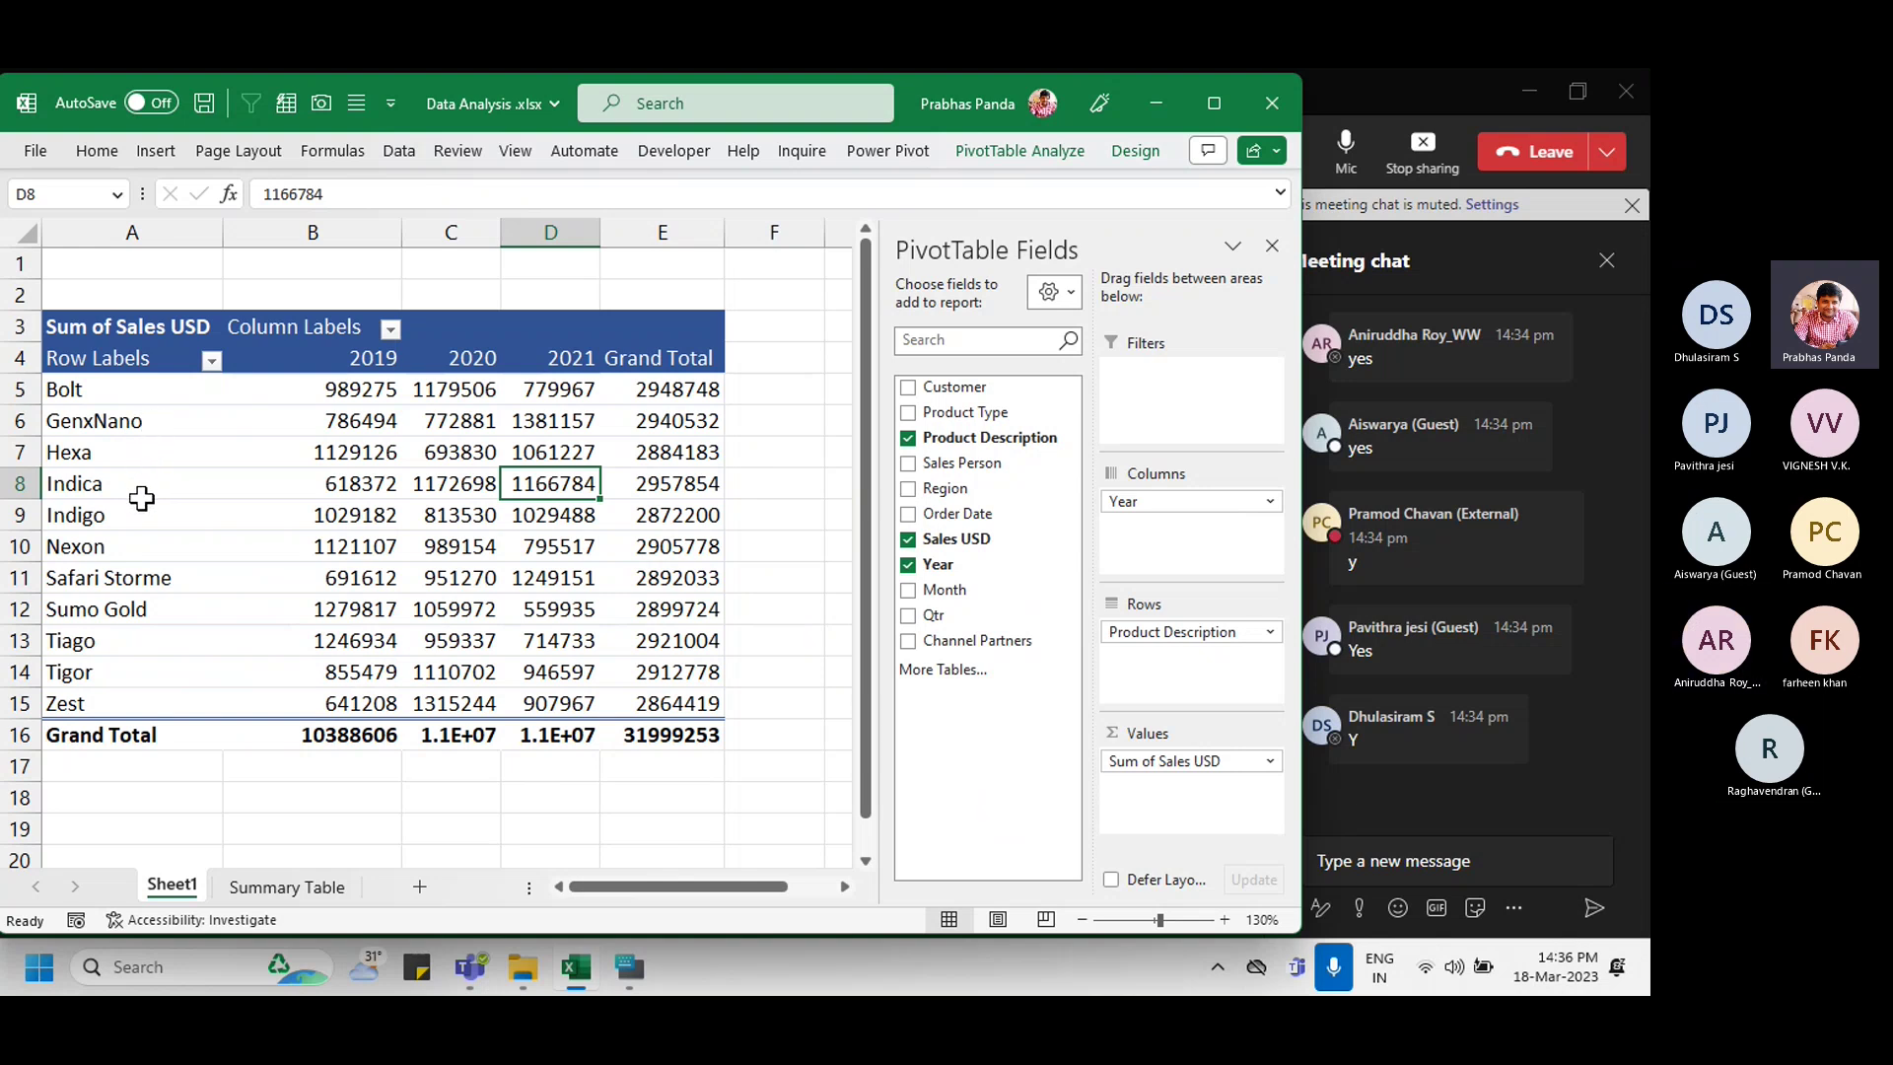
left_click_drag(151, 389, 157, 562)
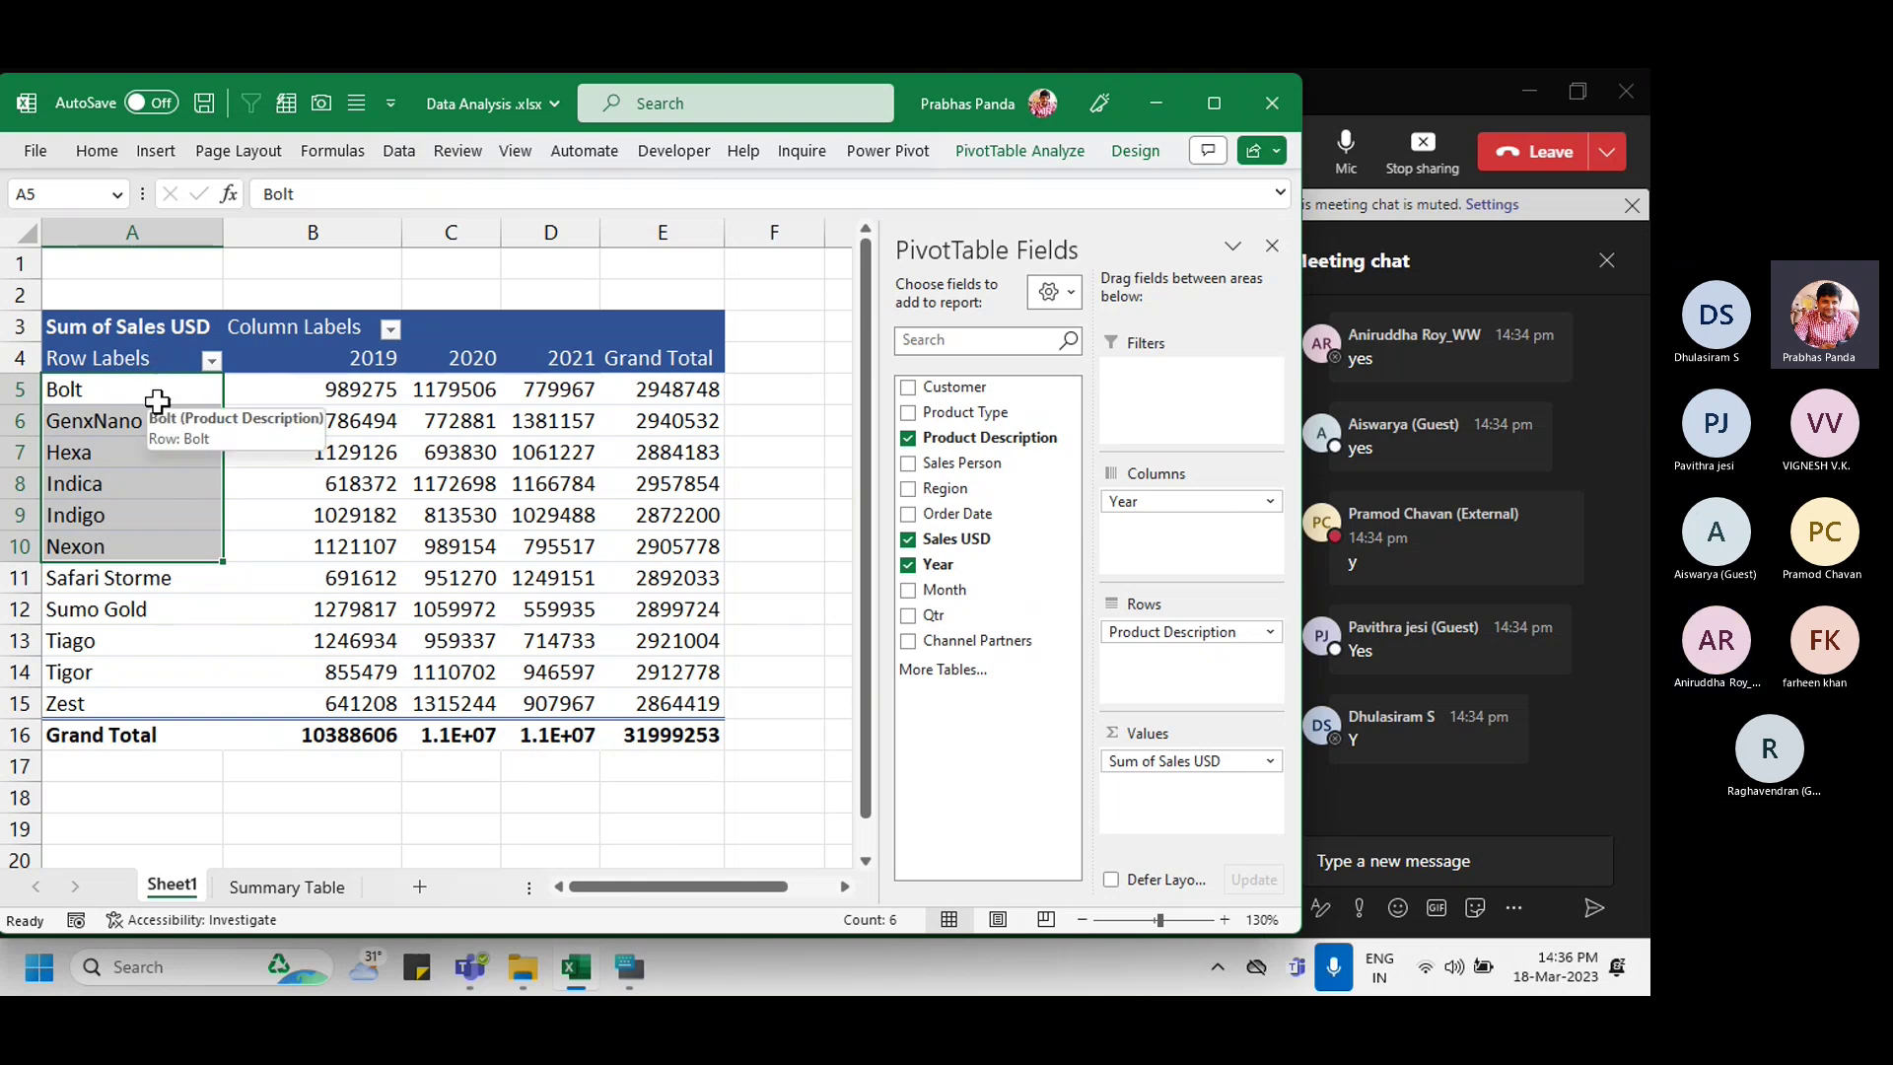
key("shift+Down")
key("shift+Down")
key("shift+Down")
key("shift+Down")
key("shift+Down")
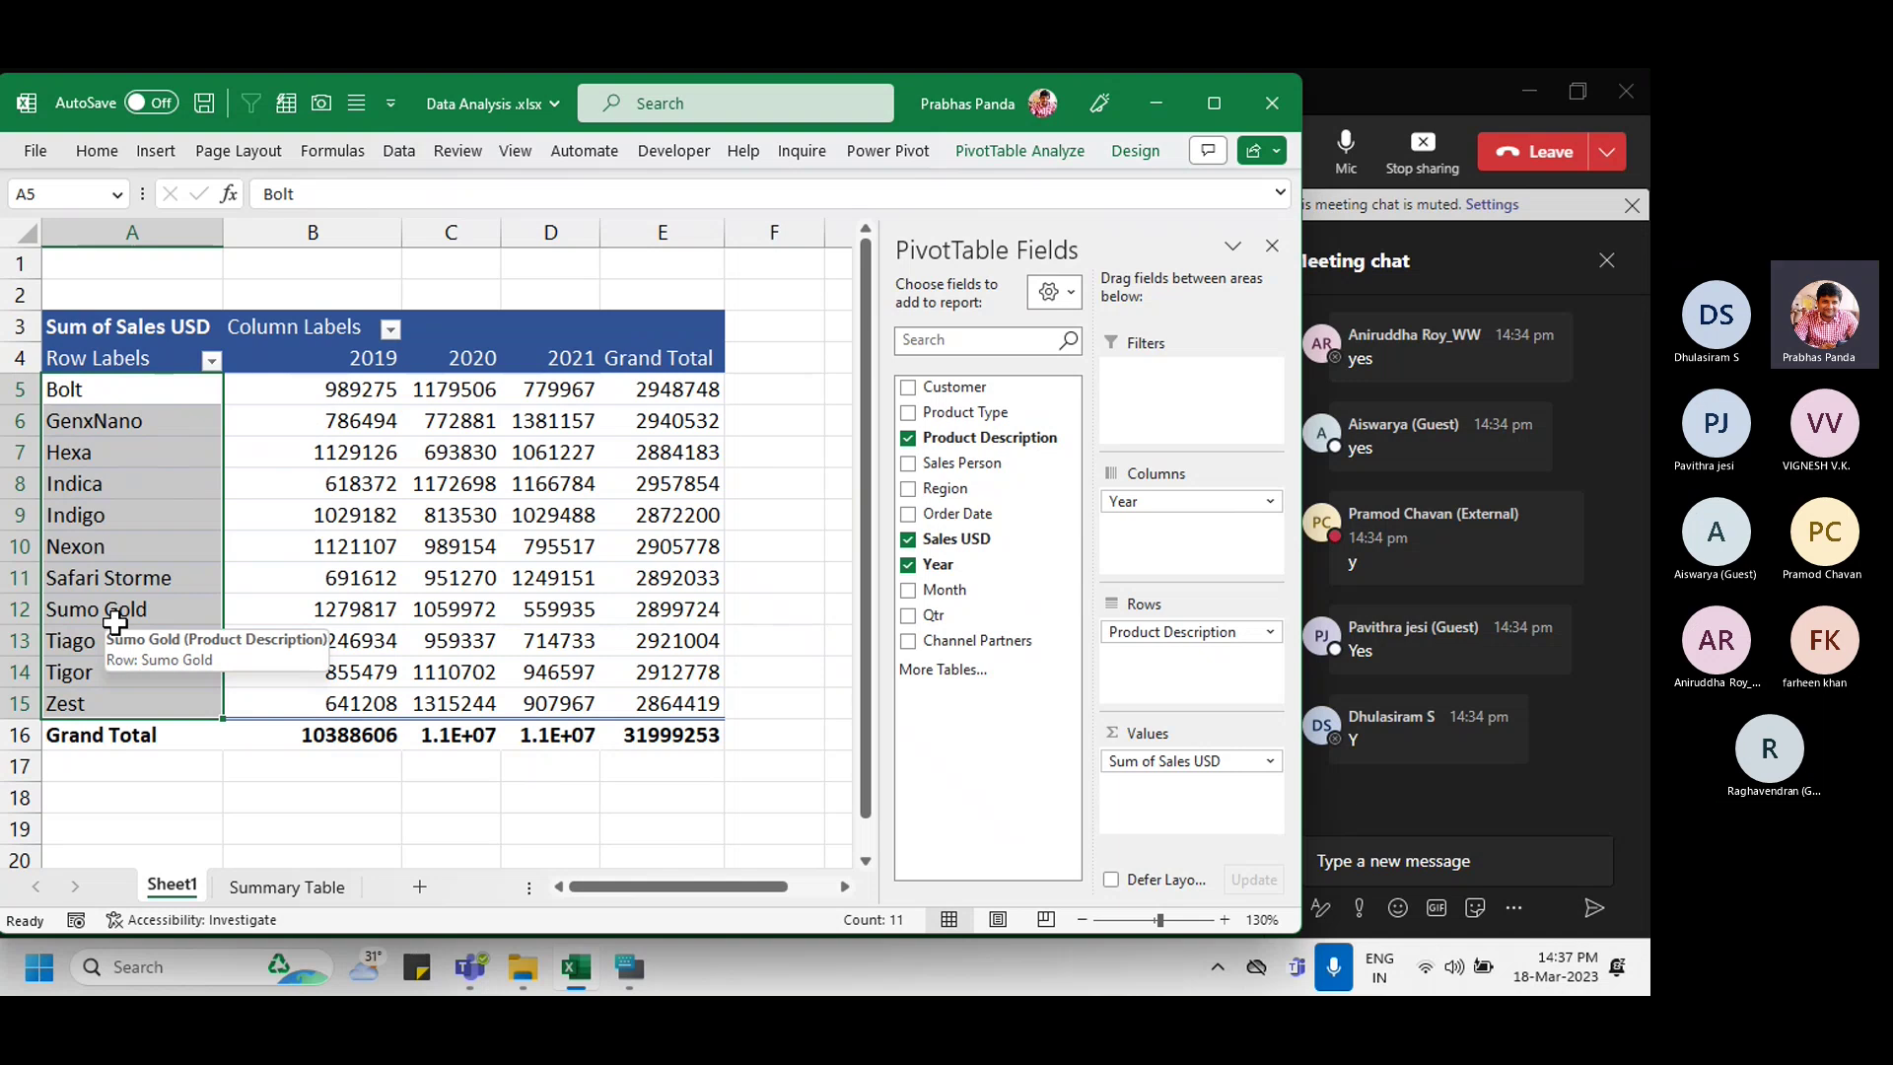
left_click(155, 359)
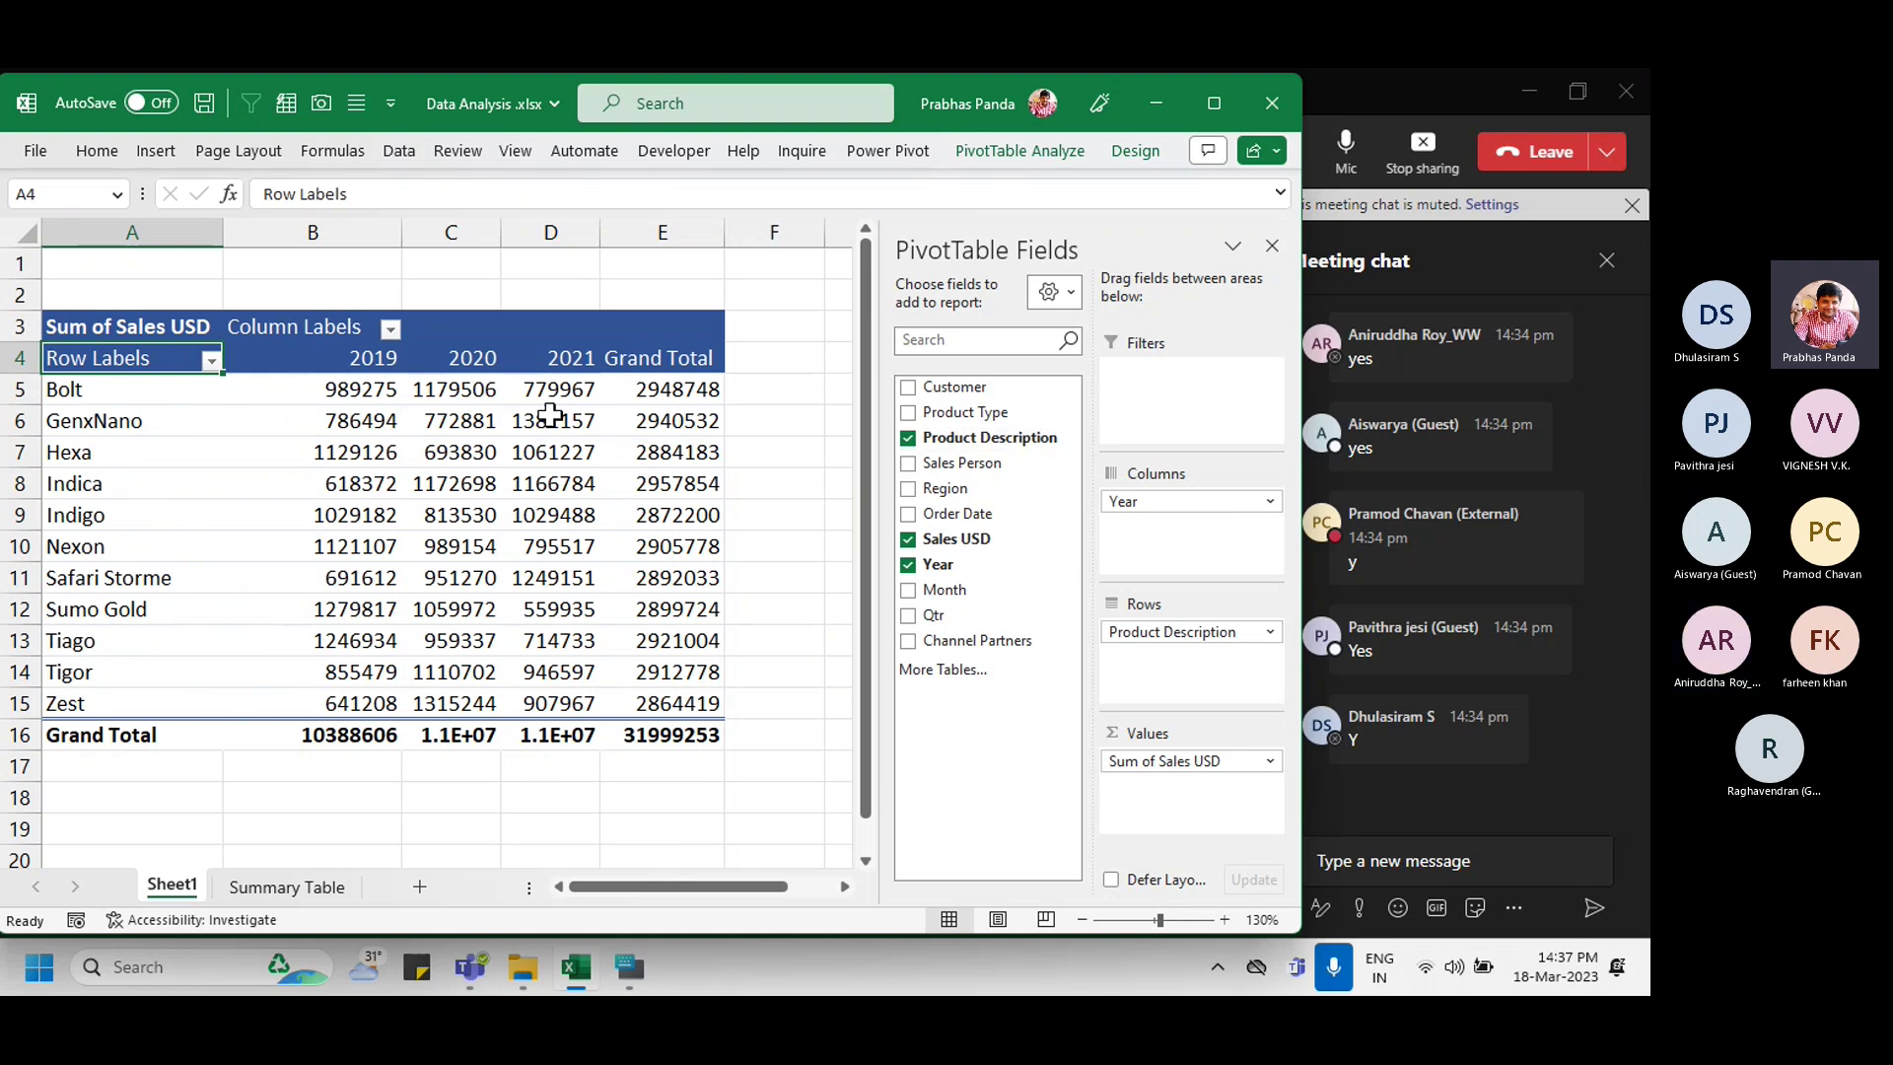
Step: Select the 2019–2021 headings, then the Indica 2019 value, and show the PivotTable Design ribbon
left_click_drag(359, 363, 562, 362)
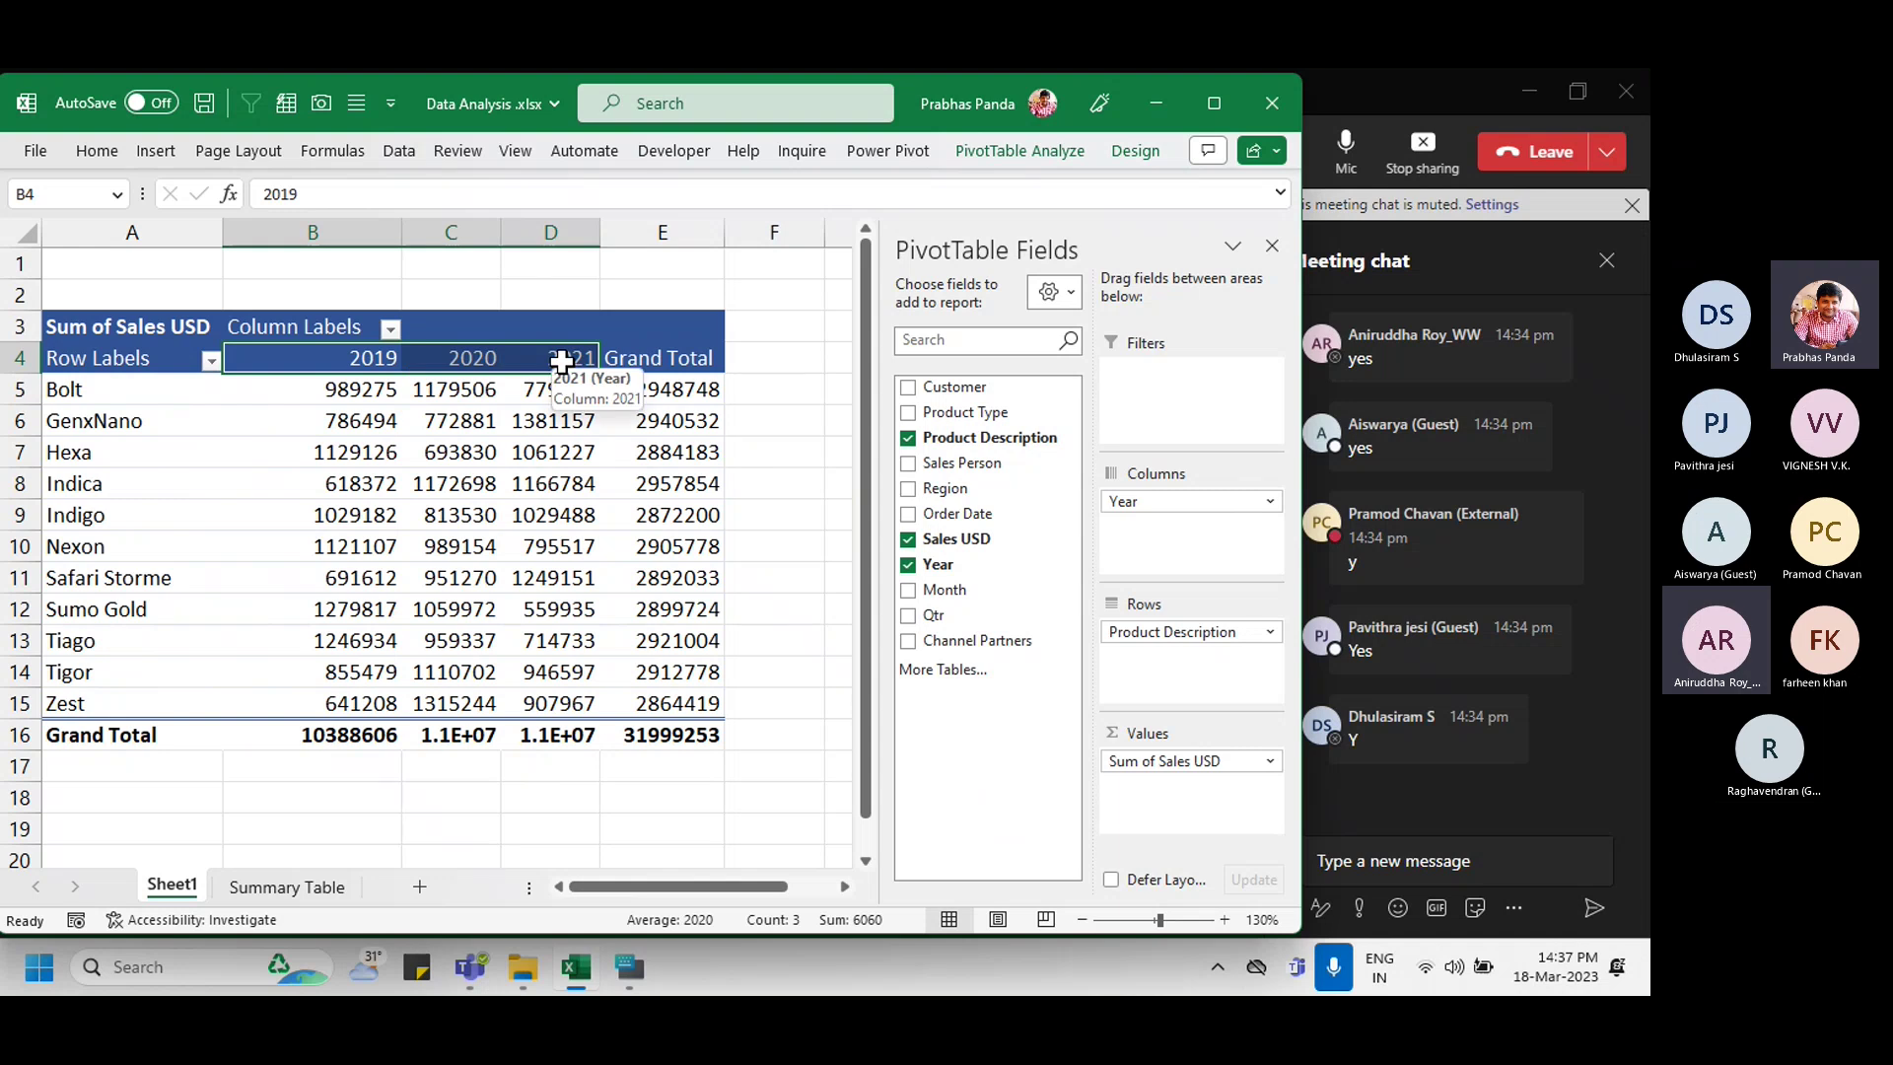
key("ctrl")
key("ctrl")
key("ctrl")
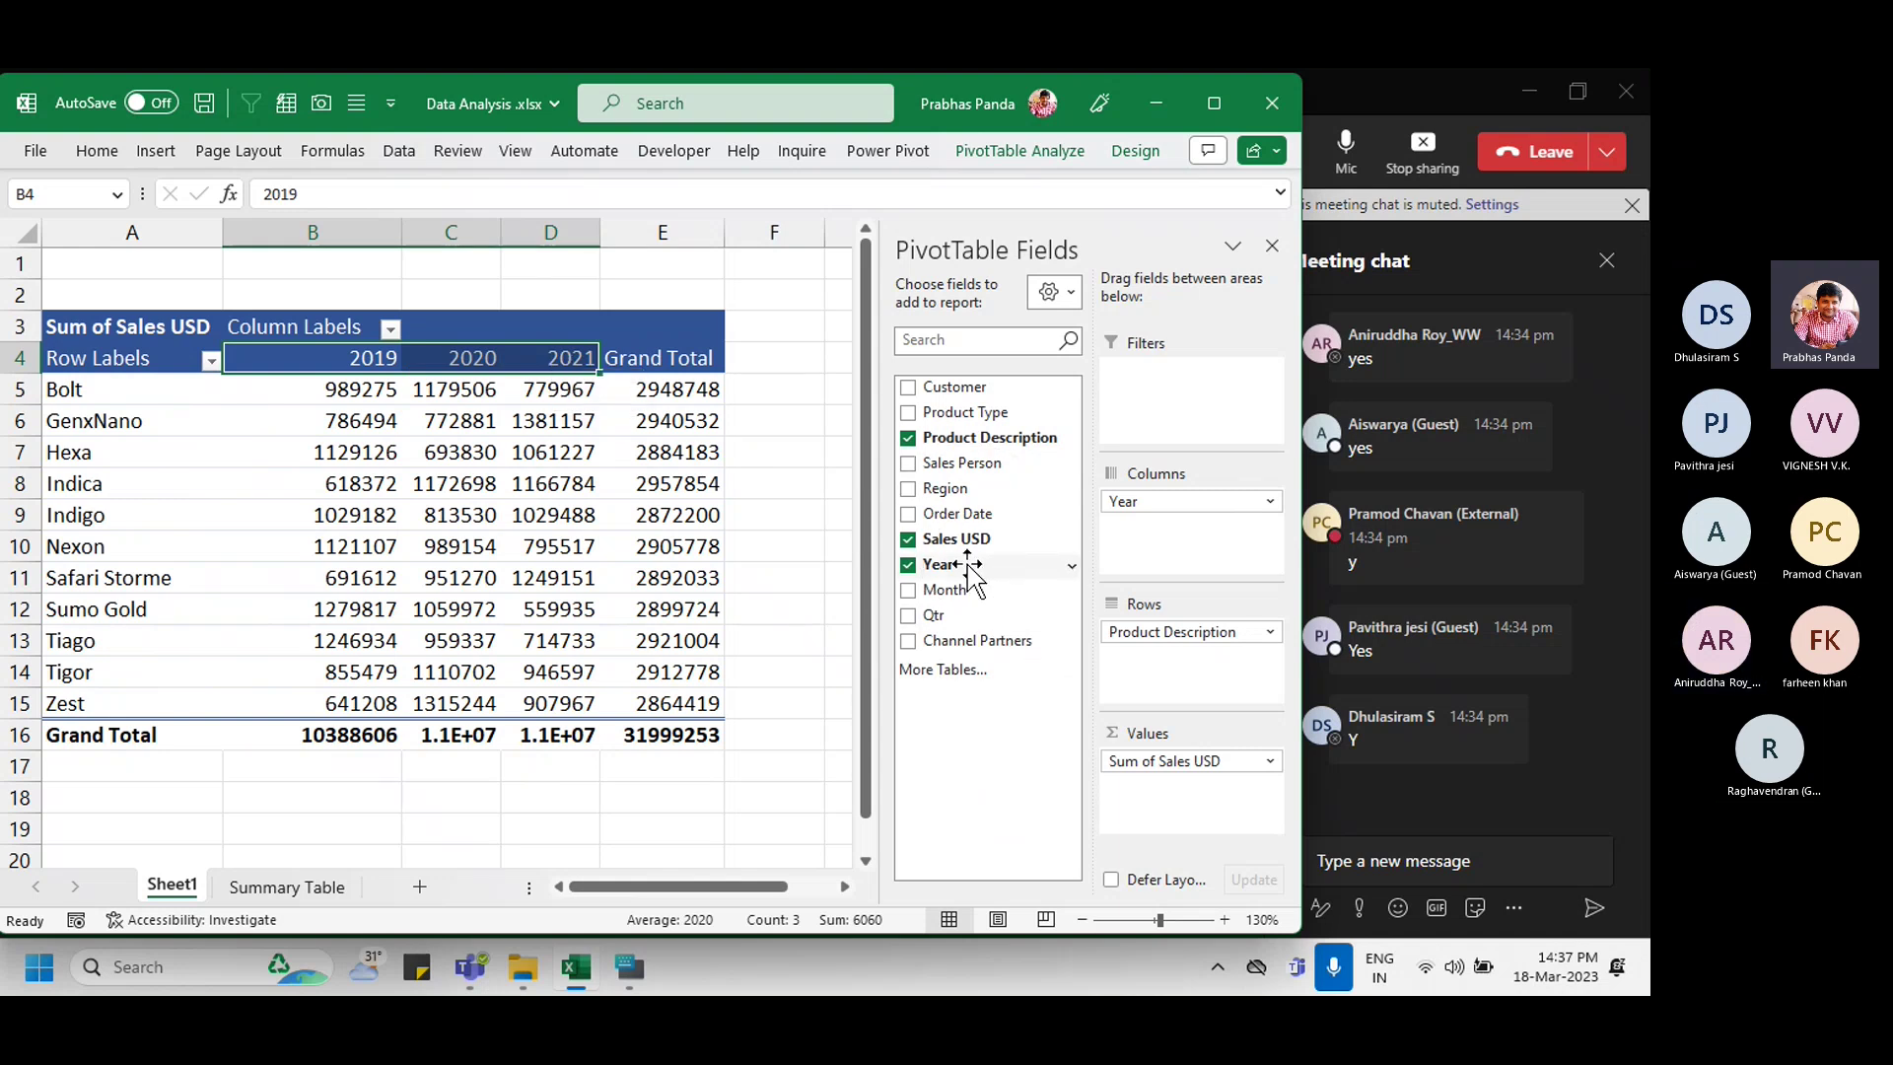
key("ctrl")
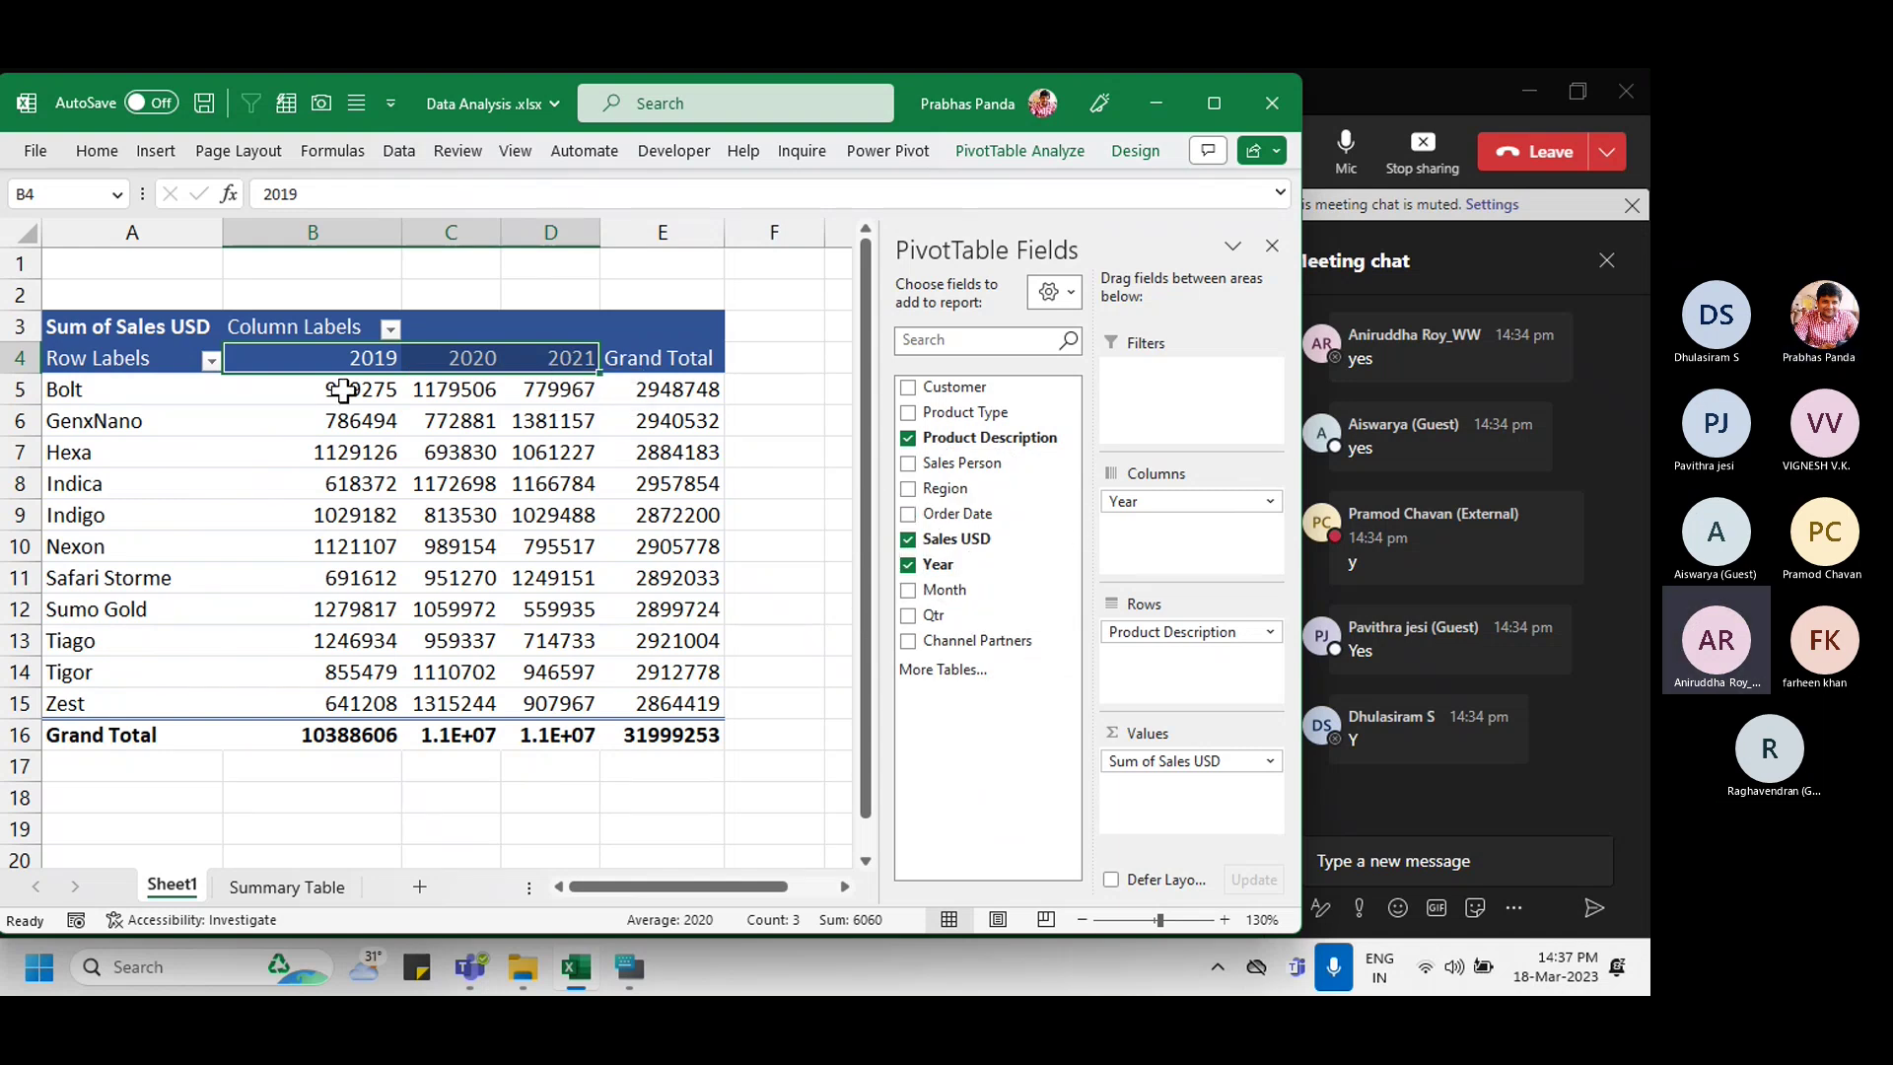
left_click(313, 328)
key("ctrl")
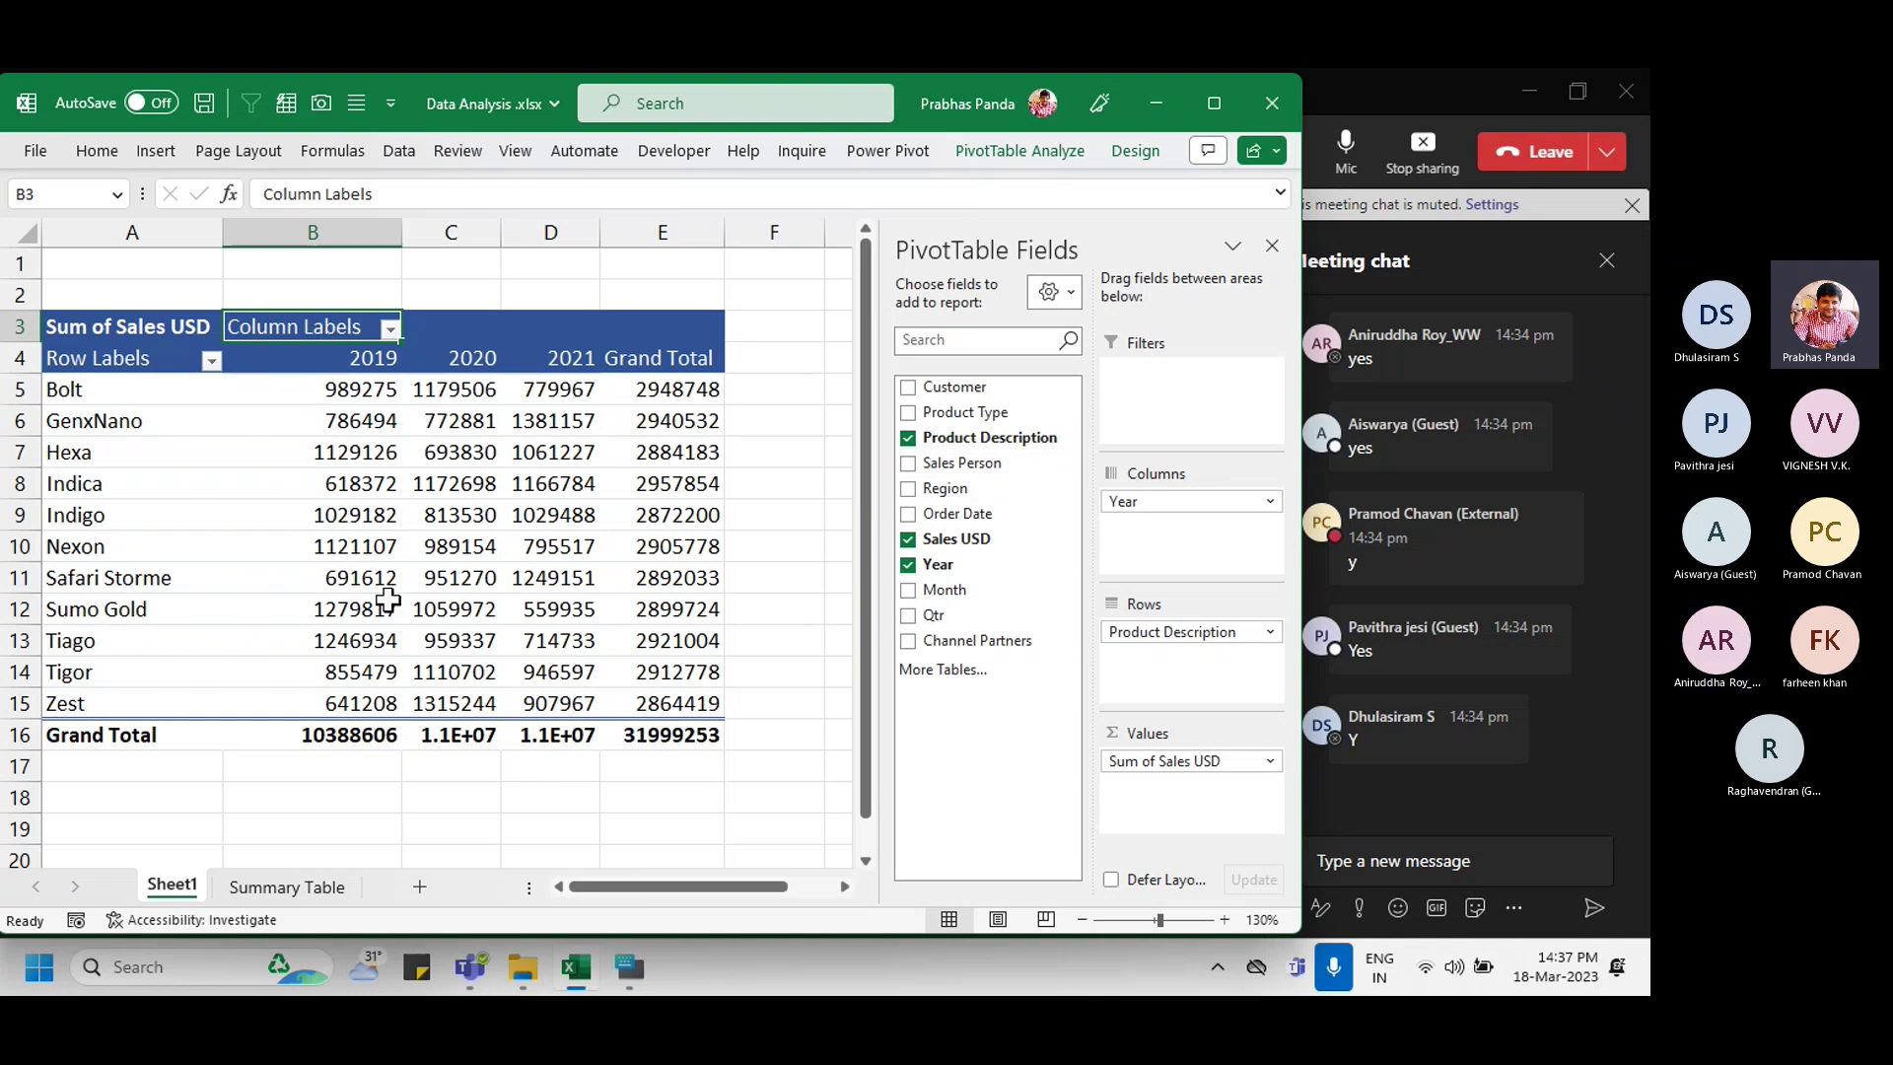
mouse_move(387, 599)
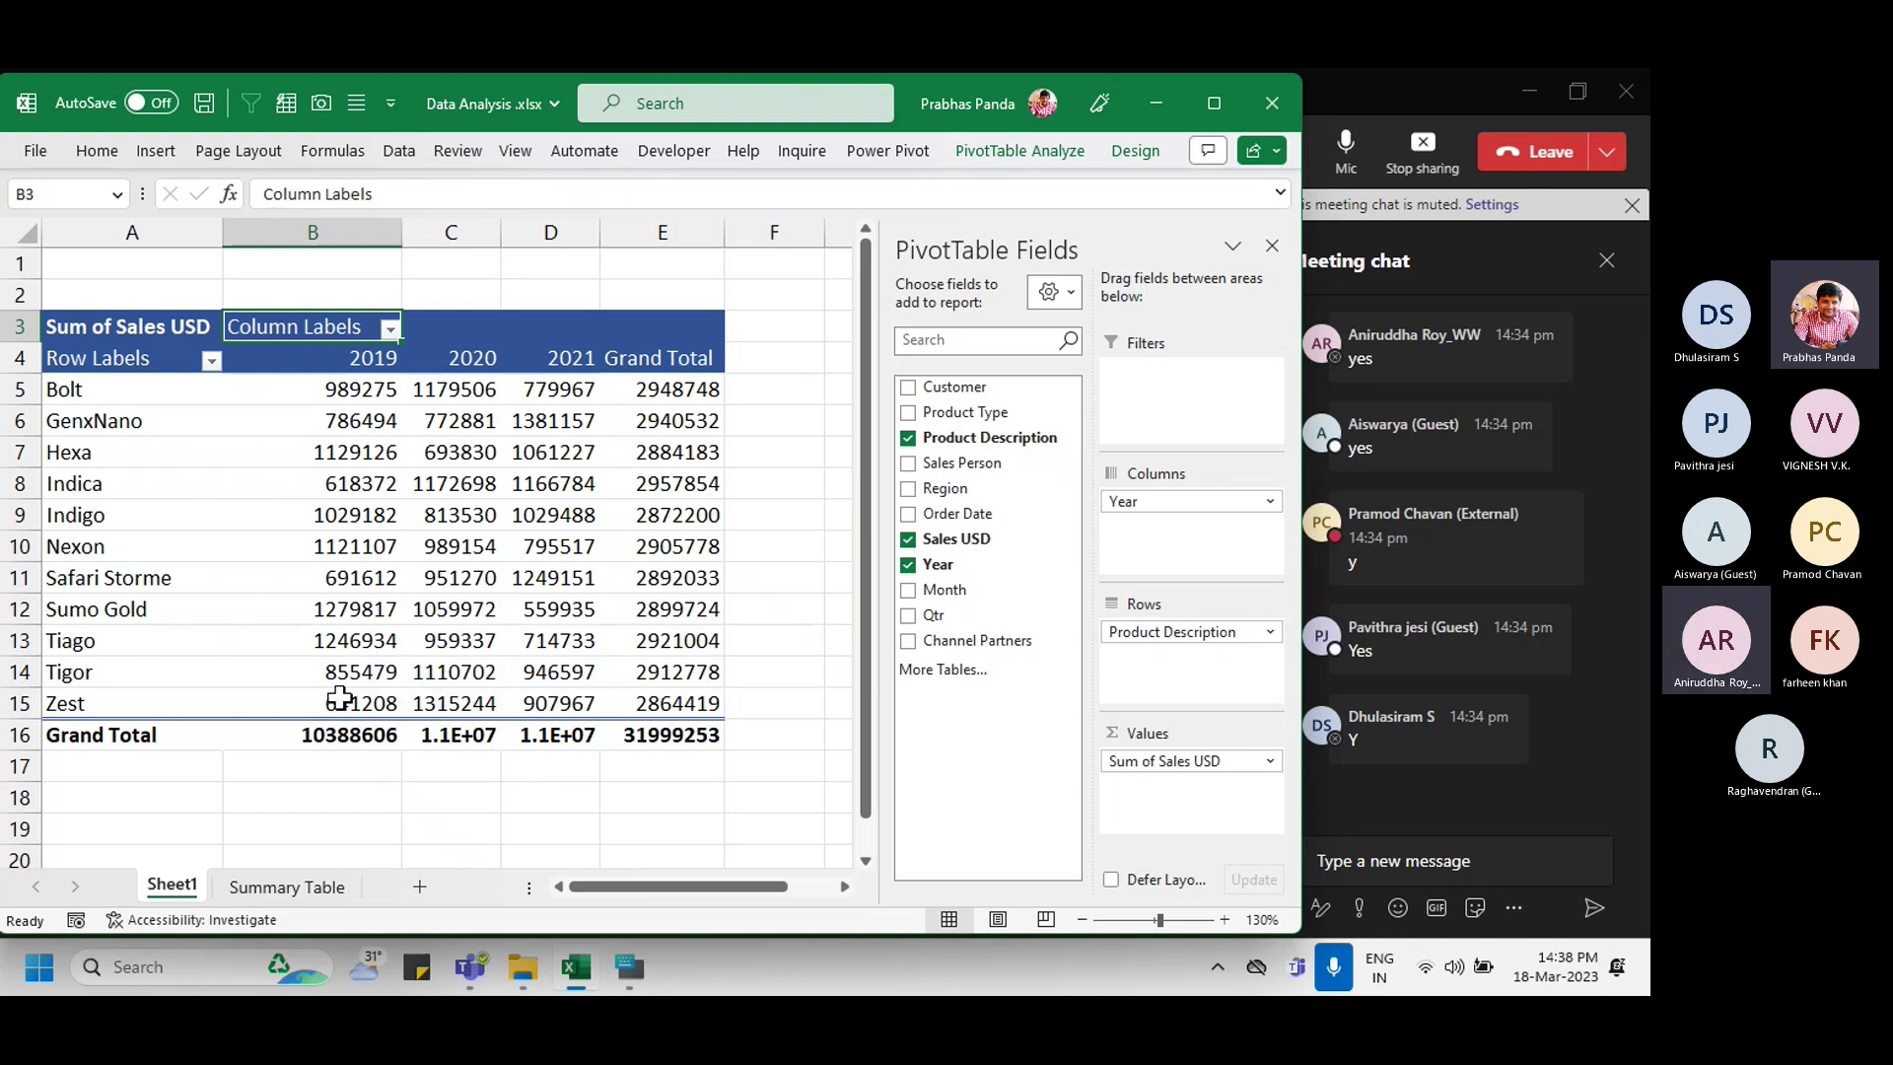
left_click(368, 490)
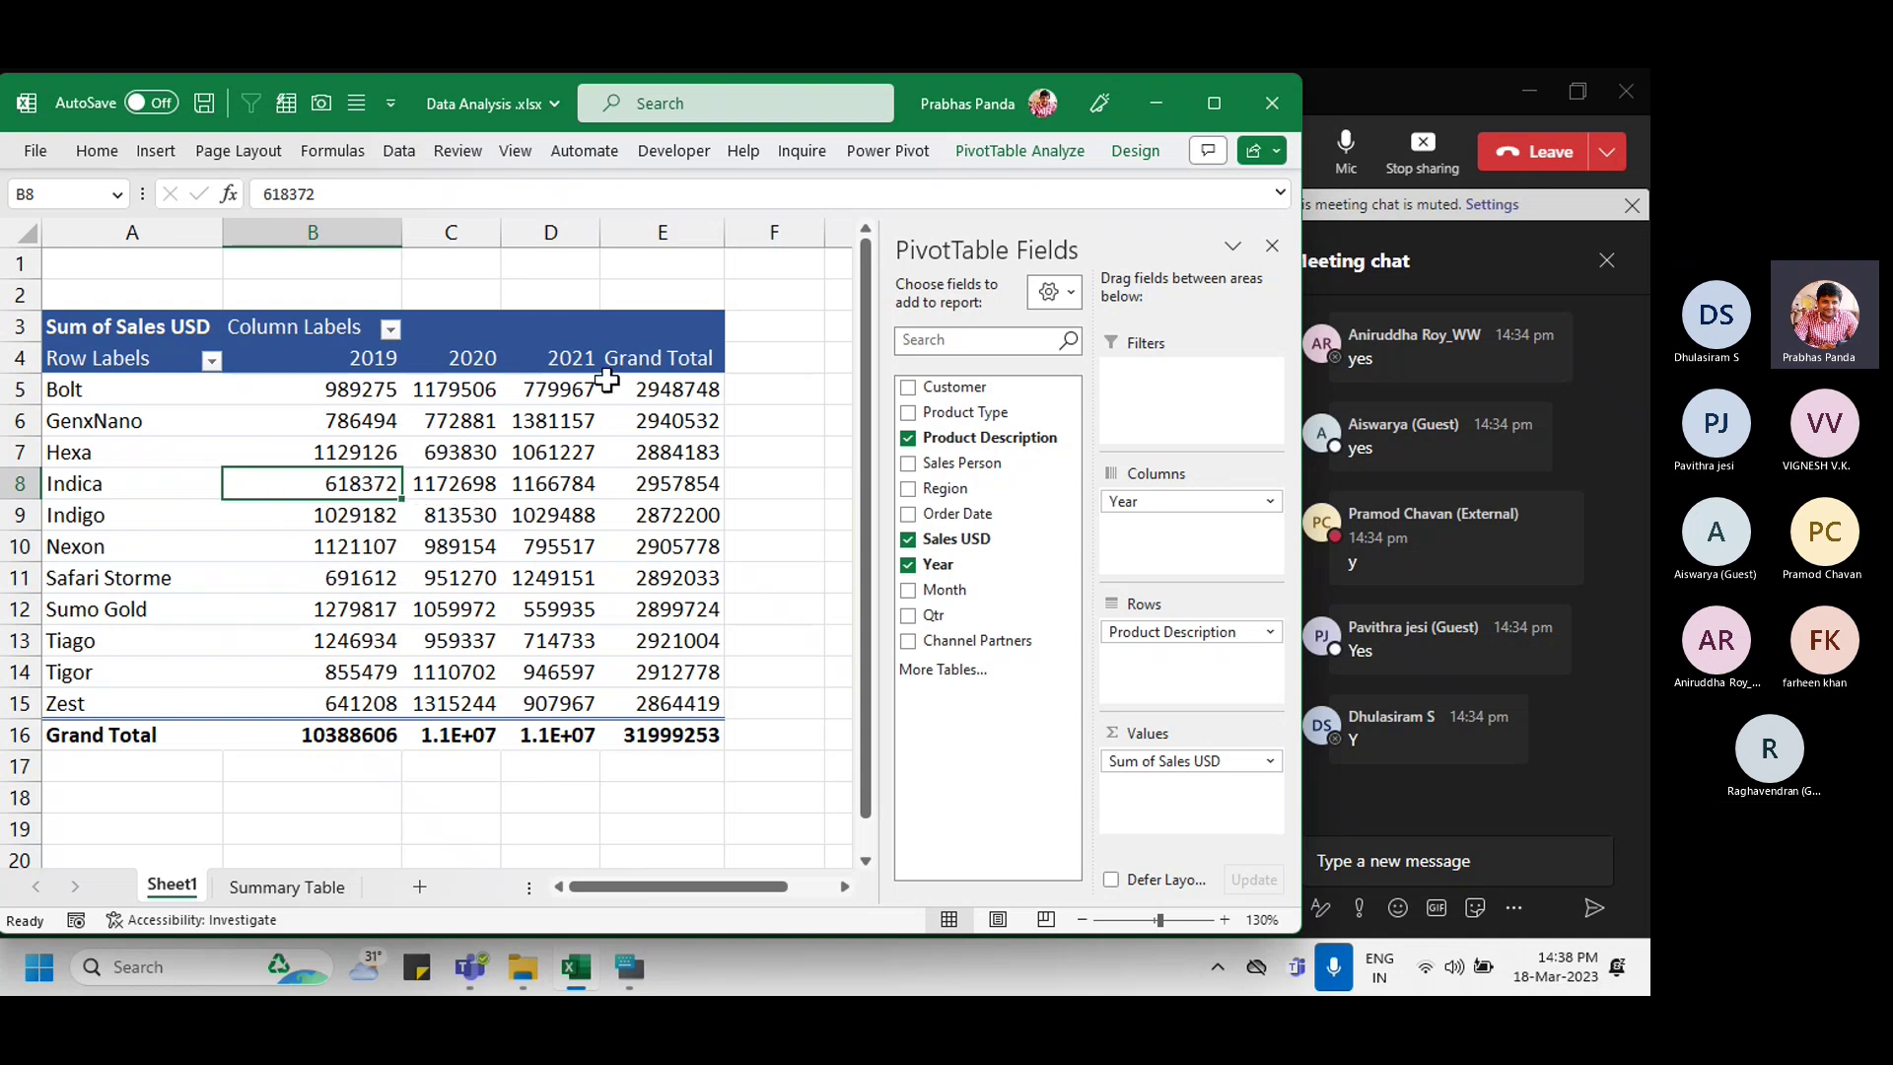
left_click(1136, 151)
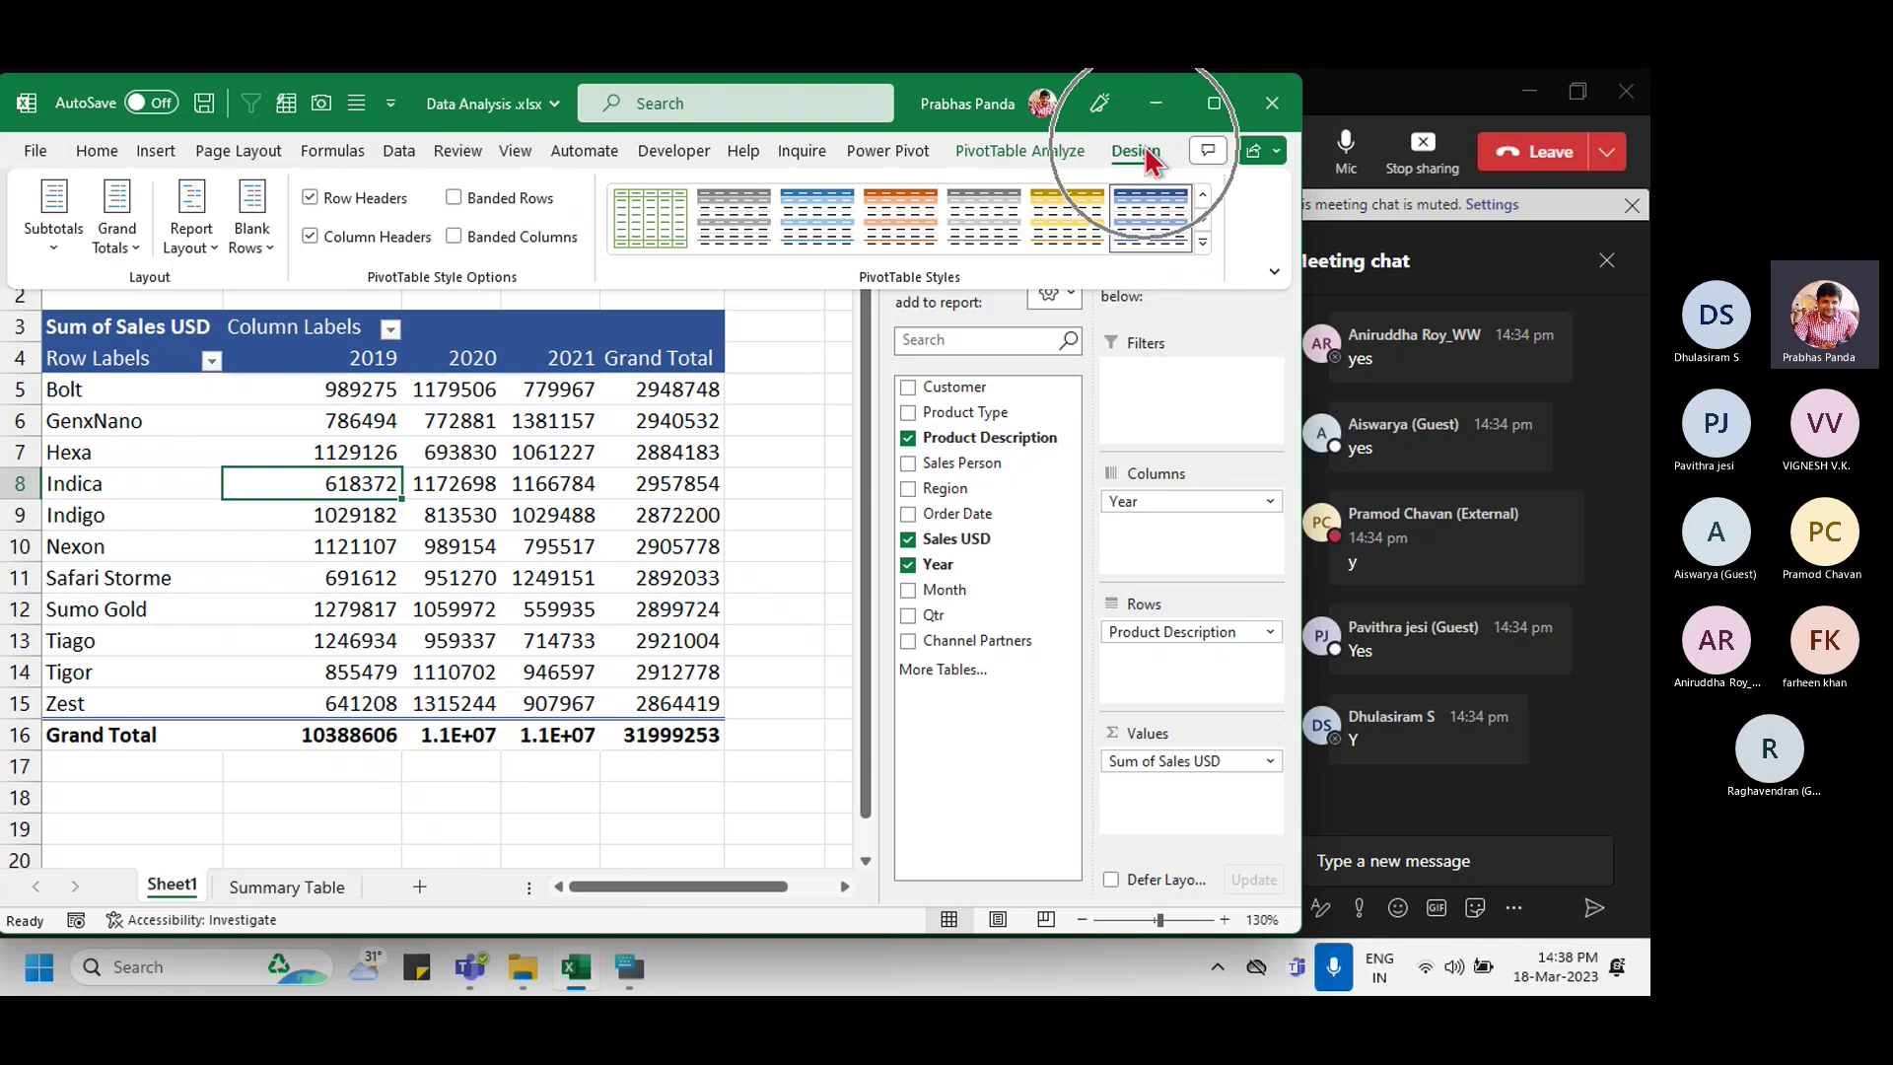
Step: Set the PivotTable's report layout to Show in Tabular Form
left_click(191, 242)
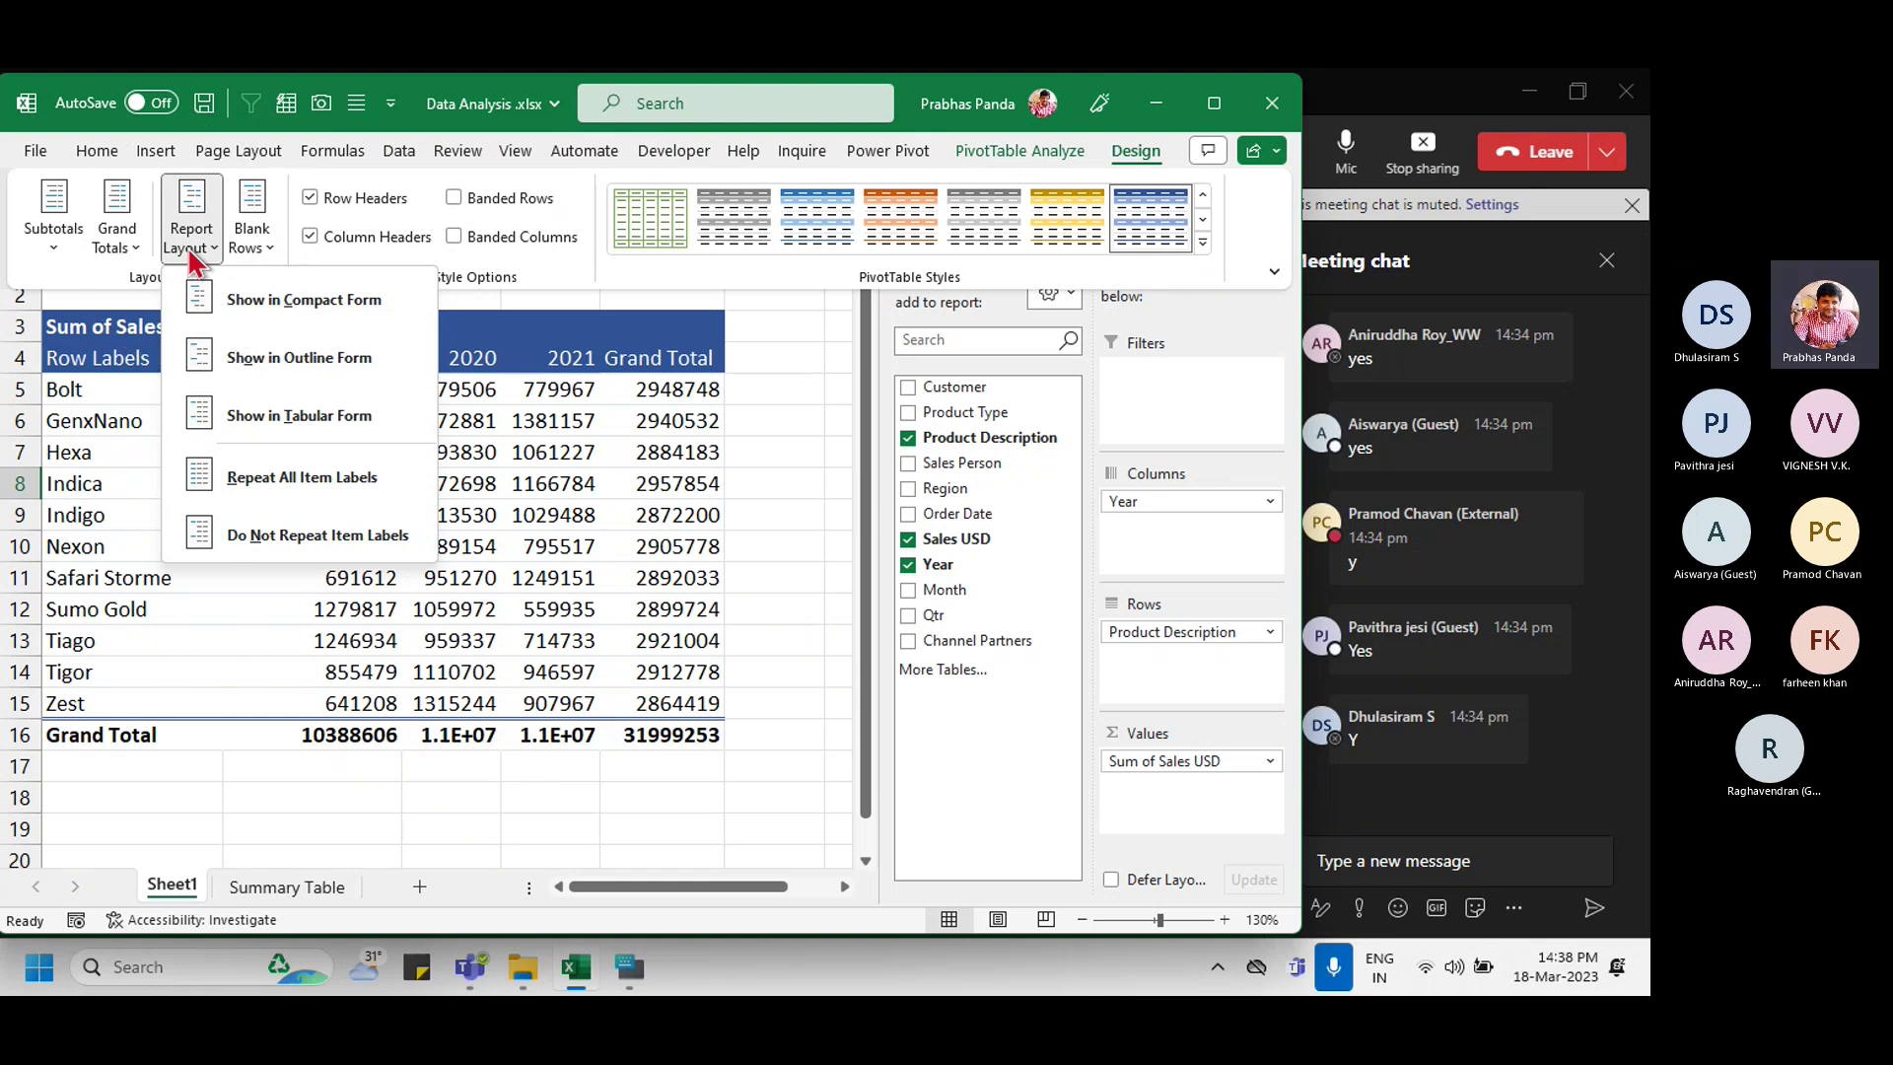
left_click(340, 419)
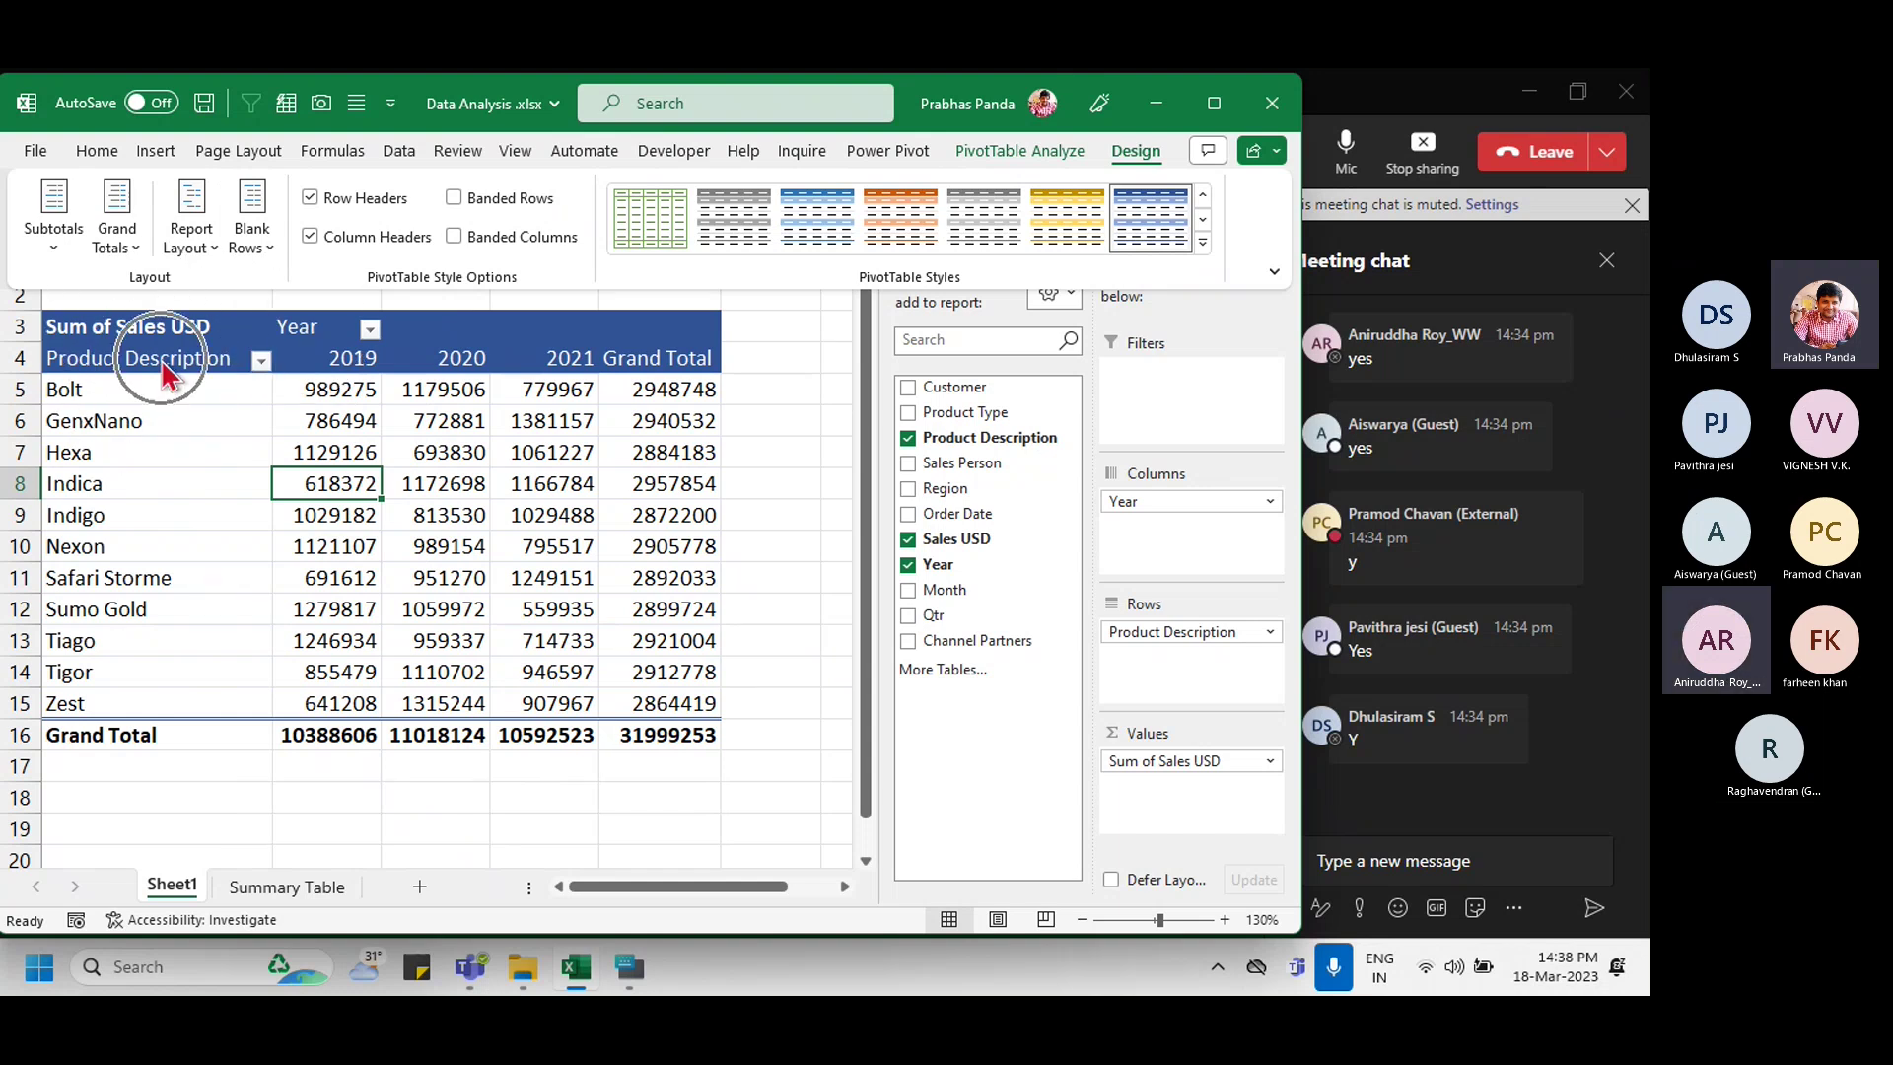
Step: Centre-align the pivot headings and values in B4:E16
left_click(528, 471)
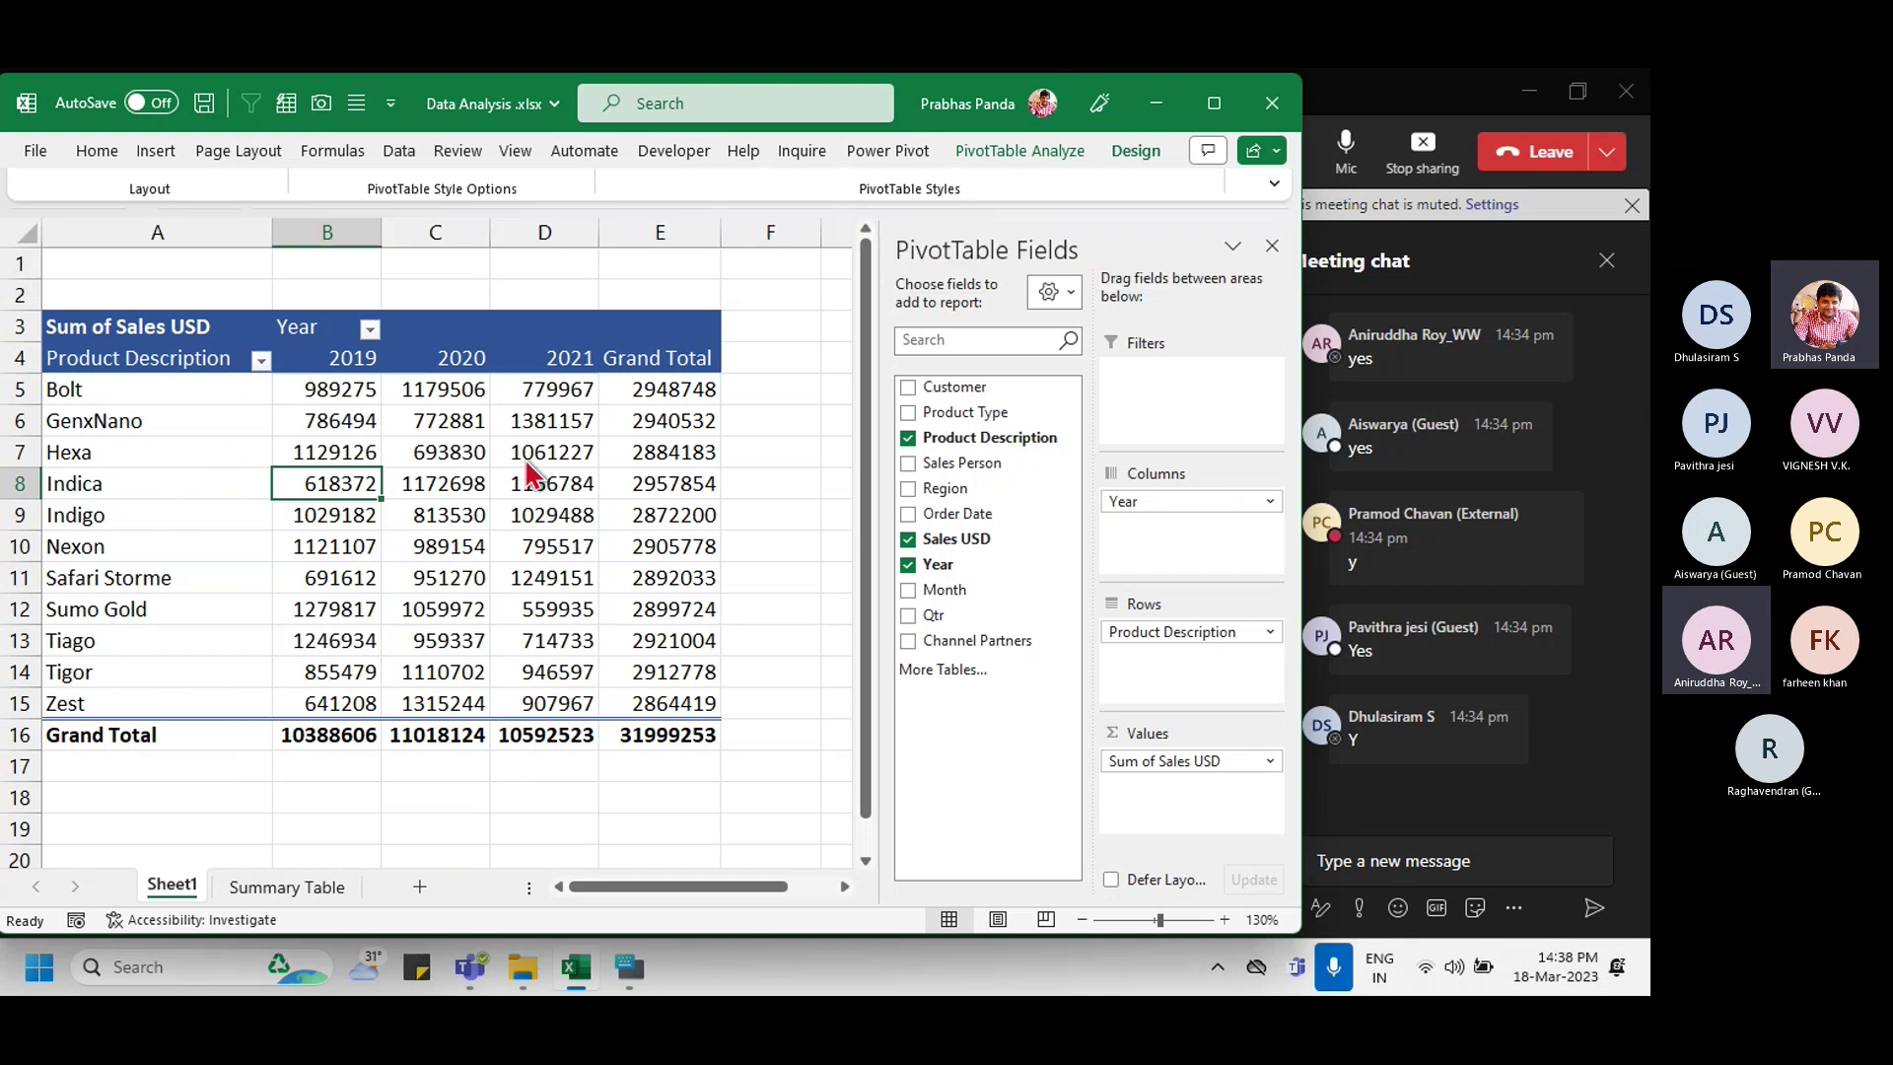
left_click(356, 362)
key("ctrl+shift+End")
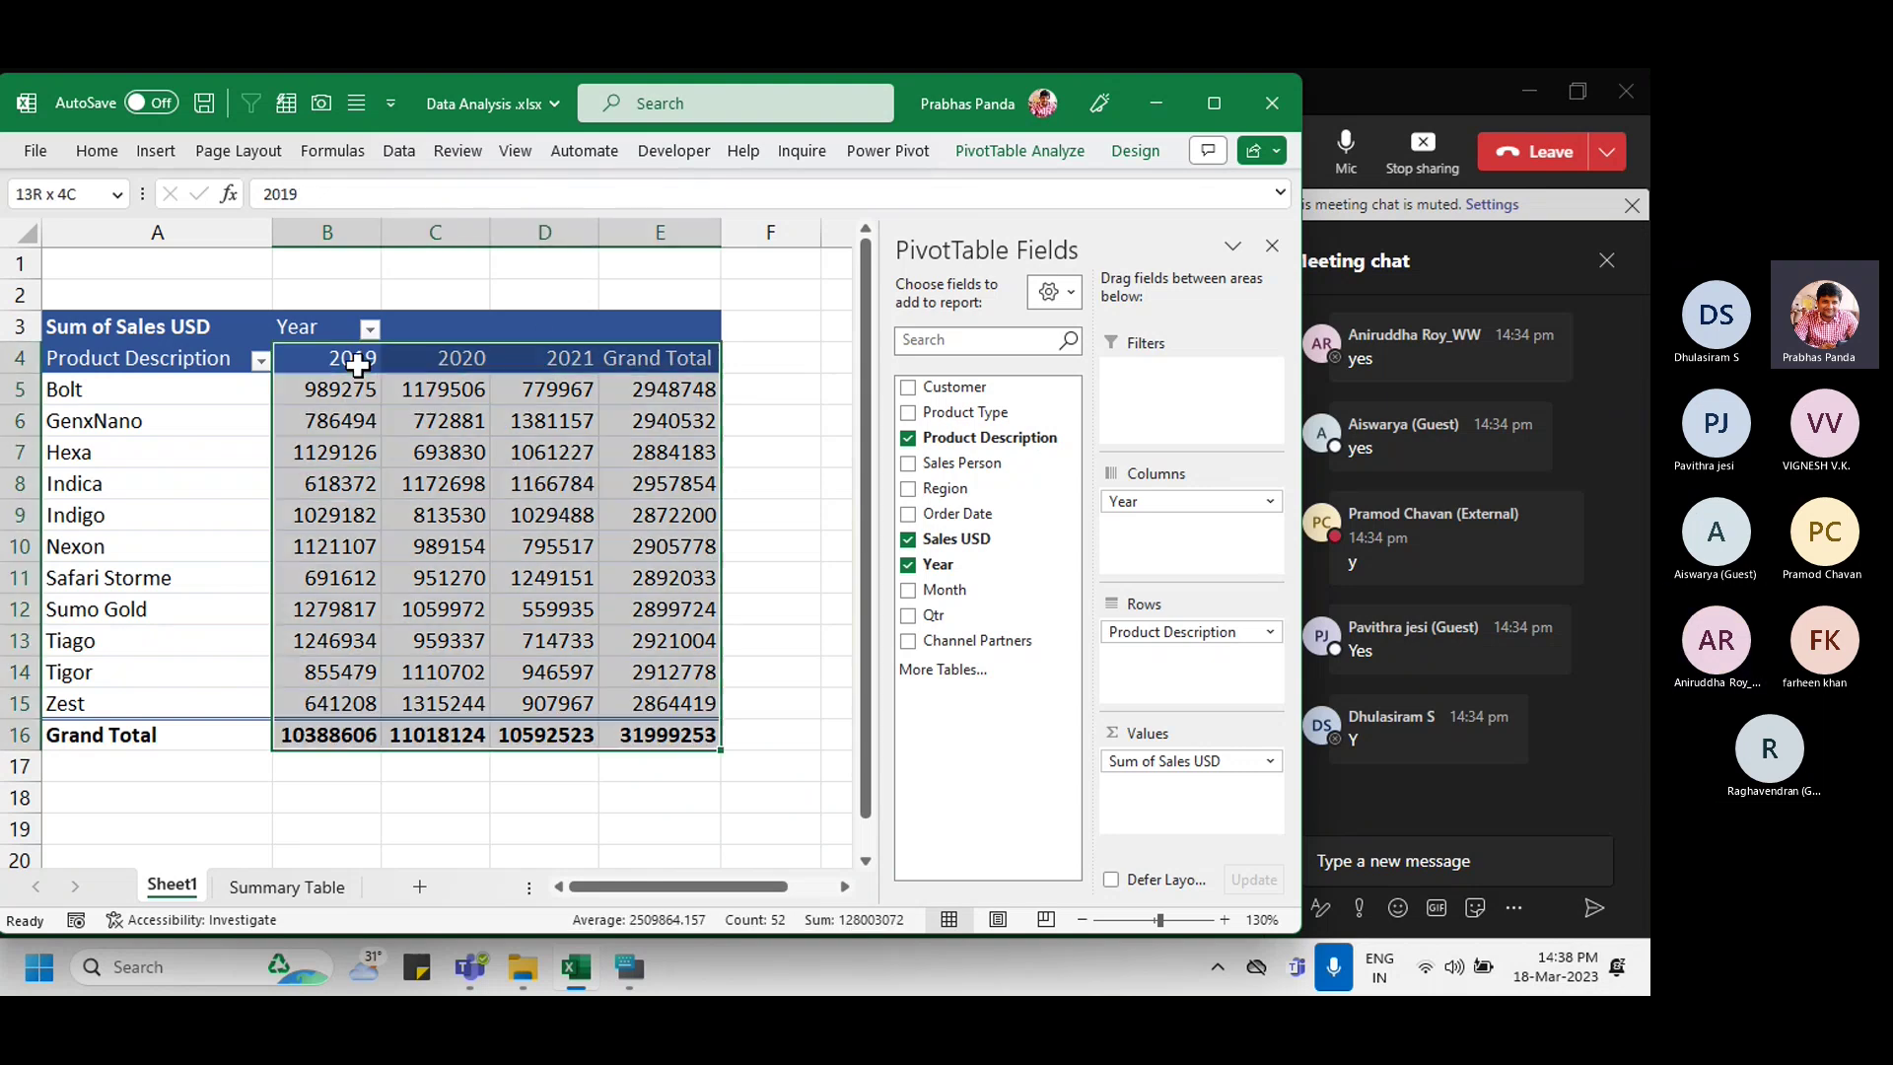
key("alt+h")
key("a")
key("c")
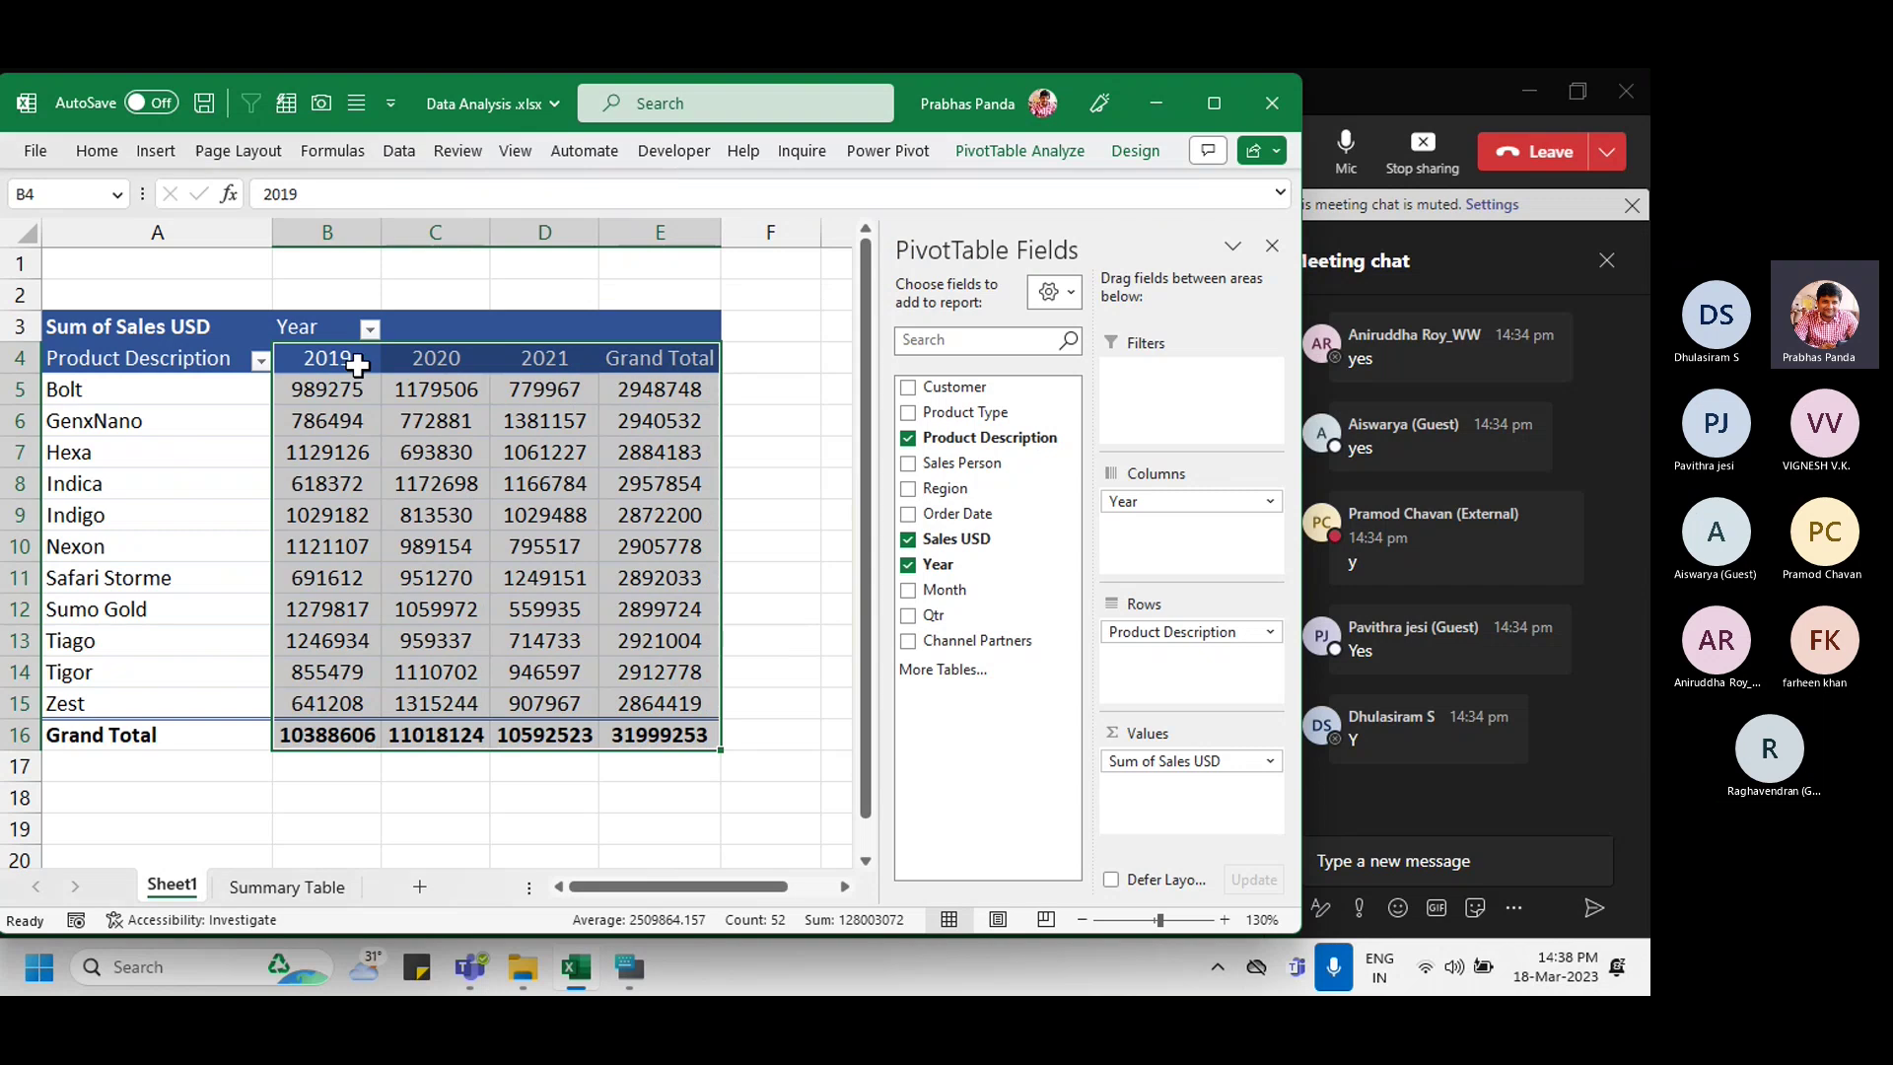
Step: Check the Summary Table sheet, return to Sheet1, and select product labels A5:A15
left_click(299, 885)
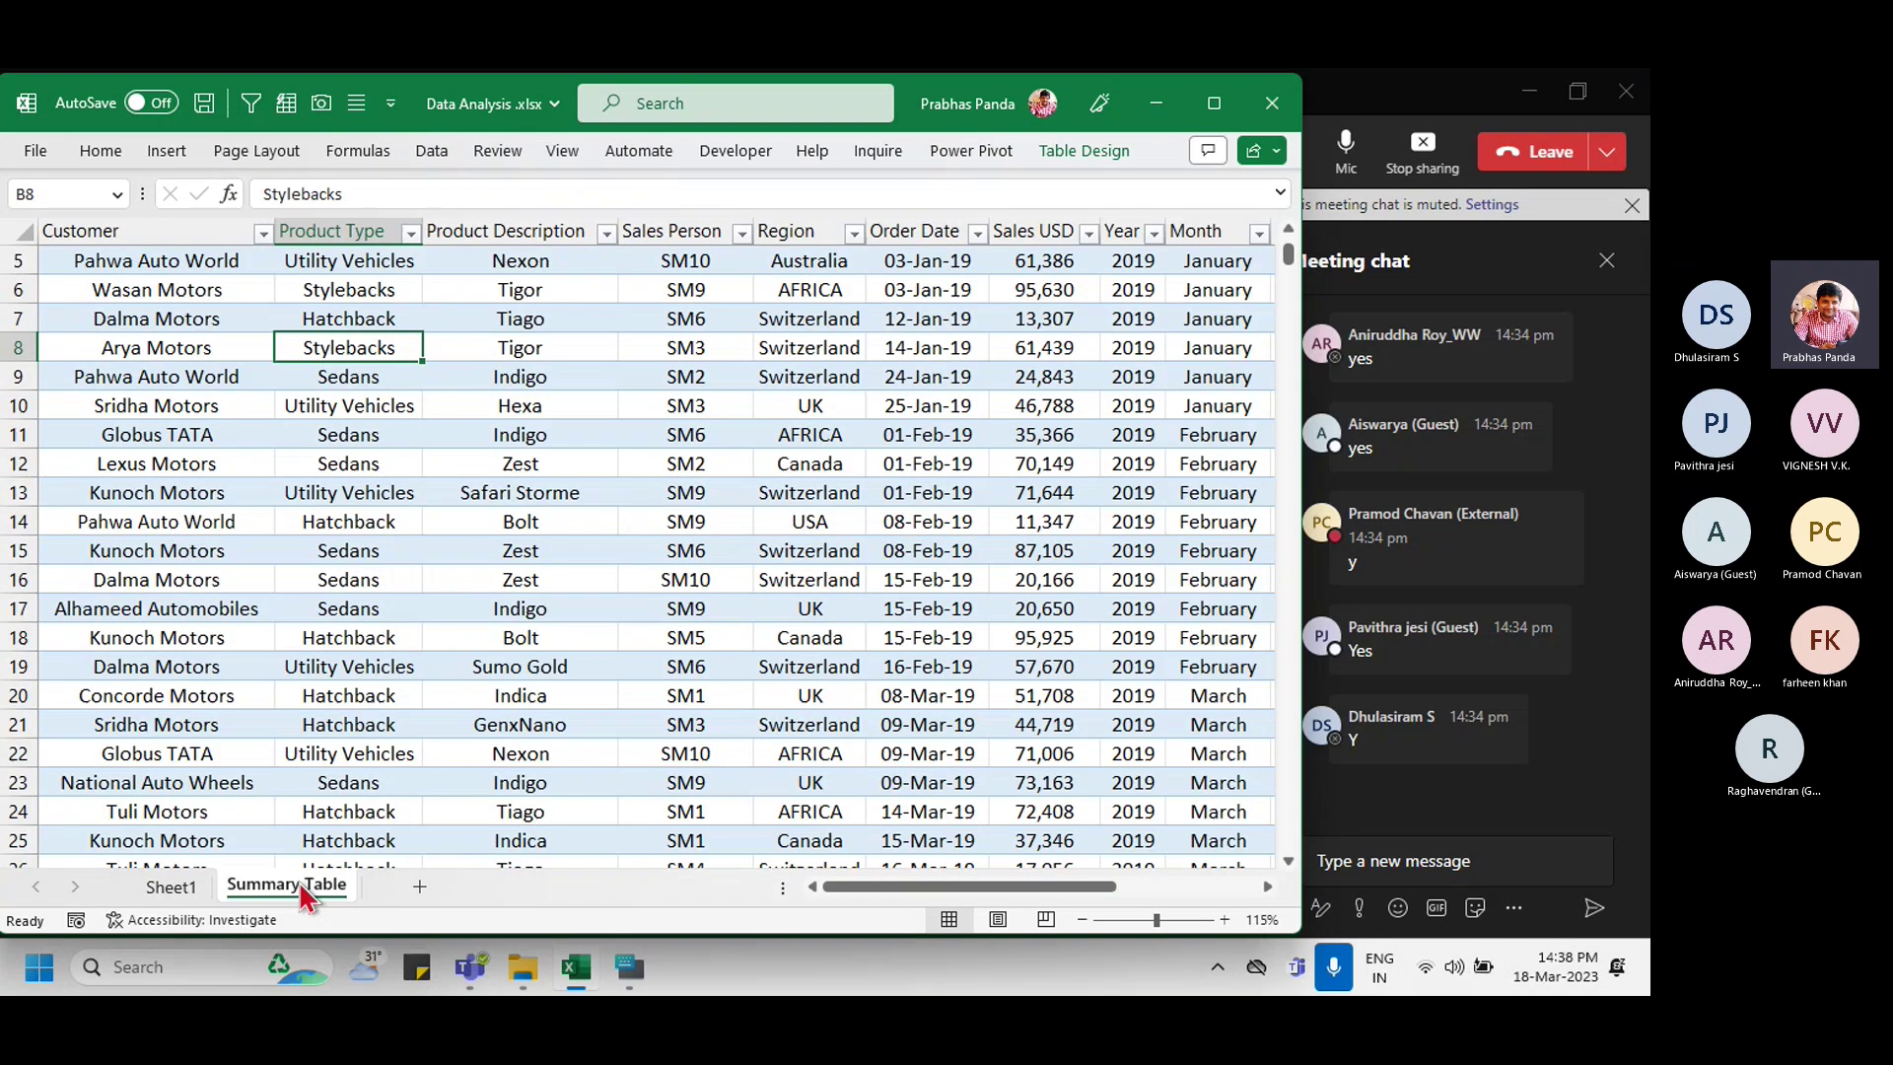
left_click(171, 886)
double_click(173, 877)
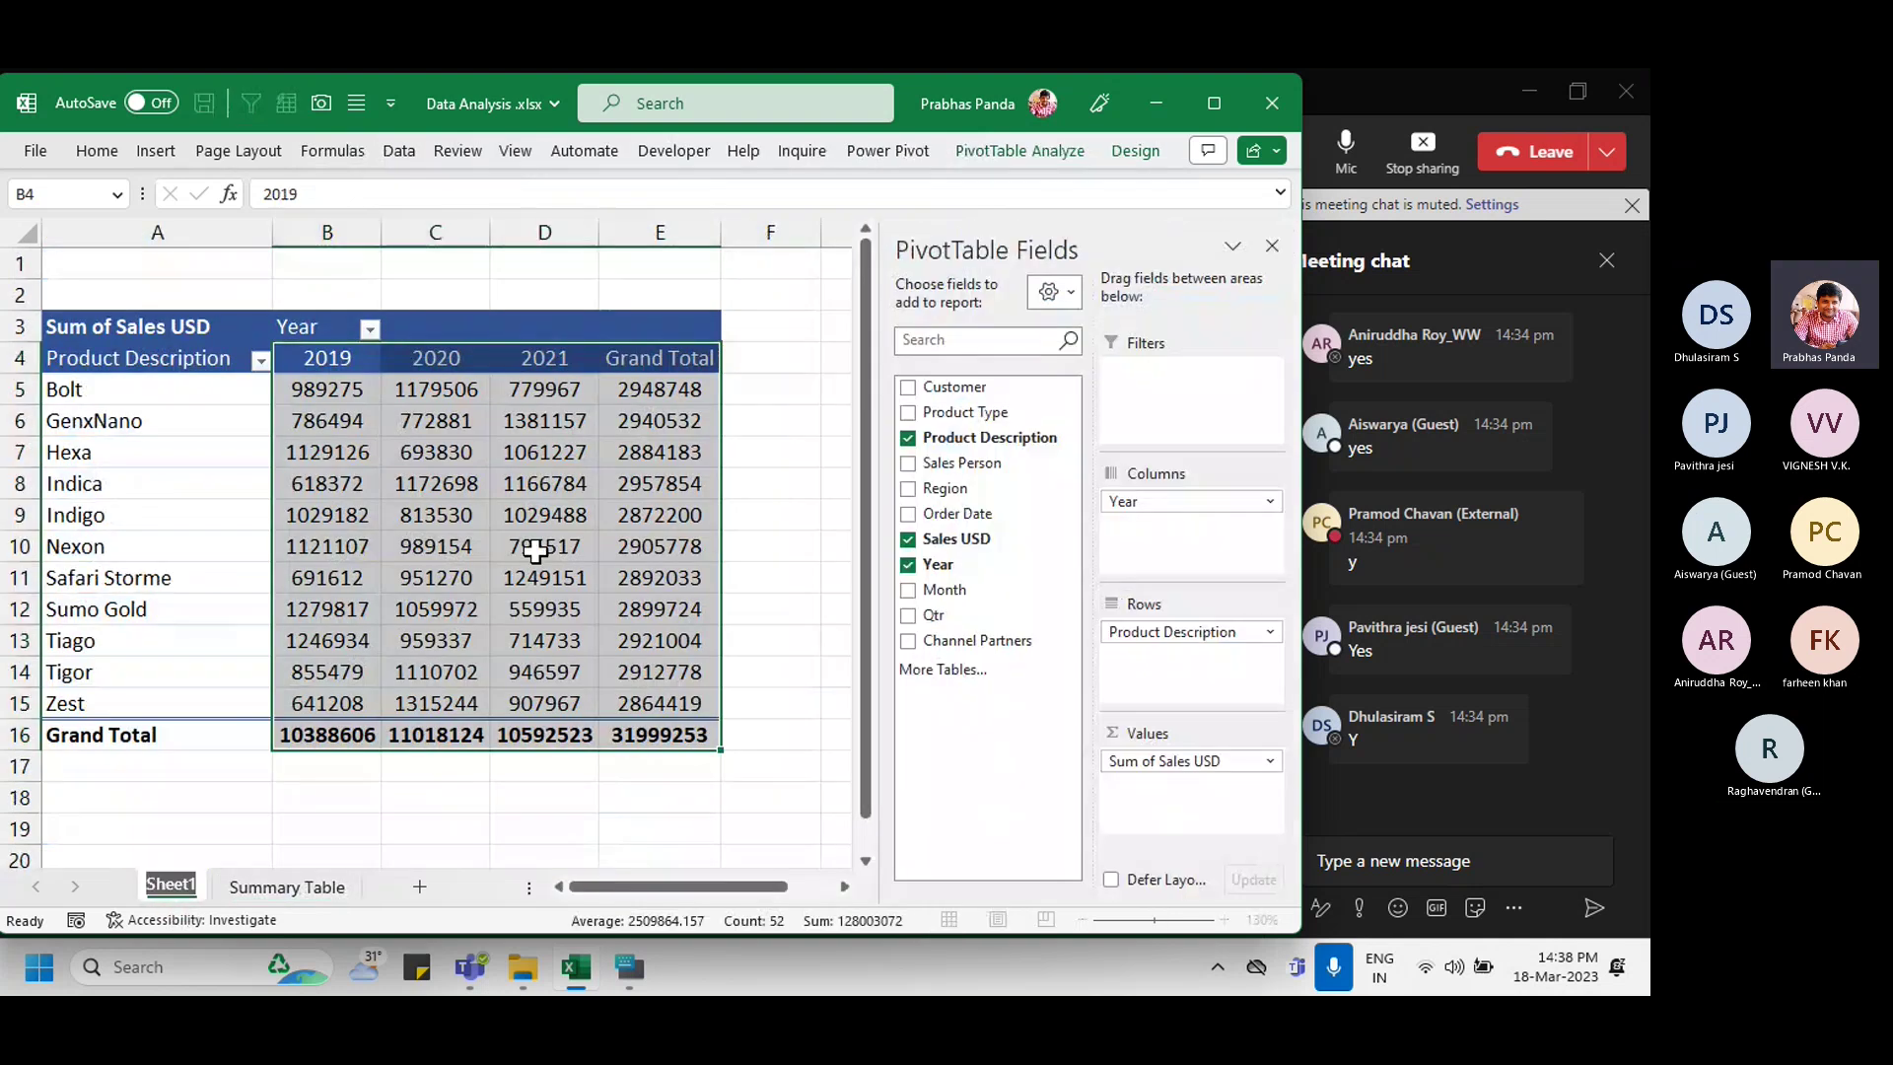
key("Return")
left_click(123, 606)
Step: Rename the Sheet1 tab to PIVOT(1)
double_click(174, 885)
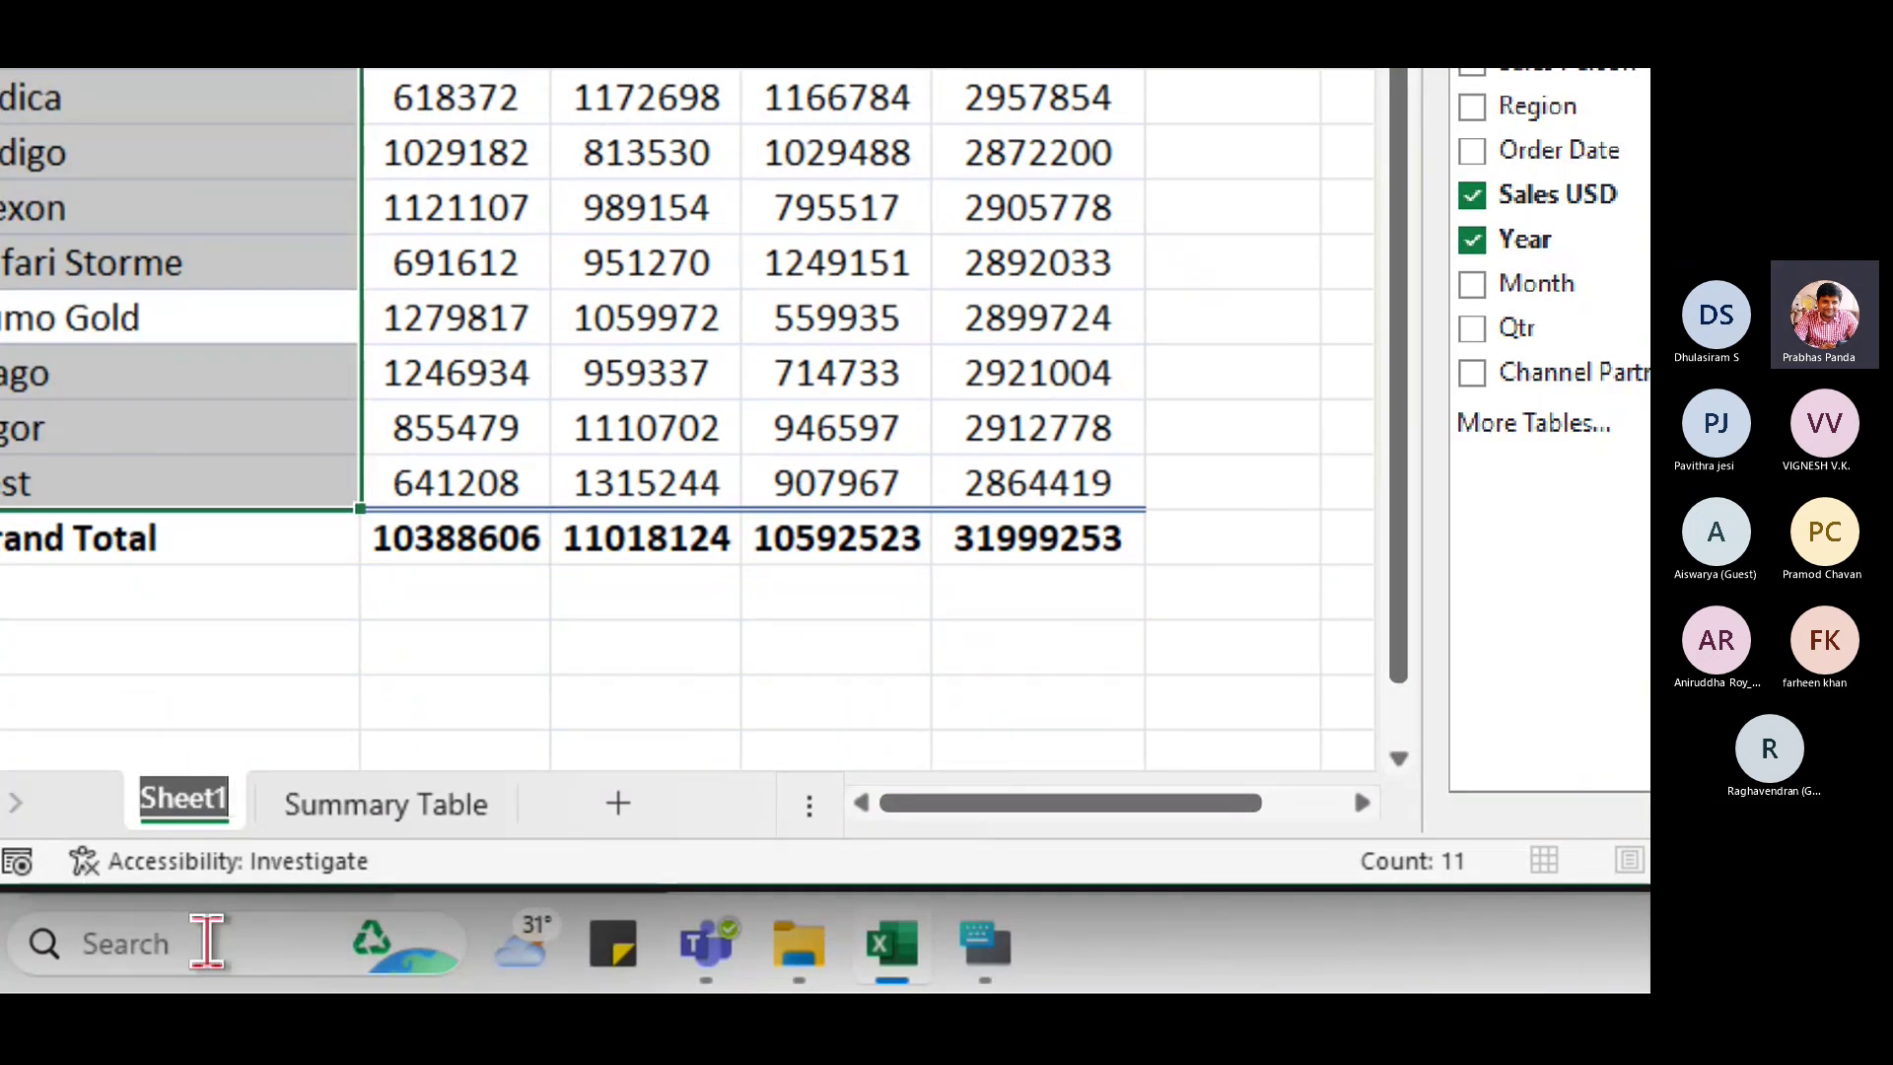
type("PIV")
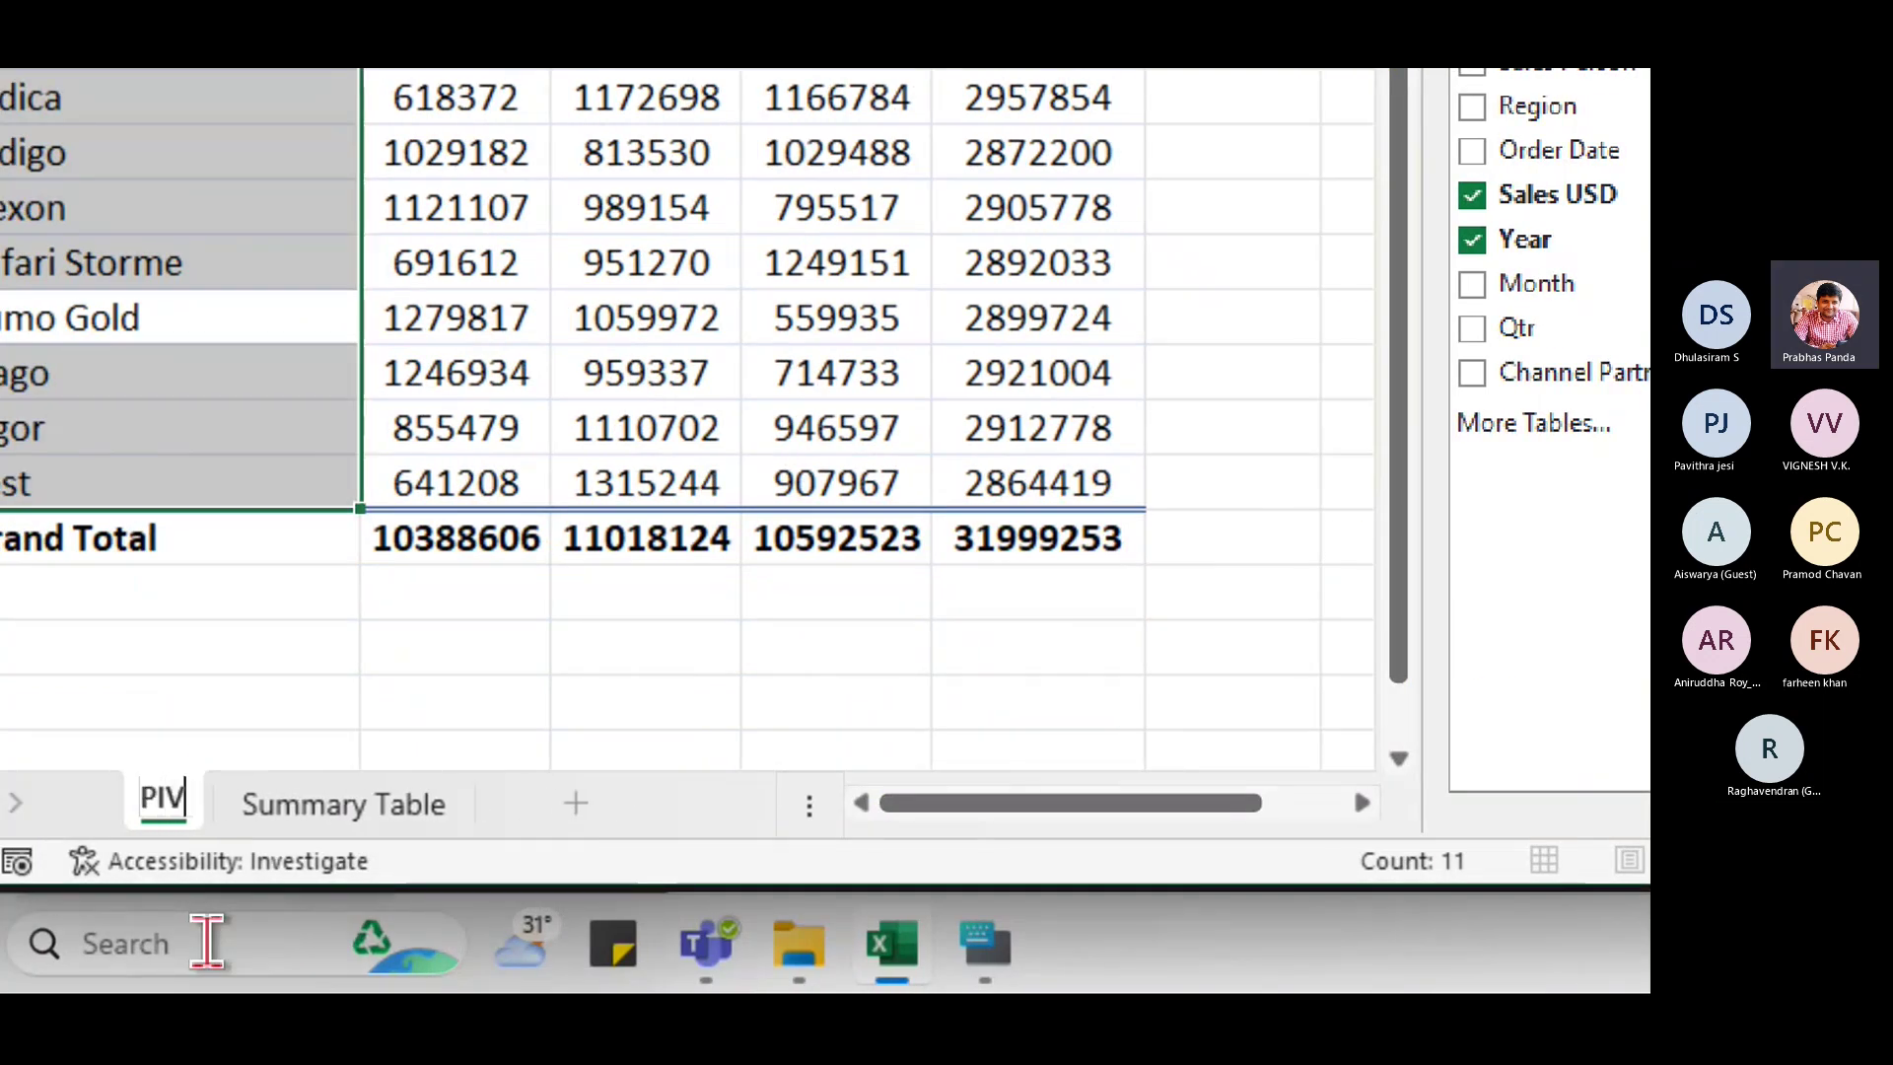
type("OT(")
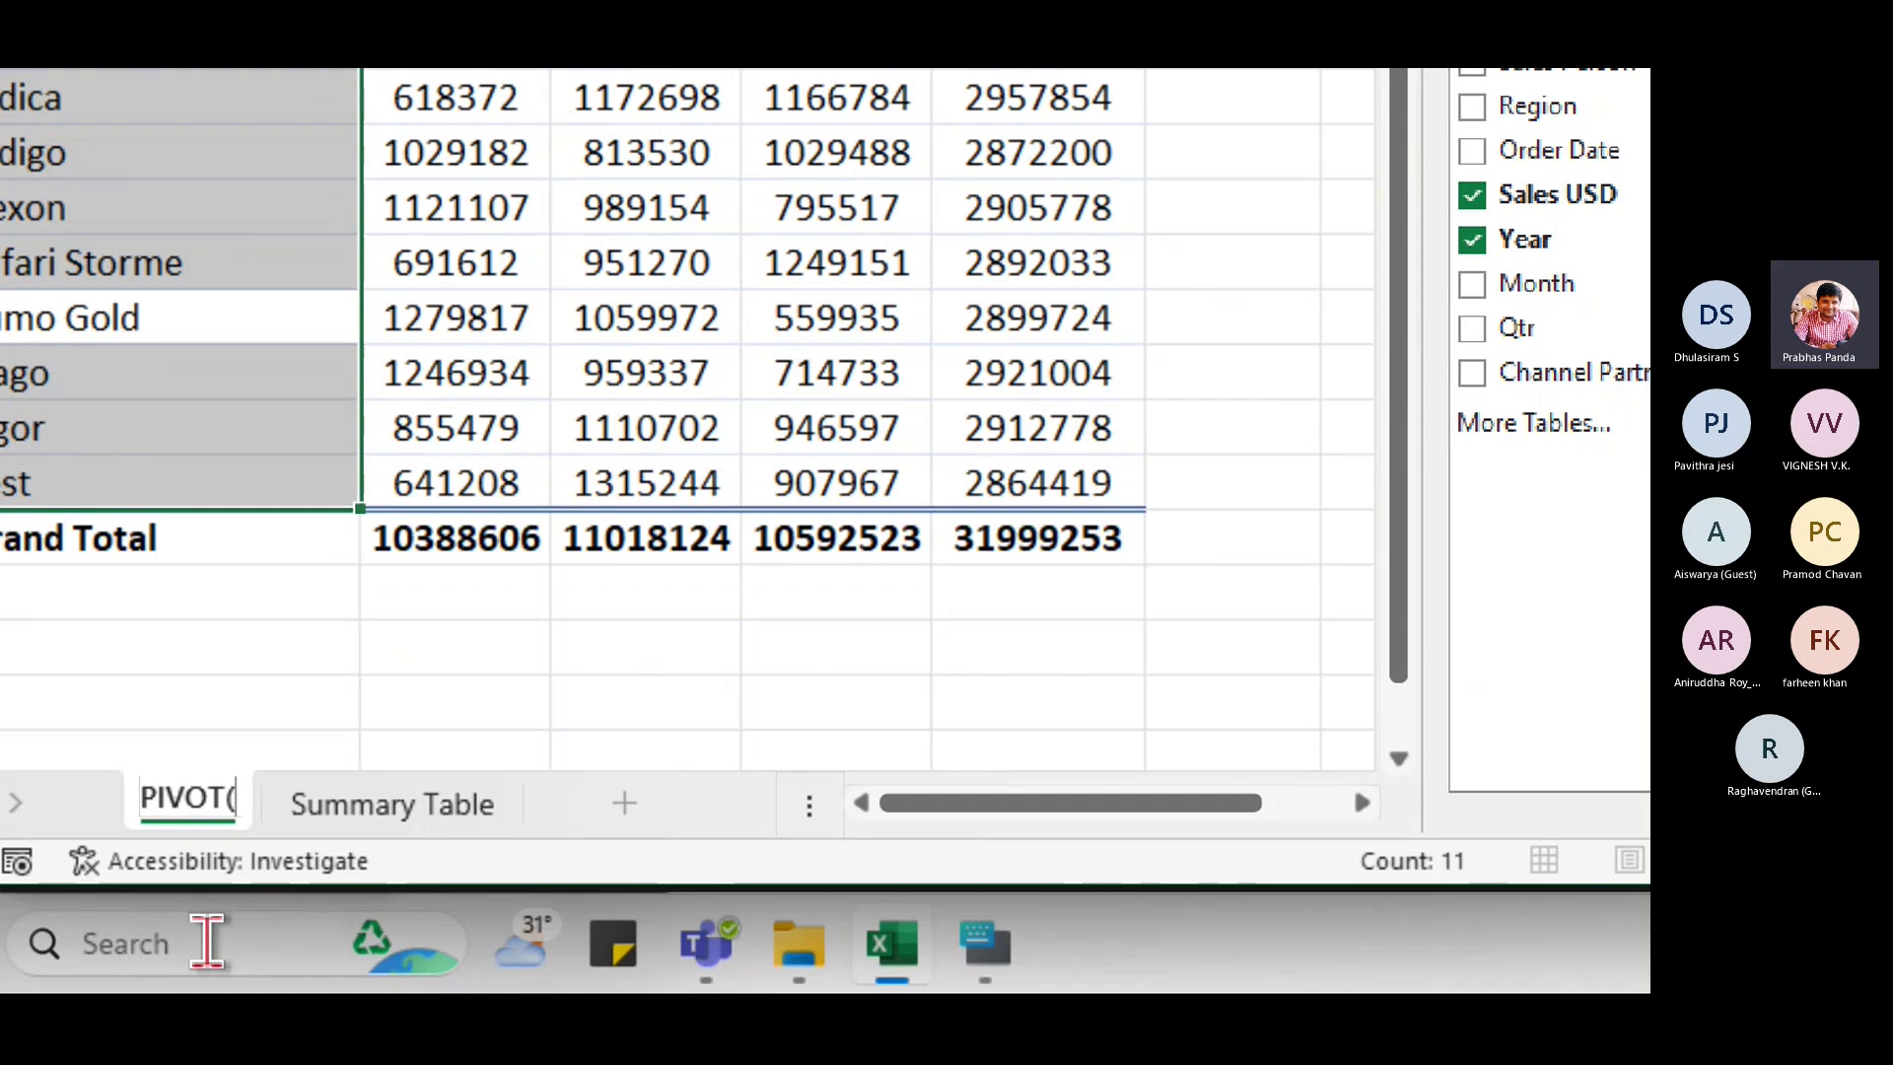
type("1)")
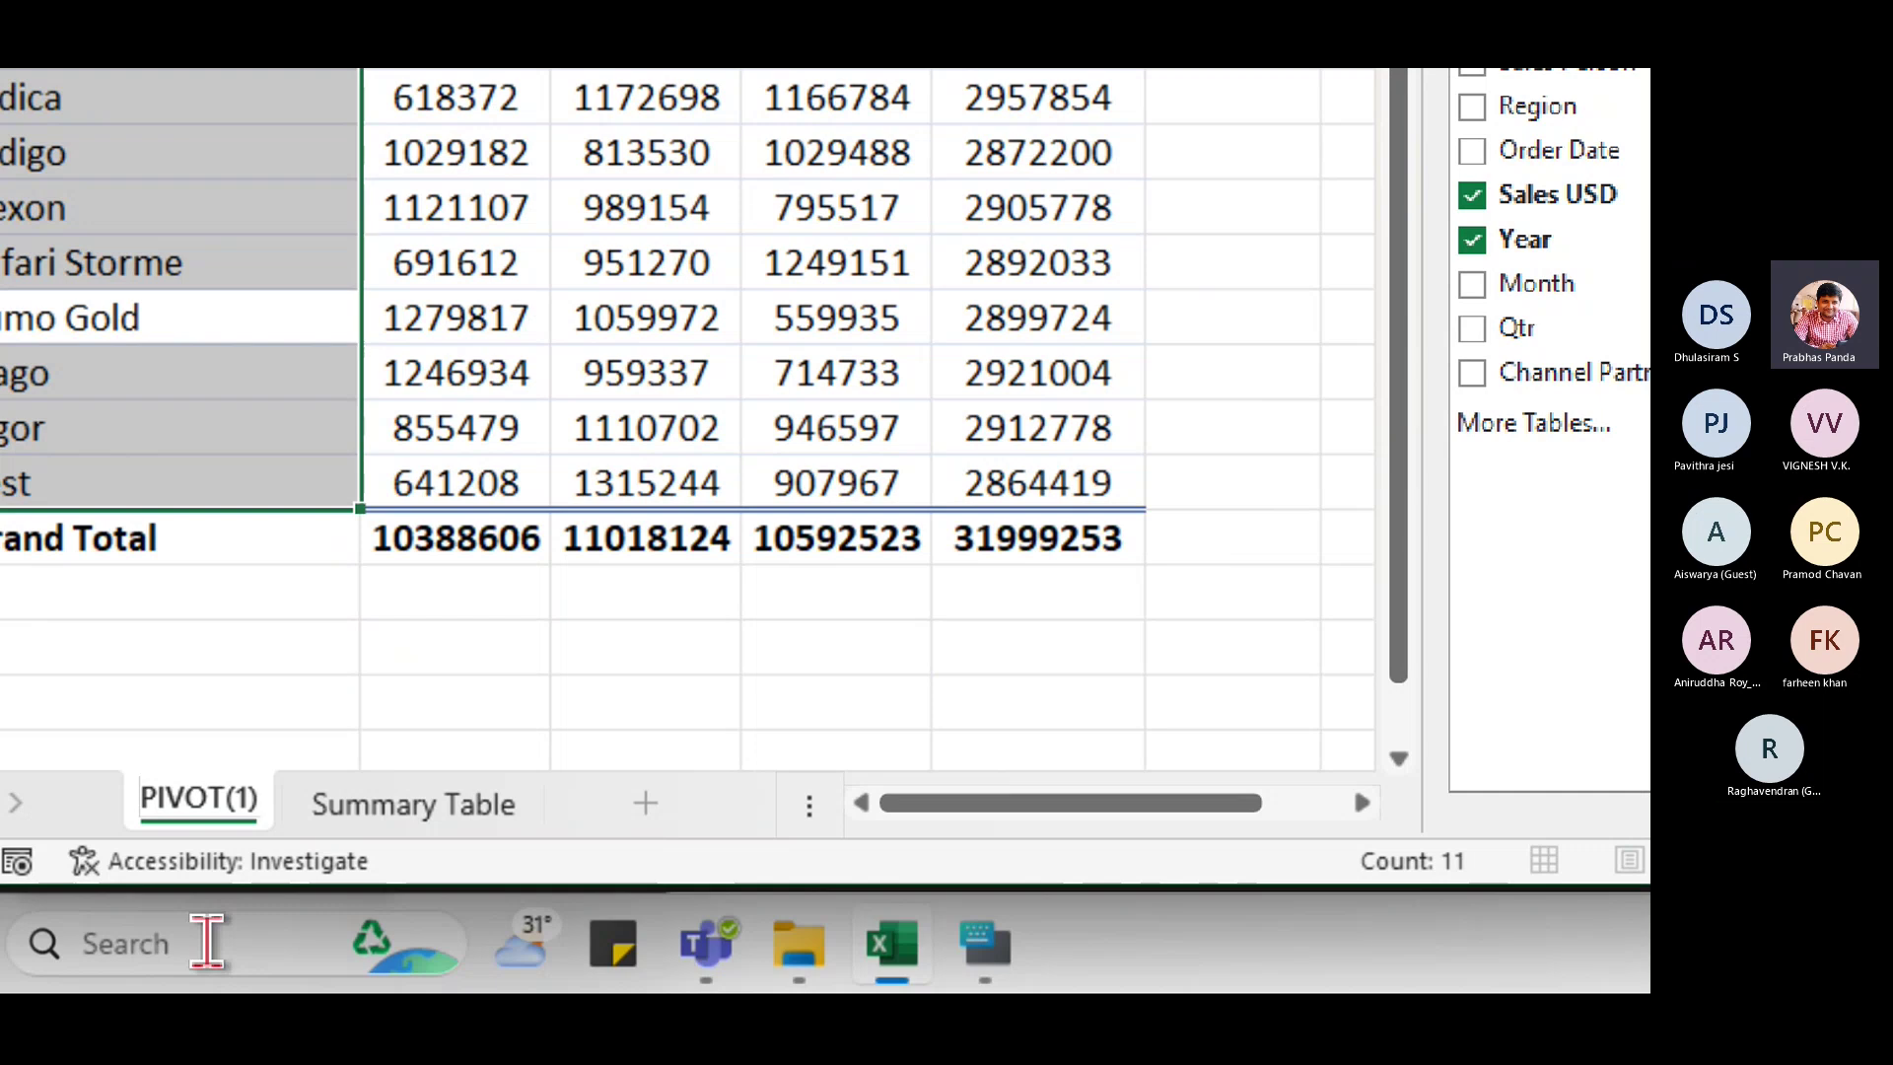
key("Return")
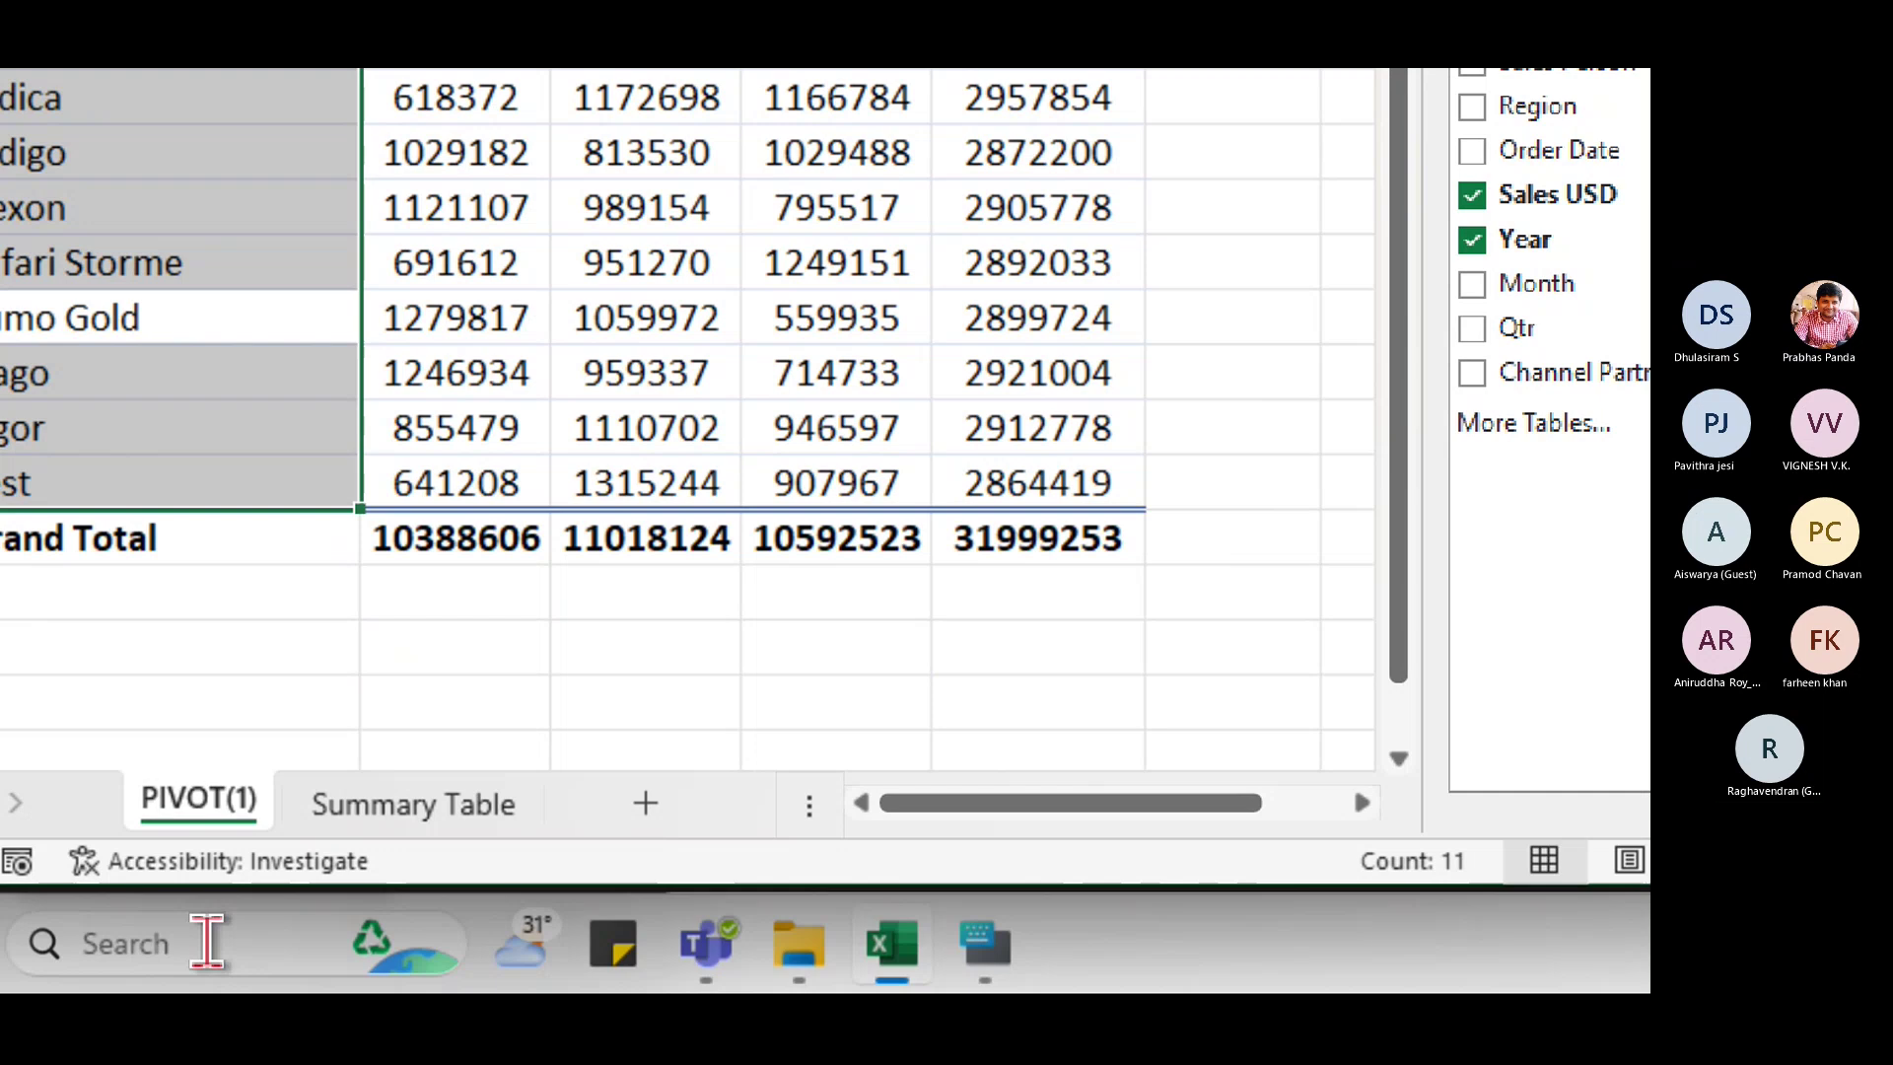
Step: Colour the PIVOT(1) sheet tab red
right_click(193, 800)
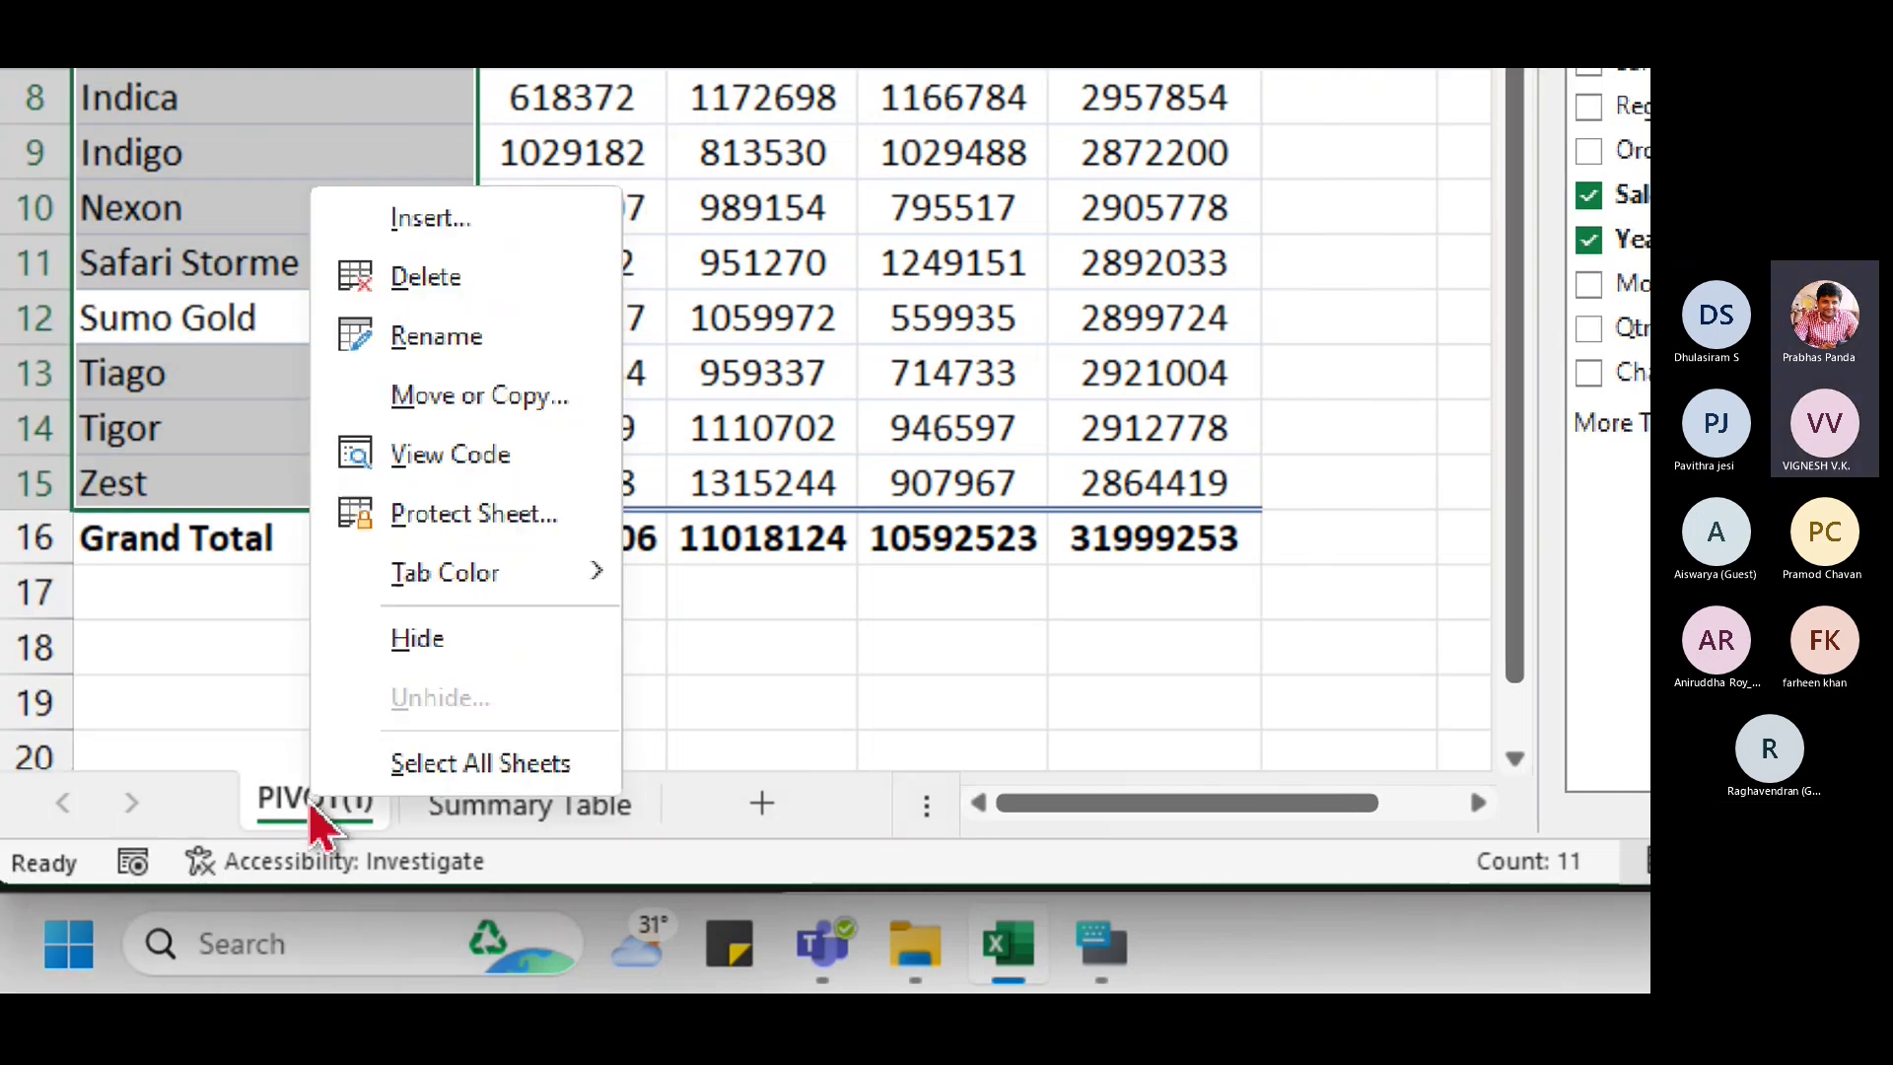
mouse_move(549, 589)
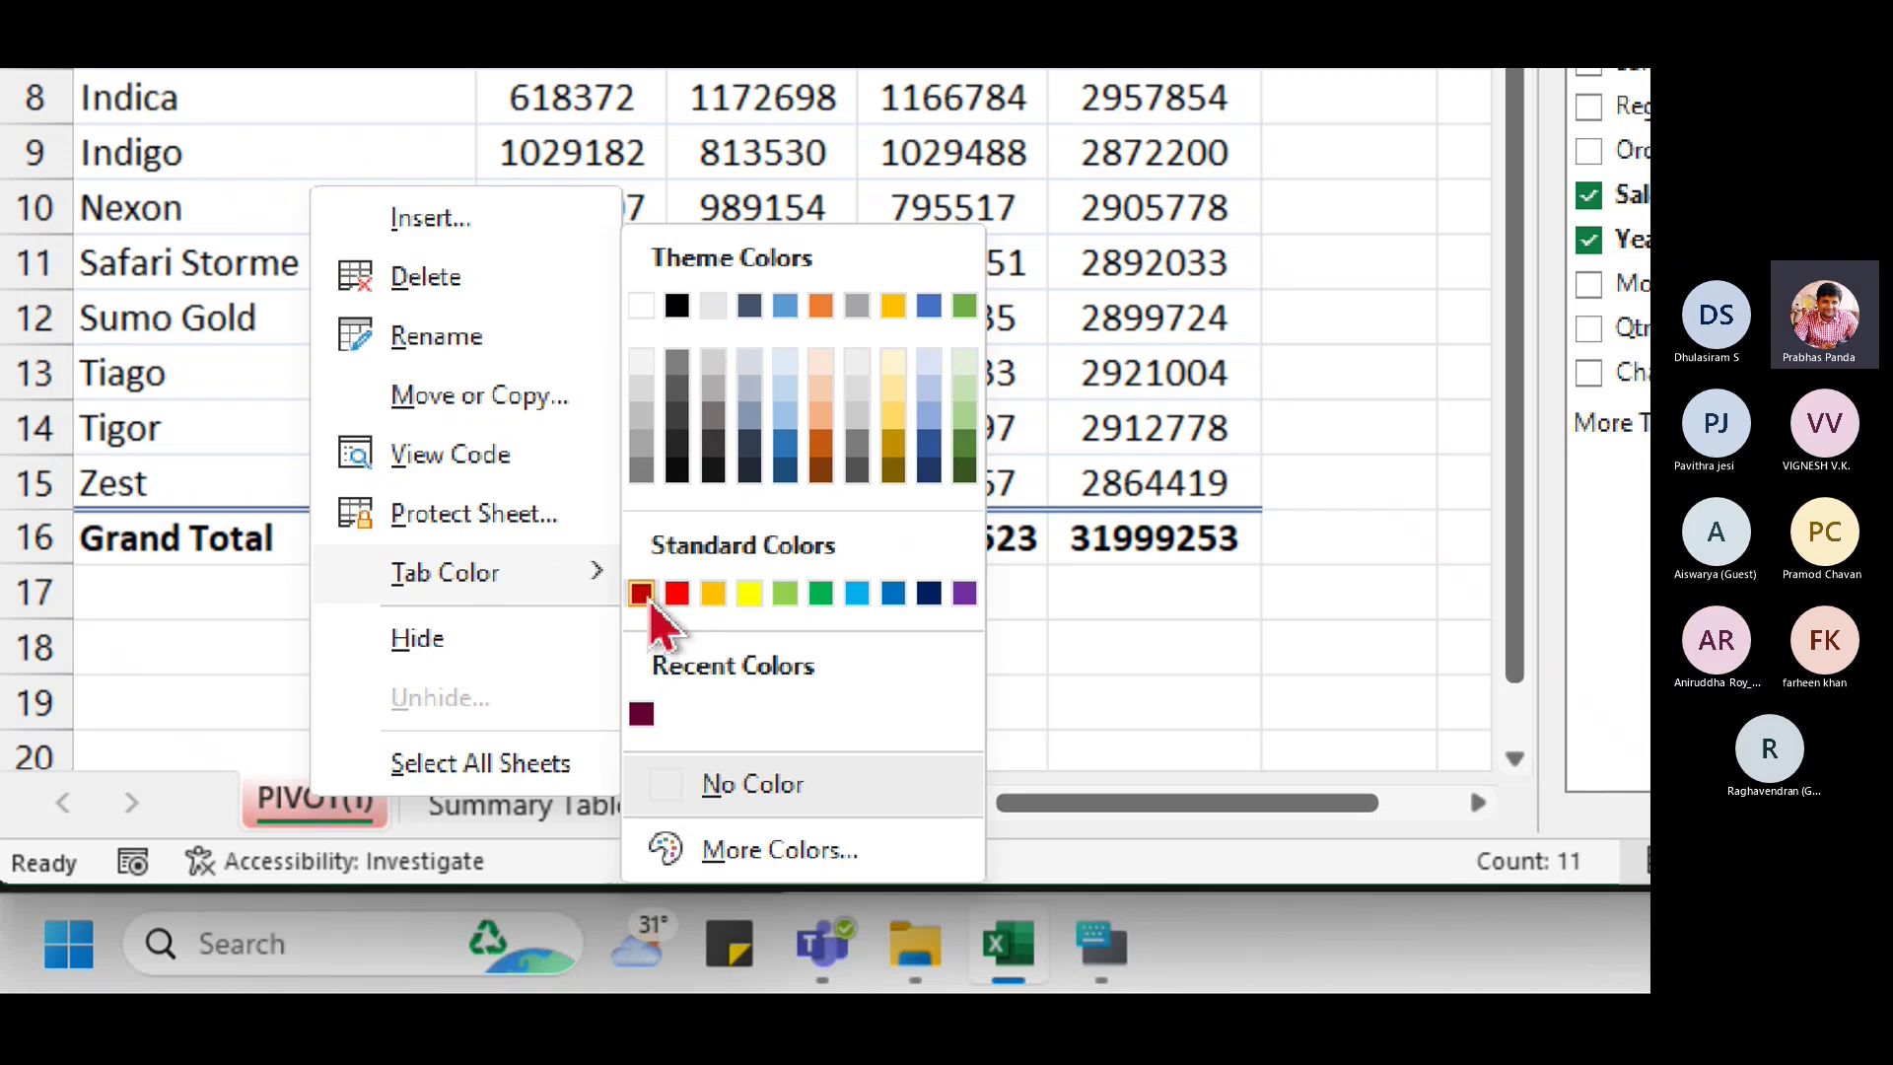
left_click(677, 594)
left_click(579, 446)
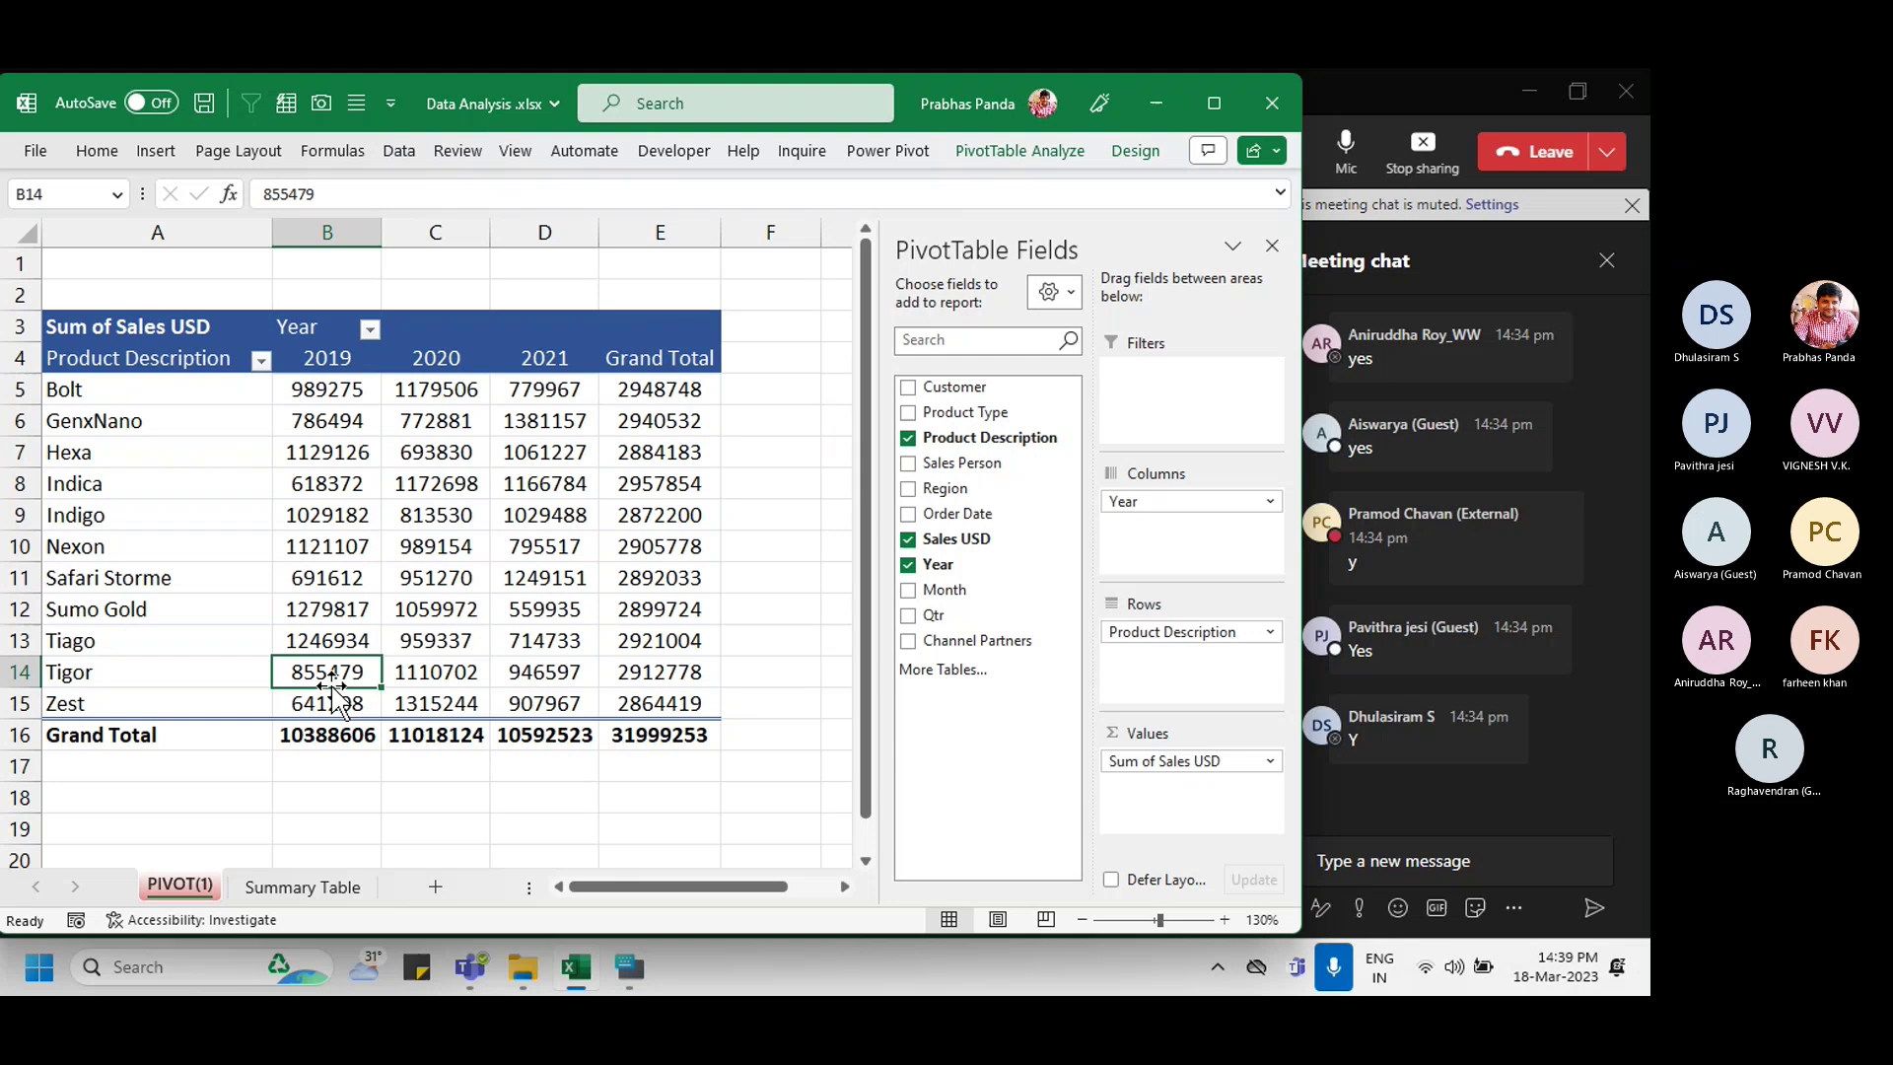
left_click(523, 824)
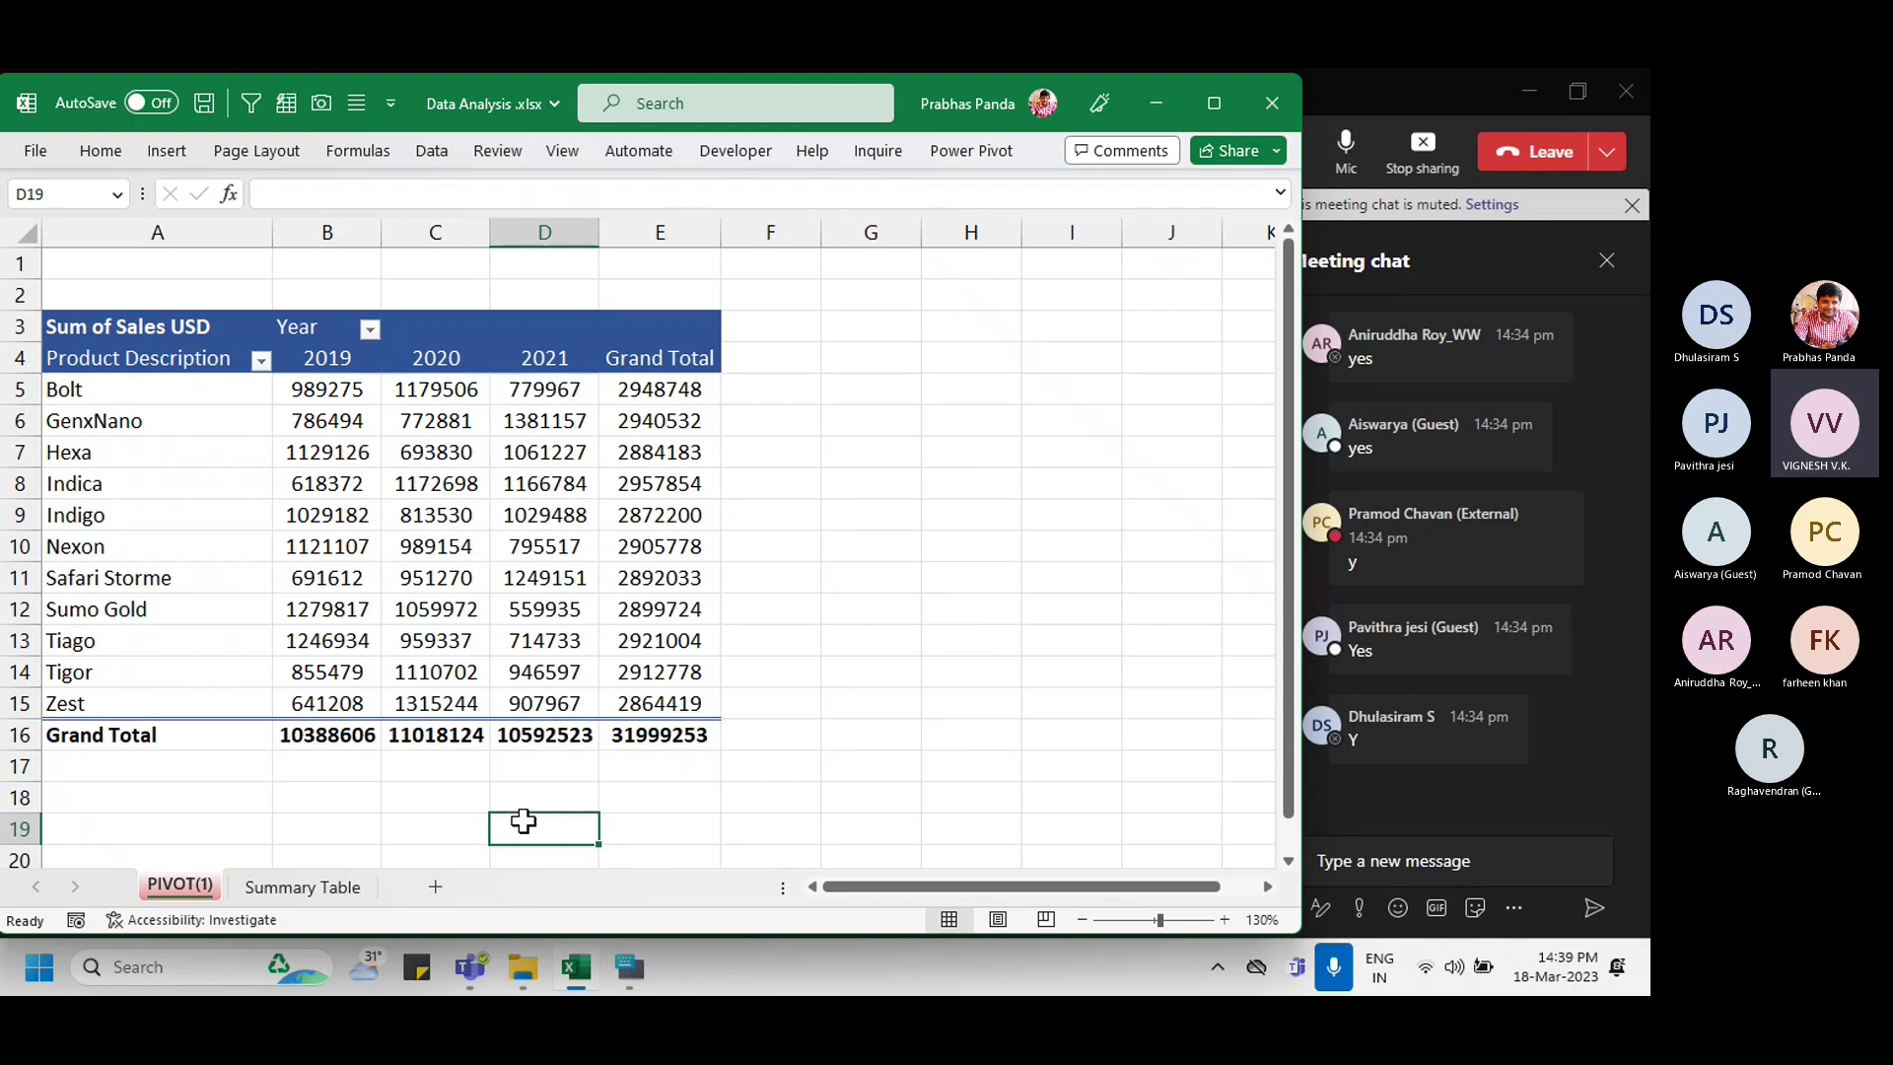
left_click(520, 639)
left_click(1132, 152)
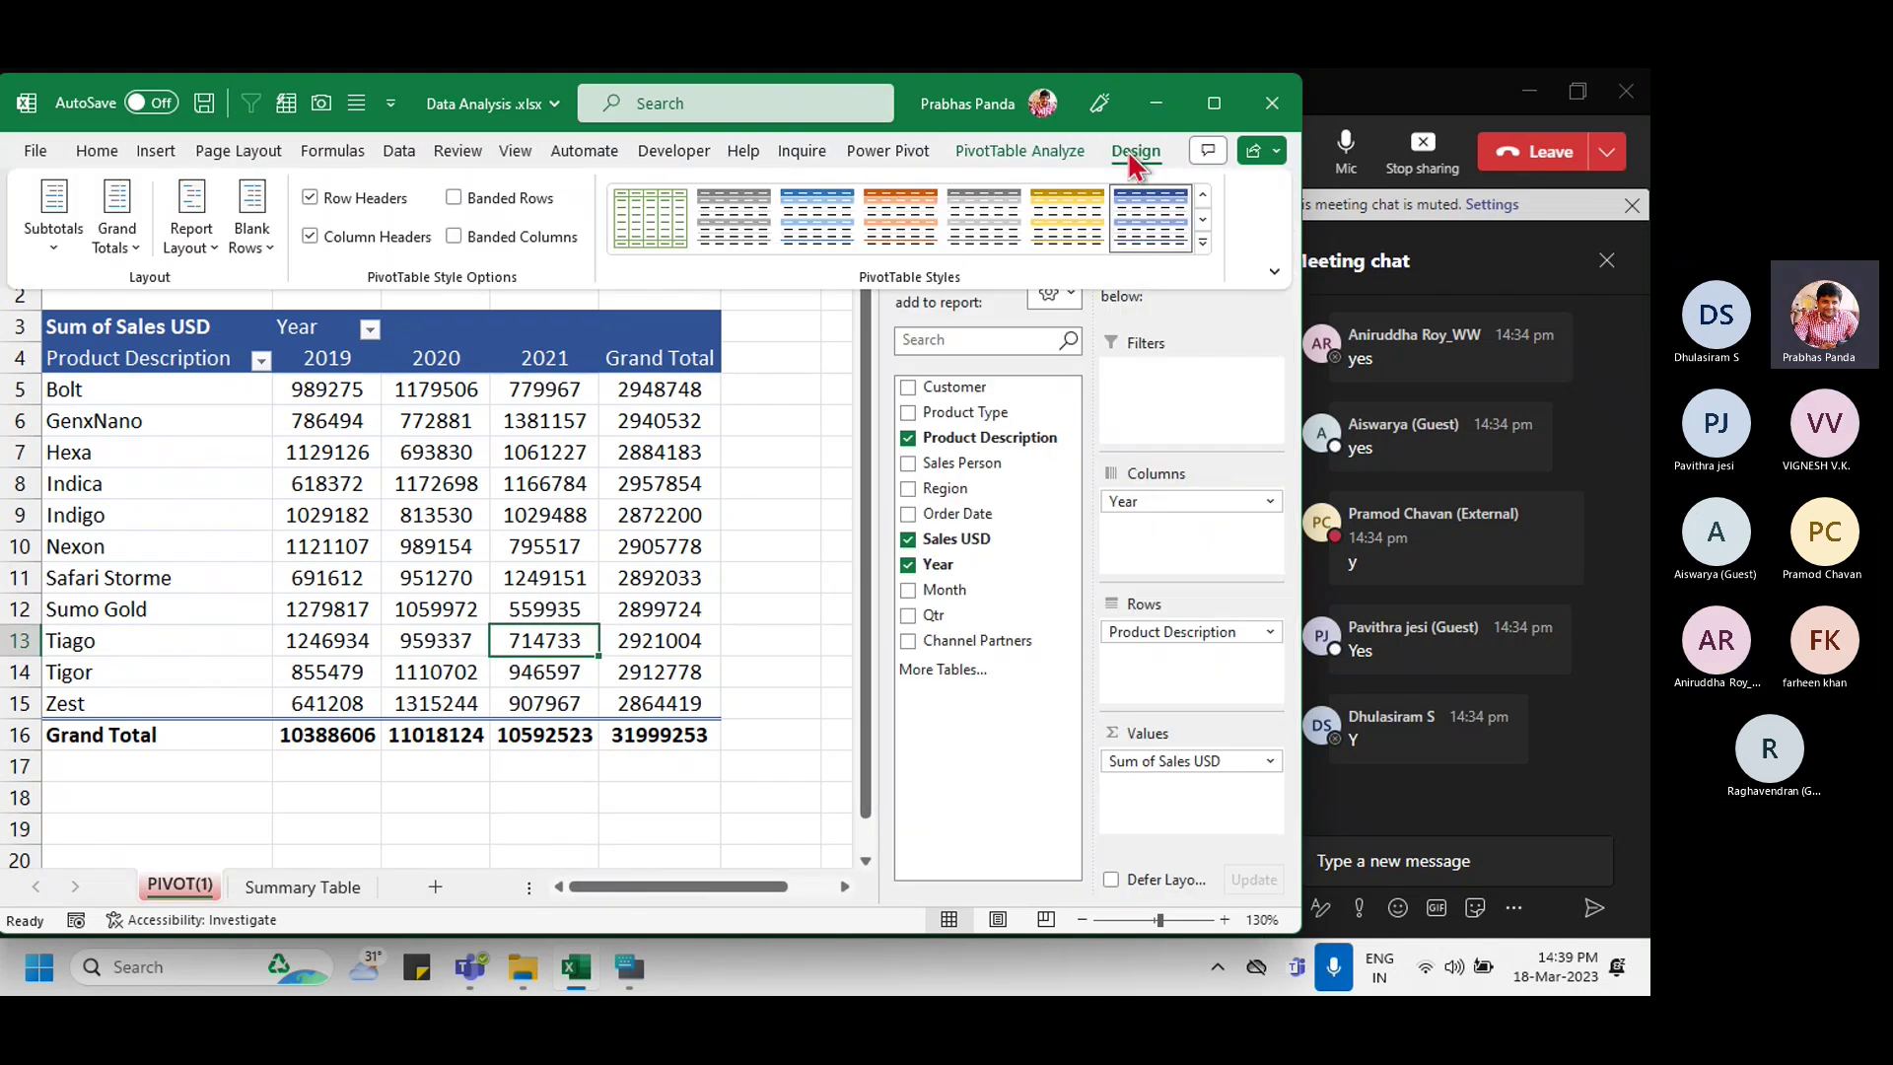
left_click(192, 237)
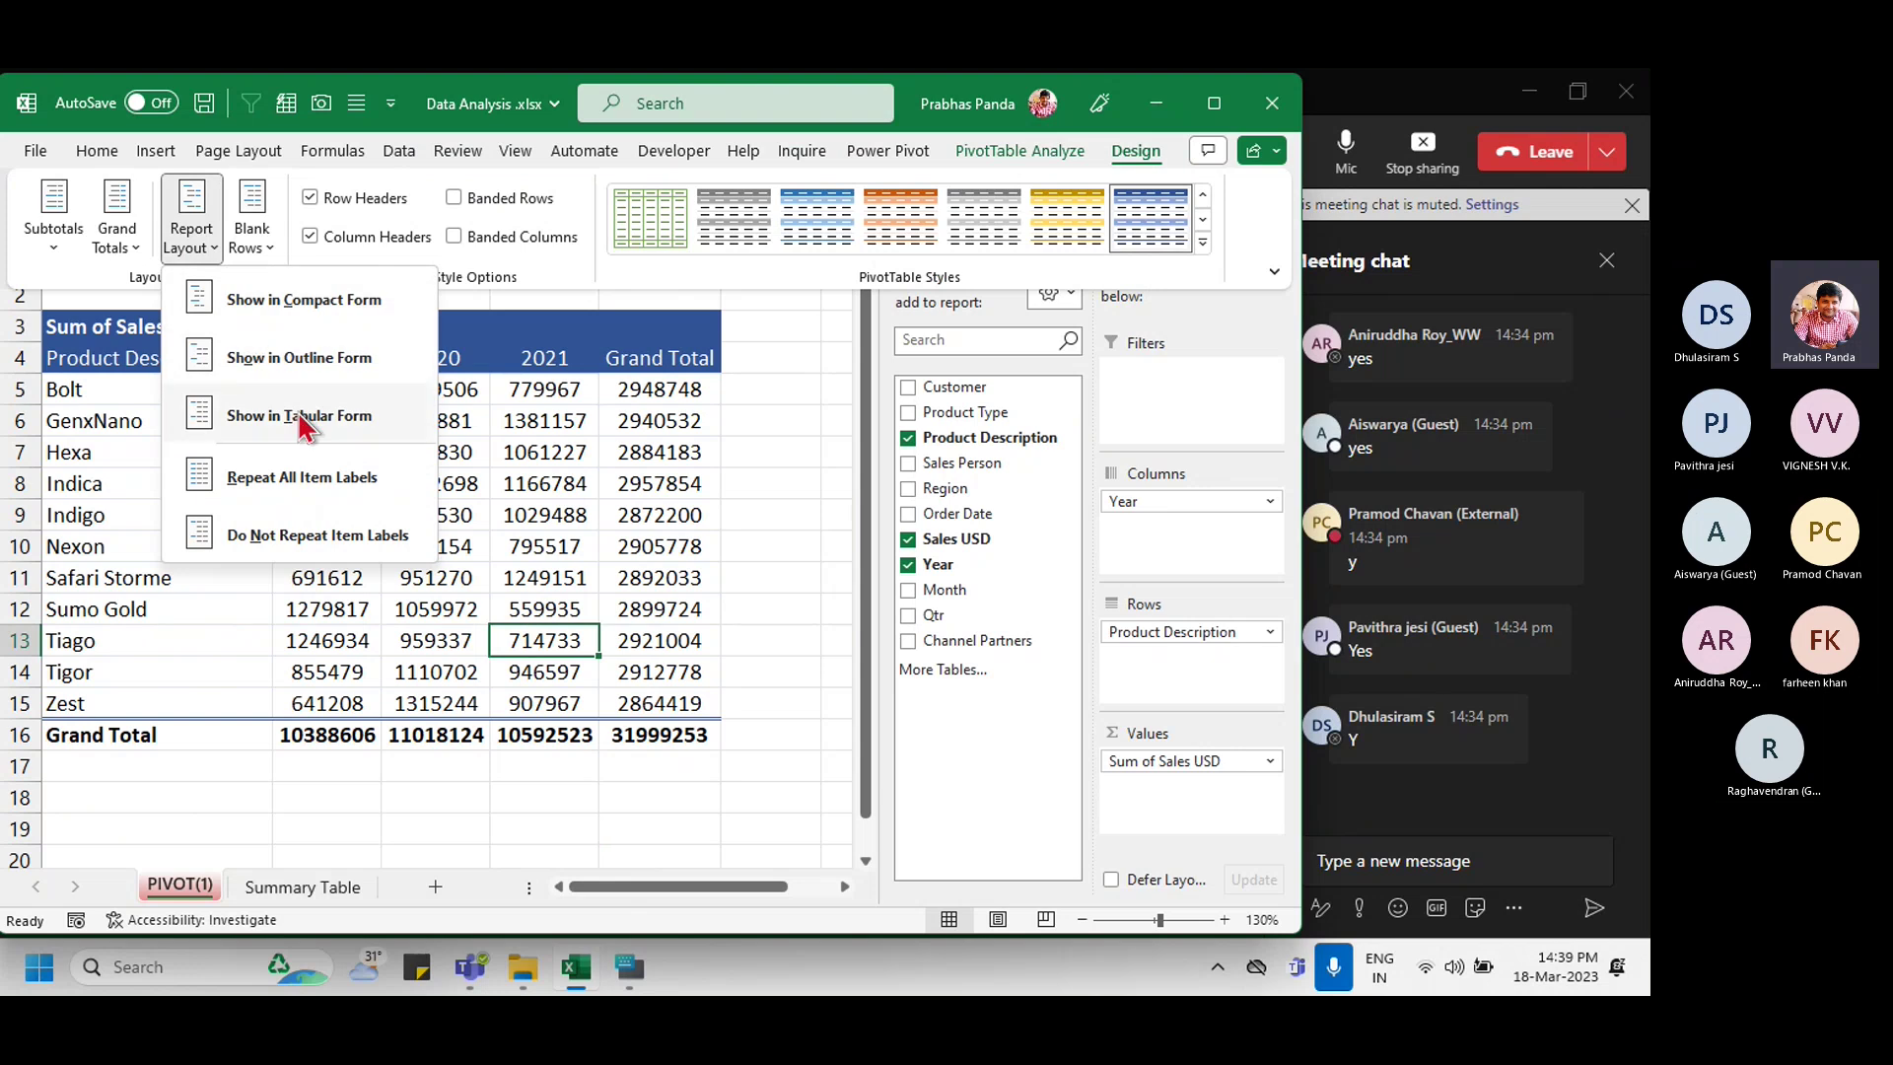
key("ctrl")
key("ctrl")
key("ctrl")
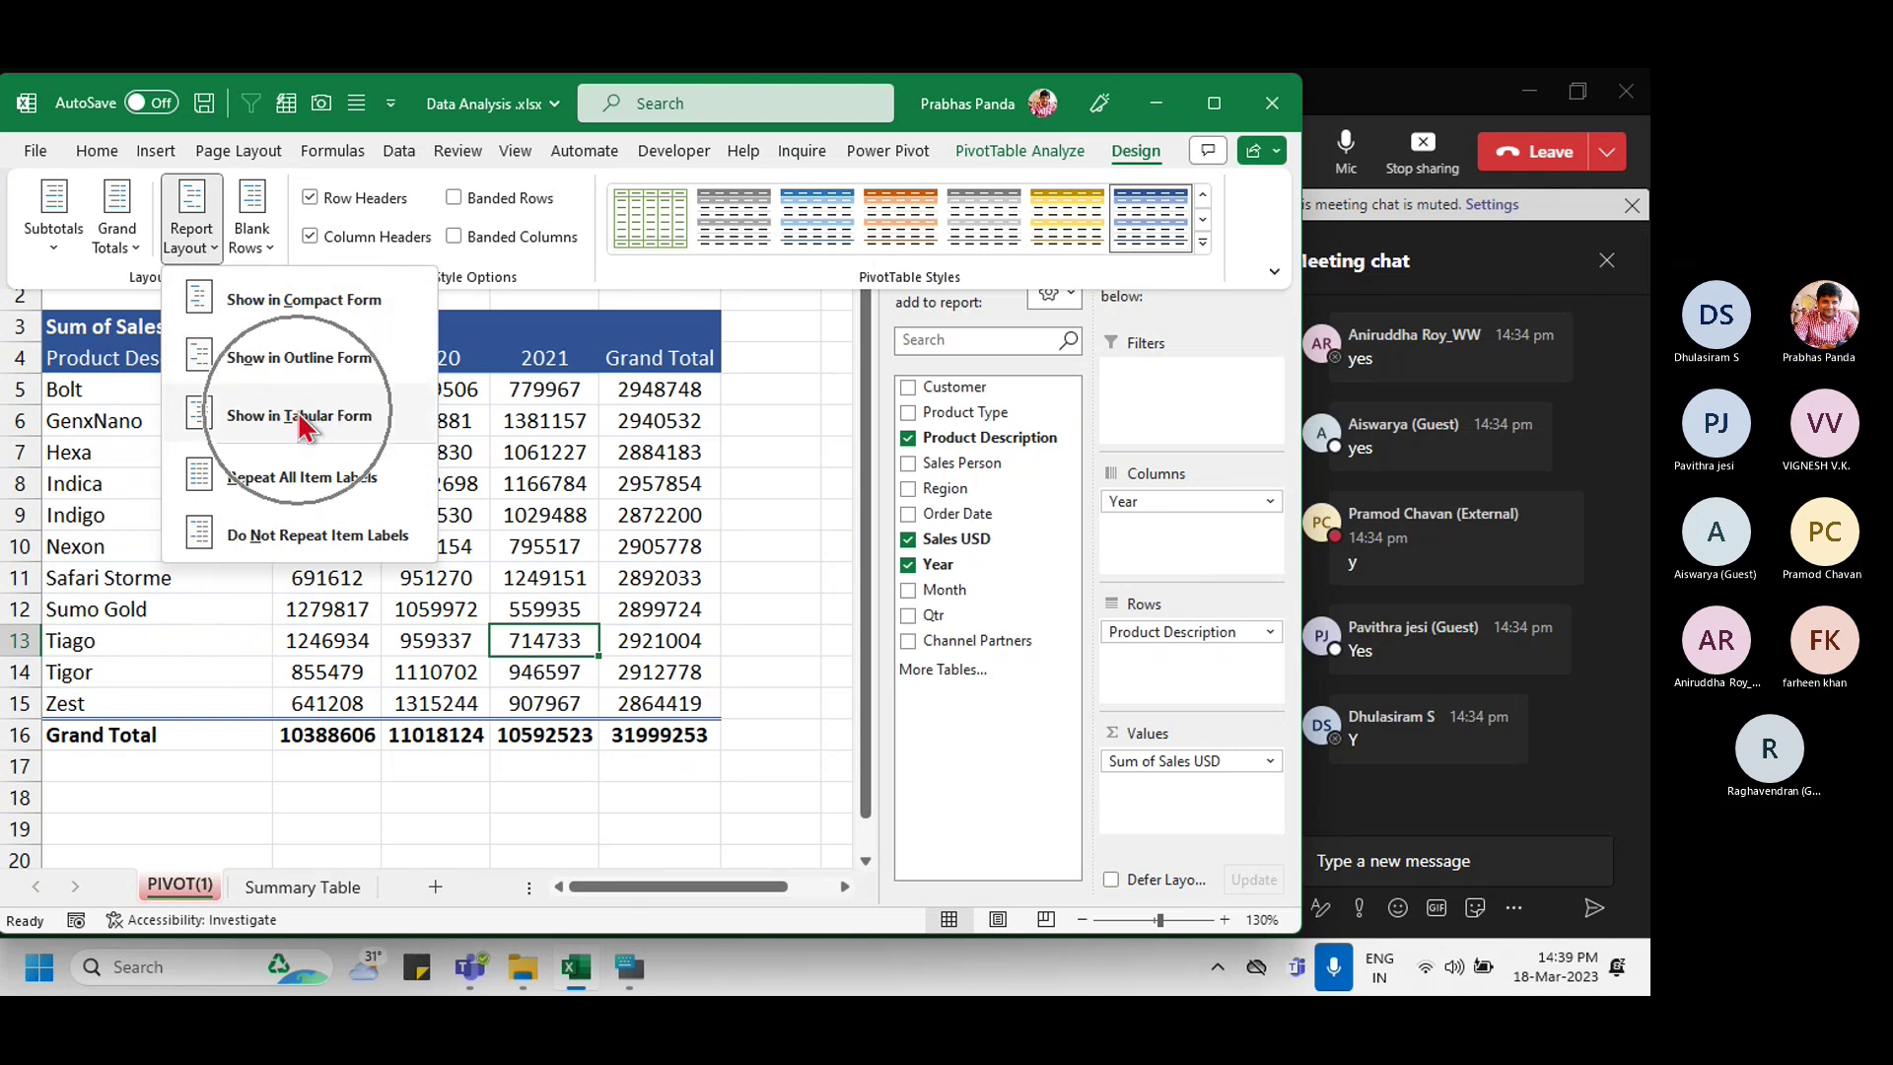
key("ctrl")
key("ctrl")
key("ctrl")
key("ctrl")
key("ctrl")
key("ctrl")
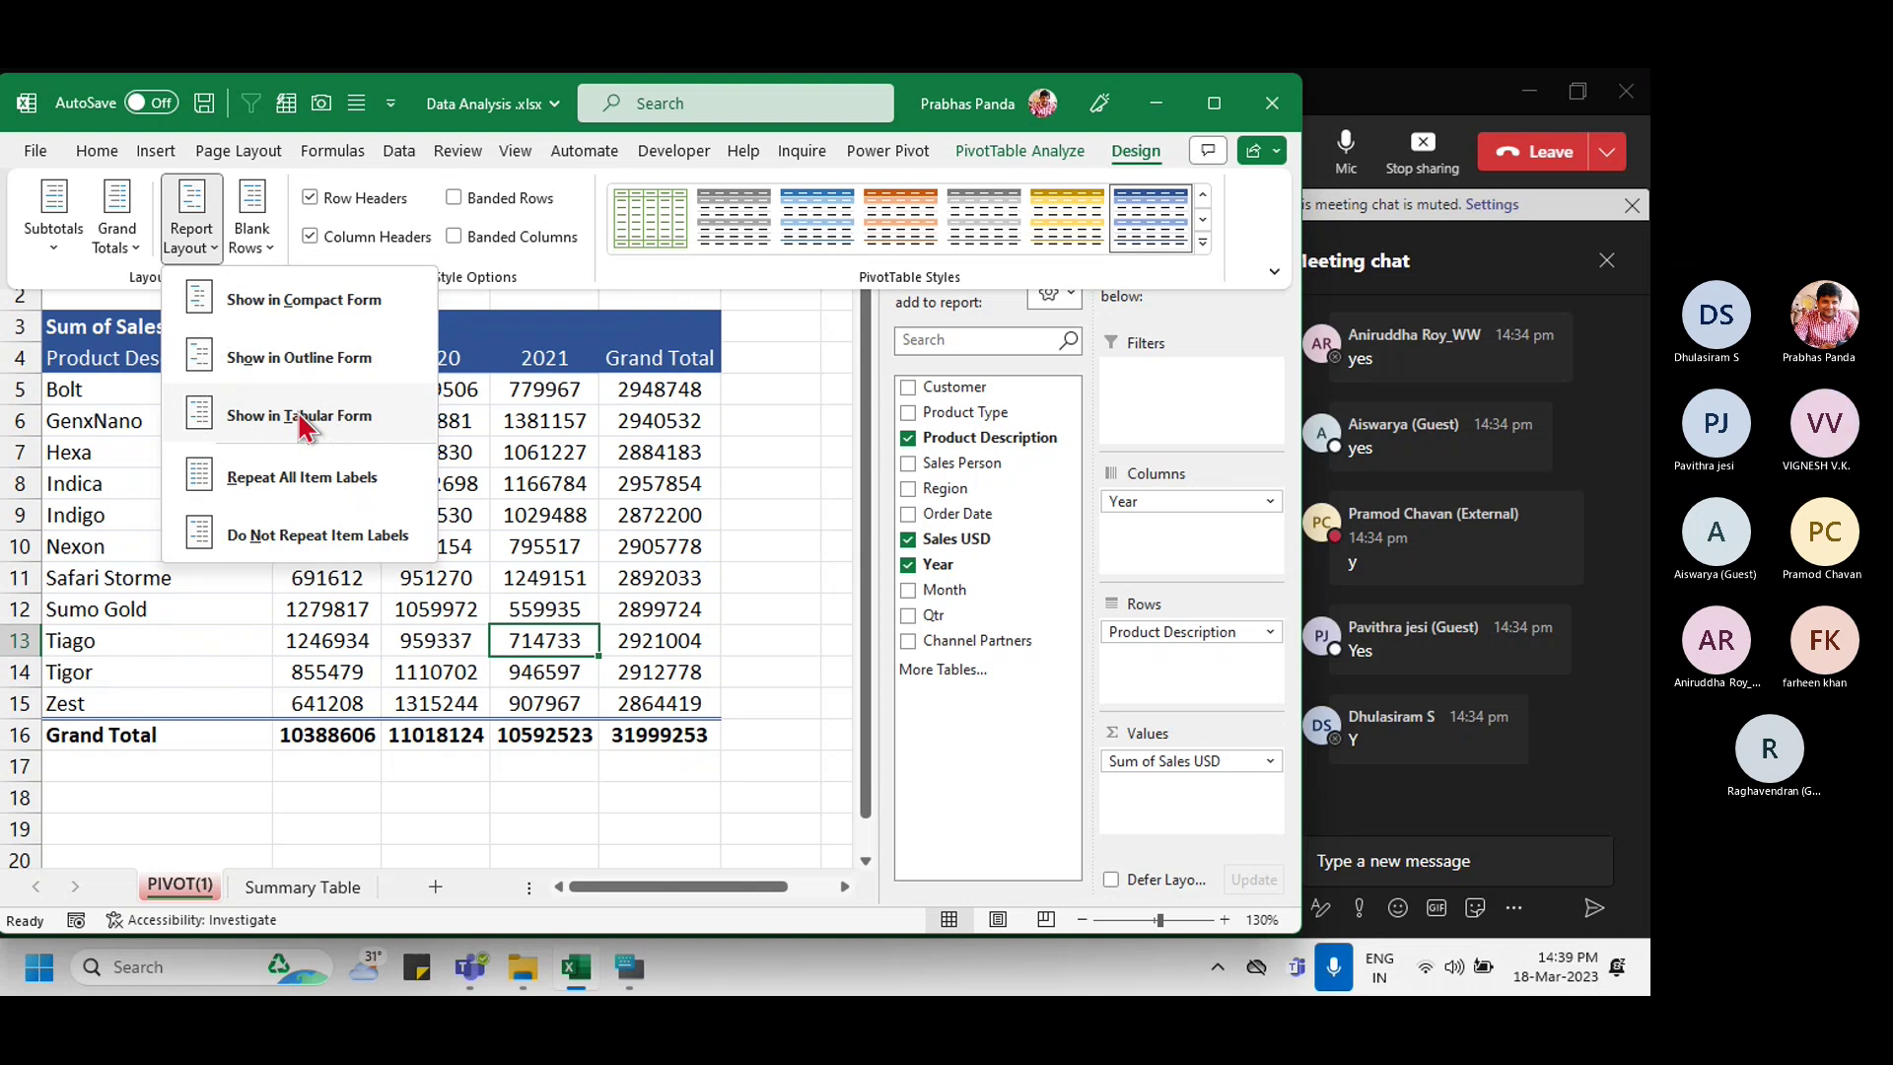
key("ctrl")
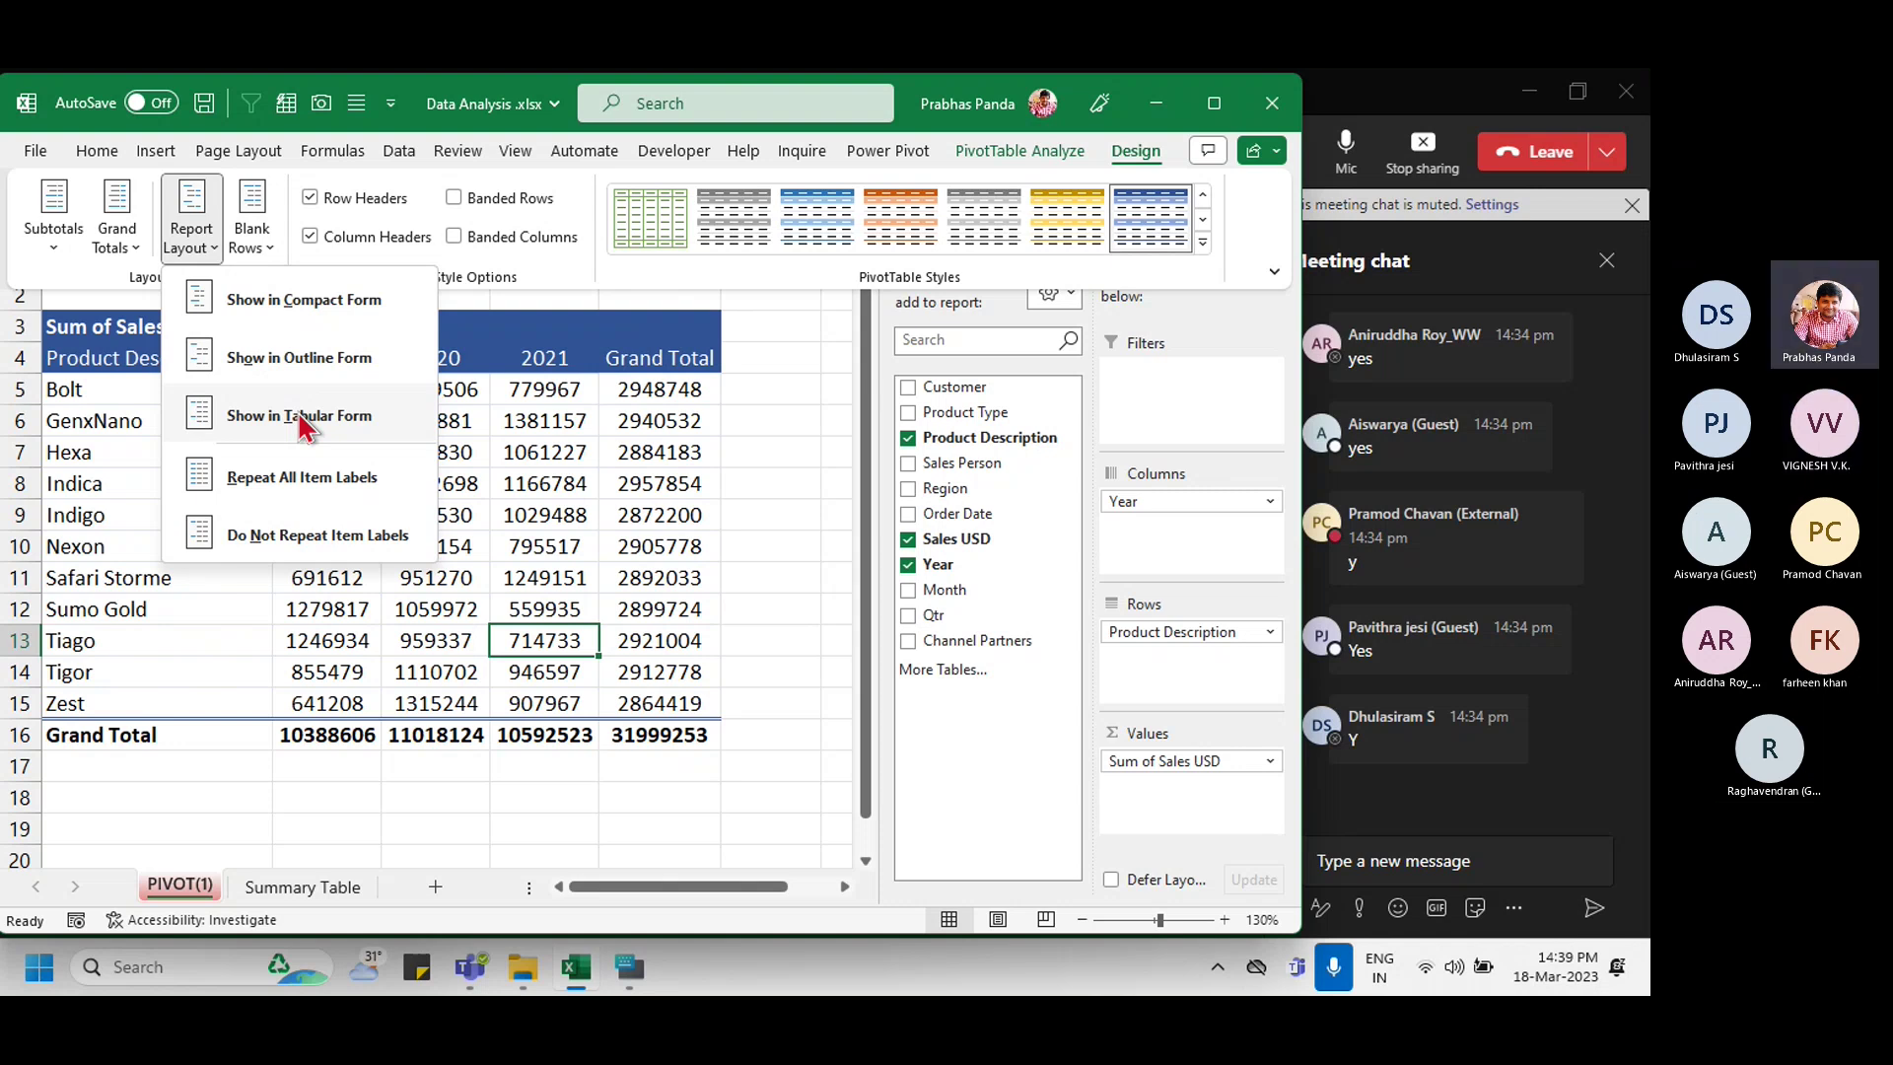
left_click(454, 789)
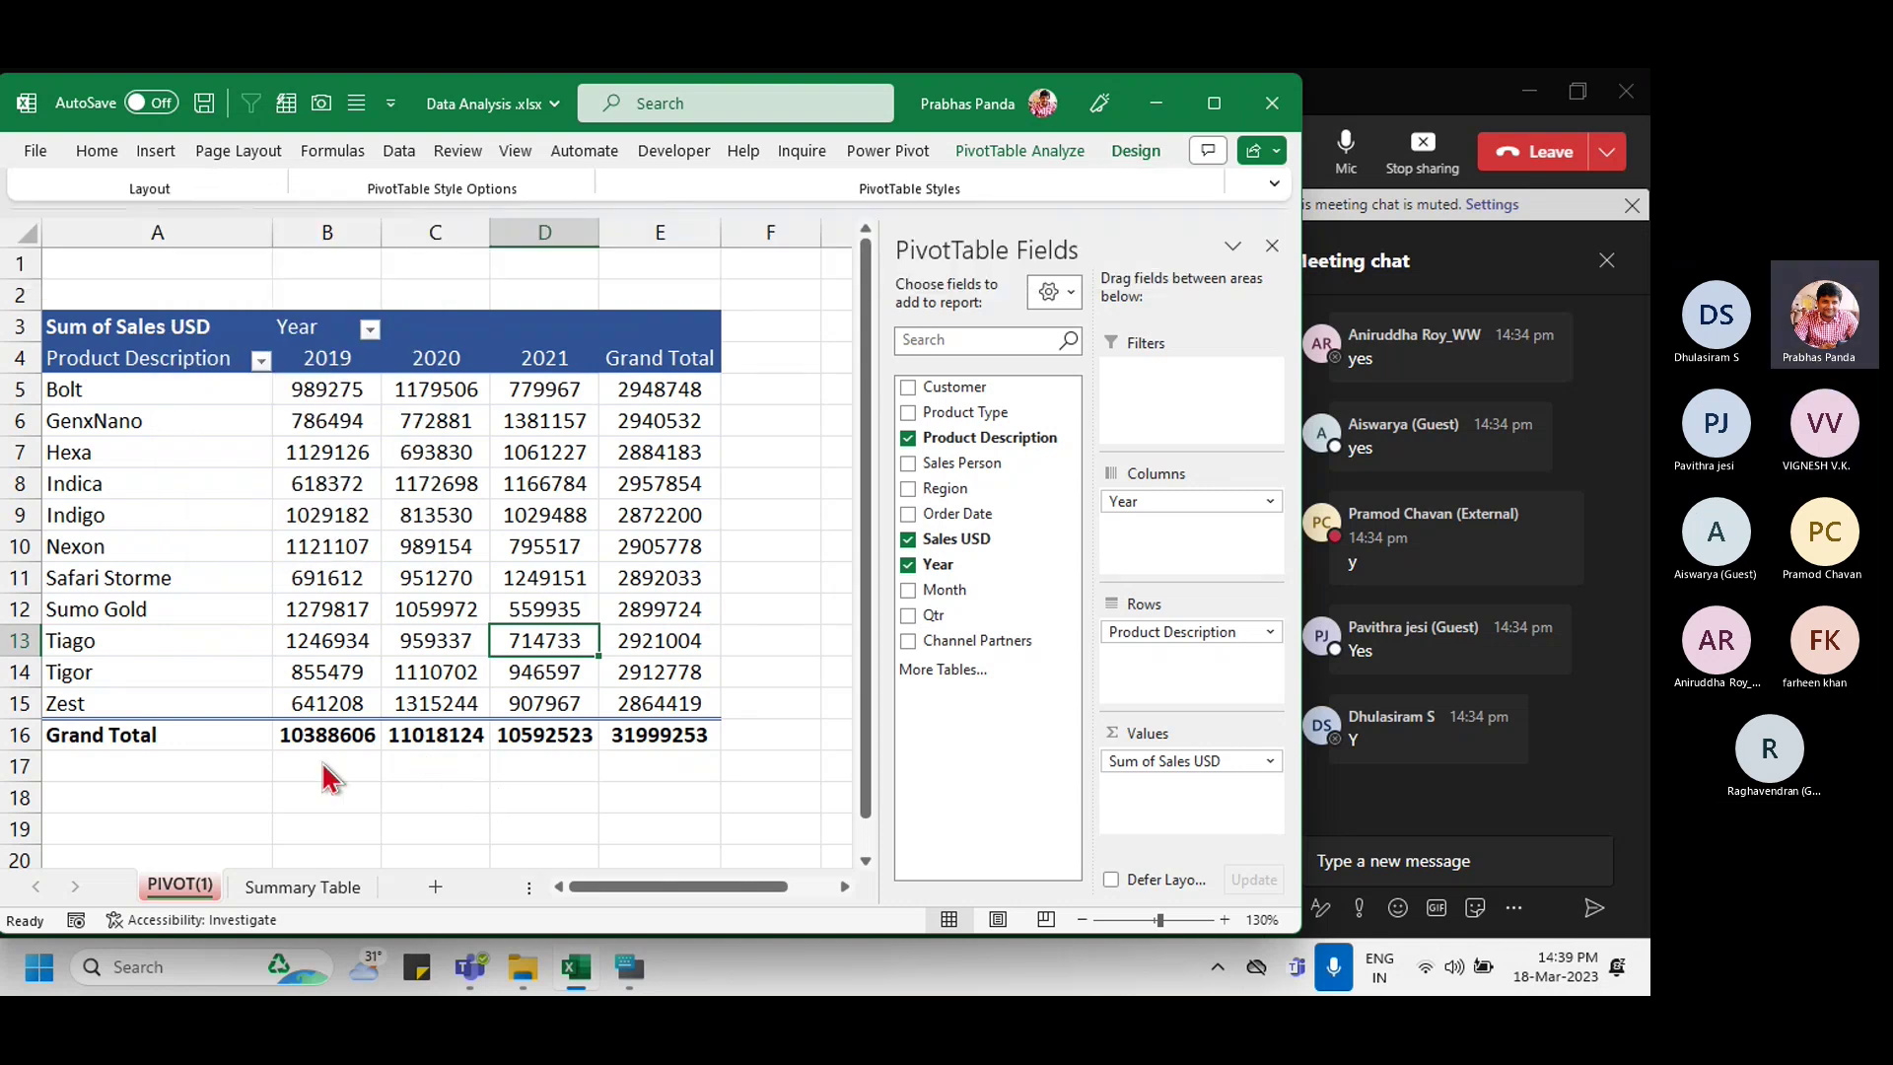
left_click(232, 743)
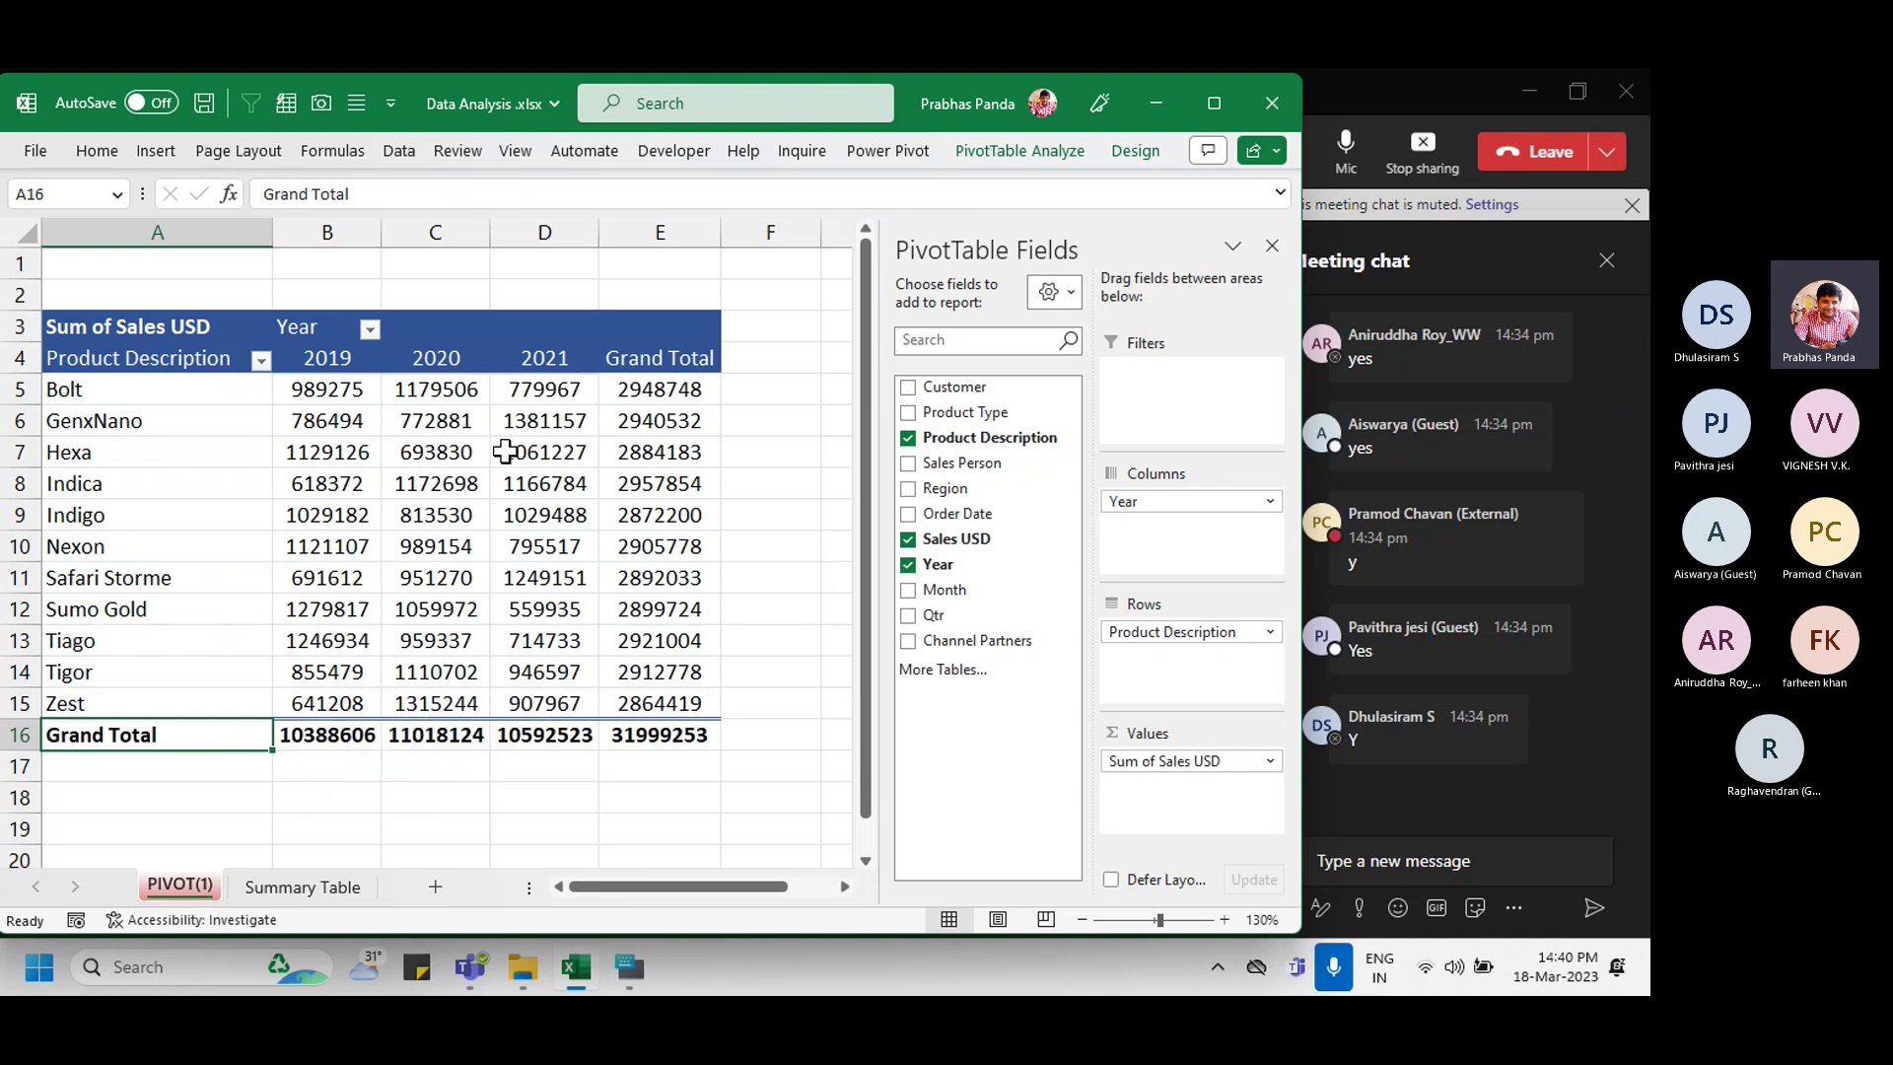
mouse_move(505, 451)
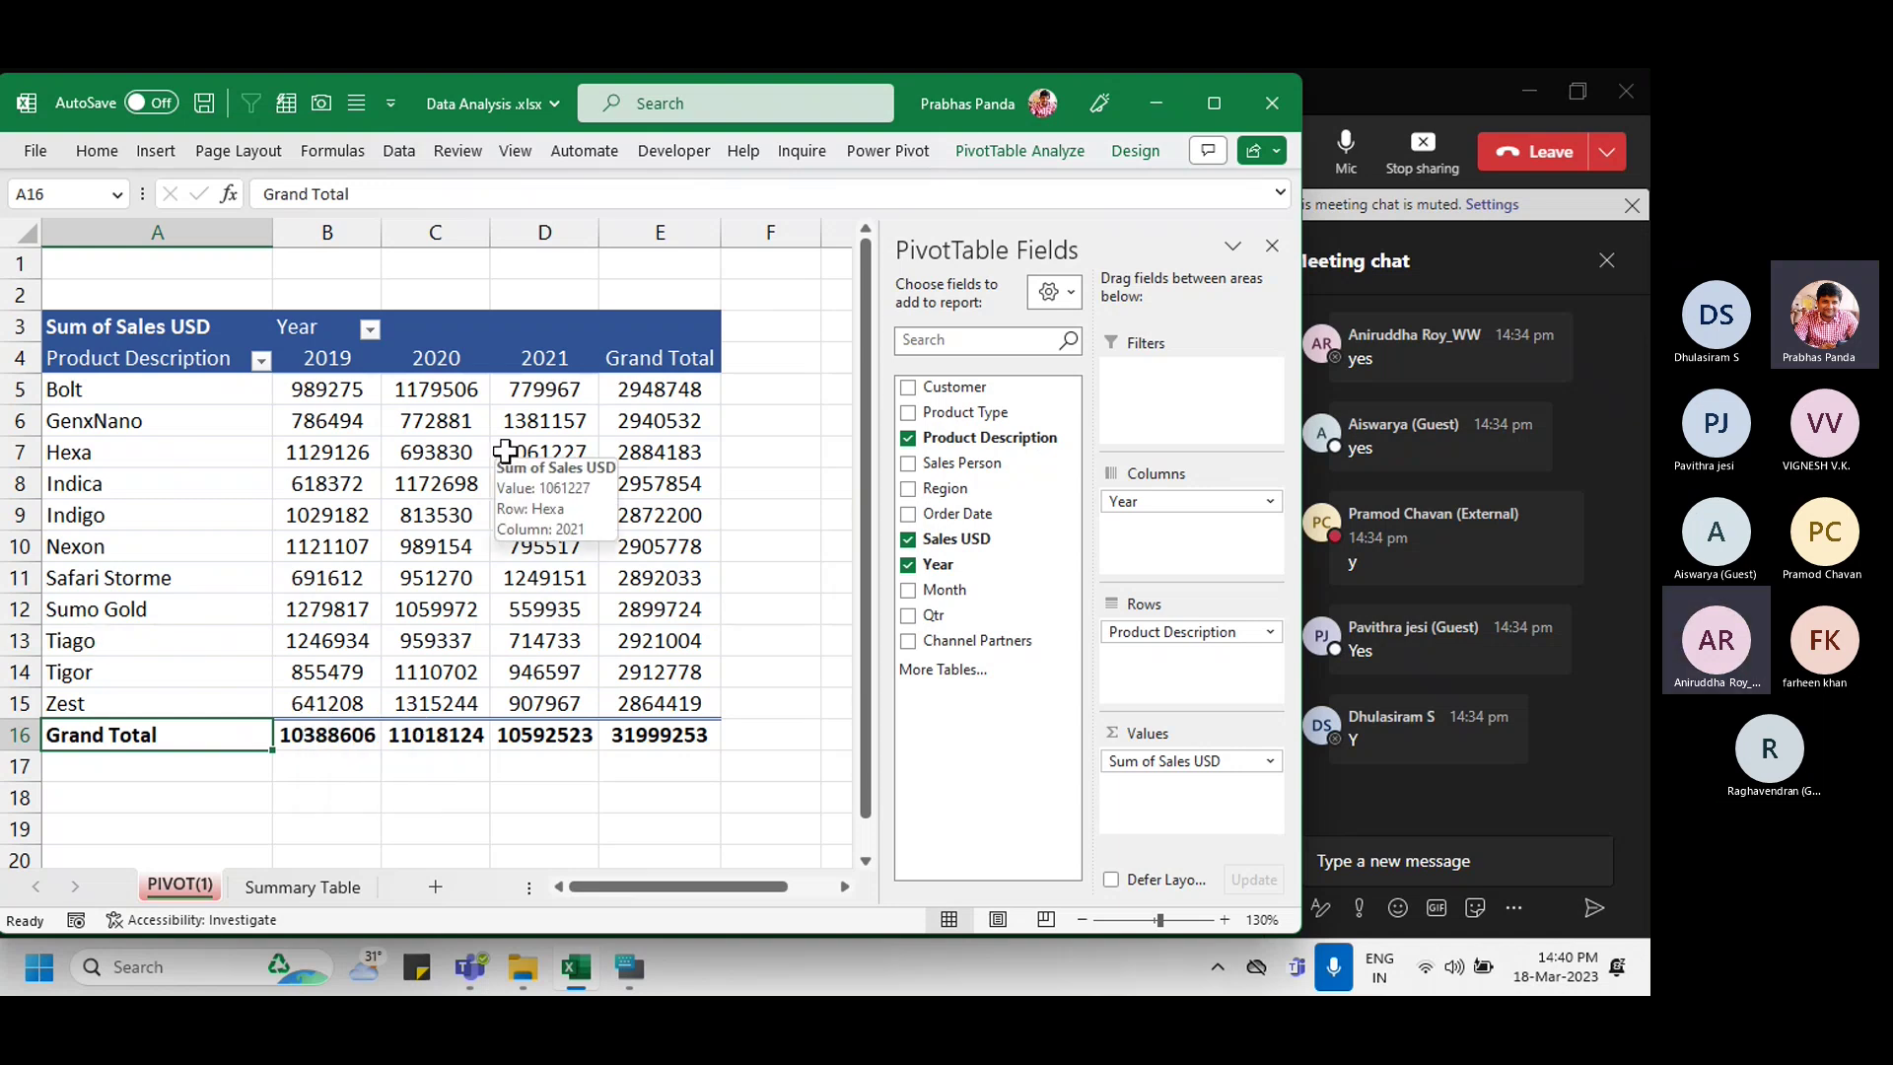
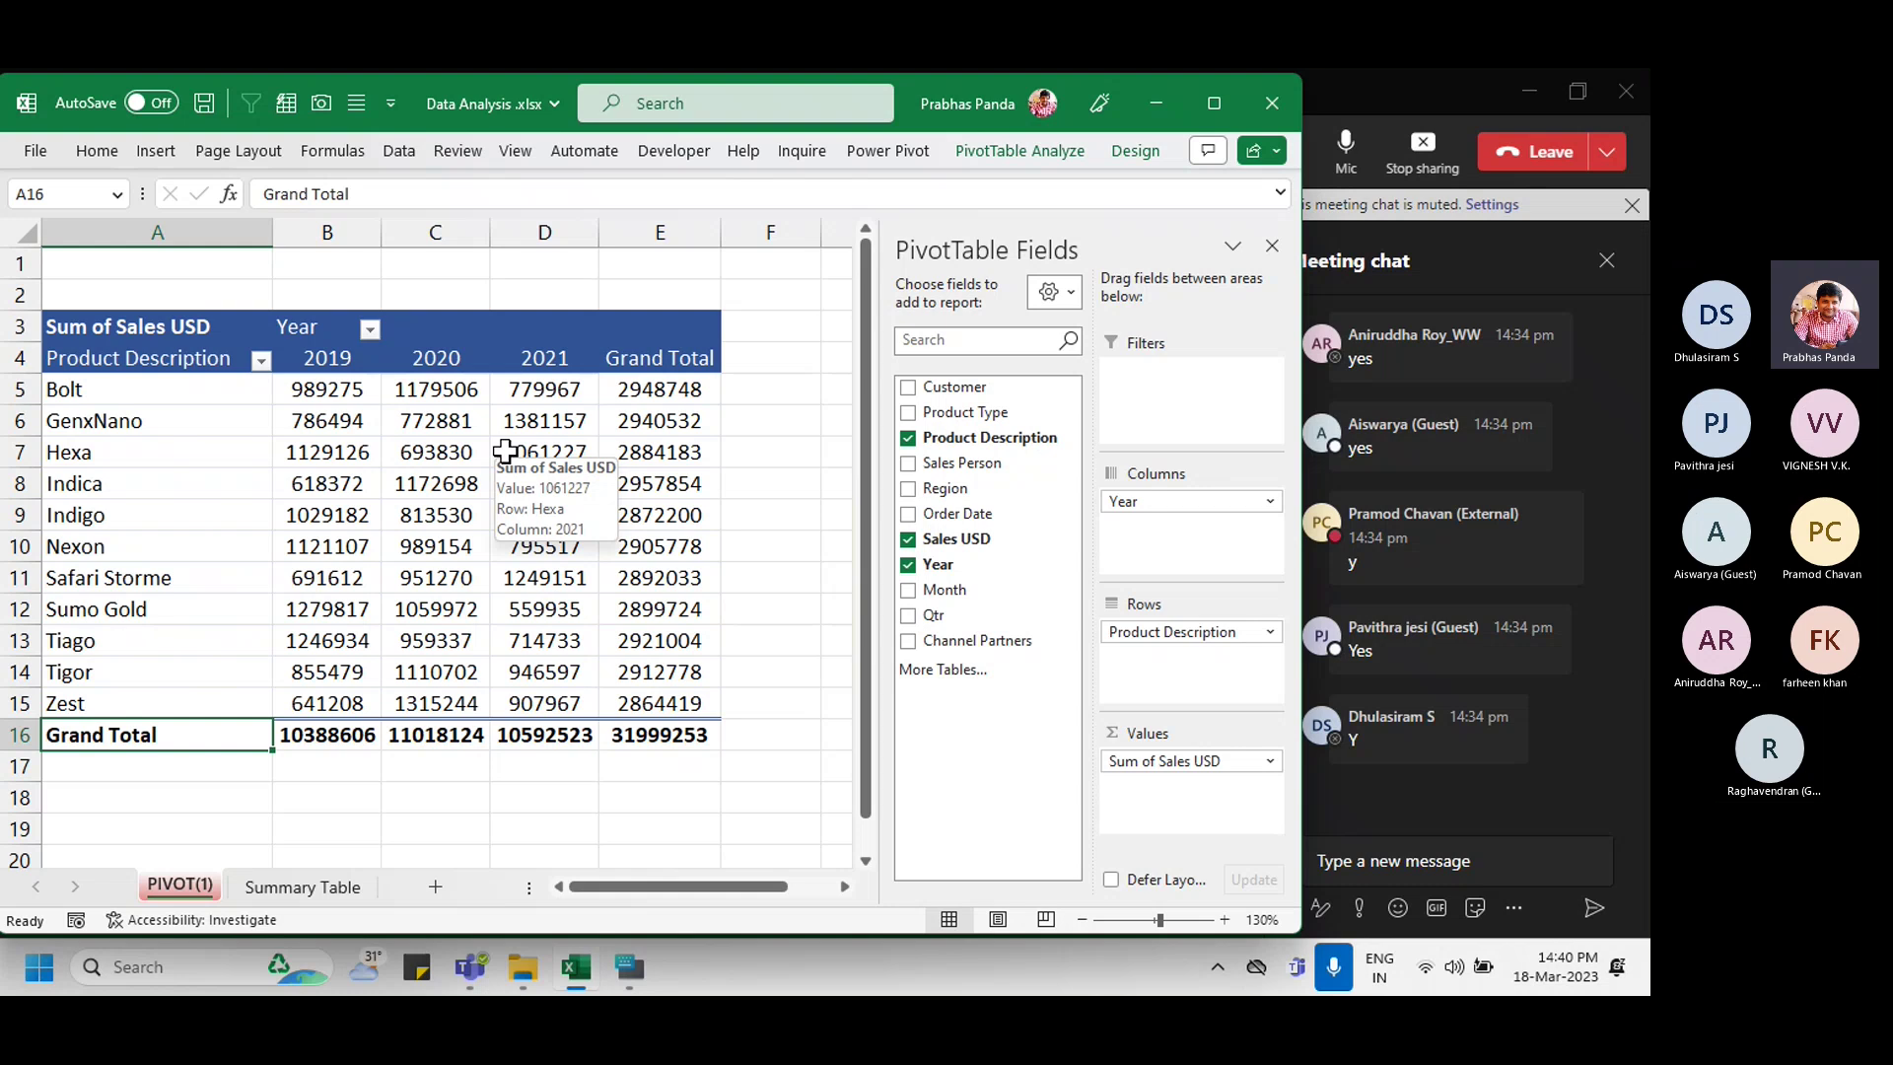
Step: Sort the products by Grand Total, largest to smallest, putting Indica on top
left_click(677, 459)
key("ctrl")
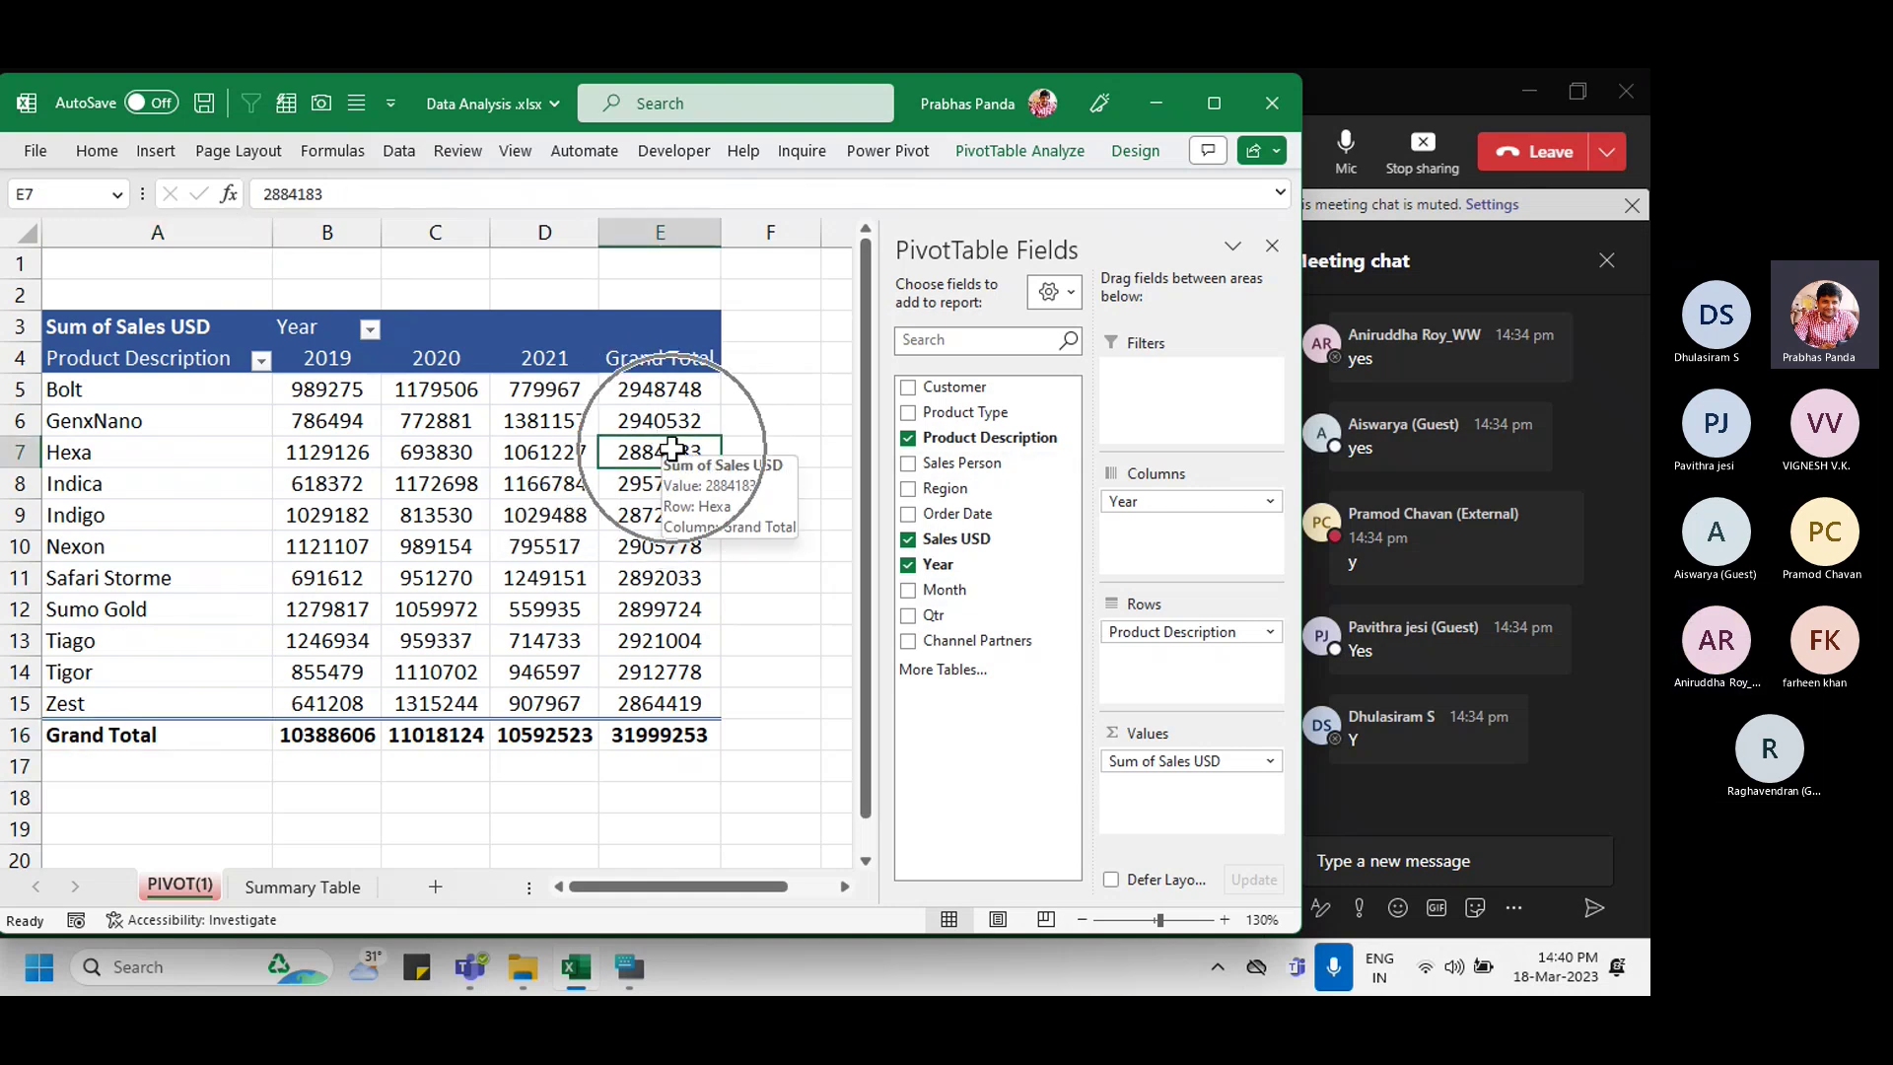
key("ctrl")
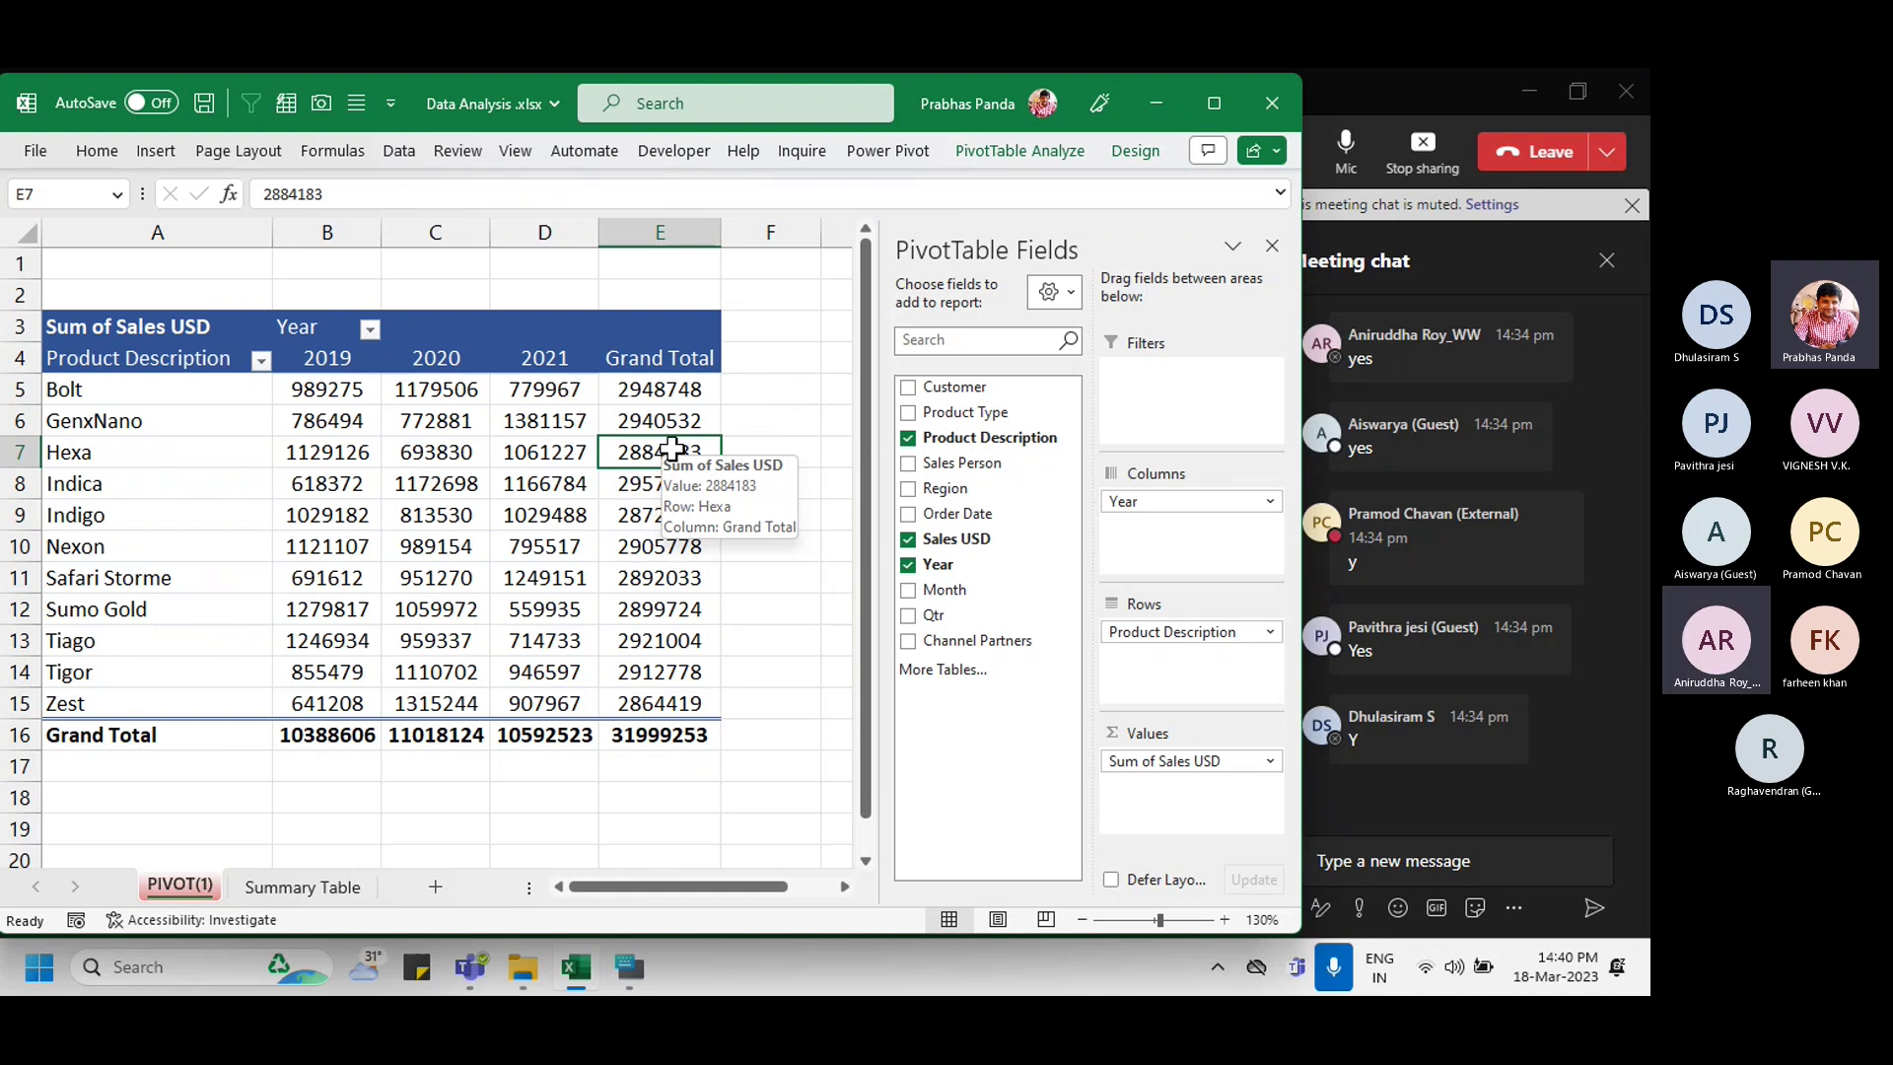
key("ctrl")
right_click(672, 449)
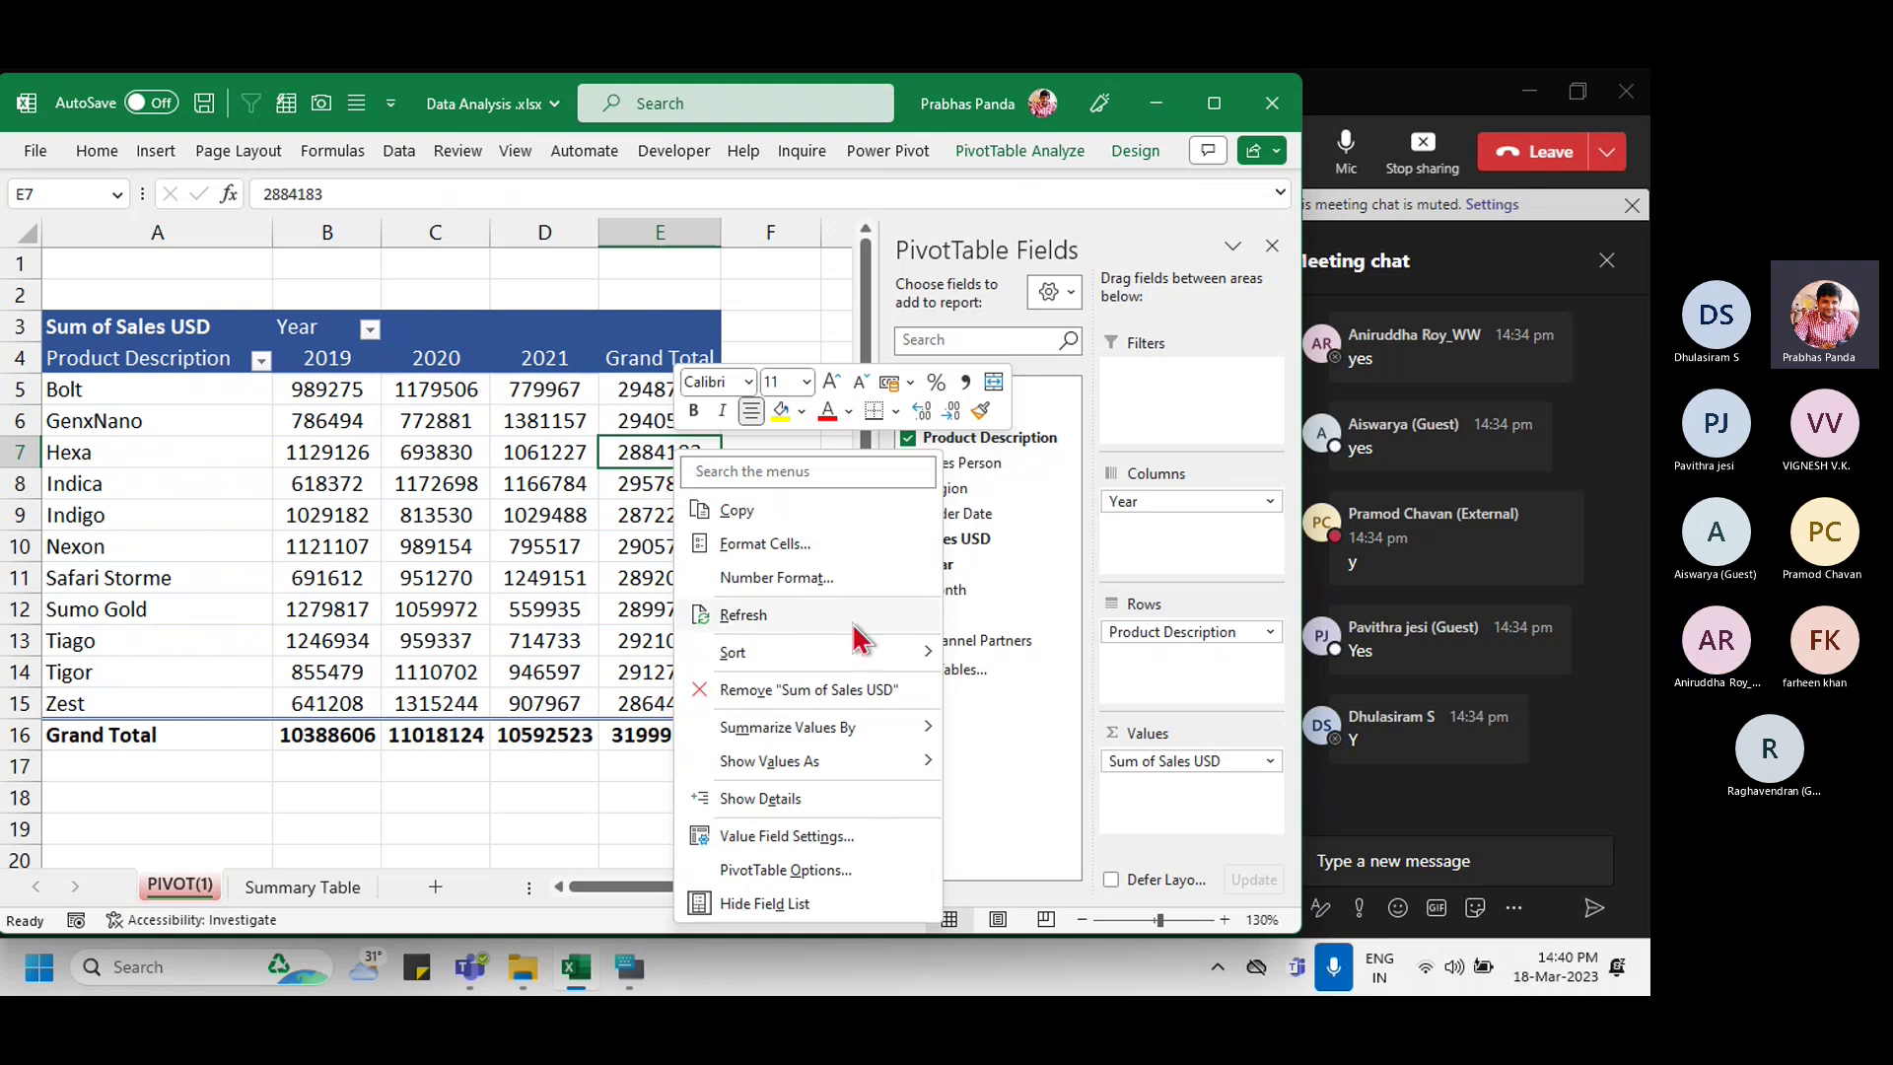
mouse_move(908, 662)
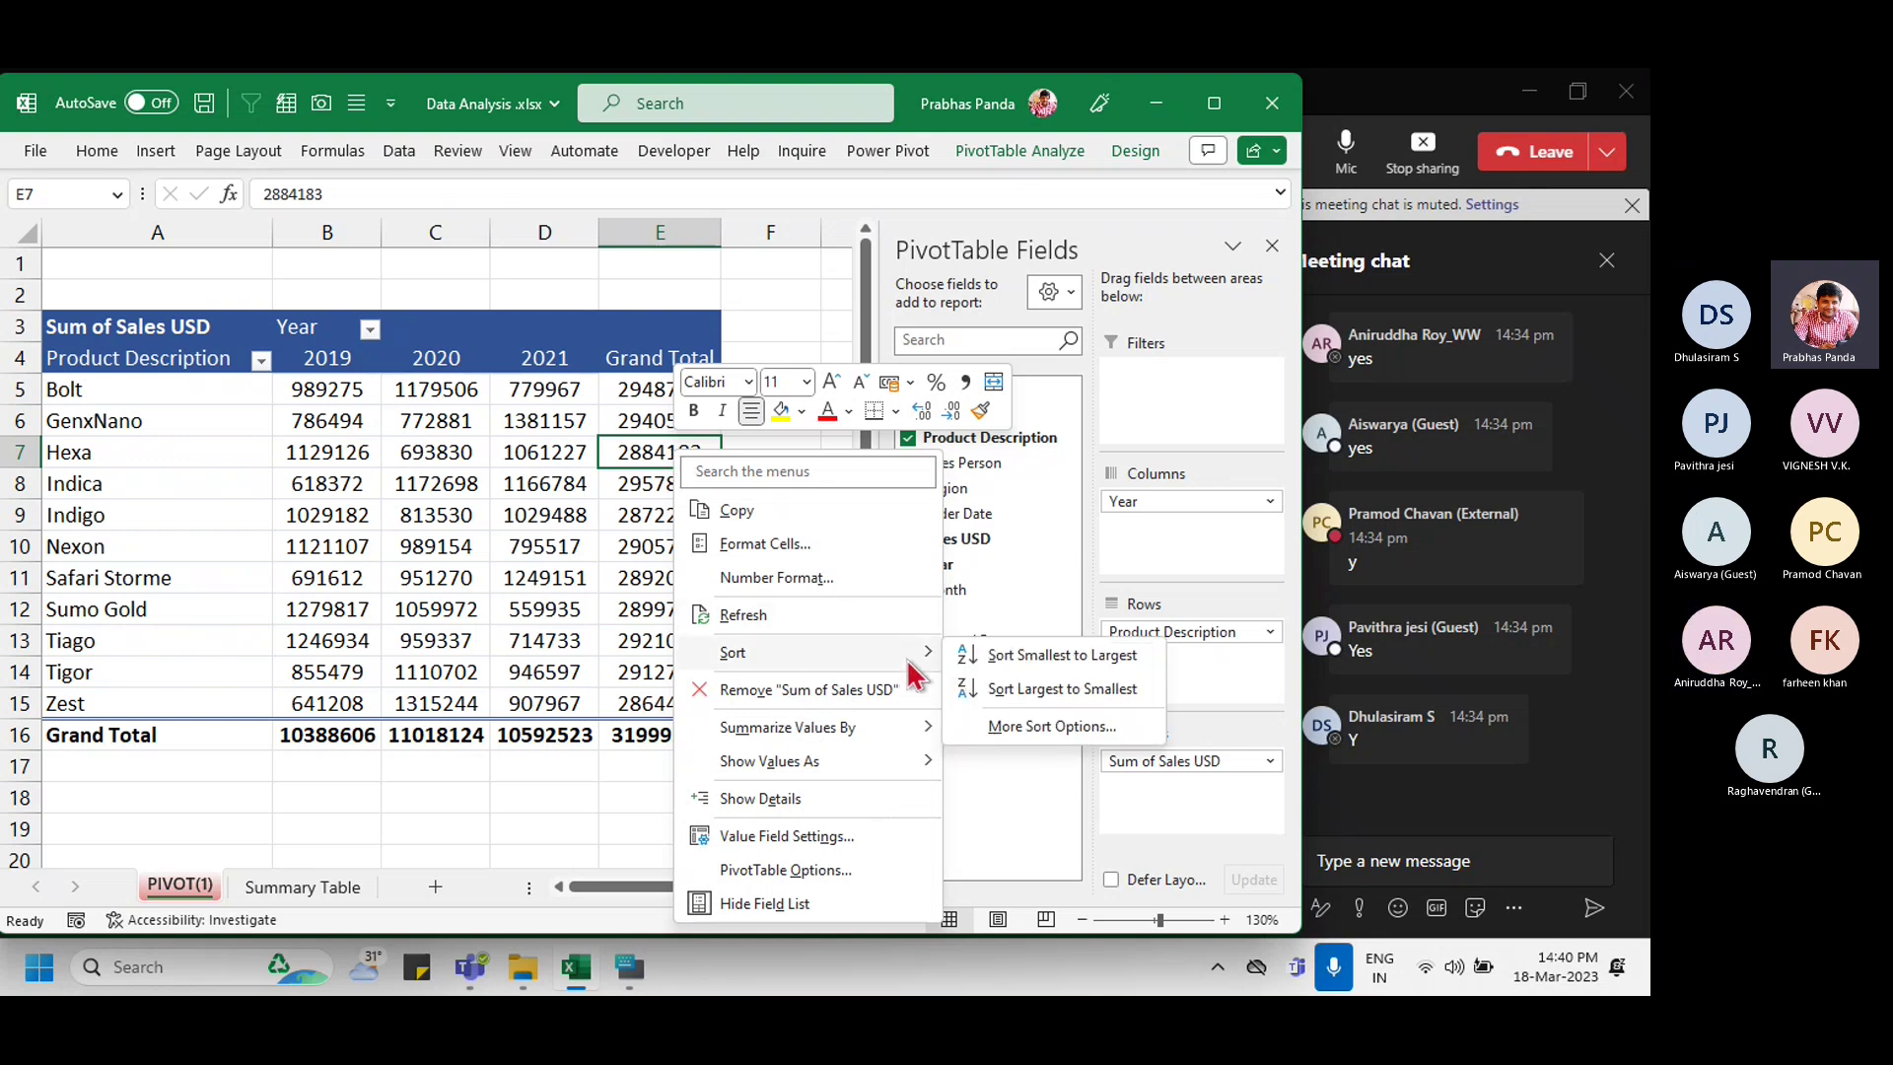
key("ctrl")
key("ctrl")
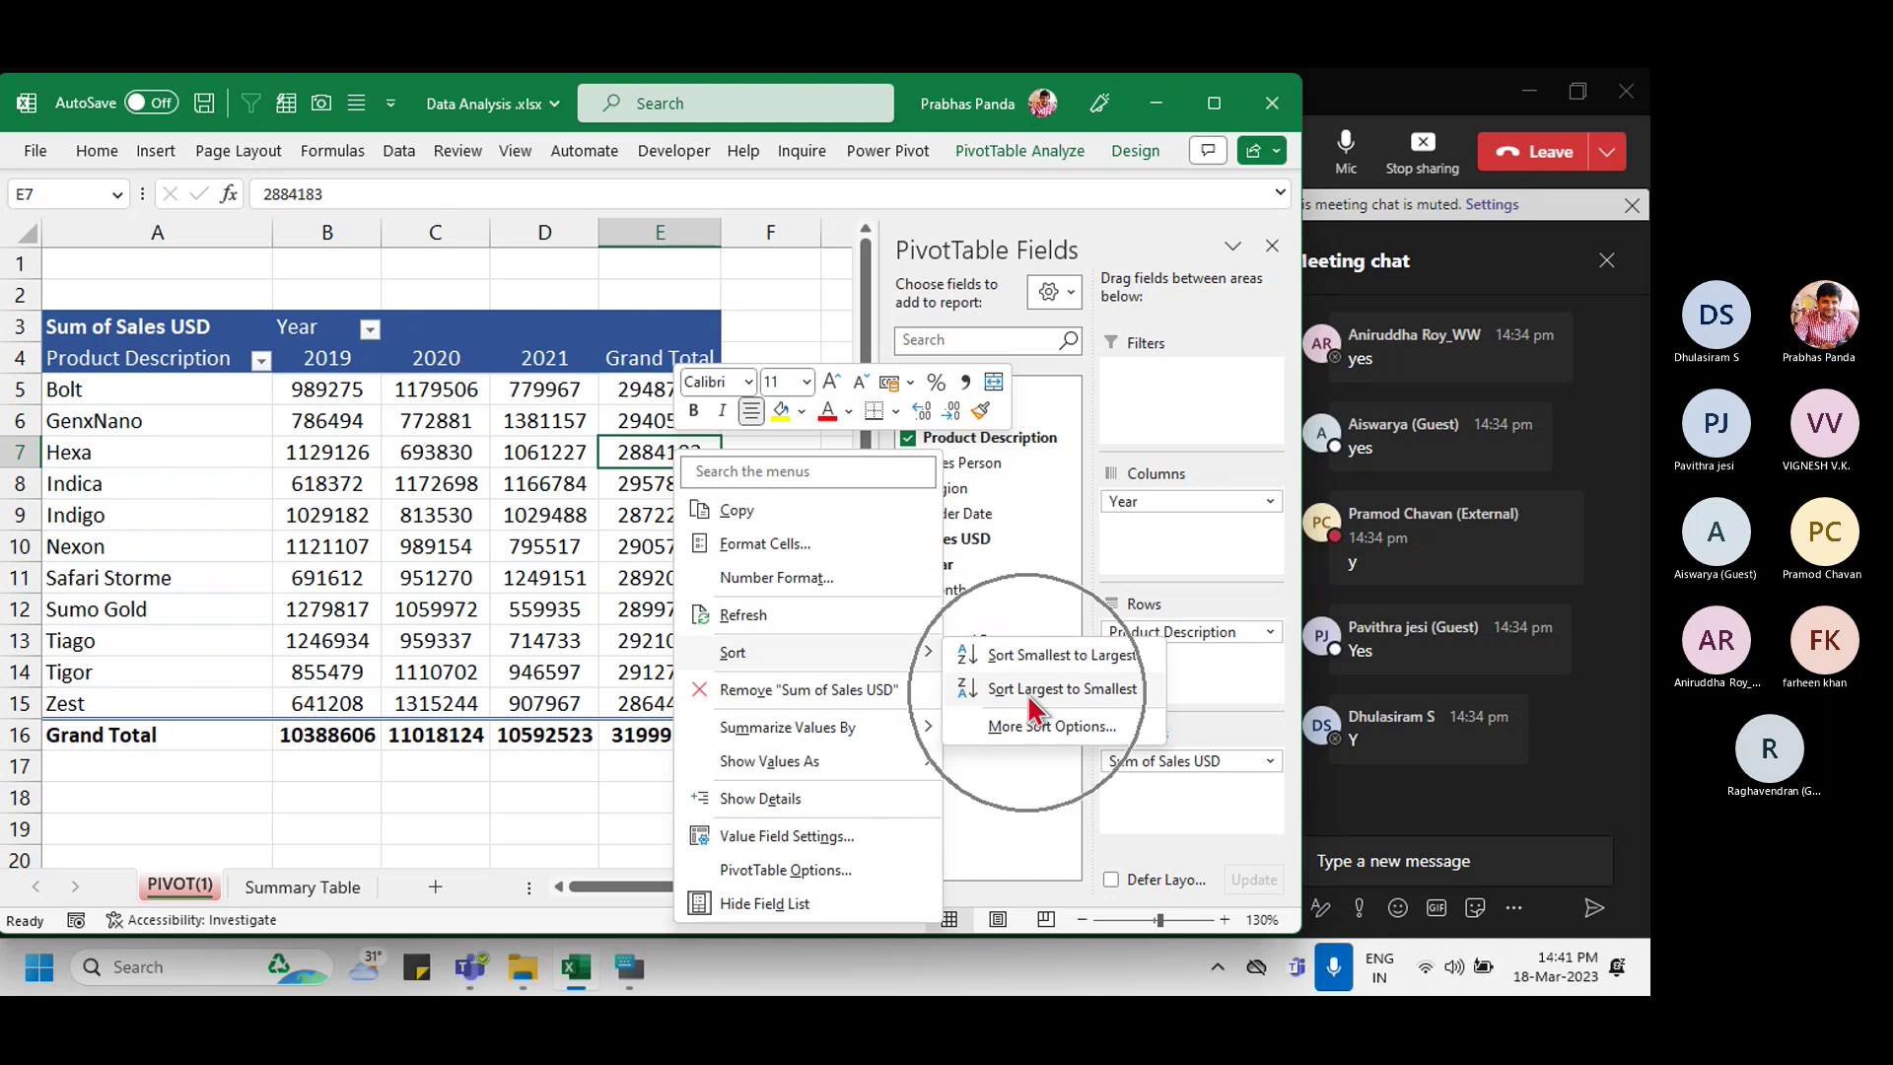
left_click(1031, 695)
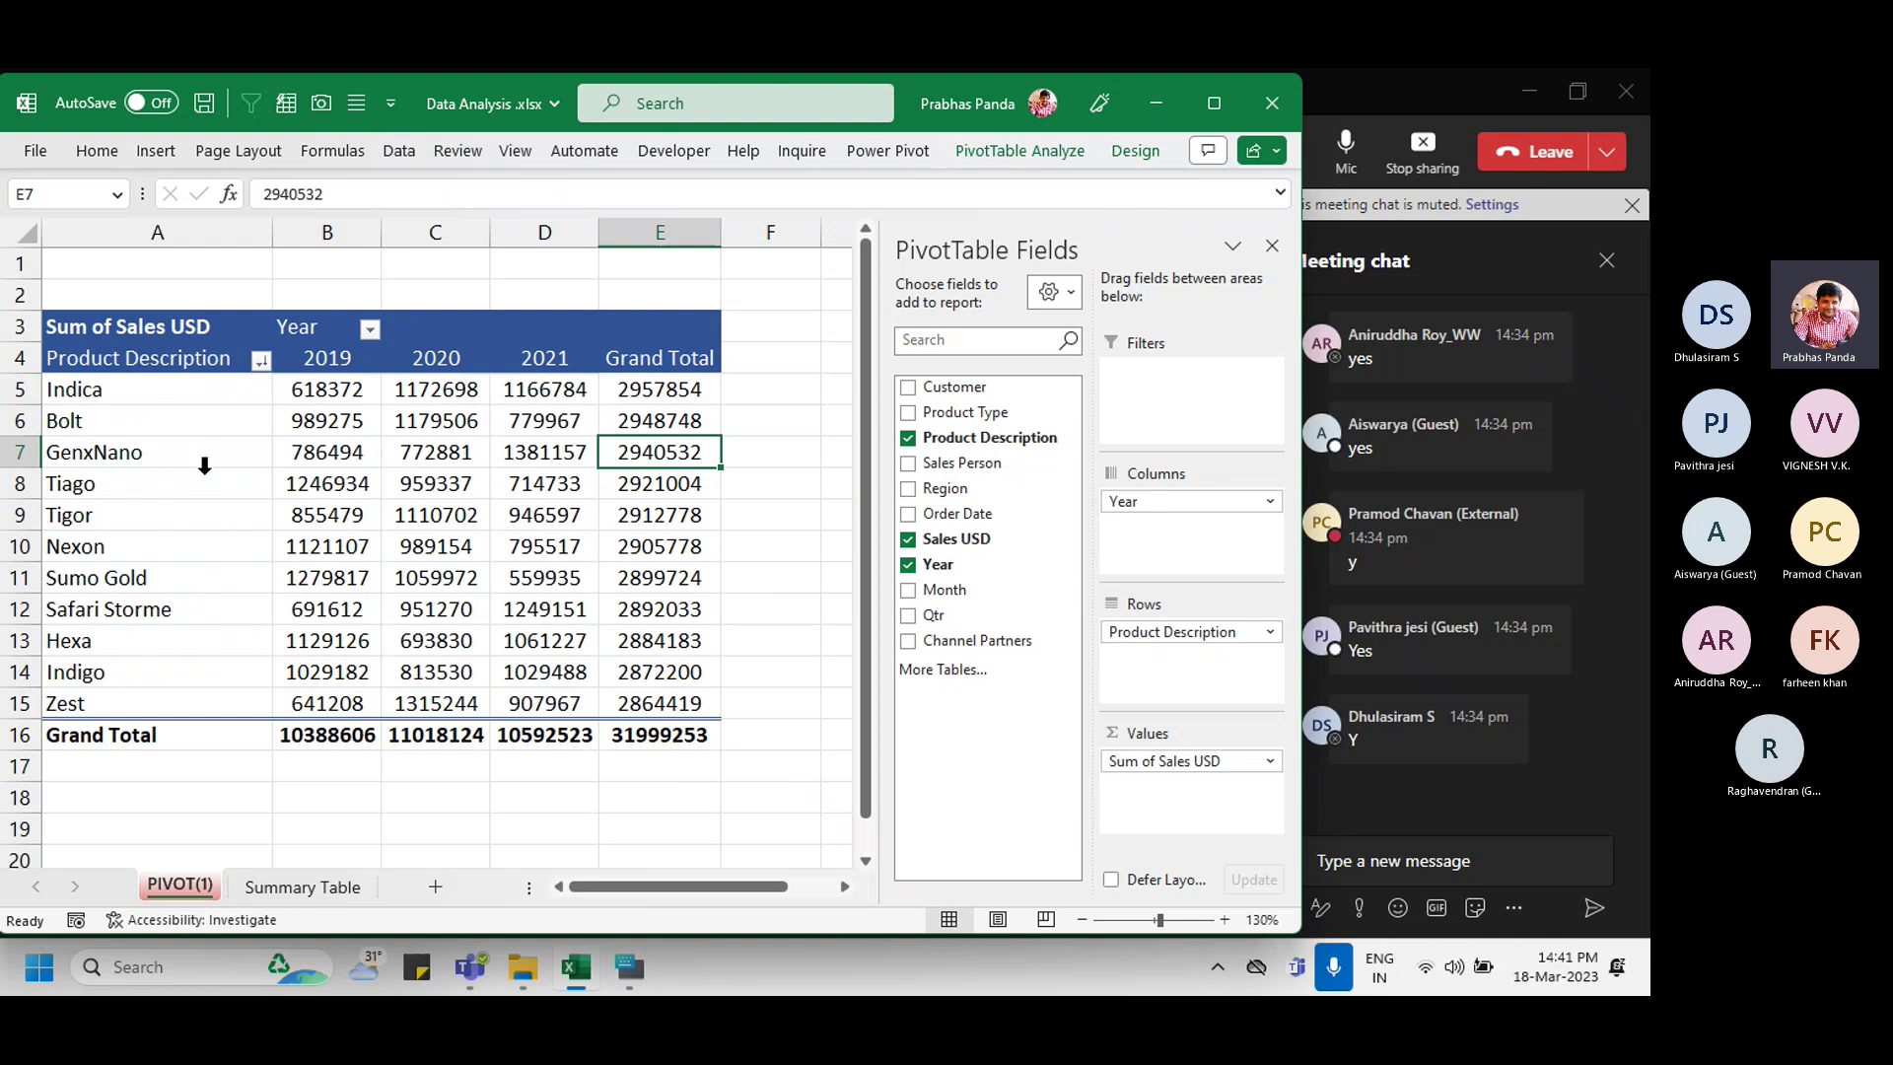
left_click(13, 389)
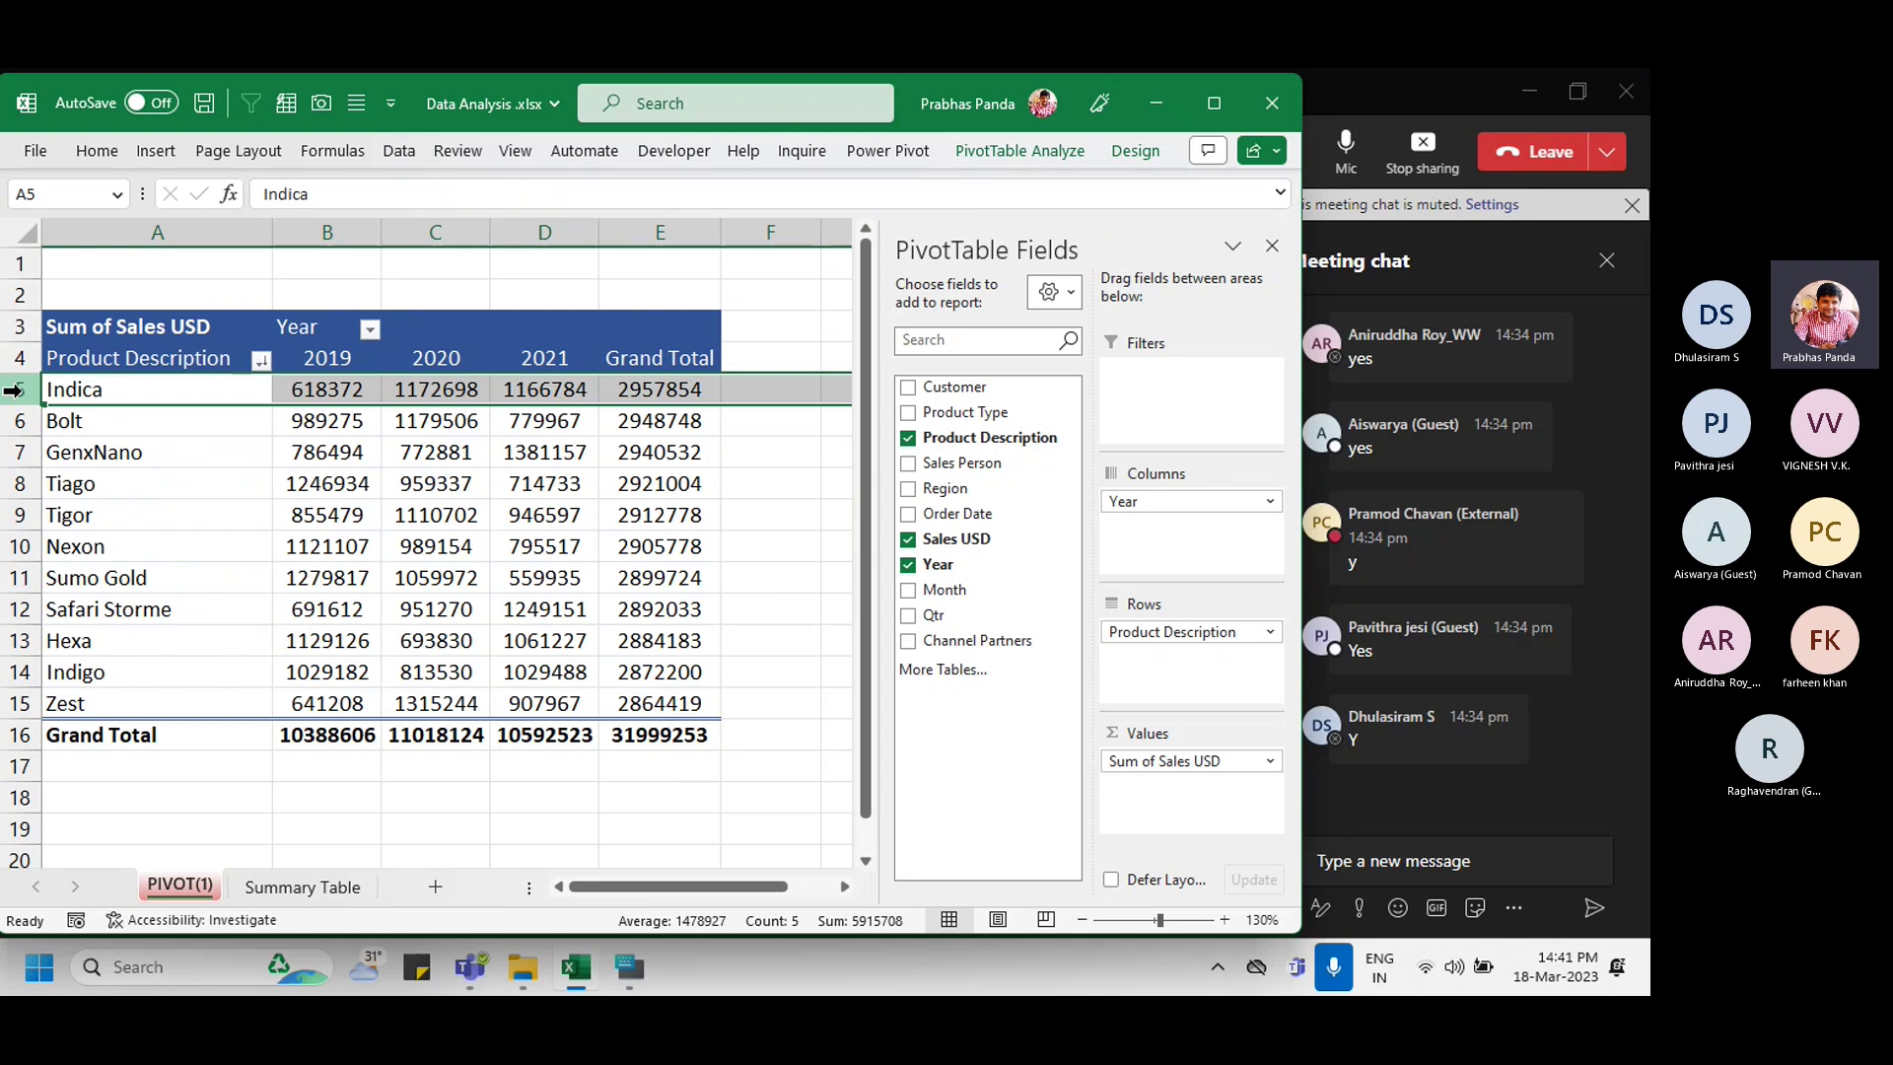
left_click(12, 702, "ctrl")
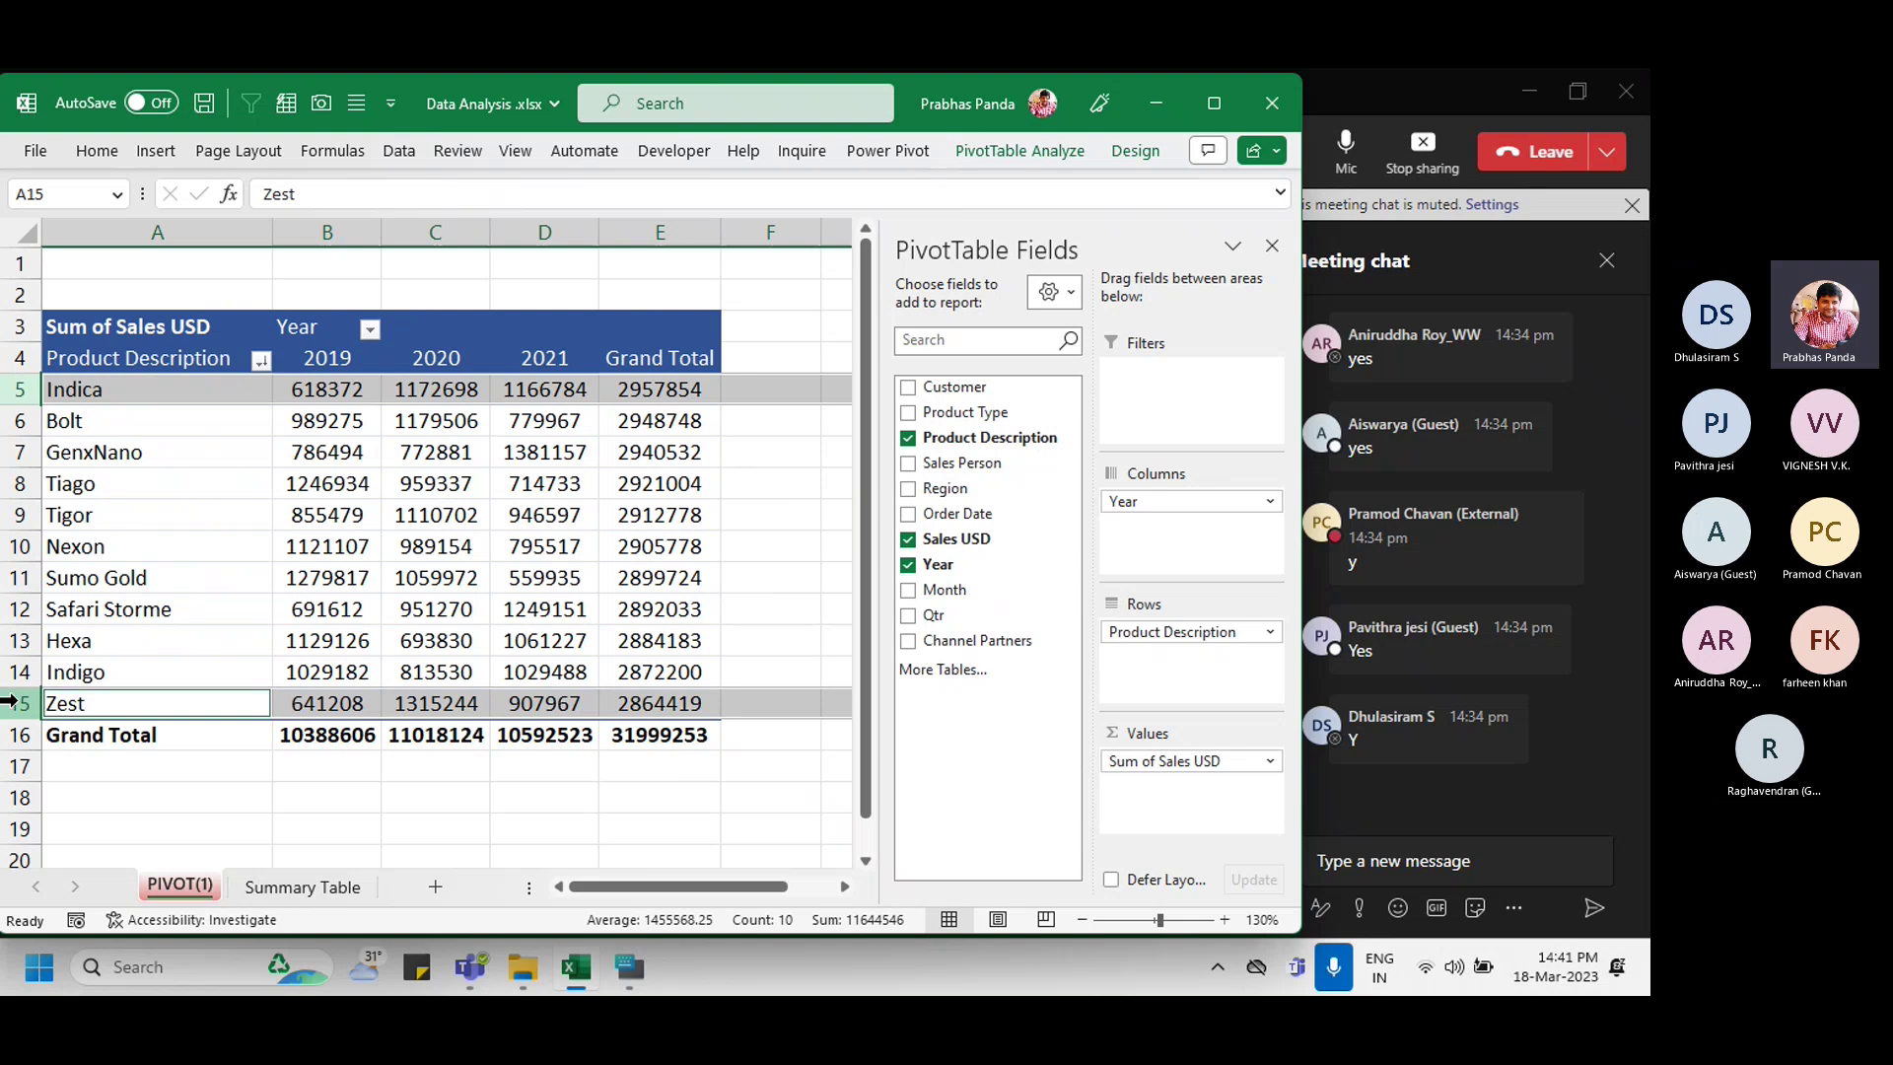
left_click(422, 605)
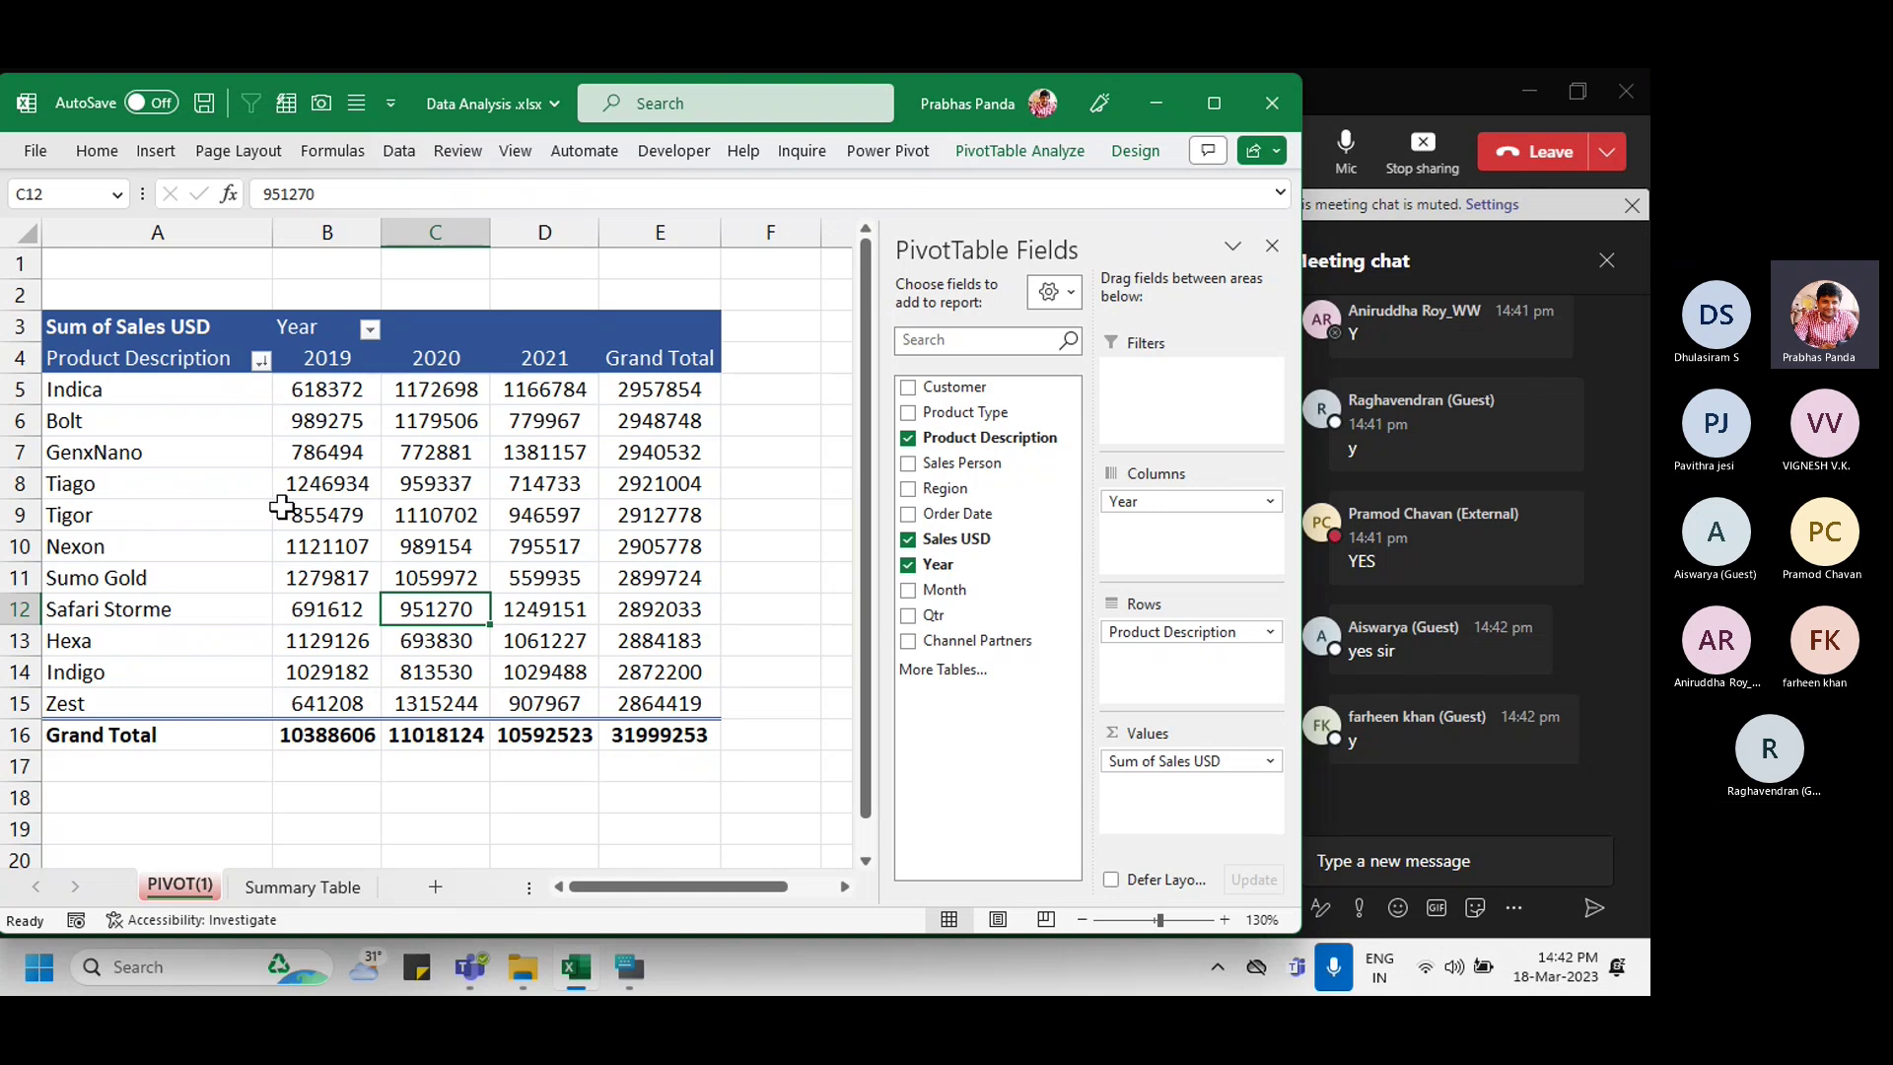
left_click(394, 518)
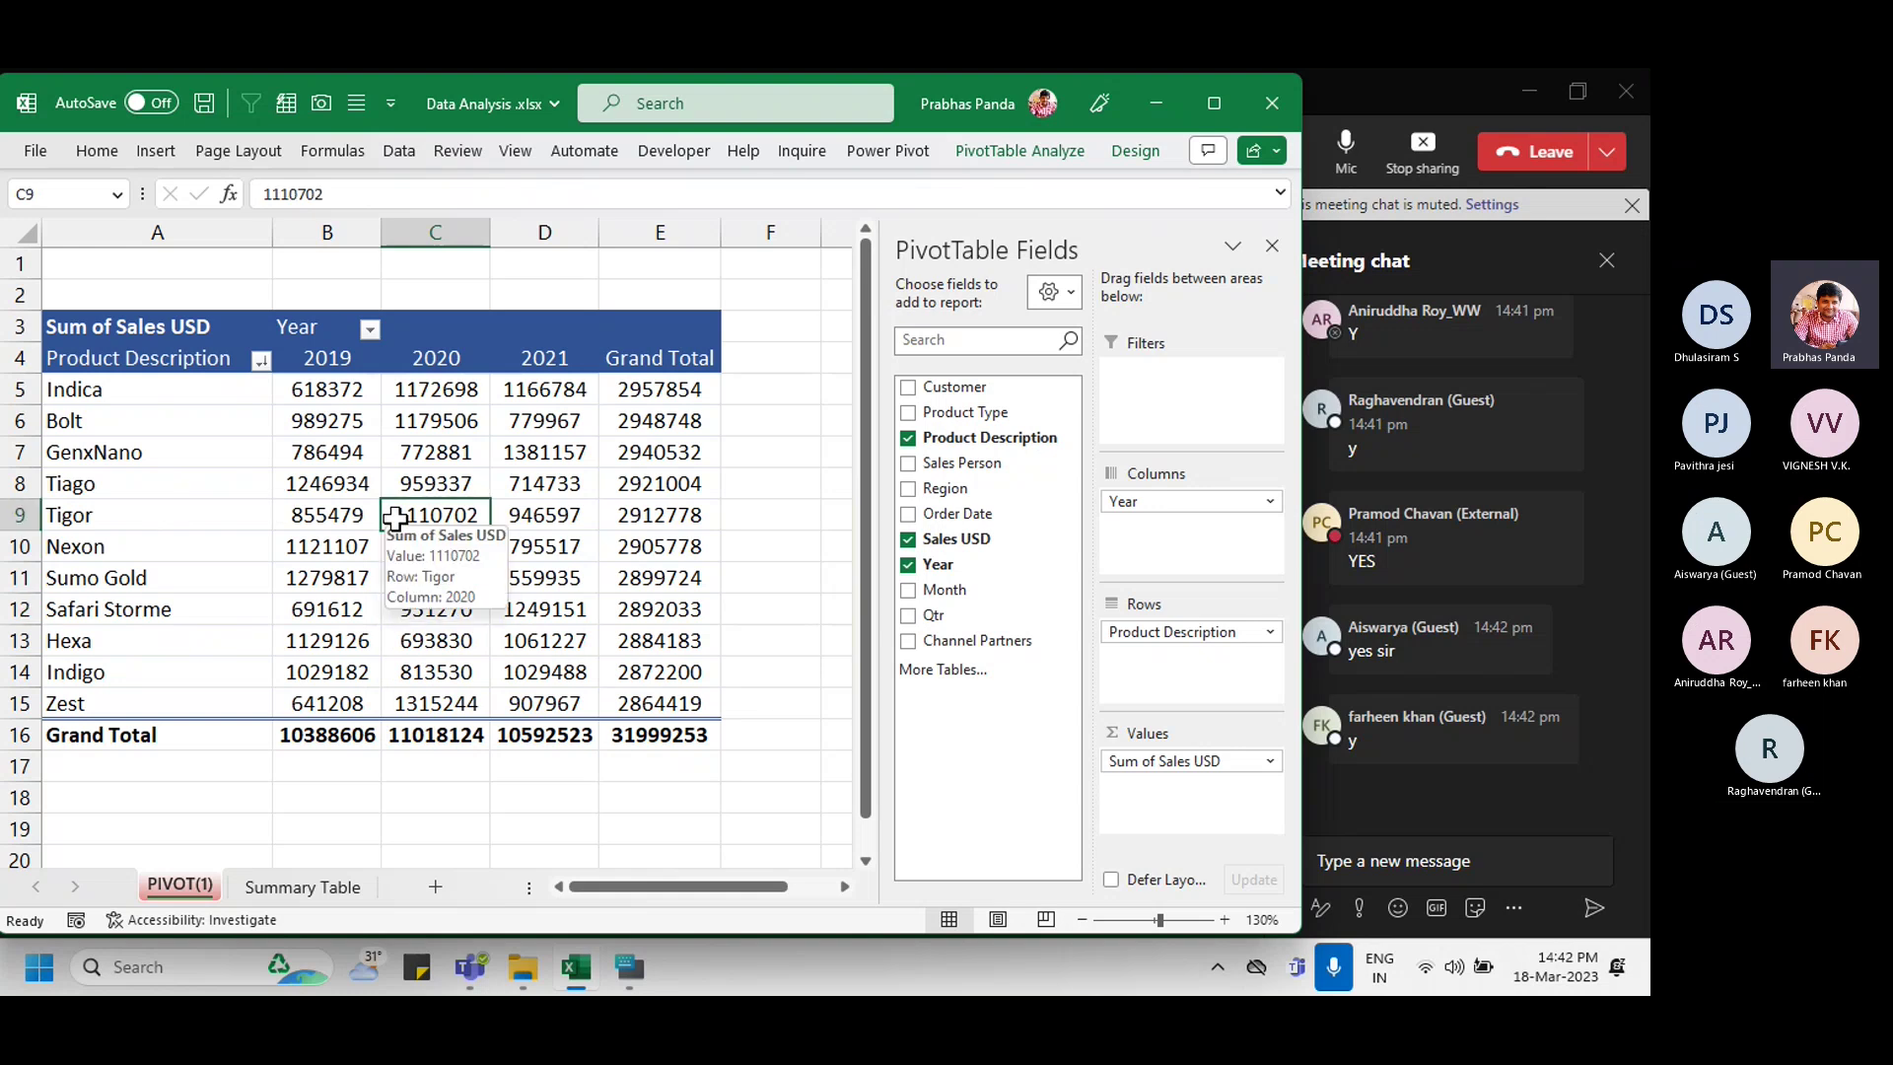
Step: Duplicate the PIVOT(1) sheet as PIVOT(2)
left_click(175, 885)
left_click(175, 885)
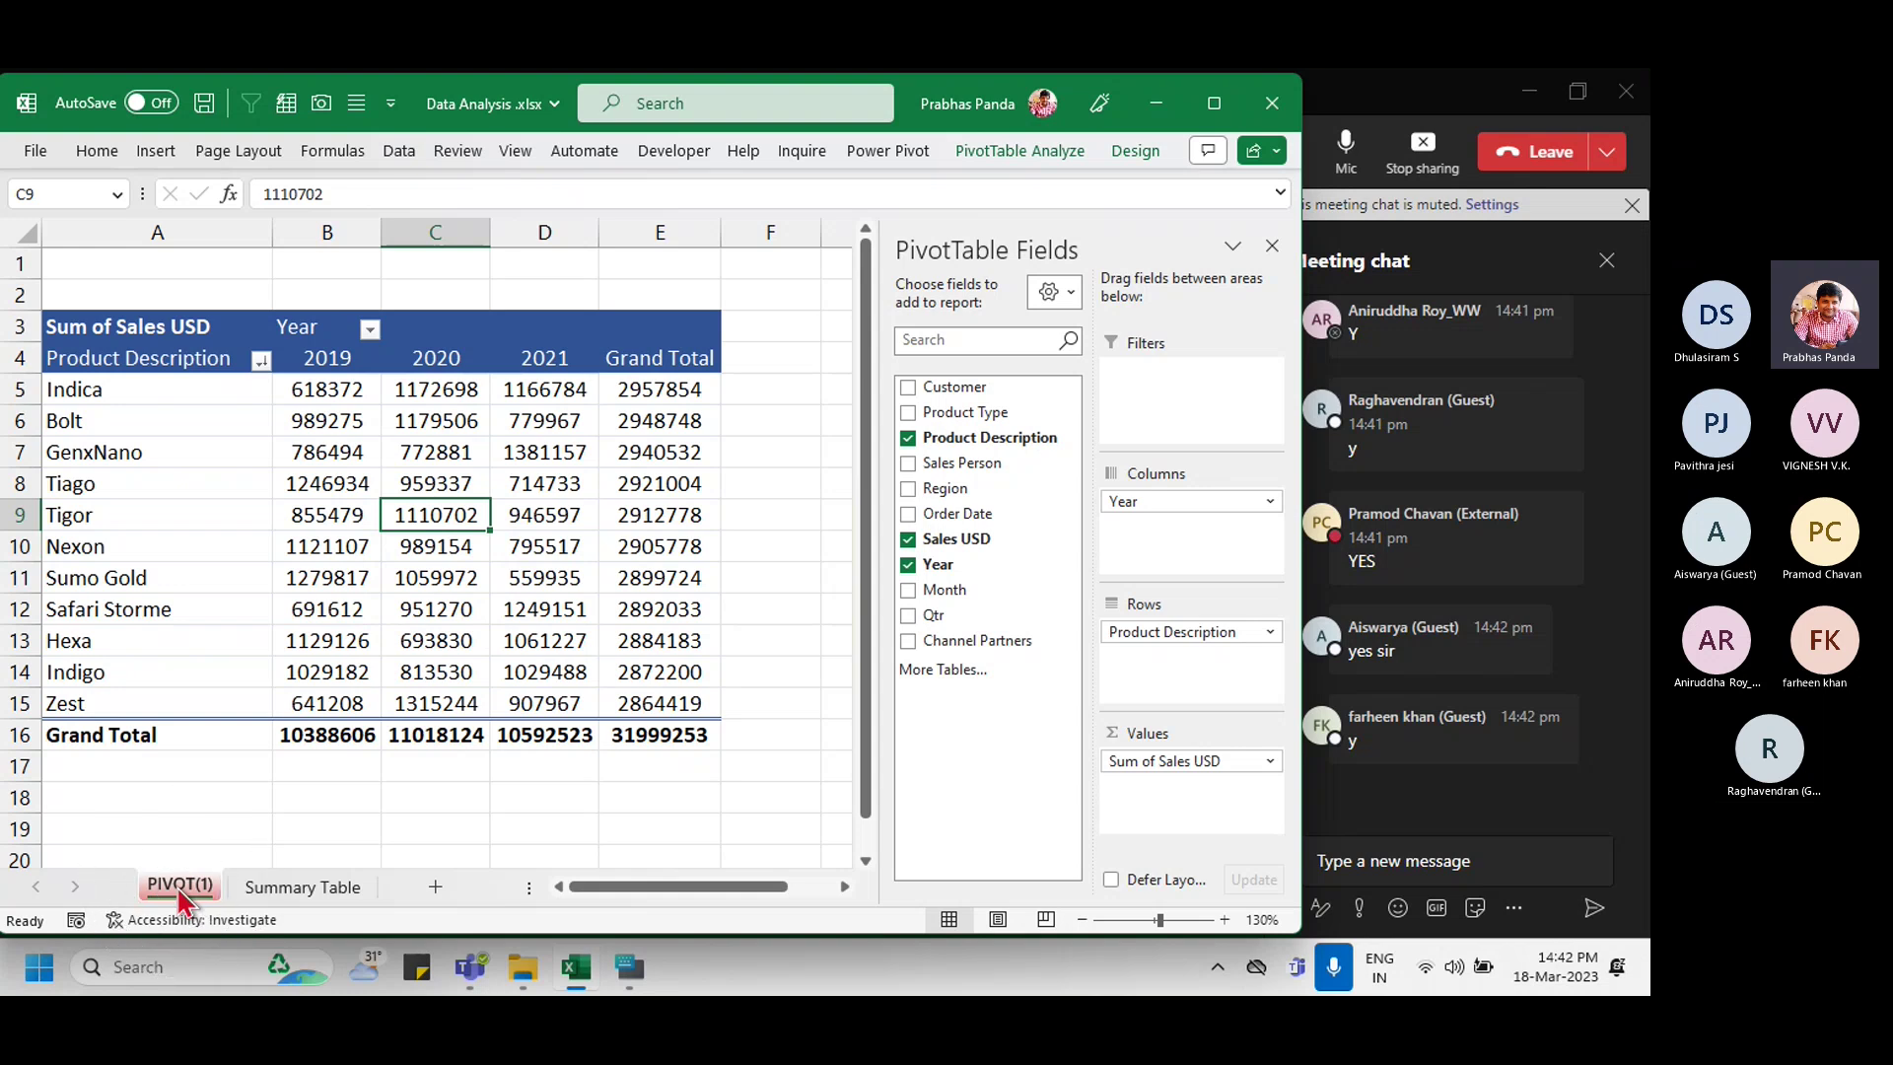
left_click_drag(175, 885, 264, 895)
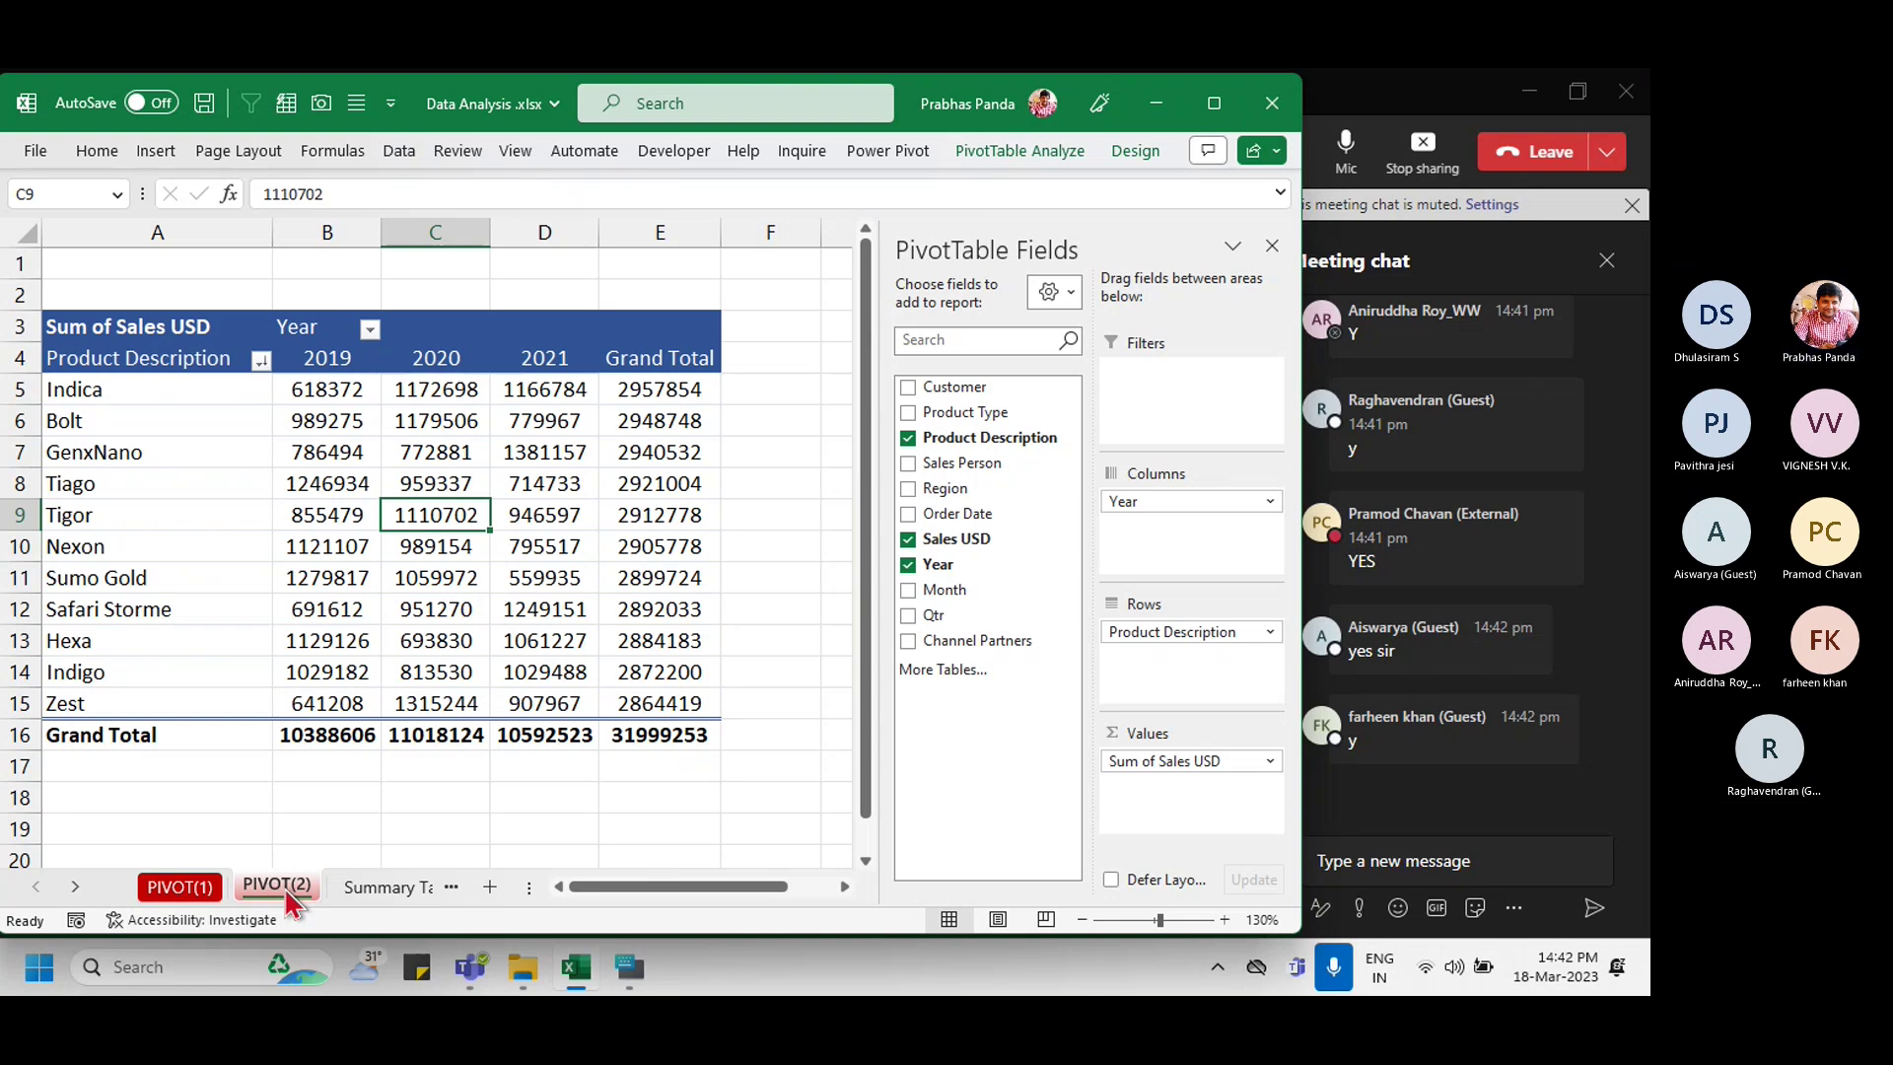
Step: Colour the PIVOT(2) sheet tab orange
right_click(285, 887)
mouse_move(414, 762)
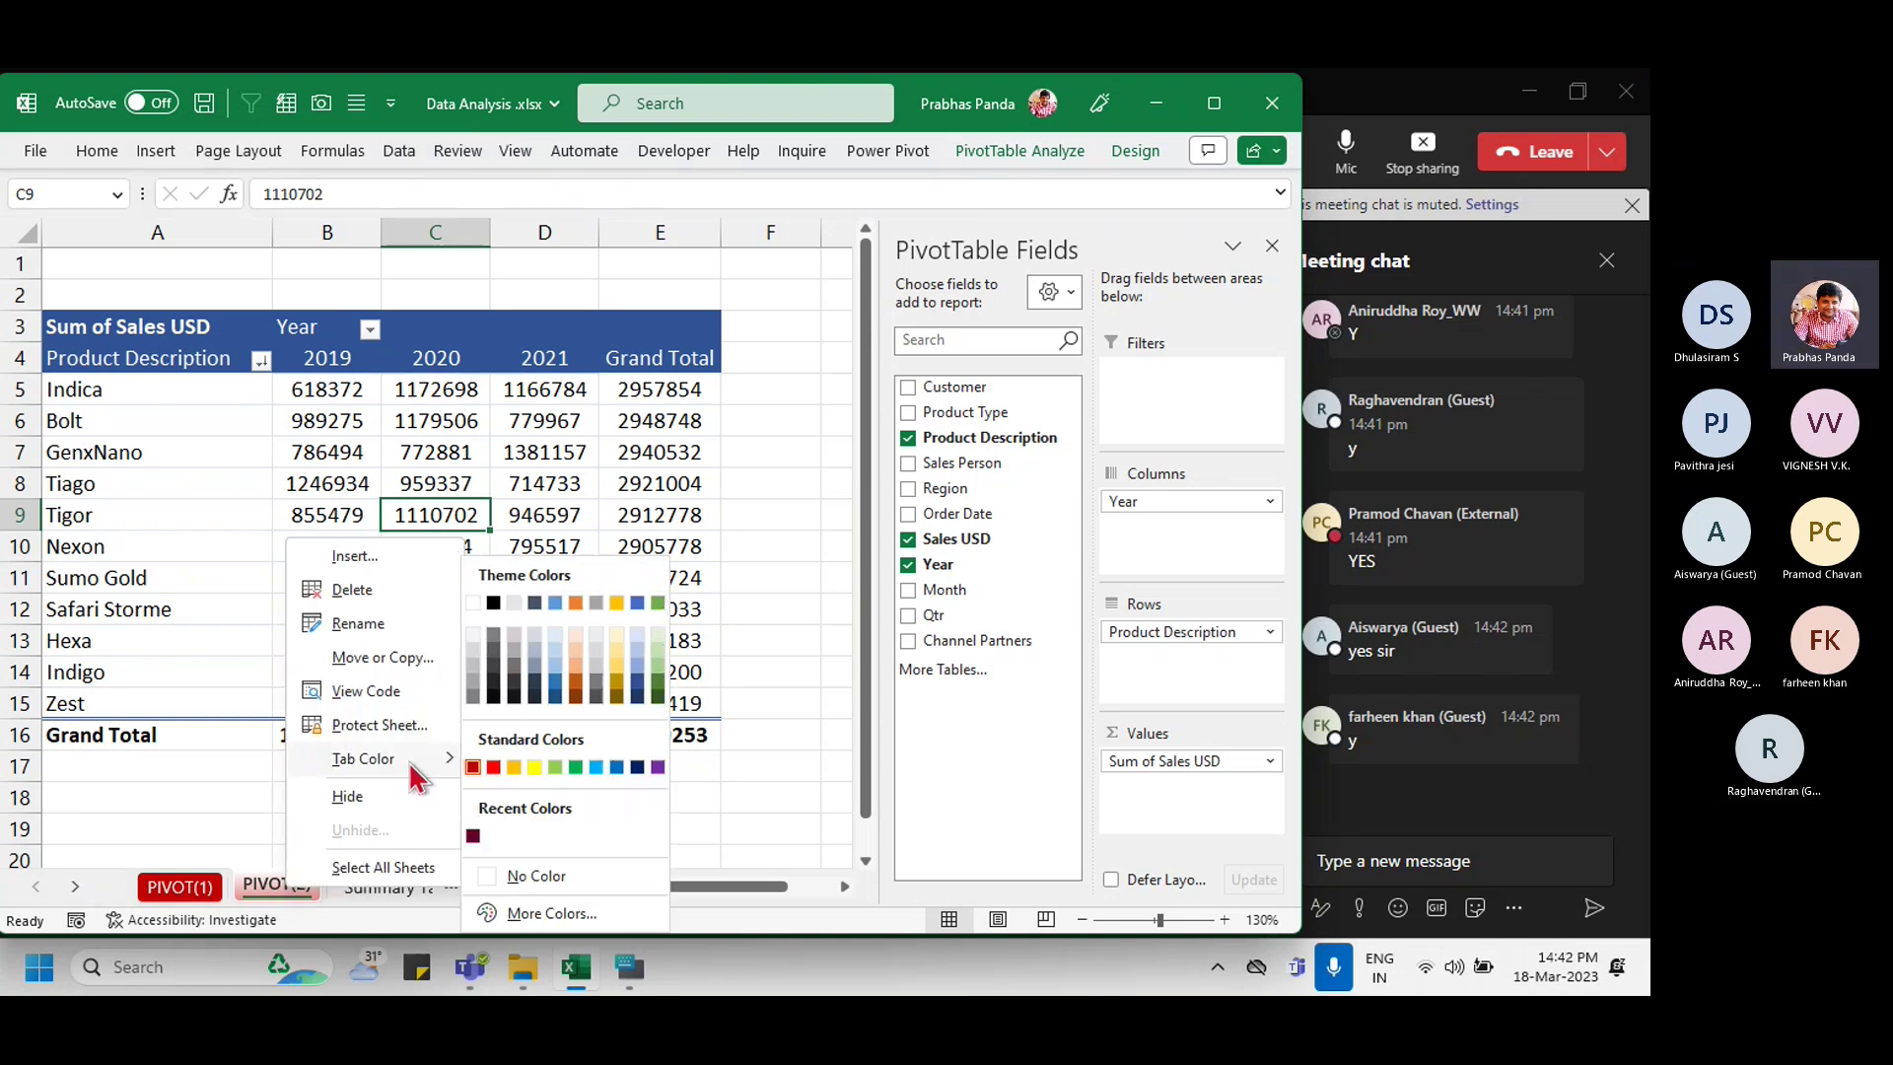
left_click(514, 767)
left_click(438, 613)
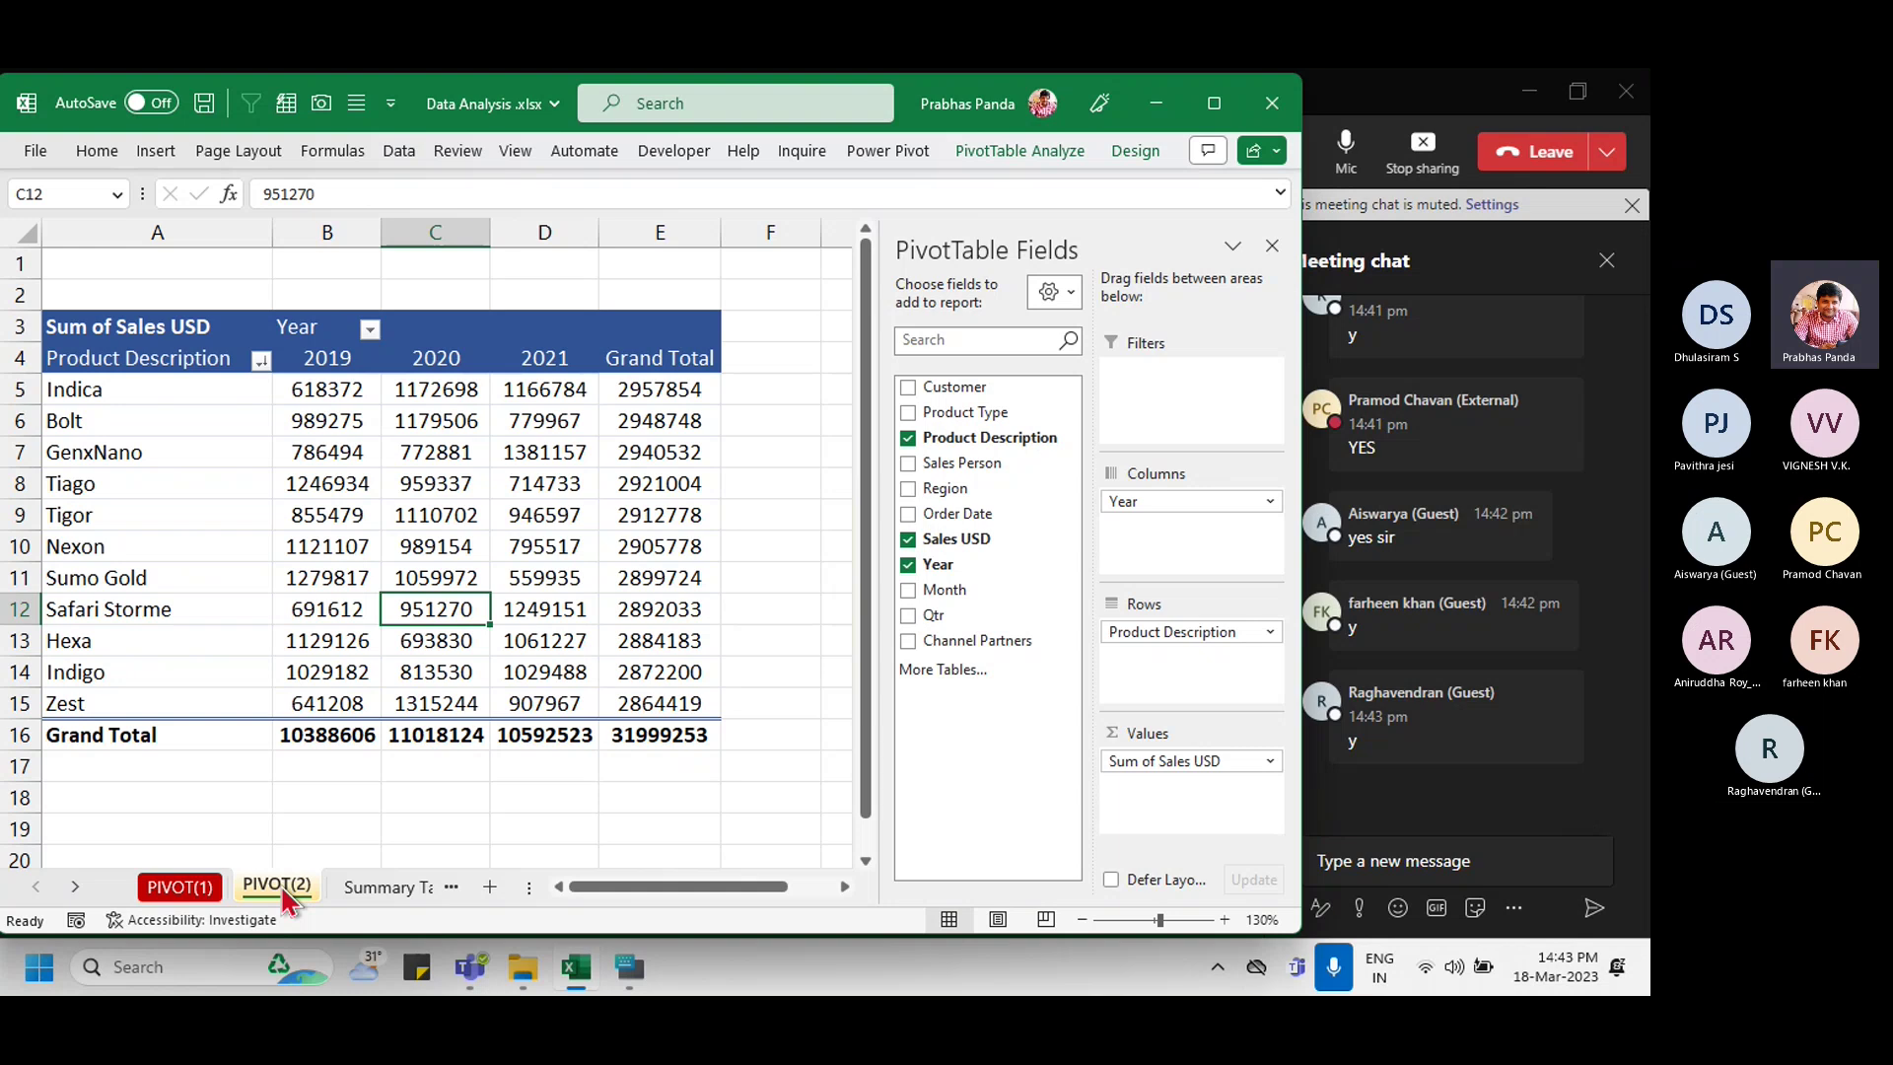
left_click(193, 892)
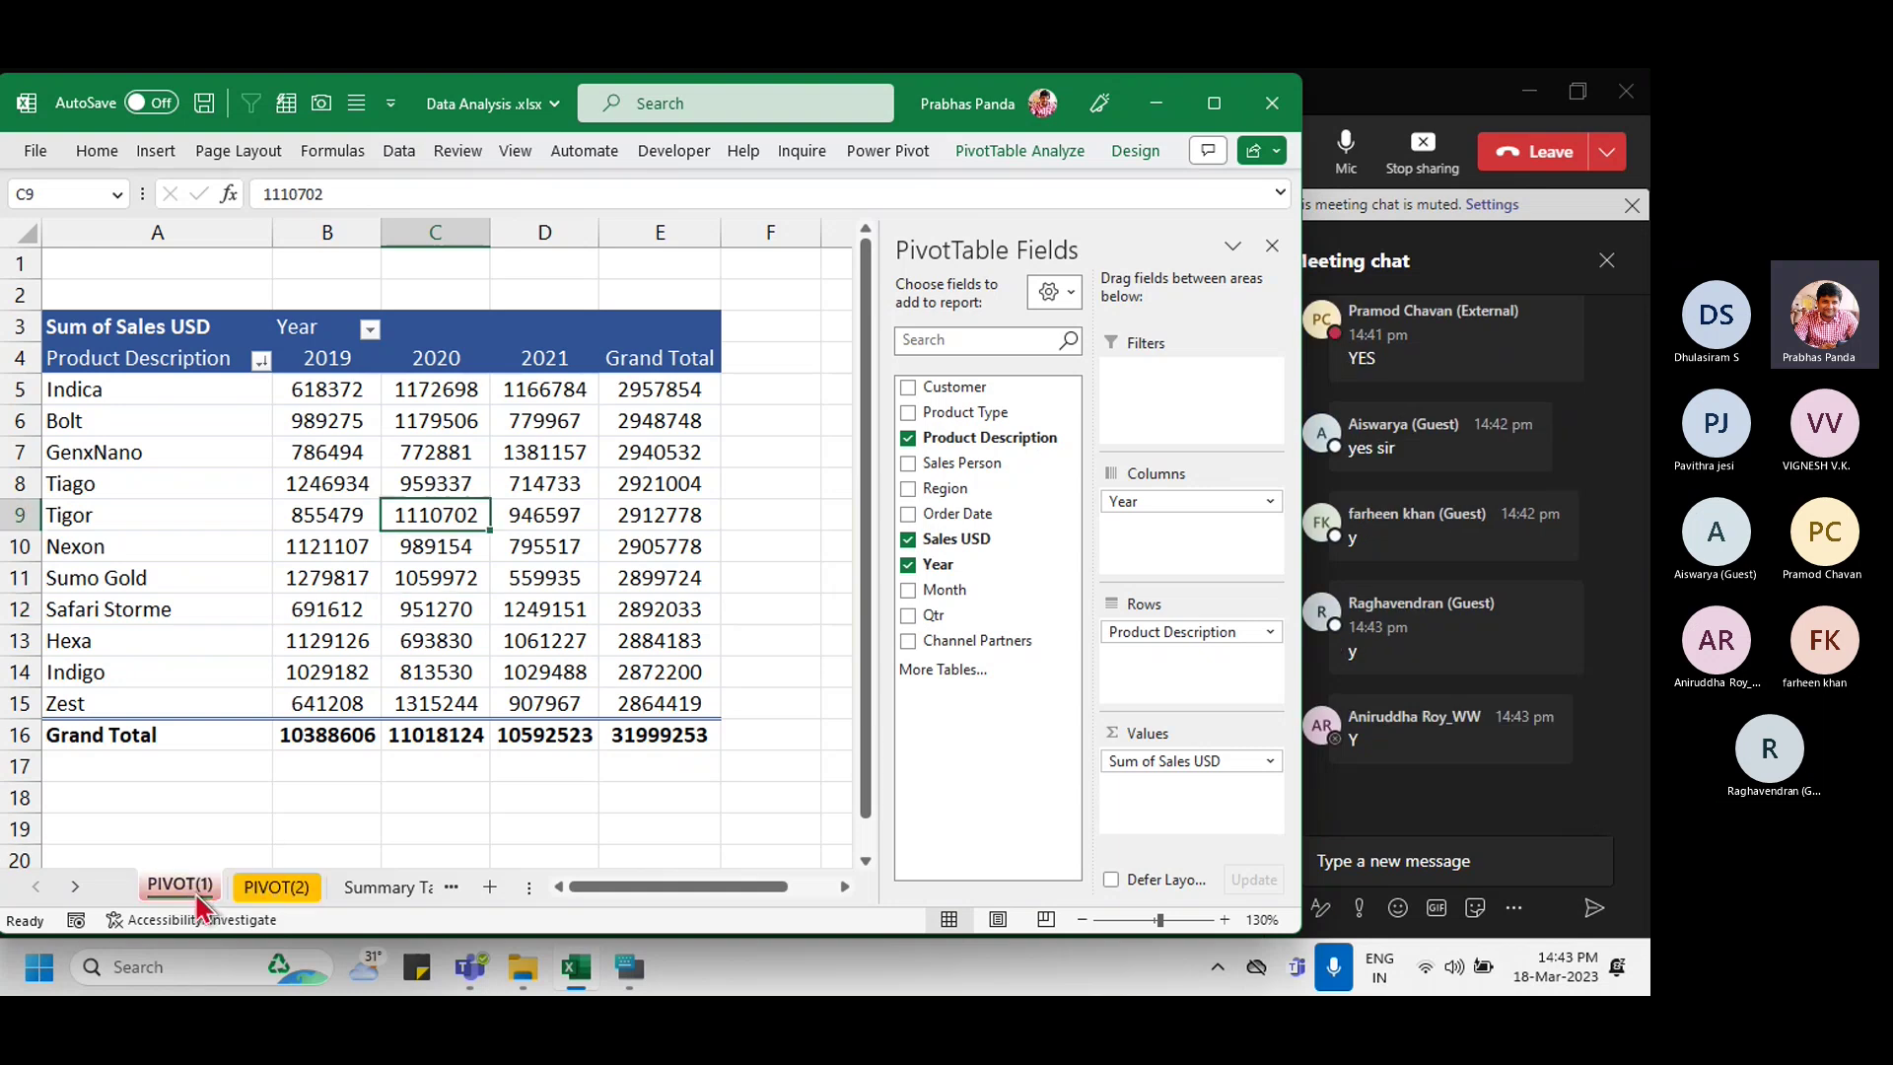
right_click(193, 891)
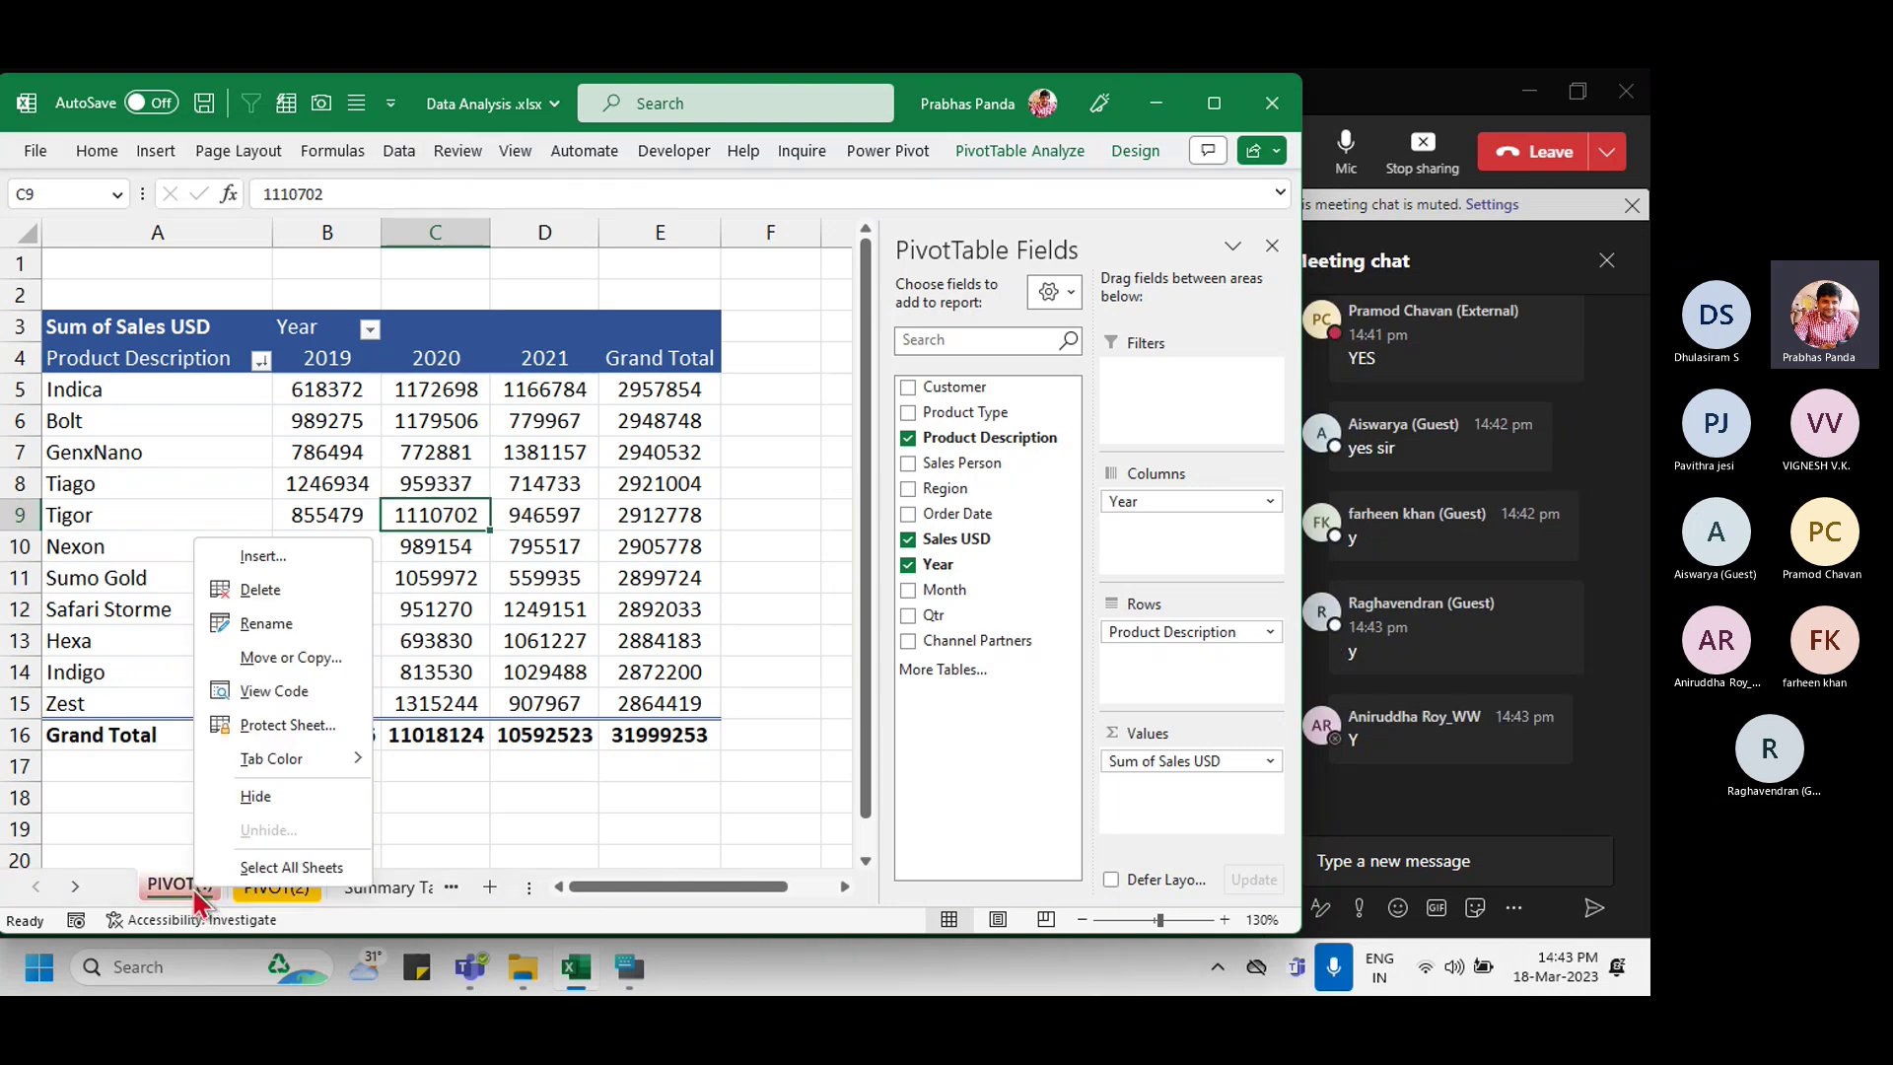
left_click(318, 660)
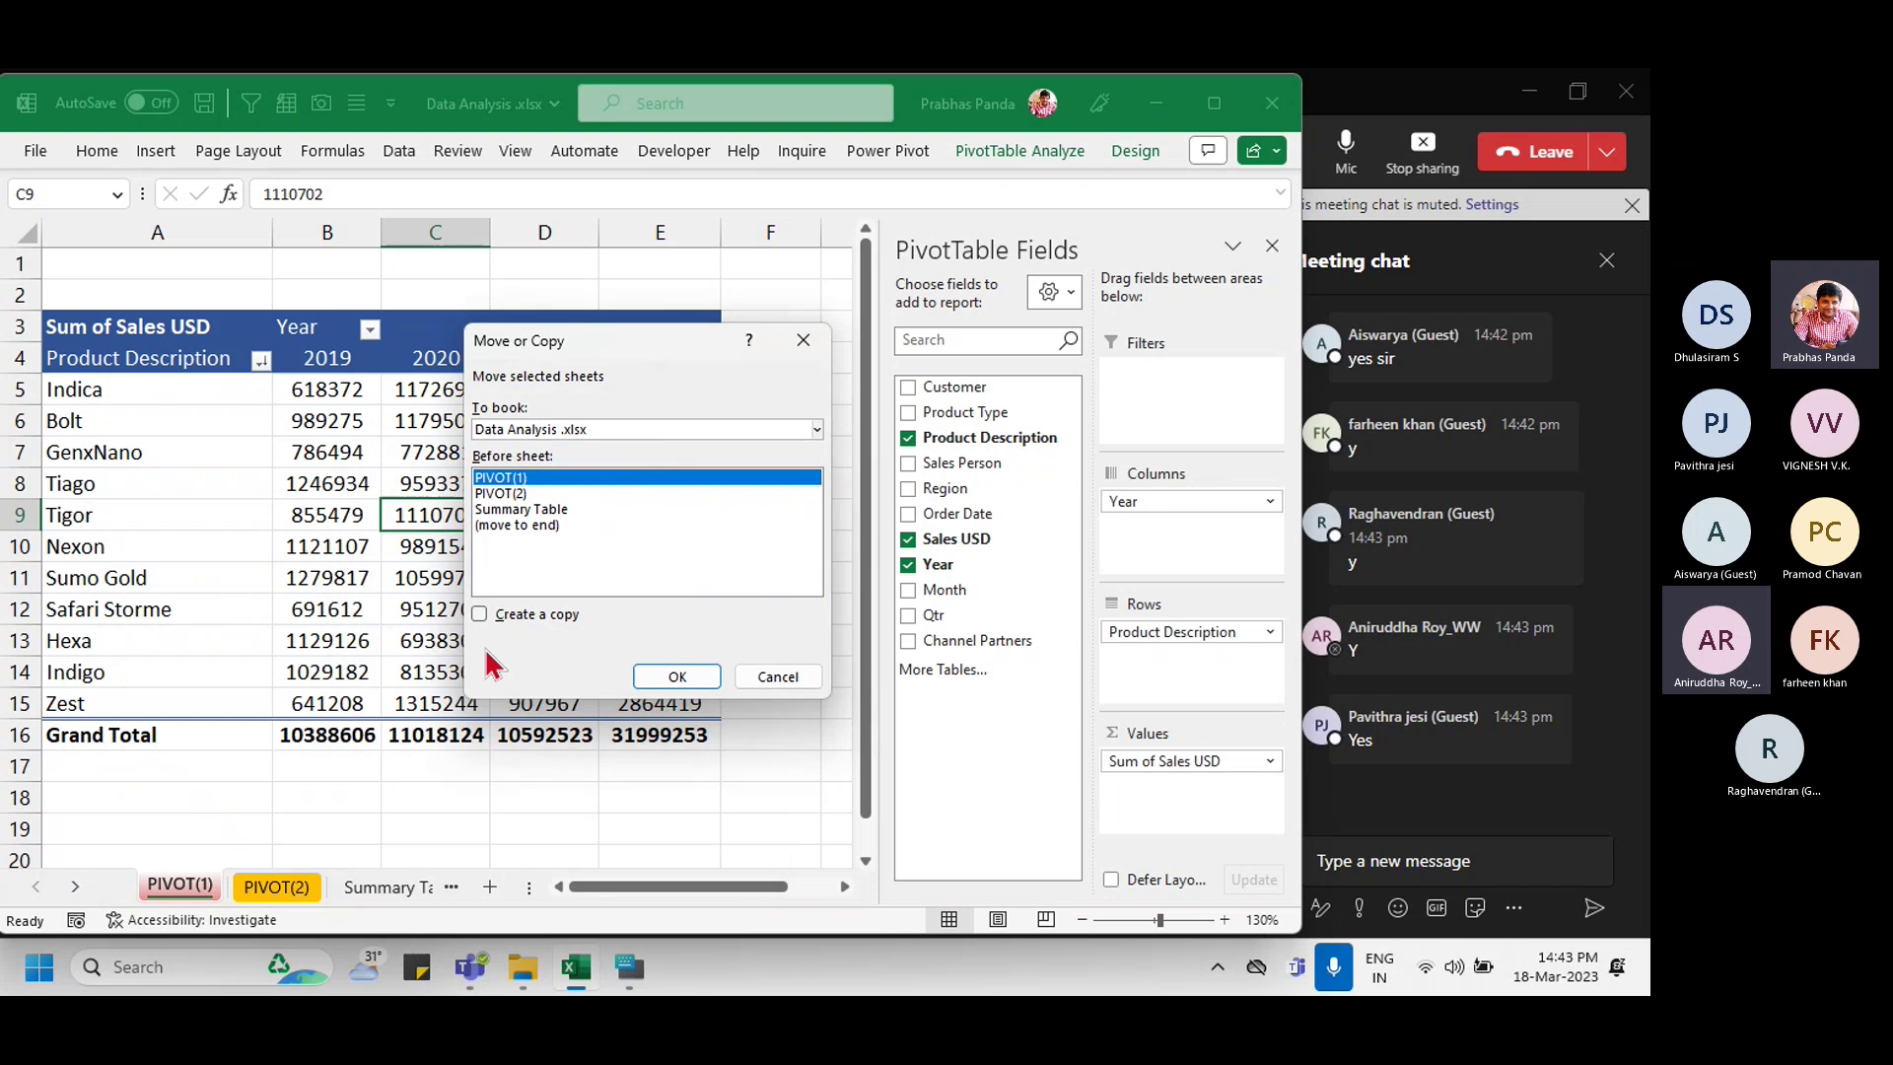
left_click(508, 618)
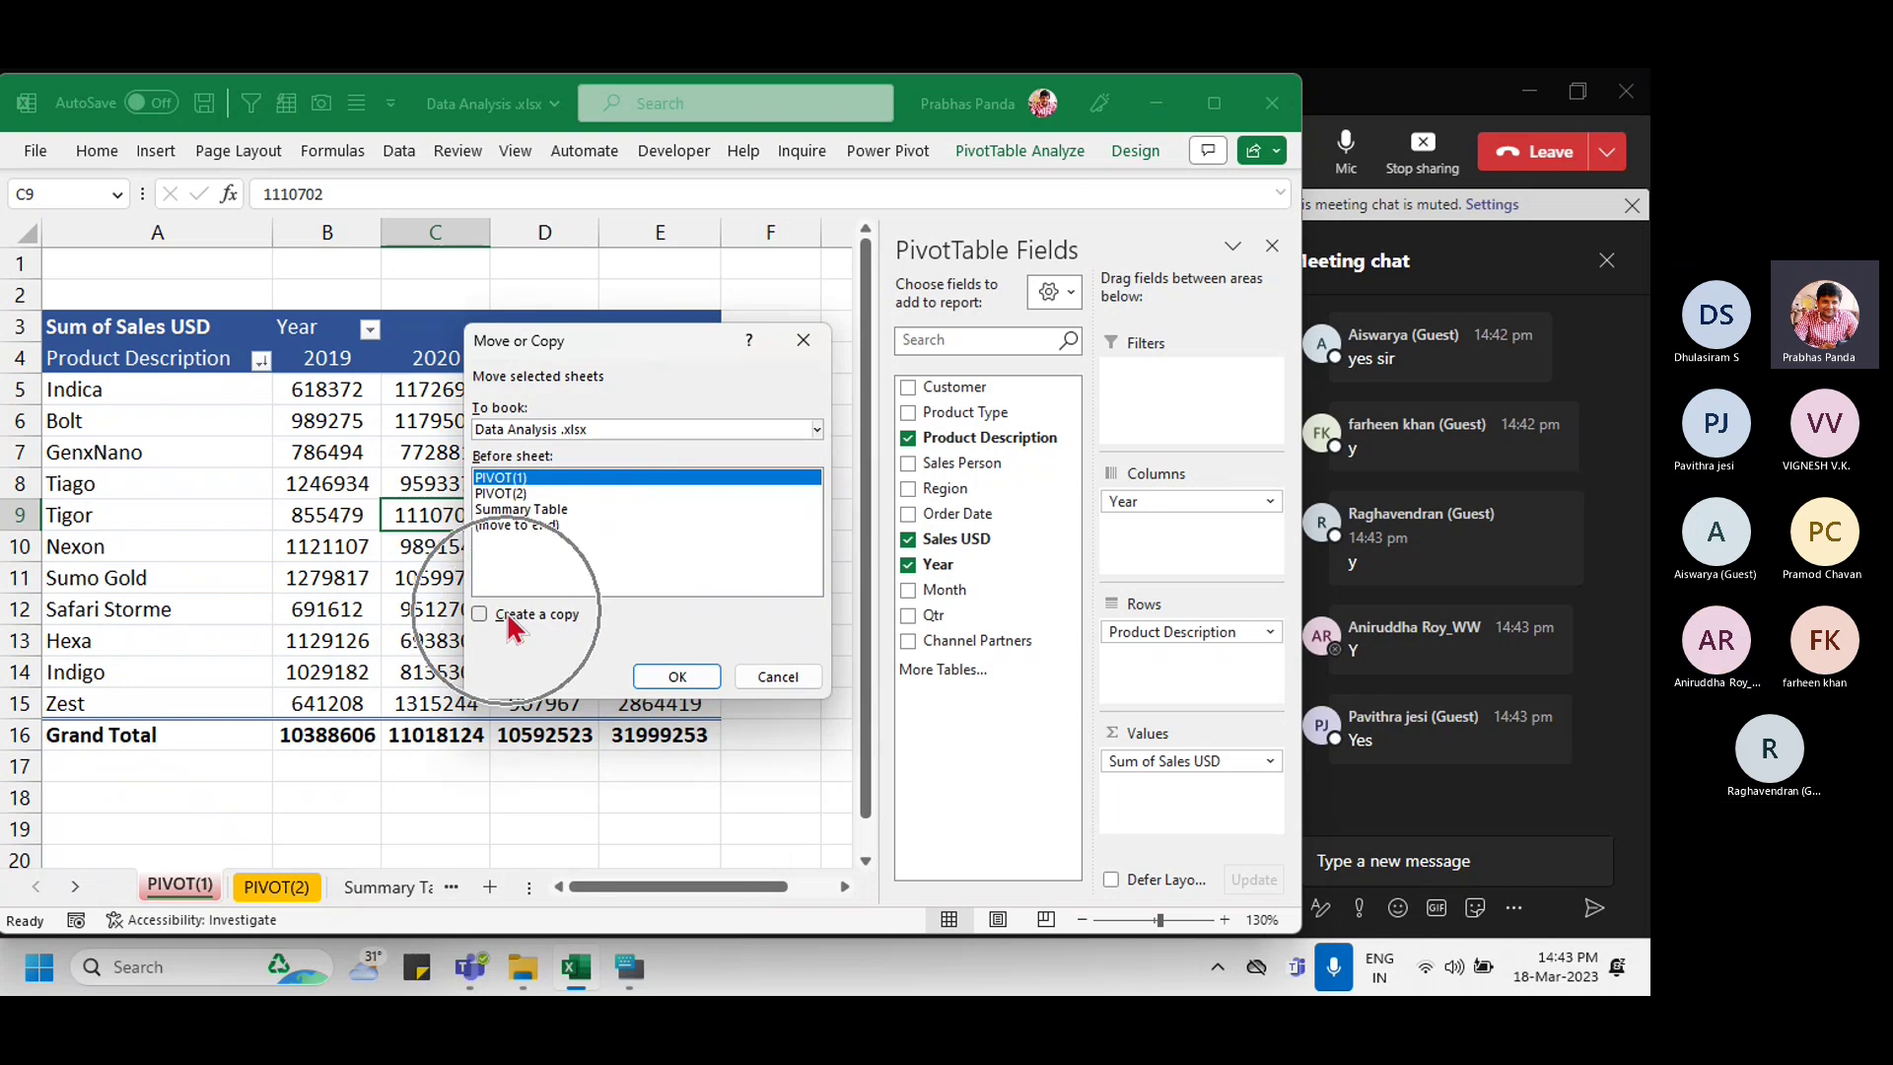
left_click(777, 677)
left_click(283, 887)
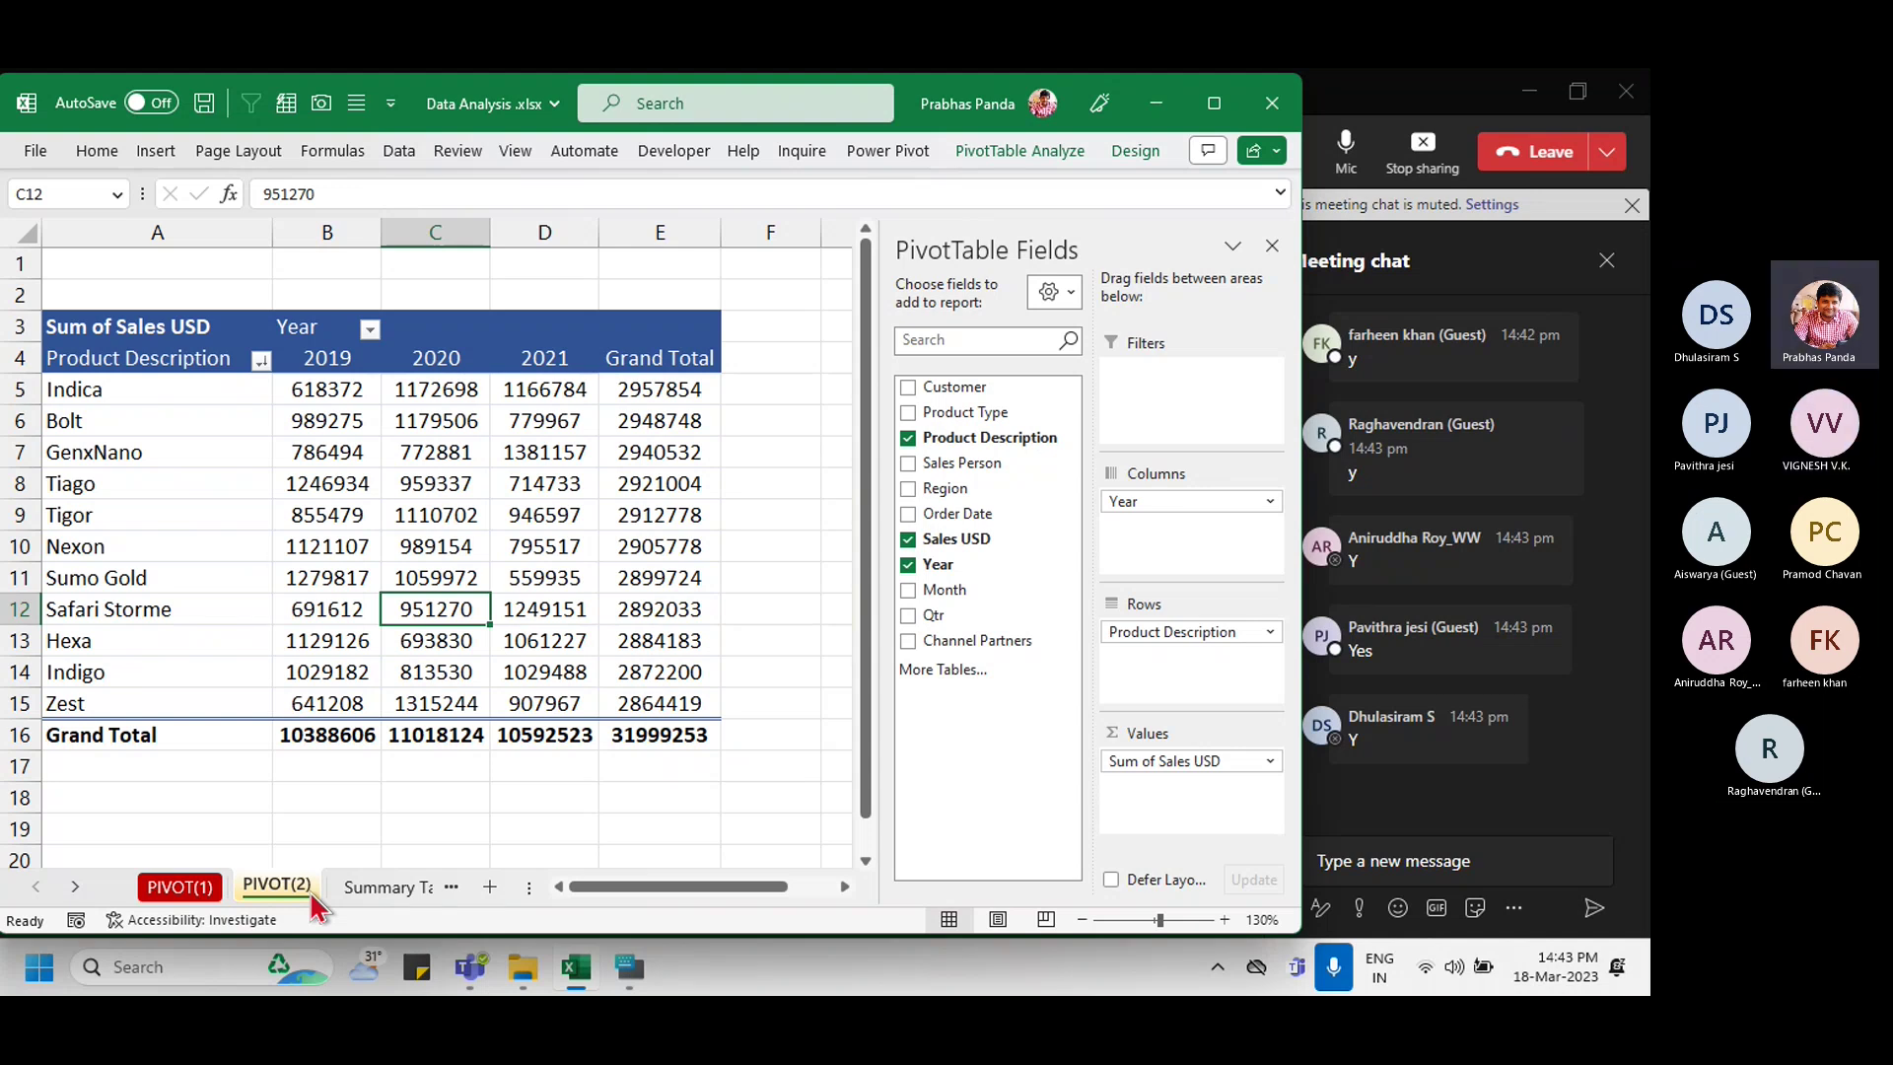
left_click(1482, 971)
left_click(1484, 974)
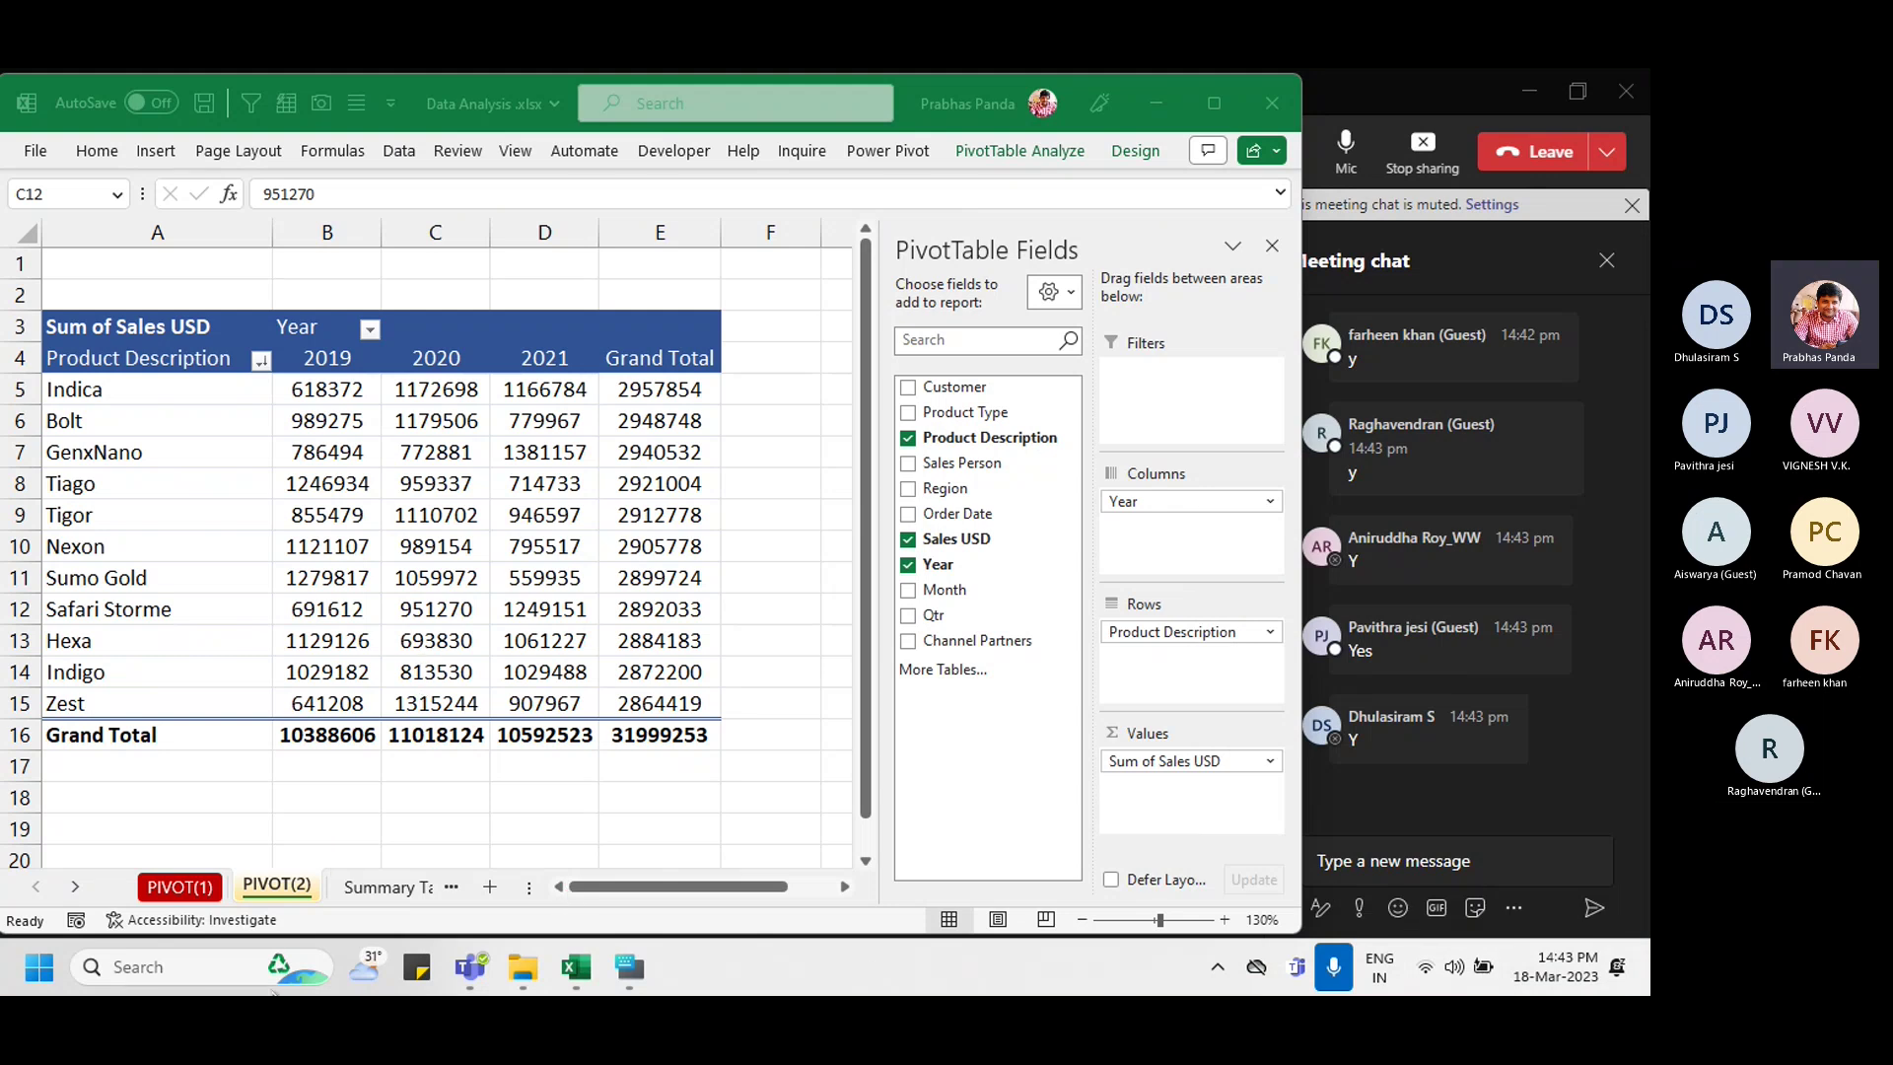
left_click(281, 887)
left_click(477, 484)
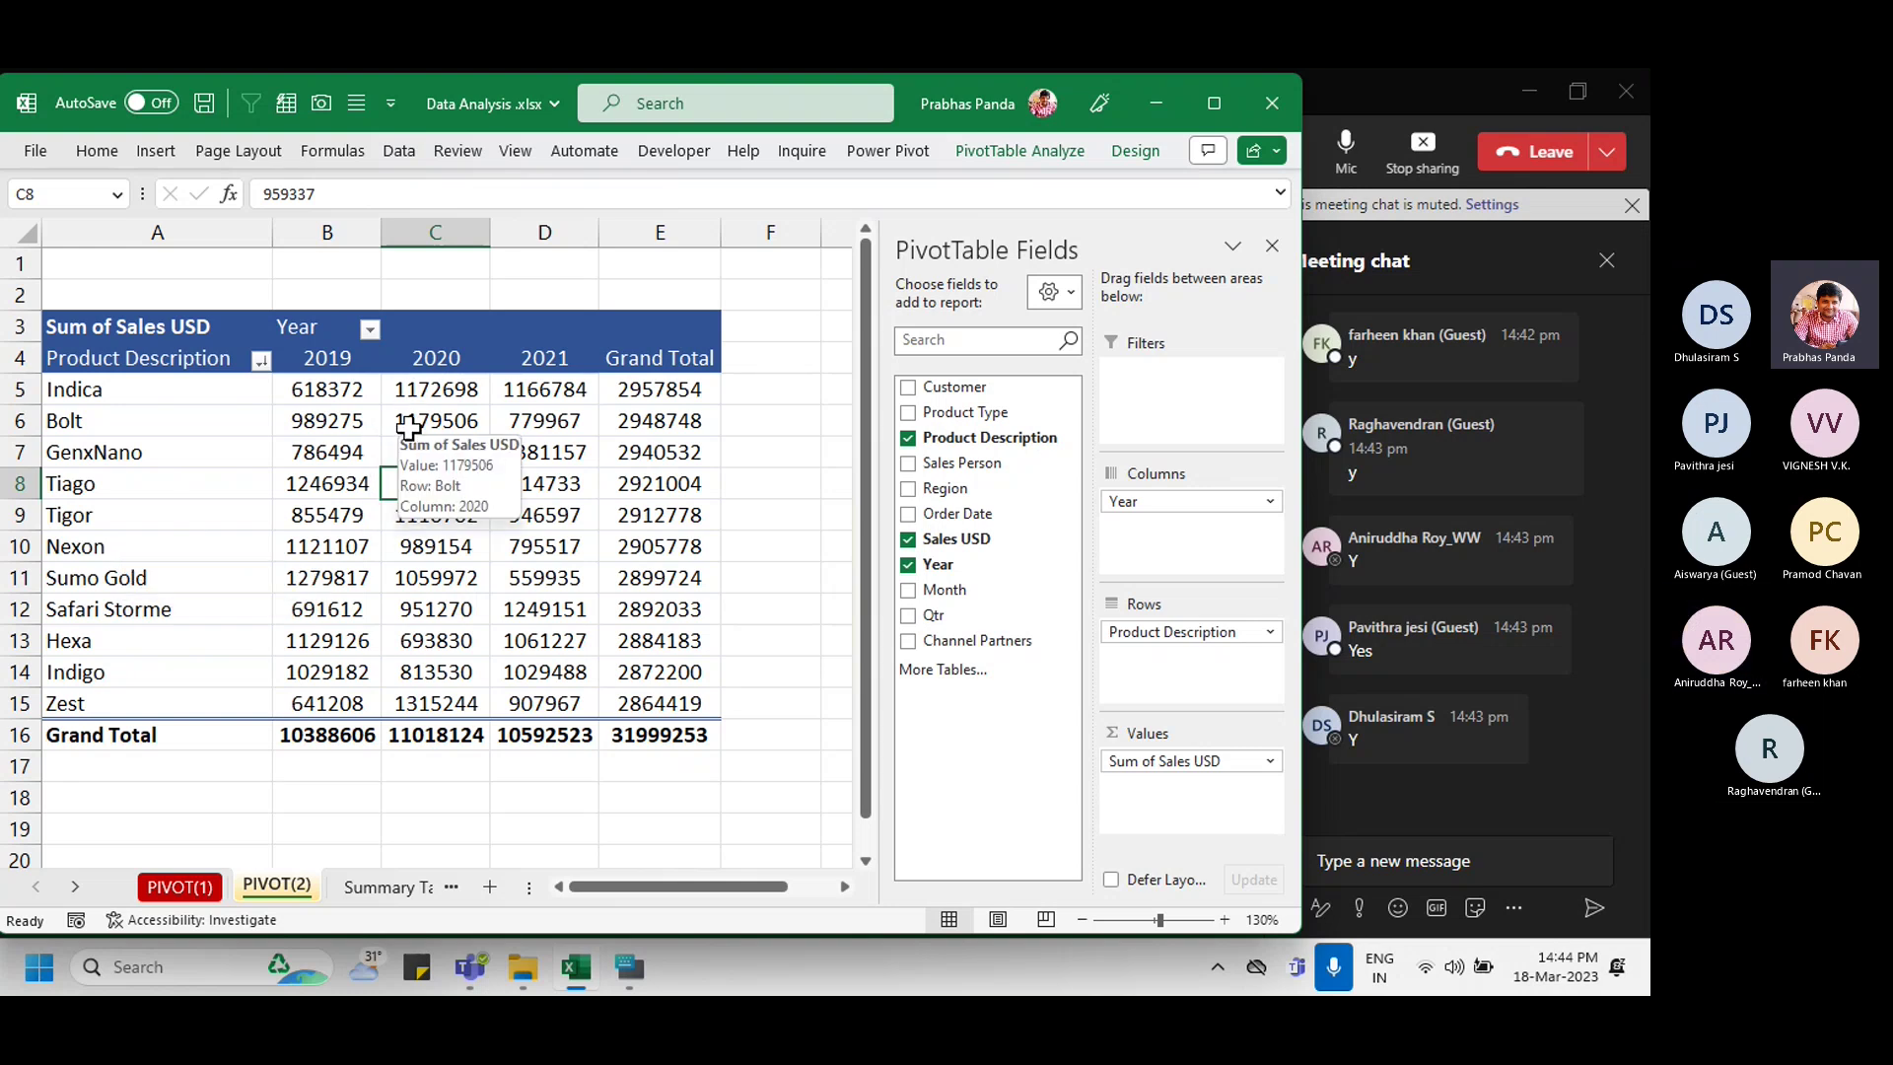
left_click_drag(331, 235, 552, 265)
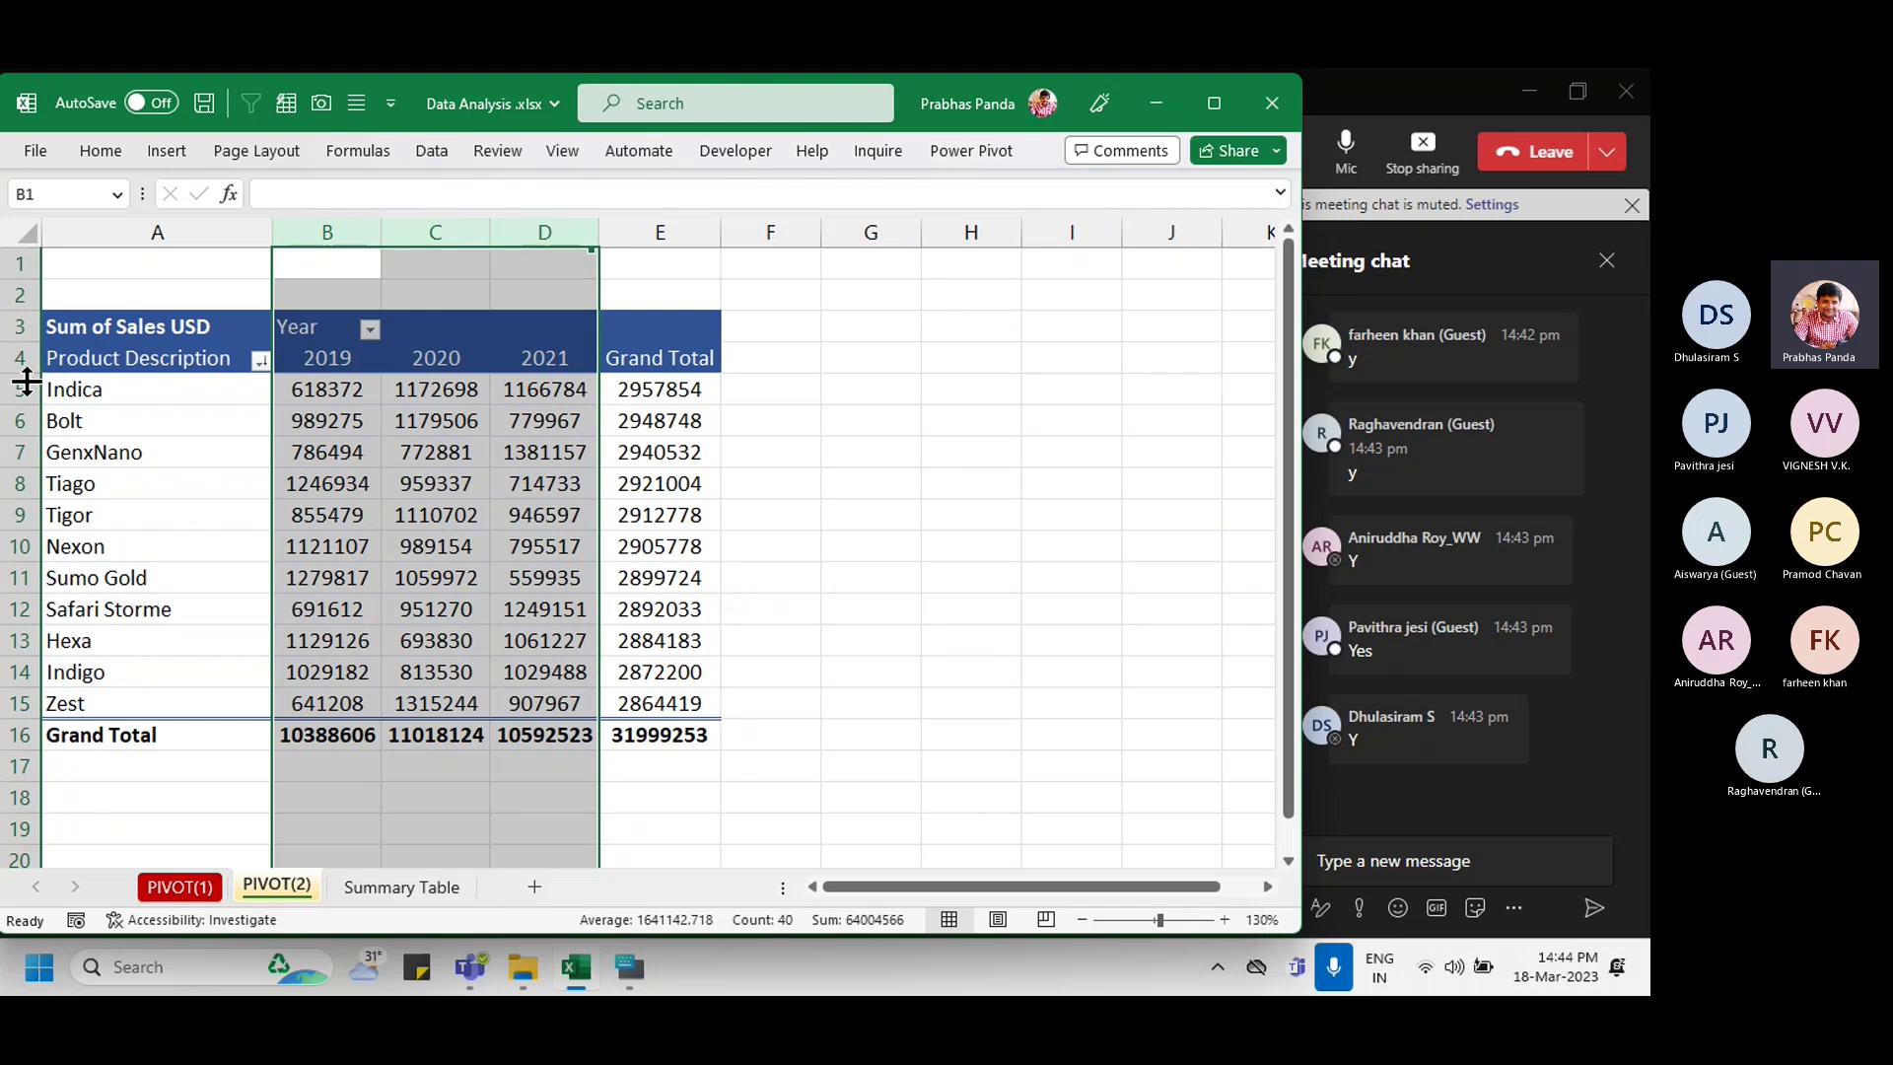
left_click_drag(26, 383, 12, 710)
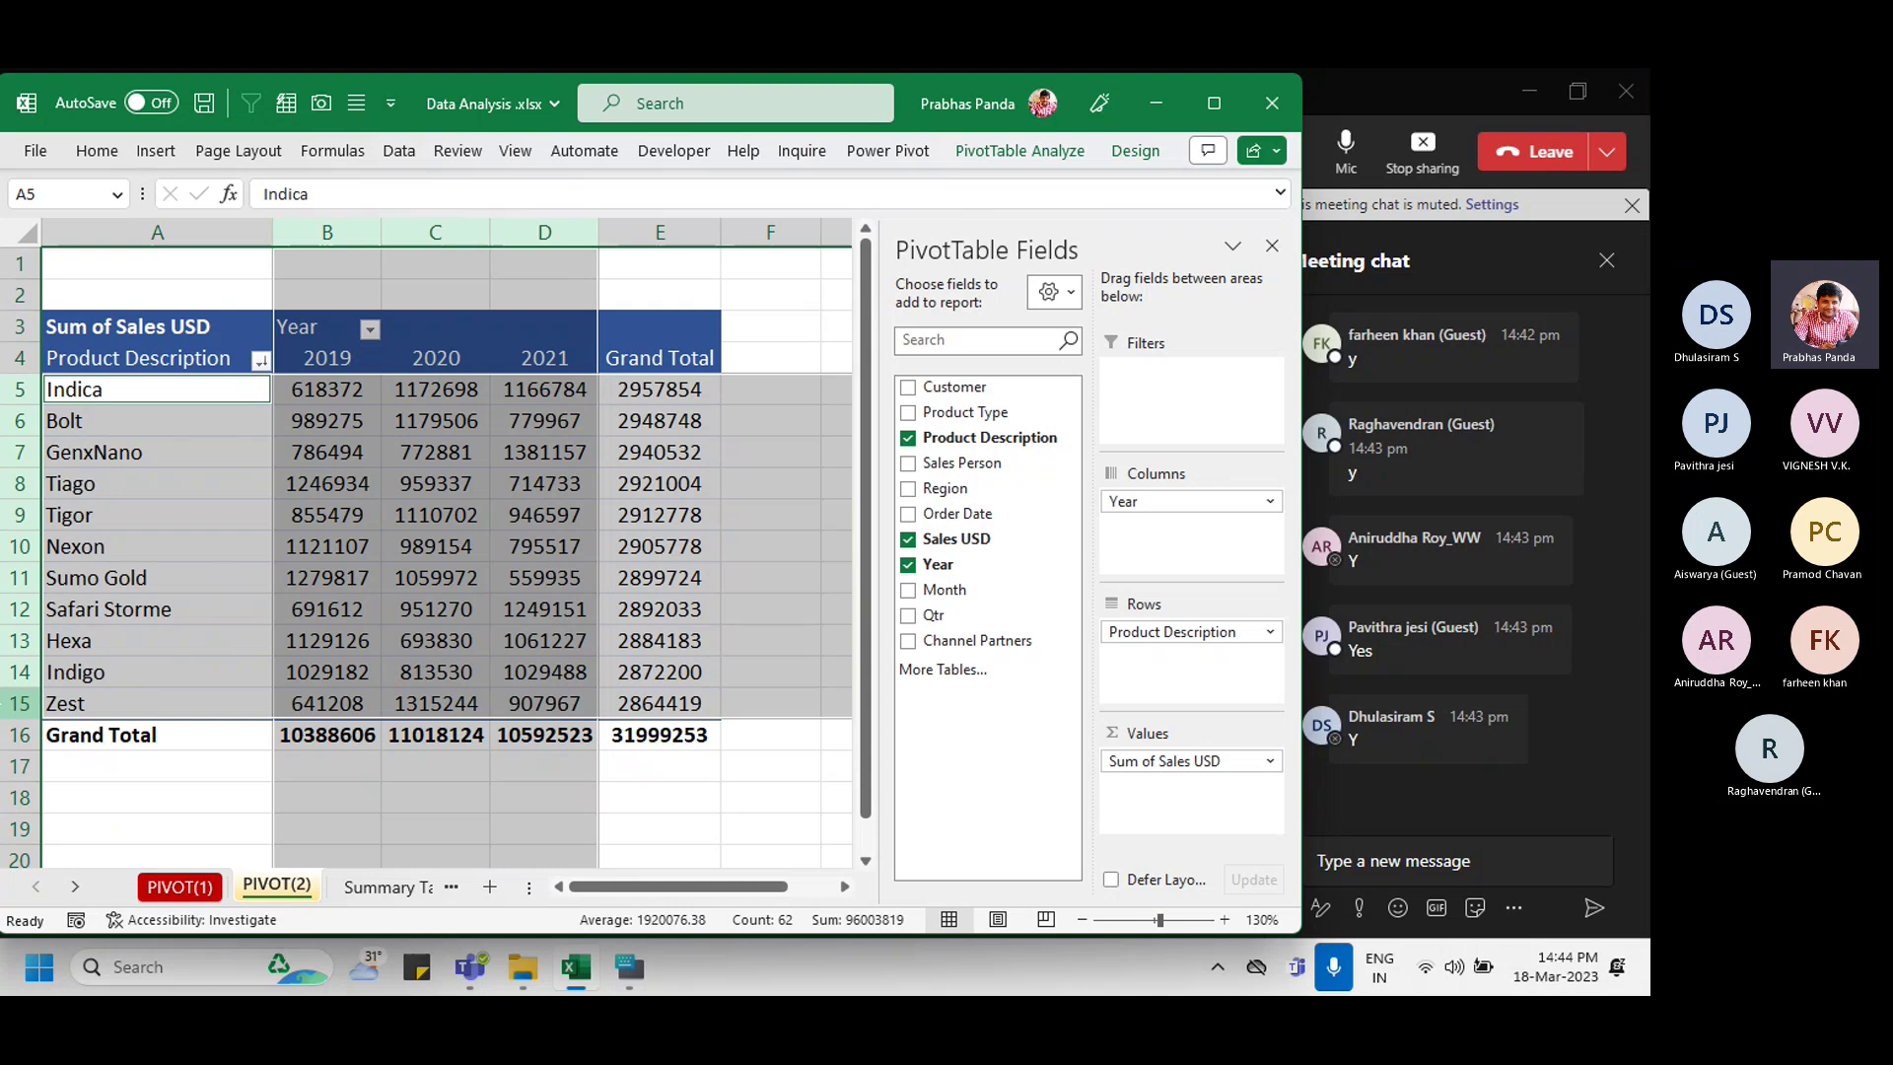
left_click(535, 409)
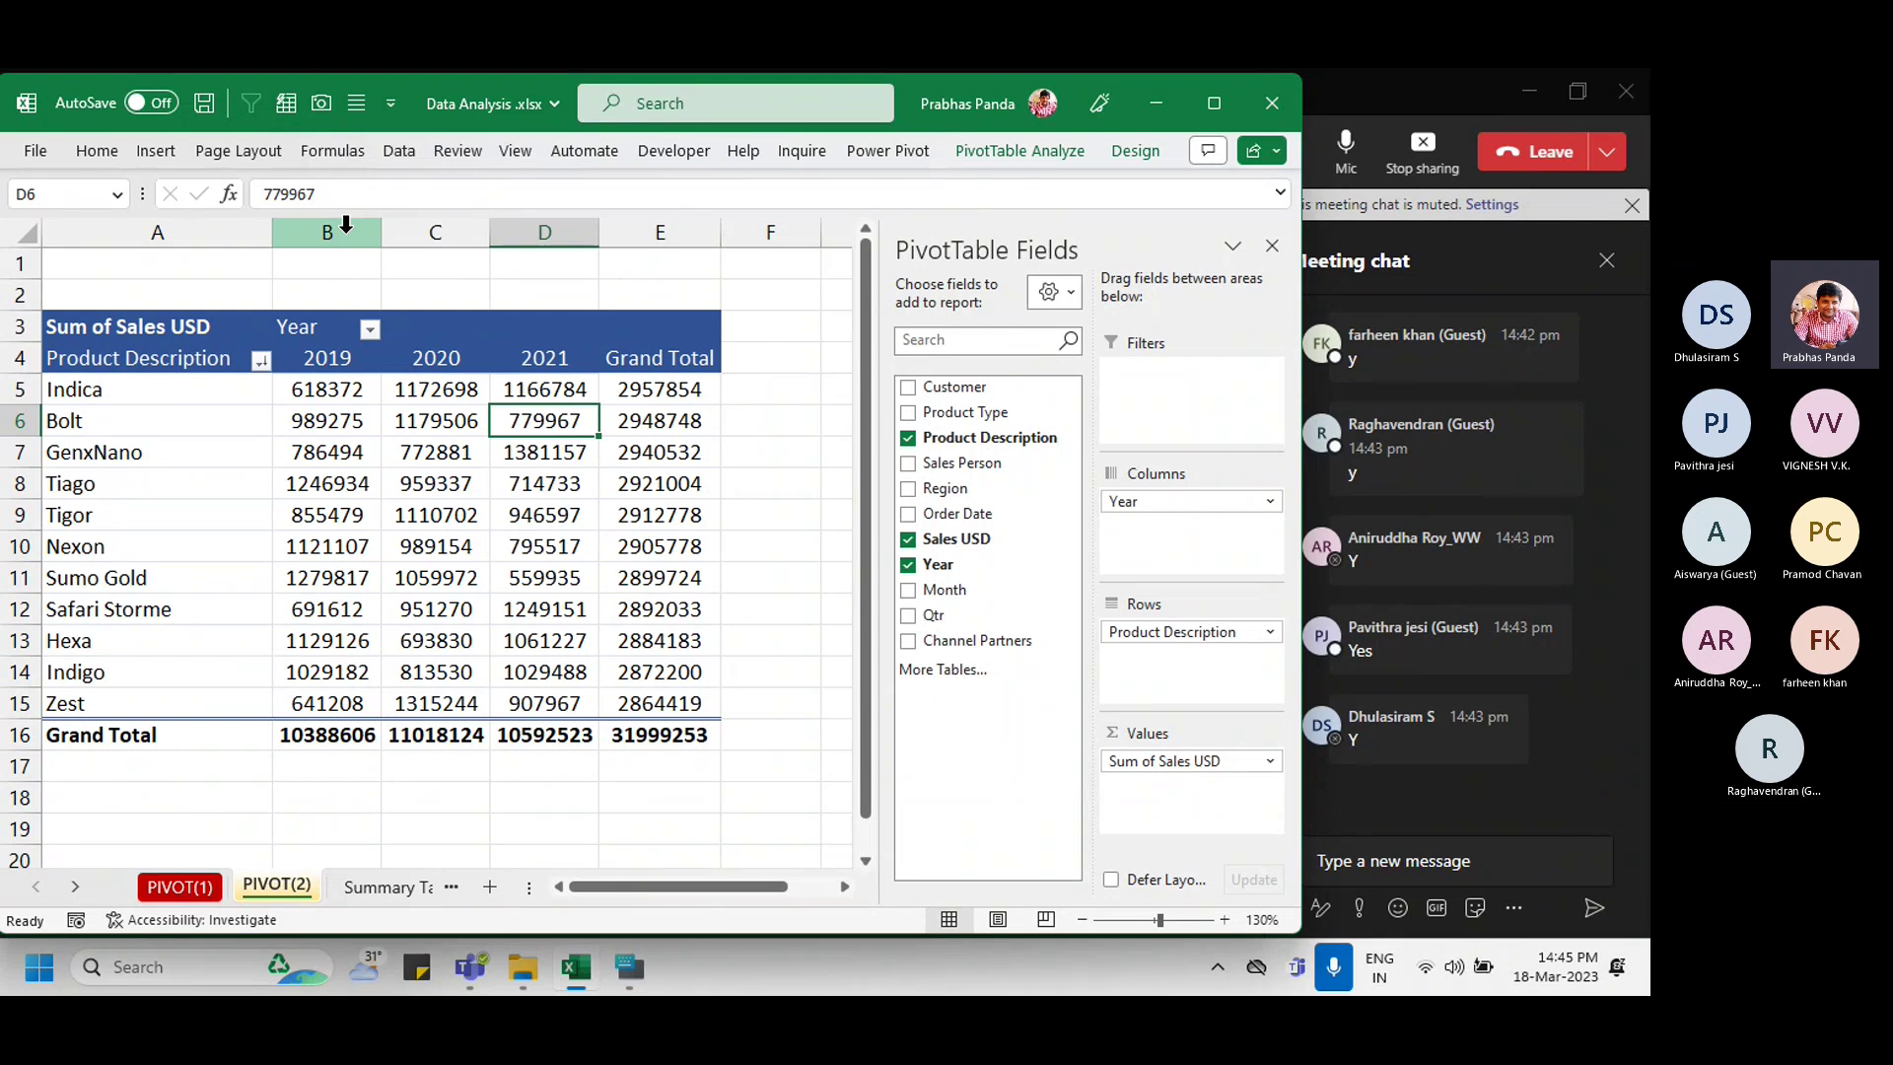
left_click_drag(346, 225, 545, 213)
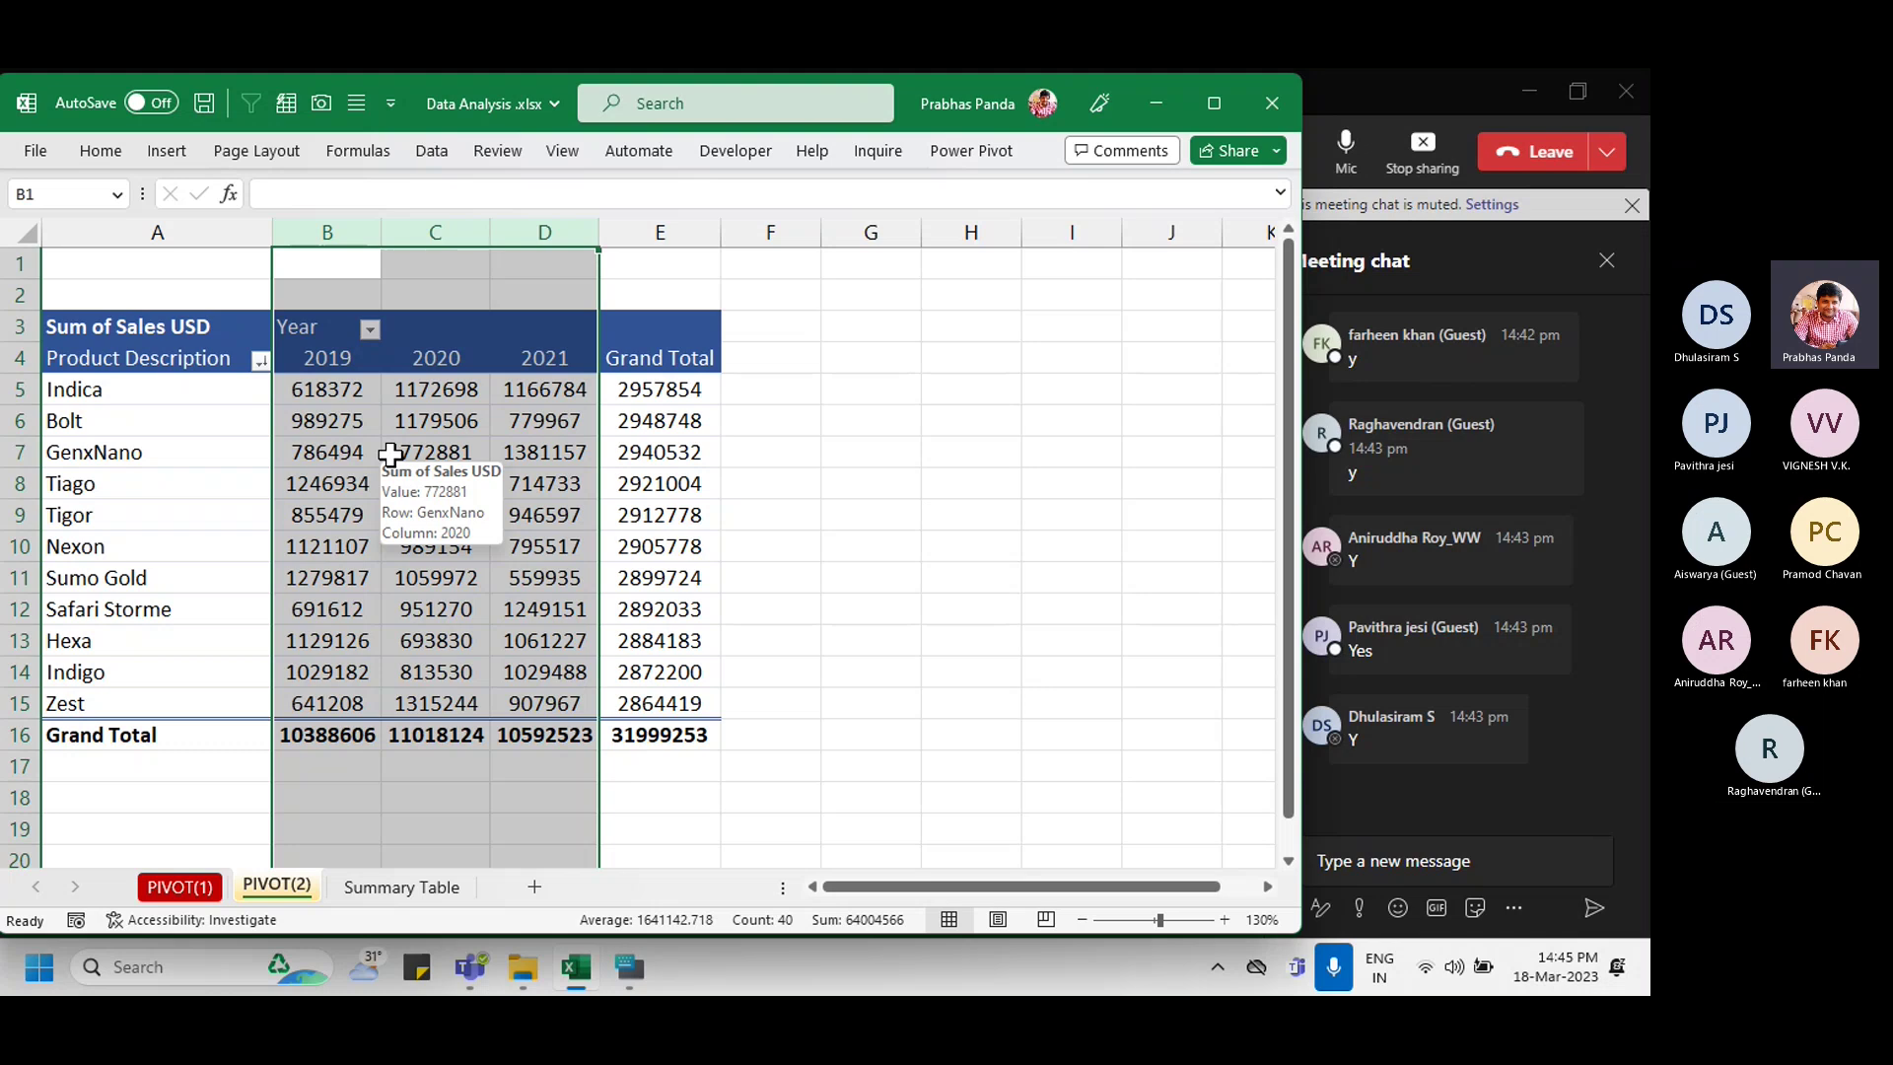
left_click(453, 483)
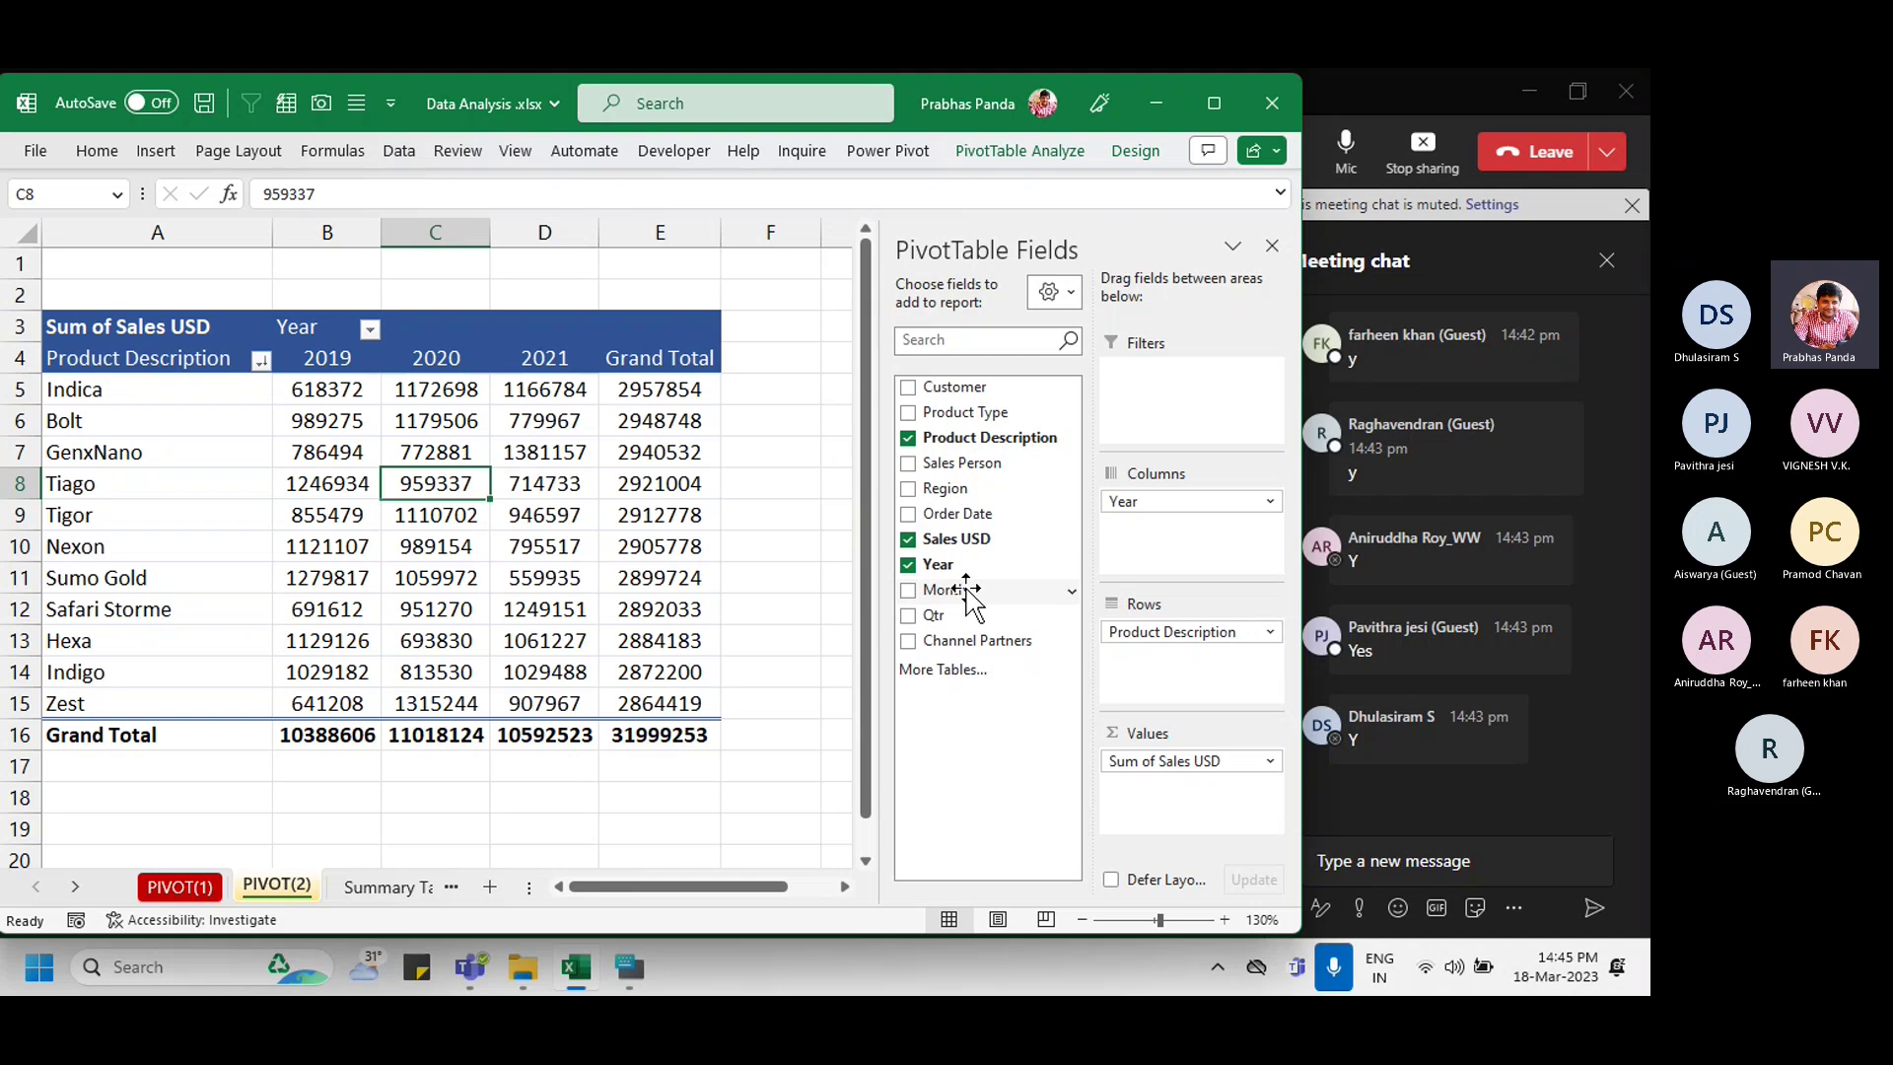
left_click_drag(971, 591, 1201, 697)
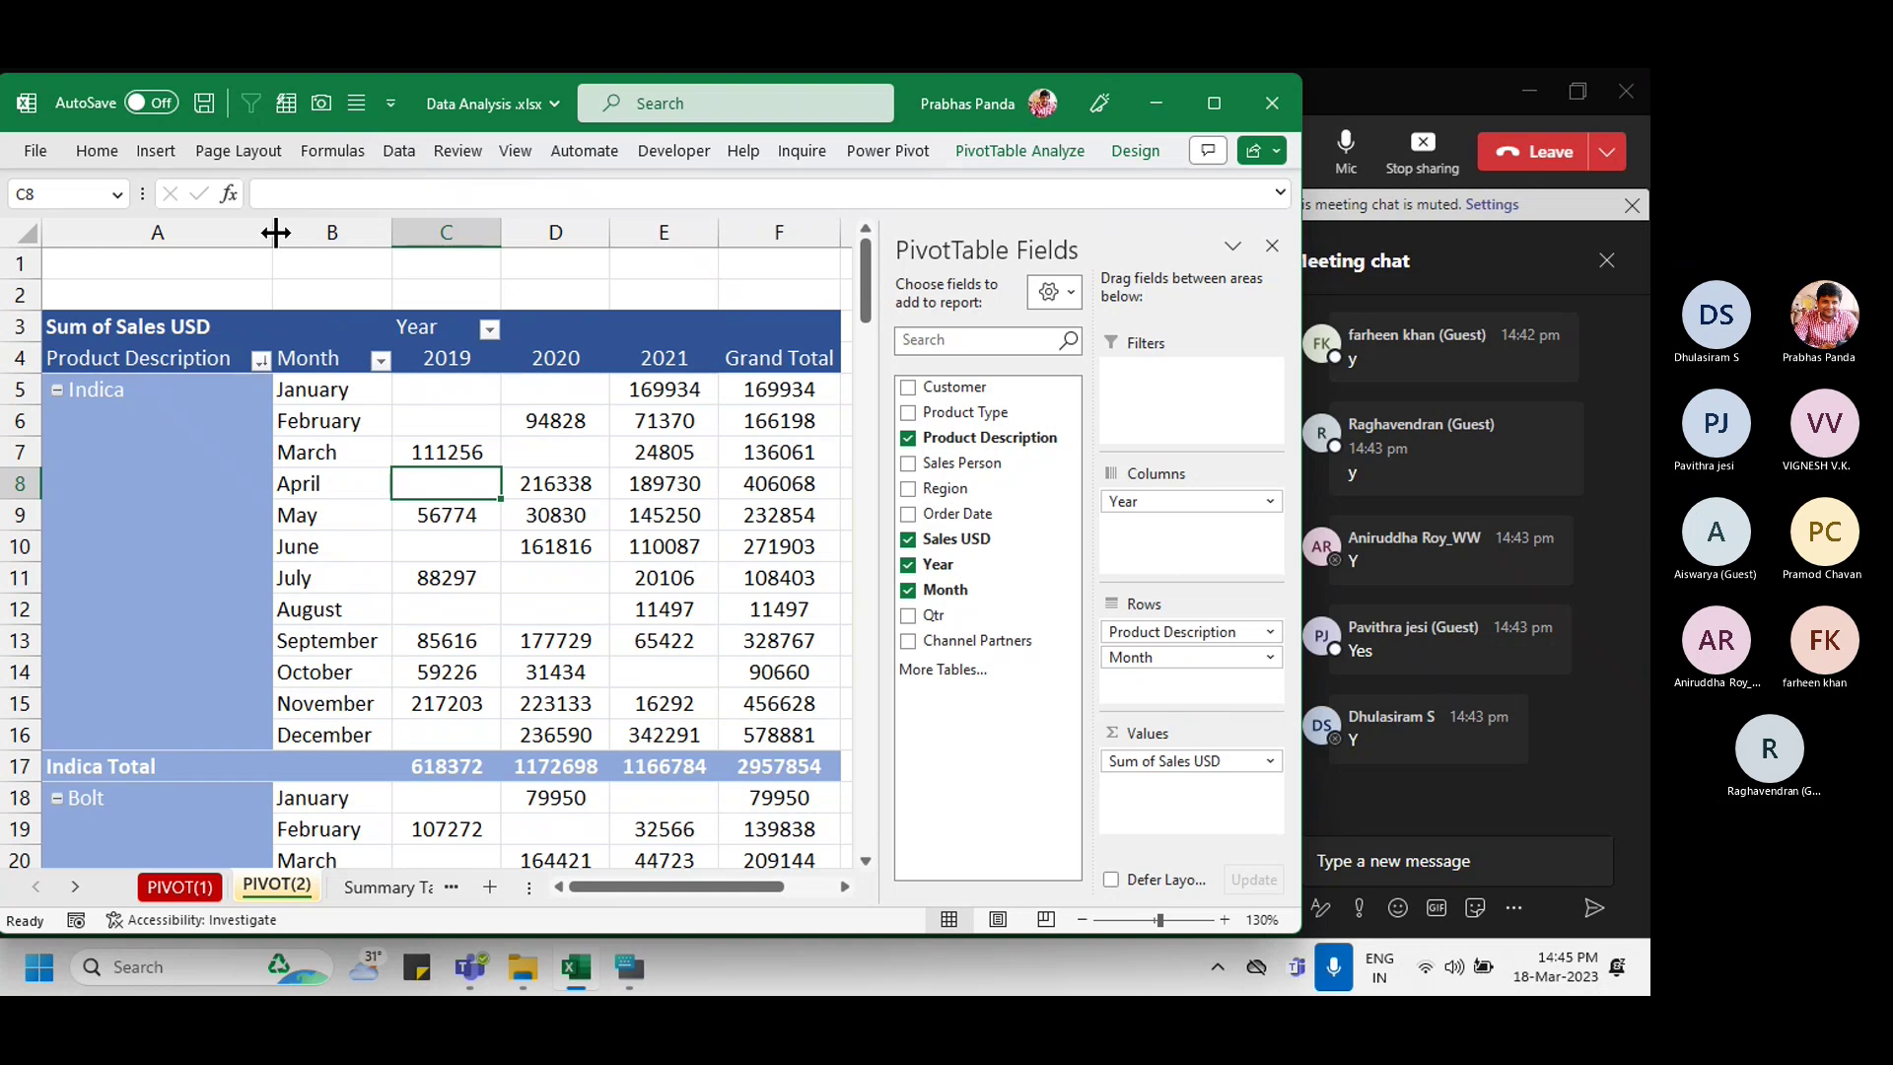
scroll(516, 529, "down", 1)
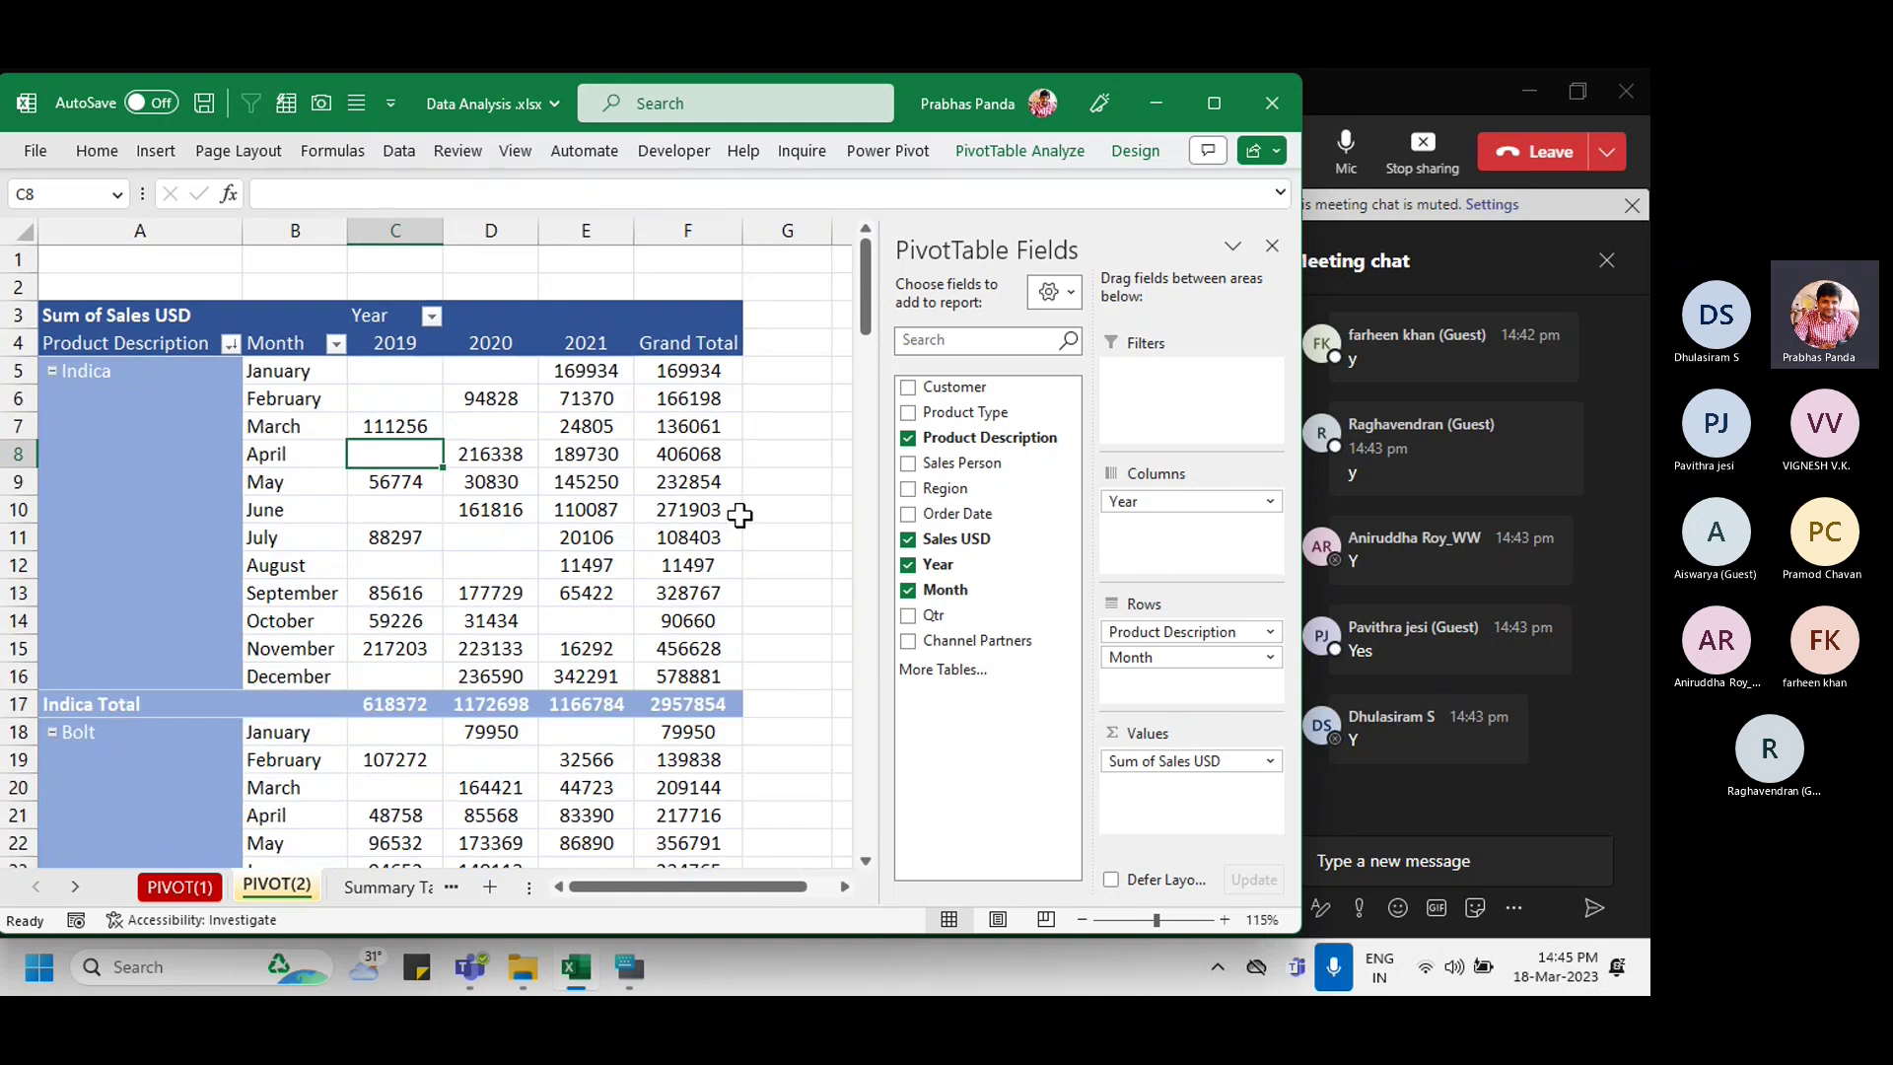
mouse_move(740, 515)
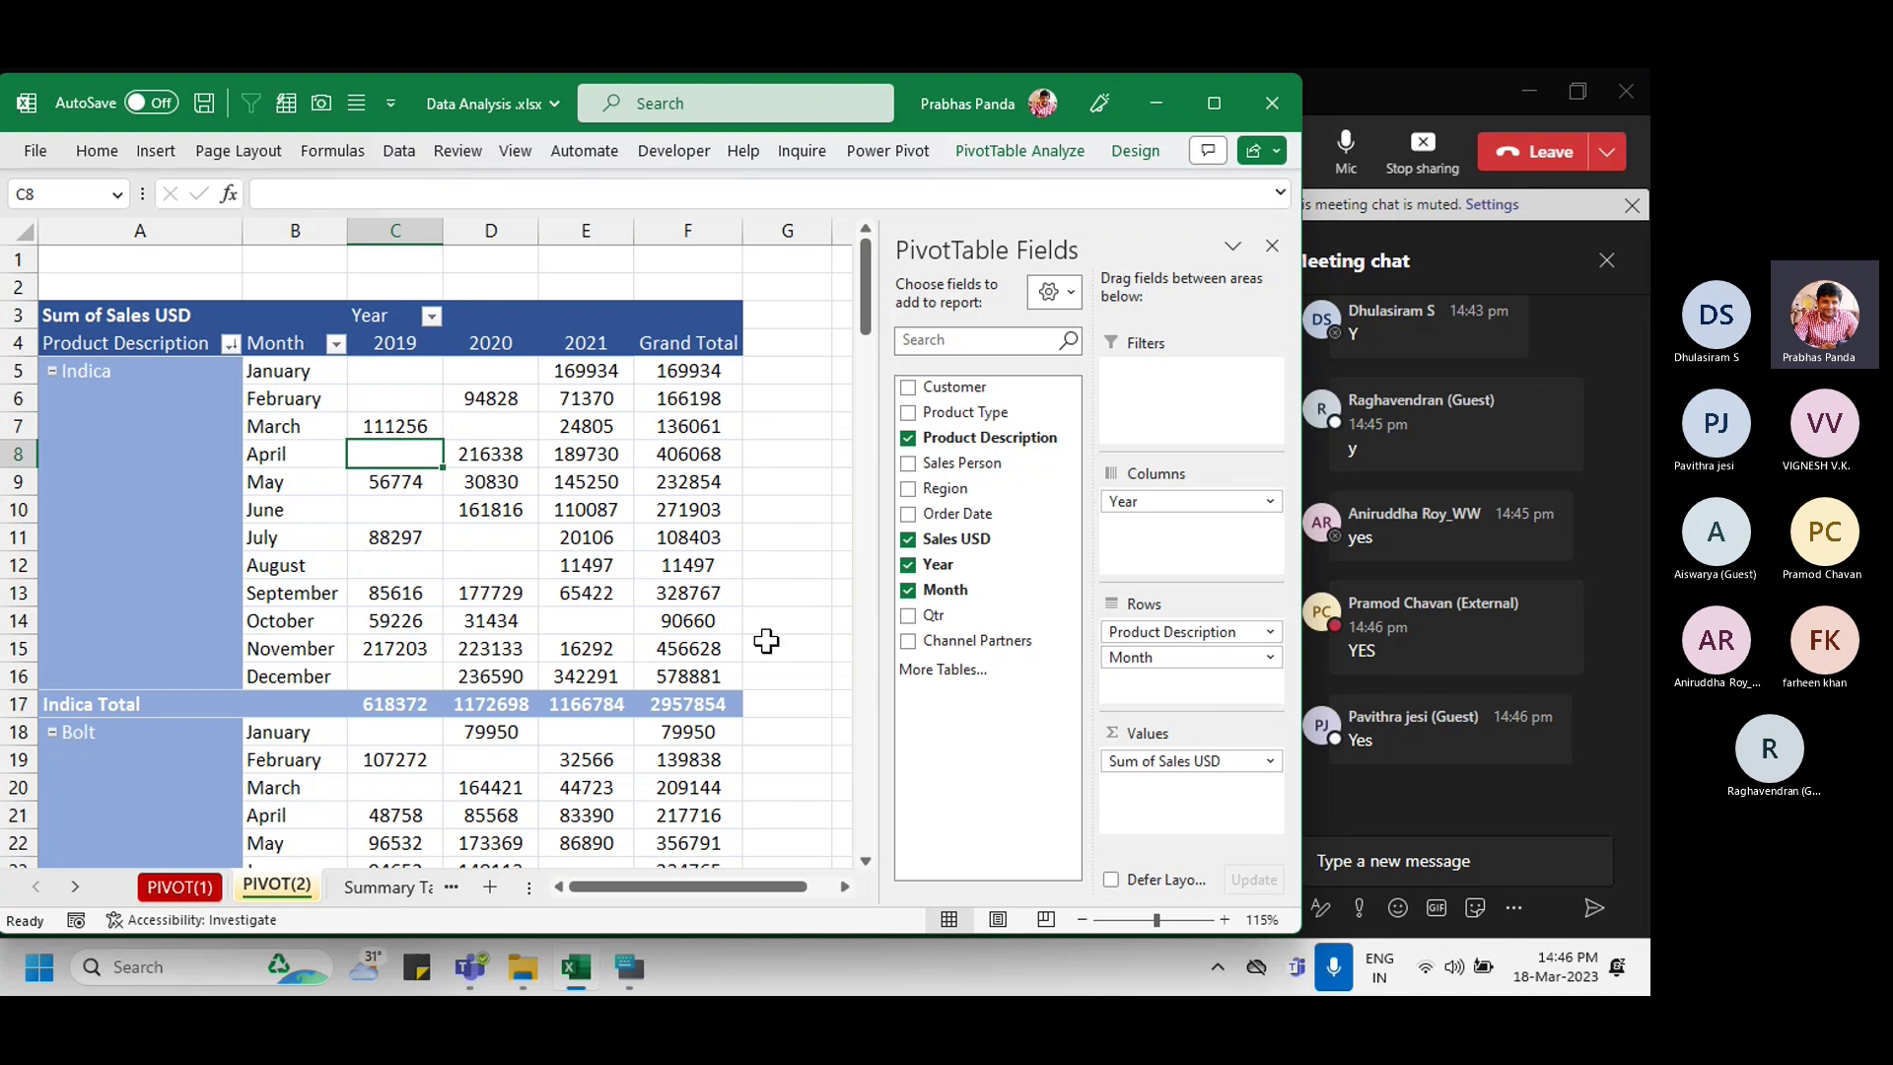
left_click_drag(395, 230, 590, 258)
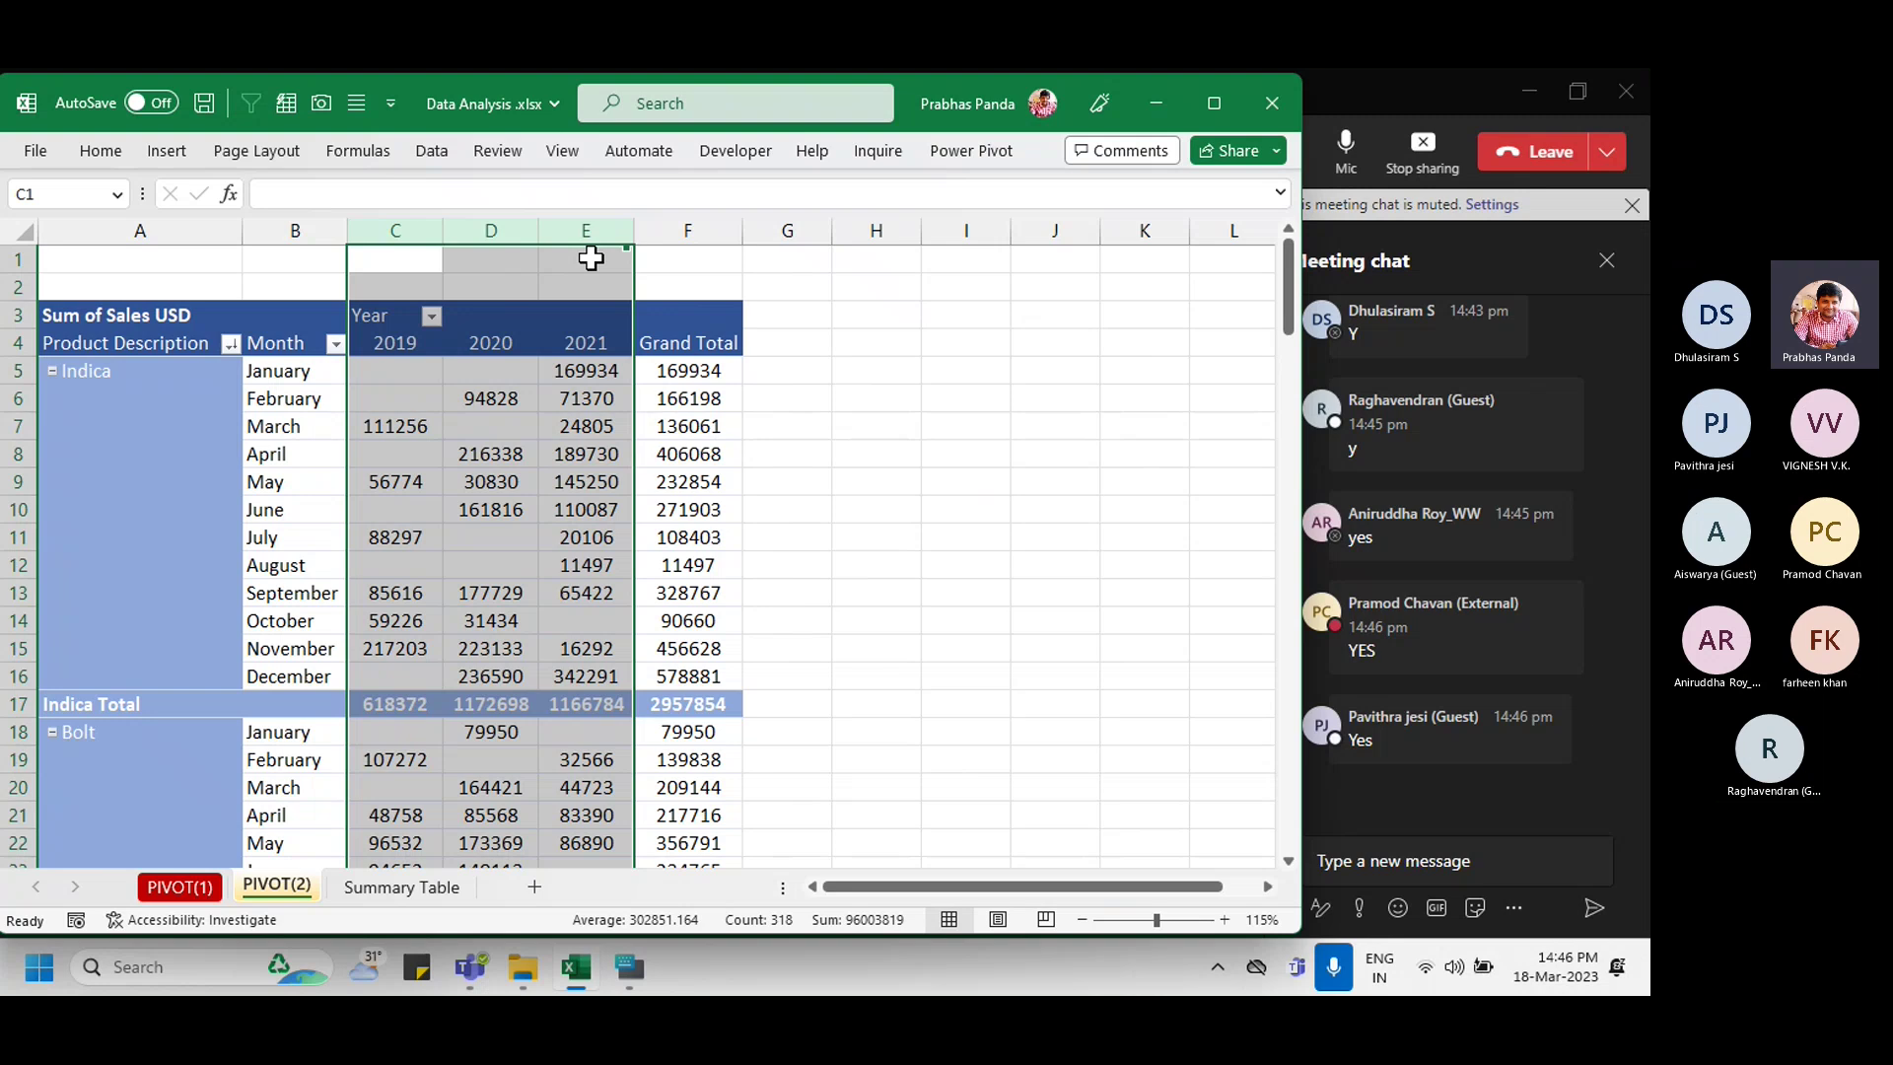
left_click(320, 221, "ctrl")
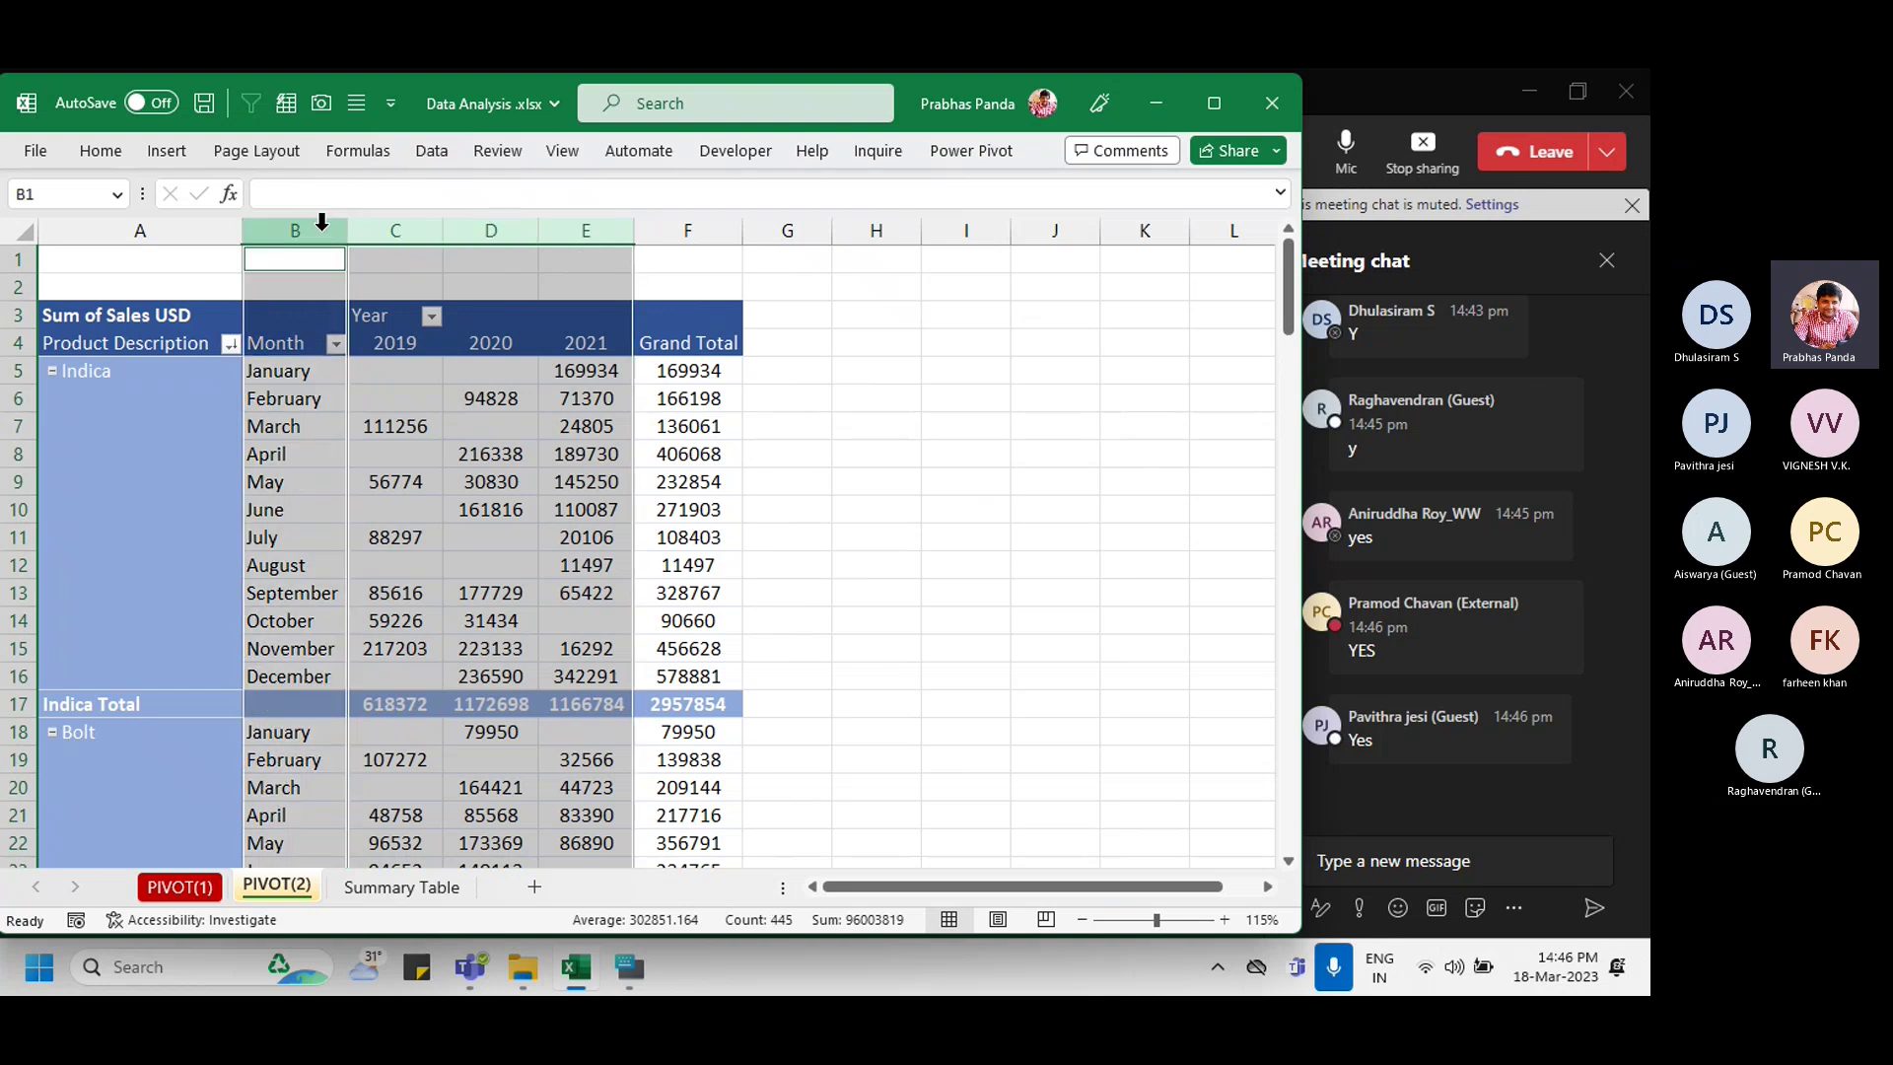
left_click(452, 519)
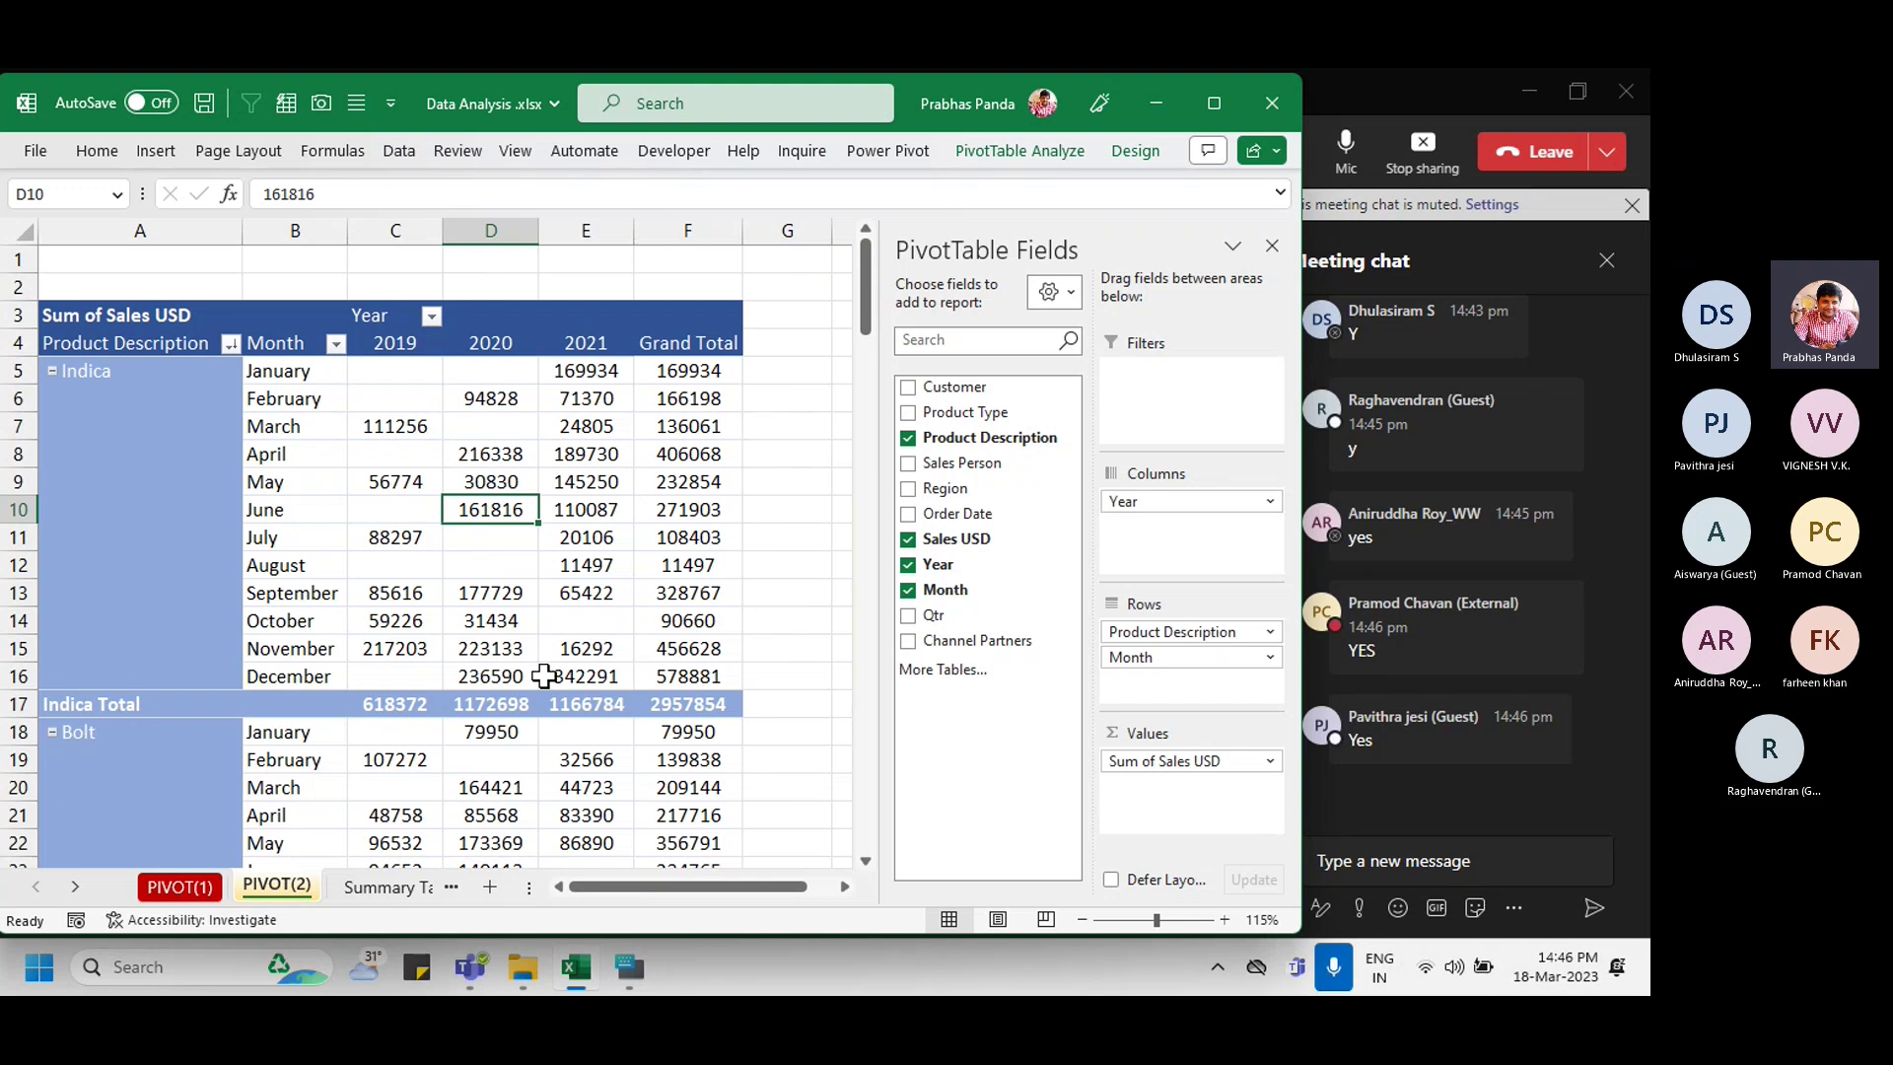
mouse_move(474, 743)
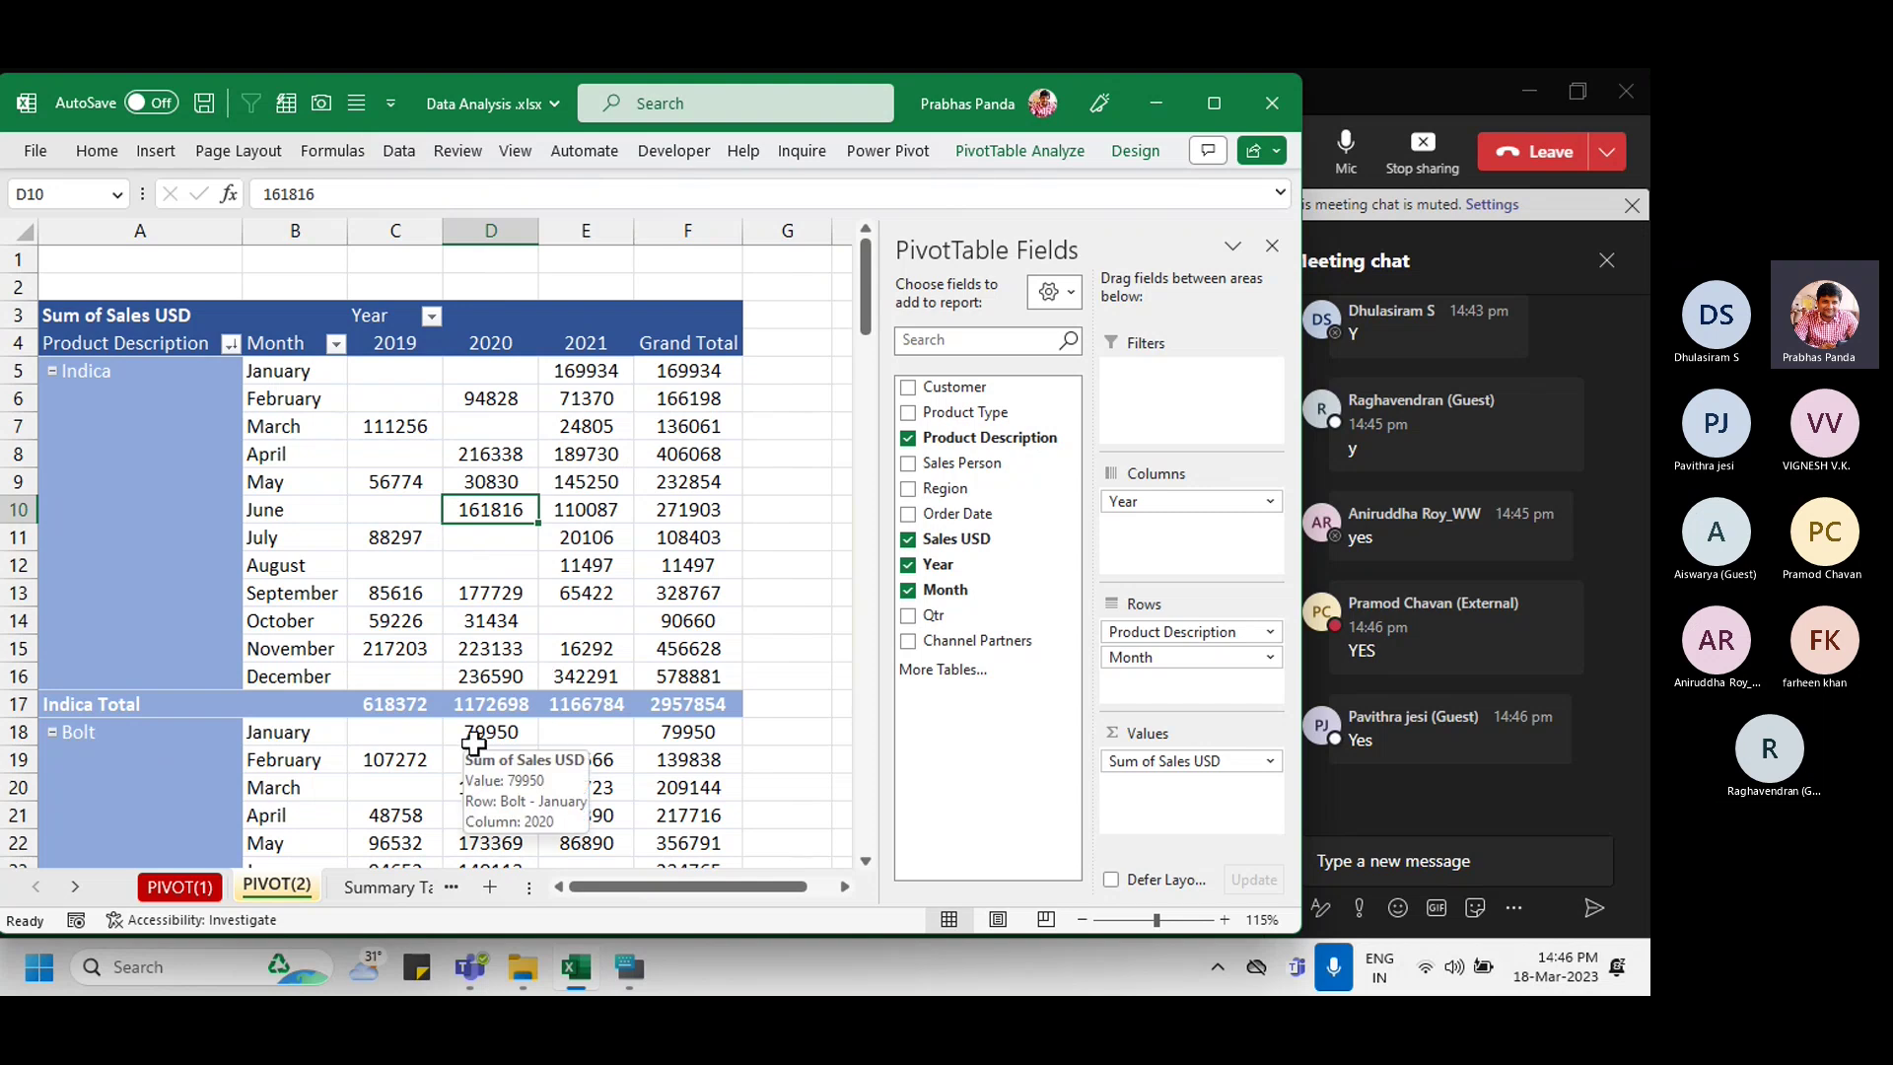
left_click(172, 231)
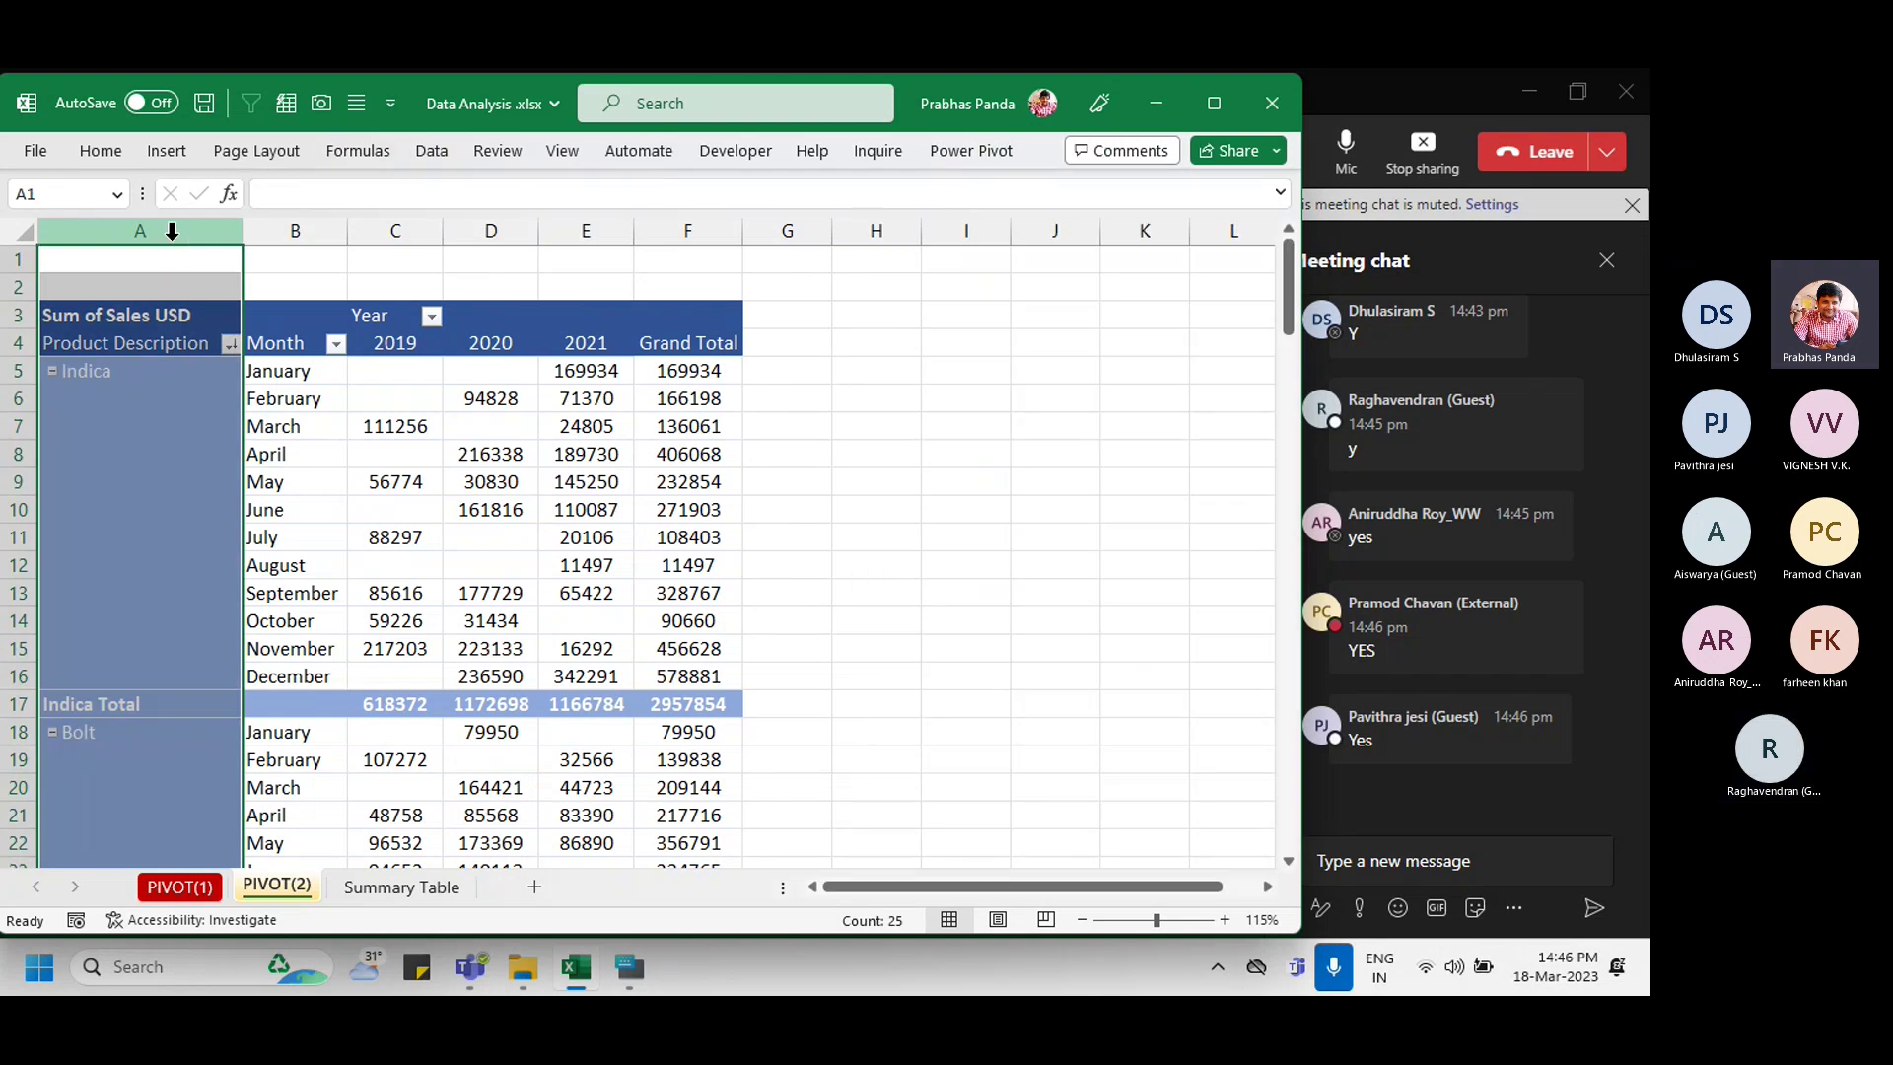
left_click(282, 231, "ctrl")
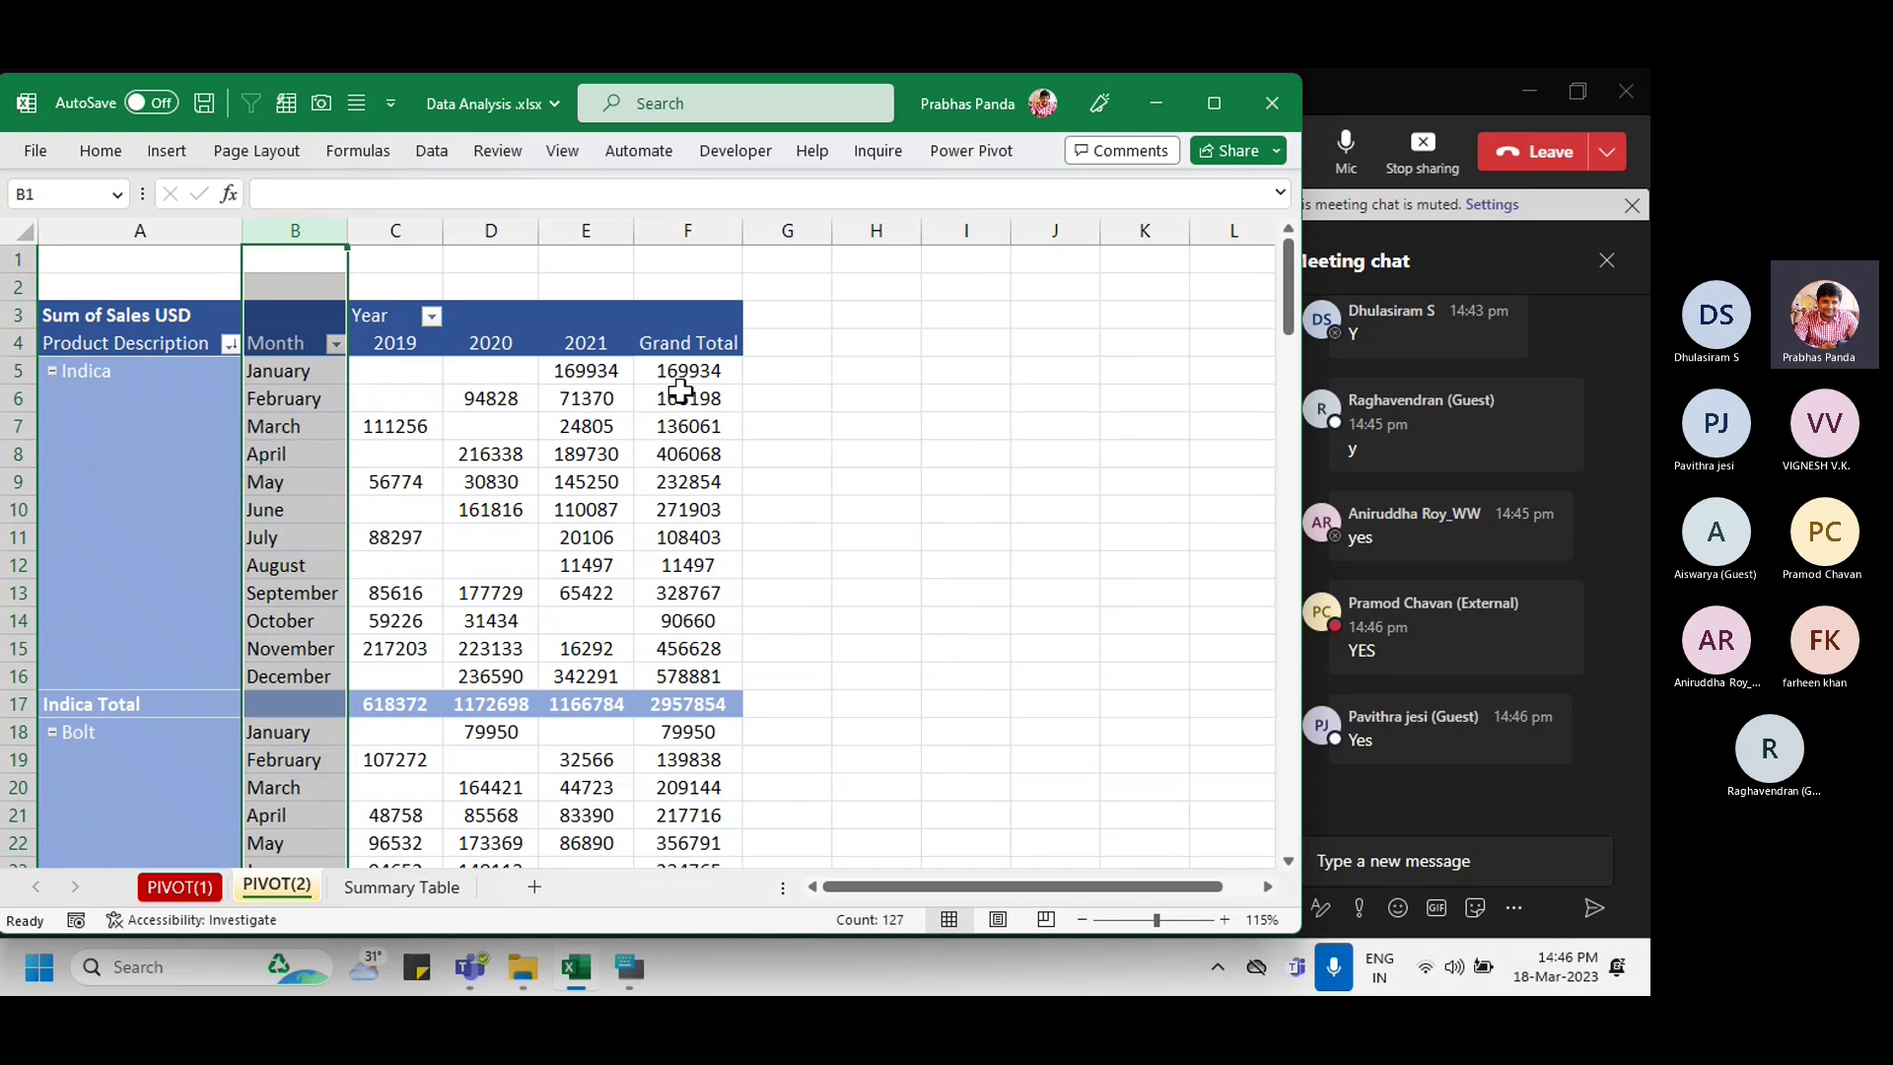
left_click(314, 407)
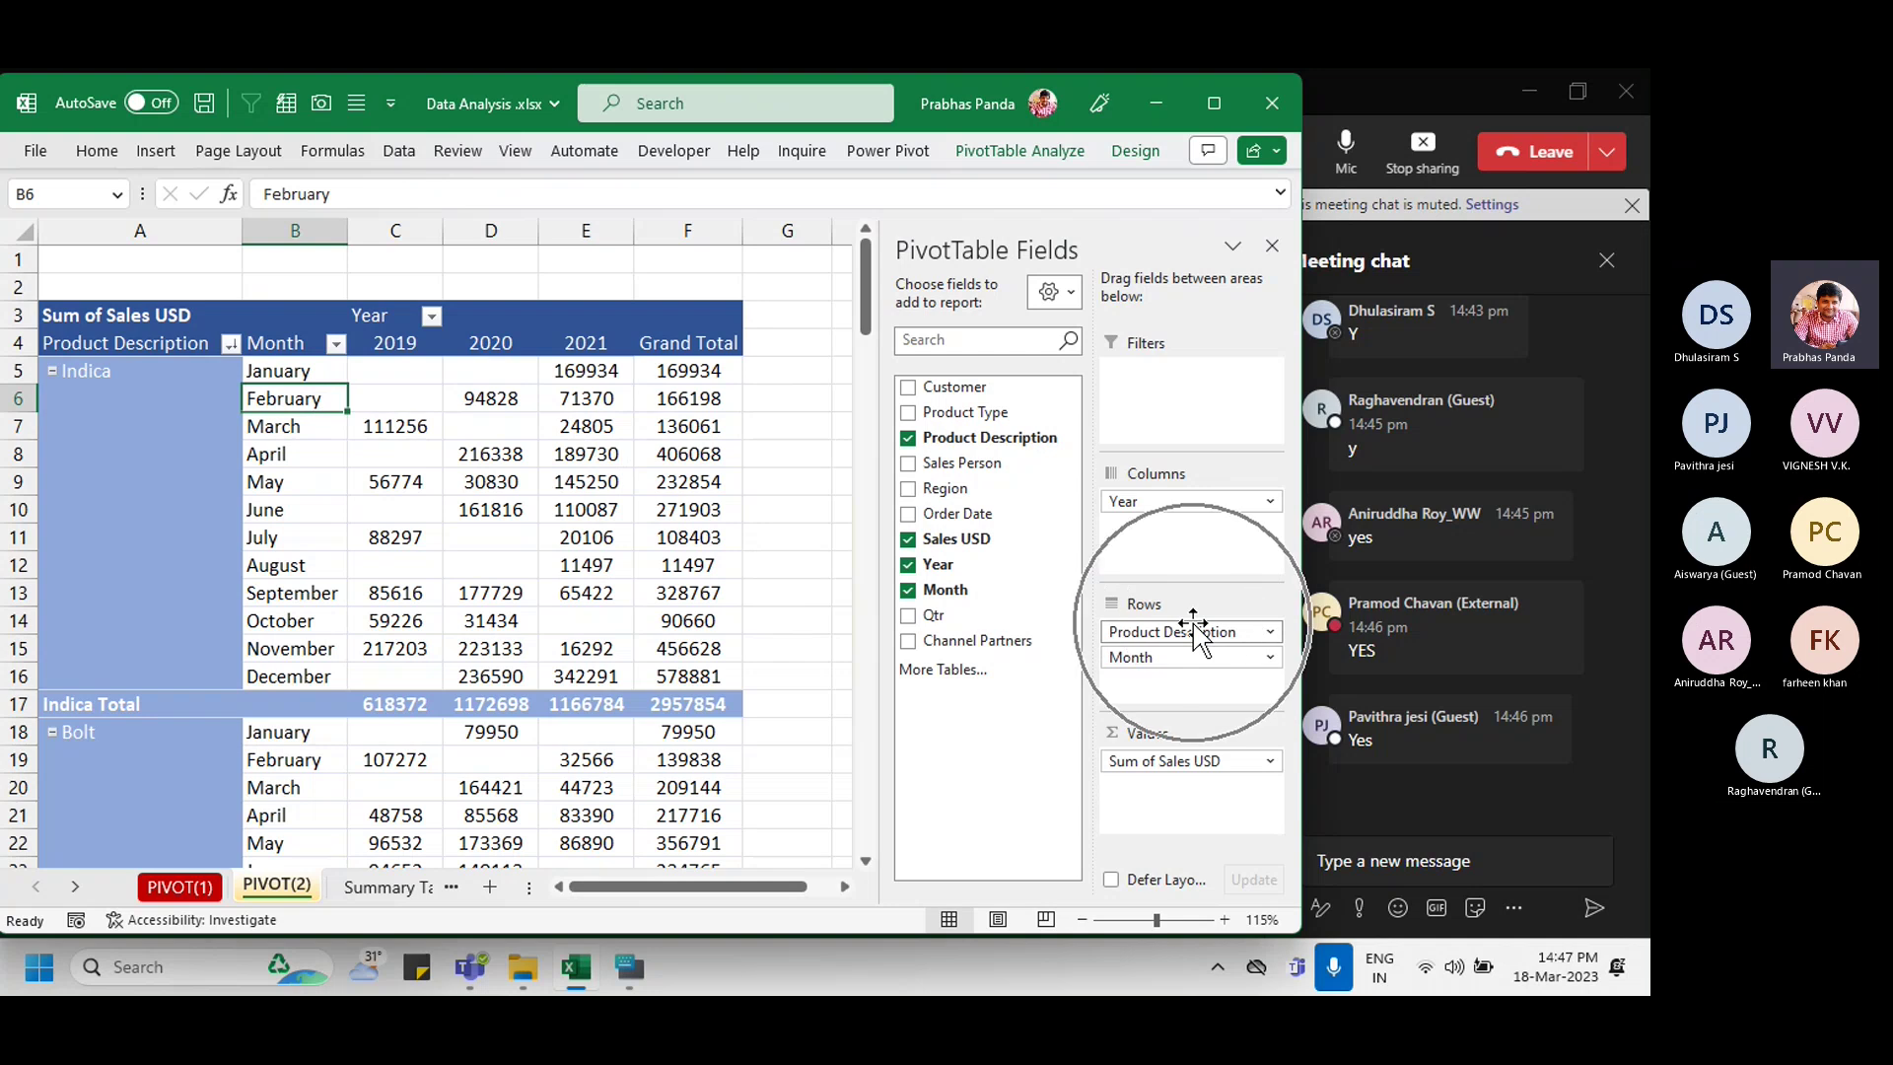
Step: Move Month above Product Description in Rows and autofit the Month column width
left_click_drag(1195, 628, 1179, 686)
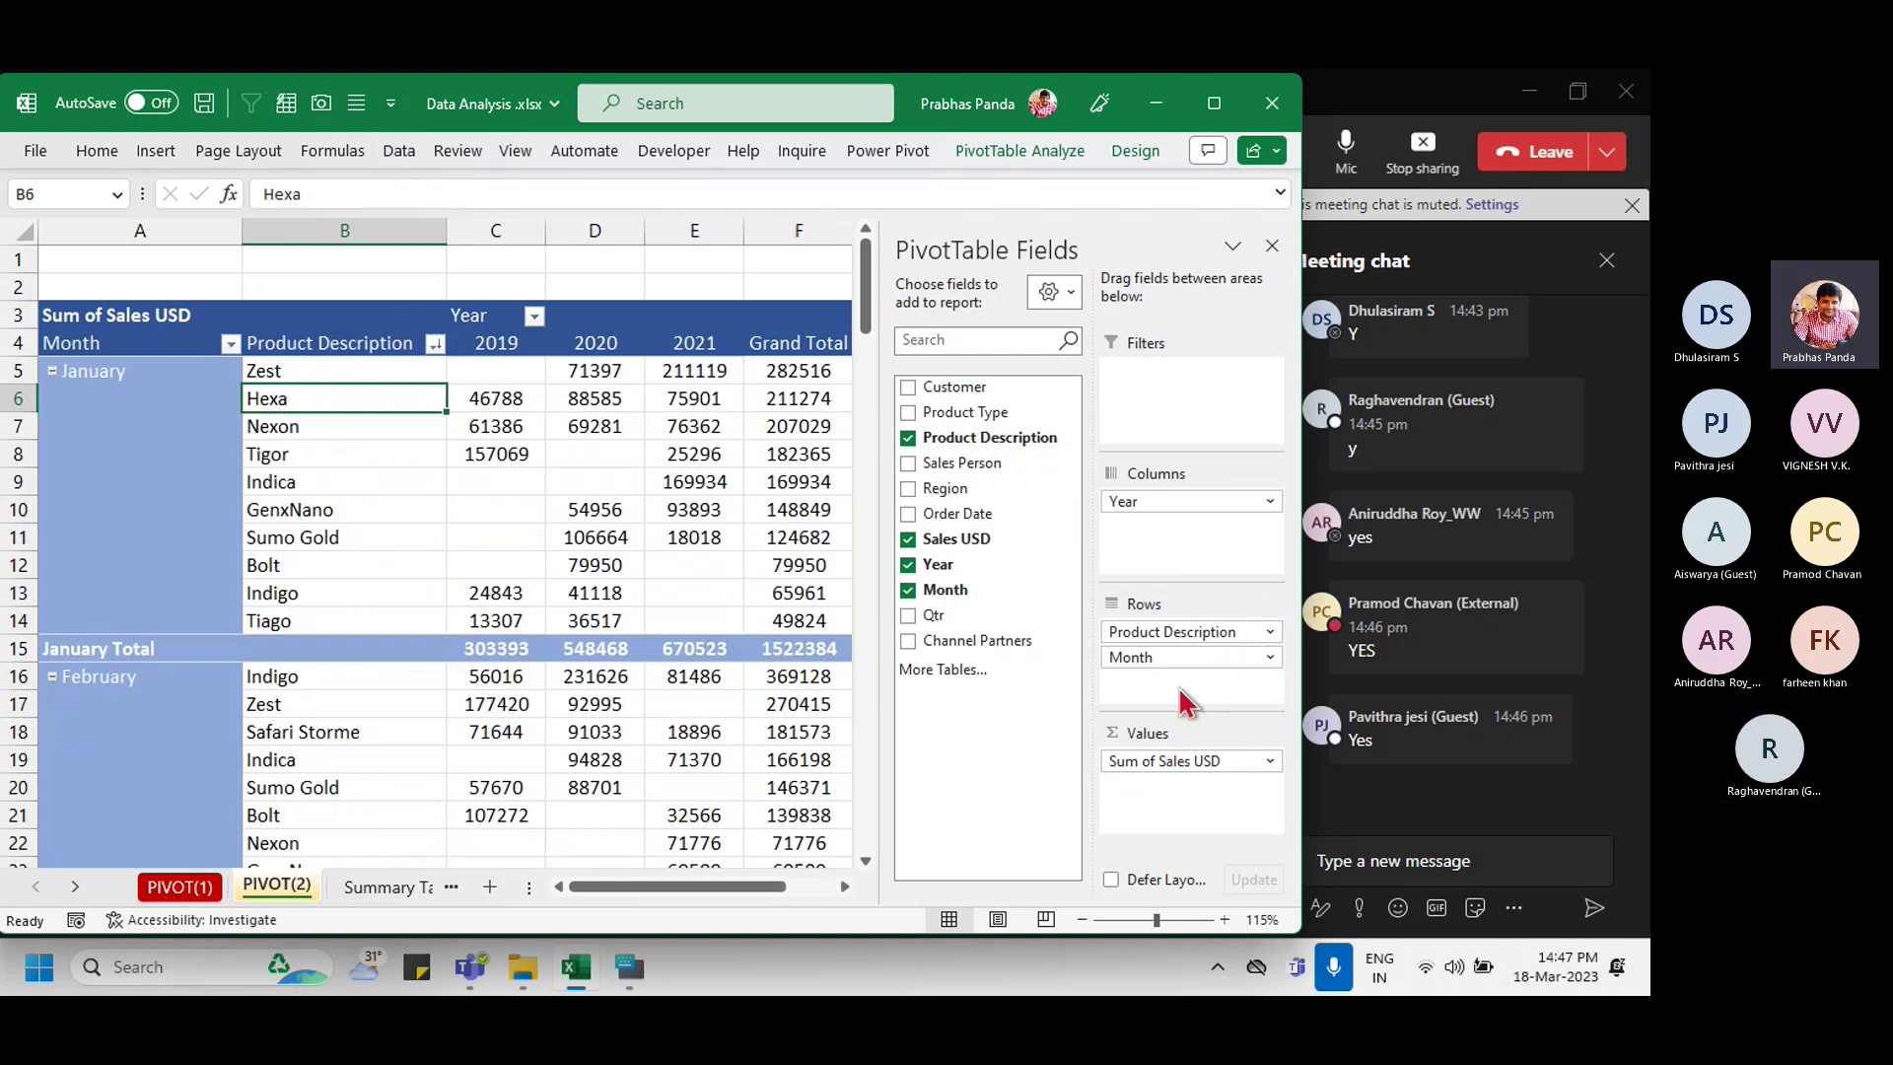
double_click(241, 230)
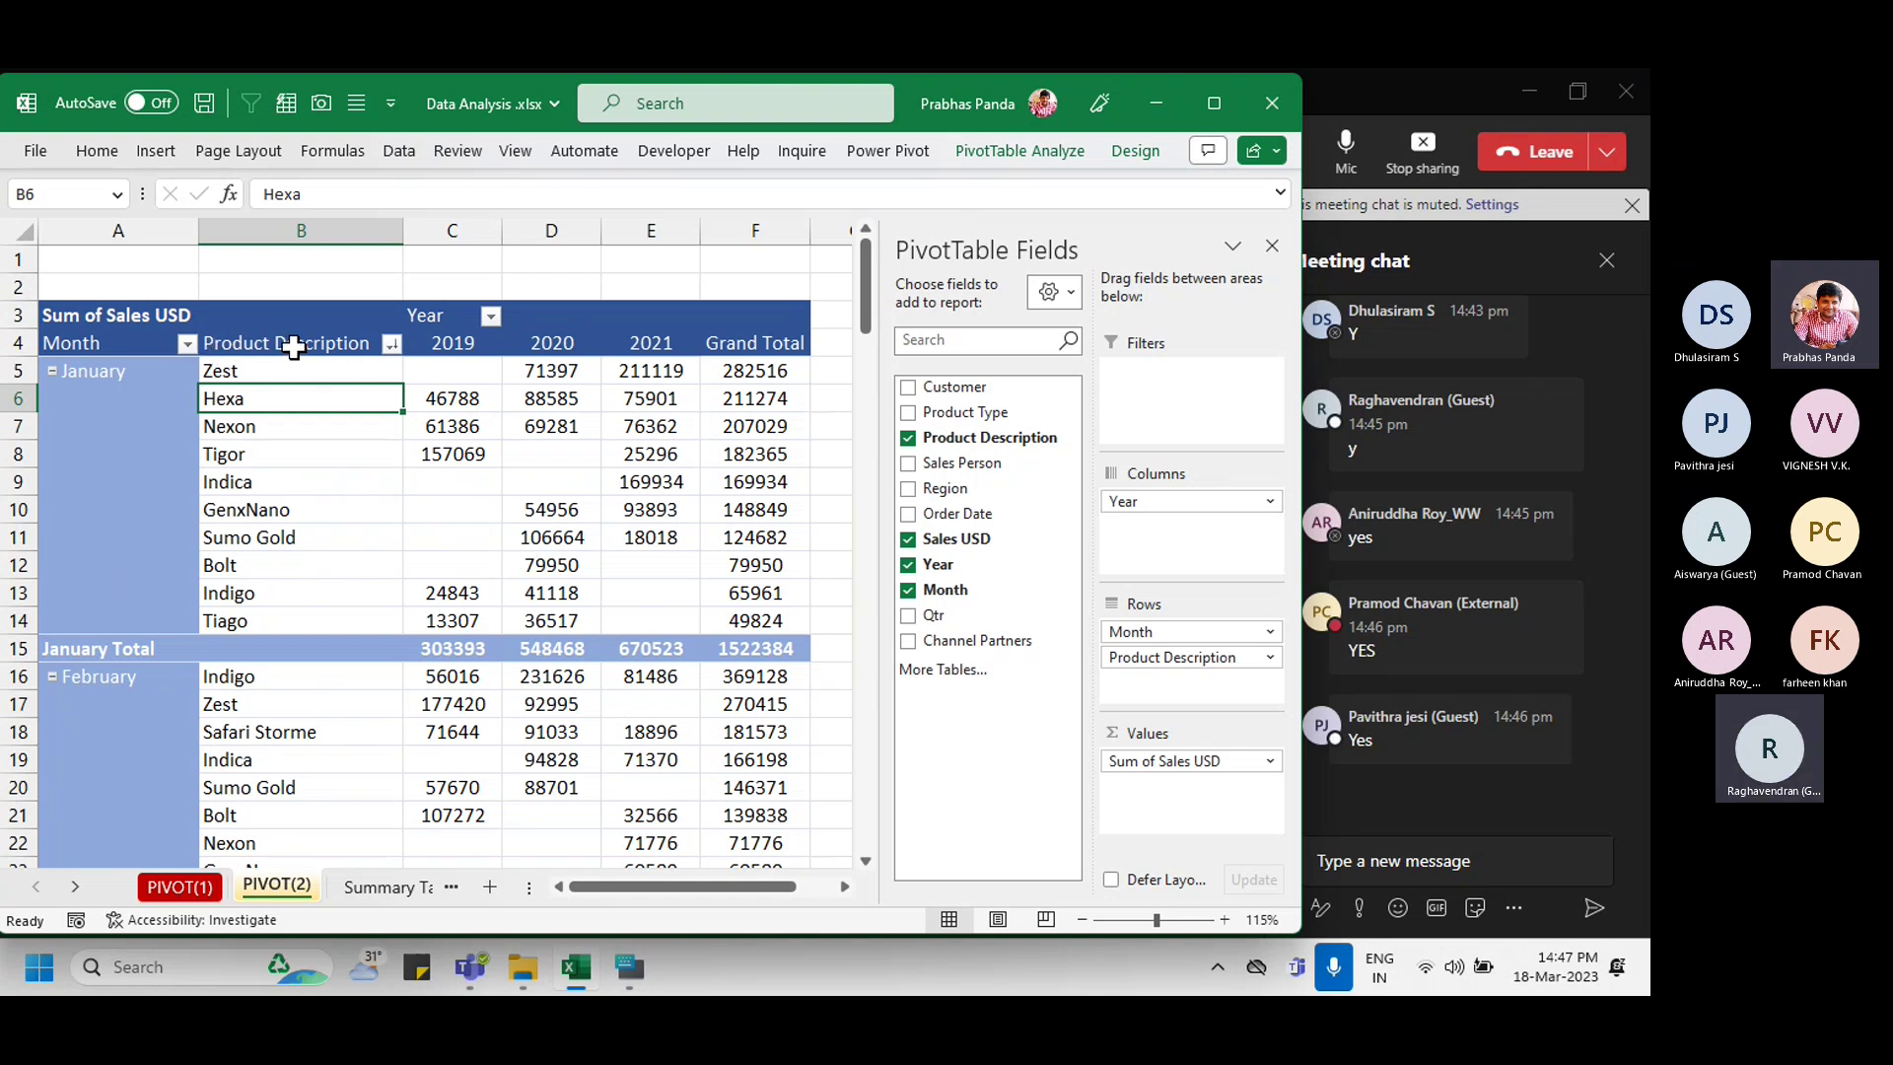
left_click(341, 230)
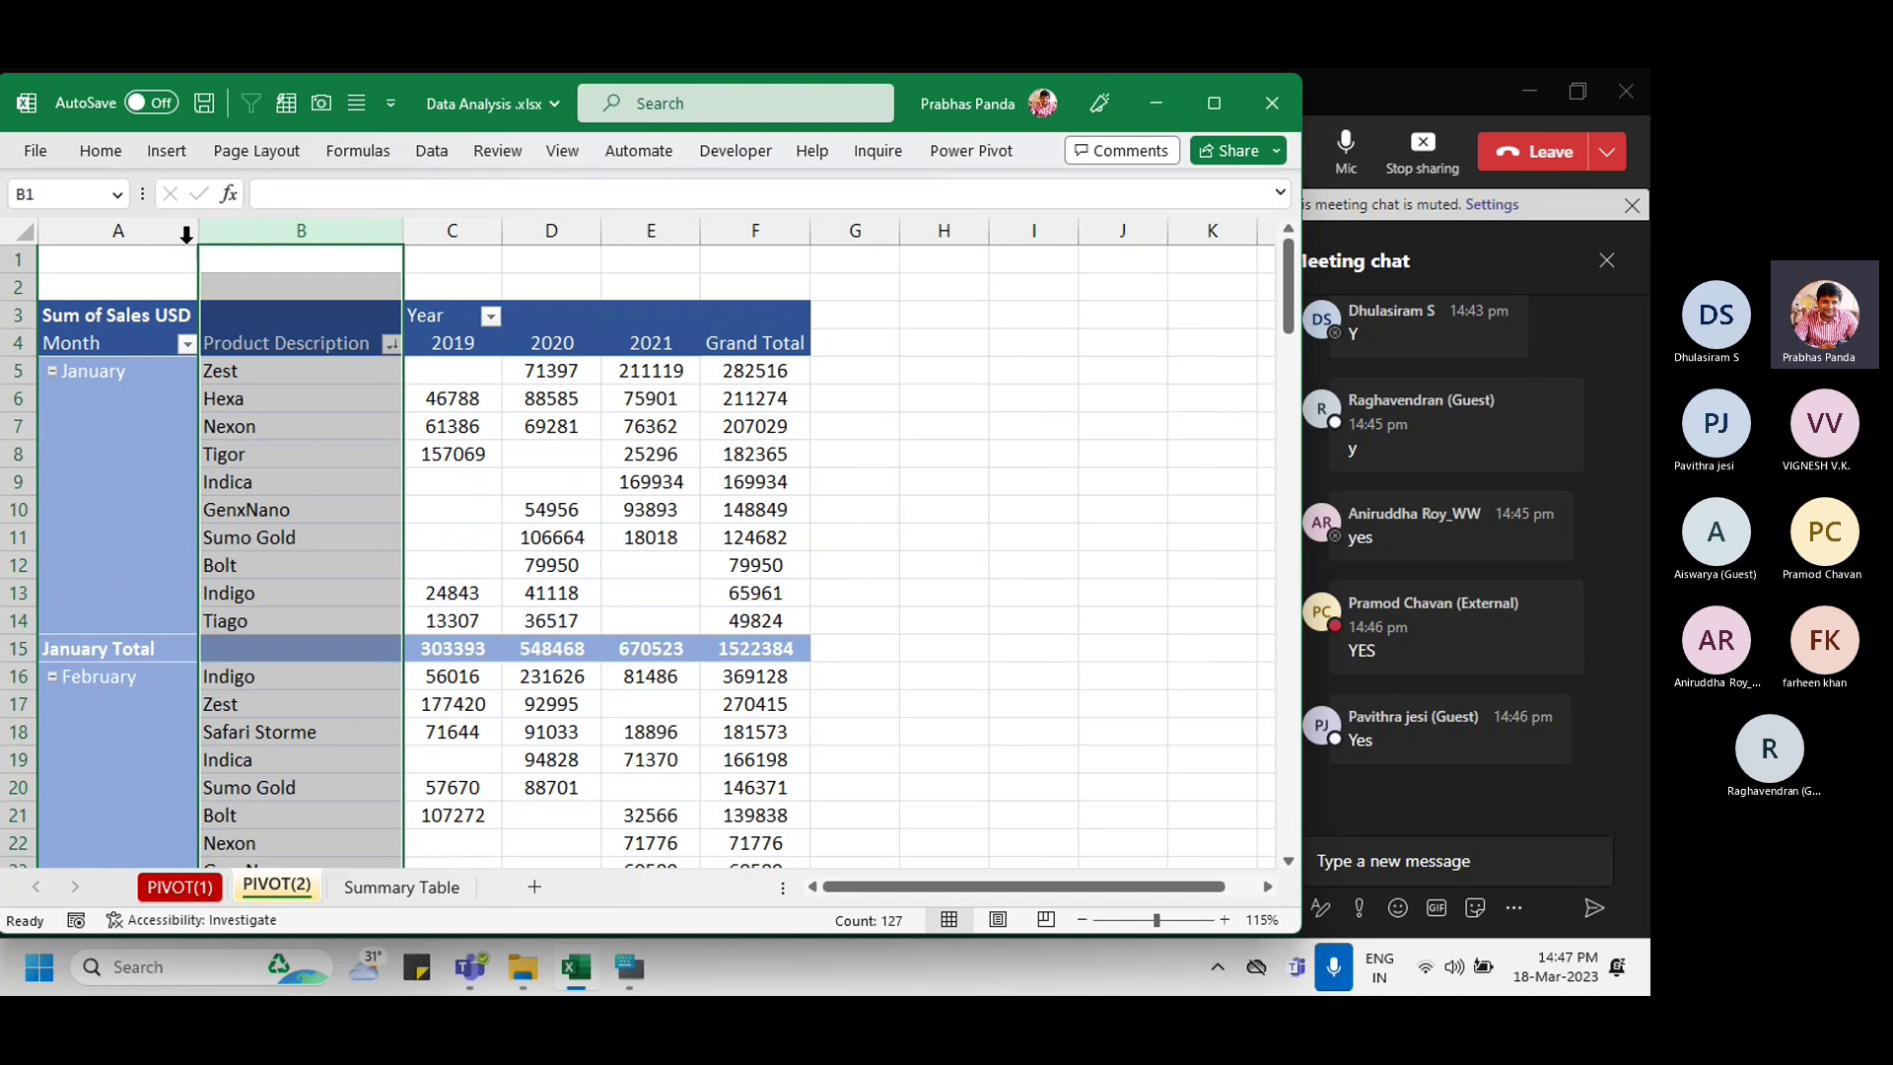
left_click(150, 231)
left_click_drag(477, 232, 650, 231)
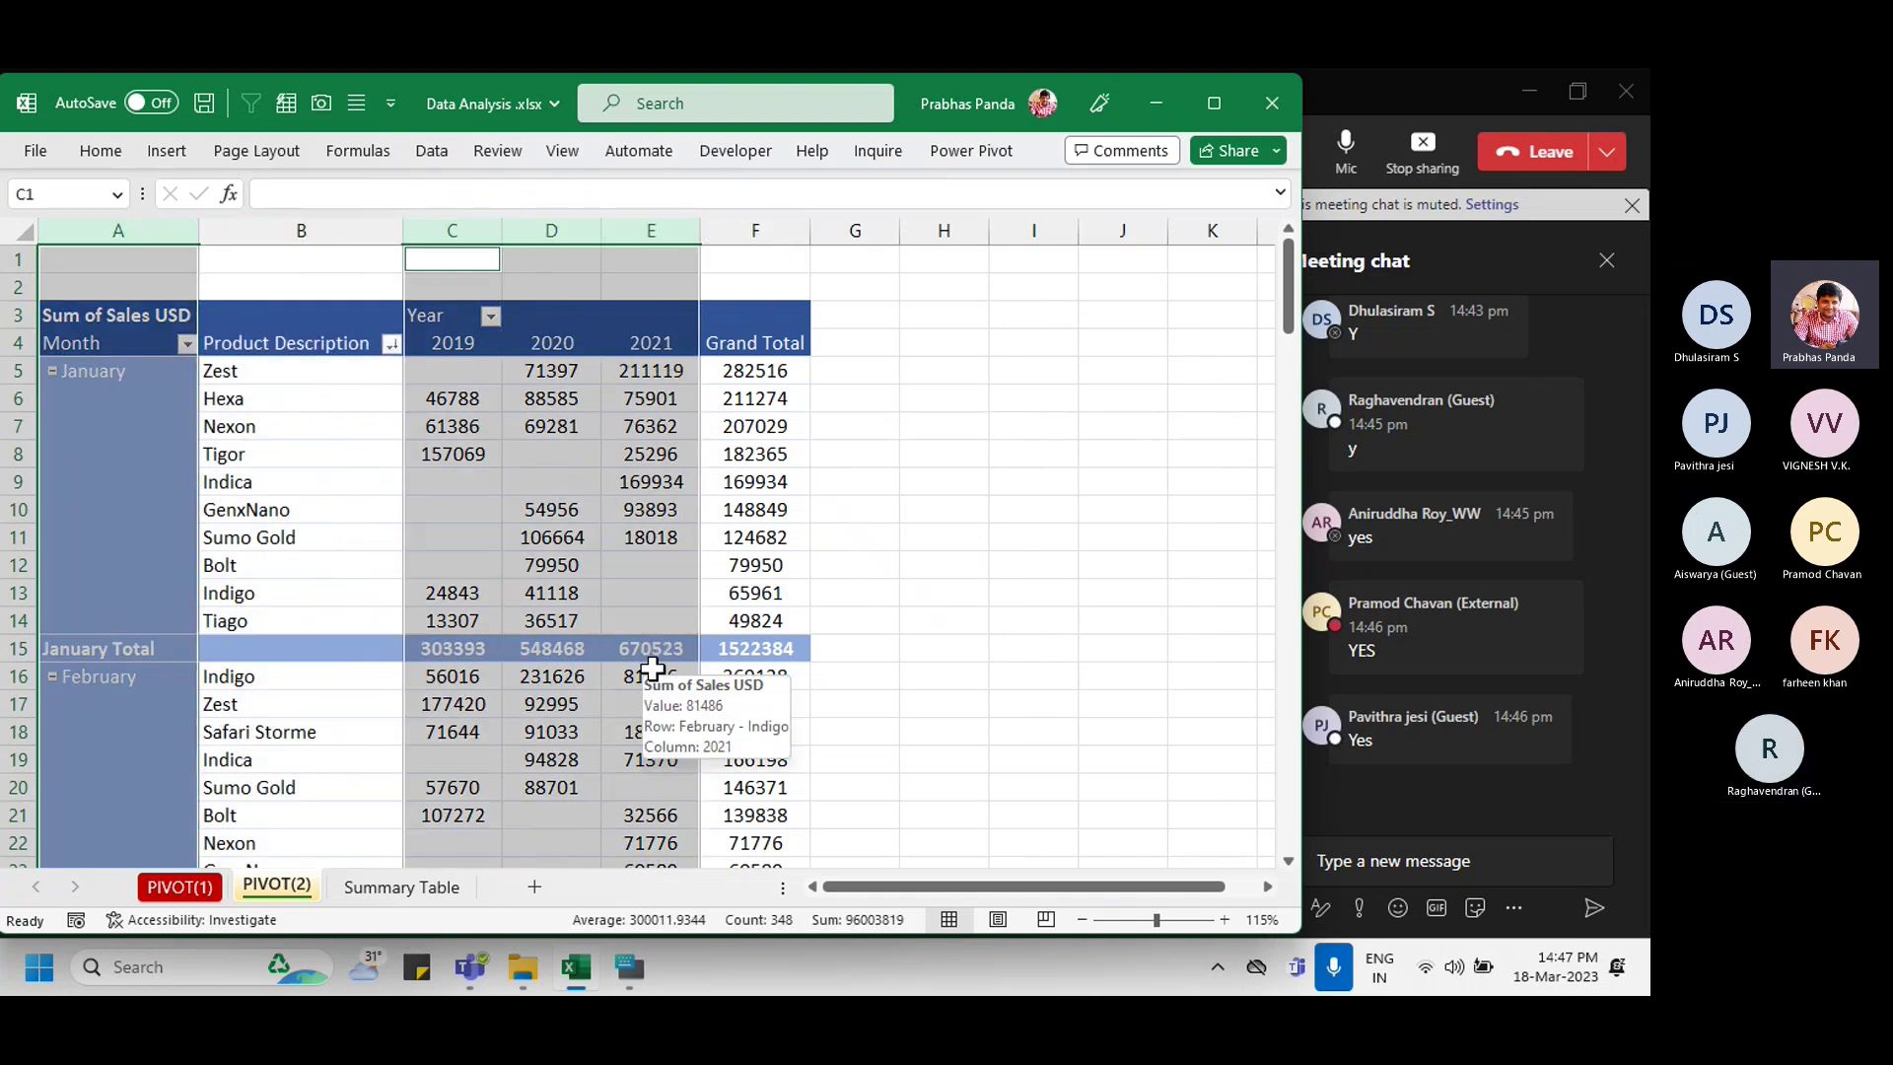
left_click(431, 481)
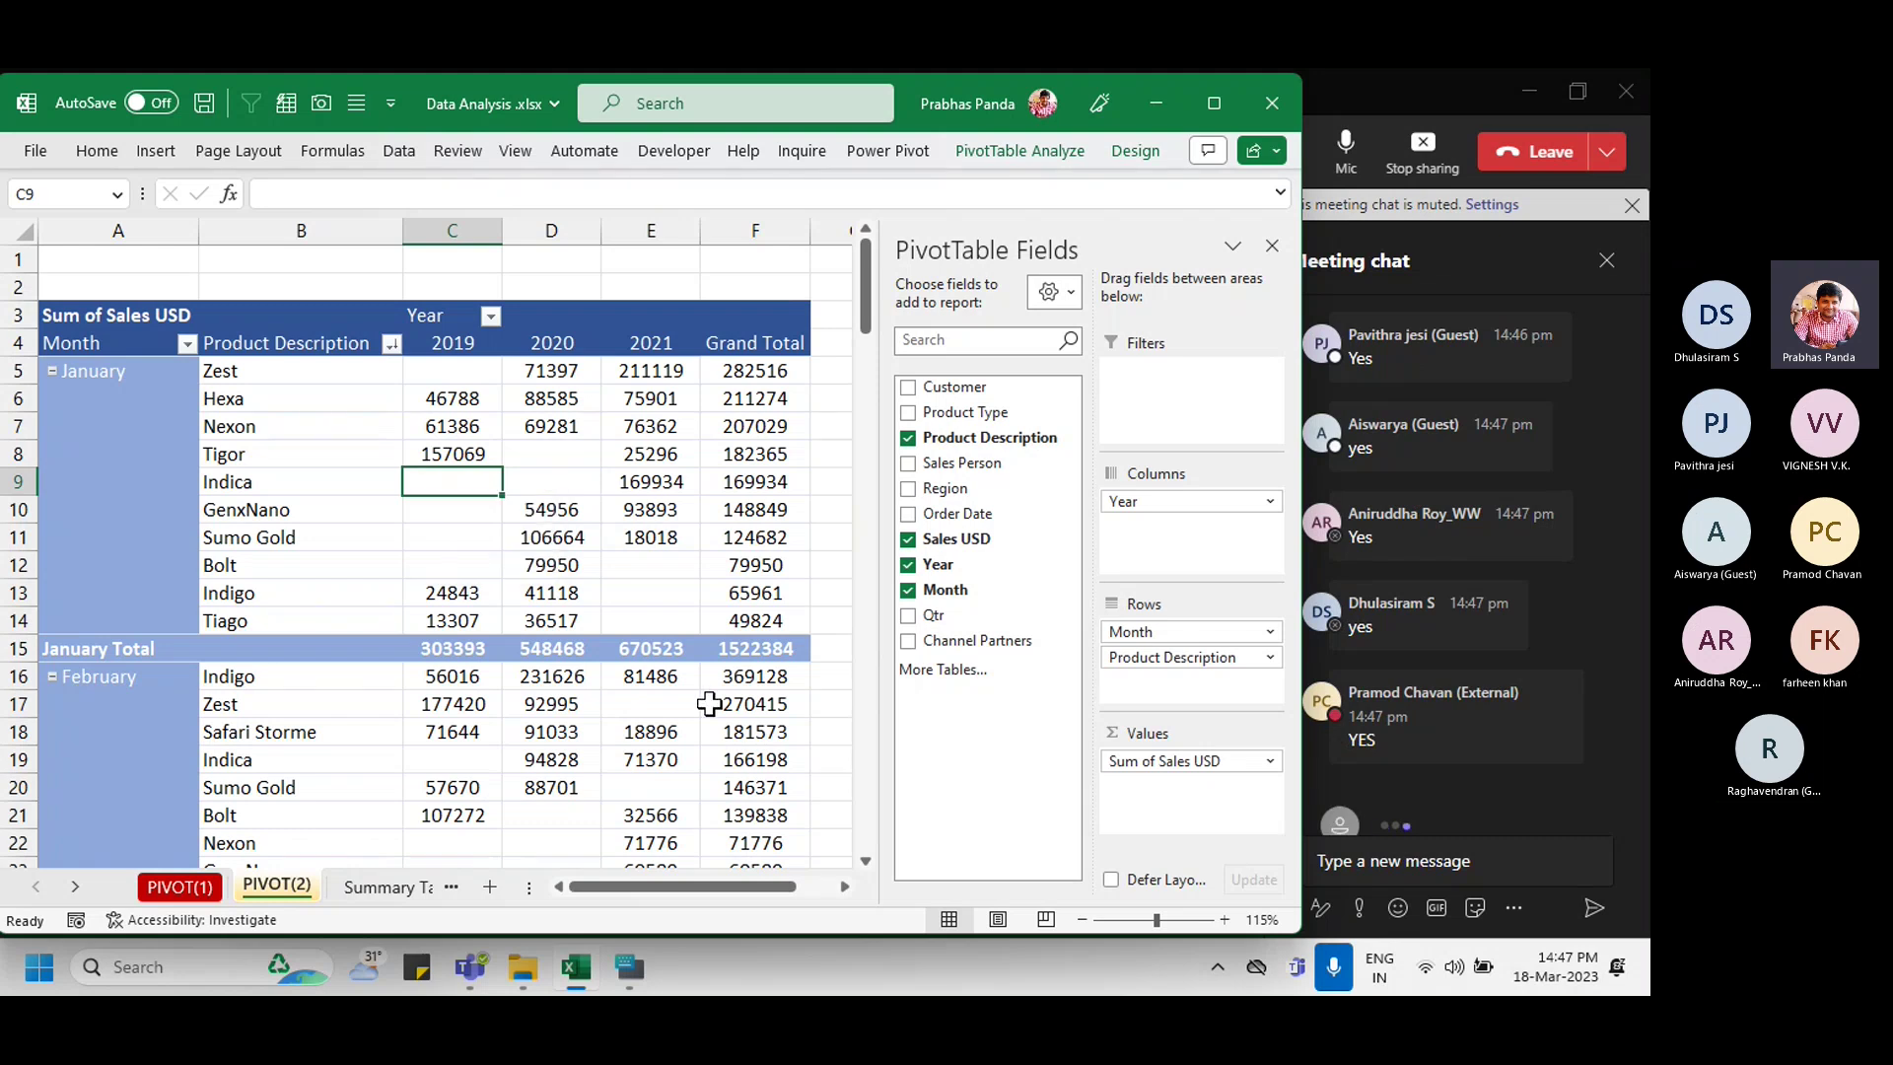
mouse_move(710, 702)
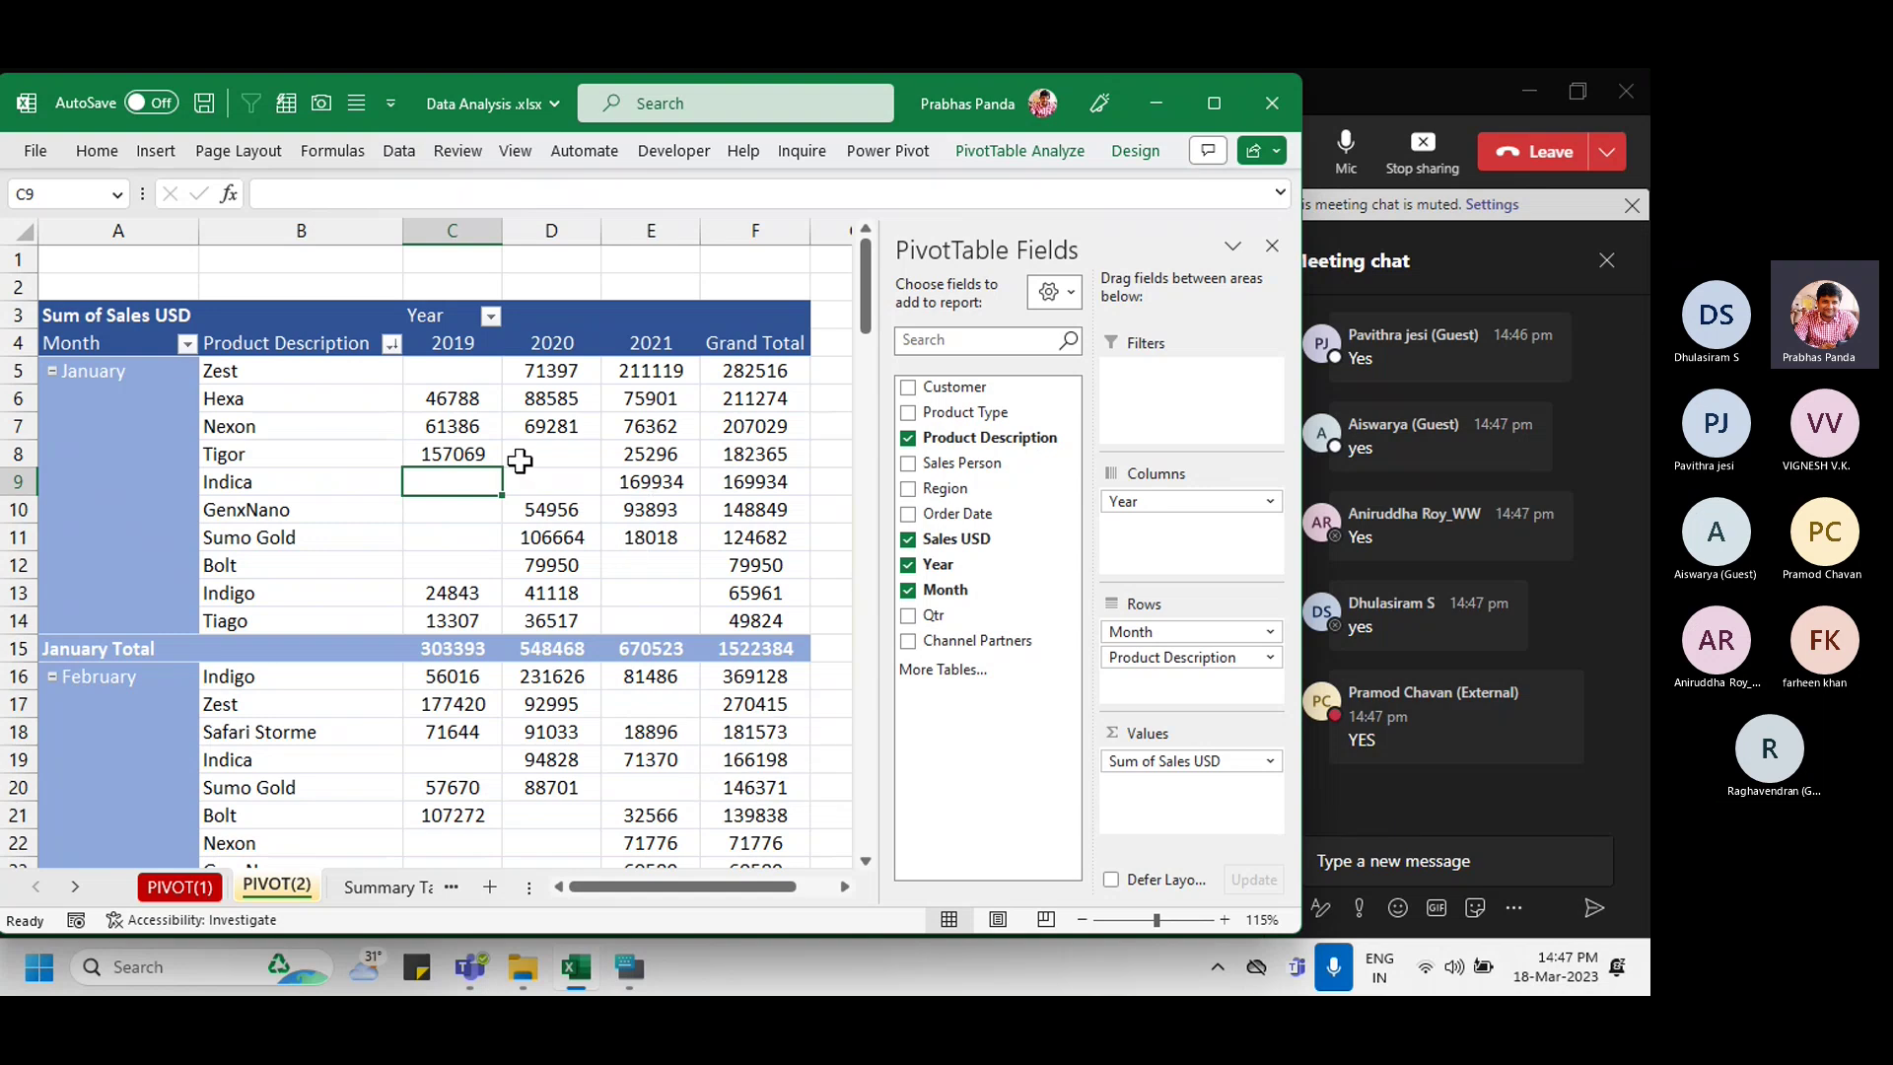
mouse_move(520, 460)
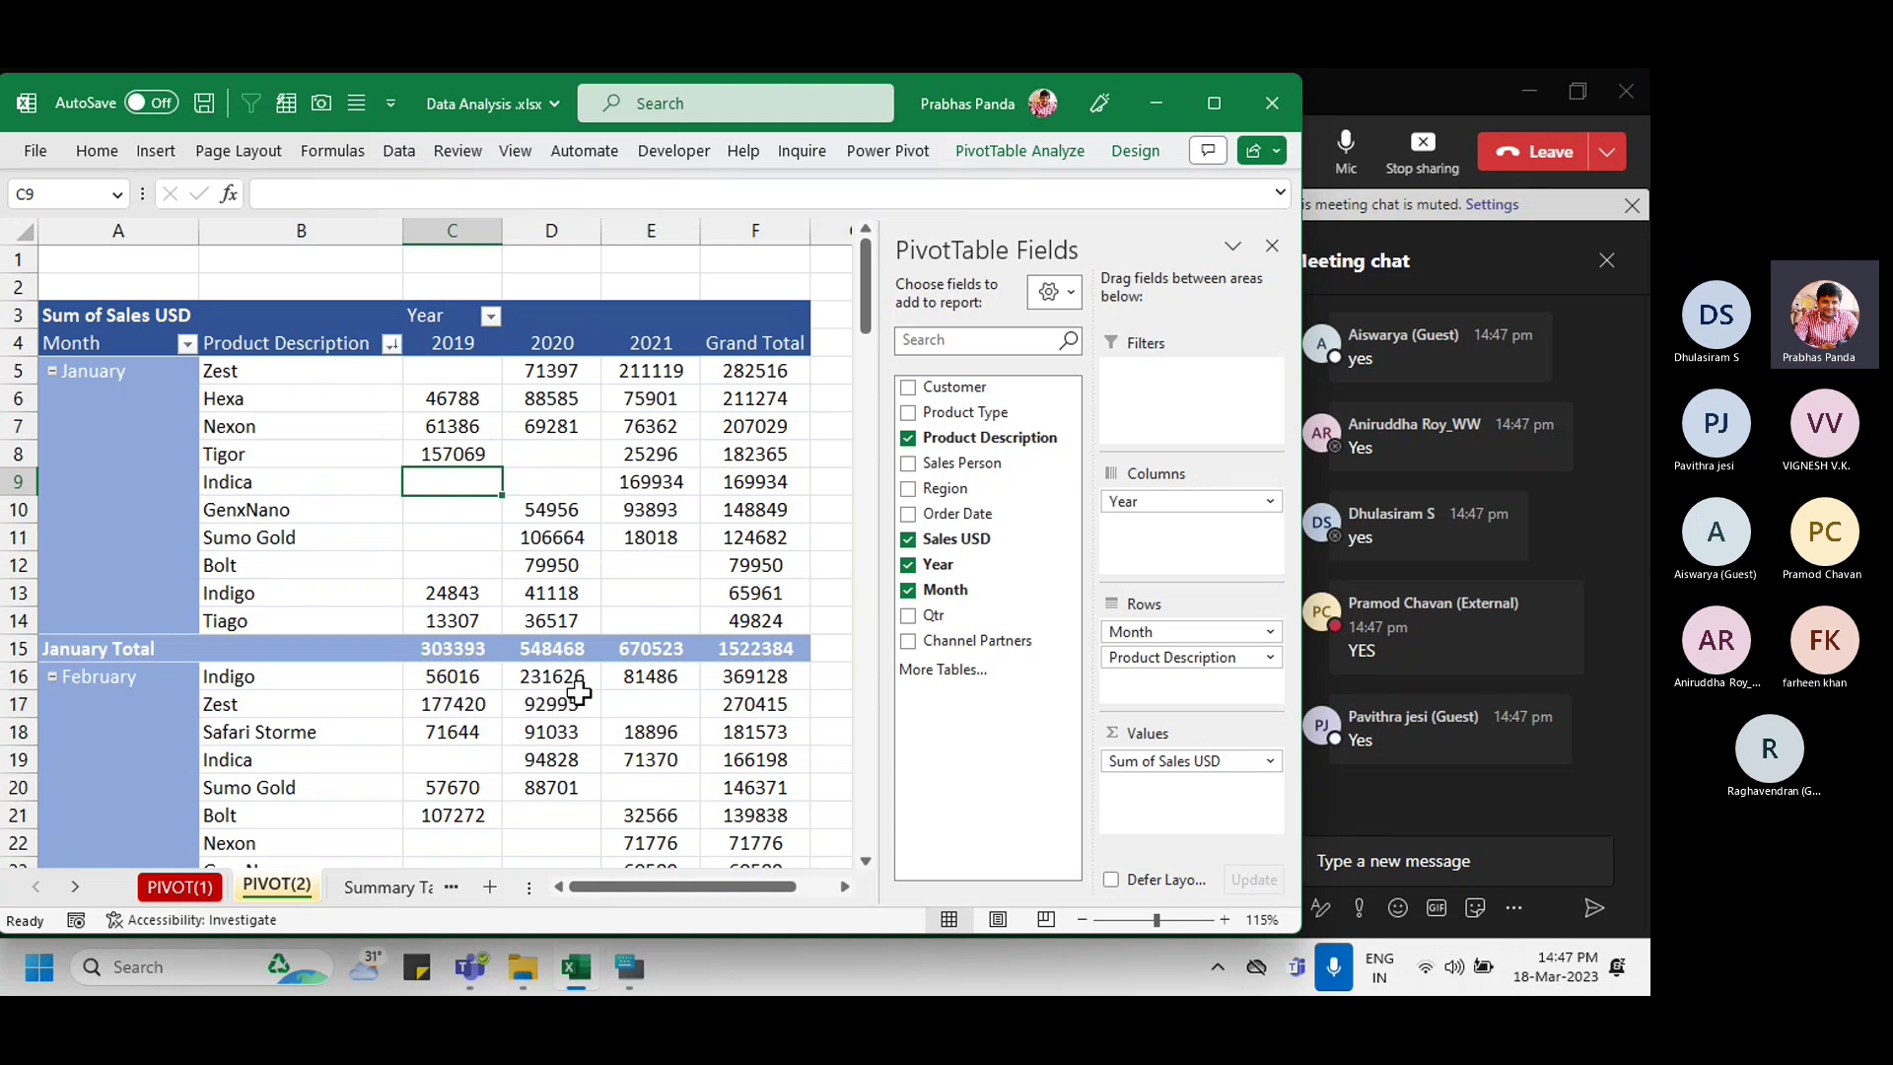
left_click(477, 371)
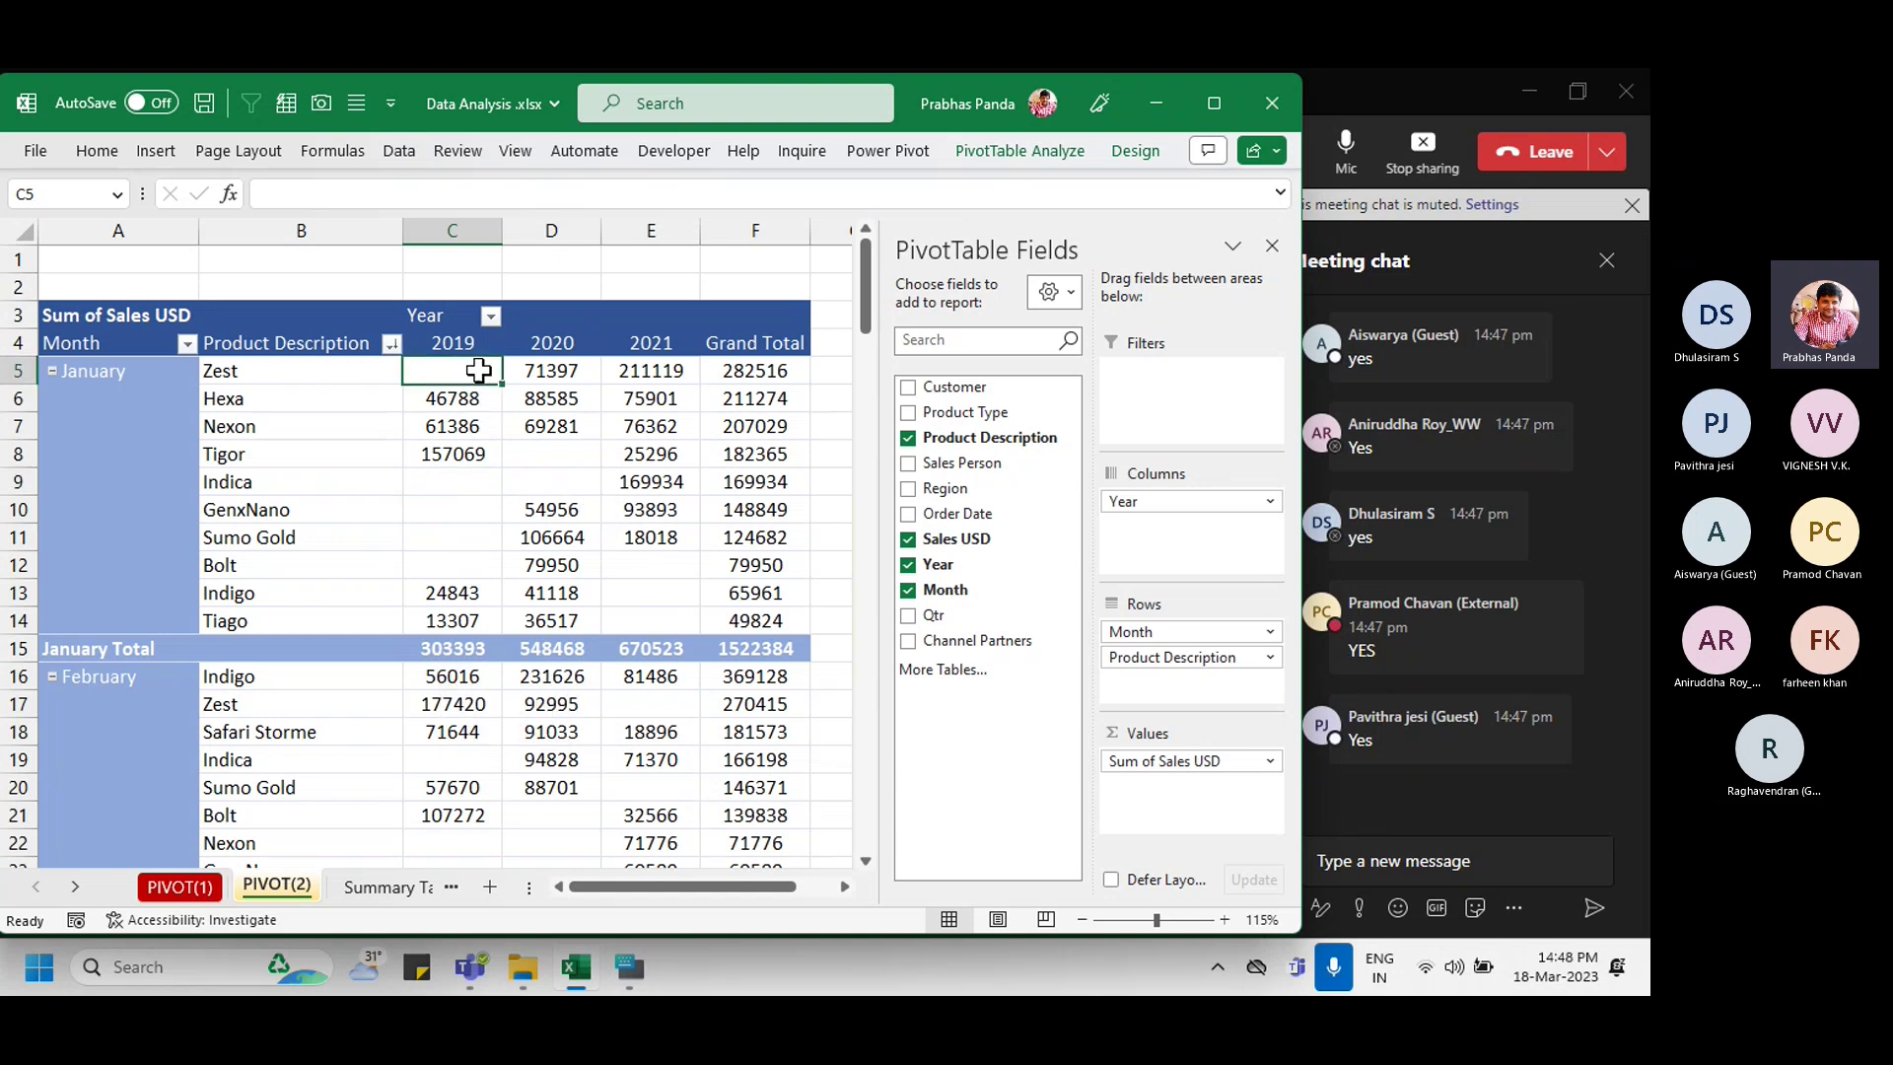
key("Down")
key("Down")
key("Down")
key("Down")
key("Down")
key("Down")
left_click(563, 473)
left_click(699, 576)
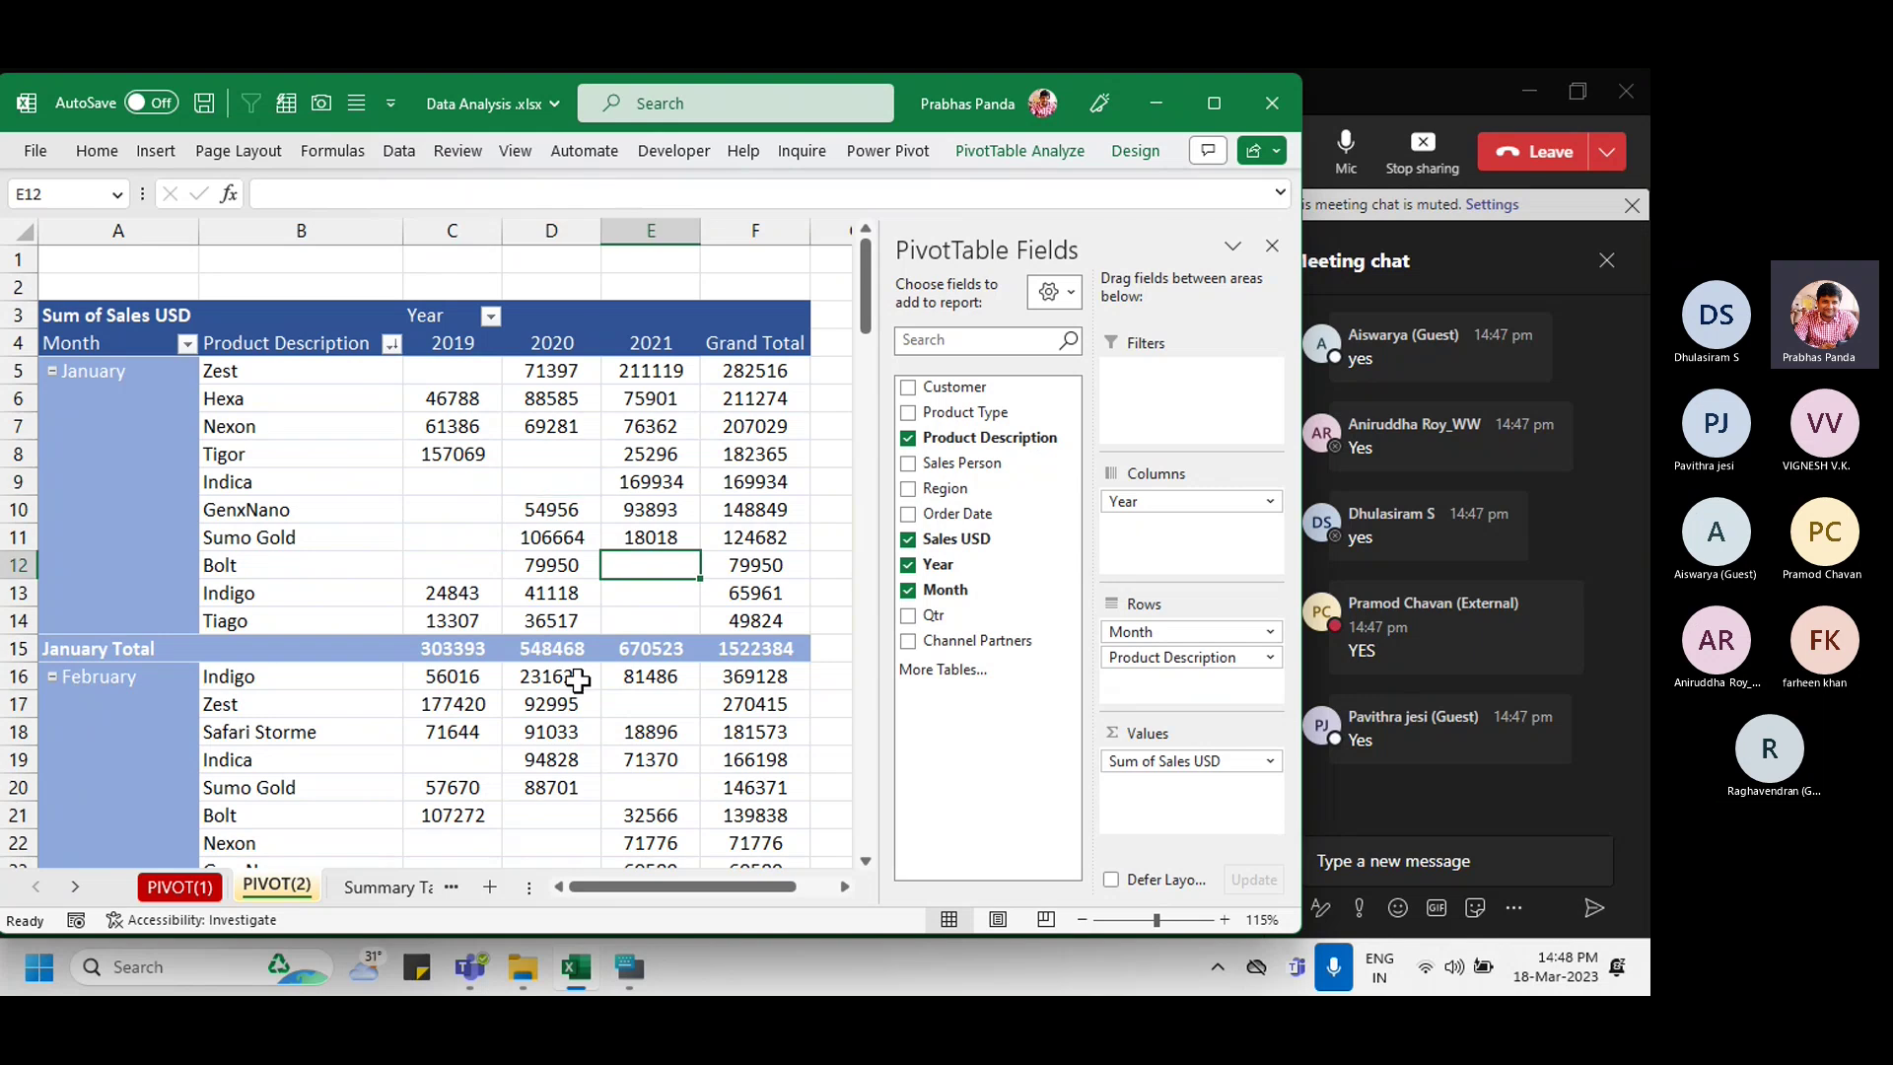
scroll(570, 676, "down", 4)
left_click(570, 515)
left_click(469, 680)
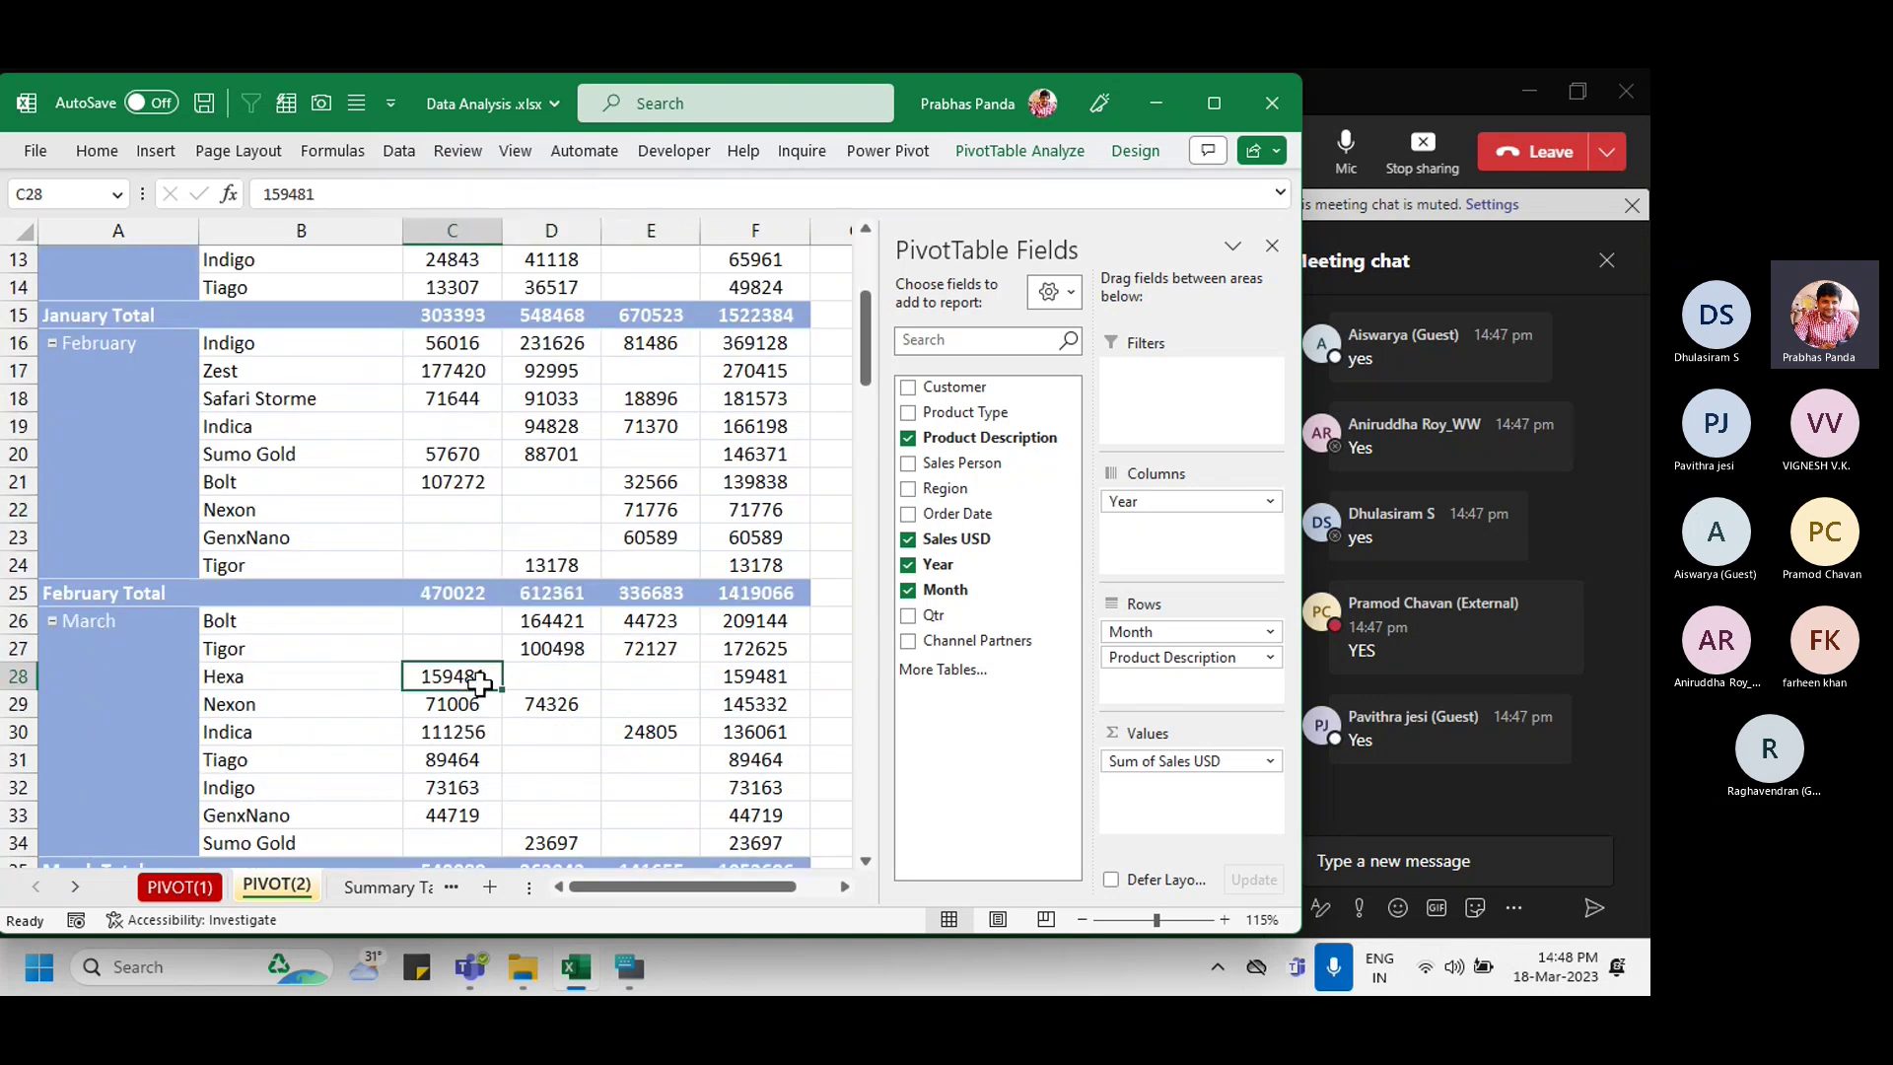
scroll(600, 791, "up", 4)
left_click(479, 397)
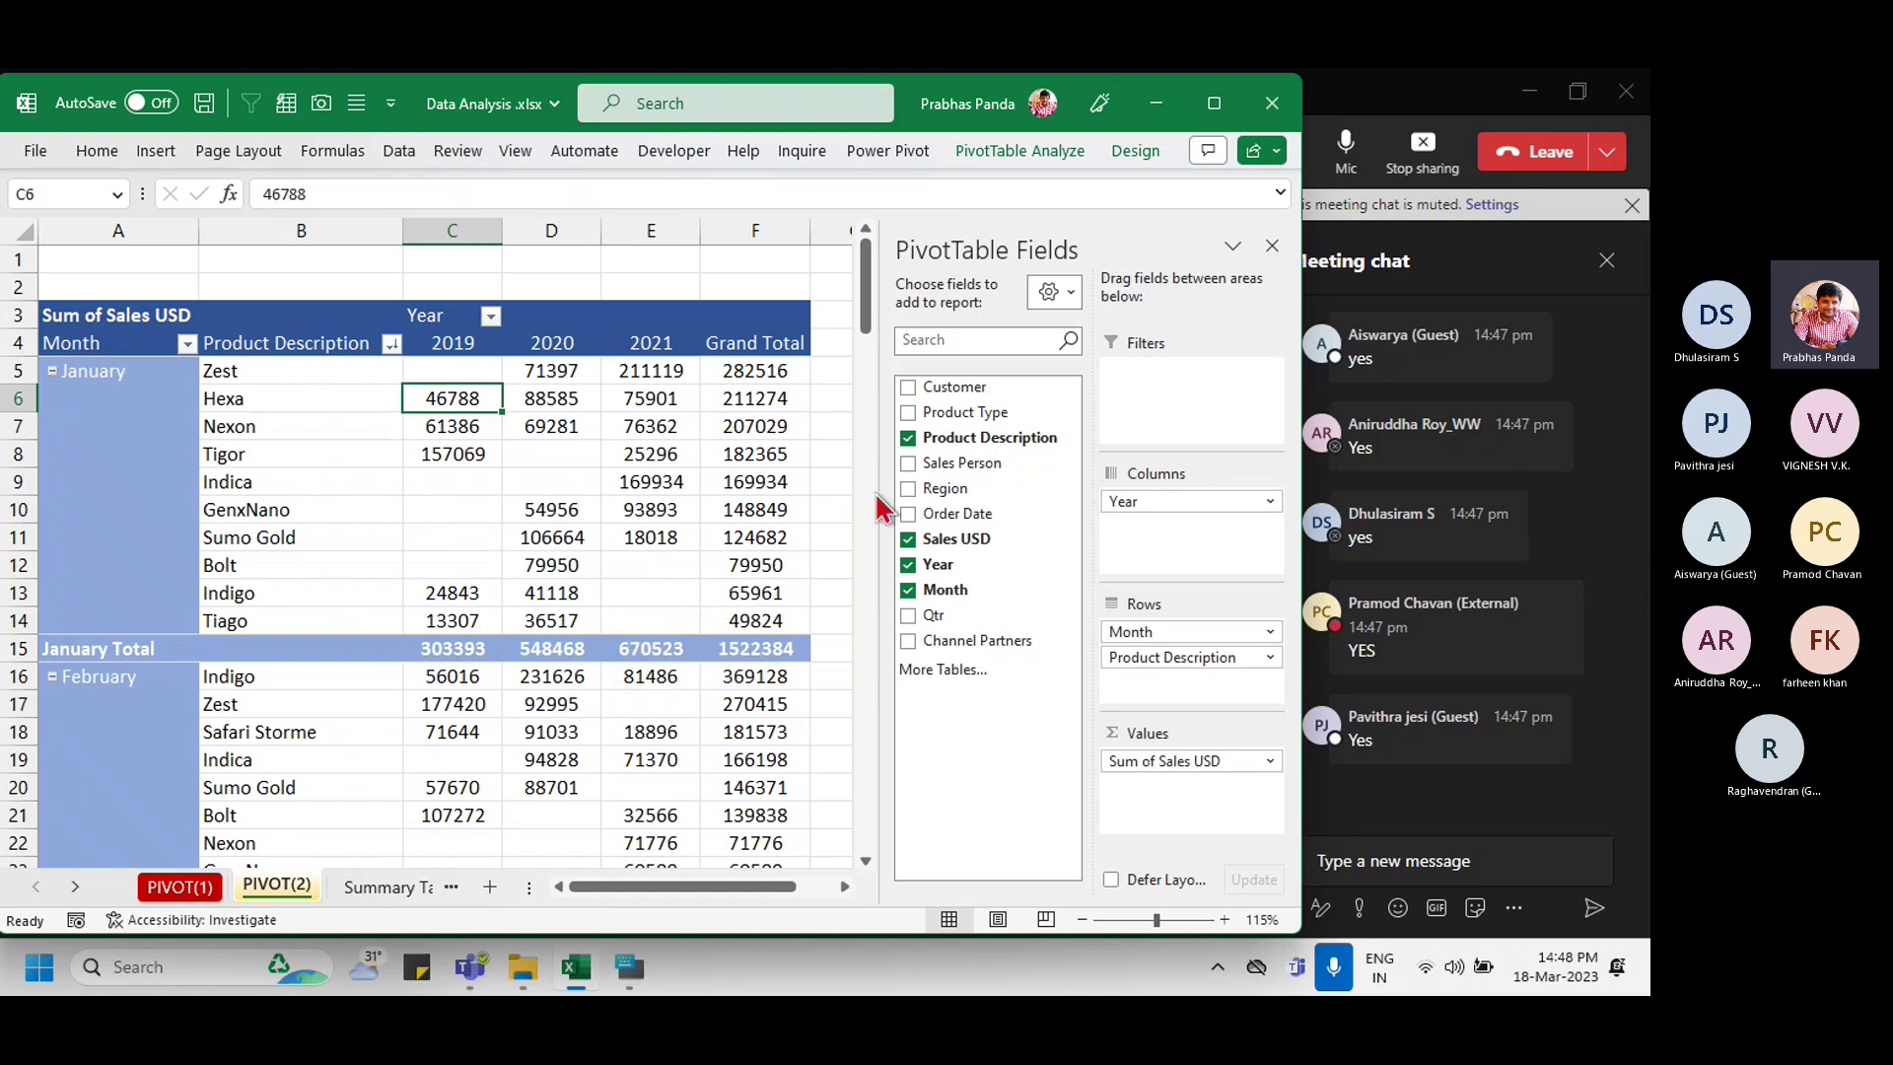
left_click_drag(882, 498, 907, 497)
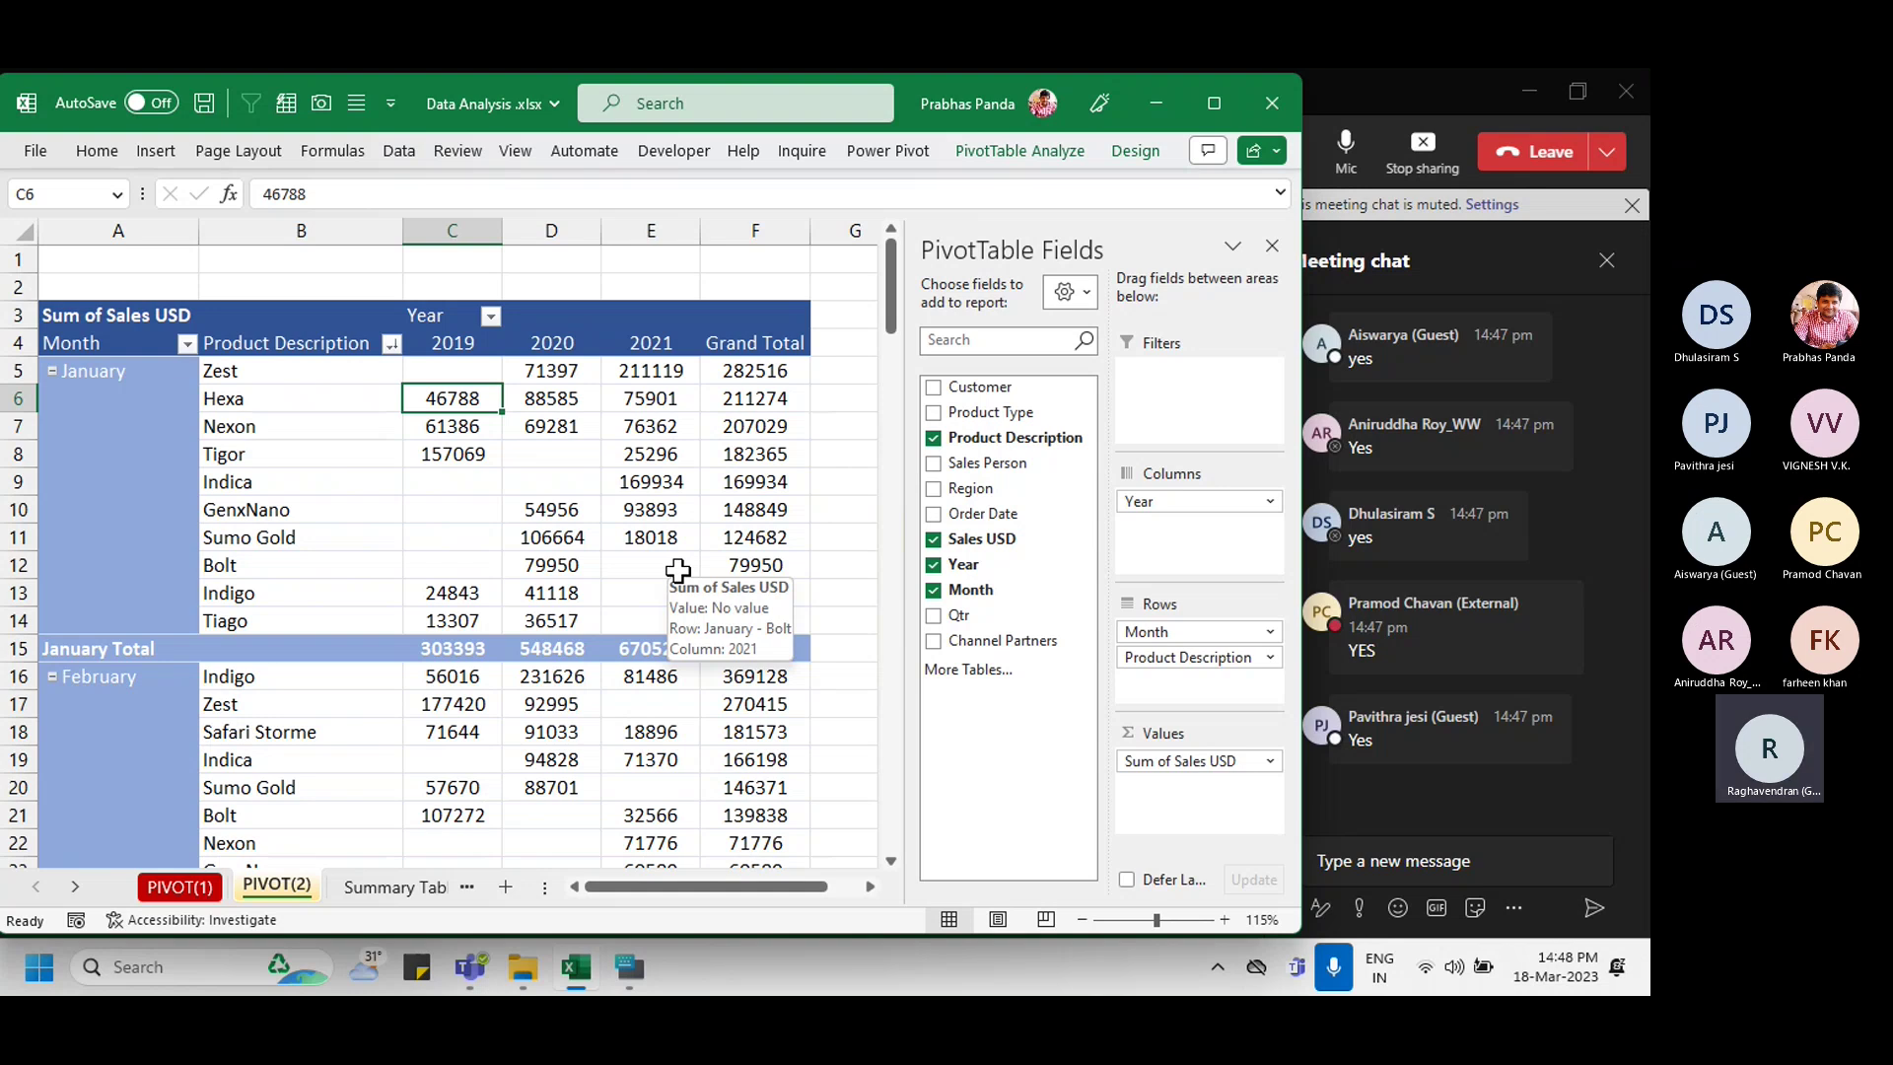
scroll(678, 570, "up", 1)
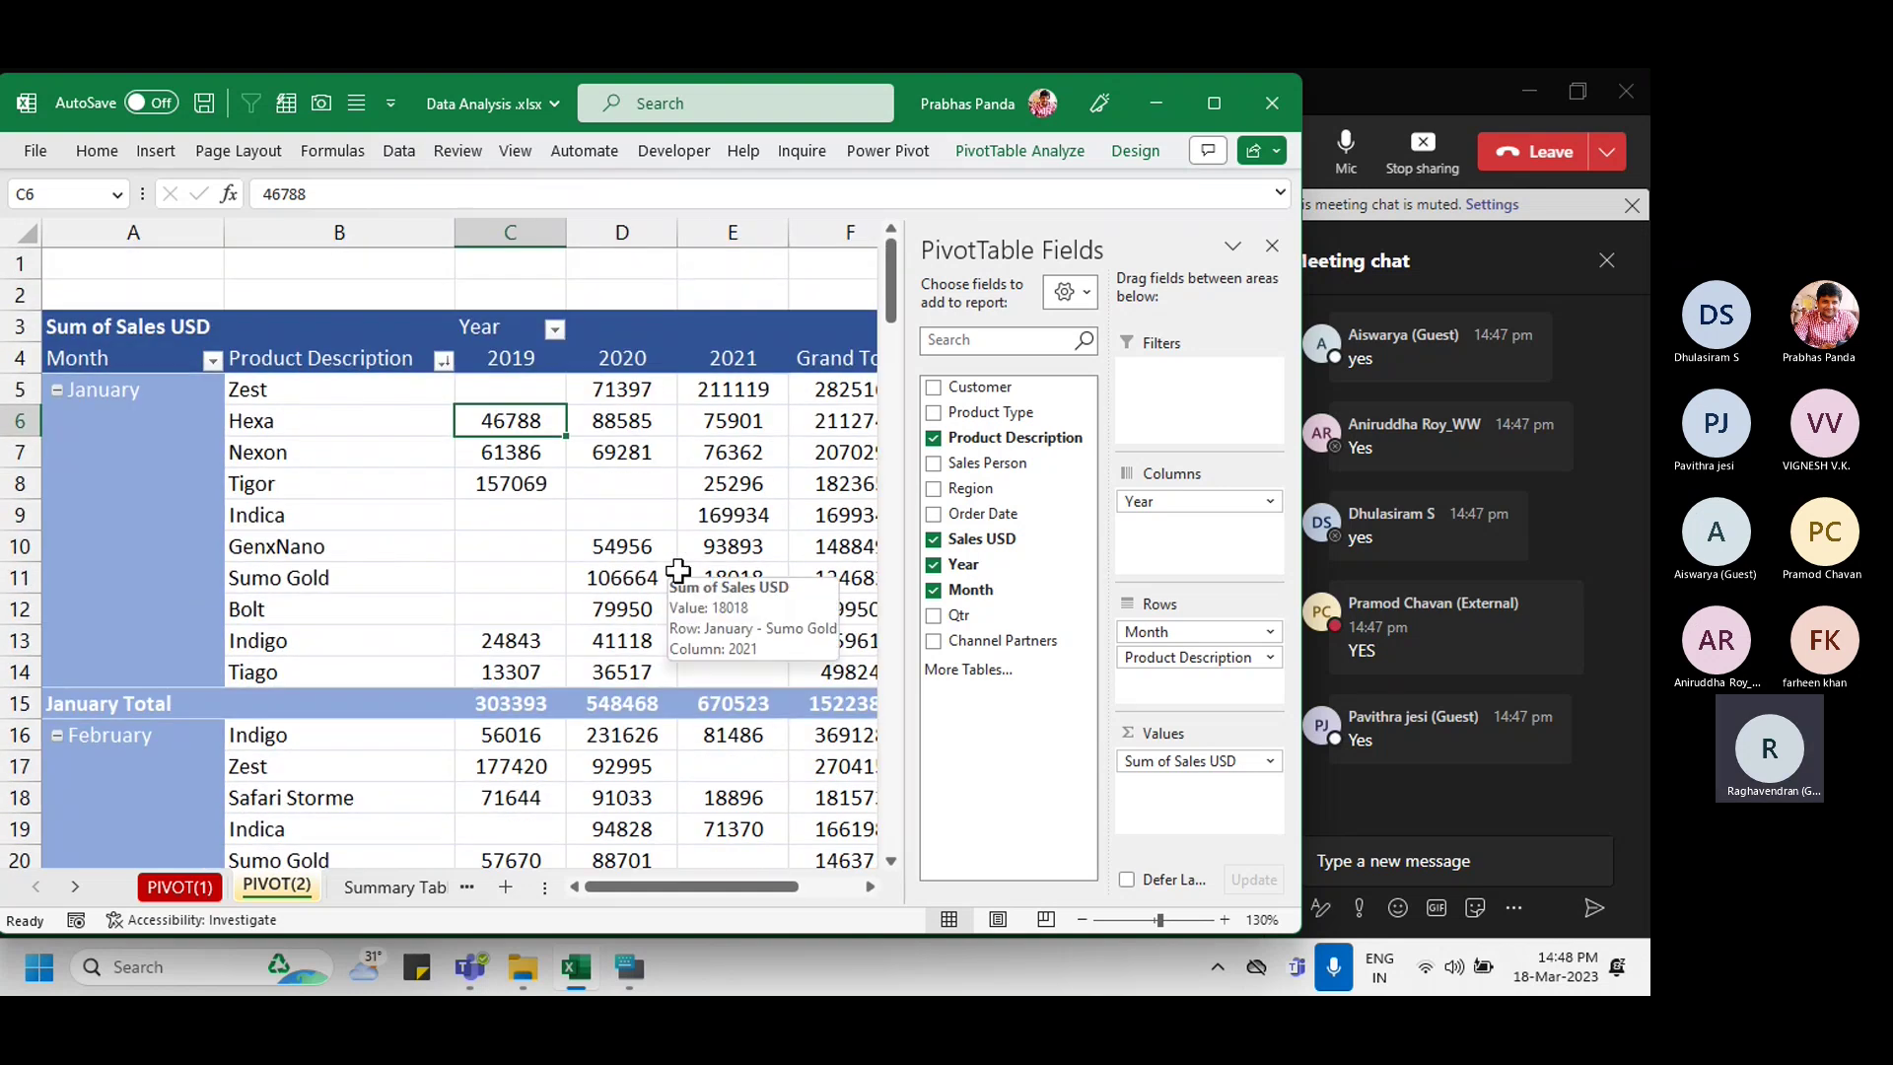
scroll(549, 463, "down", 1)
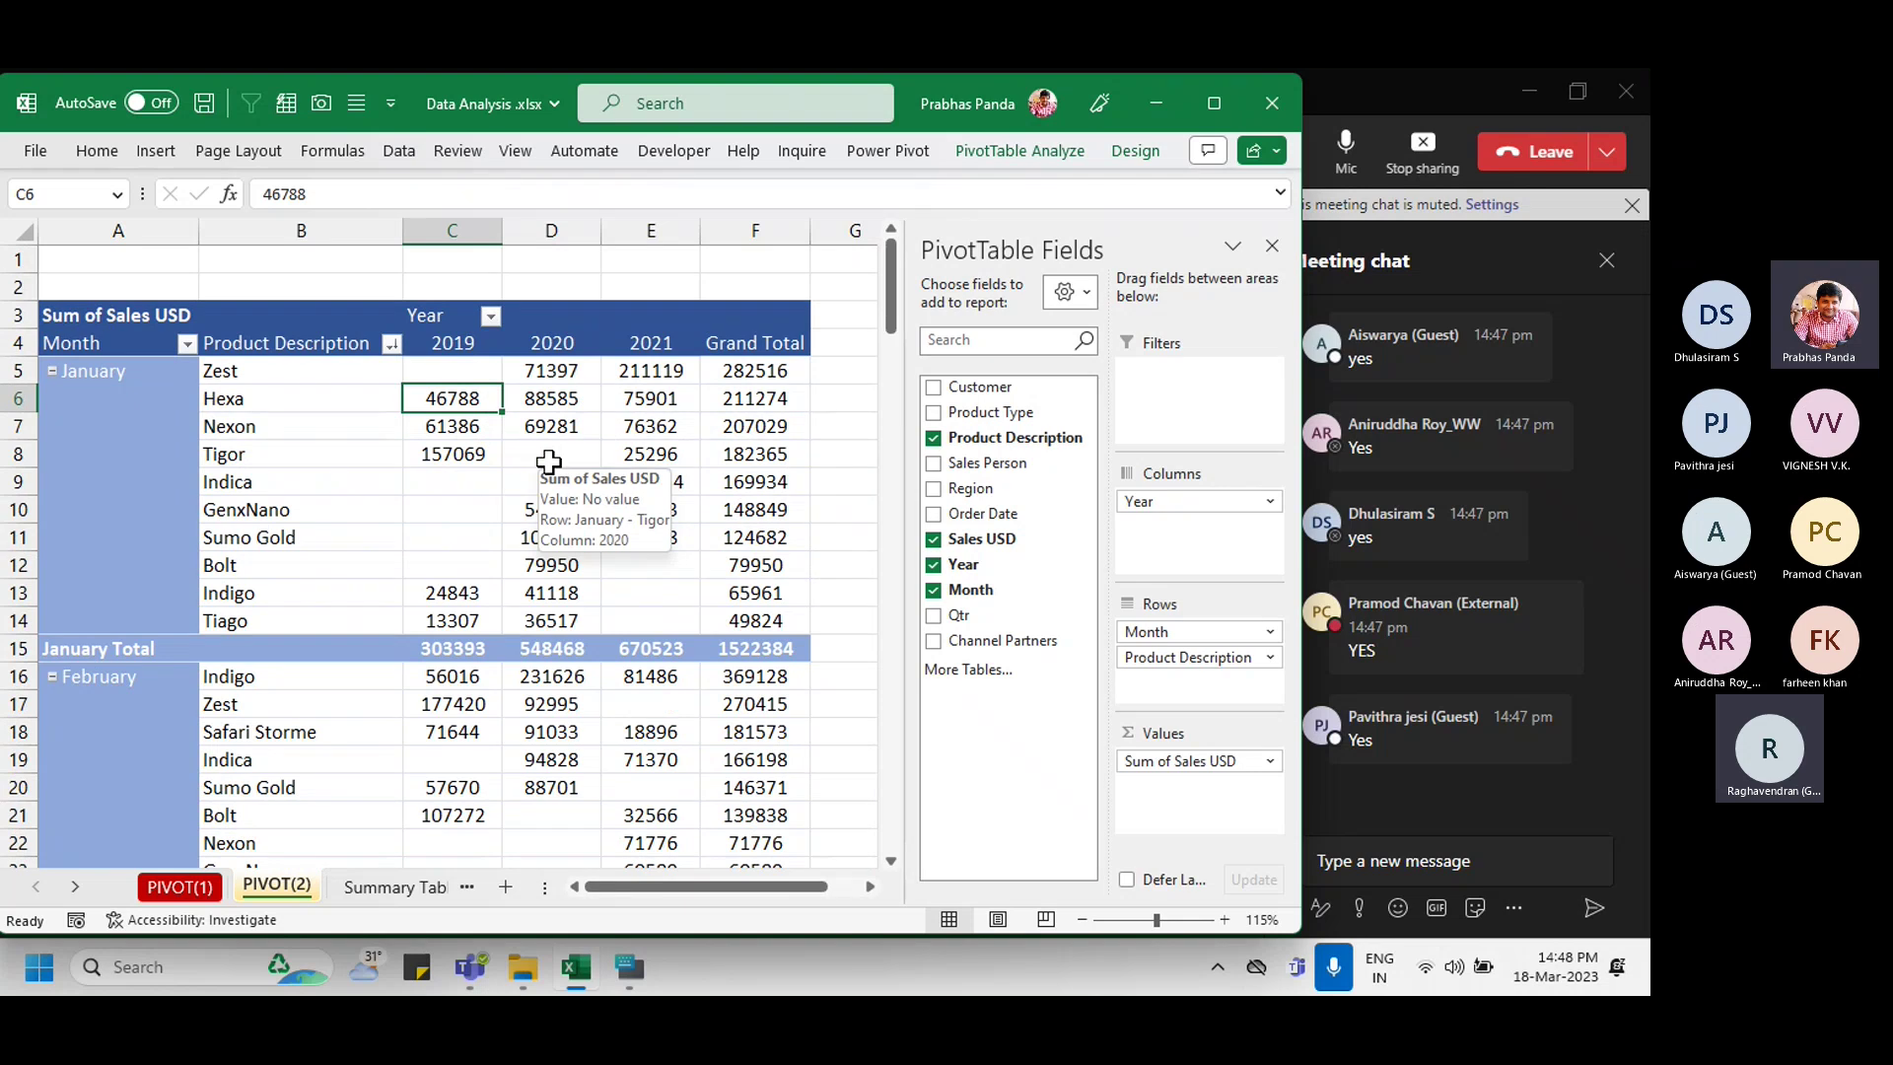
left_click(480, 368)
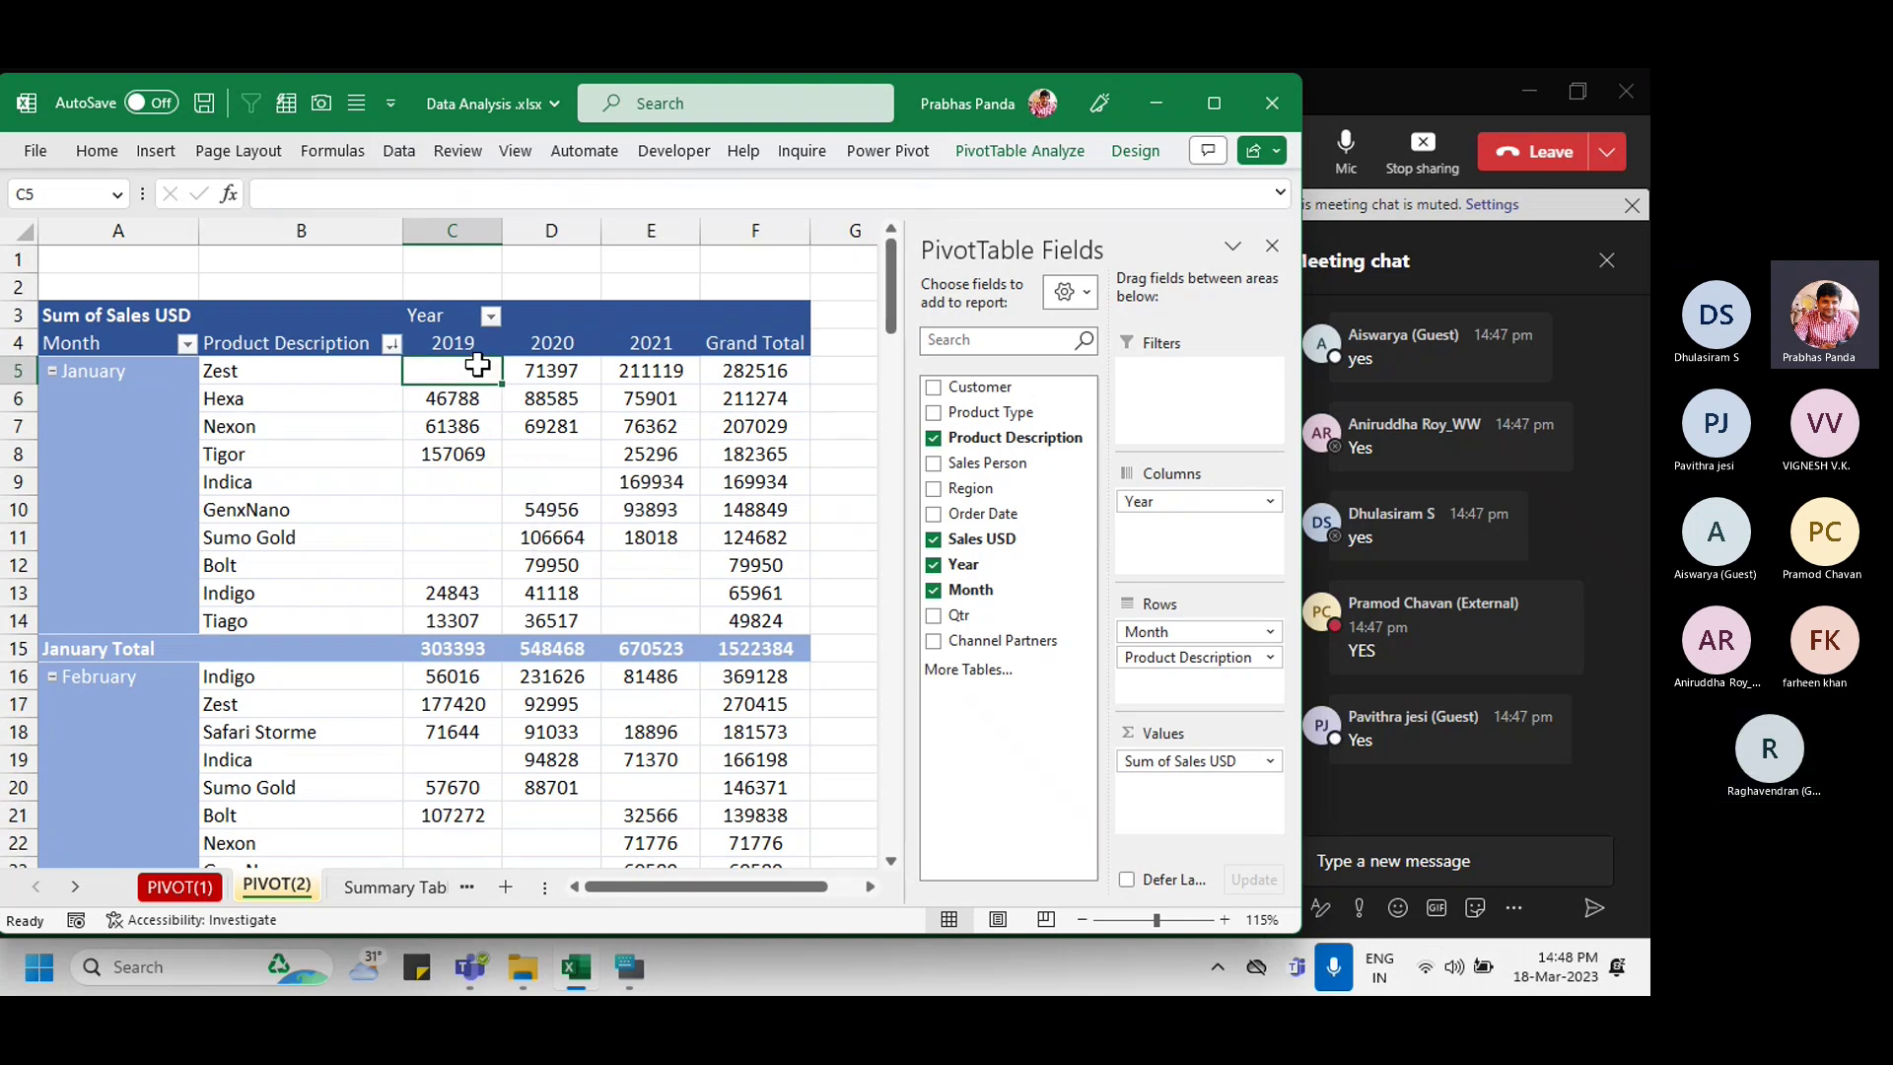
left_click(454, 246)
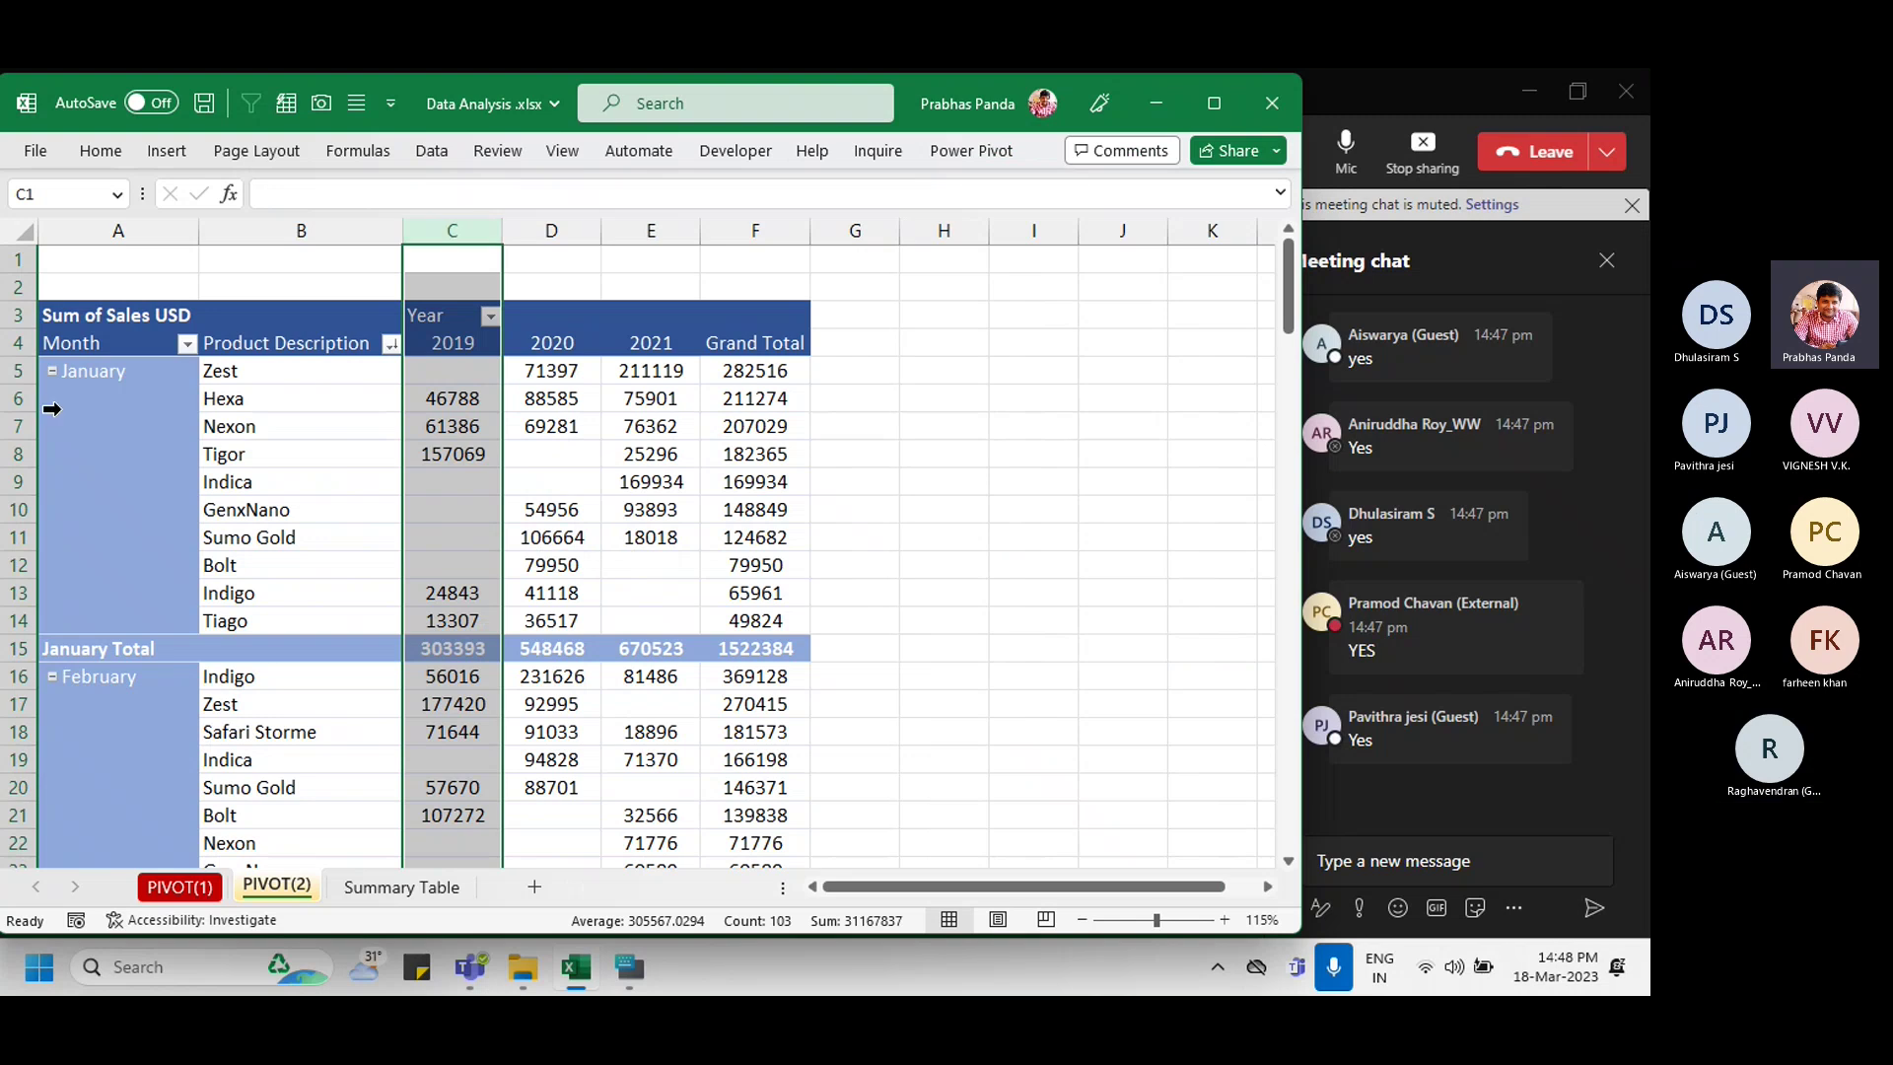
left_click(14, 376)
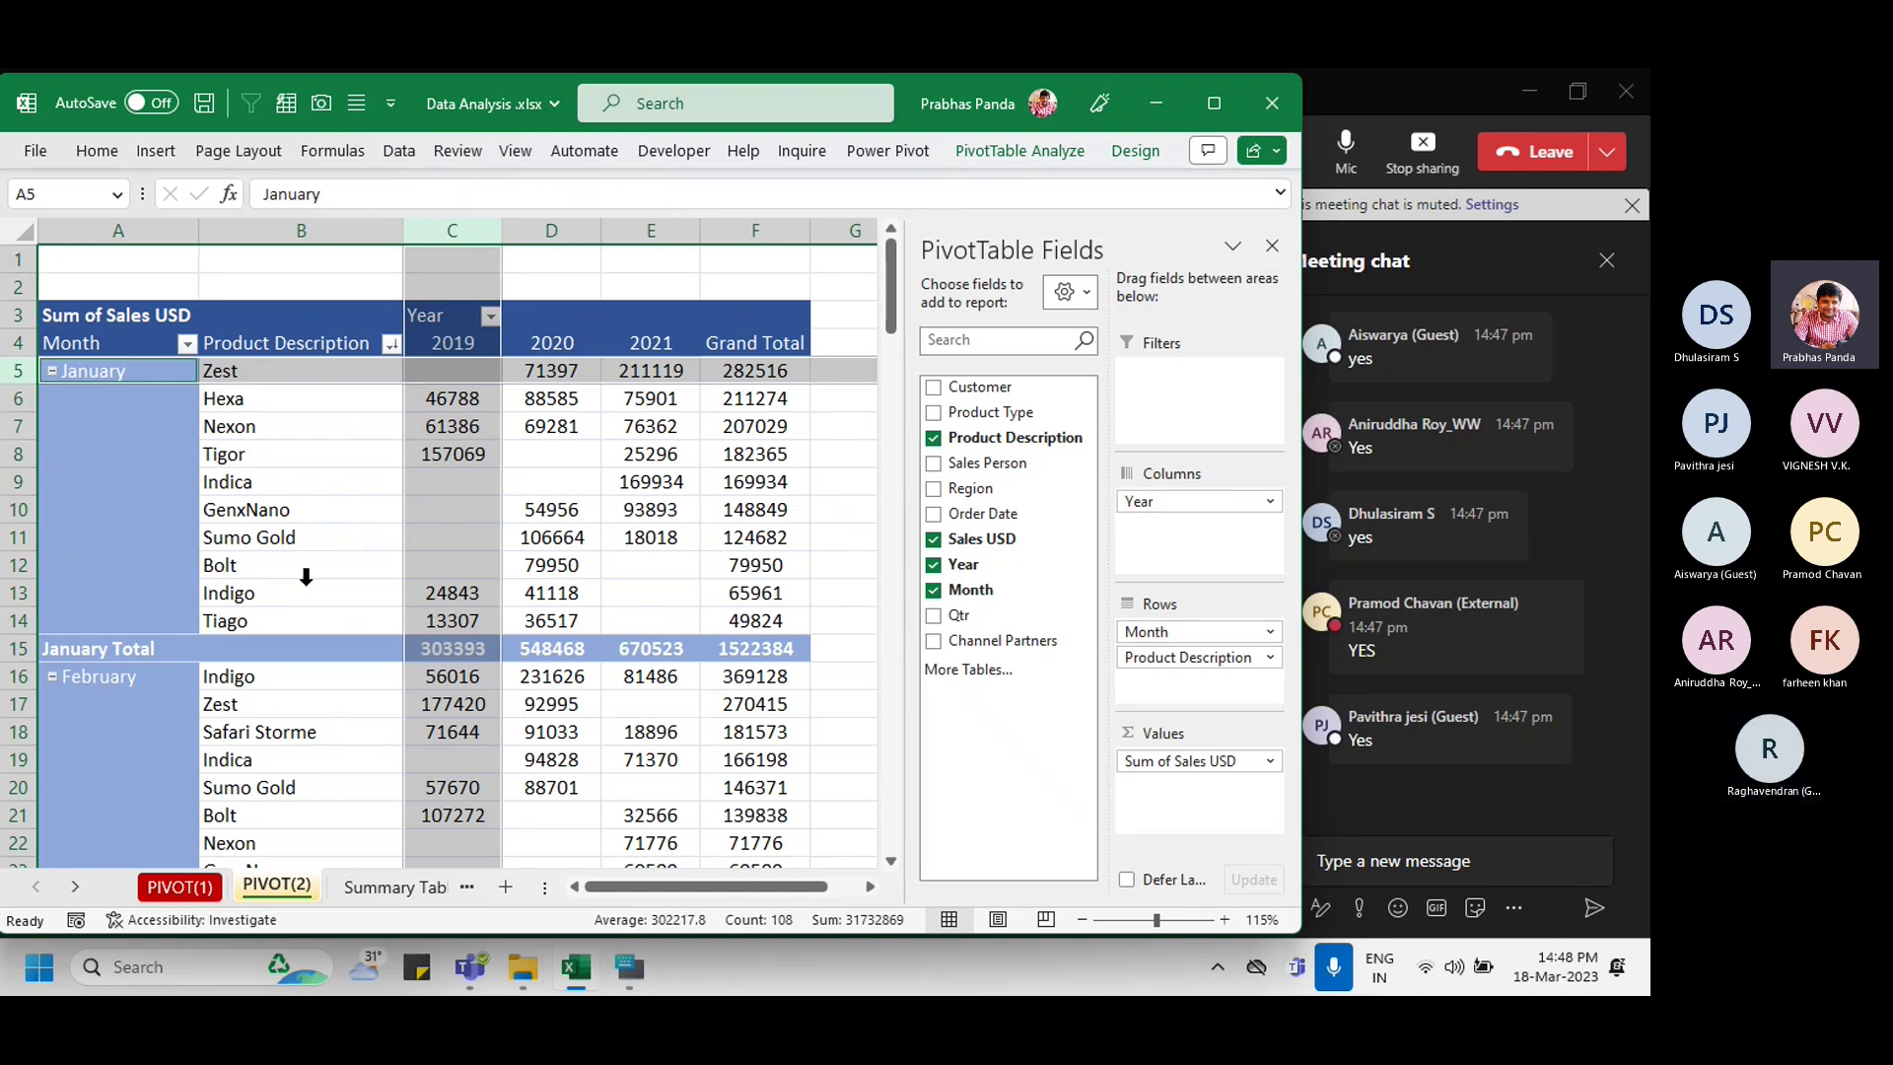
left_click(555, 461)
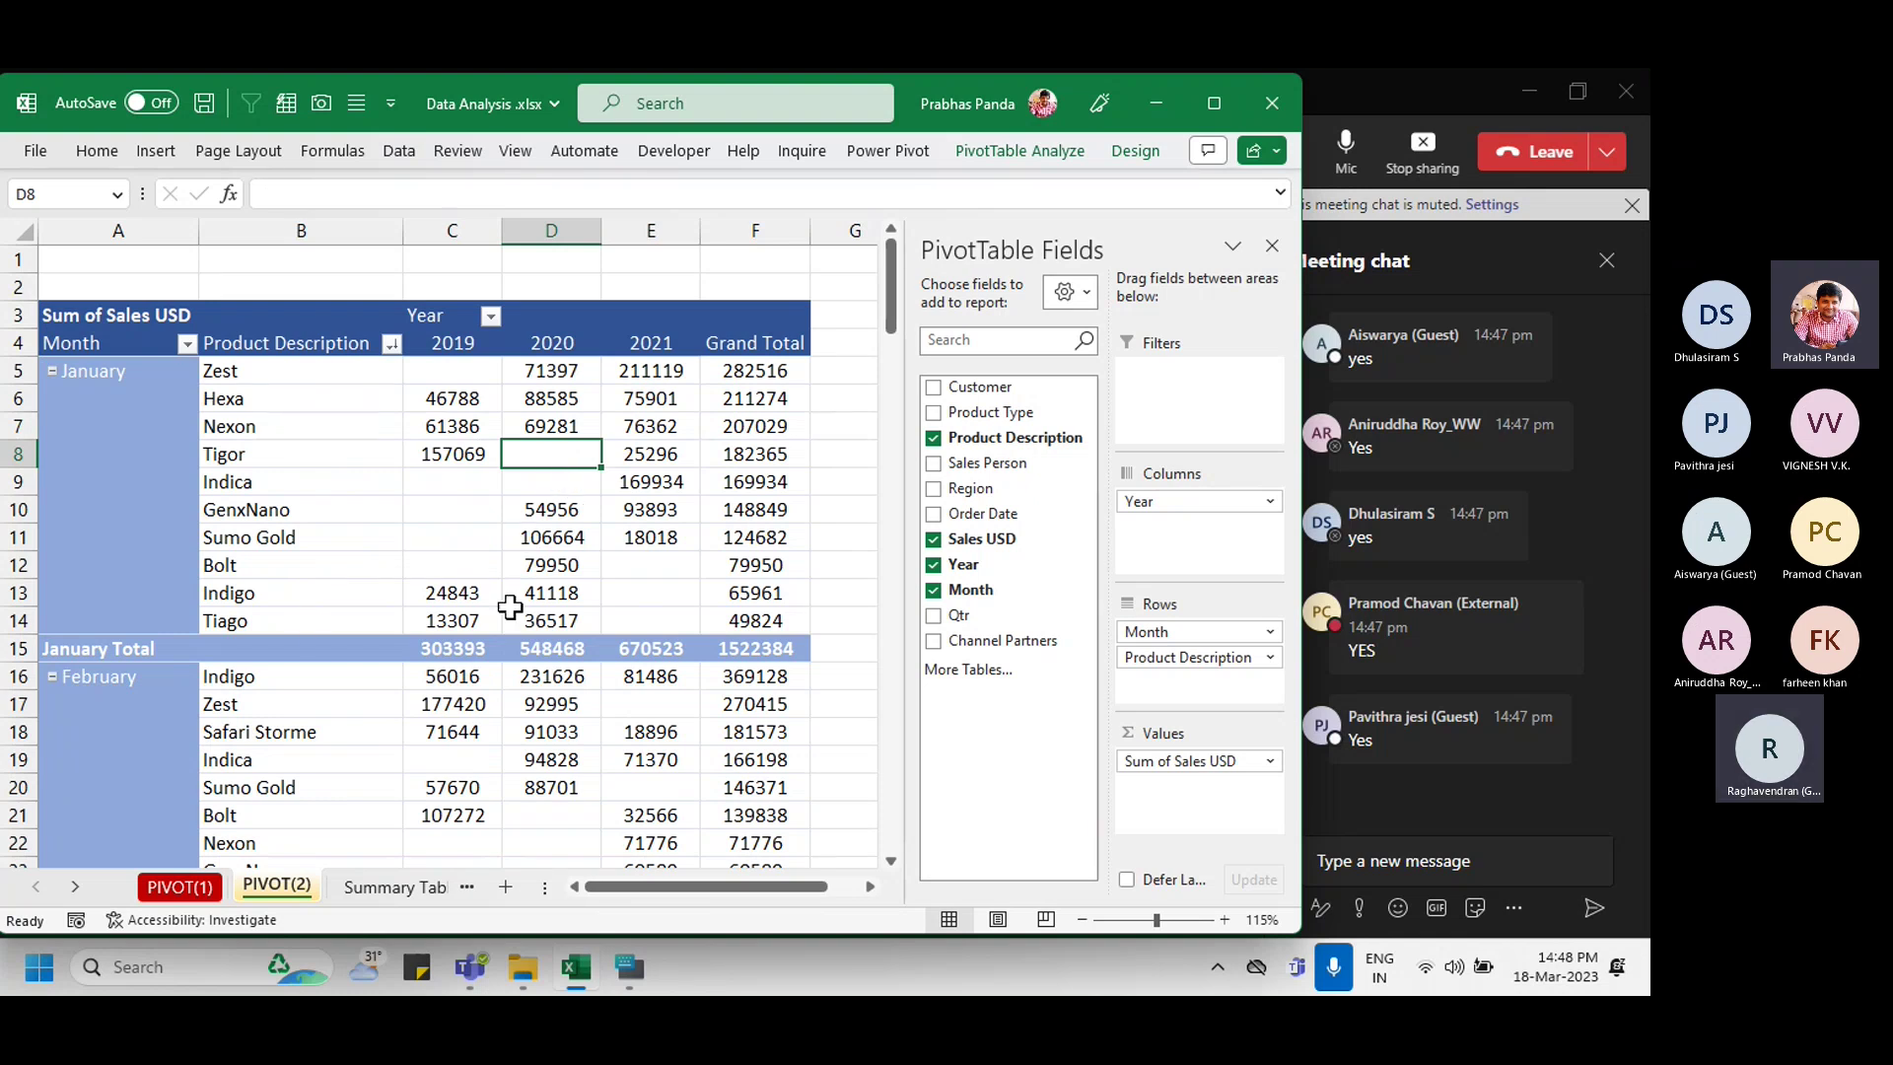
mouse_move(509, 605)
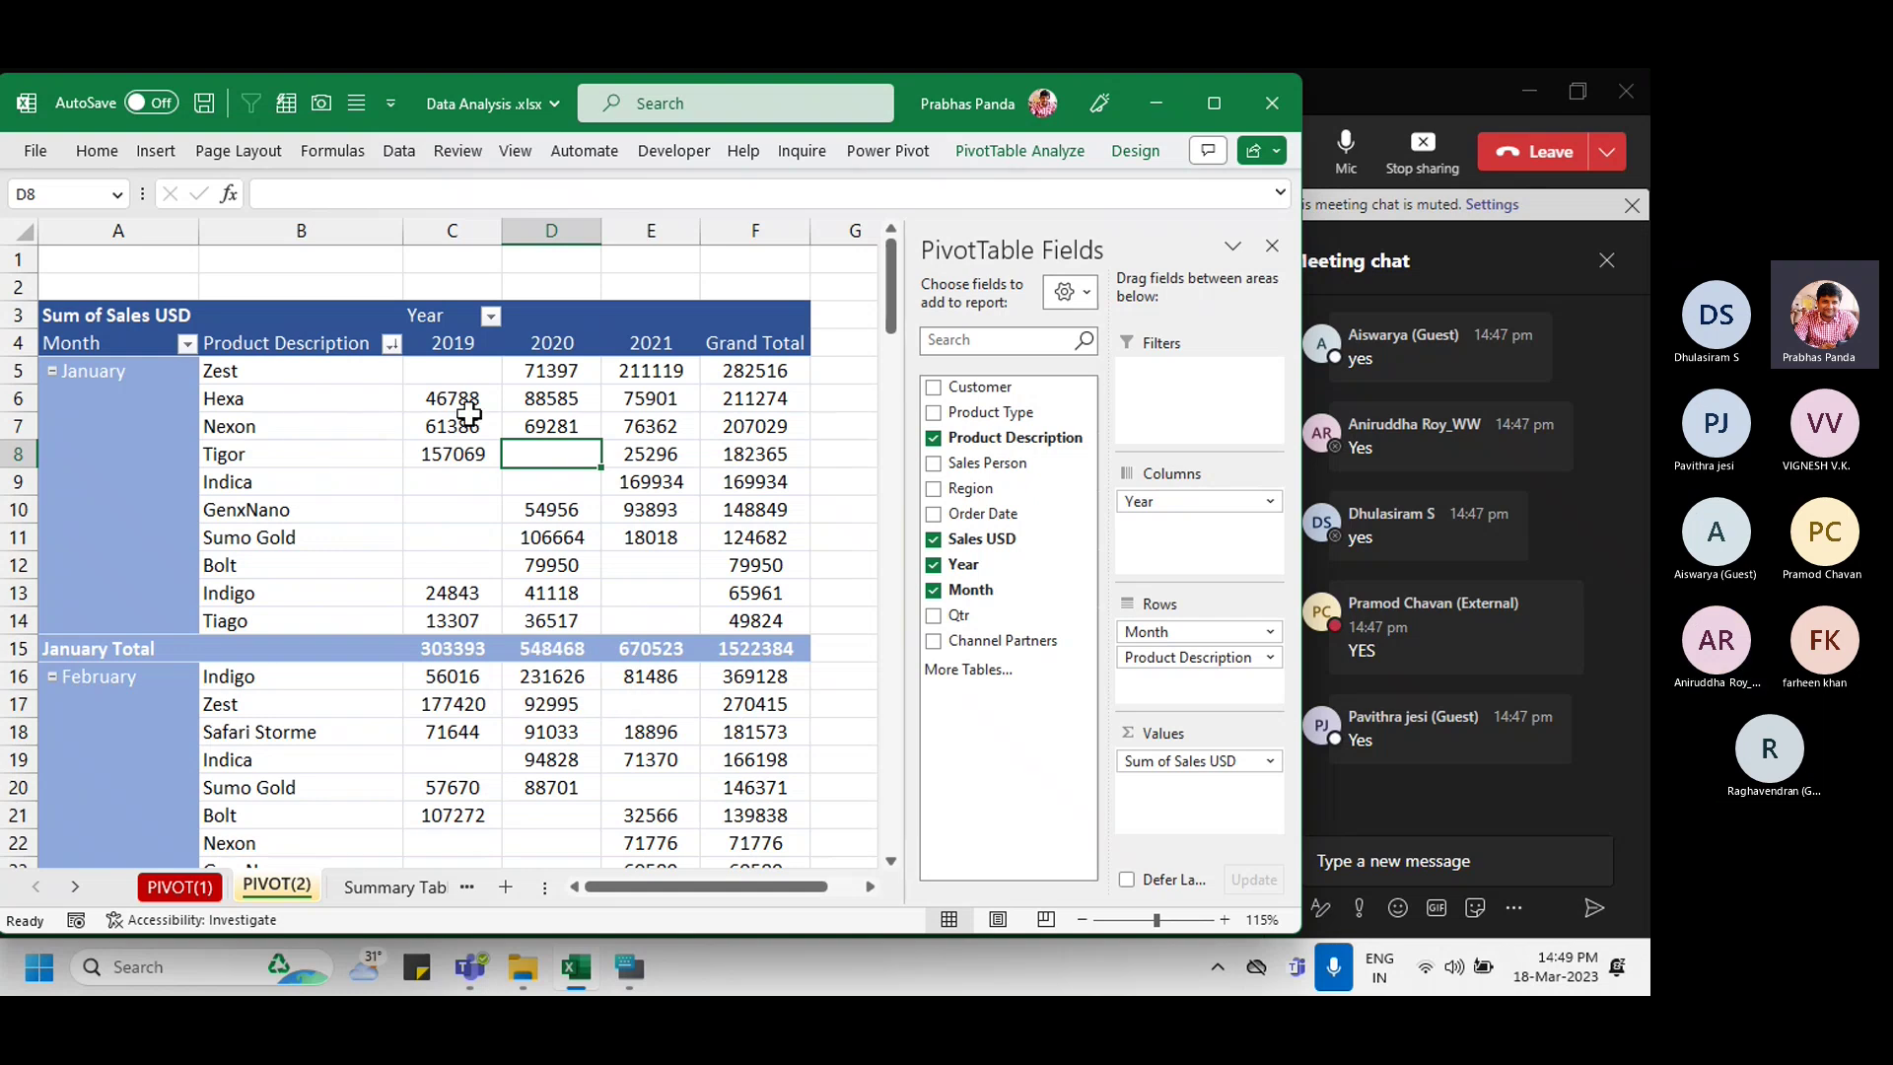
mouse_move(458, 371)
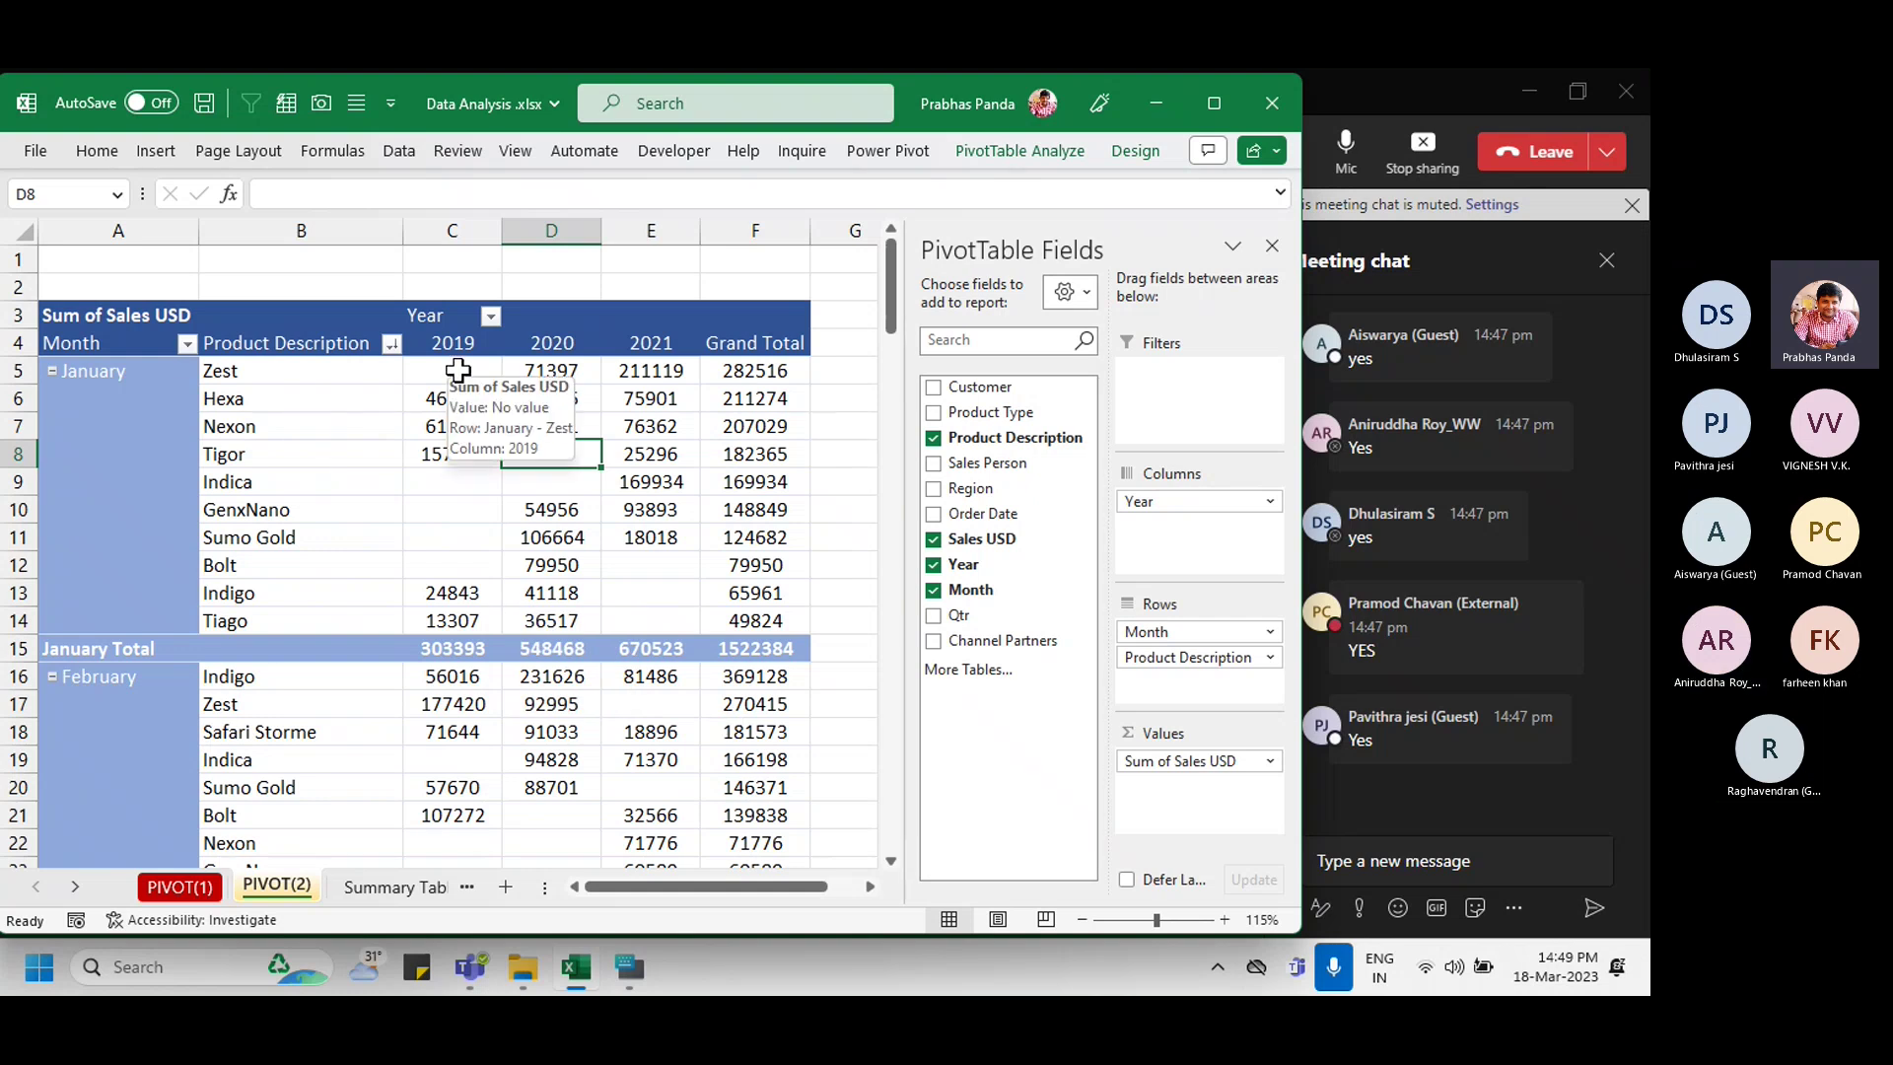
left_click_drag(457, 371, 710, 855)
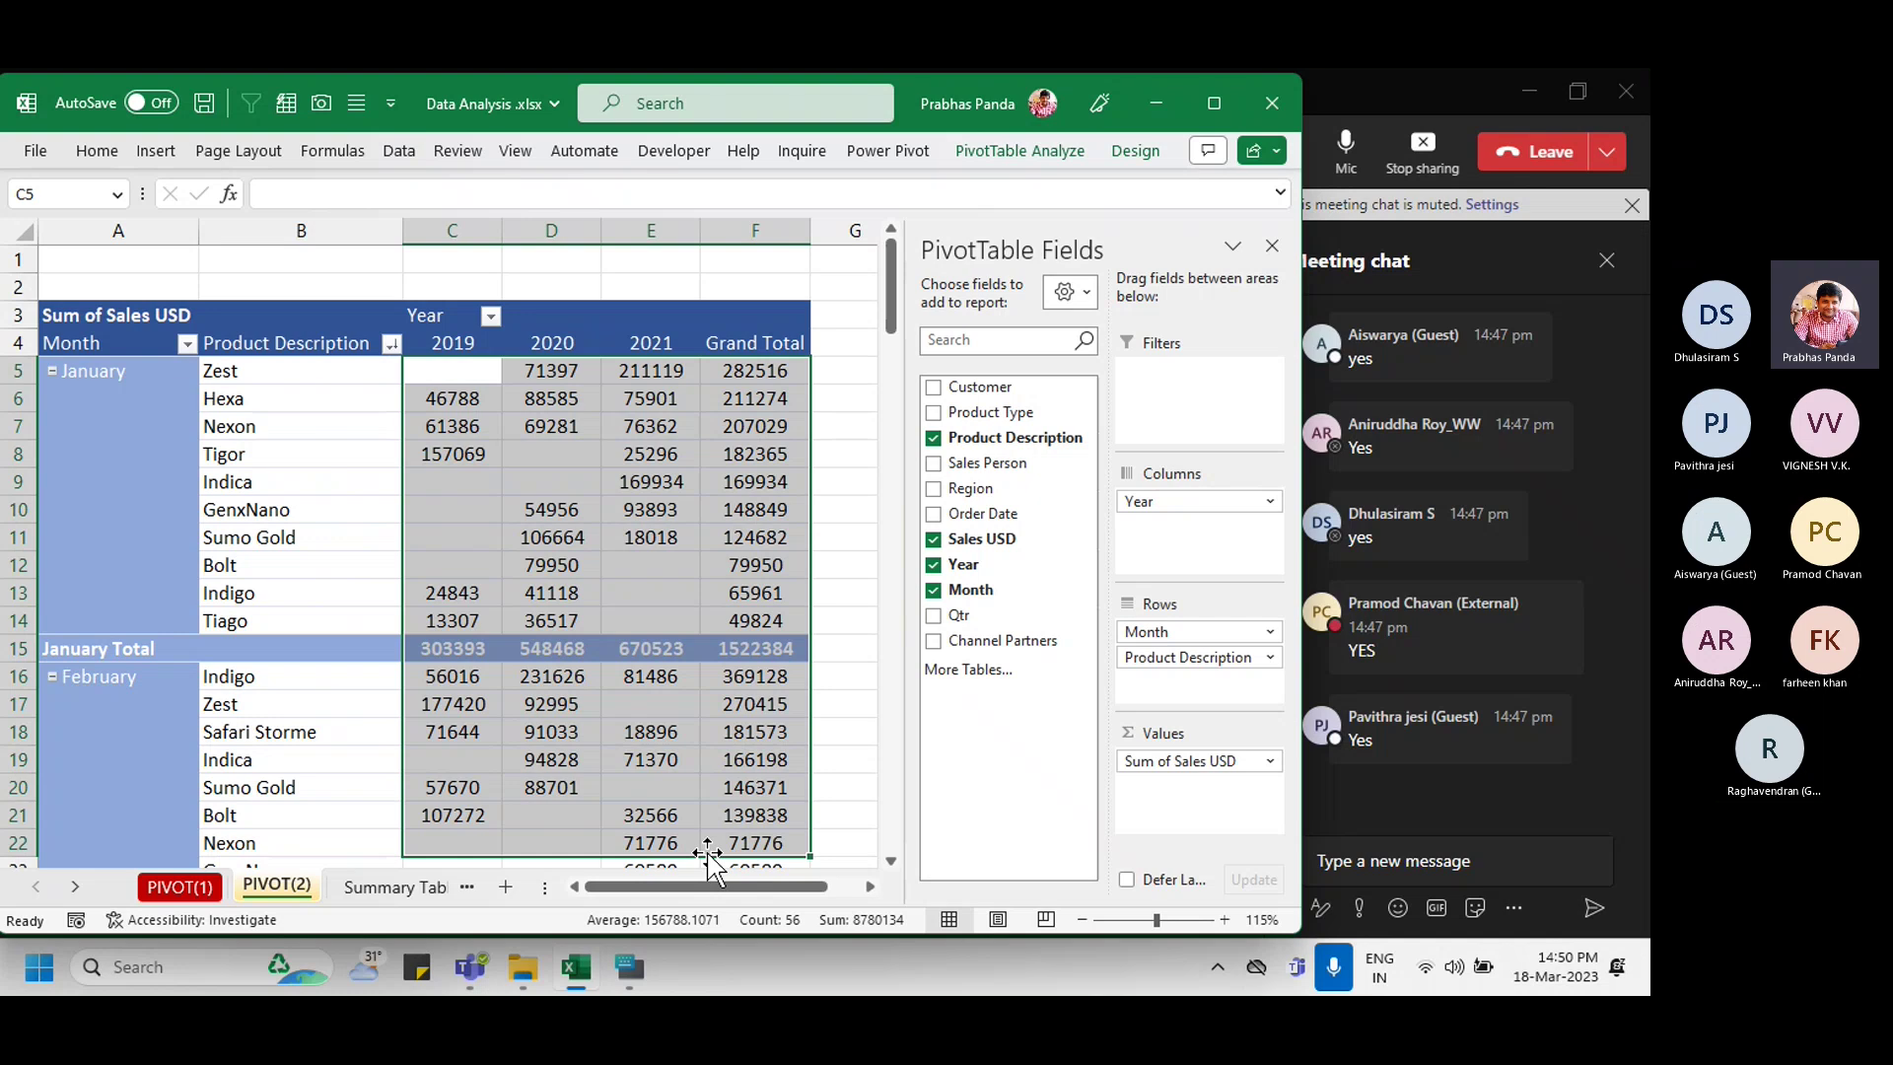
left_click(556, 473)
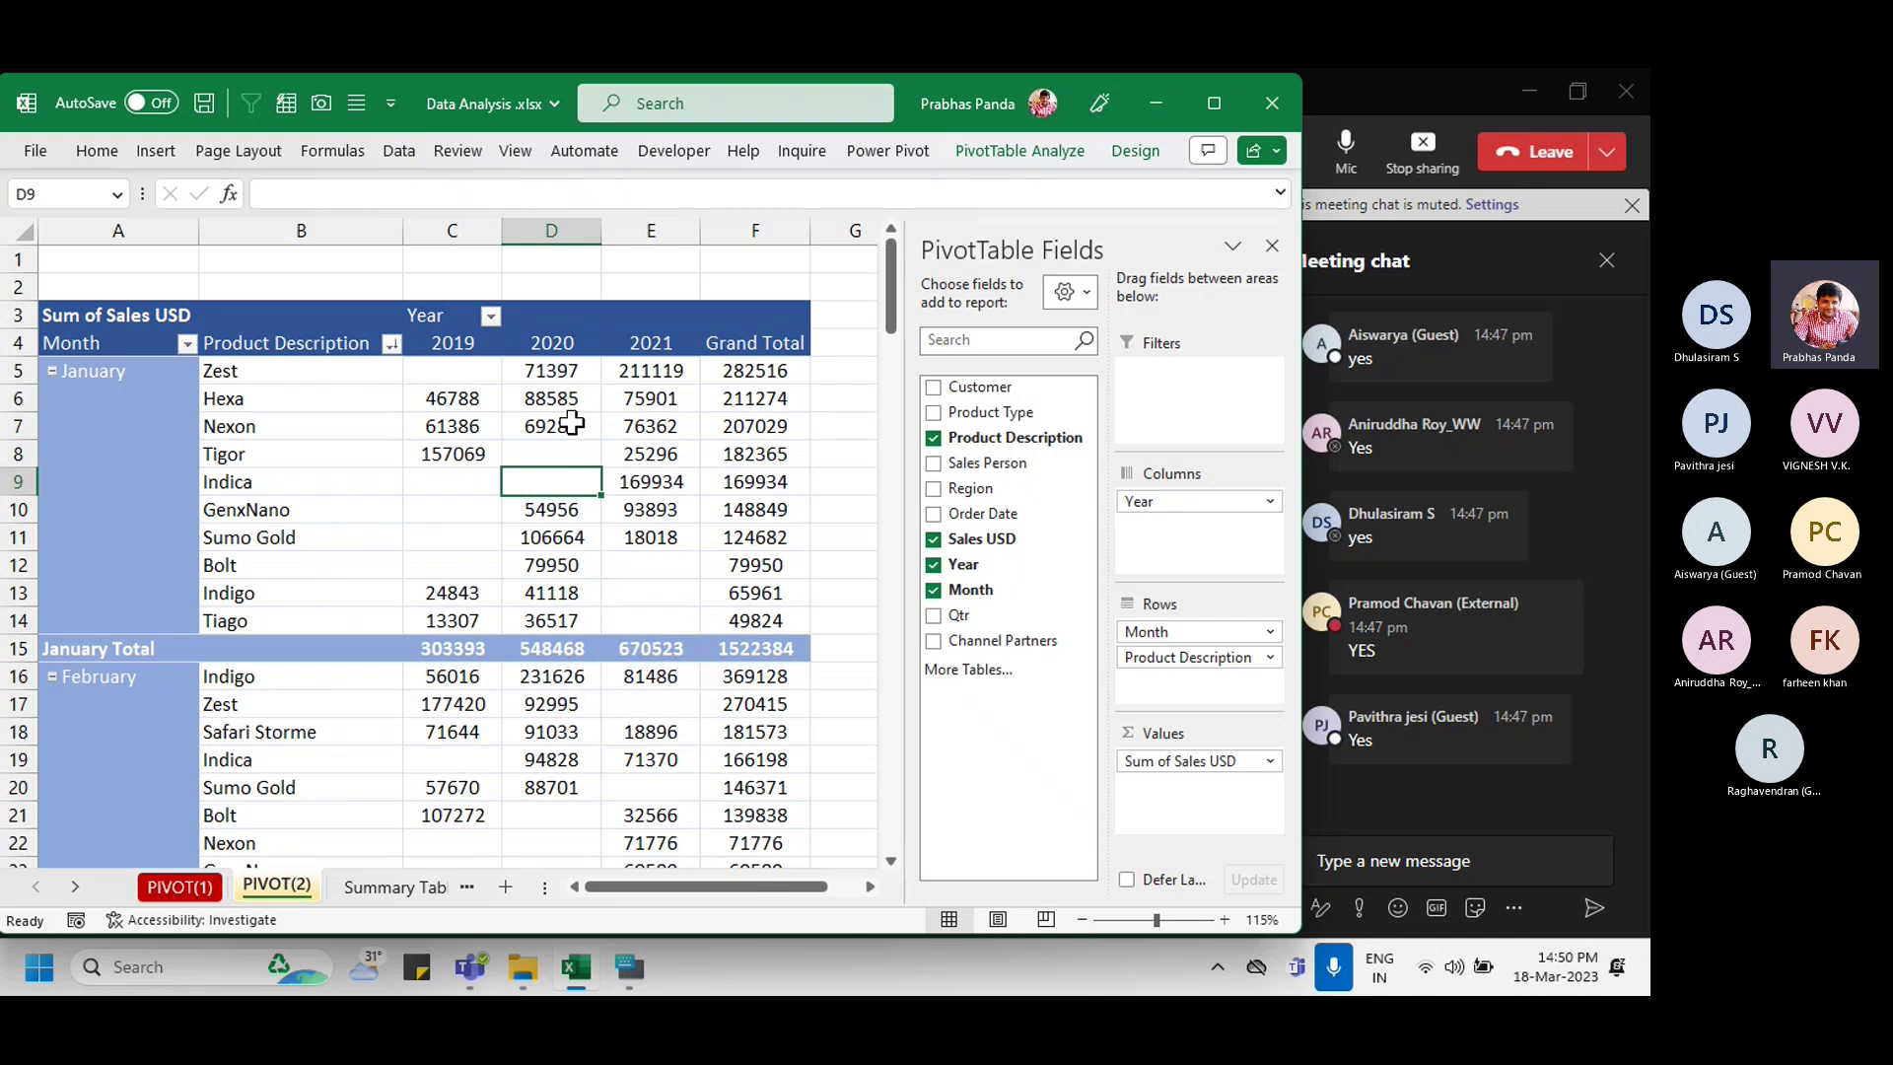
Step: In PivotTable Options, enable 'For empty cells show' with the value 0
right_click(562, 459)
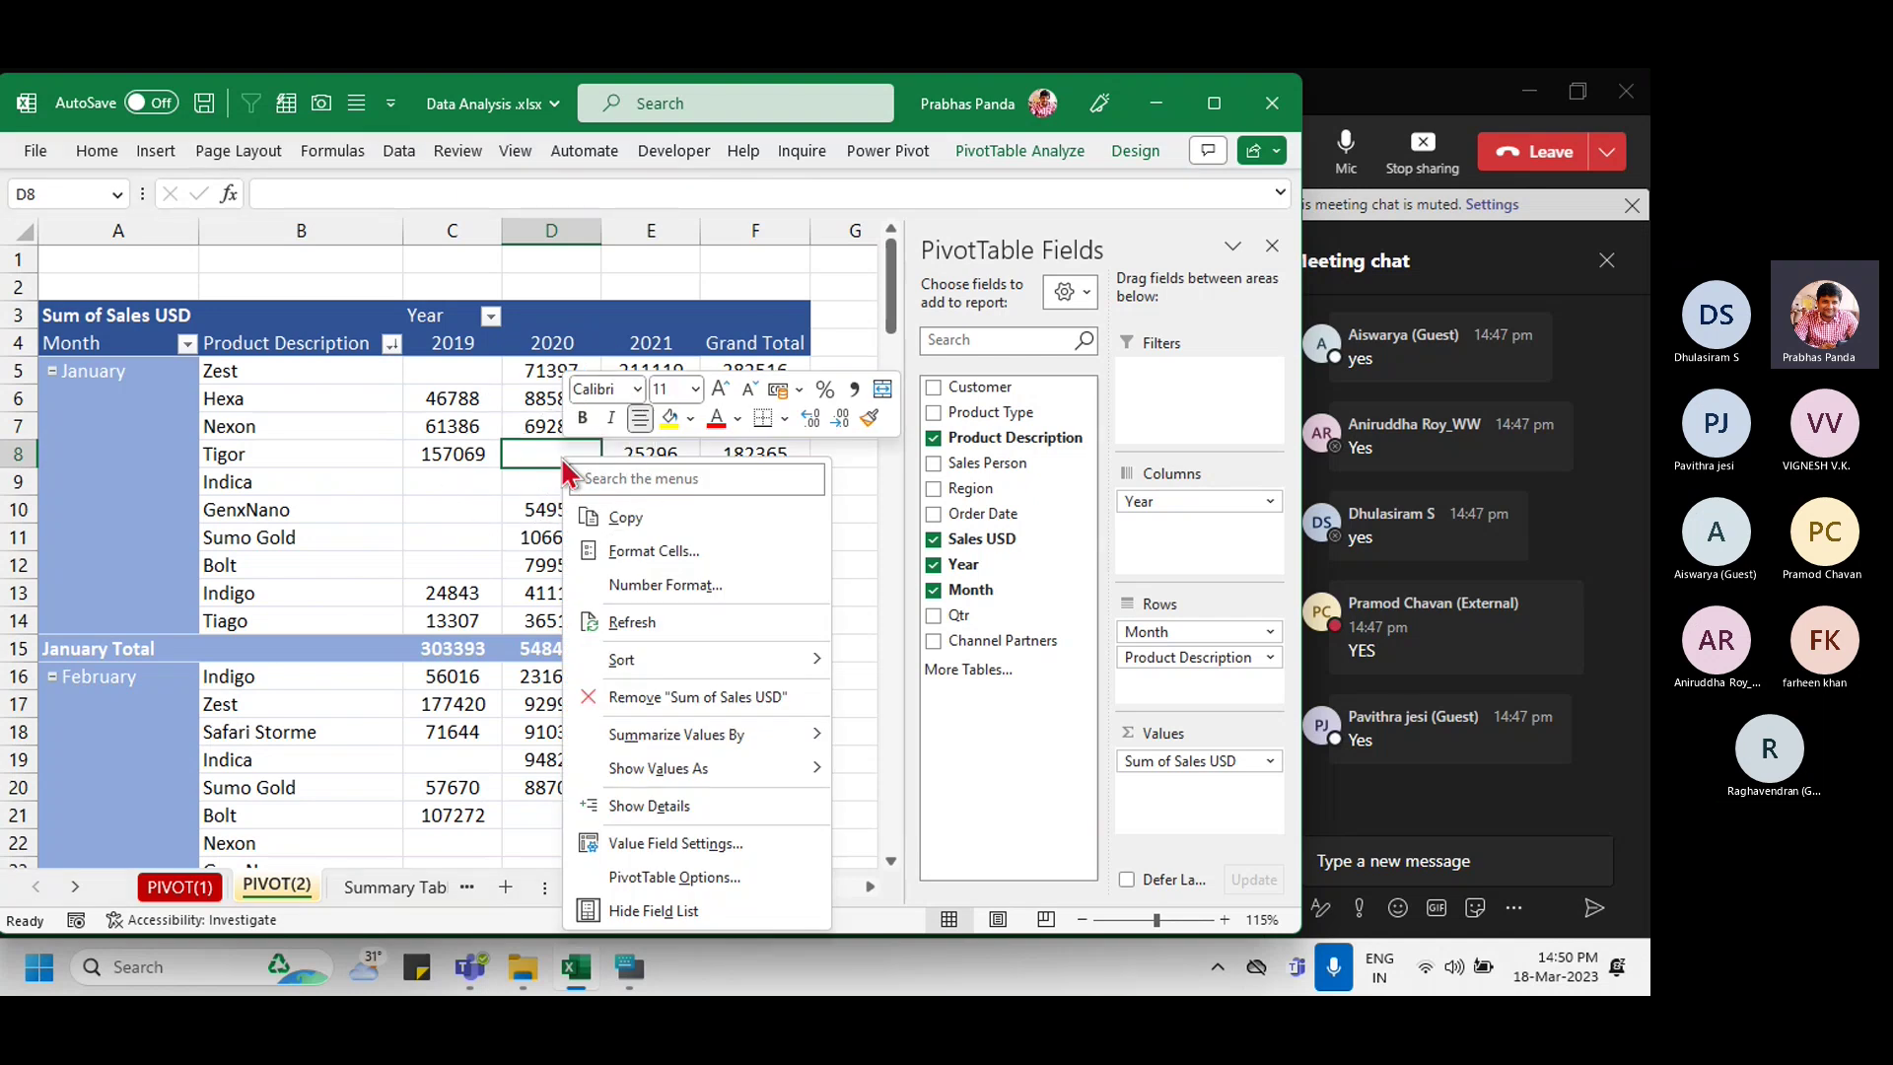
left_click(674, 877)
left_click_drag(651, 370, 842, 148)
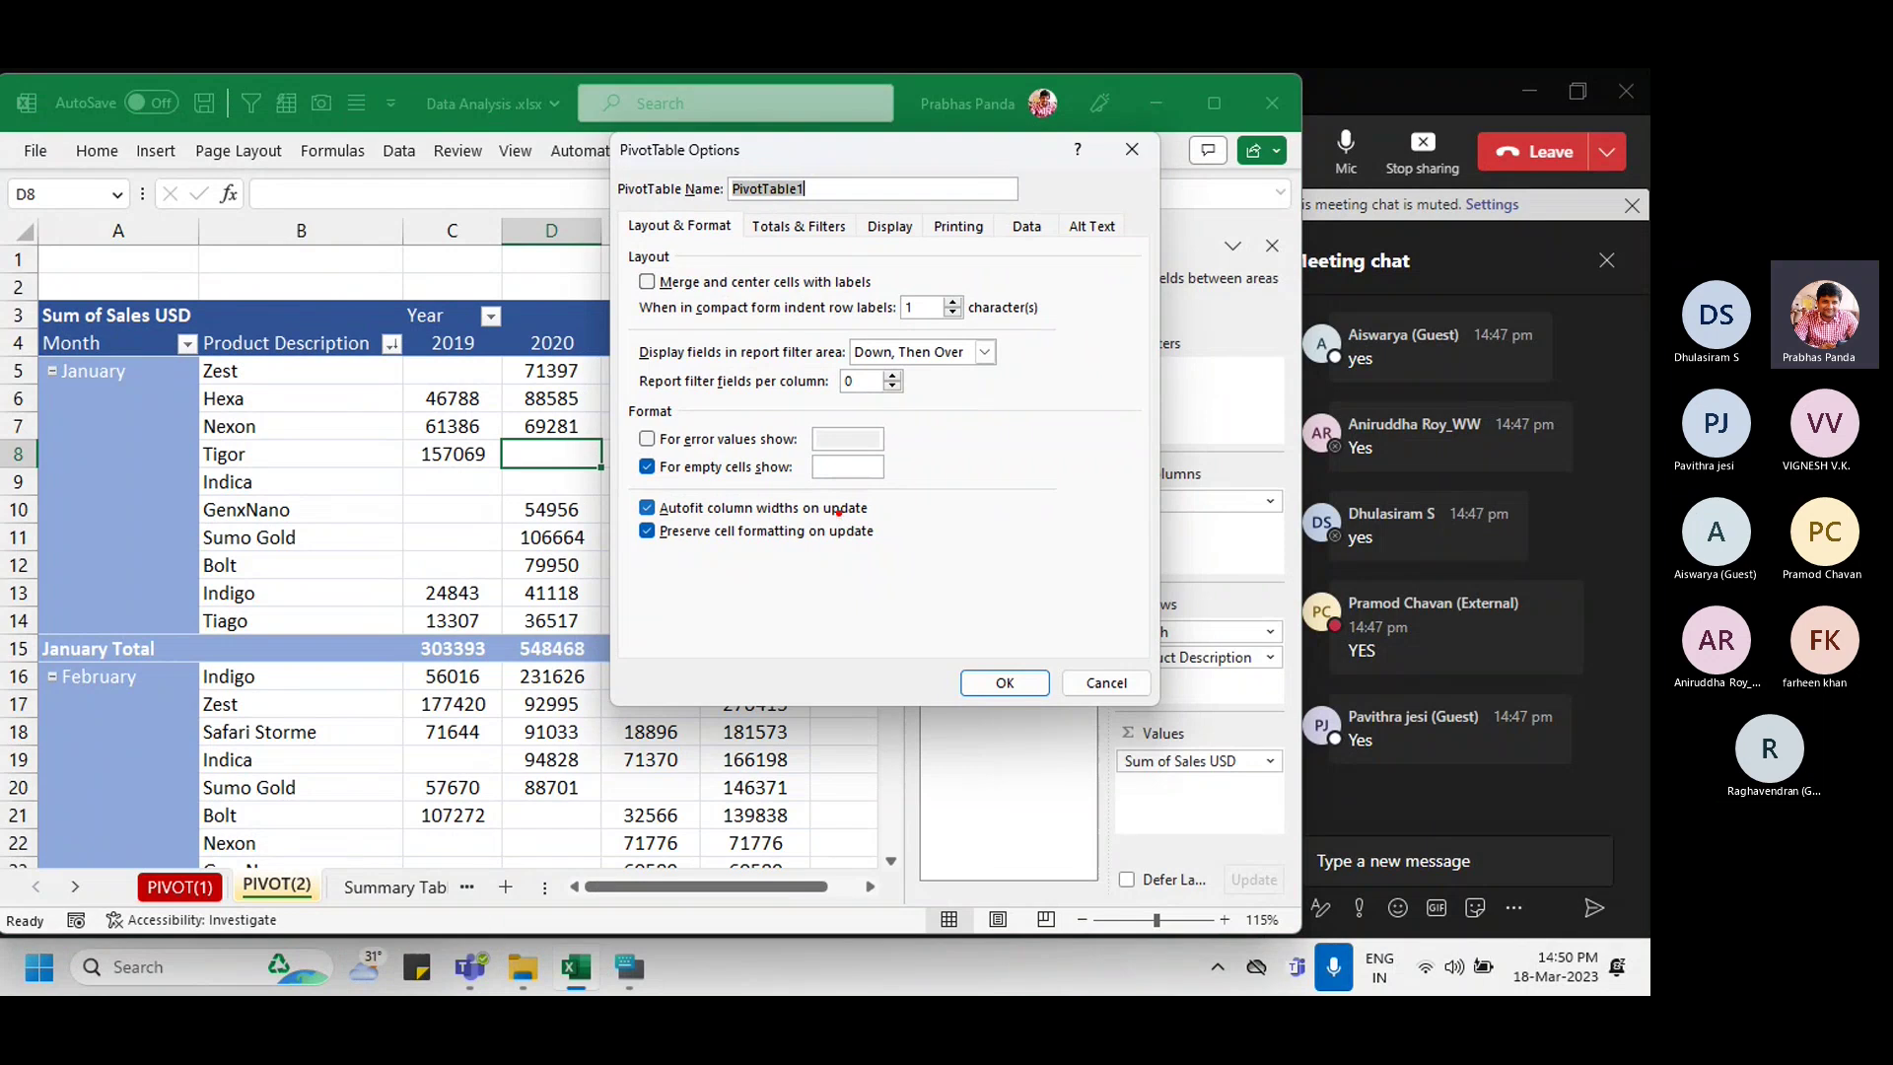
mouse_move(618, 452)
left_mouse_down()
mouse_move(789, 474)
mouse_move(797, 497)
mouse_move(901, 487)
left_mouse_up()
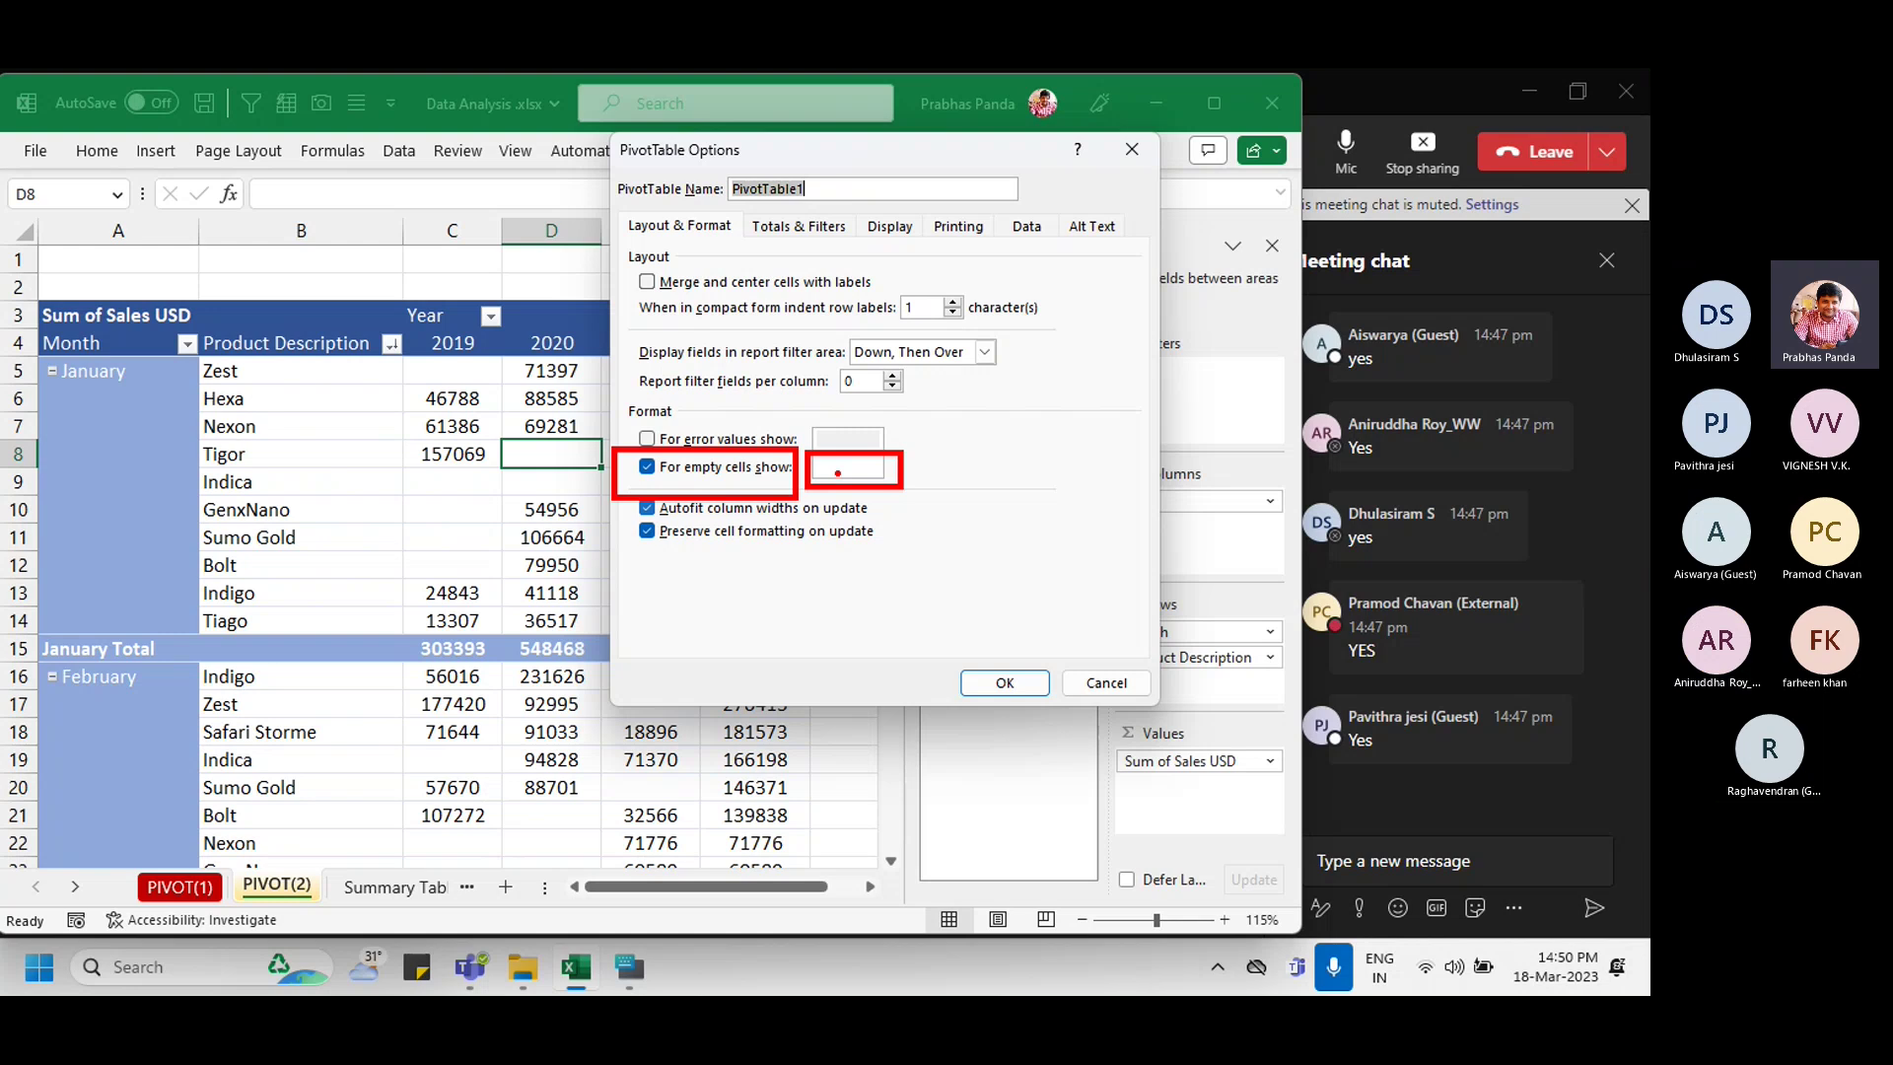
left_click(833, 468)
type("0")
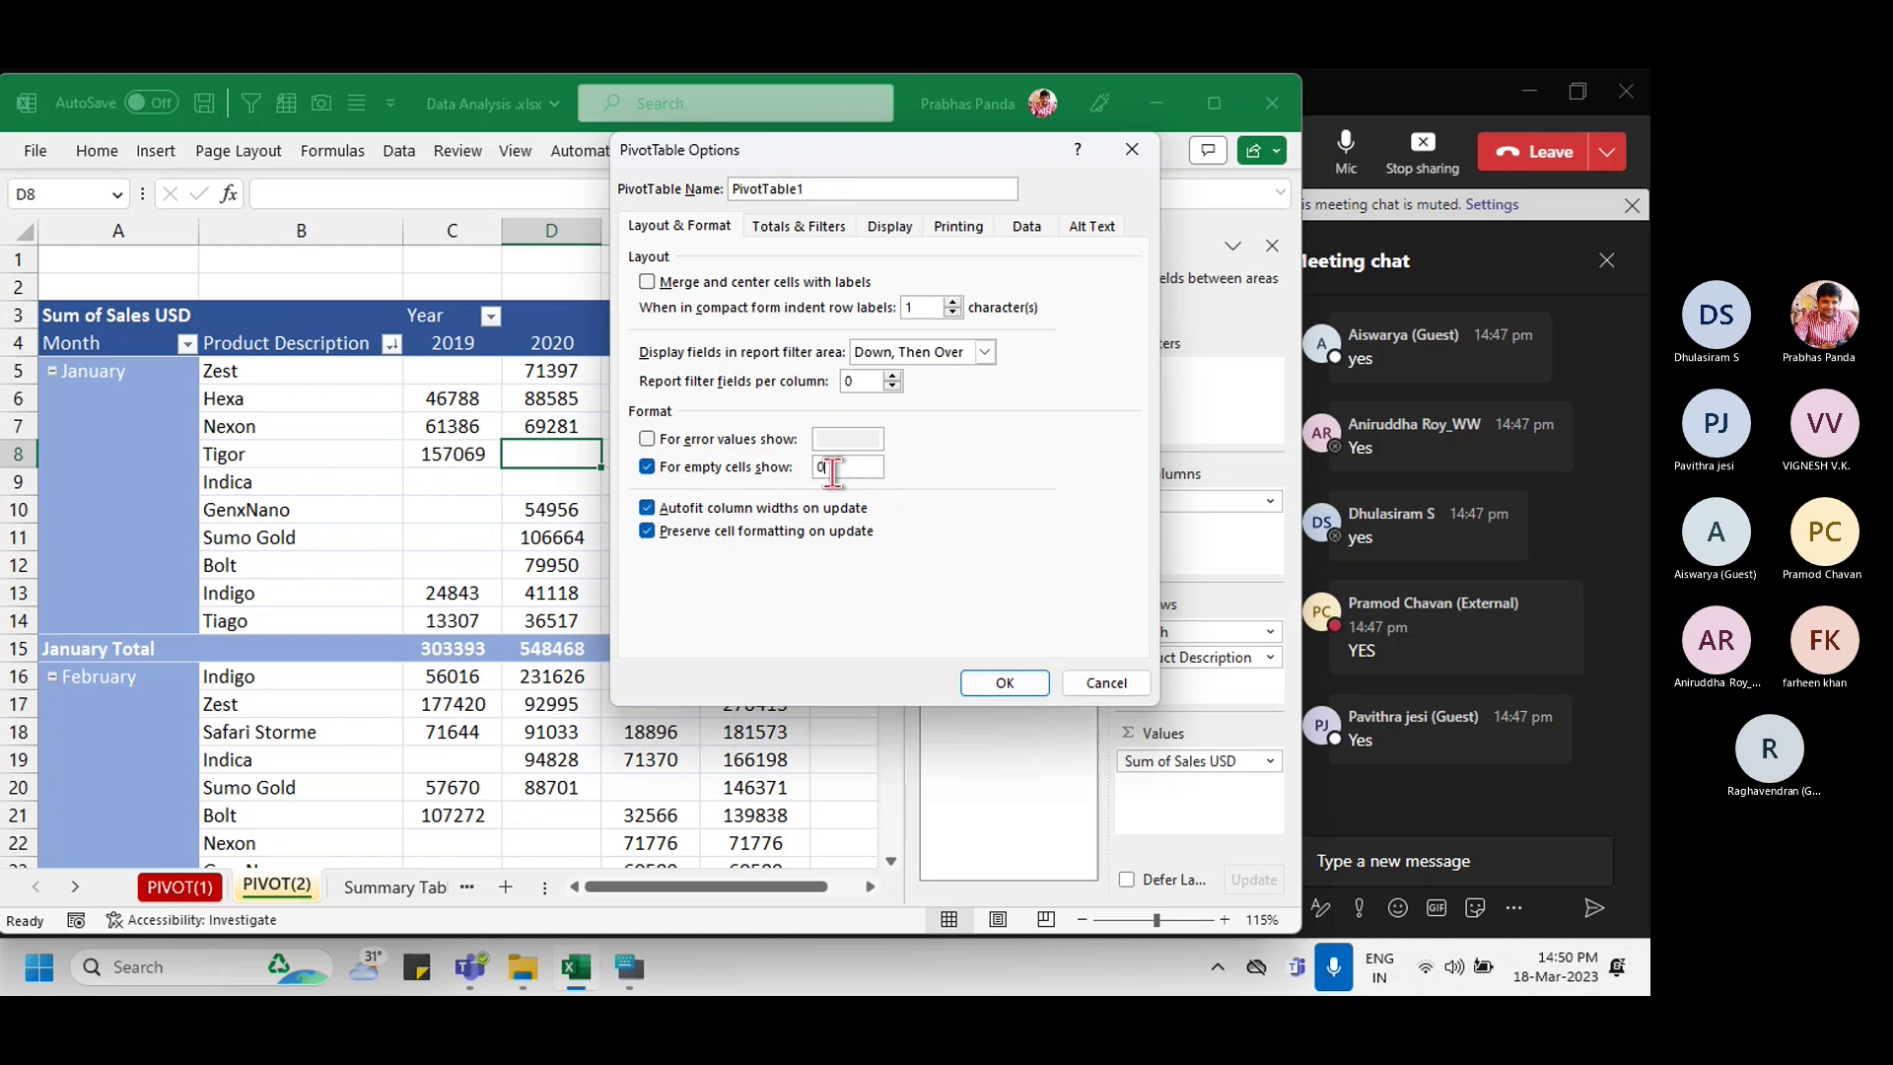
left_click(987, 683)
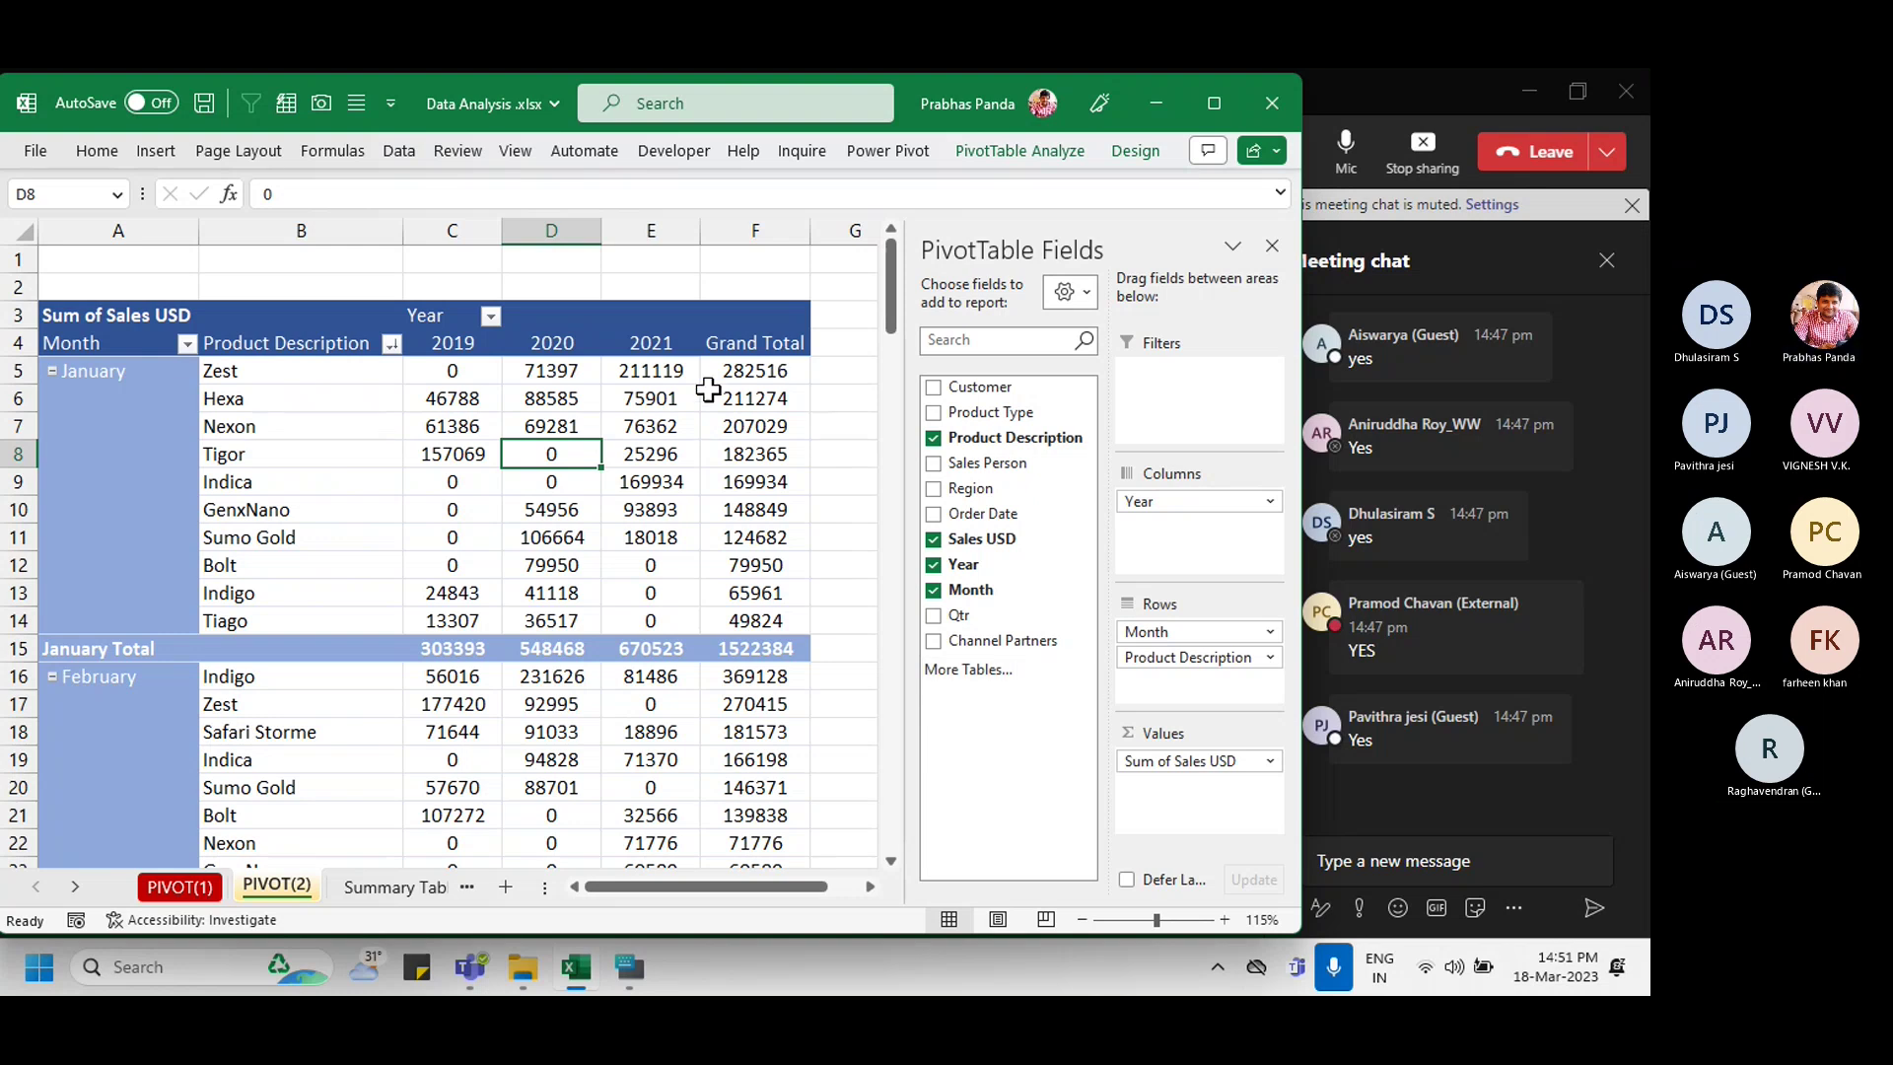
right_click(641, 400)
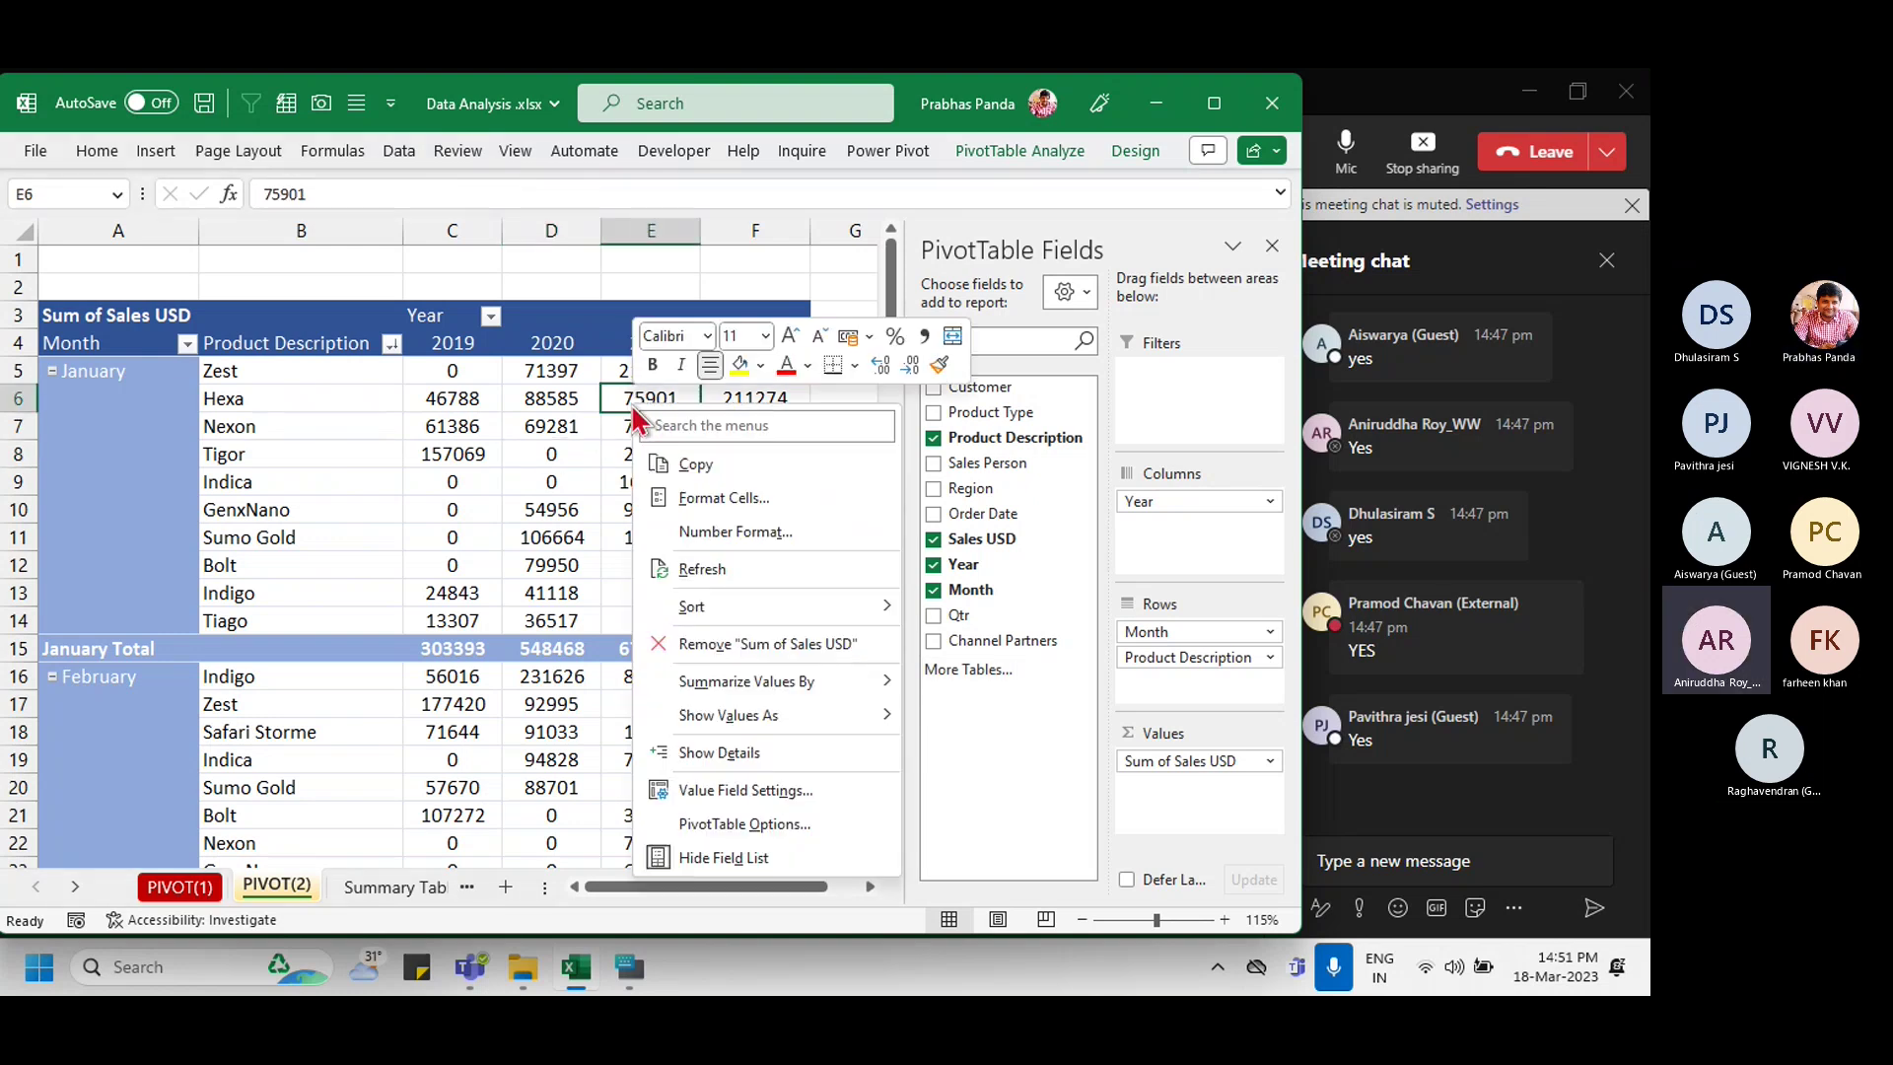
left_click(746, 826)
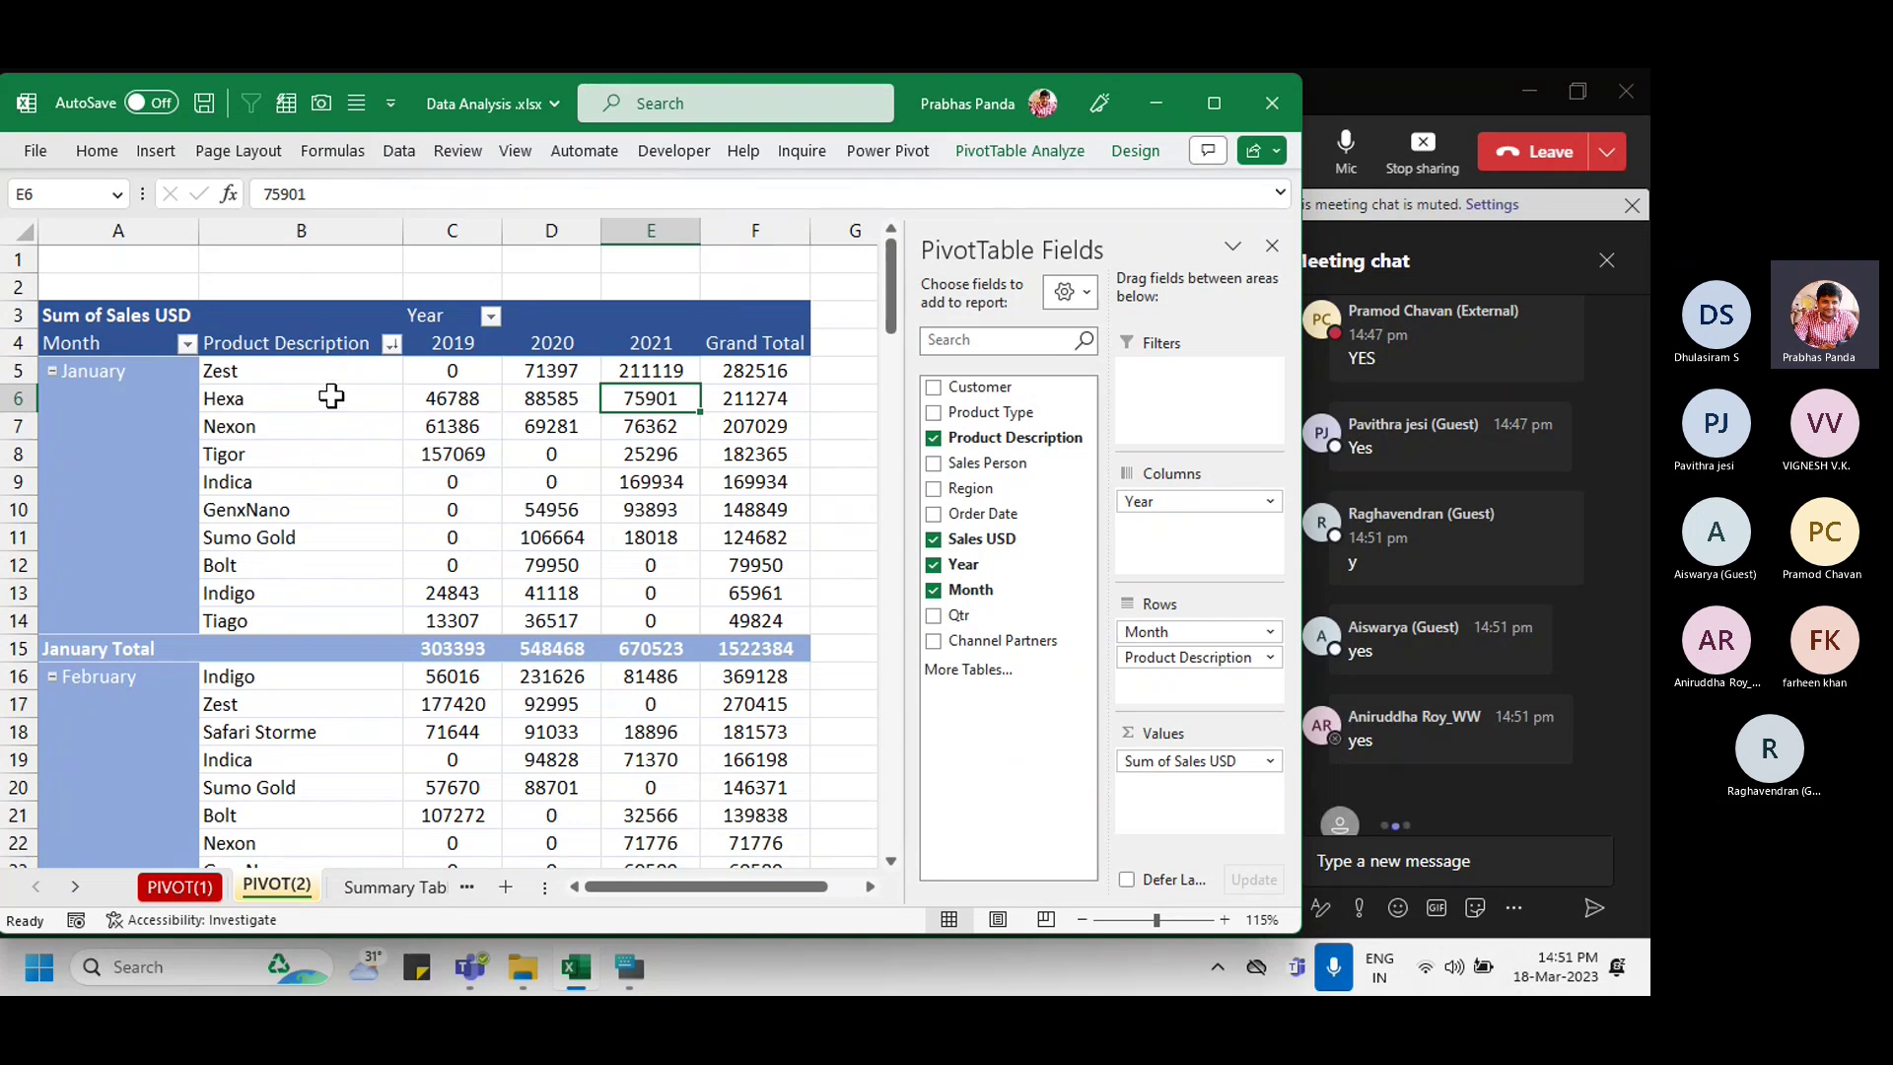
left_click_drag(315, 376, 291, 569)
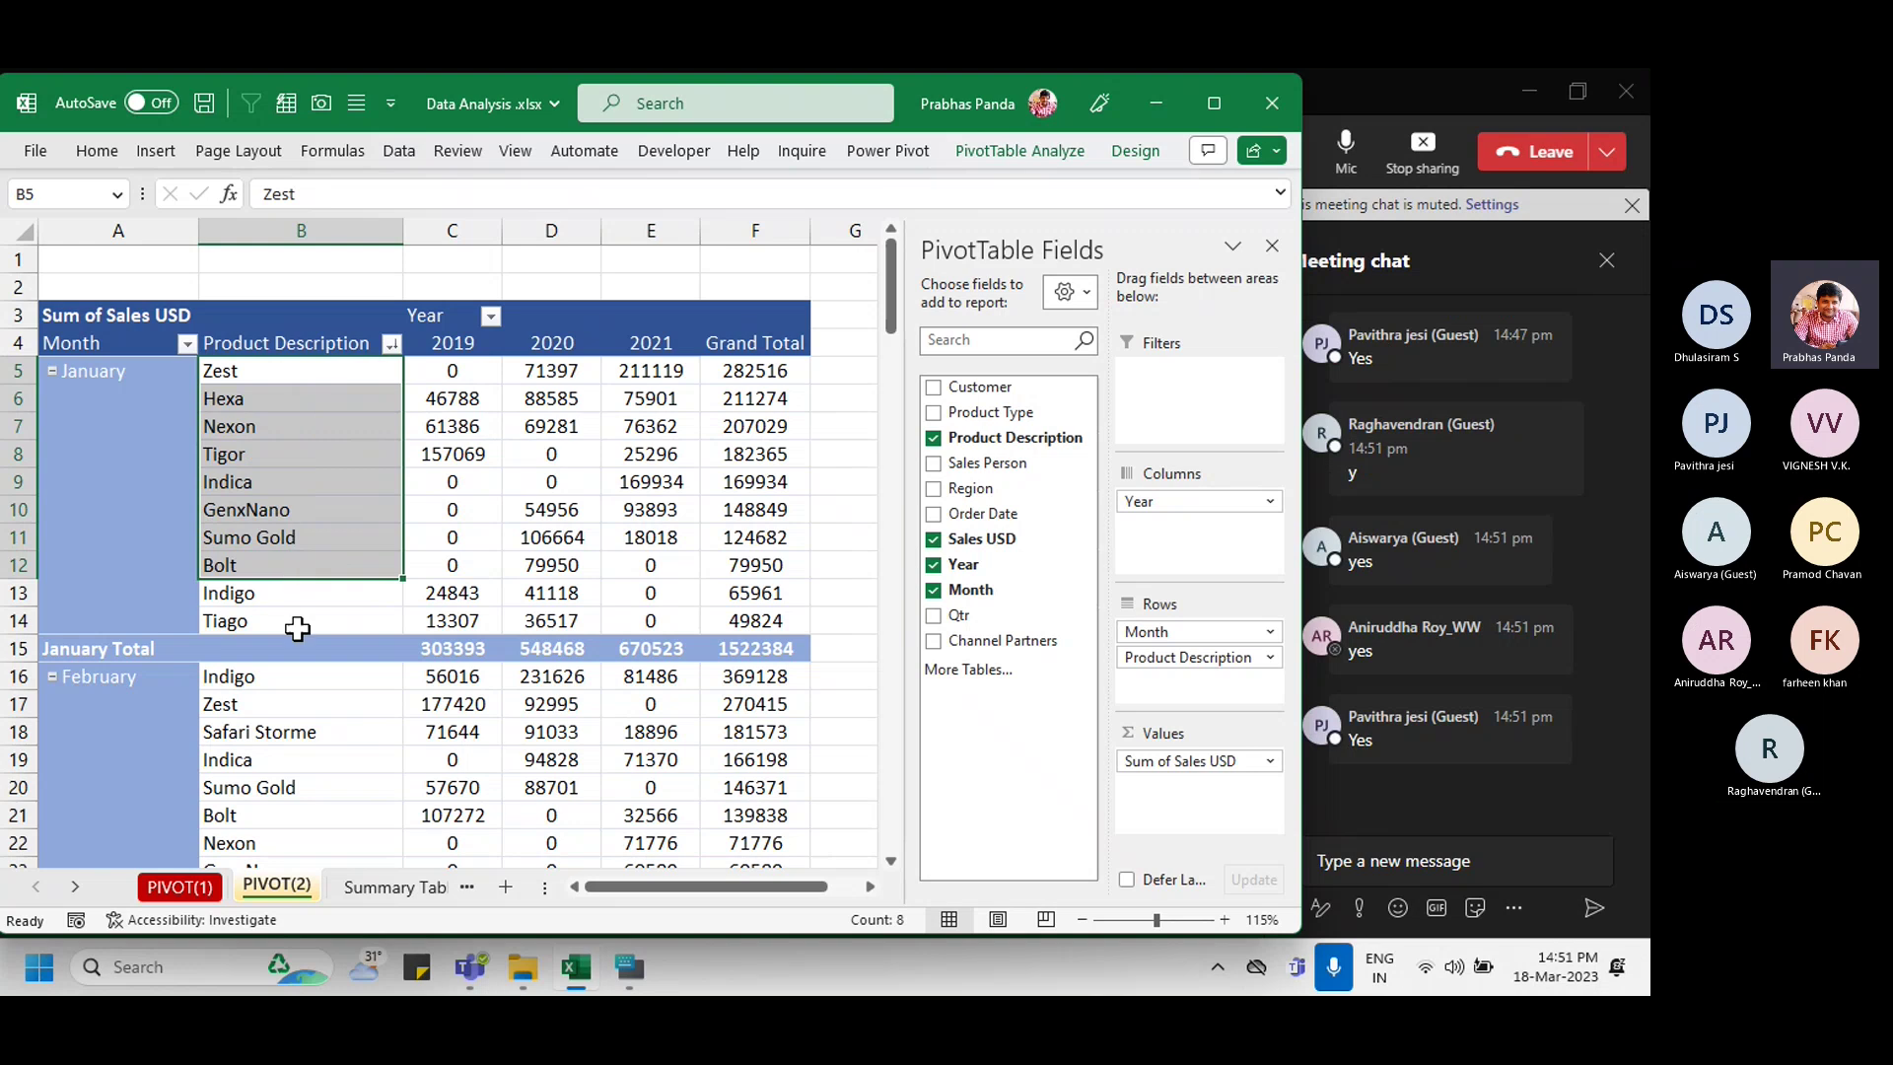
left_click(298, 623)
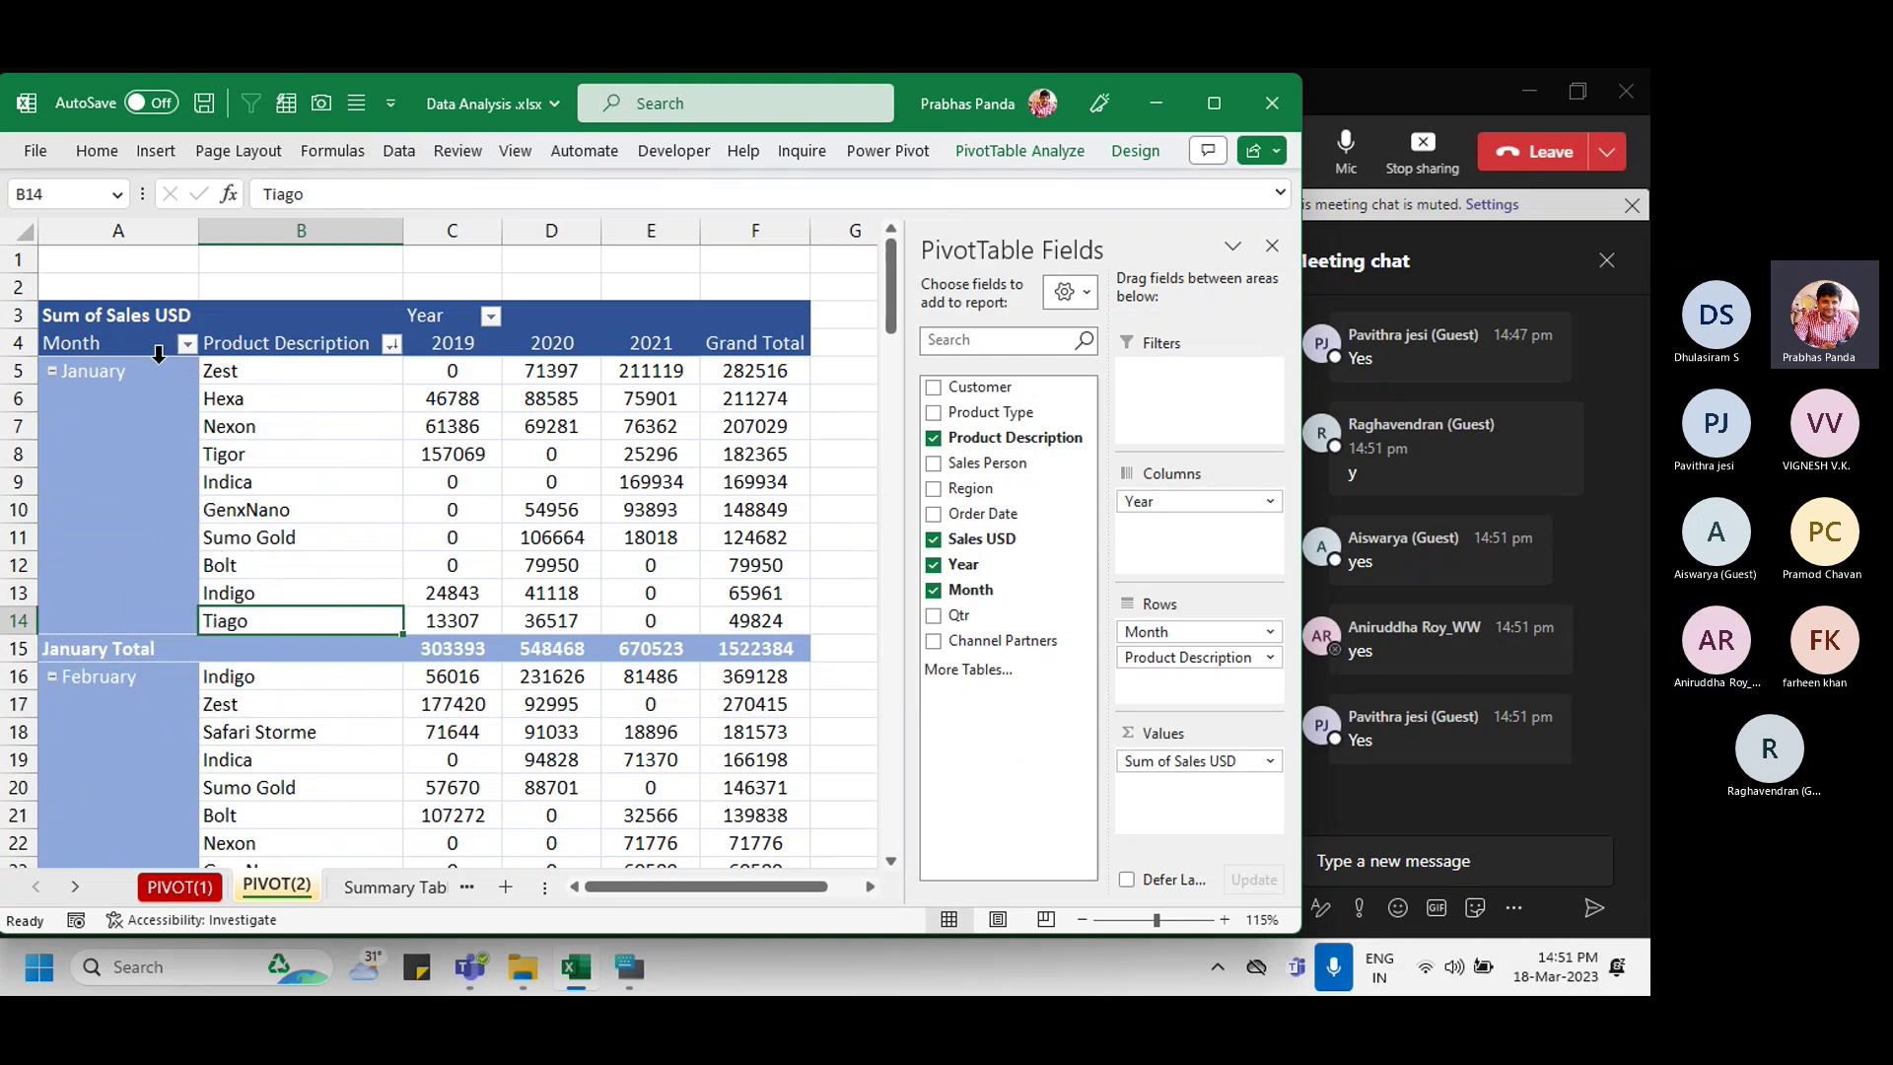
left_click_drag(152, 372, 40, 836)
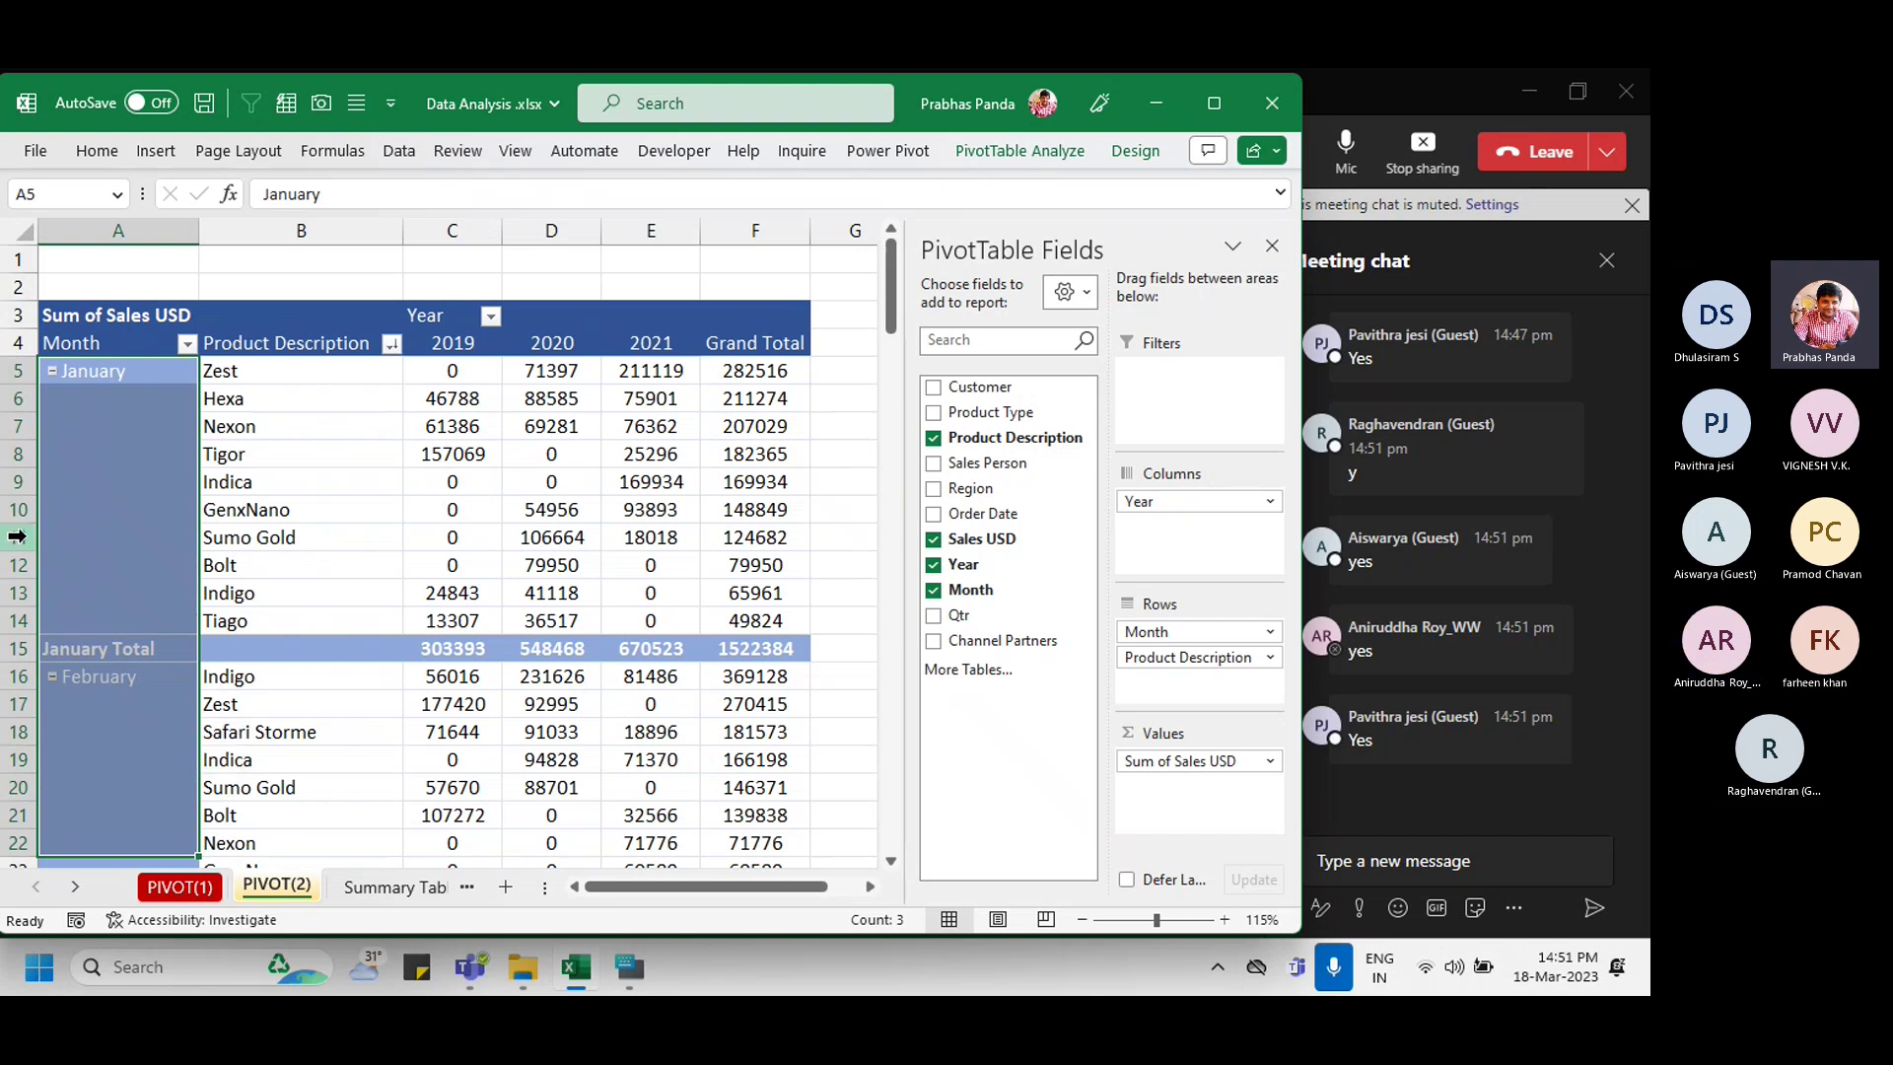
left_click(326, 440)
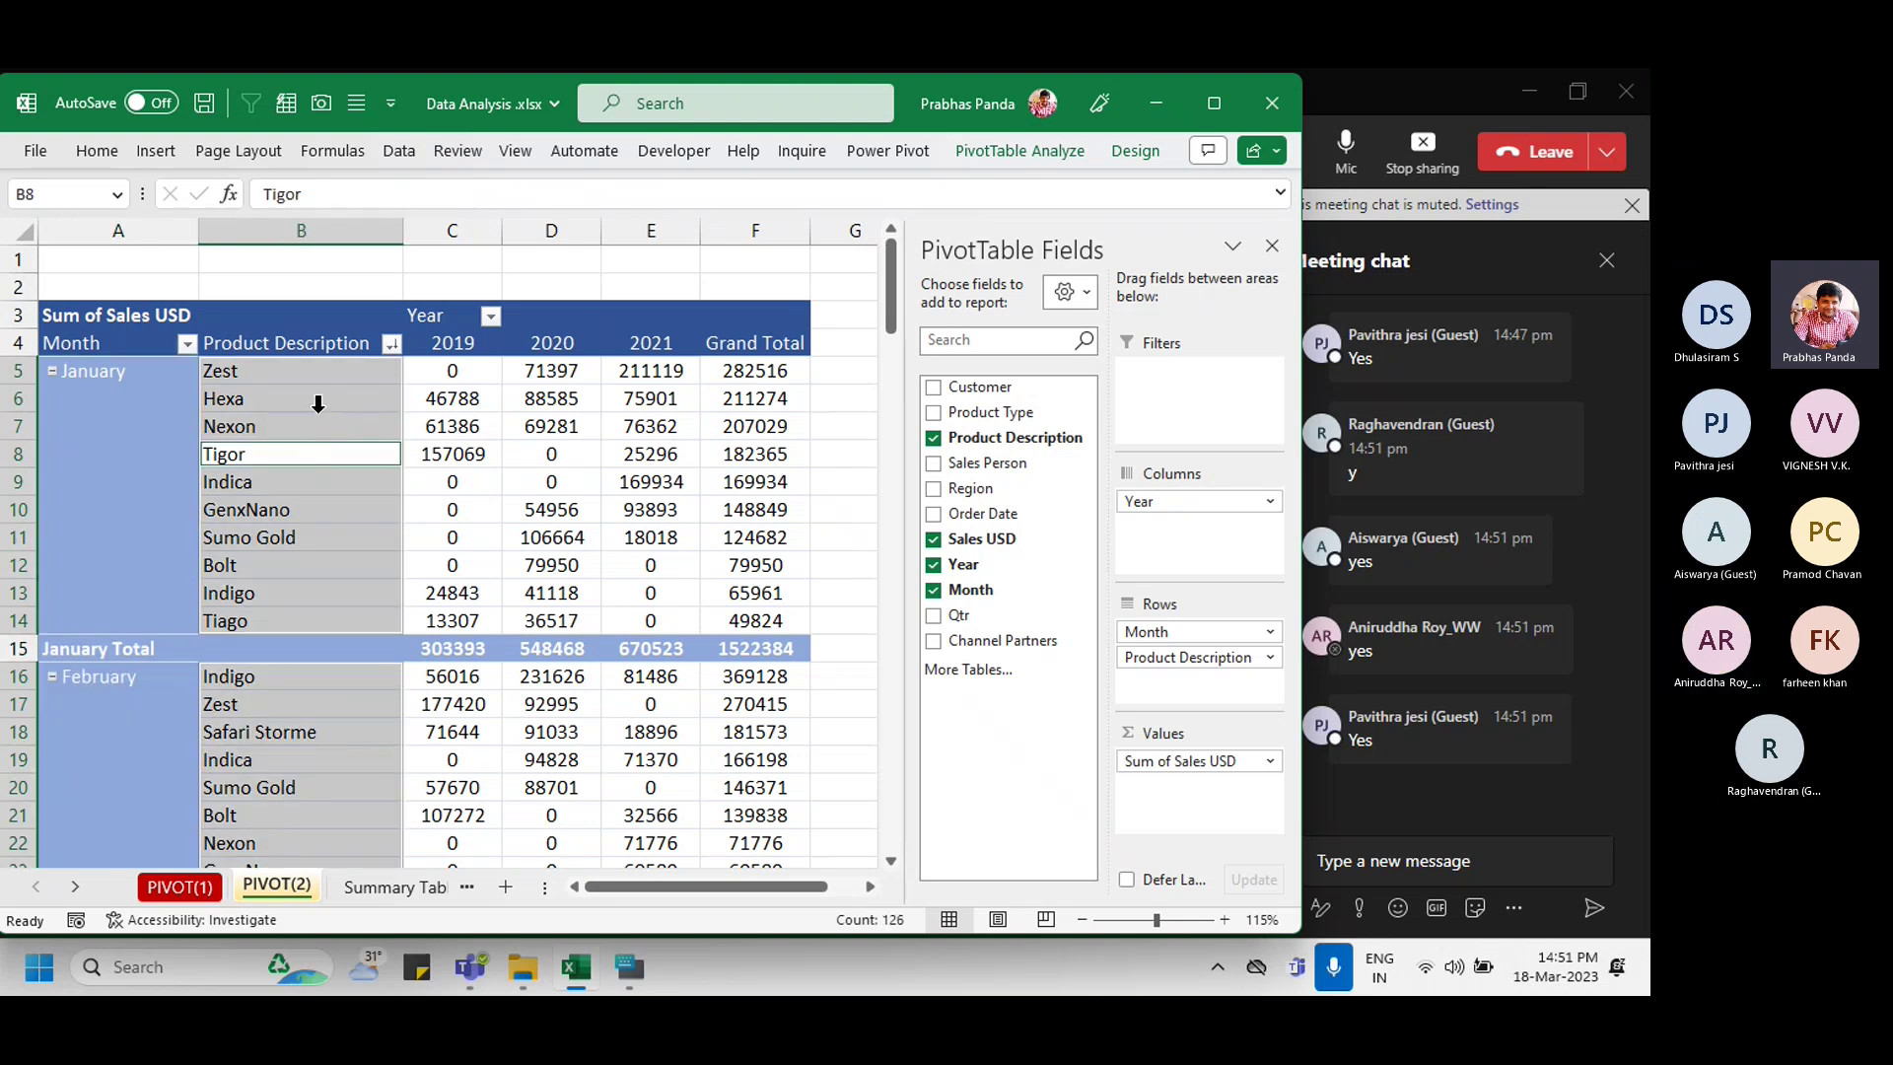
left_click(317, 410)
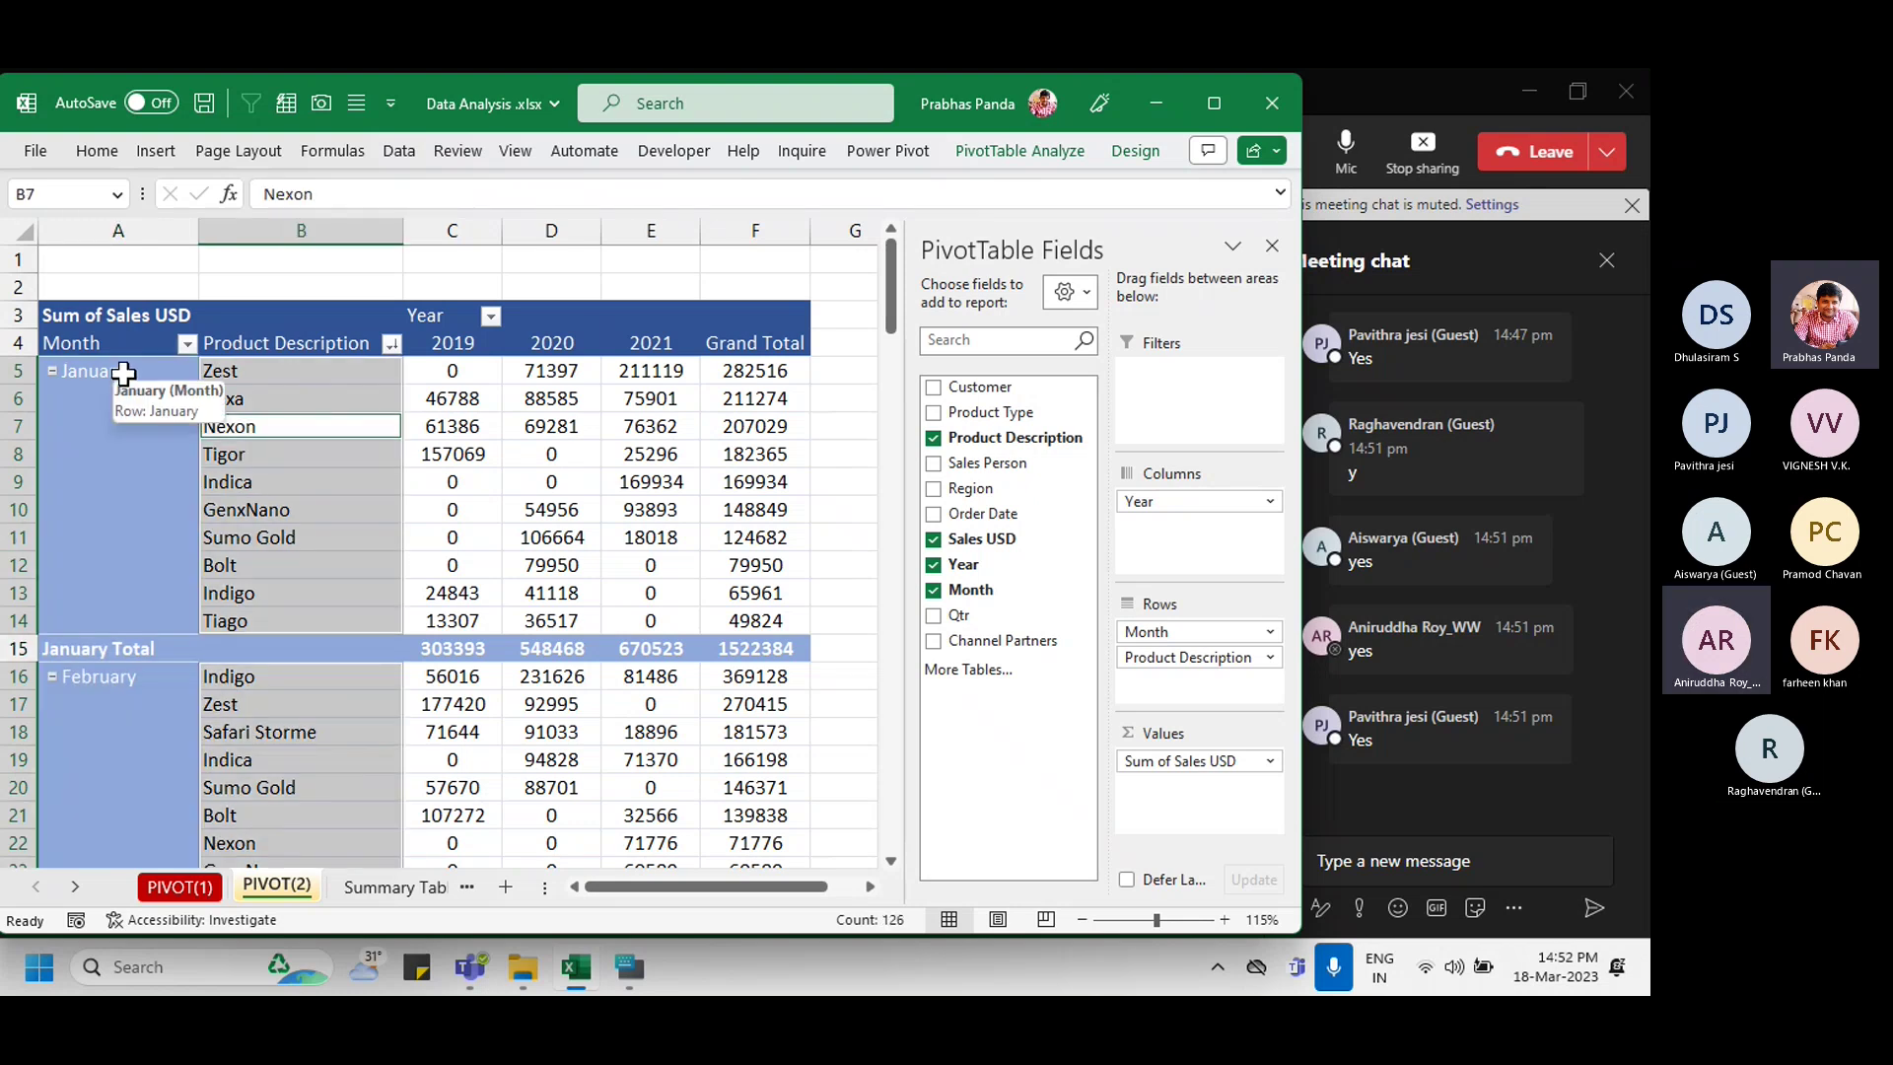
left_click_drag(123, 373, 57, 761)
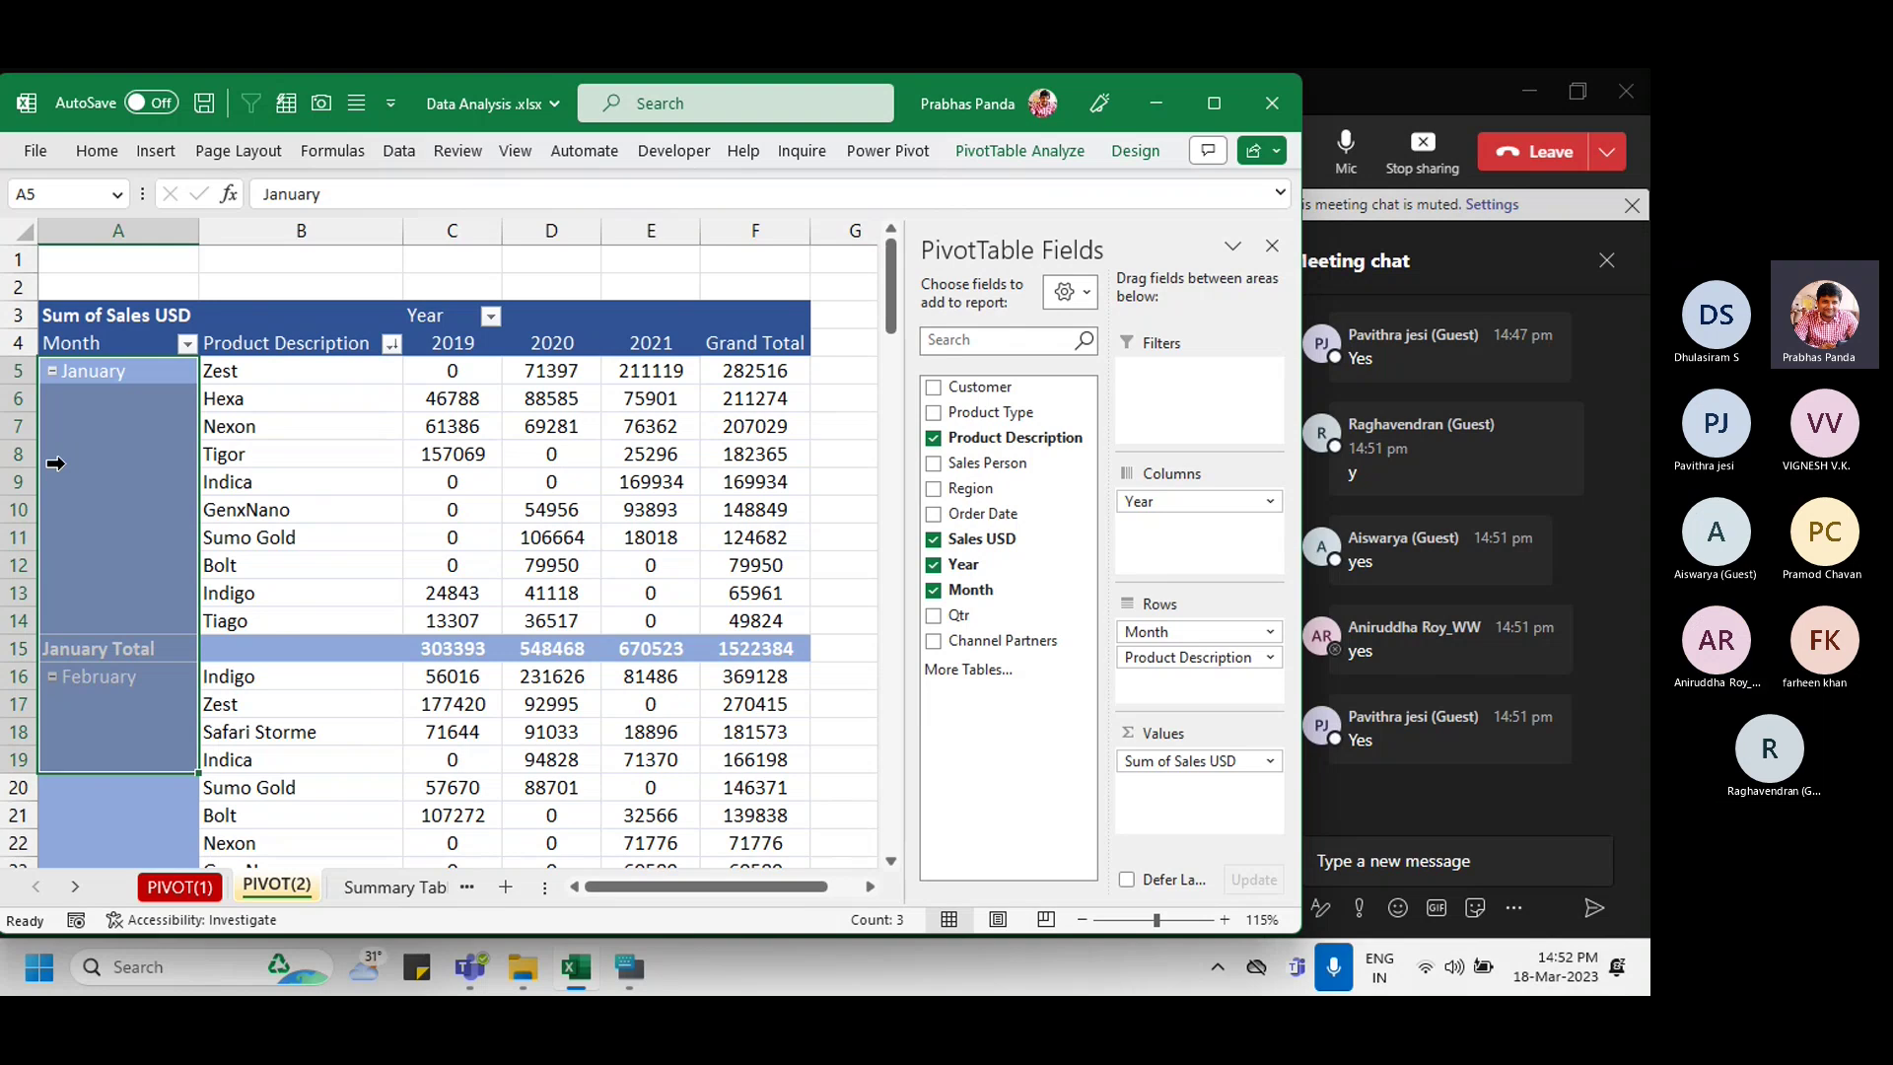
left_click(463, 429)
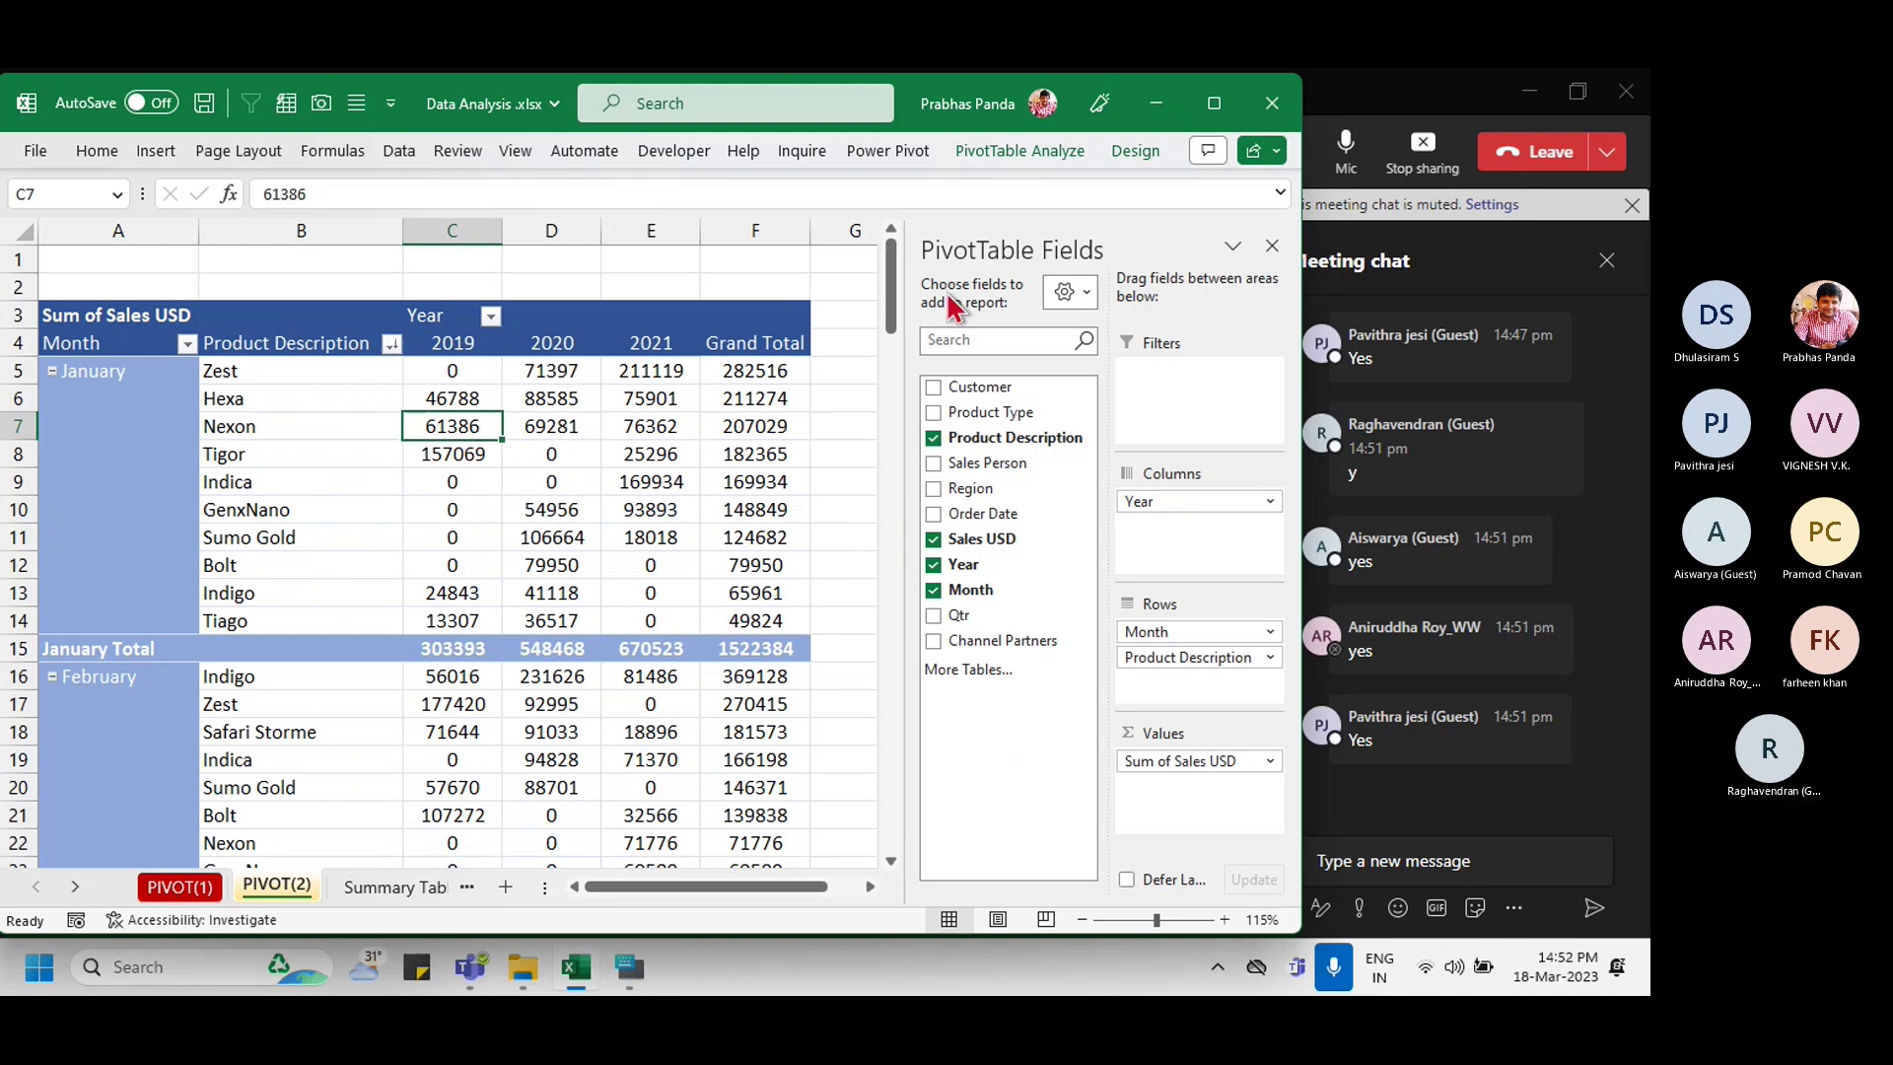
left_click(1137, 150)
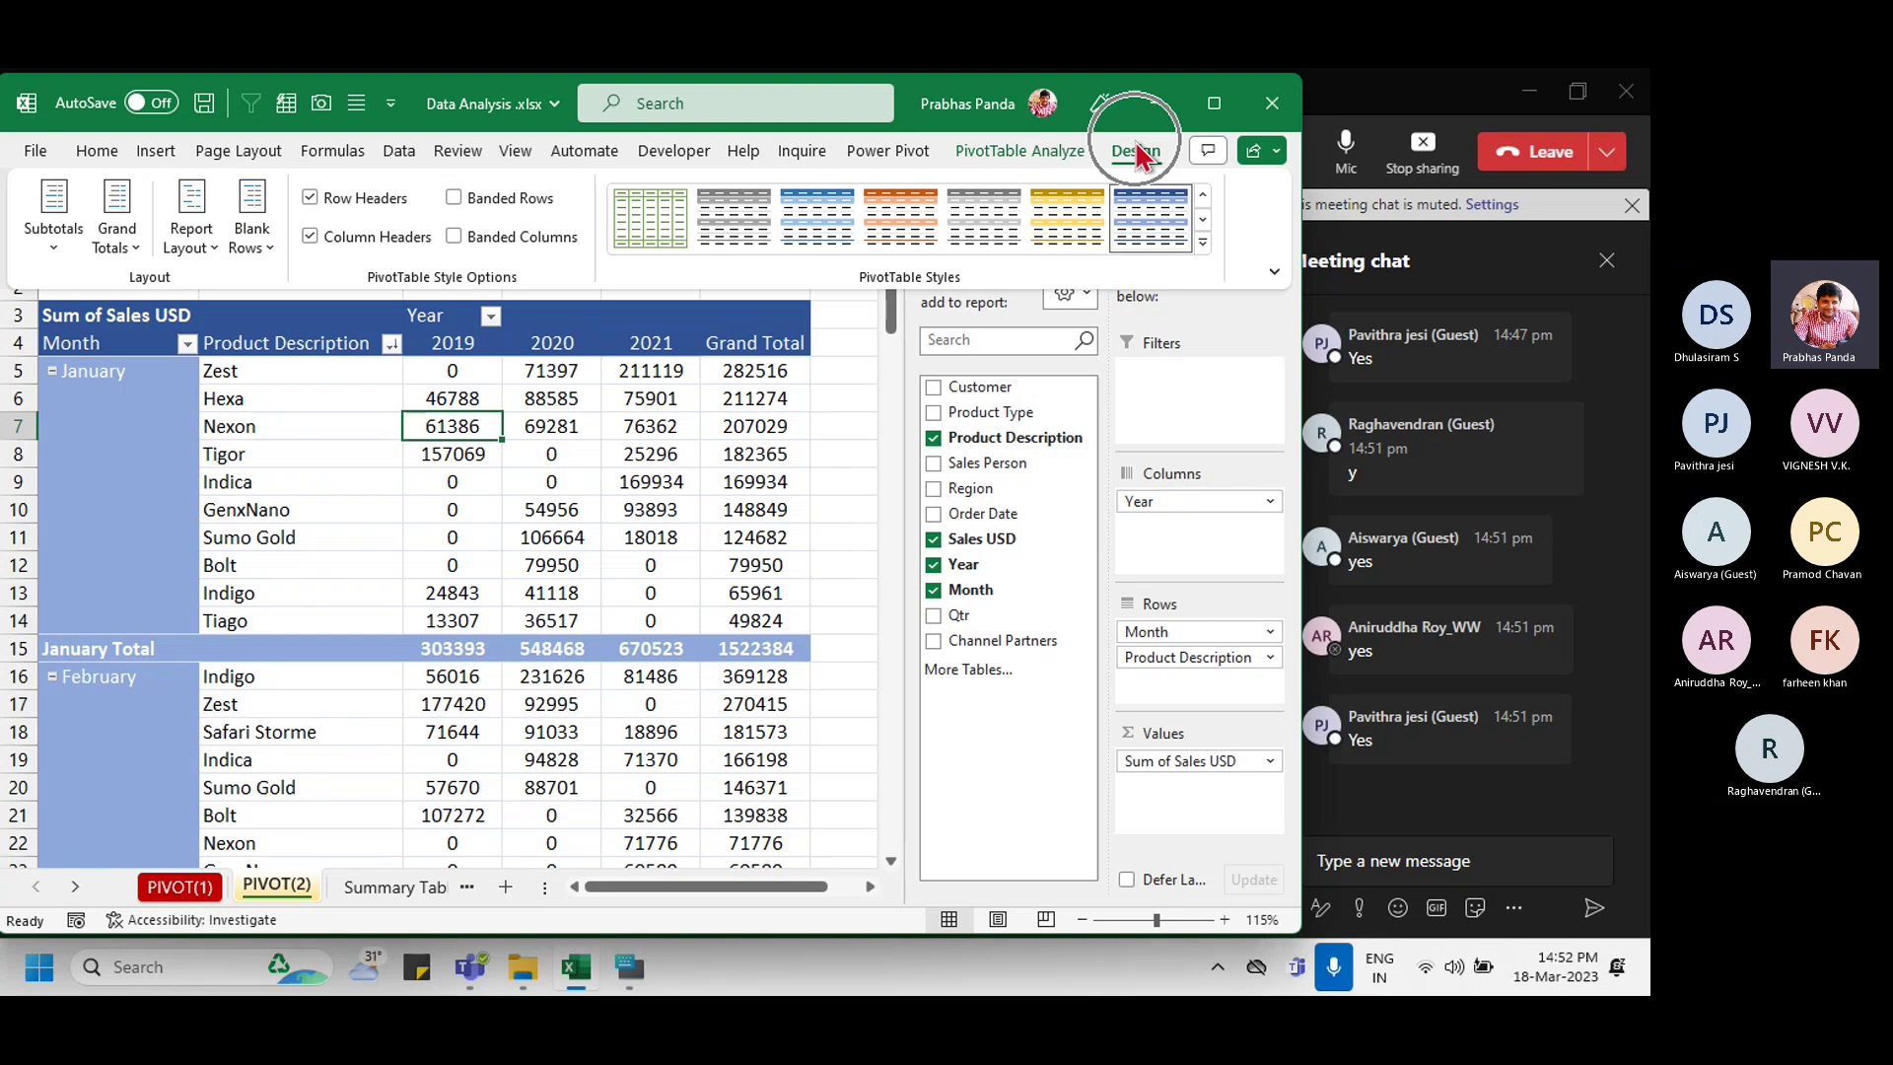
Step: Set the Report Layout to Repeat All Item Labels so Month shows on every row
left_click(202, 258)
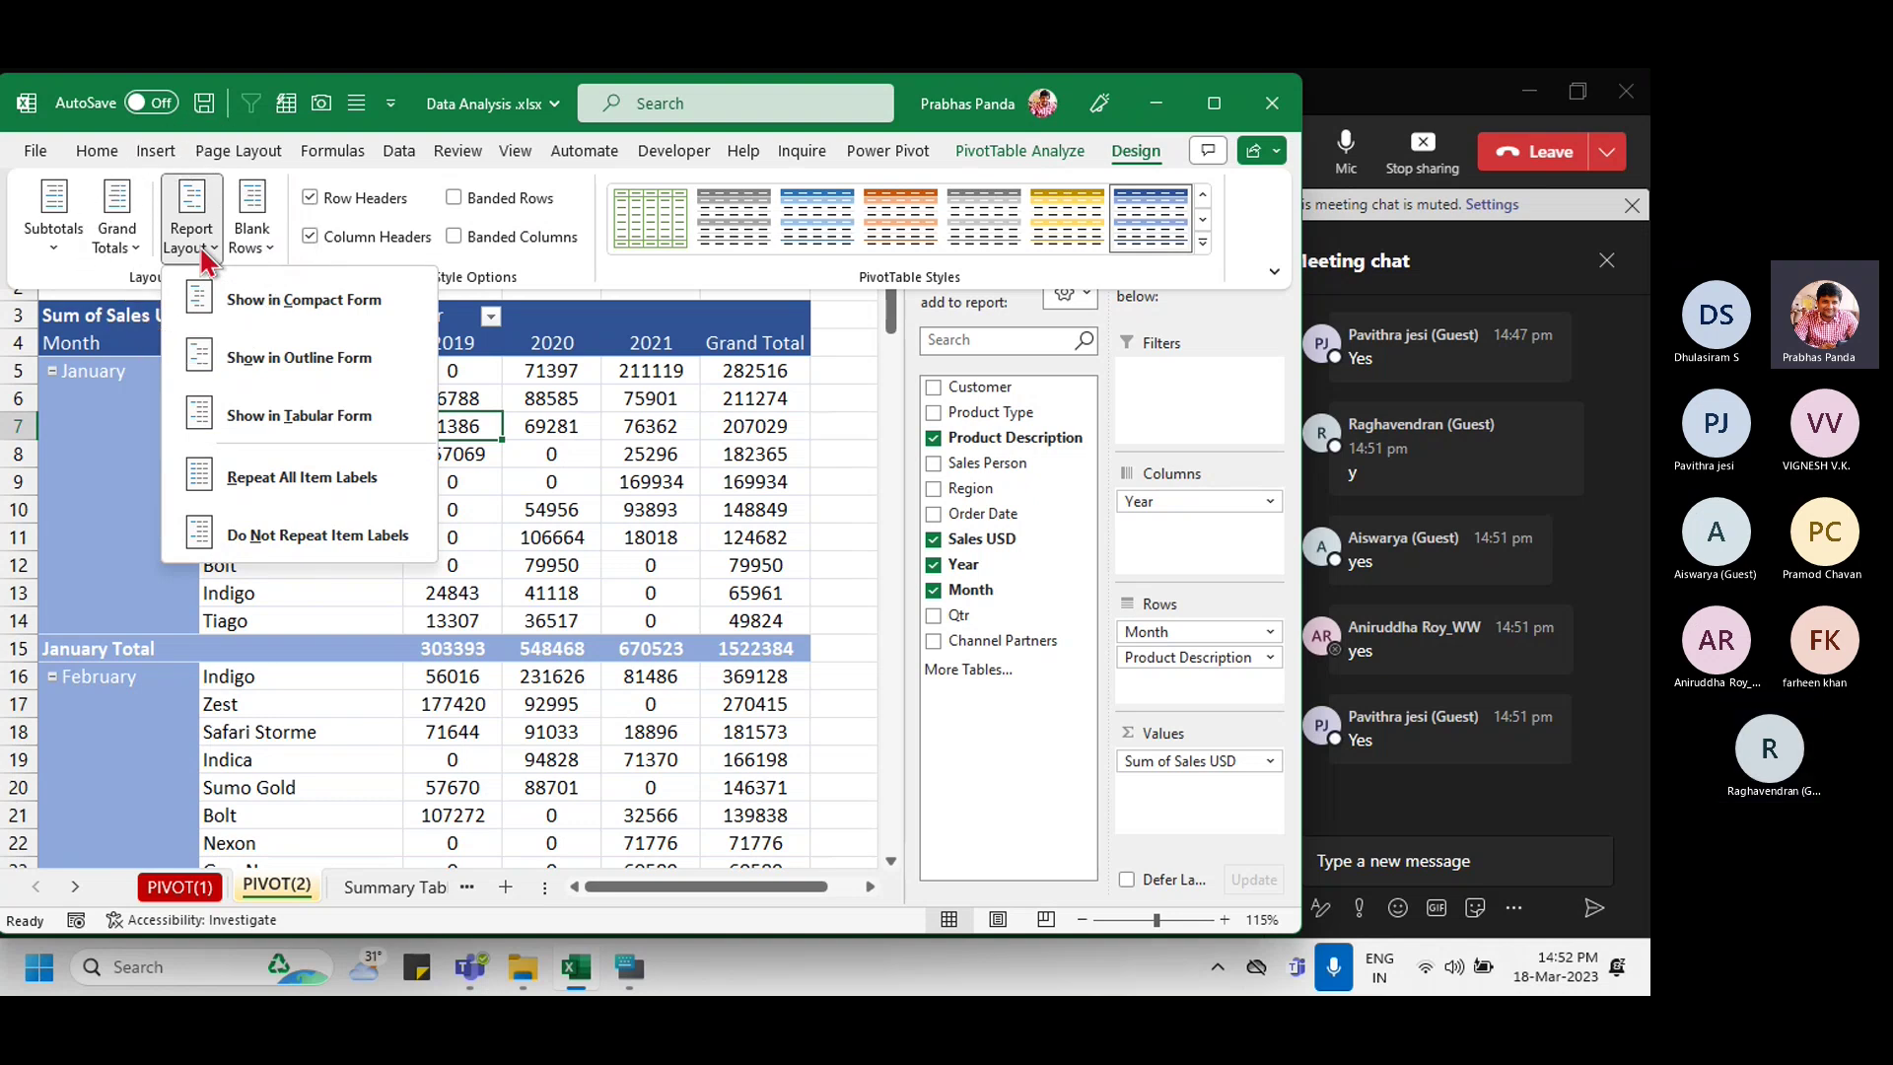
left_click(292, 475)
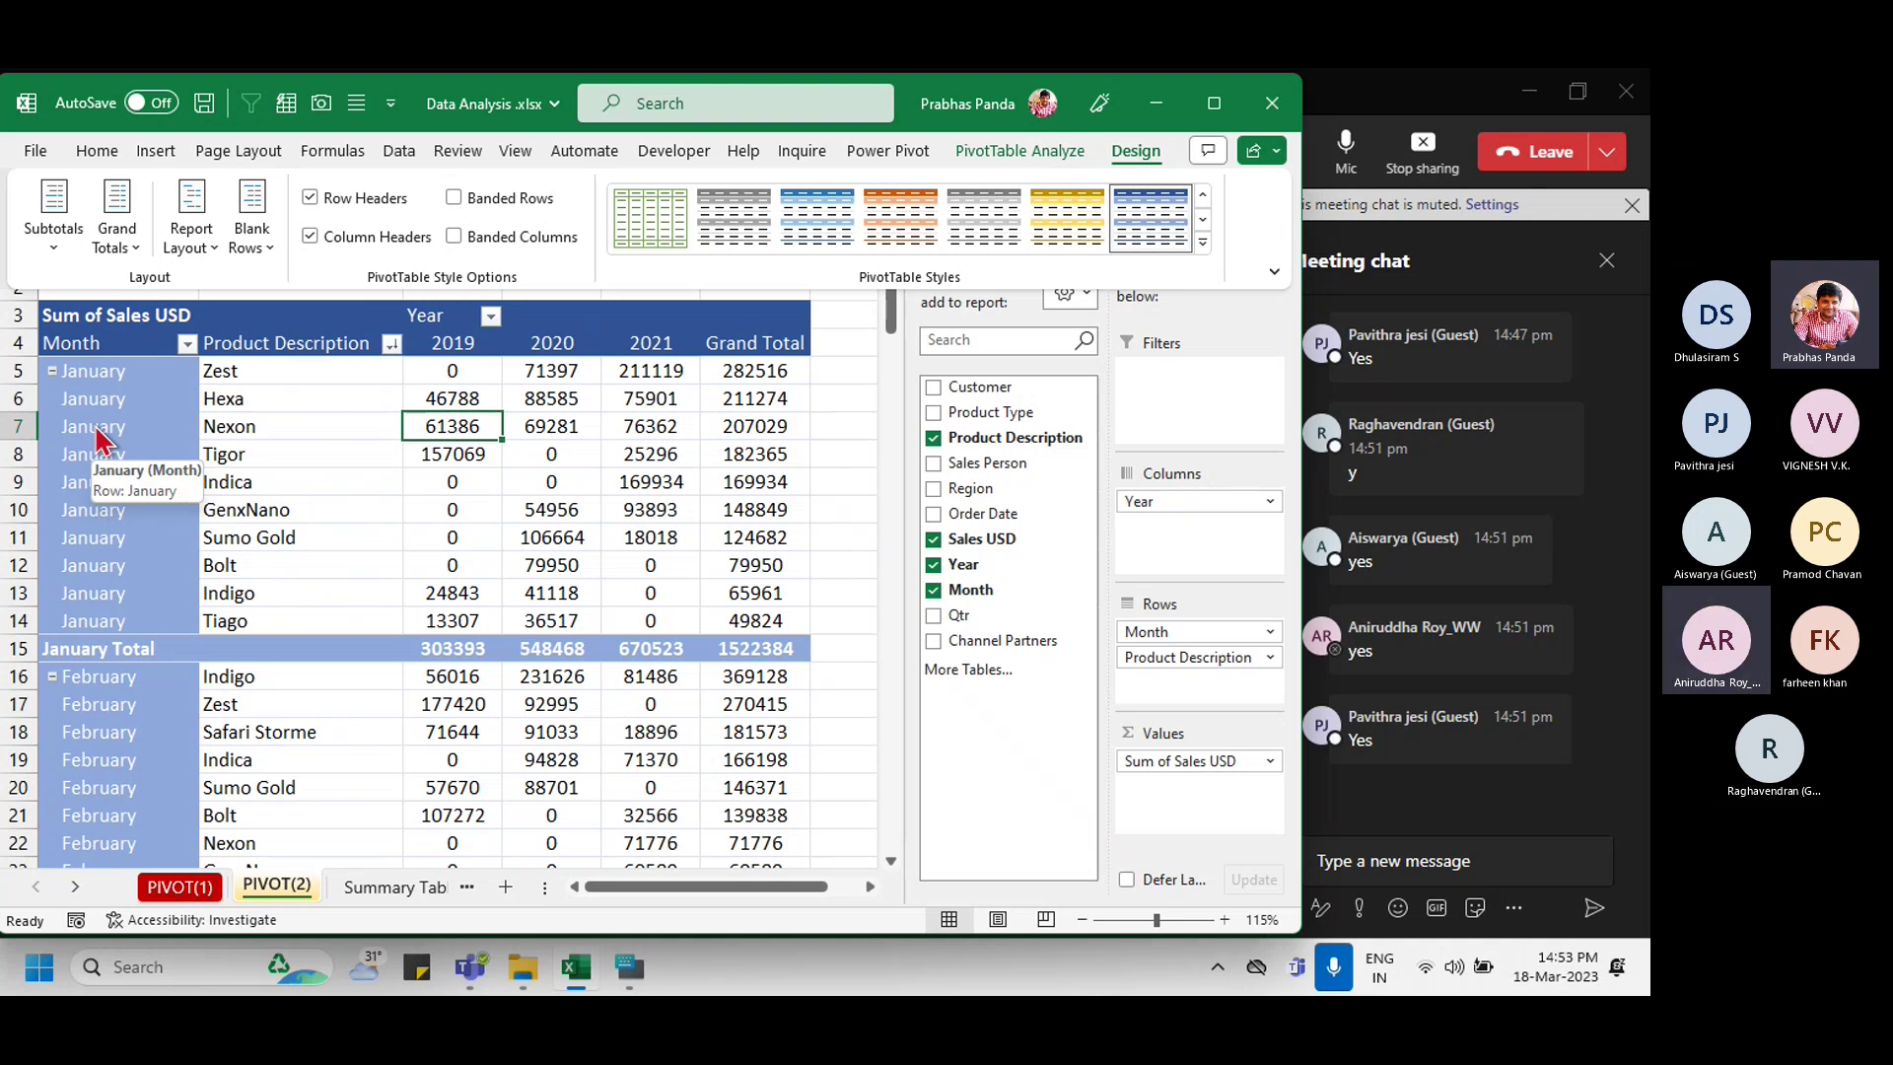
left_click(204, 247)
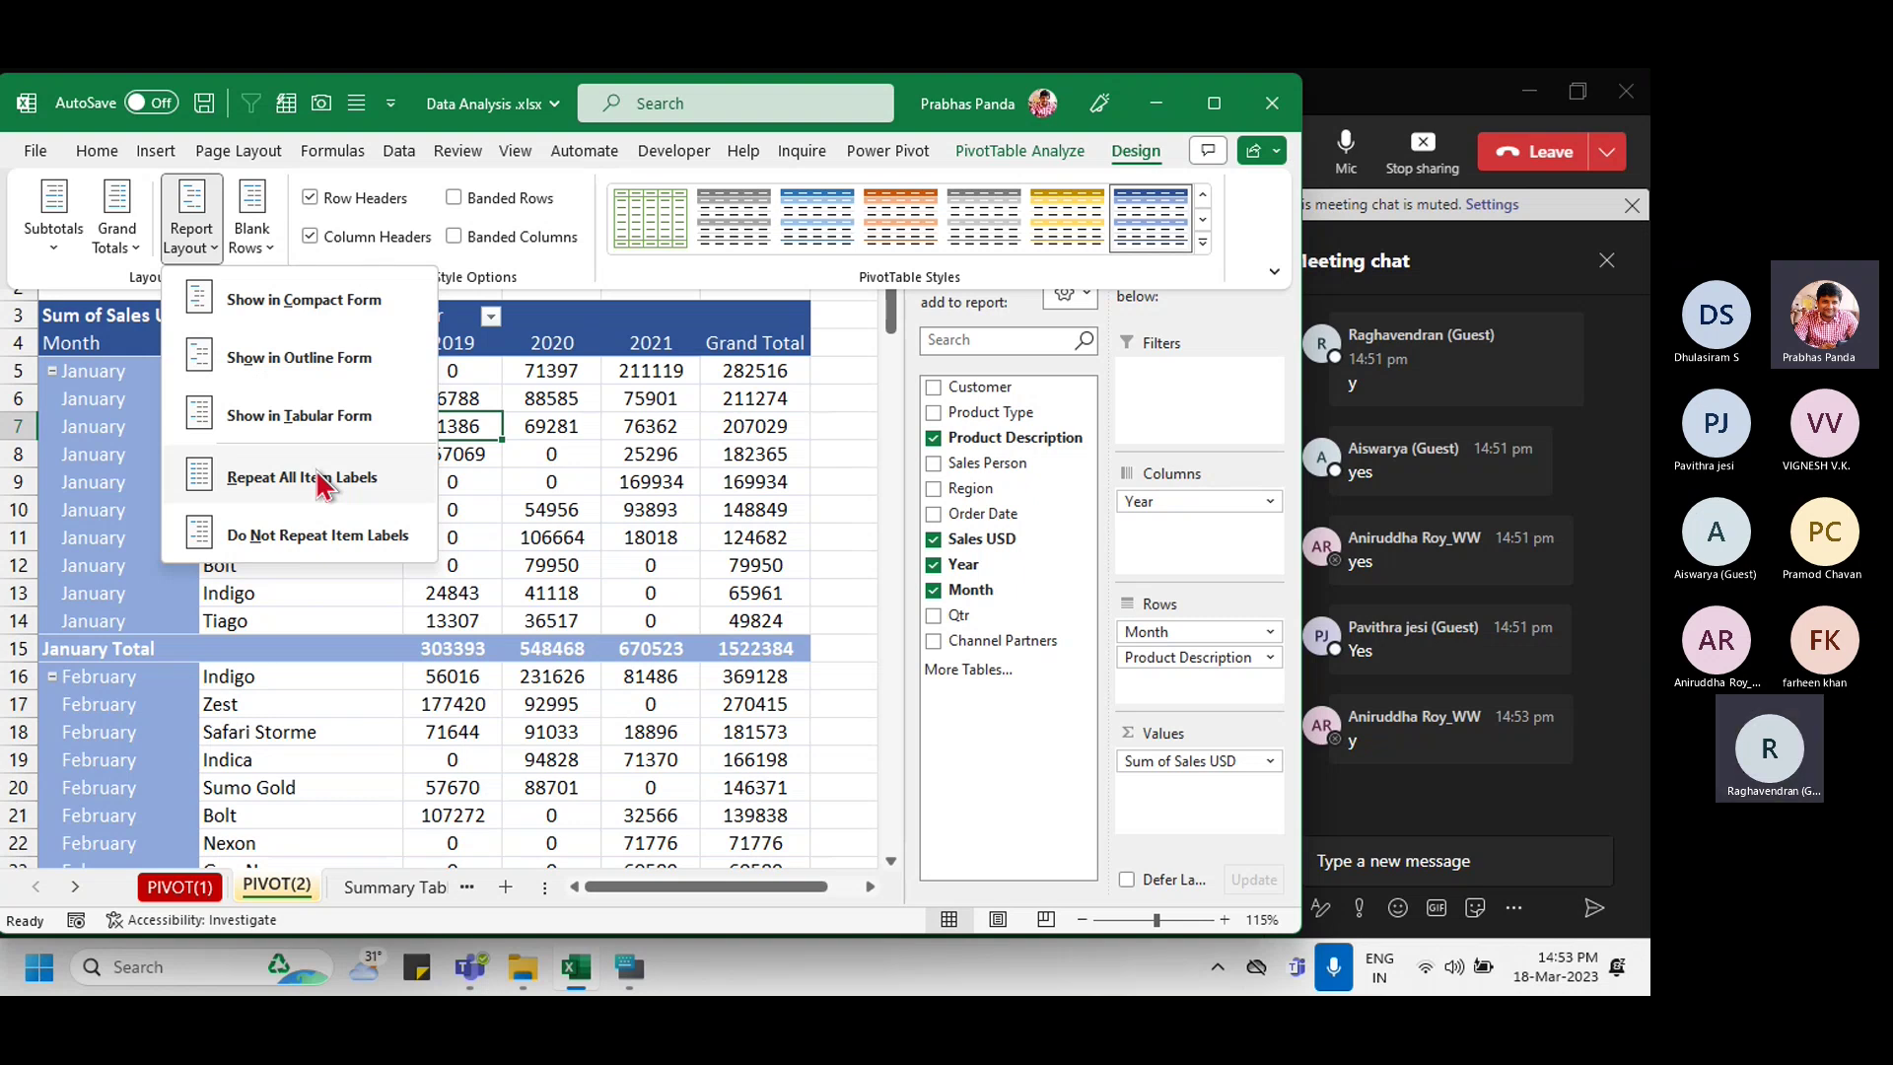
left_click(320, 483)
left_click(611, 509)
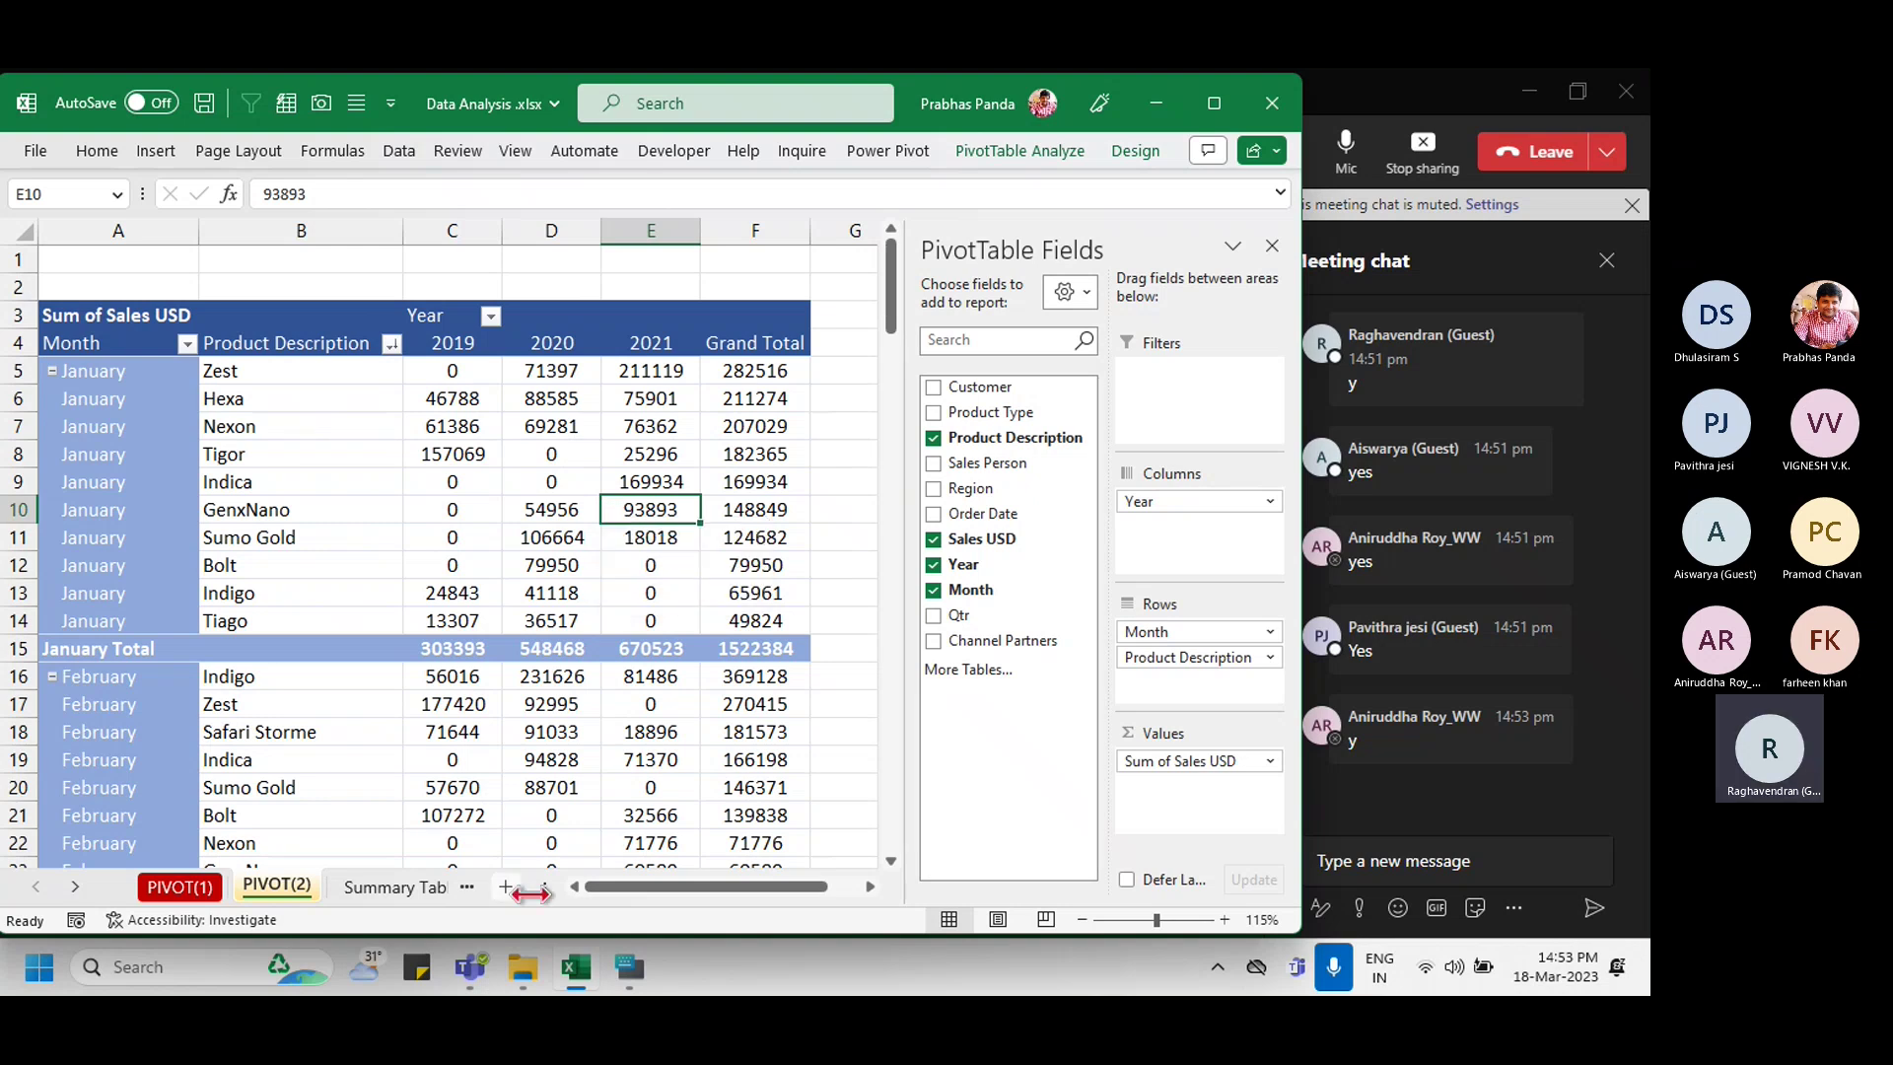
Step: Drag the sheet-tab splitter right until the 'Summary Table' tab name is fully visible
left_click_drag(547, 891, 727, 878)
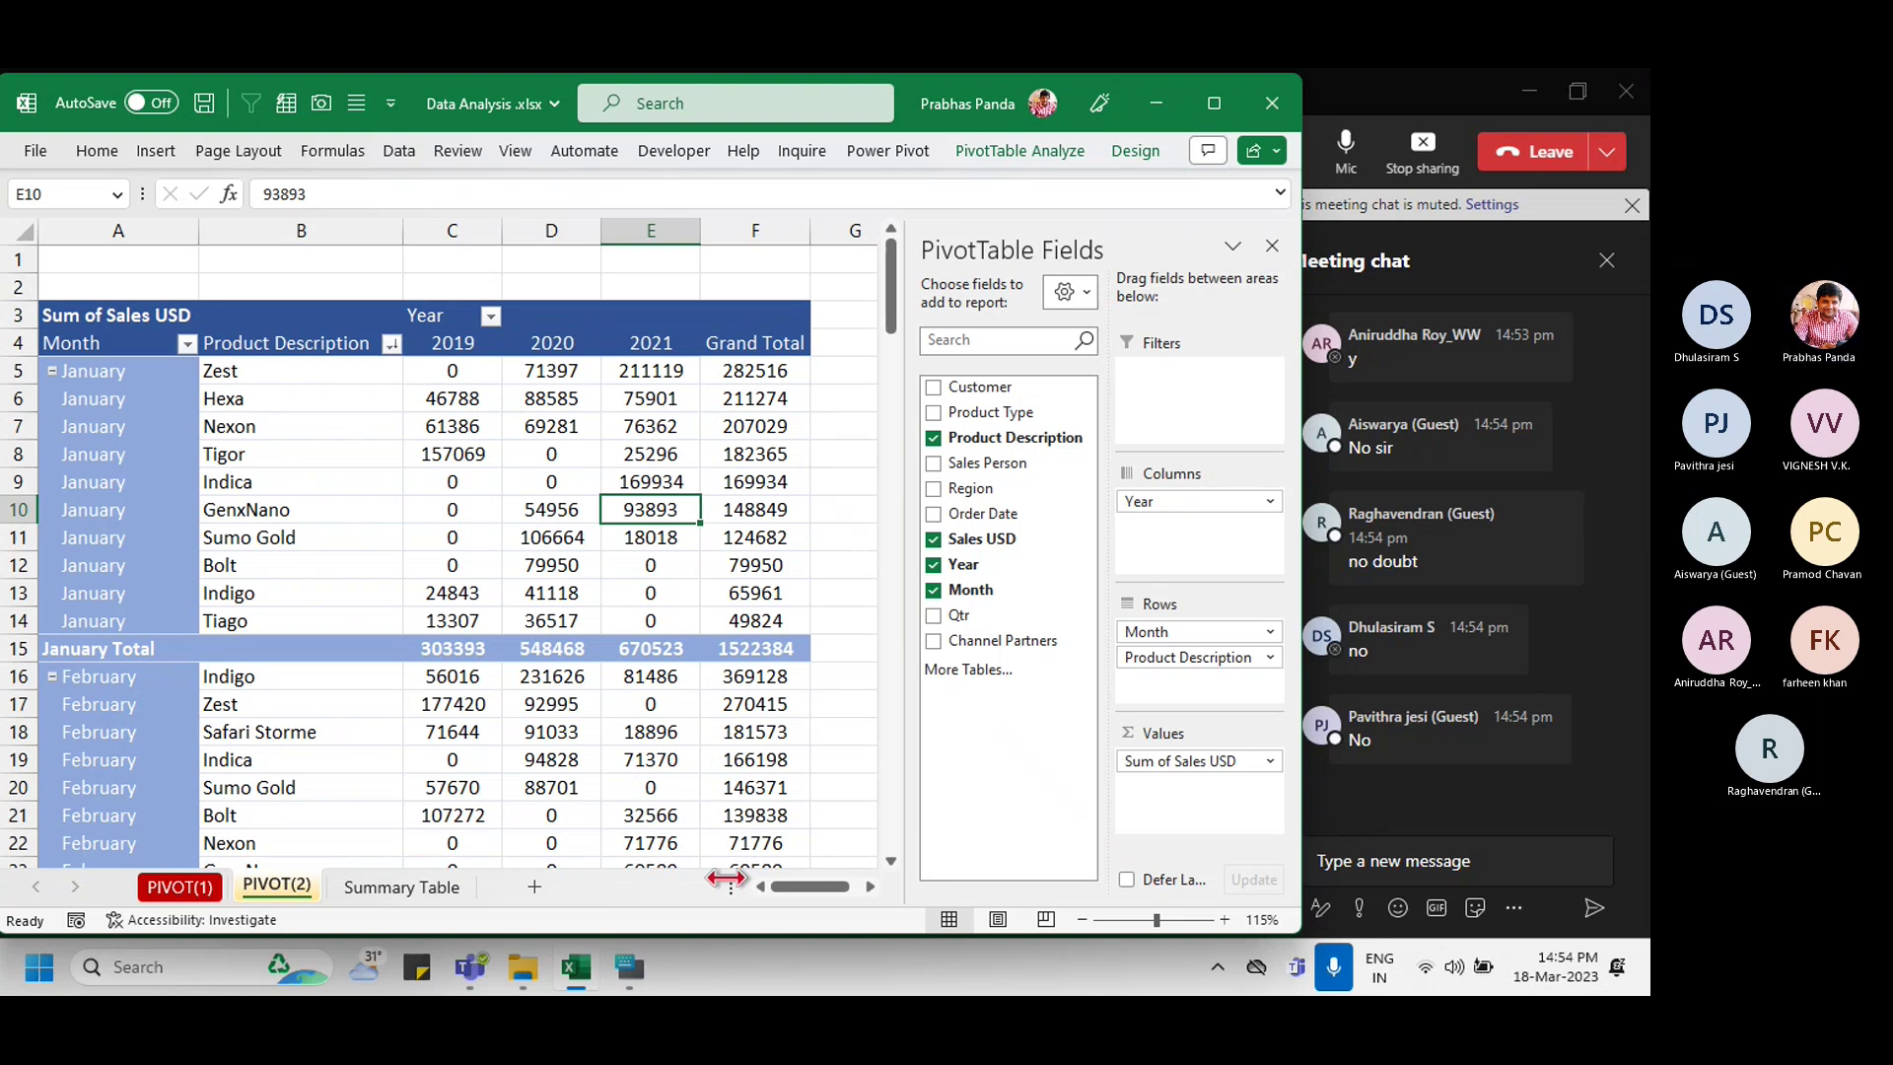
Step: Copy the PIVOT(2) sheet to create PIVOT(3)
left_click(270, 893)
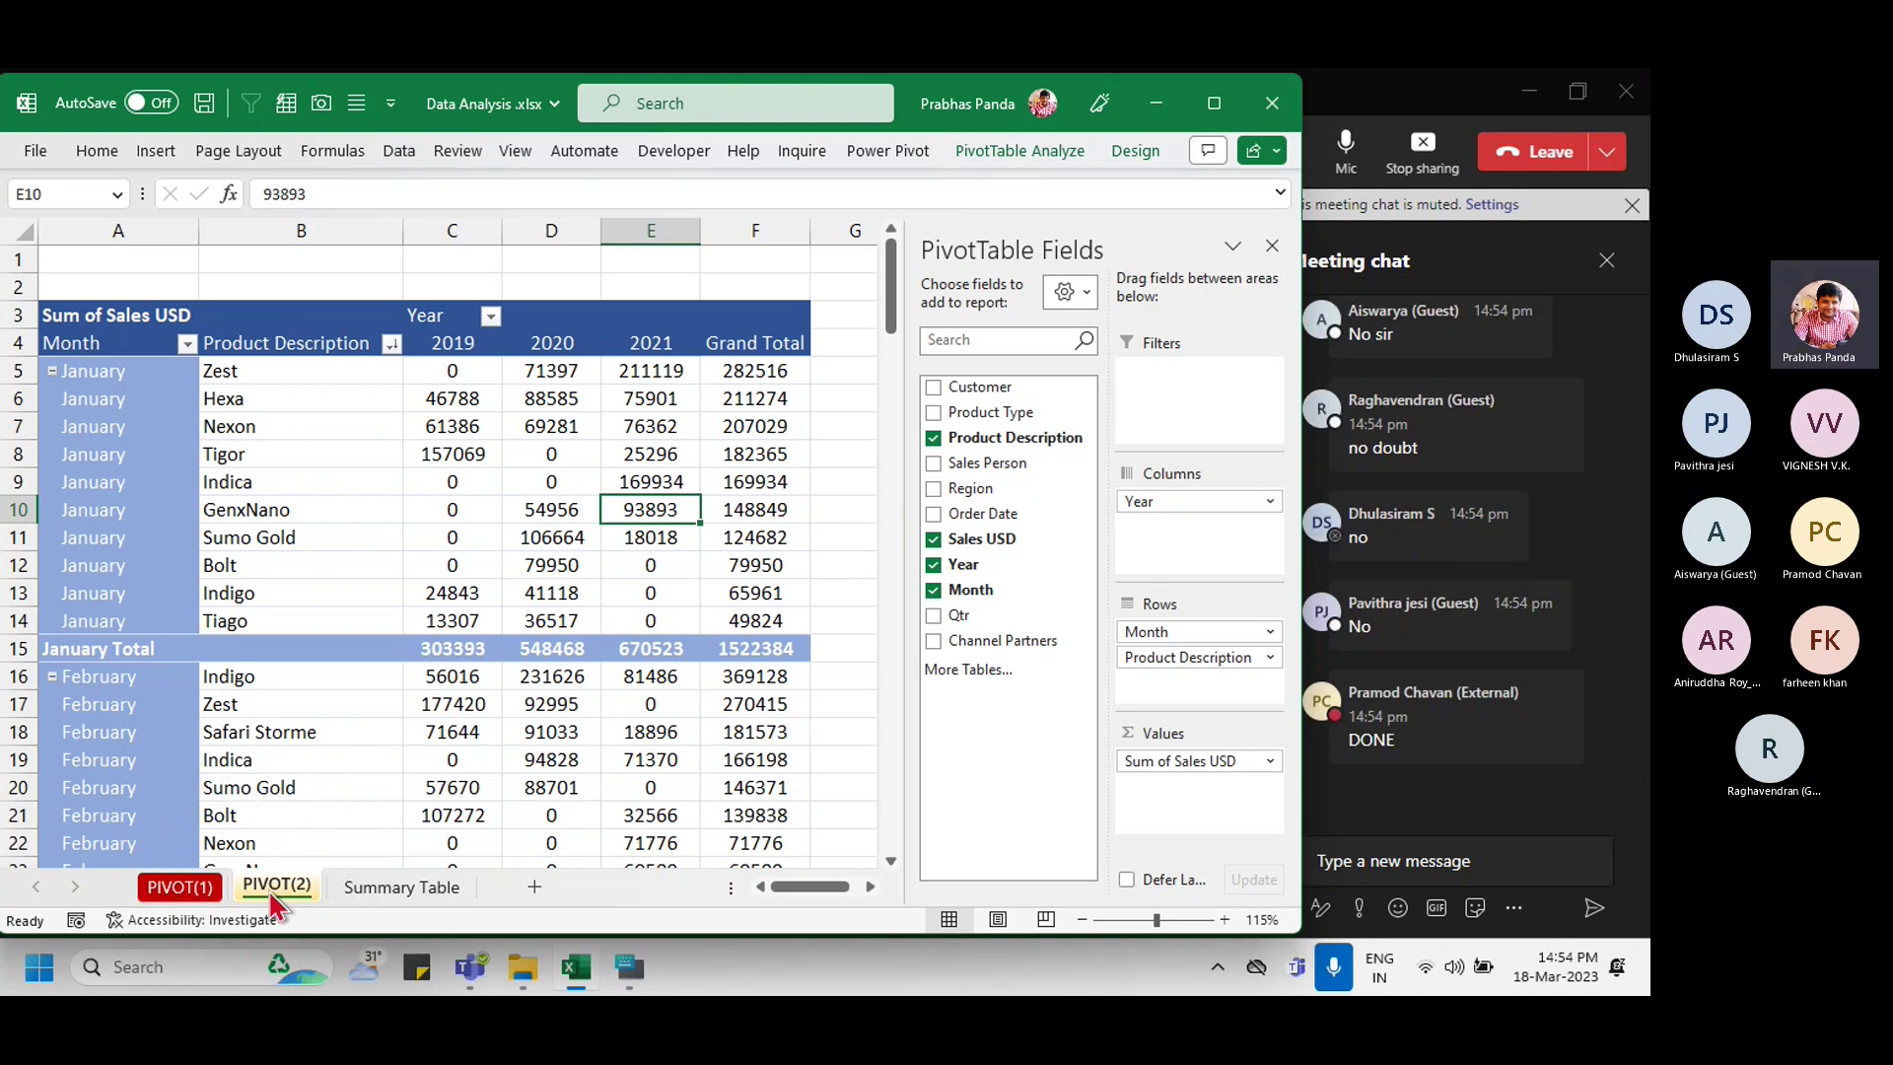
left_click(270, 893)
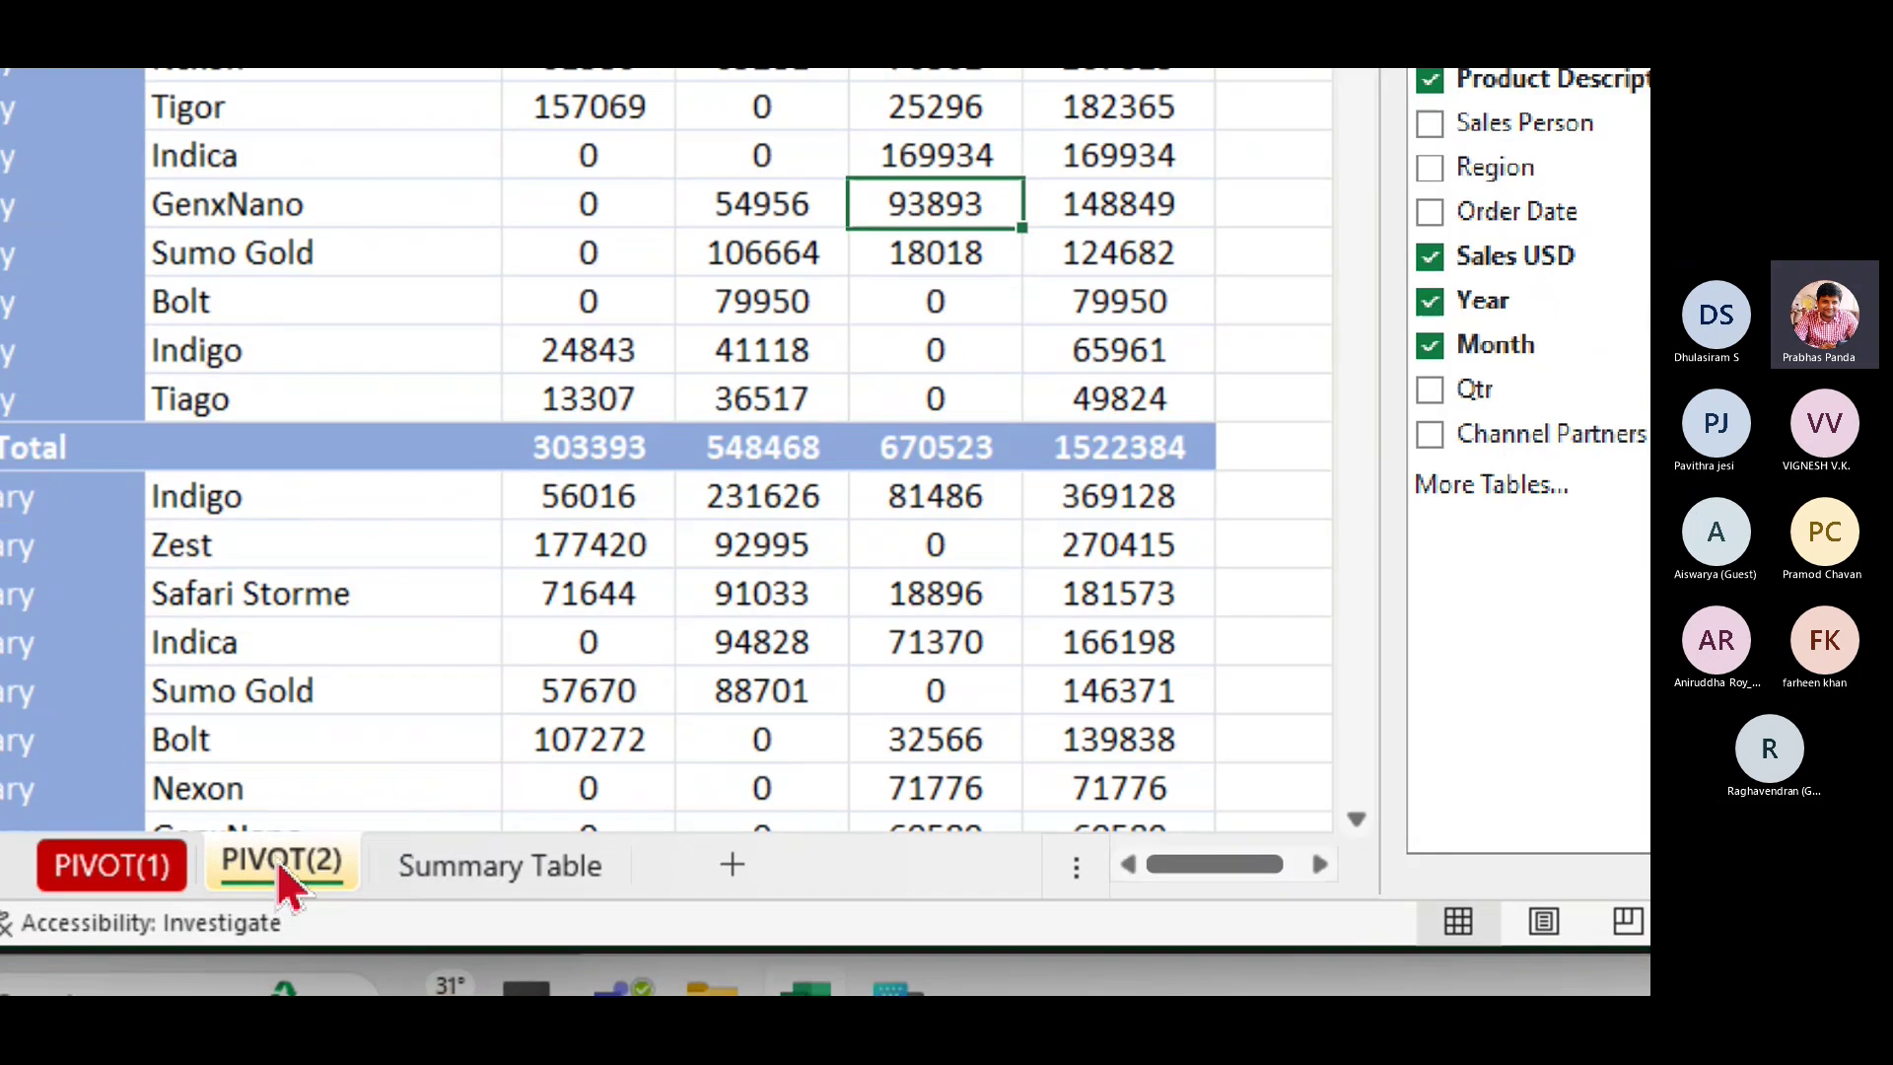
left_click(278, 864)
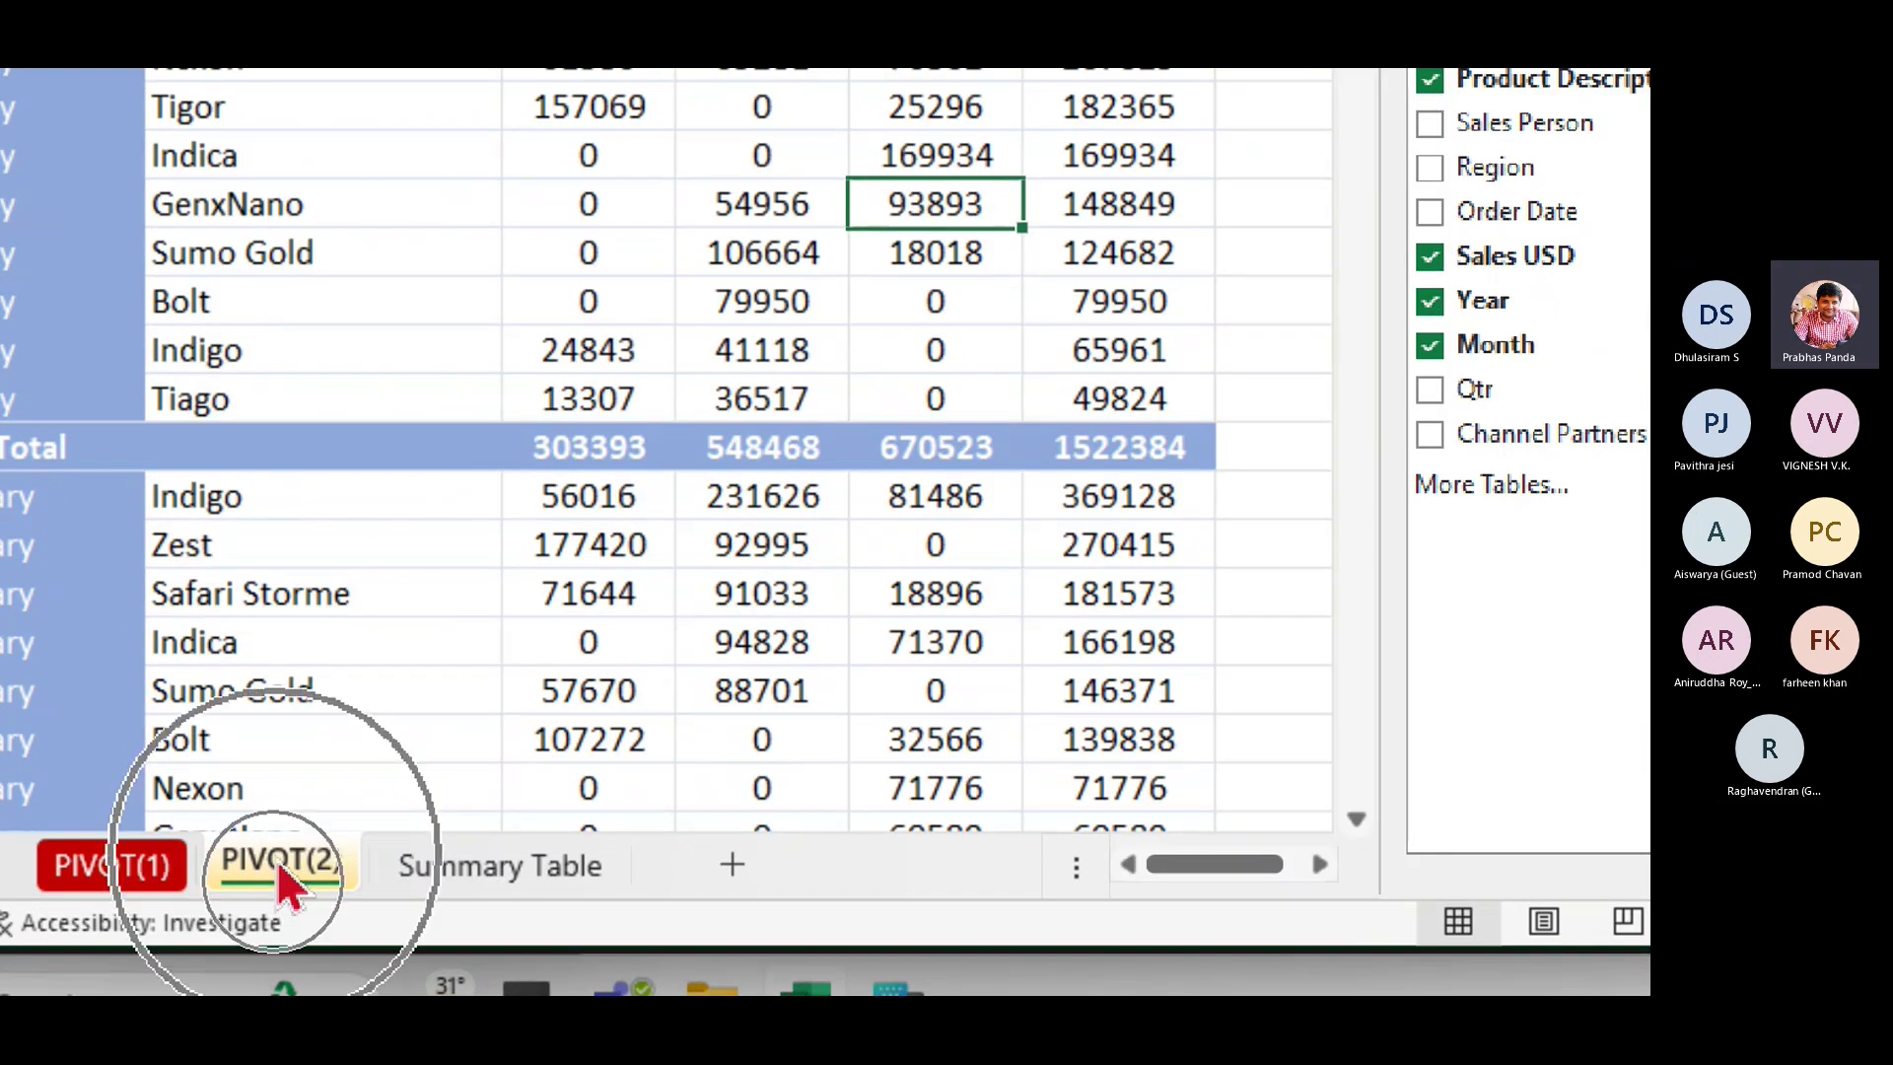
left_click(278, 864)
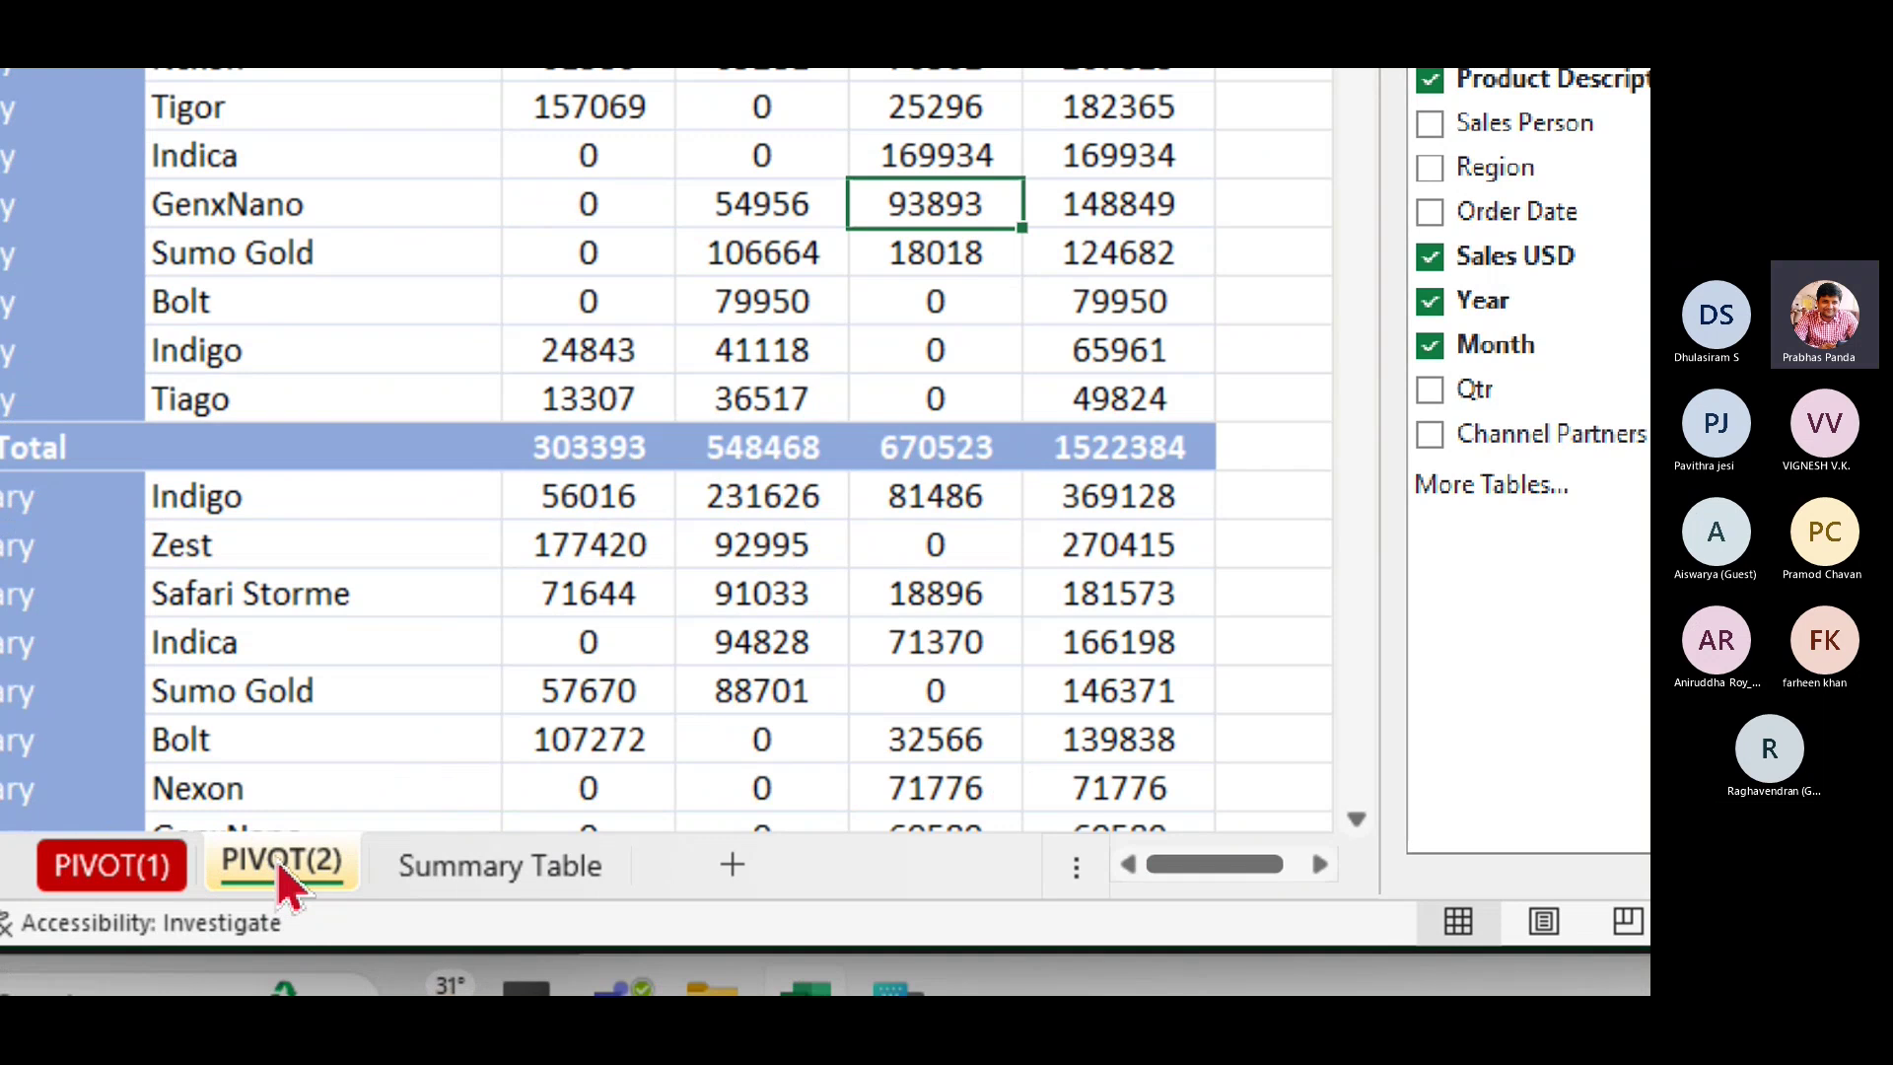
left_click_drag(276, 859, 433, 858)
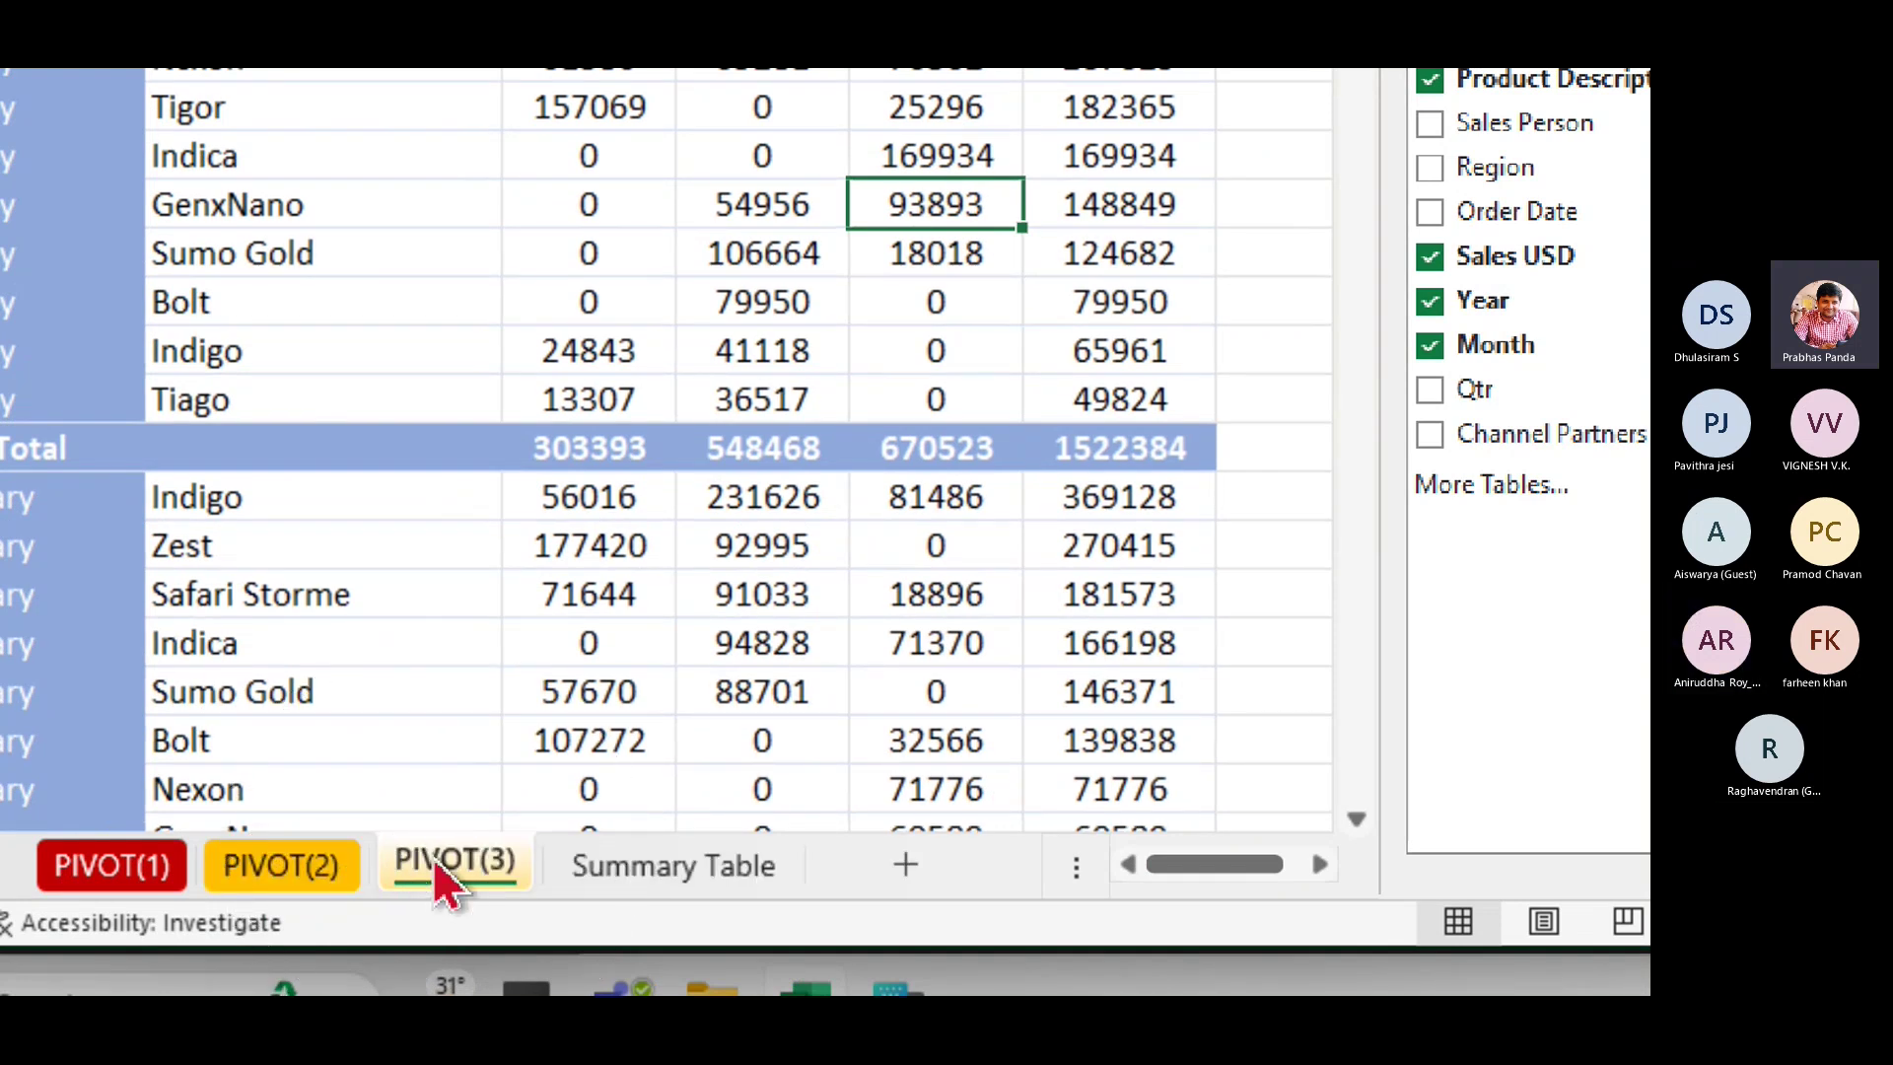
Step: Give the PIVOT(3) sheet tab its own colour
right_click(439, 861)
mouse_move(749, 636)
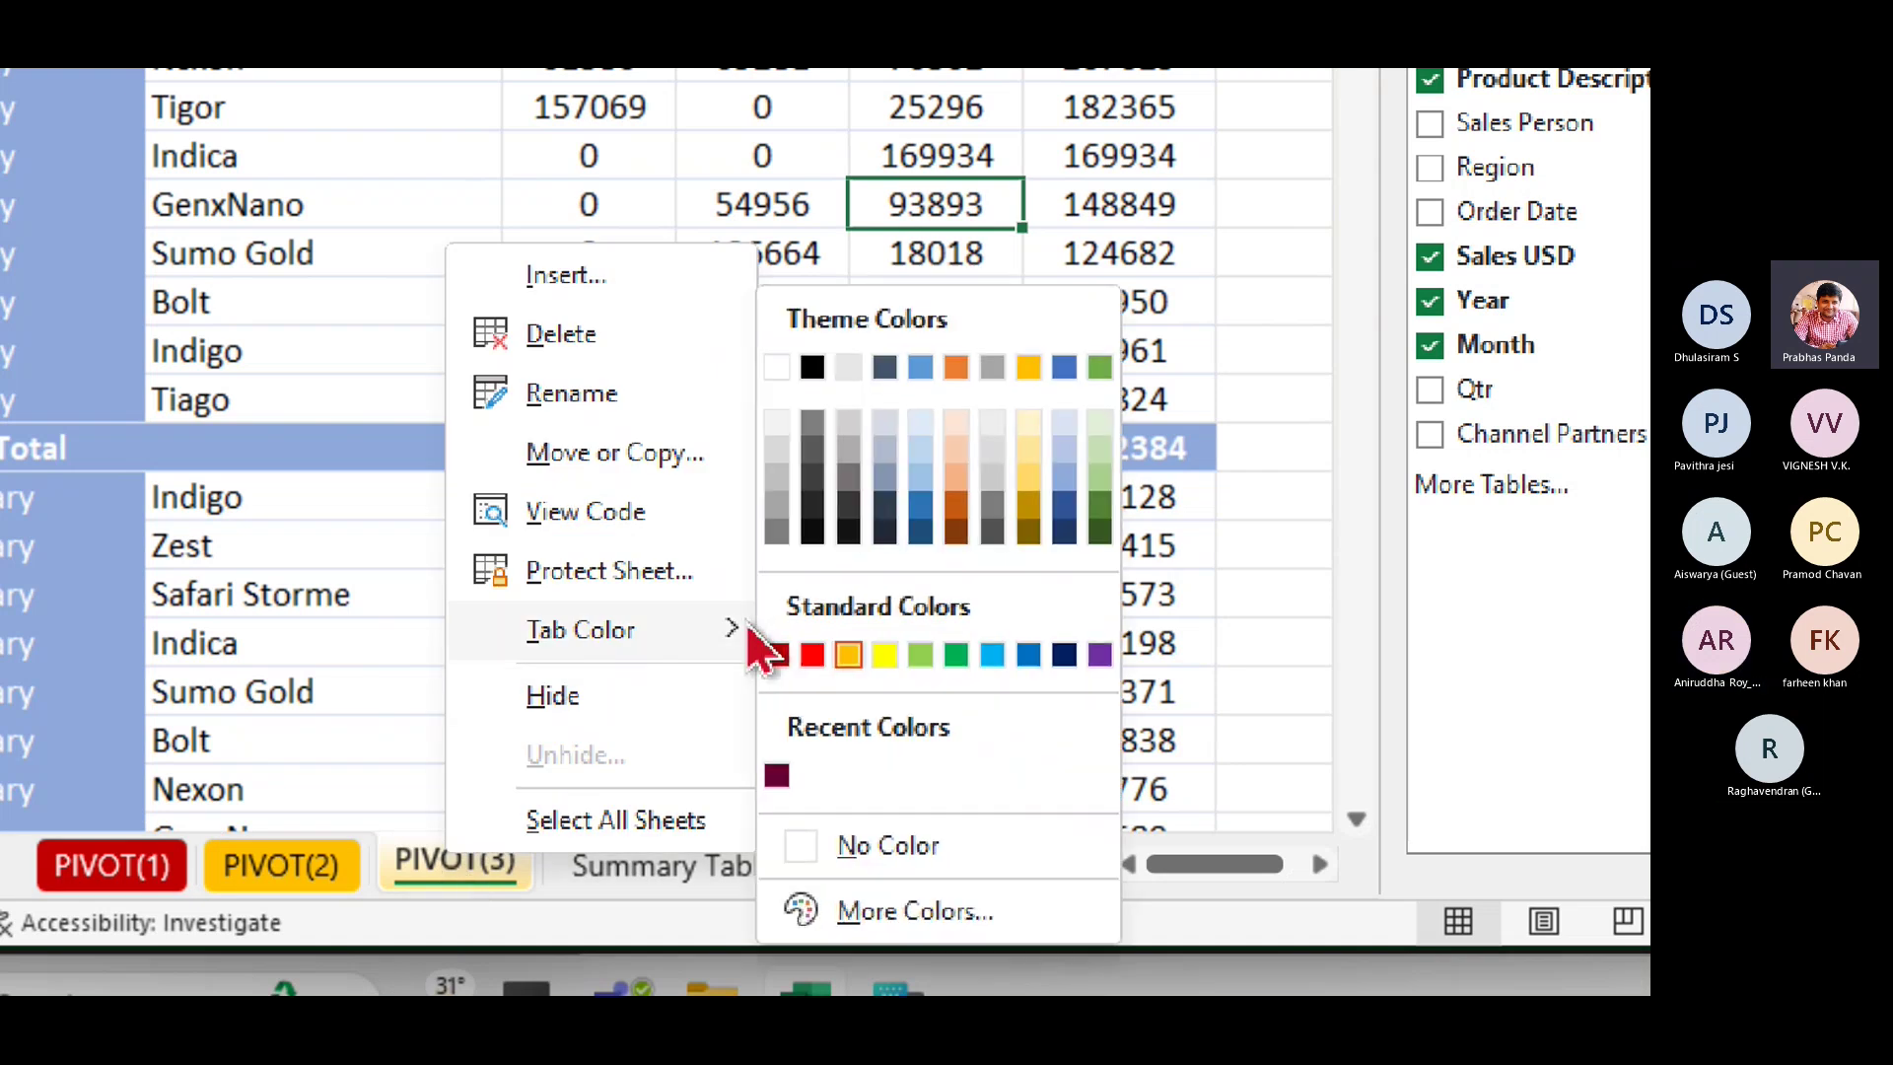
left_click(919, 655)
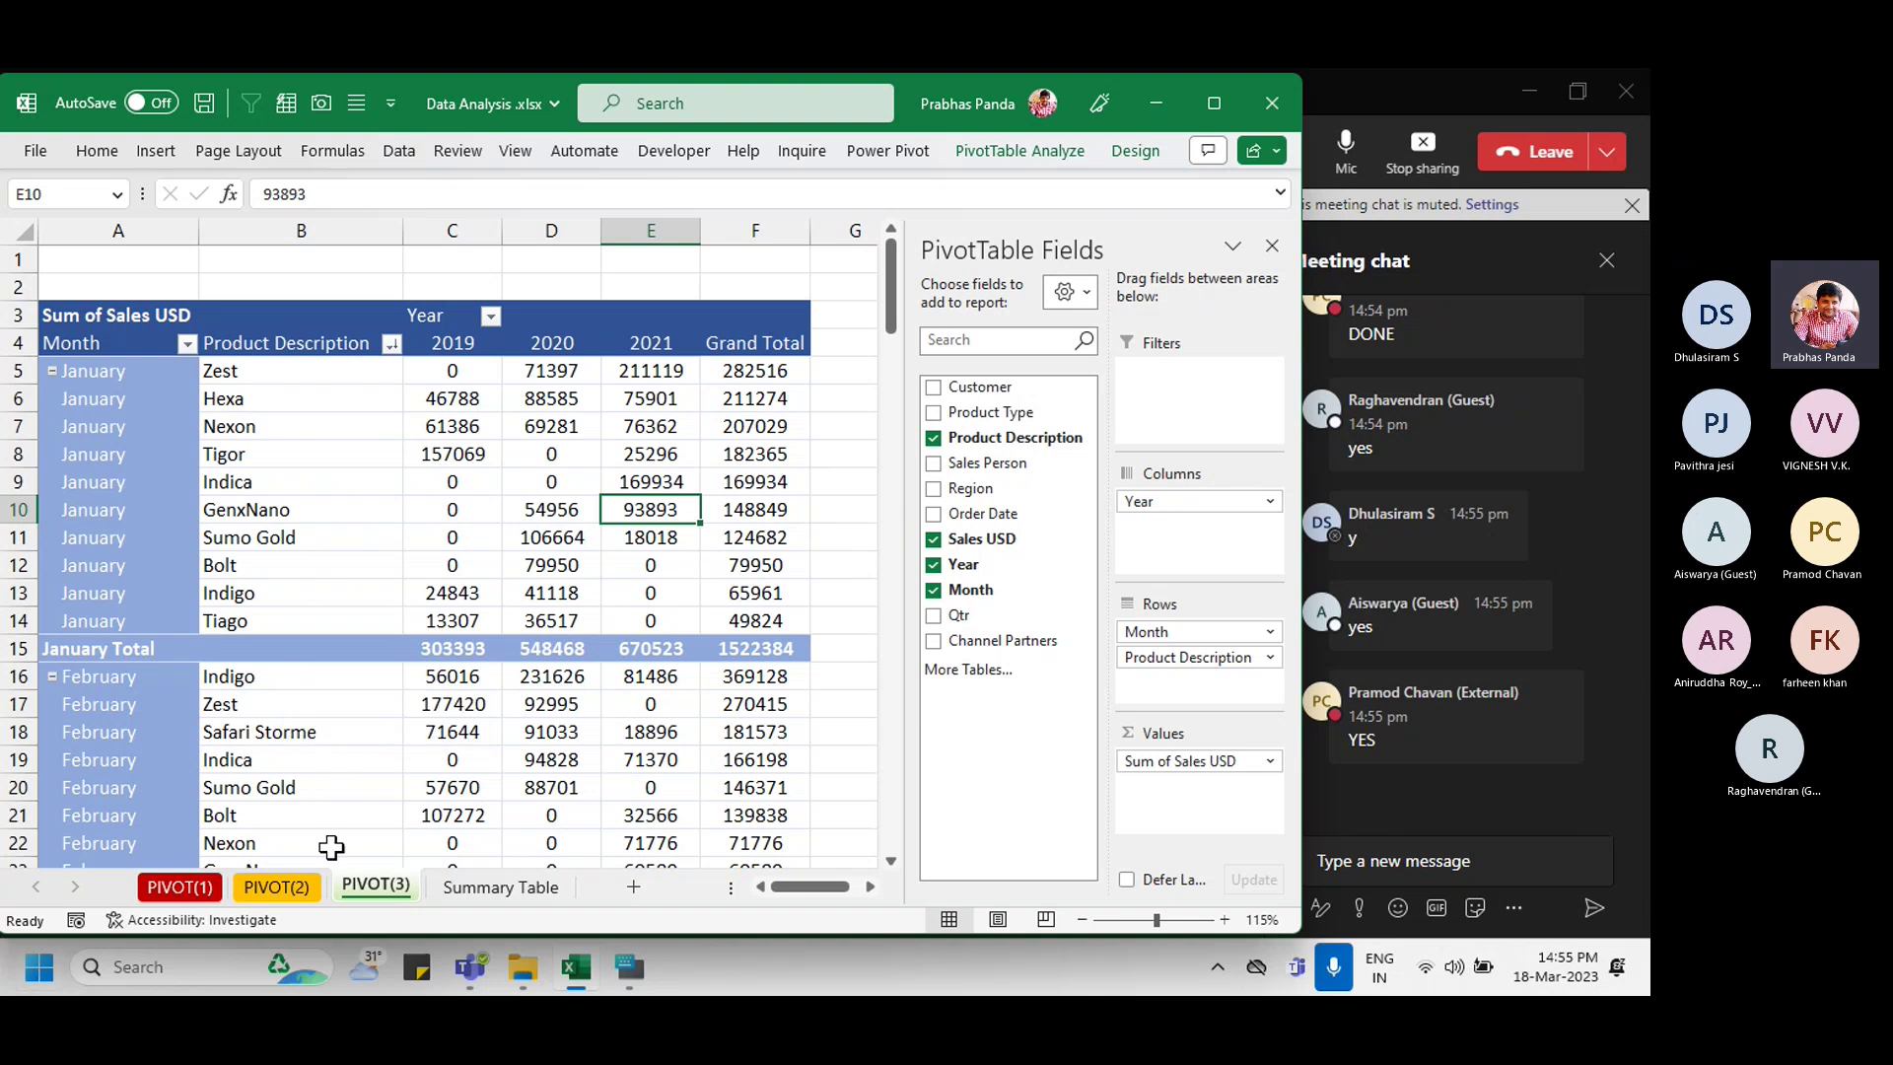
left_click(463, 452)
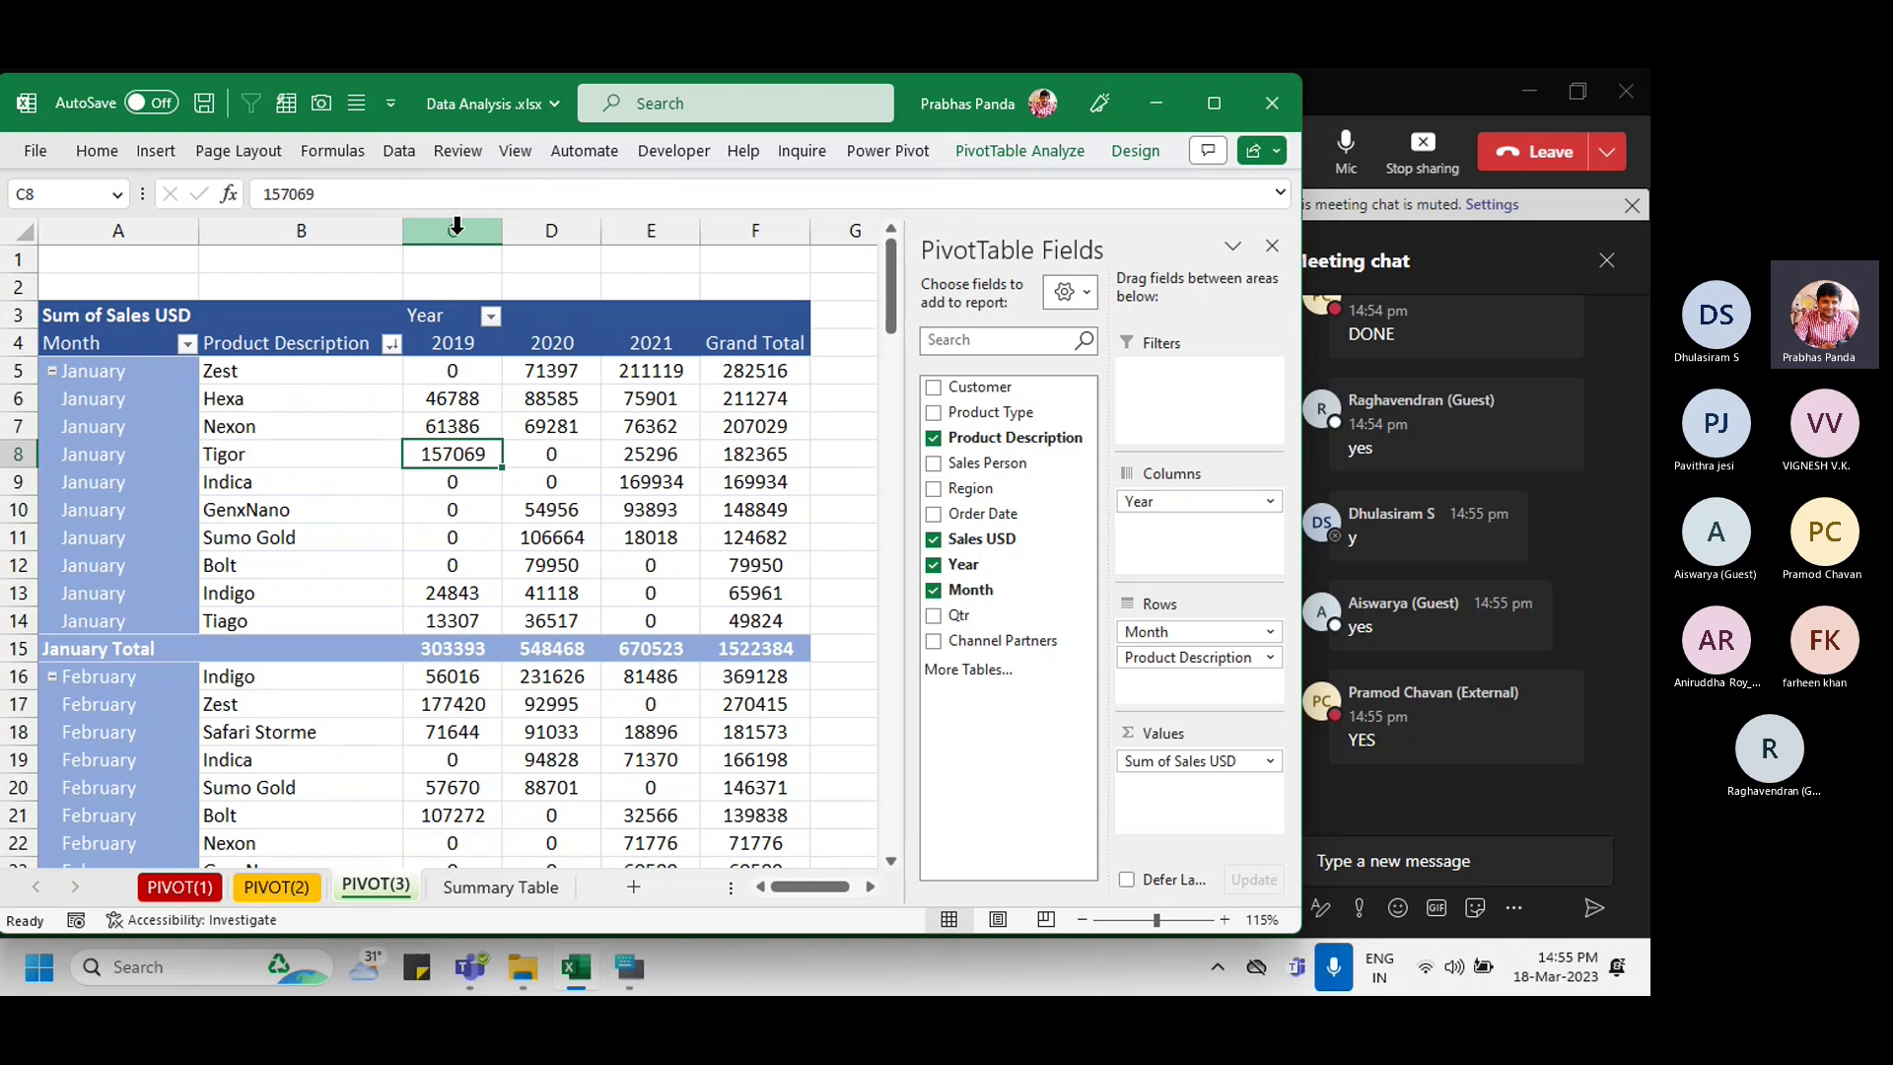
left_click_drag(456, 225, 642, 281)
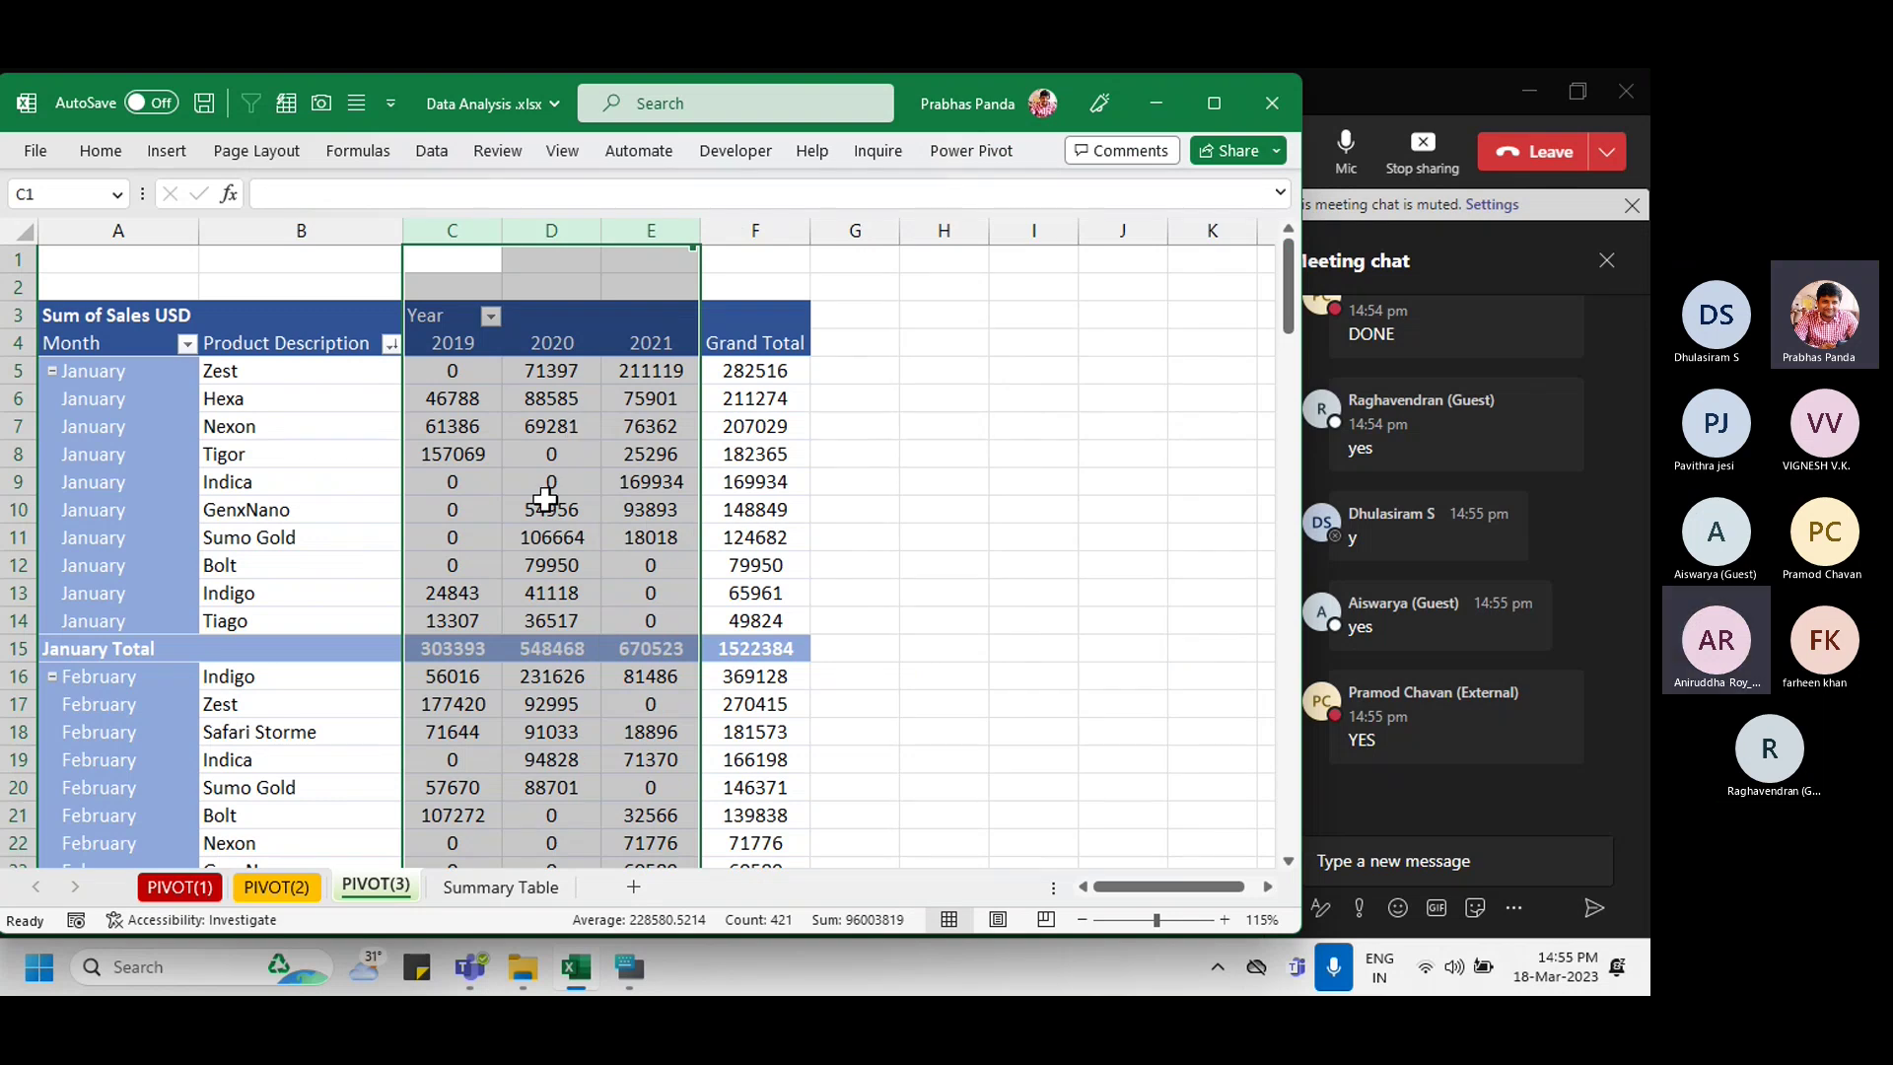
left_click(138, 229, "ctrl")
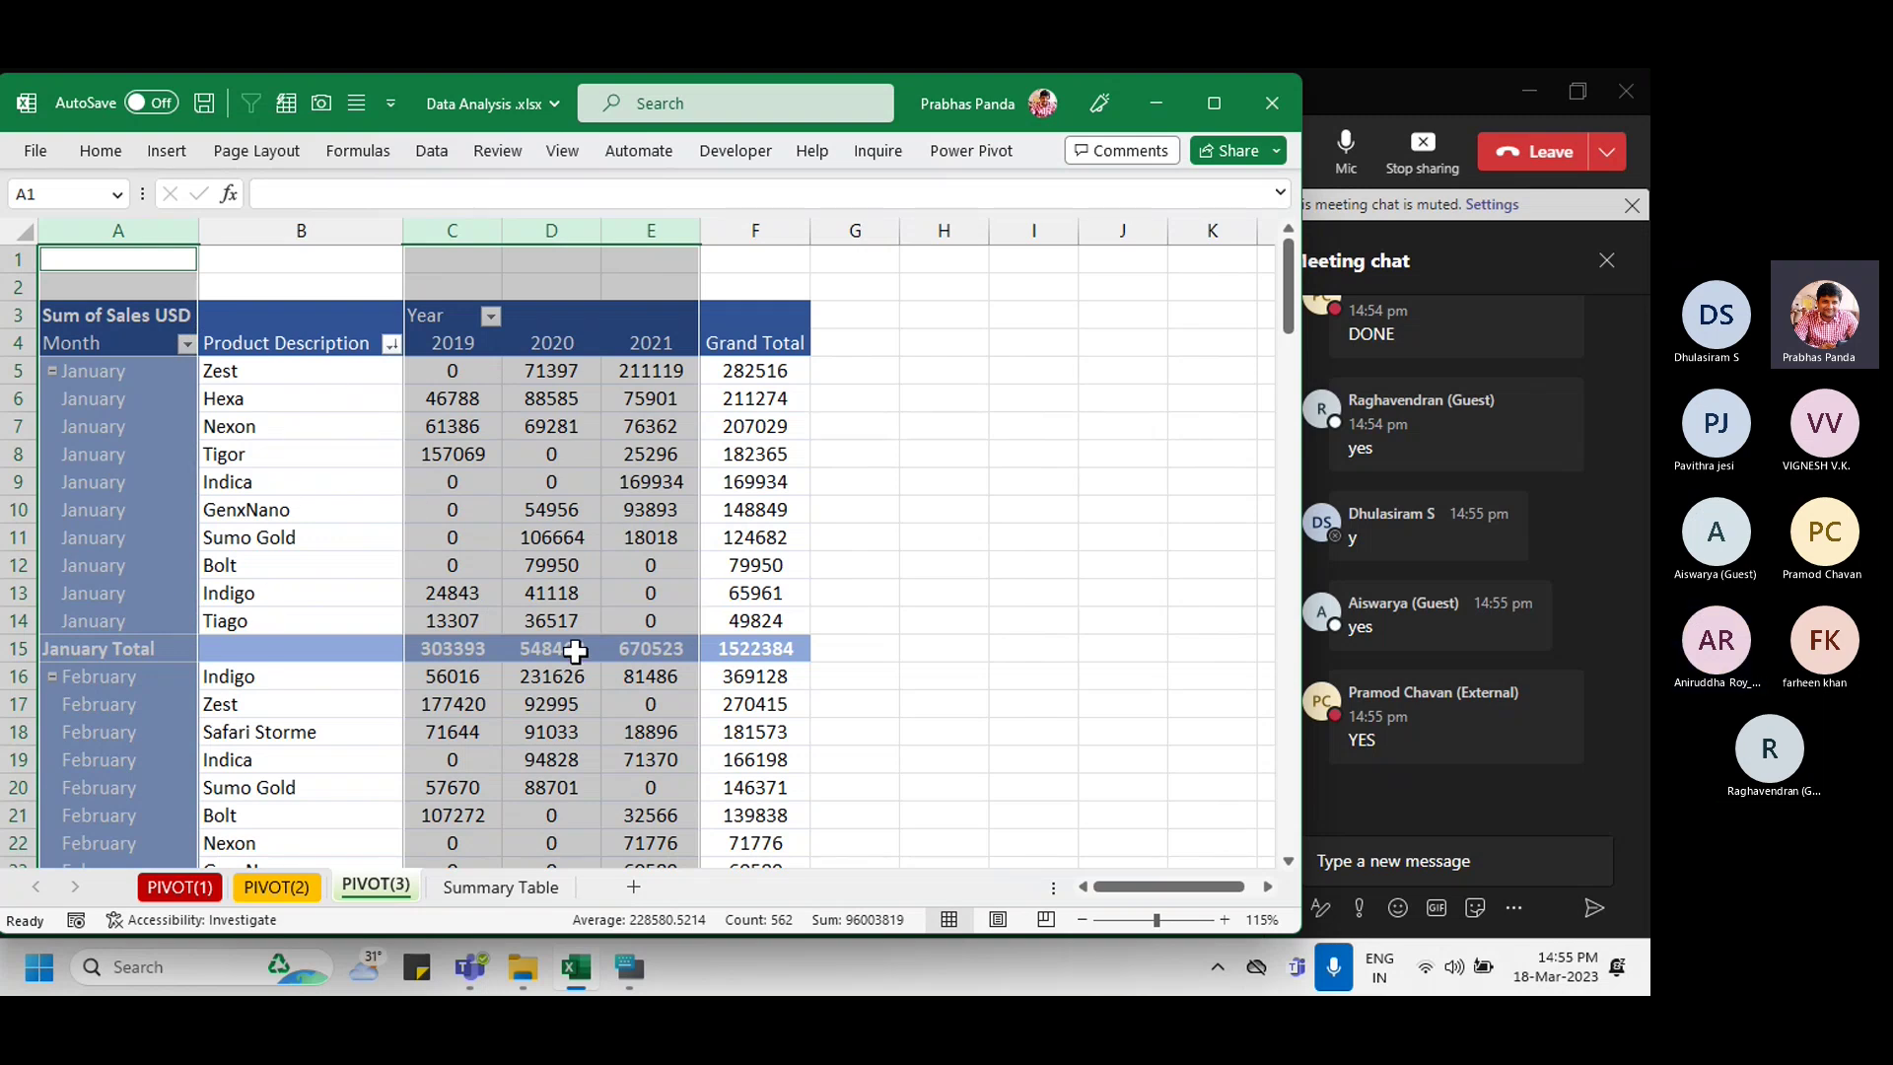
mouse_move(580, 660)
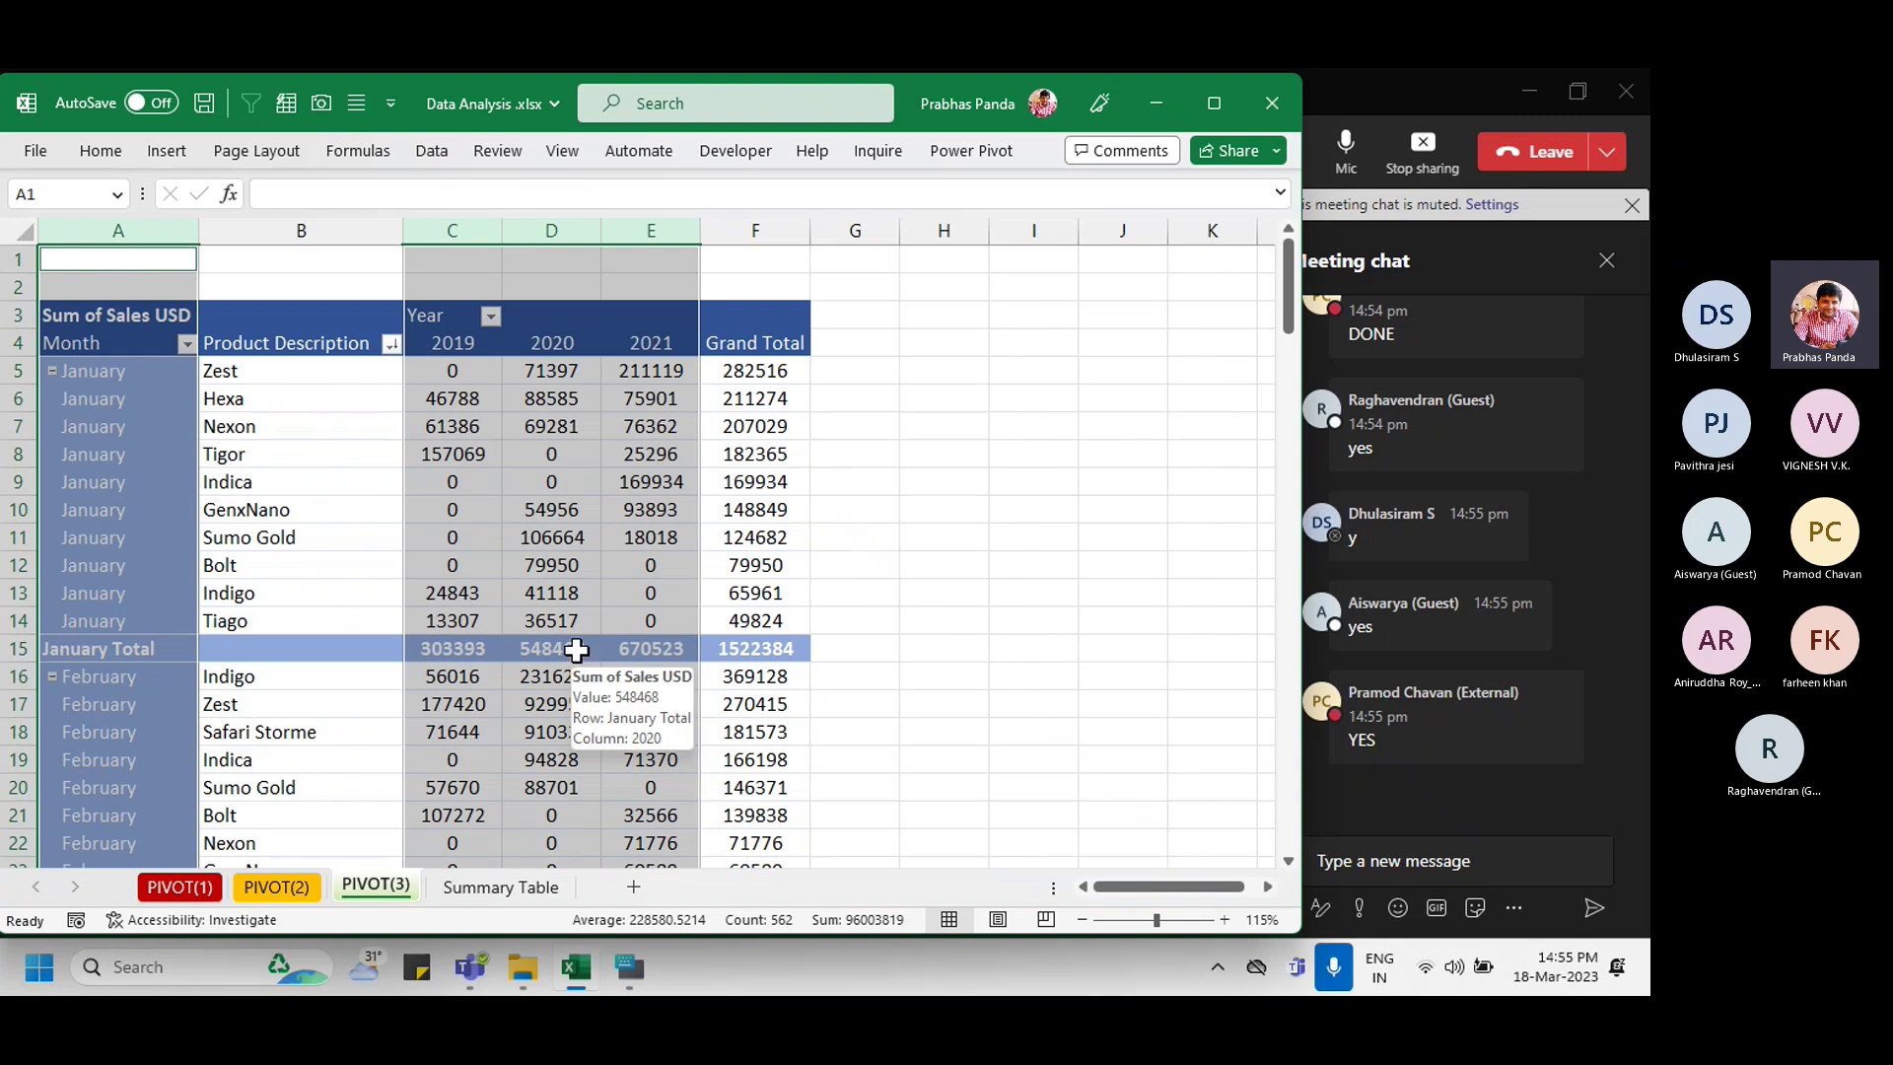
left_click(506, 512)
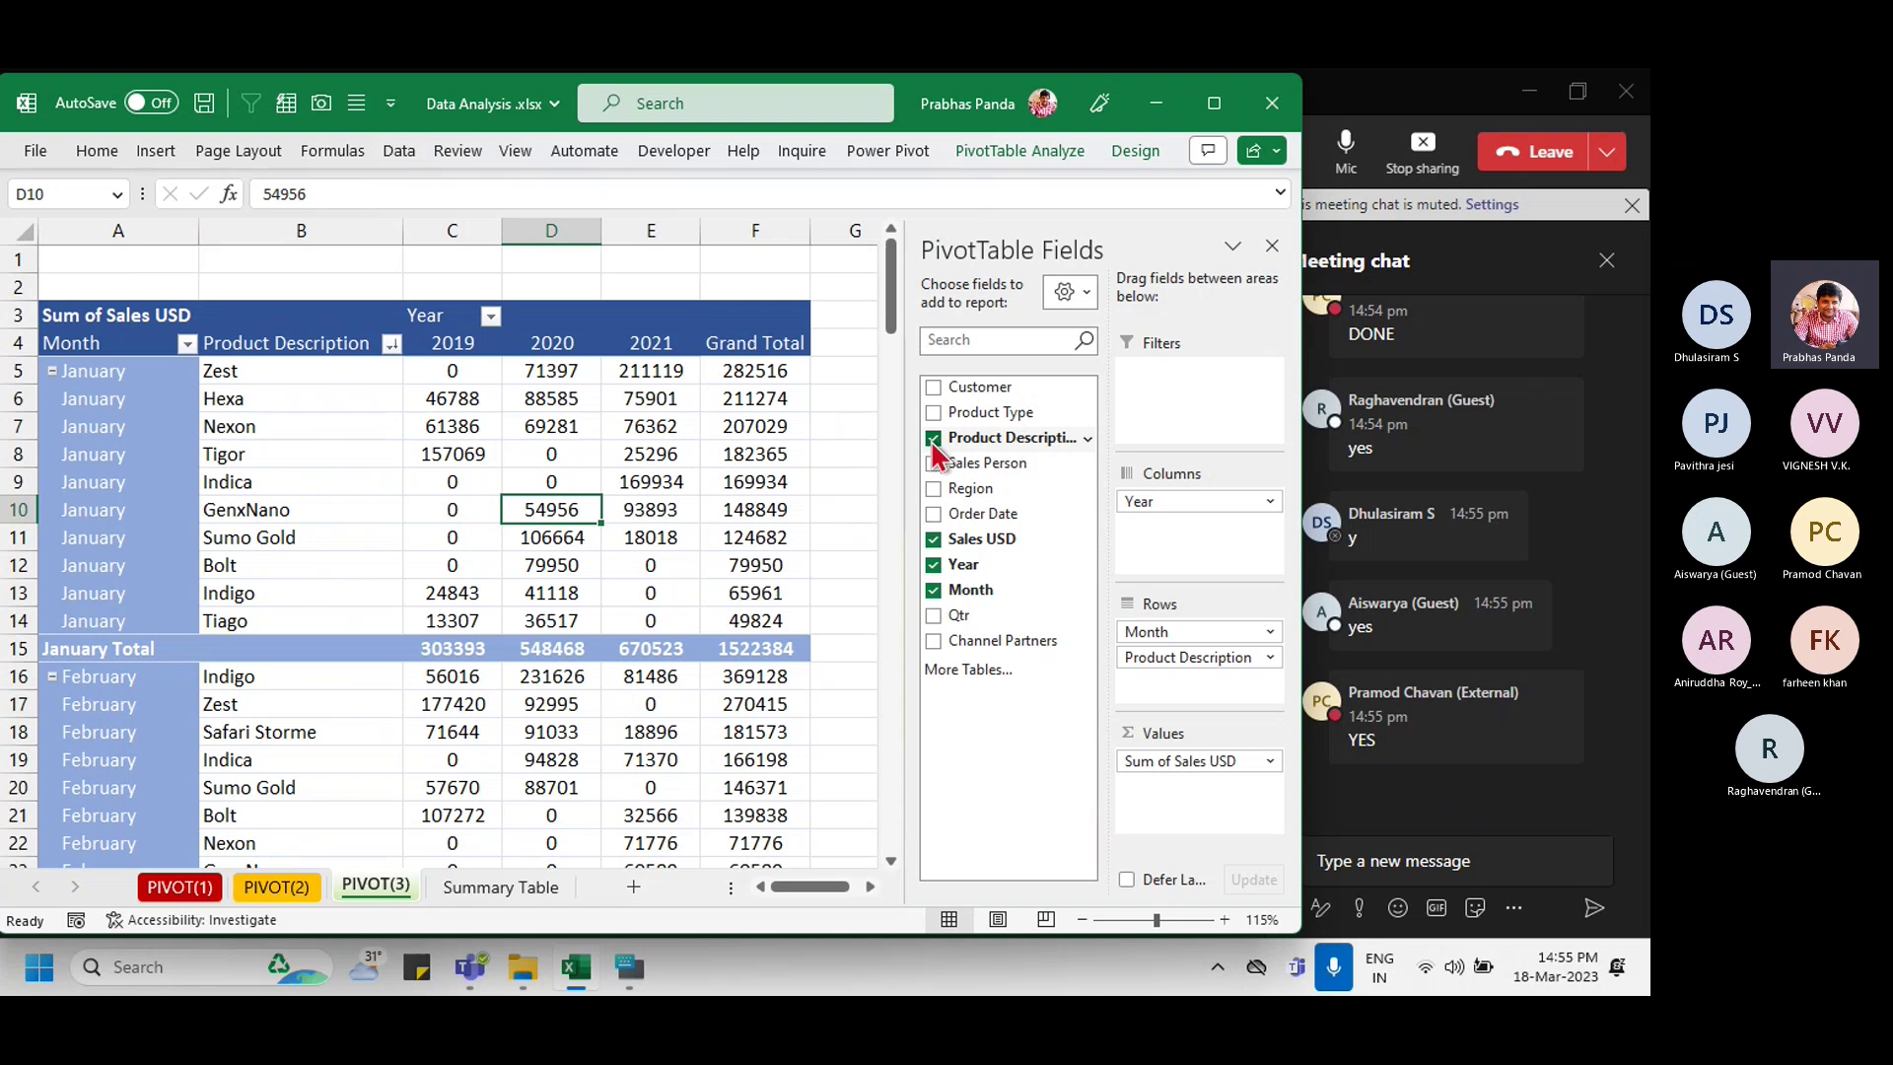
Step: Replace Product Description with Customer under Month in the pivot rows
key("ctrl")
key("ctrl")
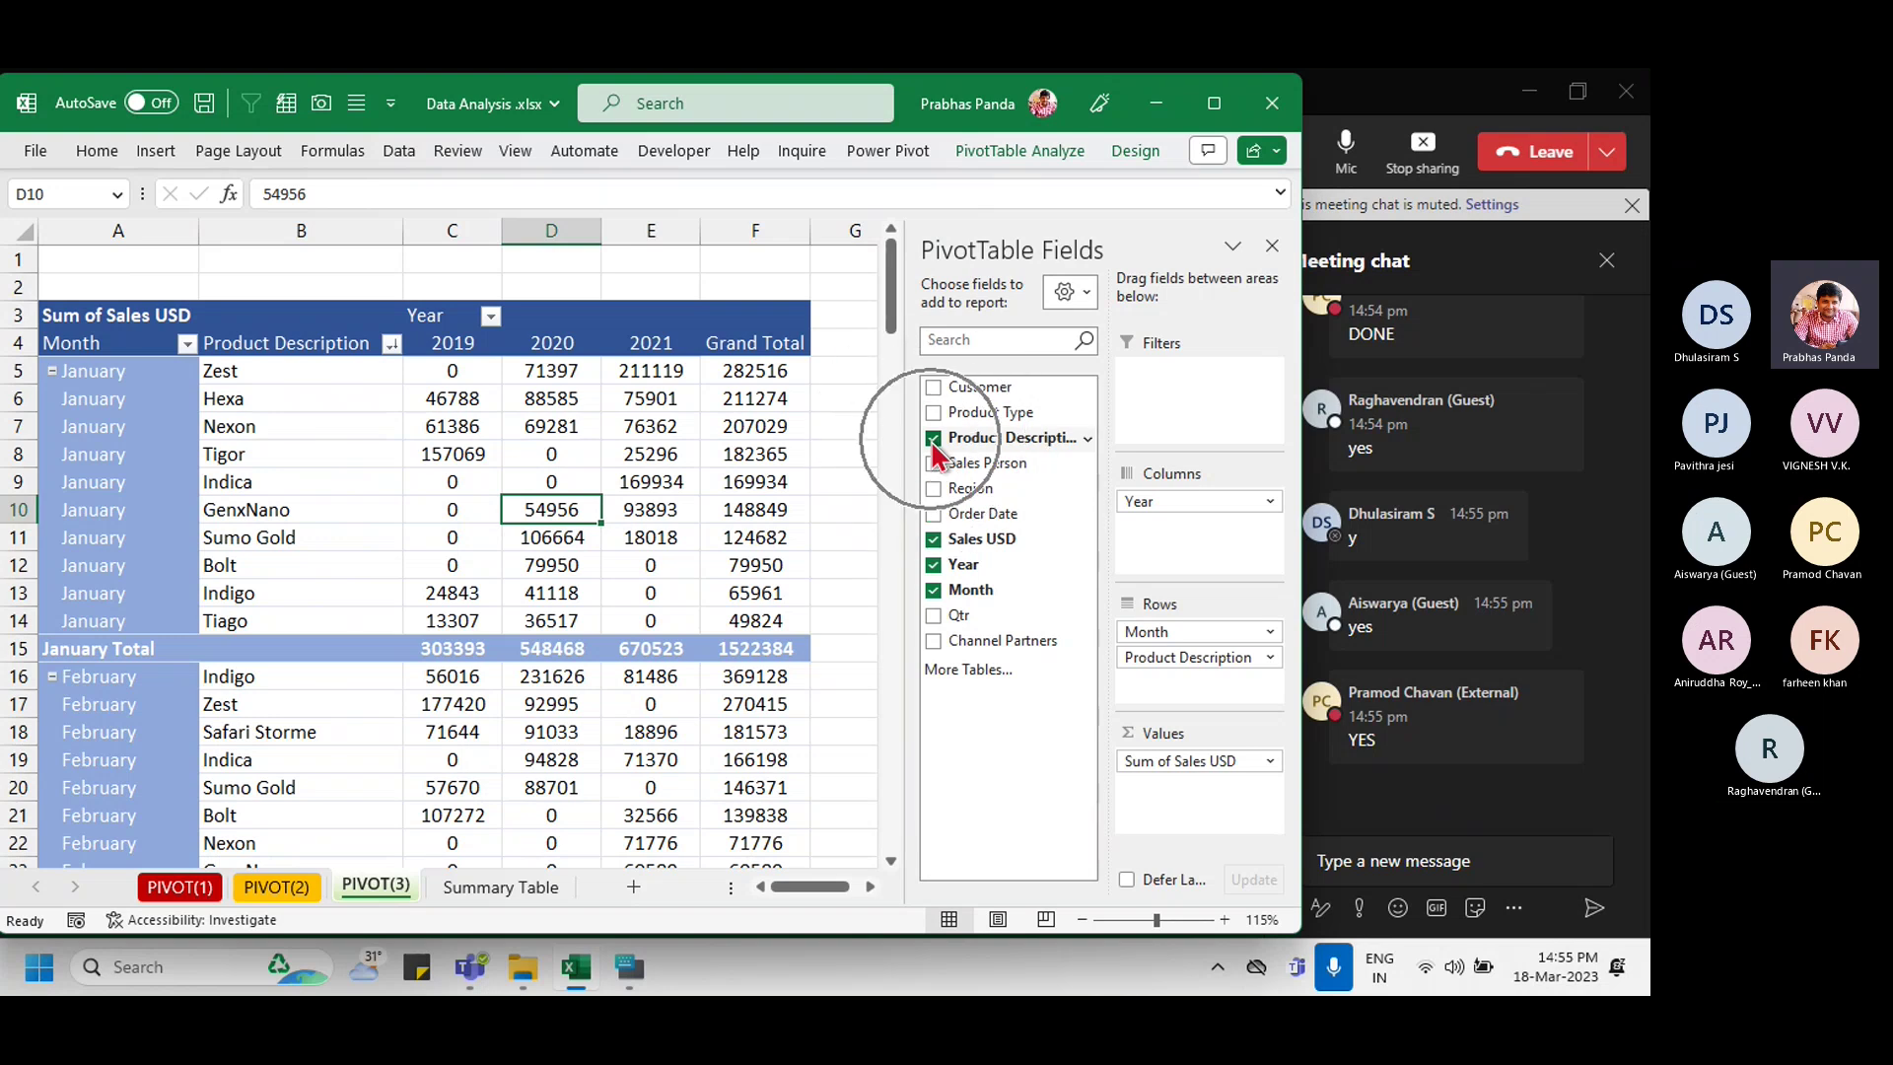
key("ctrl")
key("ctrl")
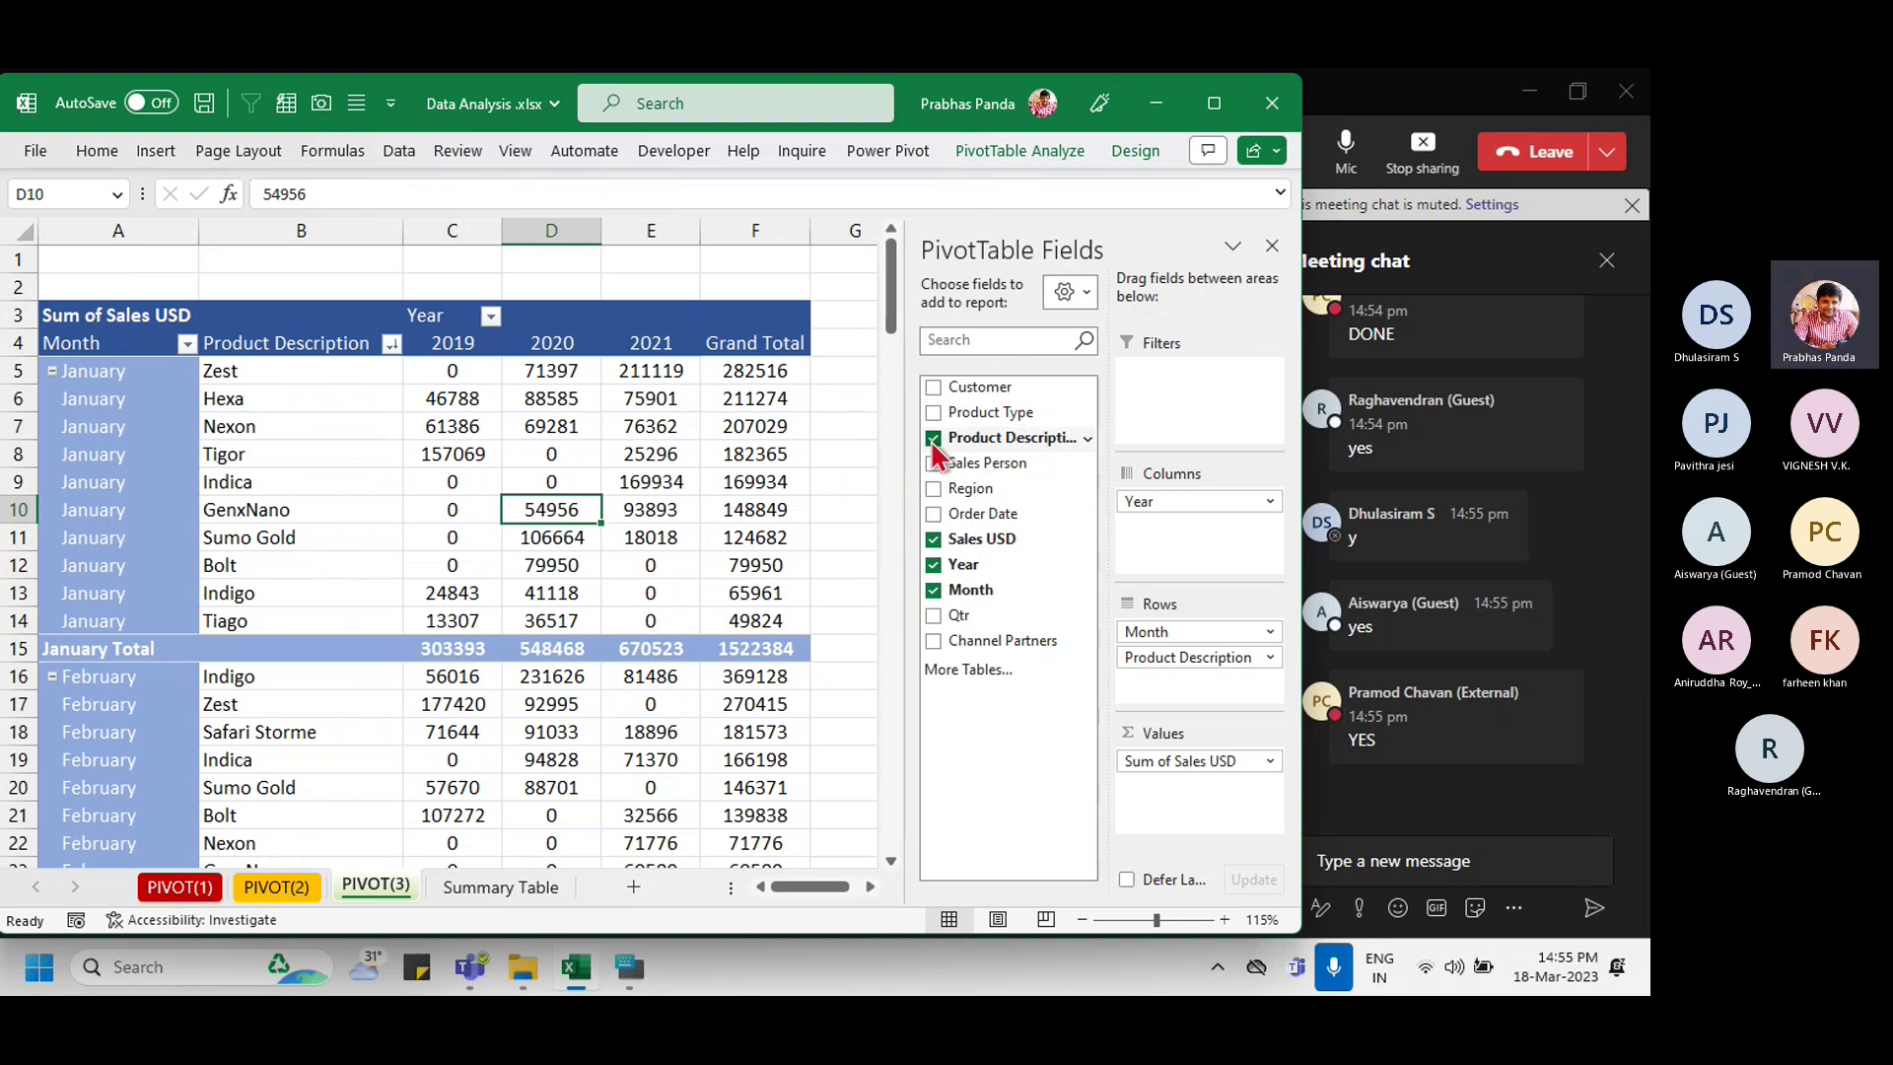
left_click(932, 440)
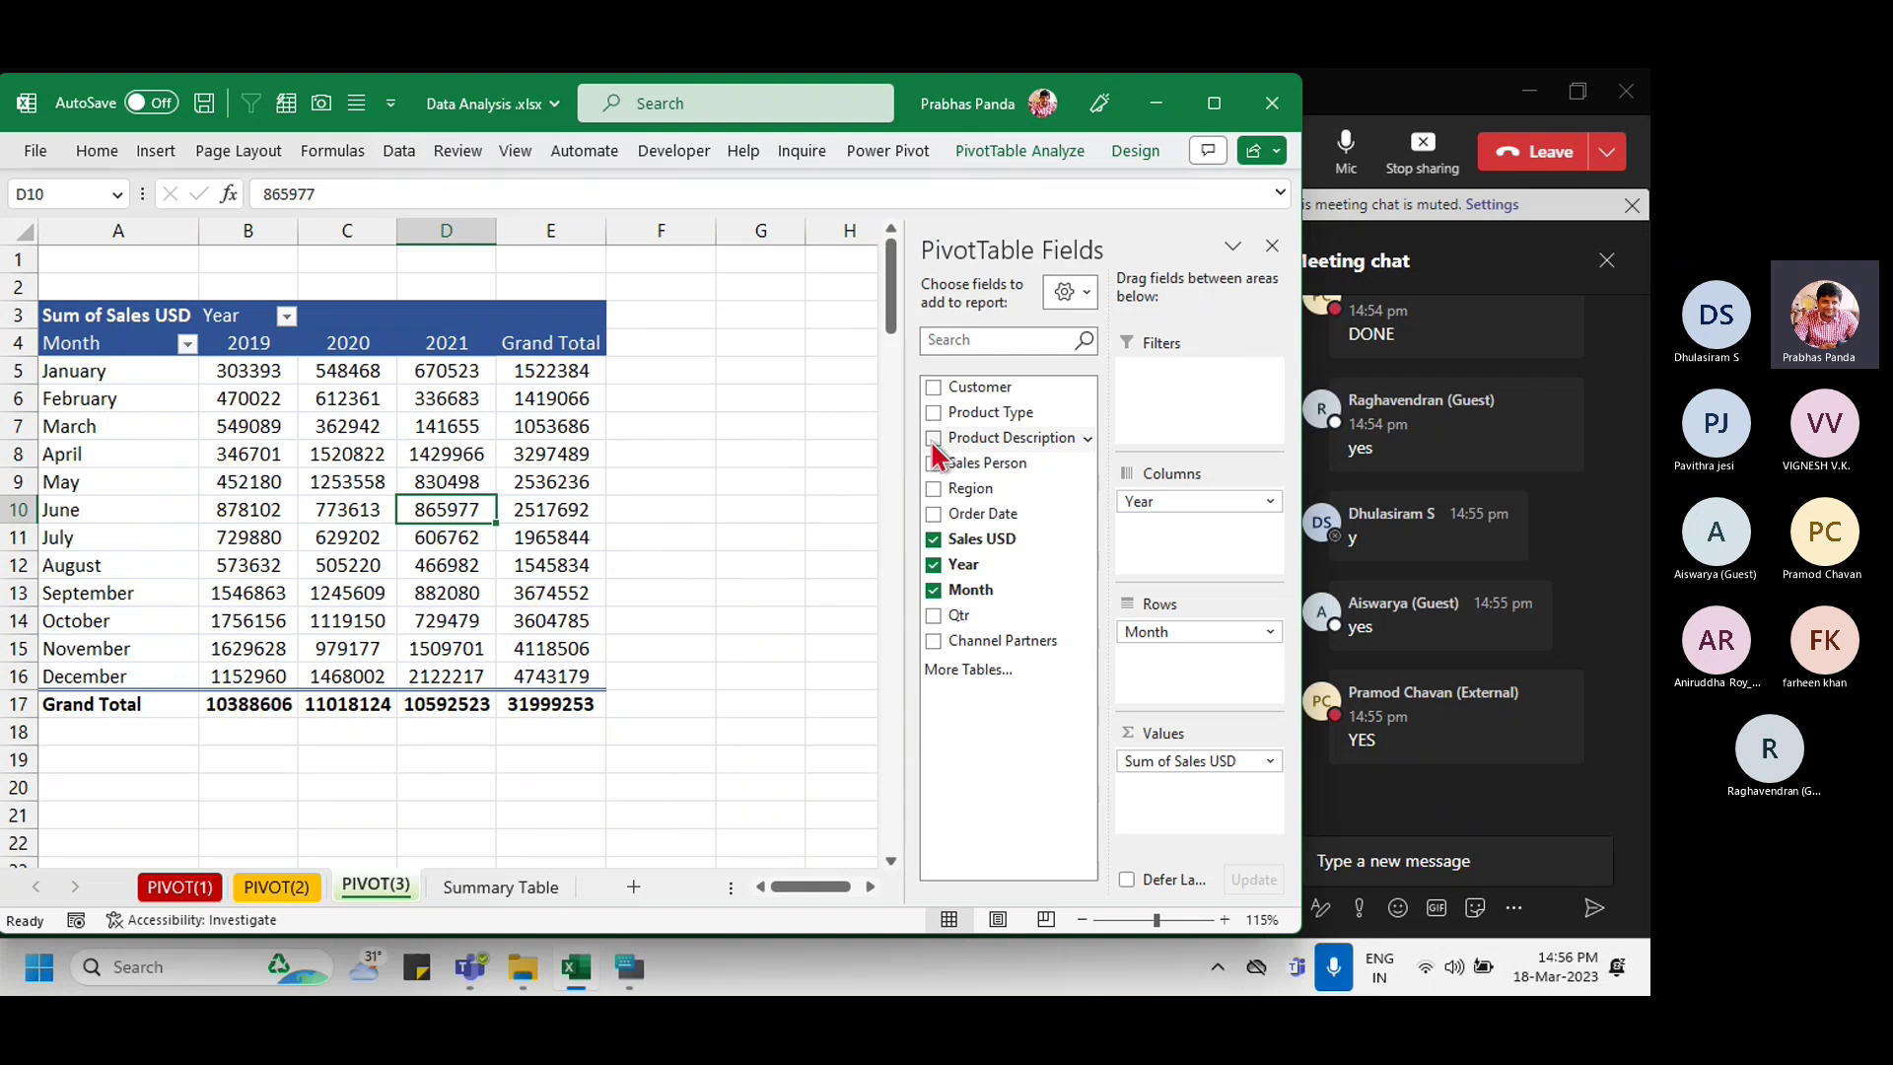
left_click_drag(986, 388, 1202, 683)
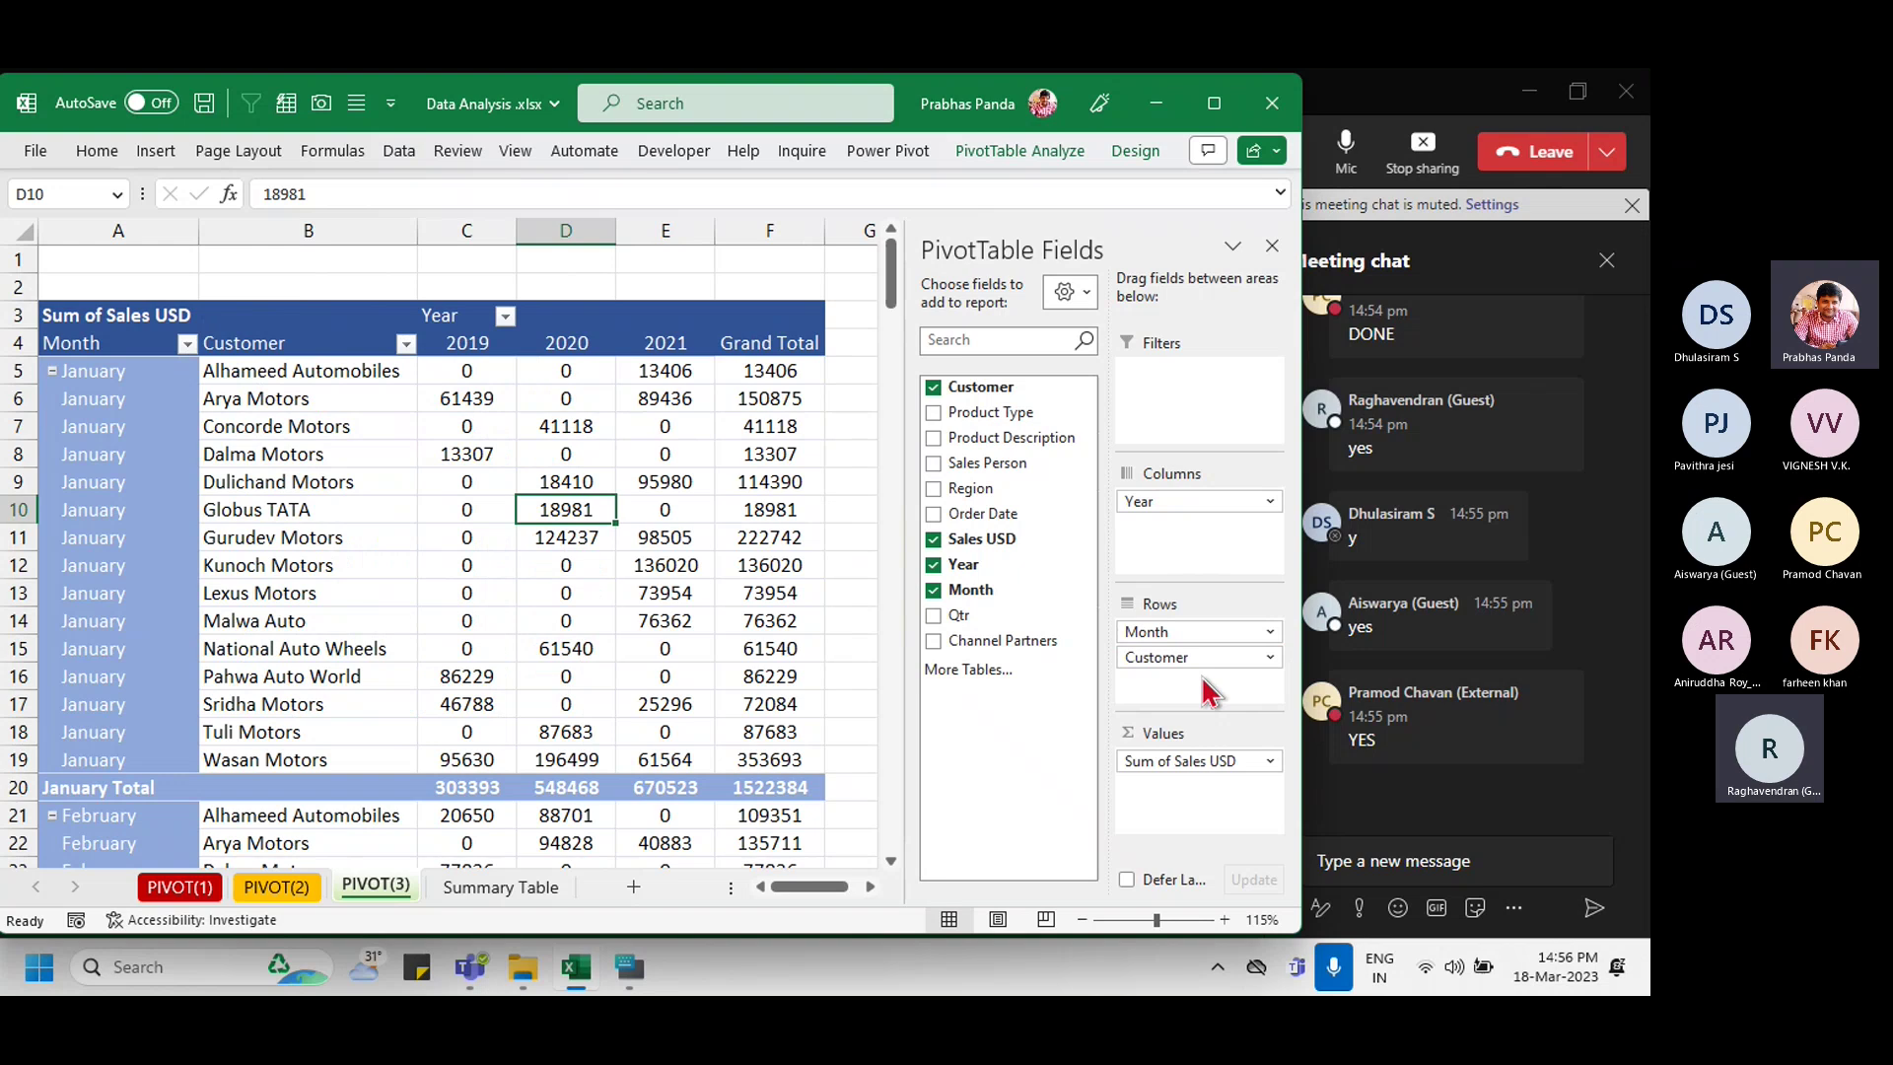
left_click_drag(445, 225, 650, 231)
left_click(119, 229, "ctrl")
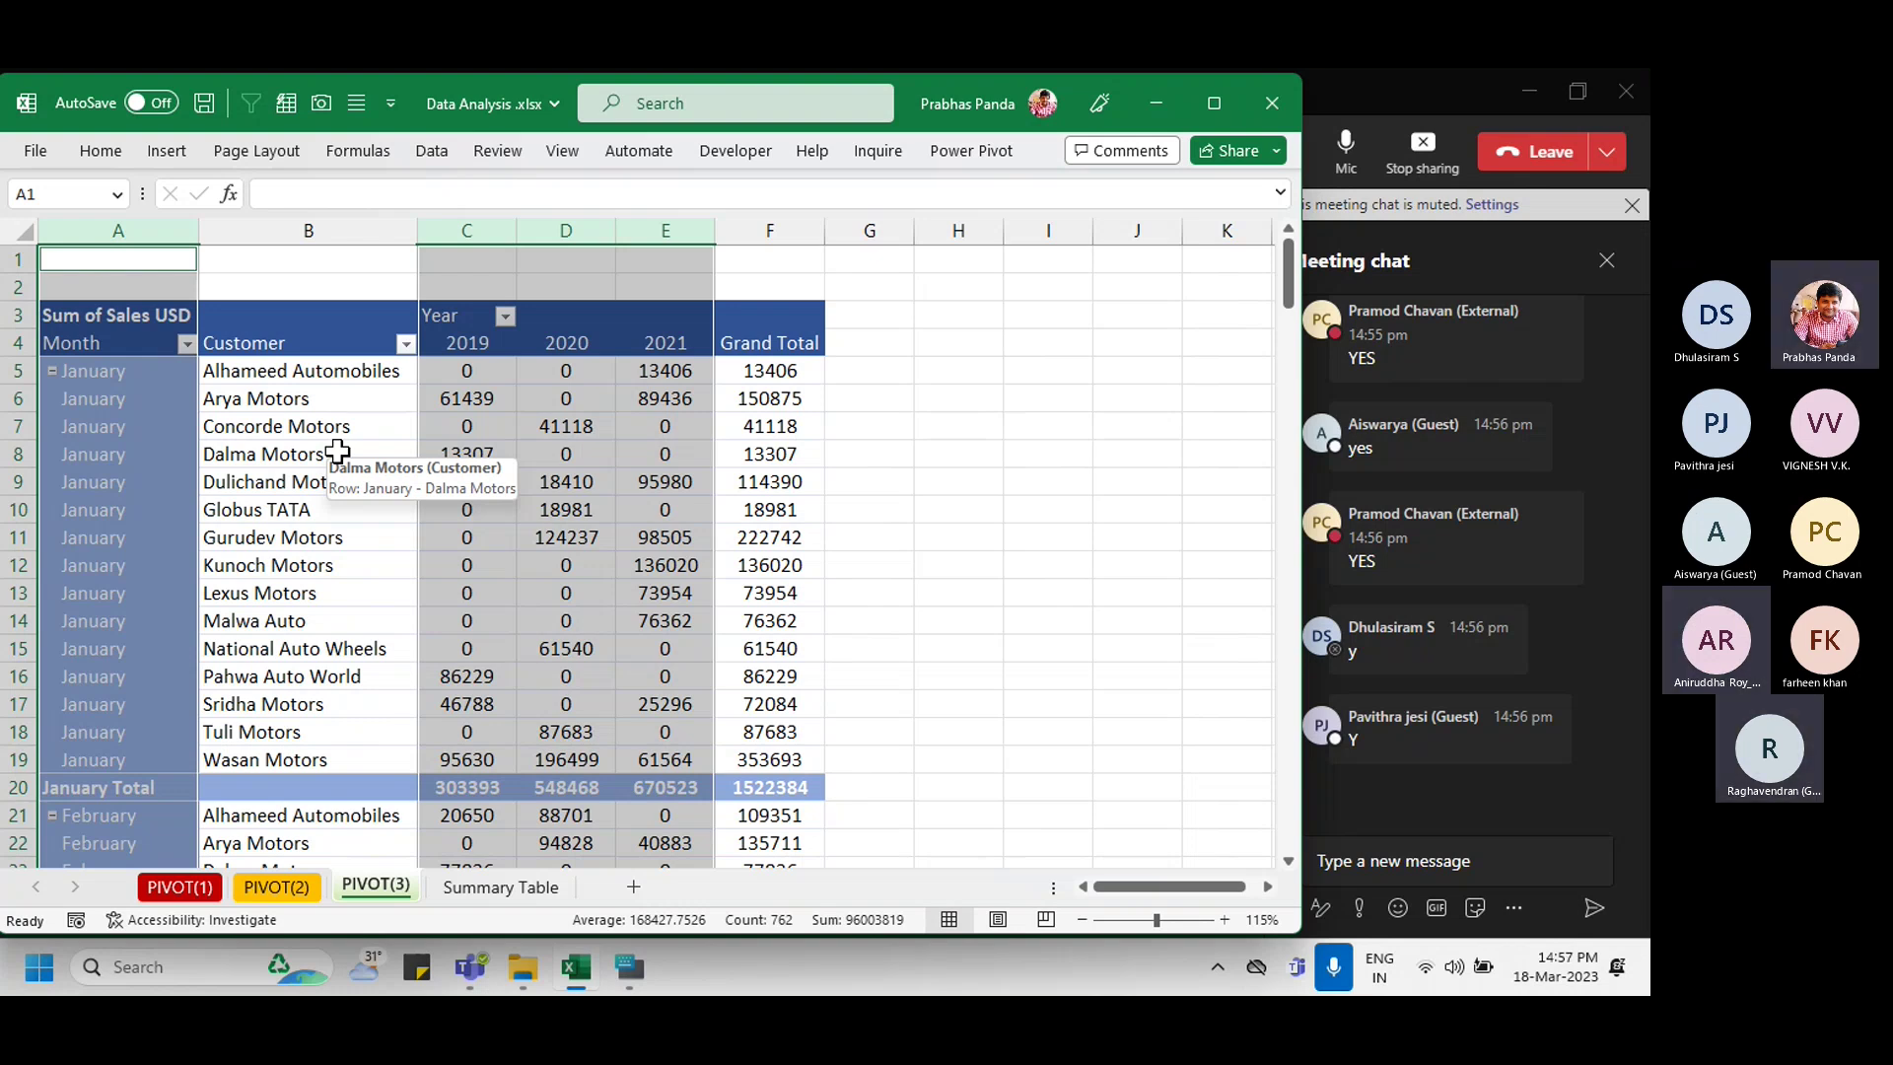
left_click(406, 404)
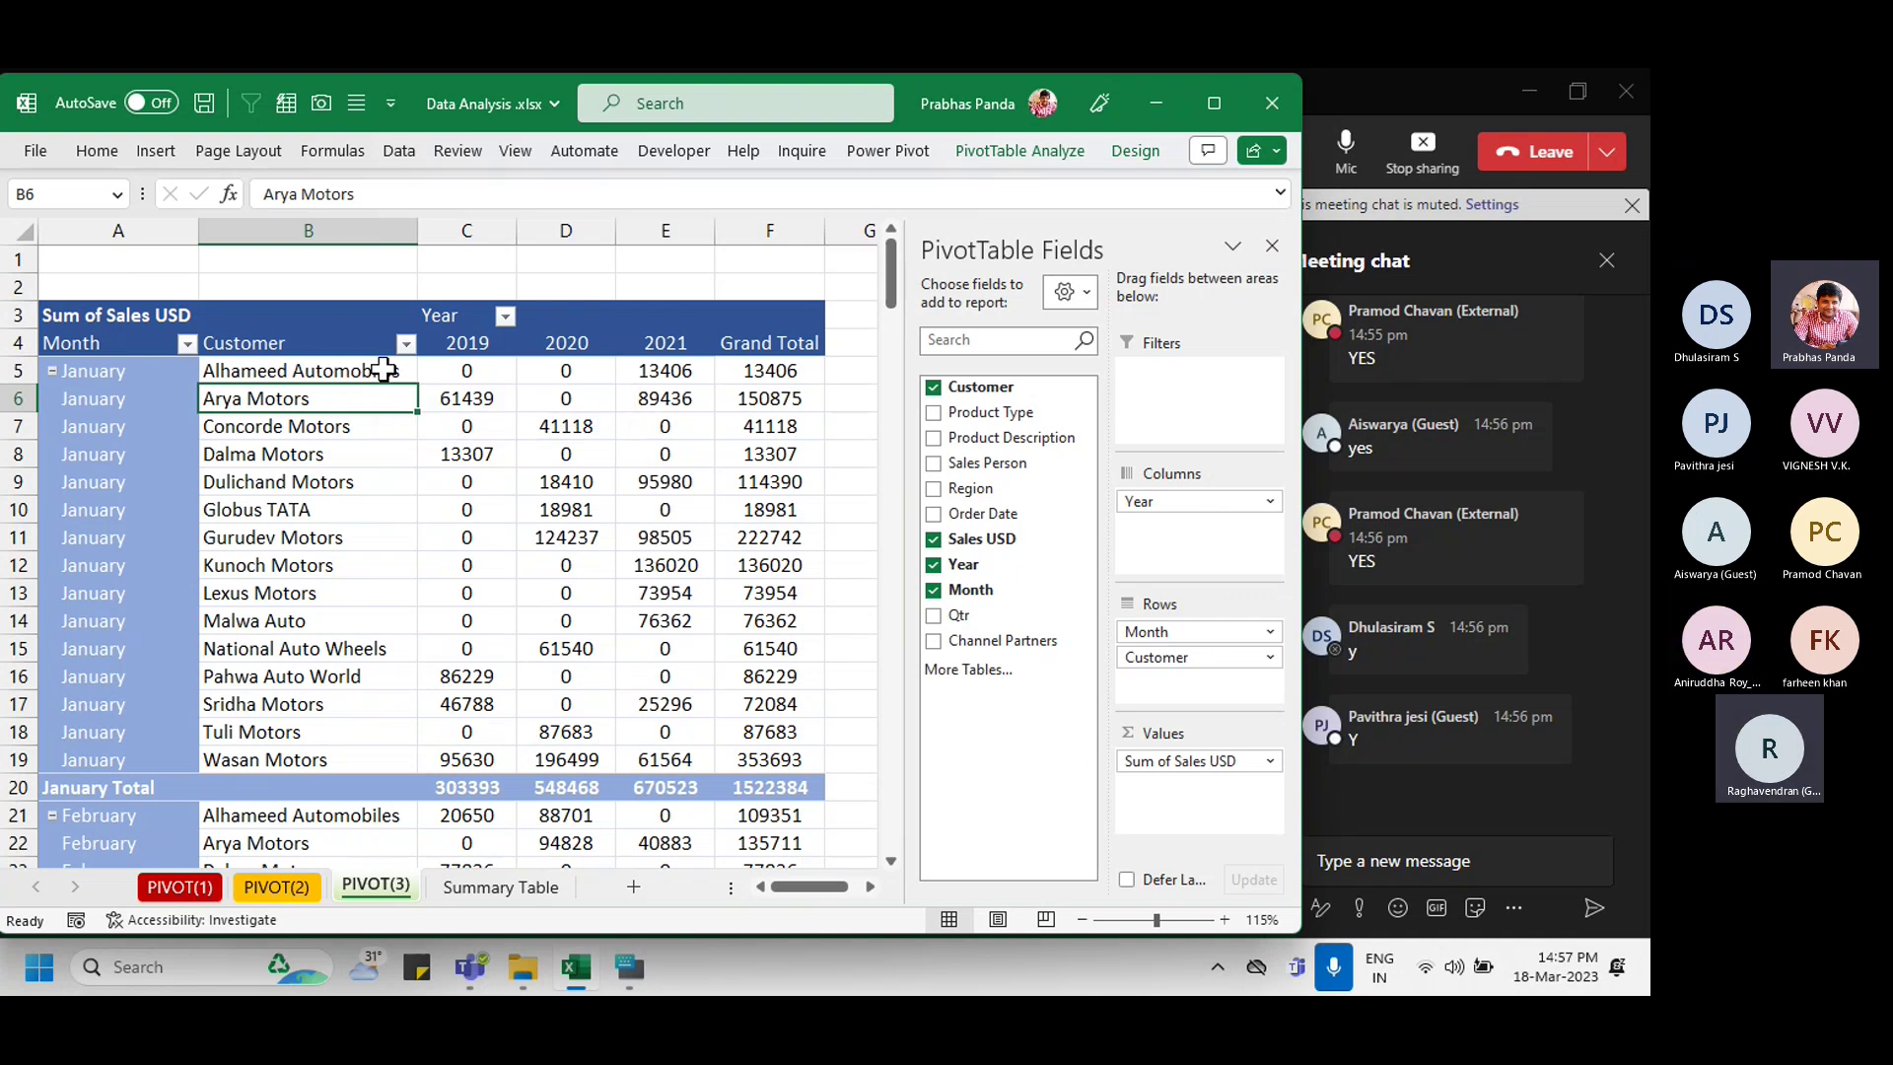
left_click(487, 228)
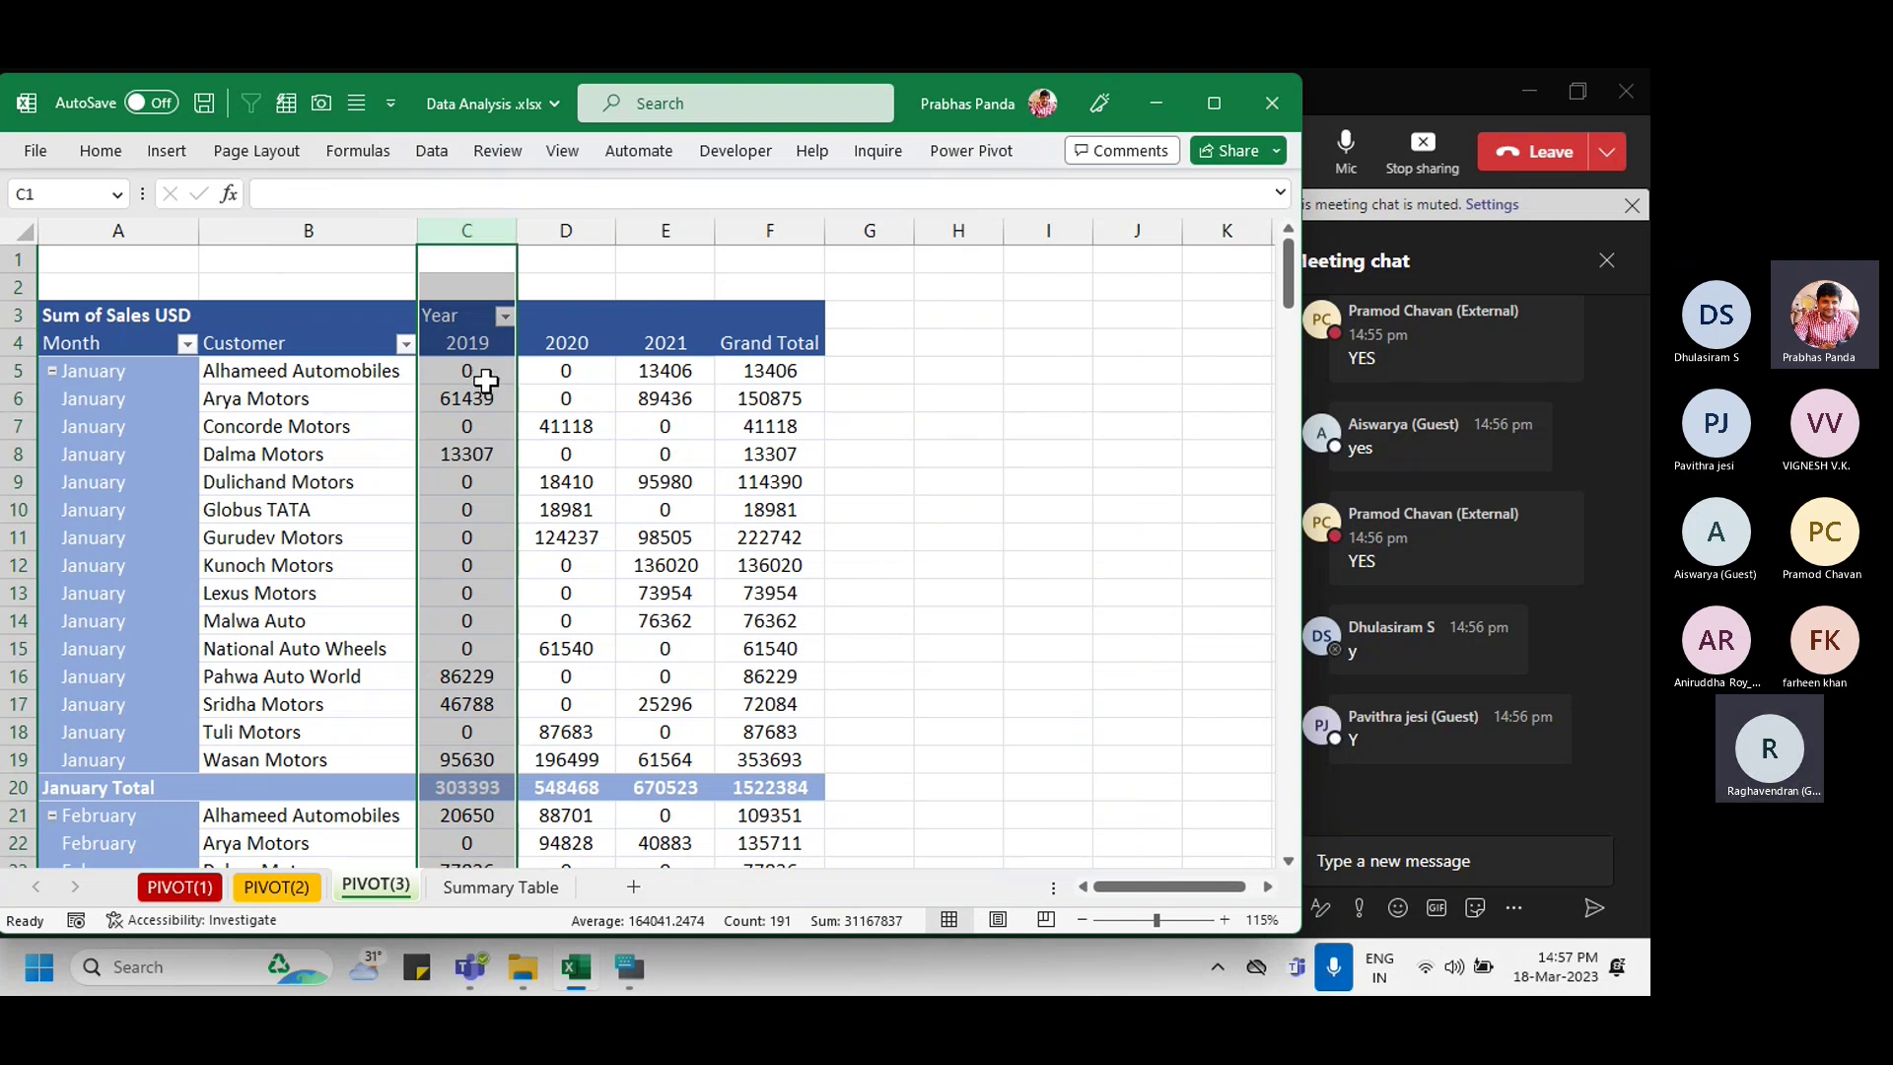
scroll(500, 579, "down", 3)
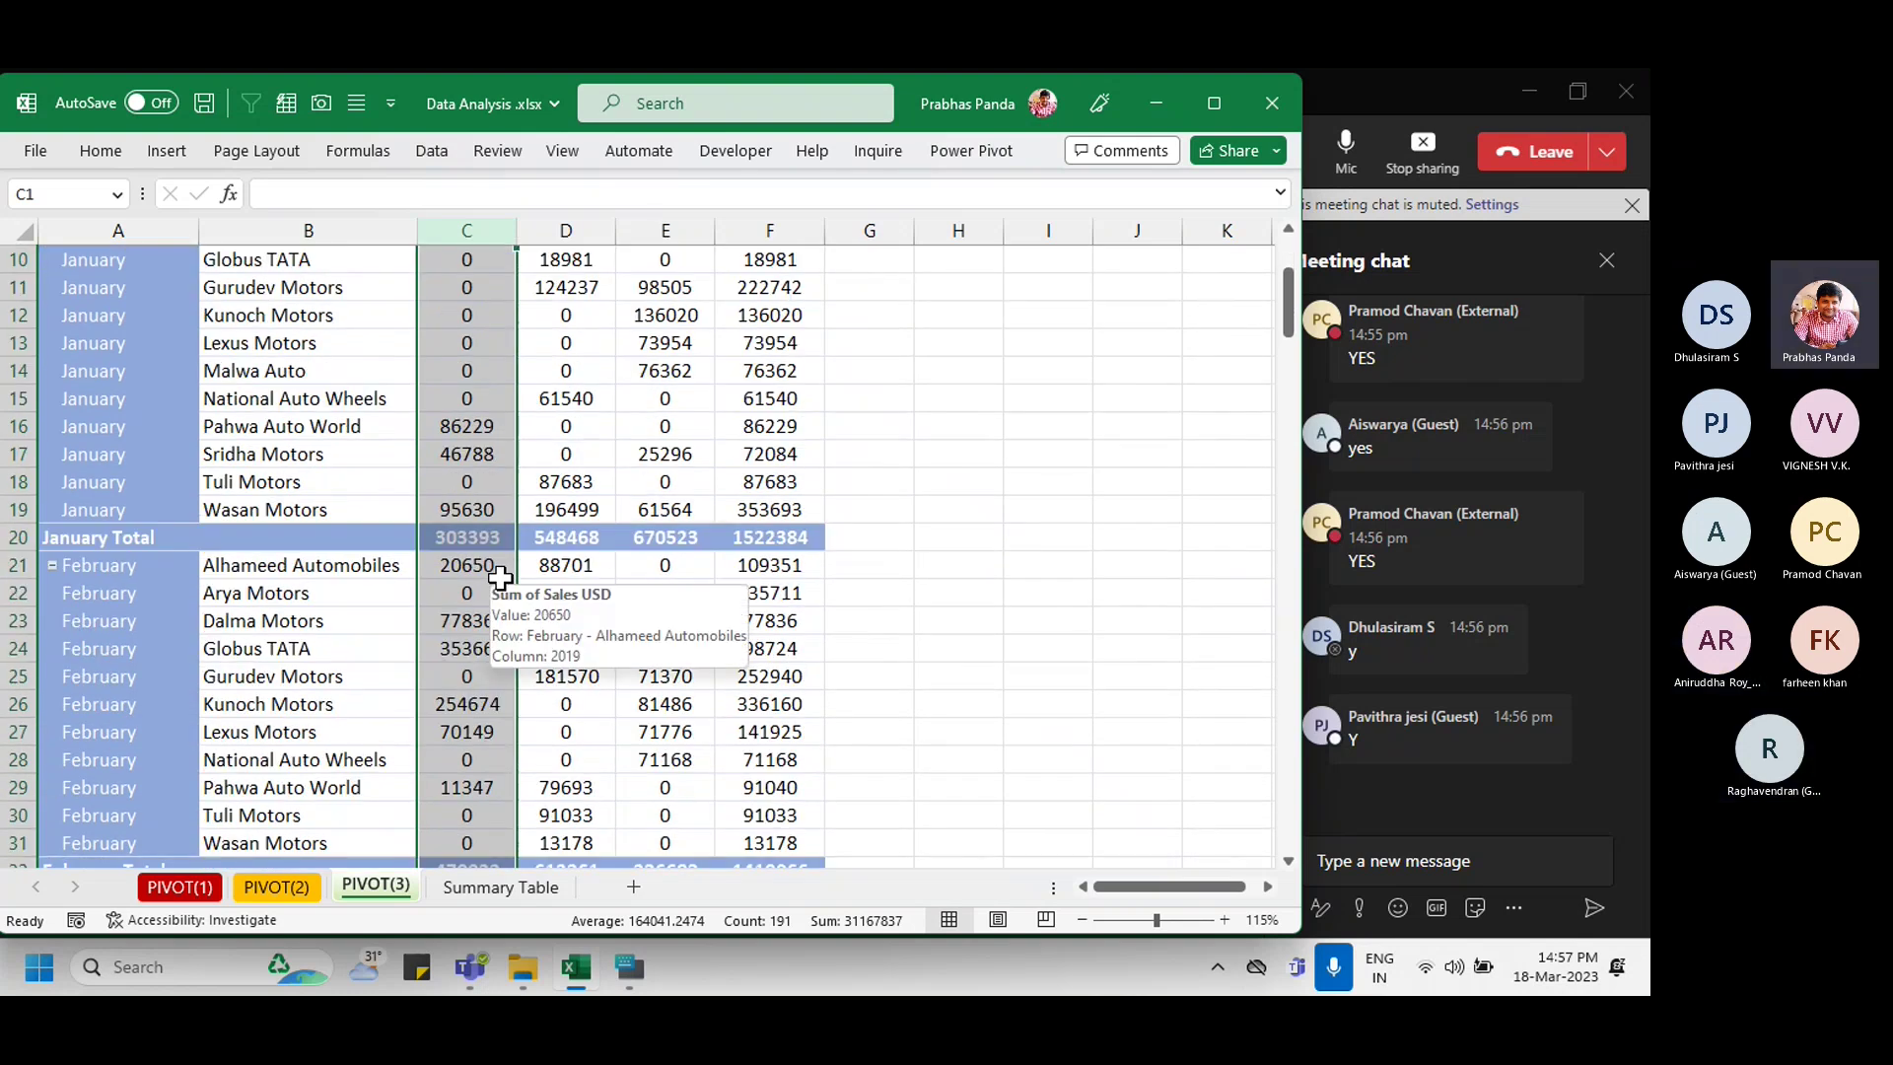
scroll(501, 578, "down", 2)
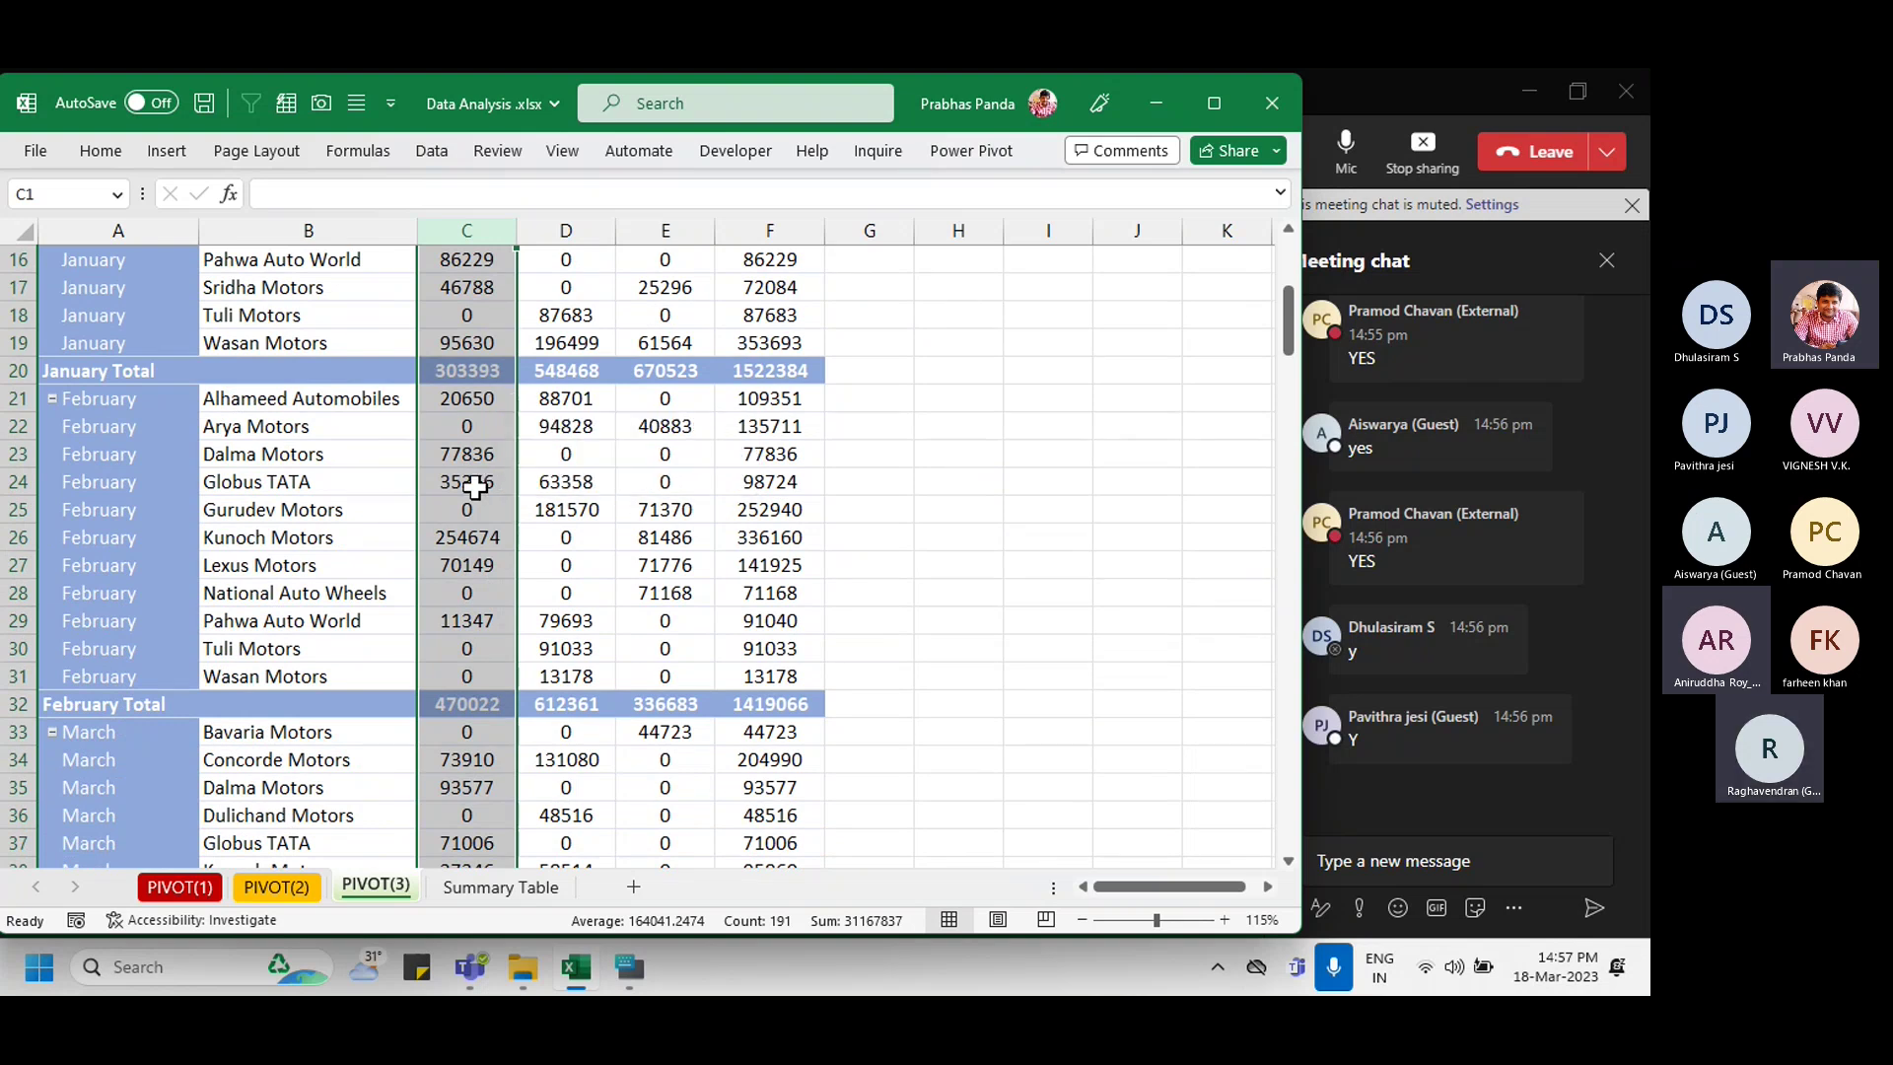
scroll(474, 487, "down", 3)
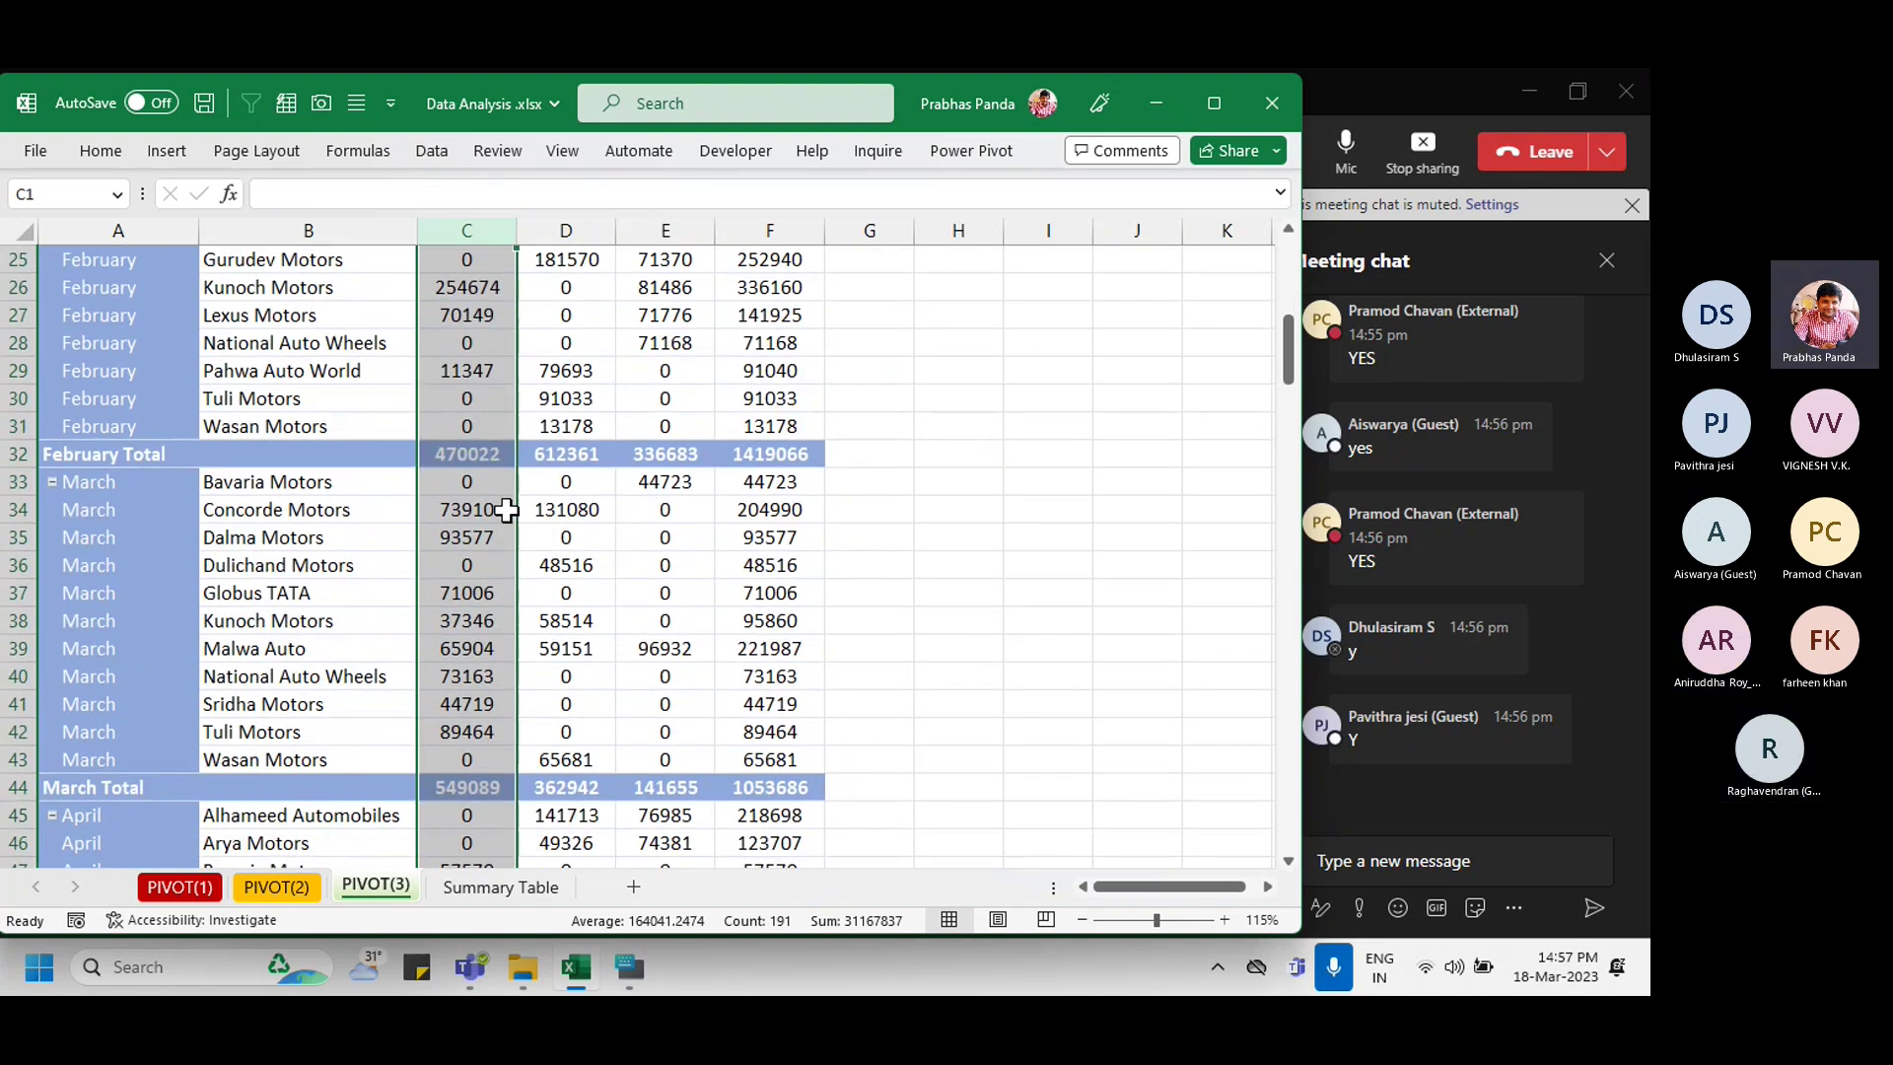
scroll(457, 537, "down", 4)
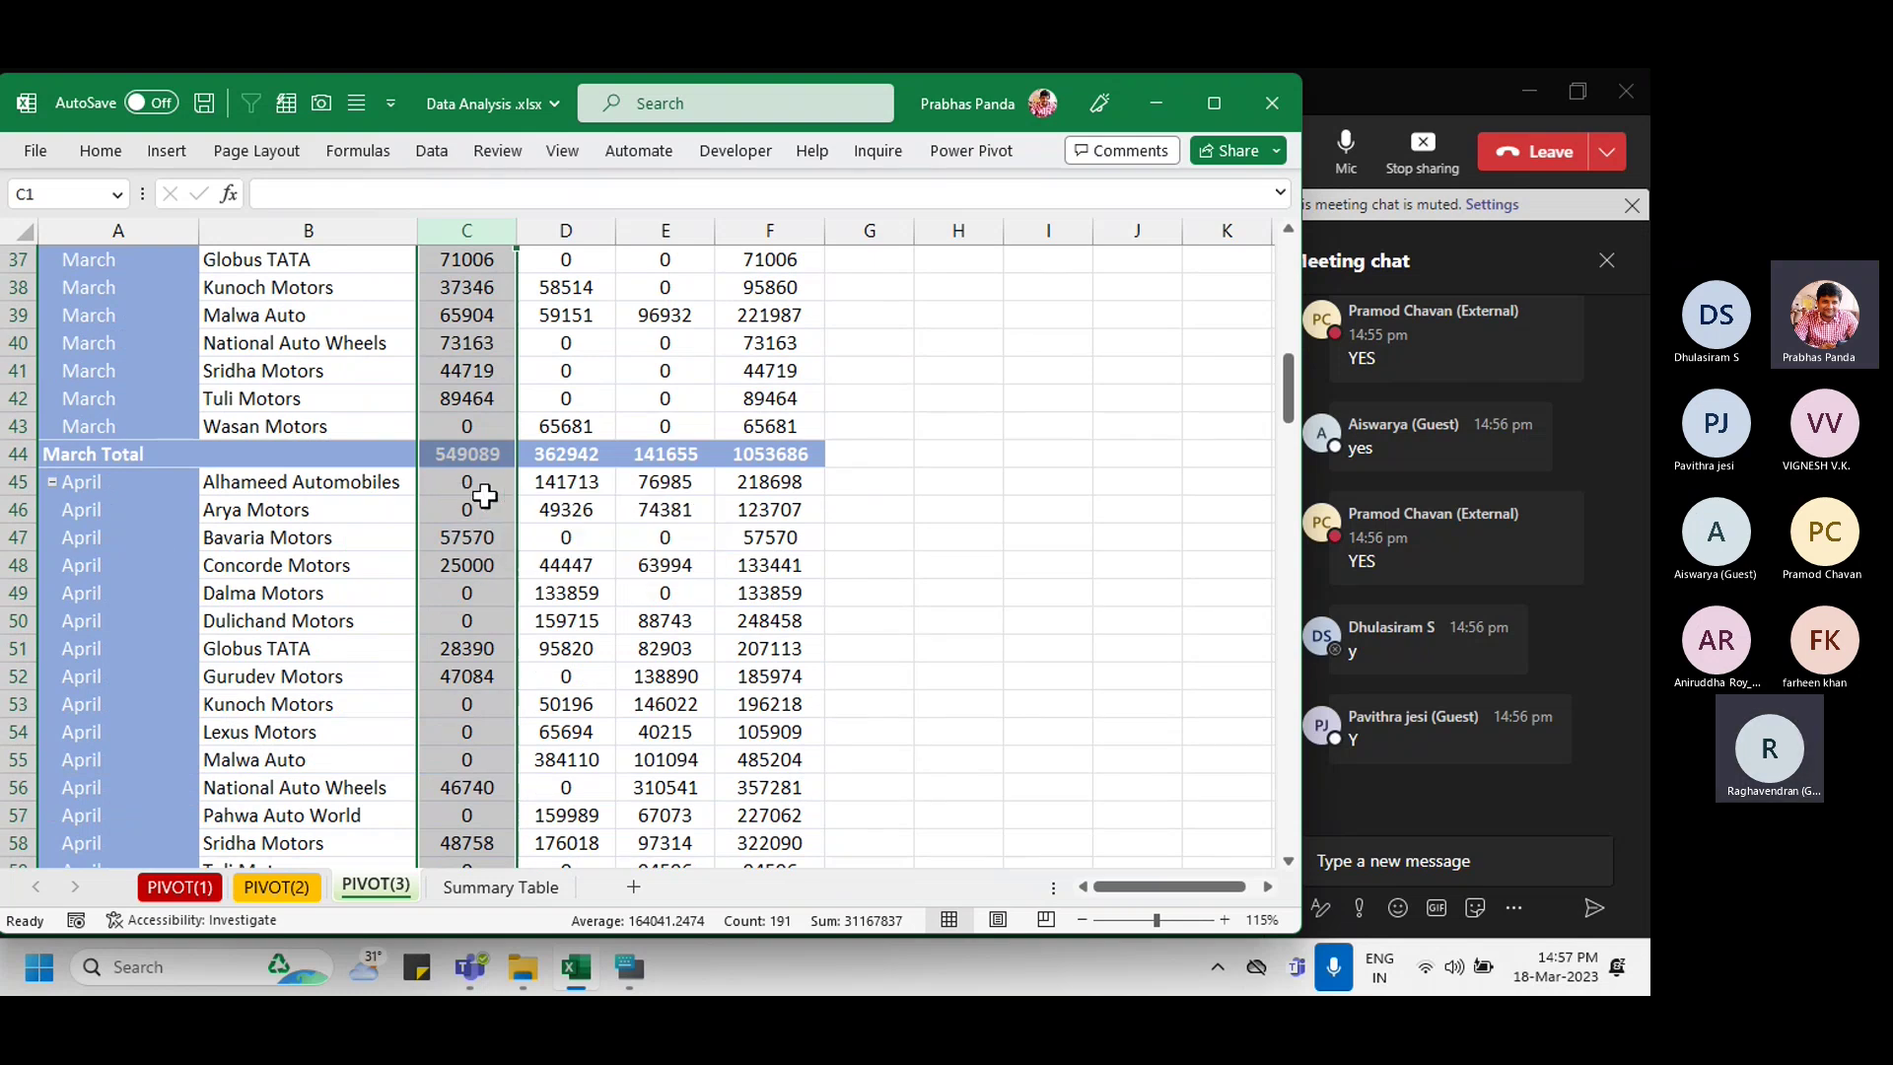
scroll(498, 483, "up", 7)
scroll(498, 481, "up", 5)
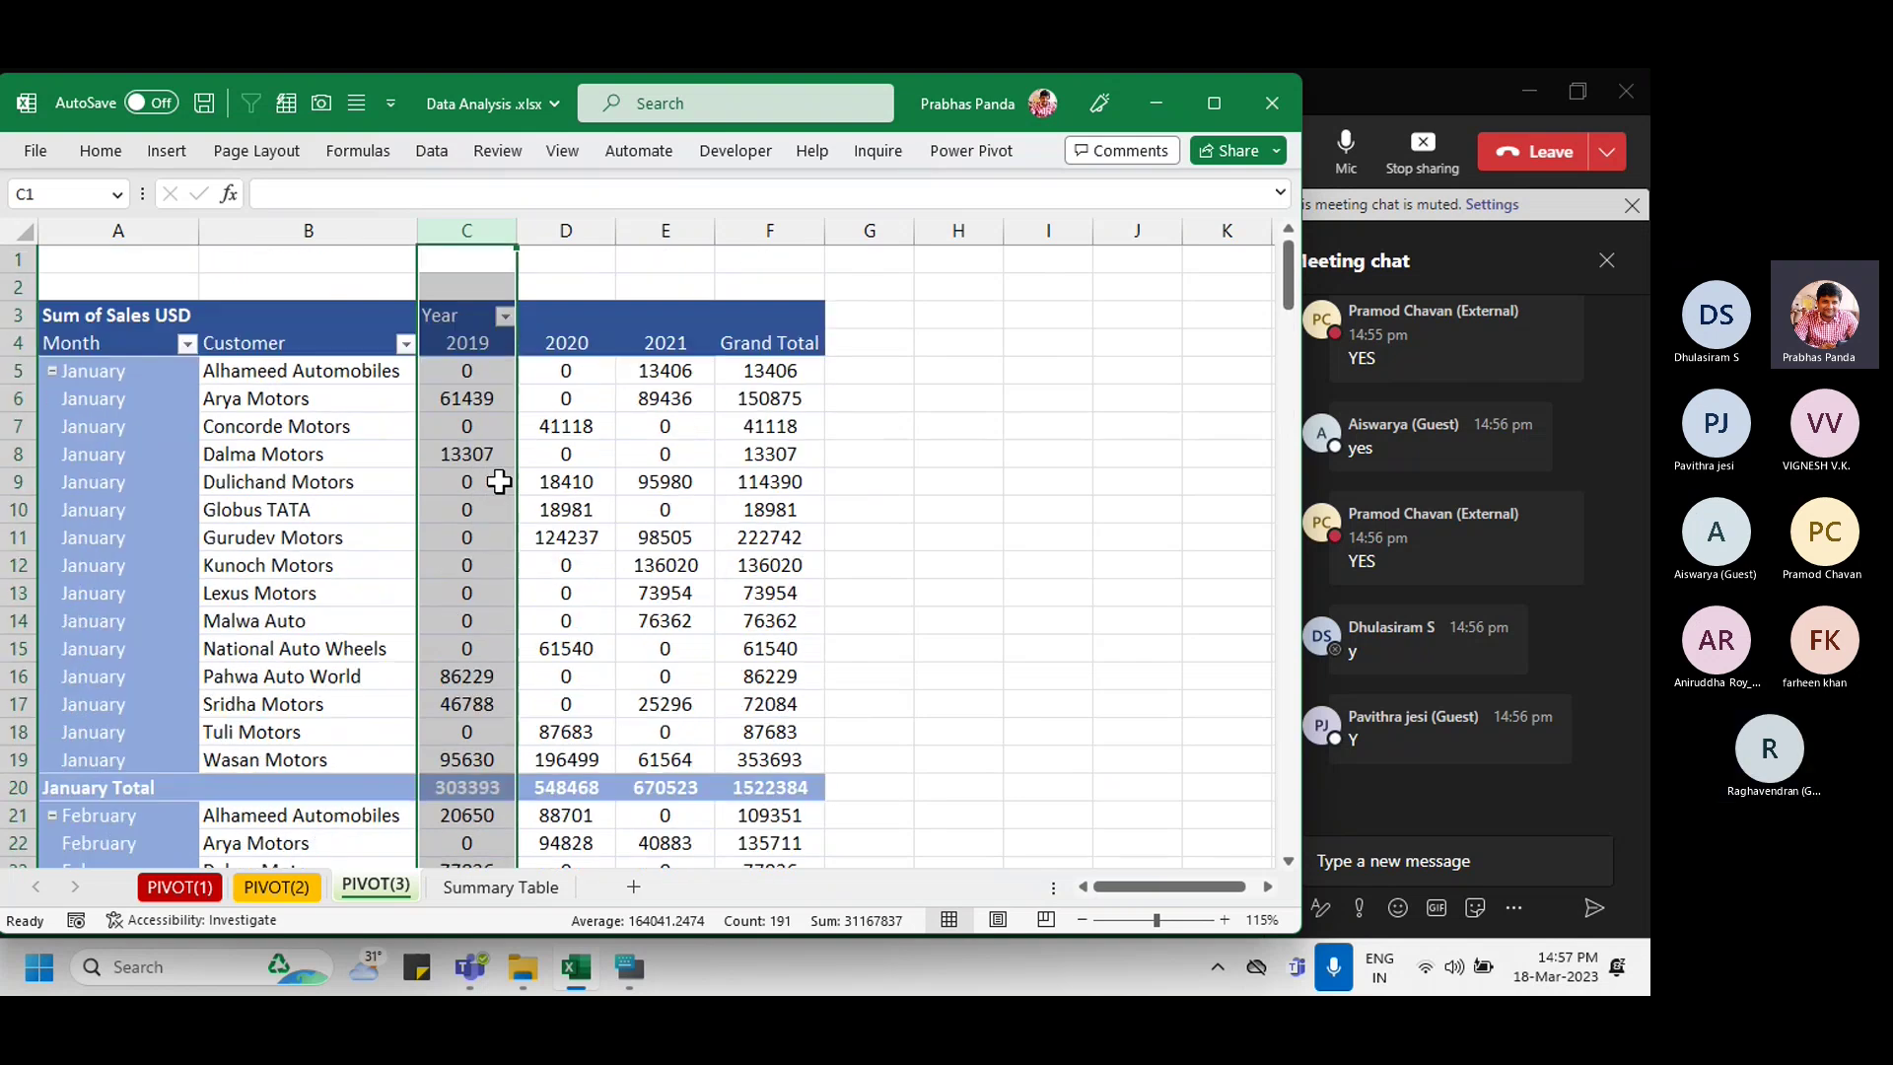
scroll(498, 481, "down", 5)
scroll(499, 481, "down", 20)
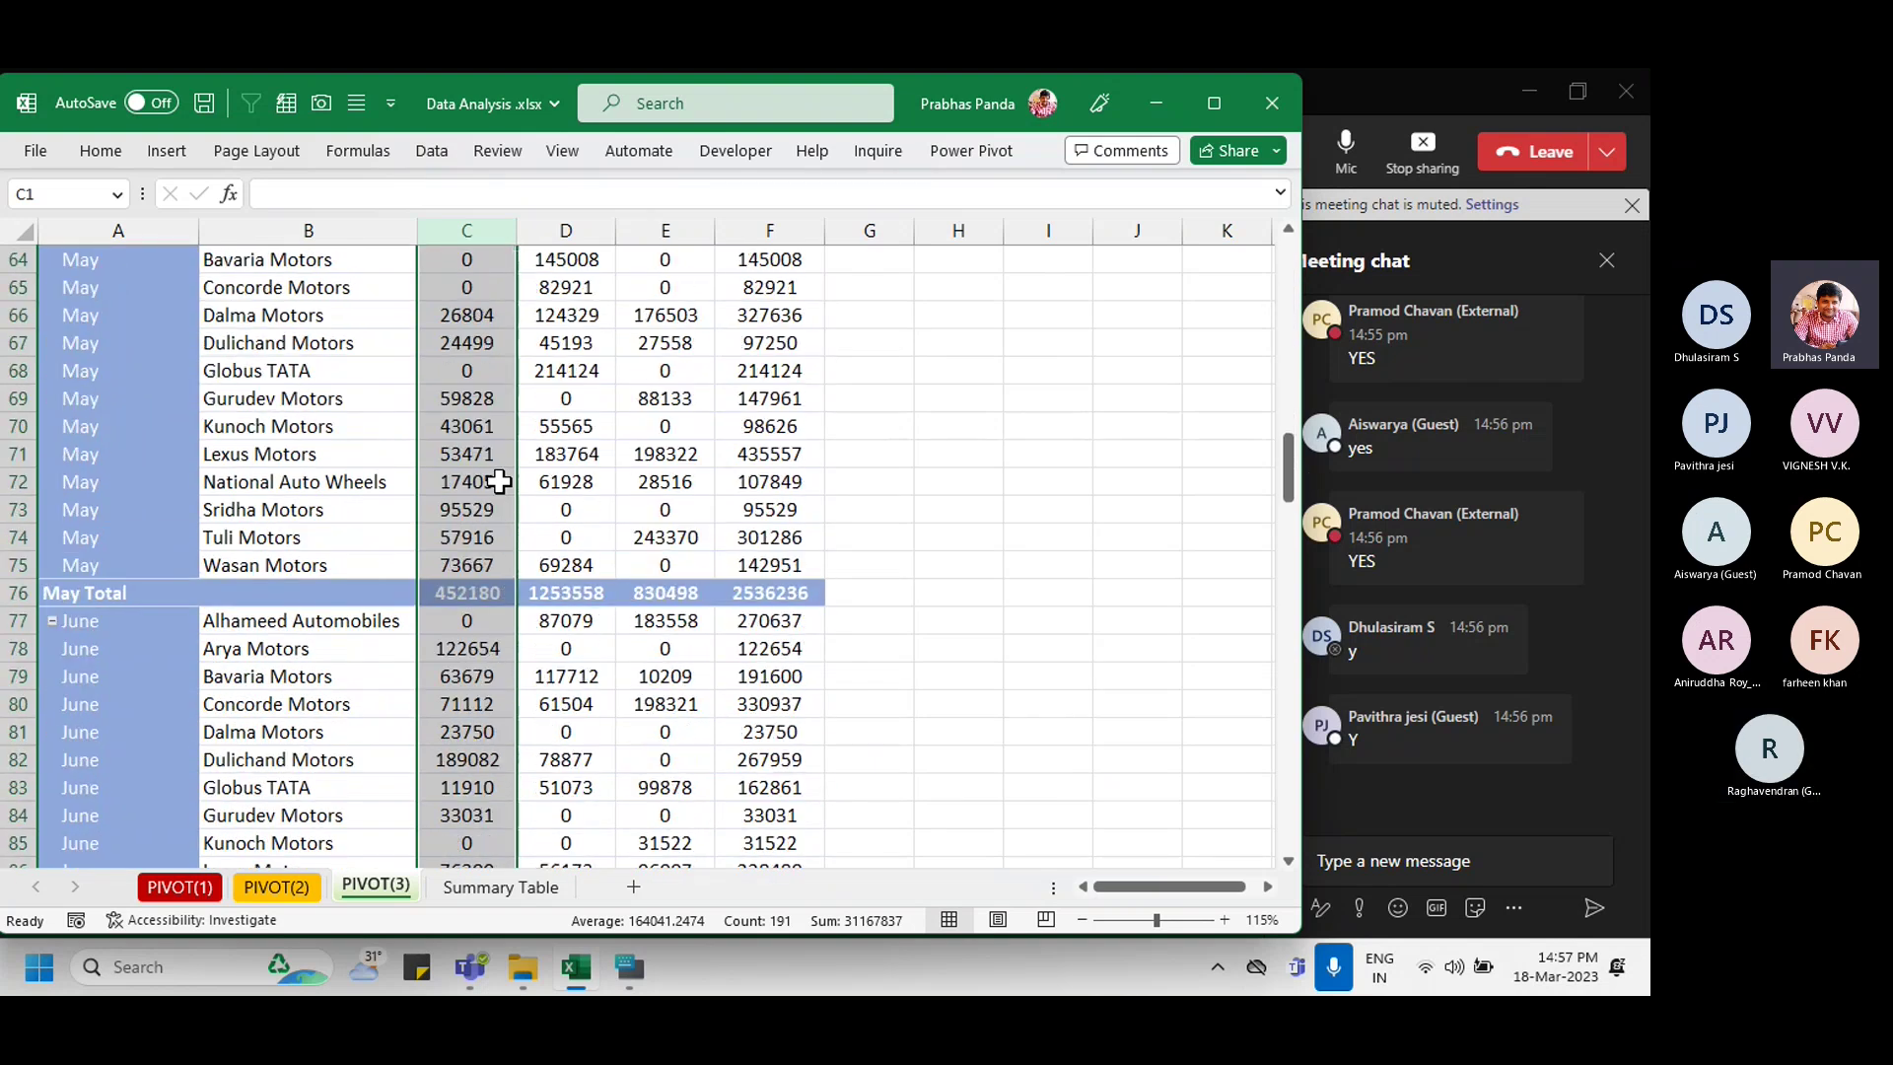
Step: Jump to the sheet top with Ctrl+Home and restore the PivotTable Fields pane
scroll(499, 481, "down", 19)
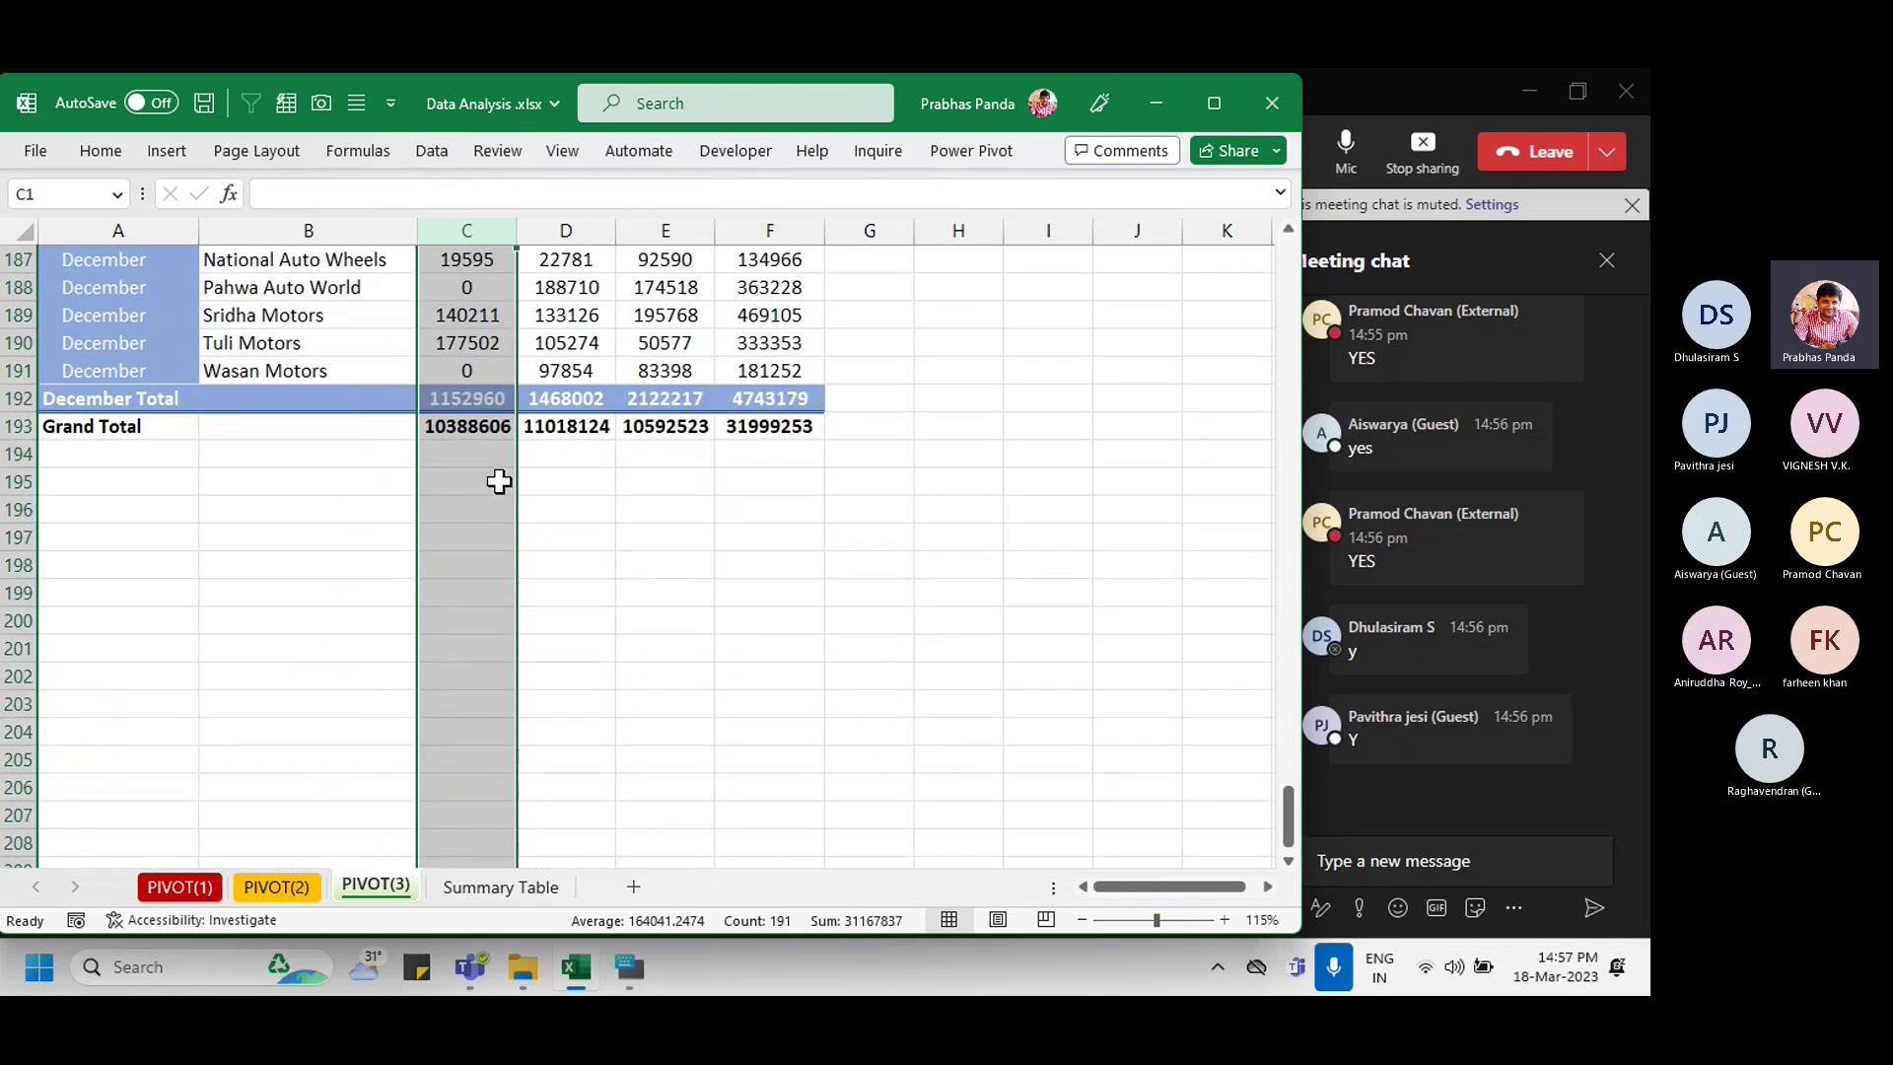
key("ctrl+Home")
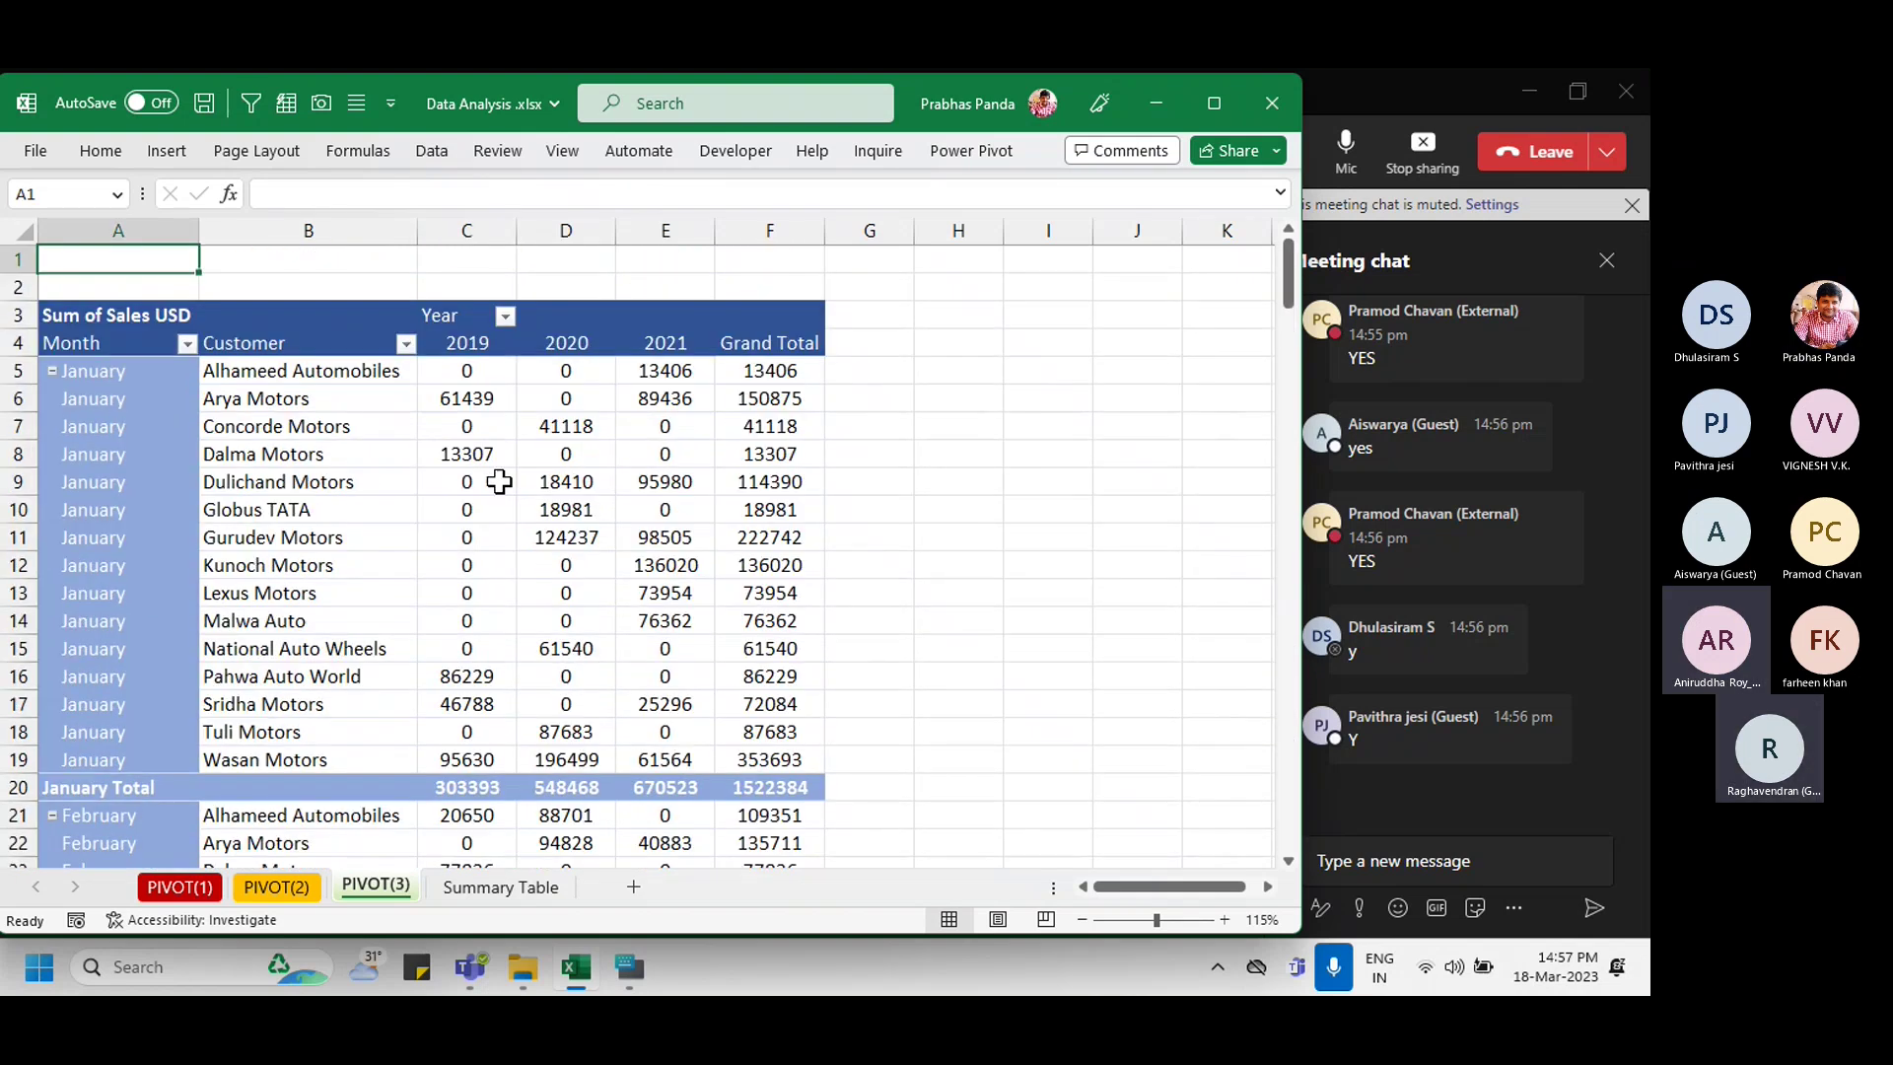
left_click(499, 481)
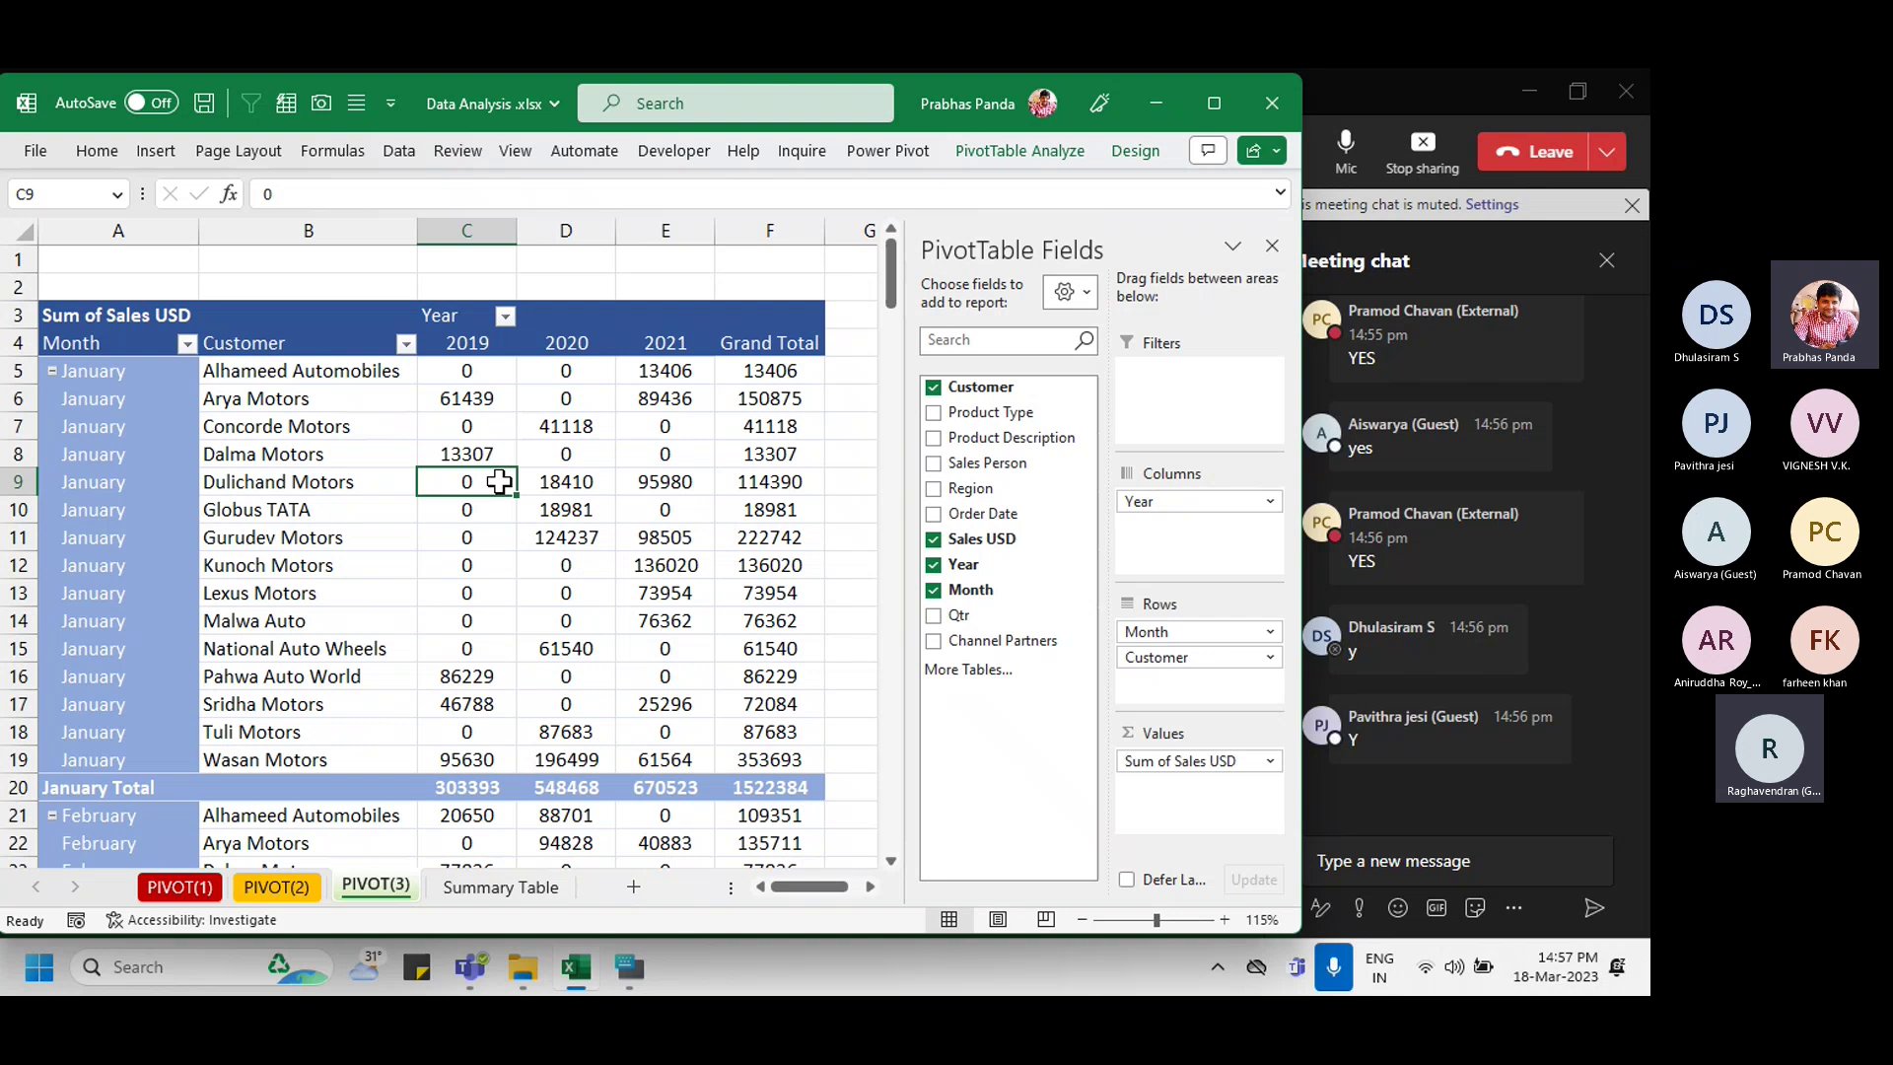
left_click(363, 429)
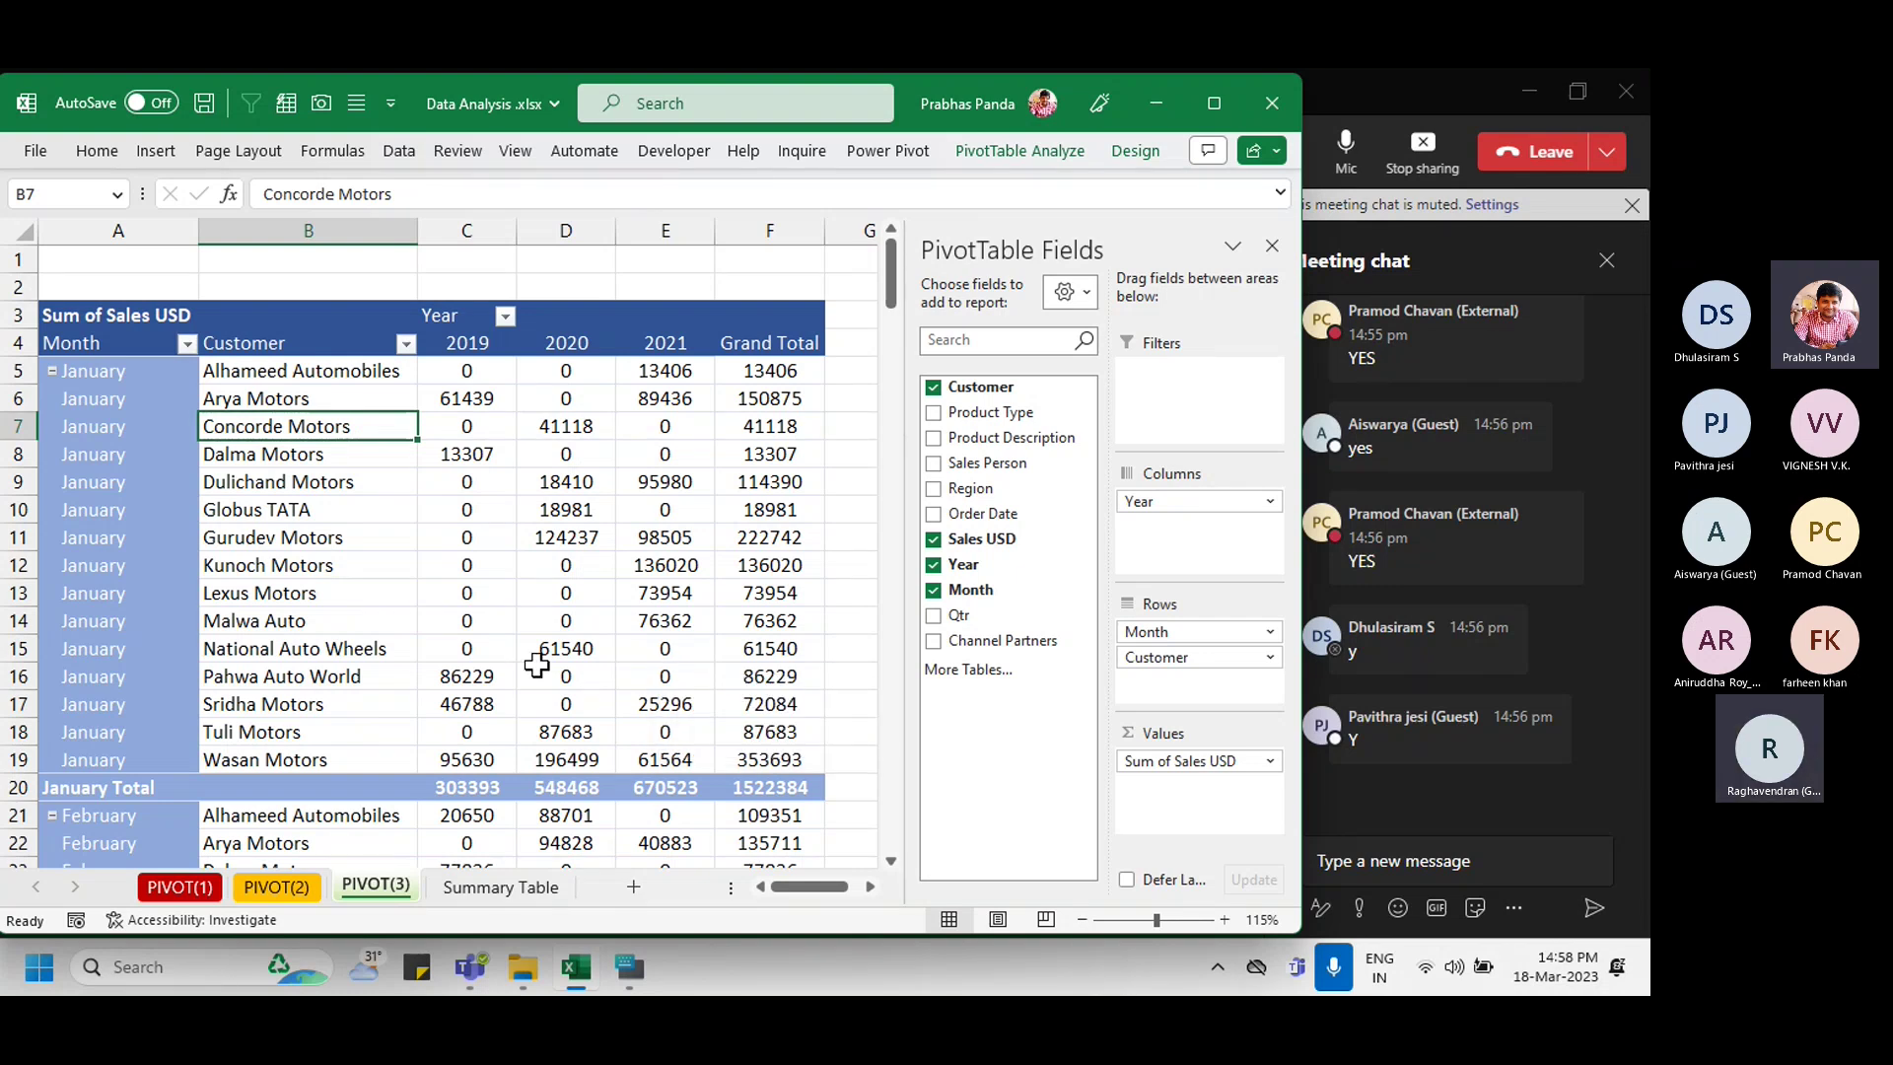
mouse_move(541, 799)
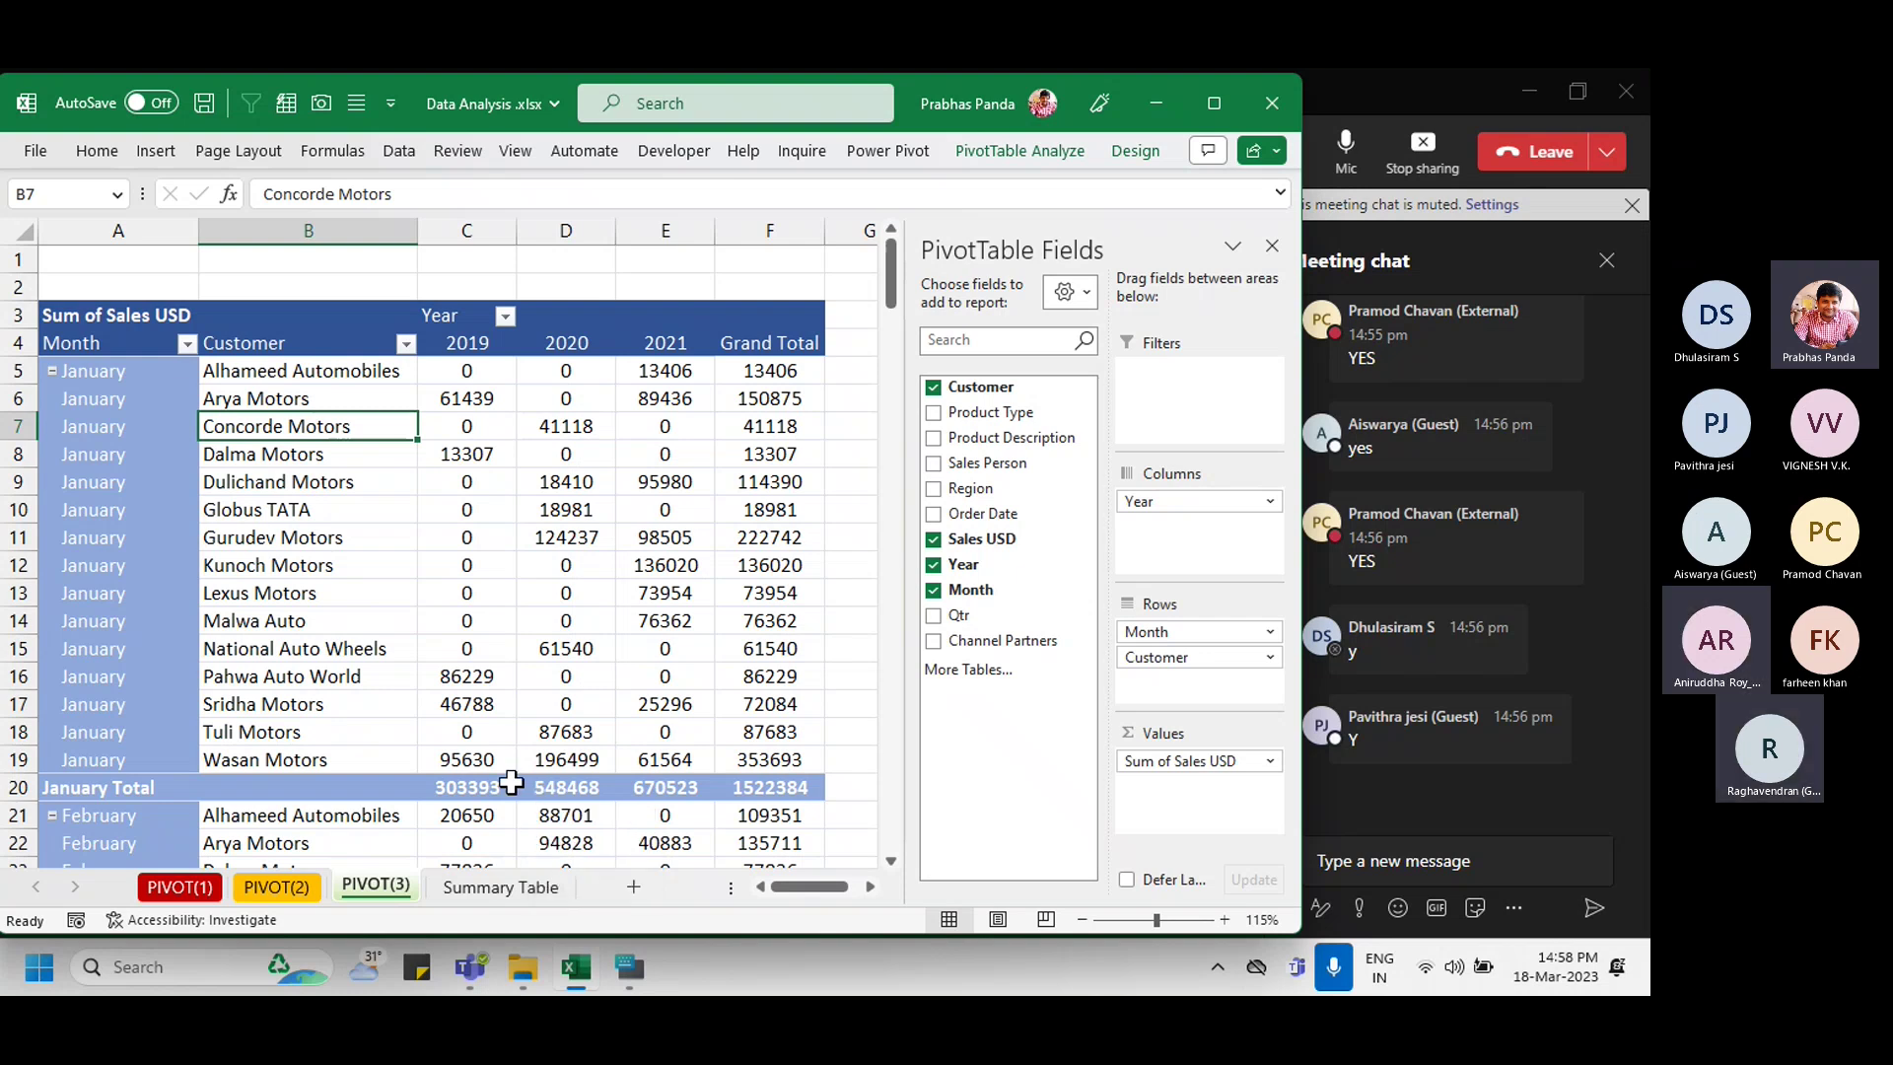
left_click(631, 508)
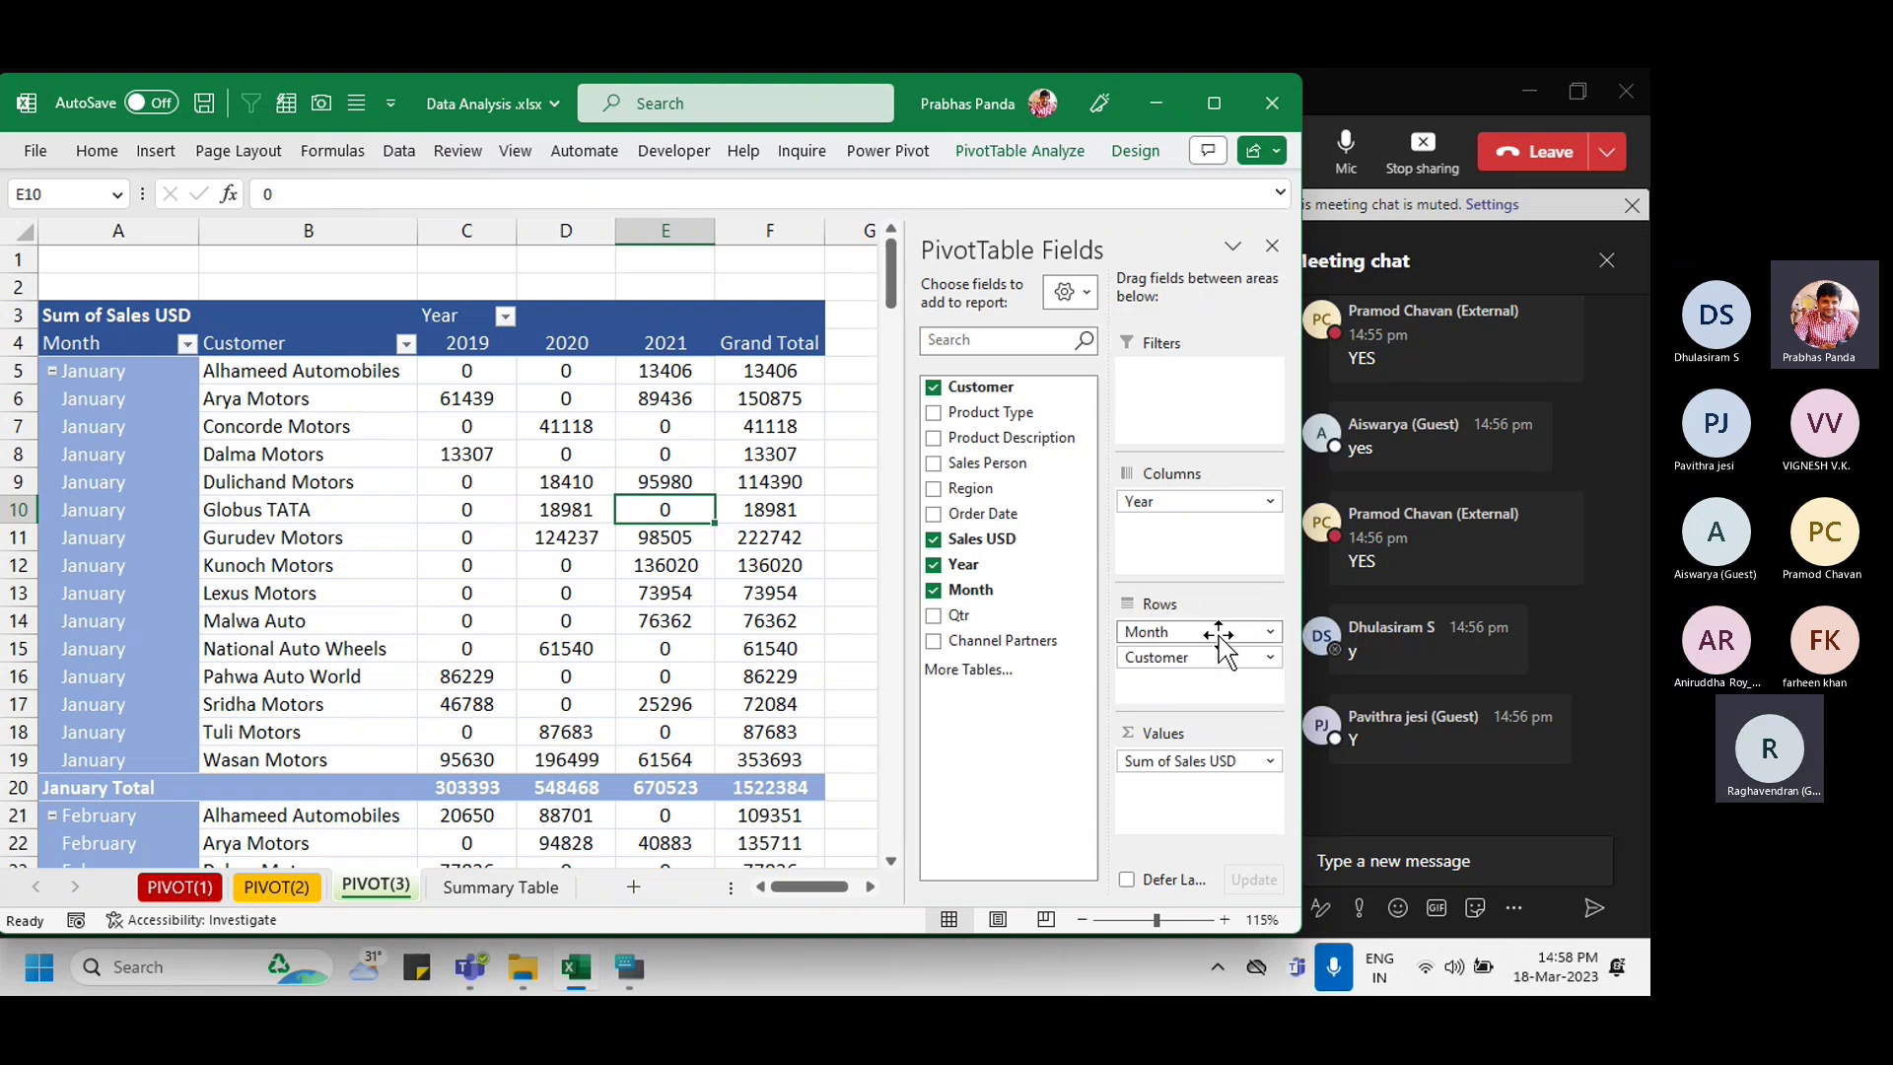
Step: Move Month from Rows to Columns beside Year, leaving Customer as the only row field
left_click_drag(1222, 641, 1250, 562)
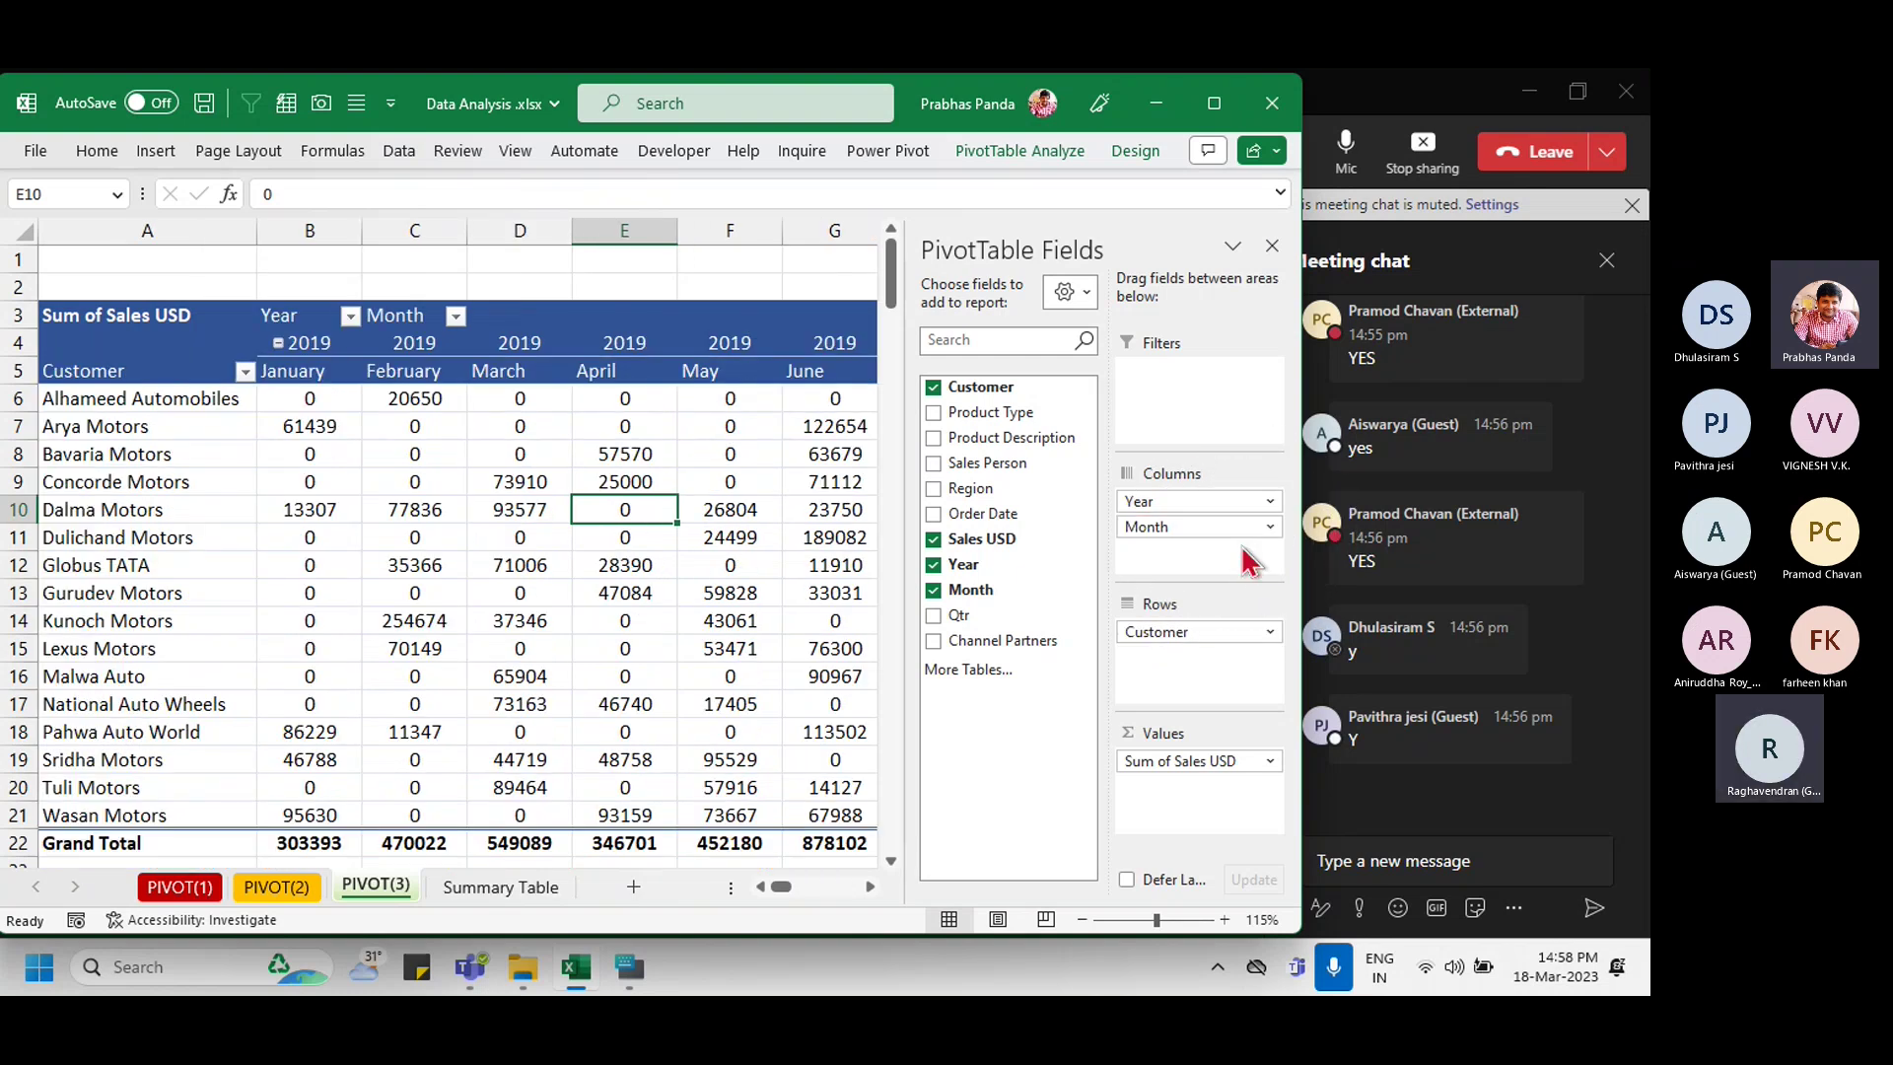
scroll(459, 603, "down", 1)
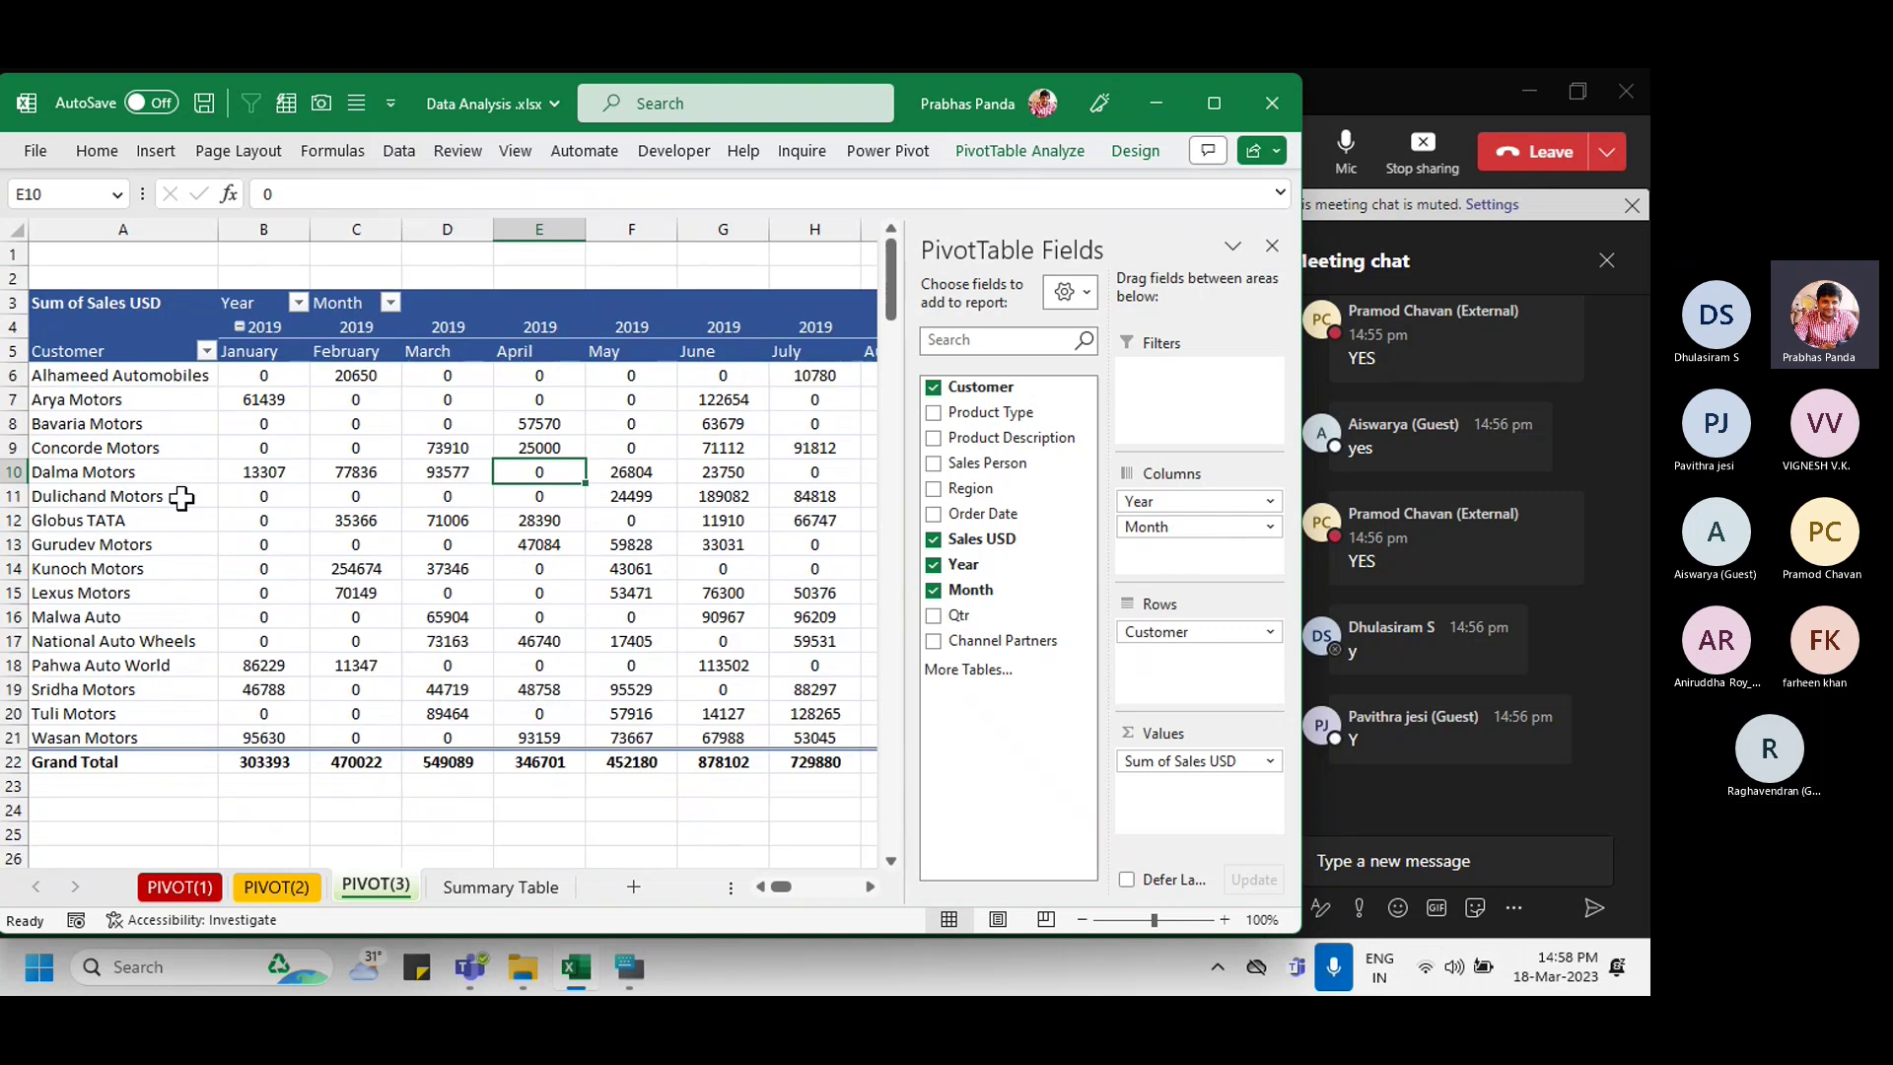
left_click(158, 228)
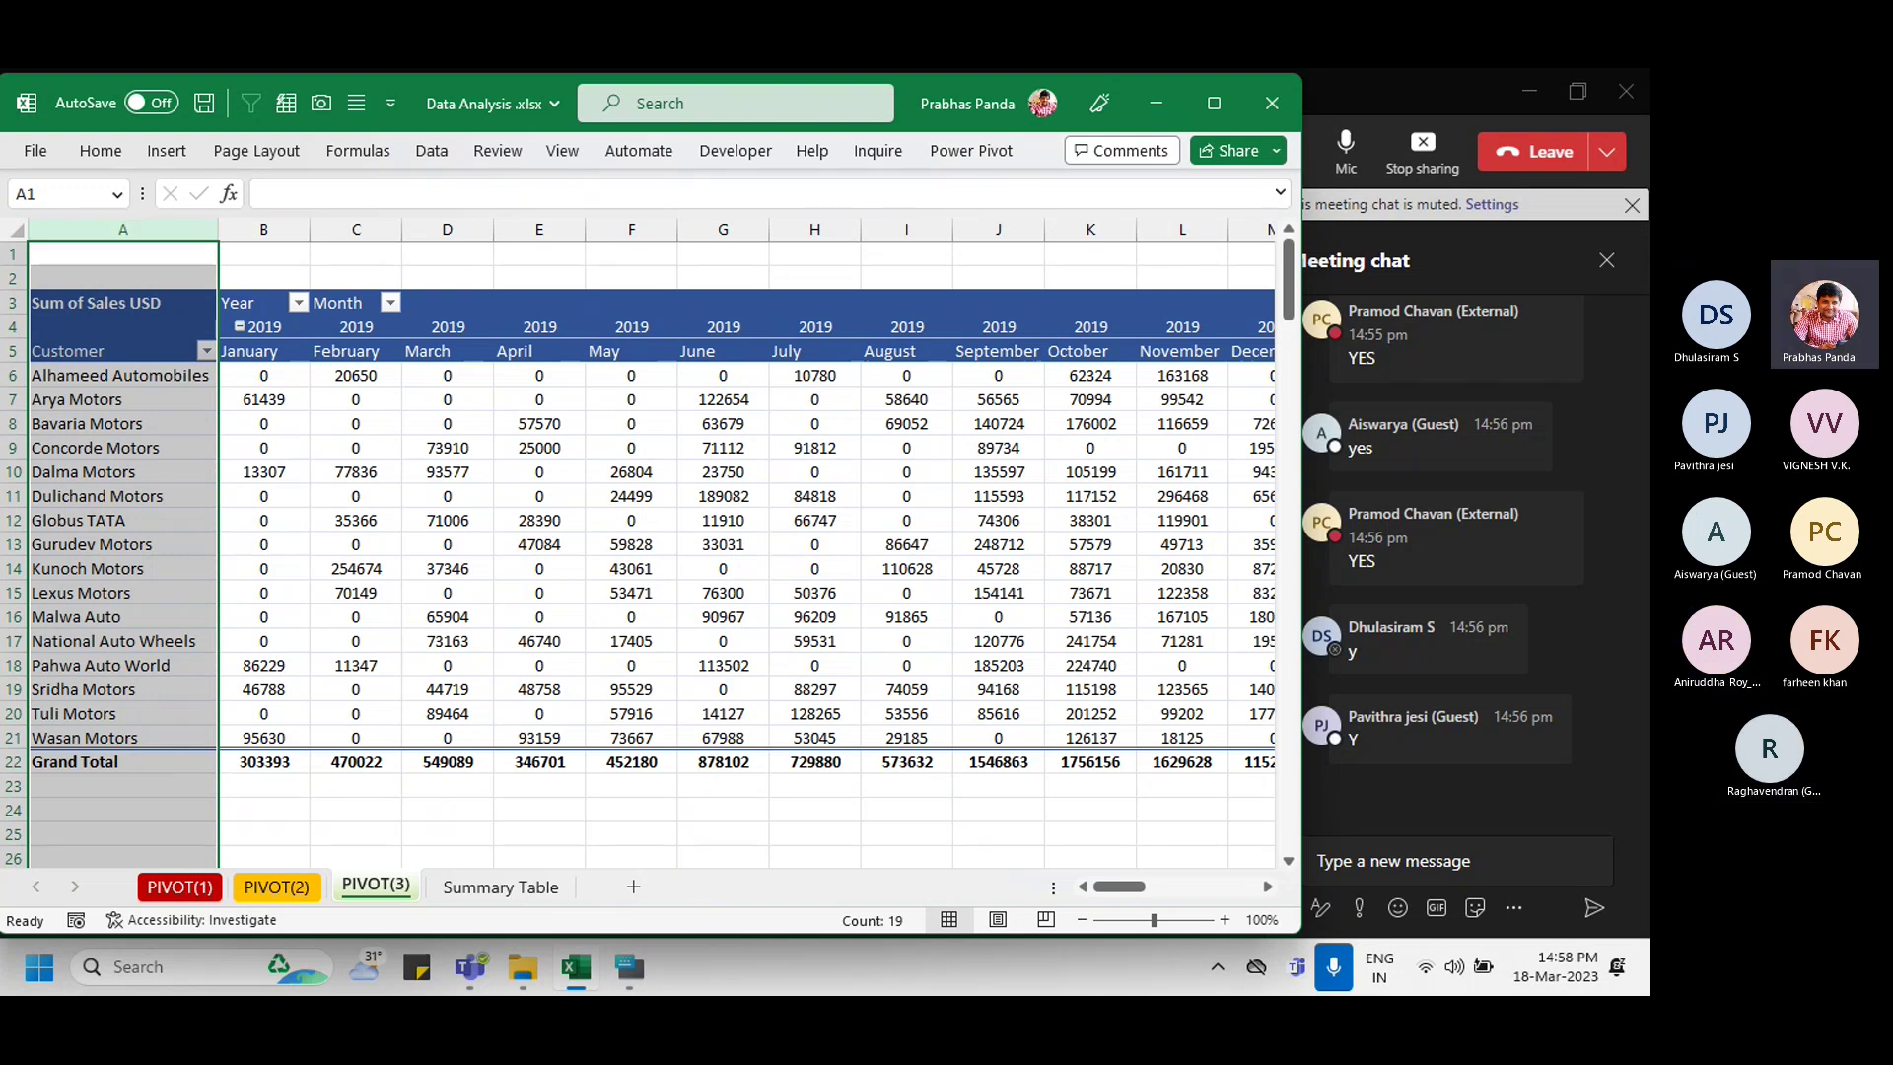
left_click(423, 786)
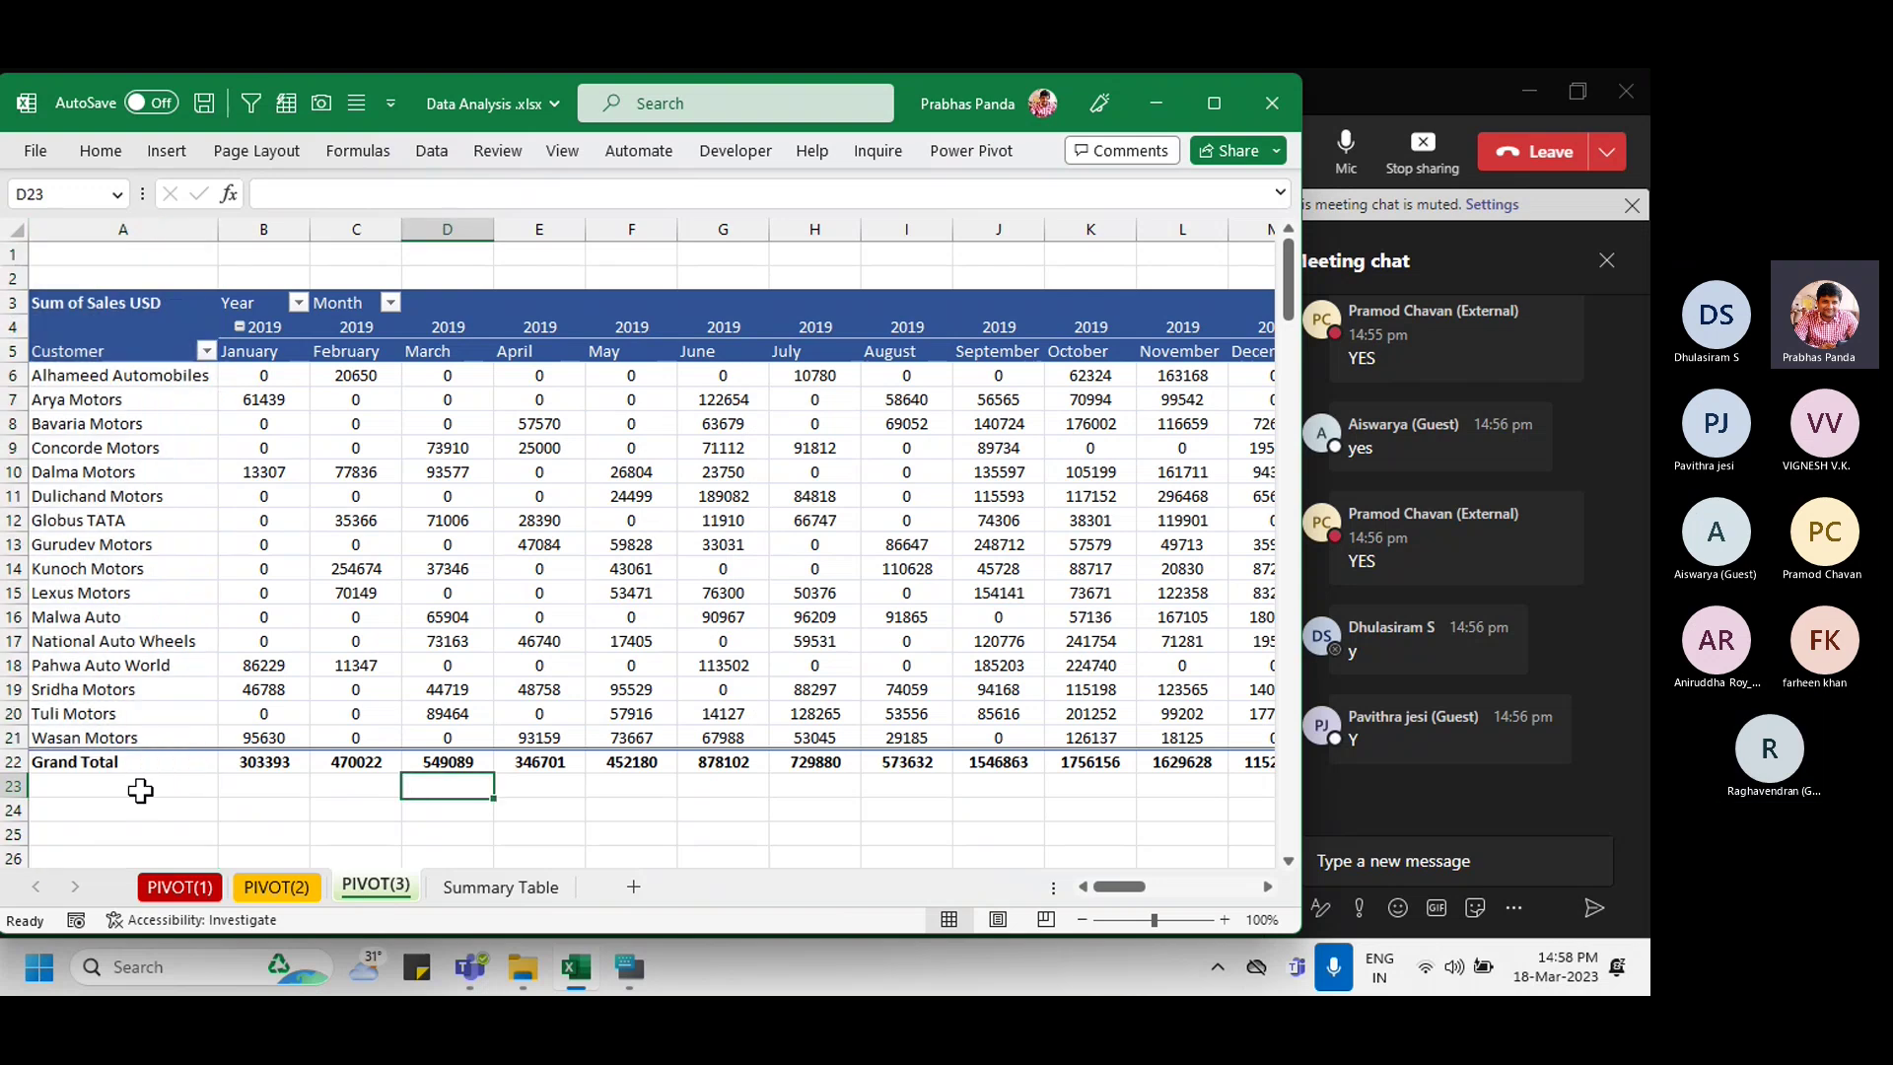
left_click(10, 761)
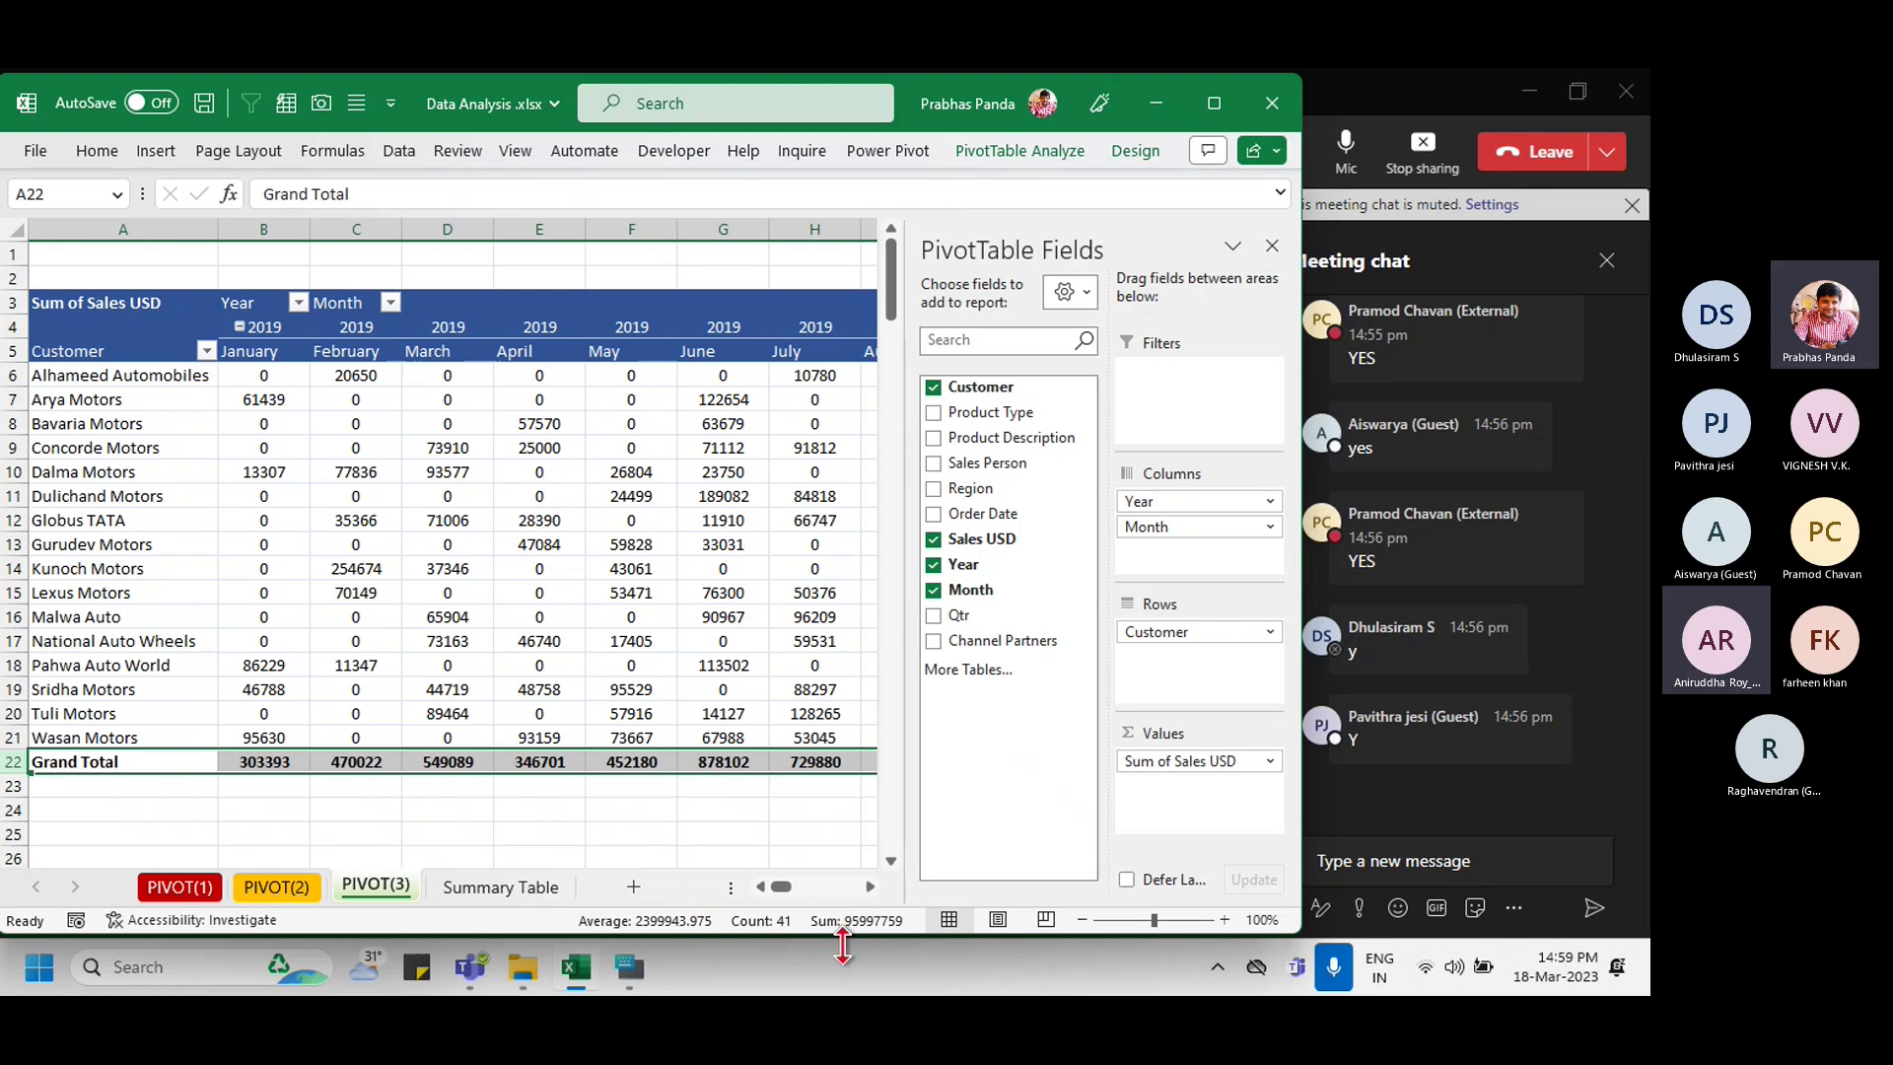
Step: Select a pivot value cell, scroll up to the top of the pivot, and select column B
left_click(470, 426)
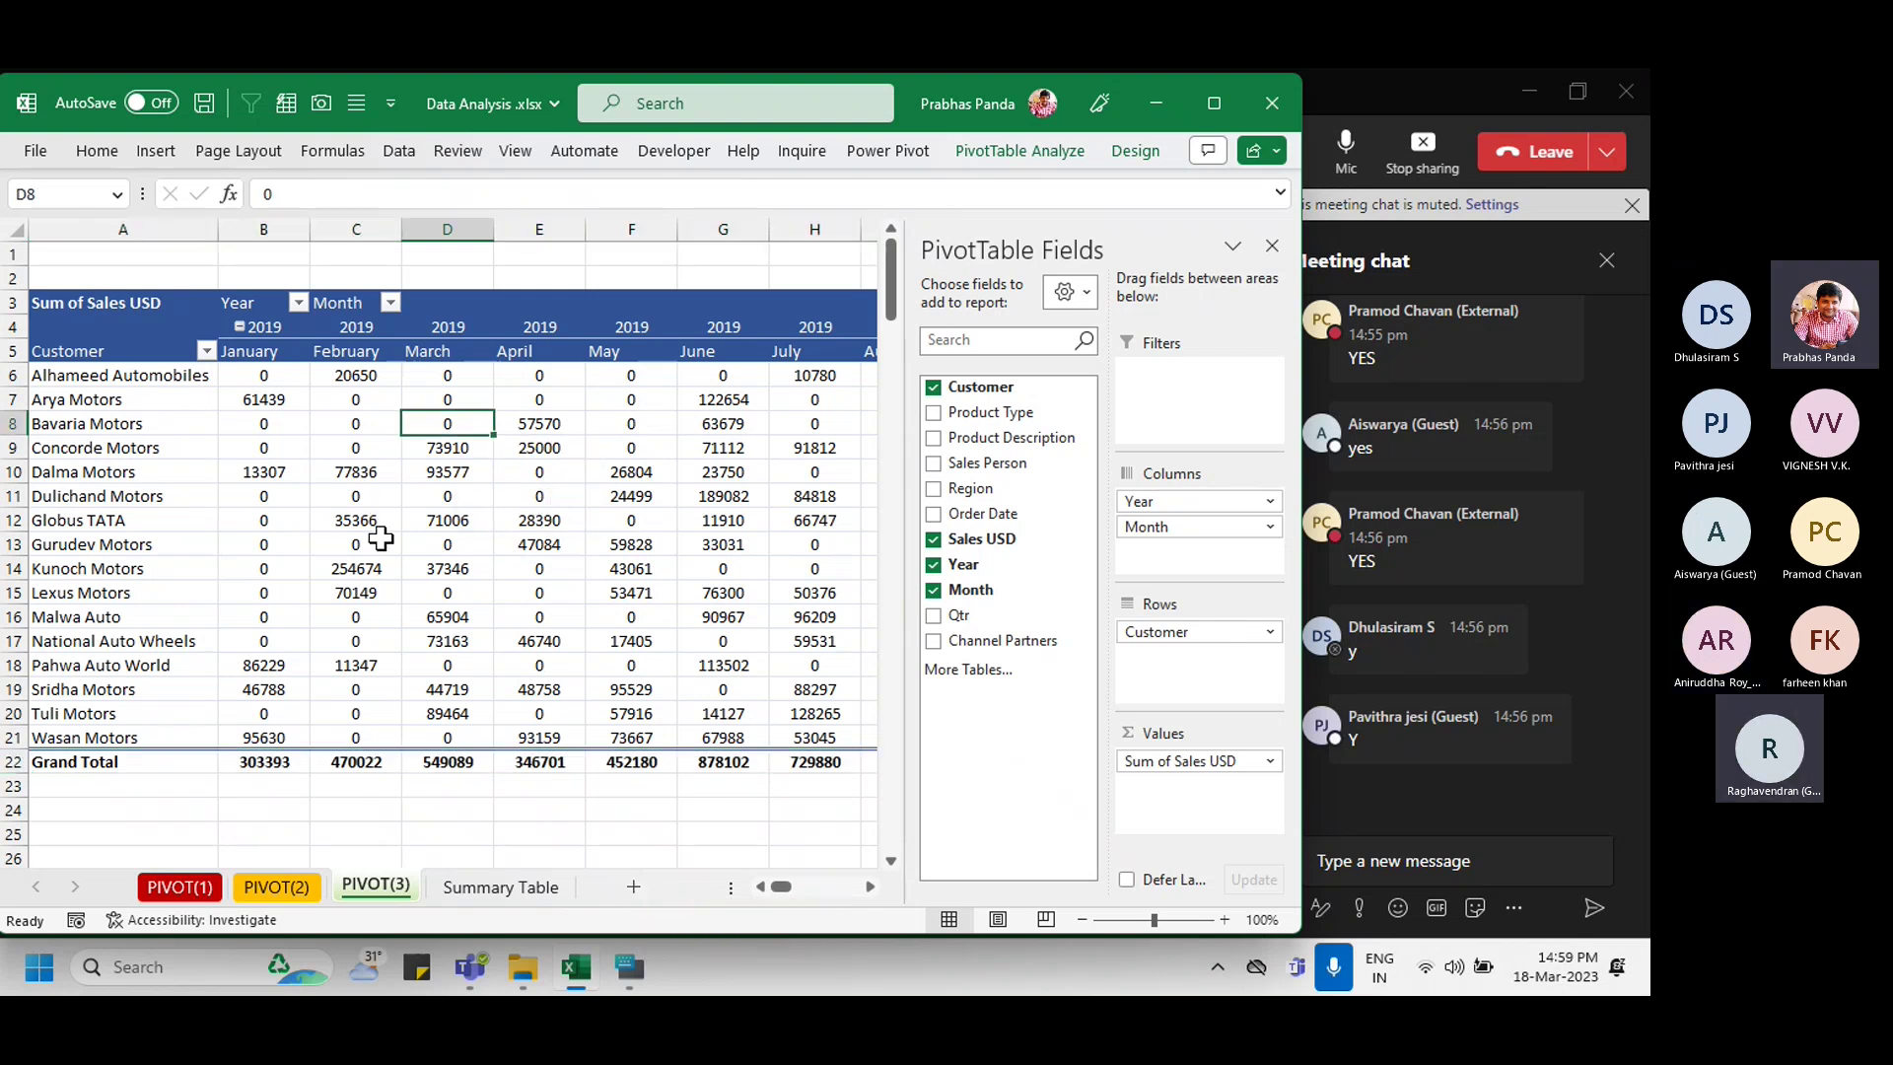
scroll(152, 480, "up", 3)
scroll(152, 483, "up", 1)
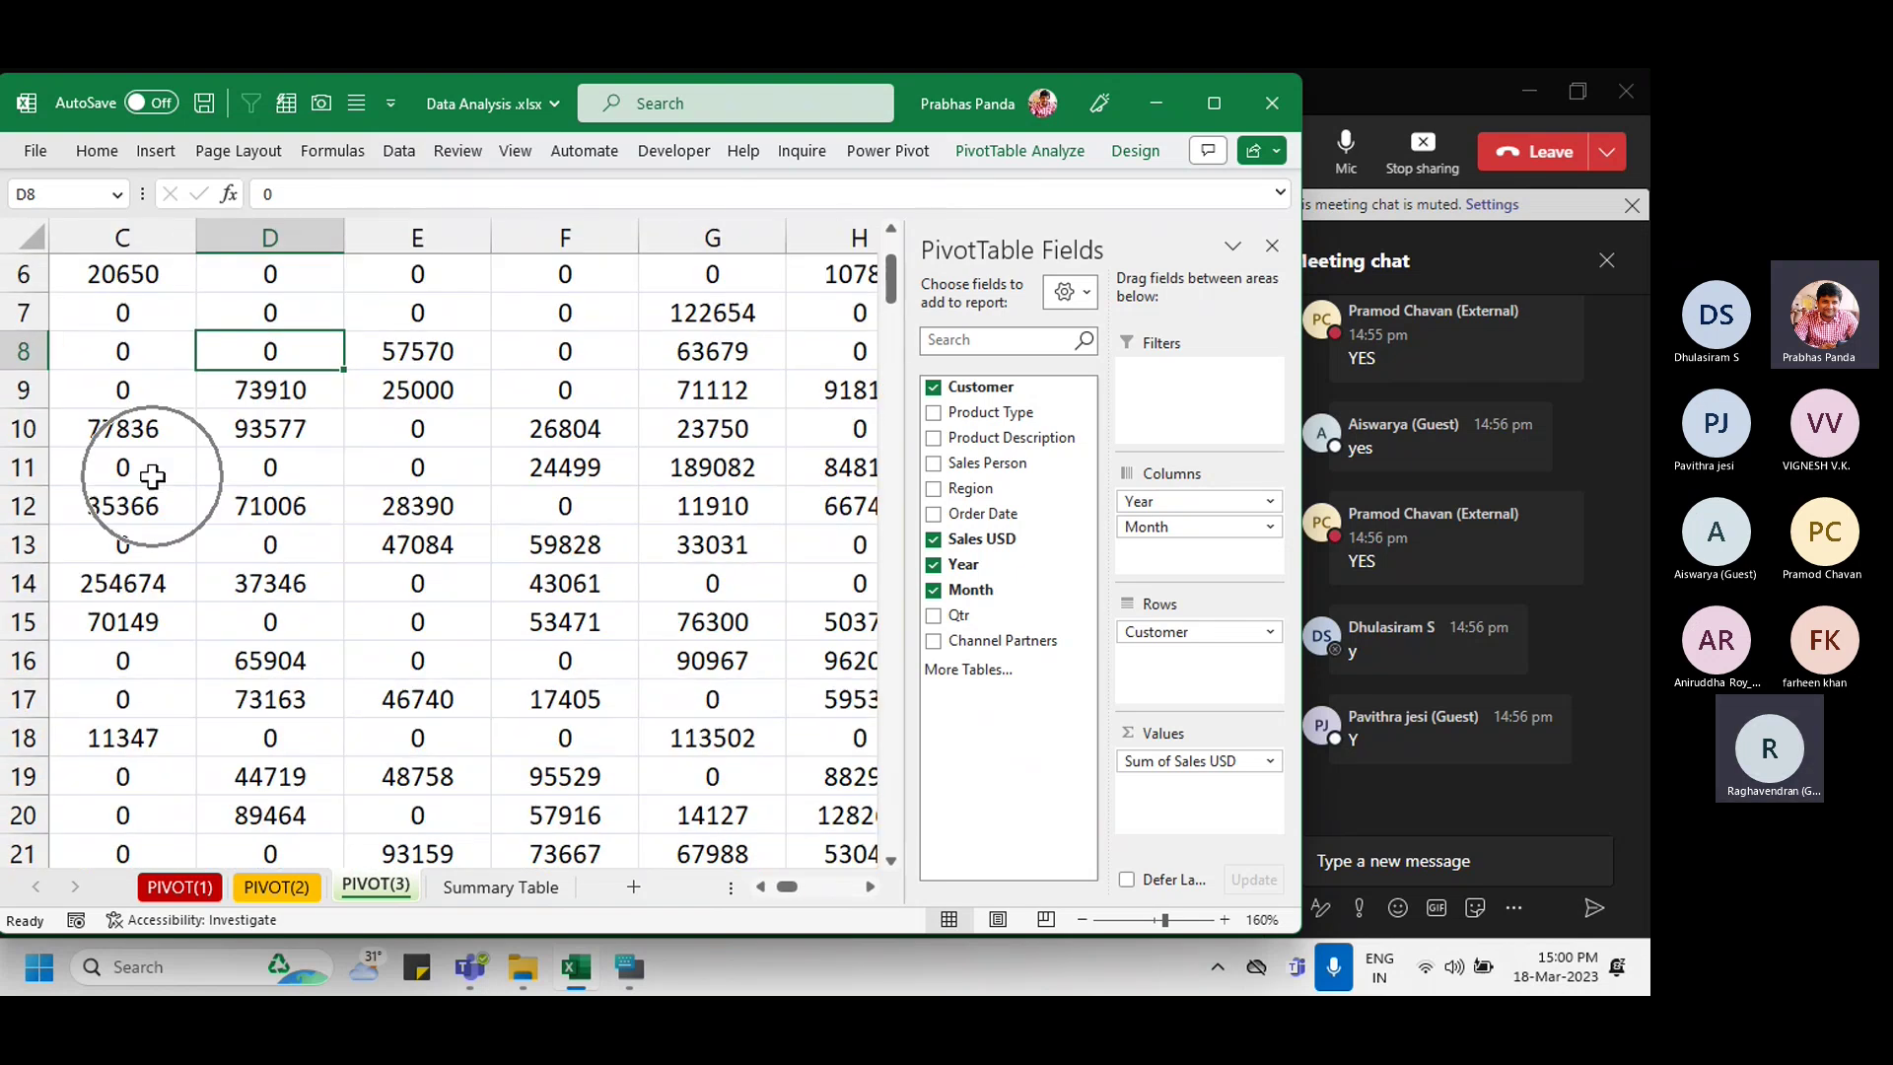
scroll(152, 459, "up", 2)
left_click_drag(789, 889, 764, 889)
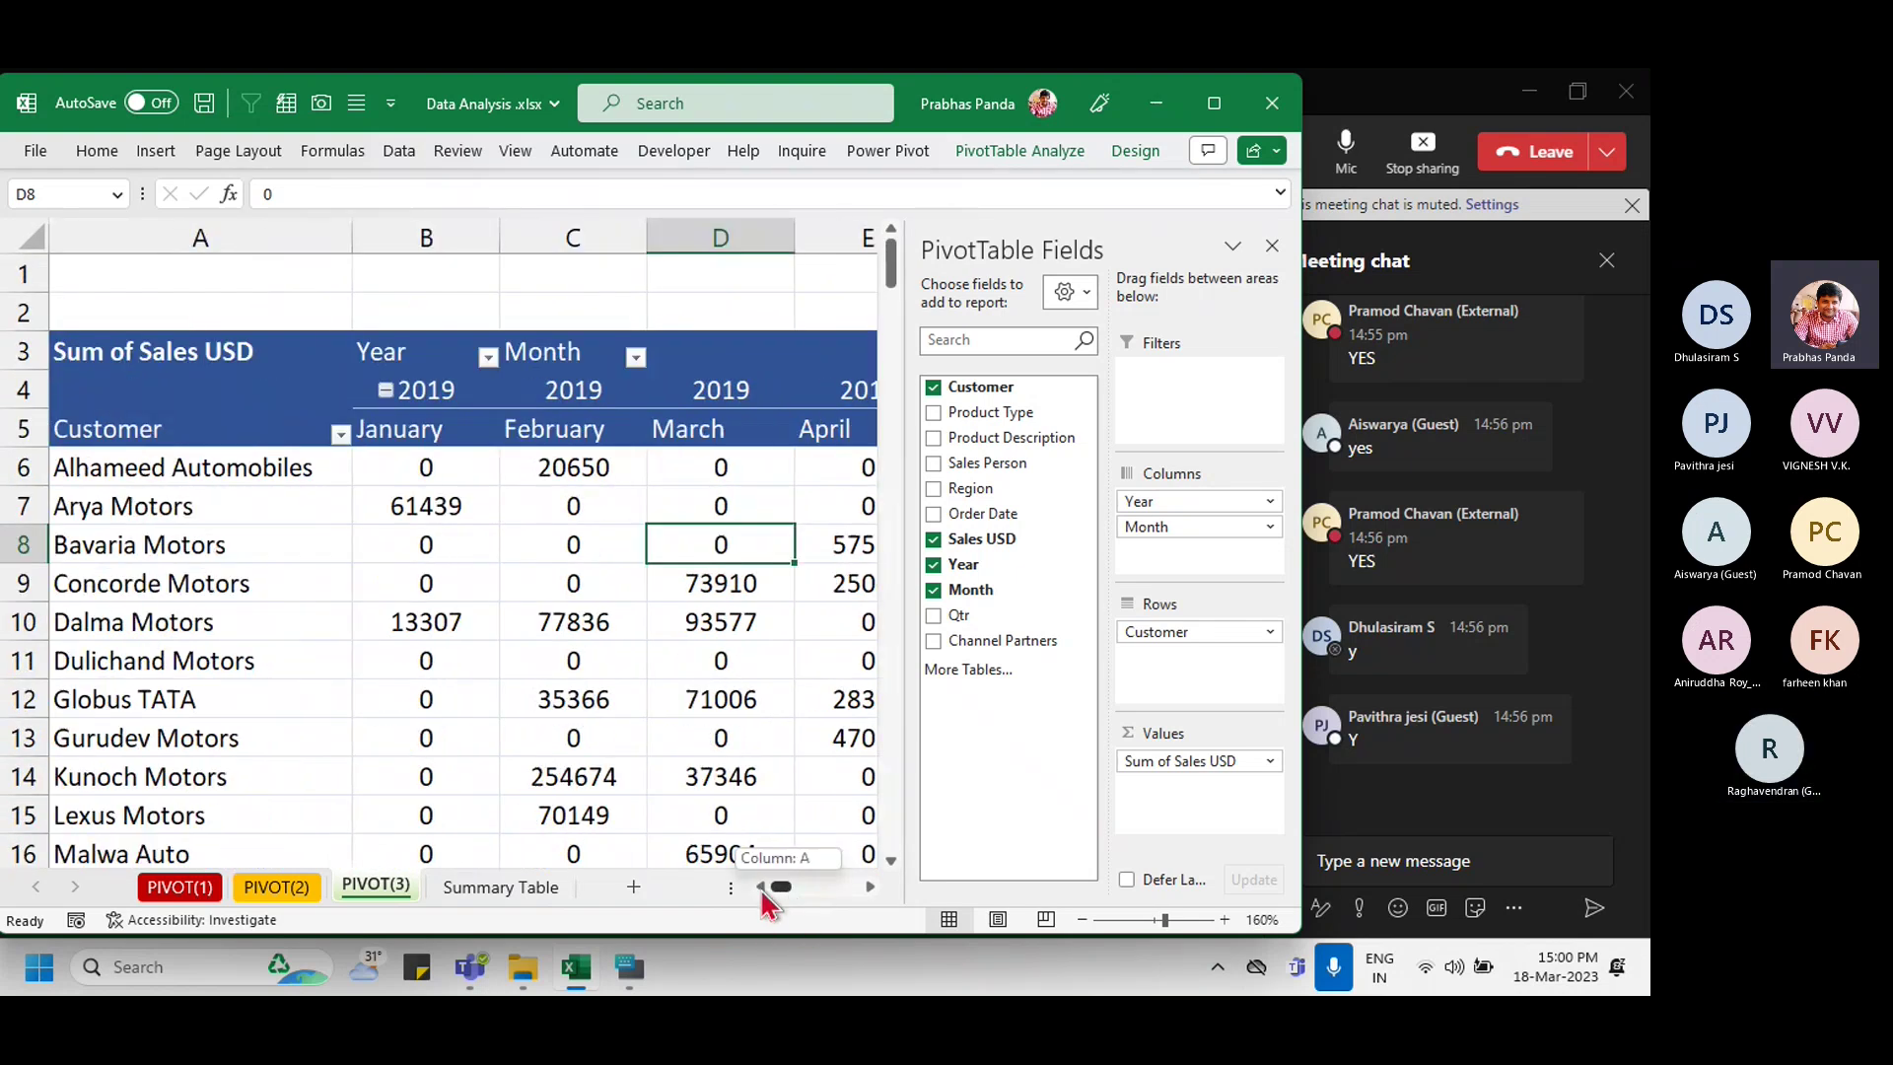
mouse_move(501, 547)
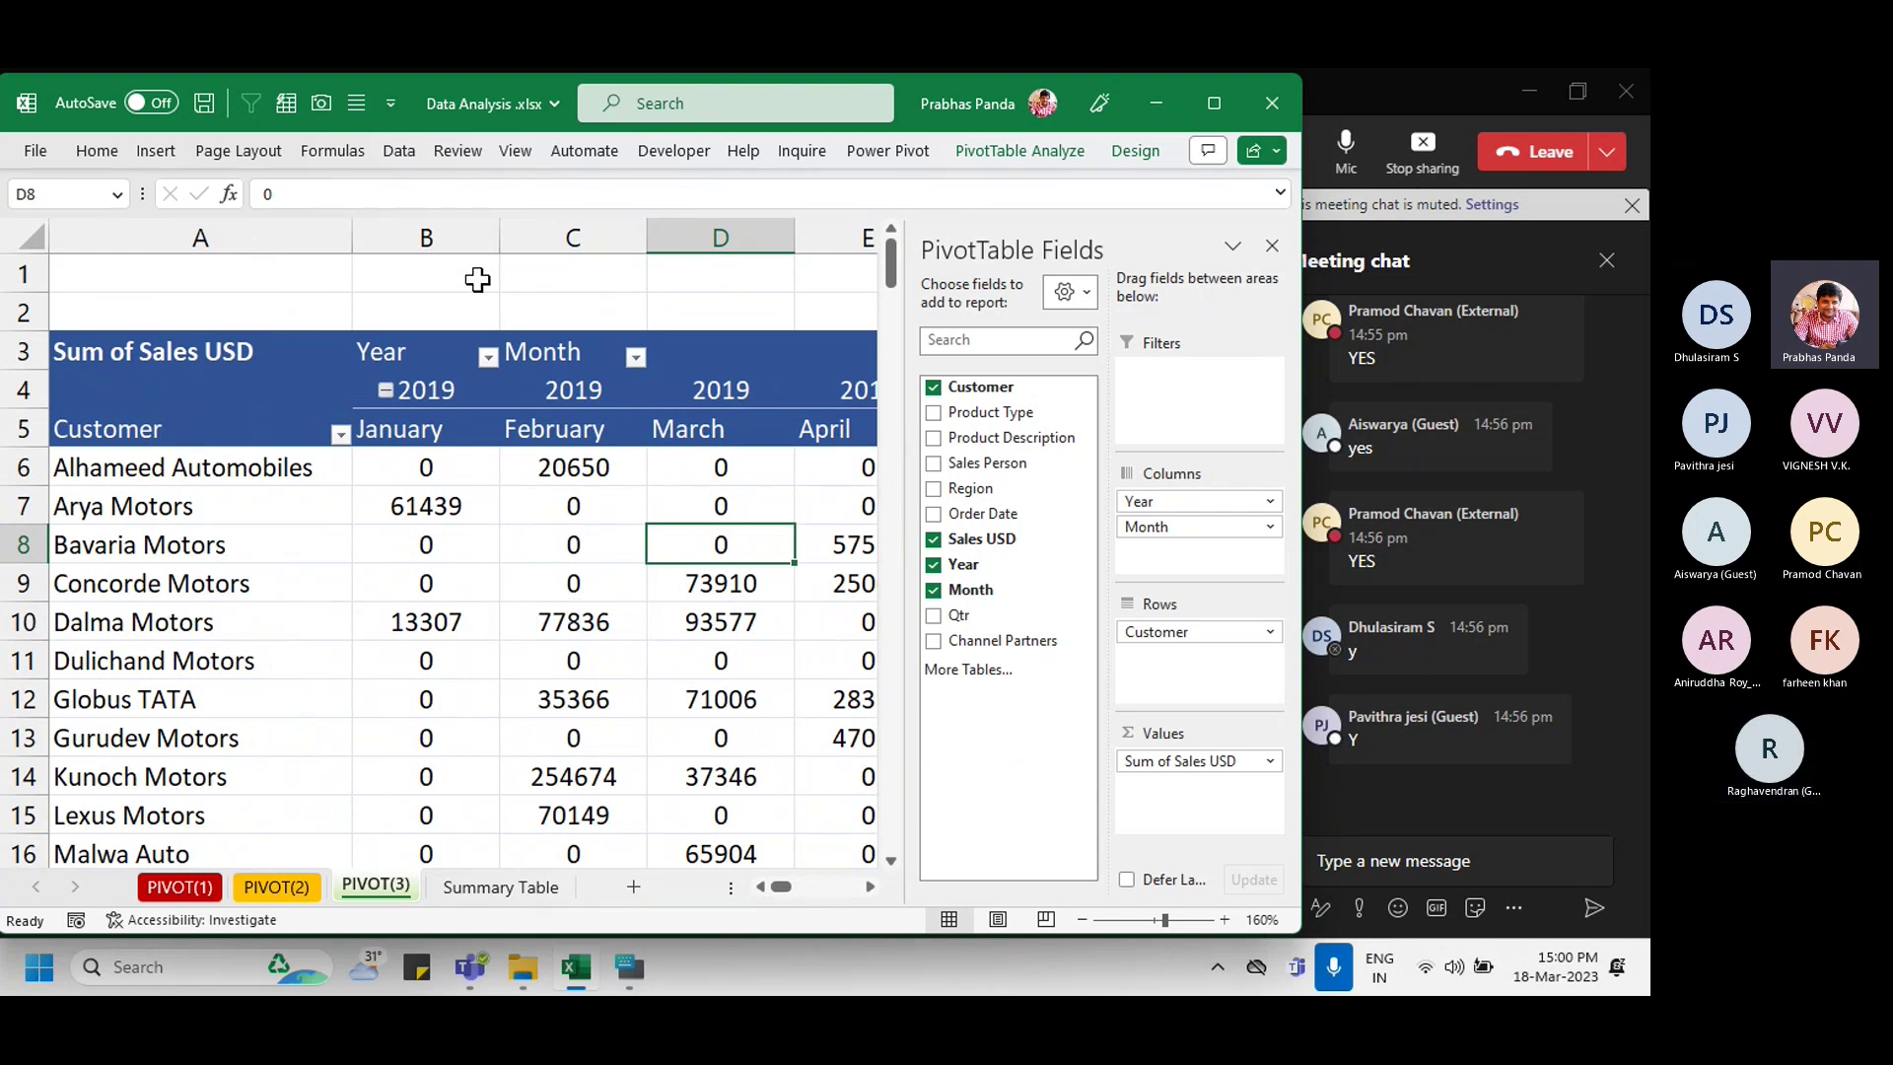
left_click(431, 237)
Step: Collapse the entire Year field from the 2019 header, rolling months into yearly totals
left_click(486, 396)
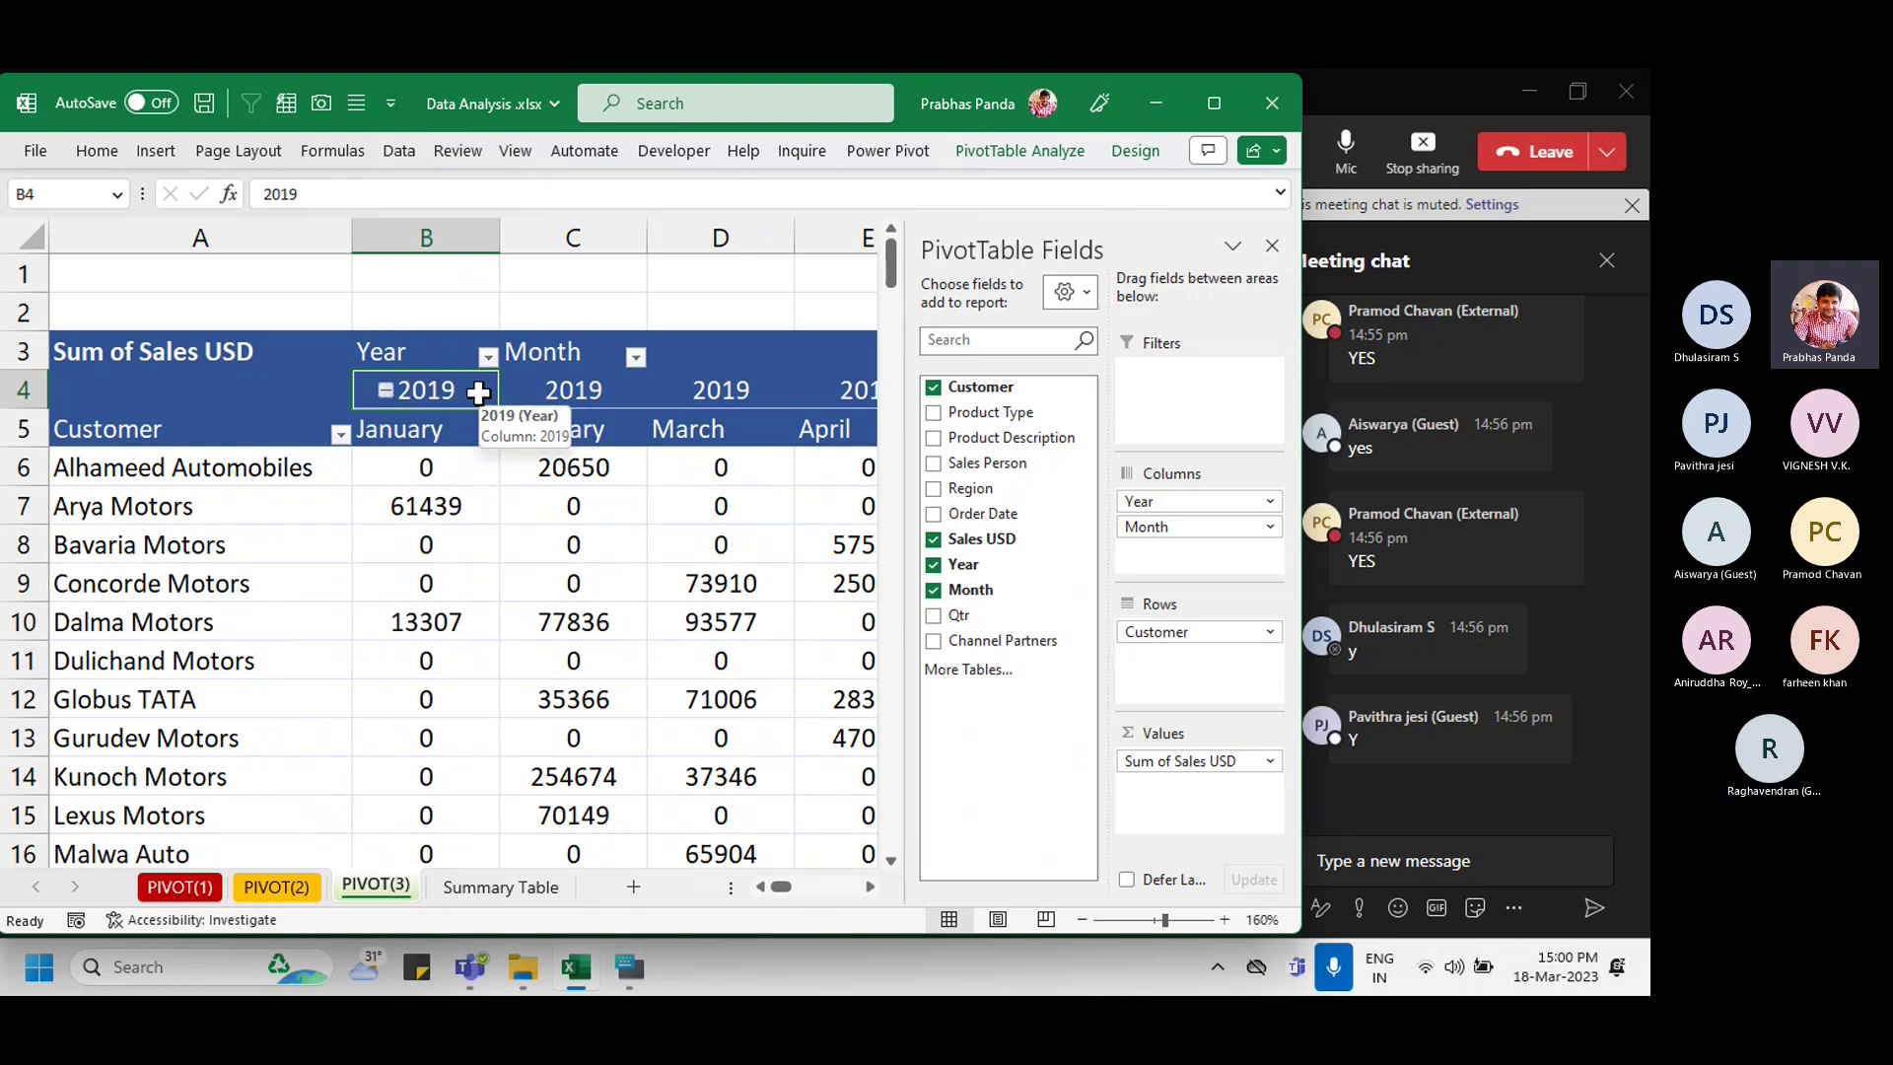
right_click(478, 394)
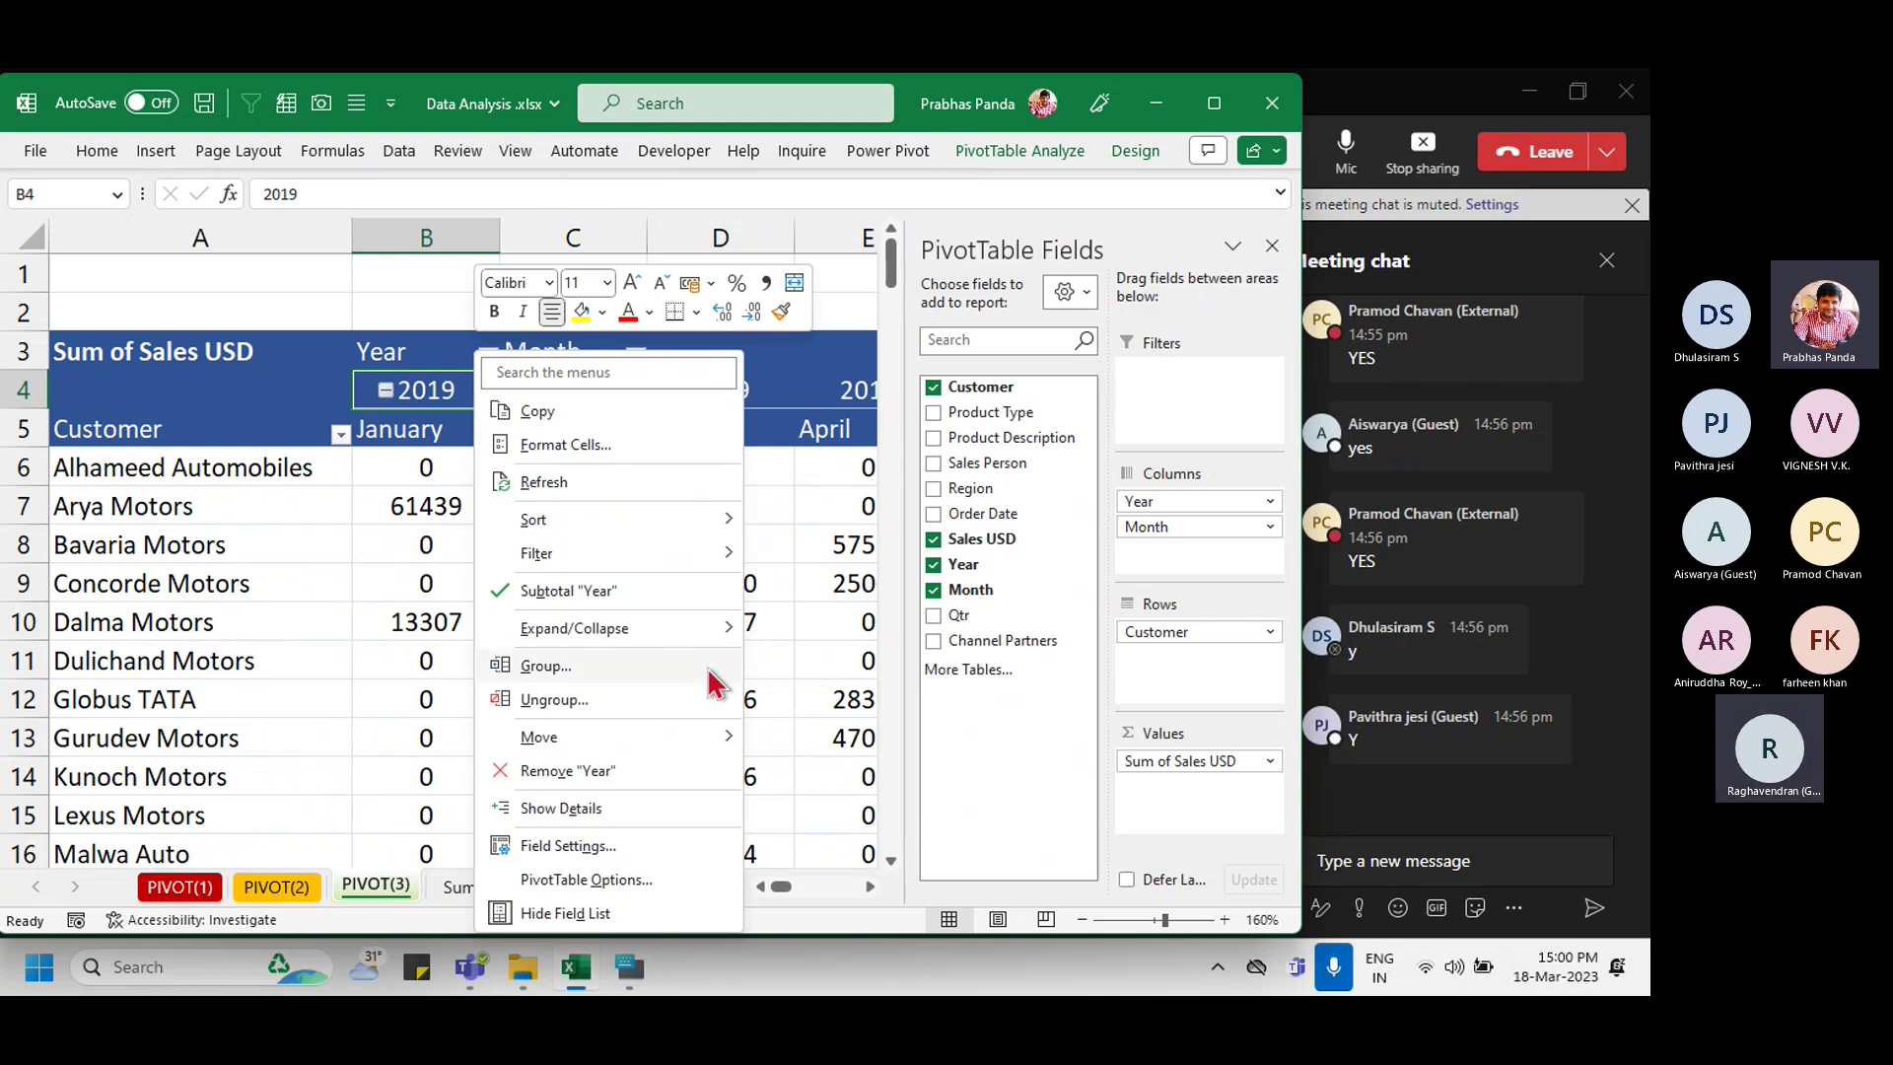
mouse_move(690, 634)
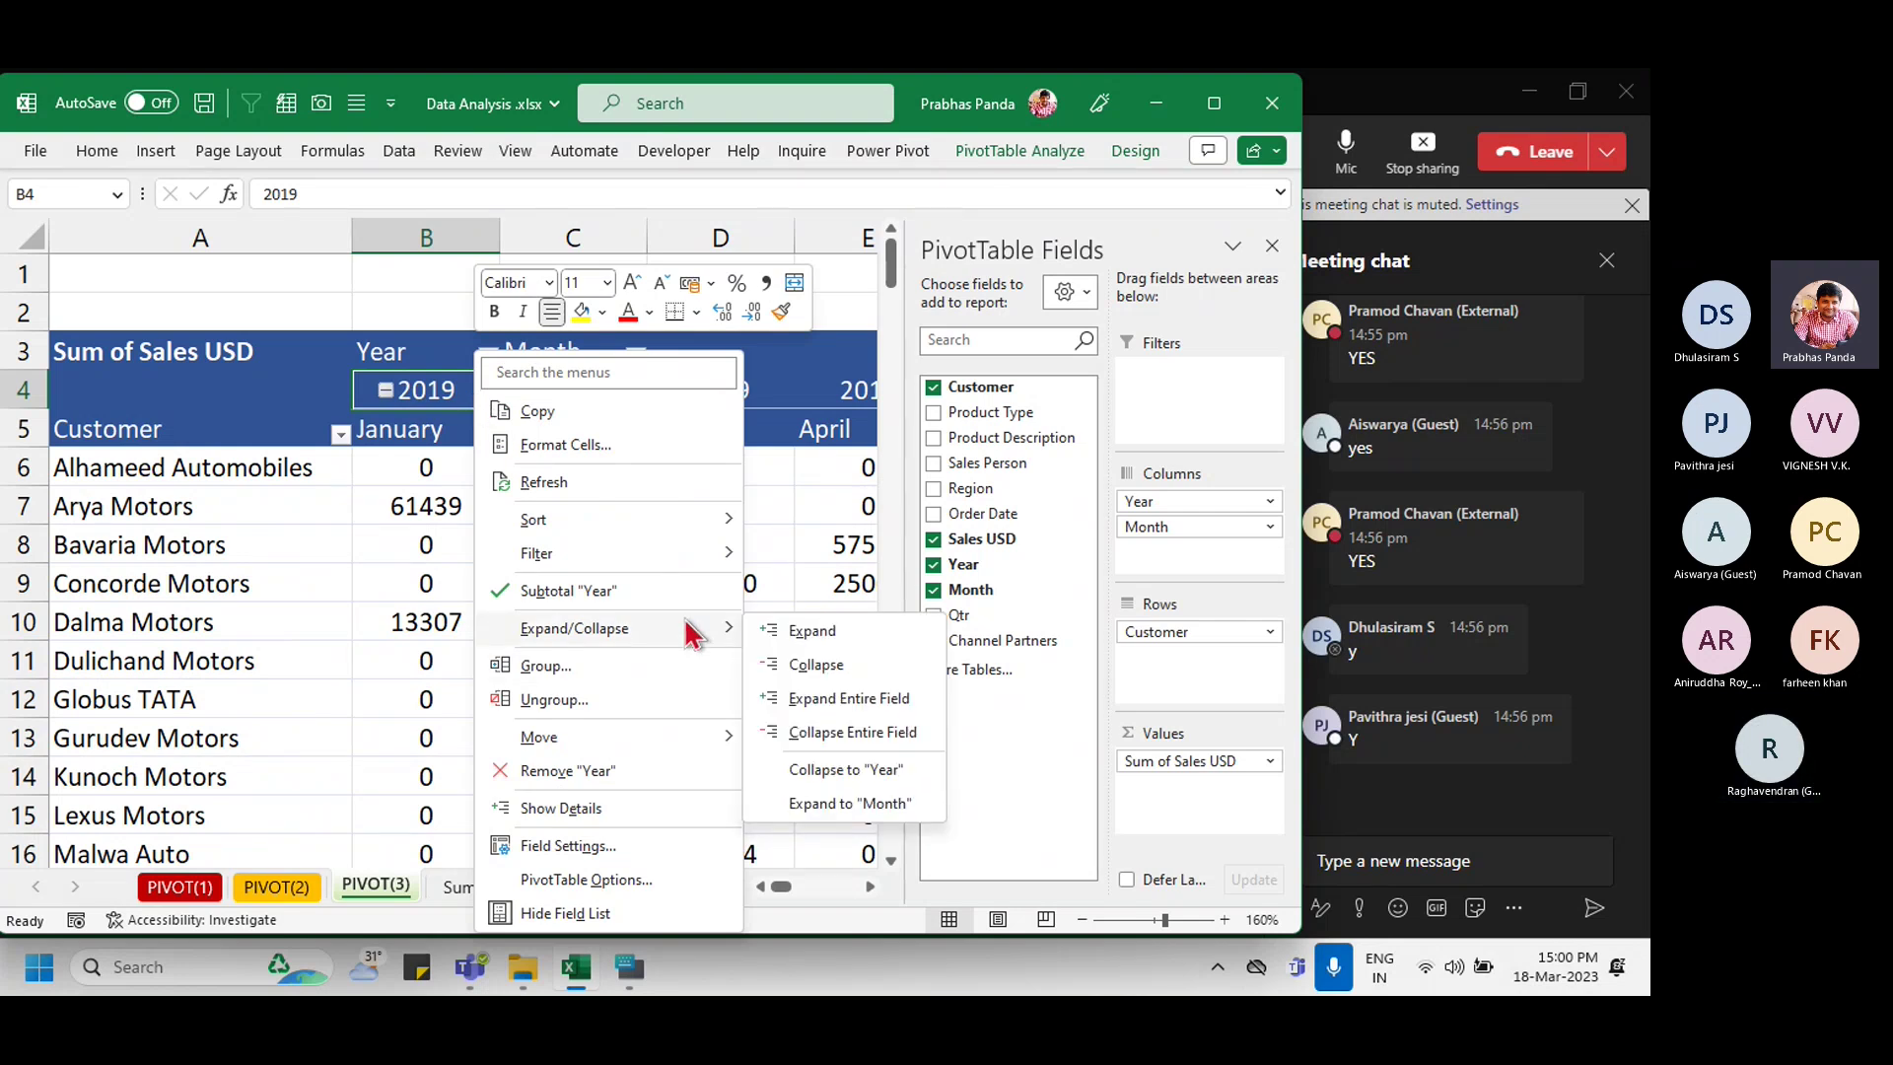
left_click(836, 730)
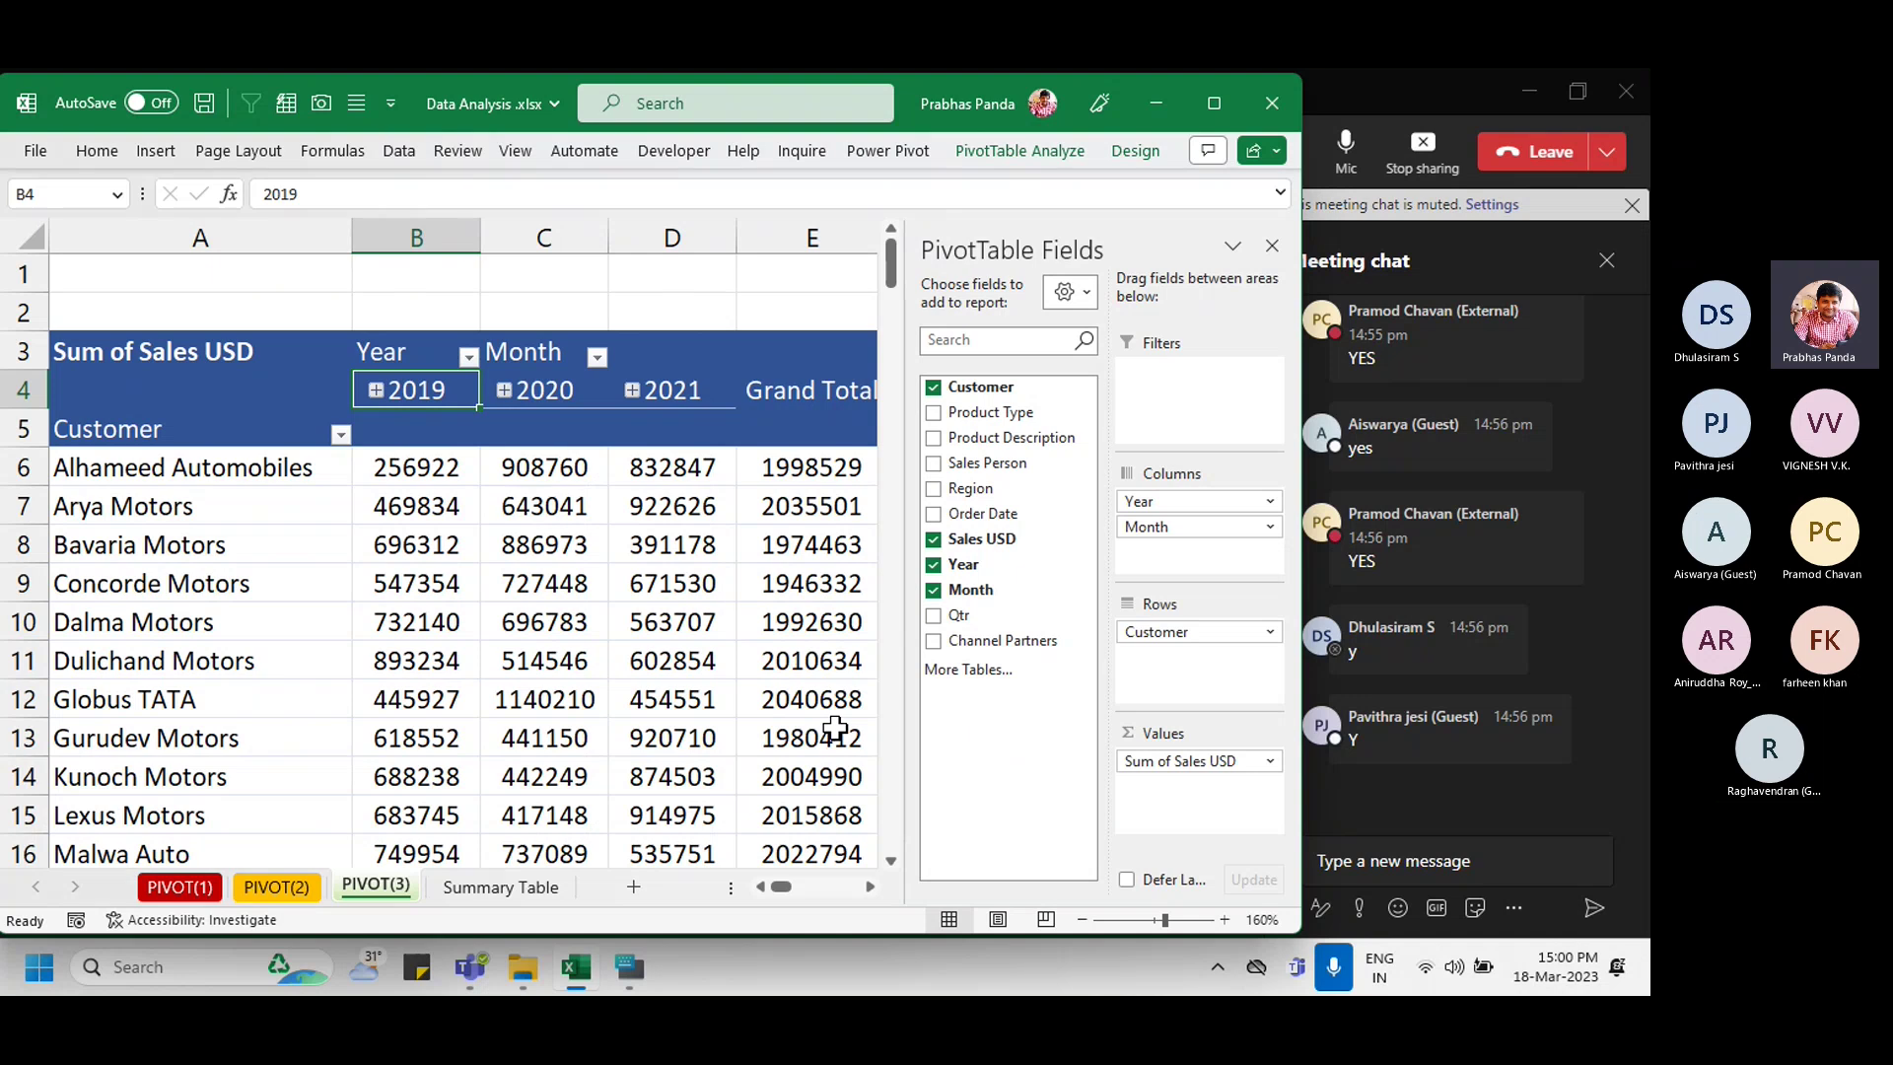
Step: Select the year columns B to D, then clear the selection and scroll around the pivot
scroll(534, 398, "down", 2, "ctrl")
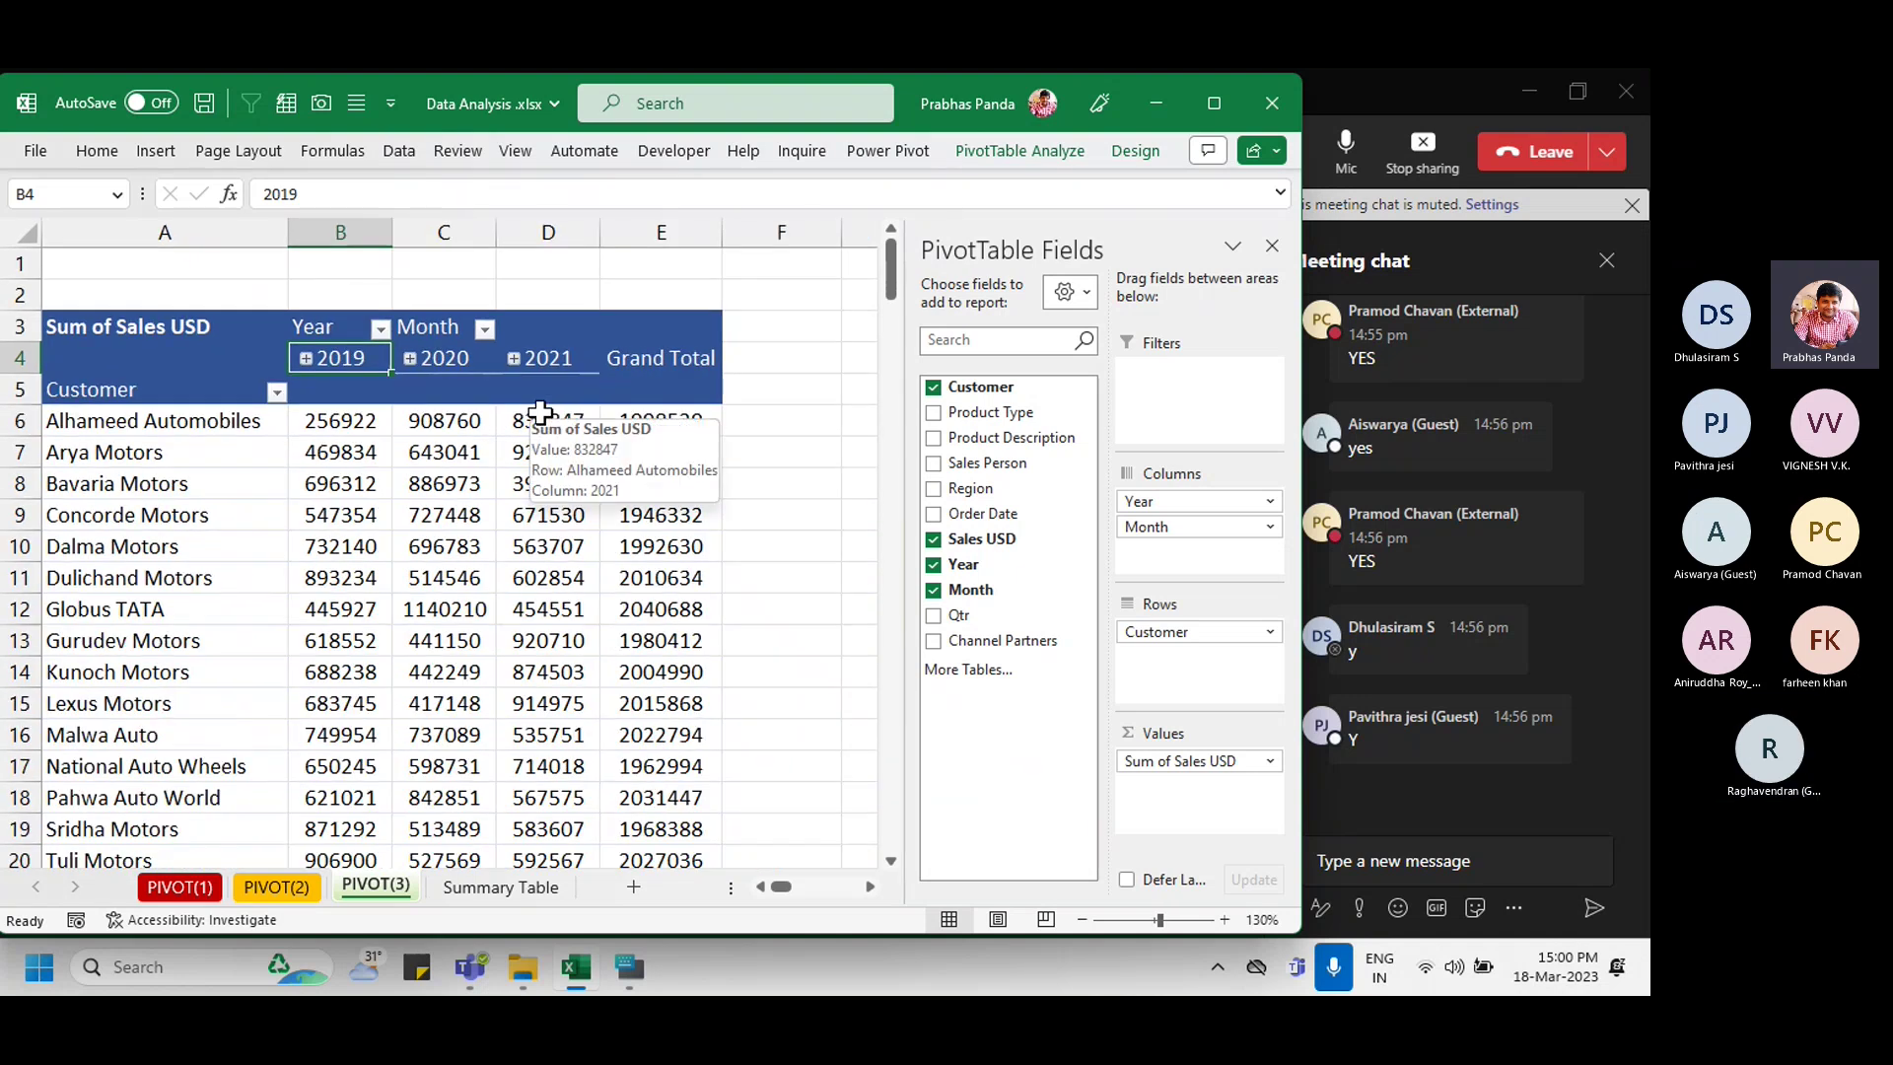
scroll(540, 412, "down", 1, "ctrl")
left_click_drag(305, 231, 512, 233)
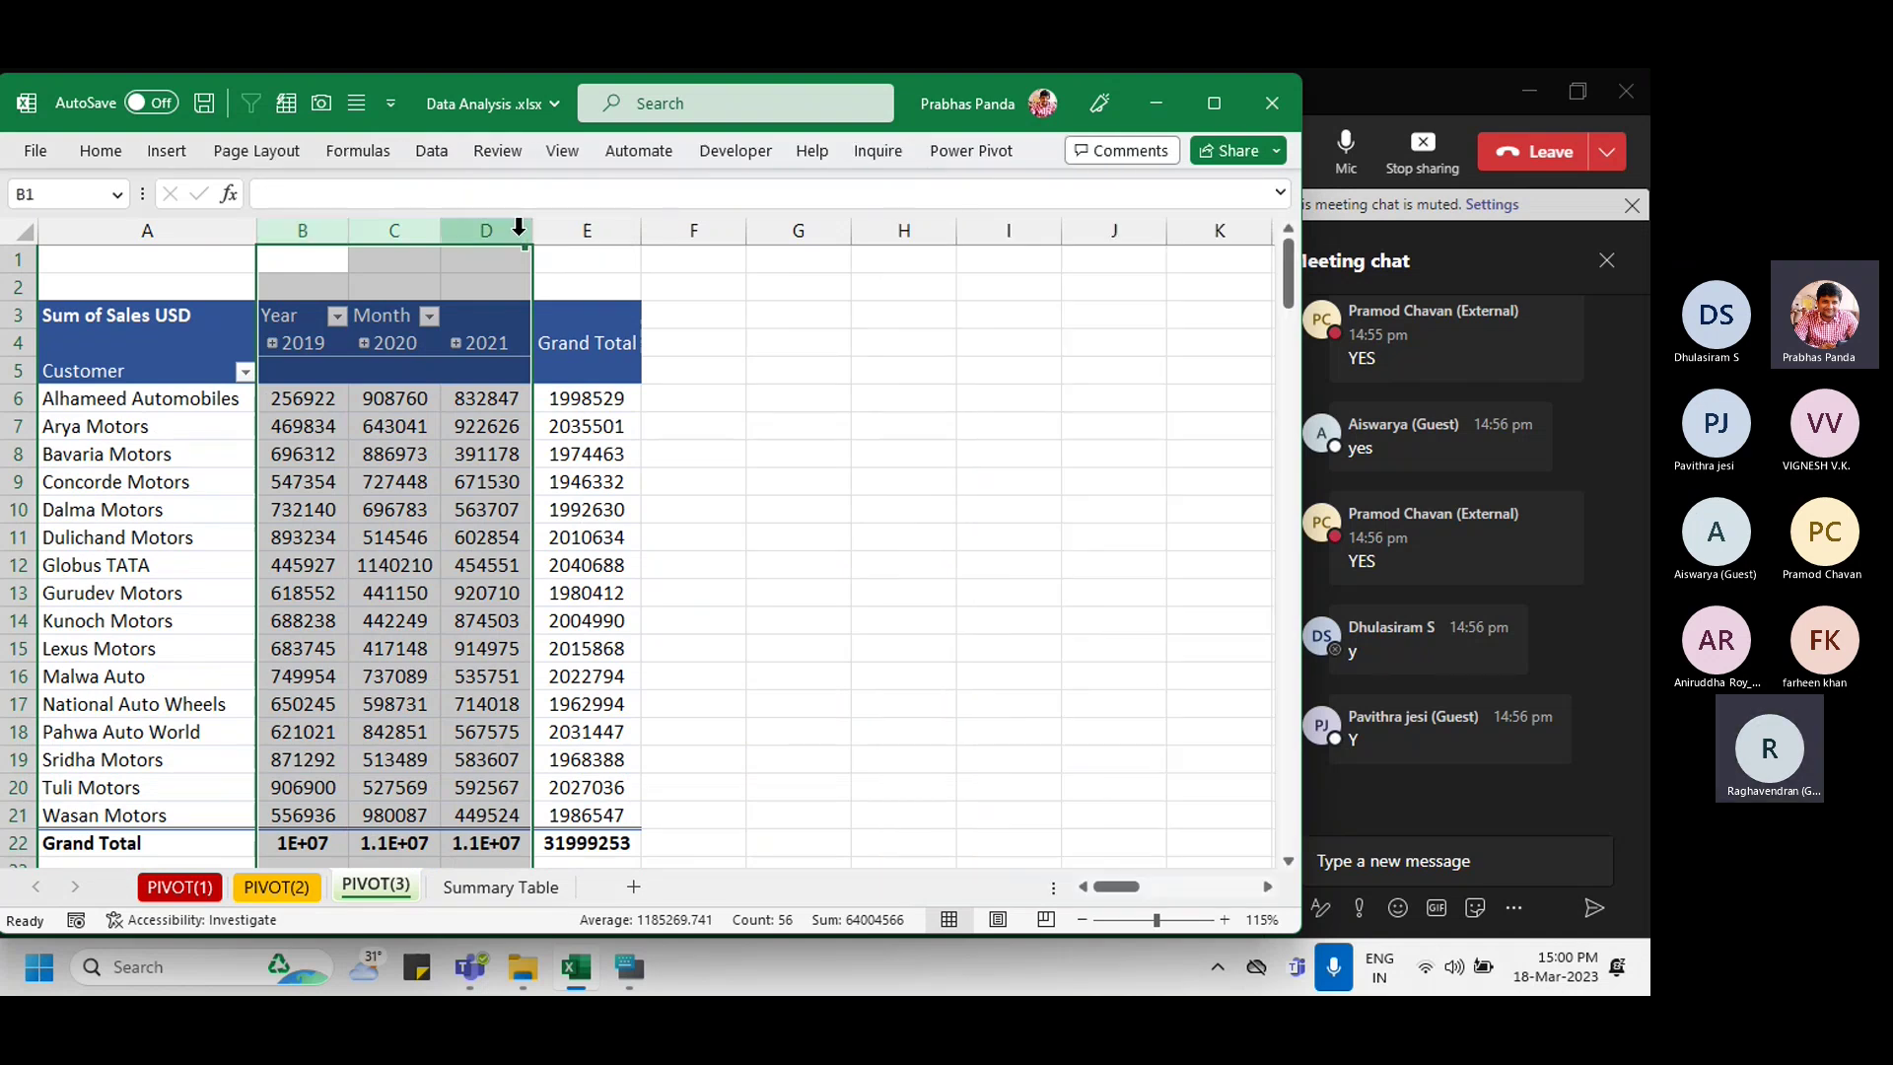
left_click(769, 479)
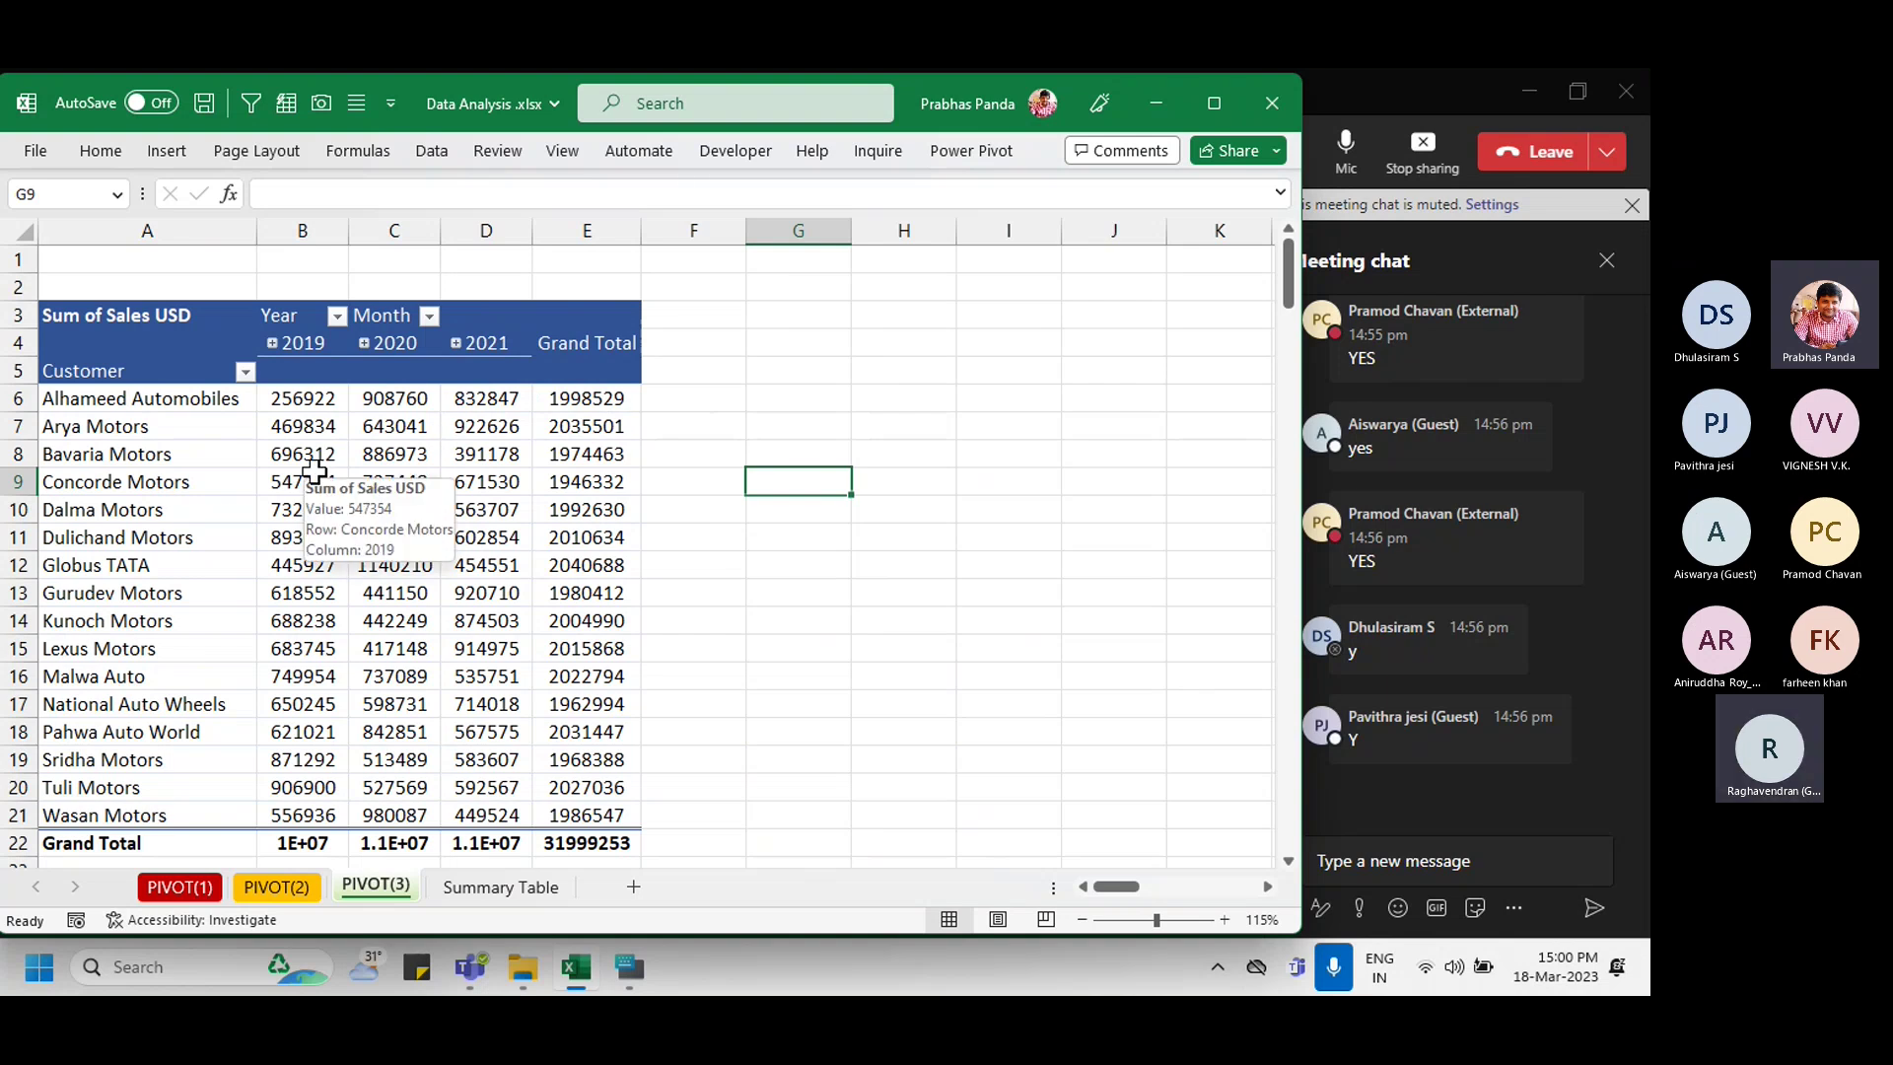
scroll(313, 472, "right", 1)
scroll(313, 472, "up", 1)
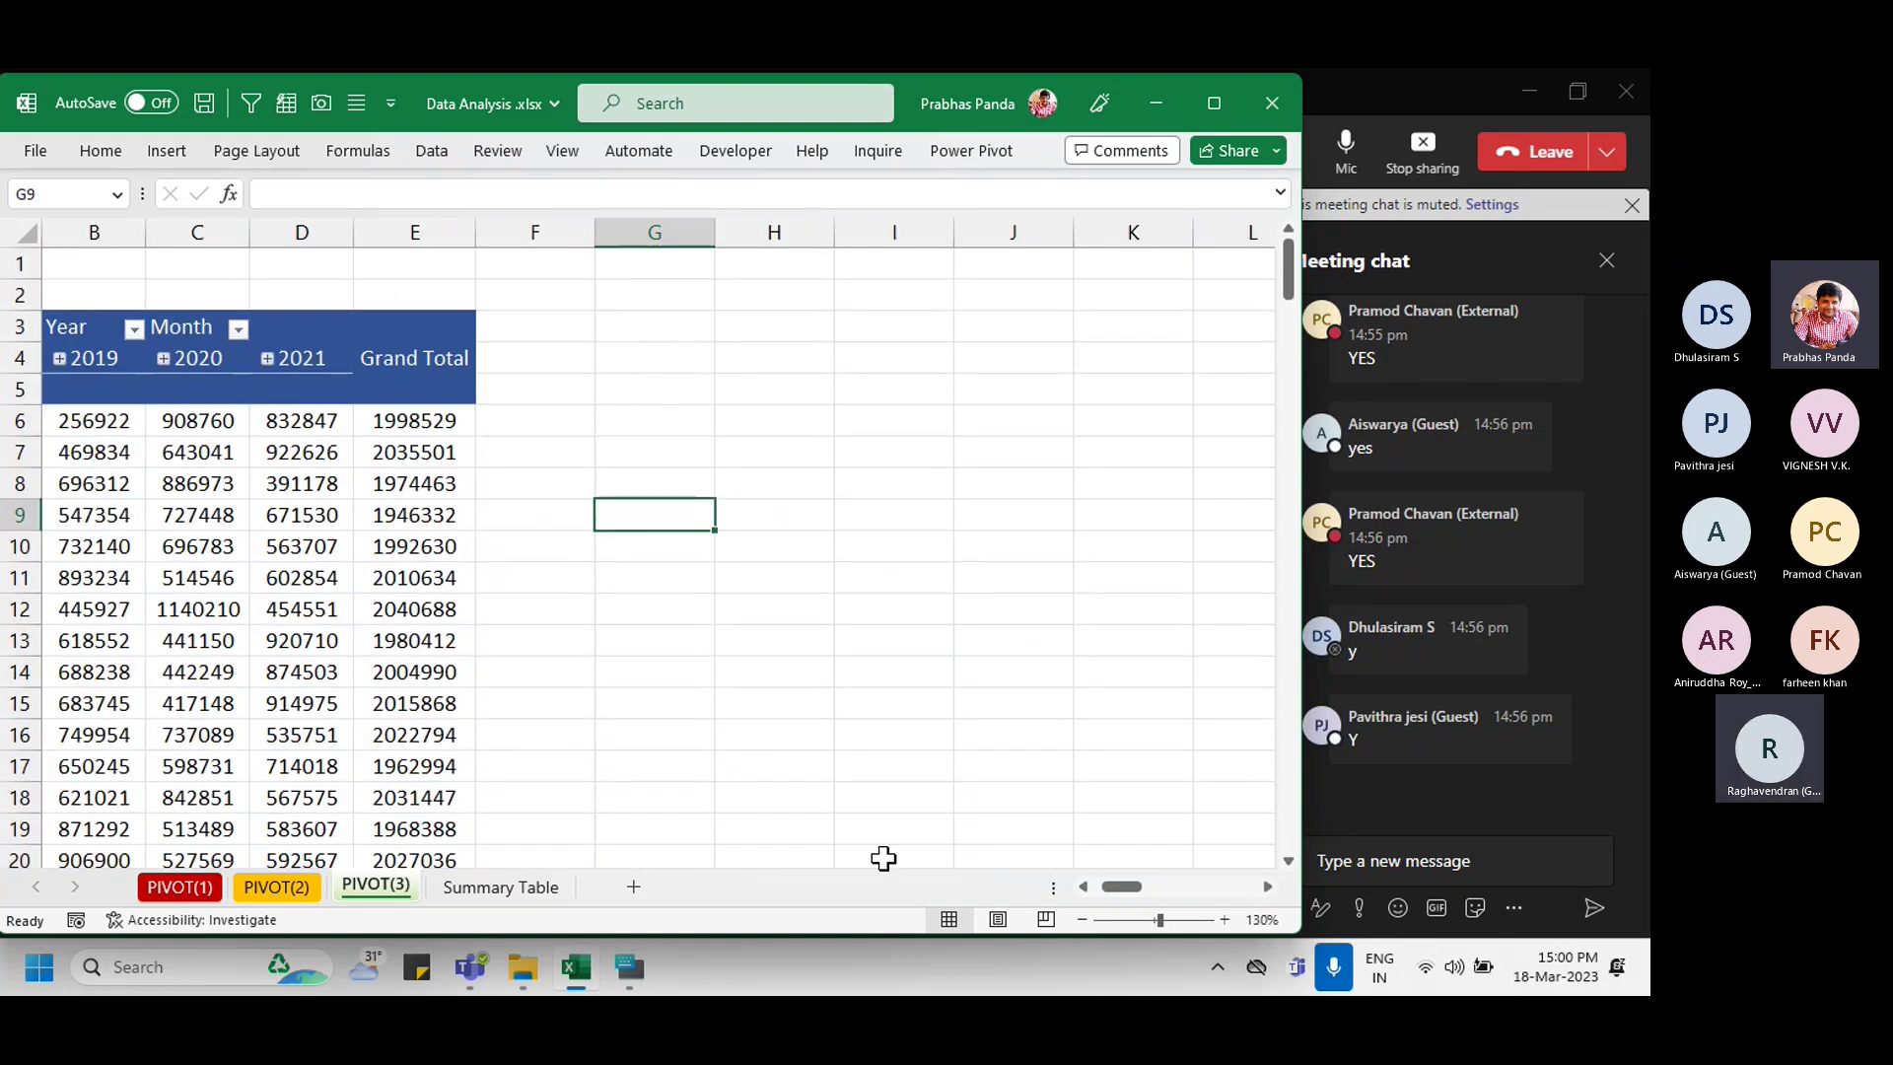
left_click_drag(1129, 890, 1053, 902)
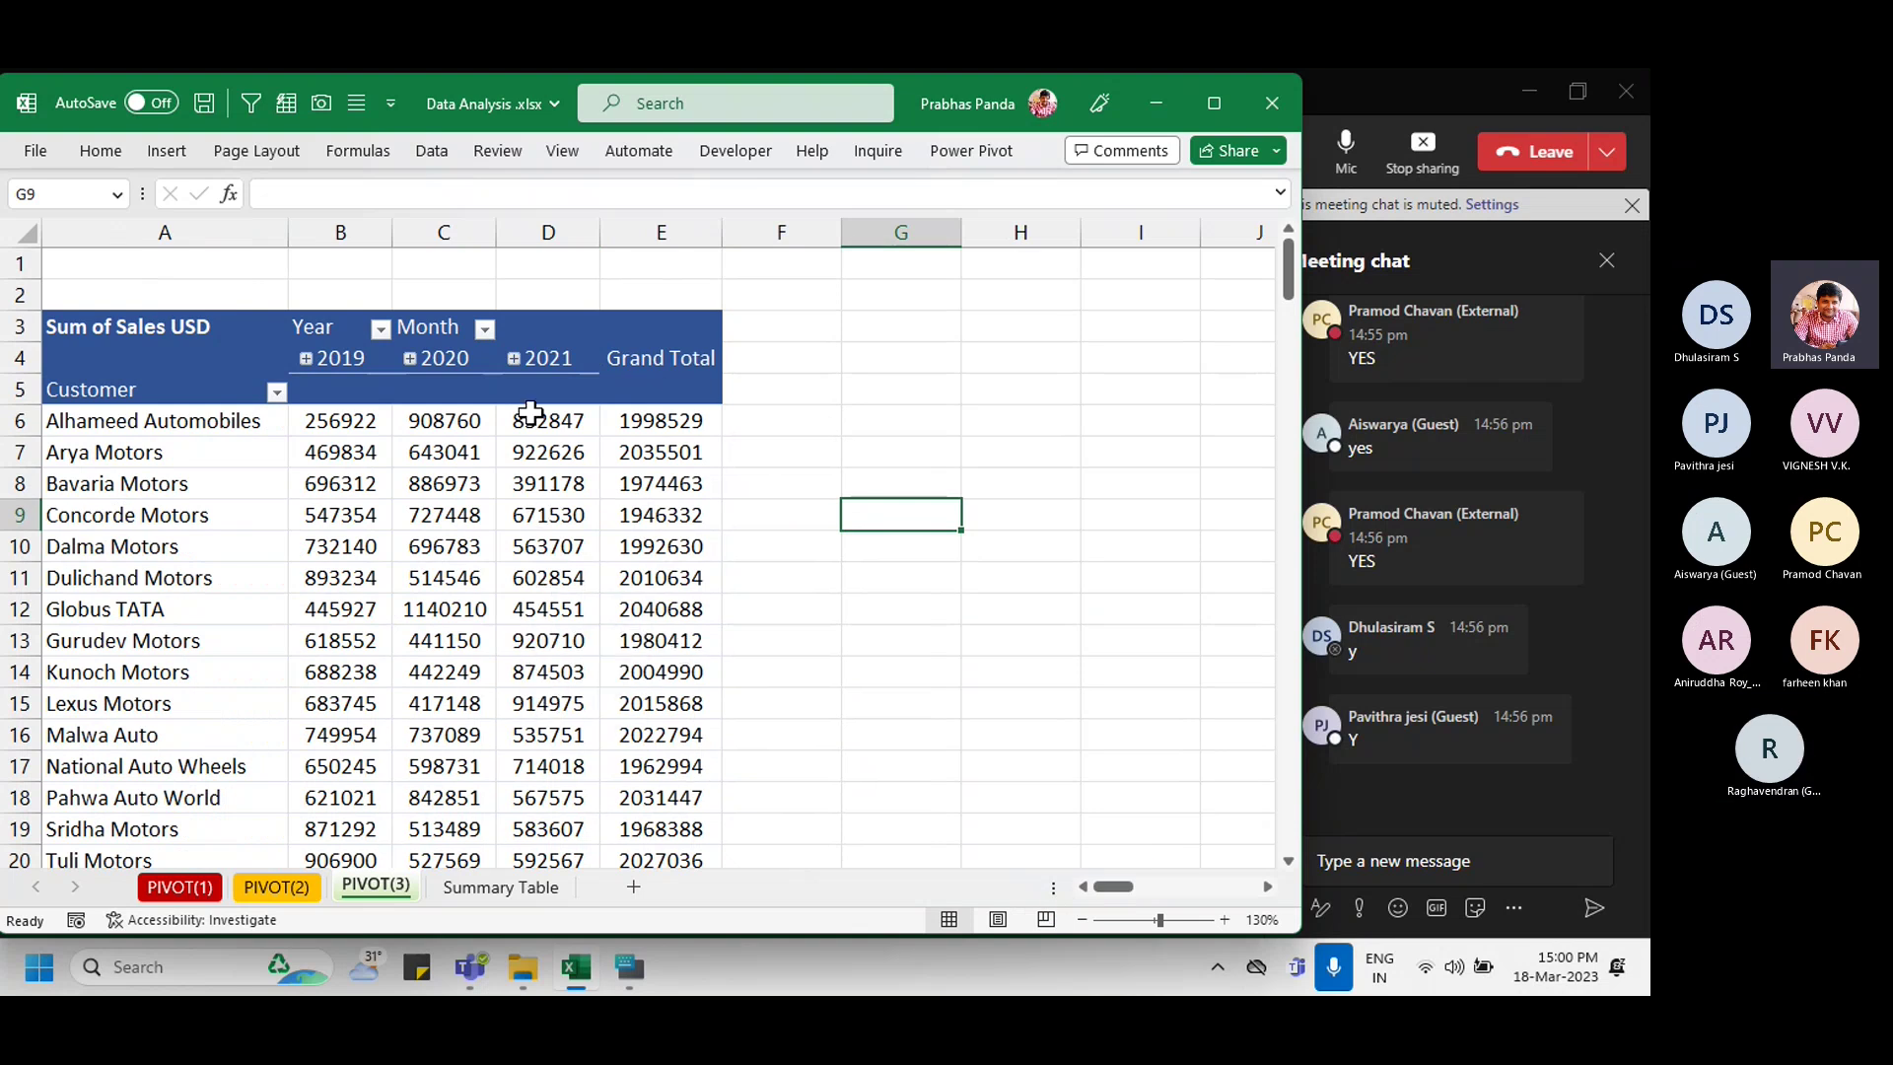
left_click(513, 359)
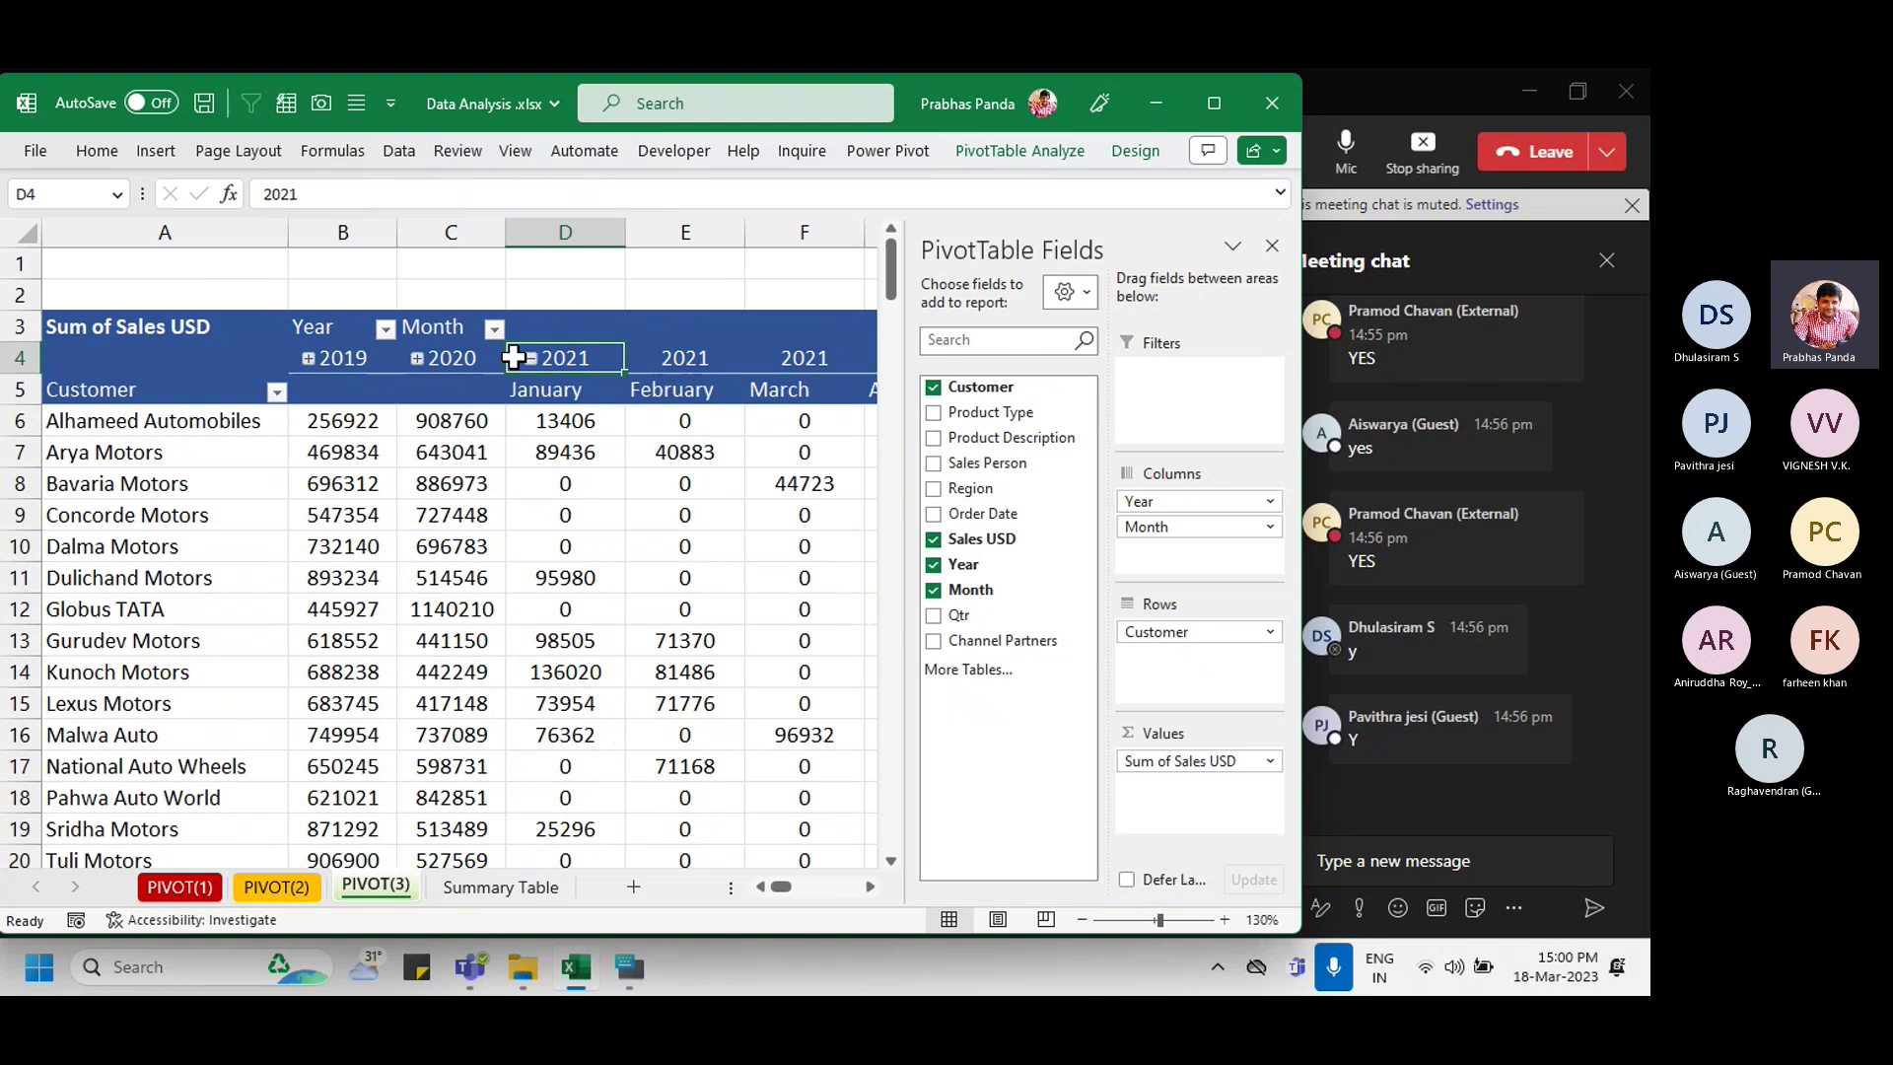
left_click(1274, 248)
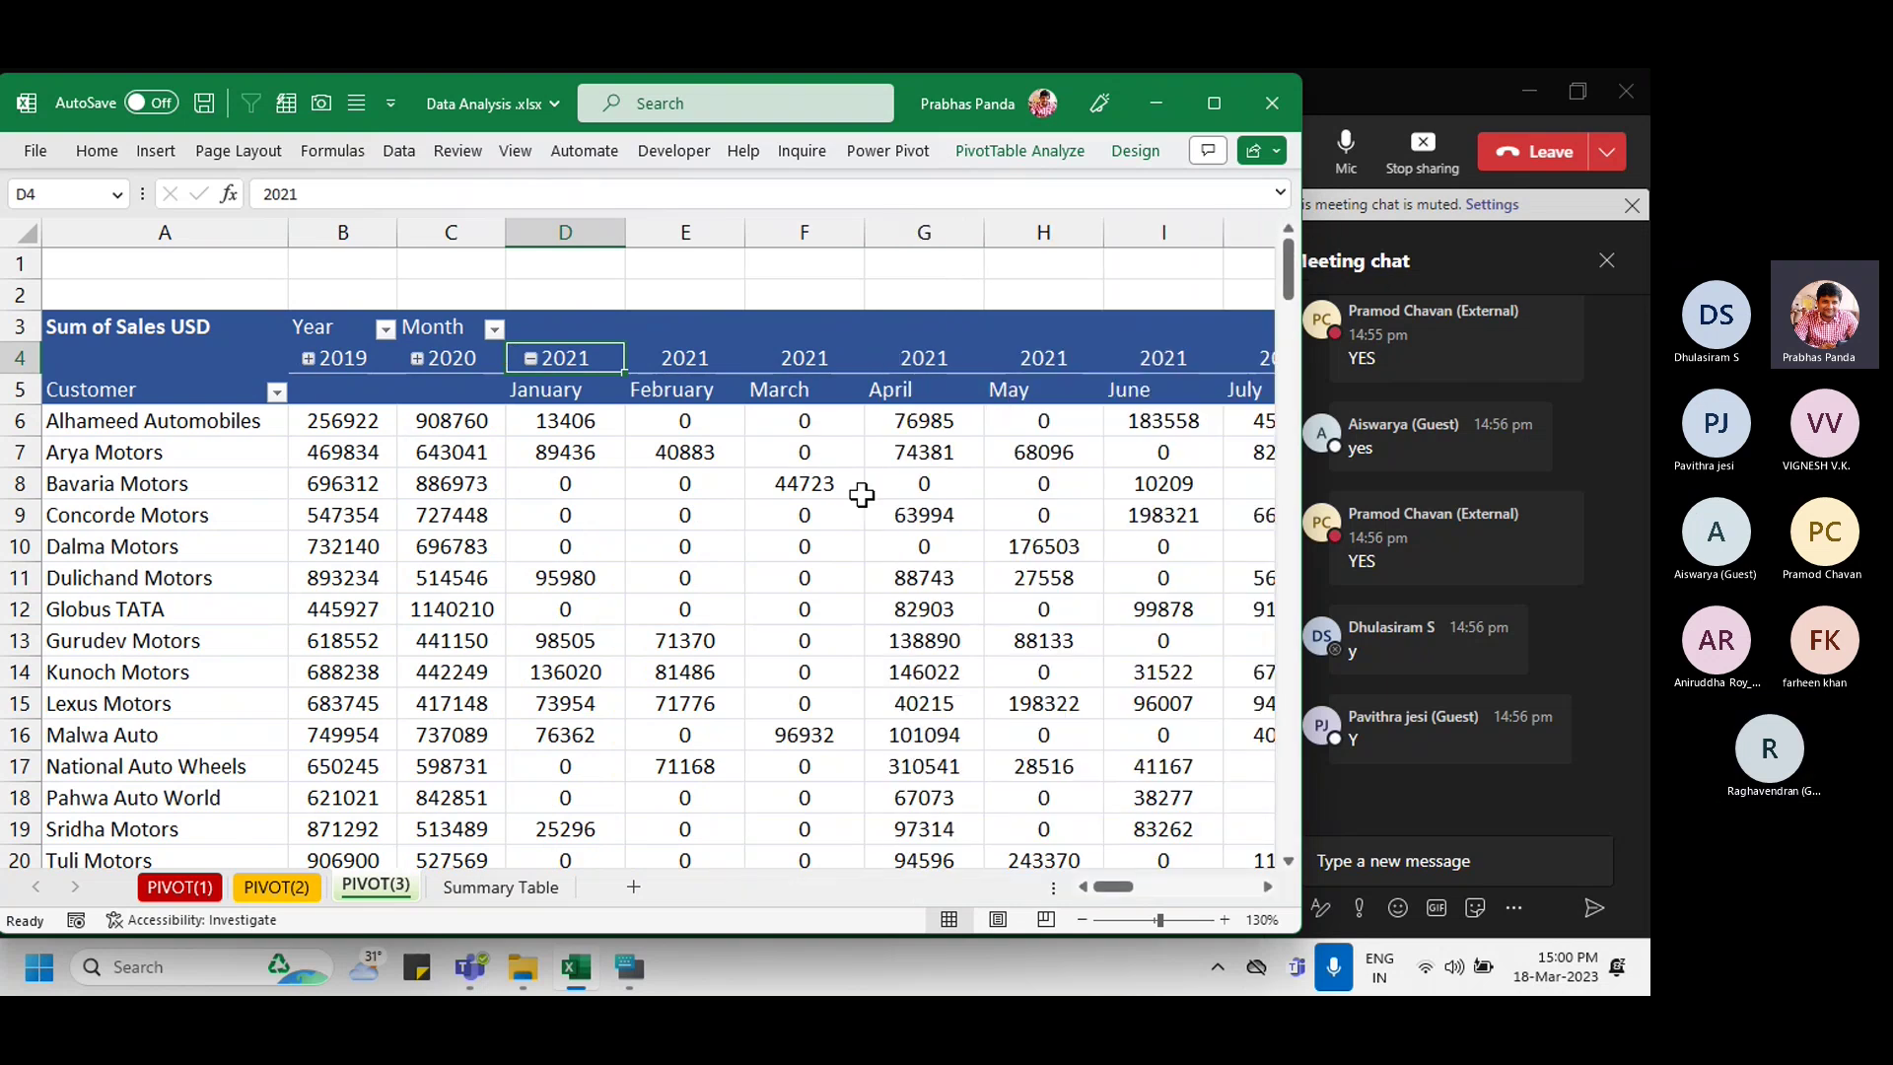
mouse_move(1158, 532)
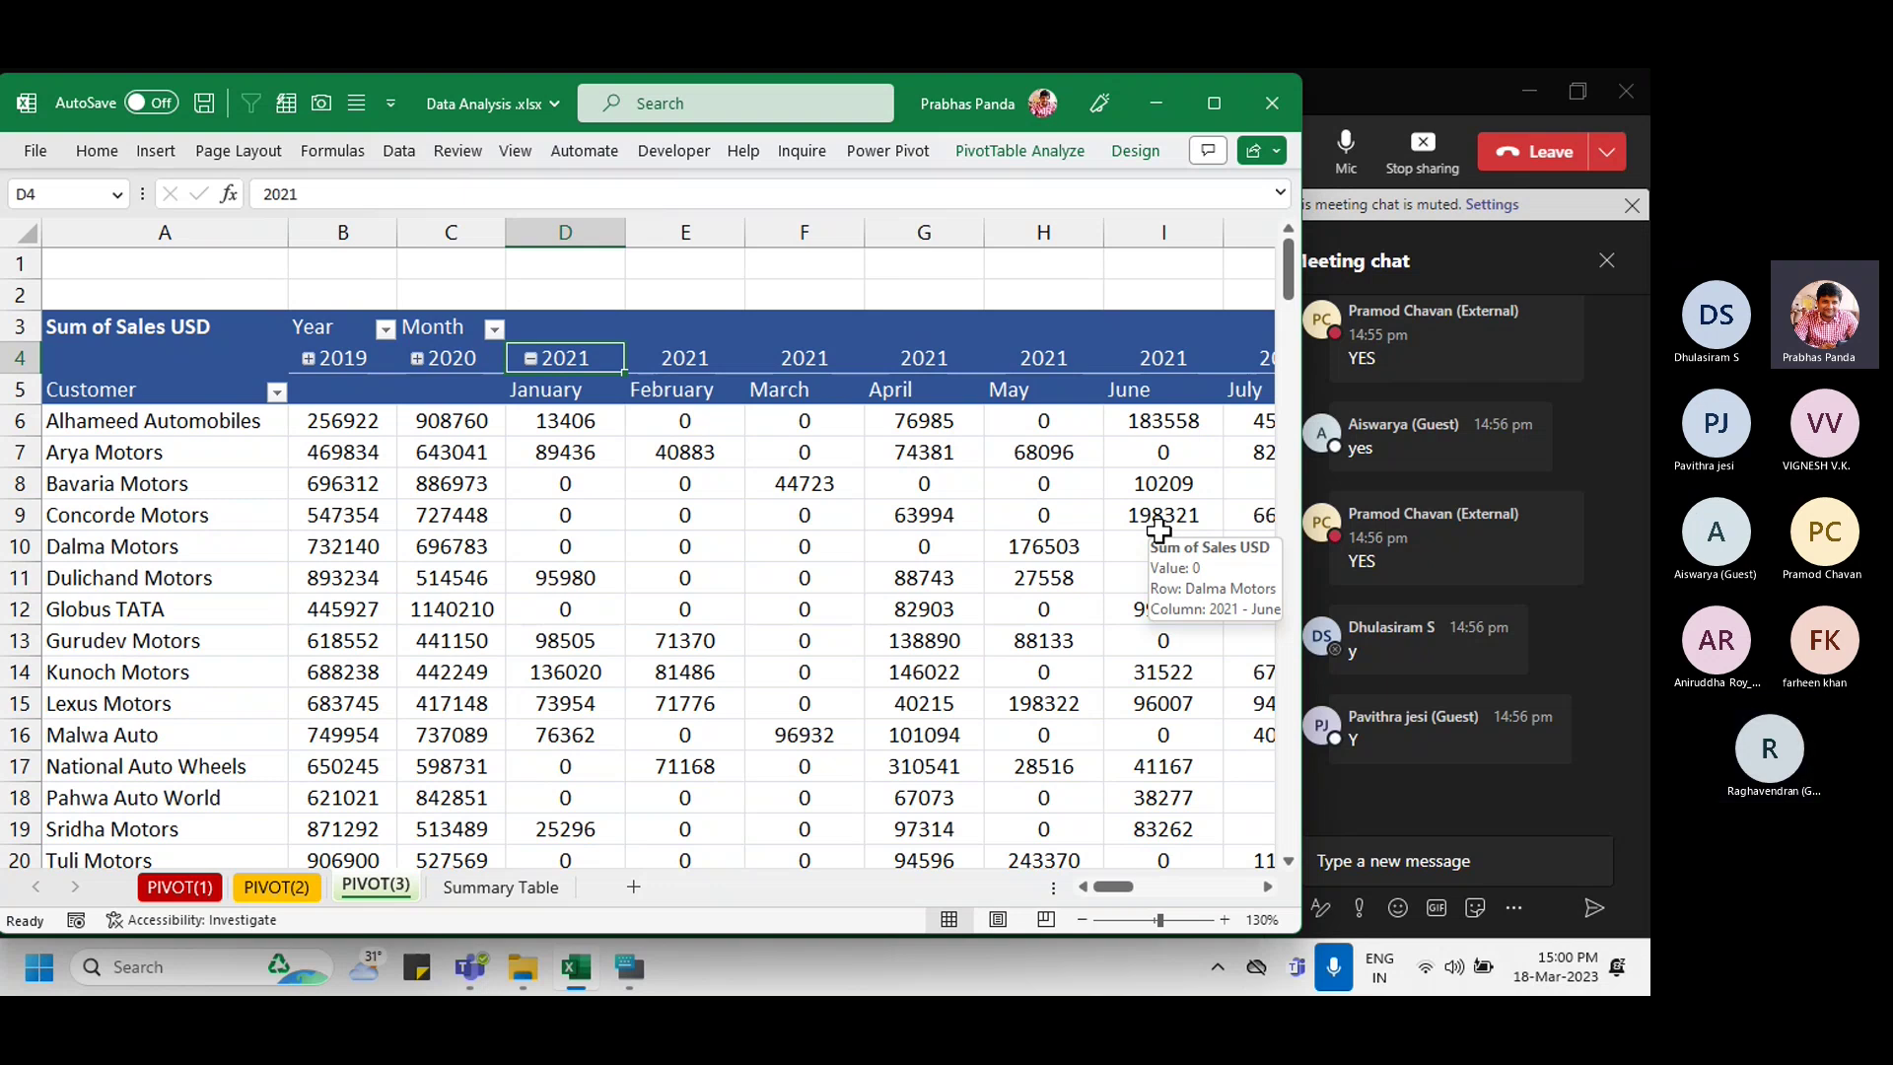
left_click(532, 359)
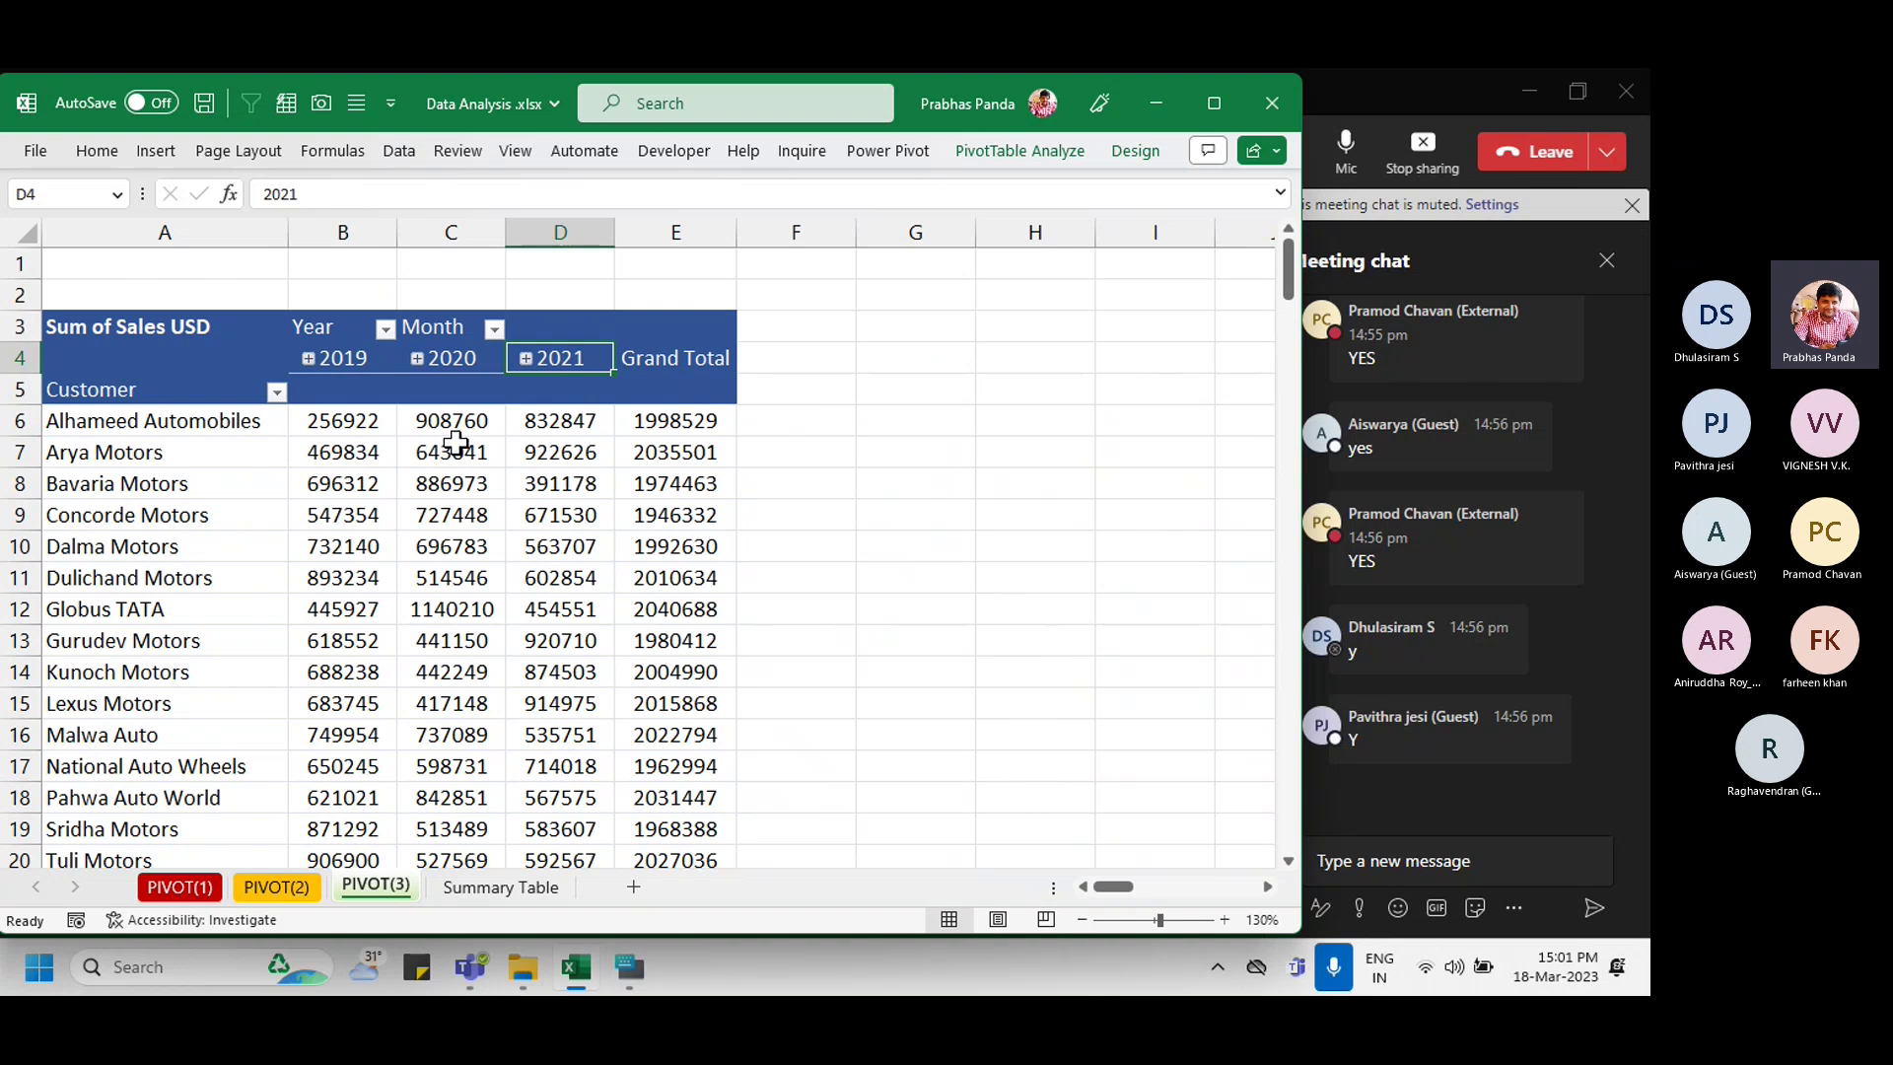
left_click(515, 551)
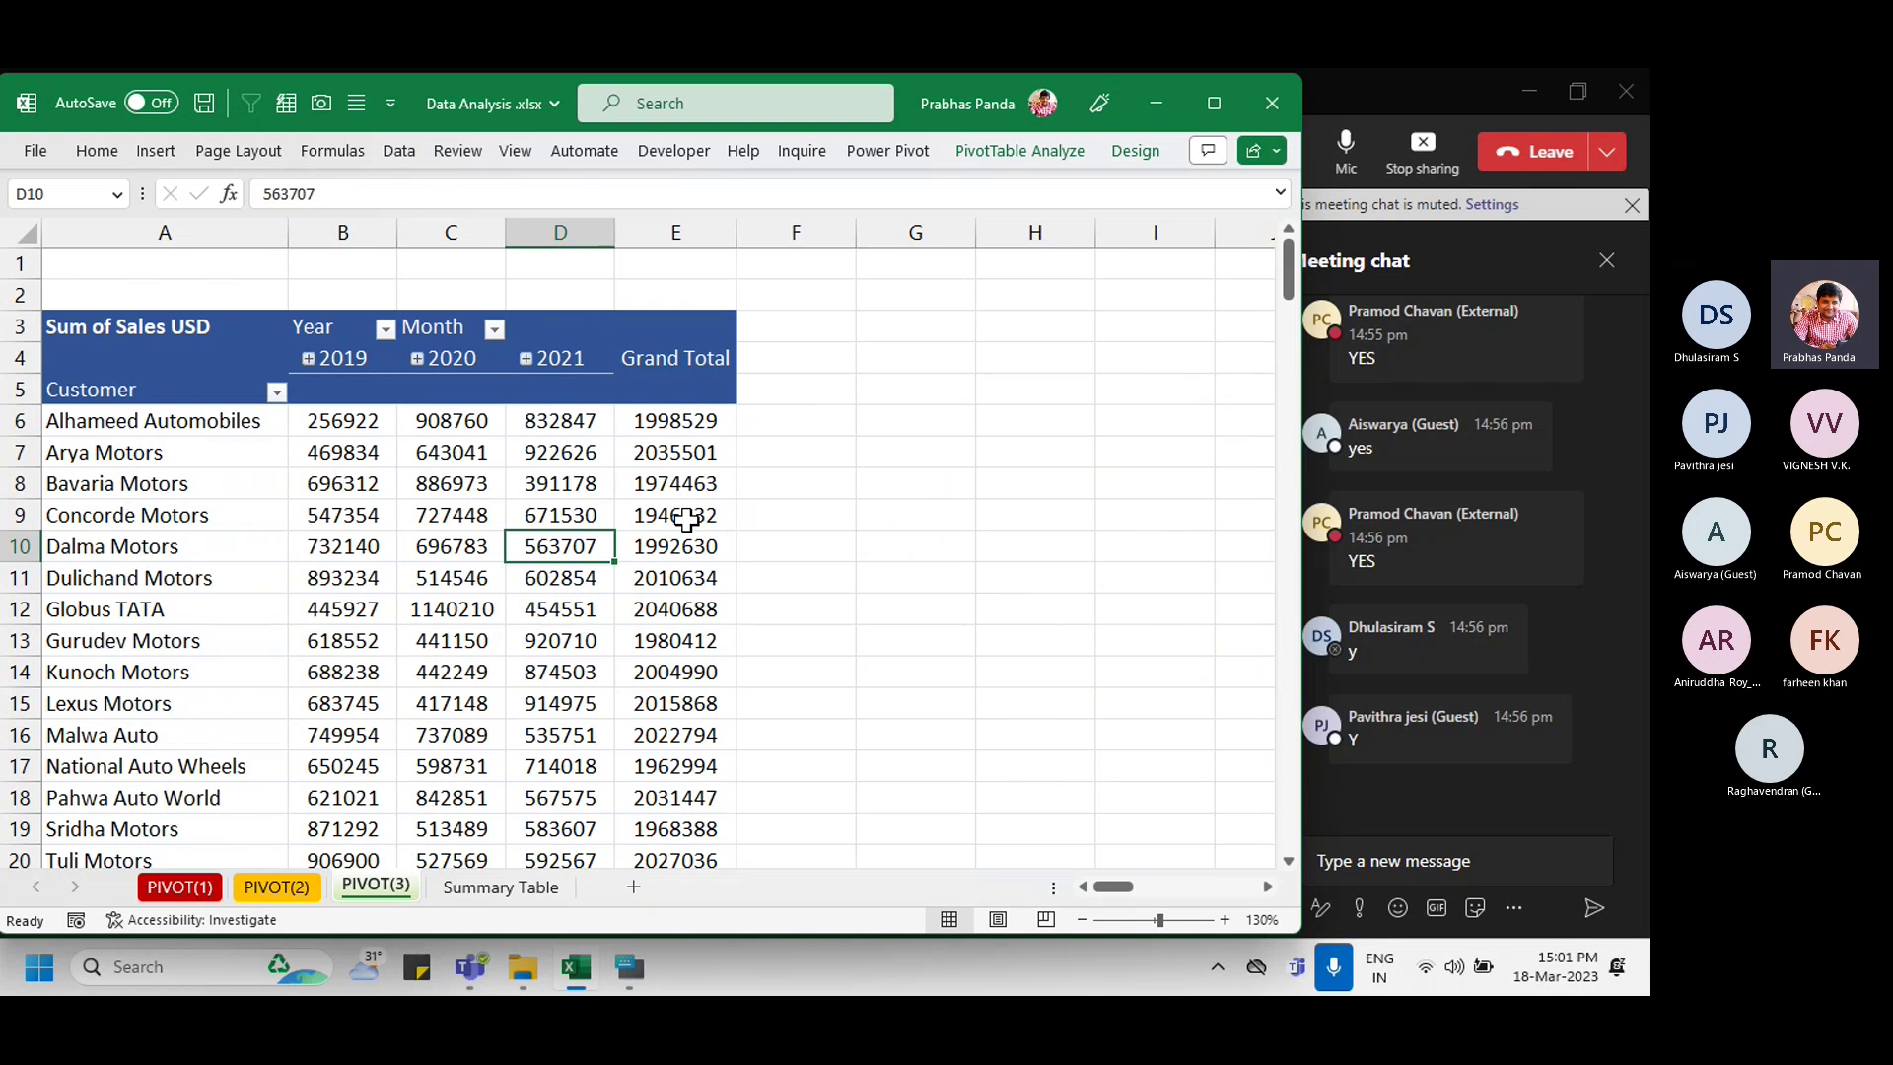
Step: Show the pivot Field List again and dismiss the 2019 header's context menu unused
right_click(562, 429)
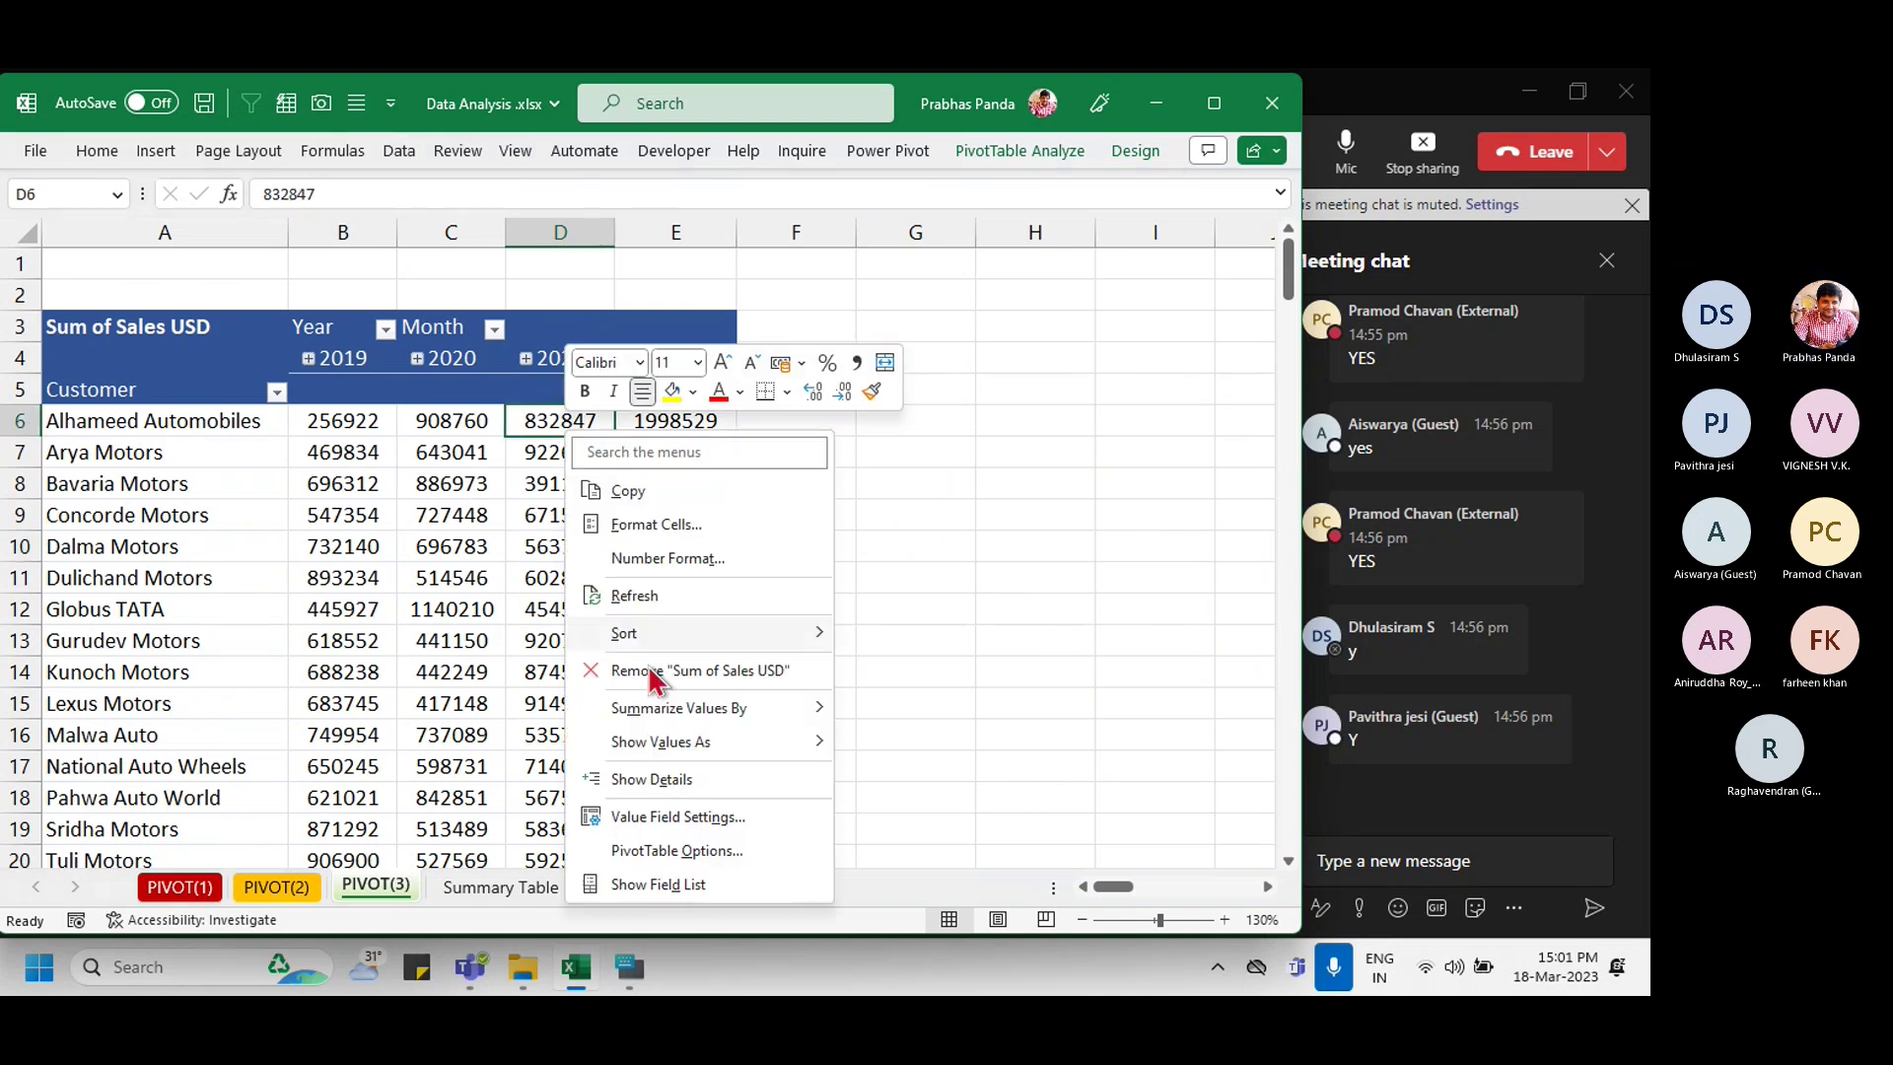
left_click(670, 883)
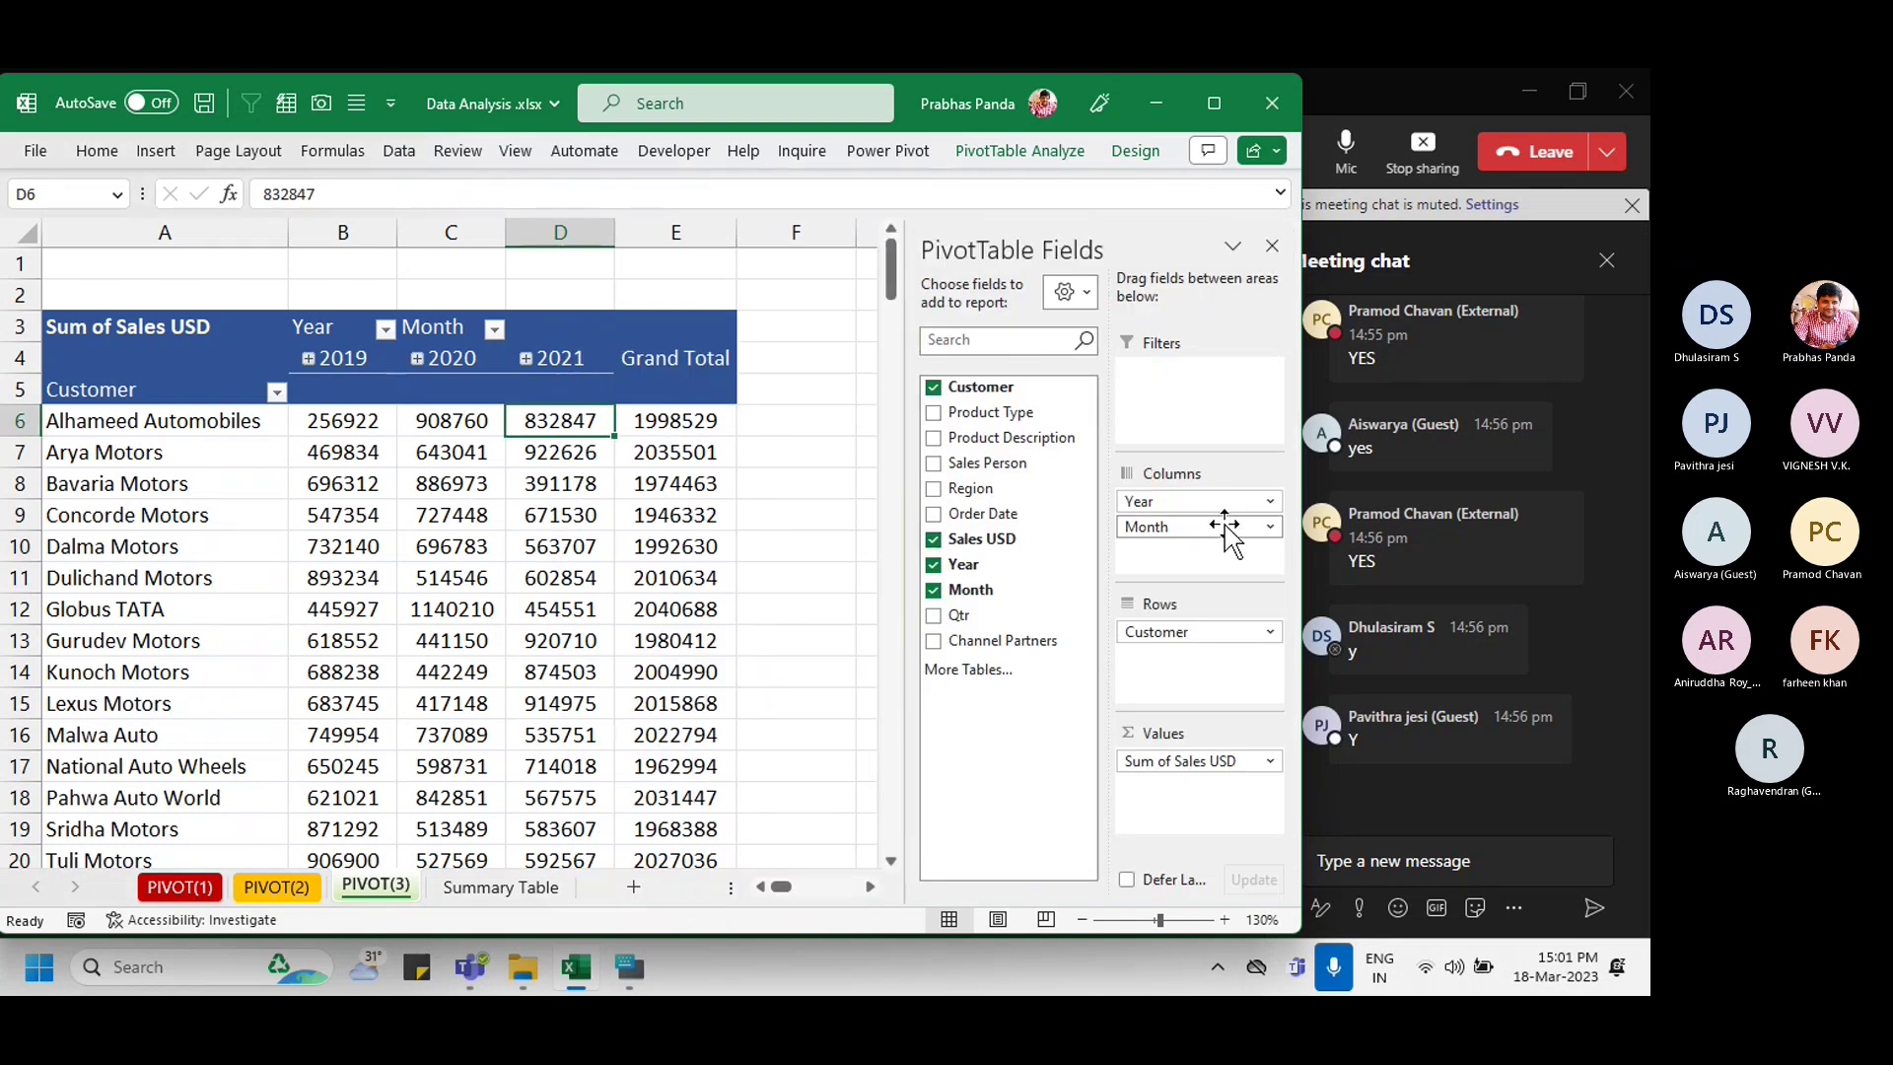
right_click(378, 360)
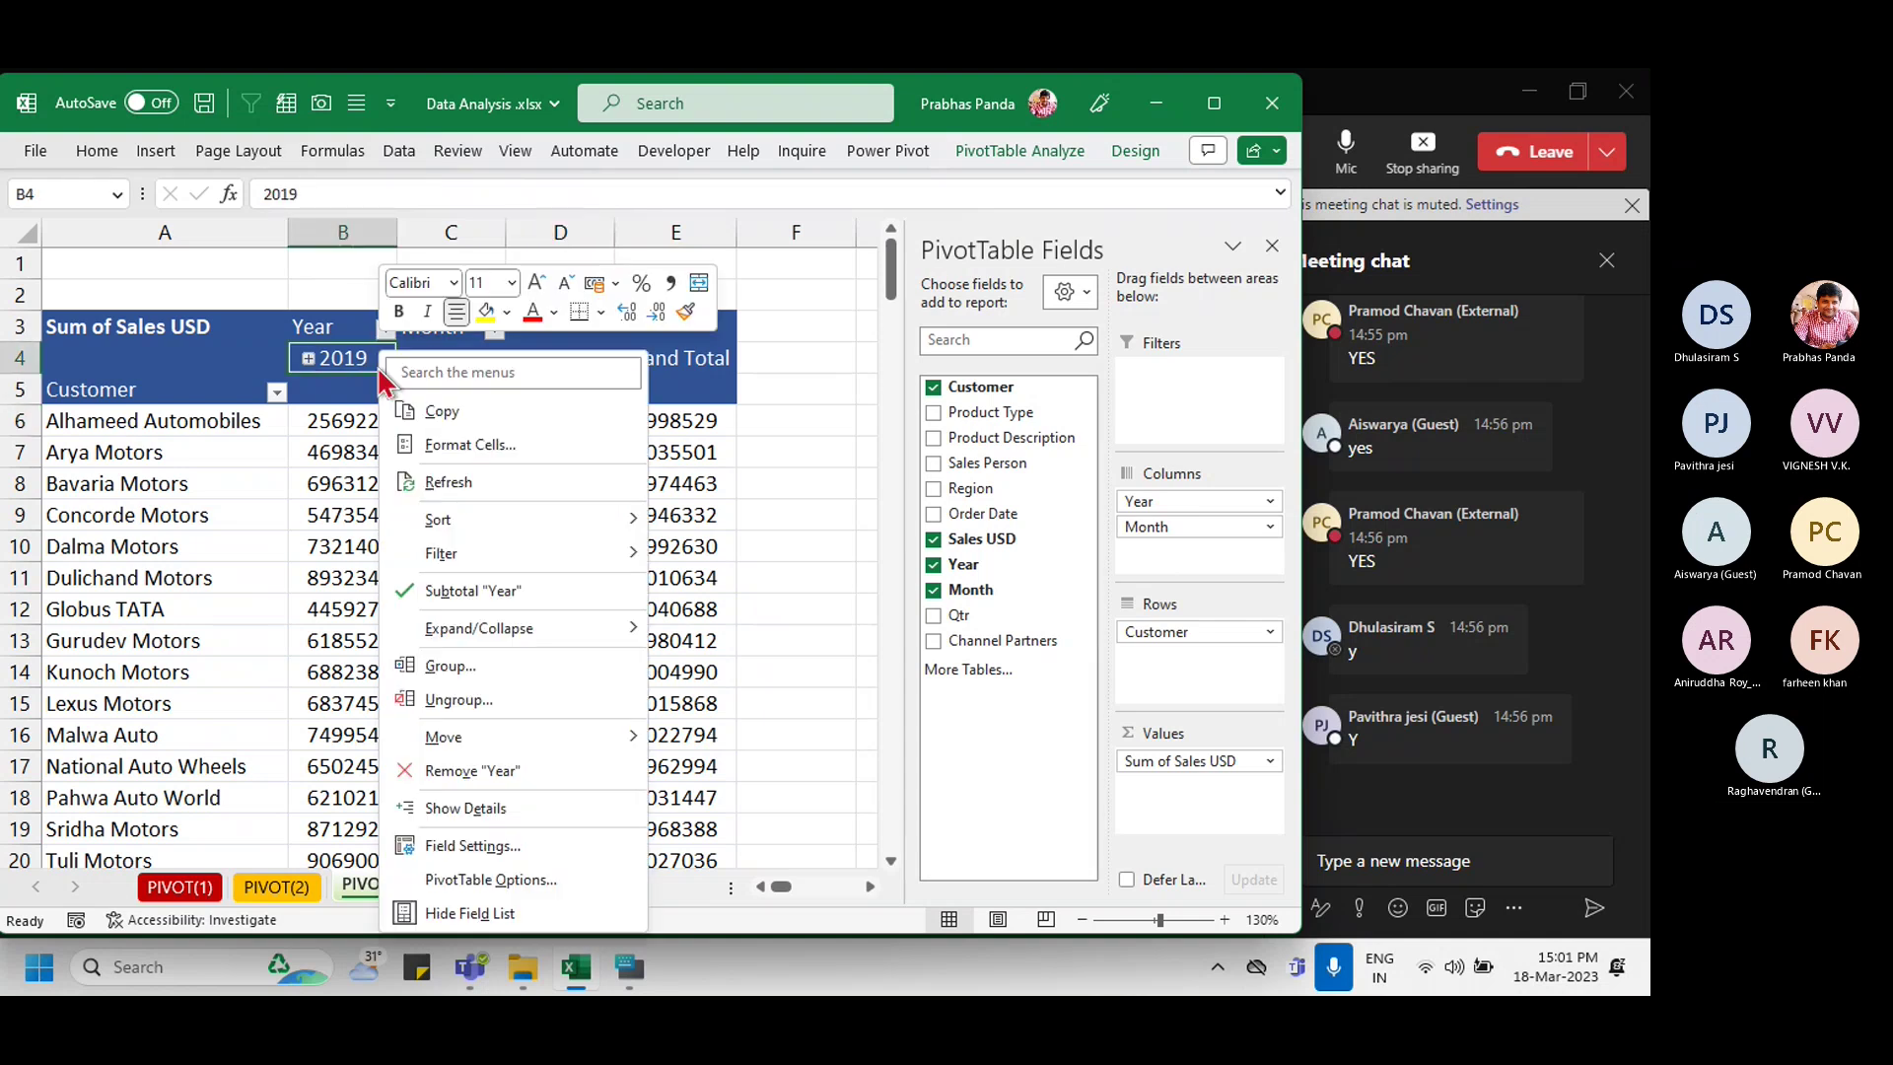
mouse_move(630, 630)
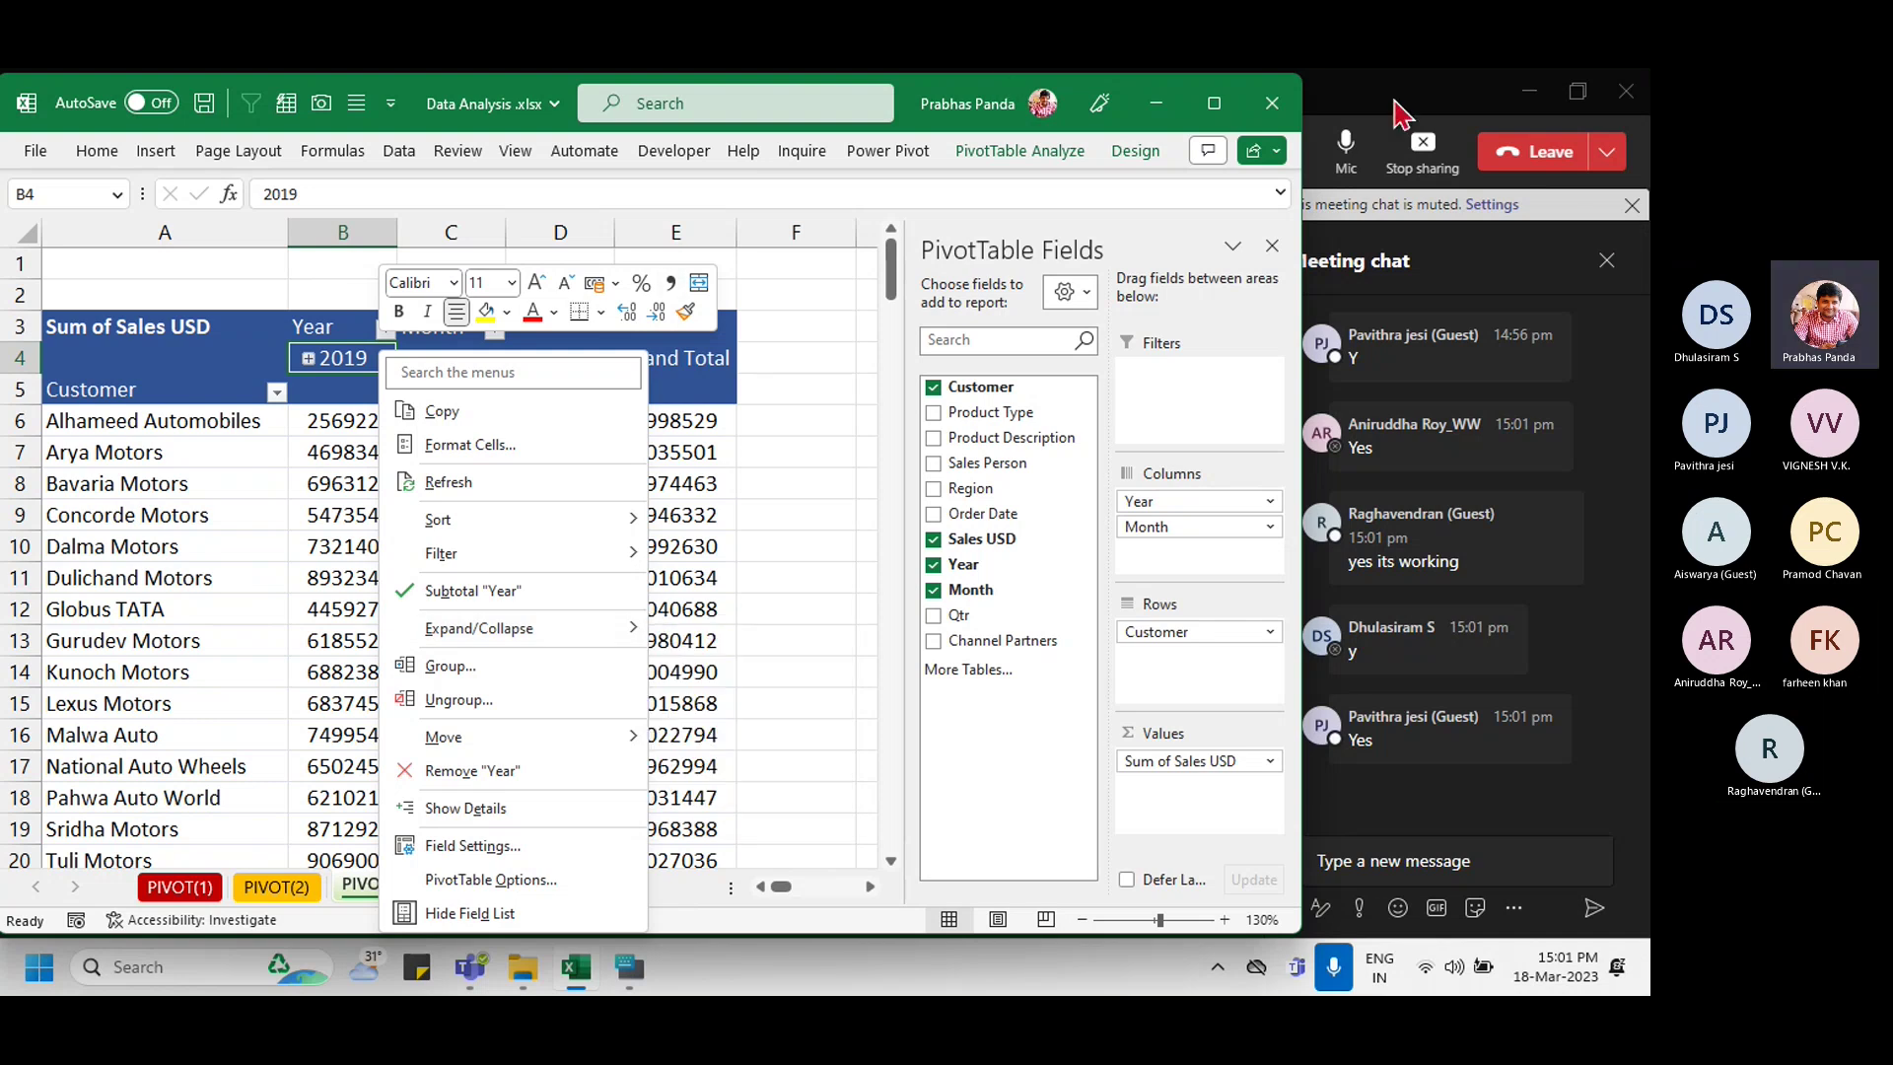
left_click(1394, 109)
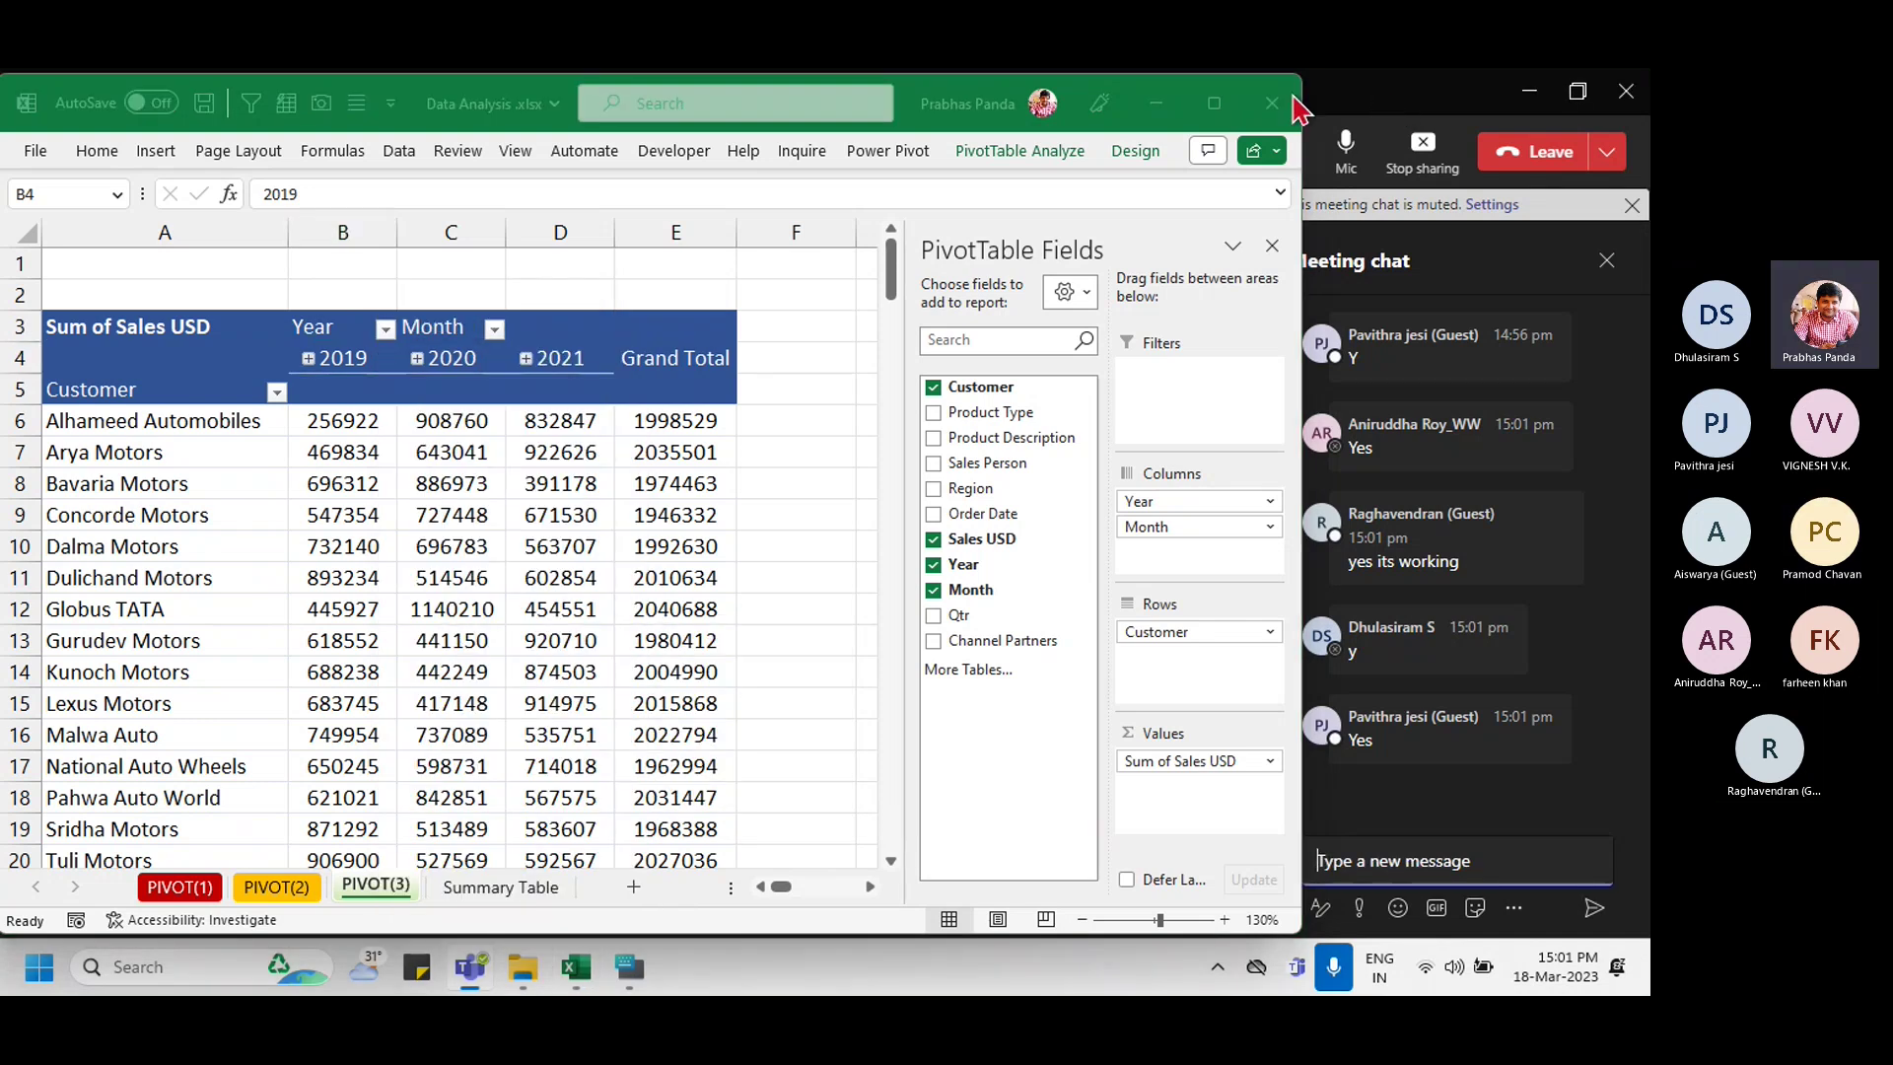
Step: Minimize Excel, dismiss the recording notice, close the Teams meeting chat, and stop sharing
left_click(1155, 104)
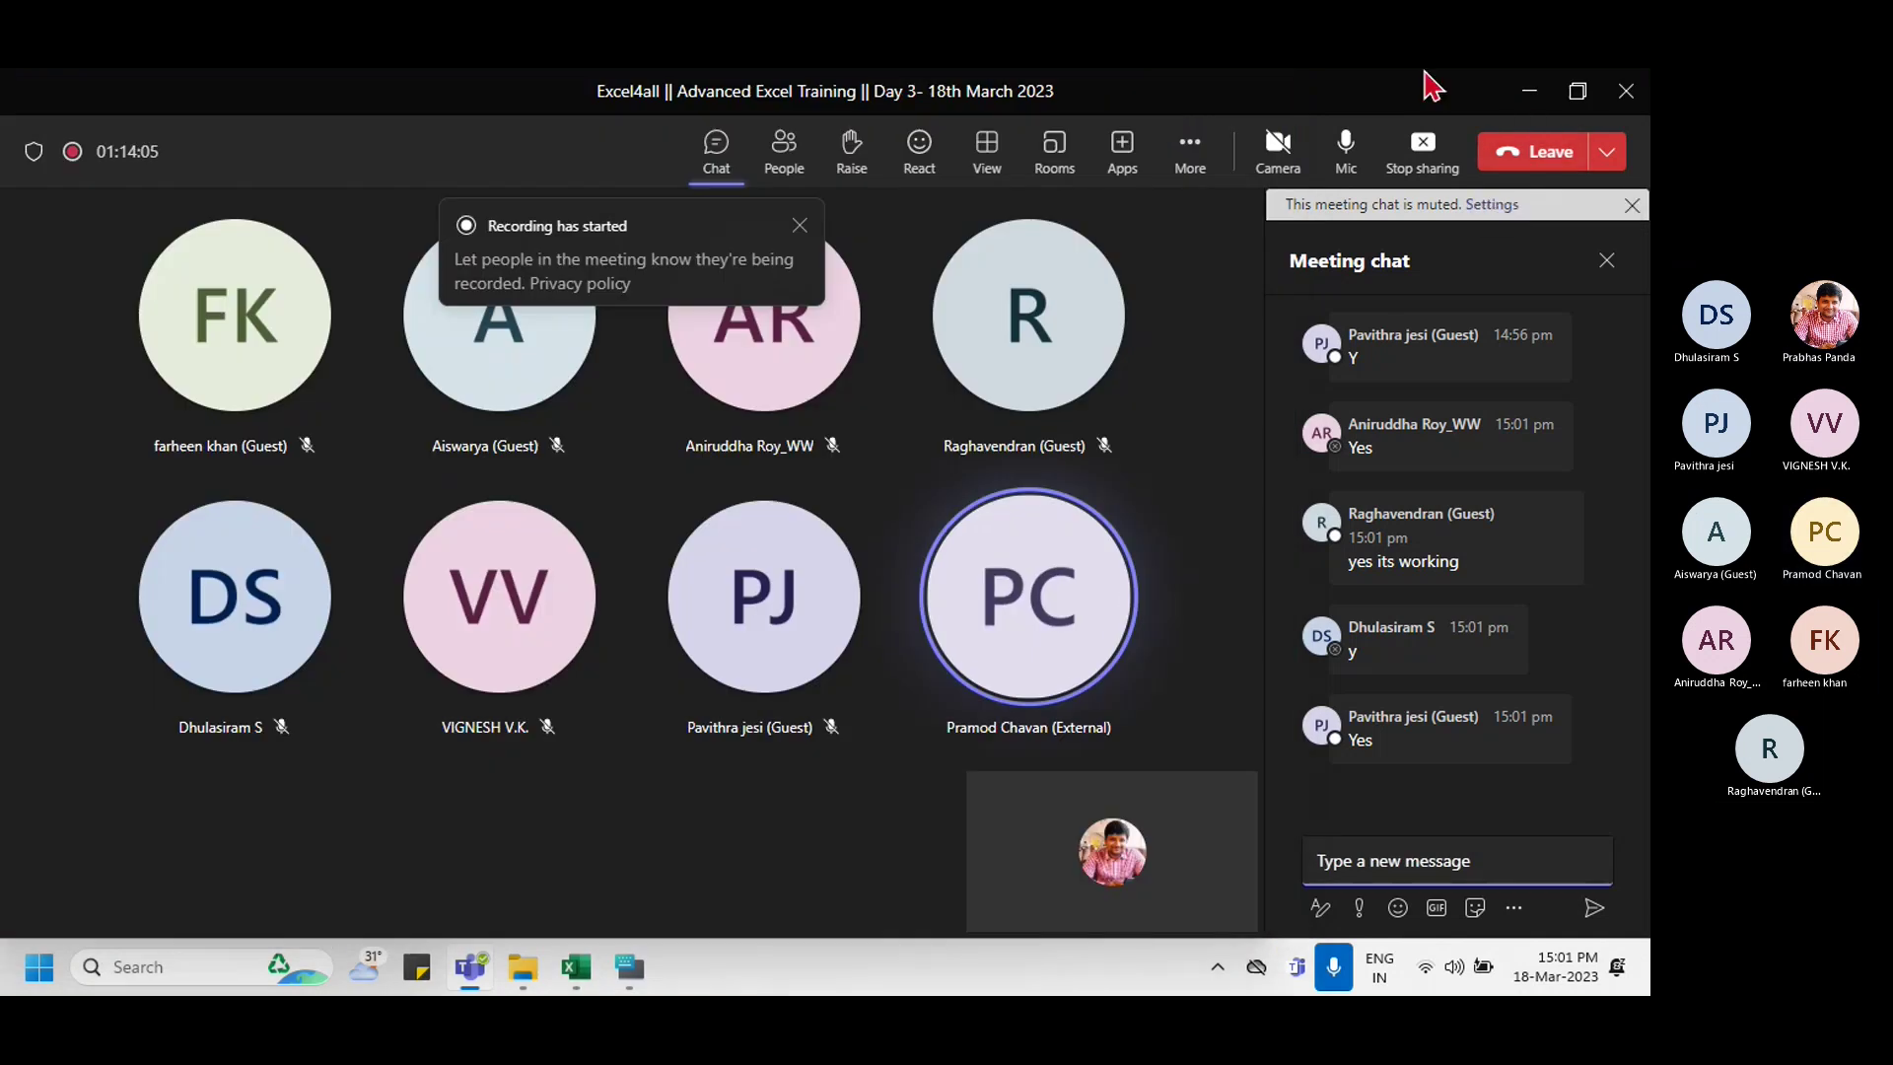
left_click(797, 228)
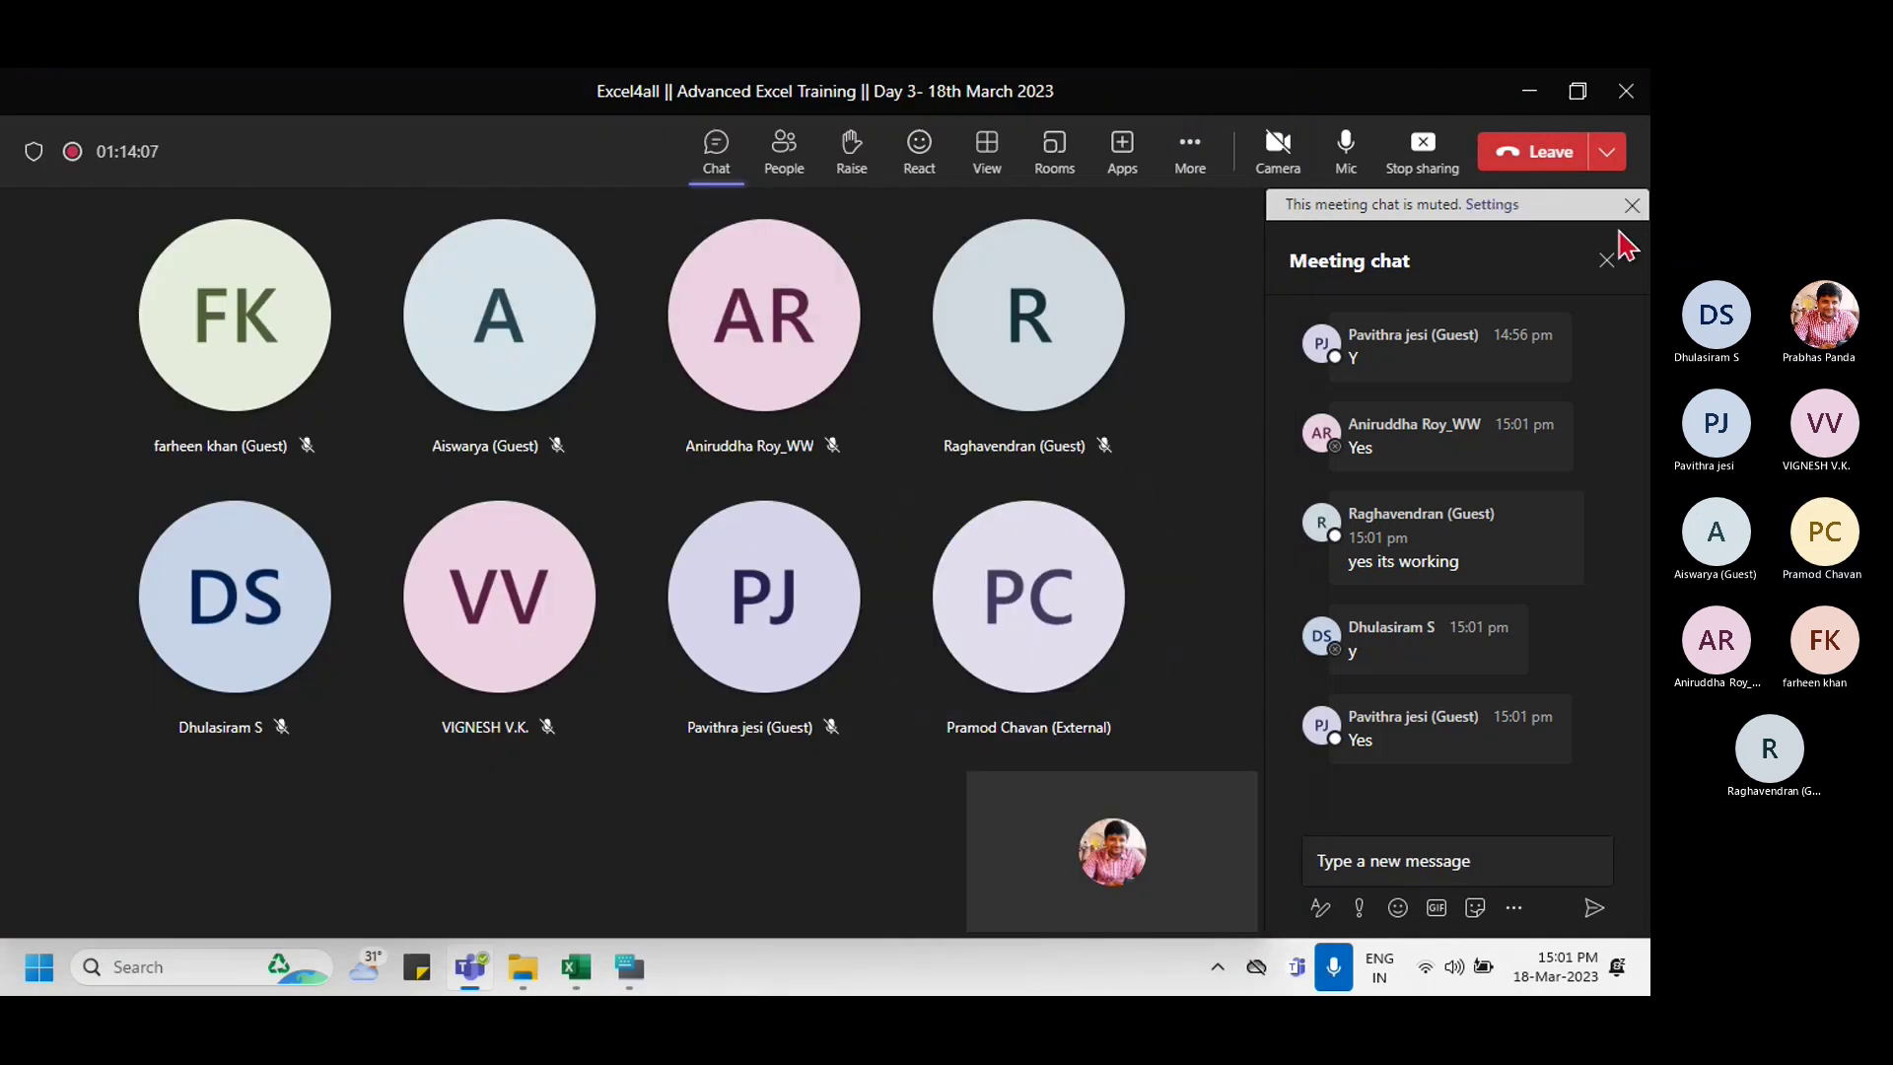
left_click(1607, 261)
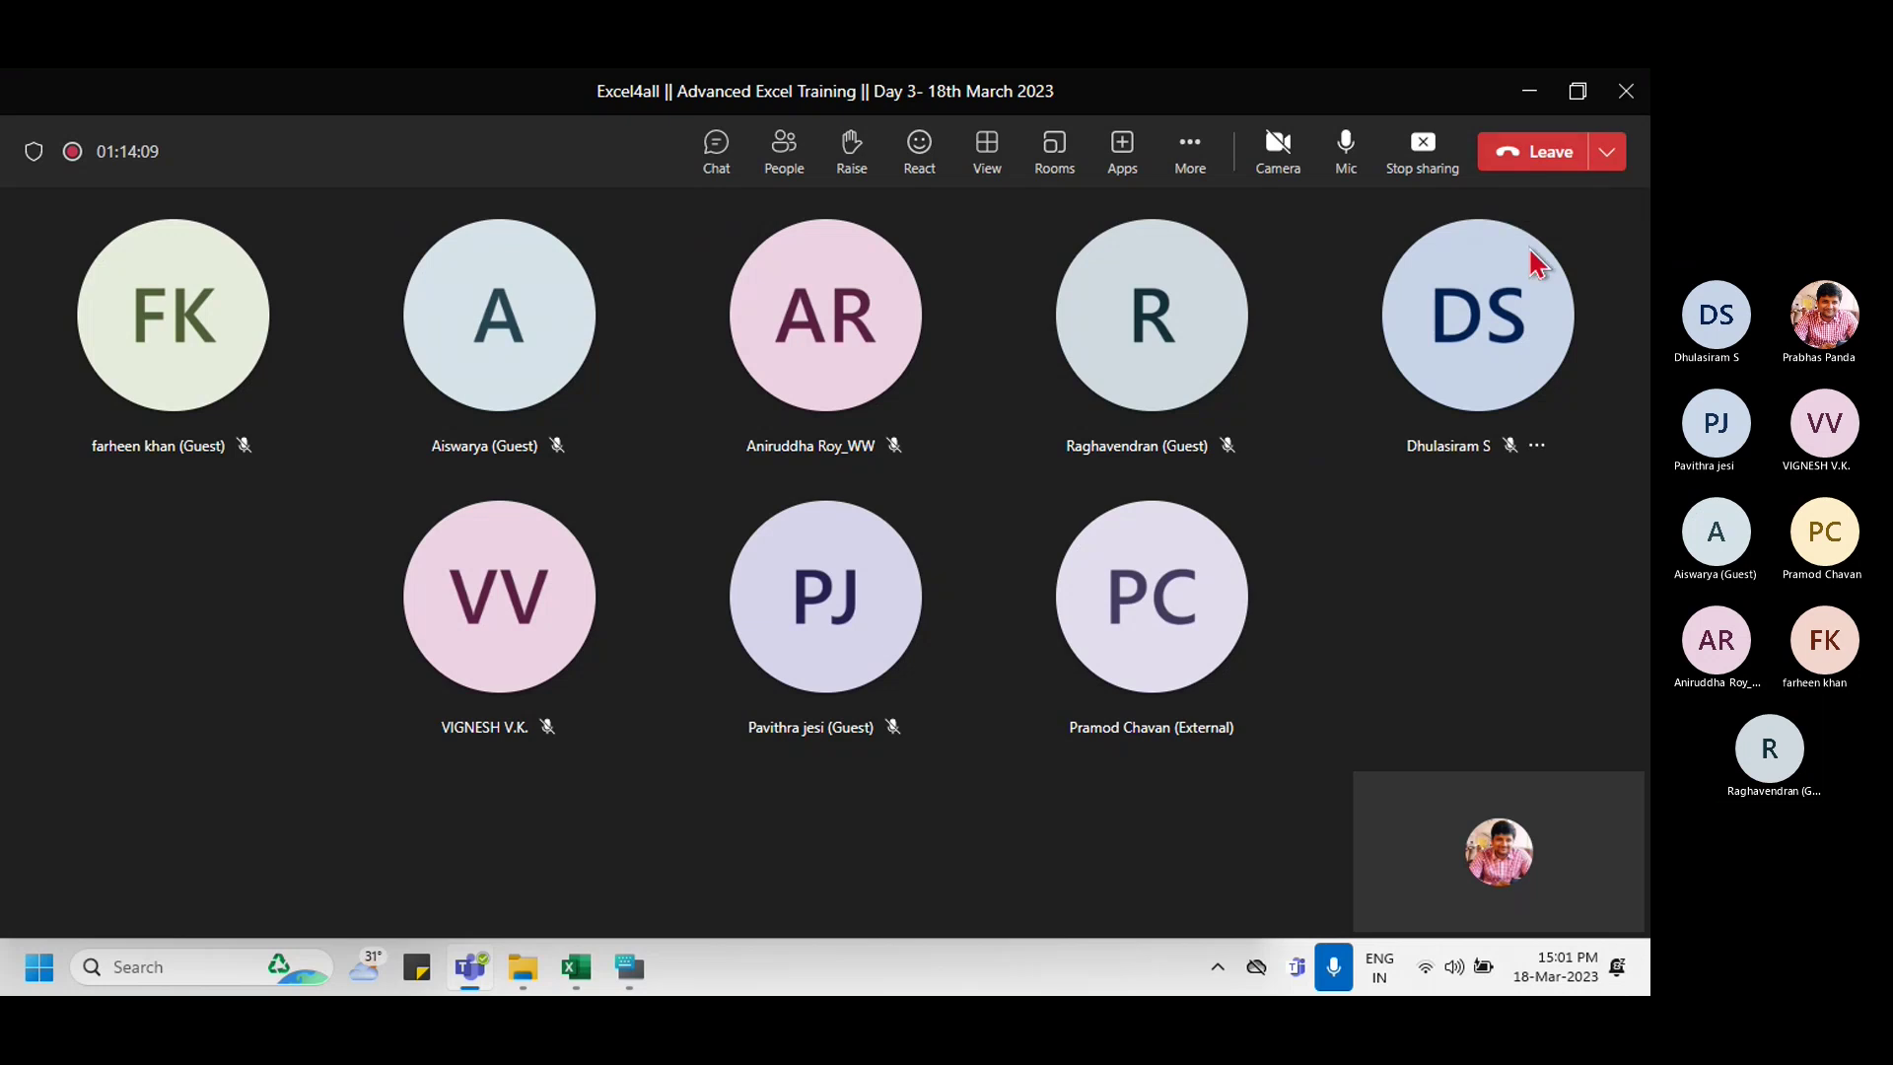
left_click(1415, 156)
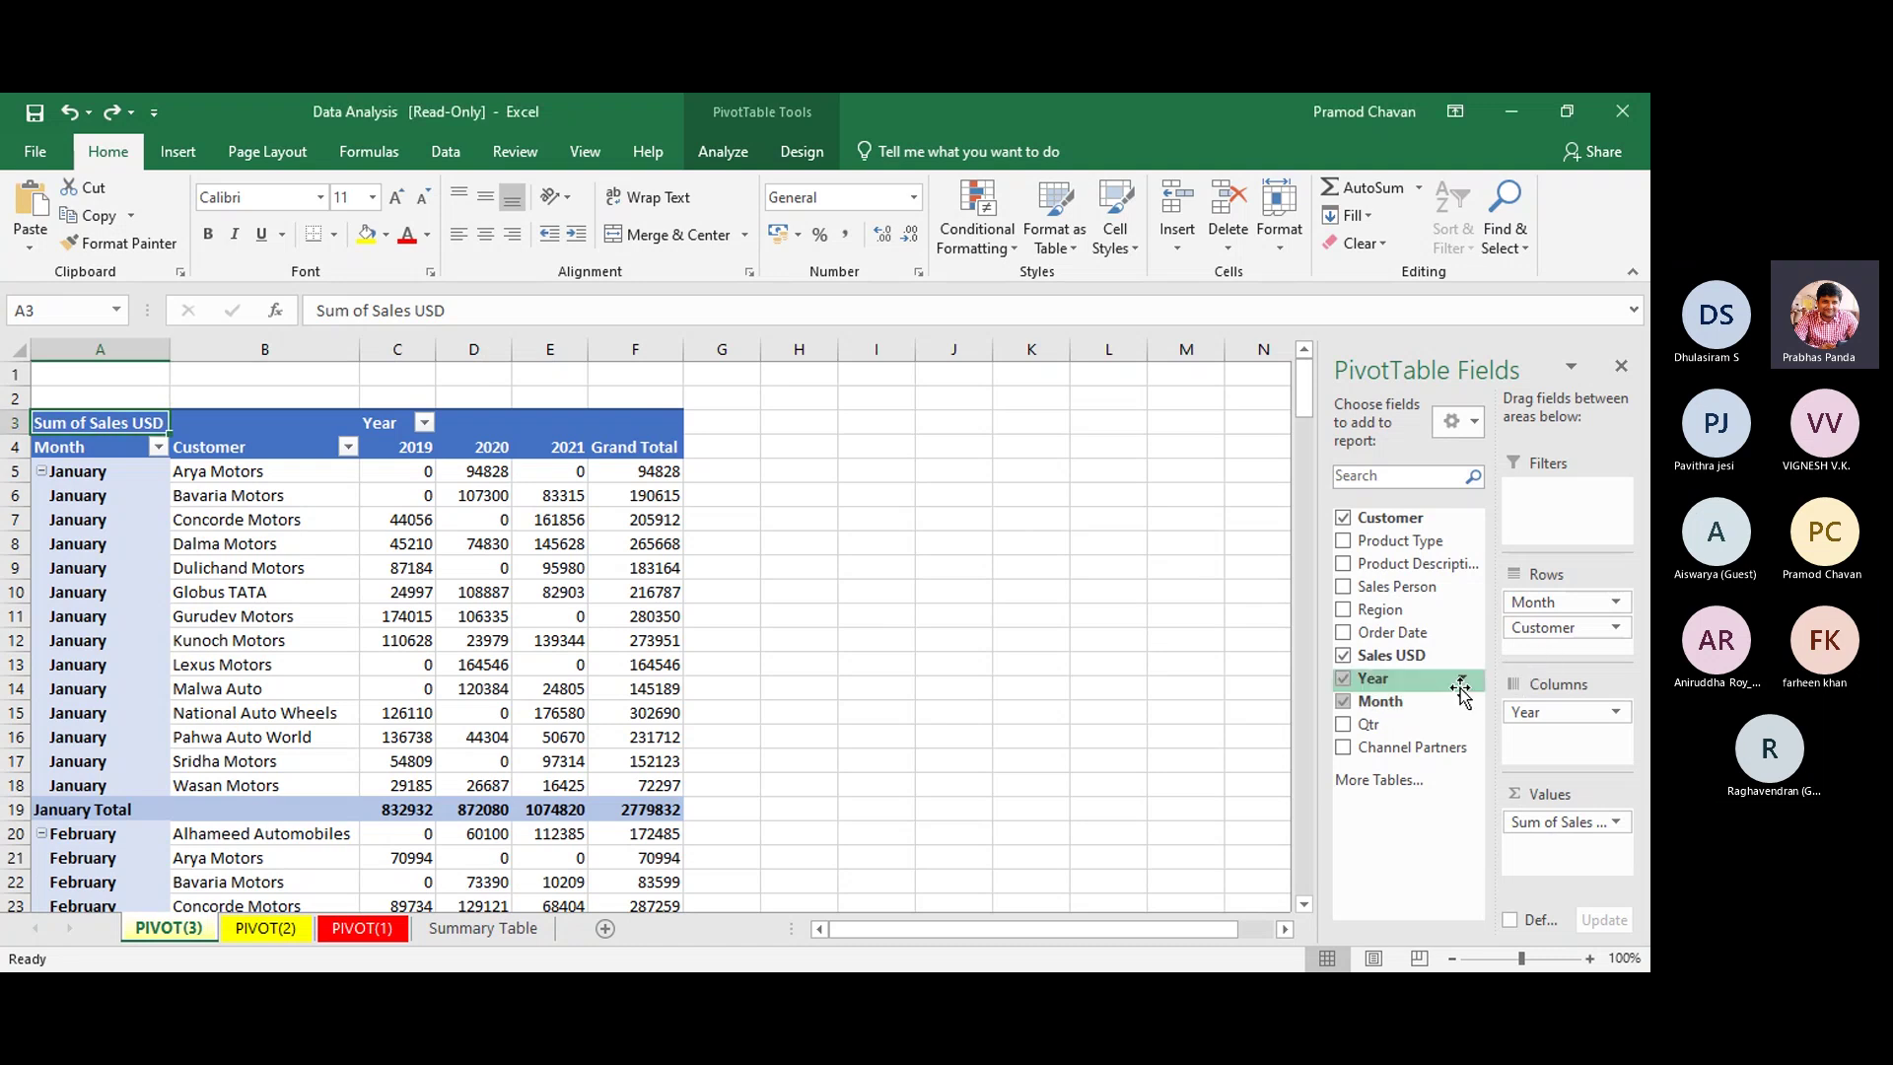
left_click_drag(1462, 702, 1550, 755)
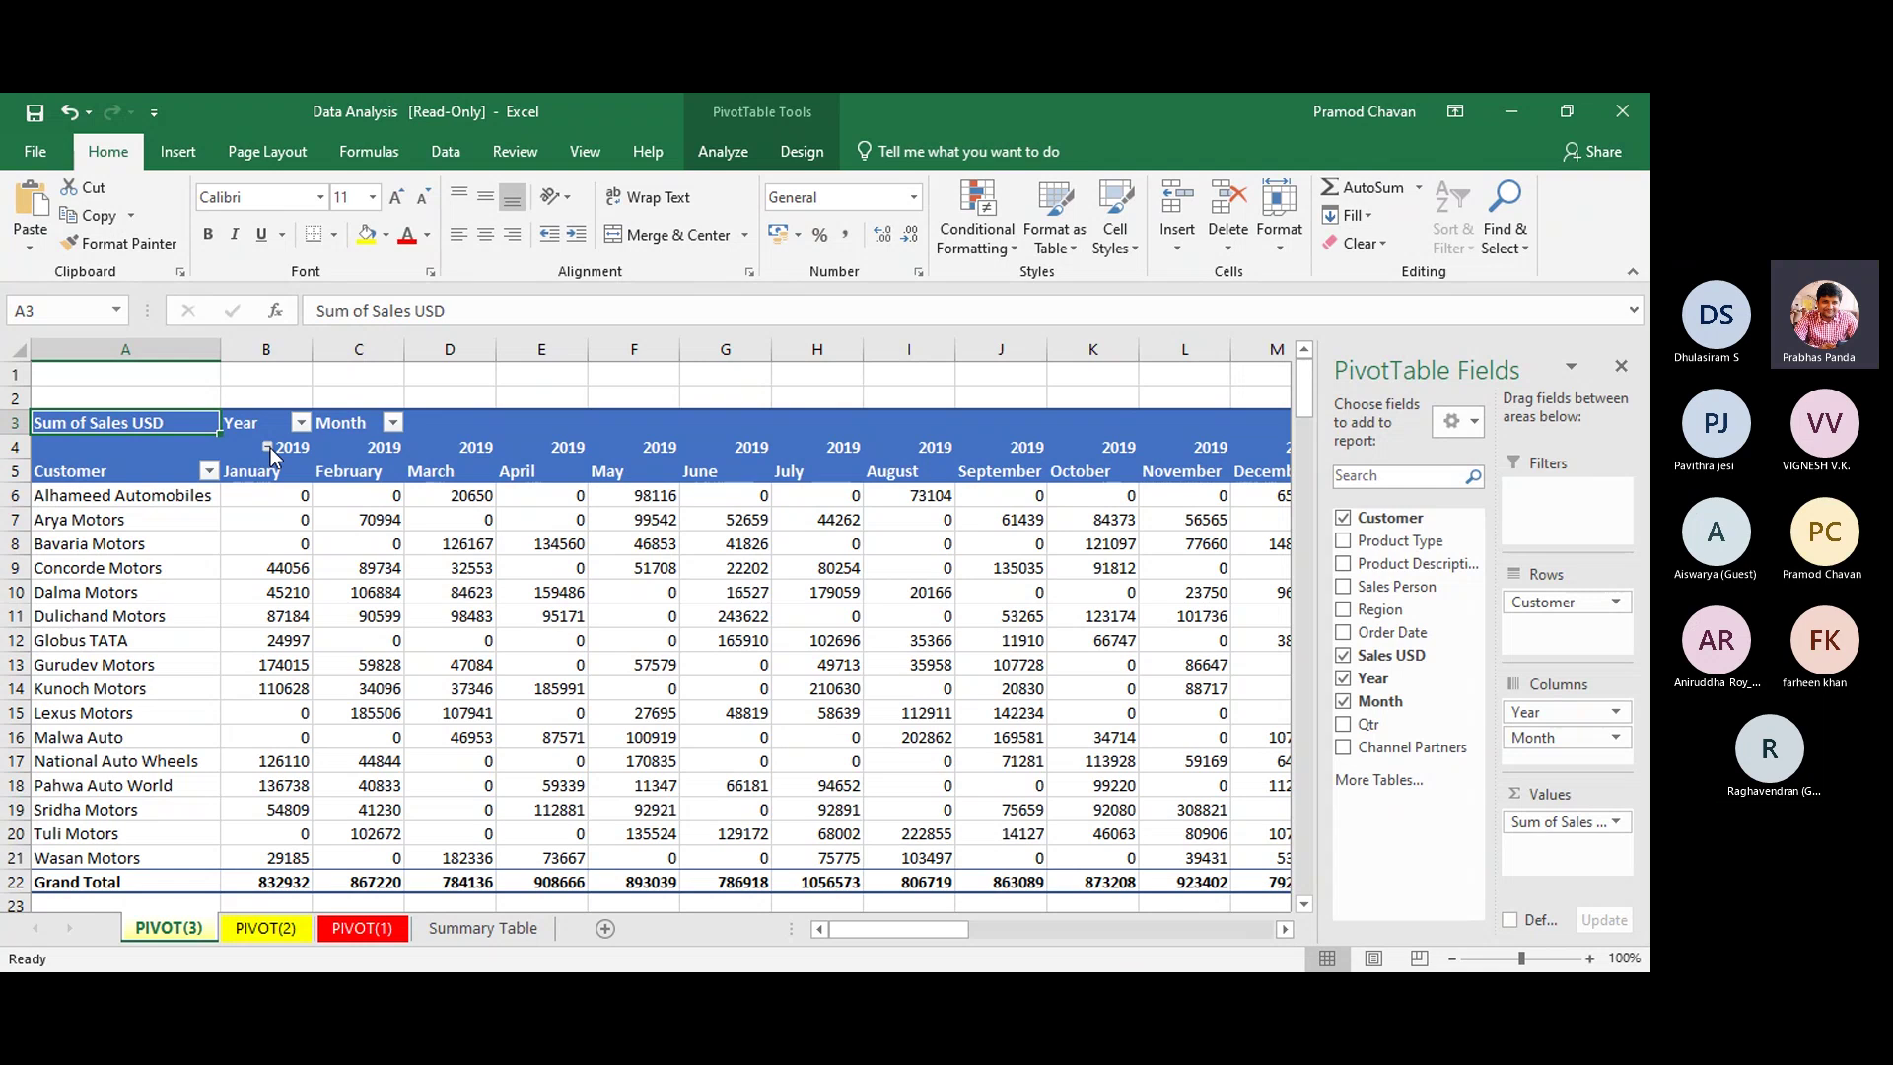
left_click(274, 347)
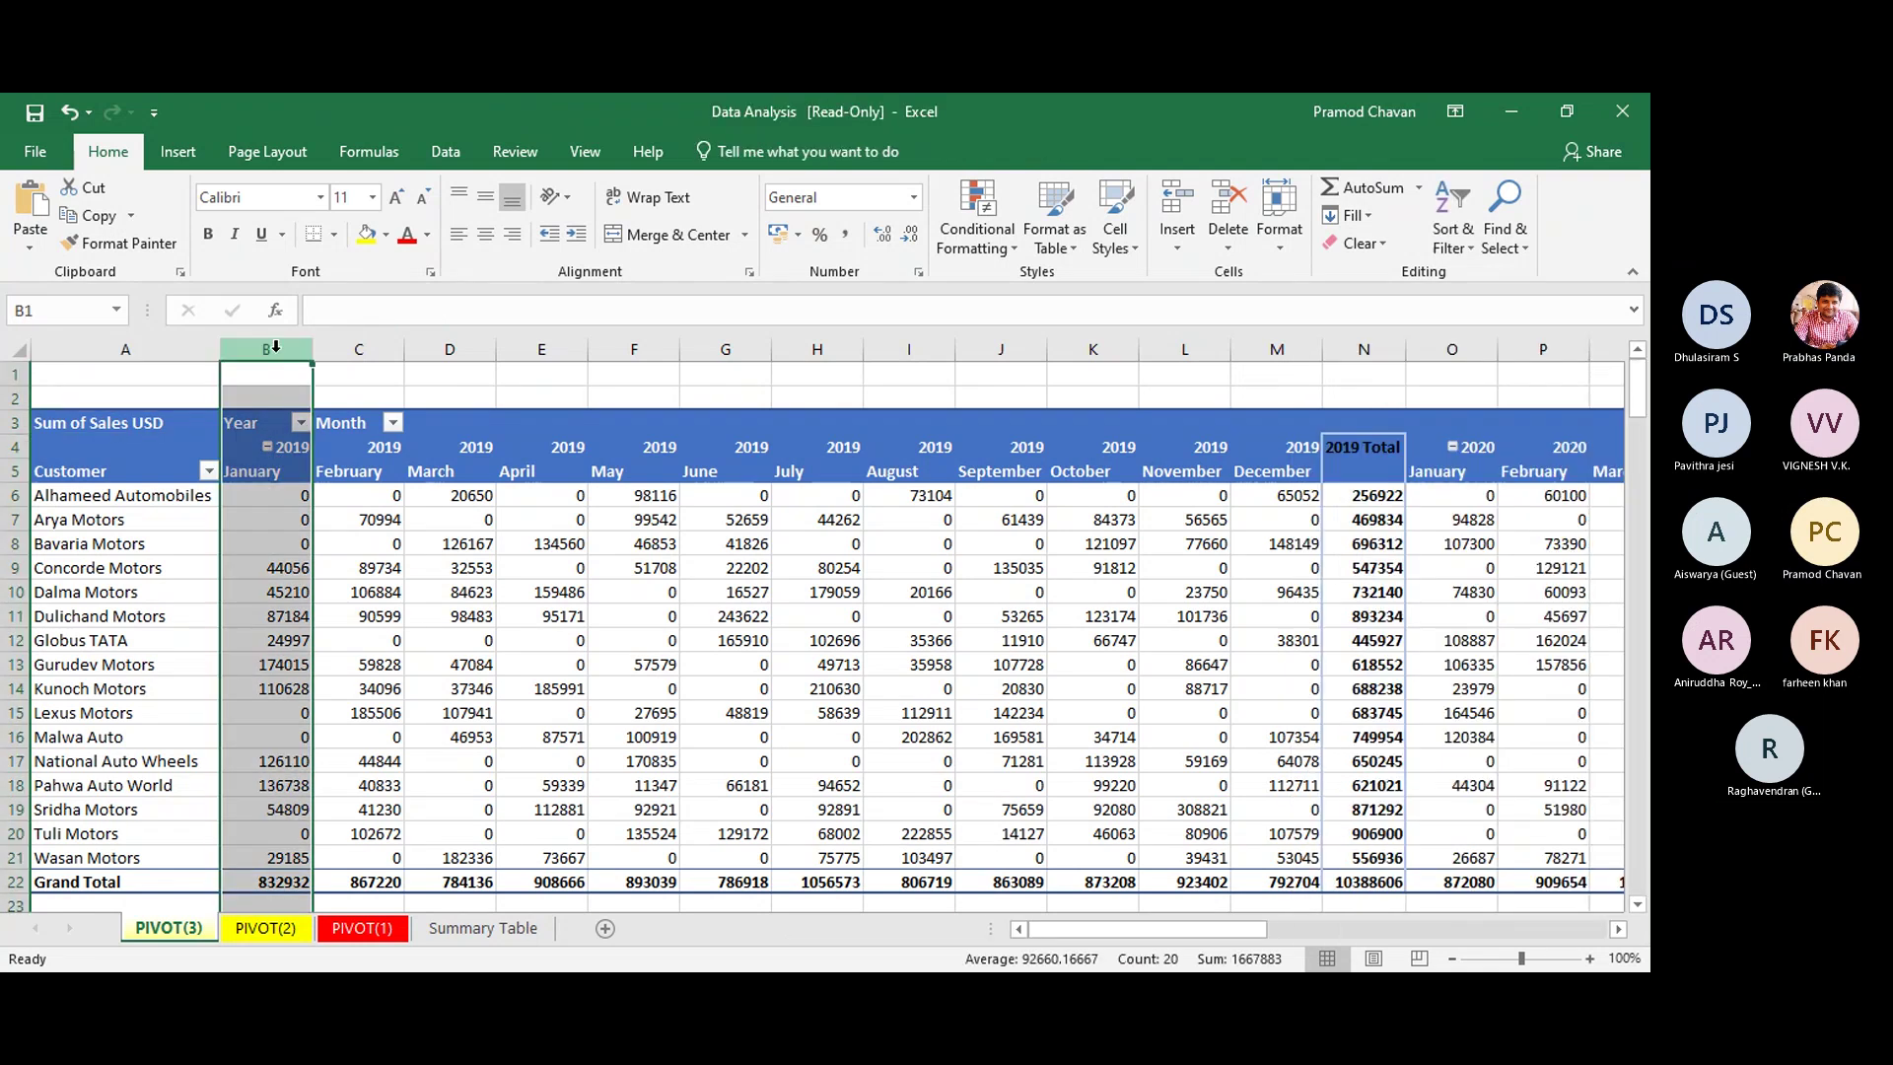
left_click(370, 379)
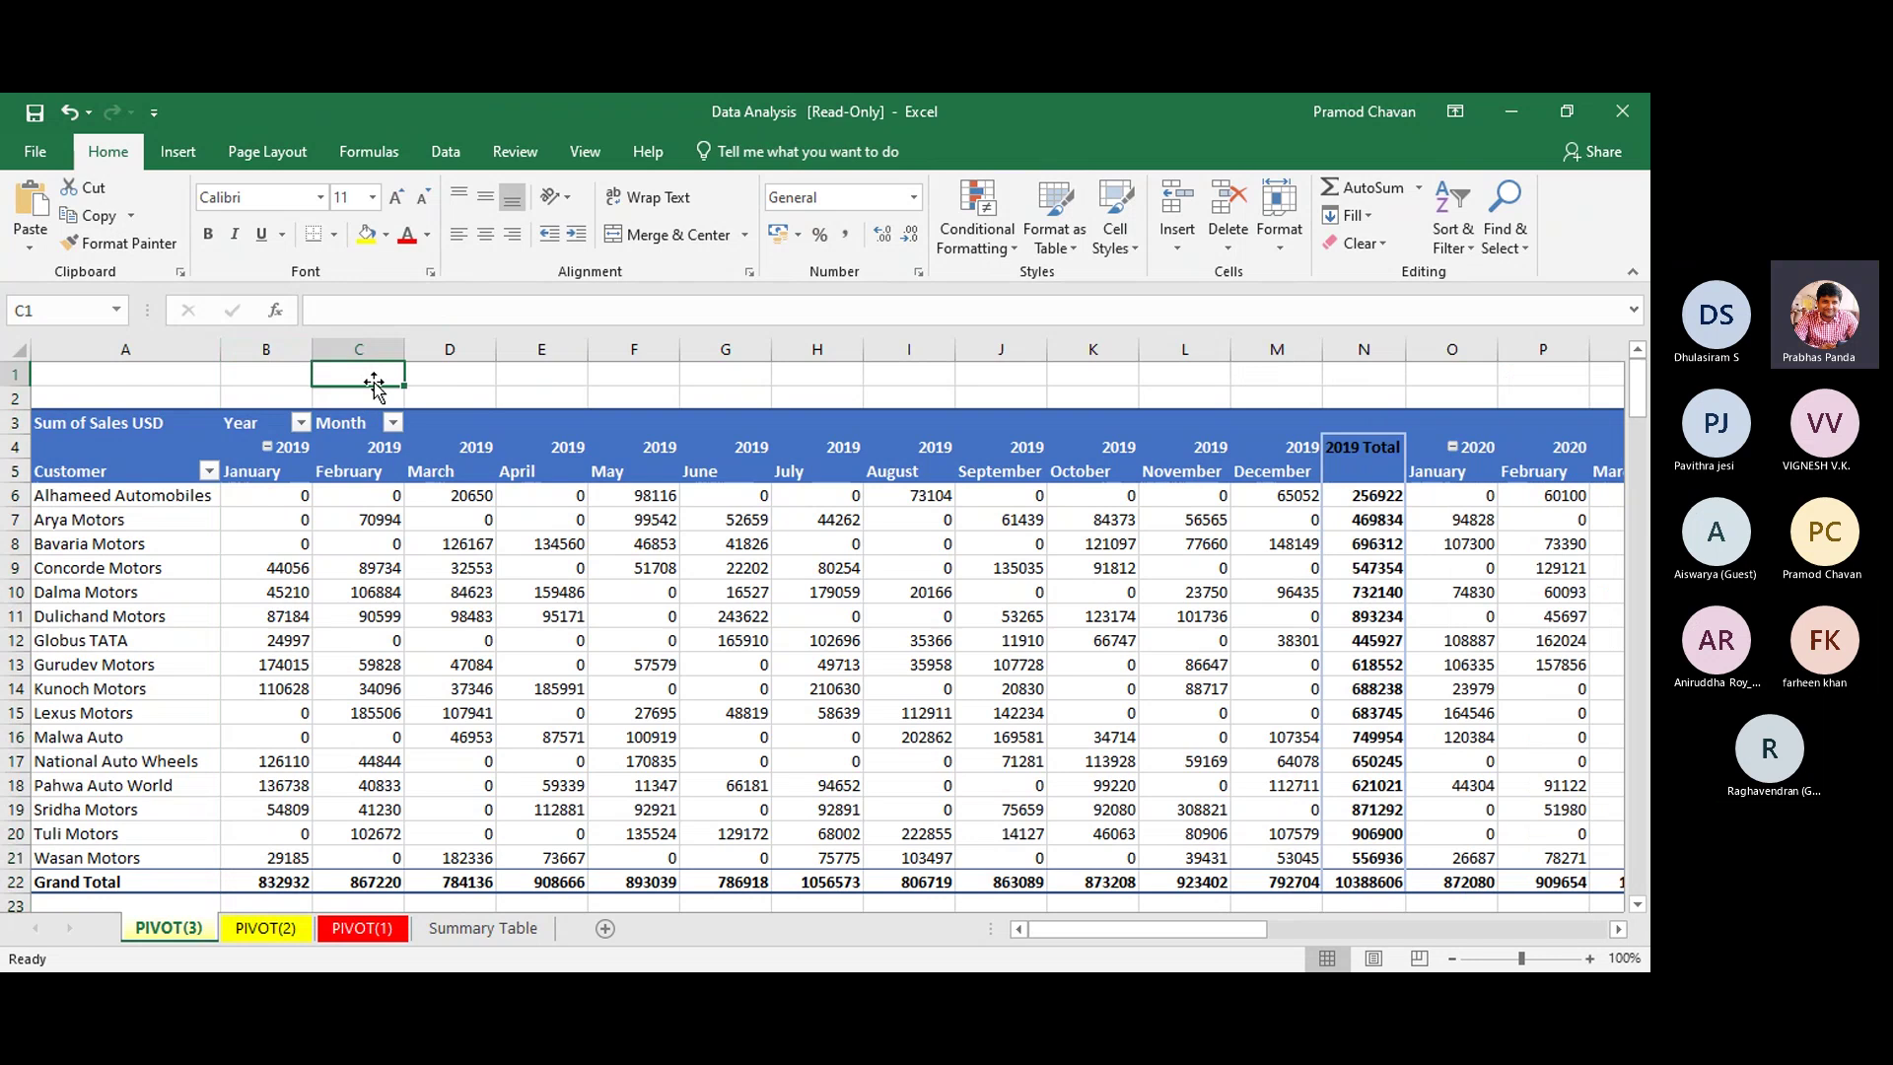
left_click(279, 457)
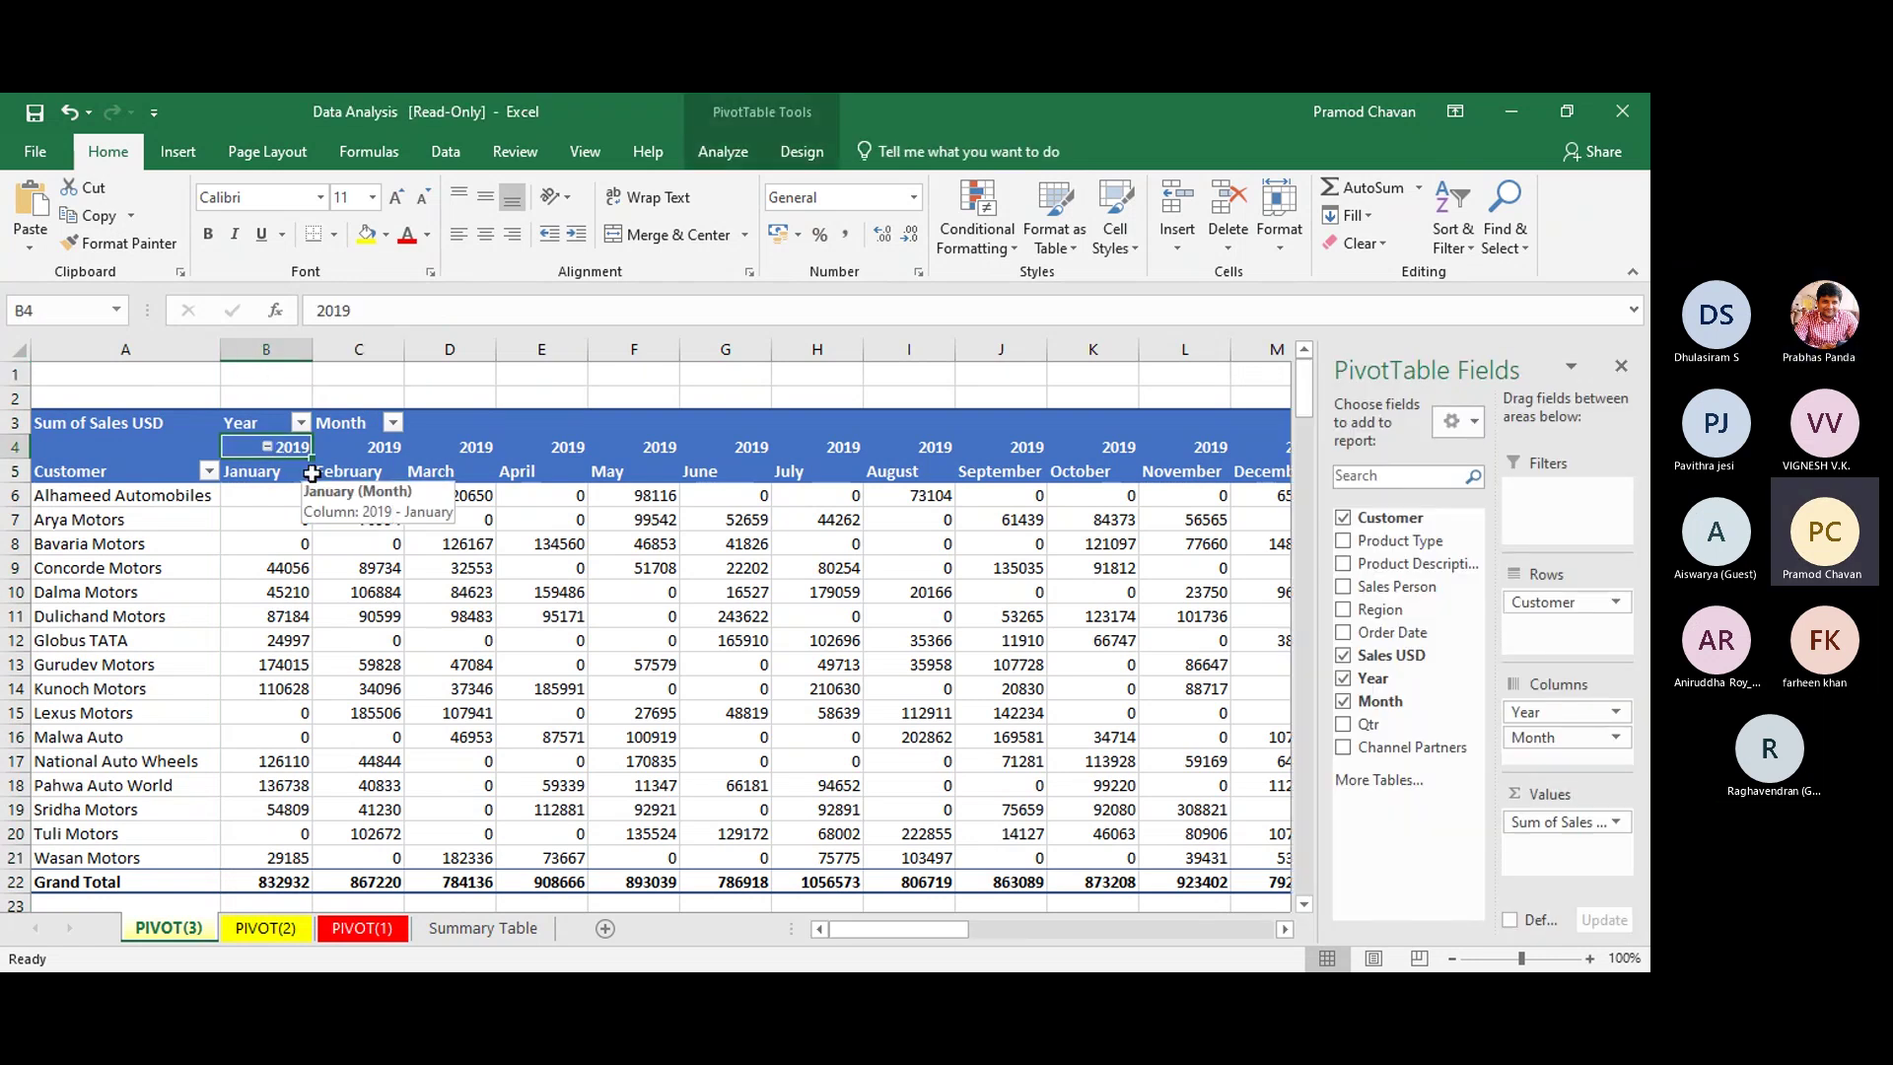
right_click(267, 451)
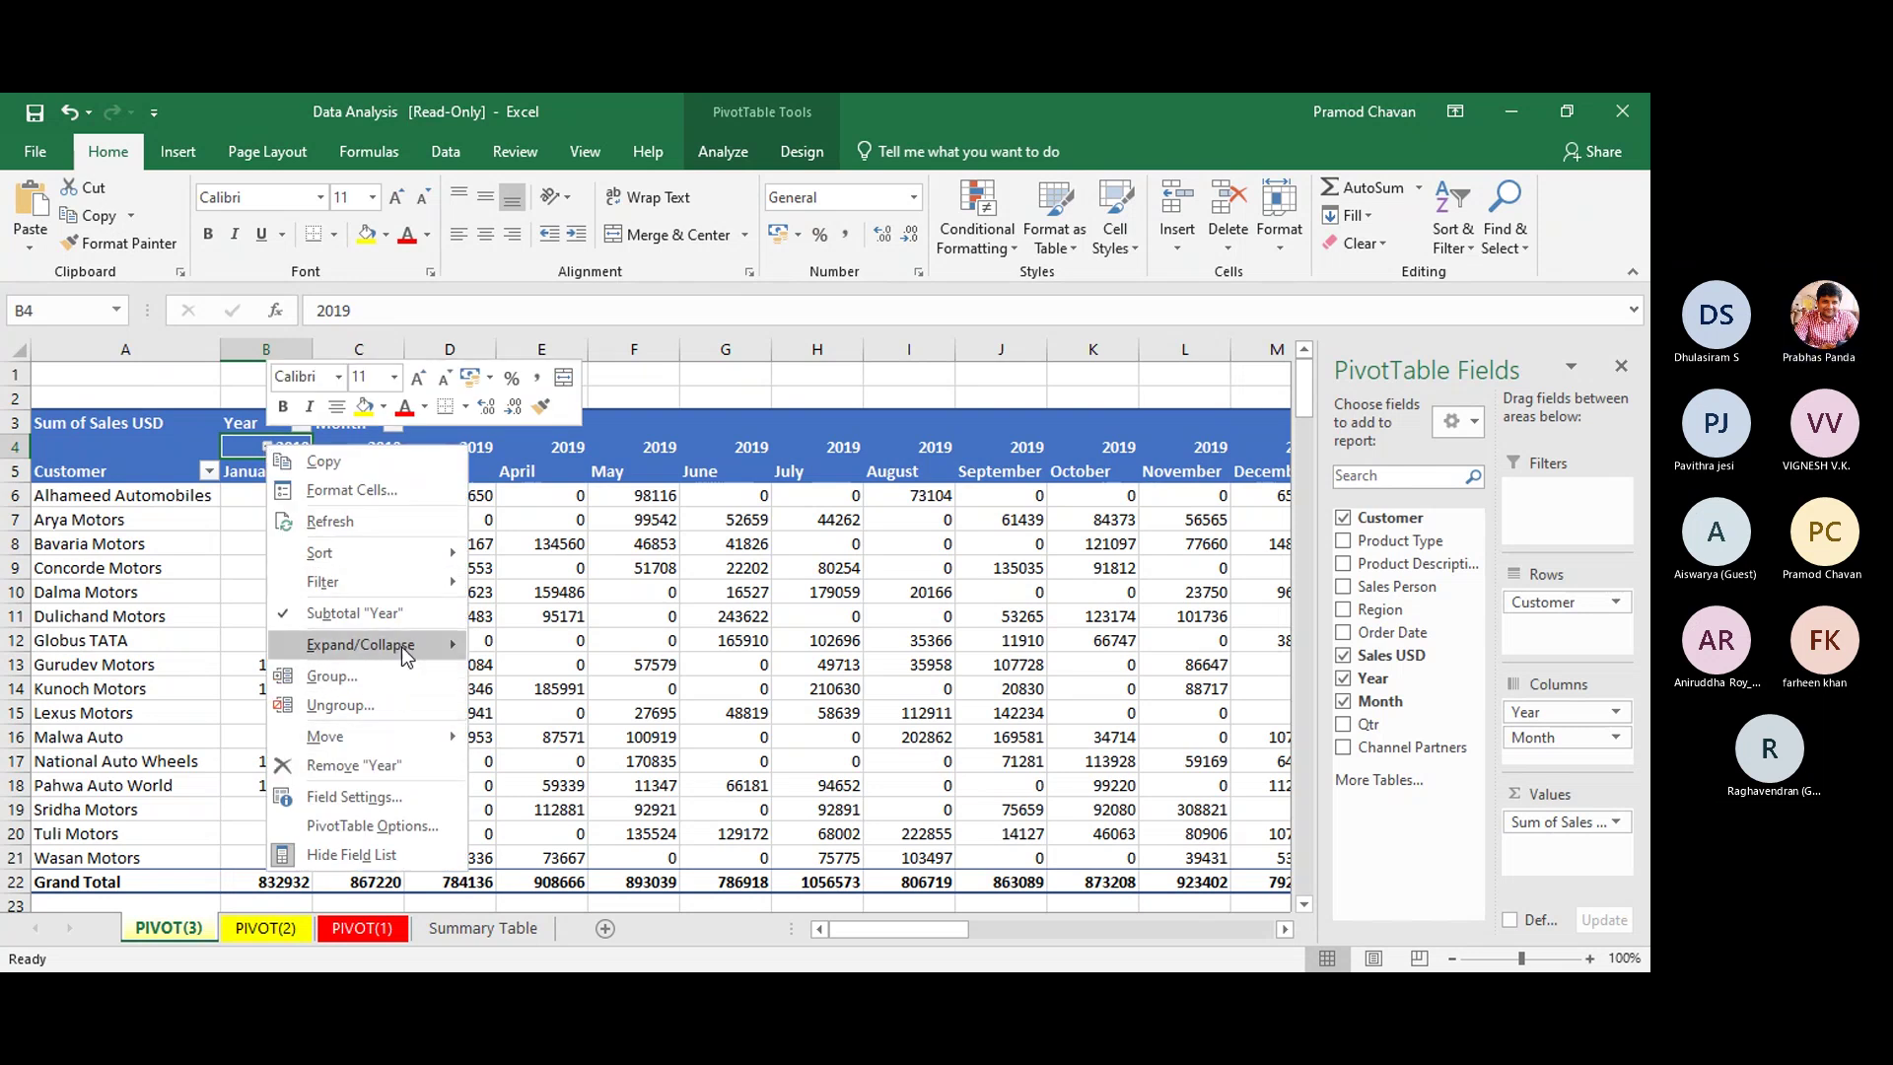
mouse_move(401, 646)
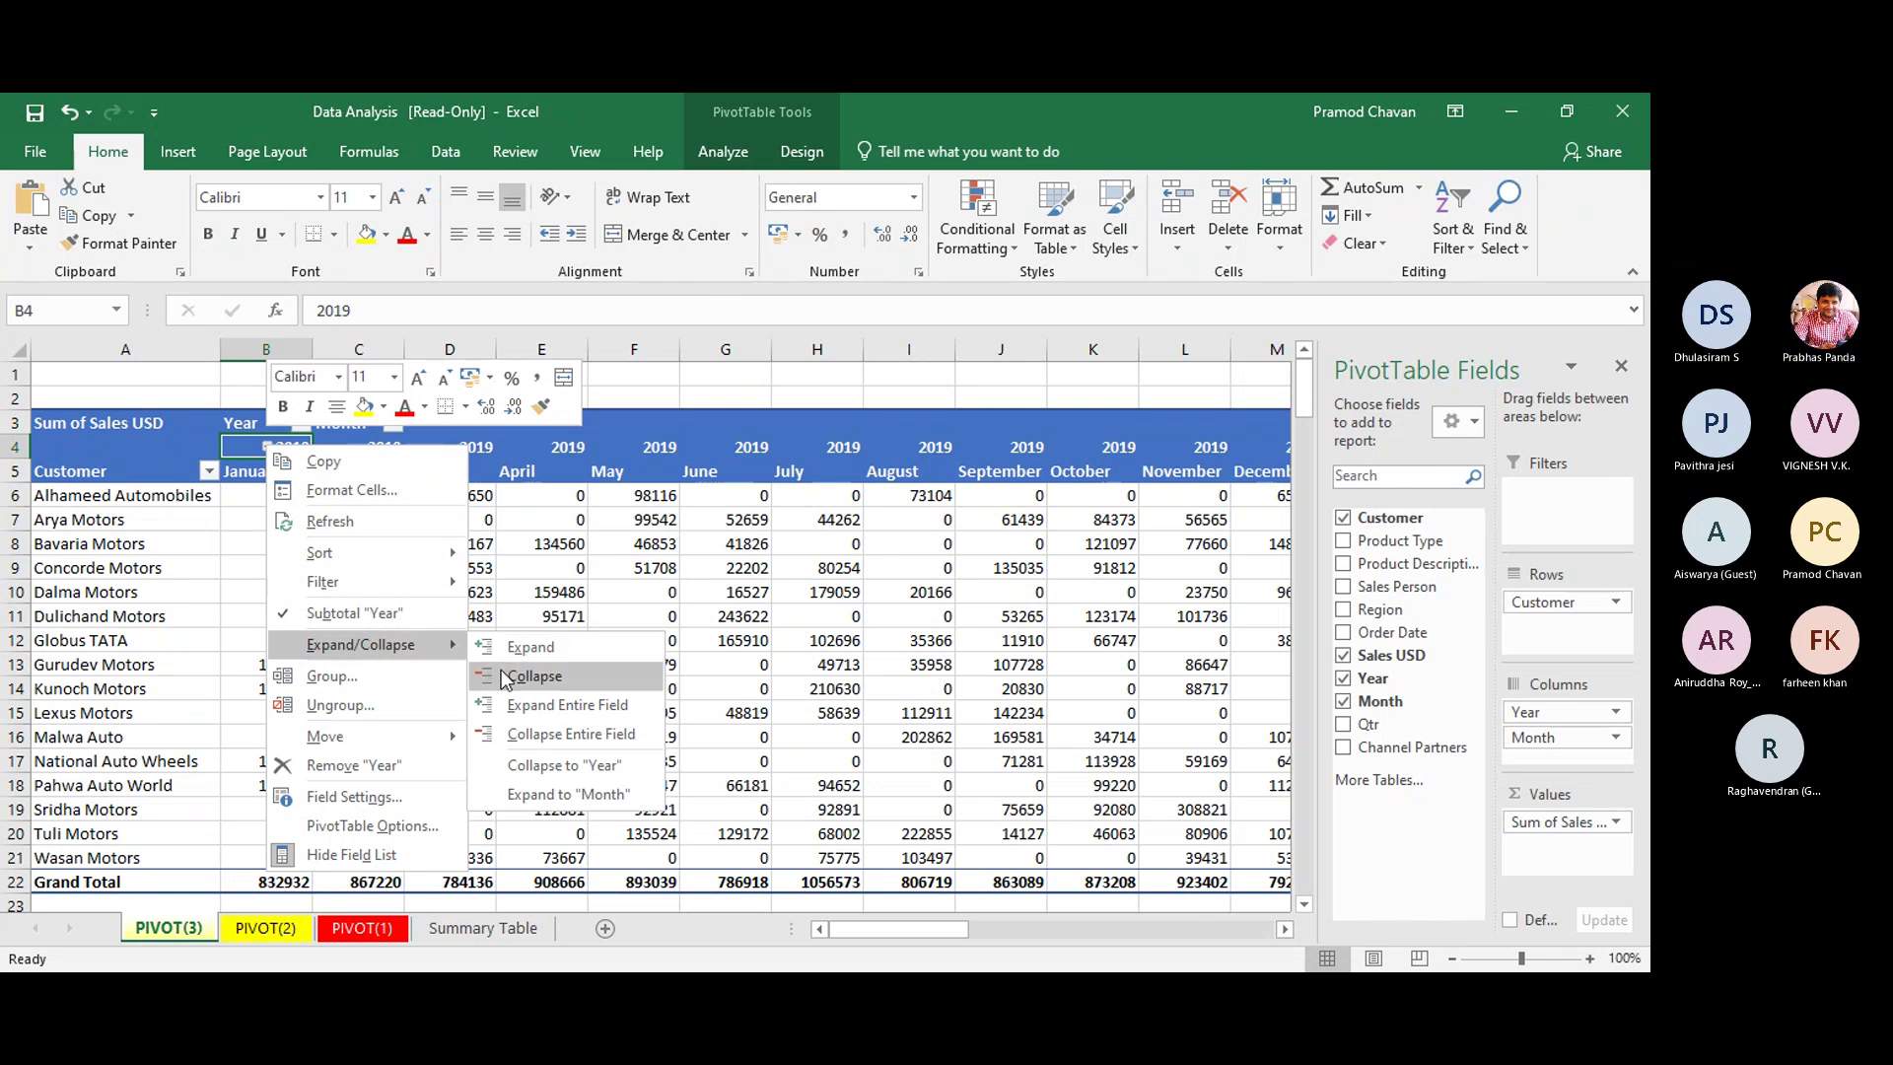
left_click(508, 676)
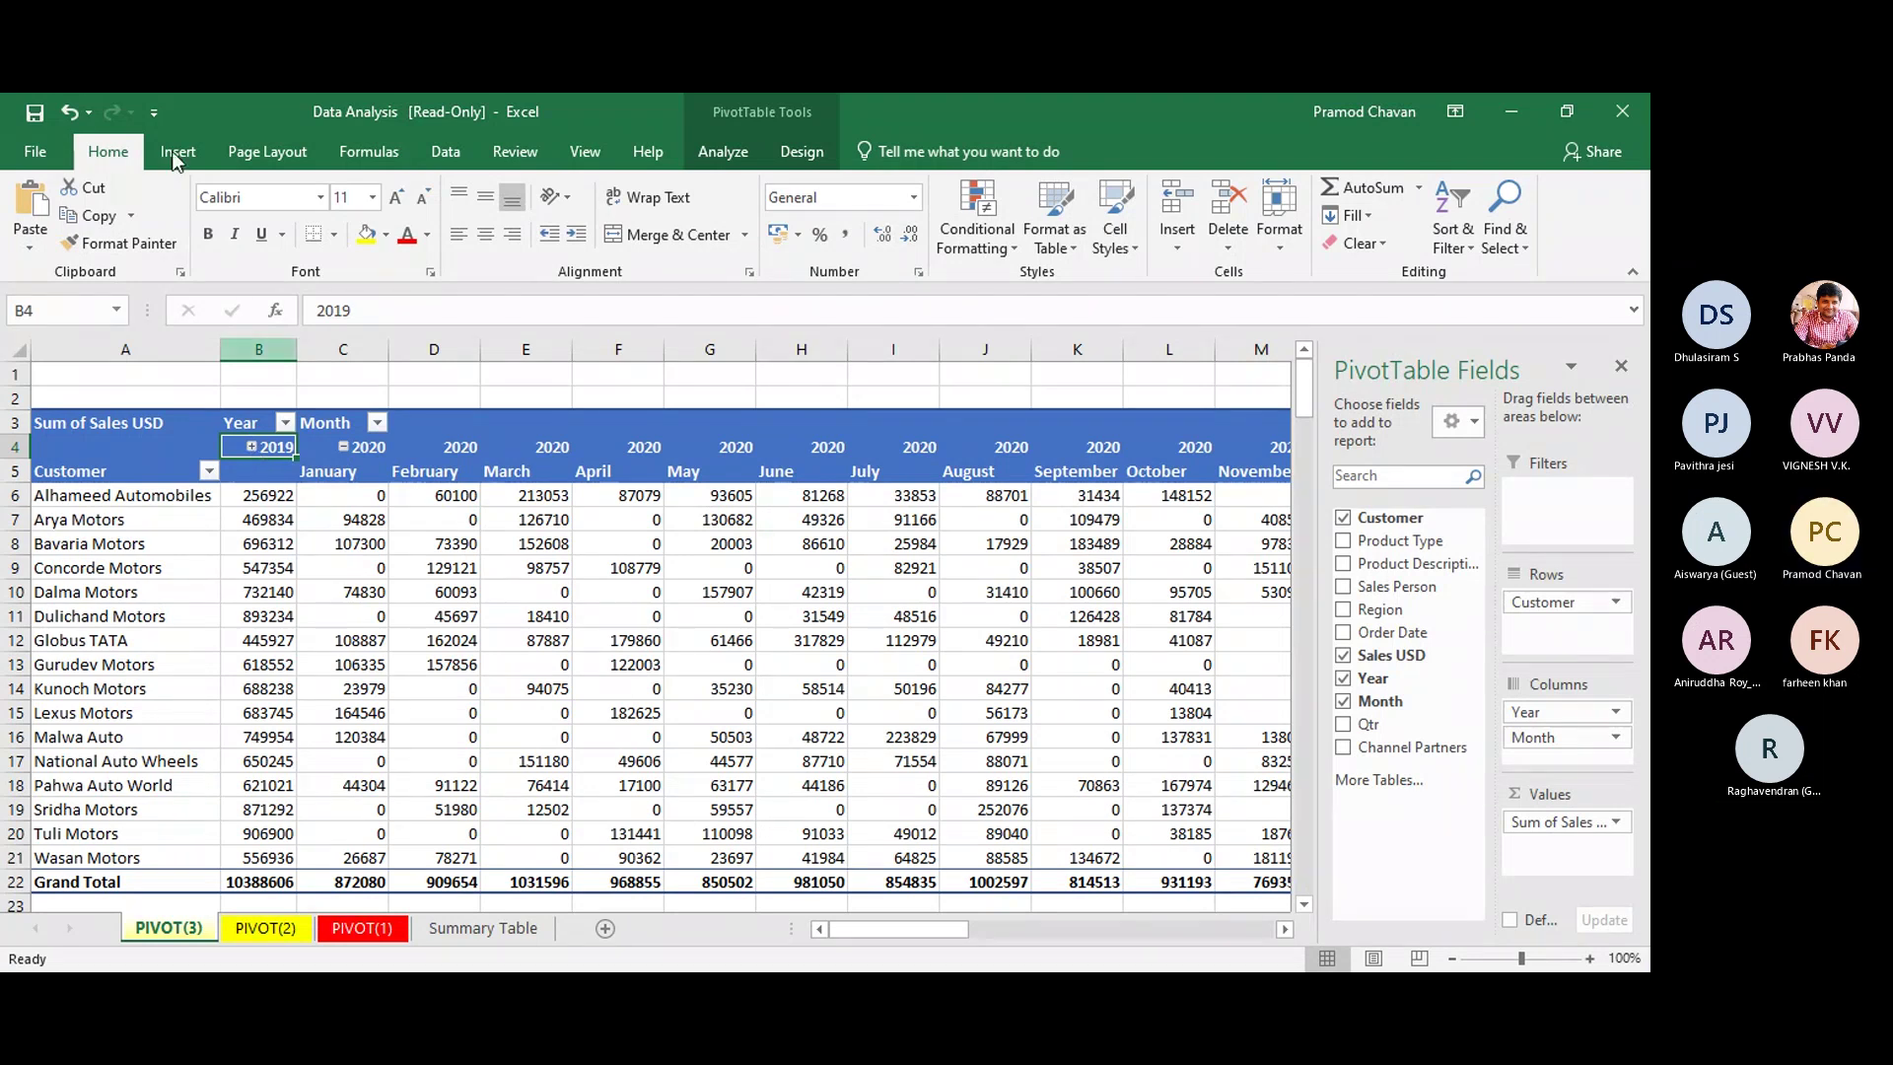
left_click(73, 116)
right_click(266, 445)
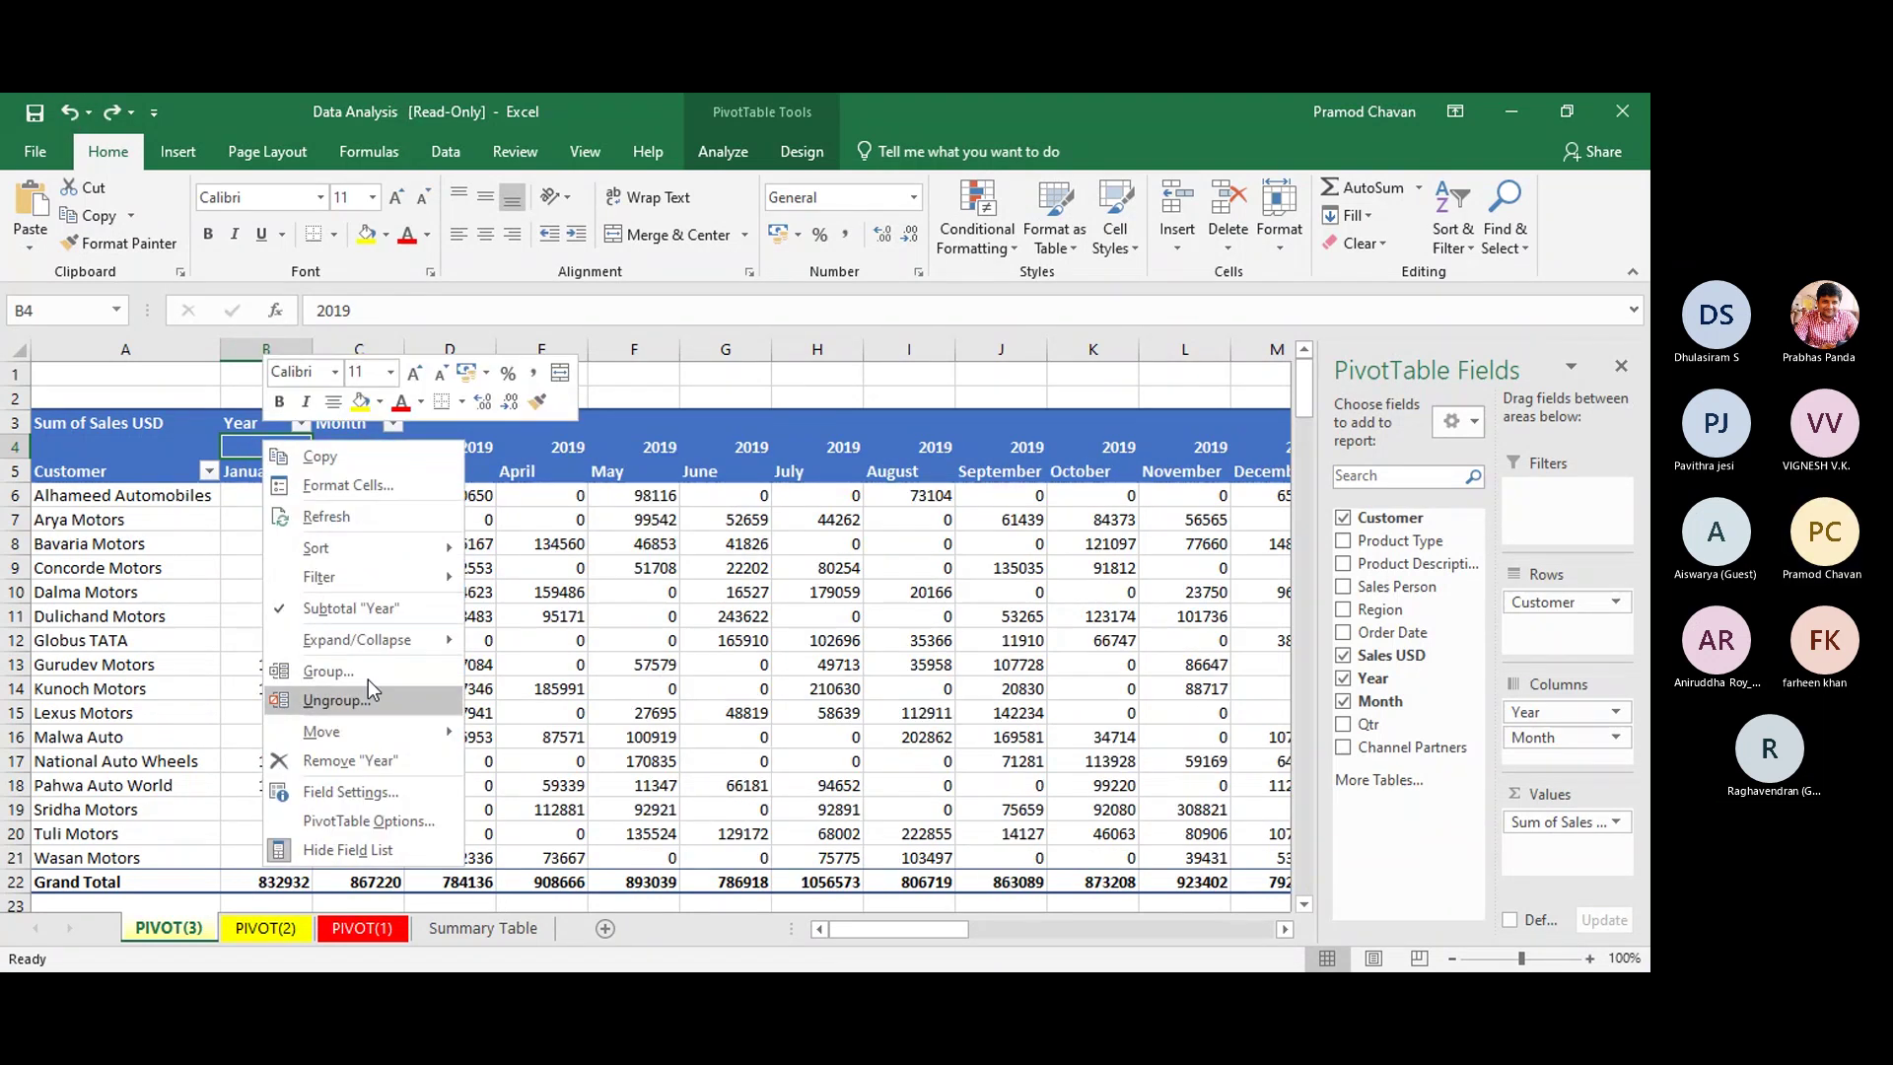
mouse_move(369, 638)
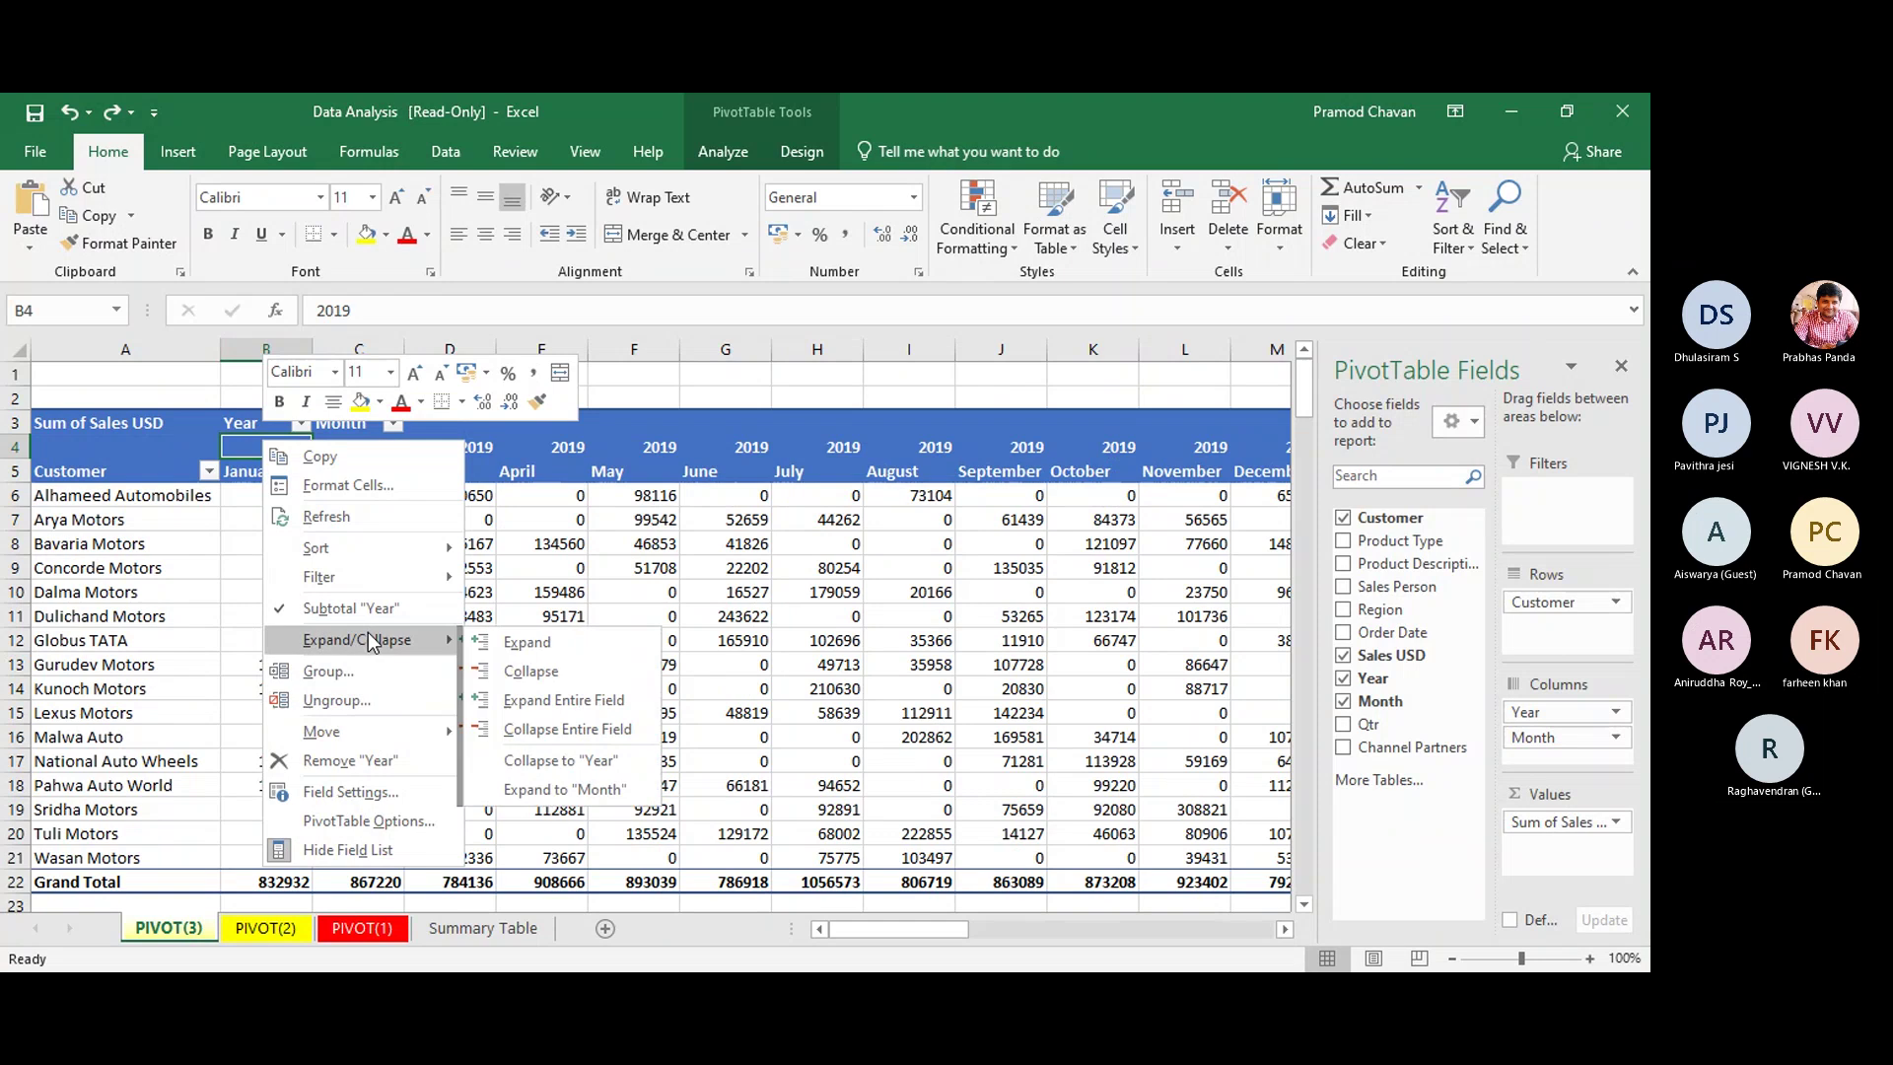
left_click(266, 446)
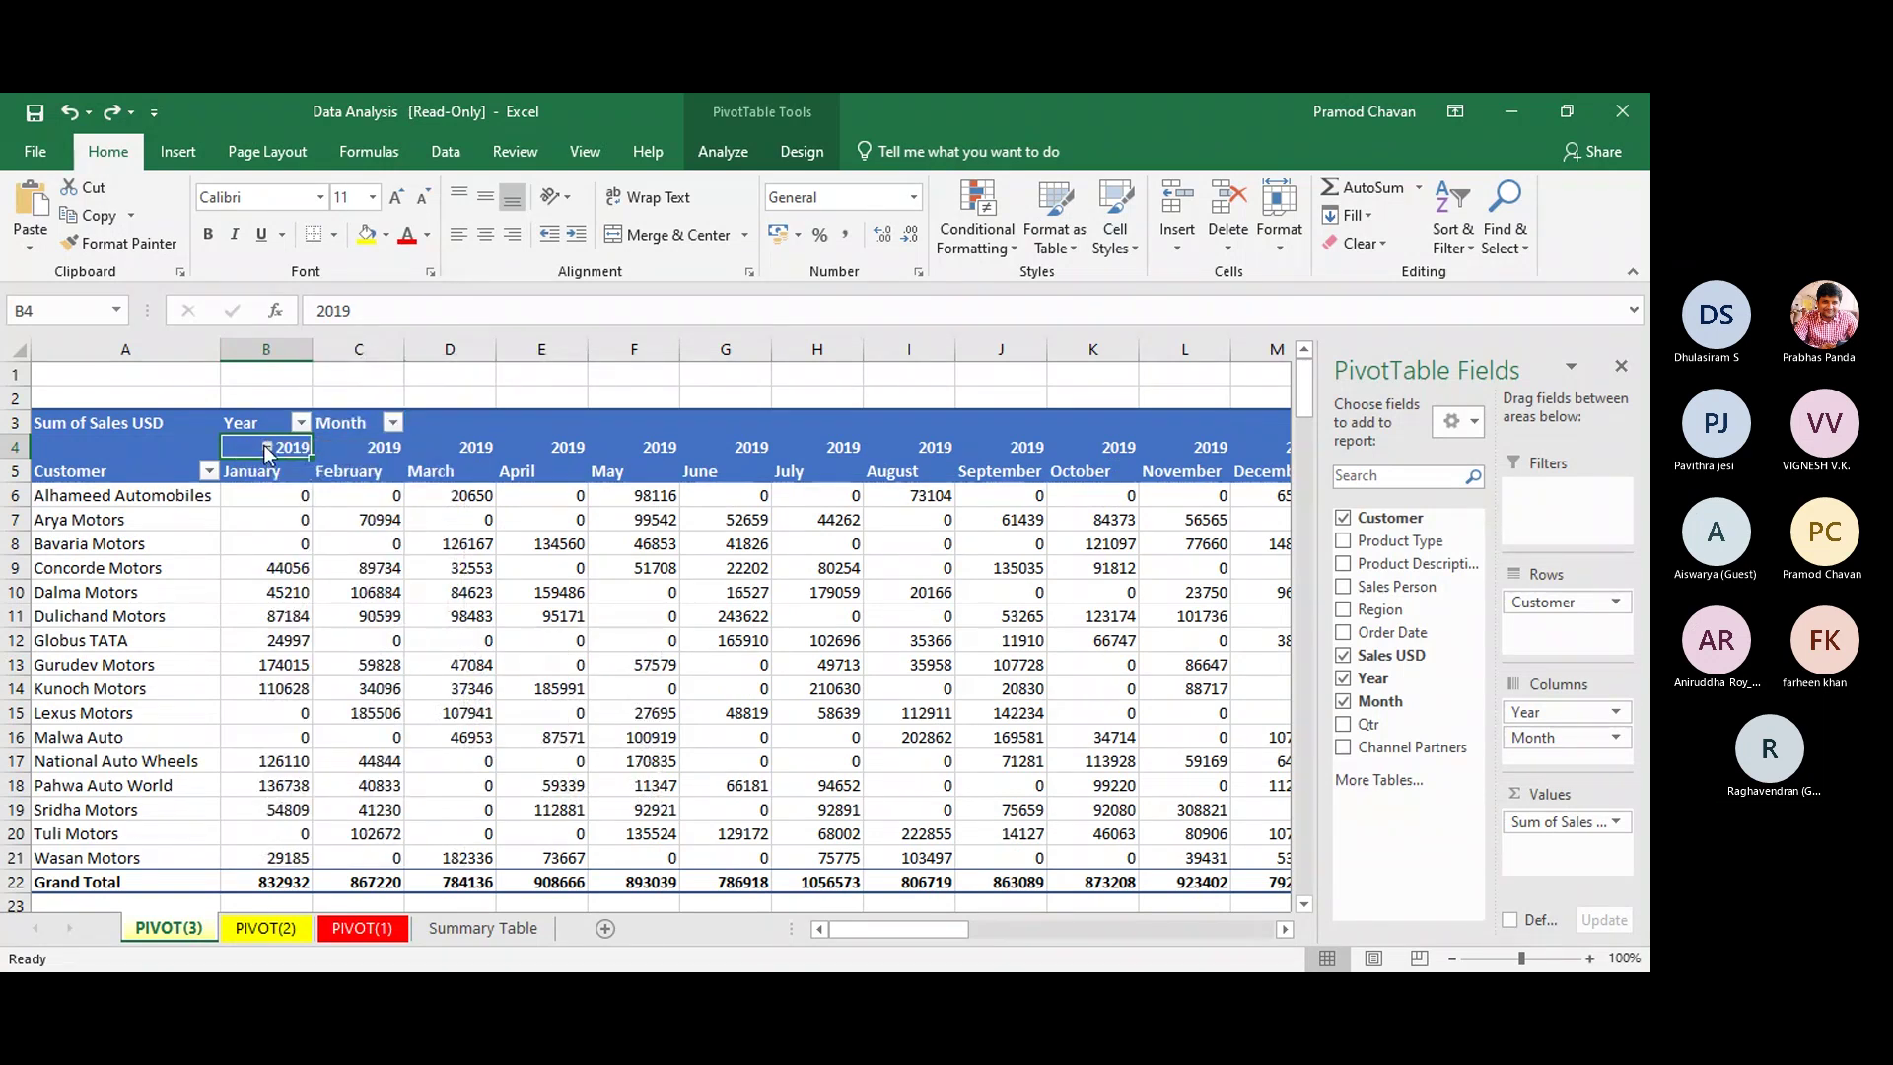
right_click(266, 450)
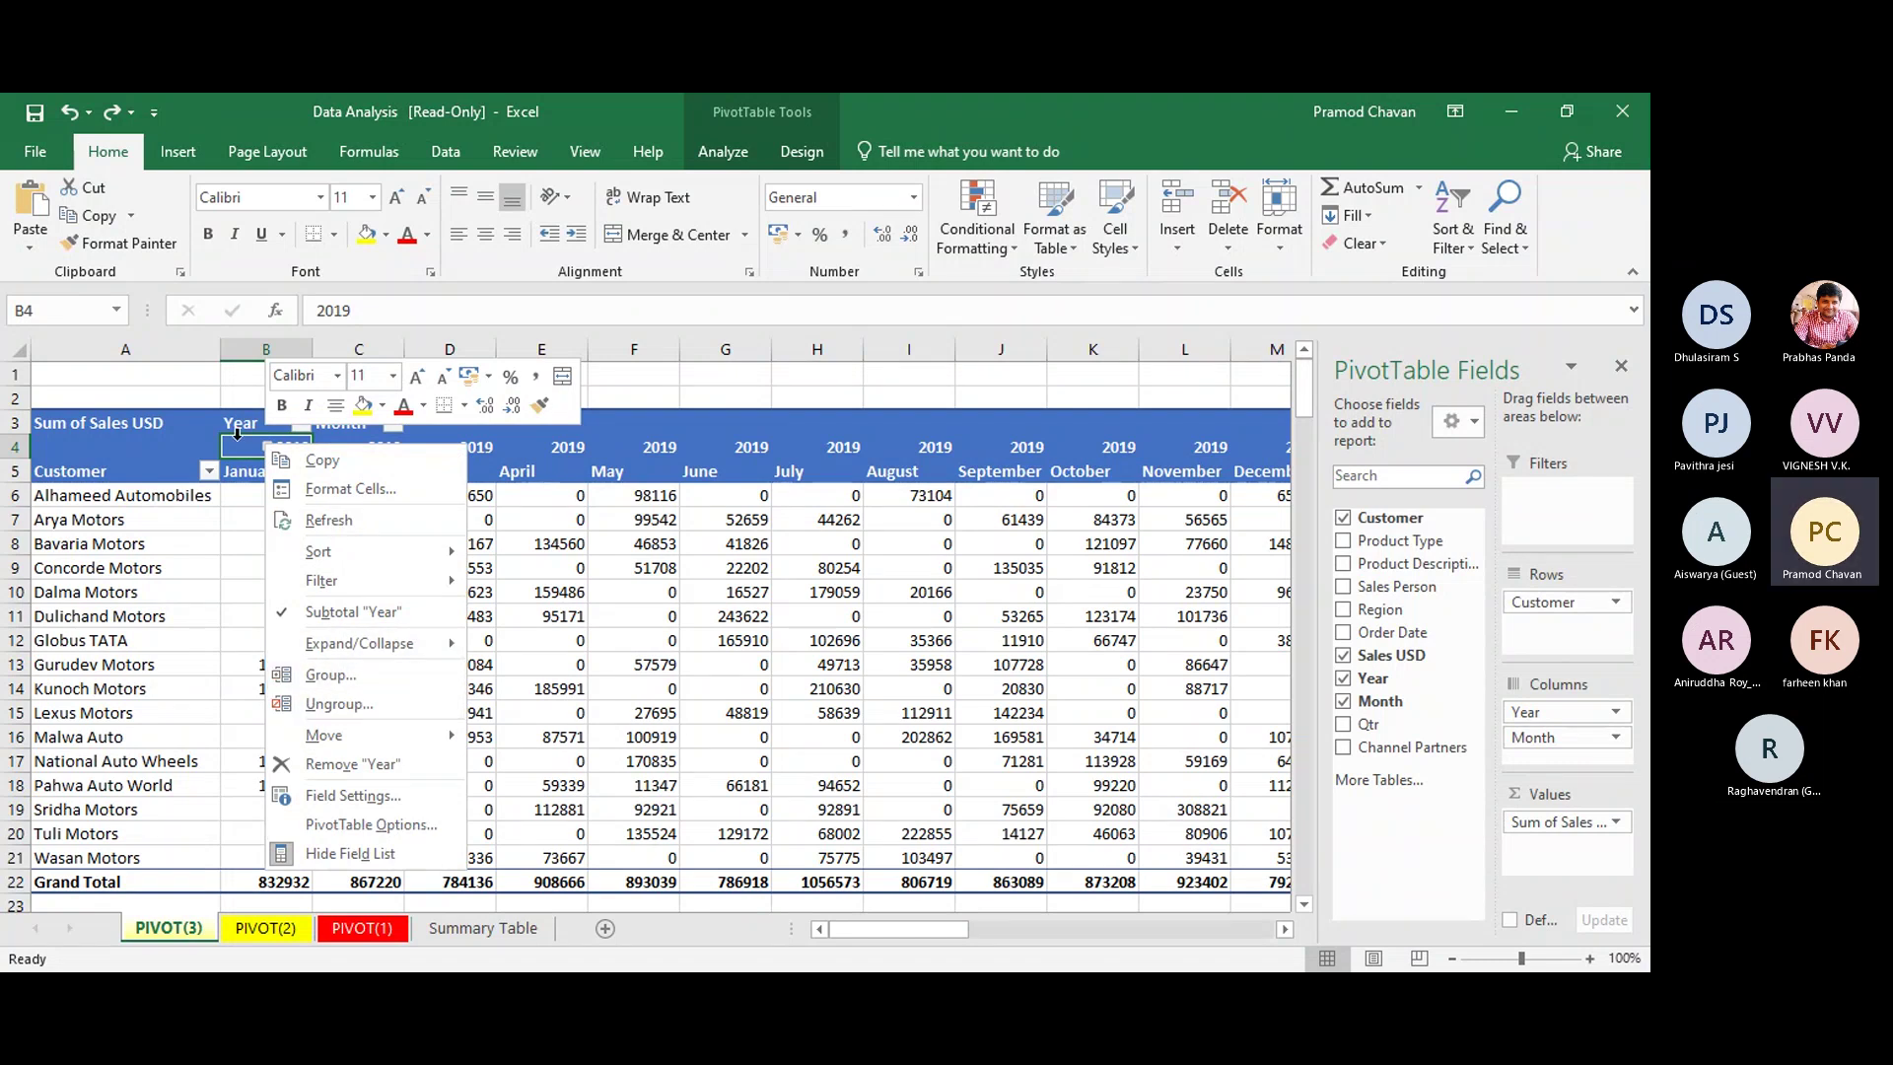
left_click(266, 448)
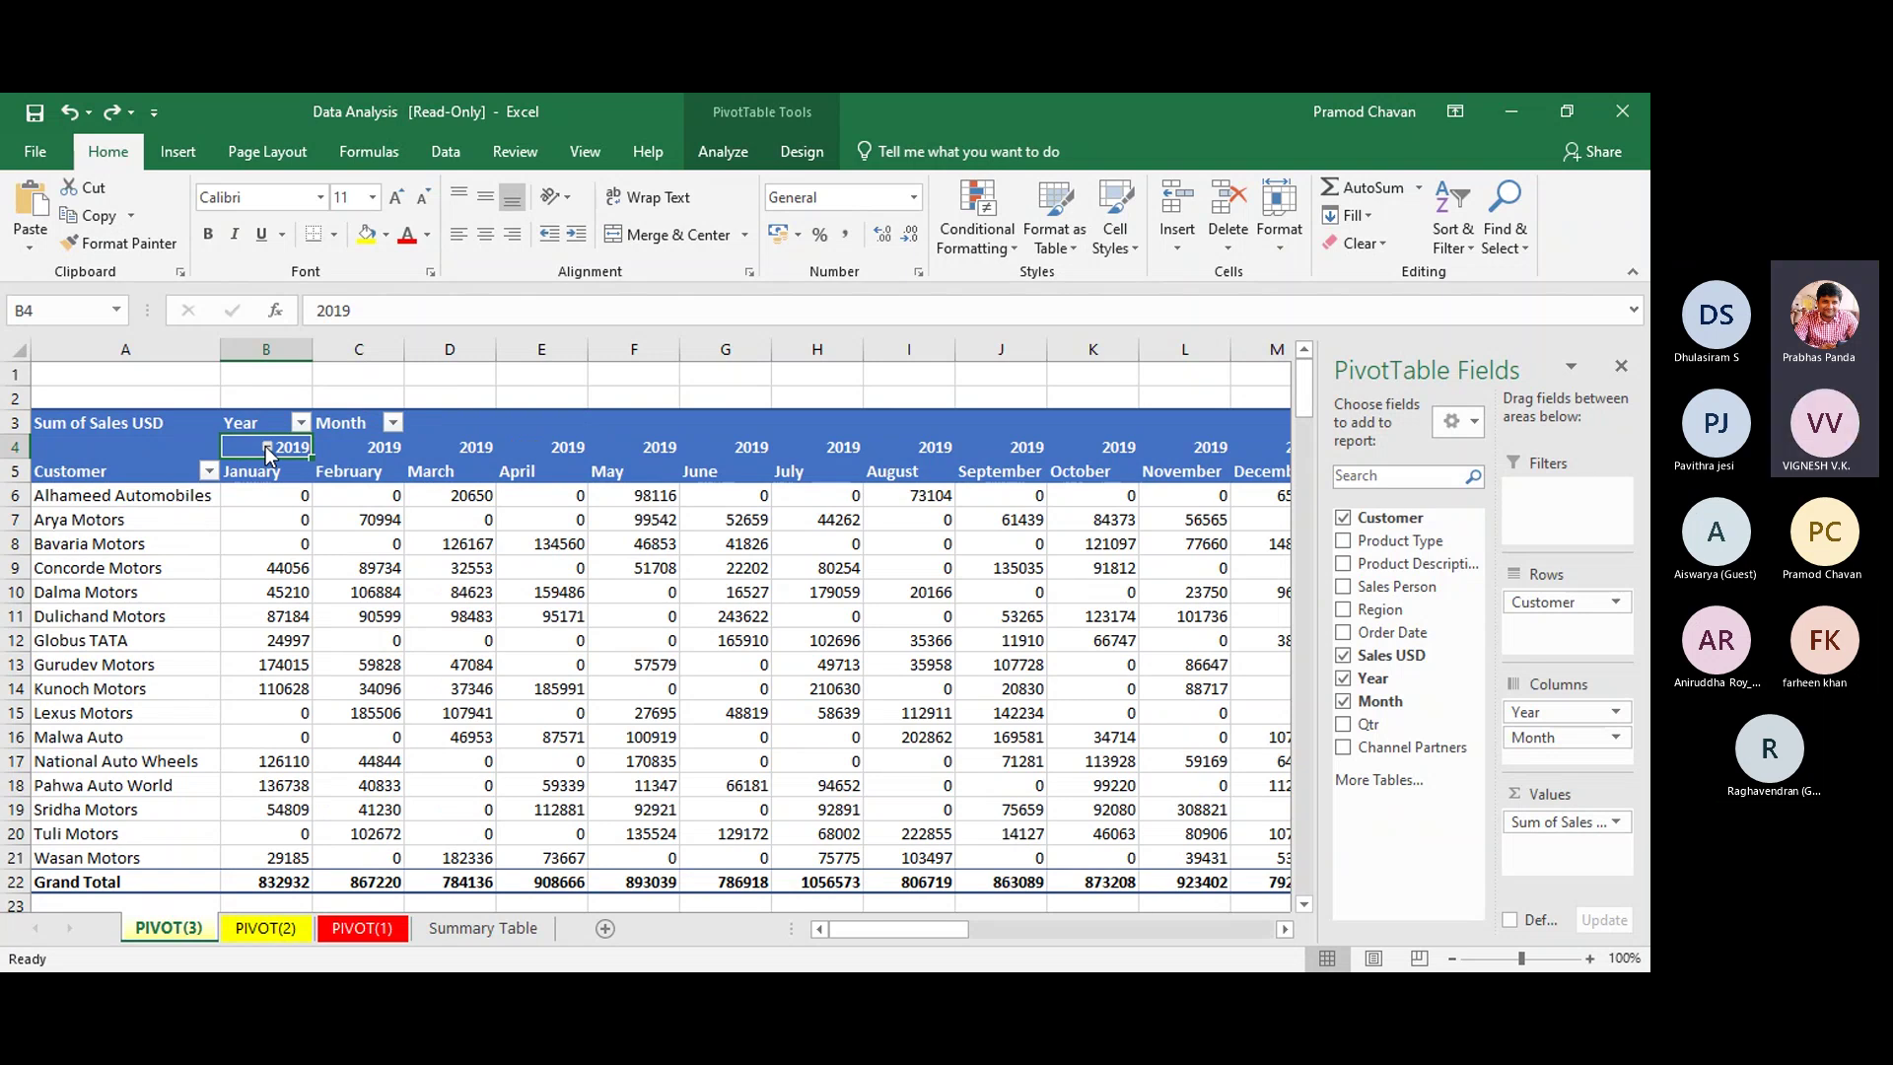
left_click(265, 447)
right_click(256, 448)
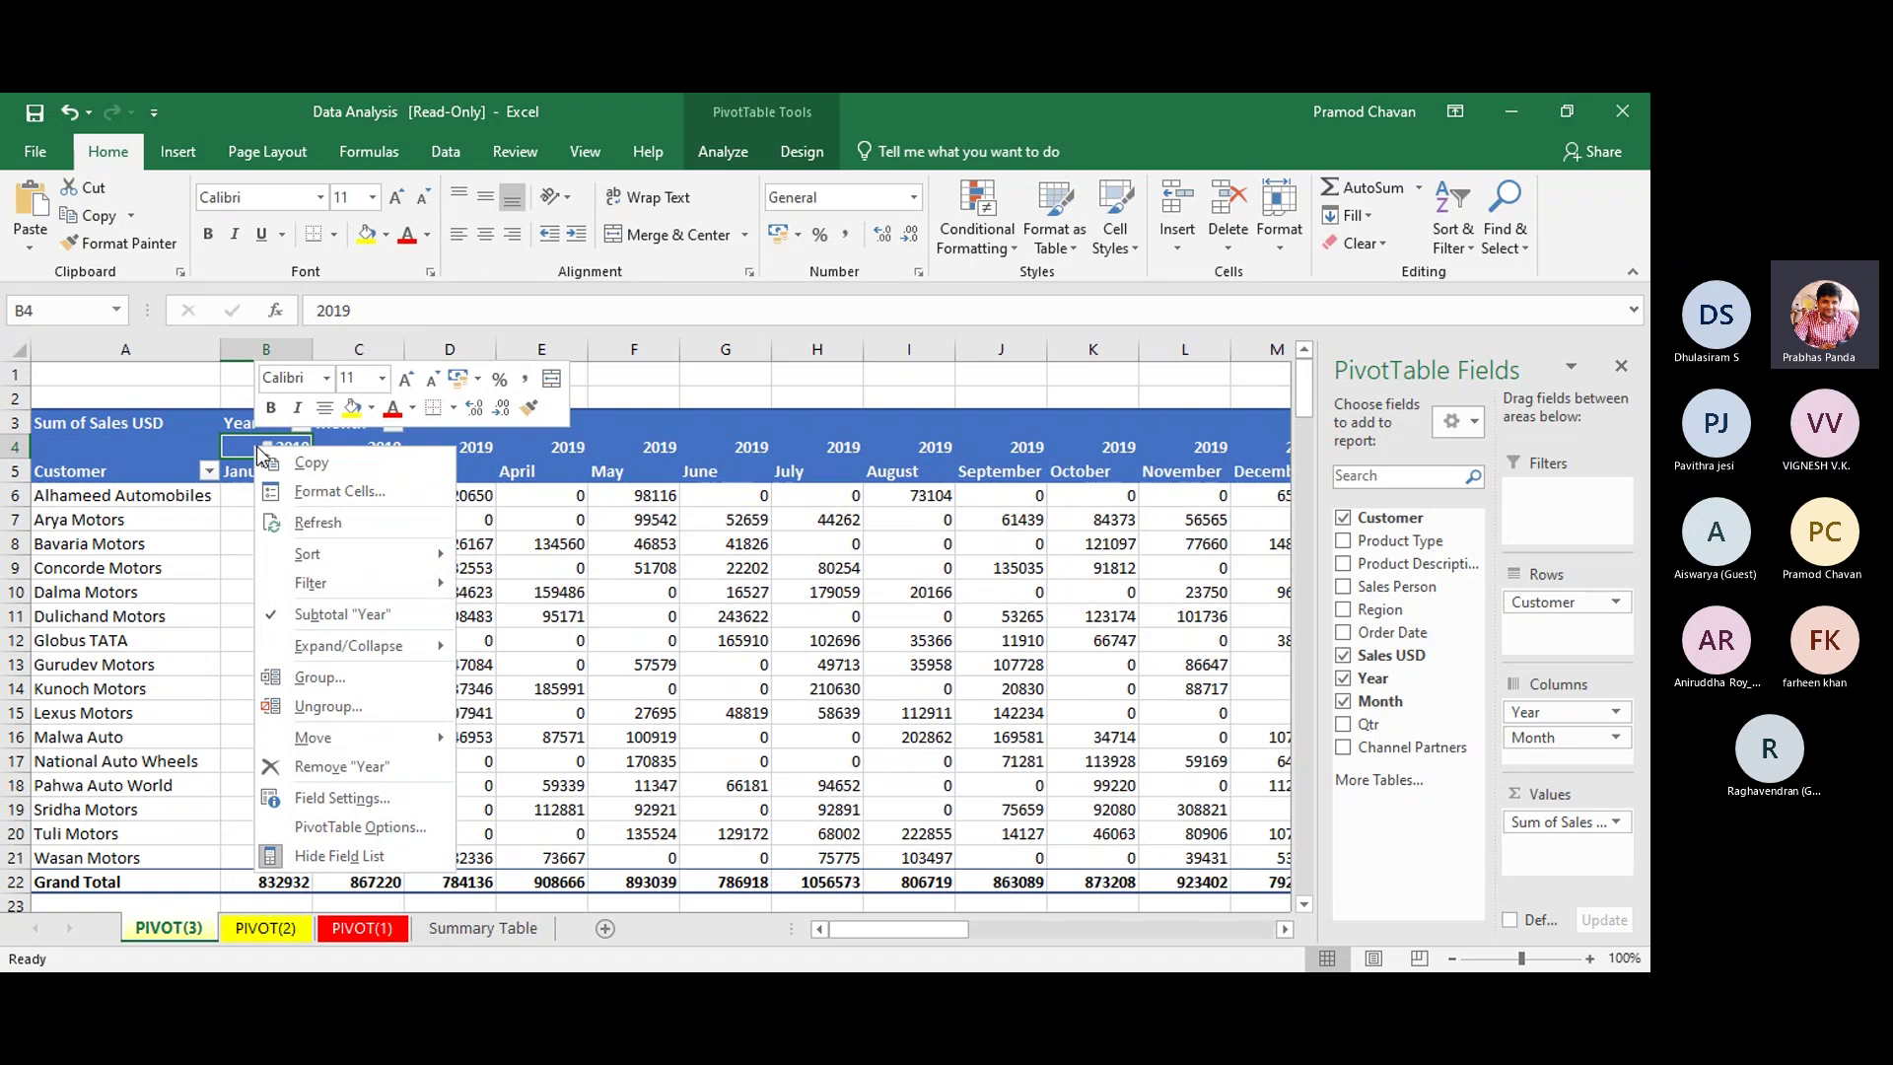
left_click(299, 448)
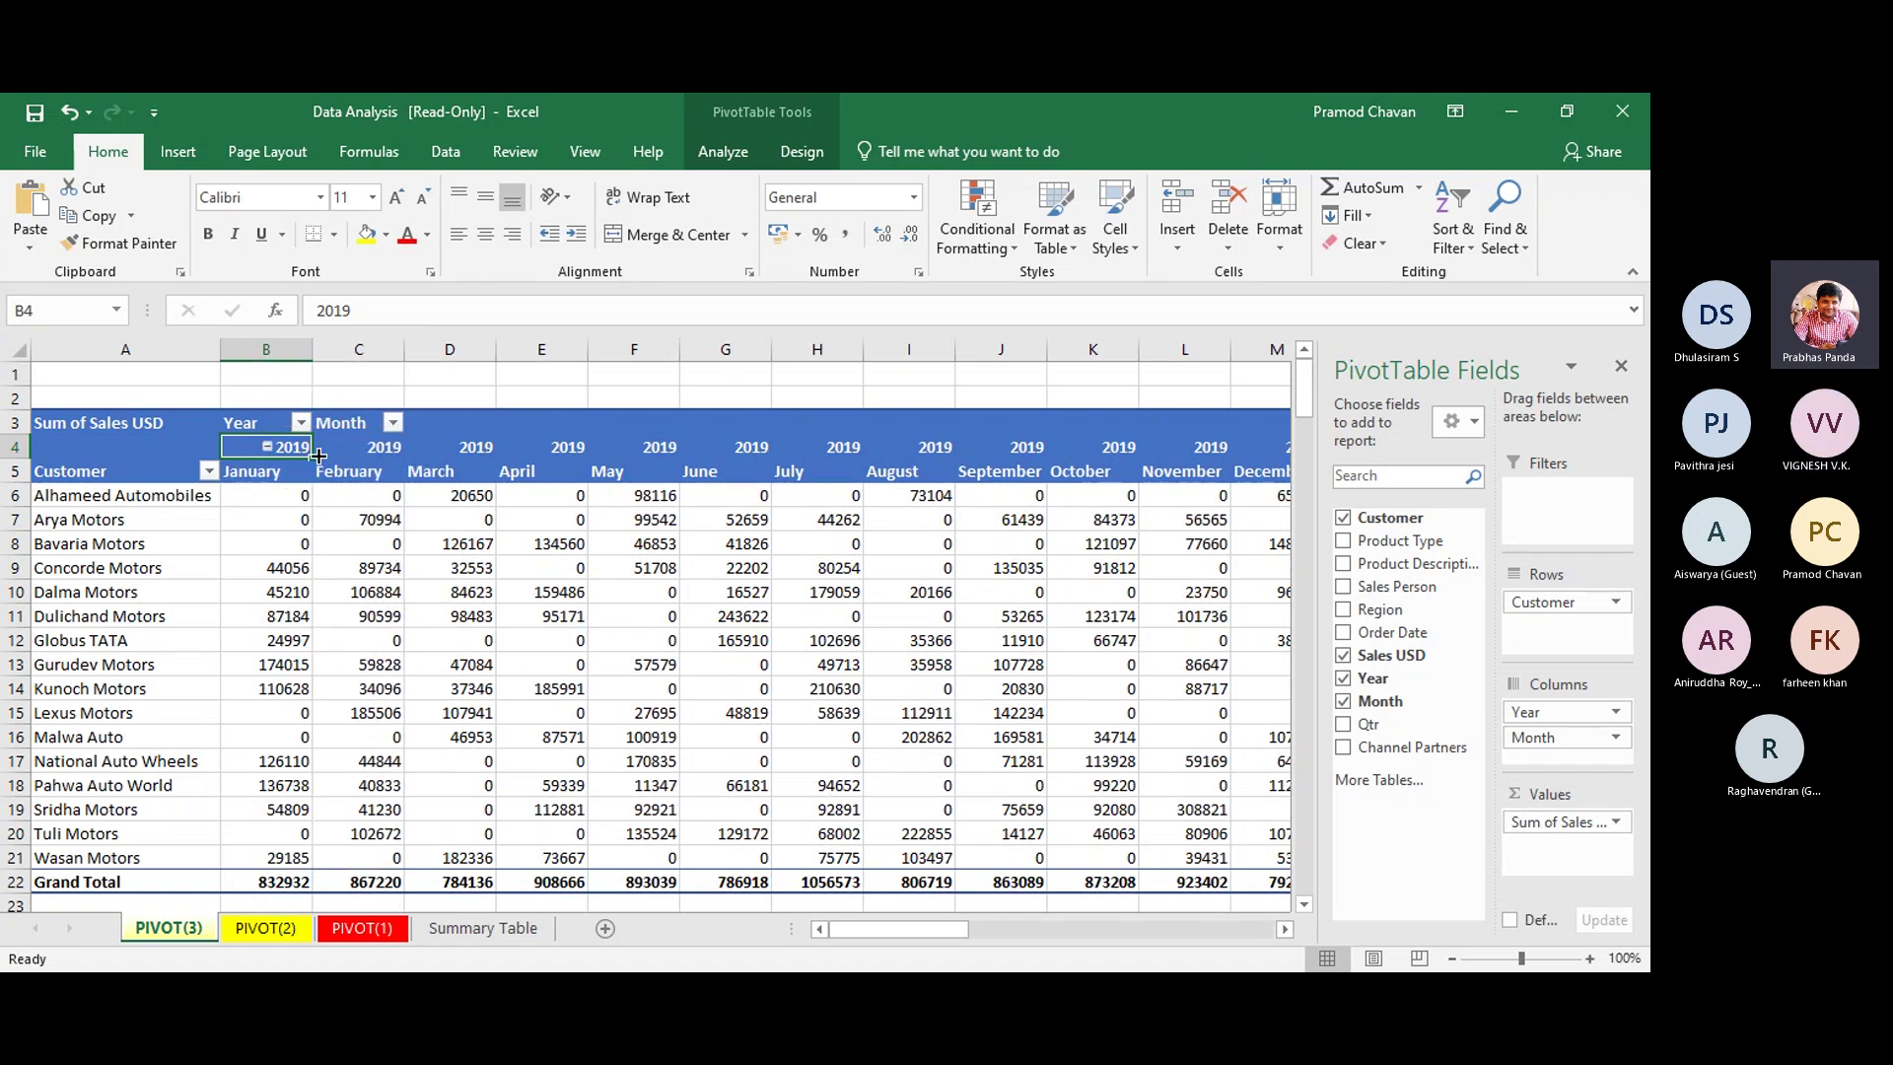
right_click(268, 453)
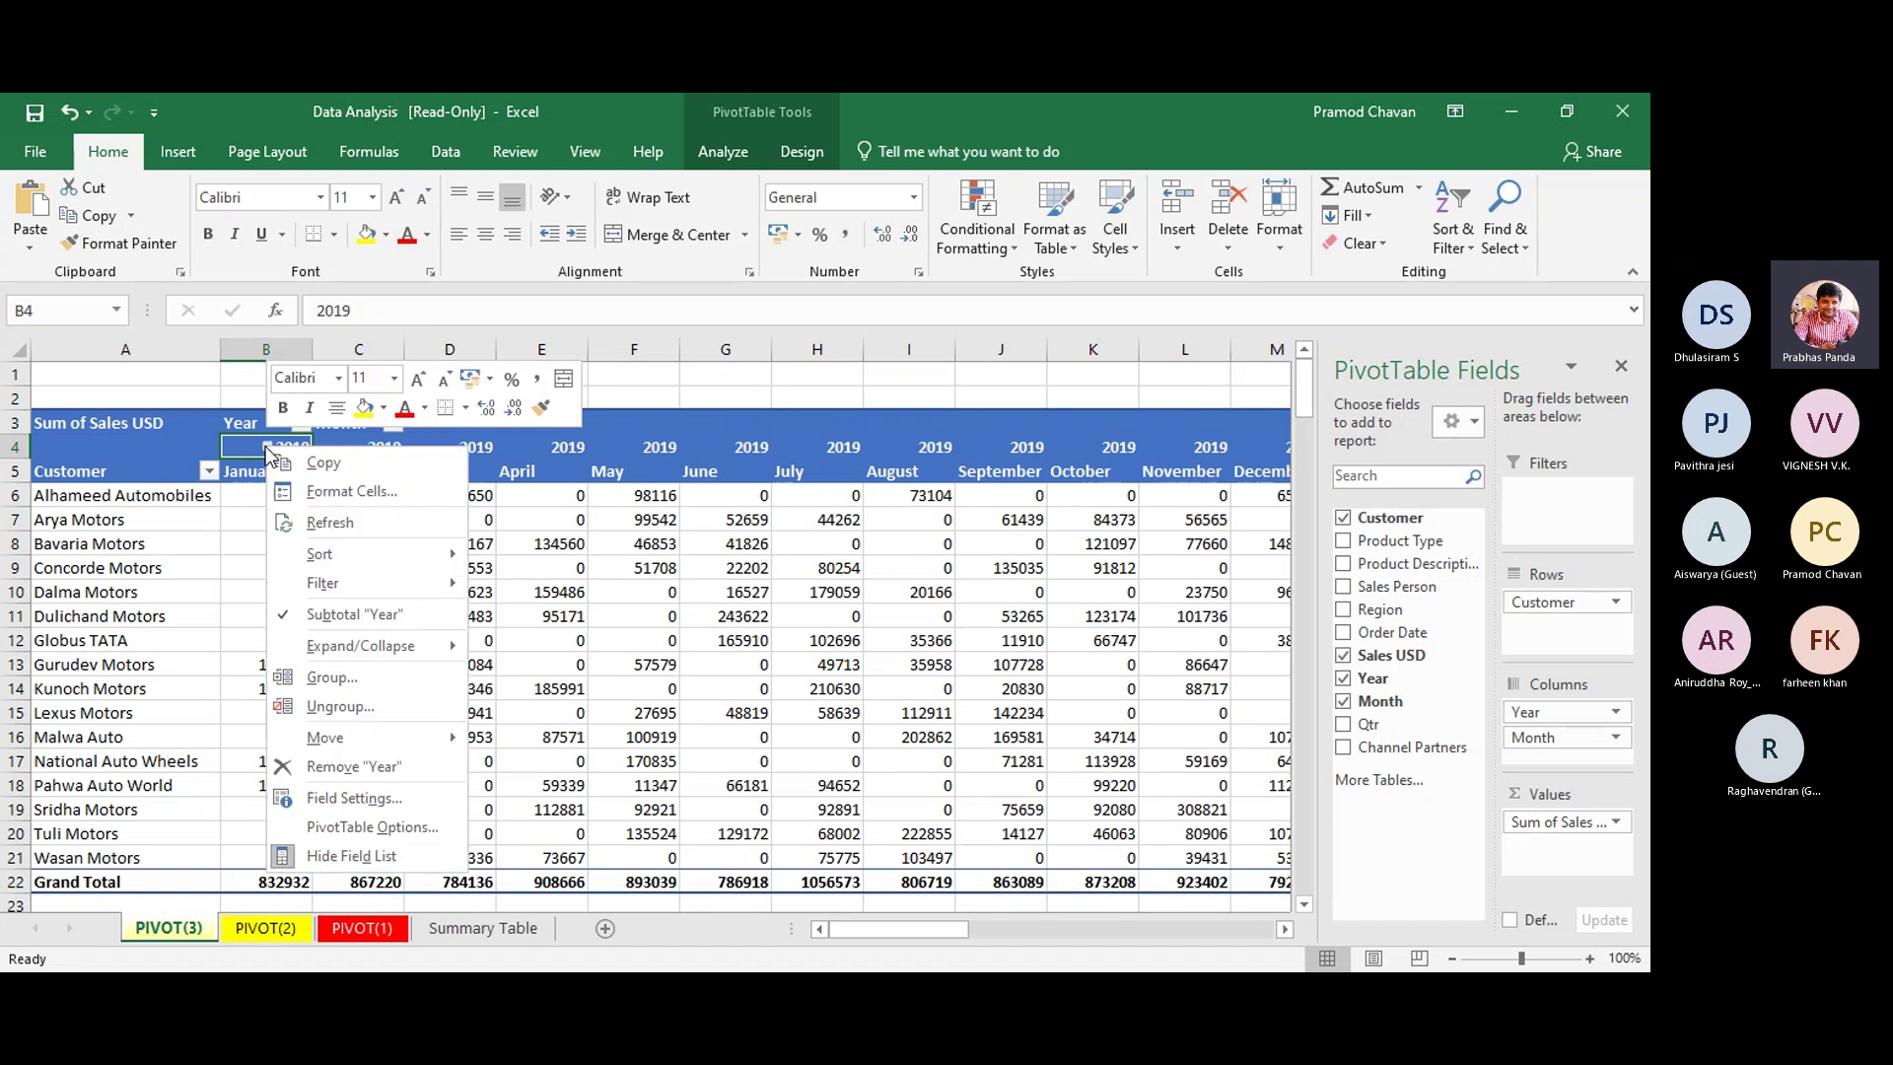
left_click(274, 446)
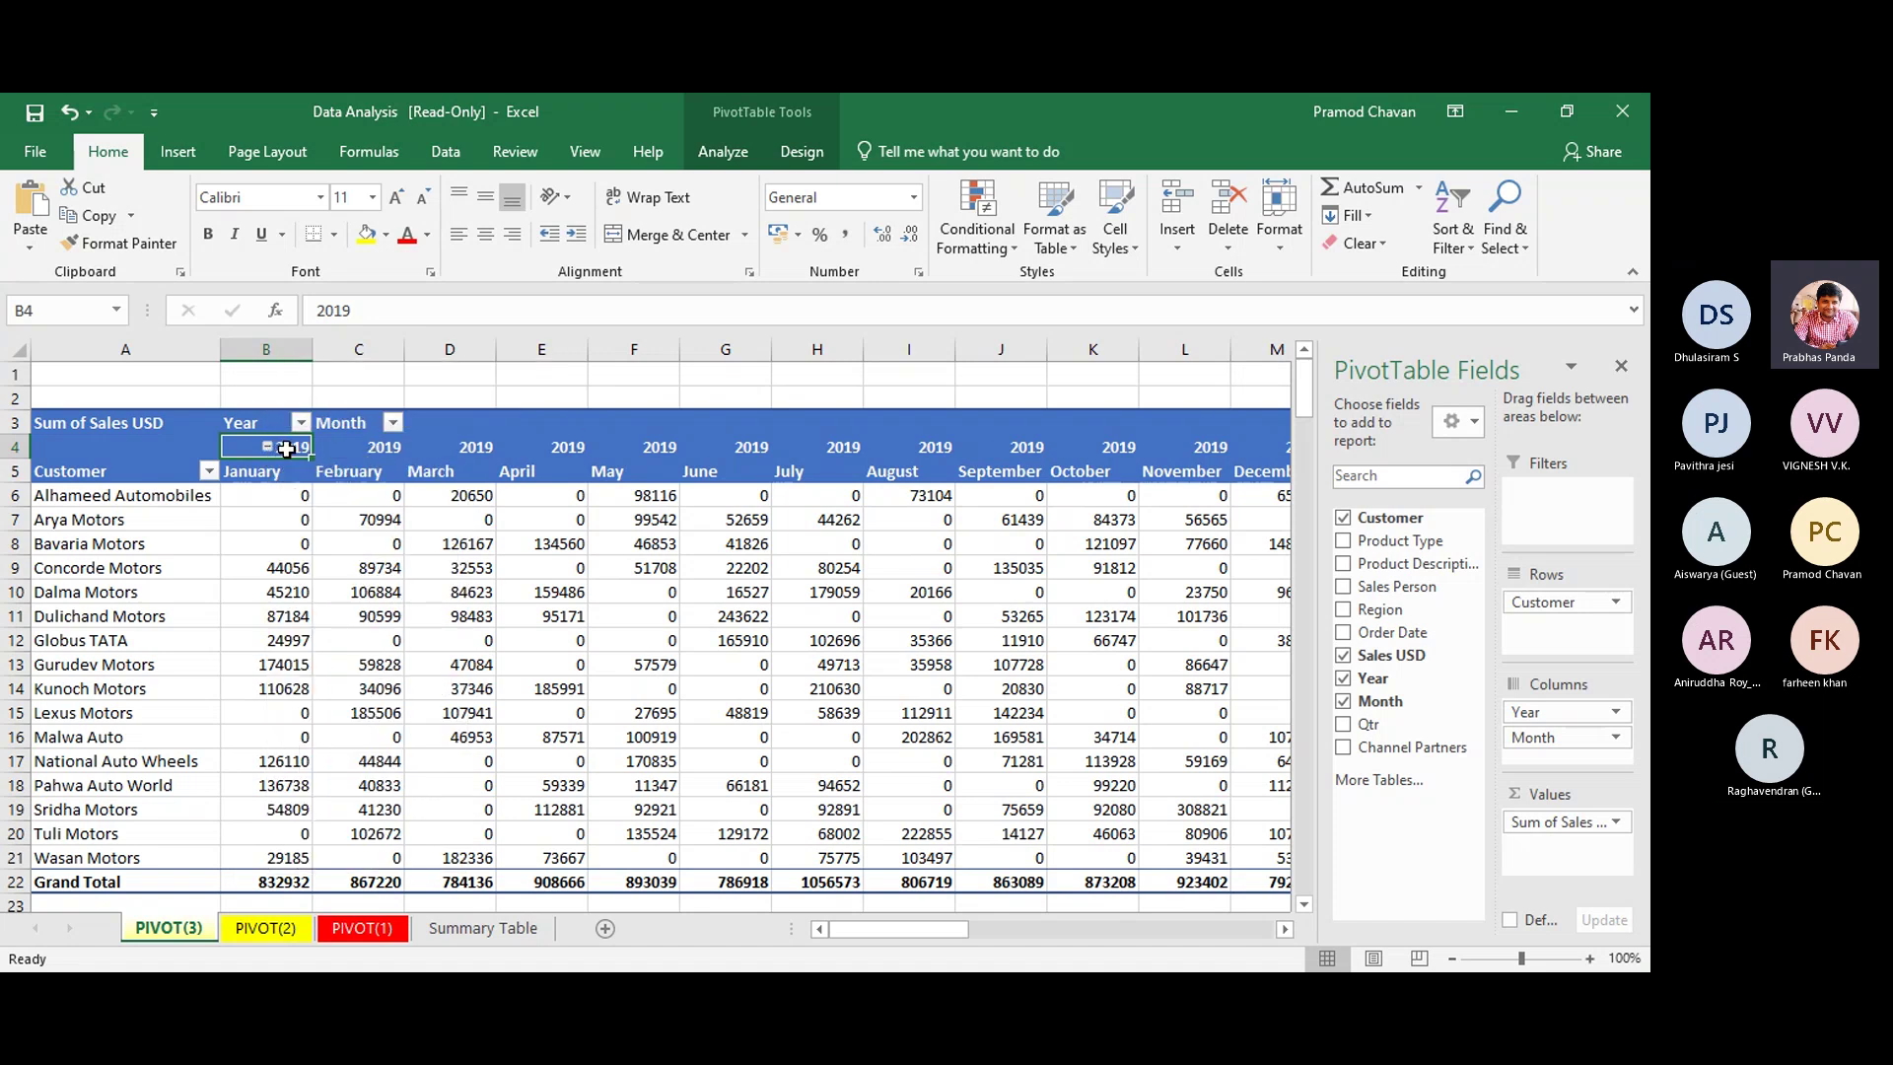
Step: Use Collapse Entire Field on the 2019 header in B4 to show 2019–2021 yearly totals
right_click(287, 449)
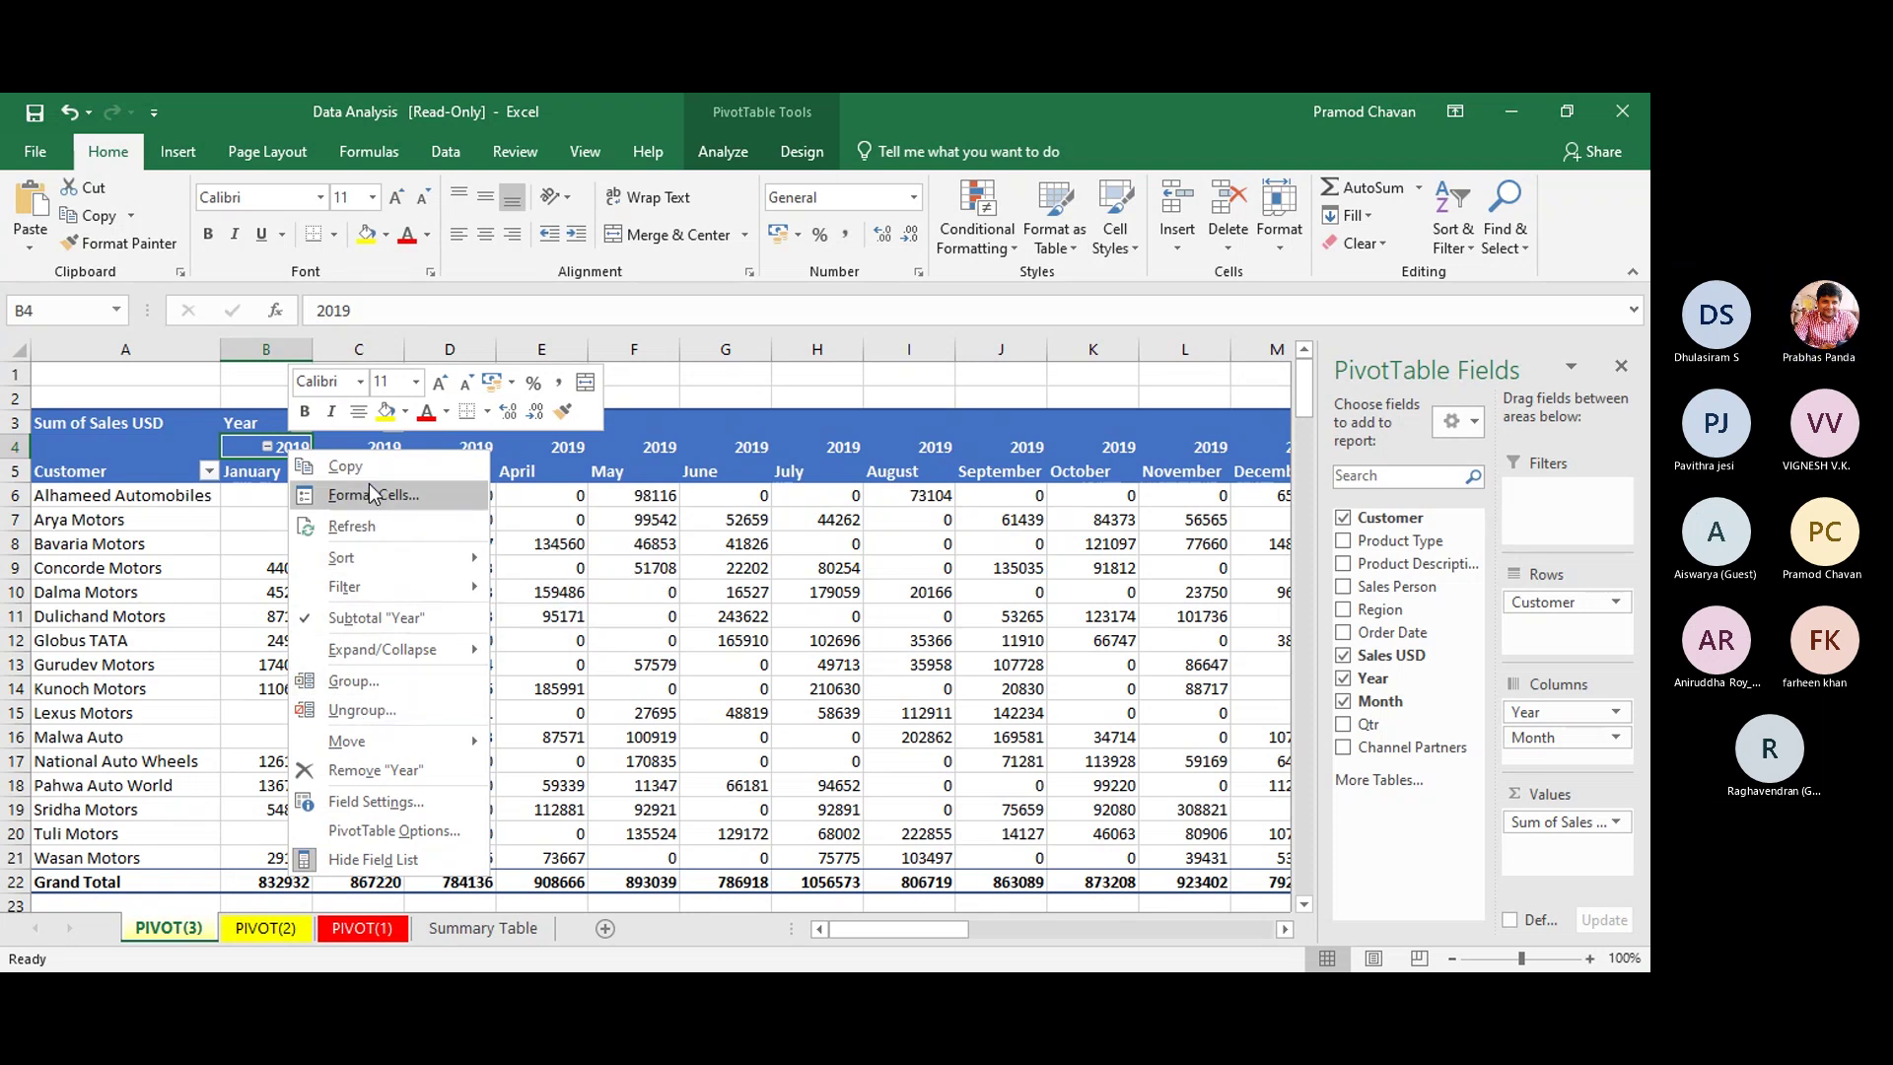
mouse_move(380, 654)
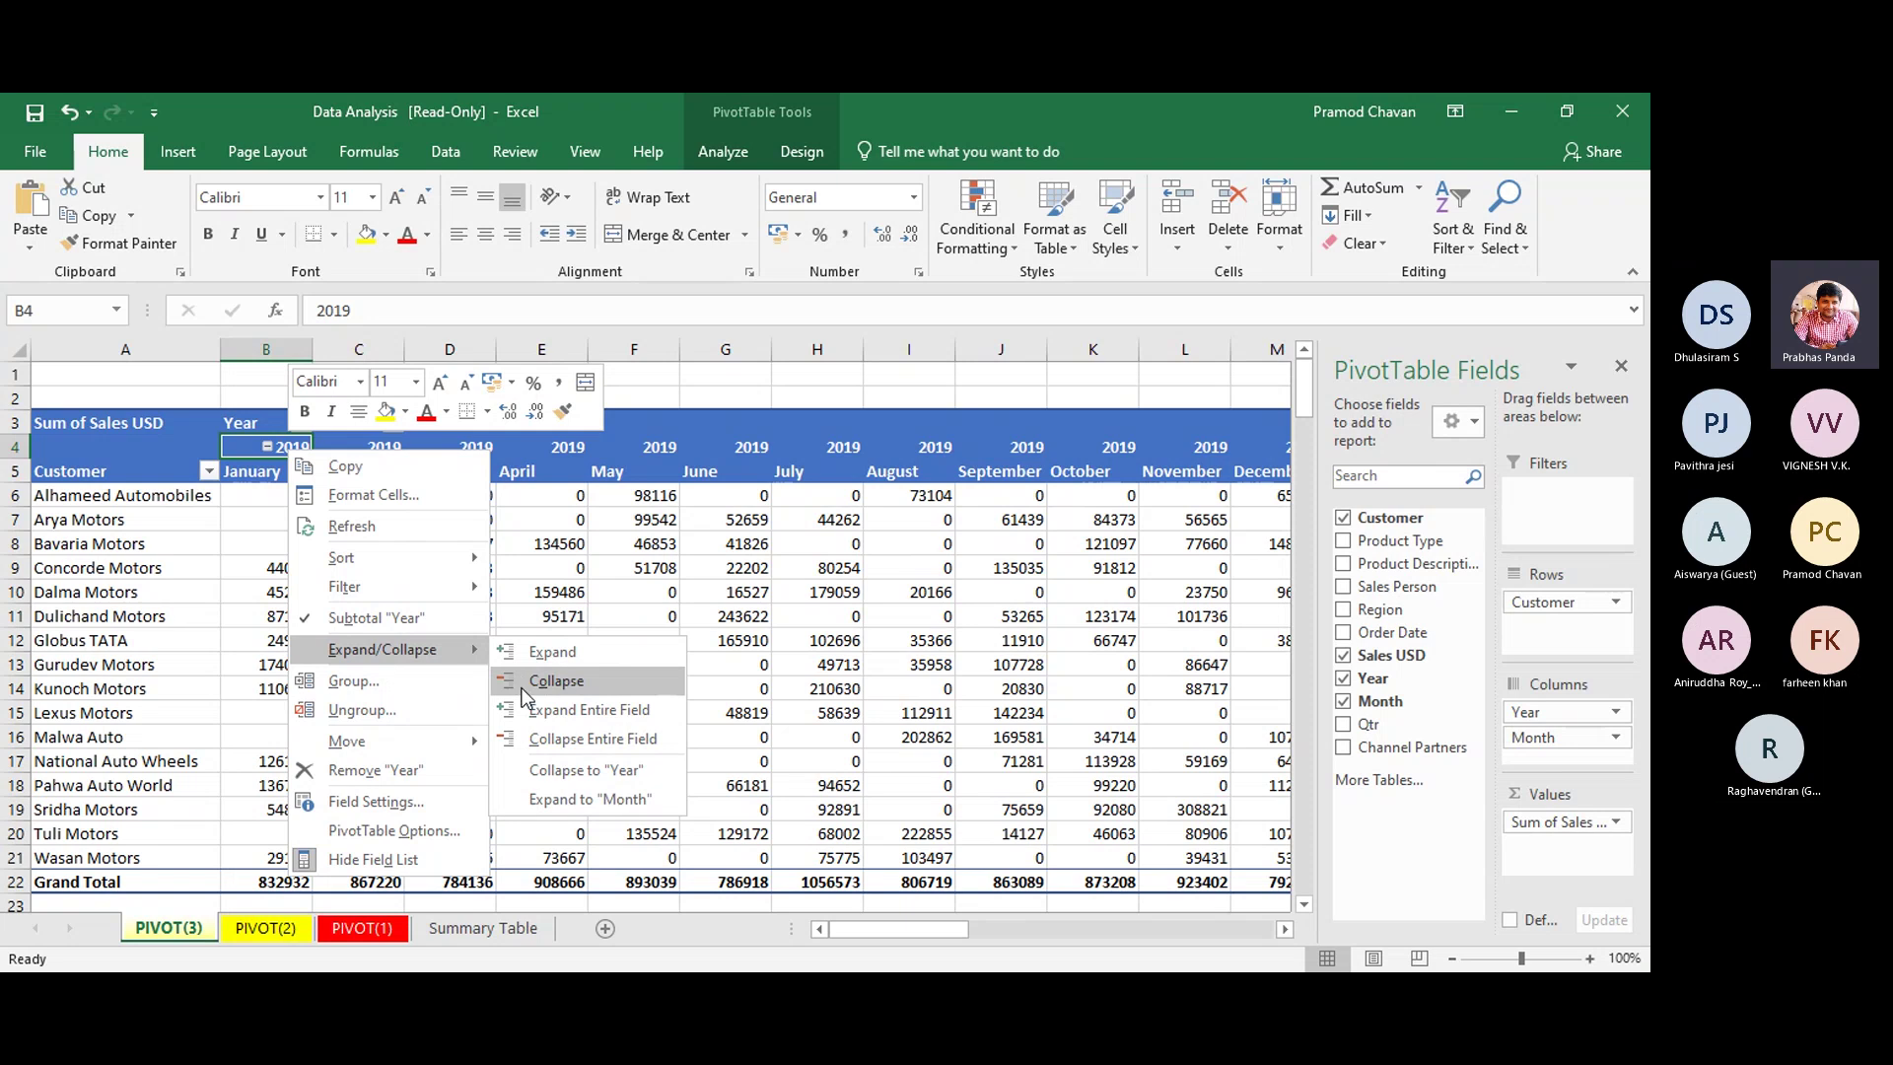
left_click(541, 737)
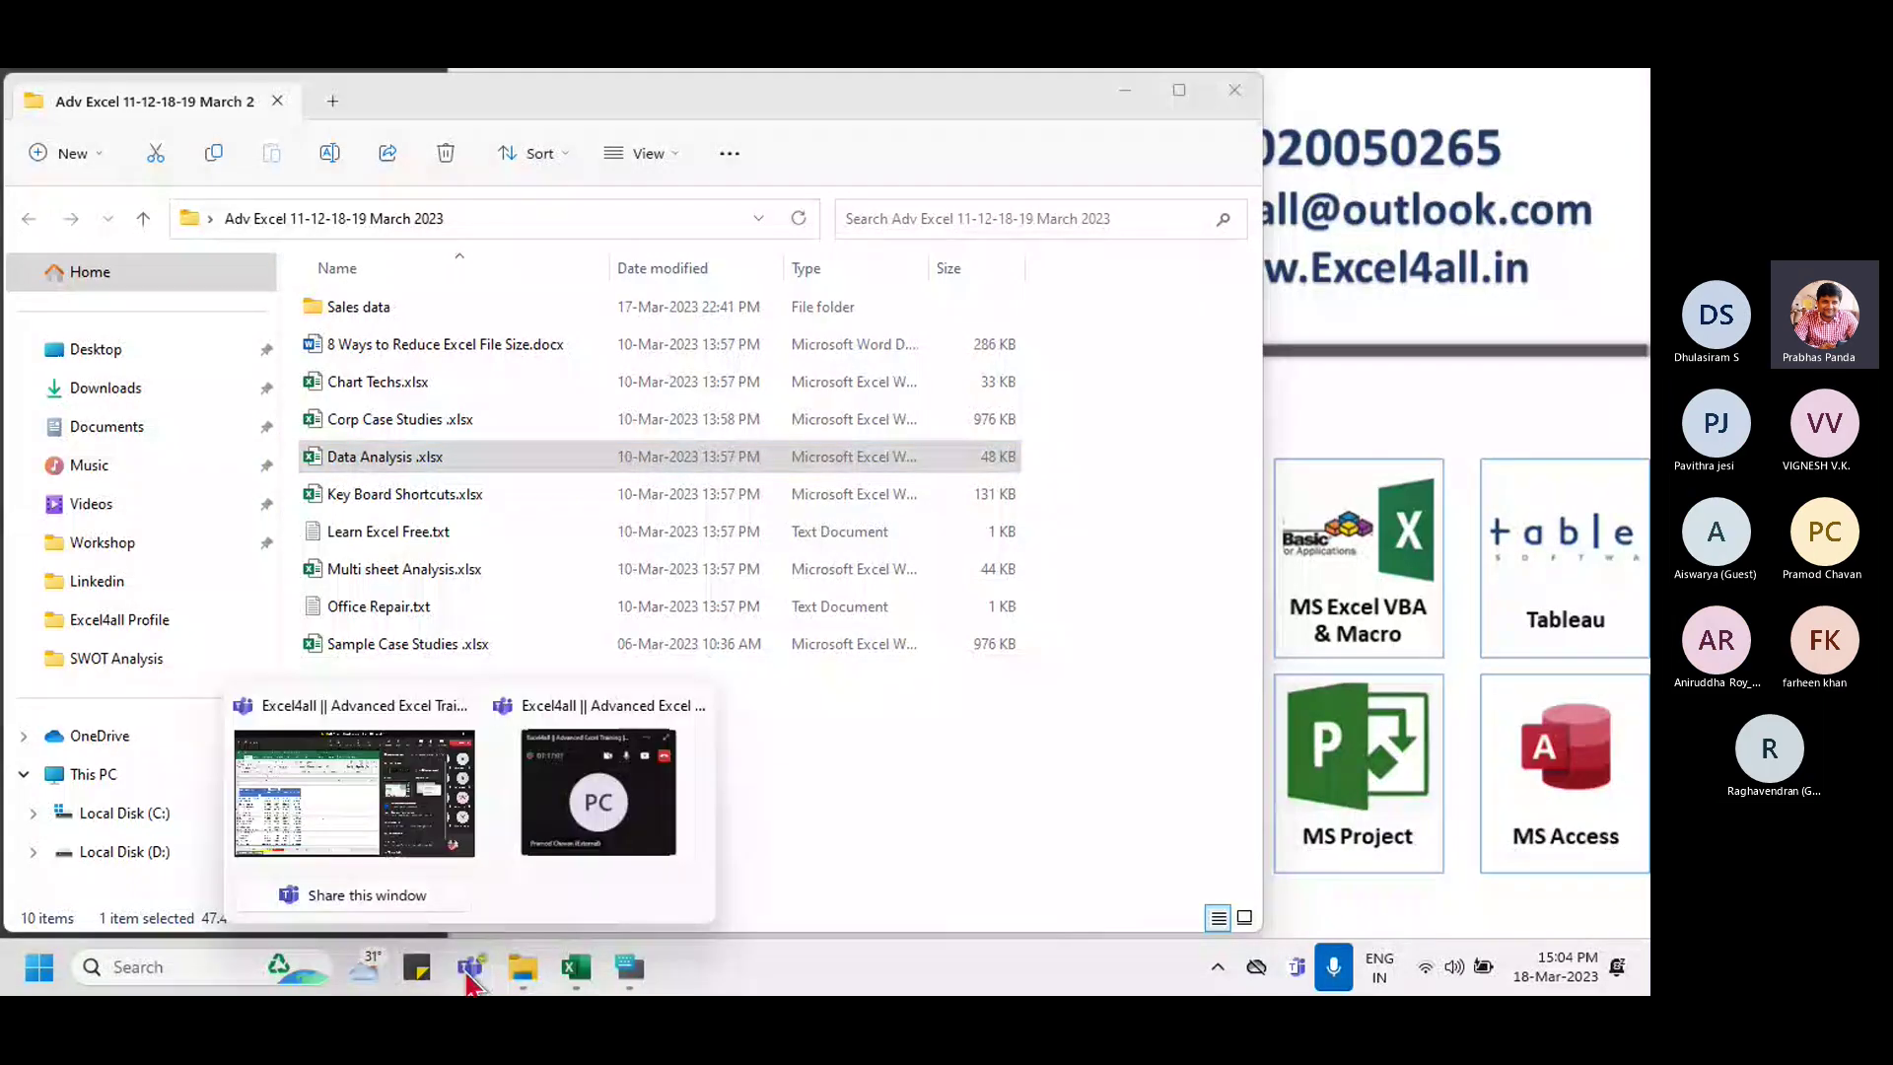
Step: Bring the Teams meeting forward, open its chat, and switch back to the Excel workbook
left_click(329, 813)
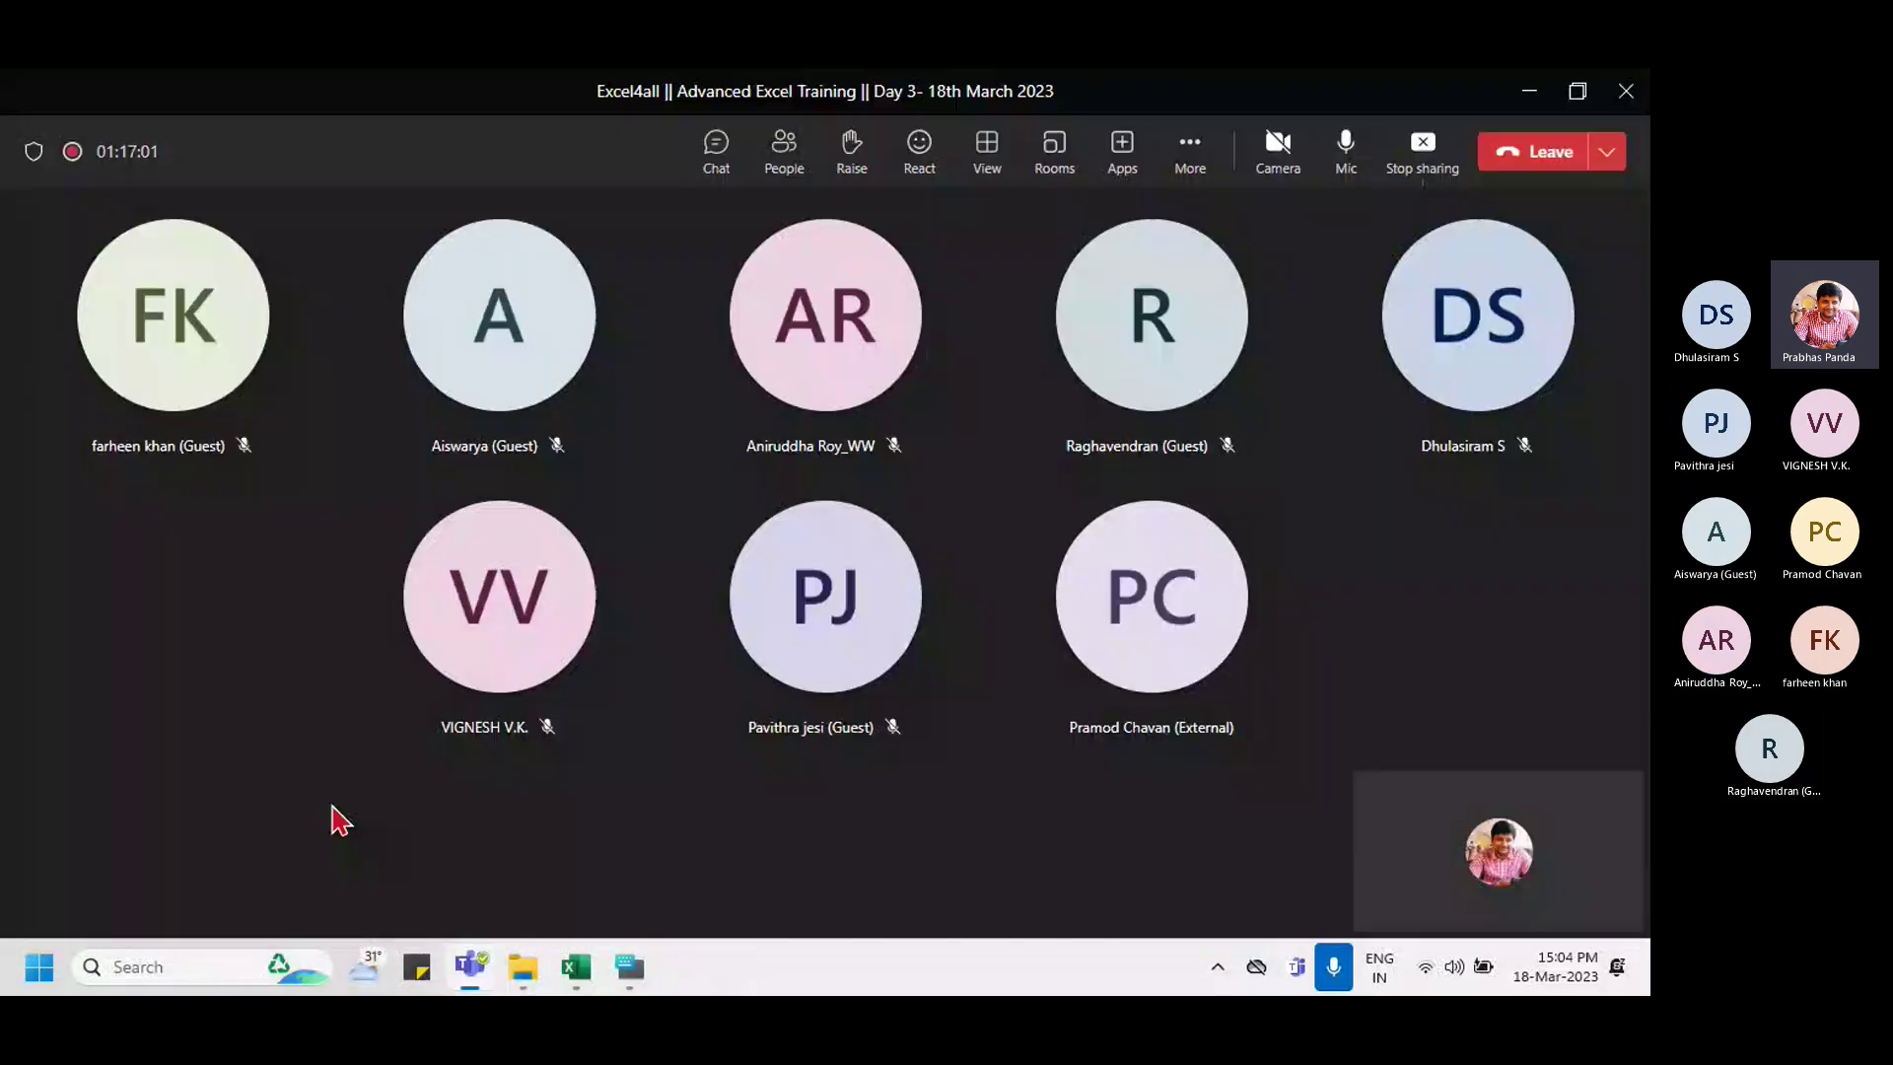
left_click(735, 150)
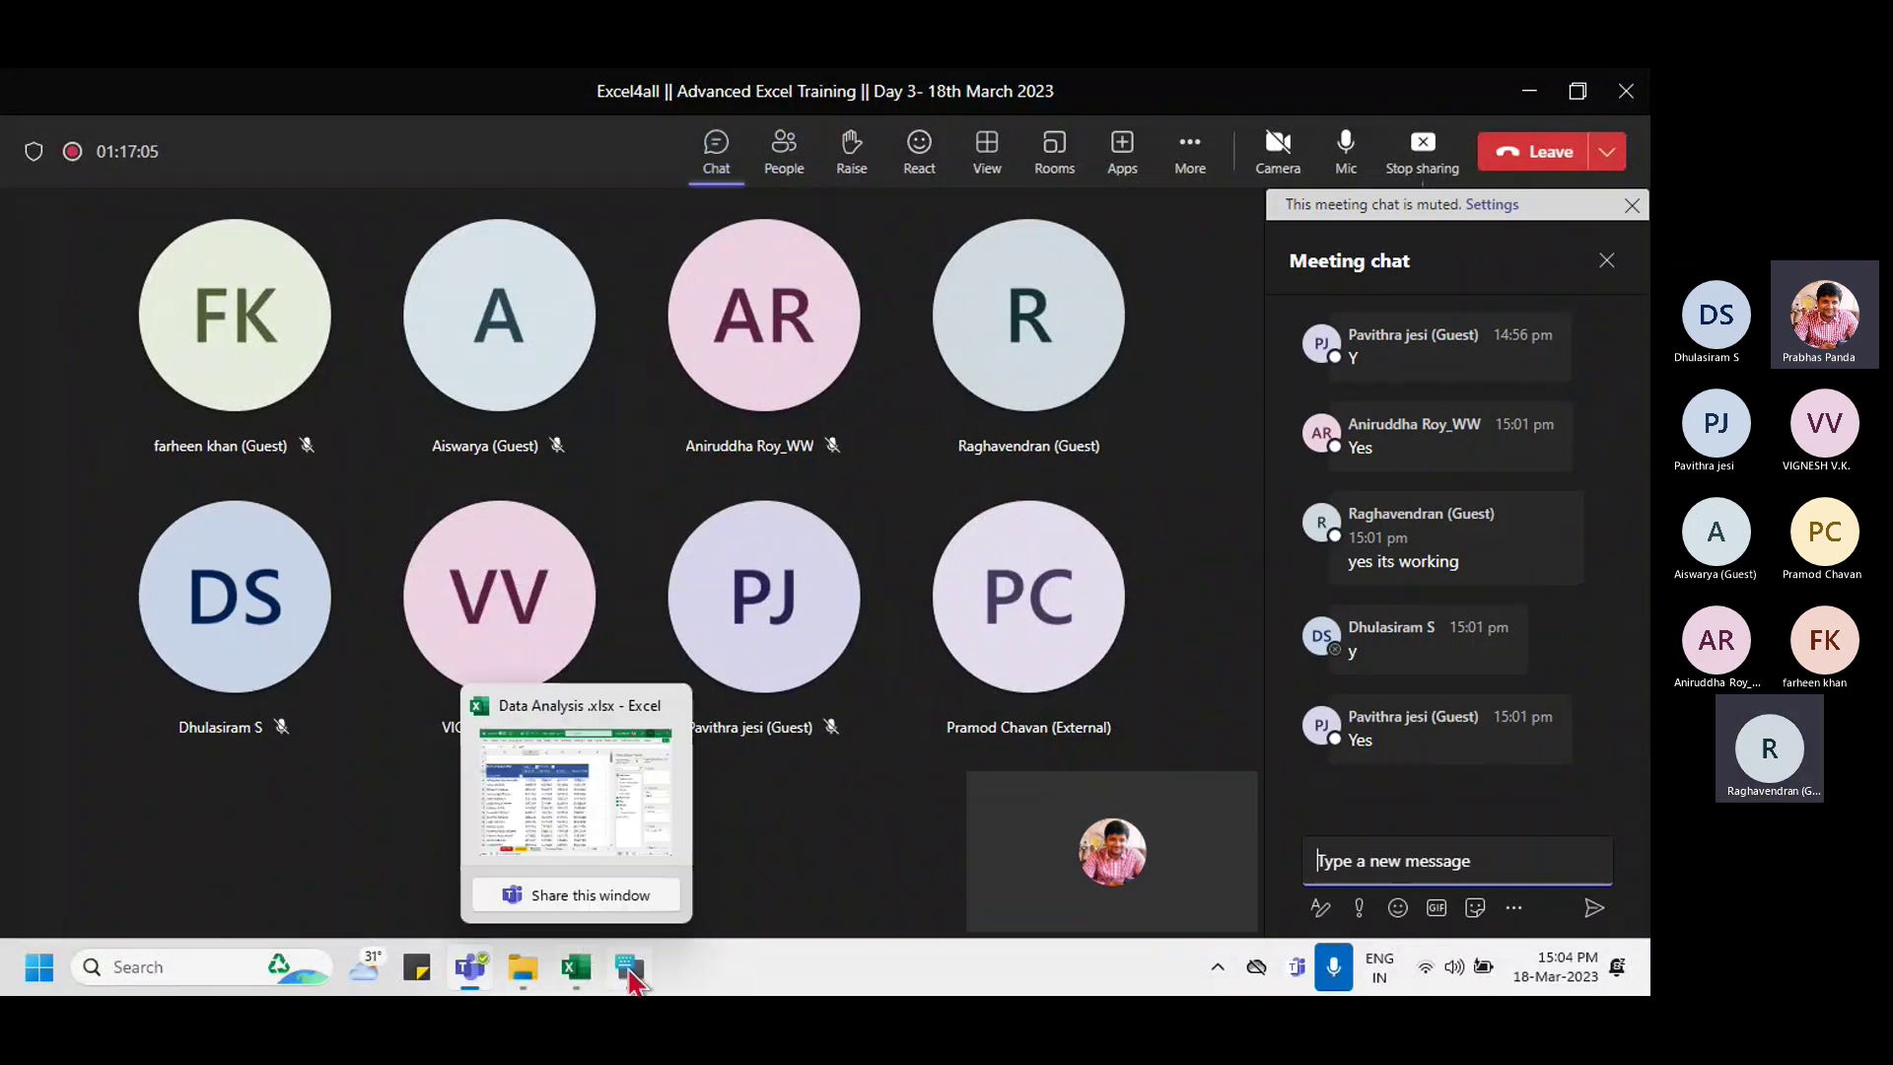
left_click(575, 968)
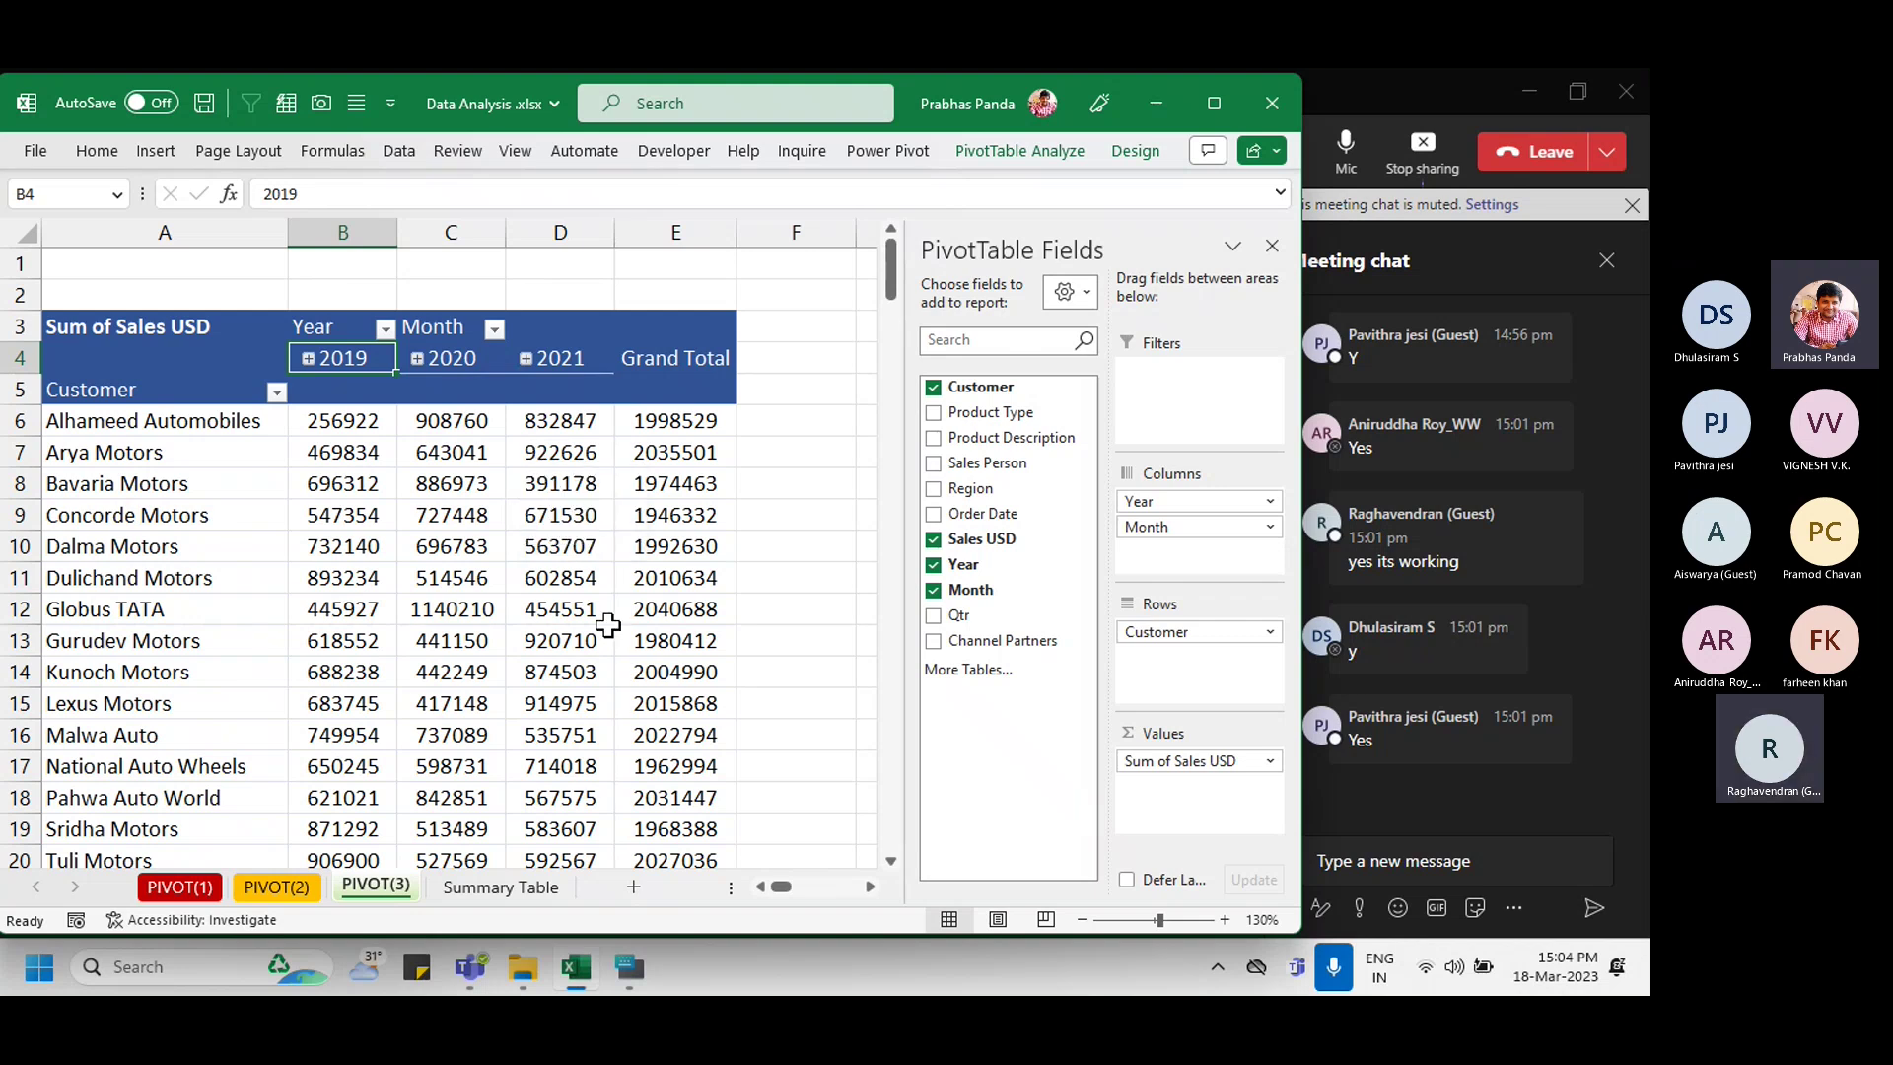
Step: Select D11, scroll down to the 31999253 Grand Total, and unmute the meeting microphone
left_click(538, 581)
scroll(538, 582, "down", 2, "ctrl")
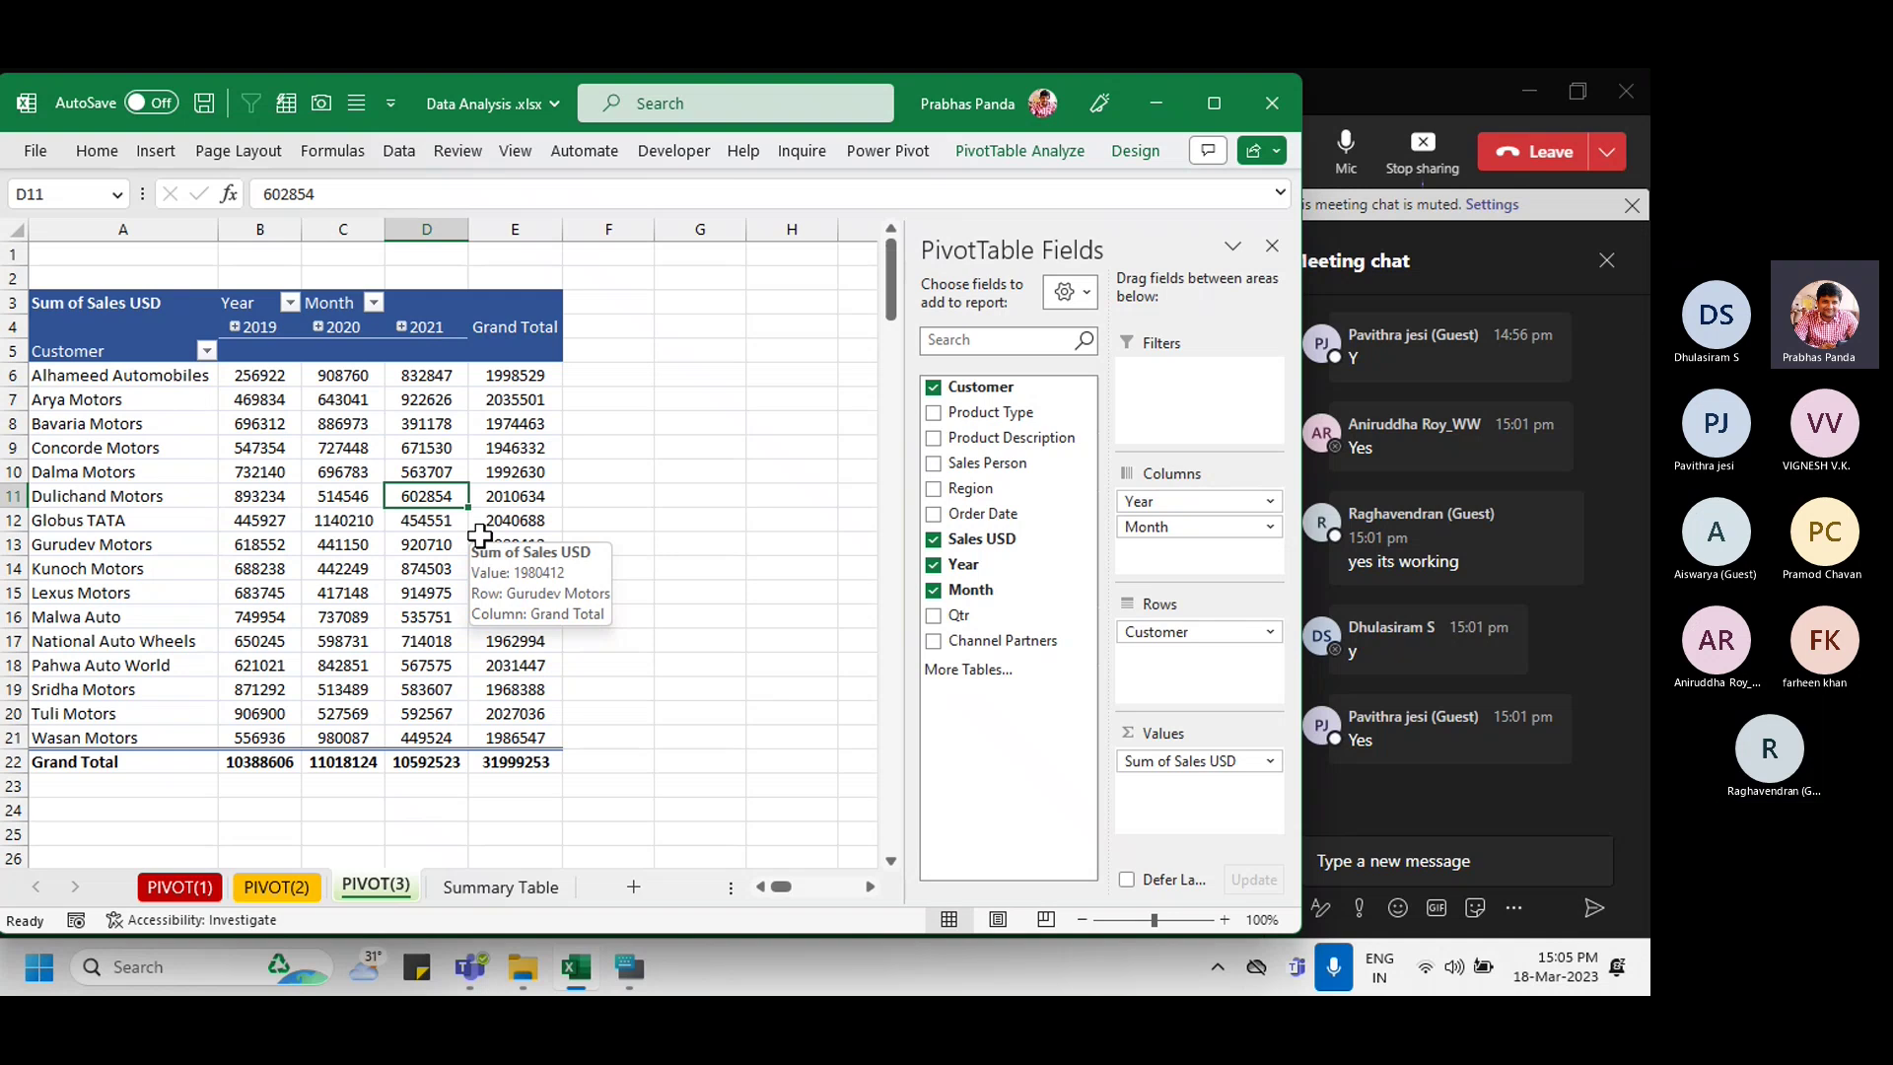
left_click(1400, 123)
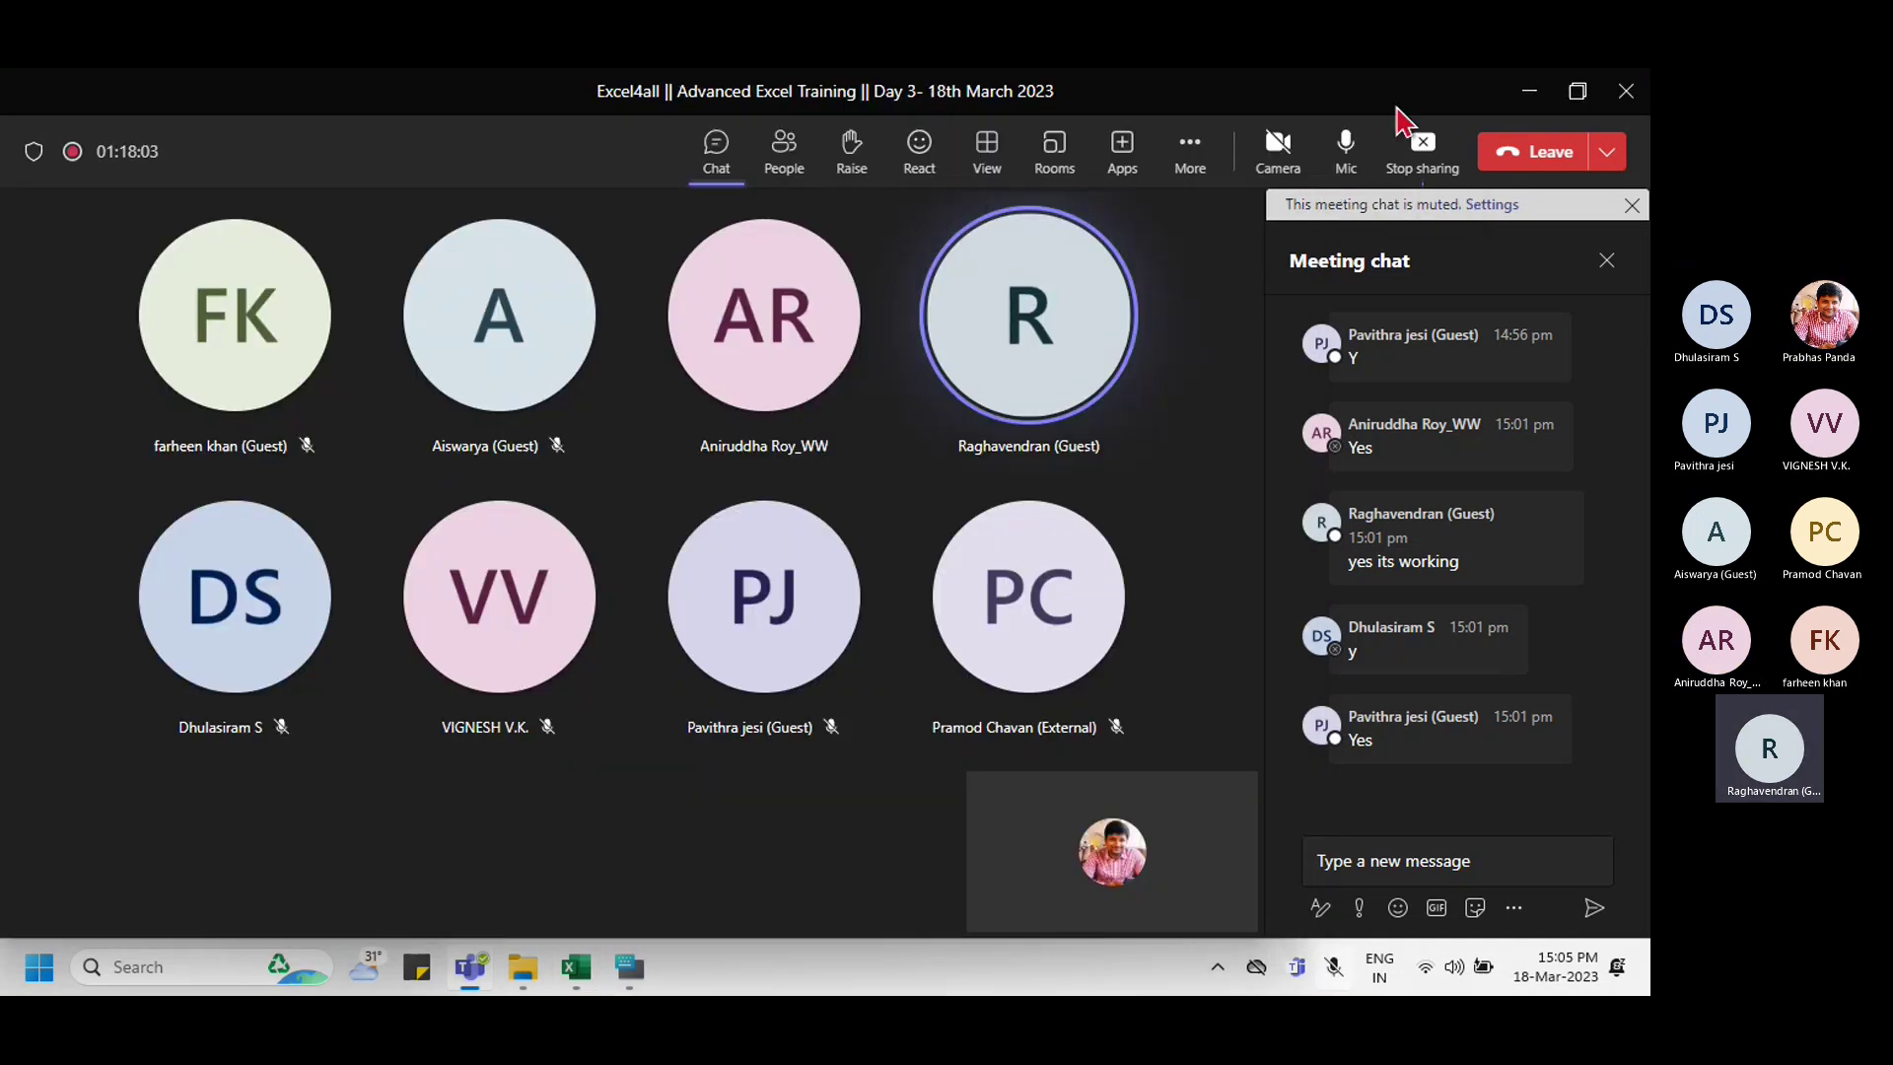
key("alt+Tab")
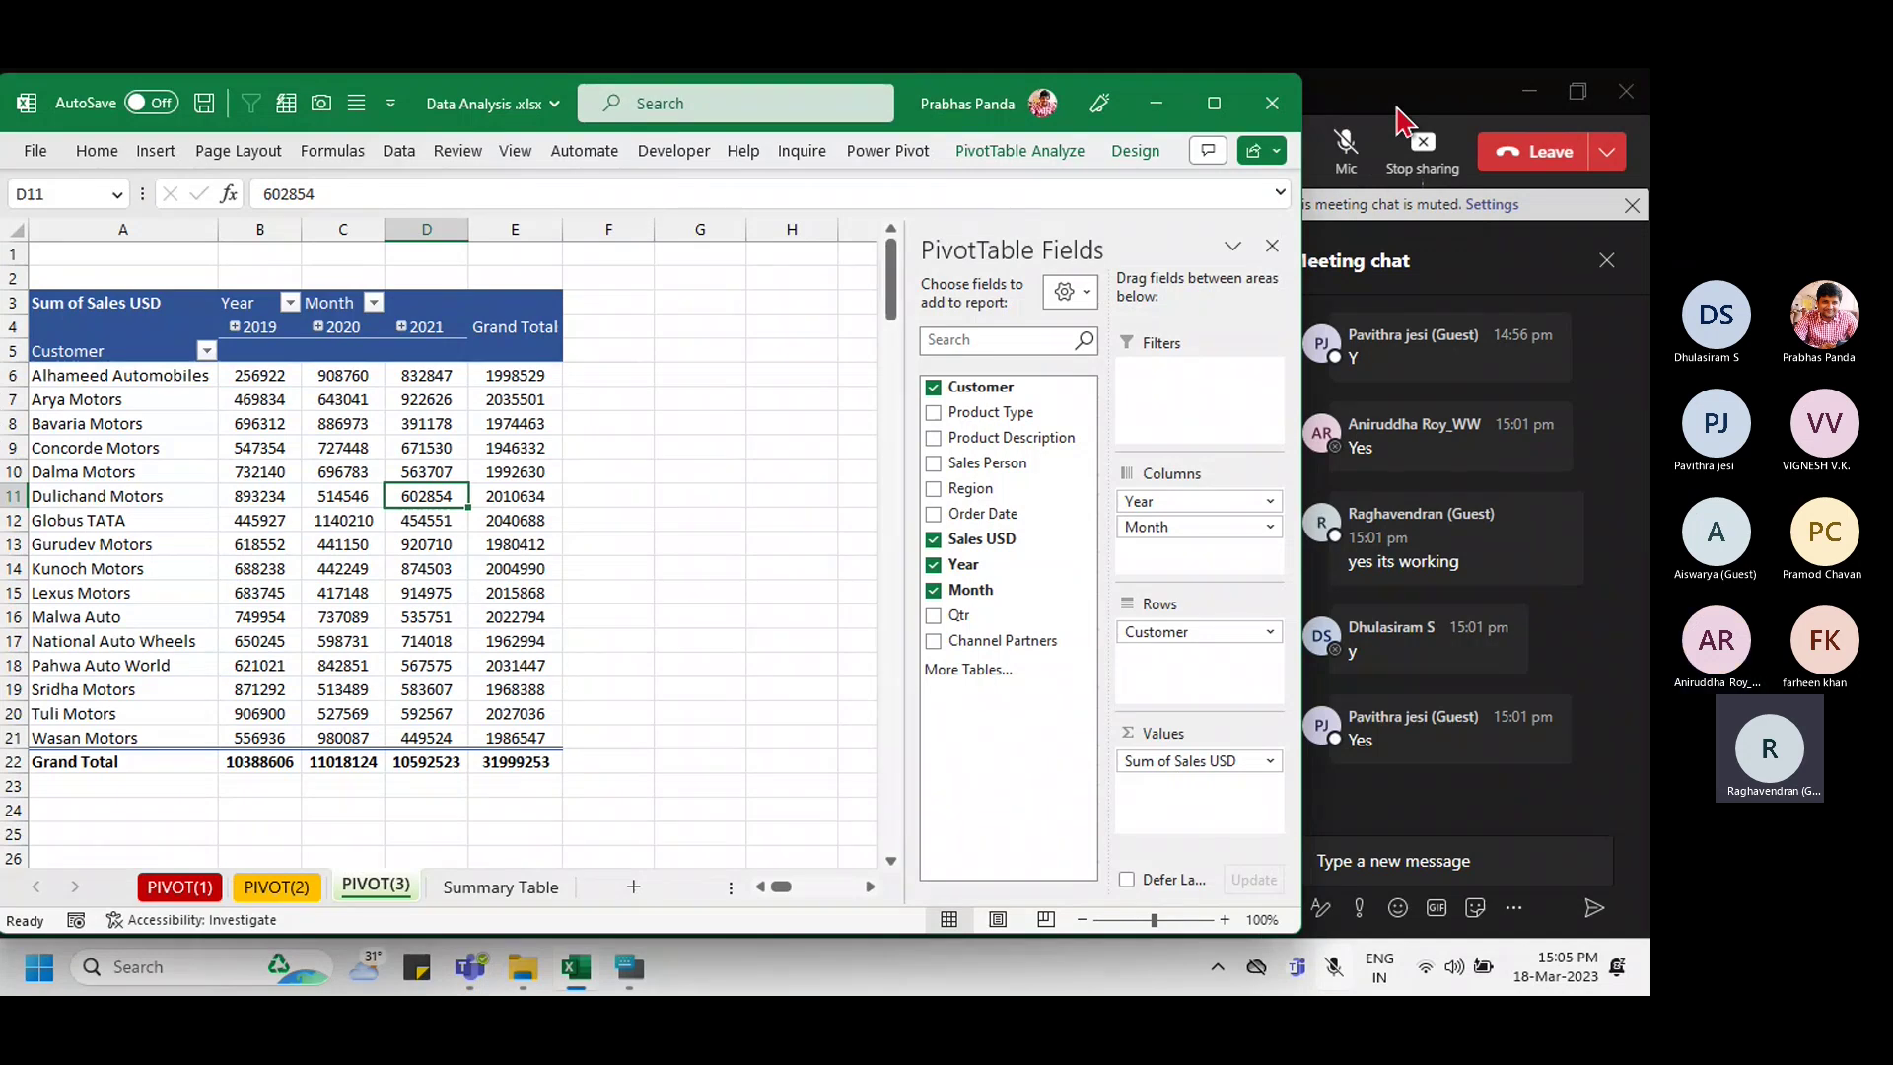
left_click(1351, 153)
key("alt+Tab")
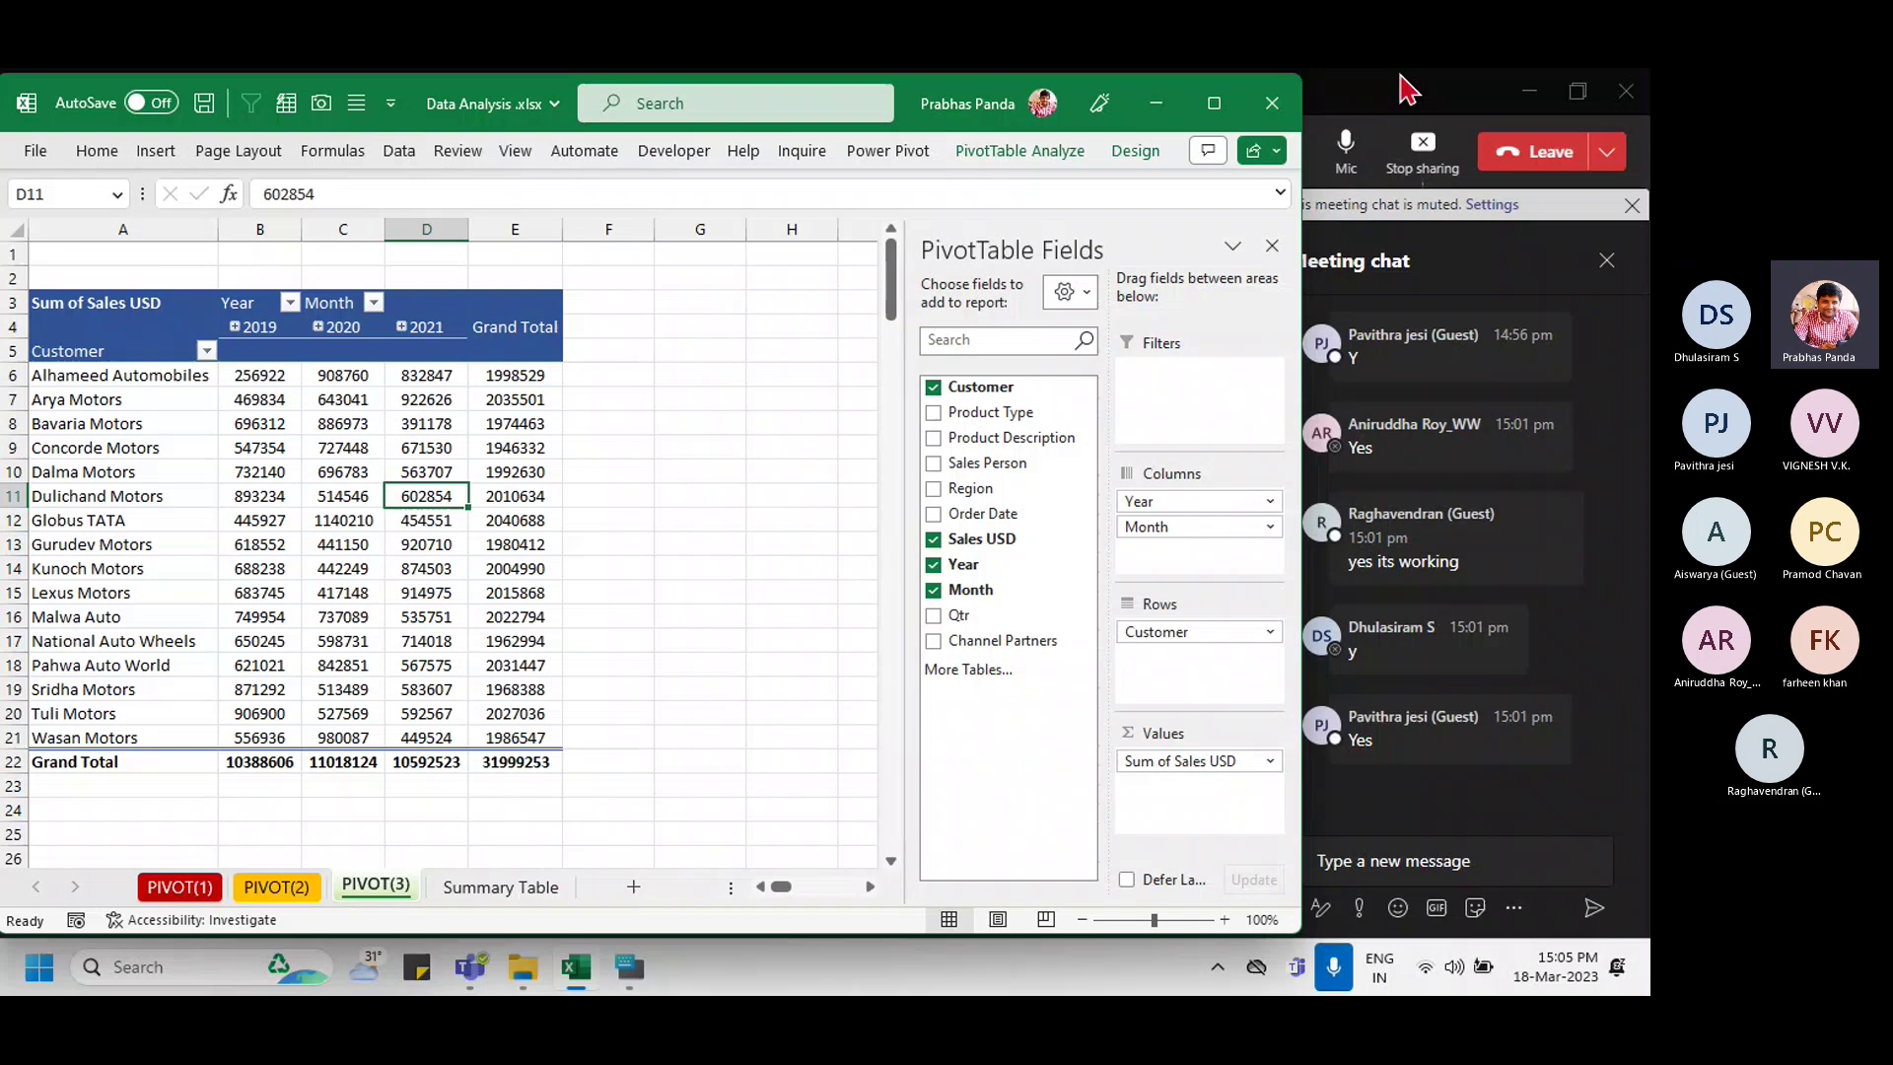
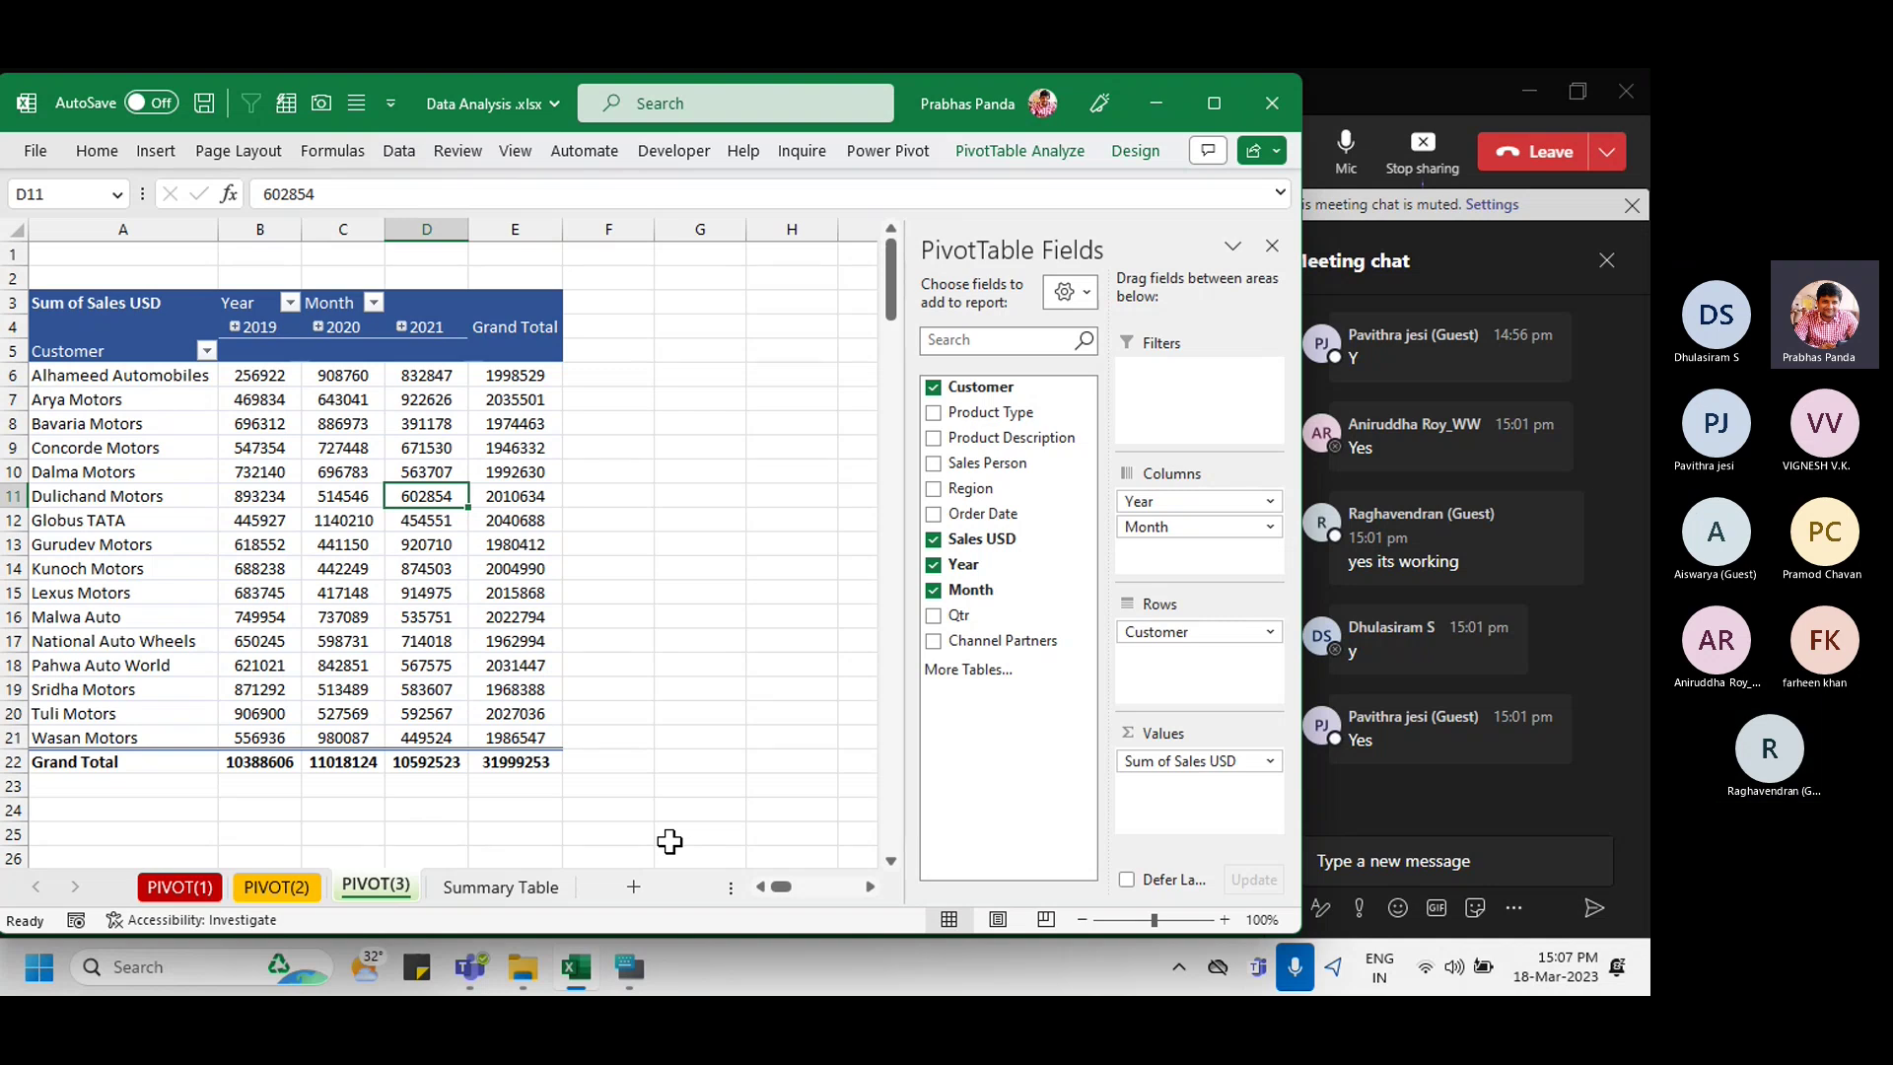
Step: Enter the heading 'Visual' in cell F4 beside the Grand Total header
left_click(605, 326)
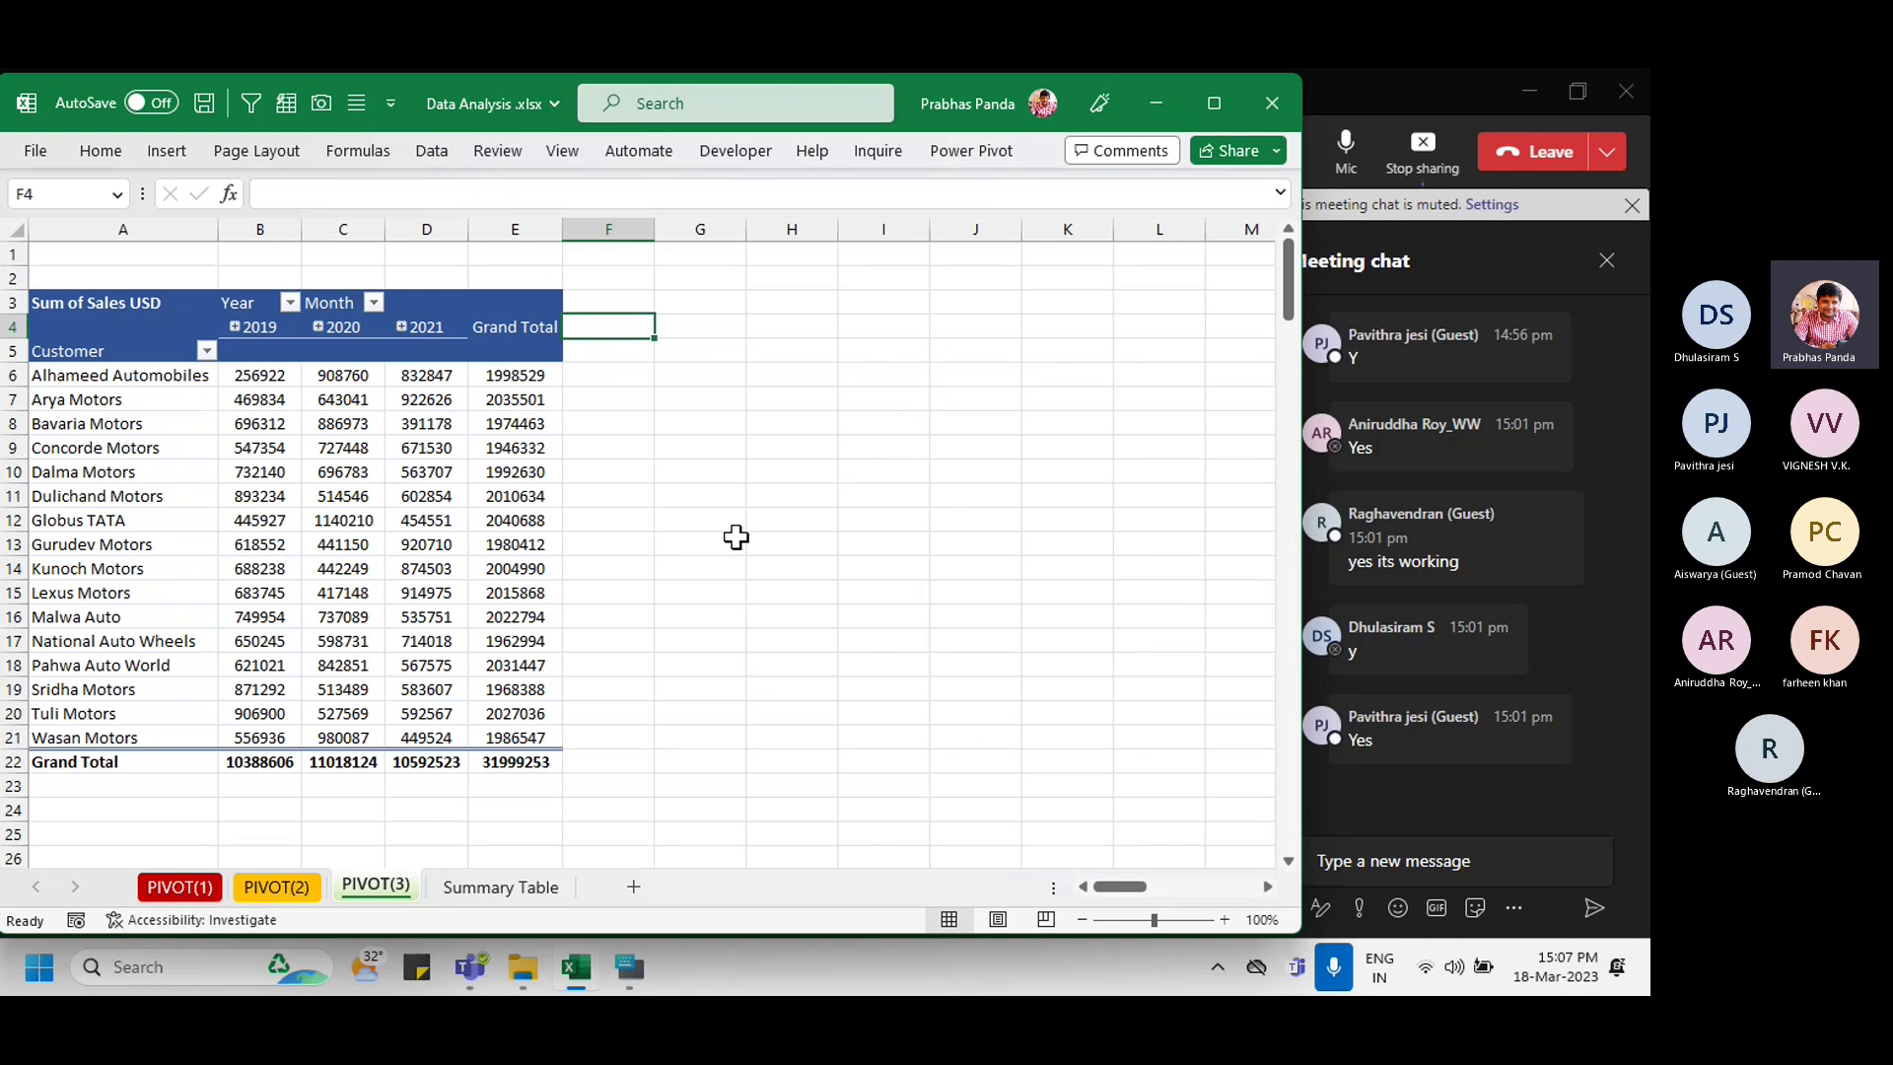
type("Visual")
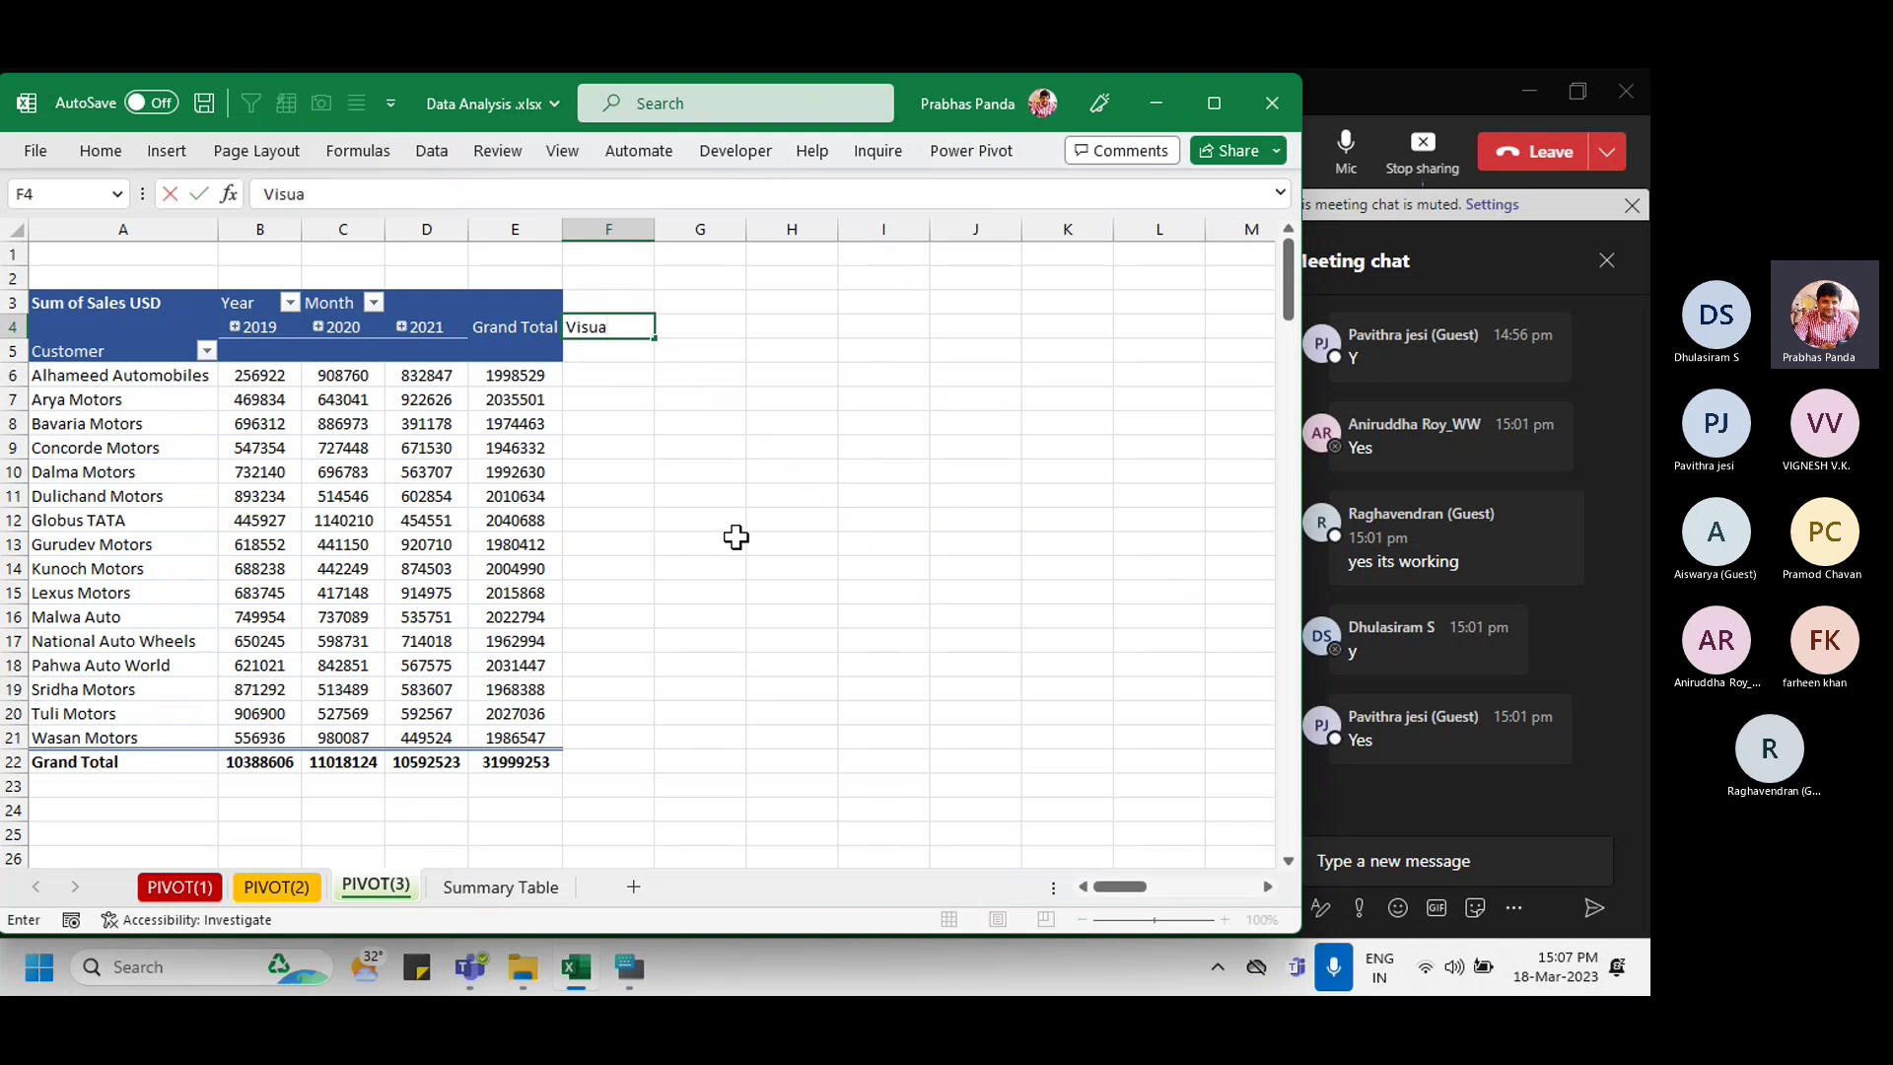
key("Return")
Step: Copy the Grand Total header's formatting from E4 onto F4 with Paste Special Formats
key("Up")
key("Left")
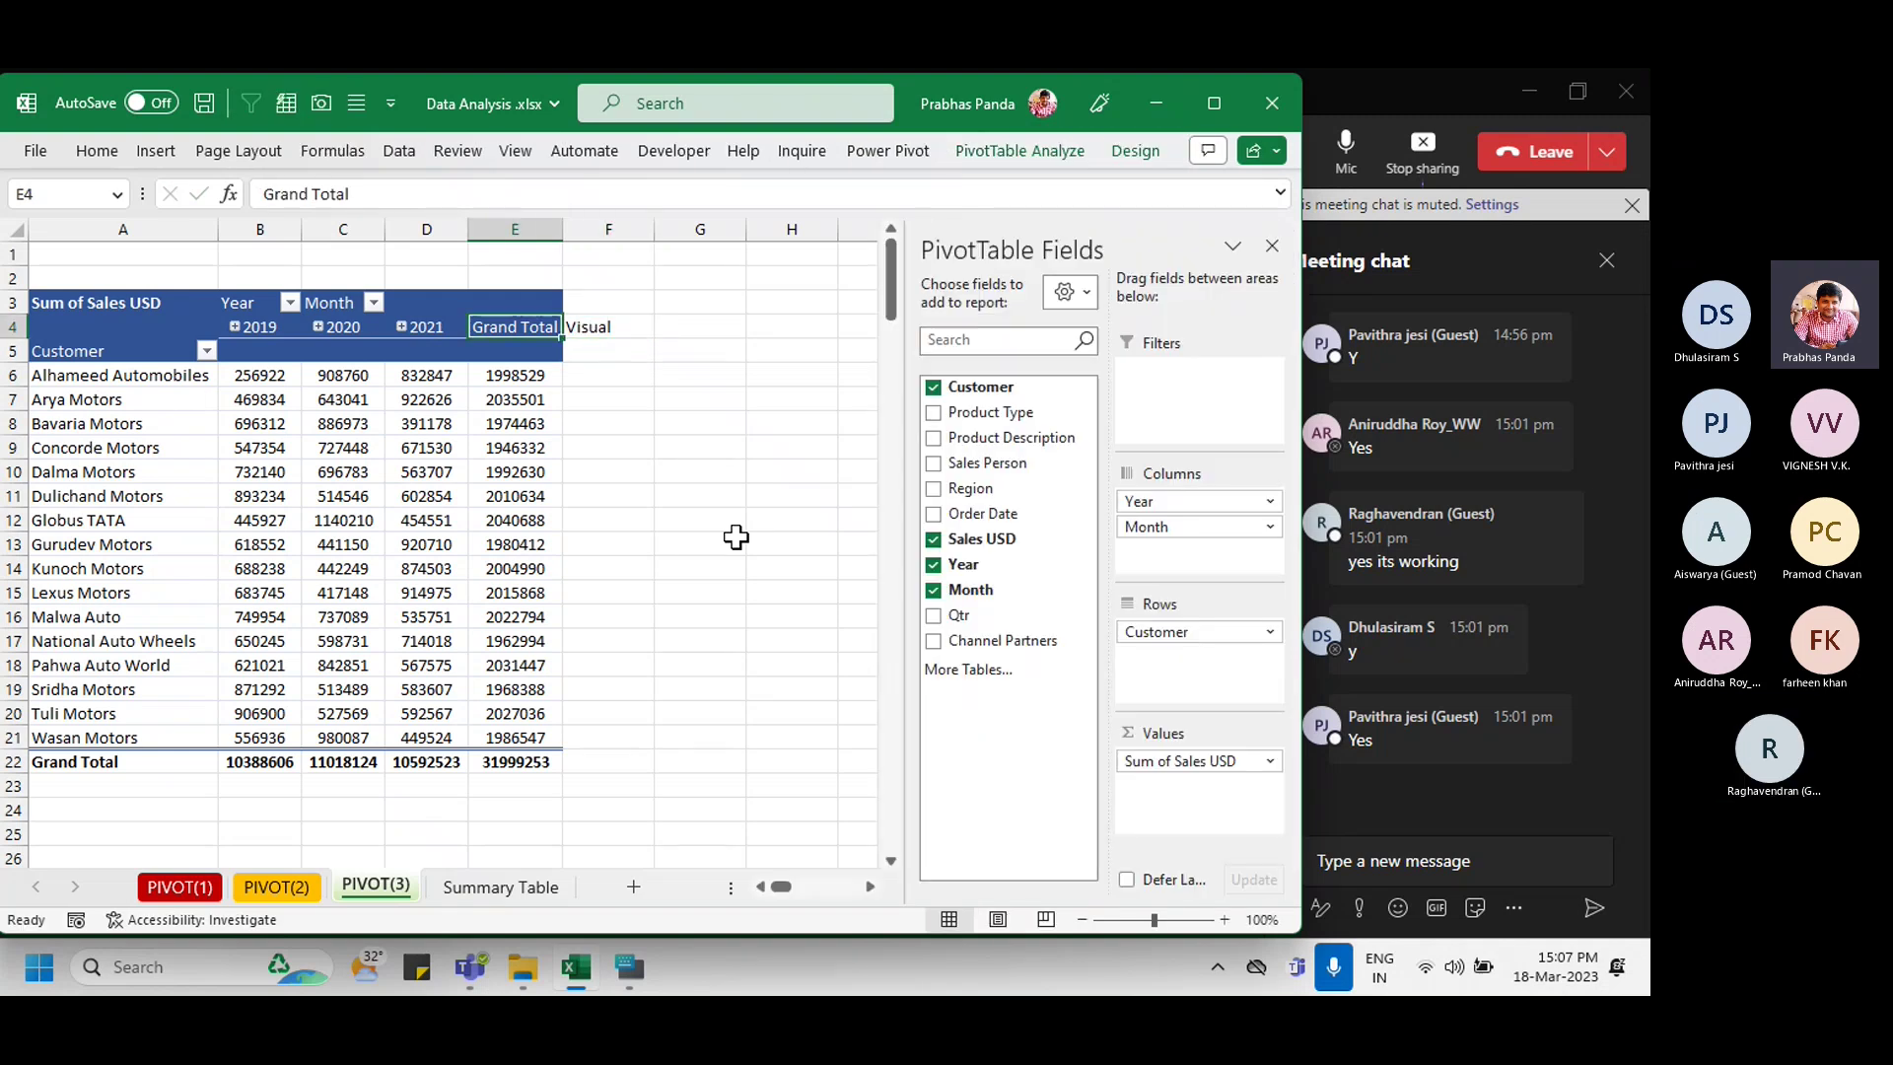
left_click(1272, 245)
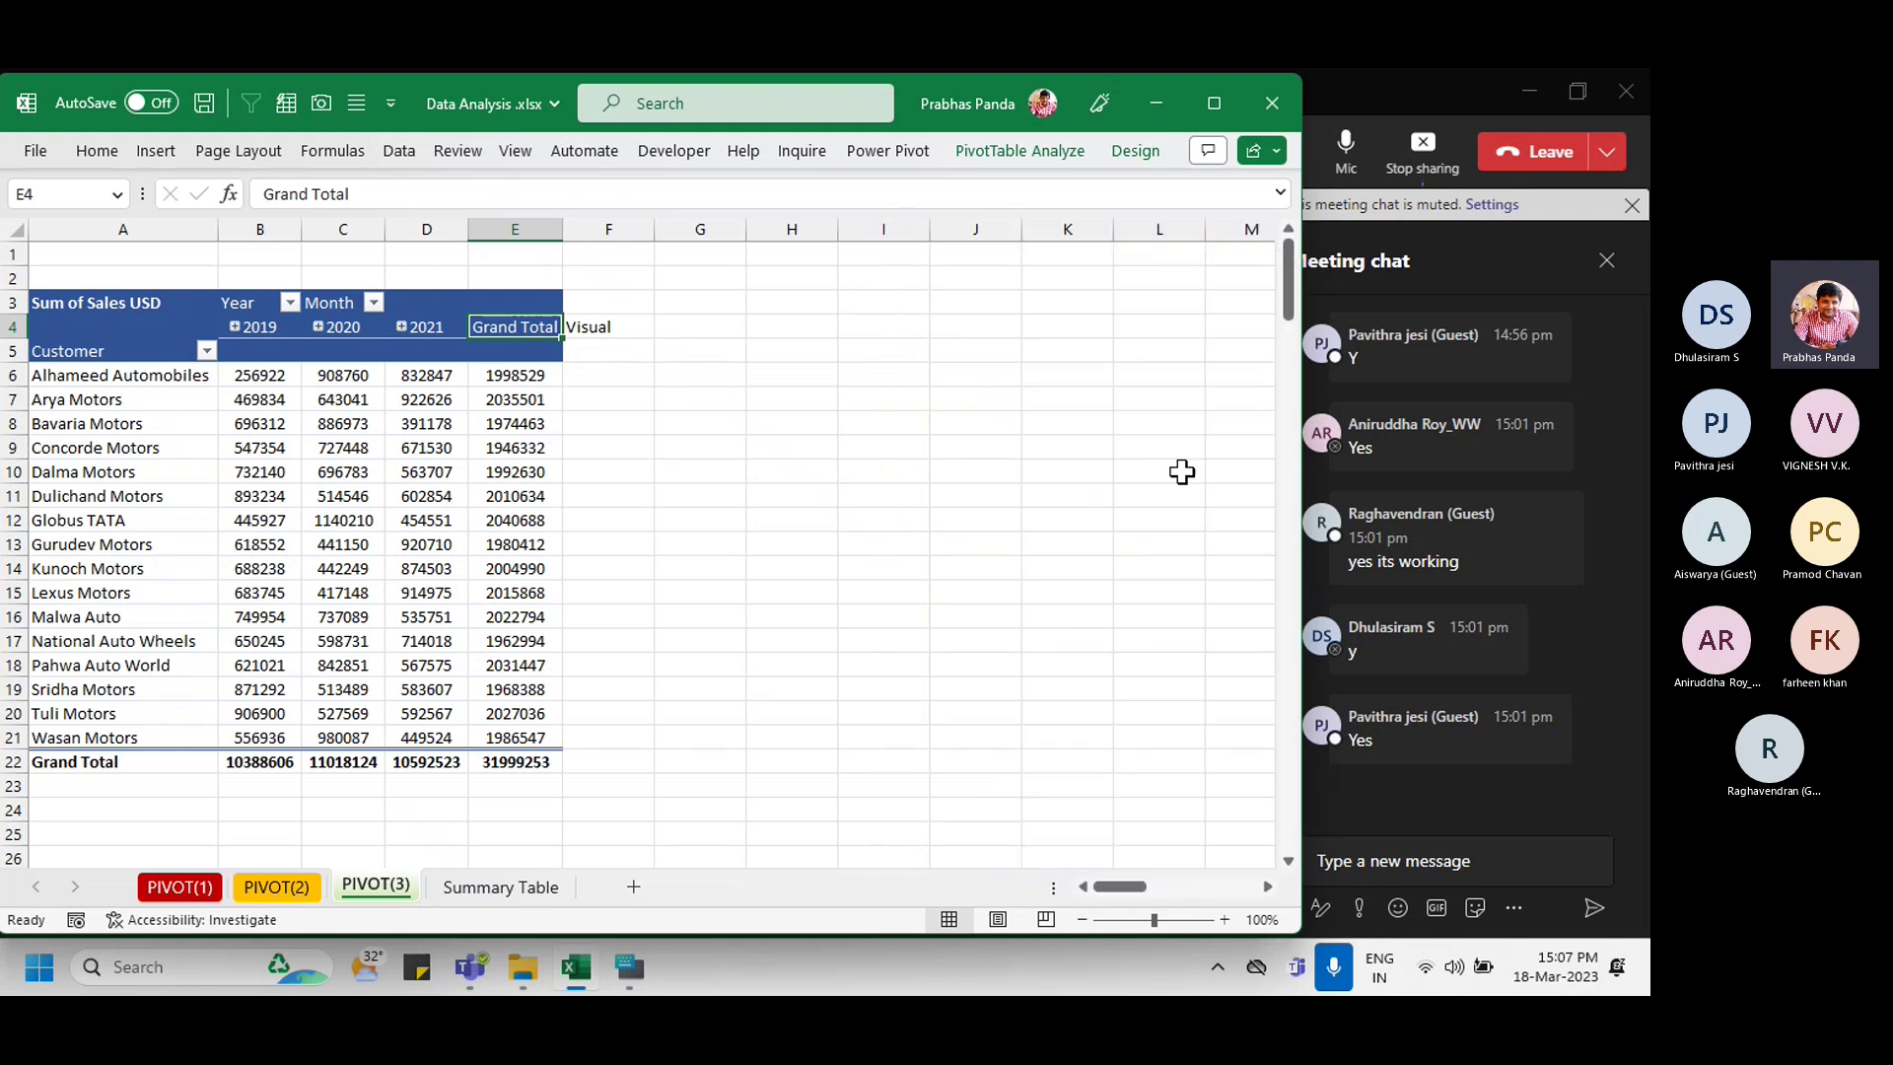
key("ctrl+c")
key("Right")
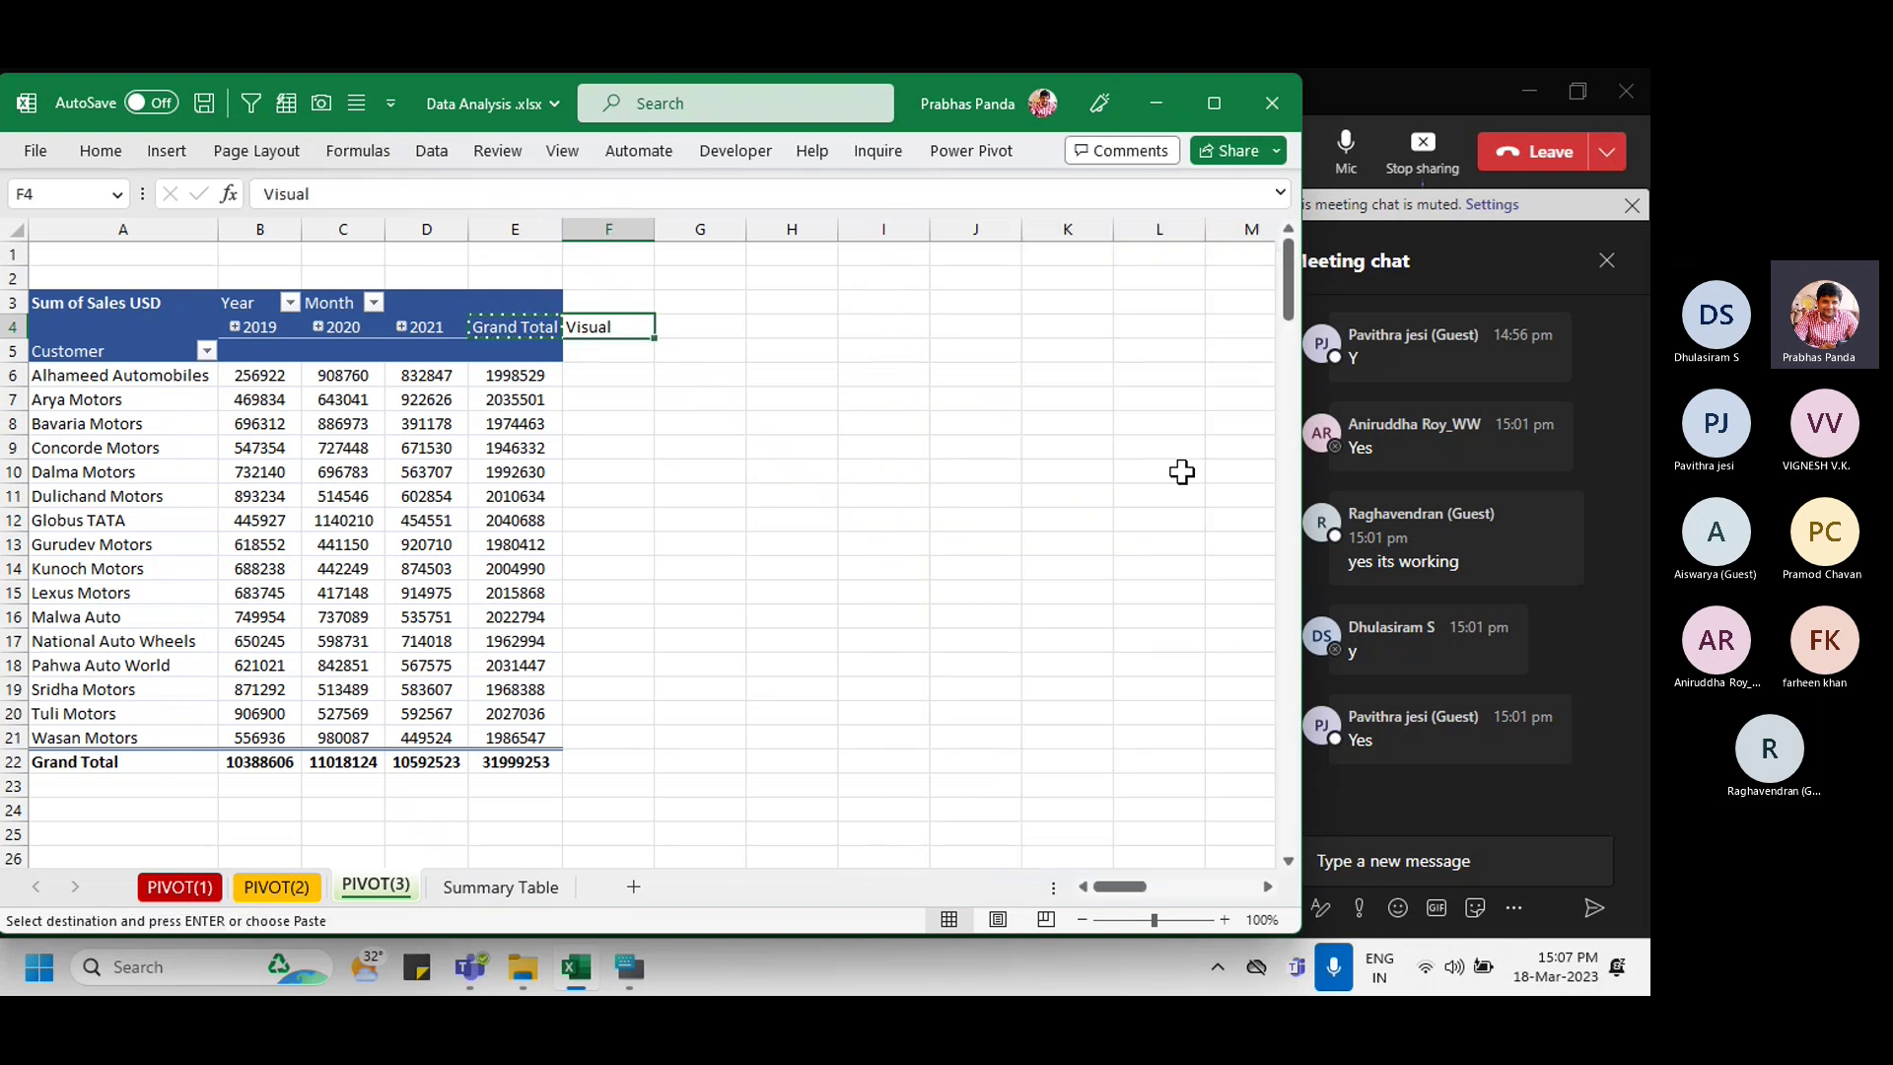
key("ctrl+alt+v")
key("t")
key("Return")
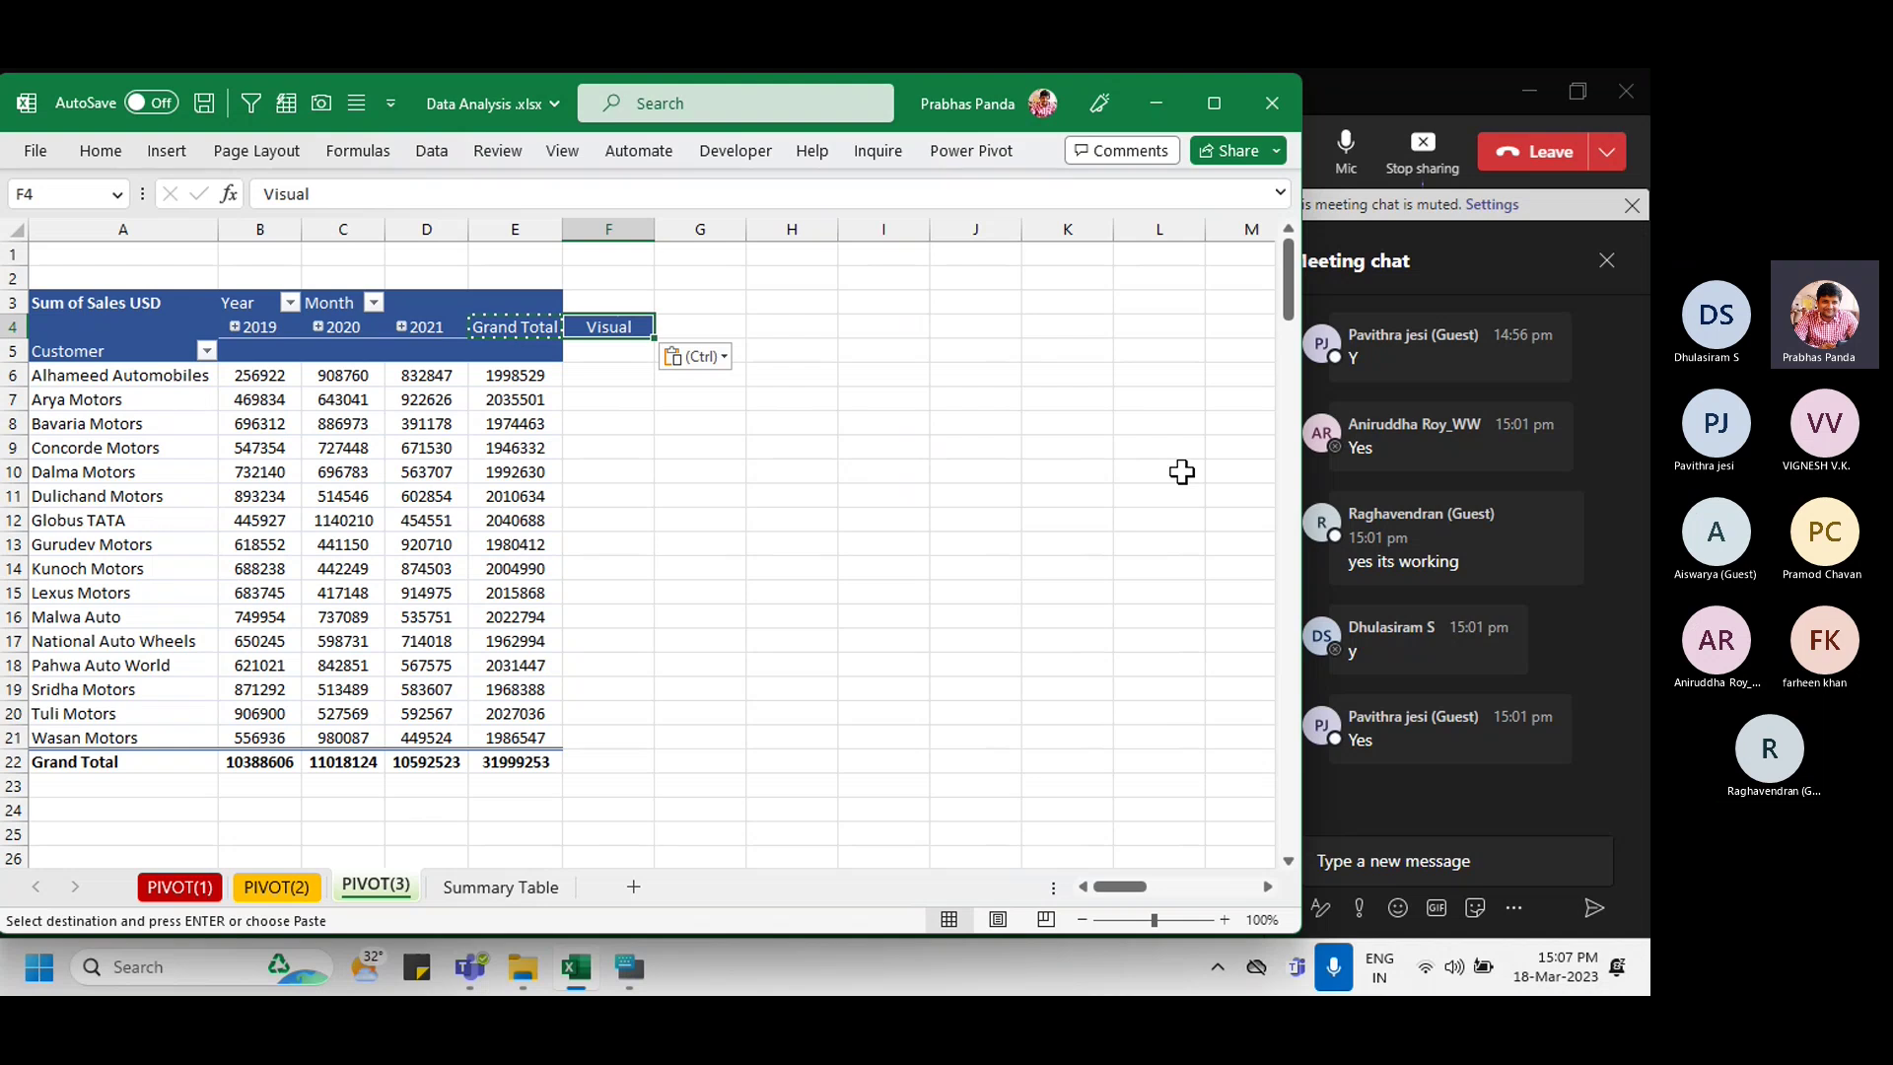
key("Escape")
scroll(317, 445, "up", 1, "ctrl")
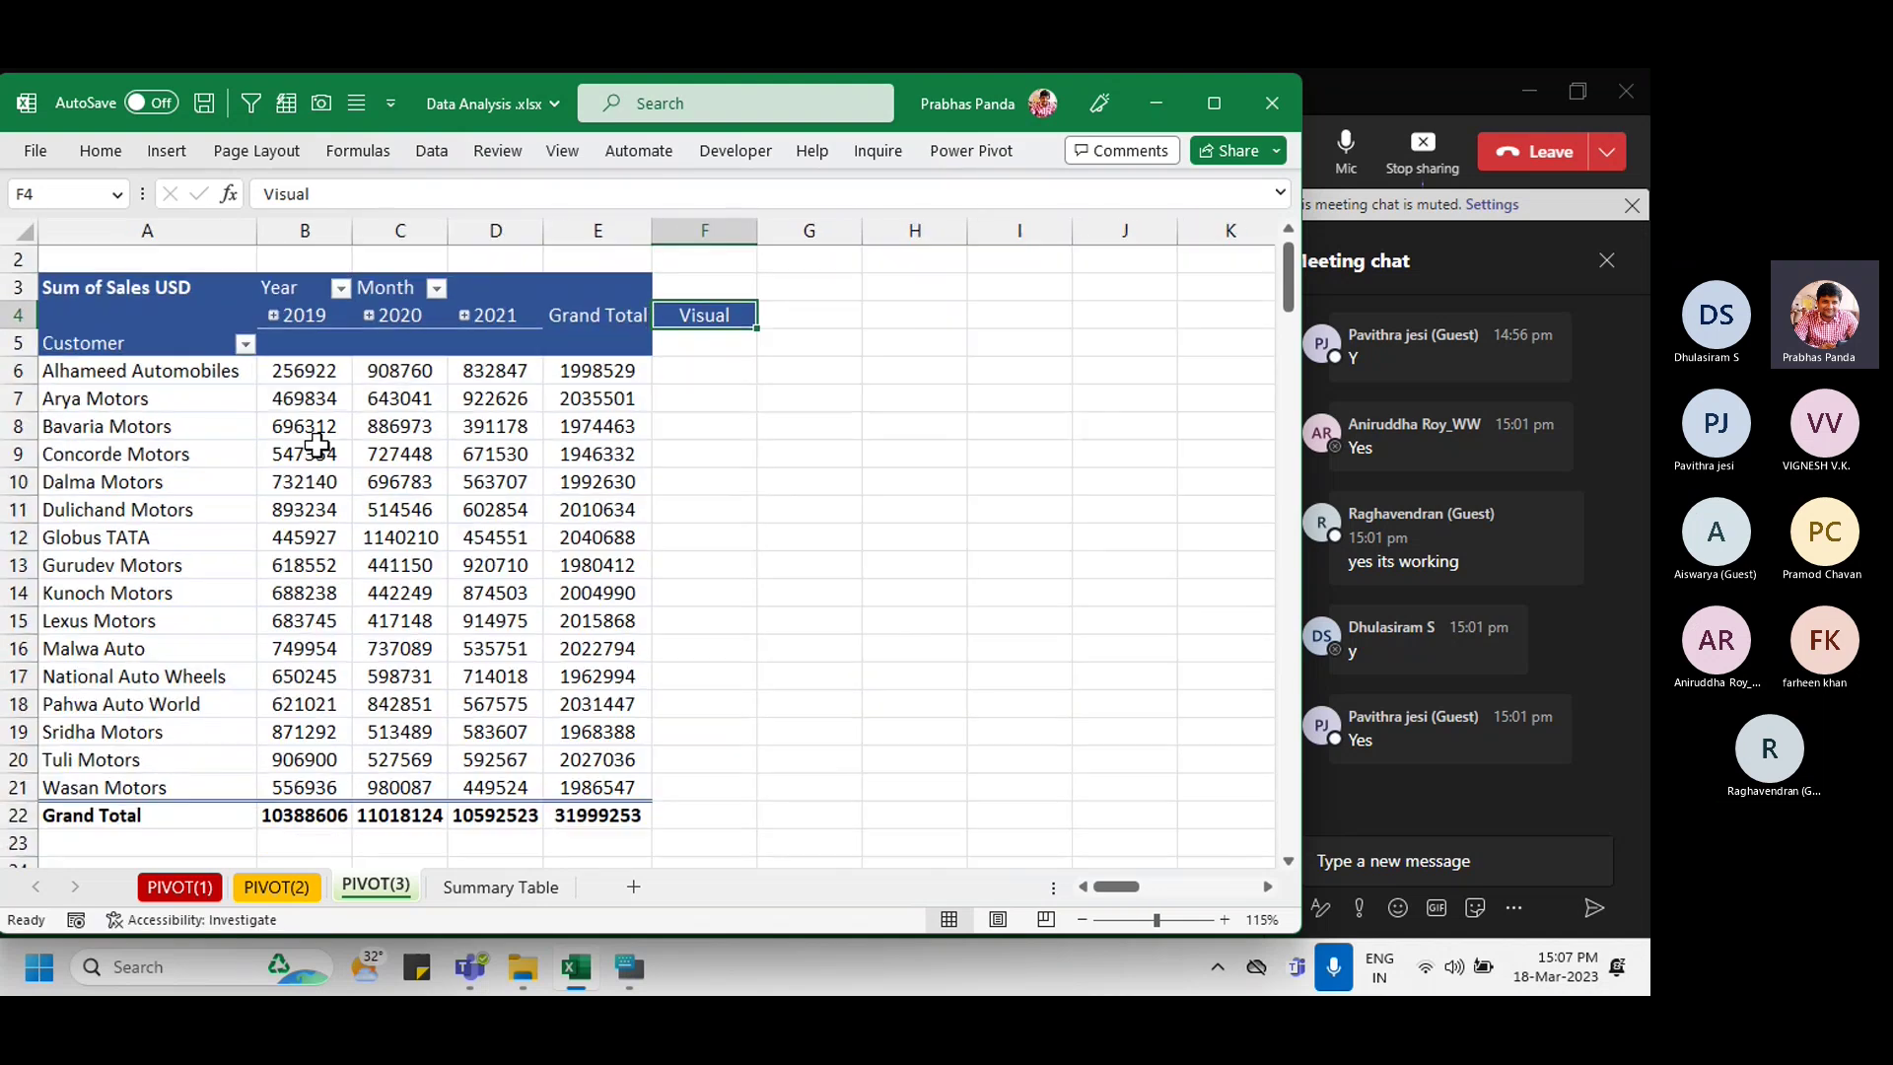
Step: Insert a line sparkline of Alhameed Automobiles' B6:D6 sales into cell F6
left_click(242, 369)
left_click(281, 371)
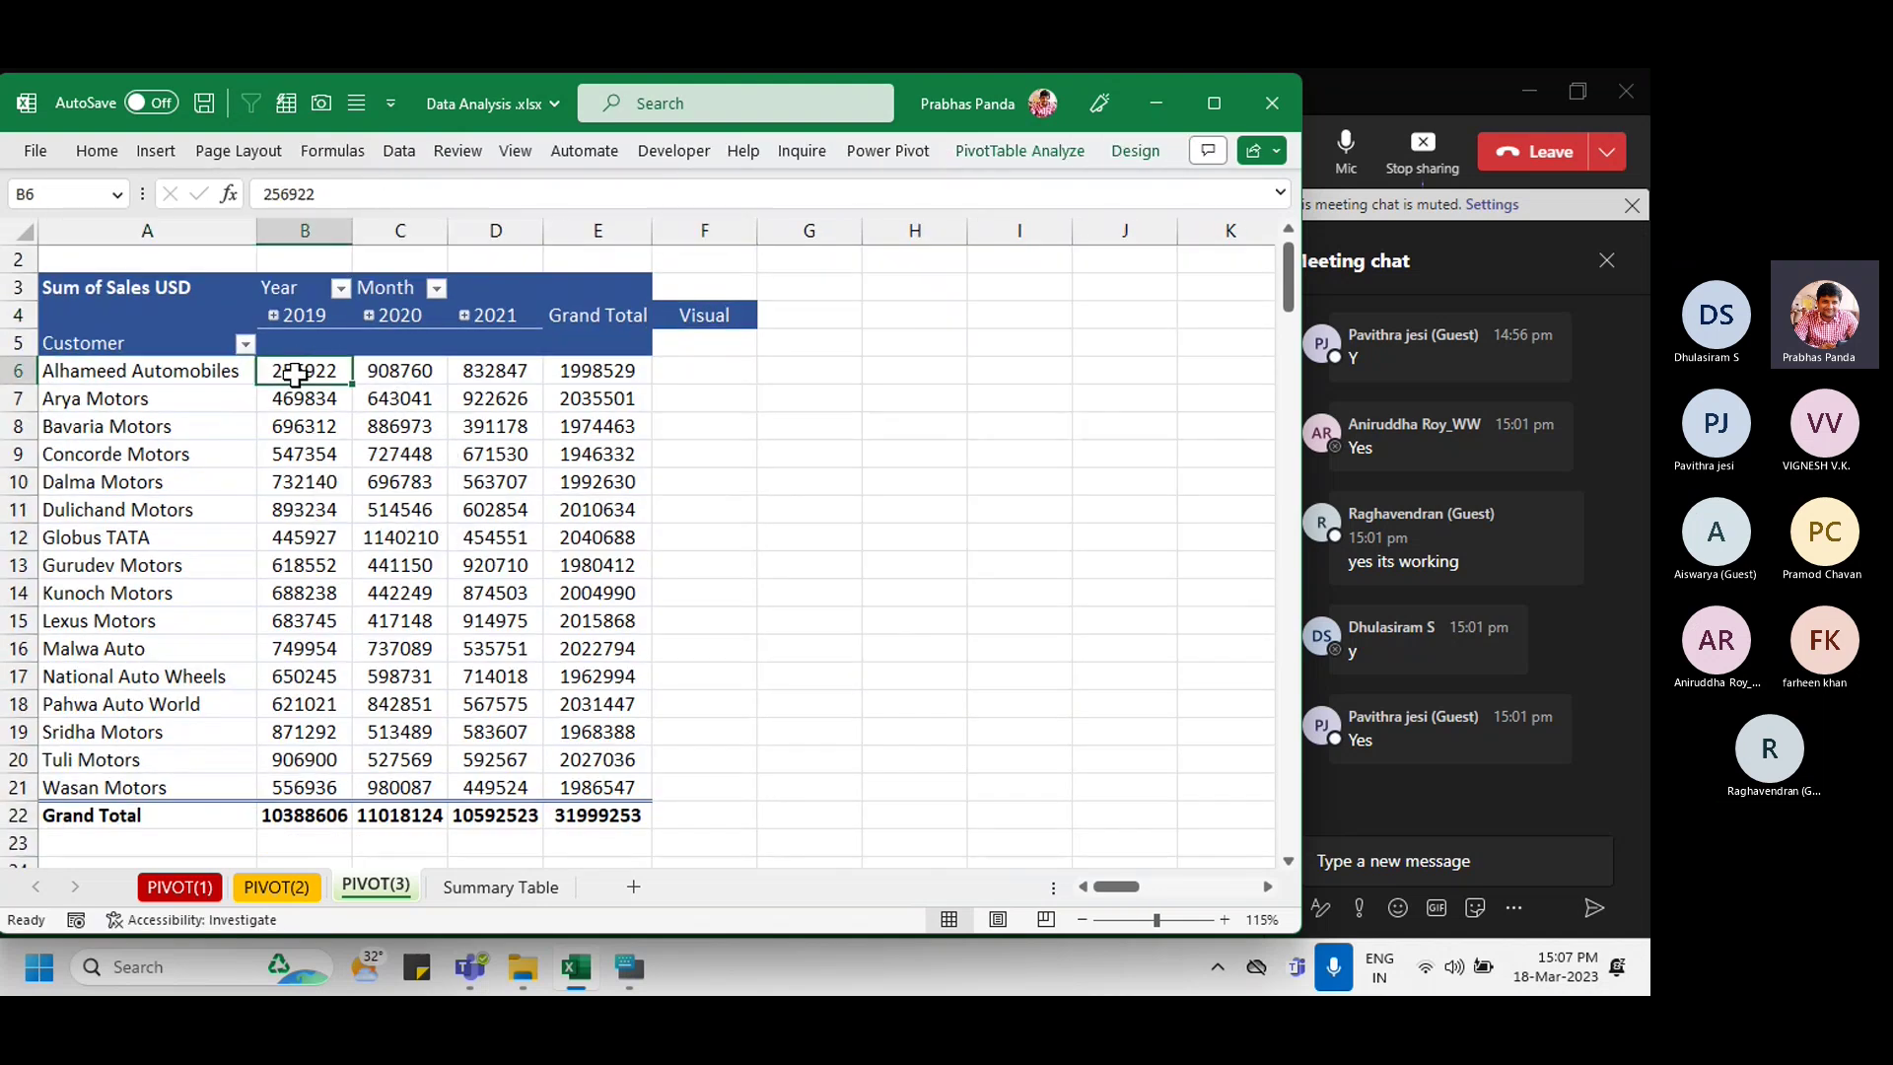
key("shift+Right")
key("shift+Right")
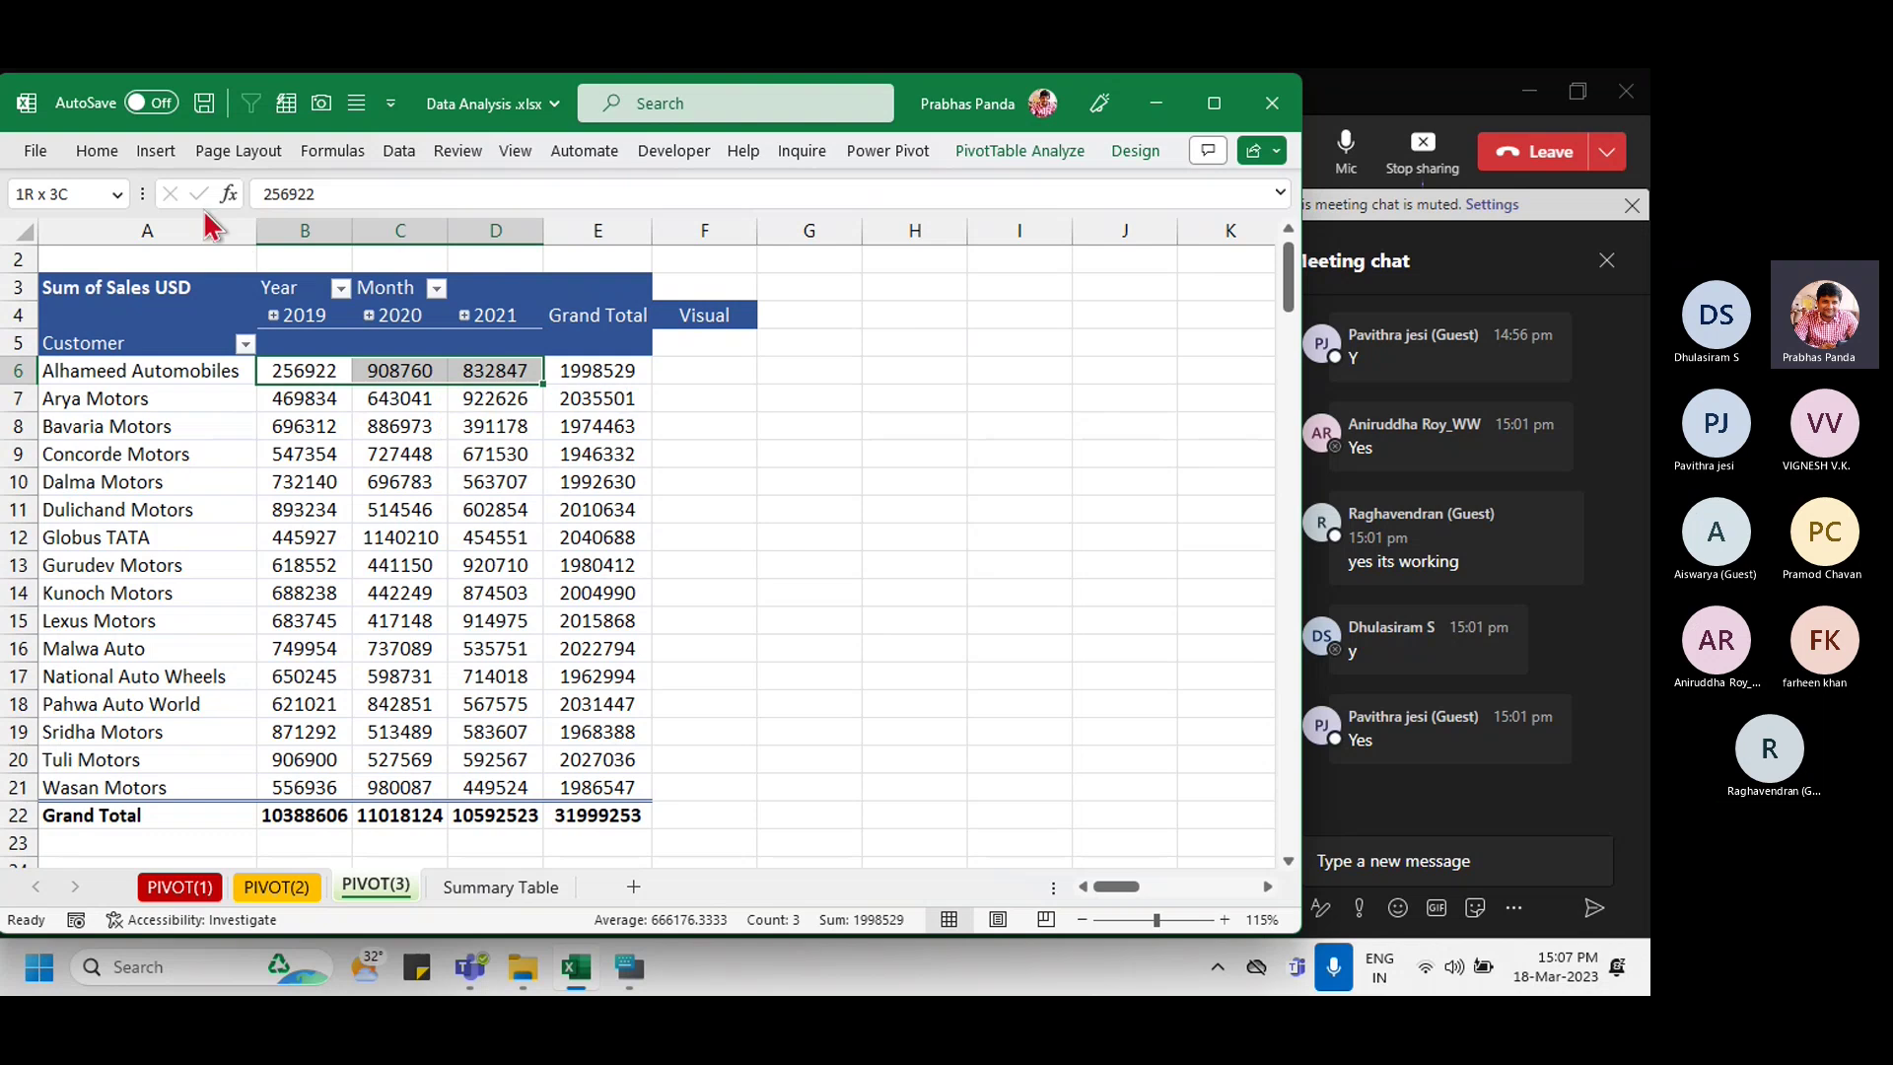
left_click(164, 153)
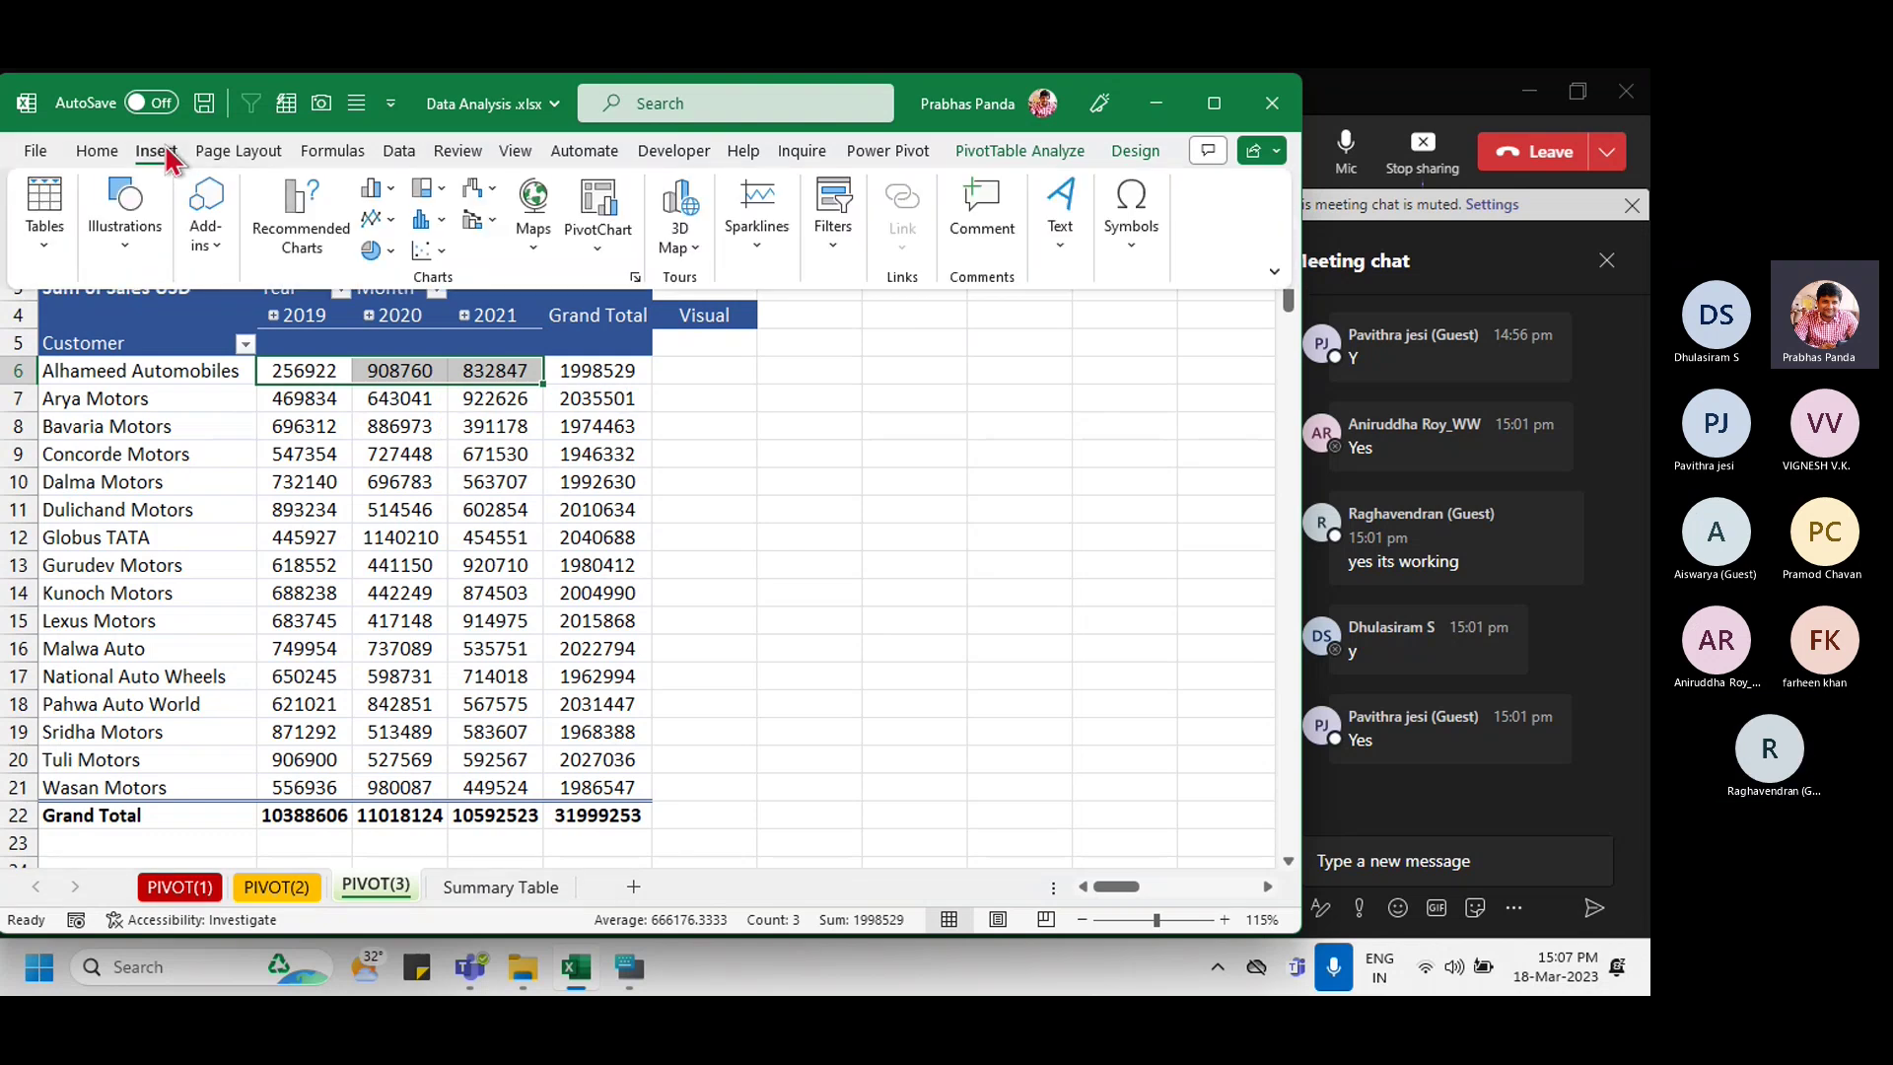
left_click(764, 258)
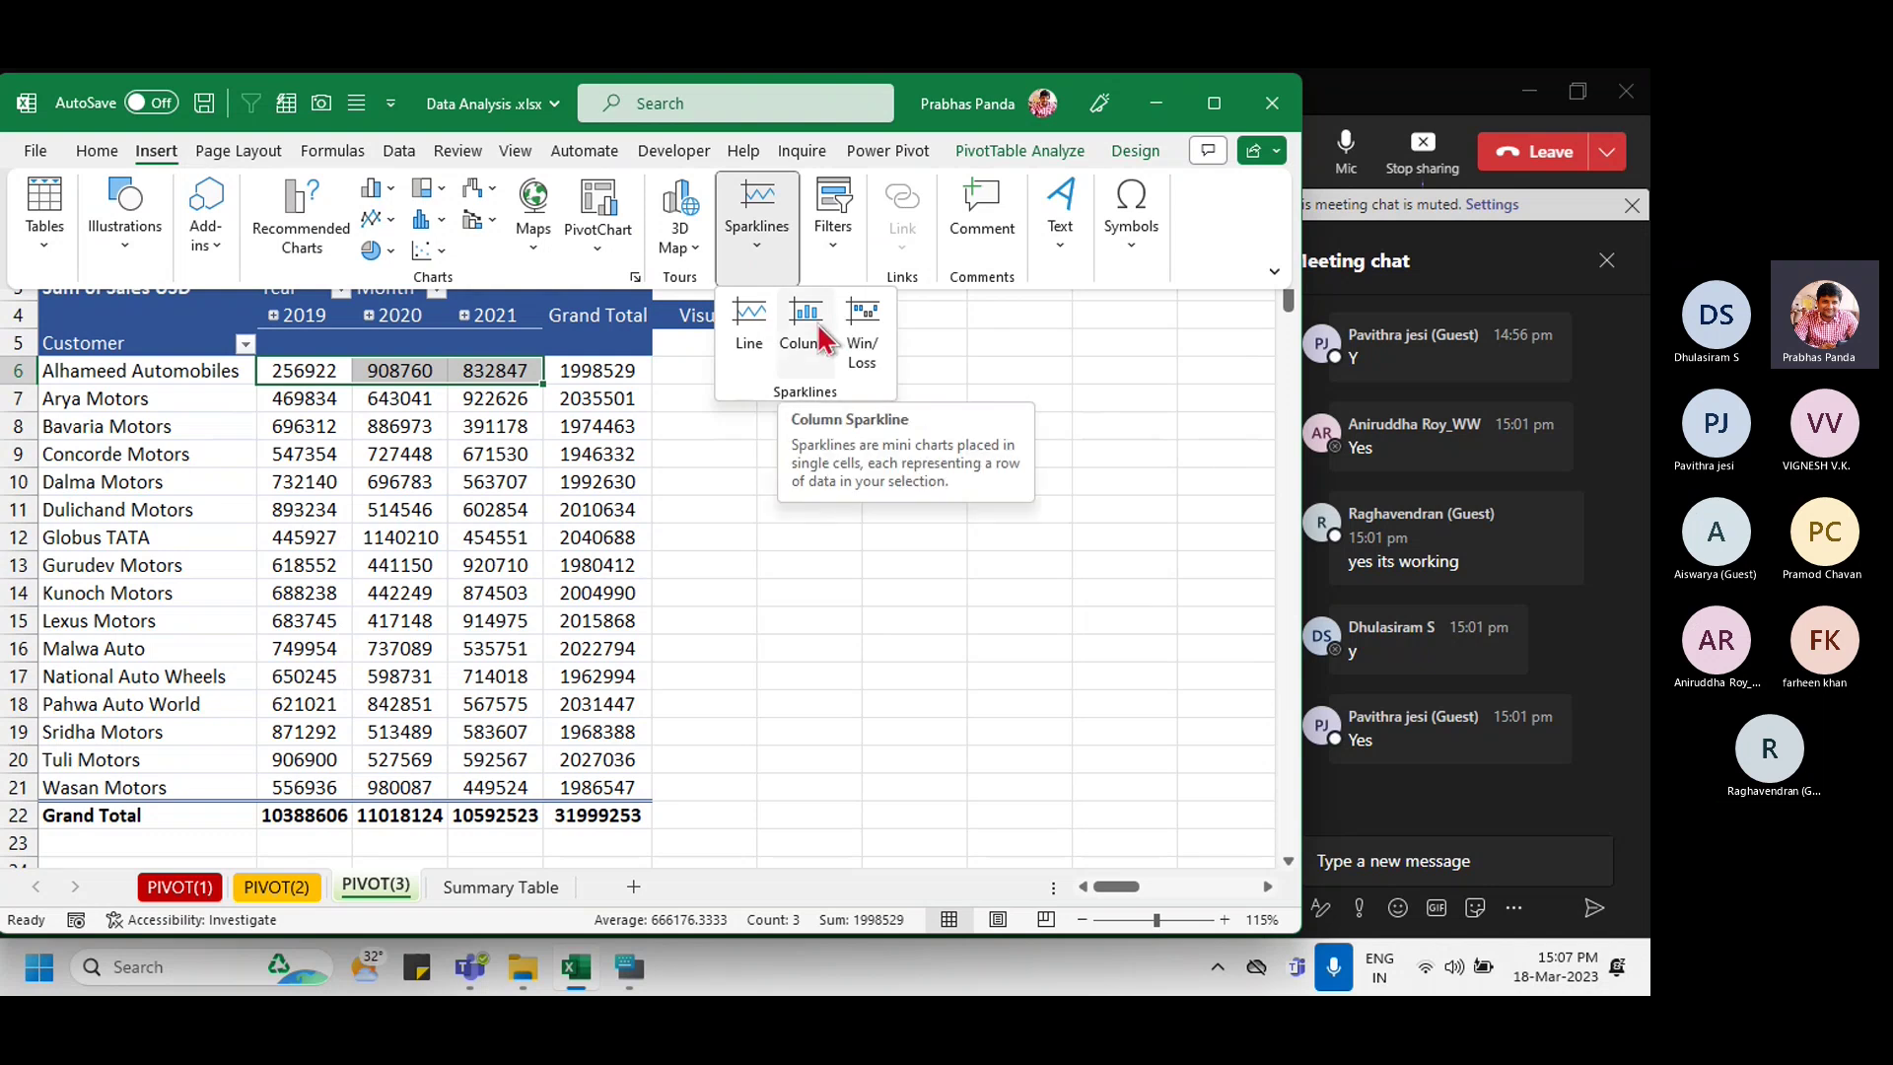
left_click(754, 338)
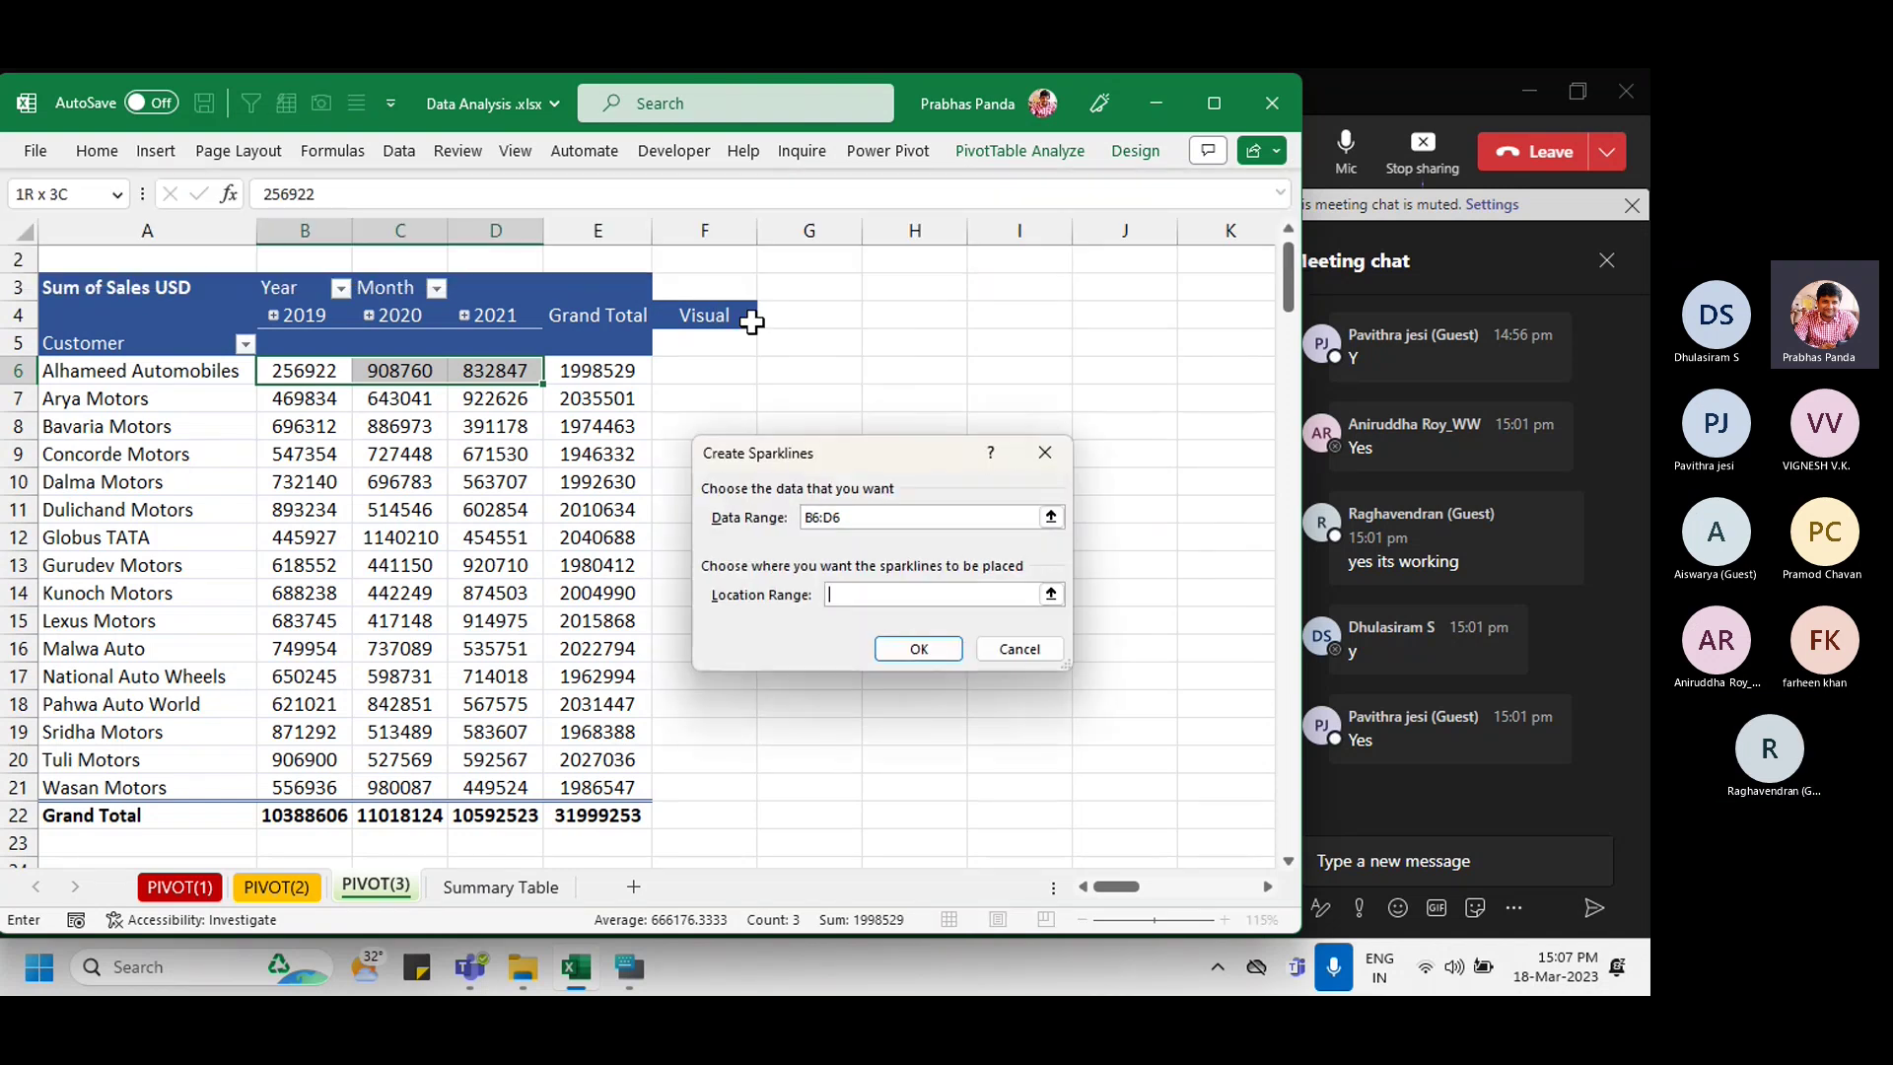
left_click_drag(827, 457, 1018, 307)
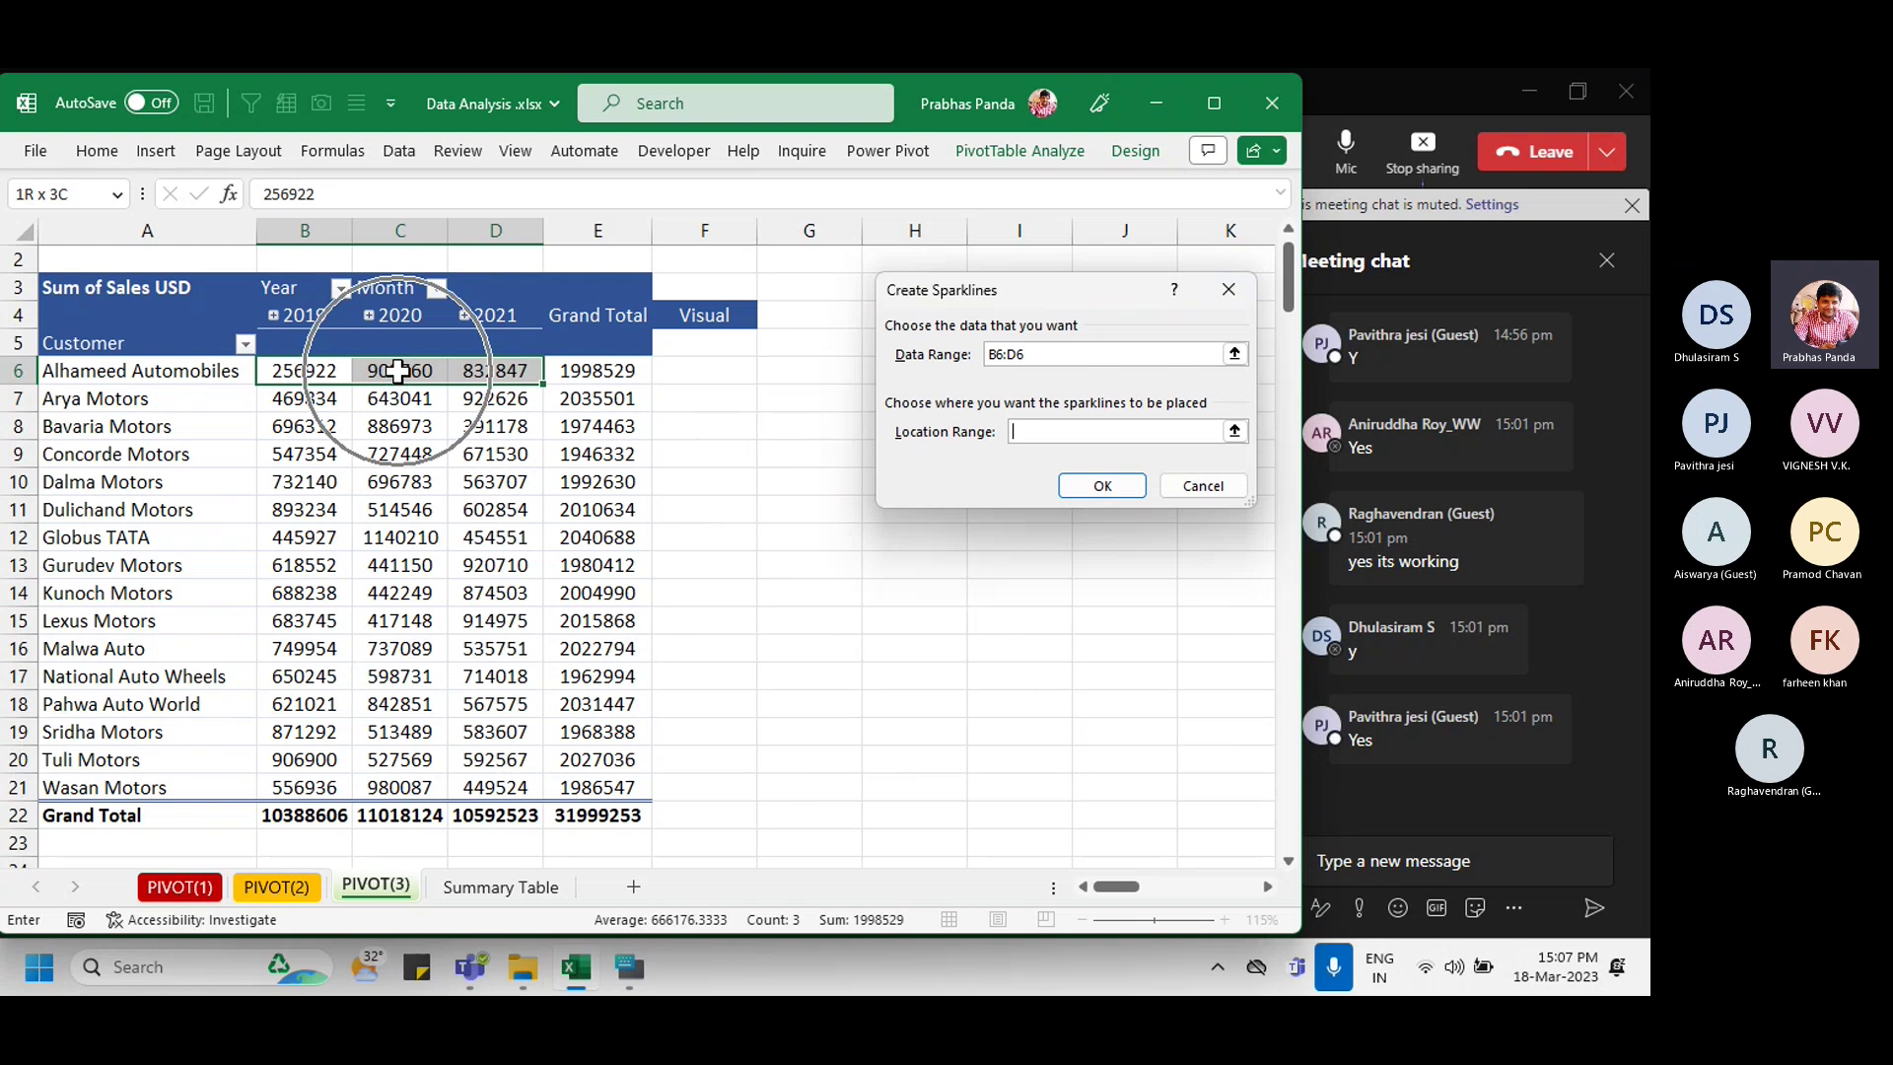
left_click(1041, 429)
left_click(1041, 429)
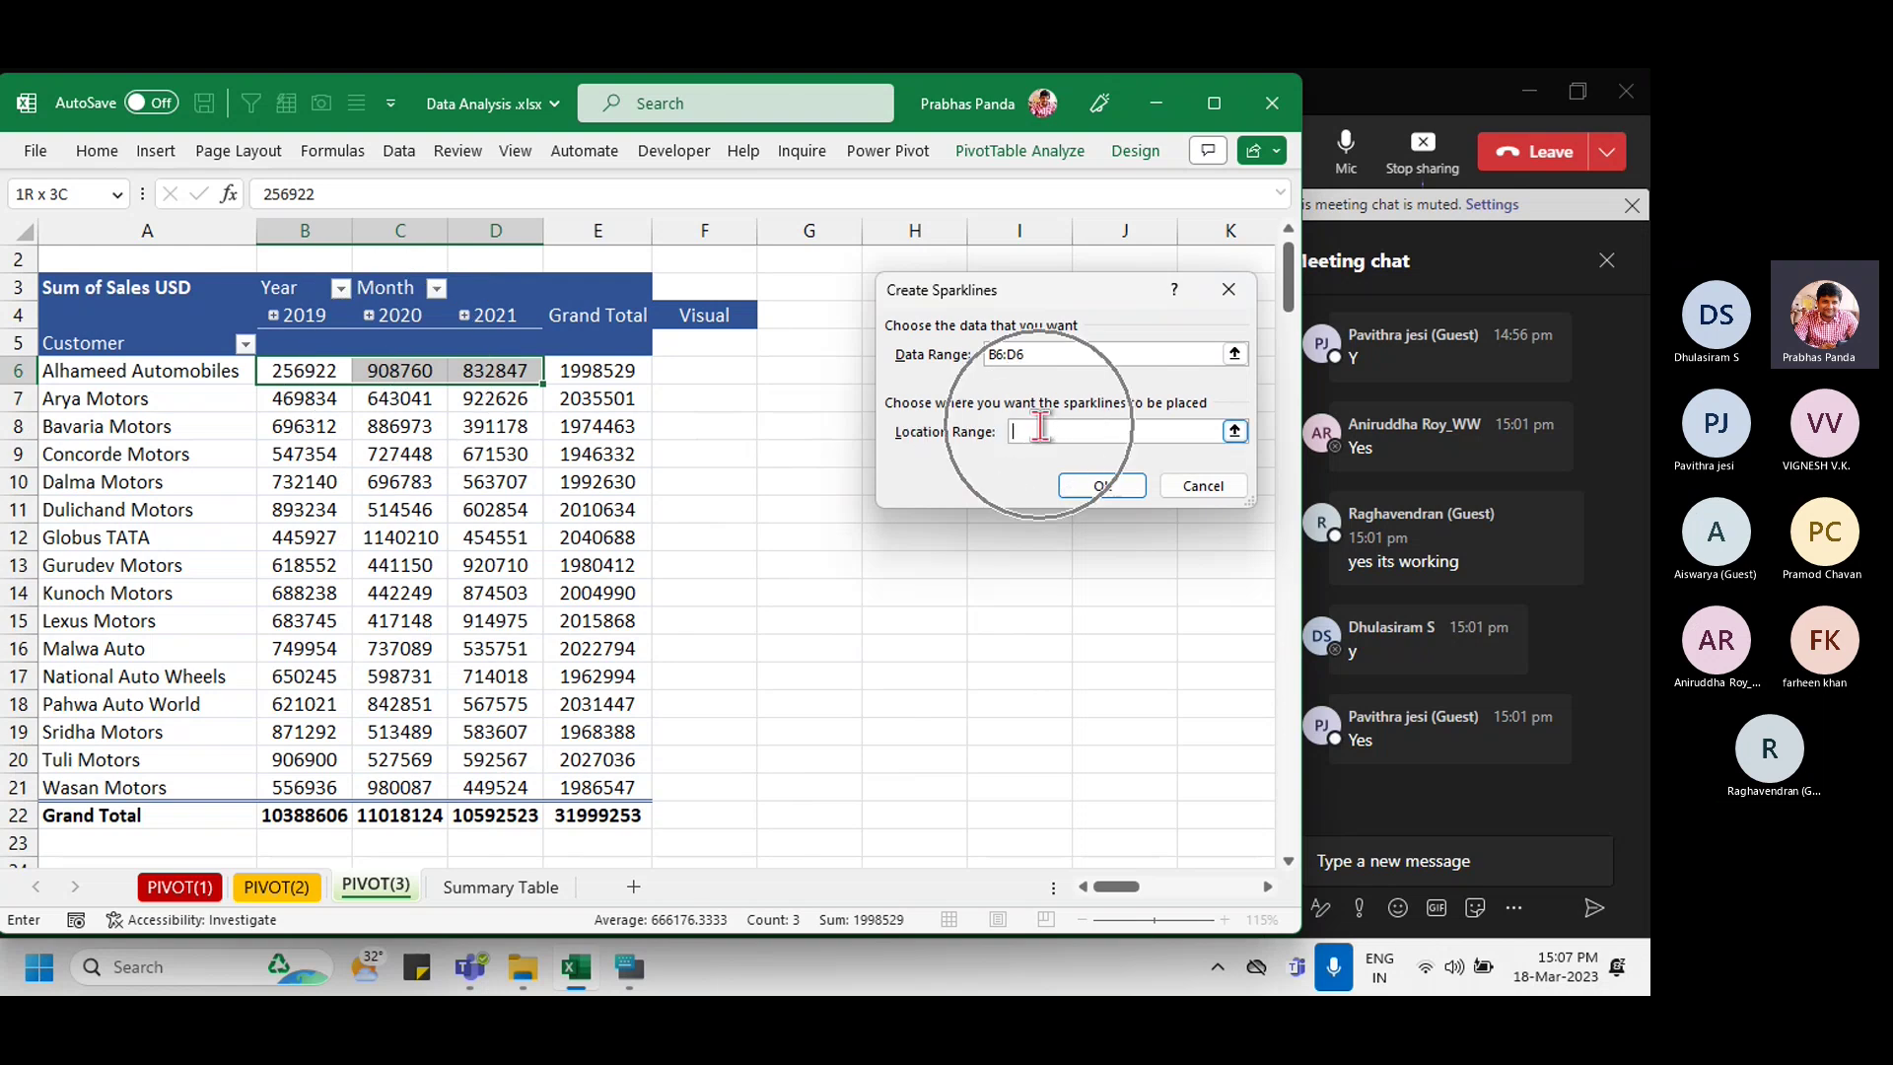
left_click(1041, 426)
left_click(706, 371)
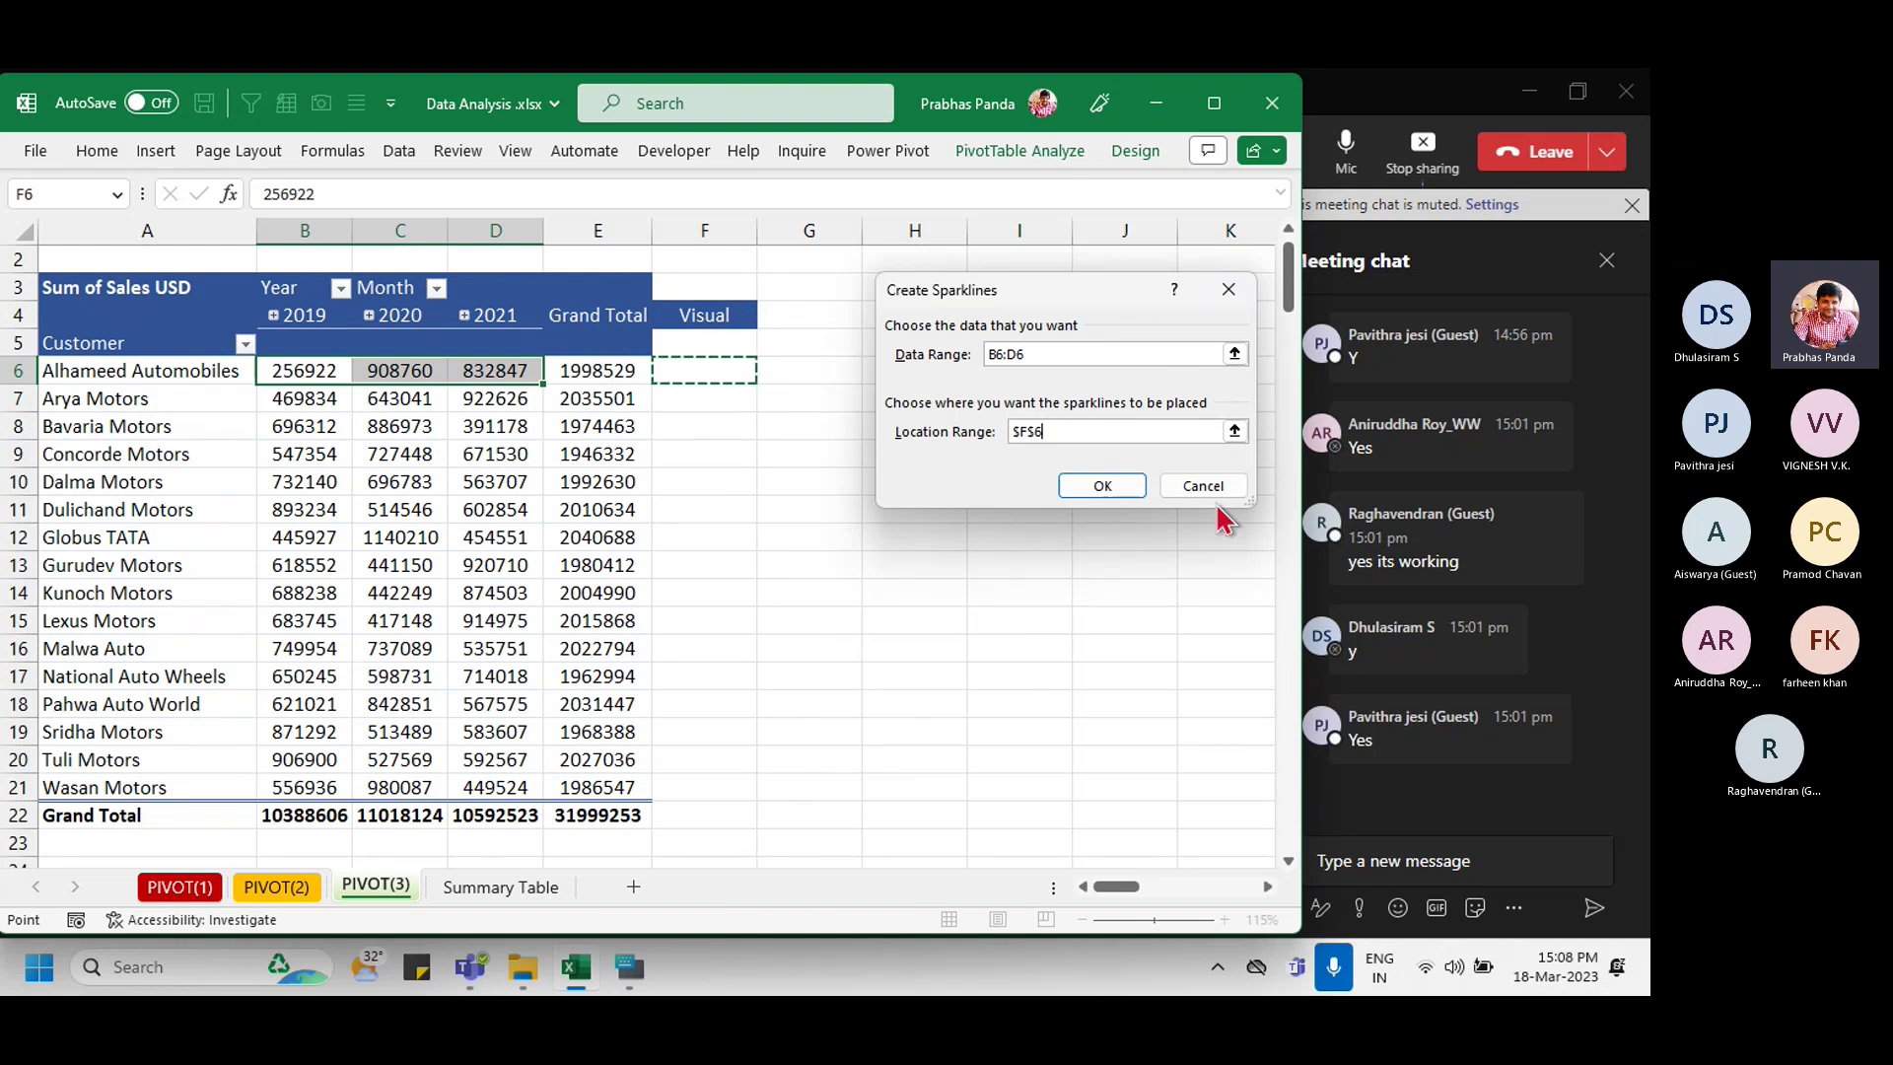
left_click(1082, 482)
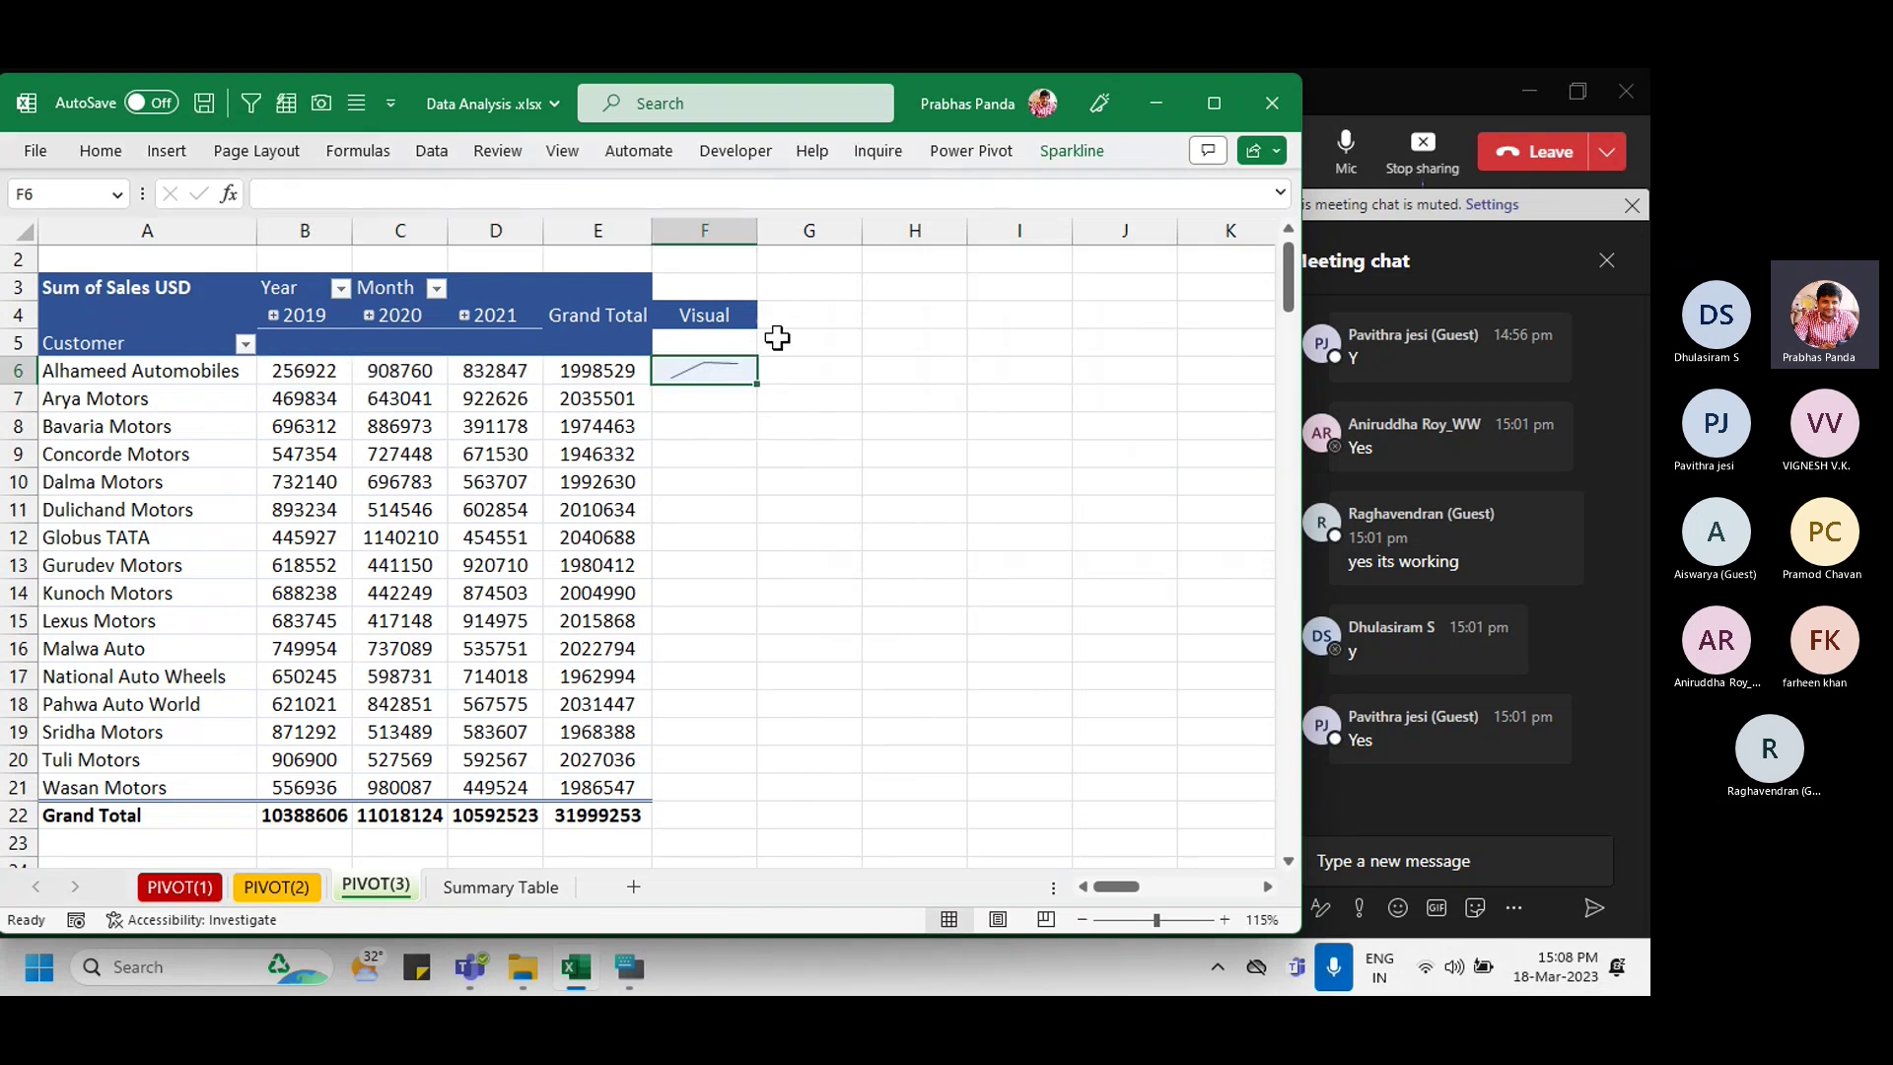
Step: Widen column F to about 13 characters and turn on markers for the F6 sparkline
left_click_drag(755, 235, 784, 240)
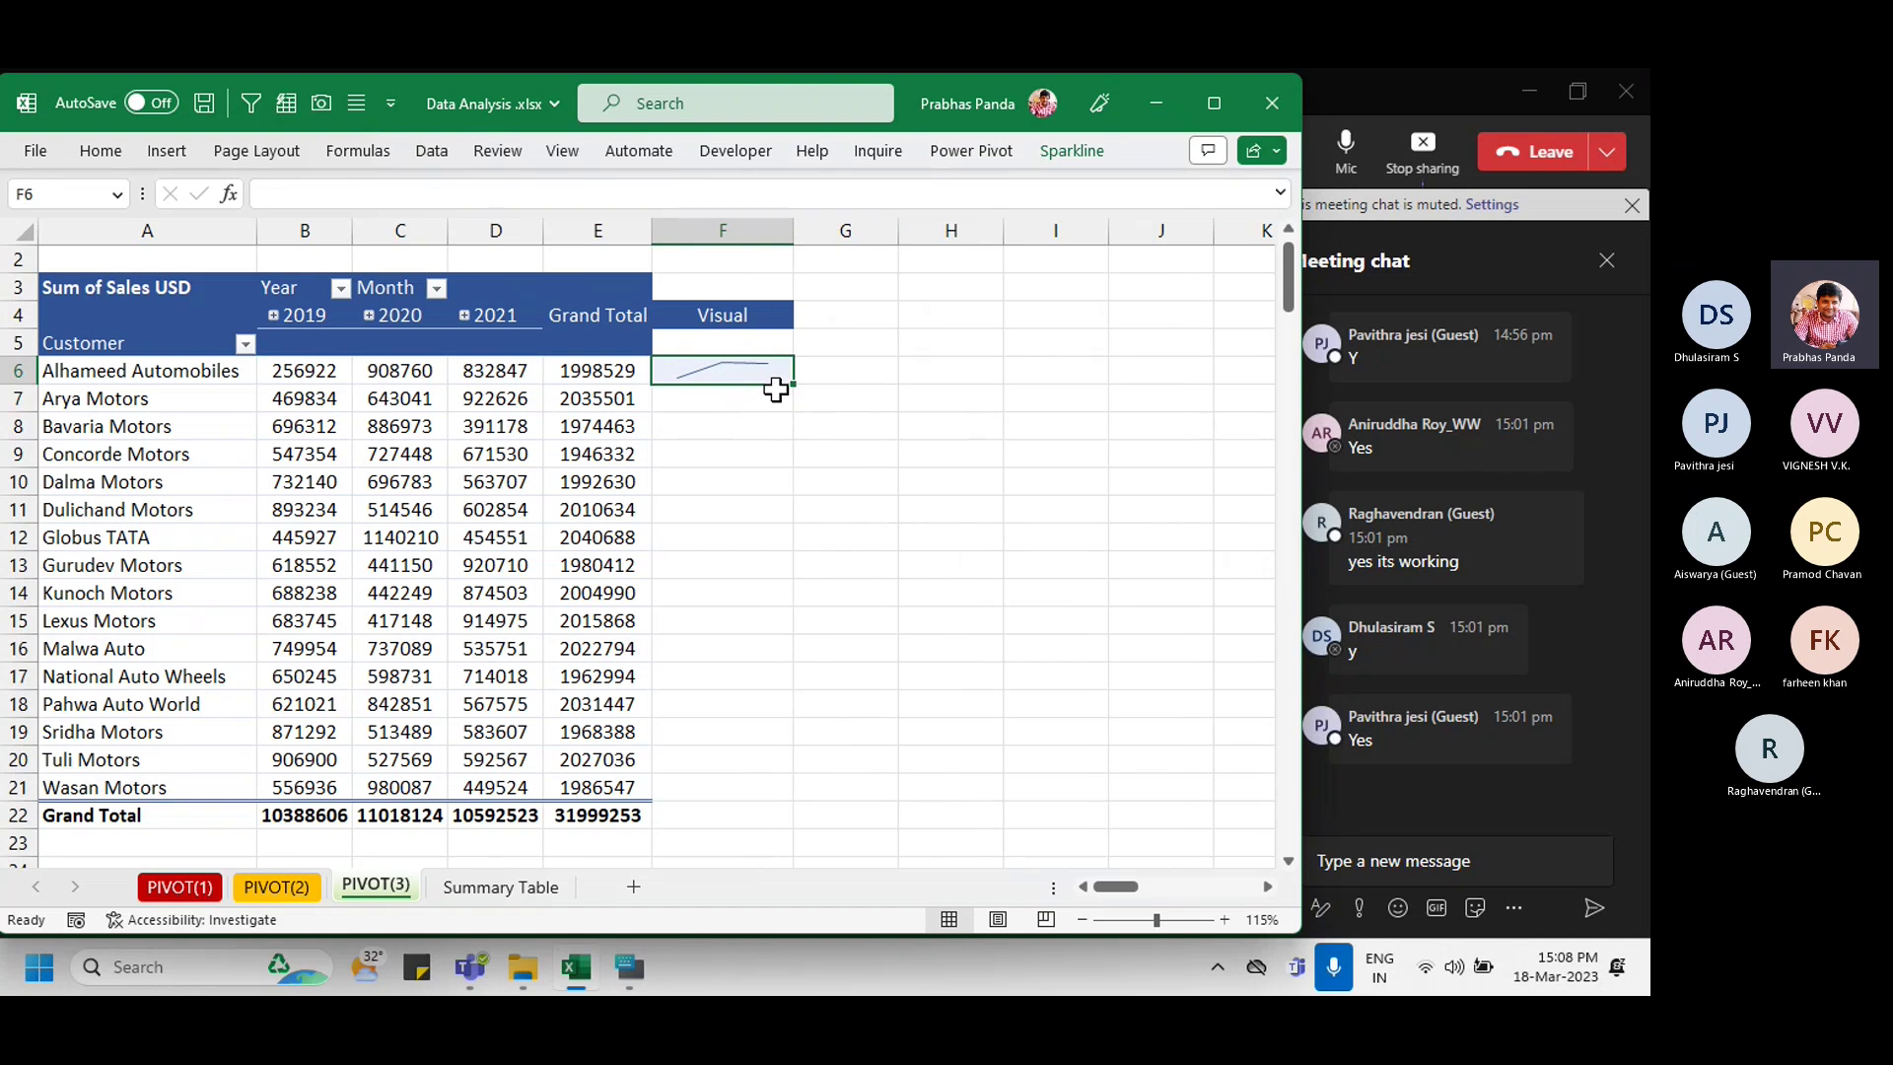
left_click(1082, 155)
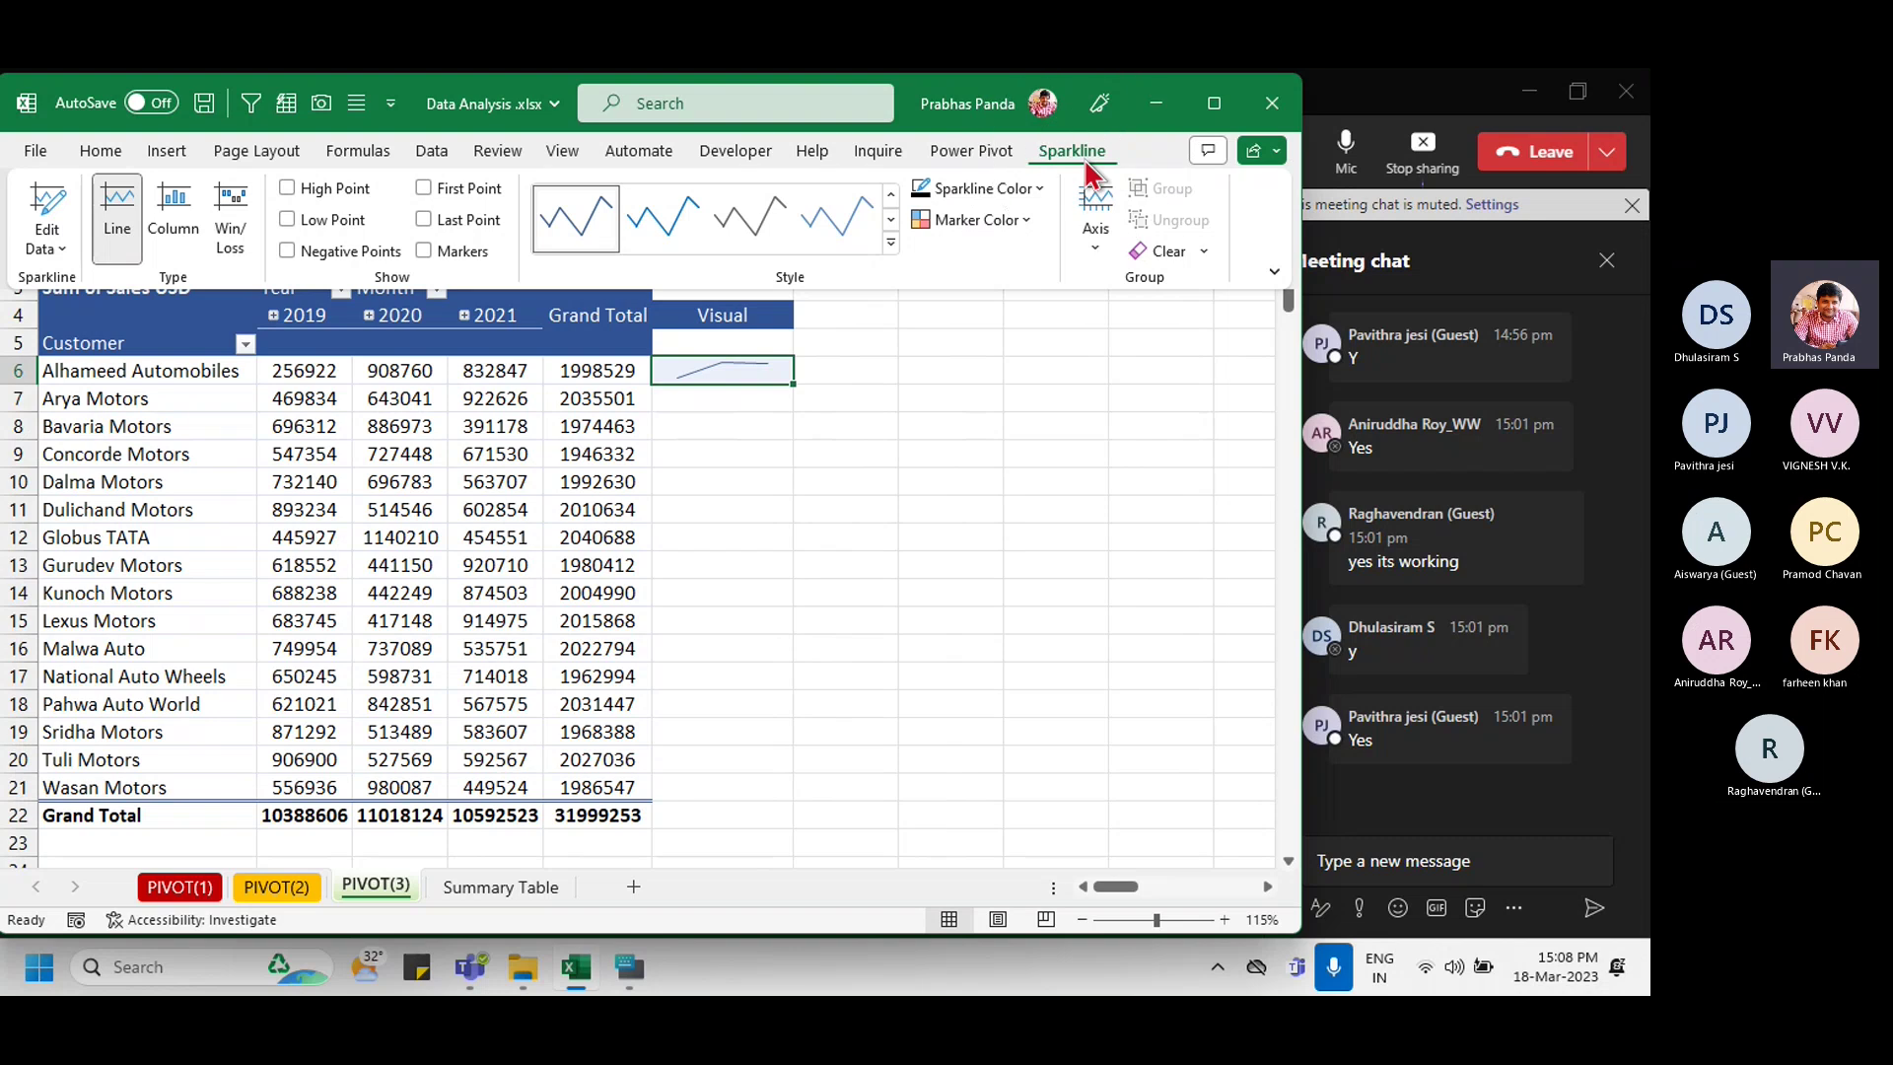
left_click(445, 251)
left_click(796, 395)
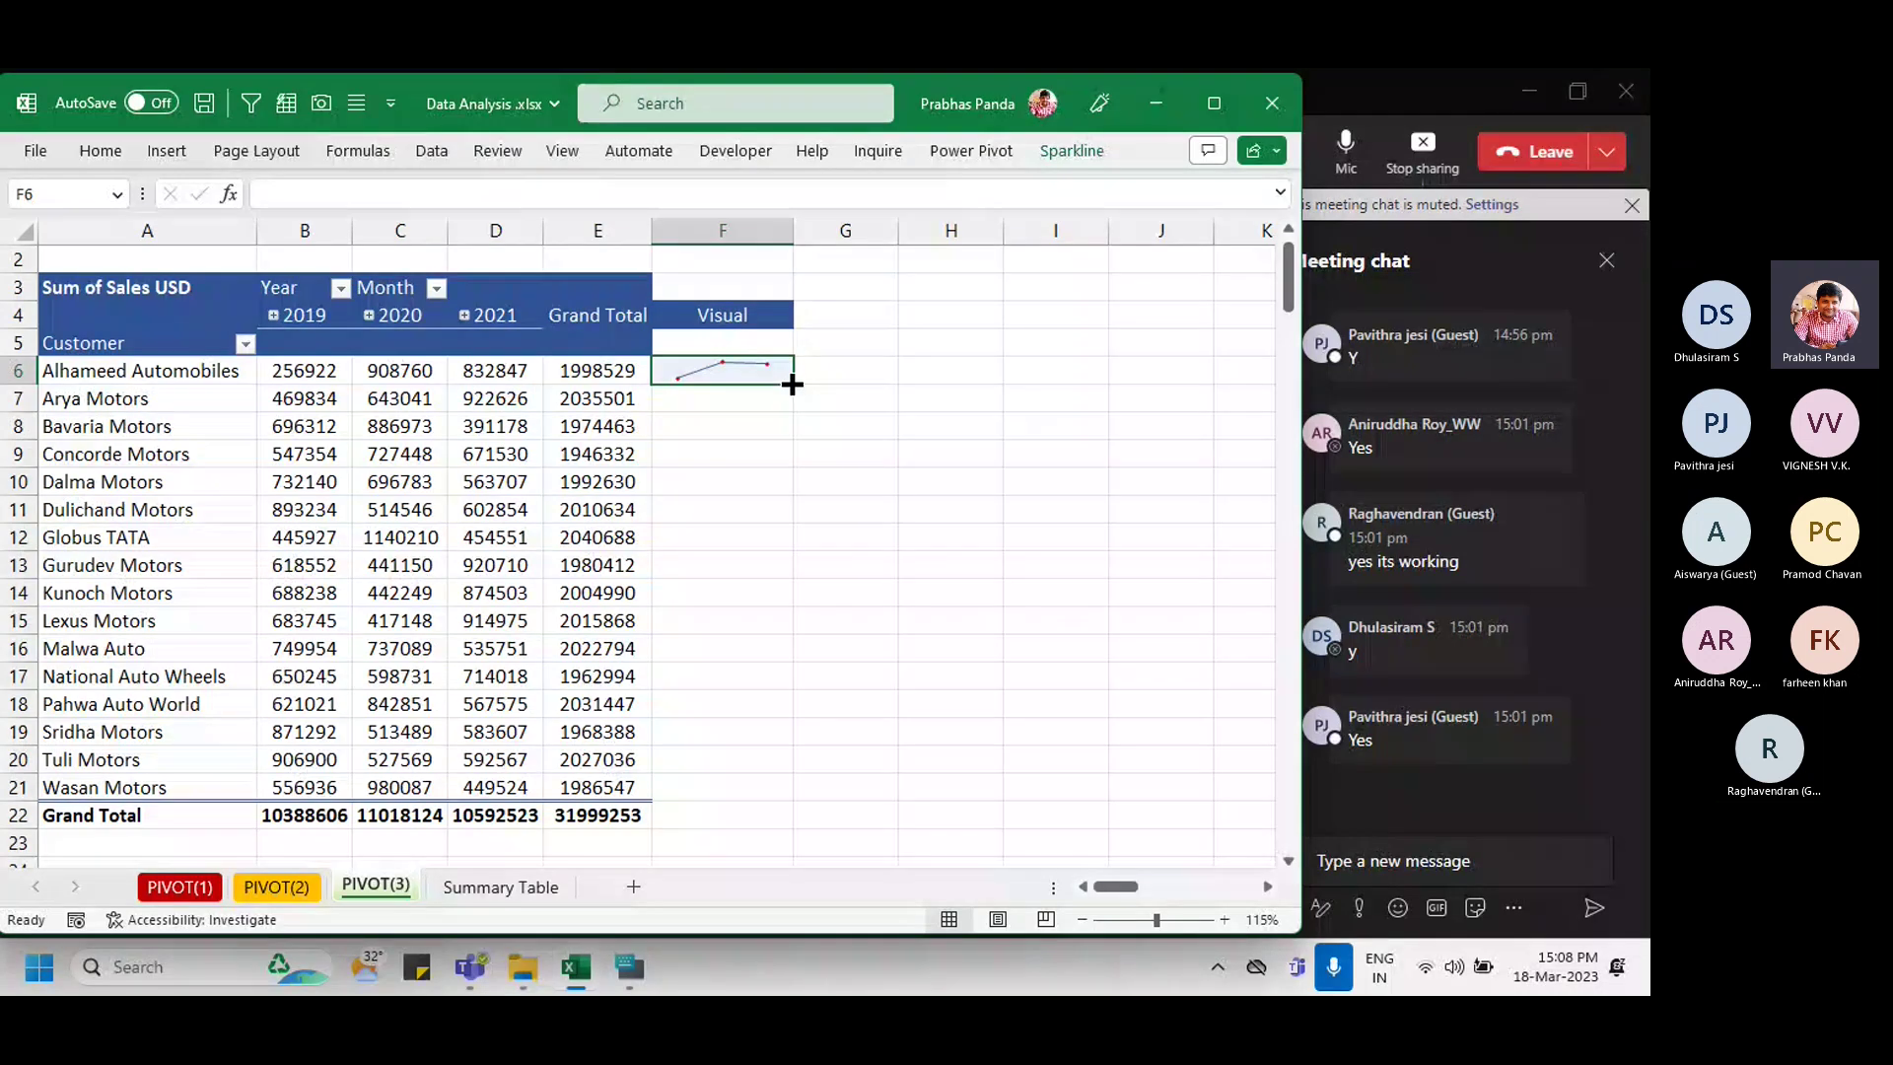
Step: Fill the marker sparkline down F6:F21 and widen column F a bit further
mouse_move(790, 383)
left_mouse_down()
mouse_move(803, 650)
mouse_move(768, 792)
left_mouse_up()
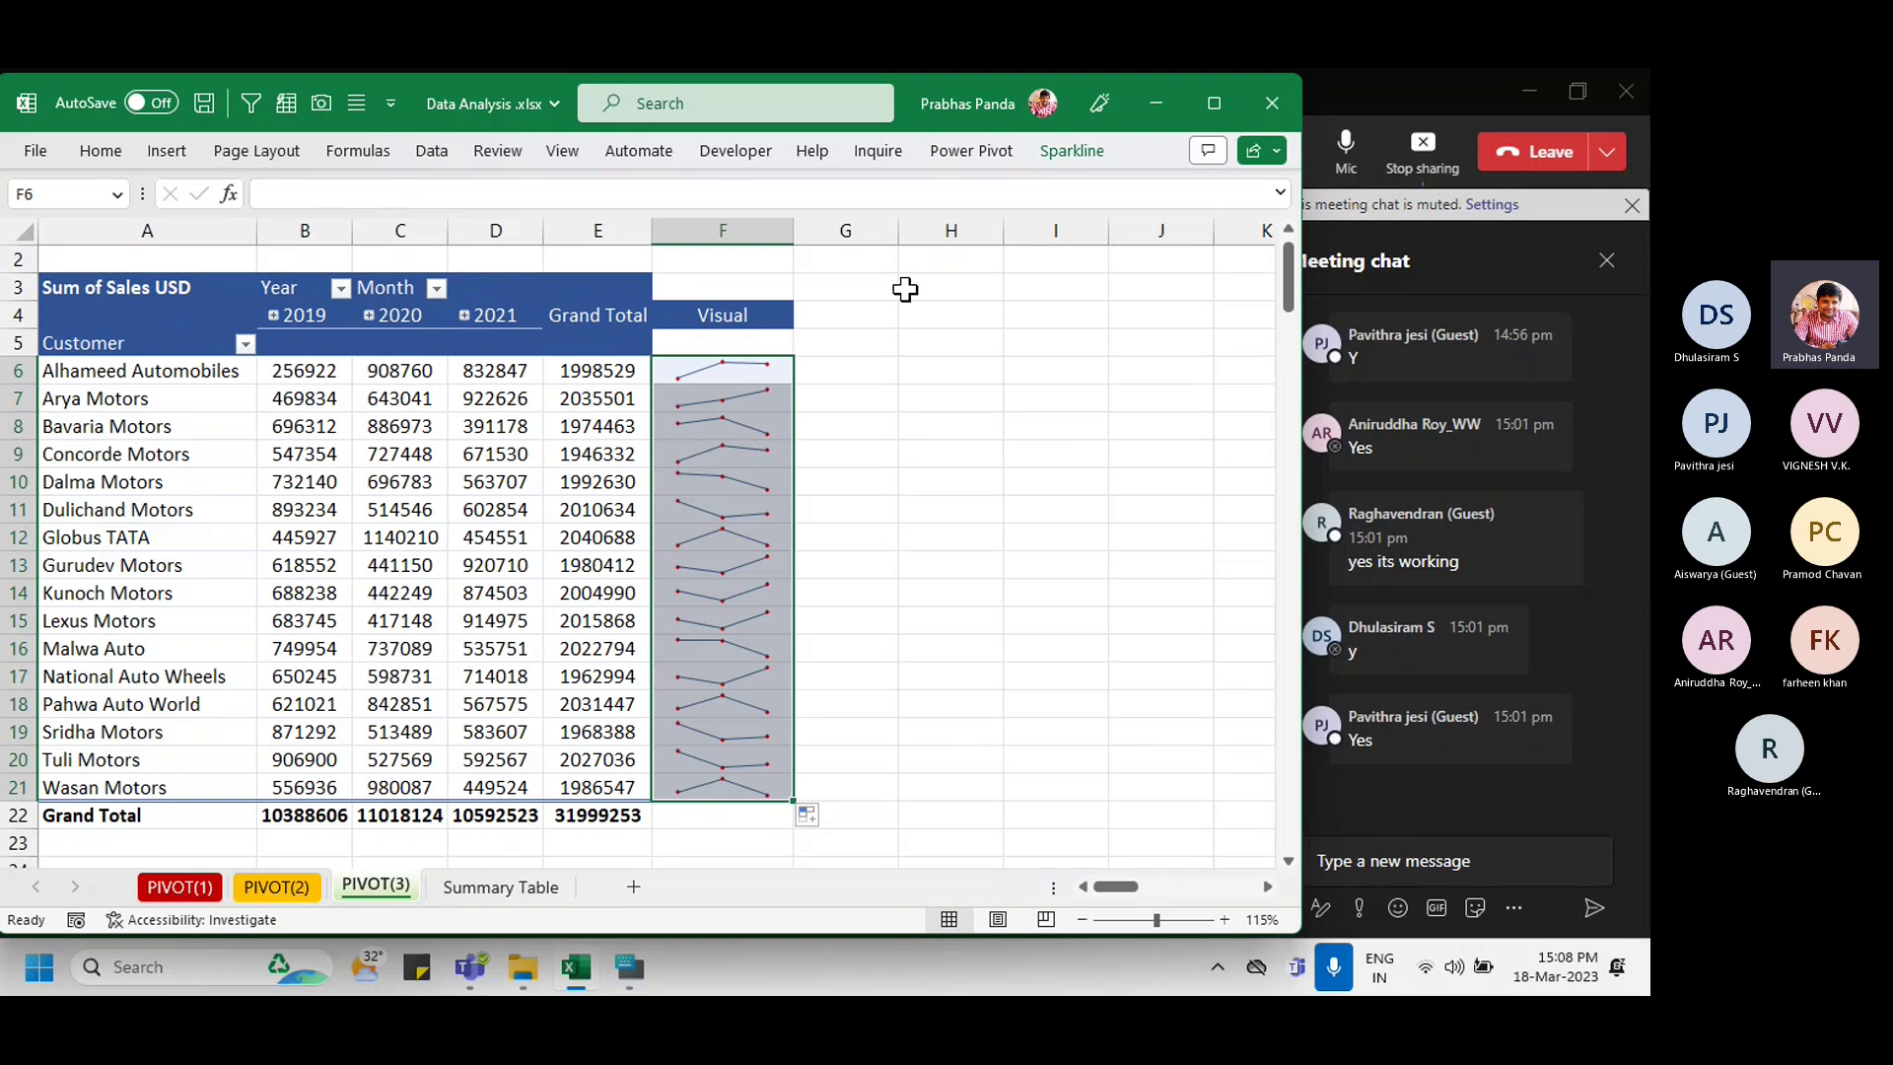
left_click_drag(794, 230, 818, 230)
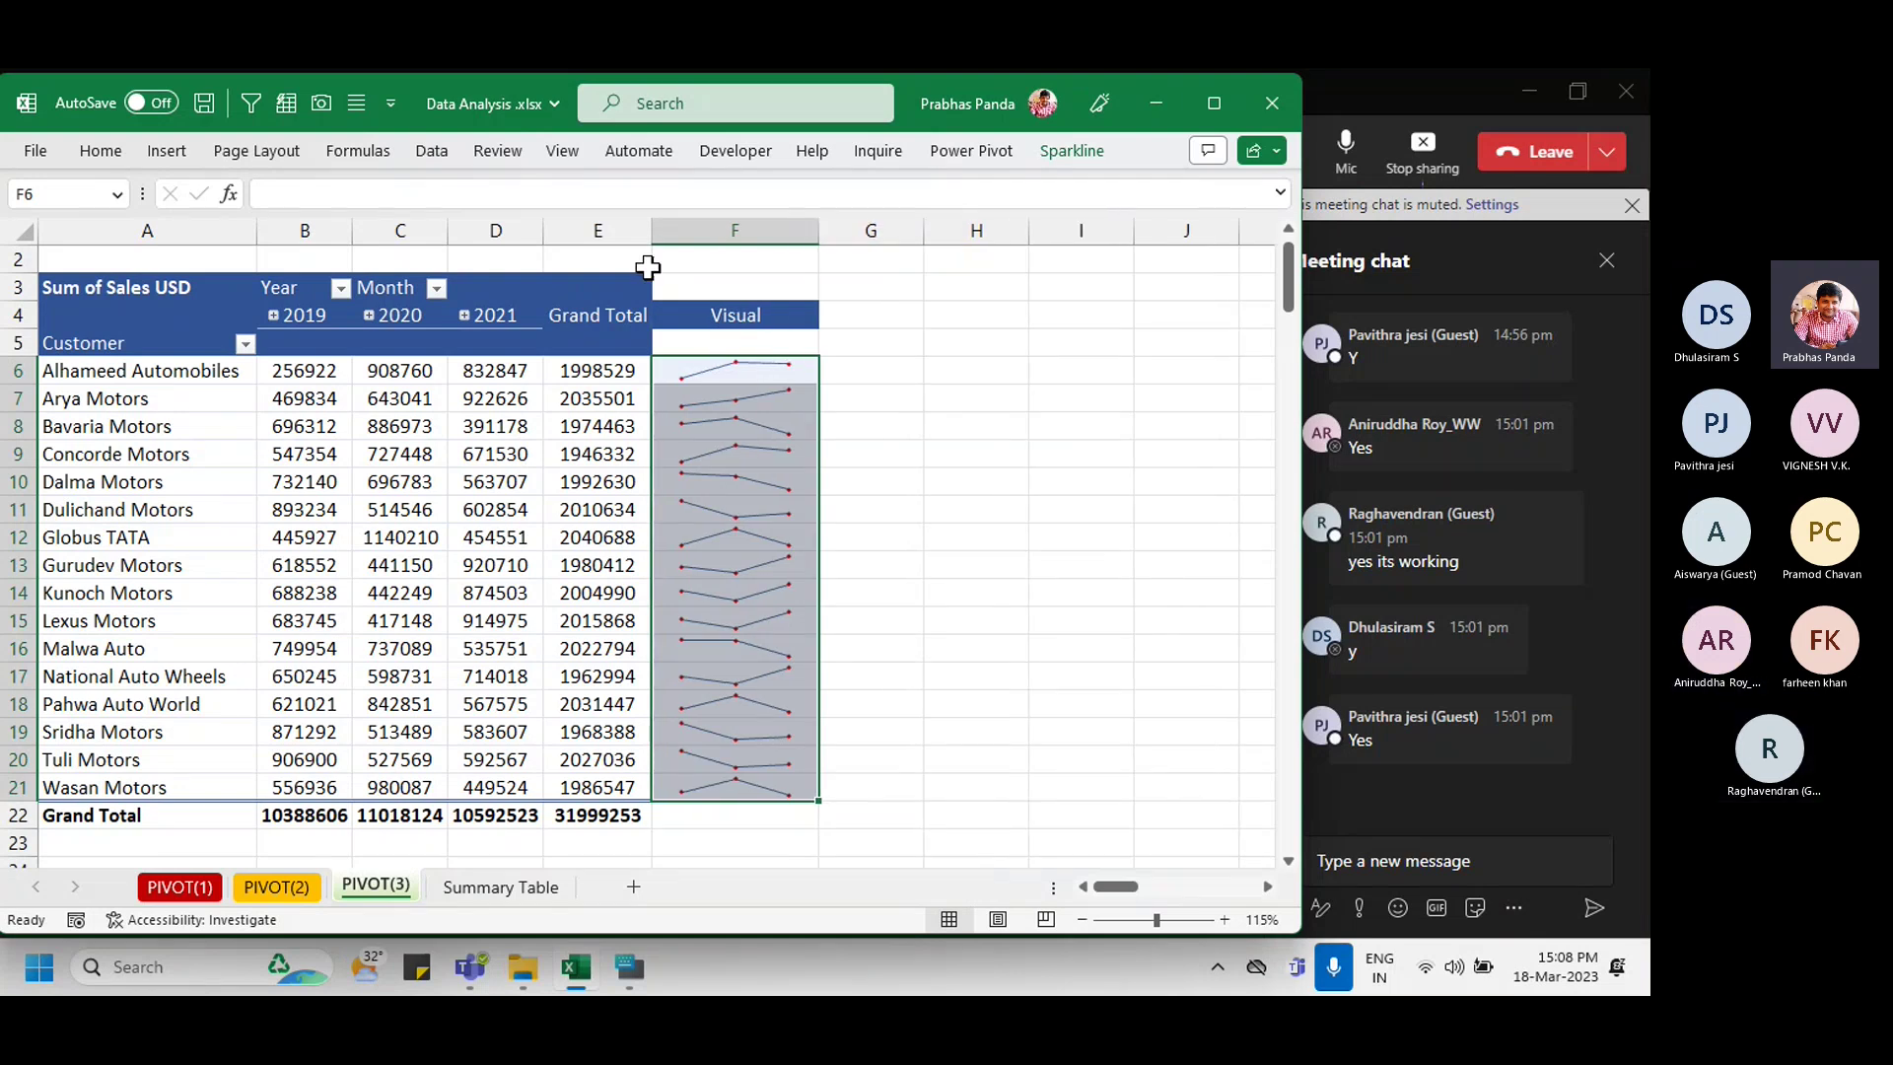
left_click(236, 230)
left_click(741, 235)
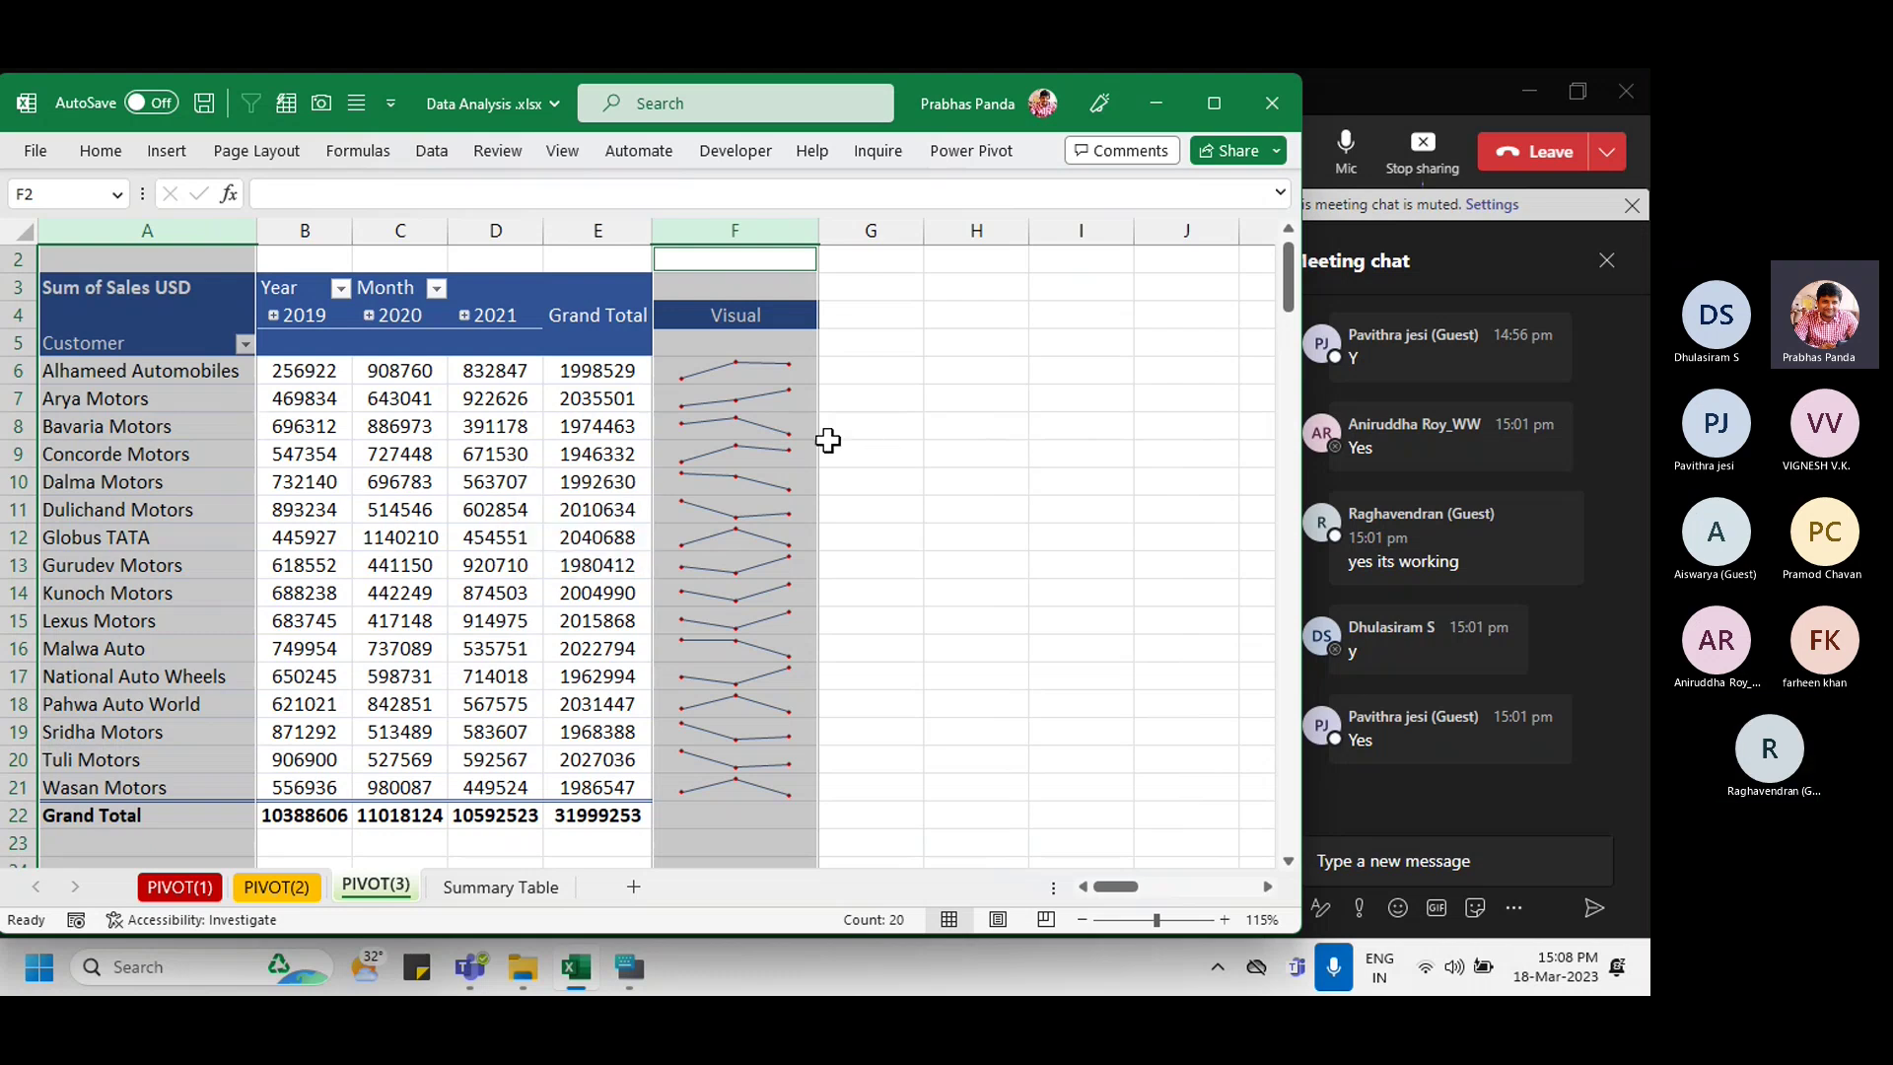
left_click(799, 371)
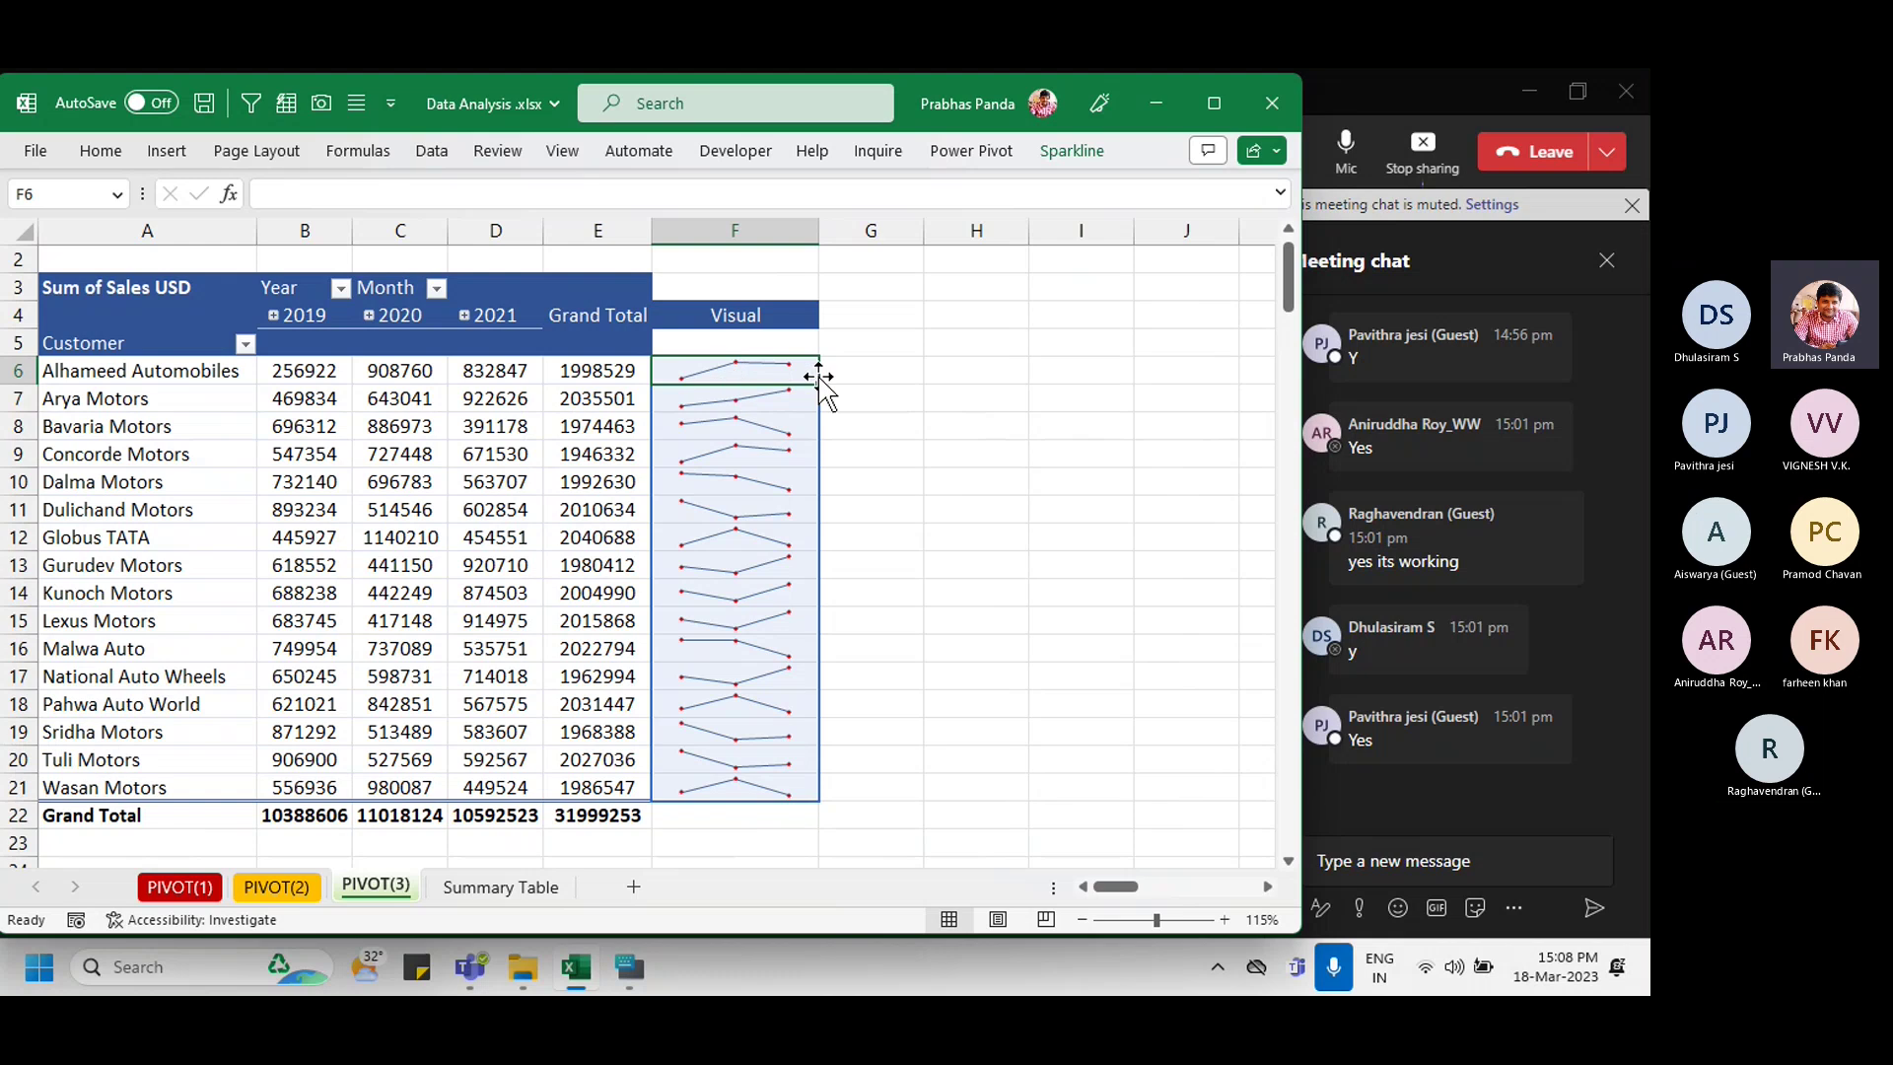
left_click(15, 399)
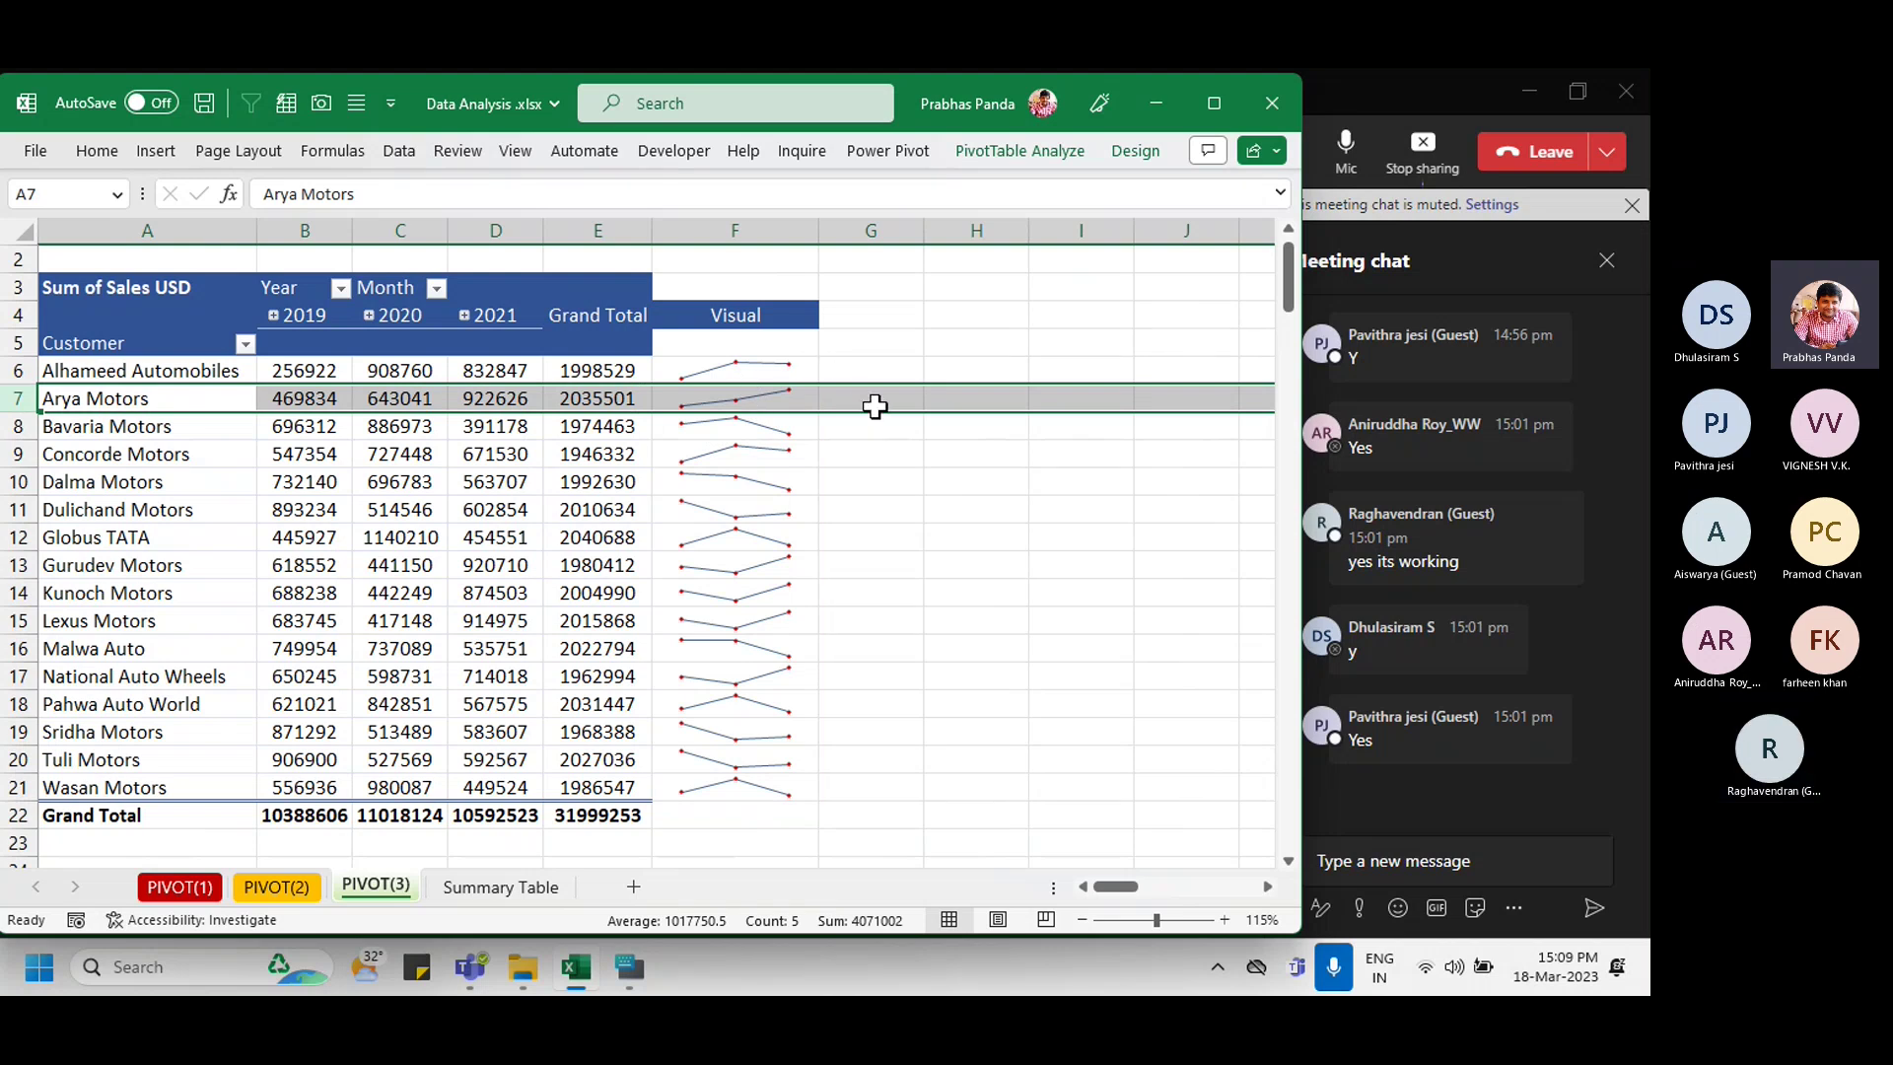
left_click(12, 426)
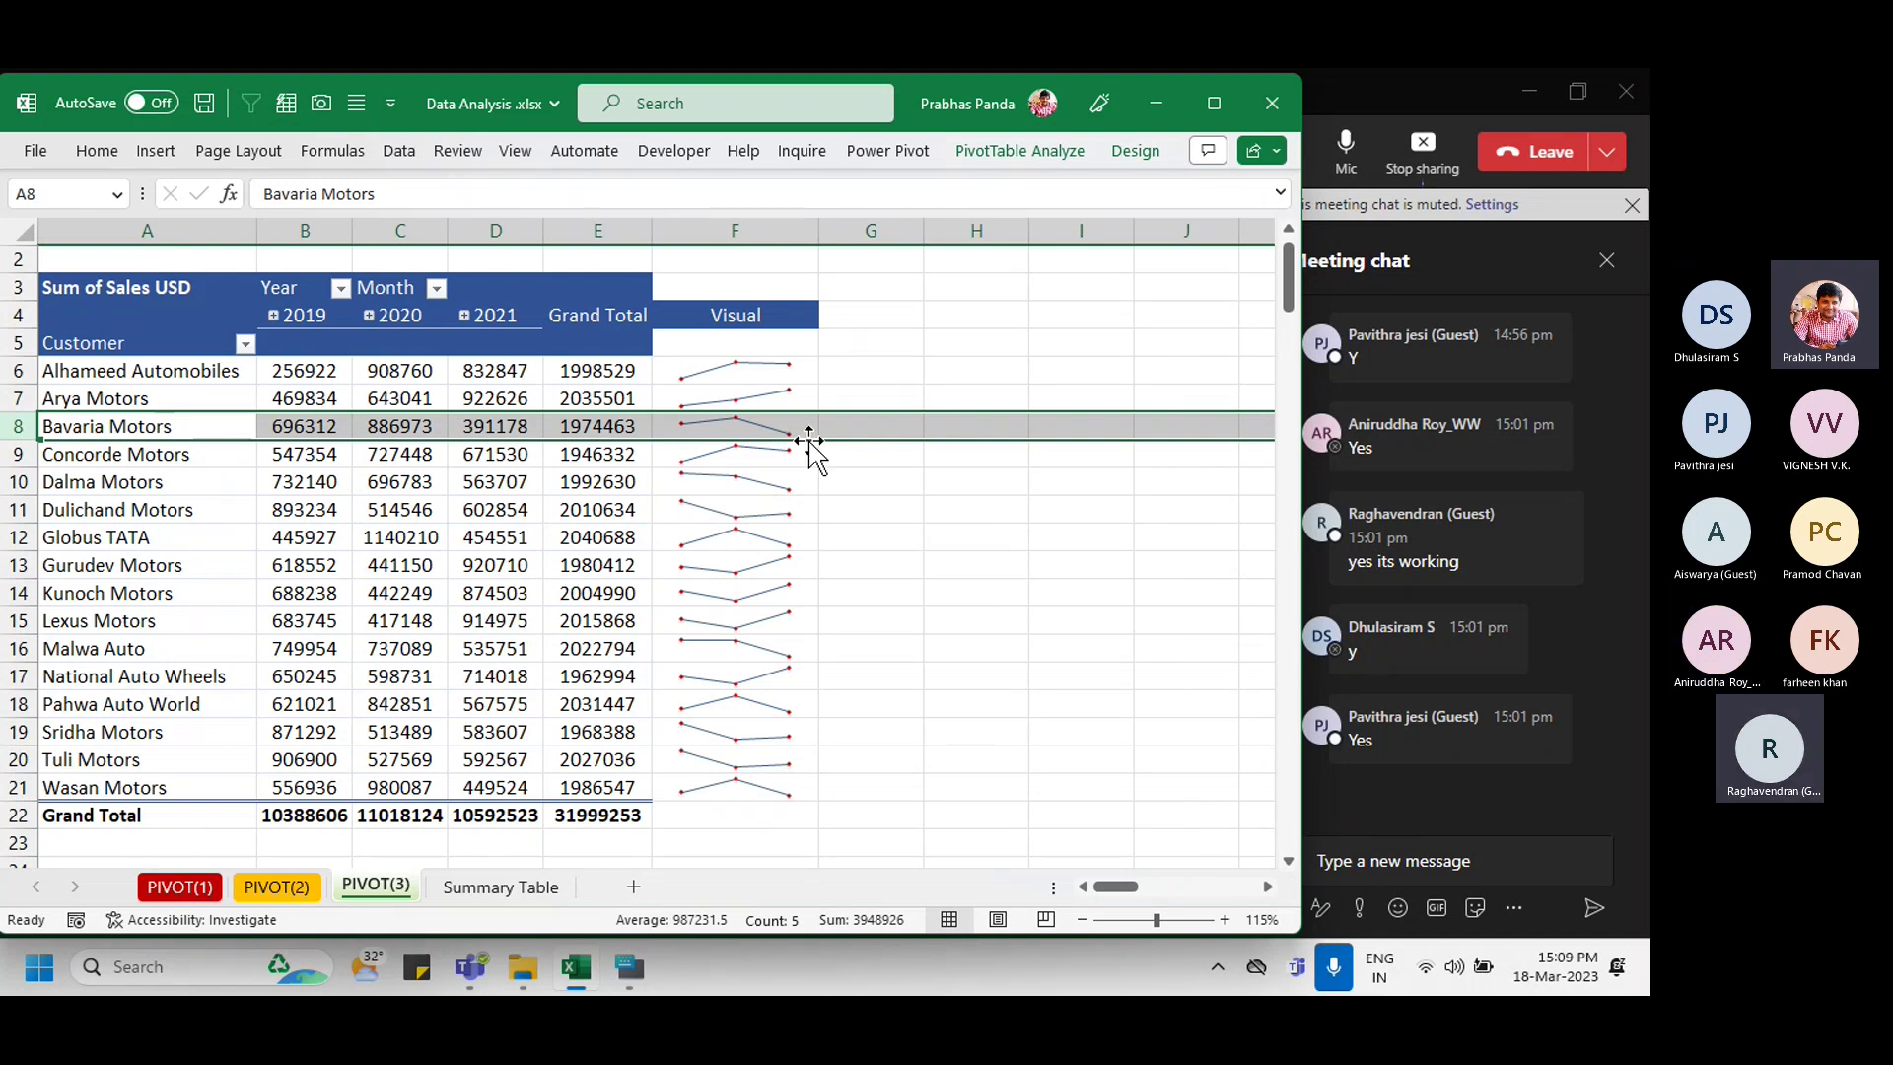
left_click(18, 485)
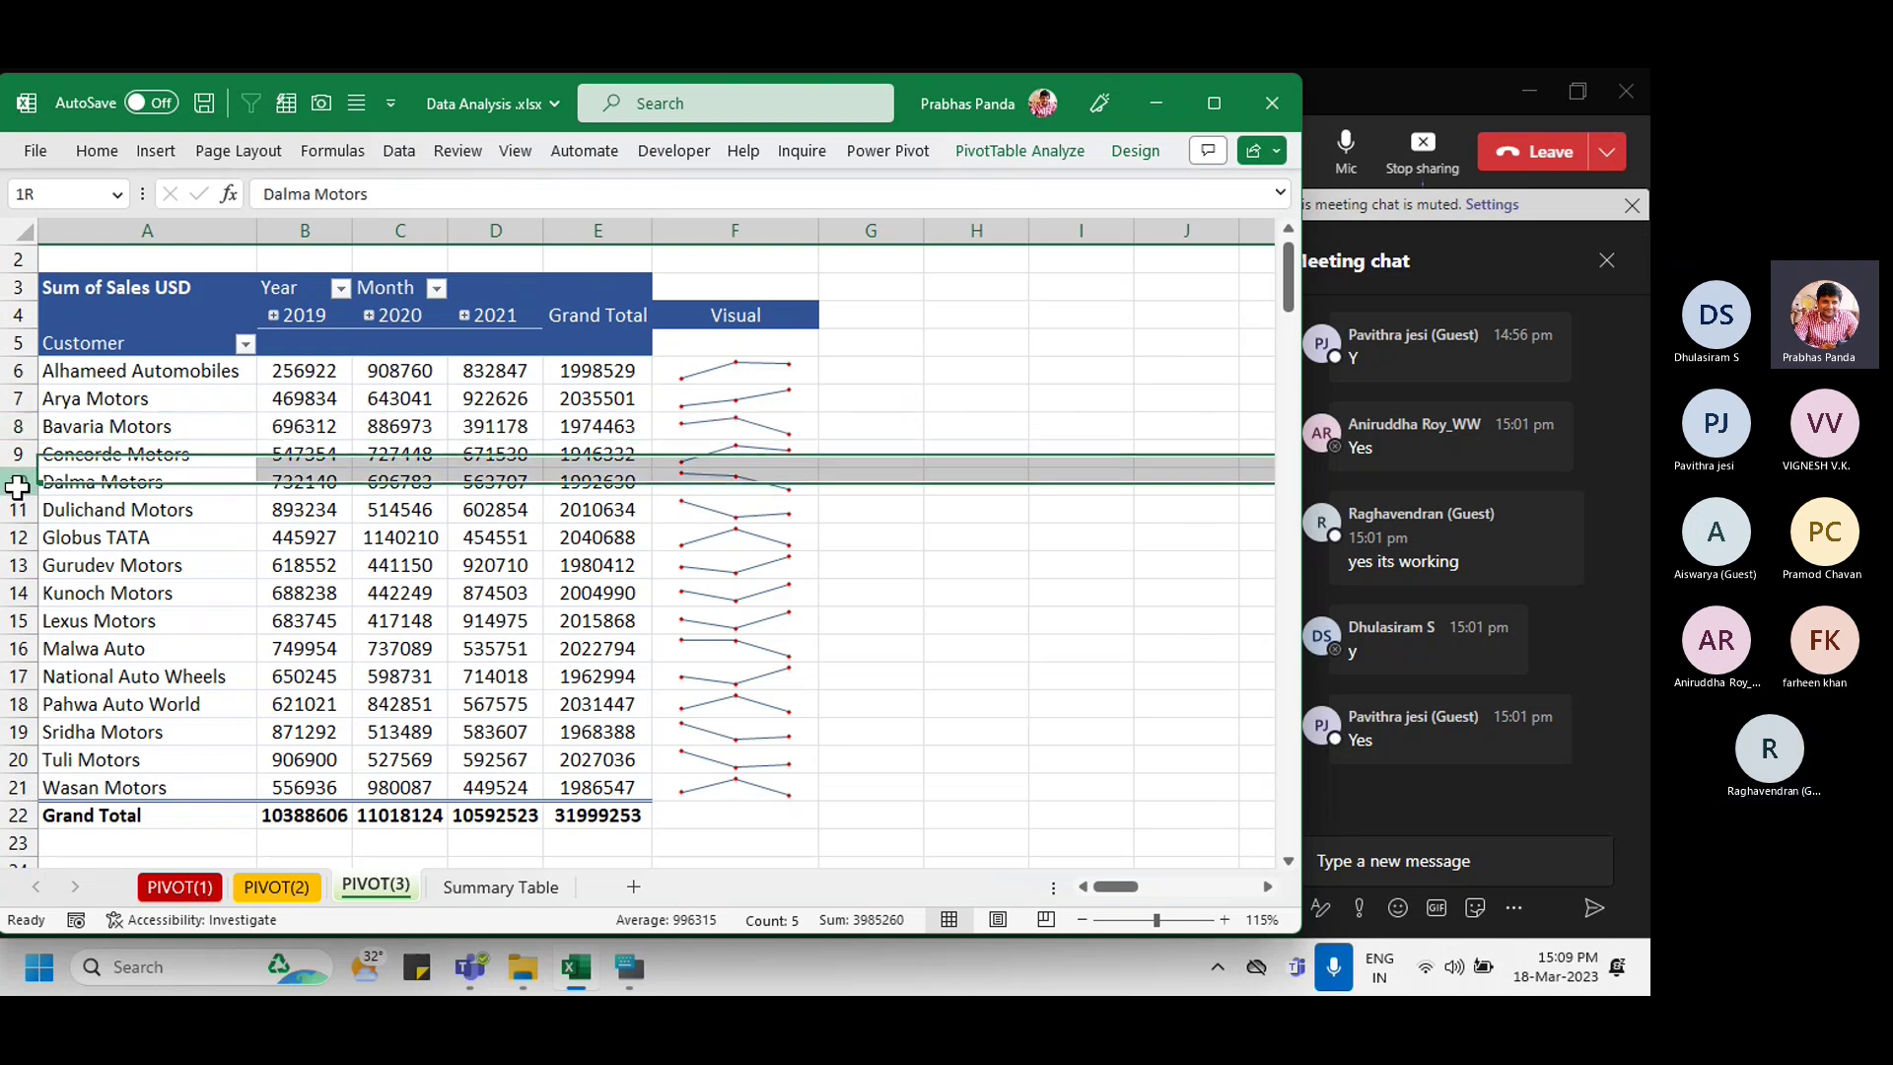
left_click_drag(18, 485, 8, 483)
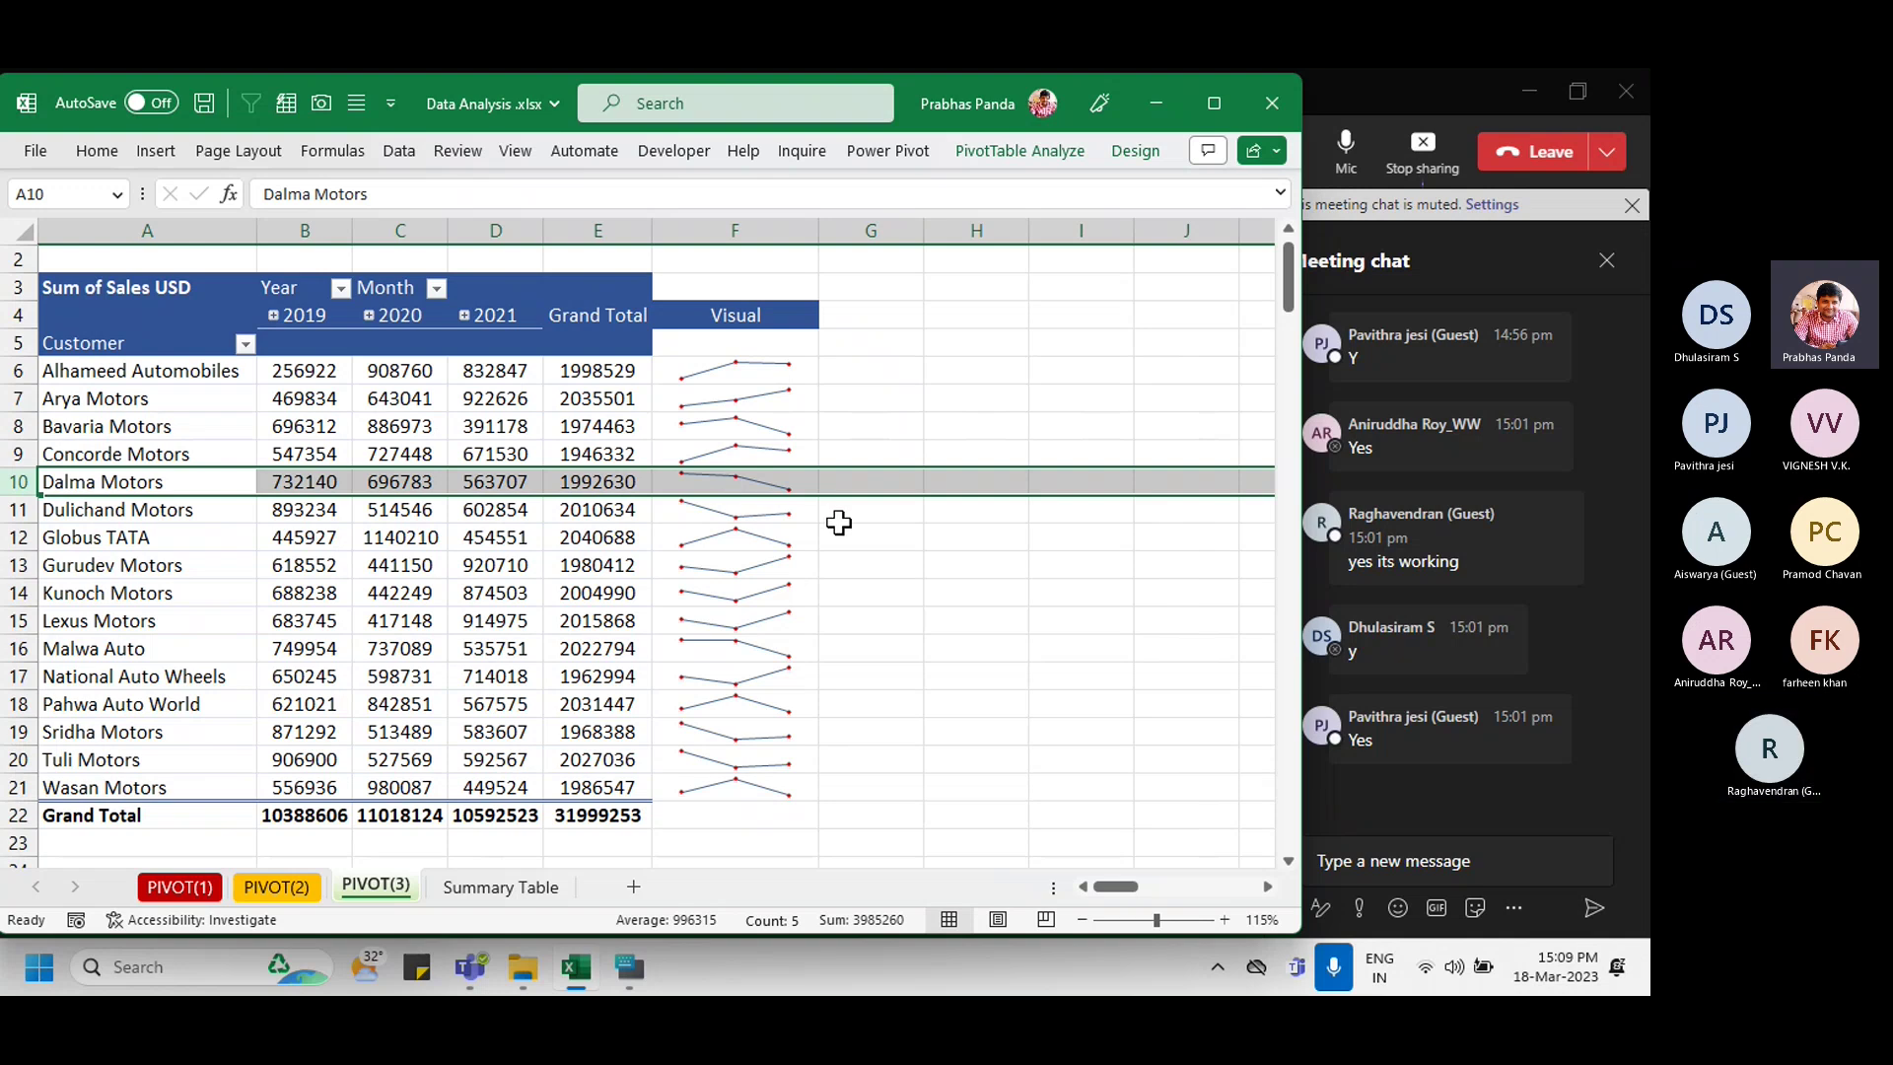
left_click(767, 217)
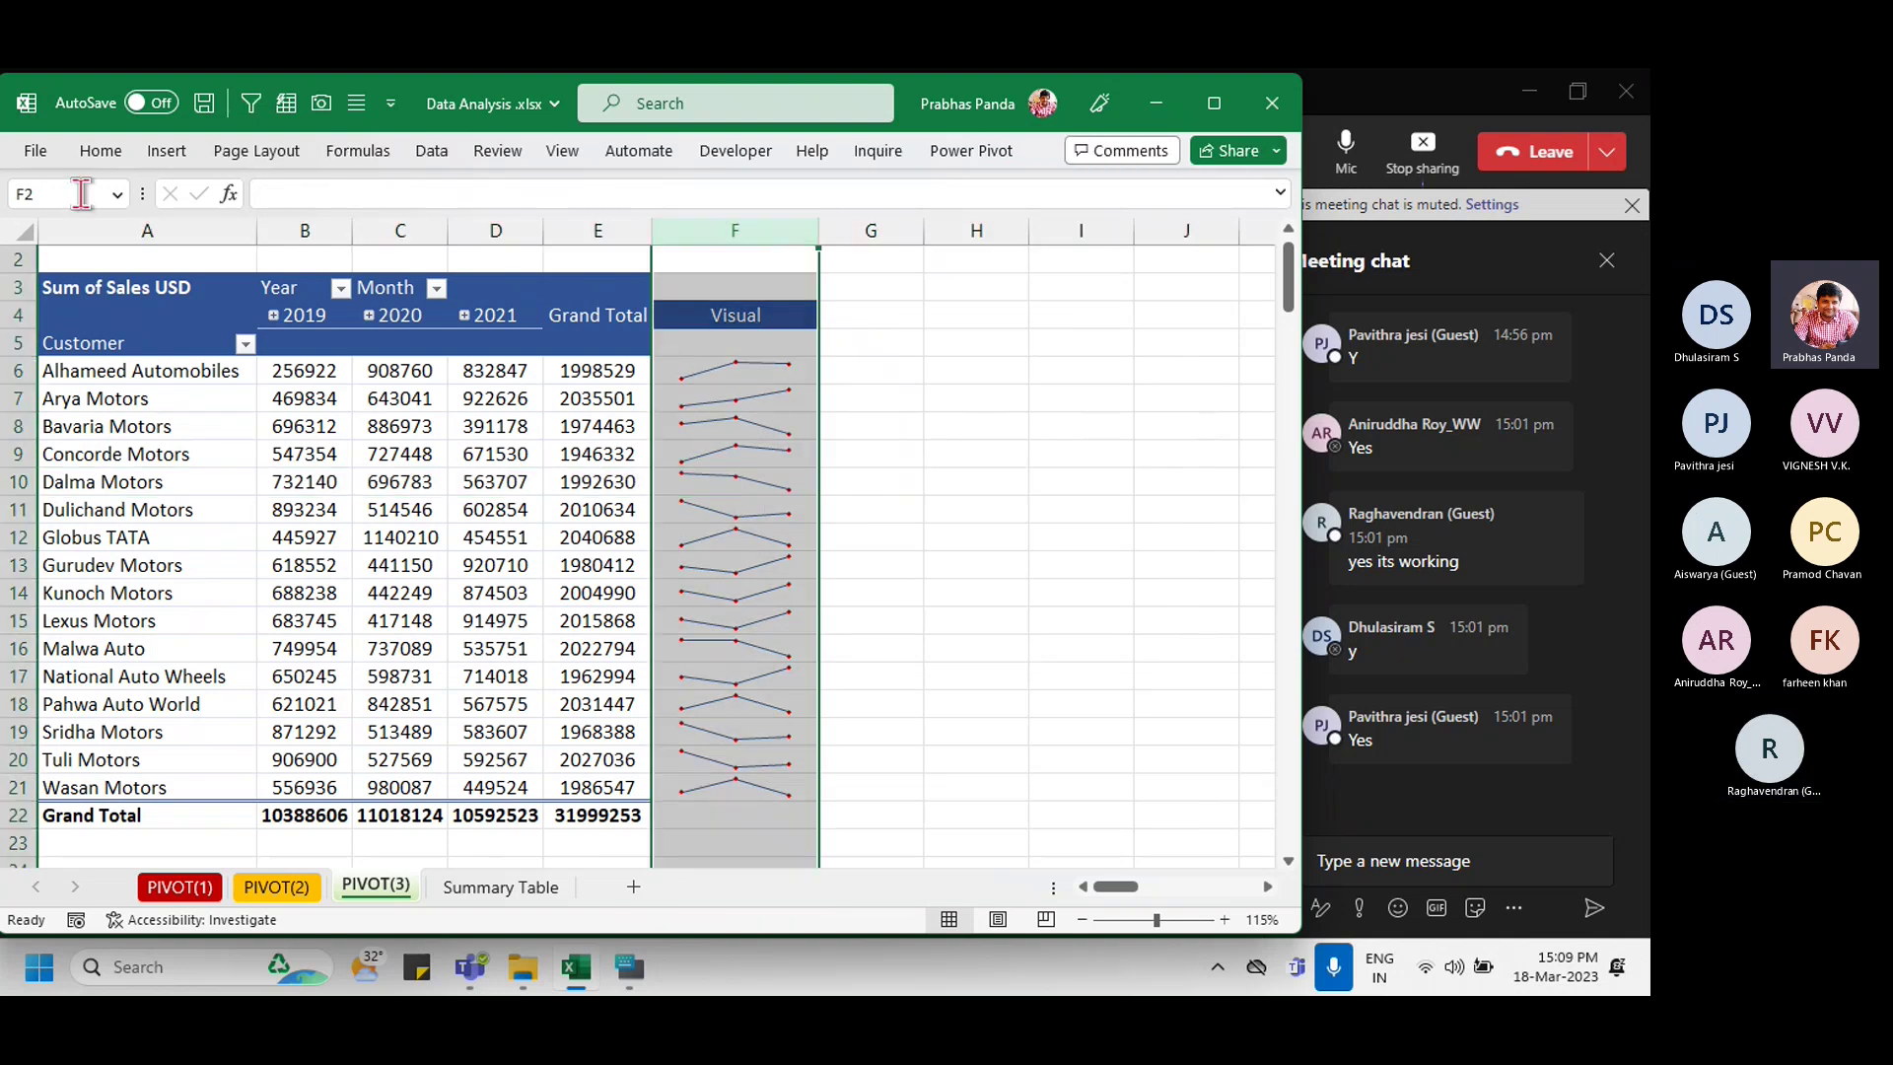
left_click(576, 591)
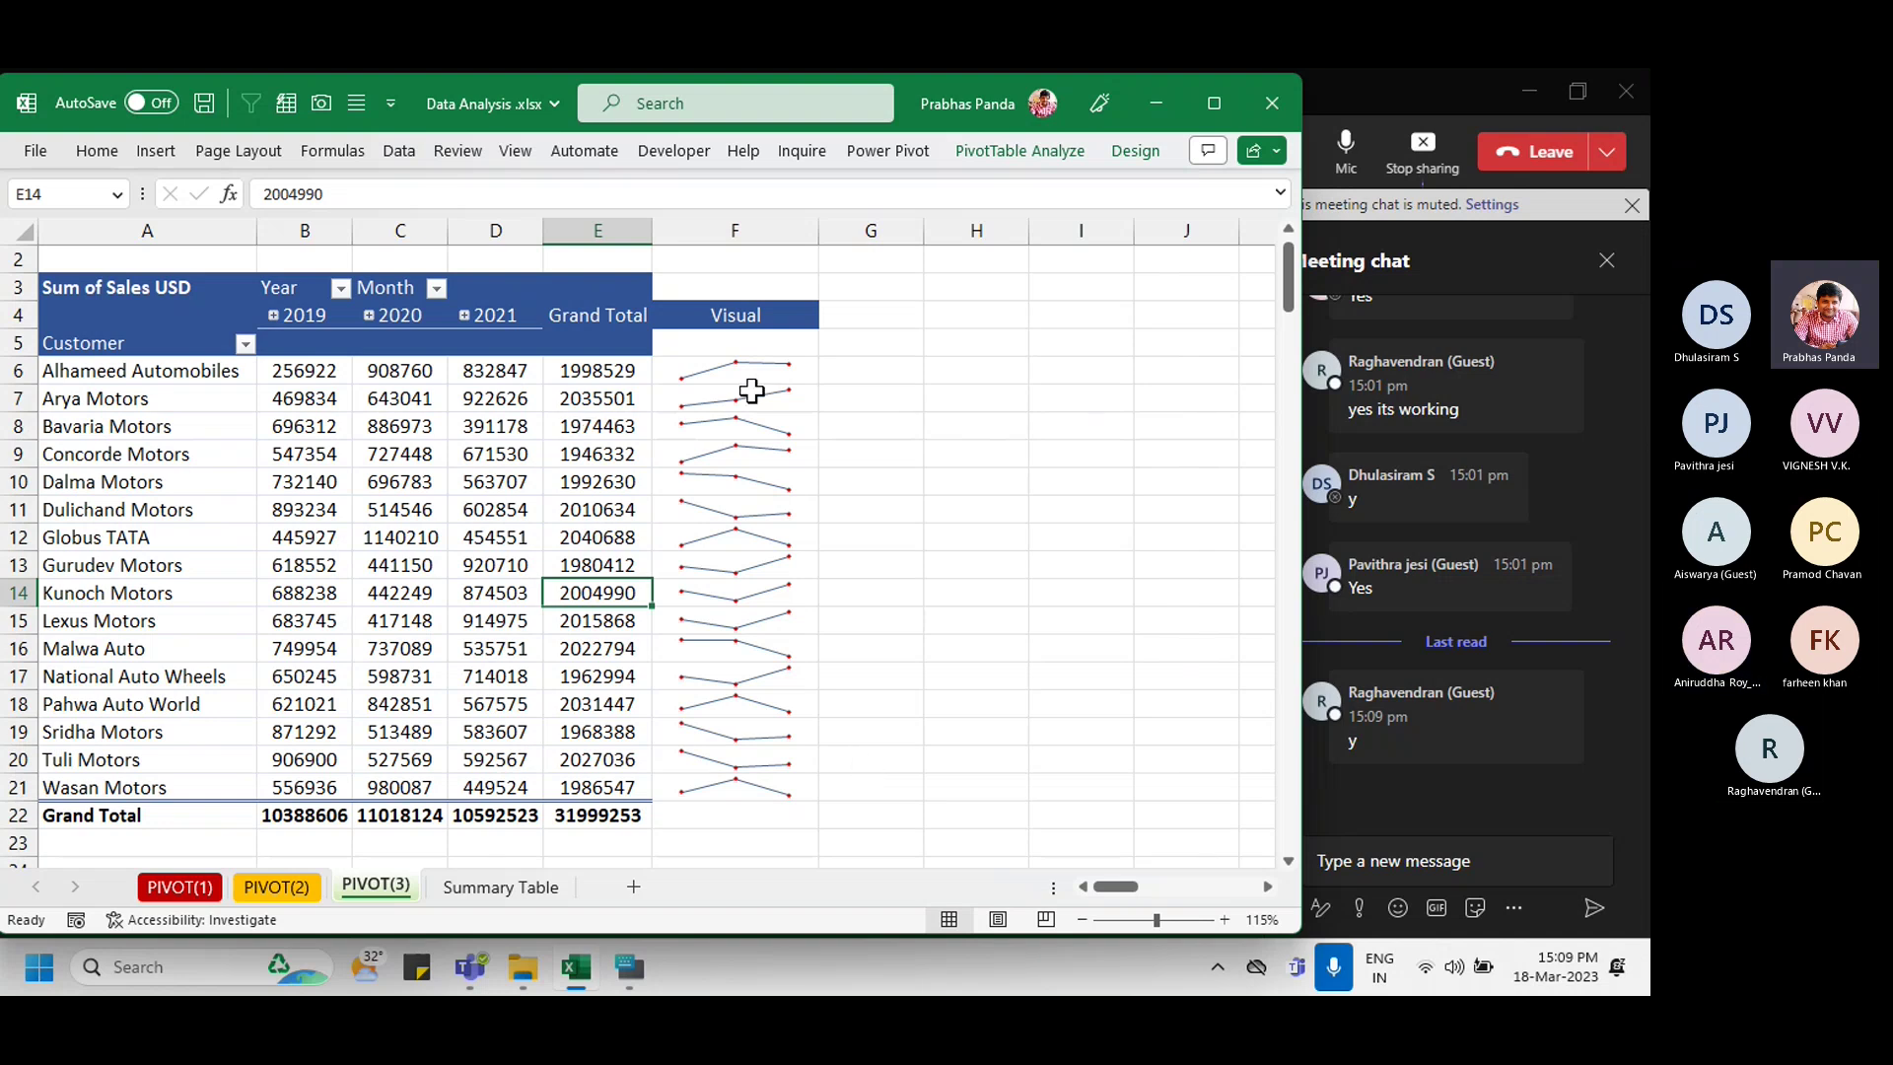
left_click(718, 313)
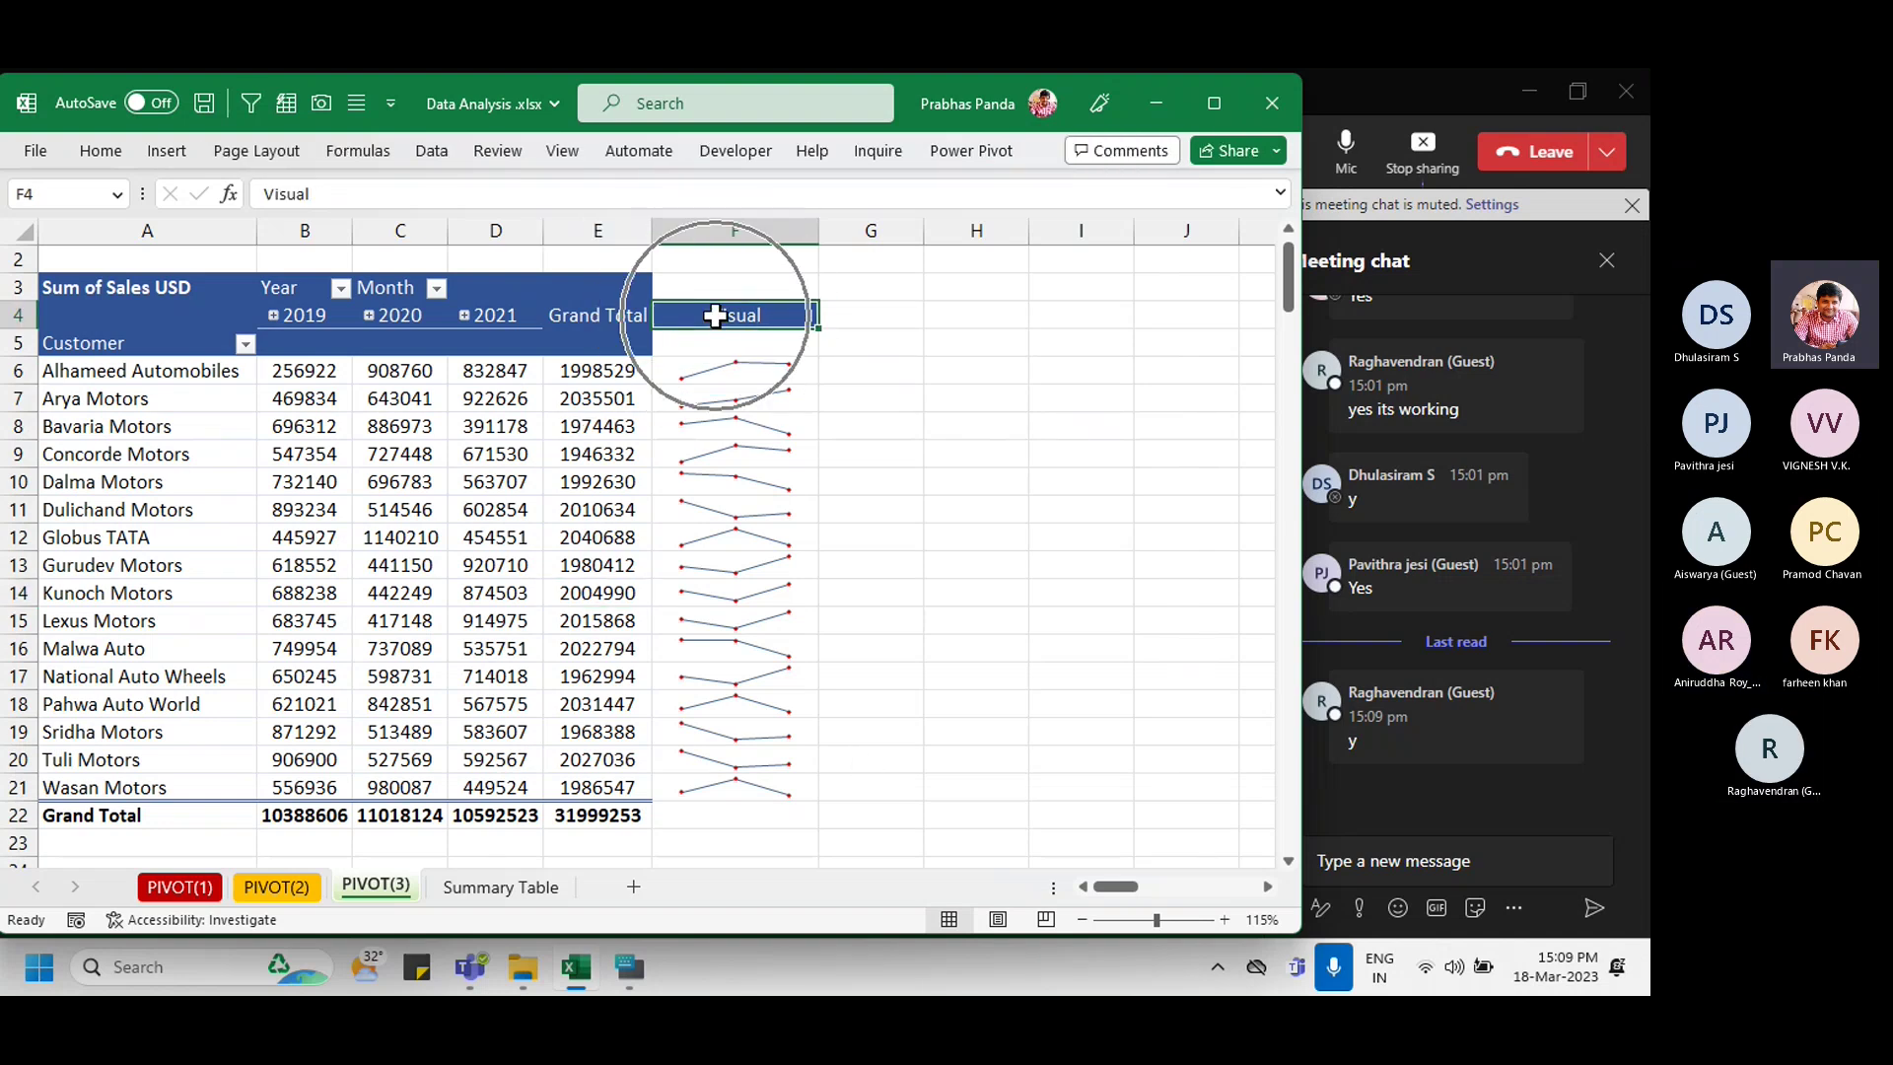
left_click_drag(305, 371, 492, 372)
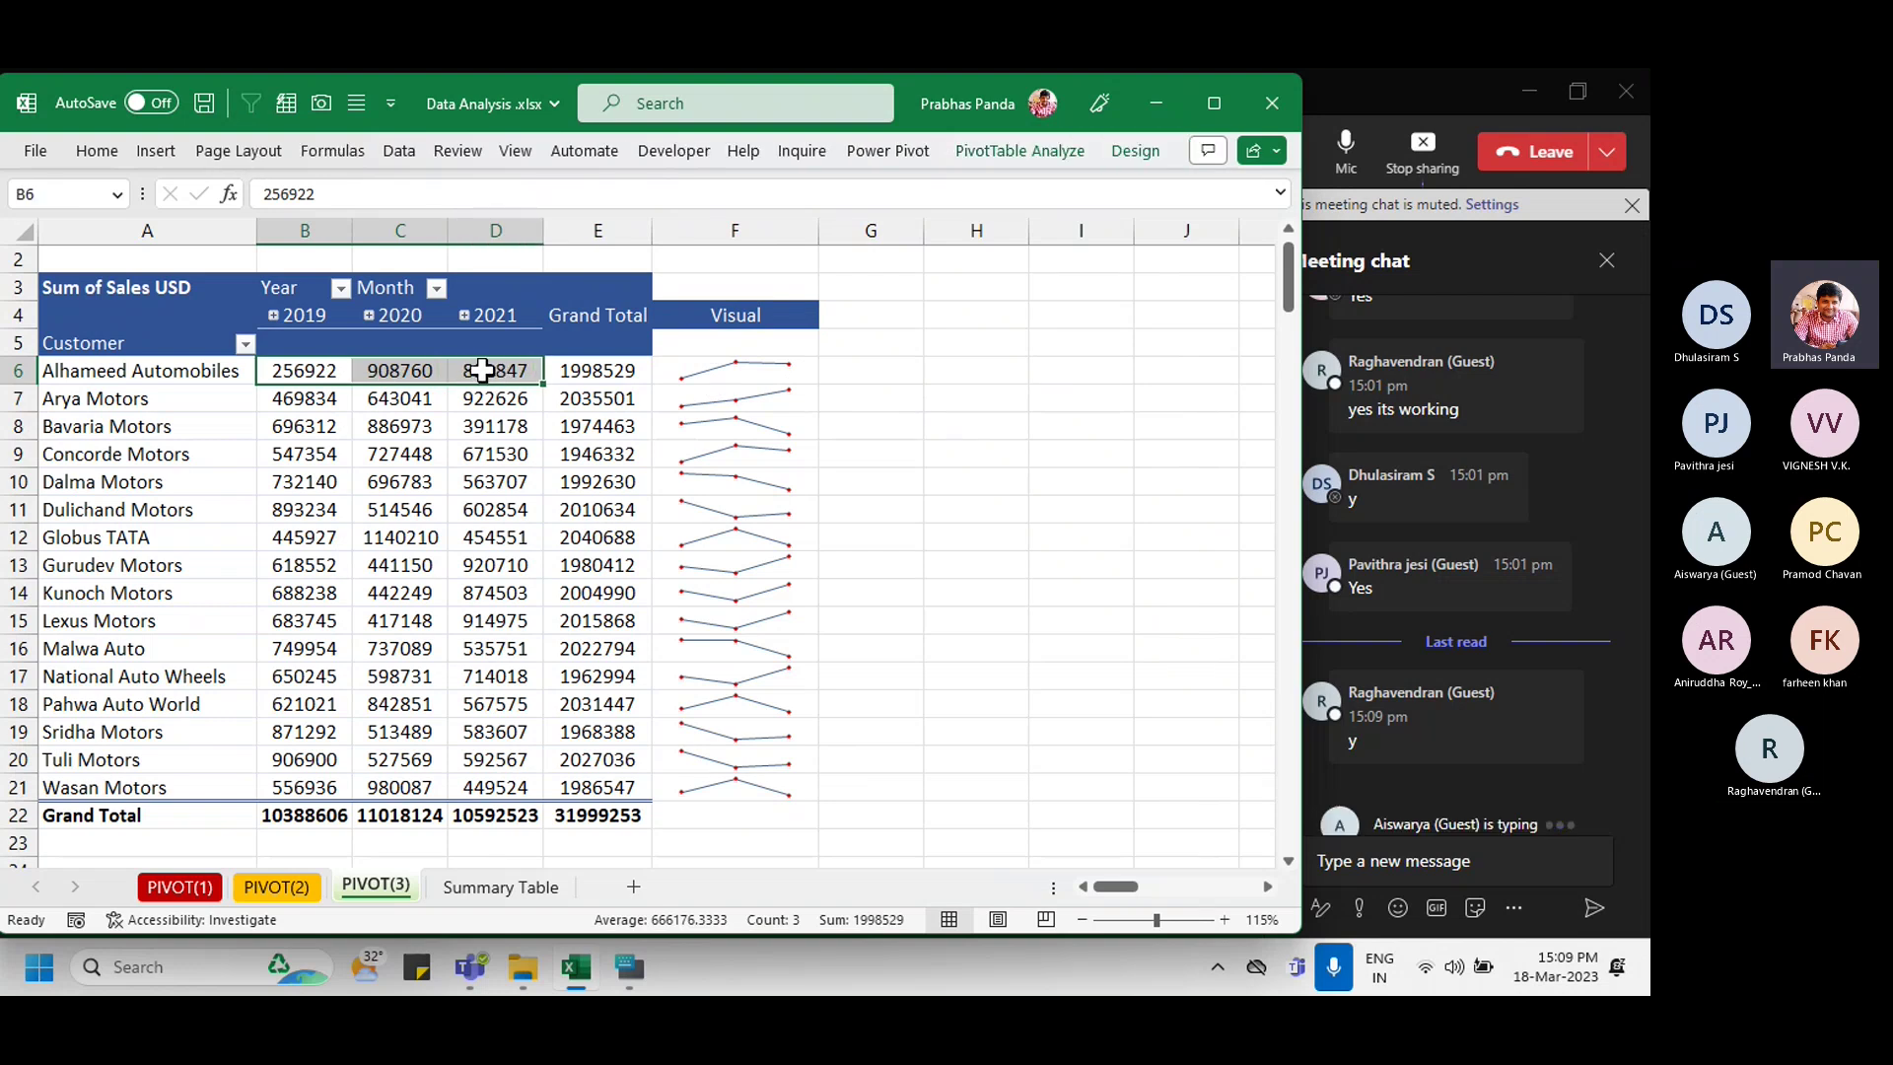
Step: Create a line sparkline from data range B6:D6 with location F6
left_click(161, 152)
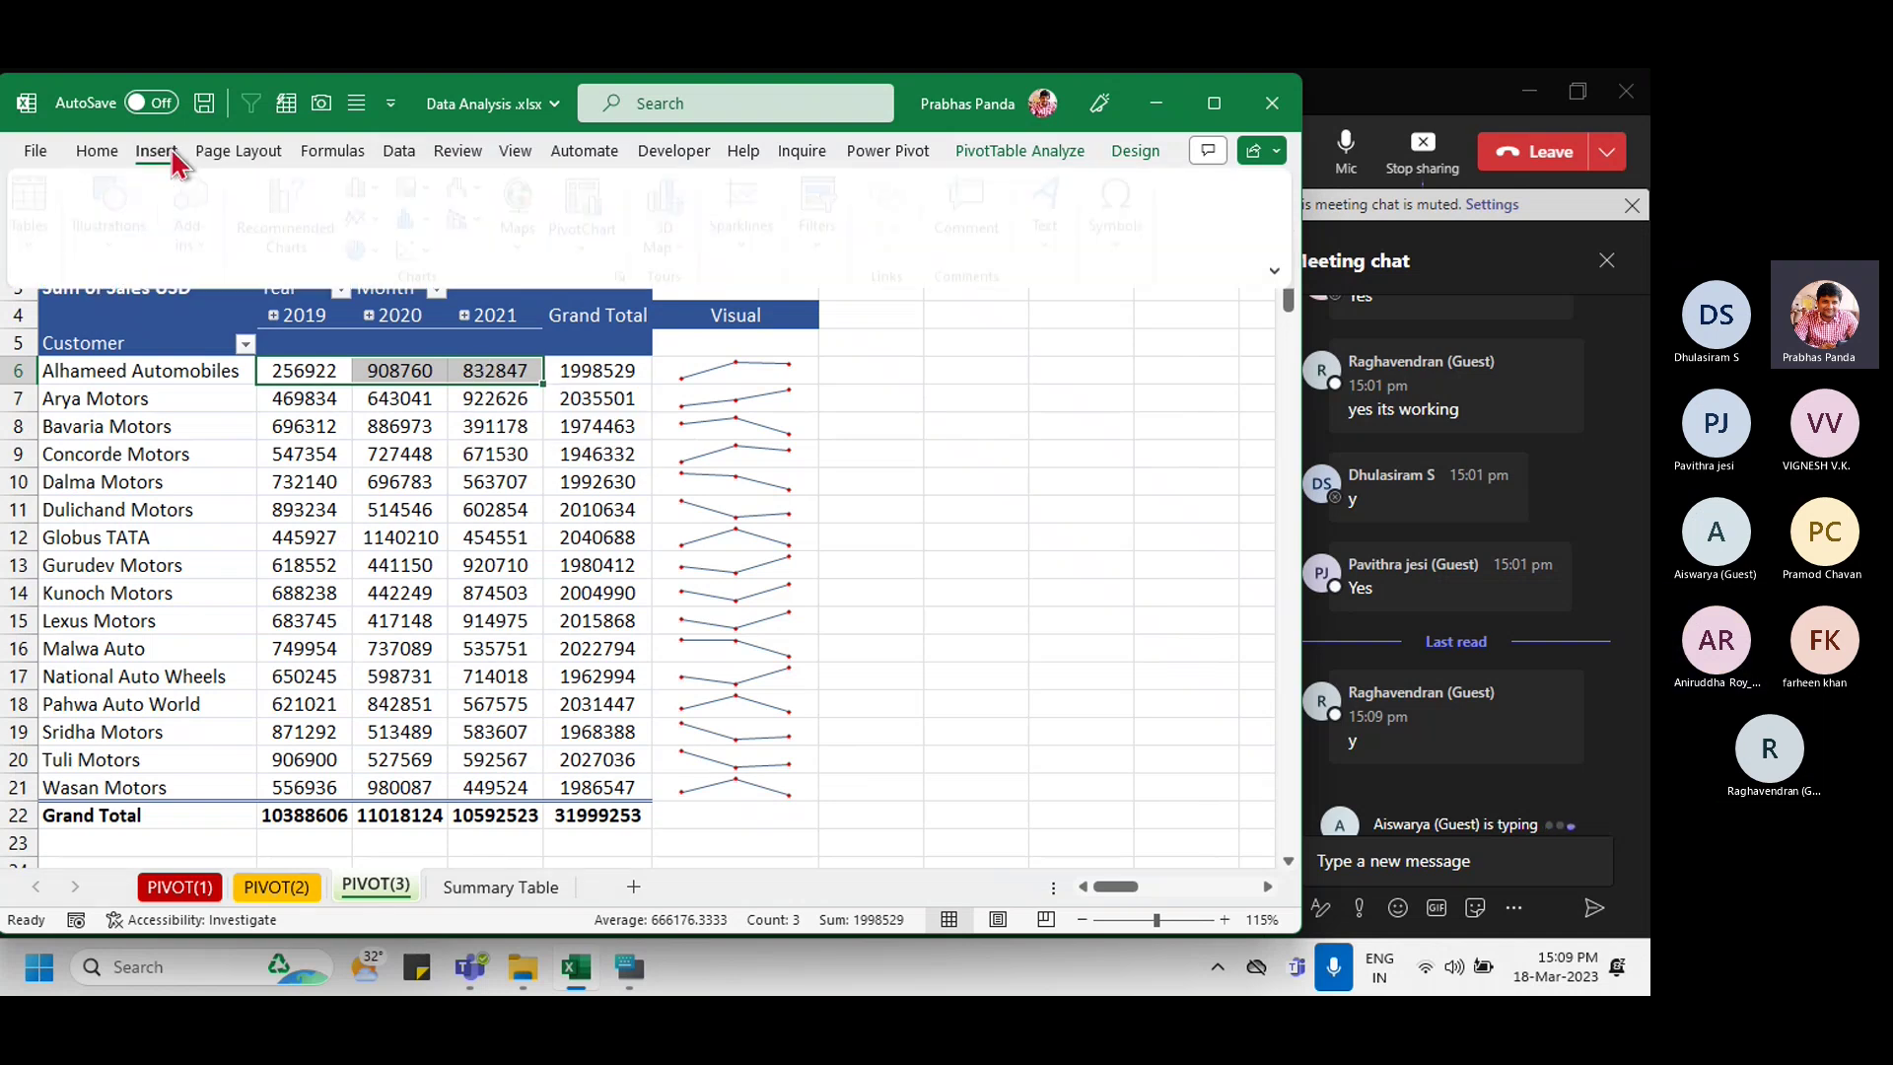
left_click(769, 242)
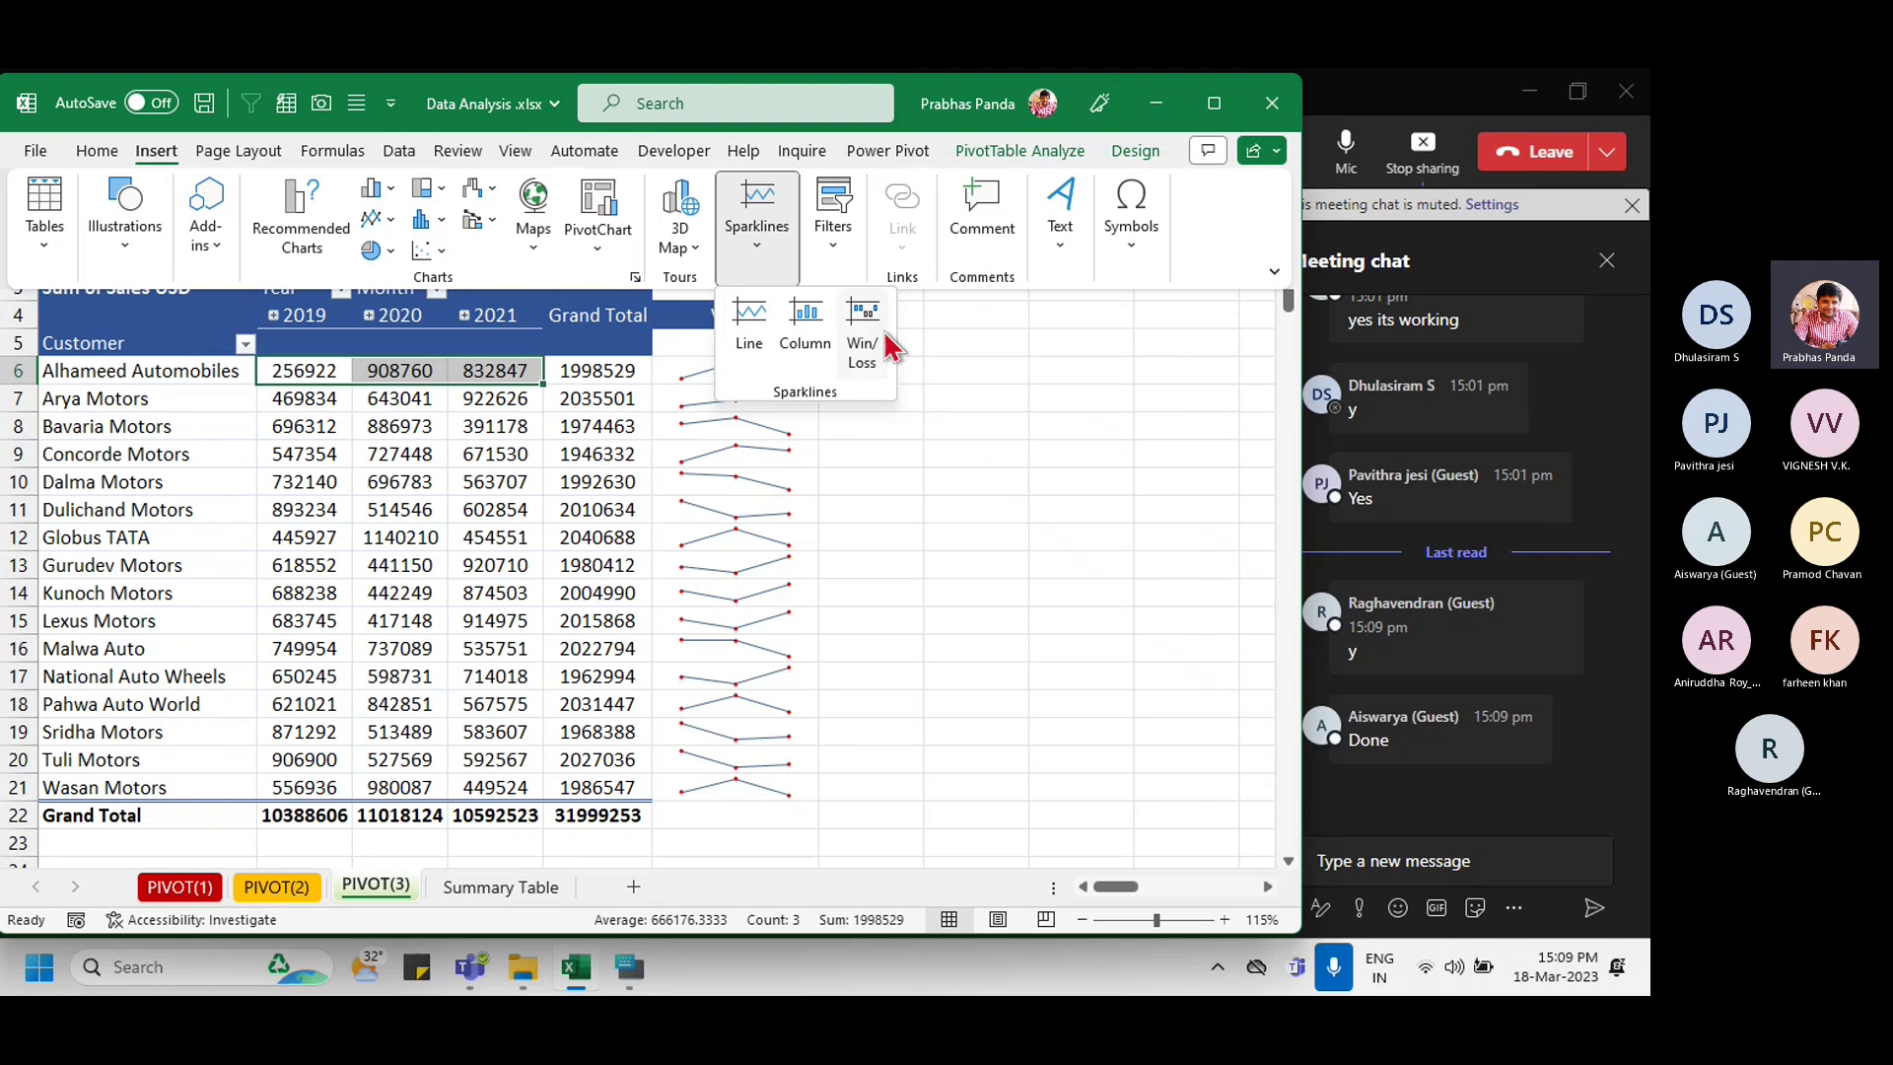
left_click(751, 325)
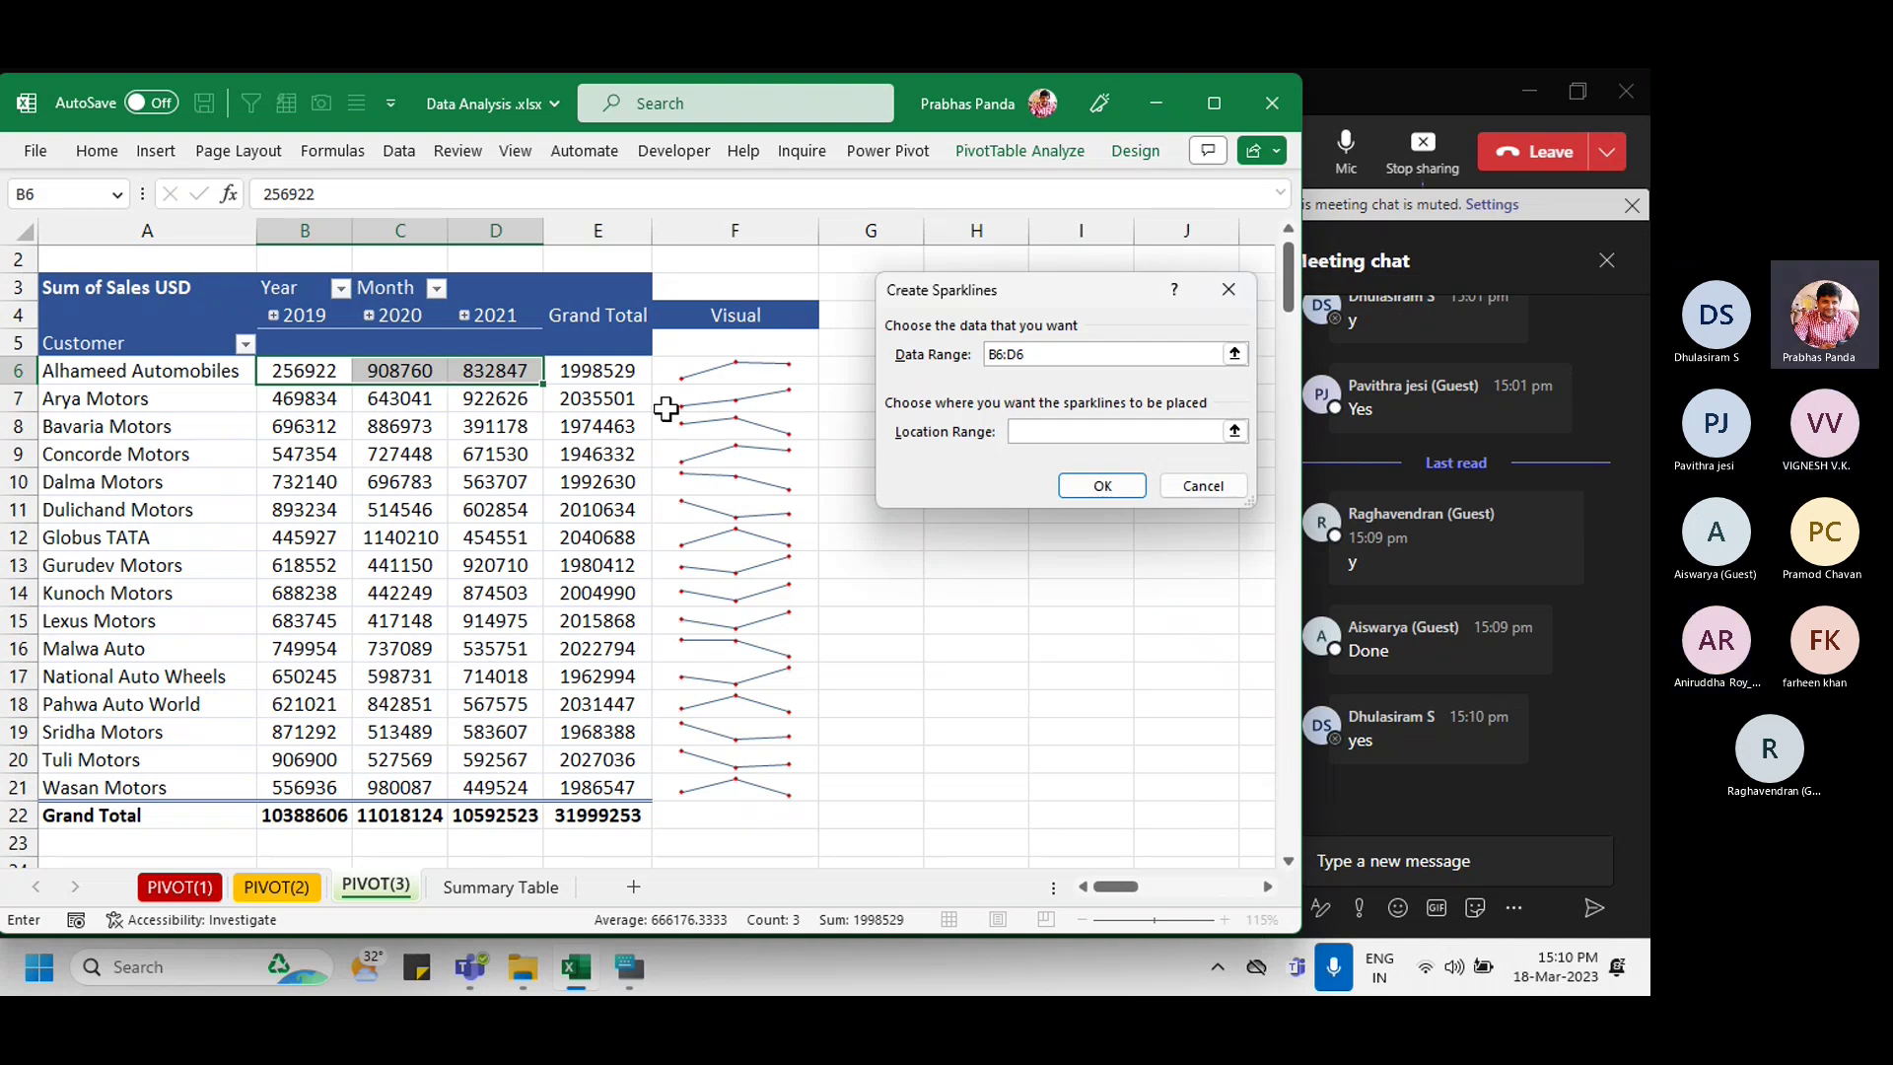
left_click(804, 366)
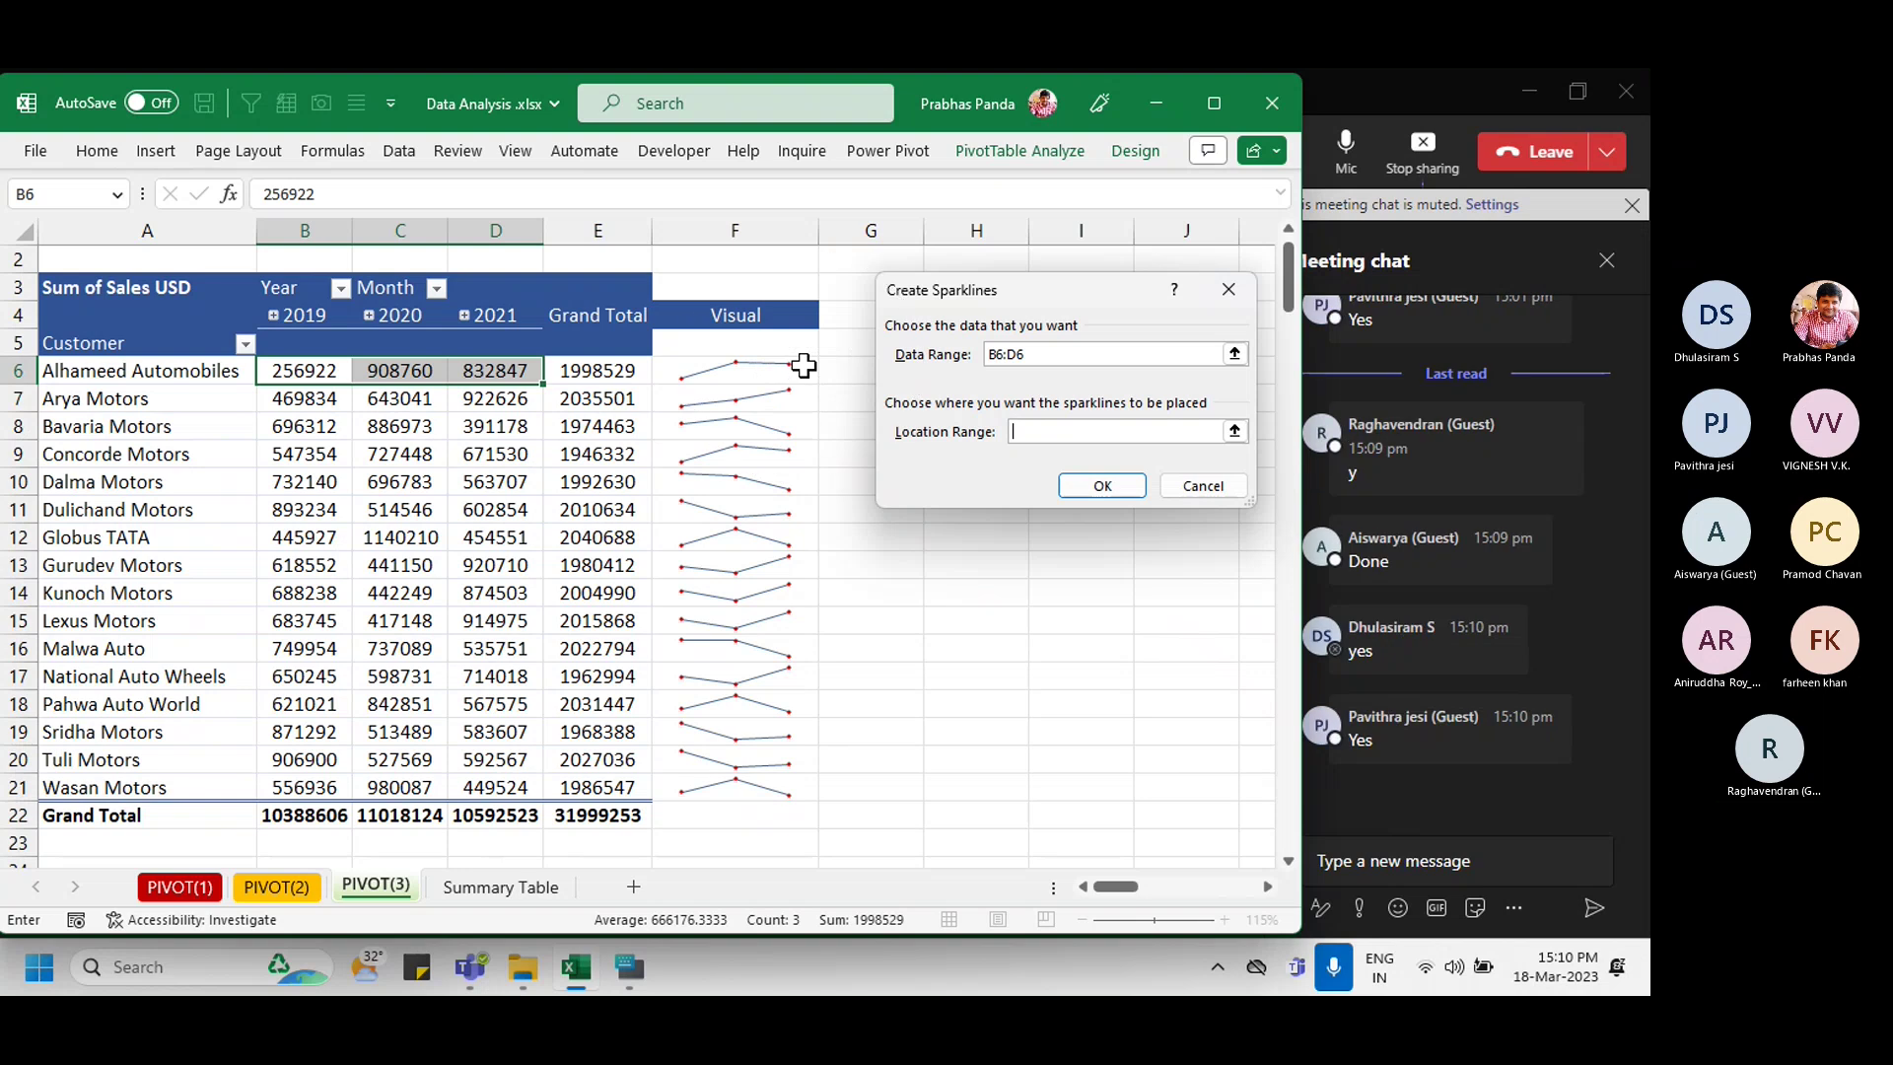
left_click(804, 366)
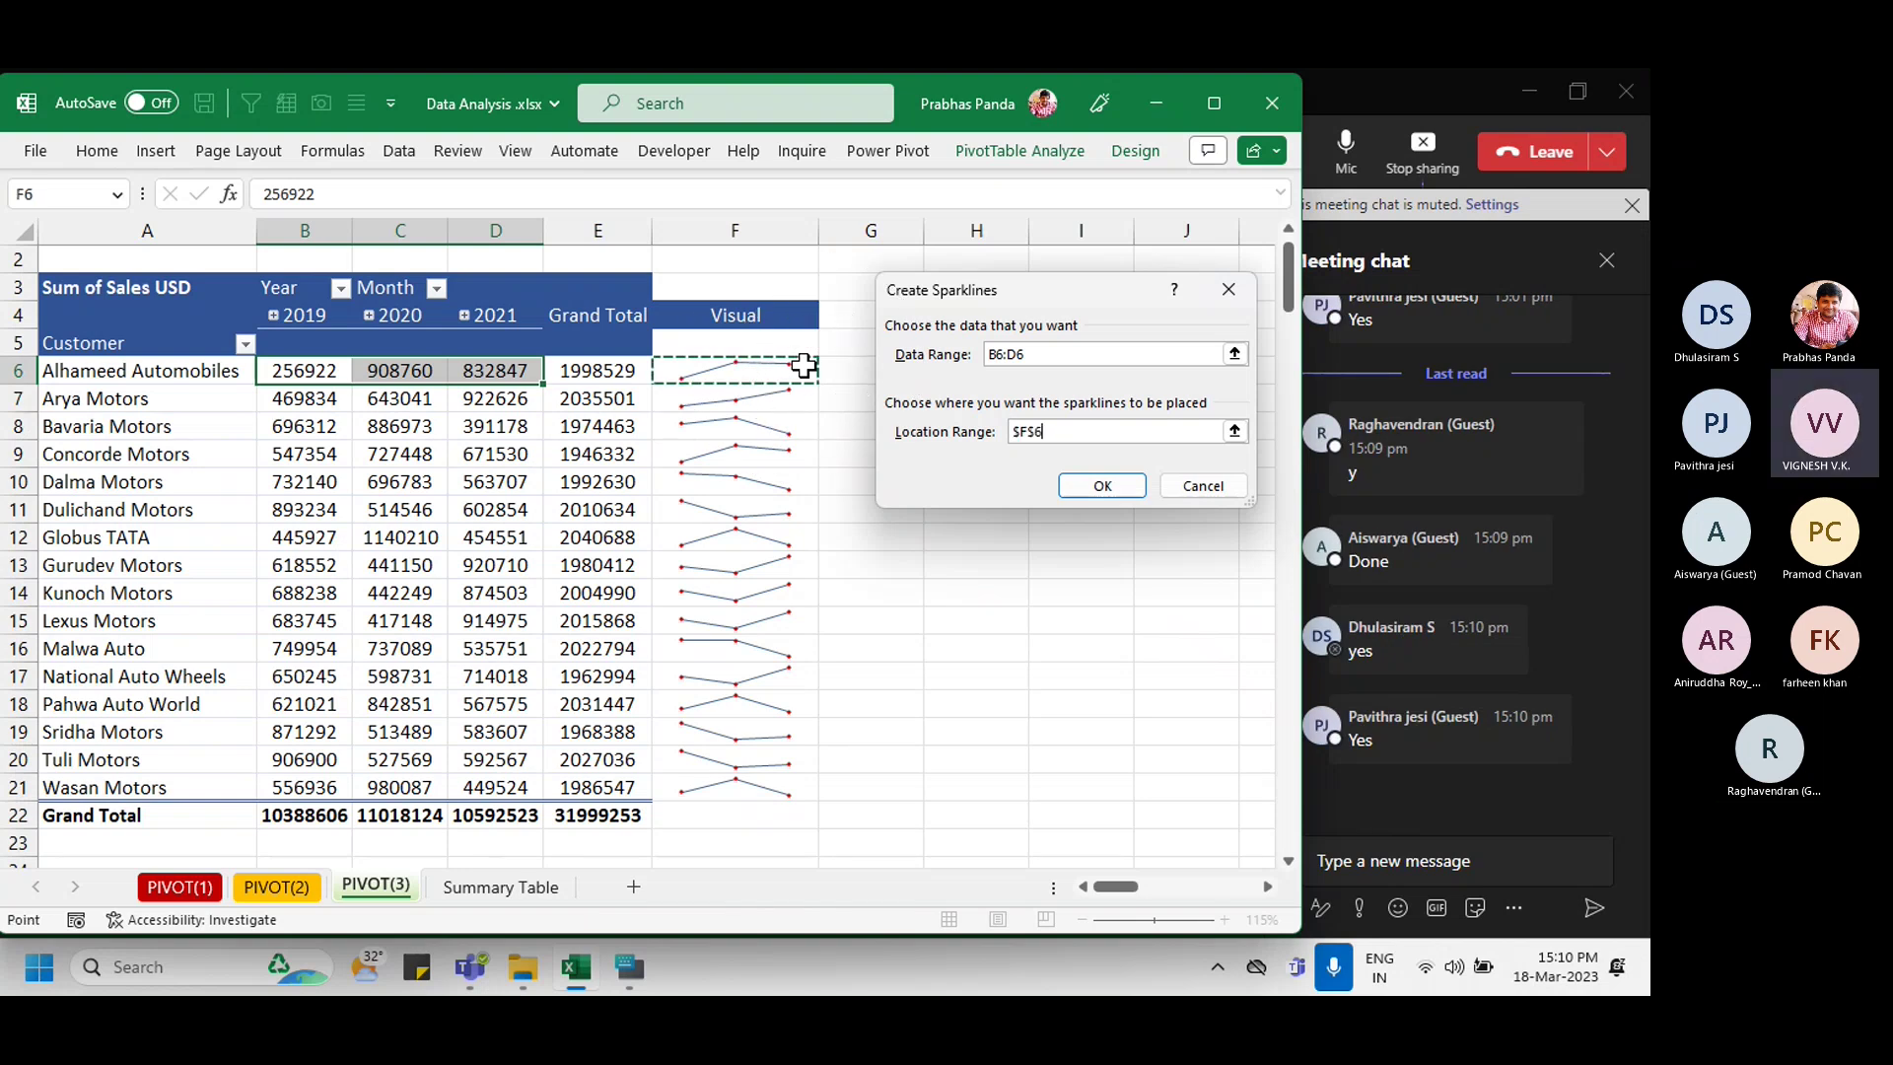
left_click(1089, 486)
Step: Turn on markers for the F6 sparkline, then switch to the Teams meeting window
left_click(1053, 156)
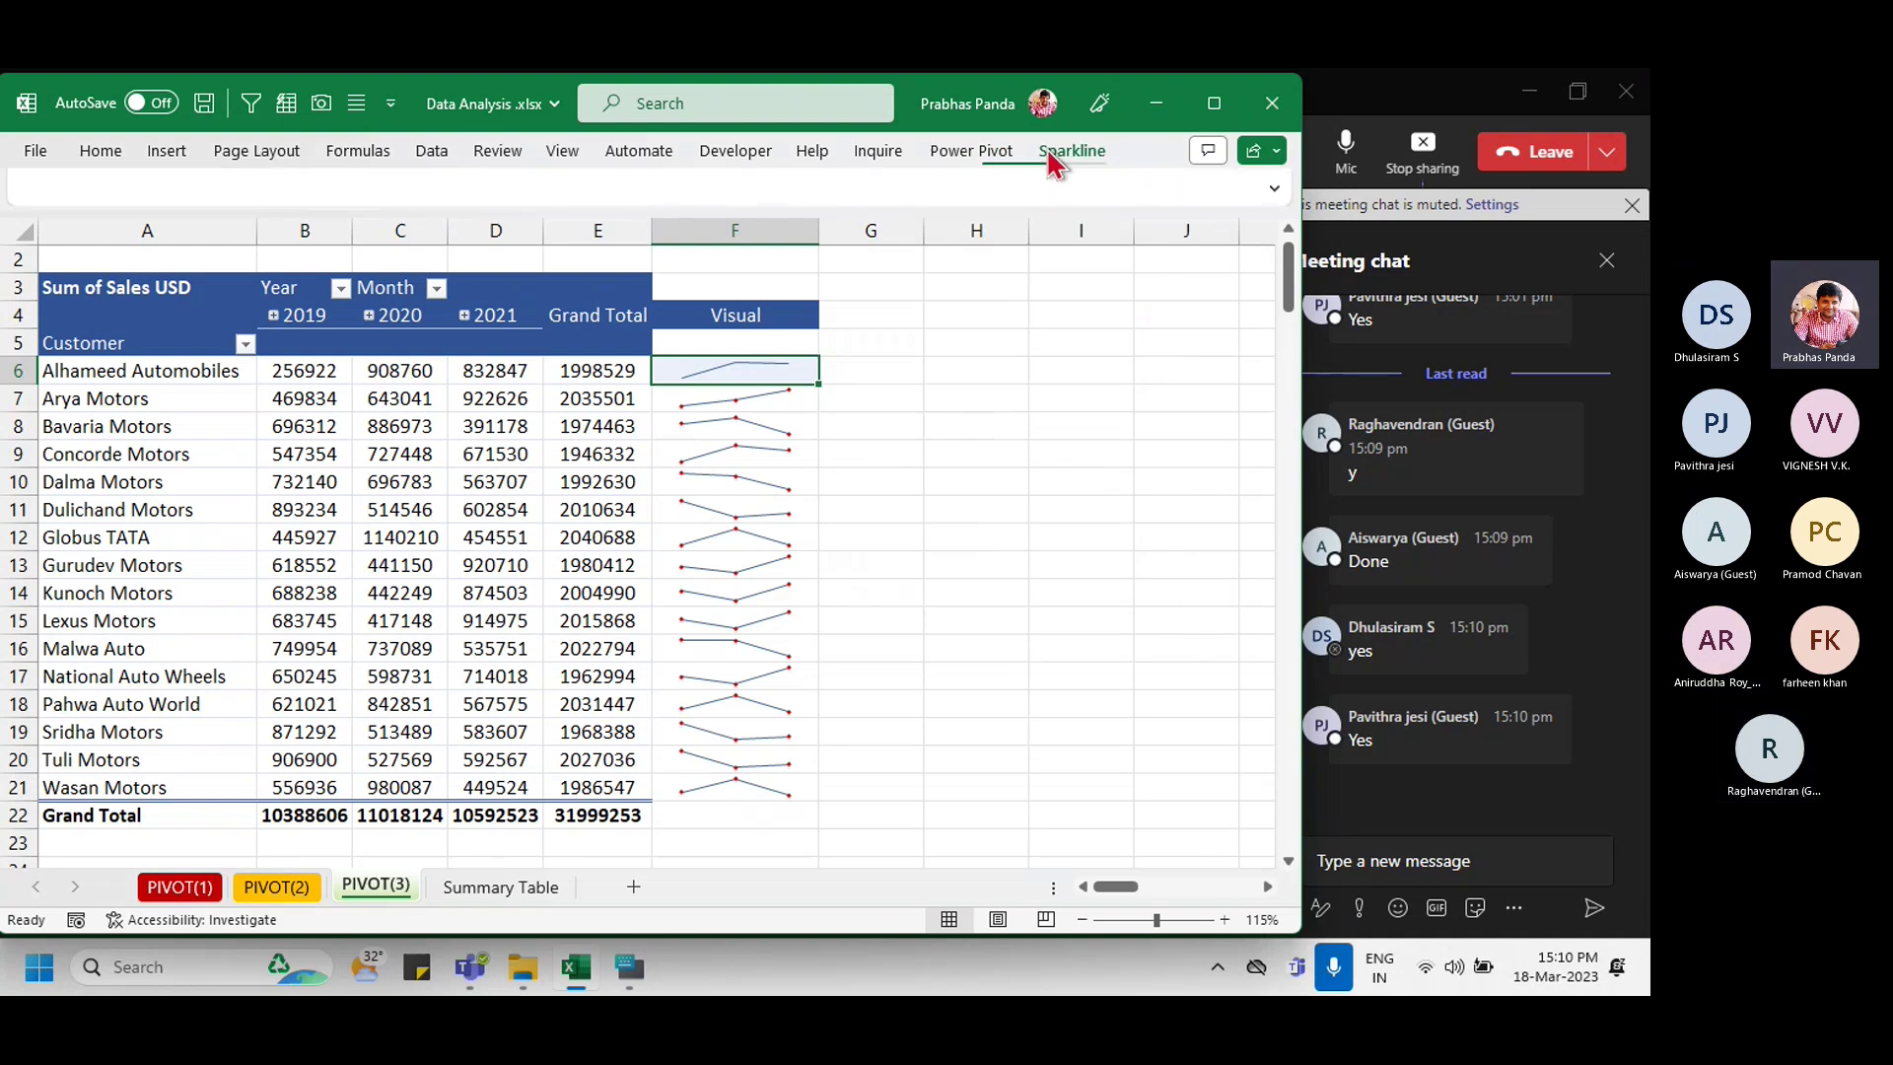
left_click(1051, 153)
left_click(1051, 153)
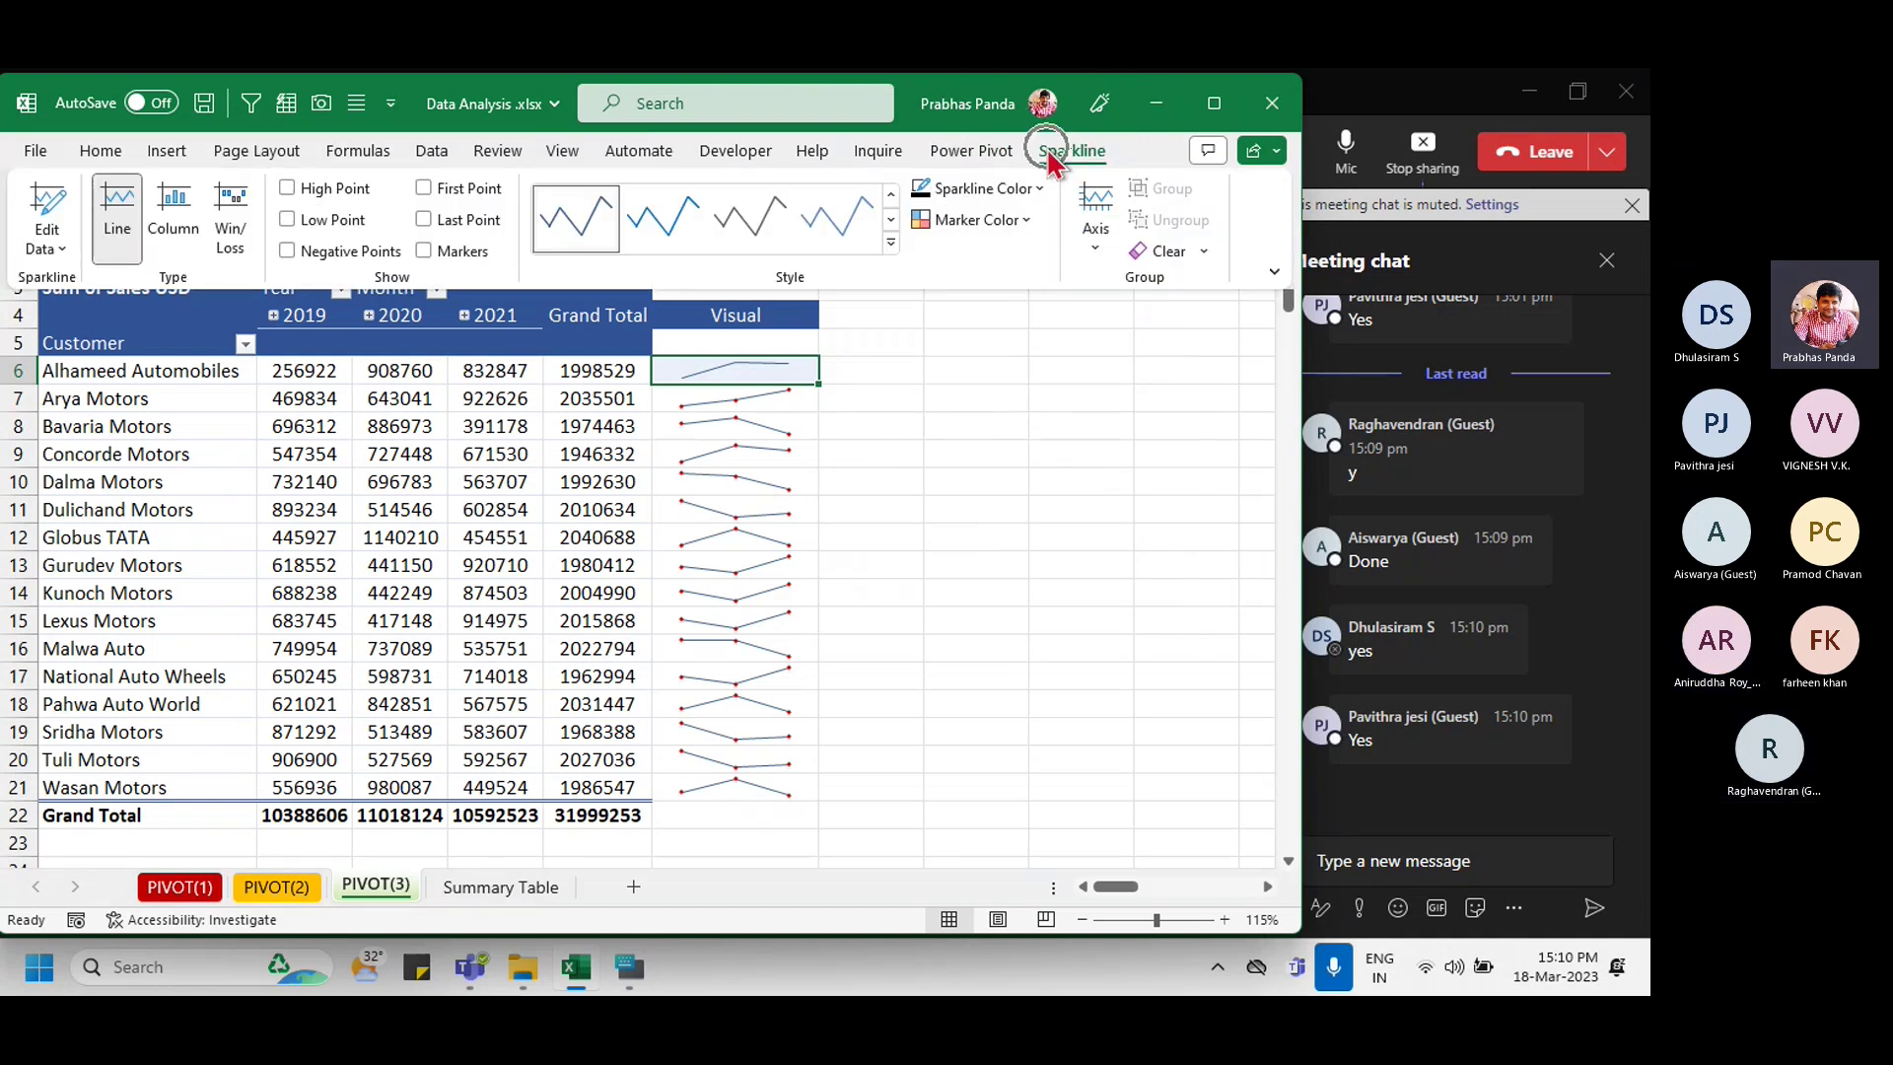
left_click(1046, 150)
left_click(1045, 146)
left_click(1045, 145)
left_click(1045, 146)
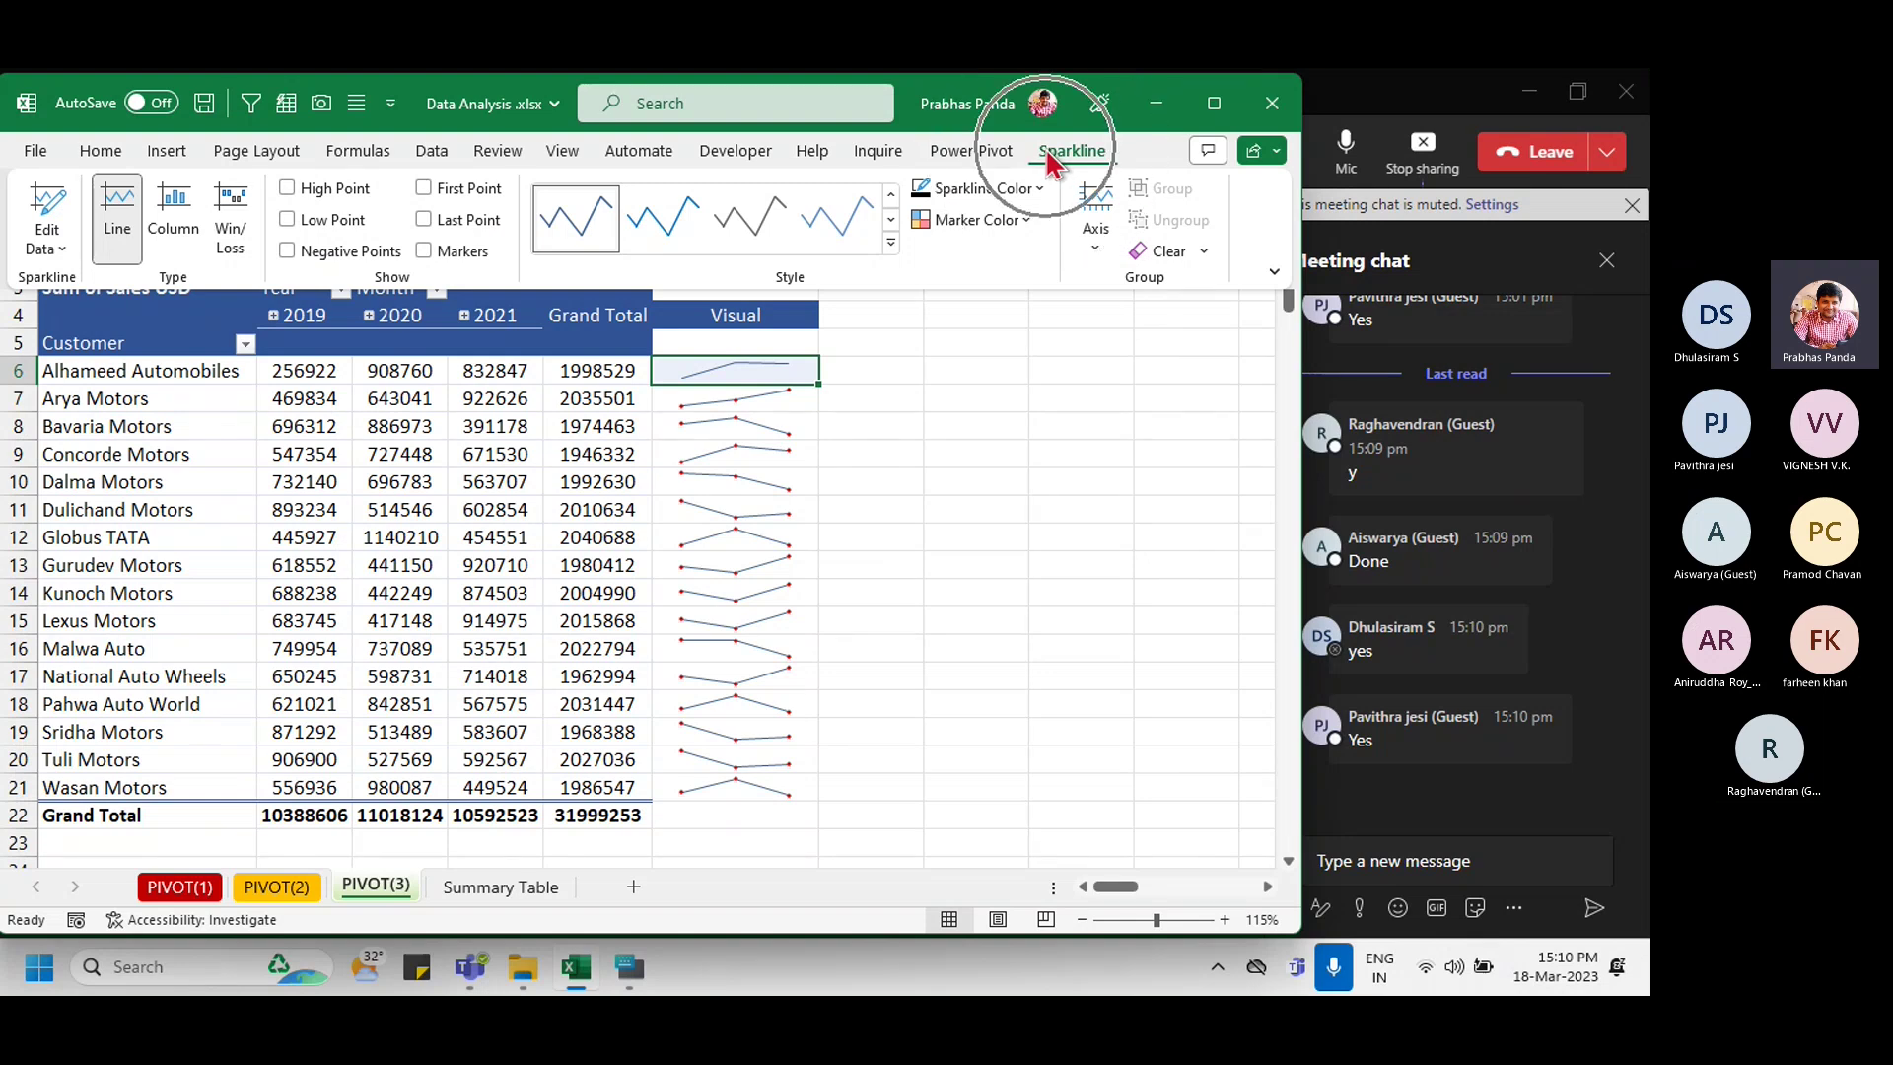
left_click(425, 252)
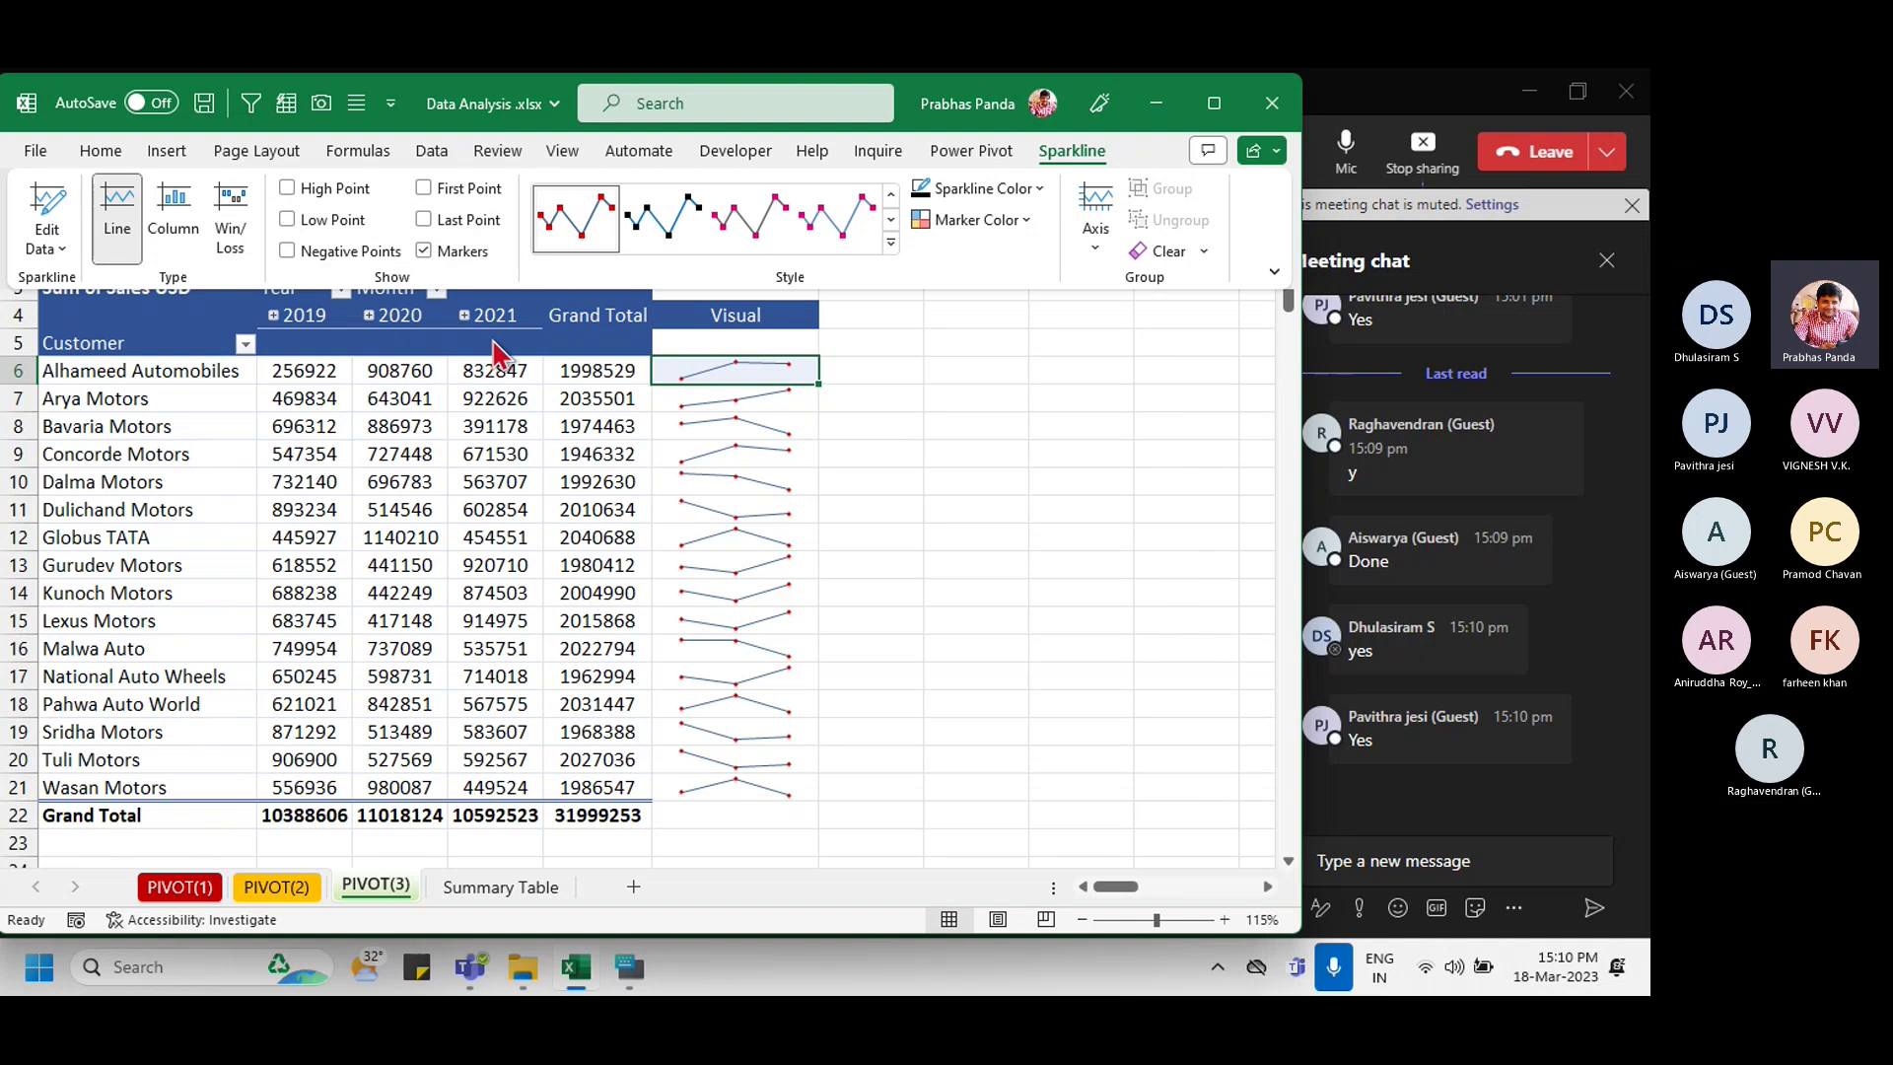
left_click(824, 393)
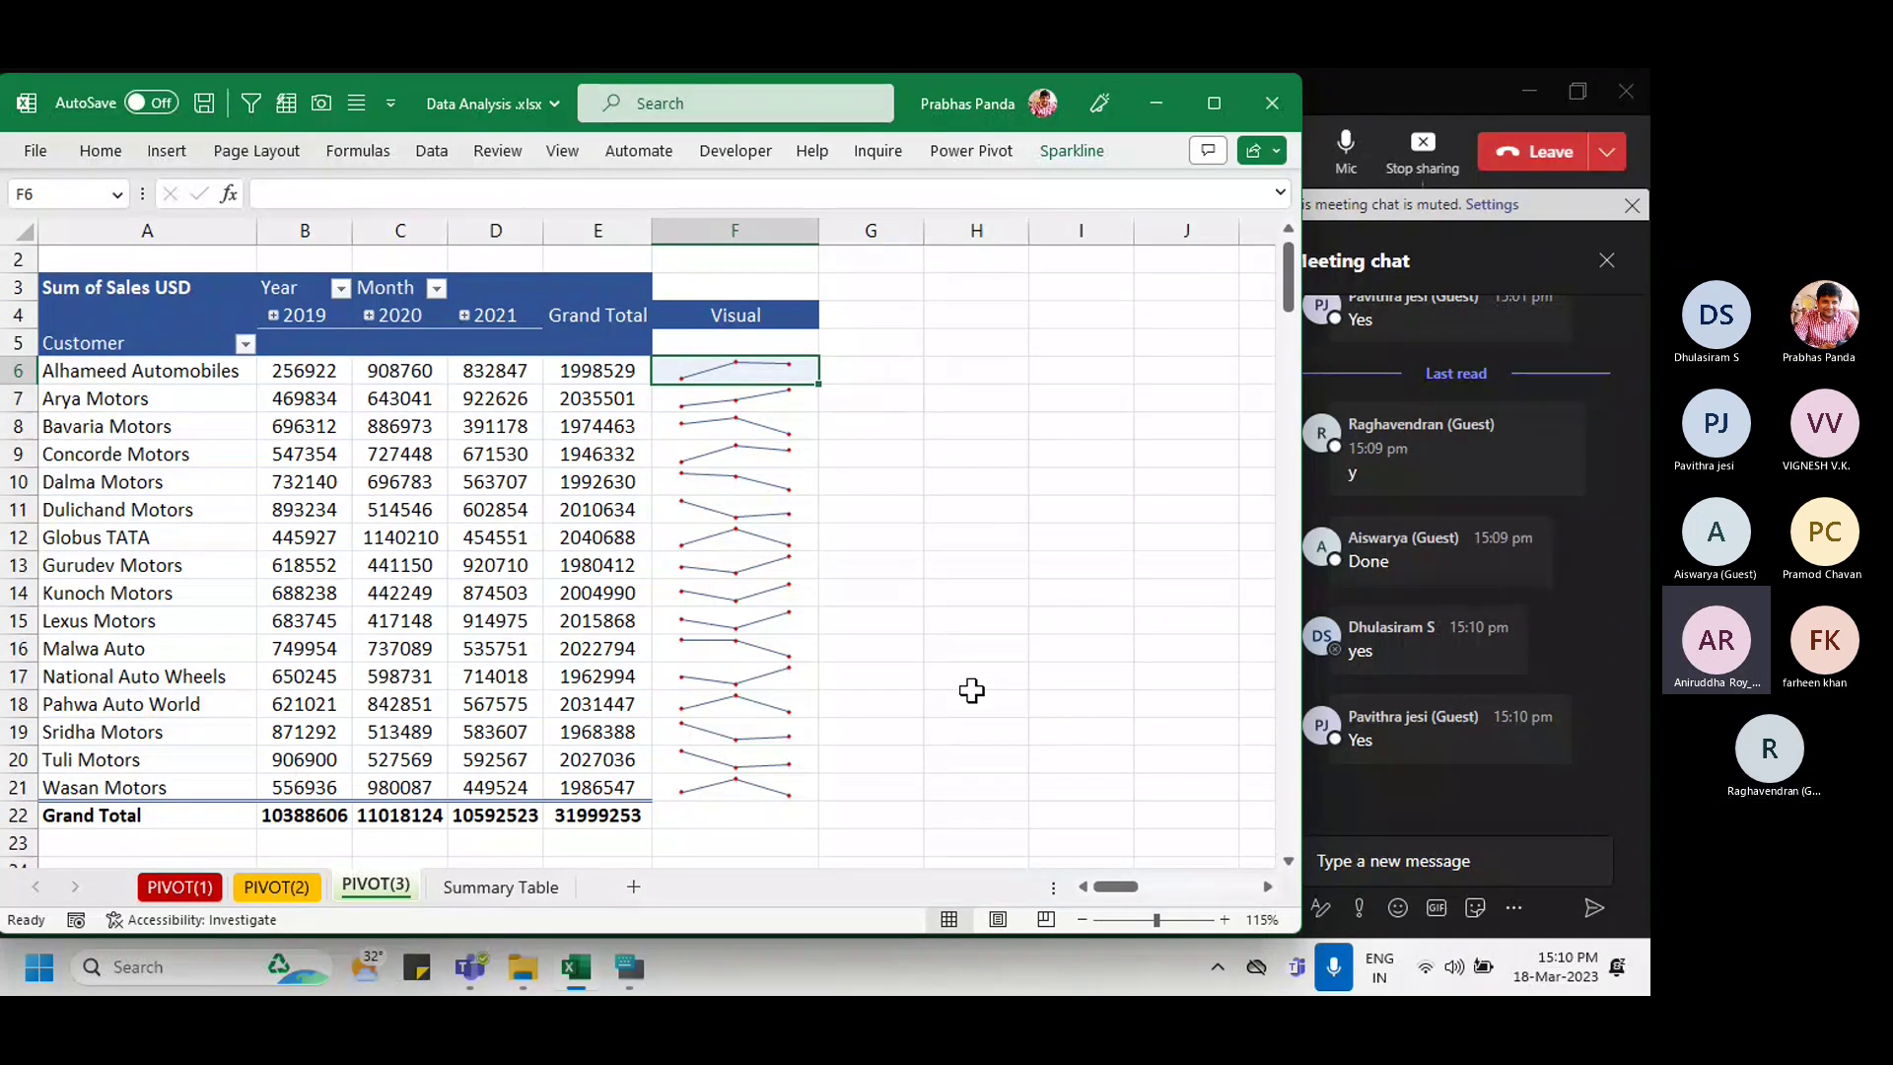
left_click(1449, 92)
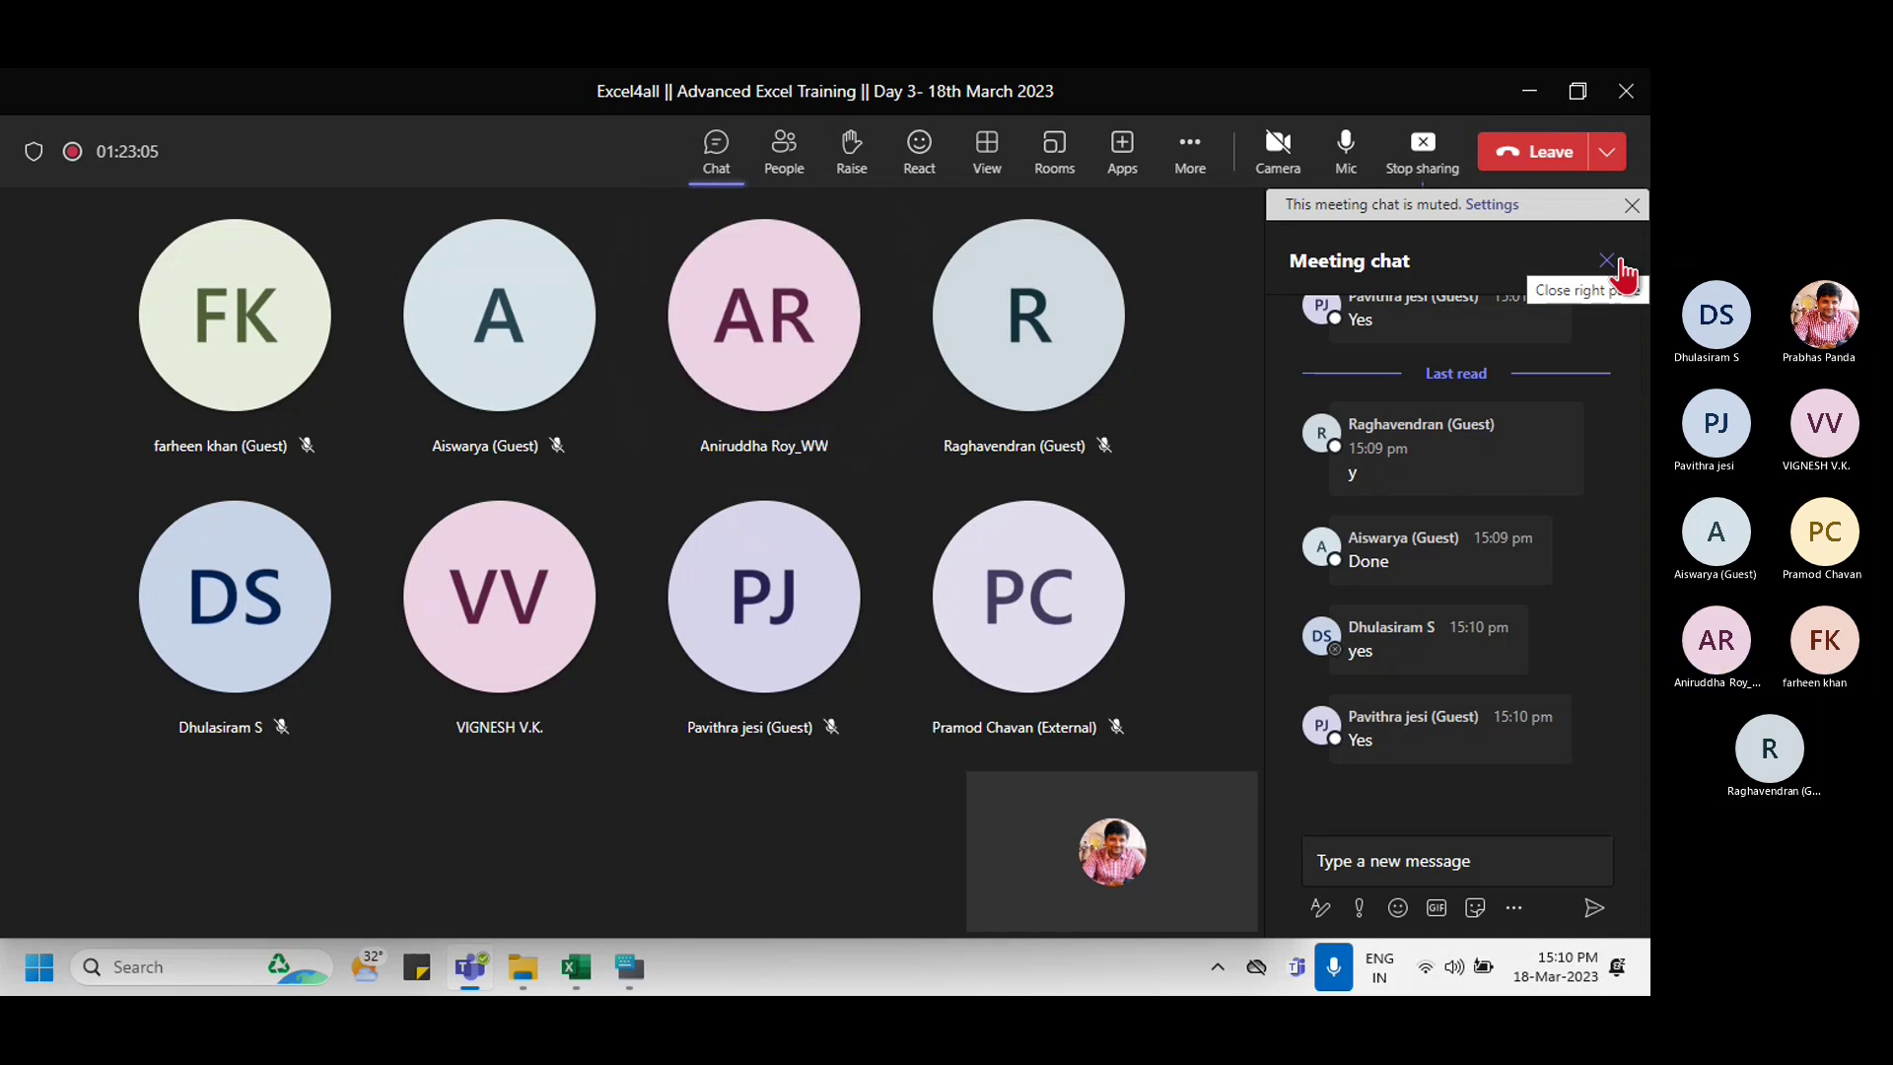
Step: Close the Teams meeting chat pane and stop sharing the screen
left_click(1617, 263)
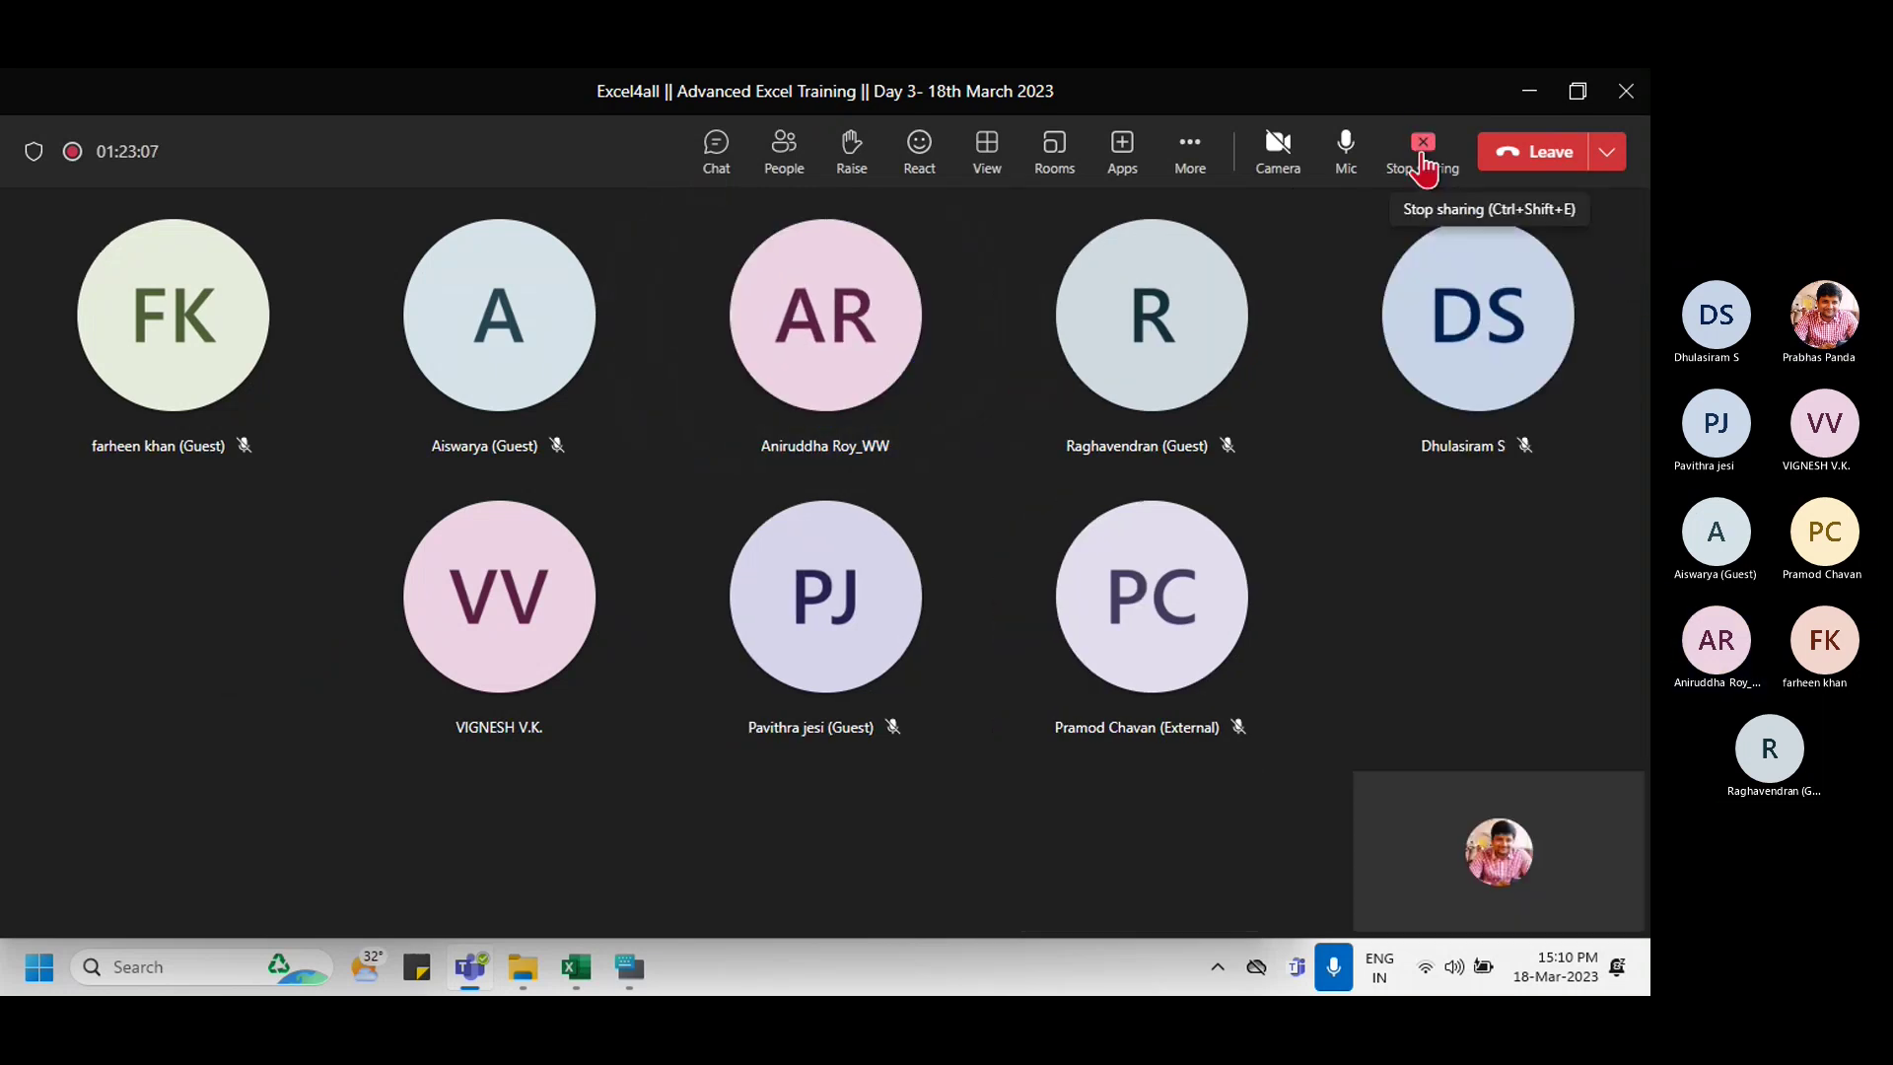
left_click(1422, 150)
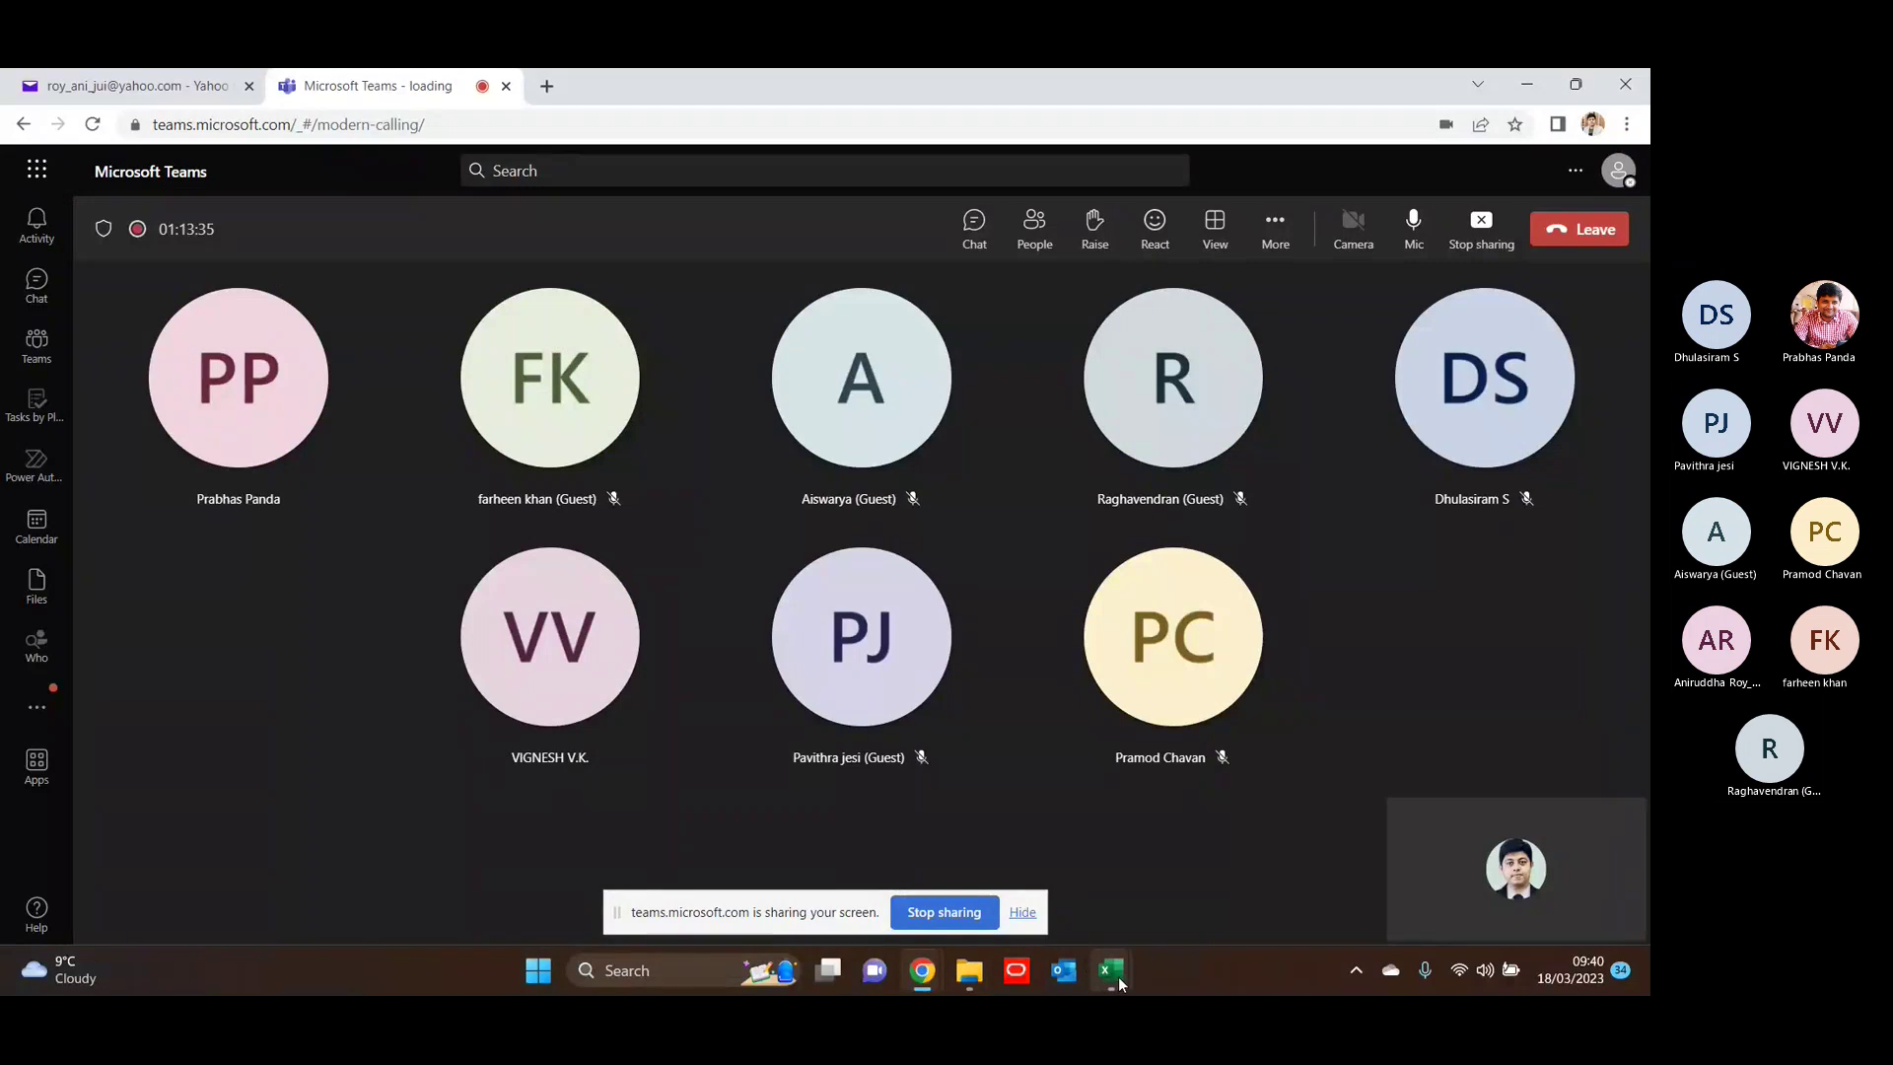
Step: Return to the Data Analysis workbook, undo the F6 sparkline, and reselect B6:D6
mouse_move(1118, 976)
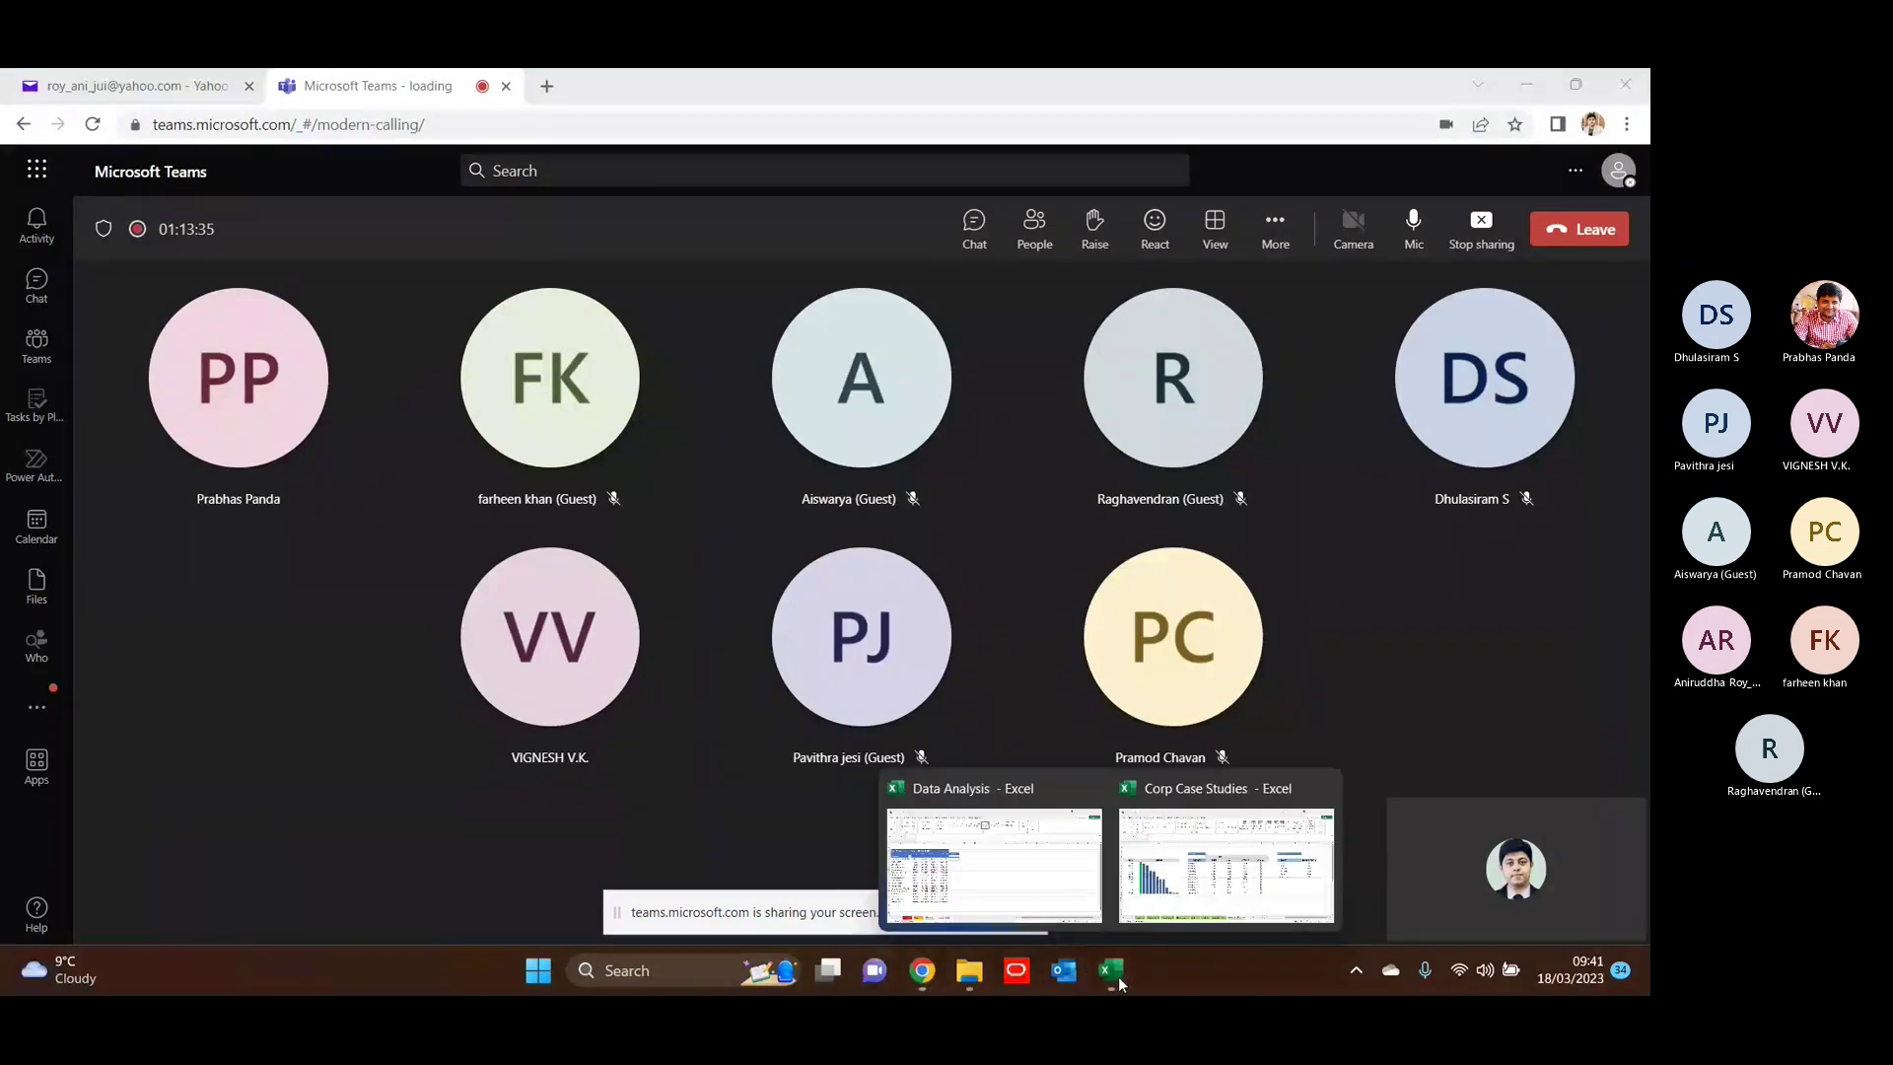
left_click(985, 921)
left_click(611, 599)
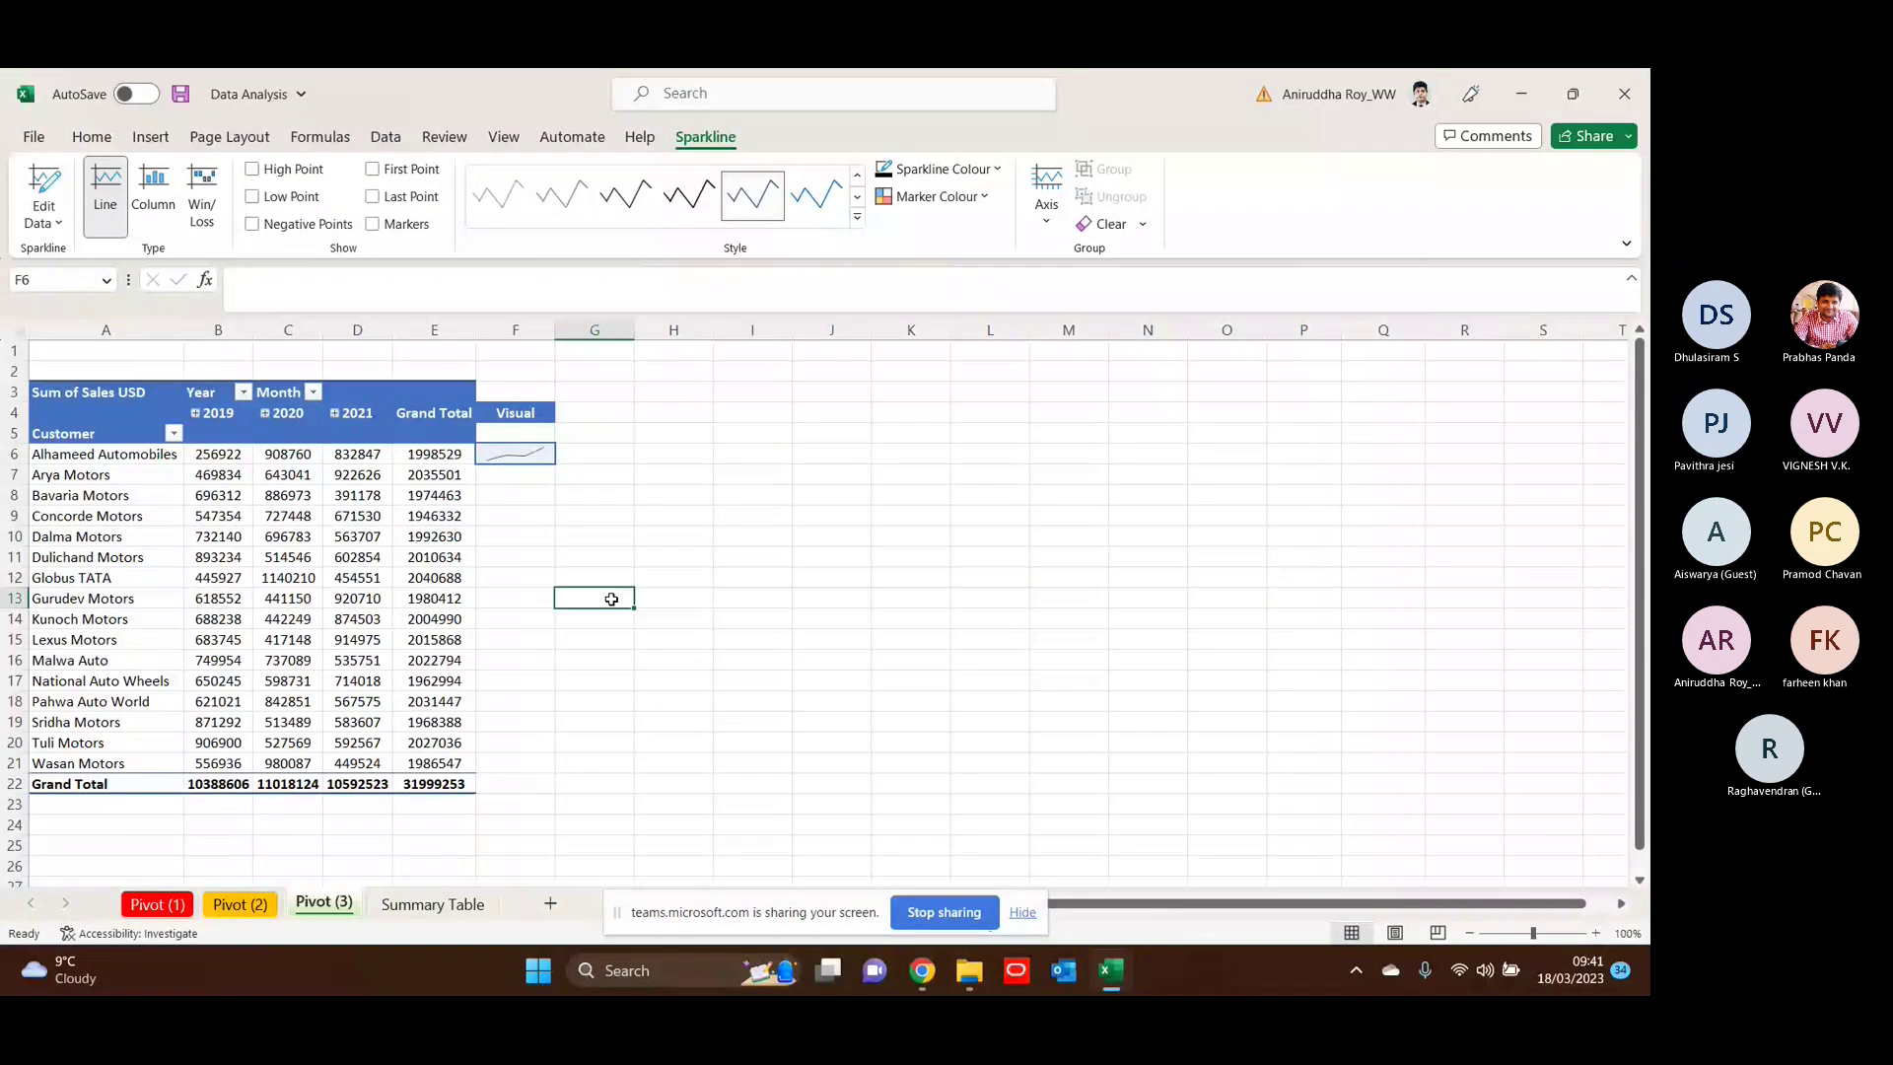
left_click(541, 459)
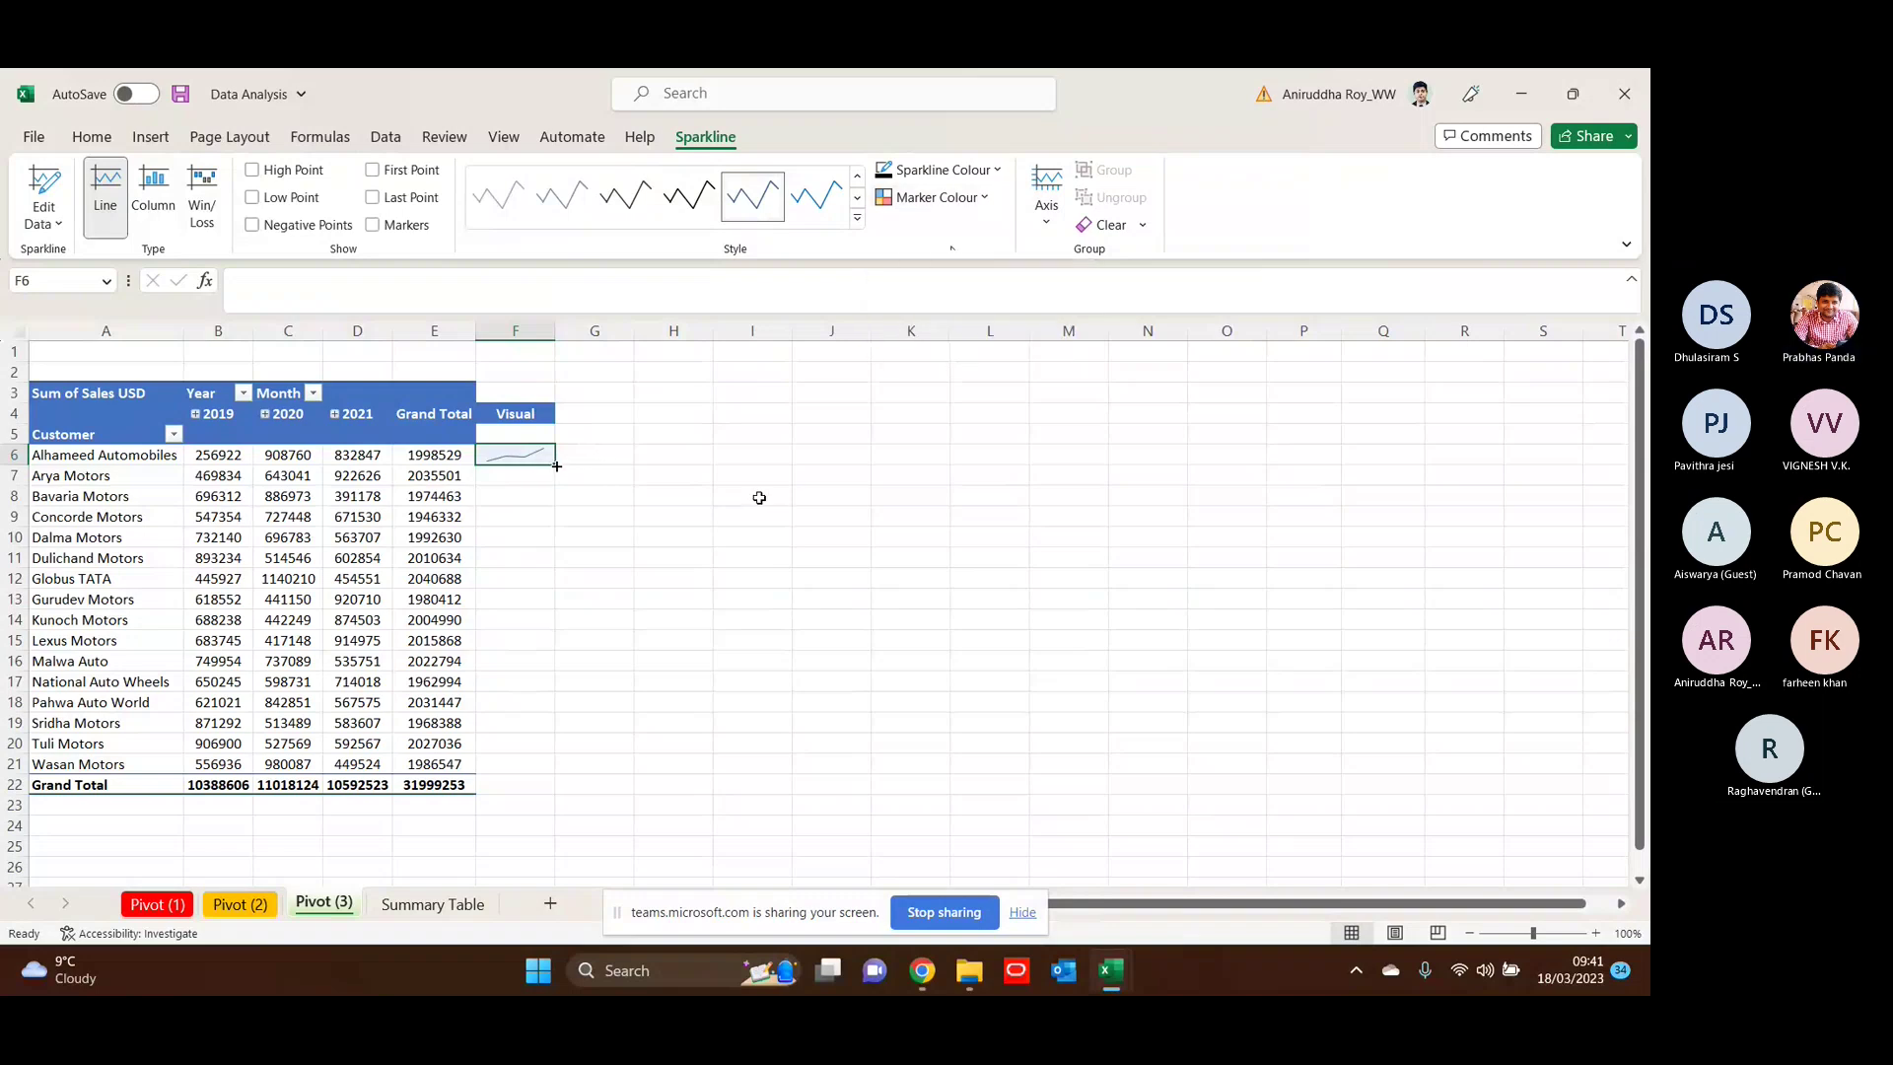
key("ctrl+z")
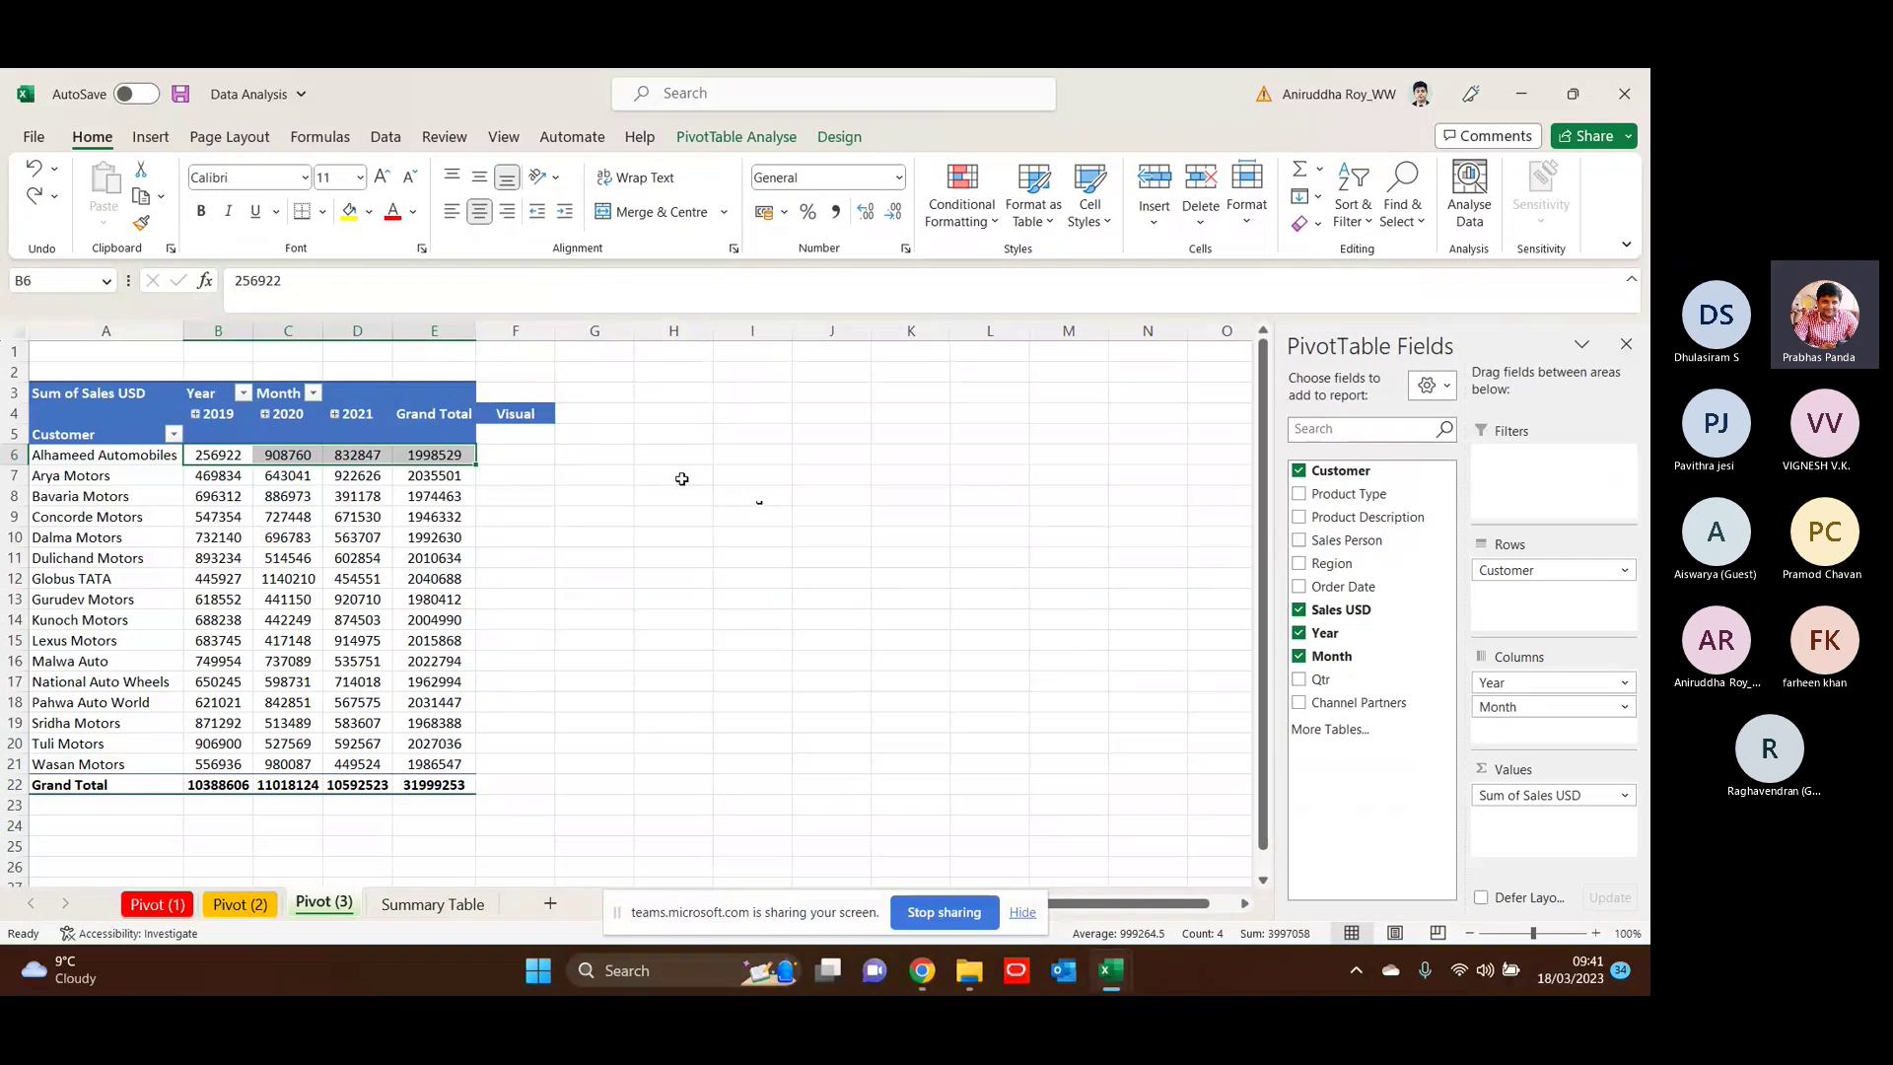
left_click(613, 493)
left_click_drag(249, 459, 357, 460)
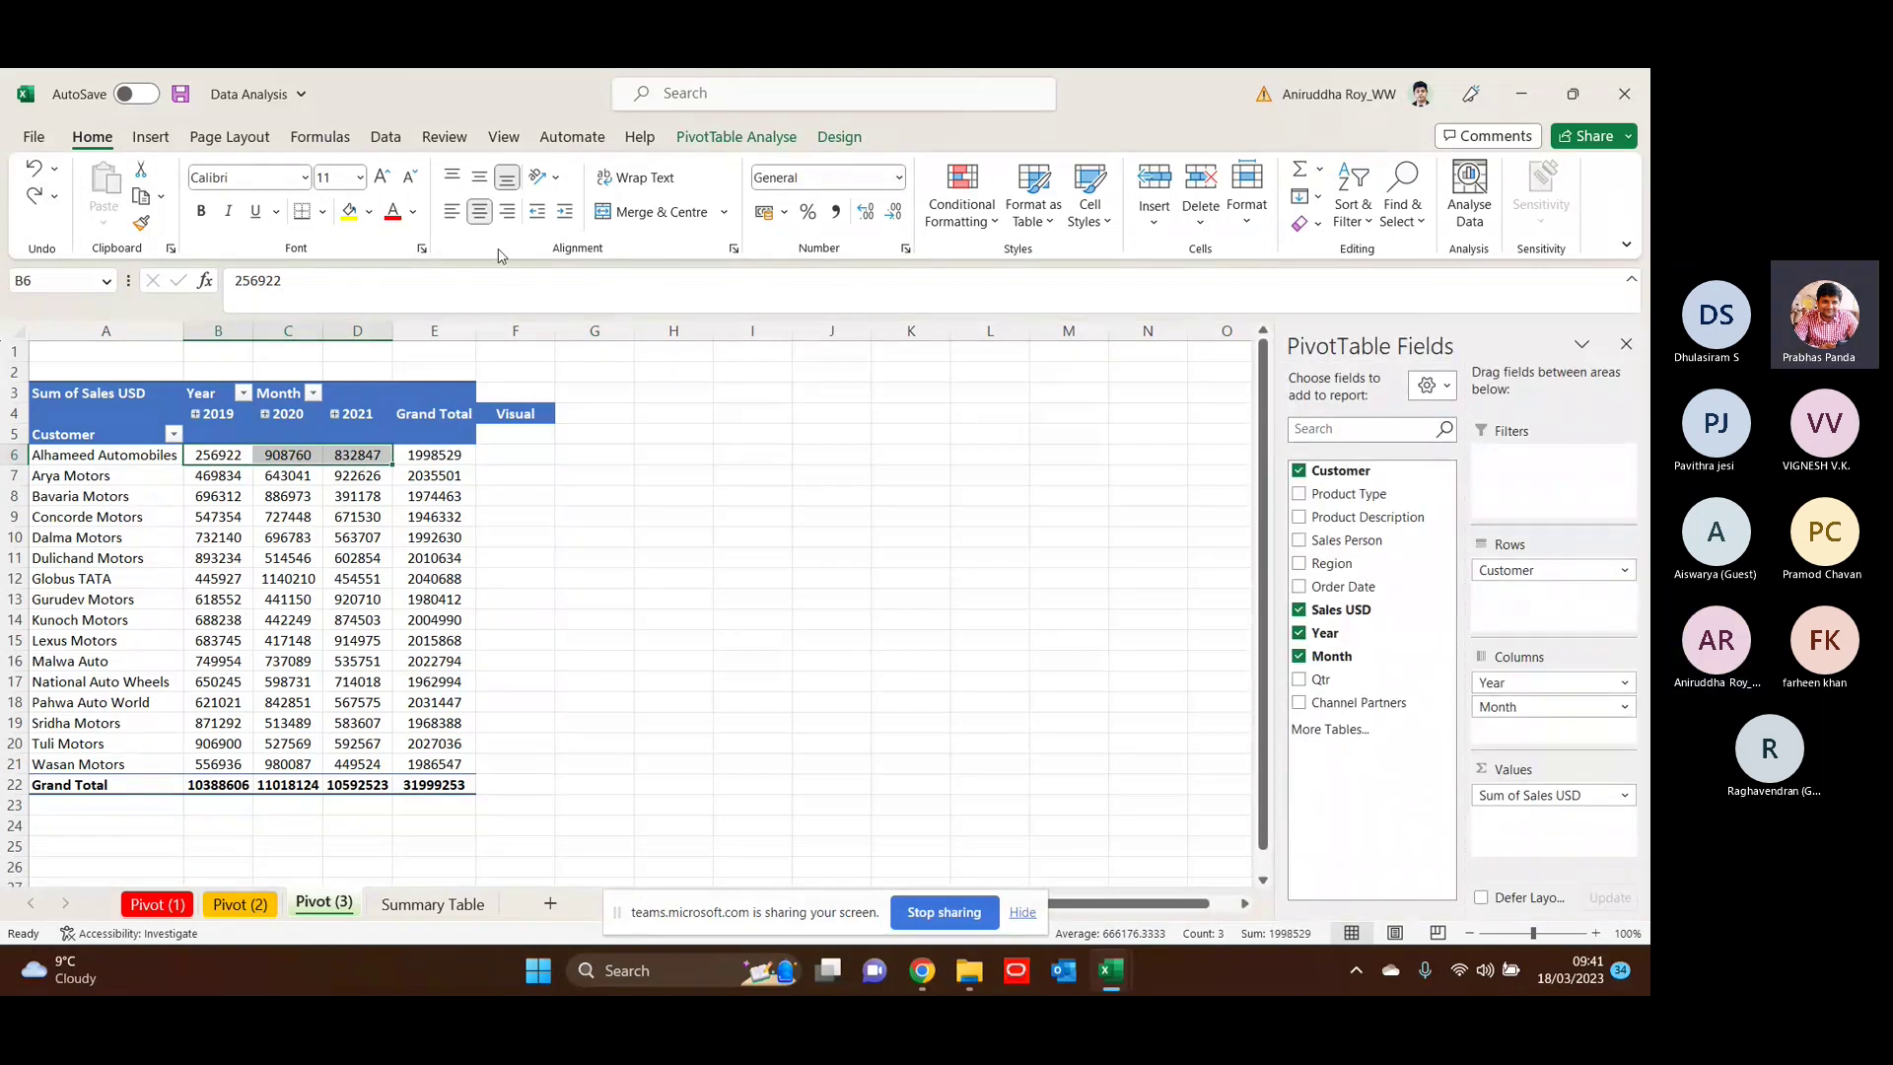
left_click(150, 136)
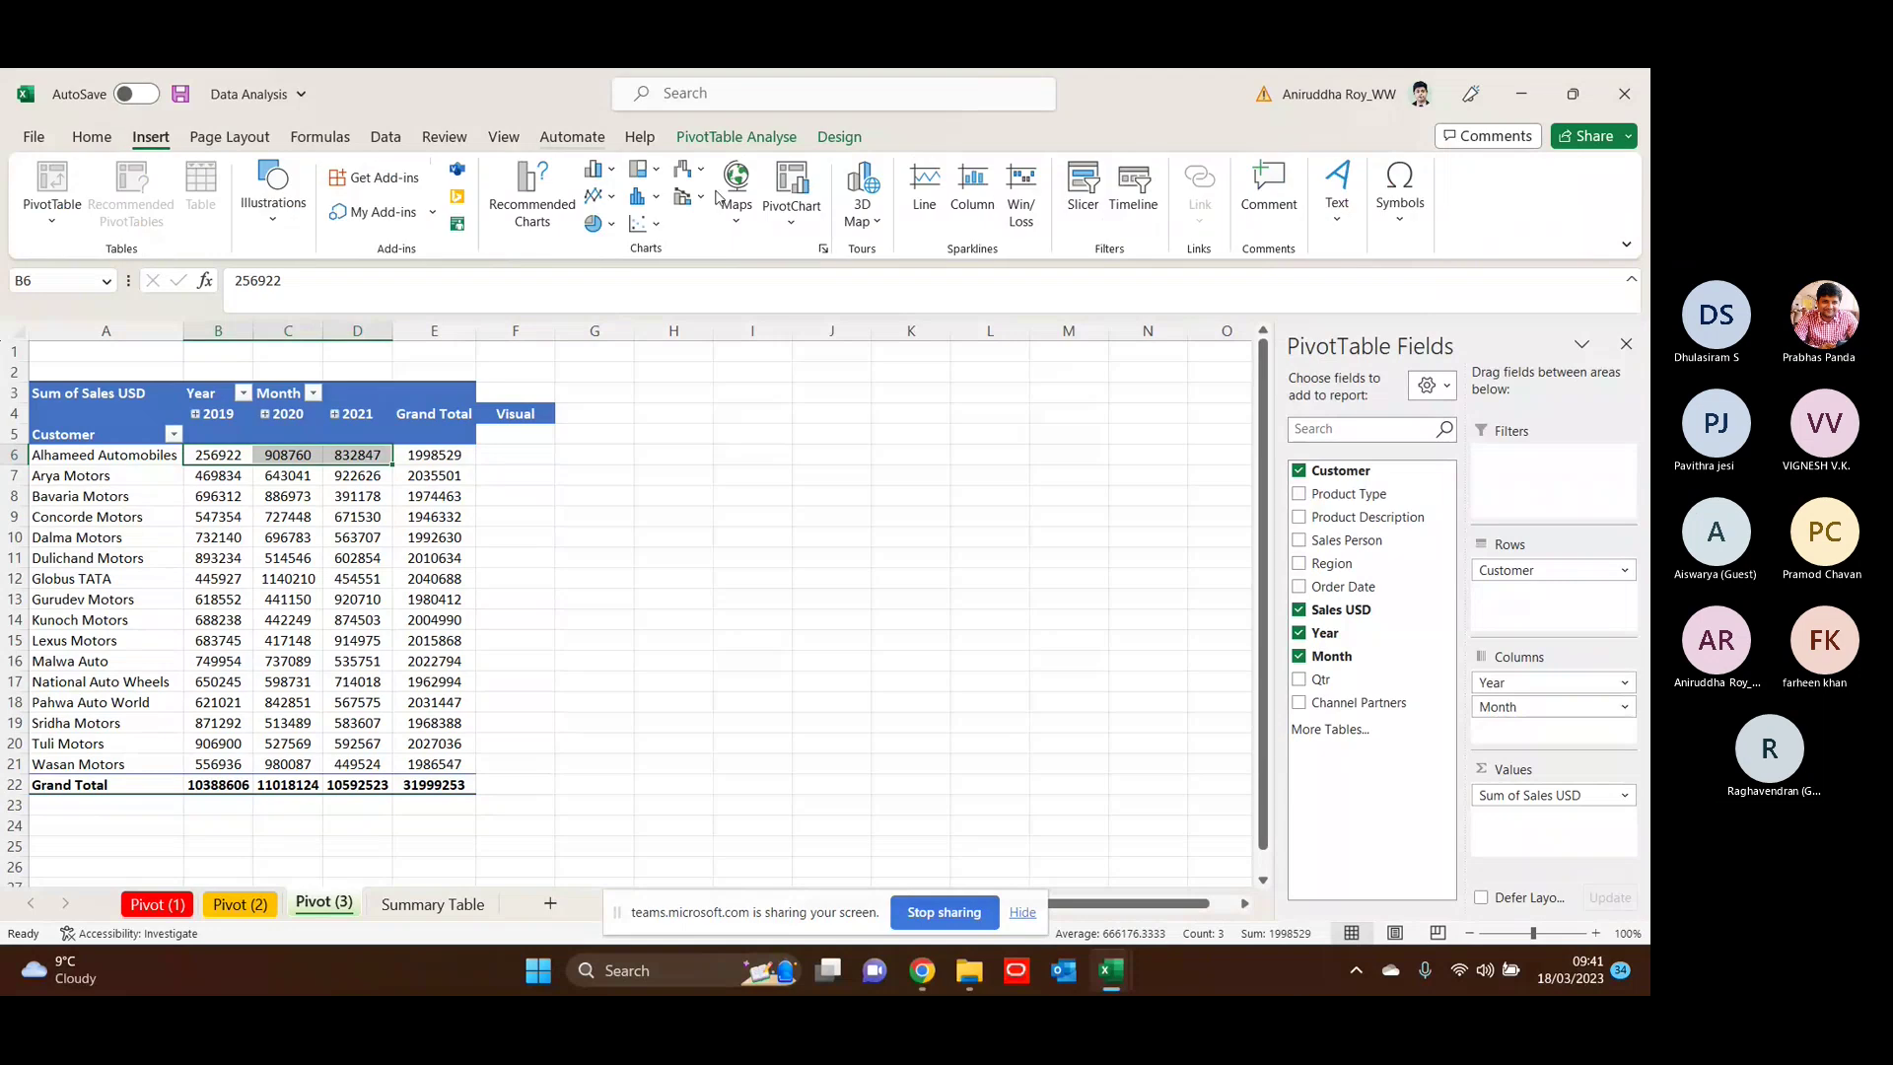
Step: Create a line sparkline from B6:D6 in F6 and turn on its markers
left_click(924, 193)
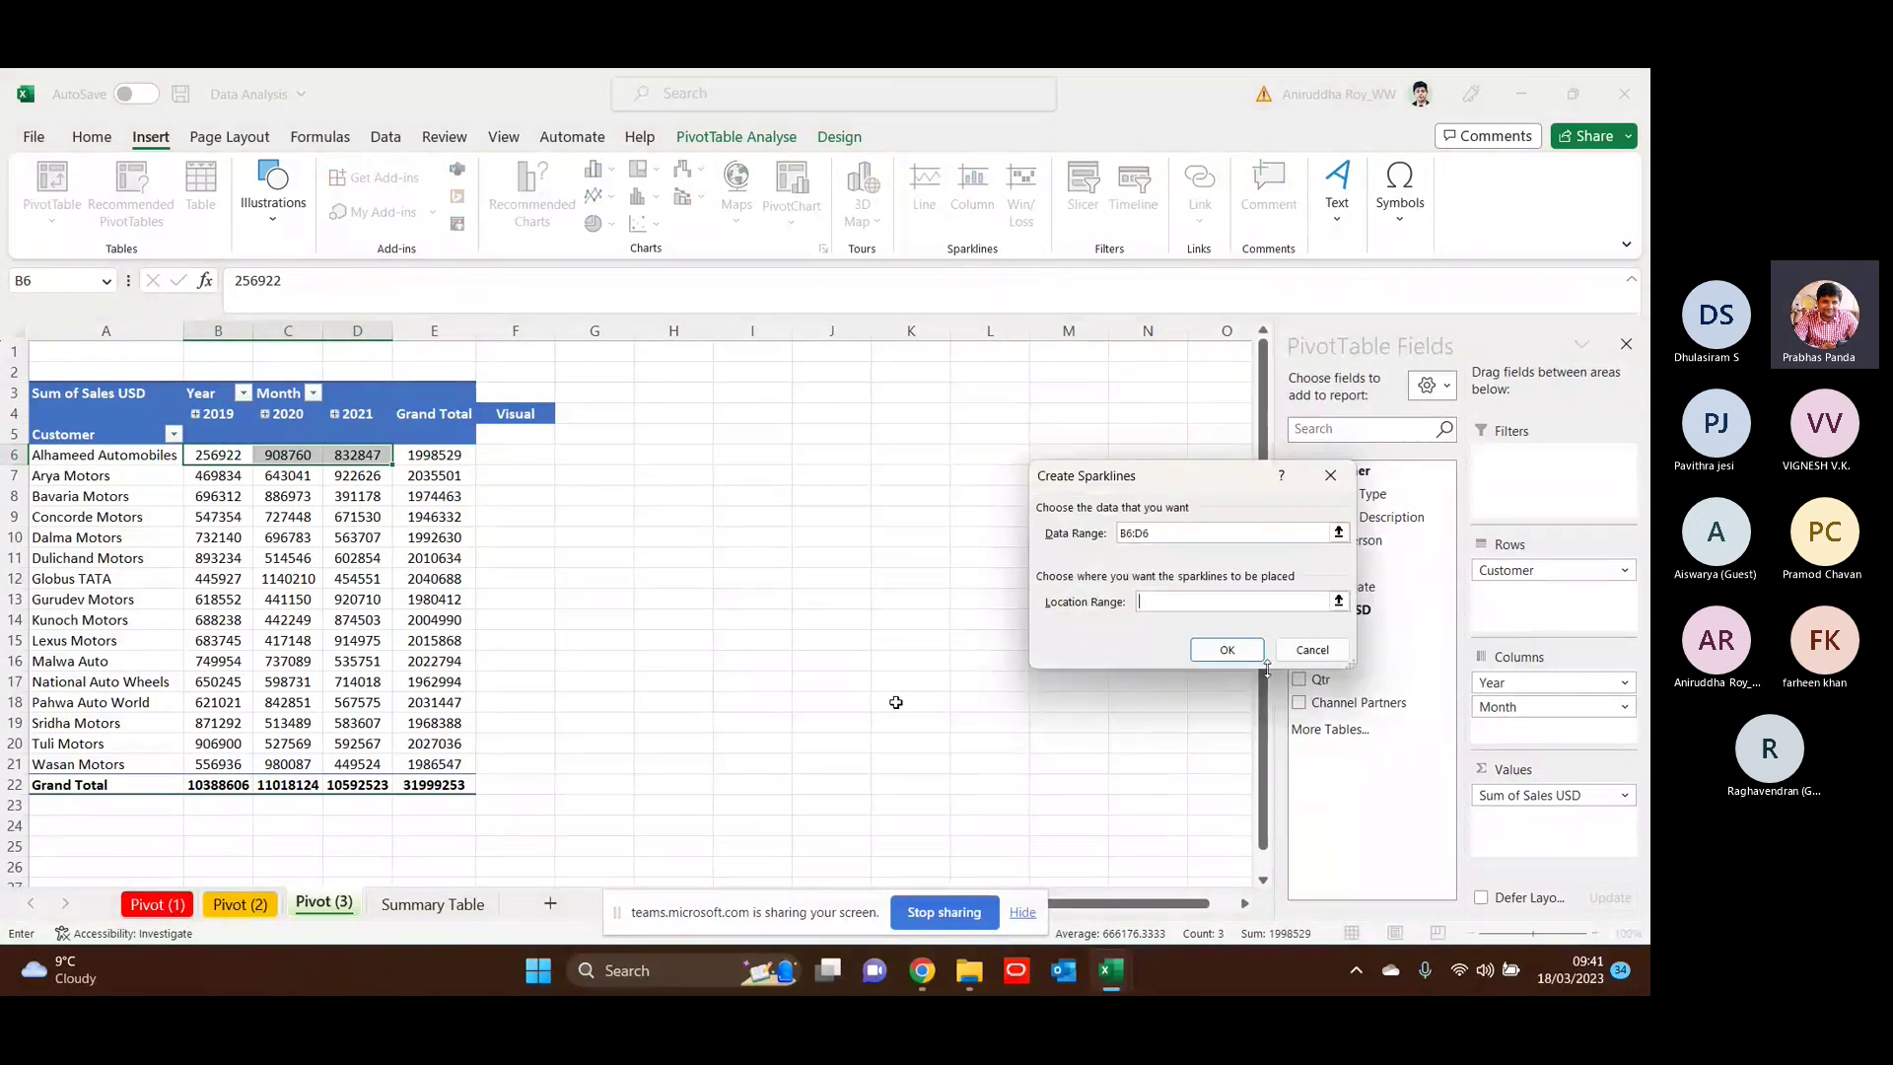
left_click(526, 452)
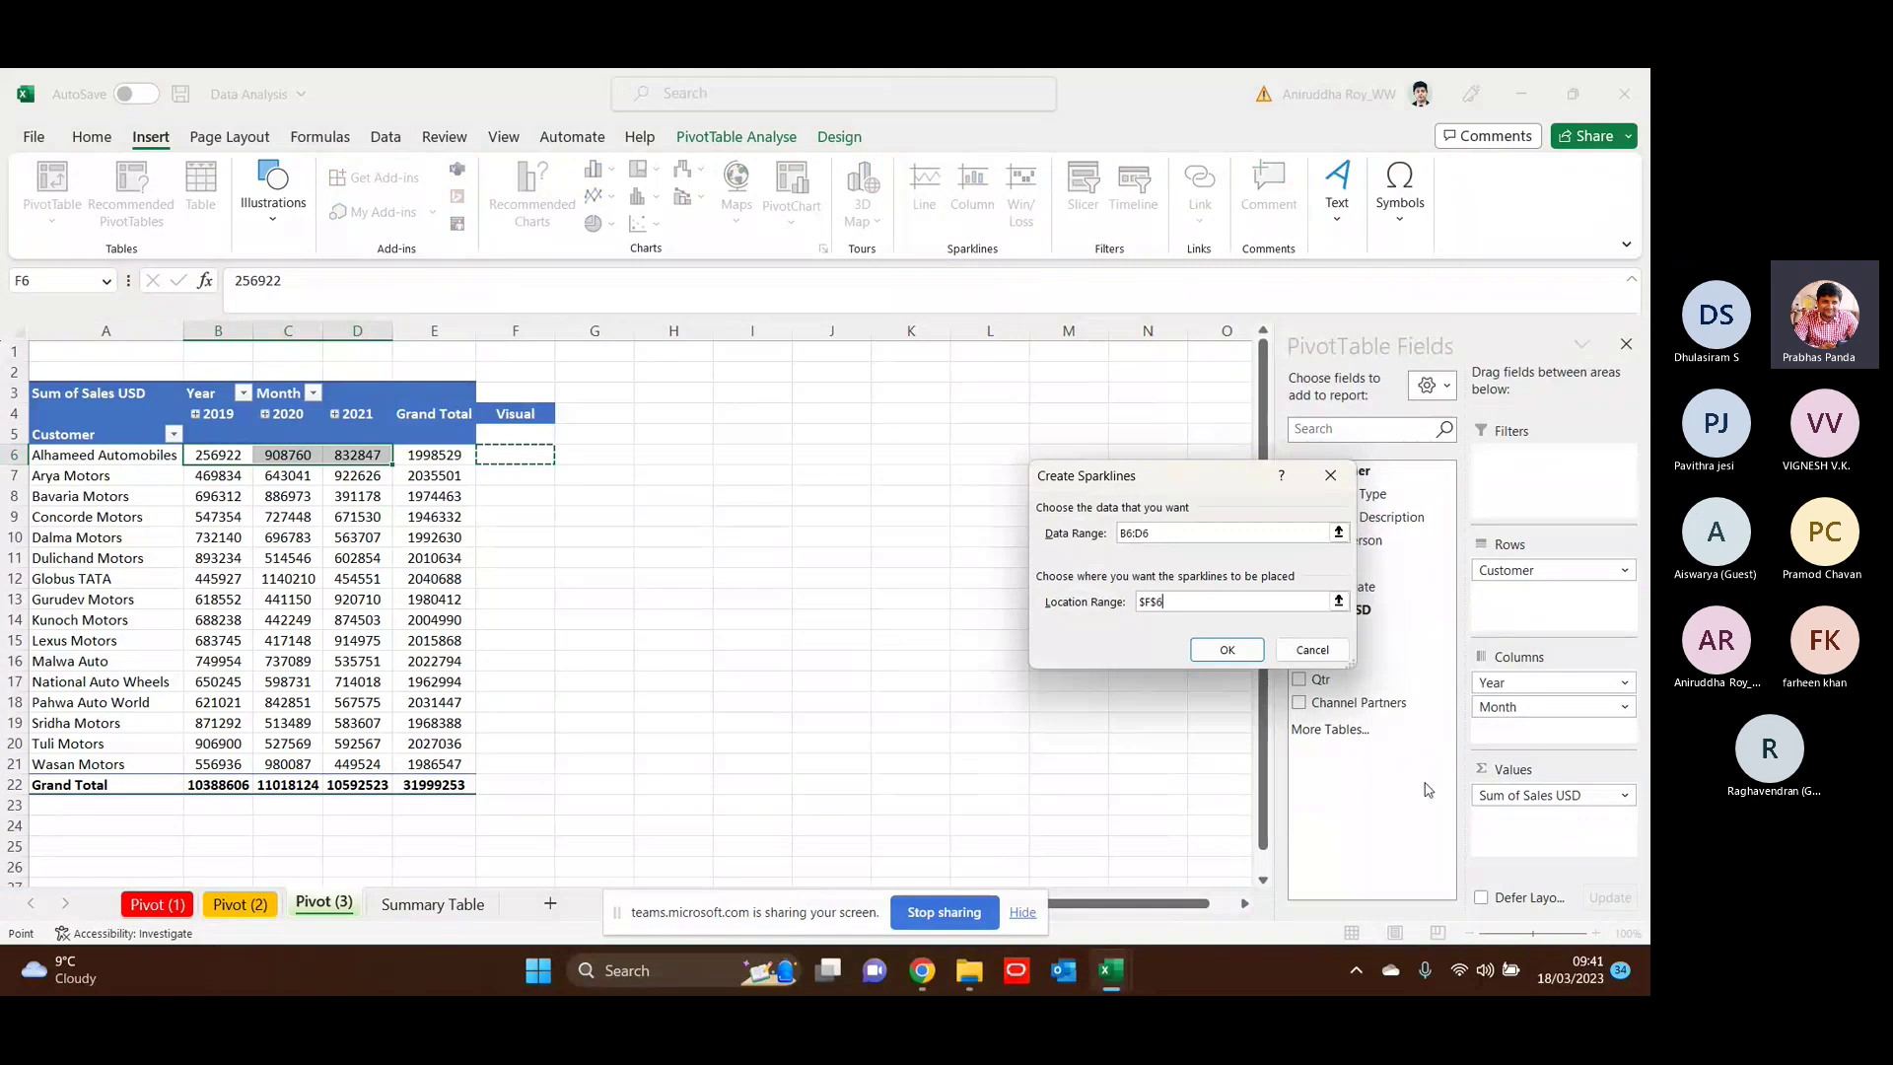
left_click(1211, 650)
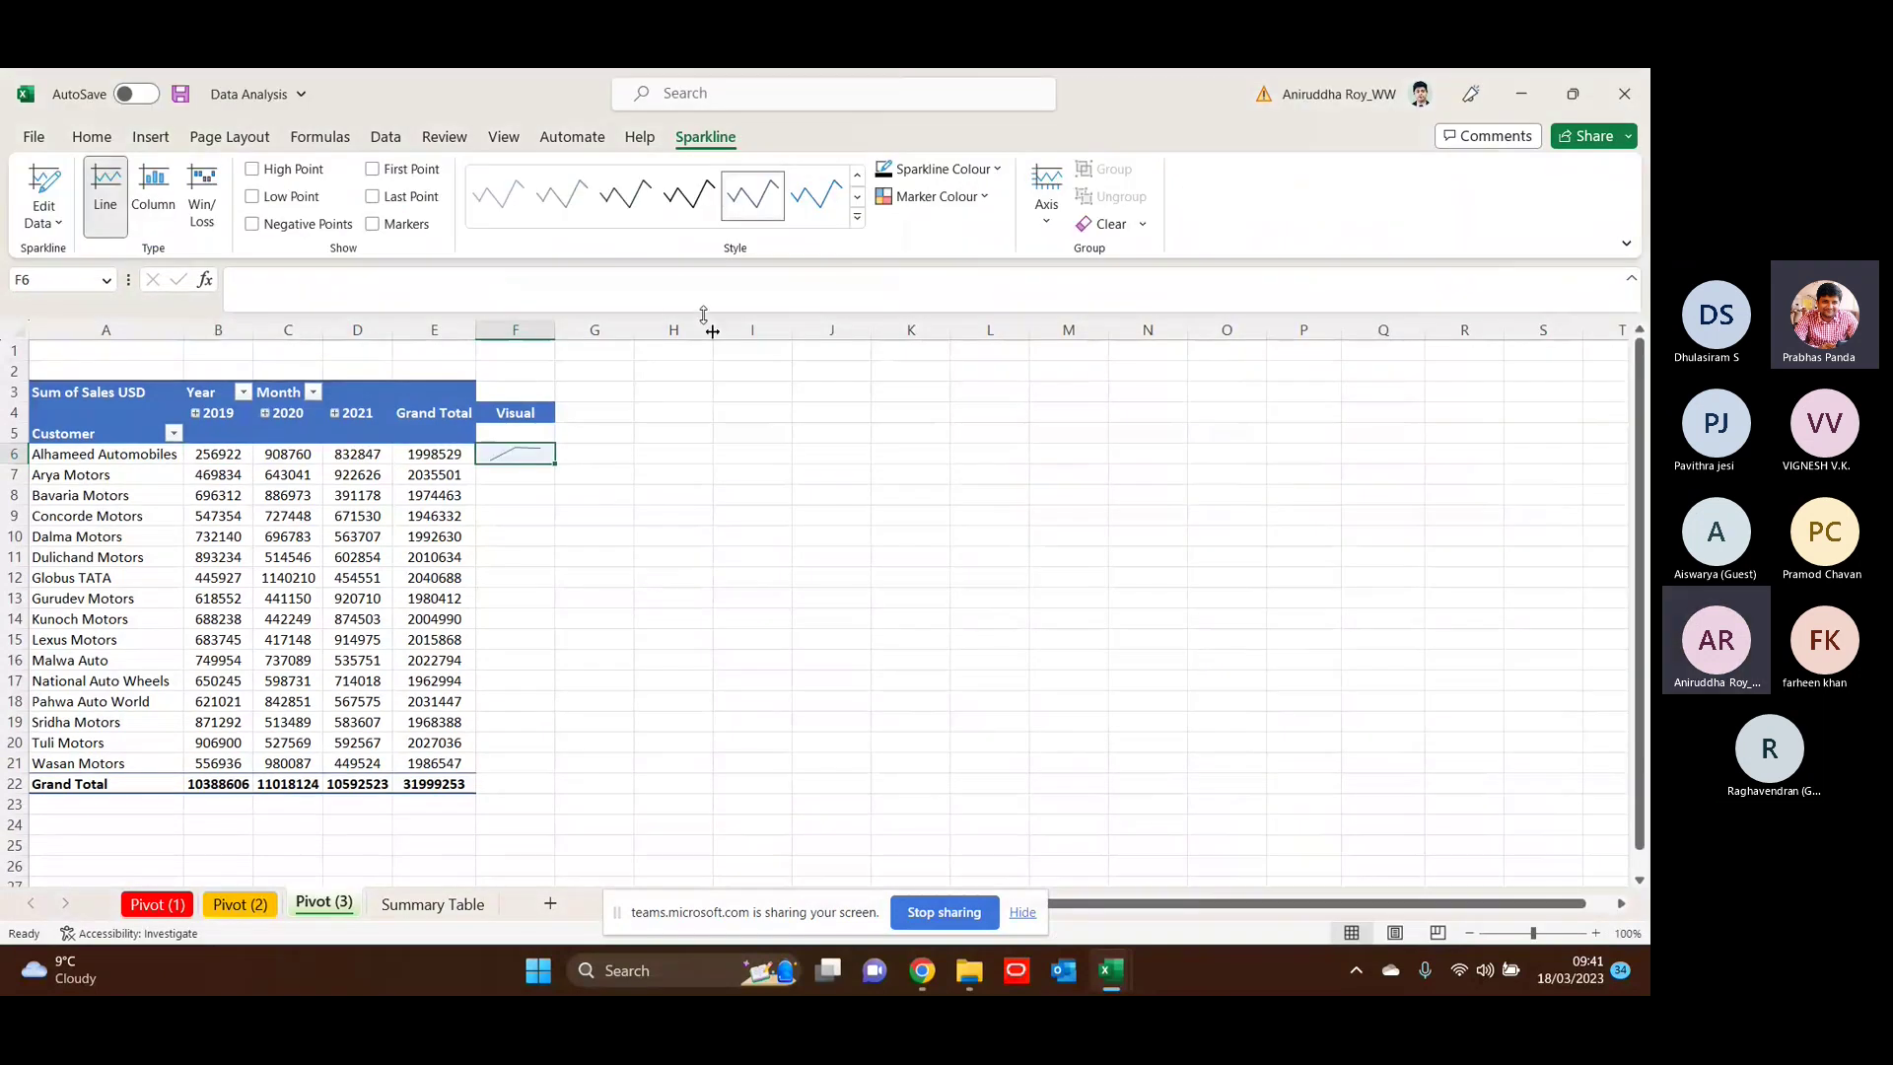
left_click(997, 169)
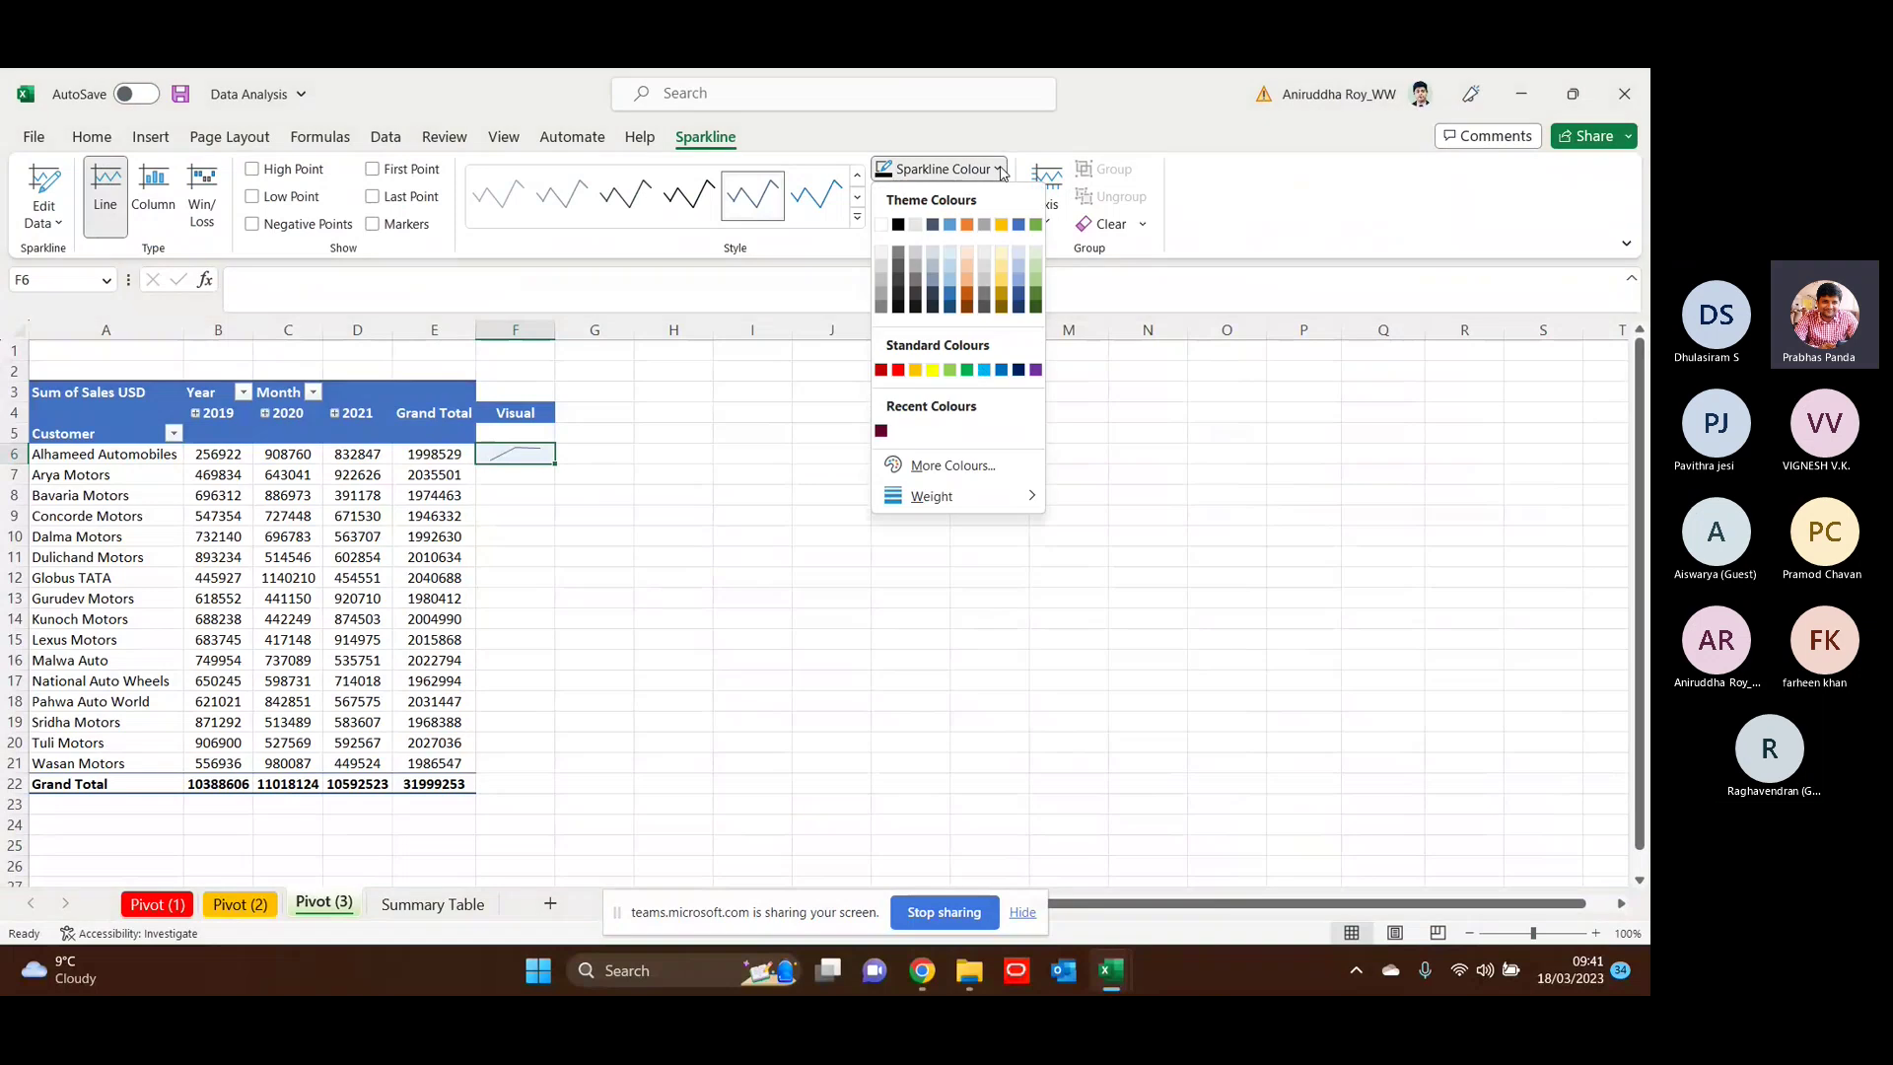
left_click(1100, 353)
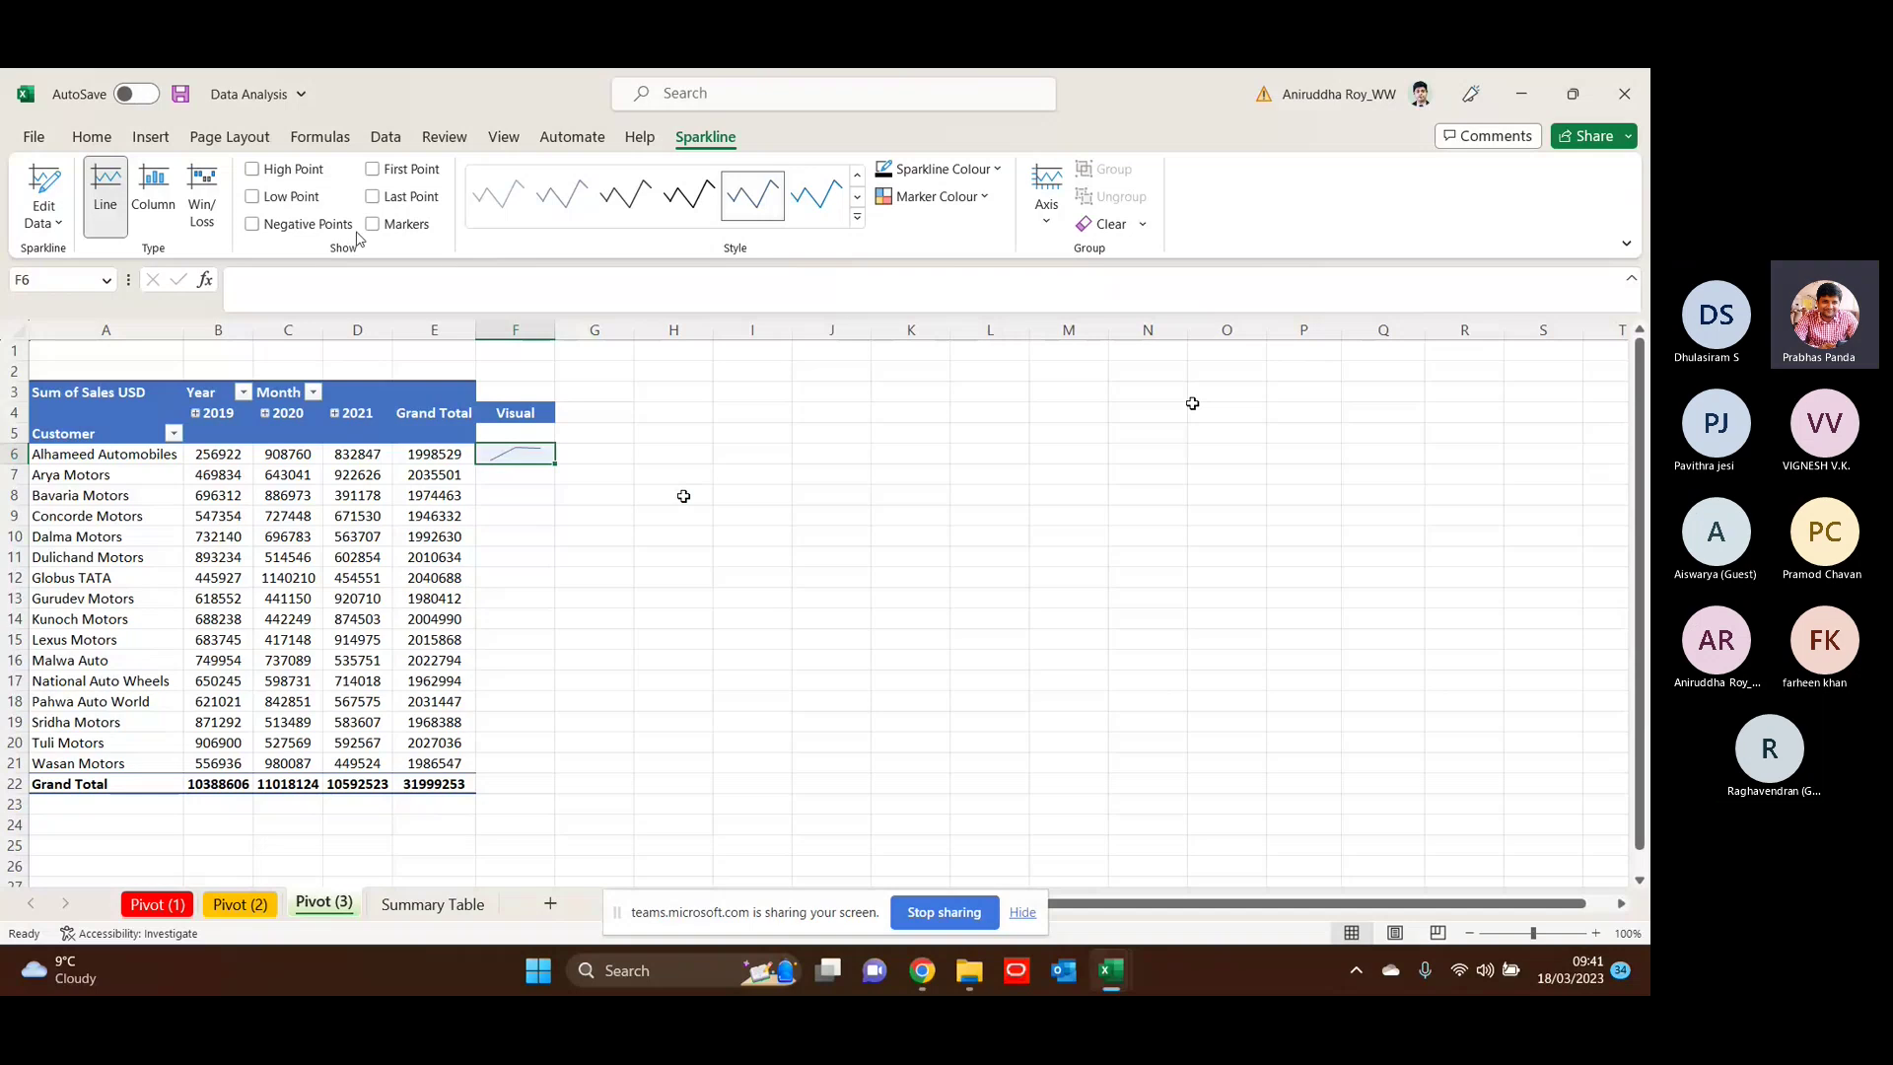
left_click(412, 229)
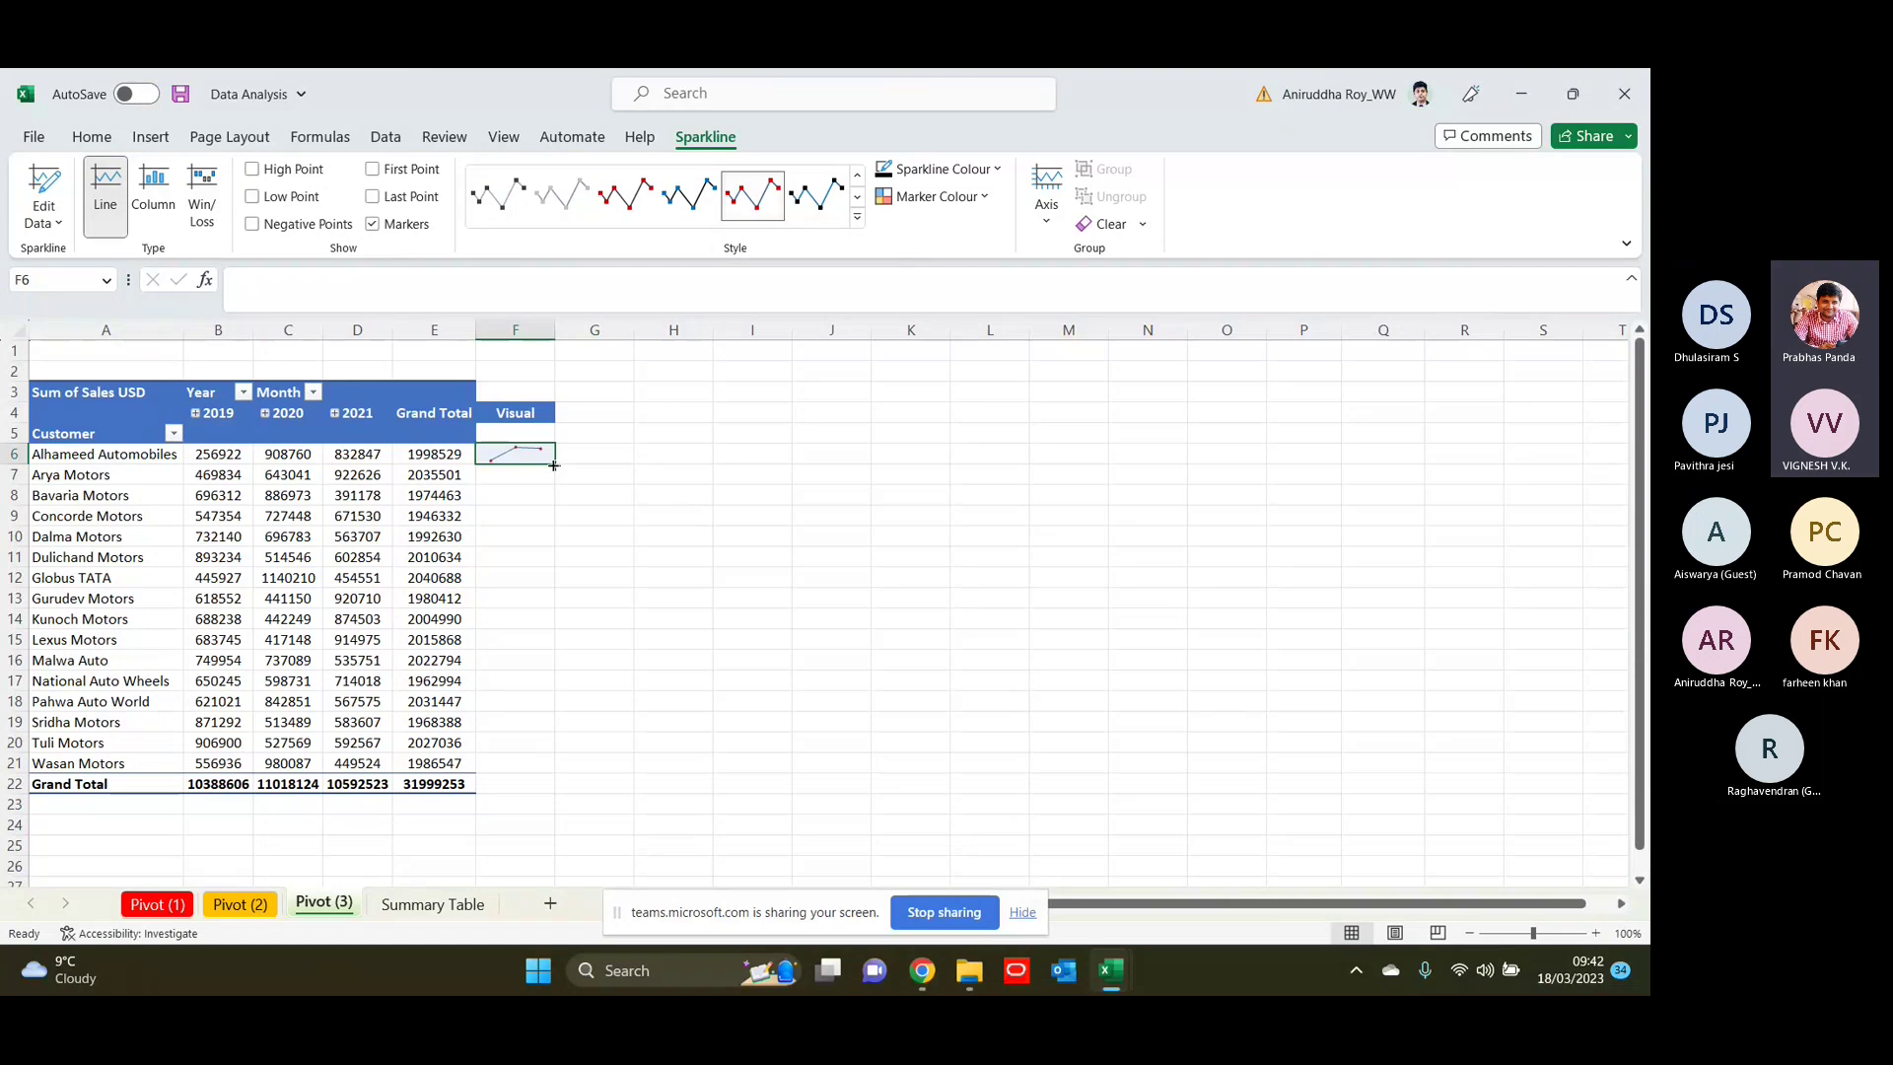
Step: Copy the F6 sparkline down to F21 for every customer and widen column F
left_click_drag(555, 464, 552, 775)
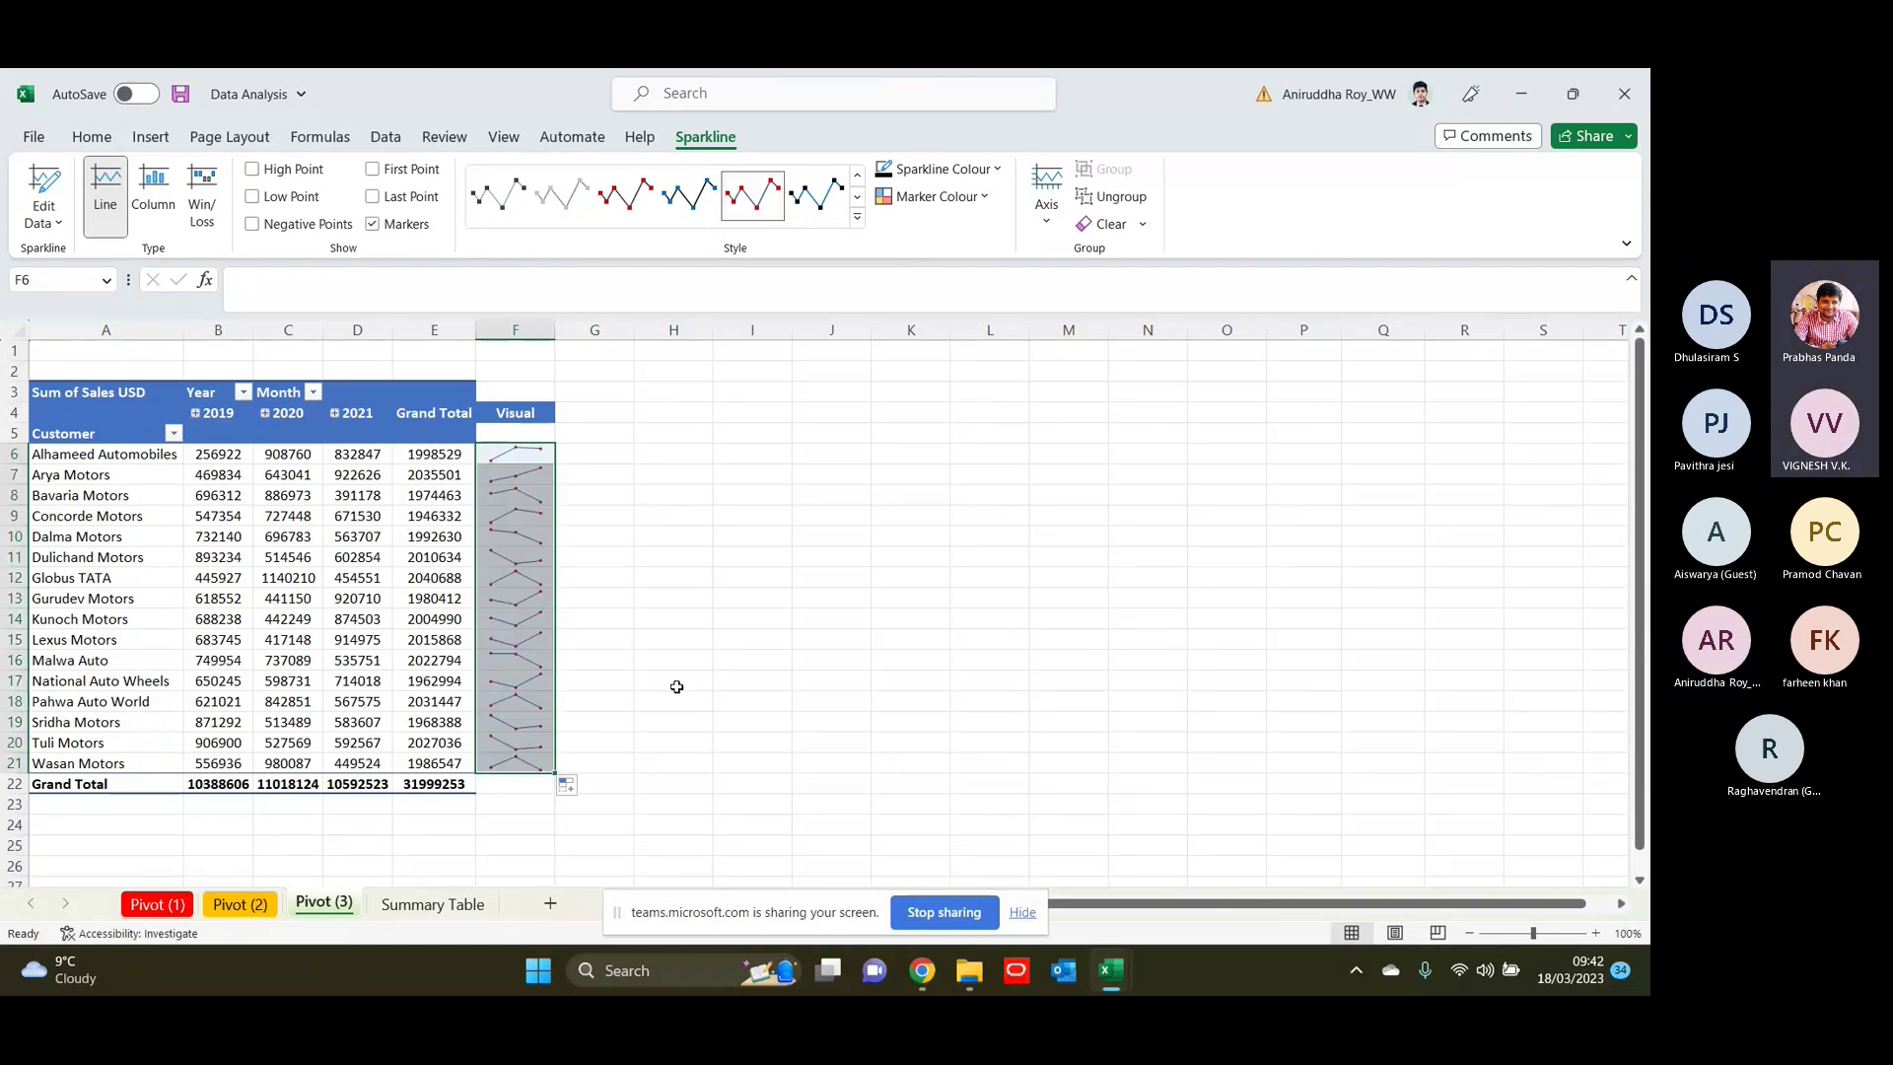
left_click(655, 449)
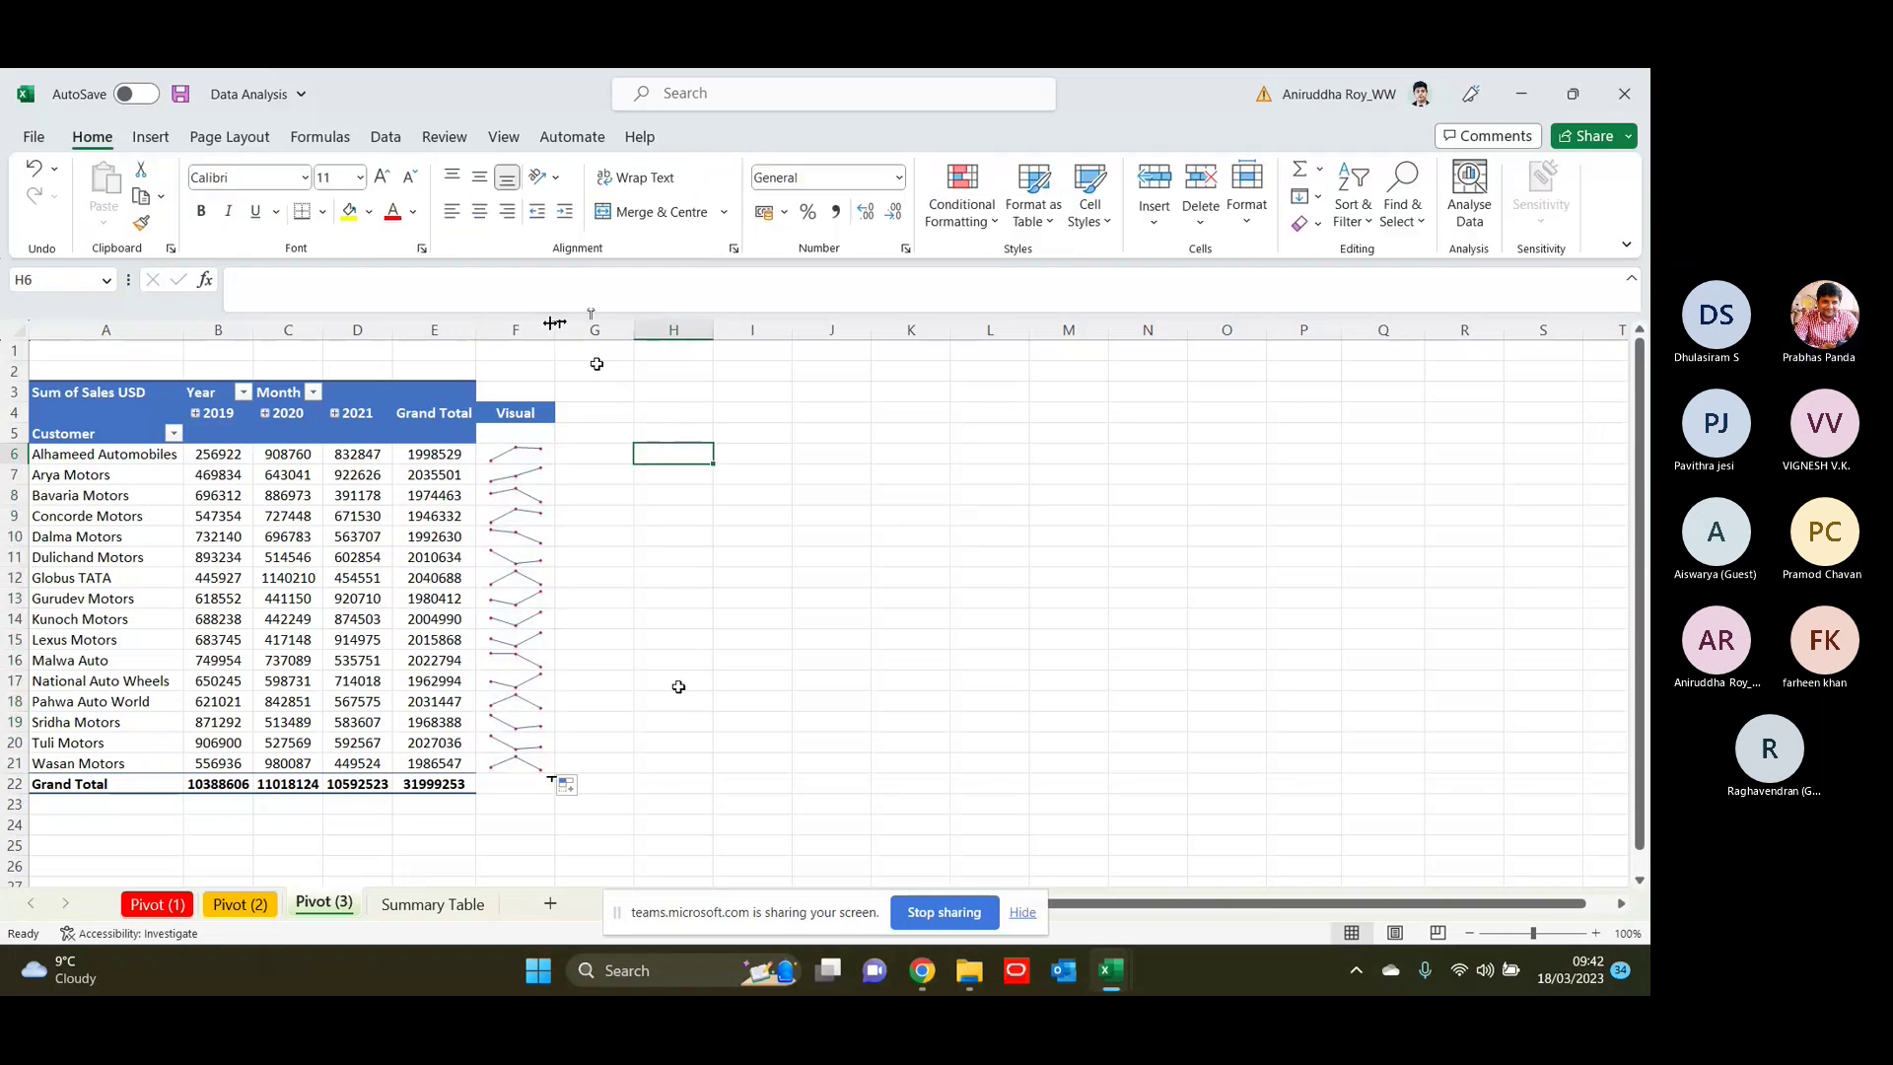
left_click_drag(555, 325, 577, 326)
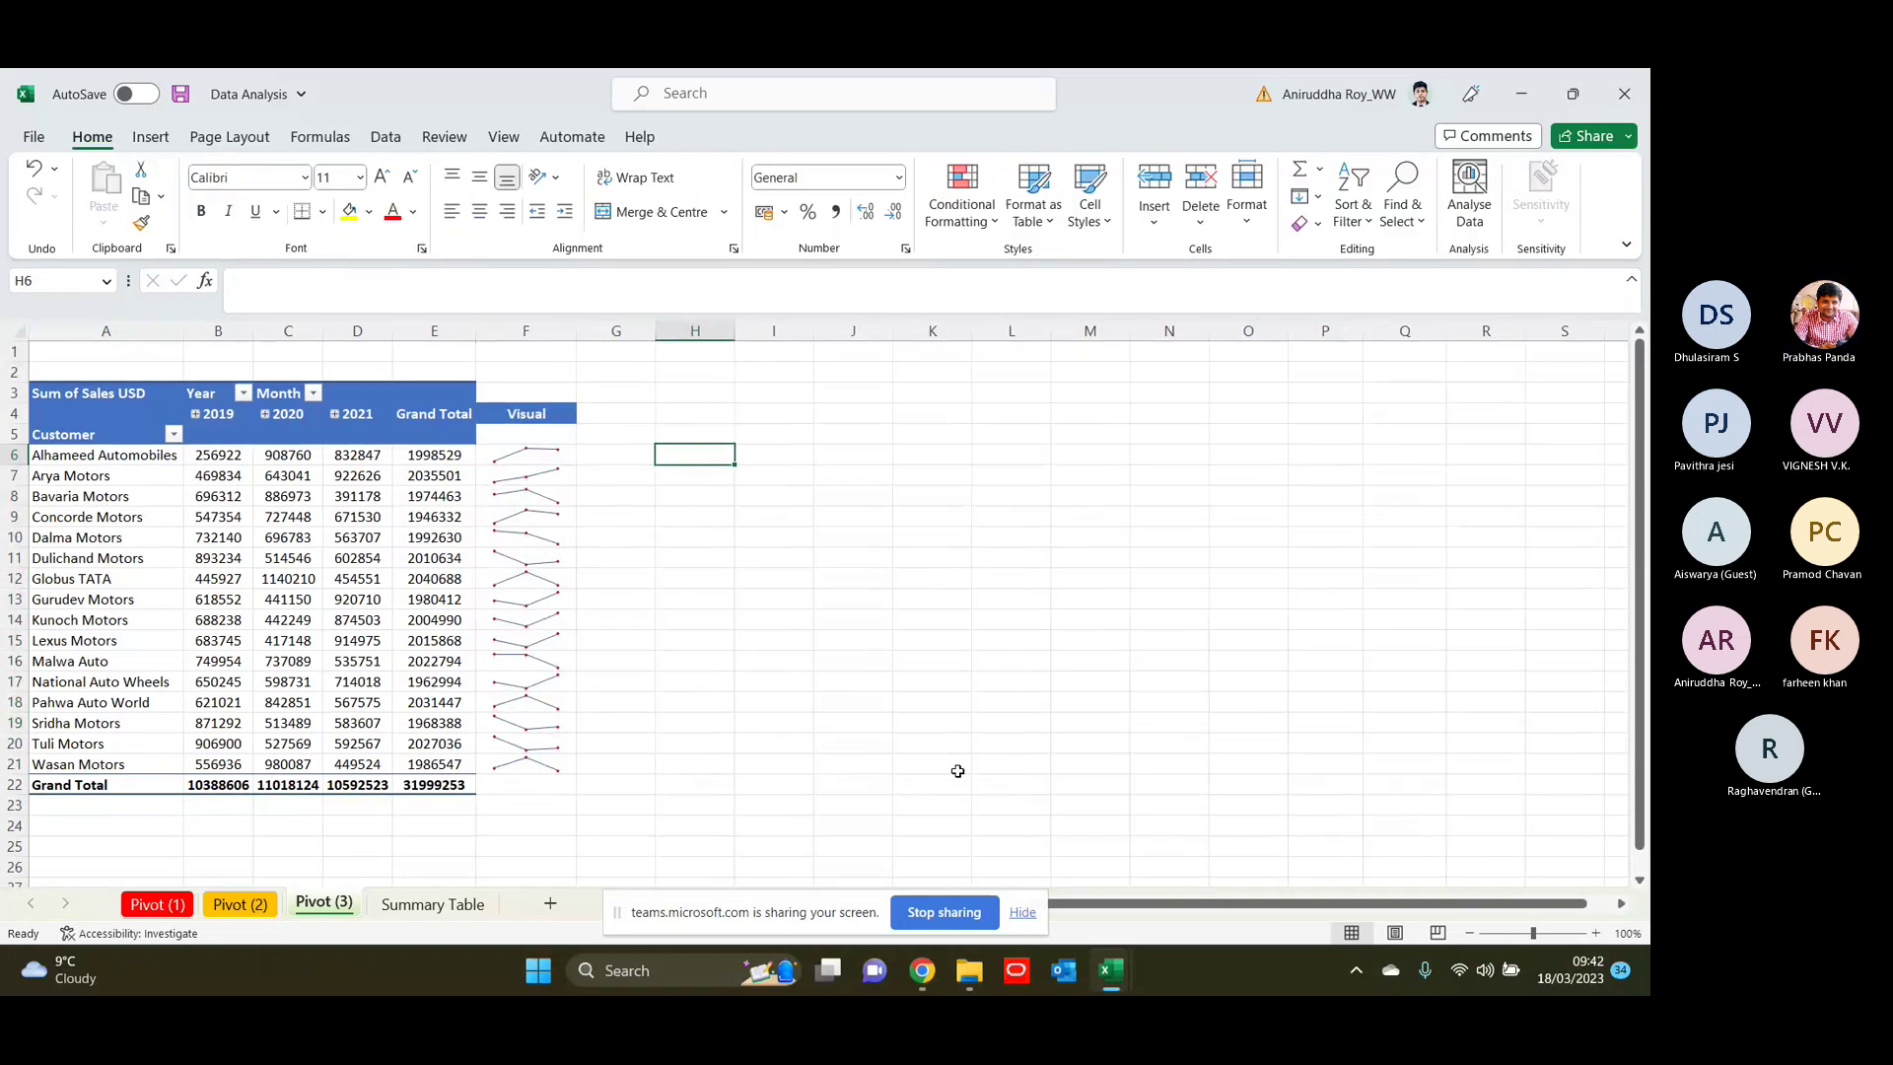
Step: Stop the screen share and switch to the Teams meeting window
left_click(944, 913)
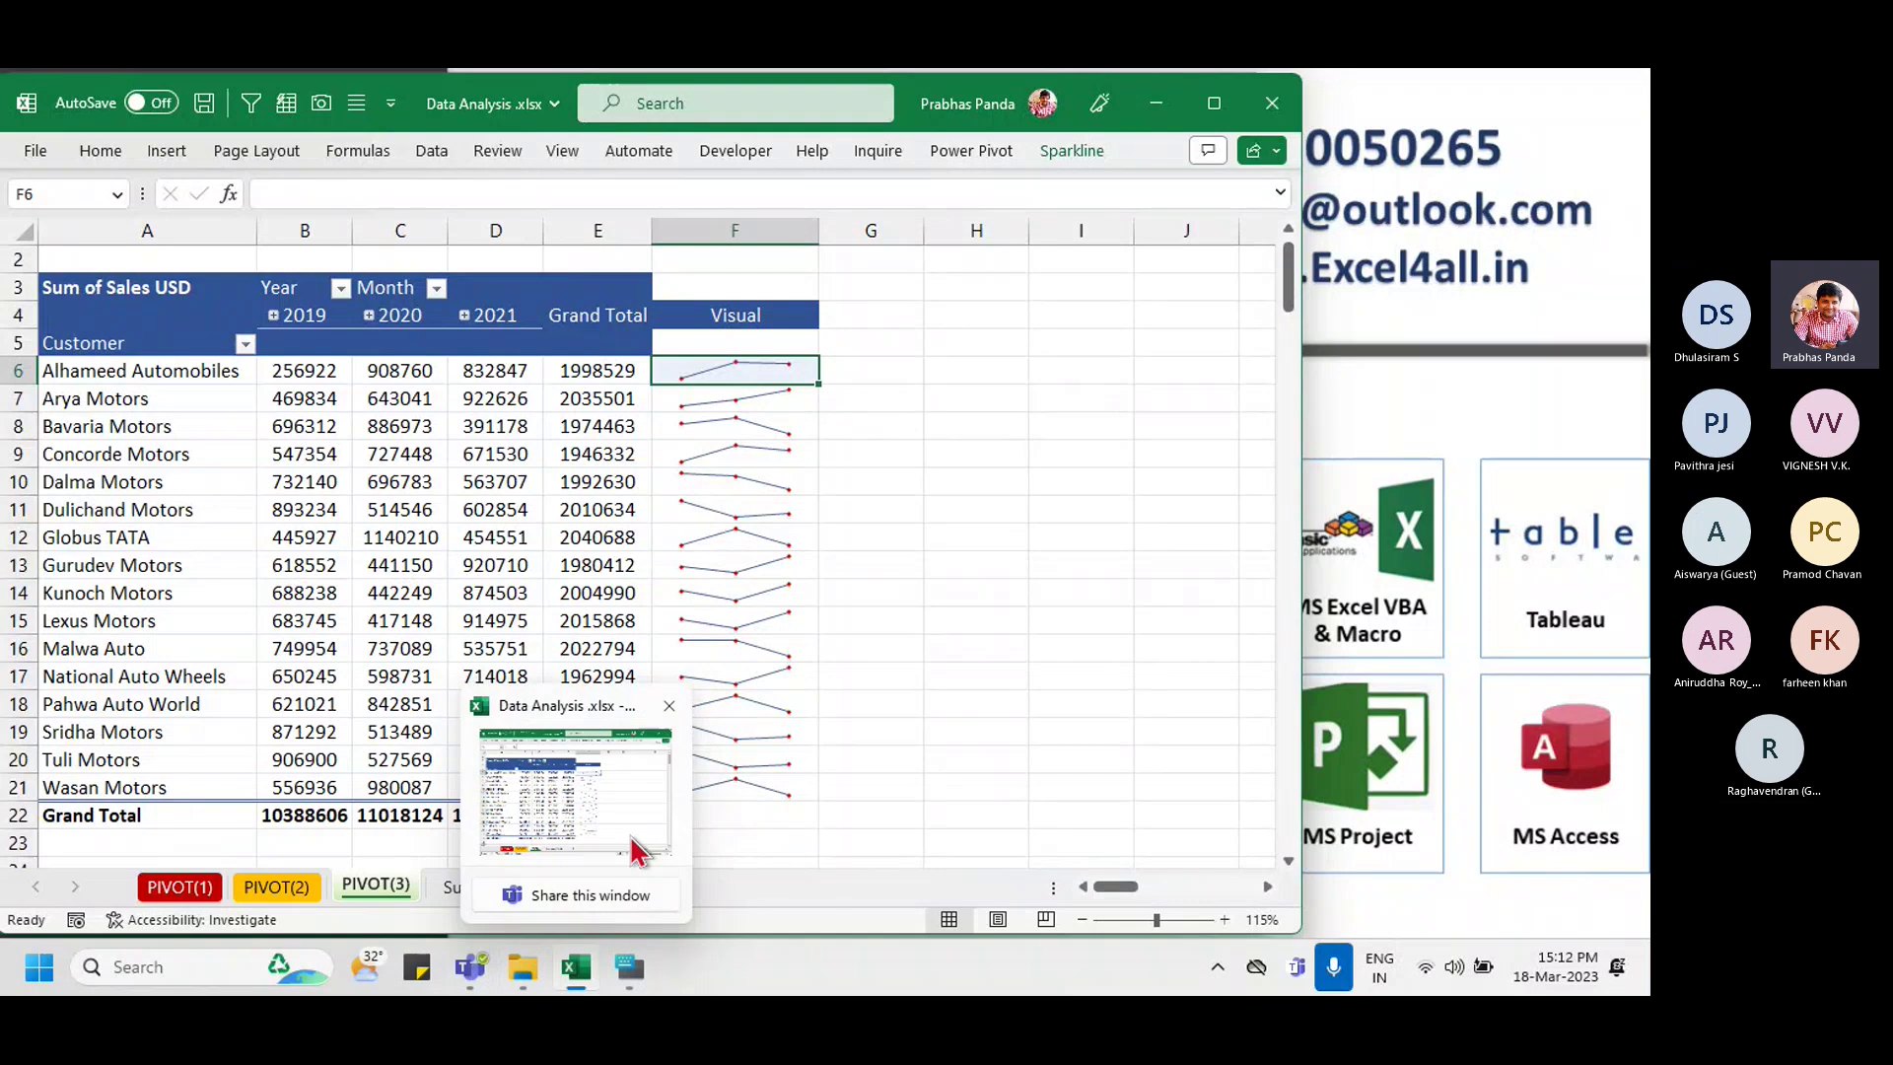
left_click(364, 481)
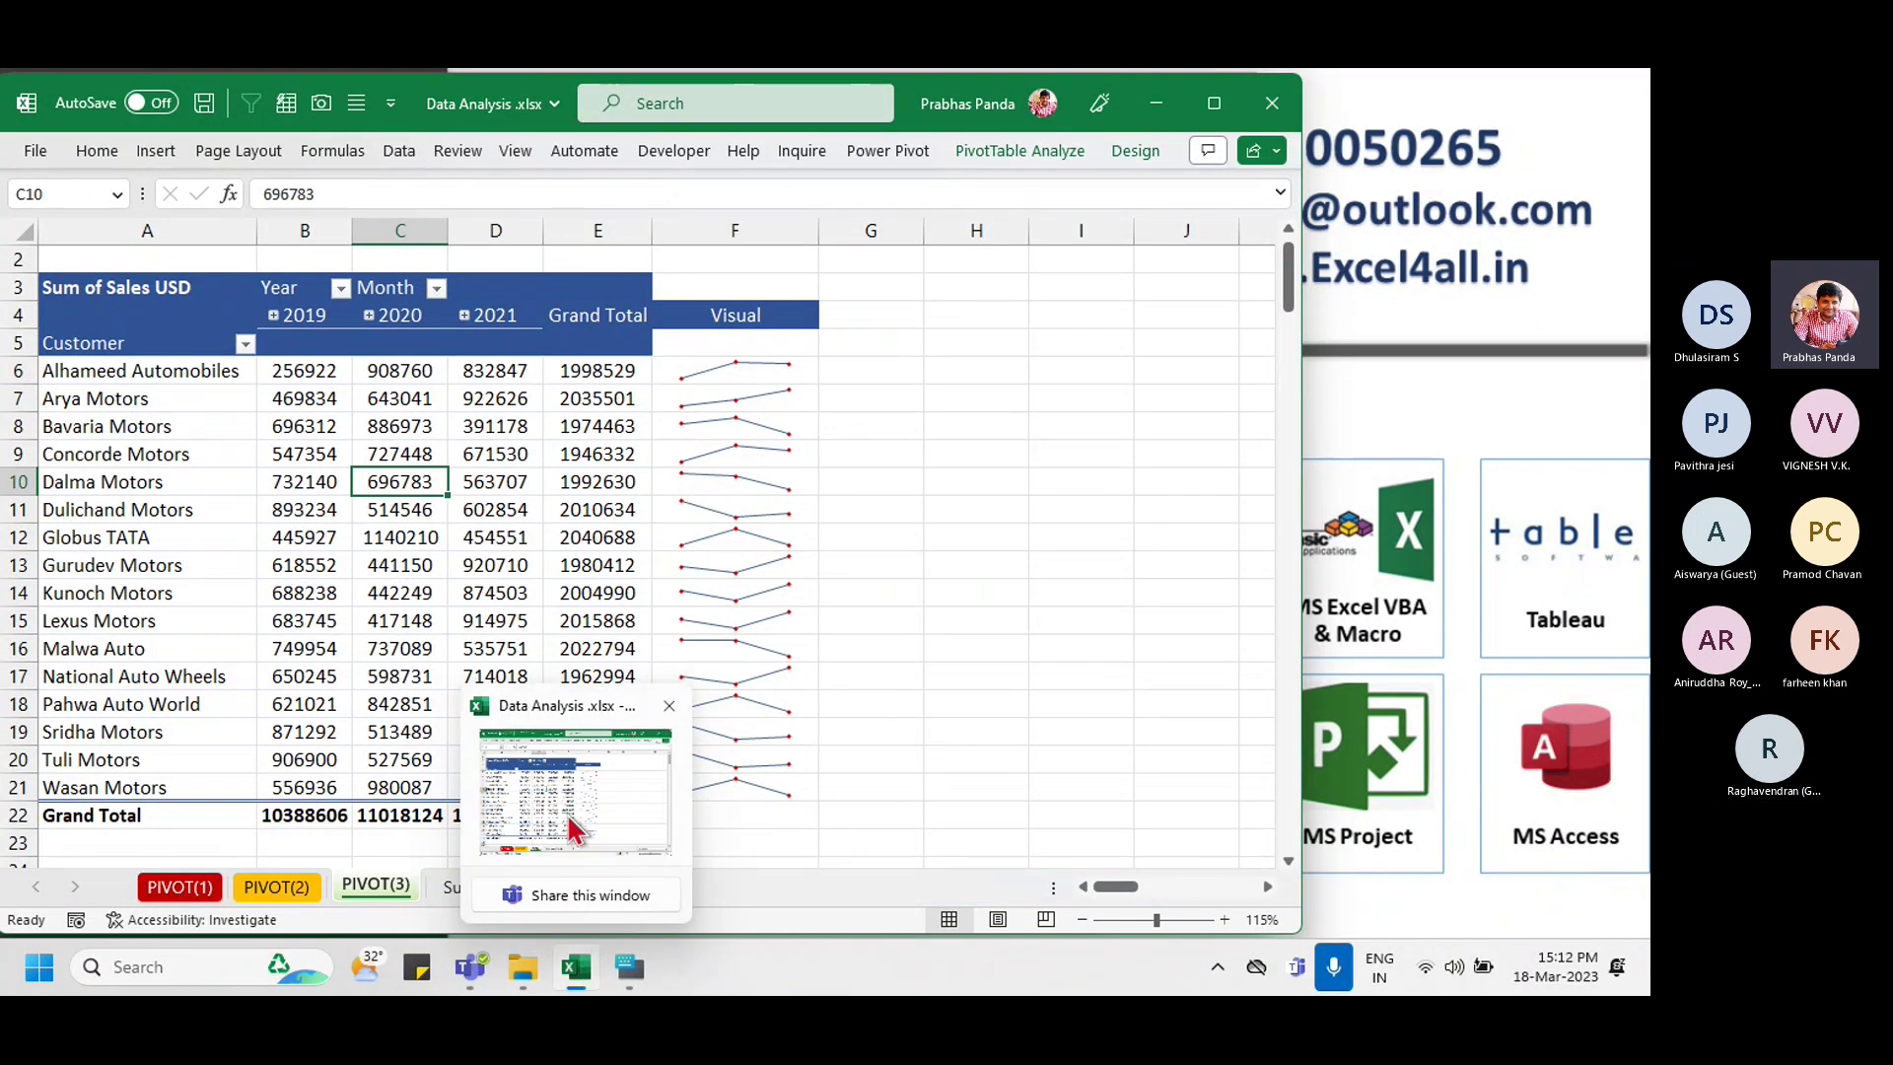
left_click(473, 968)
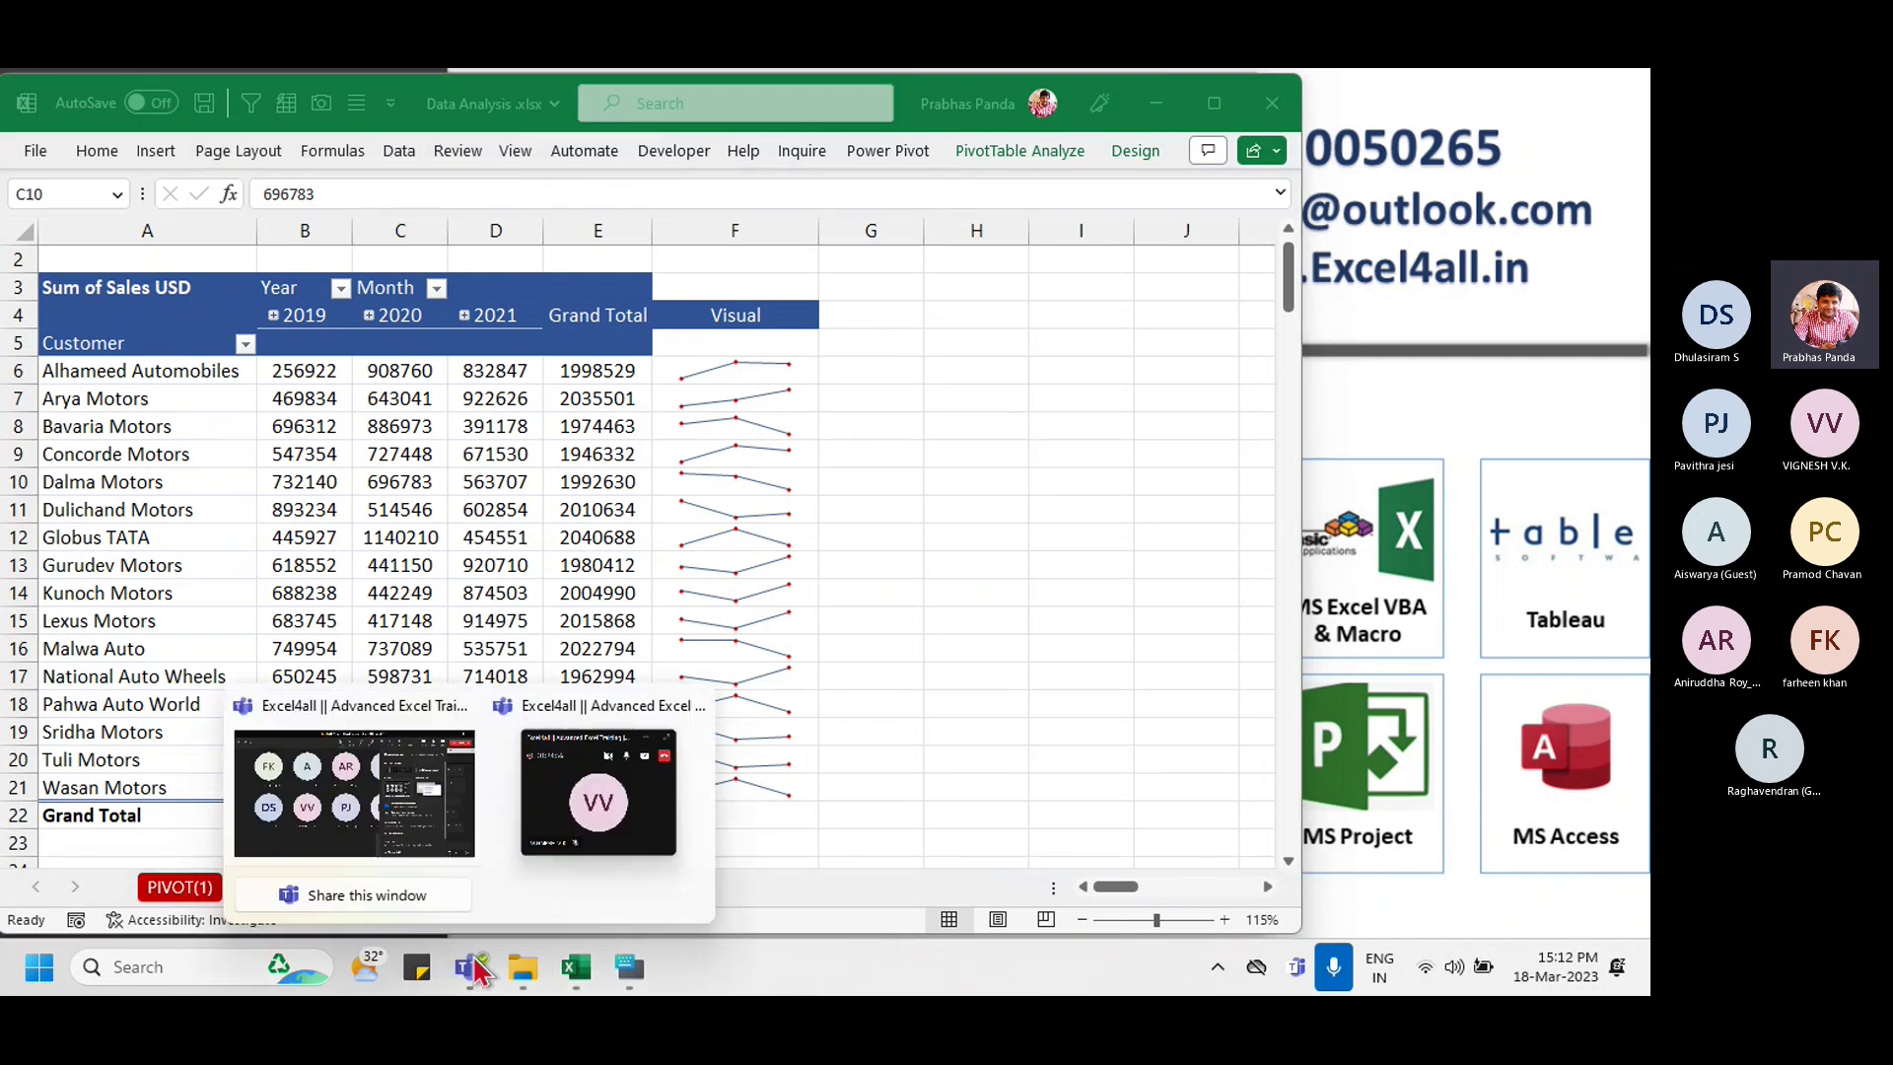
left_click(355, 769)
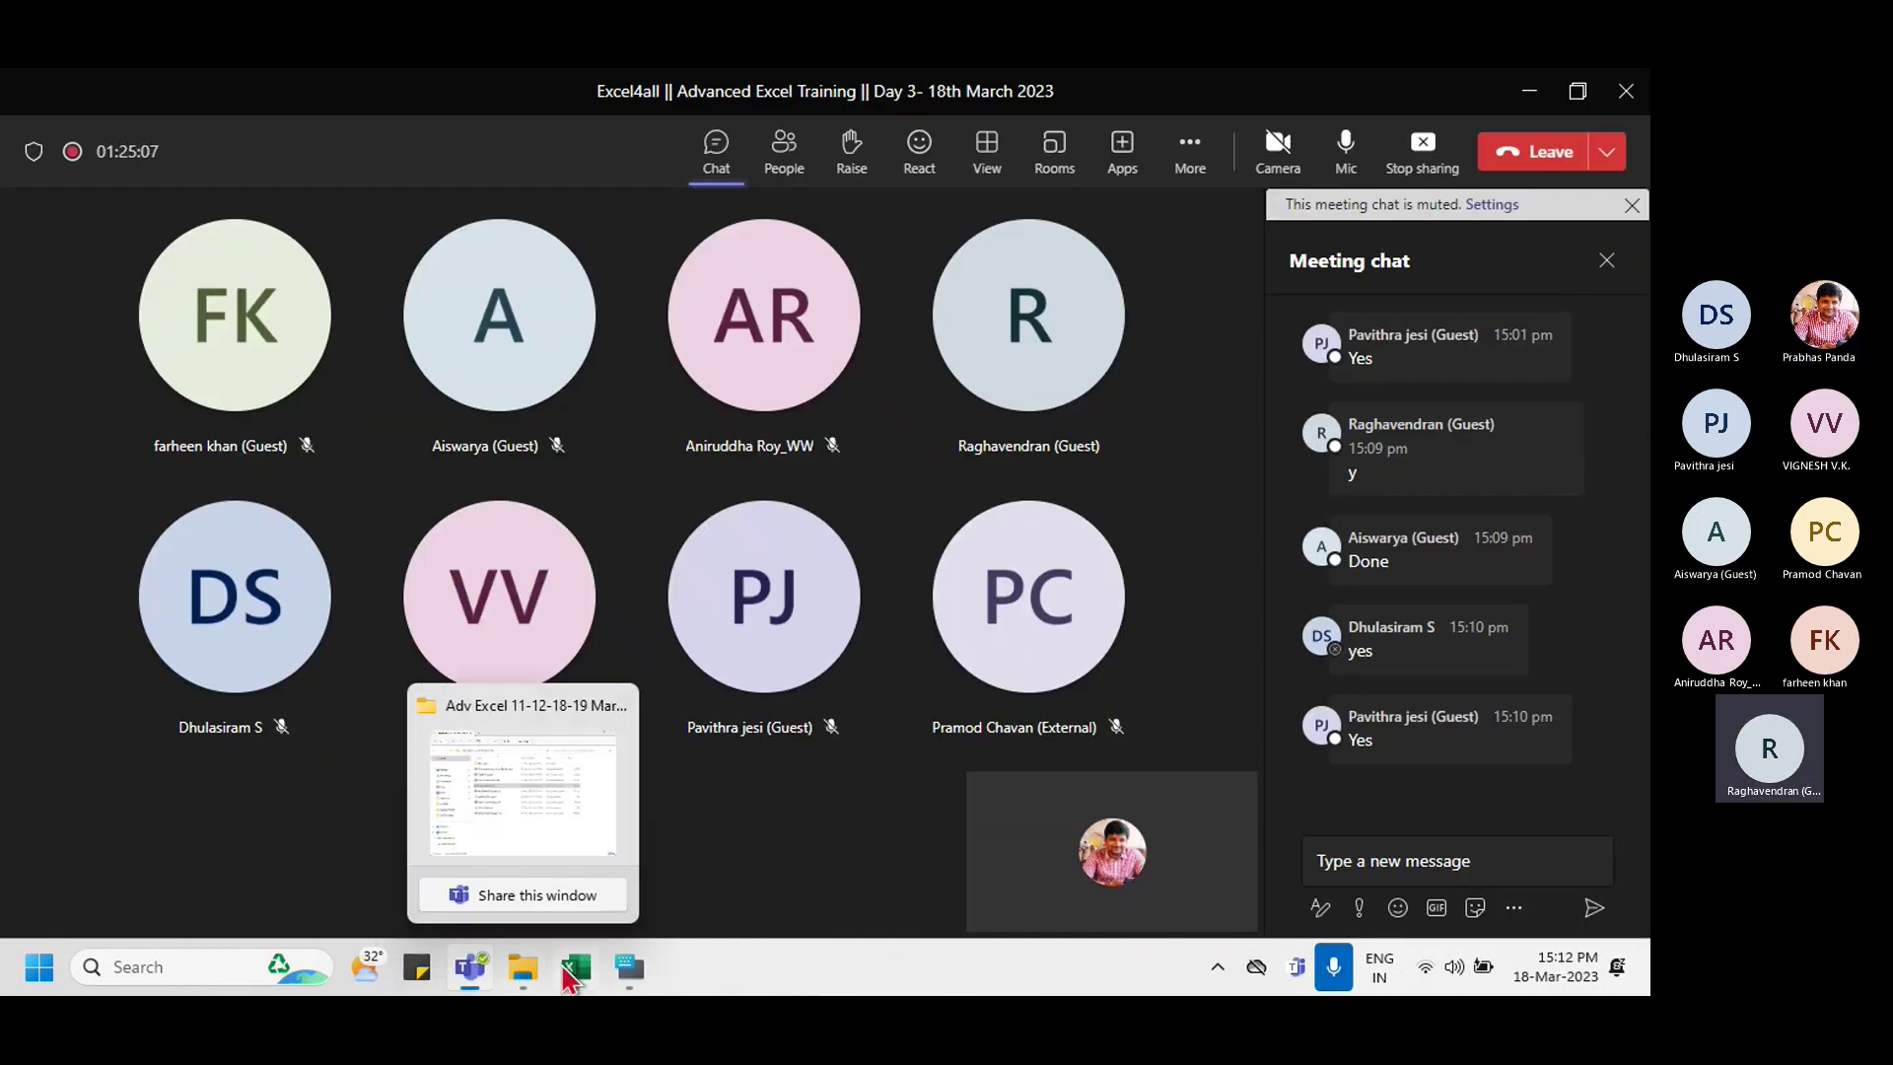
Step: Bring the Pivot (3) sparkline workbook back in front, beside the Teams meeting chat
left_click(576, 968)
mouse_move(402, 513)
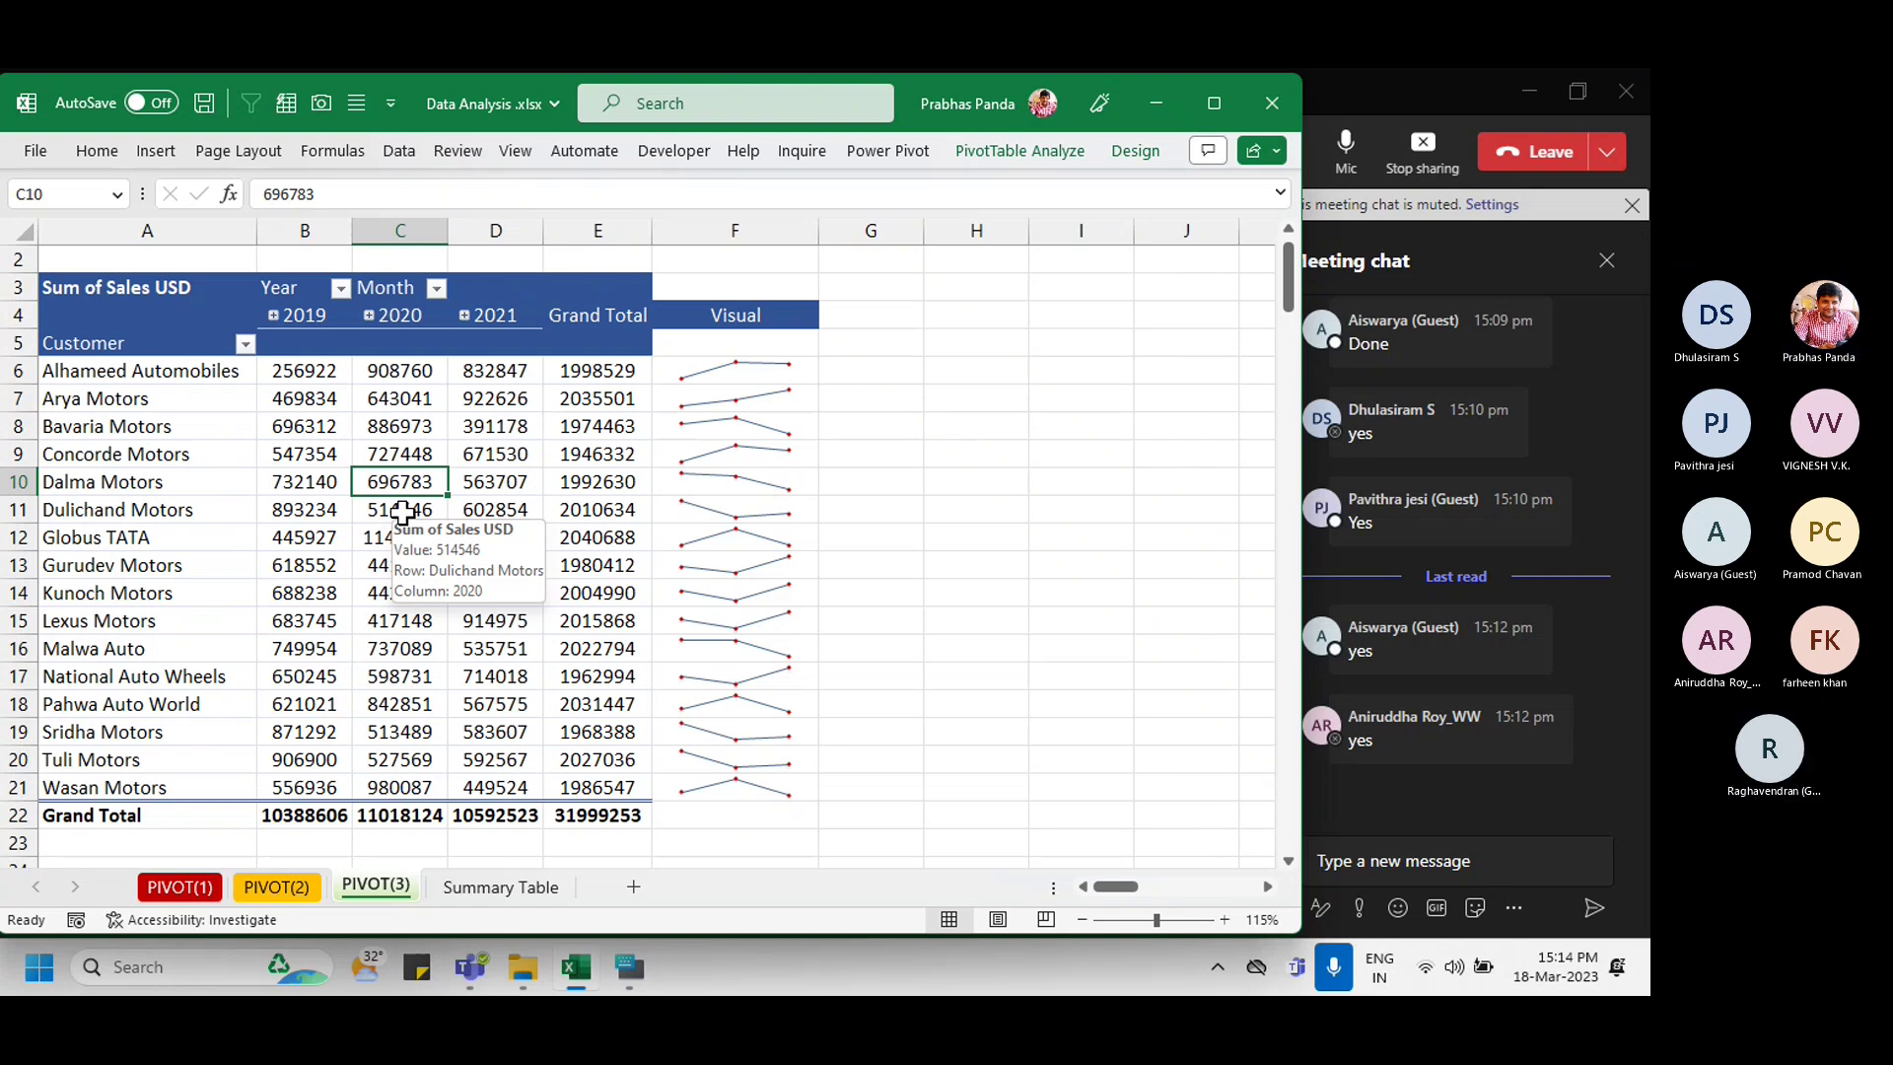
Step: Copy the PIVOT(3) sheet to a new PIVOT(4) sheet and color its tab red
left_click(566, 399)
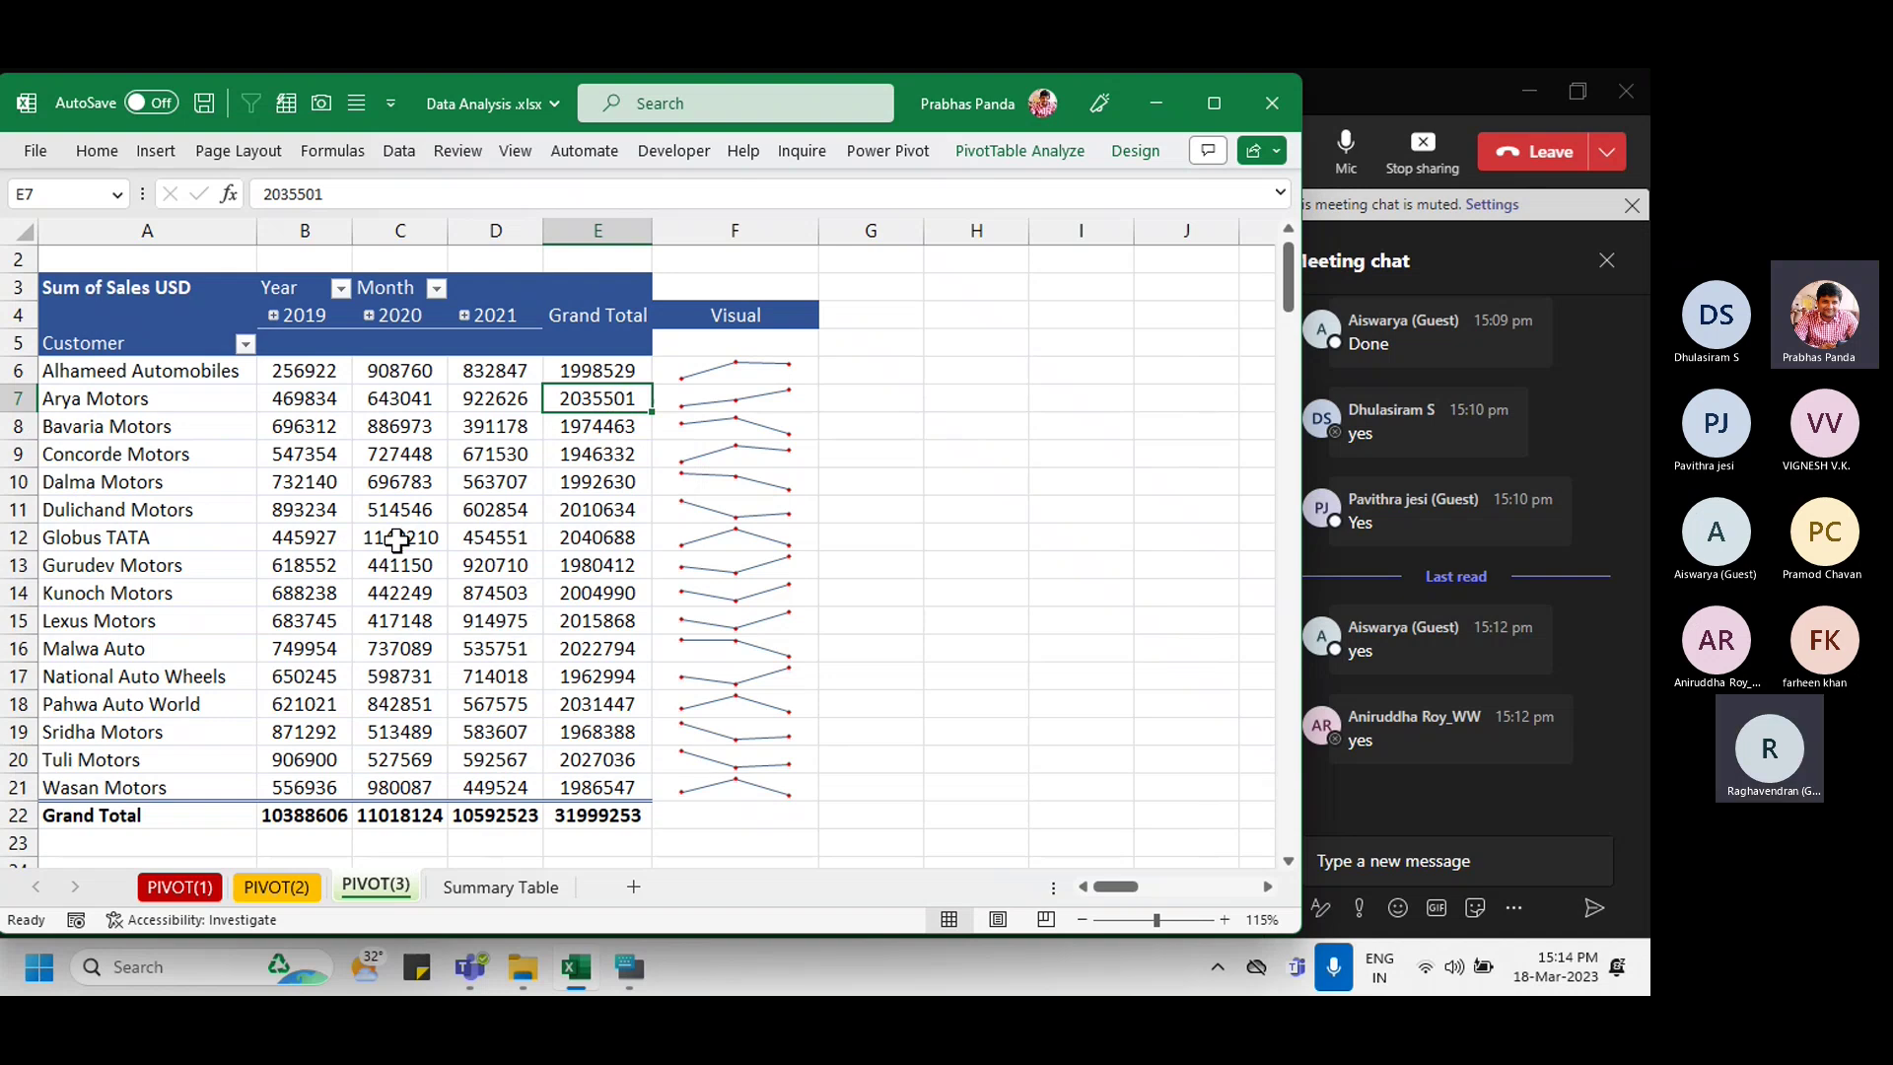
key("ctrl")
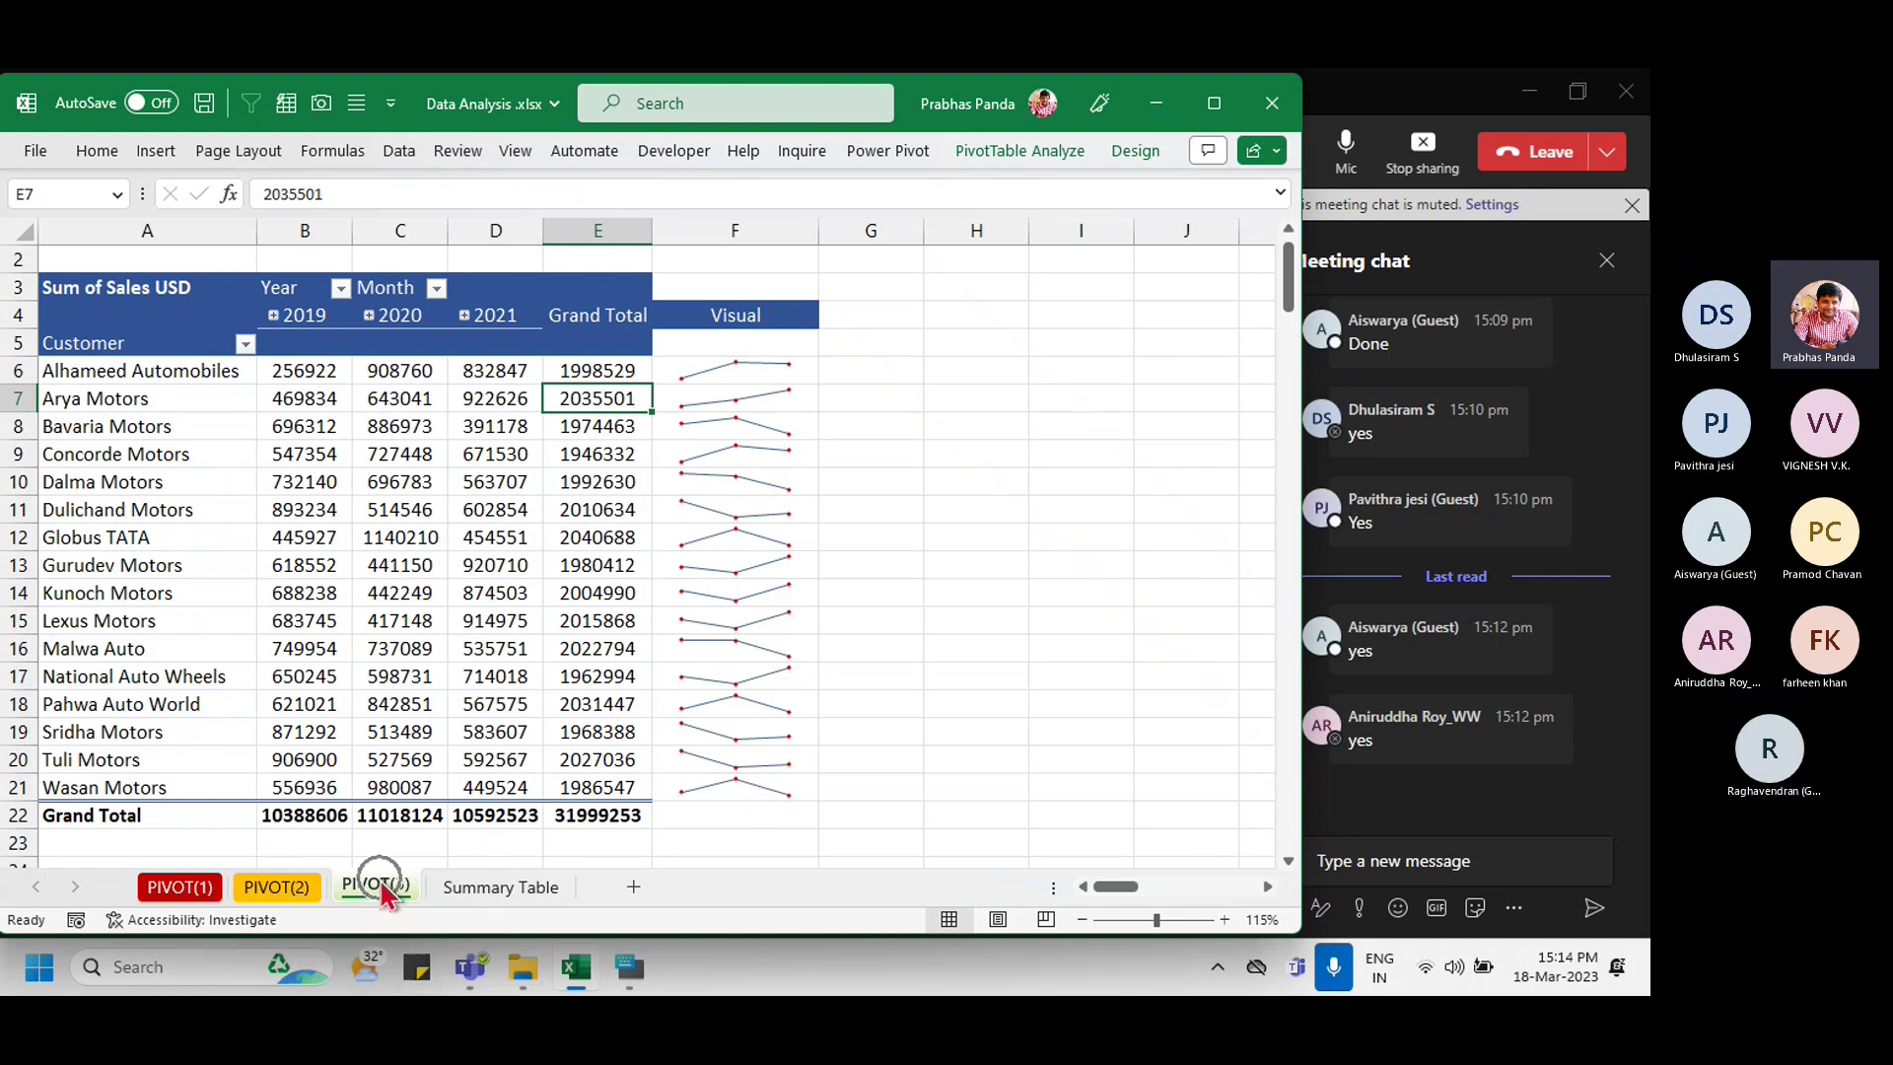
key("ctrl")
left_click_drag(382, 885, 475, 889)
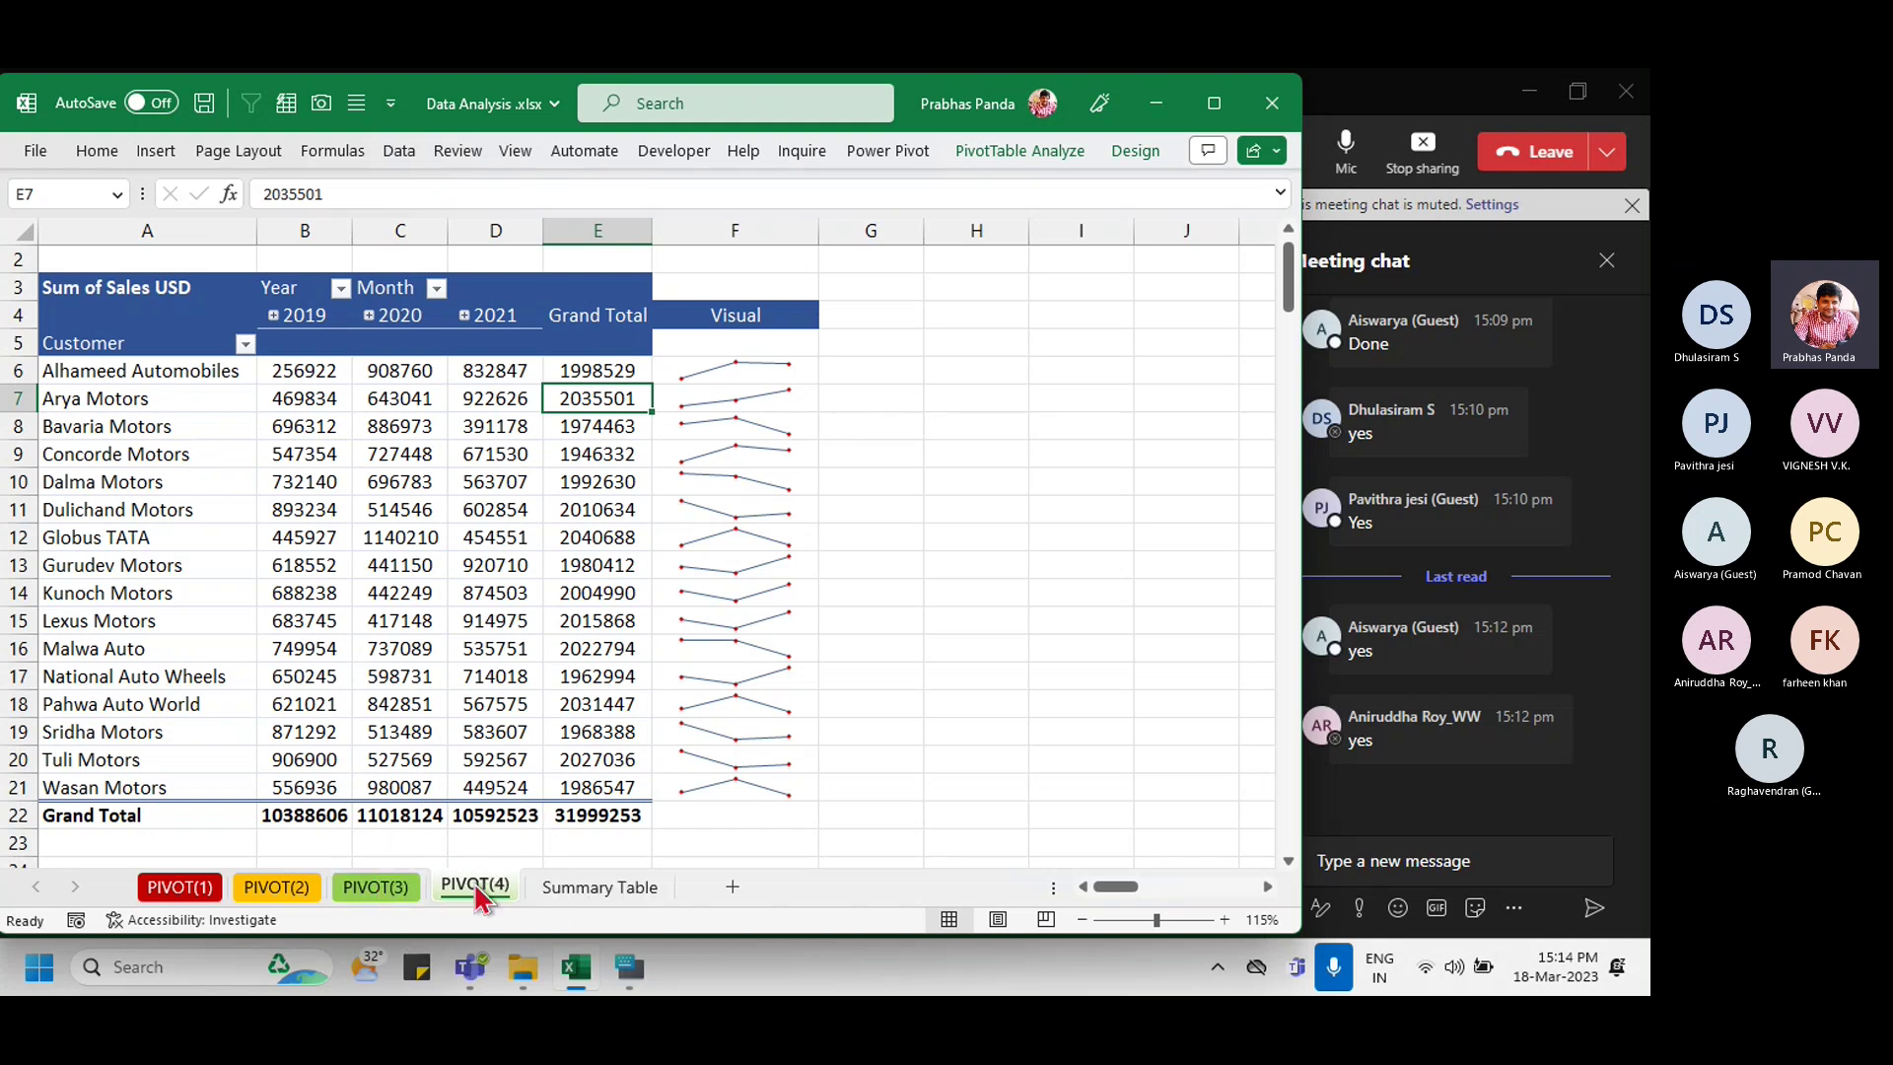
right_click(473, 881)
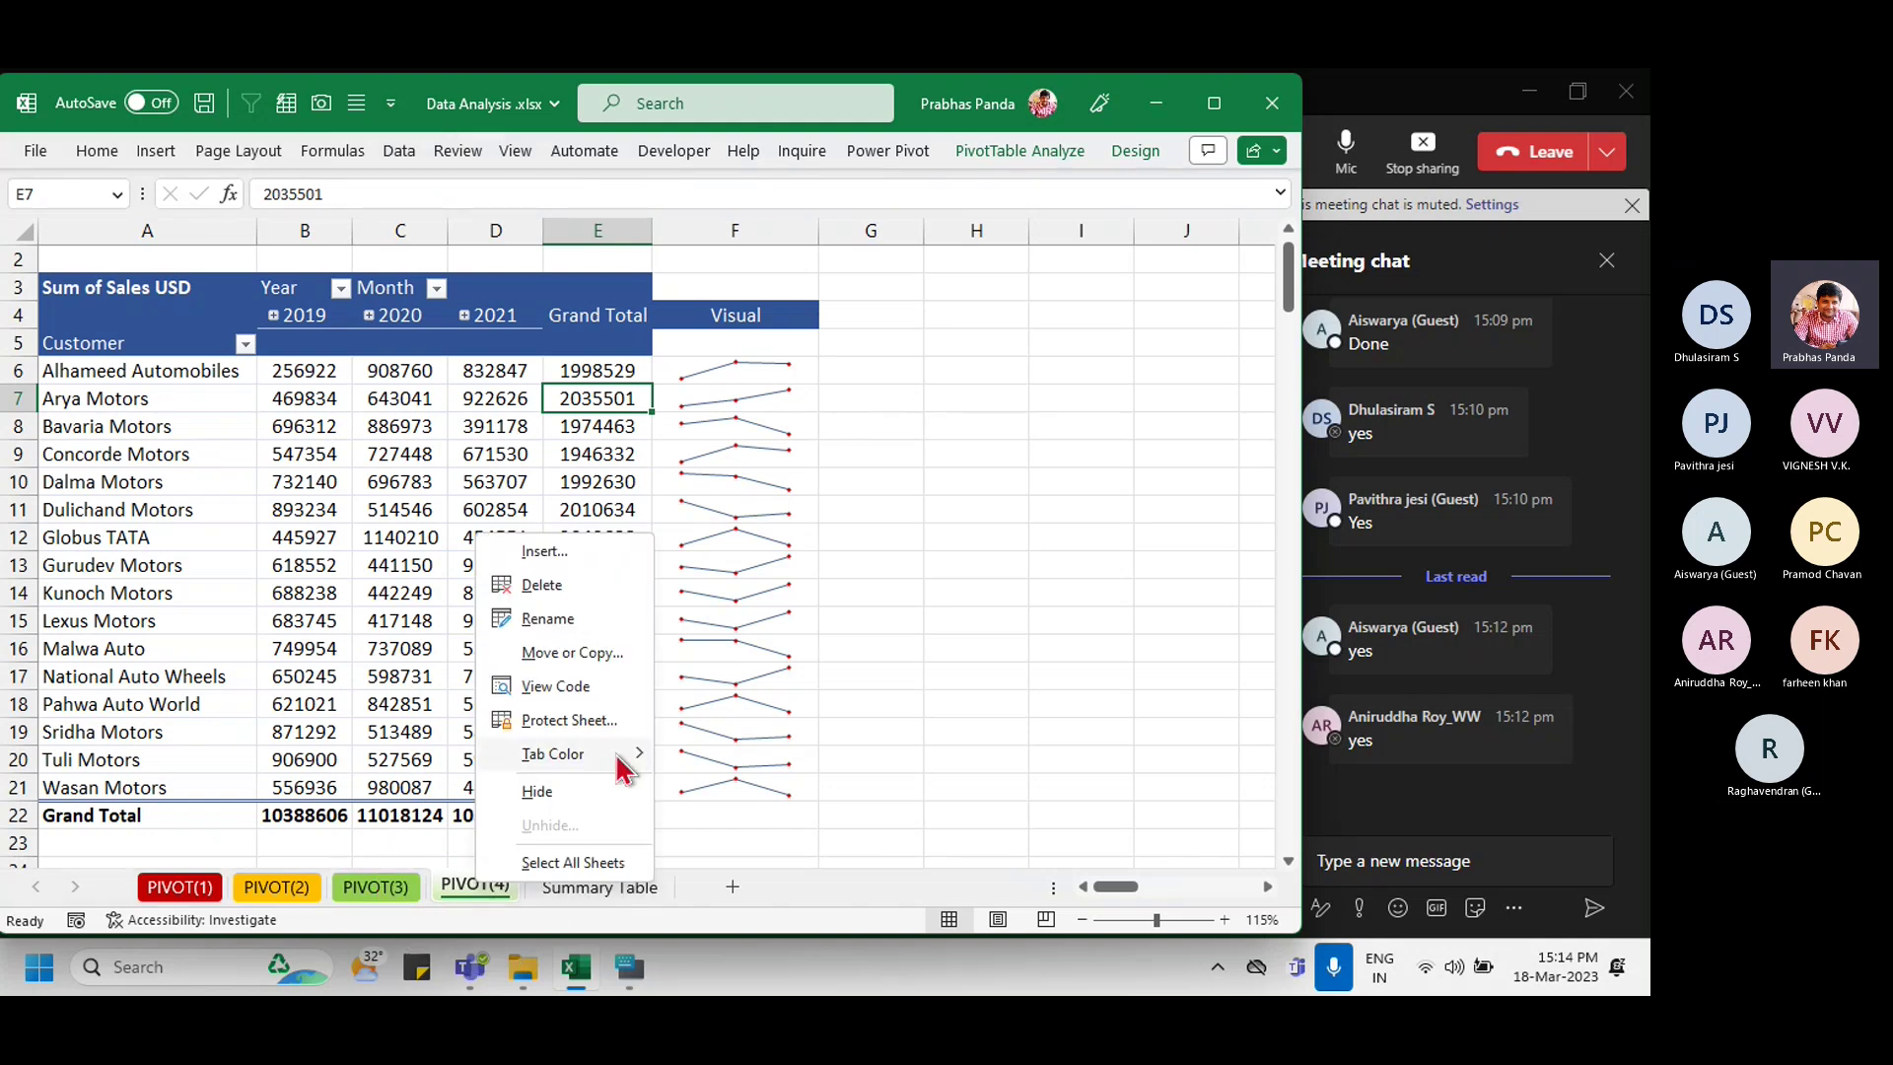
mouse_move(624, 761)
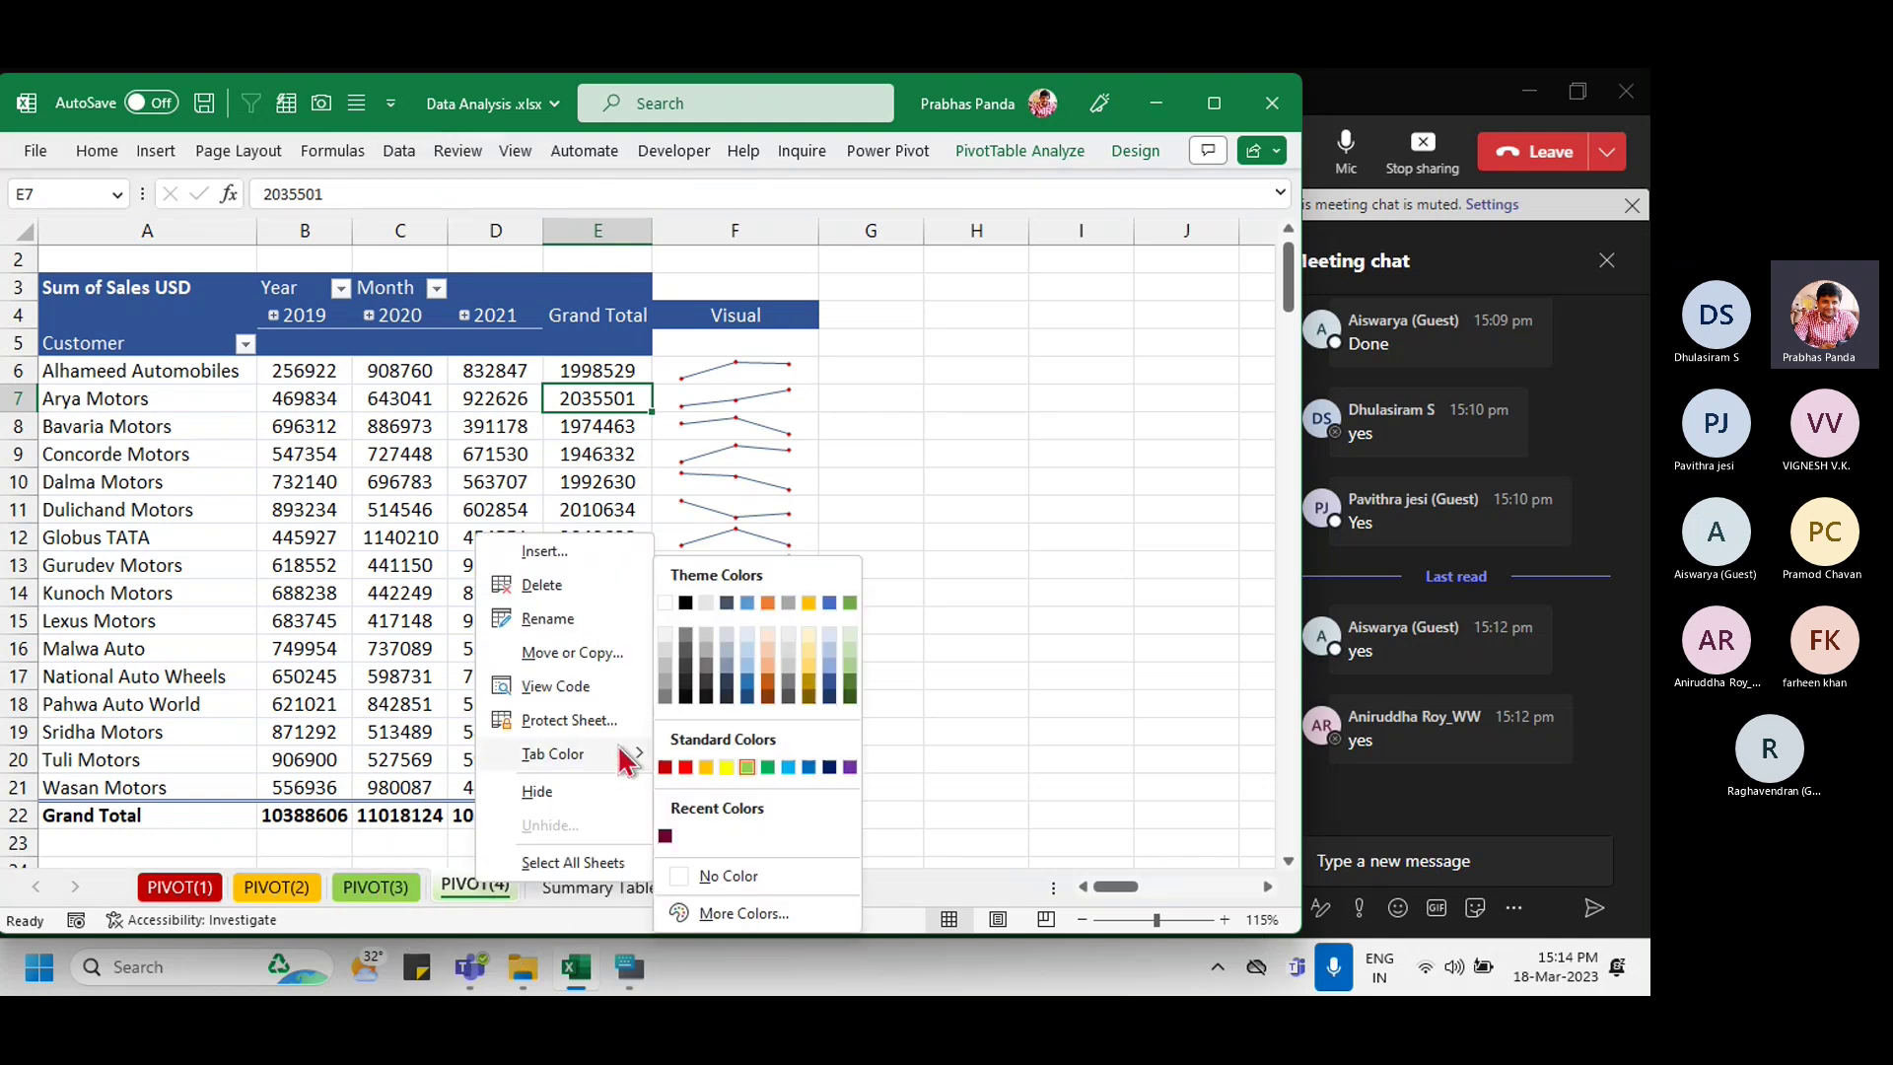
left_click(685, 767)
Step: Show the PivotTable field list for the PIVOT(4) customer pivot
left_click(457, 565)
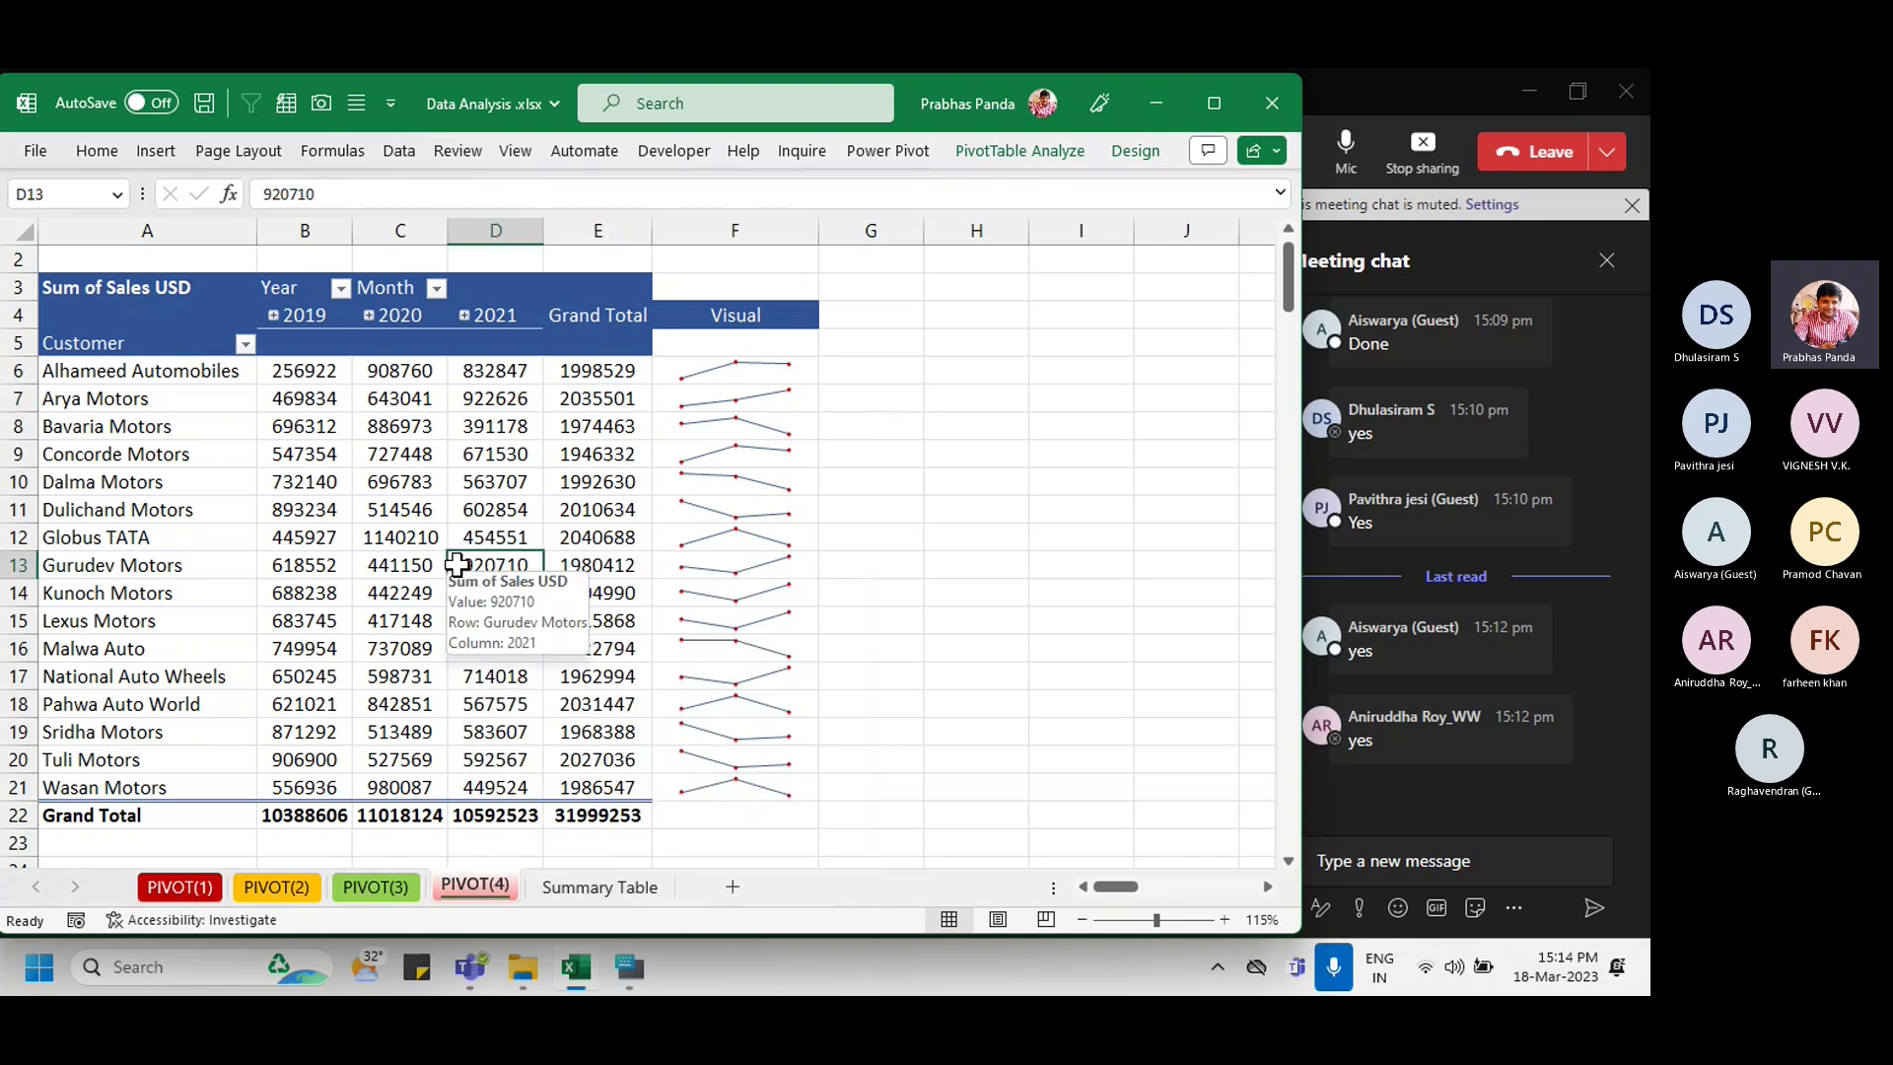
right_click(456, 456)
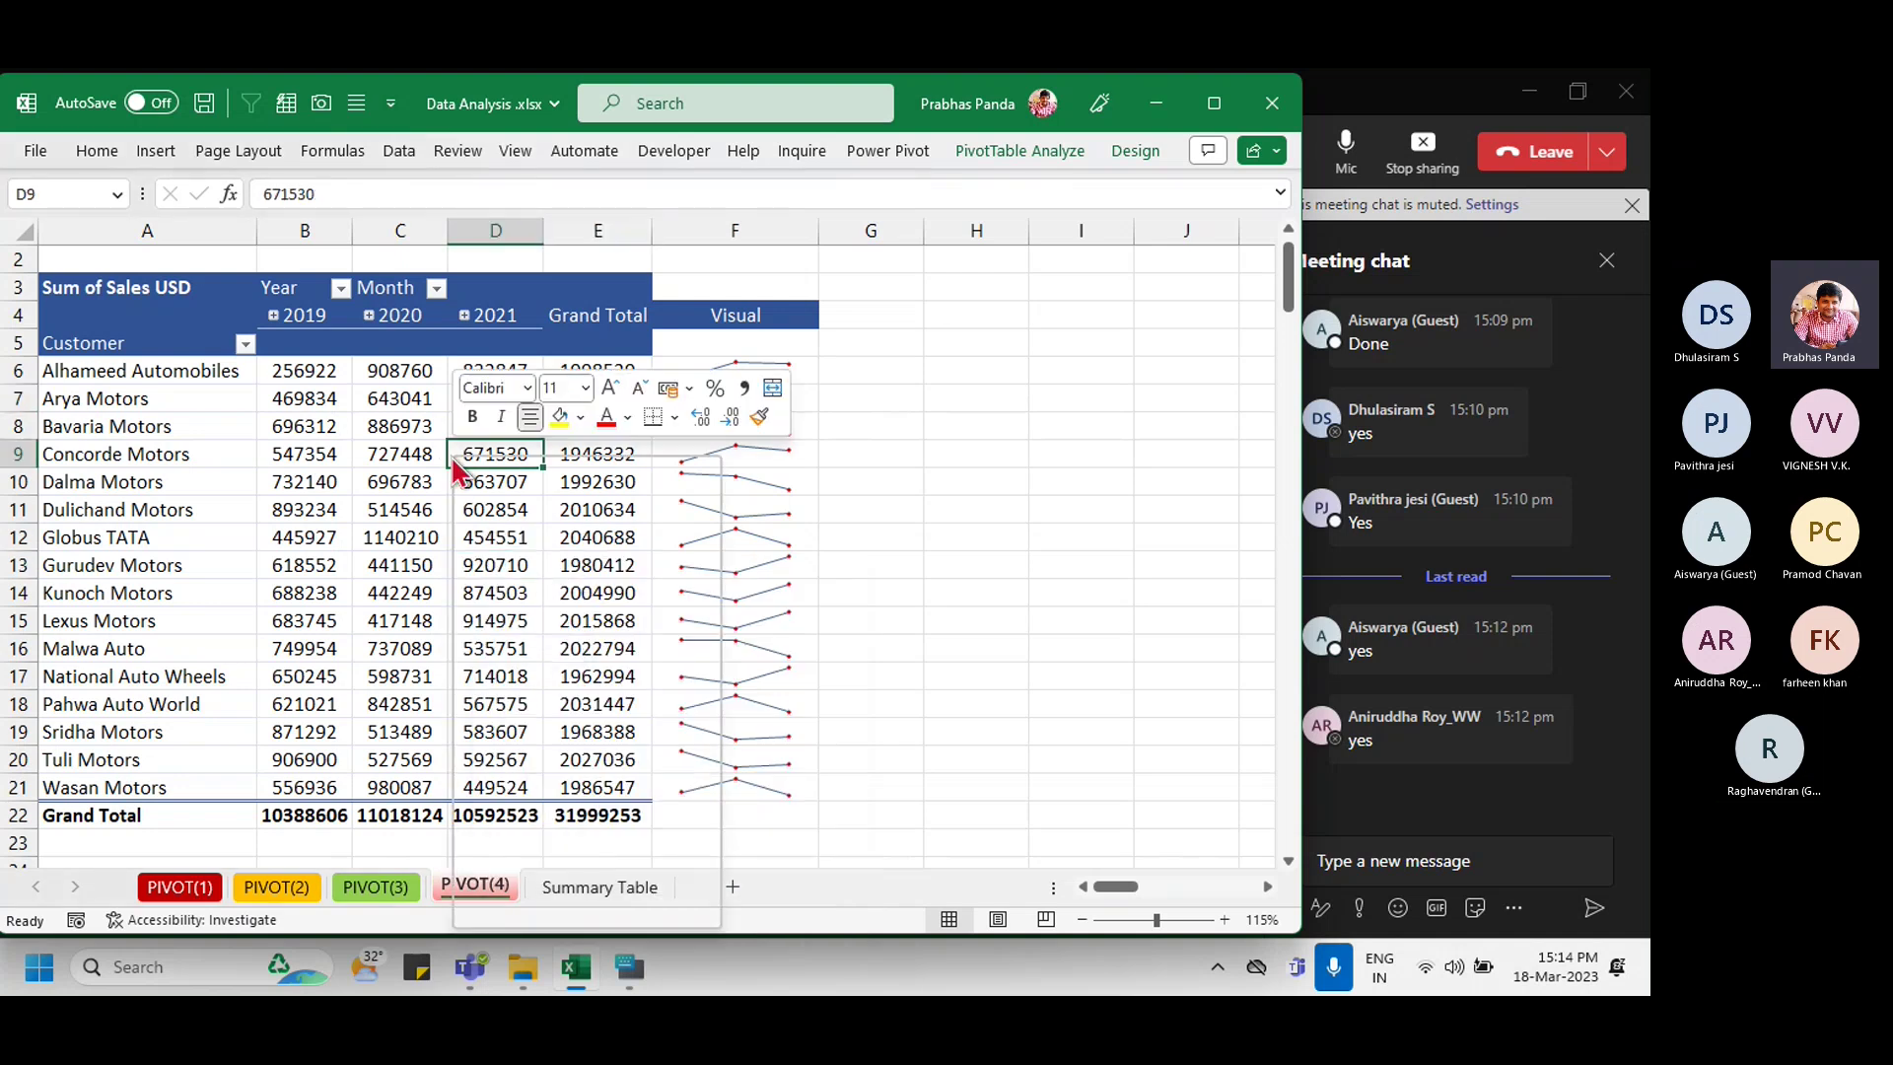
left_click(572, 909)
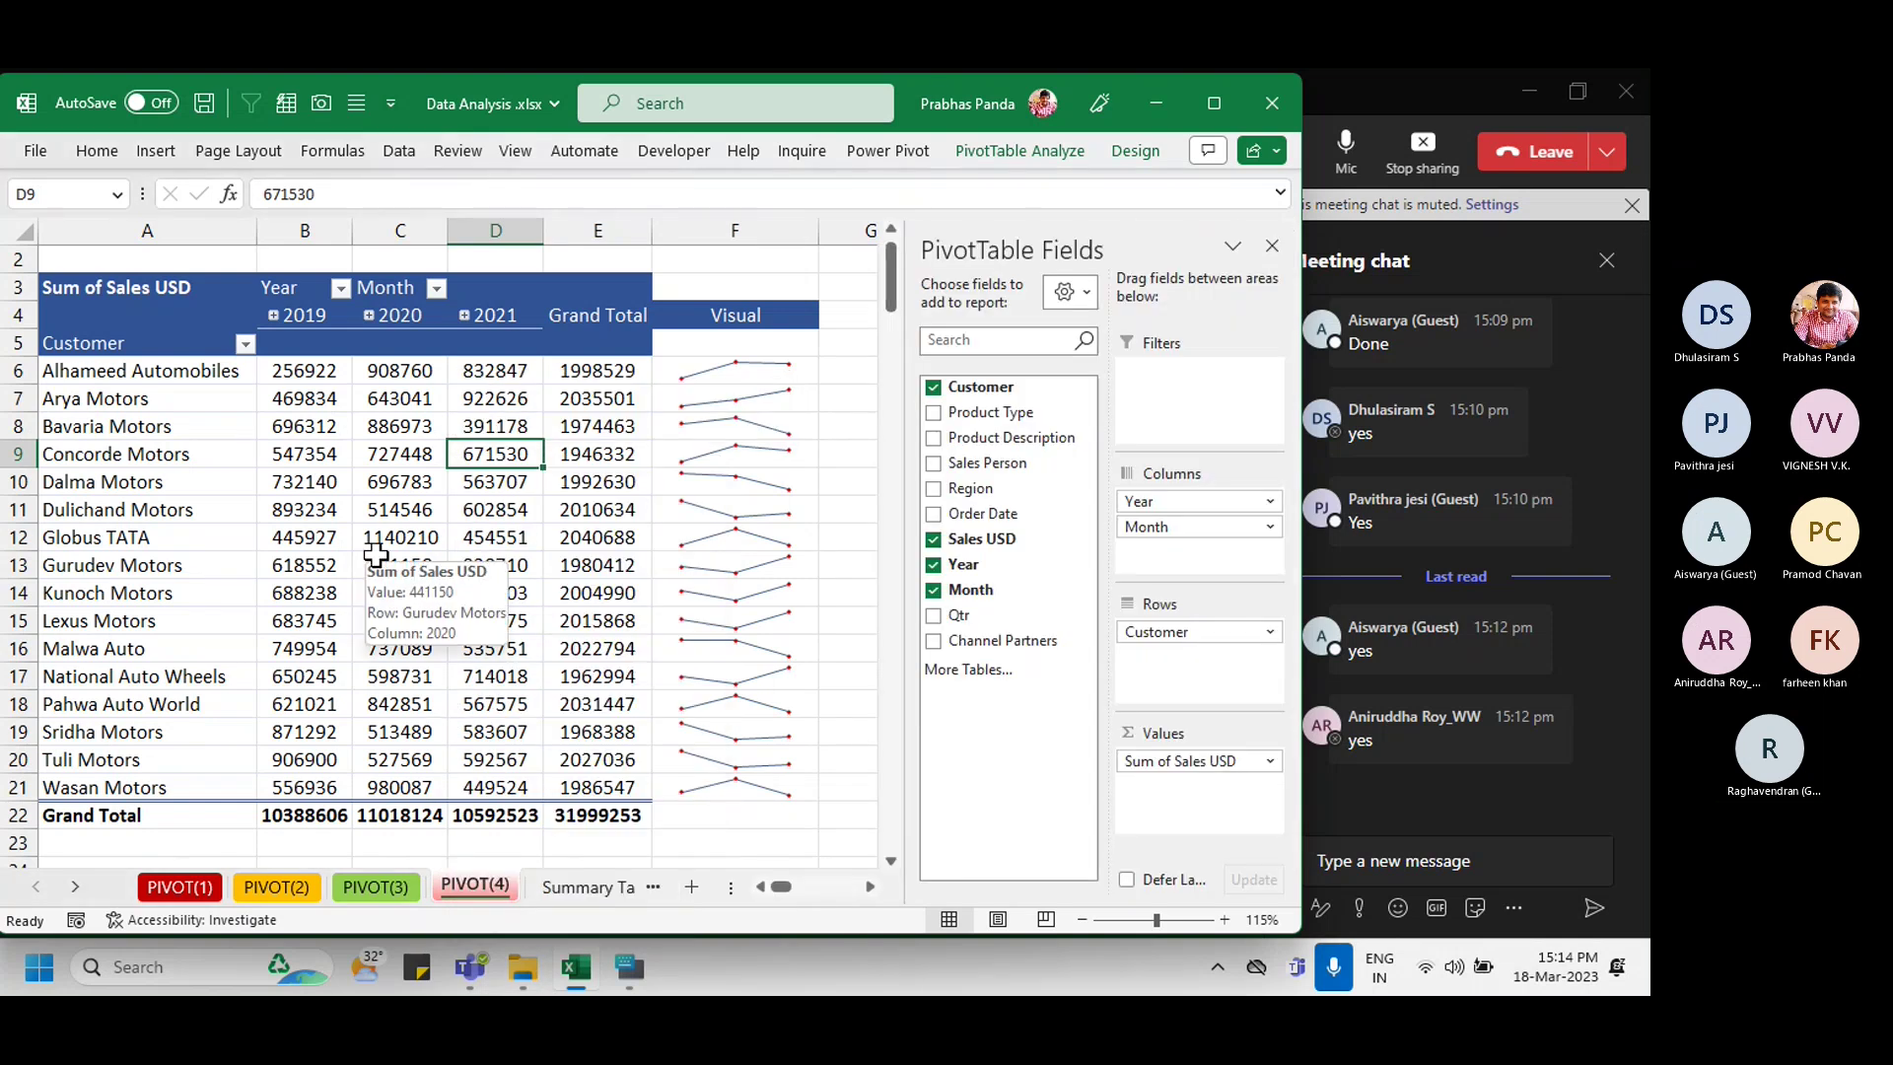
Step: Shrink column F on PIVOT(4) until the Visual sparklines disappear
left_click(75, 886)
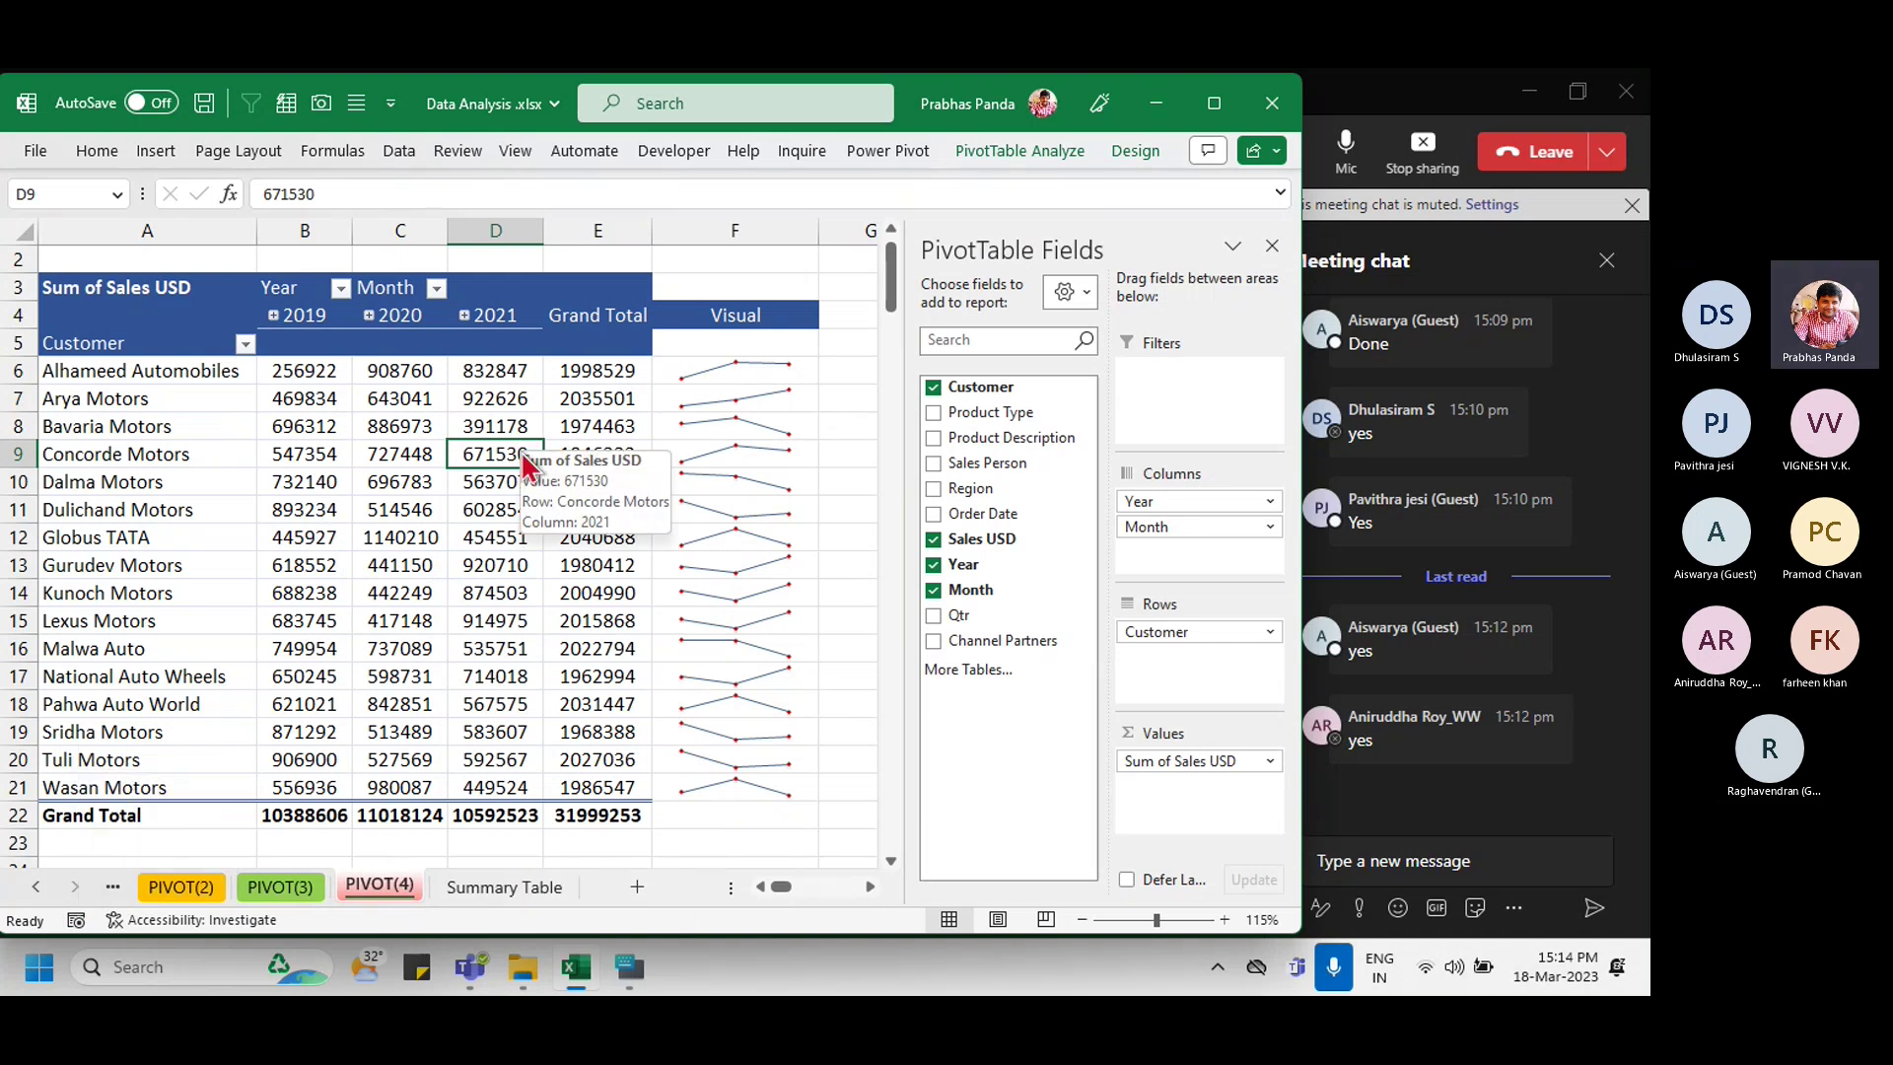
left_click(752, 230)
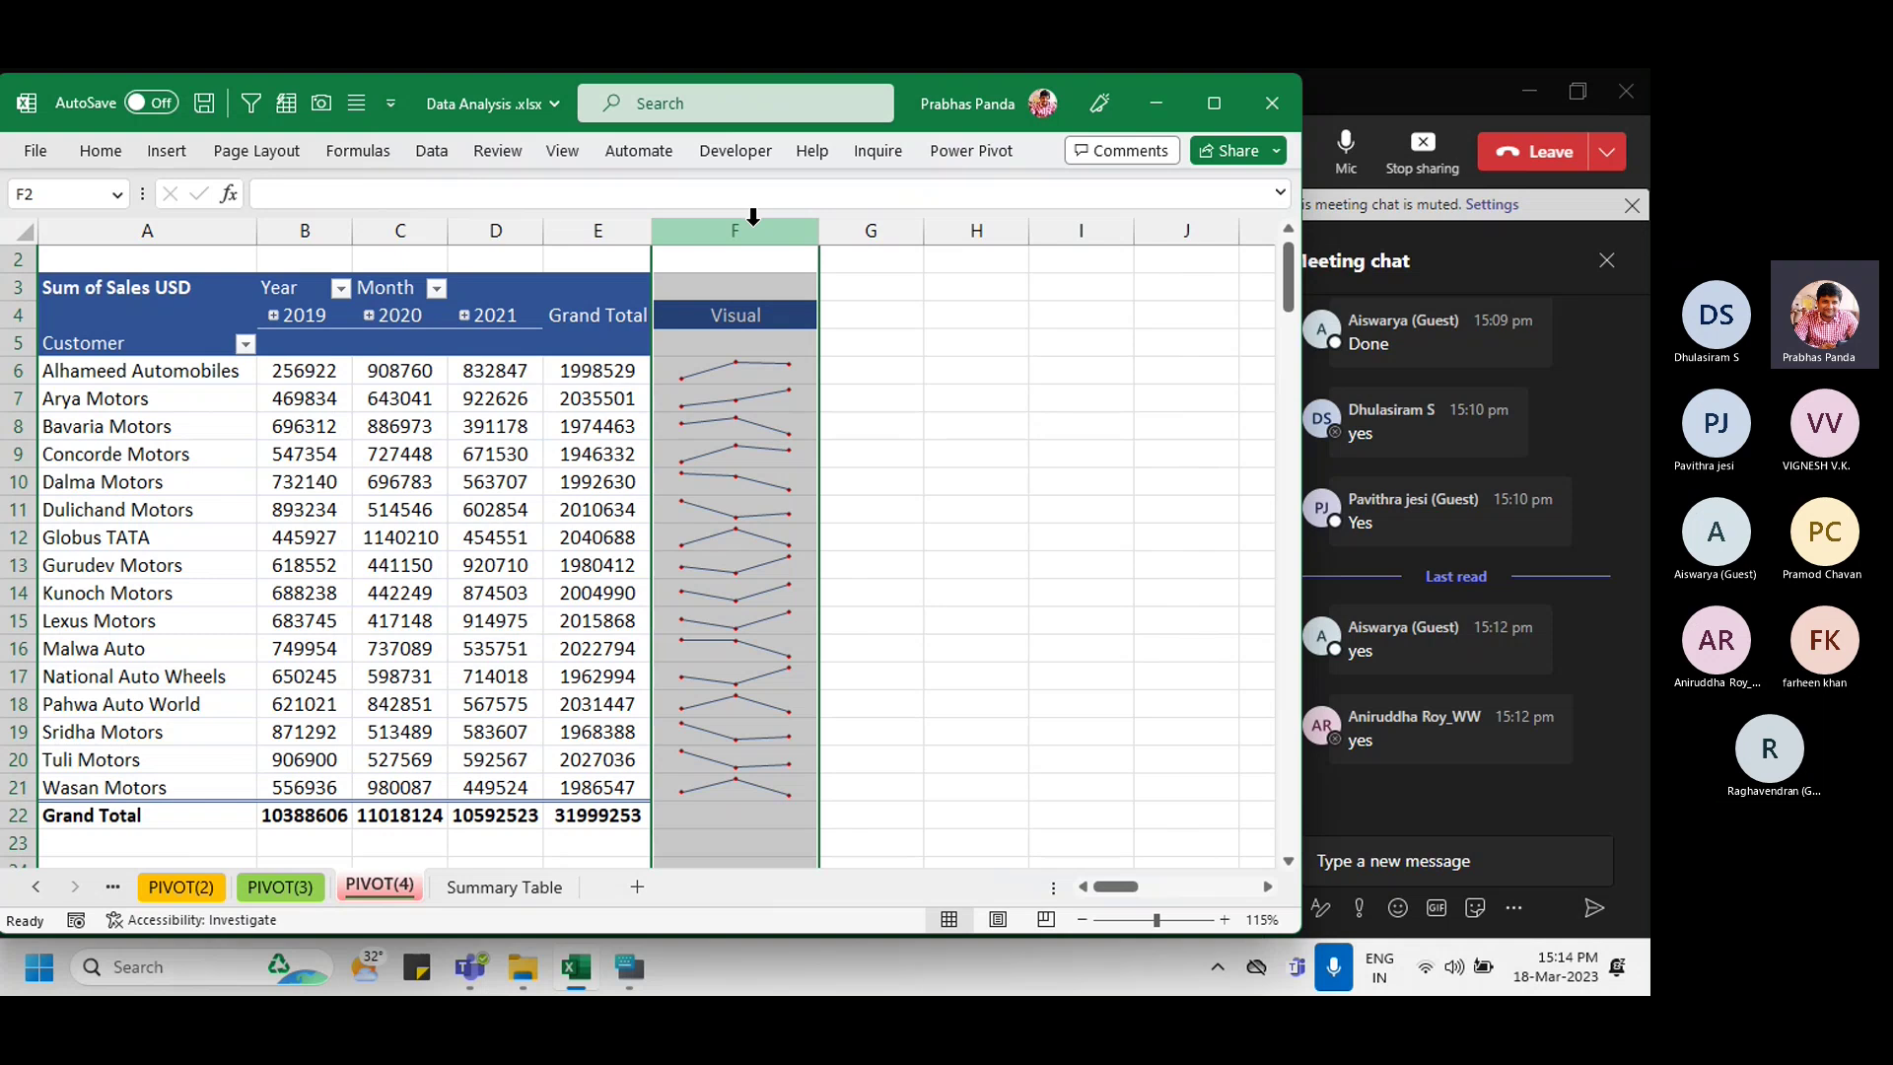
left_click_drag(818, 229, 753, 225)
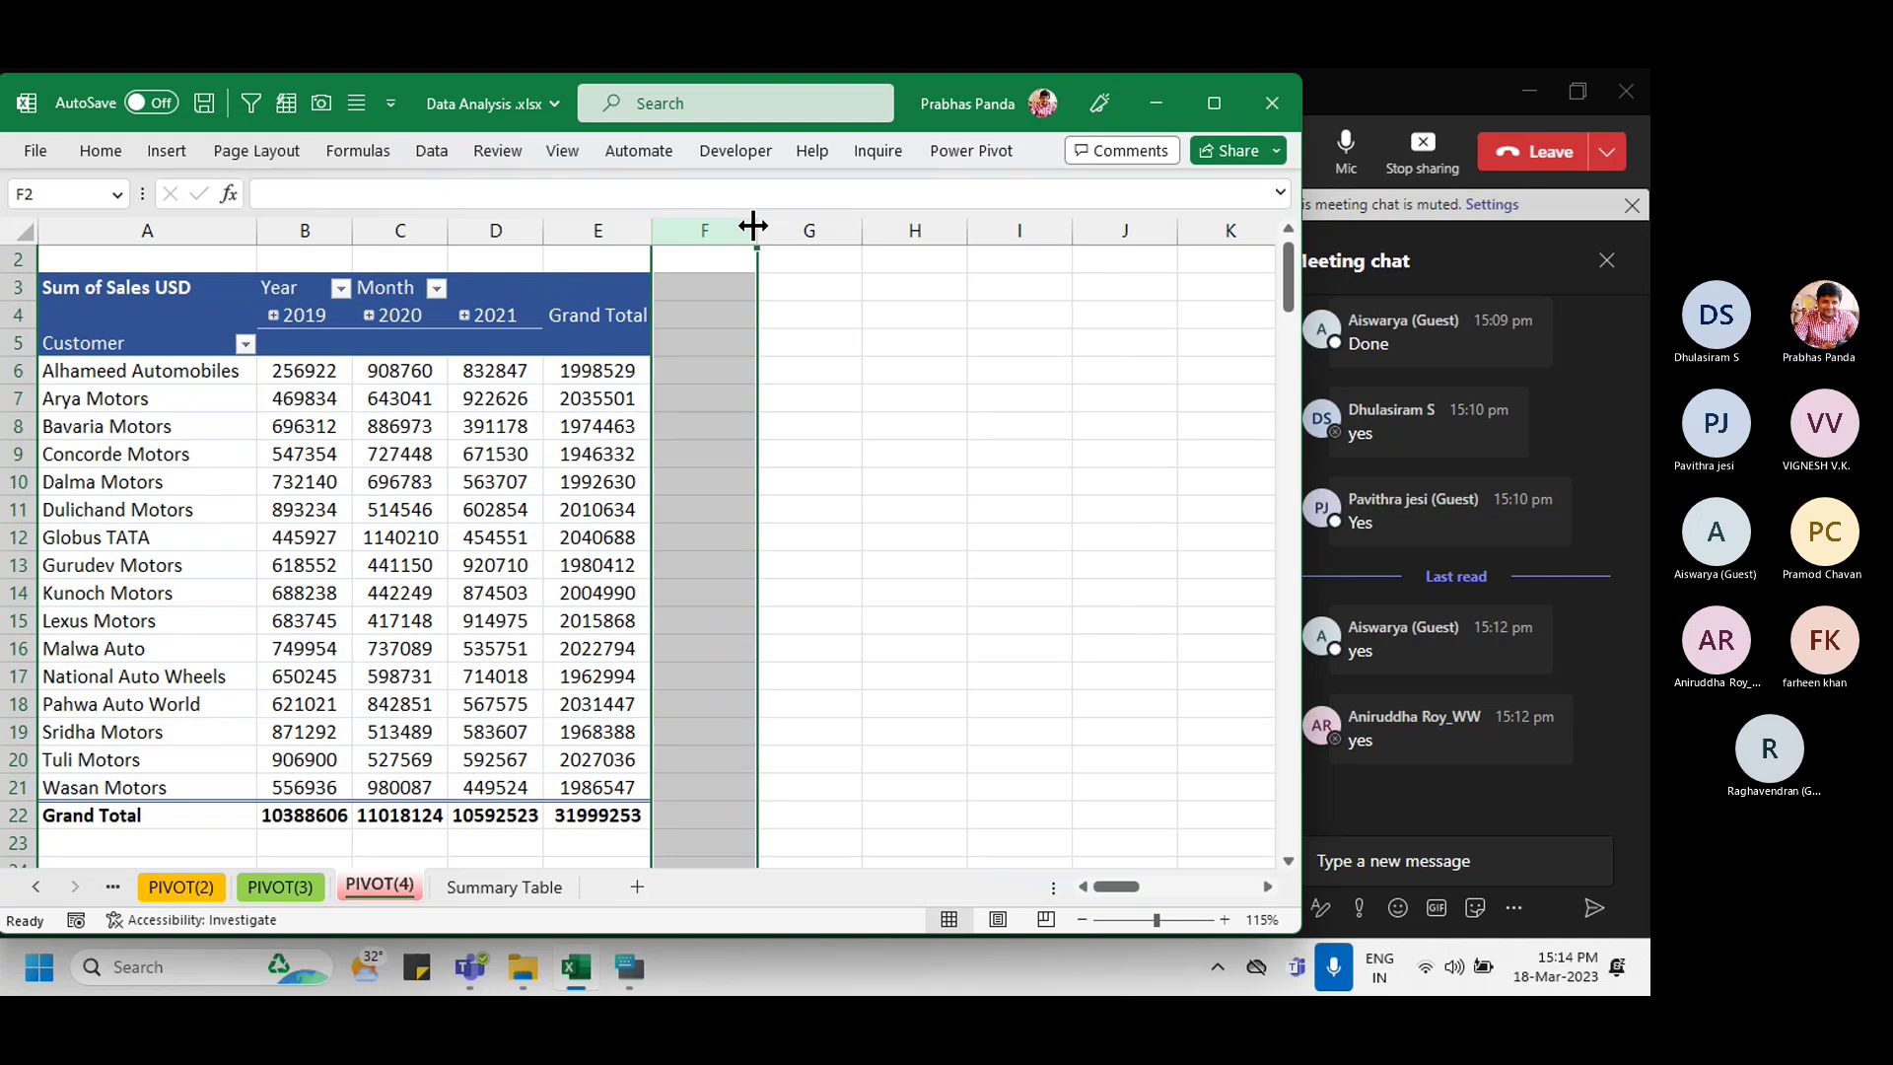
left_click(597, 399)
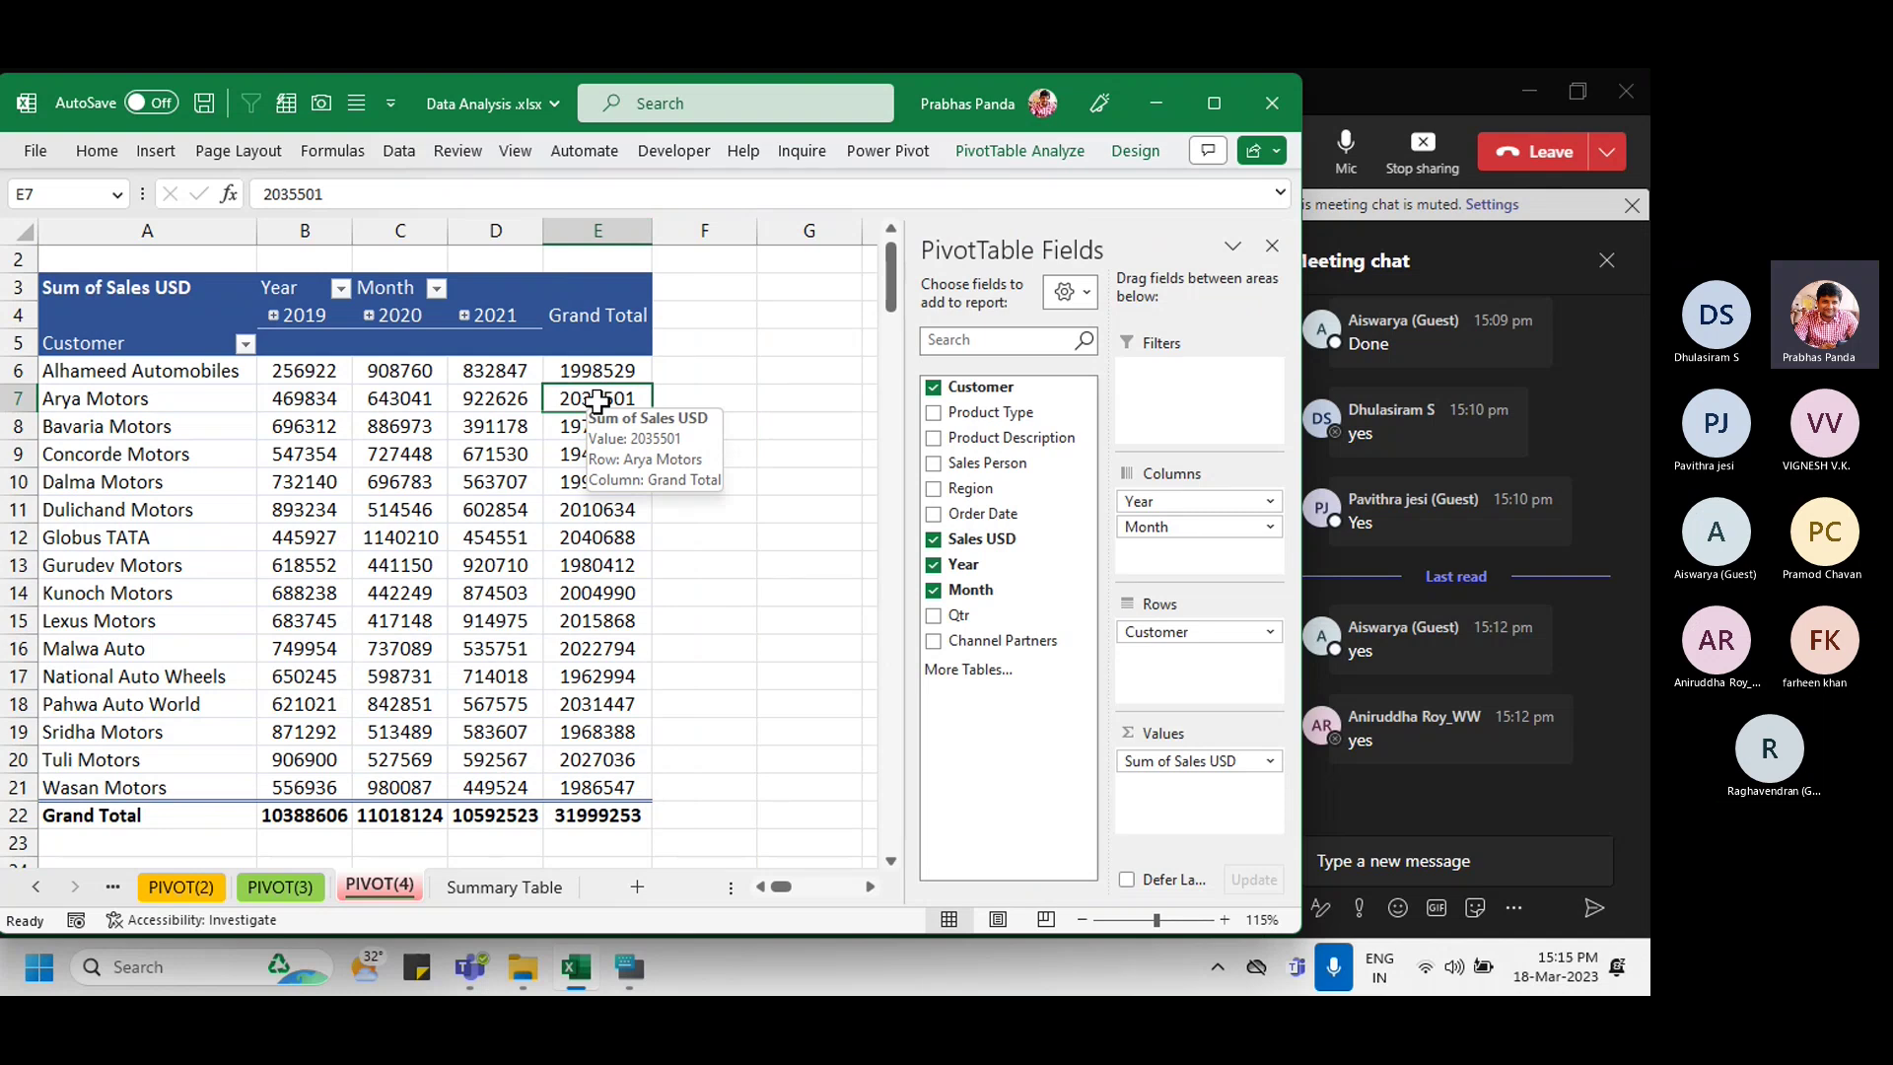
Step: Remove Customer and Month from the pivot and put Product Description in Rows
left_click(932, 388)
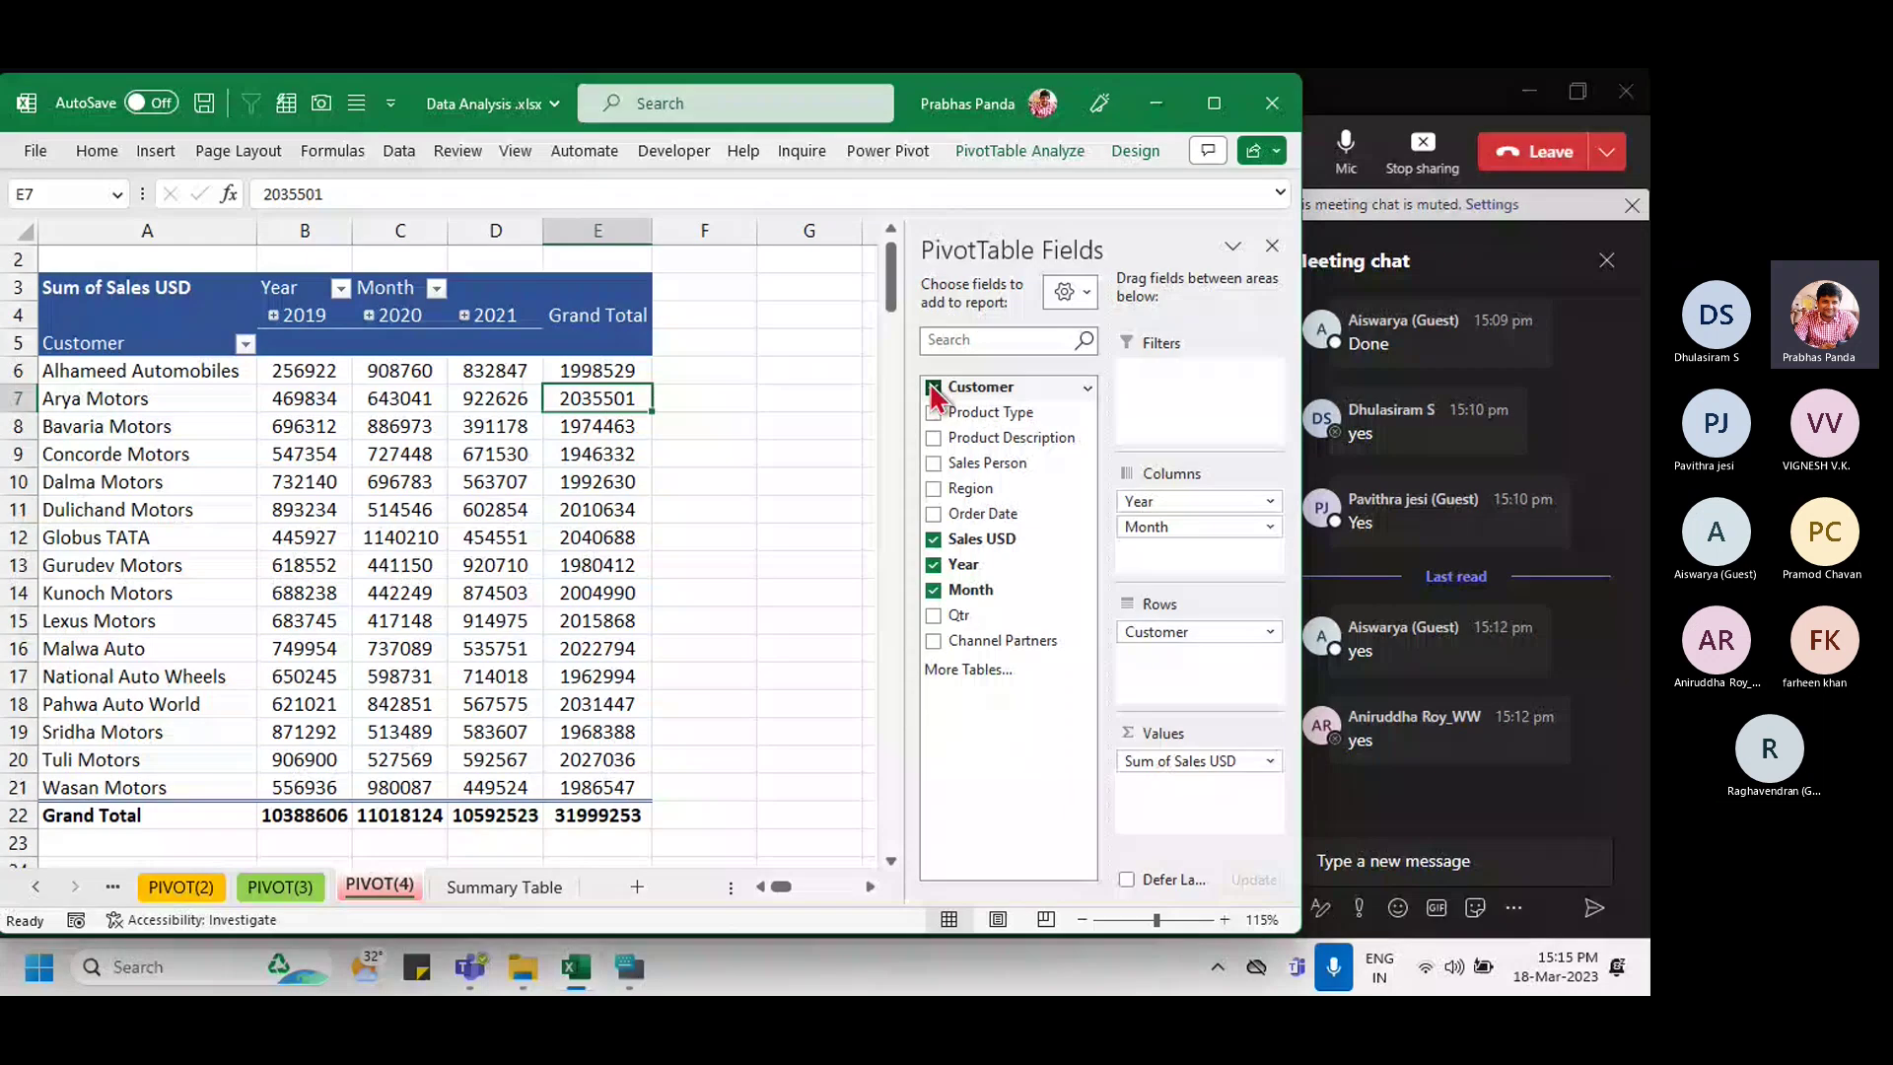
left_click(932, 591)
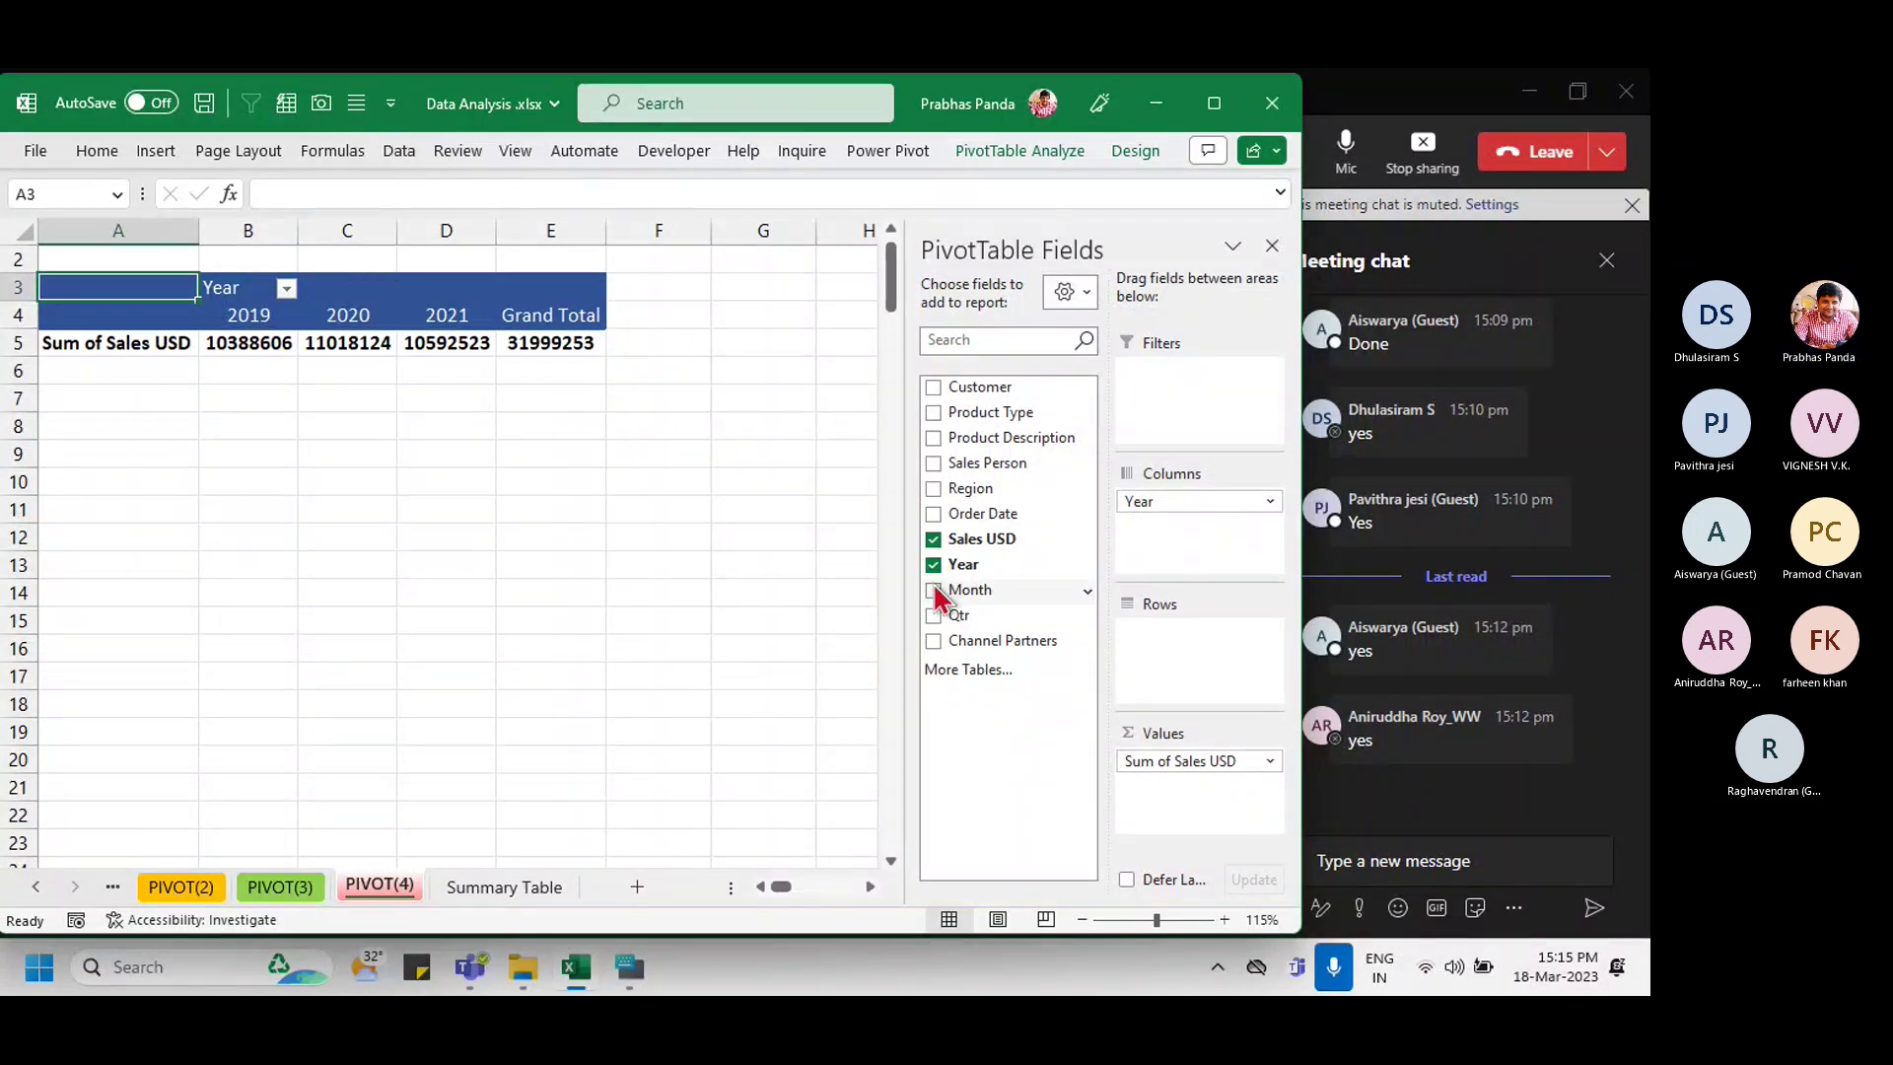
left_click(934, 592)
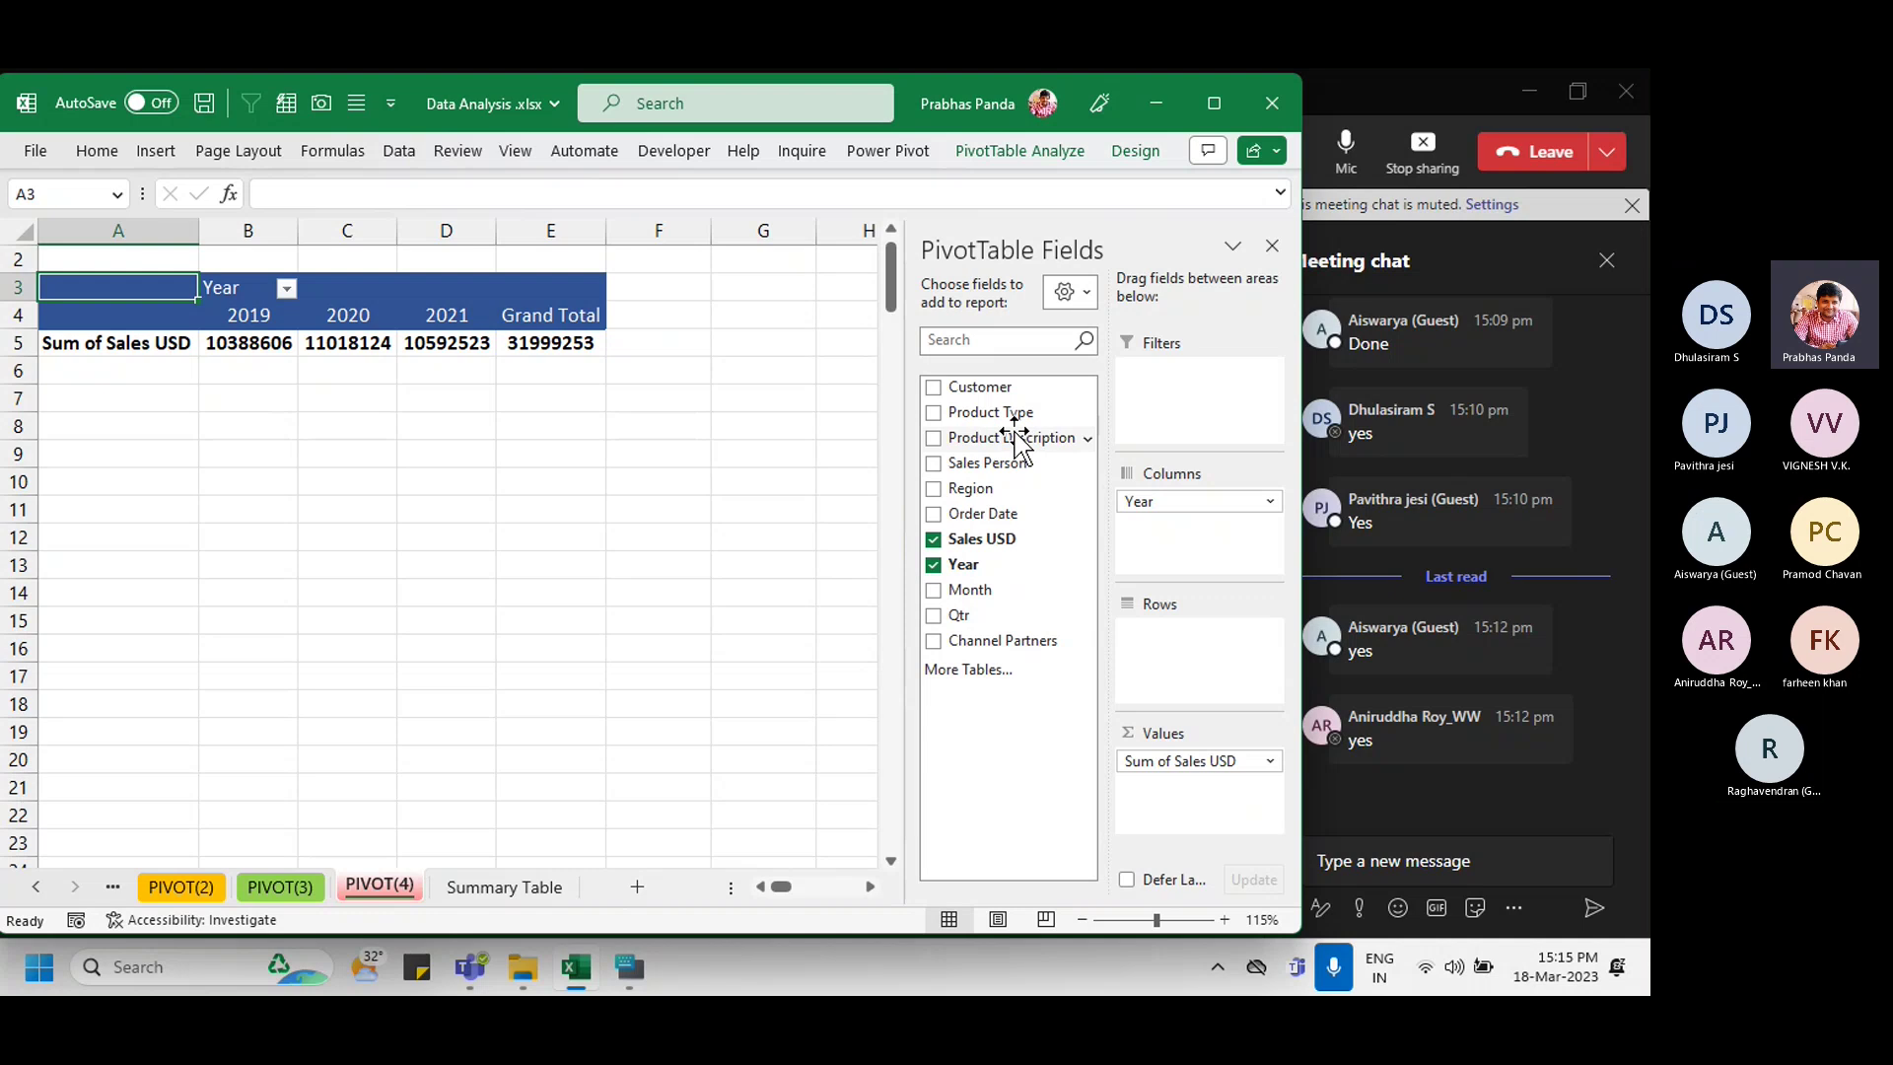
left_click_drag(1020, 438, 1203, 670)
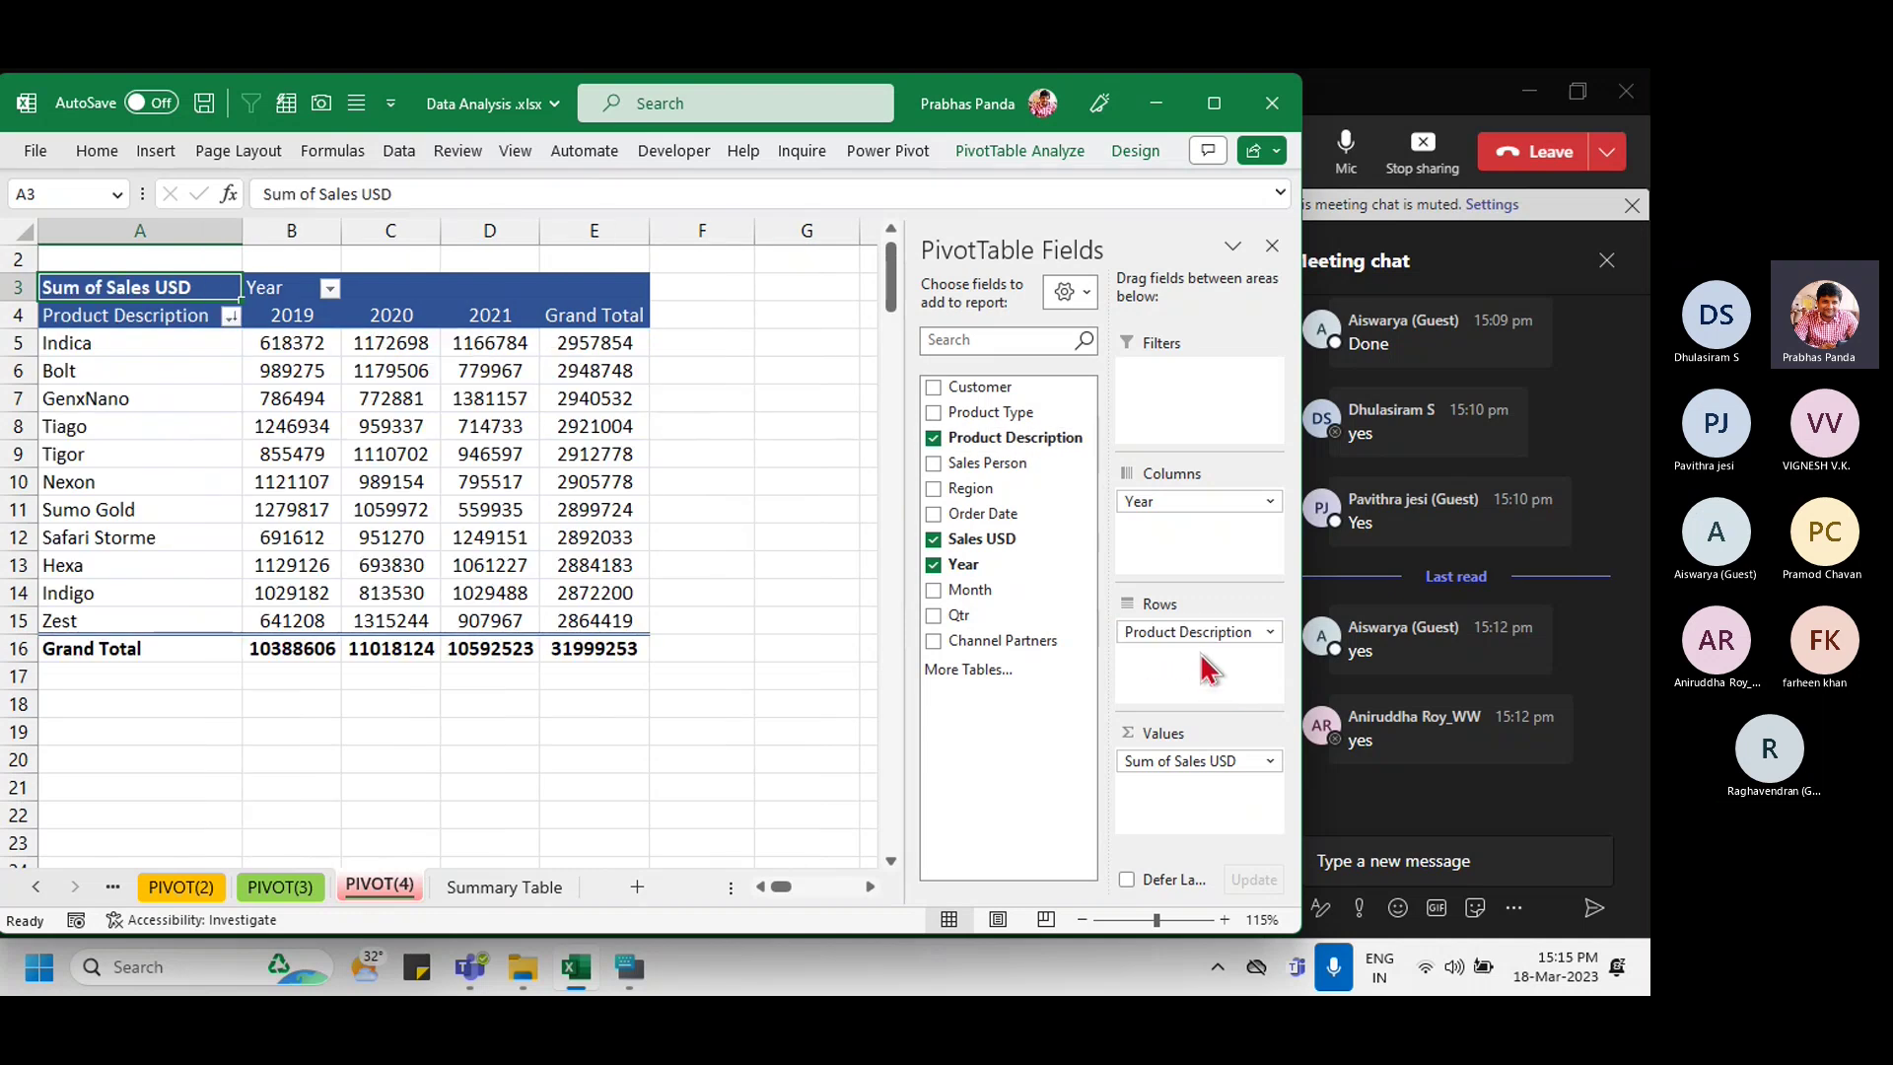
scroll(478, 369, "up", 2, "ctrl")
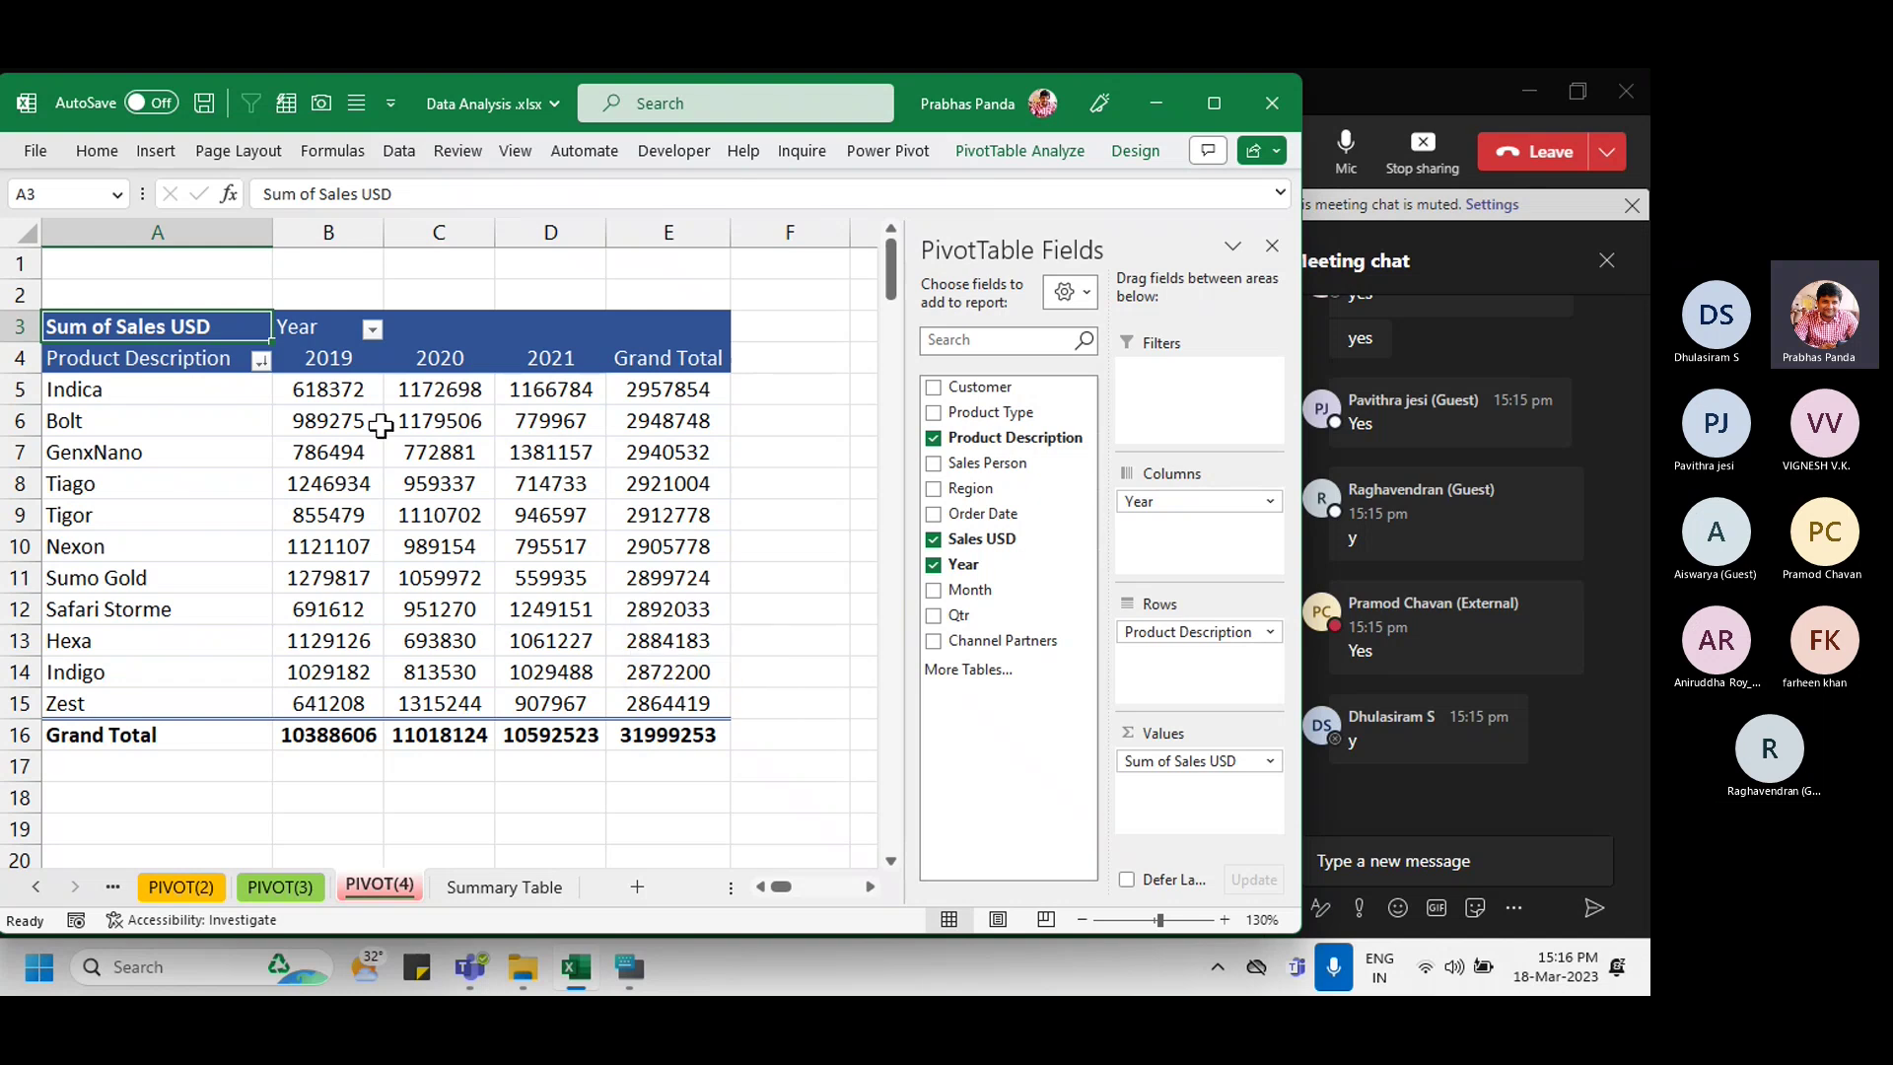
left_click(367, 232)
mouse_move(549, 259)
left_mouse_down()
mouse_move(625, 267)
mouse_move(545, 279)
left_mouse_up()
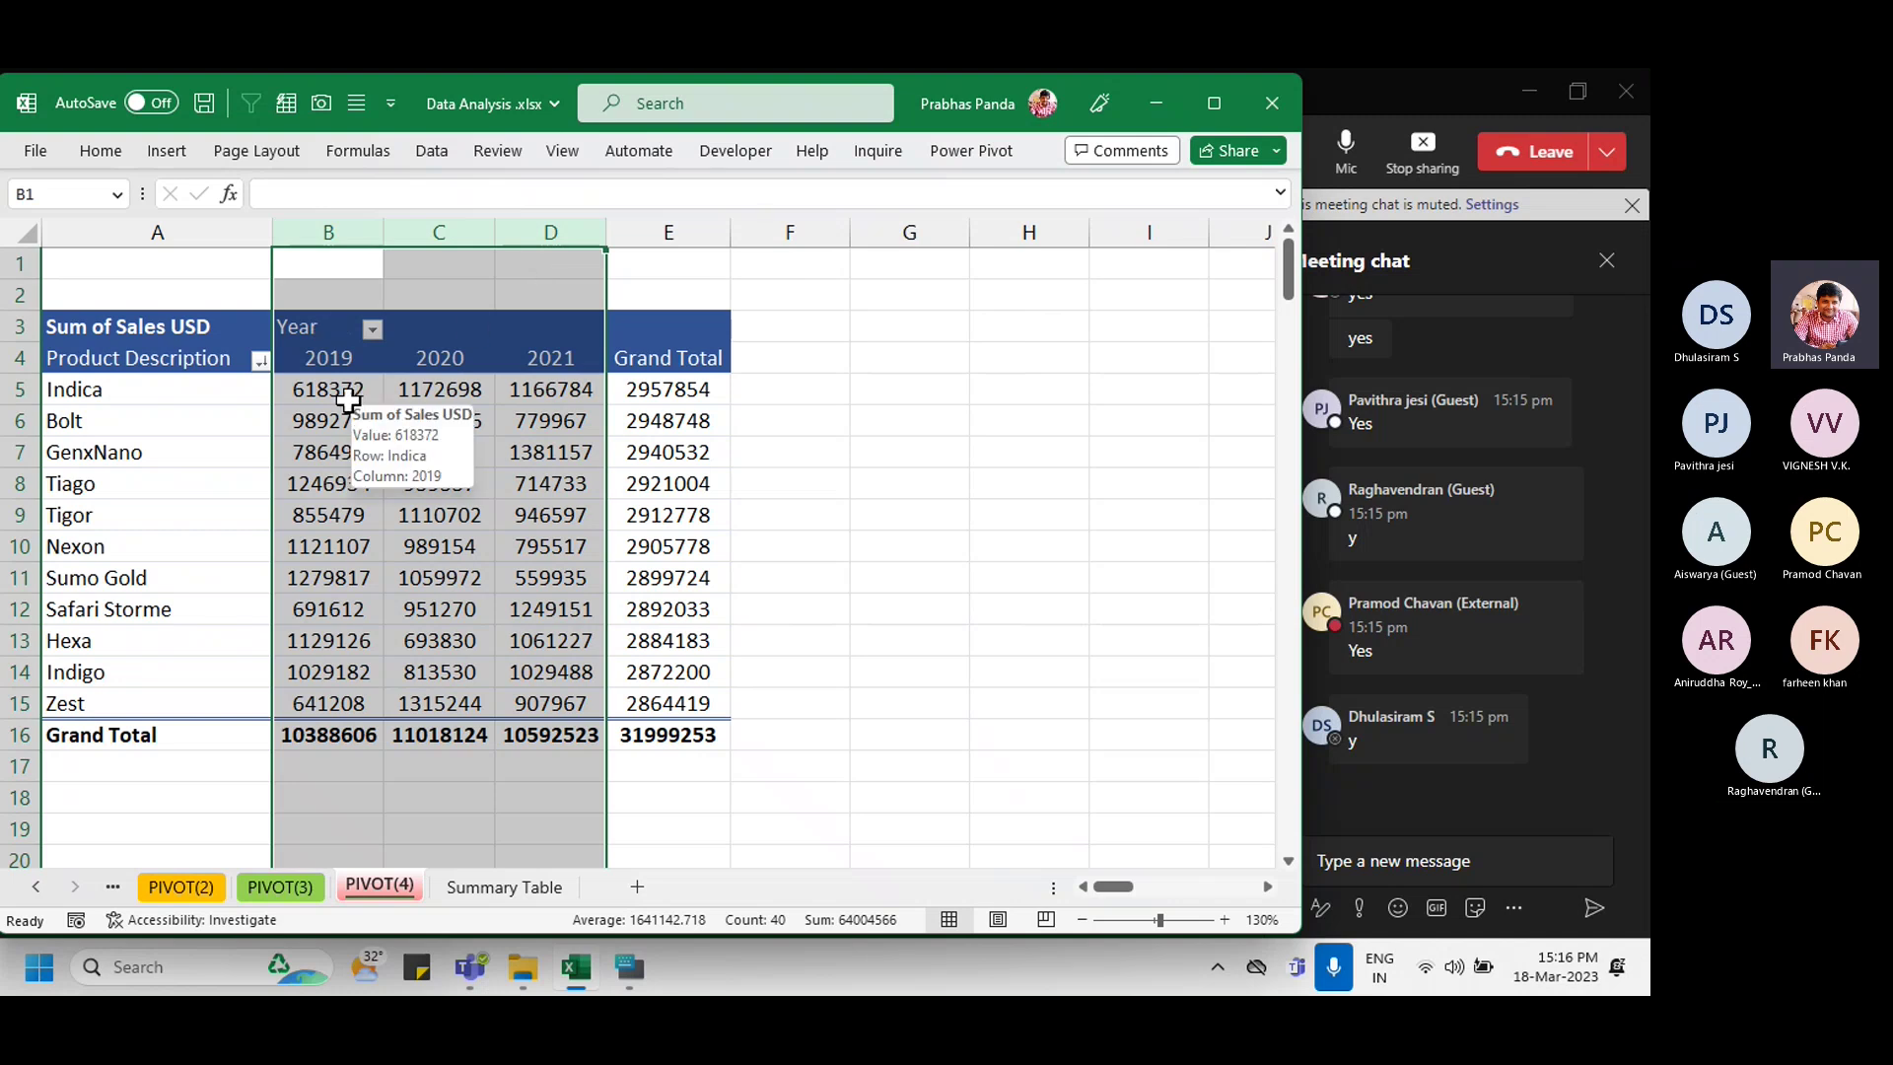
left_click(210, 487)
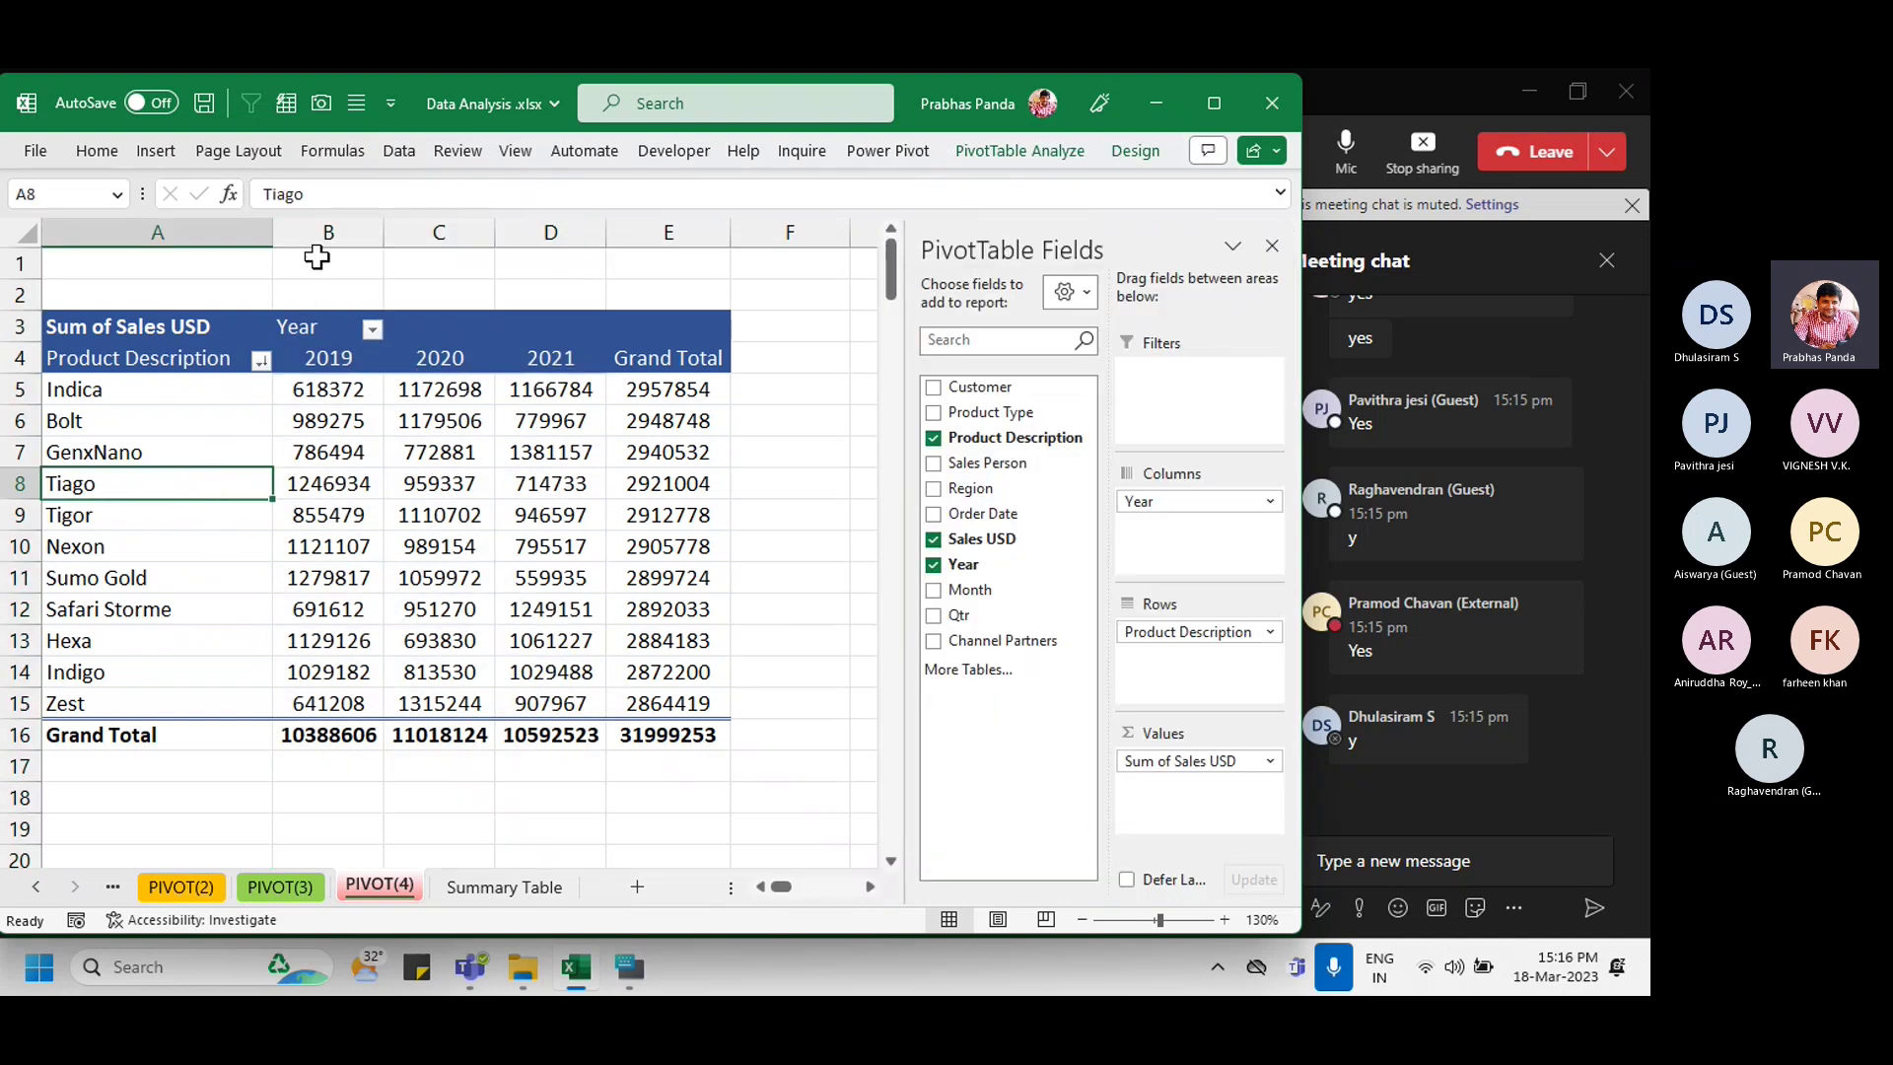
left_click_drag(371, 222, 541, 266)
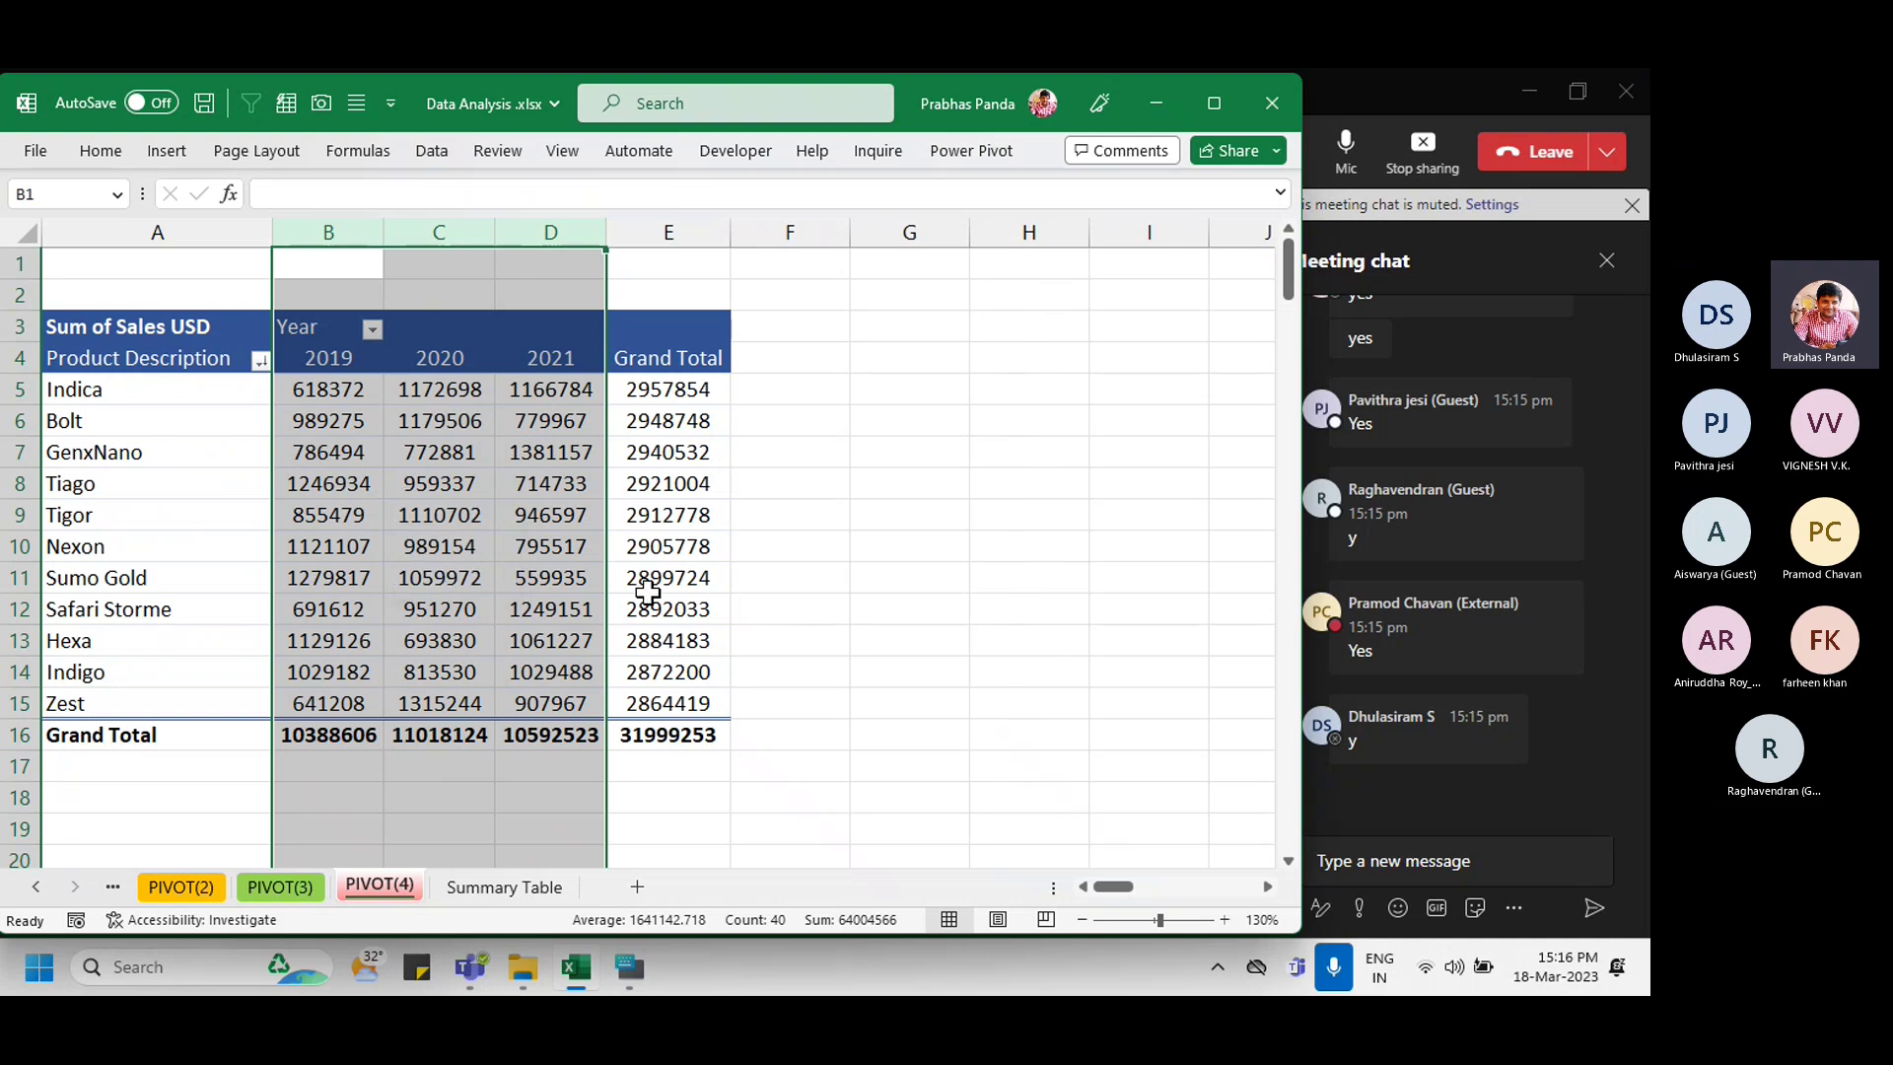
left_click(548, 443)
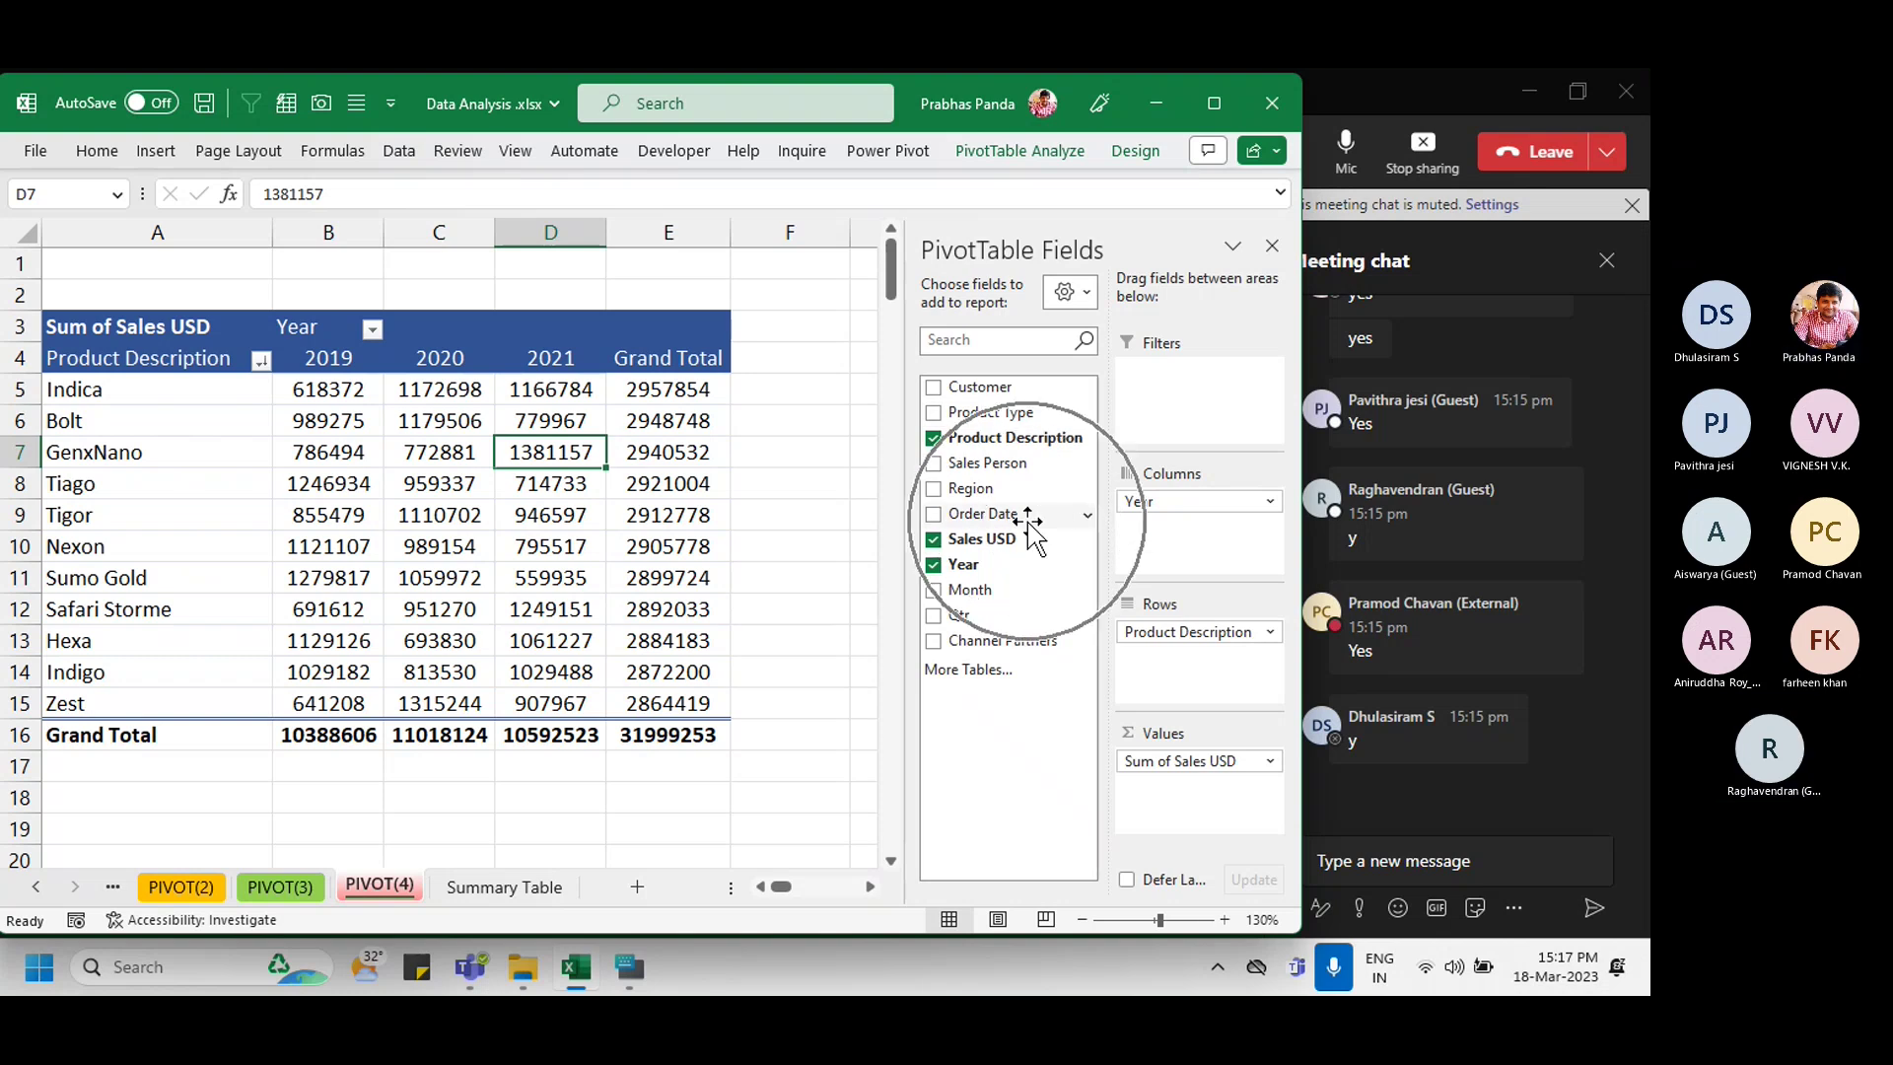
key("ctrl")
key("ctrl")
key("ctrl")
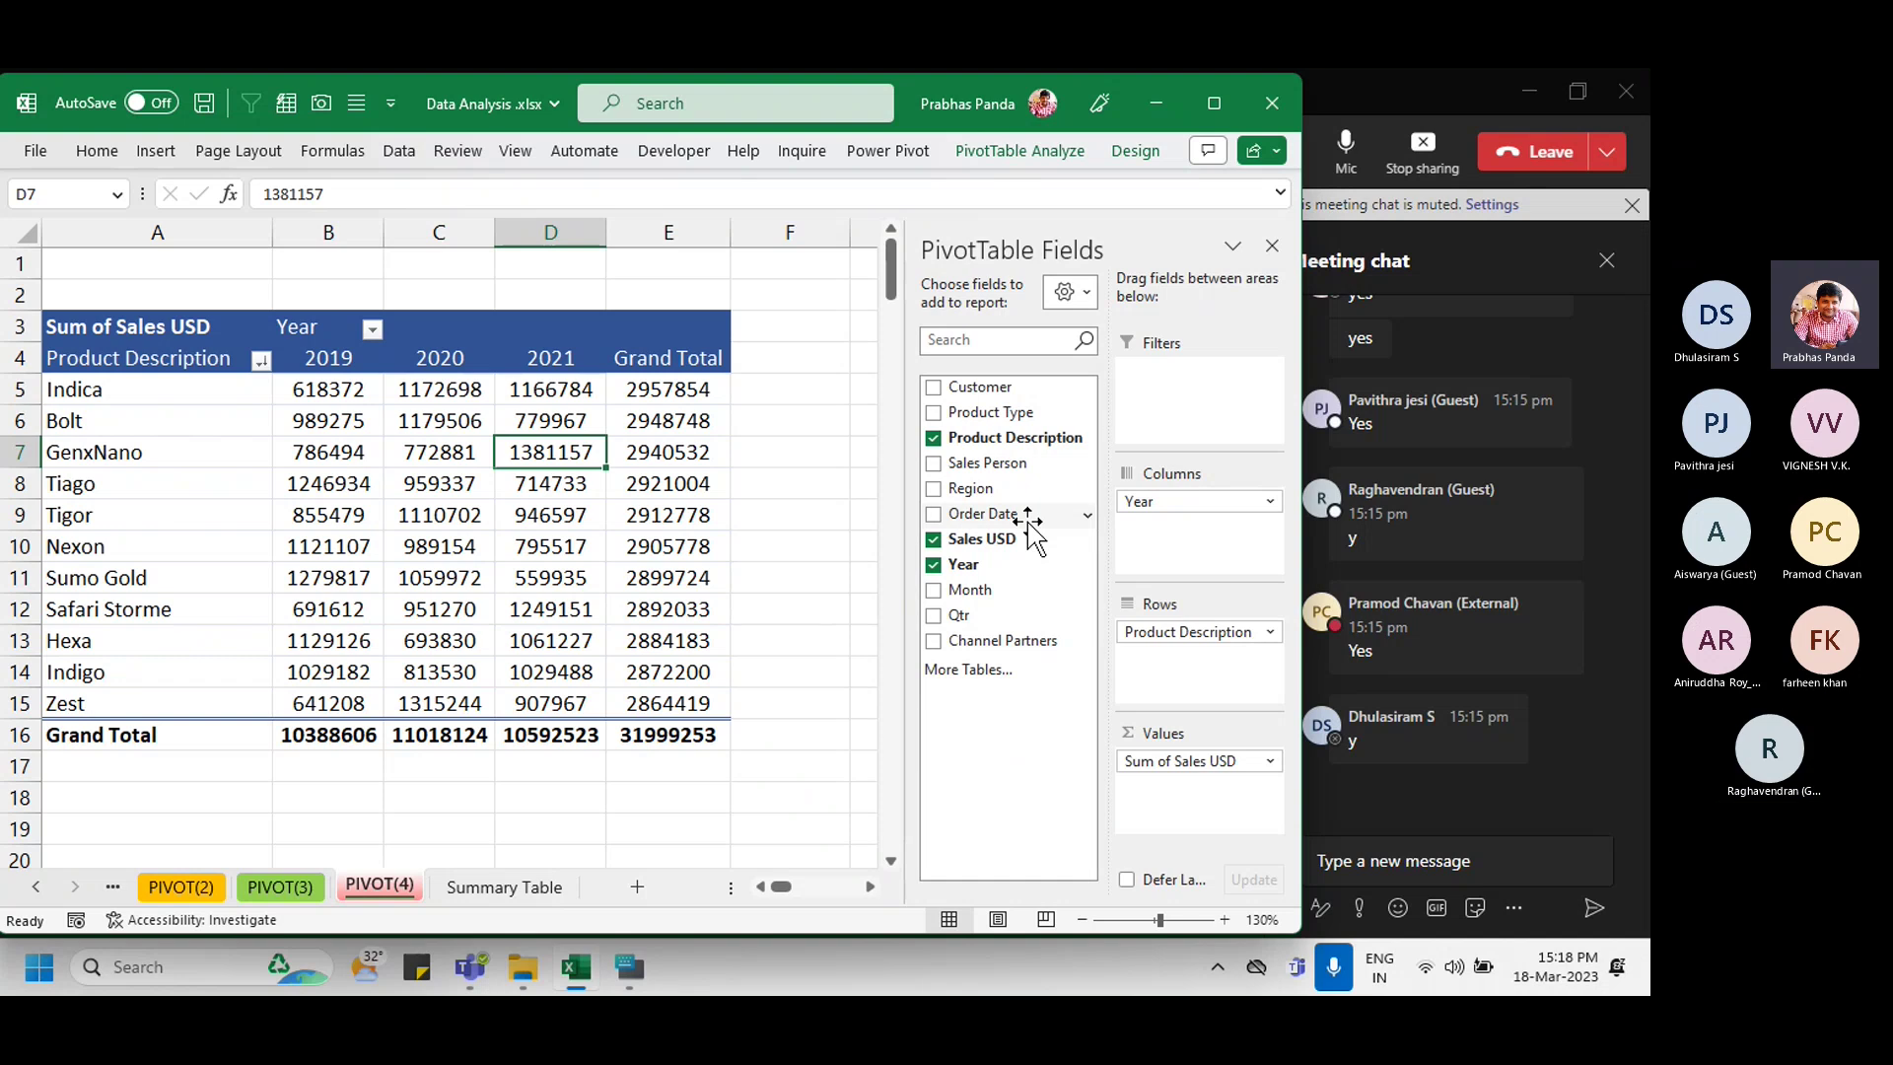
Step: Add an 'Incentive' heading in L4, after the Channel Partners column of the Summary Table data
left_click(522, 887)
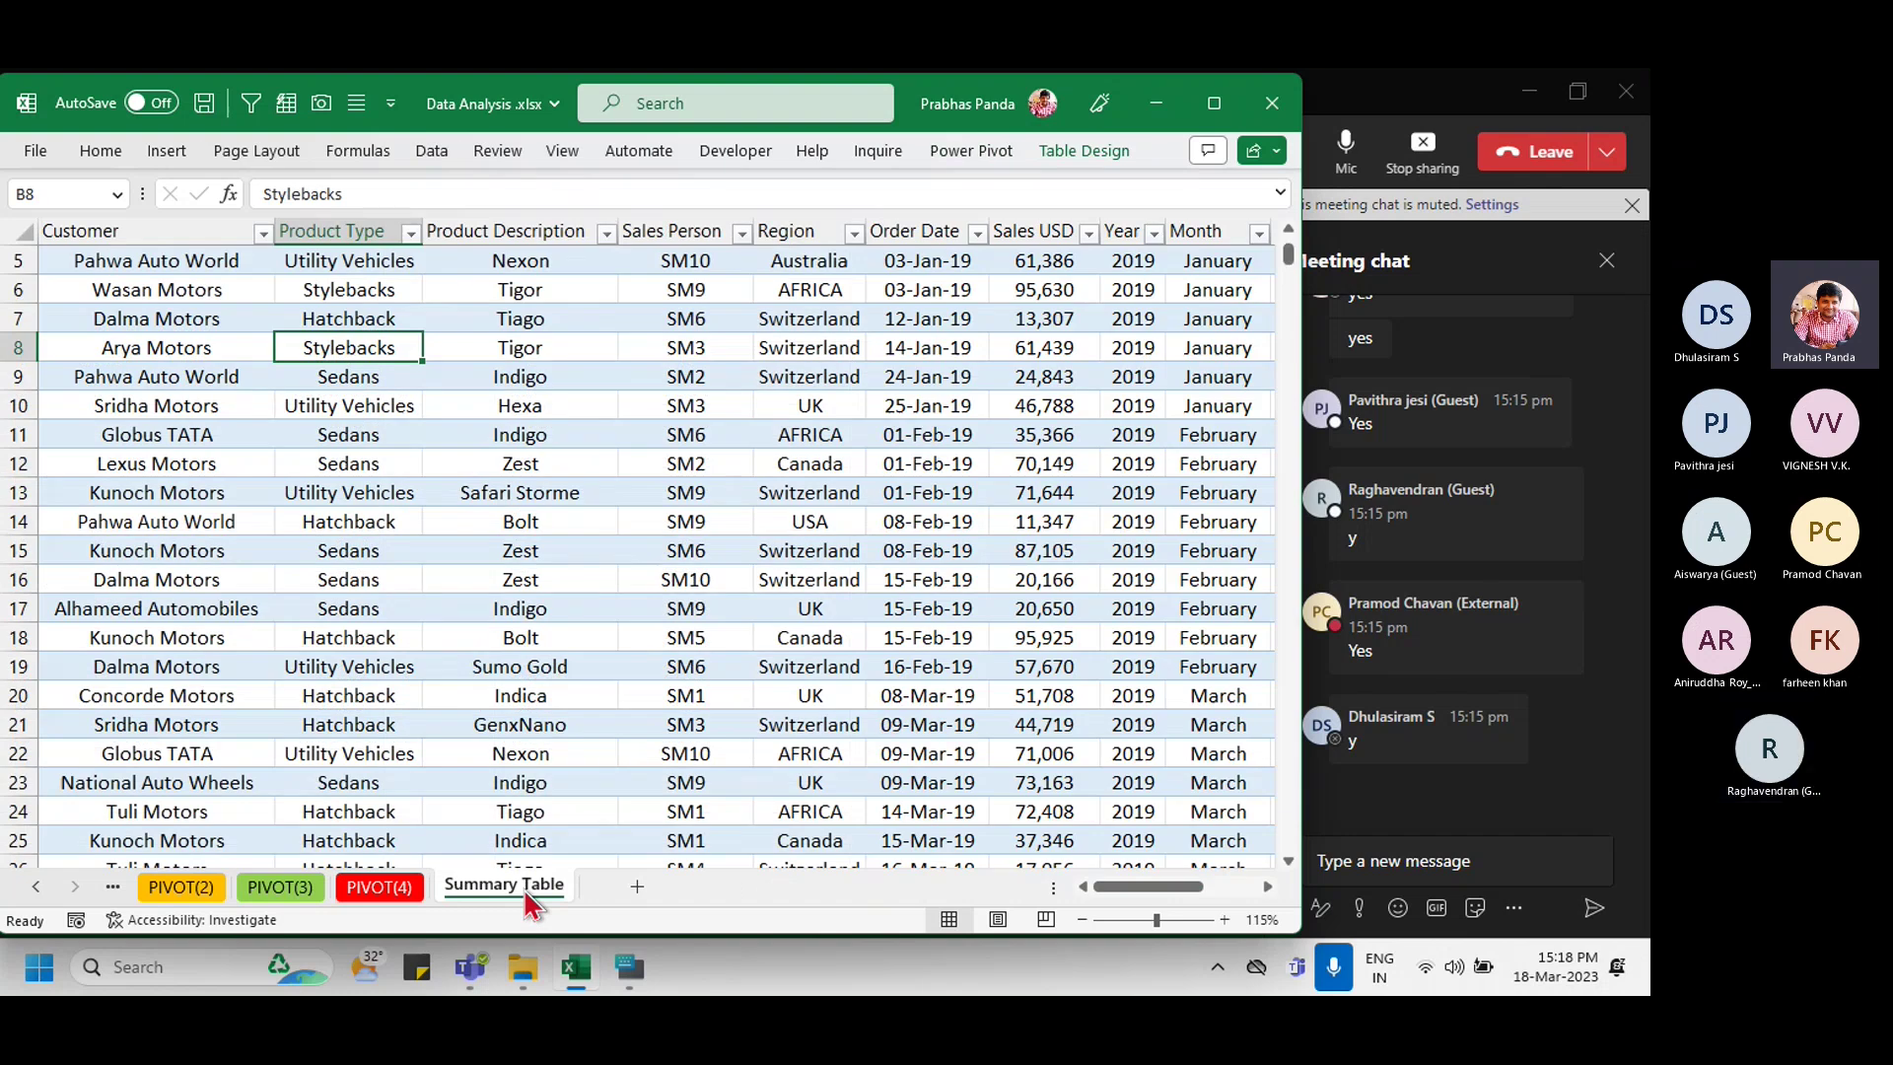
key("ctrl+Up")
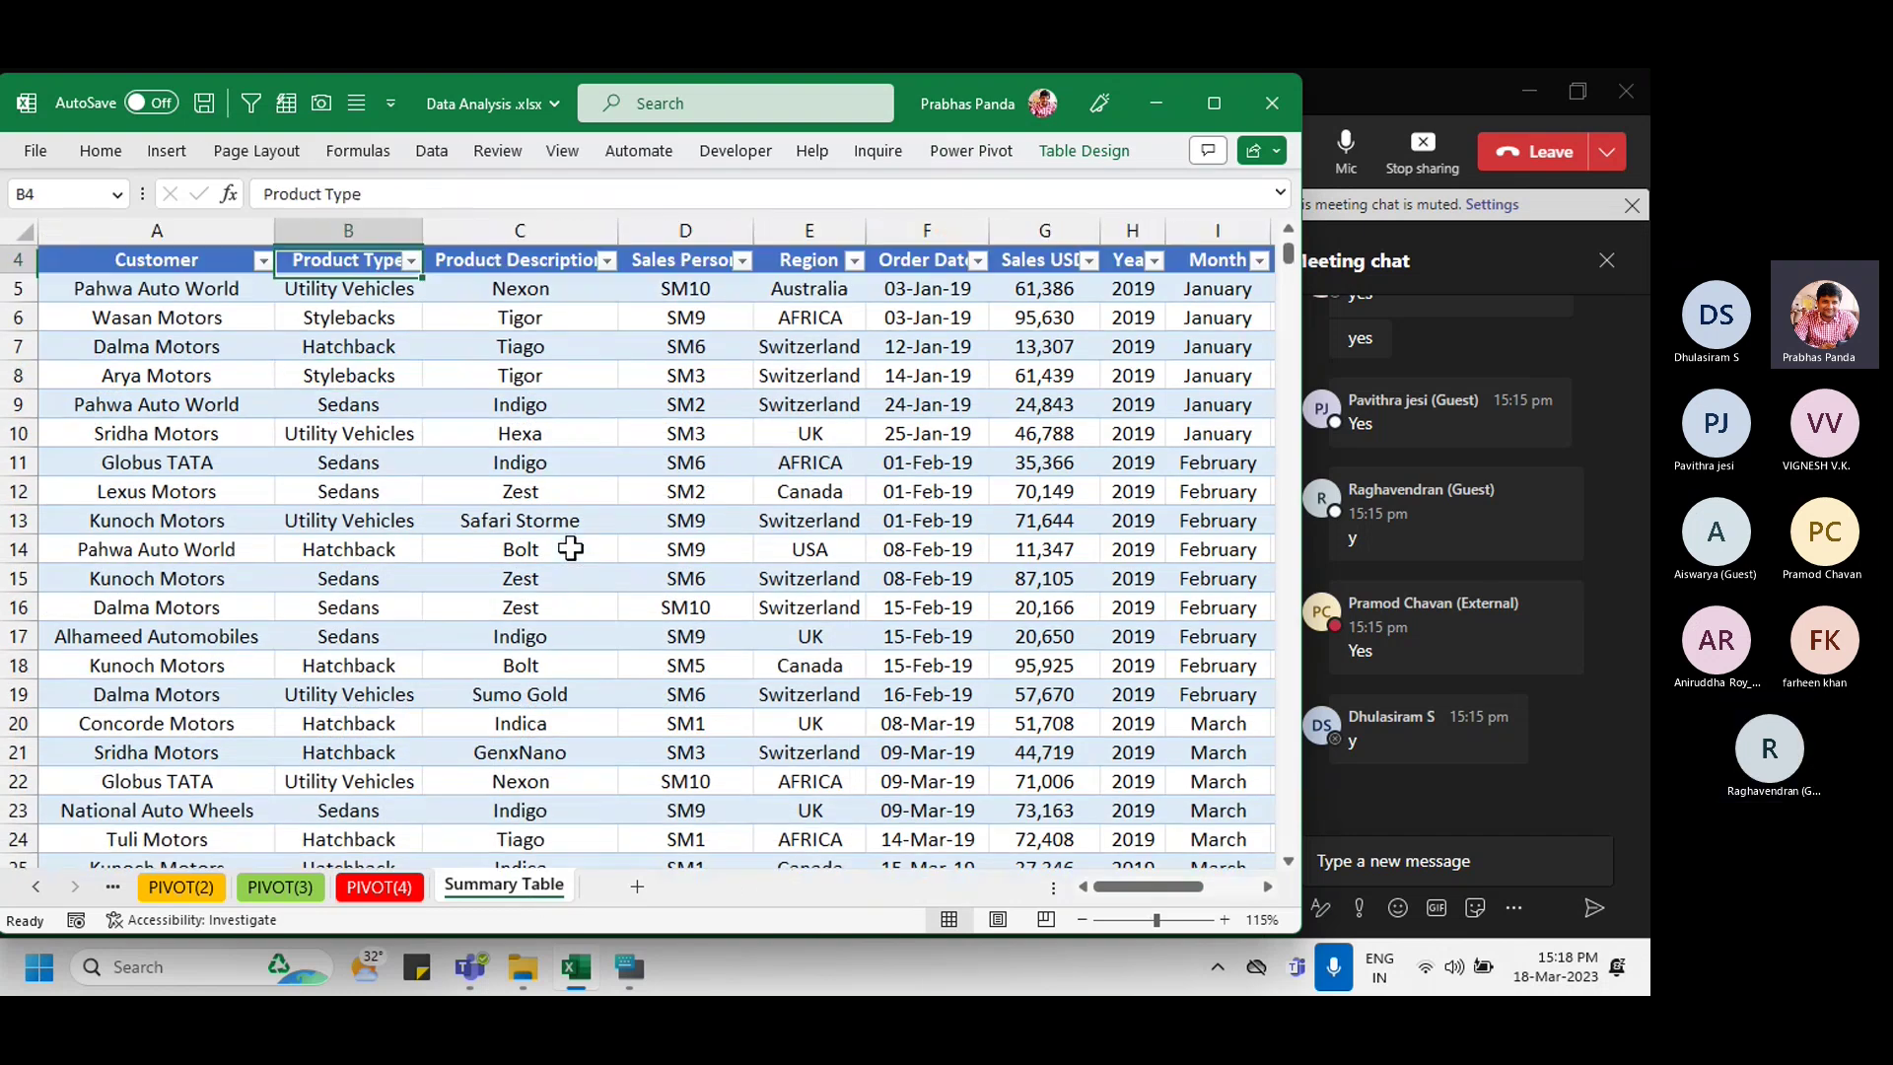
key("ctrl+shift+Right")
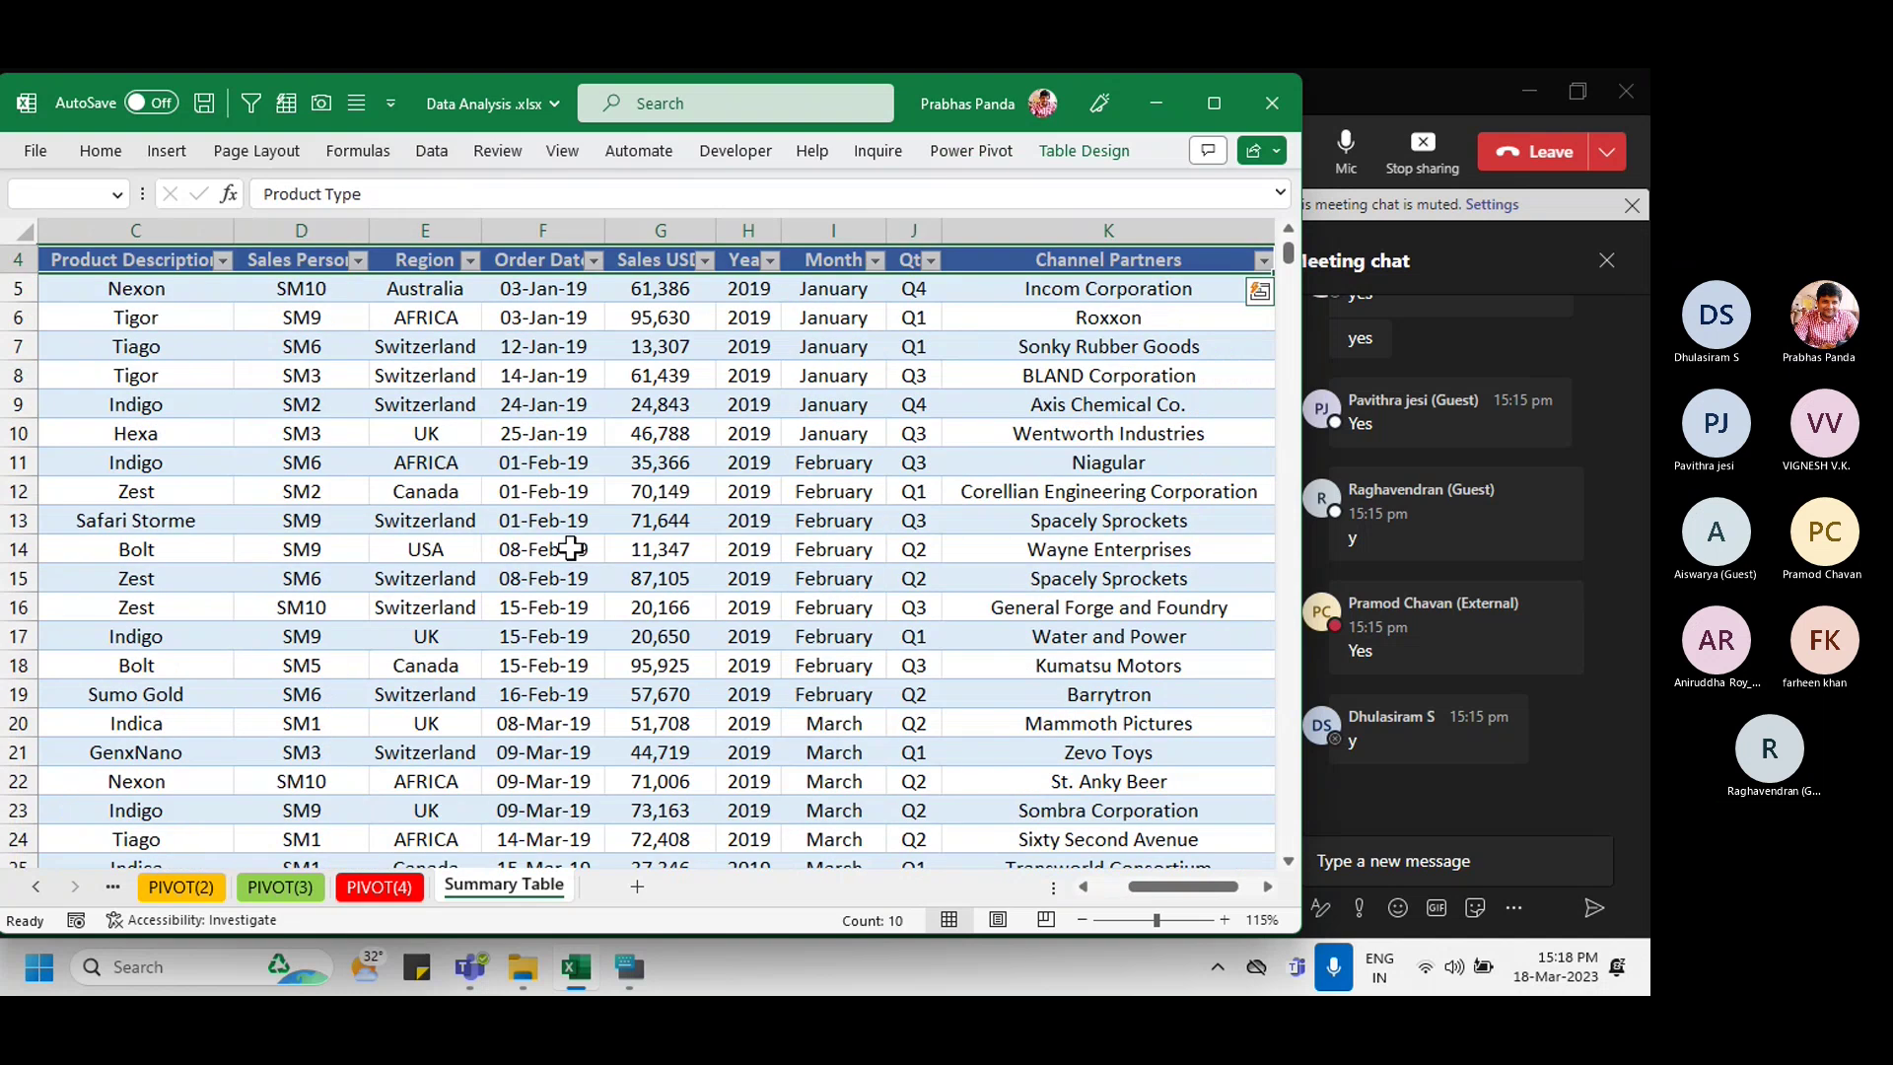
key("Right")
key("Right")
key("Right")
key("Right")
key("Right")
key("Right")
key("Right")
key("Right")
key("Right")
key("Right")
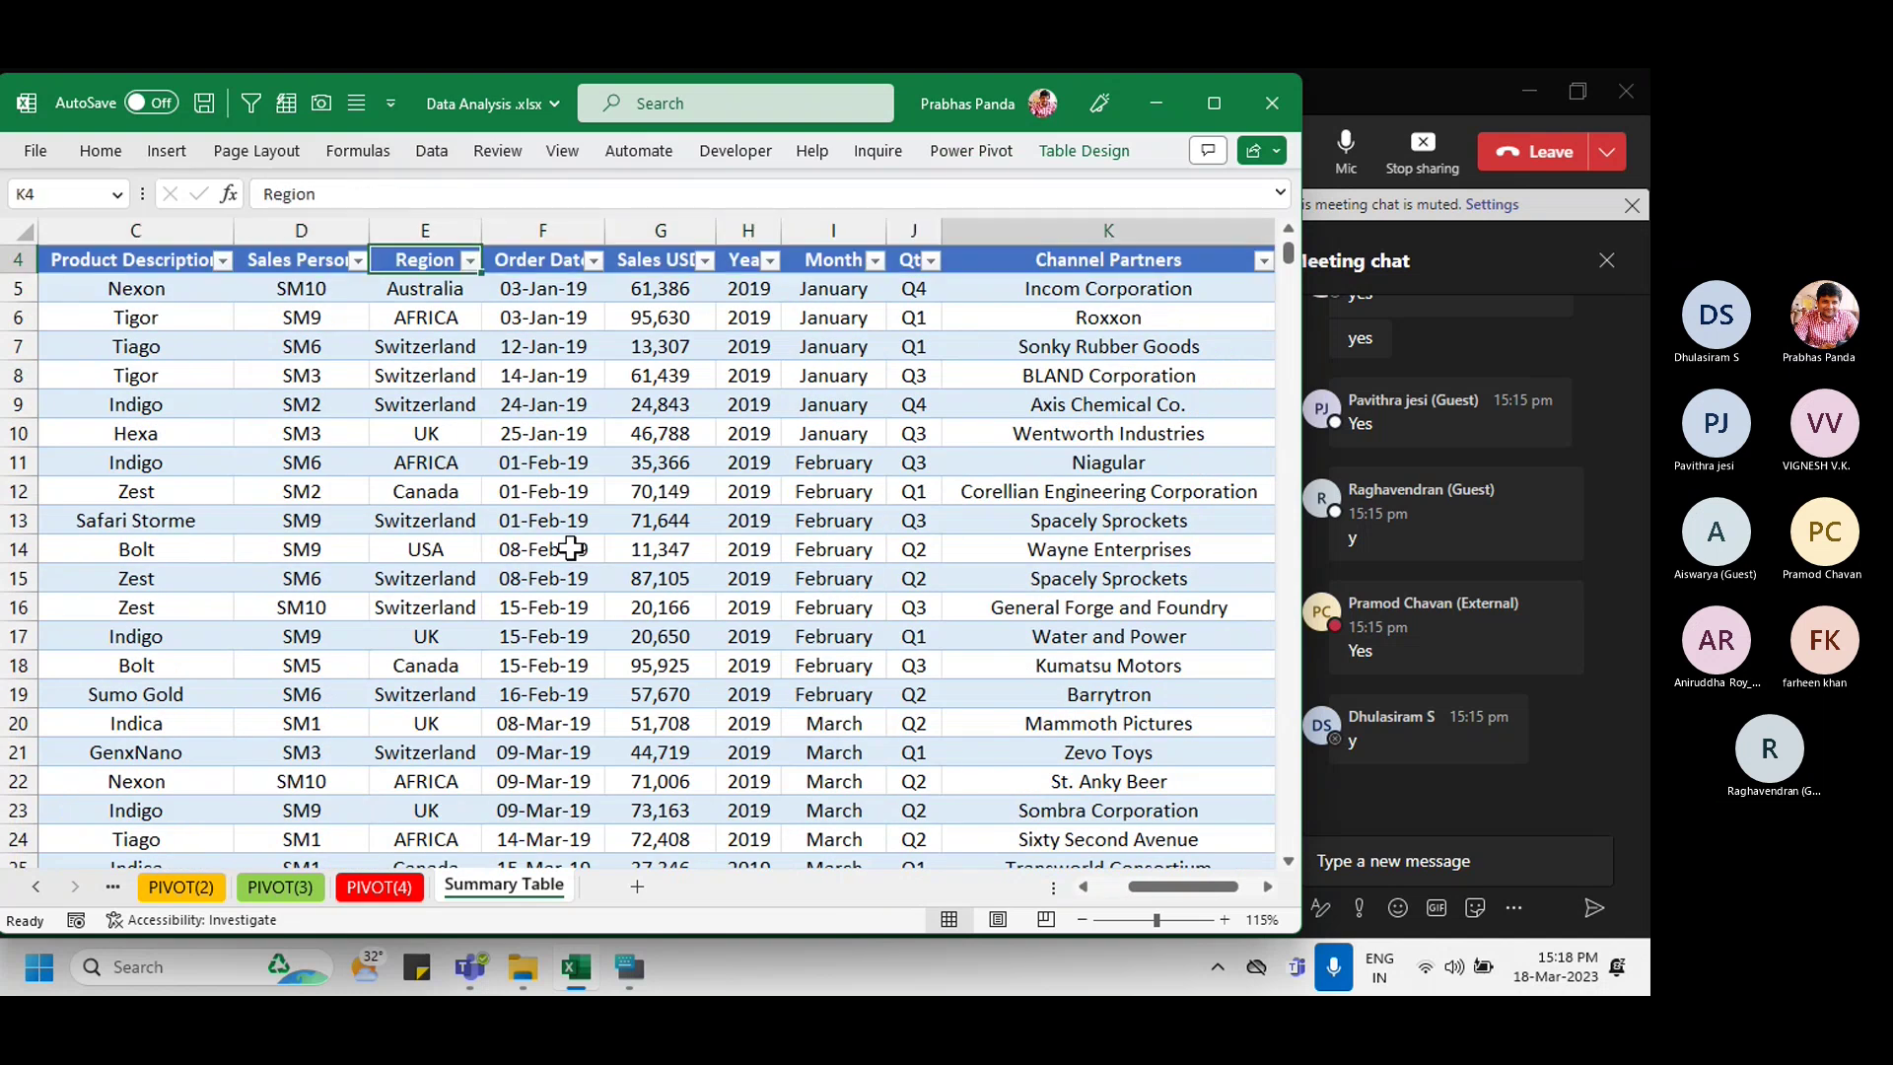
key("Right")
key("ctrl+Up")
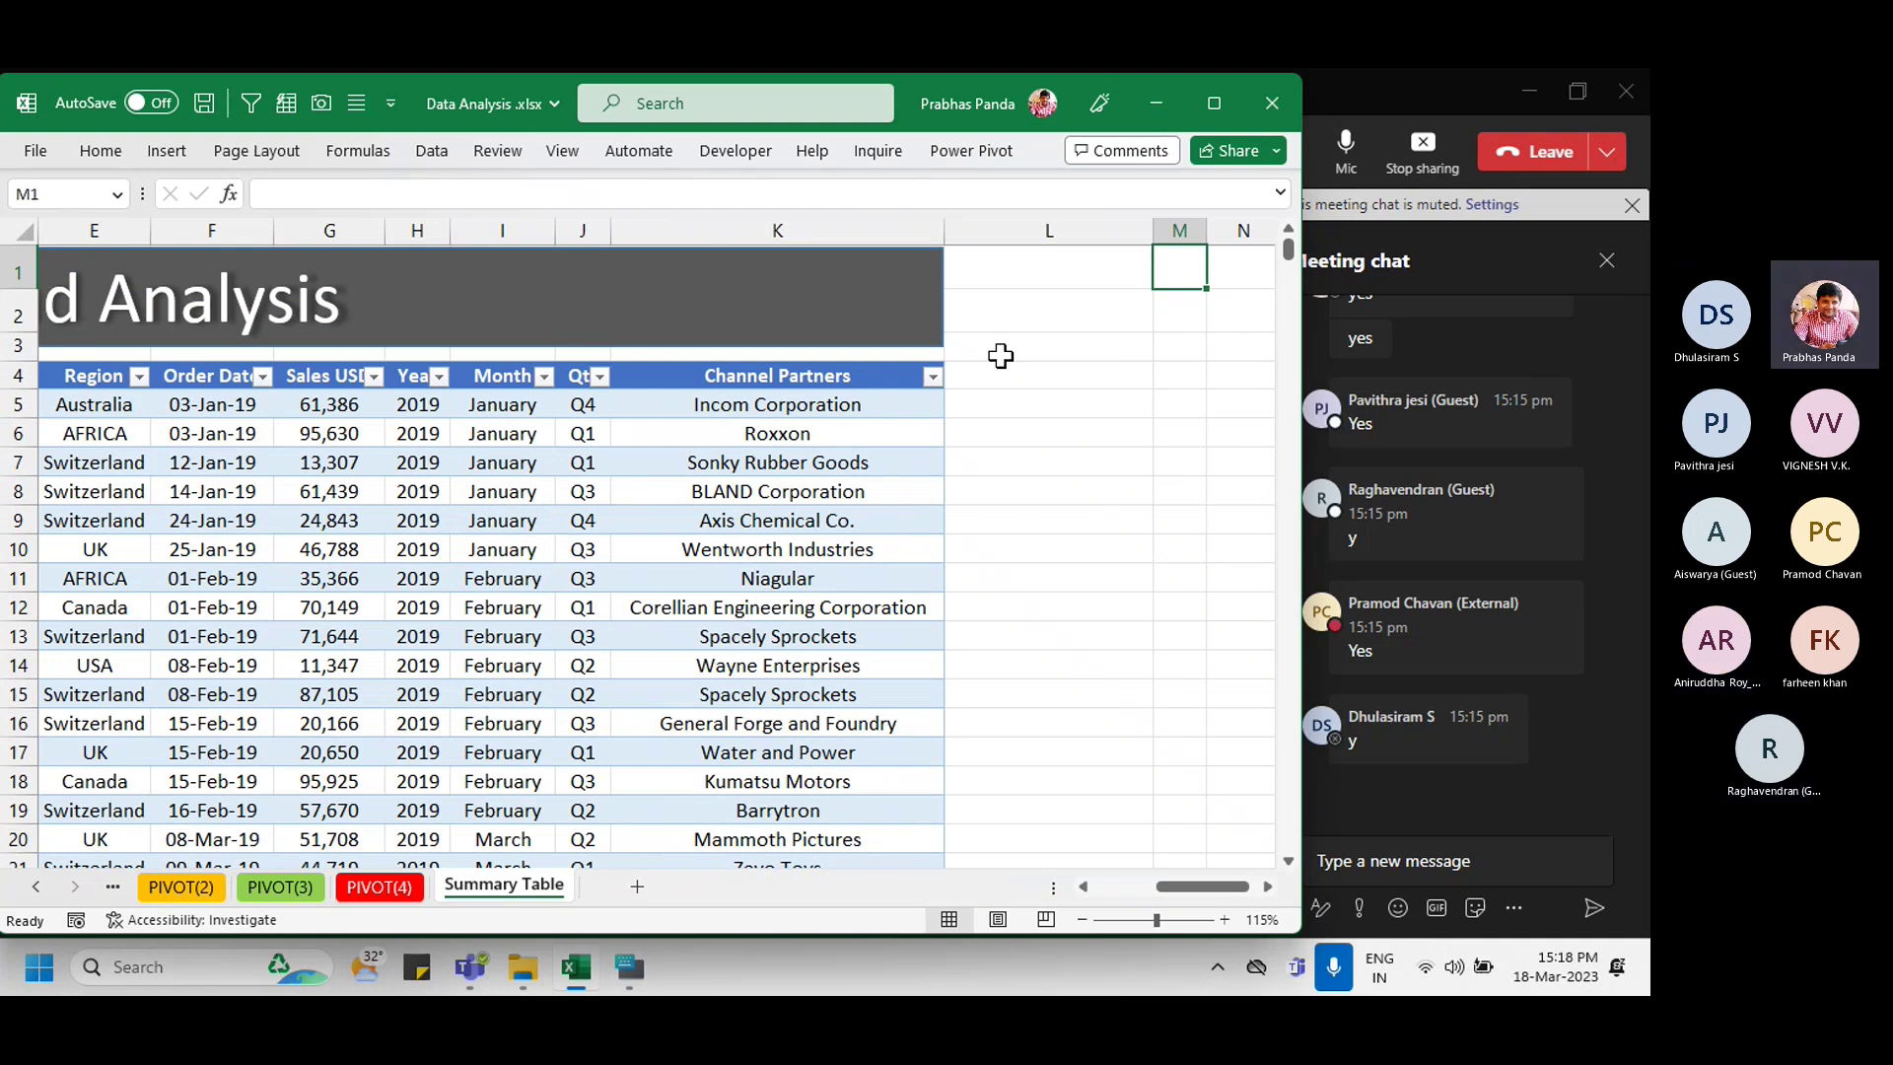
left_click(1026, 373)
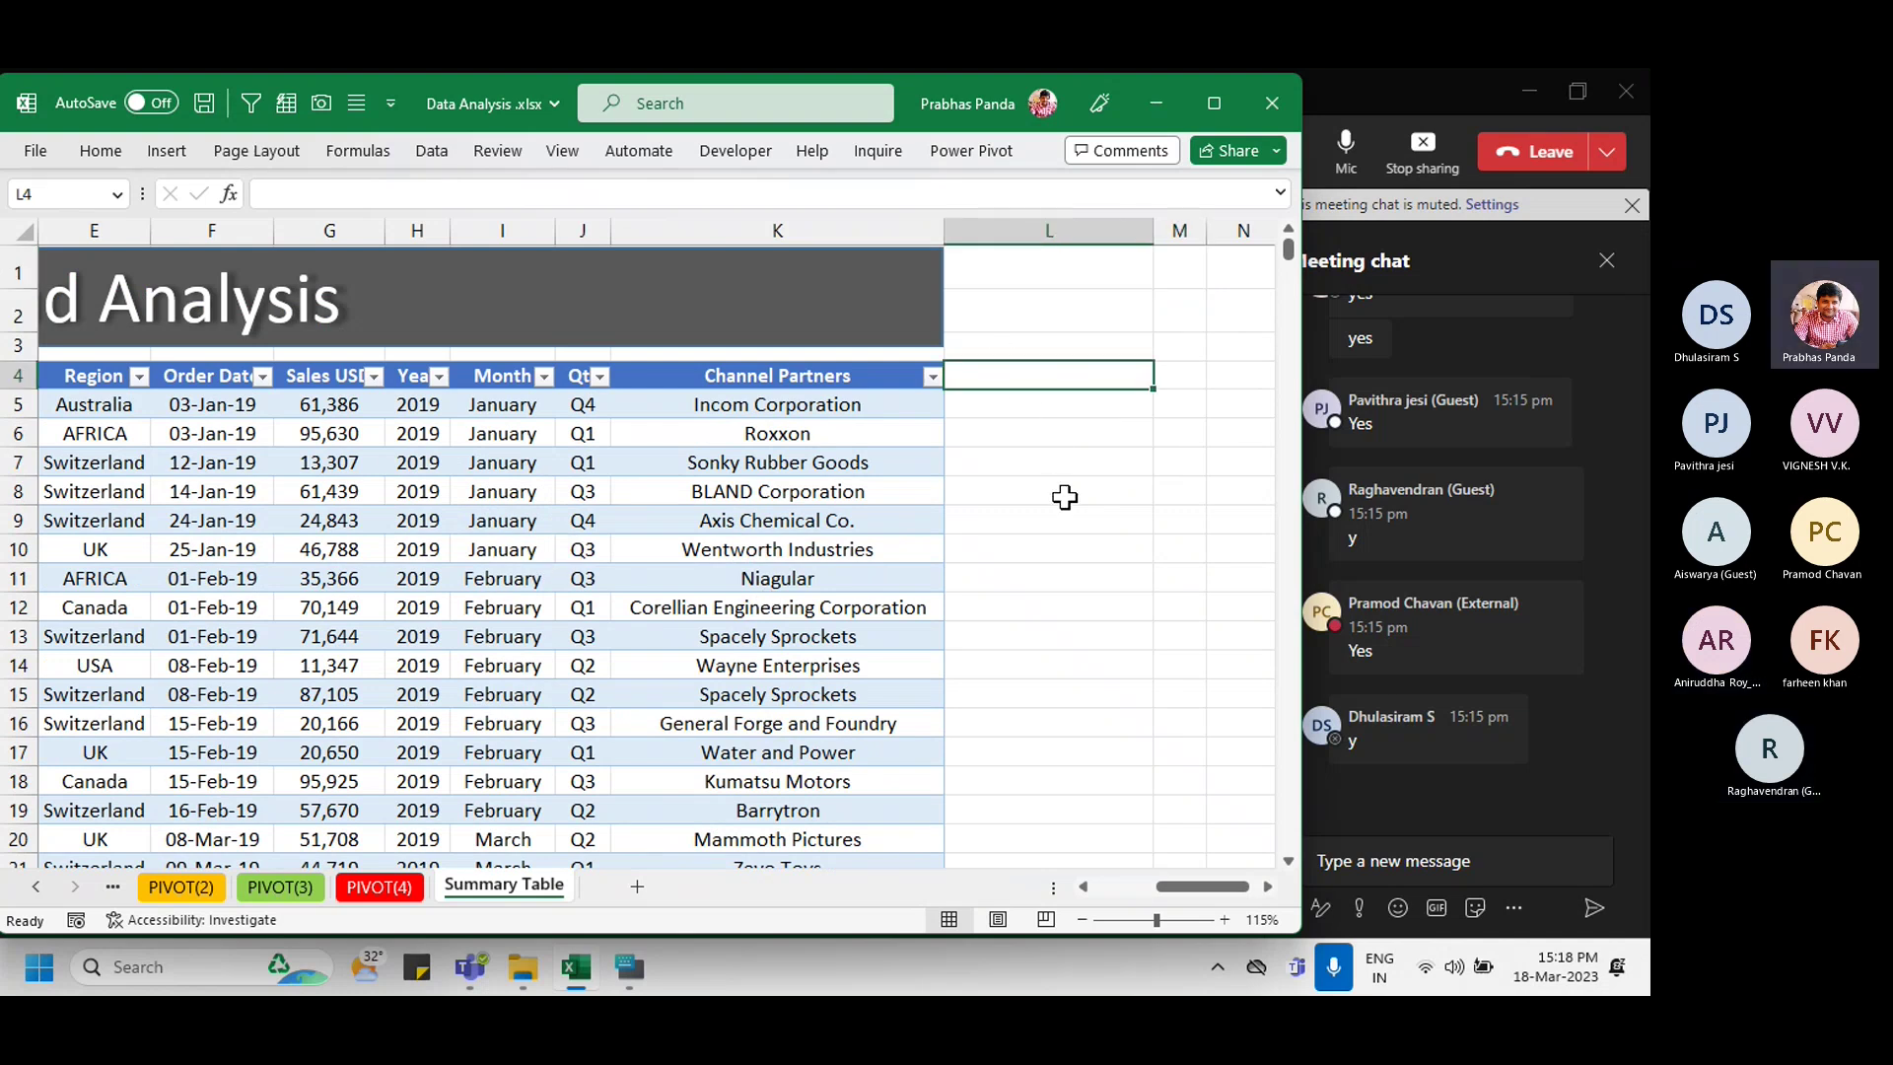
type("Incen")
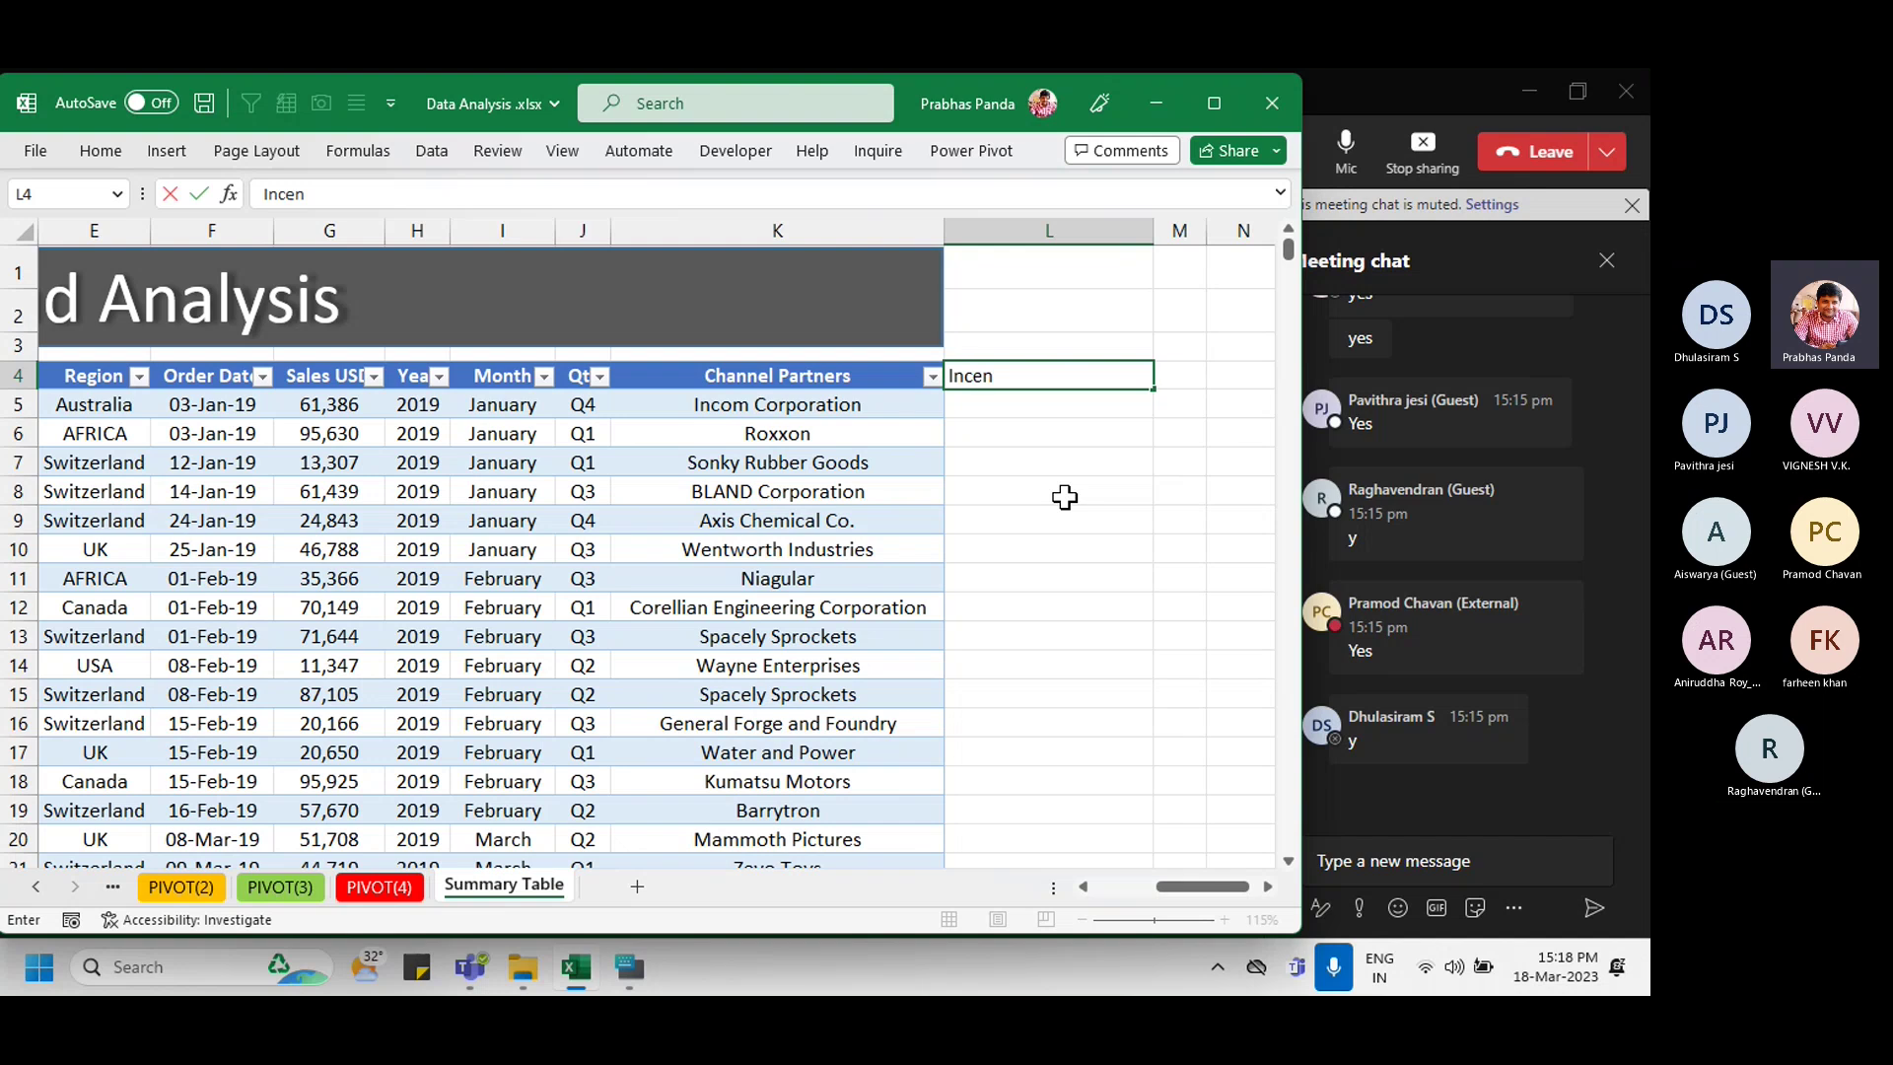
type("tive")
key("Return")
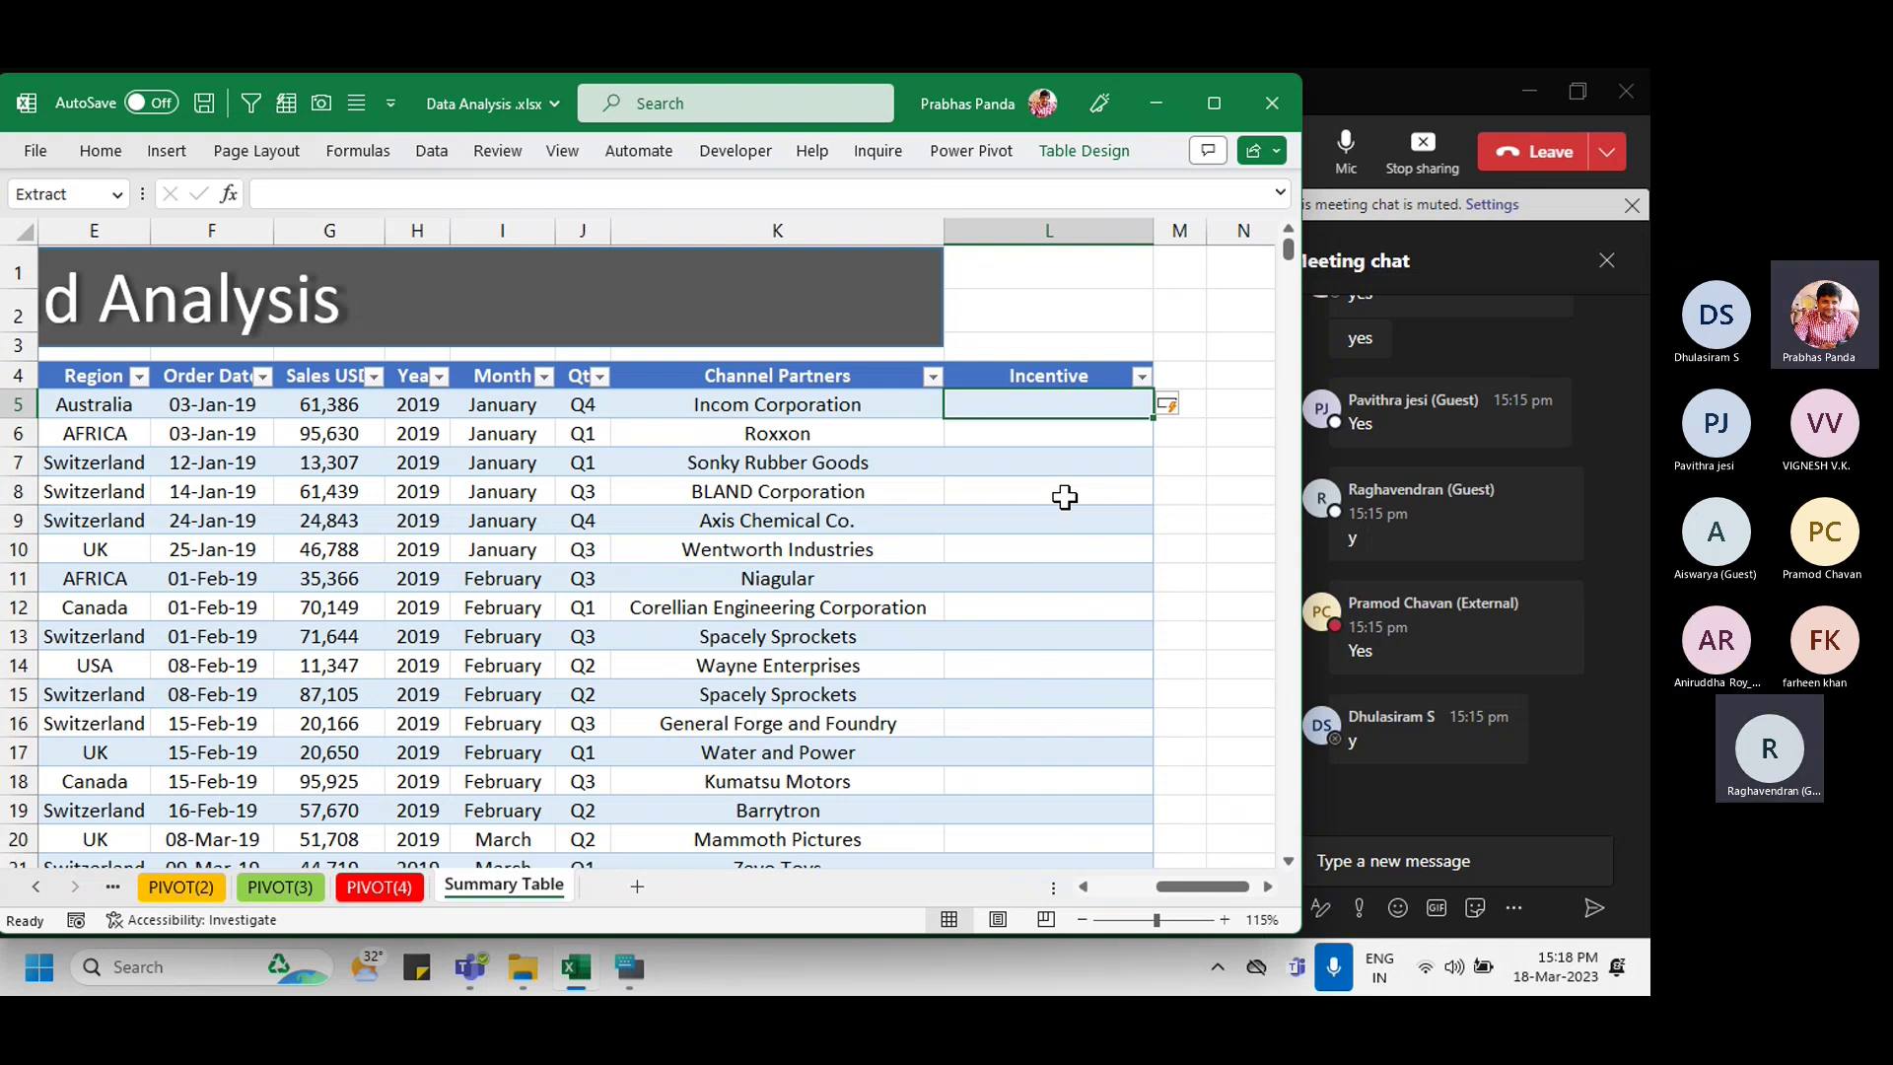
Step: Fill the Incentive column with =[@[Sales USD]]*2% and check the first formula
type("=")
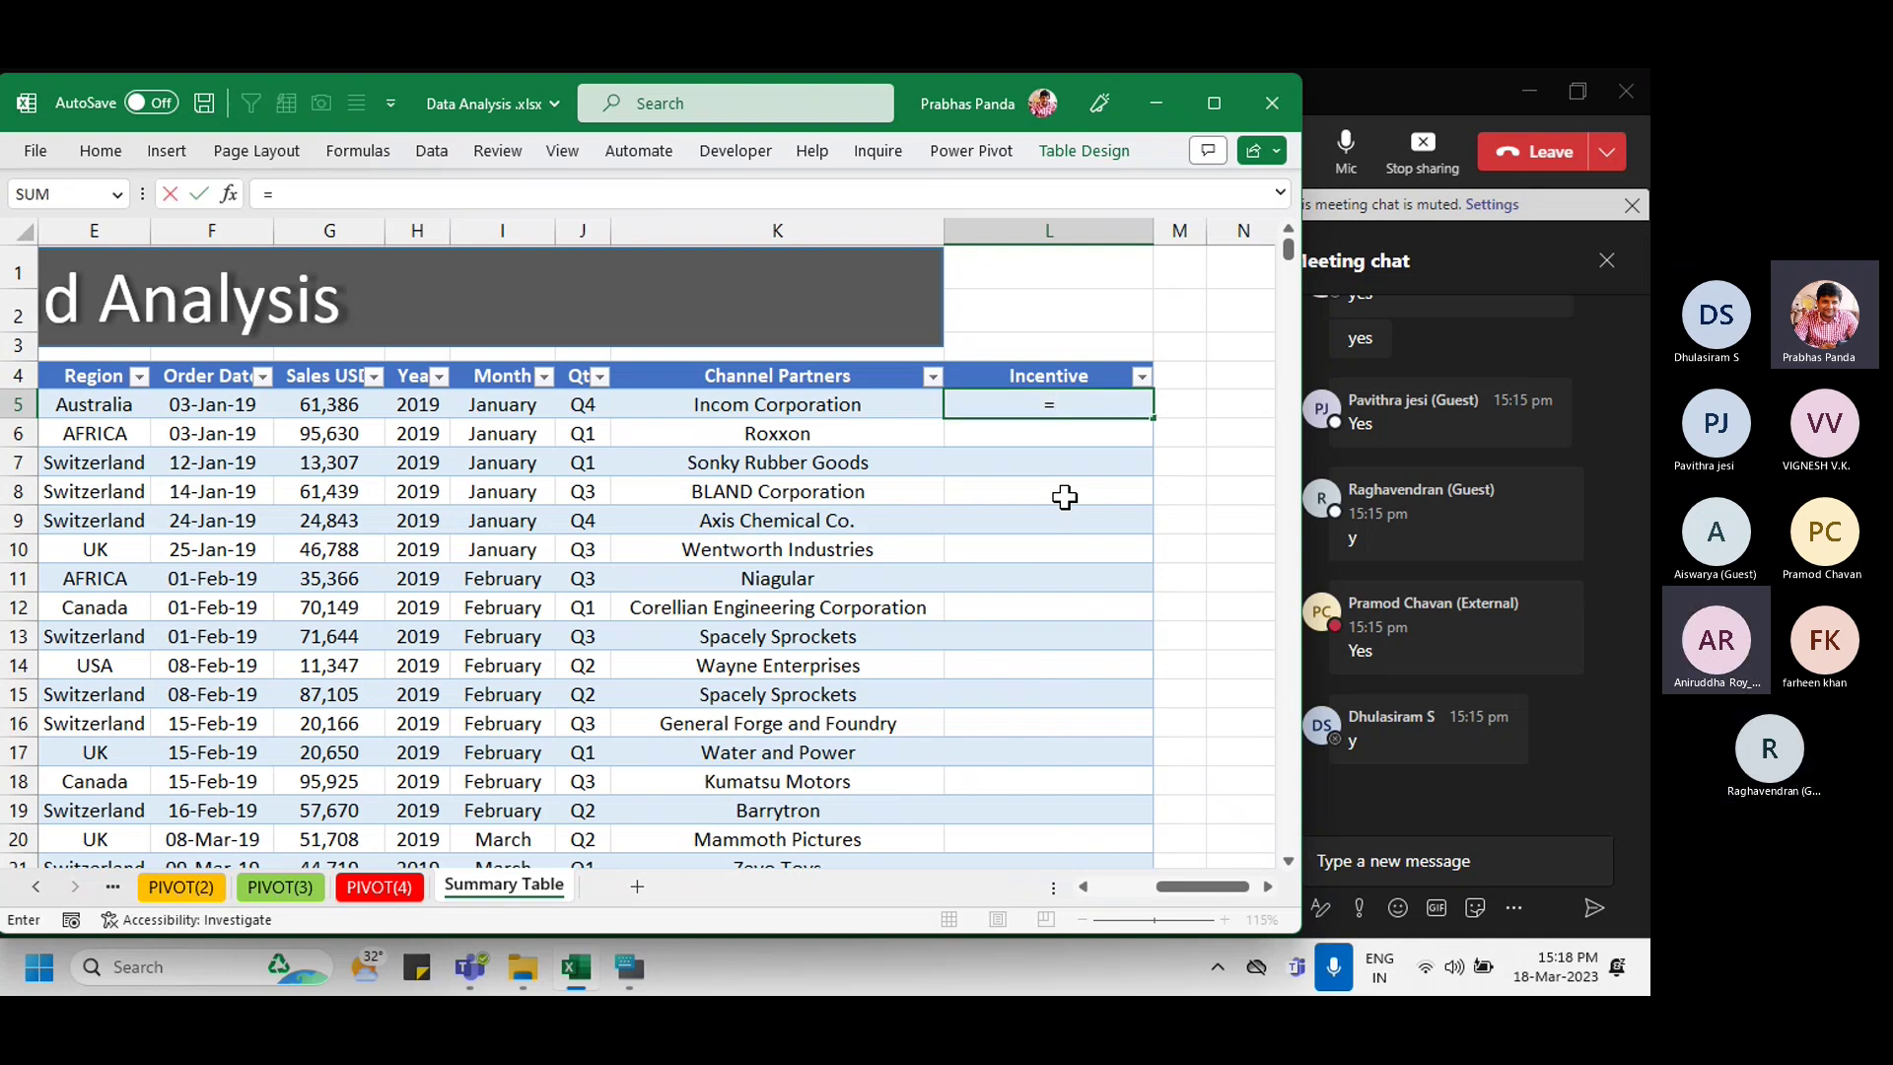
key("Left")
key("Left")
key("Left")
key("Left")
key("Left")
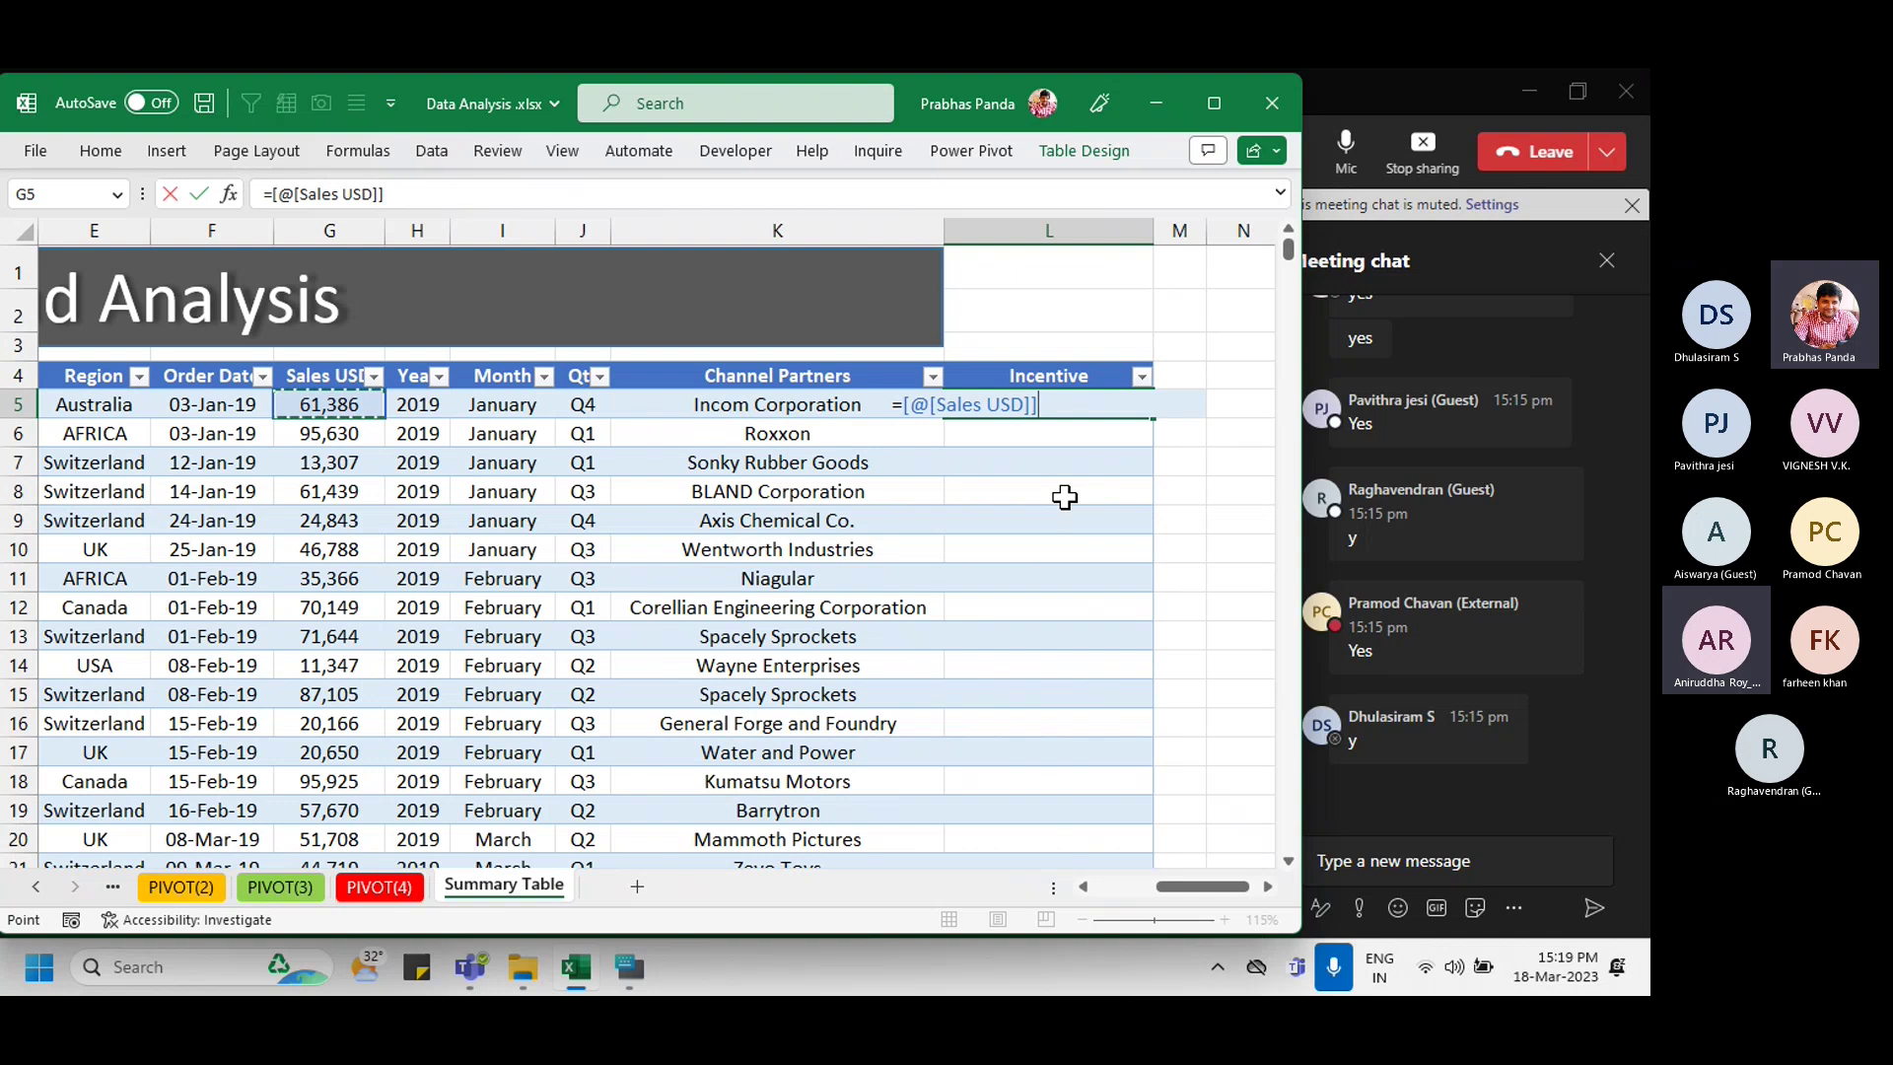
type("*")
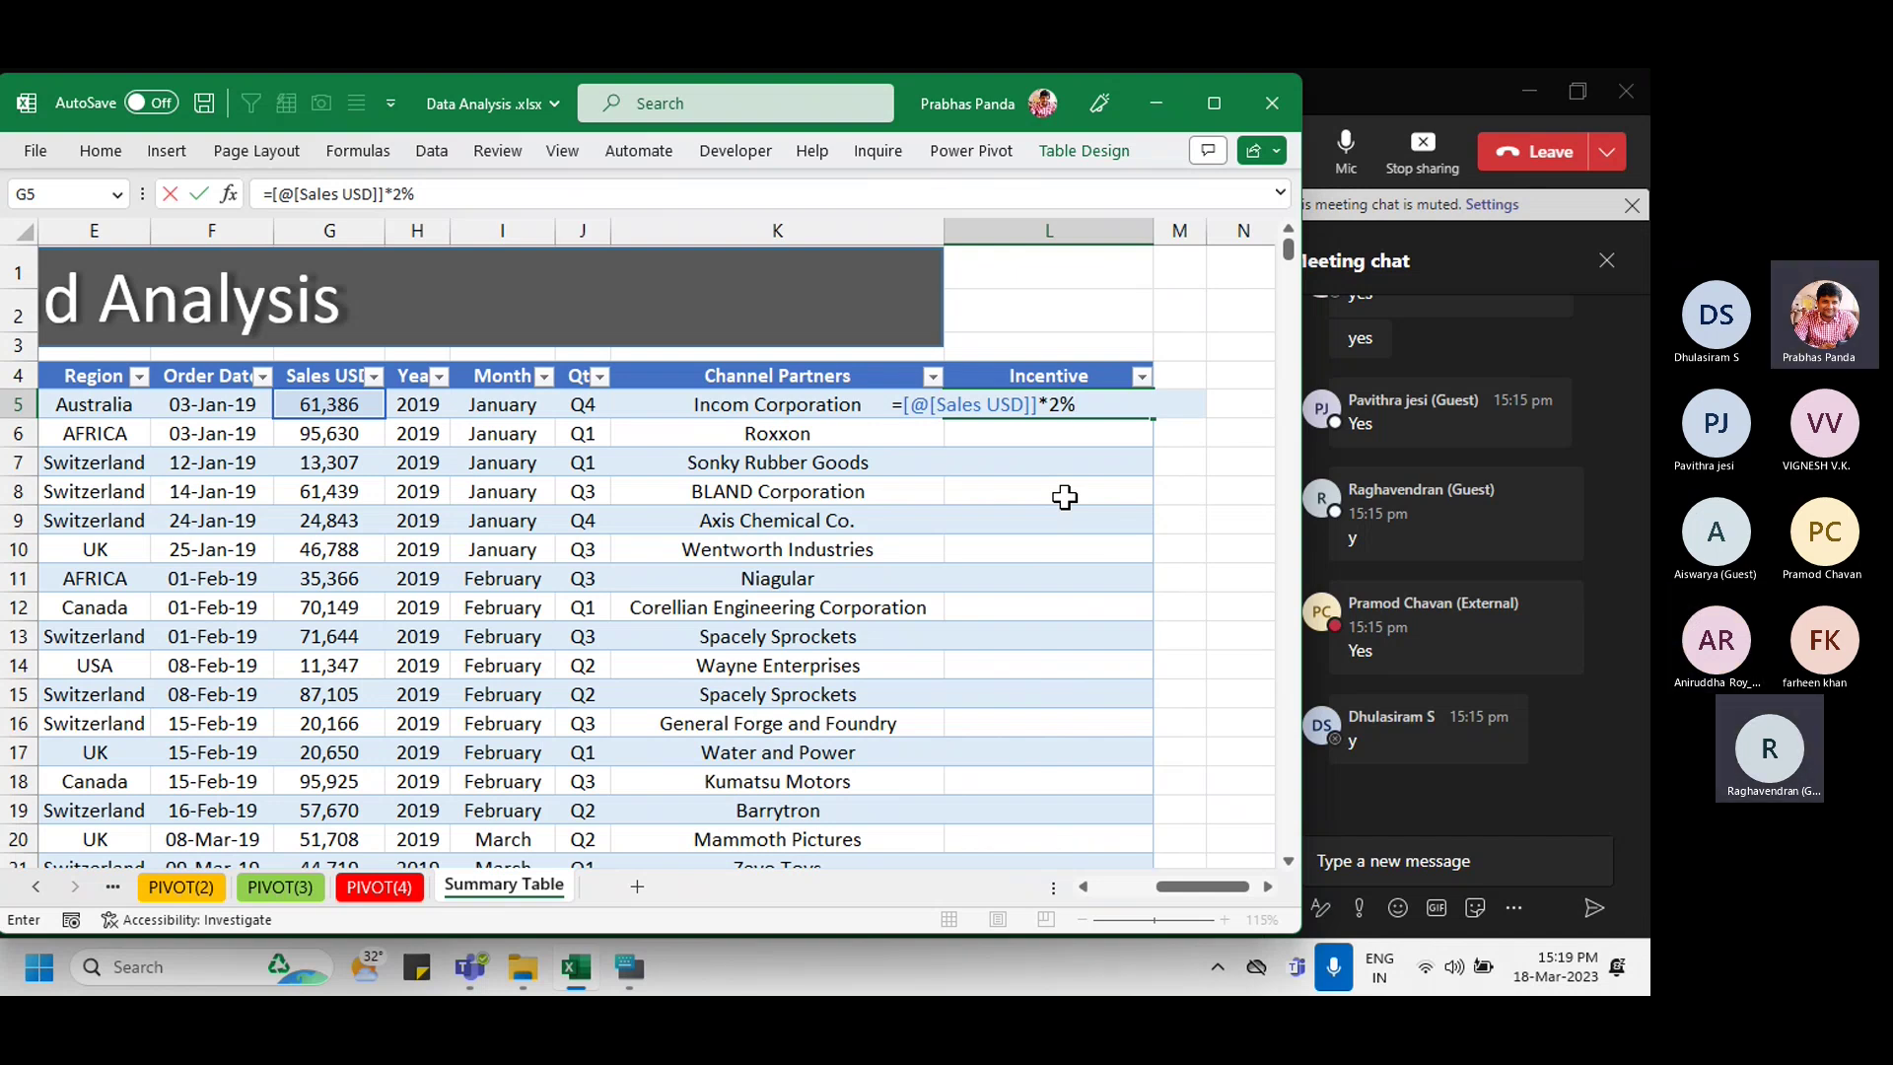
key("Return")
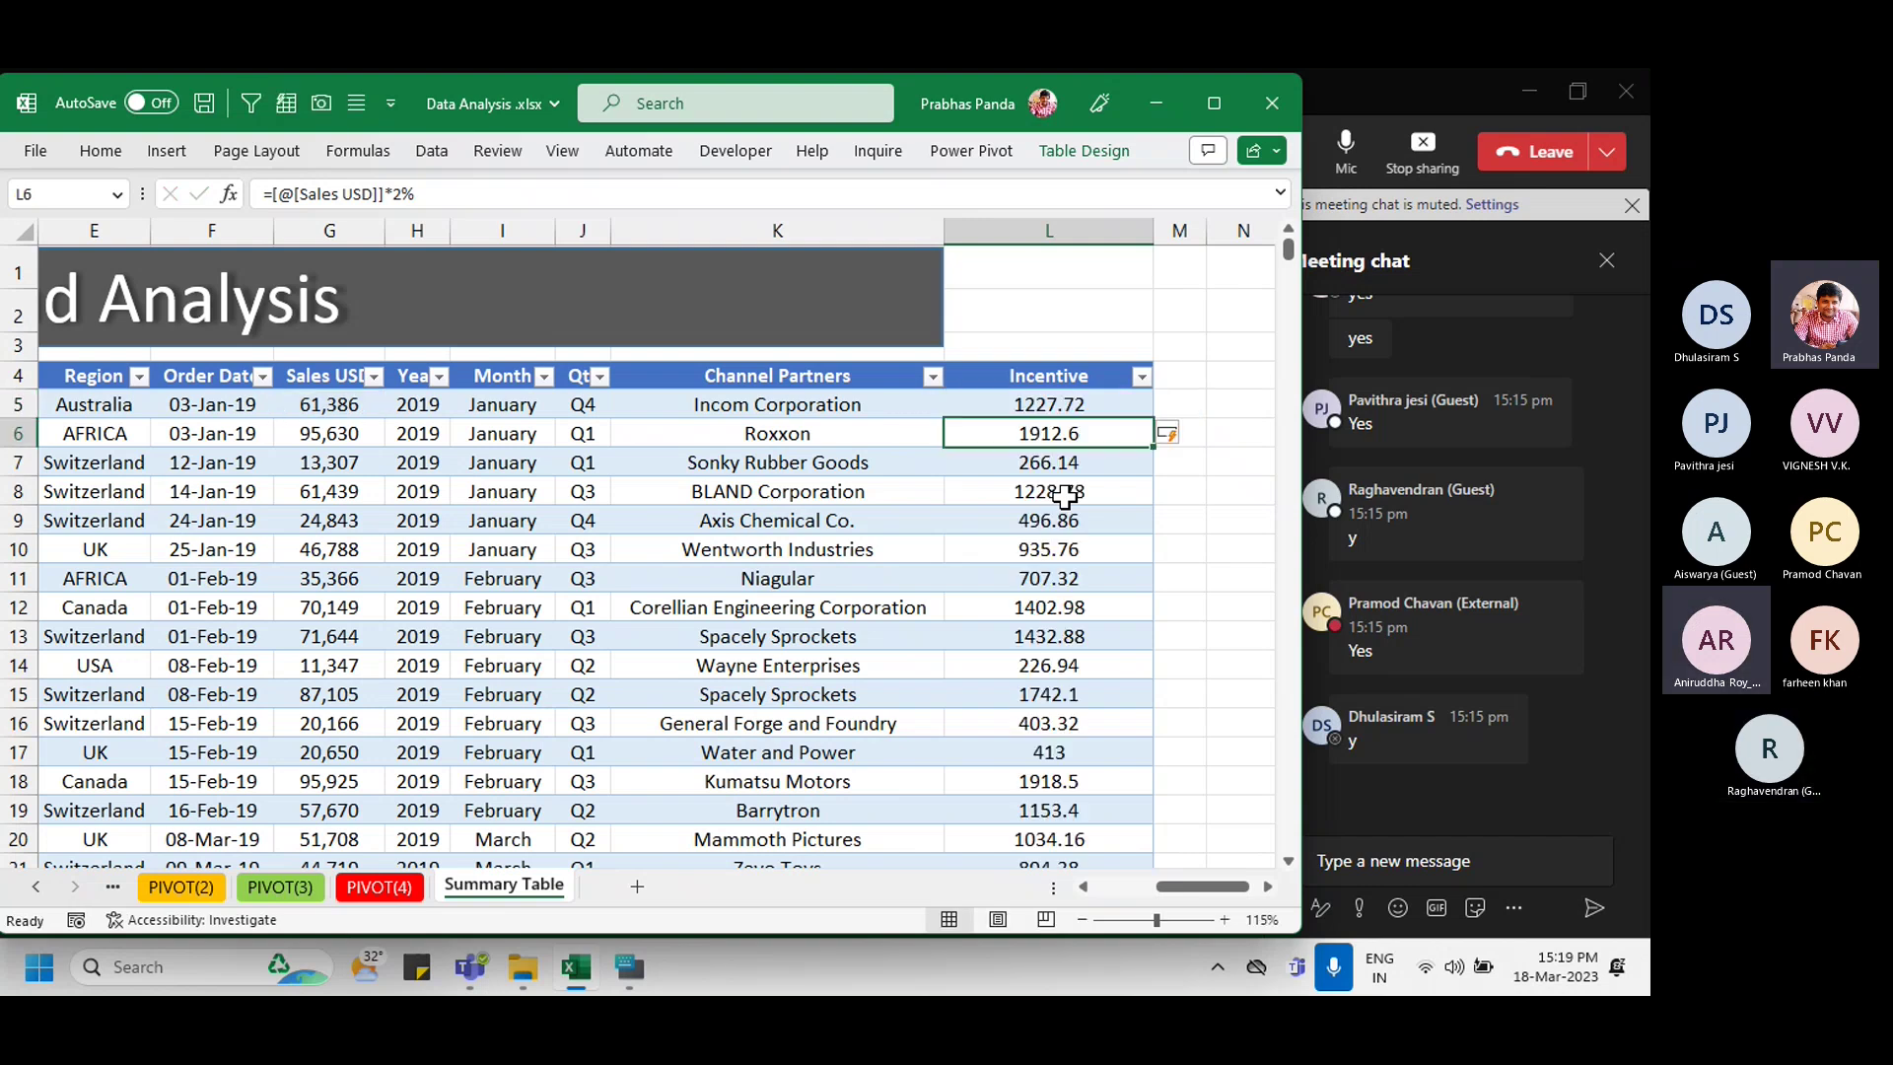
key("Up")
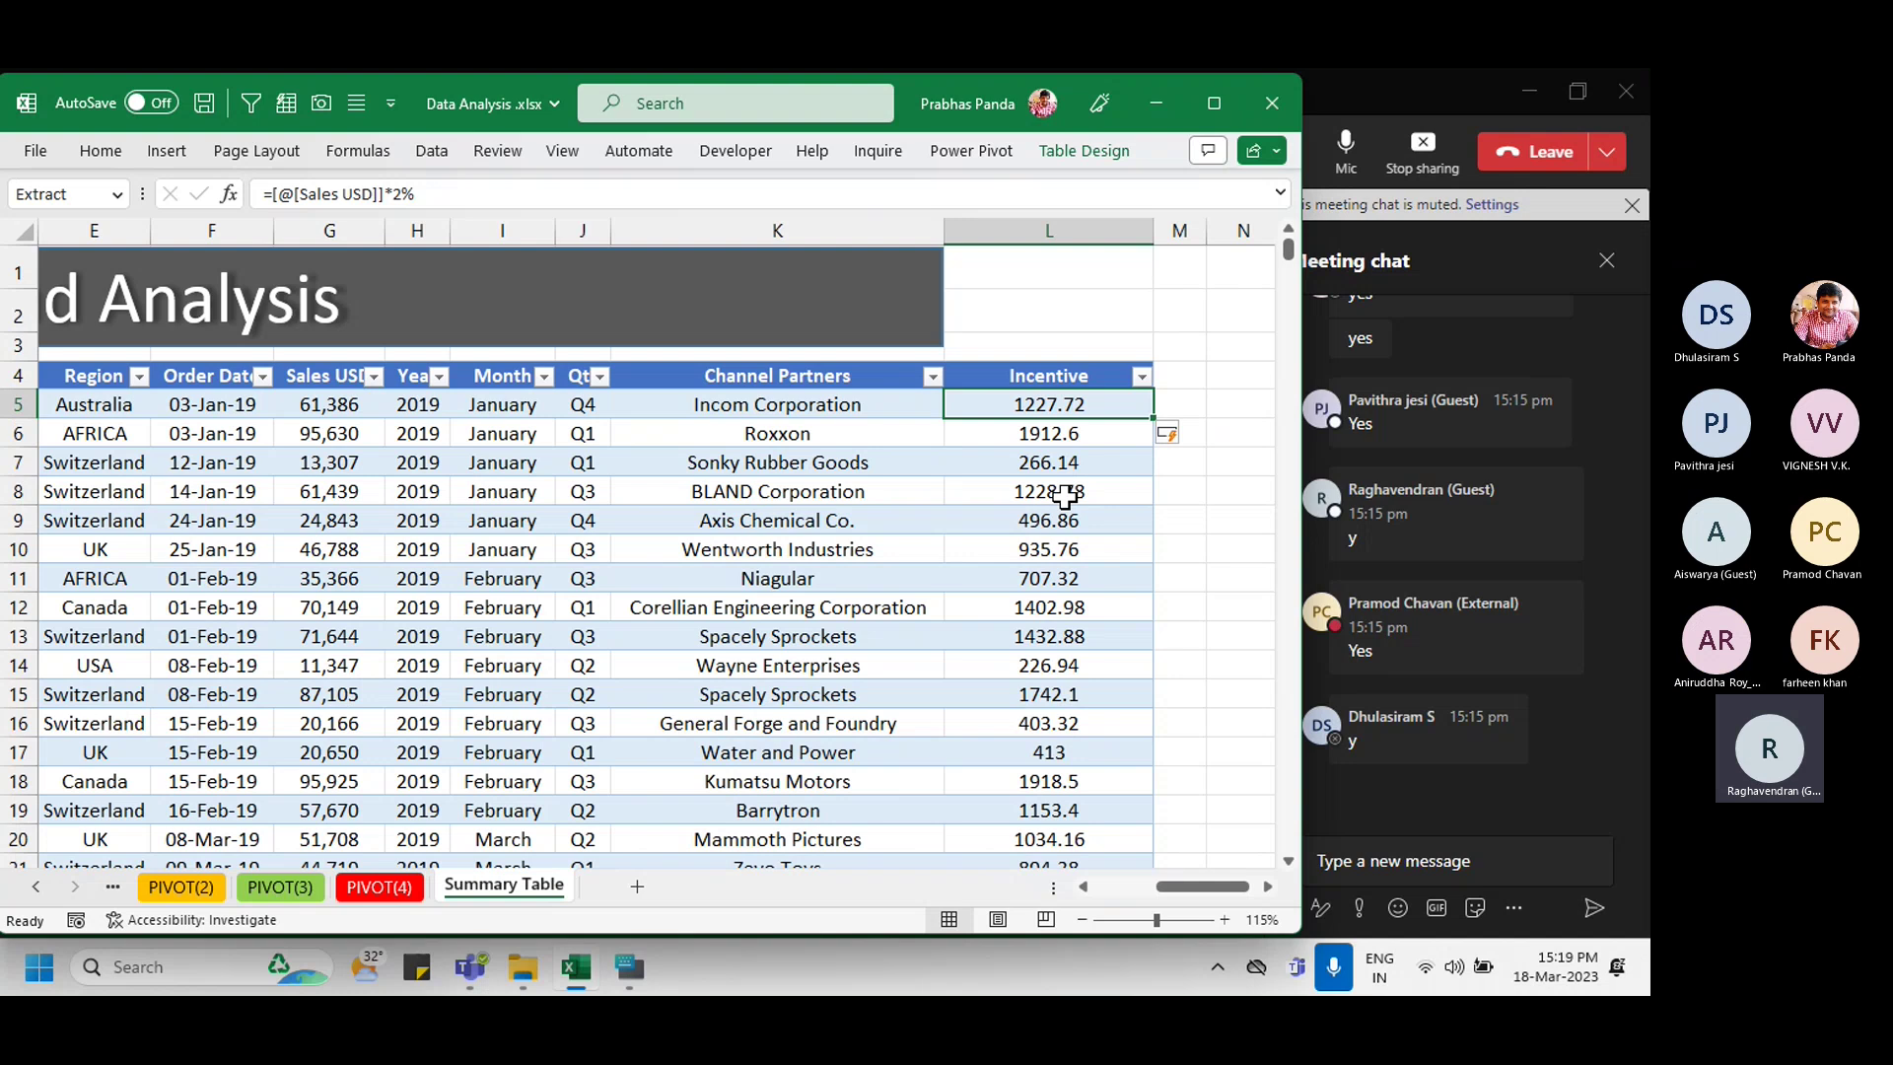
key("F2")
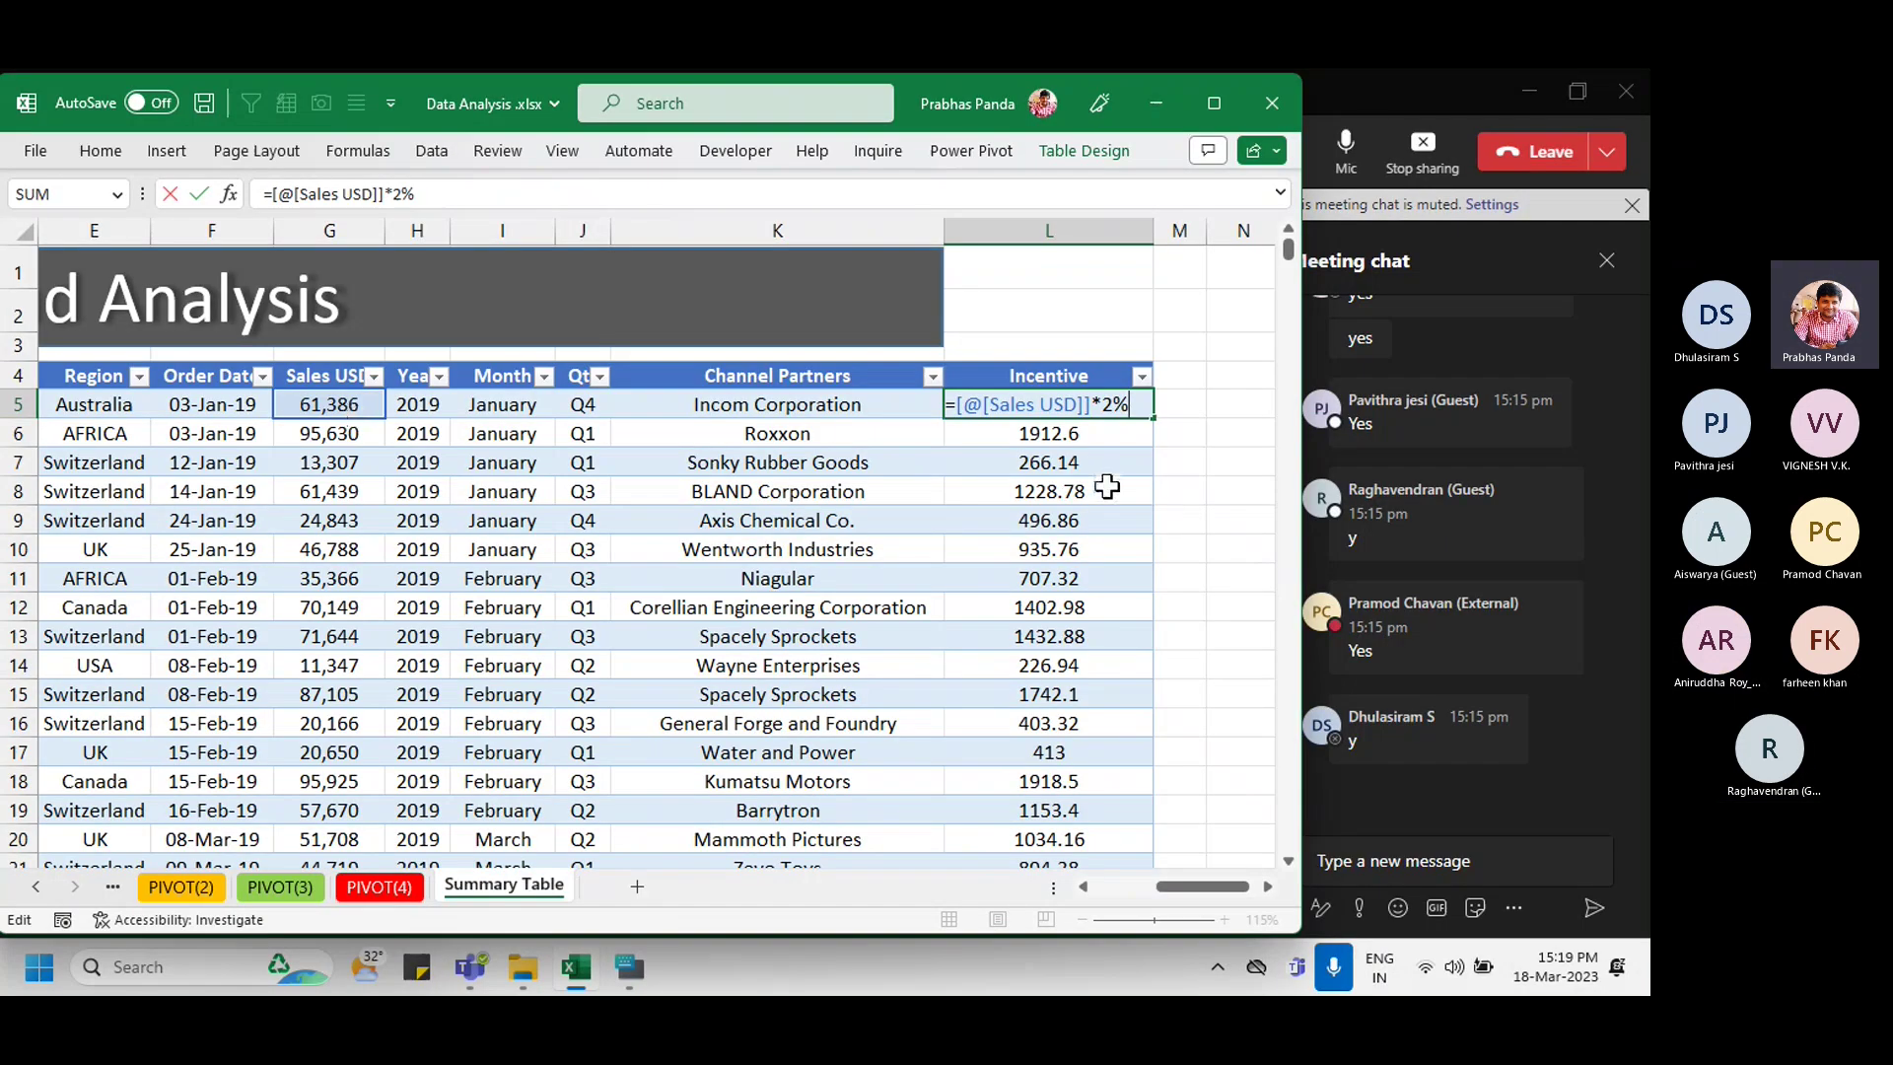
left_click(1107, 487)
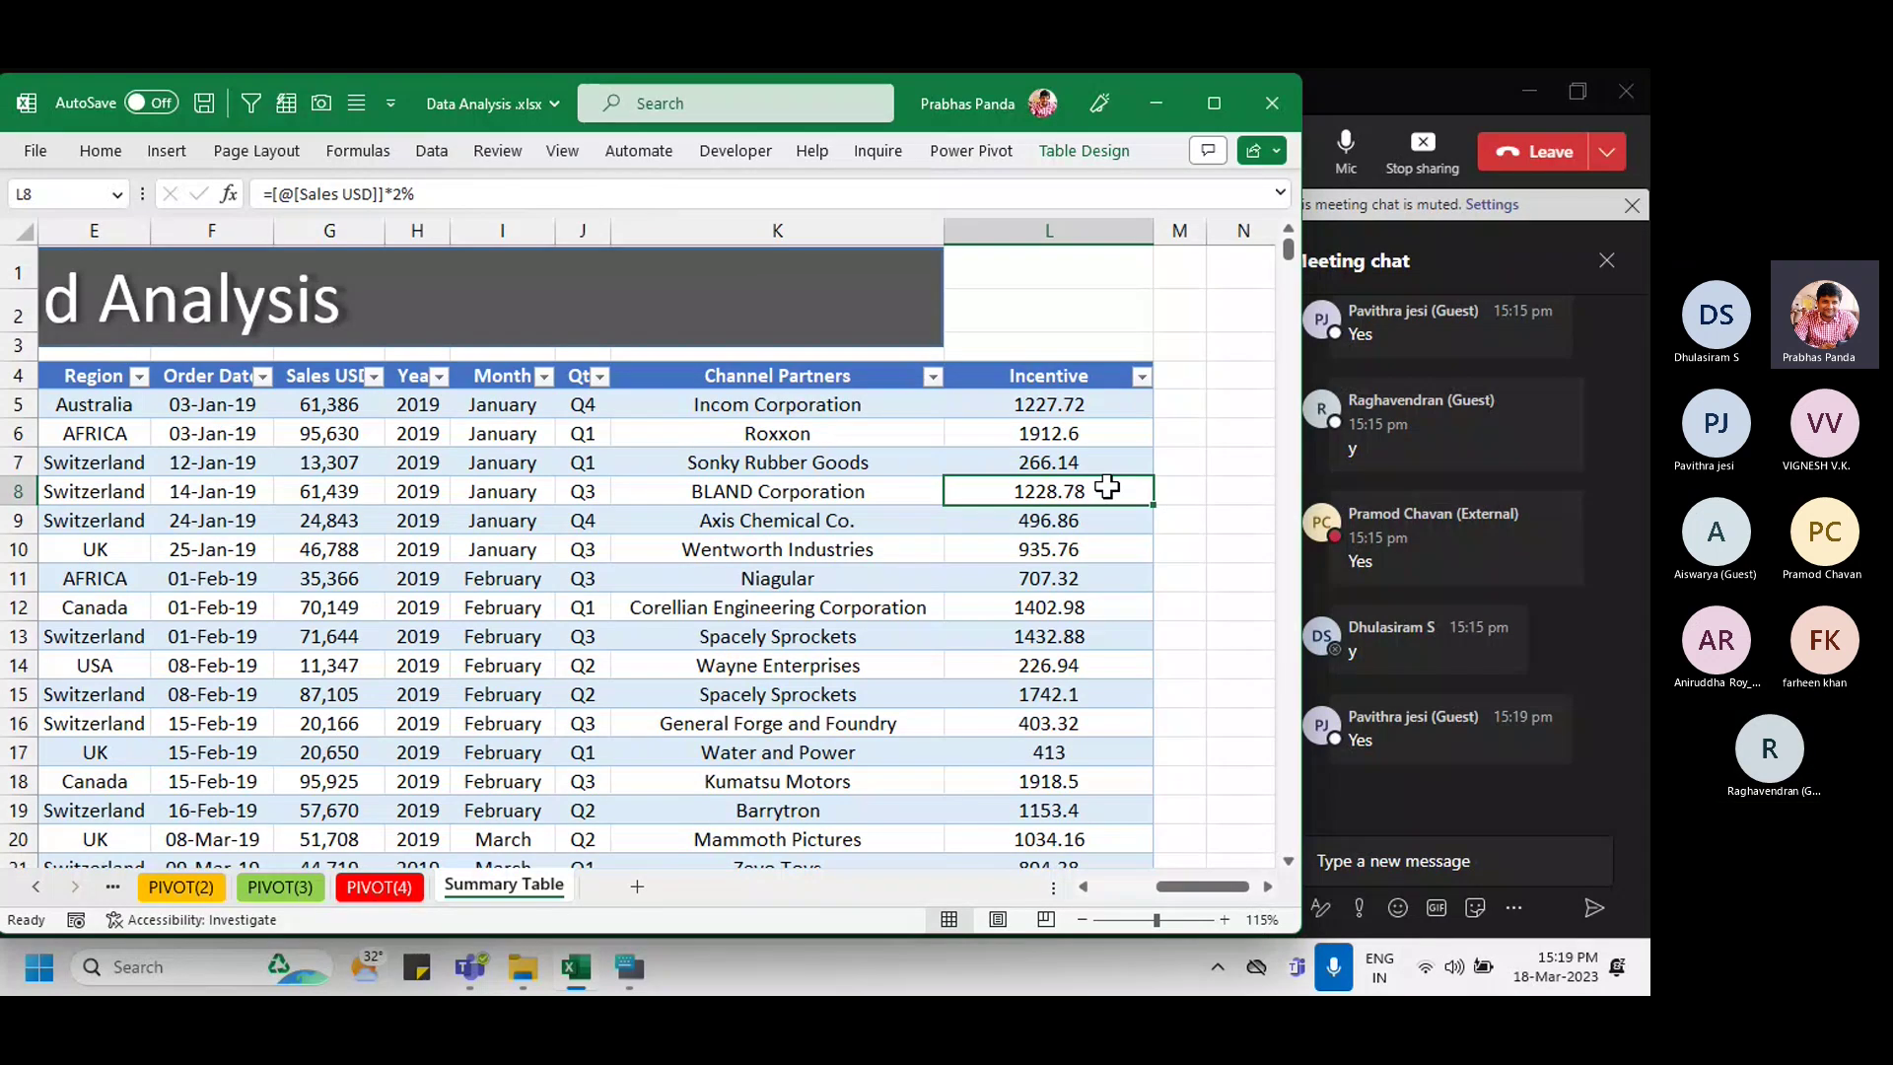
Step: Refresh the PIVOT(4) pivot so the new Incentive field appears in its field list
left_click(406, 894)
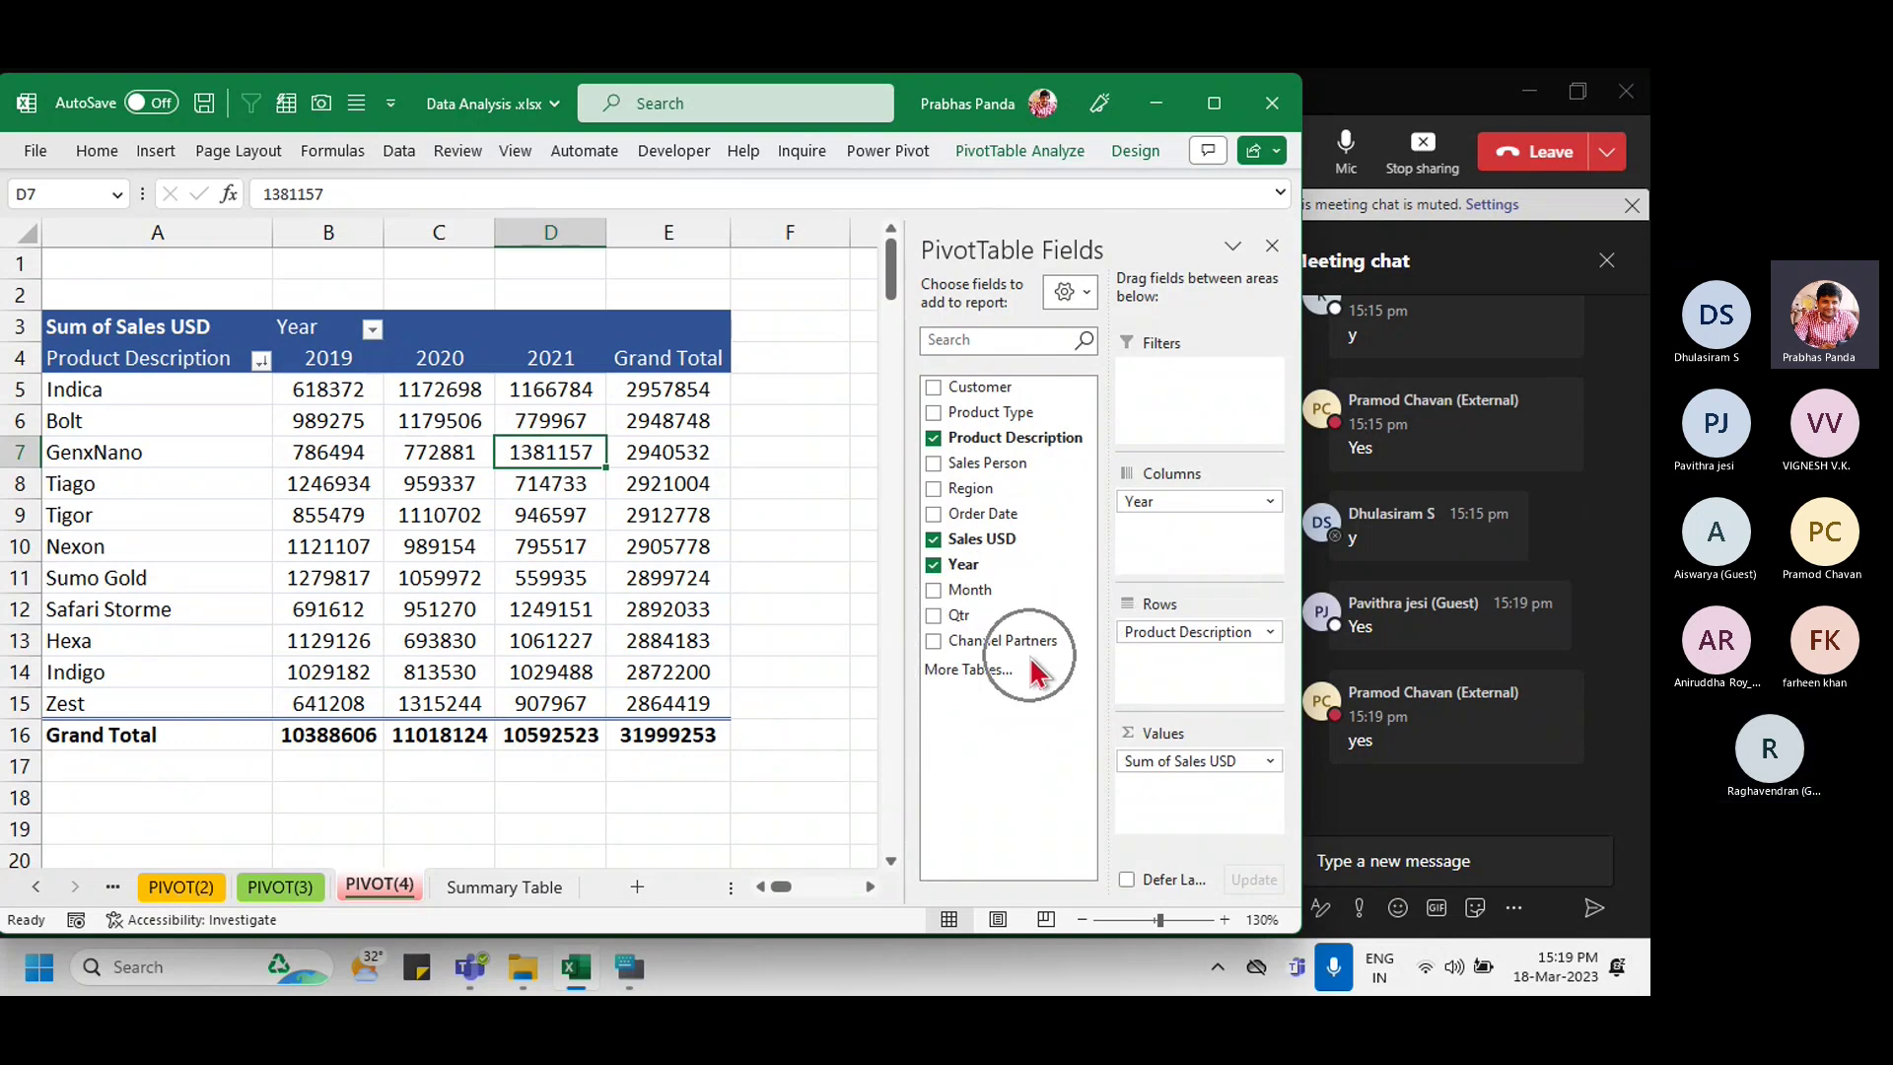
right_click(516, 396)
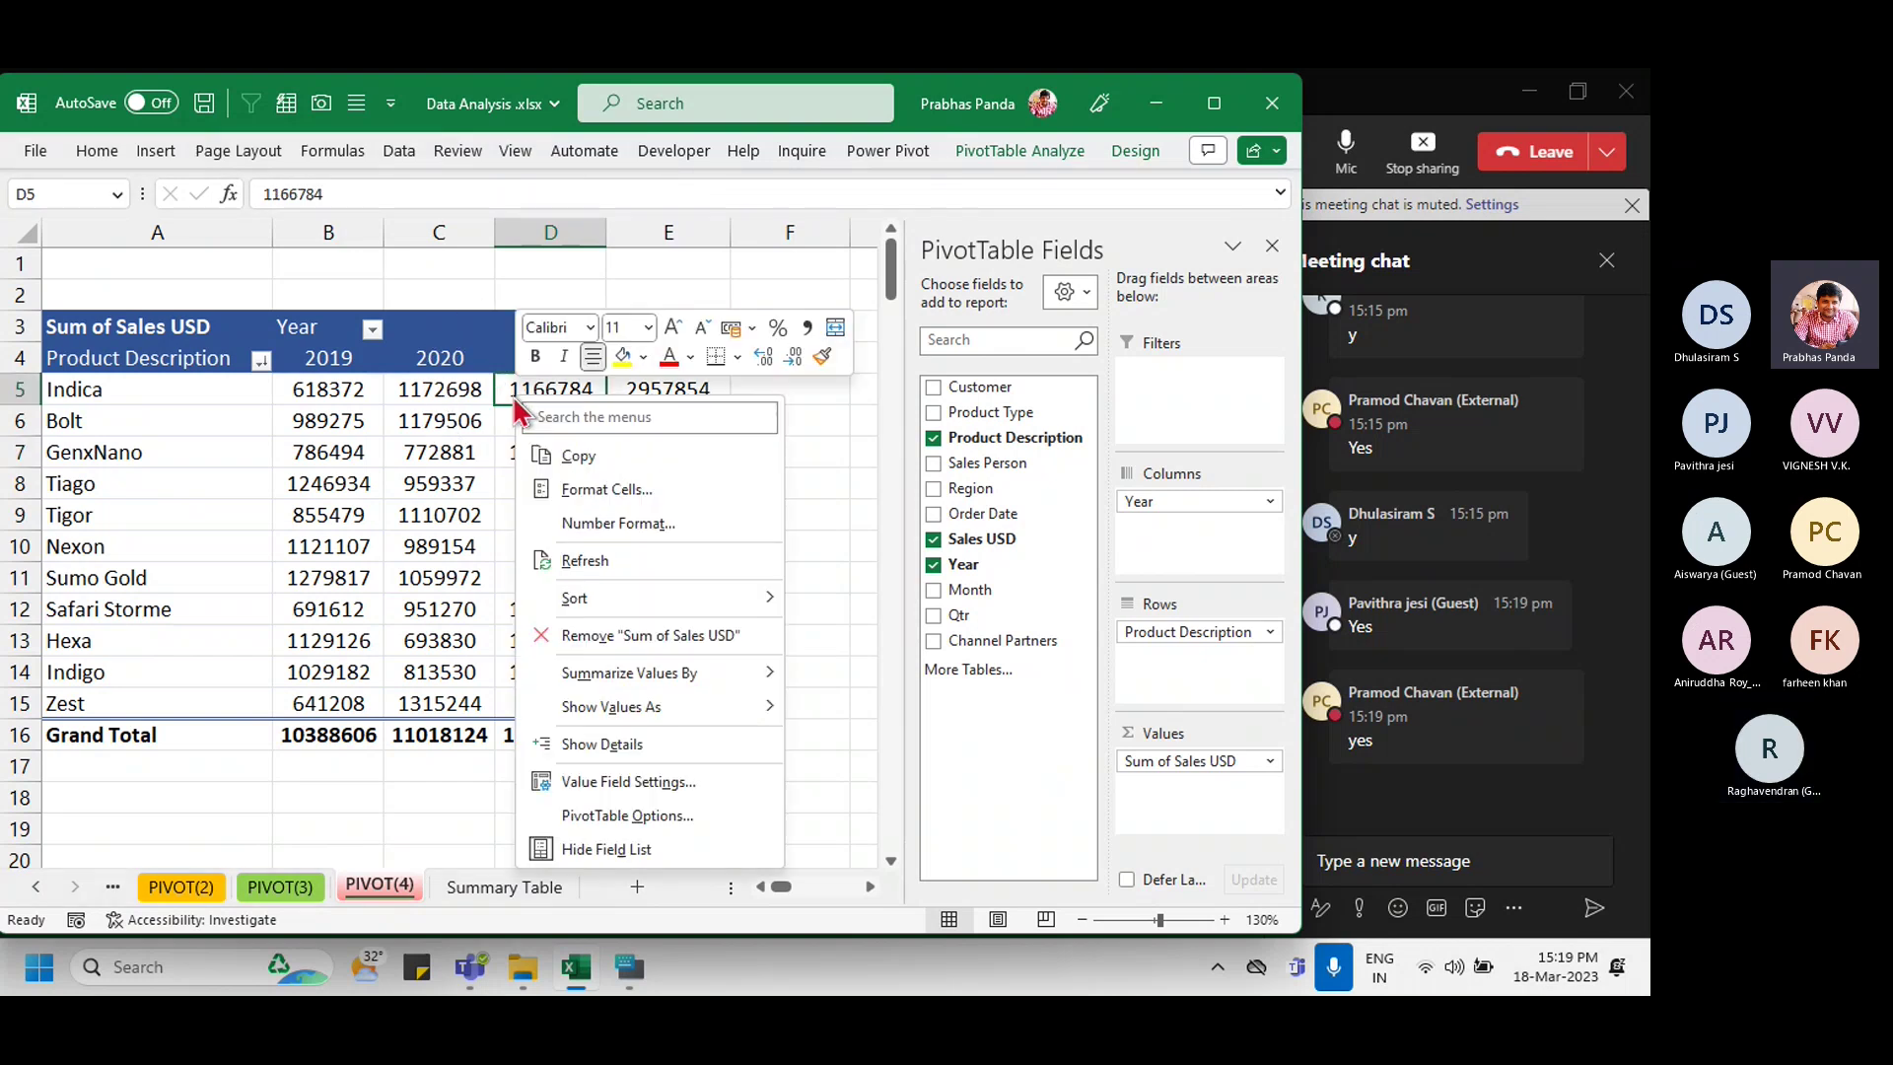
key("ctrl")
key("ctrl")
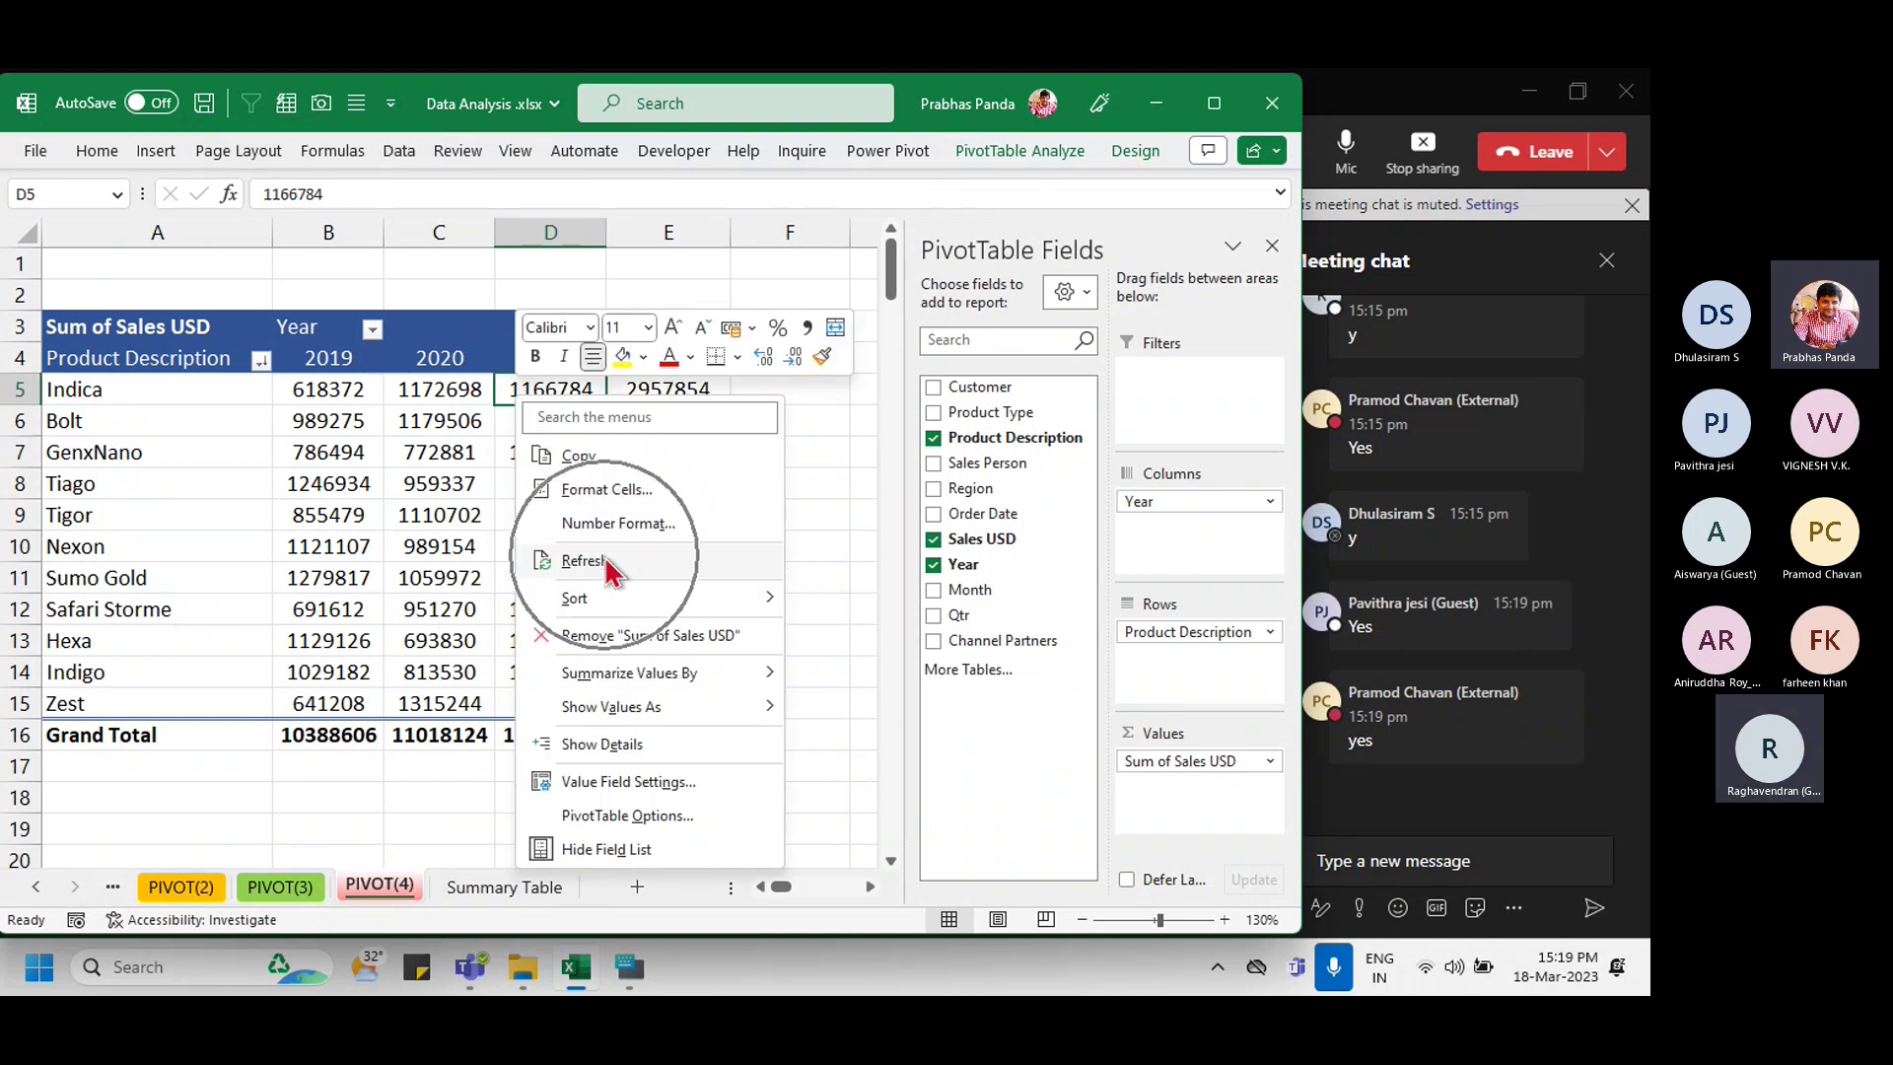
key("ctrl")
key("ctrl")
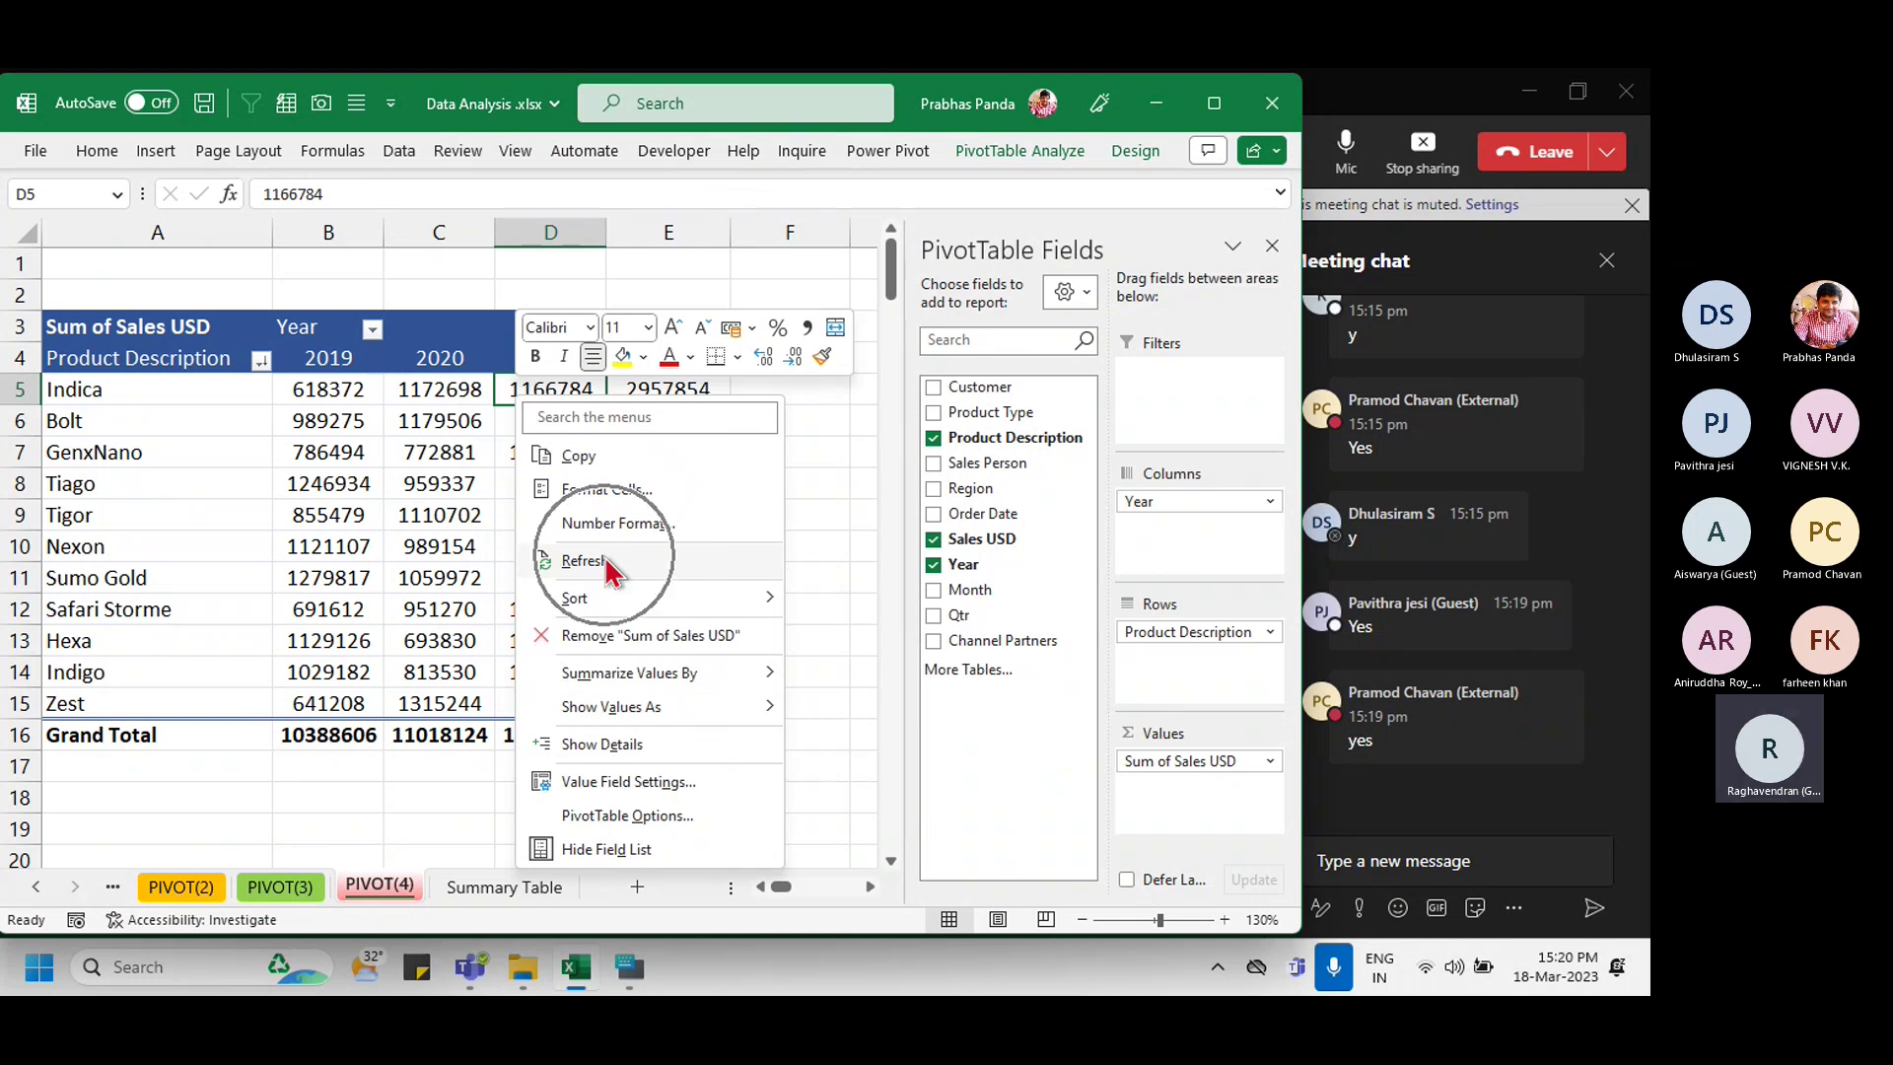
key("ctrl")
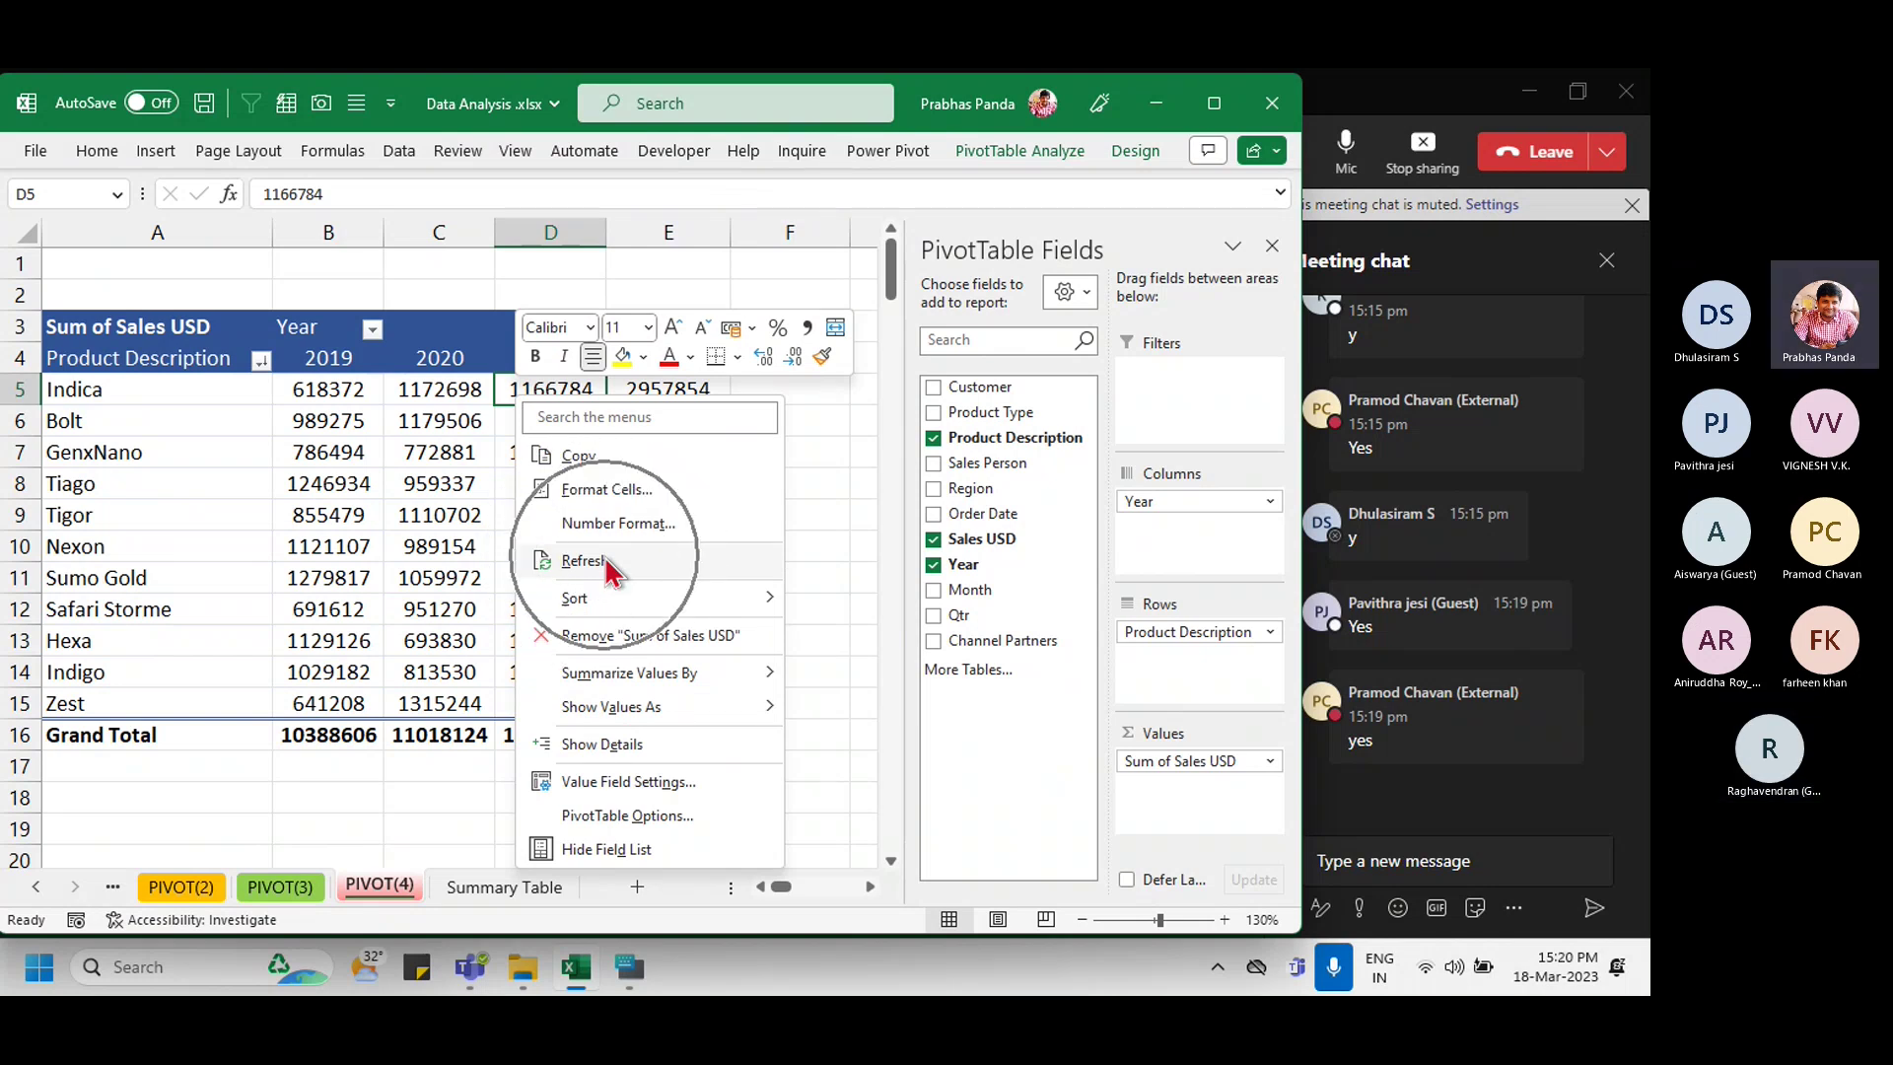
left_click(584, 561)
key("ctrl")
key("ctrl")
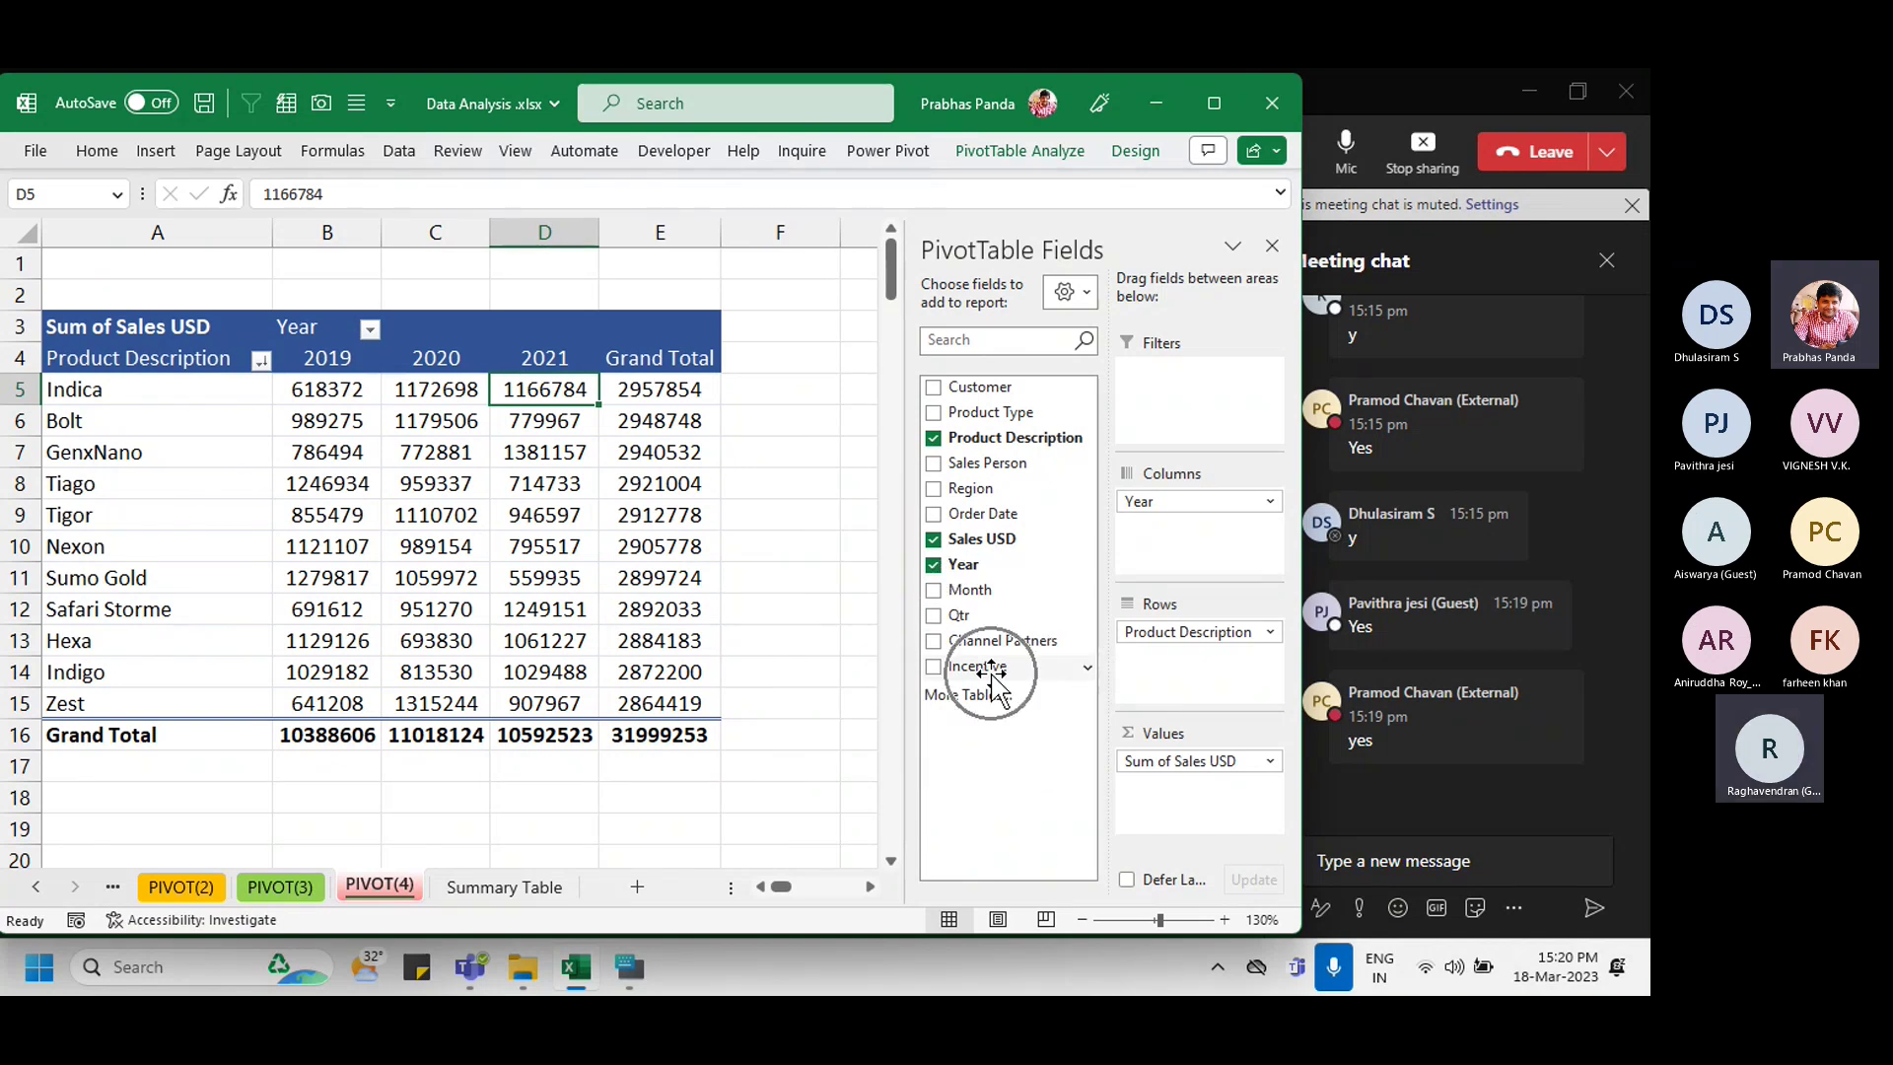
key("ctrl")
key("ctrl")
key("ctrl")
key("ctrl")
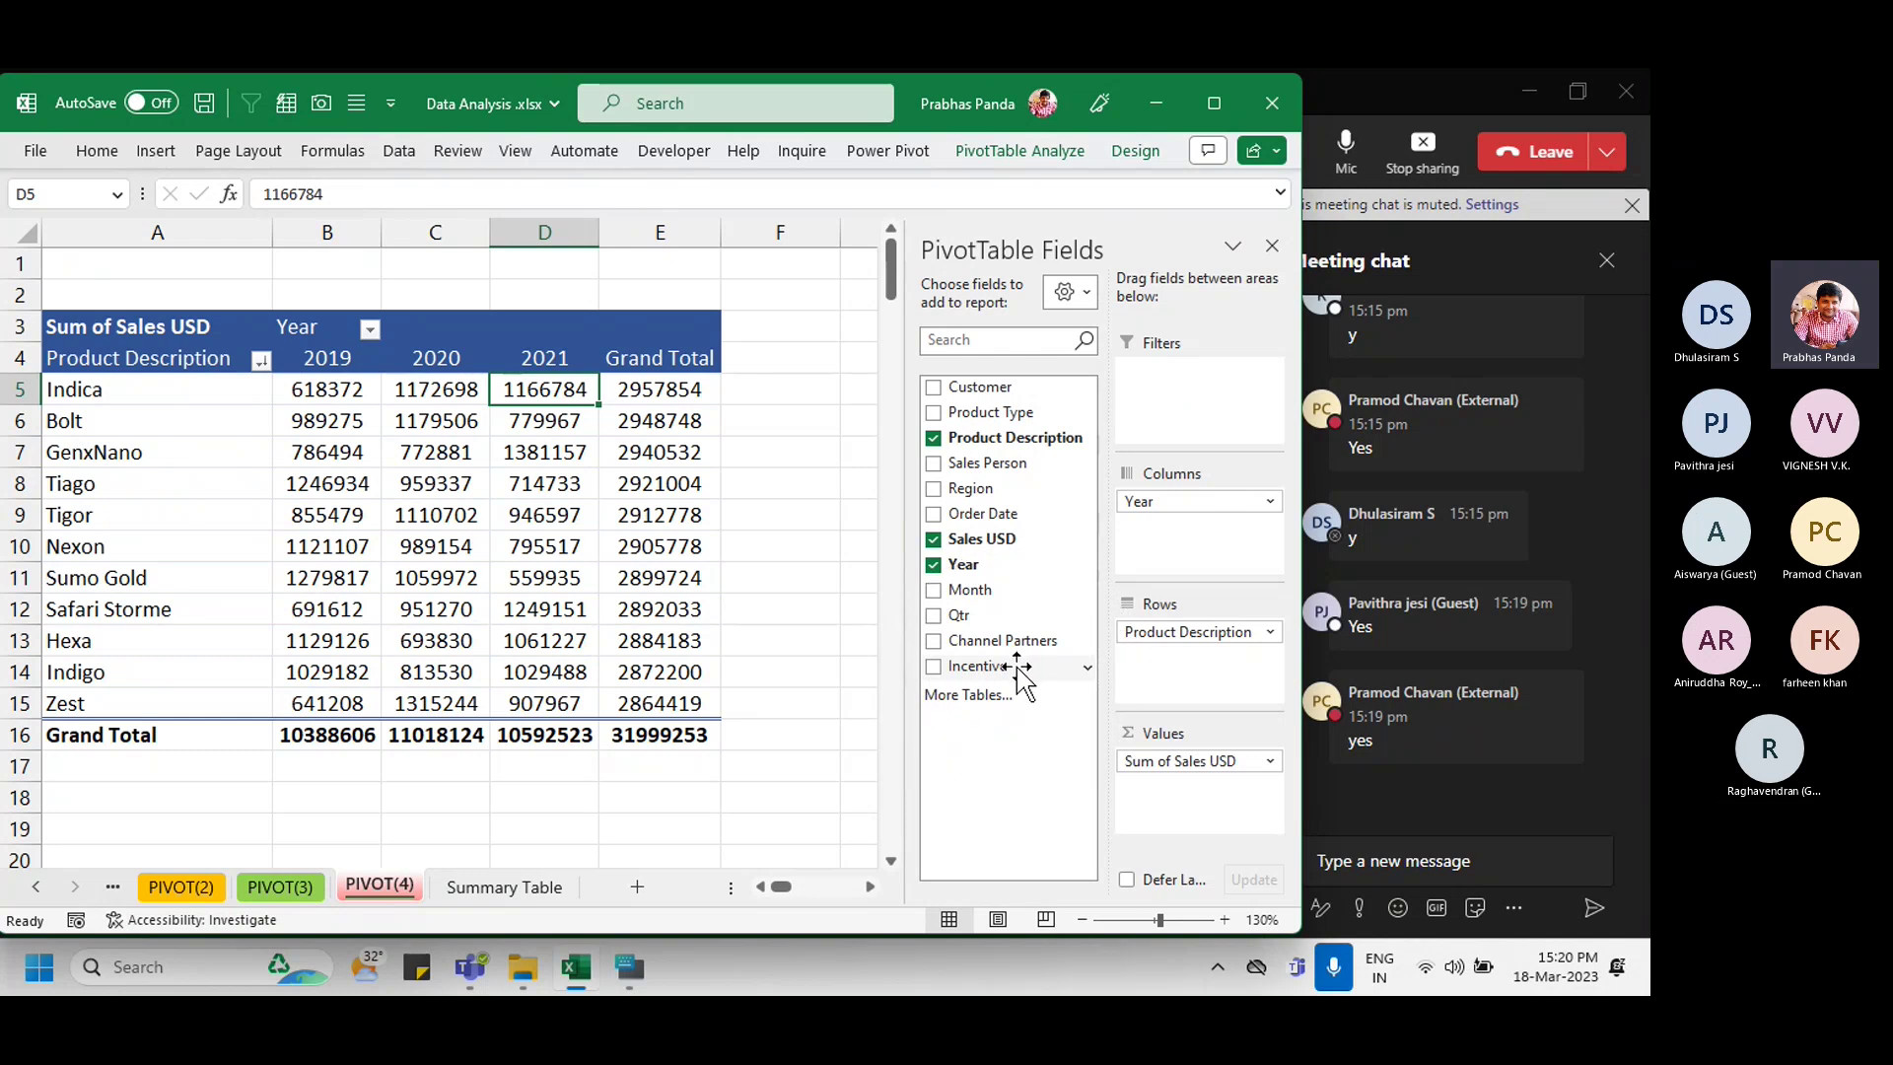
key("ctrl")
key("ctrl")
key("ctrl")
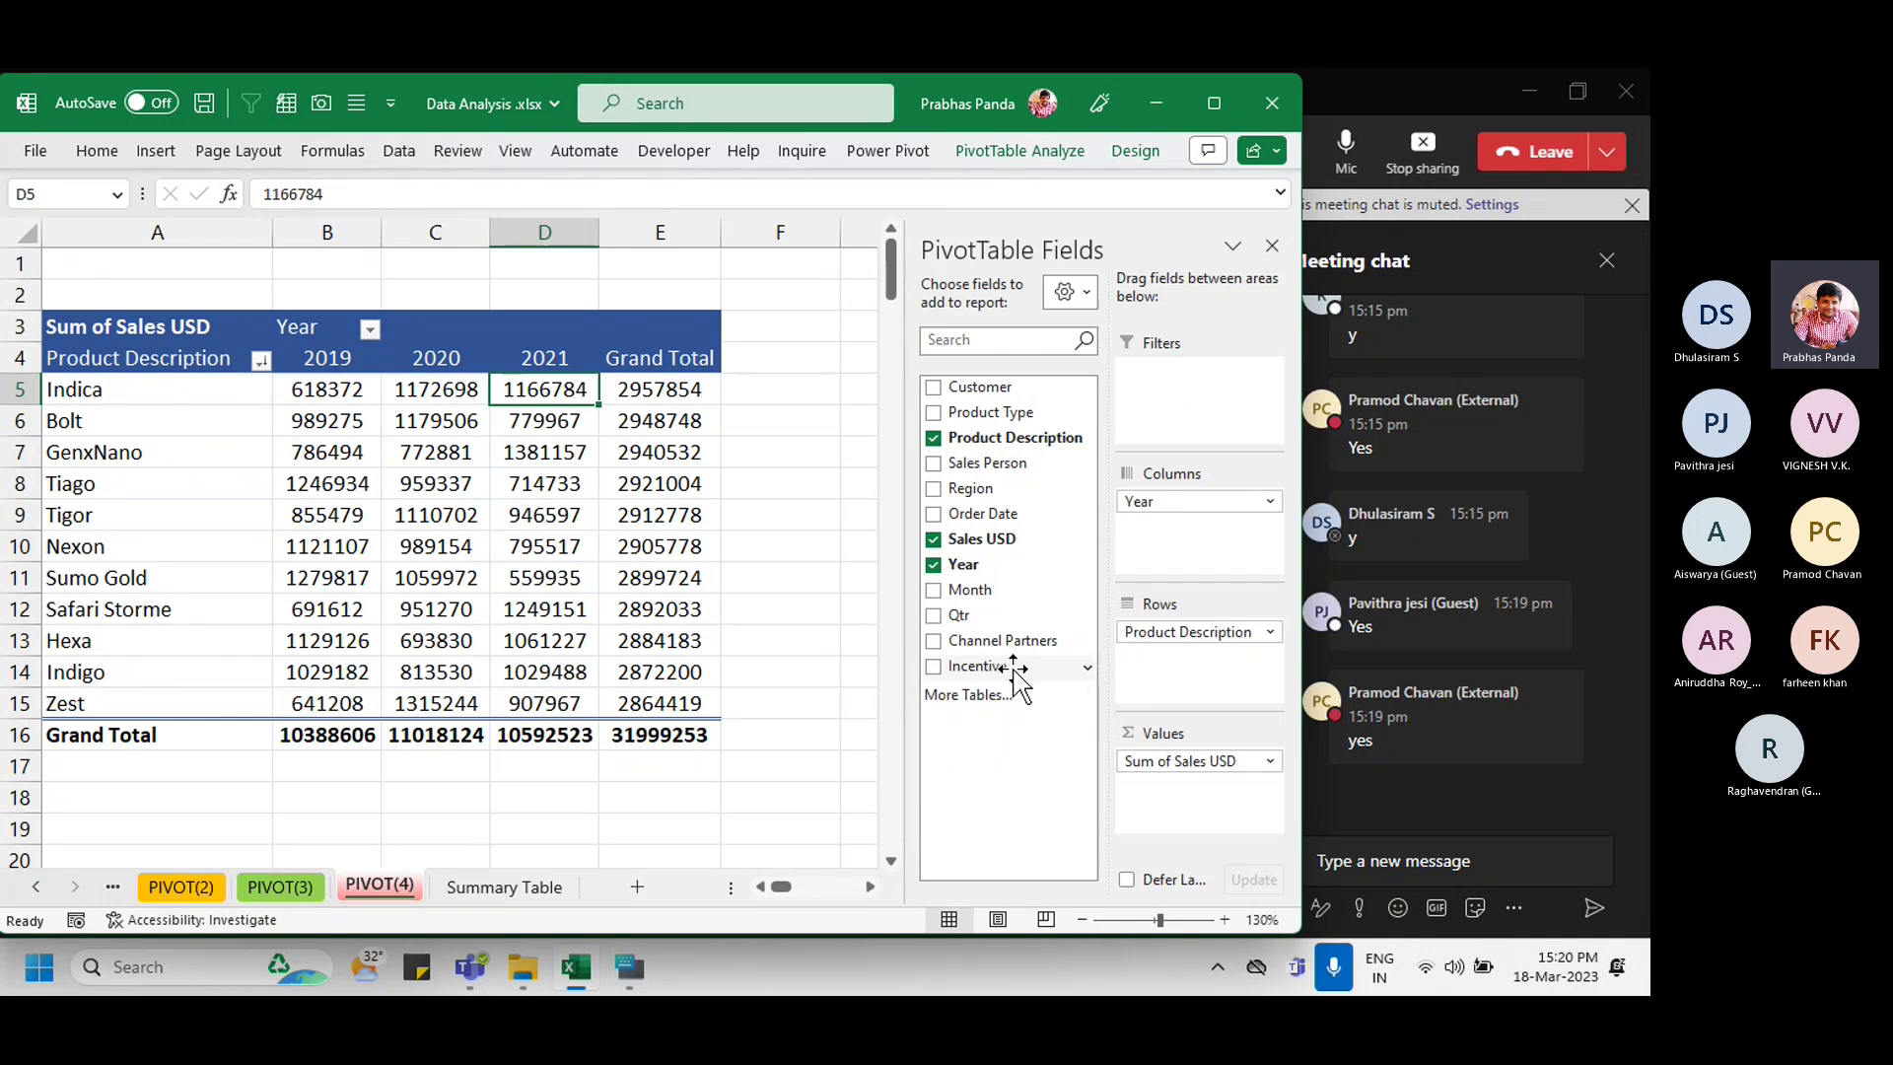
key("ctrl")
key("ctrl")
key("ctrl")
key("ctrl")
key("ctrl")
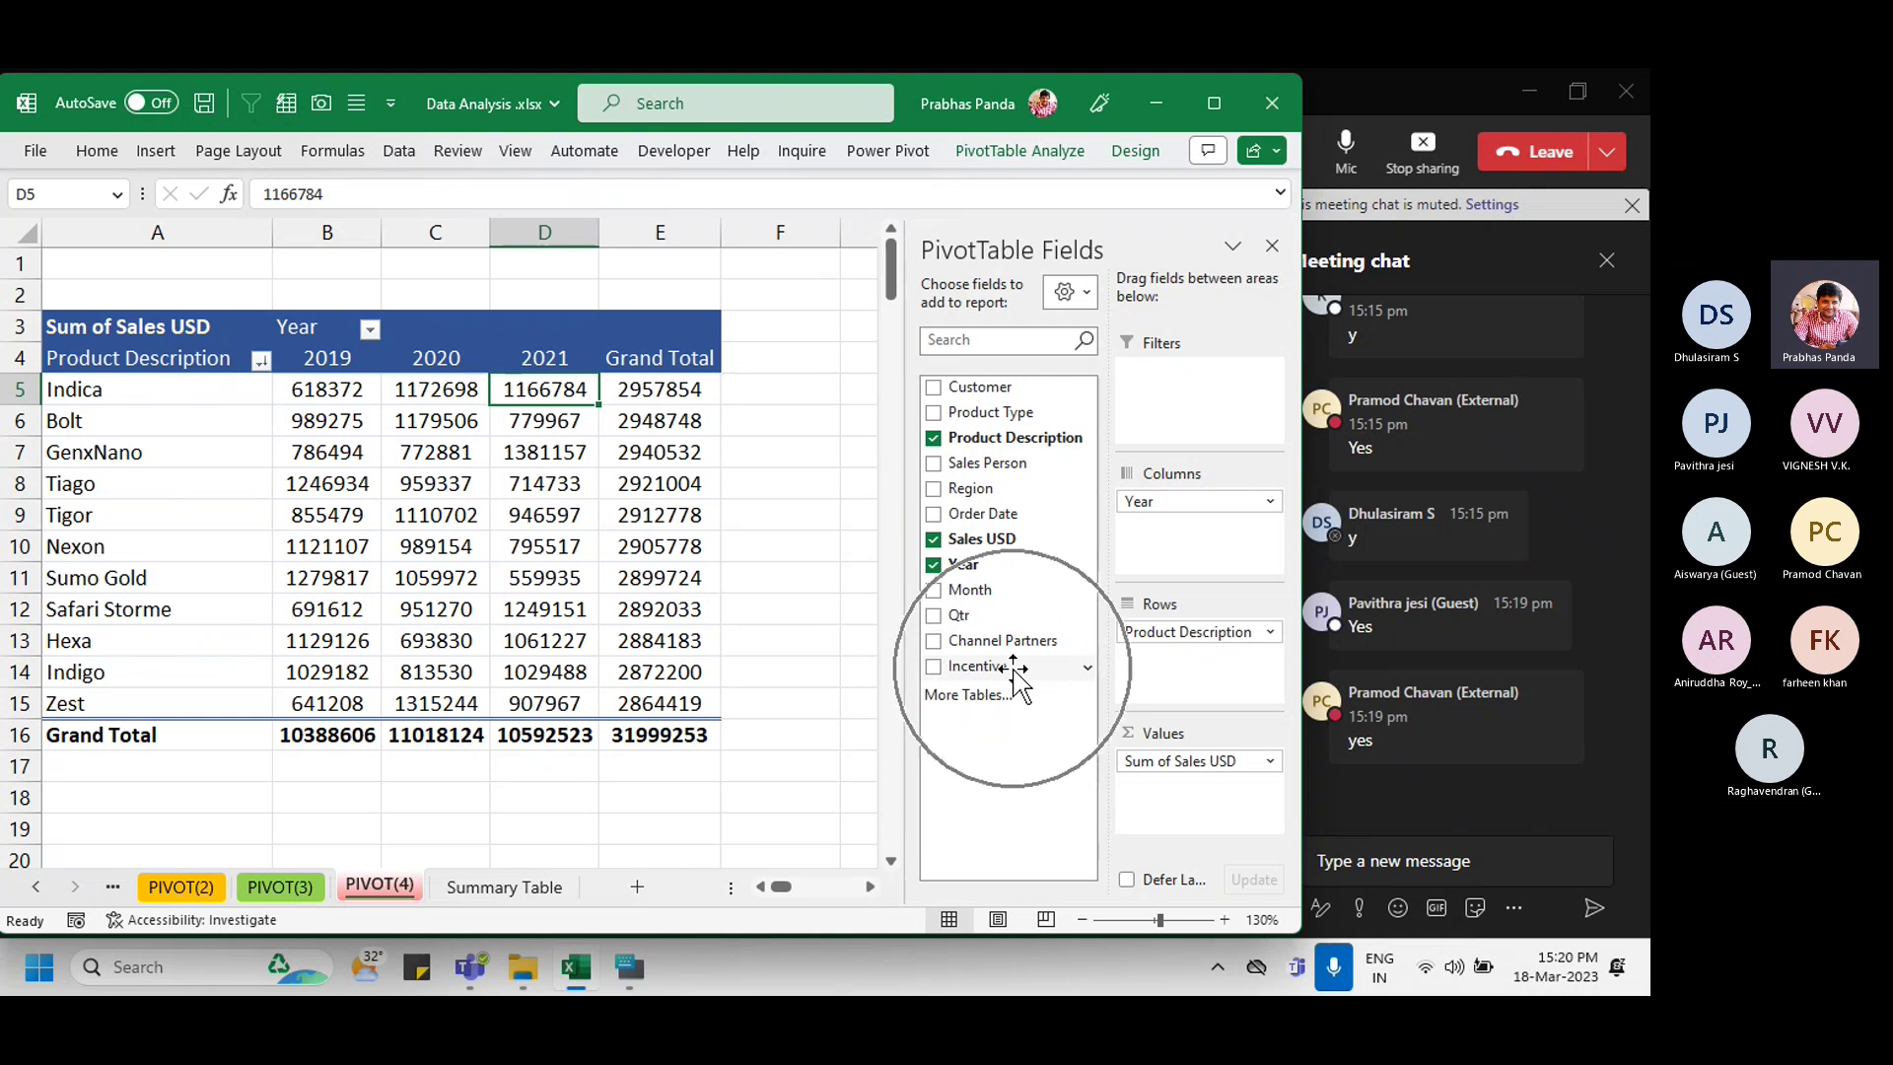
key("ctrl")
key("ctrl")
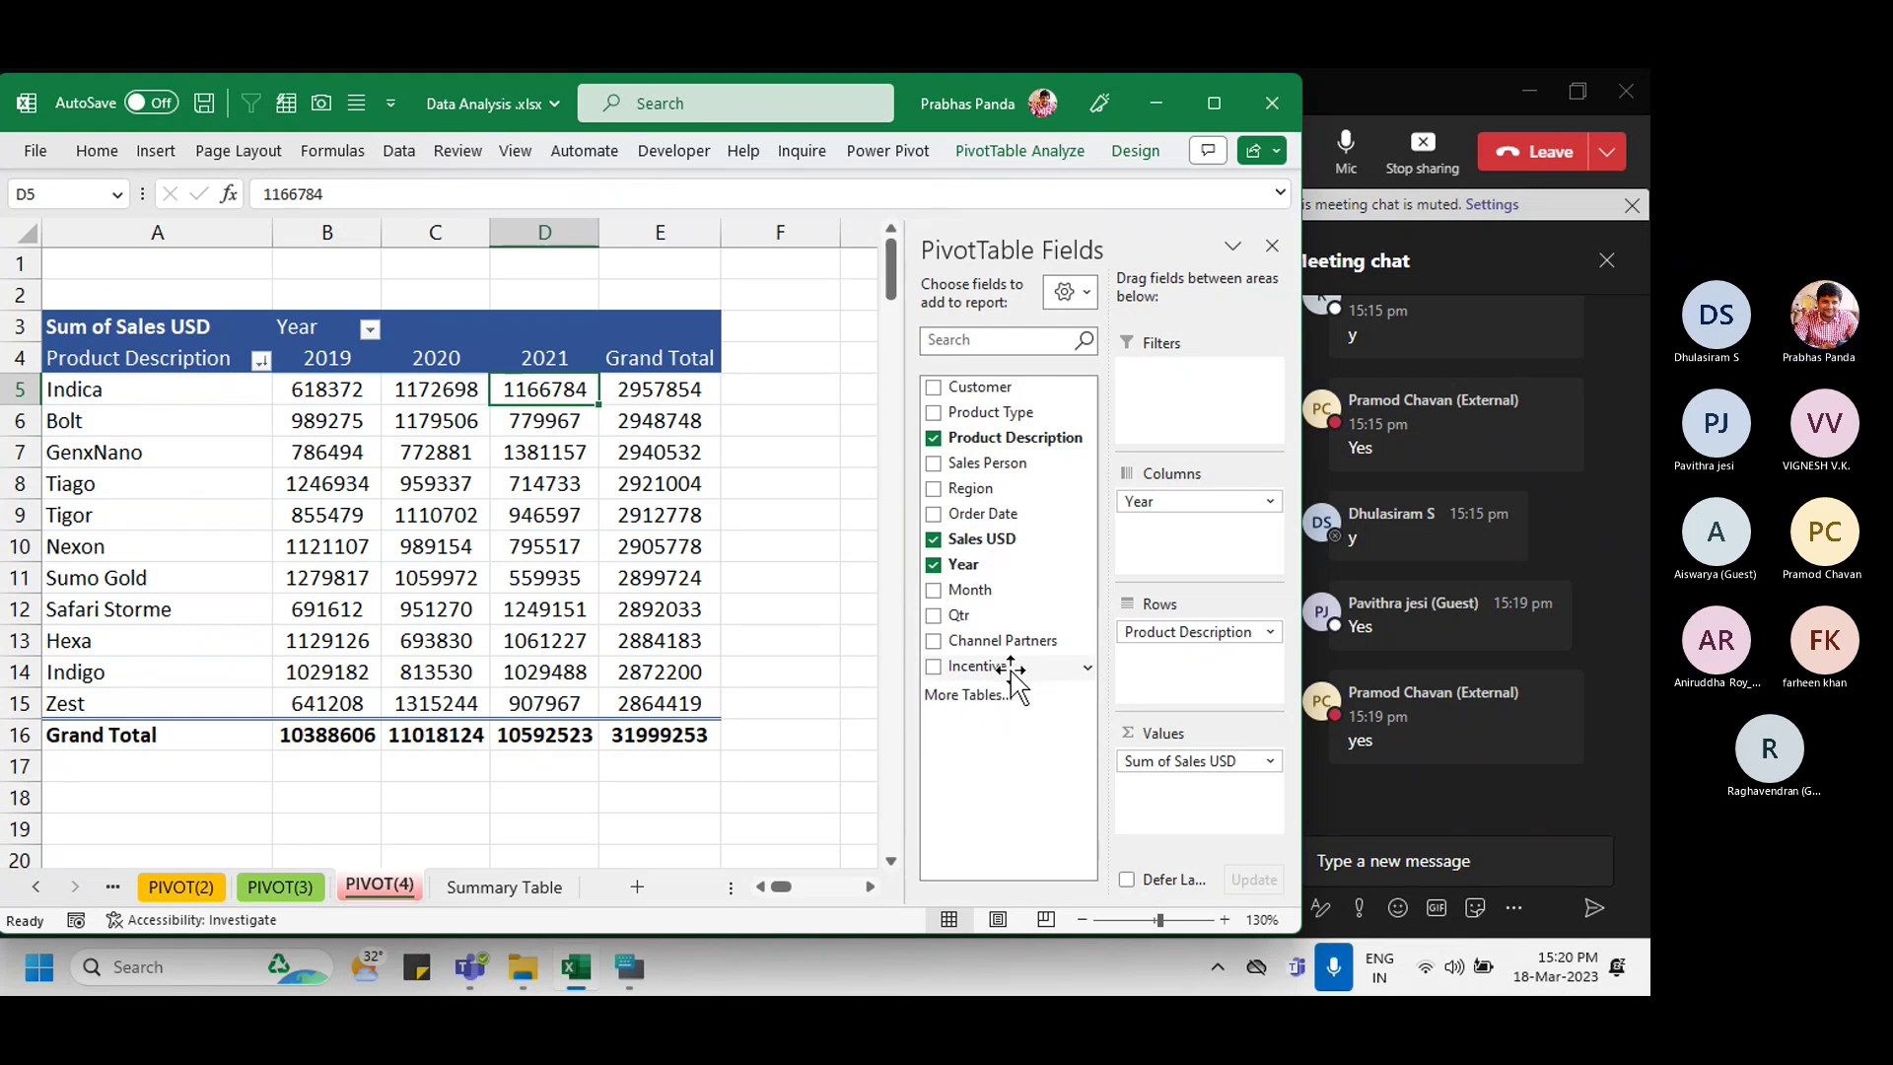
key("ctrl")
key("ctrl")
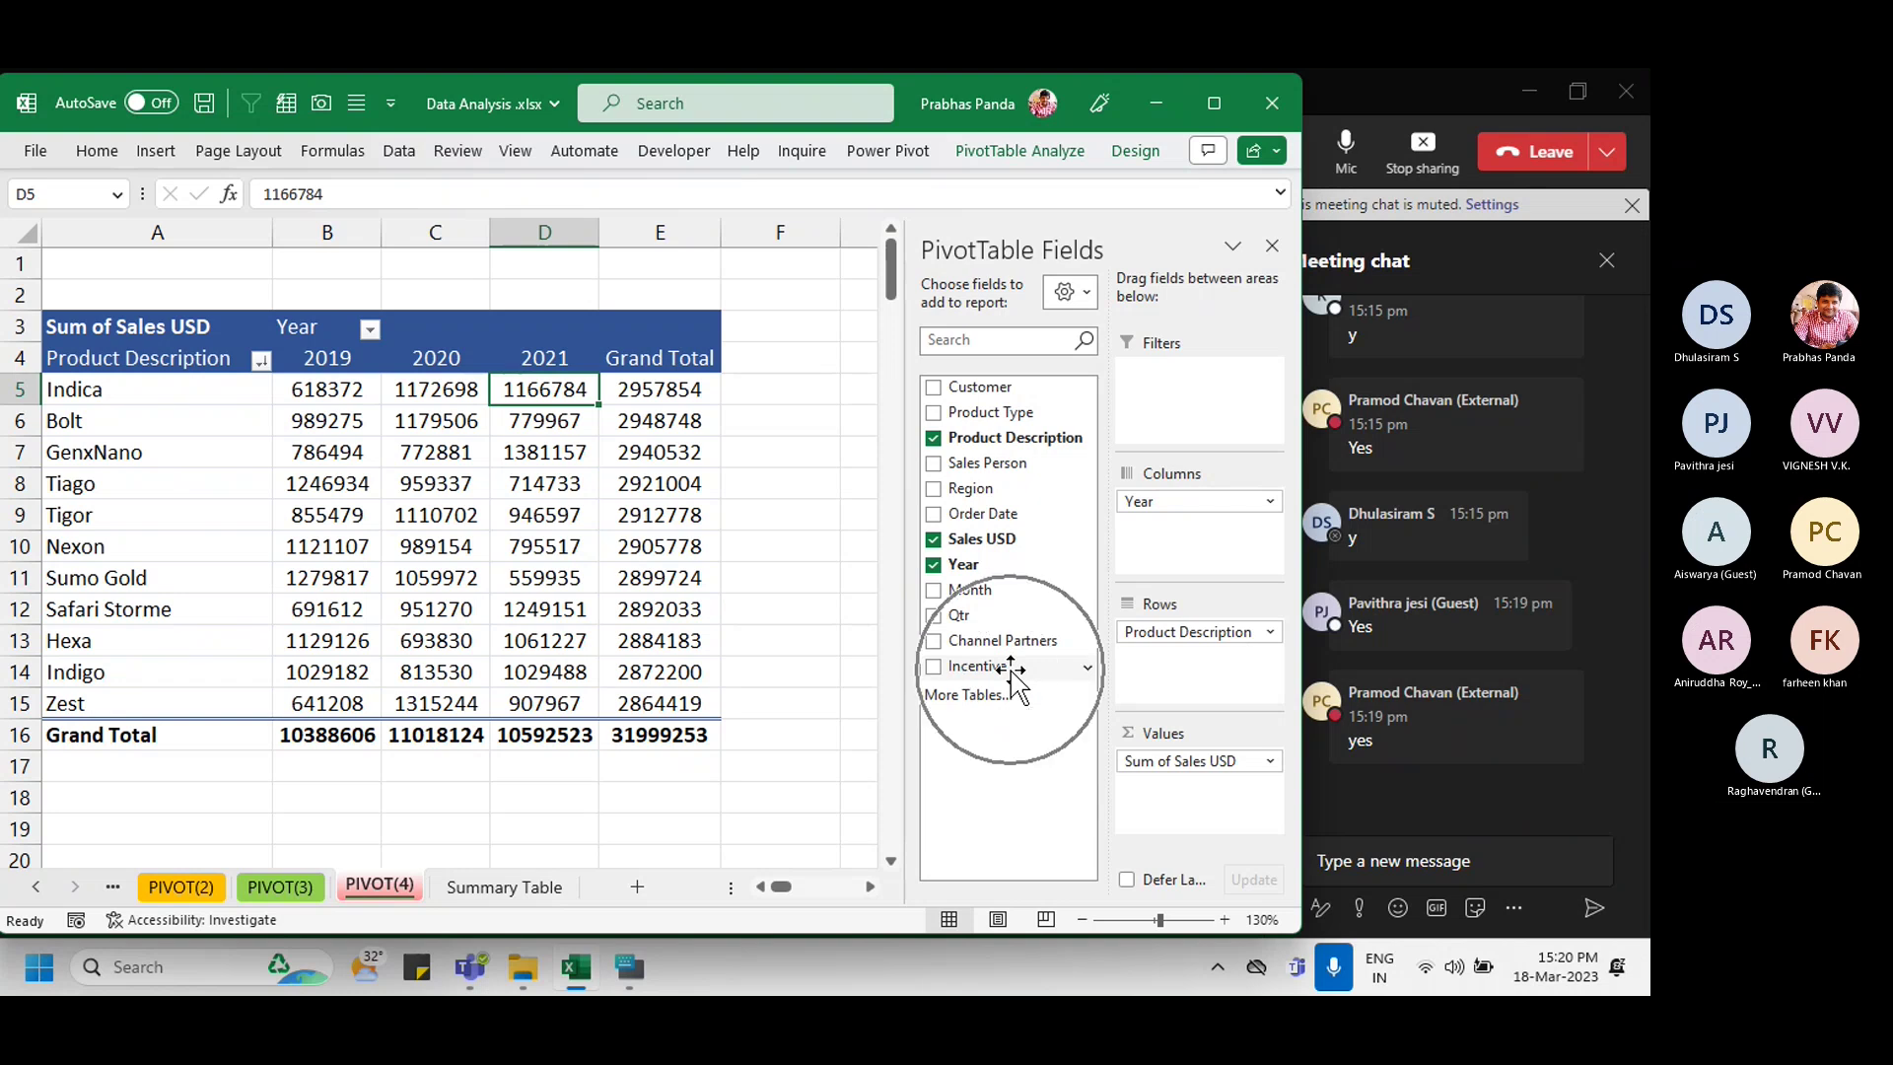
key("ctrl")
key("ctrl")
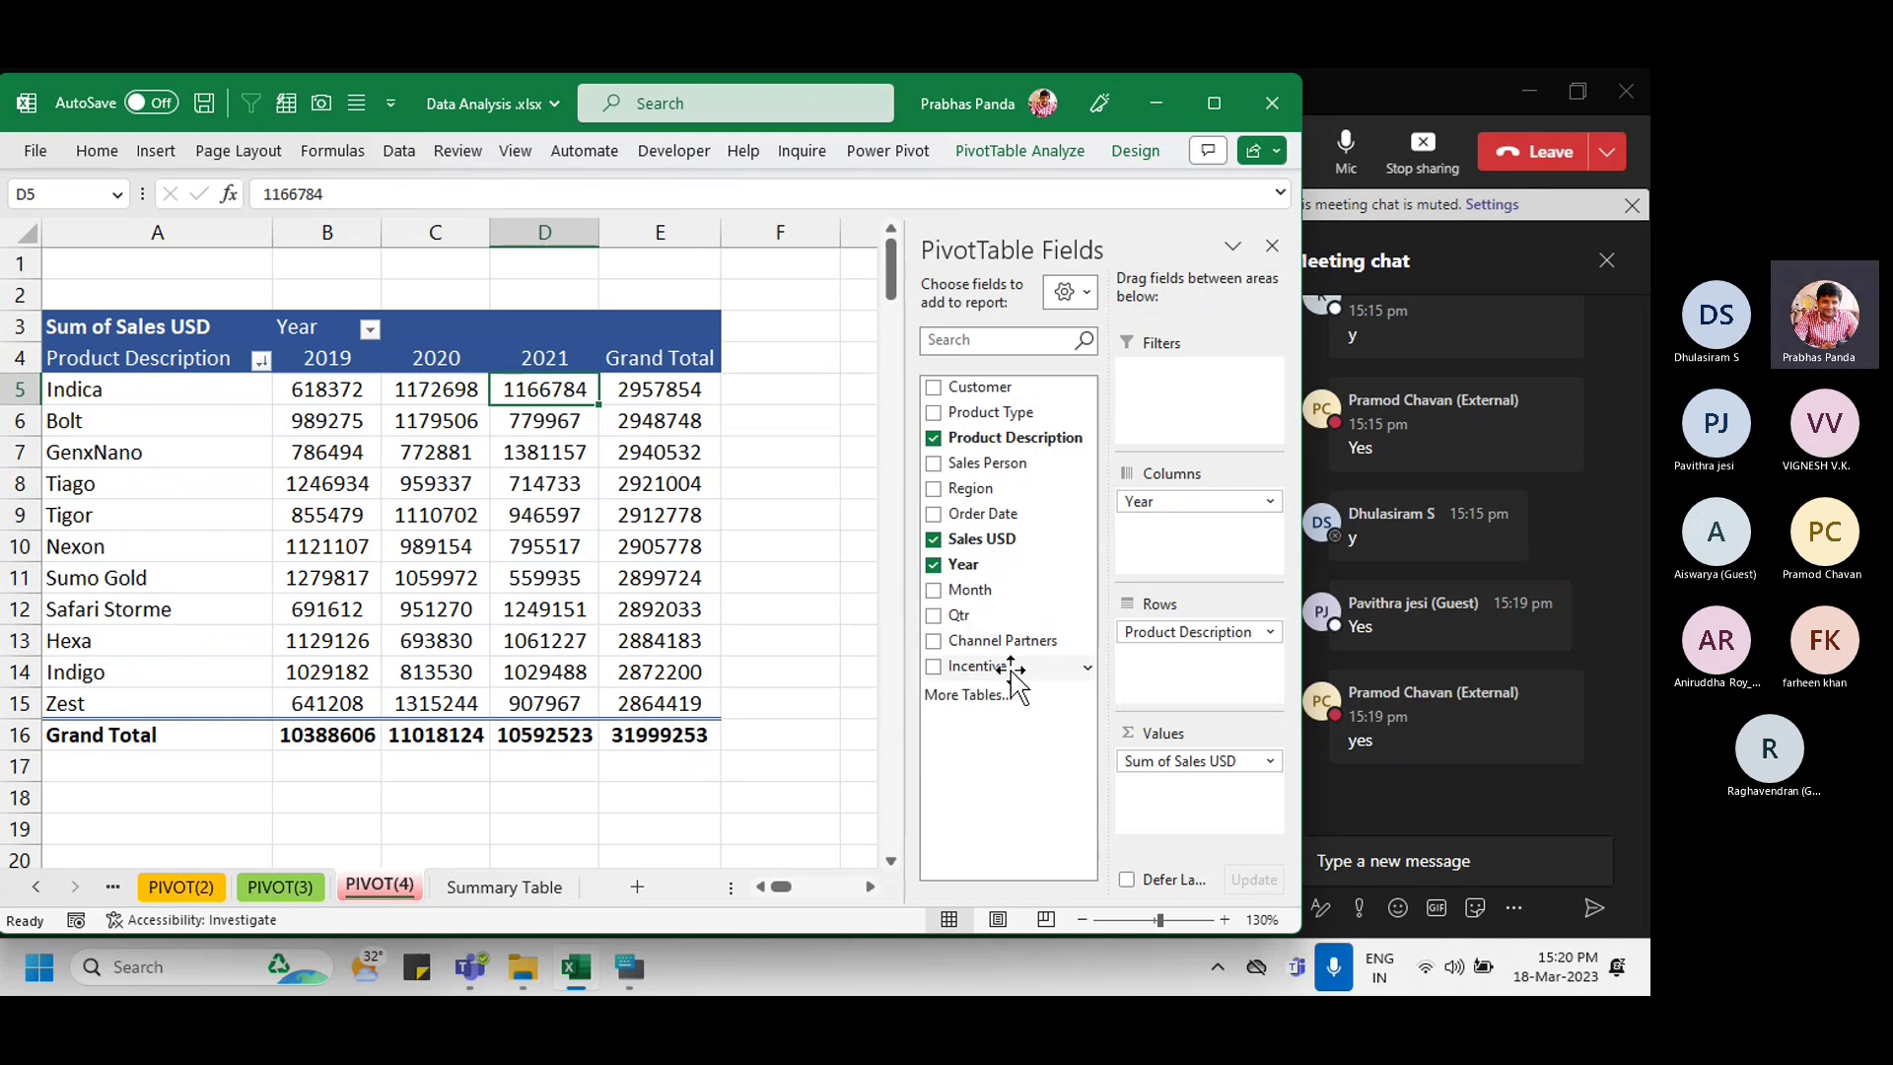
key("ctrl")
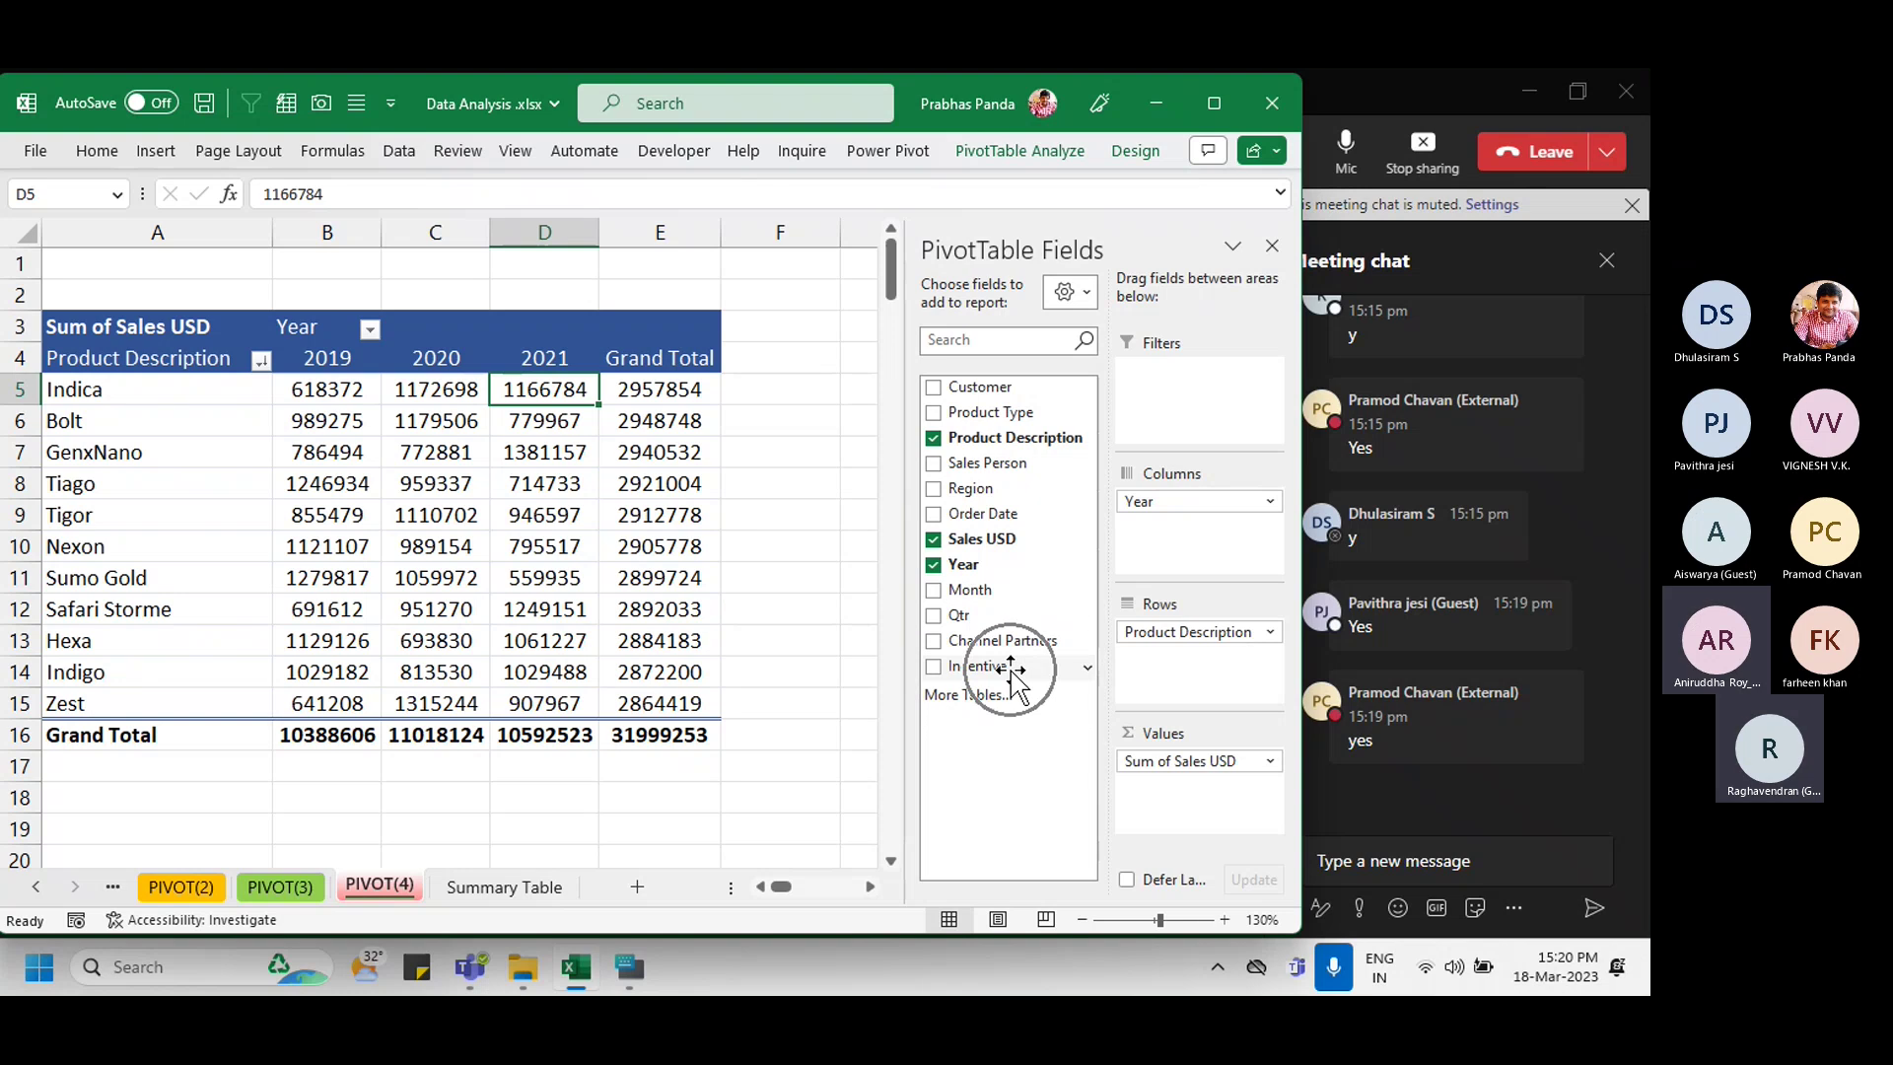
Step: Add Incentive to the pivot's Values as Sum of Incentive beside Sales USD
left_click_drag(1012, 681, 1196, 813)
key("ctrl")
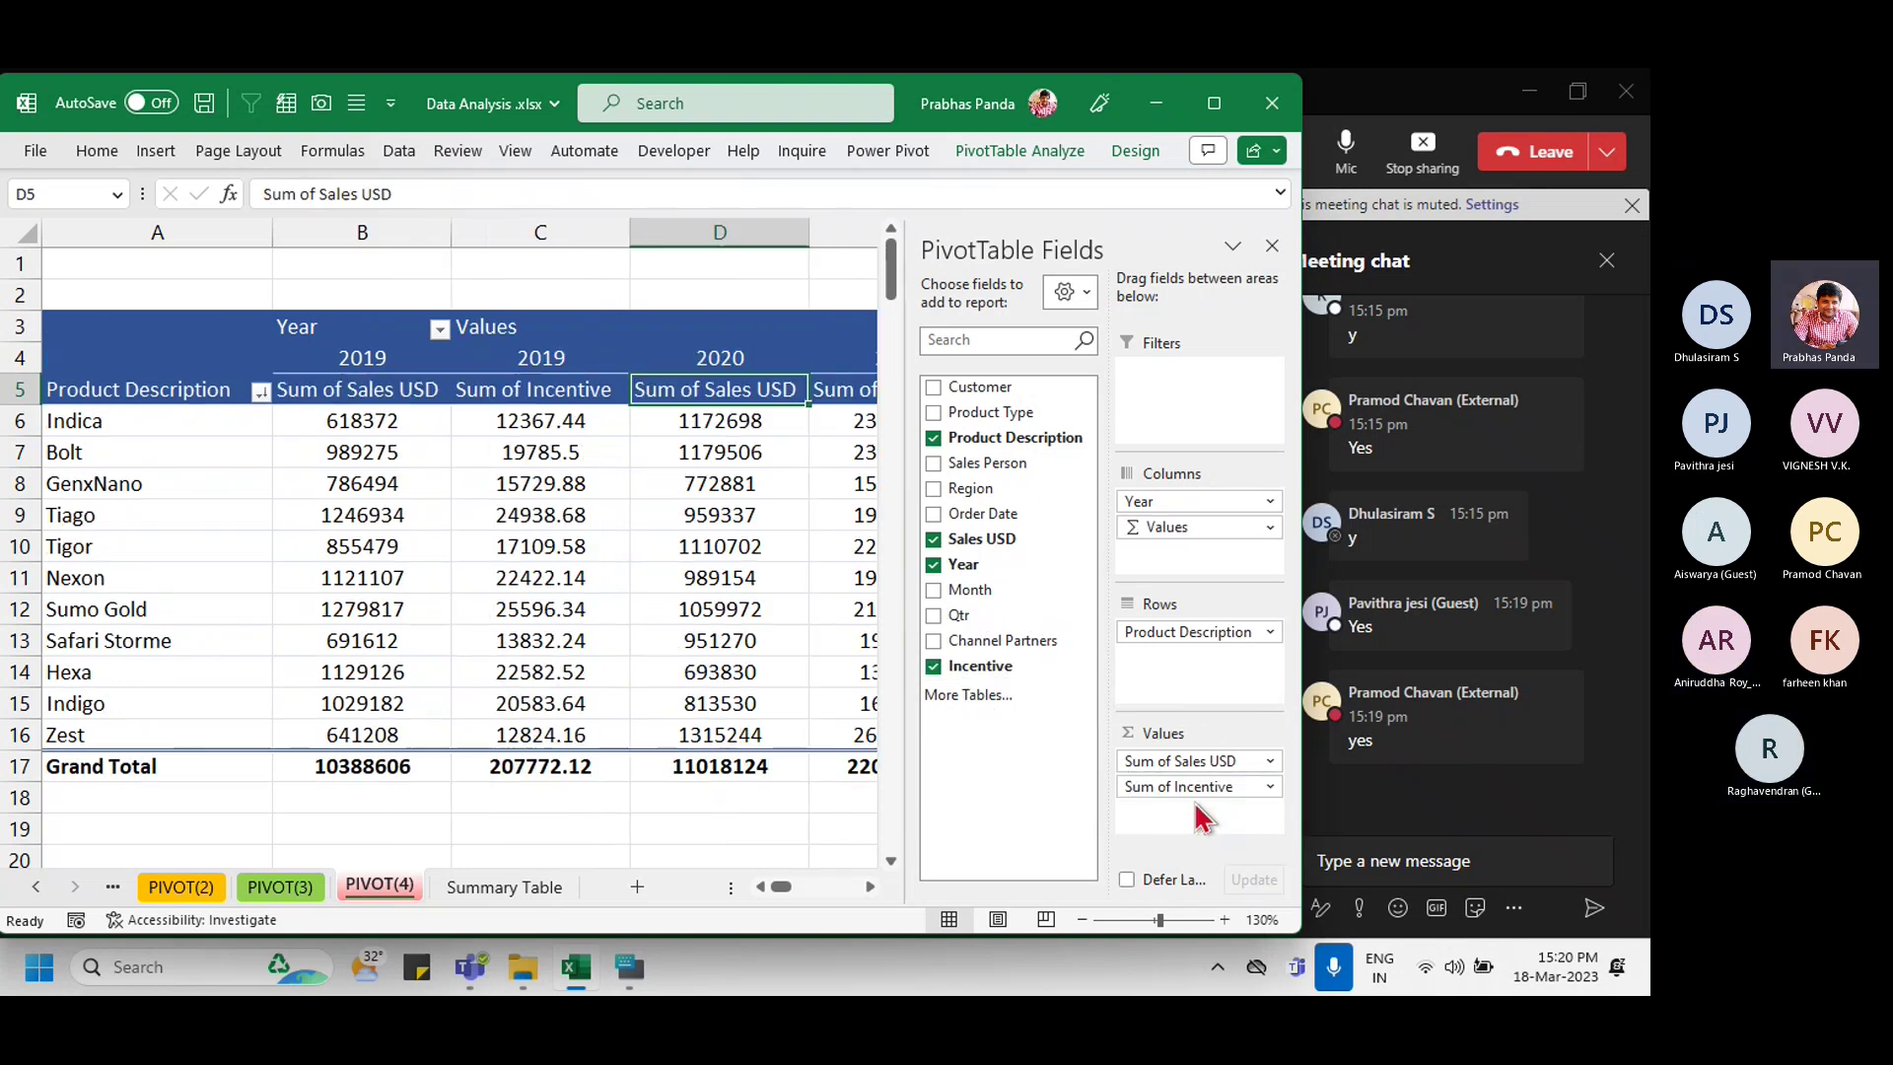
left_click(654, 837)
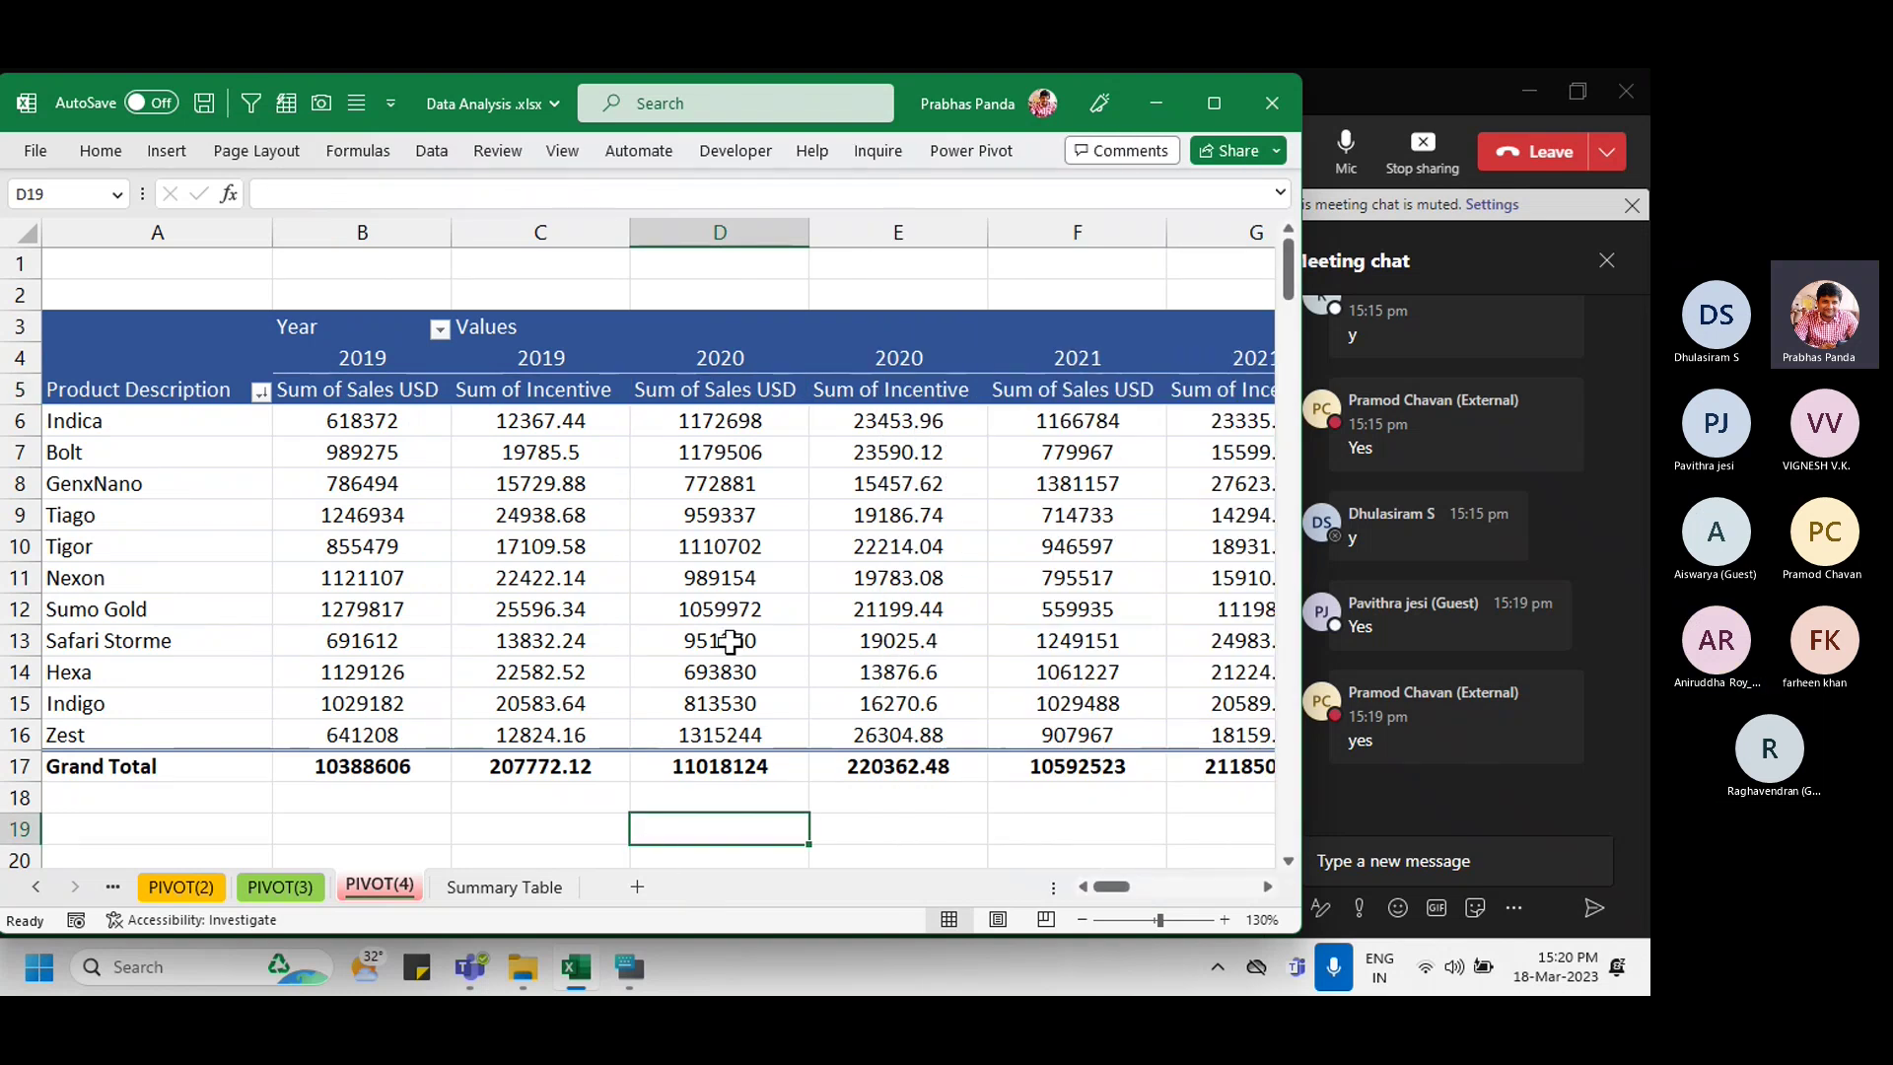
scroll(729, 642, "down", 3)
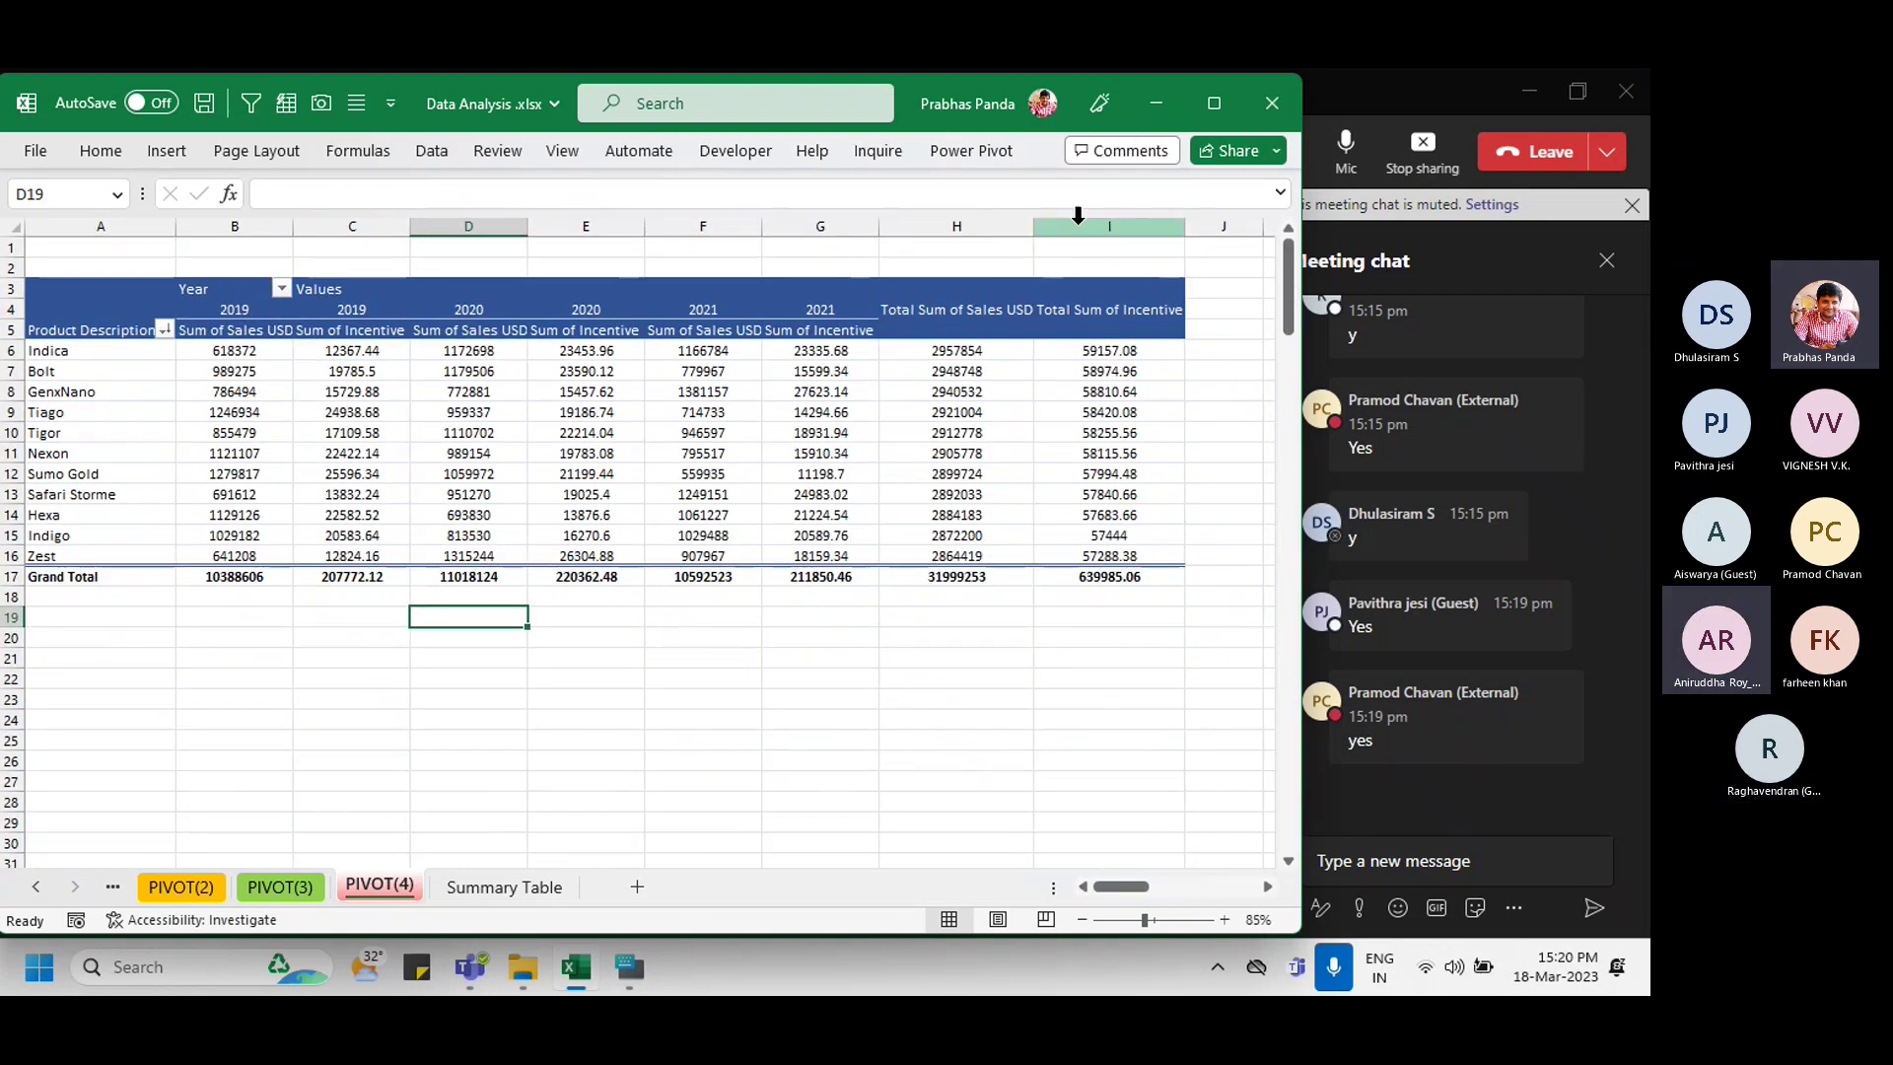
Step: Select the Total, 2019, 2020 and 2021 Sum of Incentive columns, then view the Summary Table sheet
left_click(1077, 215)
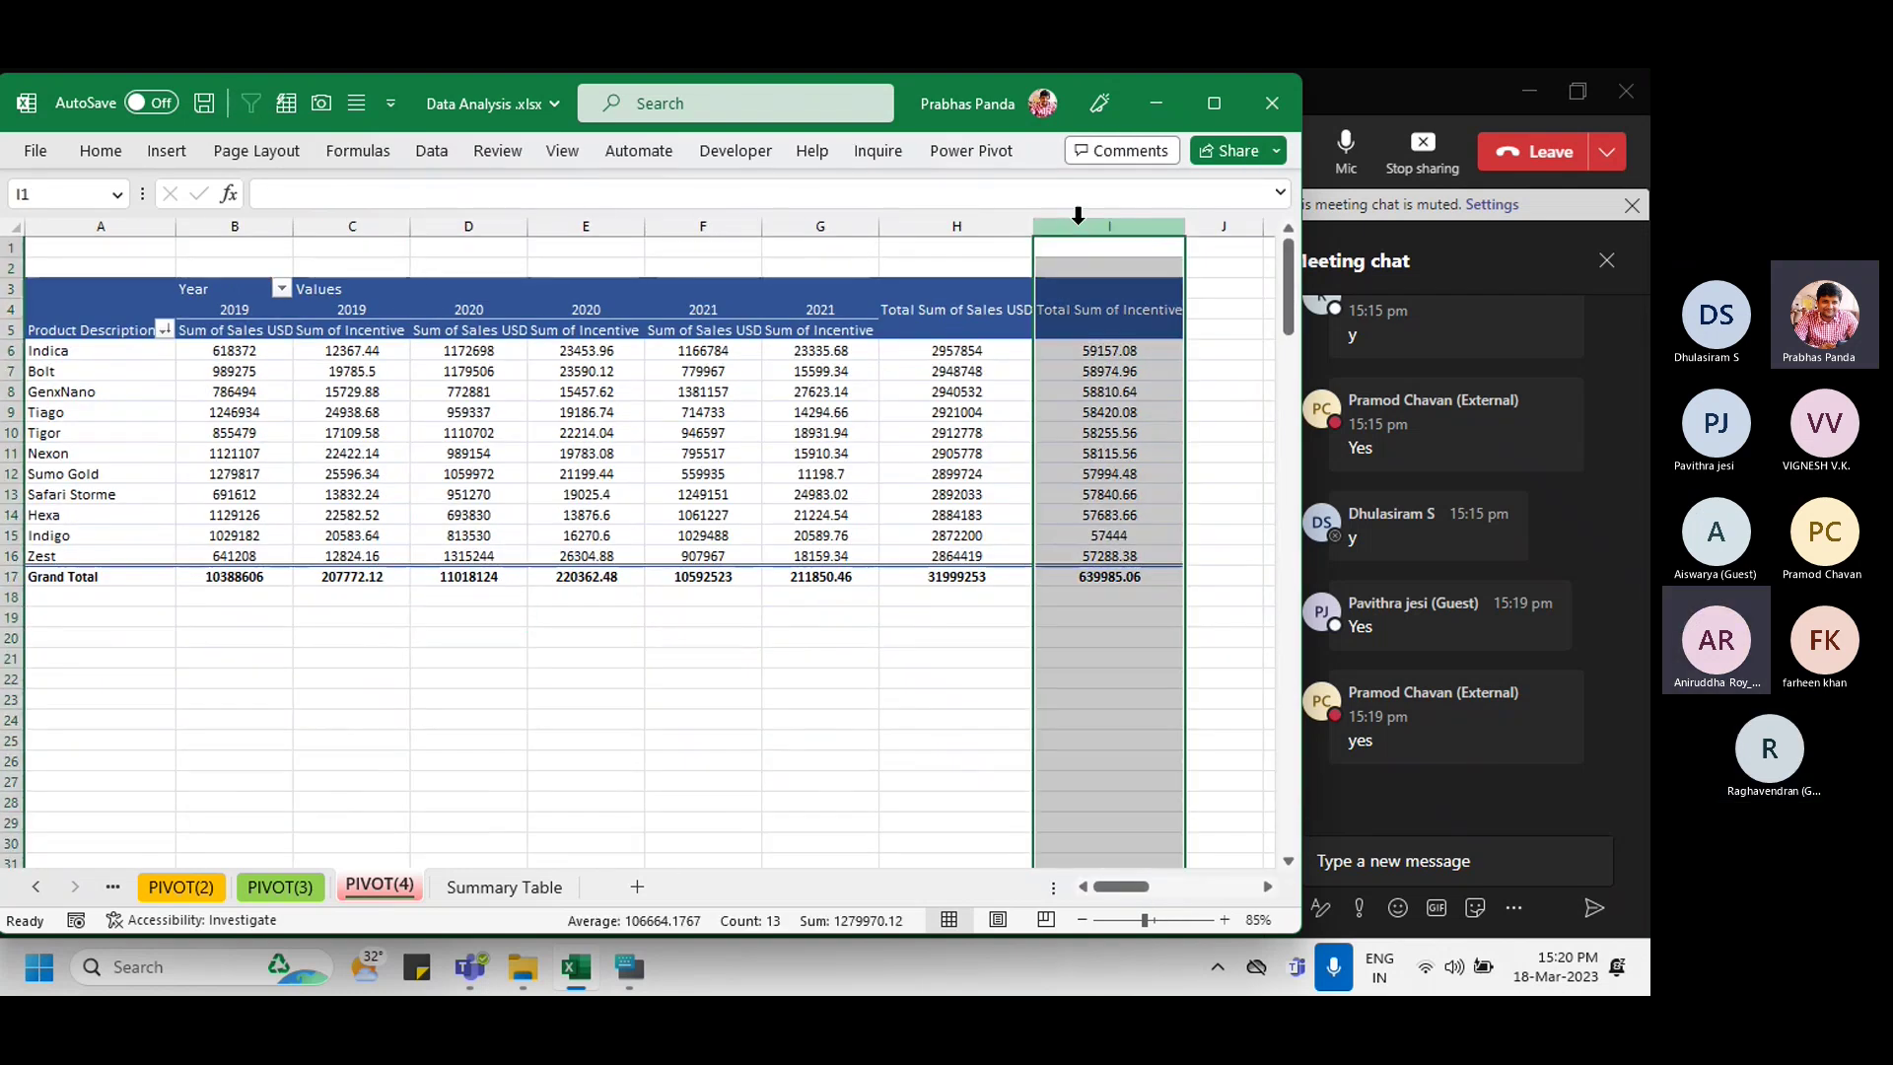
left_click(373, 226, "ctrl")
left_click(585, 226, "ctrl")
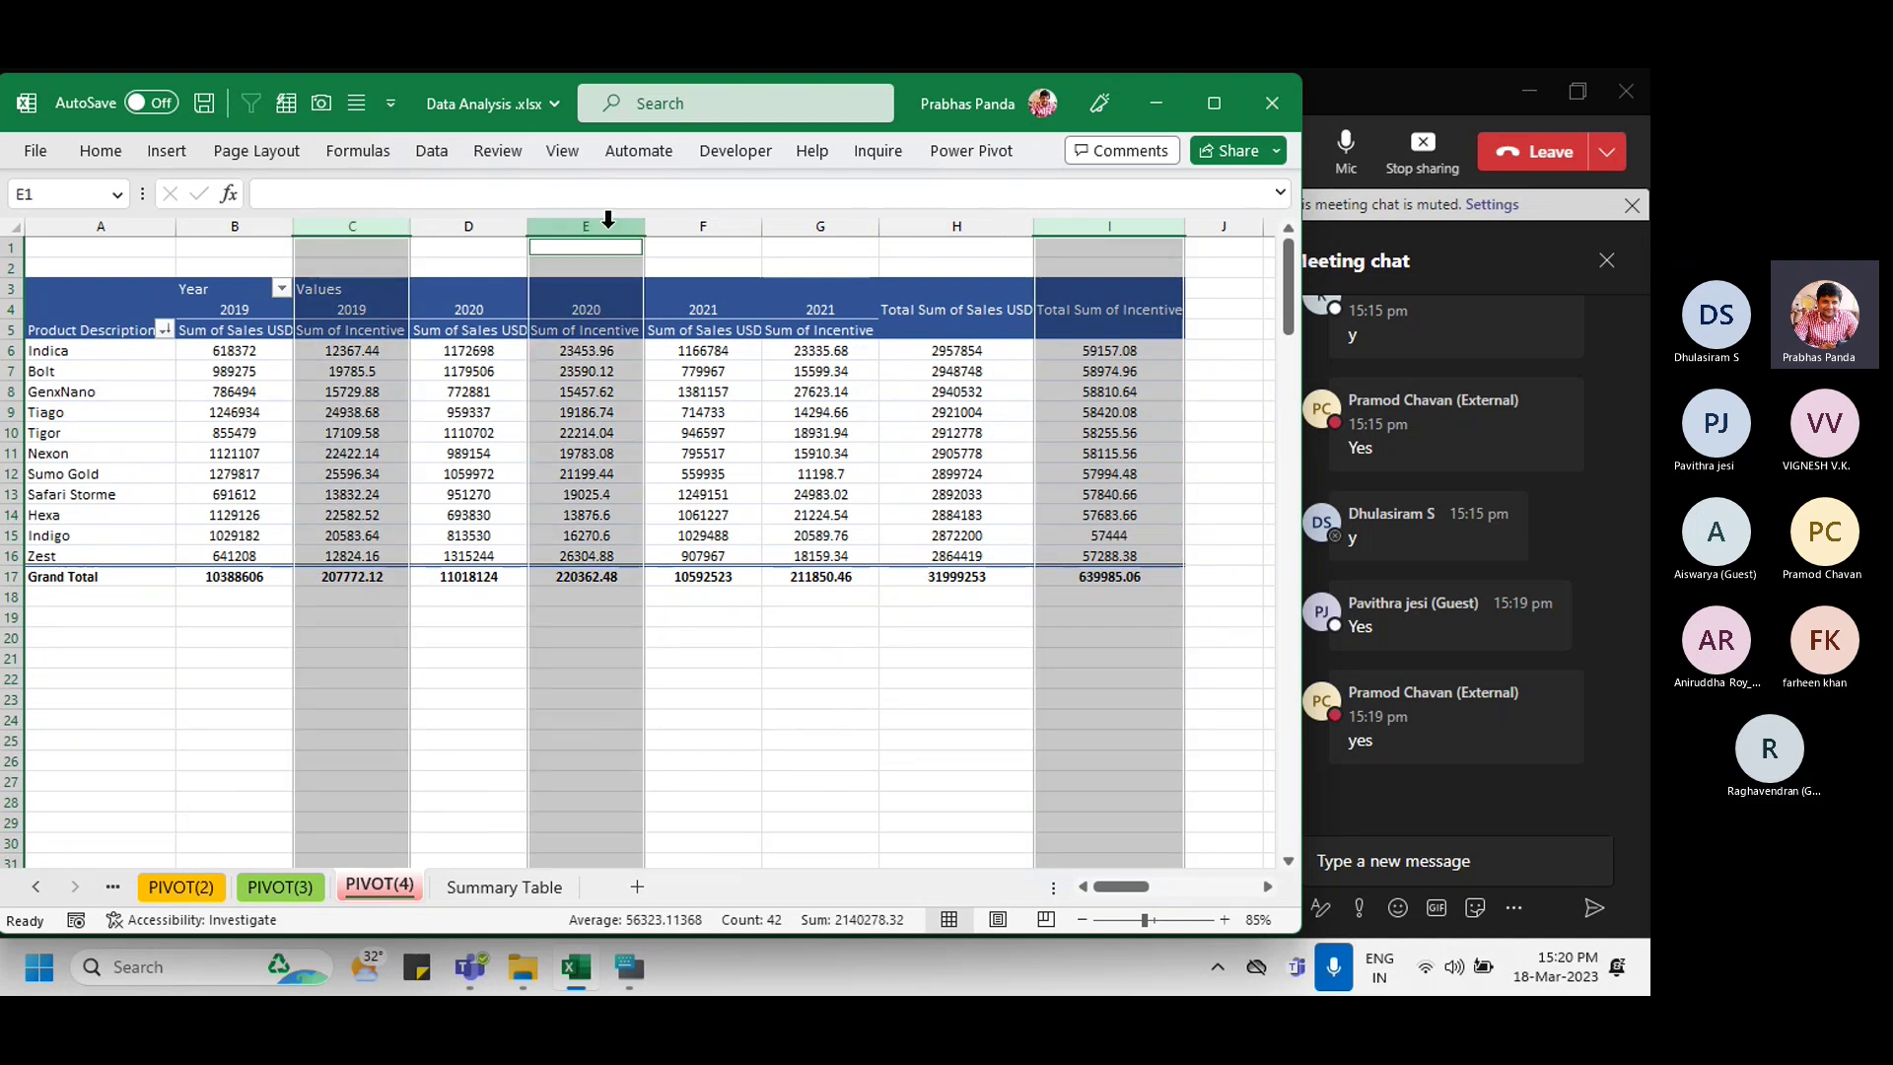
left_click(843, 226, "ctrl")
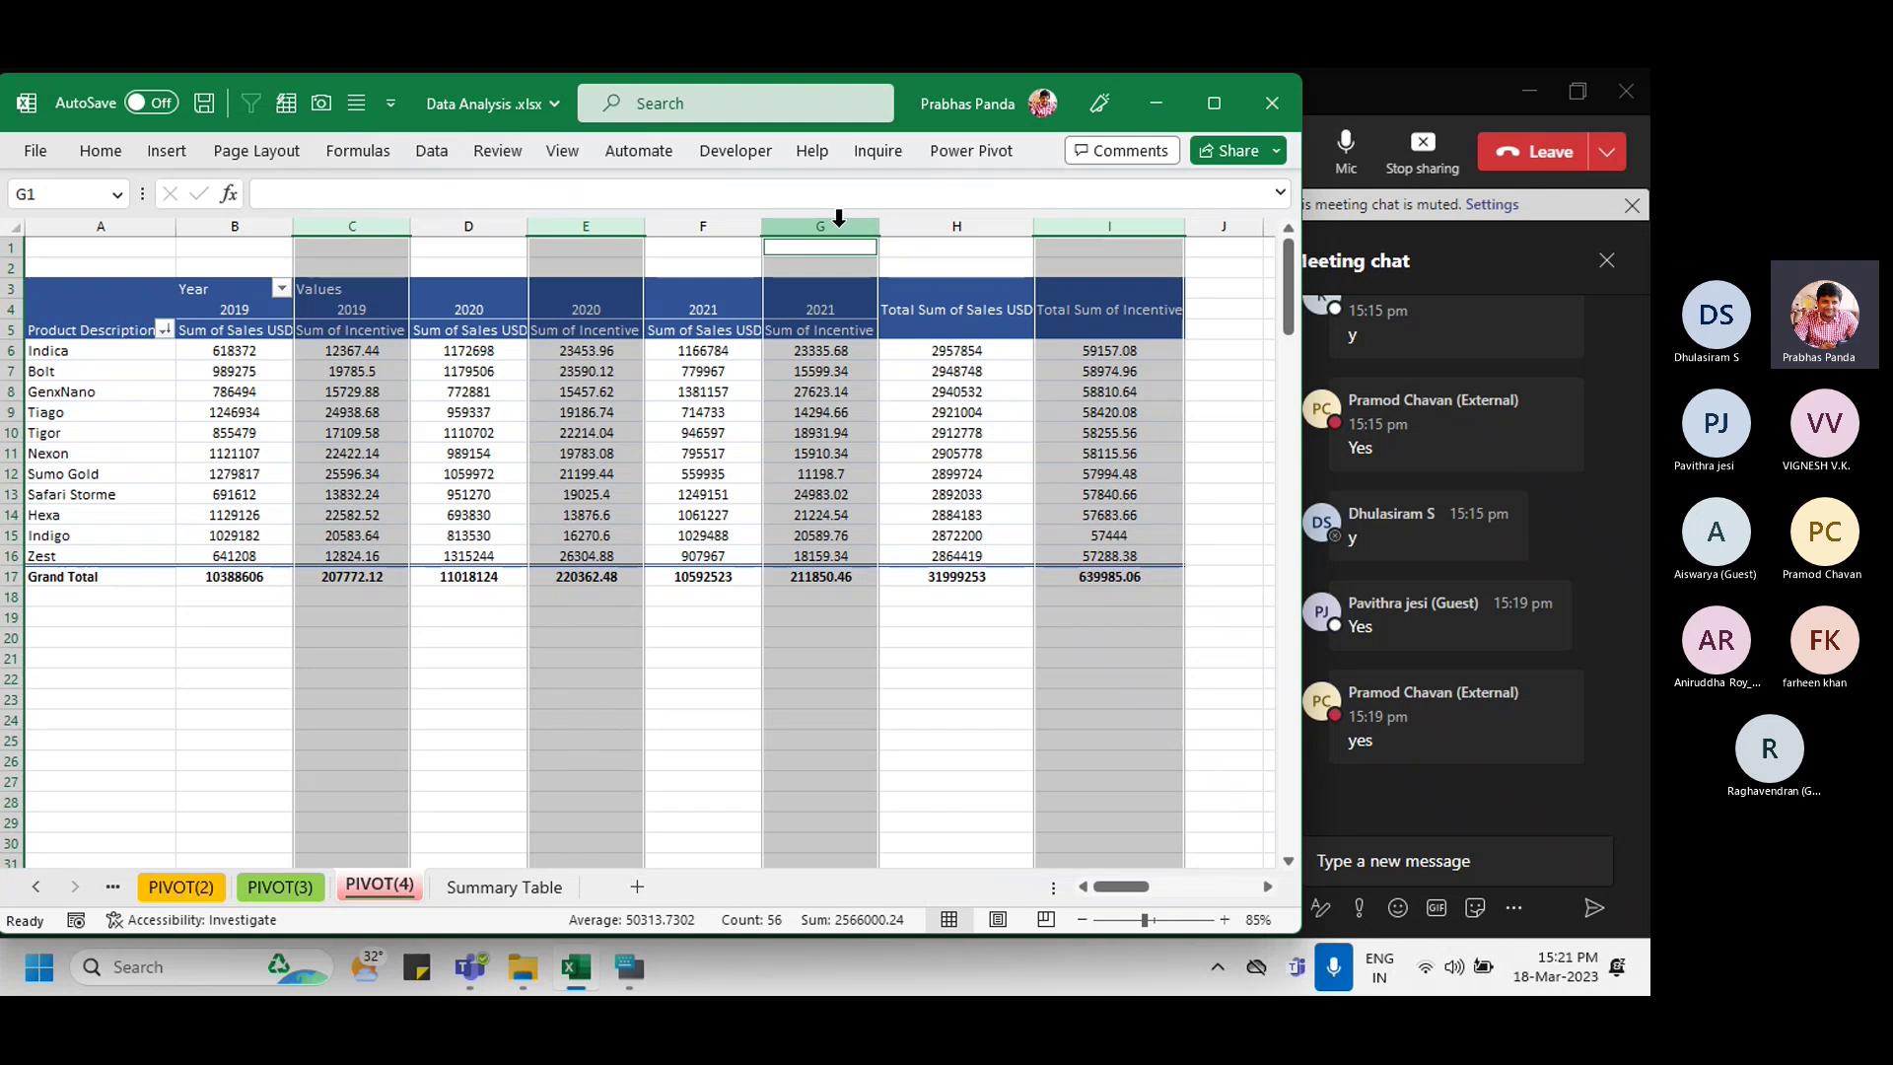
left_click(998, 481)
left_click(504, 886)
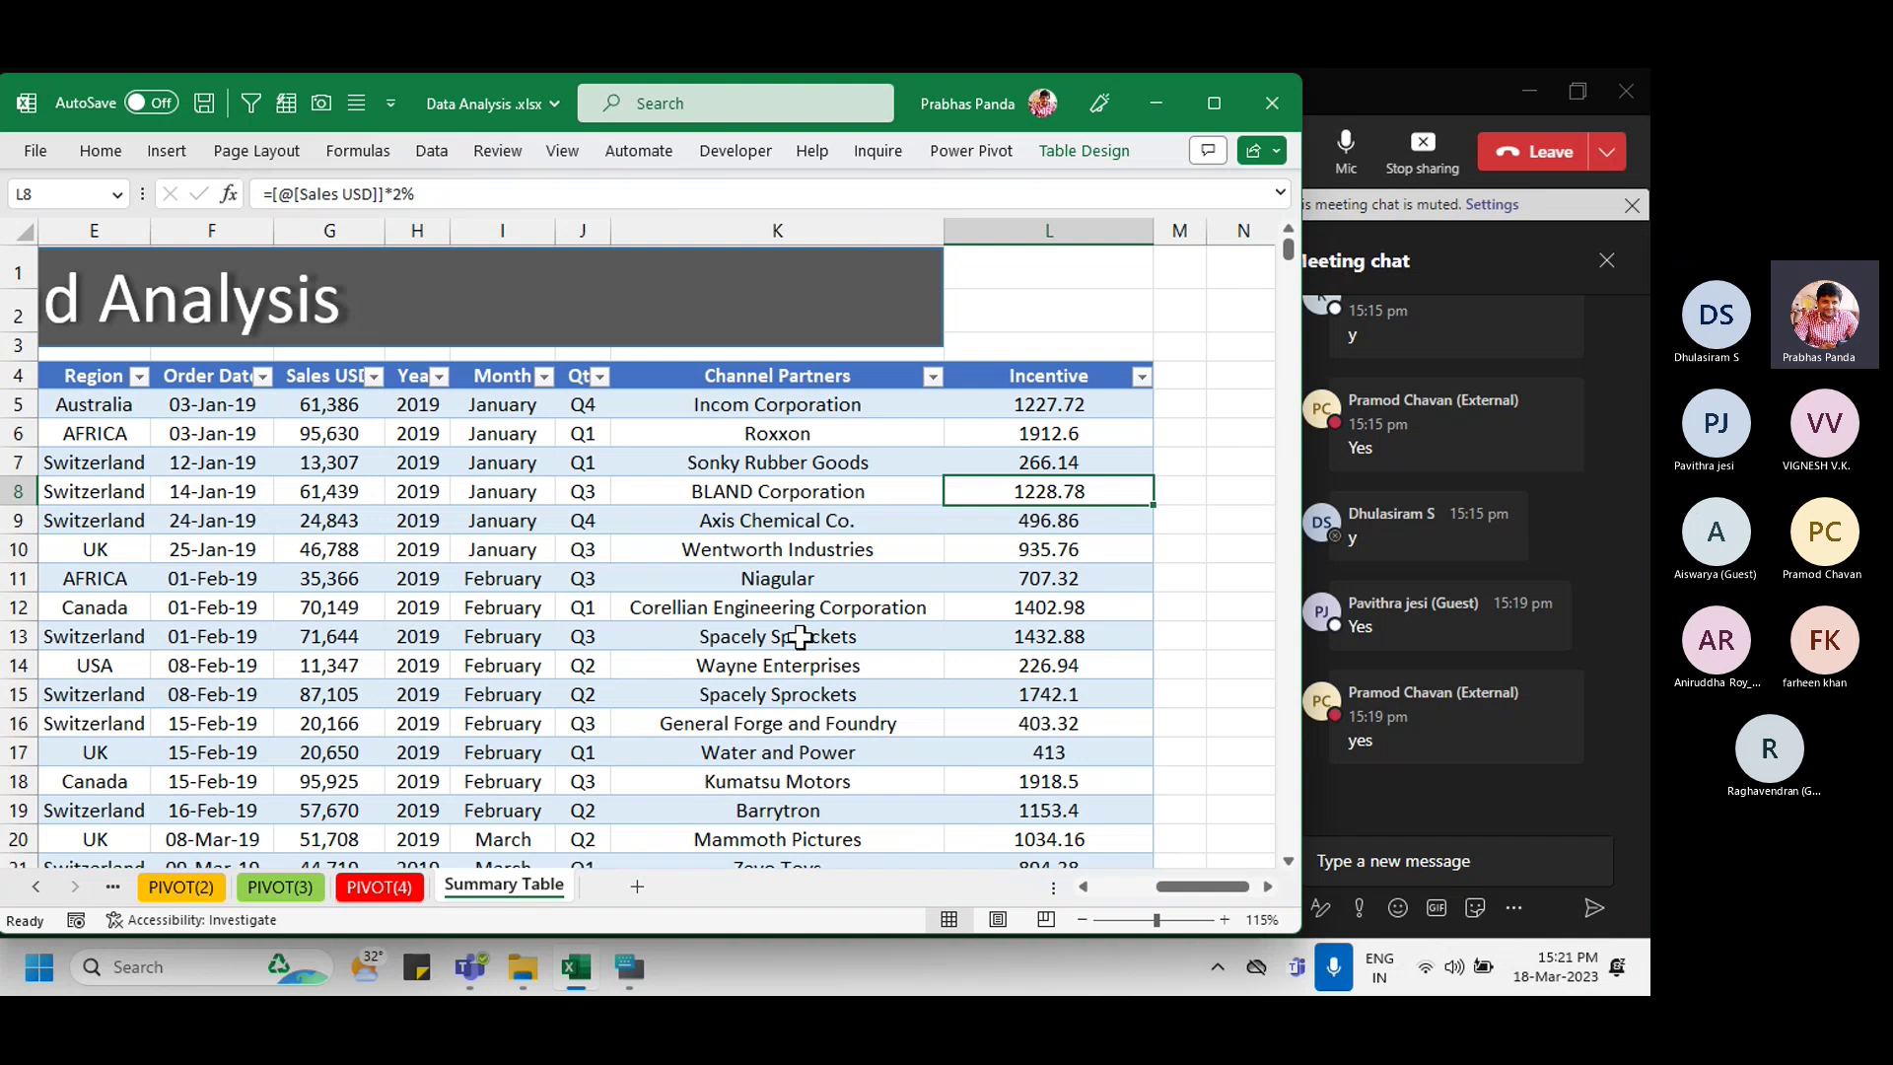
Step: Go back to the PIVOT(4) pivot's top-left, then bring the Teams meeting window forward
left_click(376, 887)
left_click(590, 490)
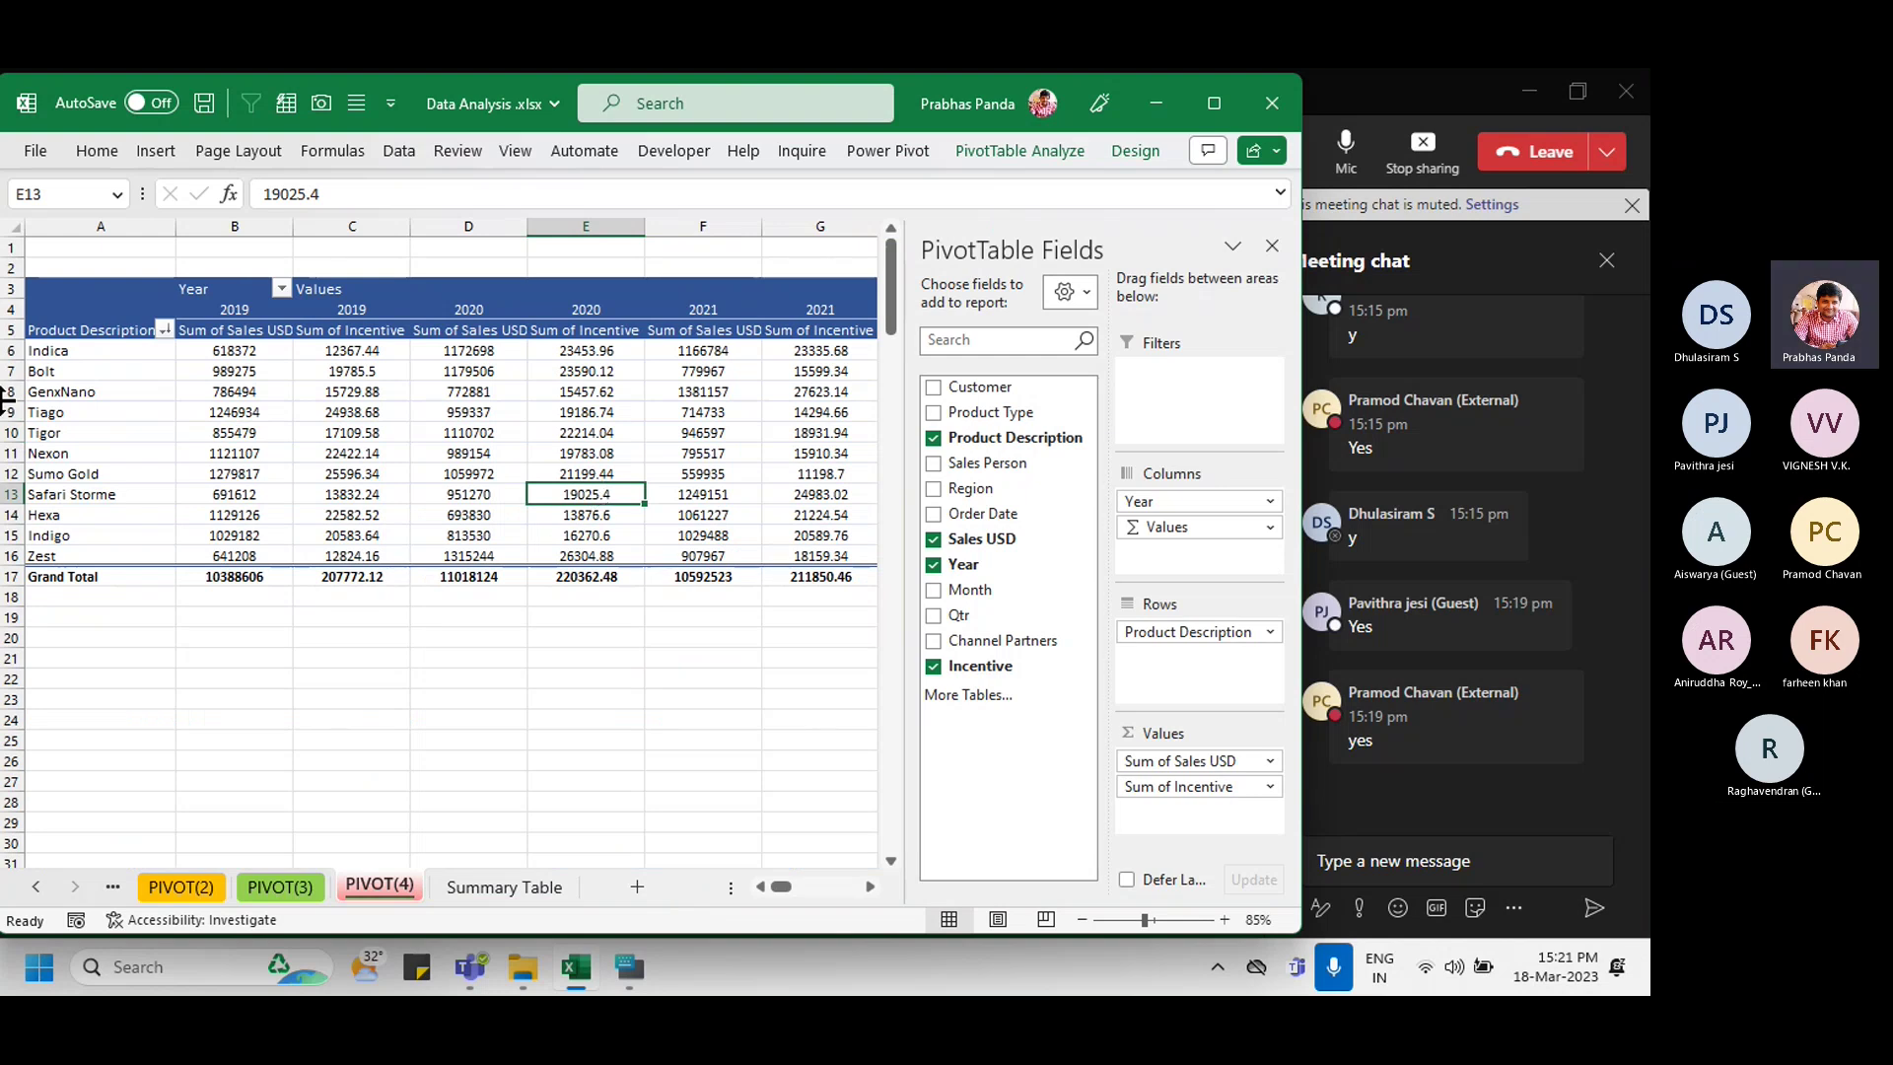
scroll(596, 490, "up", 2)
scroll(197, 425, "up", 2)
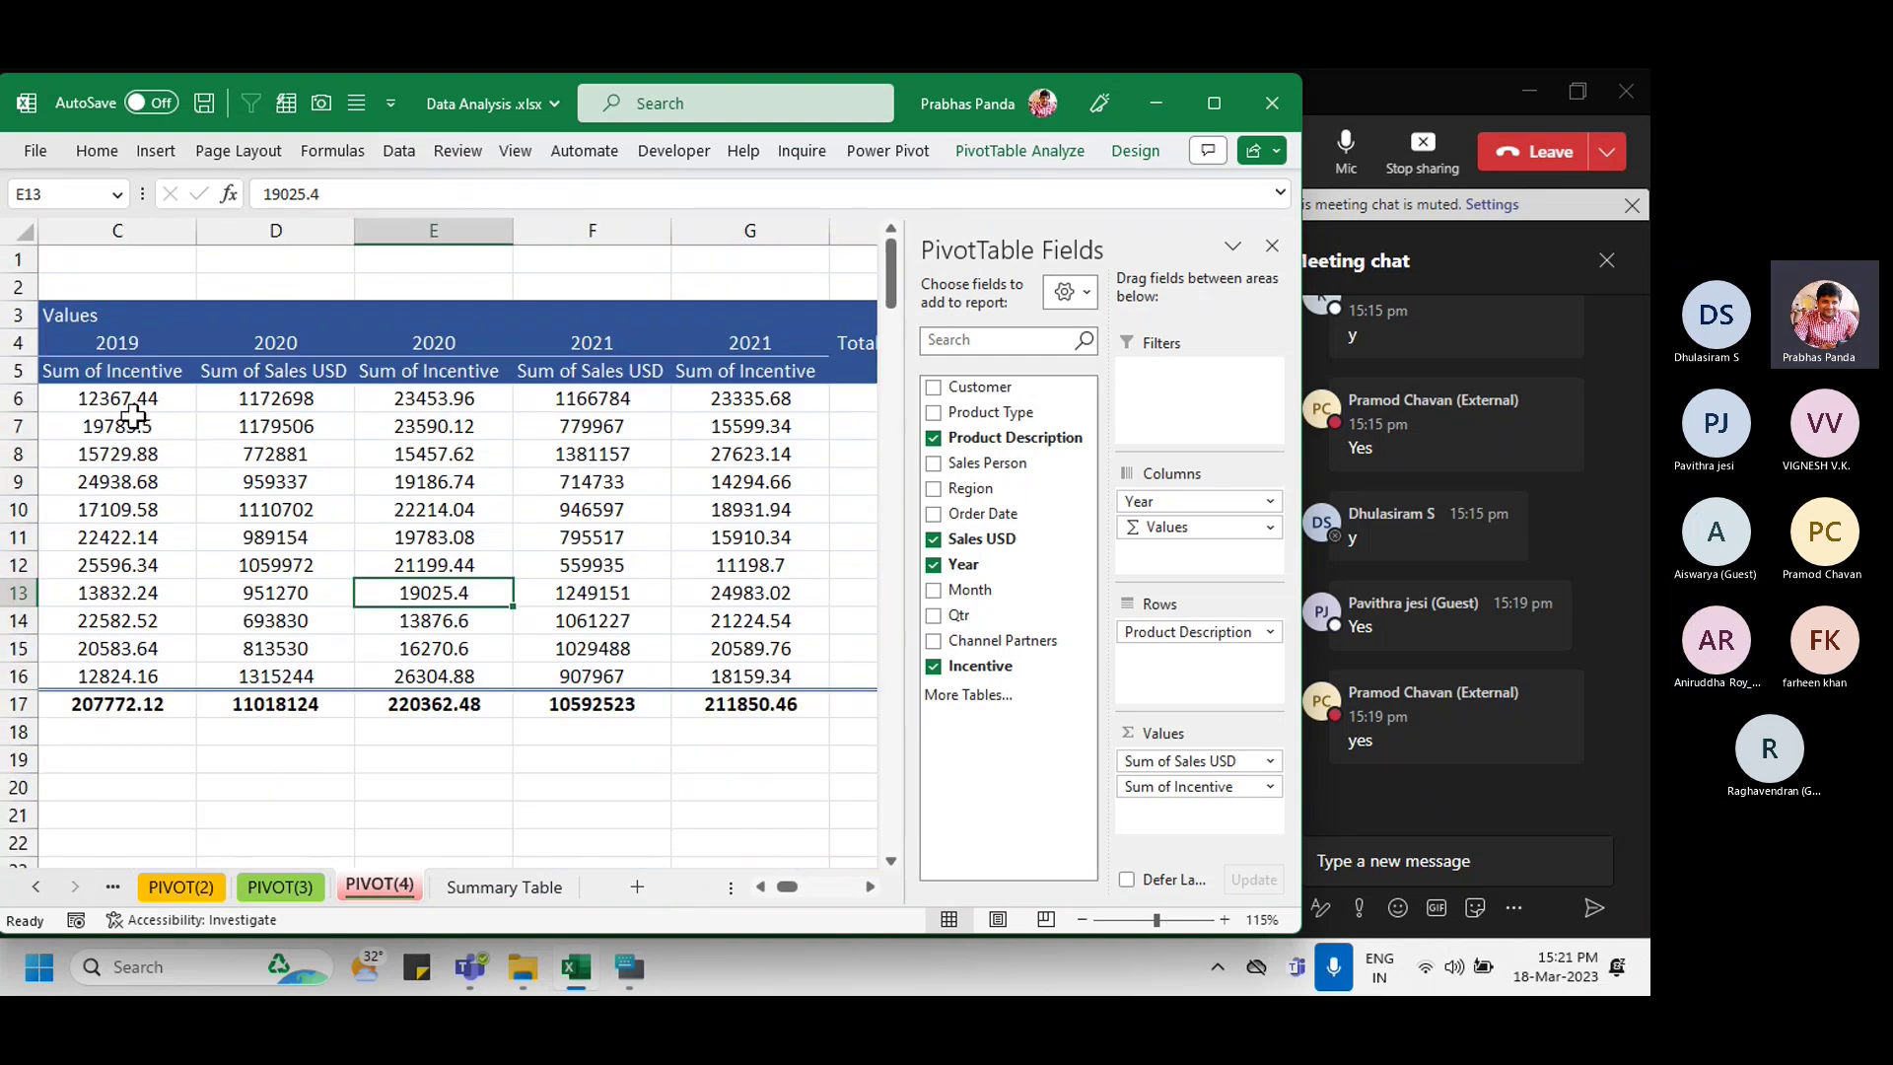
scroll(794, 887, "left", 2)
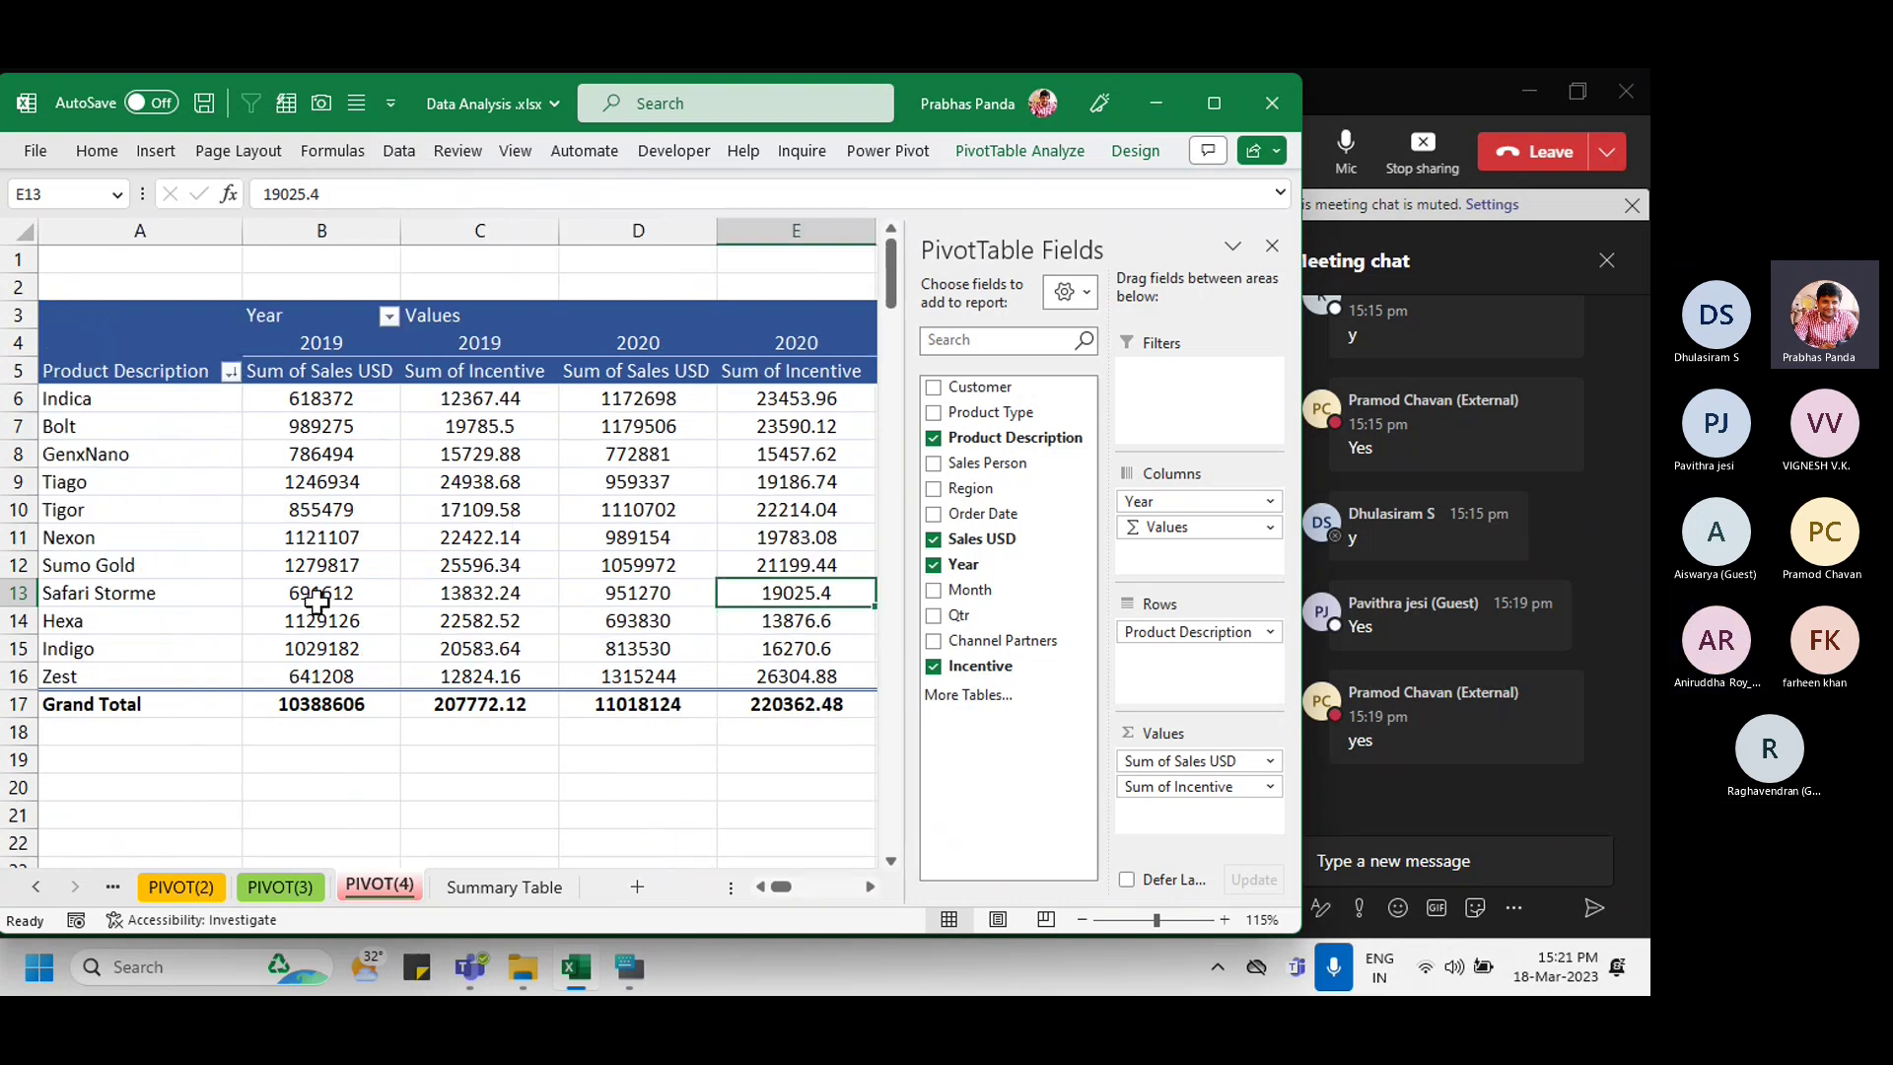
scroll(308, 595, "up", 1)
scroll(315, 601, "up", 1)
scroll(780, 887, "left", 1)
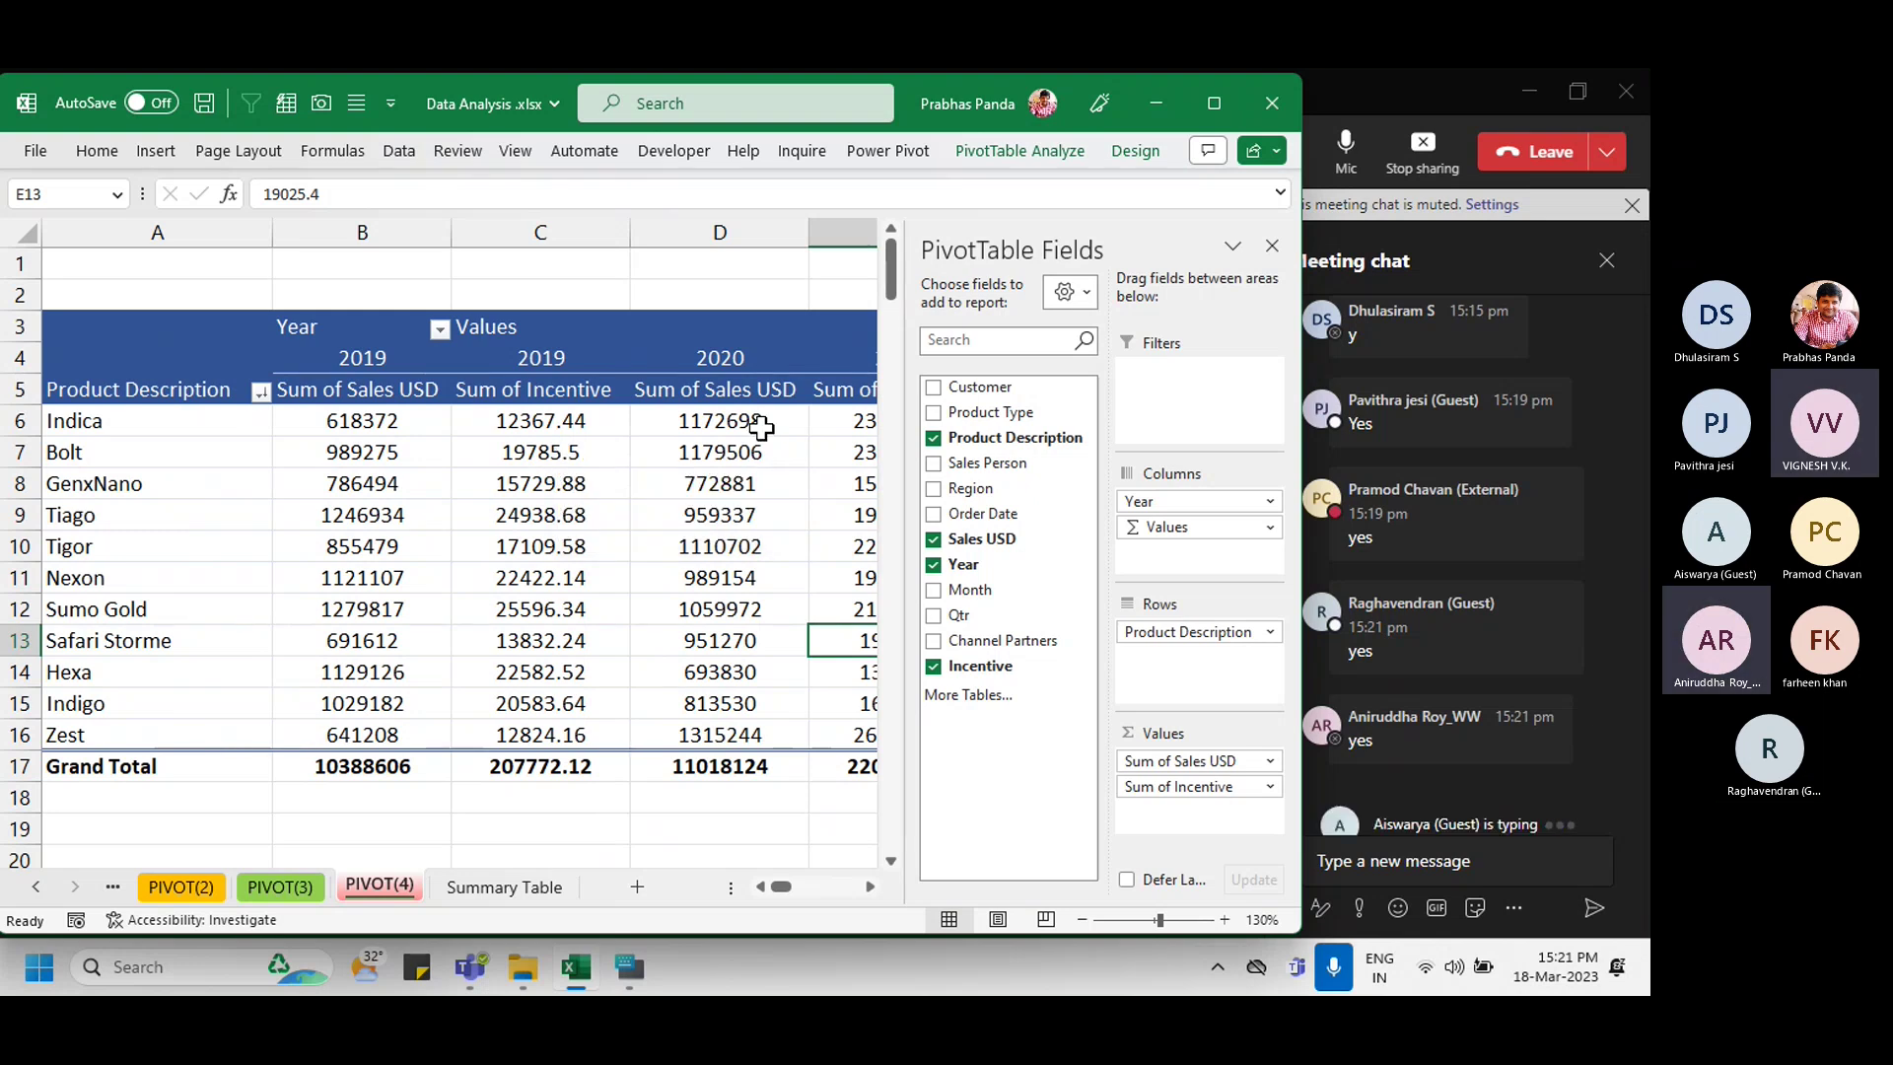
left_click(1385, 111)
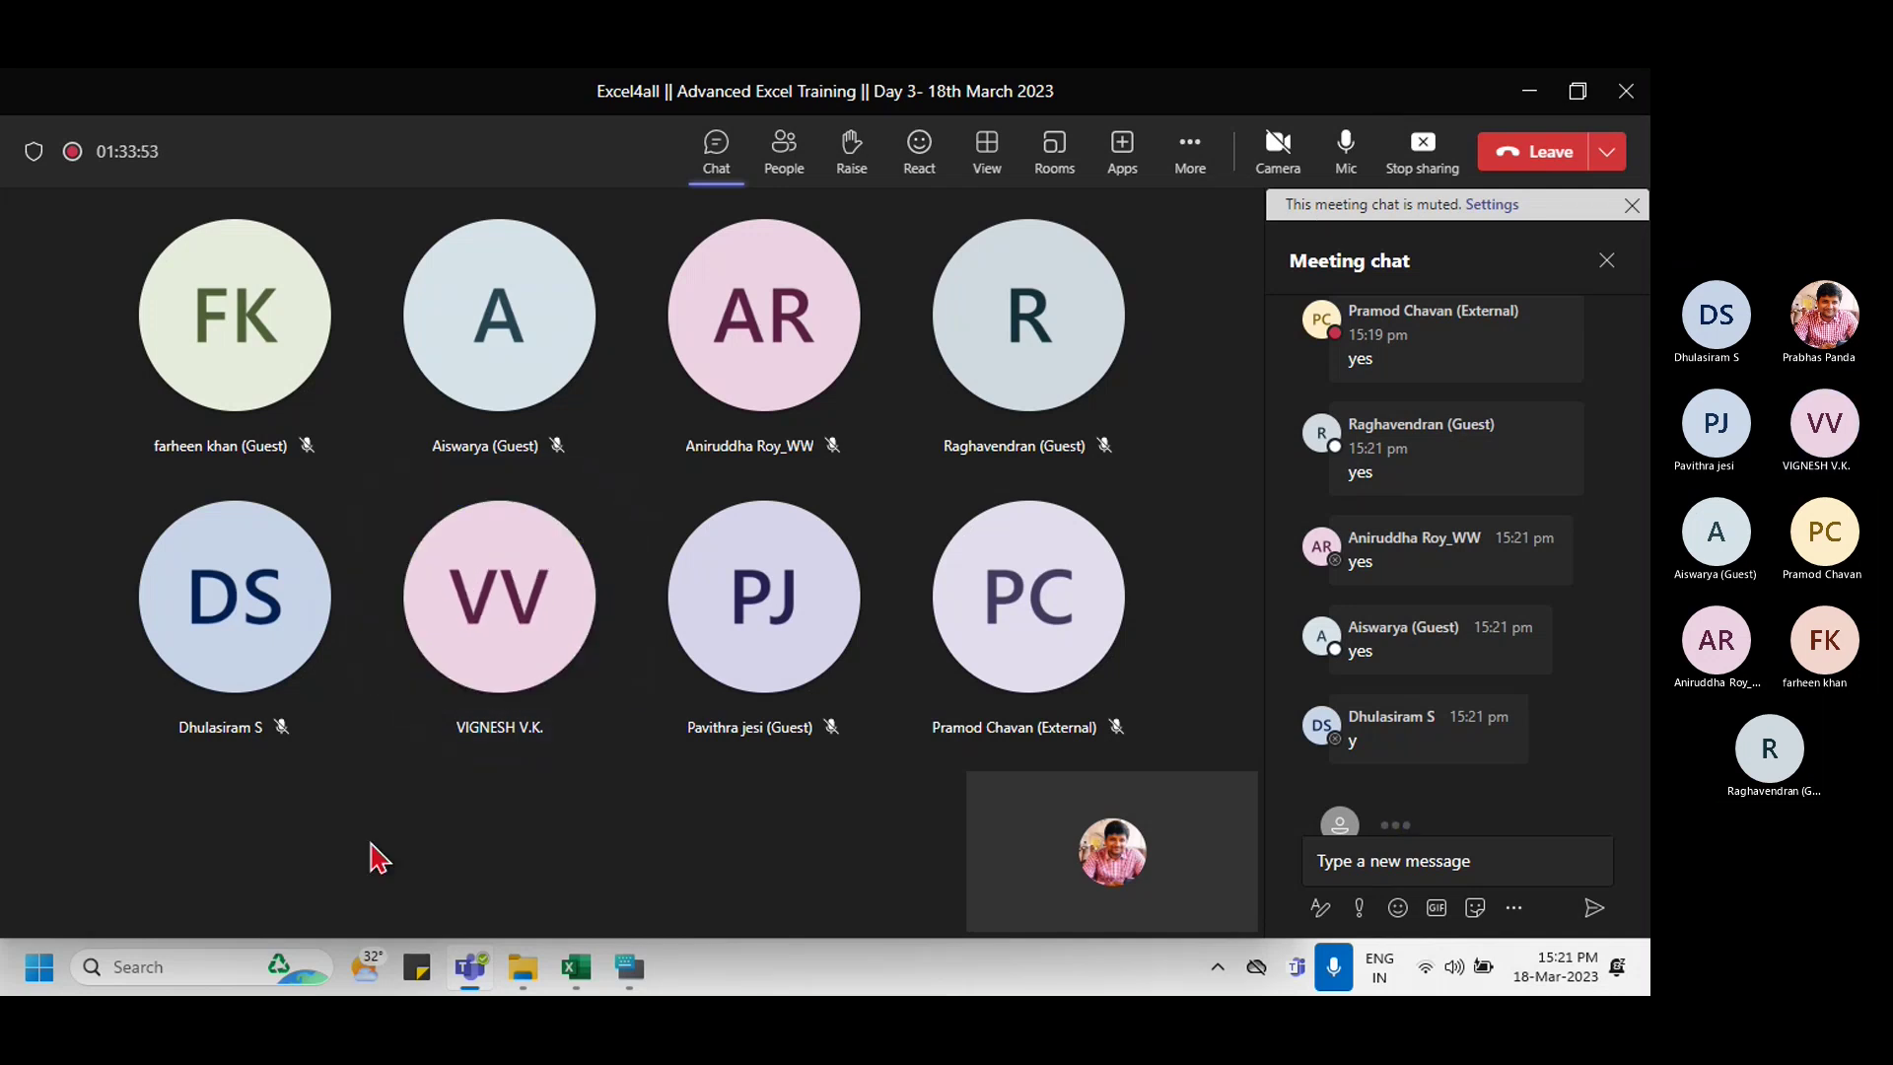
Step: Read the attendees' yes replies in the meeting chat, then switch back to the Excel workbook
mouse_move(519, 641)
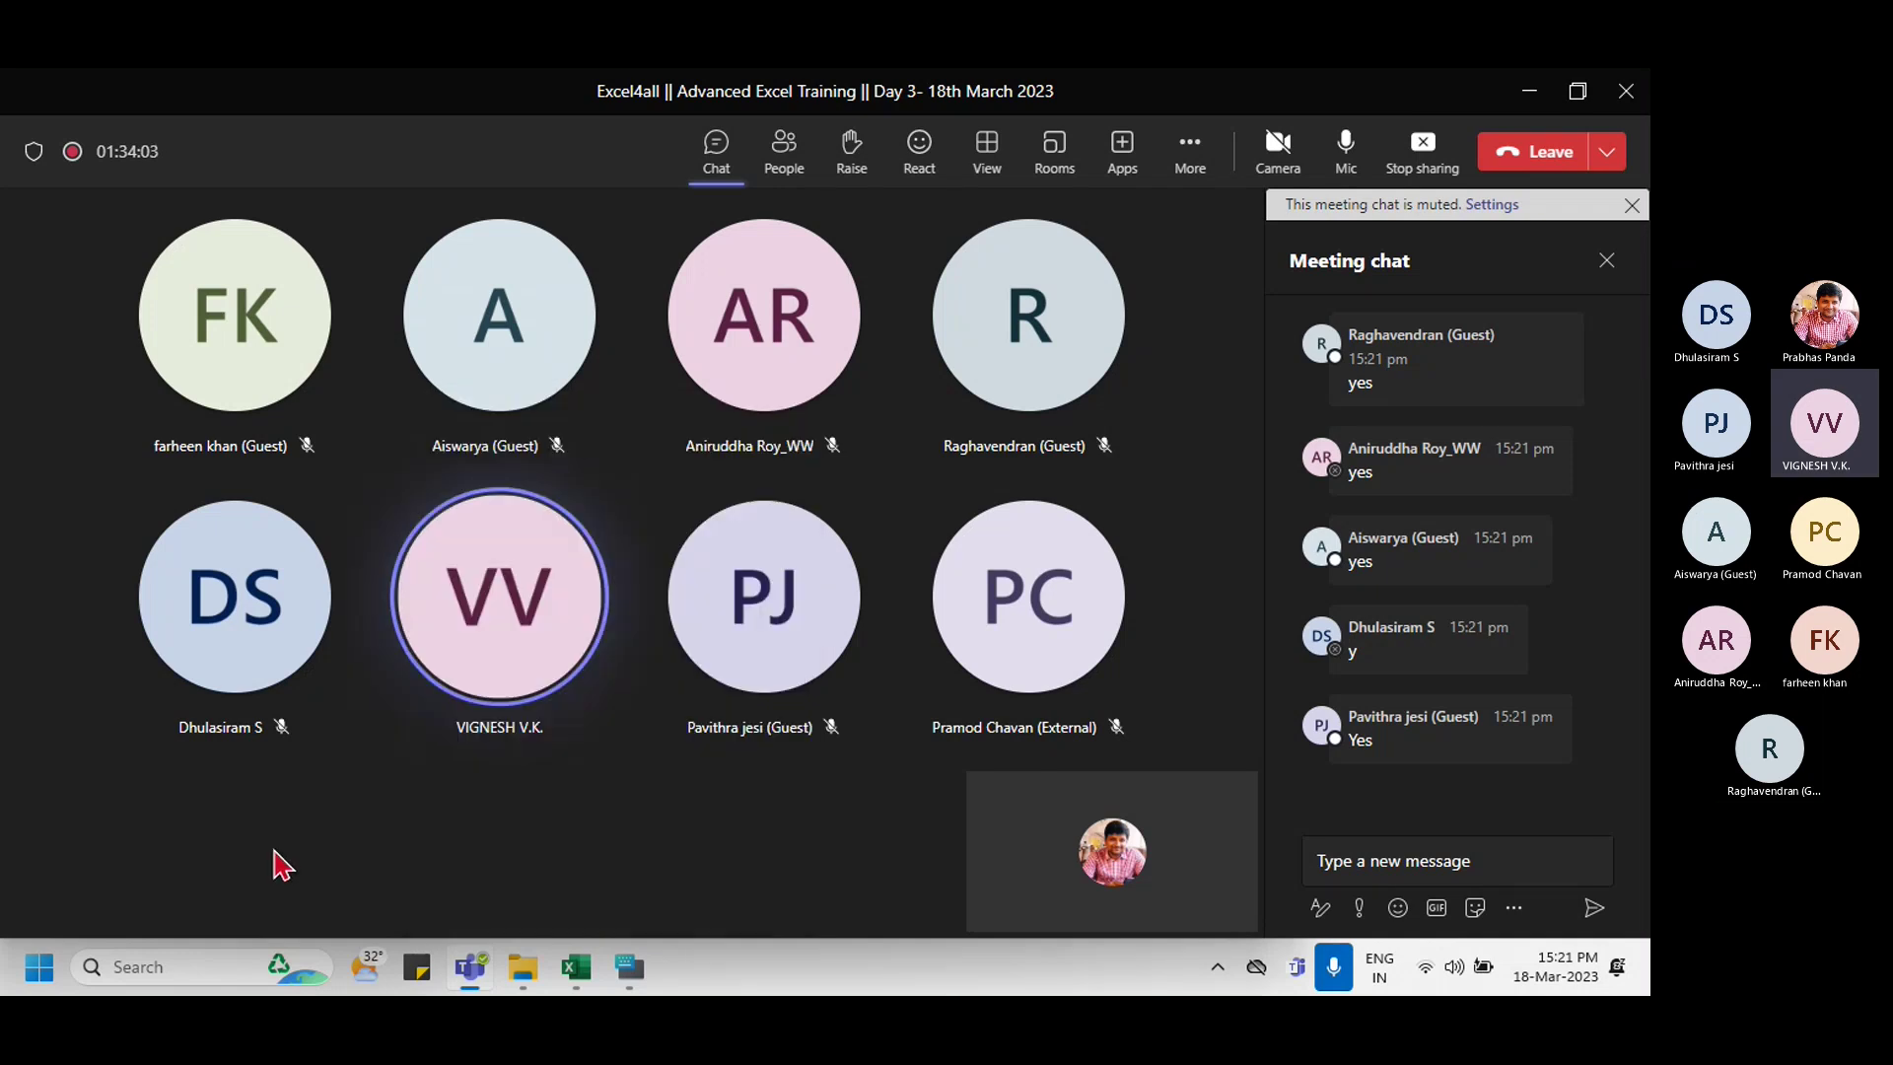
left_click(570, 964)
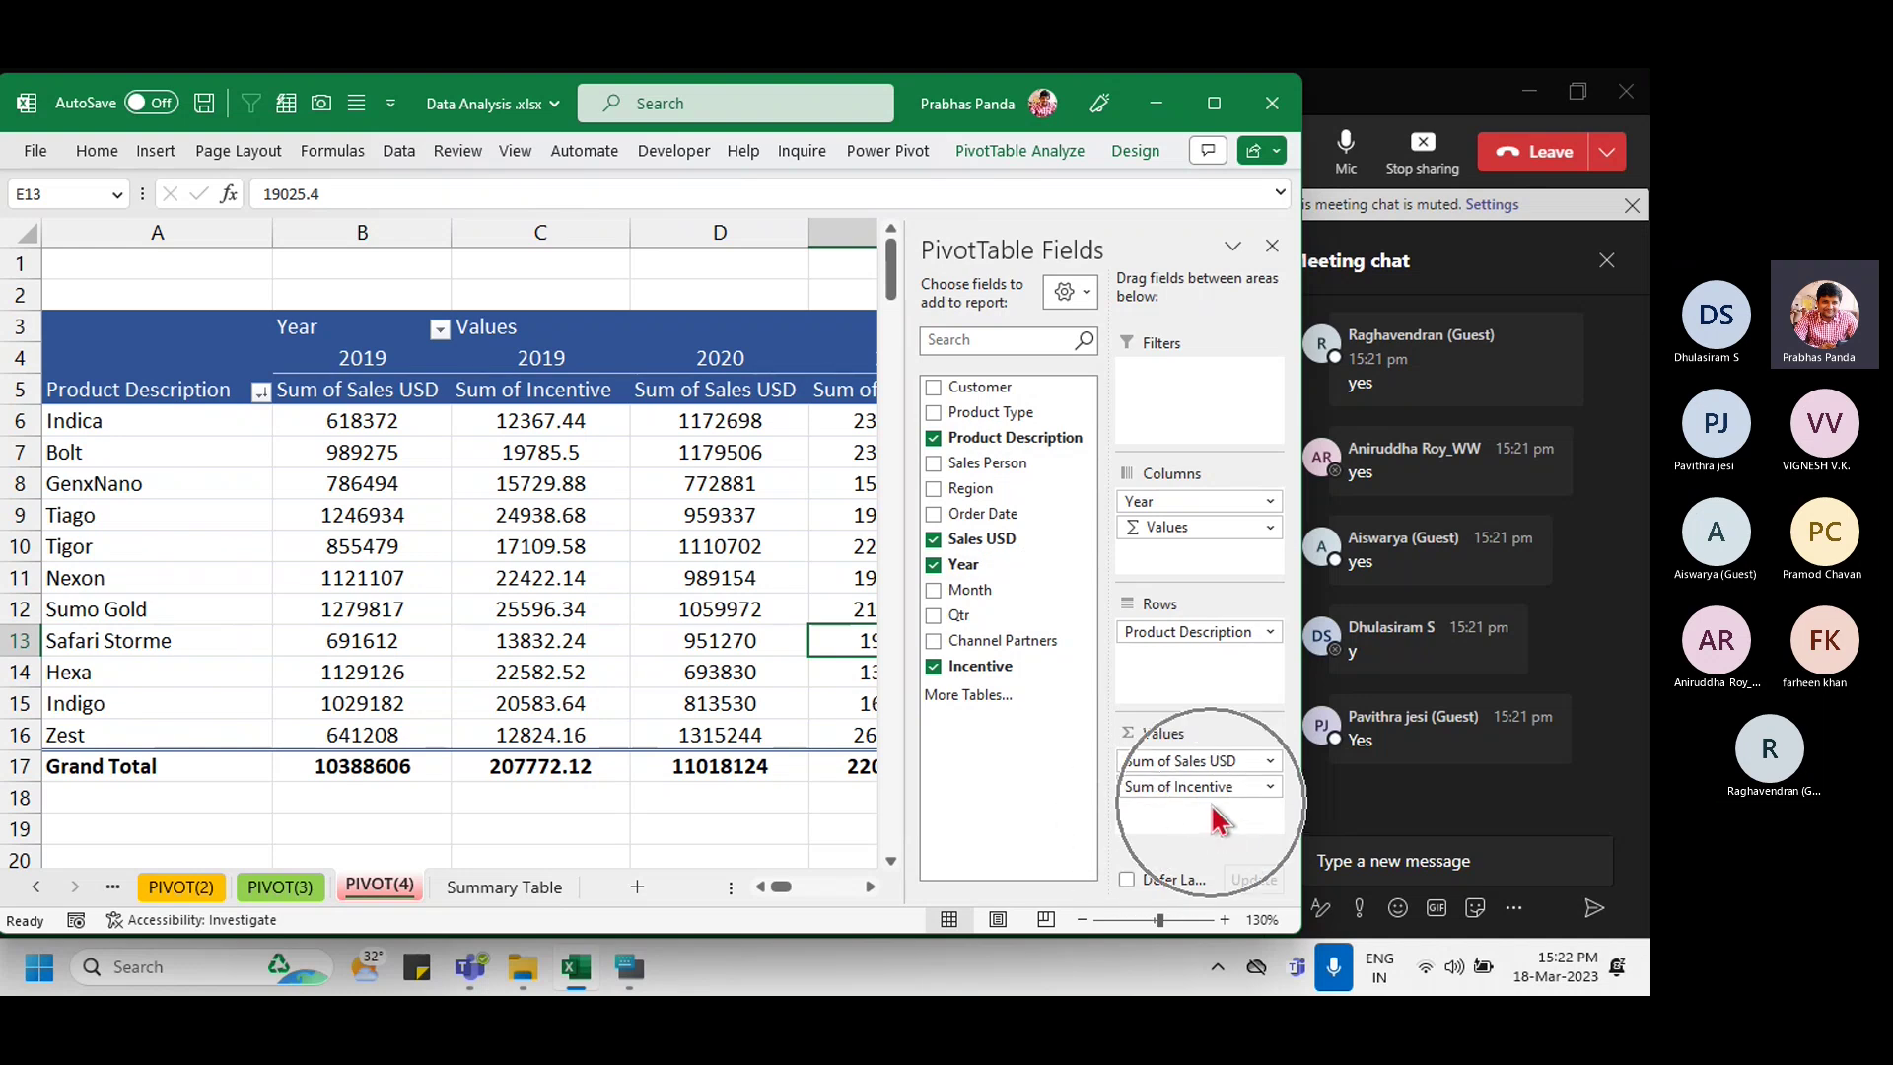
left_click(1270, 763)
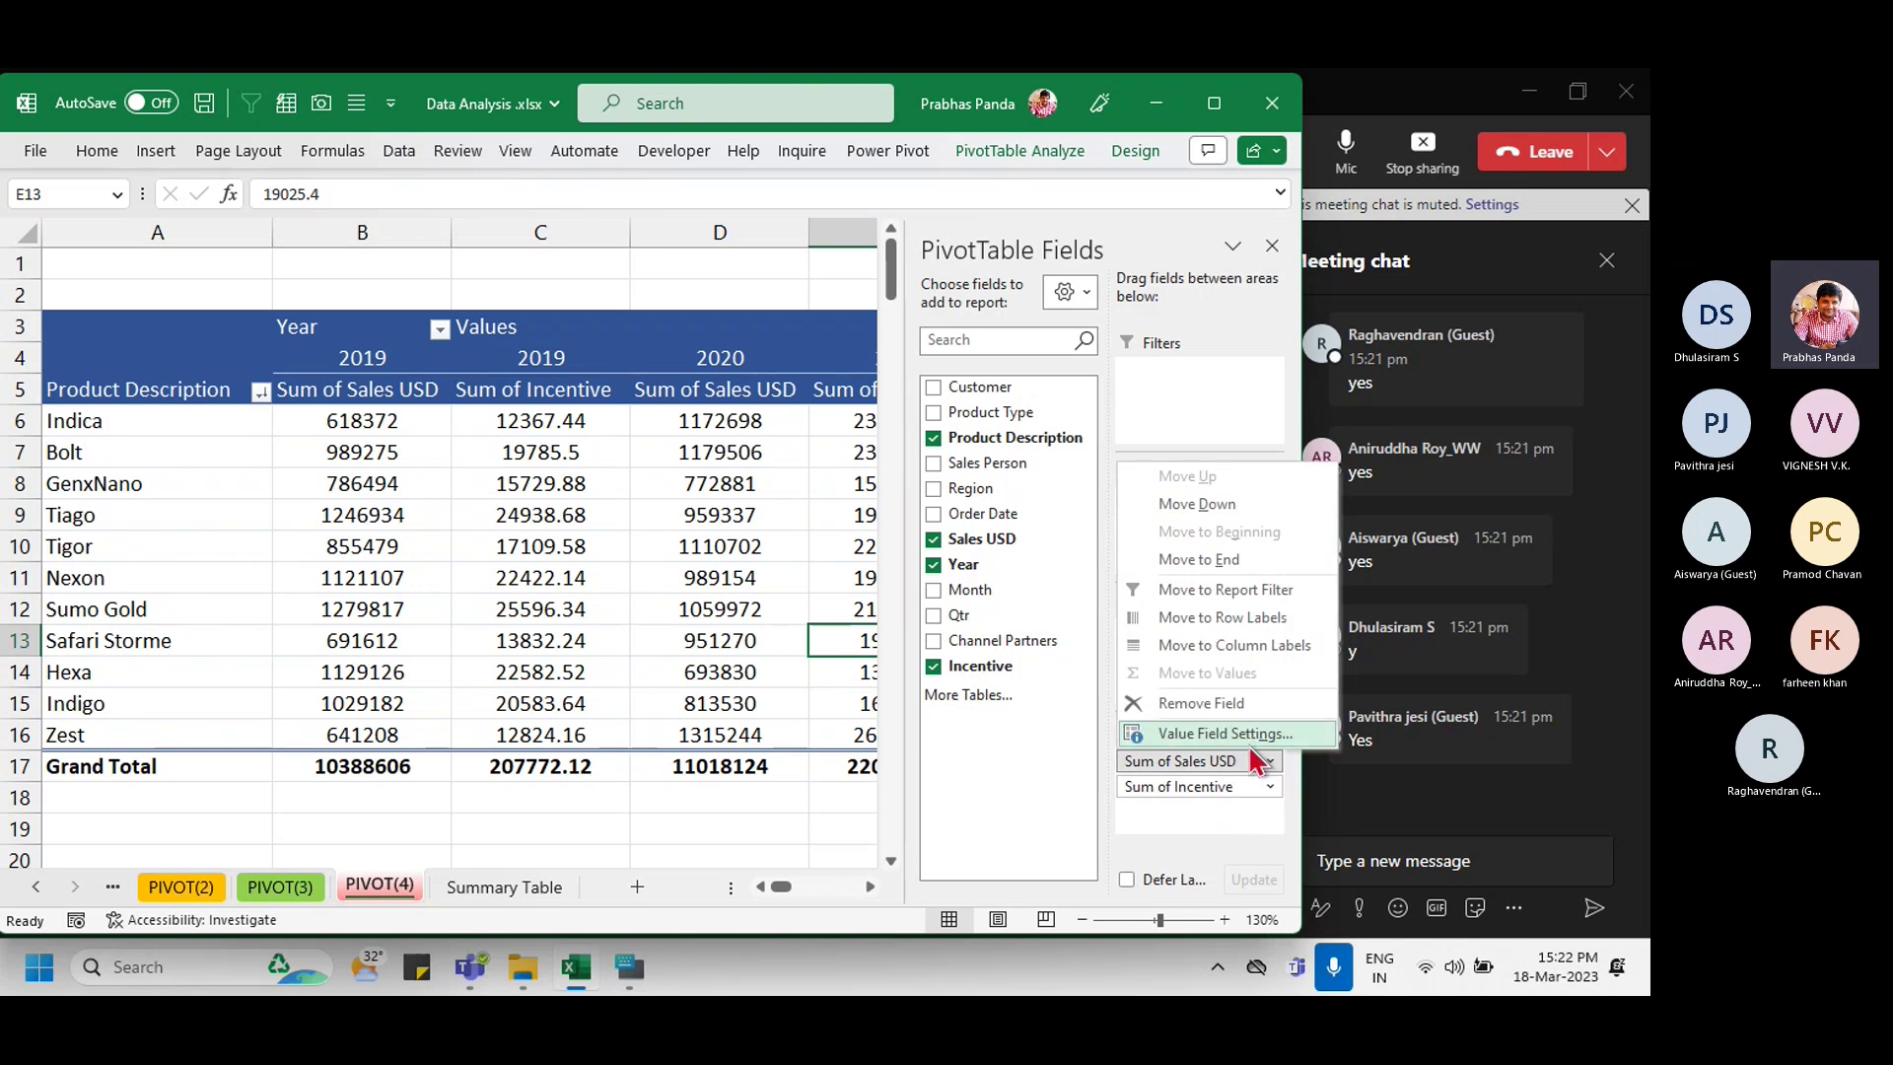
left_click(1244, 737)
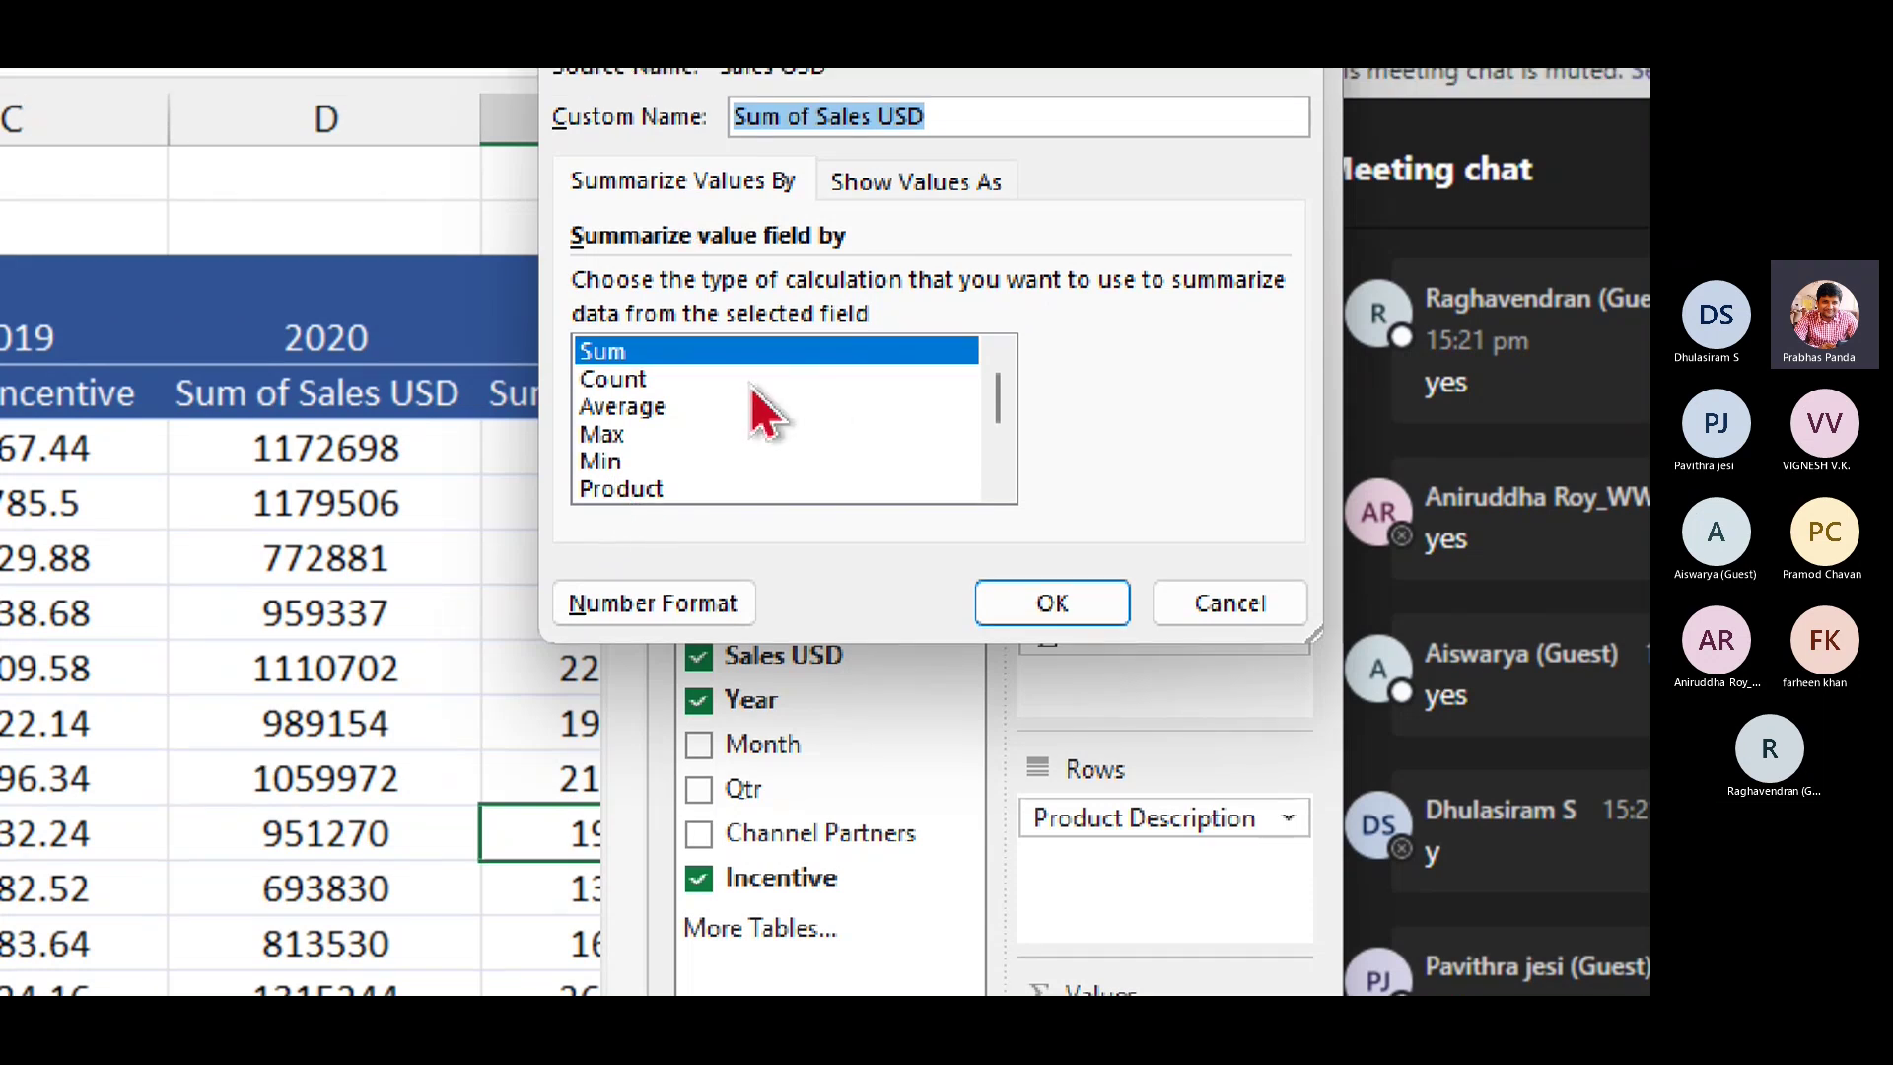
left_click(1133, 504)
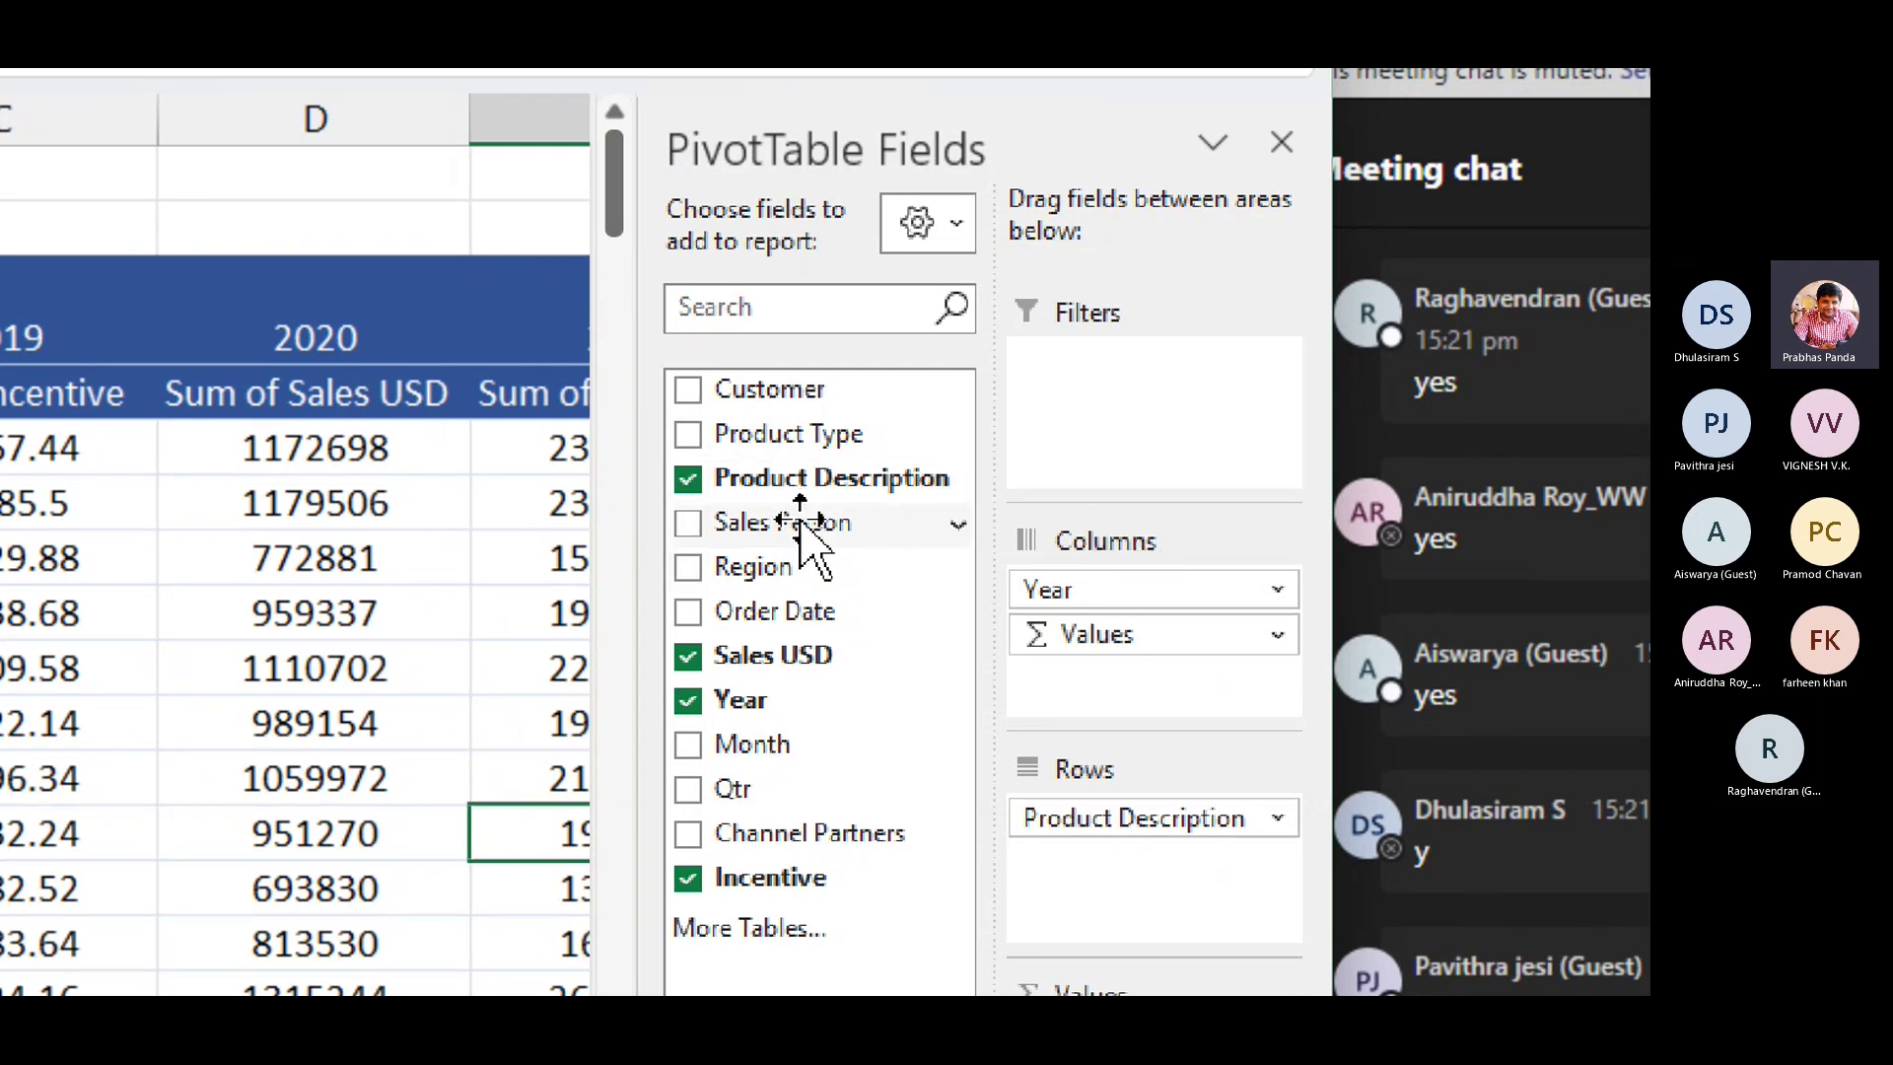
Step: Add Sales Person to the pivot's Filters area and close its Field Settings with subtotals unchanged
left_click_drag(800, 522, 1150, 396)
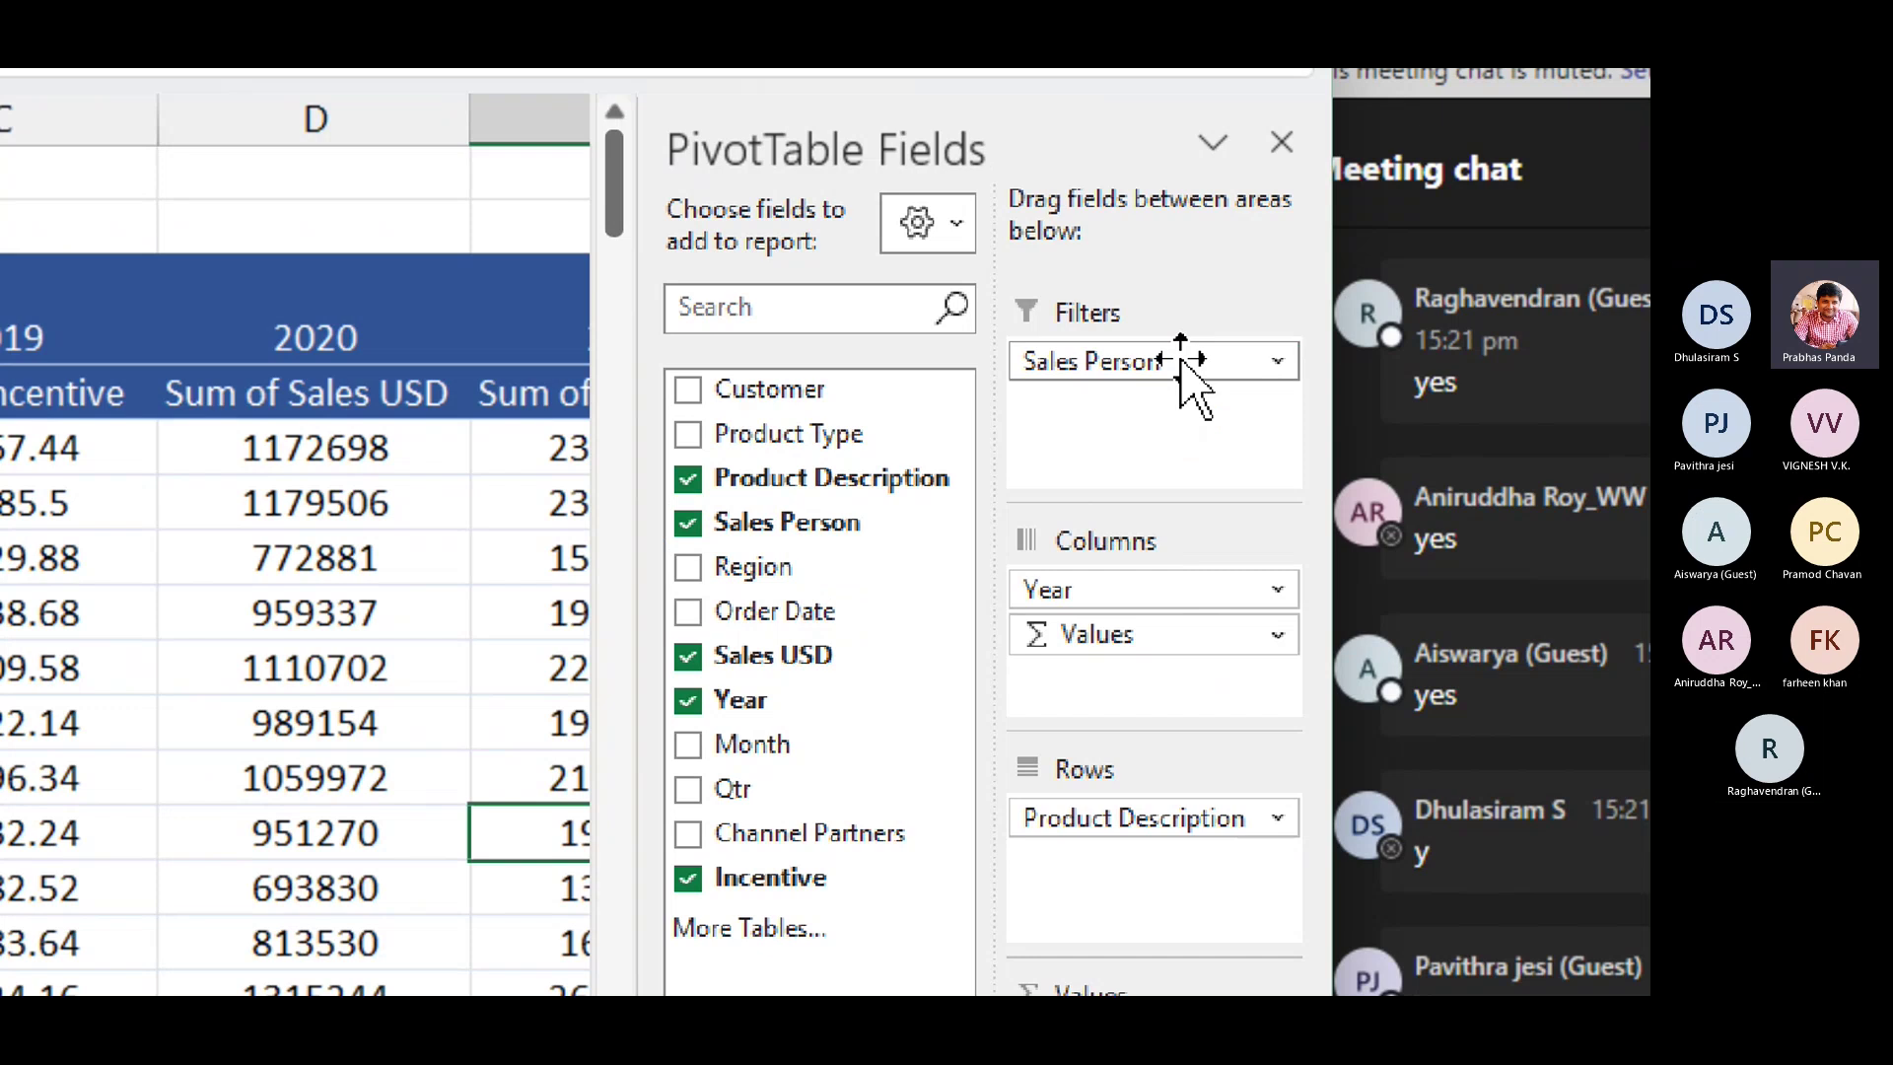
left_click(1279, 365)
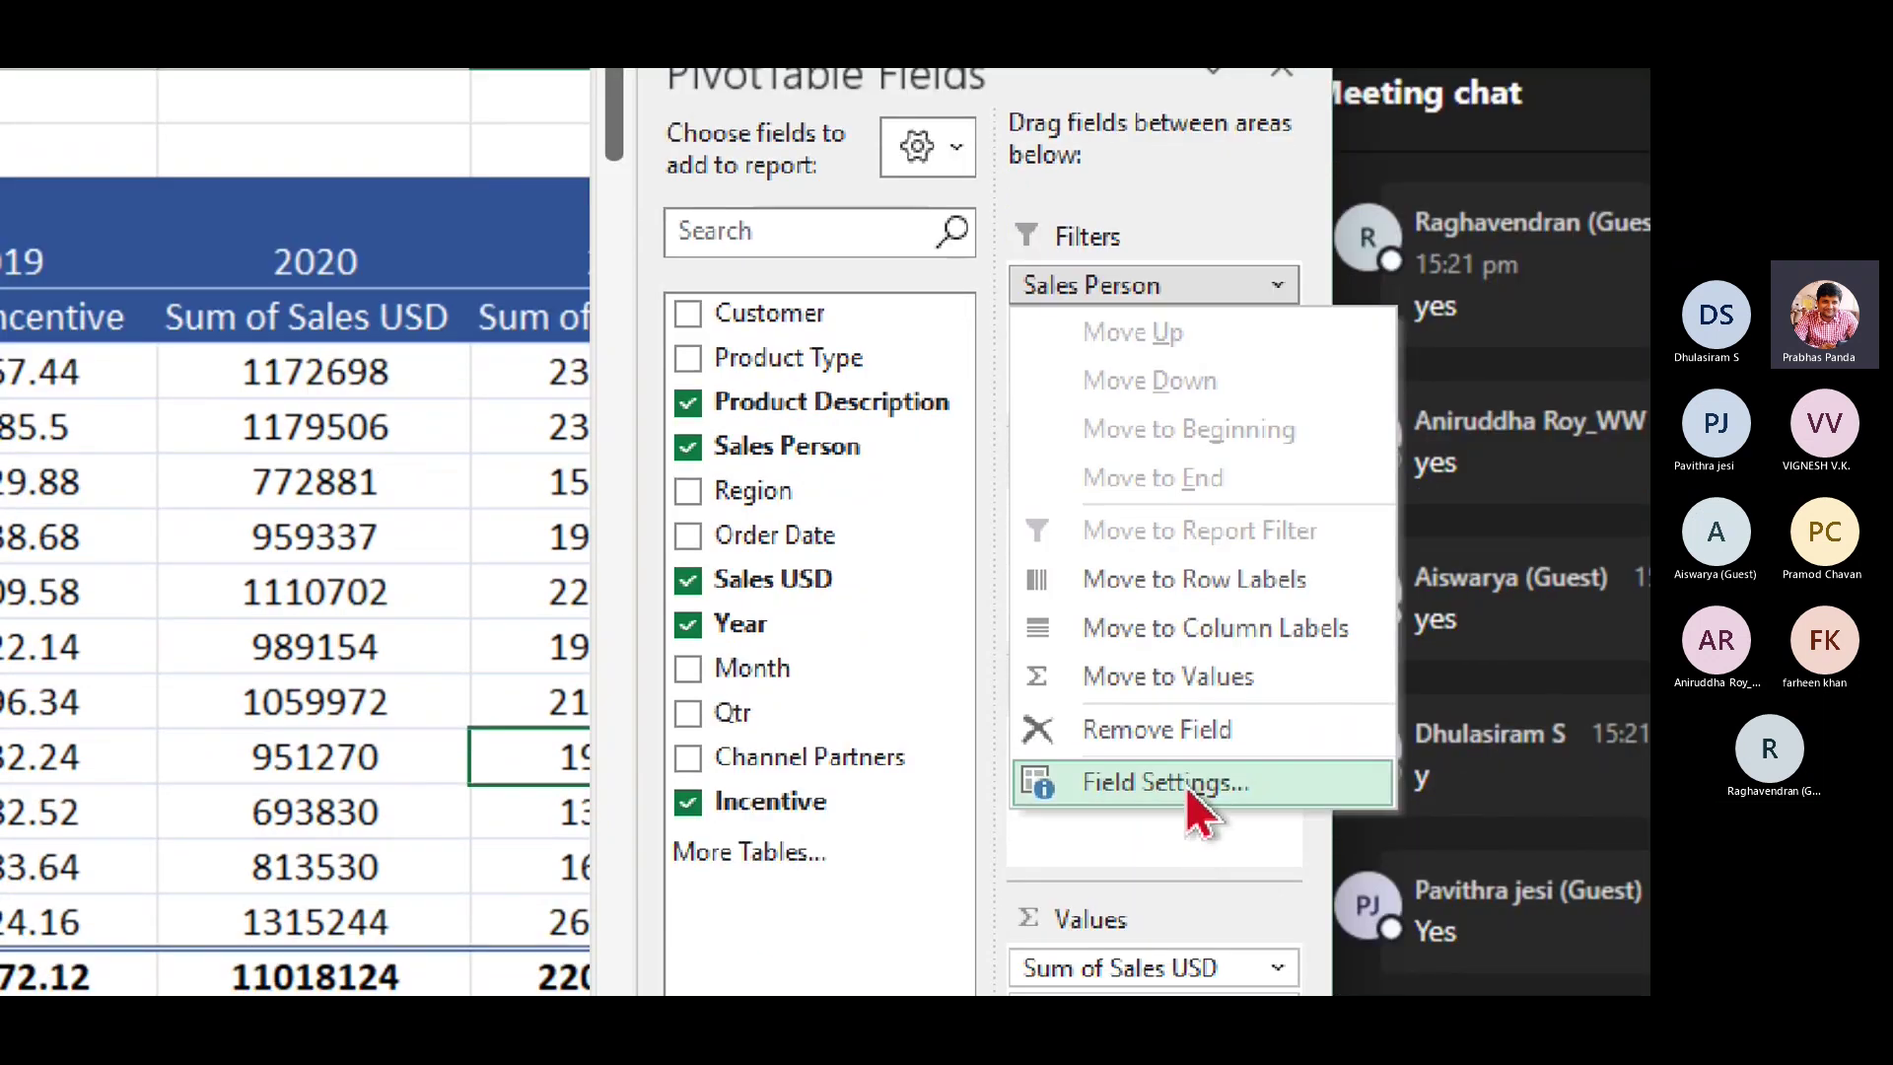
left_click(1193, 782)
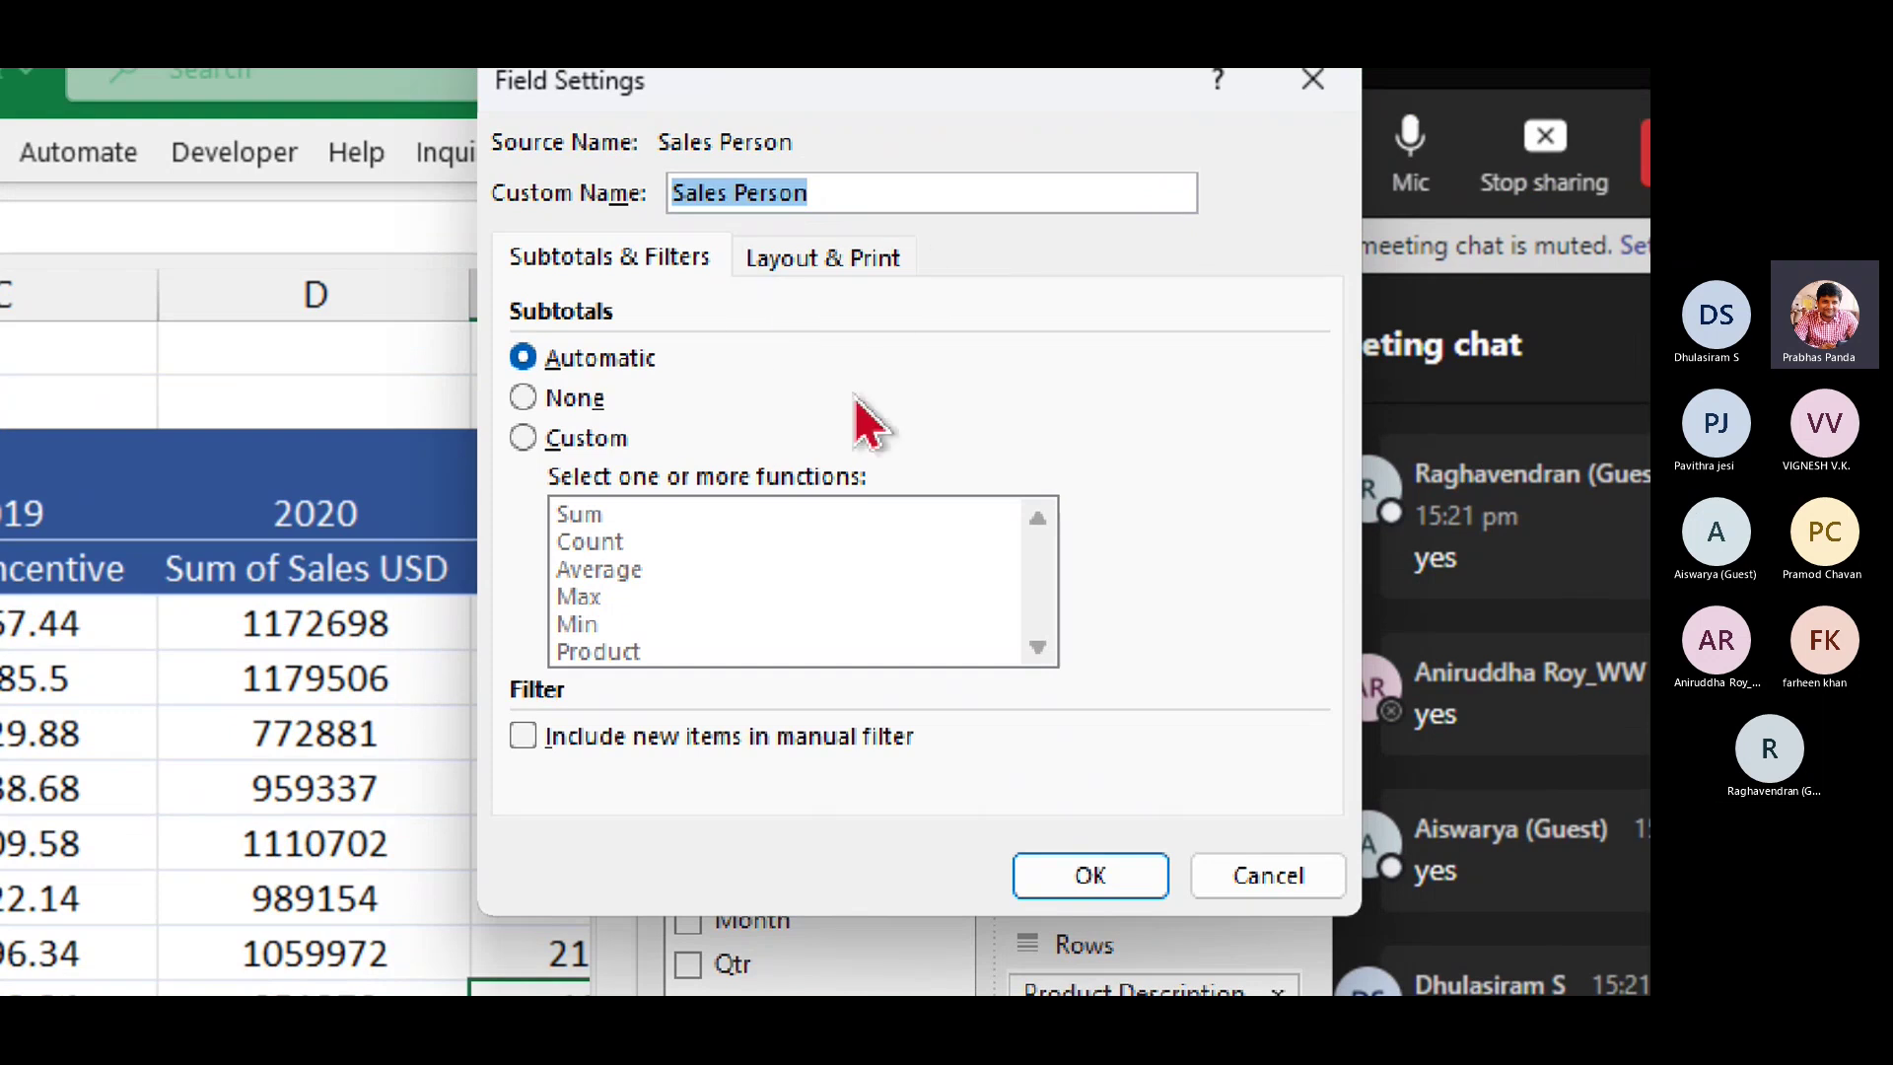
left_click(601, 441)
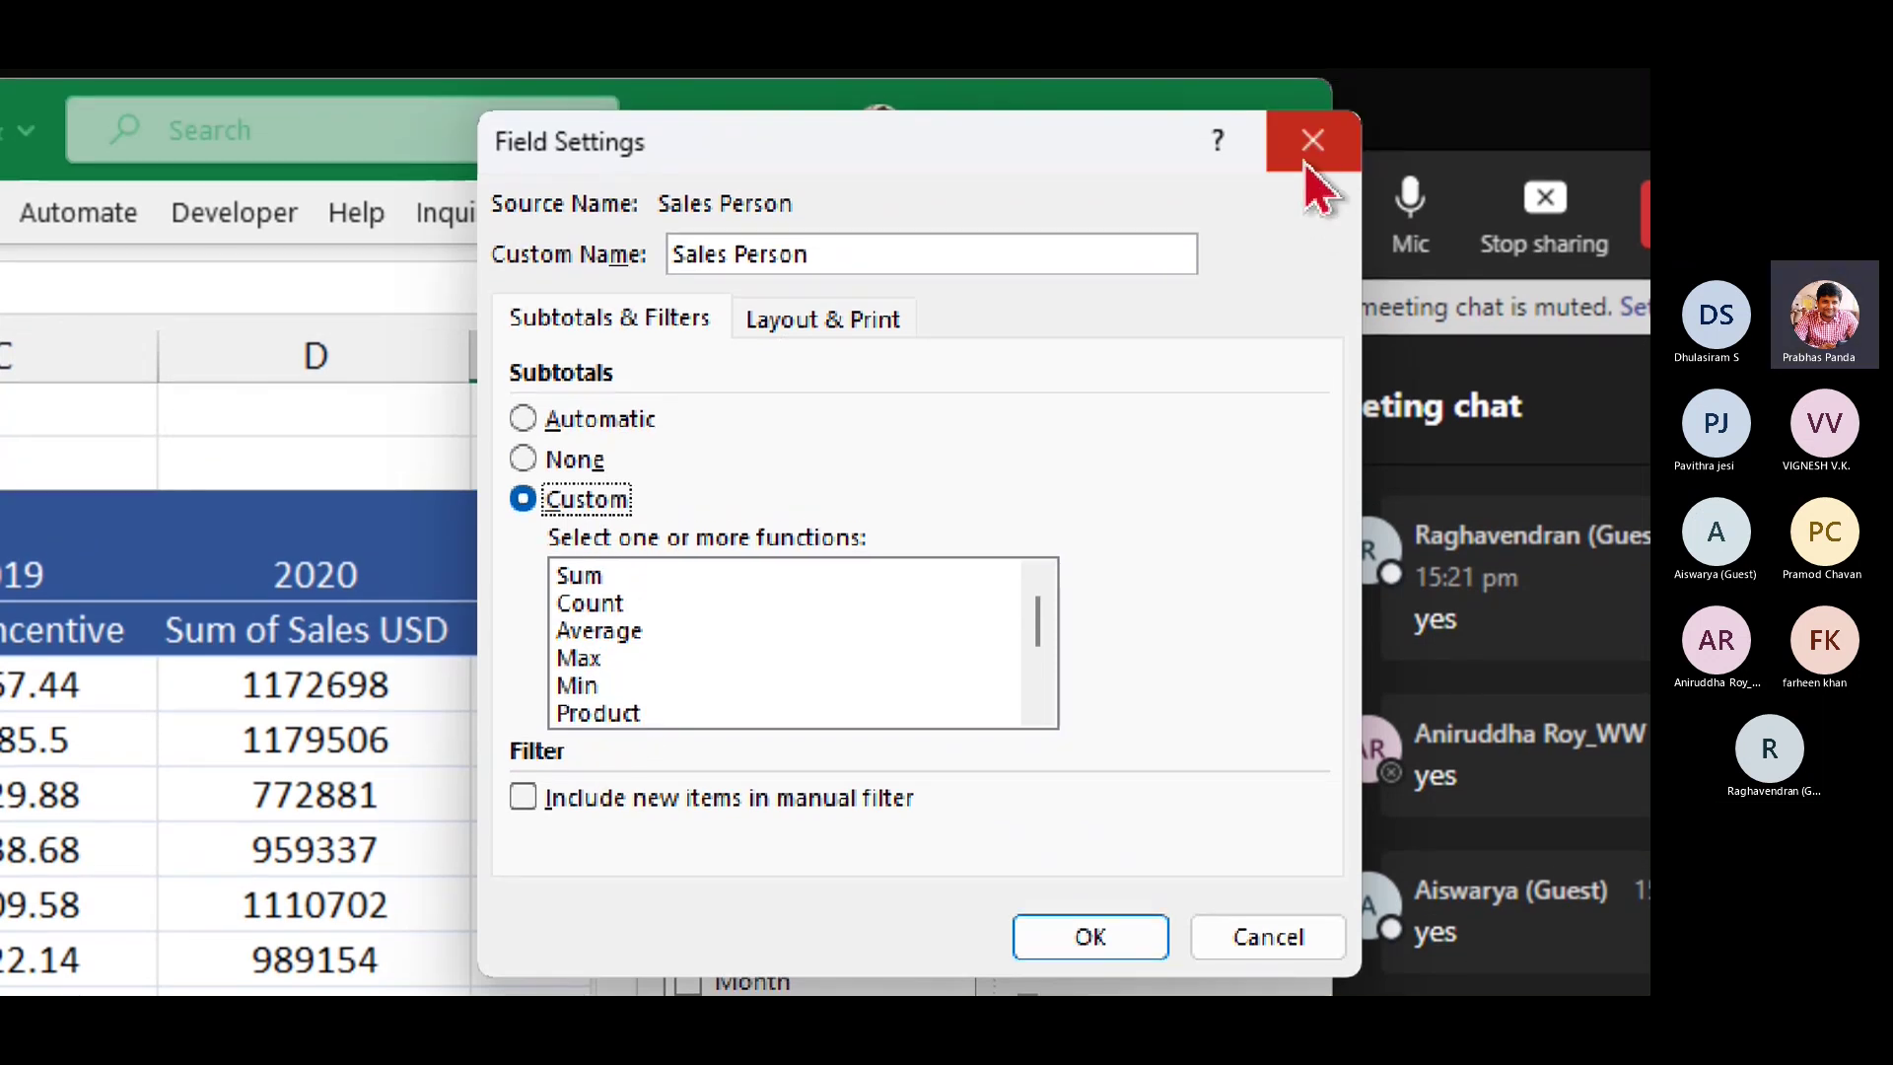
left_click(1312, 129)
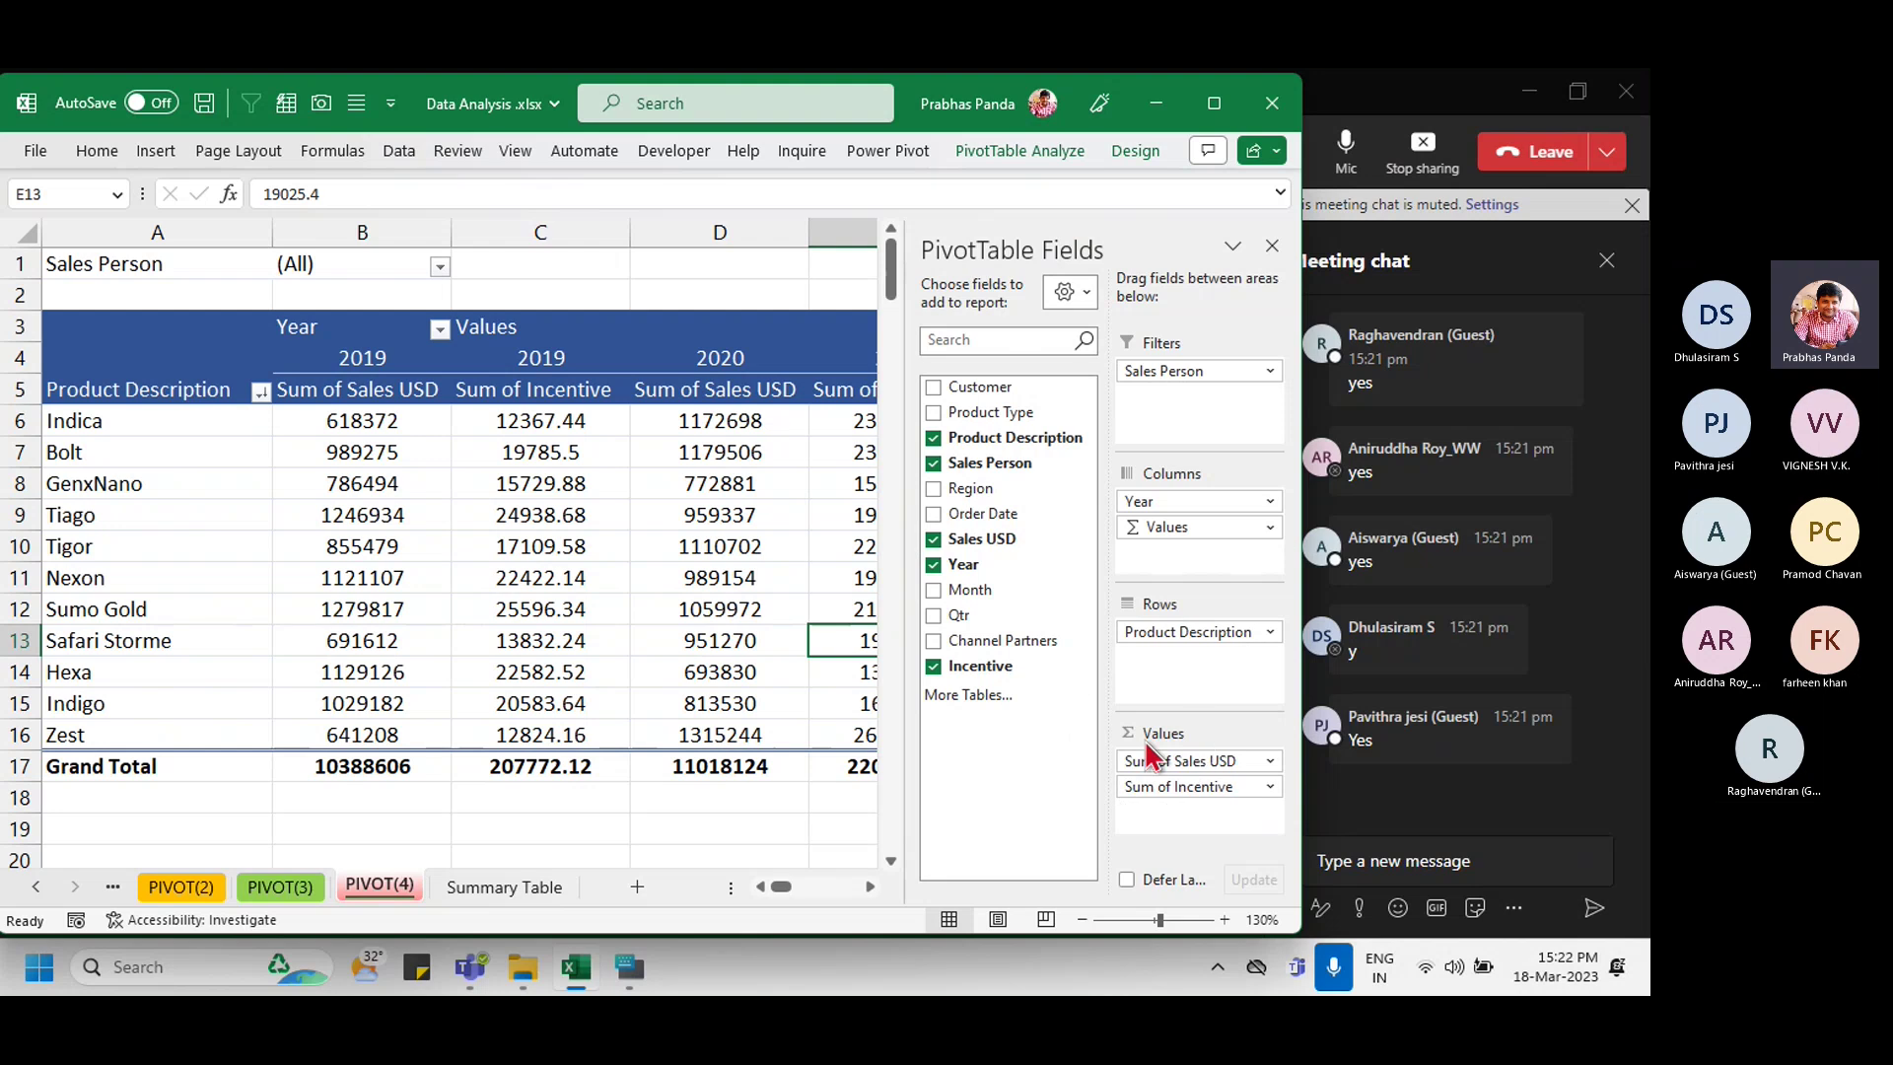
Step: Drag the Sum of Incentive value field, then create the new blank workbook Book1
left_click(1182, 787)
left_click_drag(835, 578, 1186, 676)
key("ctrl+n")
Step: Move the Book1 window left and select the first columns and rows 1 to 8
left_click_drag(1120, 169, 938, 112)
scroll(671, 545, "up", 12)
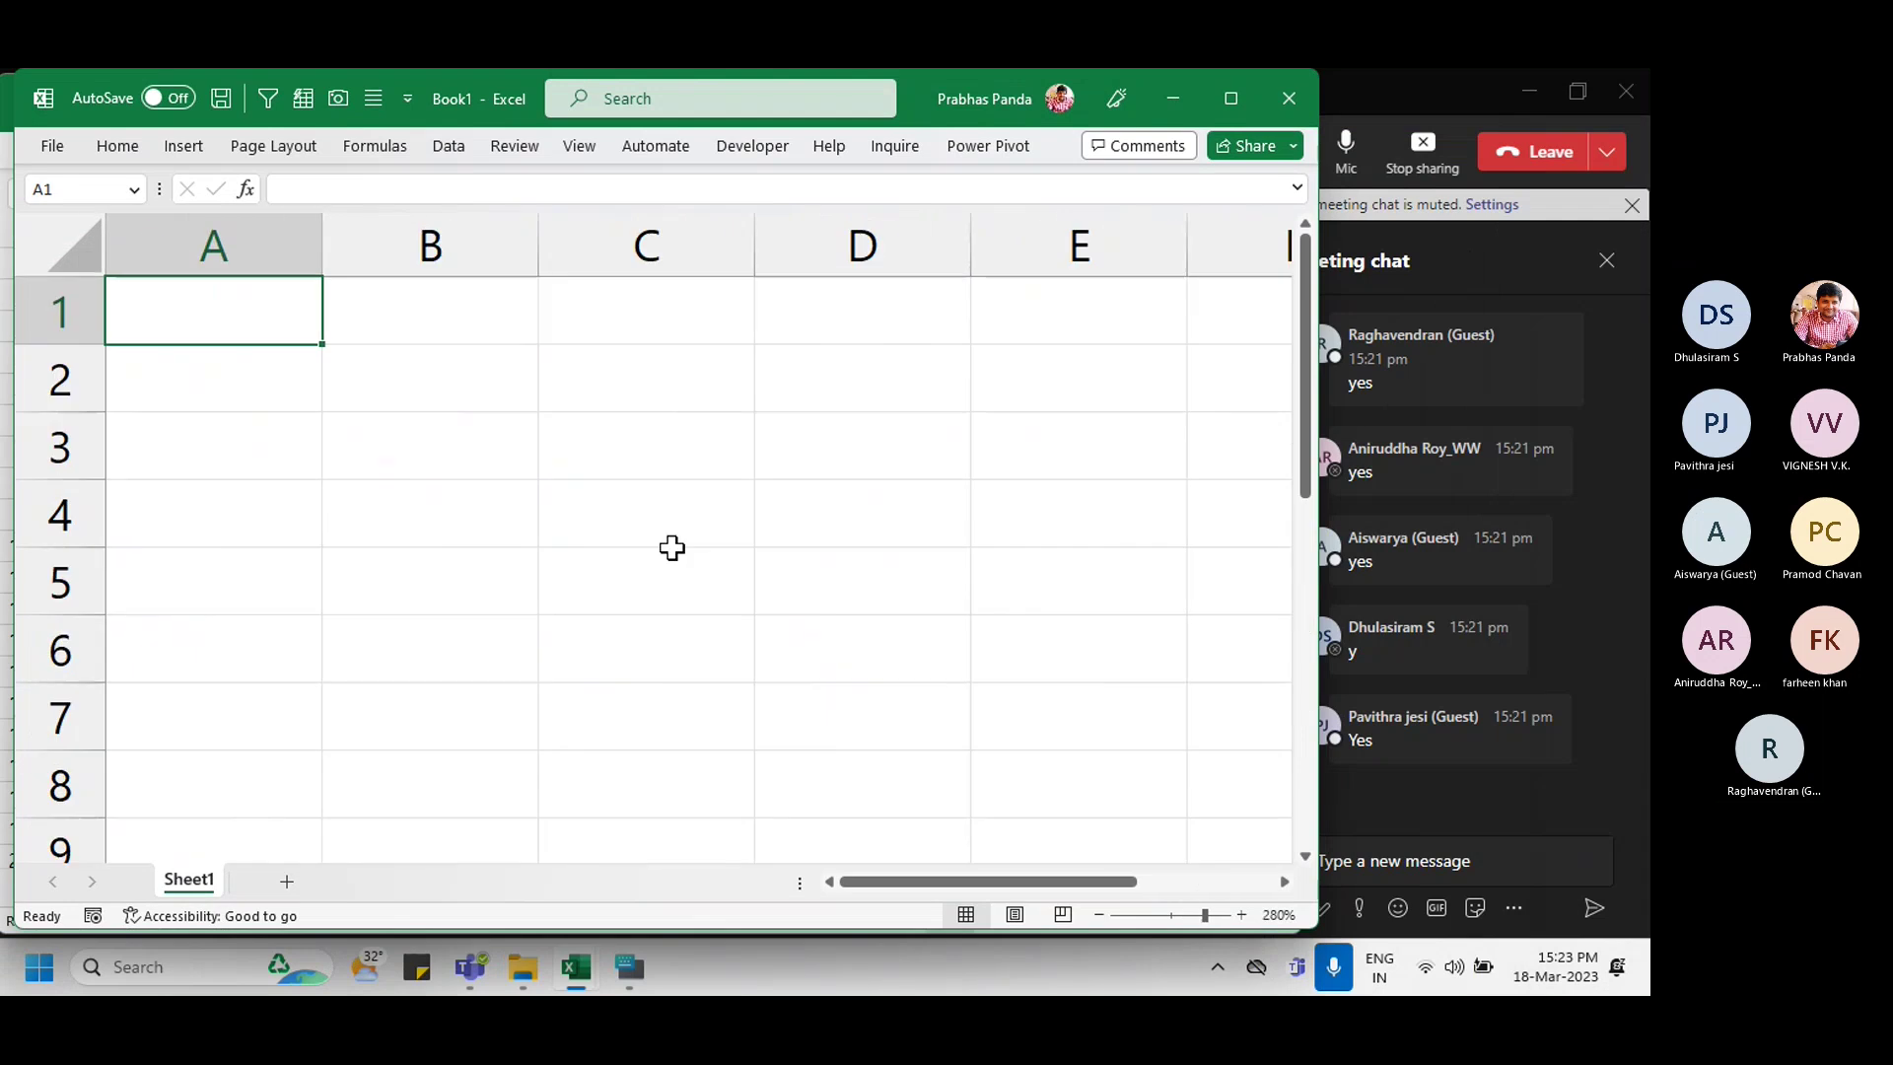
left_click_drag(317, 257, 1001, 249)
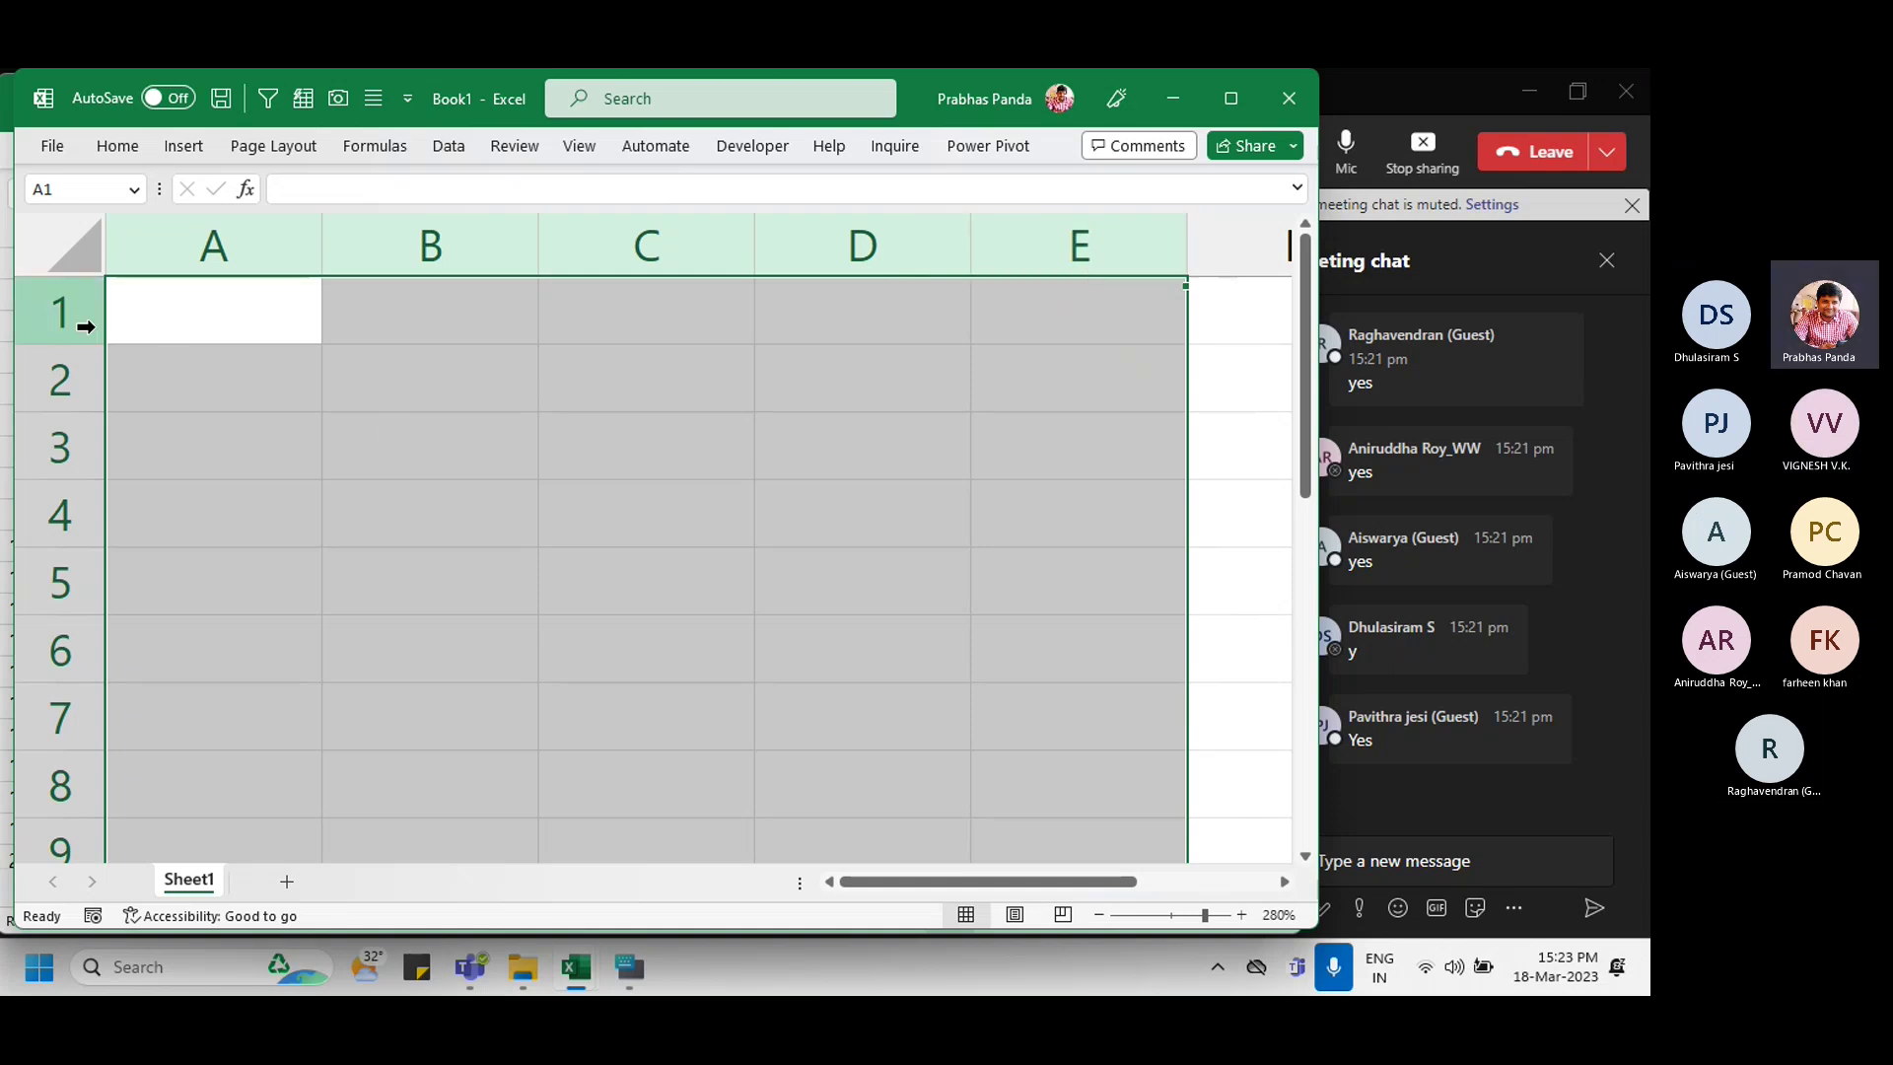
left_click_drag(60, 314, 59, 794)
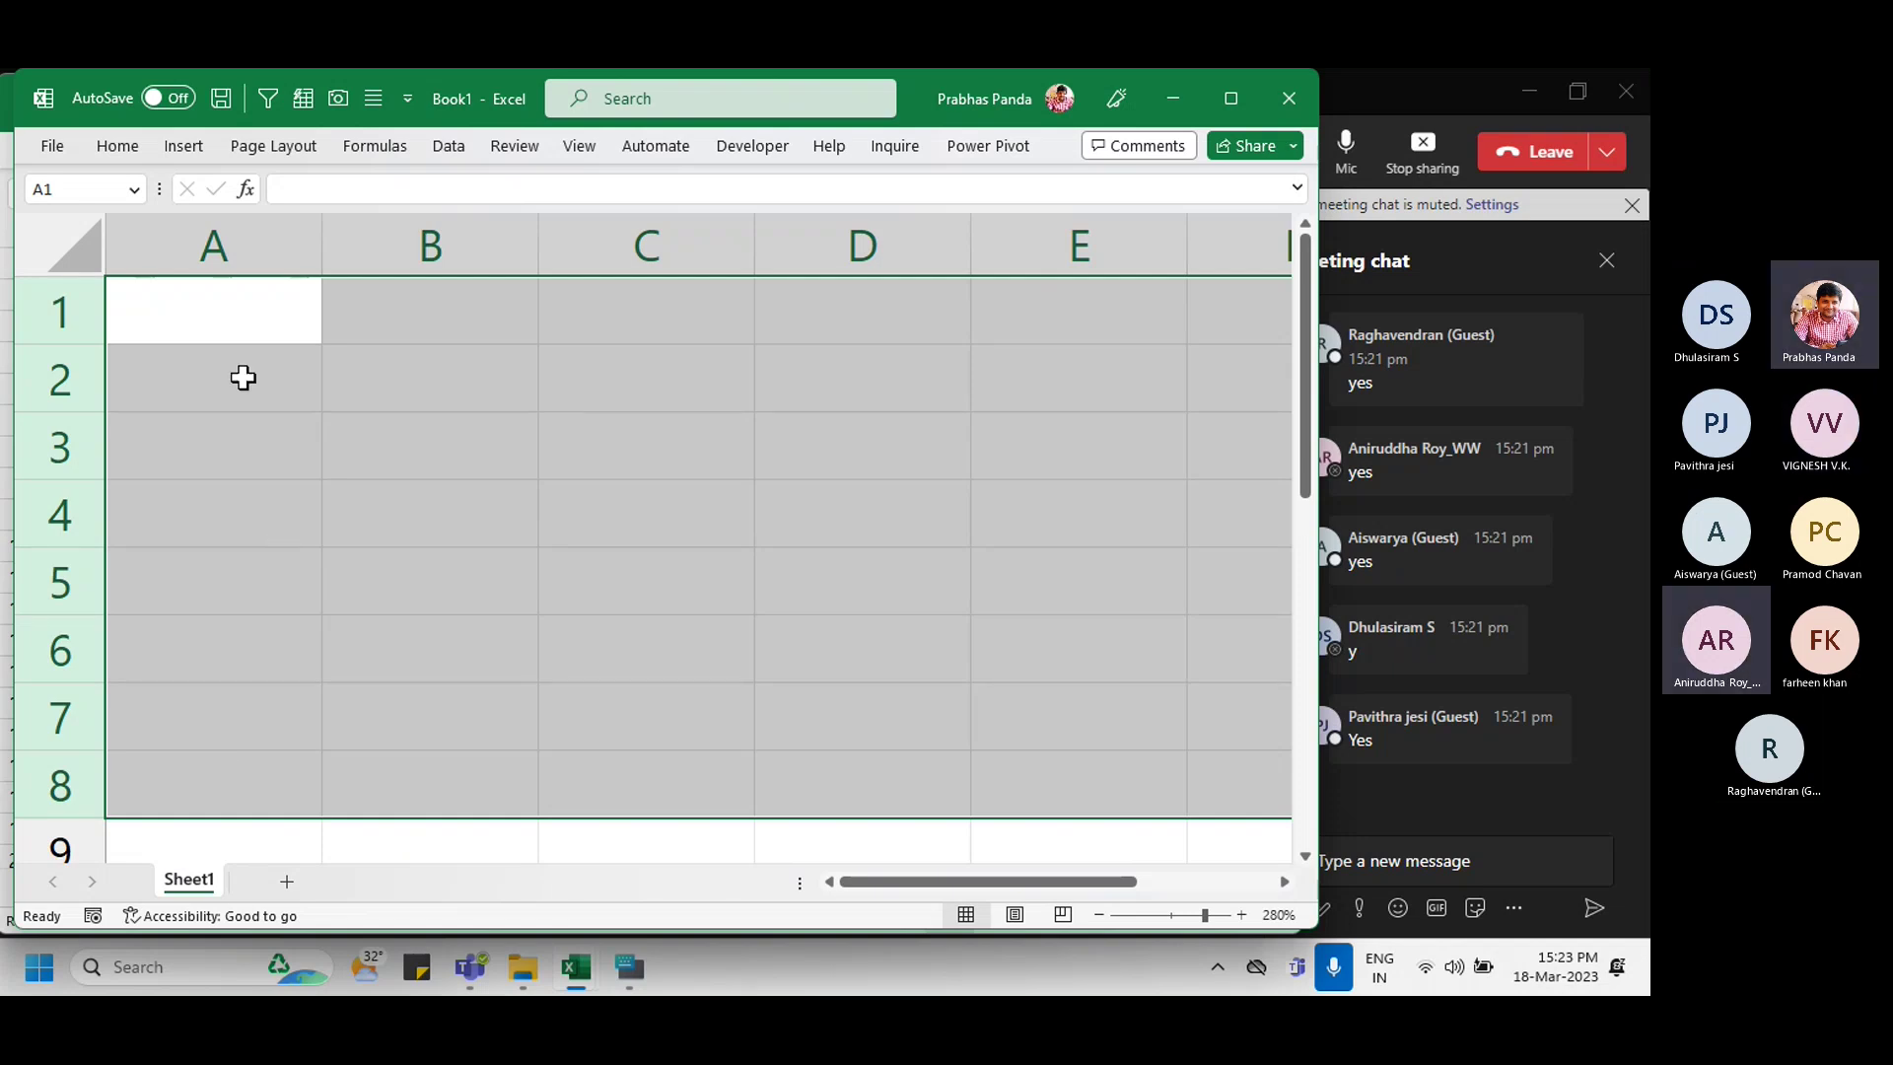
Step: Jump from A1 to the sheet's last rows, then across to column XFD
left_click(269, 289)
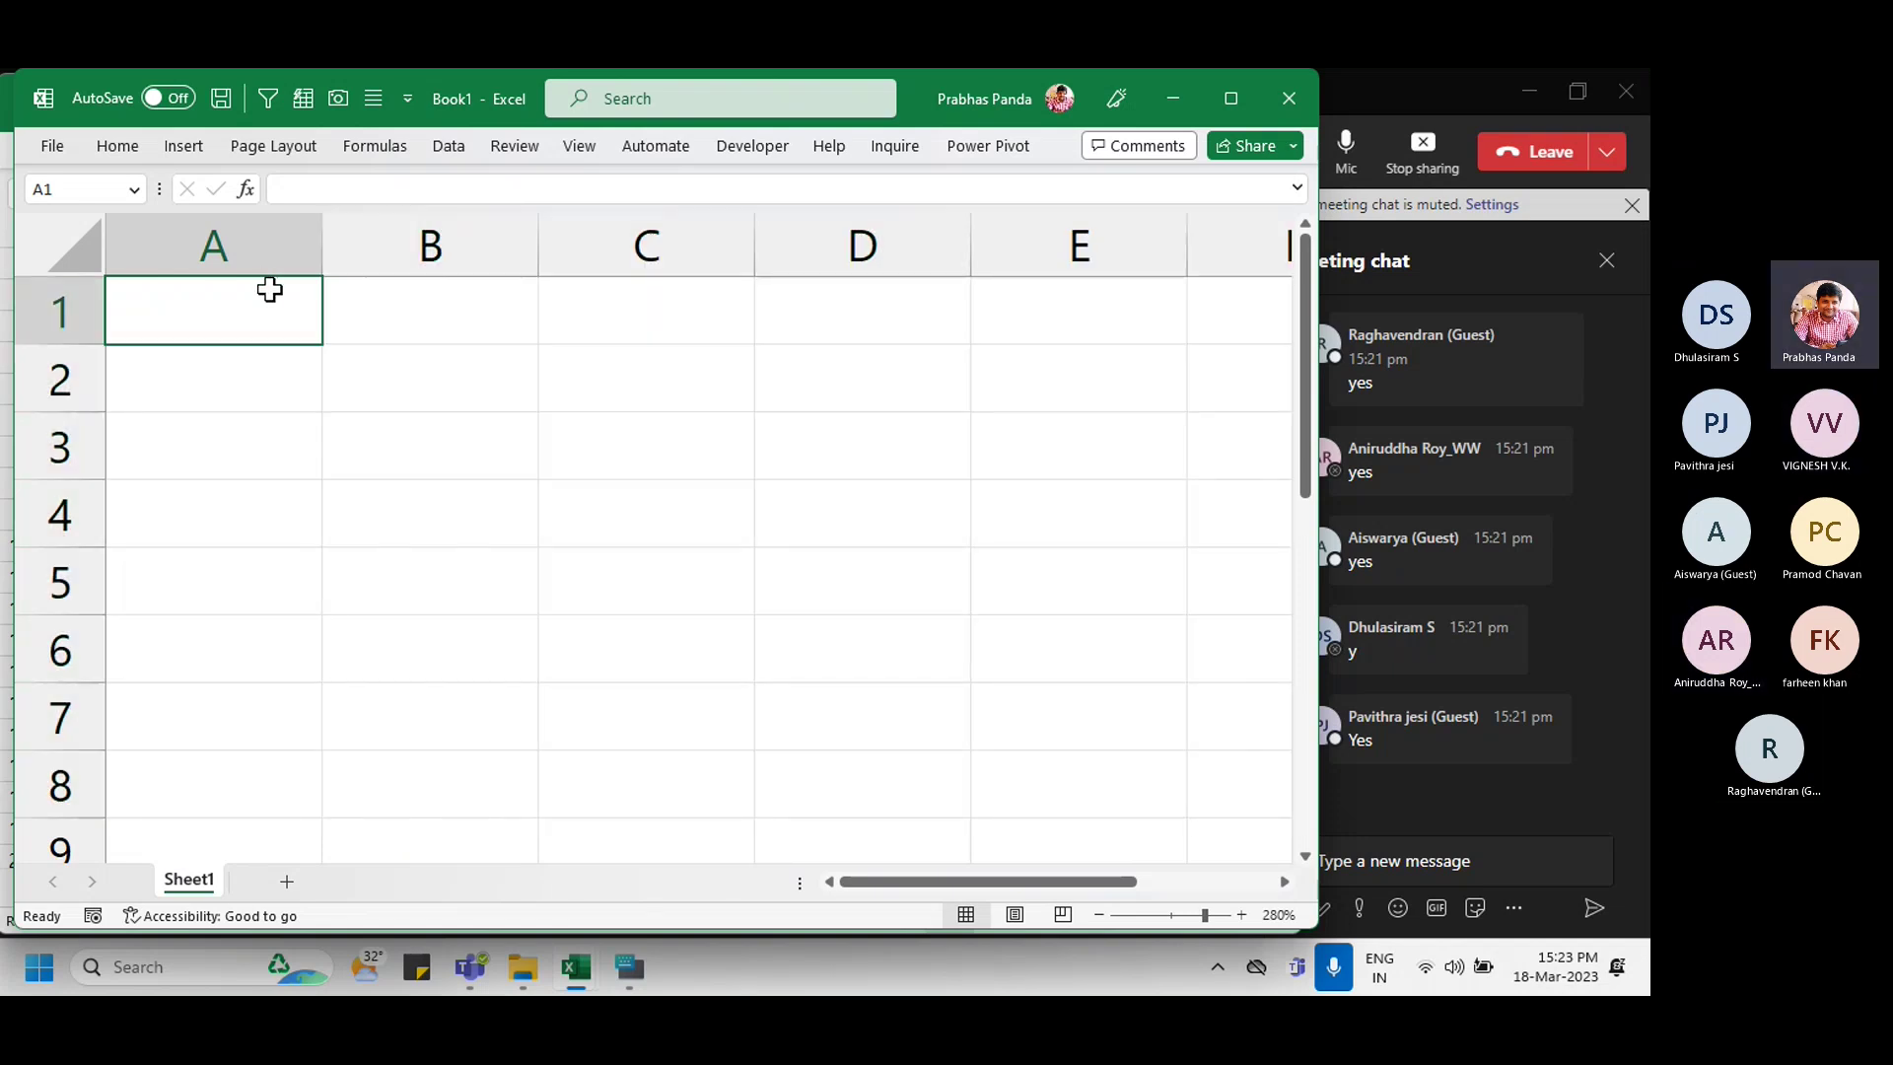
key("ctrl+Down")
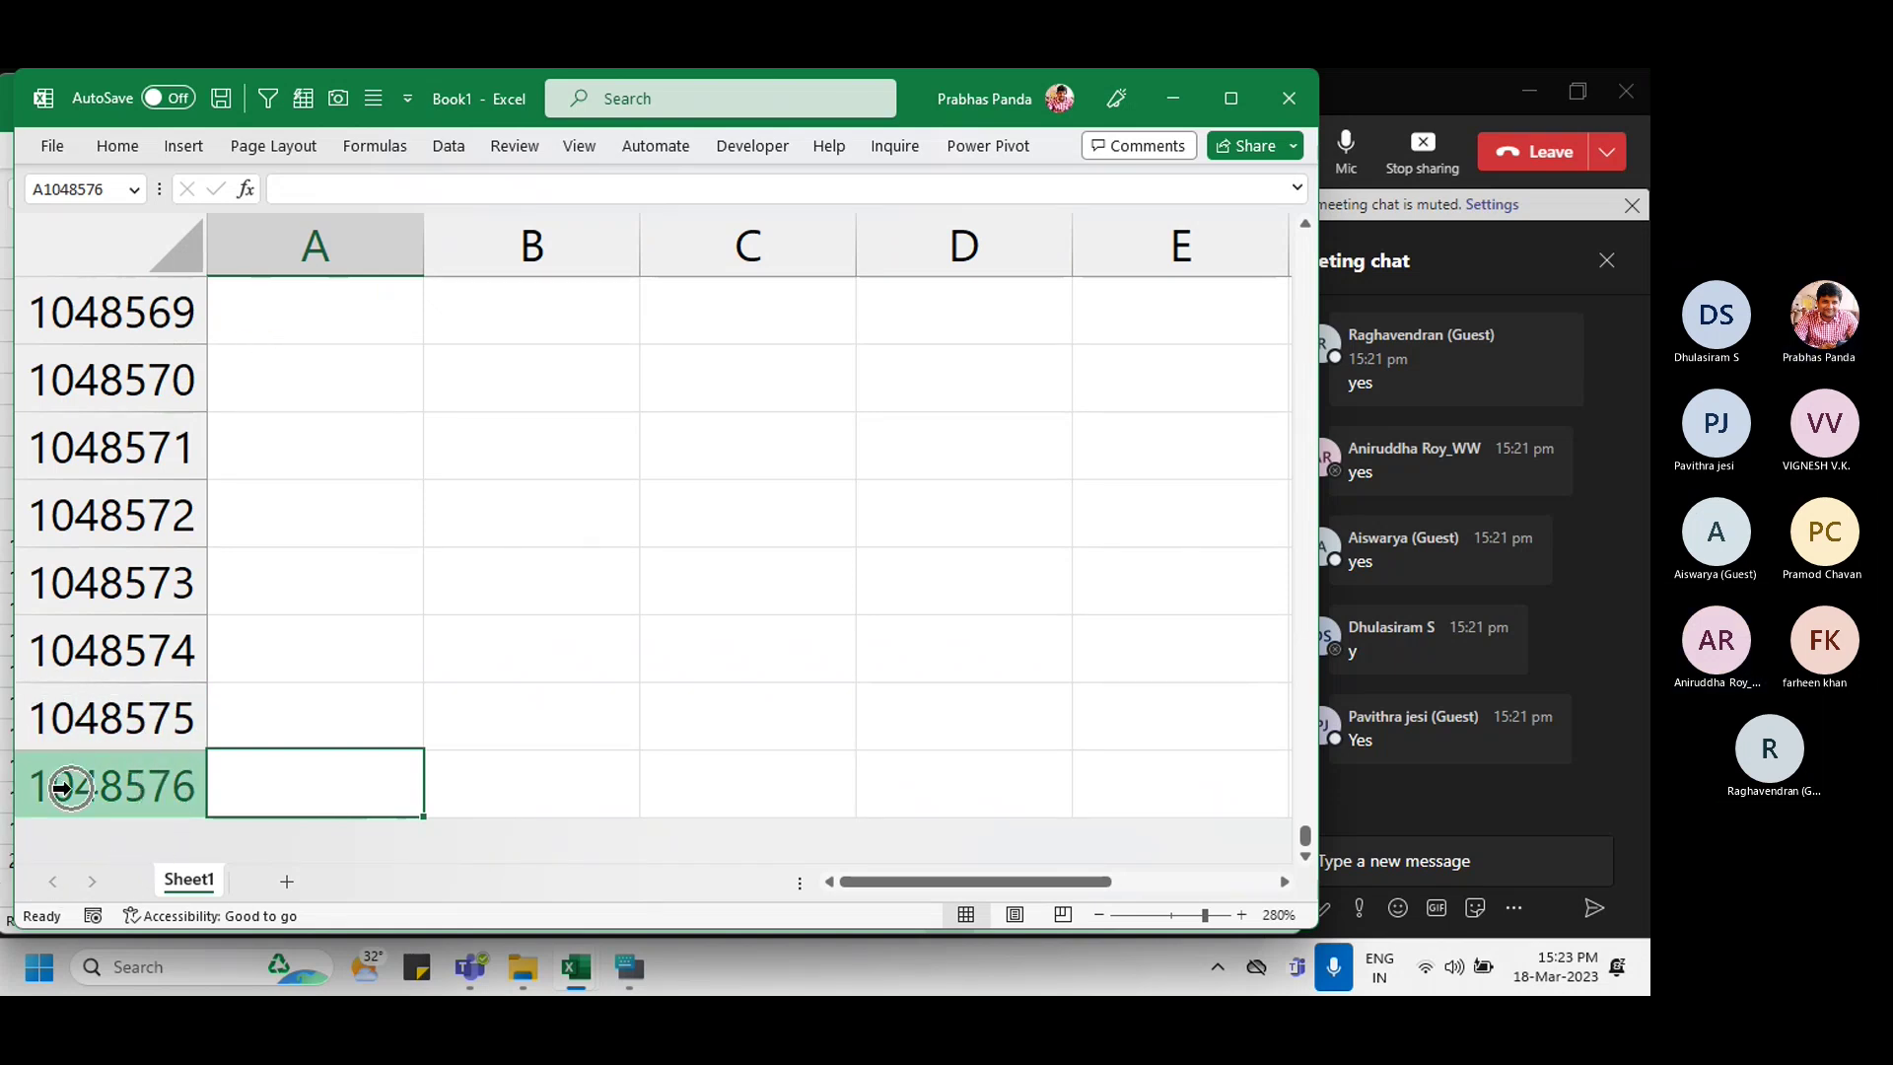
left_click(345, 323, "ctrl")
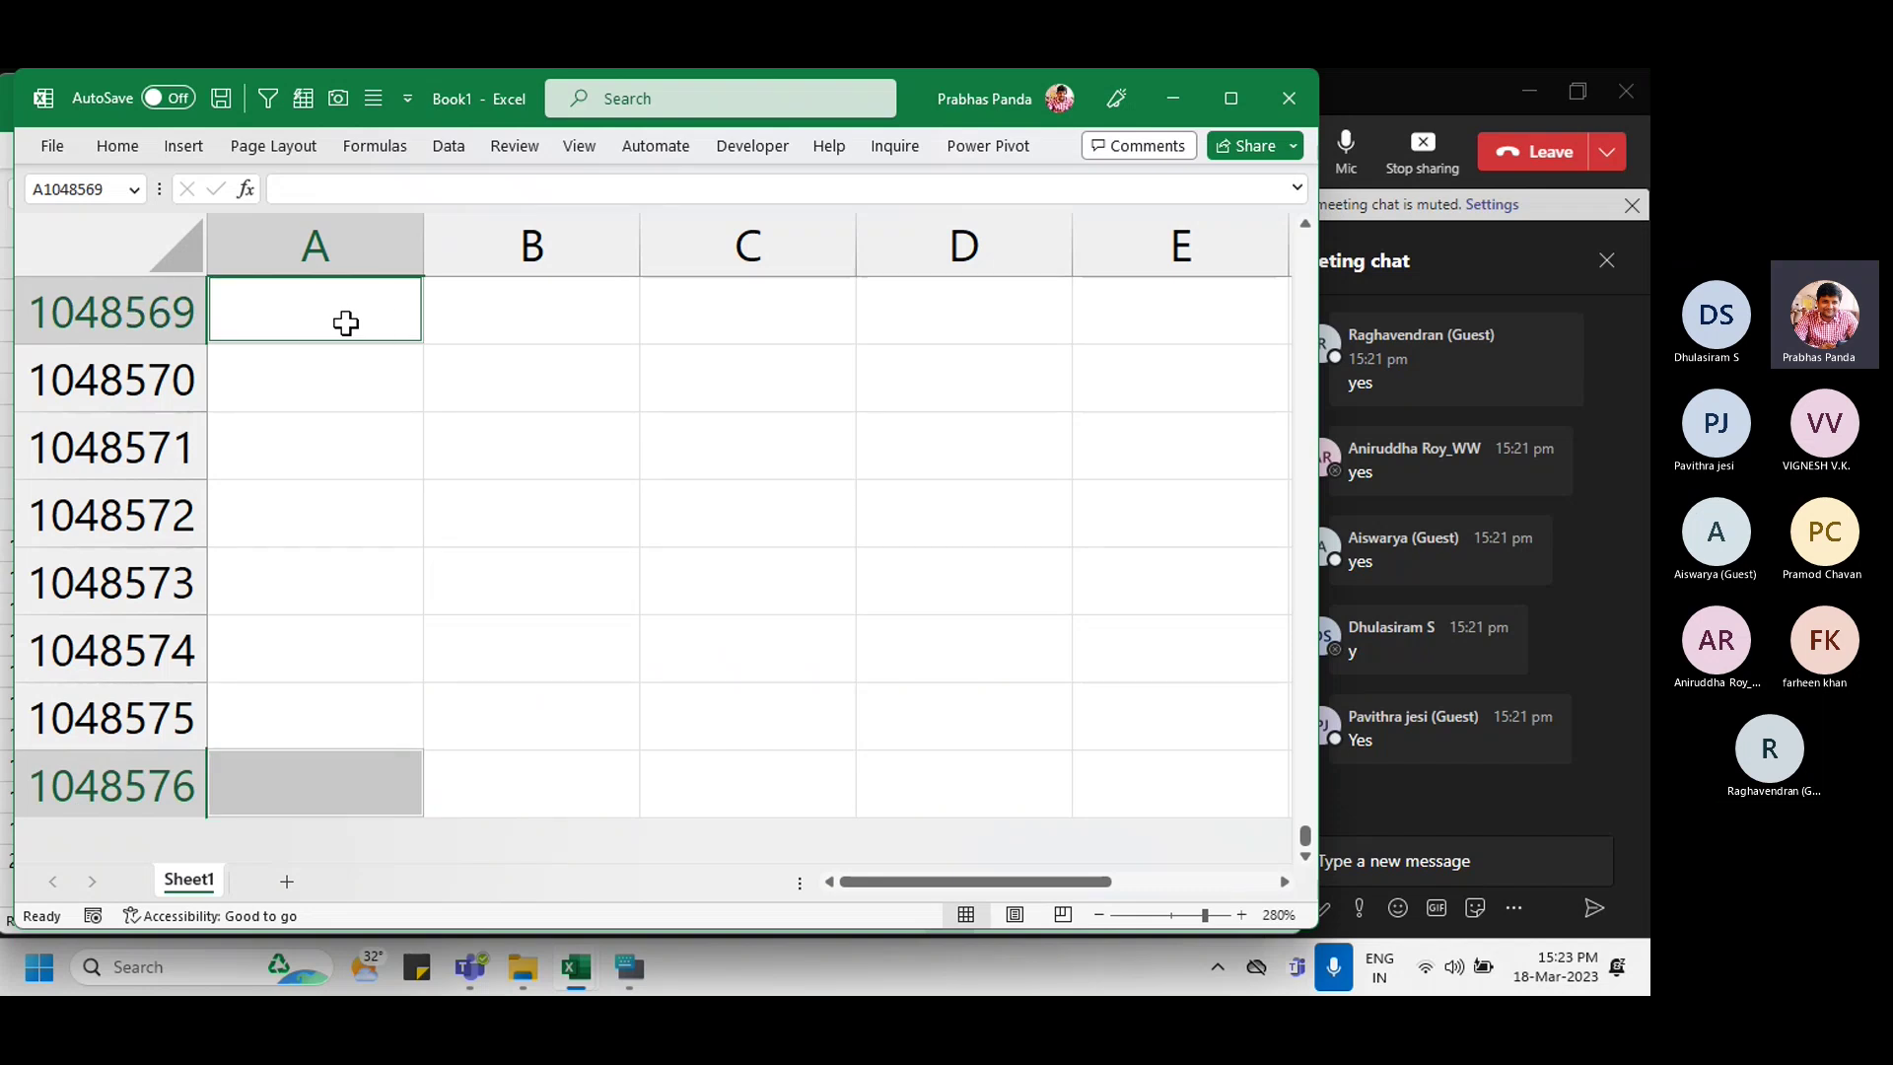
left_click(345, 323)
key("ctrl+Right")
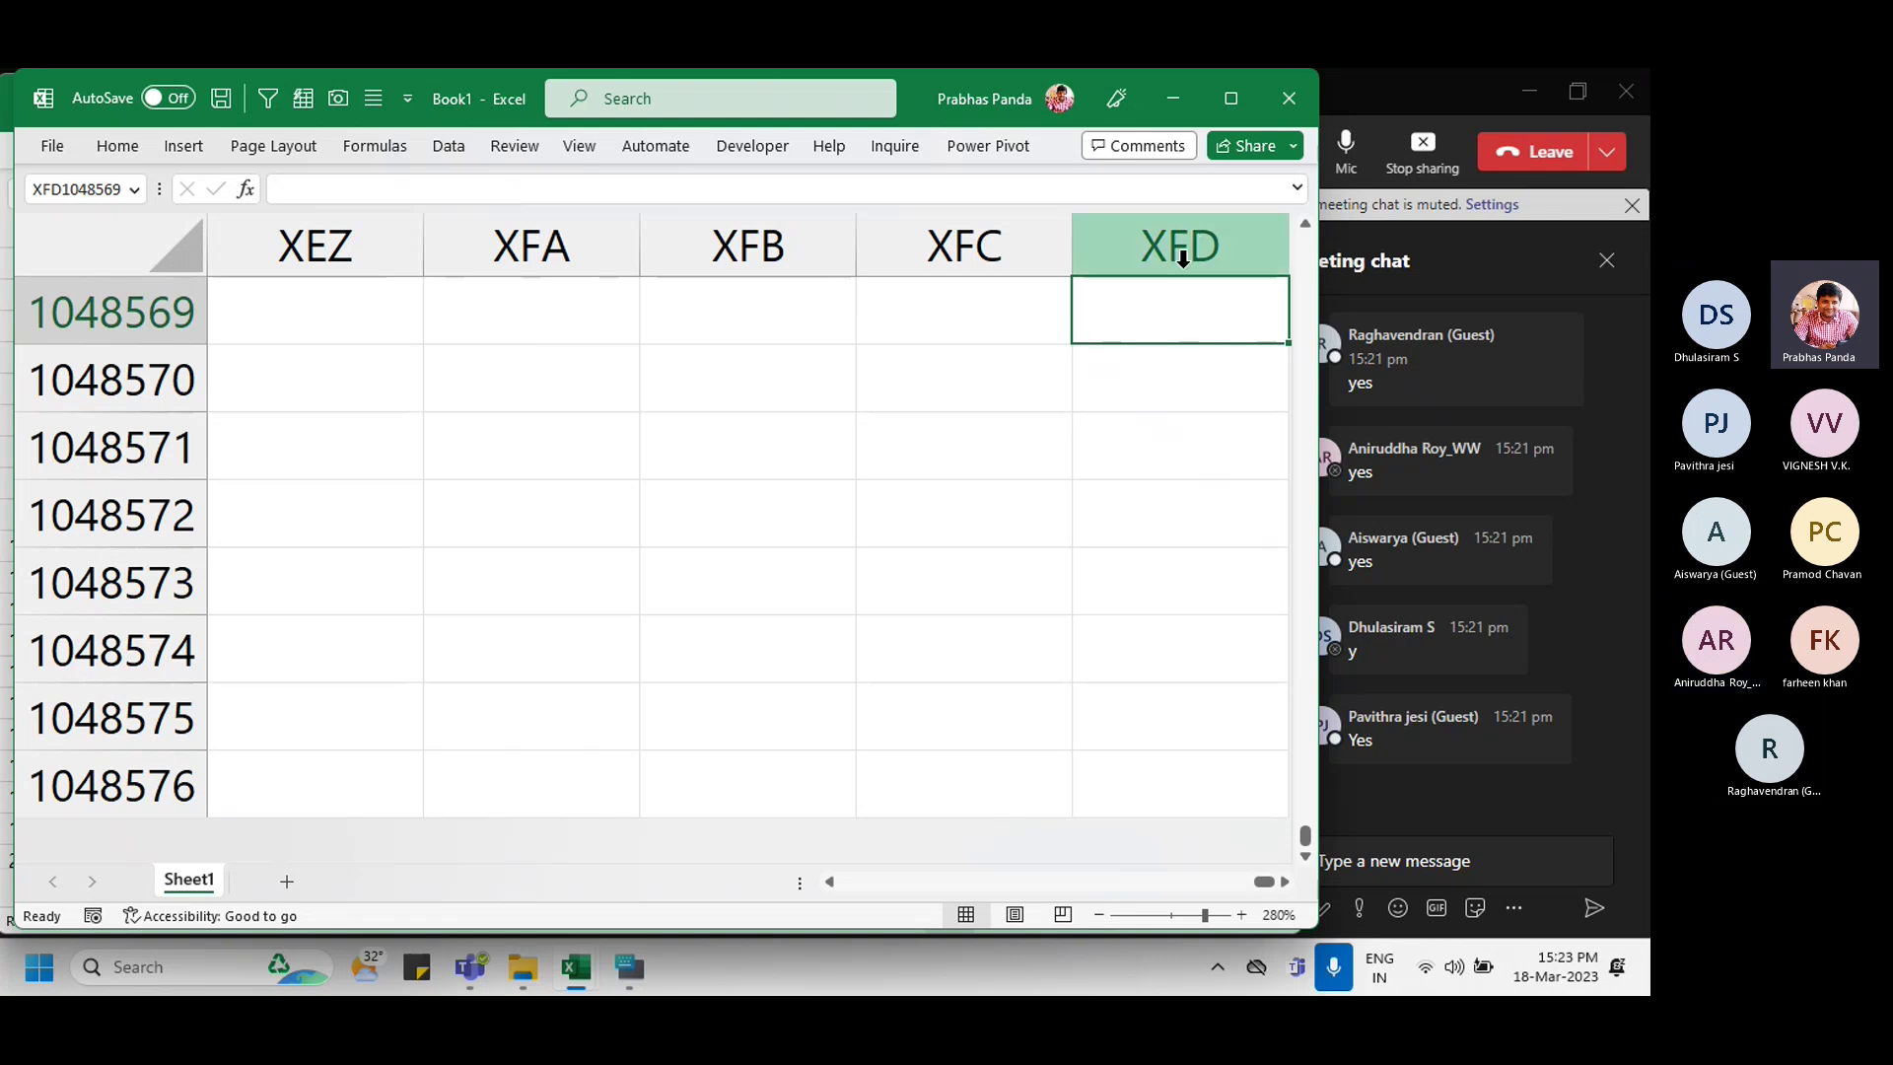
Step: Enter =COLUMN() in XFD1048569 so it shows 16384
type("=c")
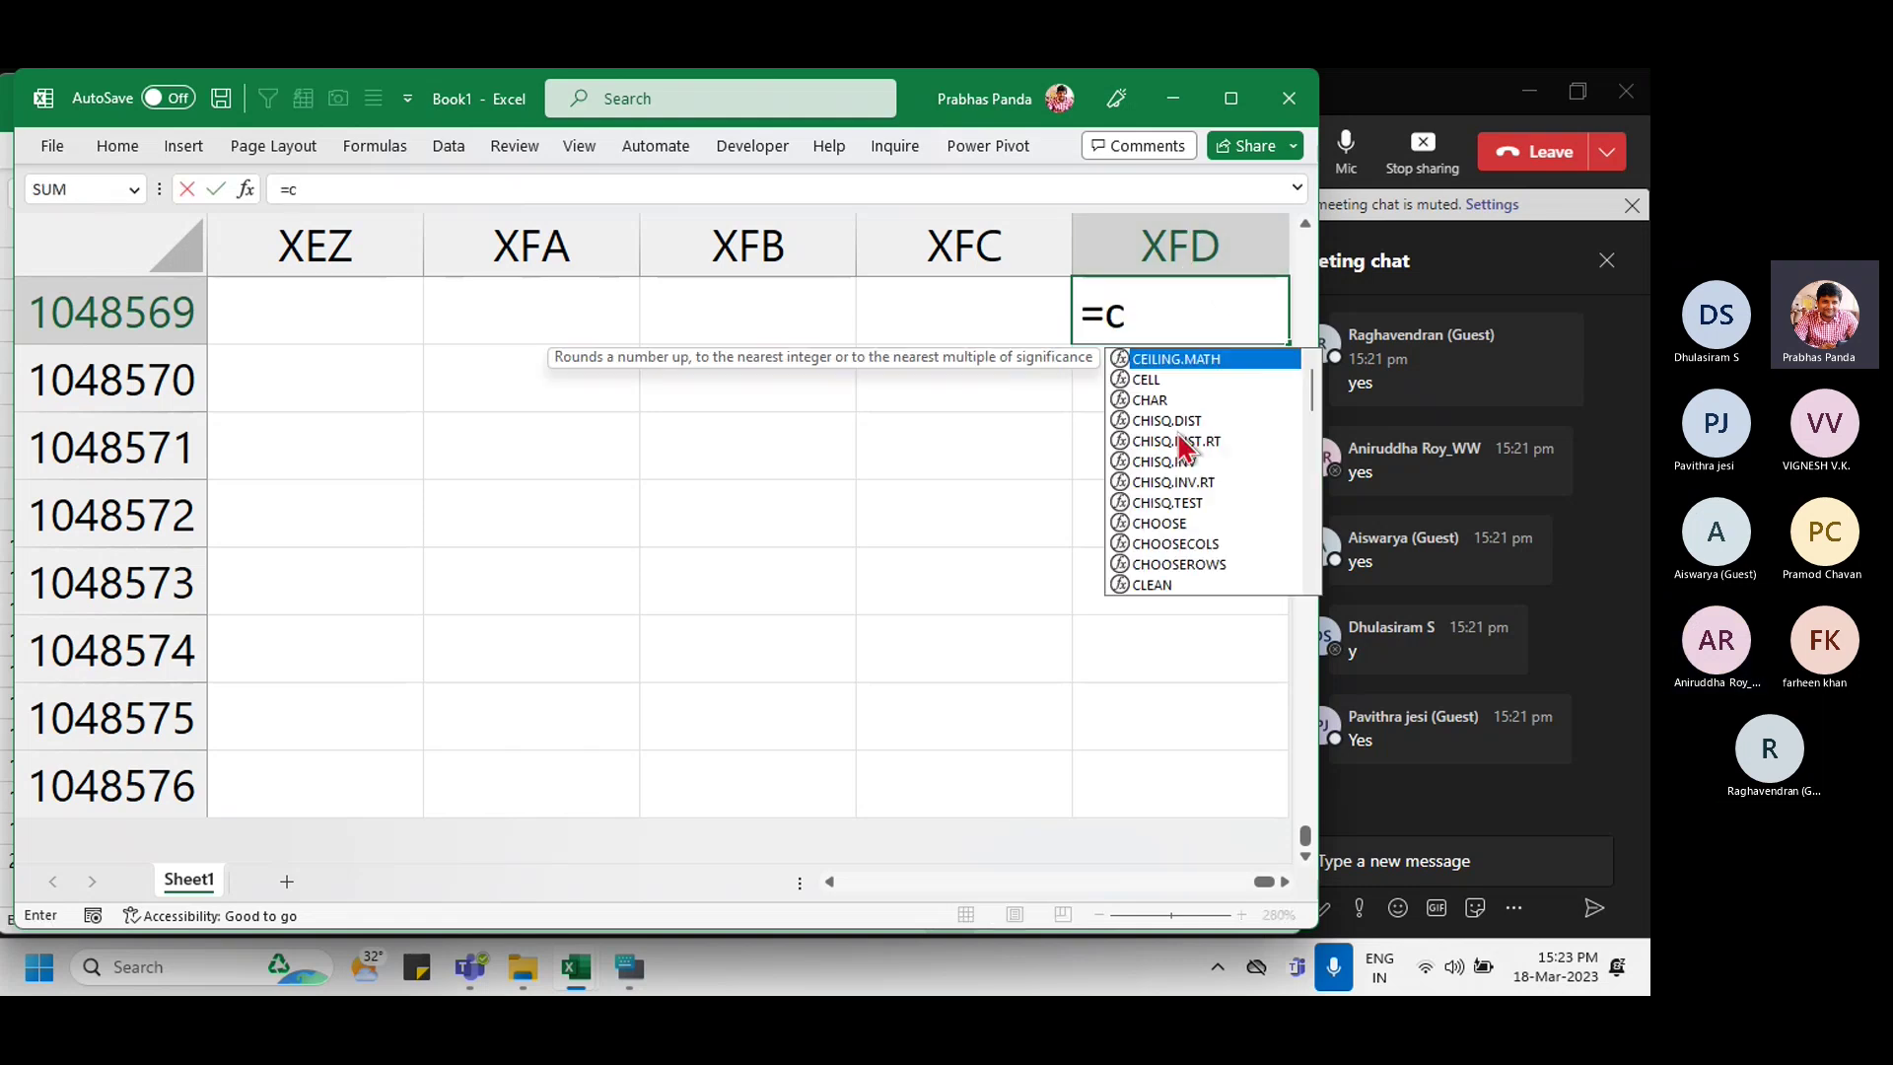
type("olumn()")
key("Return")
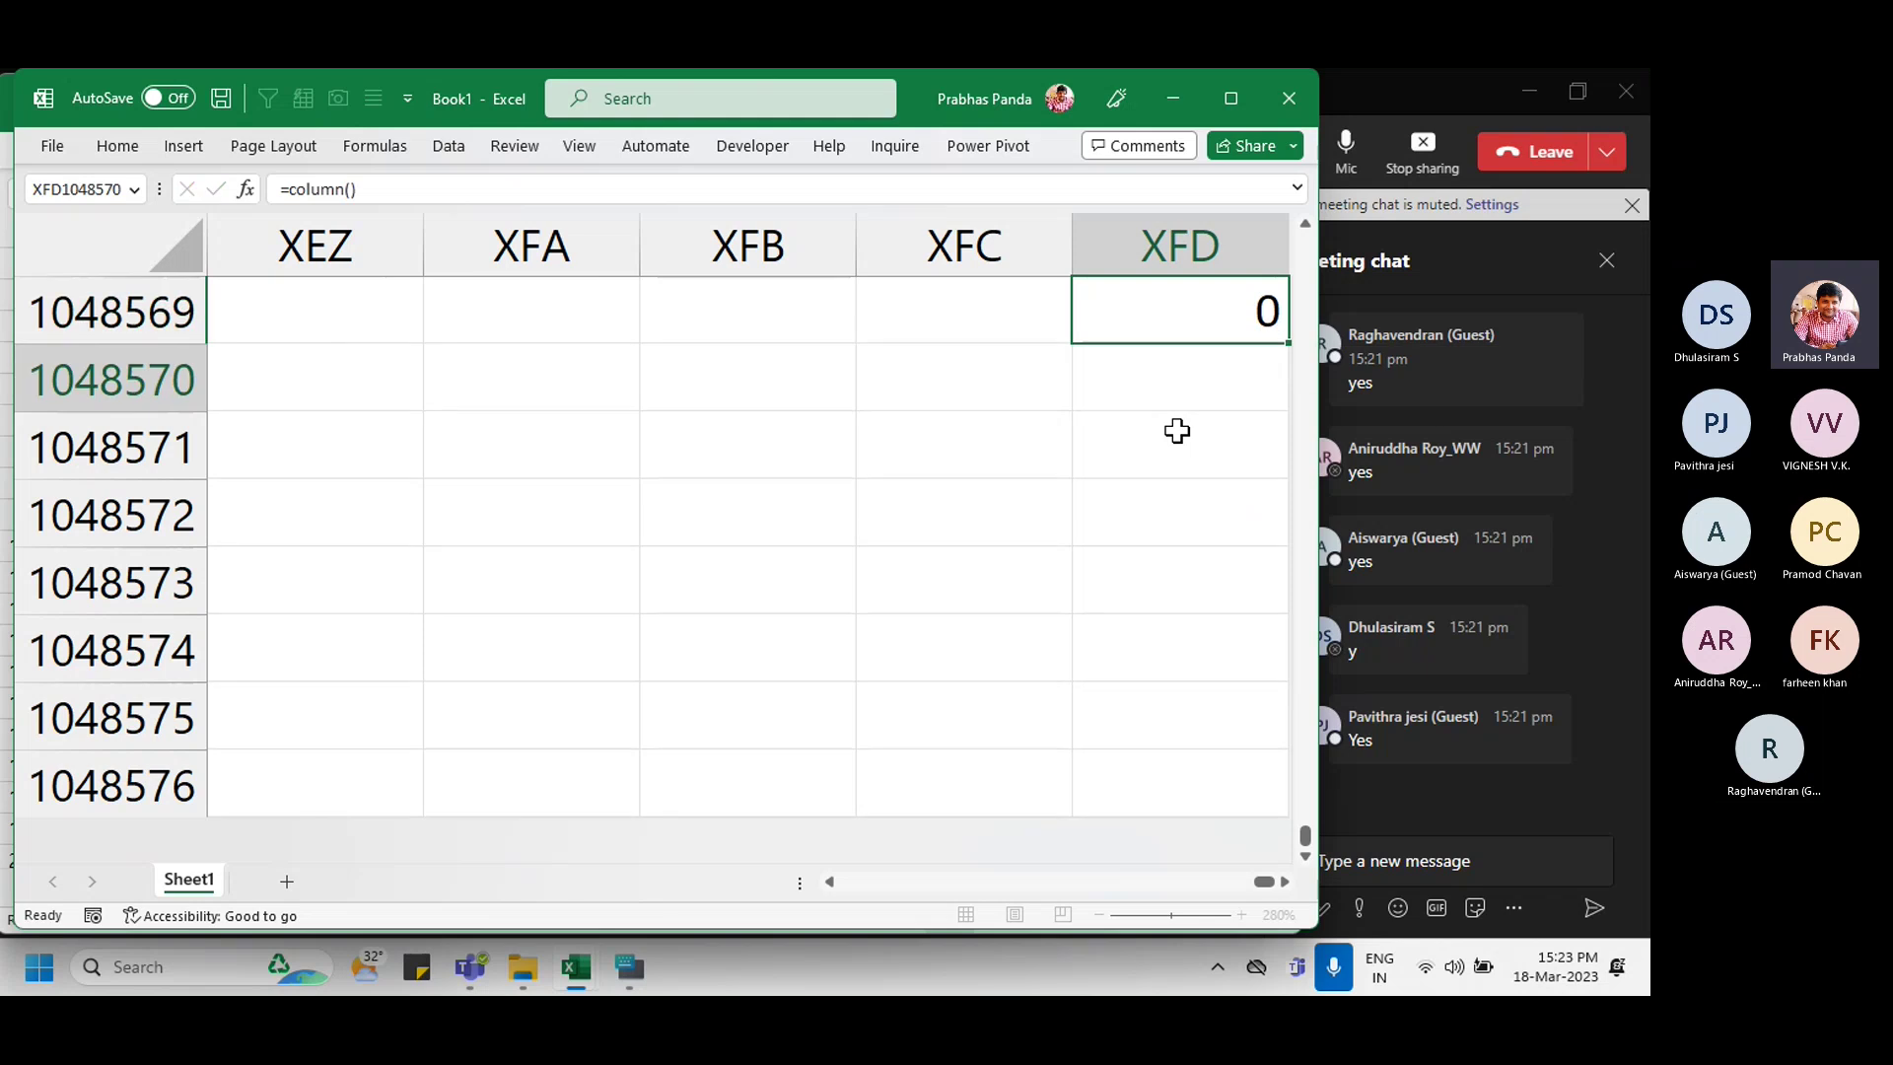
key("Up")
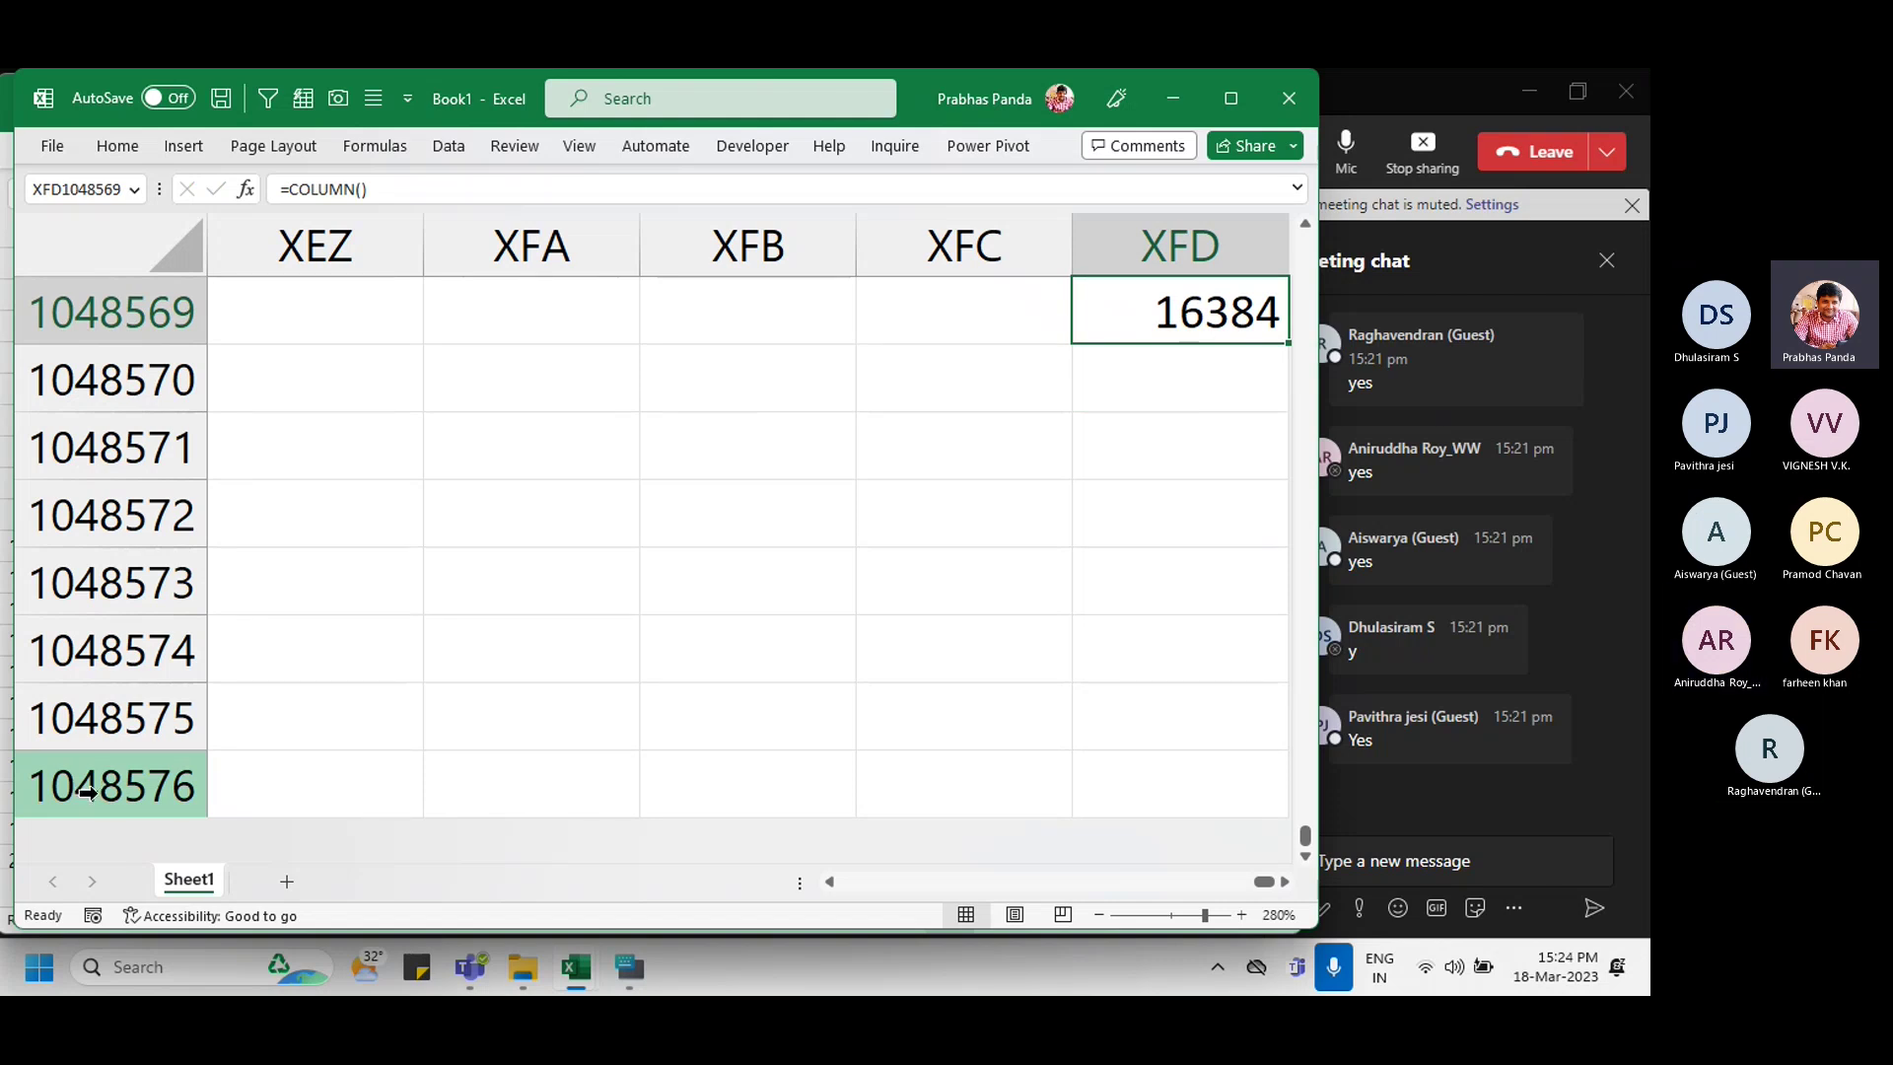
Step: Visit the sheet's corners, row 1048576 and the last column, ending back at A1
key("ctrl+Left")
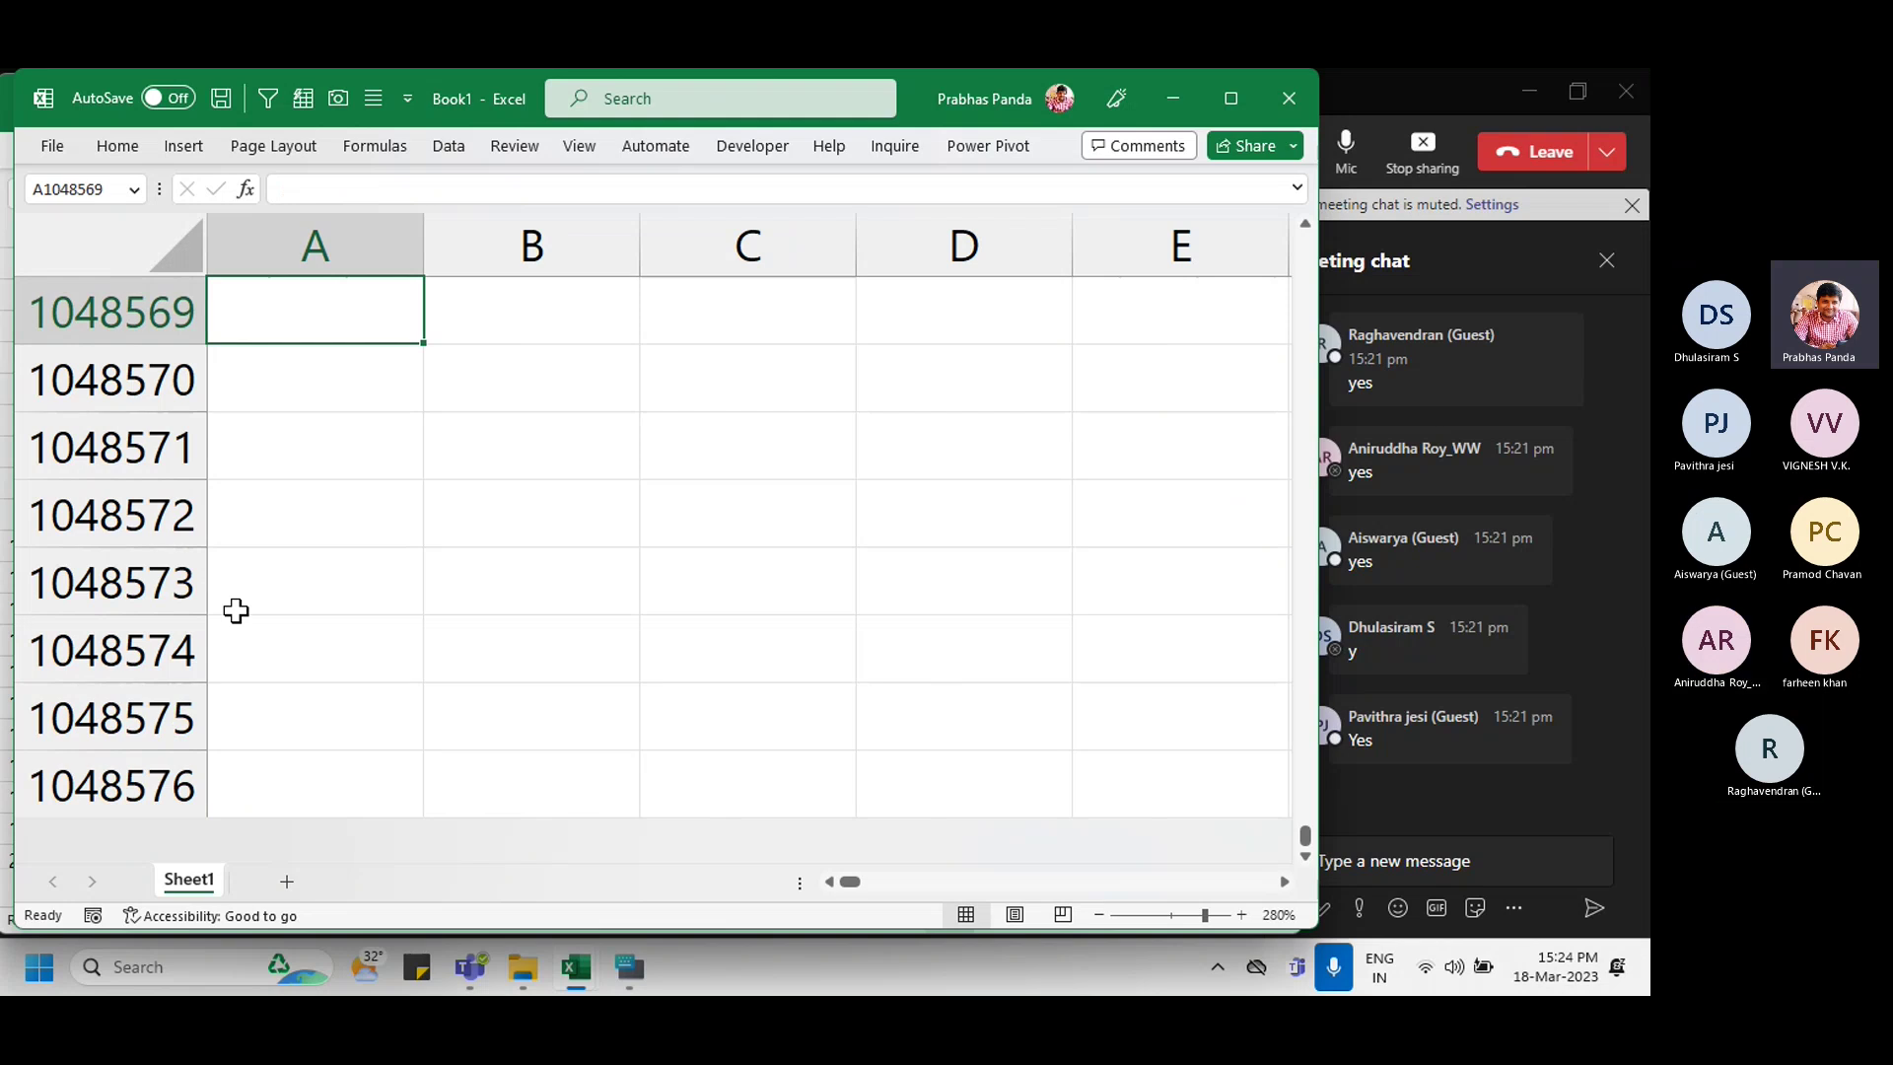
key("ctrl+Up")
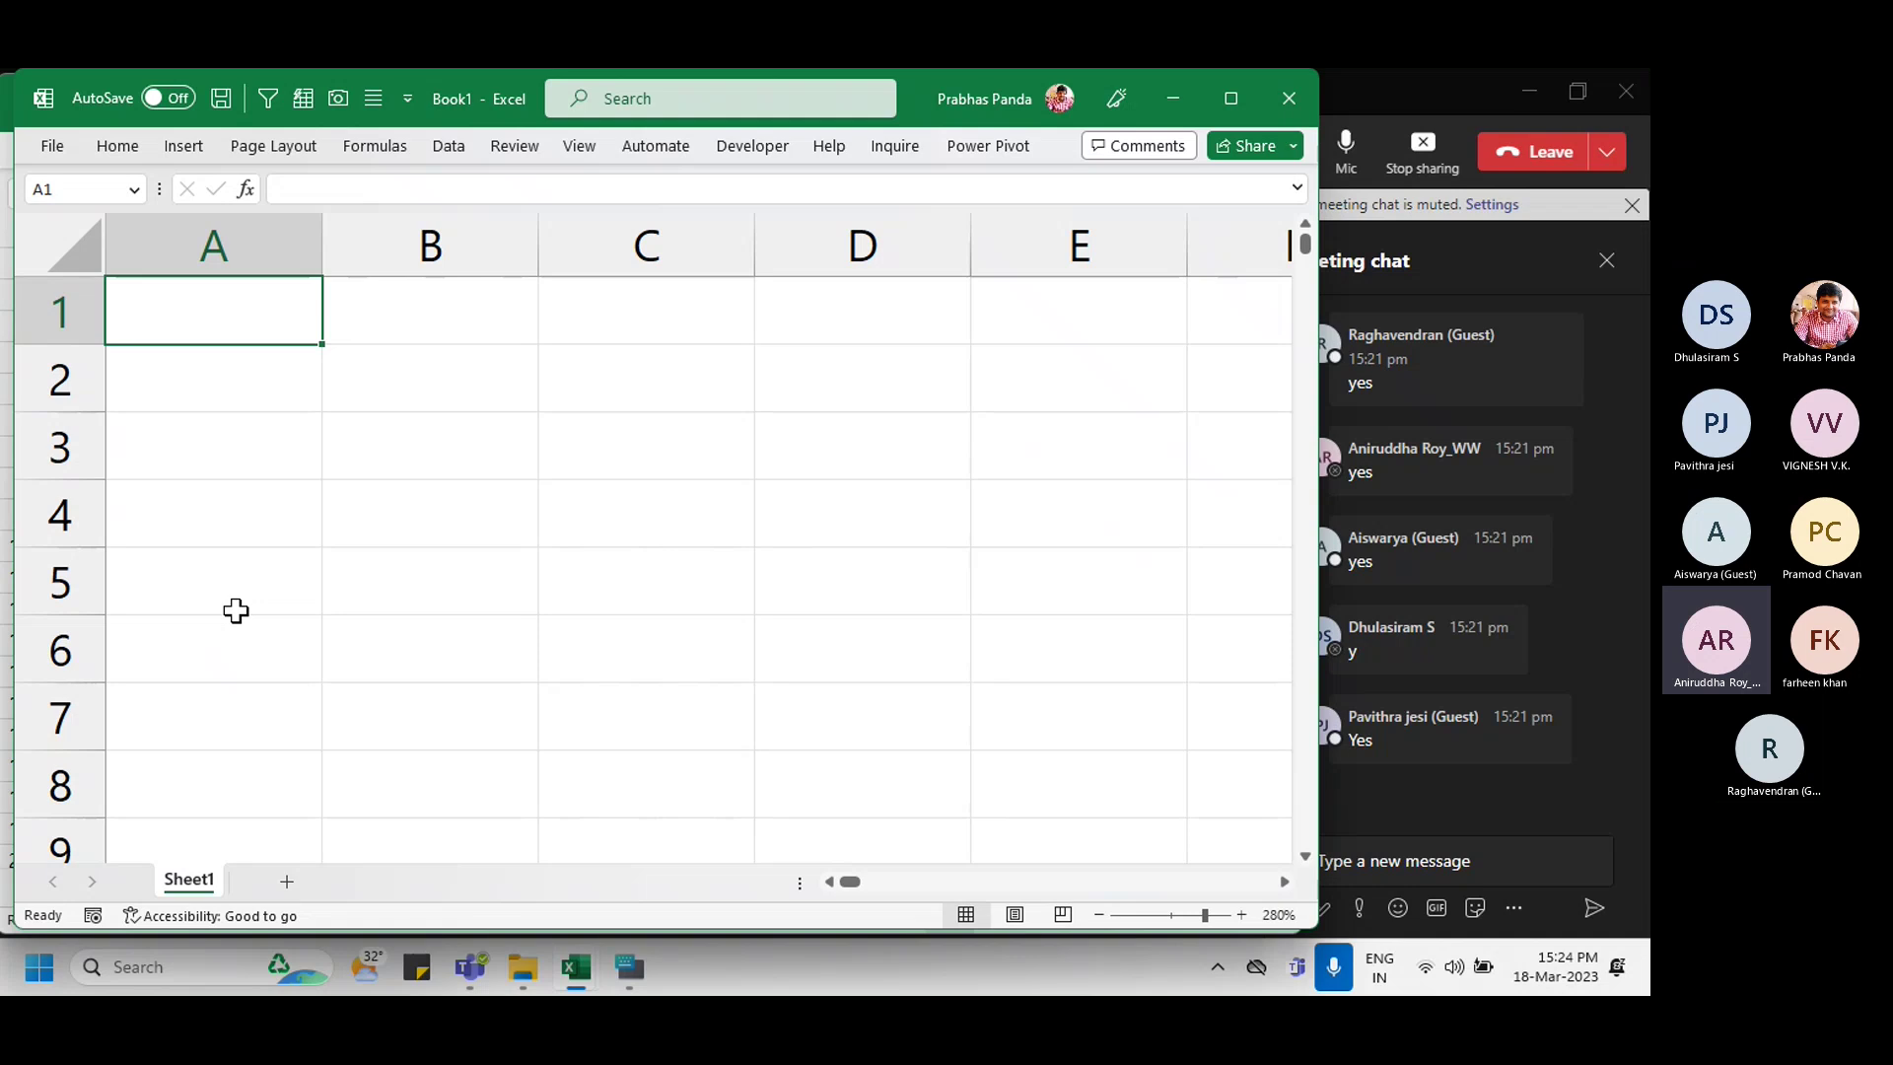
key("ctrl+Down")
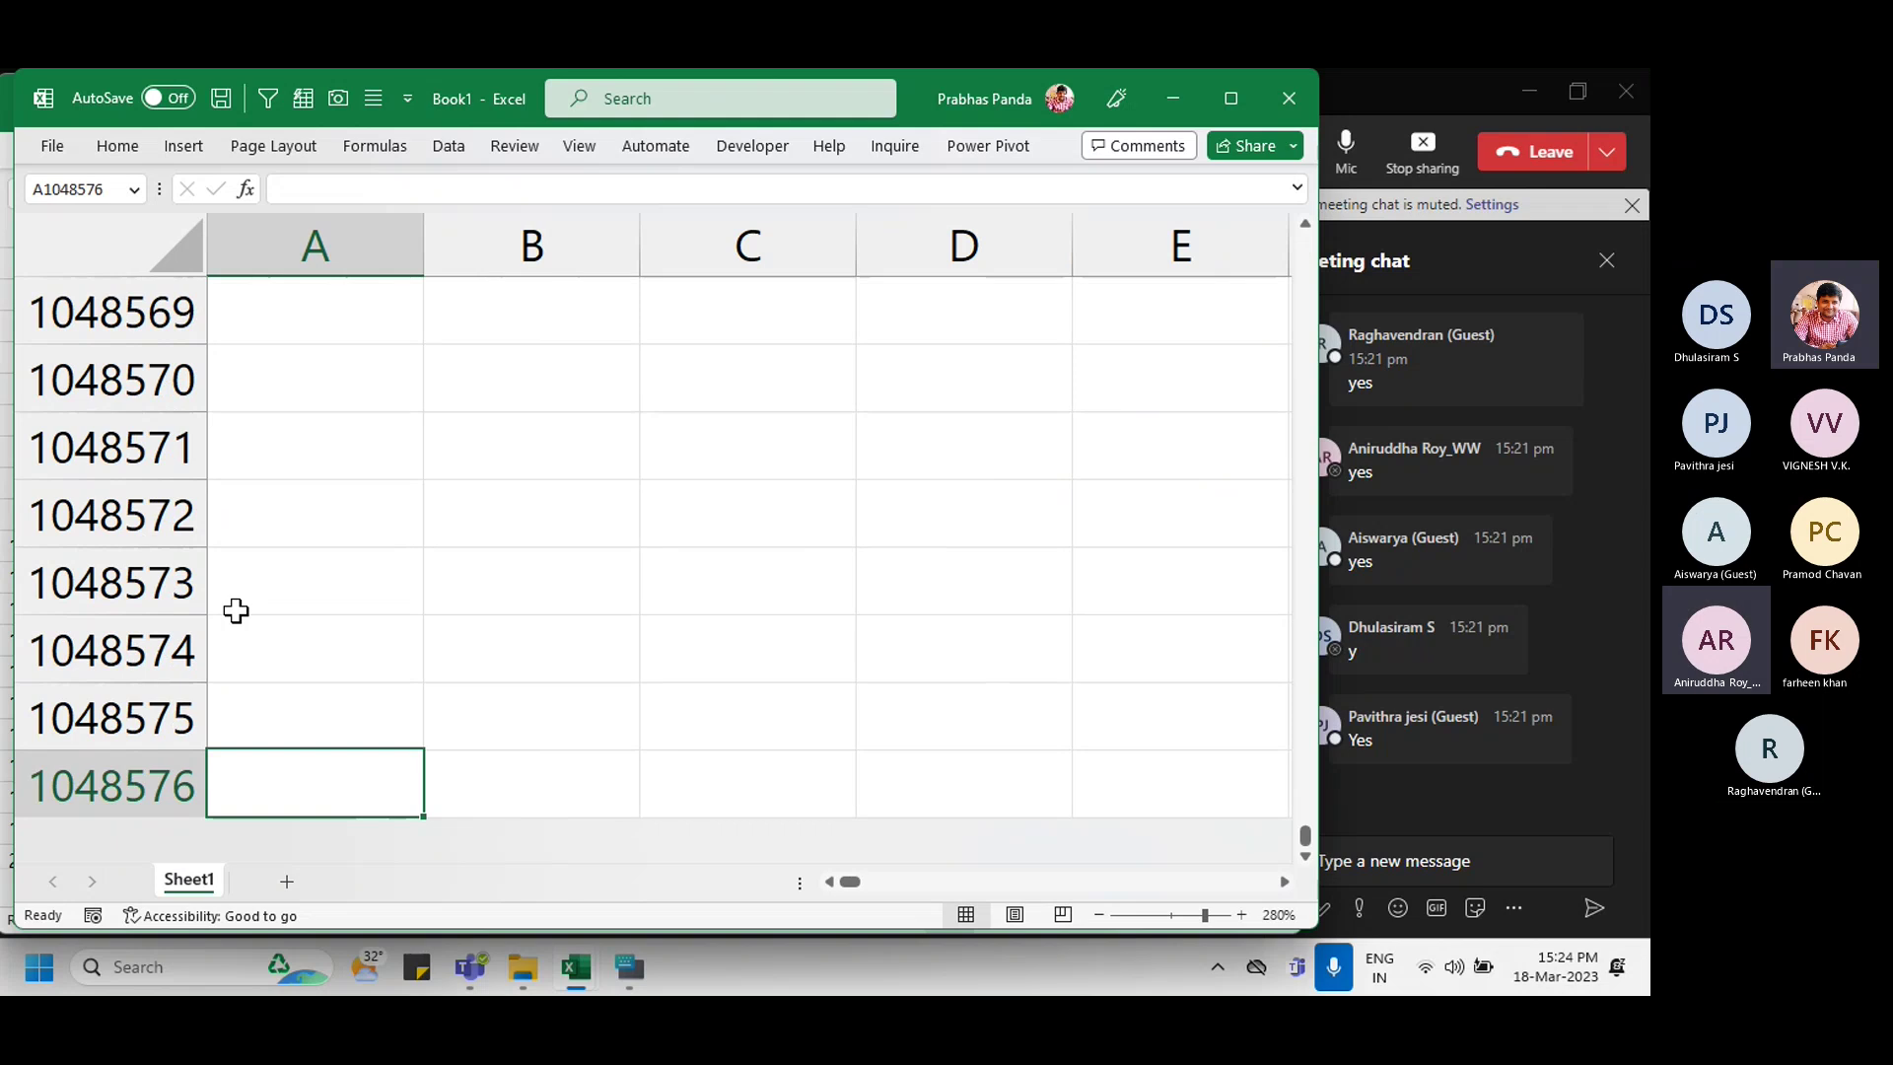
left_click(148, 785)
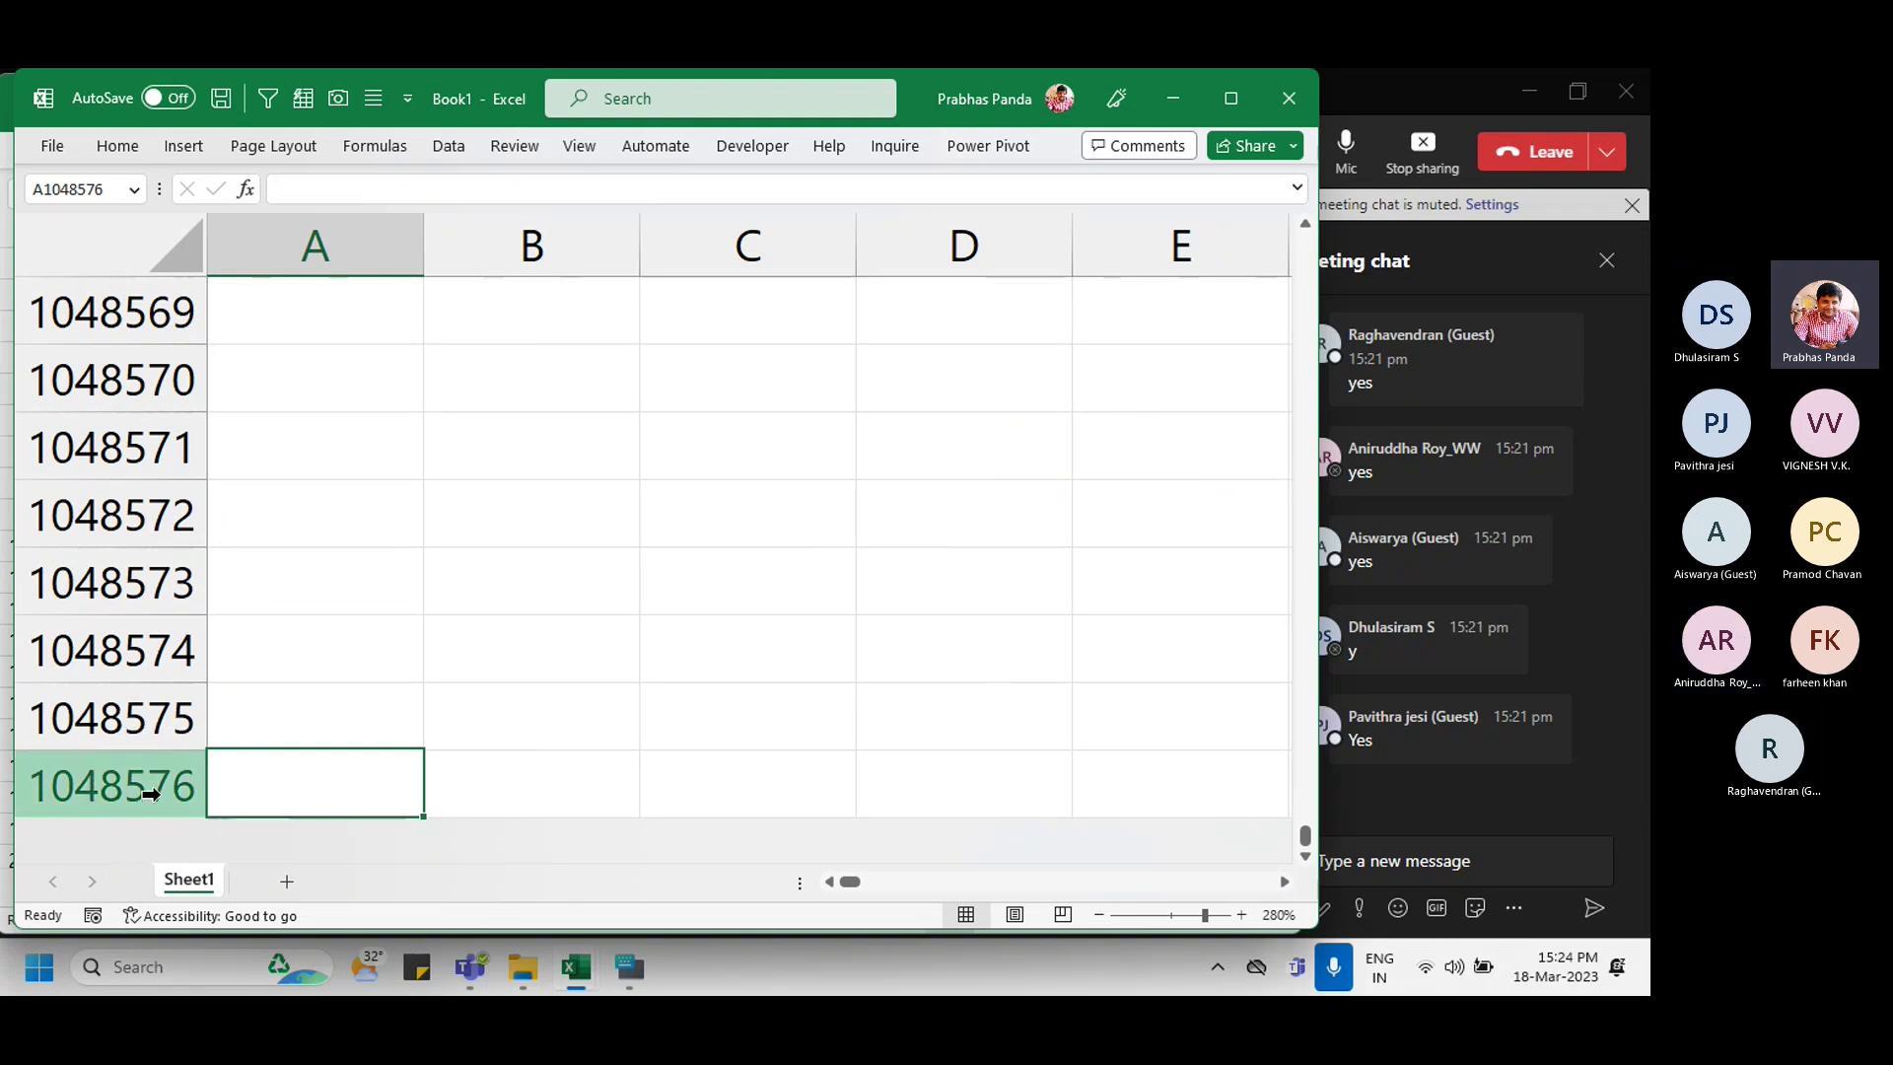
key("ctrl+Up")
key("ctrl+Right")
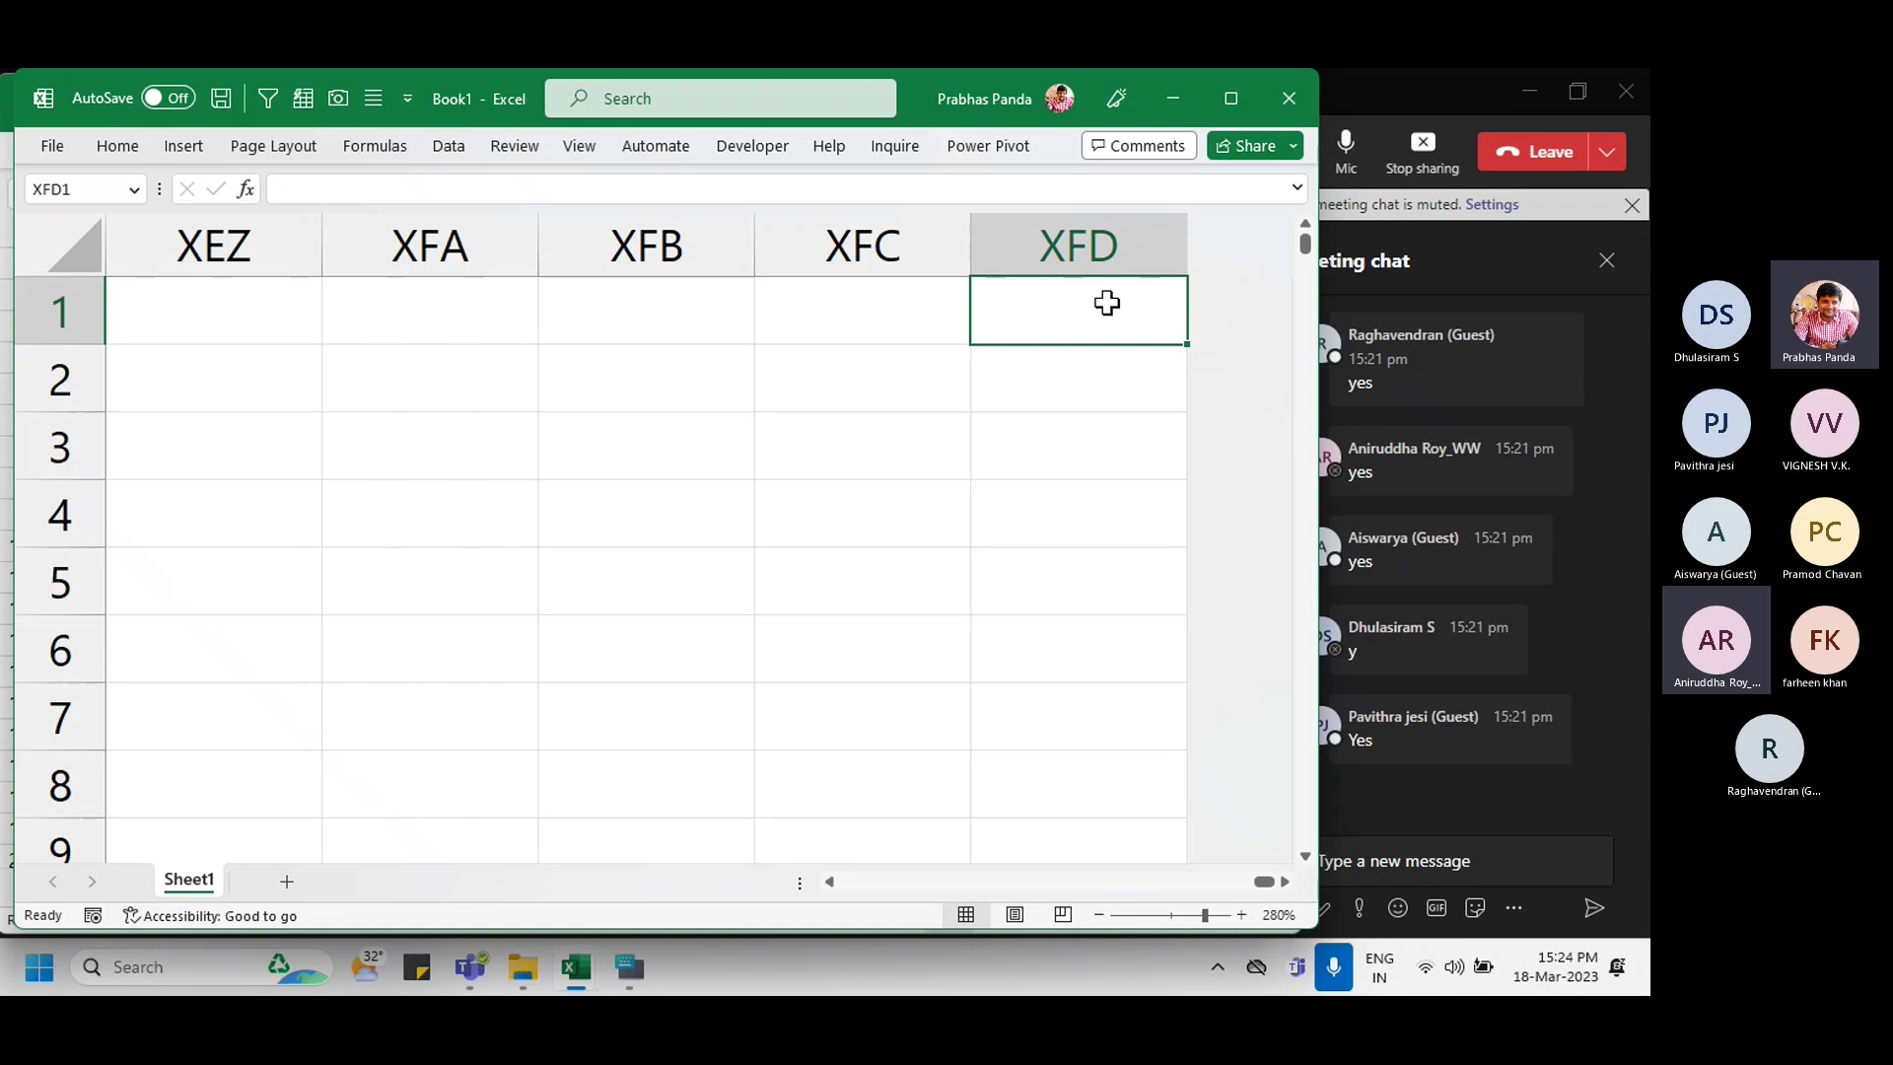
key("ctrl+Left")
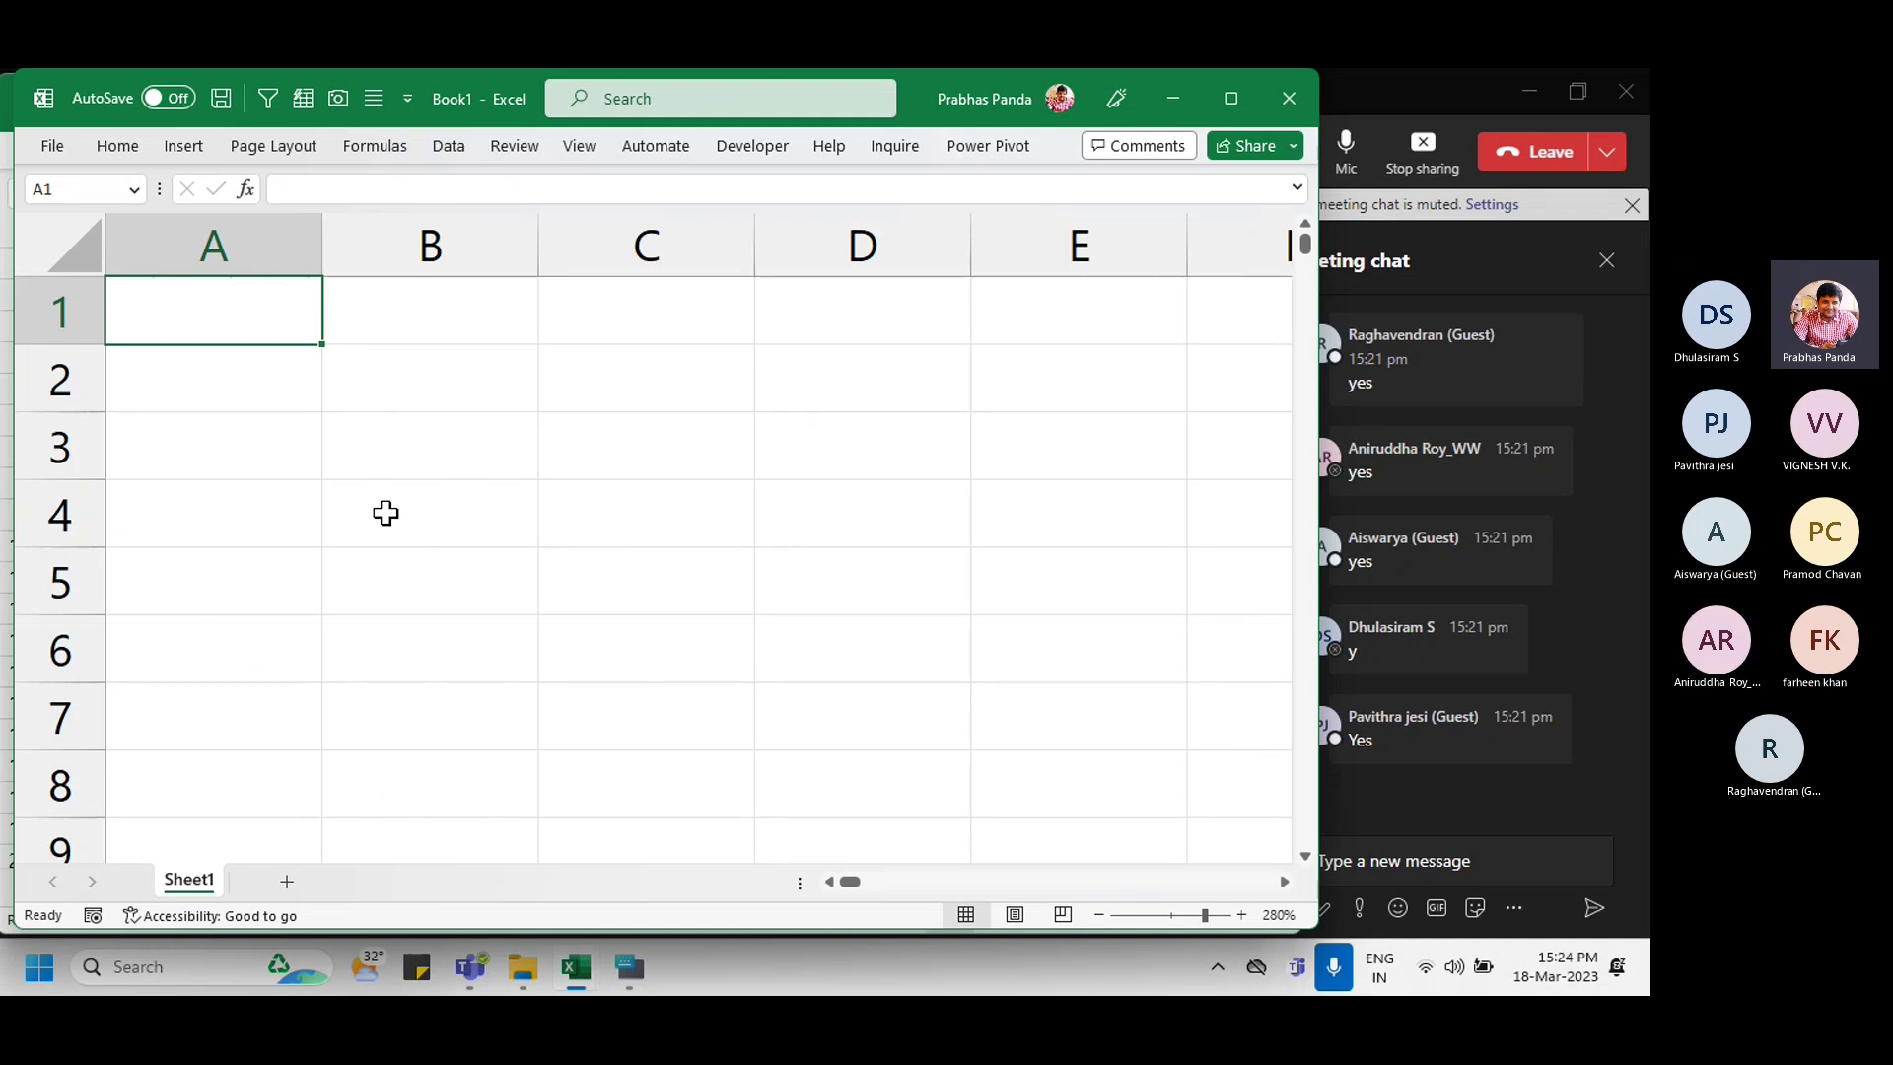
Step: Enter PRODUCTS and MONTH in B2:B3 and select both labels
left_click(381, 389)
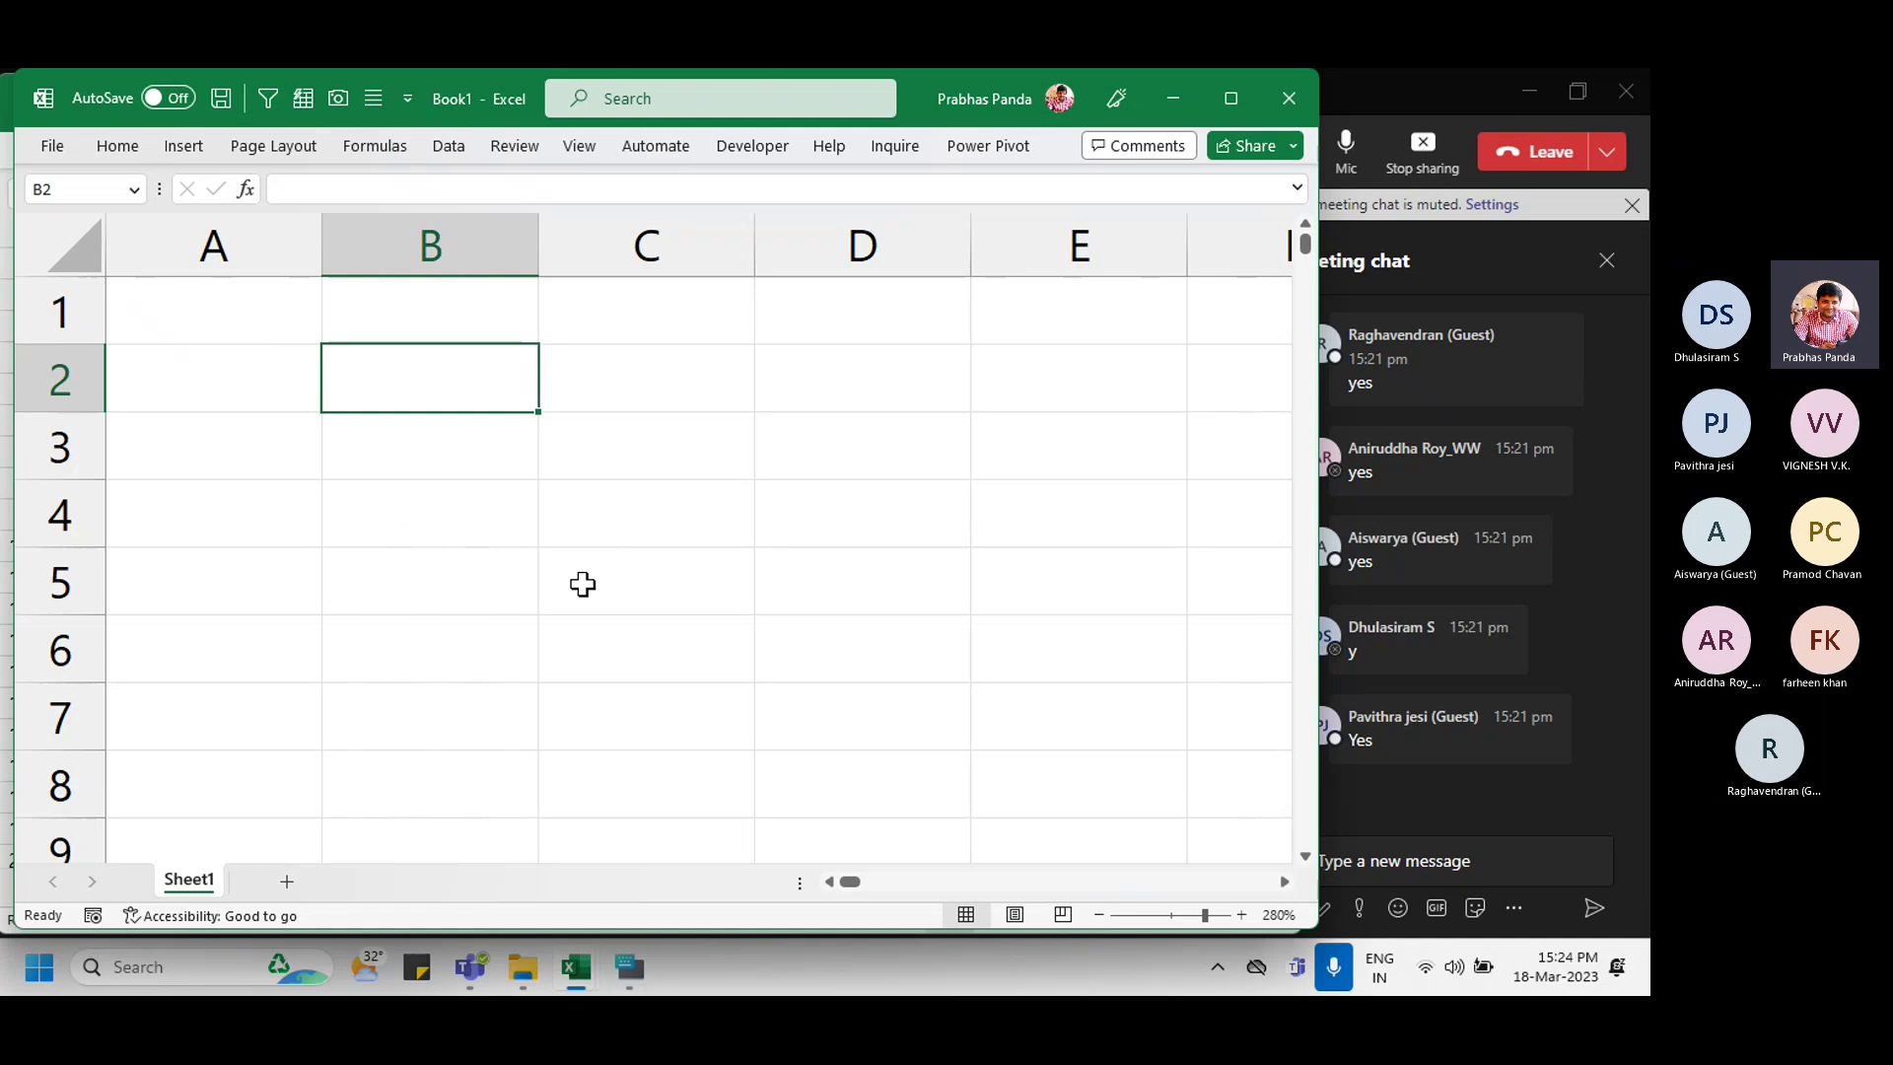
type("PRODUCTS")
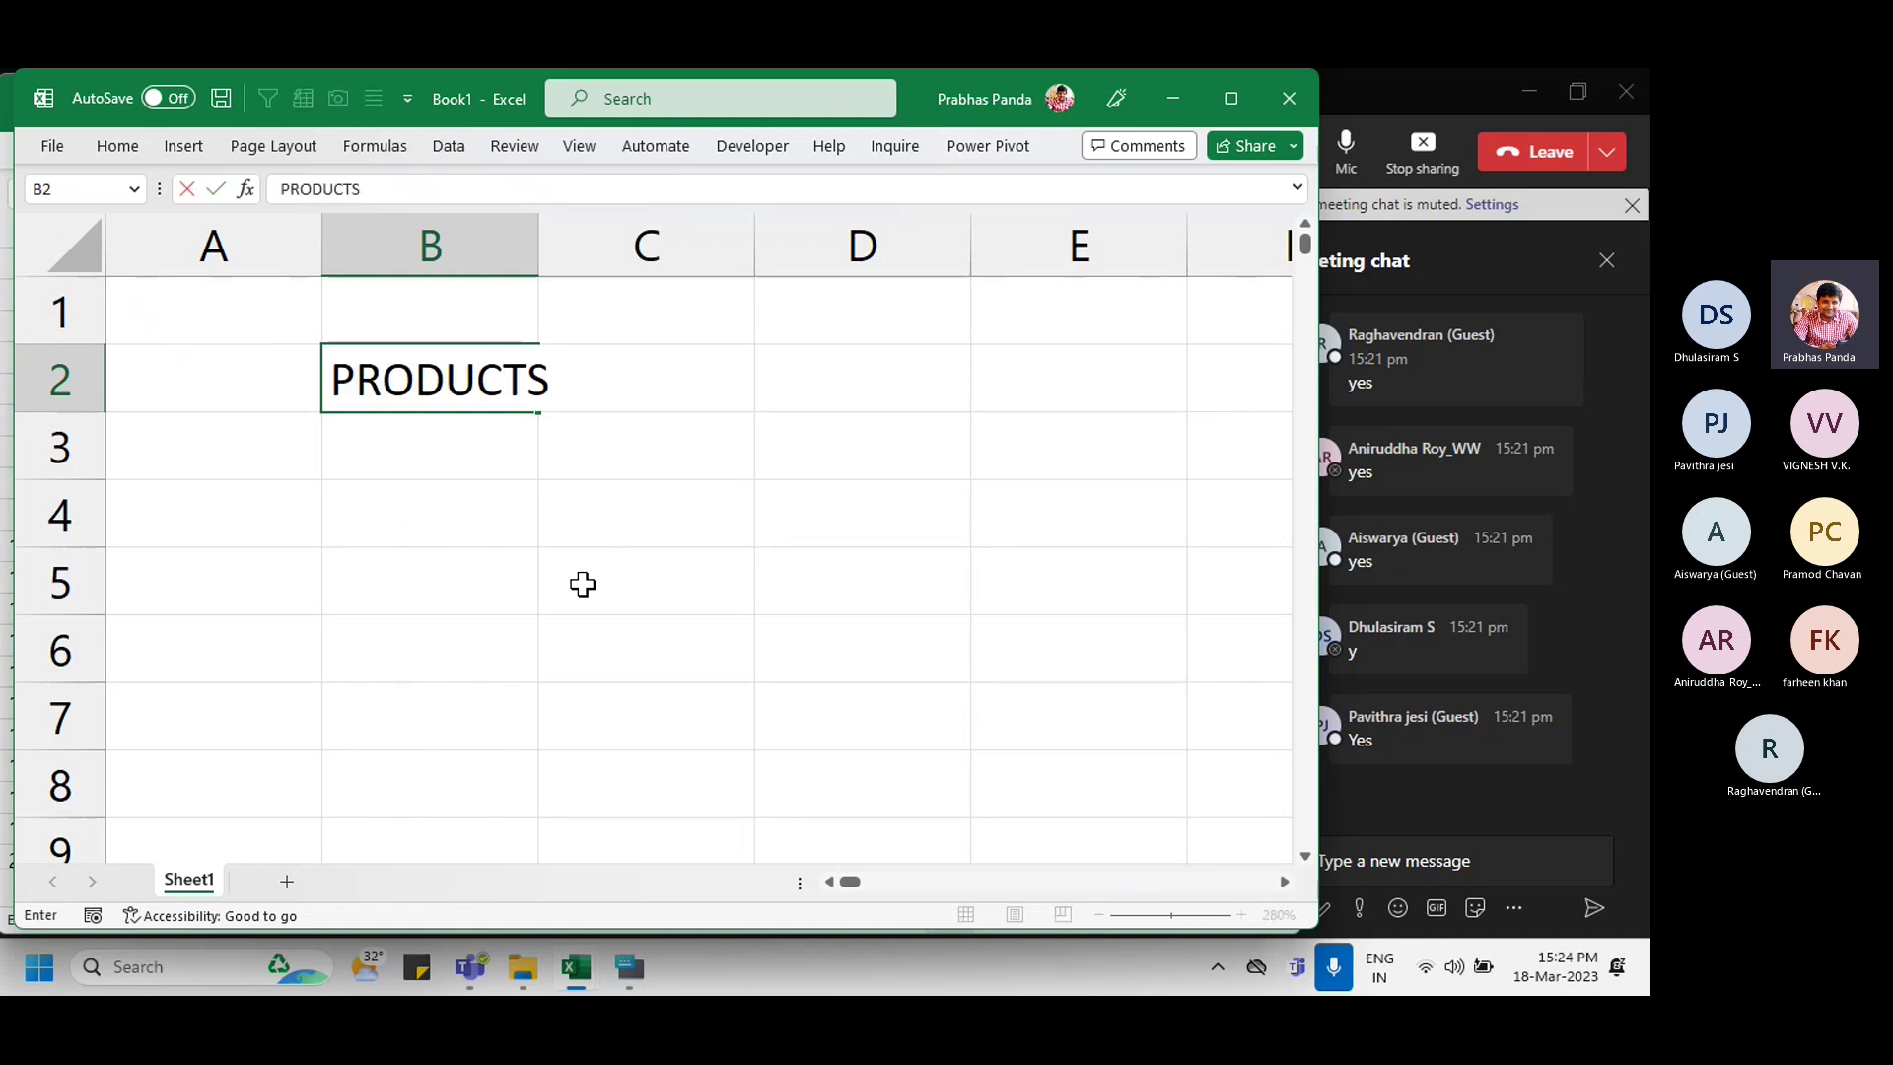
key("Return")
type("MONTH")
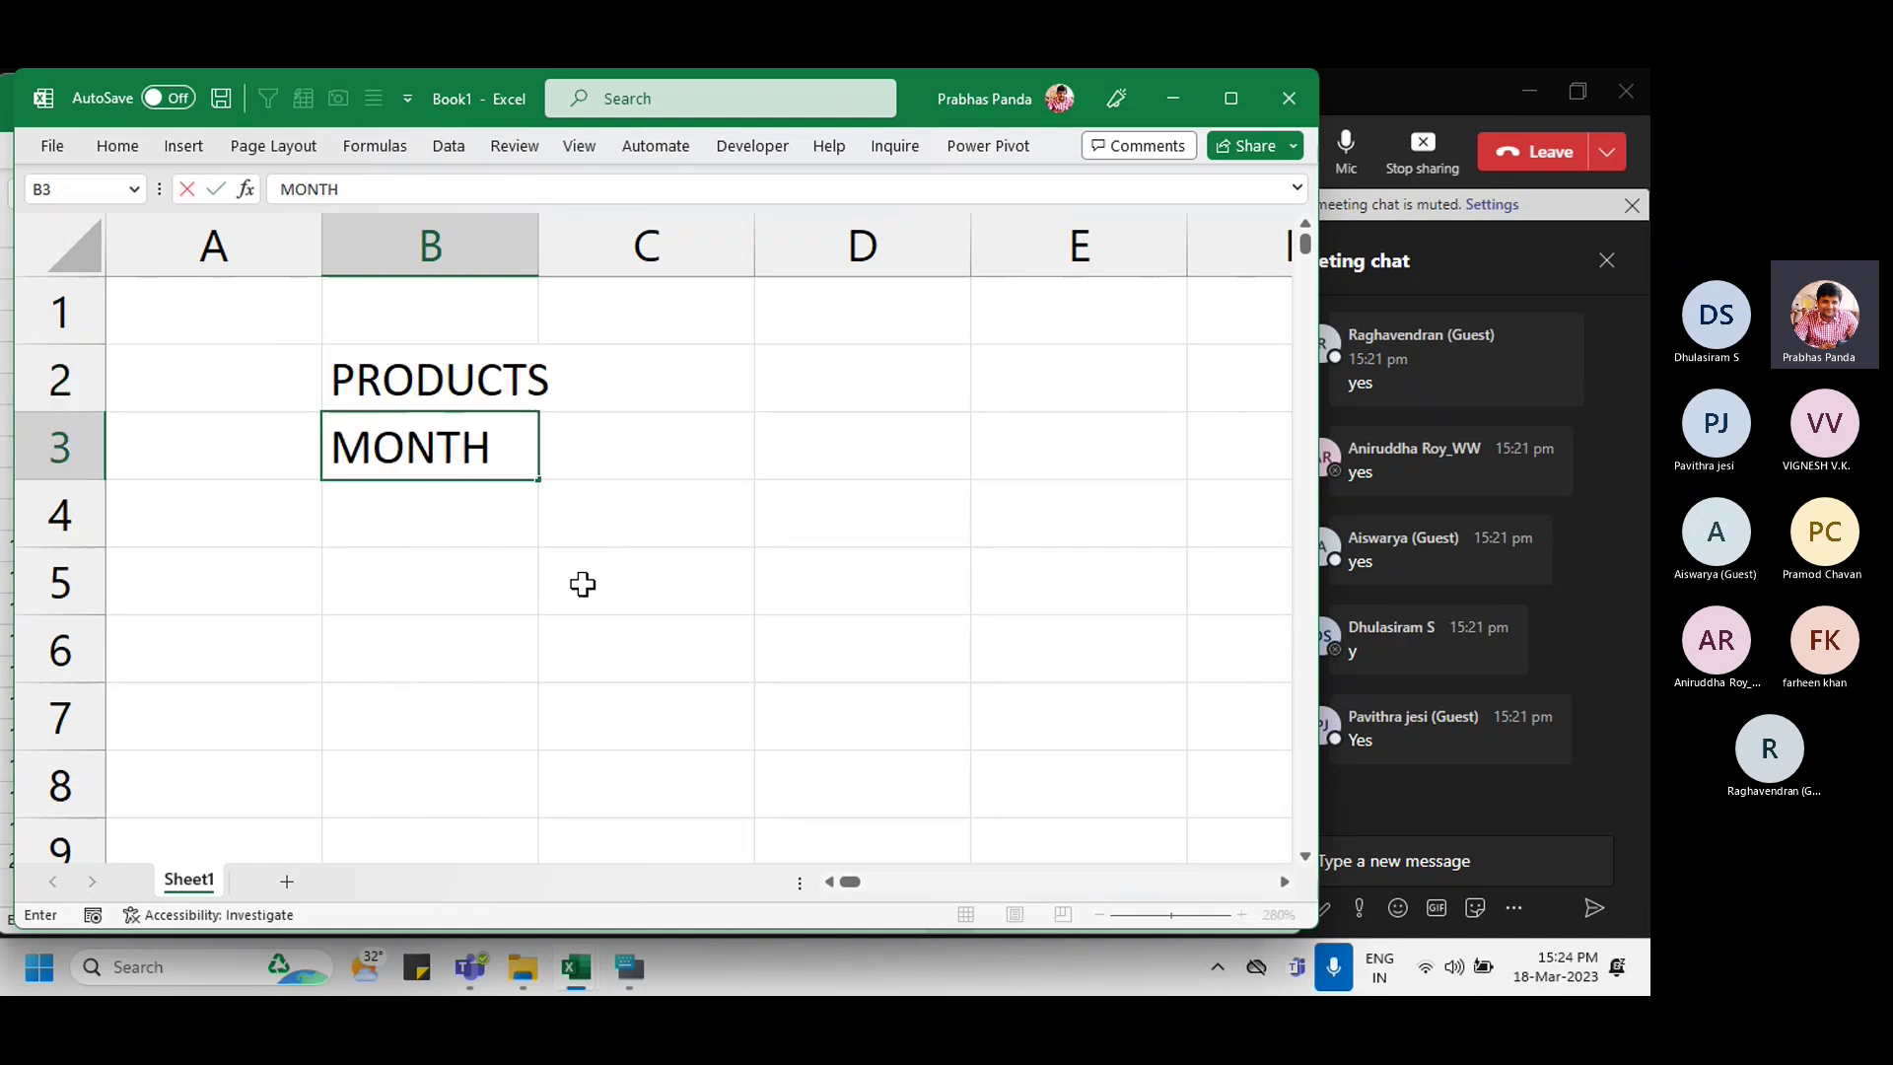
key("Return")
key("Up")
key("Up")
key("Up")
key("Down")
key("shift+Down")
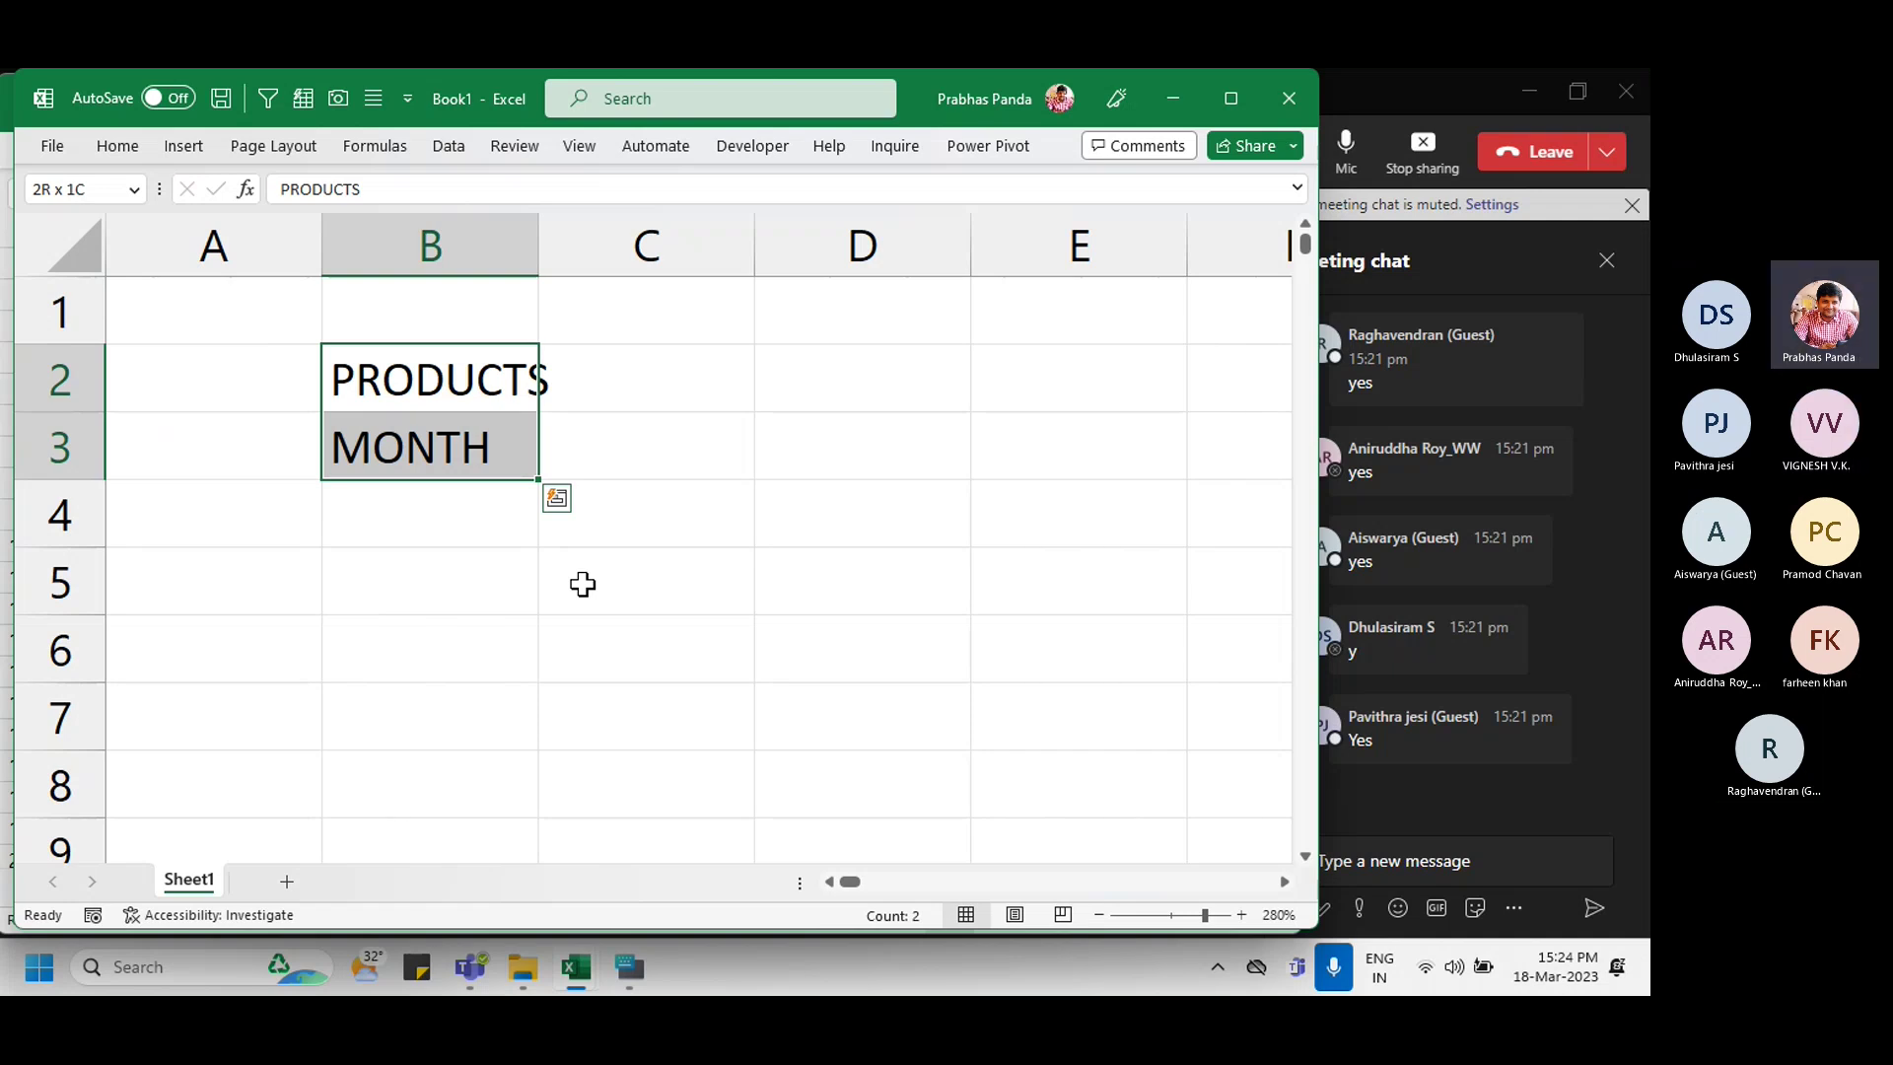
Step: Widen column B so PRODUCTS fits, then reselect the PRODUCTS and MONTH cells
left_click_drag(538, 241, 592, 253)
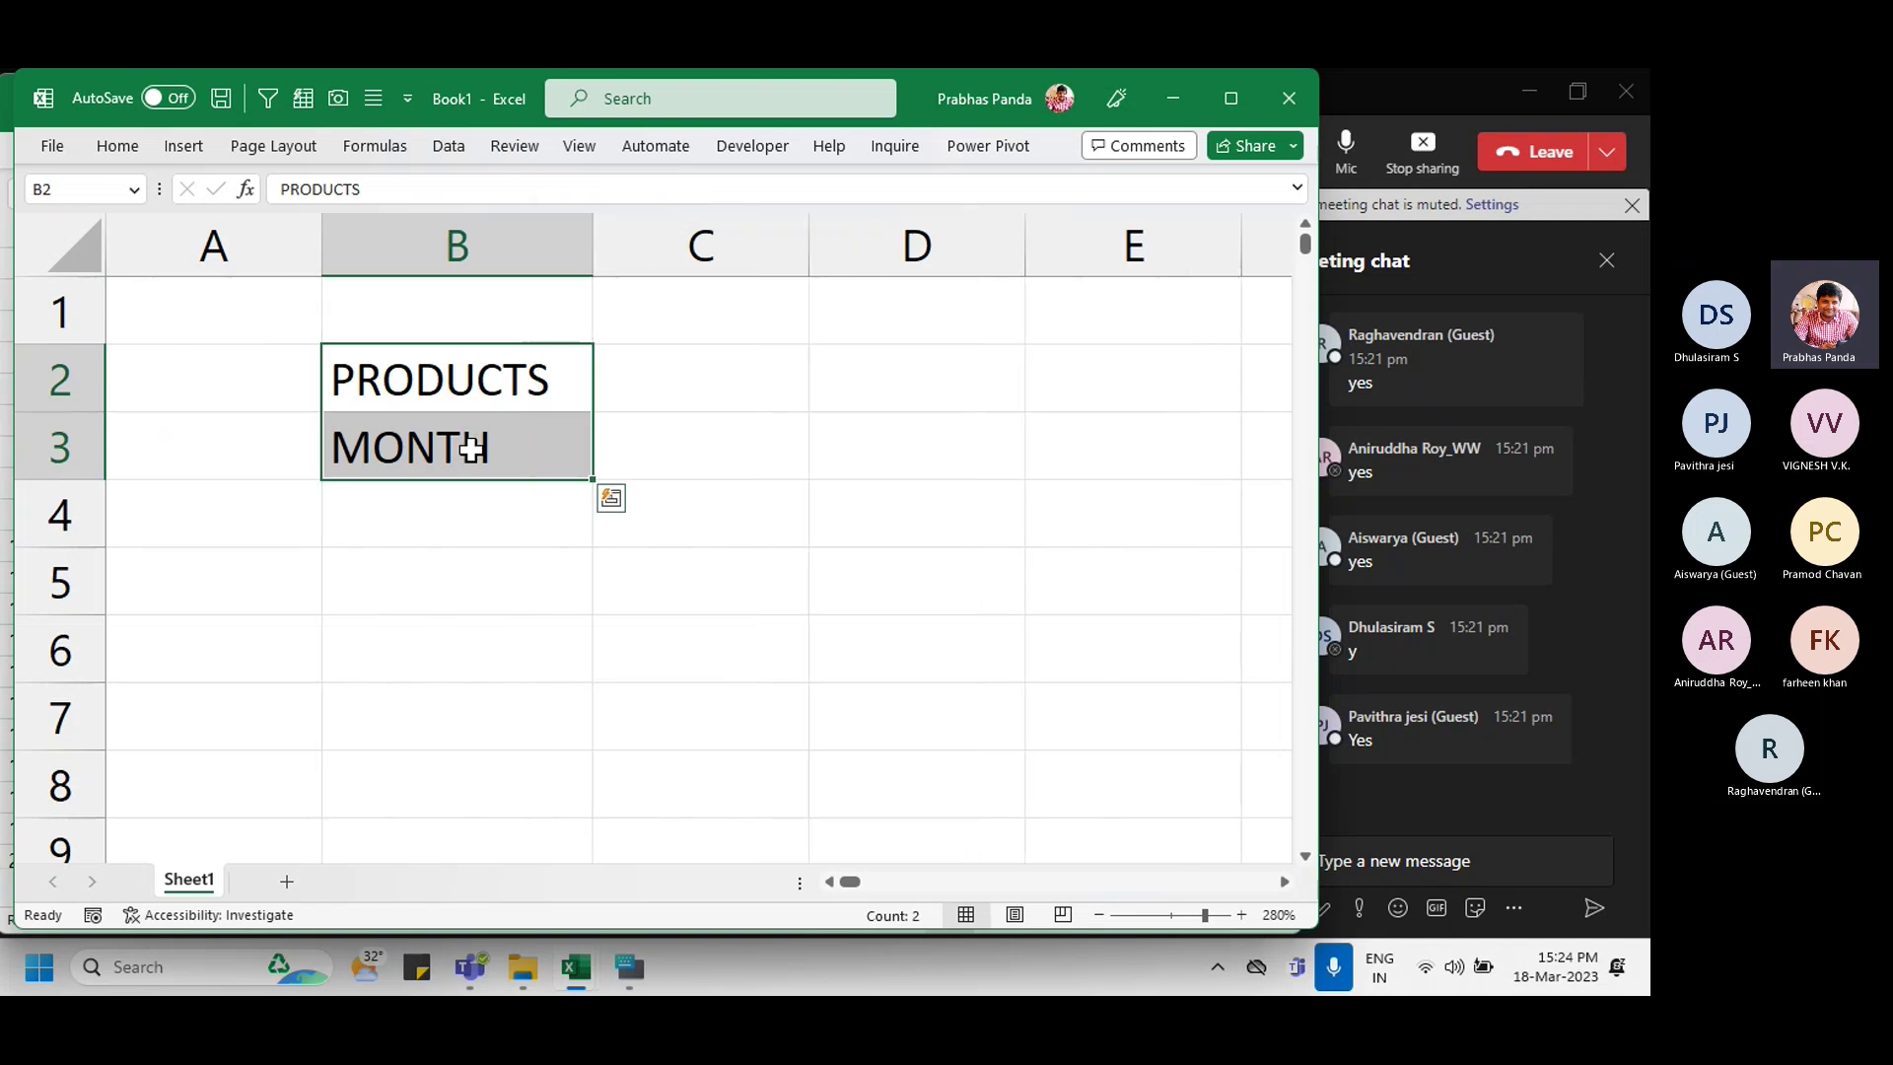
left_click(483, 517)
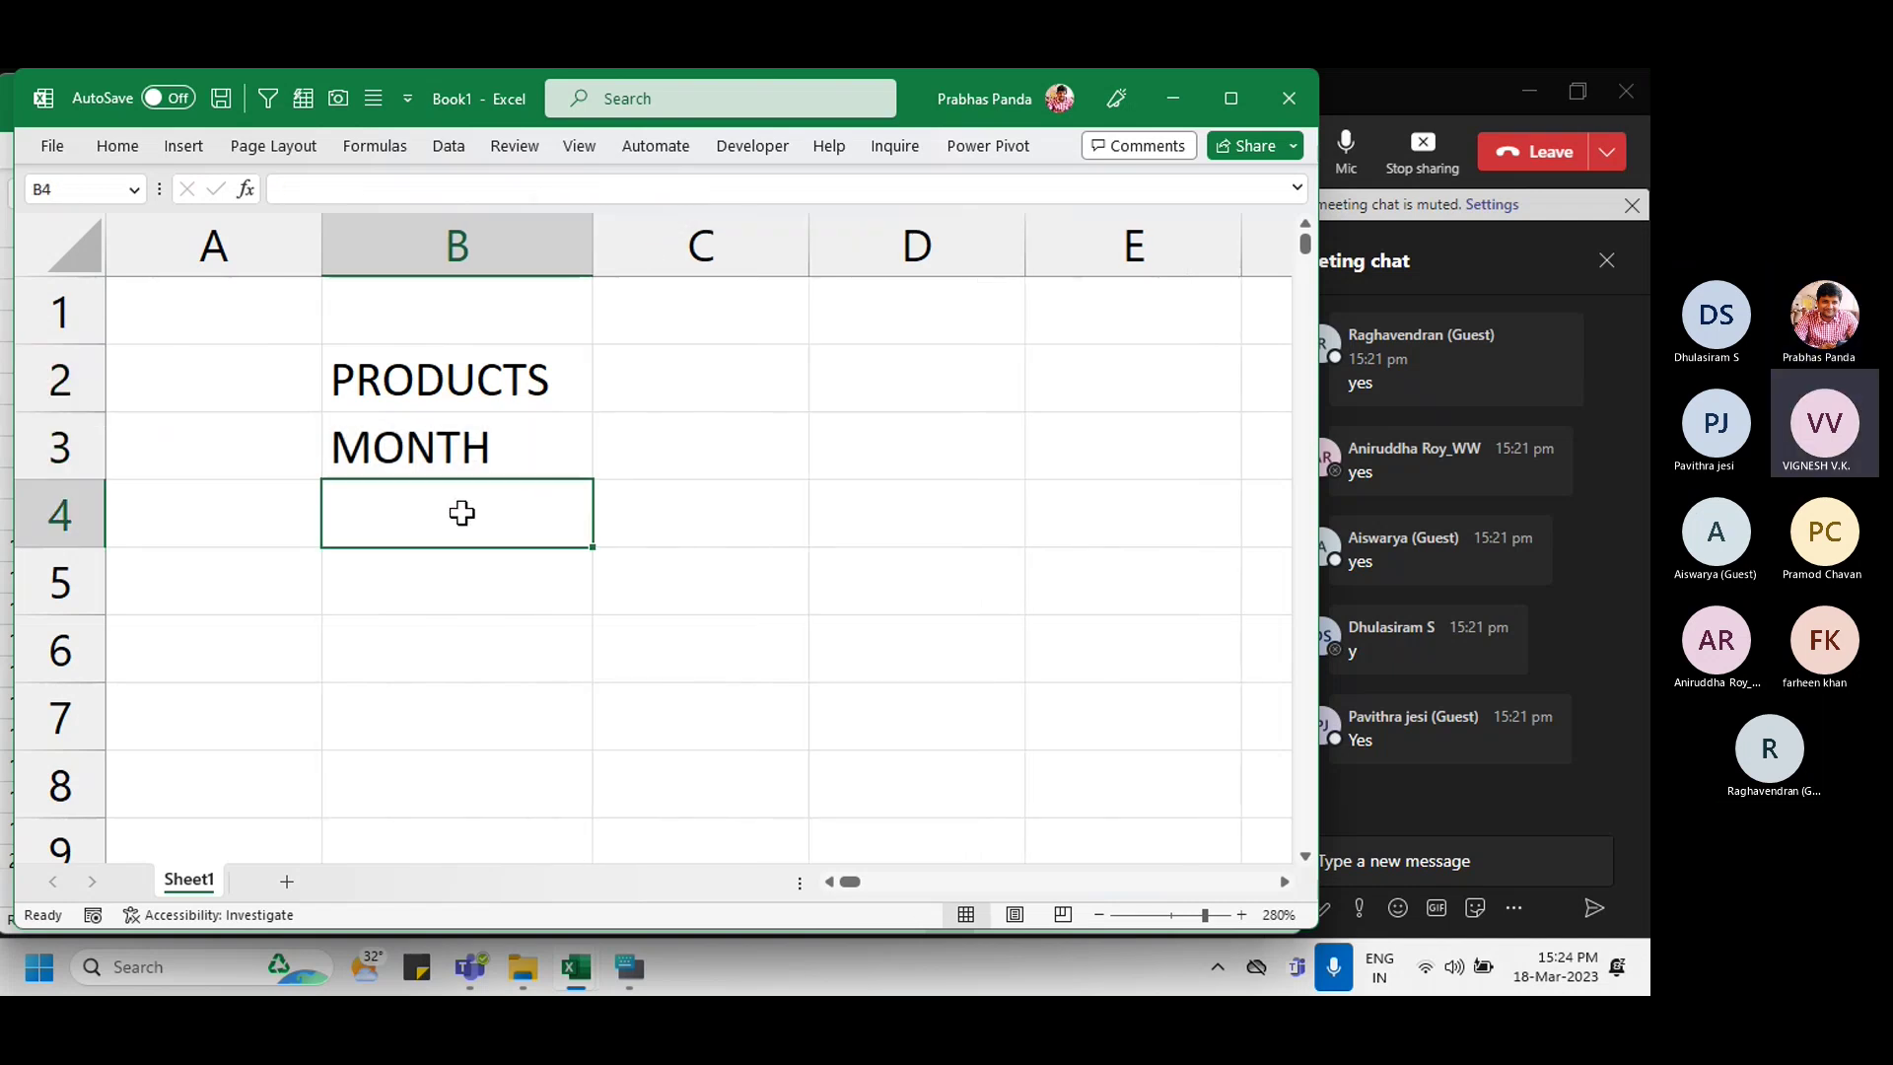
left_click(298, 445)
left_click(457, 443)
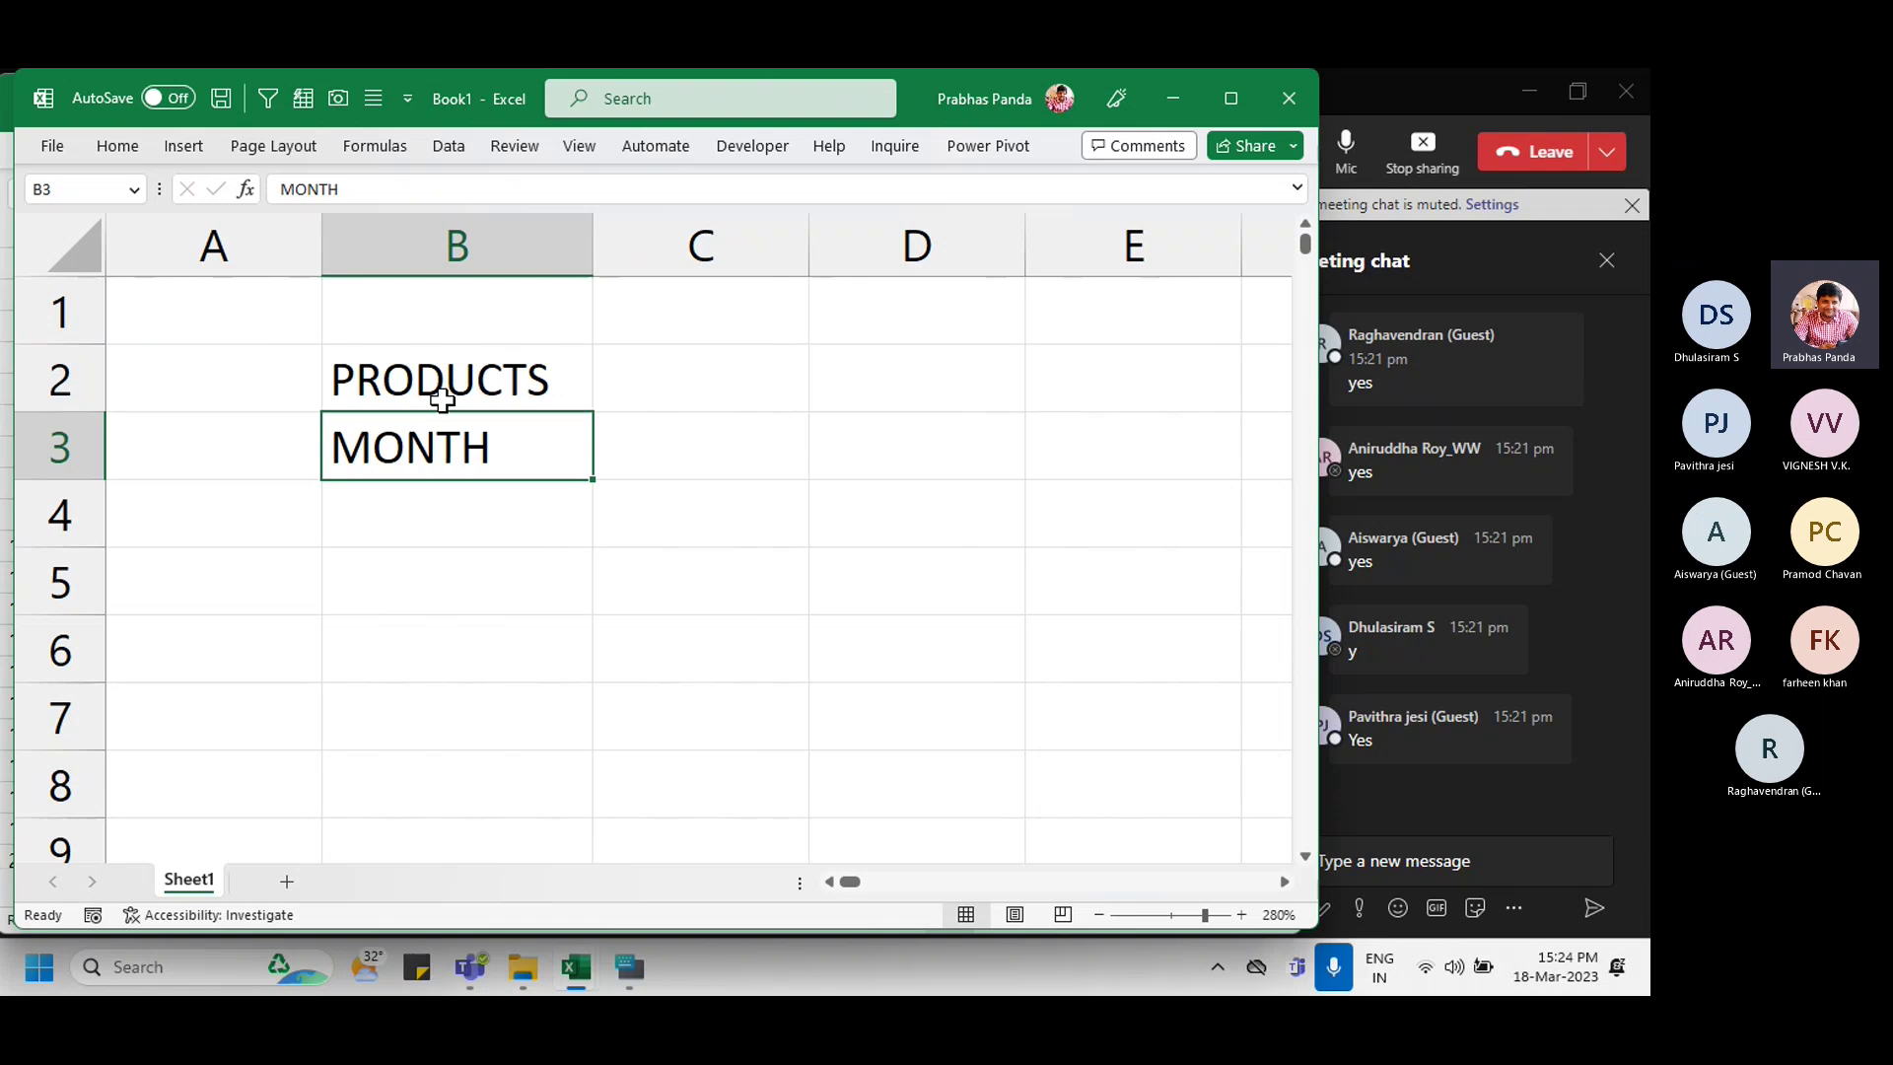
left_click_drag(444, 388, 427, 442)
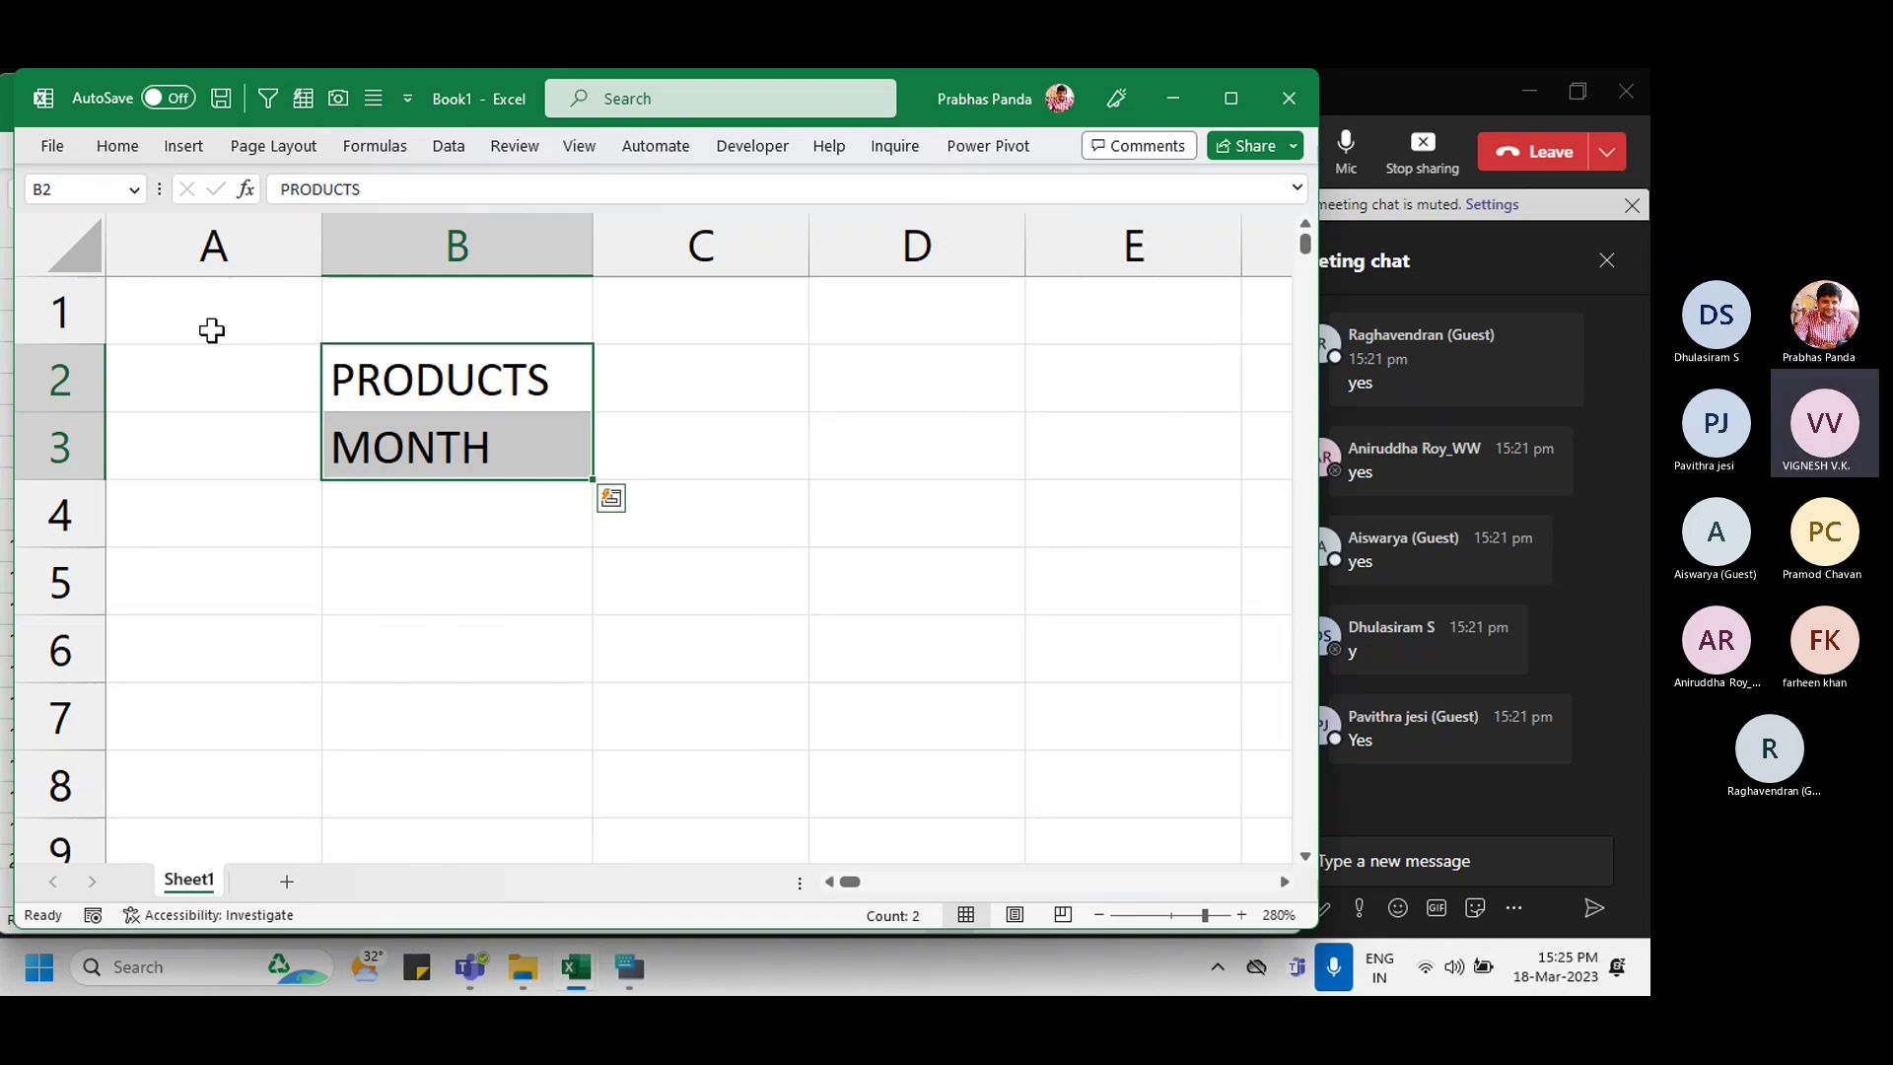
Step: Enter ROW and COLUMN in C2:C3, then close the scratch workbook
left_click(754, 397)
type("ROW")
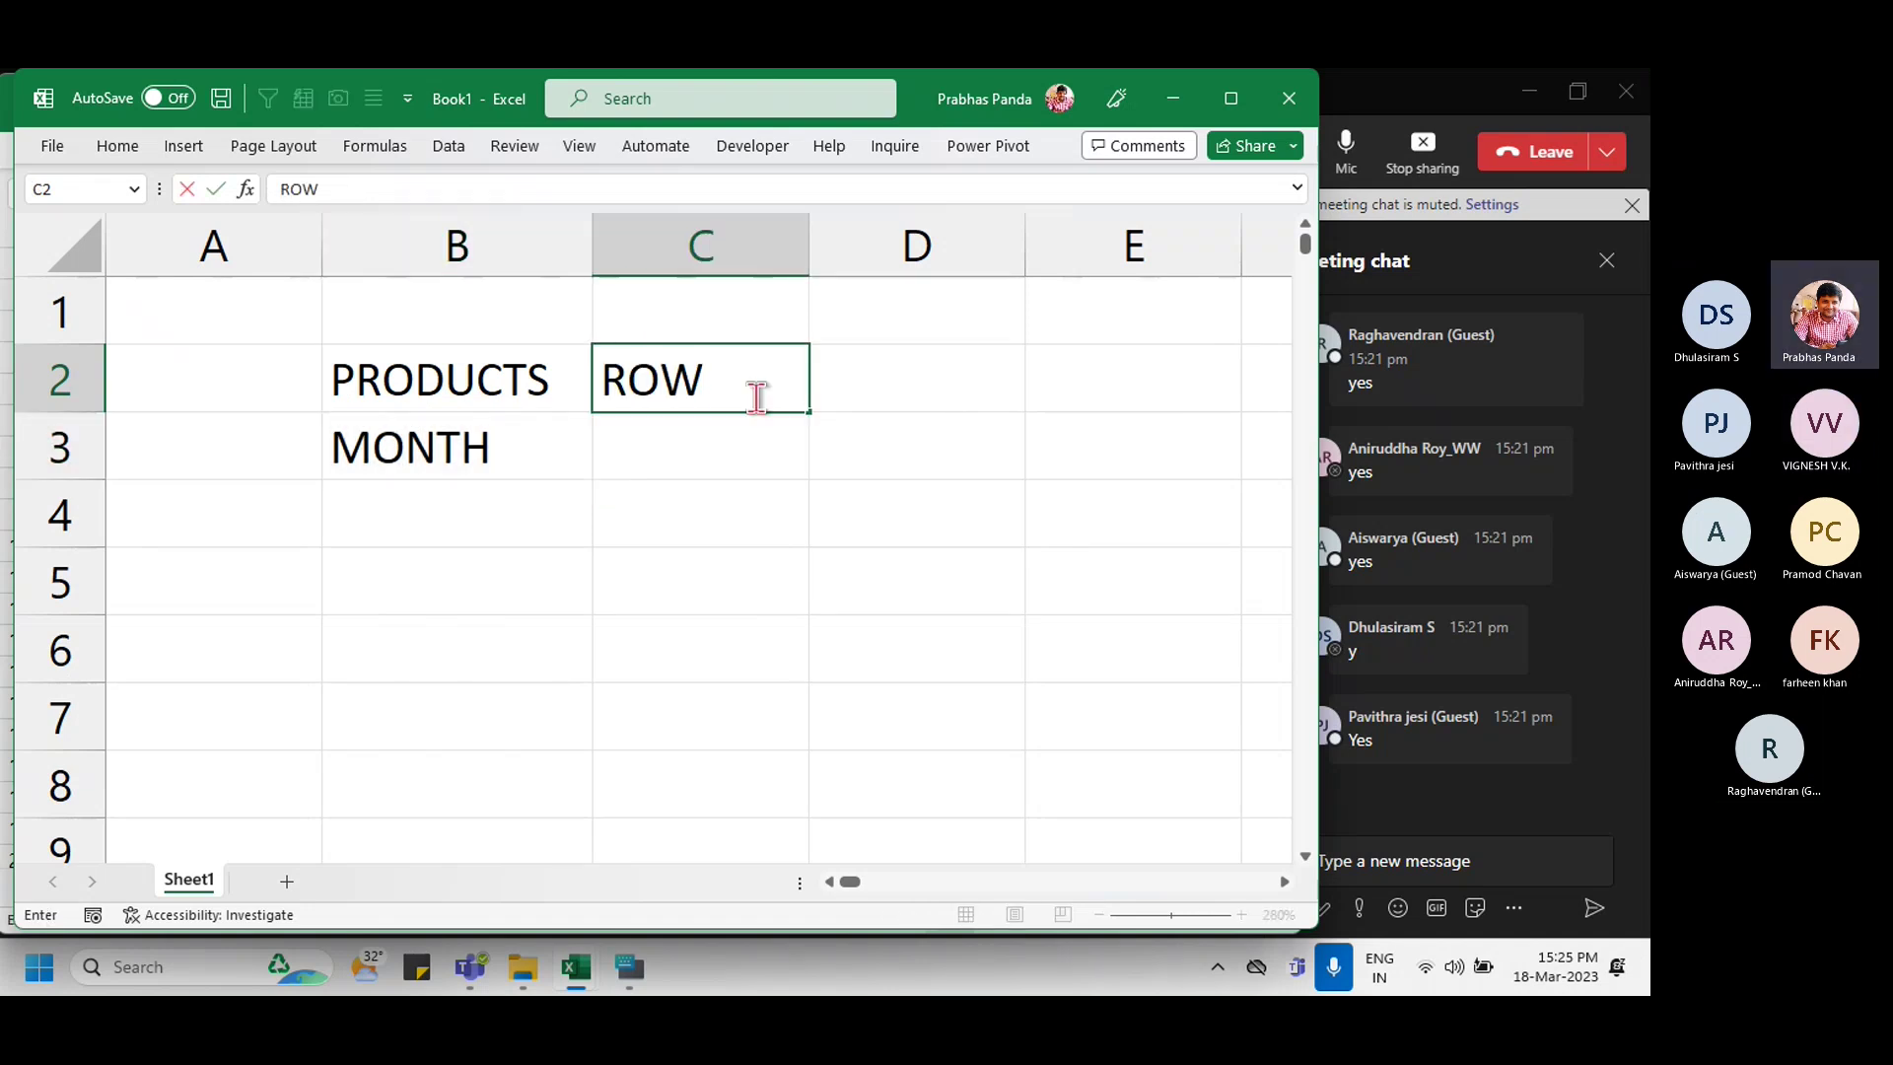
key("Return")
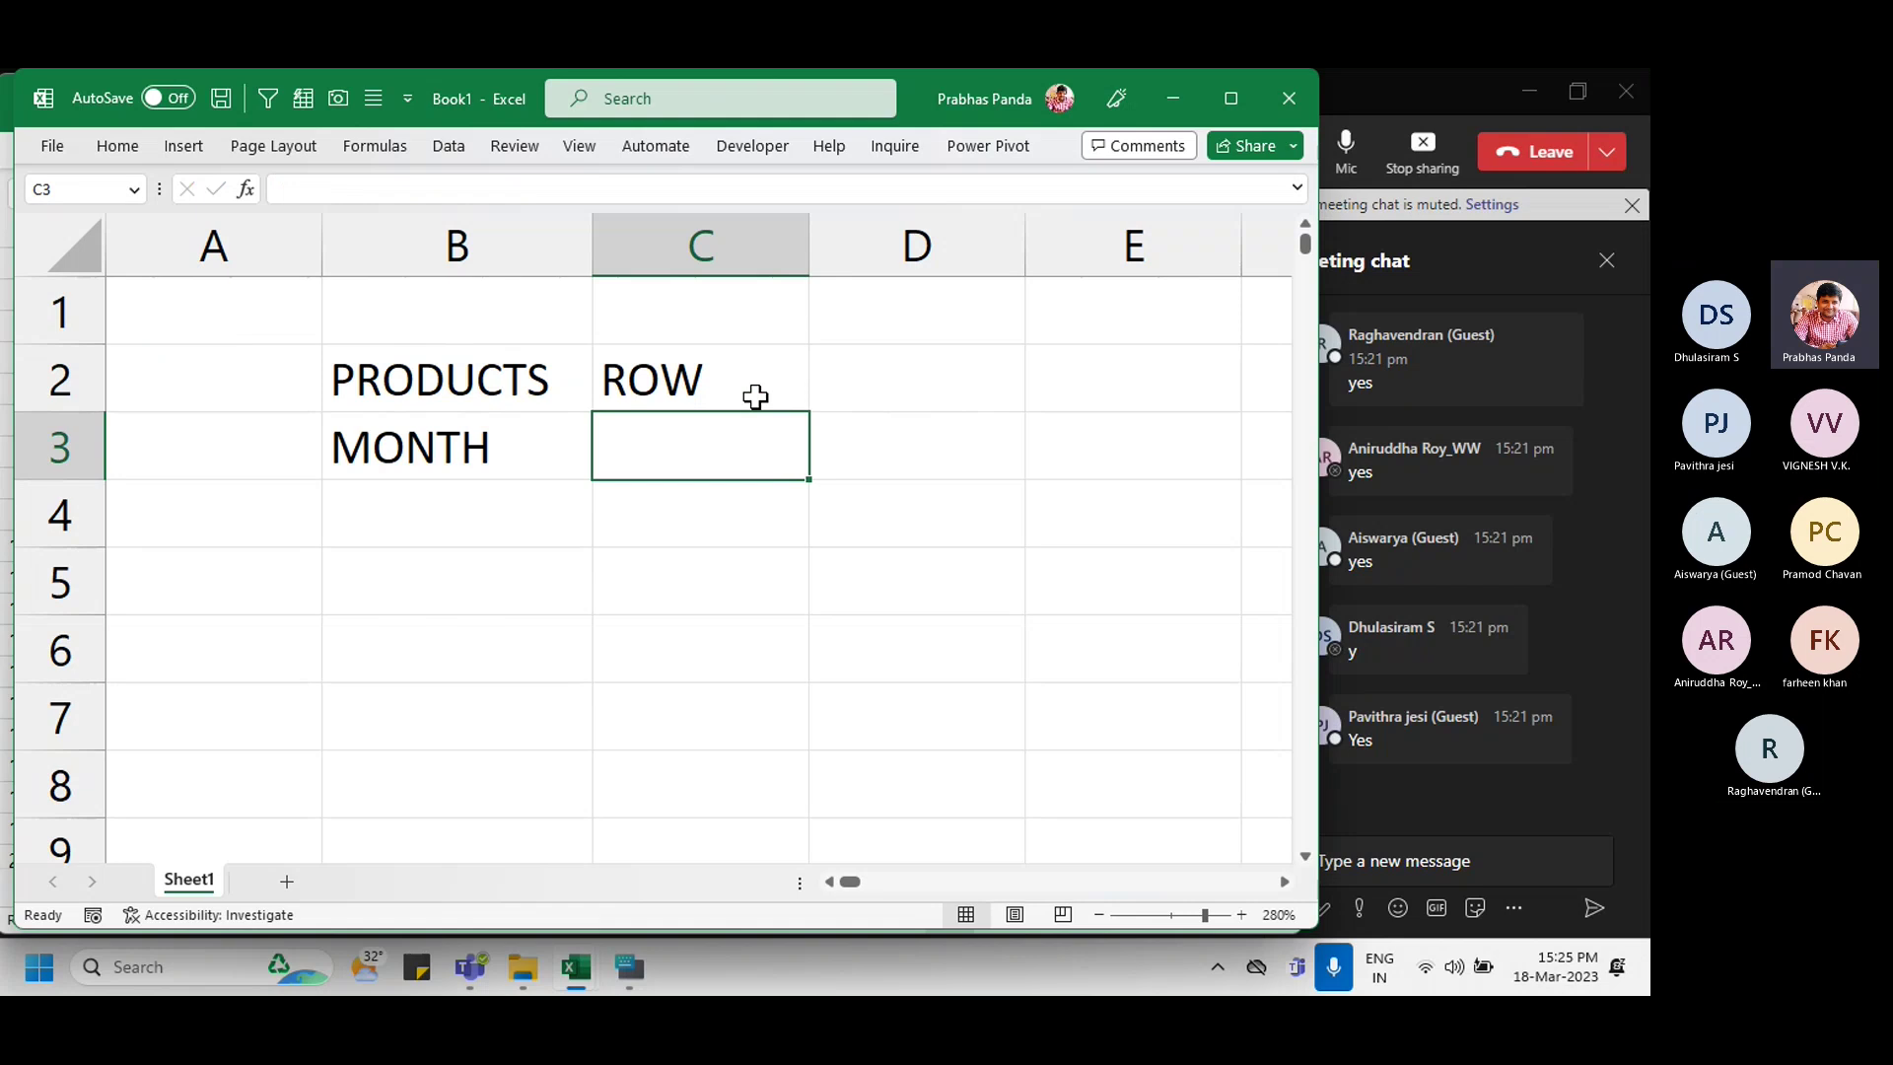
type("COLUMN")
key("Return")
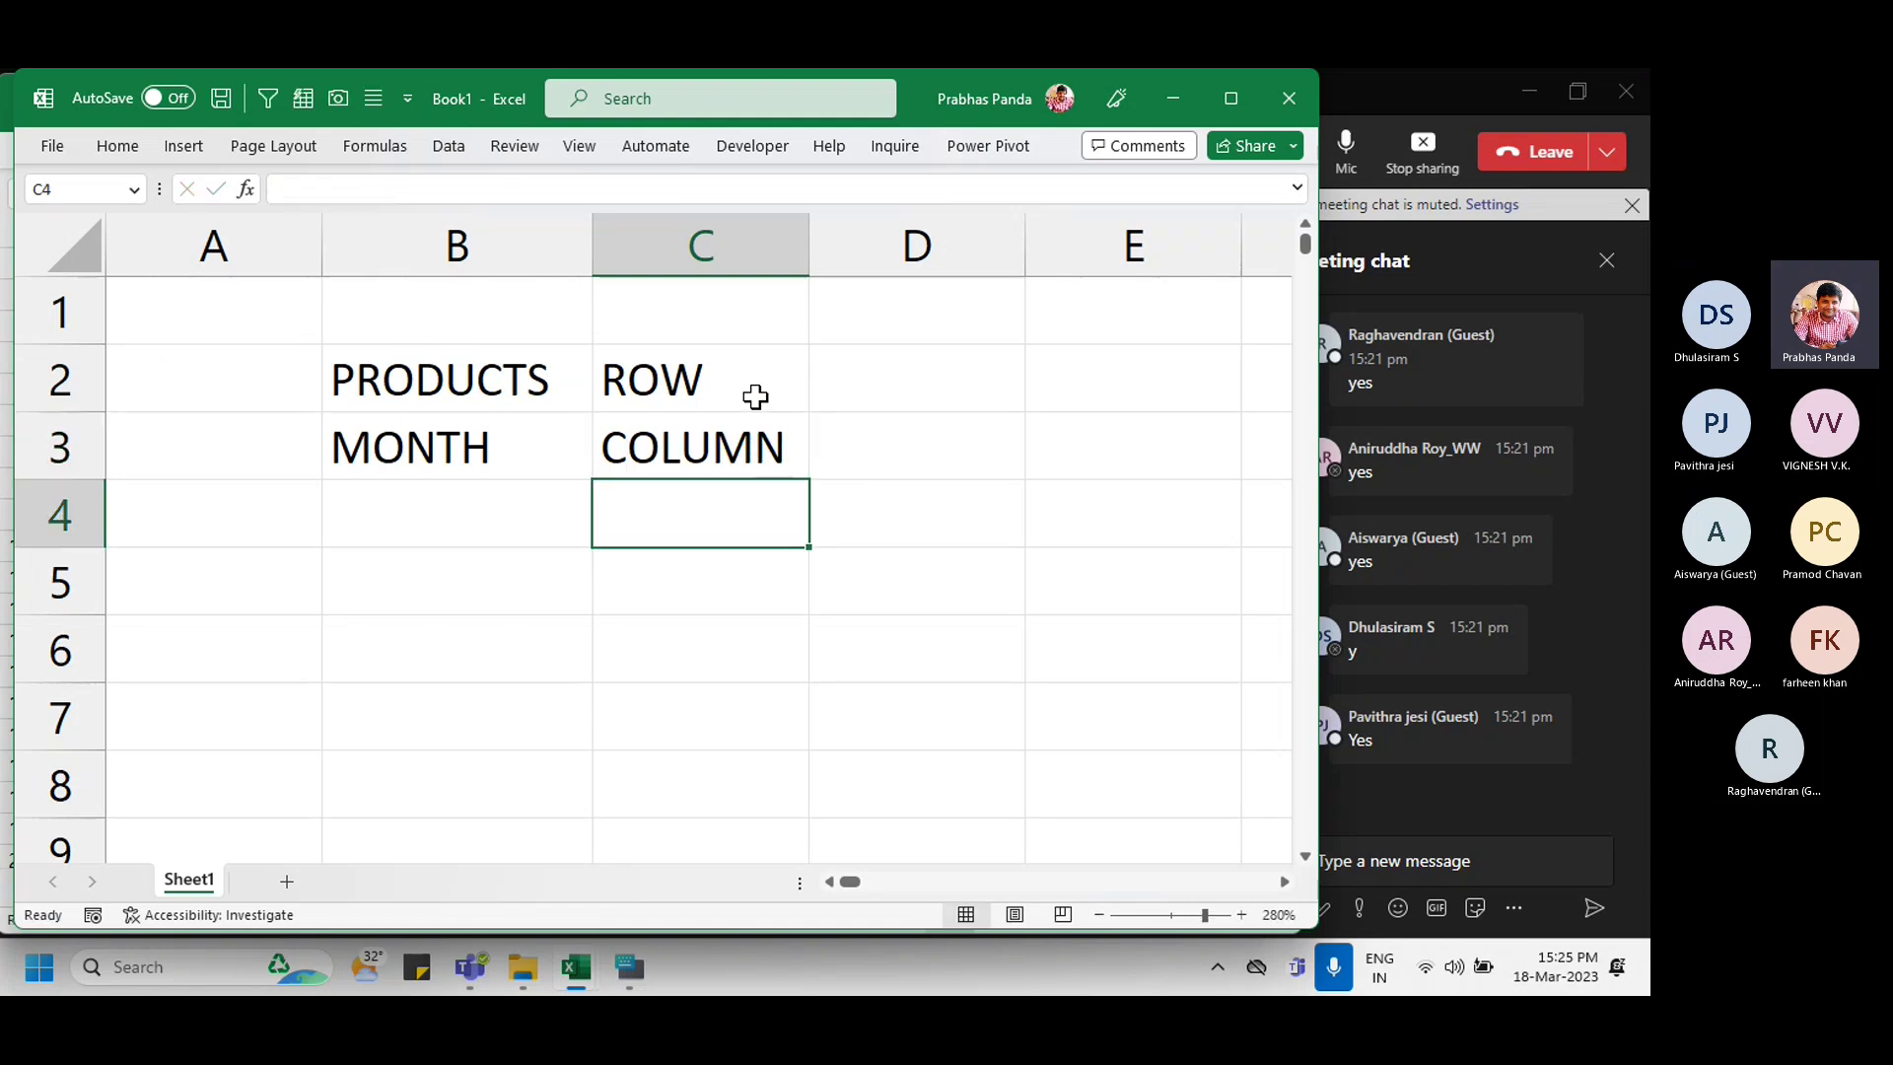
left_click_drag(755, 397, 718, 418)
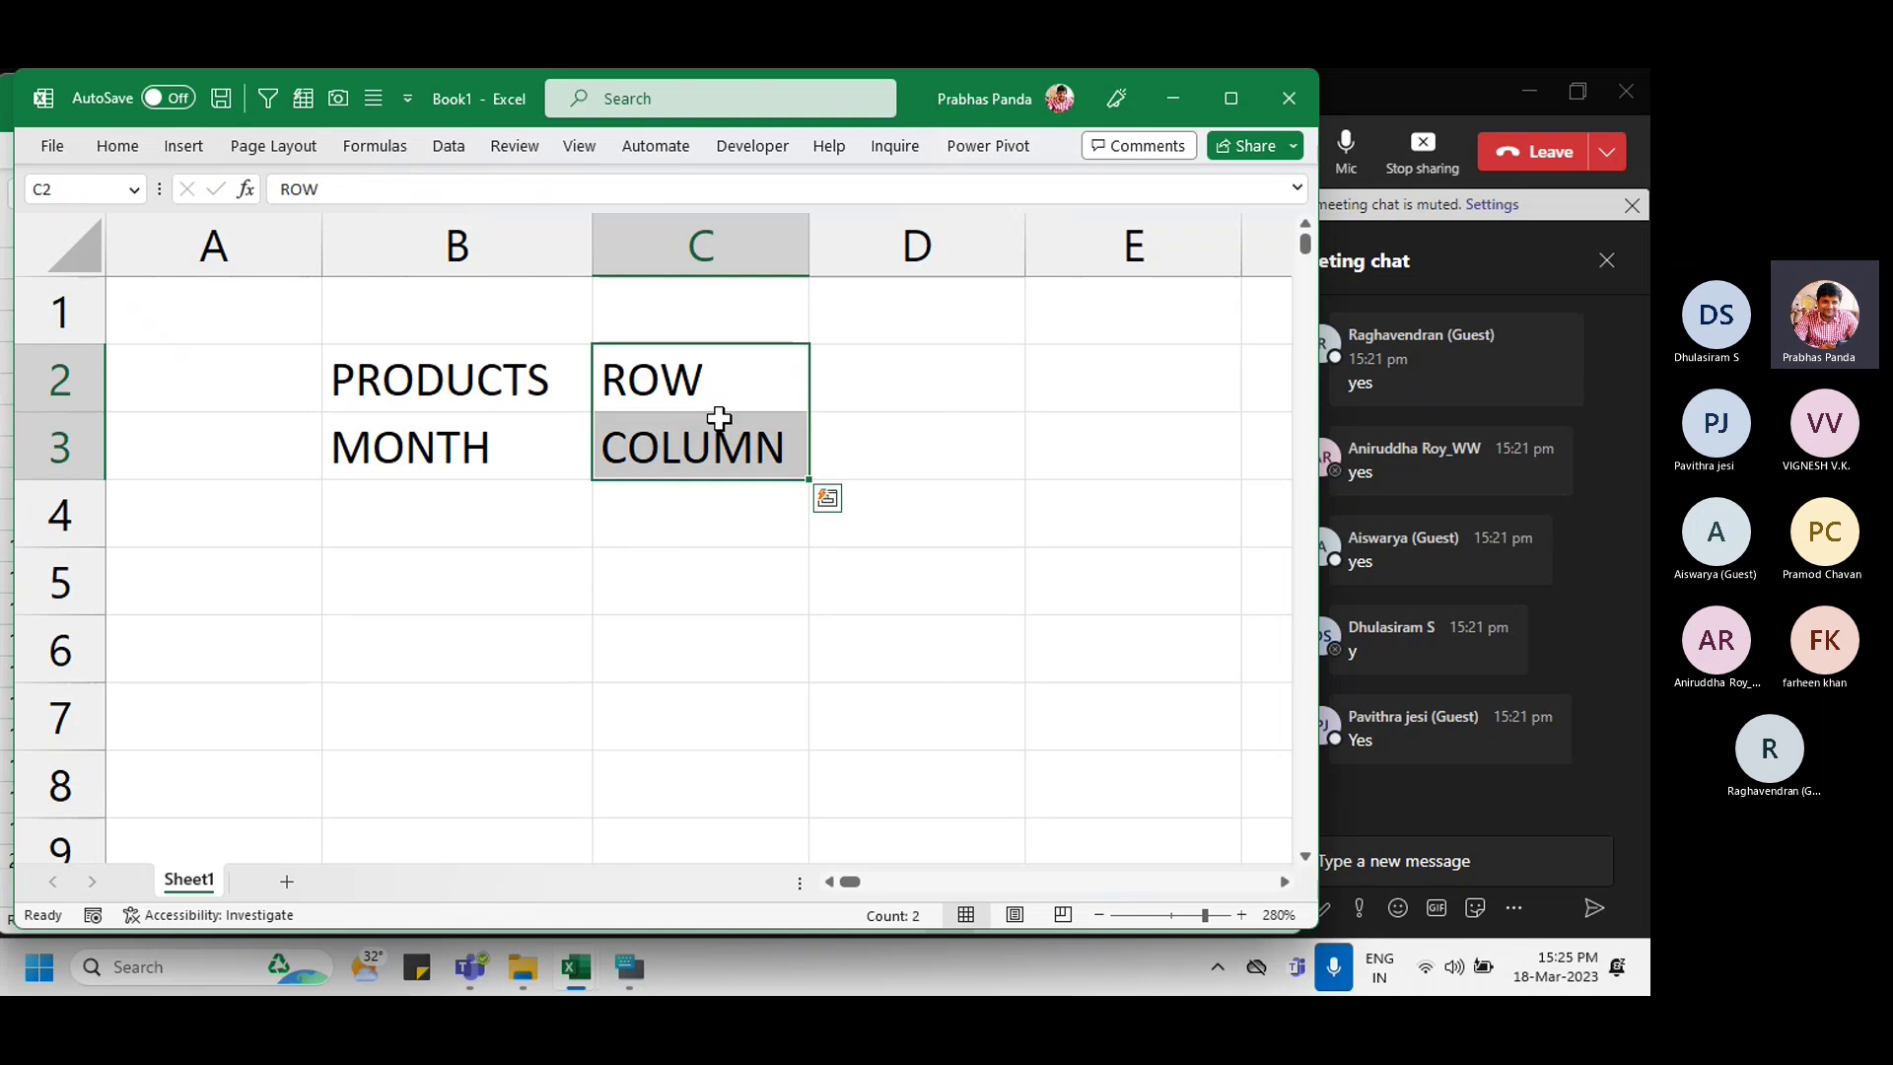
left_click(464, 383)
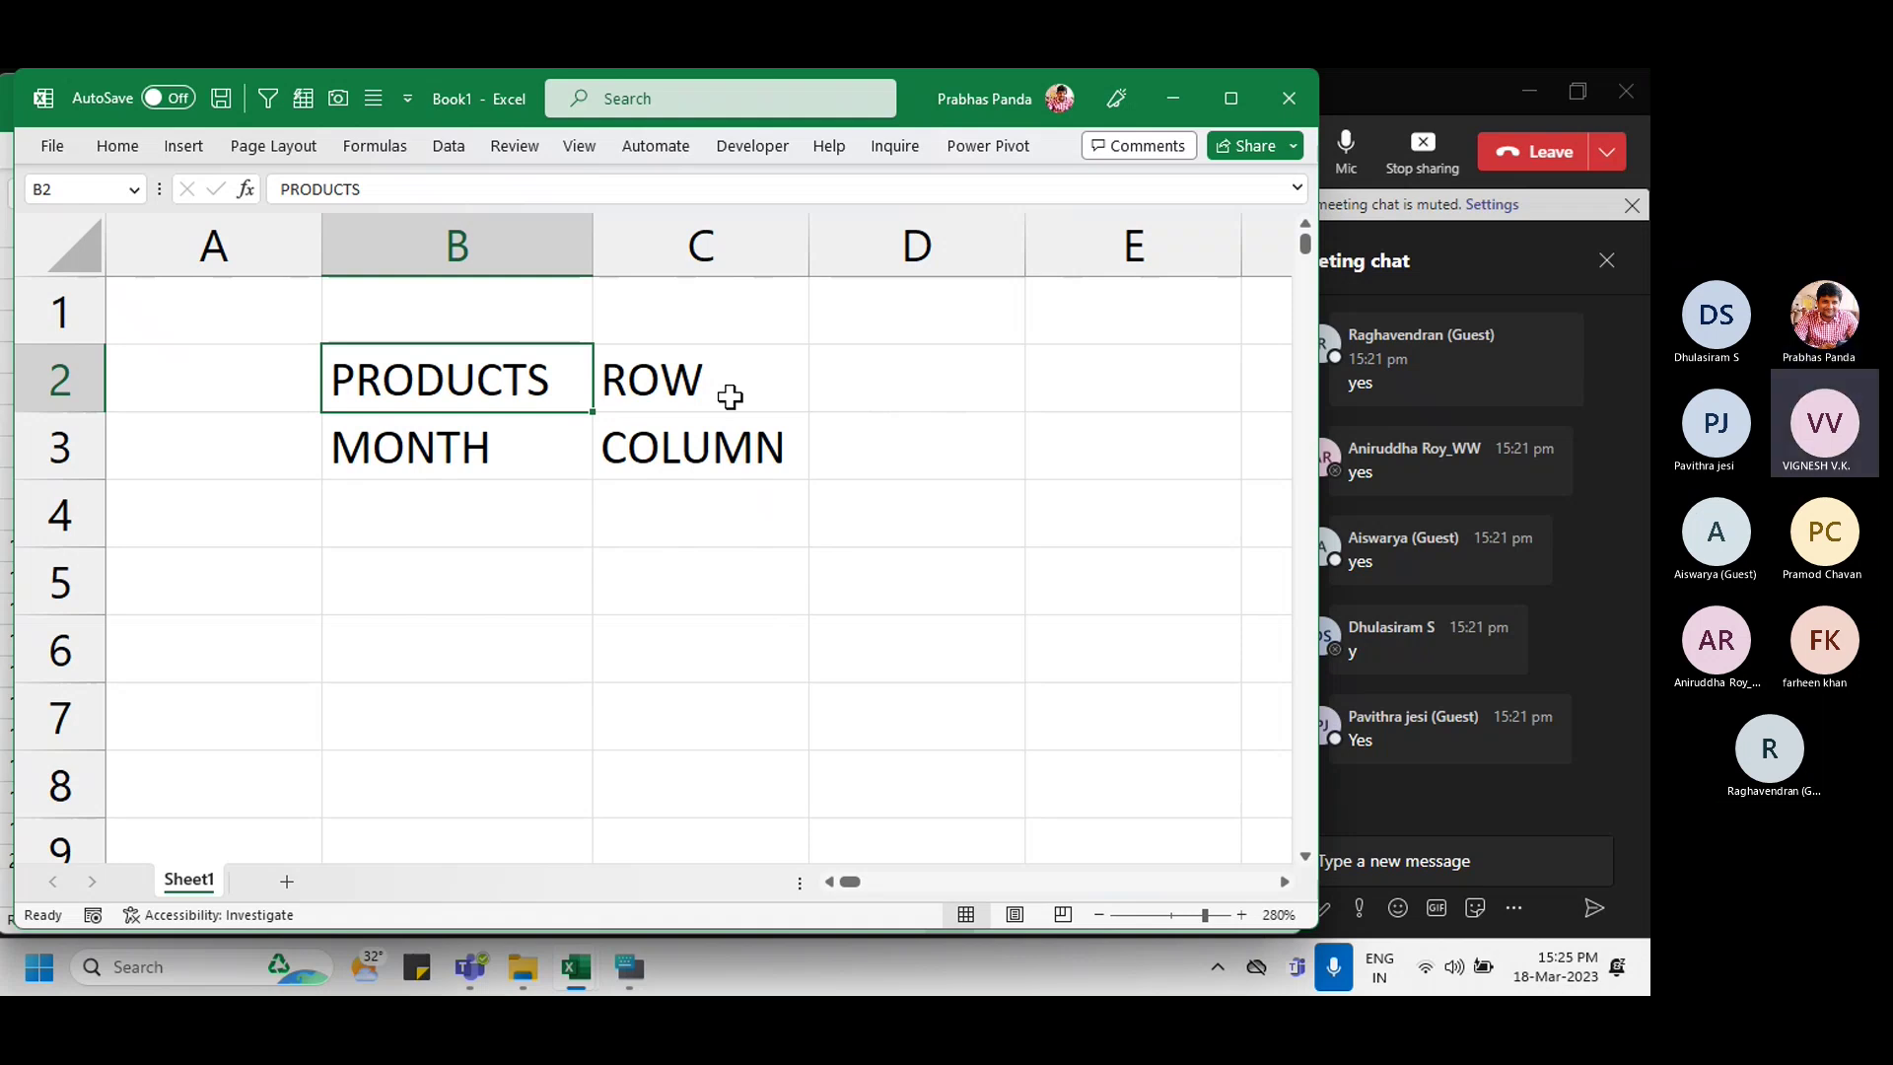
left_click(1291, 111)
Step: Discard Book1 without saving and uncheck Sales Person to unfilter the PIVOT(4) pivot
left_click(760, 645)
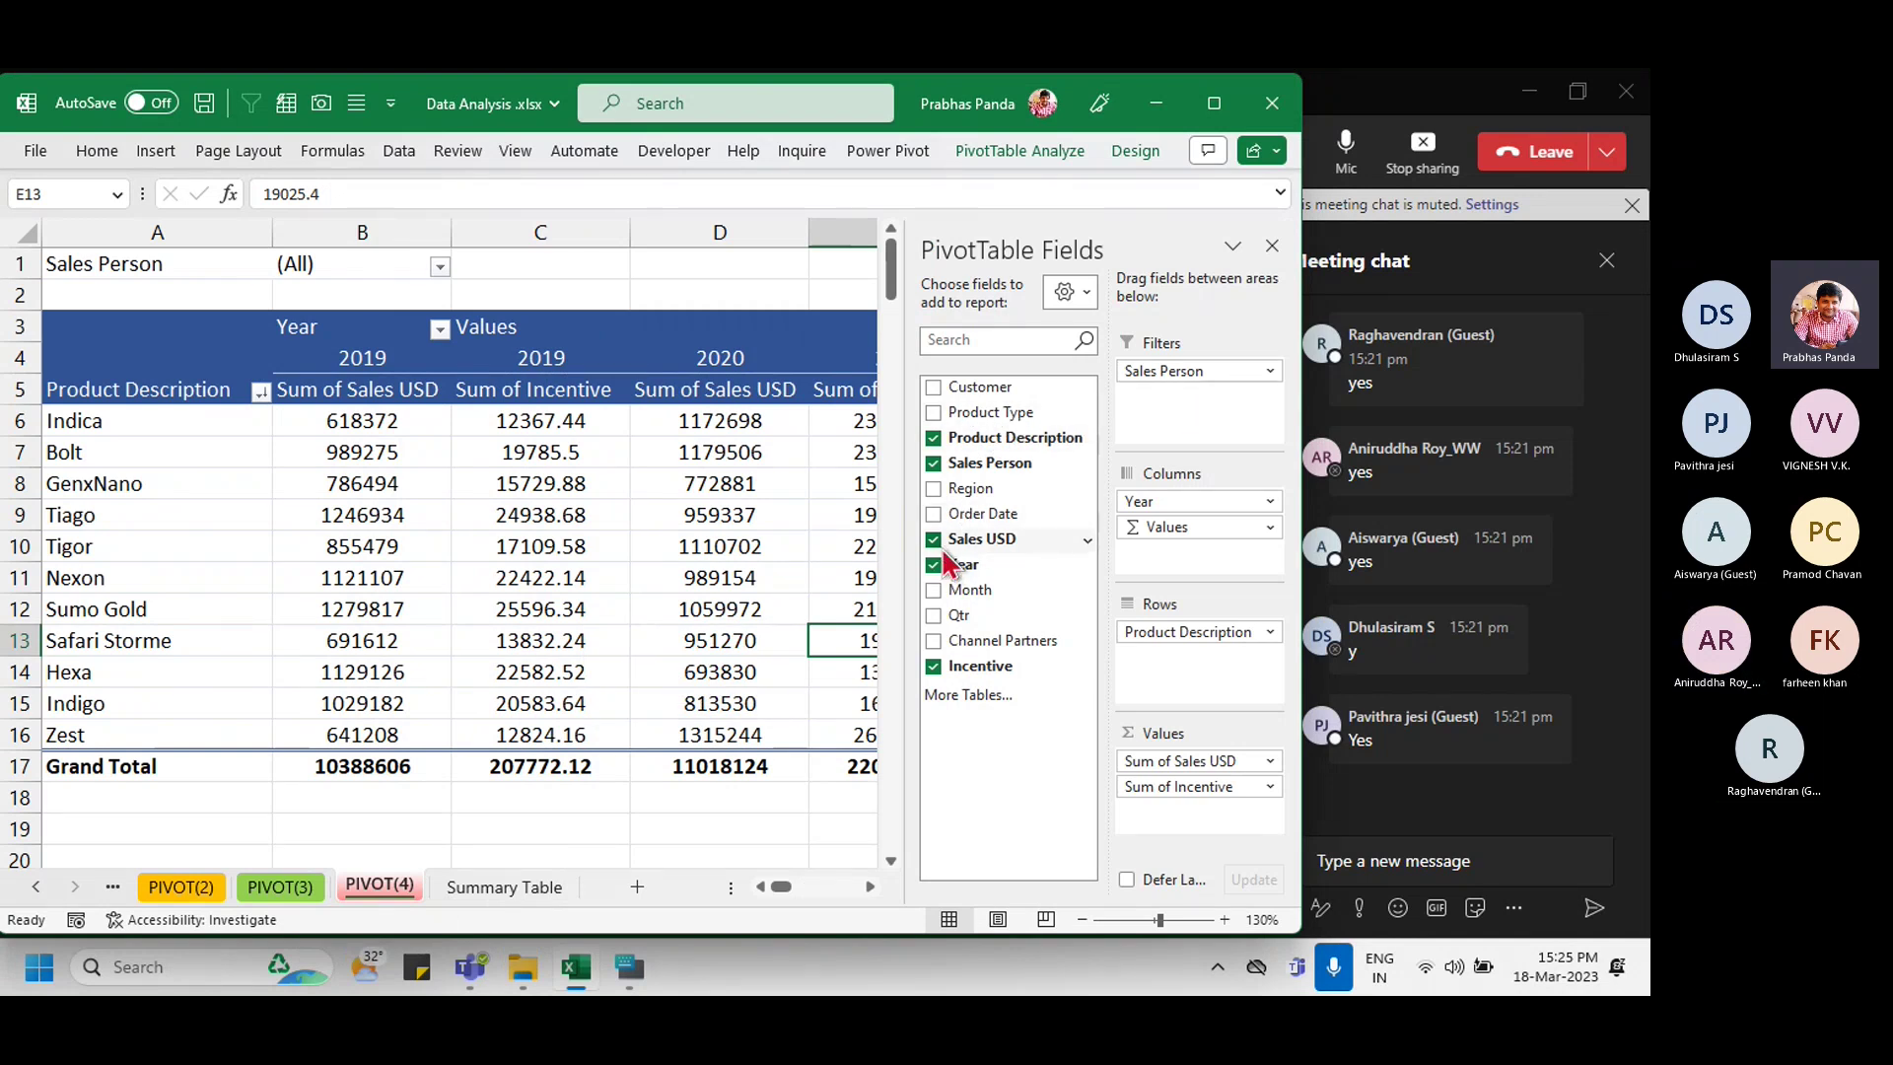
left_click(933, 463)
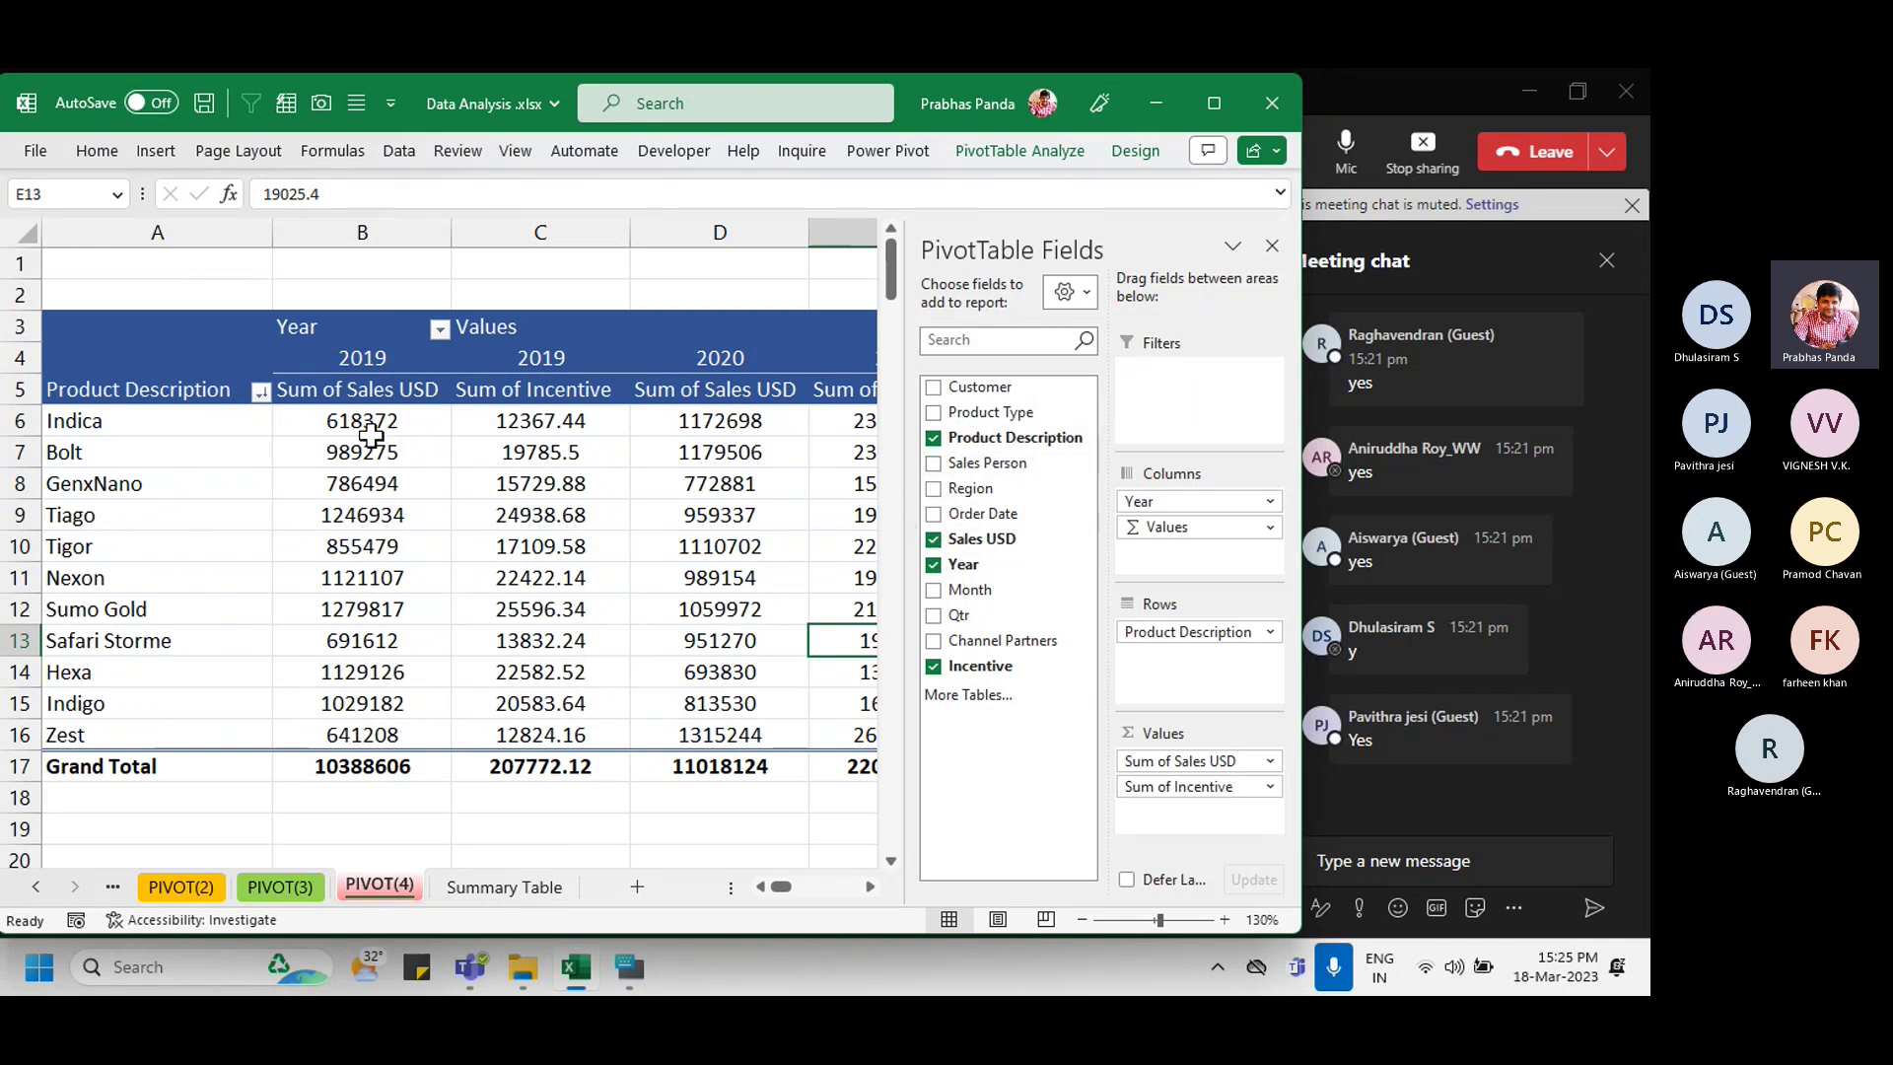
left_click(370, 432)
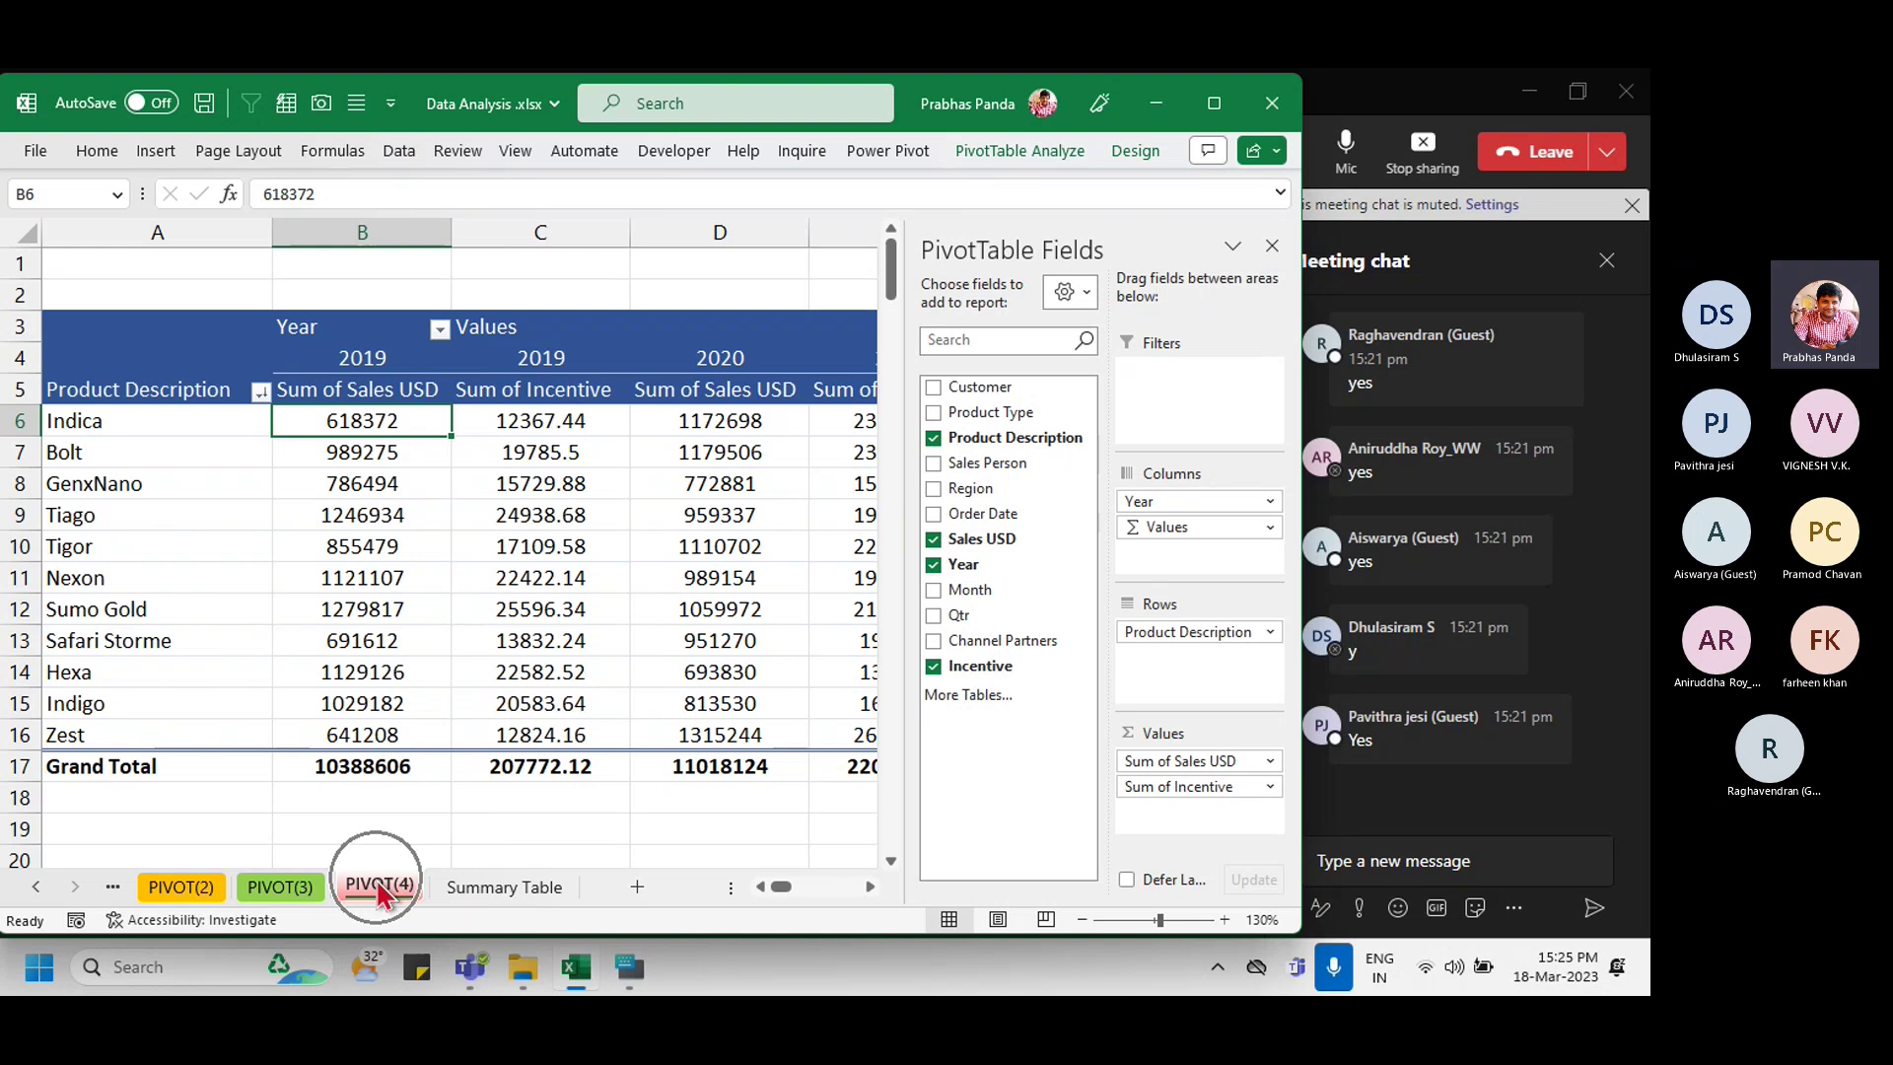
Step: Copy the PIVOT(4) sheet as PIVOT(5) and give its tab a green colour
left_click_drag(380, 892, 440, 887)
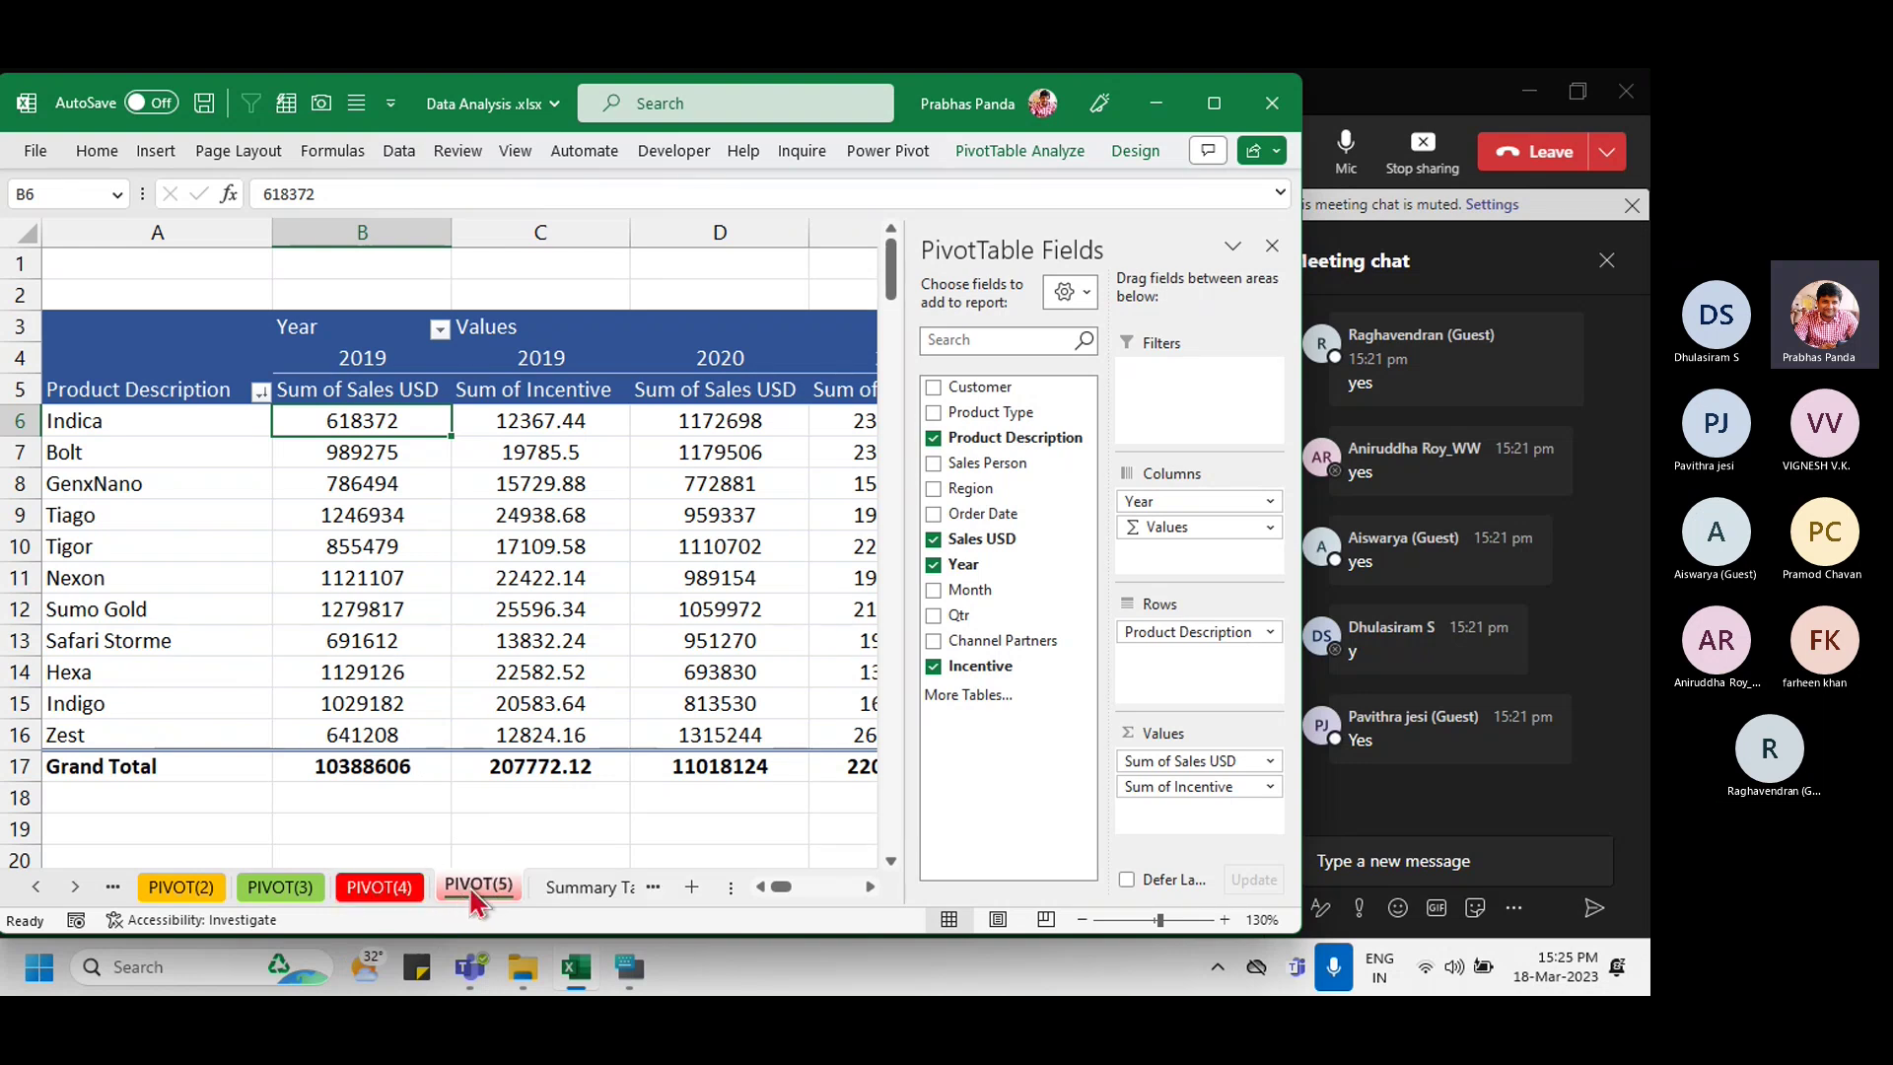
right_click(475, 900)
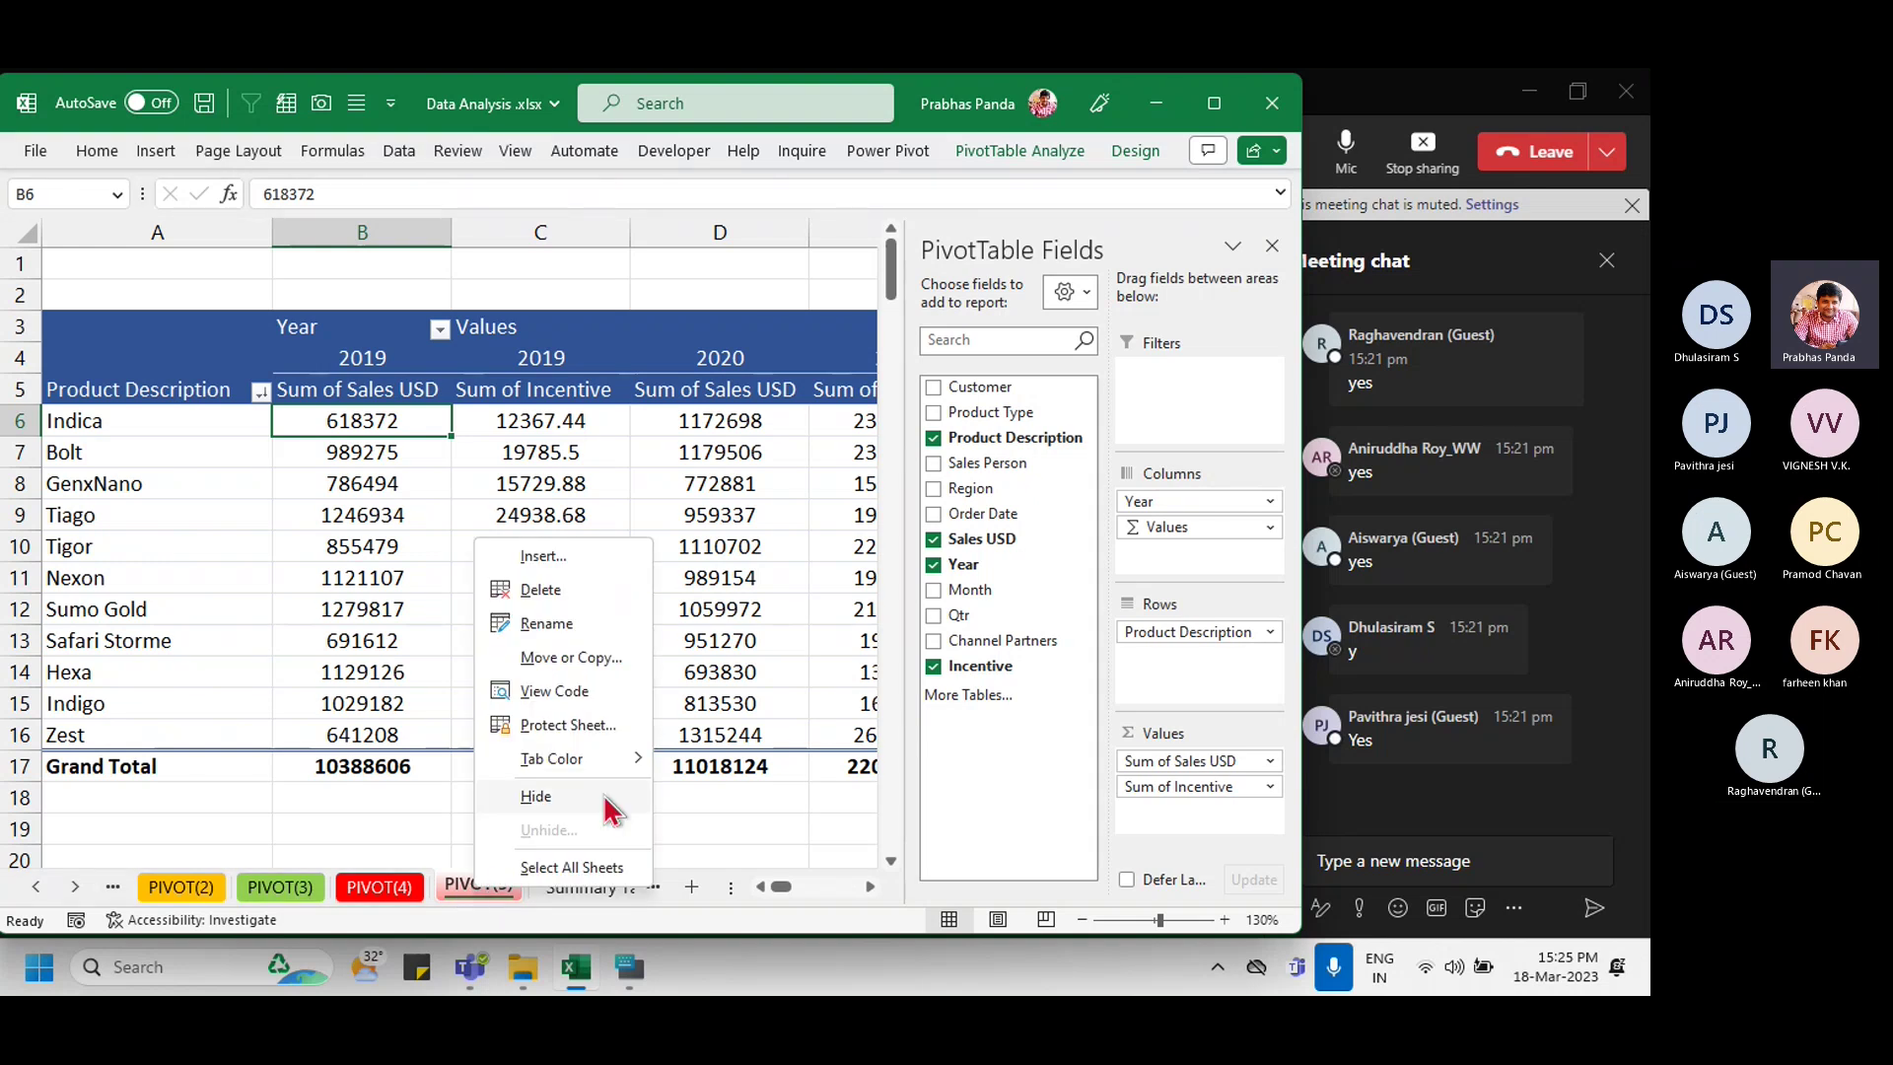
mouse_move(606, 764)
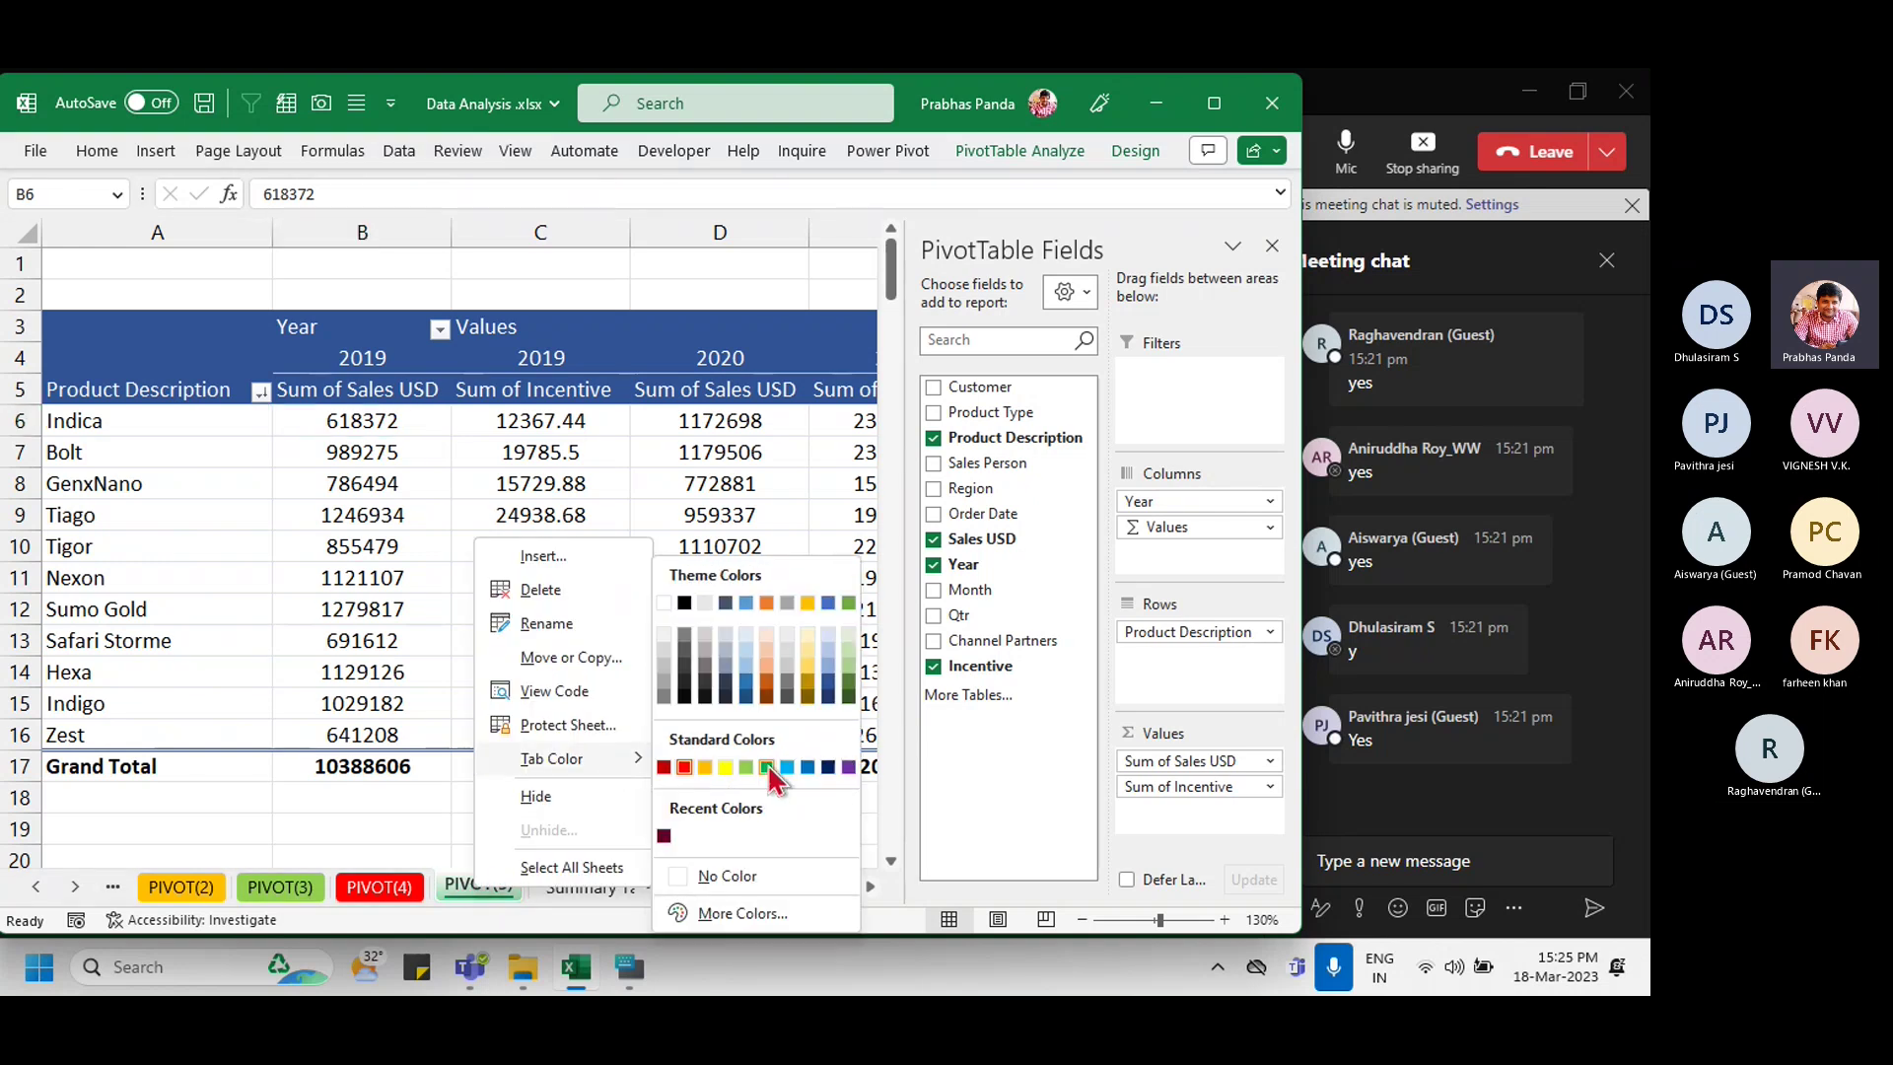
left_click(766, 767)
mouse_move(408, 476)
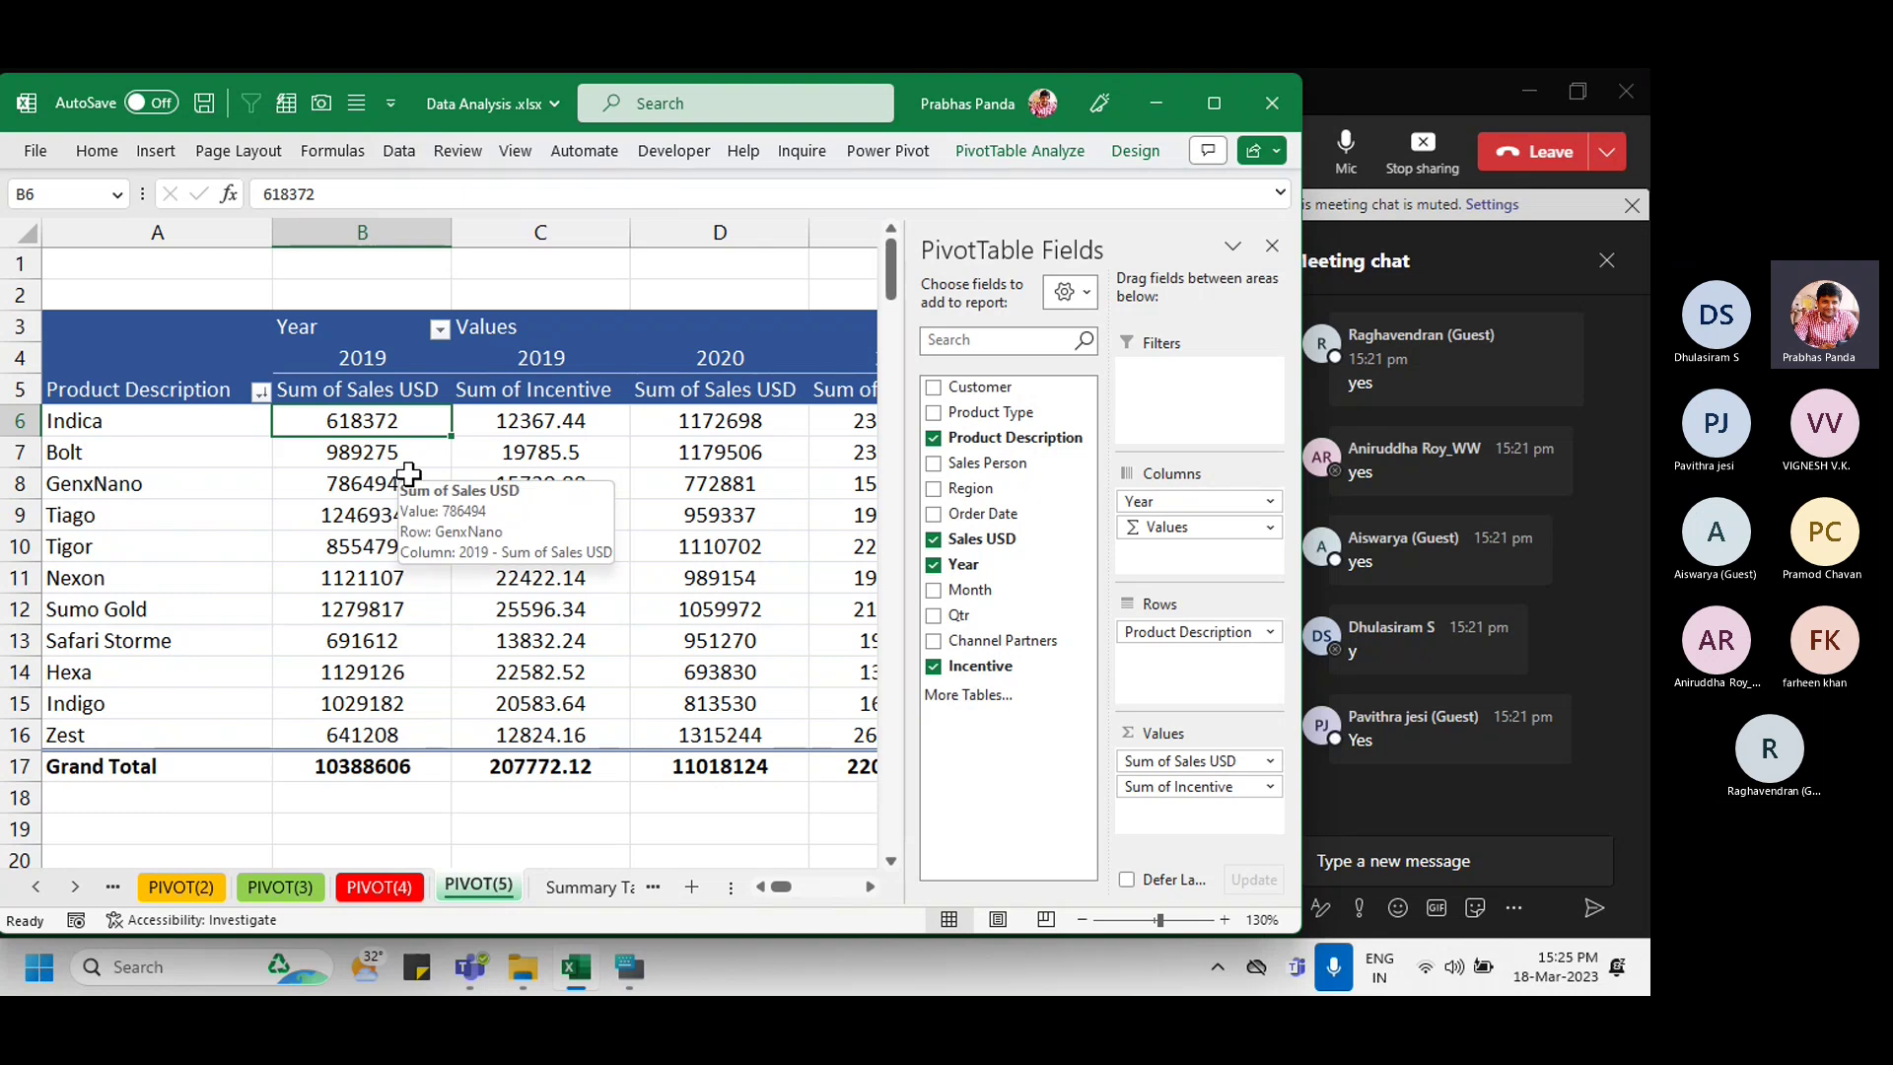
left_click(77, 887)
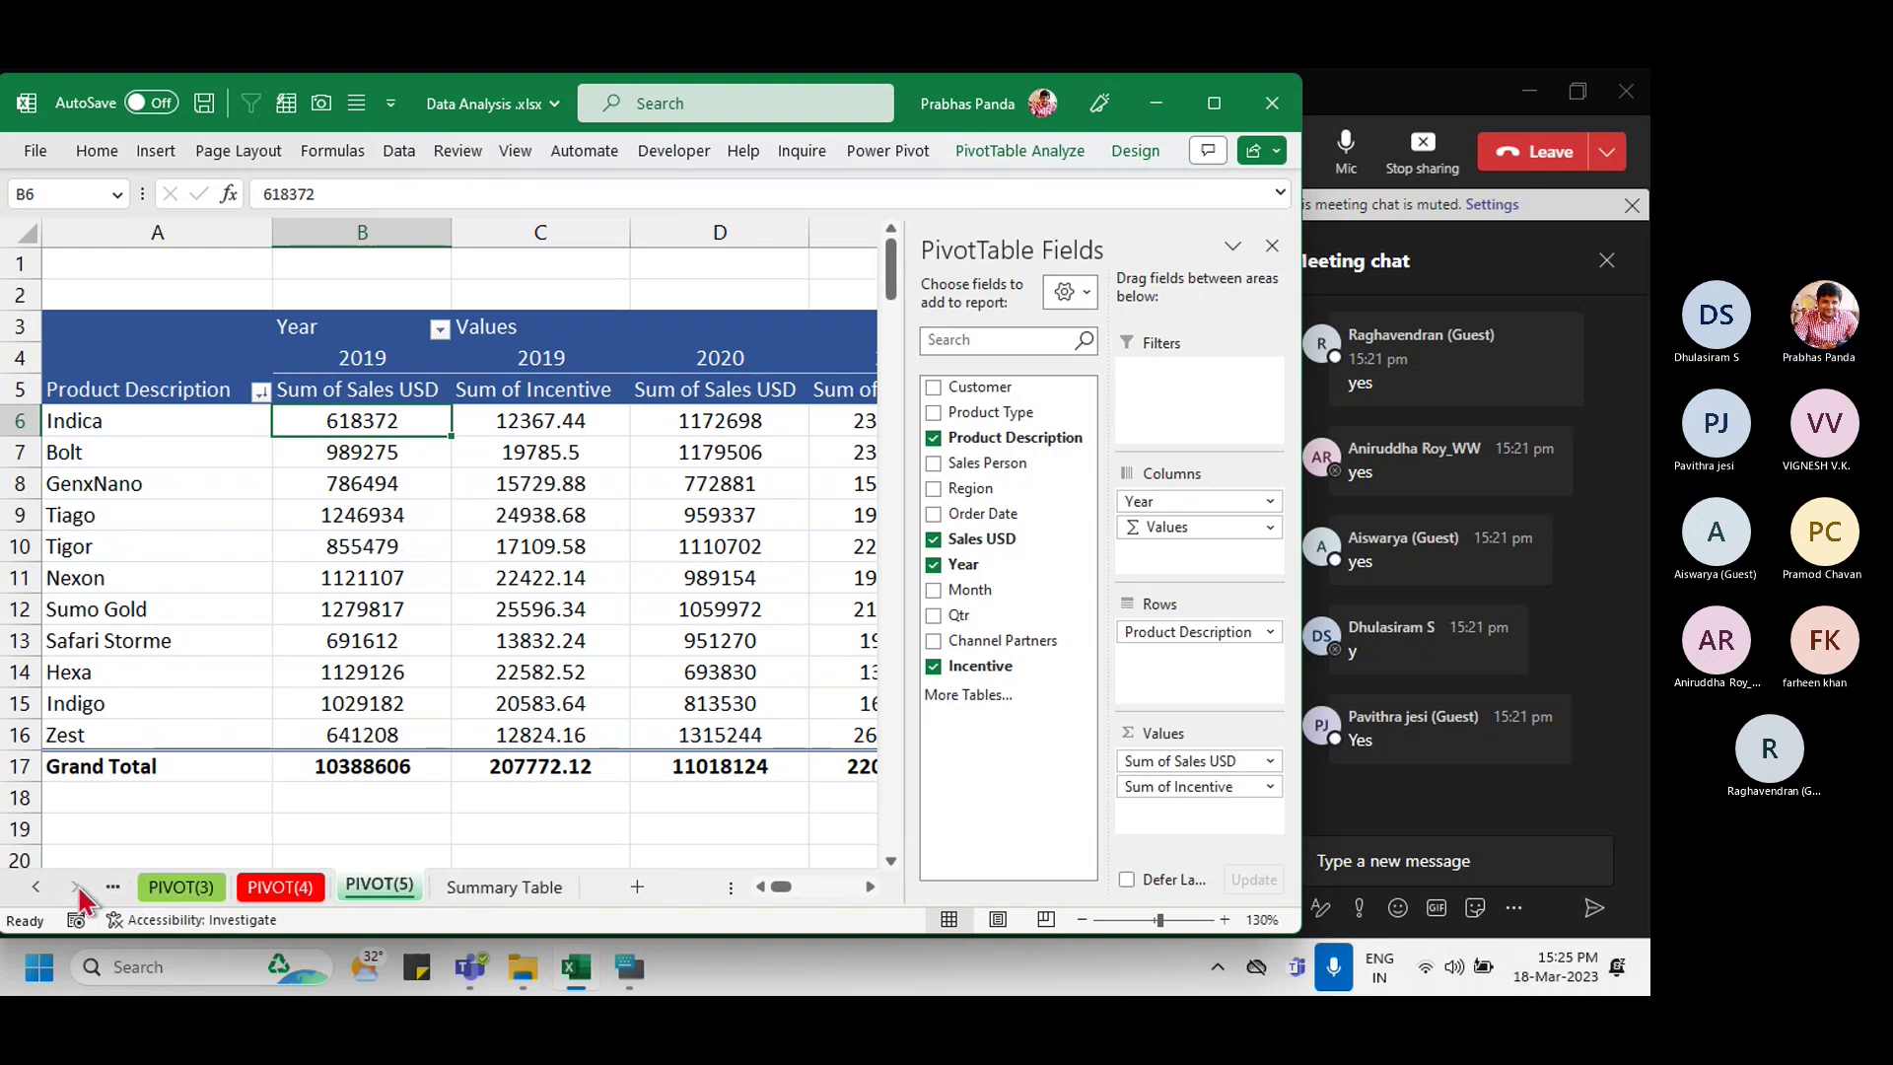
mouse_move(513, 589)
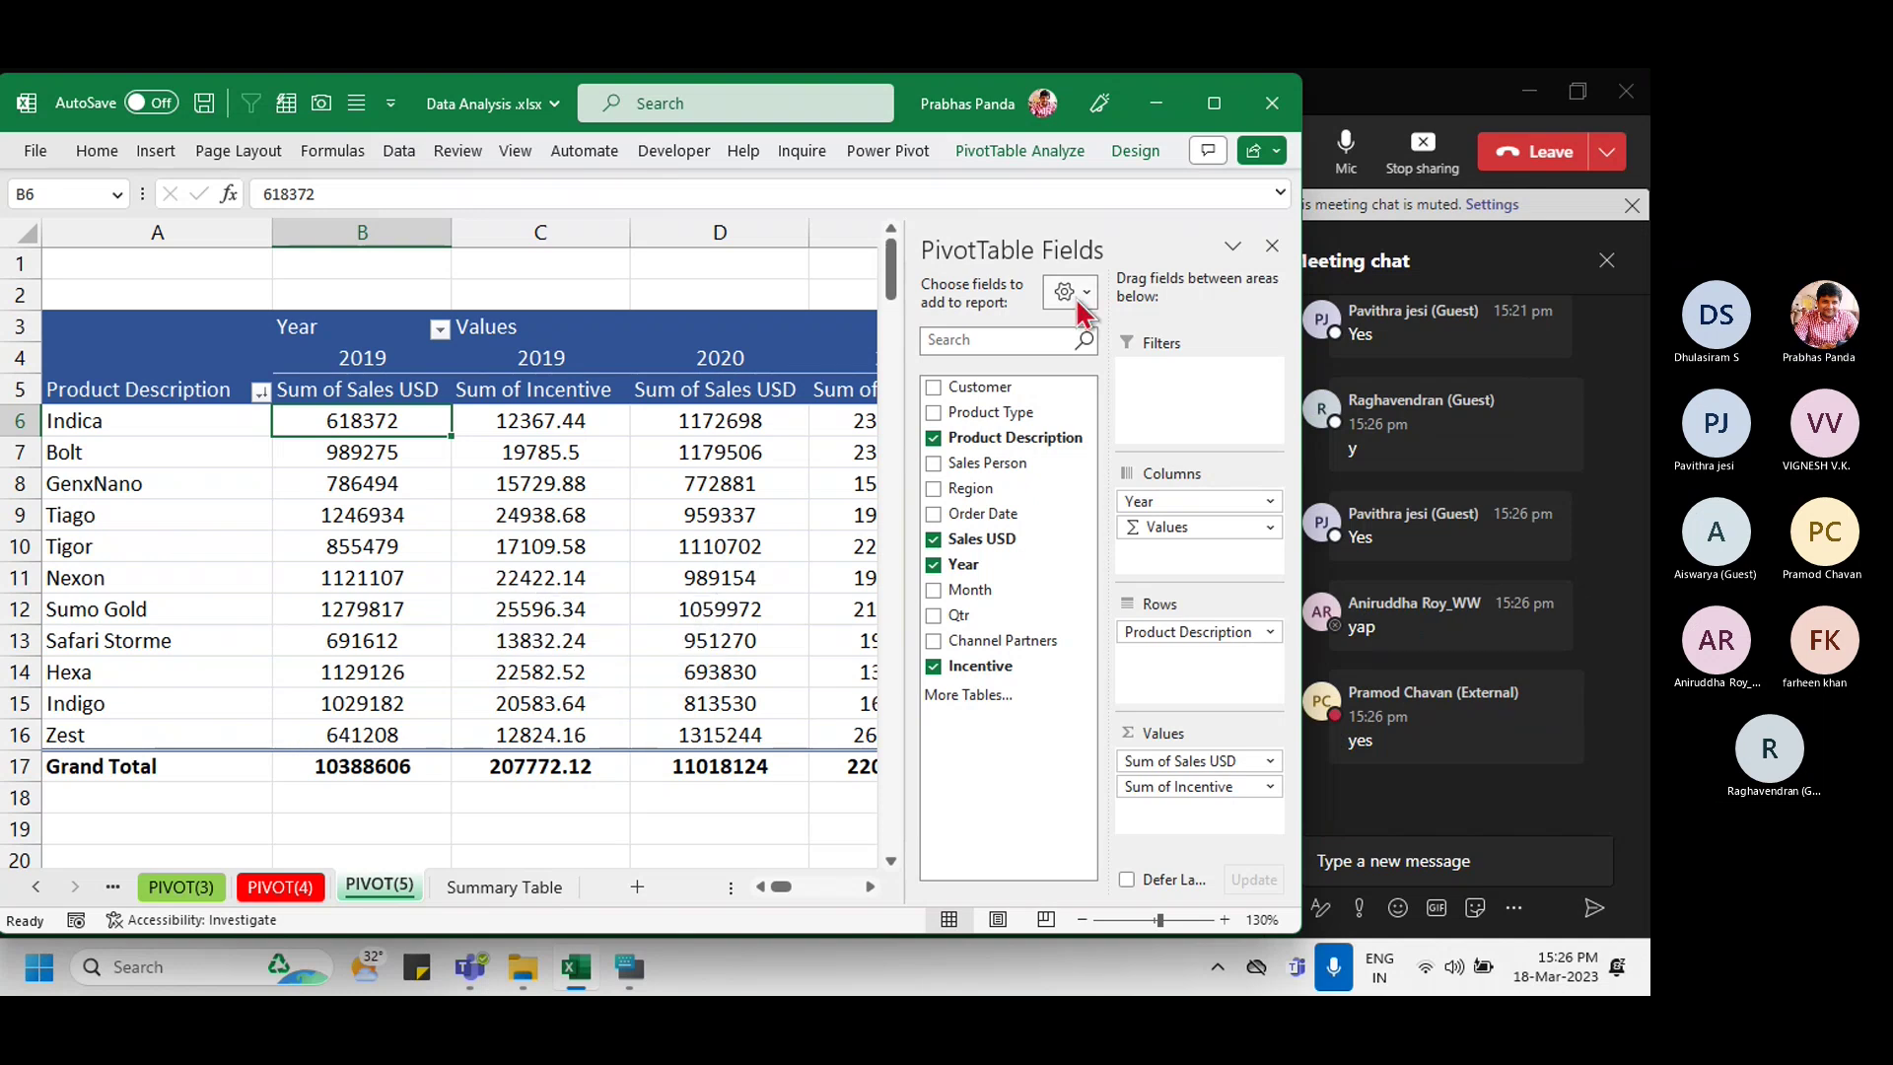
left_click(1342, 102)
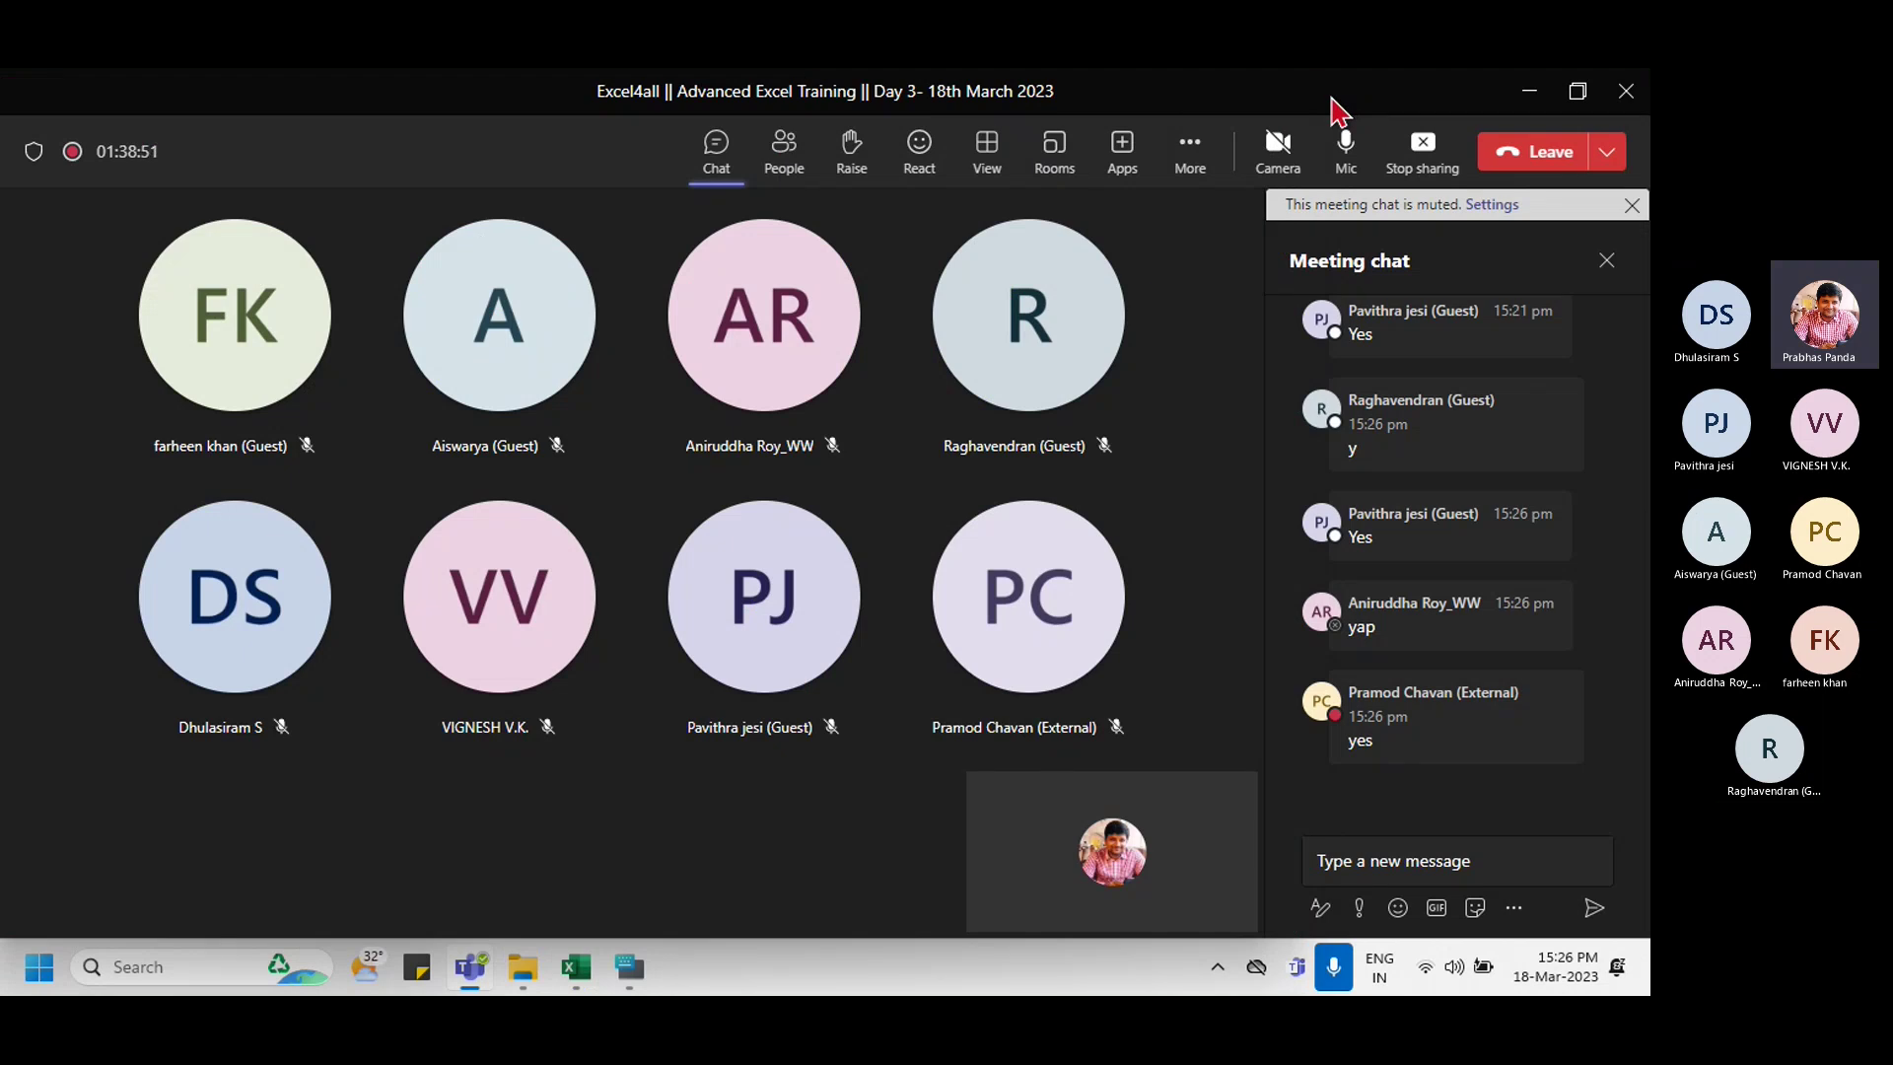
key("alt+Tab")
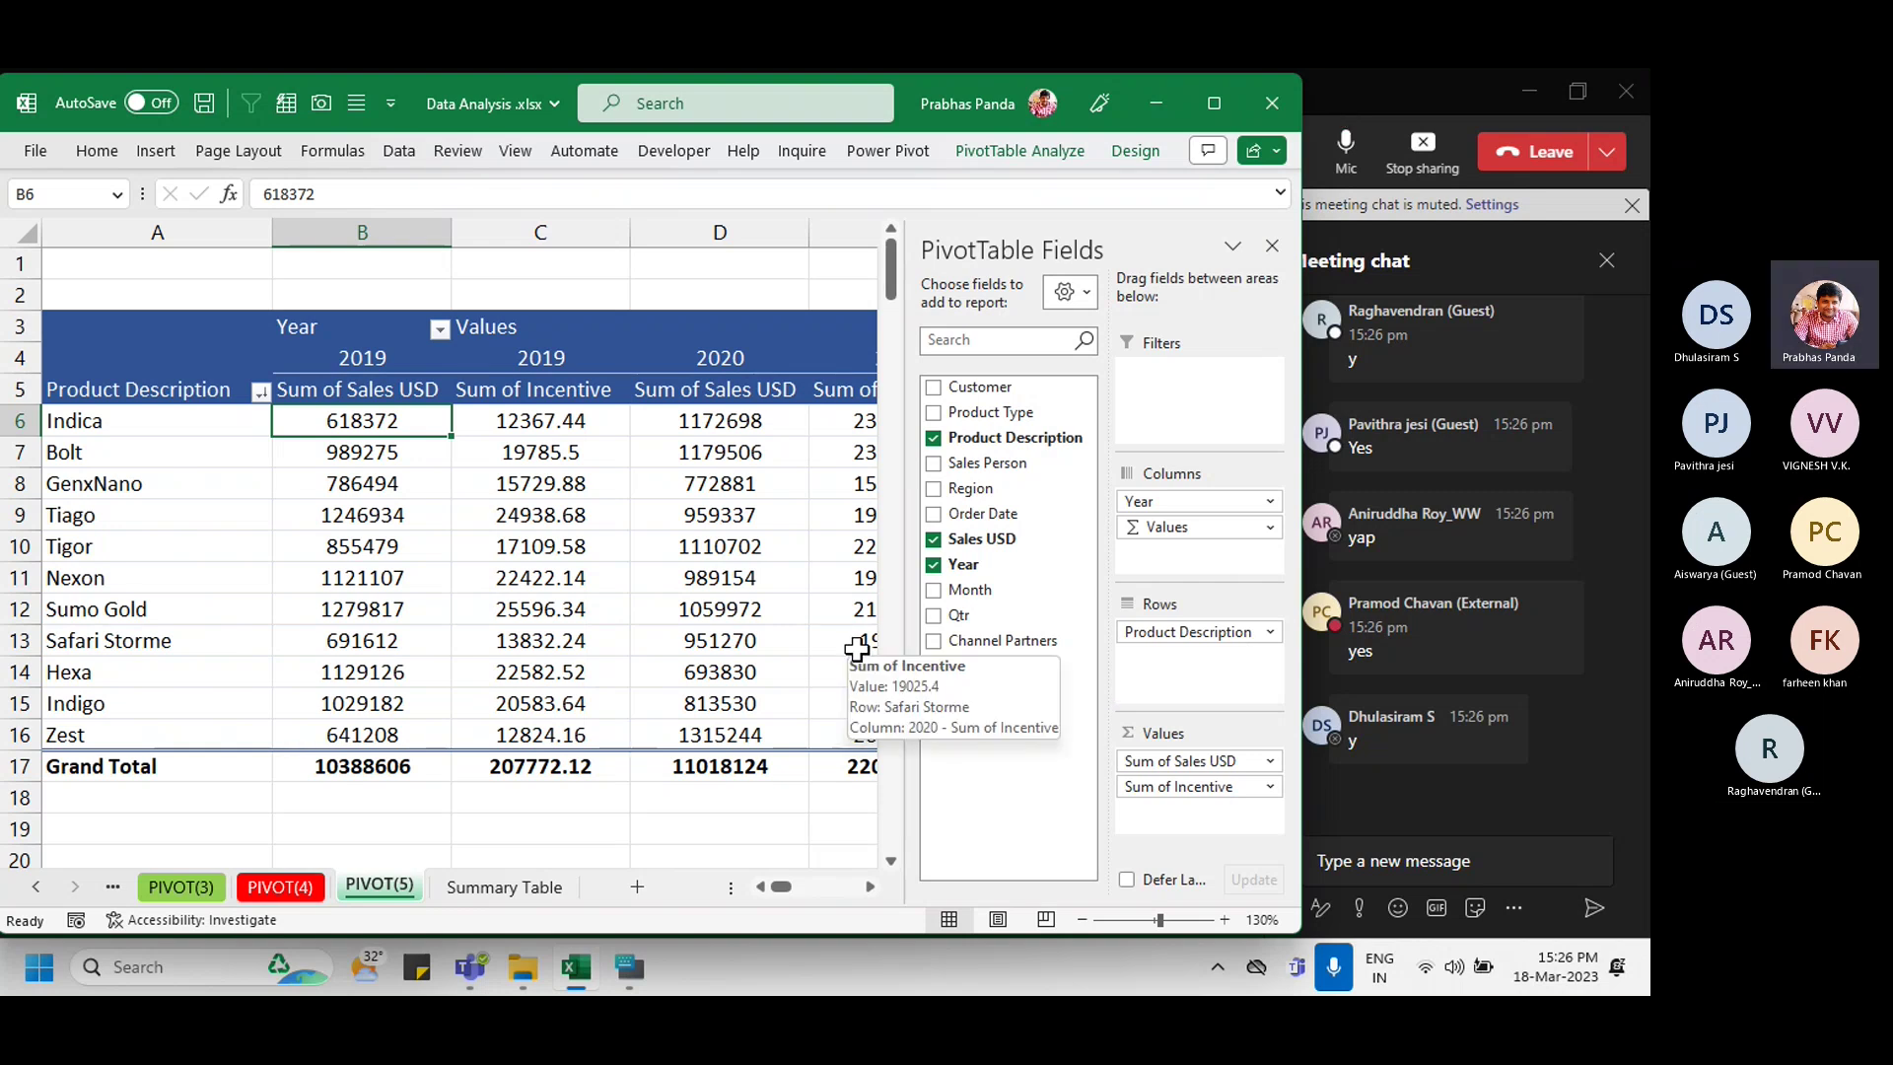
Step: Uncheck Incentive in the PivotTable Fields list, leaving only Sum of Sales USD
mouse_move(419, 519)
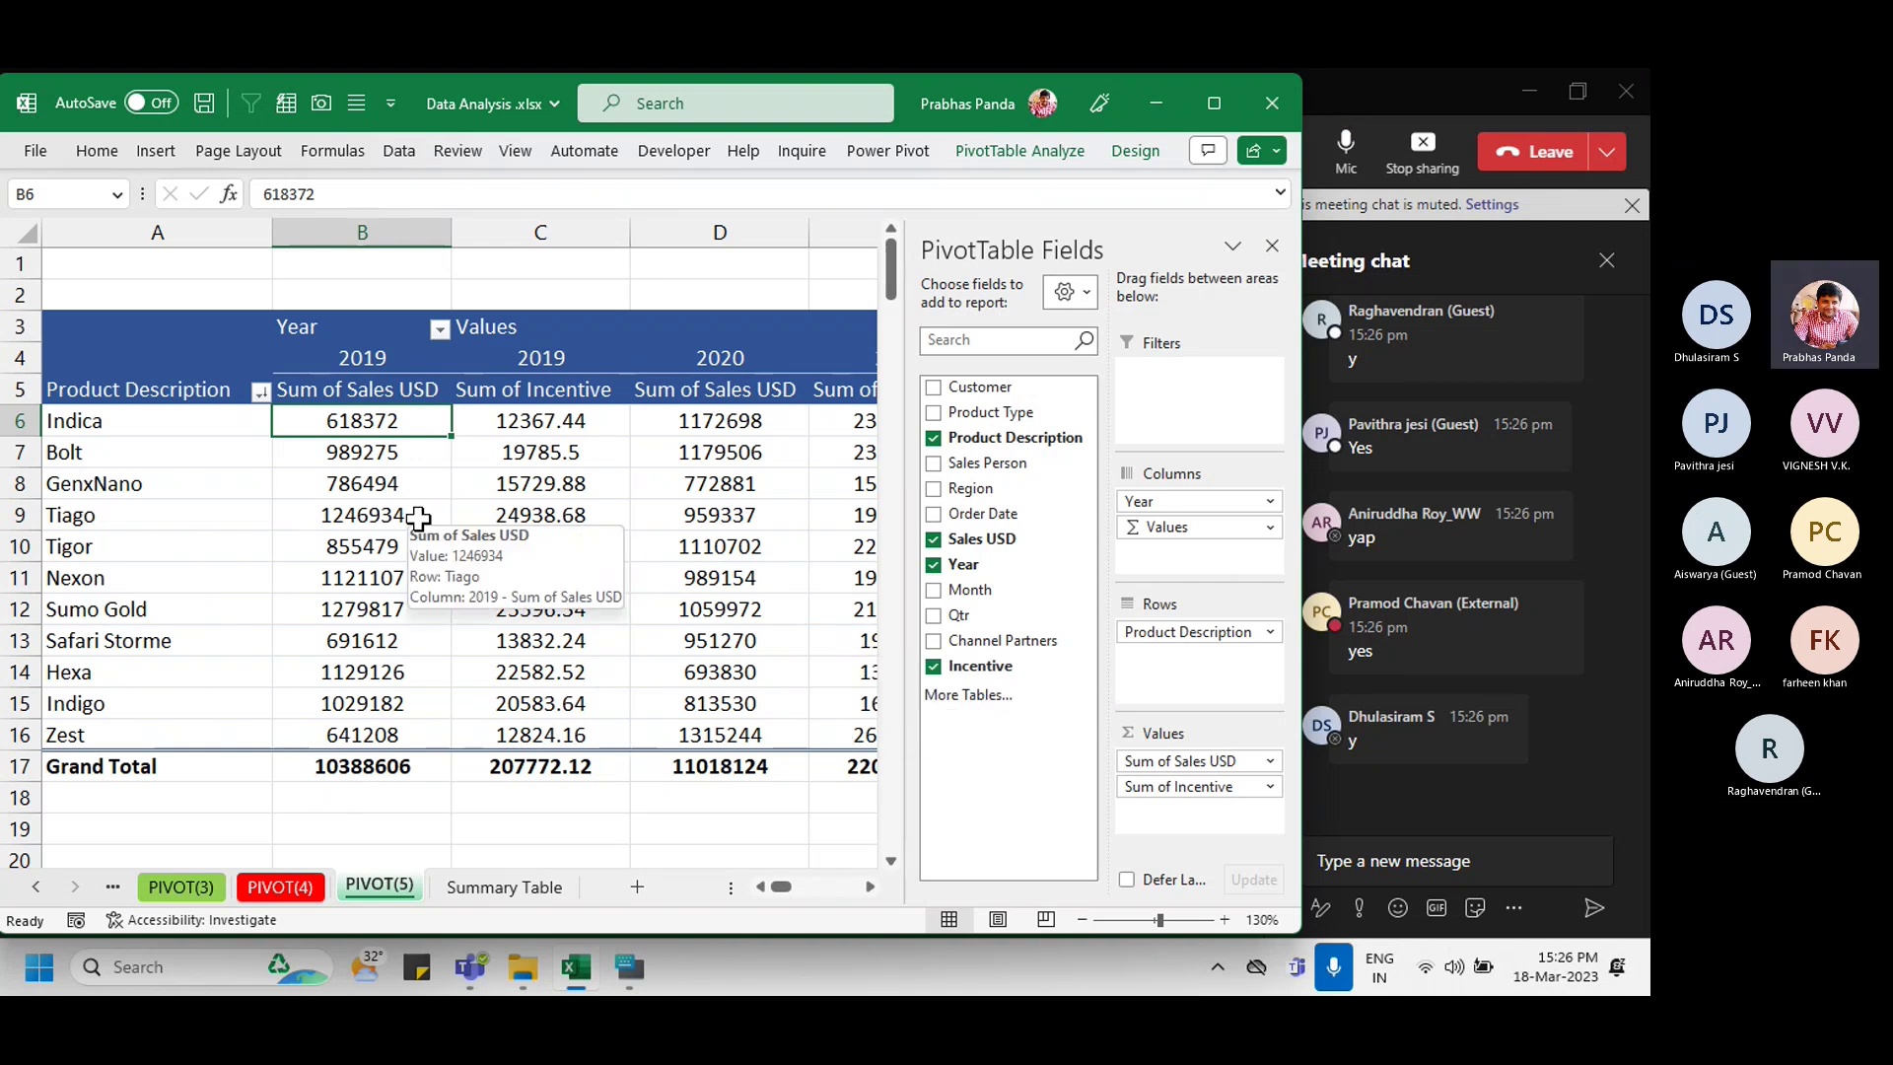
left_click(934, 668)
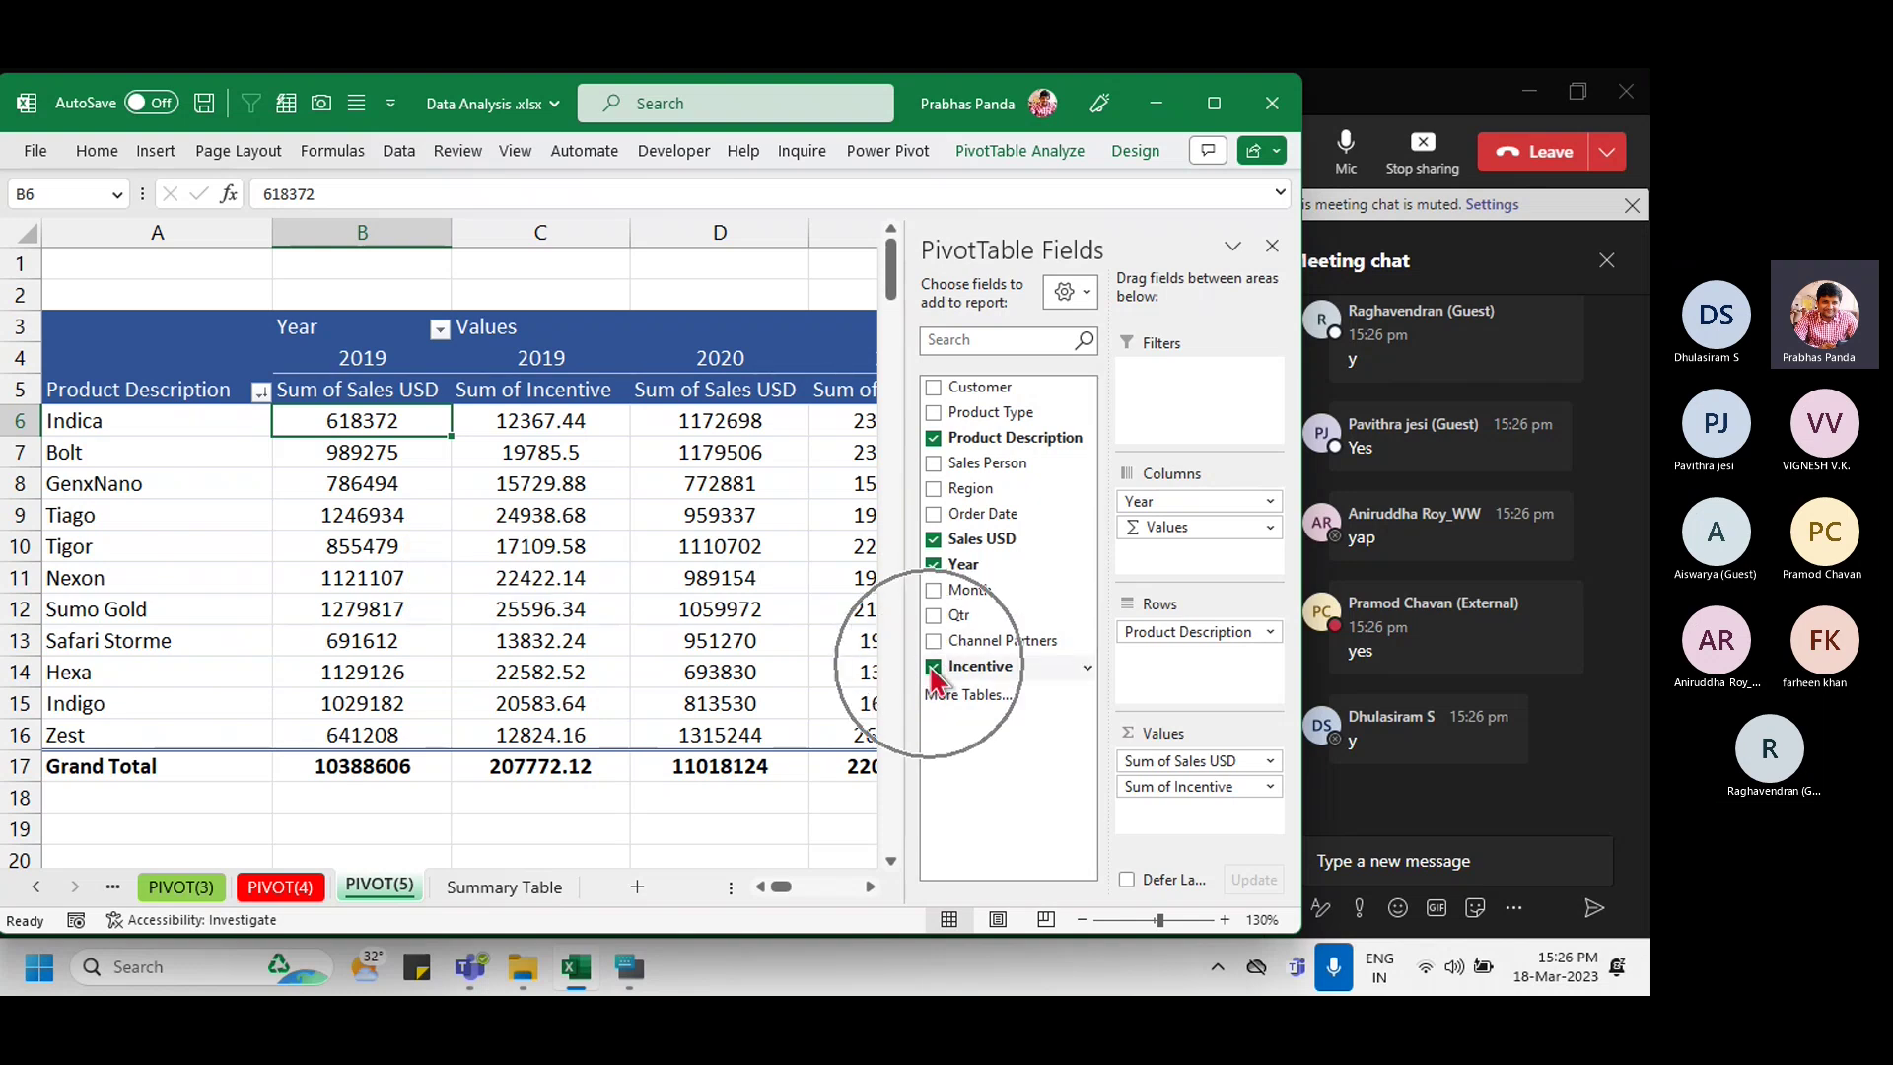
left_click(934, 669)
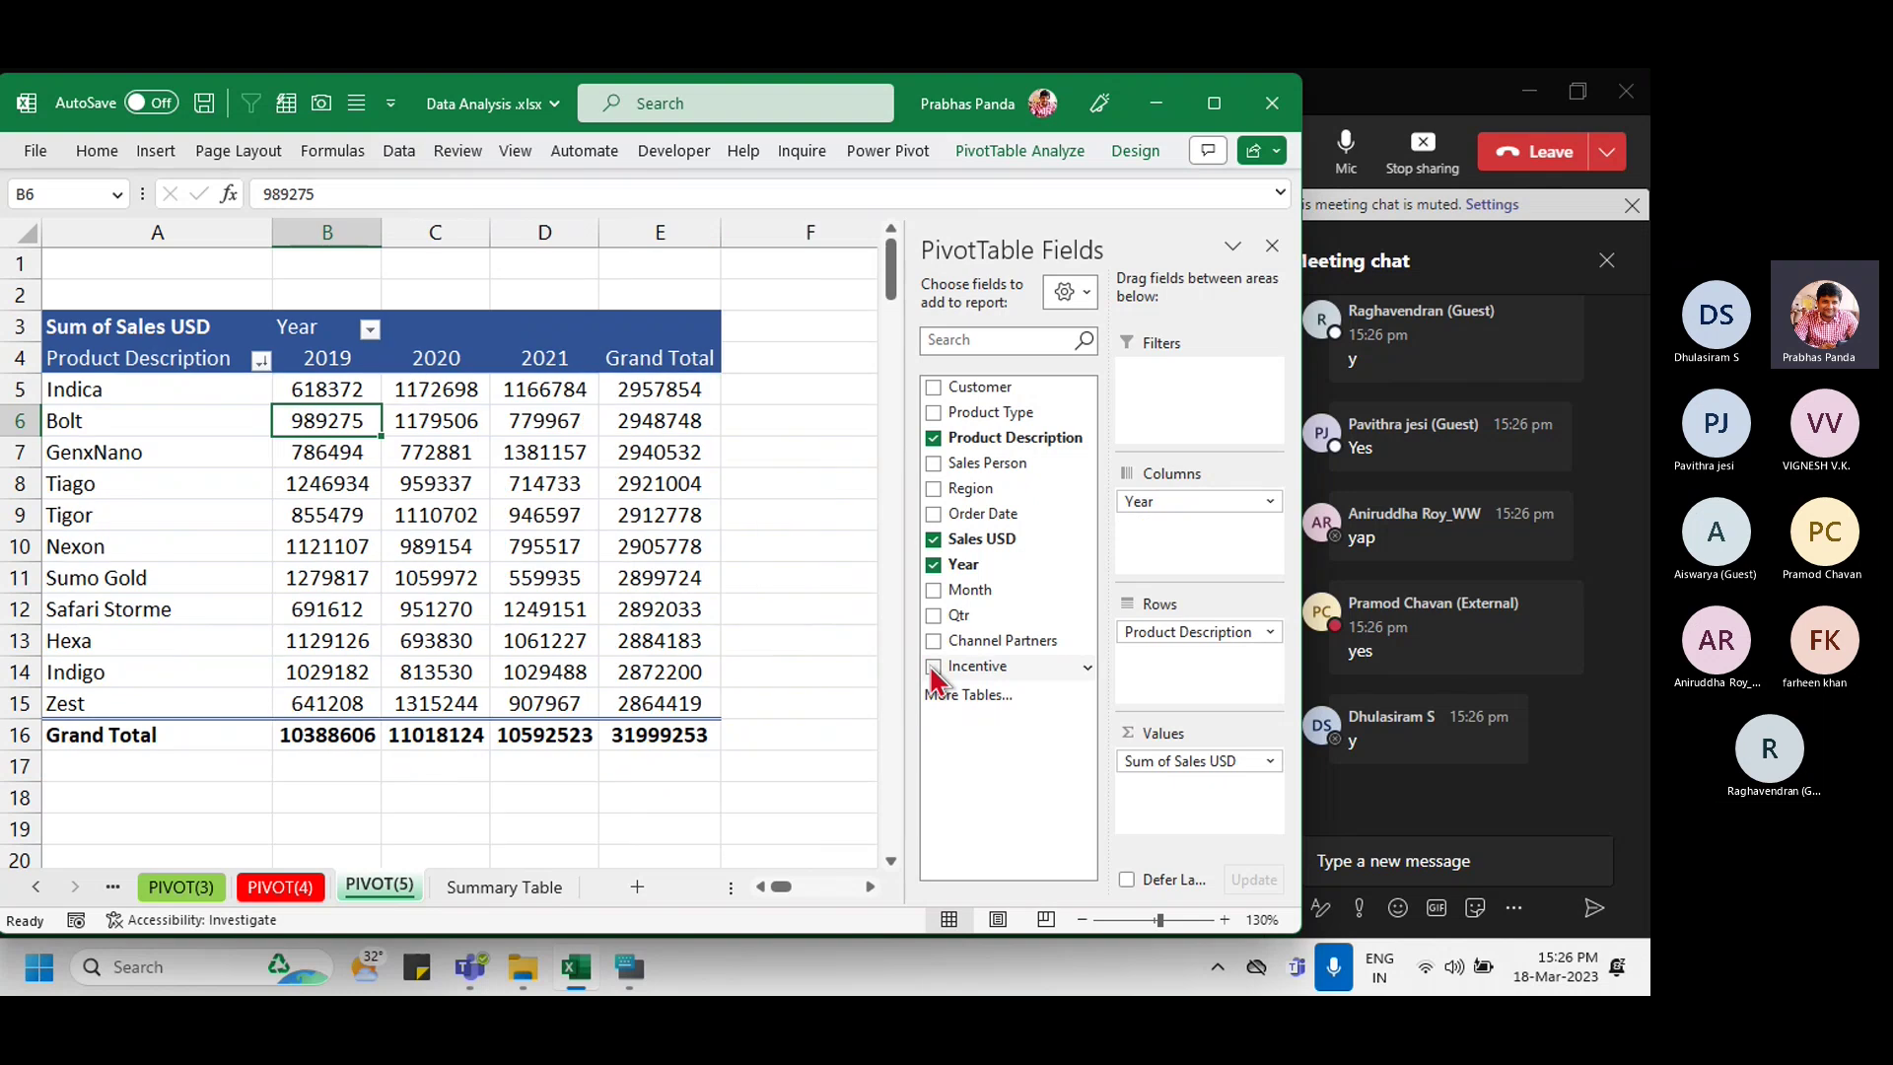
left_click(933, 668)
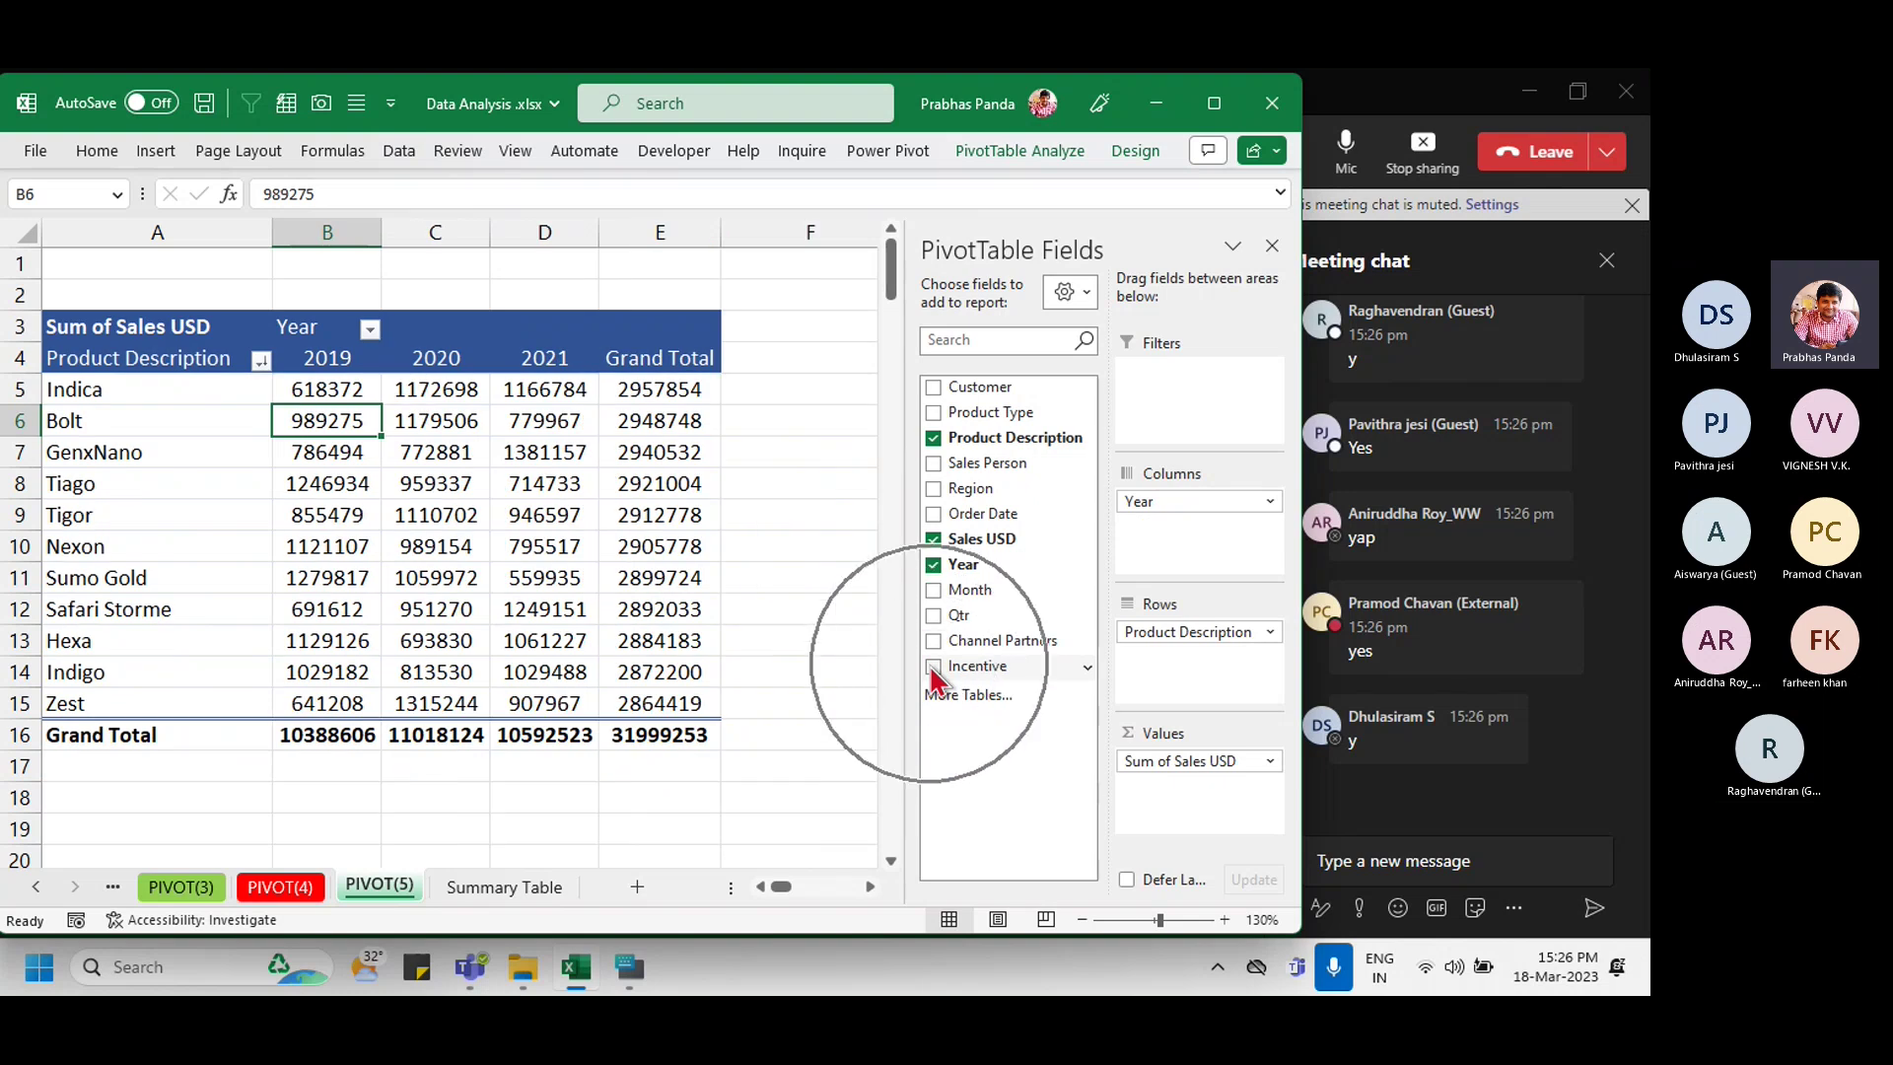
left_click(931, 667)
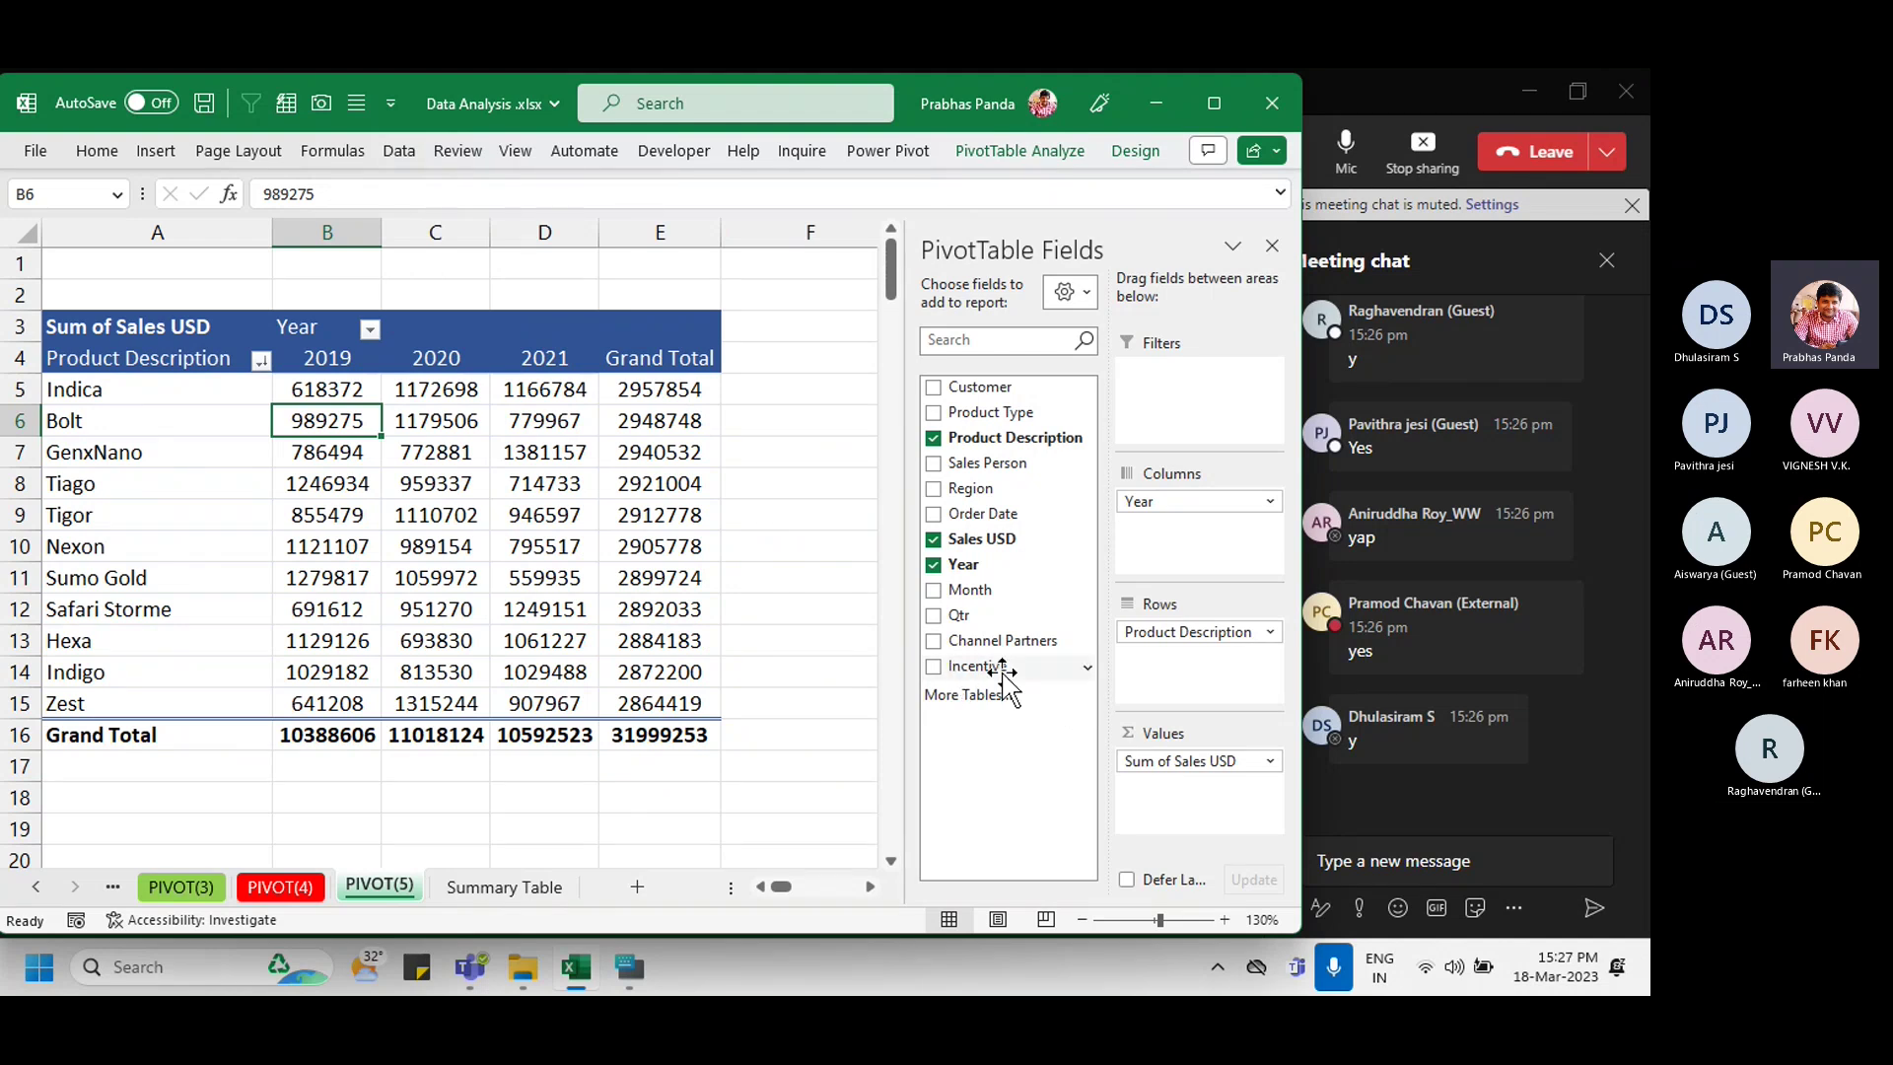
left_click(1040, 668)
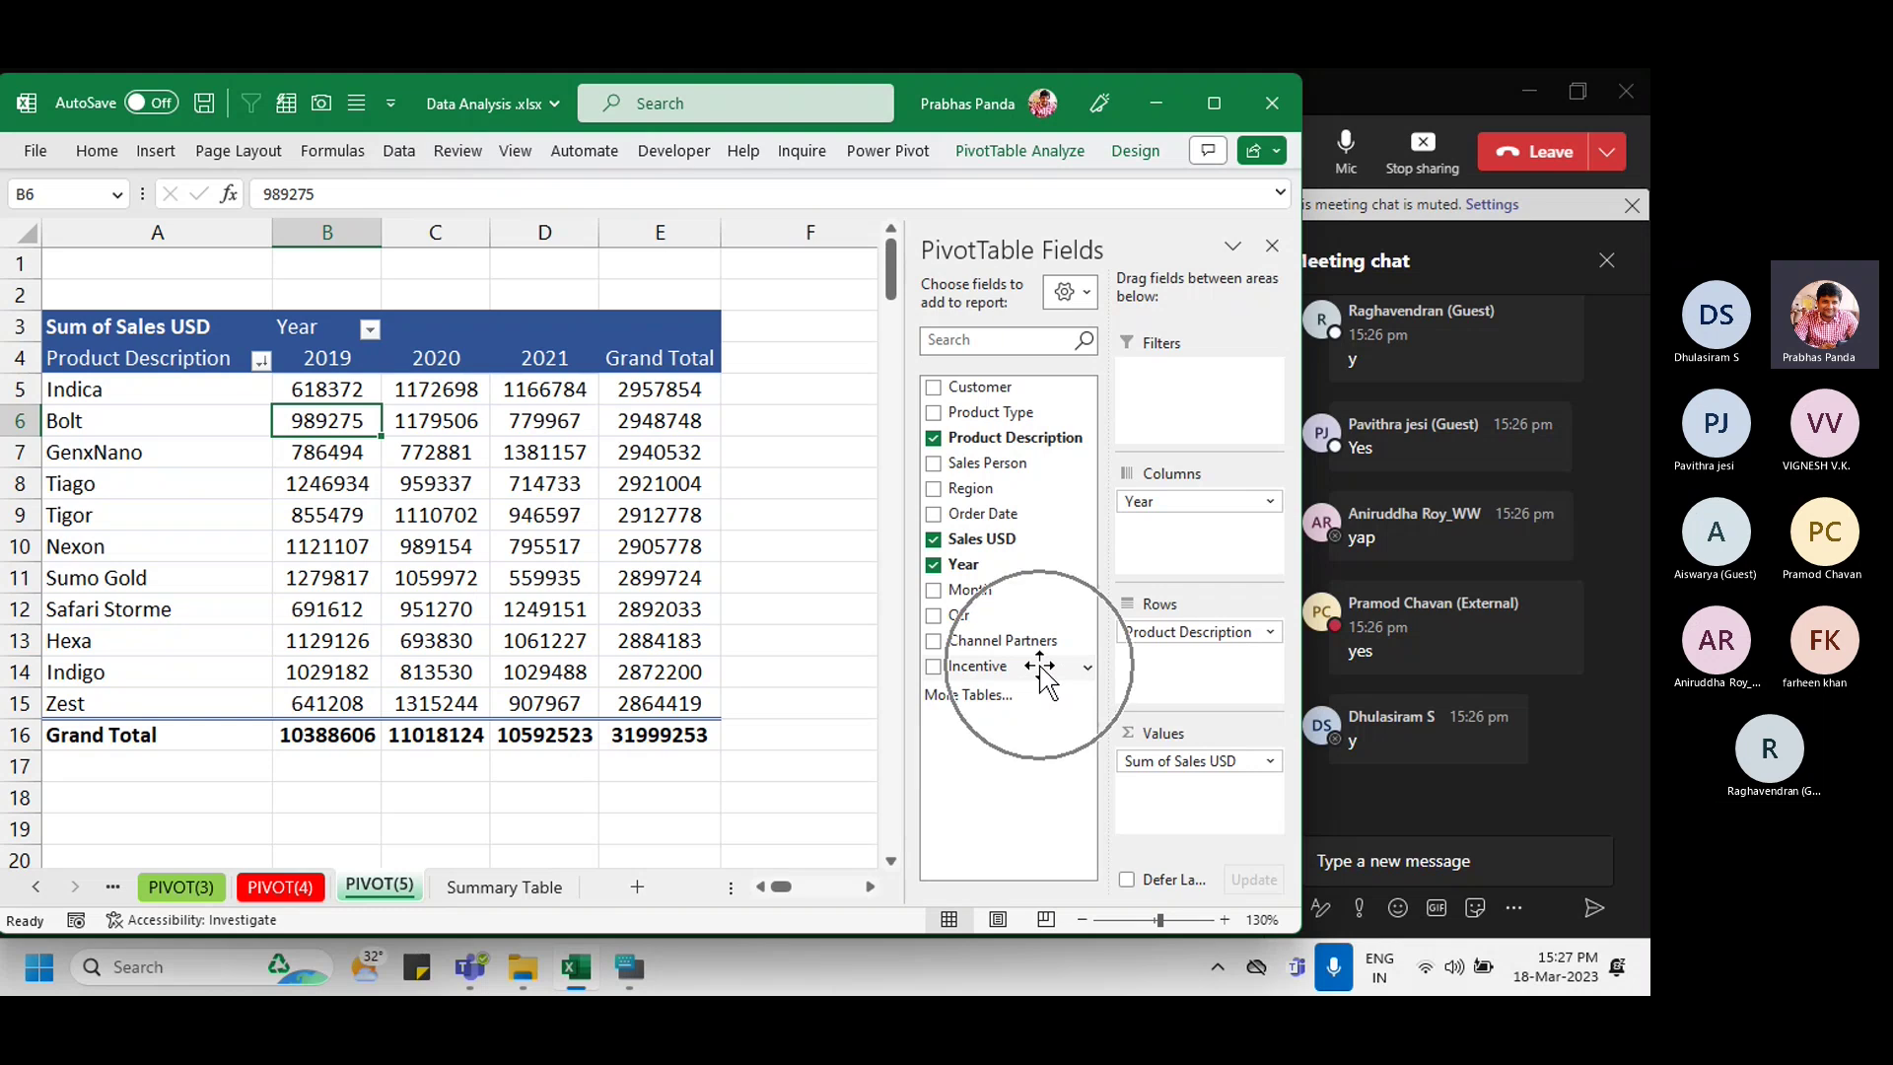
left_click(1040, 667)
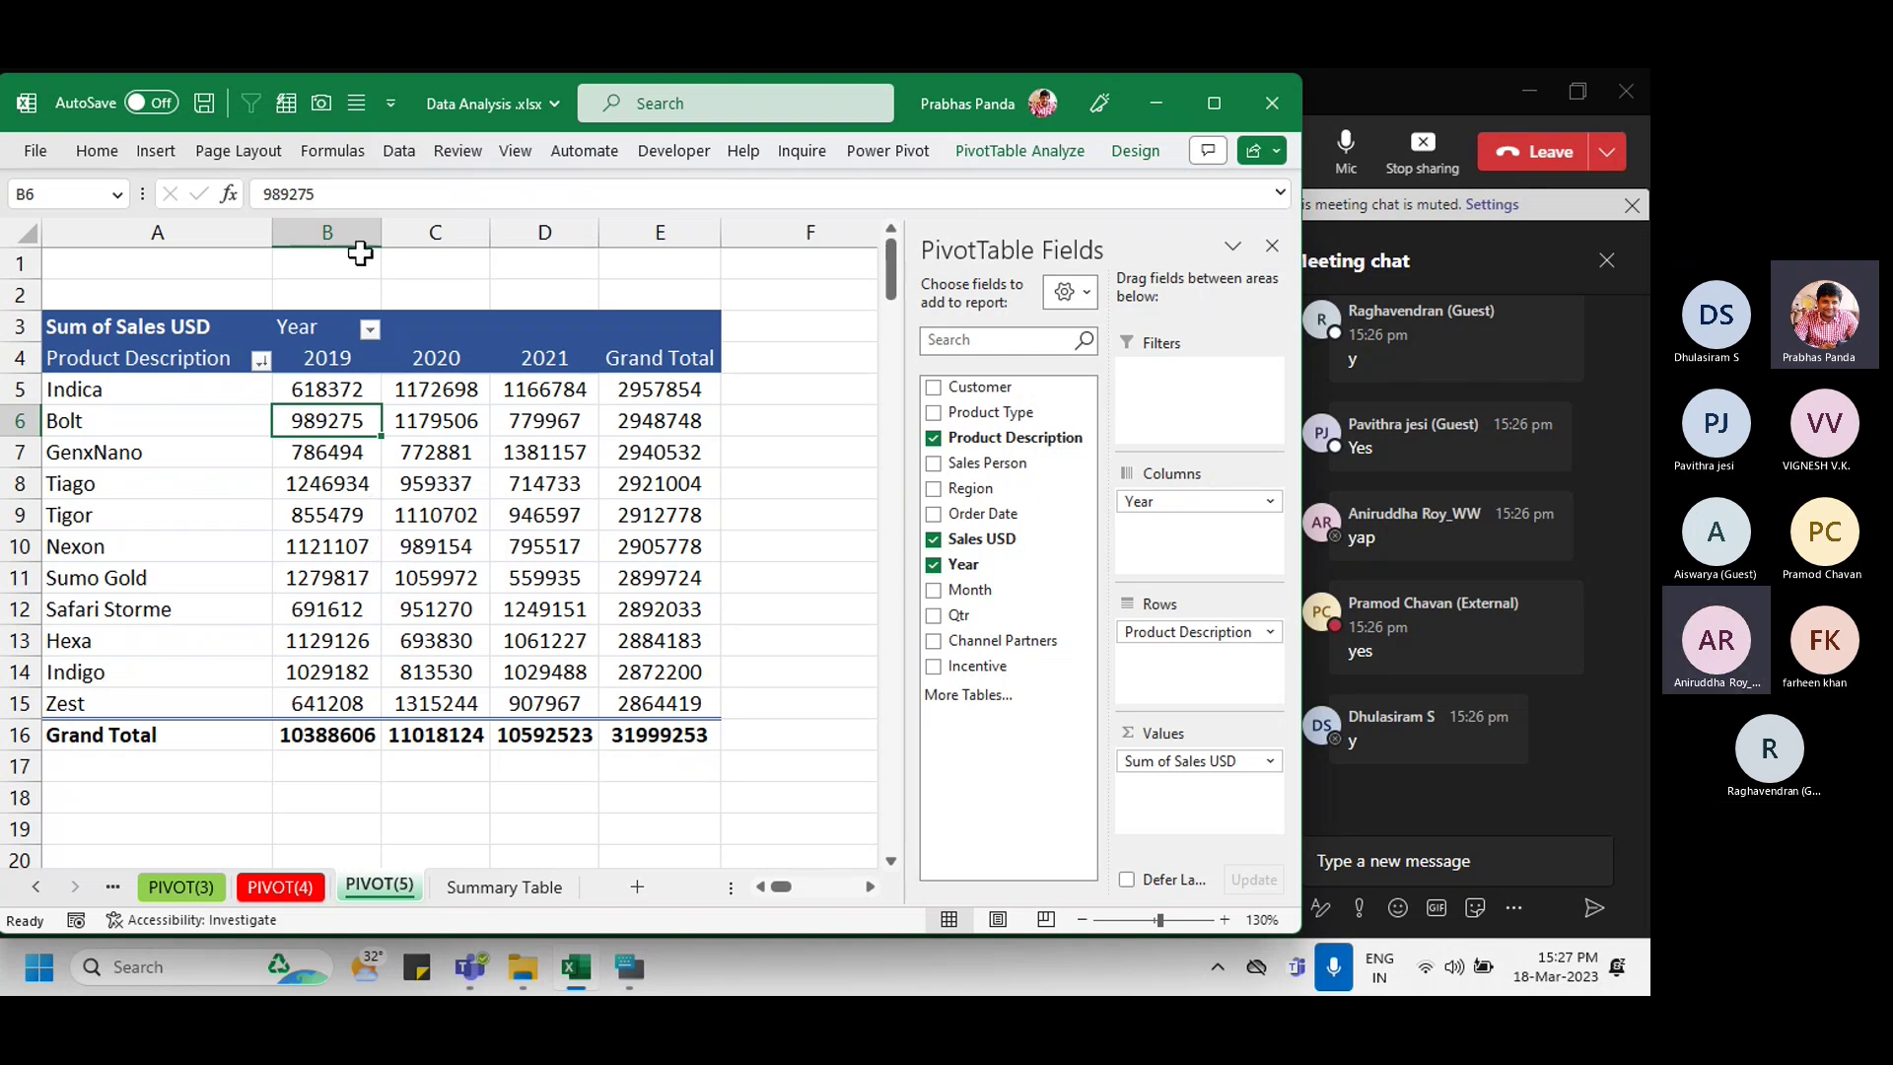
left_click_drag(340, 233, 546, 258)
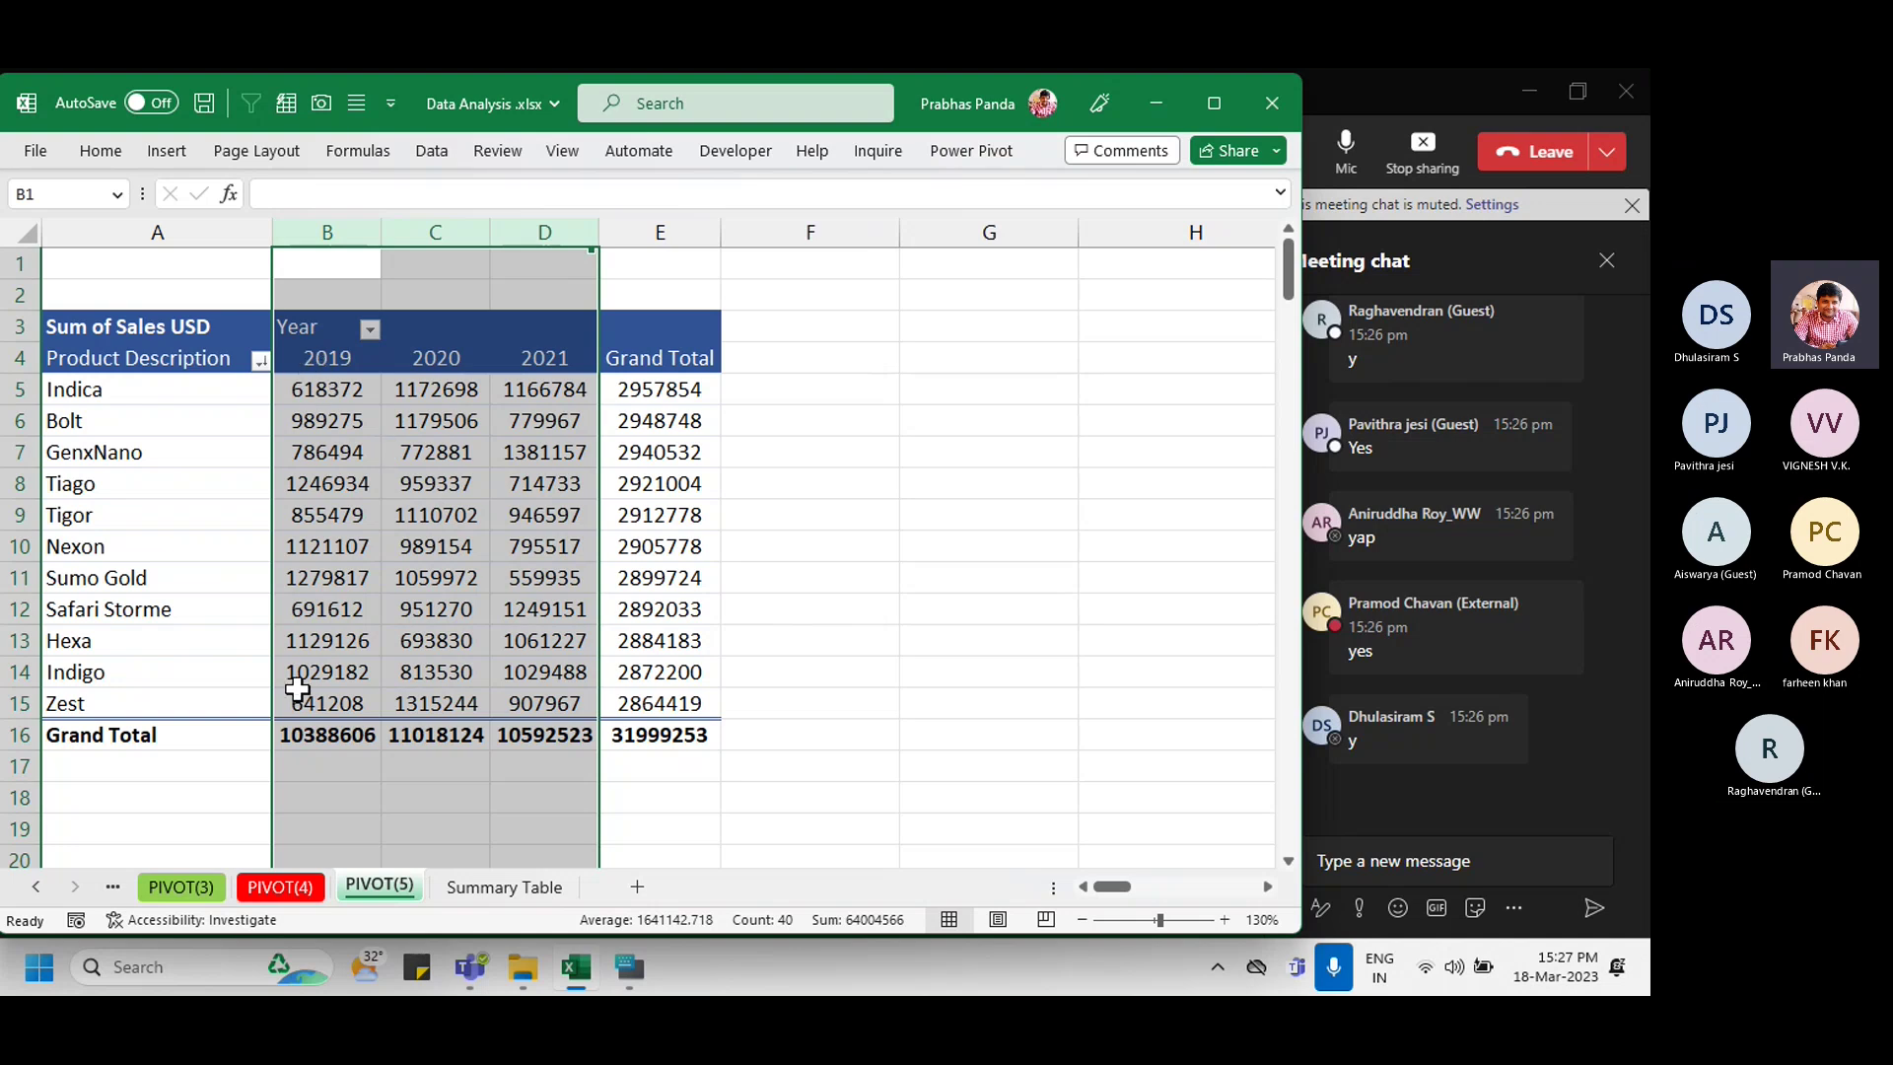
mouse_move(287, 729)
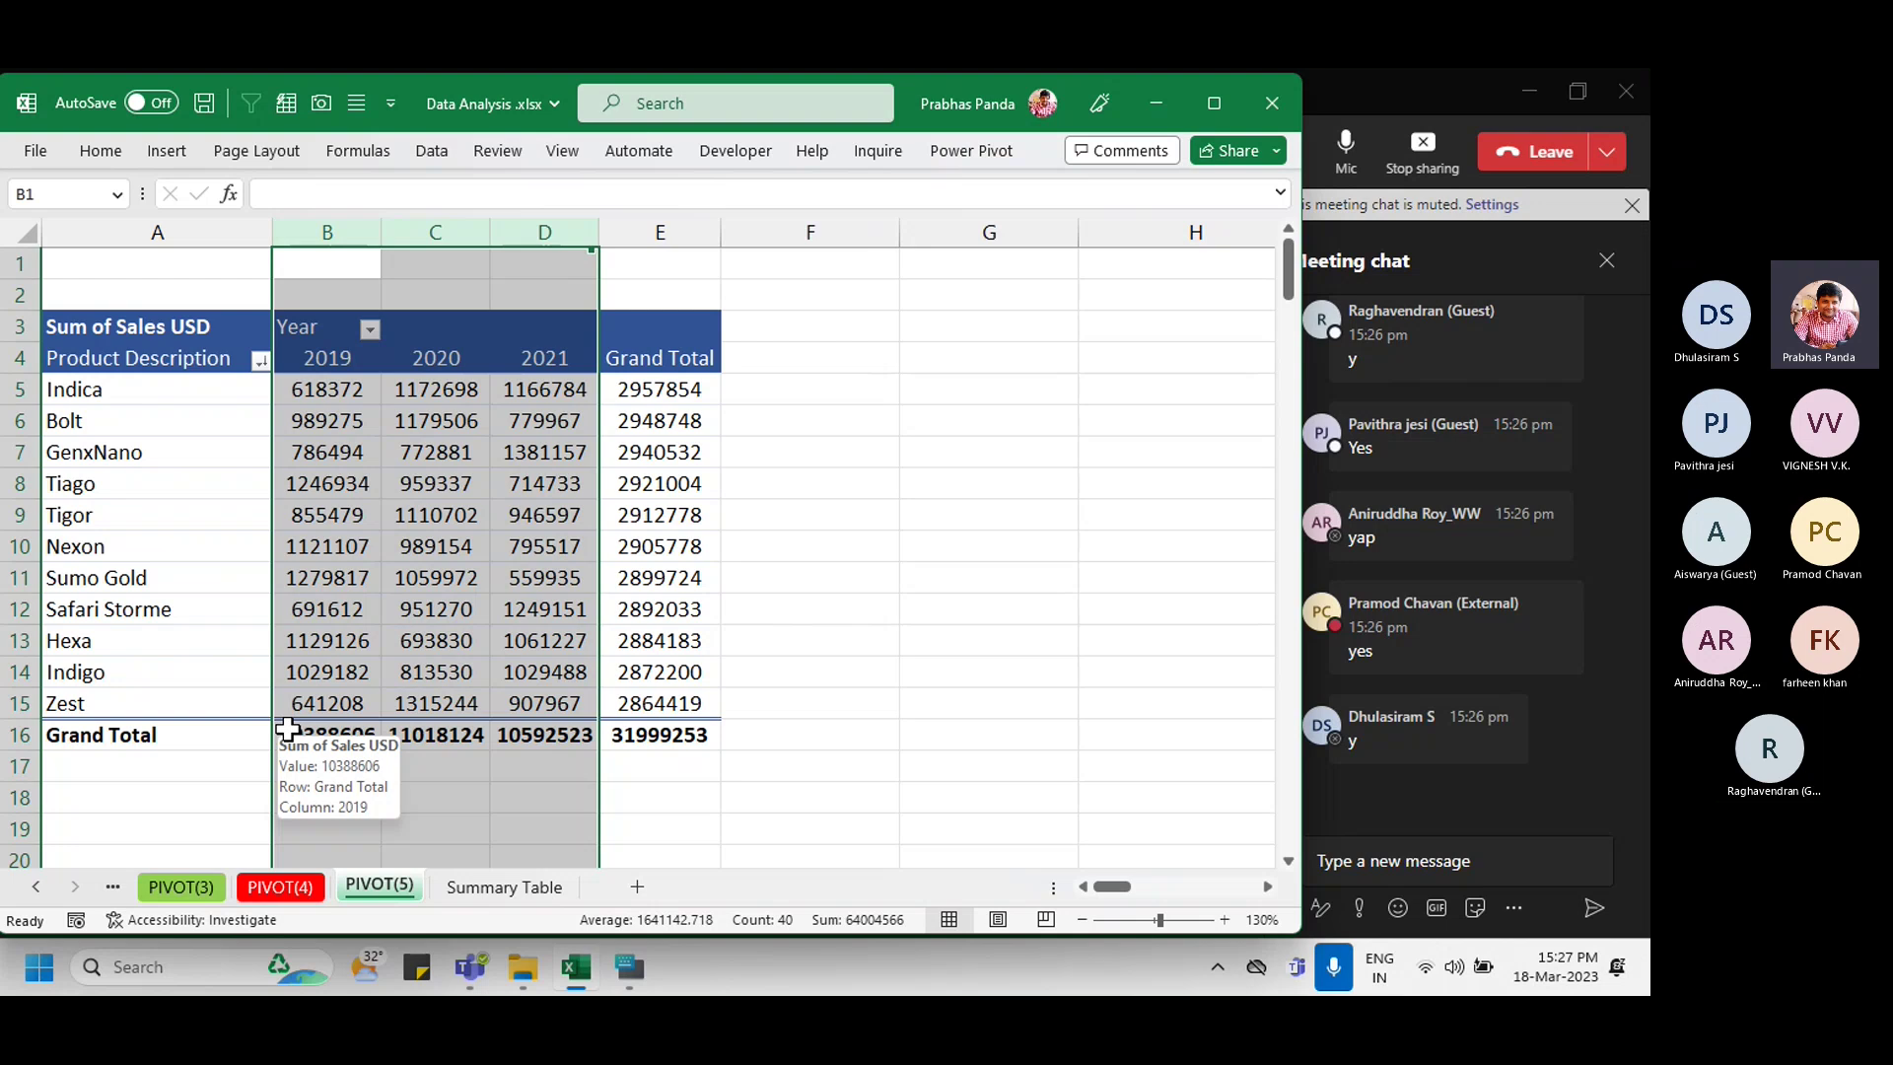
left_click(435, 450)
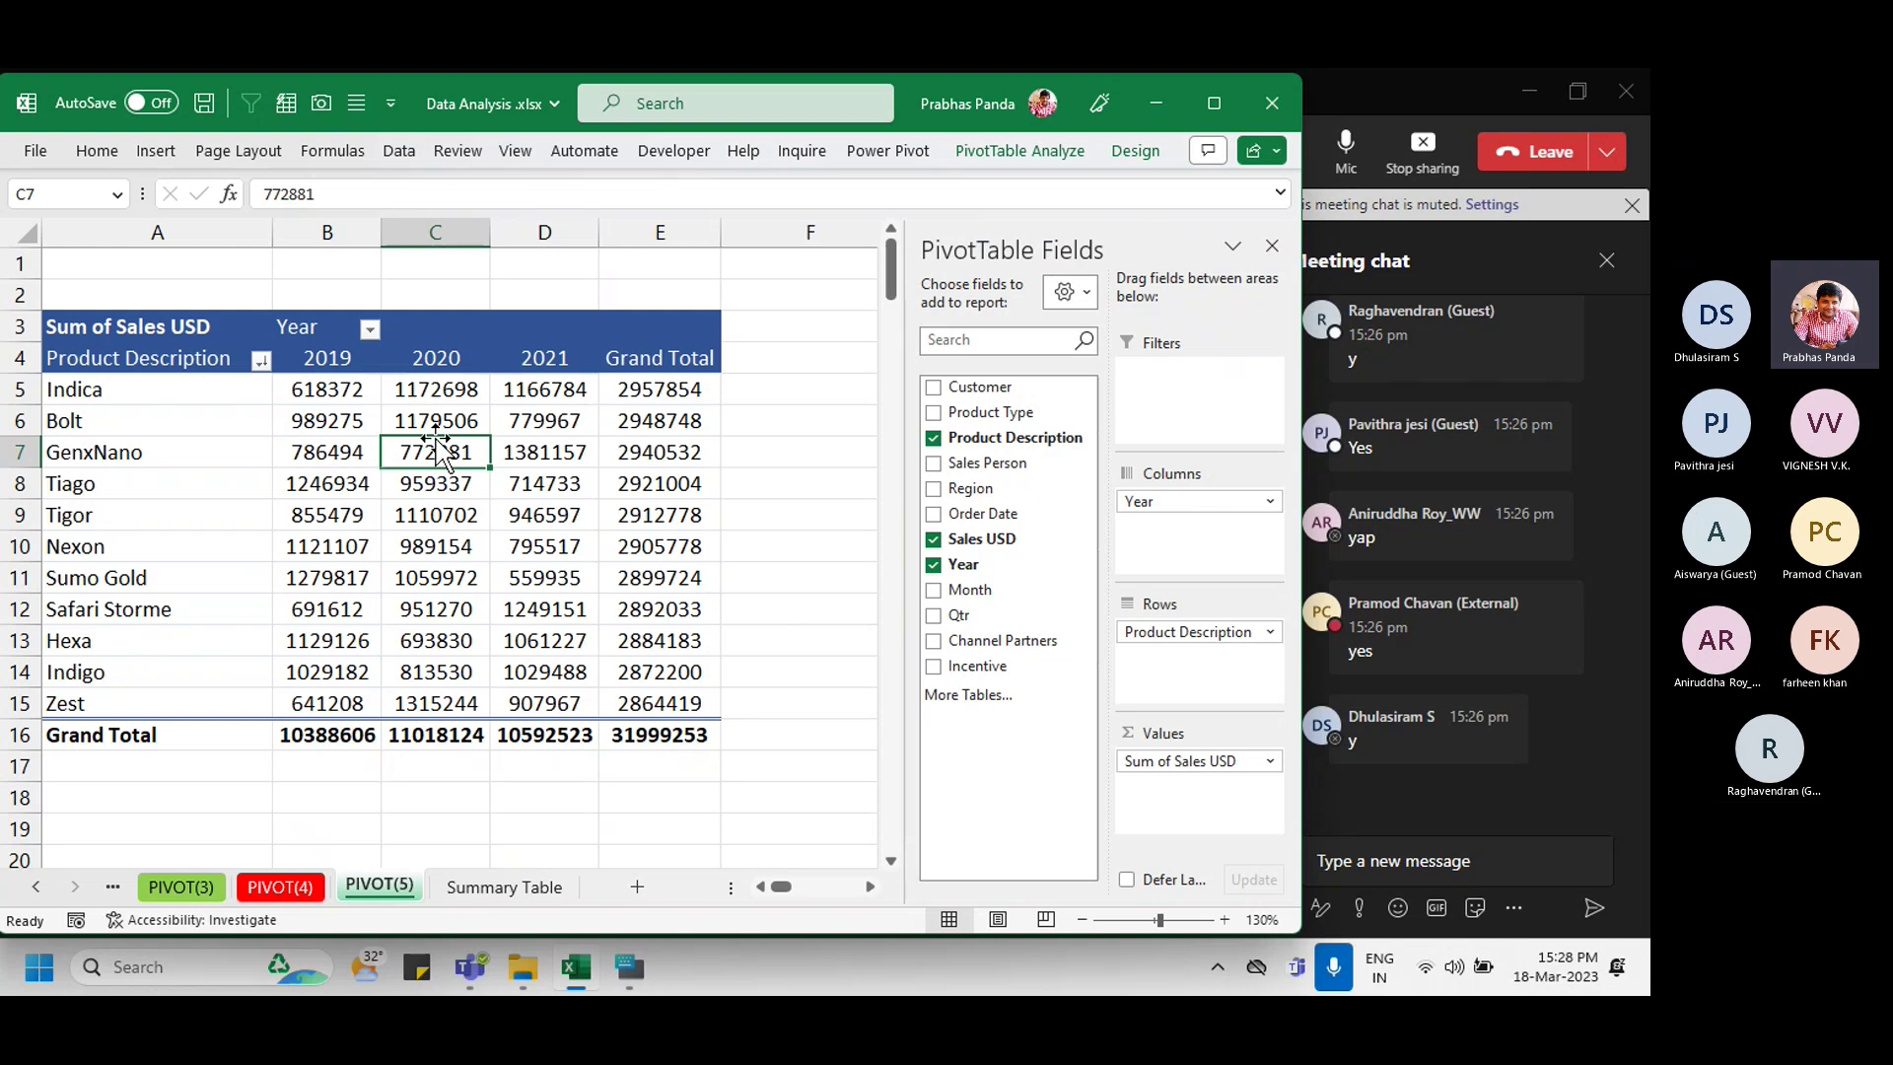
left_click(1030, 560)
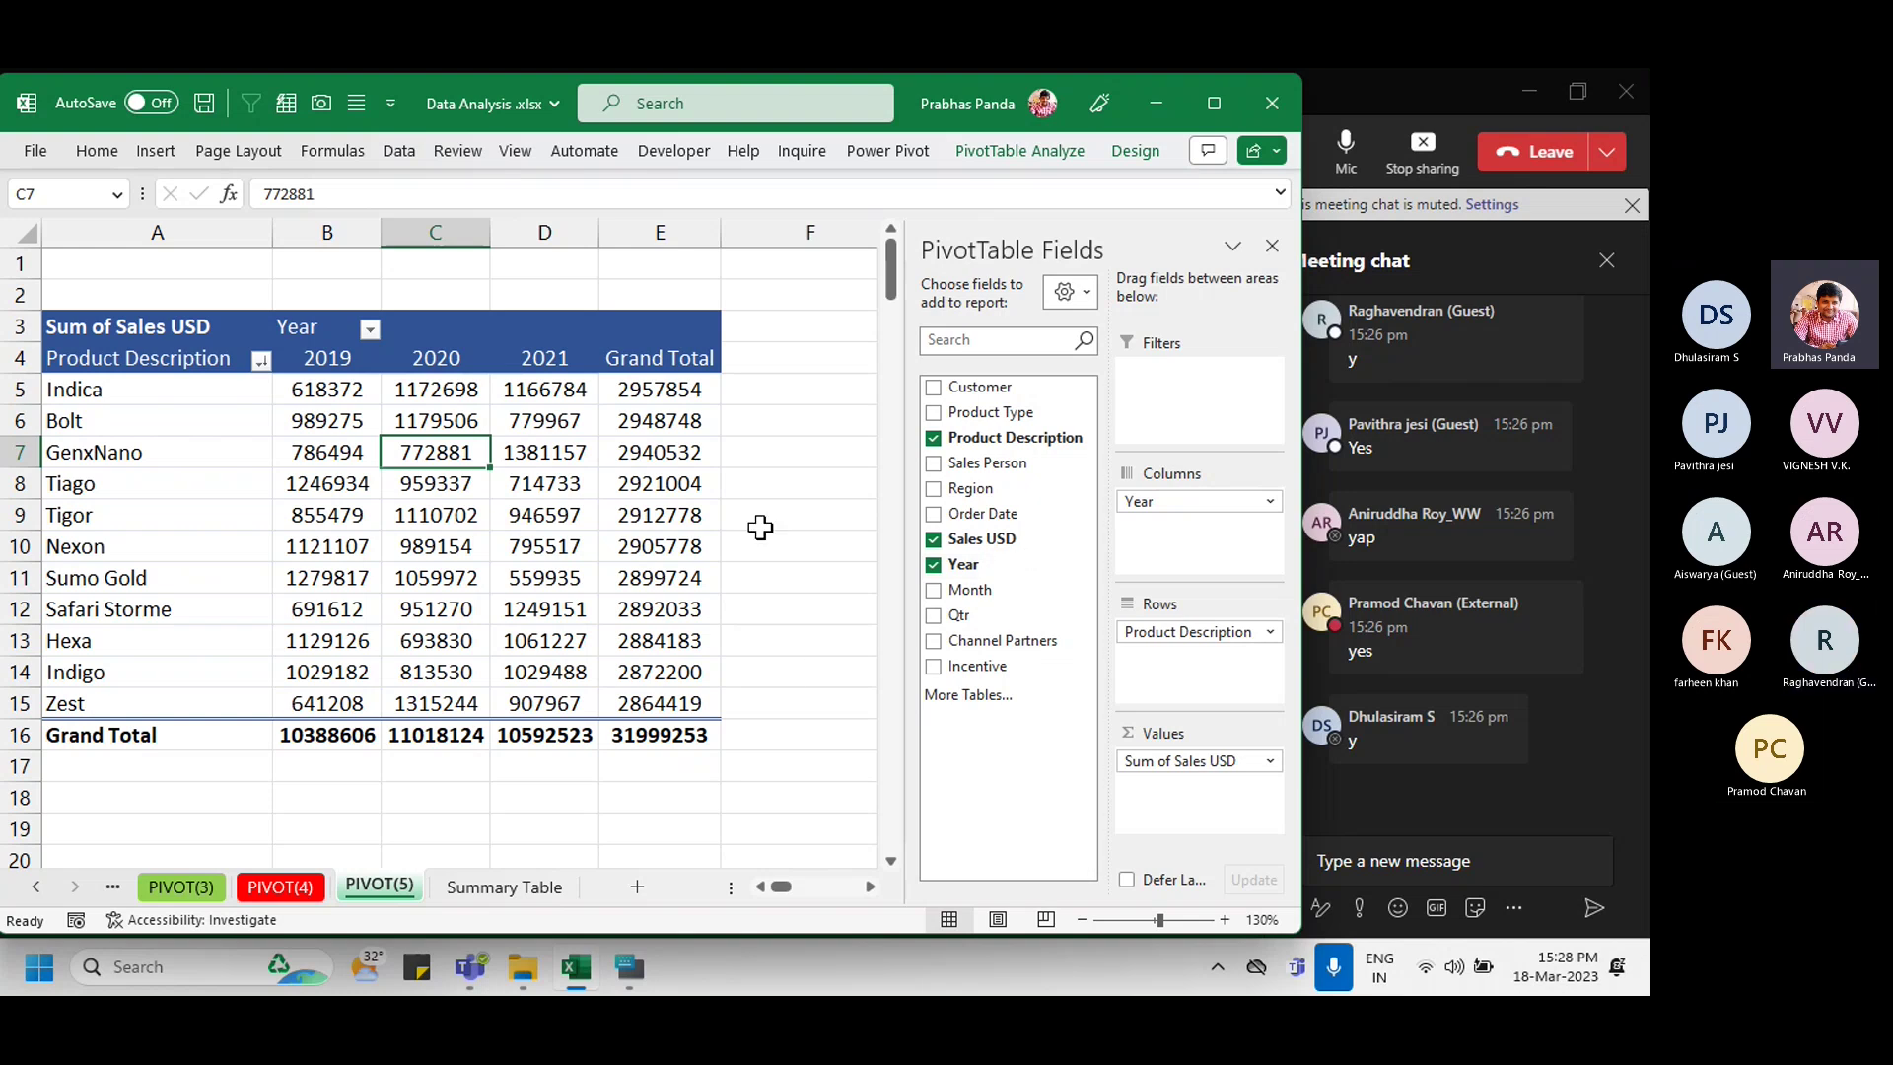
key("ctrl")
left_click(507, 887)
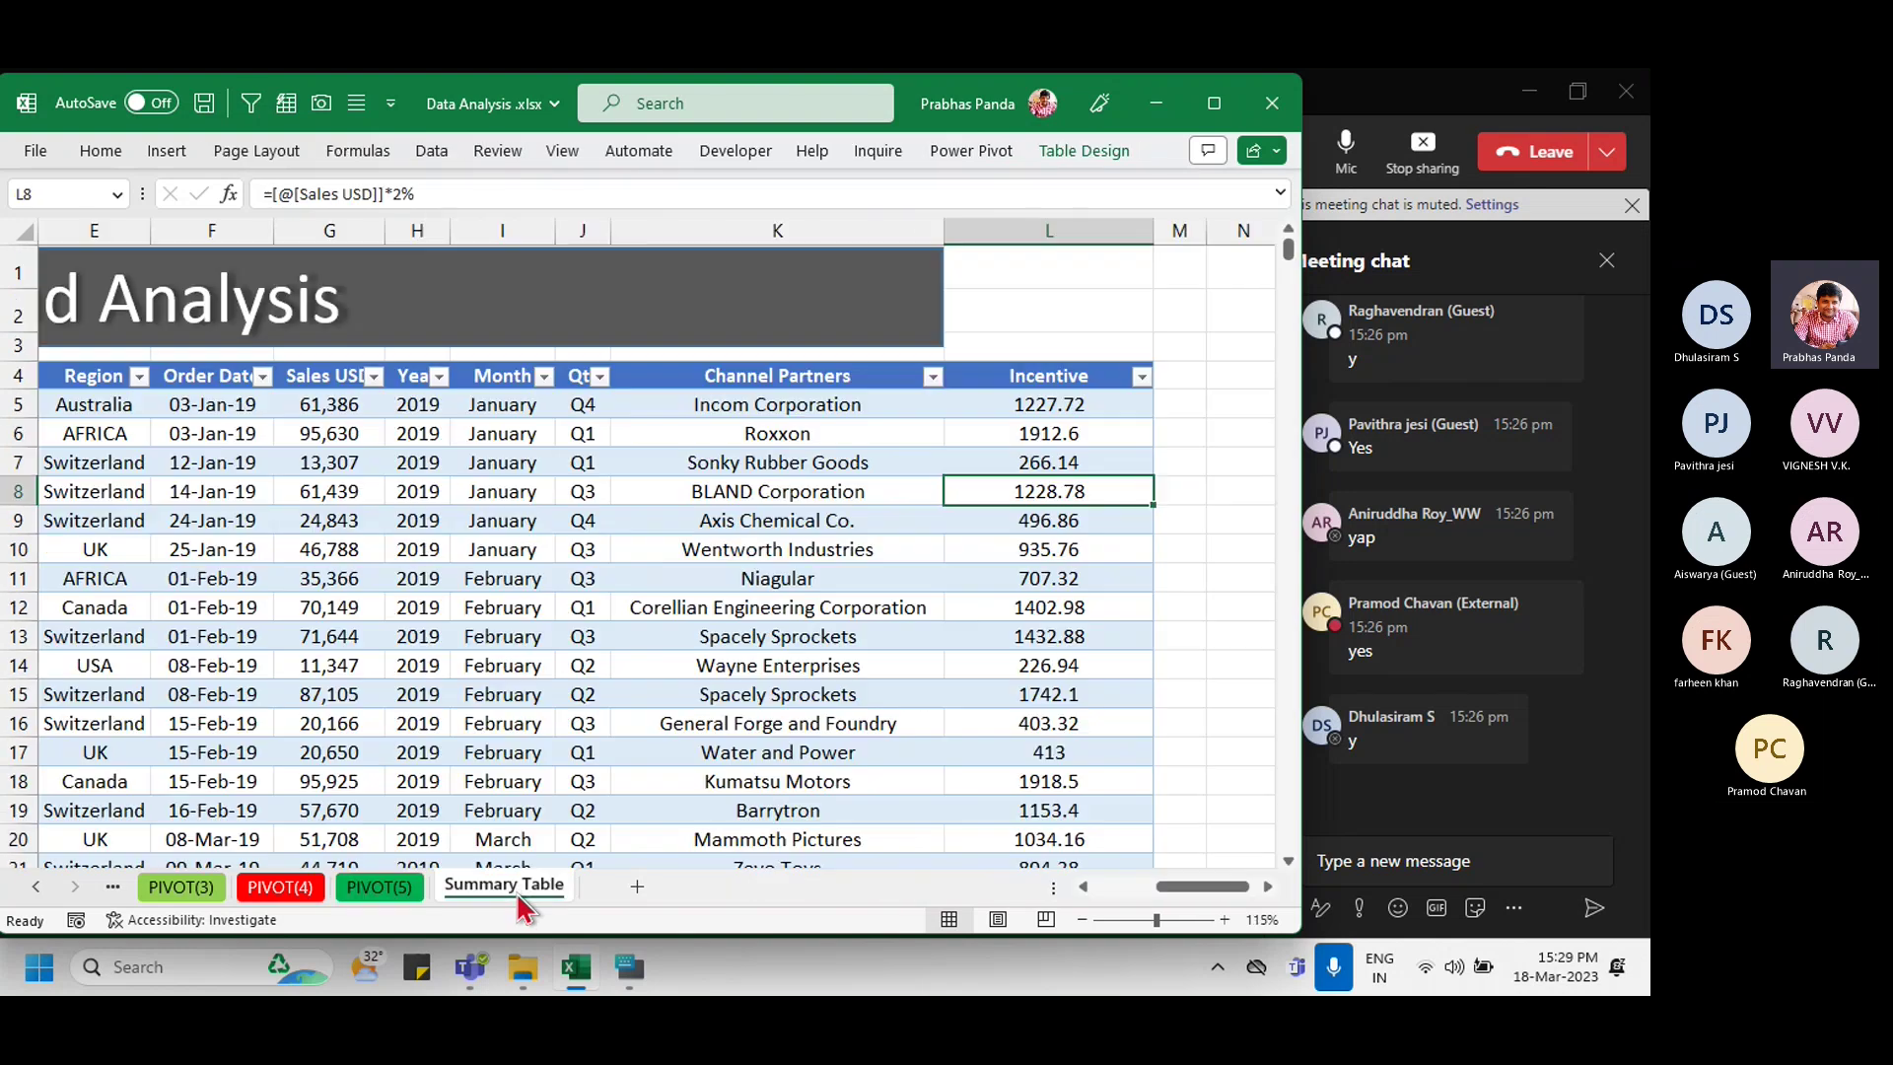
left_click(1035, 231)
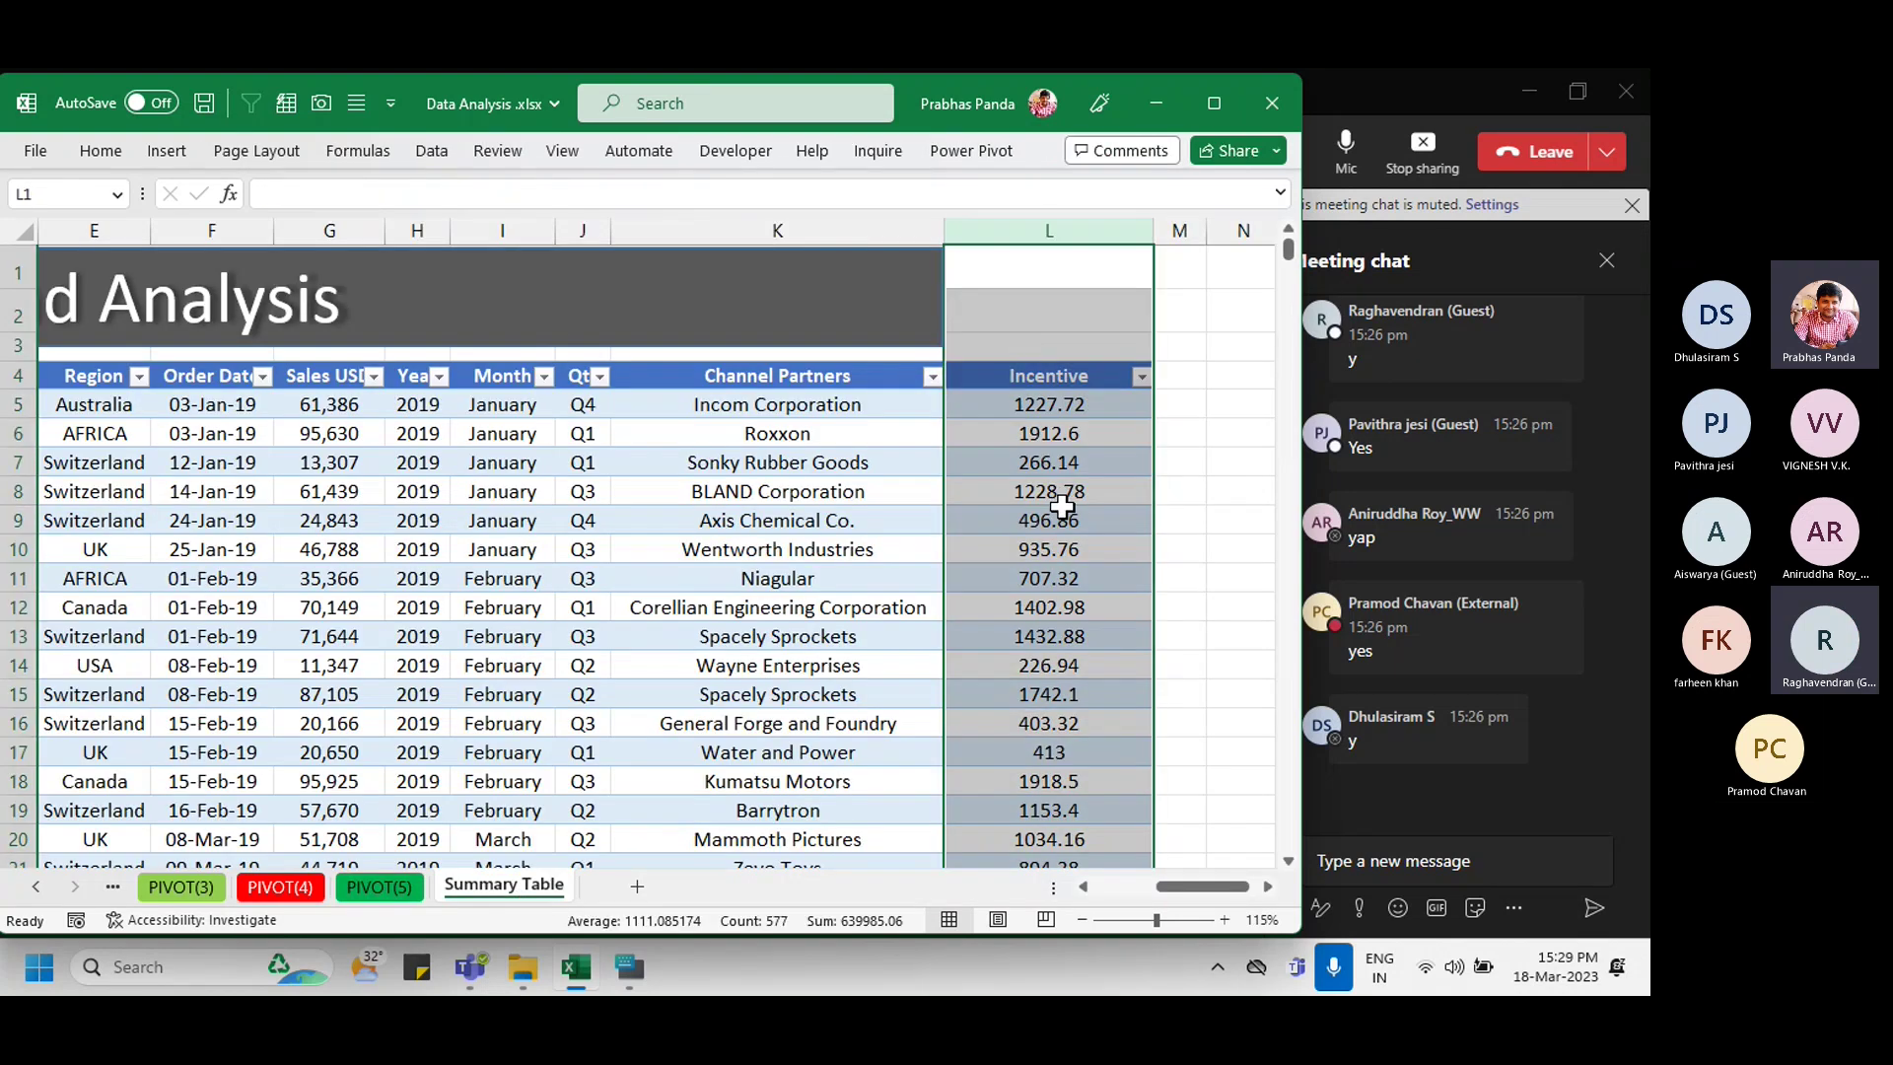
left_click(379, 887)
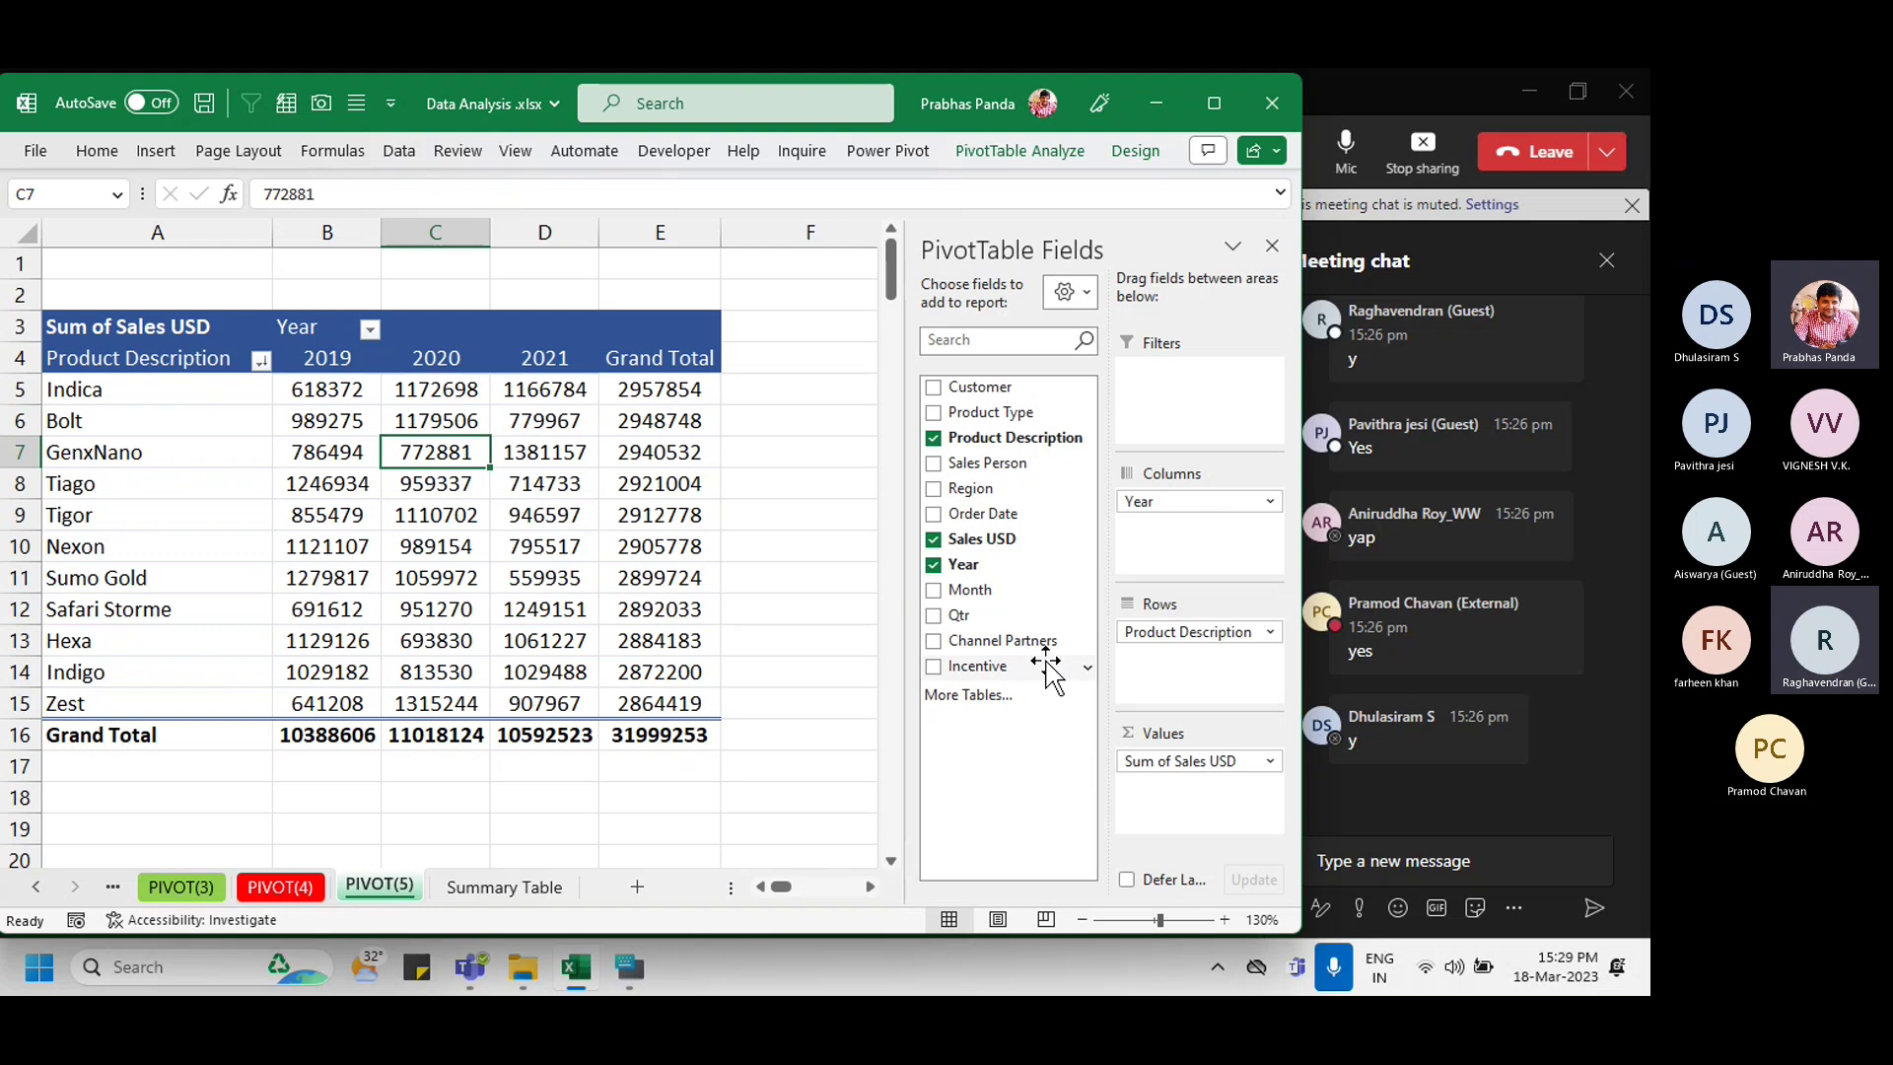
left_click_drag(1047, 661, 1190, 805)
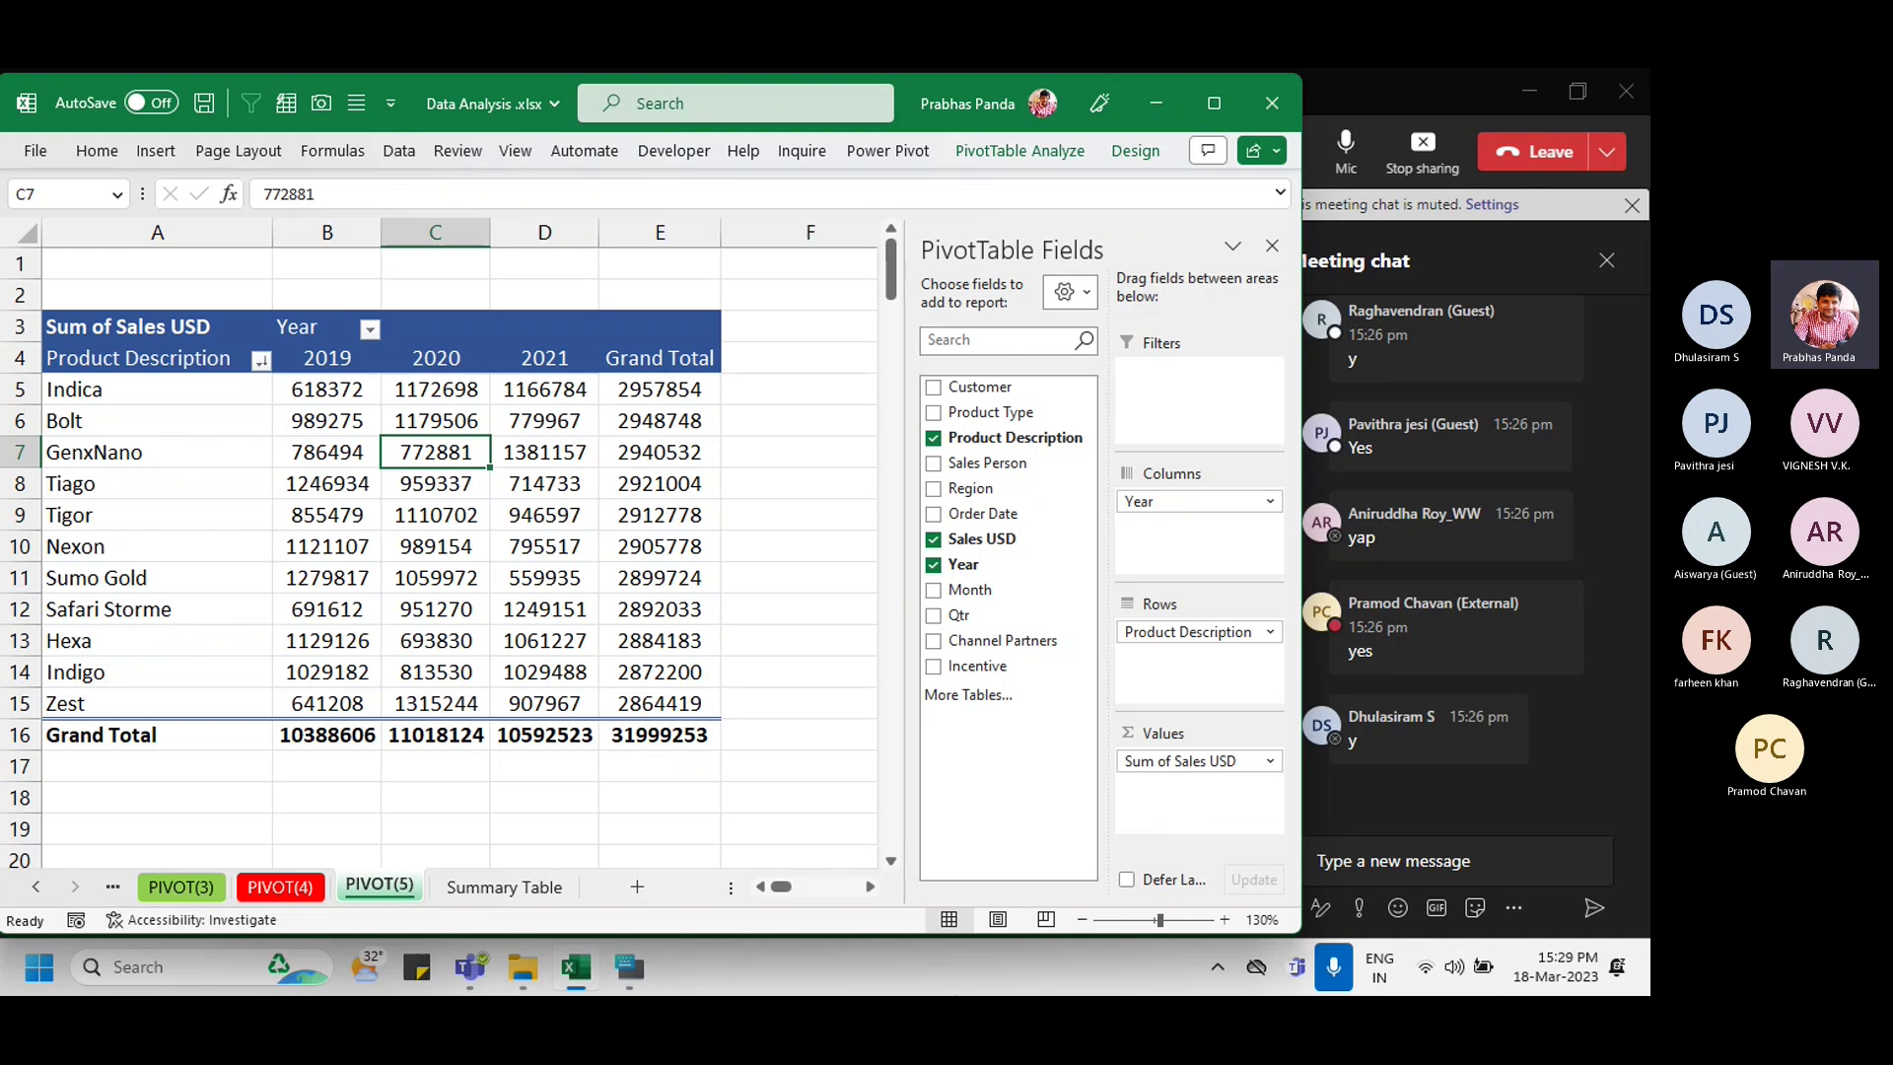
left_click(535, 888)
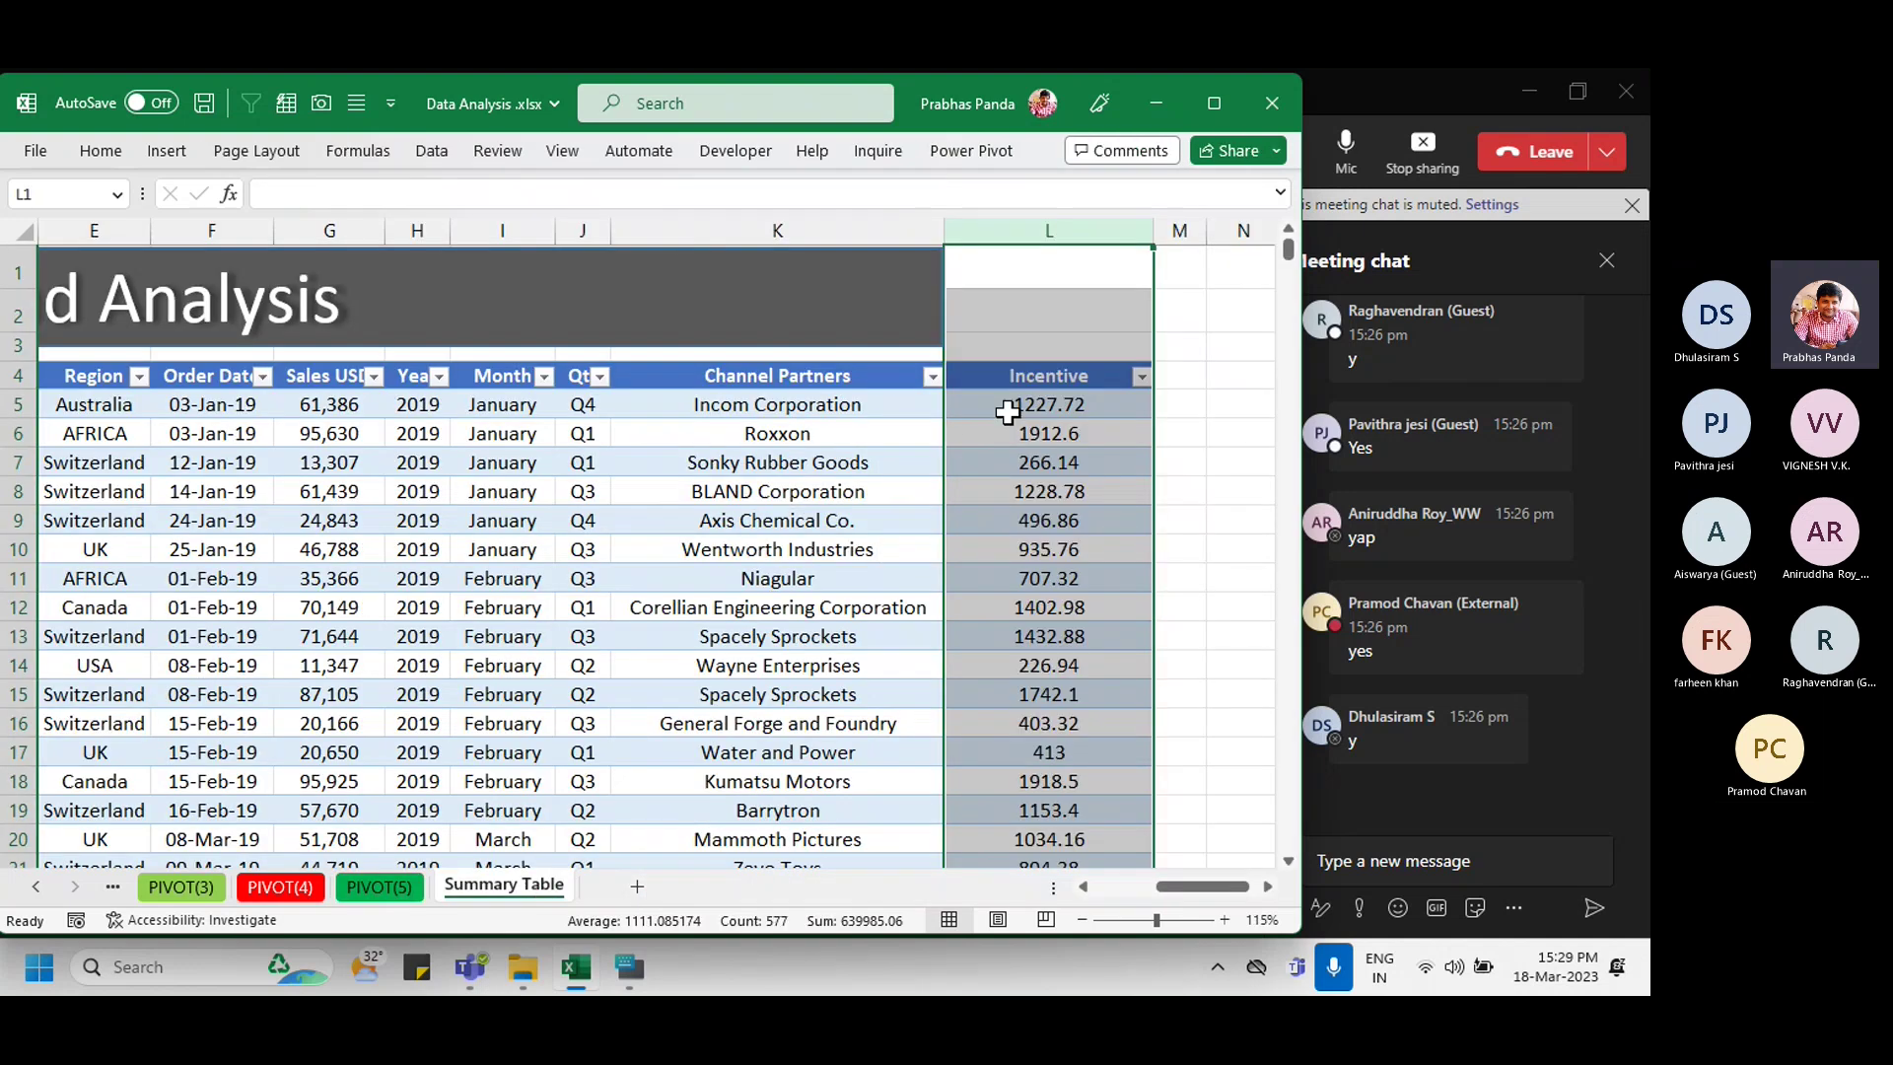
left_click(1089, 223)
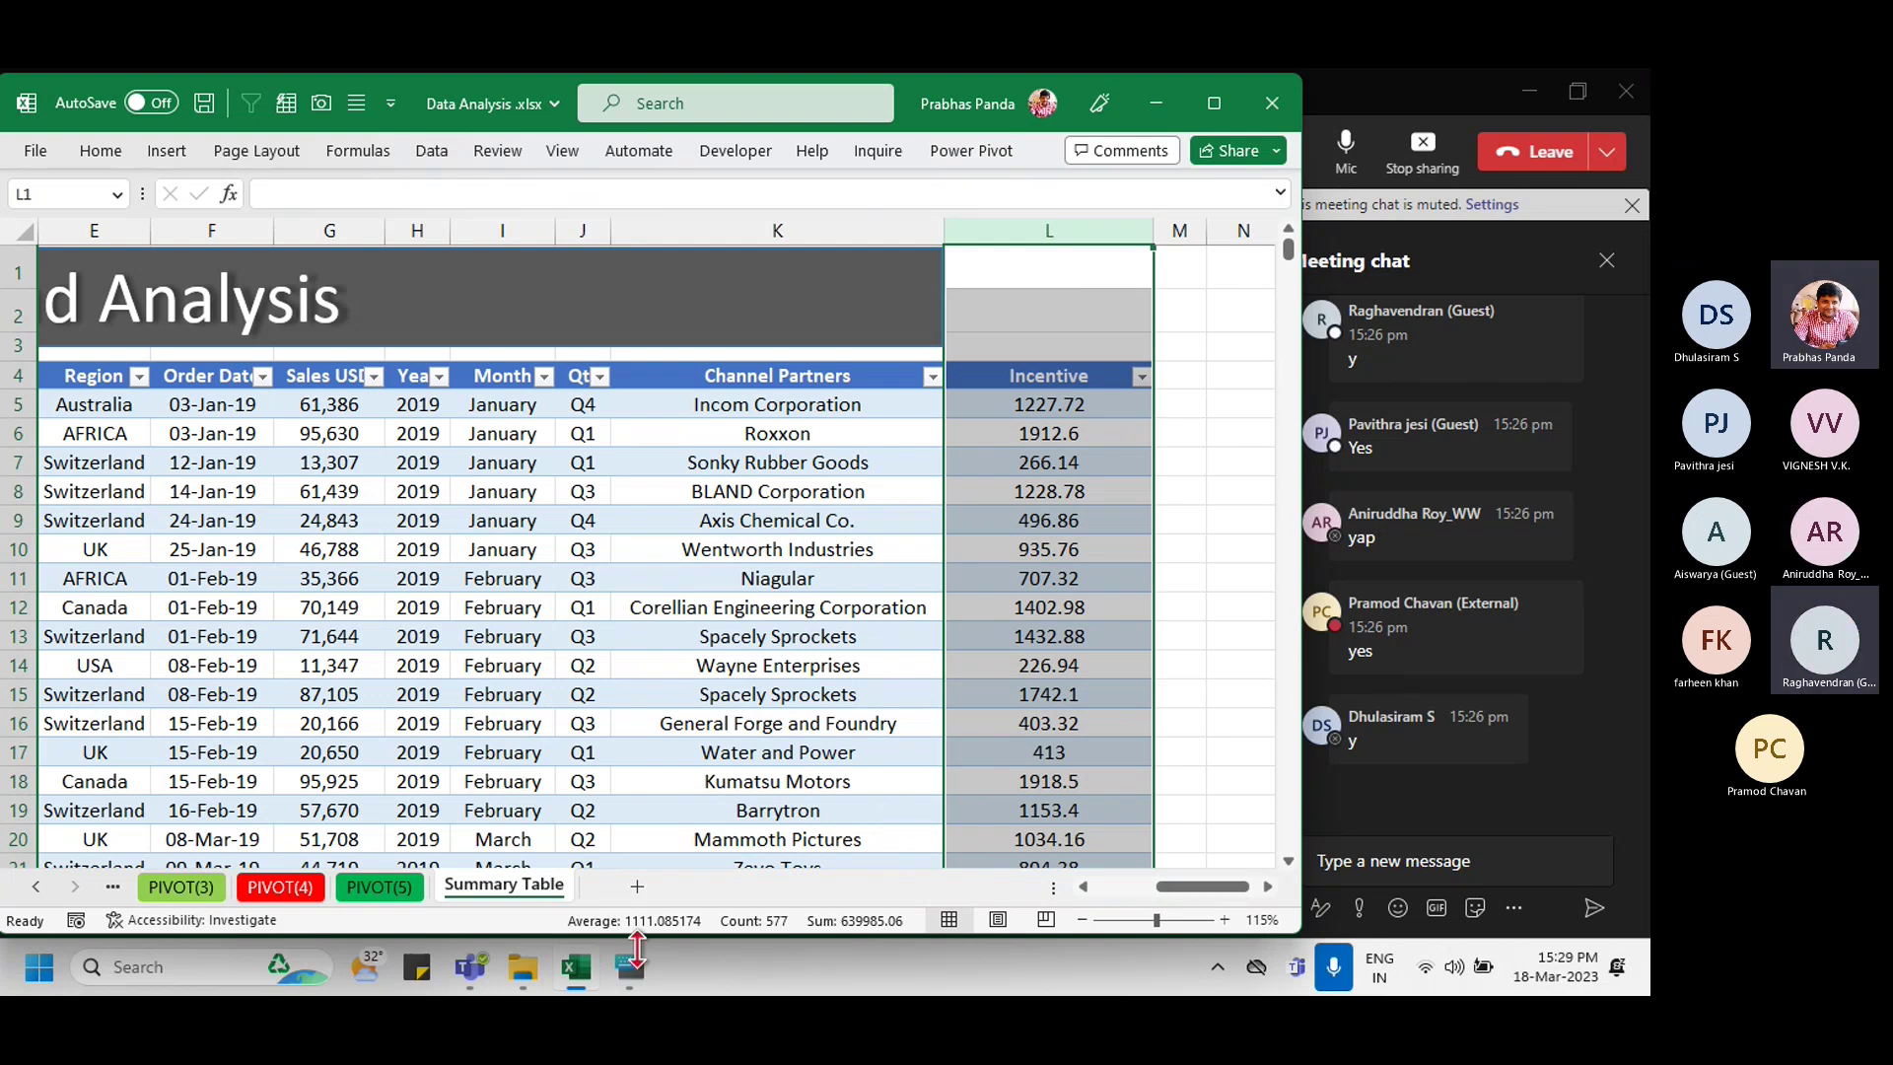
left_click(406, 892)
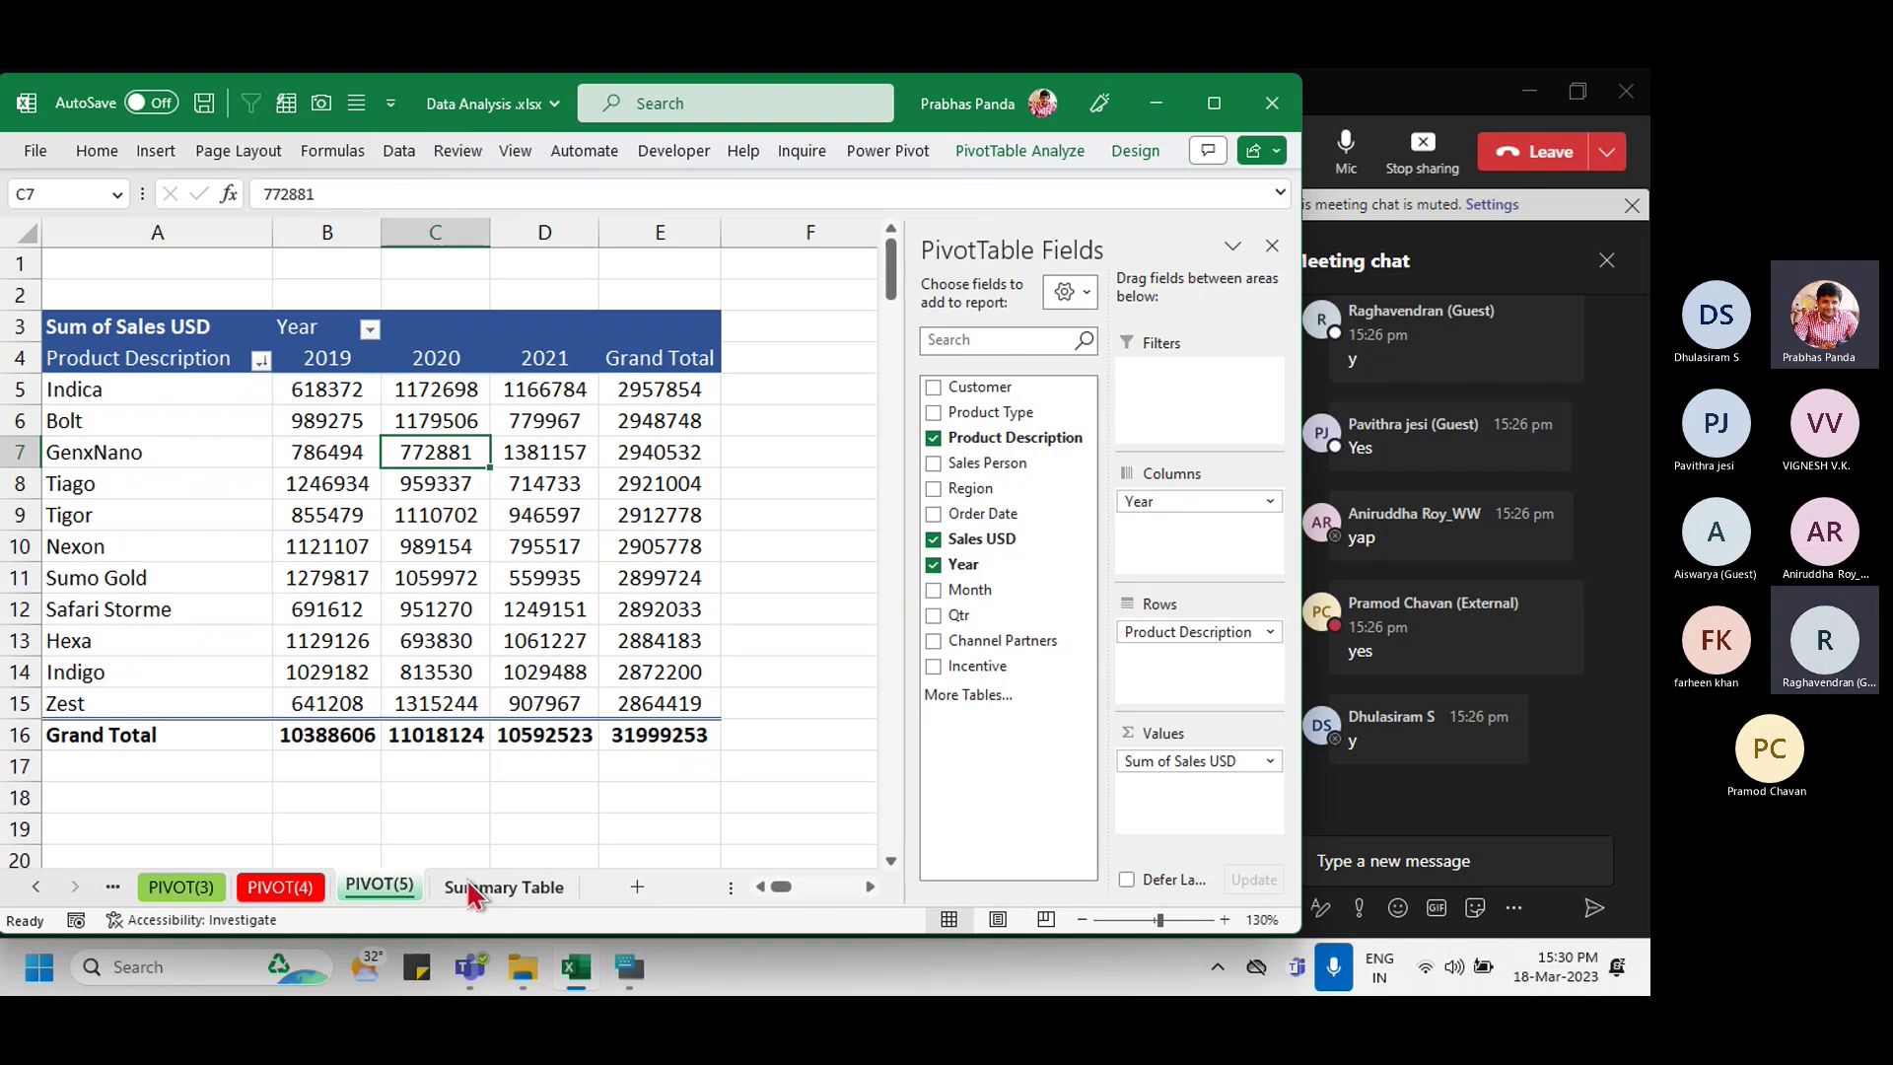
Step: Select cell E13 in the pivot's Grand Total column and show the PivotTable Analyze commands
left_click(627, 637)
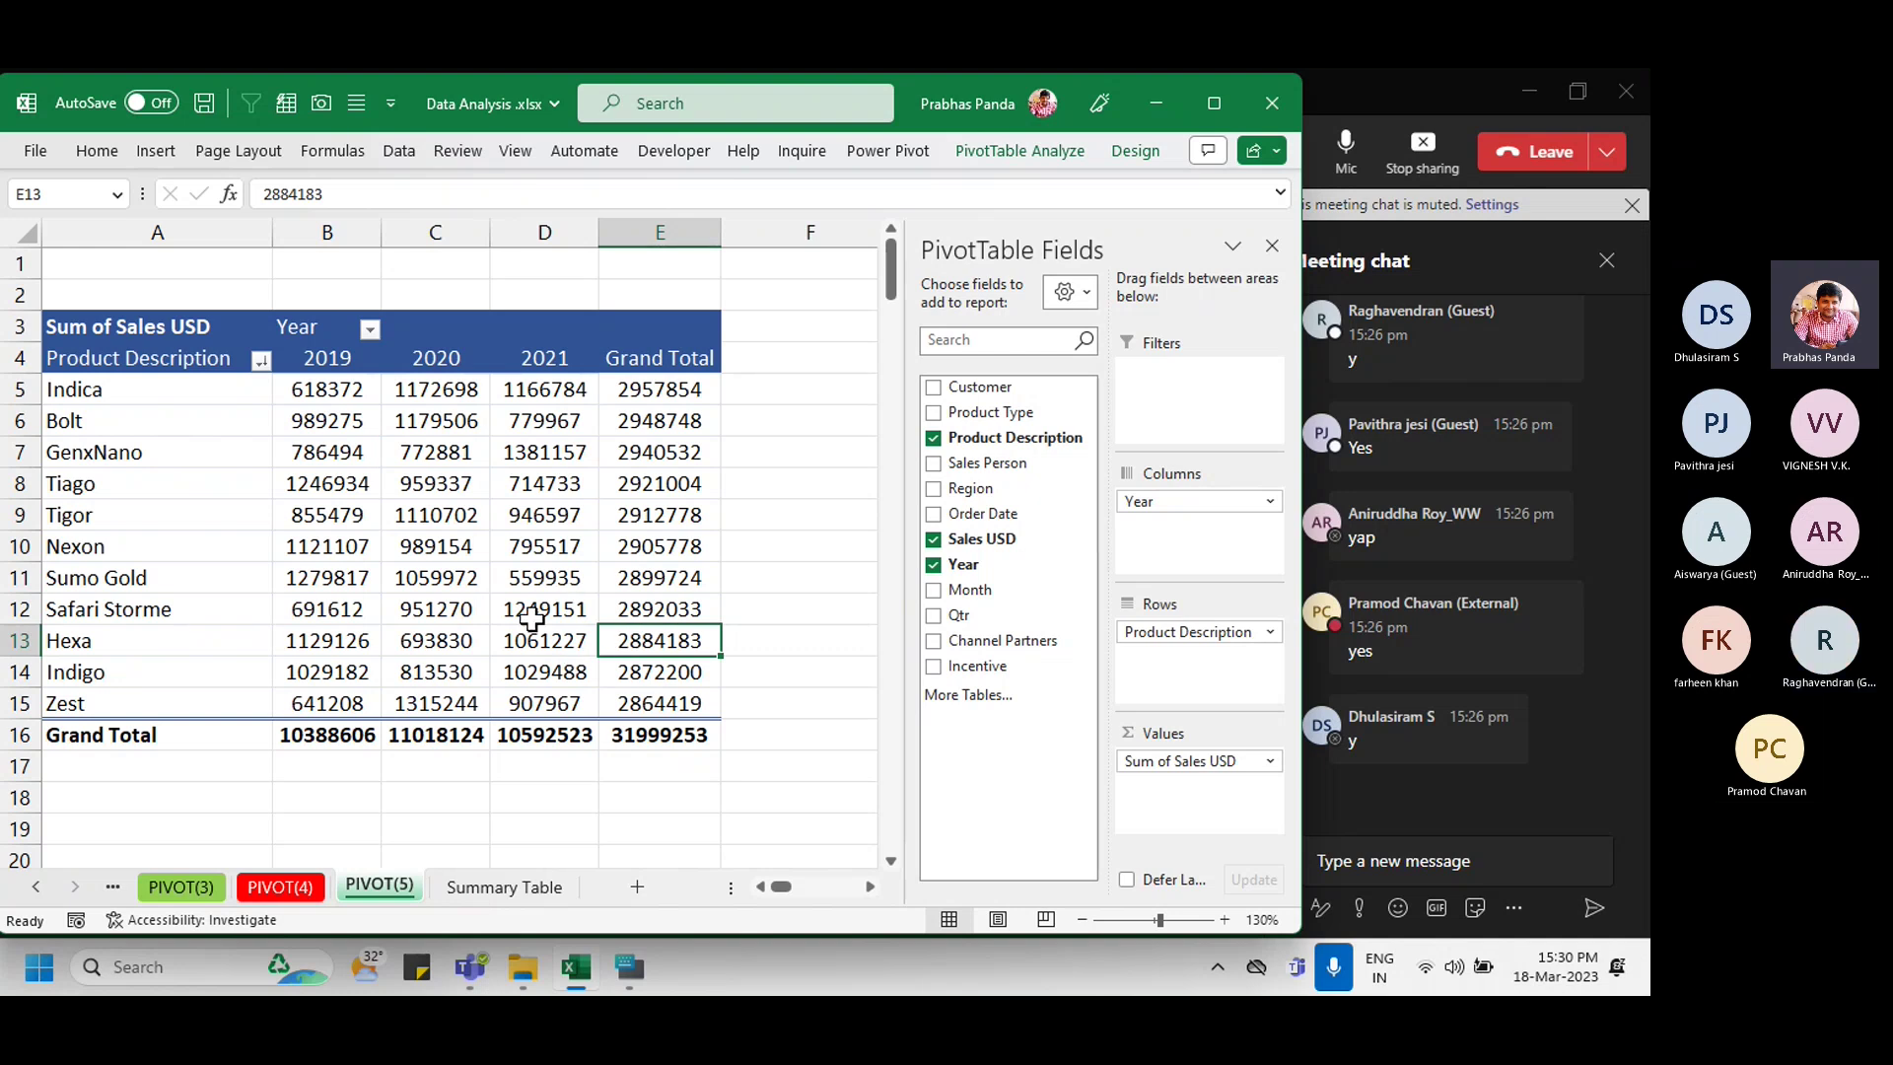
mouse_move(532, 618)
left_click(1022, 156)
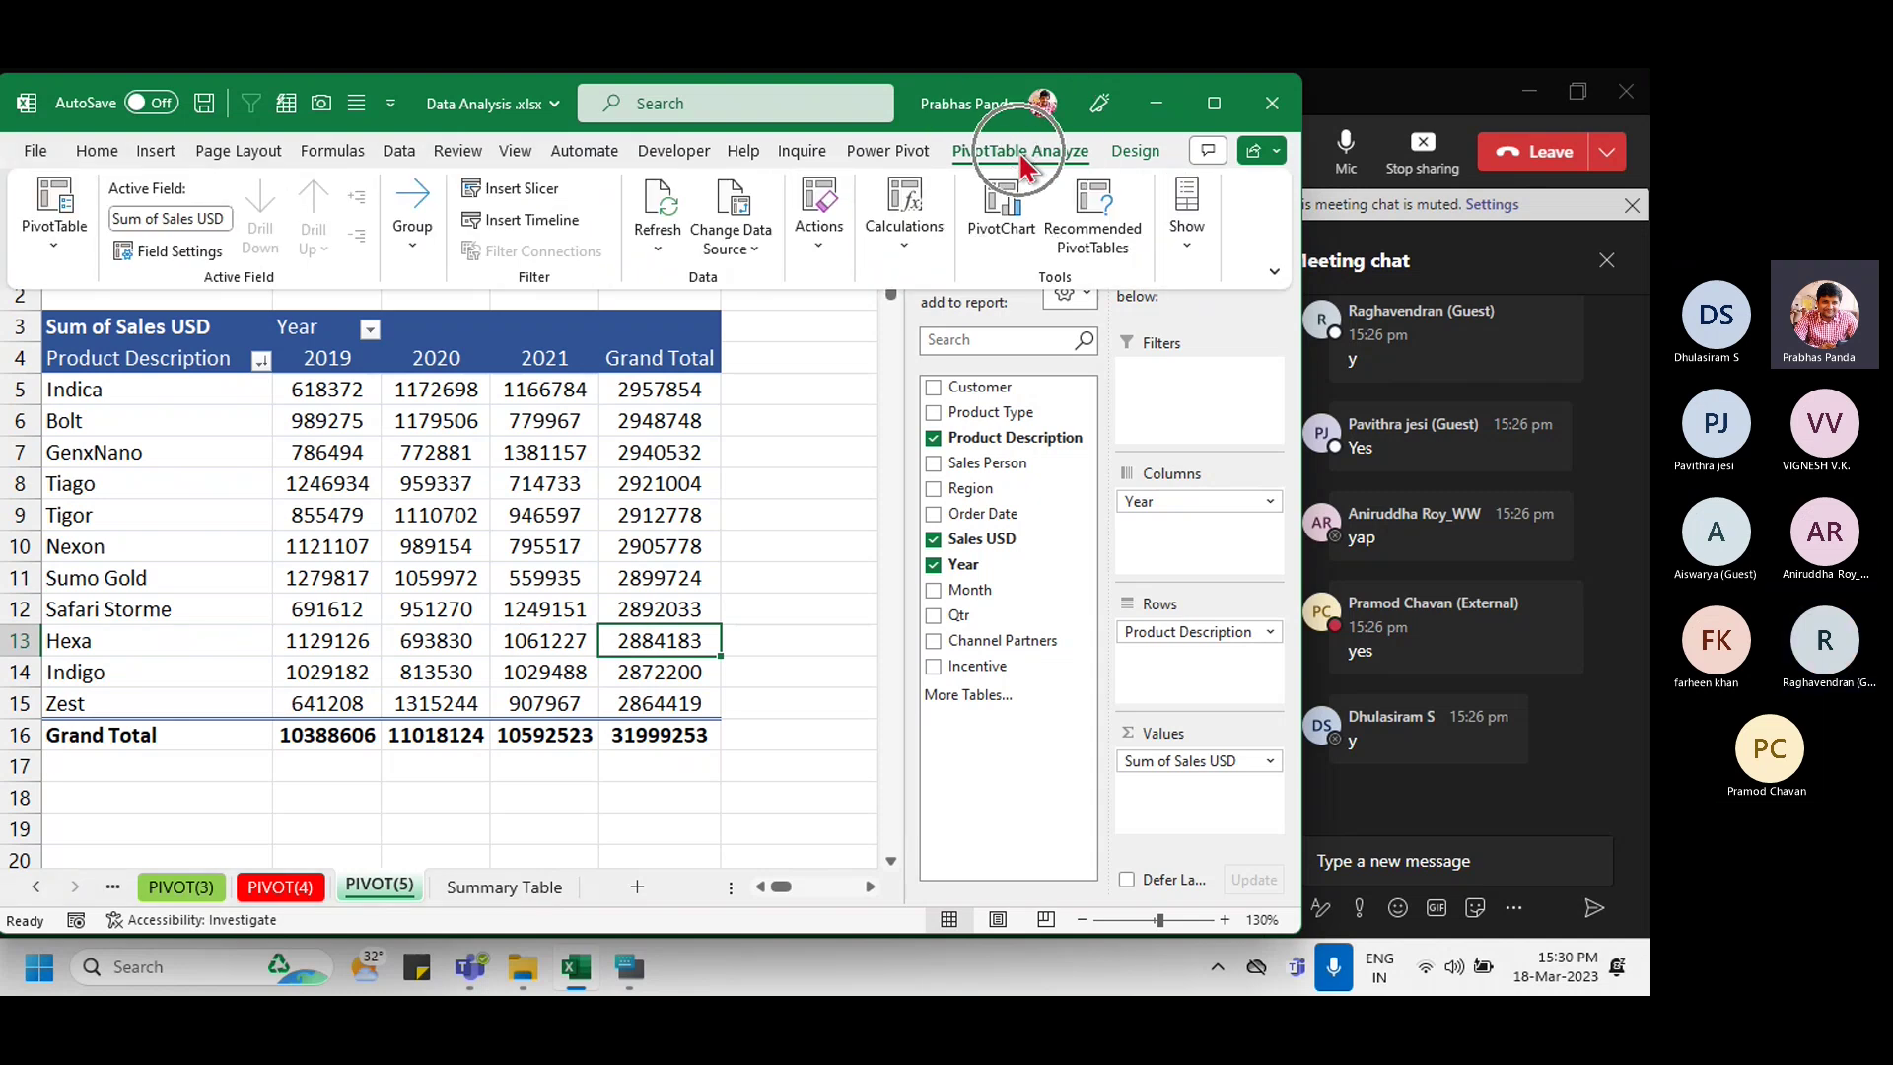
key("ctrl")
key("ctrl")
key("ctrl")
key("ctrl")
key("ctrl")
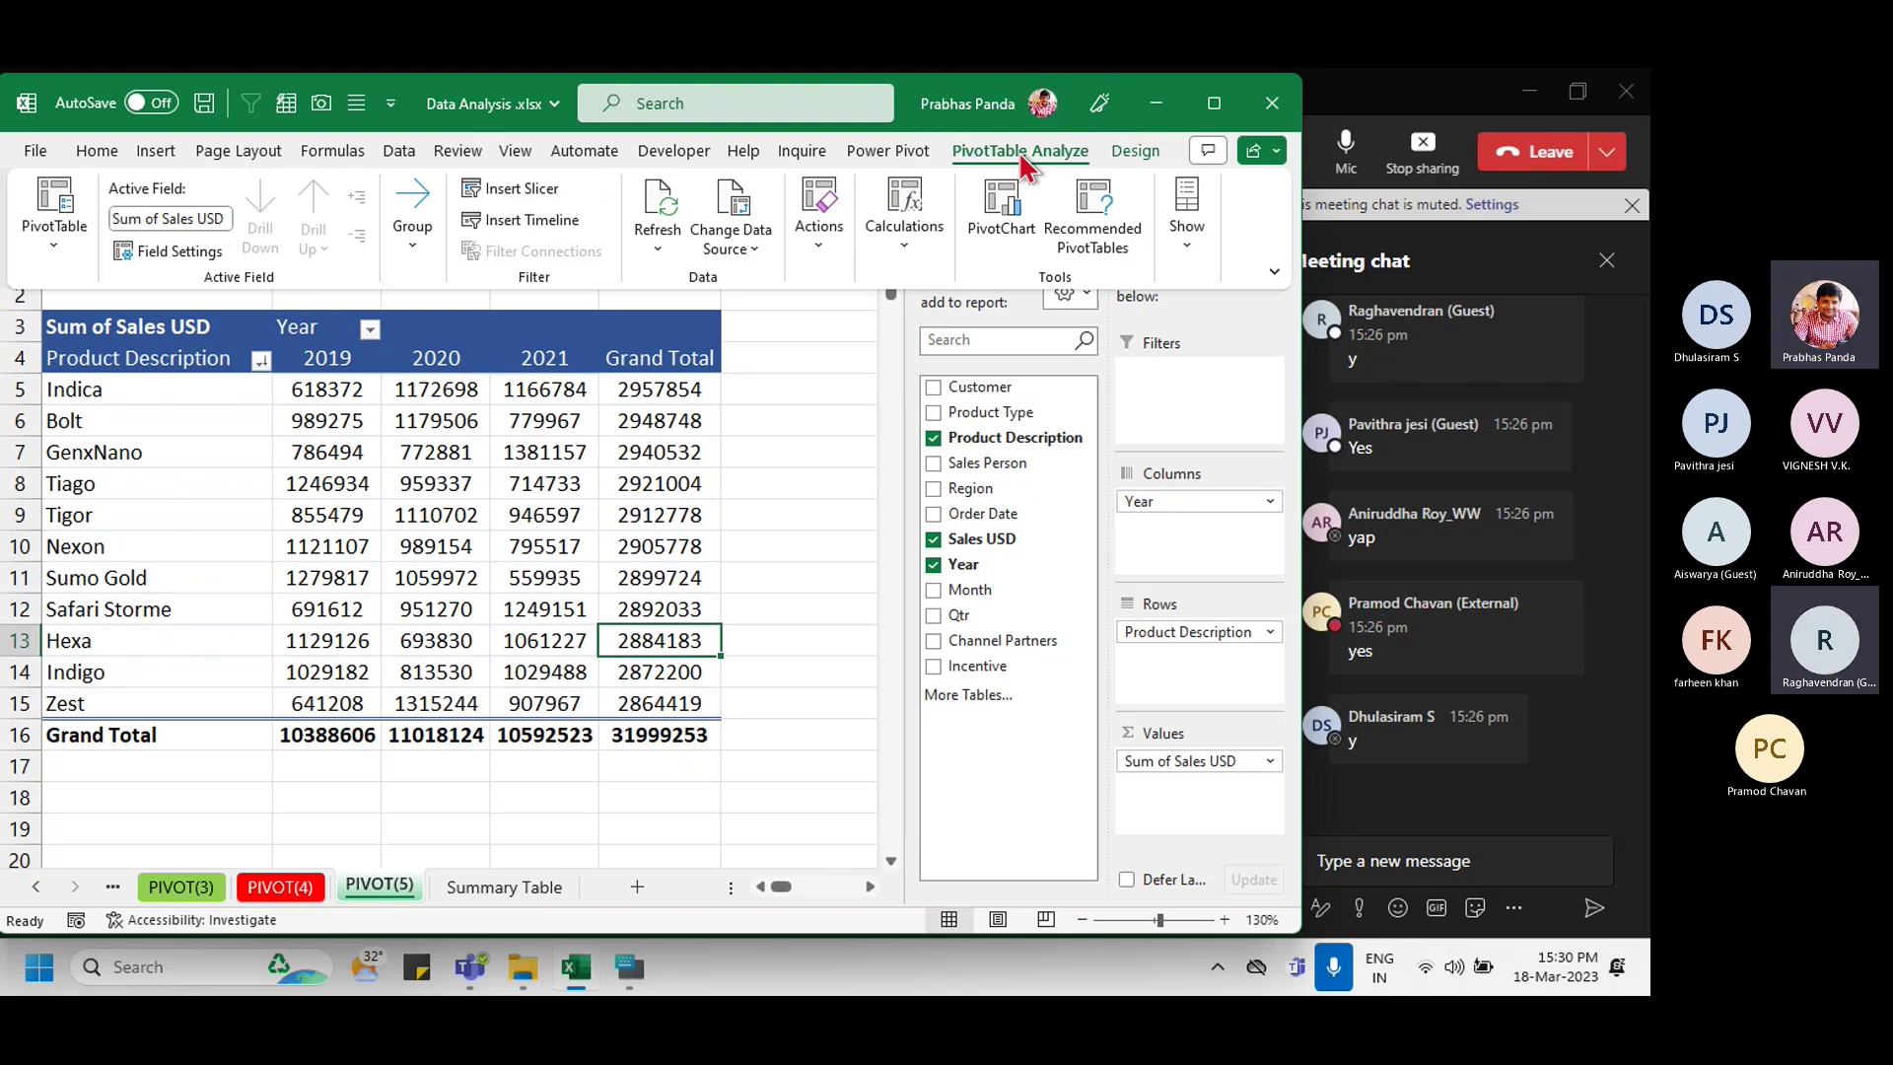
key("ctrl")
key("ctrl")
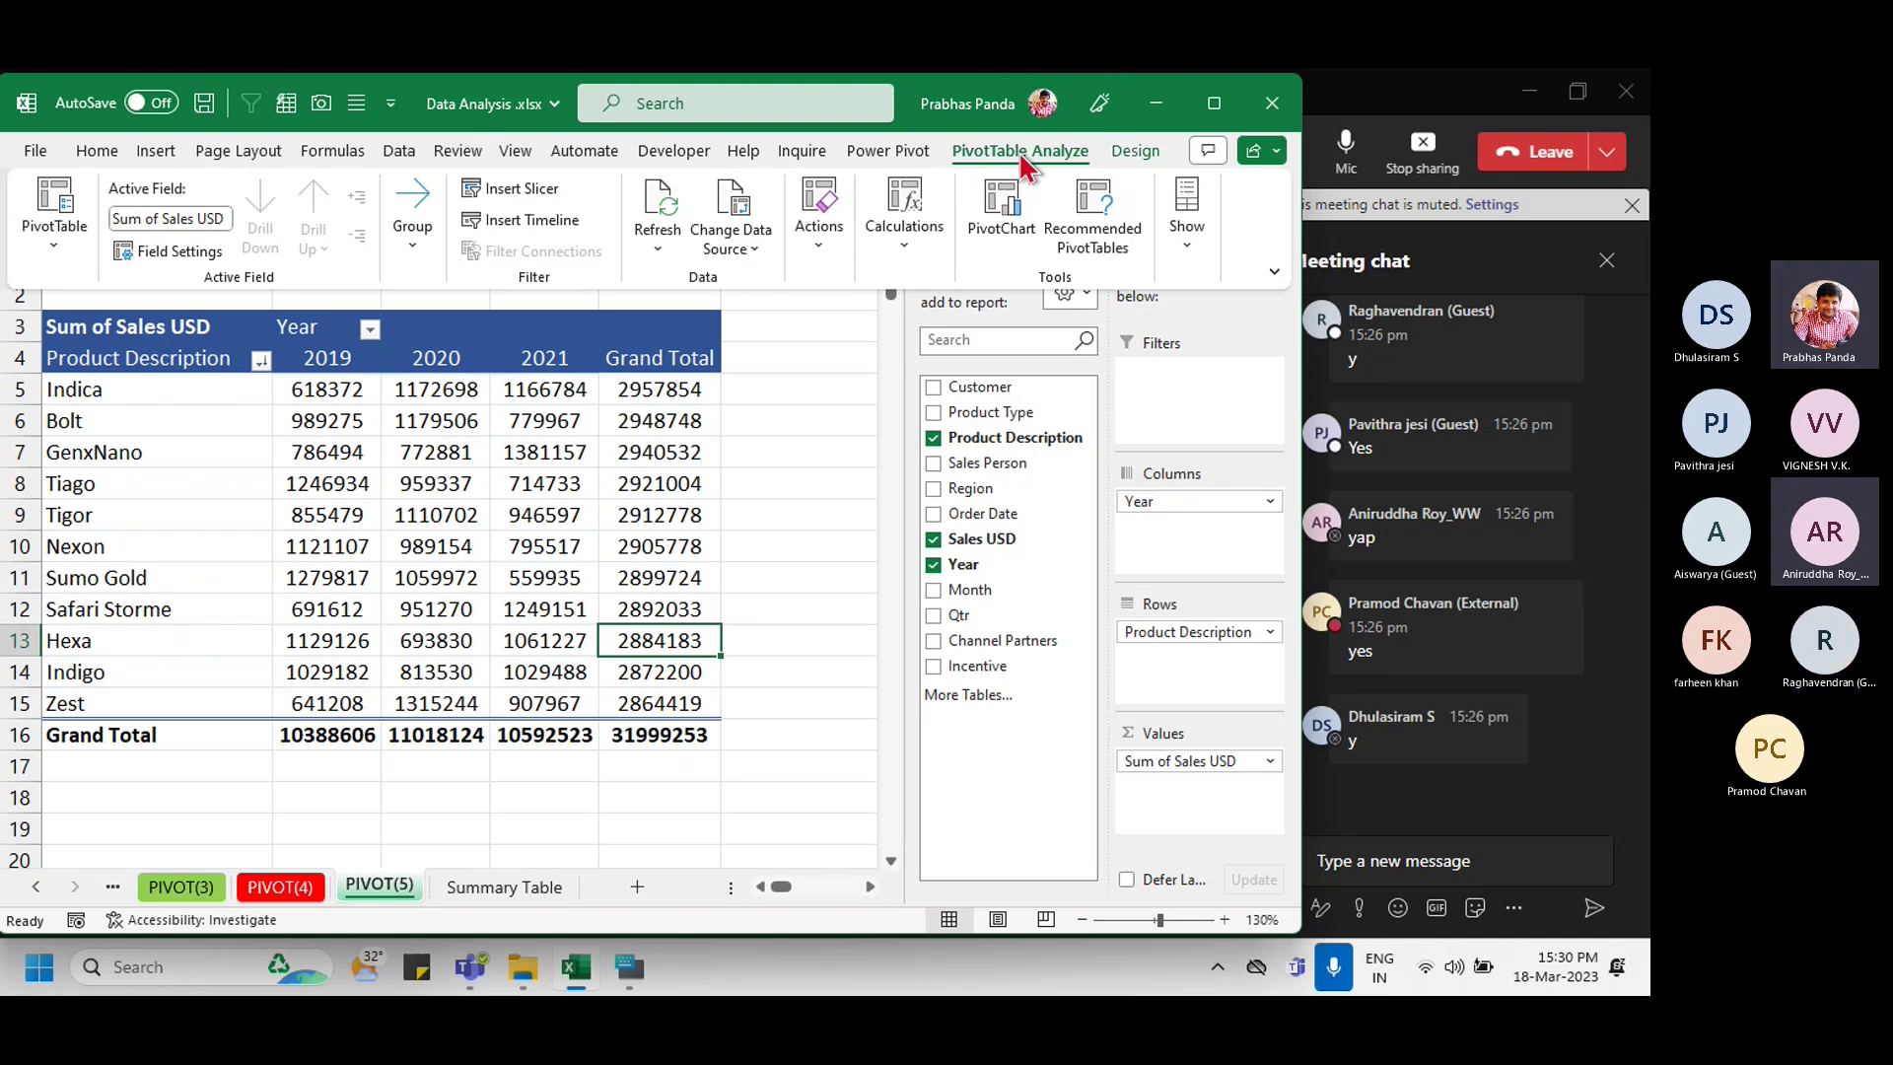
key("ctrl")
key("ctrl")
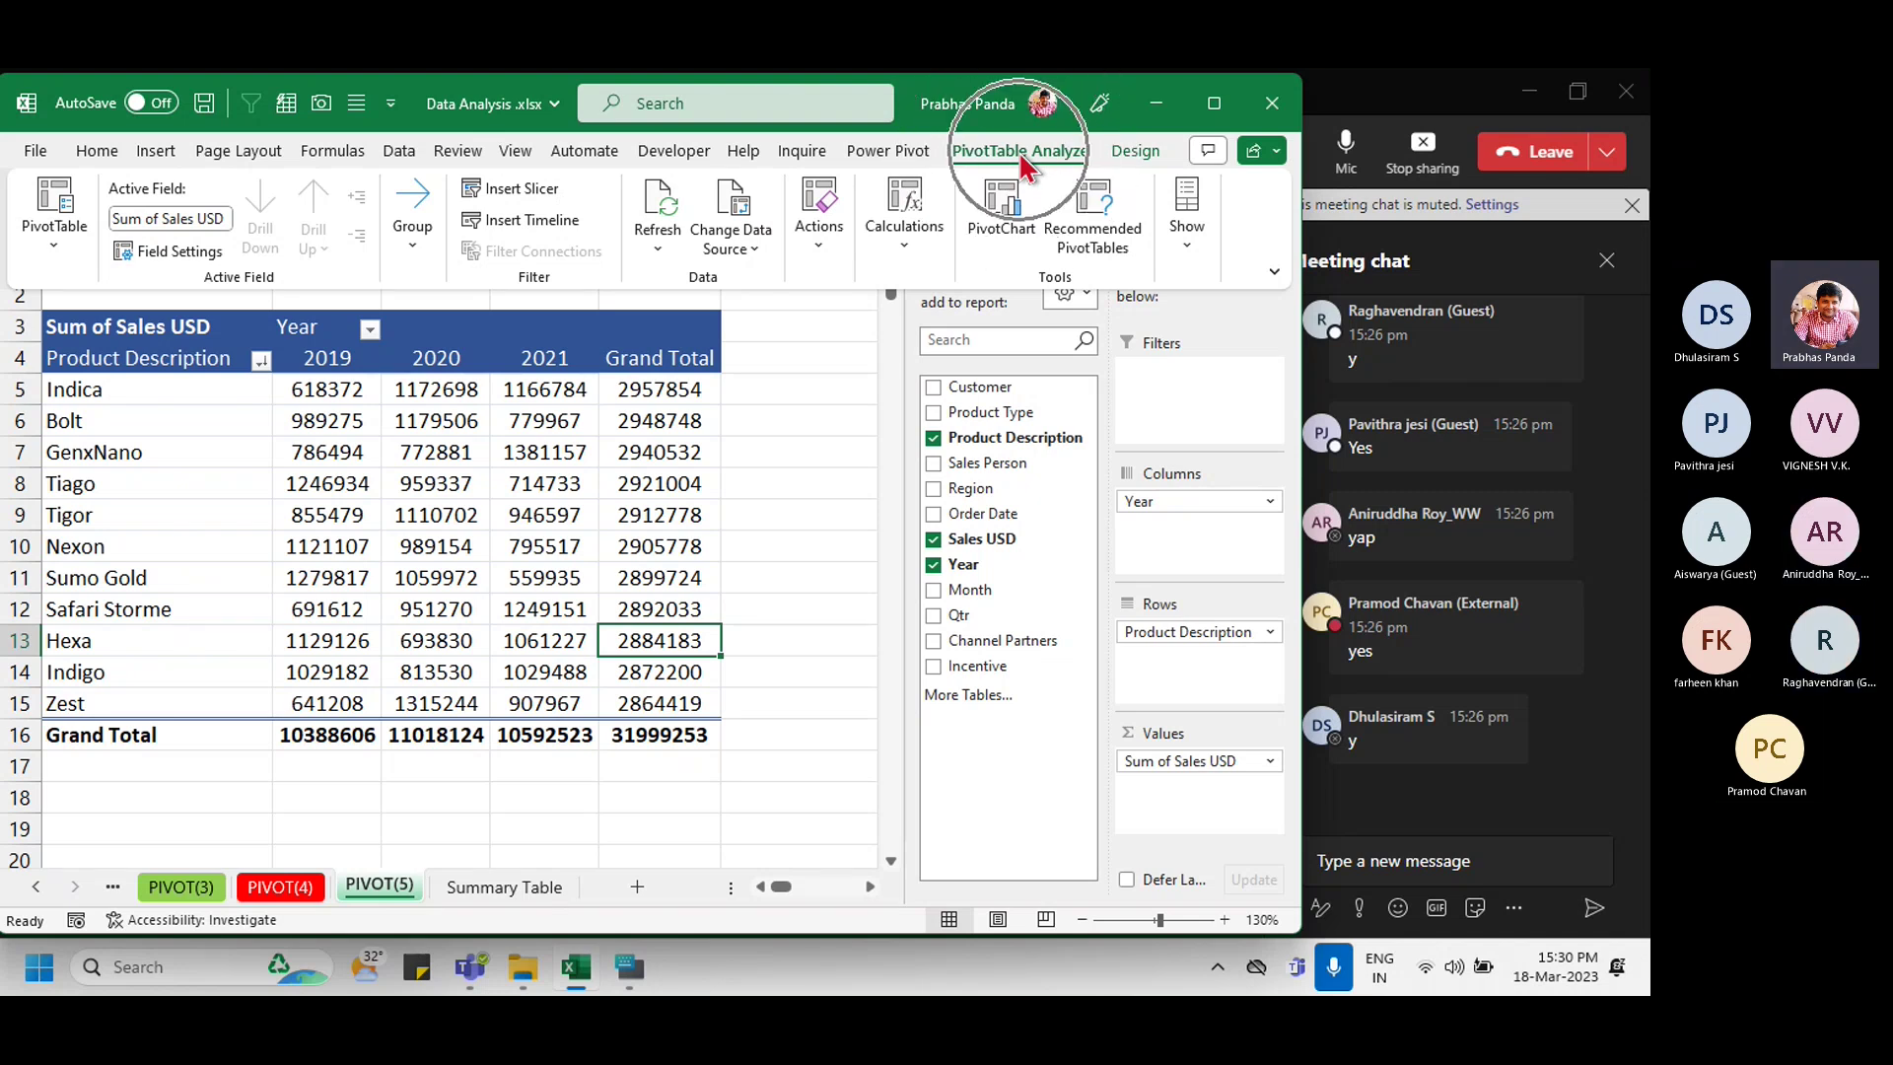
key("ctrl")
key("ctrl")
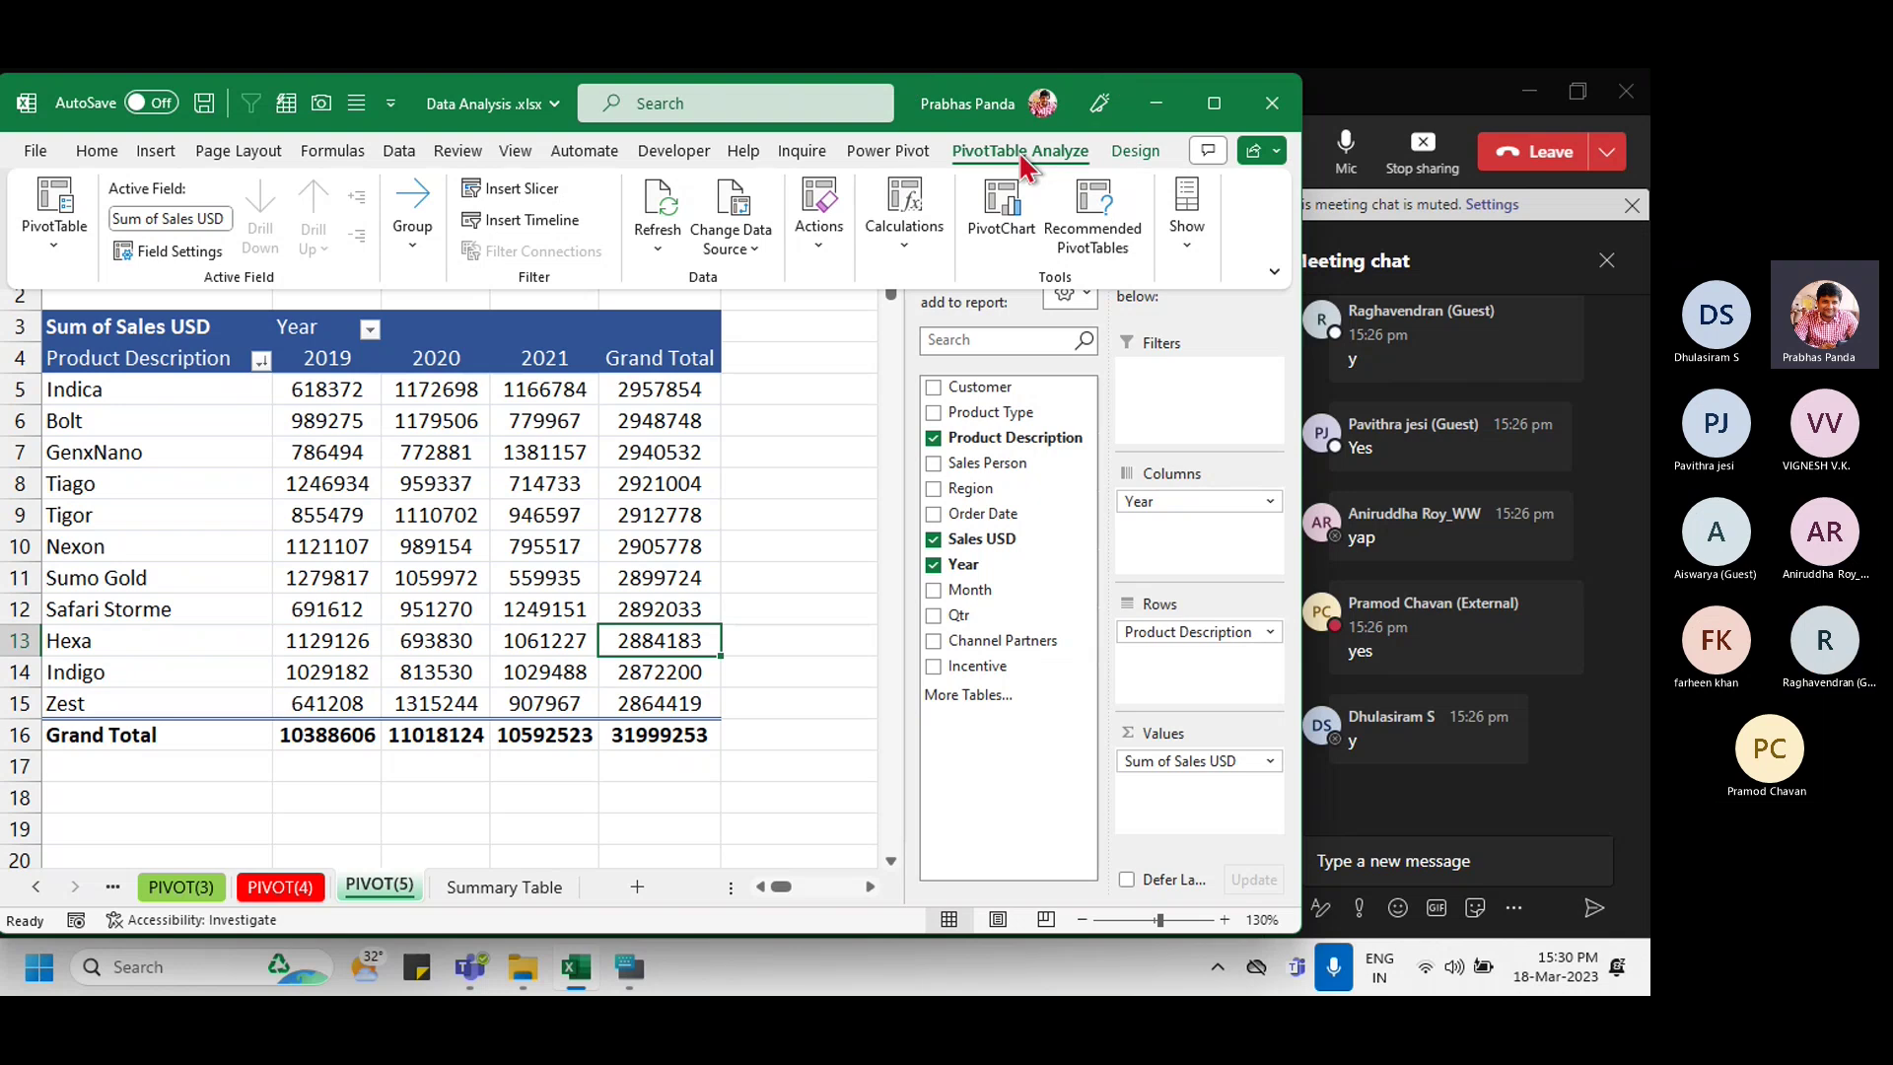
key("ctrl")
key("ctrl")
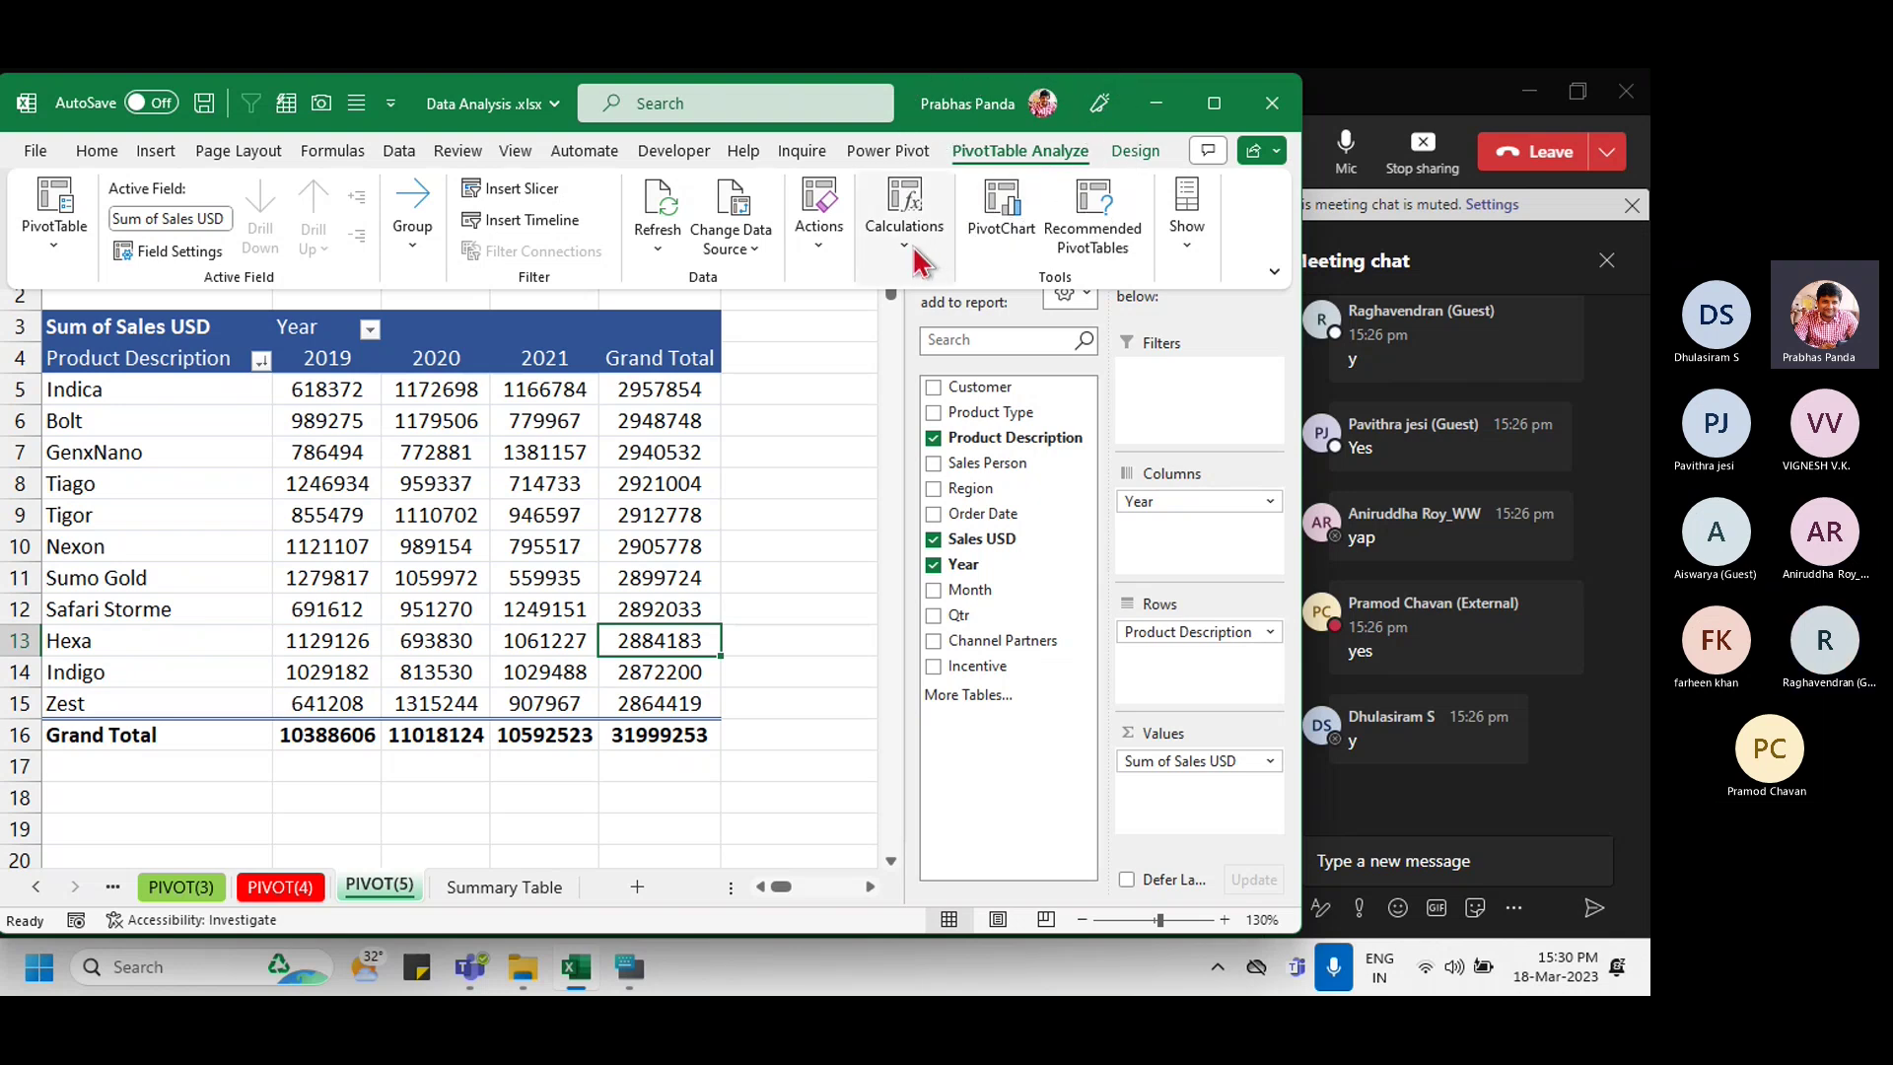
key("ctrl")
key("ctrl")
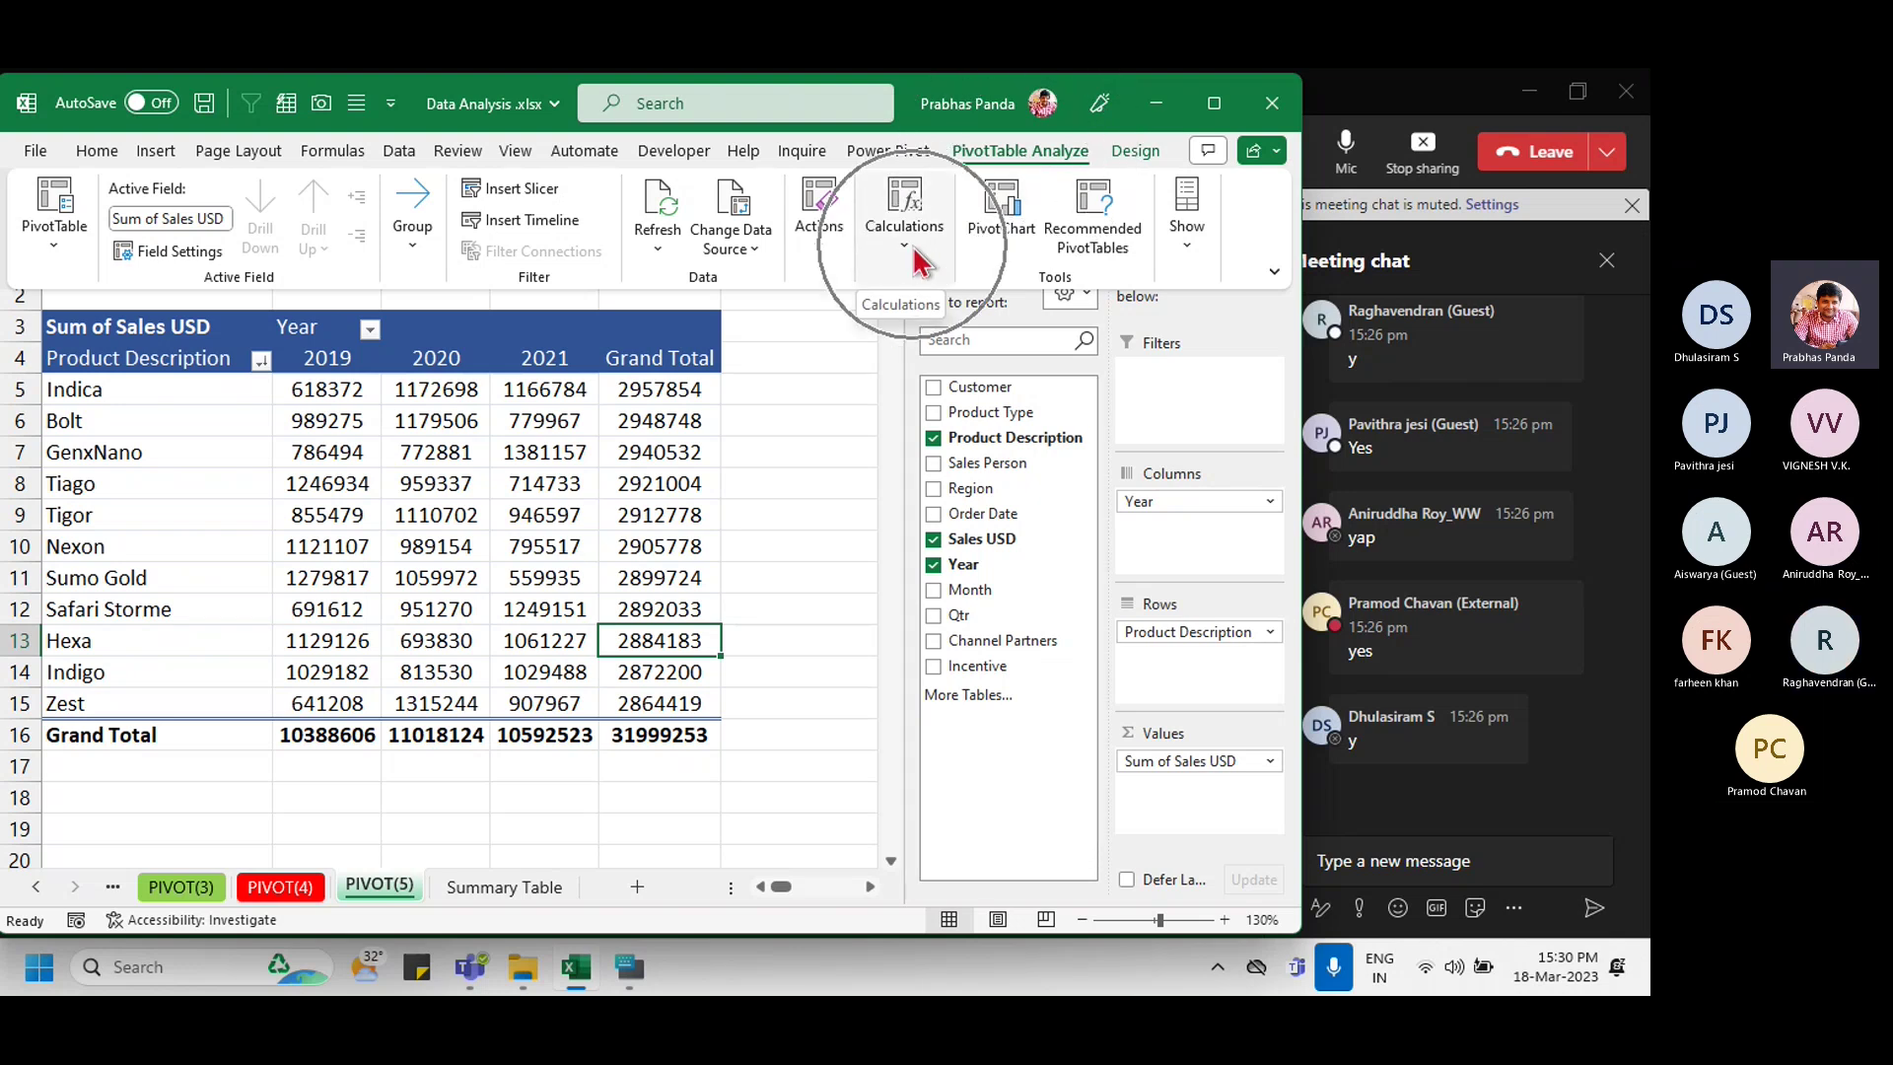
Step: Expand Calculations to reveal its Fields, Items & Sets options
left_click(915, 258)
key("ctrl")
key("ctrl")
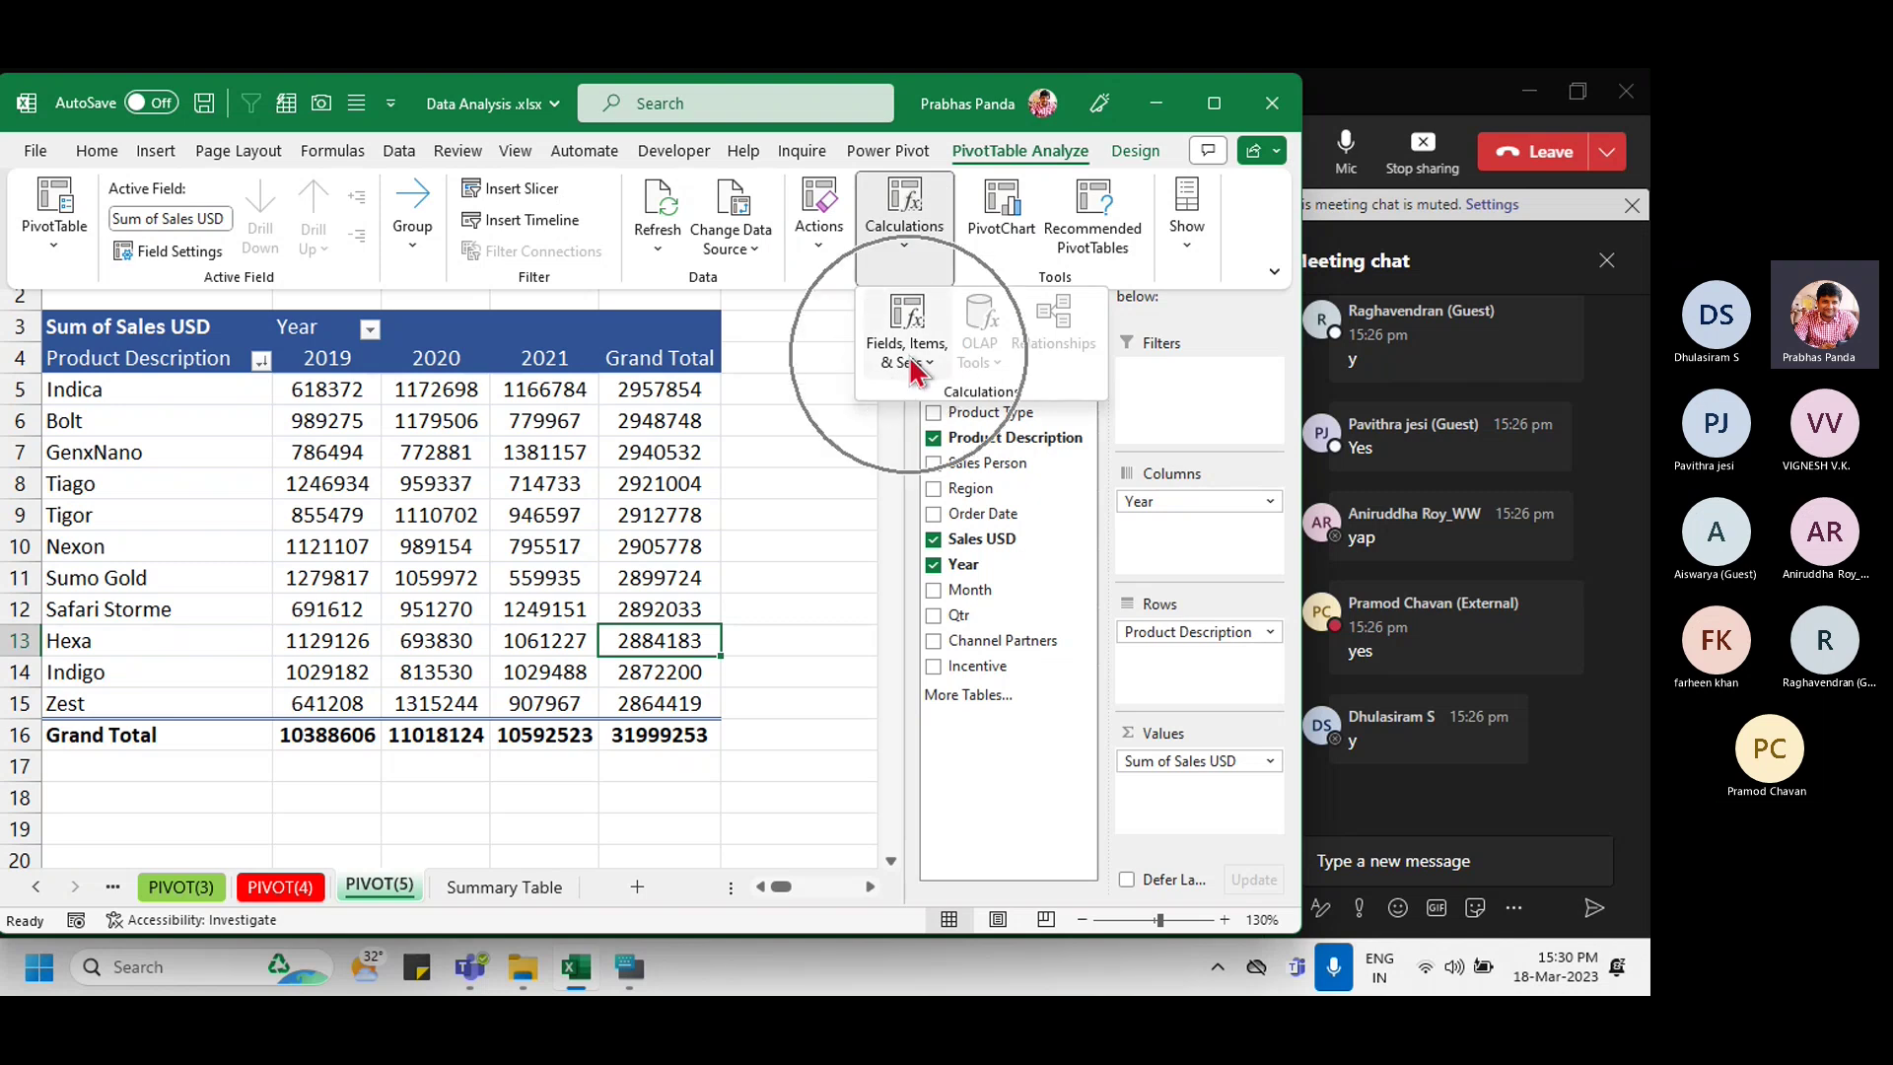
key("ctrl")
key("ctrl")
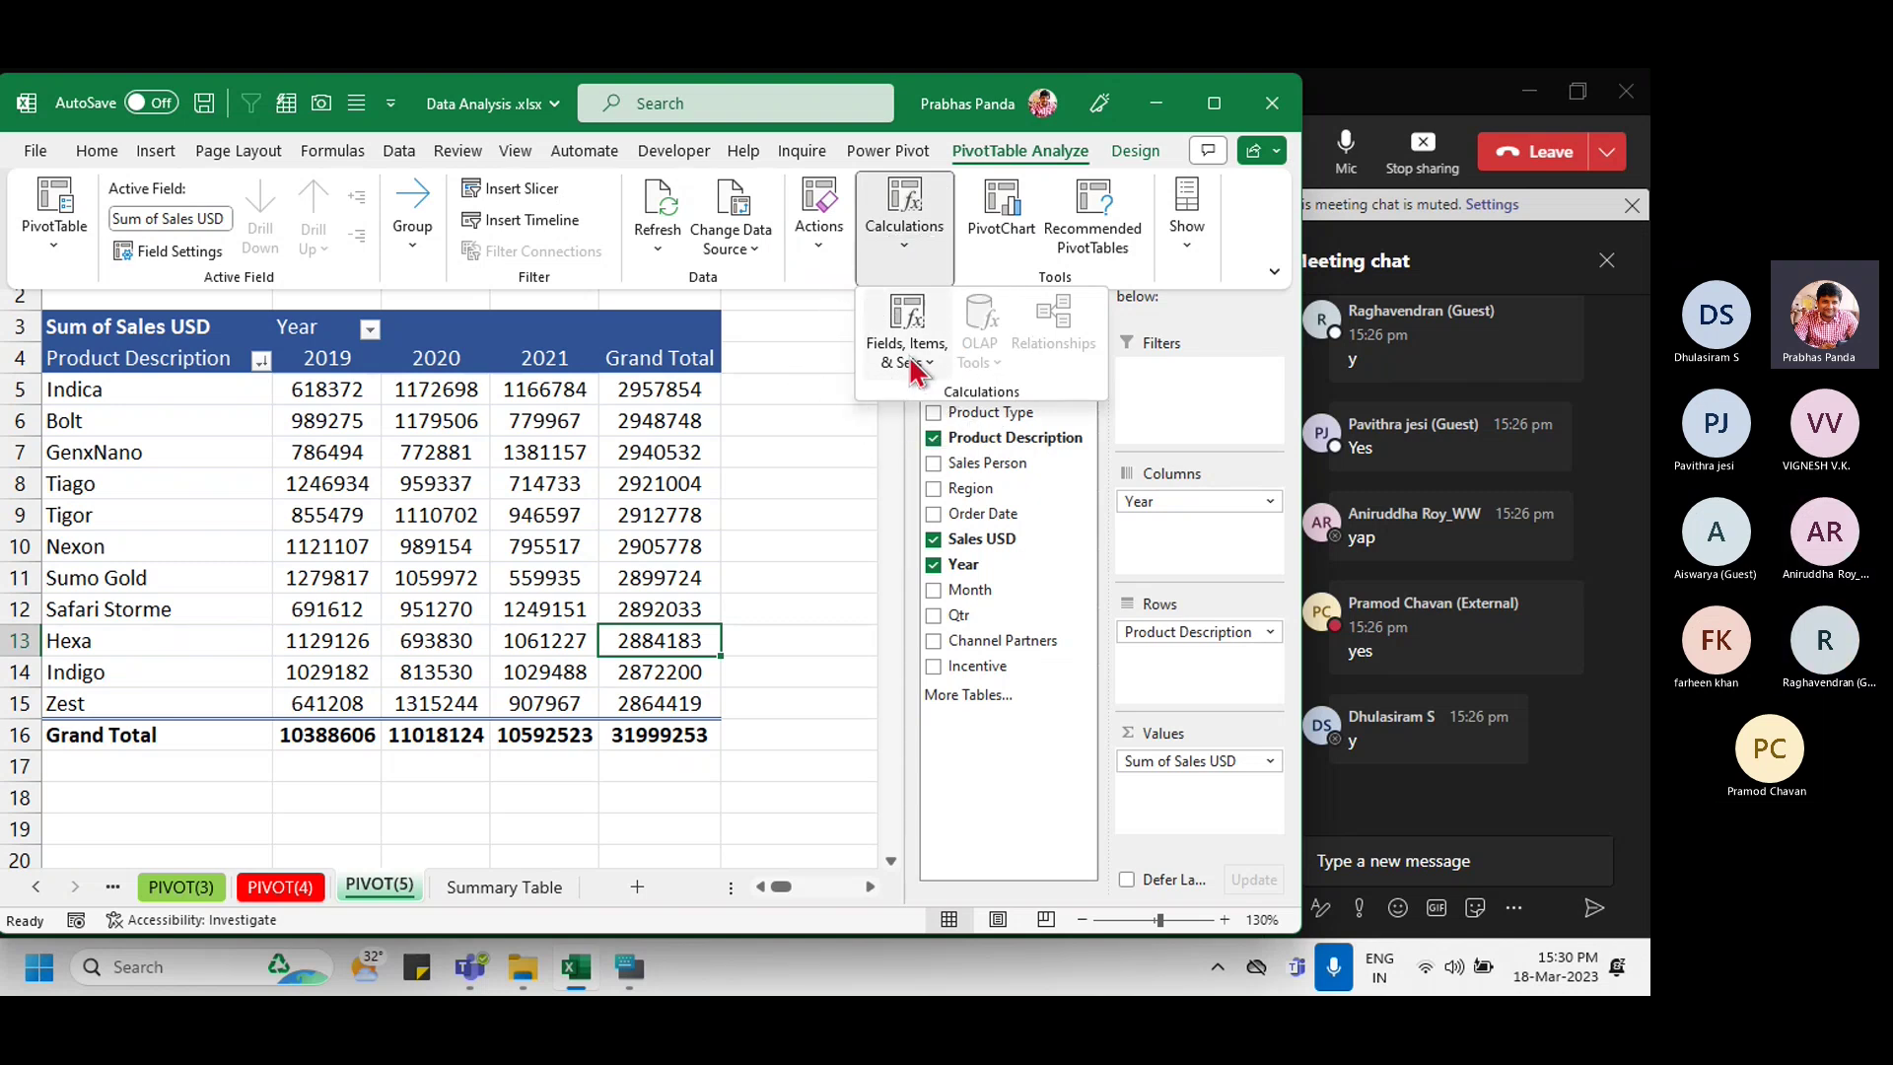
key("ctrl")
key("ctrl")
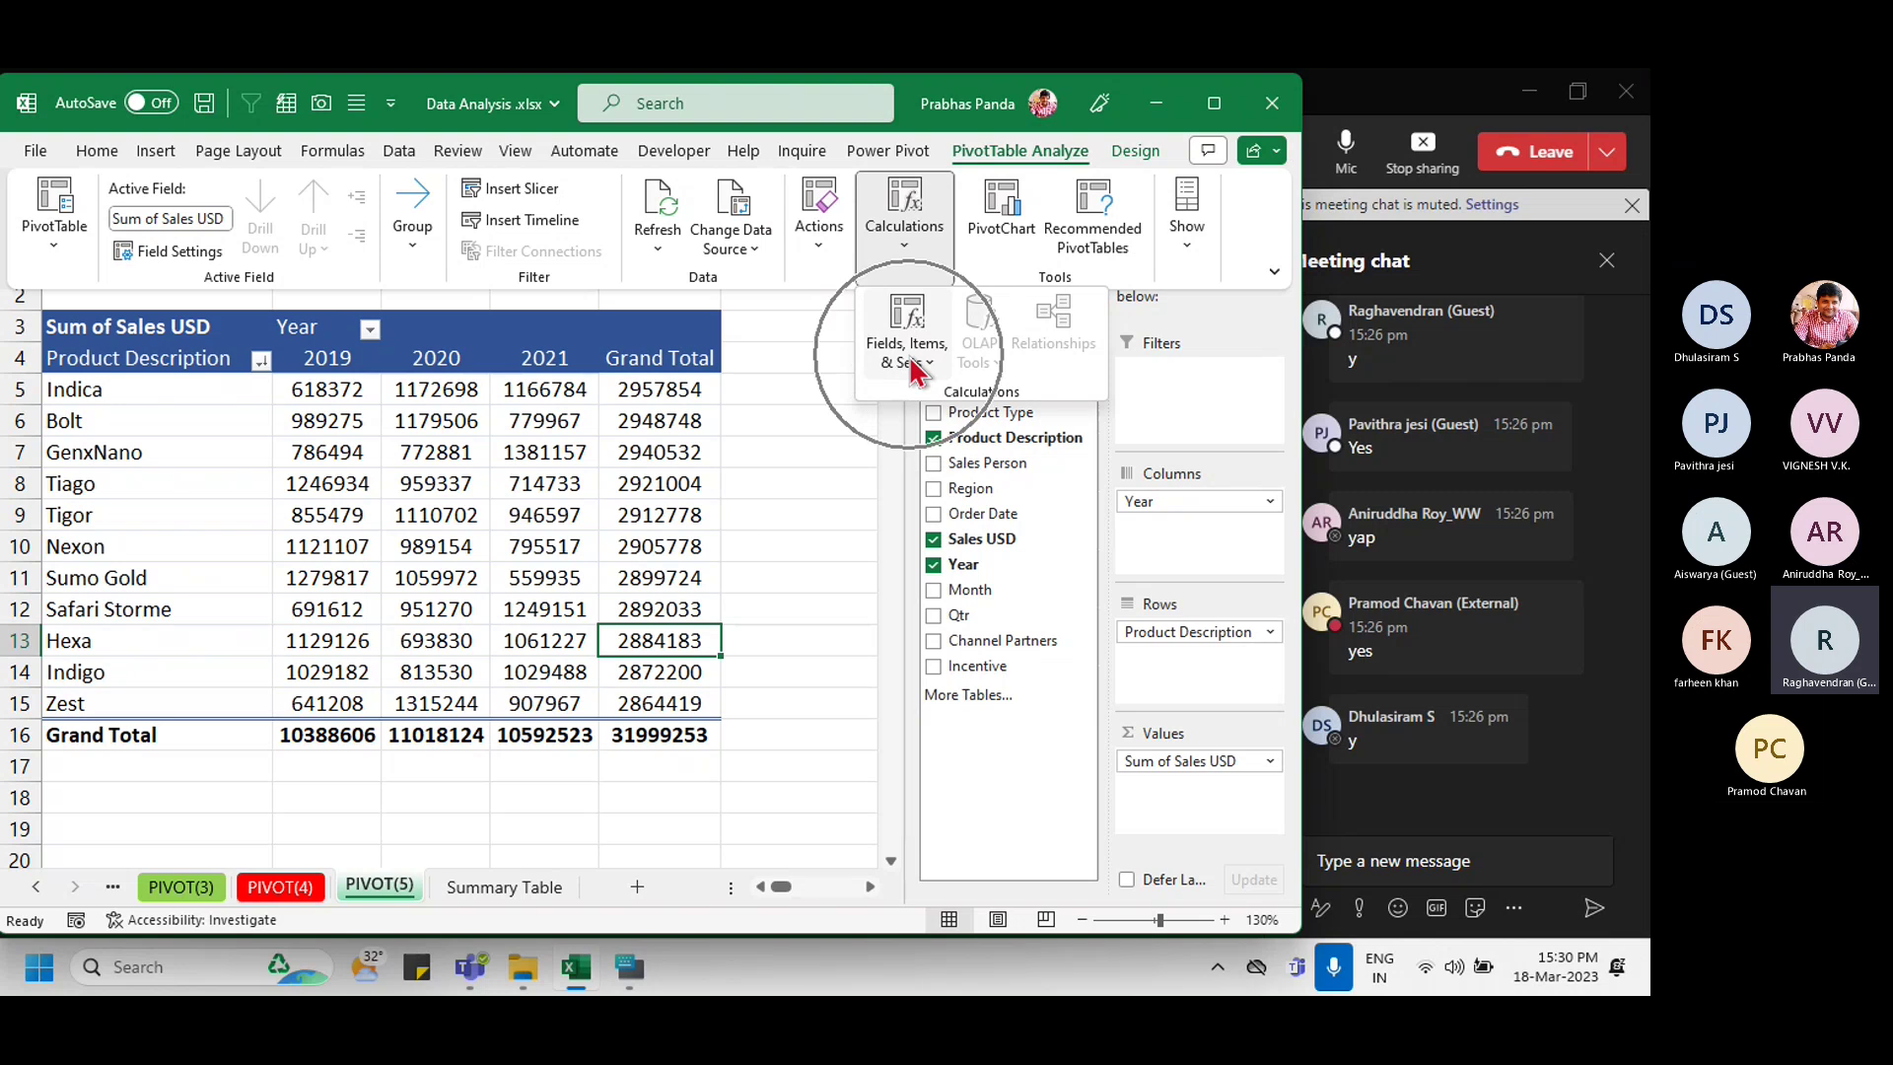
key("ctrl")
key("ctrl")
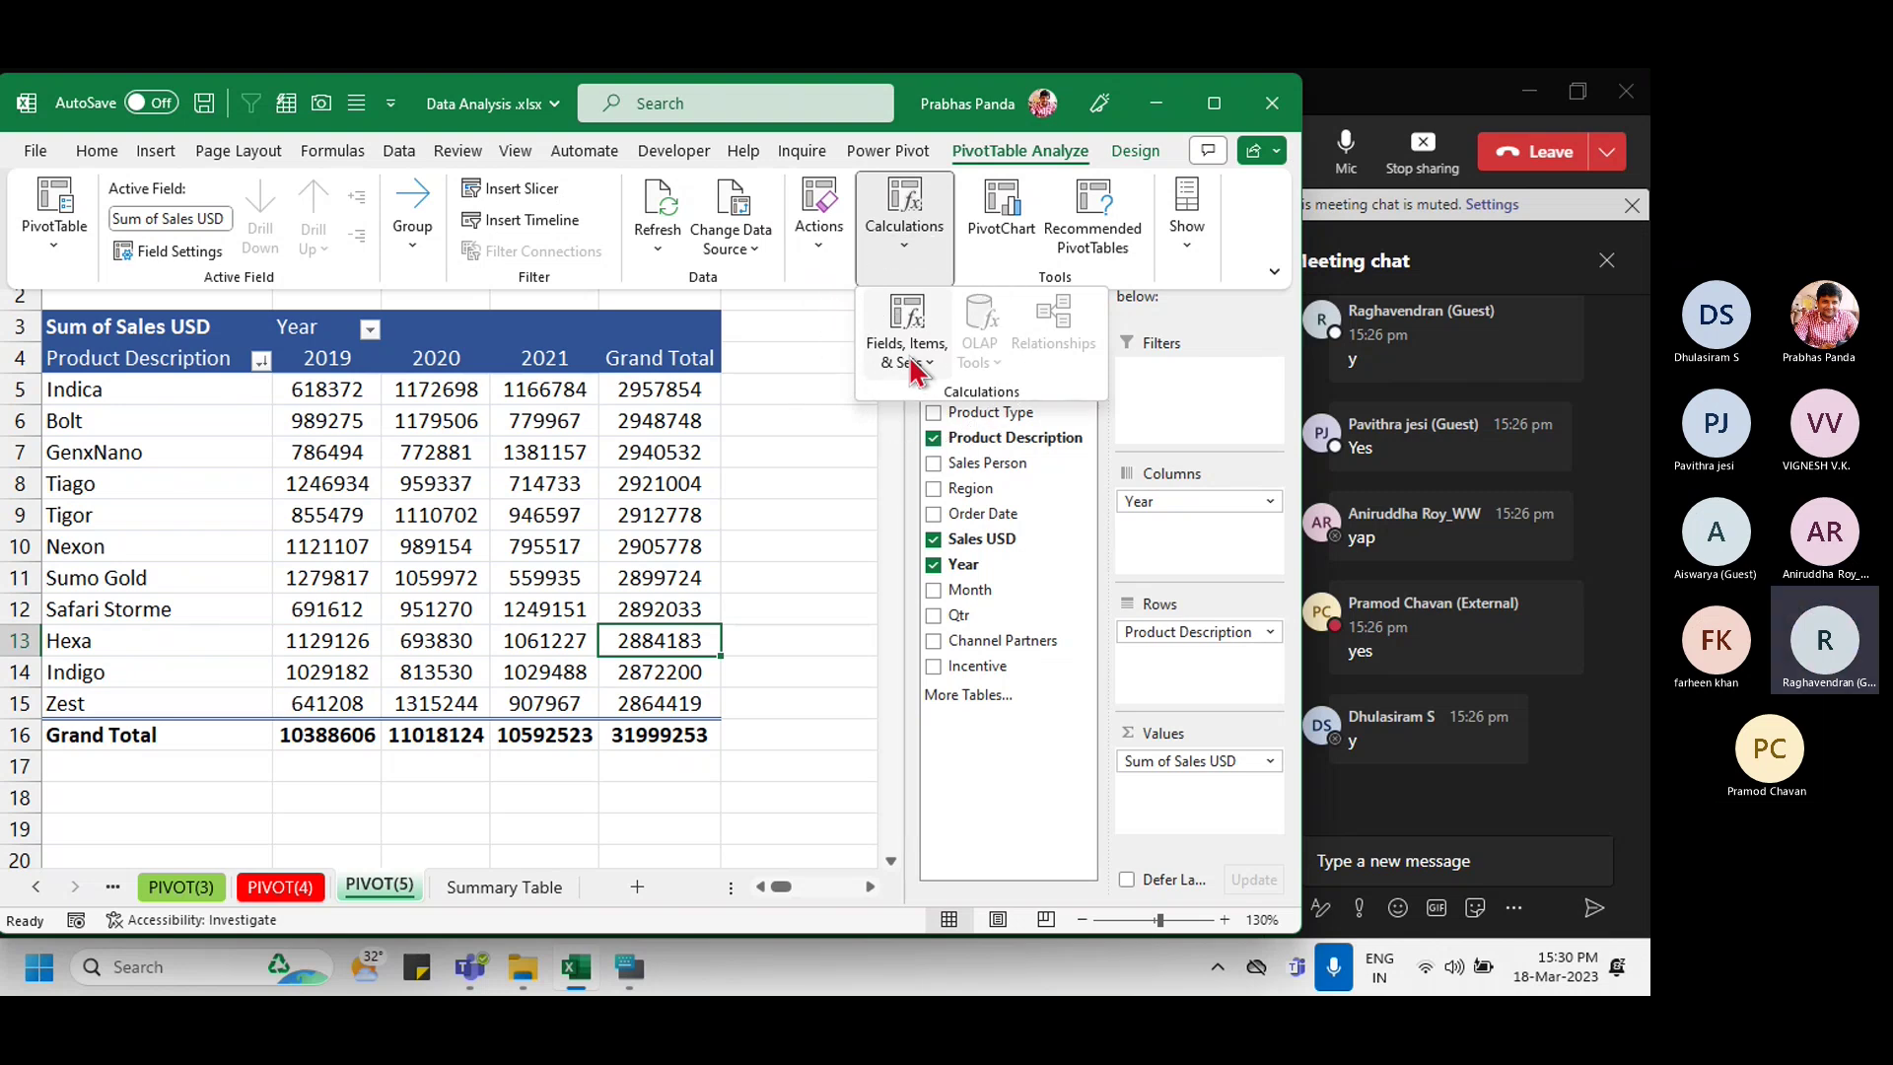
key("ctrl")
key("ctrl")
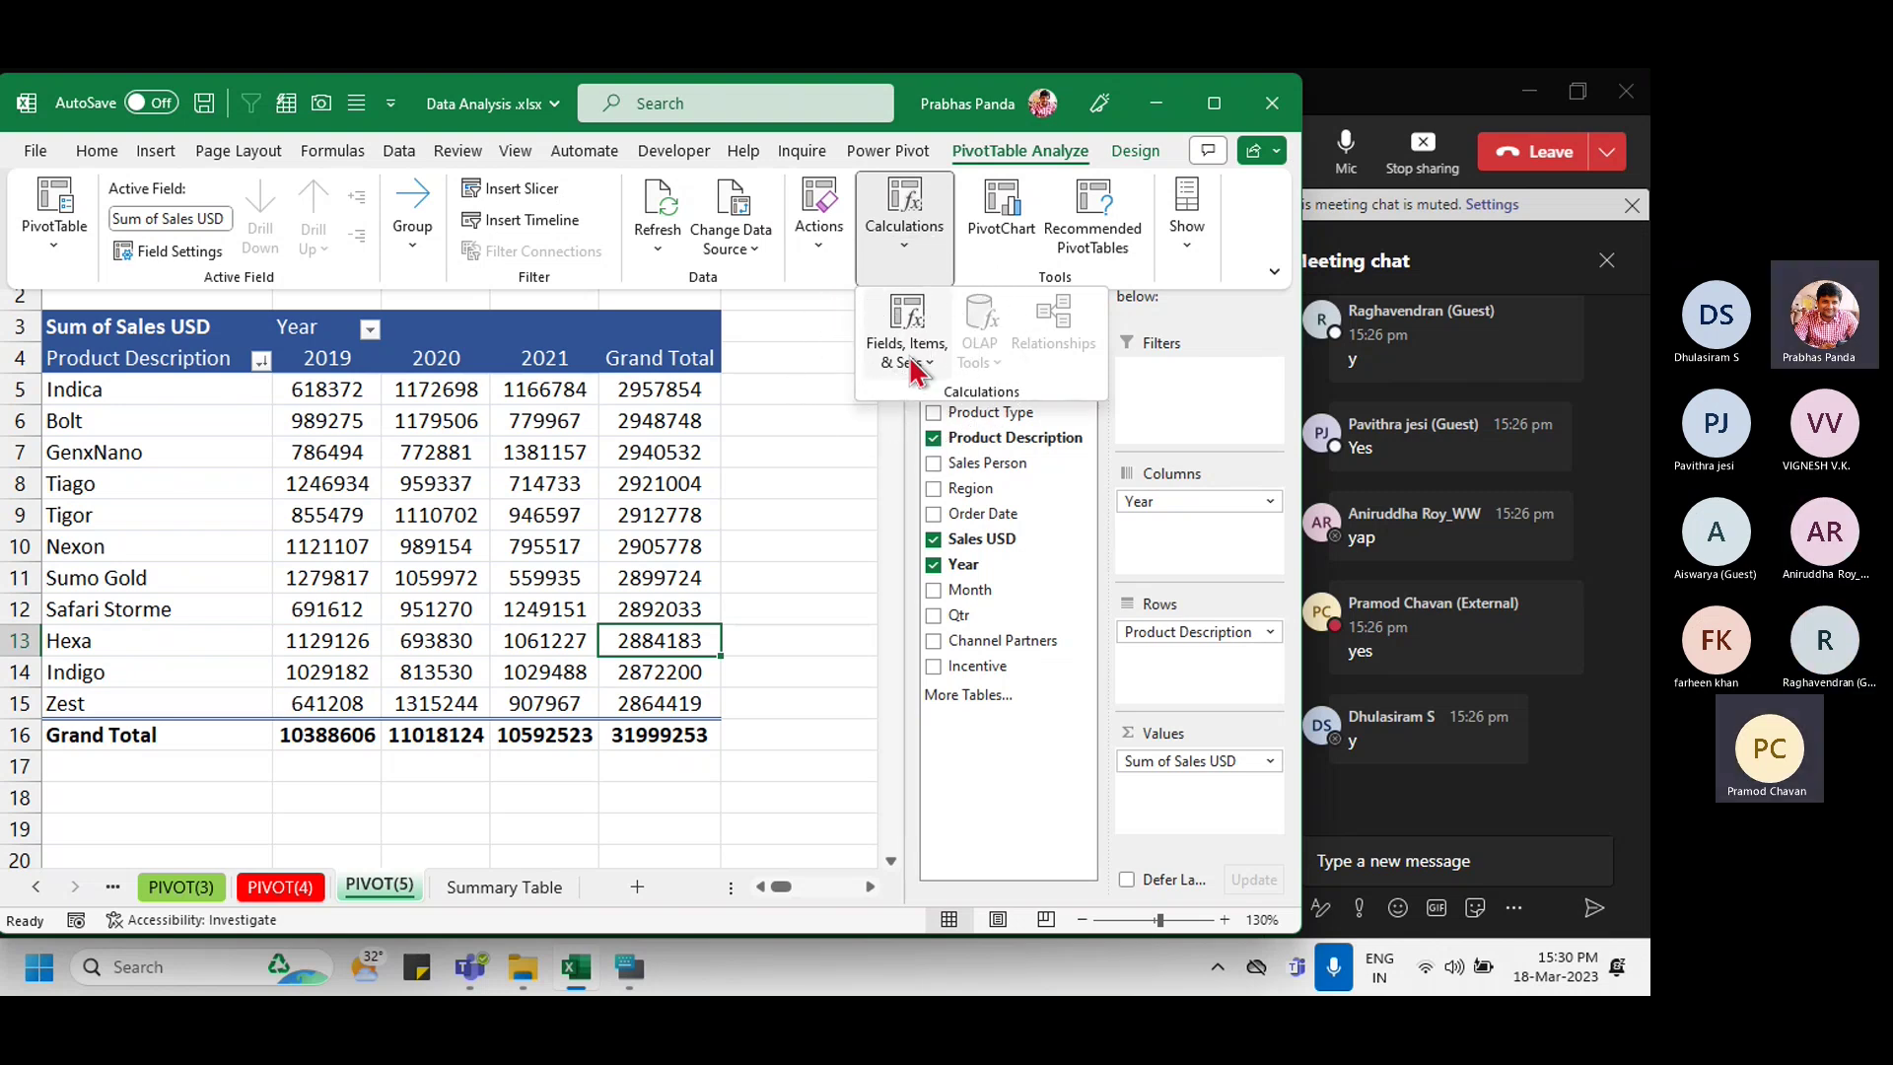
left_click(912, 367)
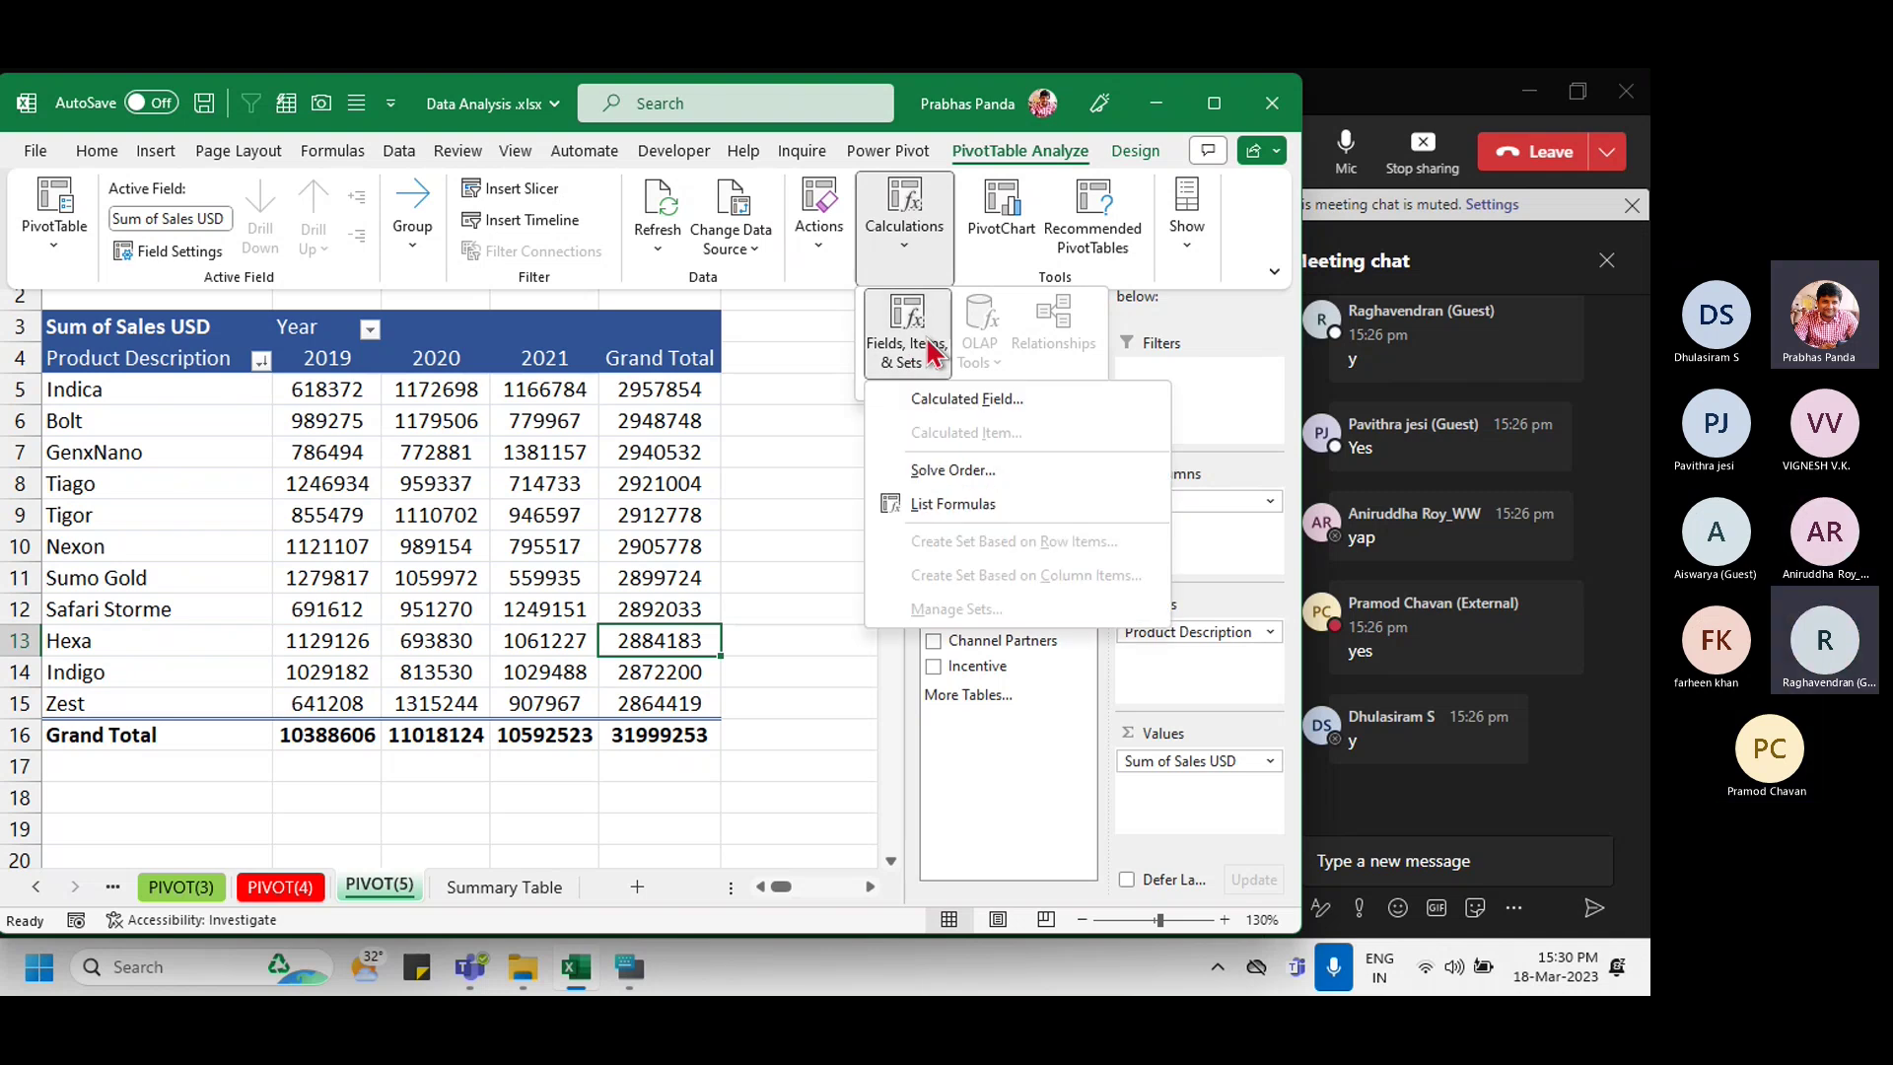
left_click(968, 398)
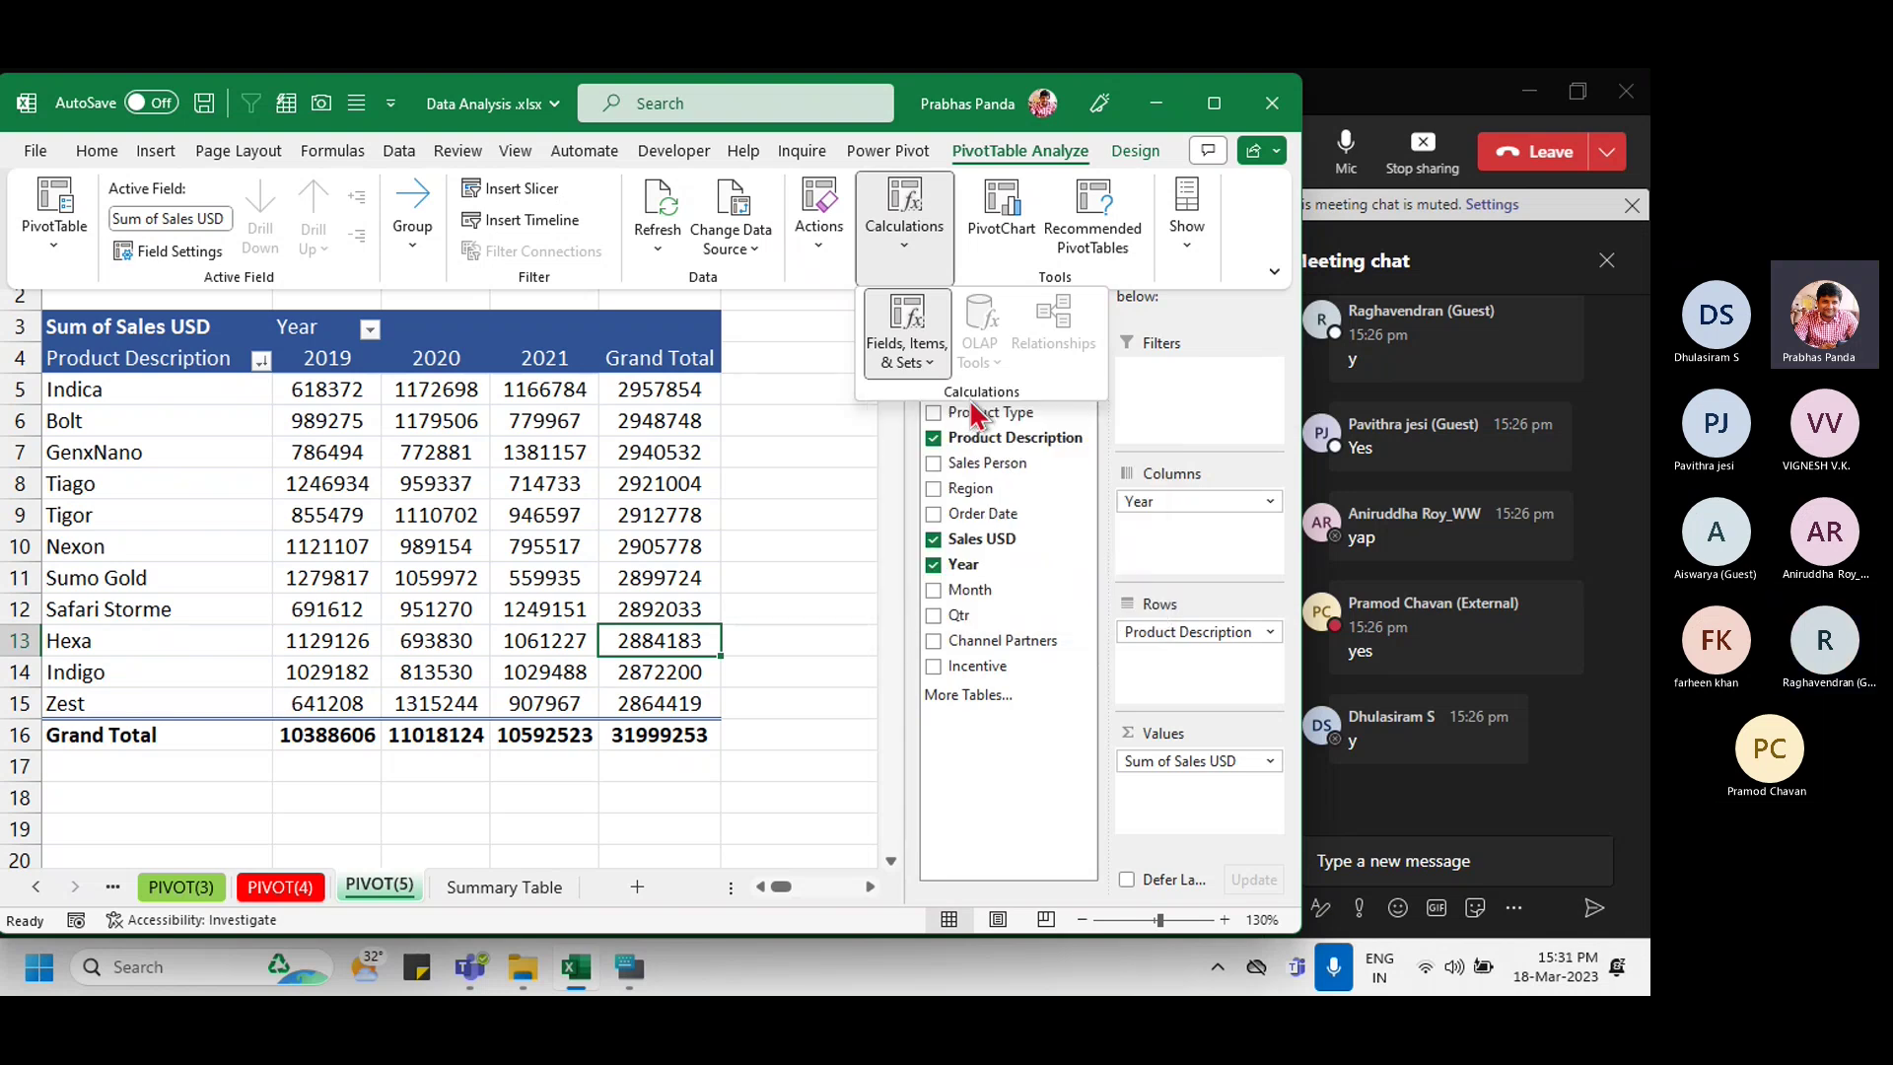
left_click_drag(1021, 187, 947, 300)
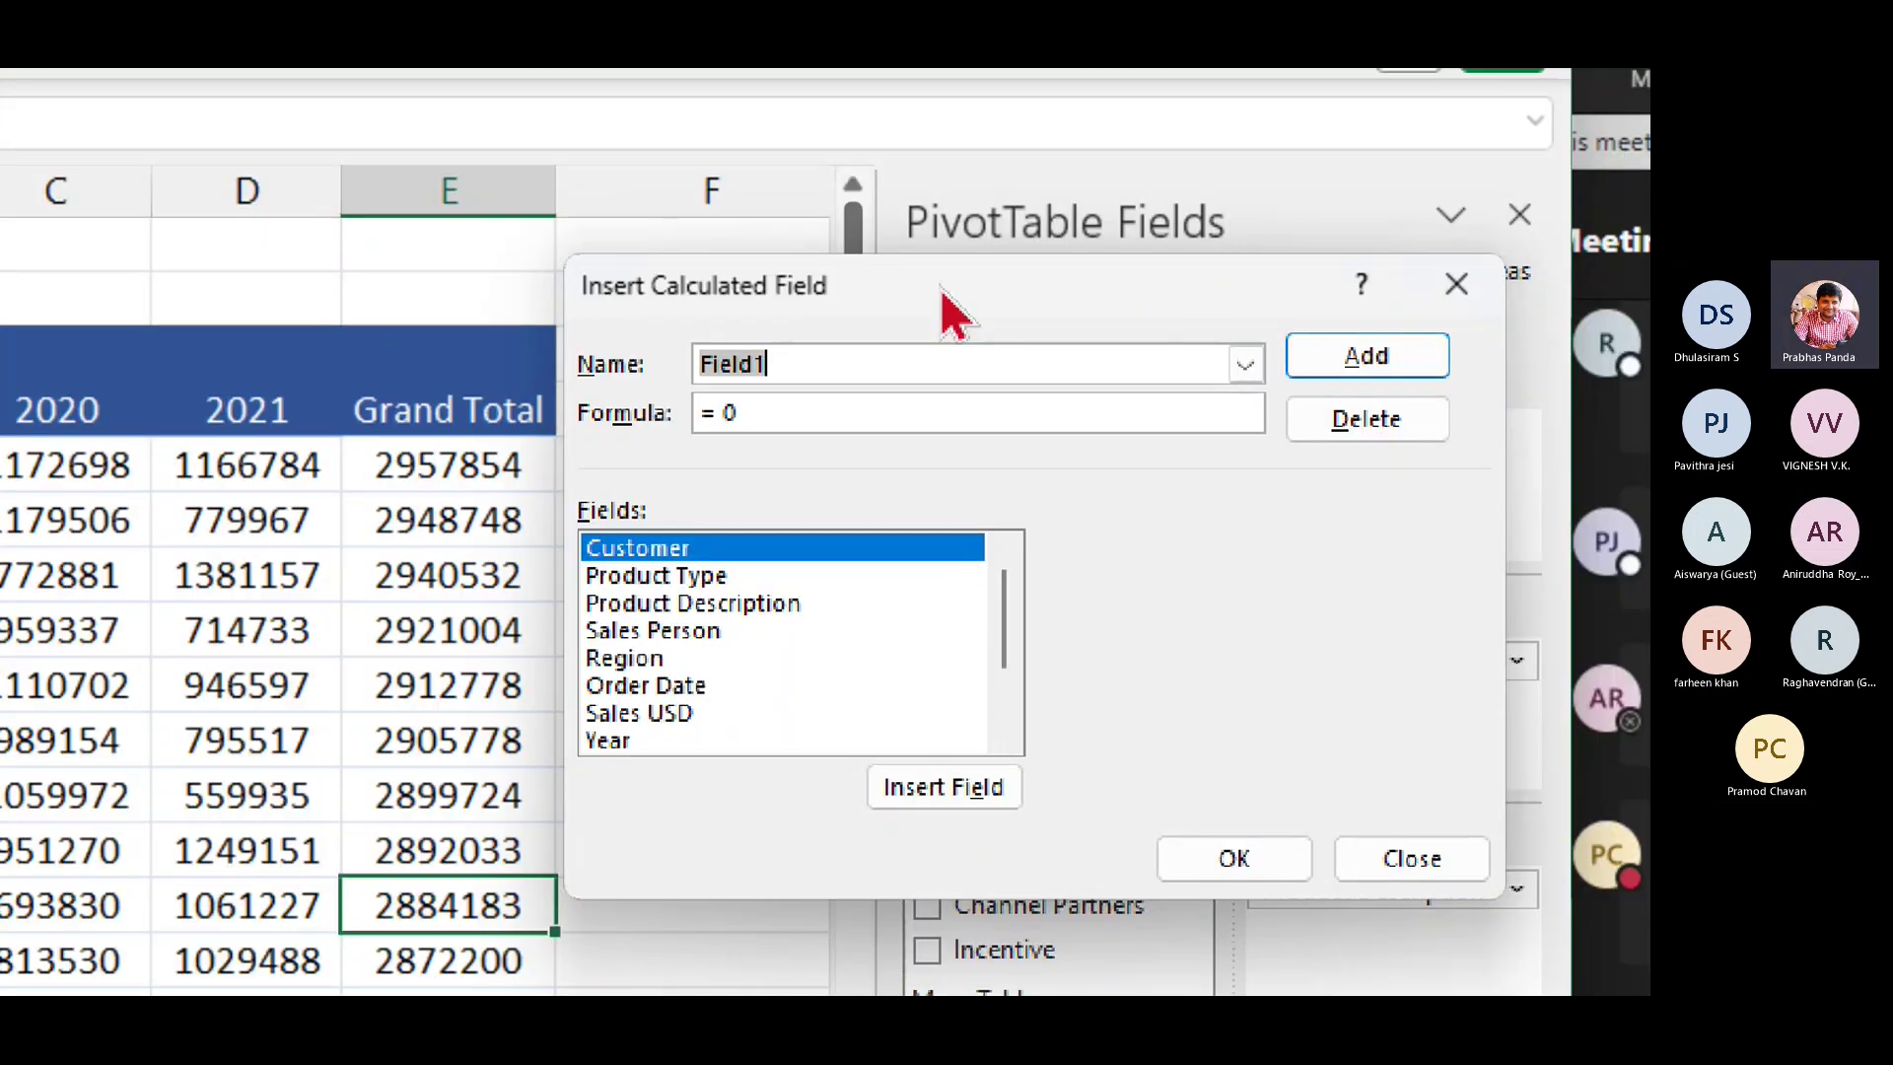
key("BackSpace")
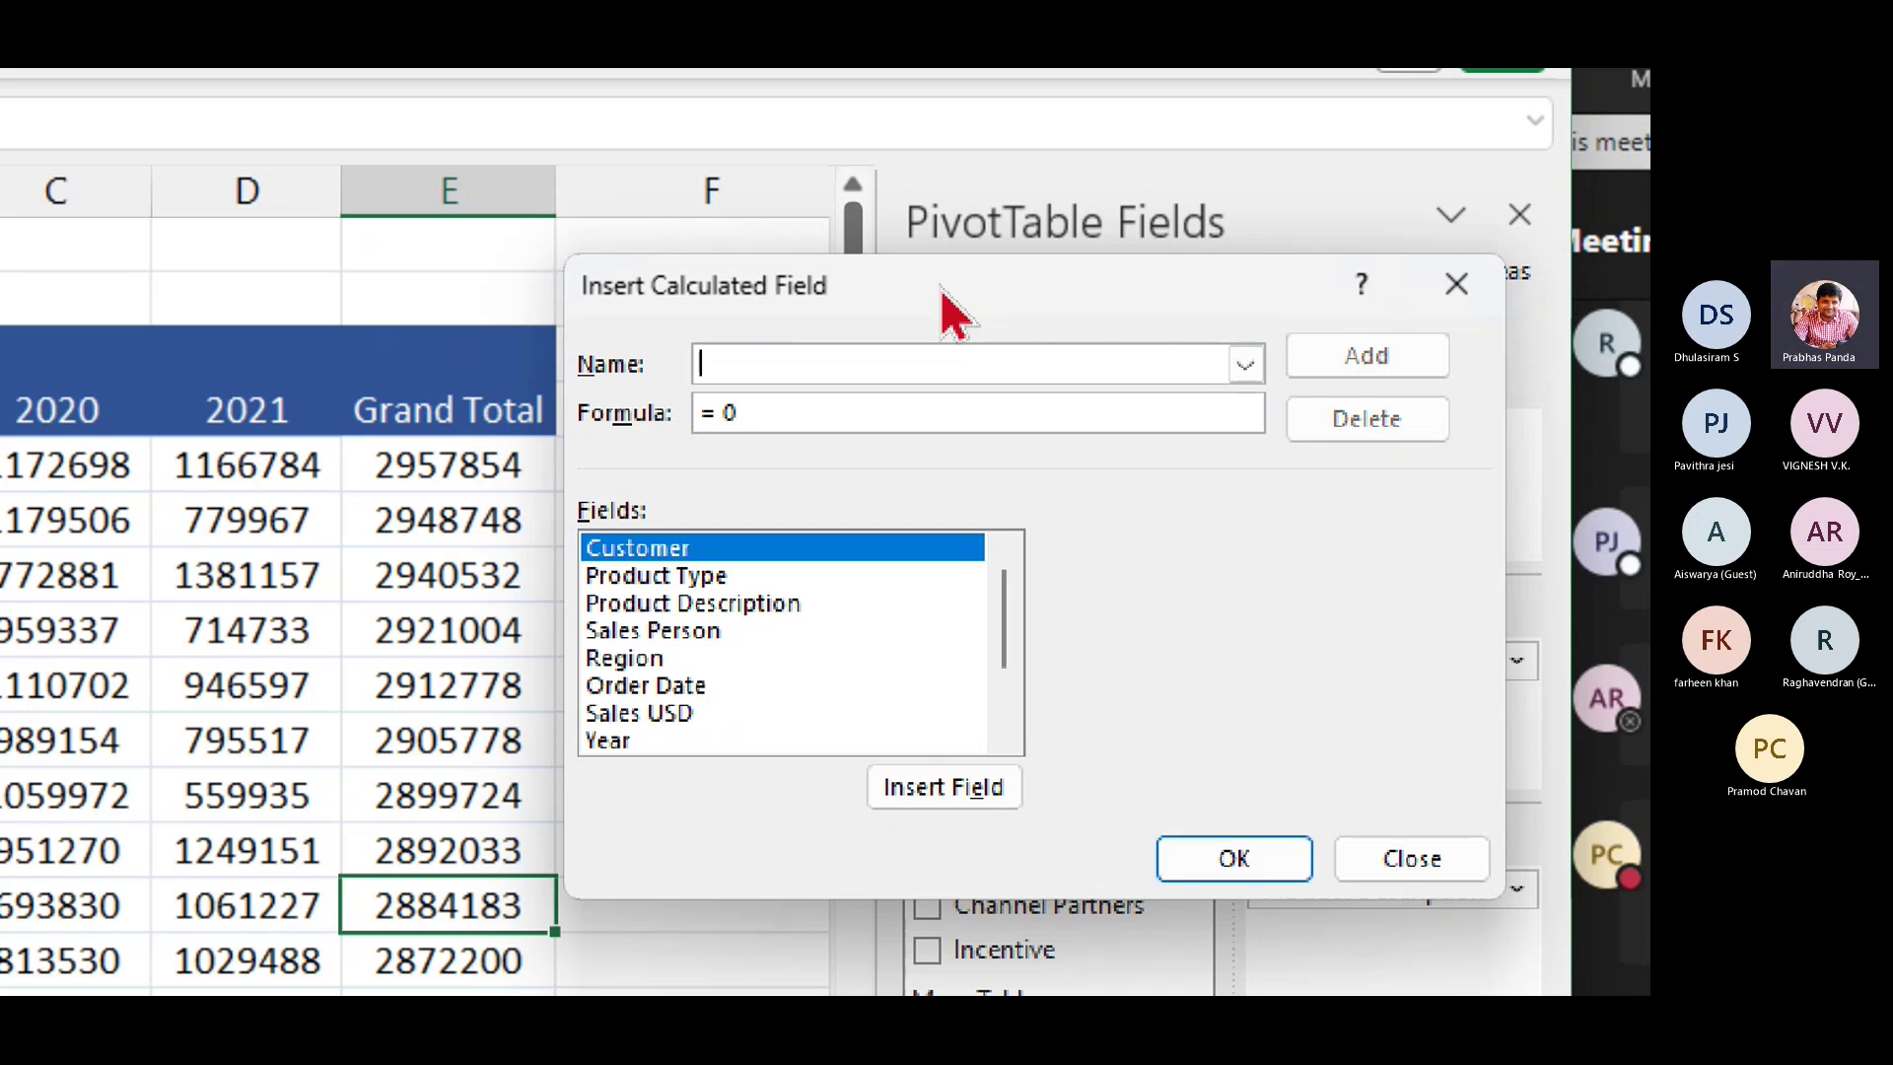
type("dISCOUNT")
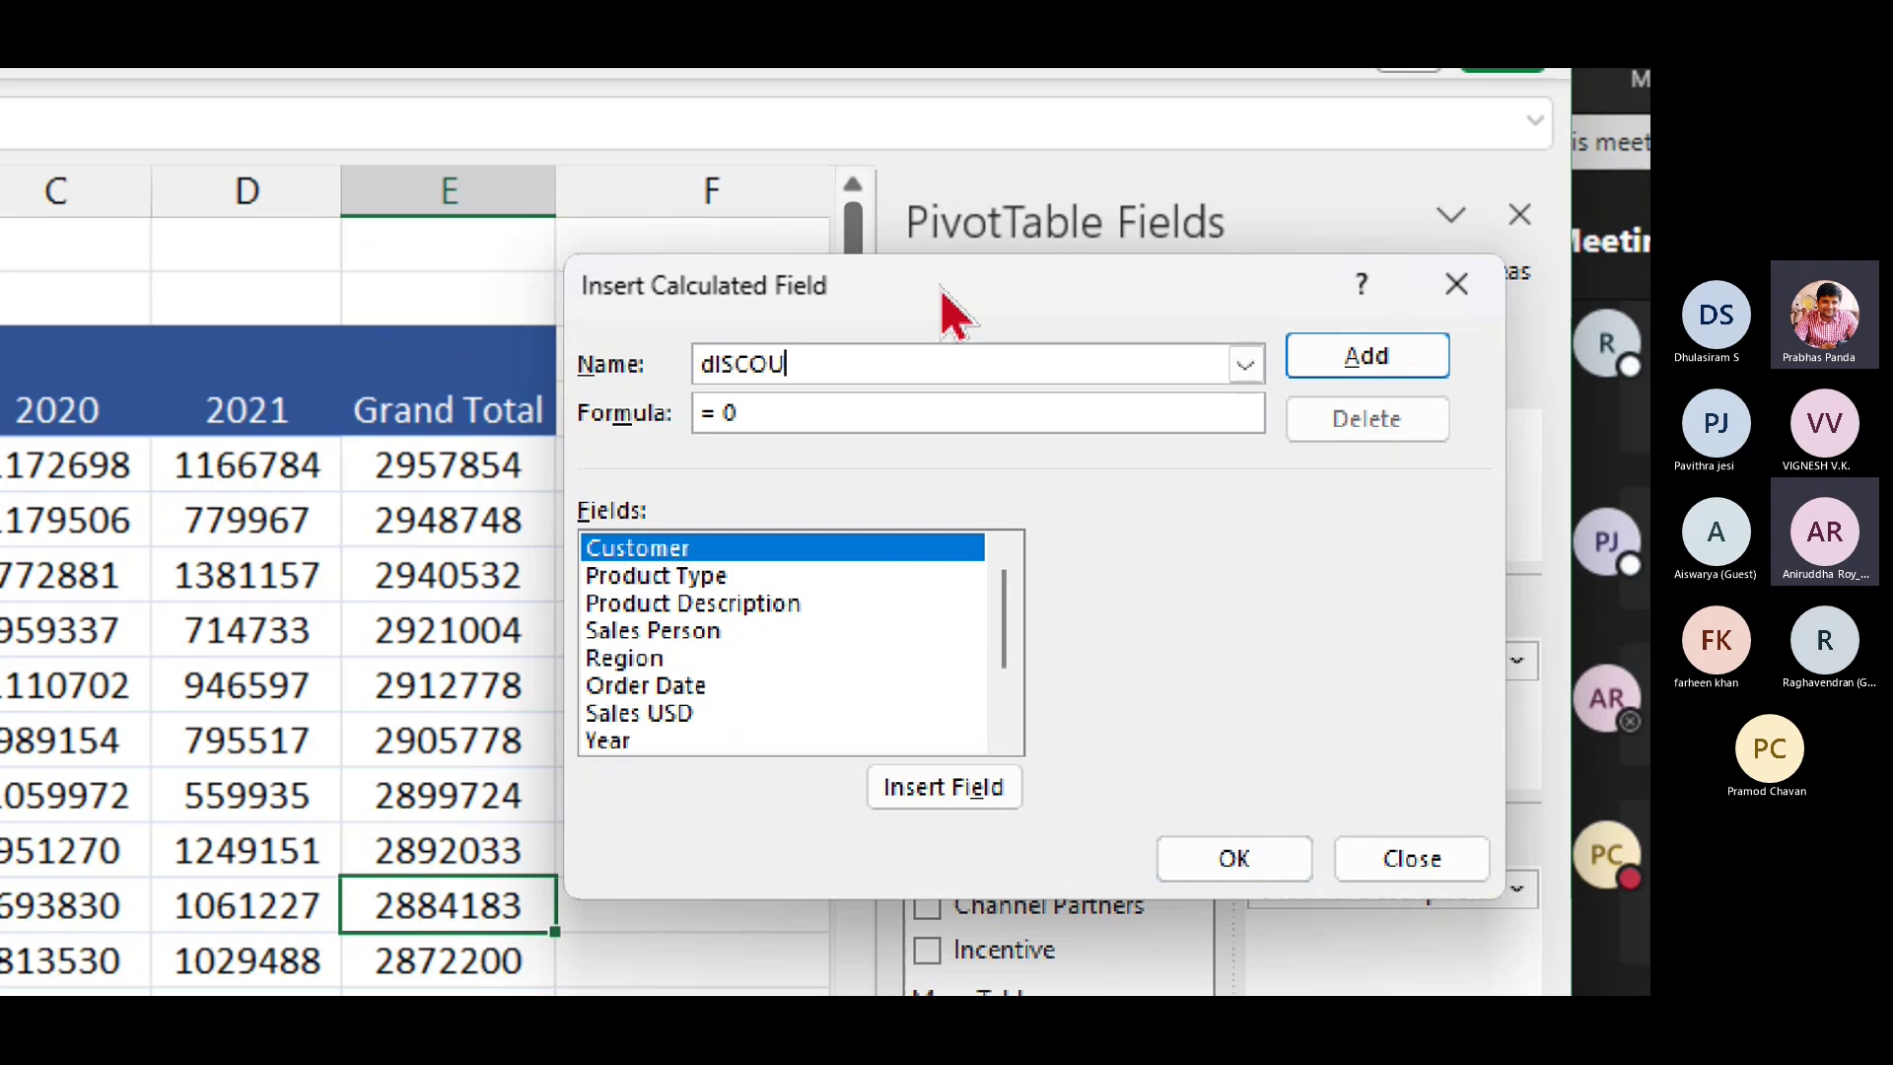
key("BackSpace")
key("BackSpace")
key("BackSpace")
key("BackSpace")
key("BackSpace")
key("BackSpace")
key("BackSpace")
key("BackSpace")
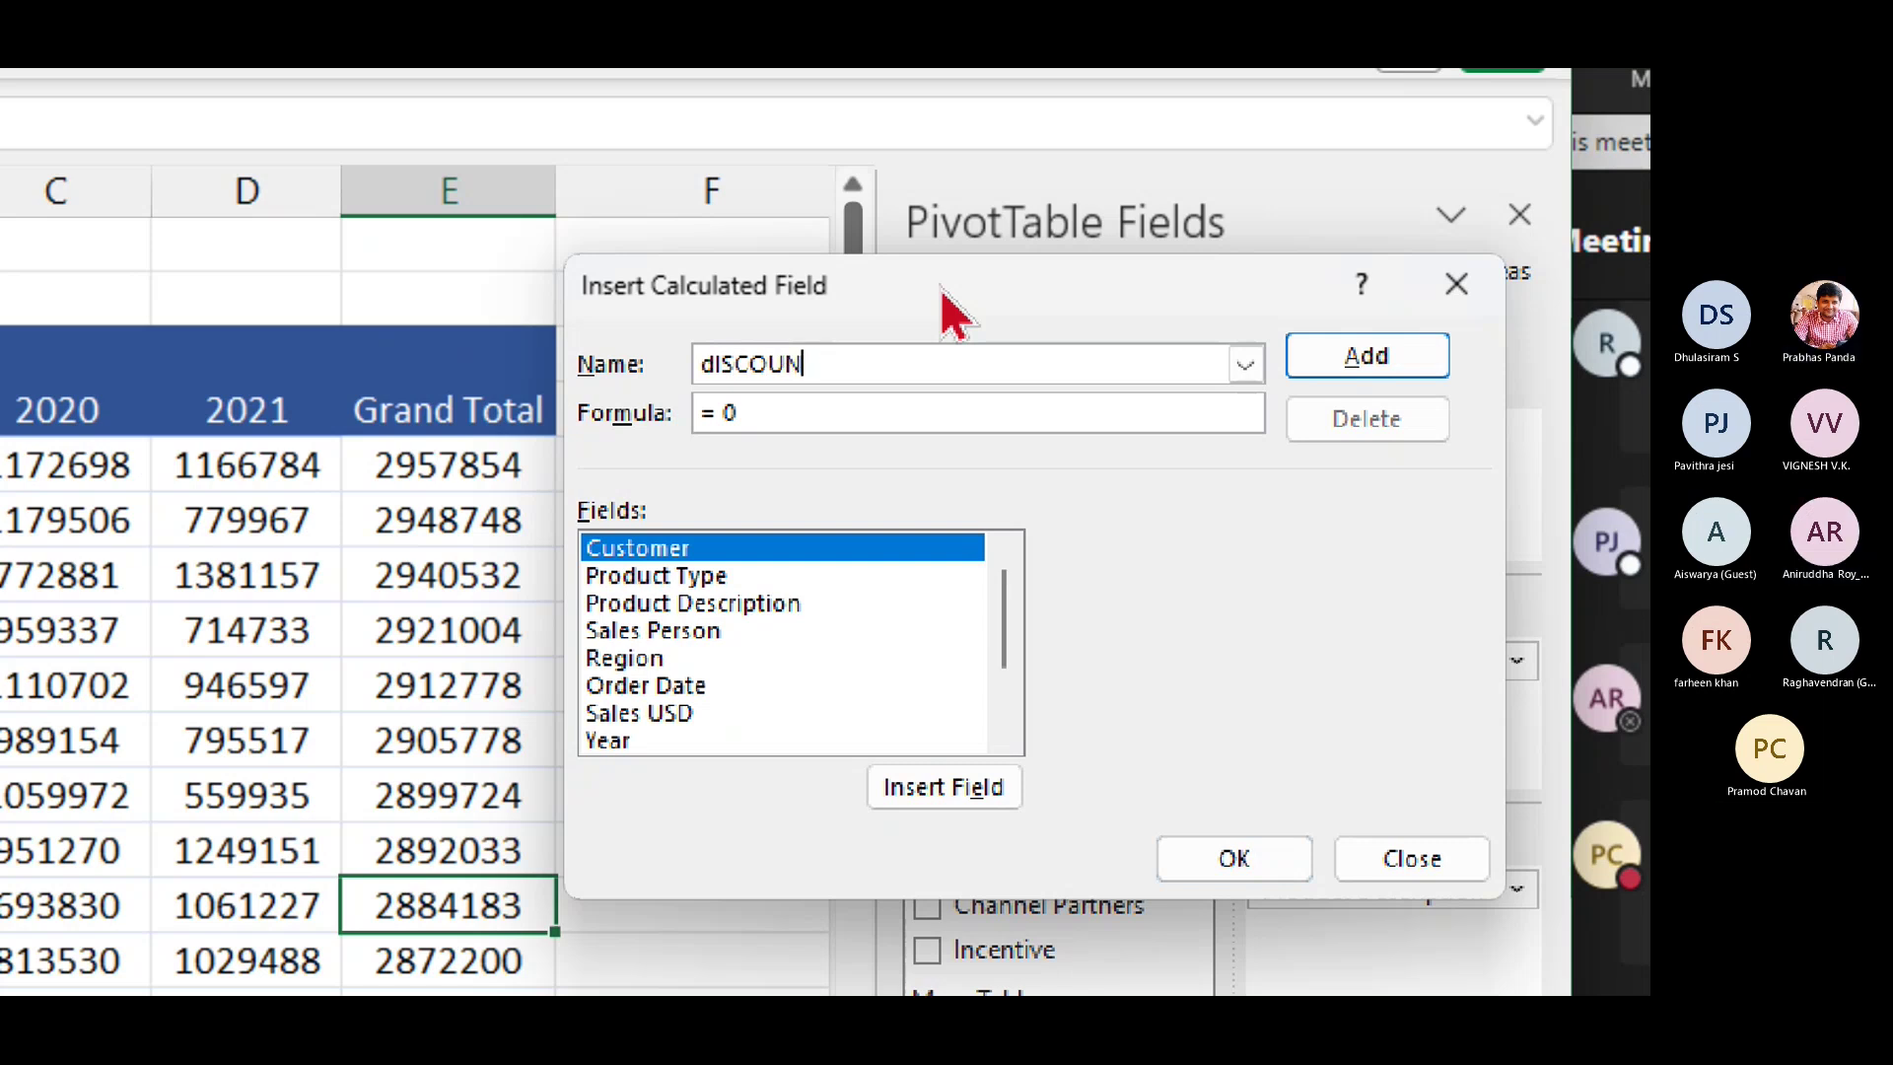
type("Di")
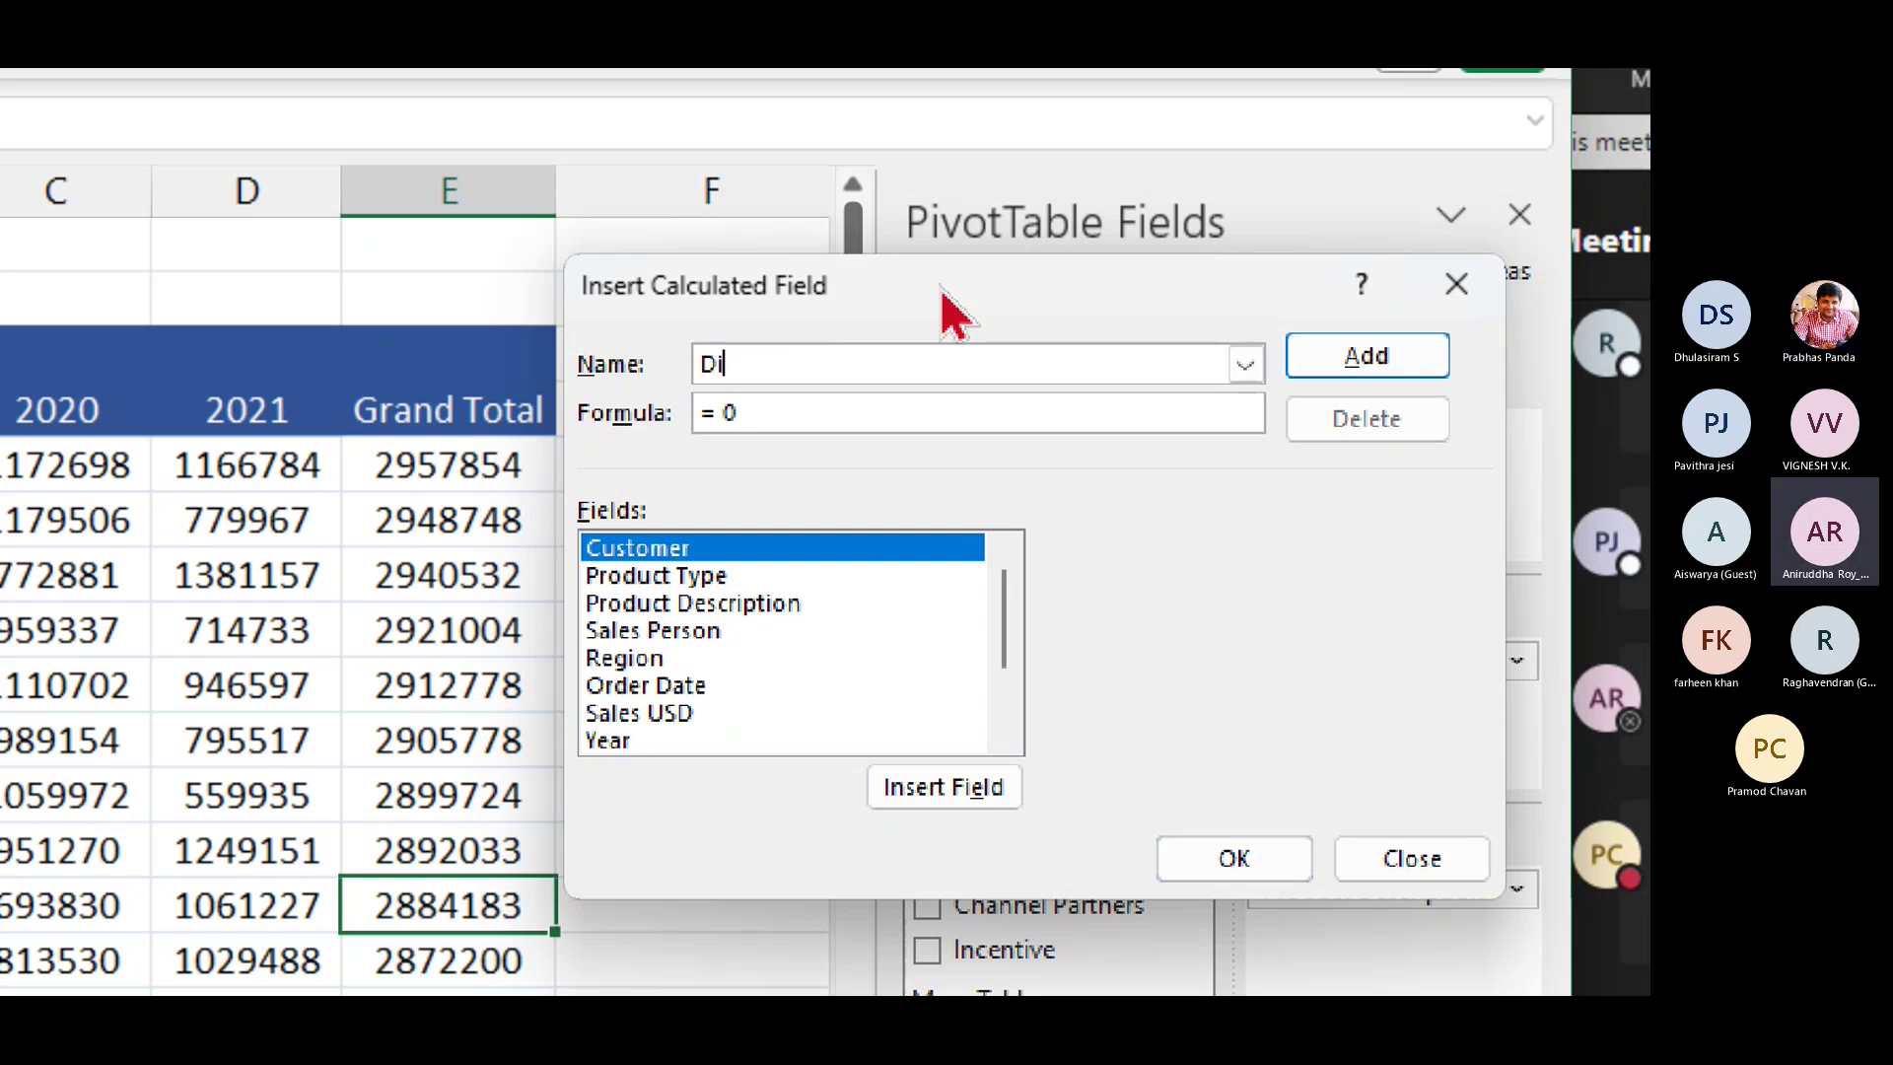
type("scount")
key("Tab")
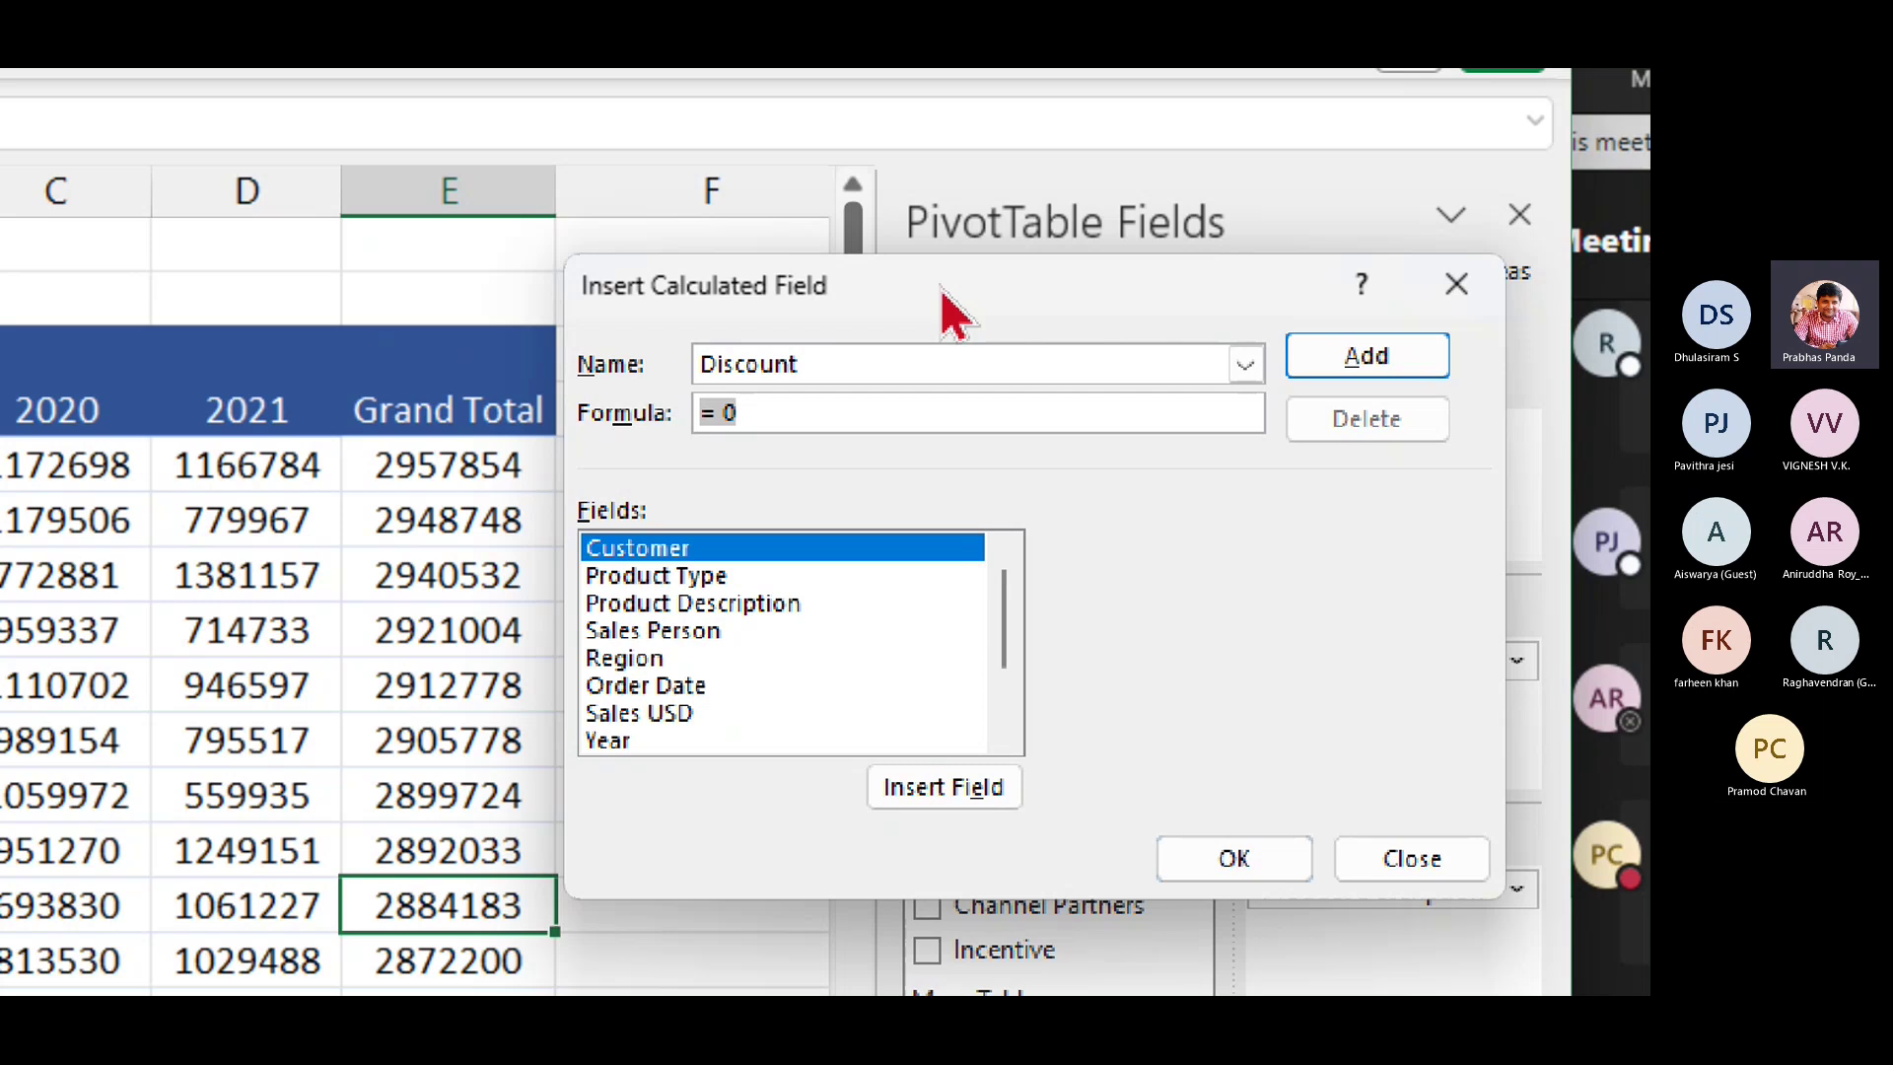
key("BackSpace")
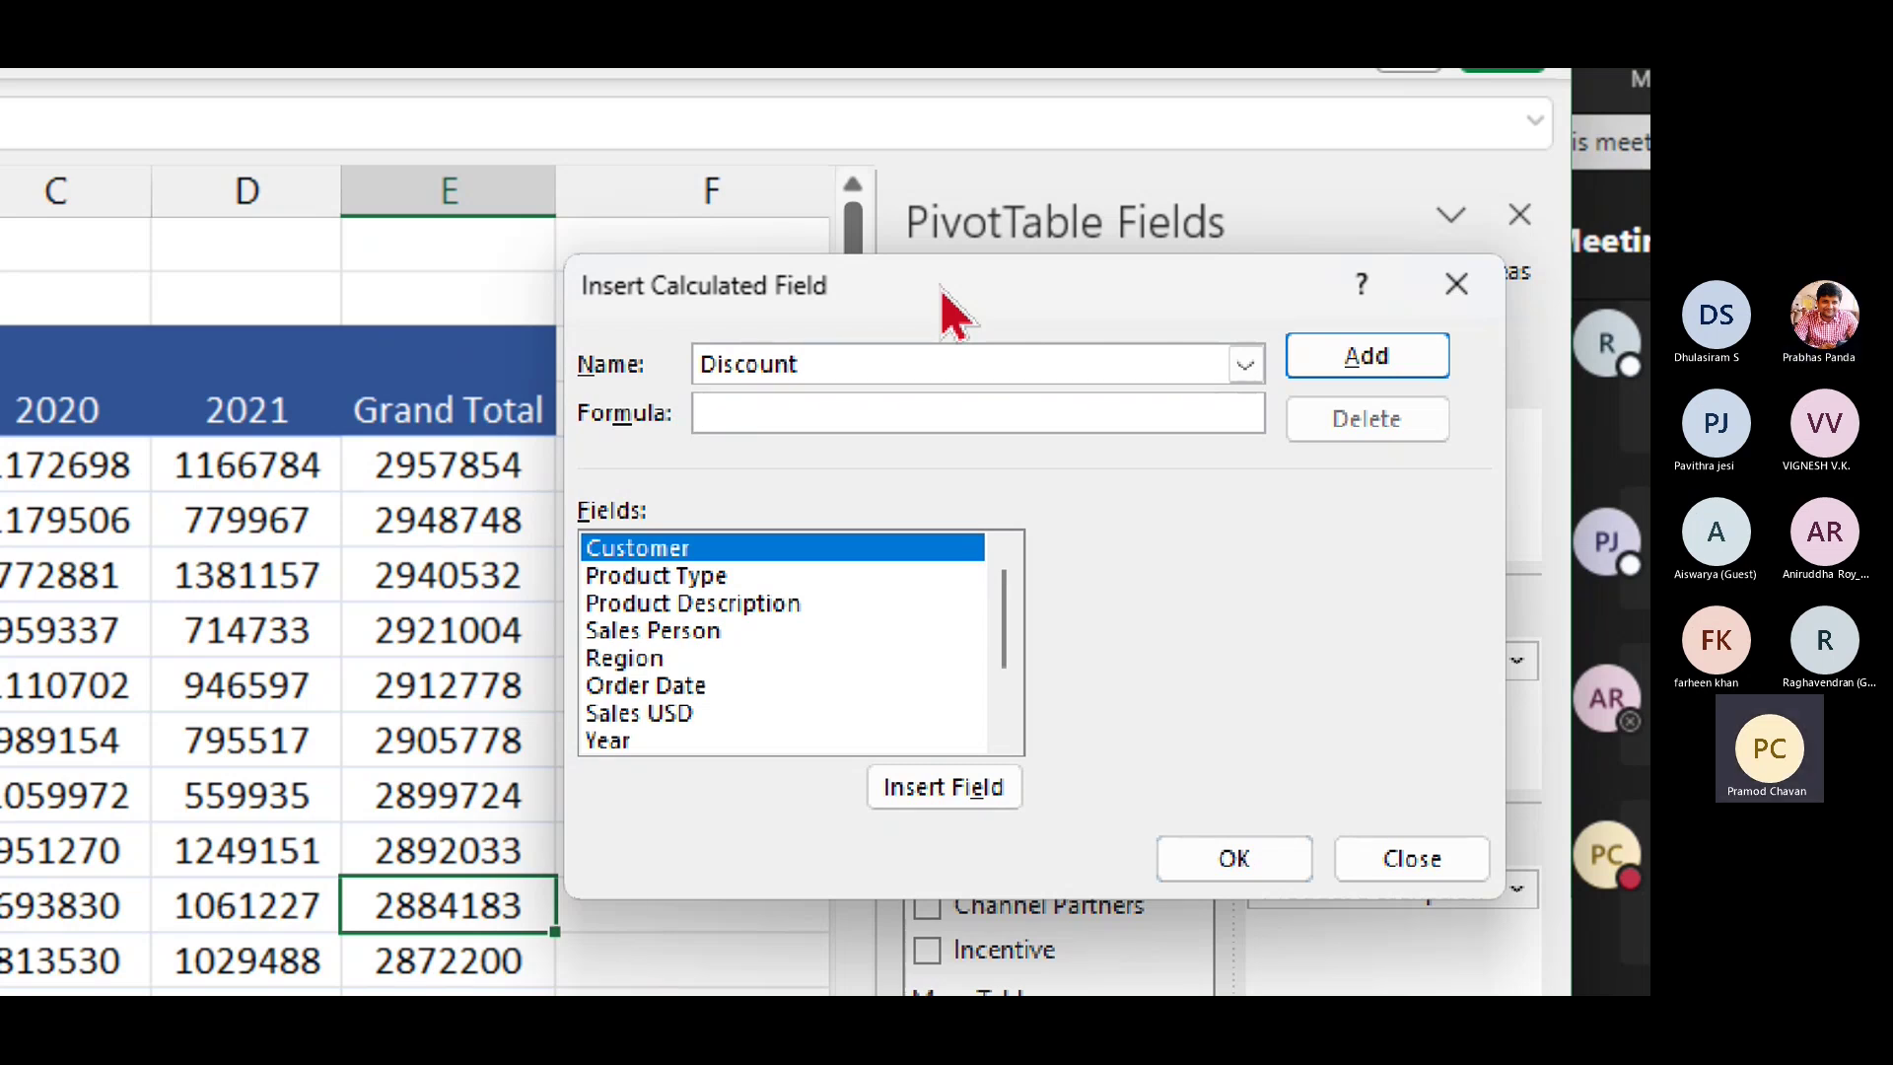
key("Escape")
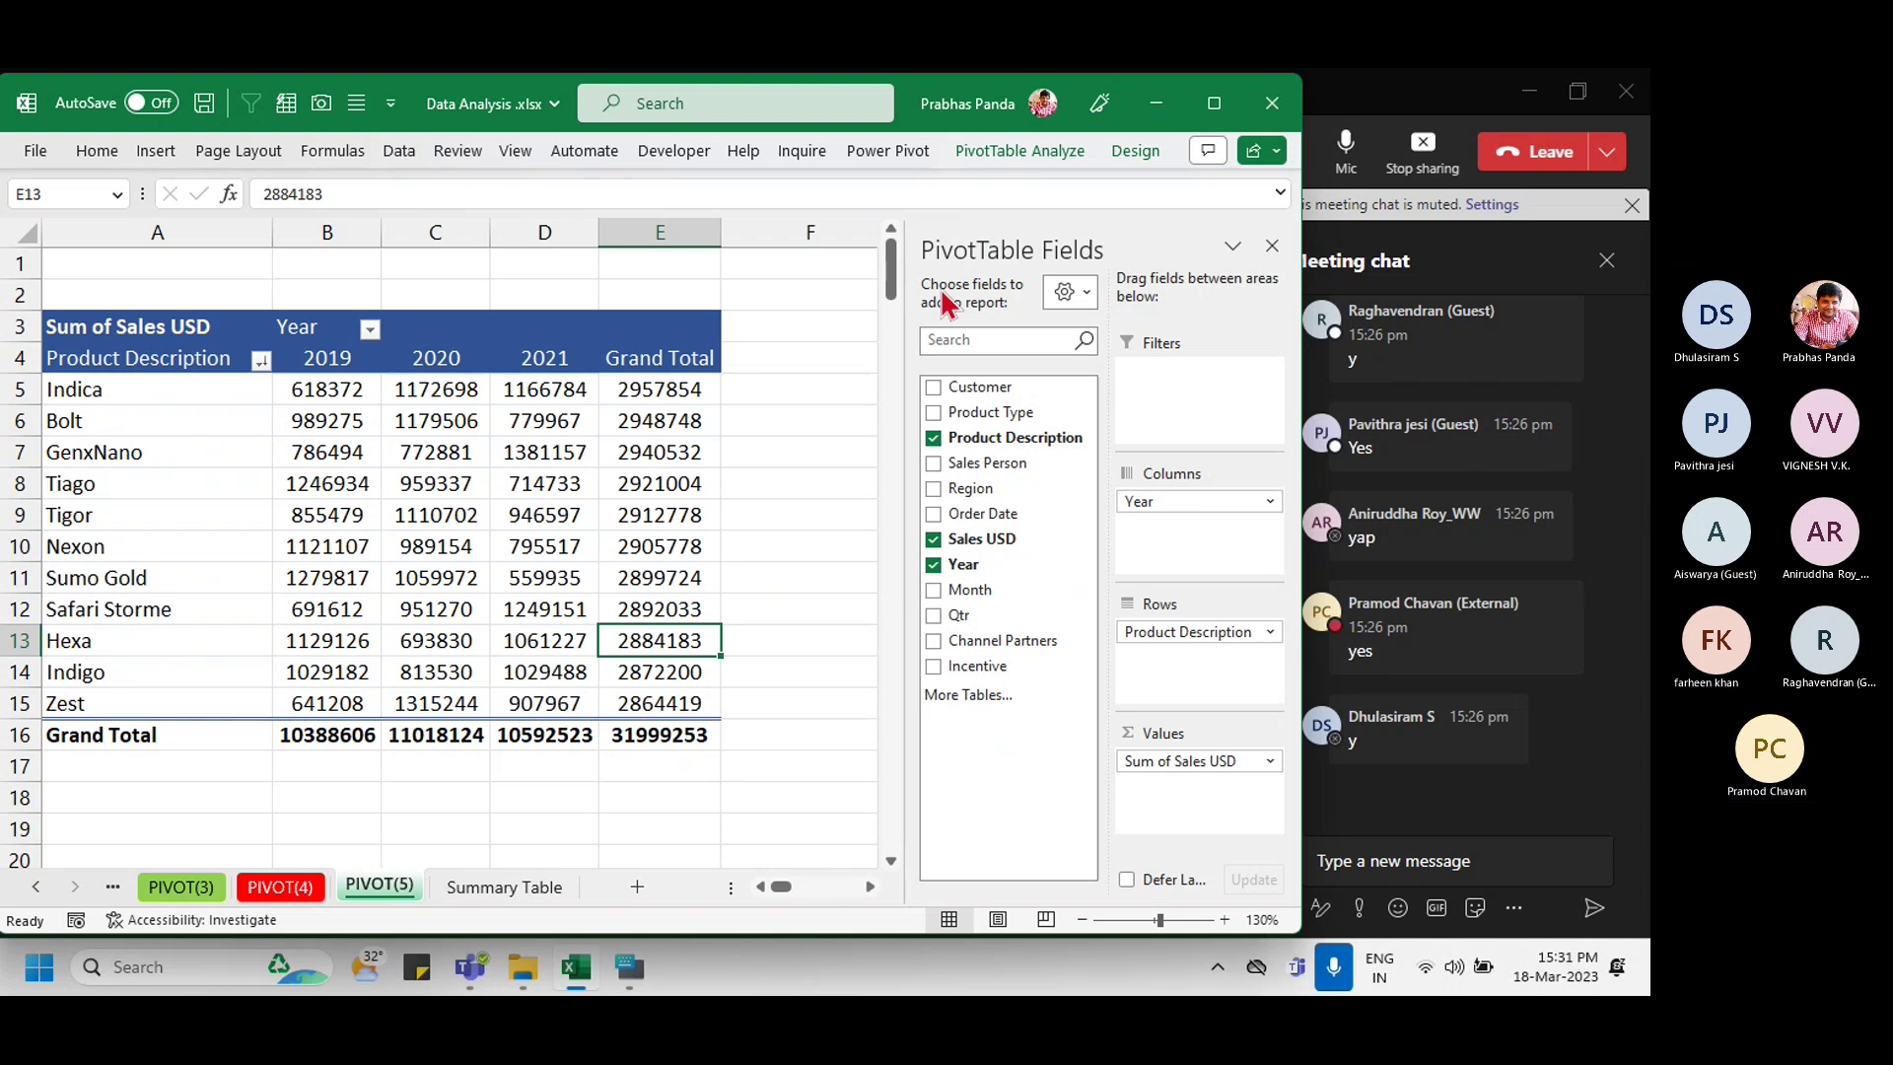
Step: Open Insert Calculated Field from a pivot cell via PivotTable Analyze > Calculations > Fields, Items & Sets
left_click(665, 476)
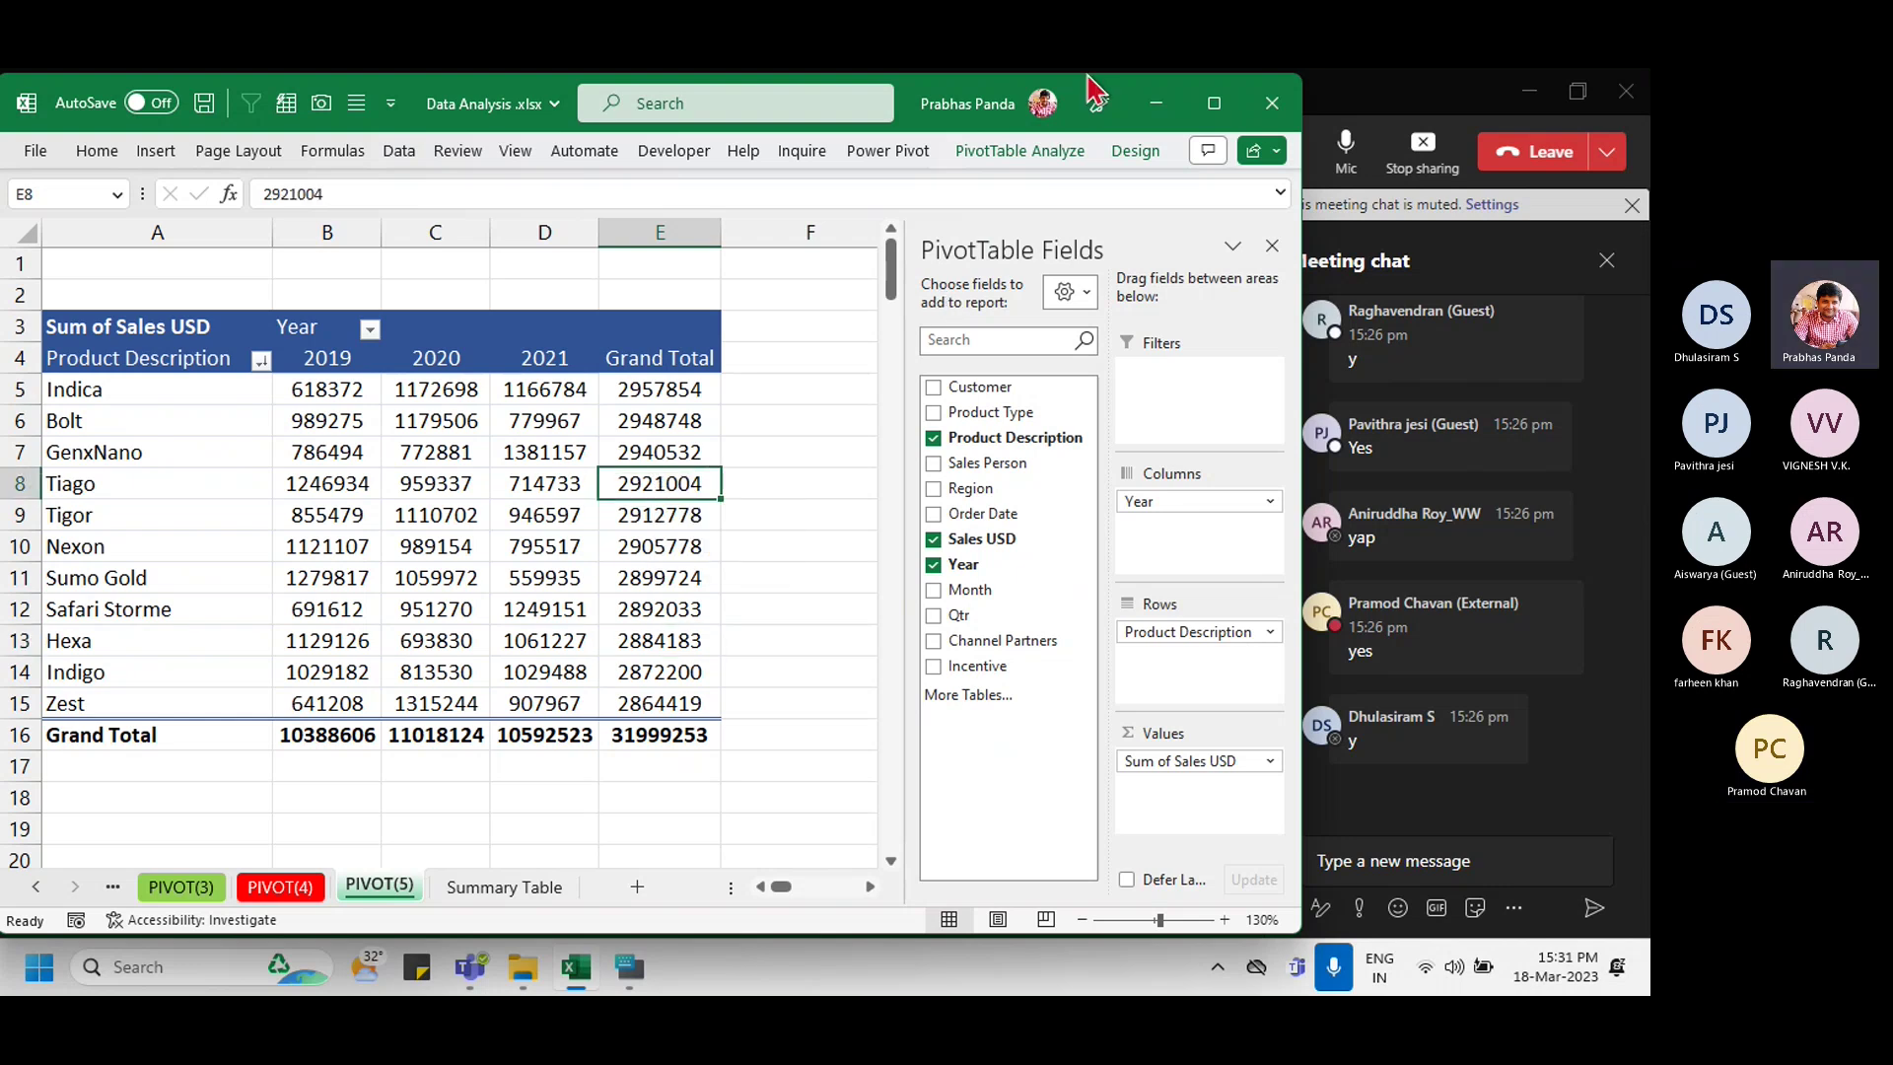
left_click(1021, 155)
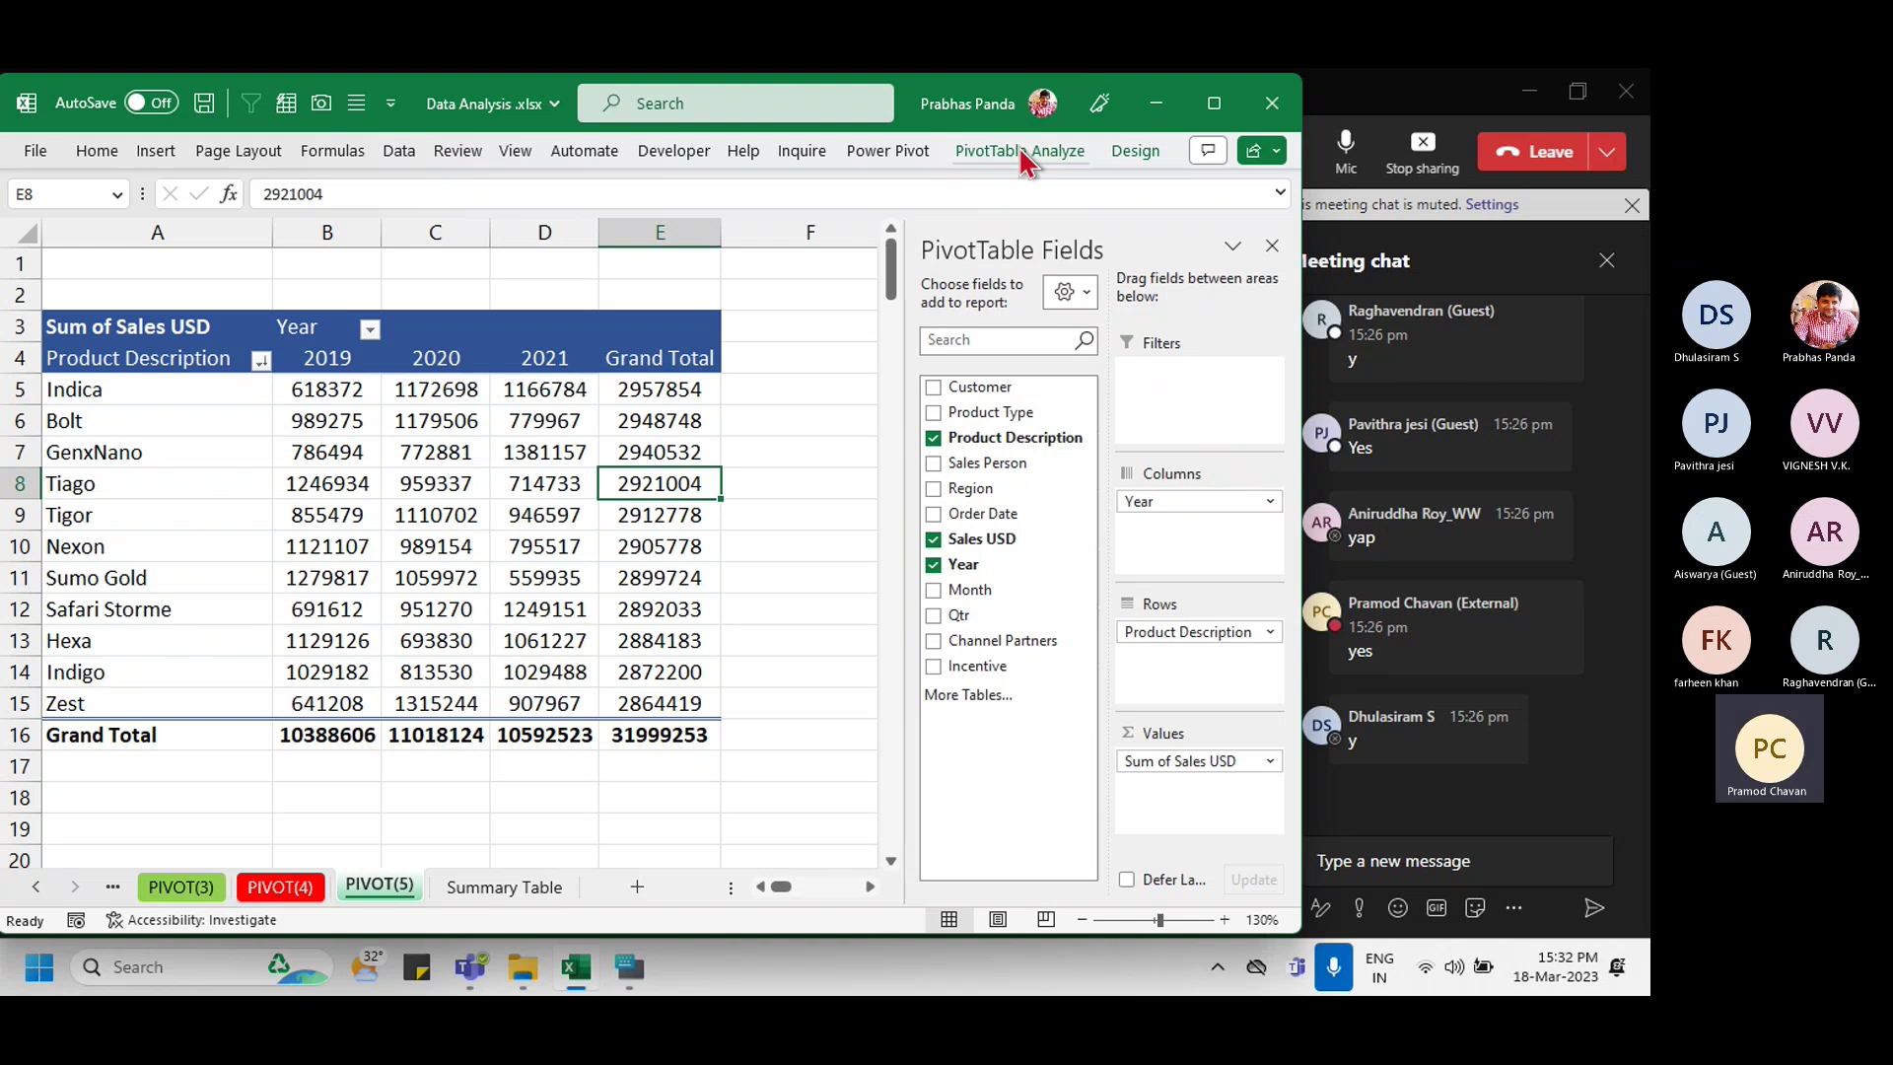
left_click(1021, 149)
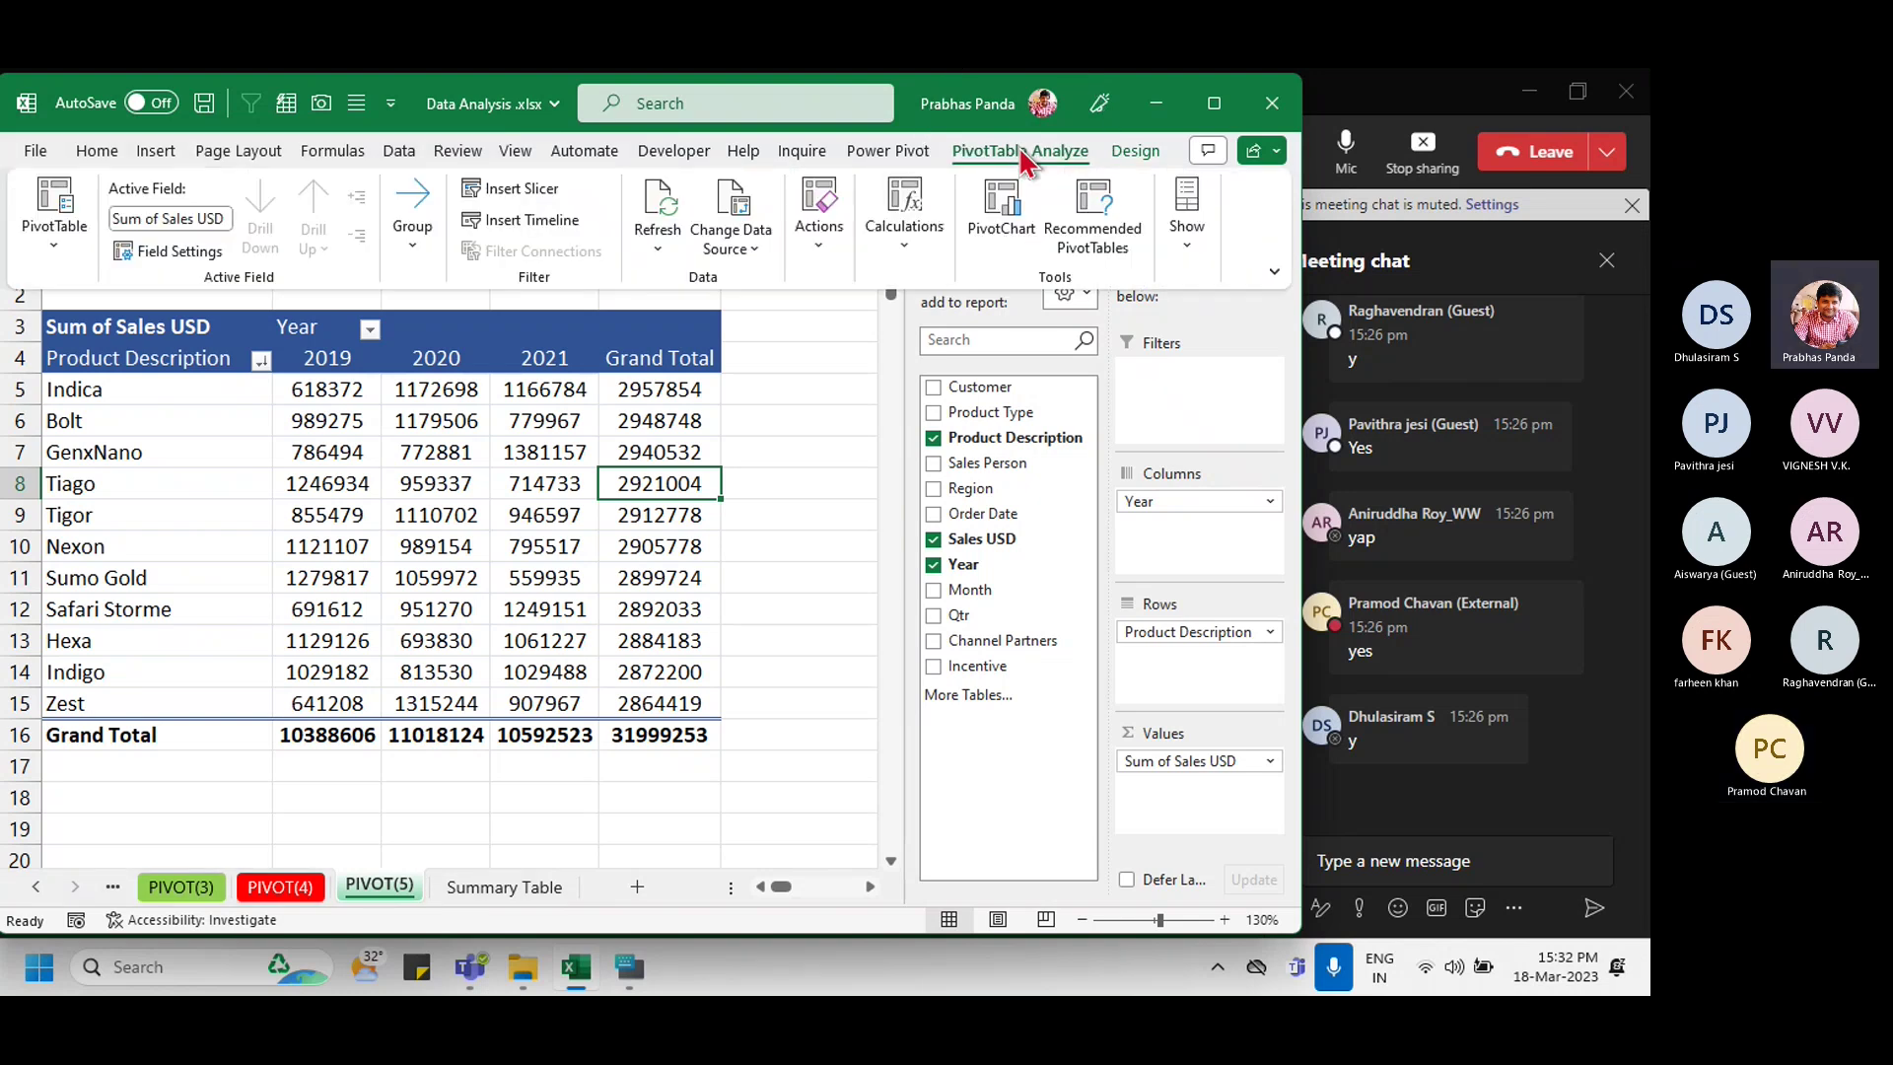
left_click(930, 258)
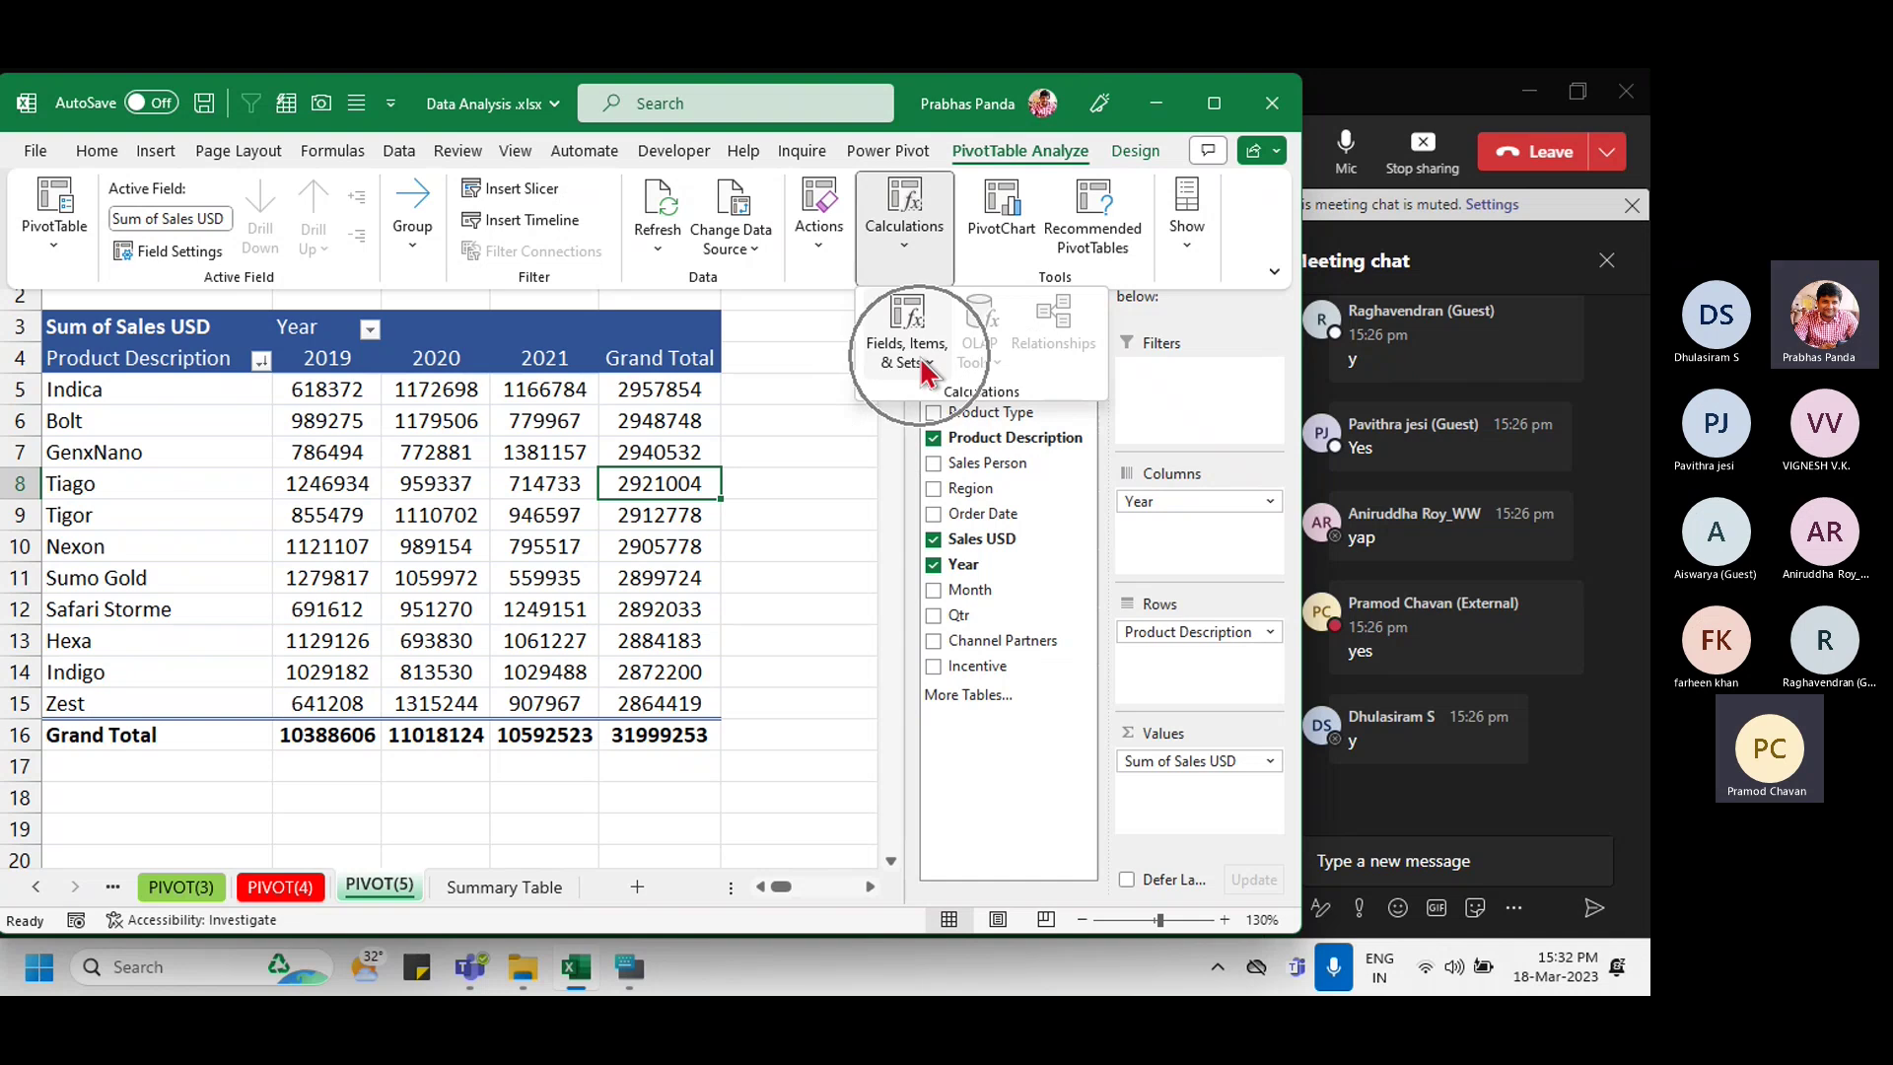
left_click(926, 366)
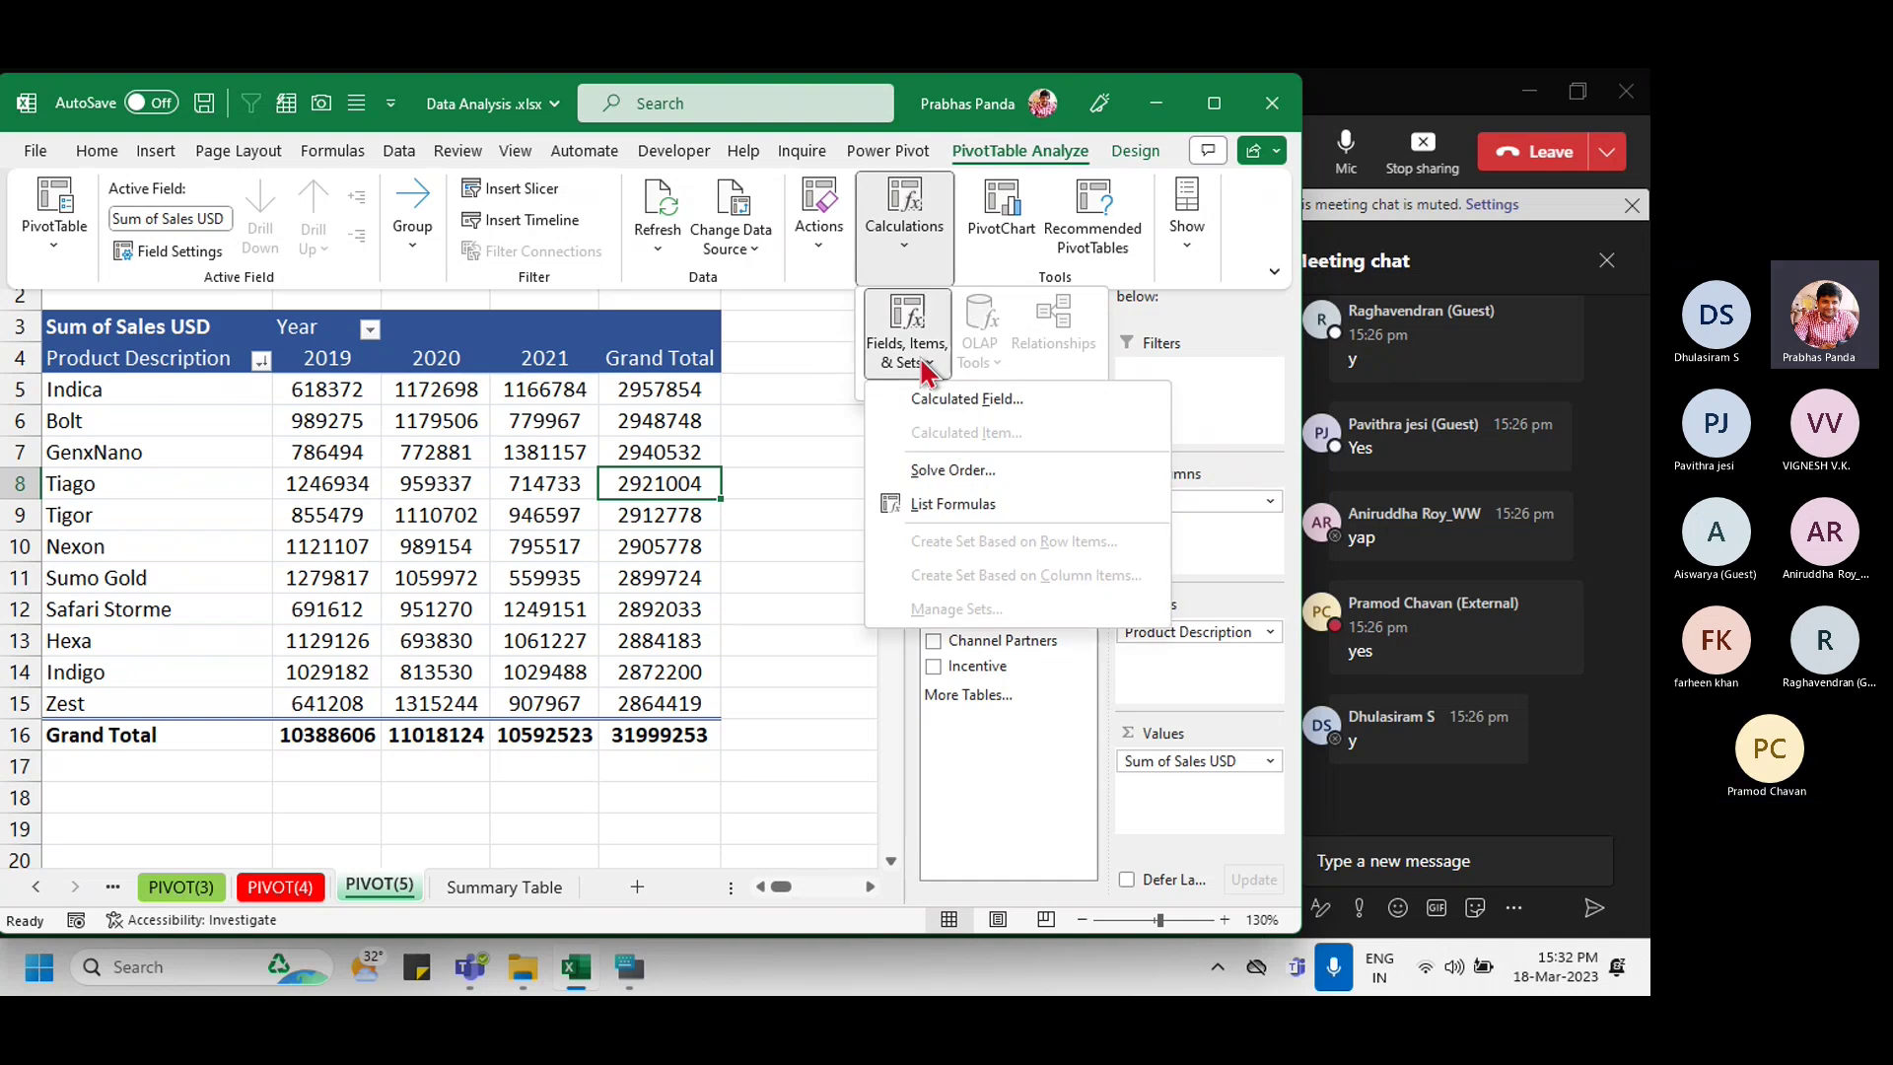
left_click(967, 399)
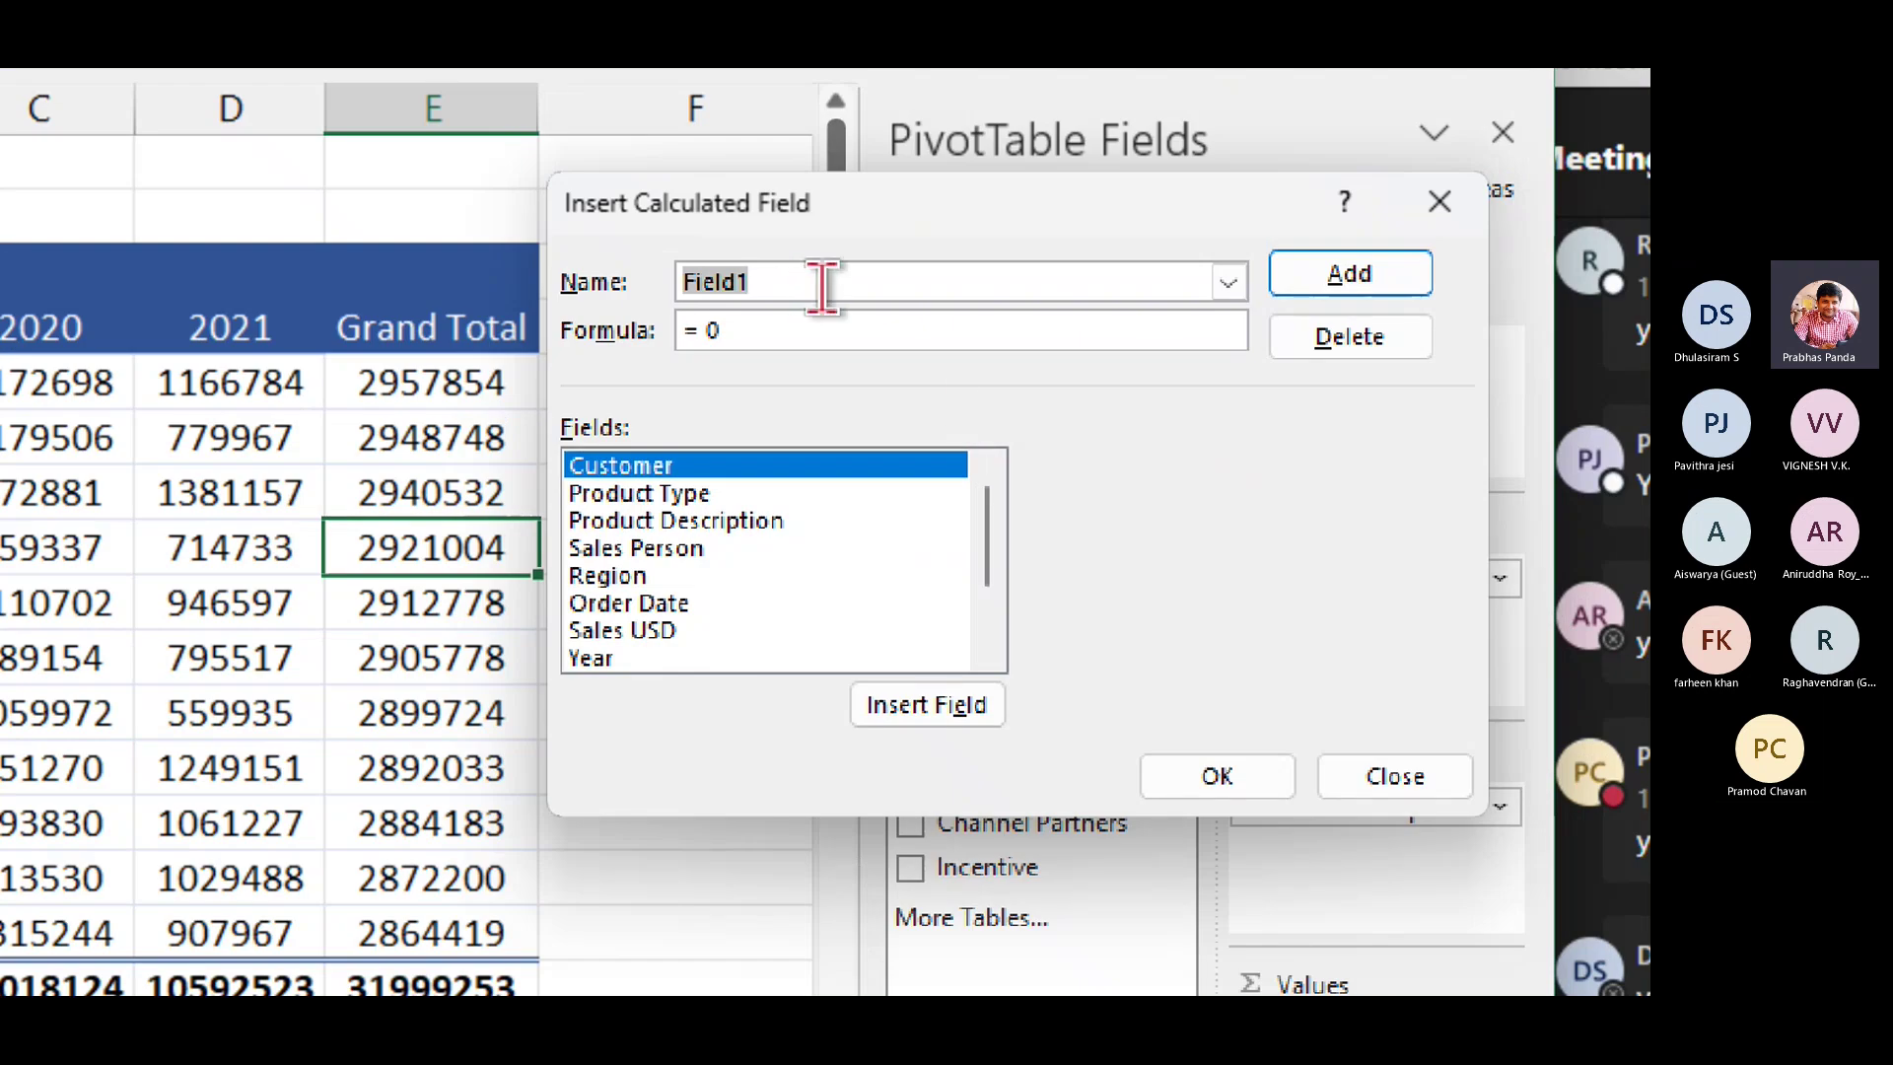
Step: Create a calculated field named Discount with the formula ='Sales USD'*5%
type("Di")
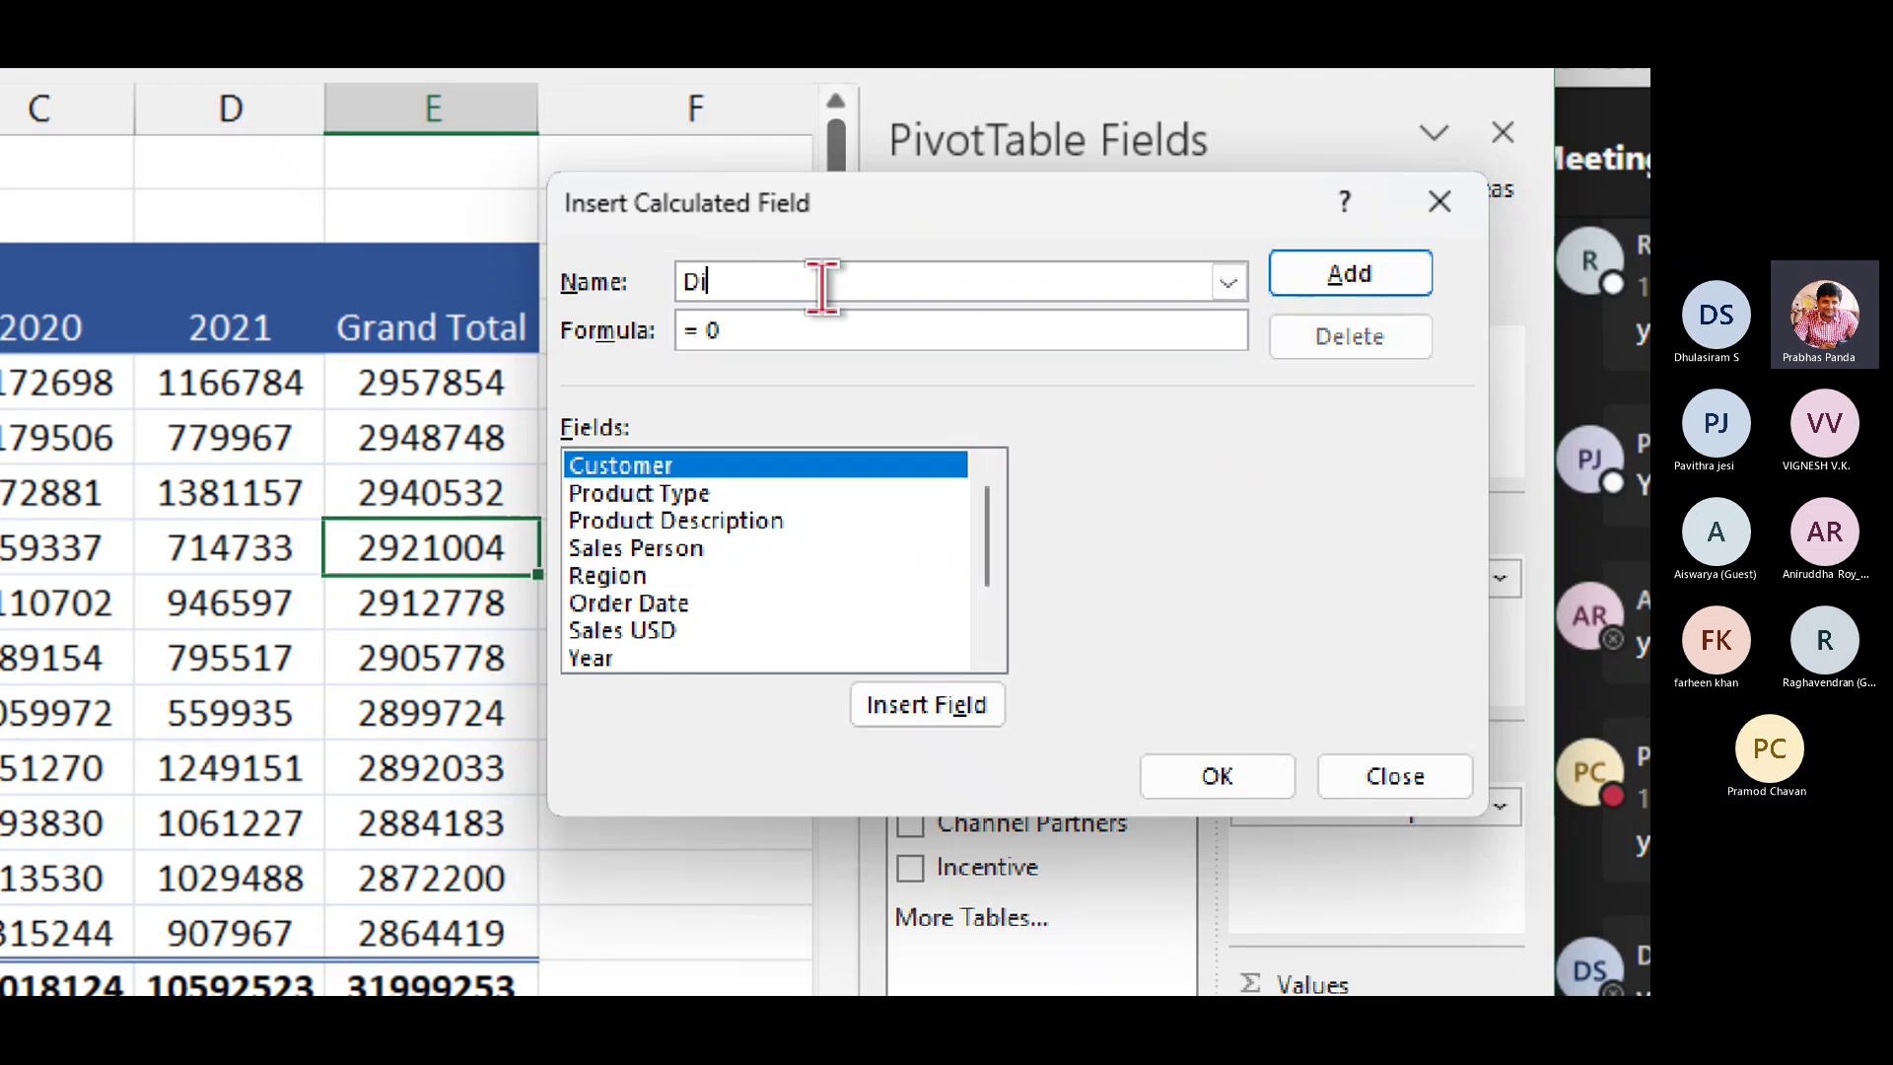
type("scount")
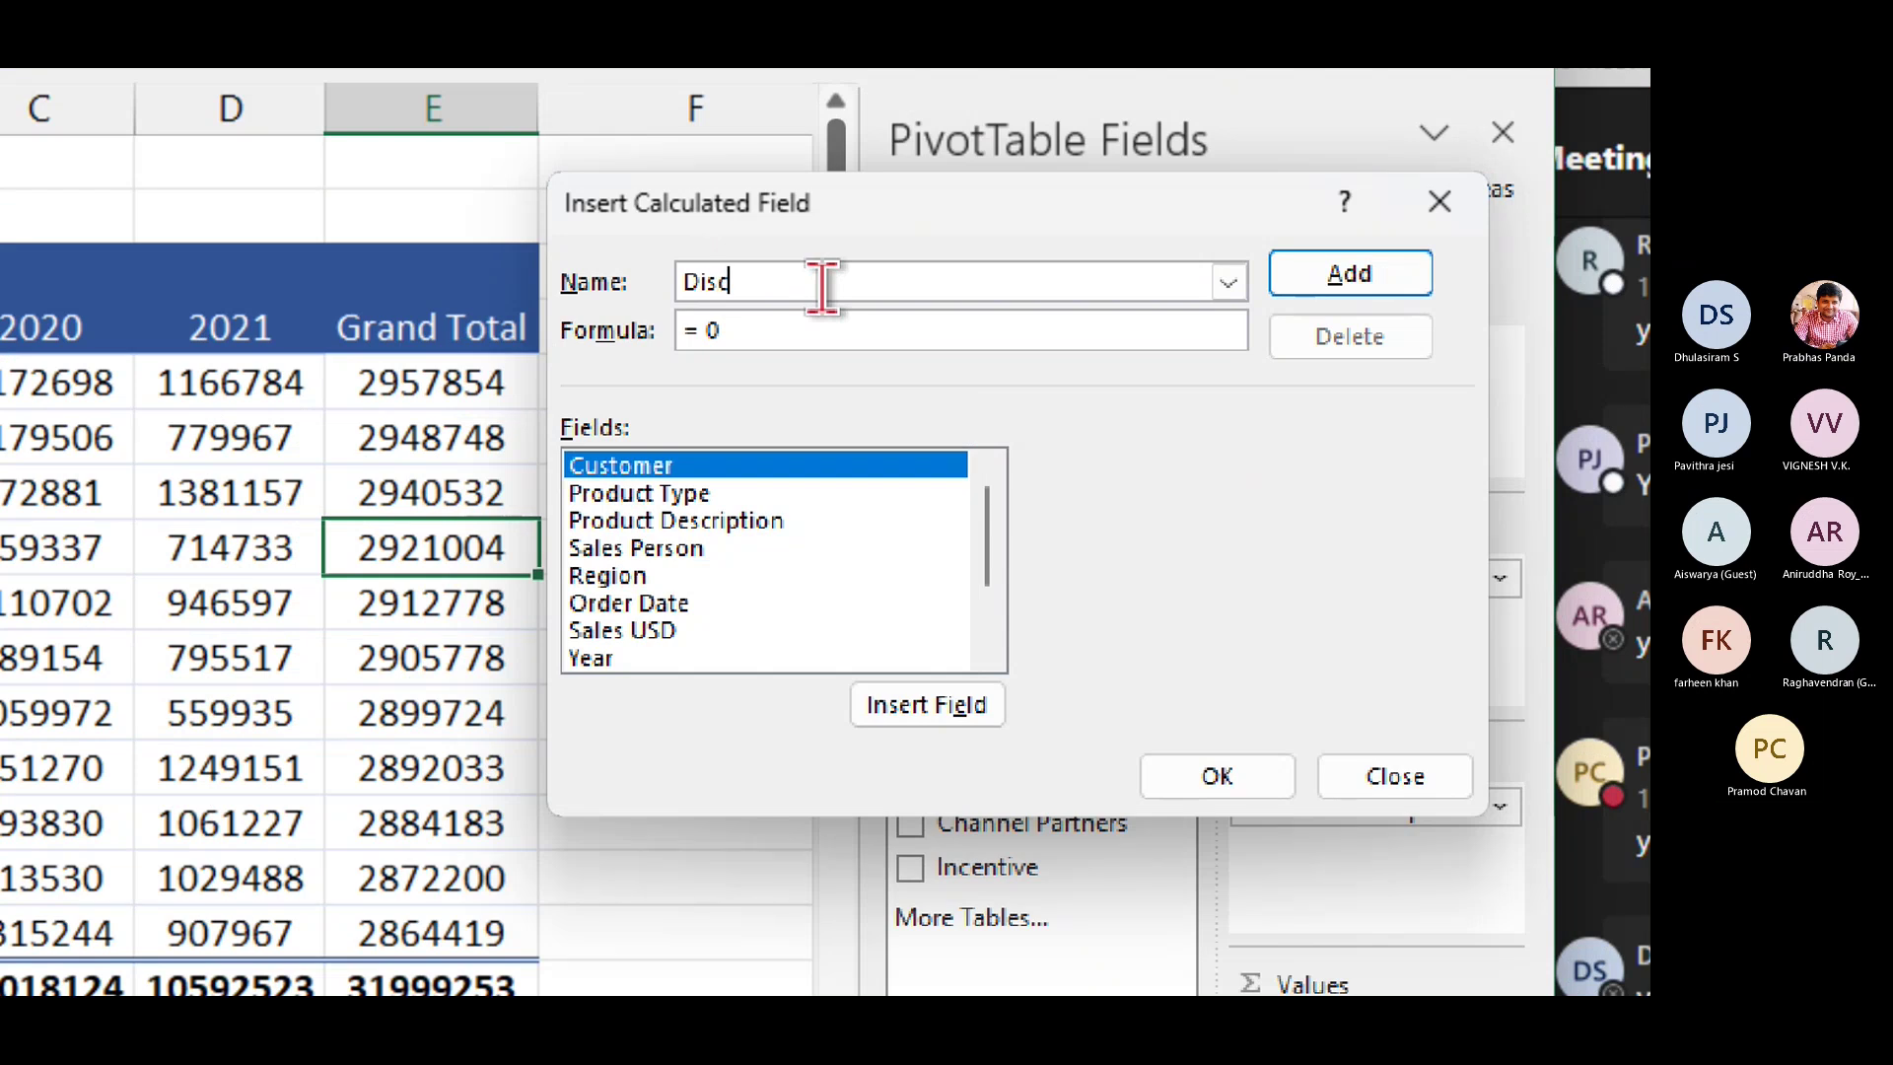
left_click(804, 321)
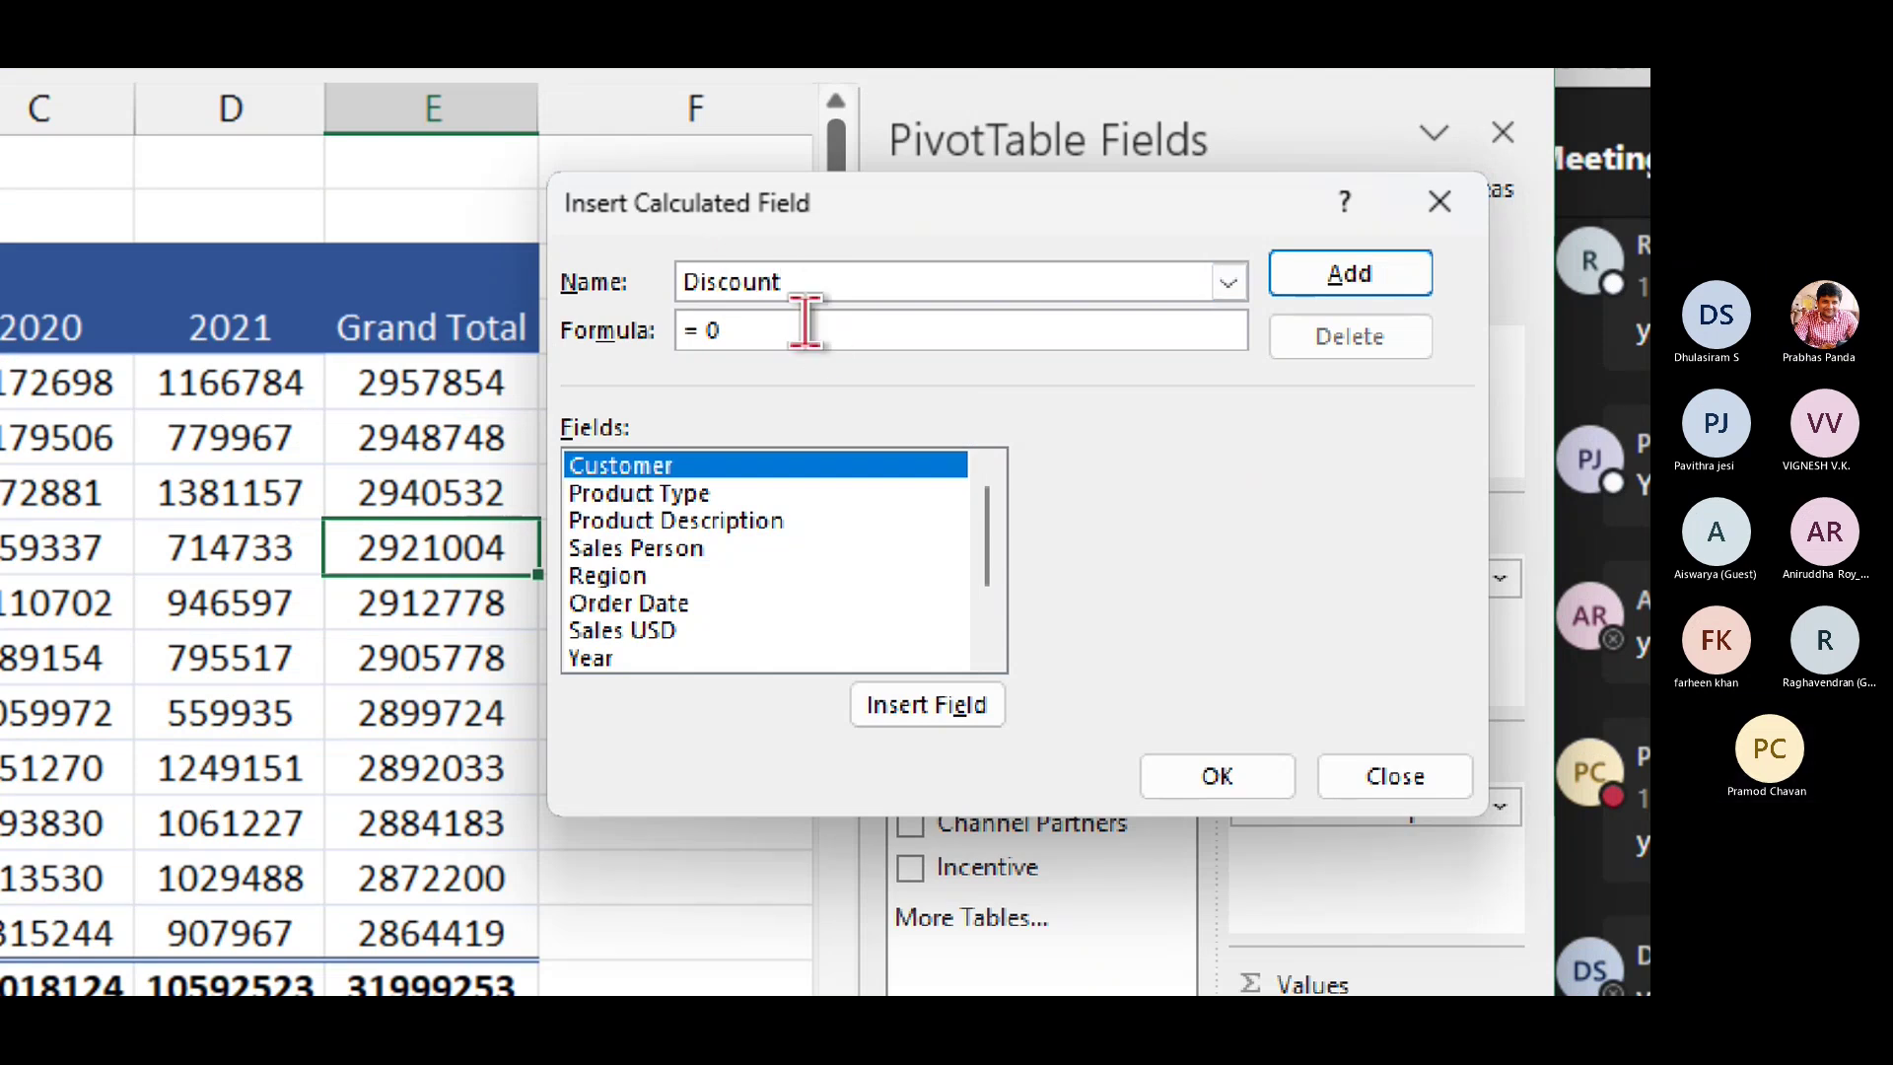
key("BackSpace")
key("BackSpace")
key("BackSpace")
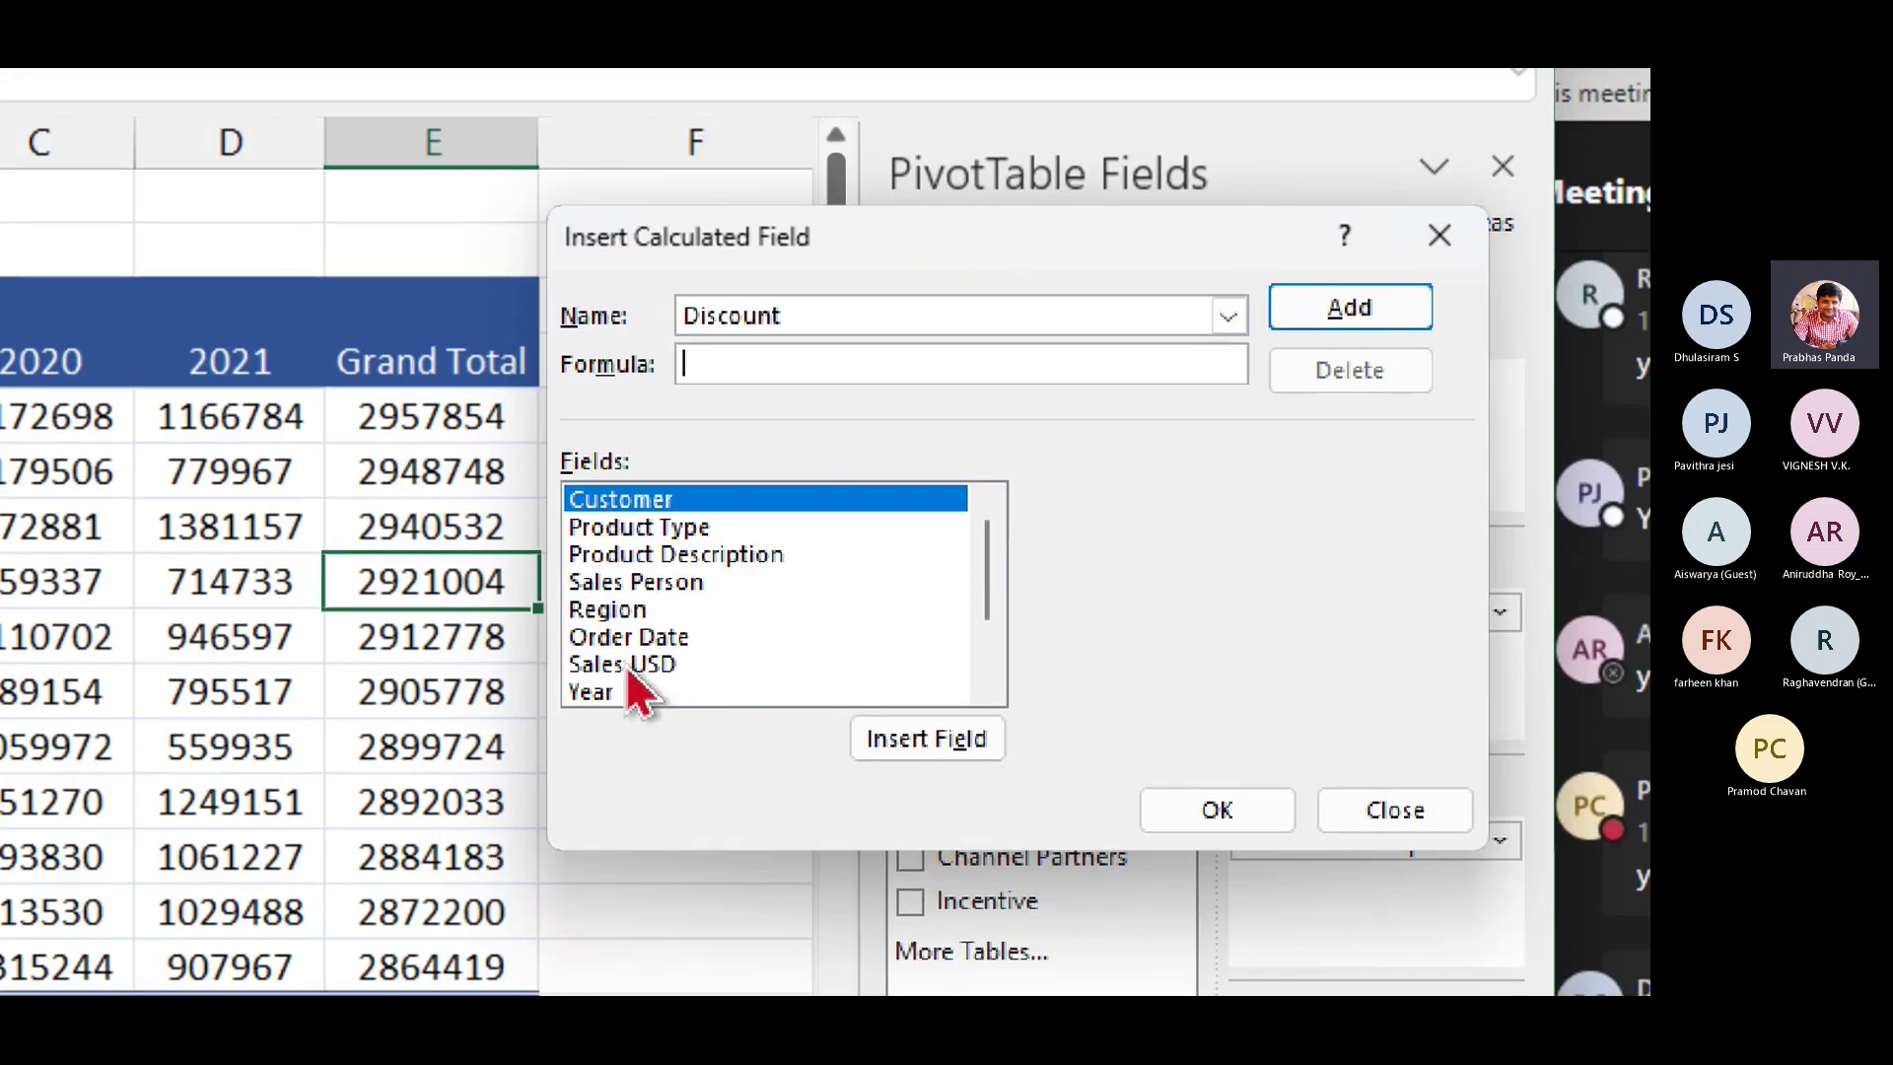
left_click(627, 666)
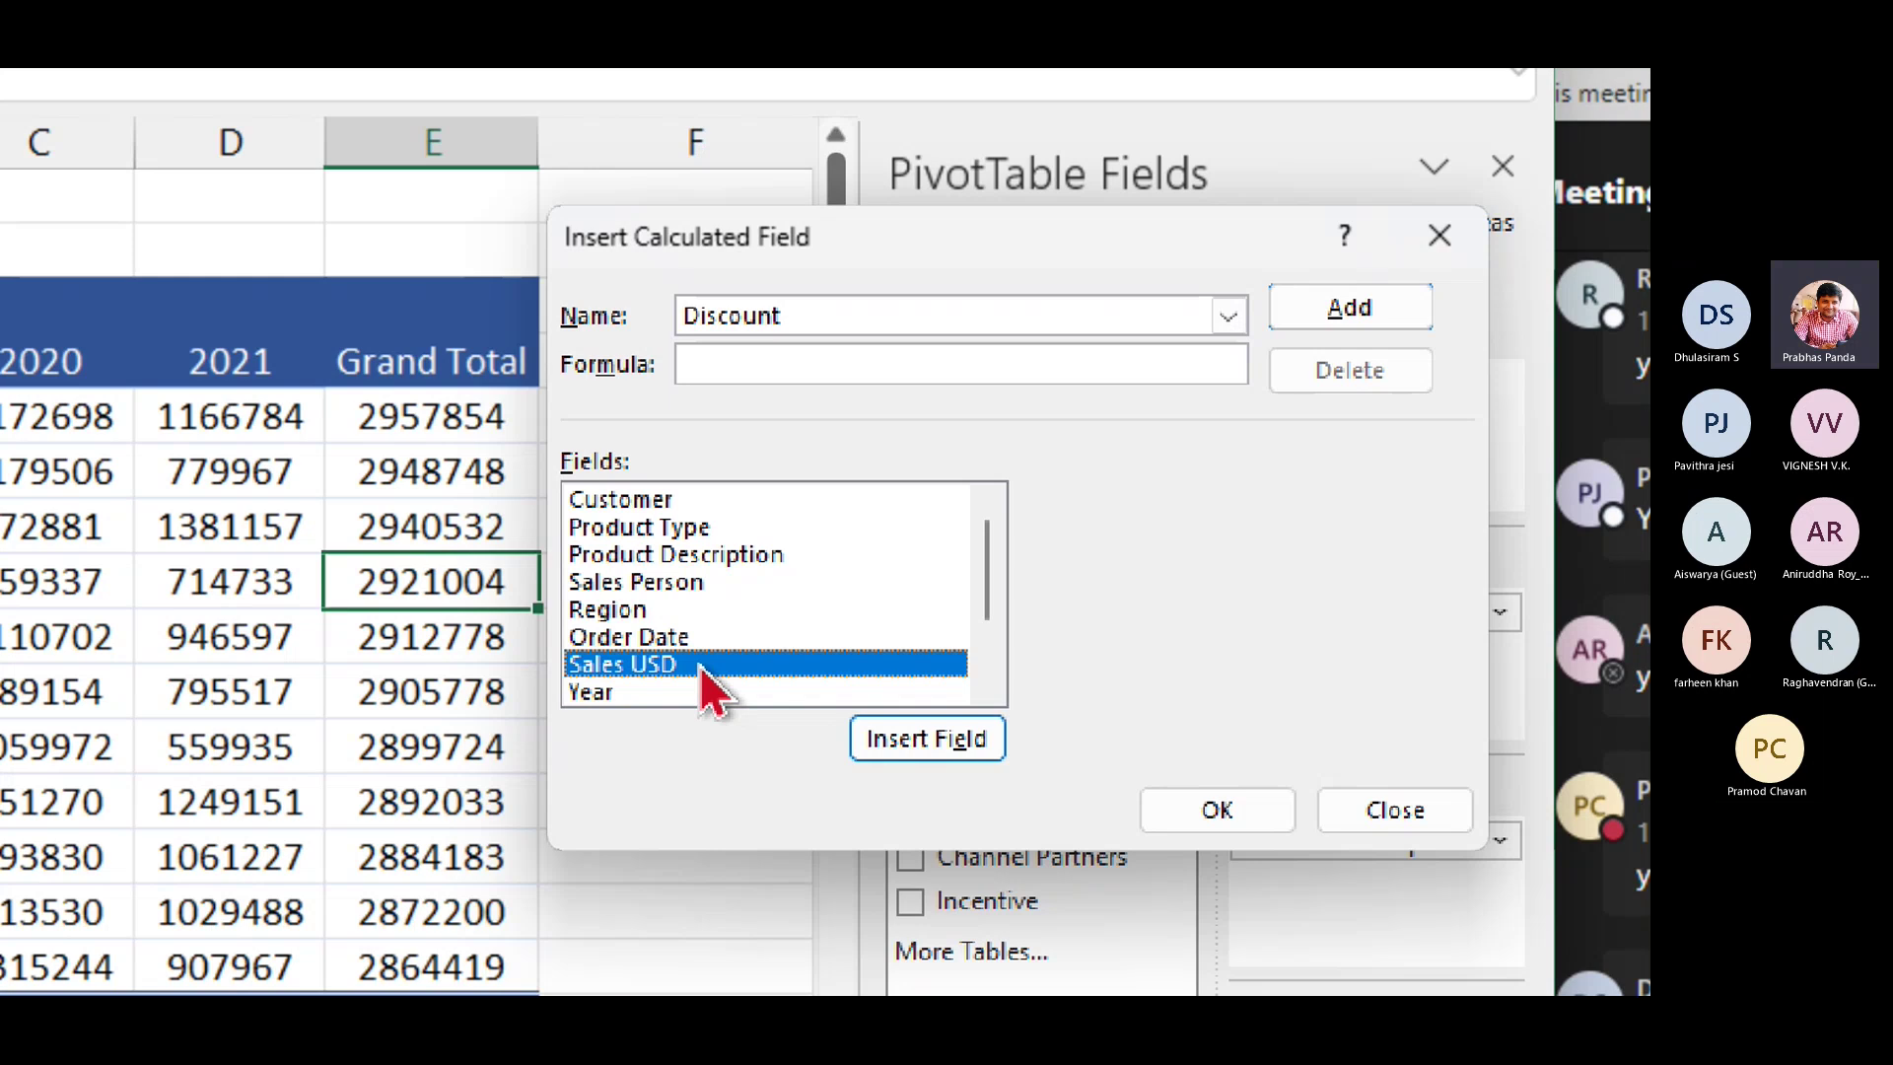
double_click(700, 666)
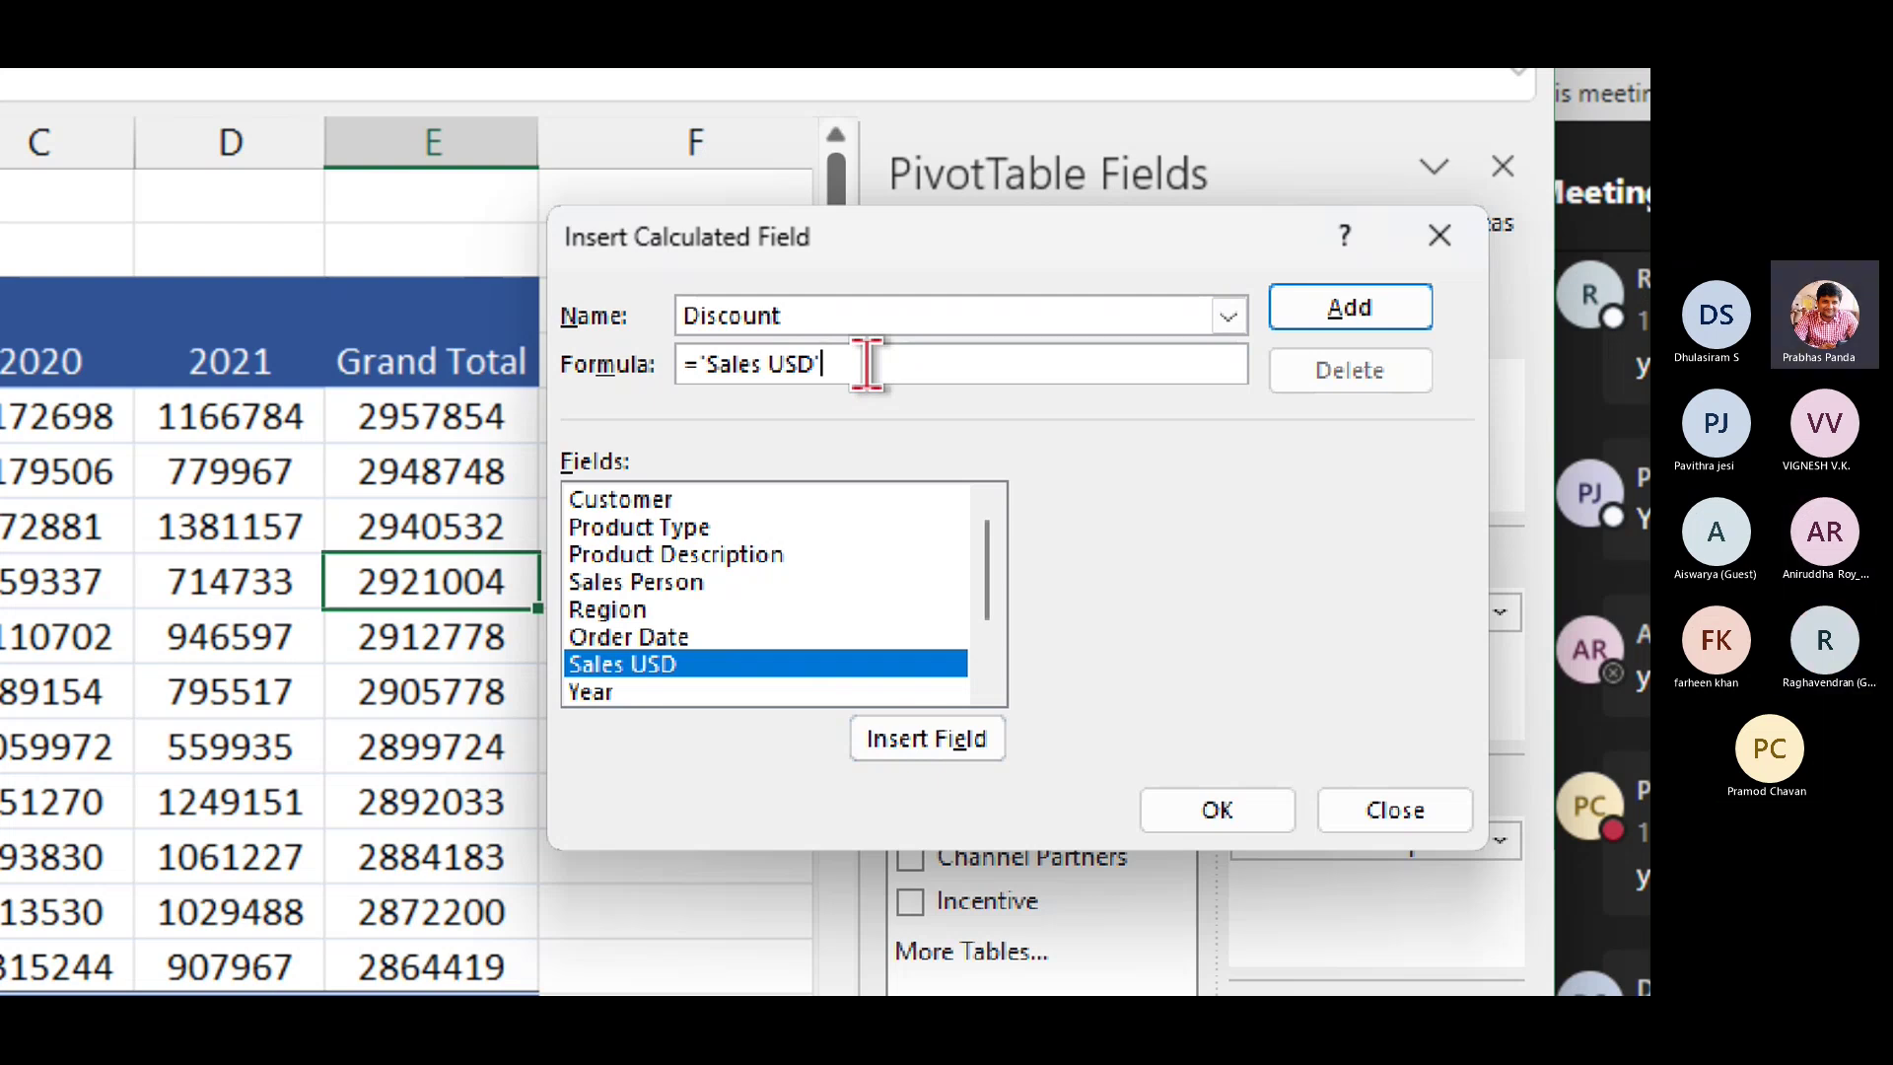
type("*")
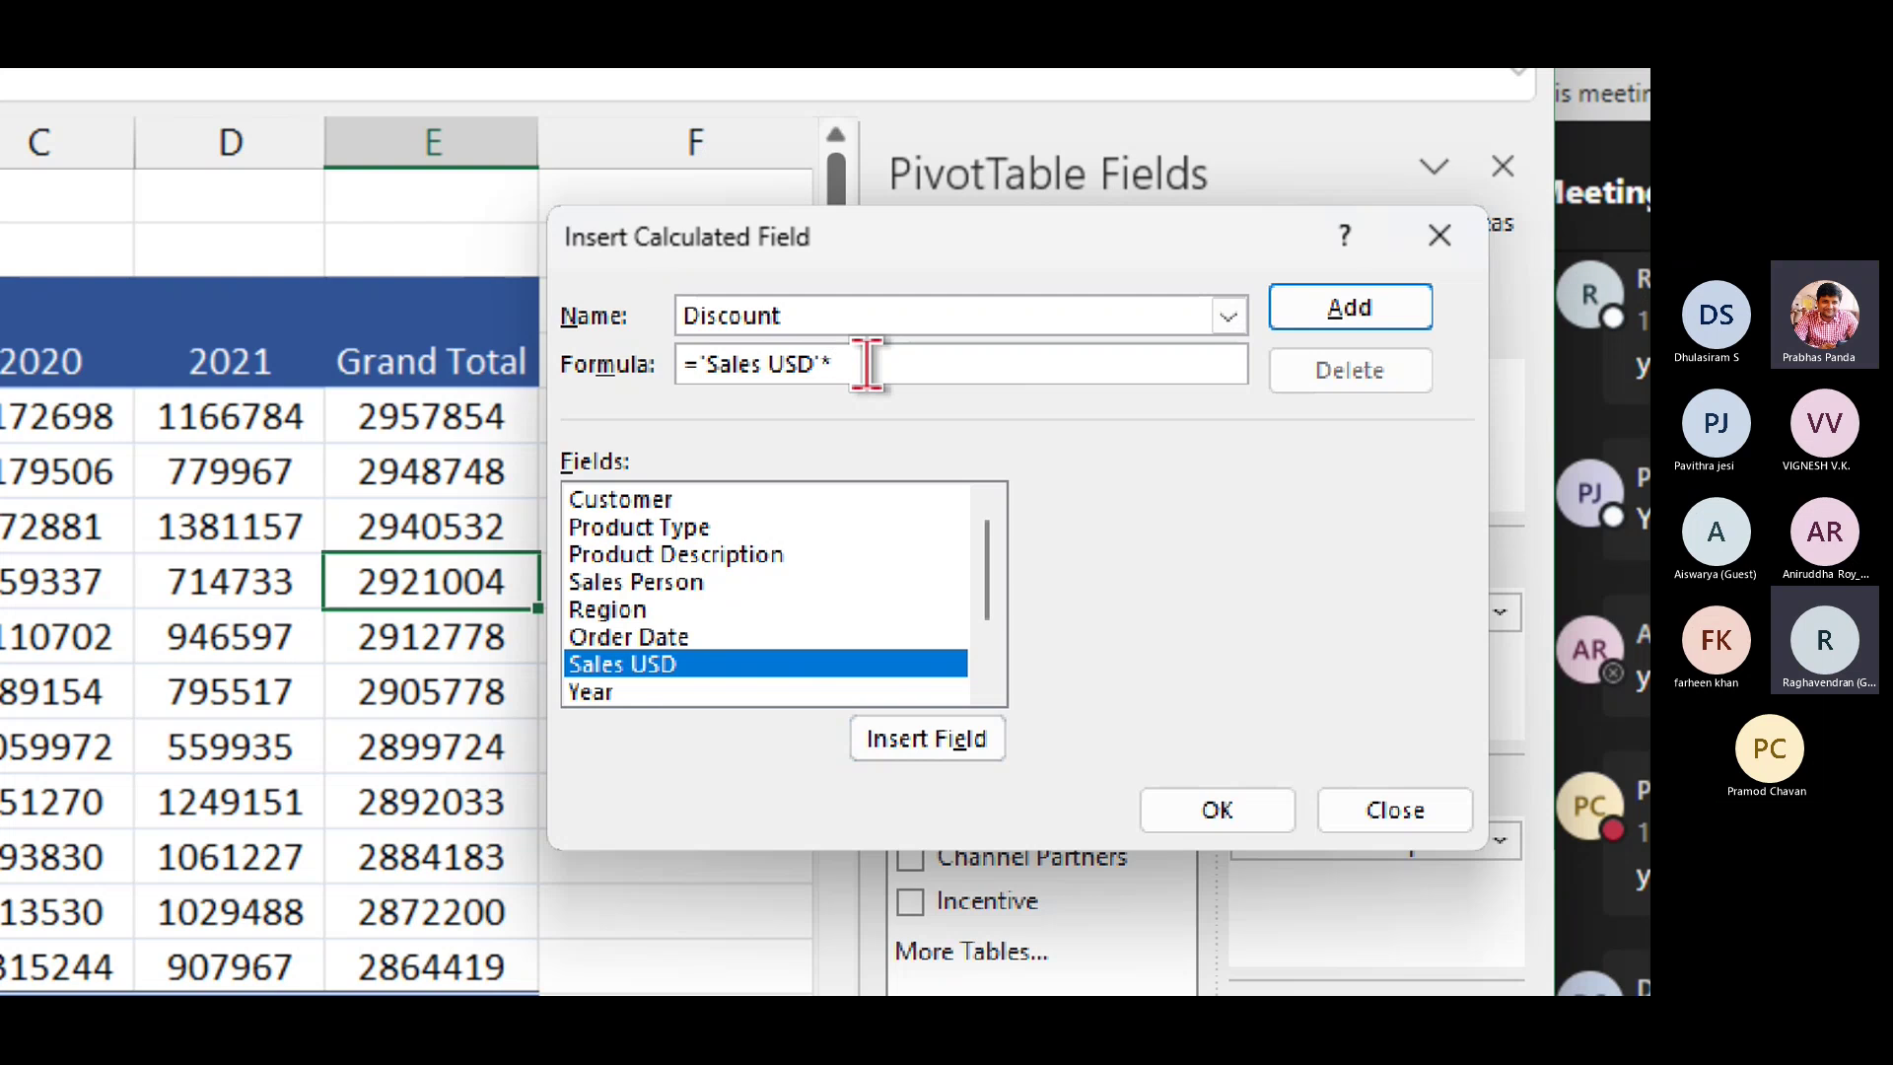
type("5")
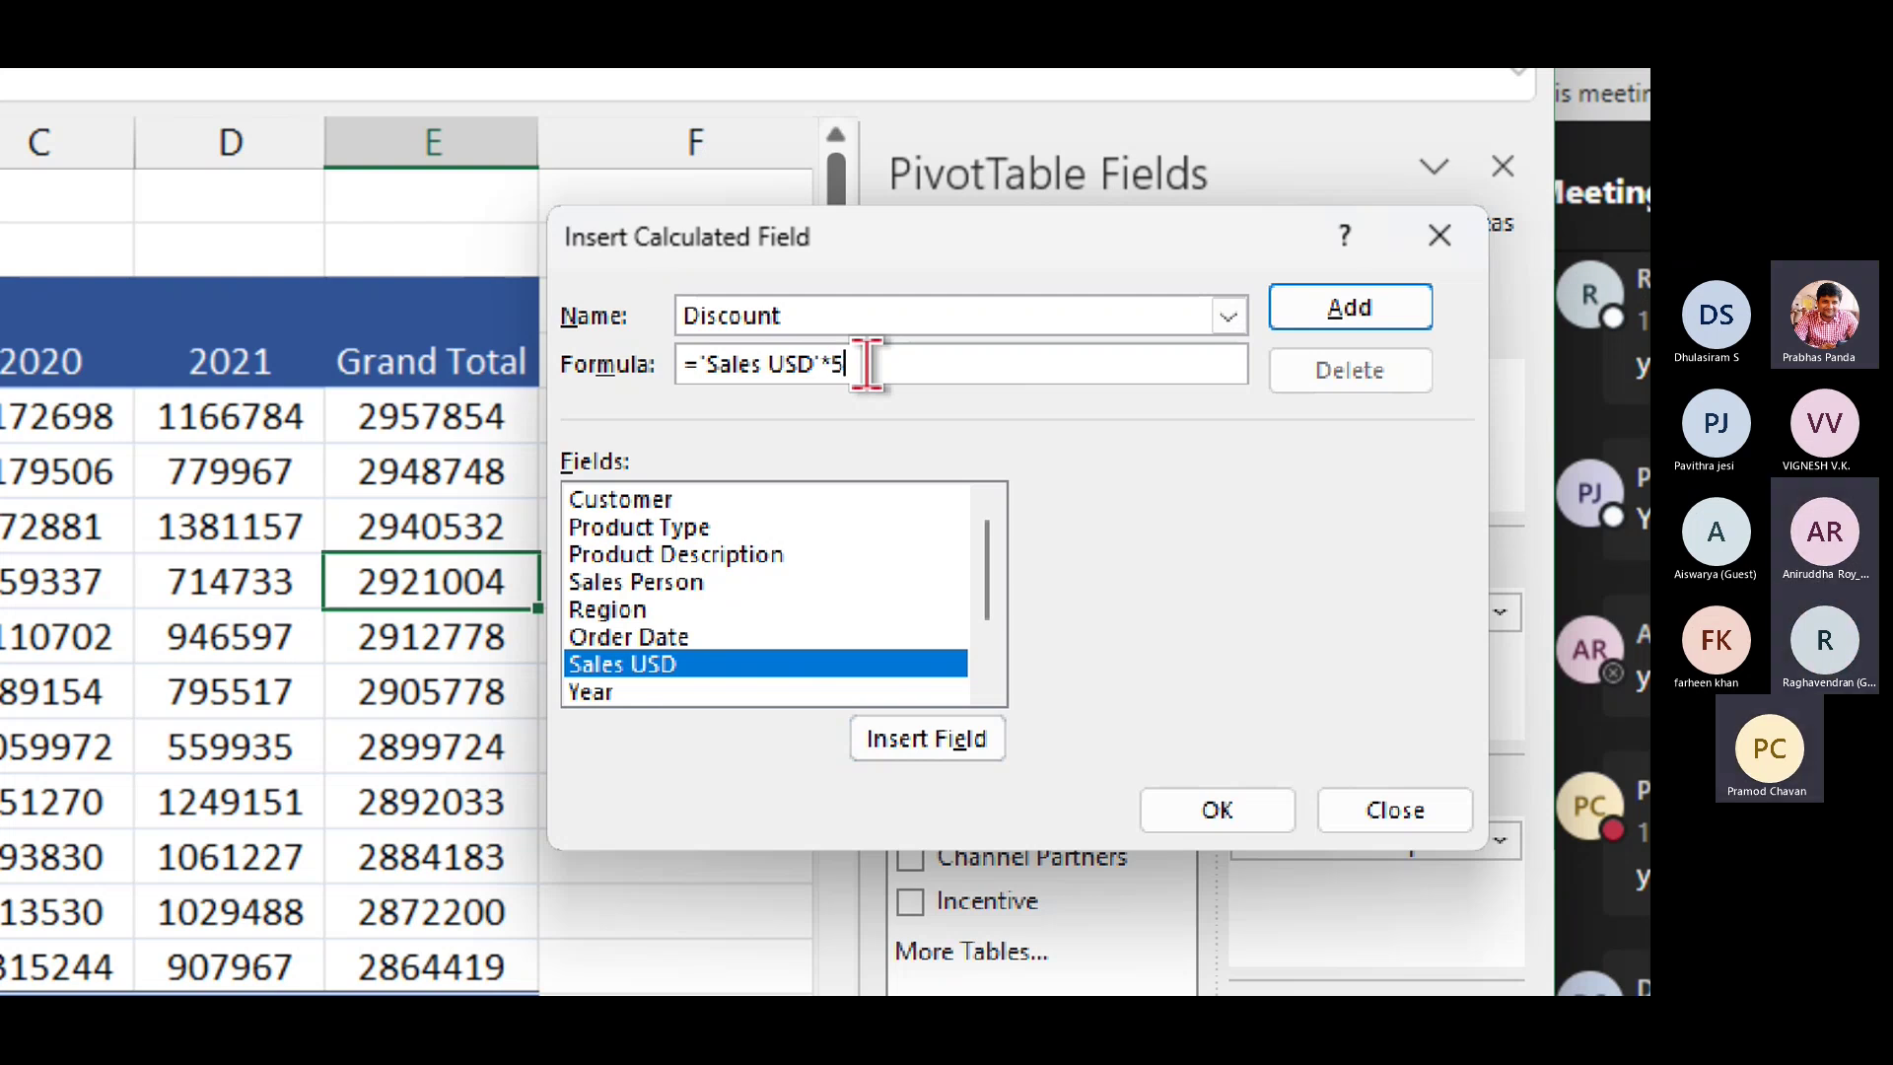
type("%")
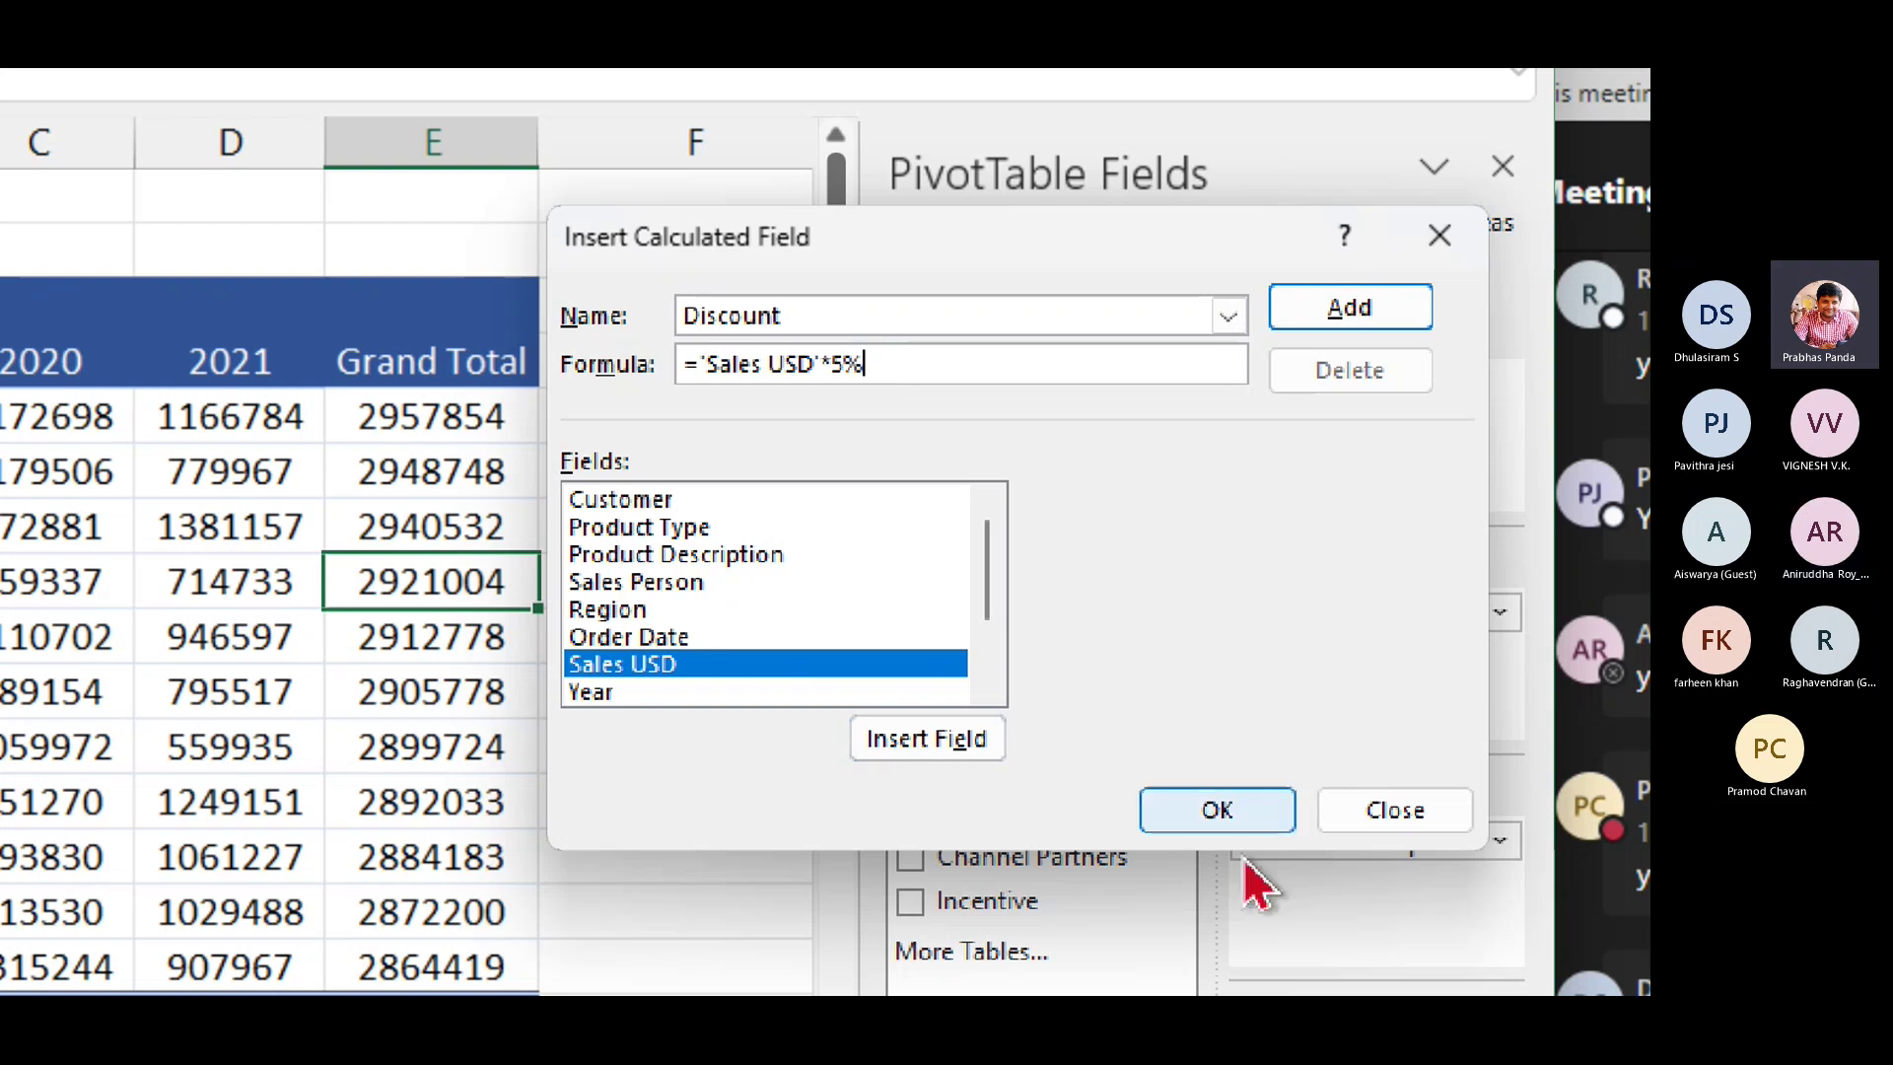
left_click(1216, 813)
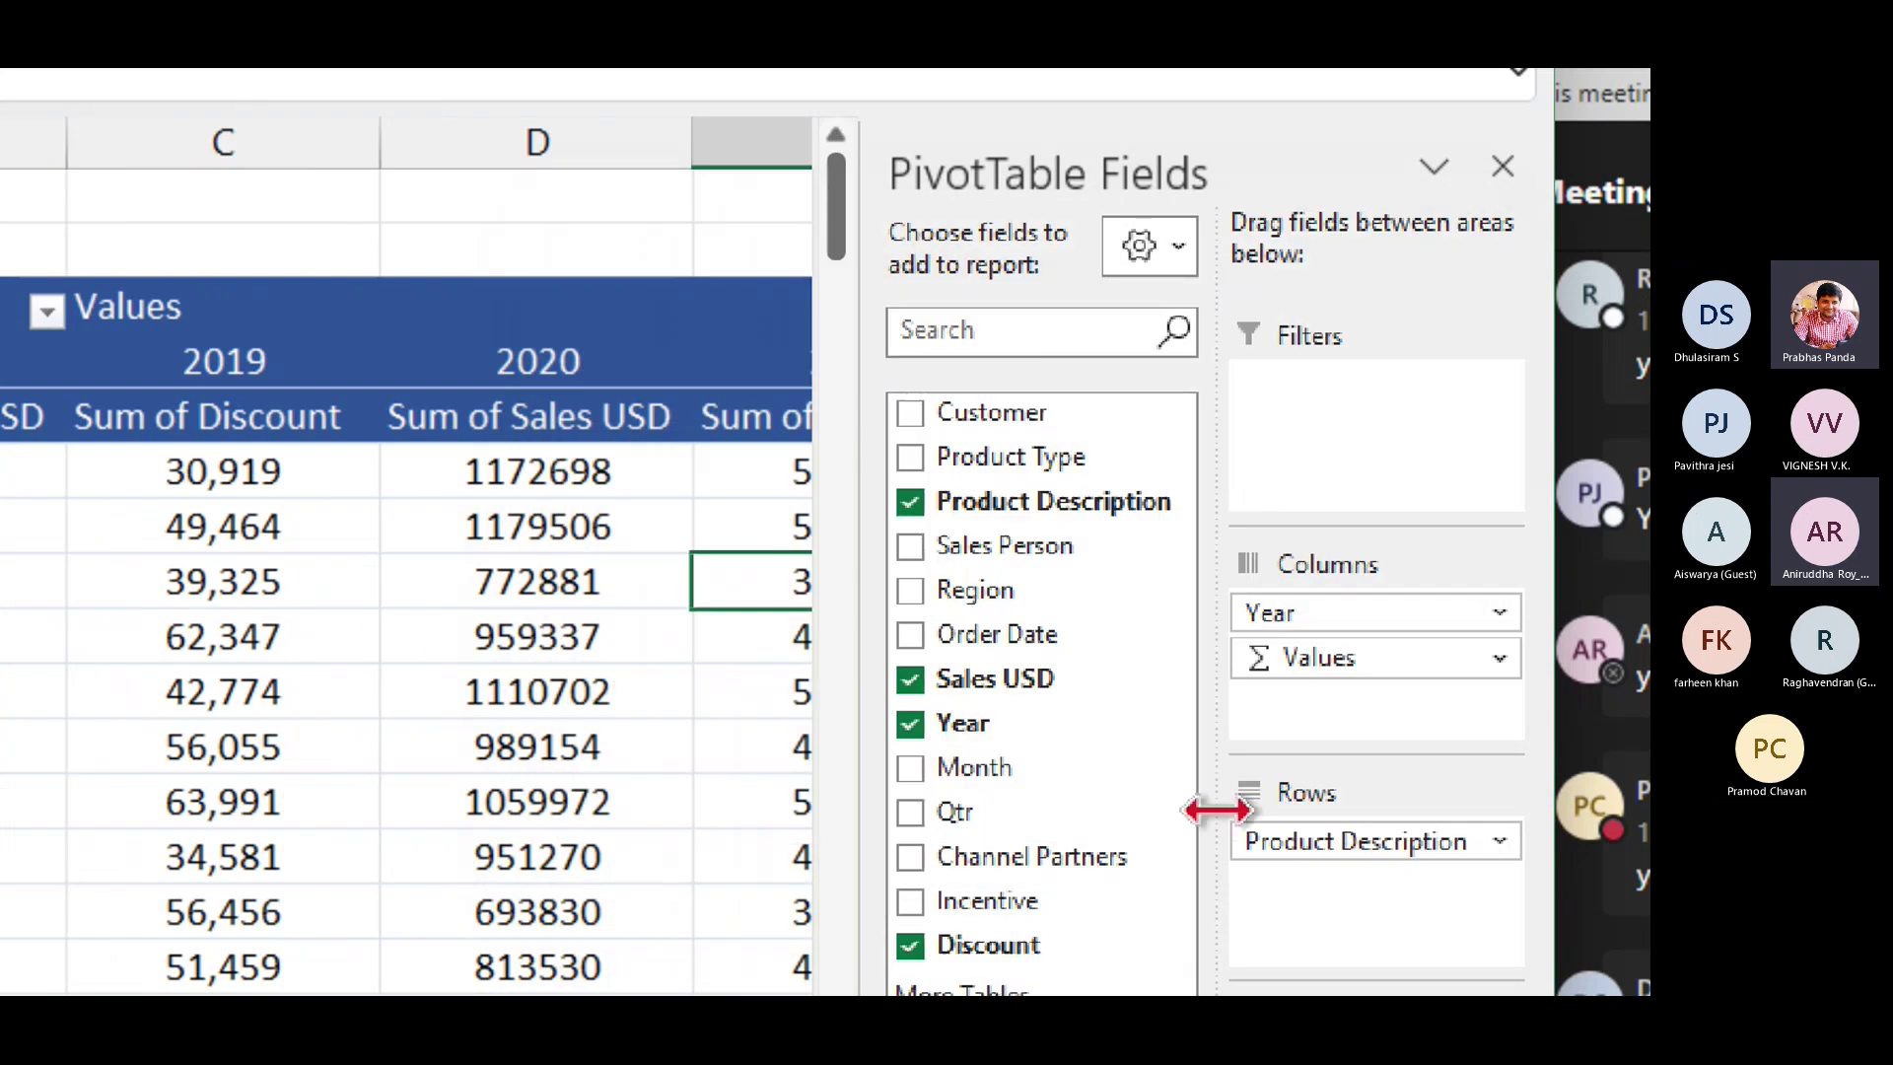
Step: Compare the Sum of Discount columns for 2019, 2020, 2021 and the total, then go to Summary Table
left_click(207, 631)
scroll(642, 449, "down", 3, "ctrl")
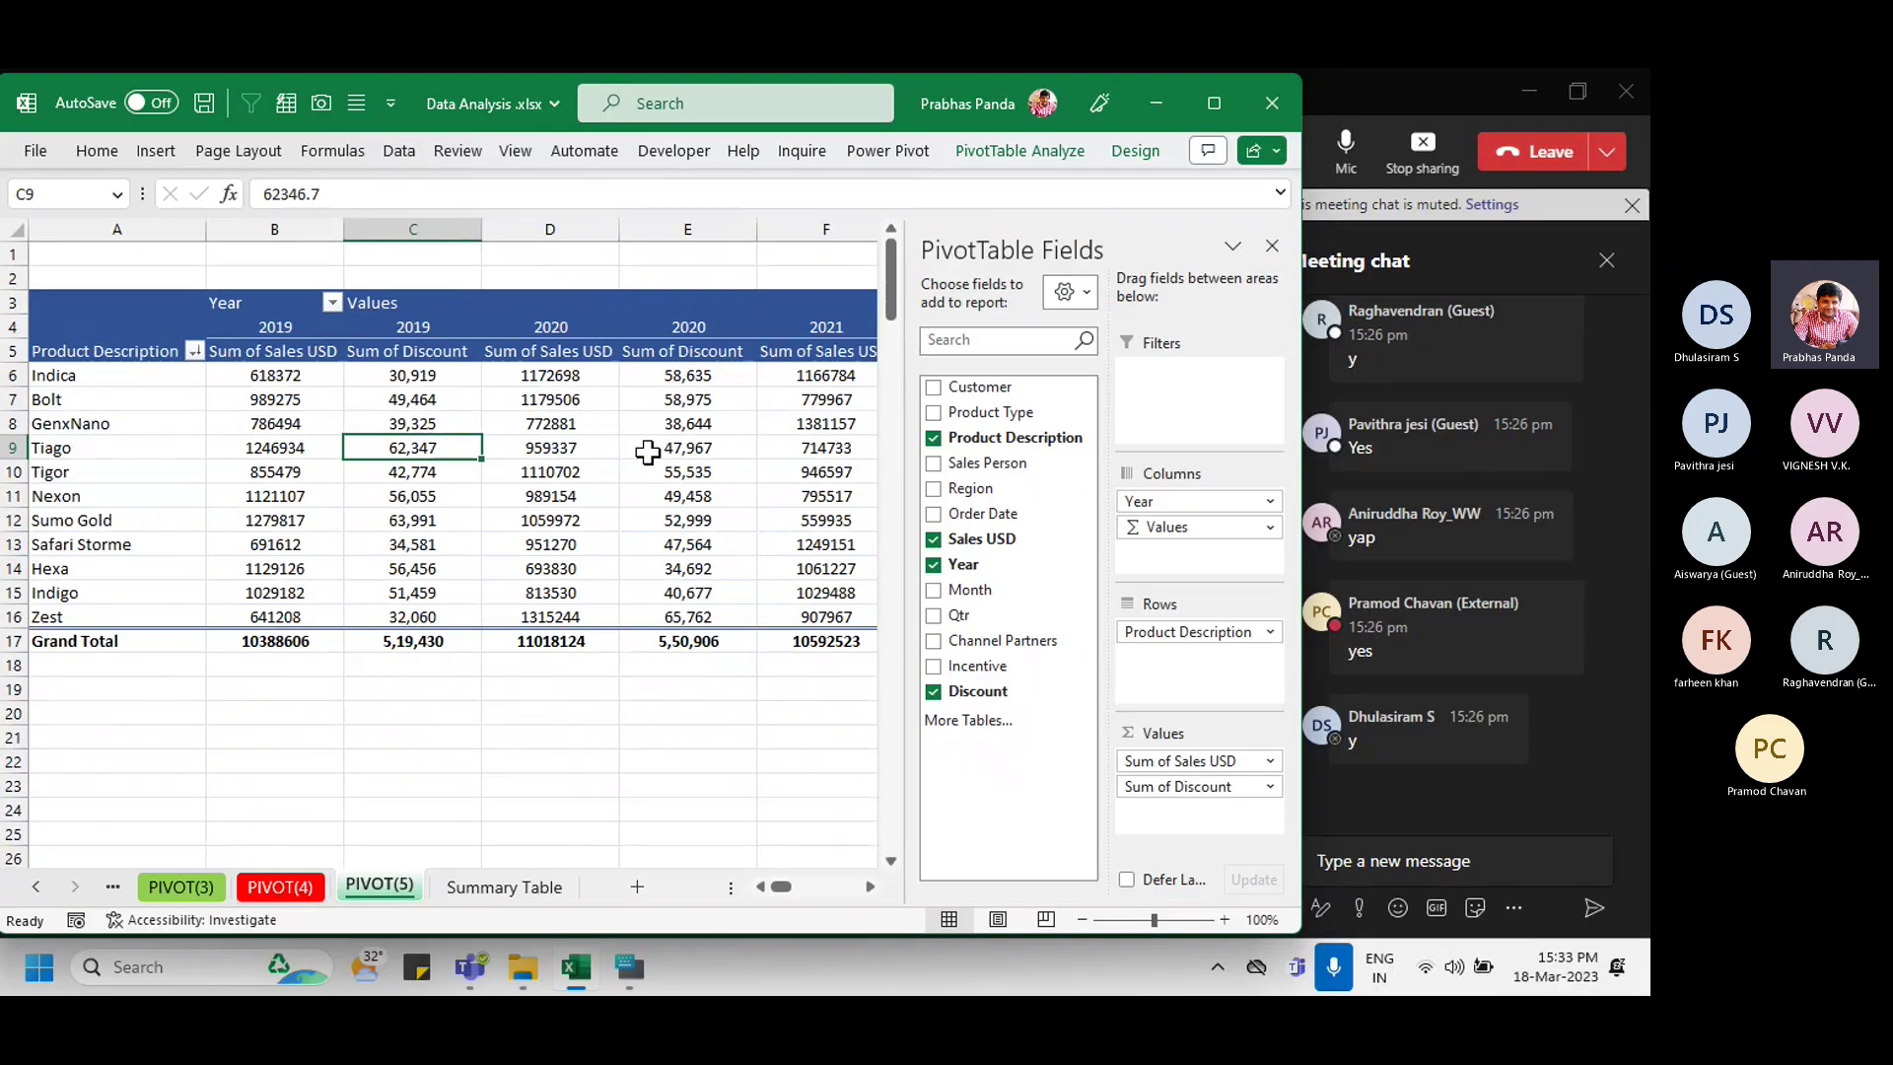
left_click(631, 641)
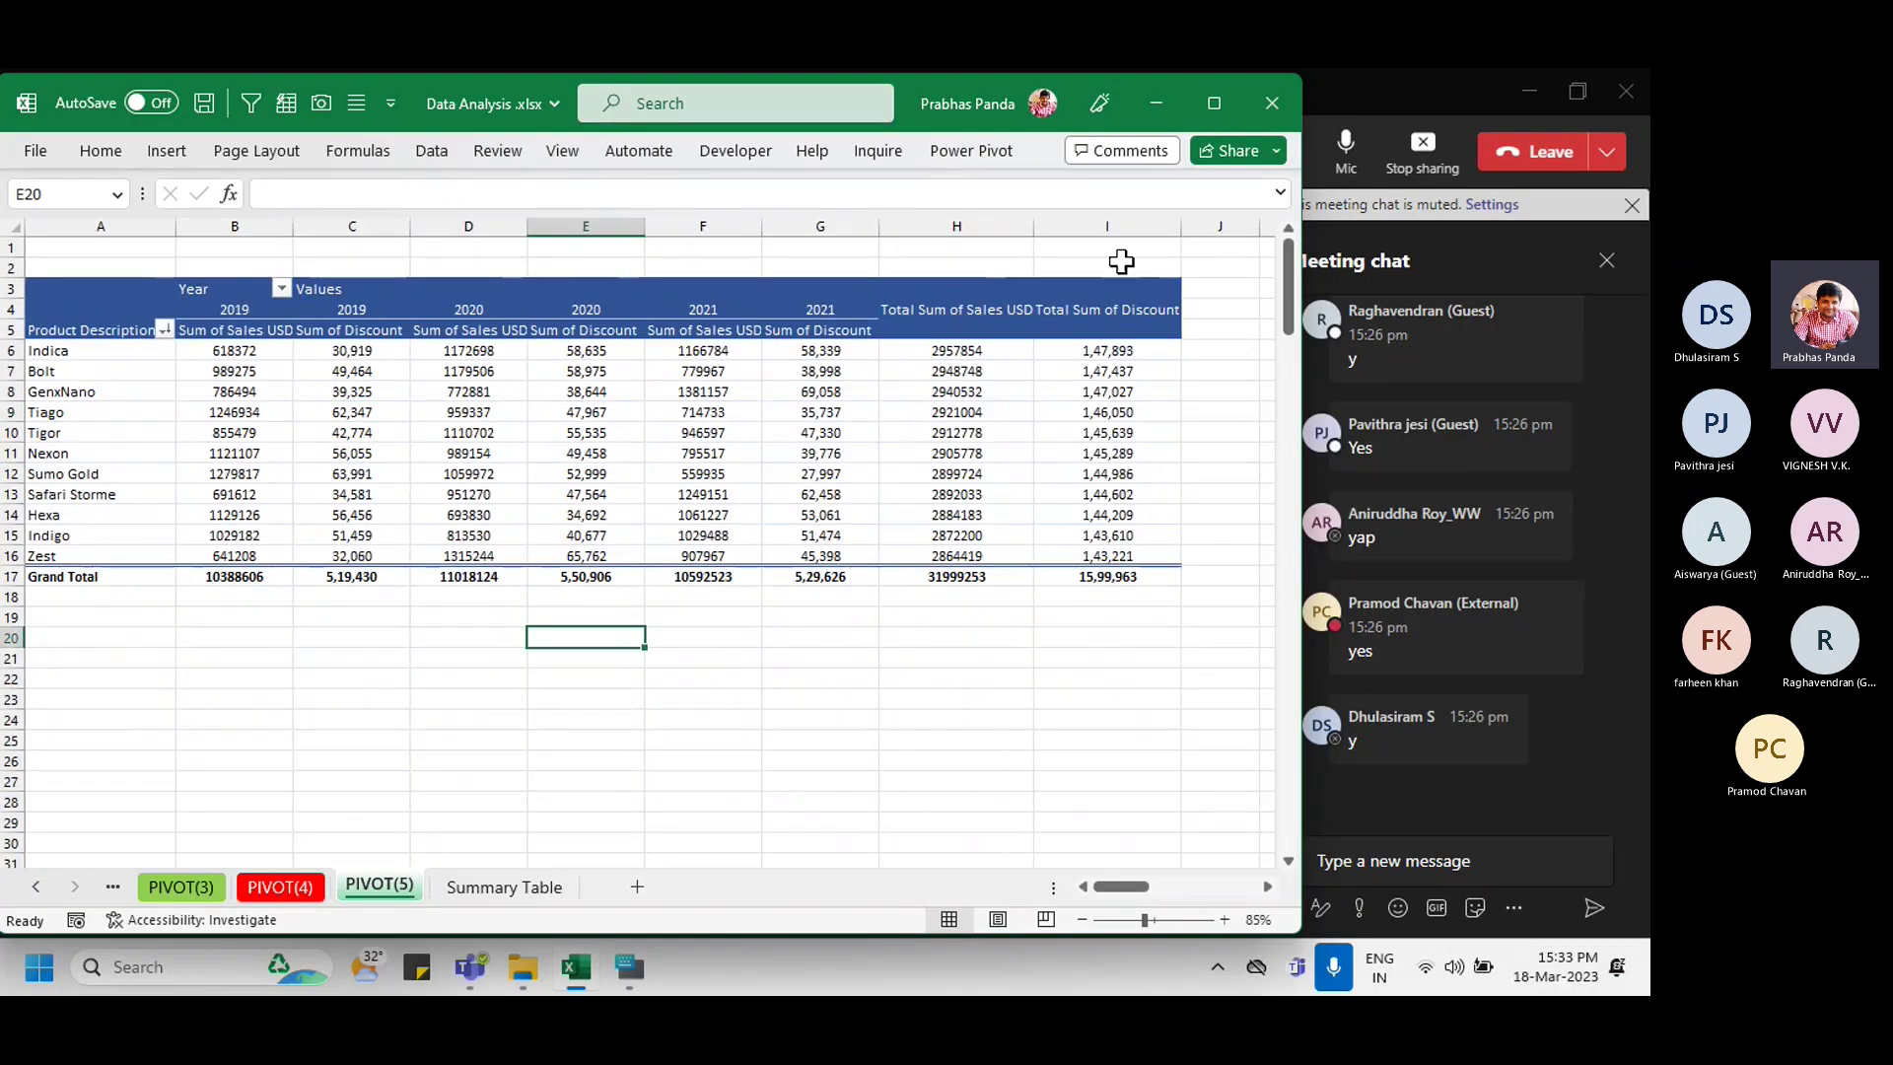
left_click(1135, 226)
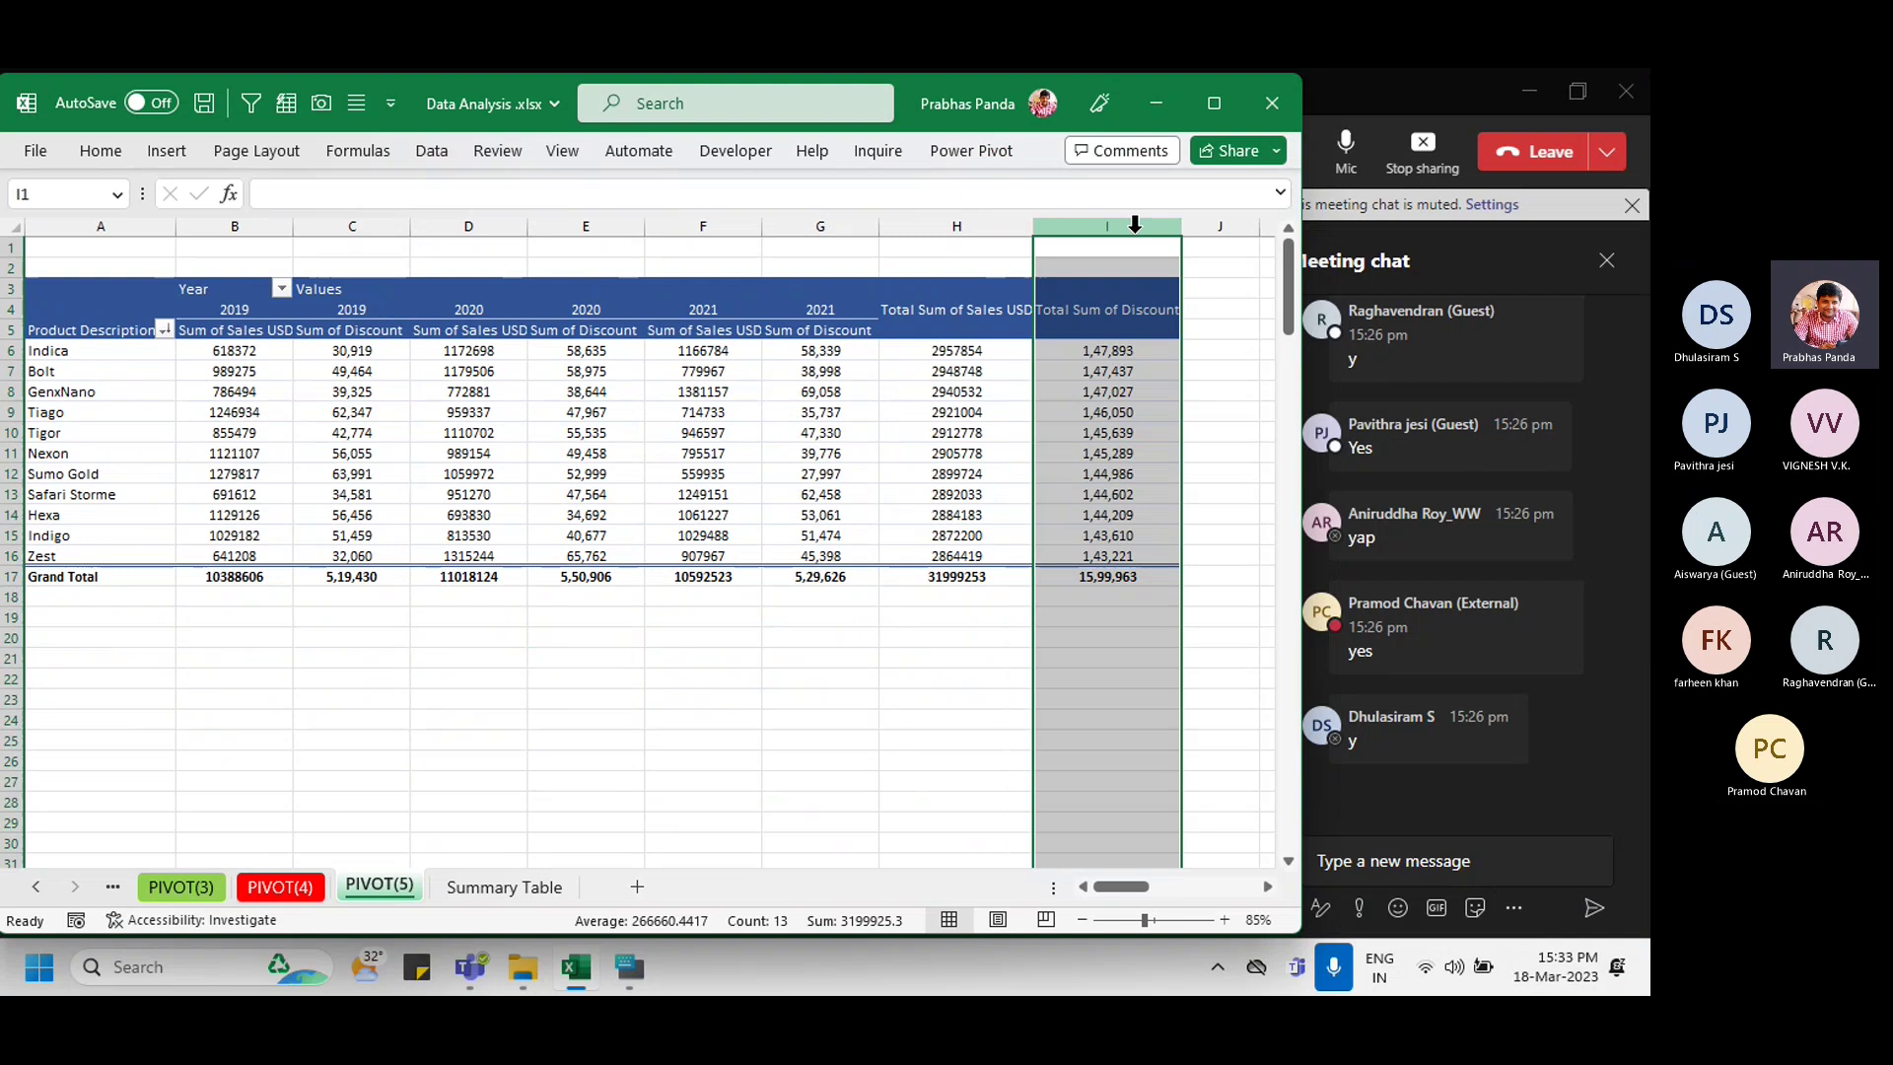
left_click(373, 223, "ctrl")
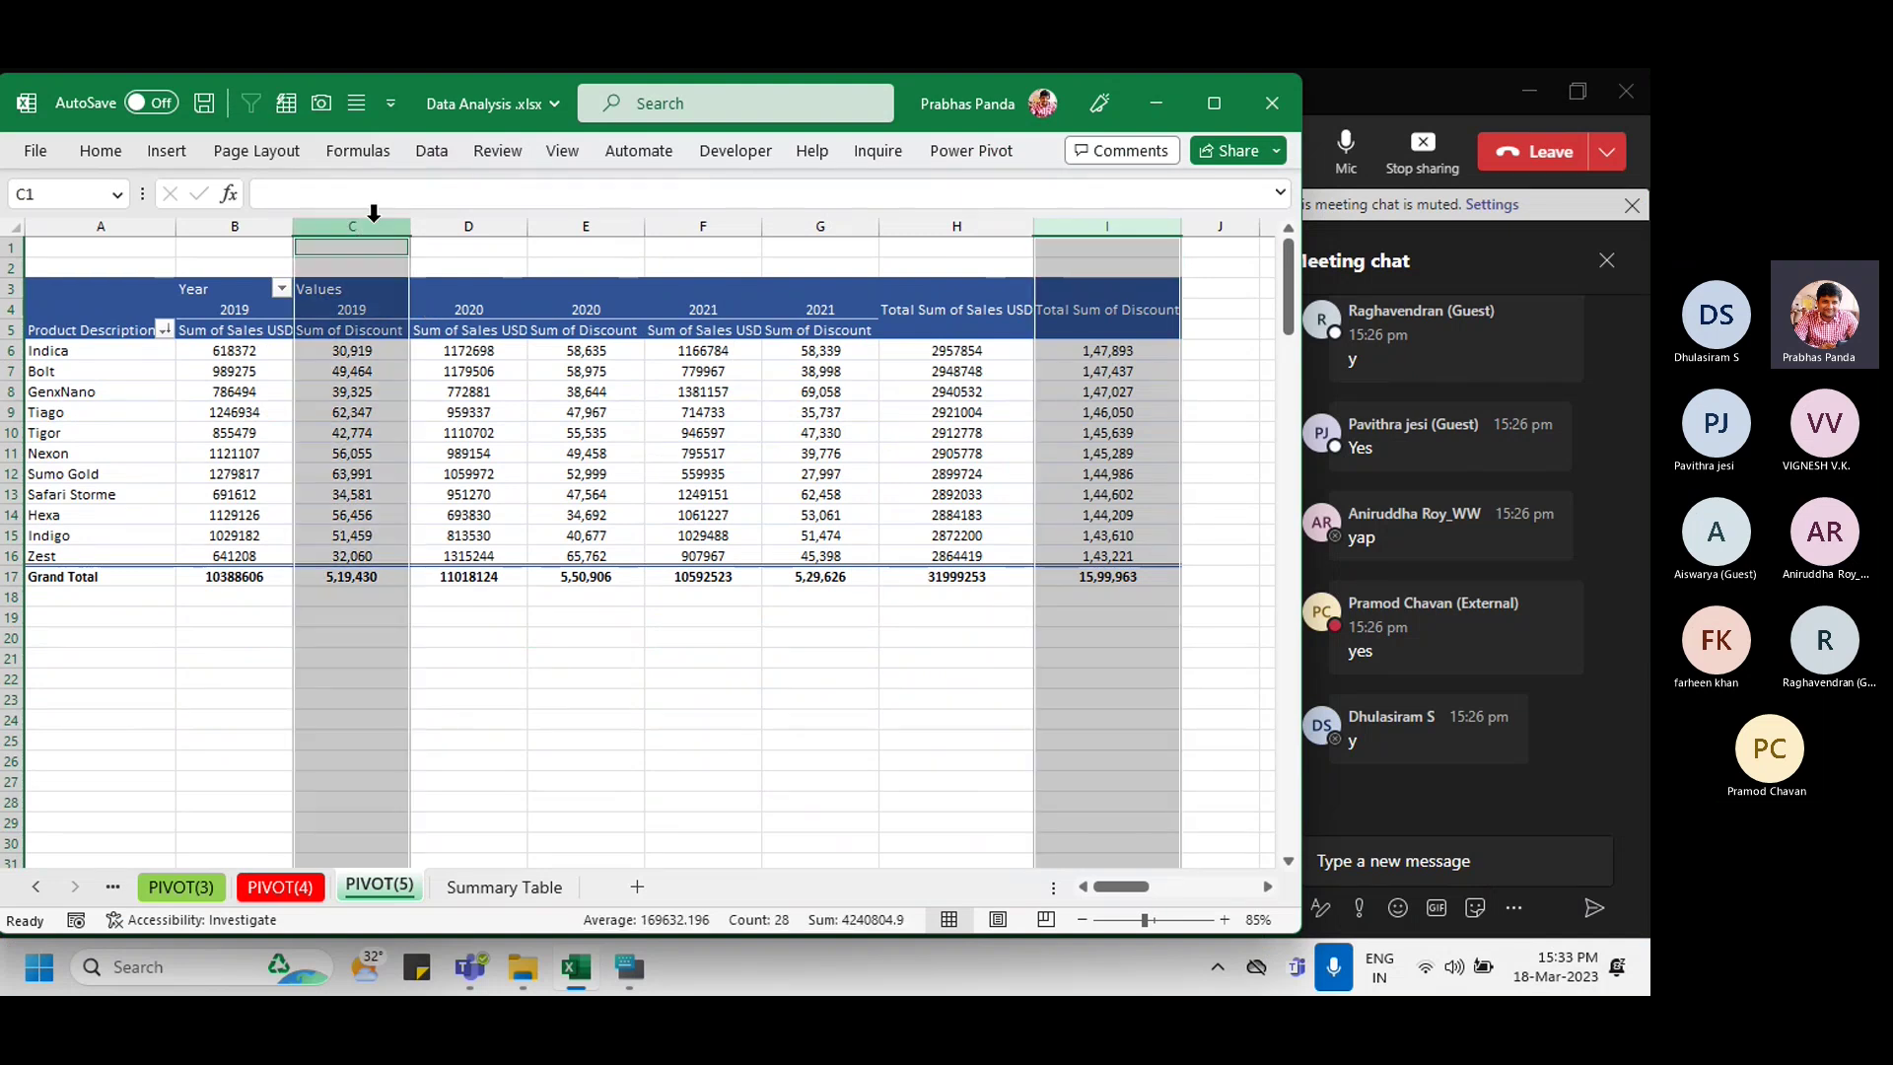
left_click(592, 225, "ctrl")
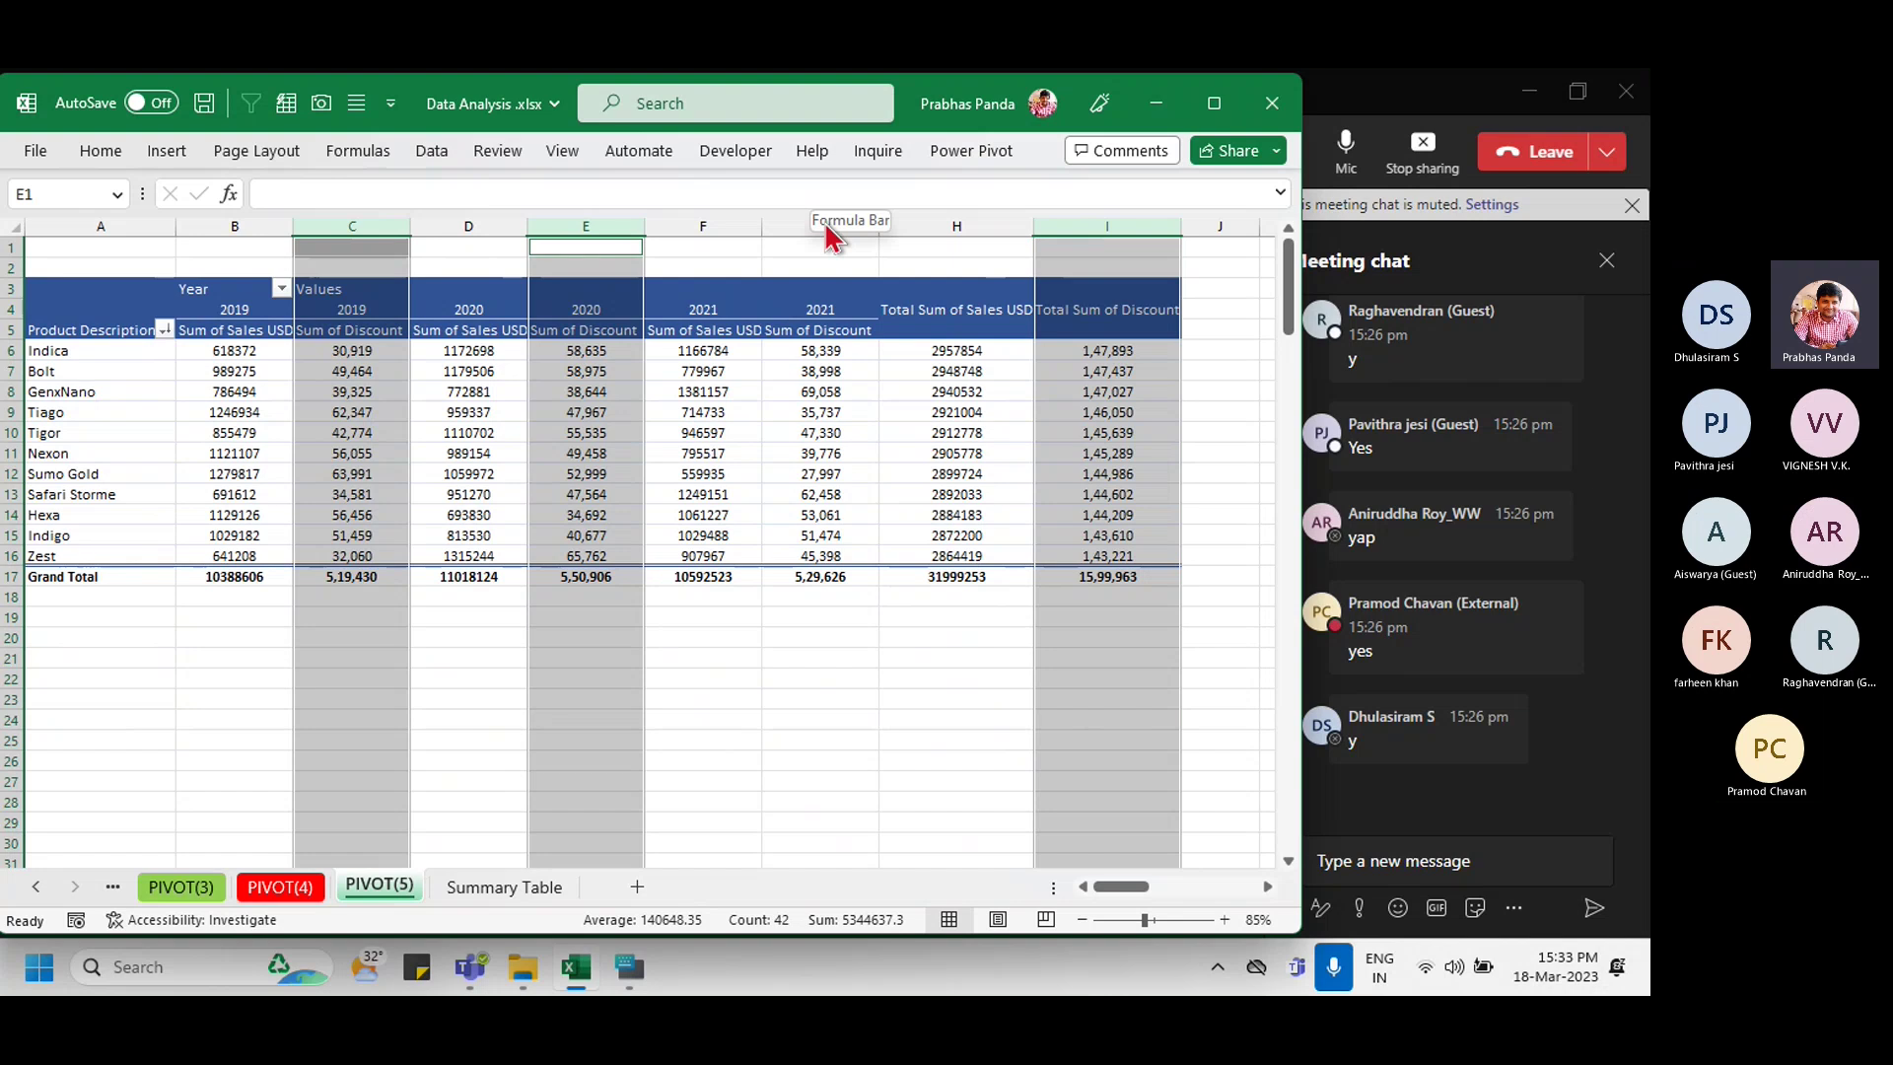
left_click(796, 221, "ctrl")
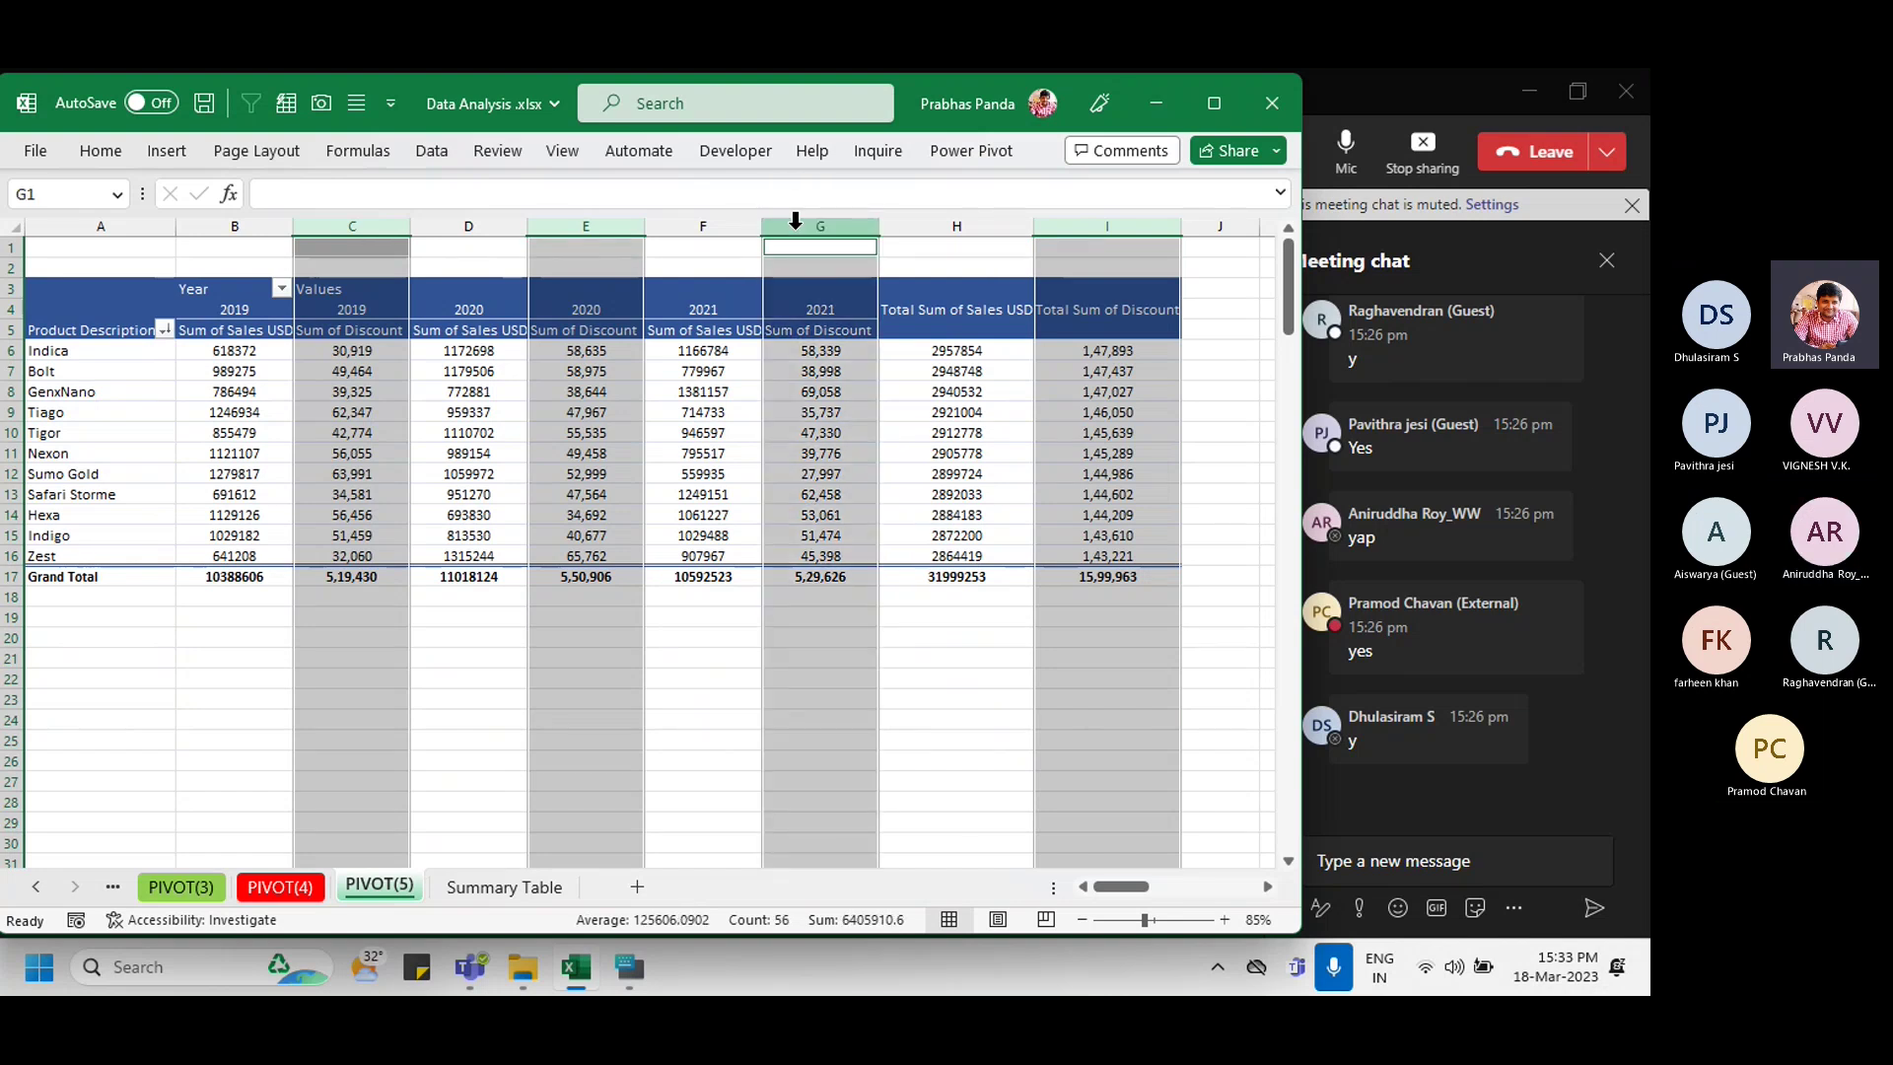
left_click(550, 495)
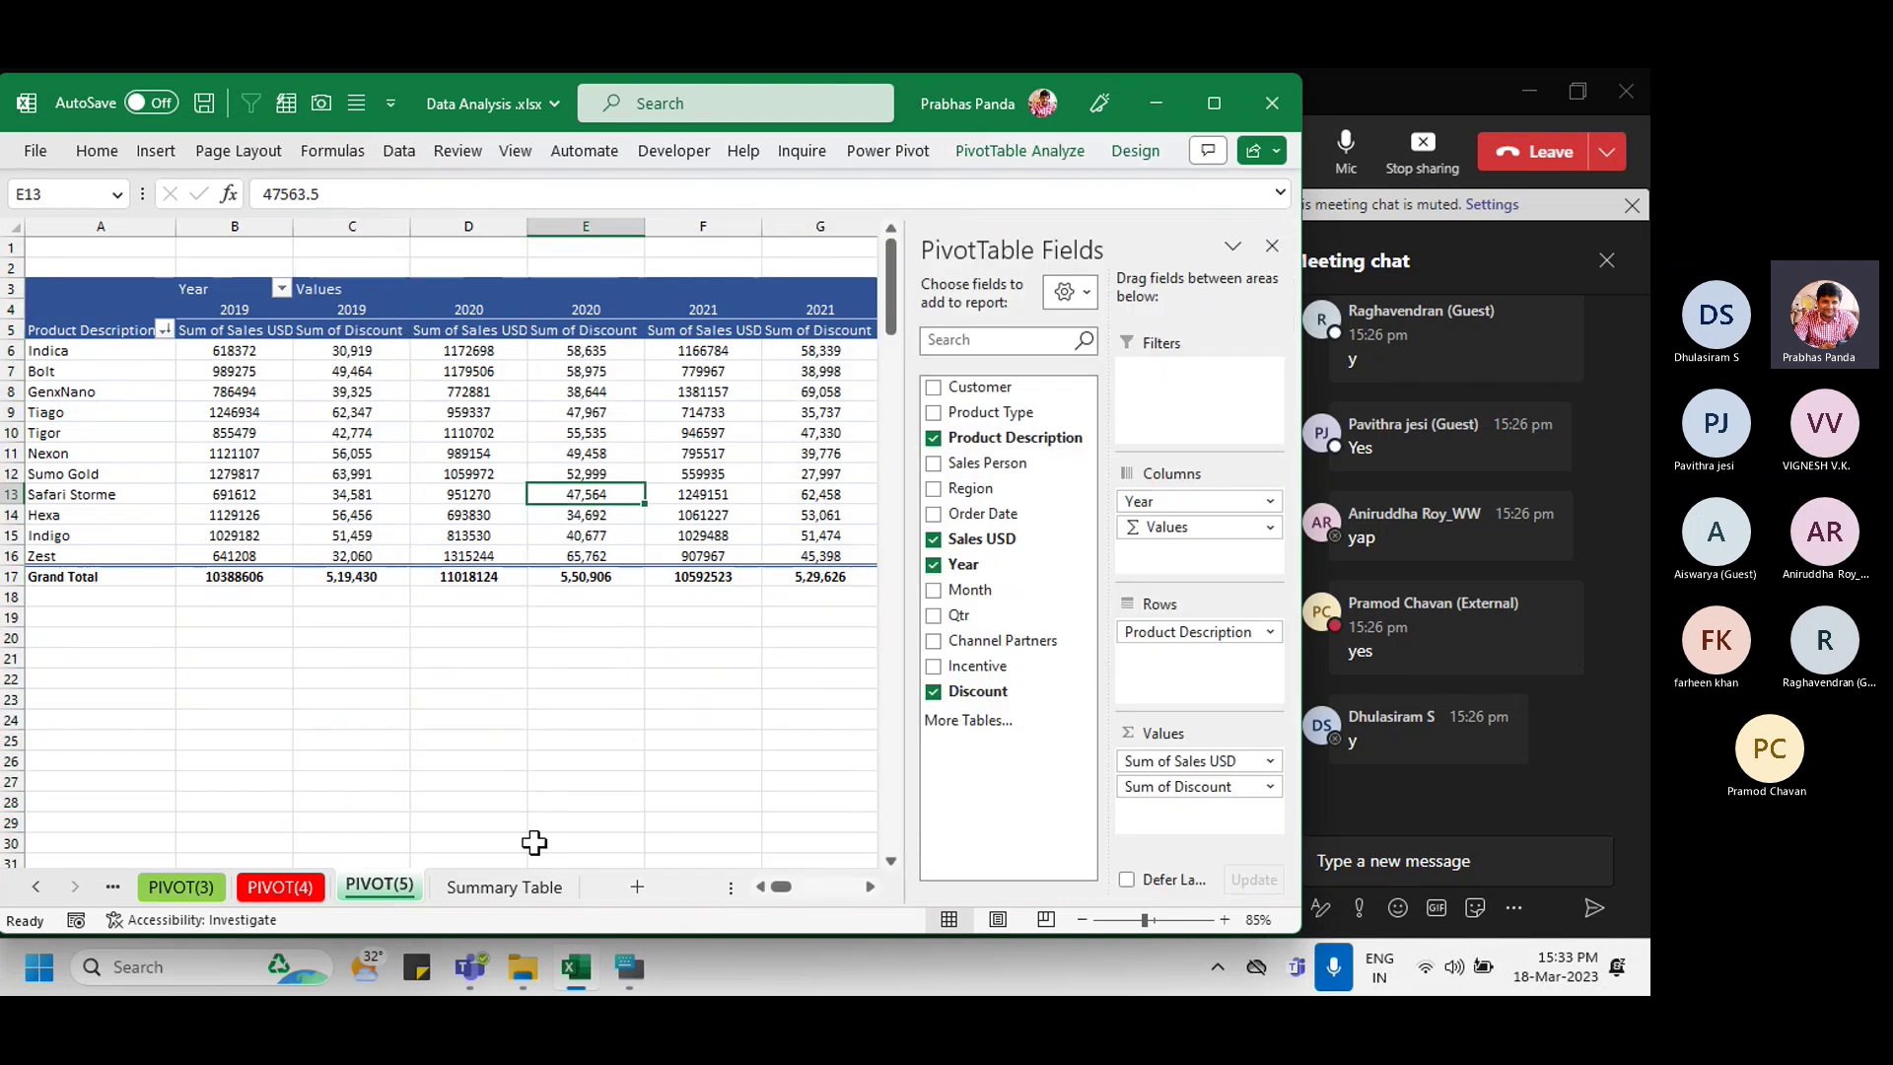
left_click(504, 886)
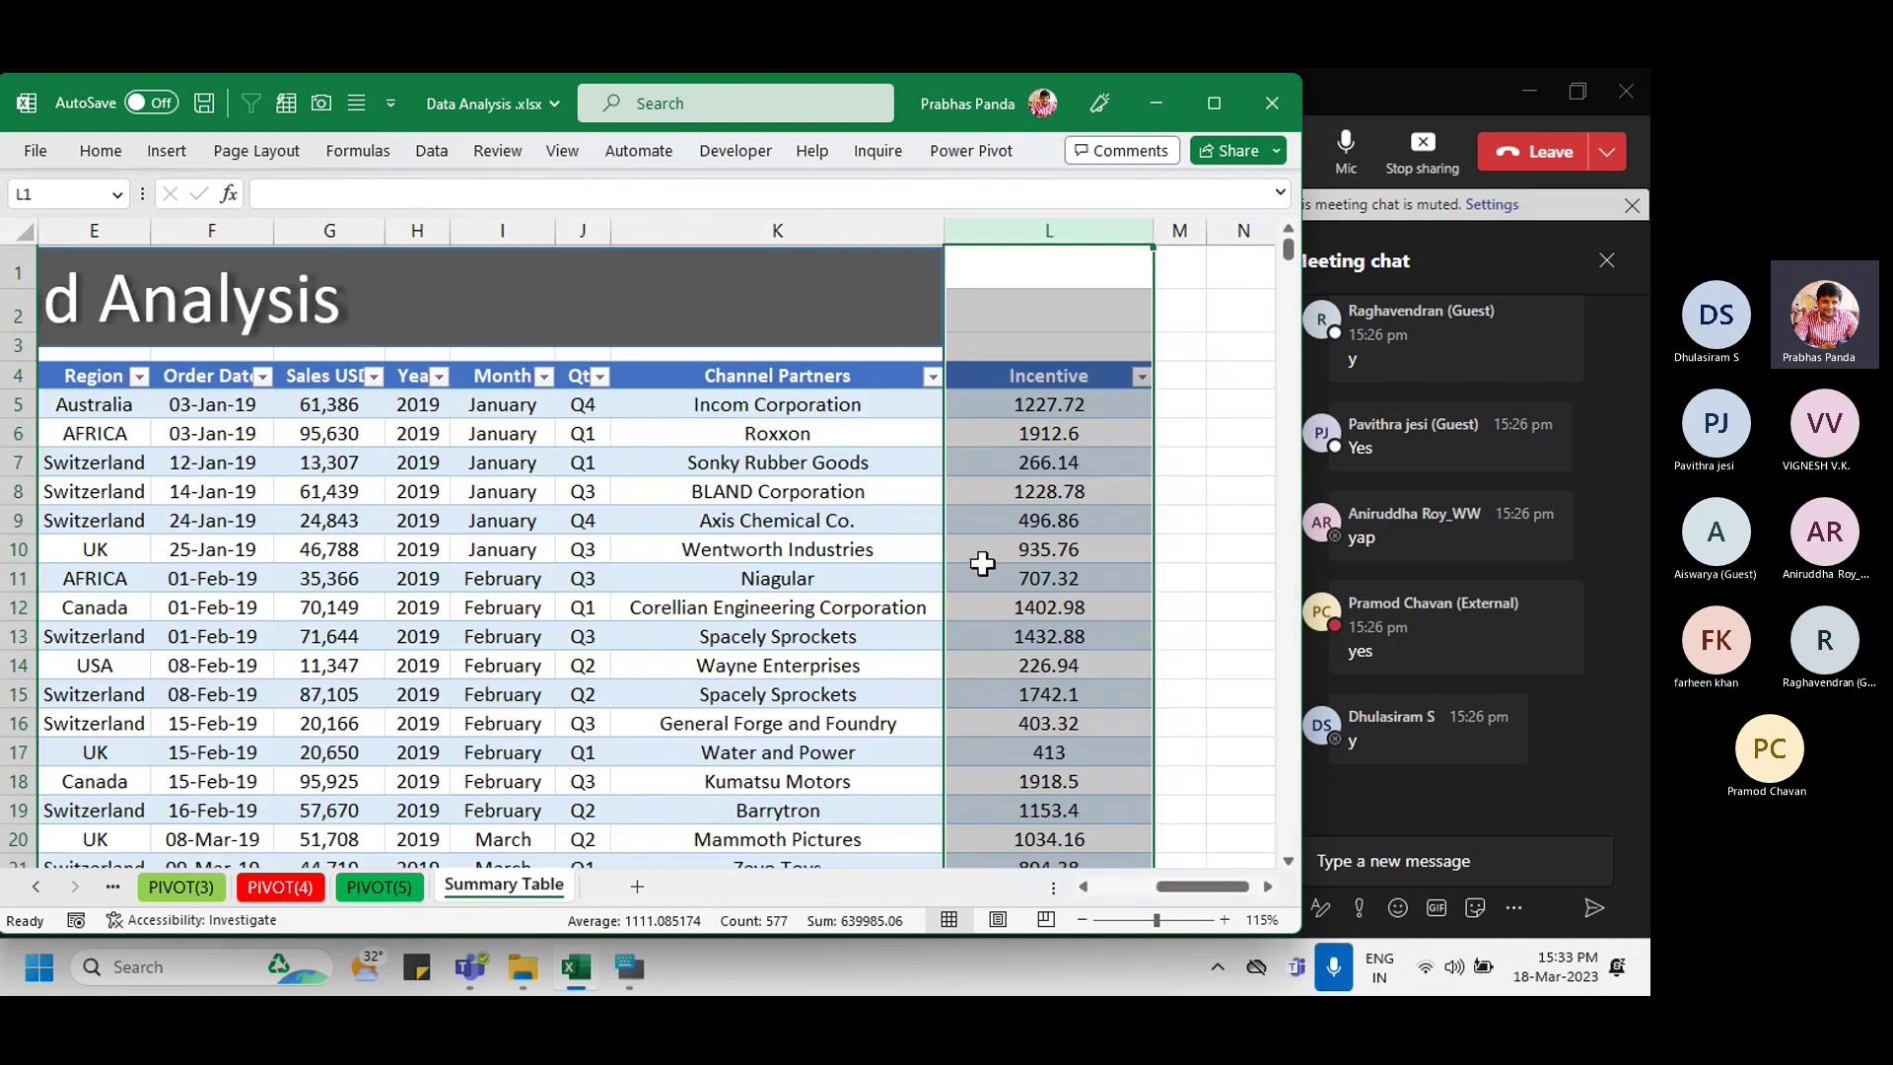
Step: Check the Incentive formula in L11, then return to the PIVOT(5) sheet's Values area
left_click(983, 563)
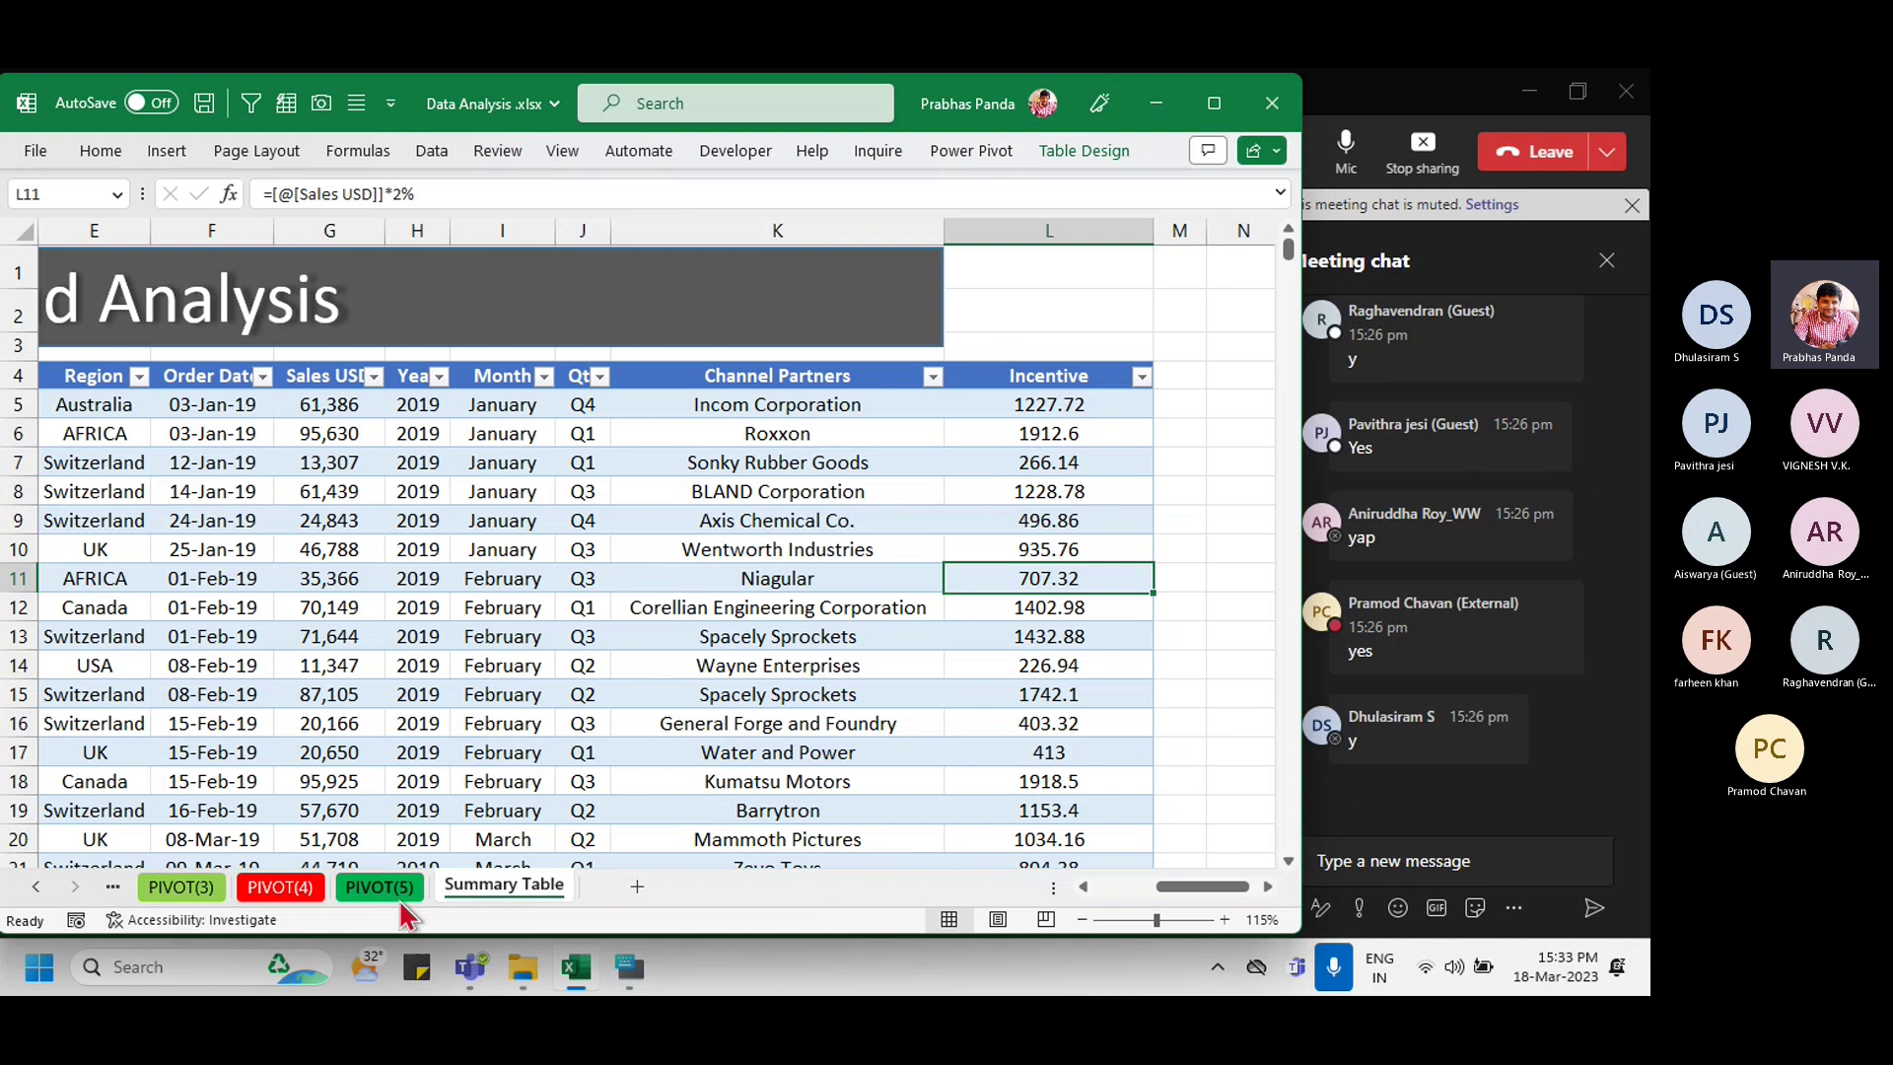
left_click(394, 892)
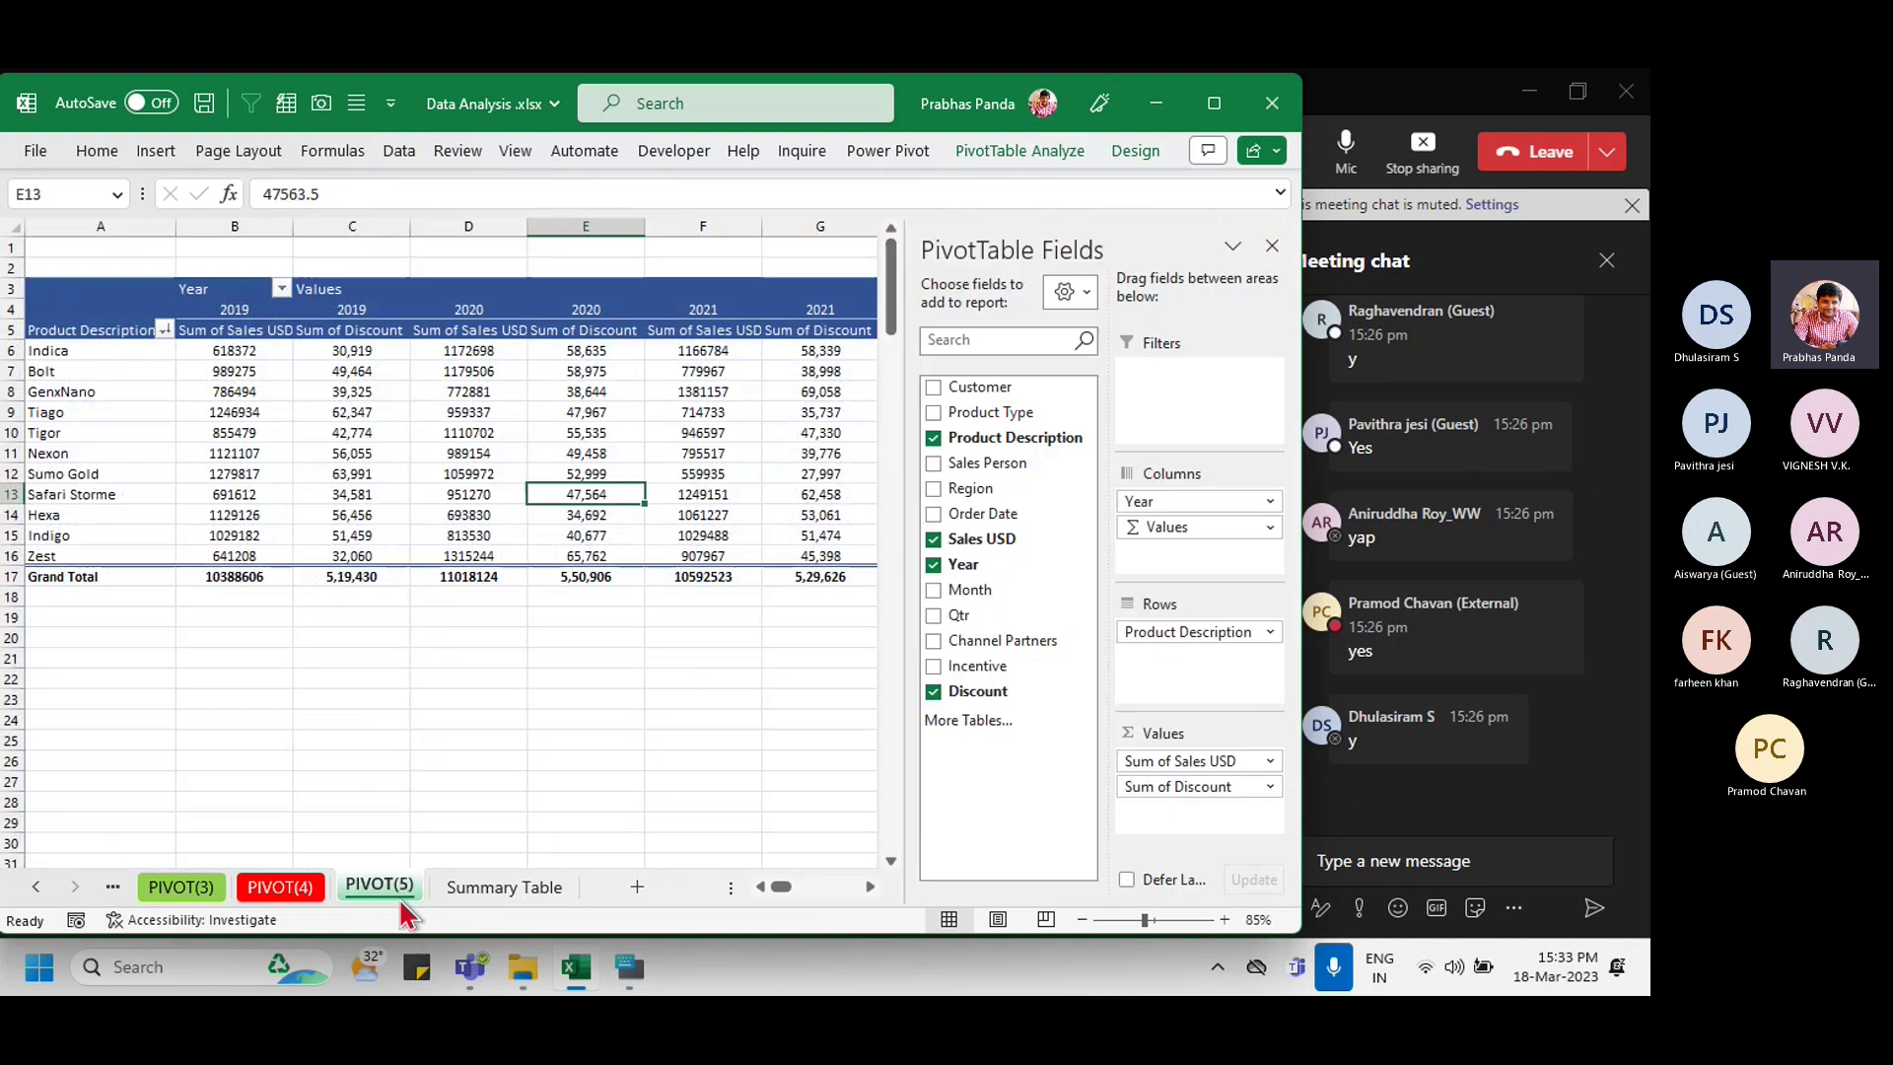
left_click(1187, 810)
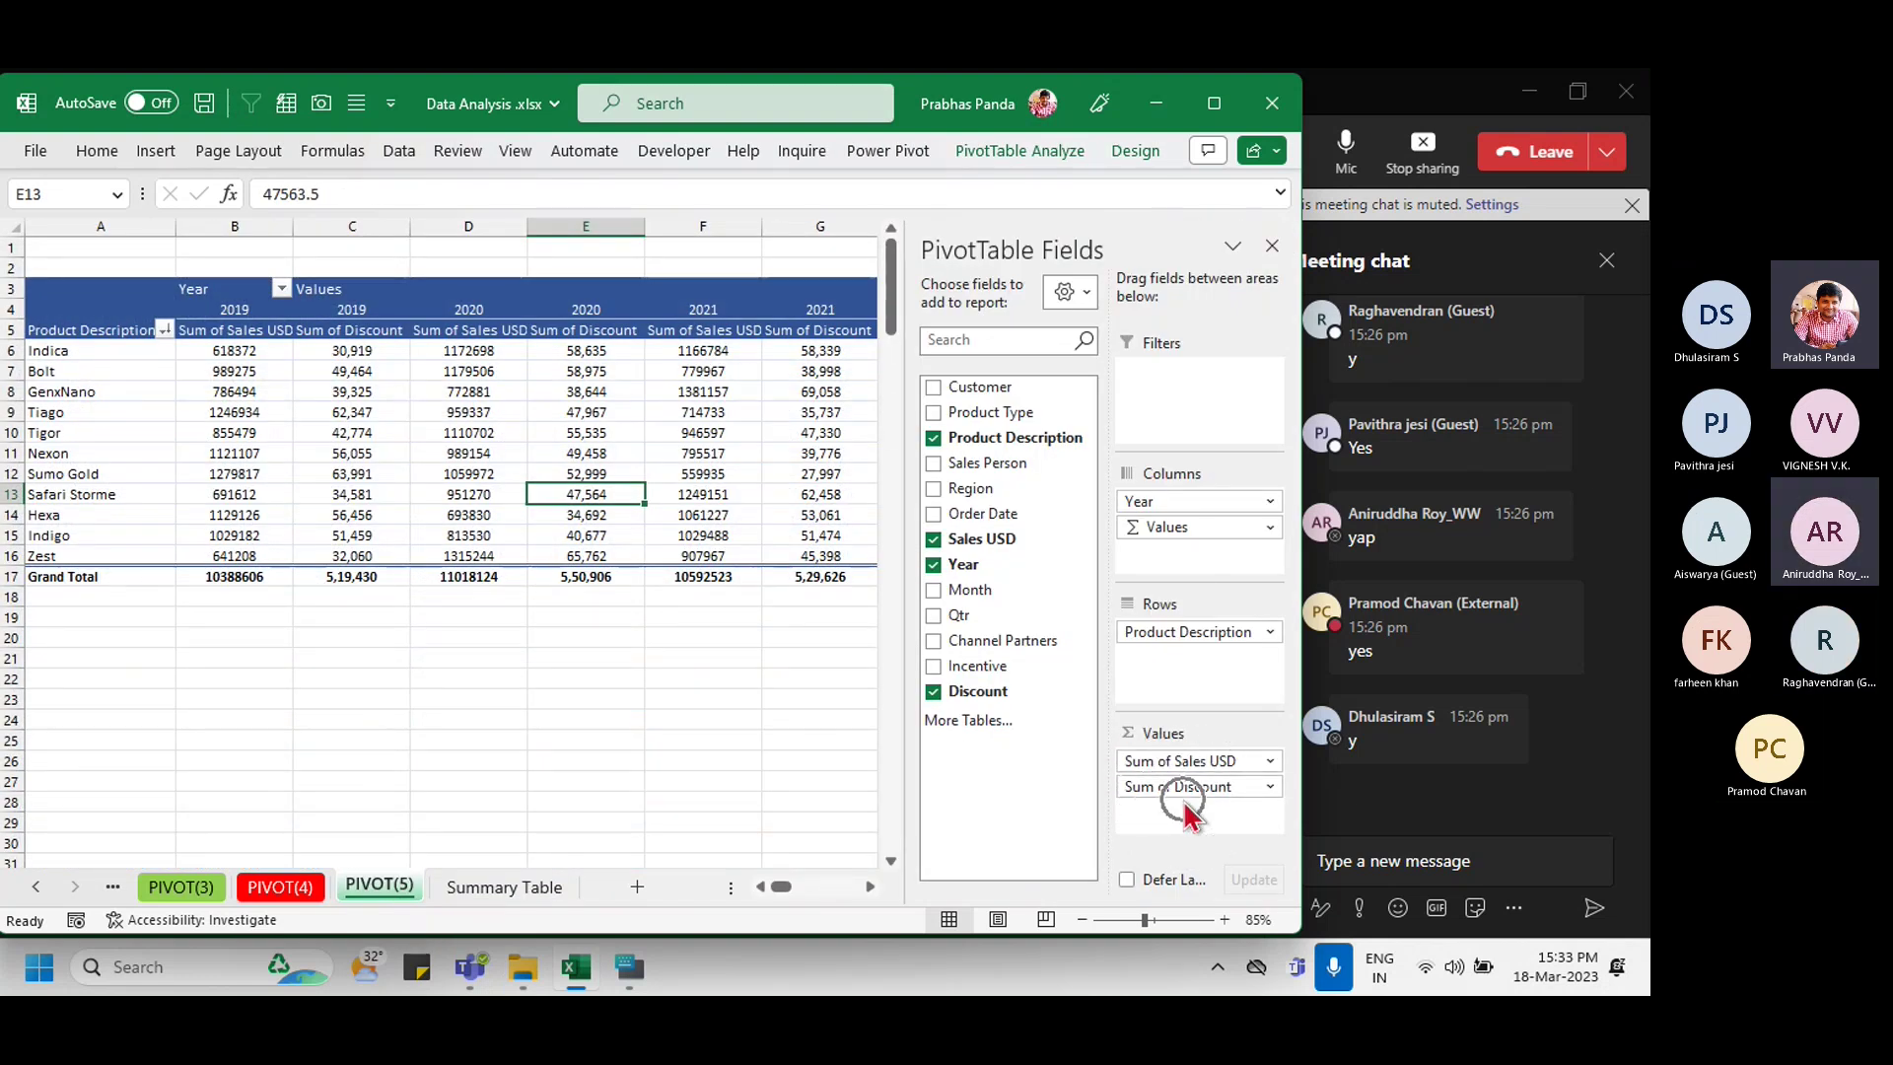
left_click(1193, 816)
Step: Zoom the PIVOT(5) pivot to 130% and review the Sumo Gold 2019 discount value
left_click(392, 473)
scroll(96, 399, "up", 3, "ctrl")
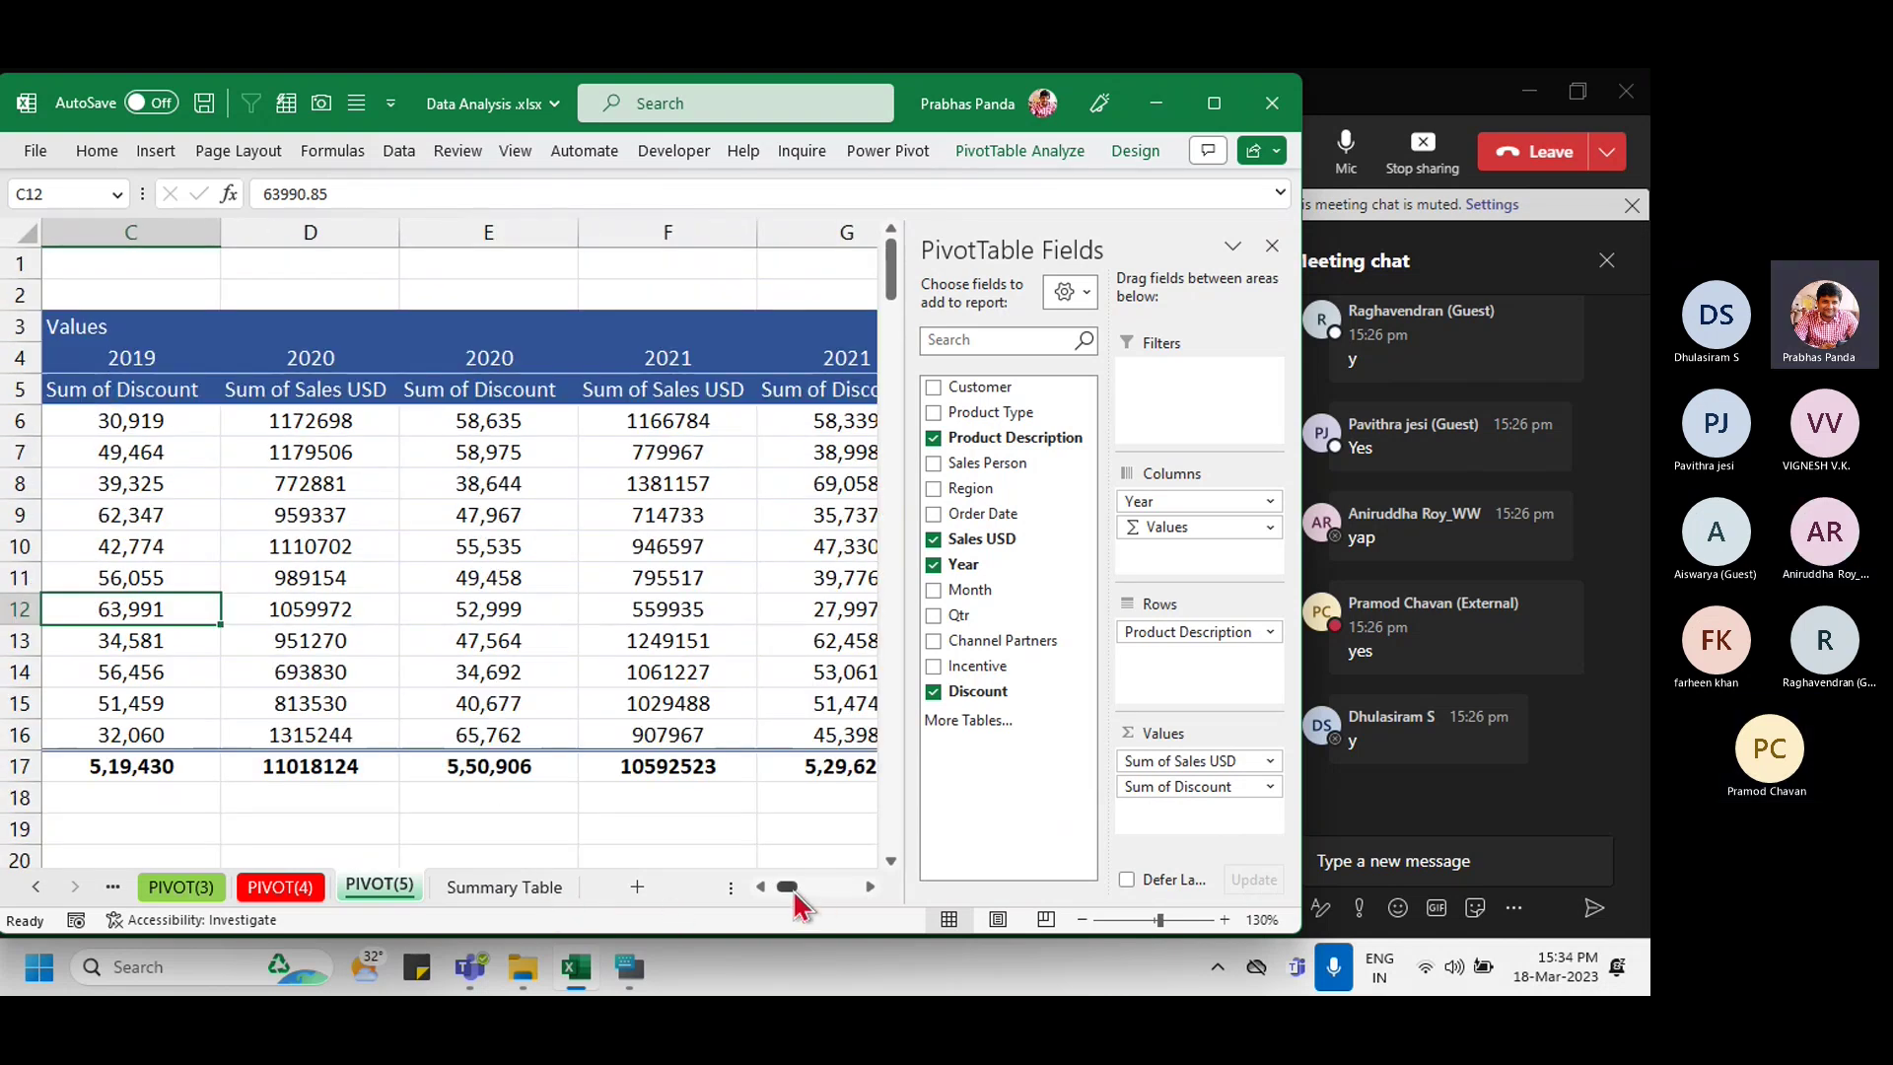
left_click_drag(788, 887, 783, 887)
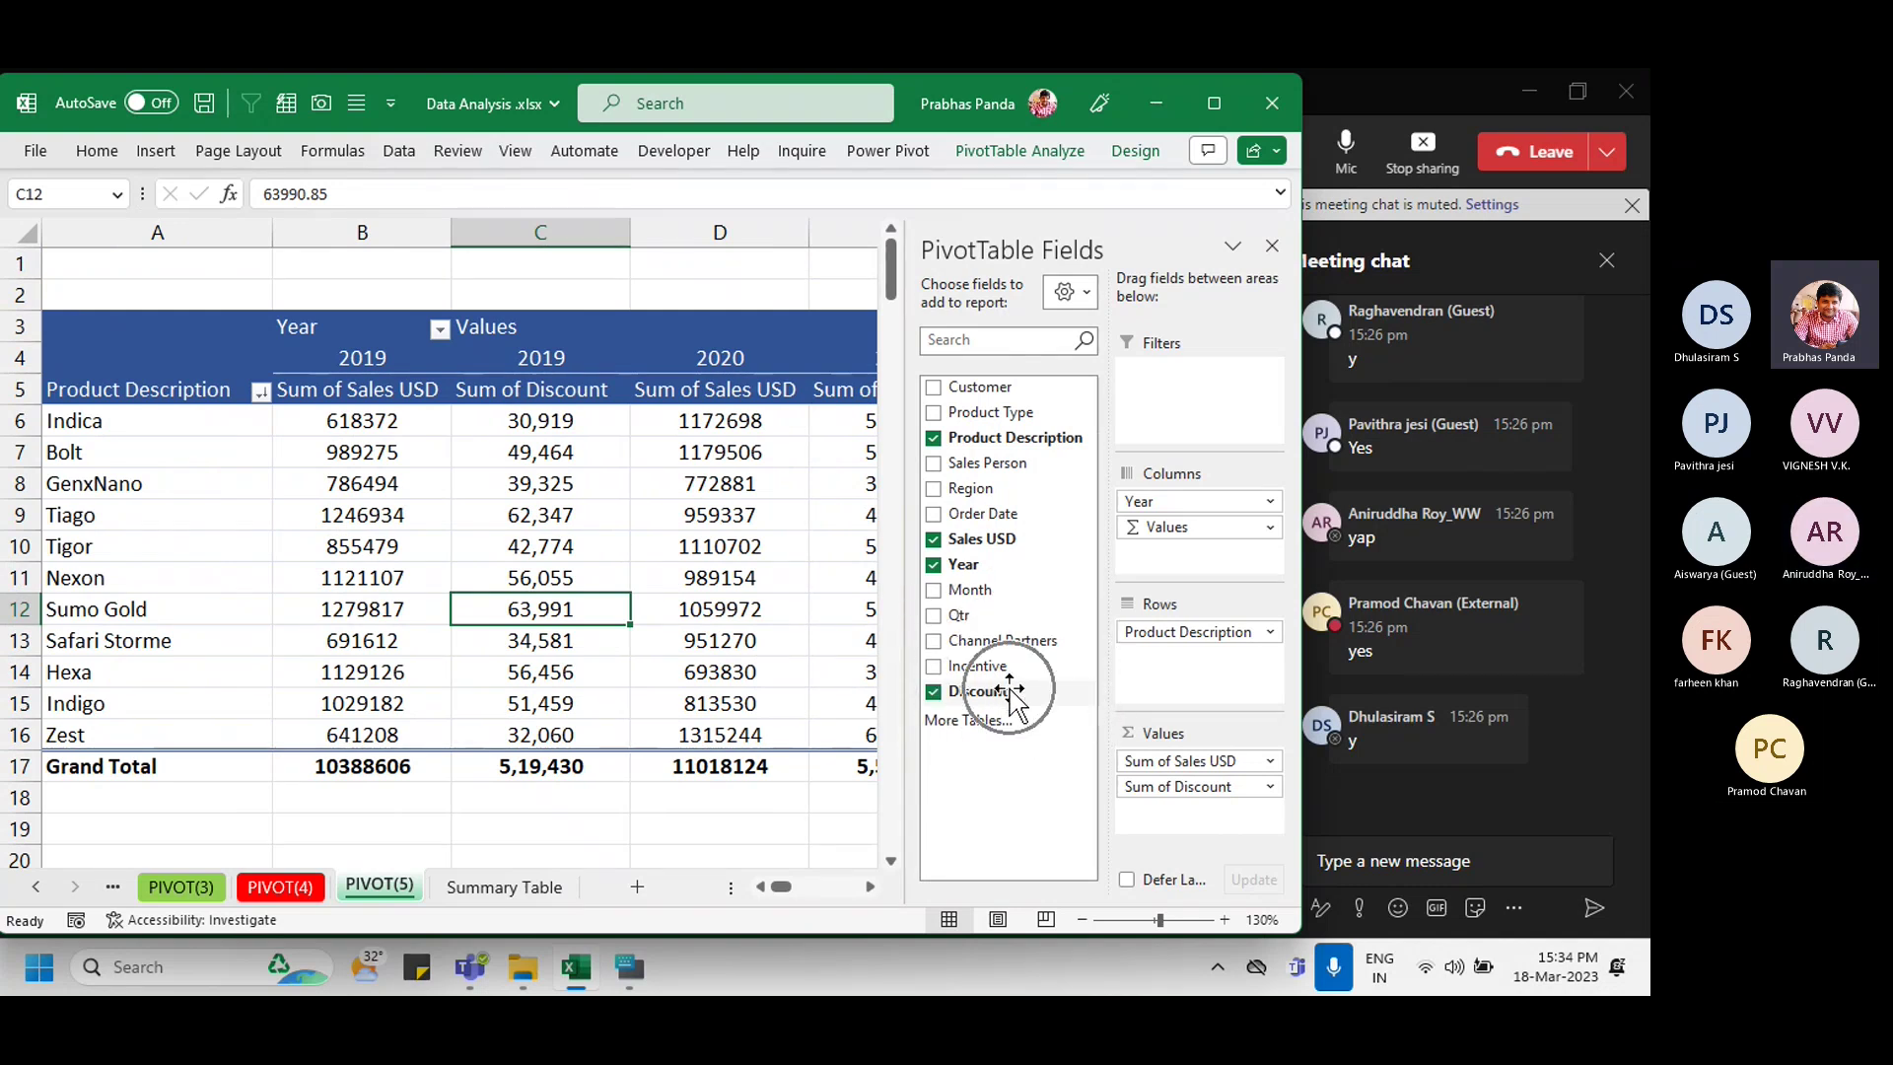
key("ctrl")
key("ctrl")
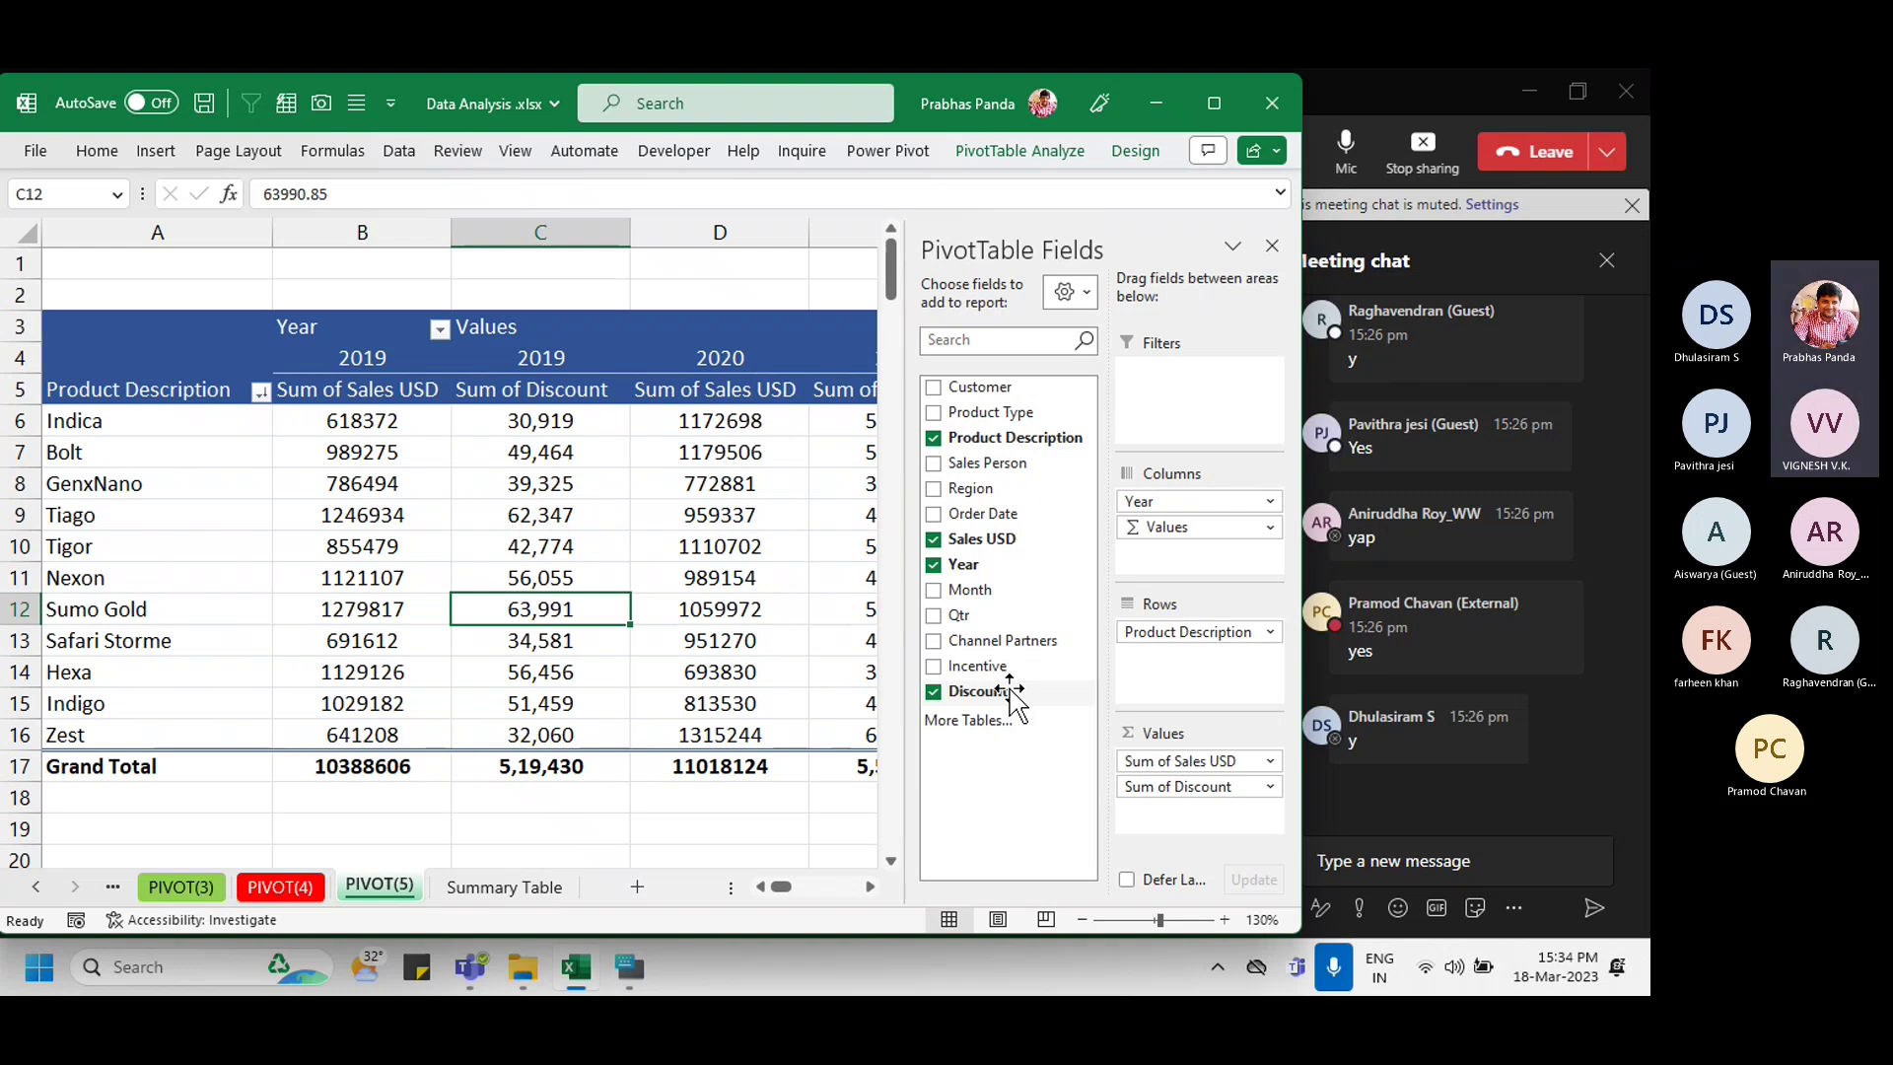
left_click(533, 897)
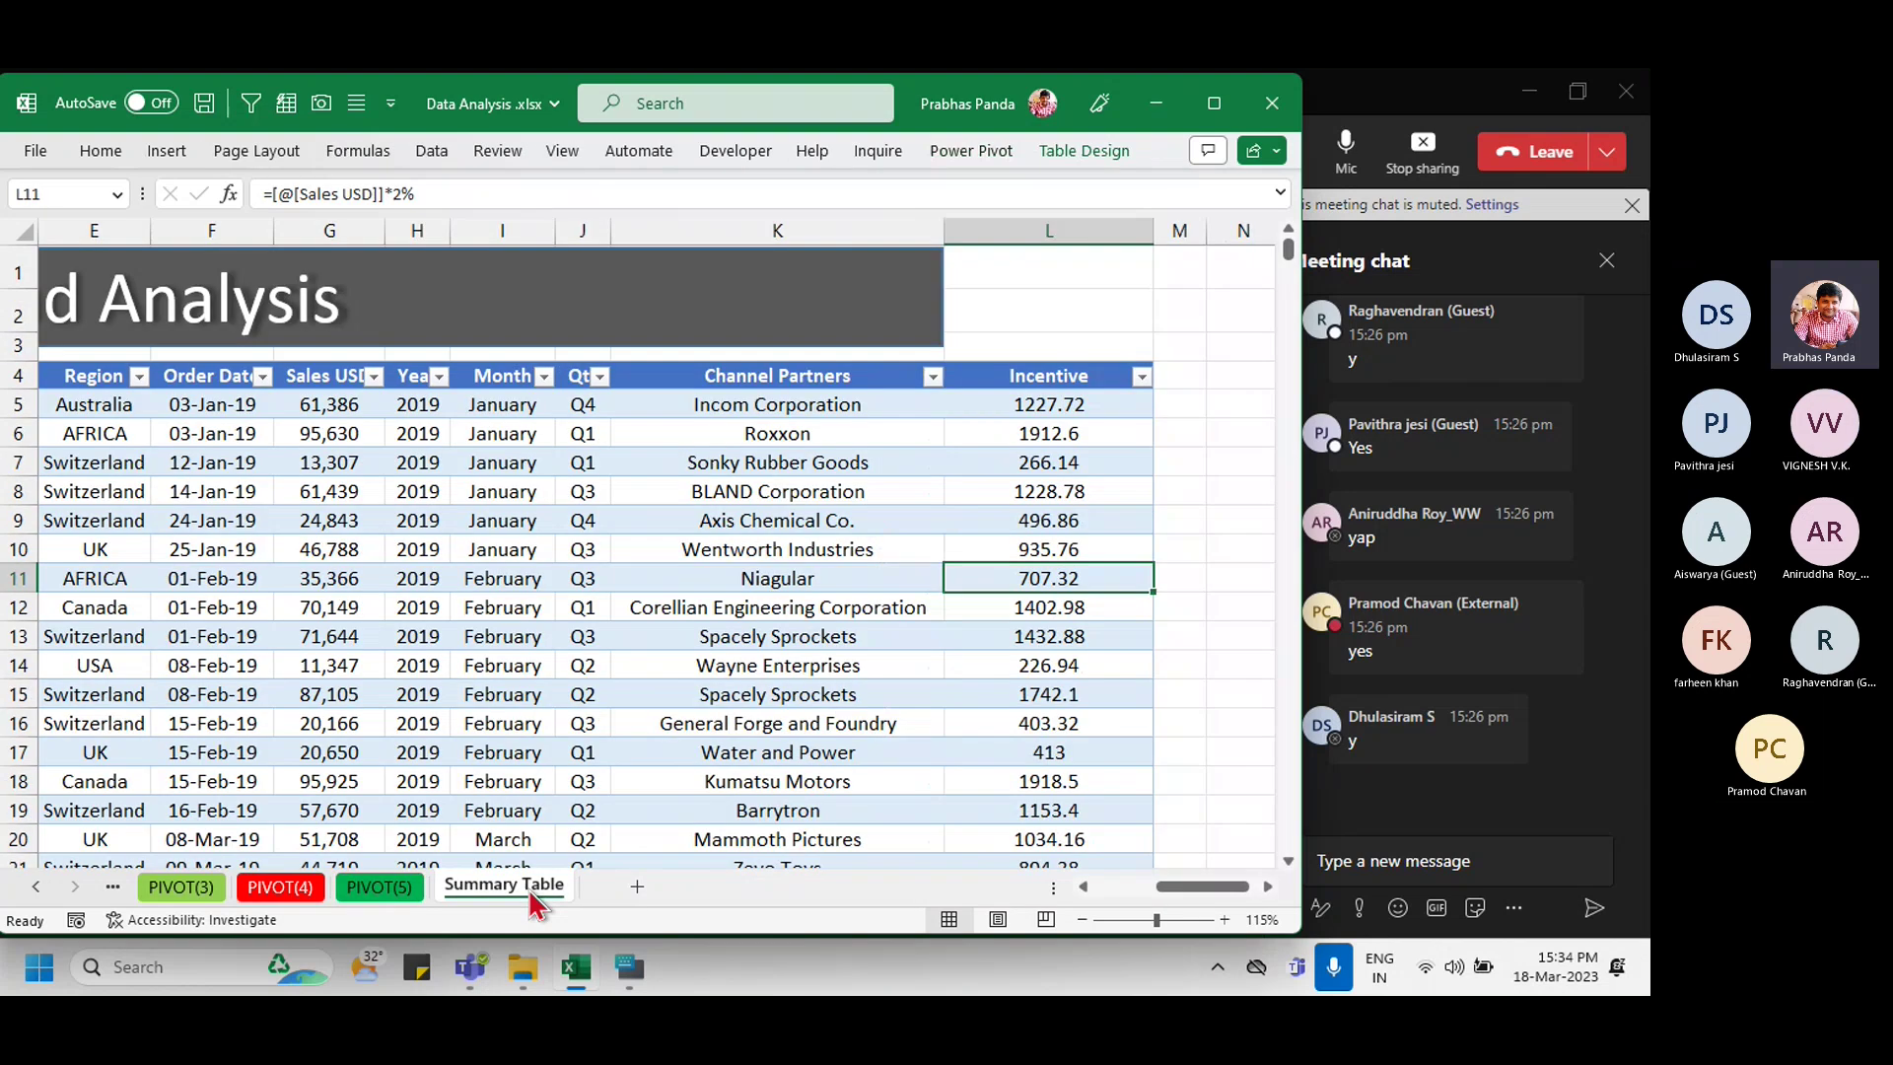
left_click(602, 550)
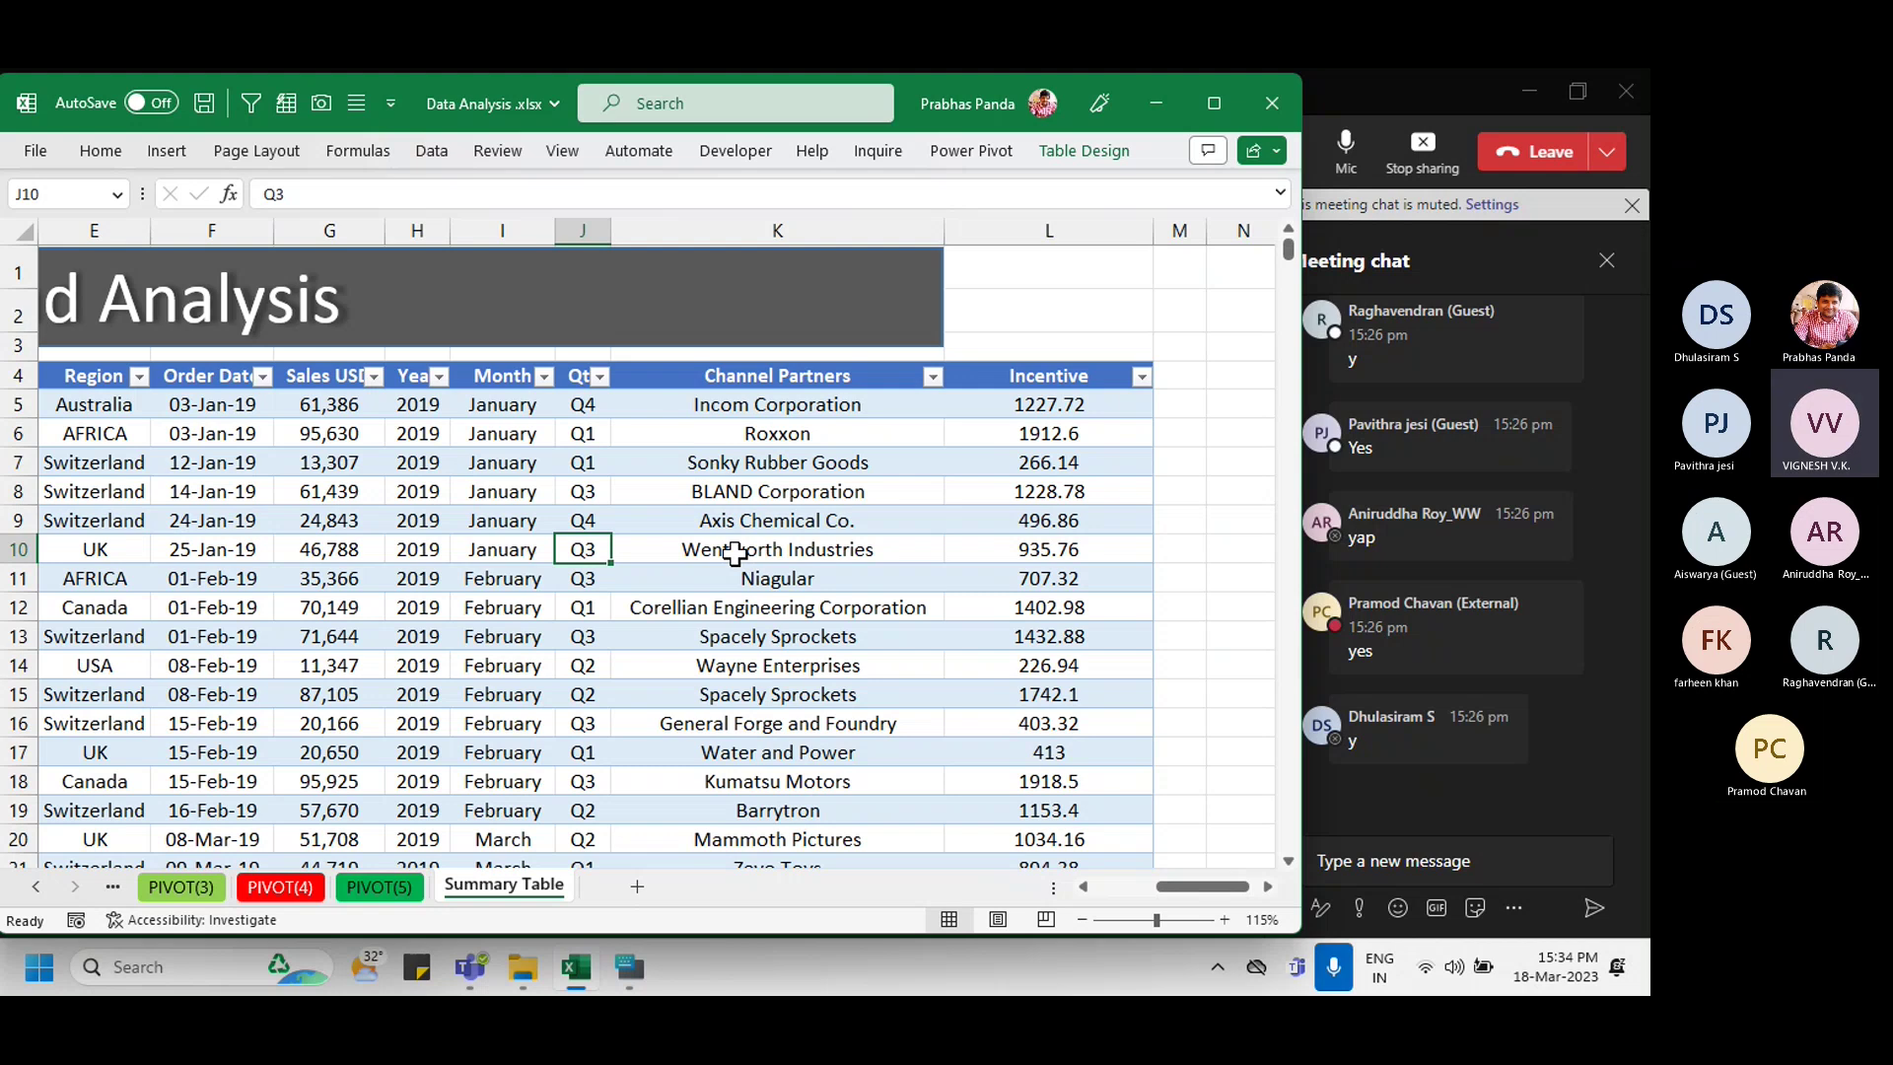
left_click(404, 887)
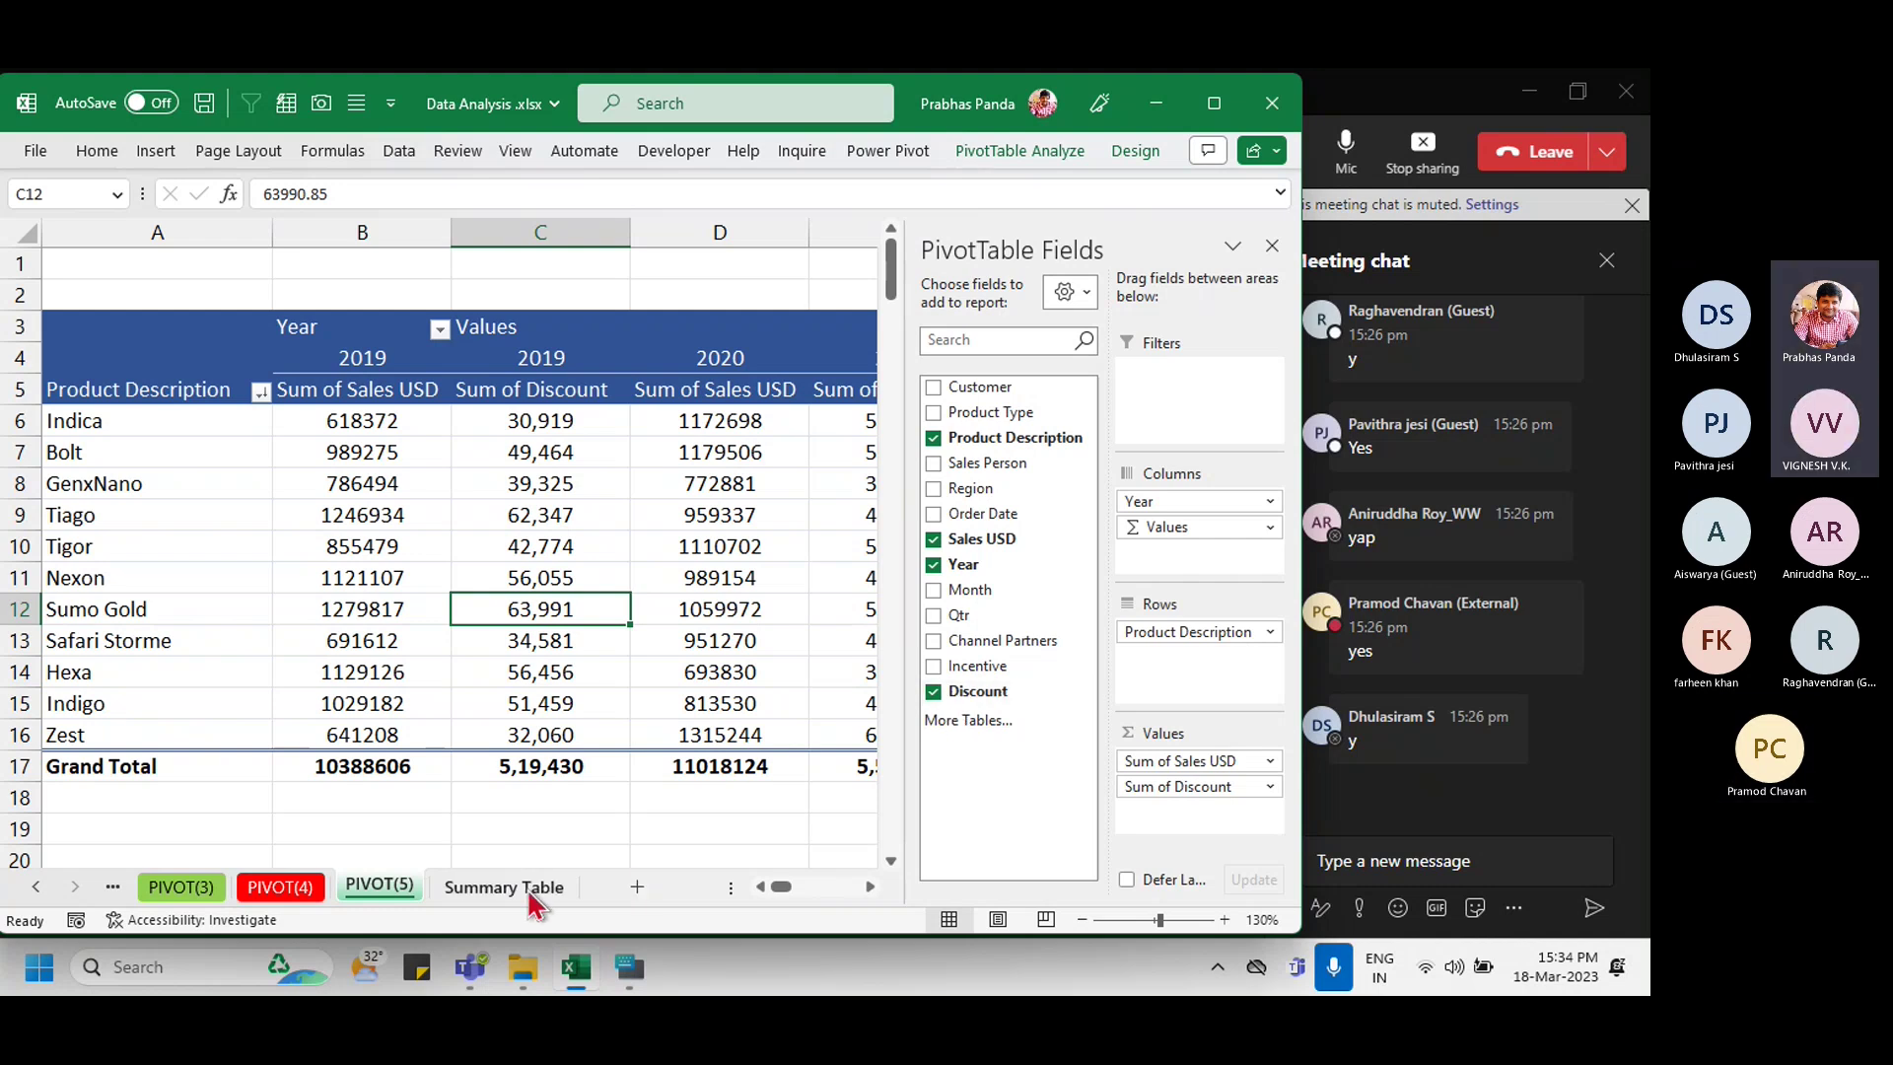
left_click(473, 887)
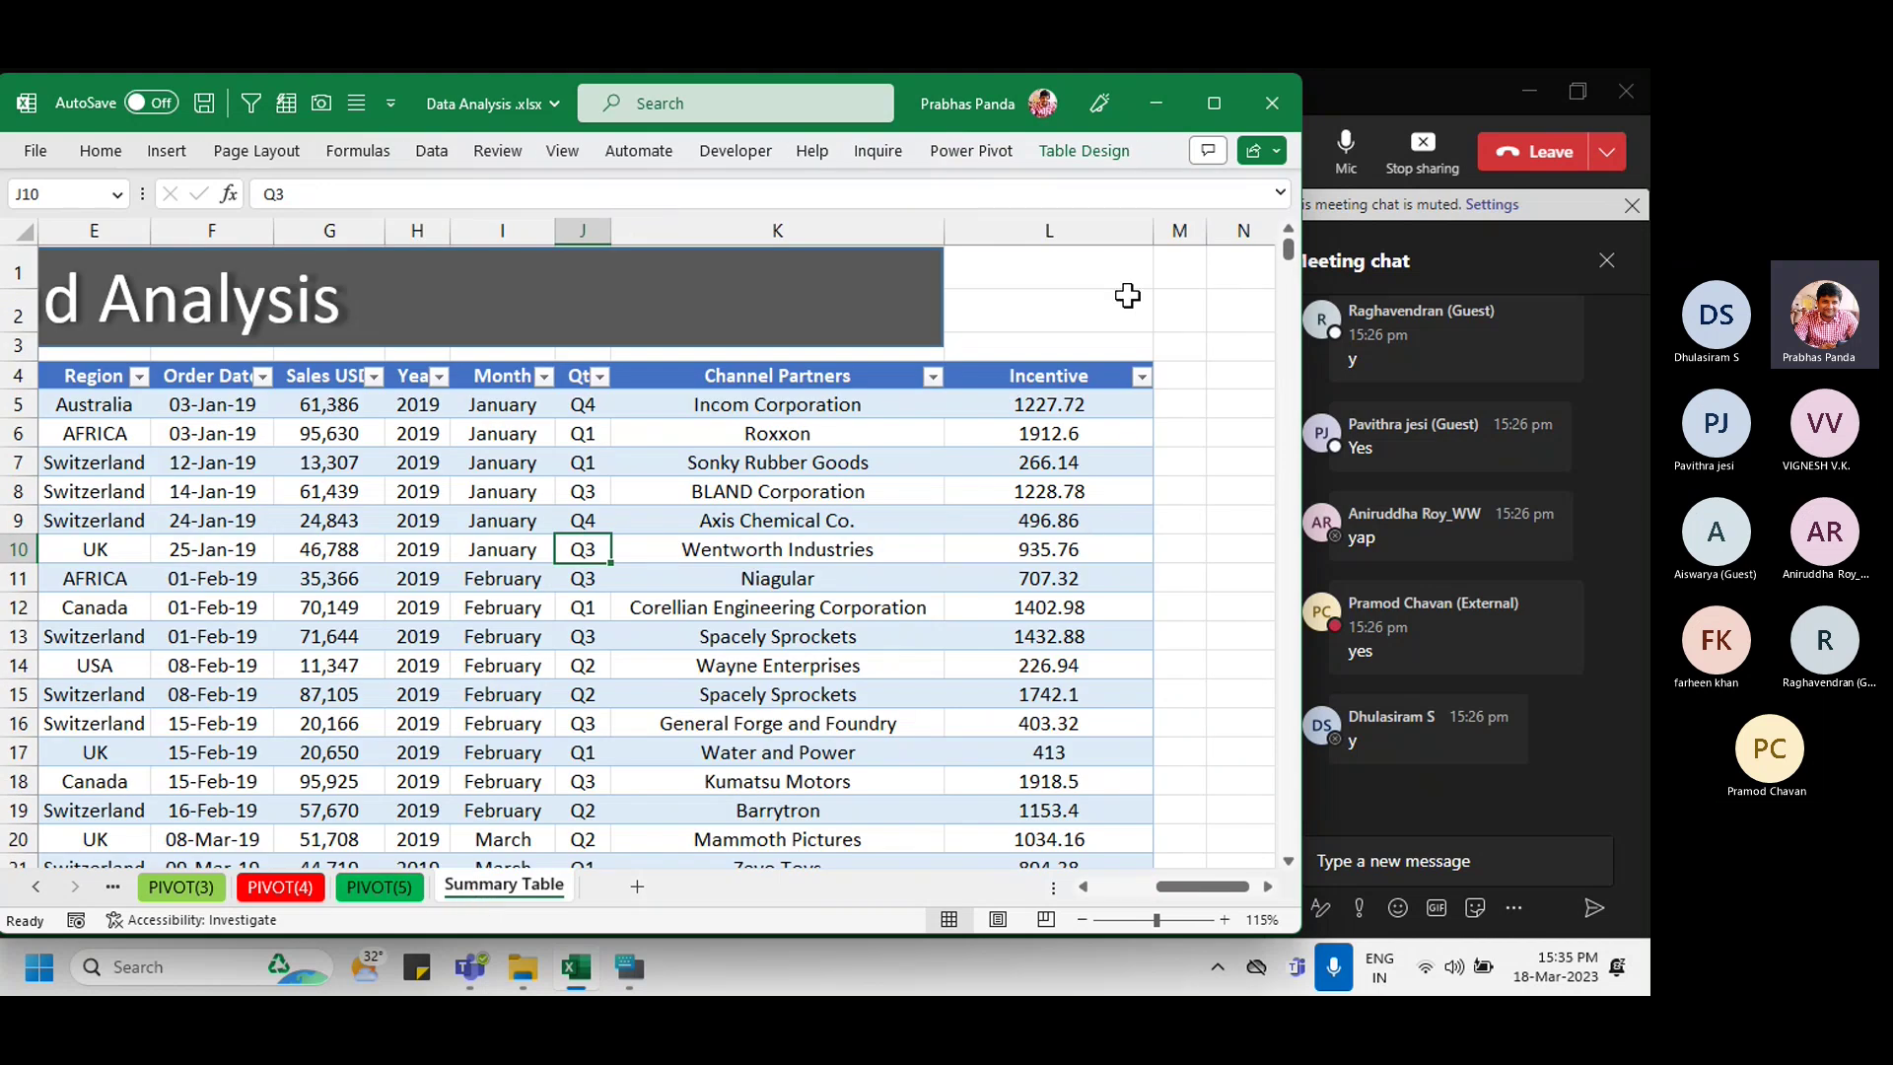
left_click(1109, 229)
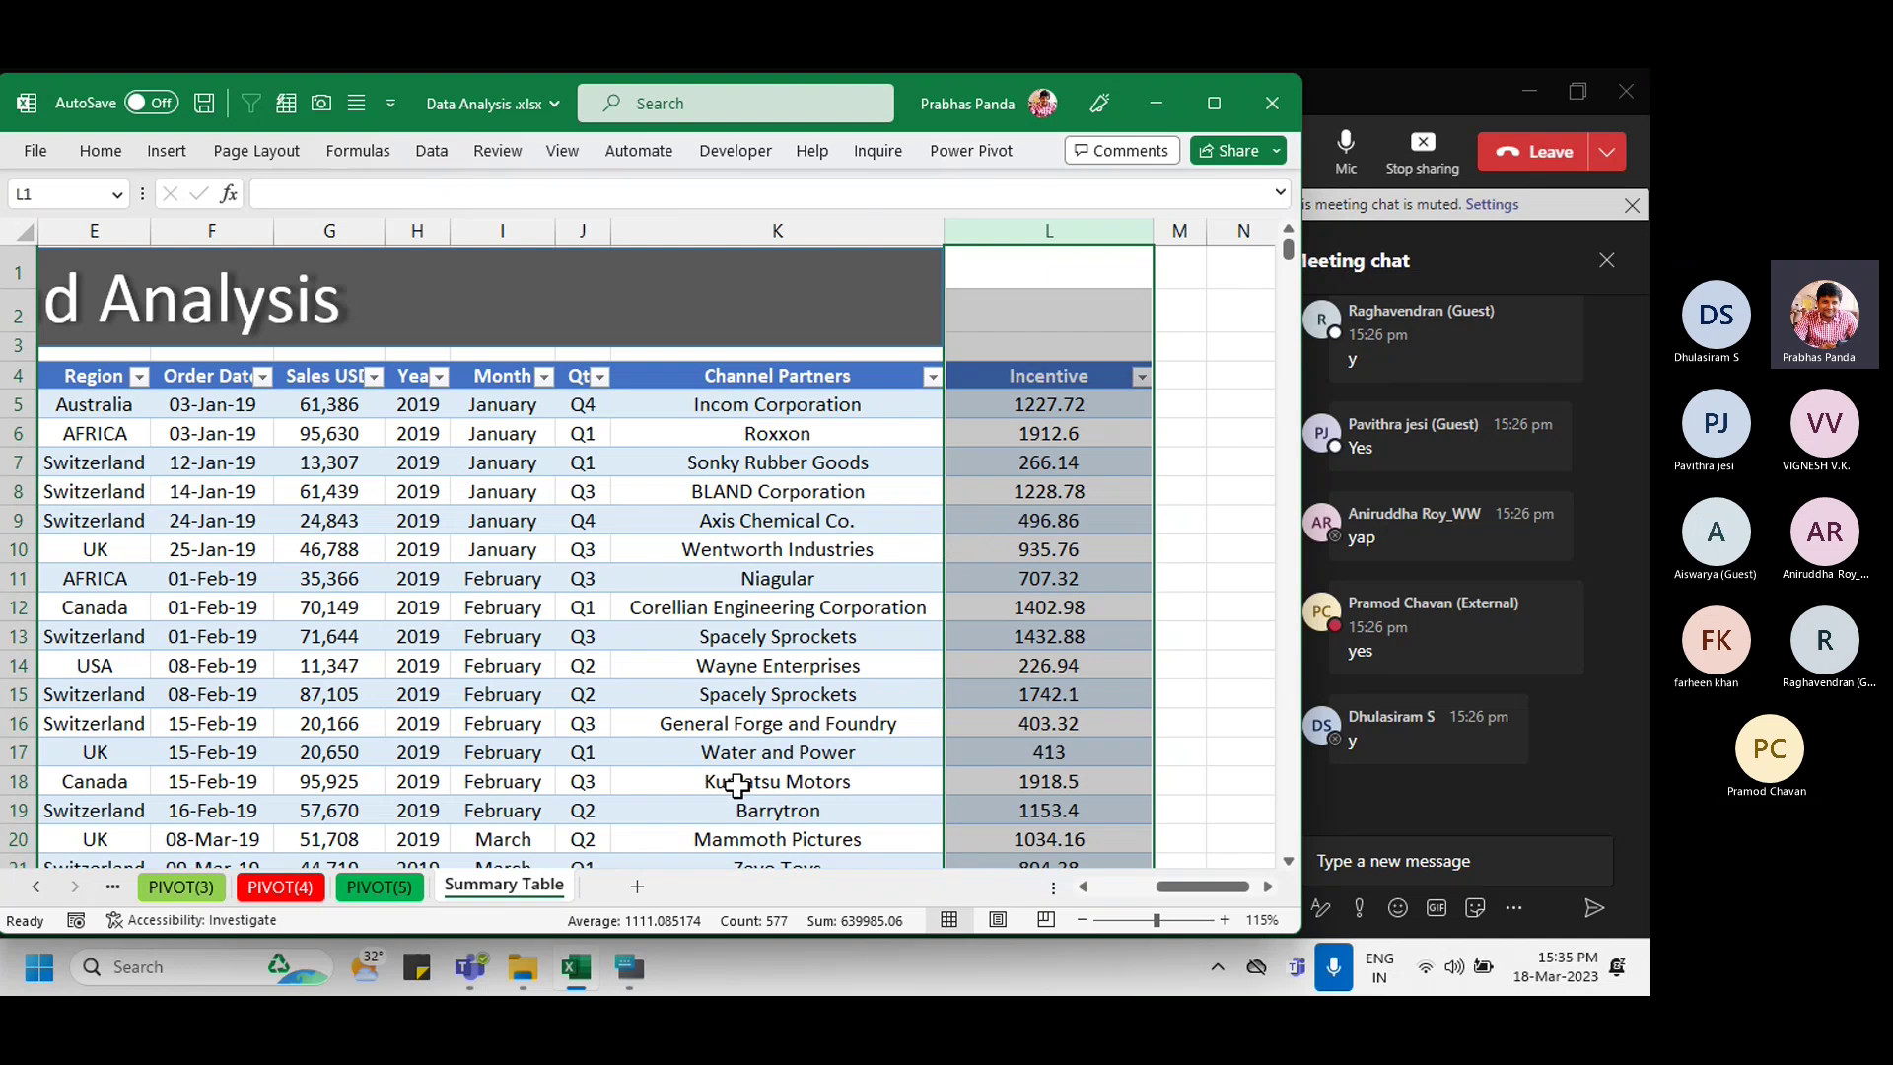
left_click(399, 890)
left_click(755, 501)
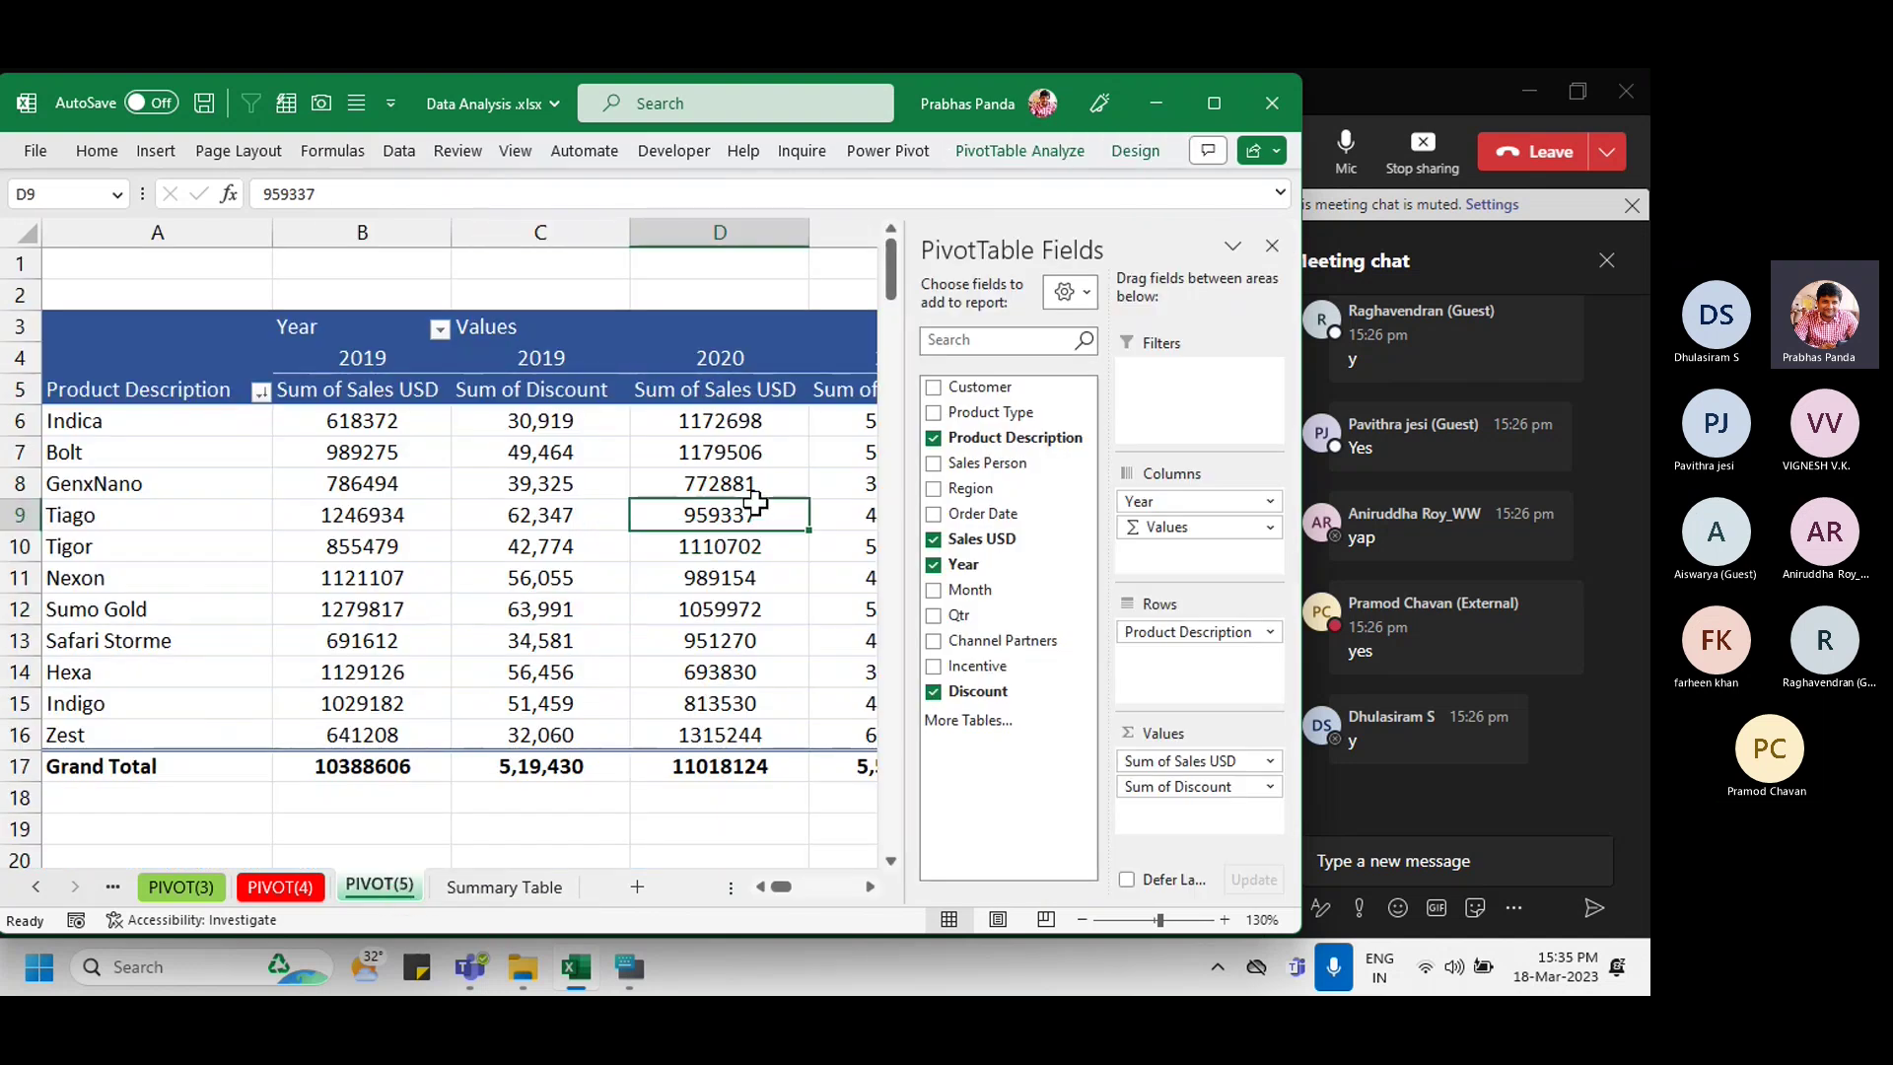
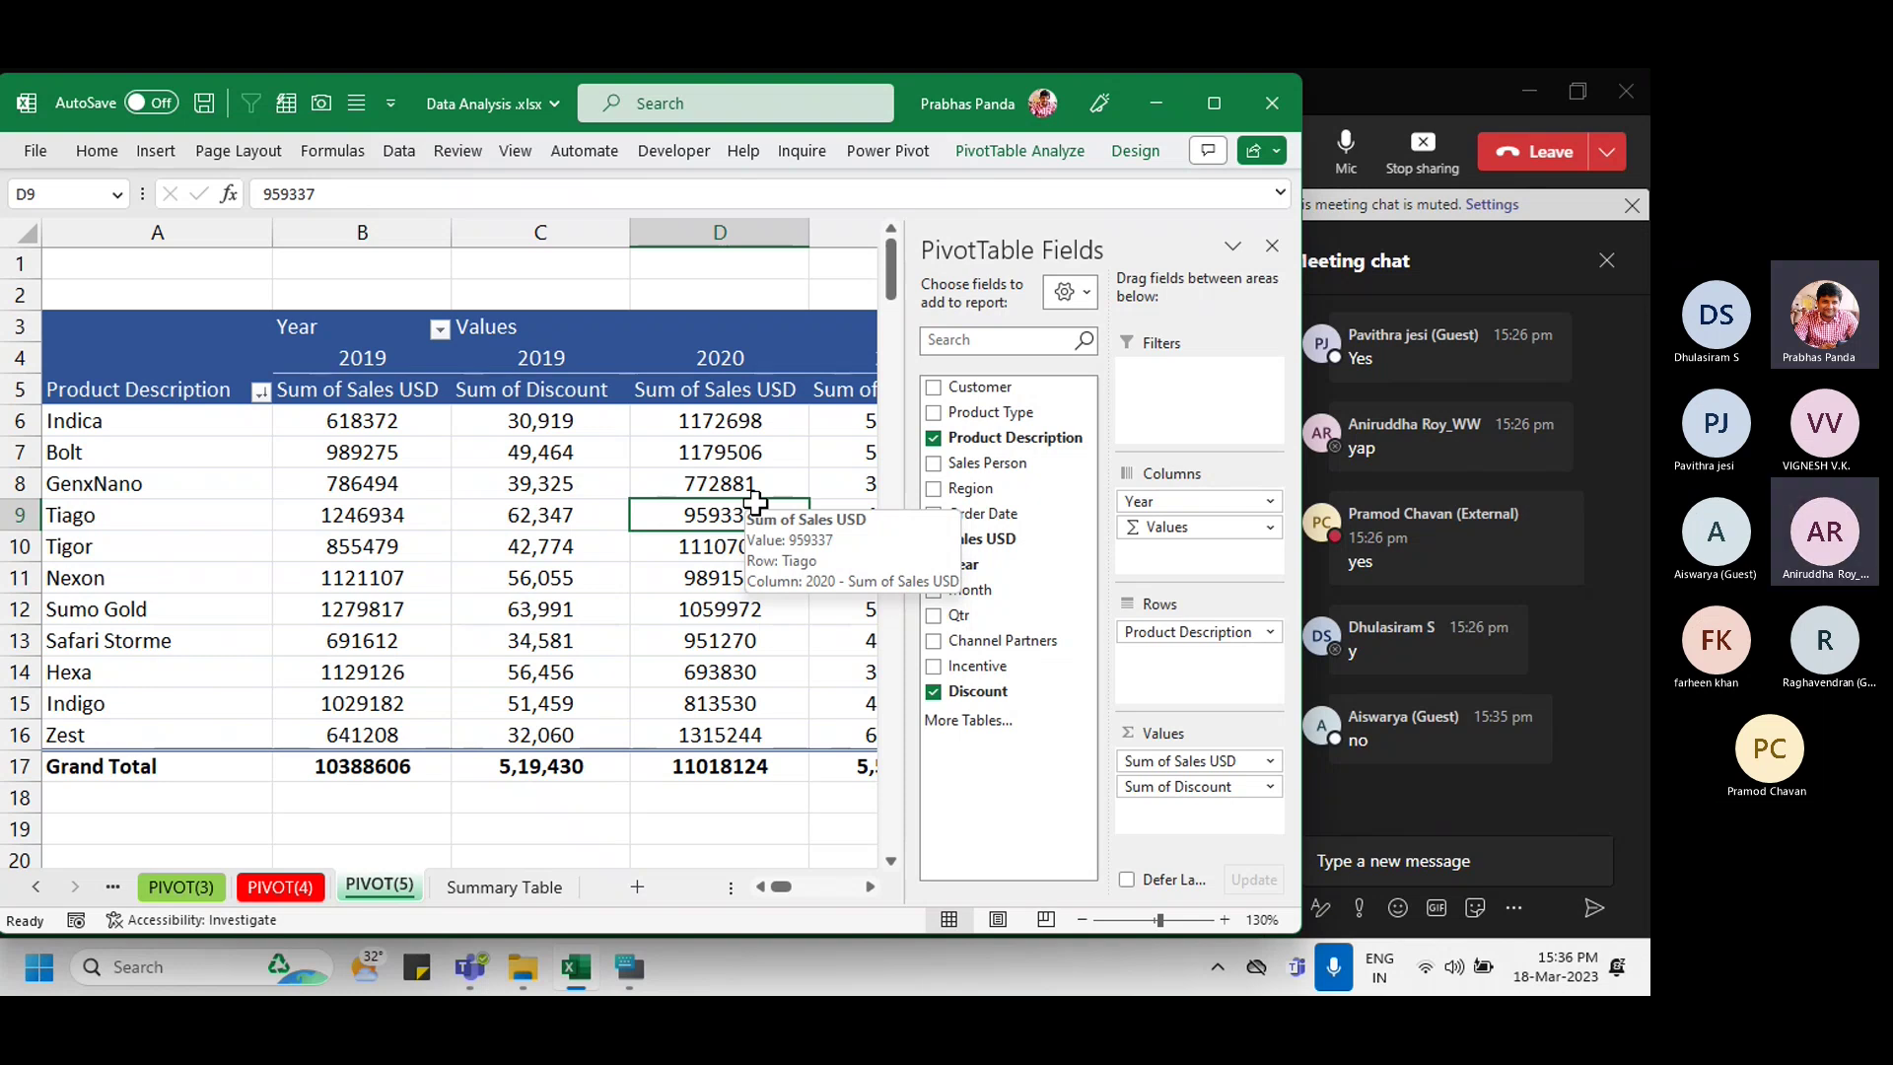
Step: Select and copy the whole sales table on the Summary Table sheet, including headers
left_click(716, 833)
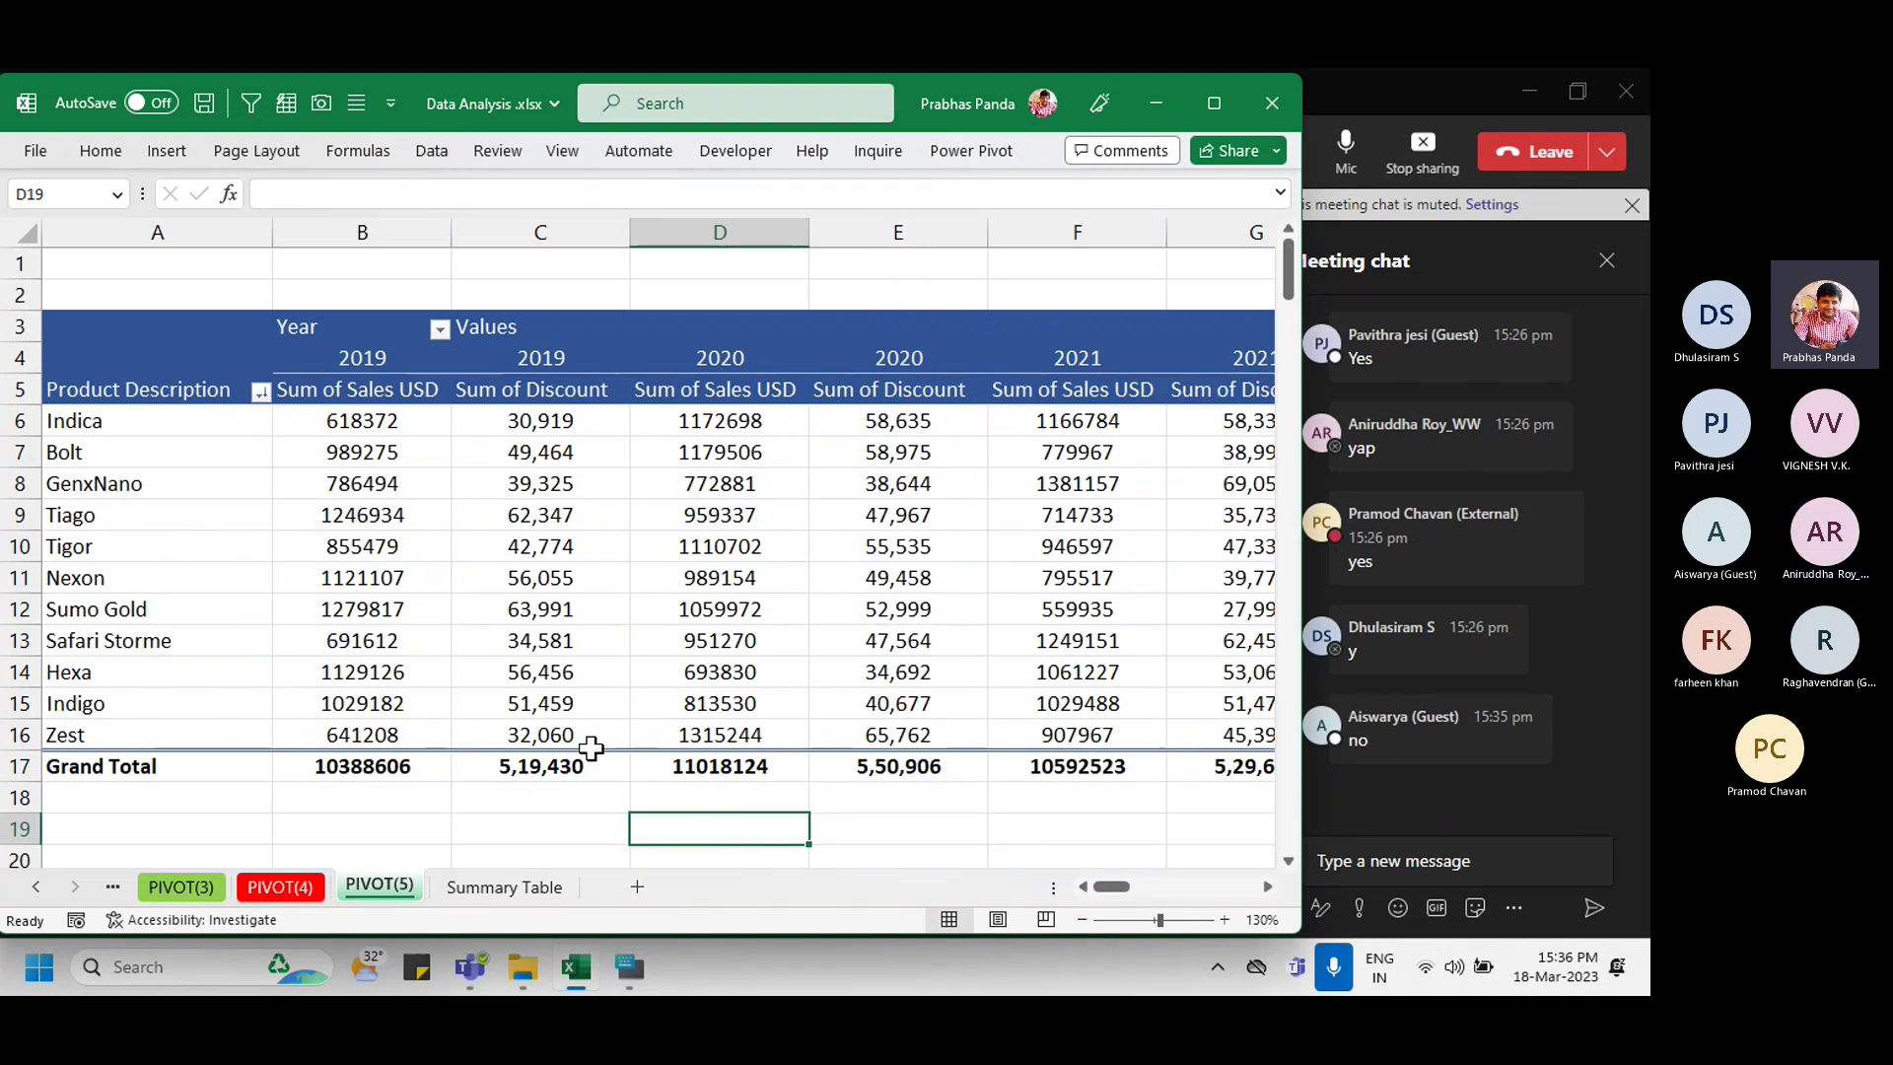
left_click(498, 889)
left_click(721, 514)
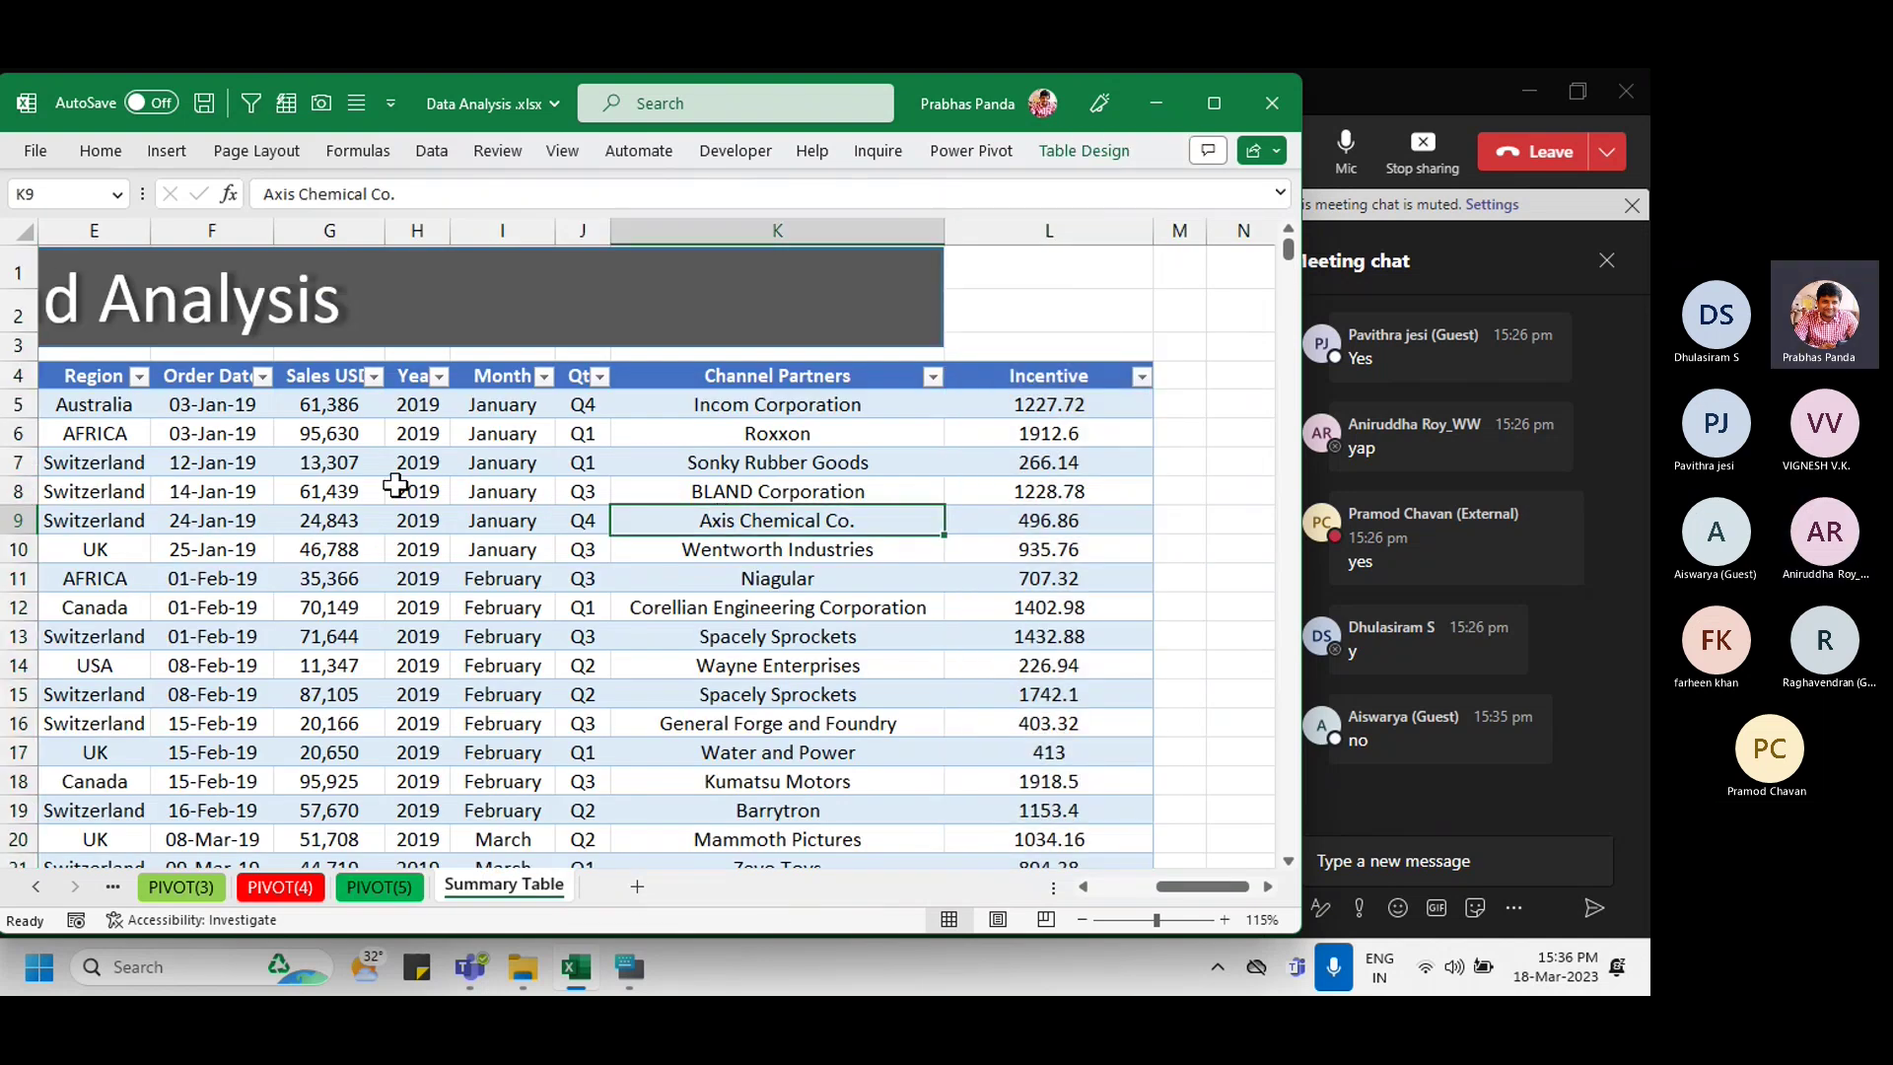
left_click(474, 529)
key("ctrl+a")
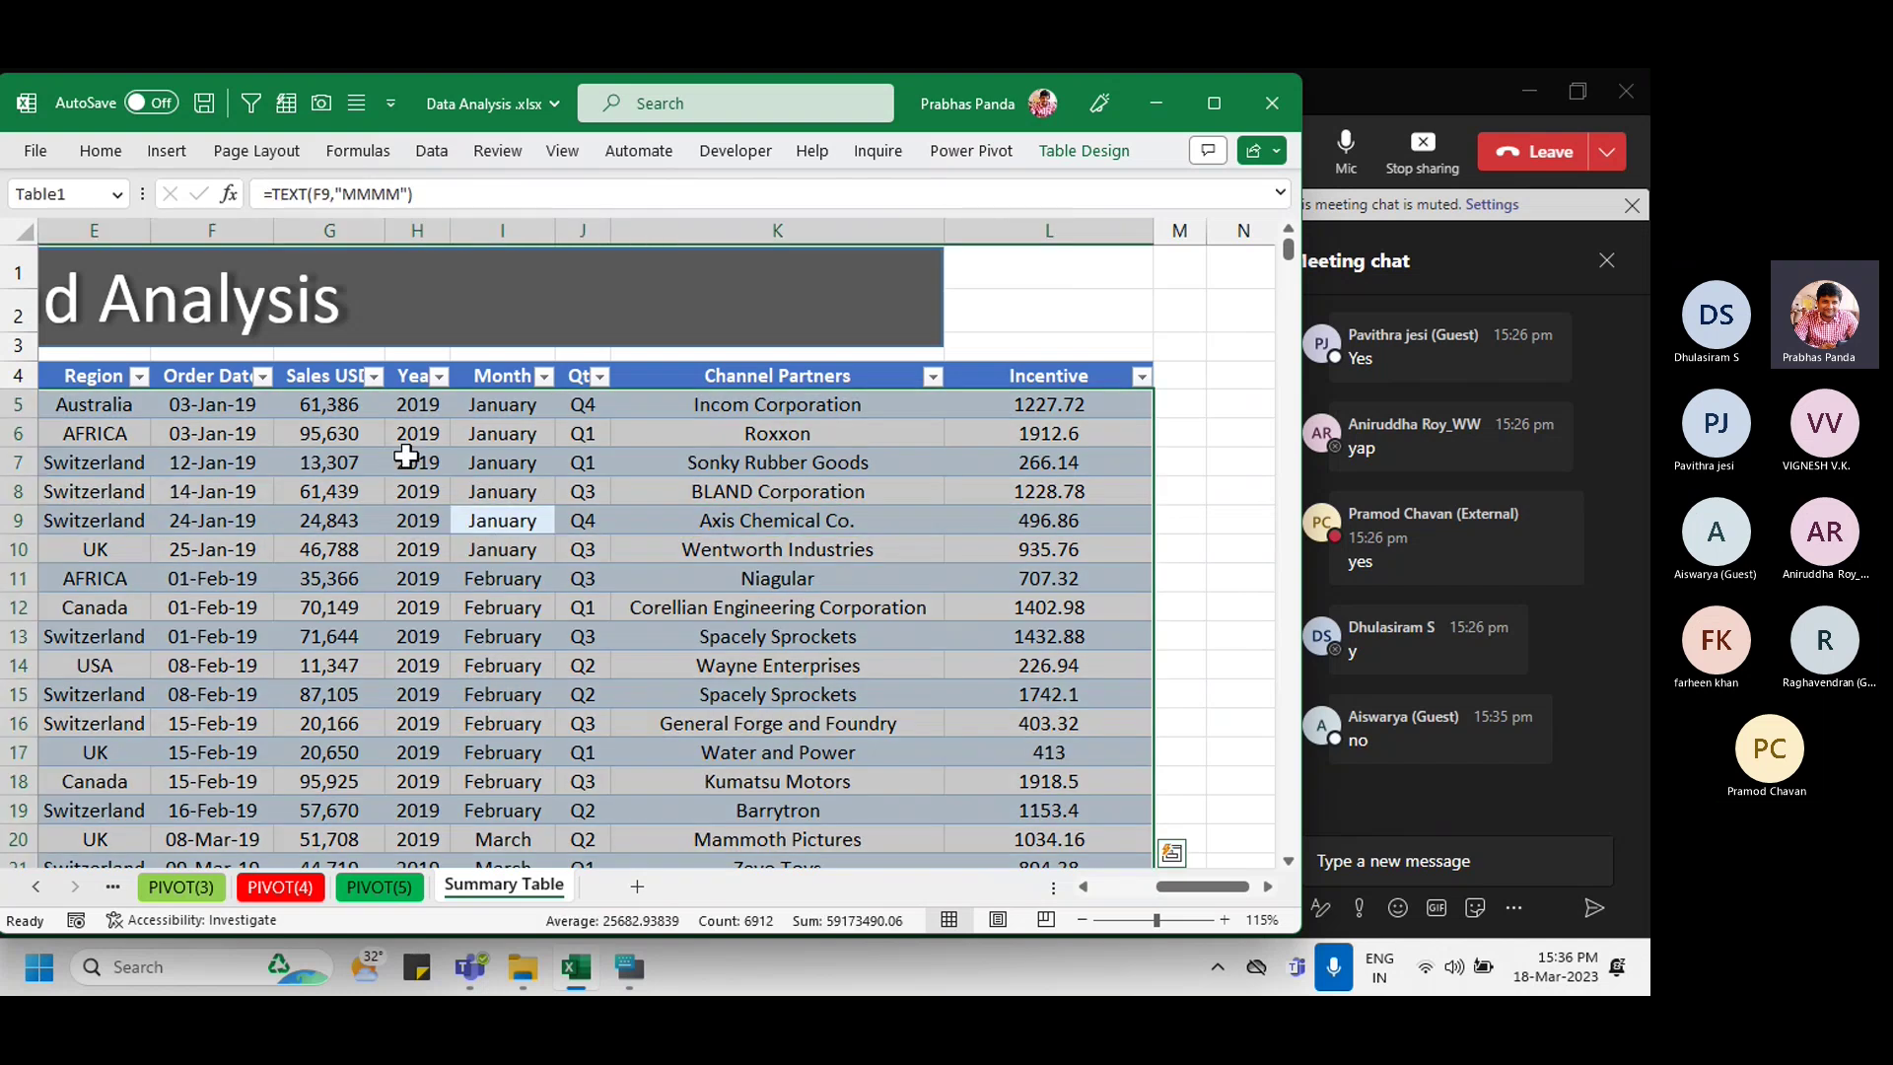
left_click(336, 358)
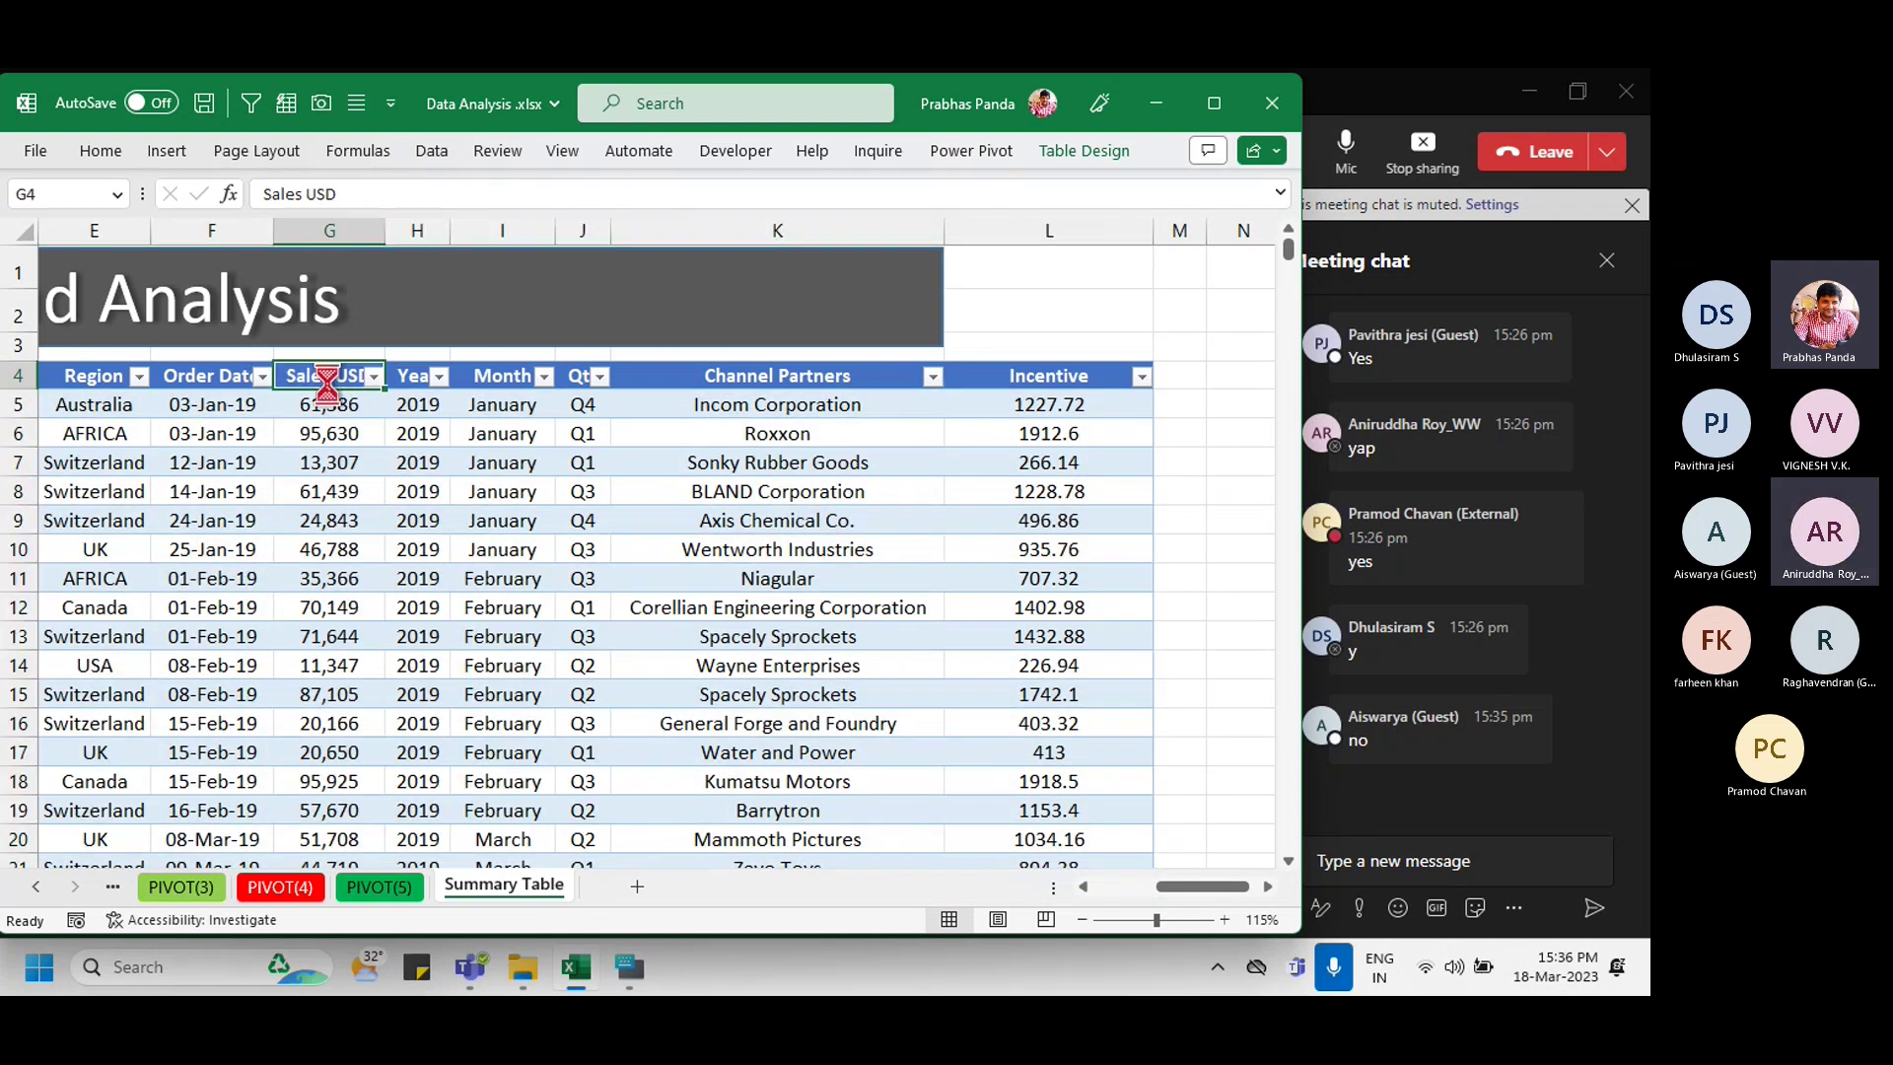
key("ctrl+a")
key("ctrl+c")
Step: Paste the sales table into a new blank workbook and autofit all column widths
key("ctrl+n")
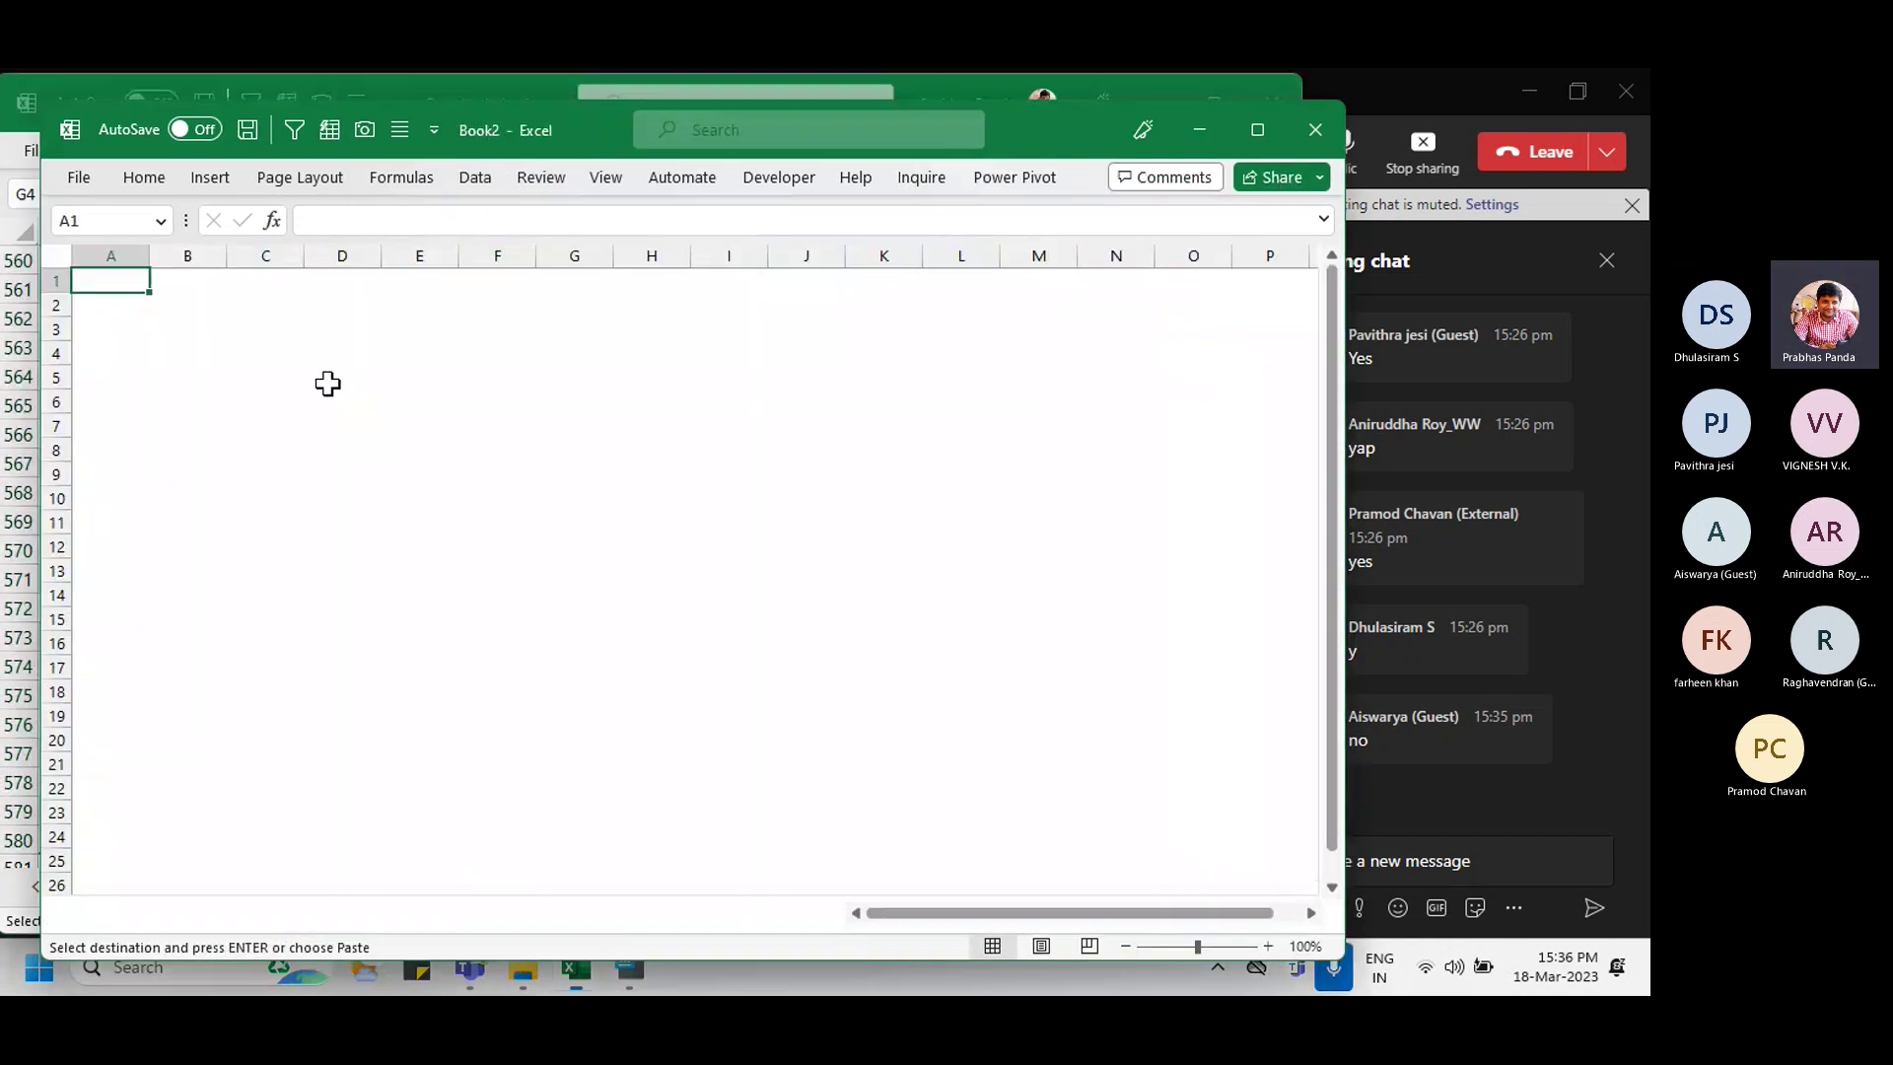
key("ctrl+v")
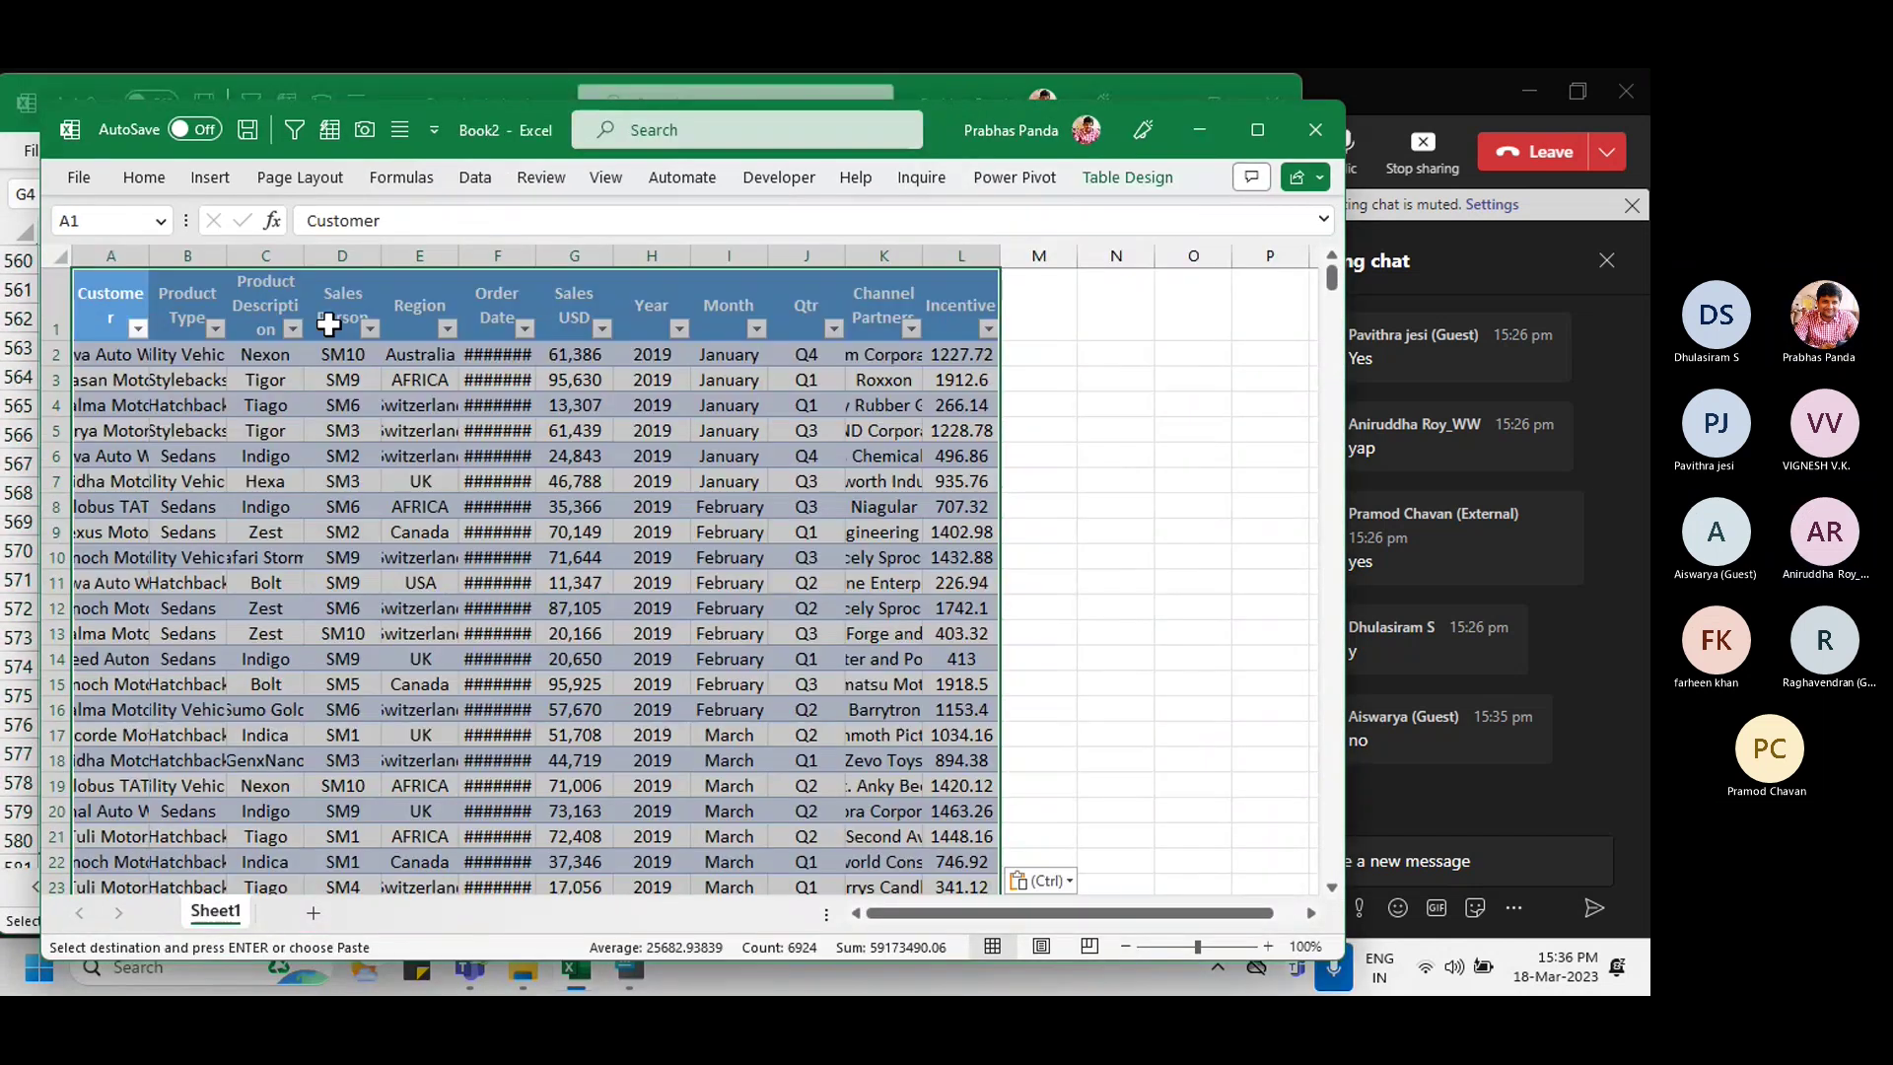
key("alt+o")
key("c")
key("a")
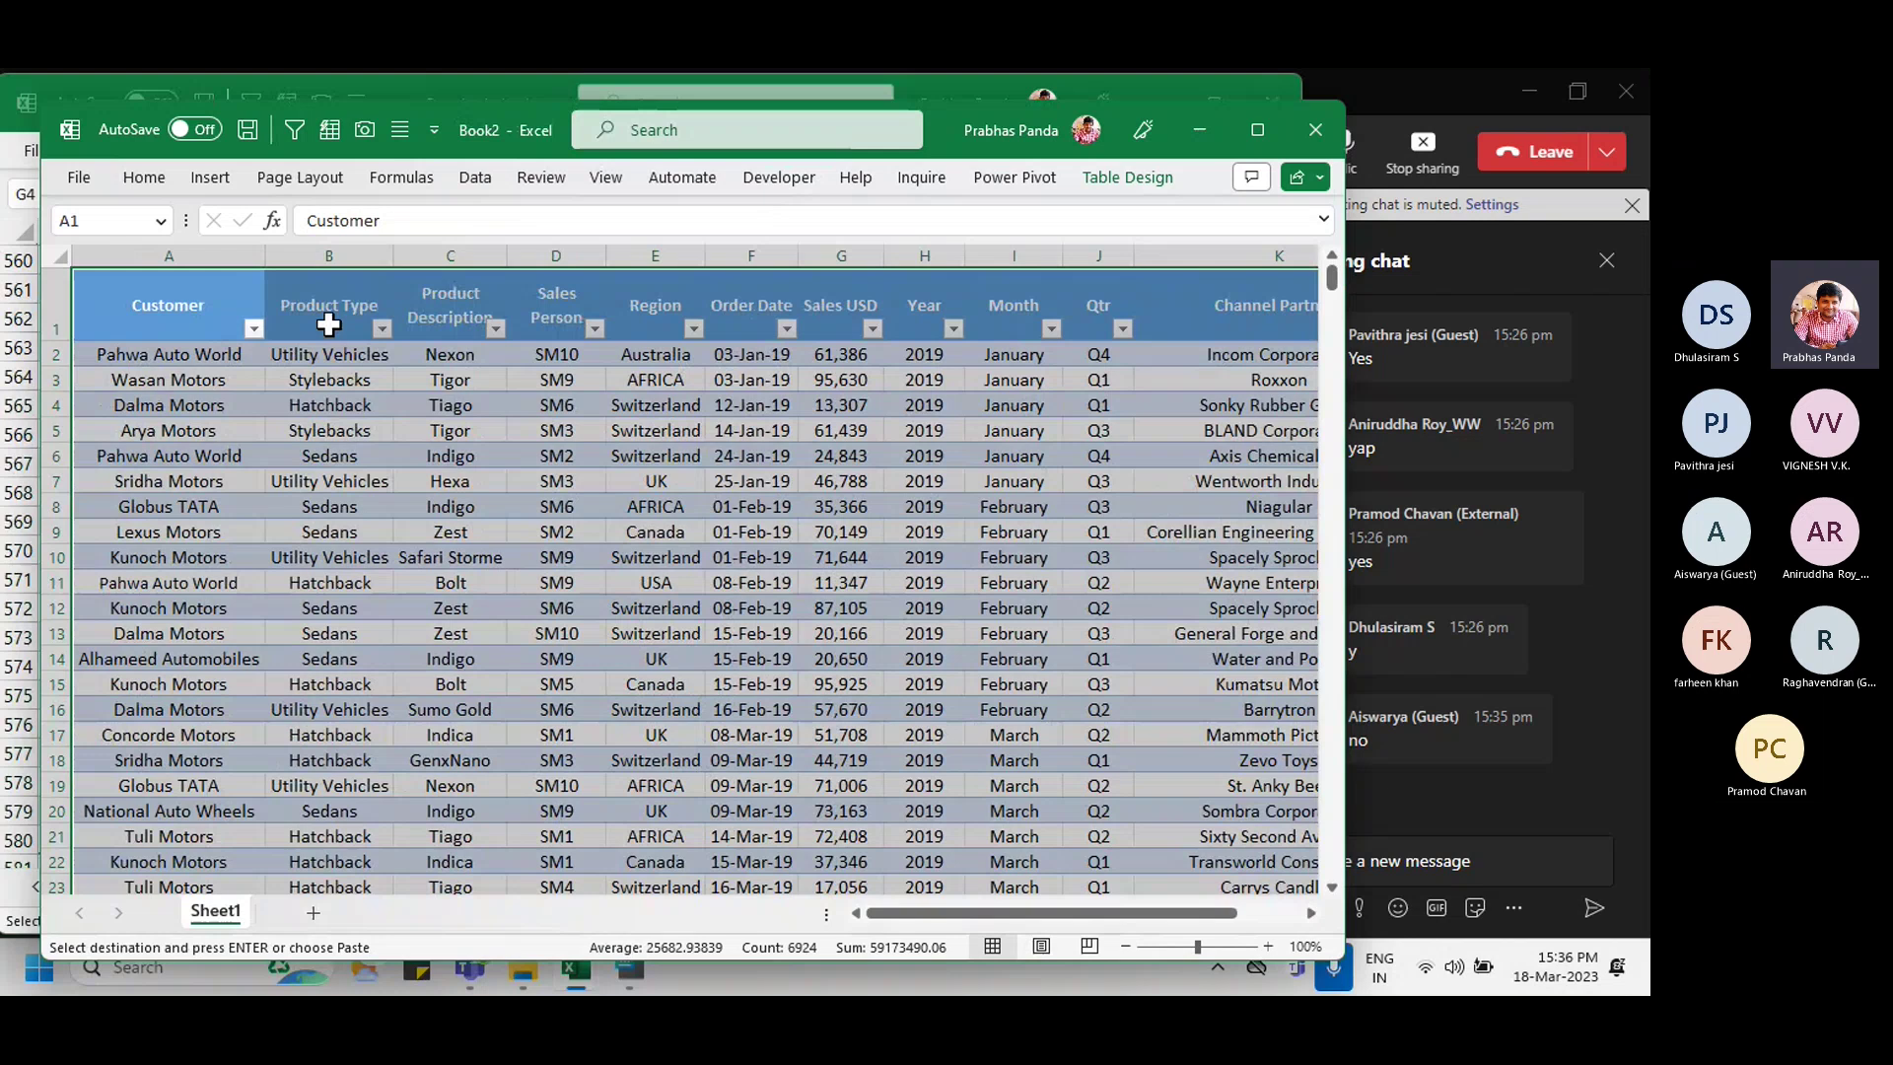
Step: Create a PivotTable on a new sheet with Customer as rows and Sum of Sales USD as values
left_click(399, 426)
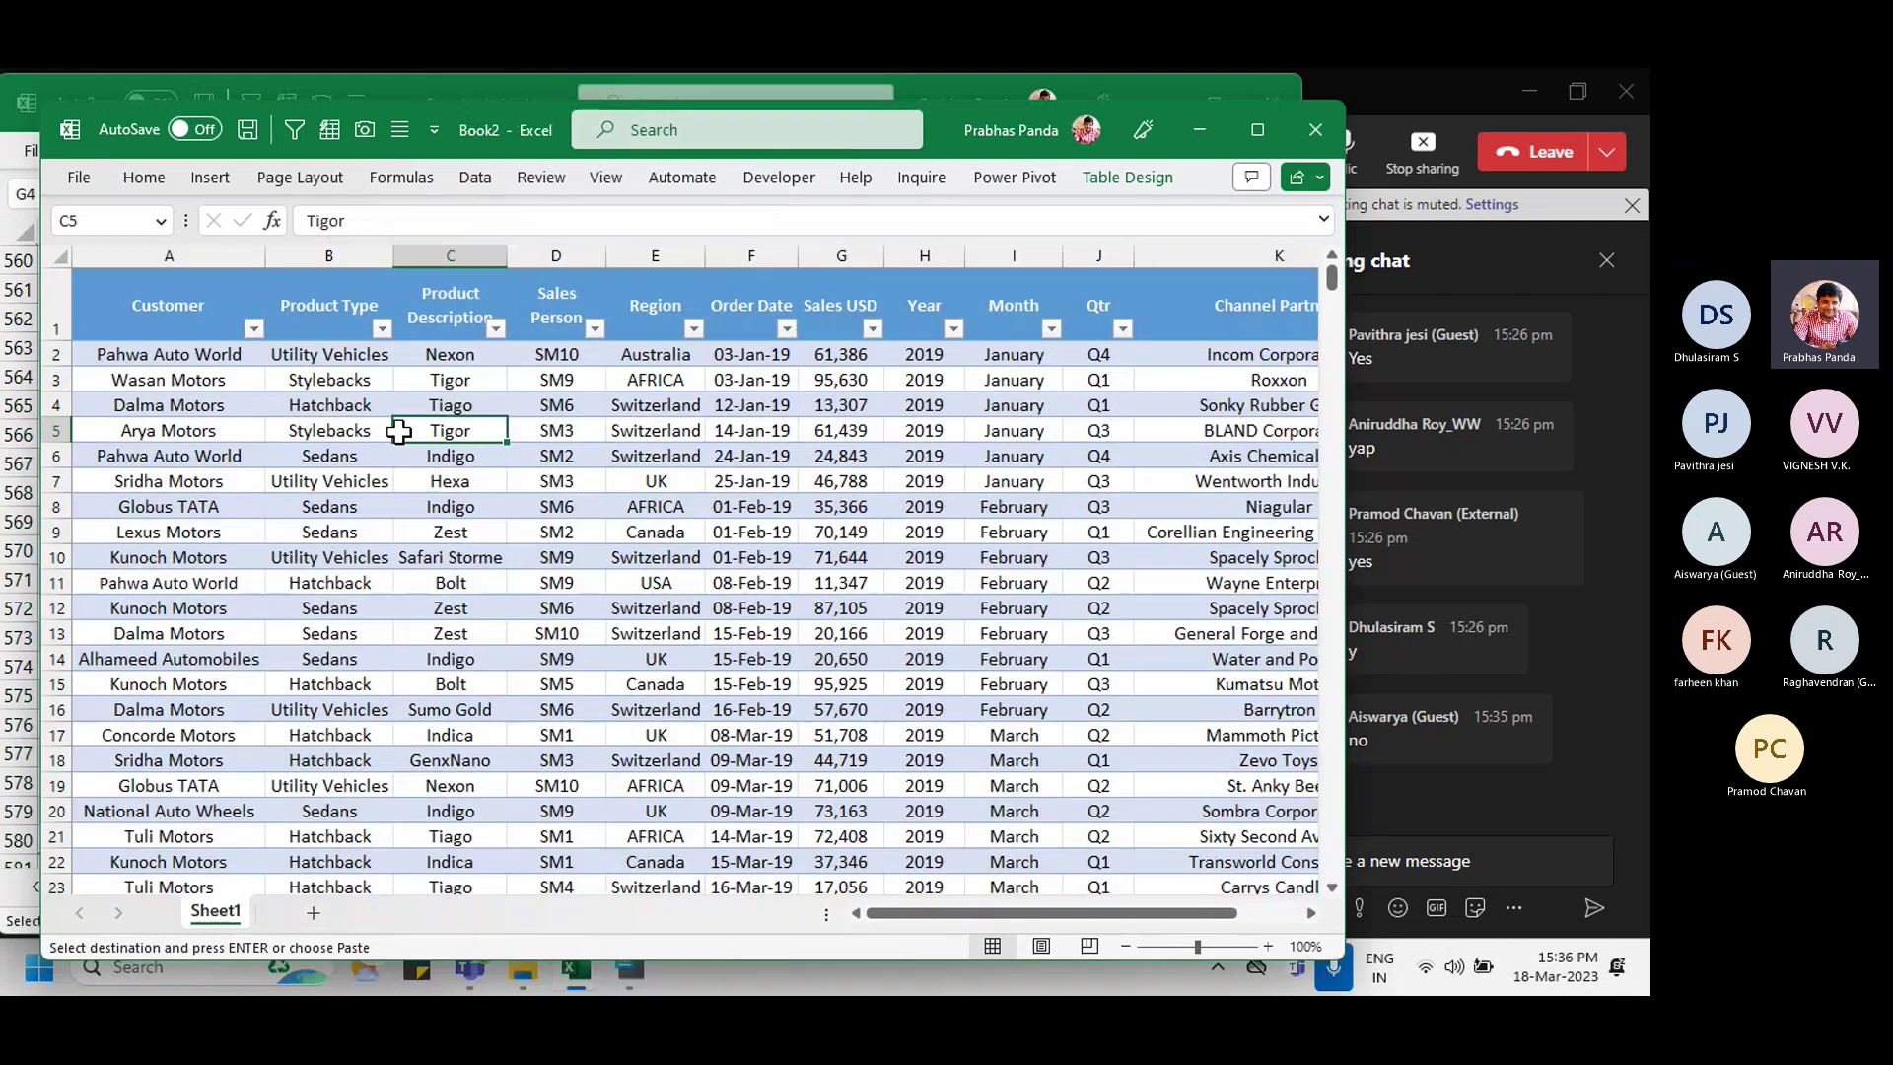
left_click(203, 179)
left_click(99, 251)
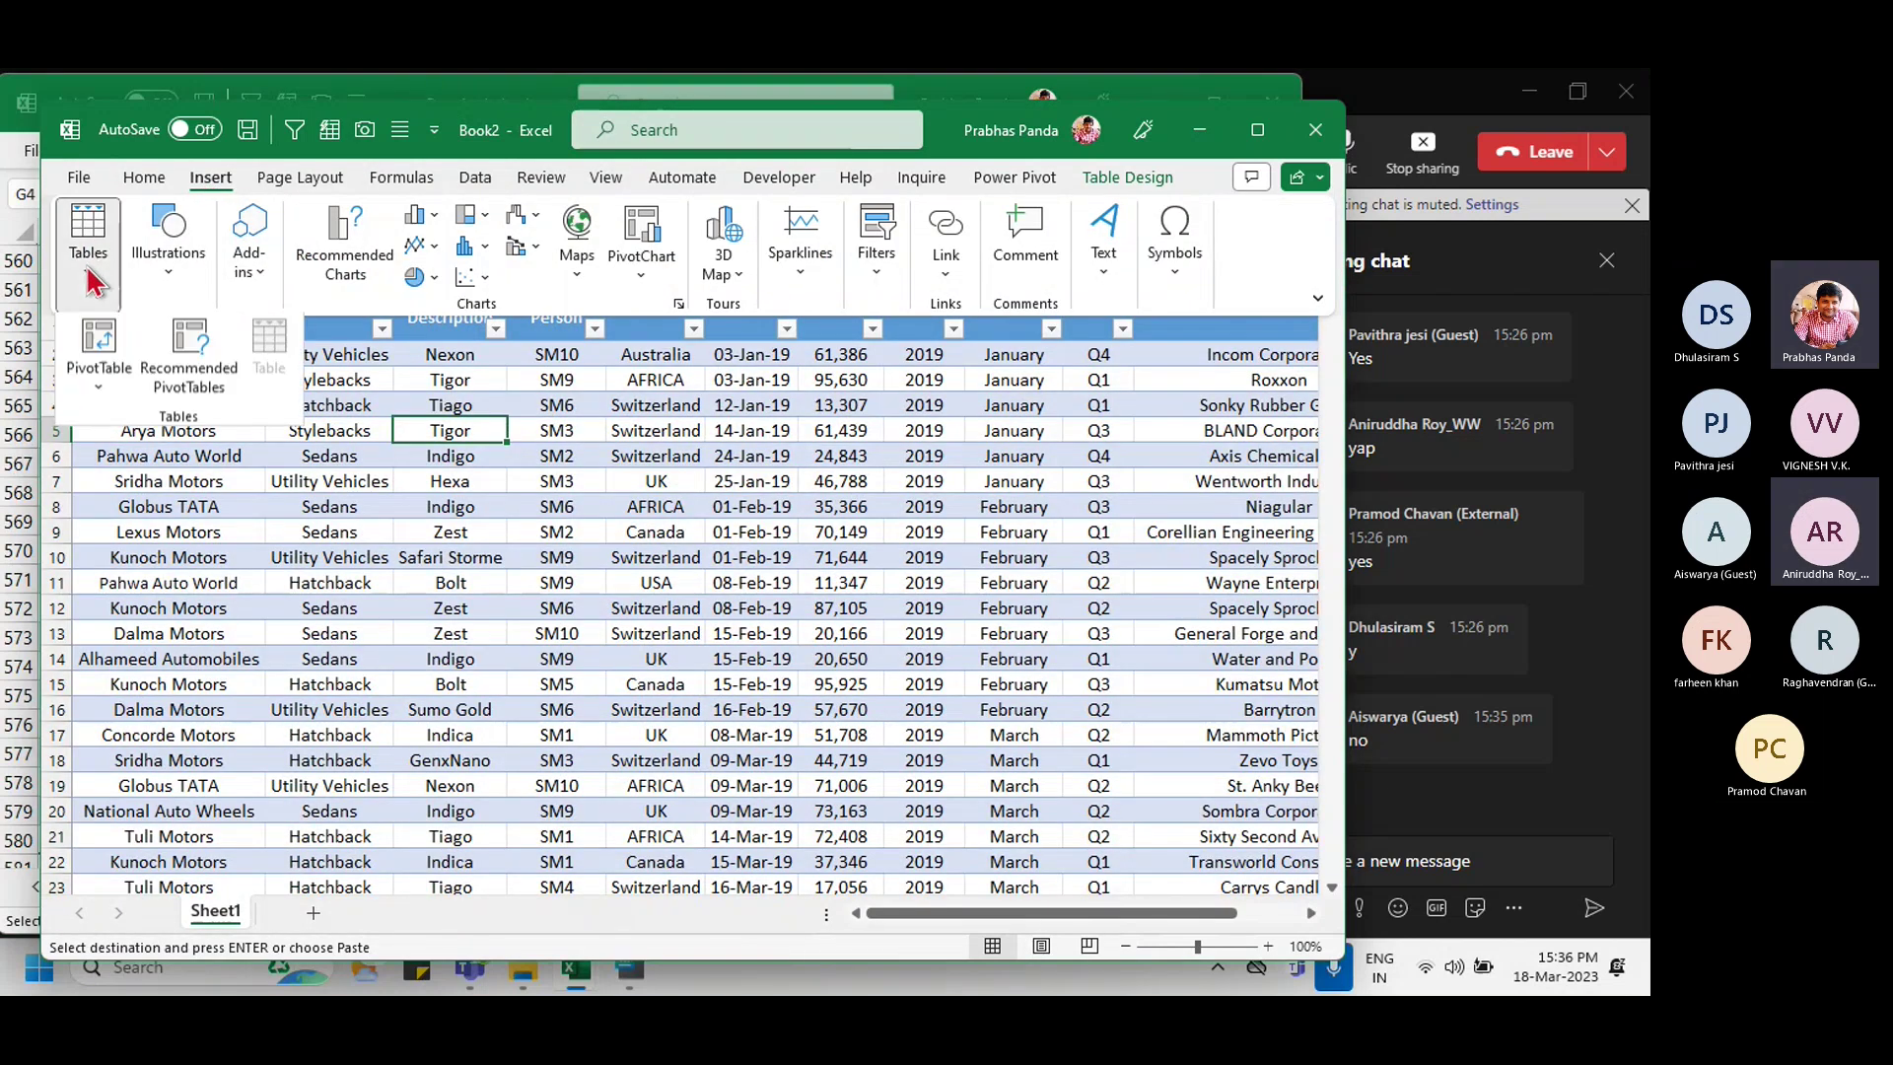
left_click(93, 337)
left_click(1112, 660)
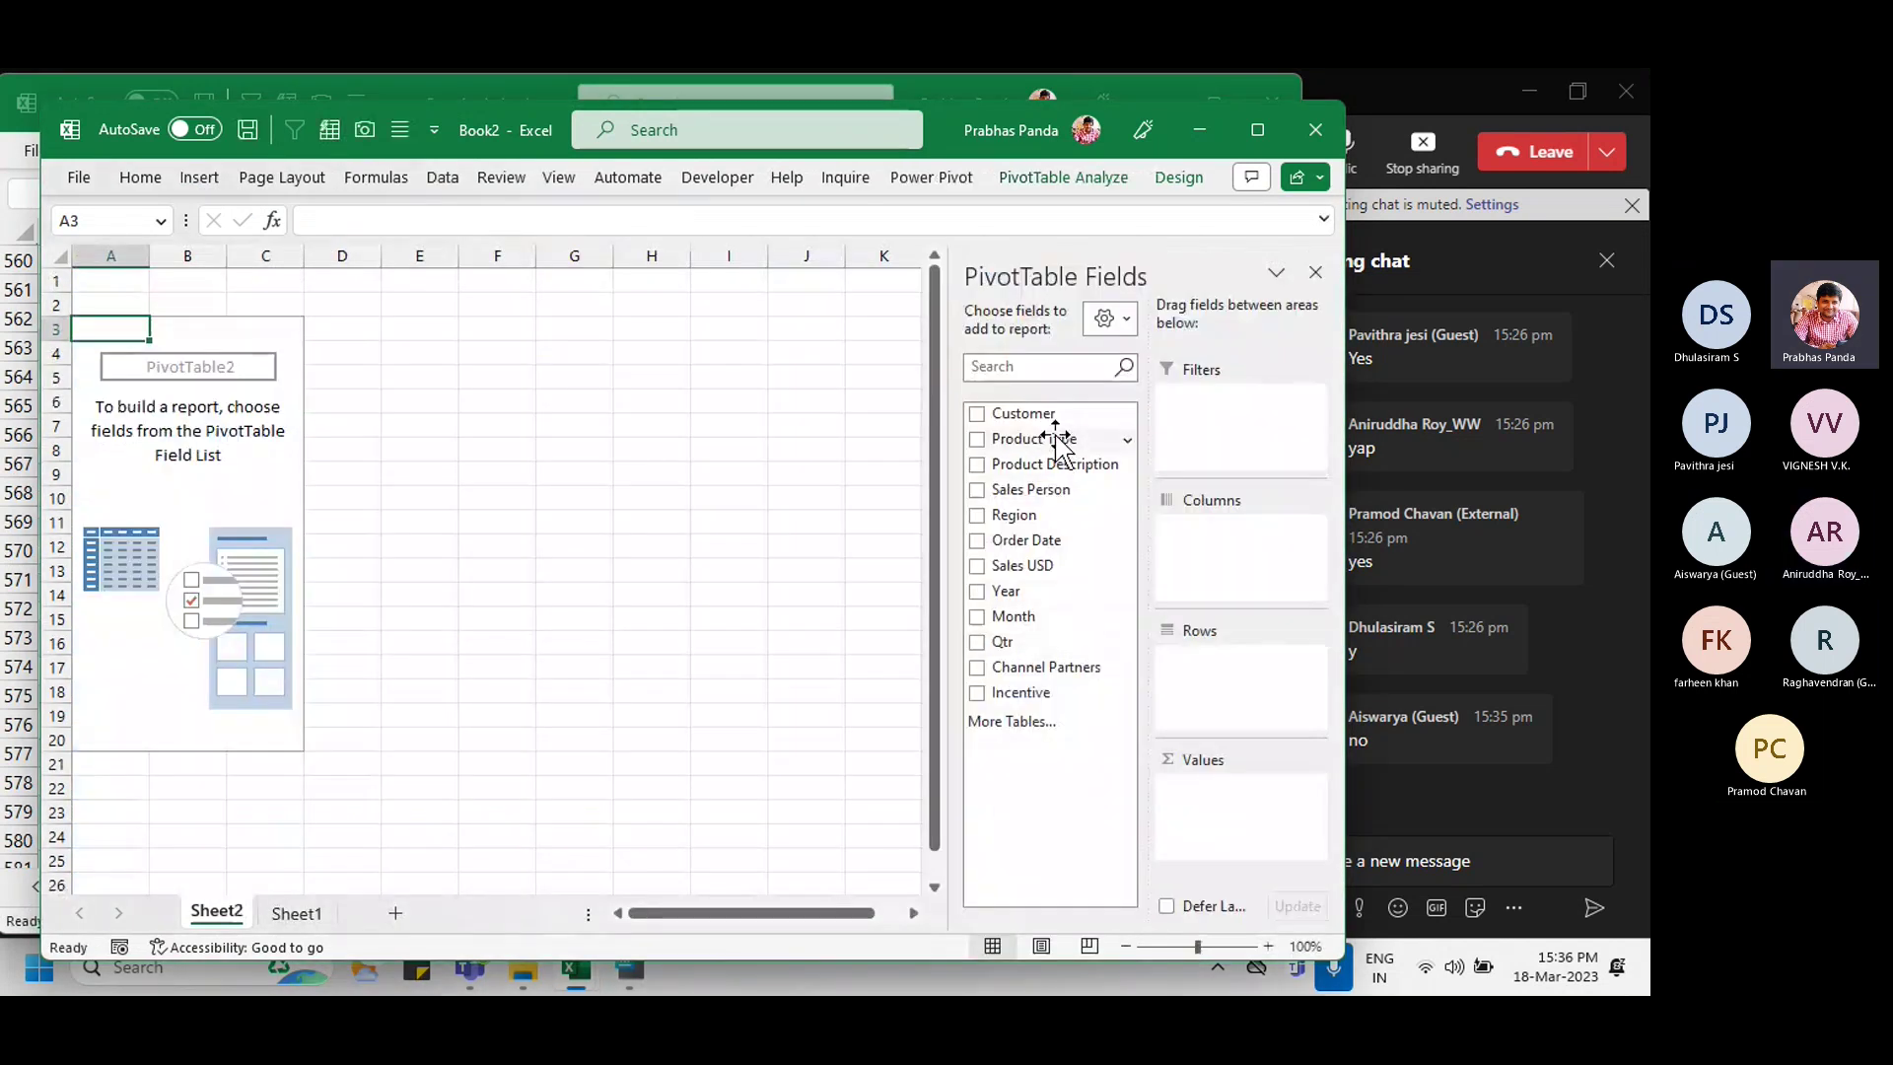
left_click_drag(1047, 414, 1252, 720)
left_click_drag(1013, 569, 1268, 828)
left_click(351, 425)
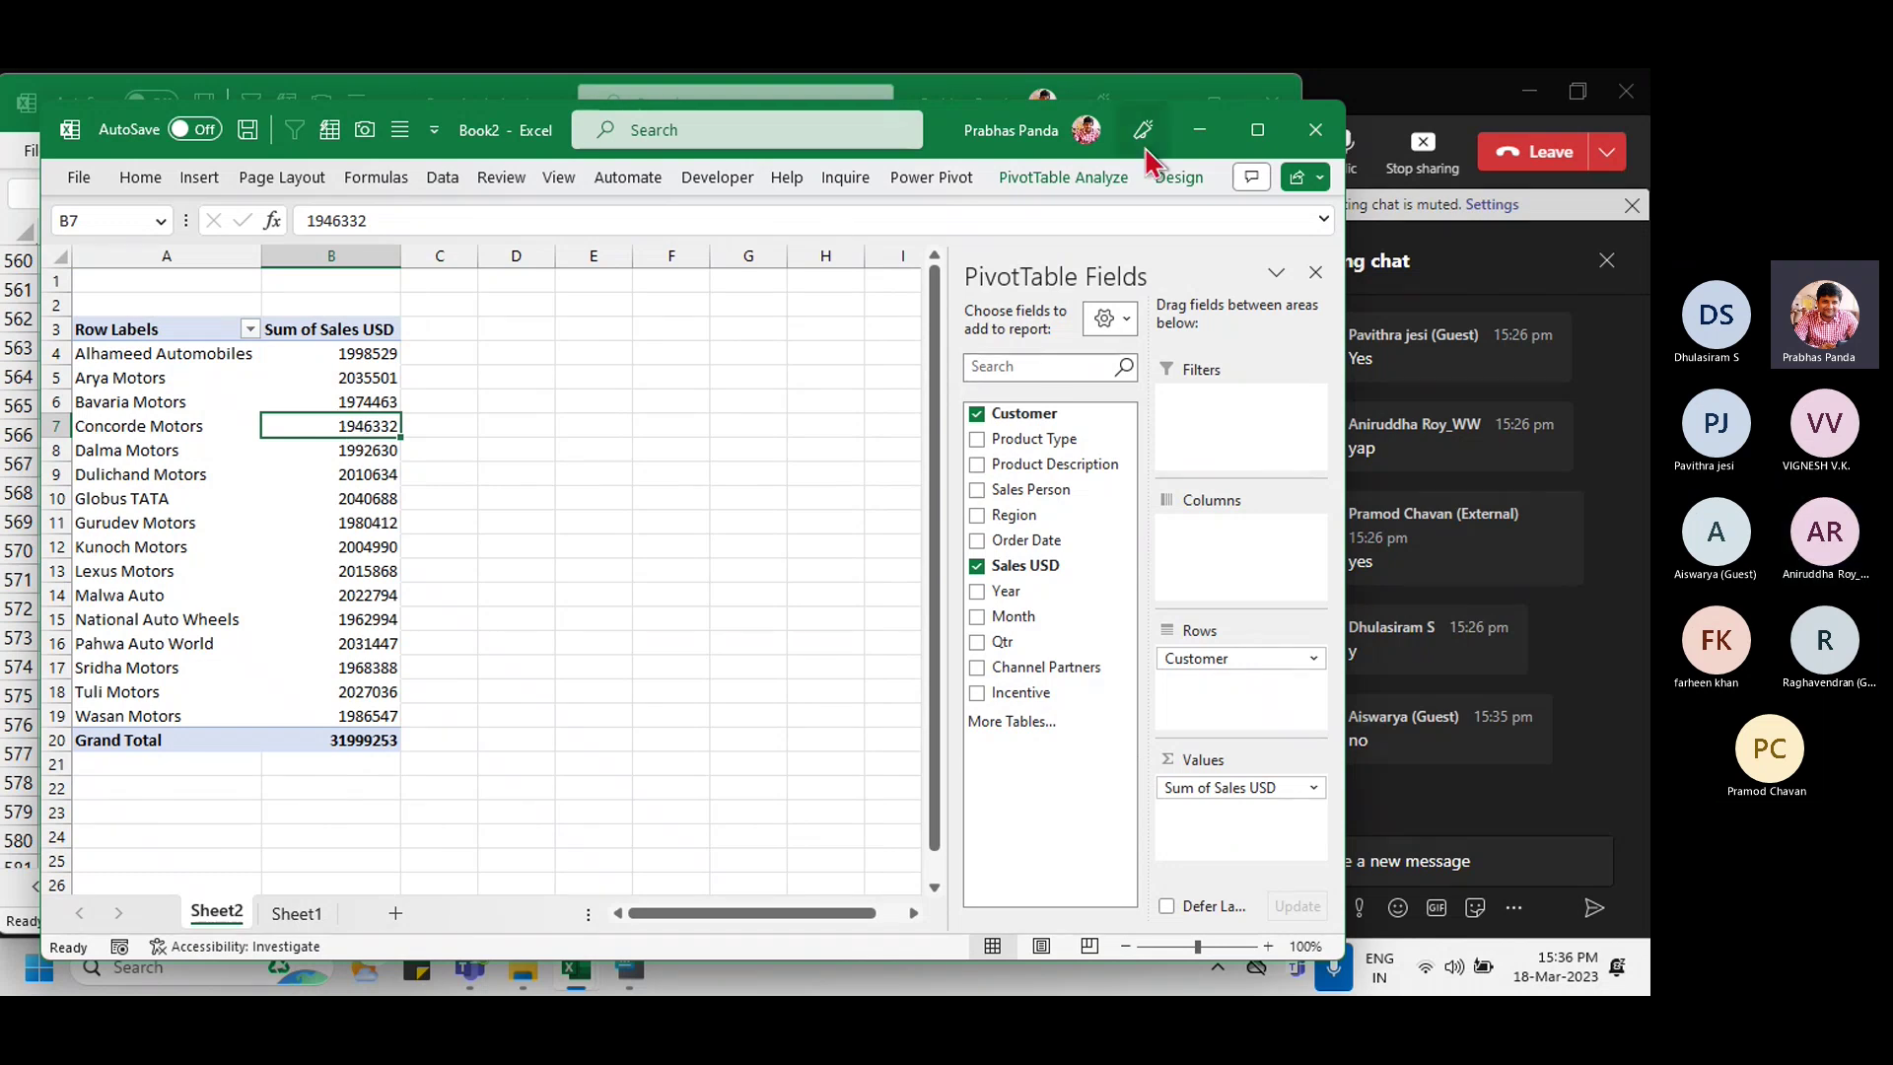
left_click(1258, 131)
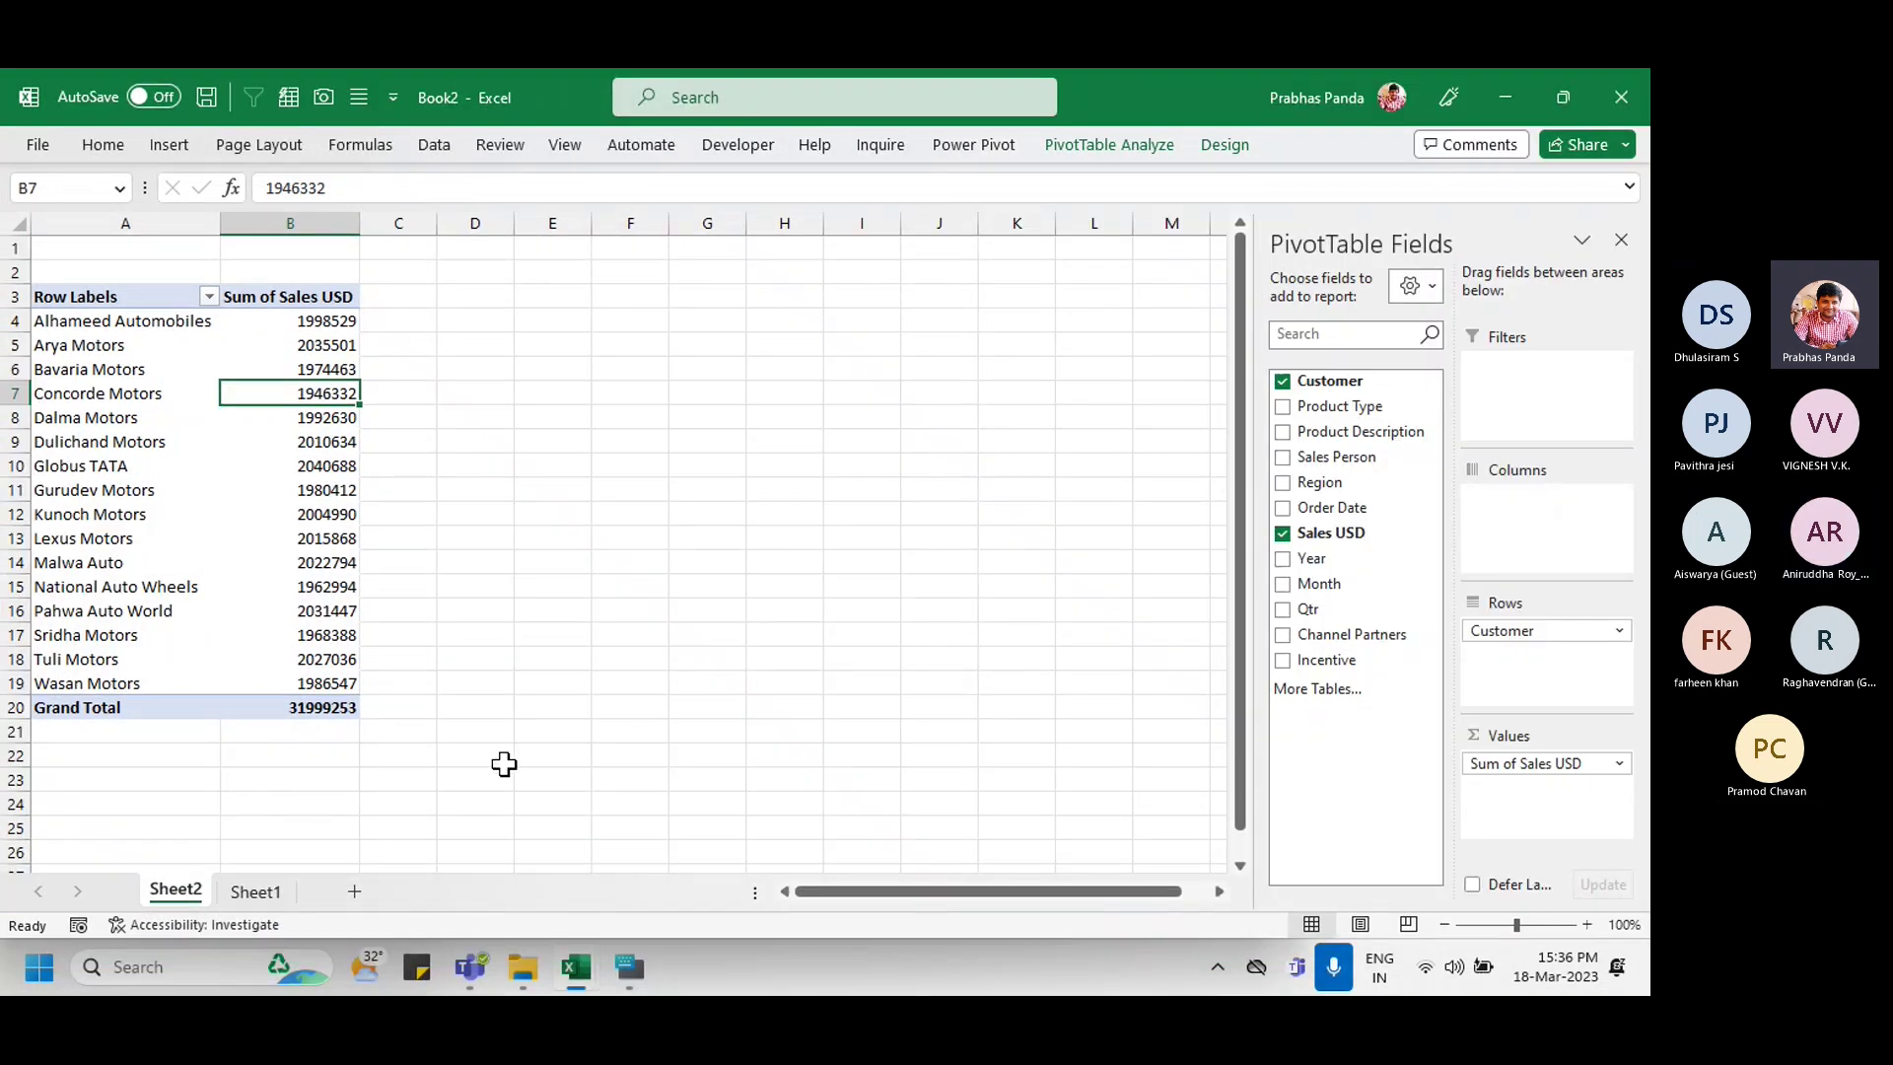
Step: Delete Sheet1's source data, keeping the Sheet2 customer pivot totalling 31999253
mouse_move(357, 597)
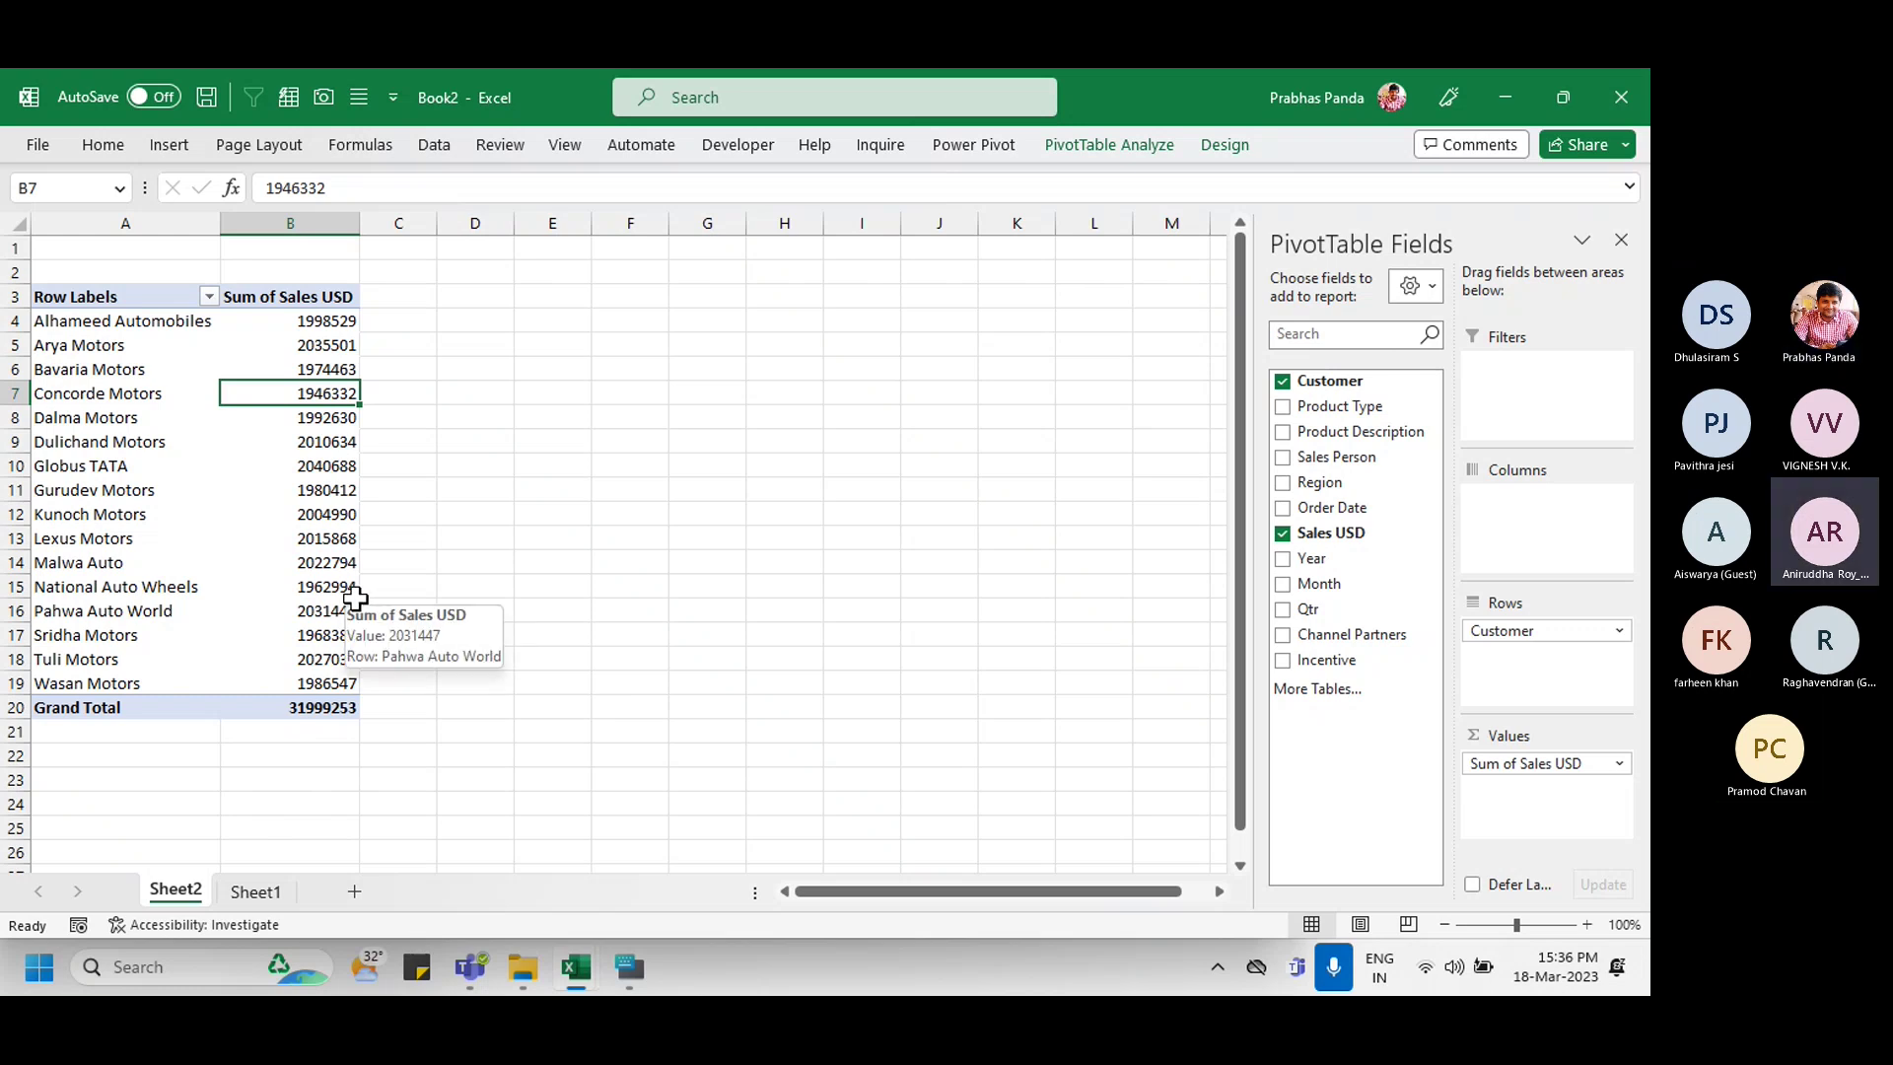
left_click(264, 893)
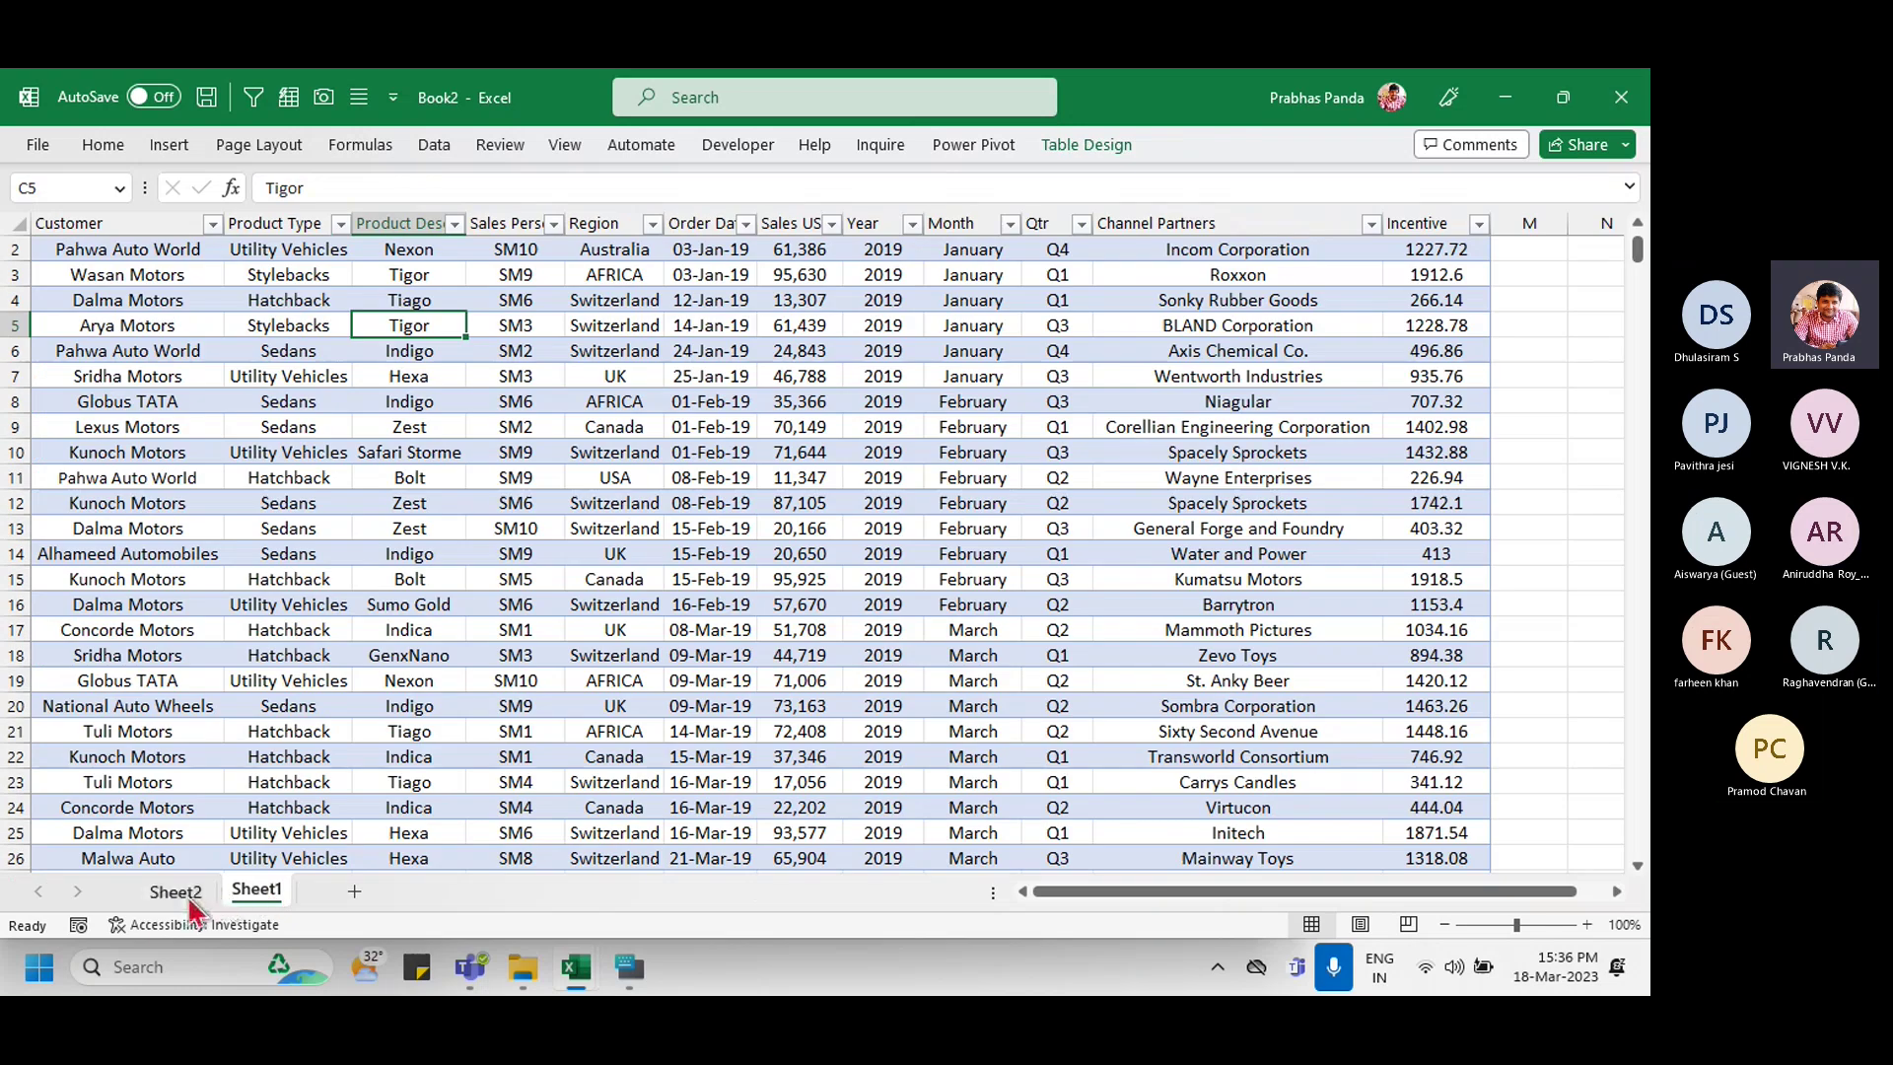
left_click(185, 895)
left_click(259, 893)
left_click(176, 893)
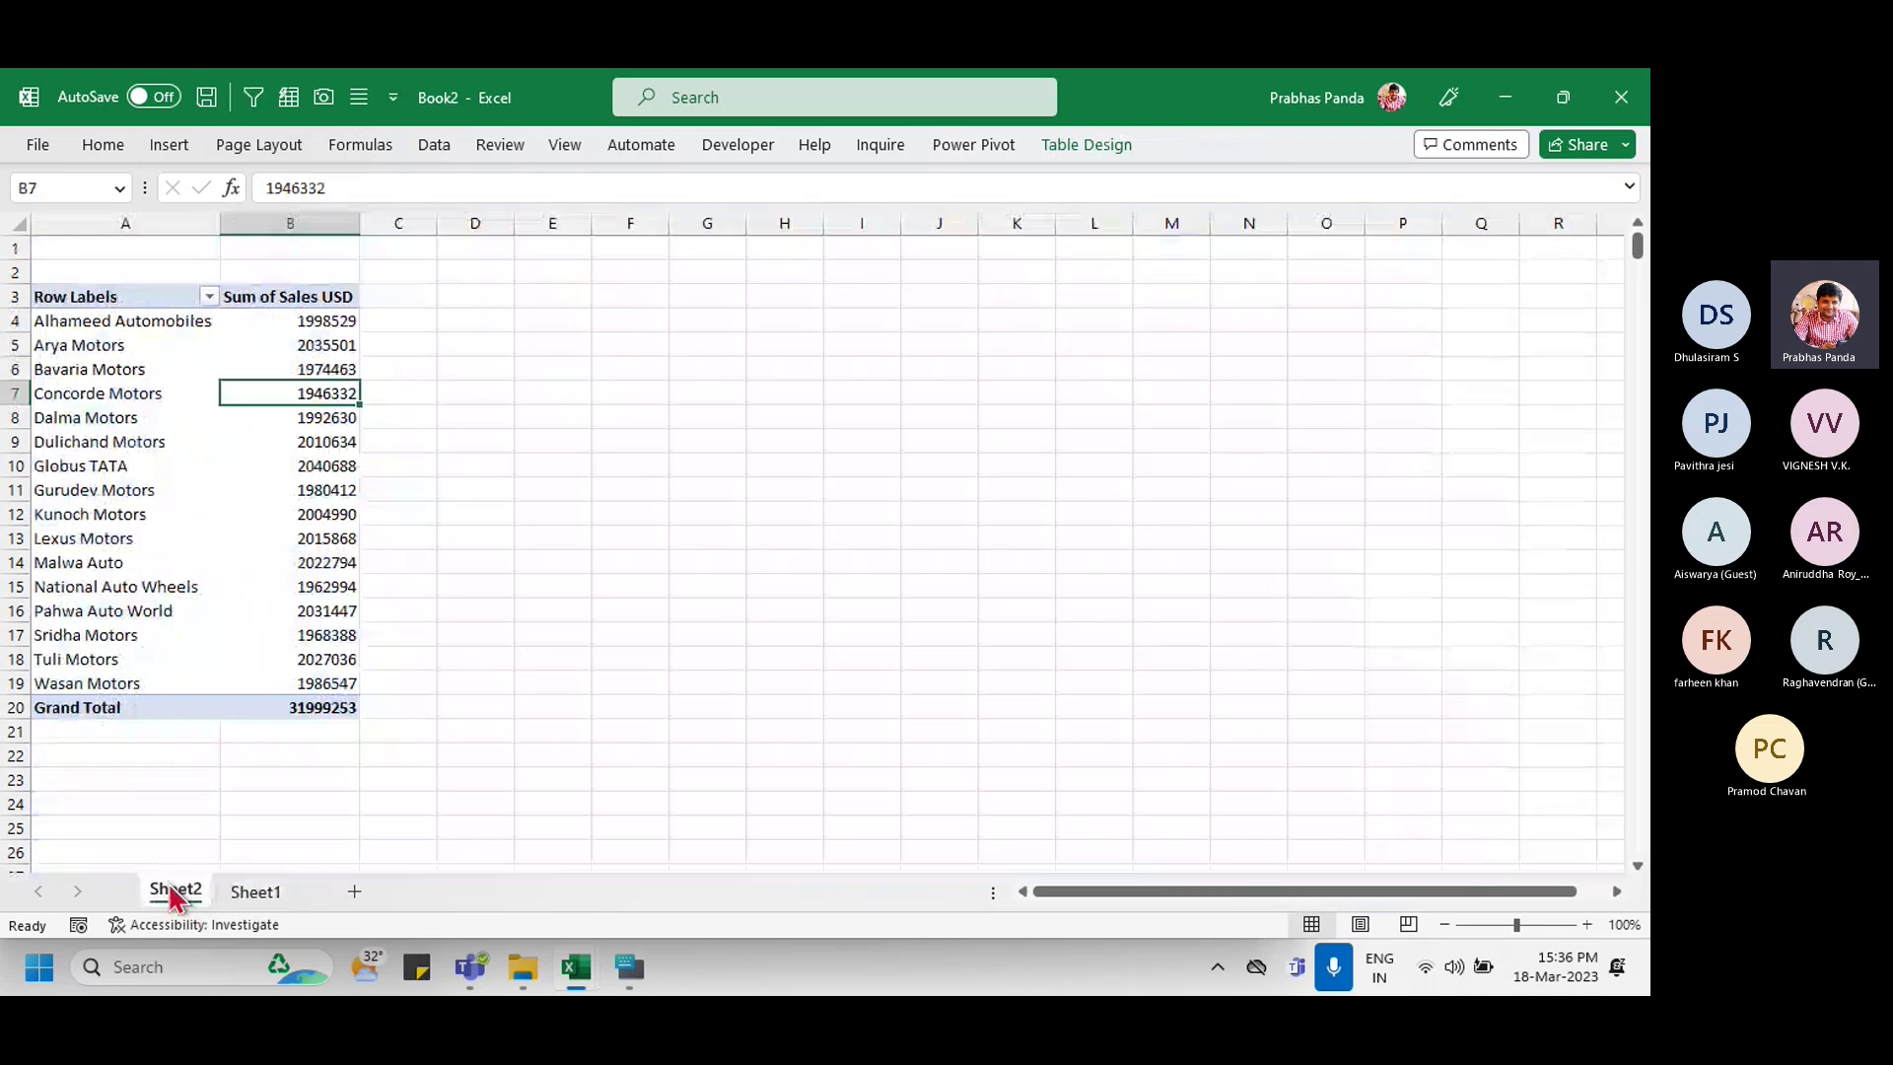
left_click(262, 893)
left_click(195, 893)
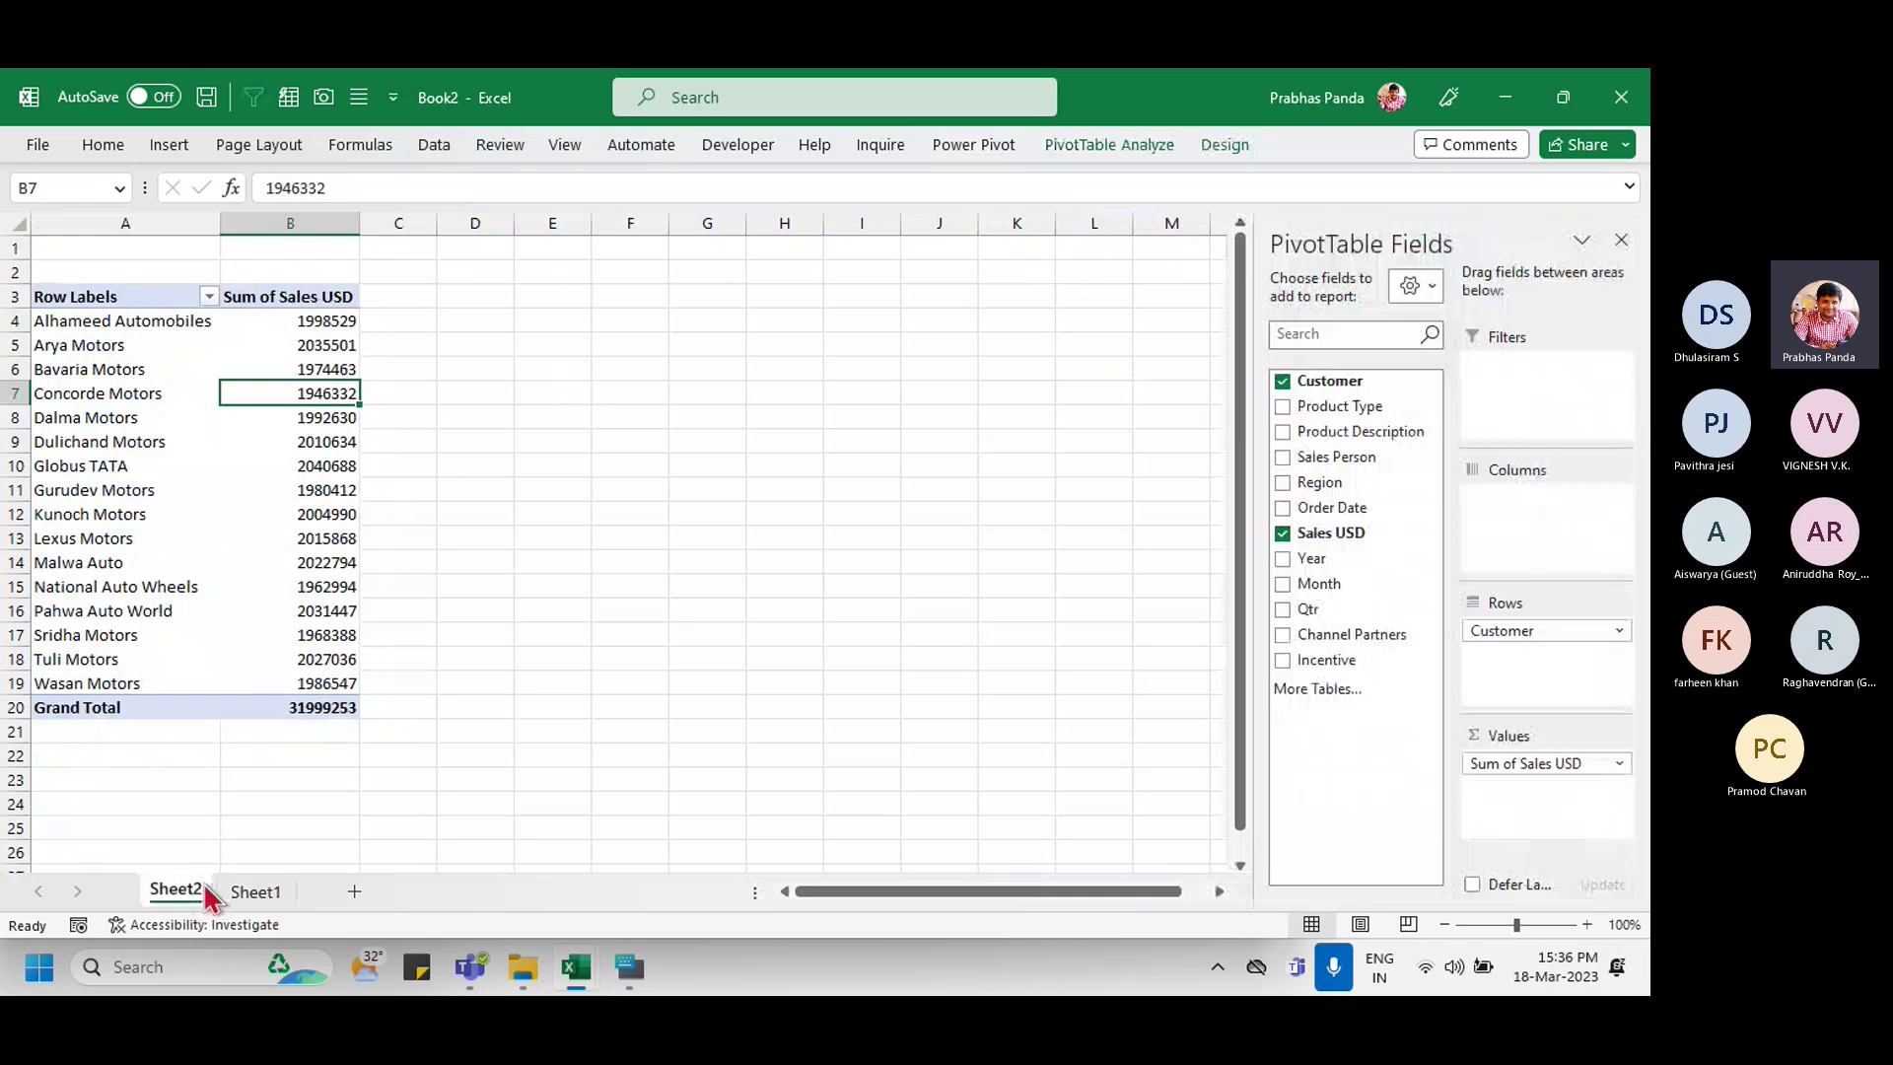
left_click(254, 893)
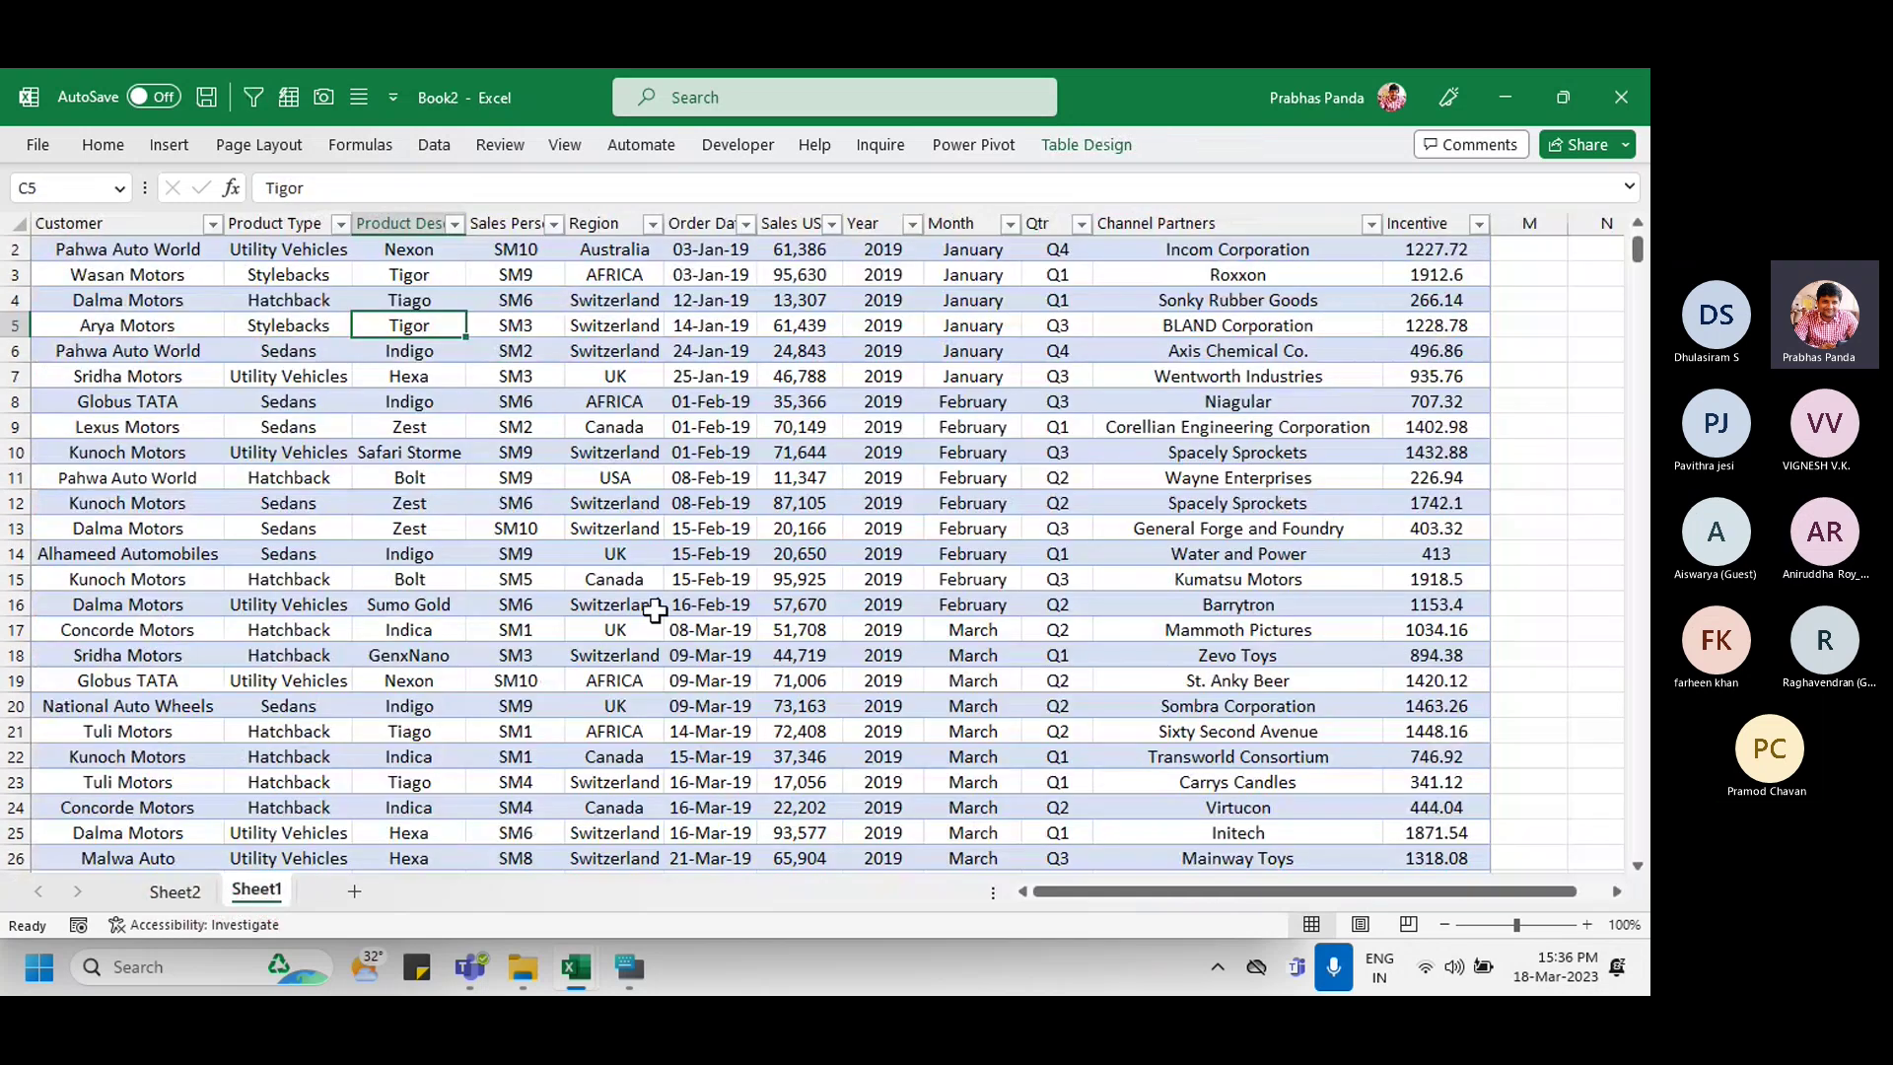
key("ctrl+Page_Up")
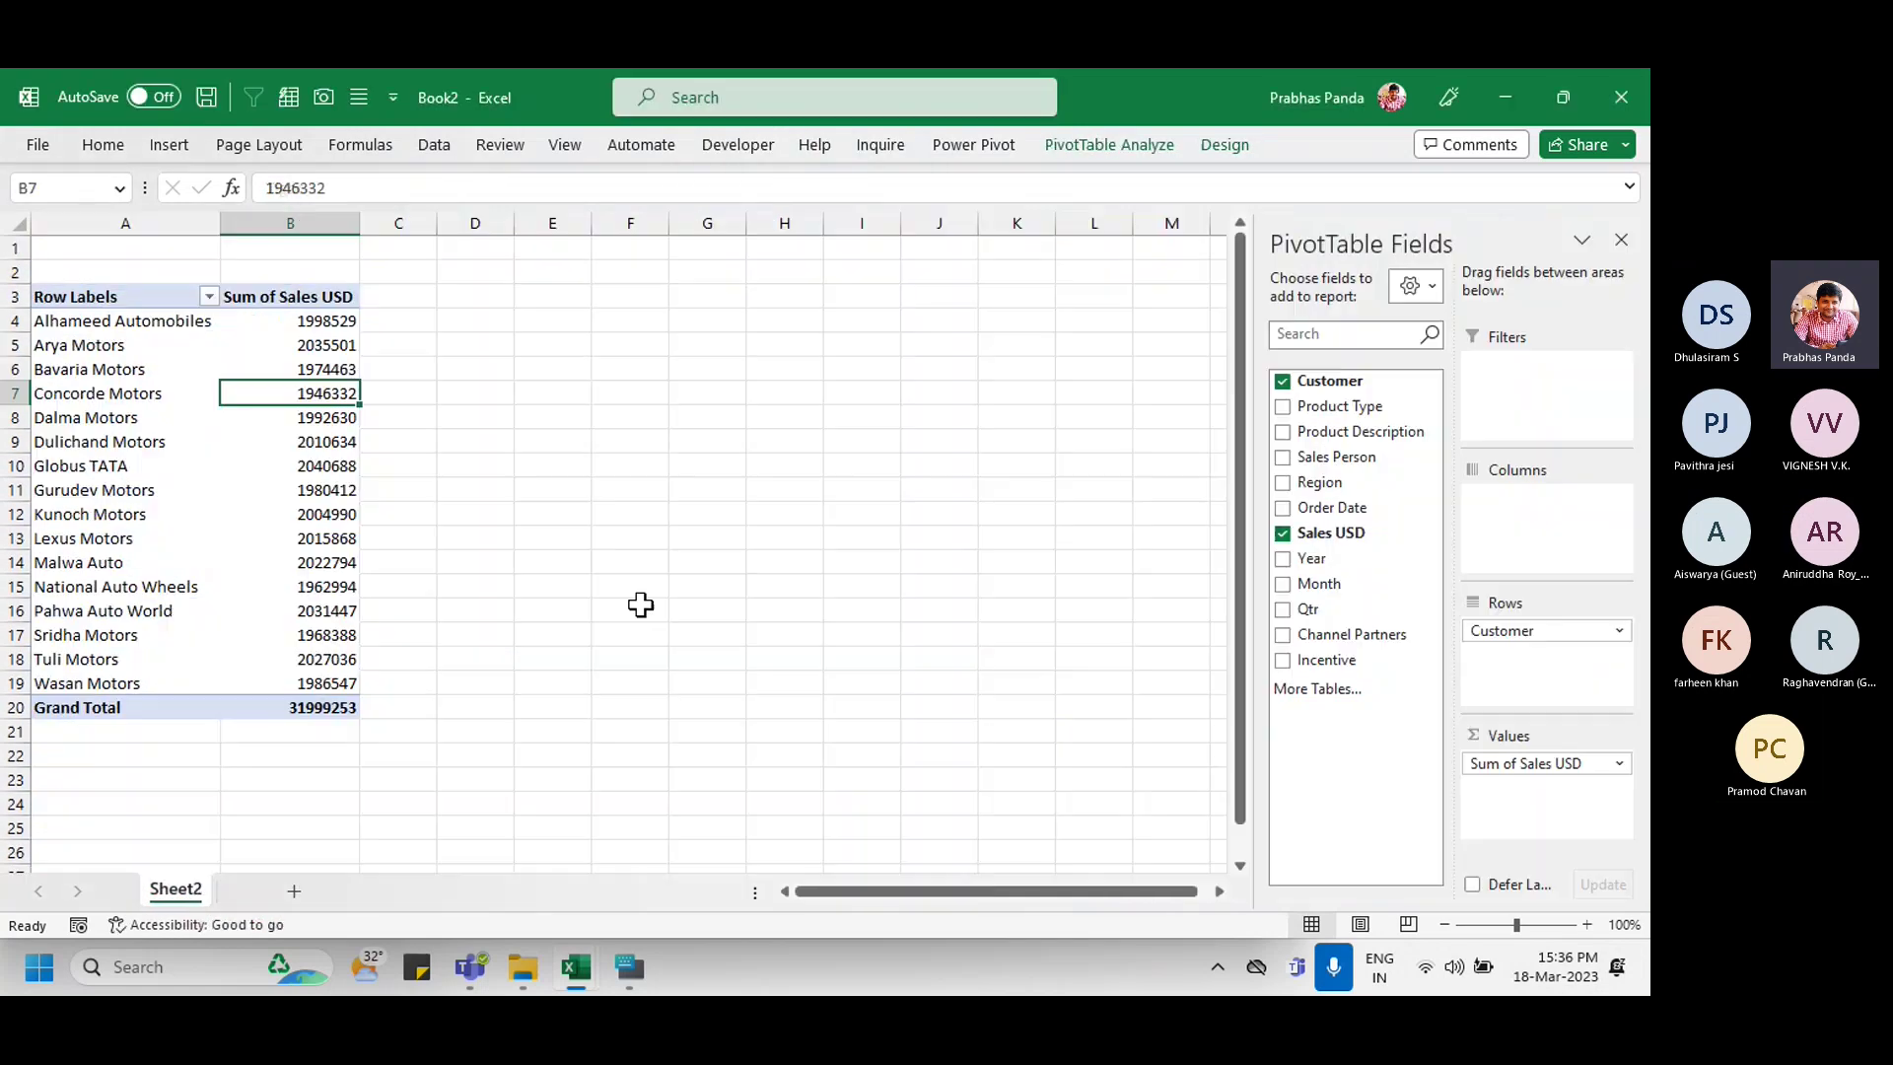
left_click(194, 912)
left_click(272, 485)
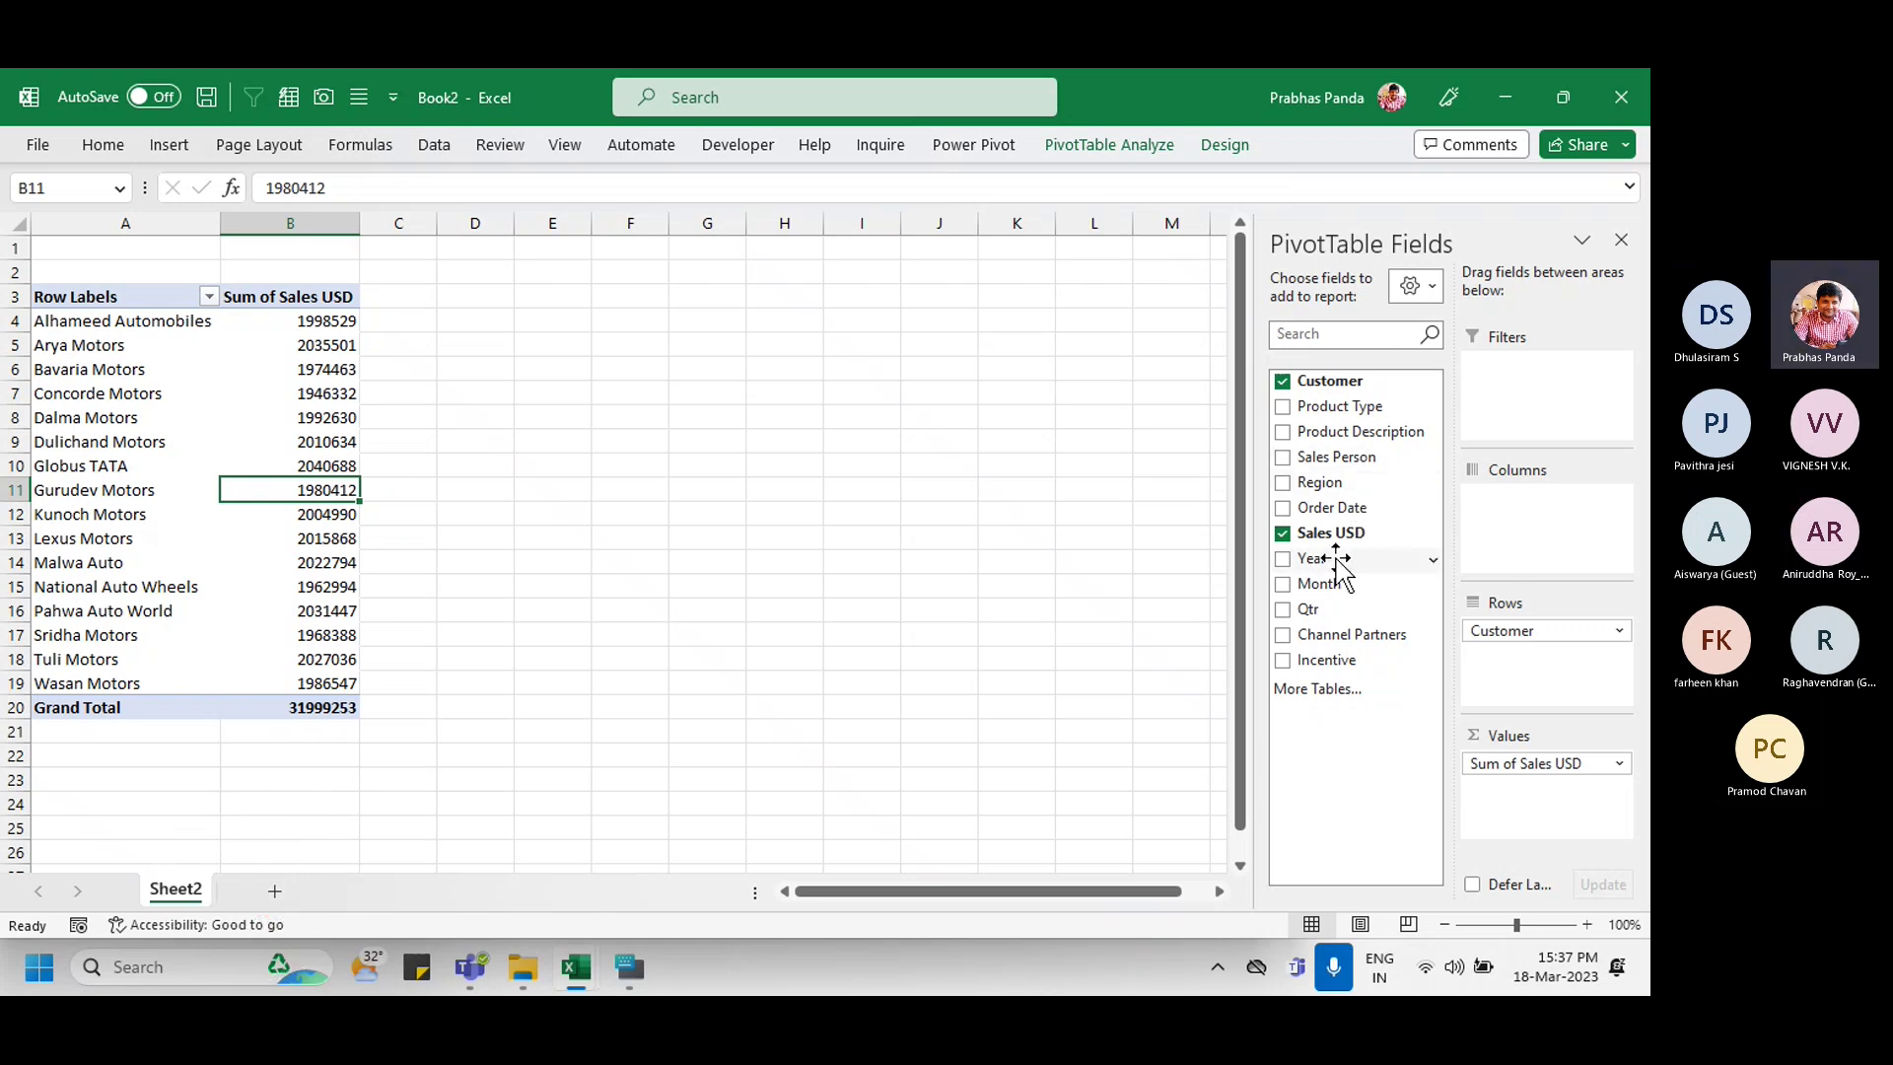
Step: Add Year as pivot columns (2019, 2020, 2021) and type the note 'CACHE MEMORY' in H7
left_click_drag(1313, 558, 1586, 540)
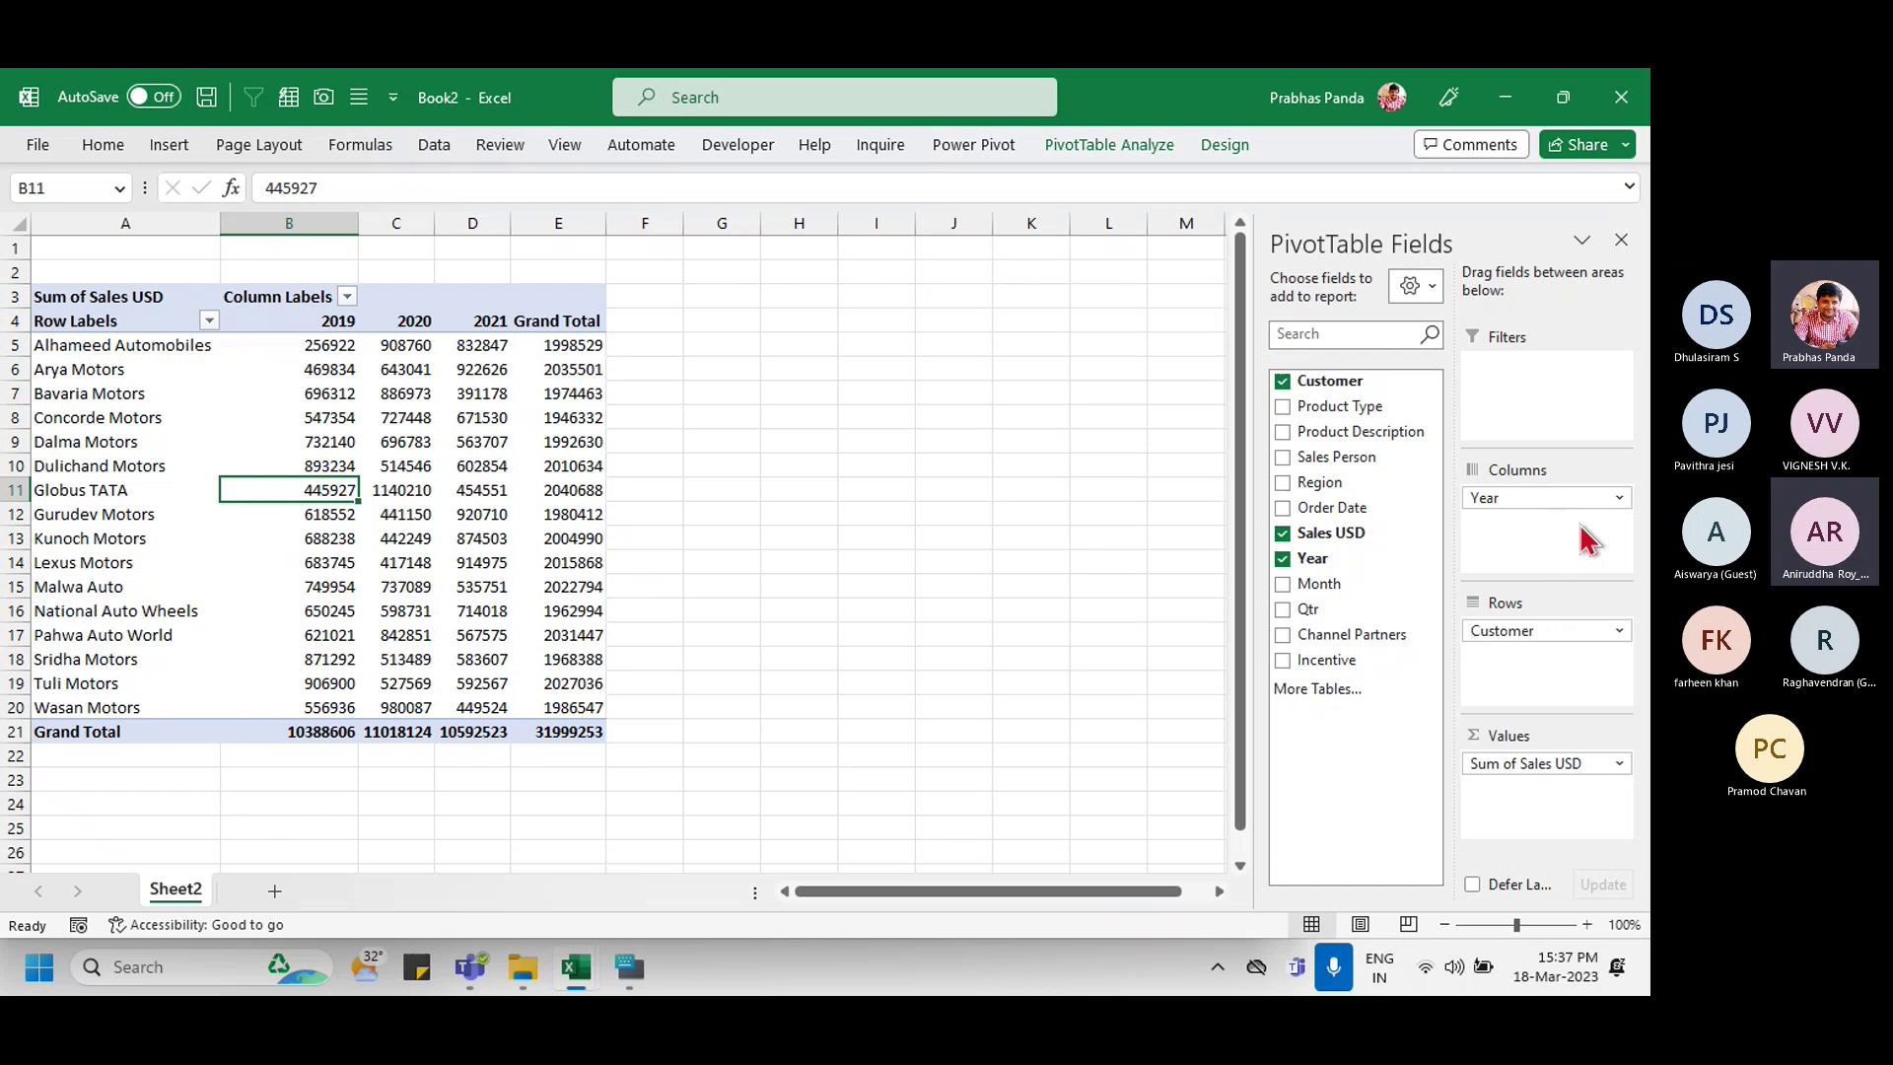
left_click(792, 397)
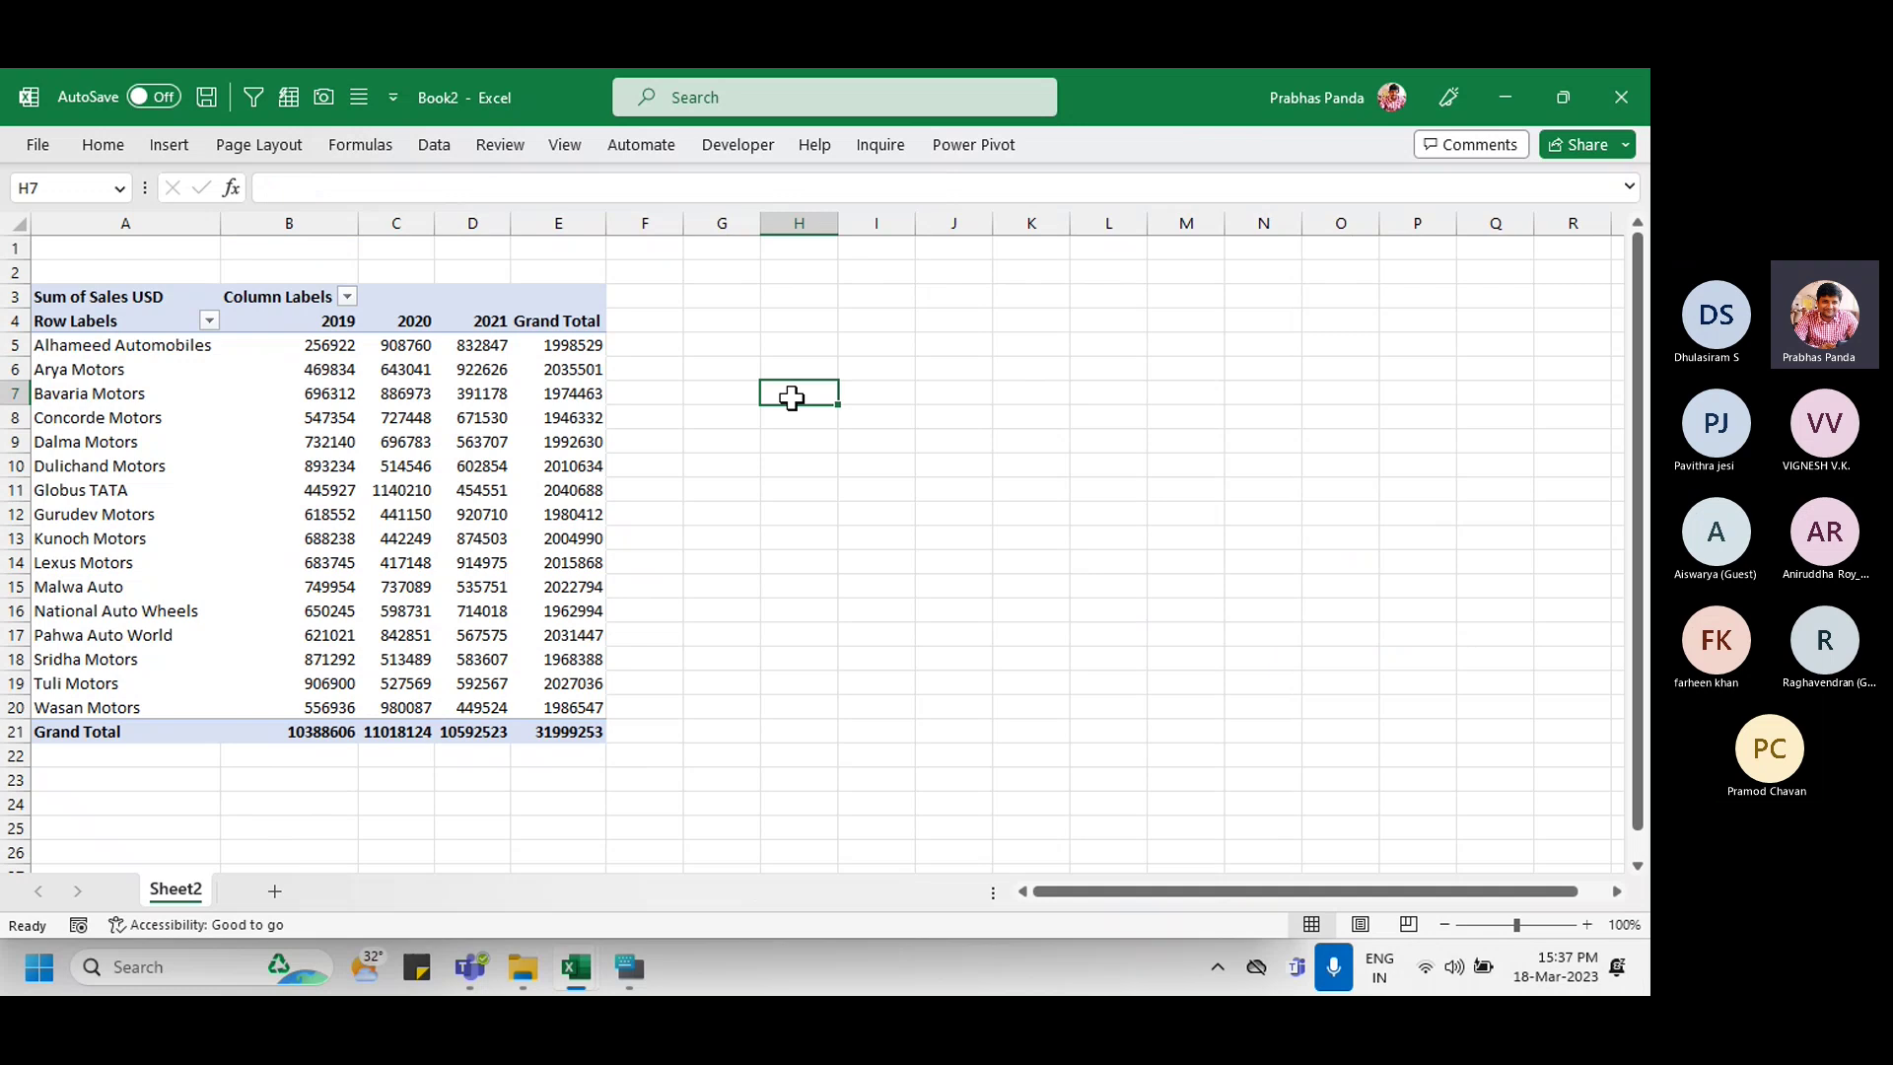
type("C")
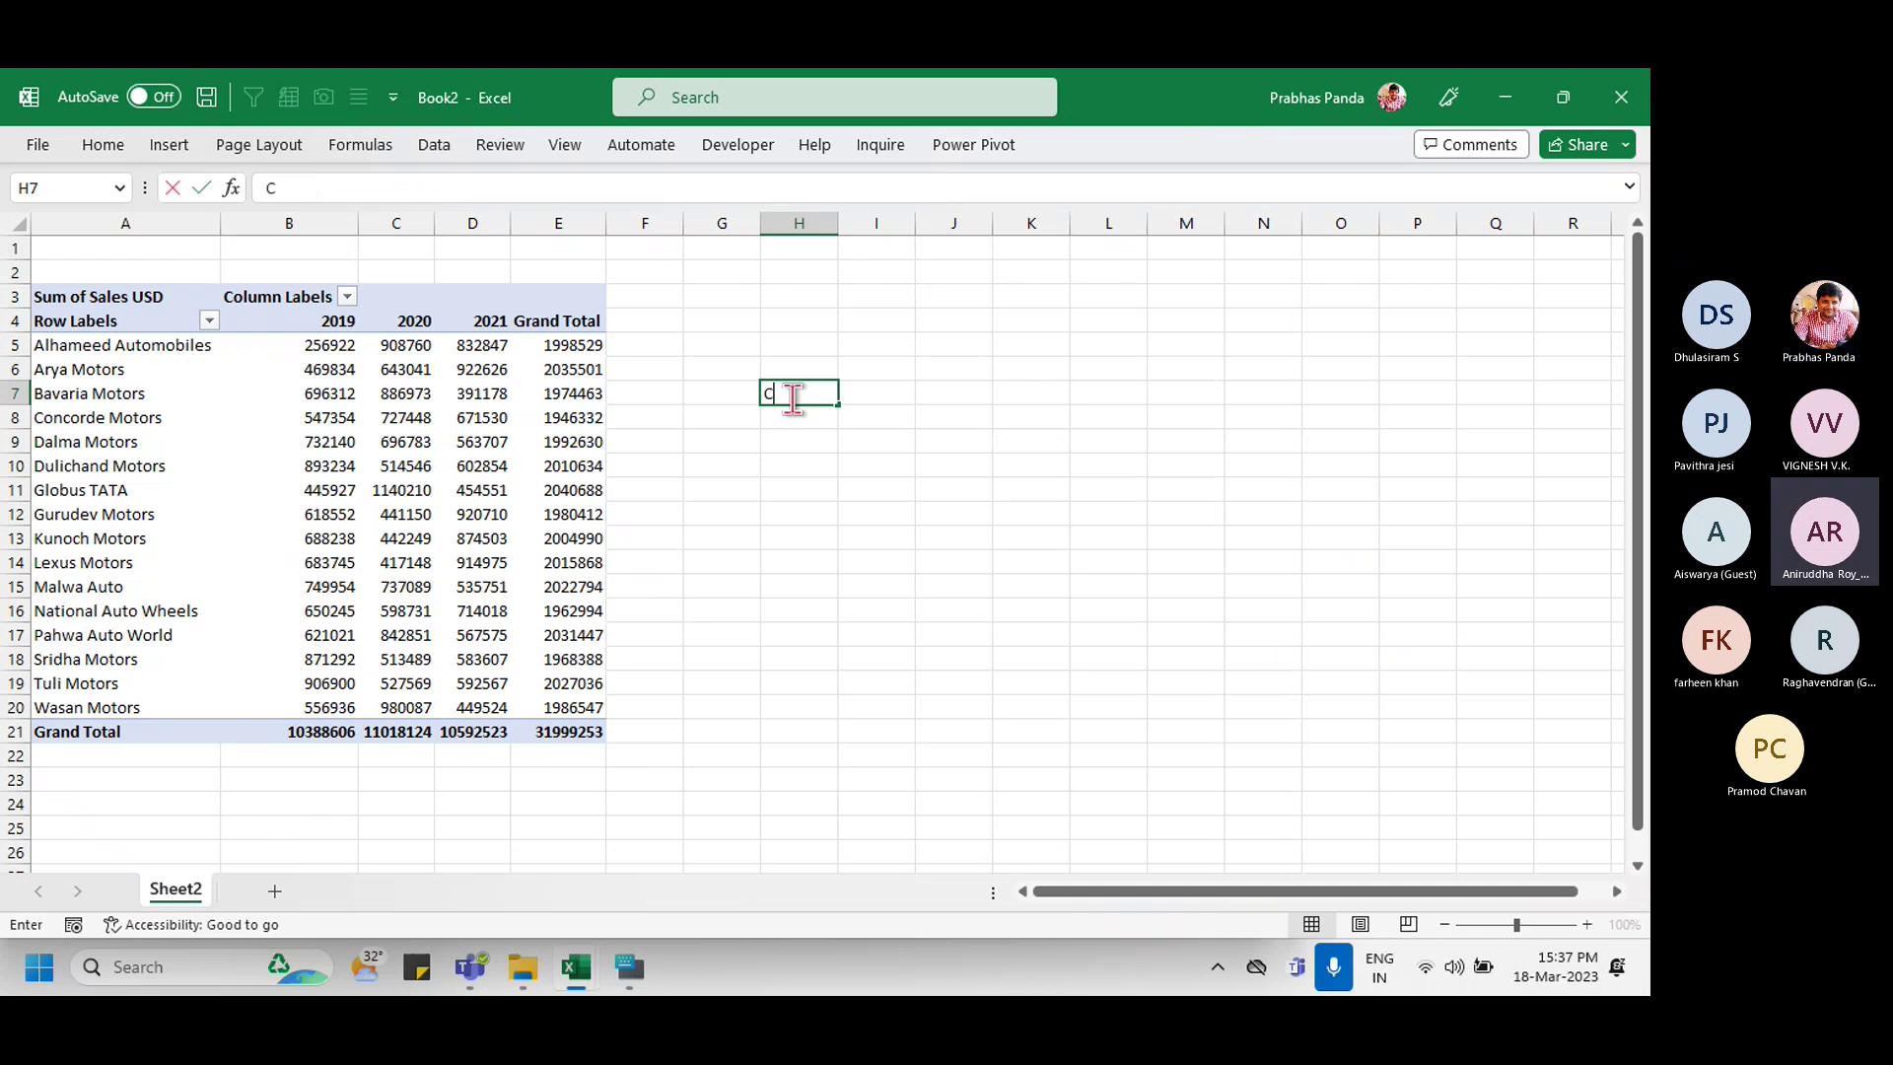
type("ACHE T")
key("BackSpace")
key("BackSpace")
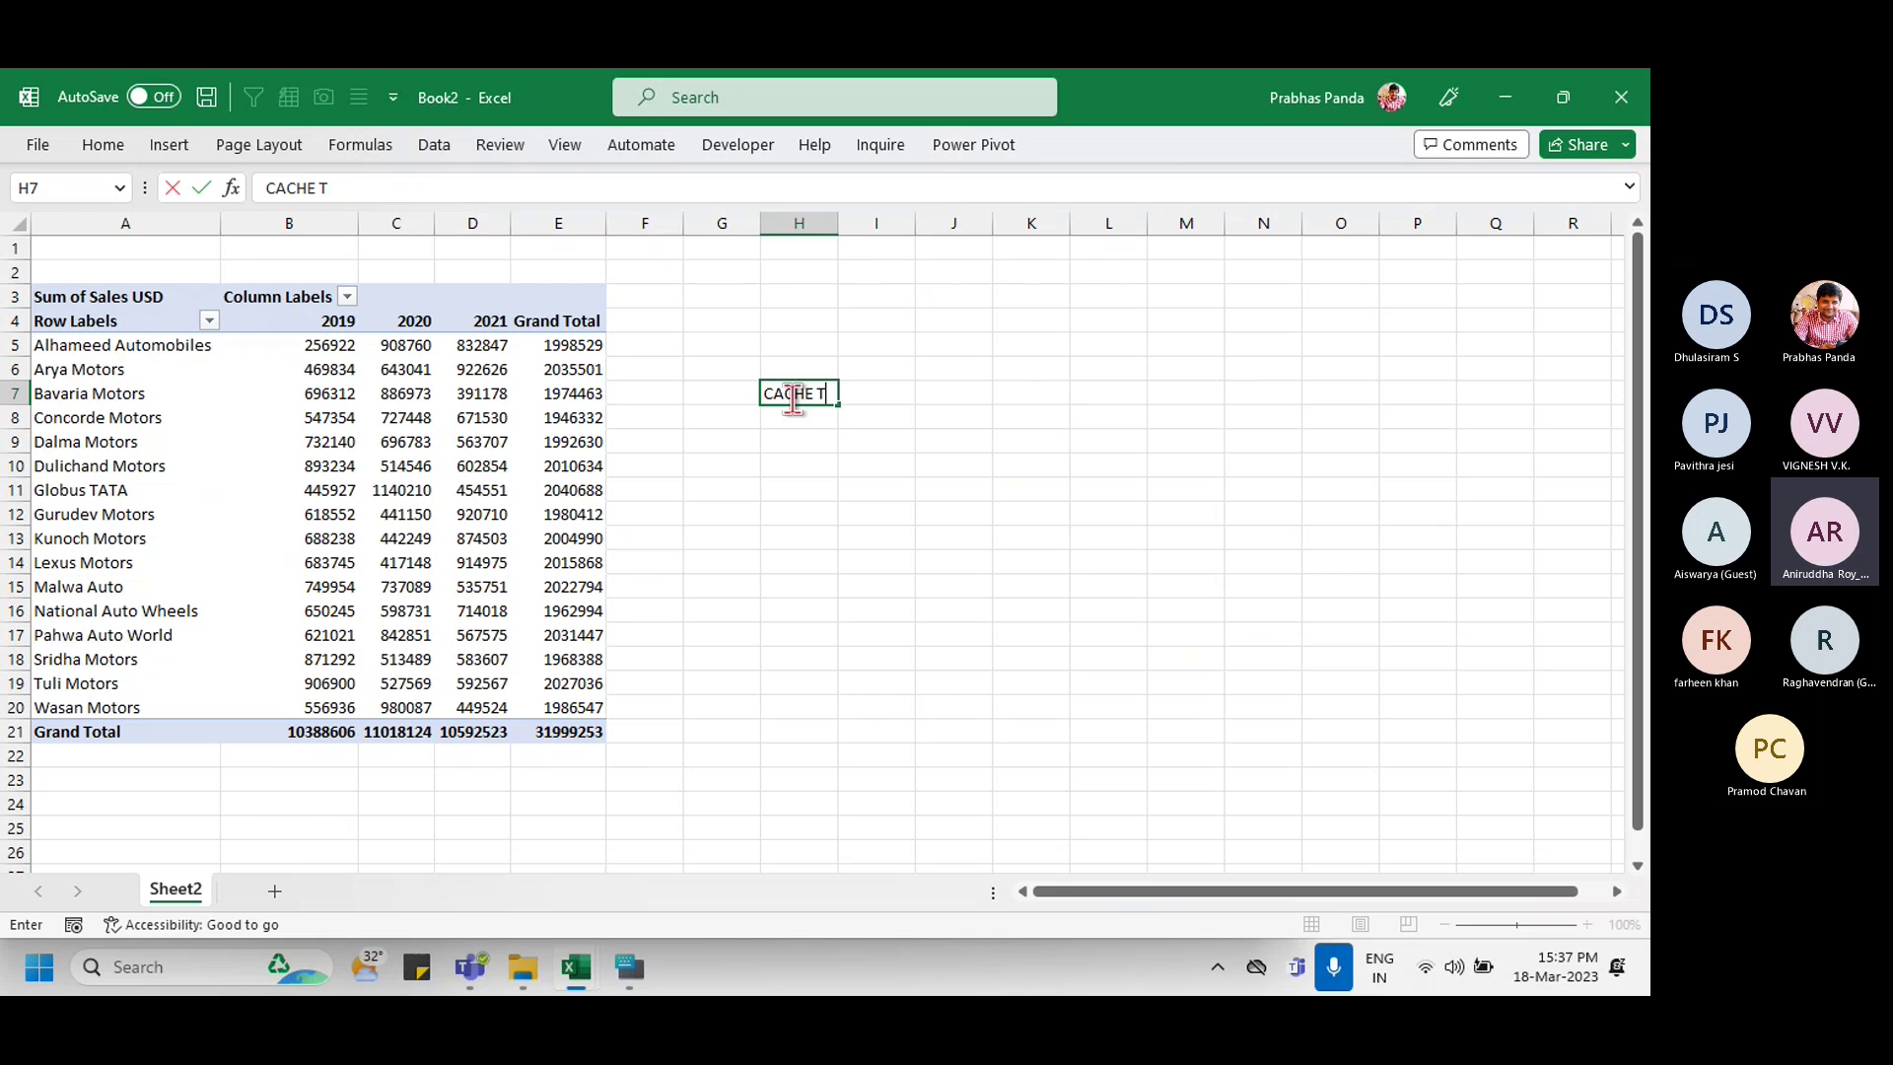
type("MEMORY")
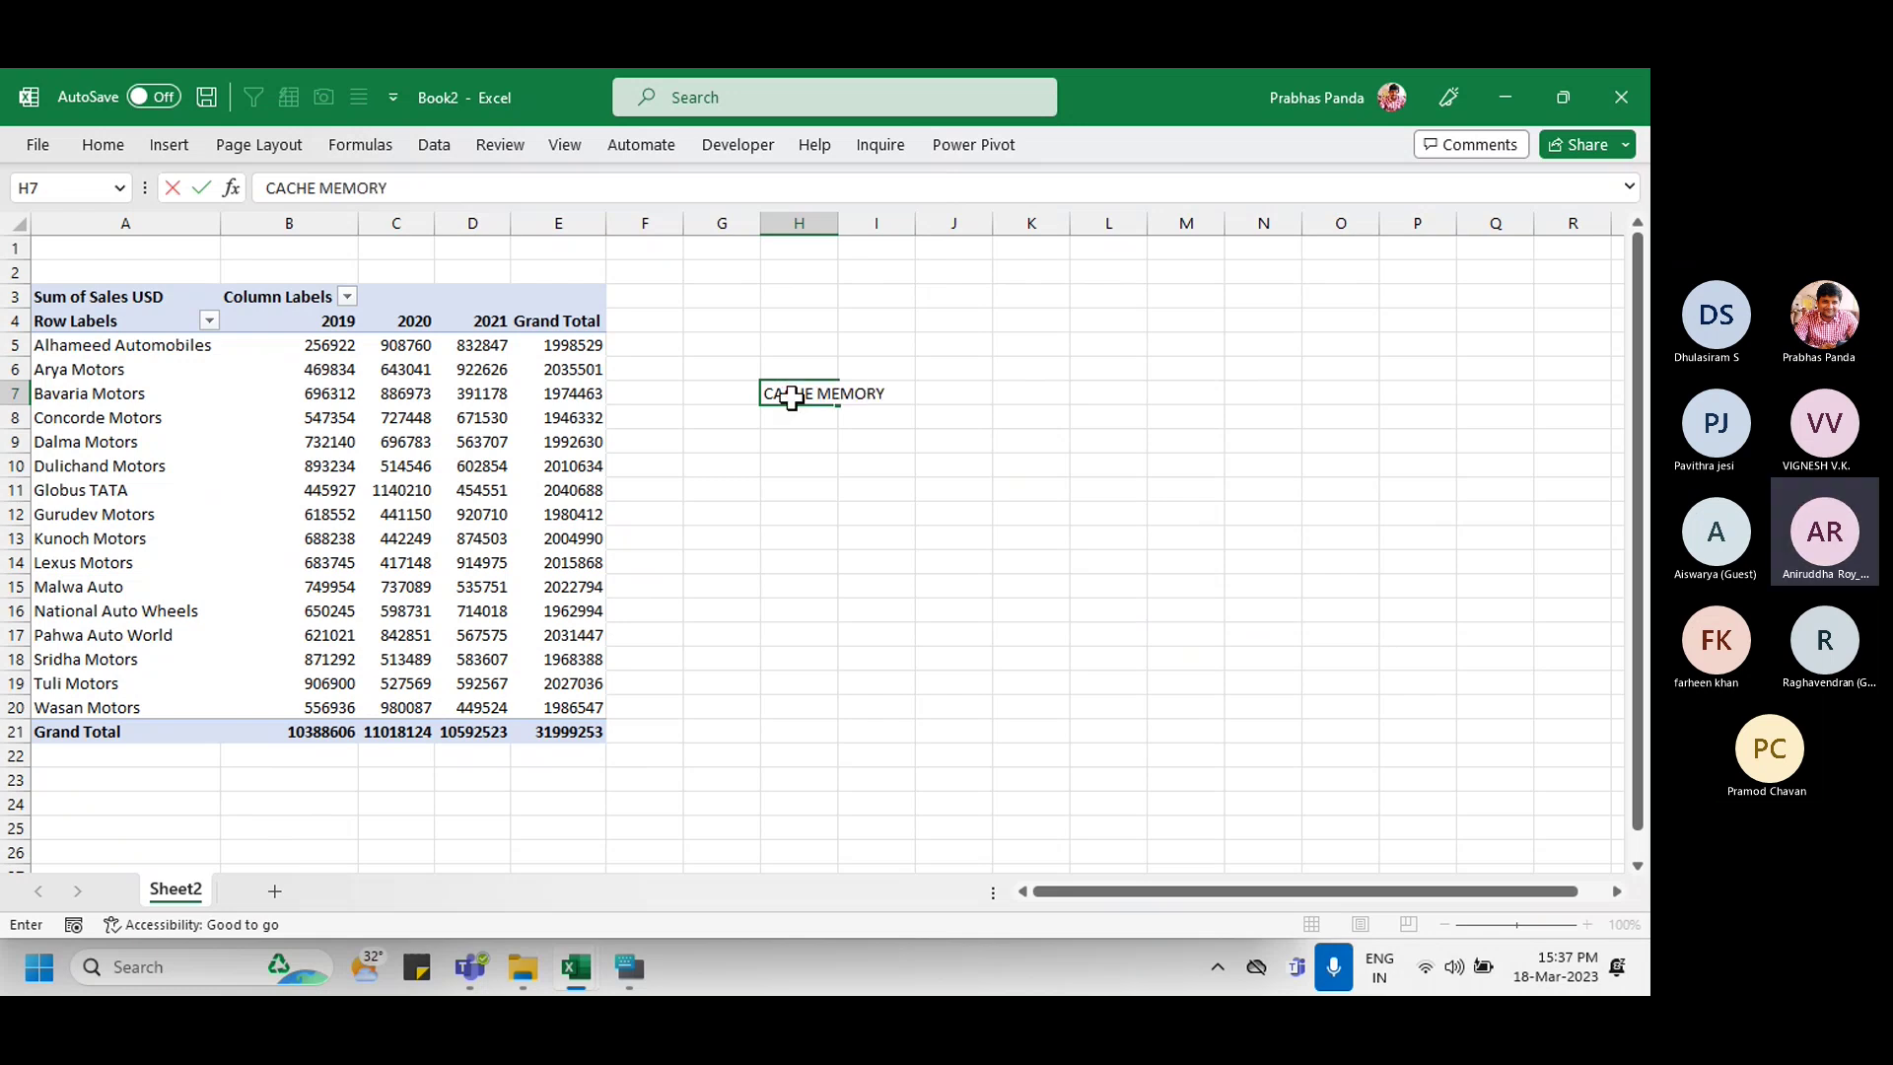
key("Return")
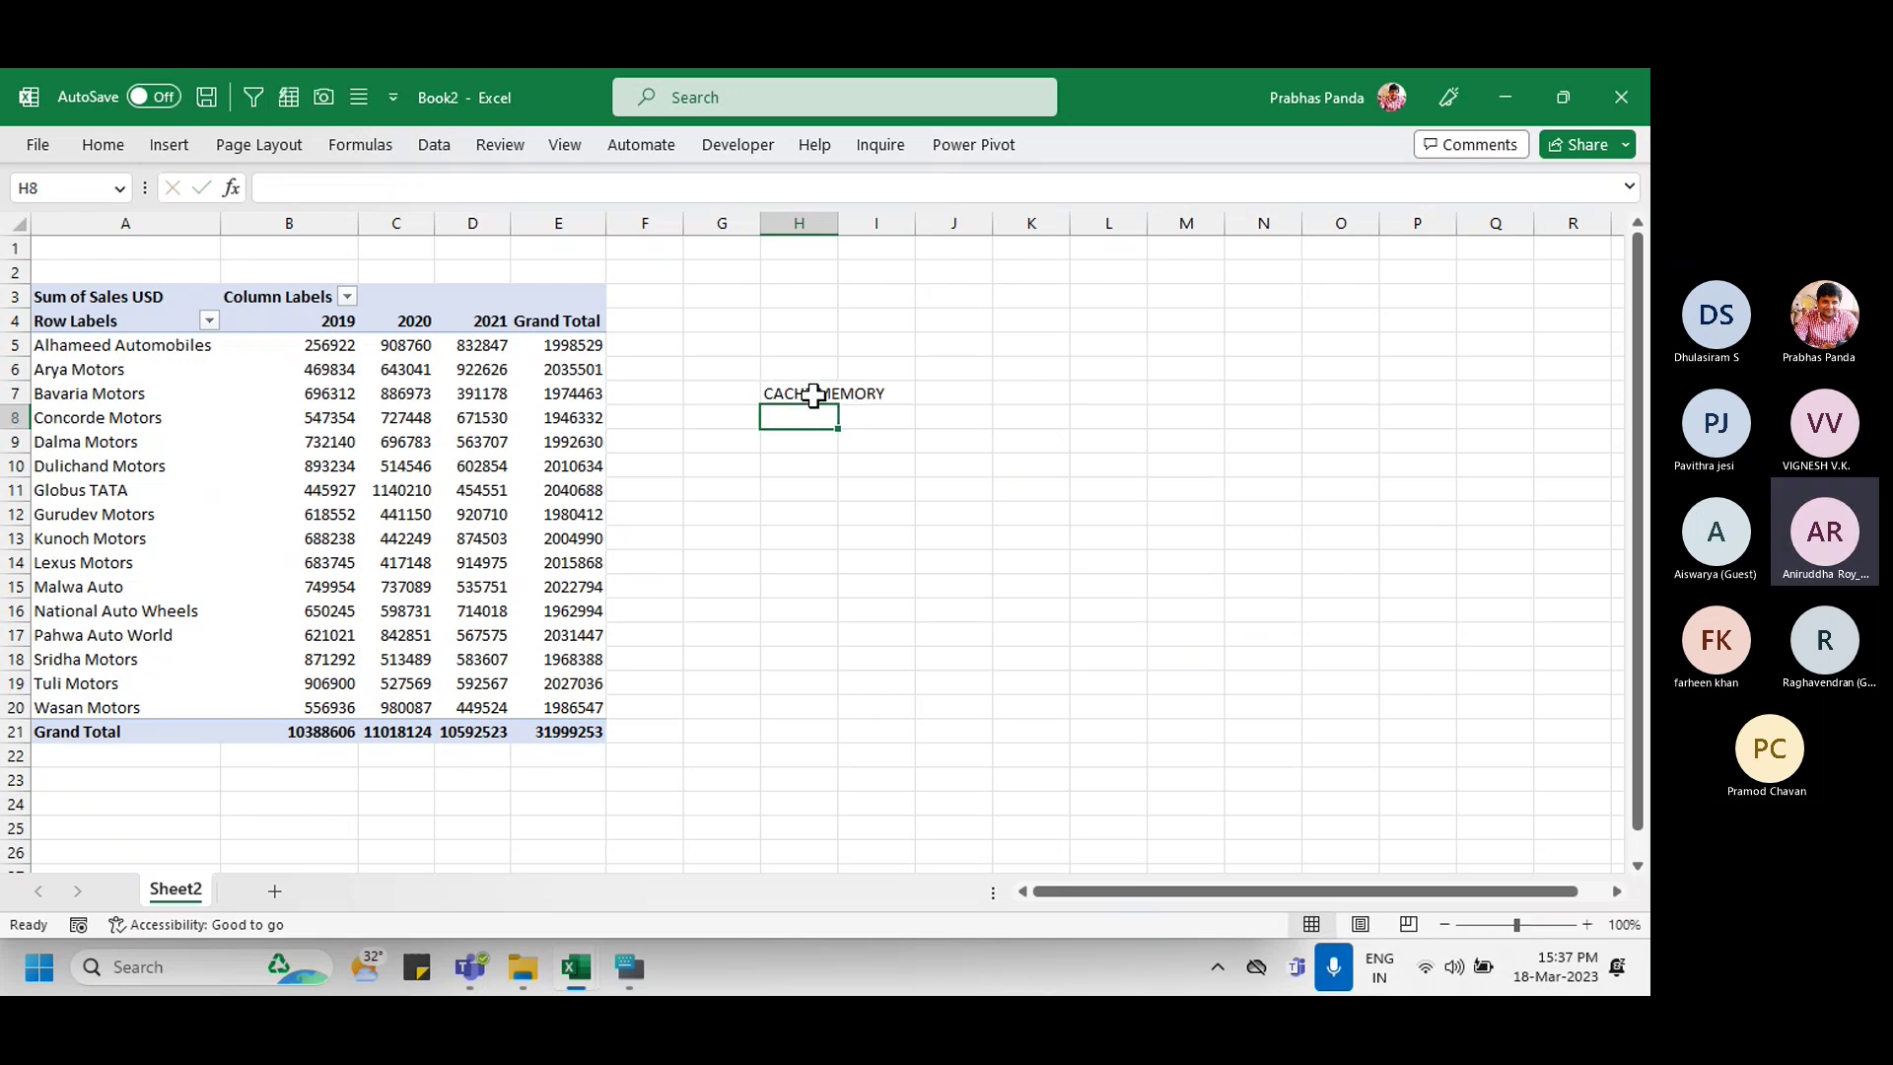
Step: Delete the H7 note and select a cell inside the pivot
left_click(810, 393)
key("Delete")
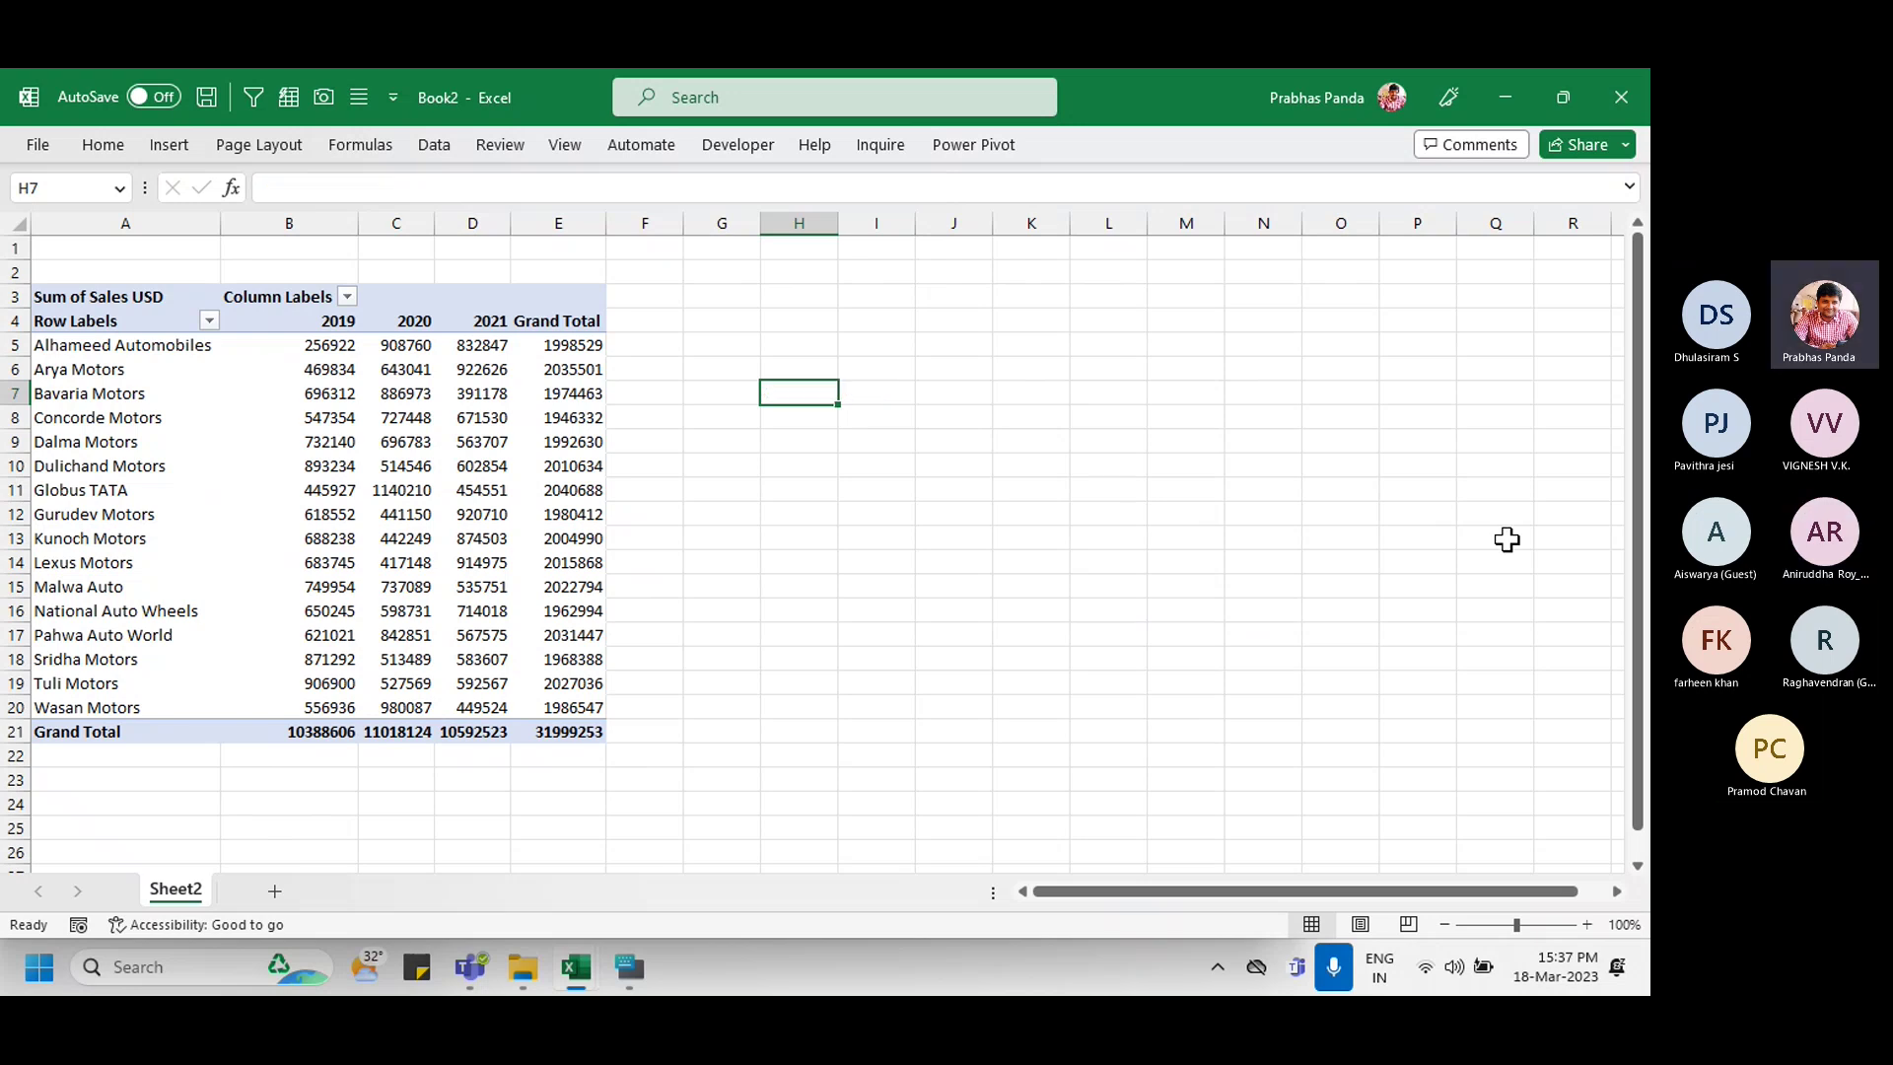
left_click(532, 465)
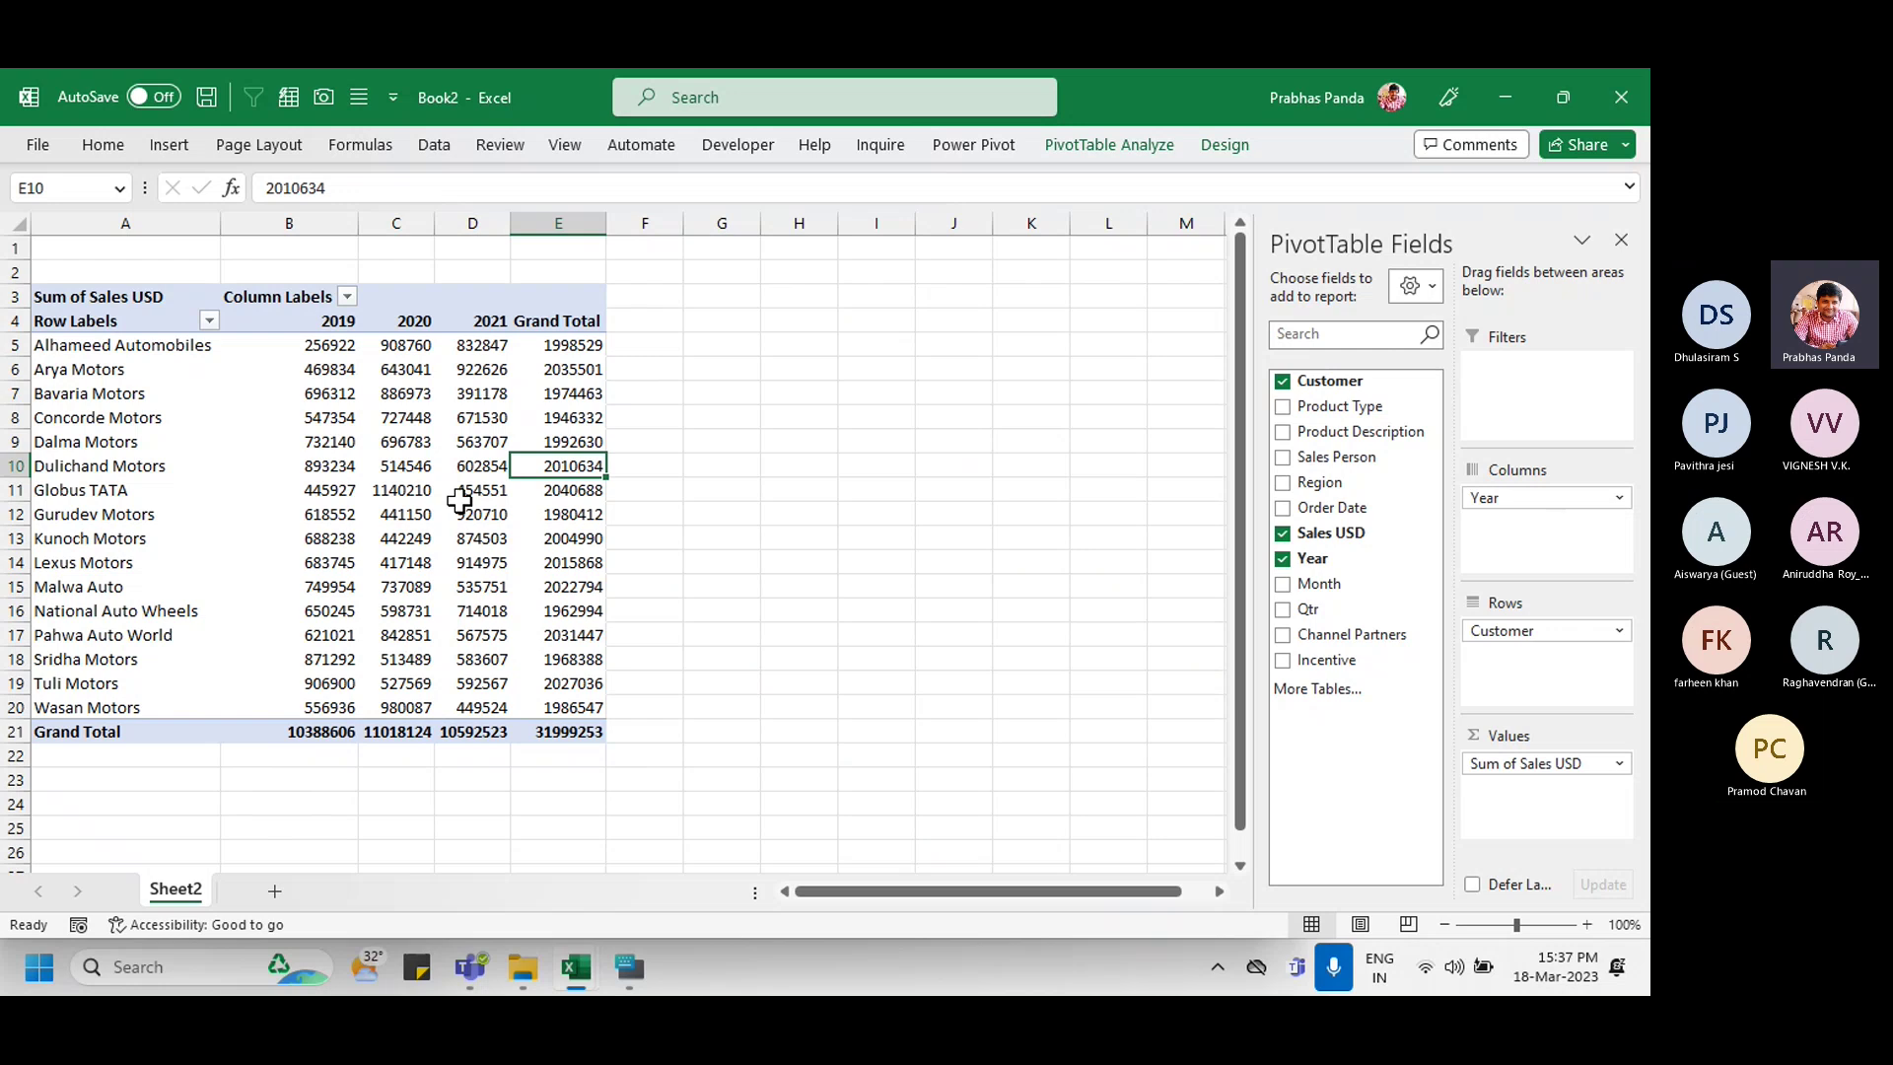
mouse_move(460, 501)
Step: Drill into Grand Total cell E21 to extract all sales records onto Sheet3
double_click(578, 734)
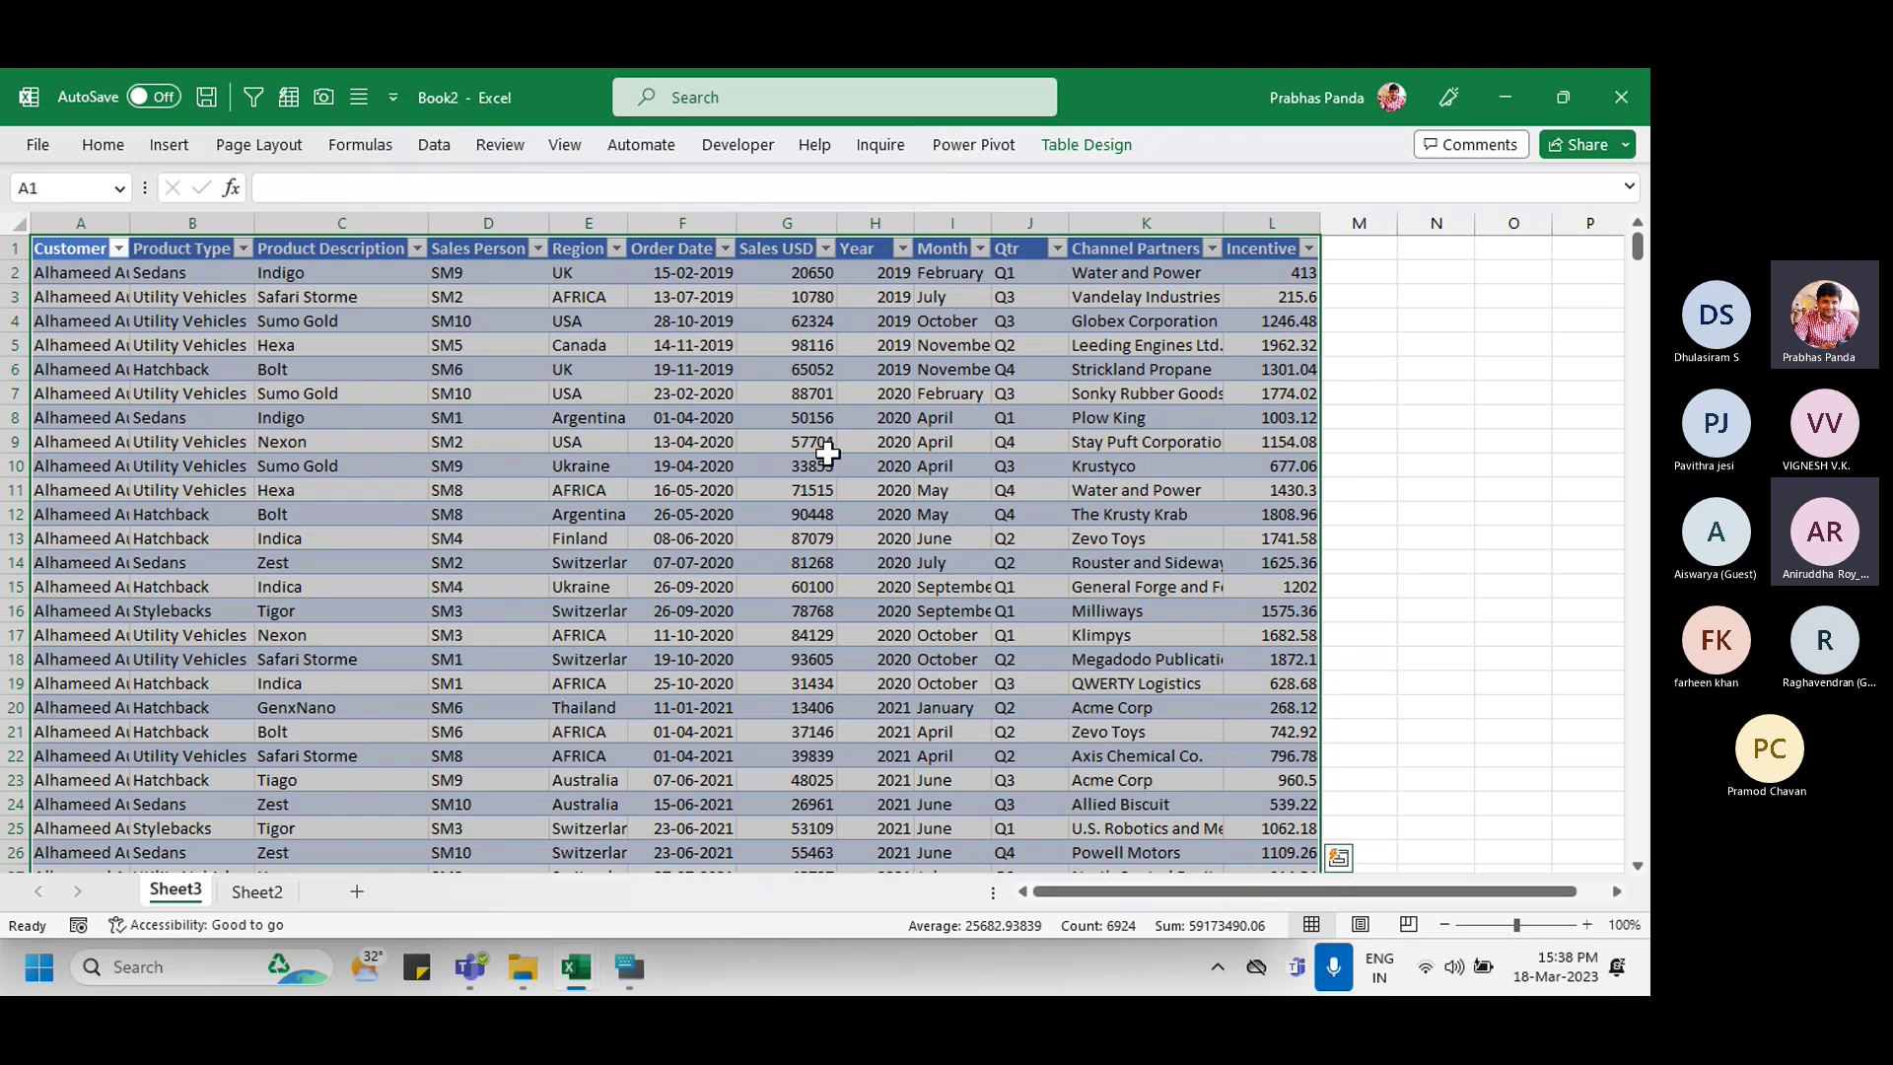
left_click(761, 515)
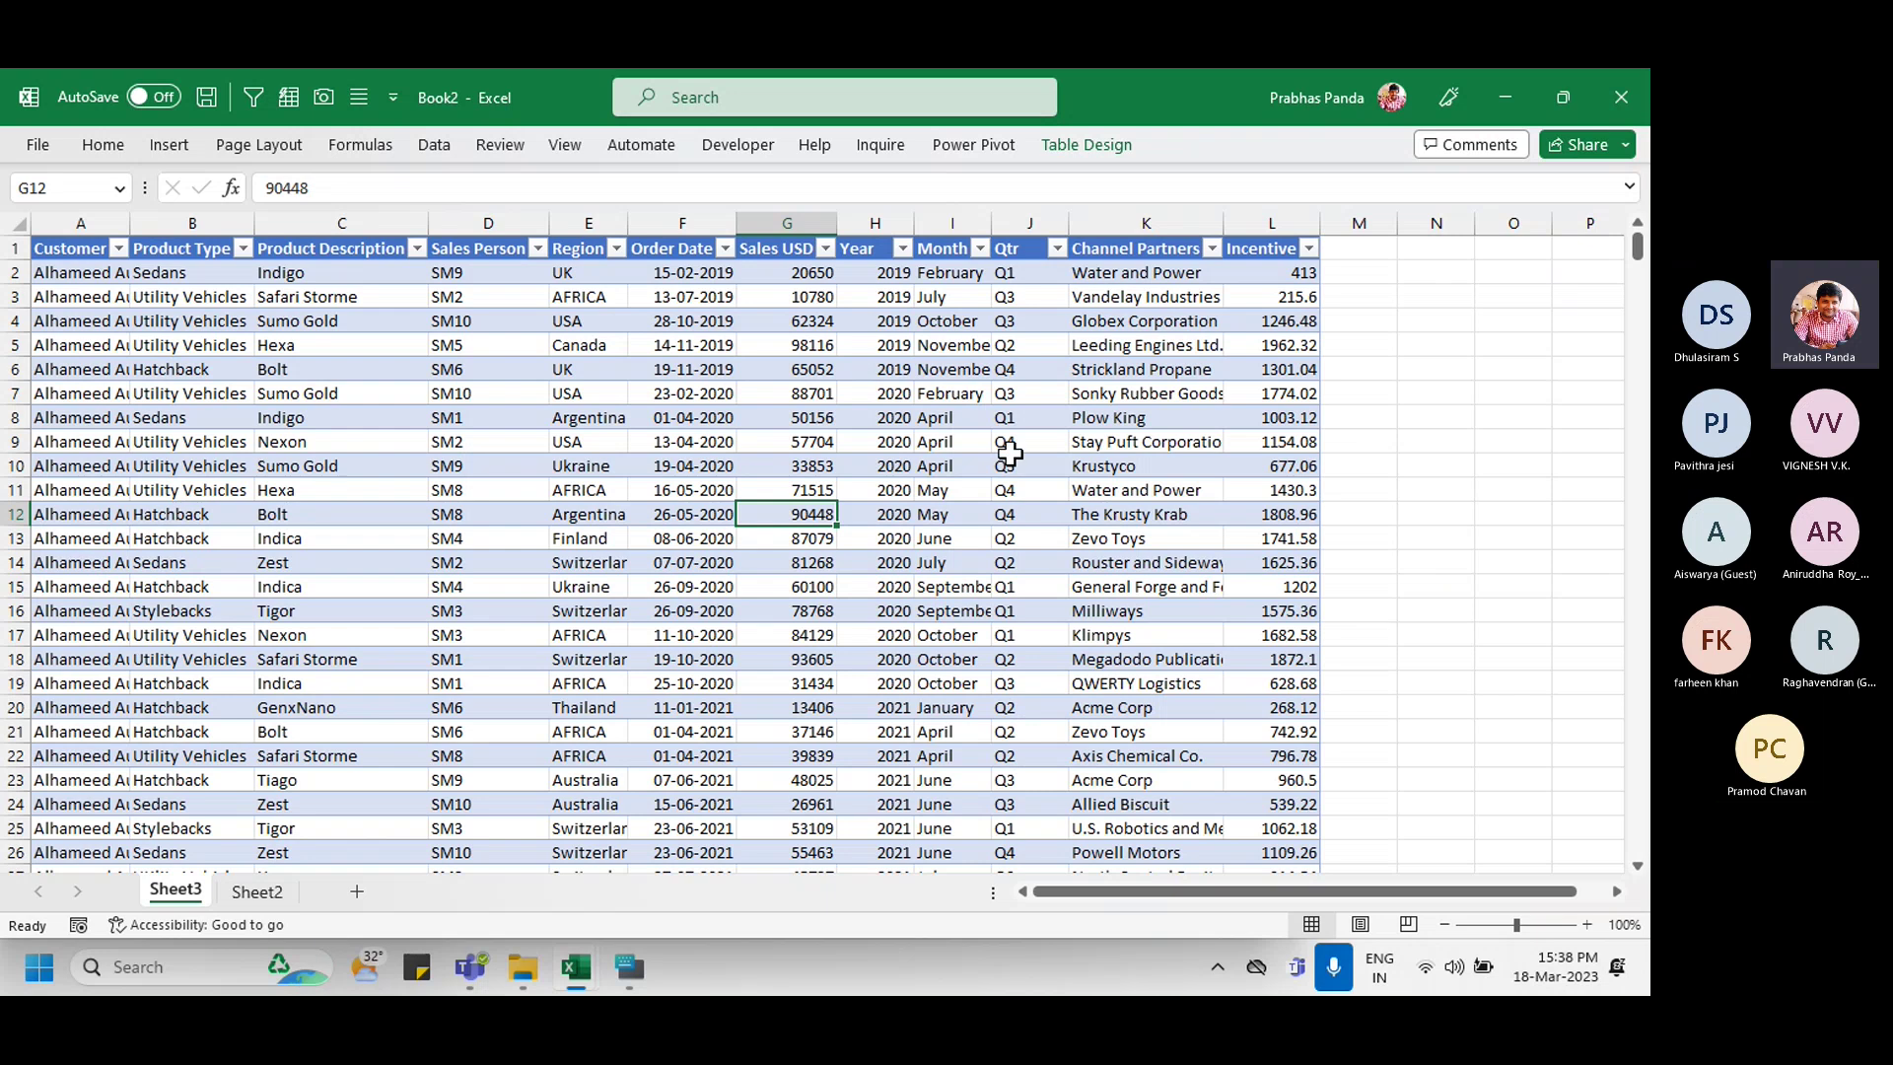
Step: Delete the Sheet3 drill-down sheet from Book2, returning to the pivot
left_click(1620, 96)
left_click(1018, 649)
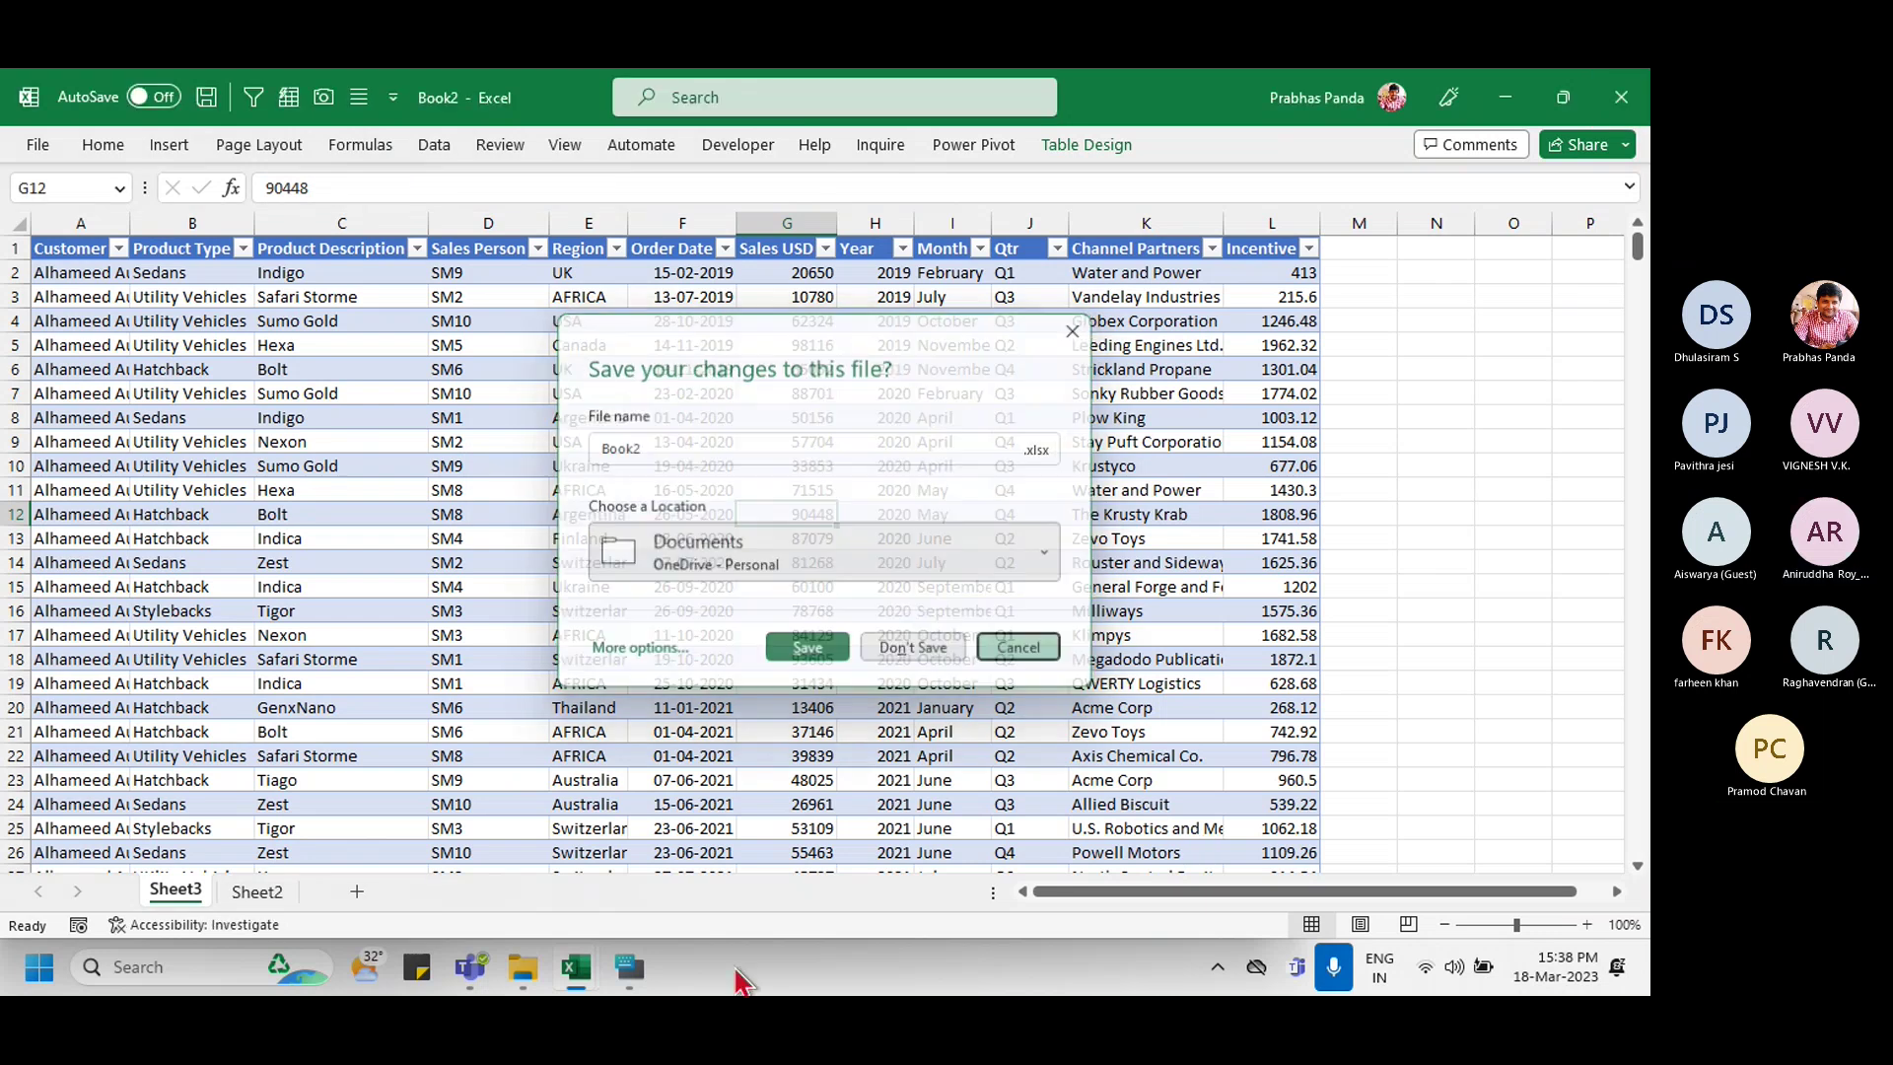
left_click(274, 897)
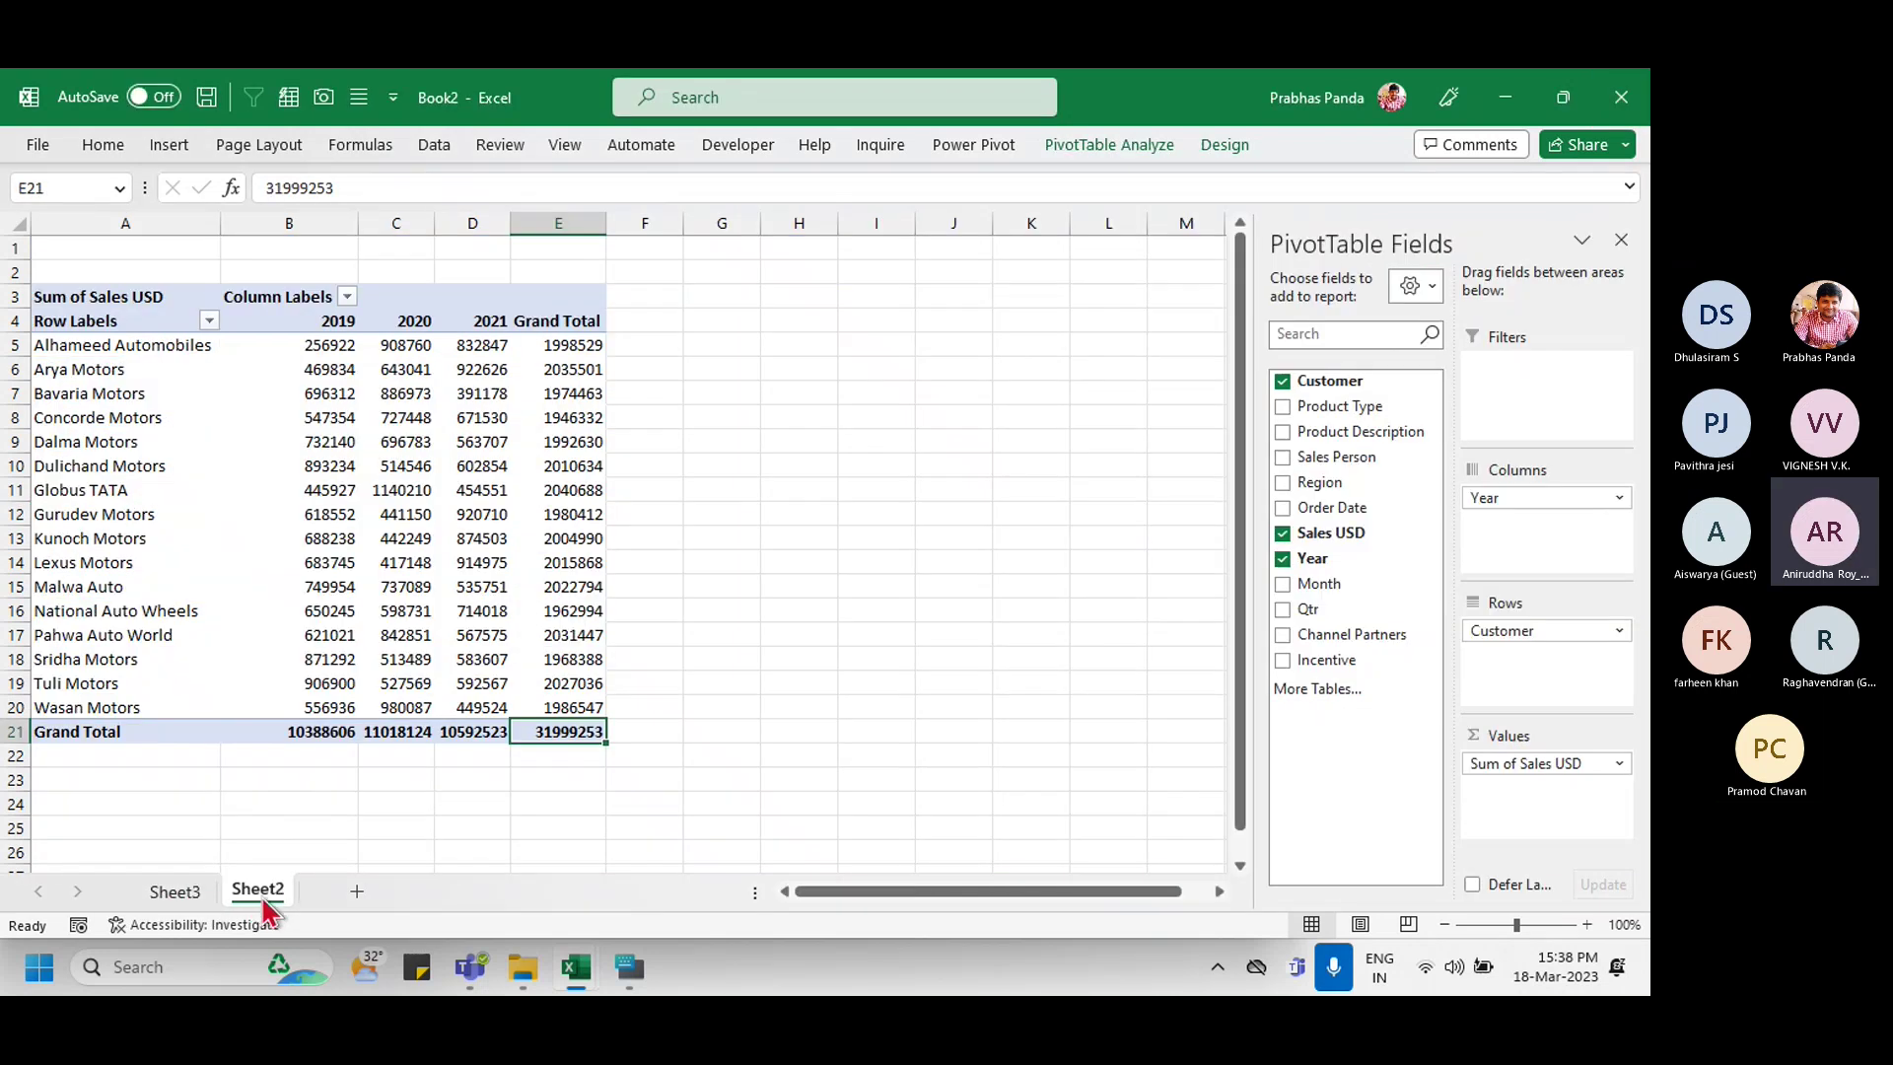
left_click(190, 893)
key("alt+e")
key("l")
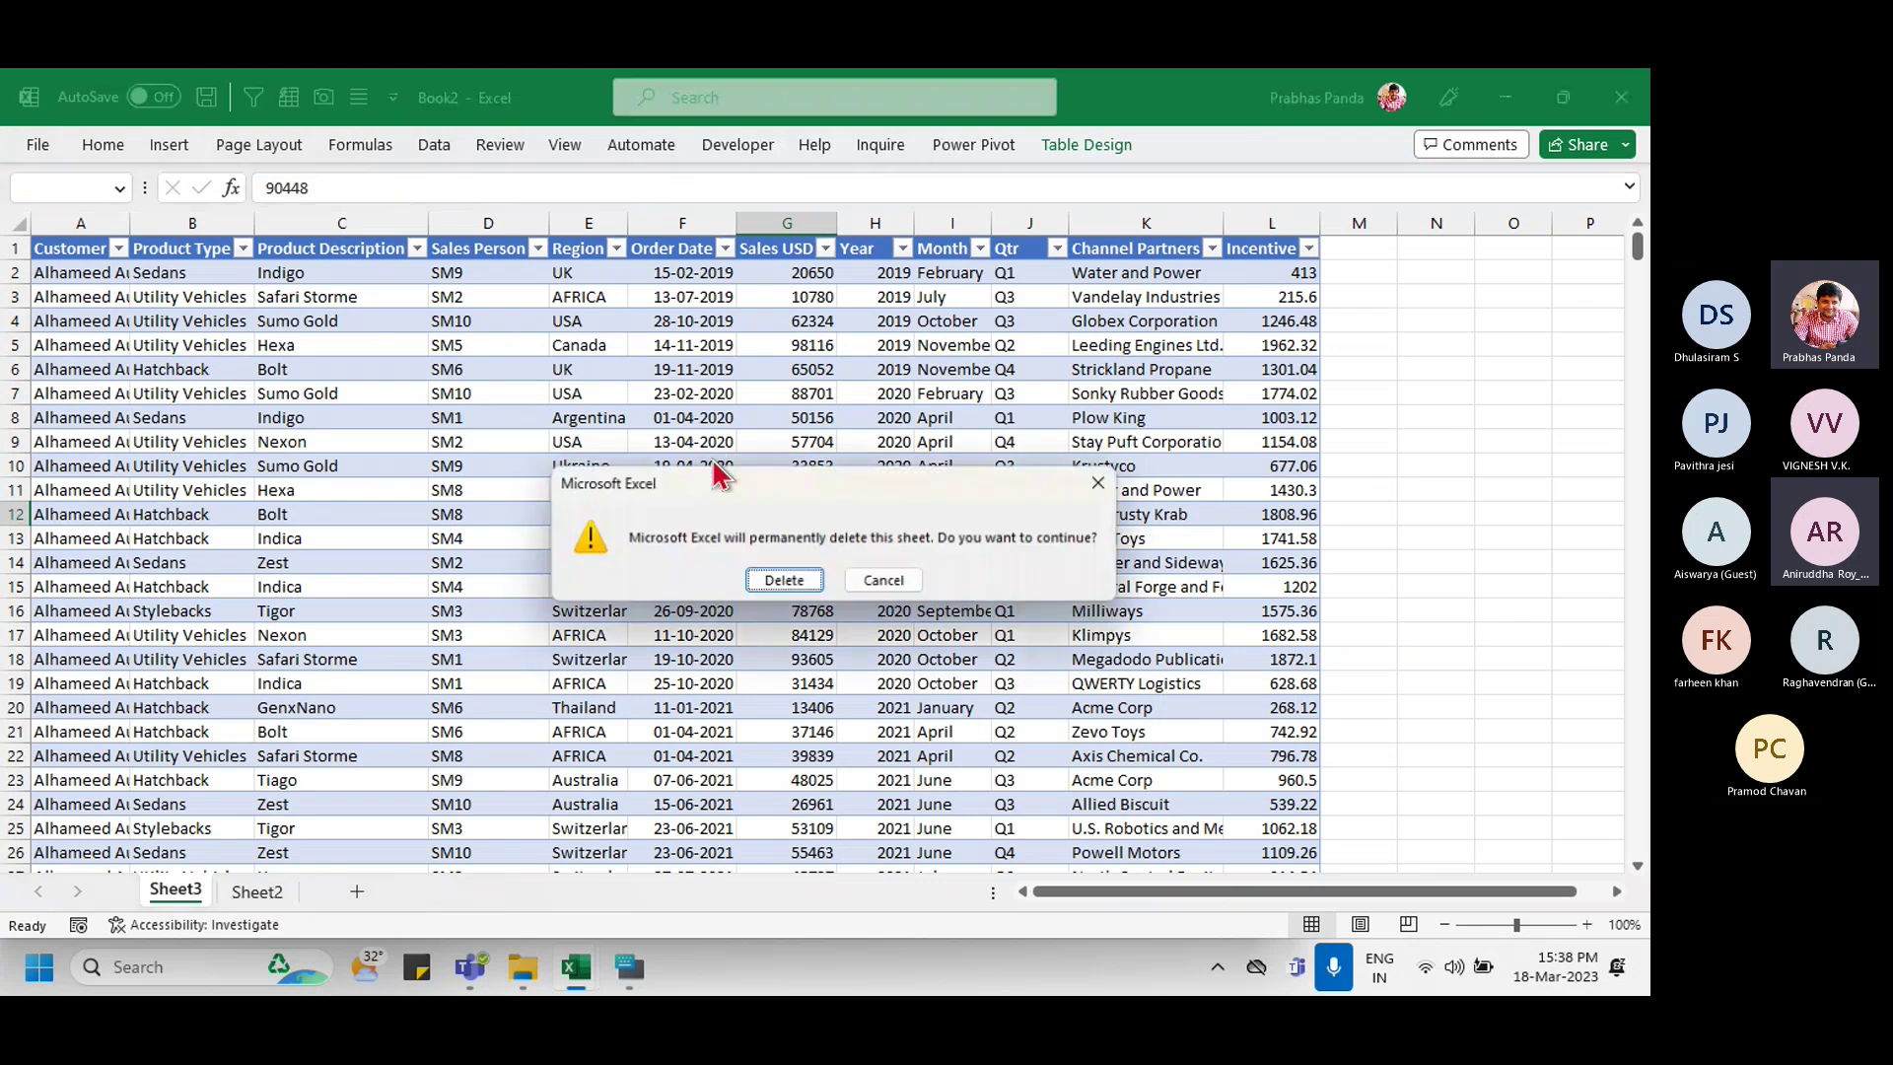
key("Return")
left_click(426, 510)
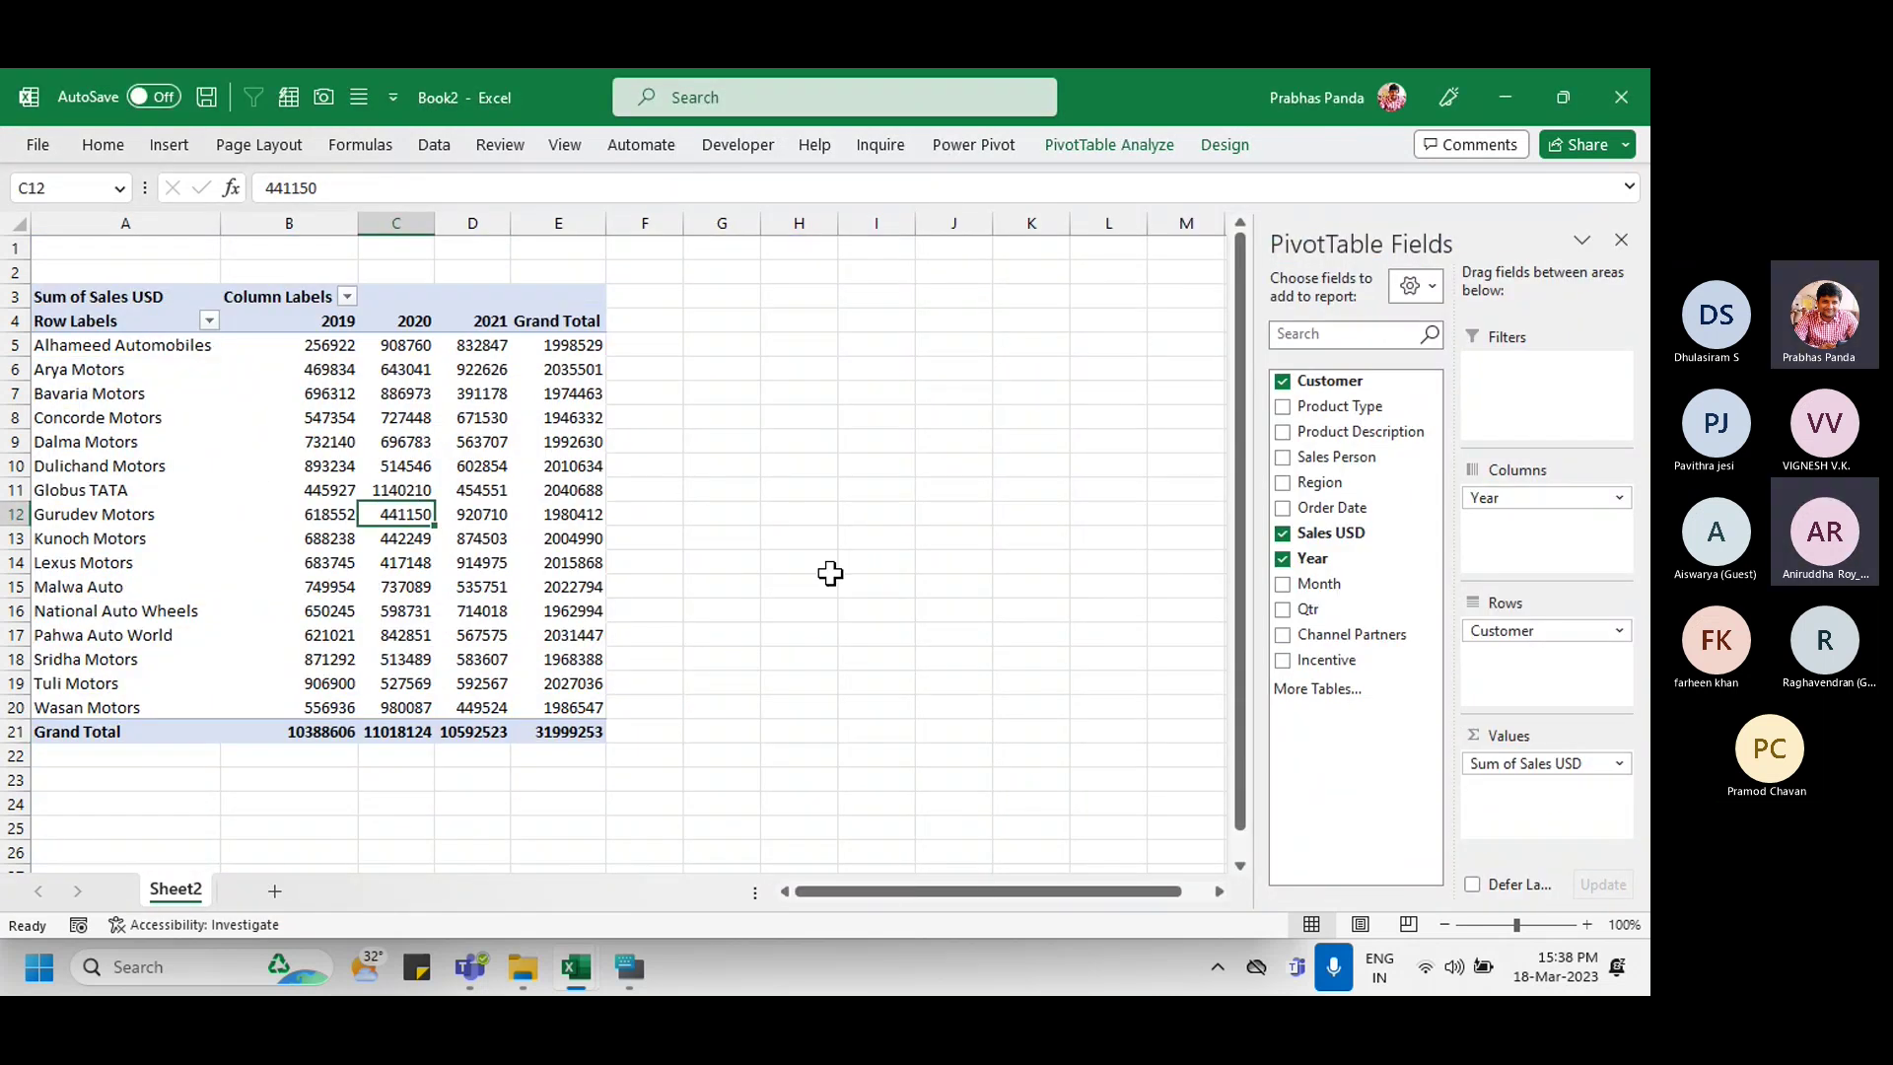
Step: Save the workbook as Book2.xlsx on the Desktop and close it
key("F12")
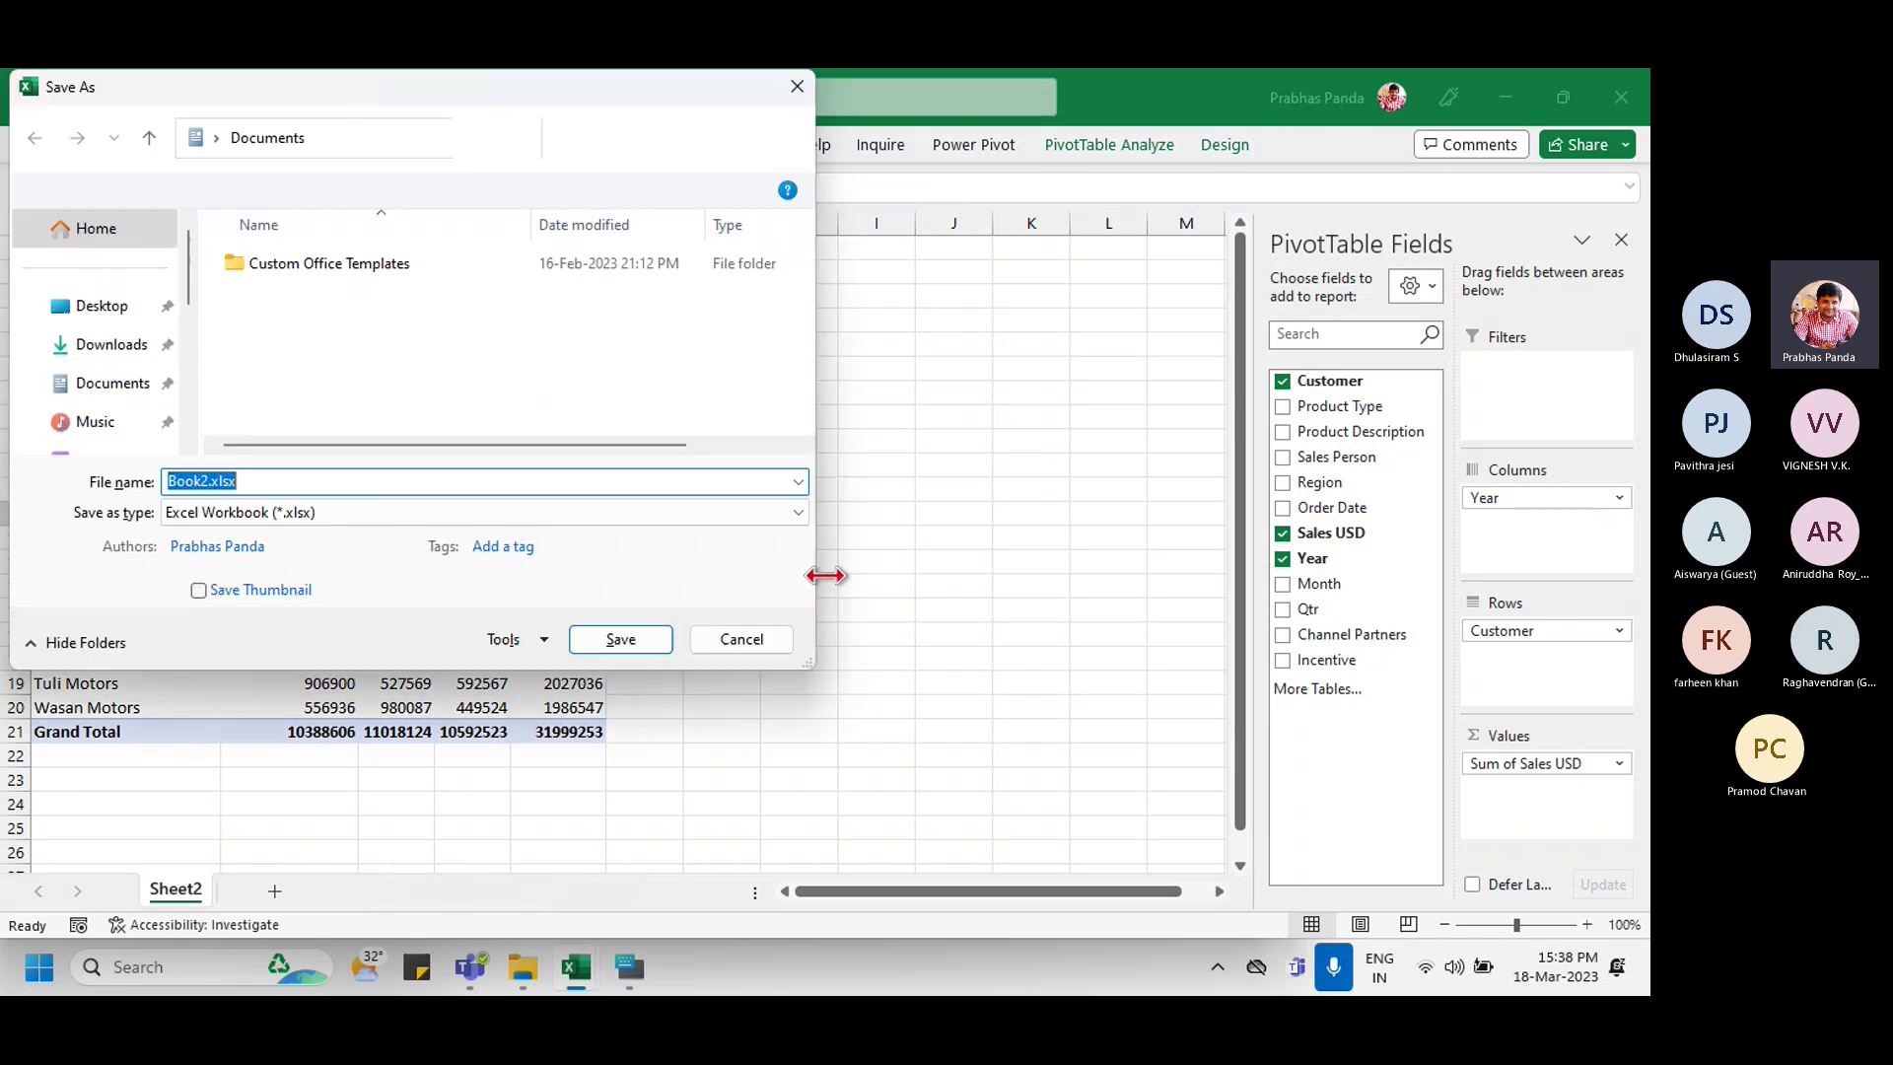
left_click(113, 306)
left_click(334, 490)
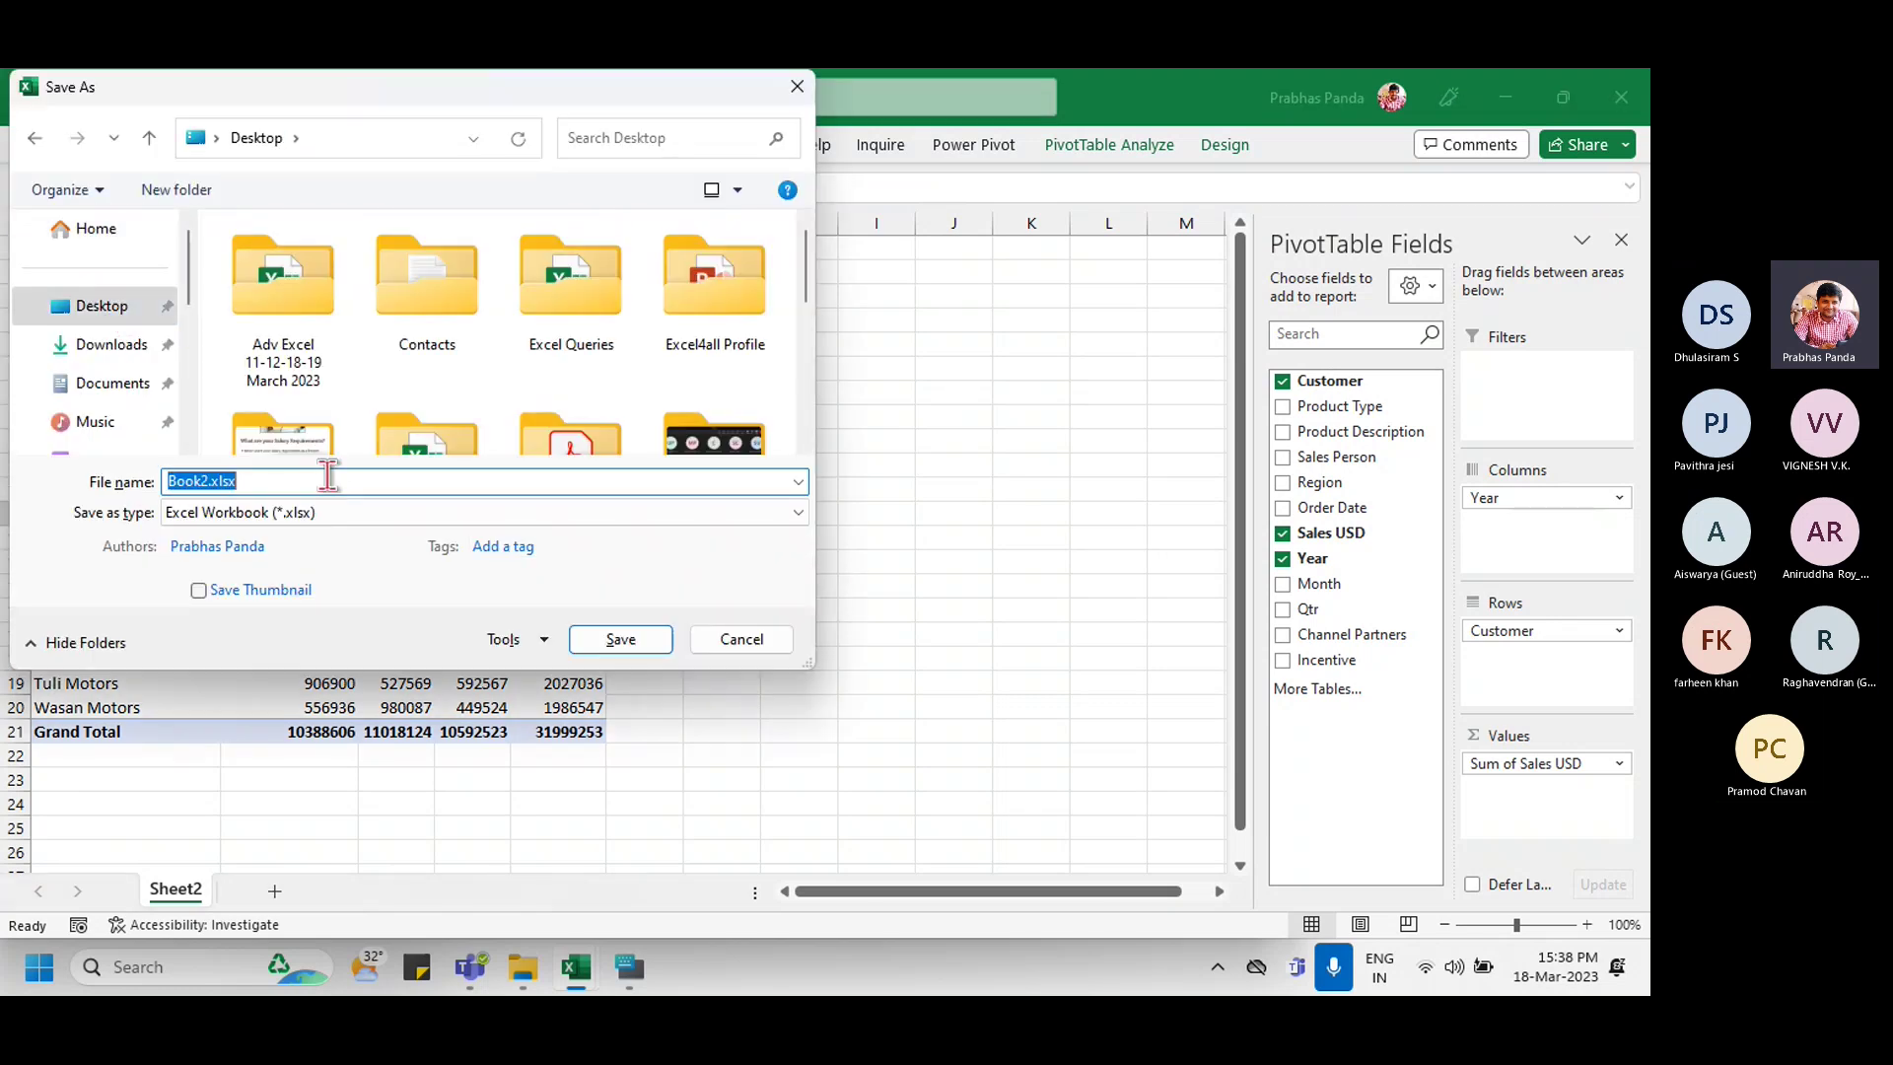
left_click(619, 641)
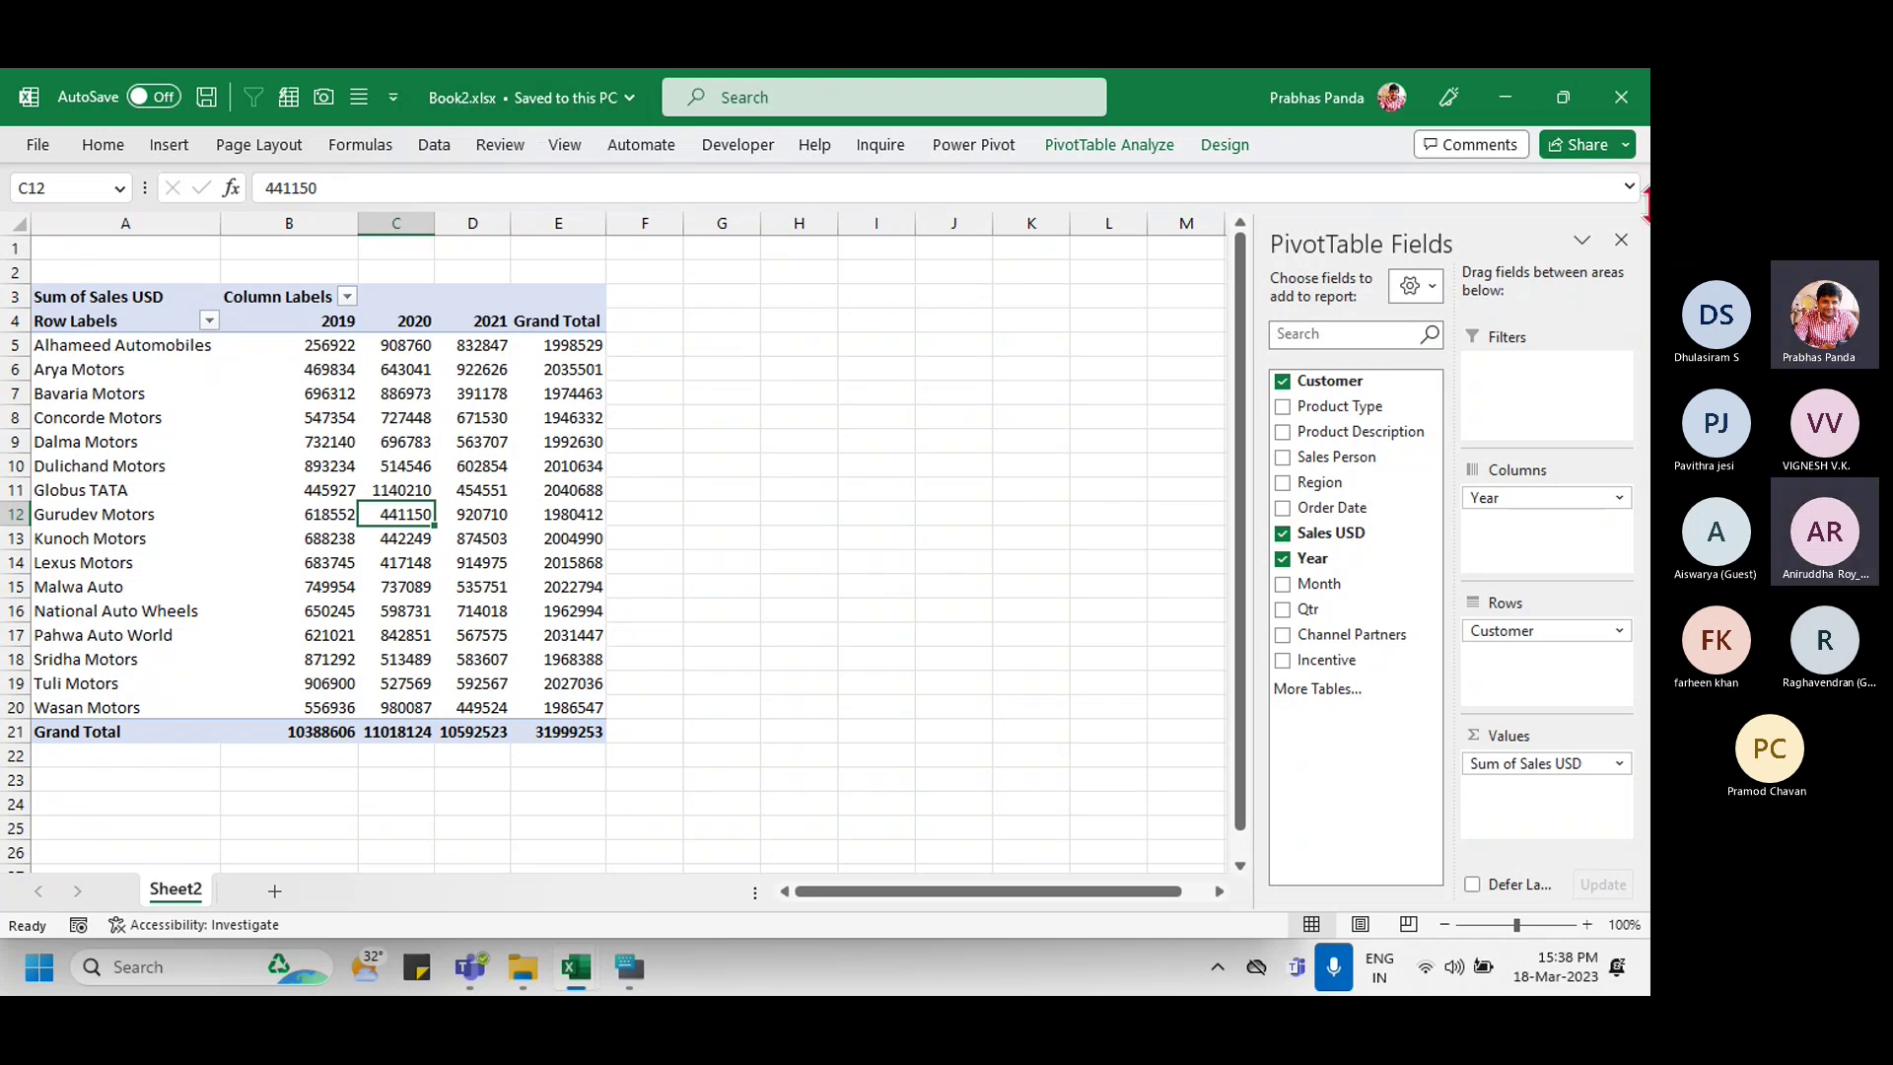
left_click(1621, 96)
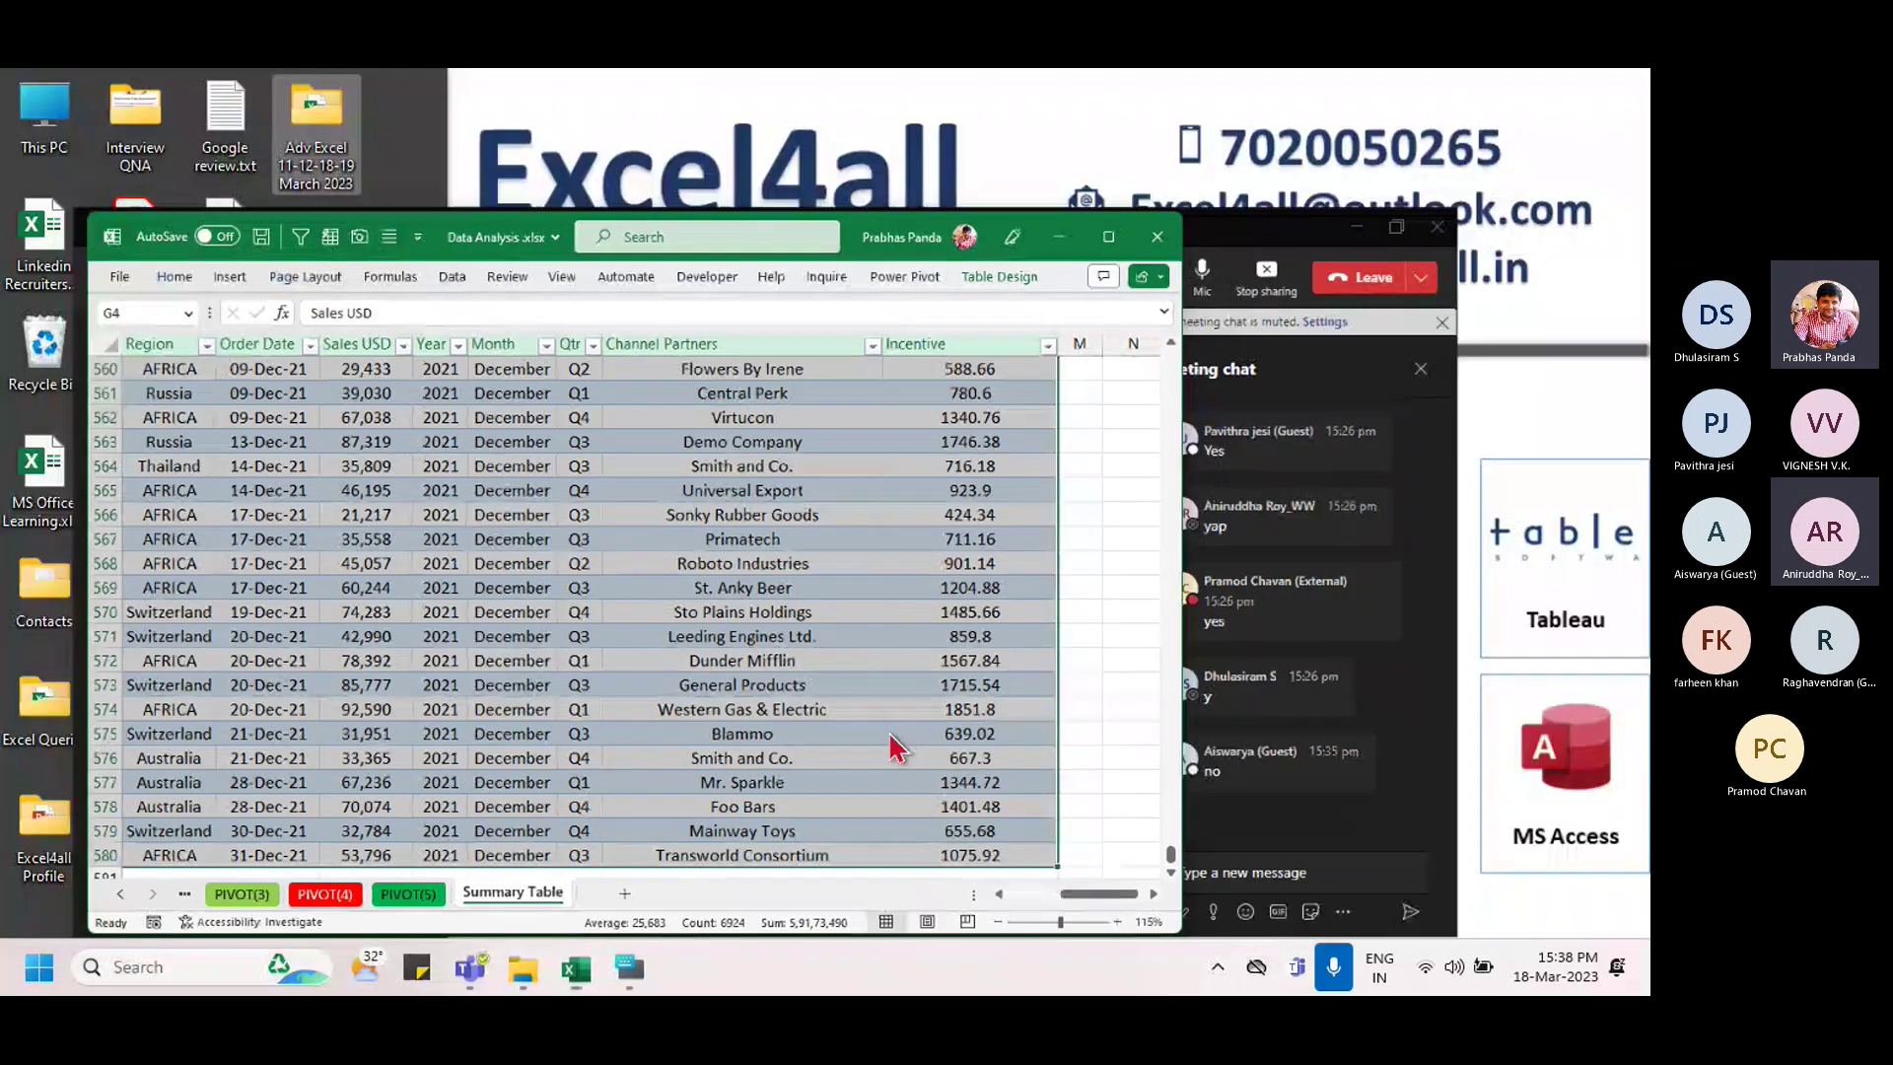
Step: Open the Adv Excel 11-12-18-19 March 2023 folder, then drag desktop Book2.xlsx into the Recycle Bin
key("super+d")
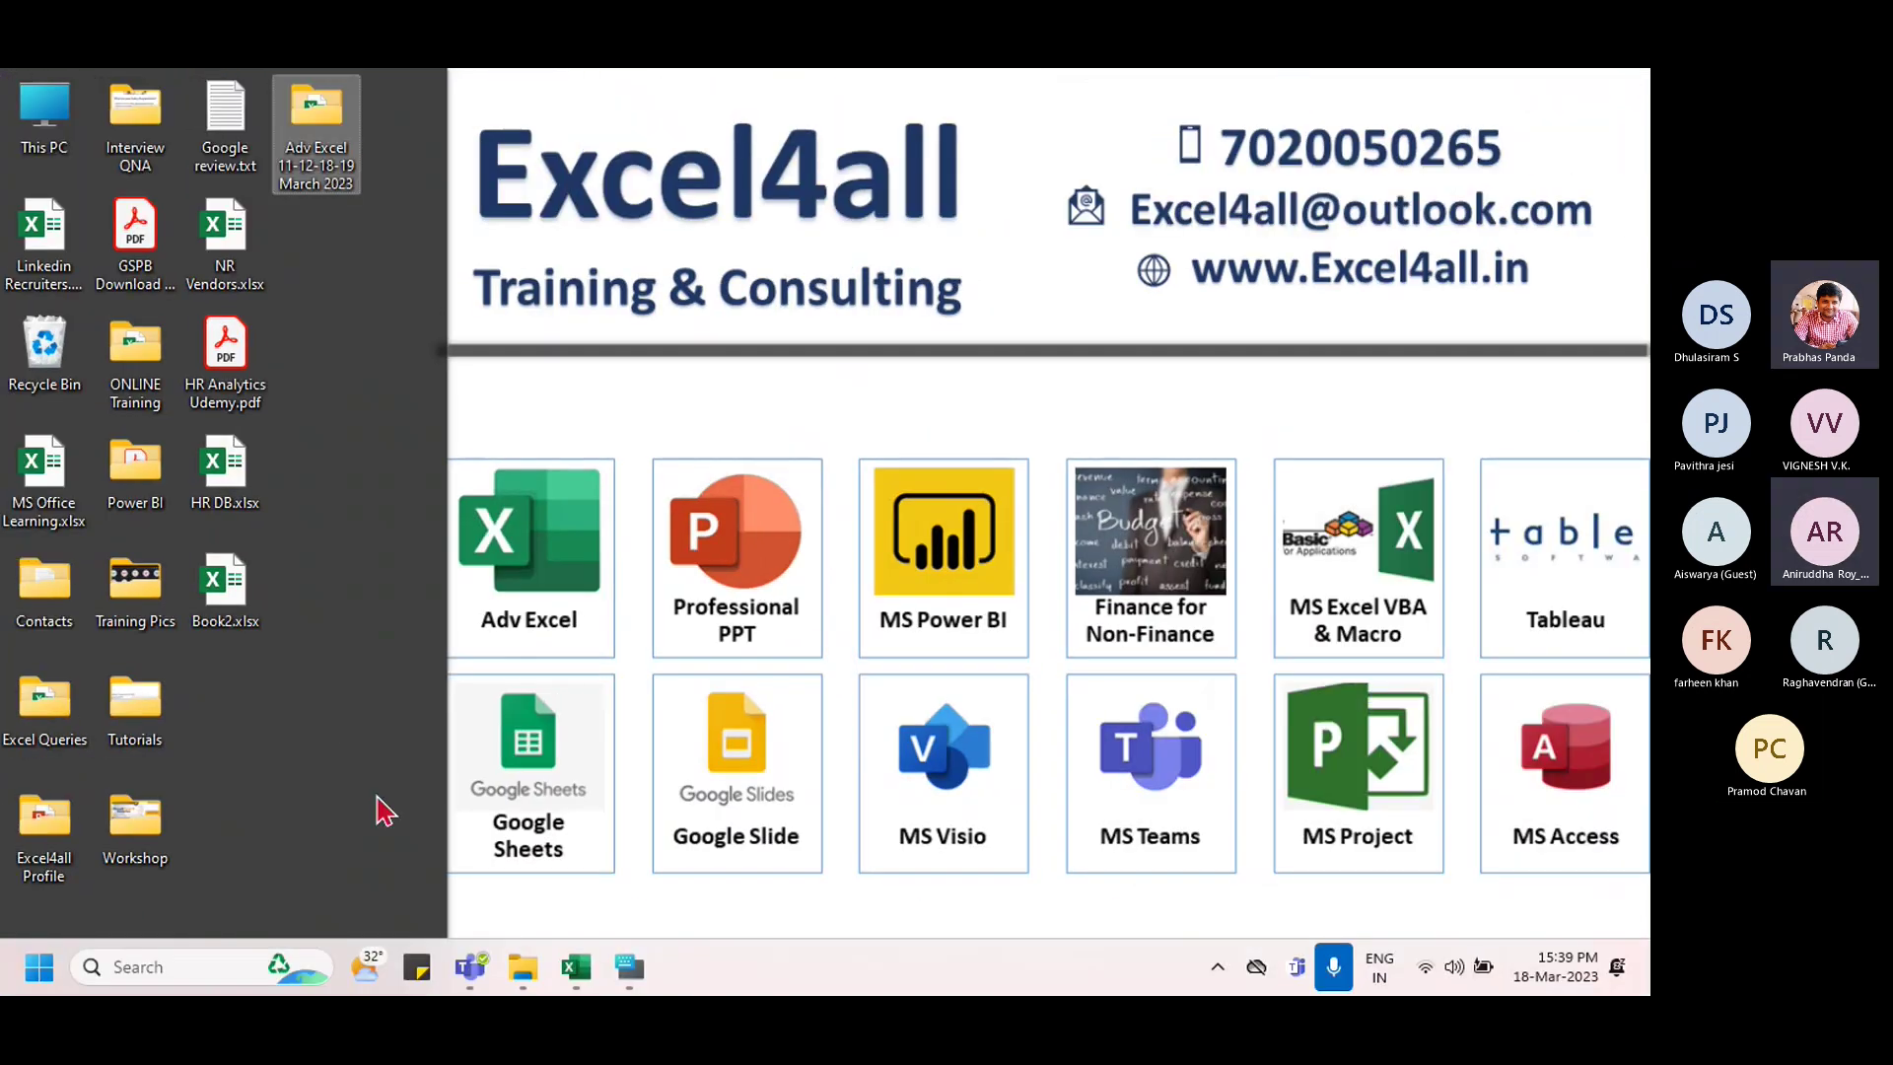
left_click(523, 967)
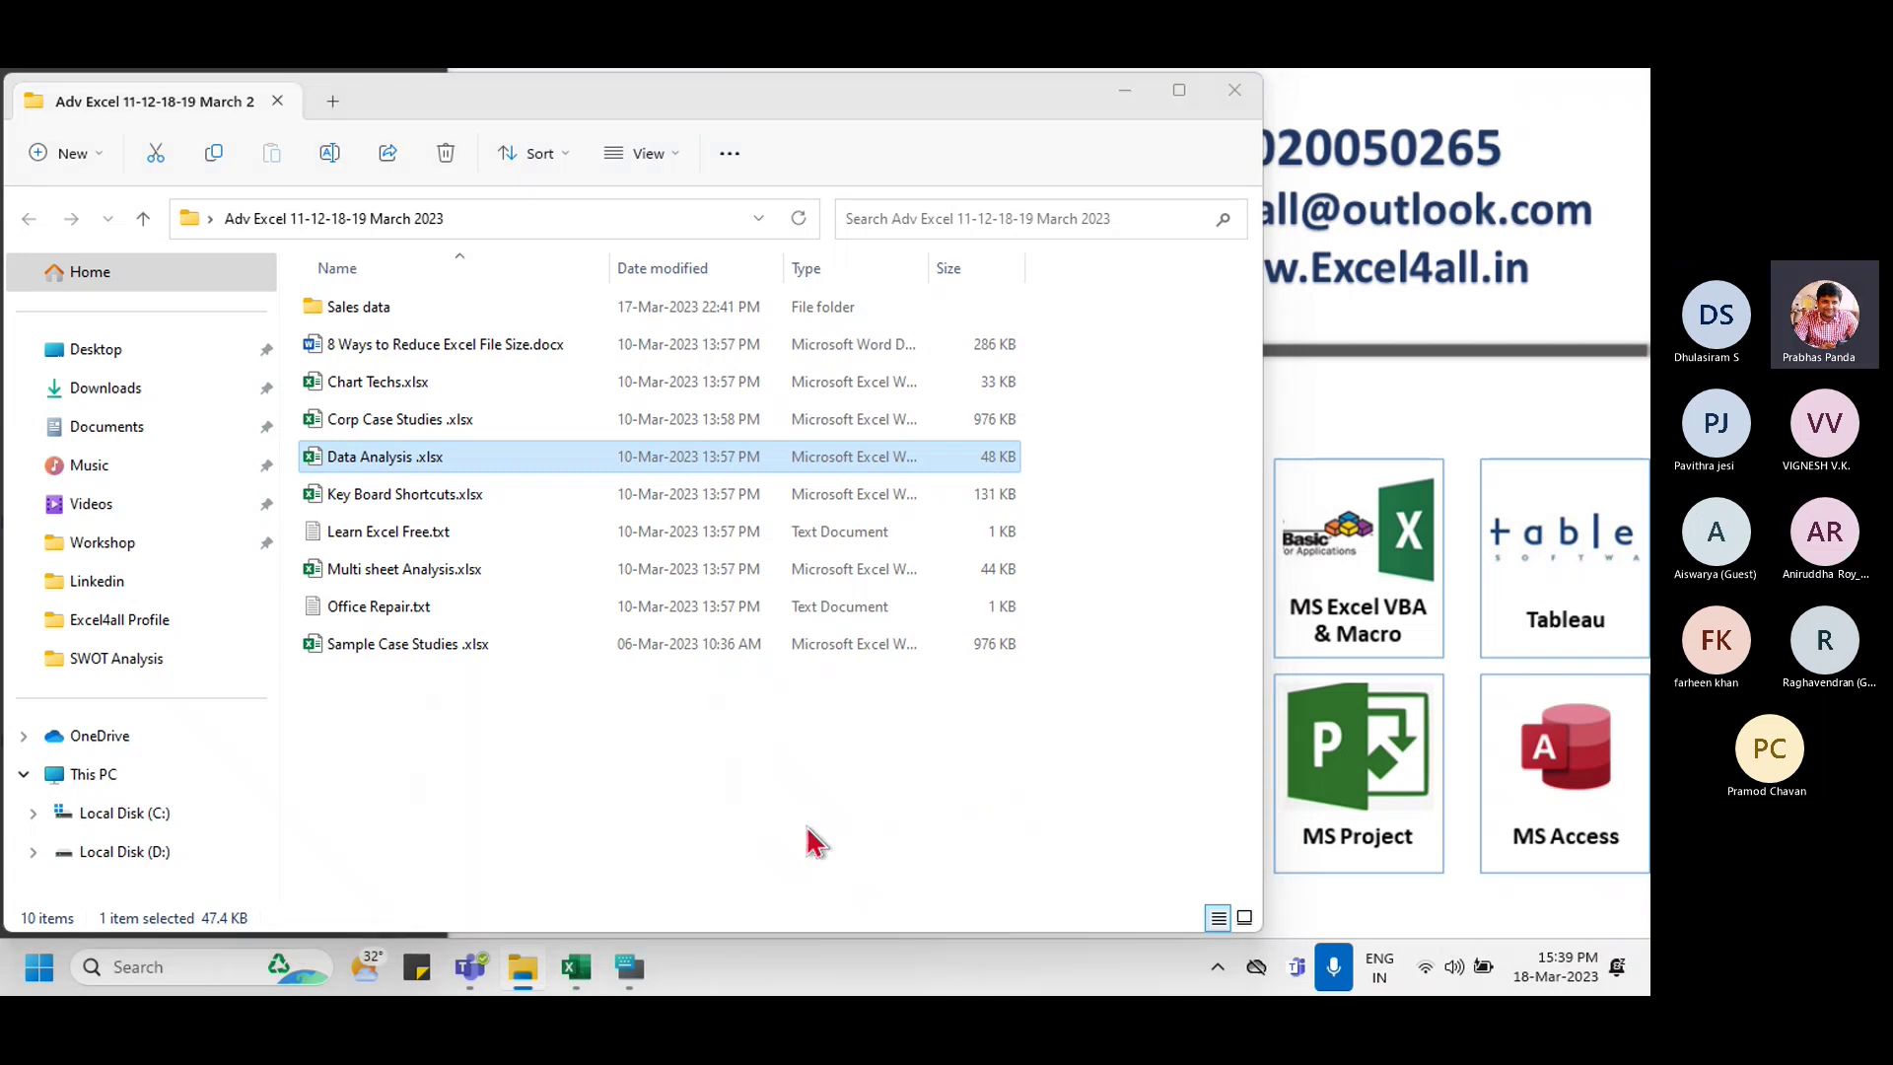
key("super+d")
left_click(227, 595)
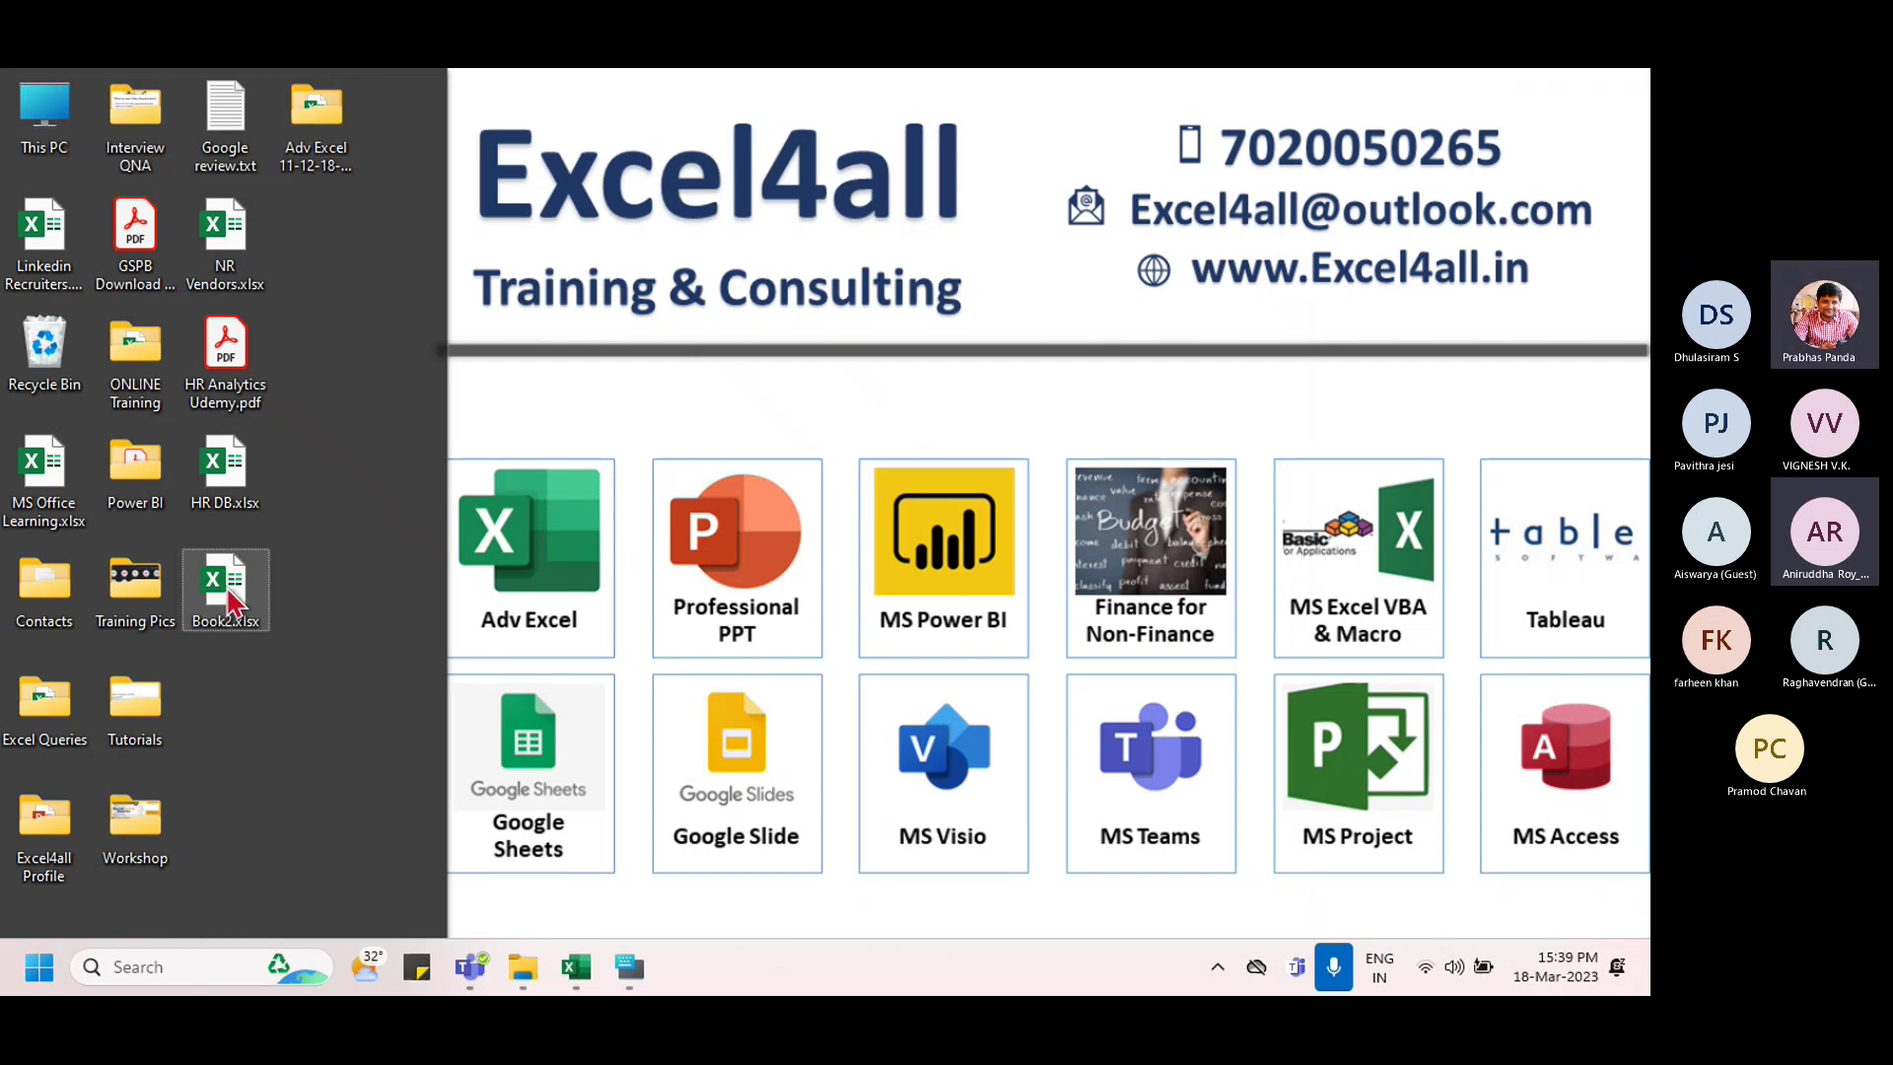
left_click_drag(226, 595, 42, 359)
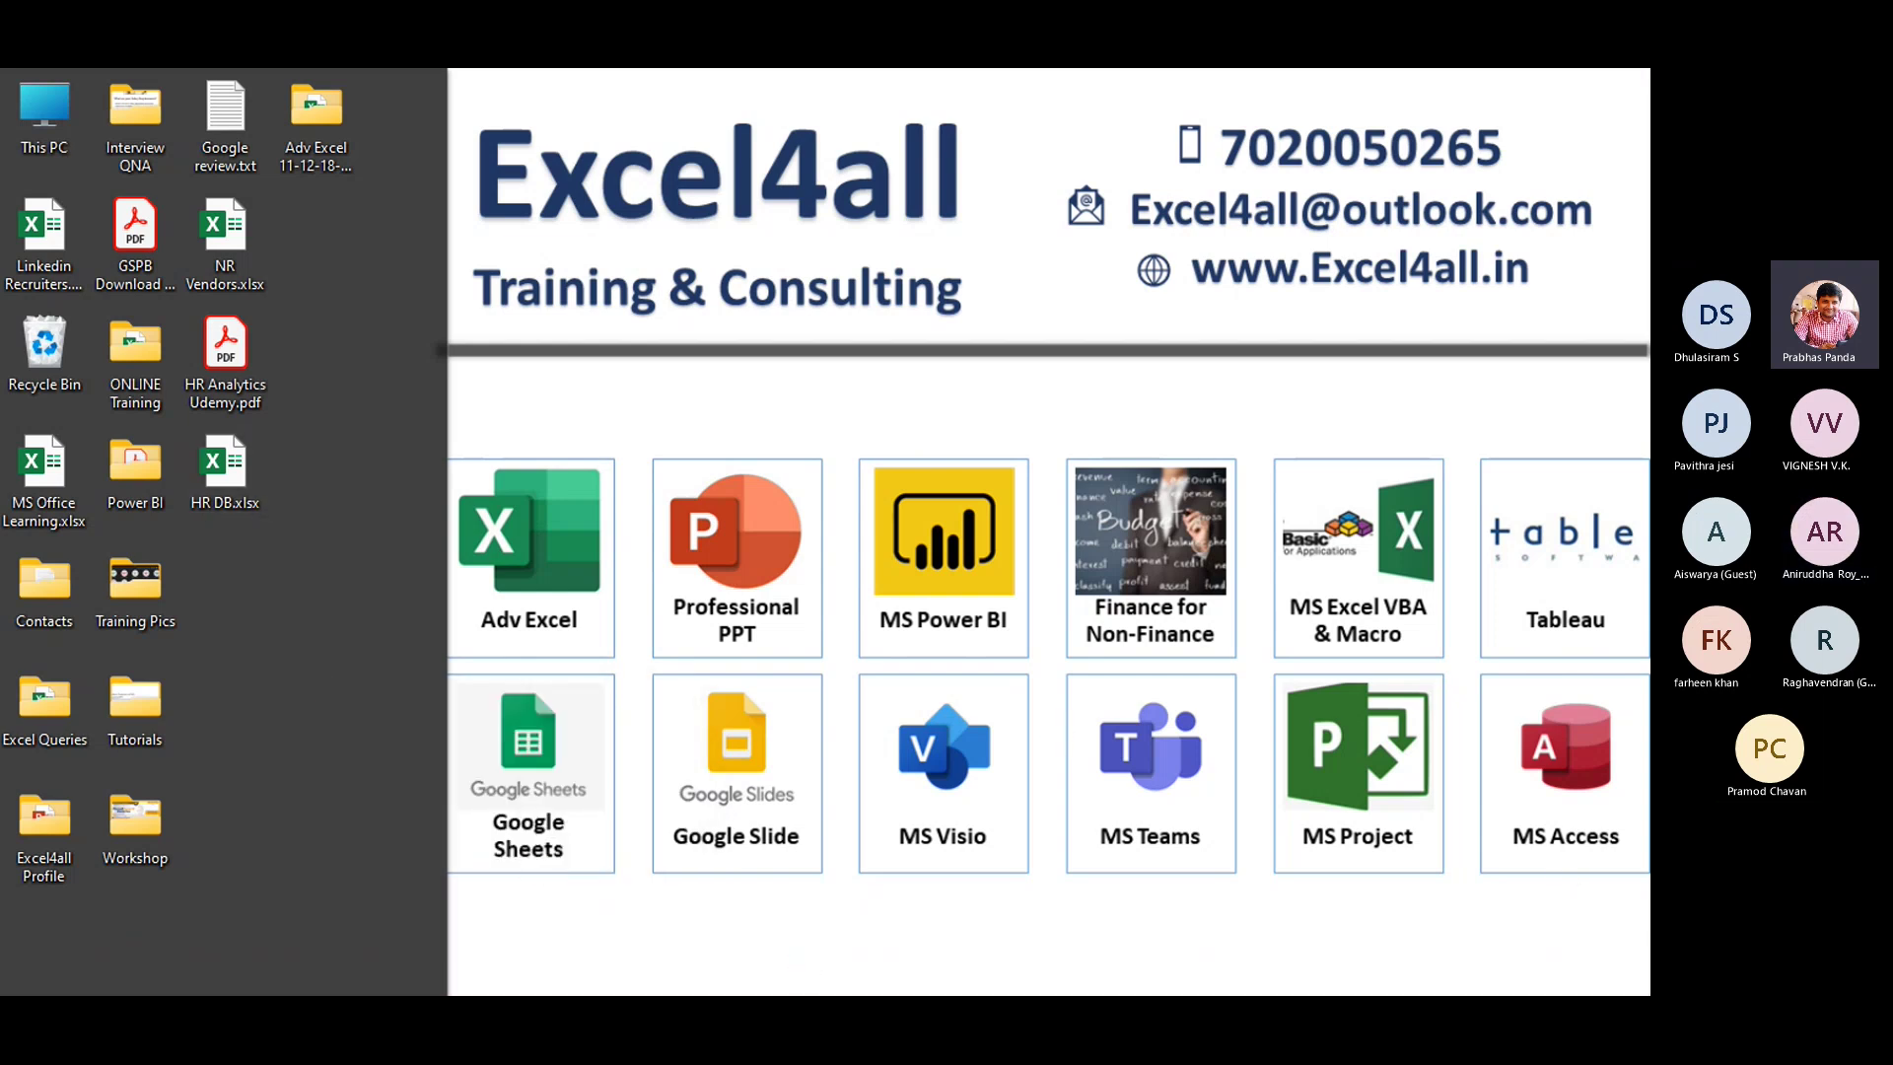
Step: Return to Data Analysis.xlsx, scroll Summary Table to the top, and open the PIVOT(5) sheet
mouse_move(478, 971)
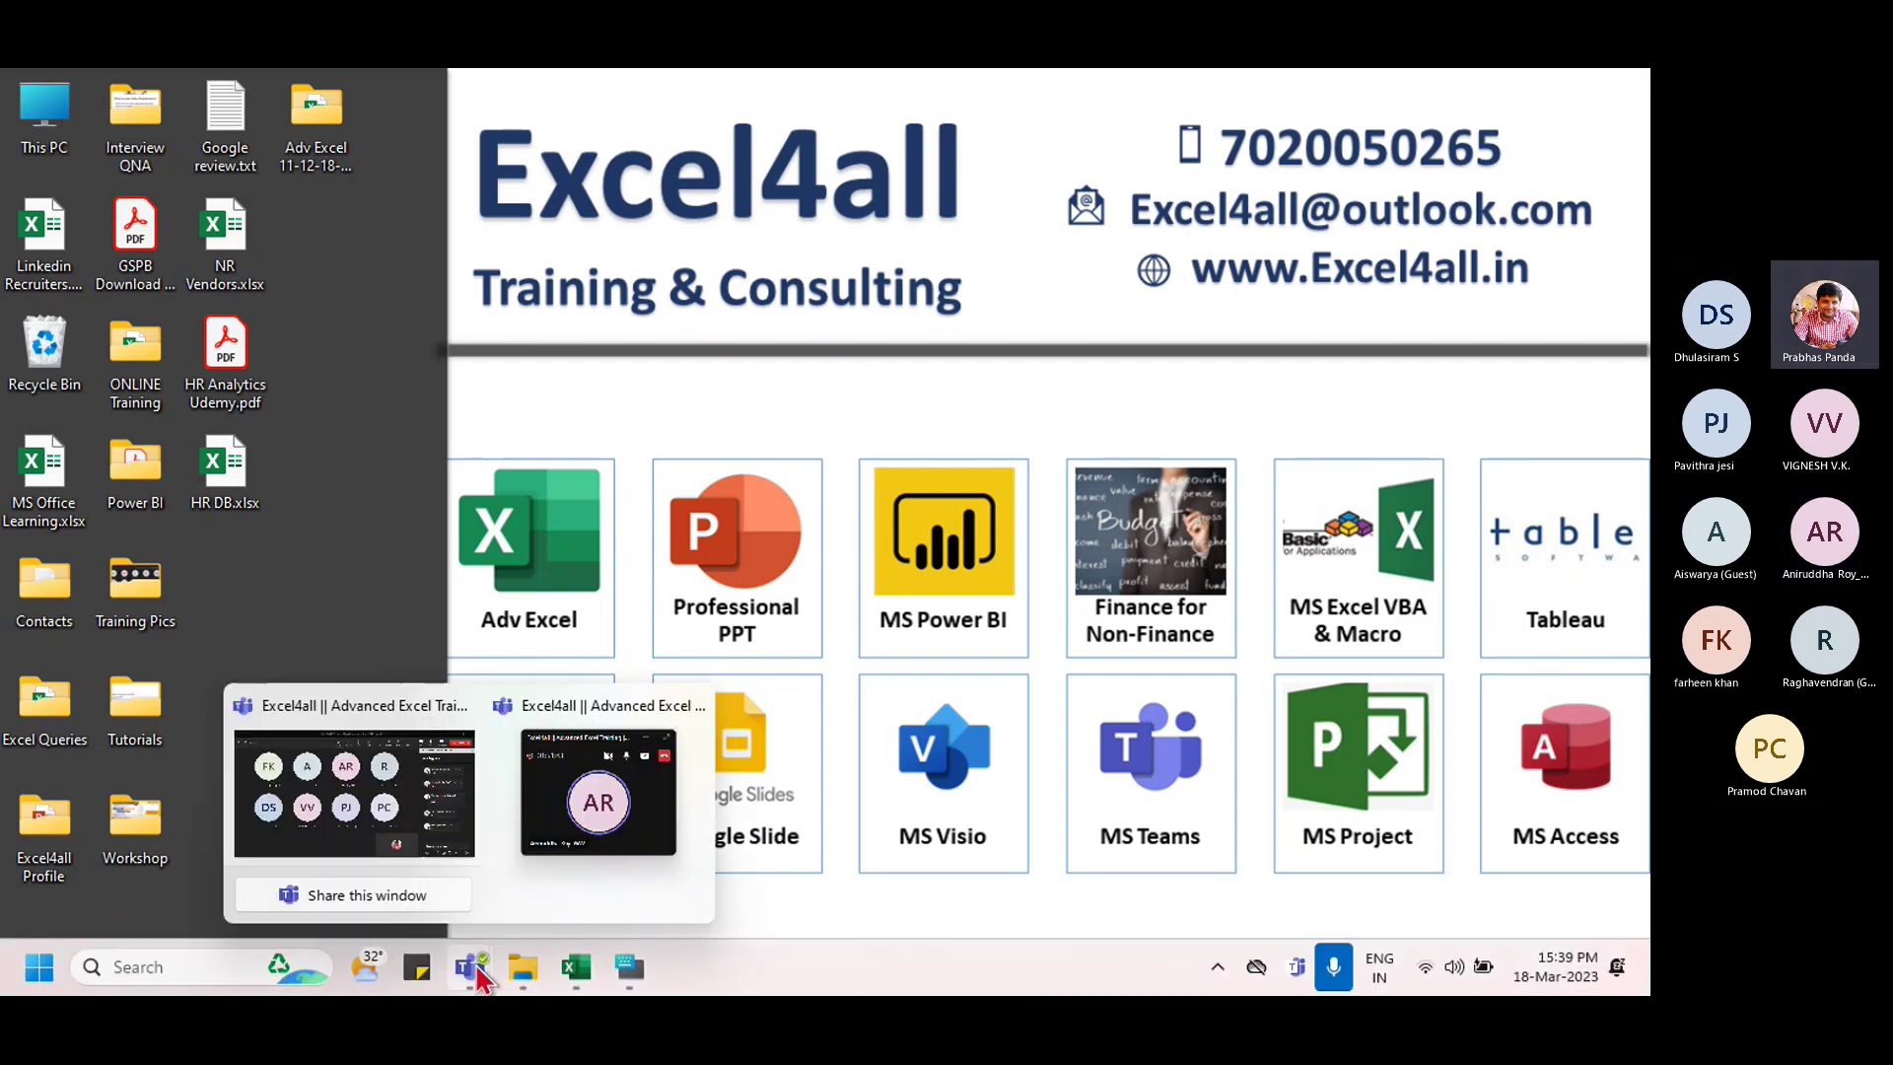
left_click(419, 789)
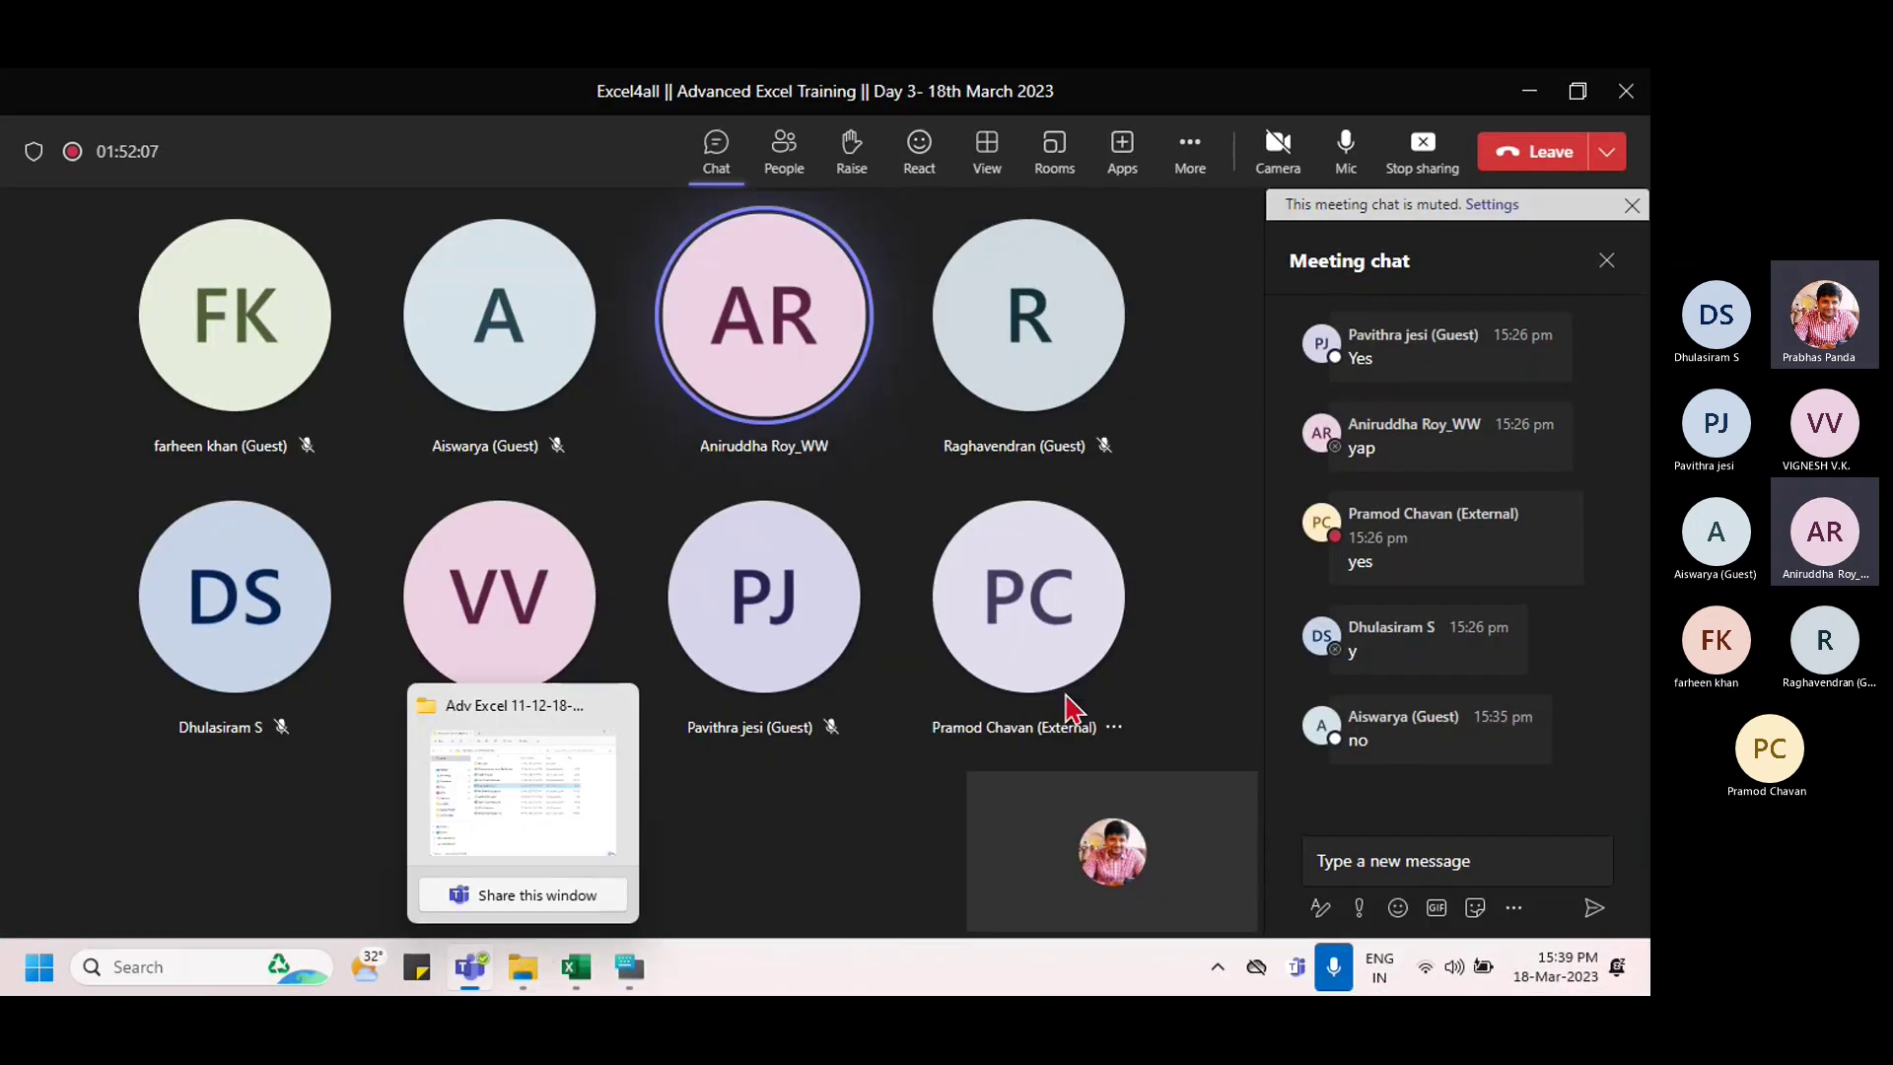
left_click(577, 971)
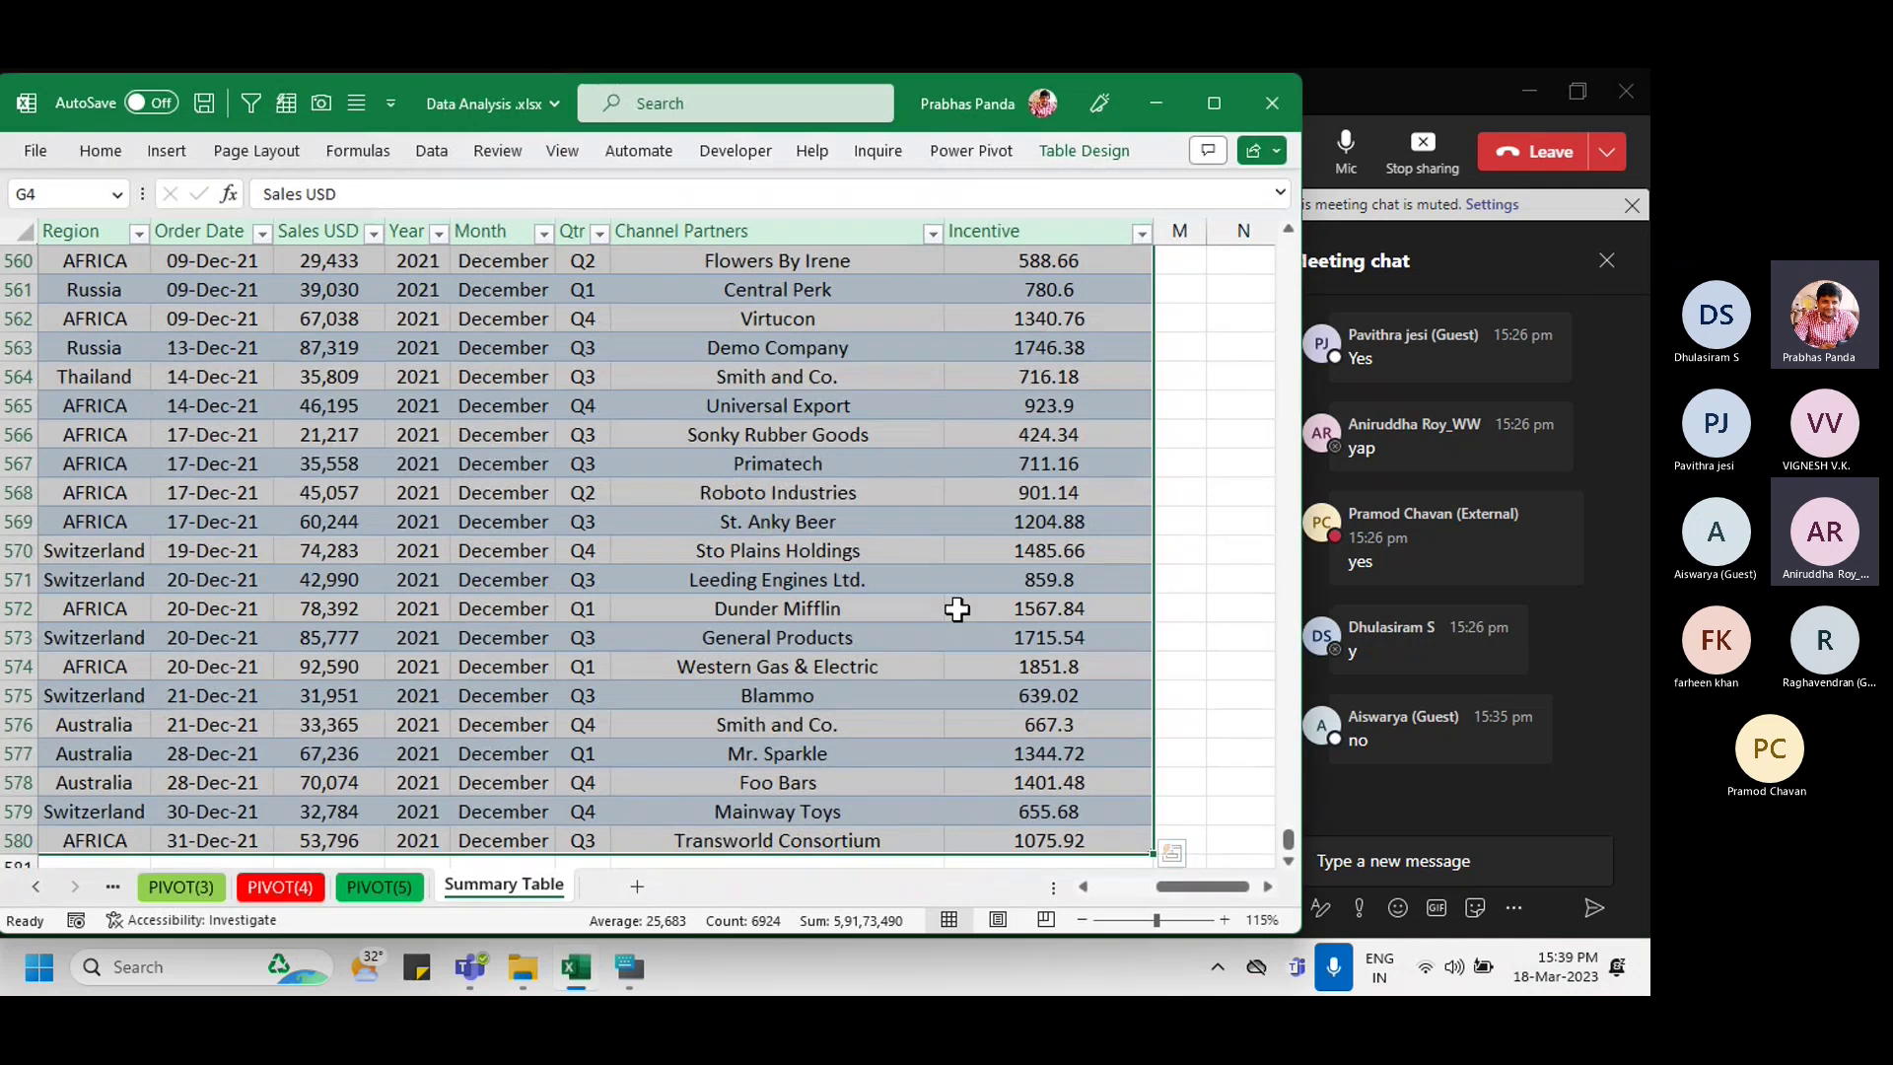
left_click(658, 635)
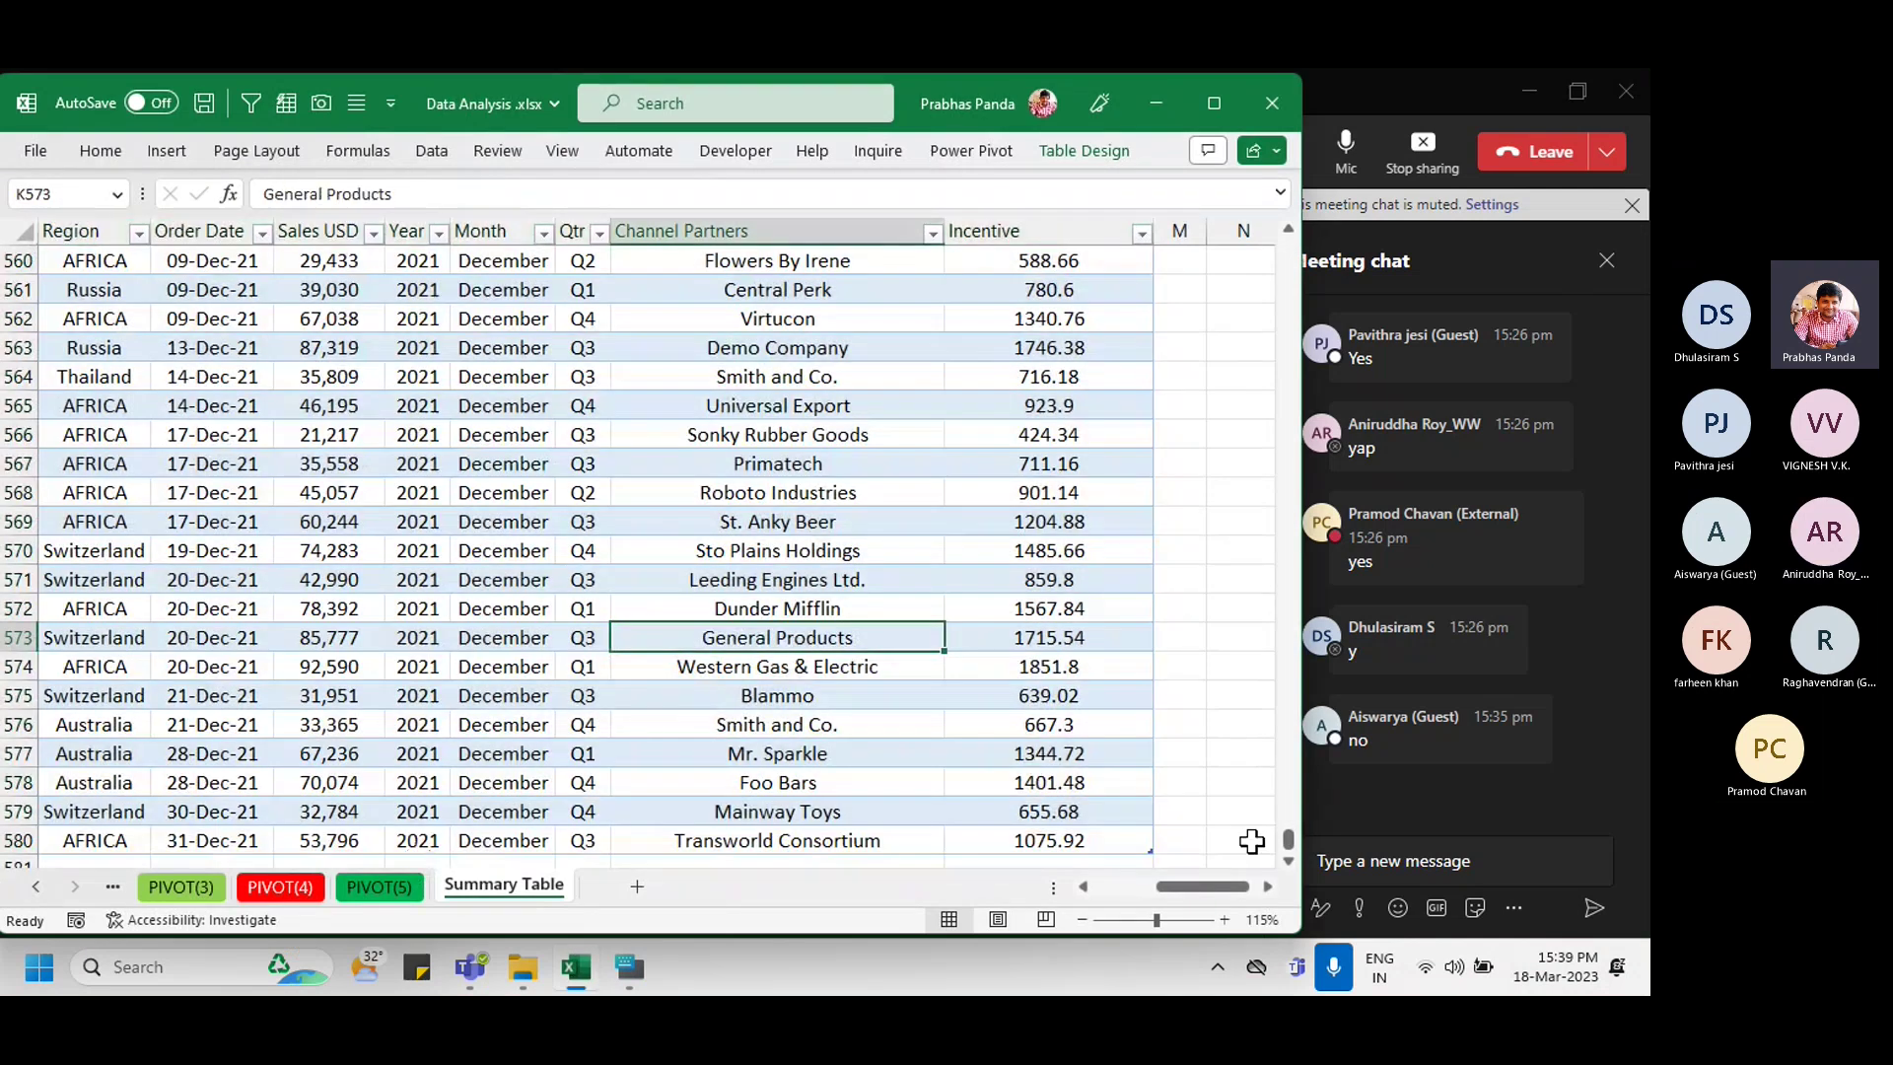
left_click_drag(1288, 840, 1284, 236)
left_click(254, 491)
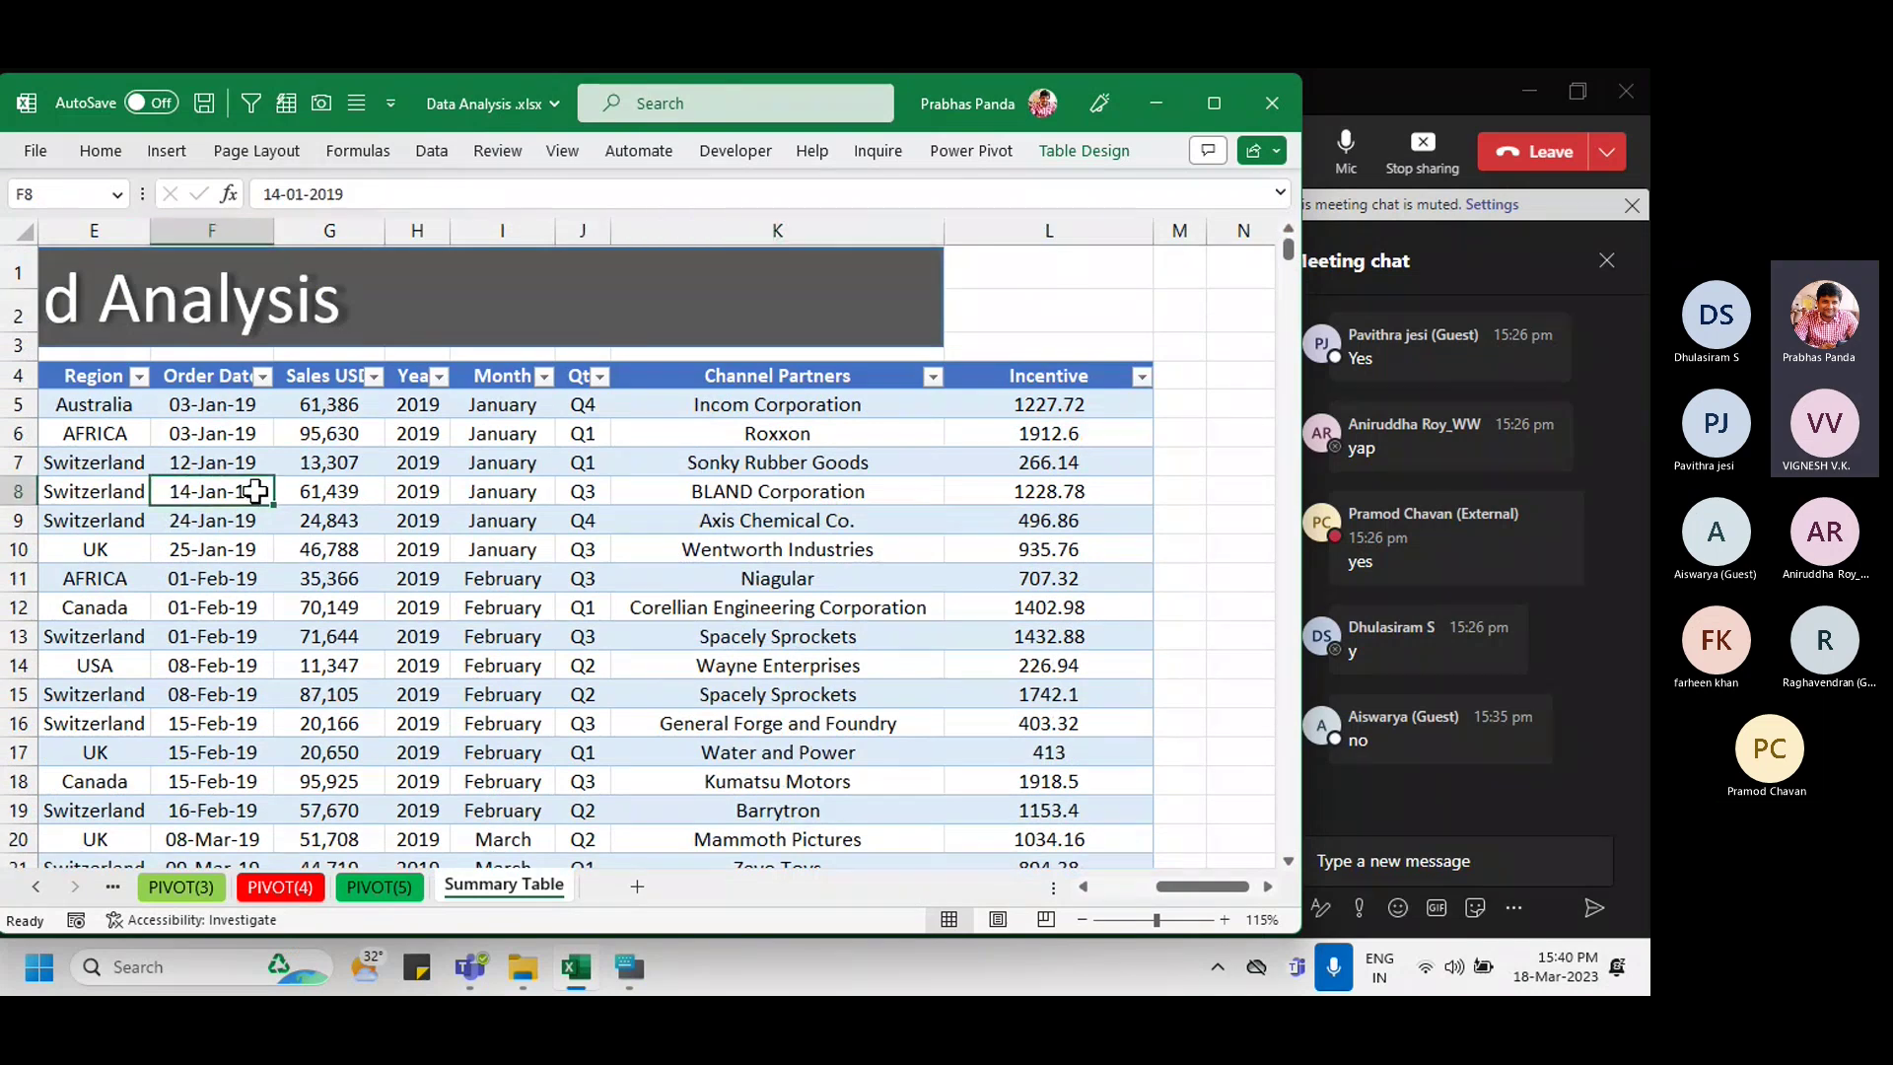
key("Left")
key("Left")
key("Left")
key("Left")
key("Left")
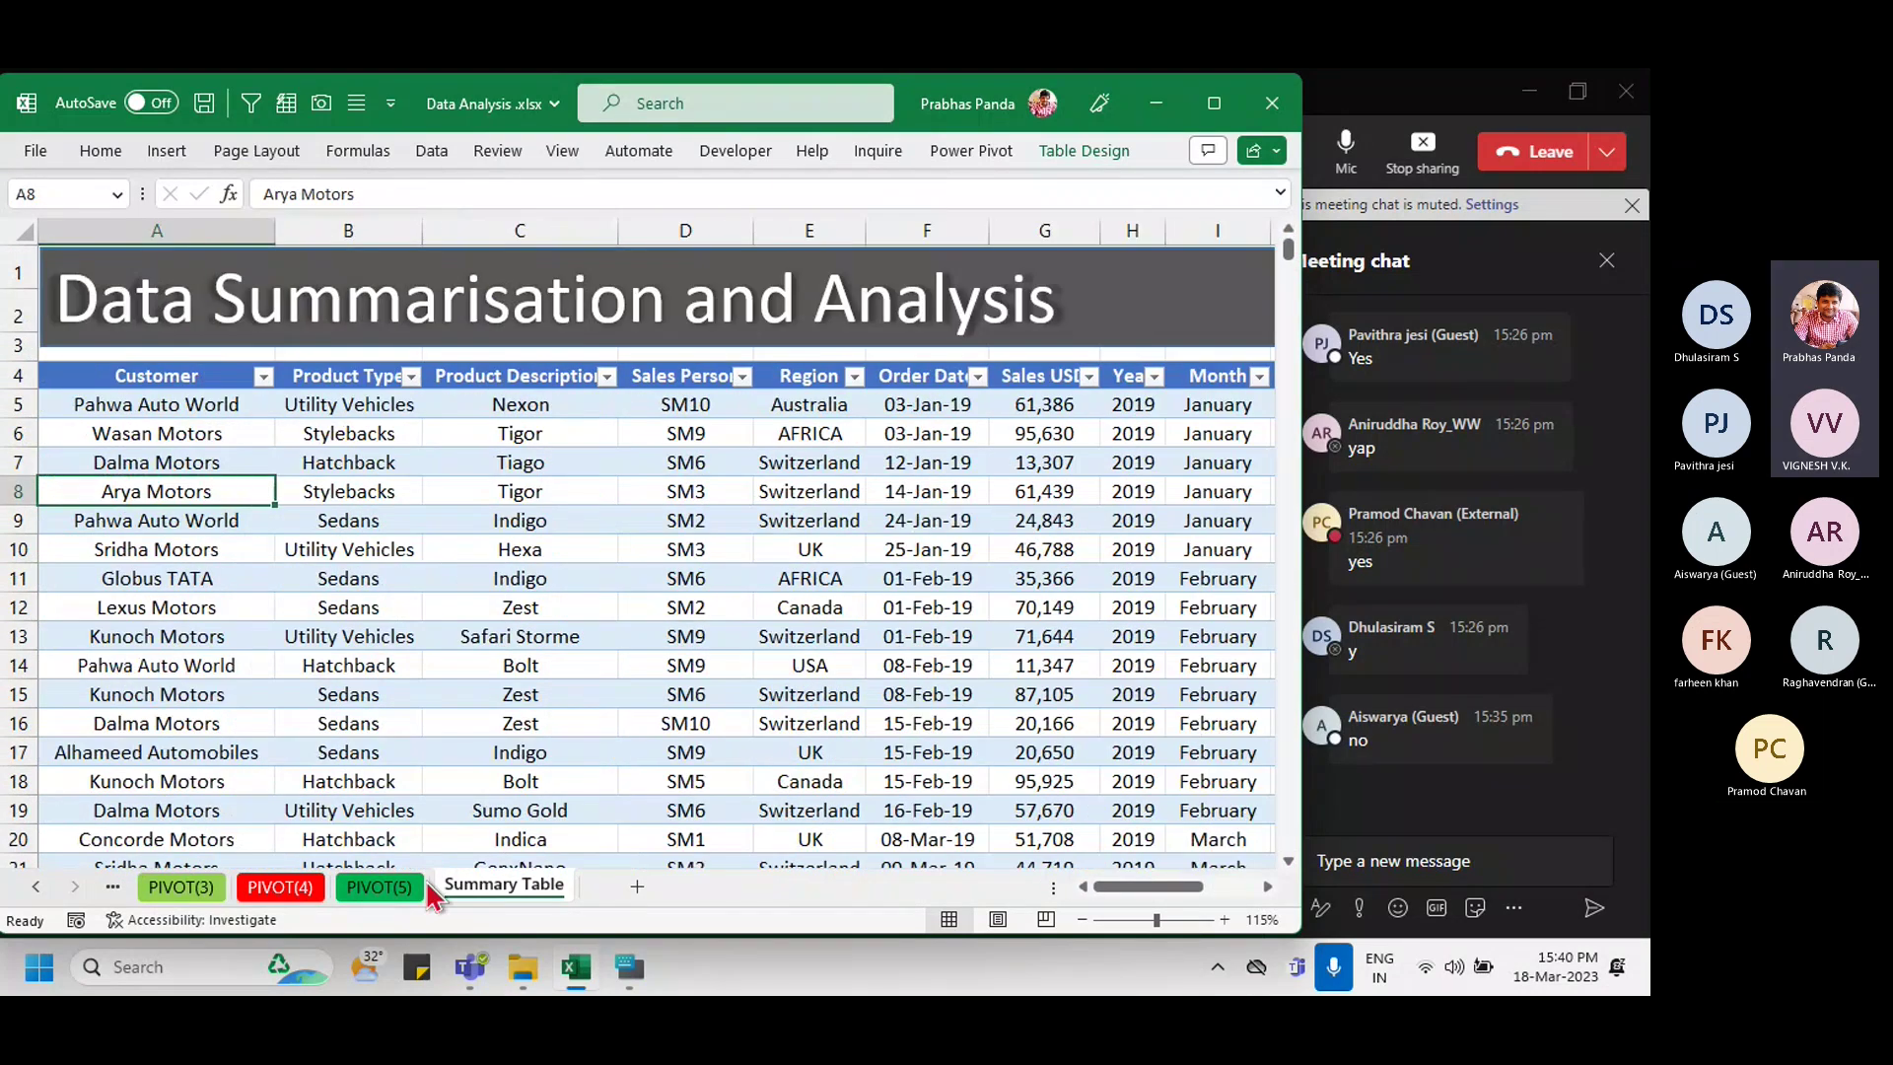
left_click(386, 892)
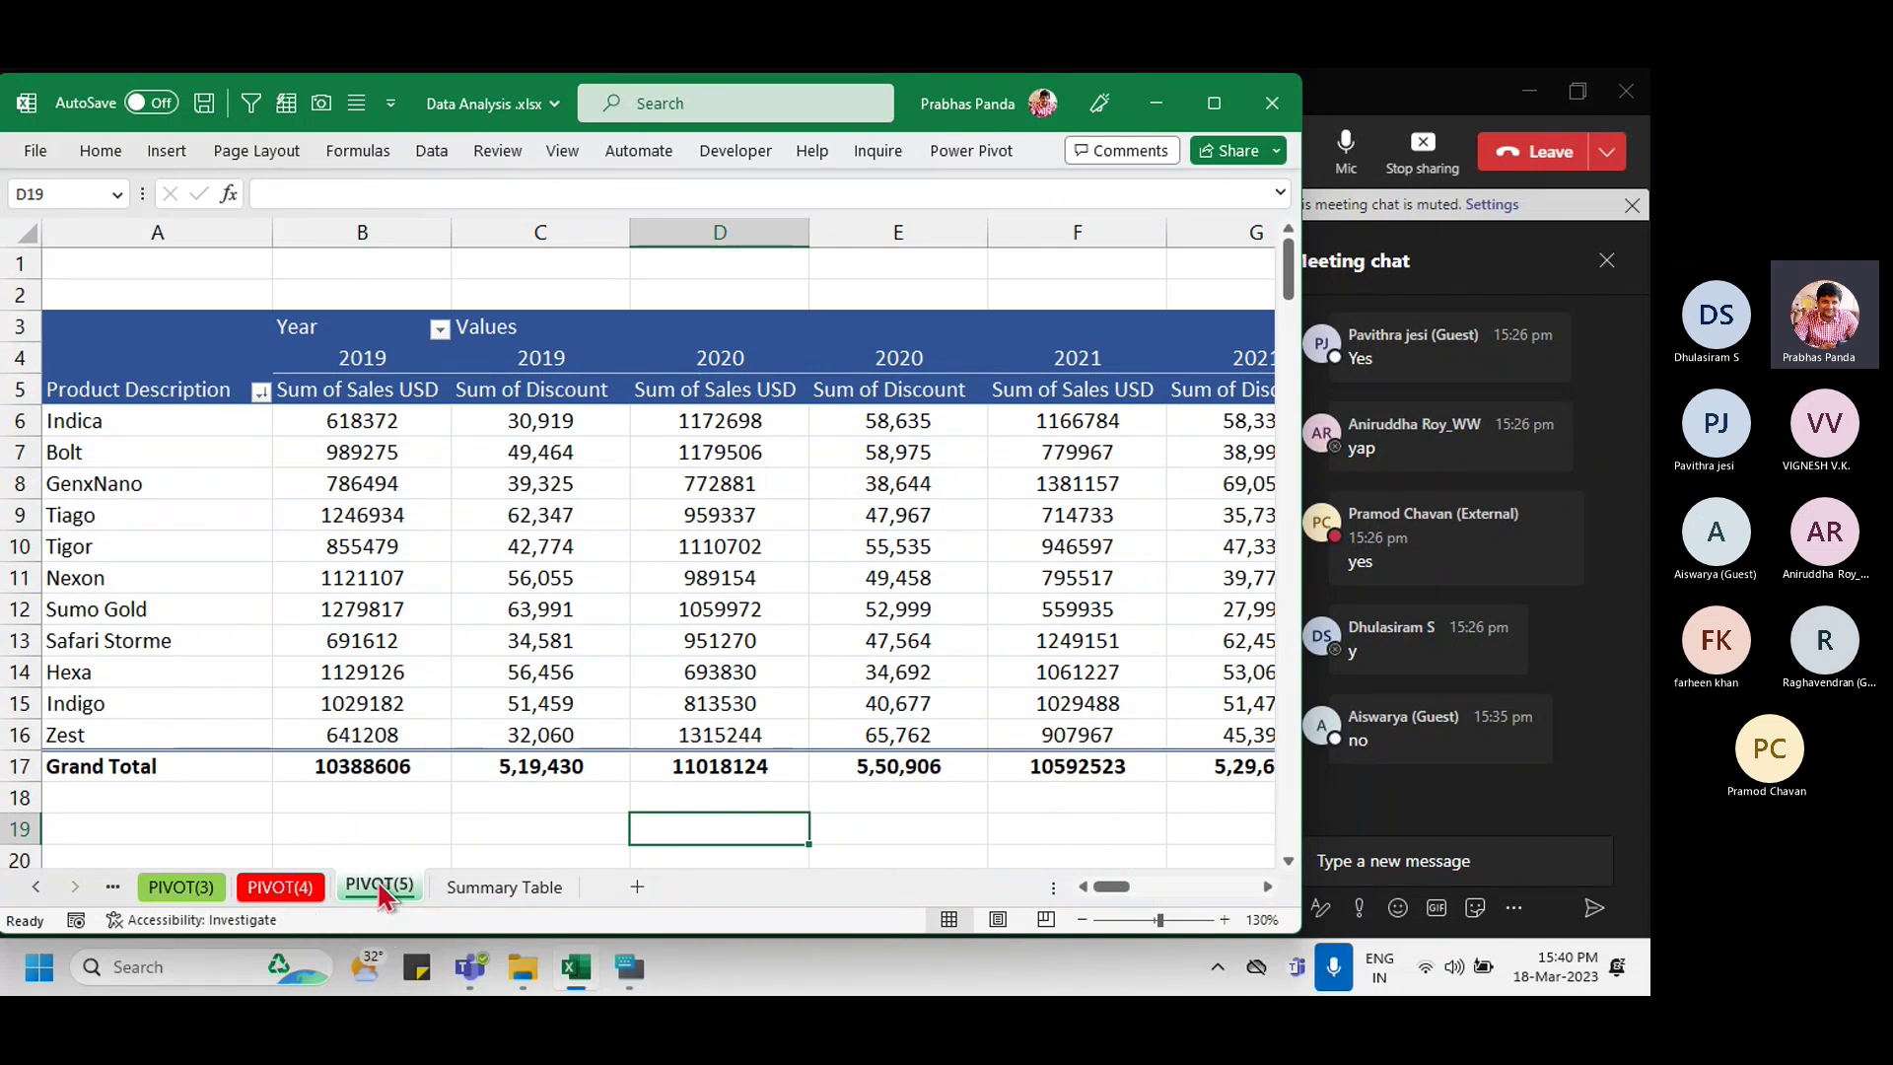
Step: Copy PIVOT(5) as PIVOT(6) before Summary Table and colour its tab yellow
left_click_drag(384, 897, 500, 892)
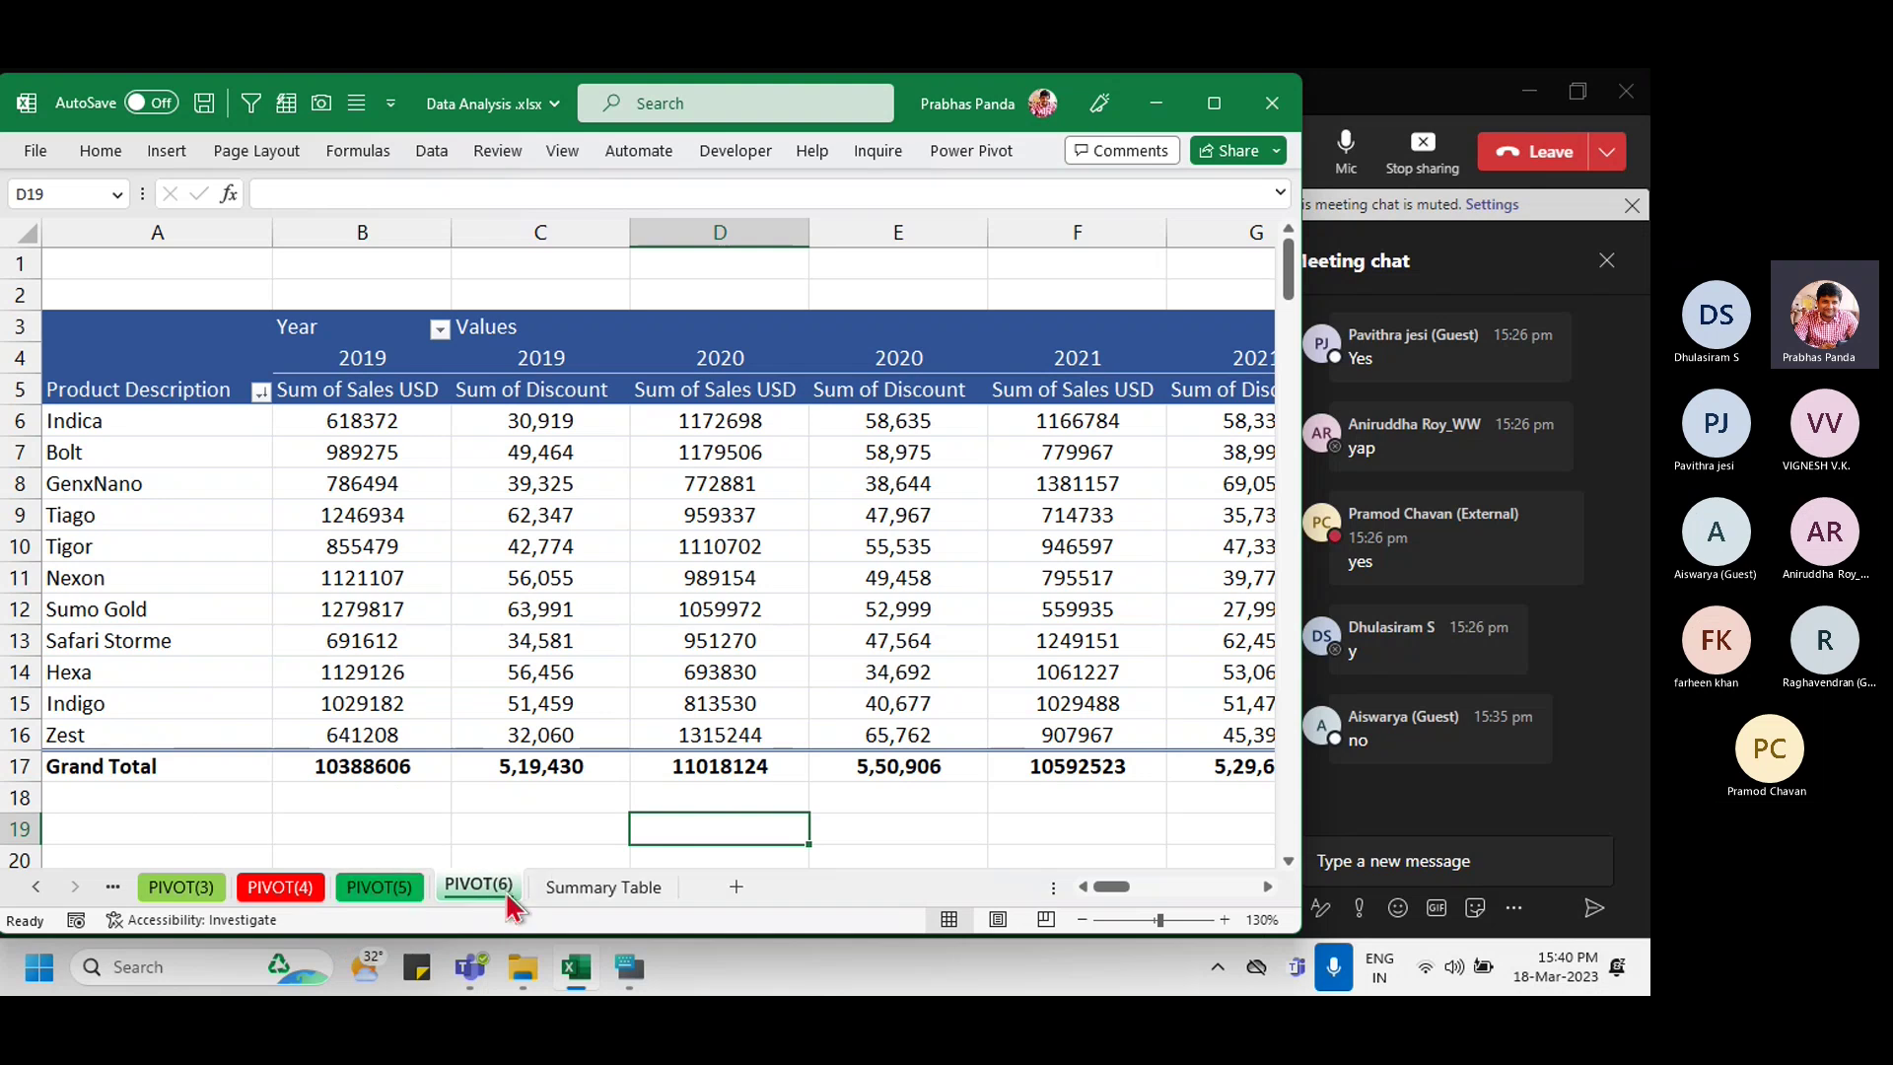
right_click(495, 892)
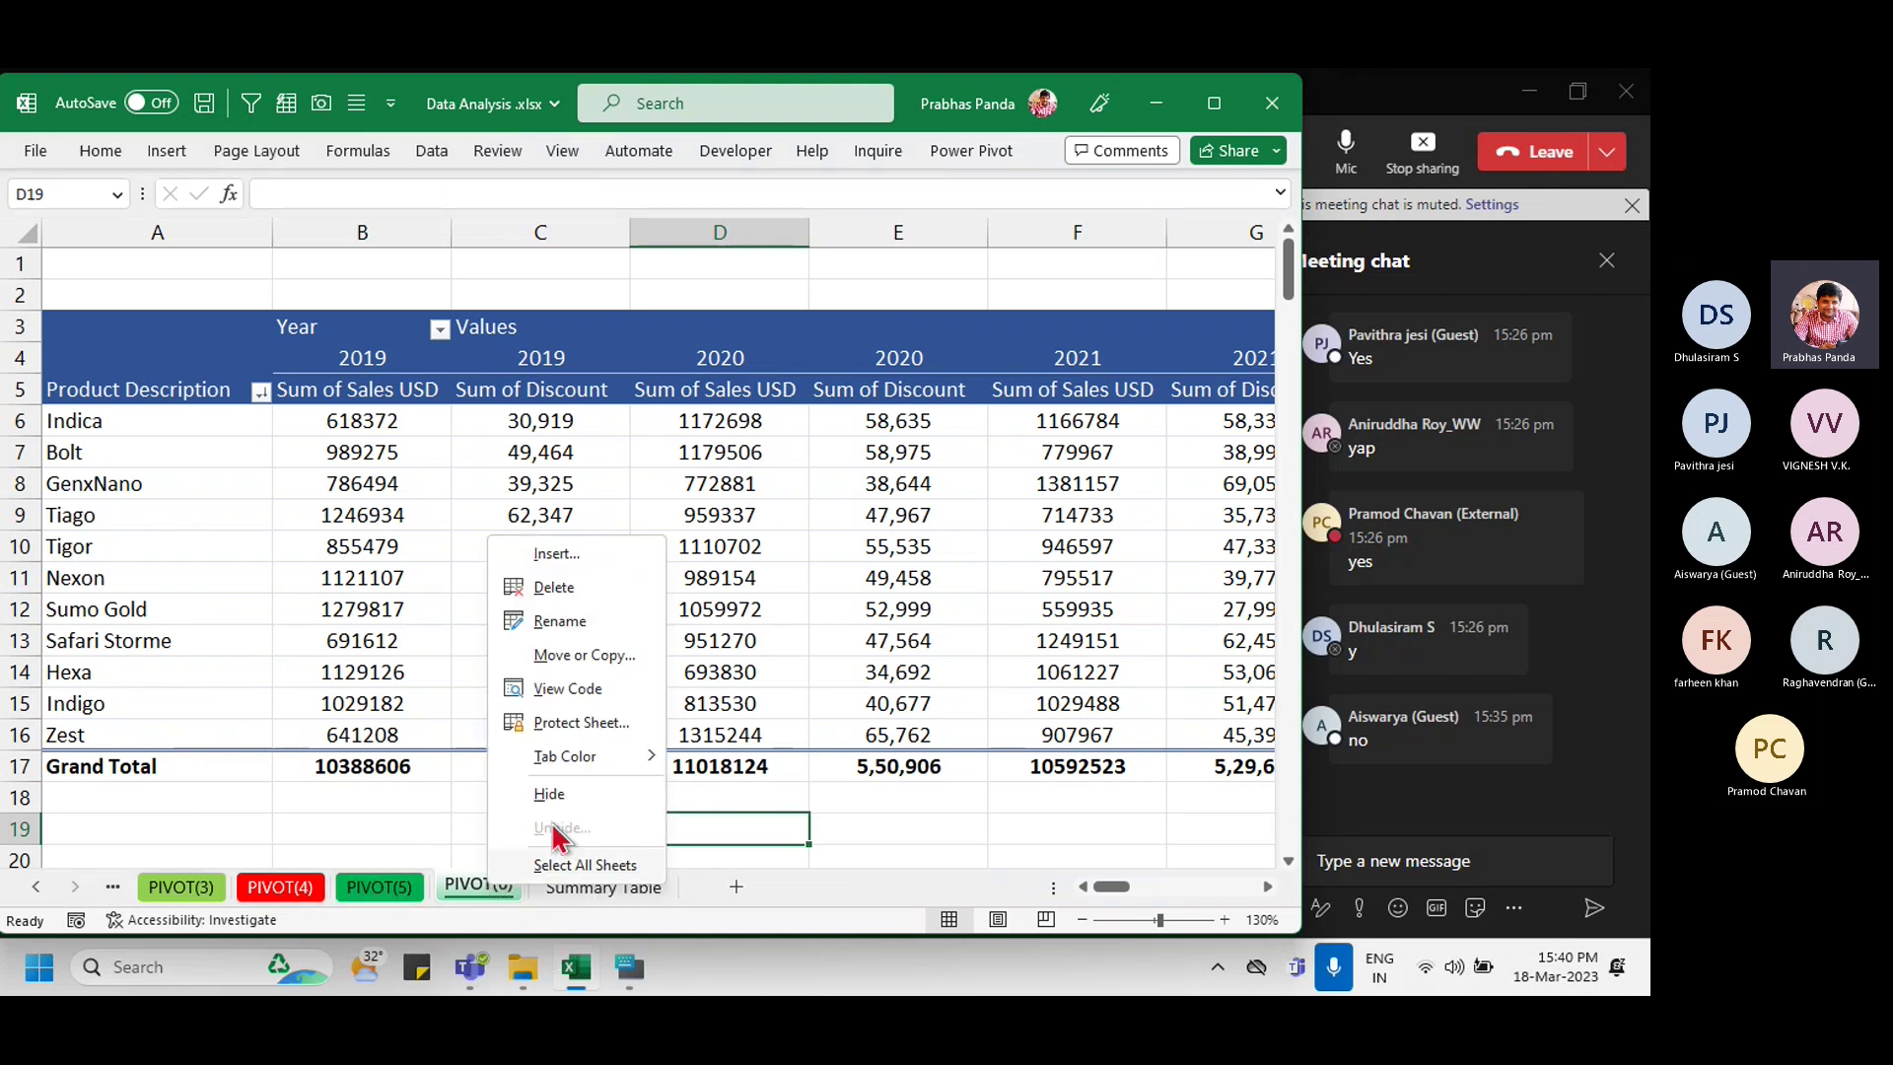
mouse_move(616, 762)
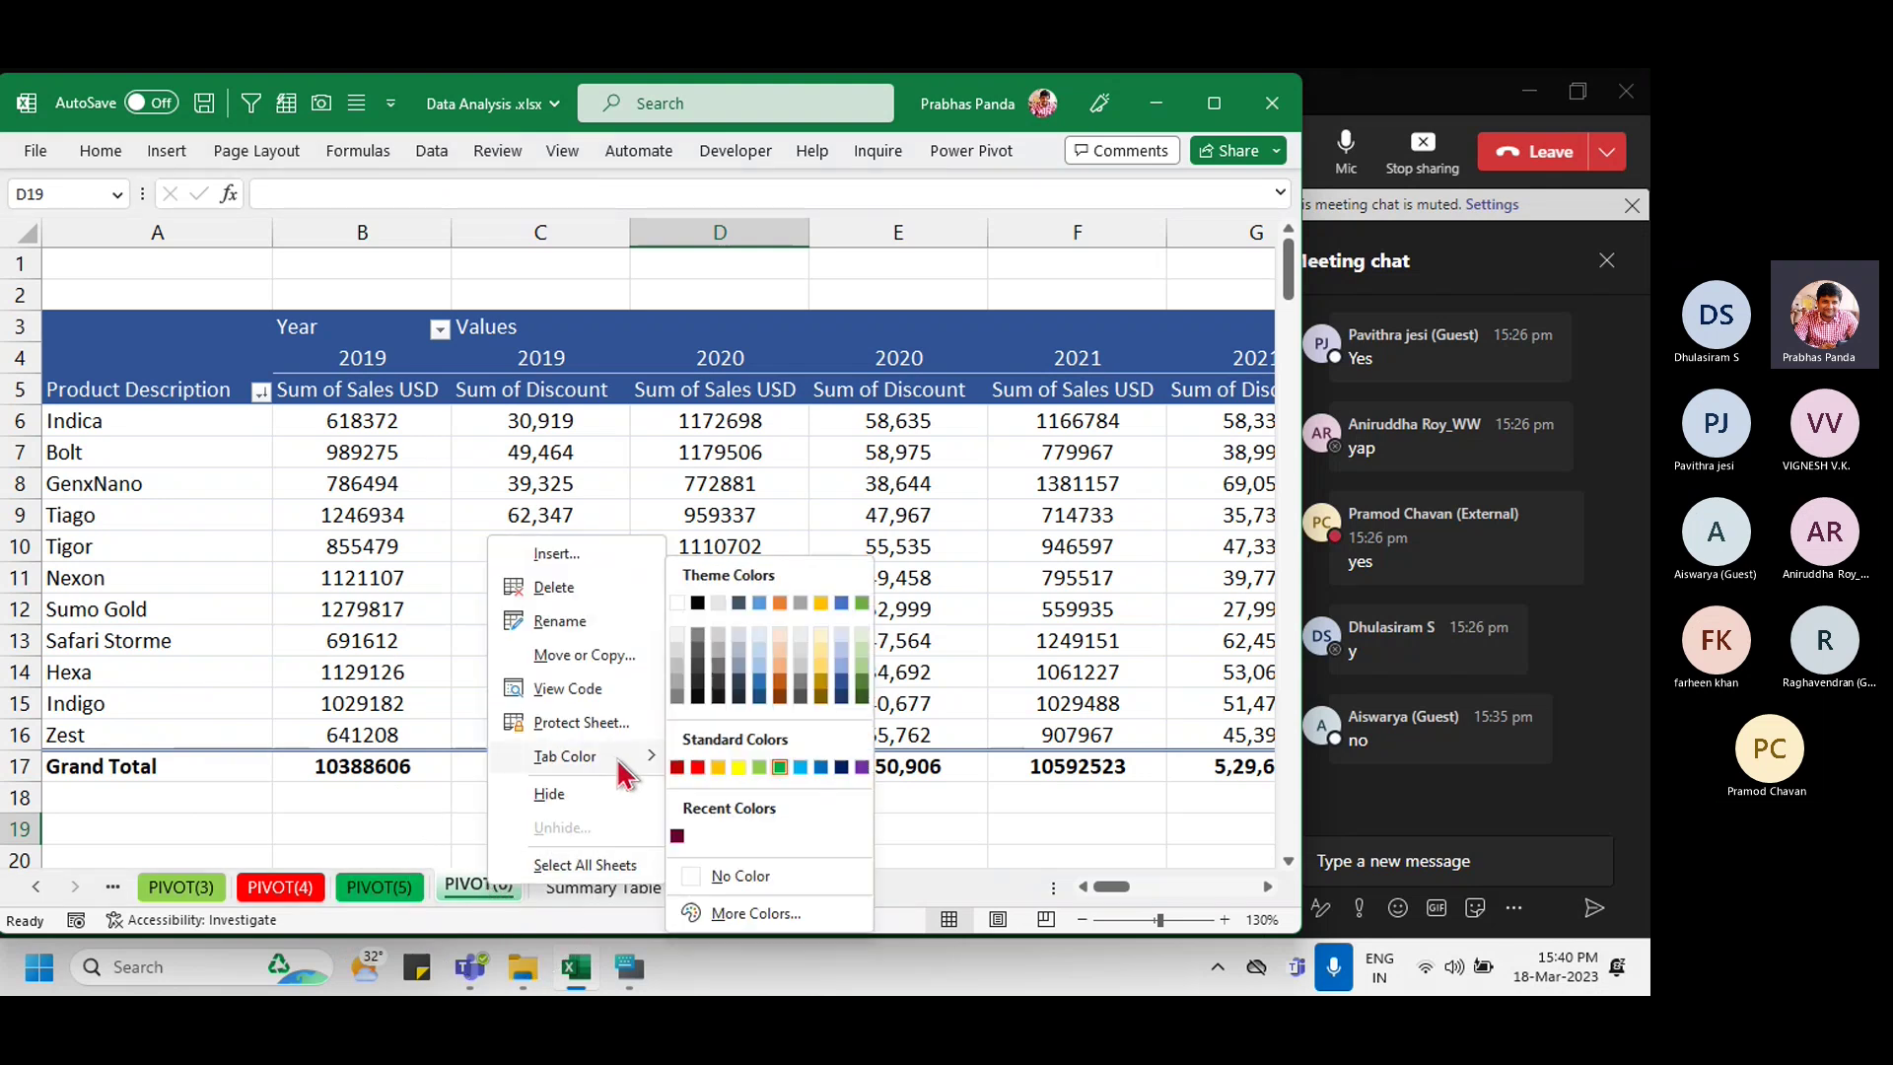
left_click(739, 769)
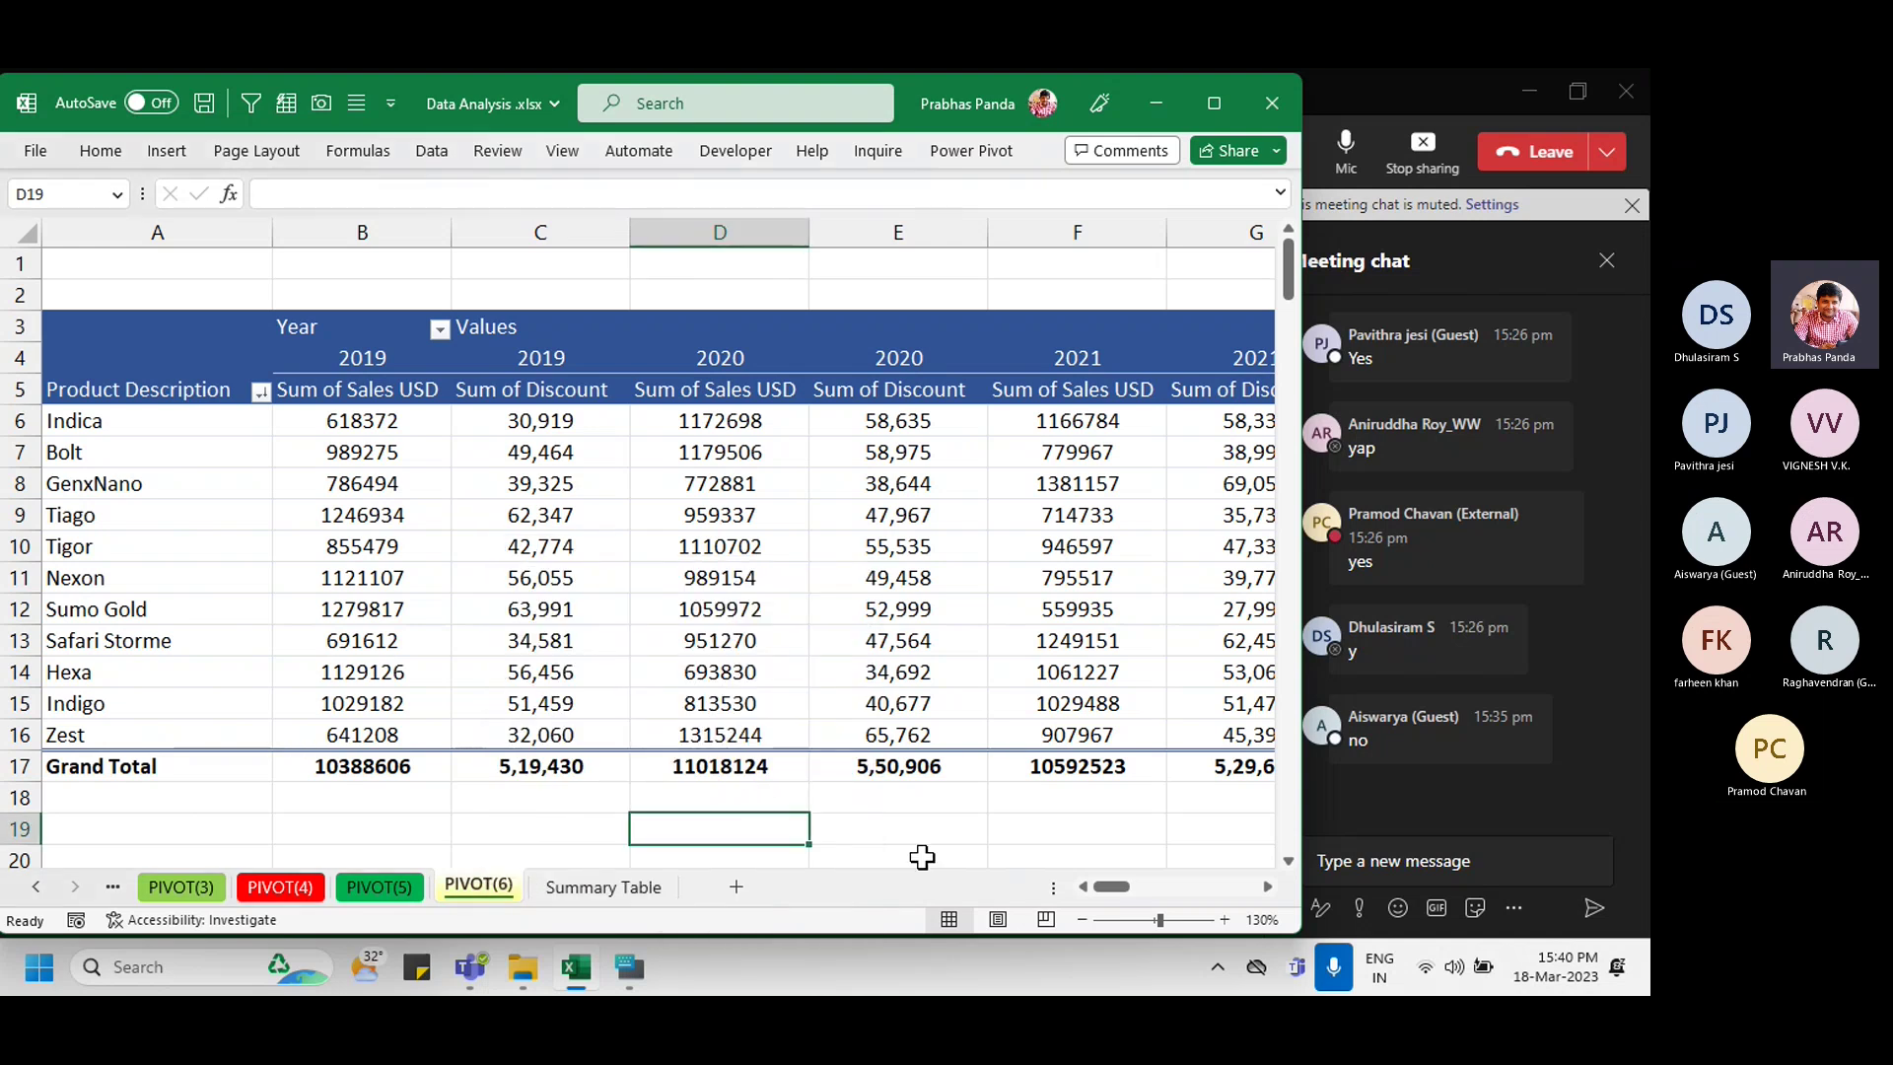
left_click(670, 542)
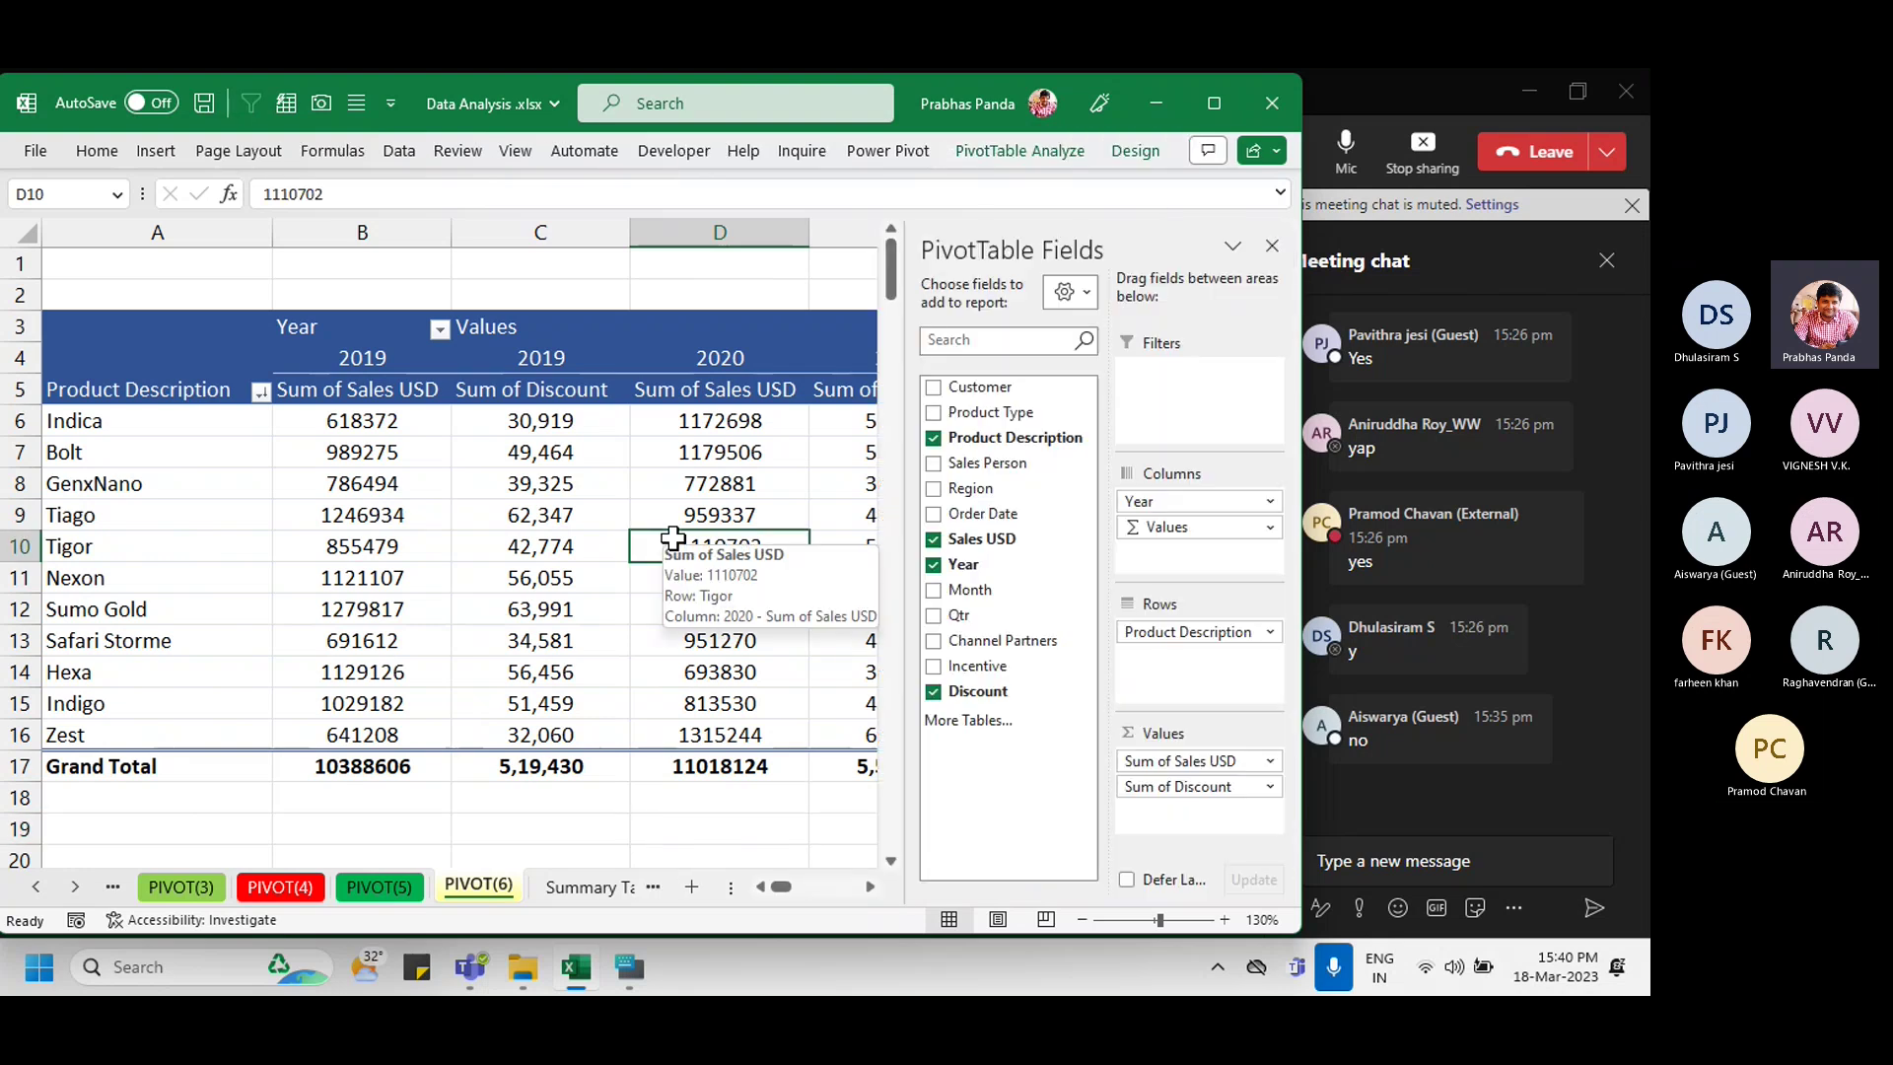
Step: Remove the Discount field from the PIVOT(6) pivot and select its range A3:E16
left_click(934, 693)
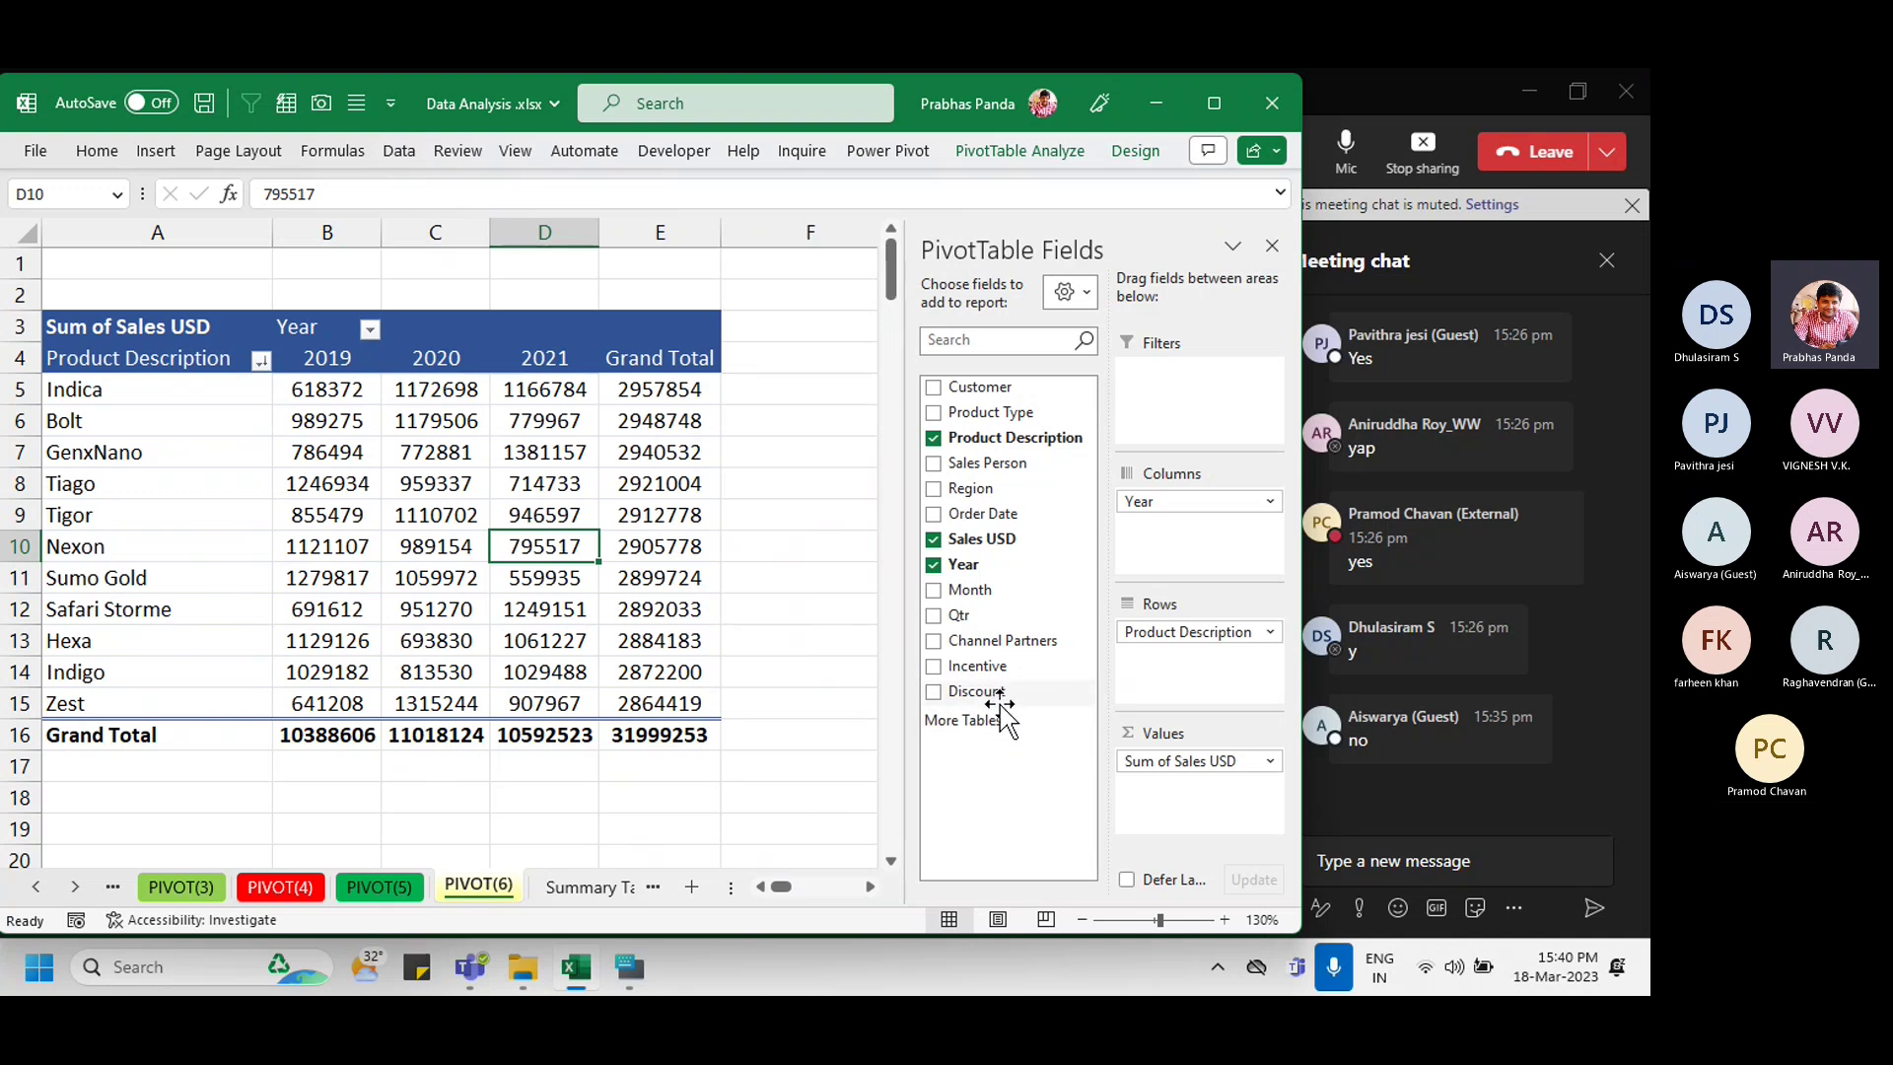
mouse_move(460, 527)
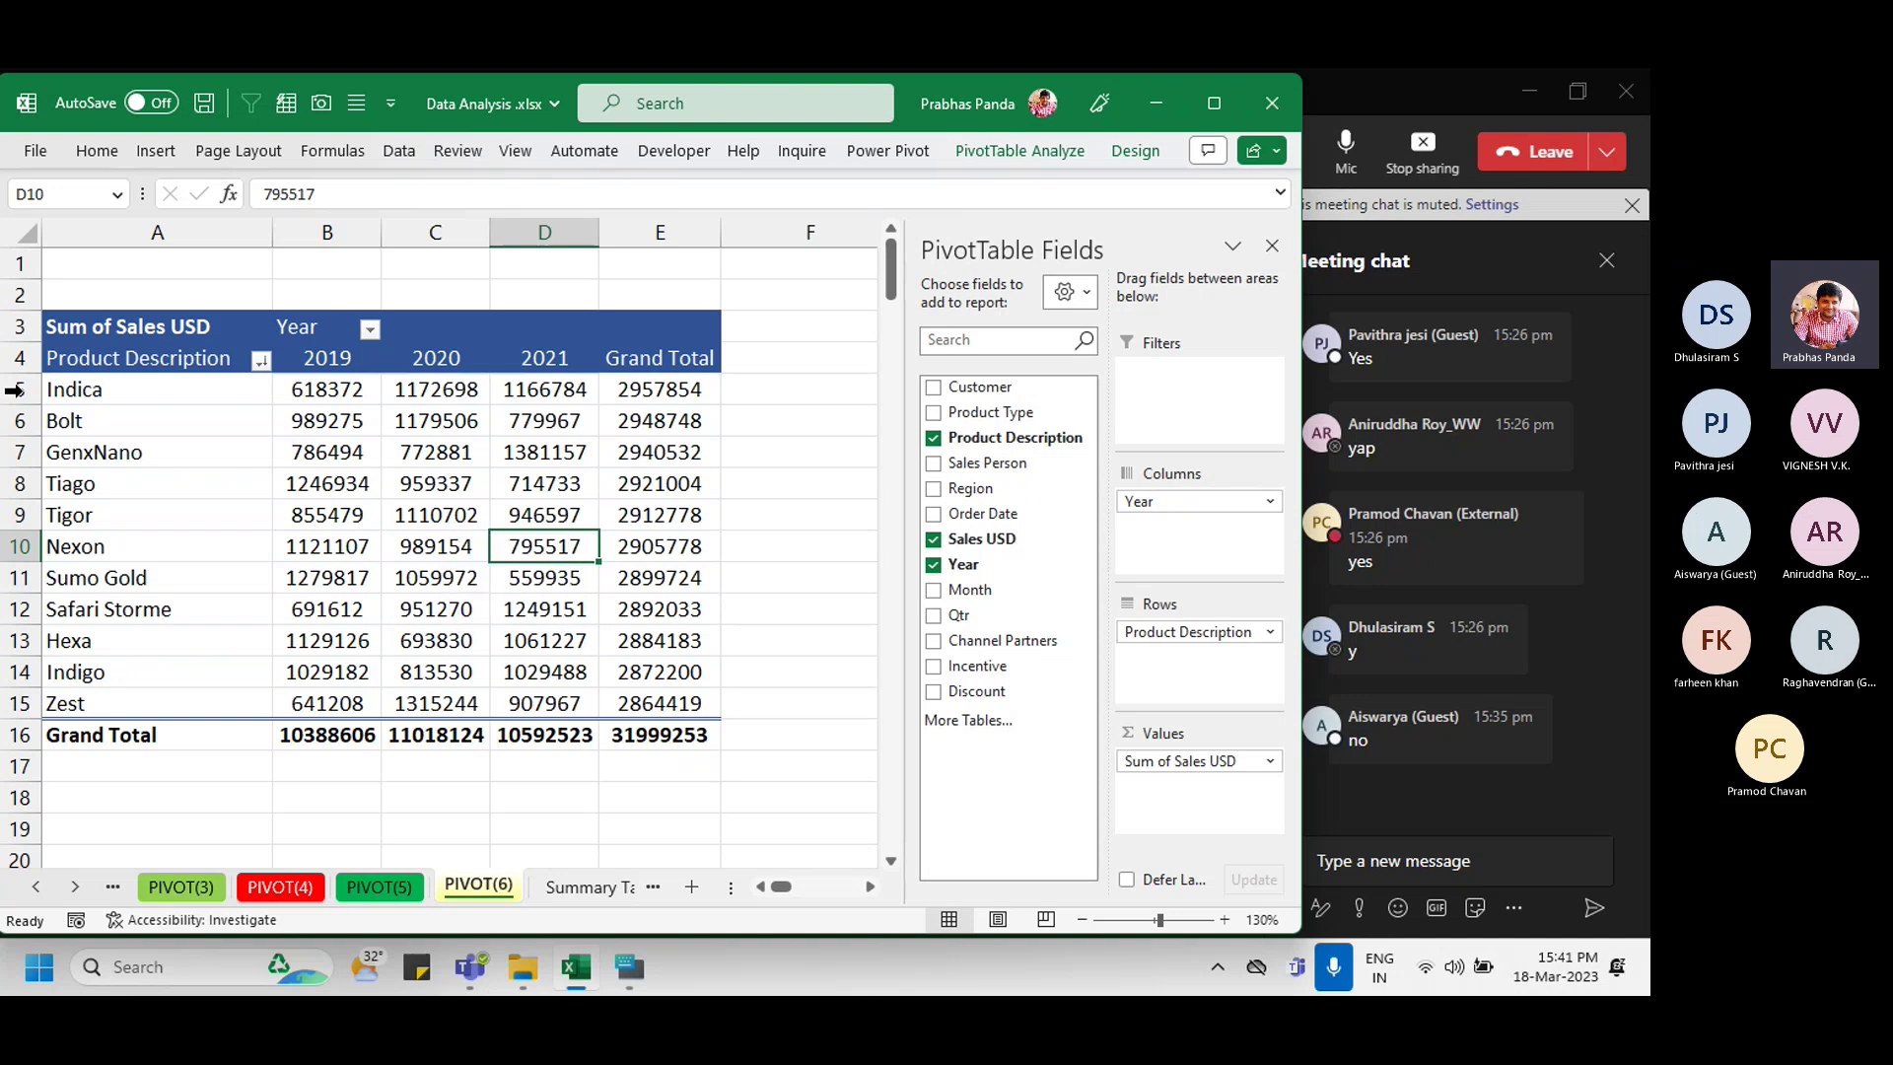
left_click_drag(127, 338, 679, 737)
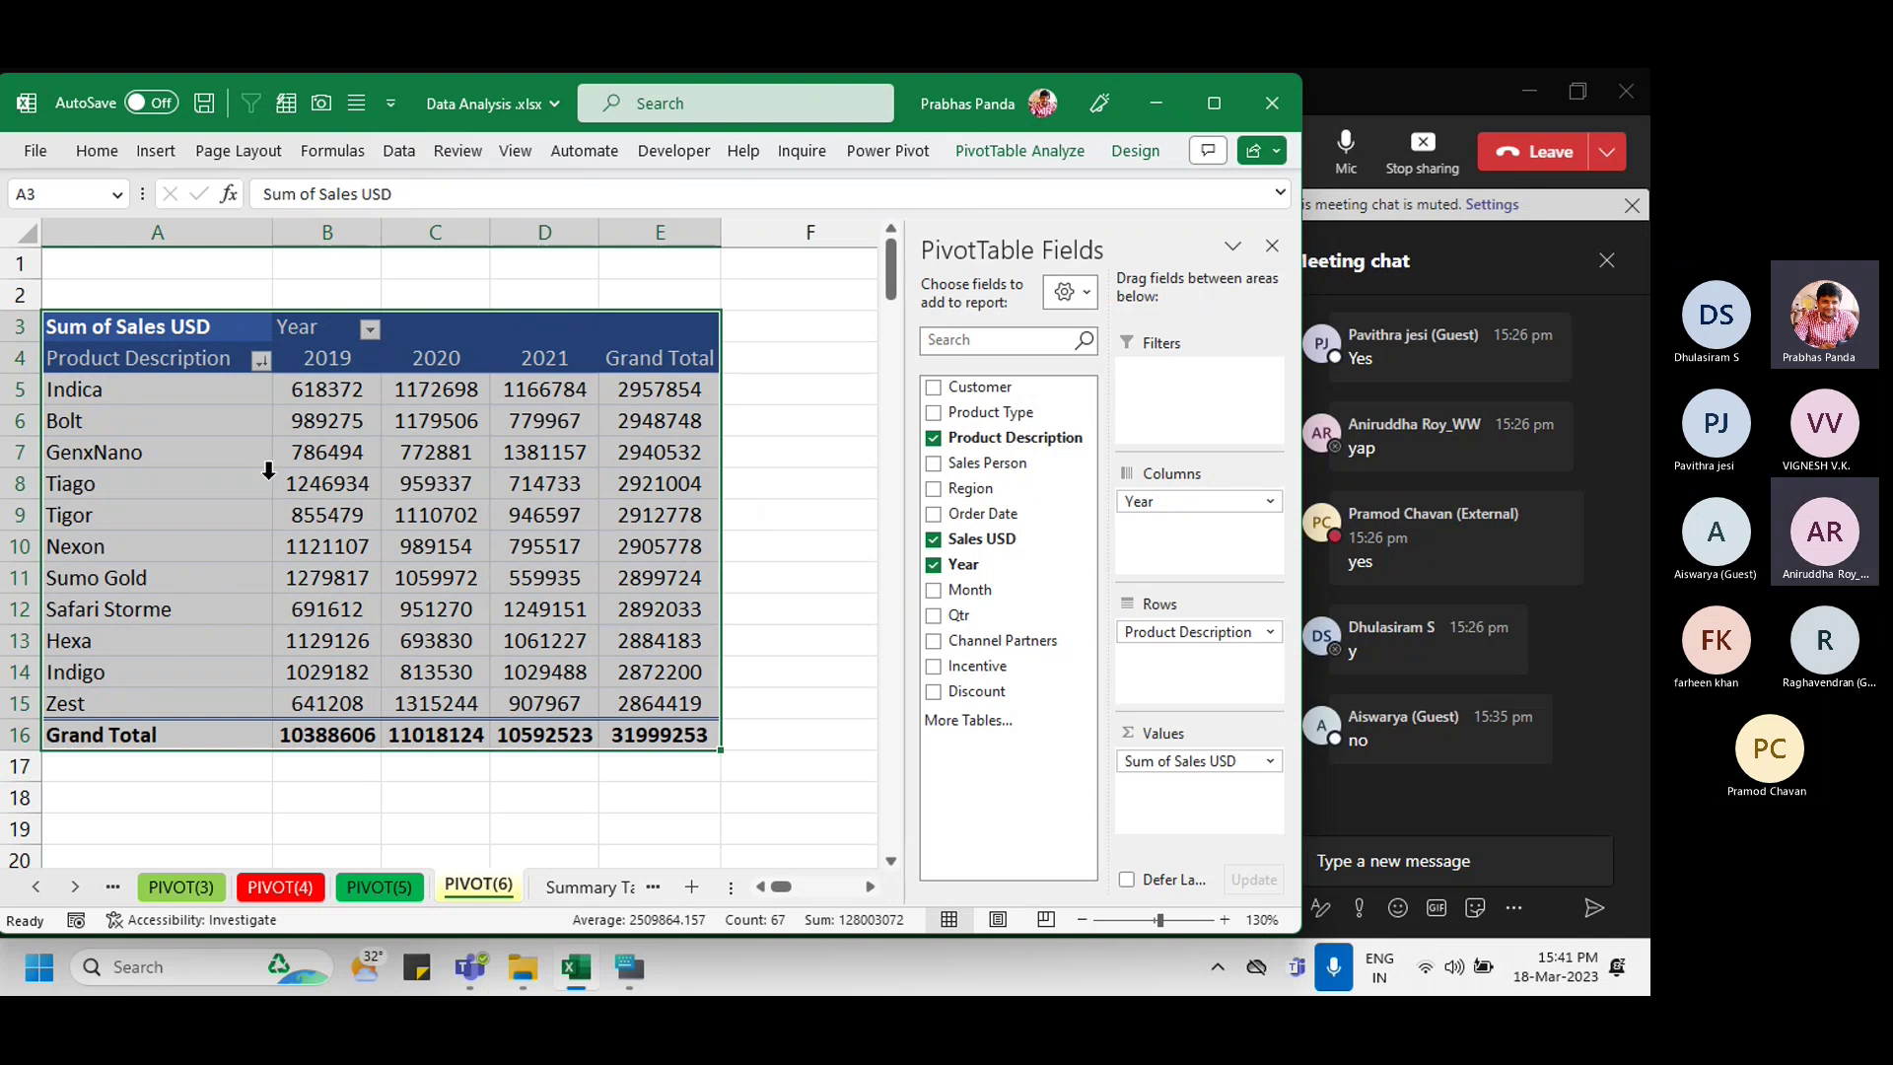
Step: Deselect the pivot by selecting cell B8, then switch to the Teams meeting window
mouse_move(321, 524)
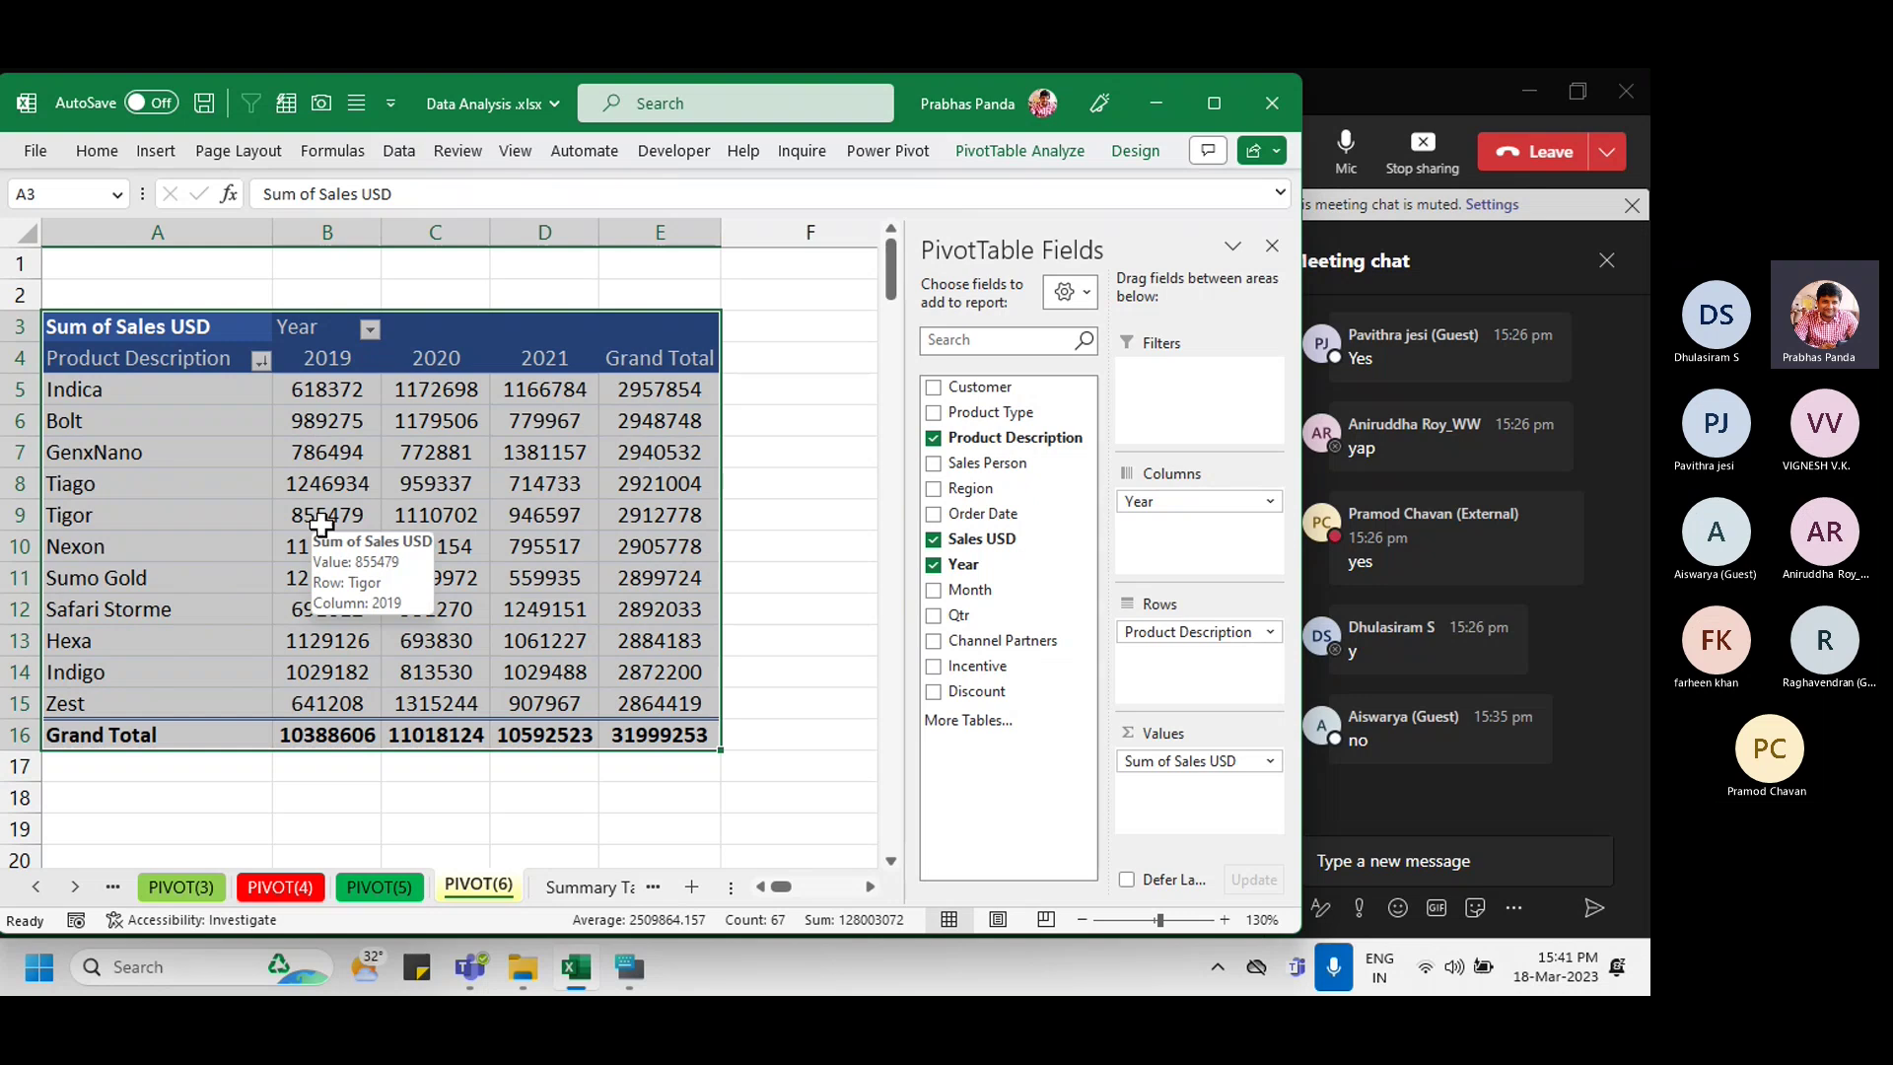
left_click(353, 481)
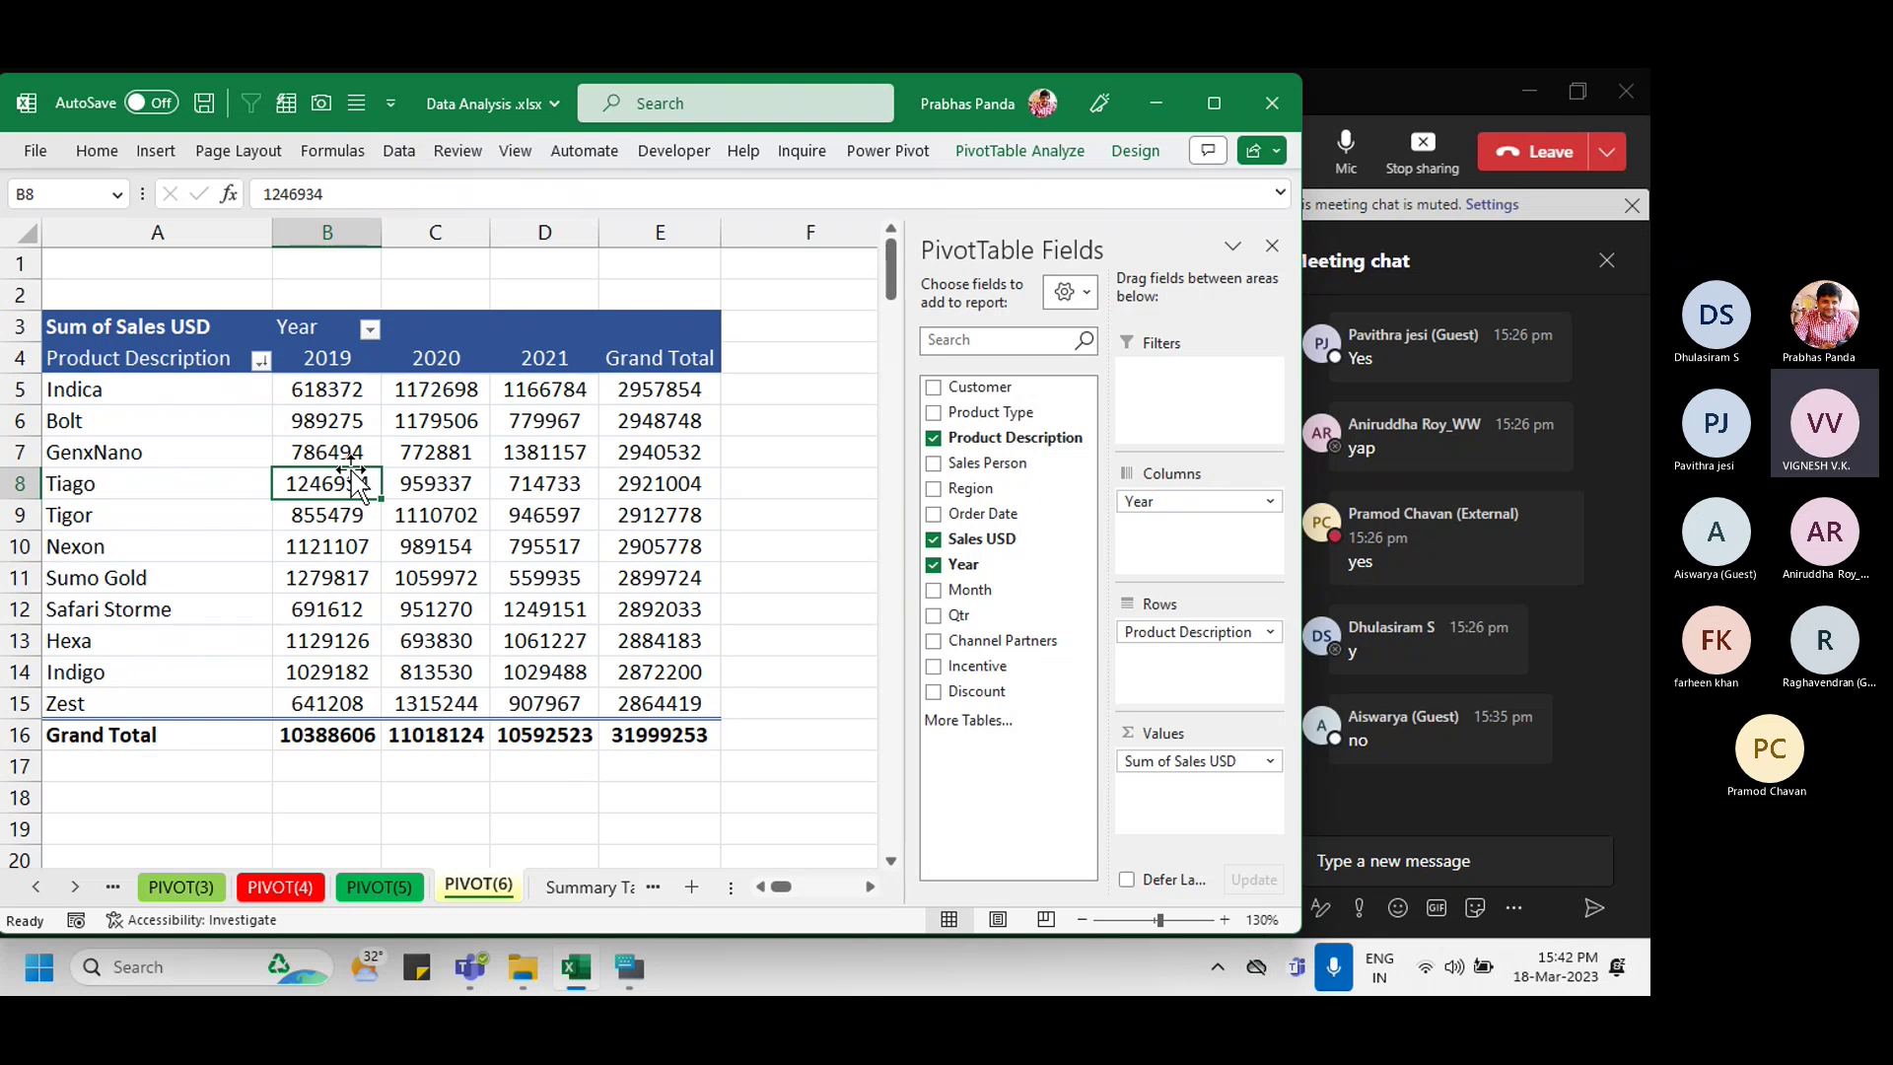
key("alt+Tab")
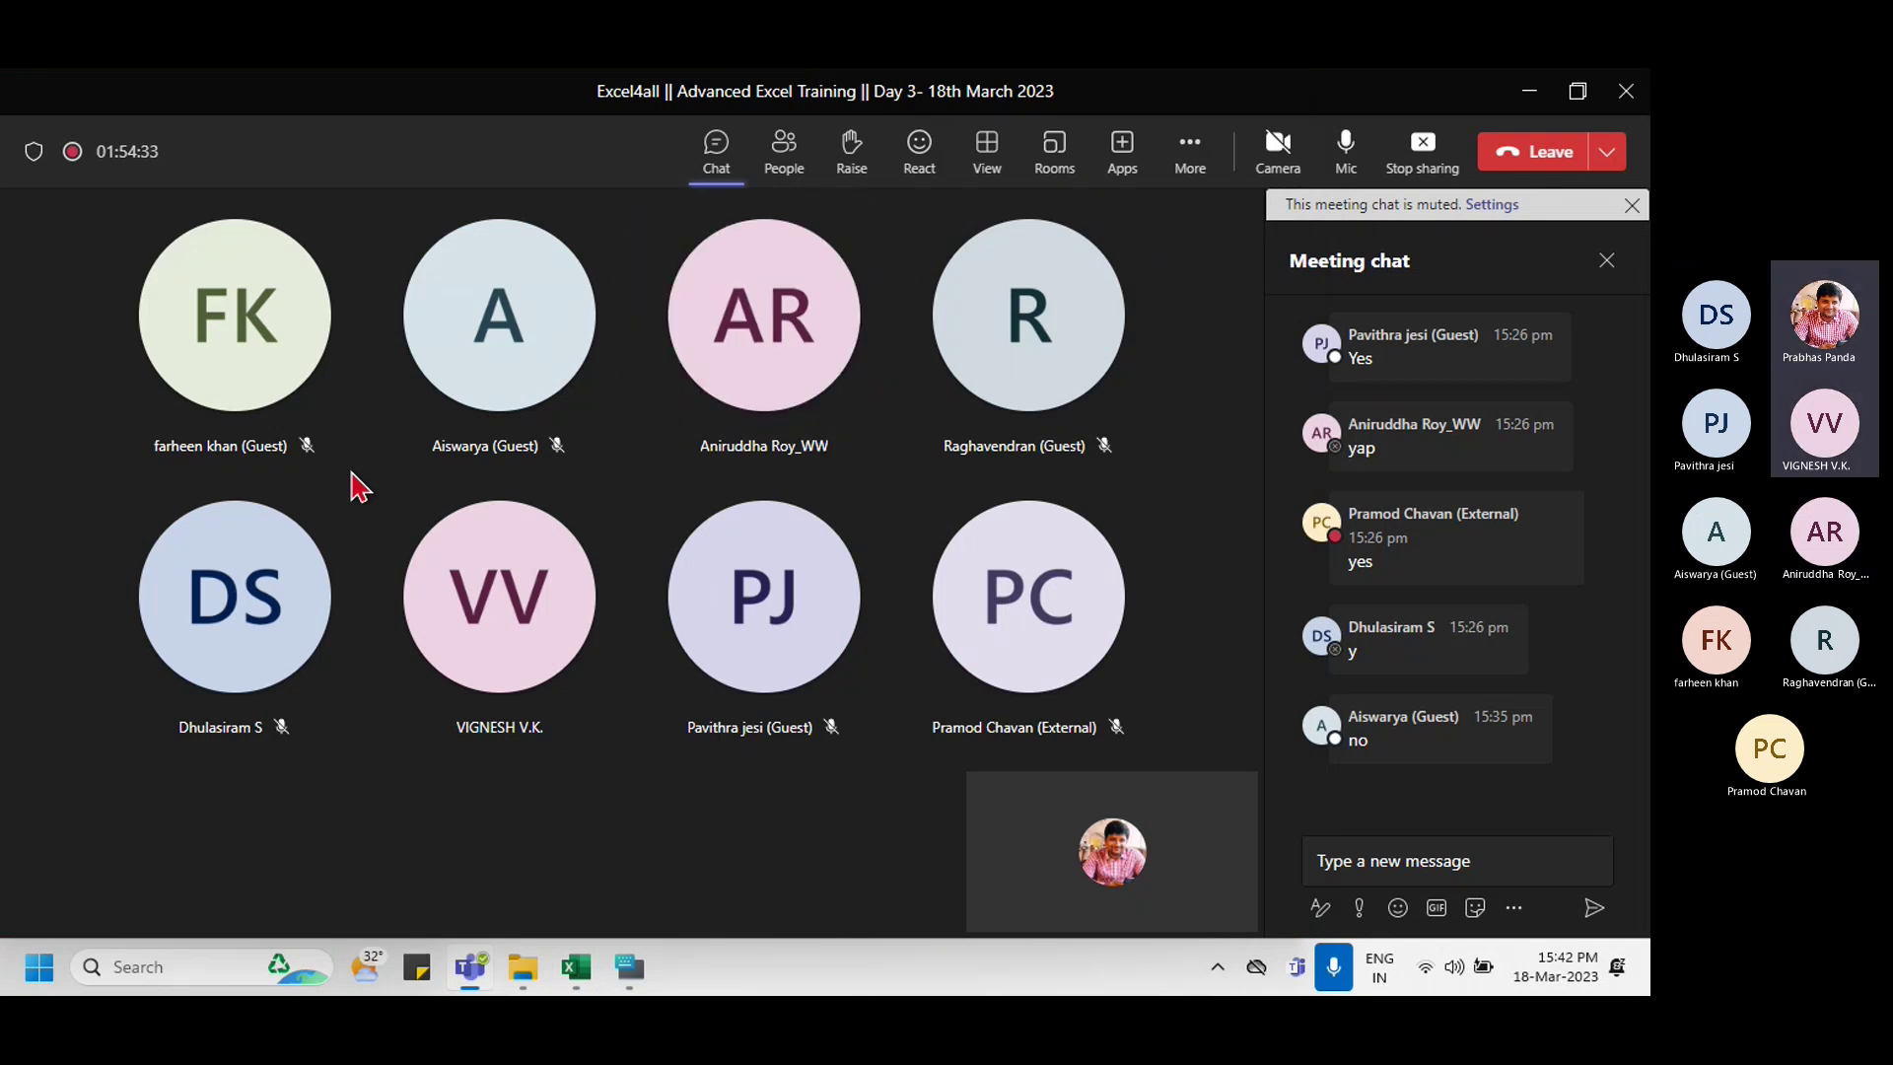
Step: Switch from the Teams meeting back to Data Analysis.xlsx, showing the PIVOT(6) sales-by-year pivot
key("alt+Tab")
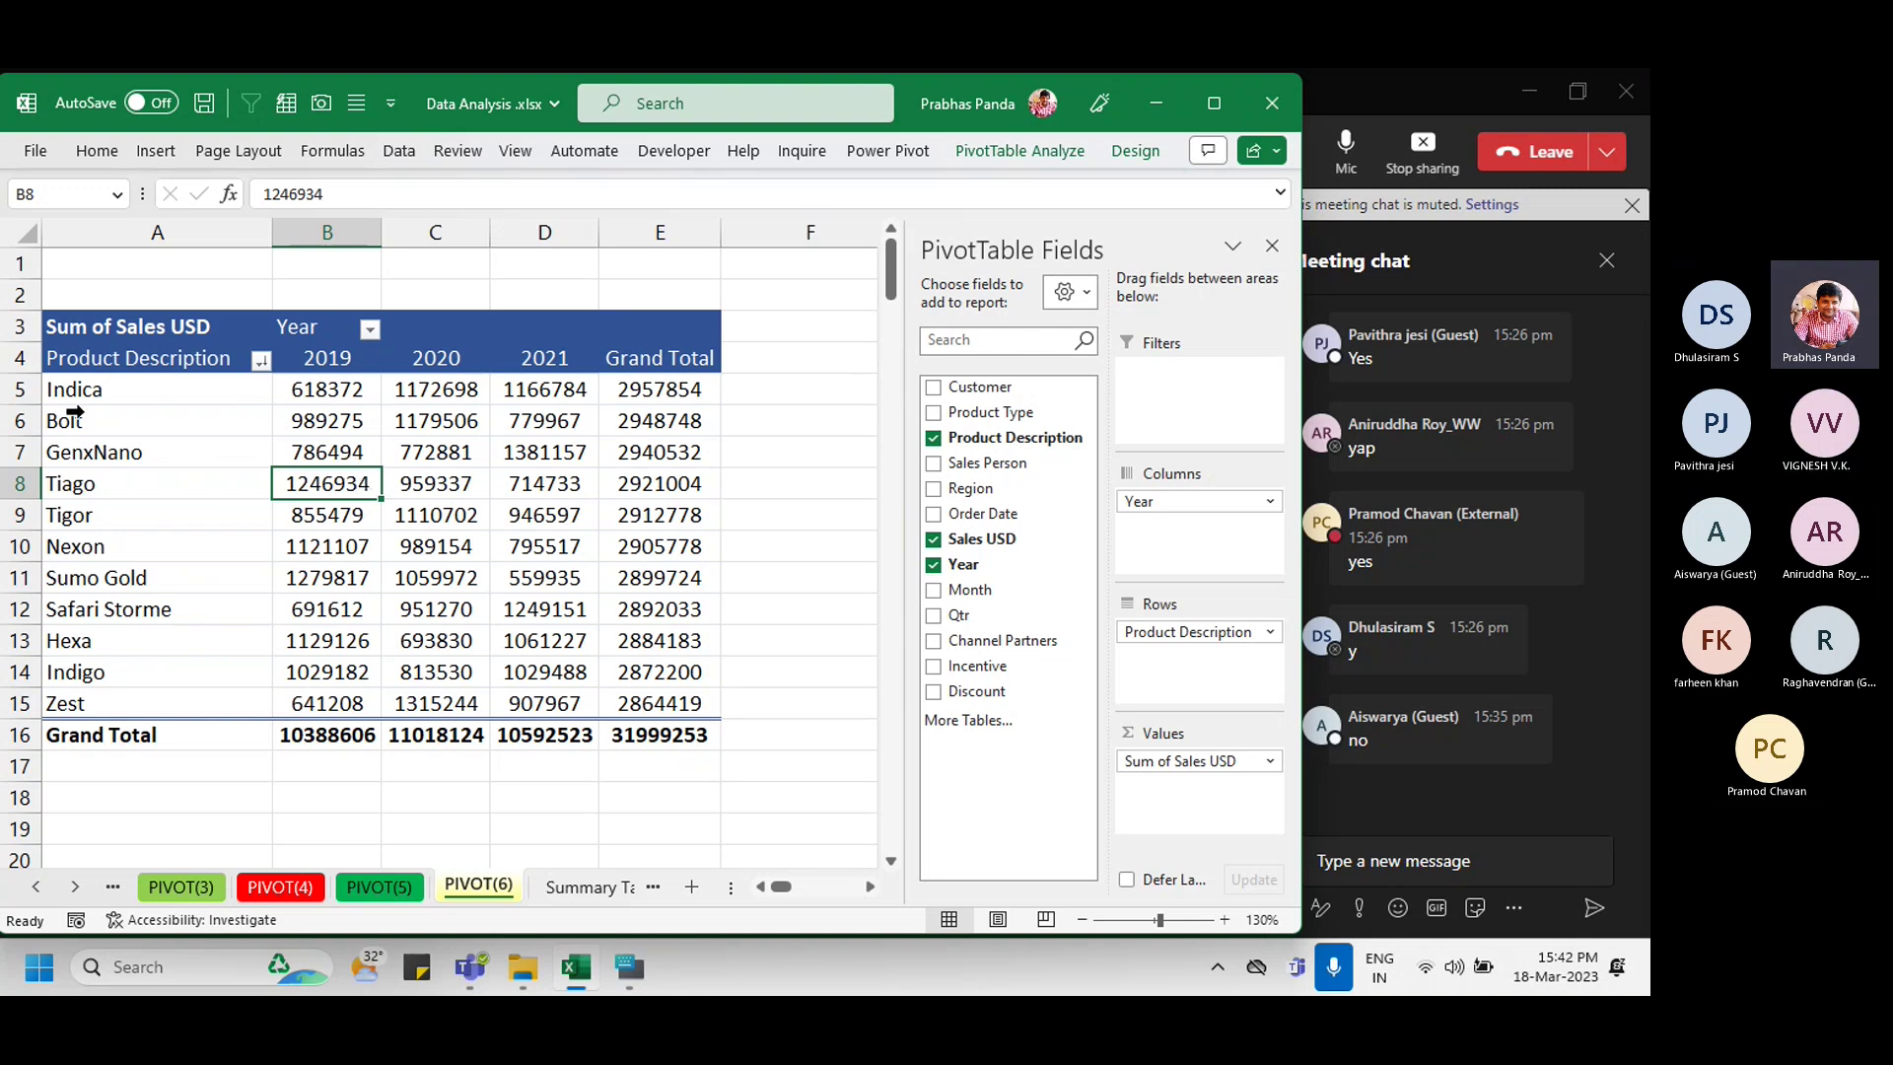
Step: Select the whole PIVOT(6) pivot table, A3:E16, from Sum of Sales USD to Grand Total
left_click_drag(141, 338, 643, 736)
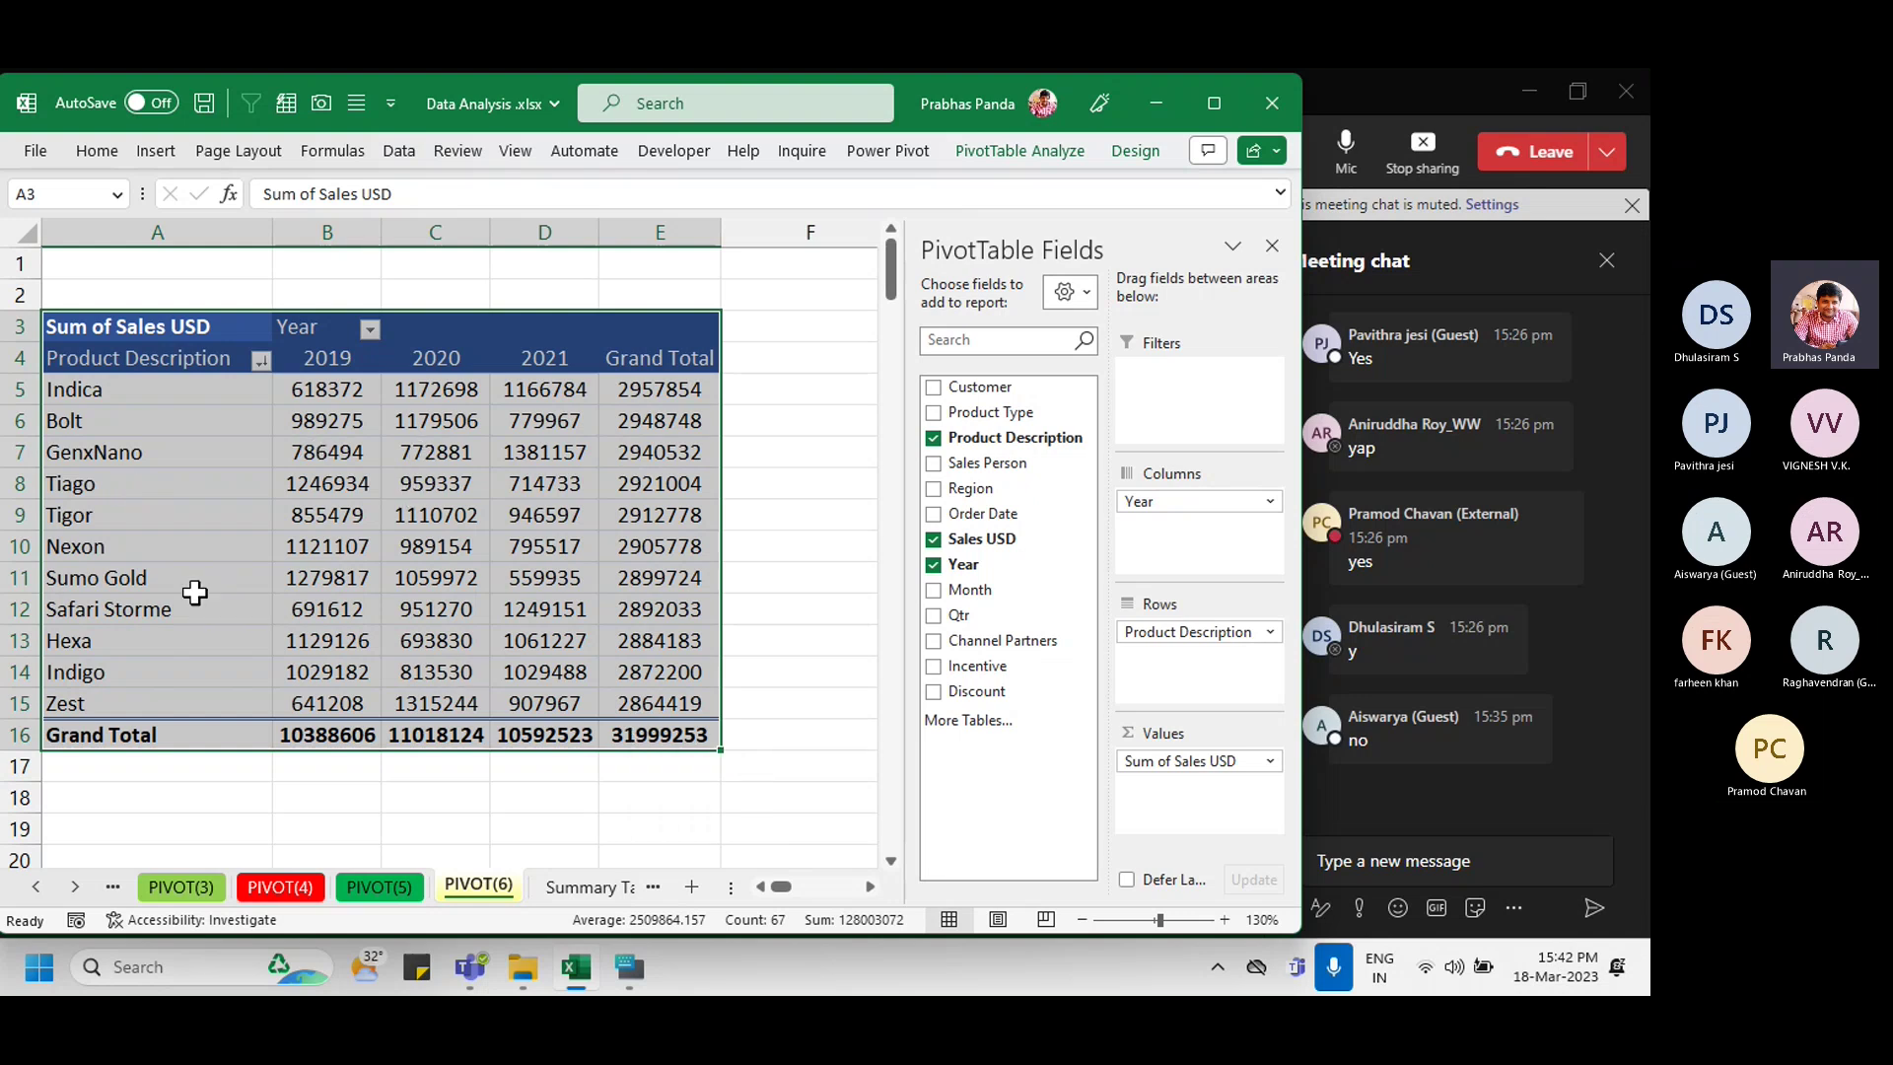
mouse_move(333, 629)
Step: Admit the lobby guest into the Teams meeting and bring Data Analysis.xlsx back to the front
left_click(1342, 99)
left_click(680, 318)
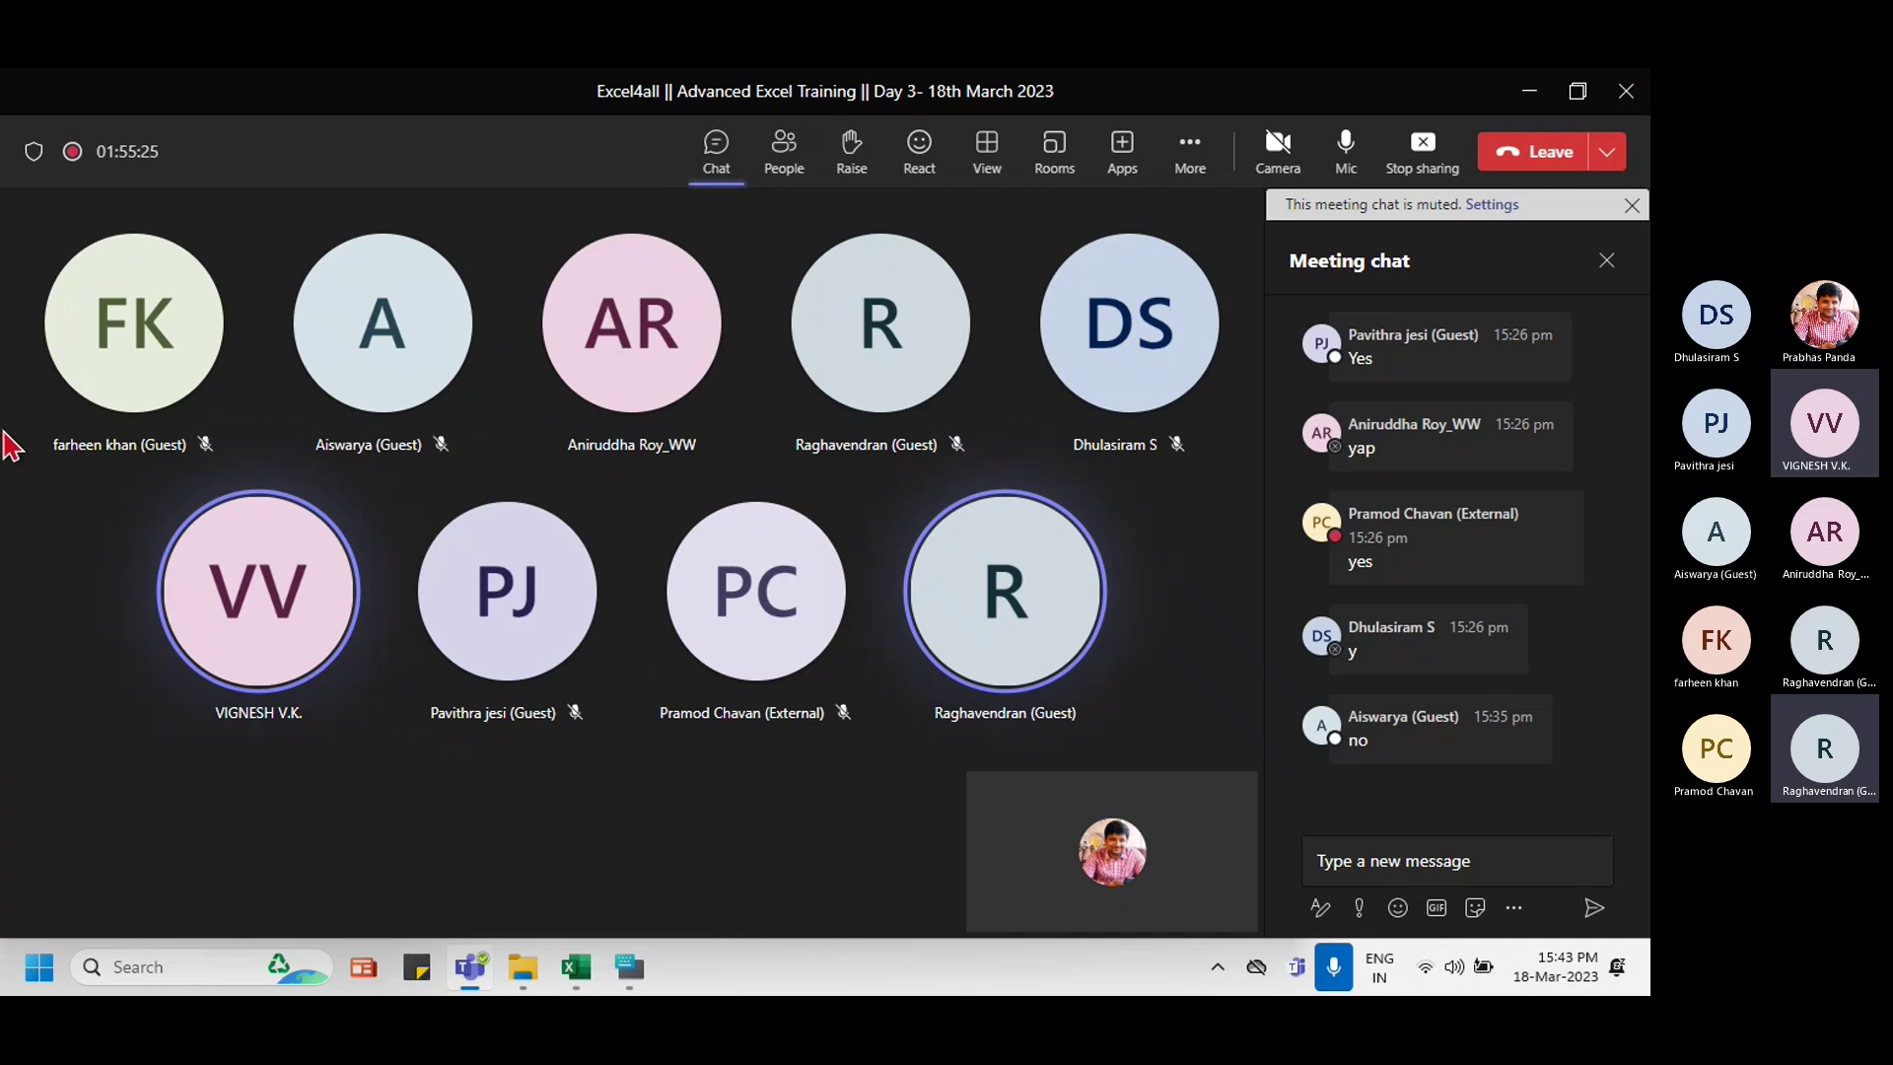
left_click(582, 976)
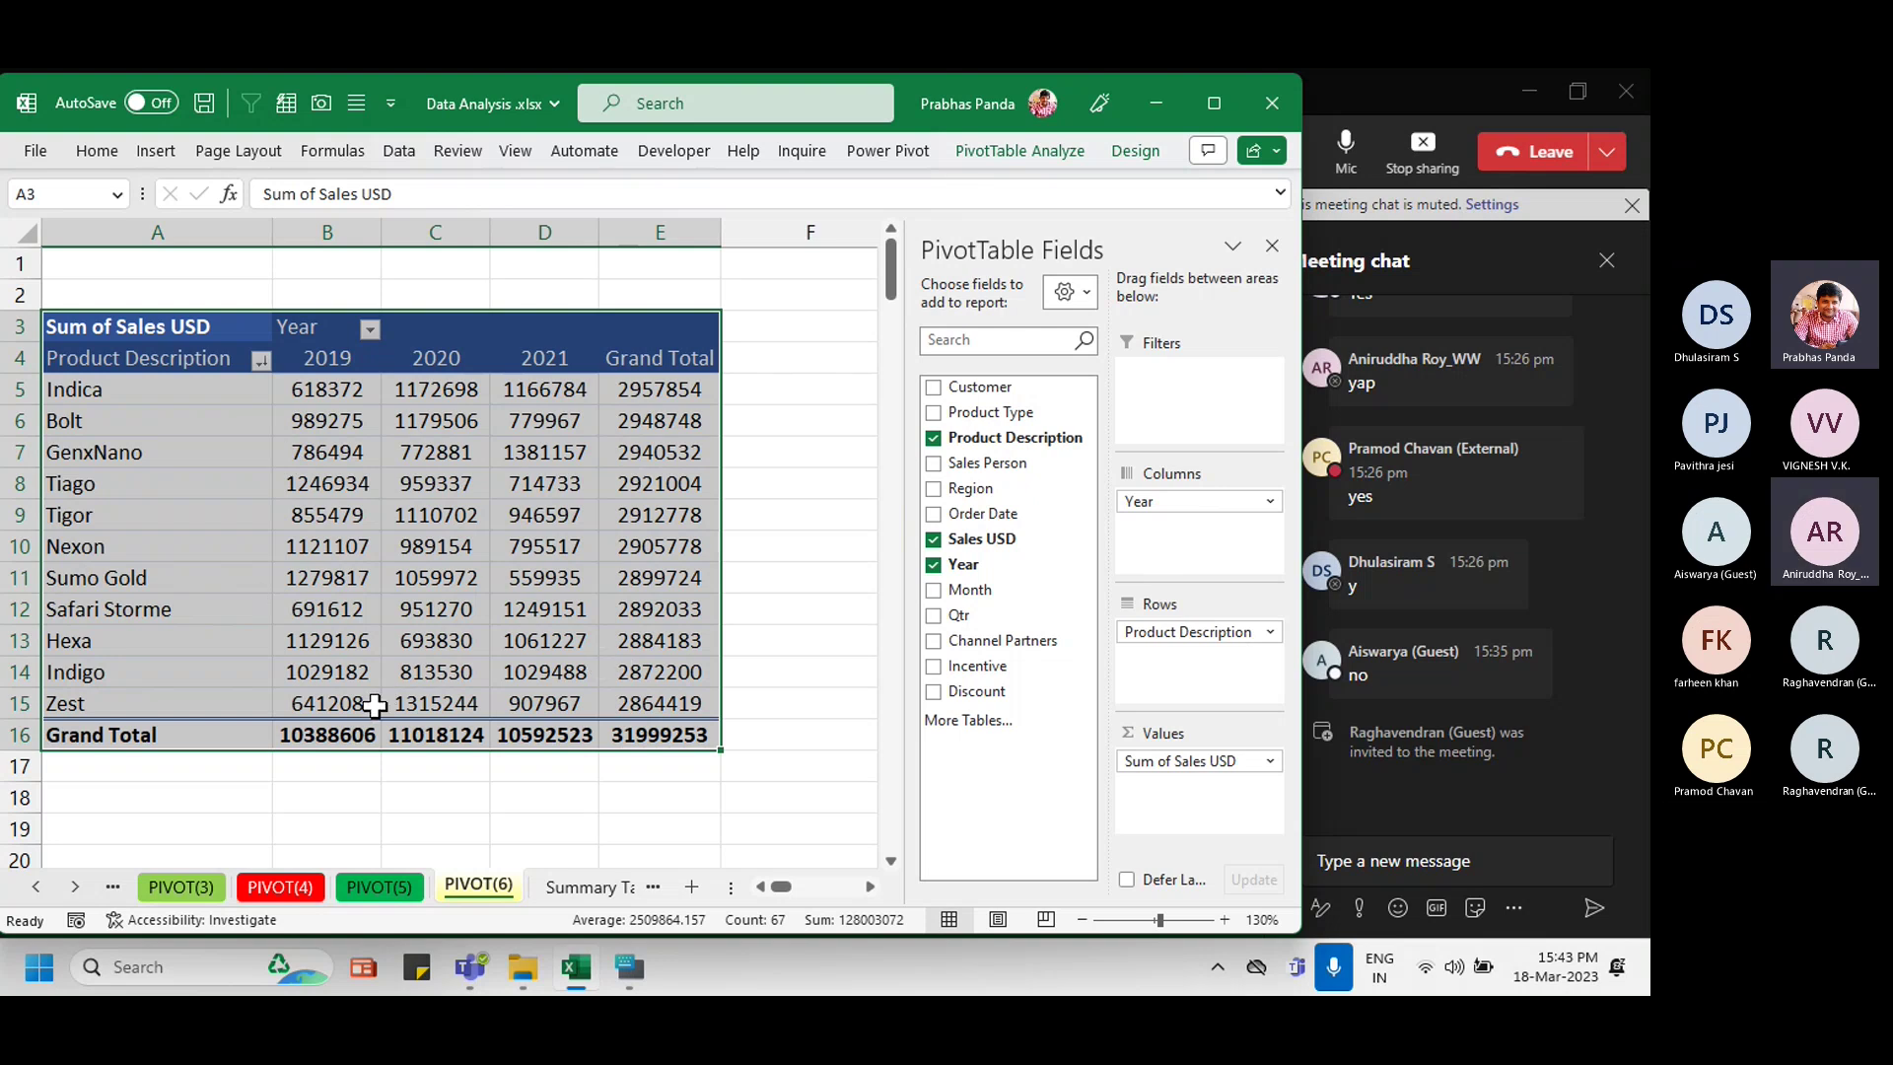
mouse_move(392, 704)
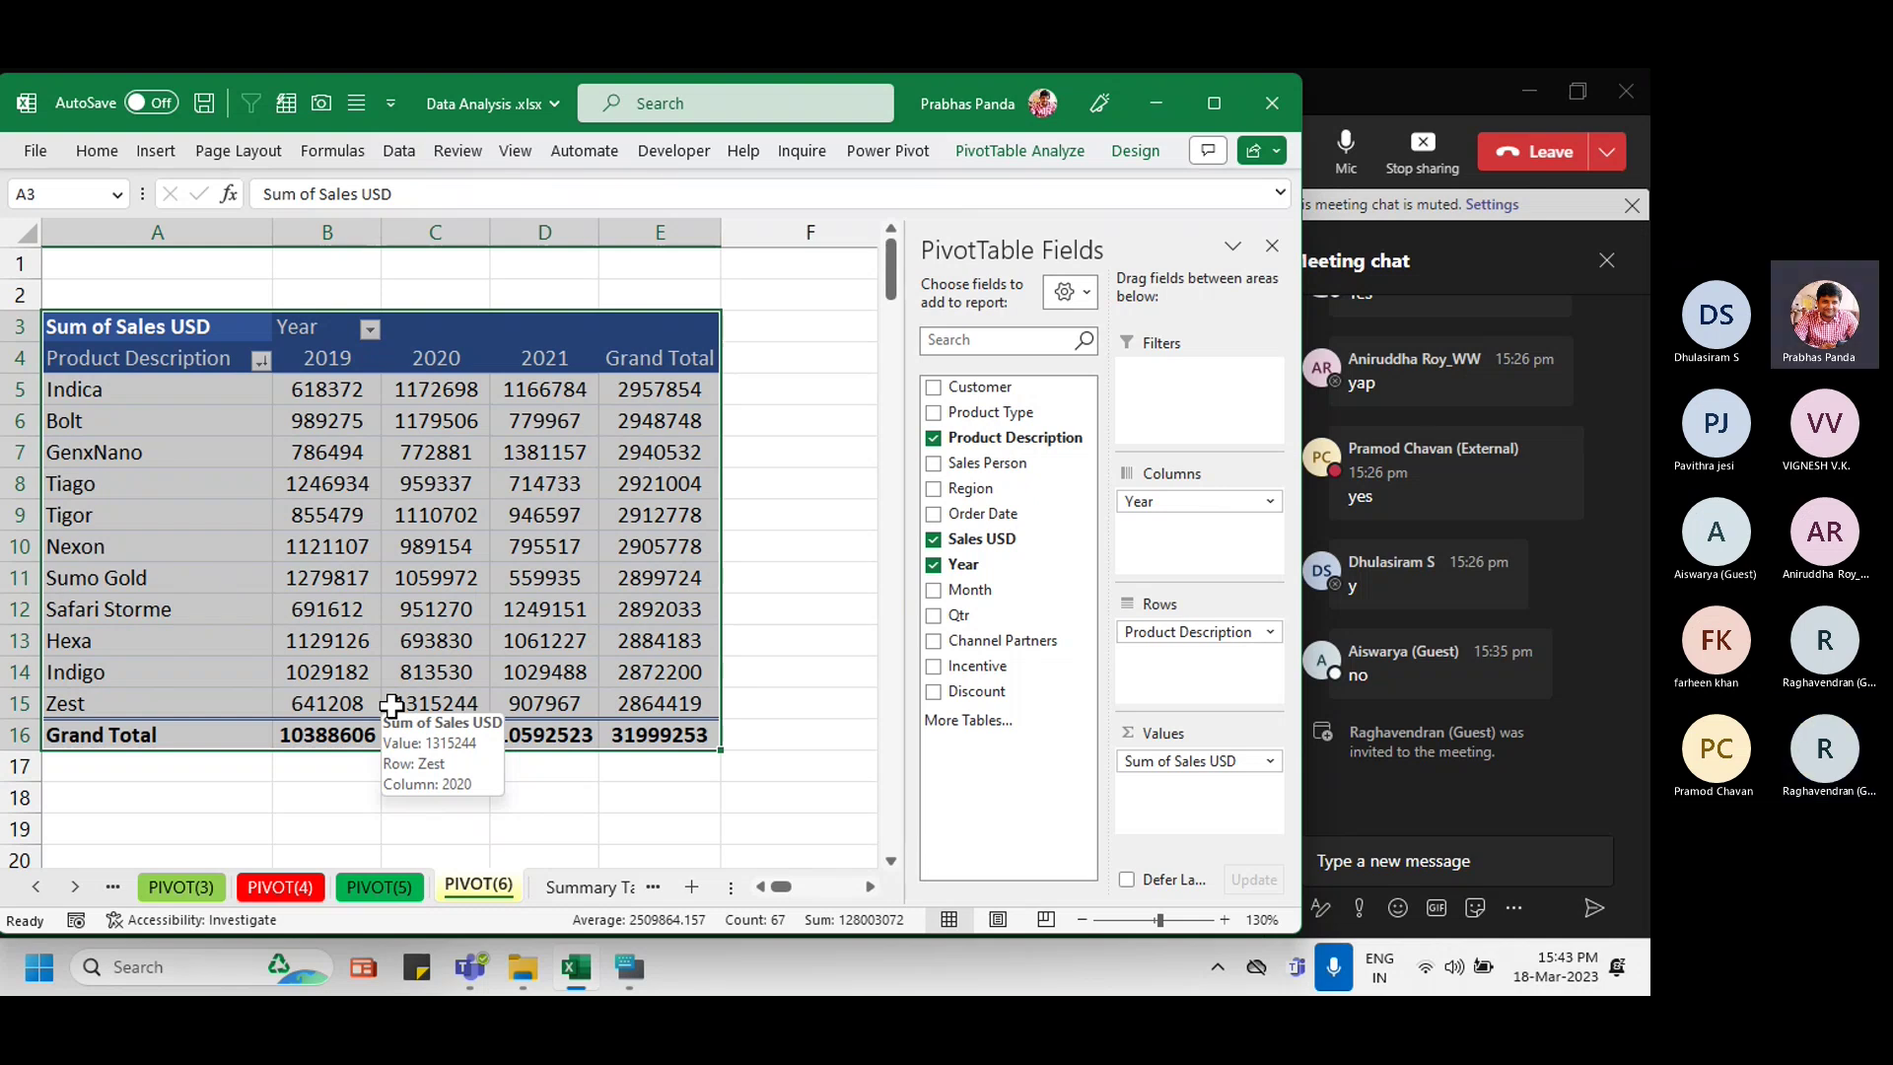
left_click(464, 514)
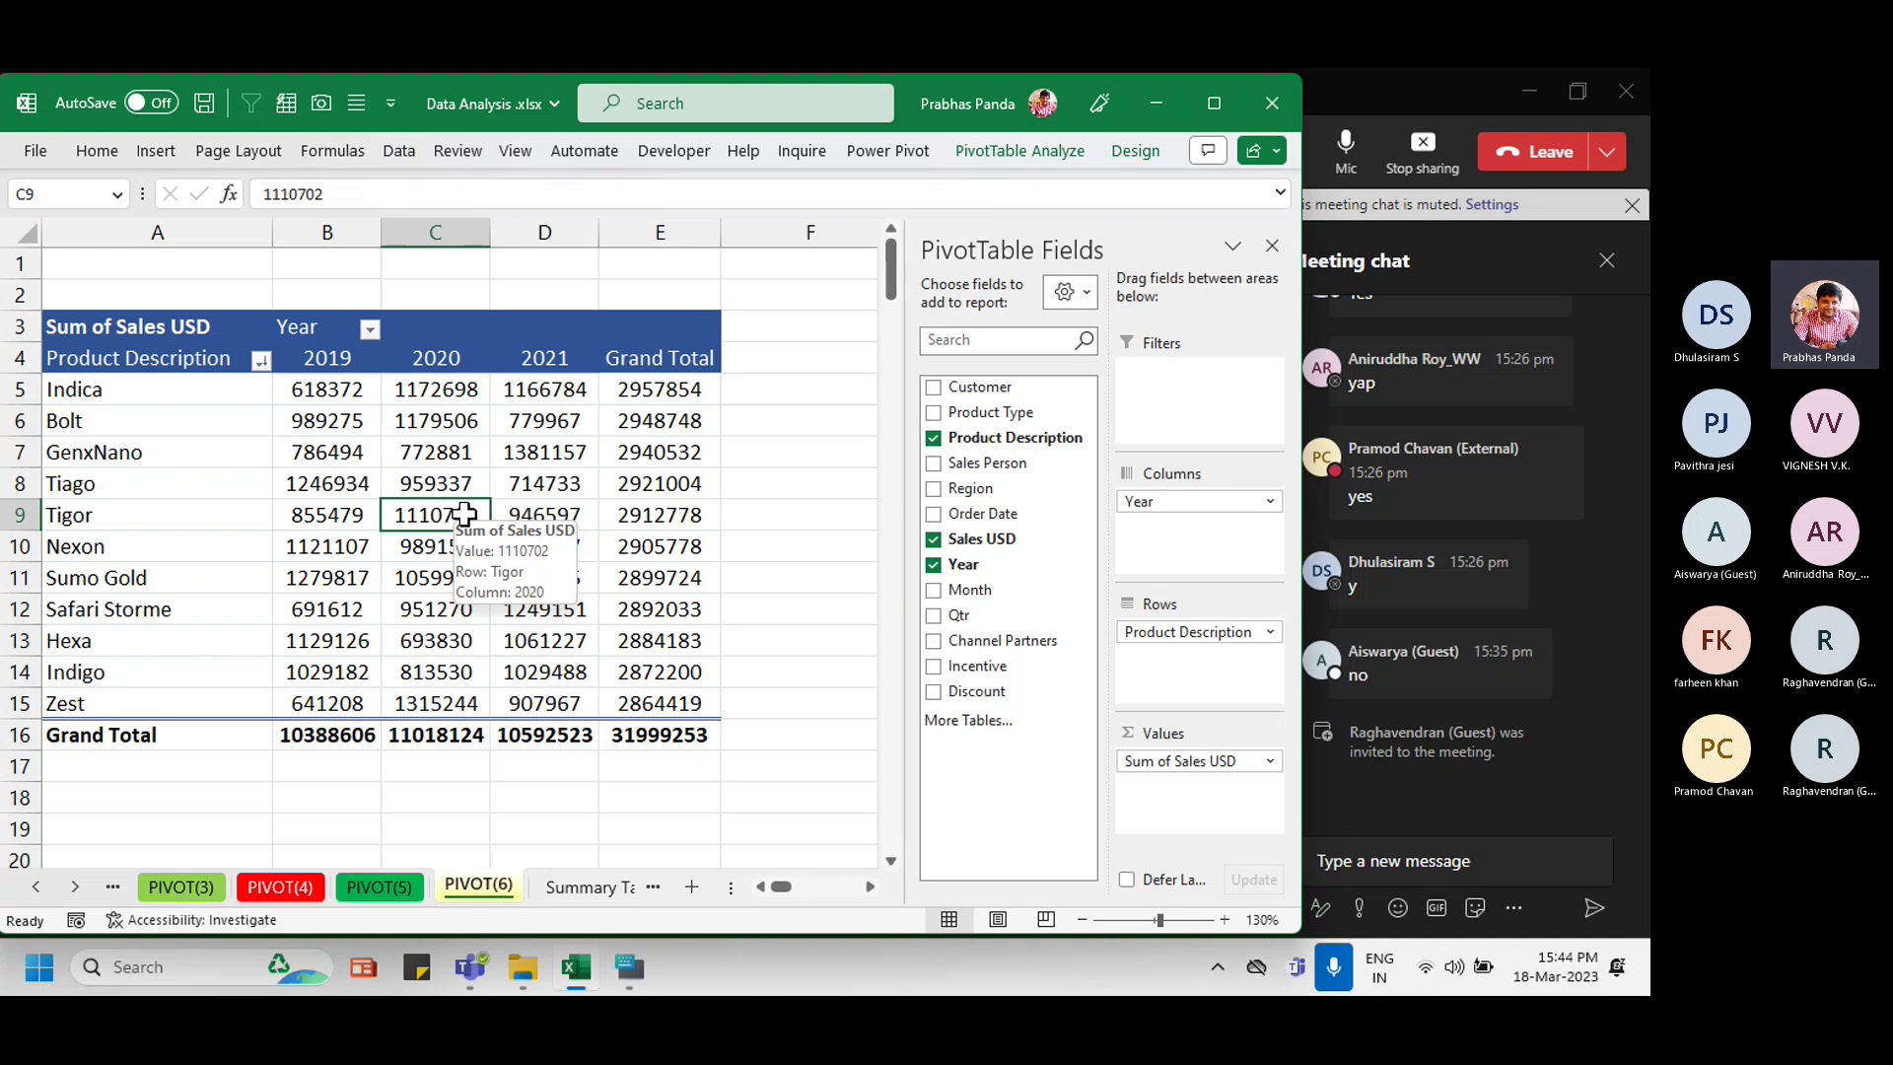
key("ctrl+a")
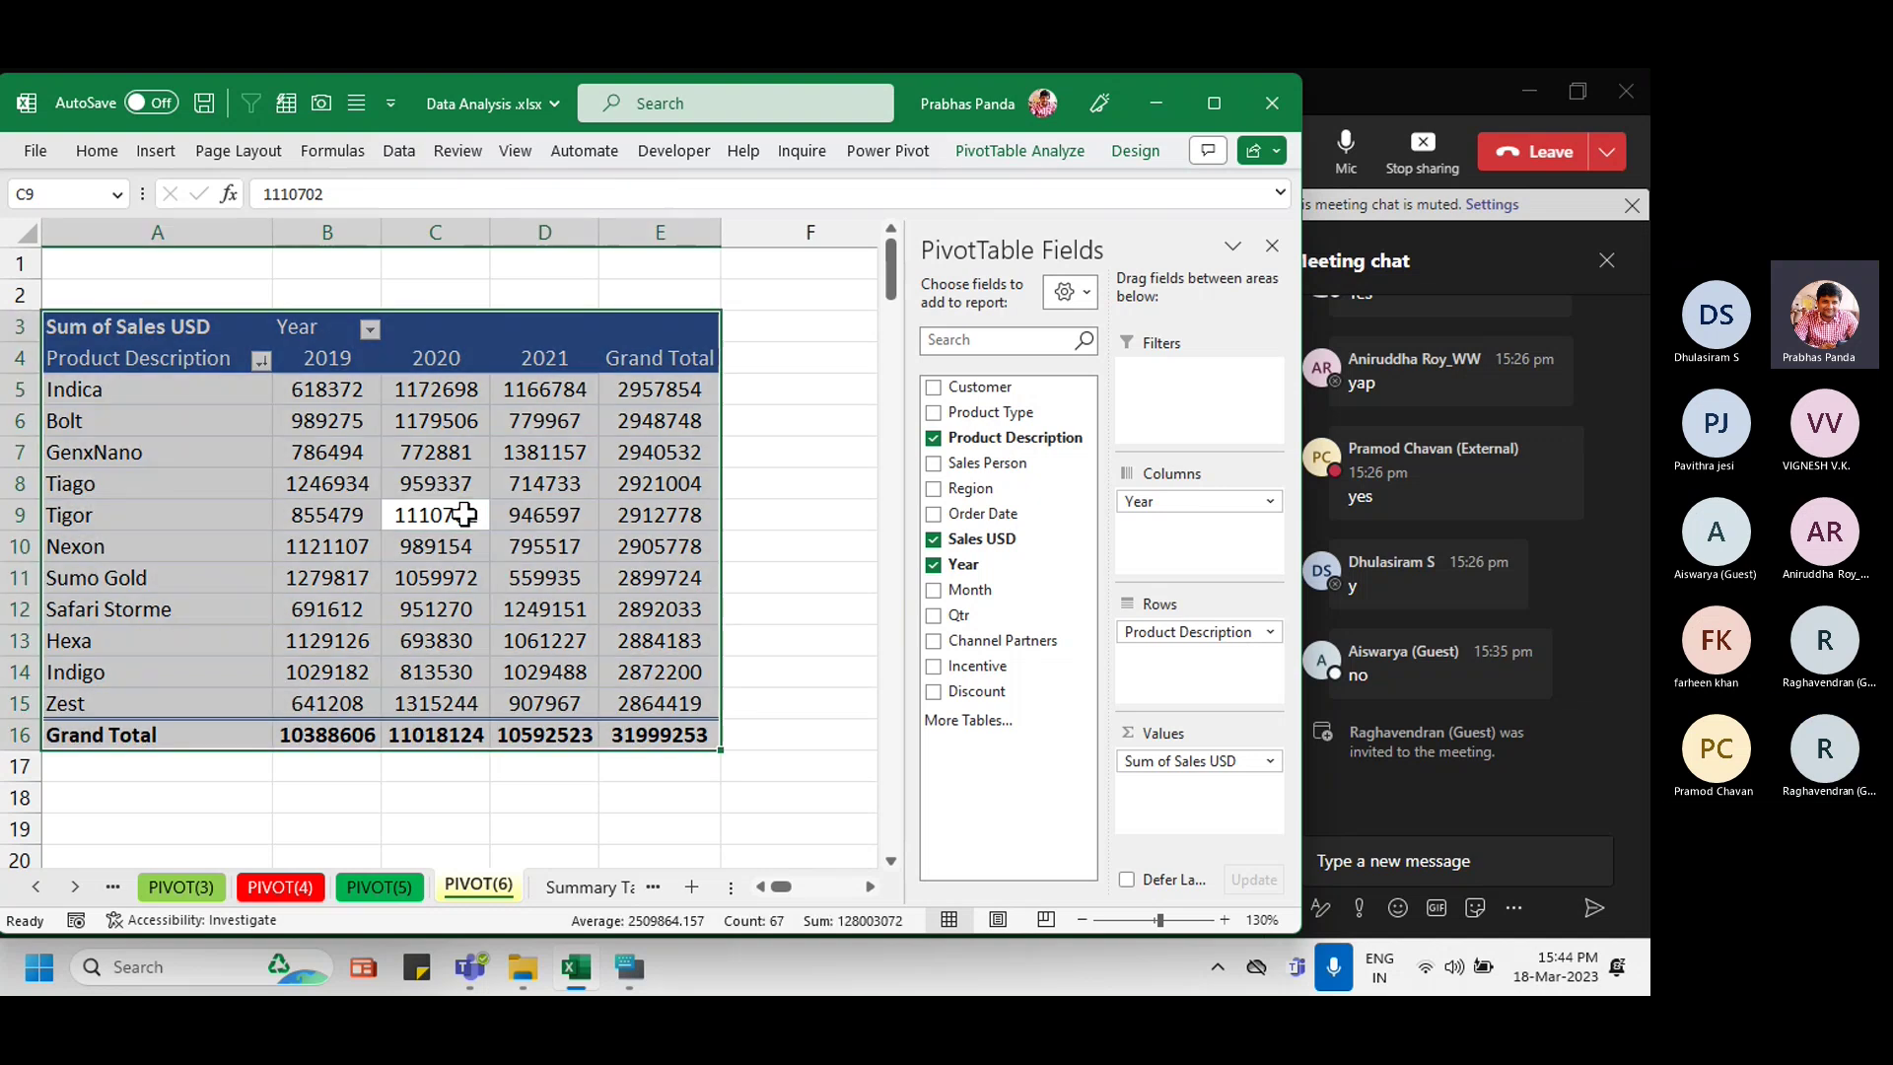
mouse_move(412, 560)
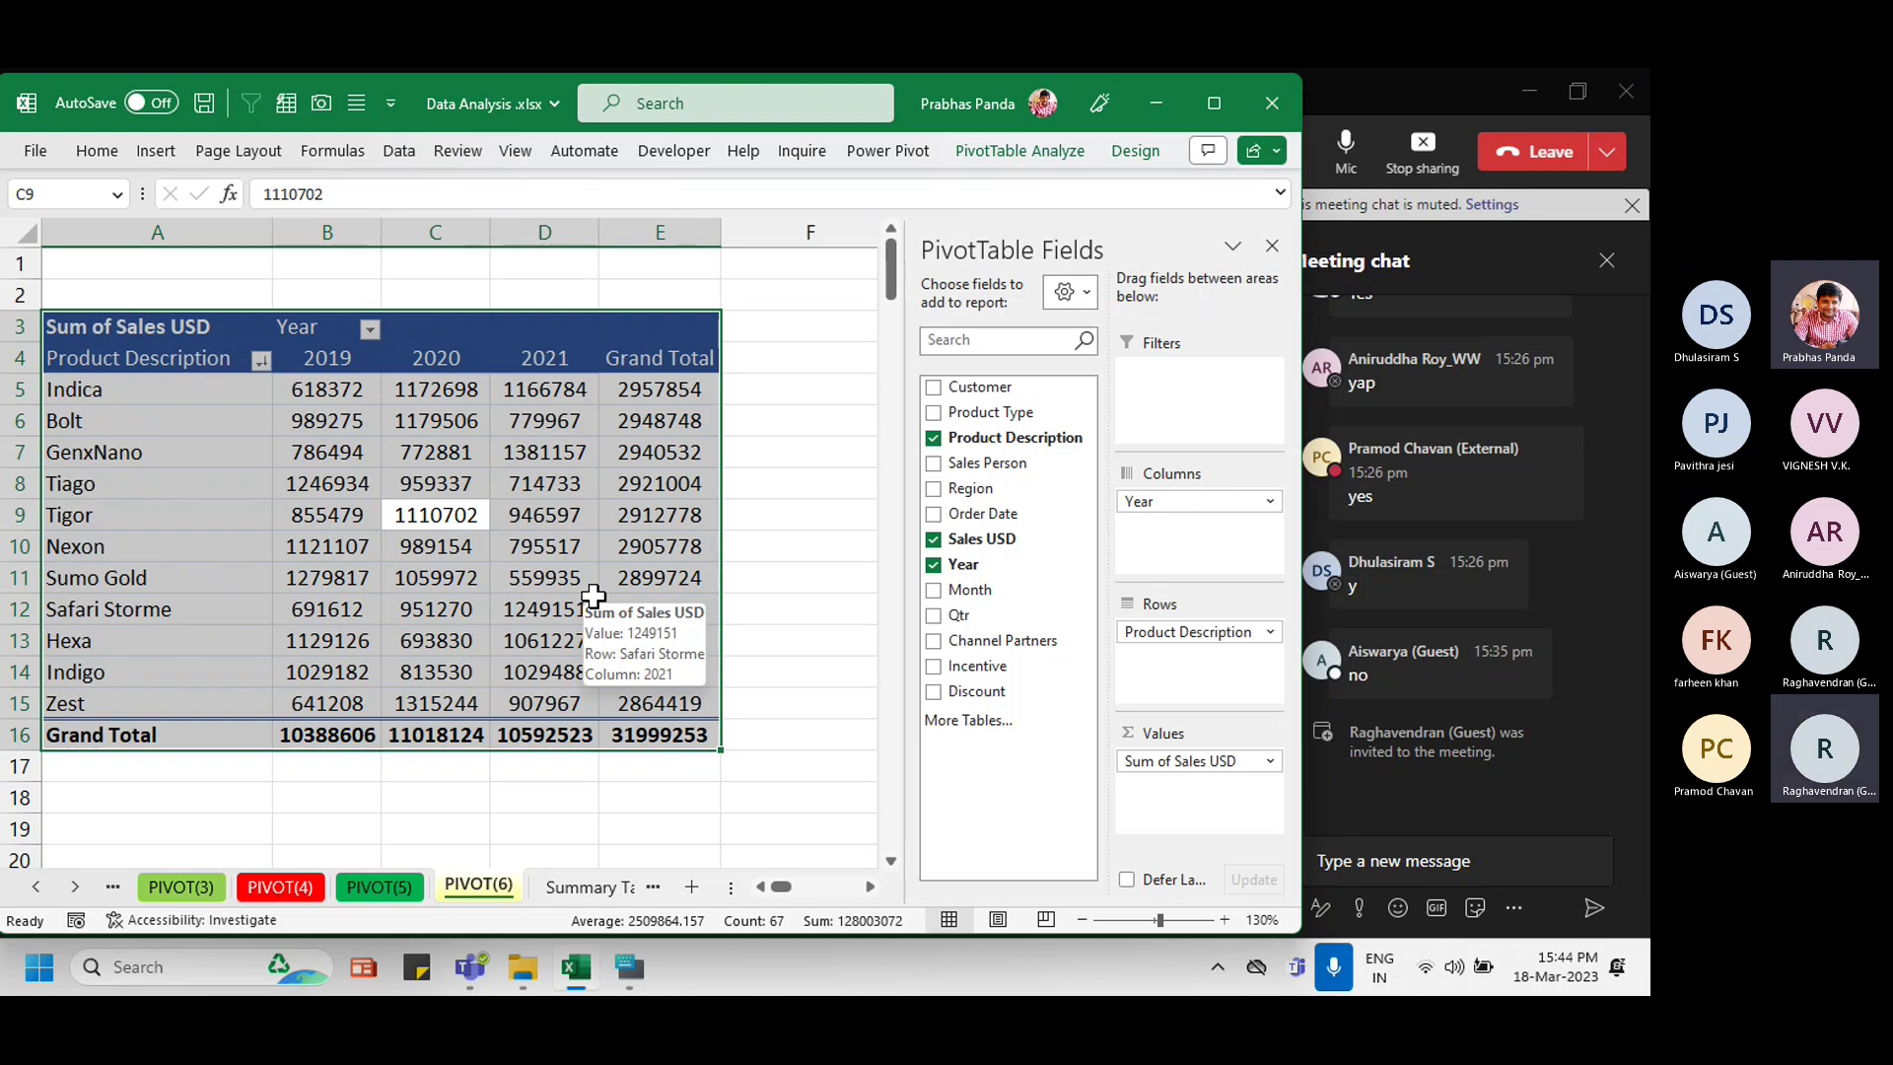
left_click(584, 799)
left_click(550, 533)
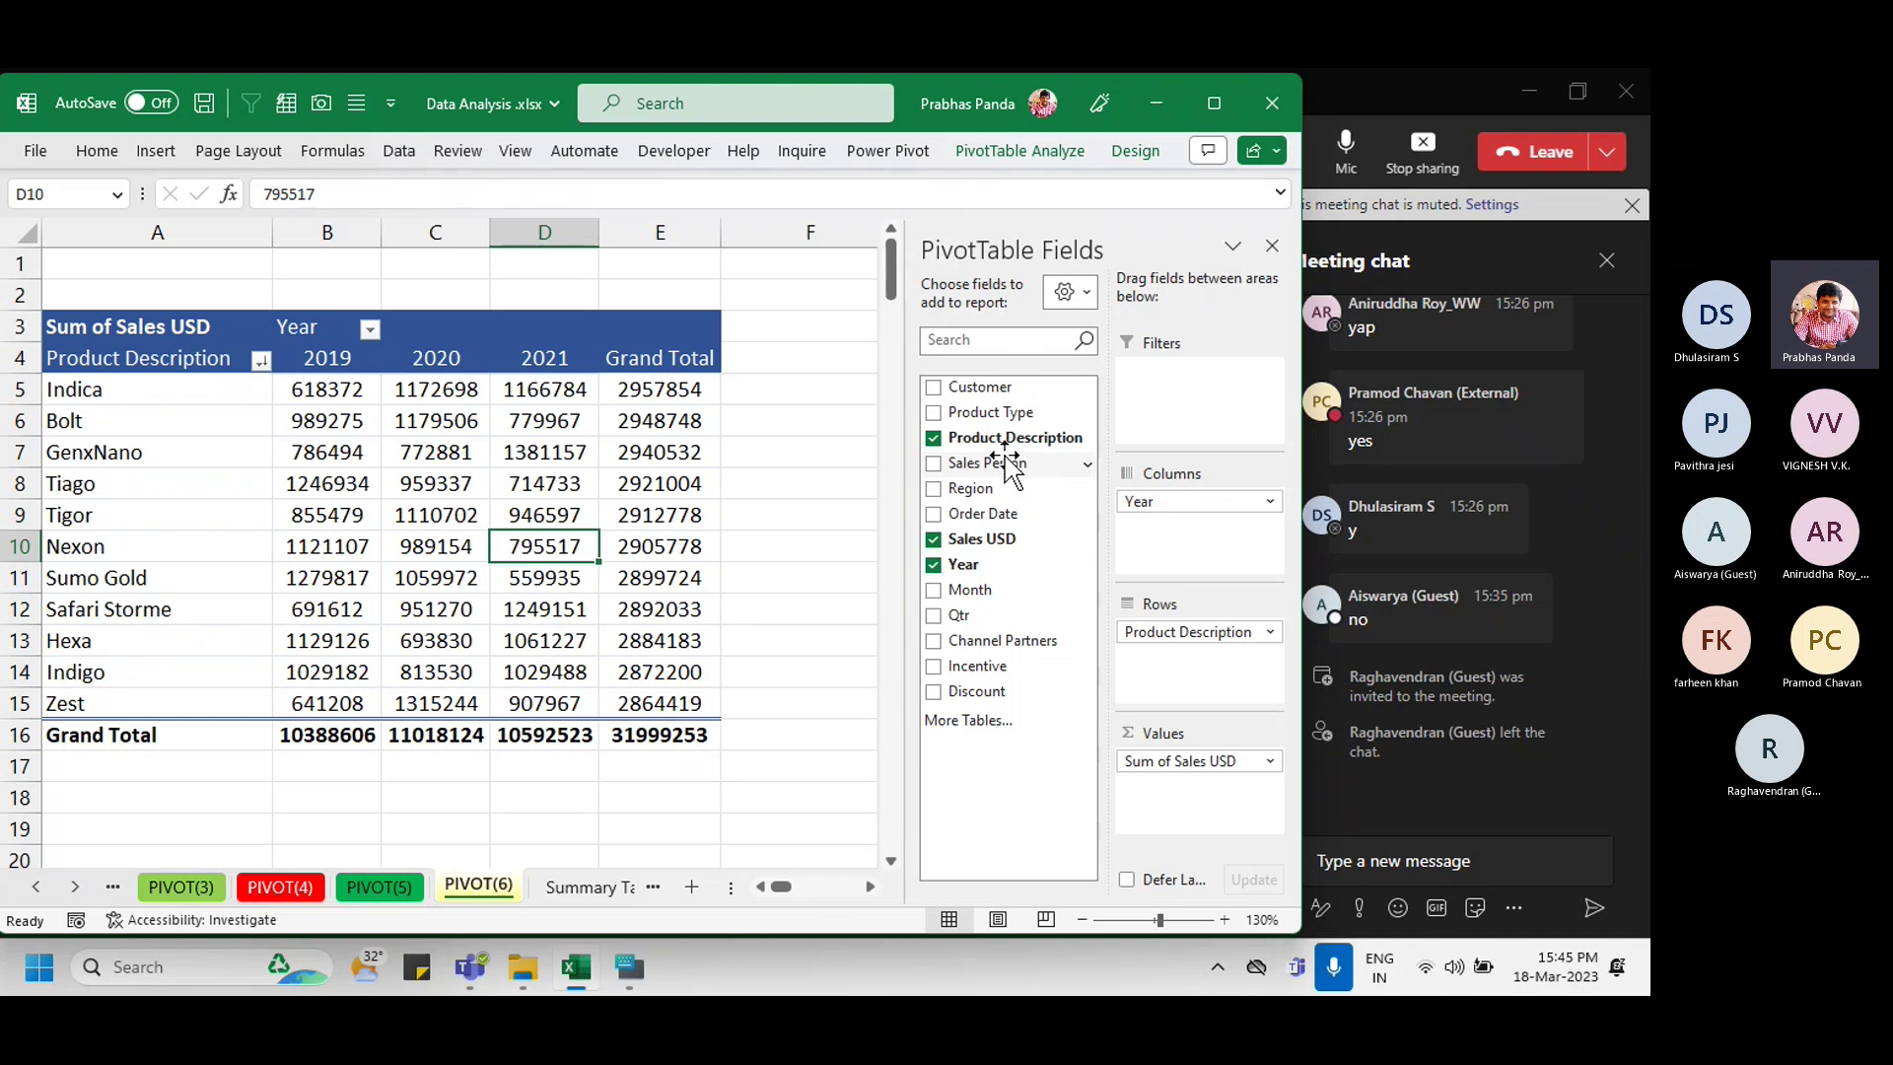
Step: Add Sales Person to the PIVOT(6) rows, then move it to columns
left_click_drag(1008, 463, 1195, 694)
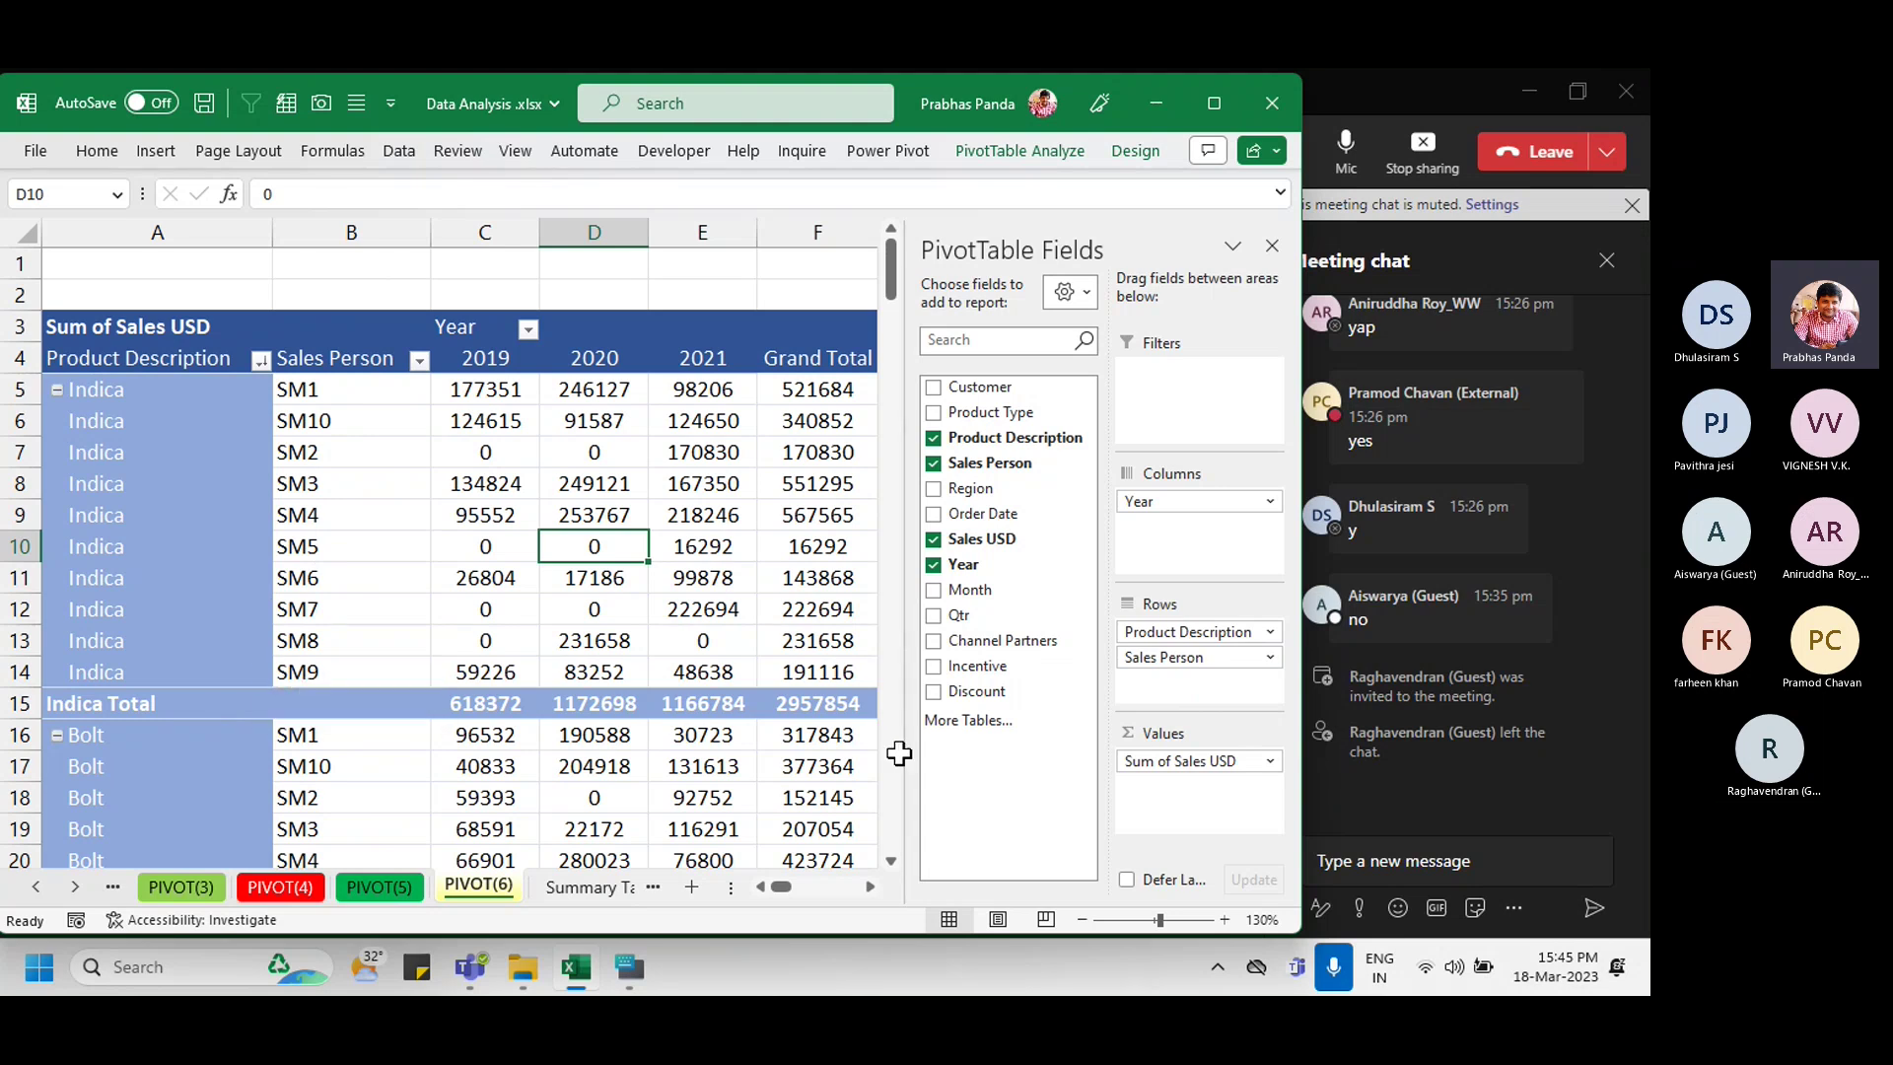
left_click_drag(1153, 666, 1201, 550)
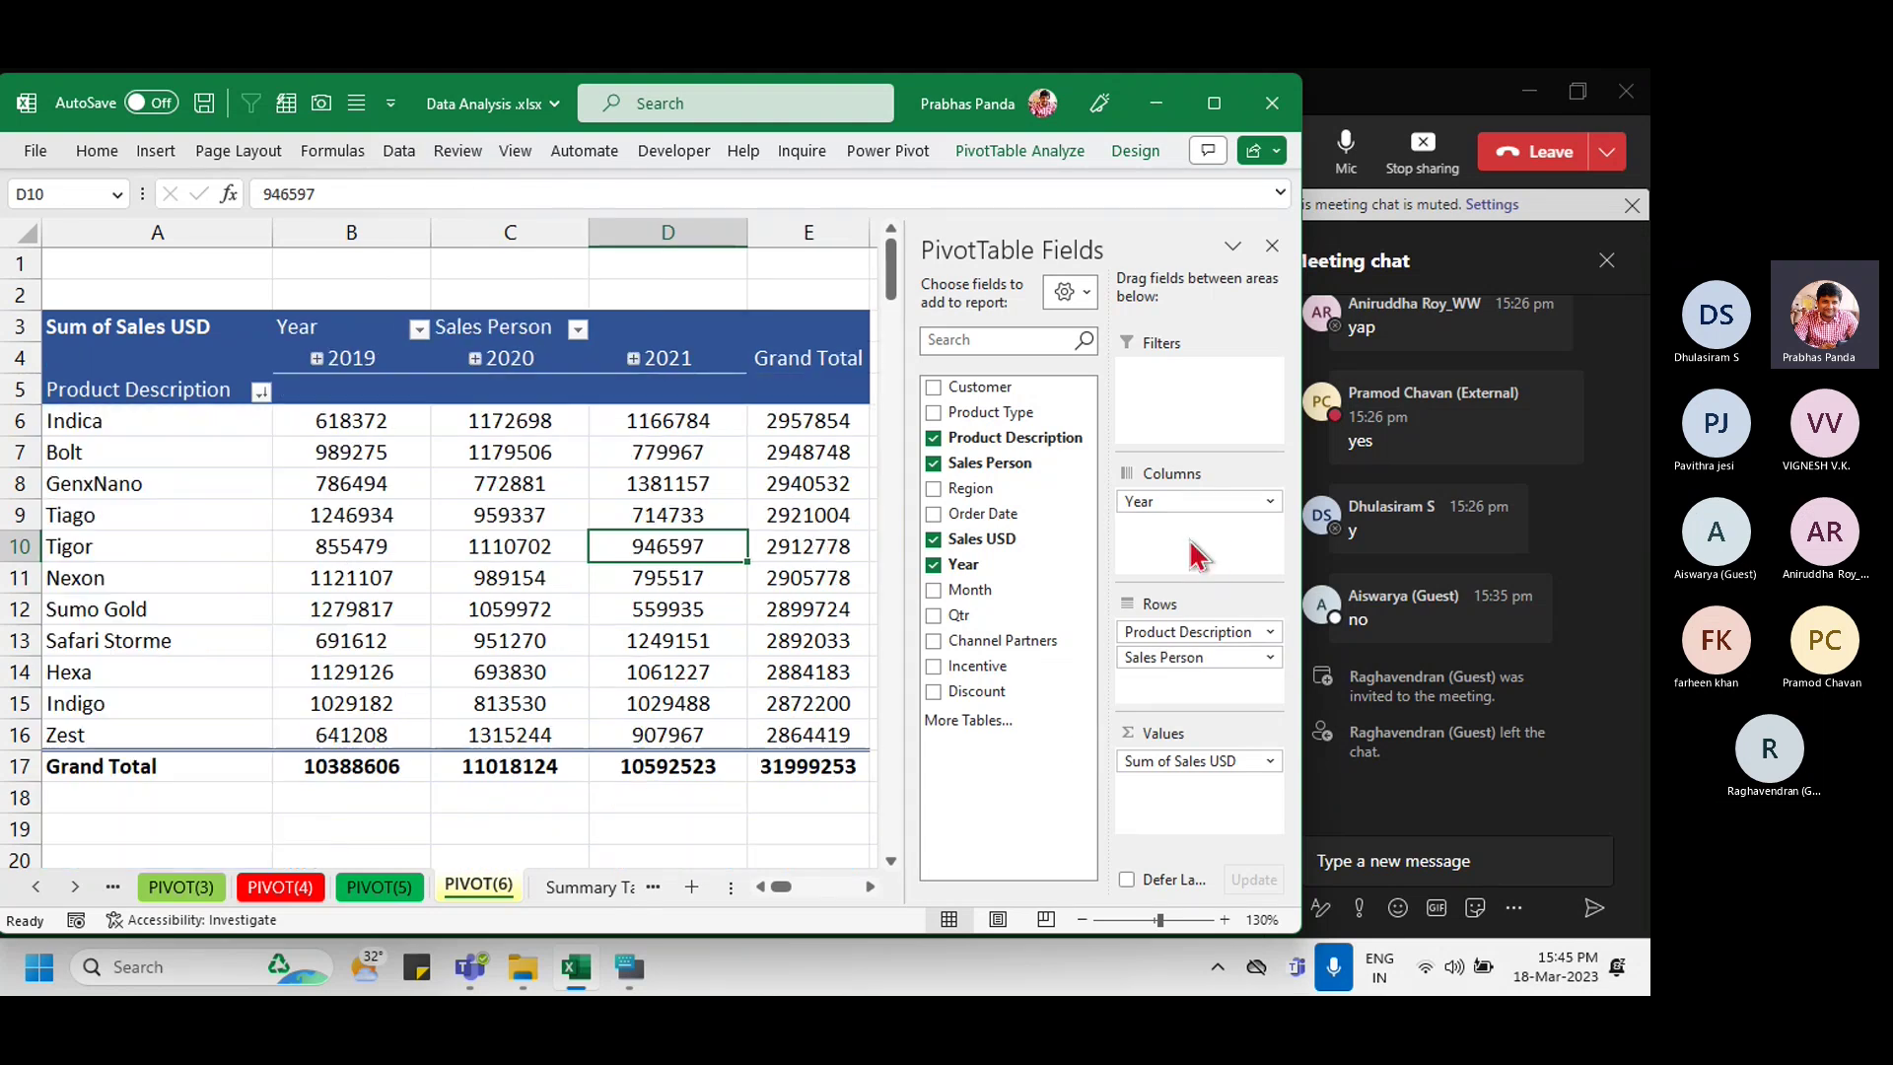
scroll(705, 514, "down", 1)
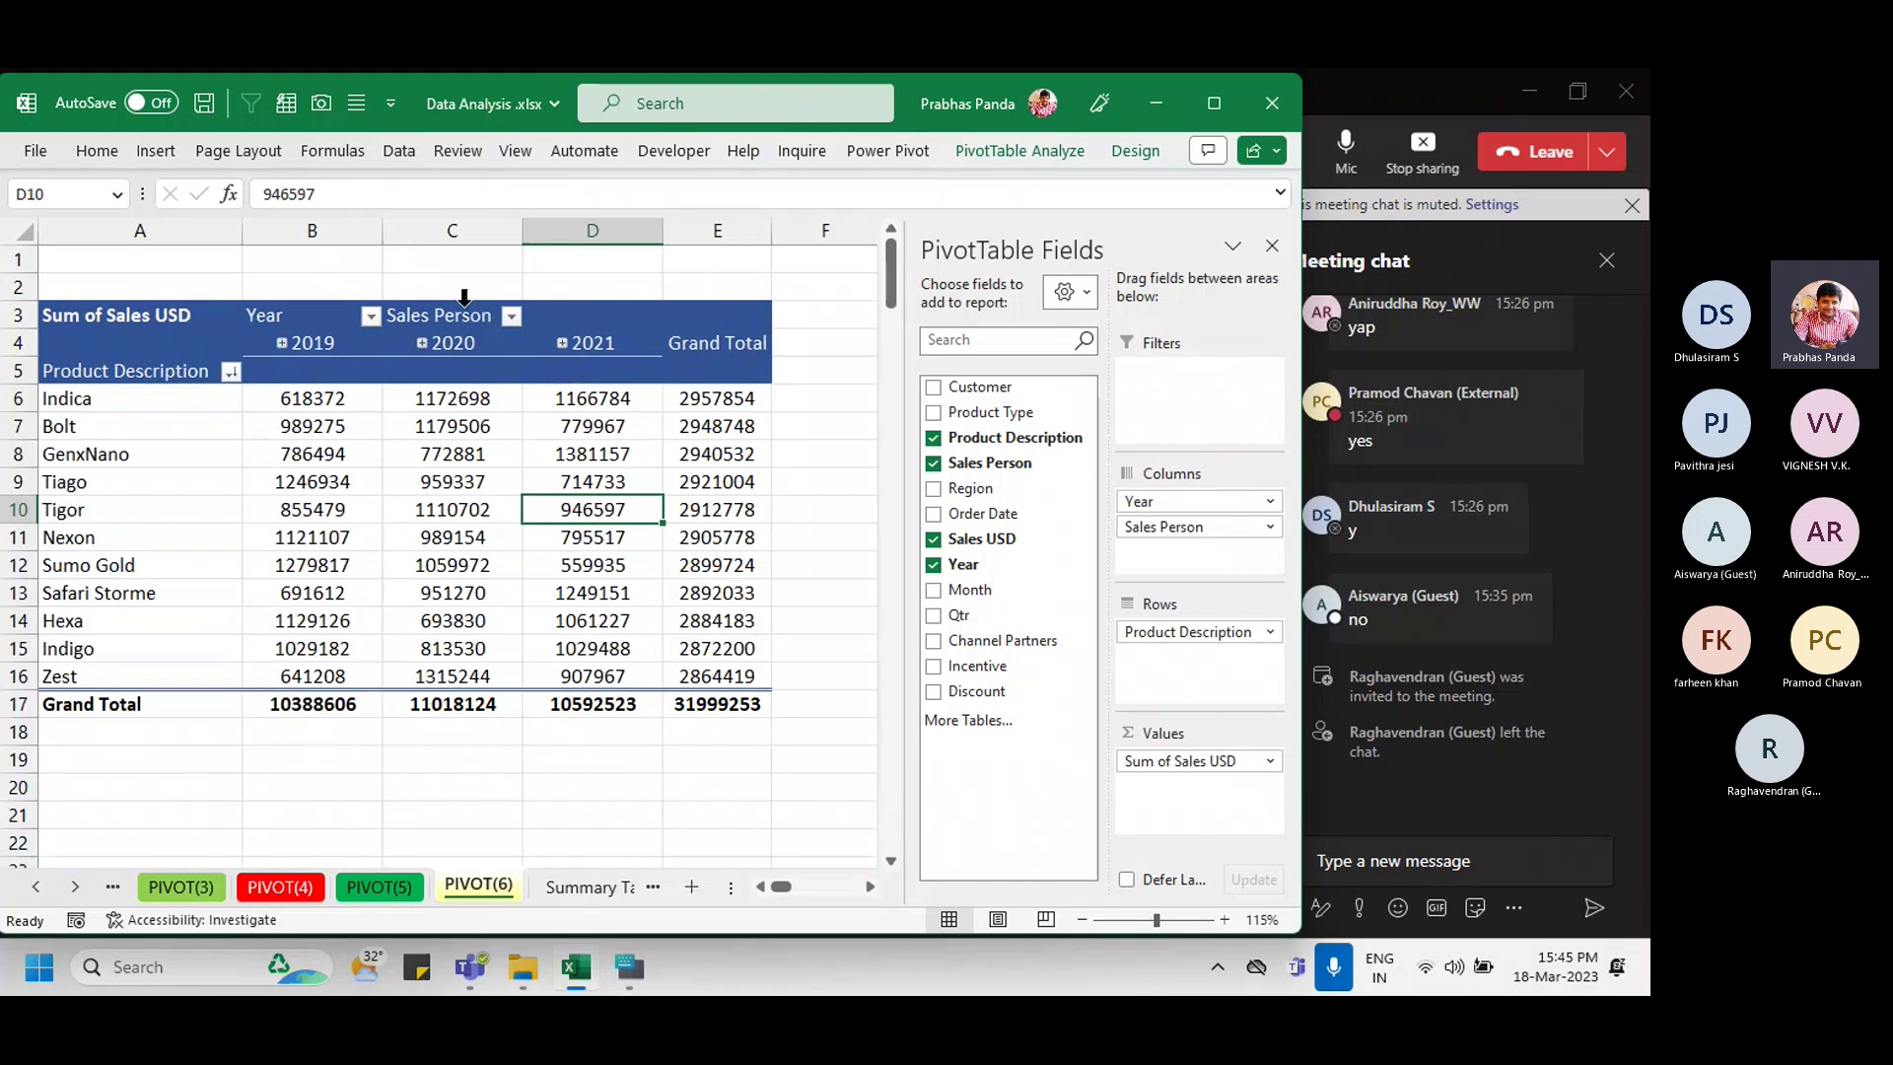
left_click(461, 315)
left_click(457, 318)
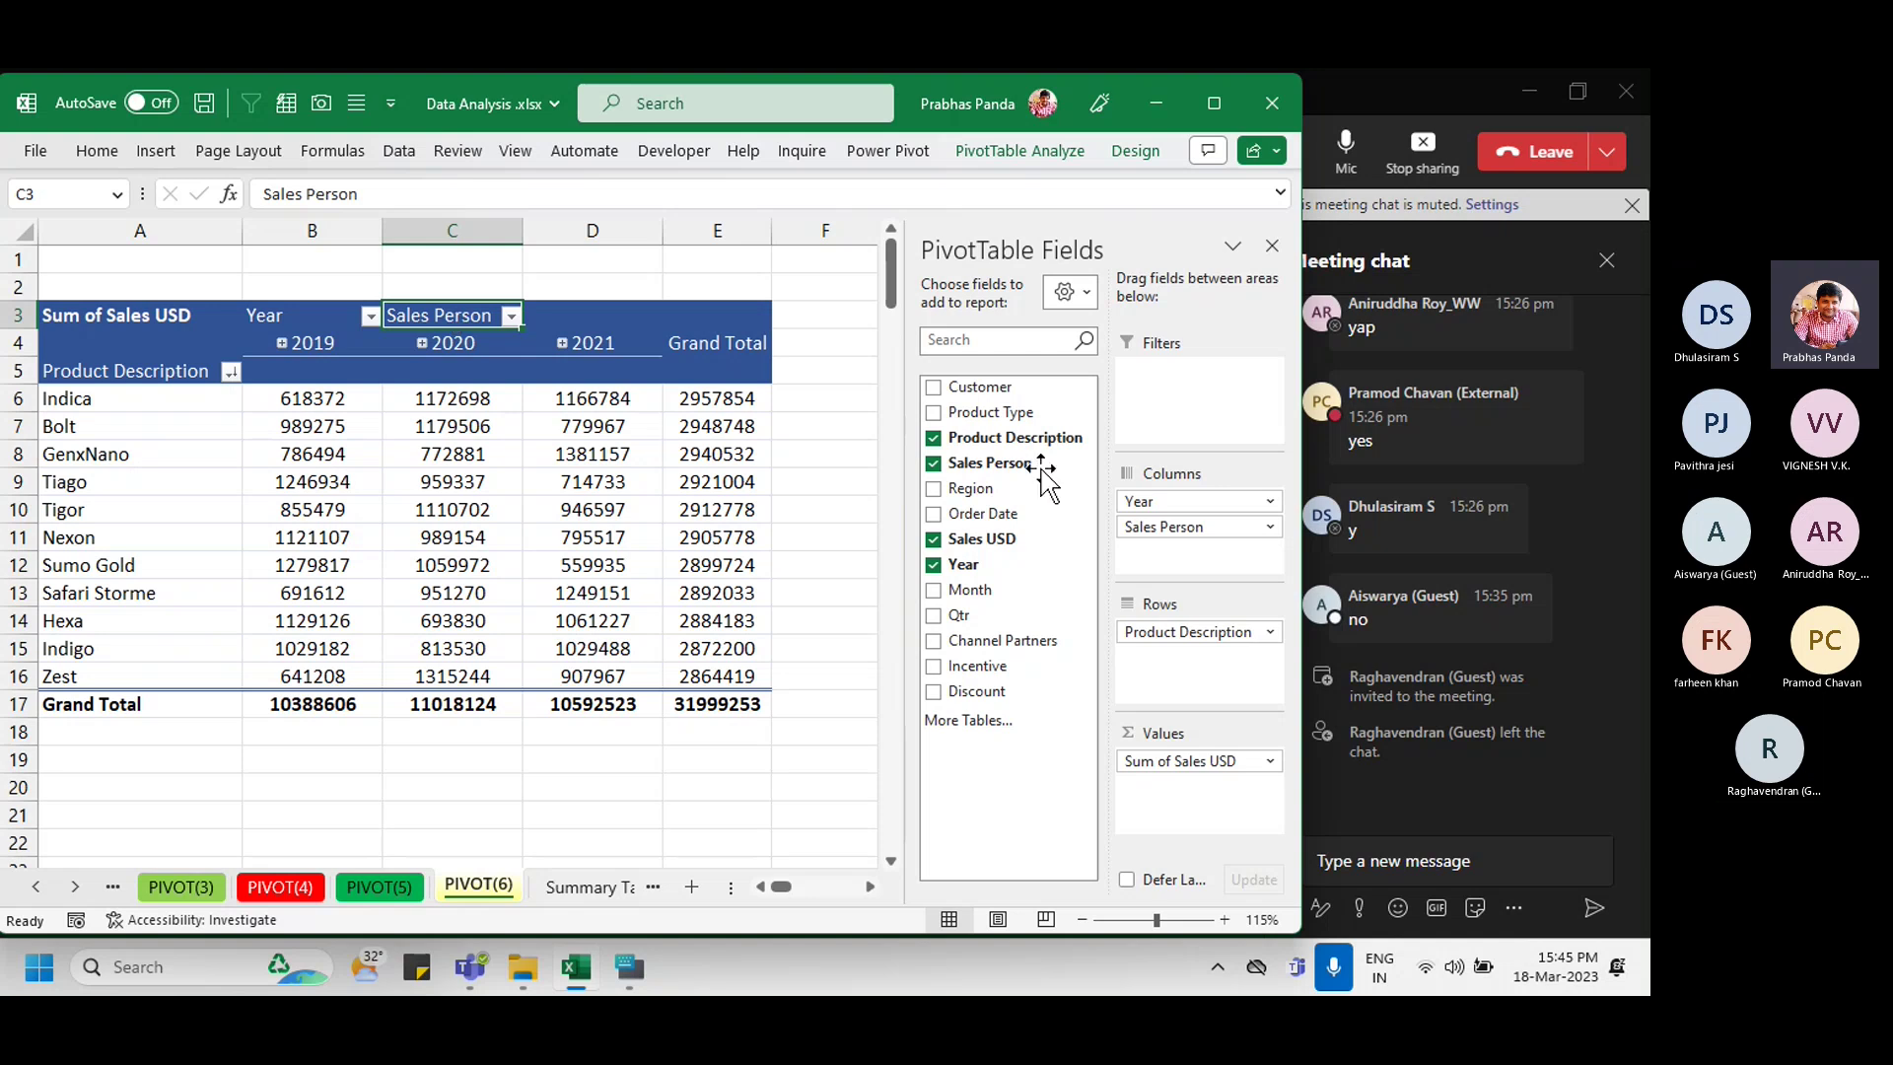
Step: Move Sales Person into the Filters area so it sits above the pivot at (All)
left_click_drag(1221, 530, 1211, 404)
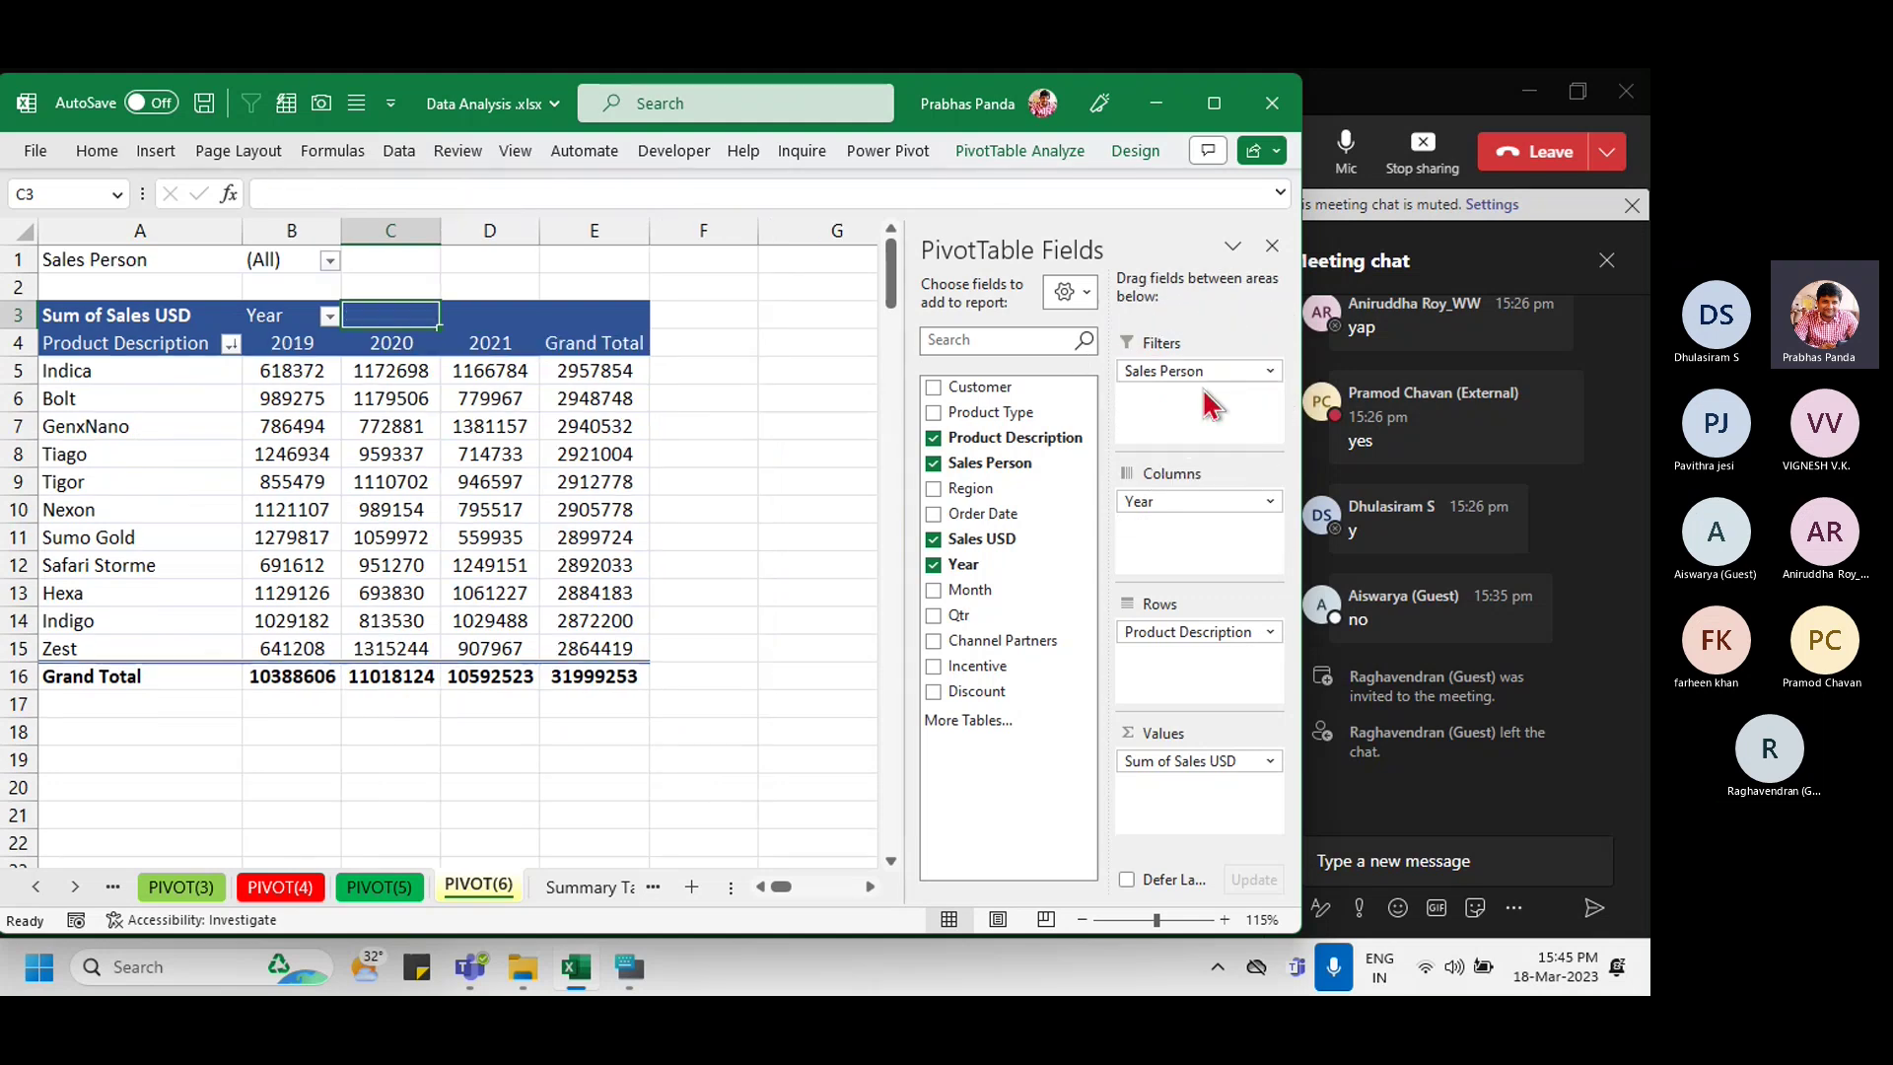
scroll(363, 459, "up", 1)
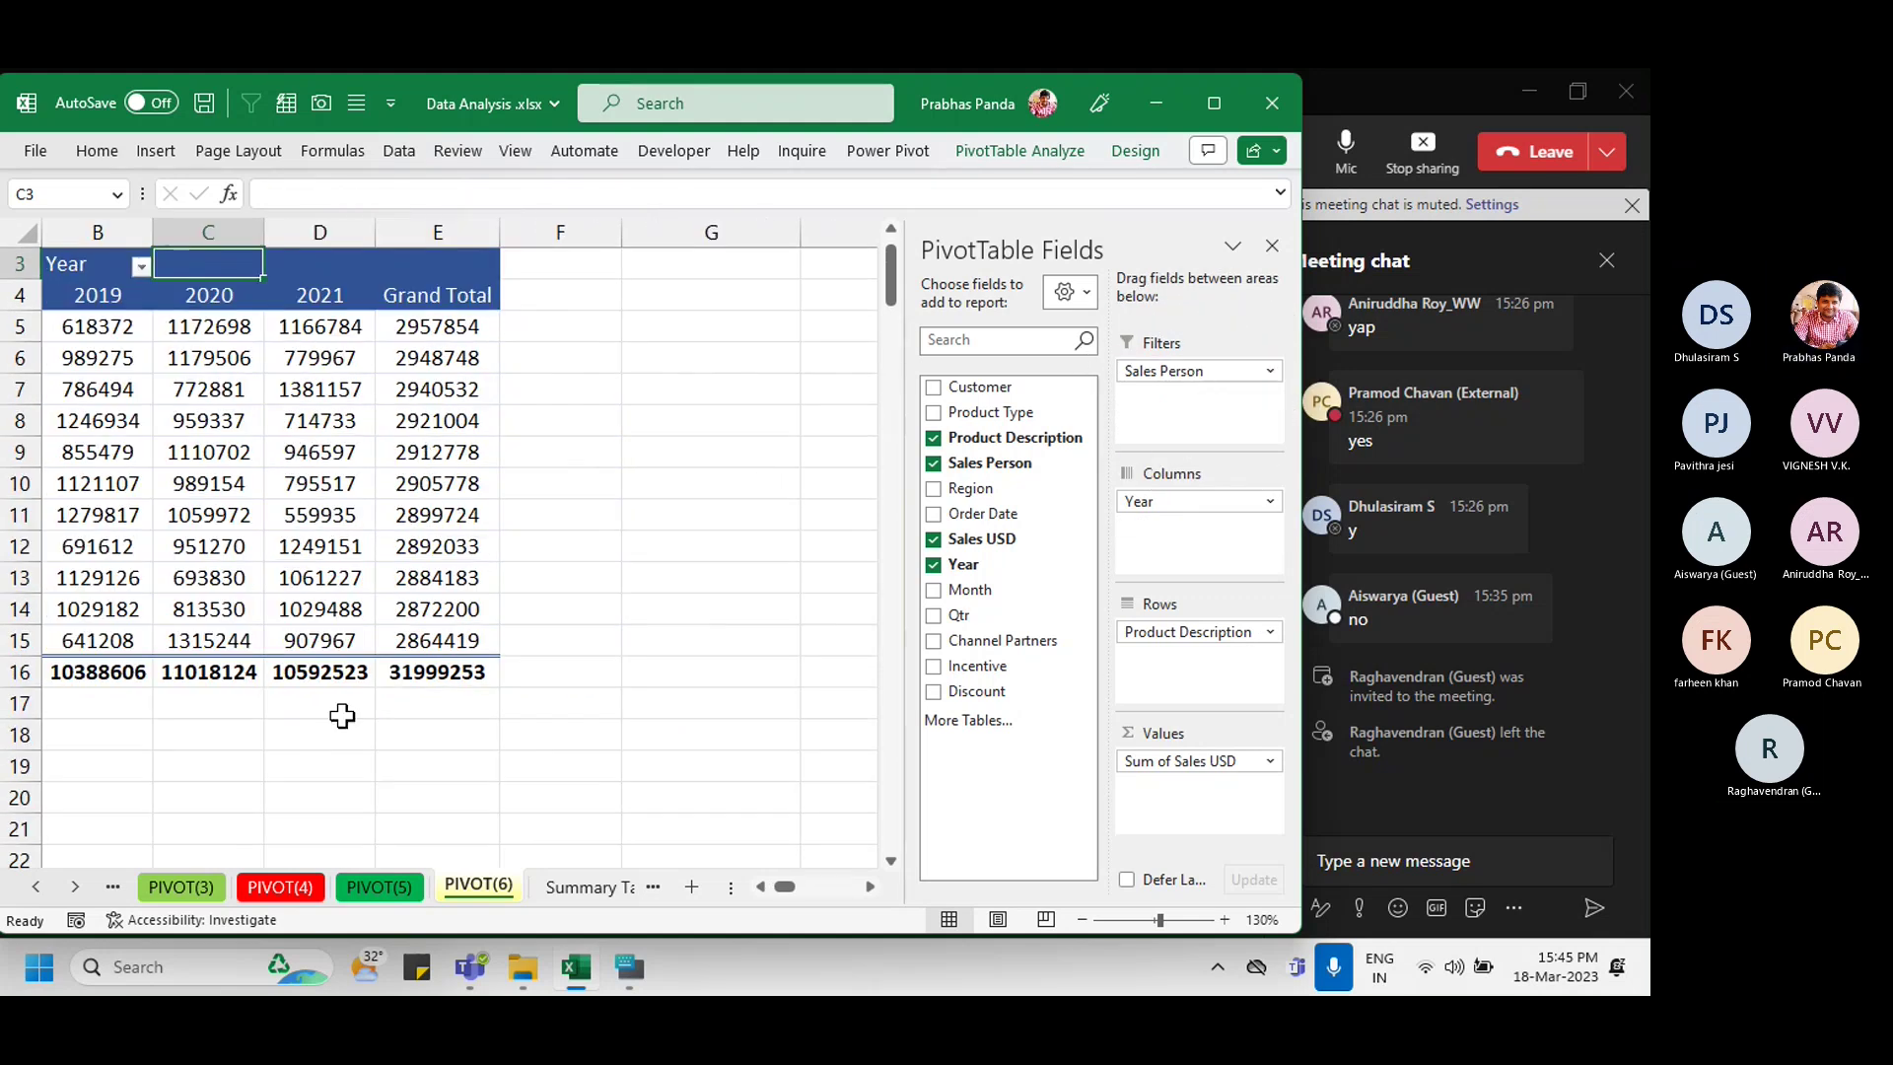
left_click_drag(789, 888, 724, 888)
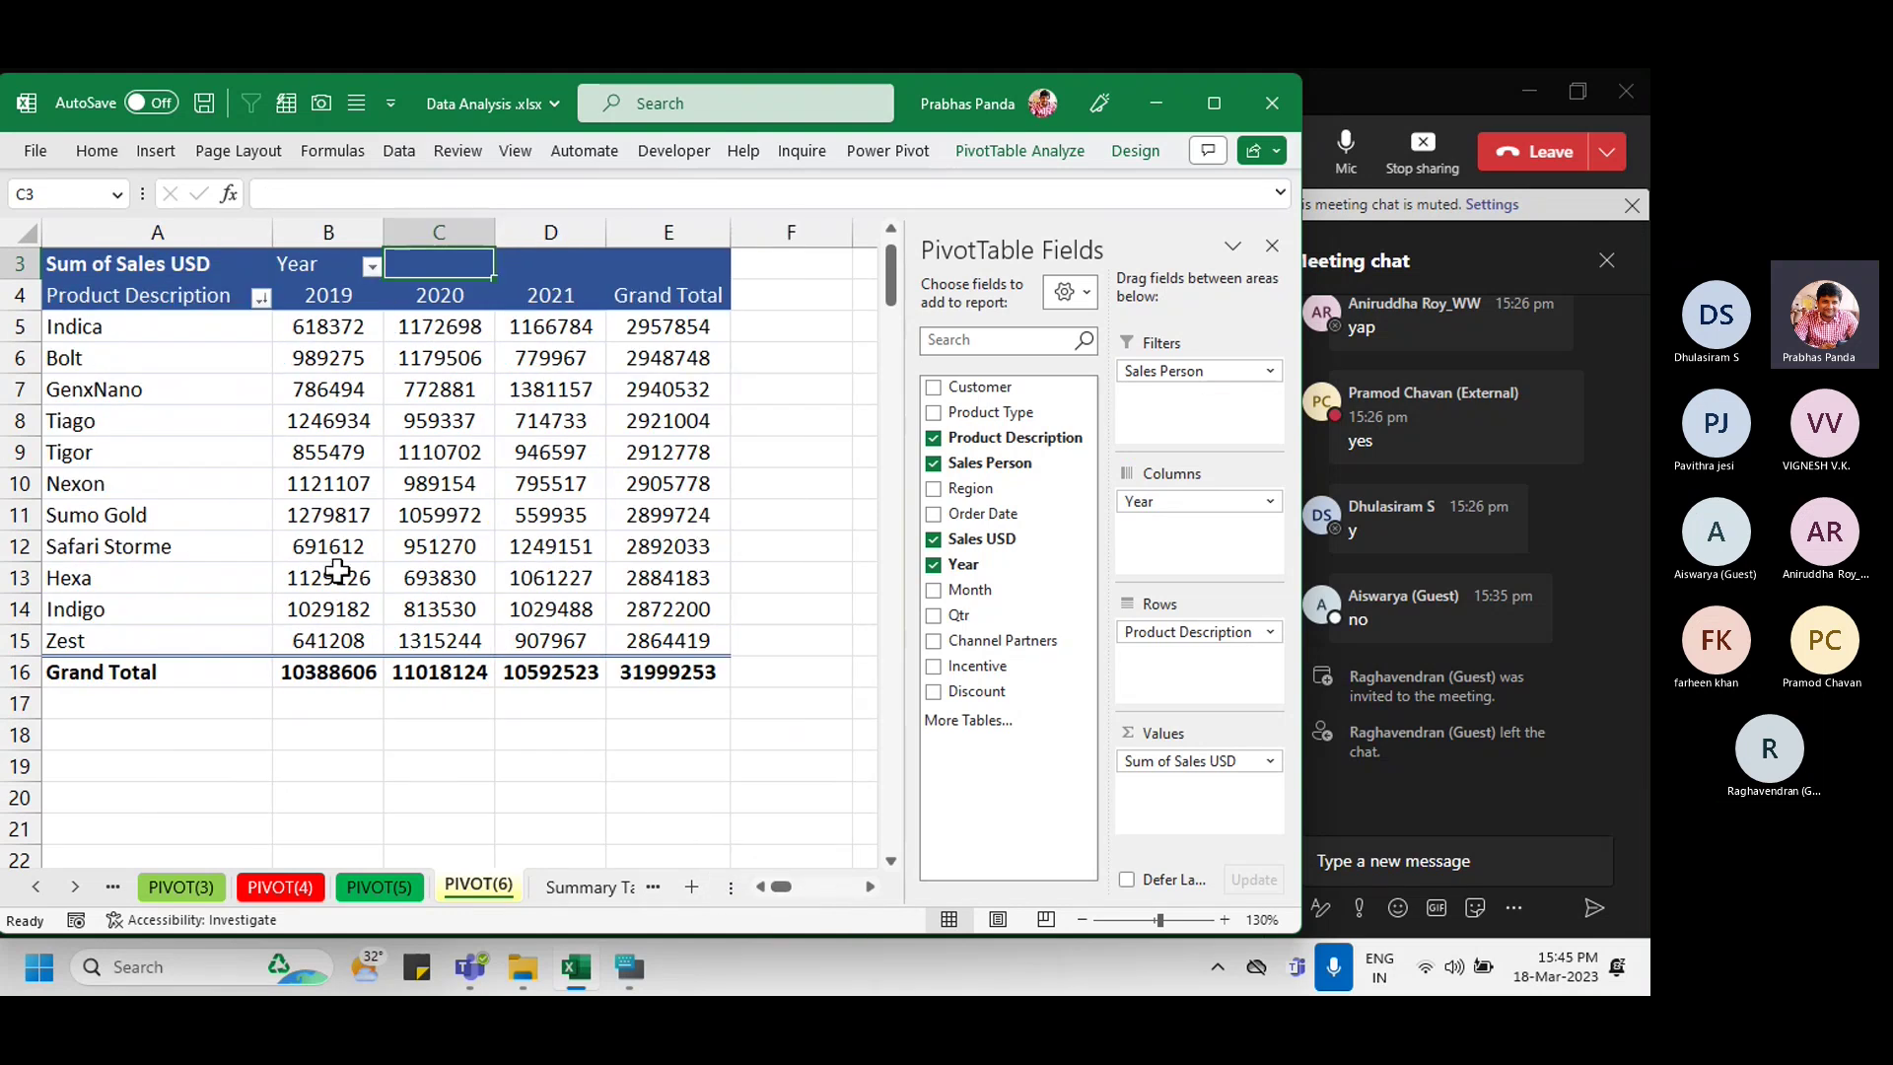
scroll(337, 570, "up", 1)
scroll(330, 547, "up", 1)
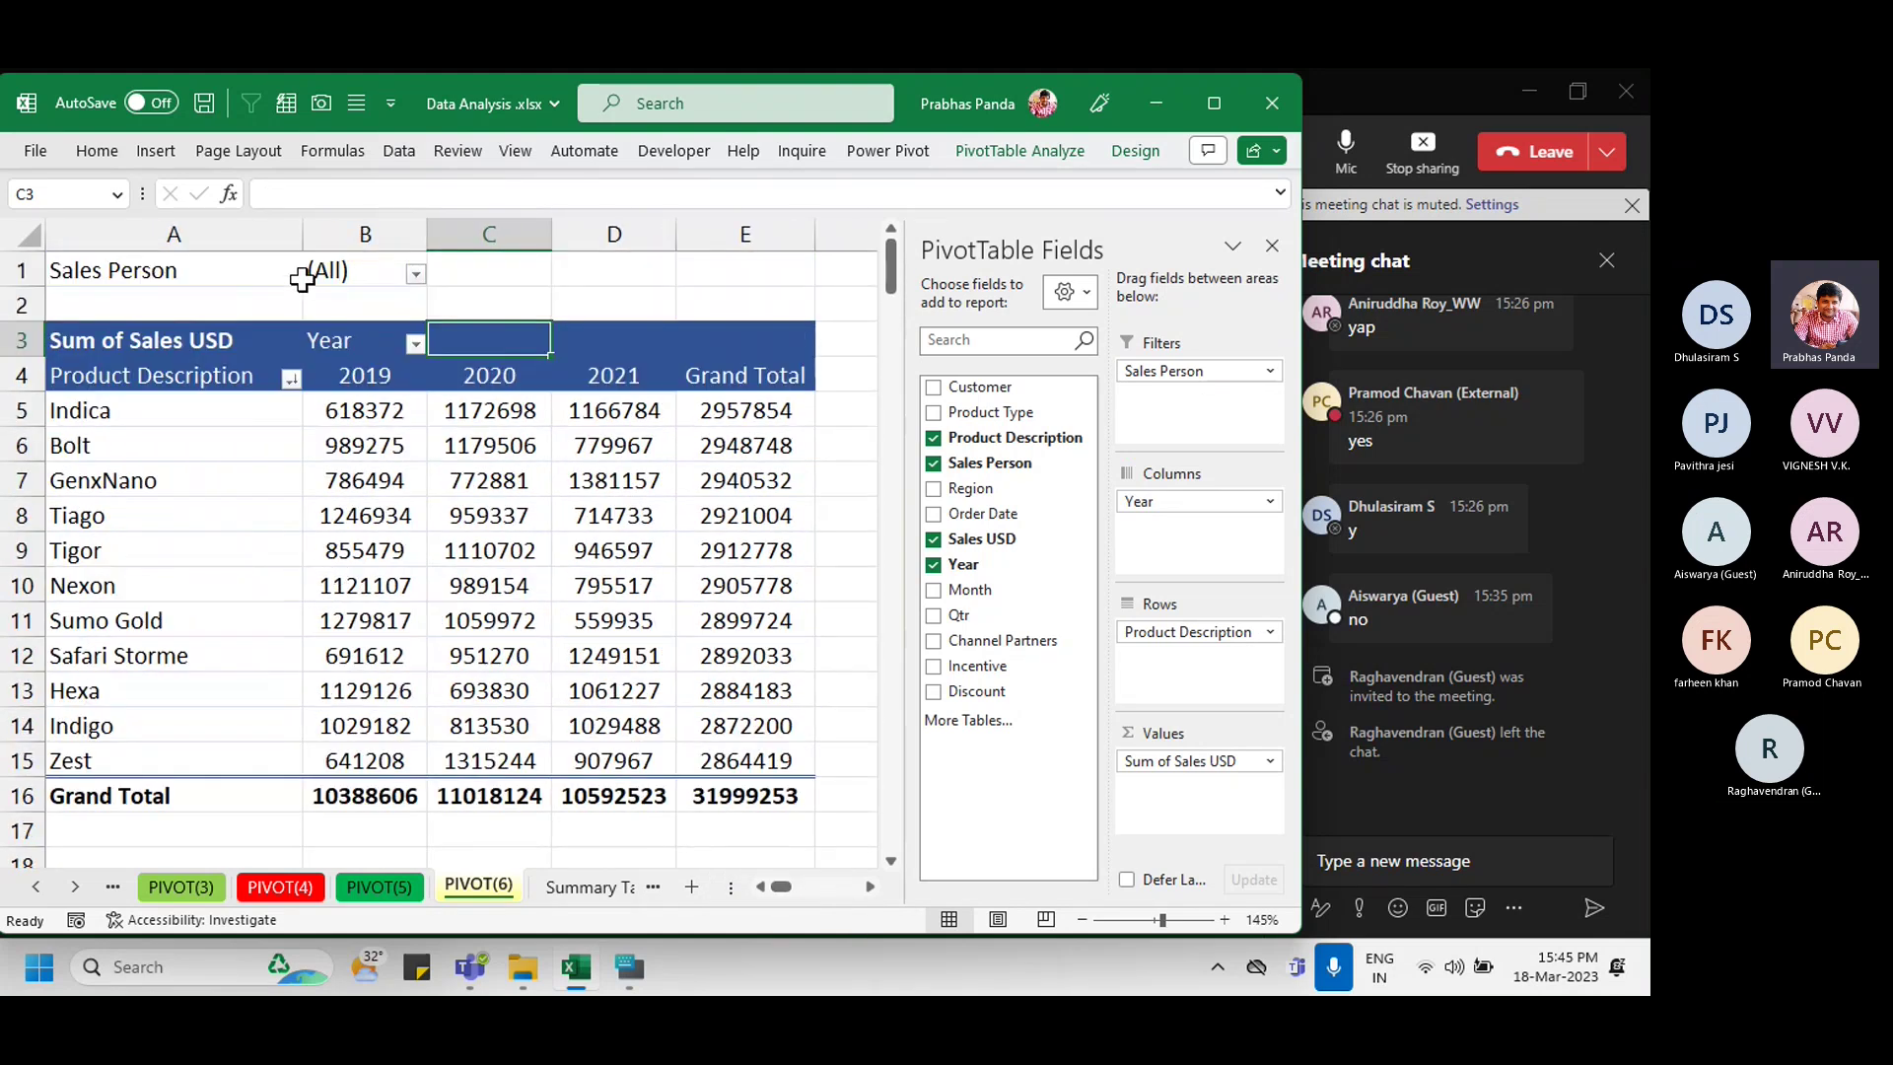
left_click(337, 277)
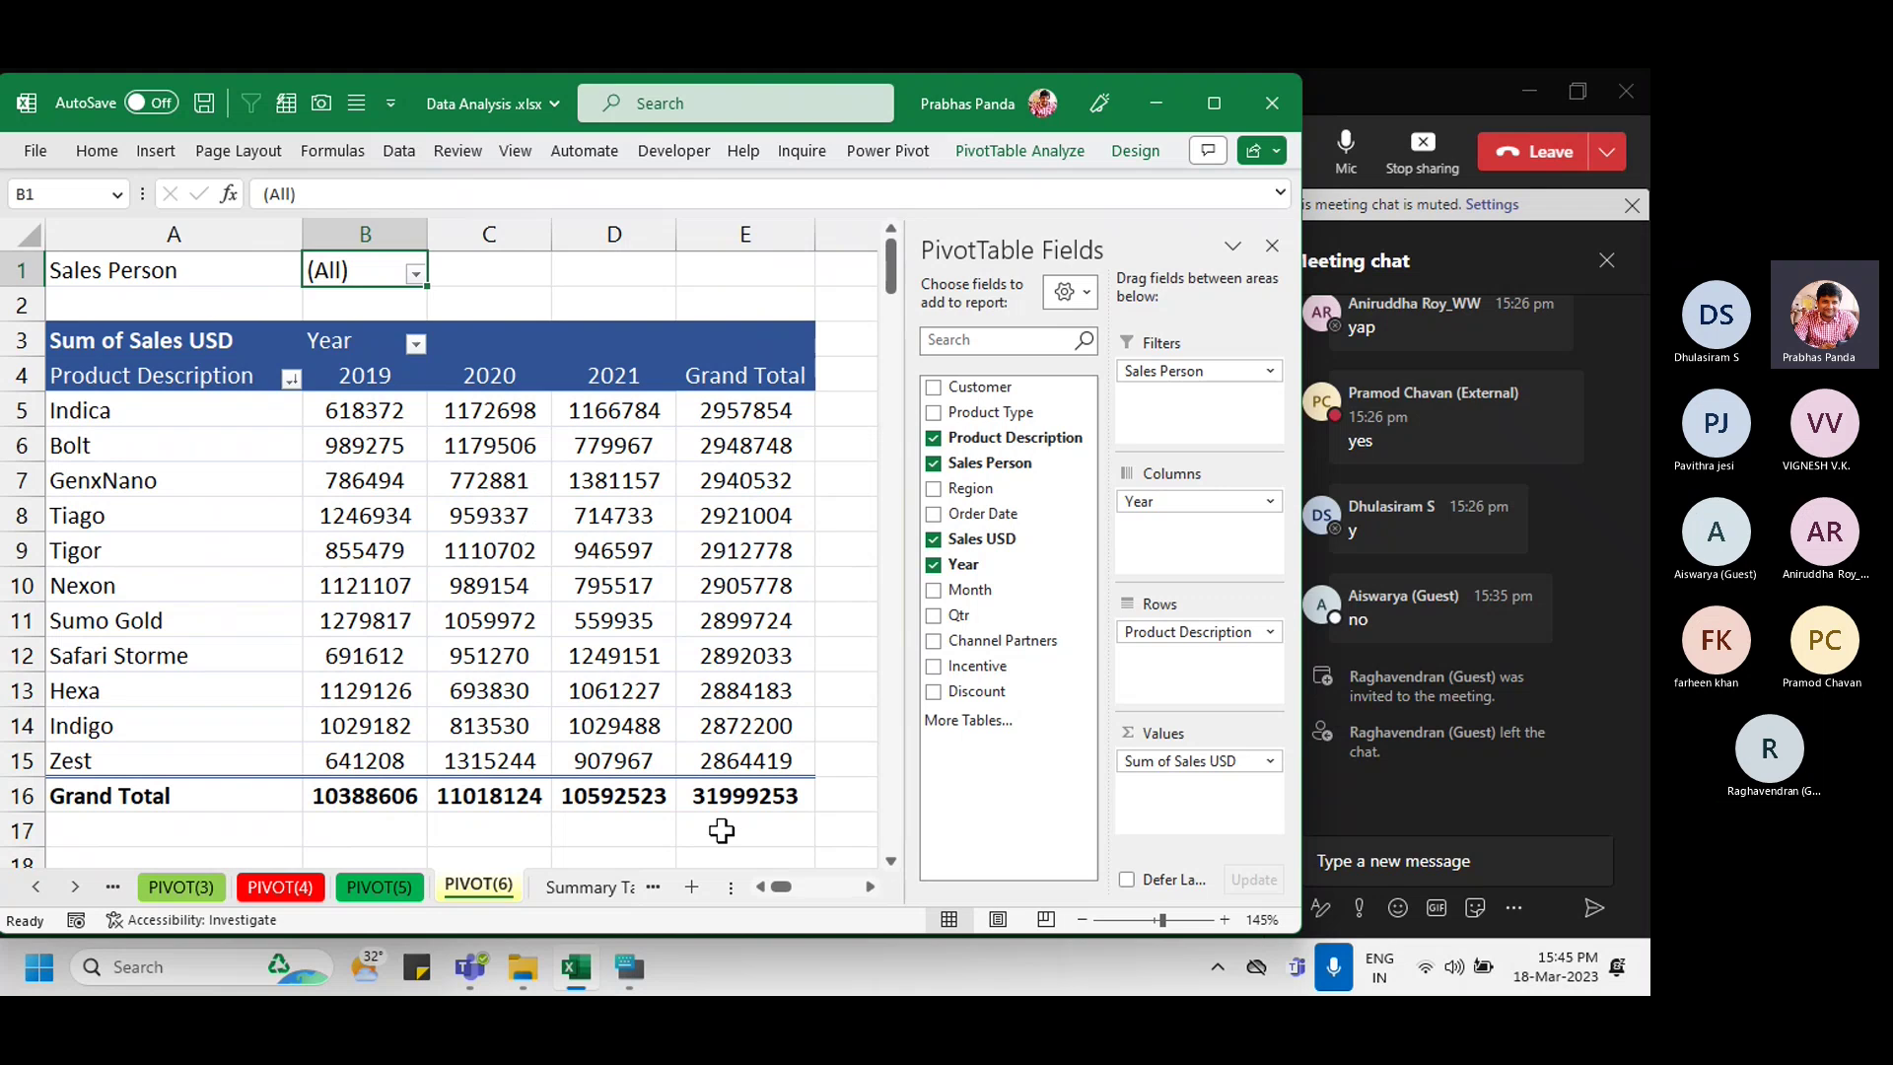
mouse_move(361, 493)
mouse_move(582, 626)
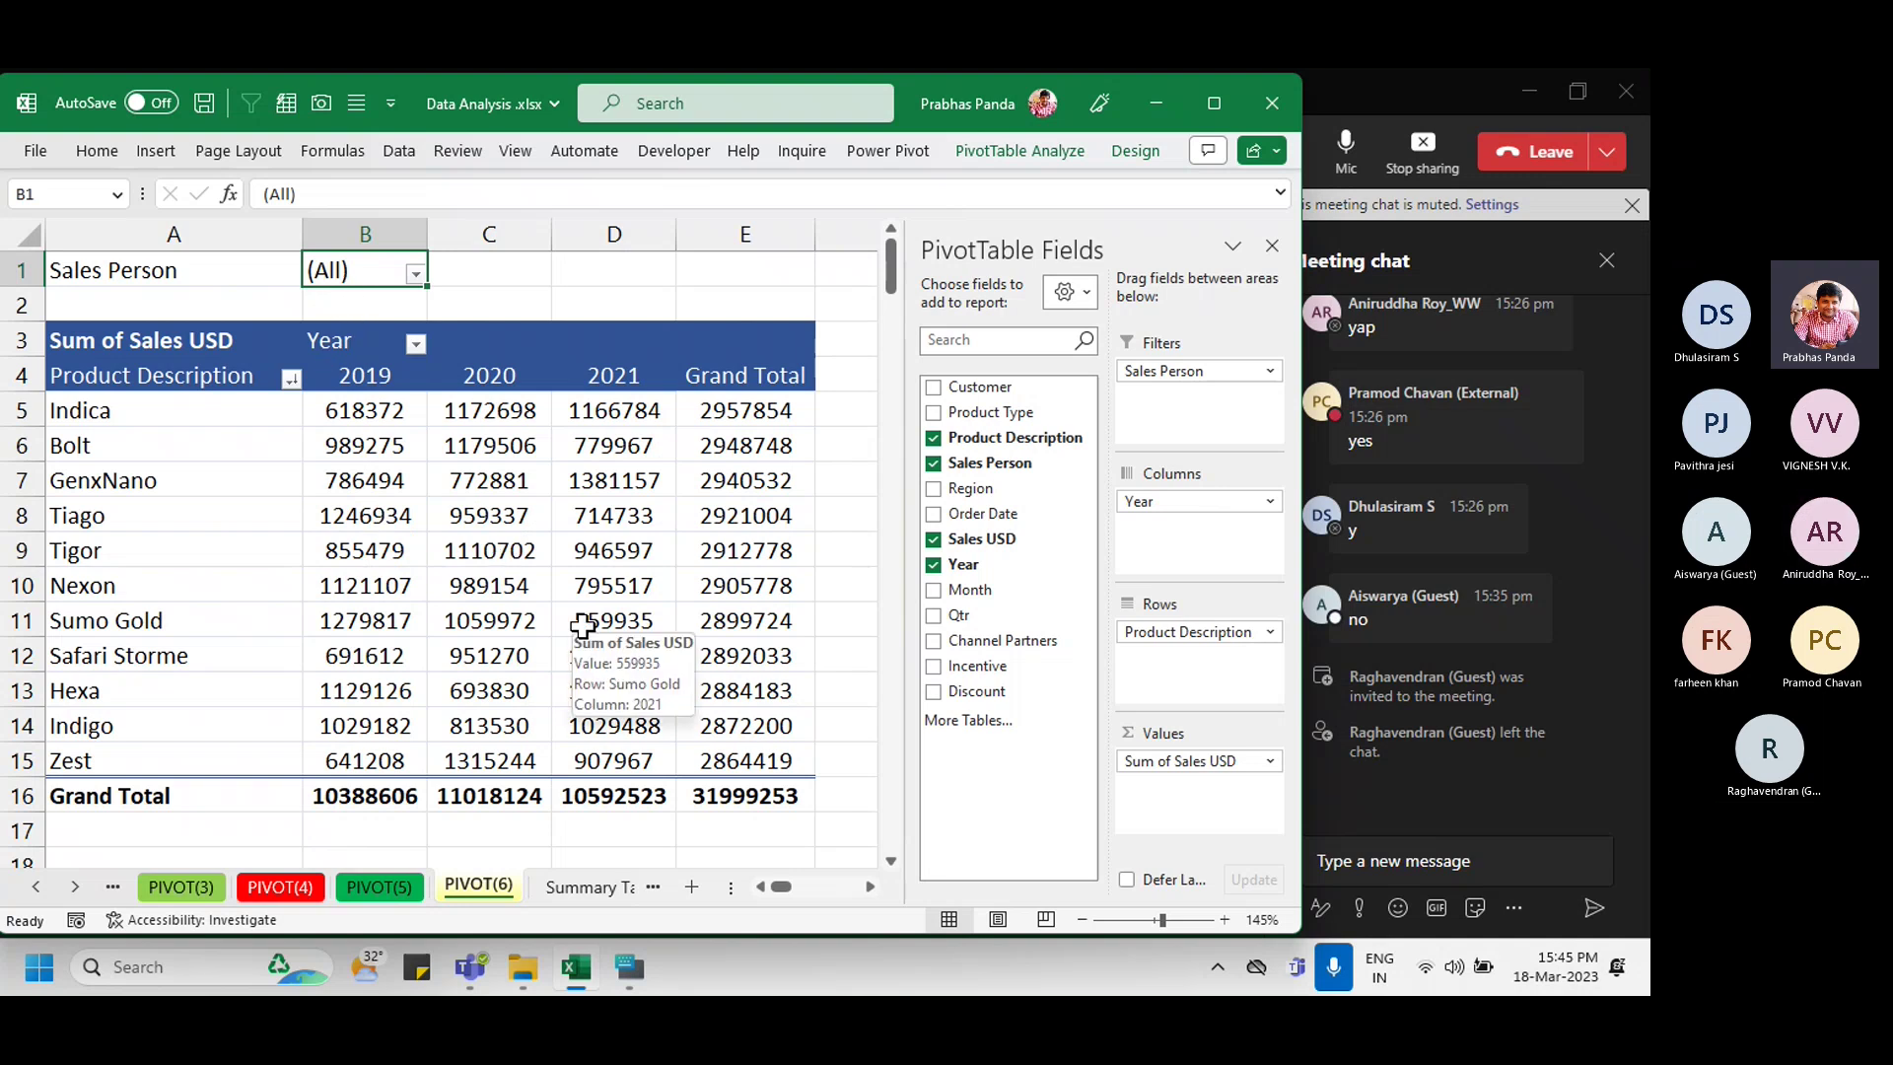
Step: Set the Sales Person filter in B1 to SM1, giving a Grand Total of 3063579
left_click(415, 275)
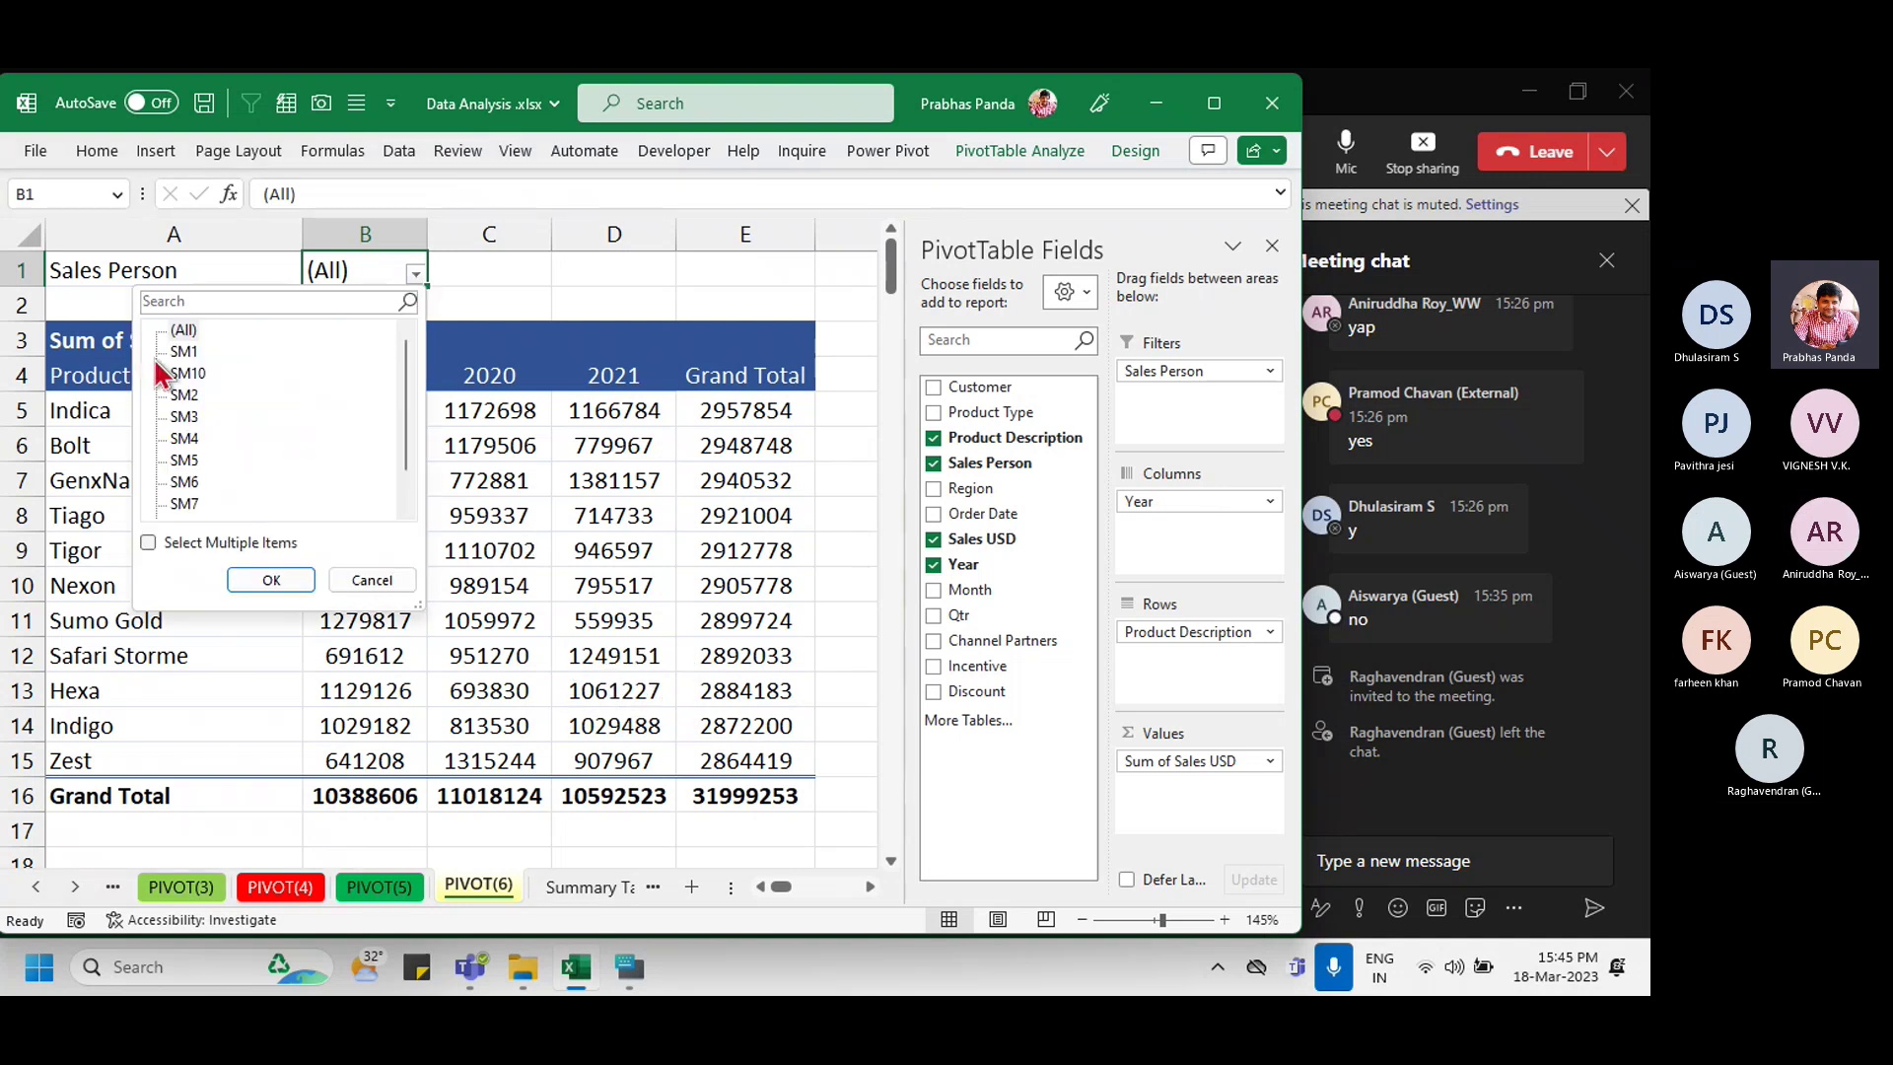
left_click(186, 353)
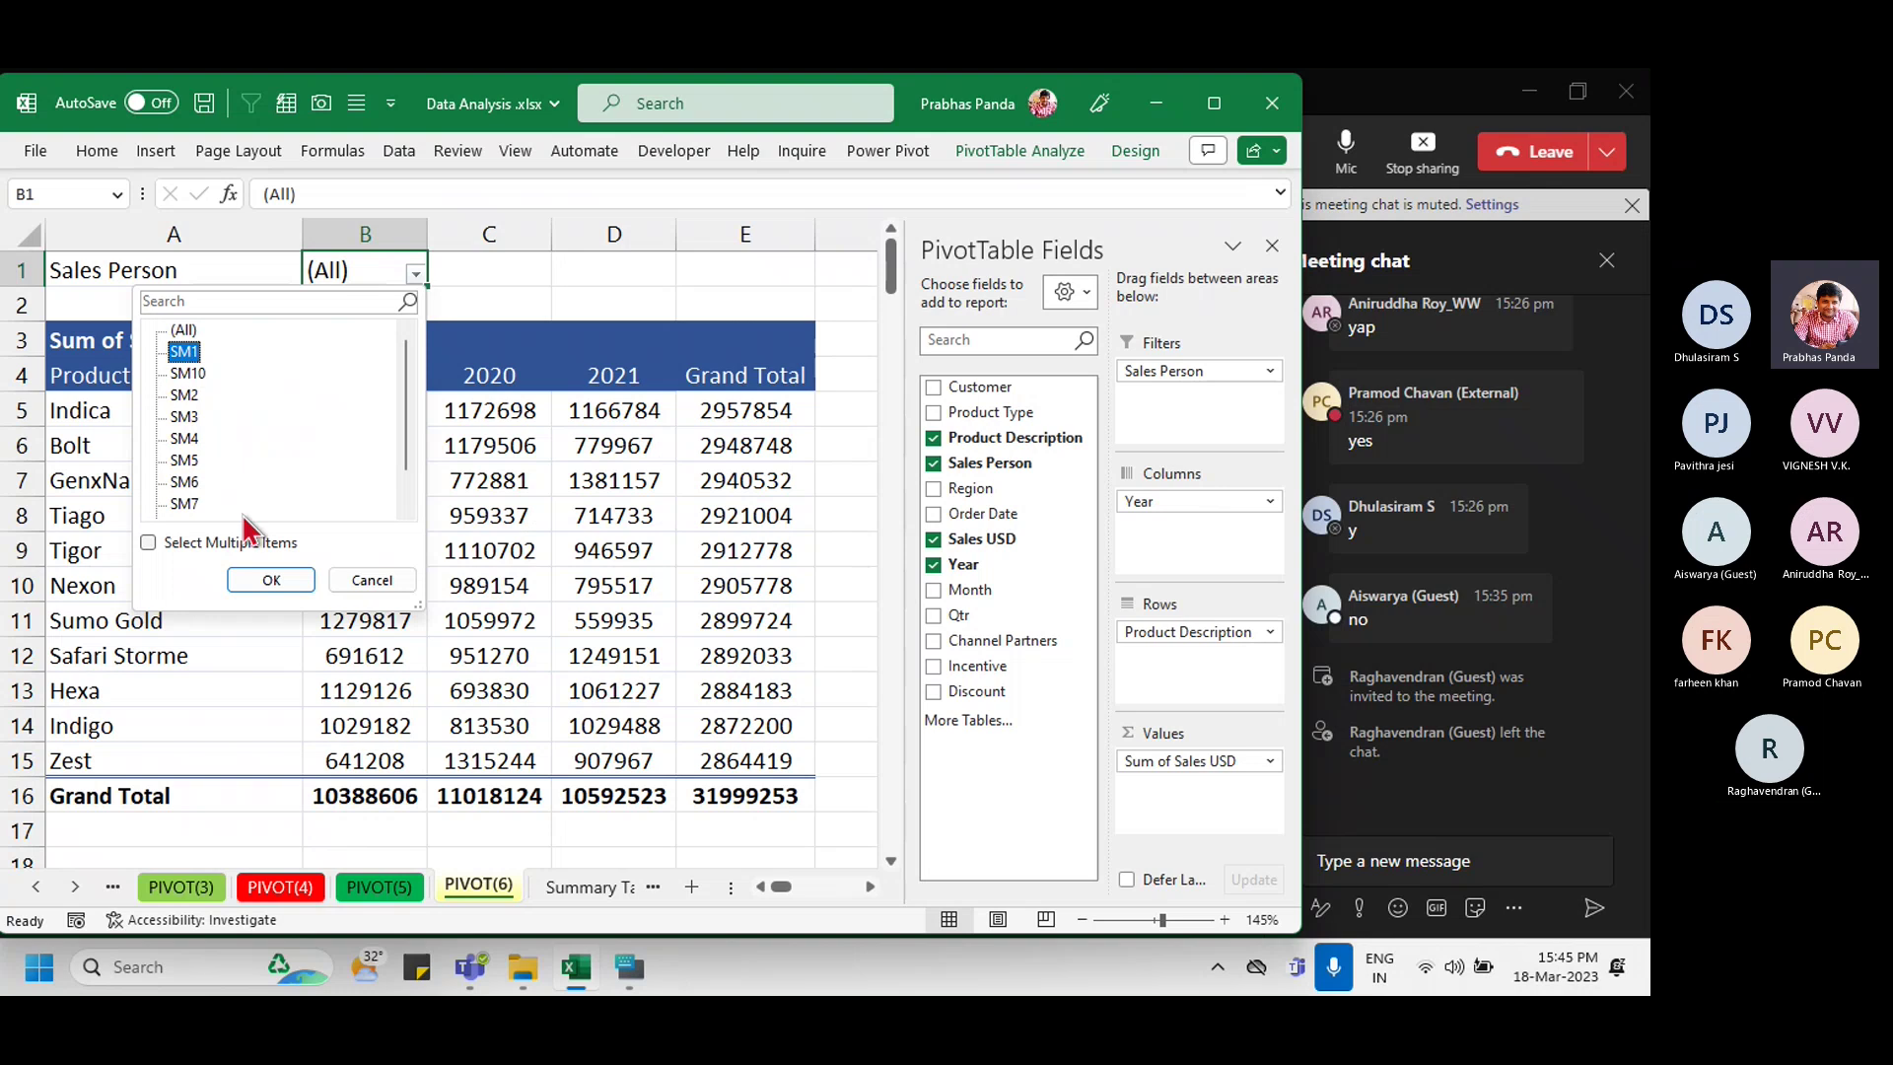
left_click(273, 579)
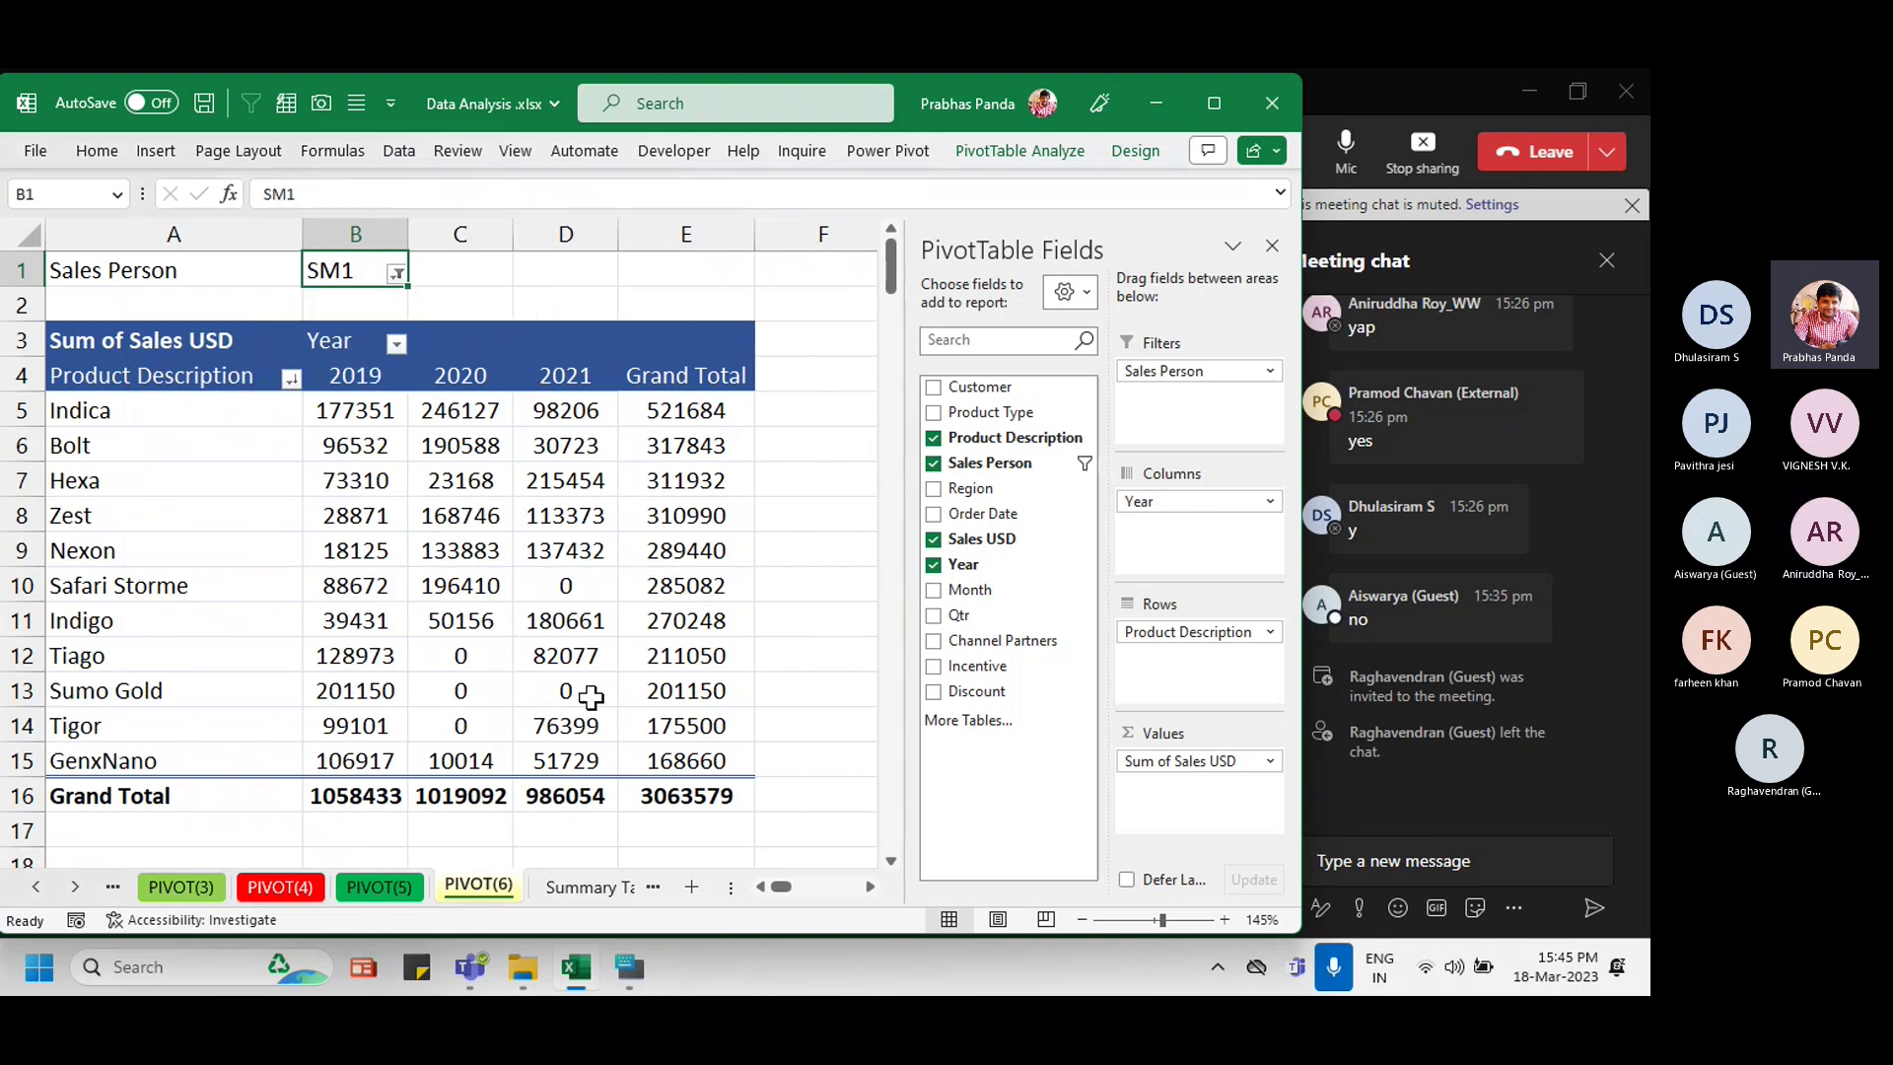
mouse_move(589, 696)
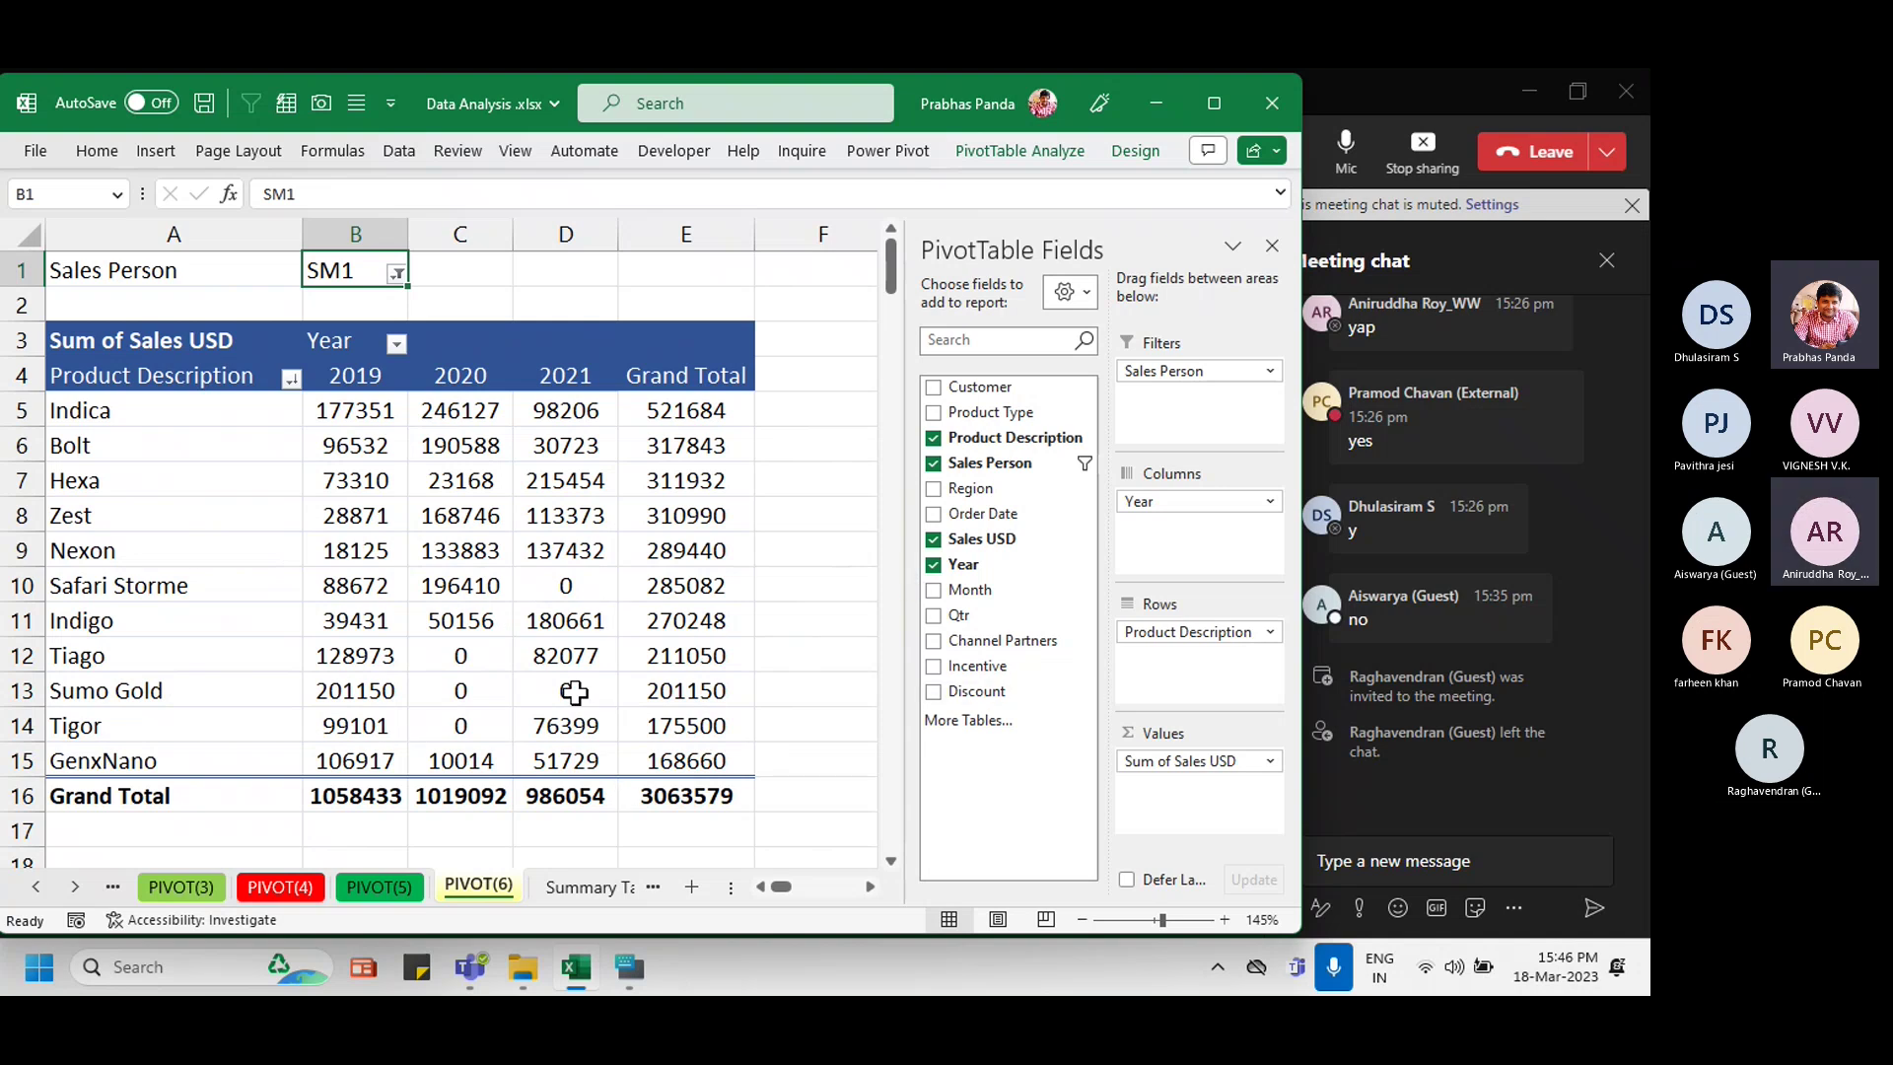
mouse_move(654, 796)
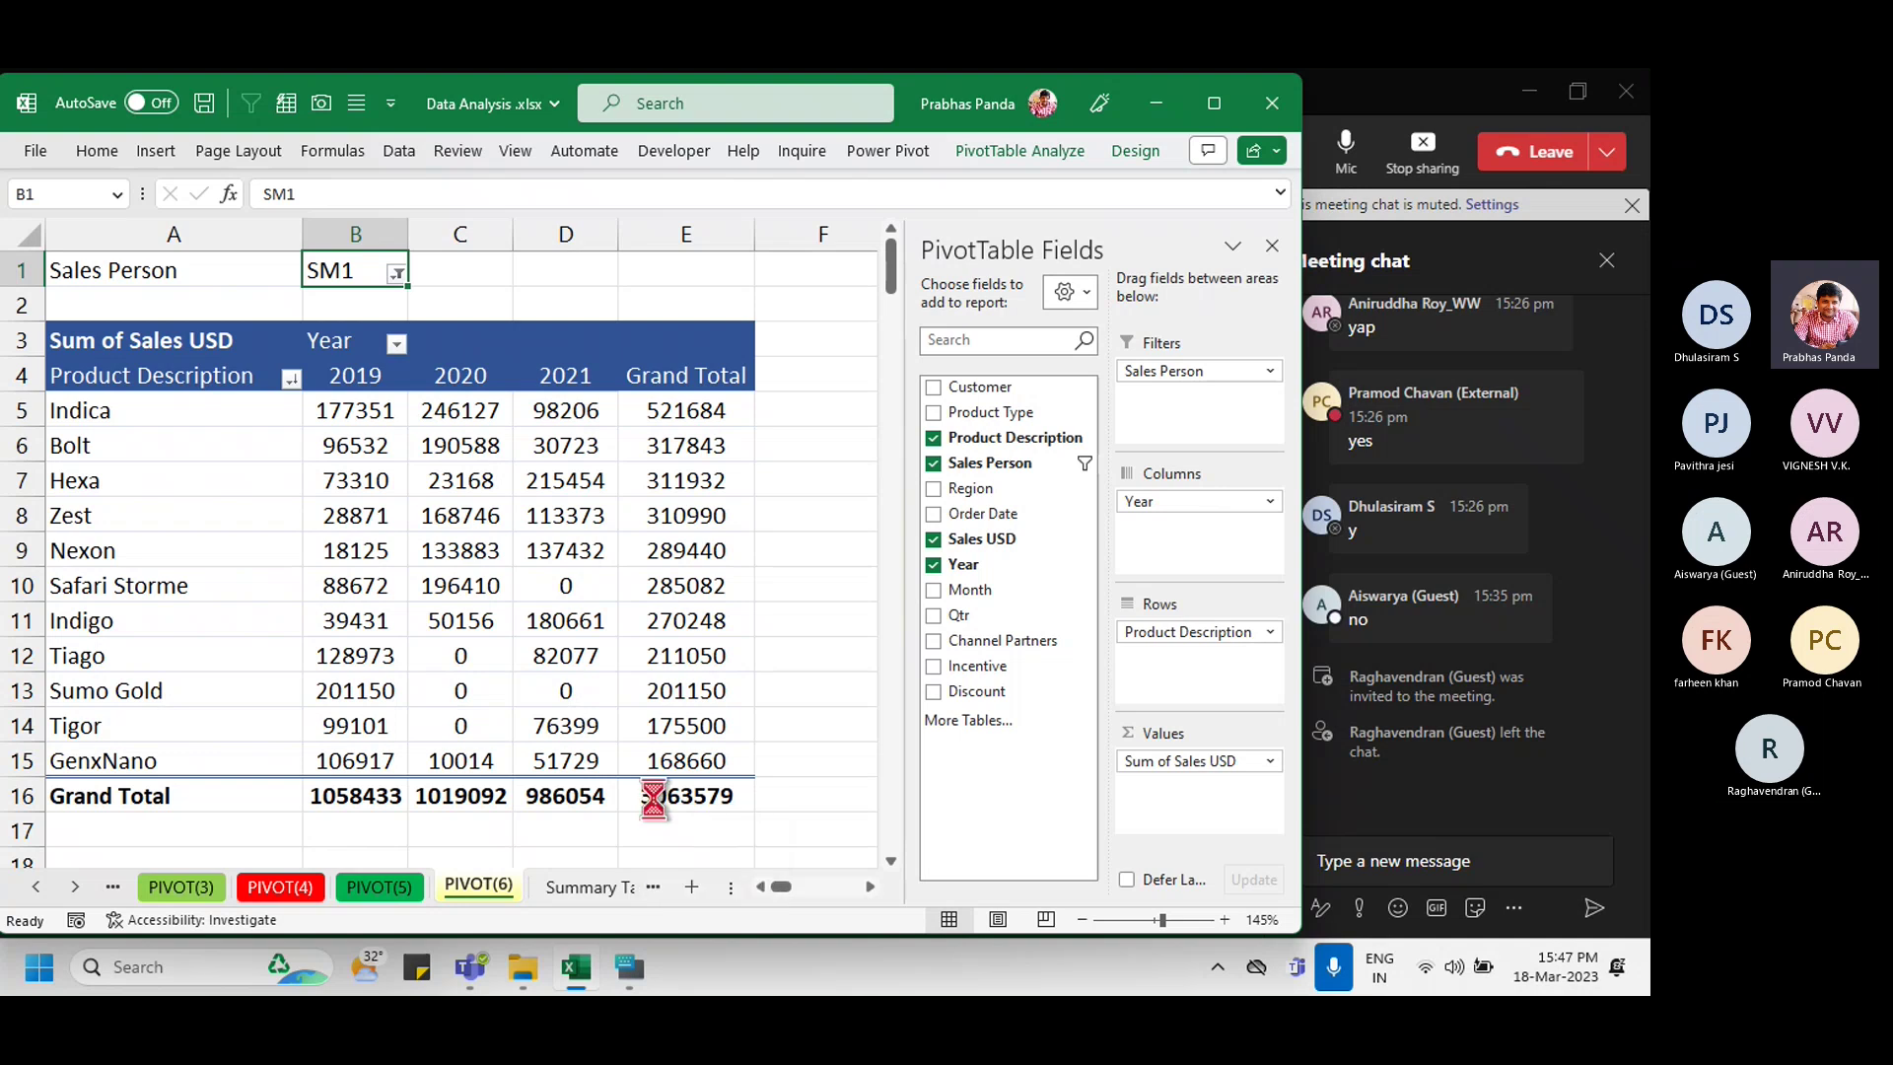
Step: Create new workbook Book3 and enter SM in A1 and 200 in B1
key("ctrl+n")
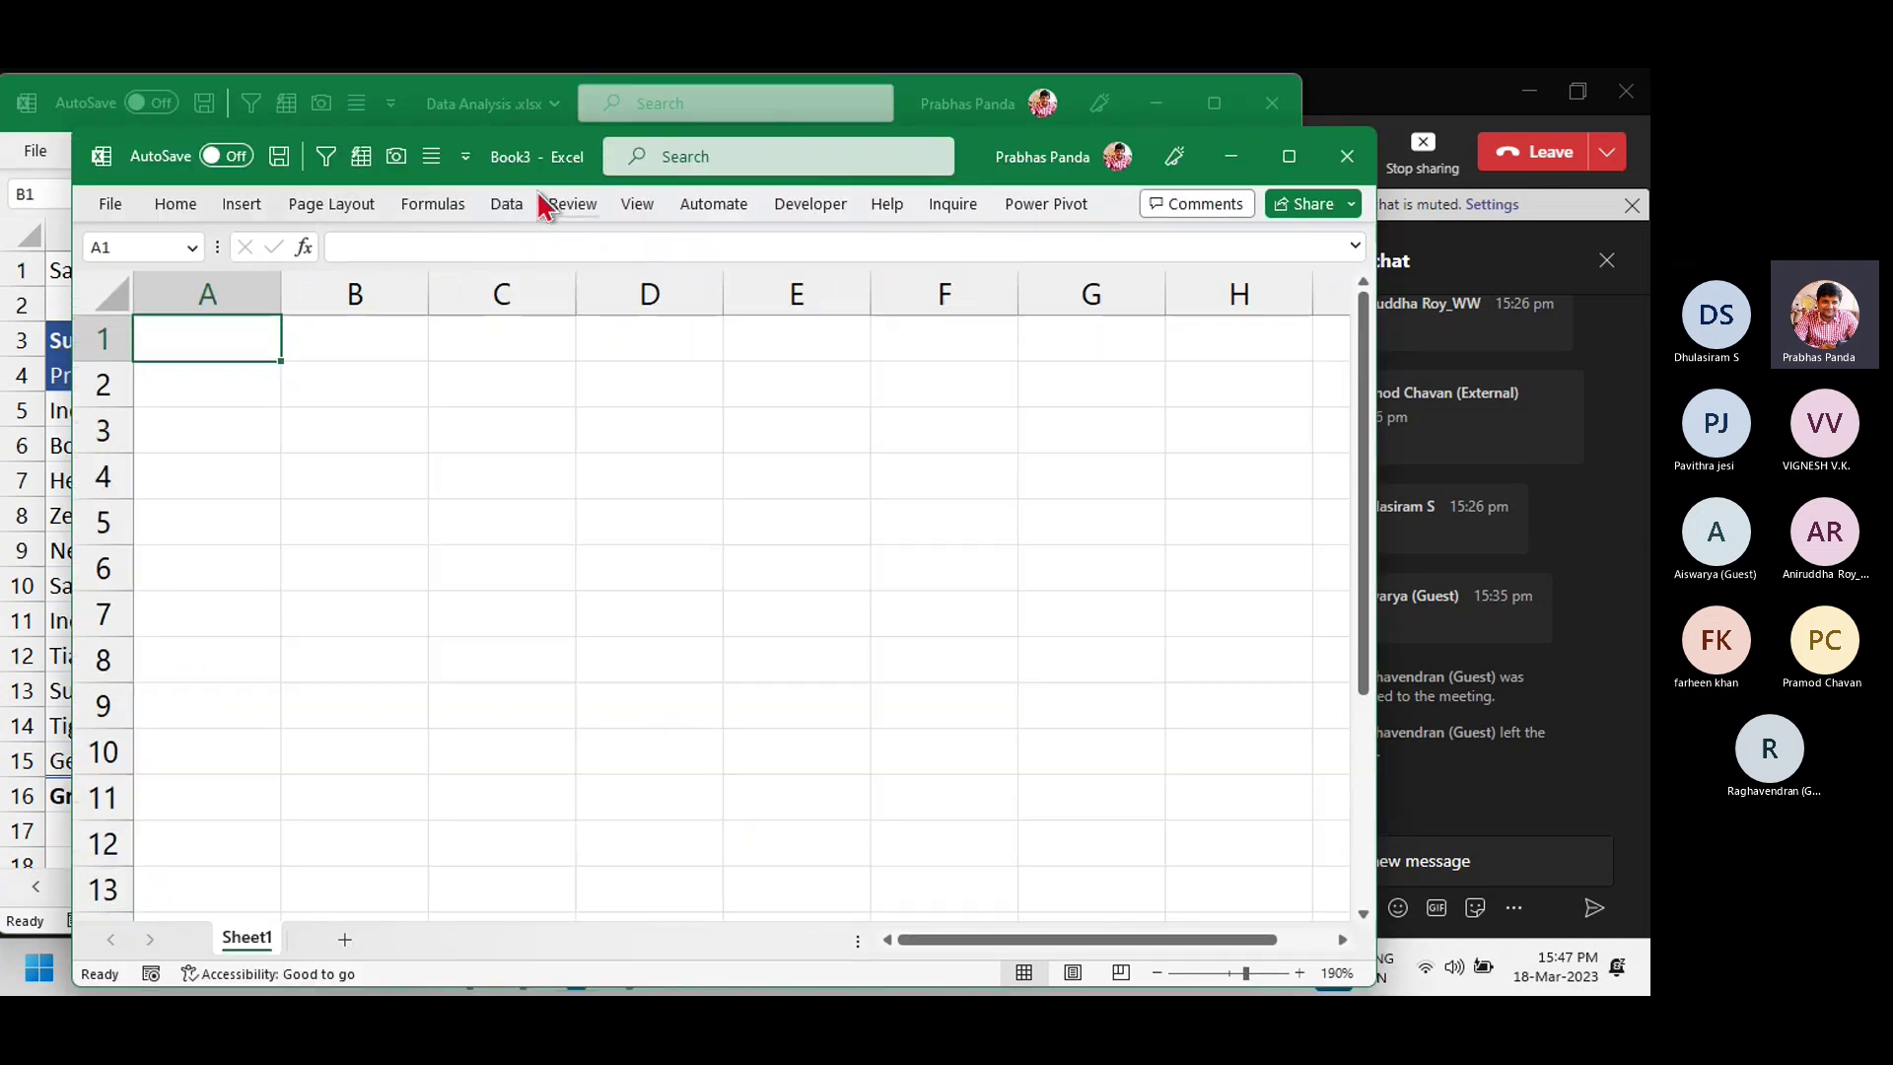
left_click_drag(541, 161, 480, 111)
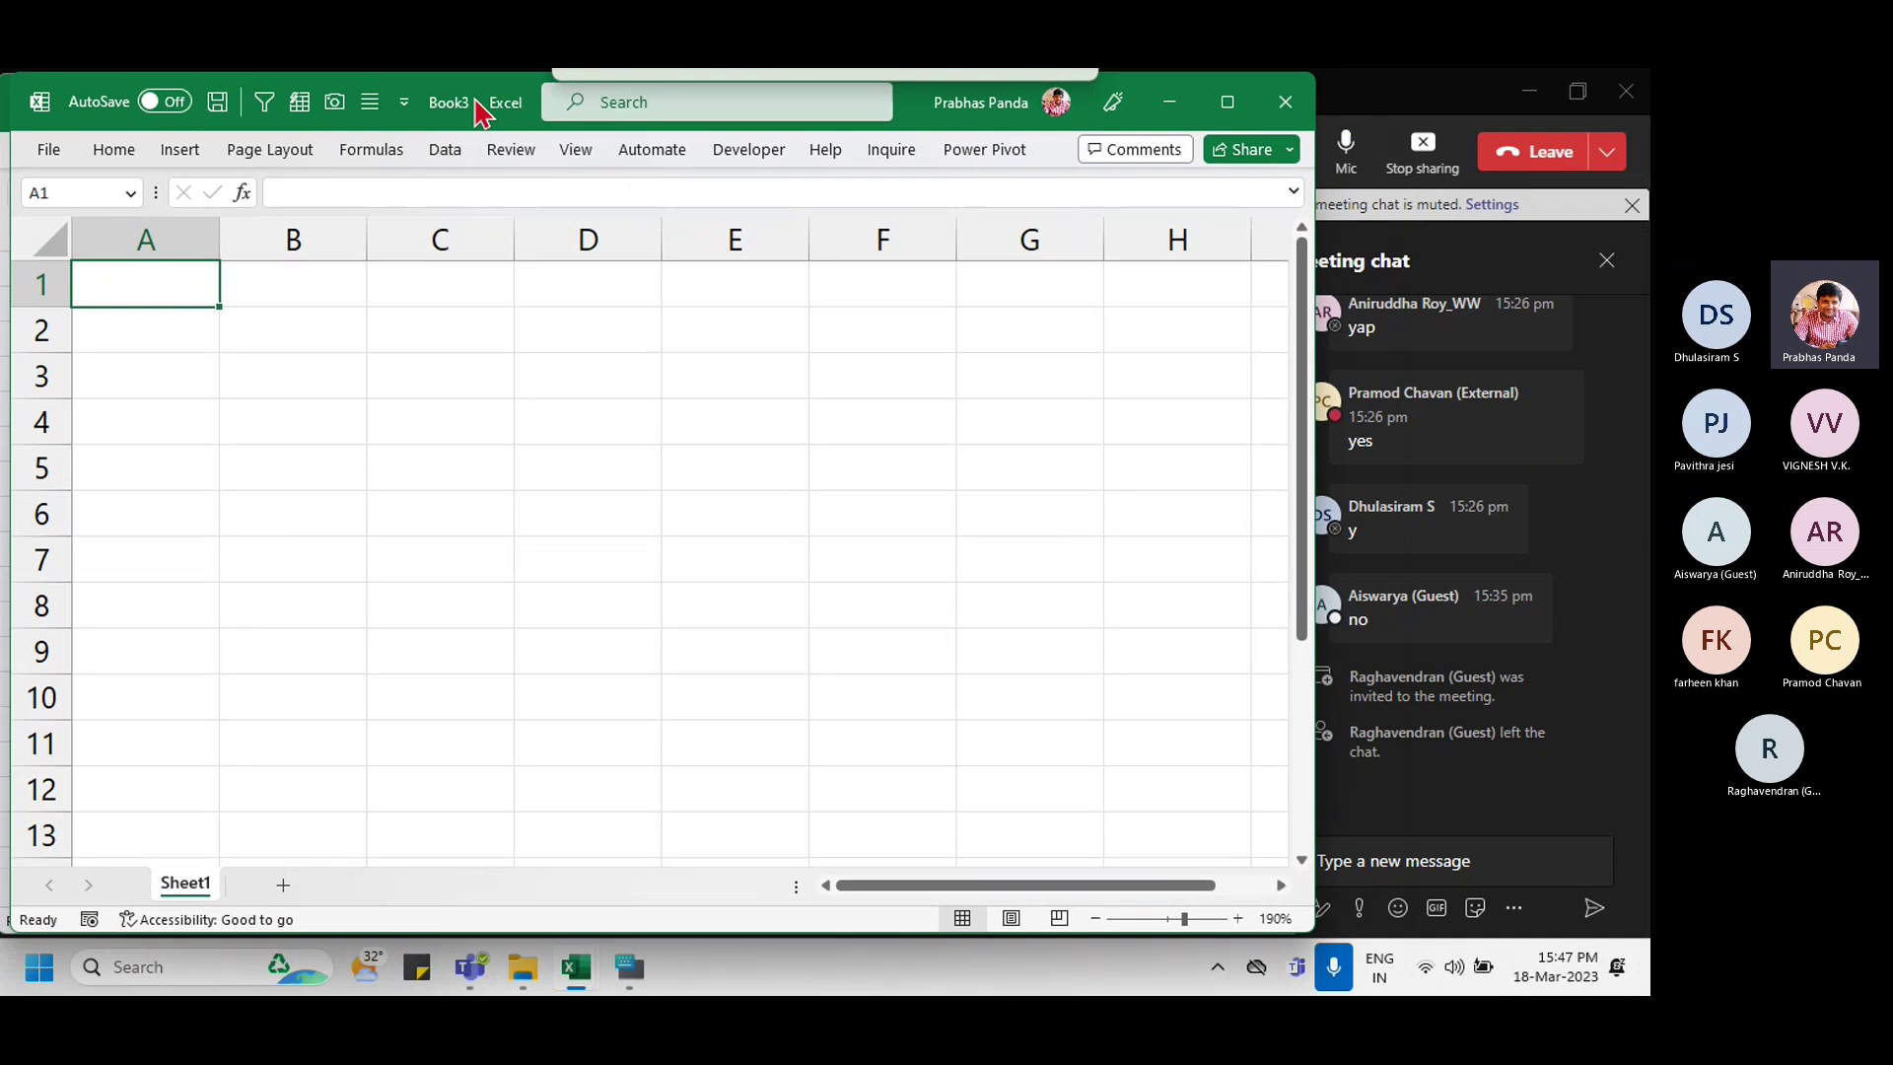
scroll(452, 549, "up", 4, "ctrl")
type("SM")
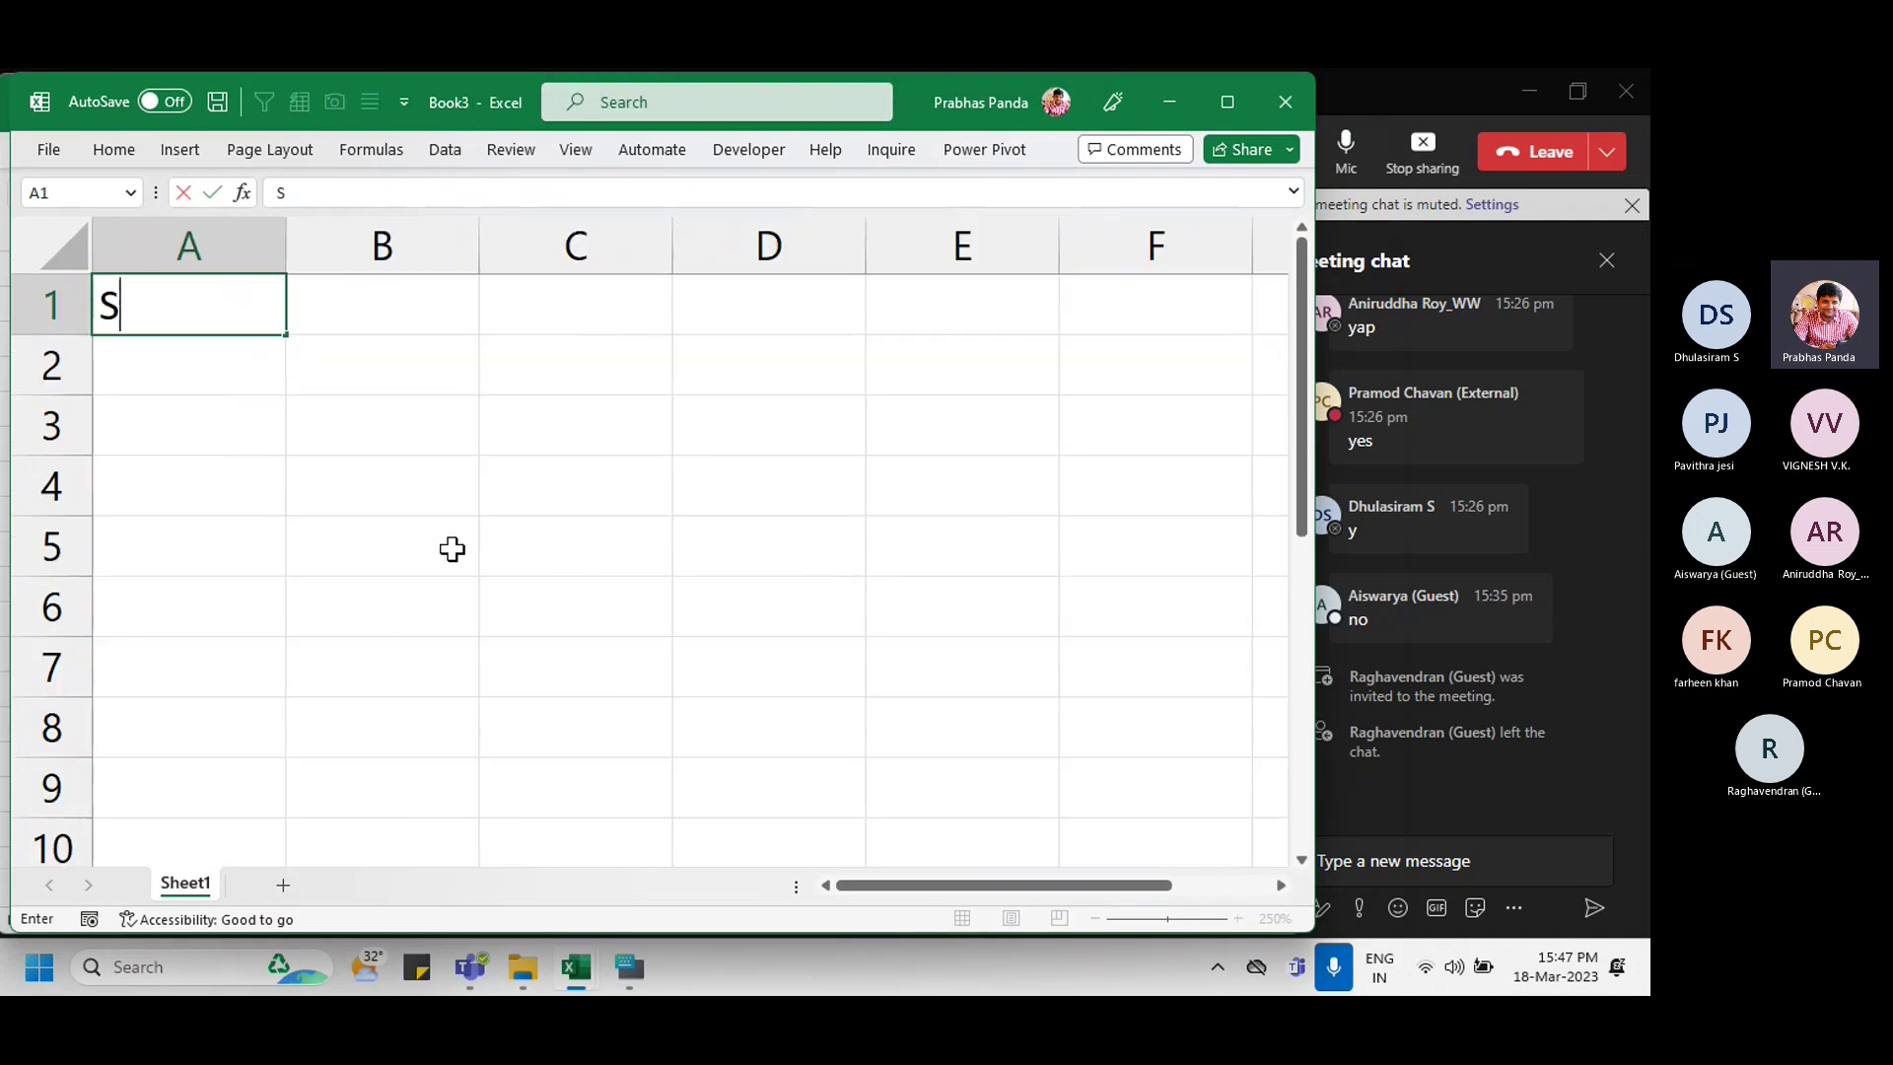
key("Tab")
type("200")
key("Return")
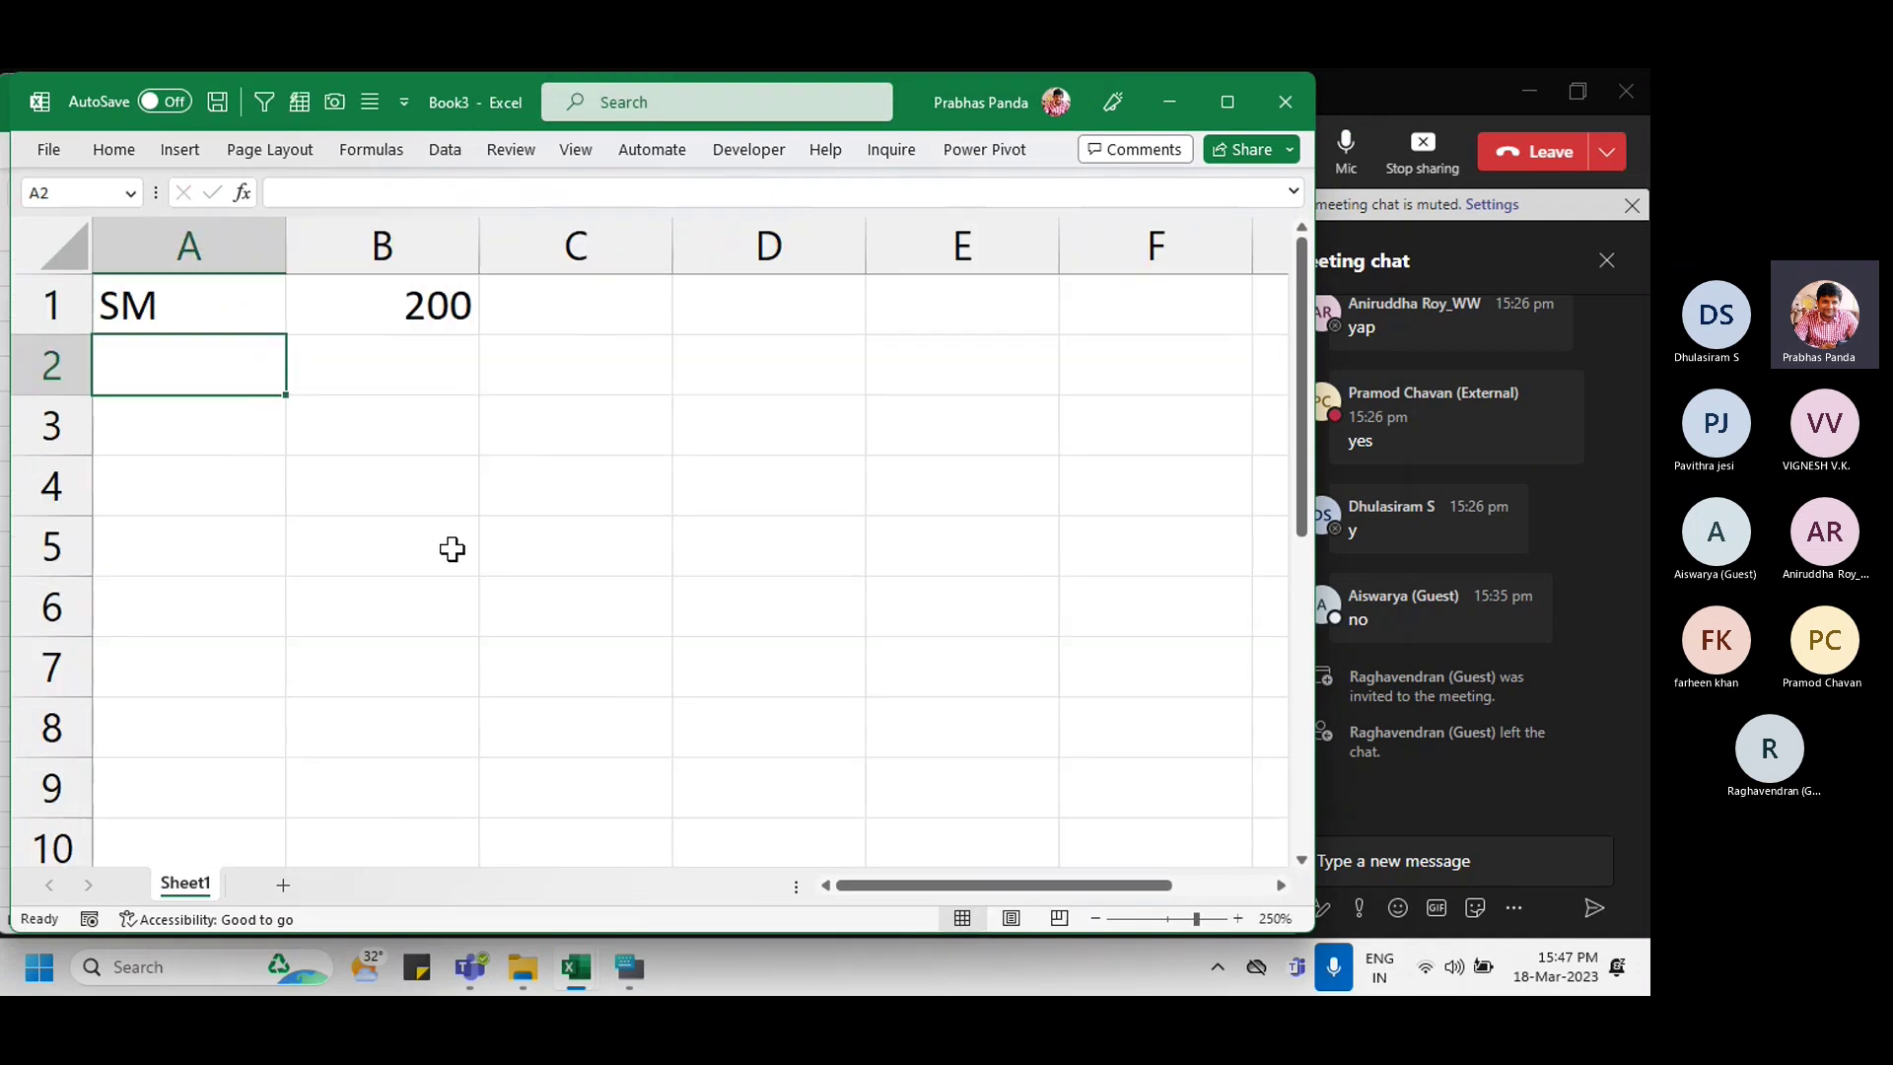
Step: Bold column B and enter step 1 INSERT WORKSHEETS, autofitting column C to it
key("Down")
key("Right")
key("shift+Down")
key("shift+Down")
key("shift+Down")
key("shift+Down")
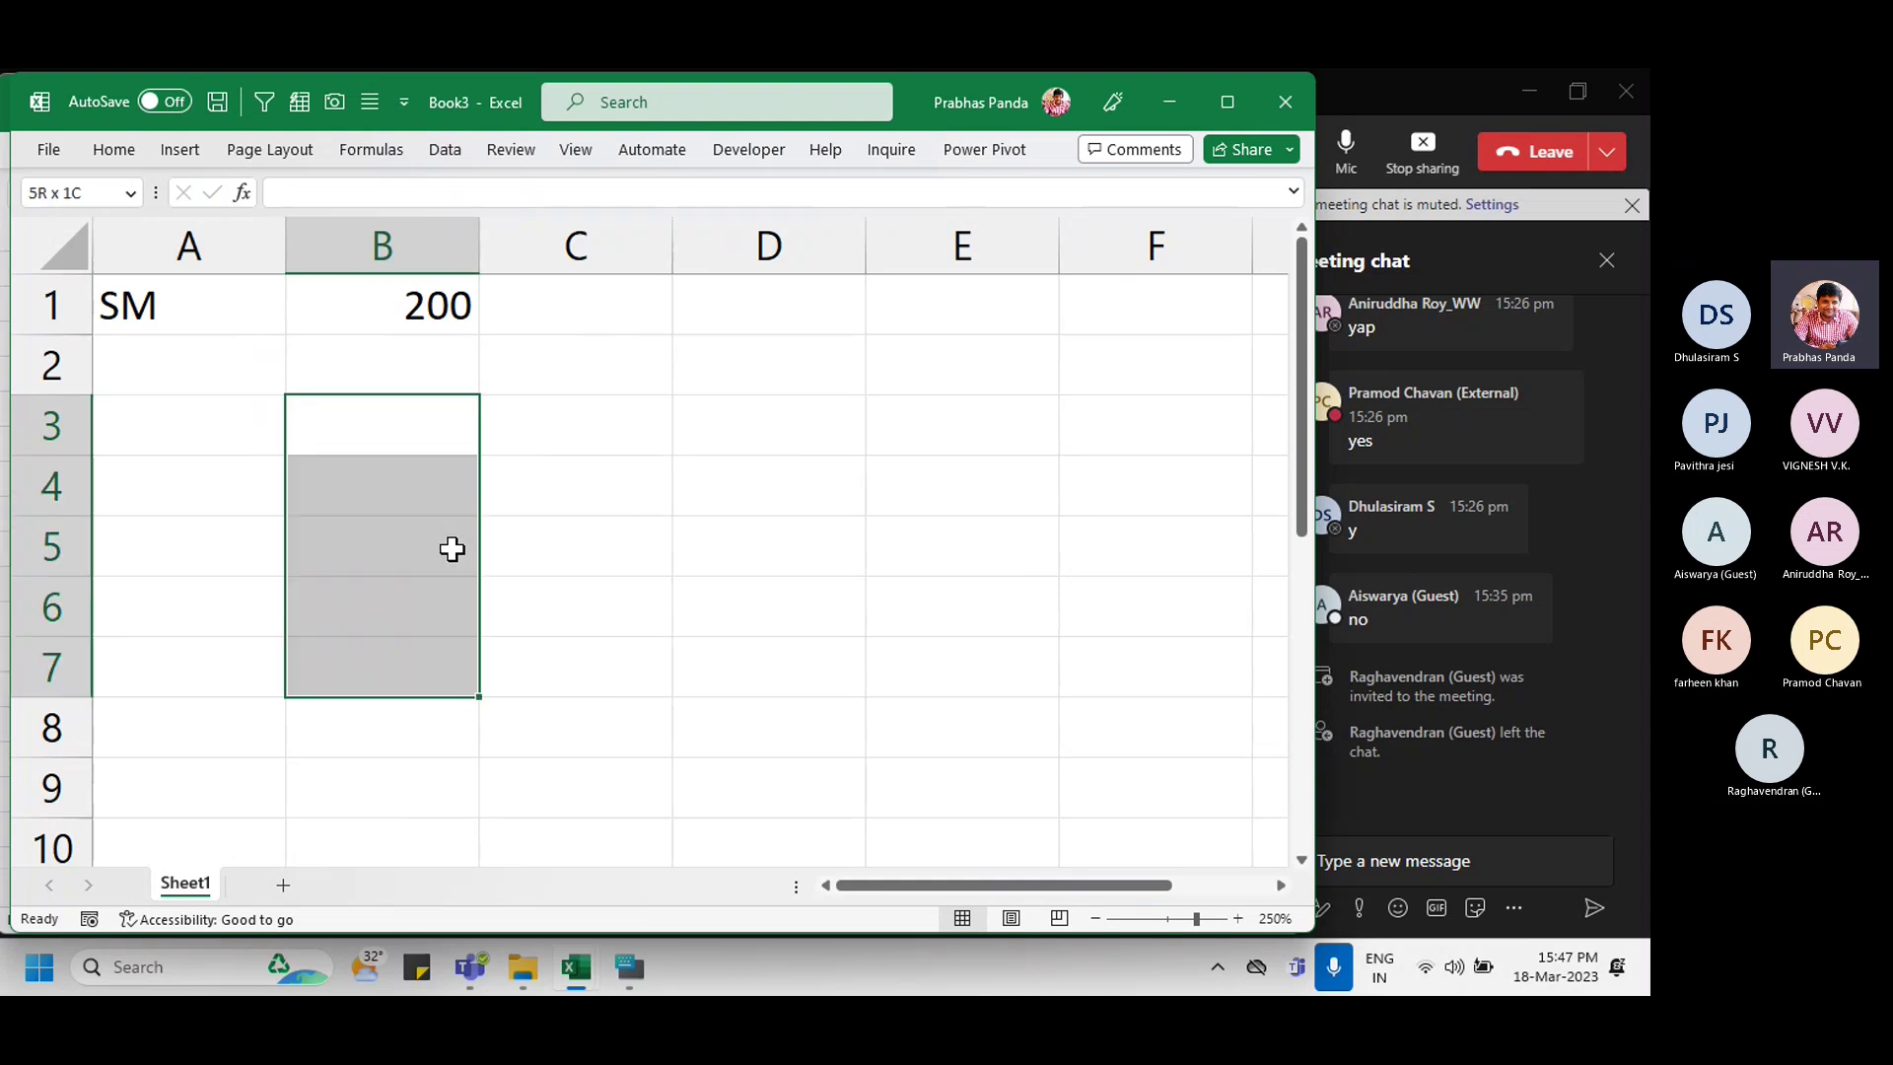
key("alt+h")
key("1")
key("Down")
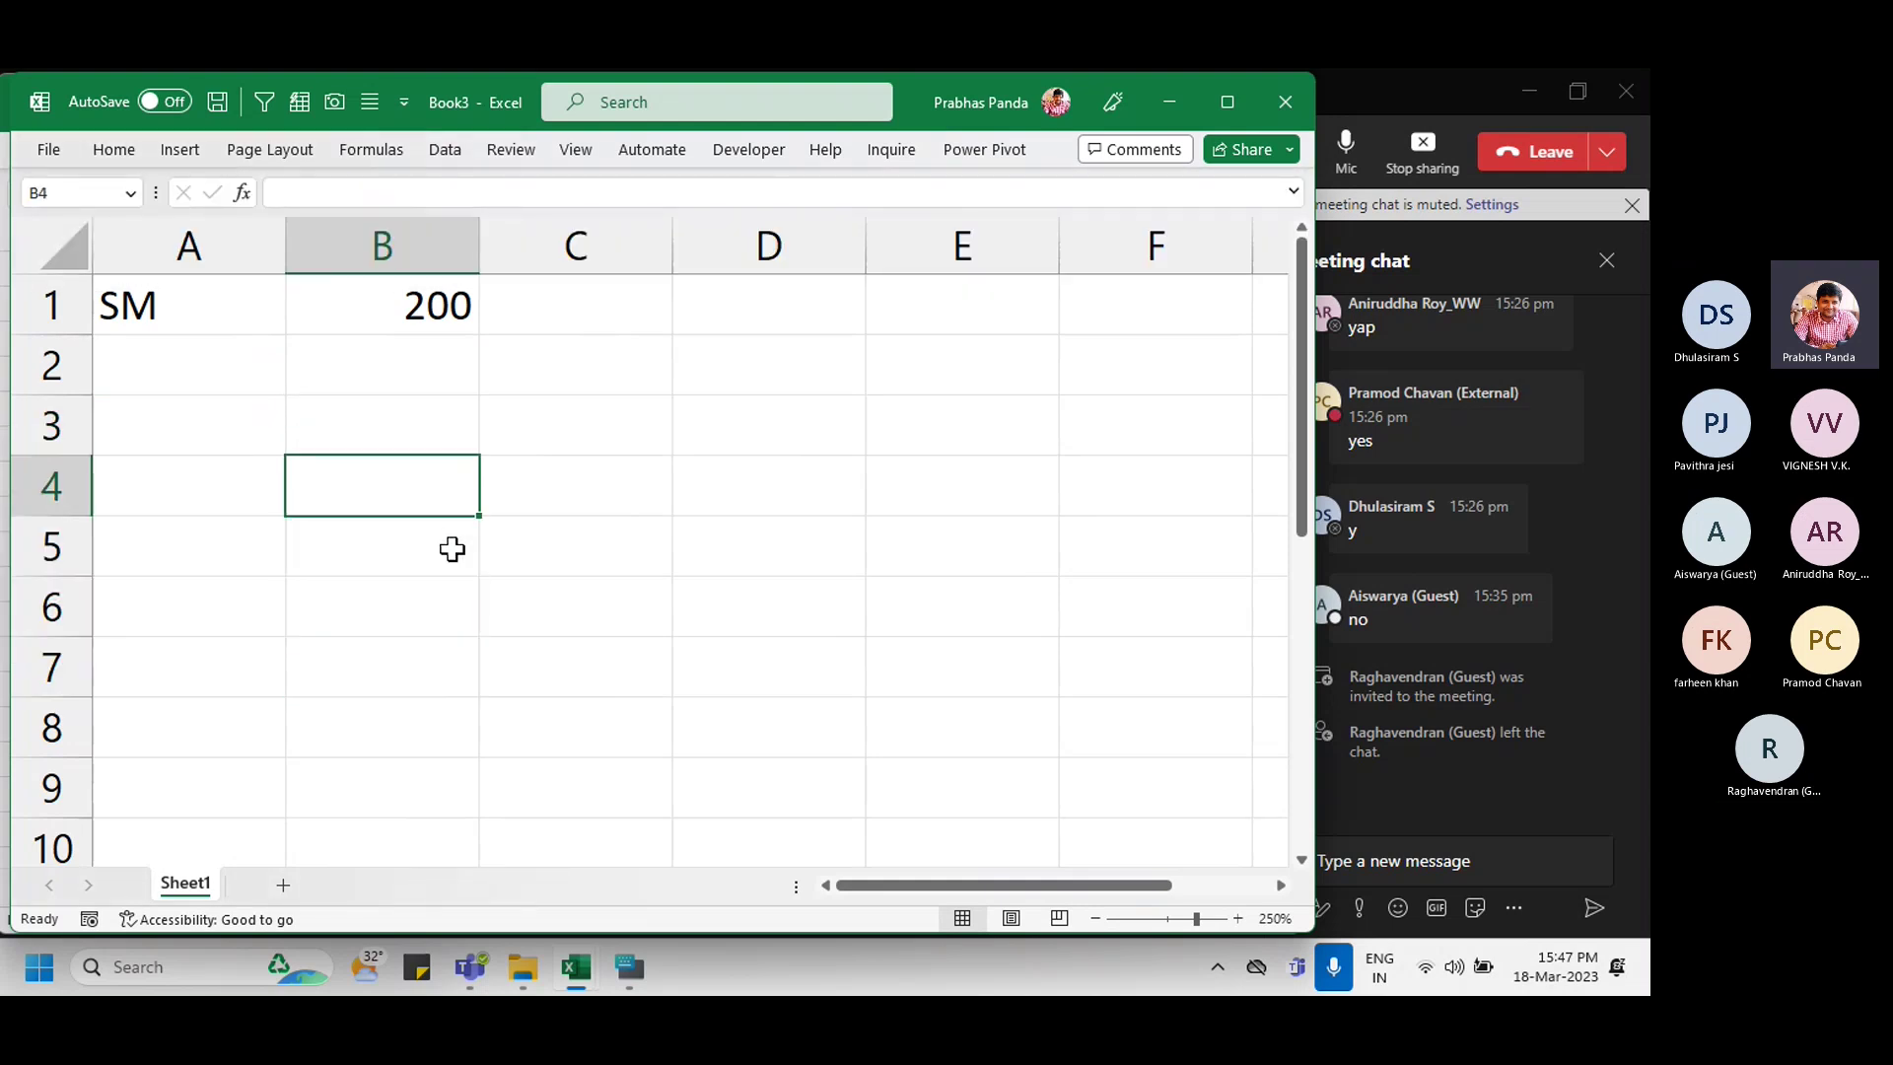
key("Up")
type("1")
key("Tab")
type("INS")
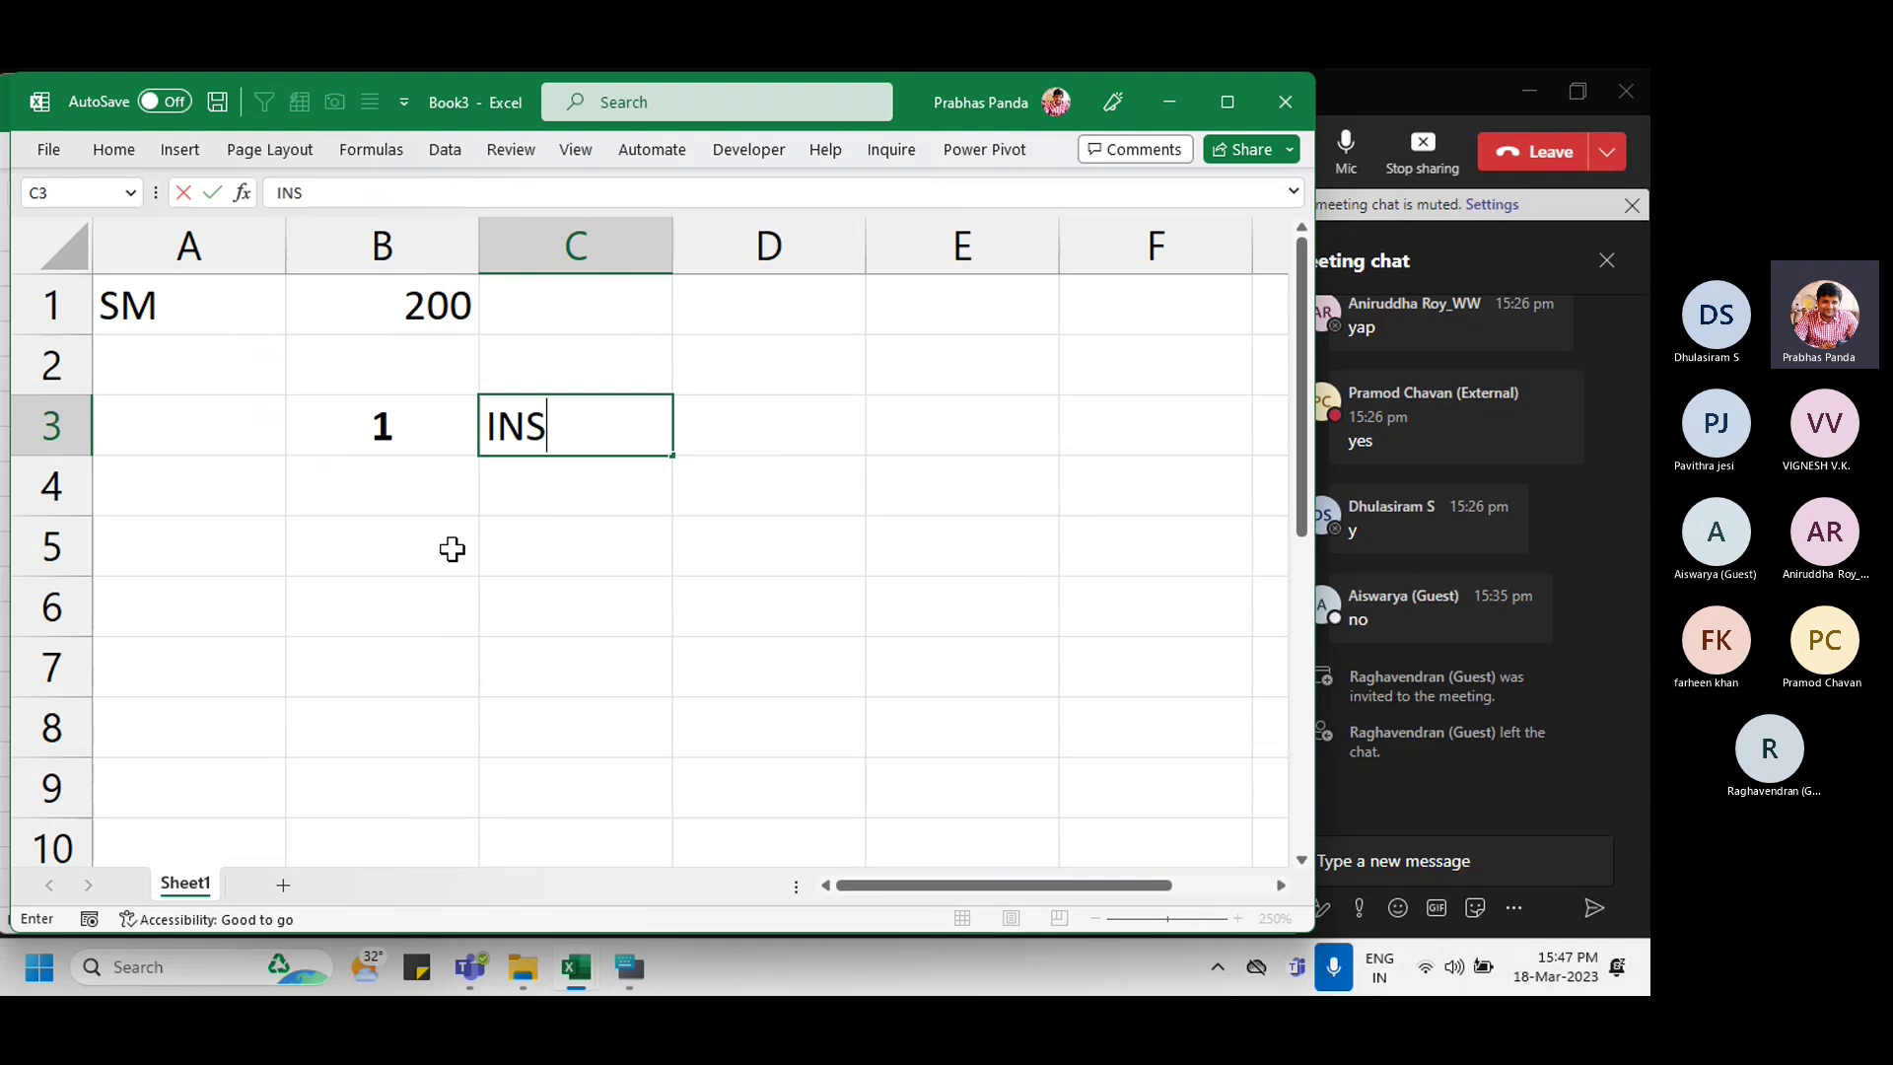
type("ERT WORKSHEETS")
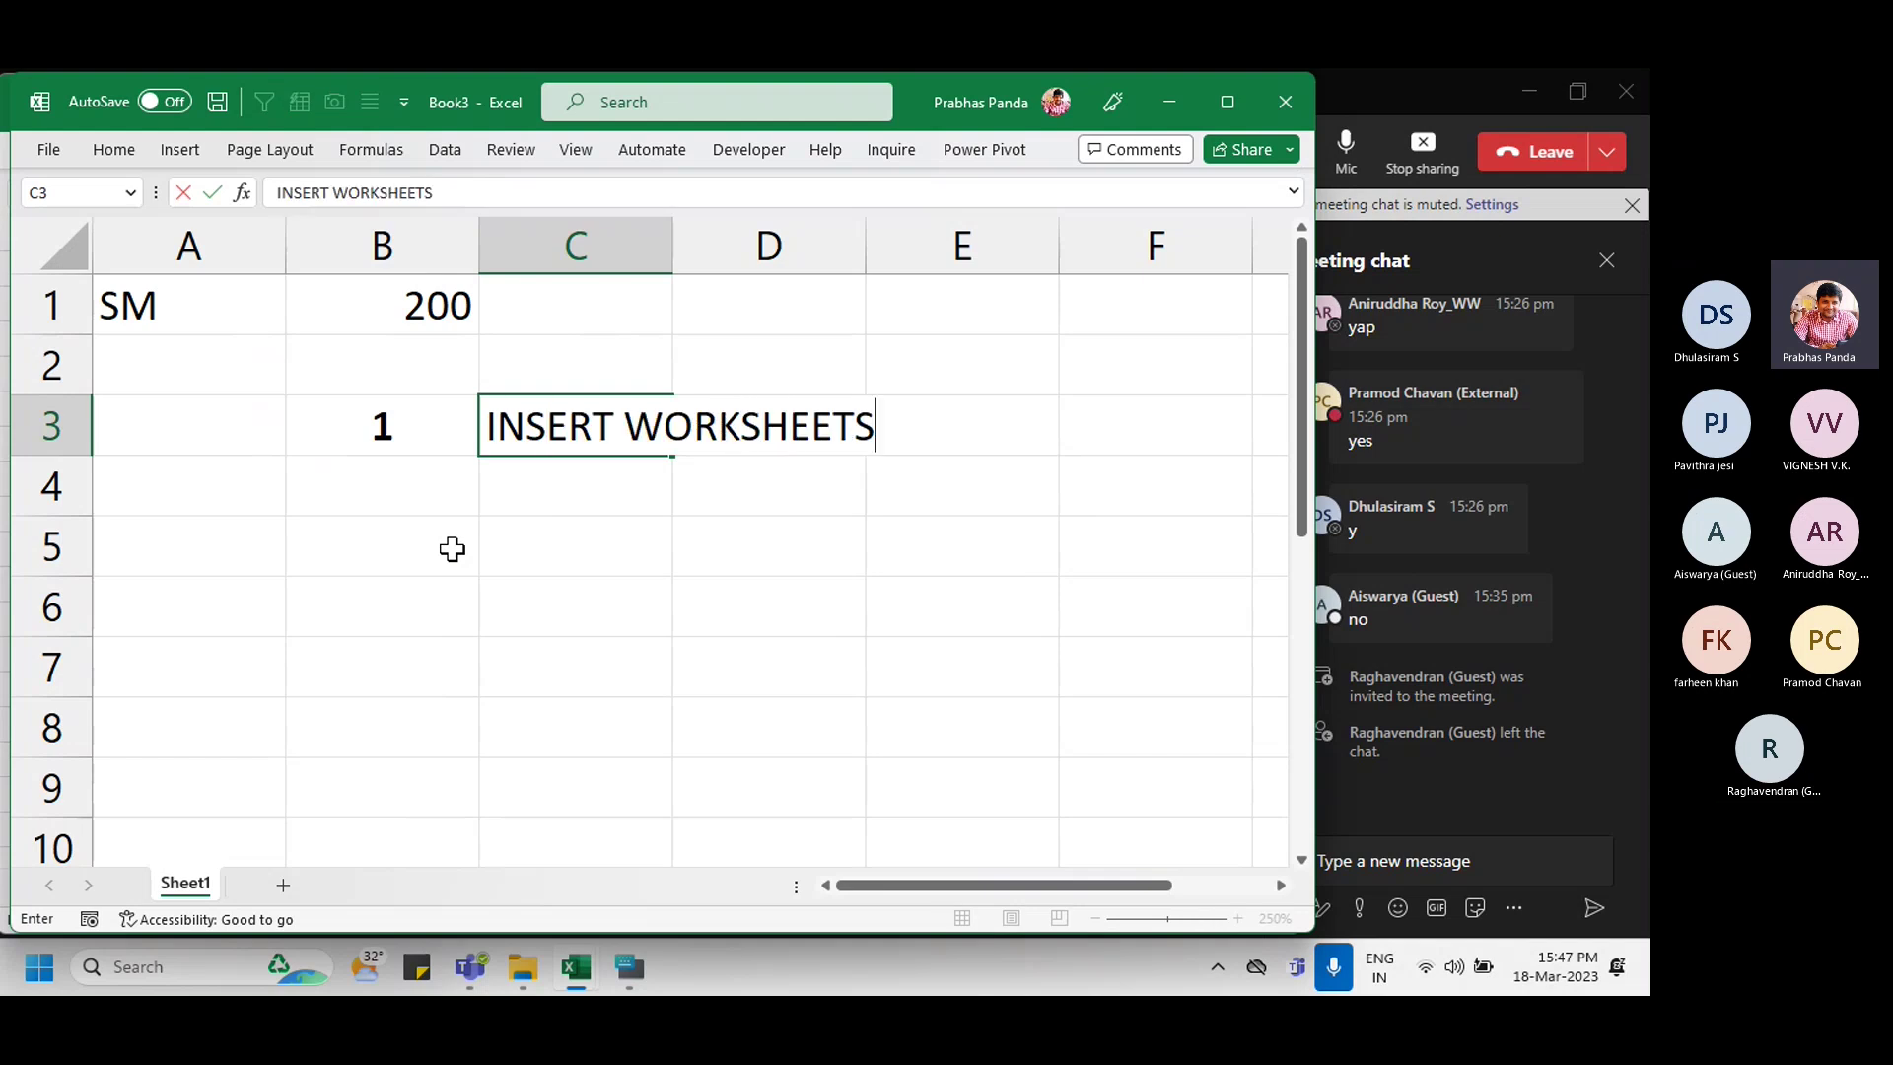
key("Return")
key("Up")
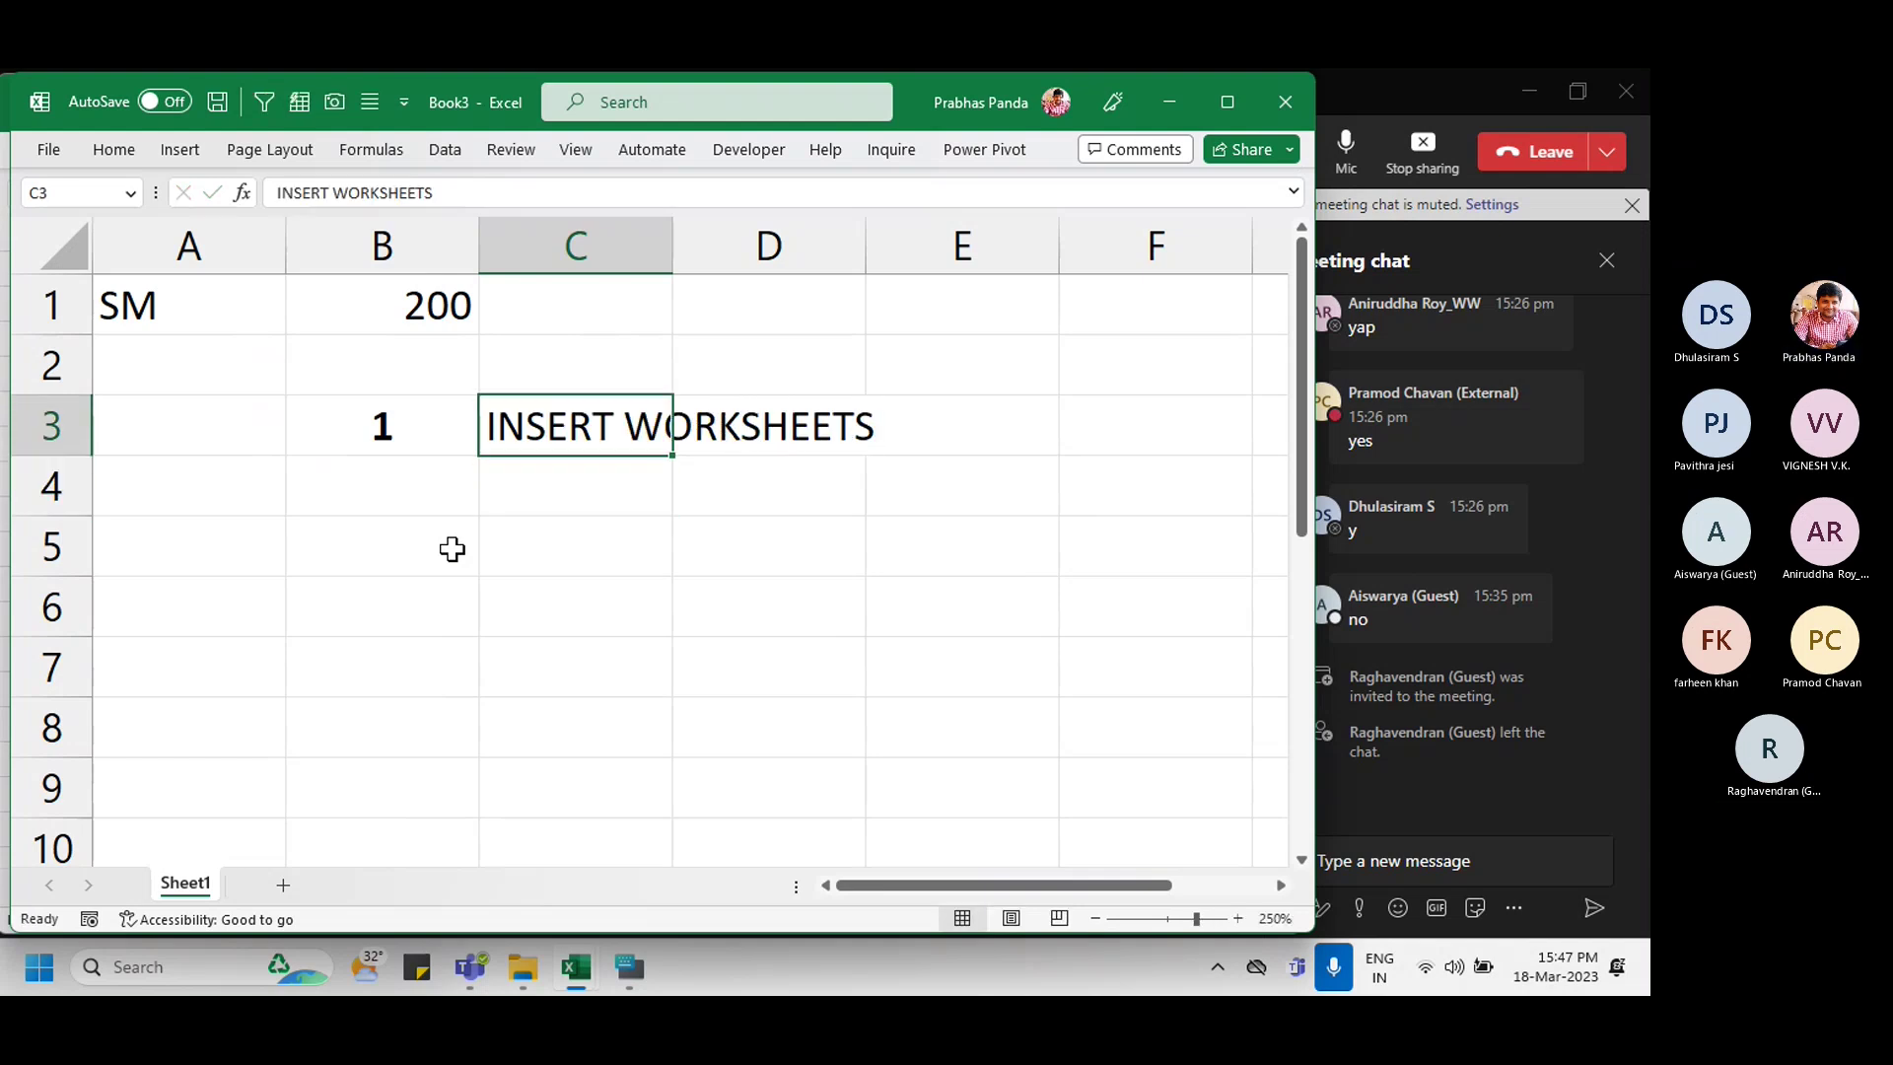
key("alt+h")
key("o")
key("i")
Step: Give step 1 a value of 200 and add step 2 COPY PT & PASTE worth 200
key("Right")
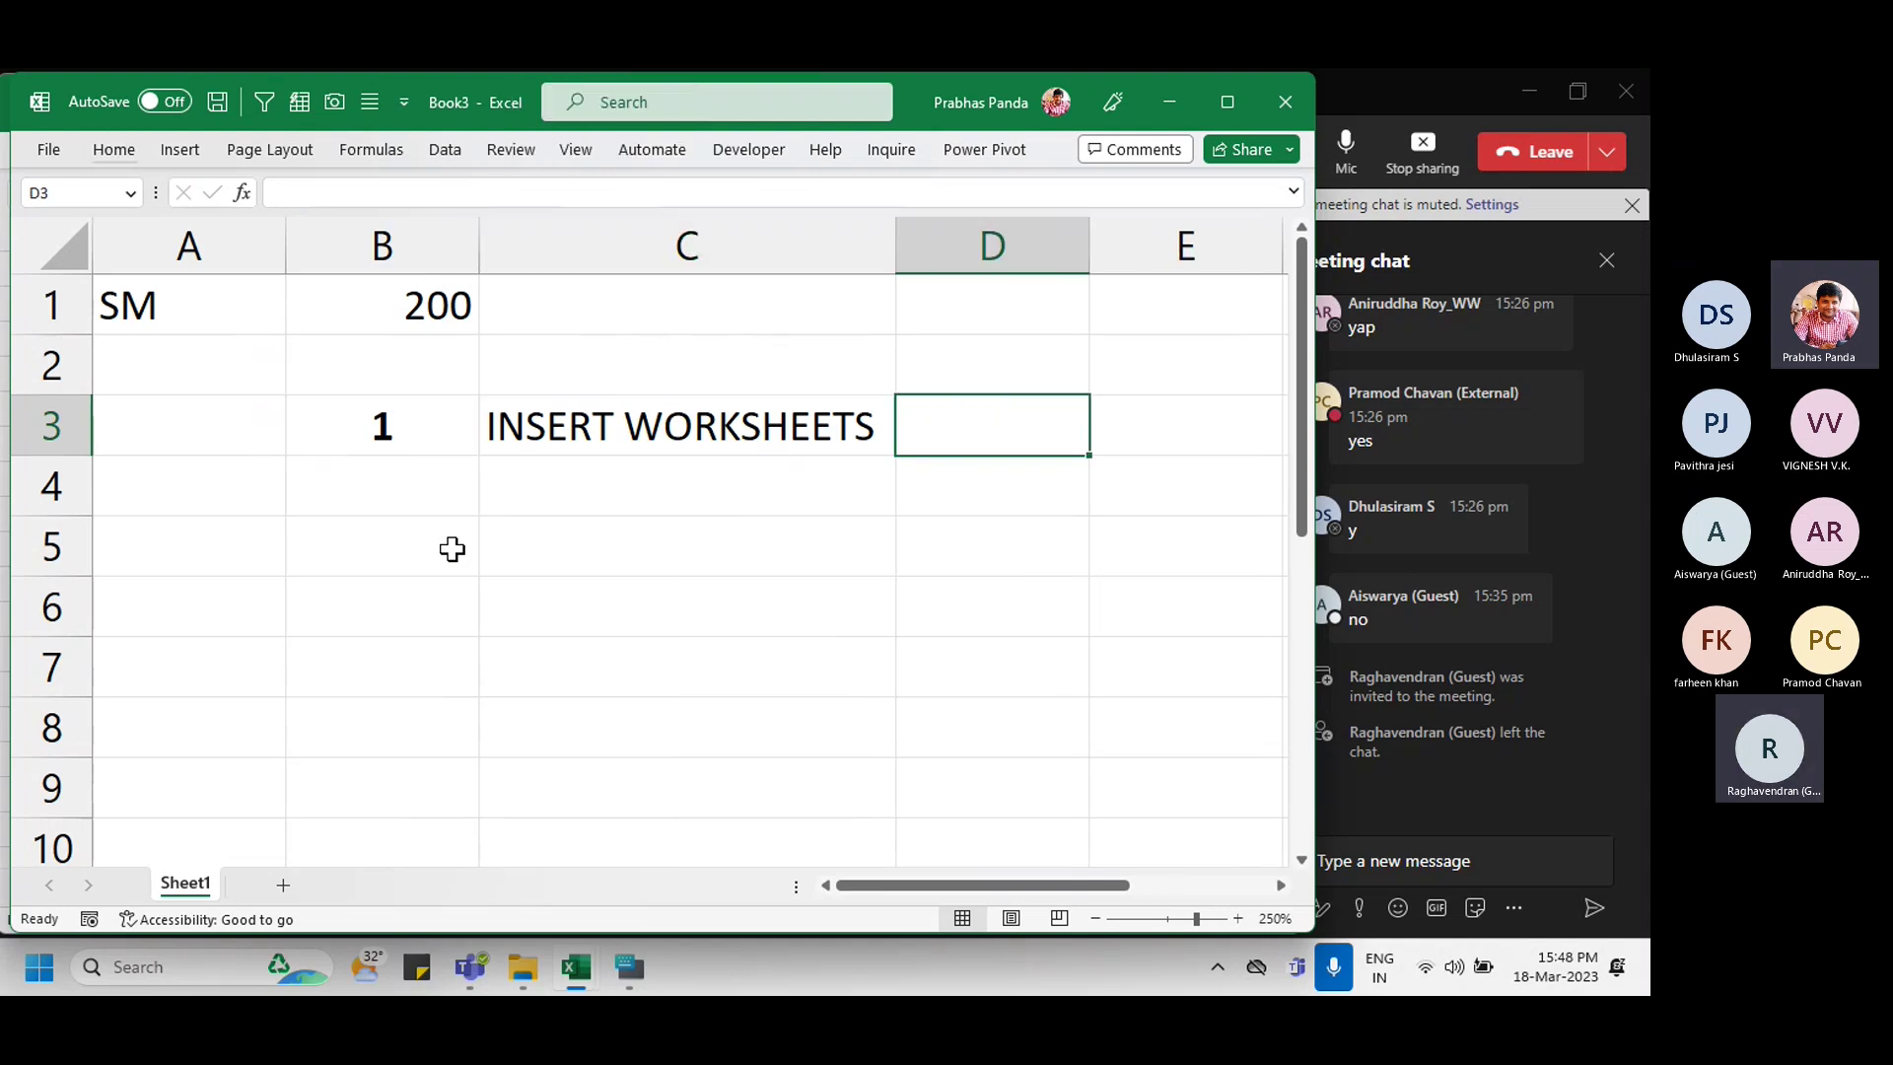
type("200")
key("Return")
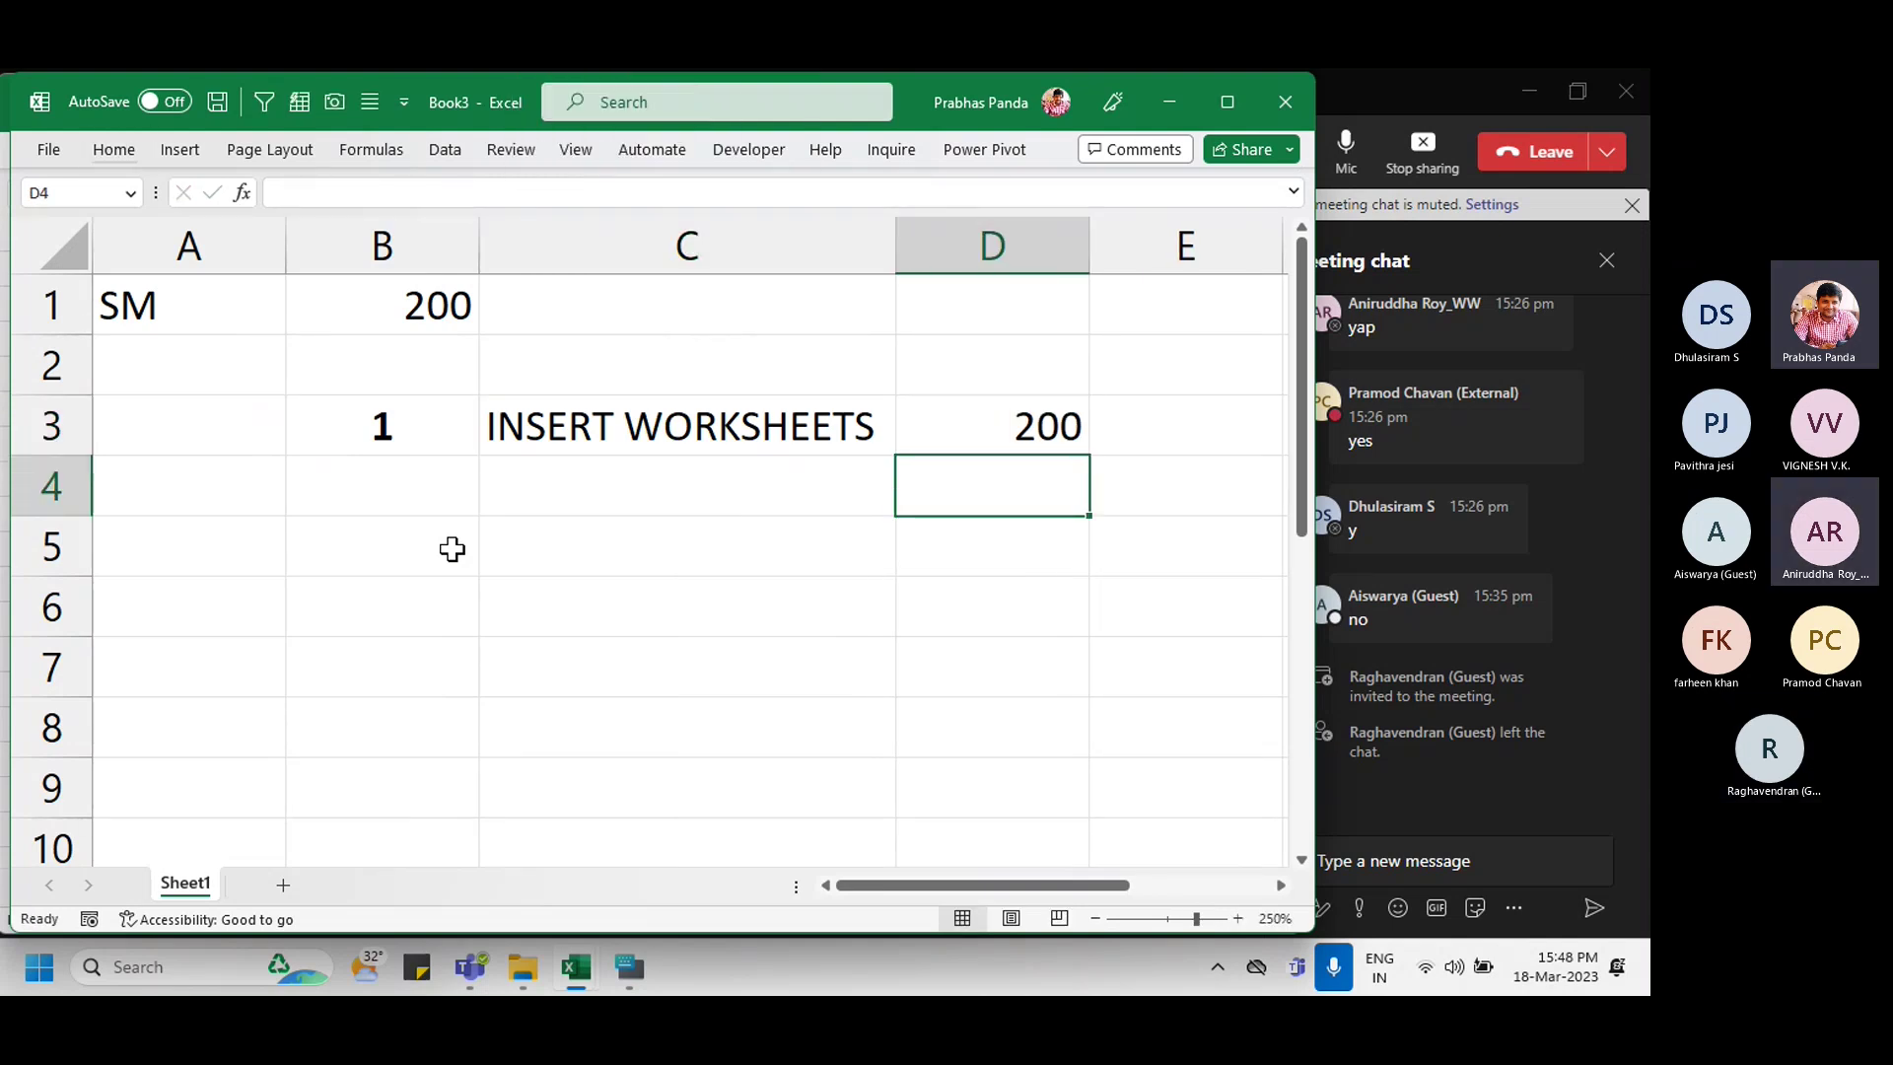
key("Left")
key("Left")
type("C")
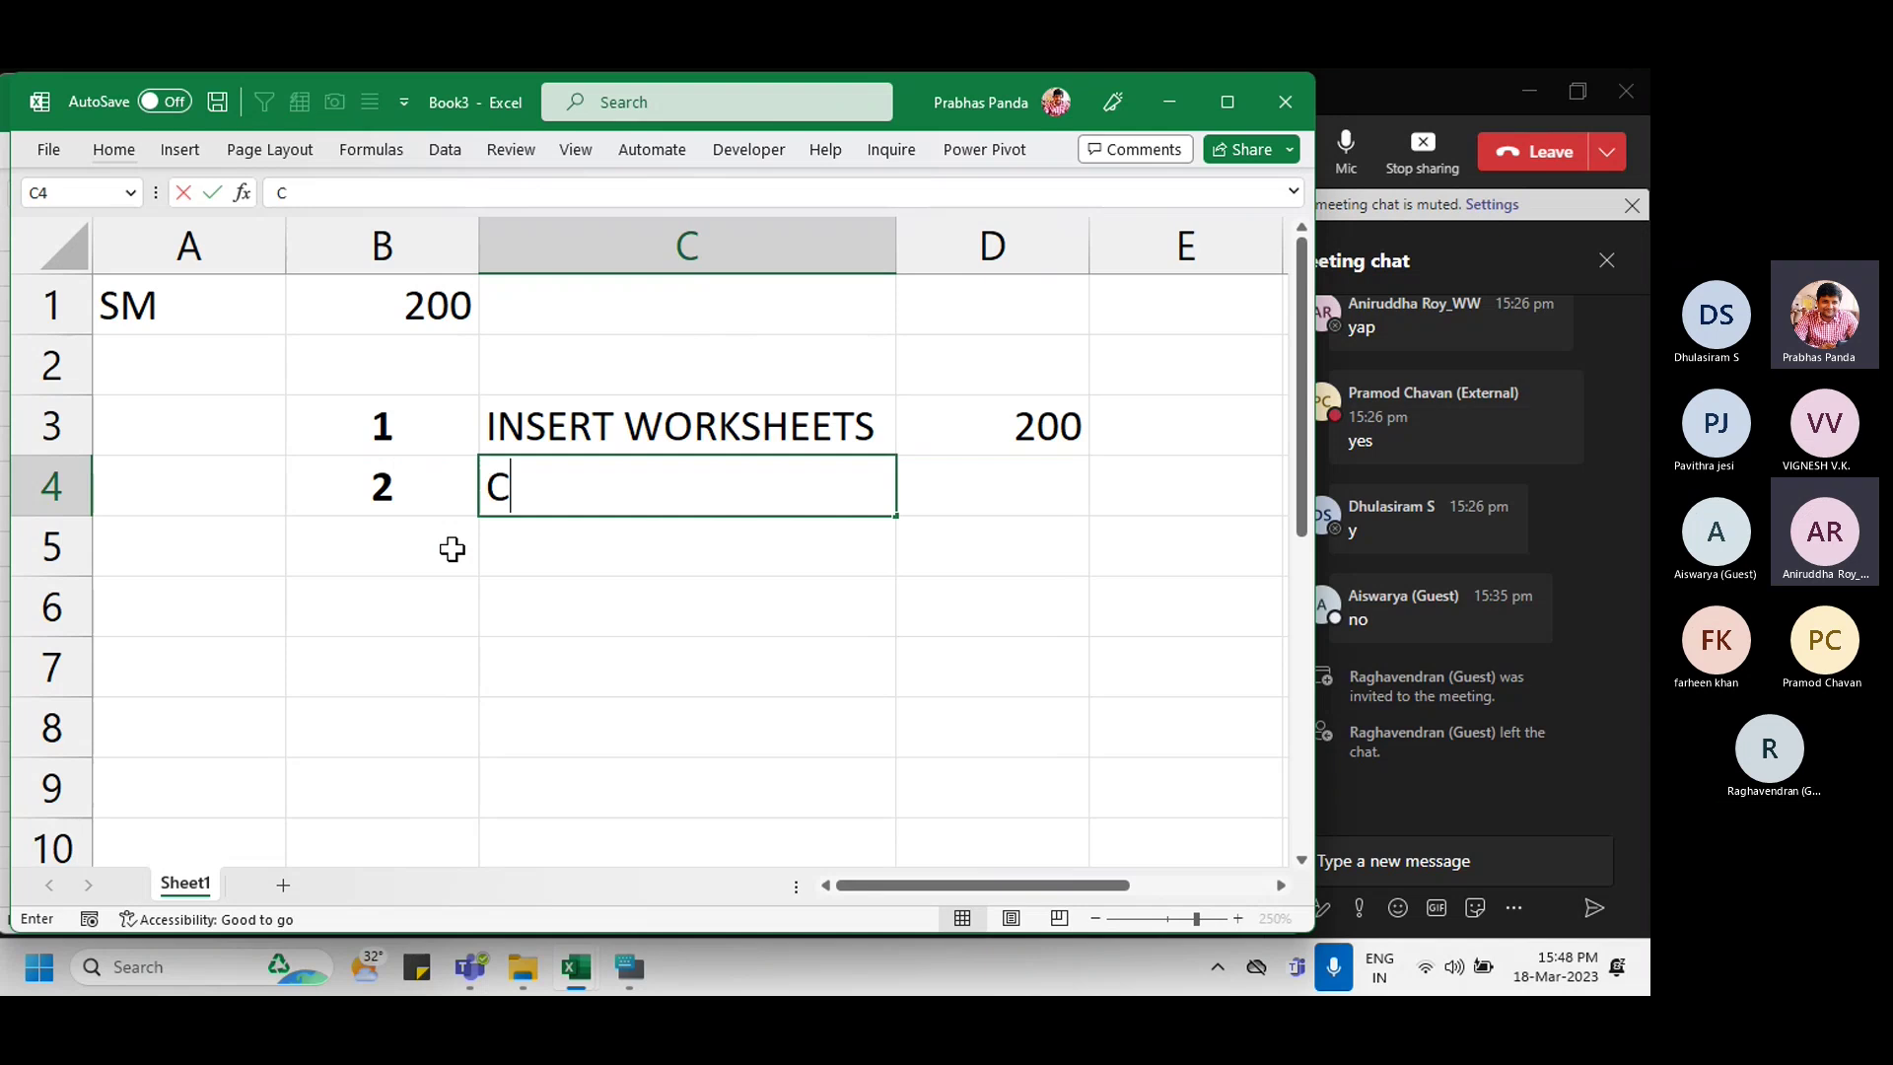
type("OPY PT & PASTE")
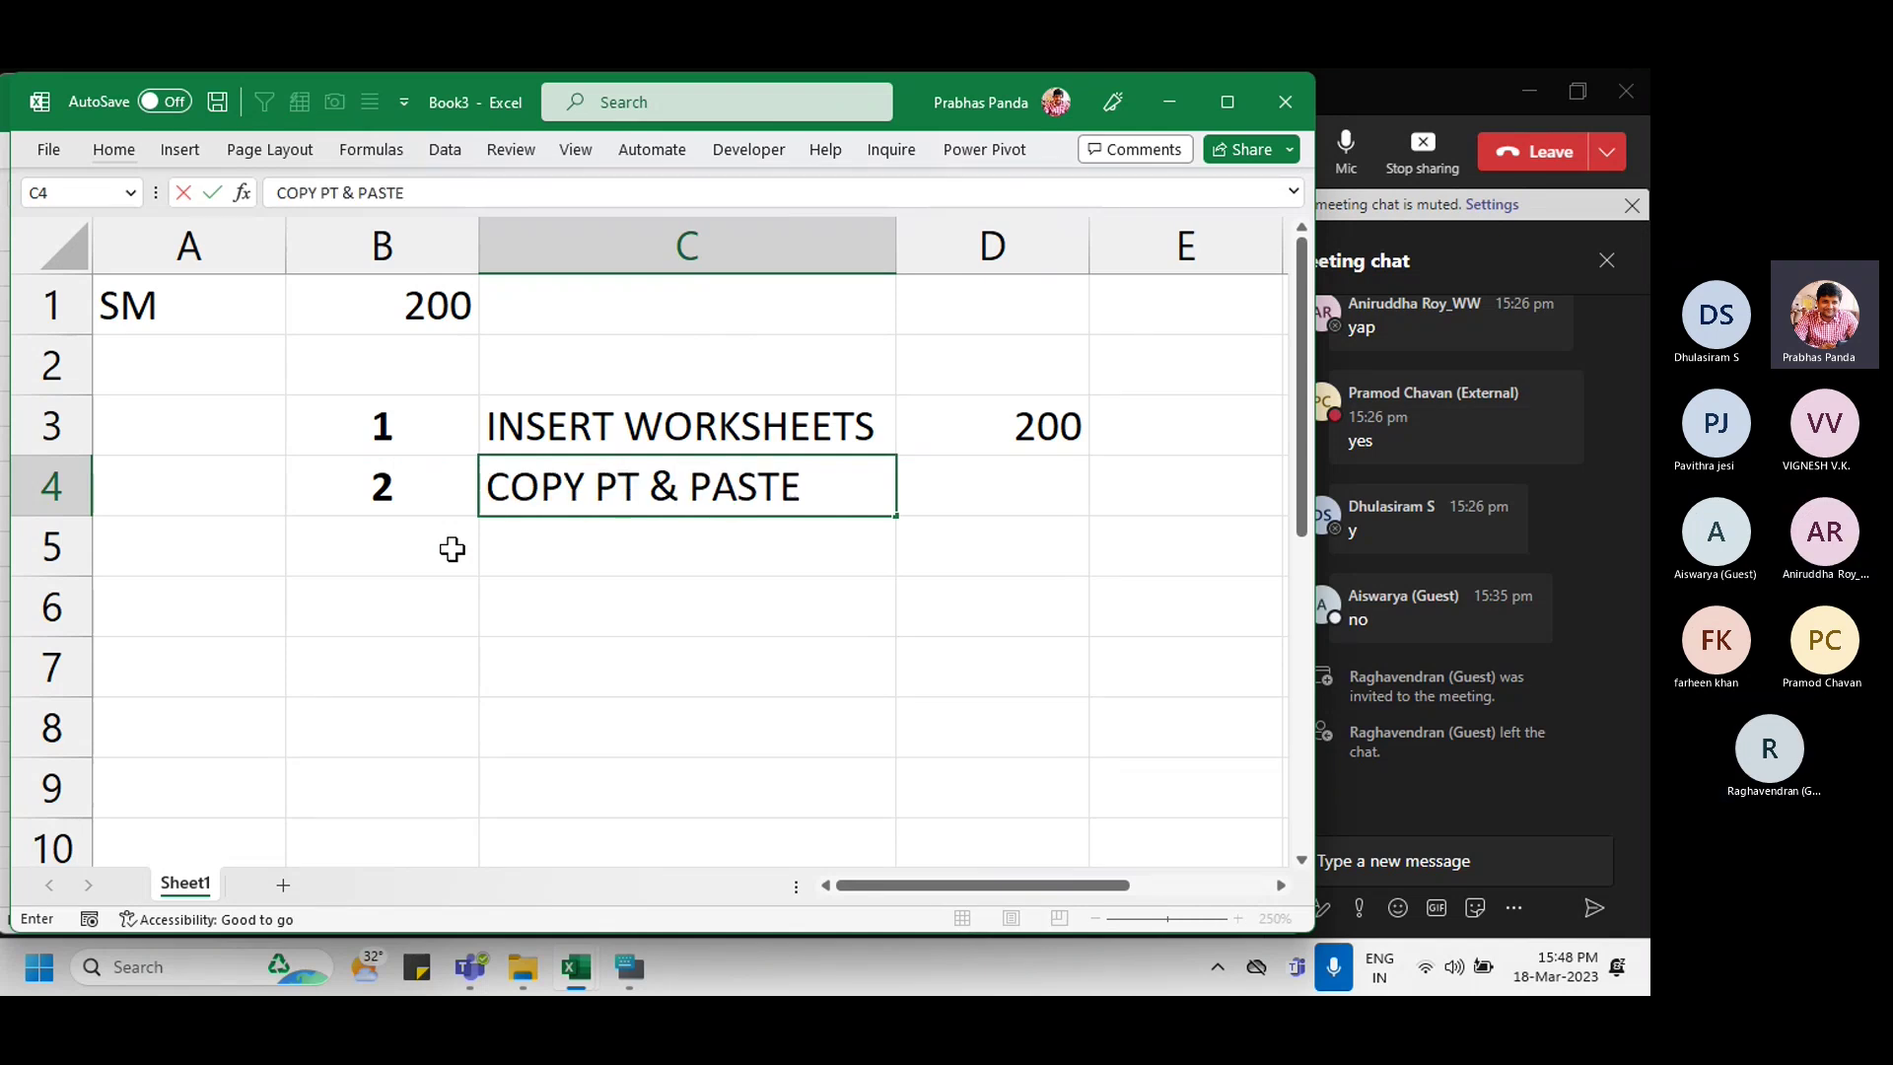
key("Tab")
key("ctrl+d")
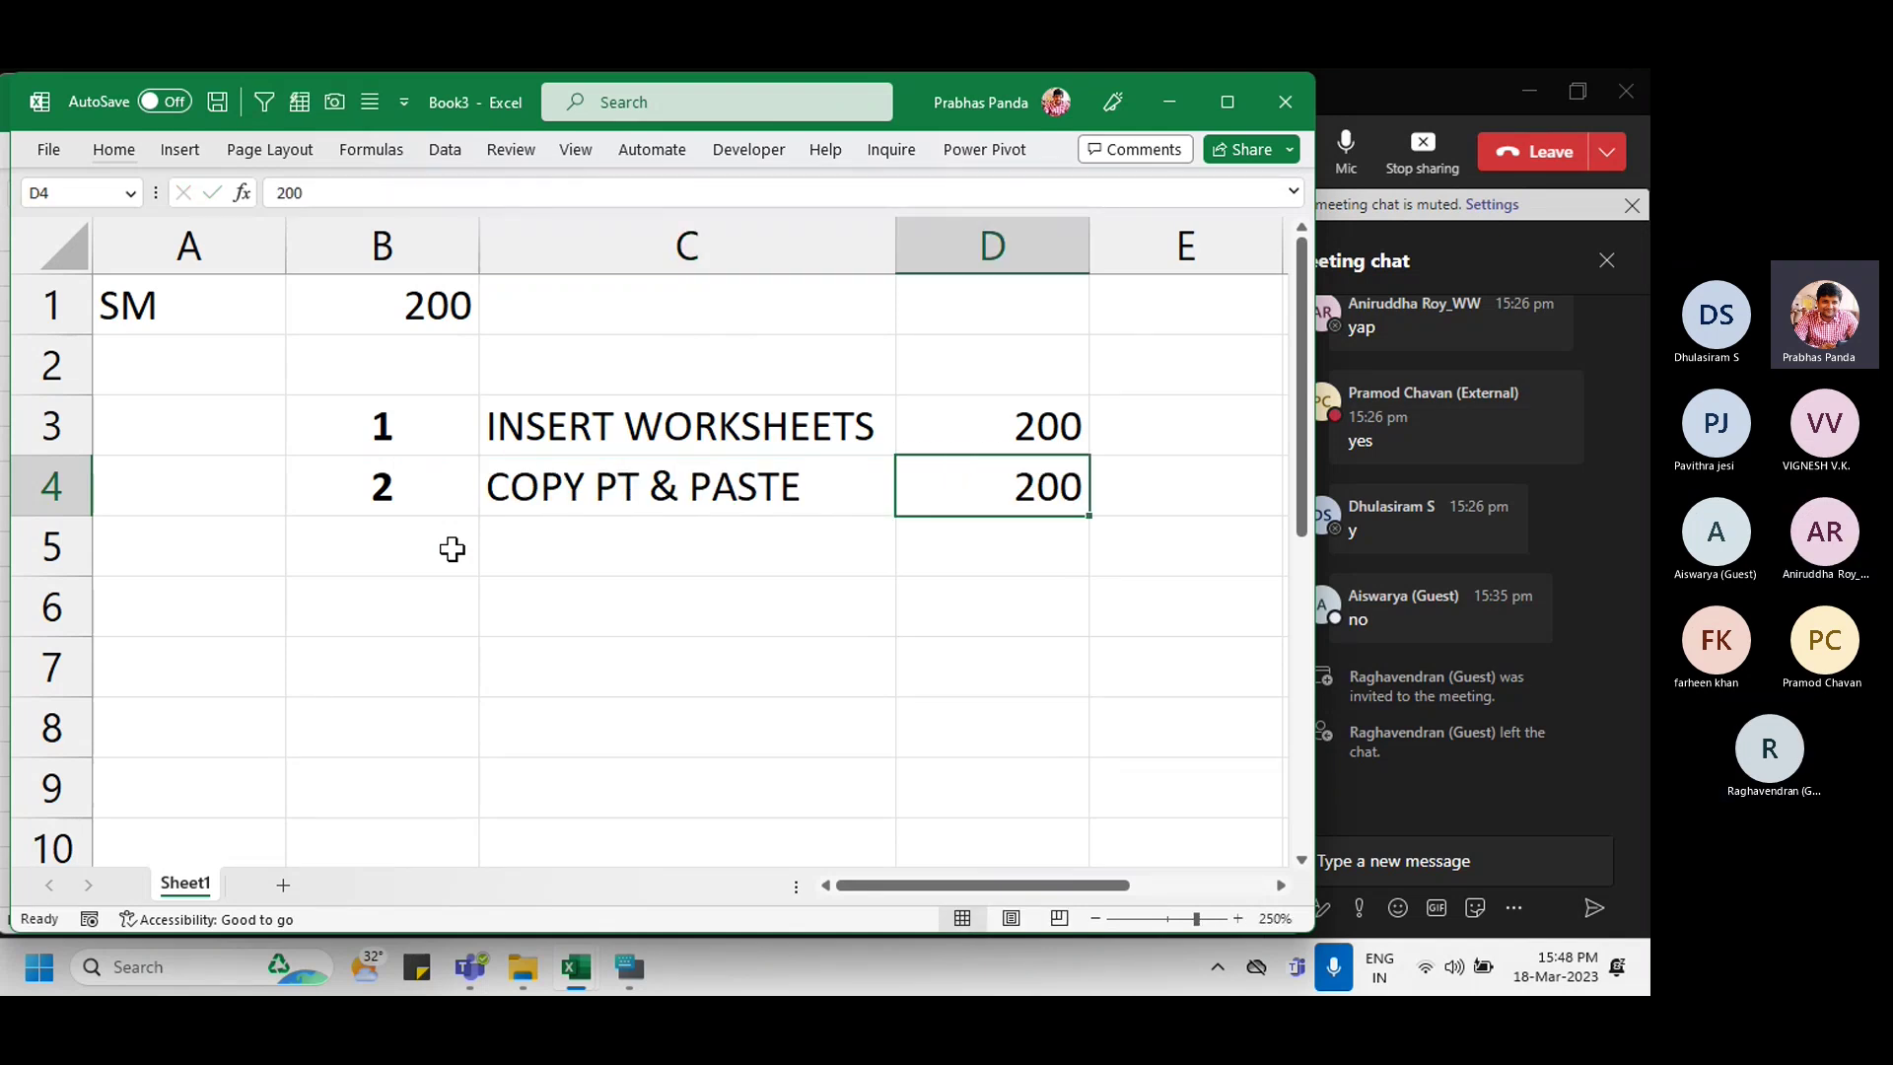
Step: Add step 3 SELECT FILTER- SM in row 5 with a value of 200
key("Return")
left_click(453, 549)
type("3")
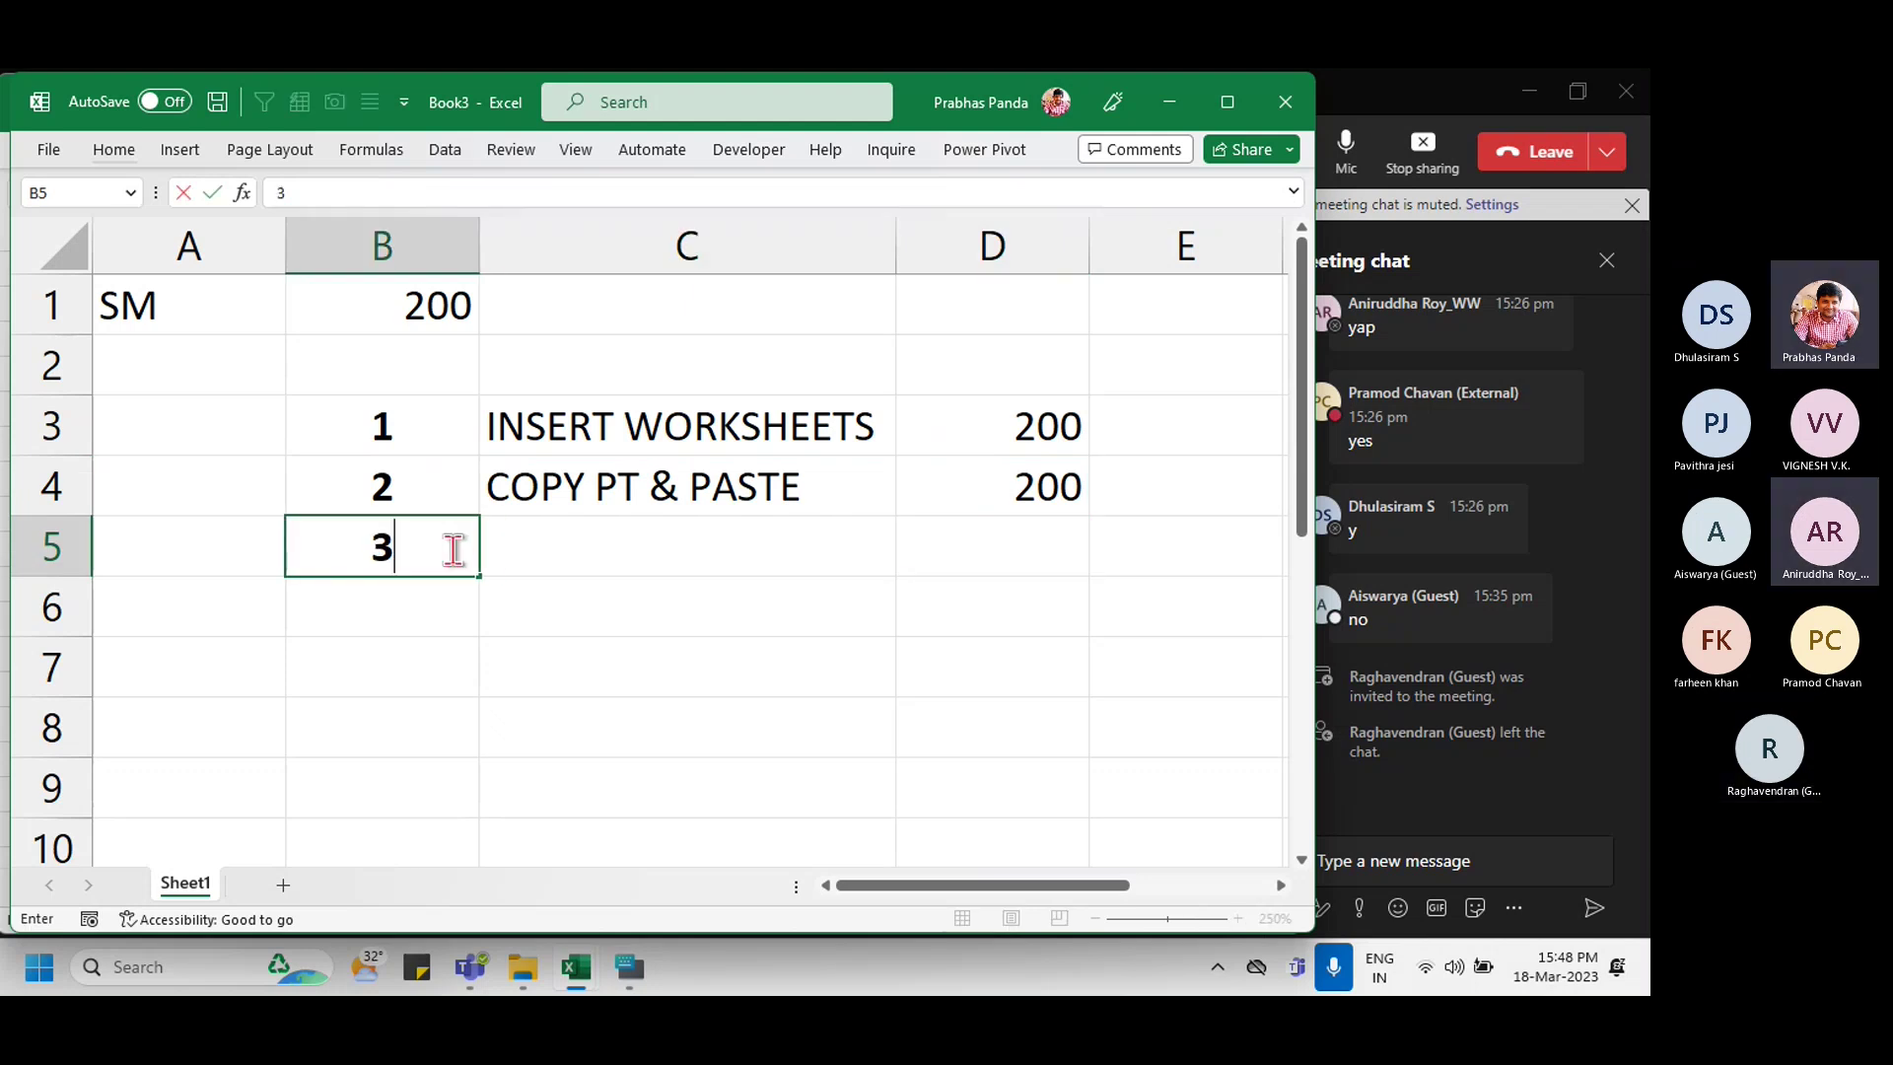
key("Tab")
type("SELECT F")
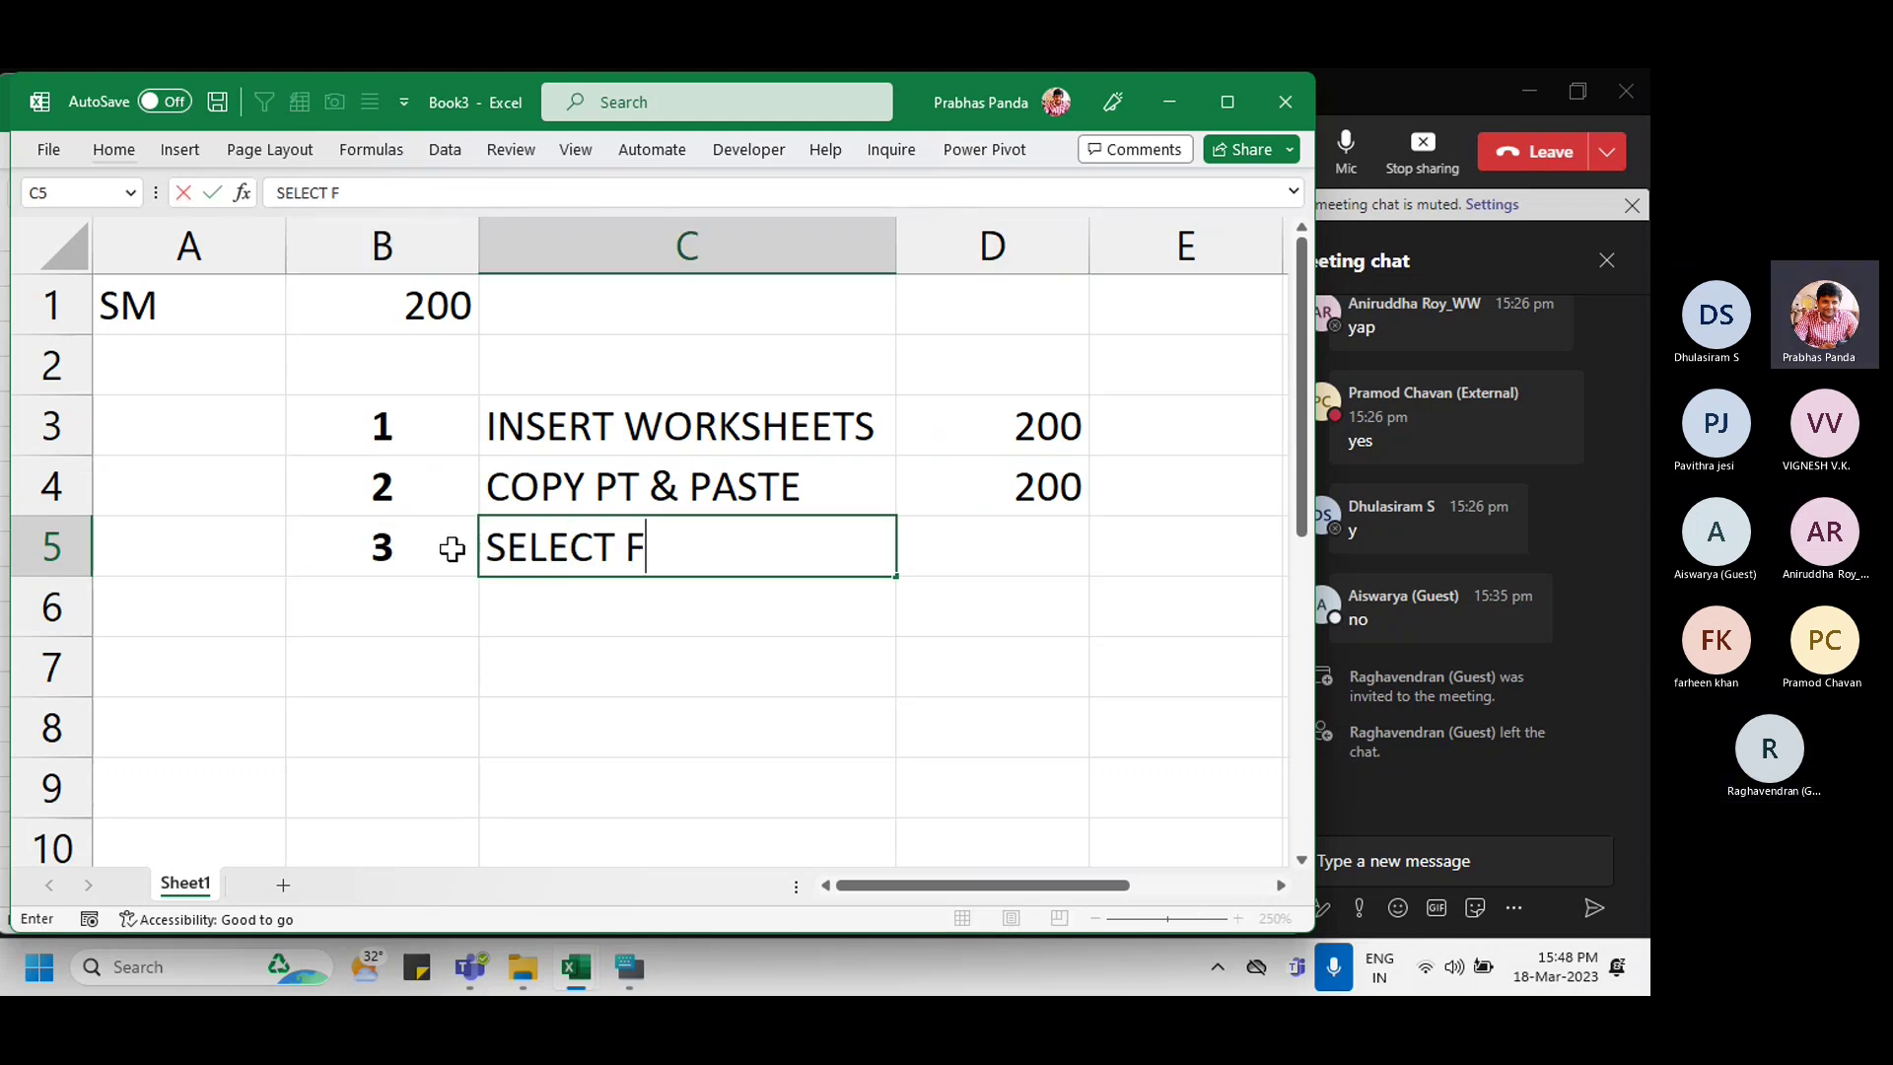
type("ILTER- SM")
key("Tab")
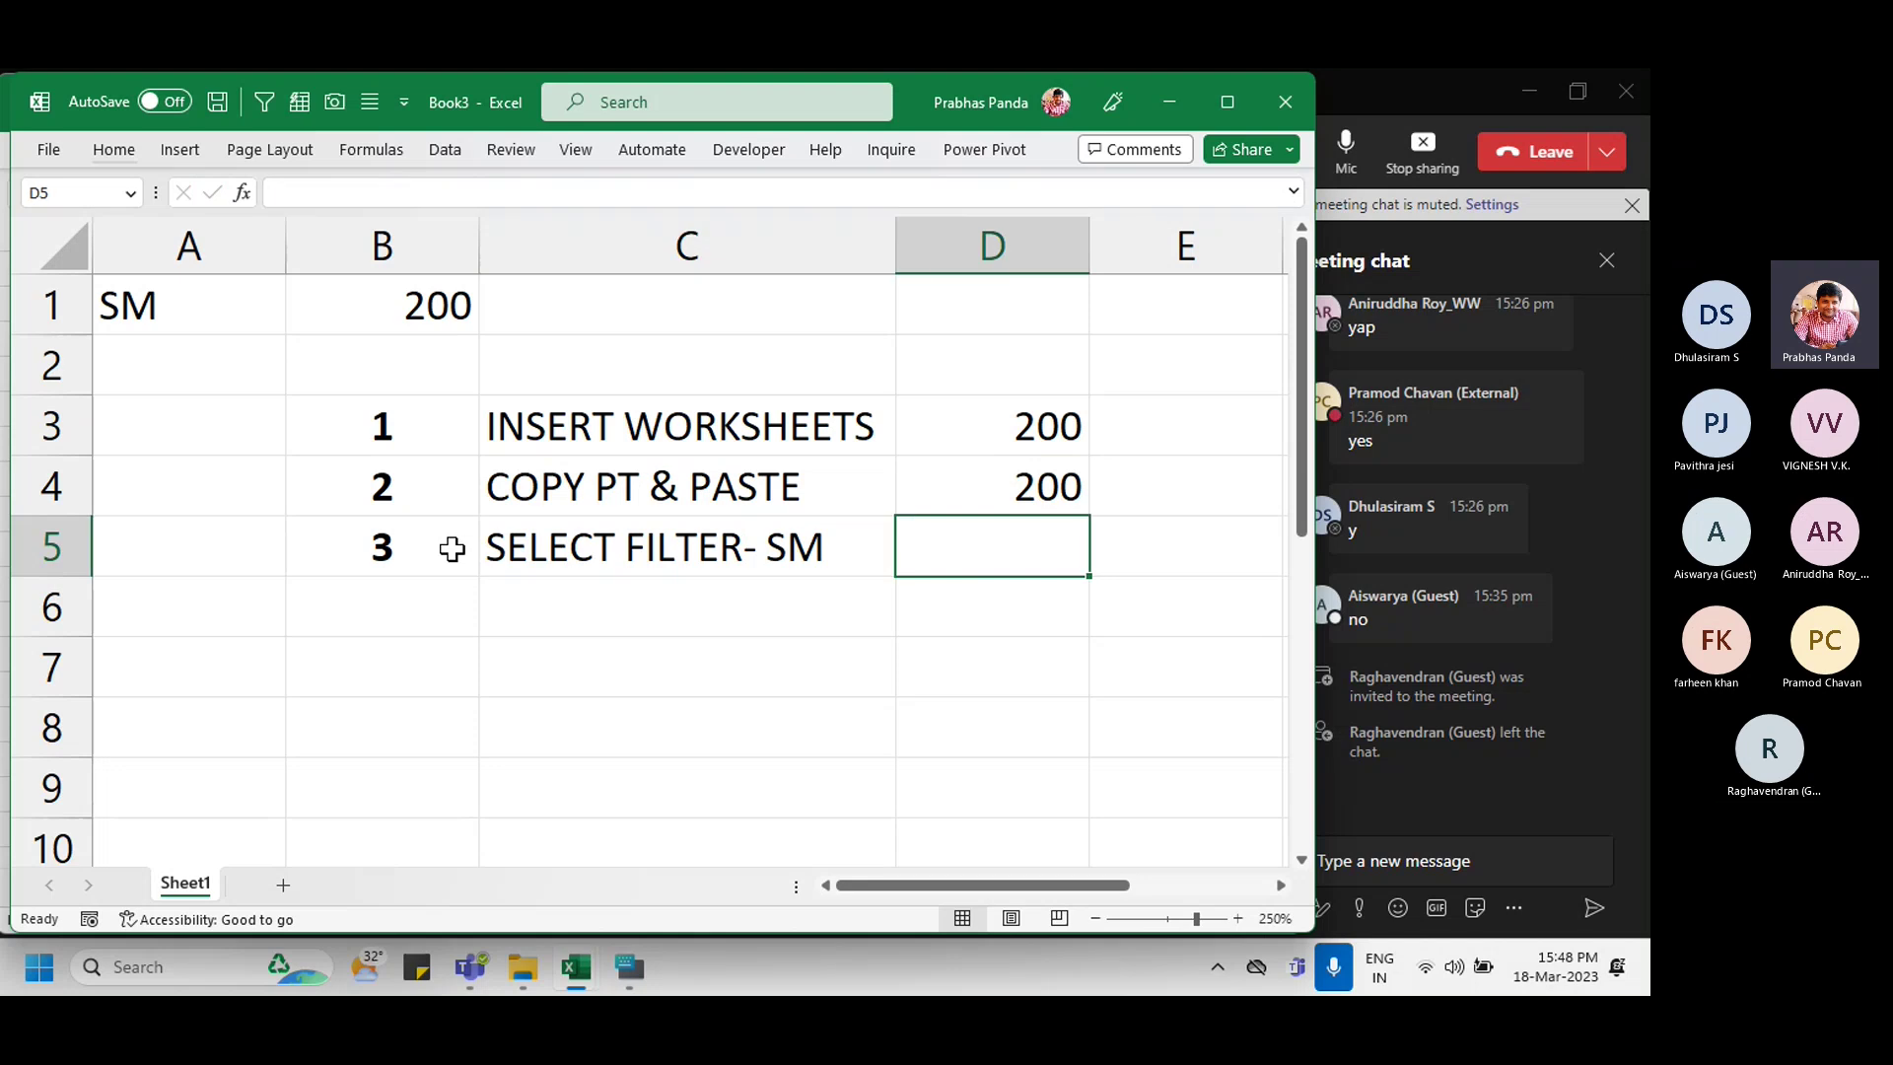
key("ctrl+d")
Step: Add step 4 RENAME WS- SM in row 6 with a value of 200
key("Return")
key("Left")
key("Left")
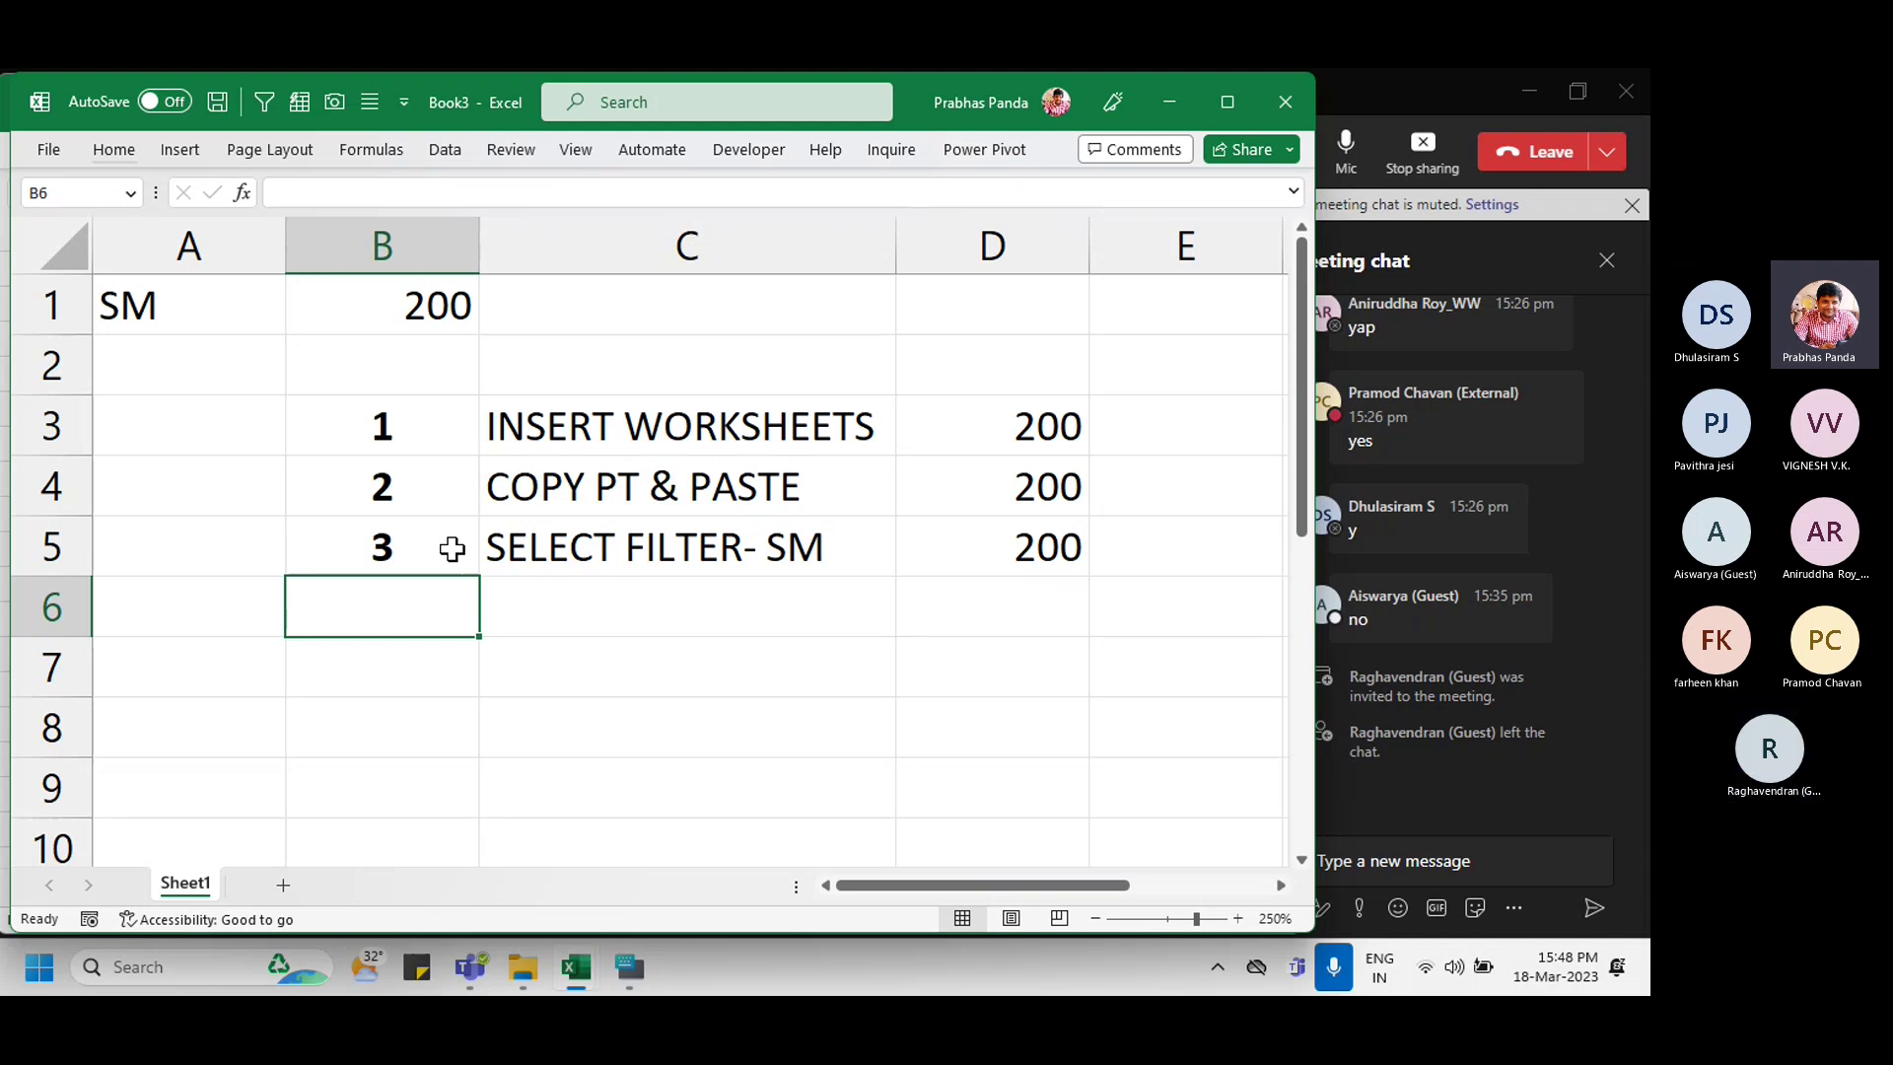
type("4")
key("Right")
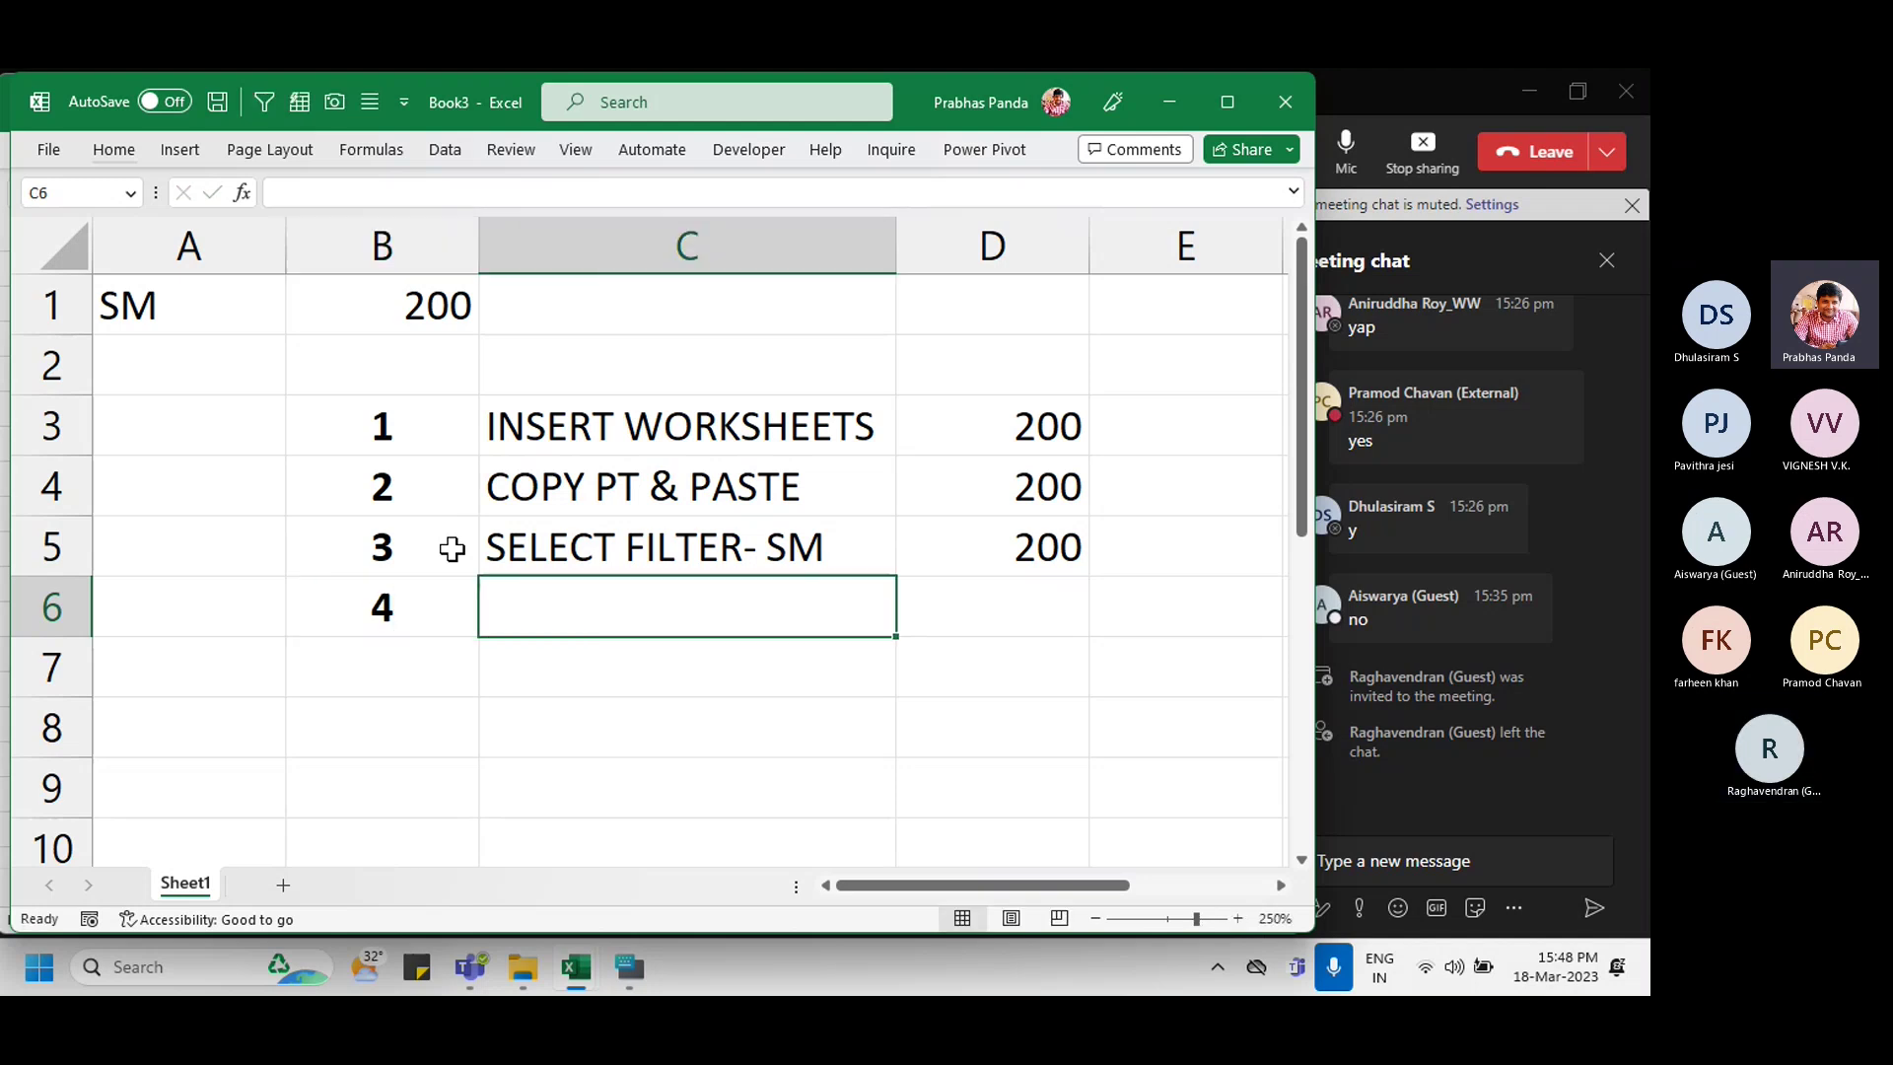
type("RE")
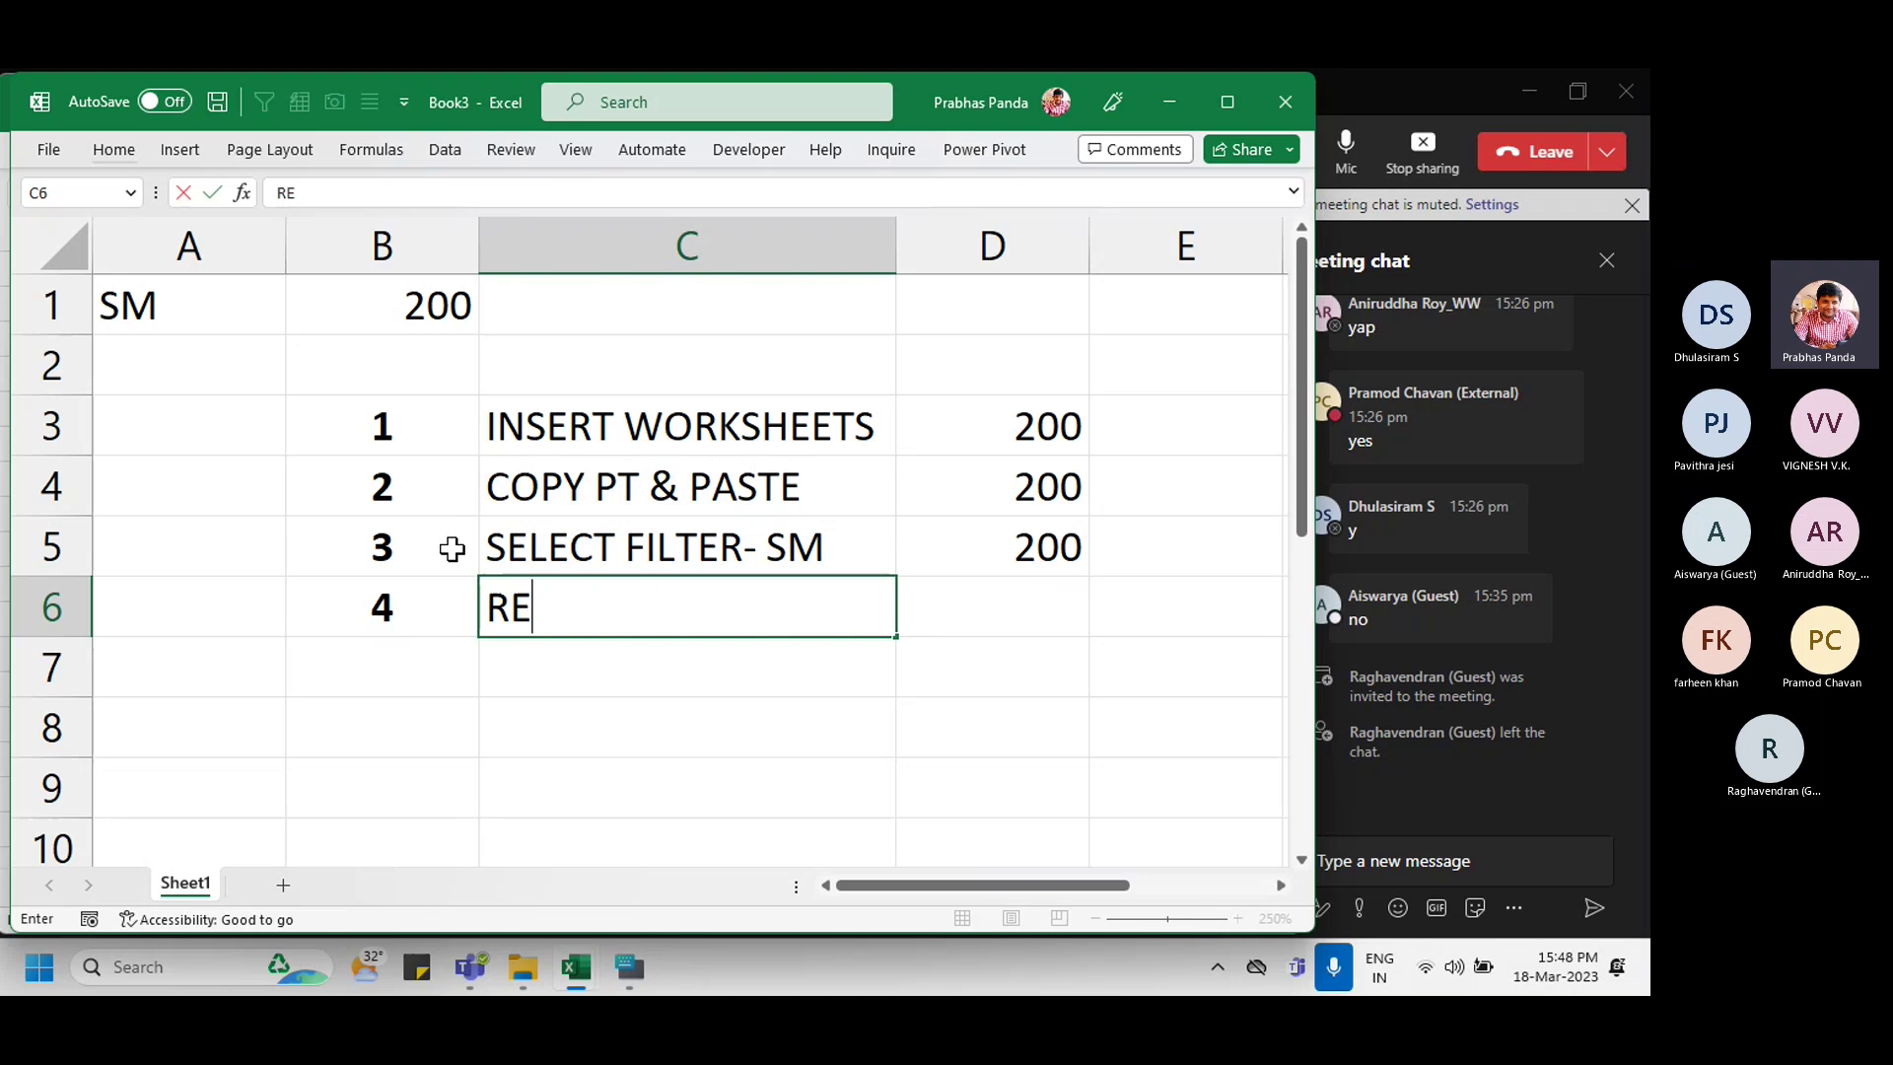
type("NAME WS")
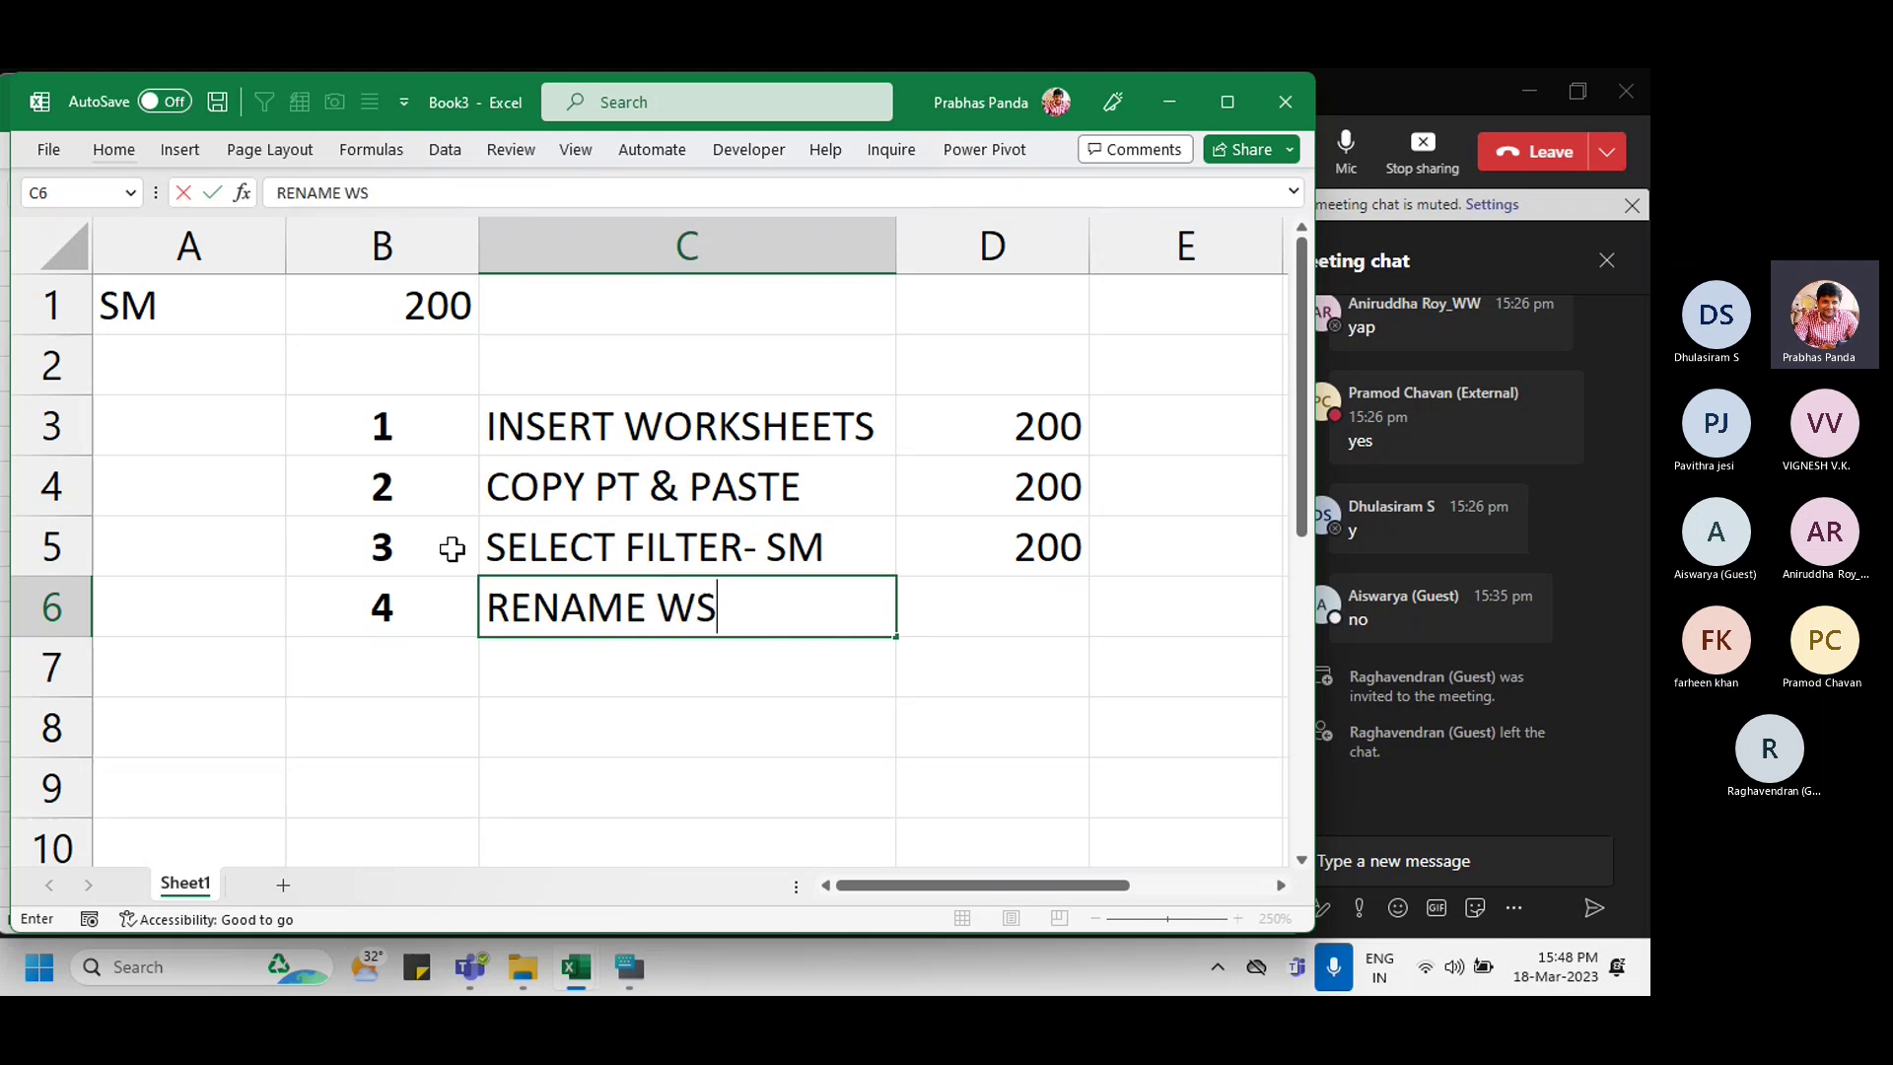
type("- SM")
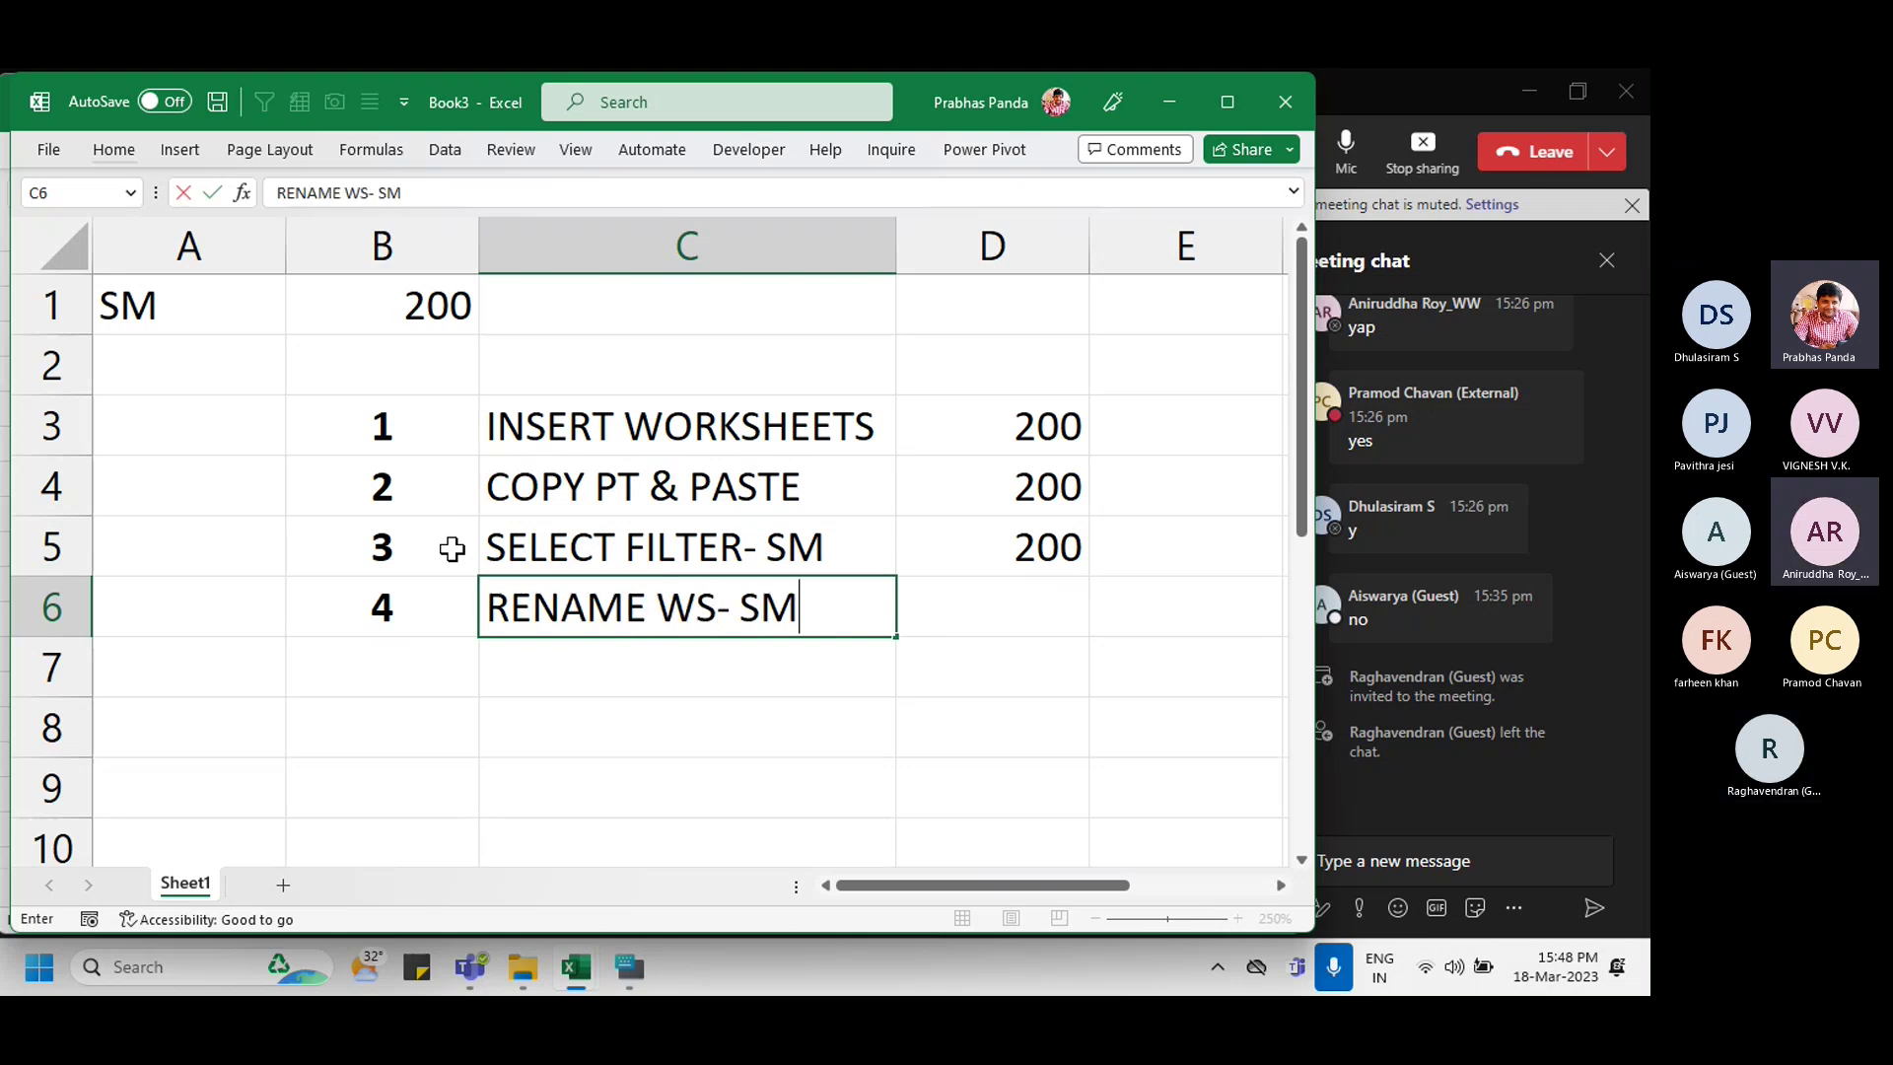
key("Right")
key("ctrl+d")
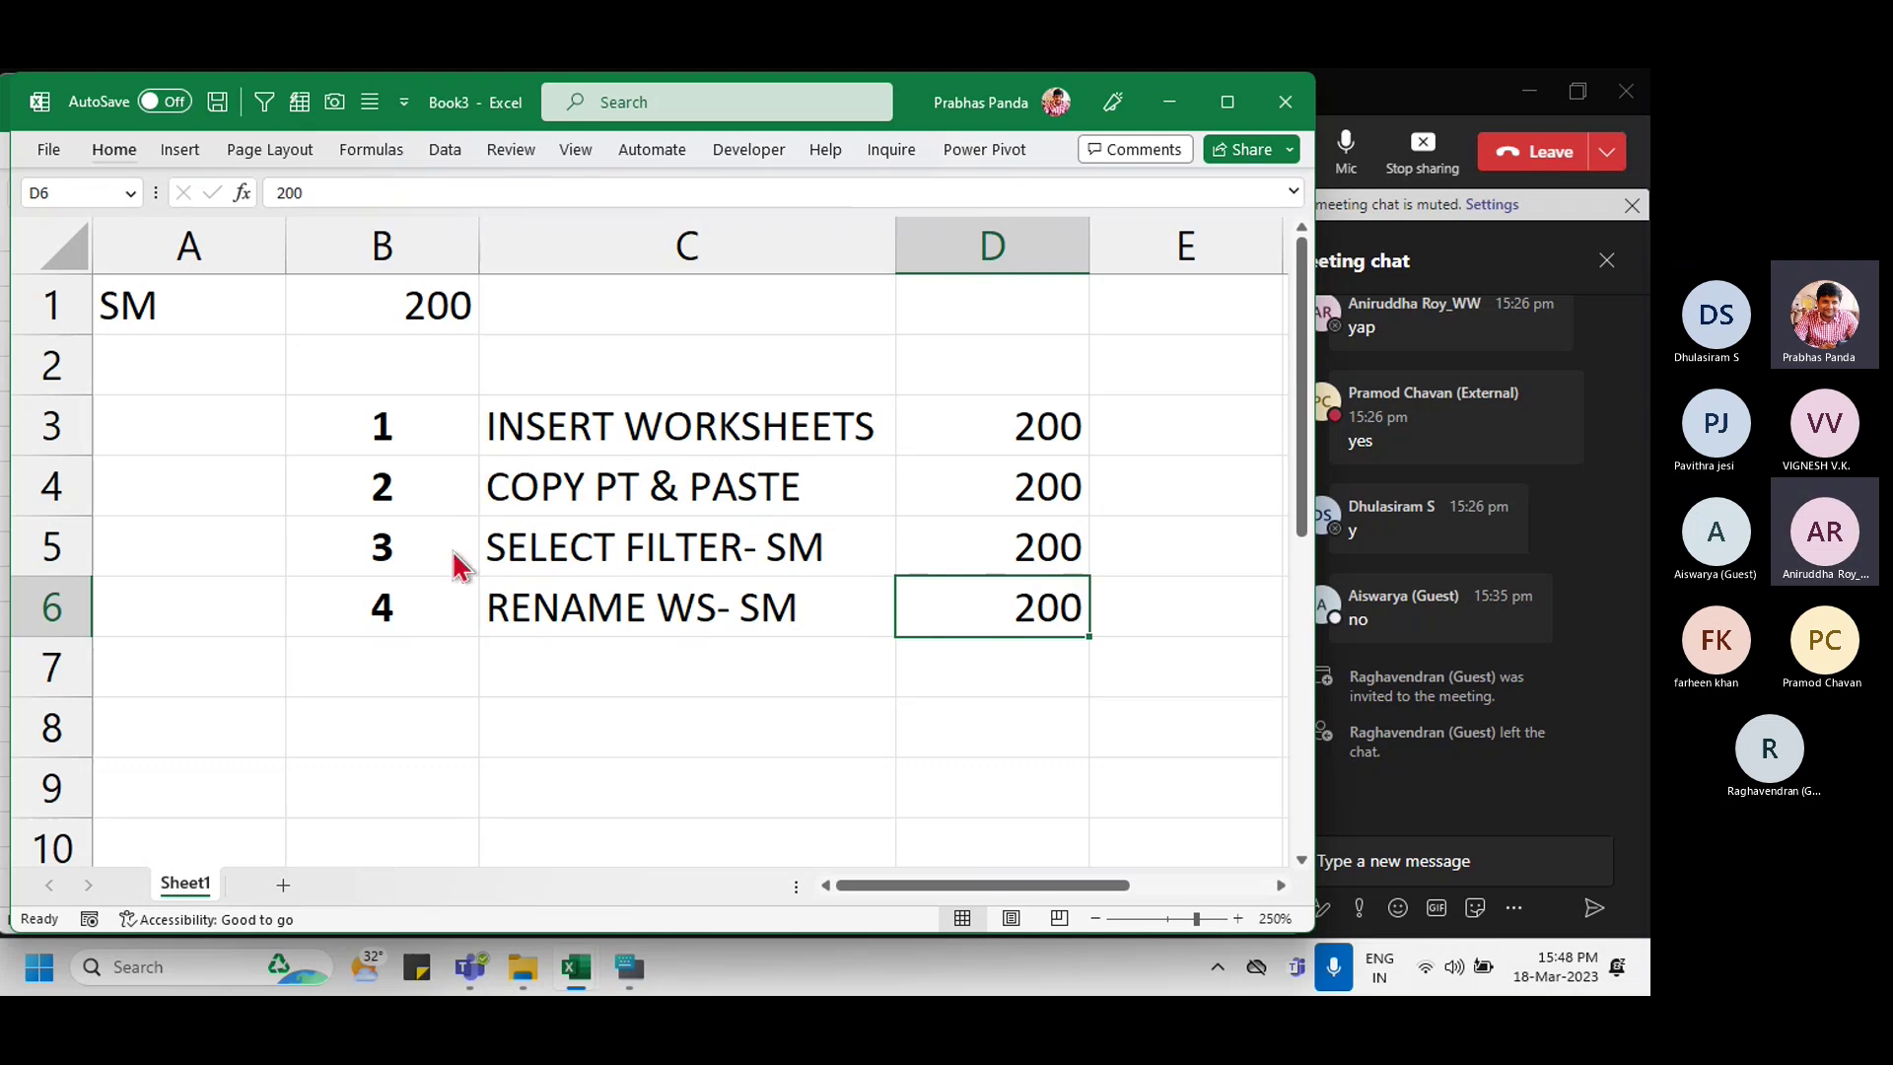
key("Return")
key("Right")
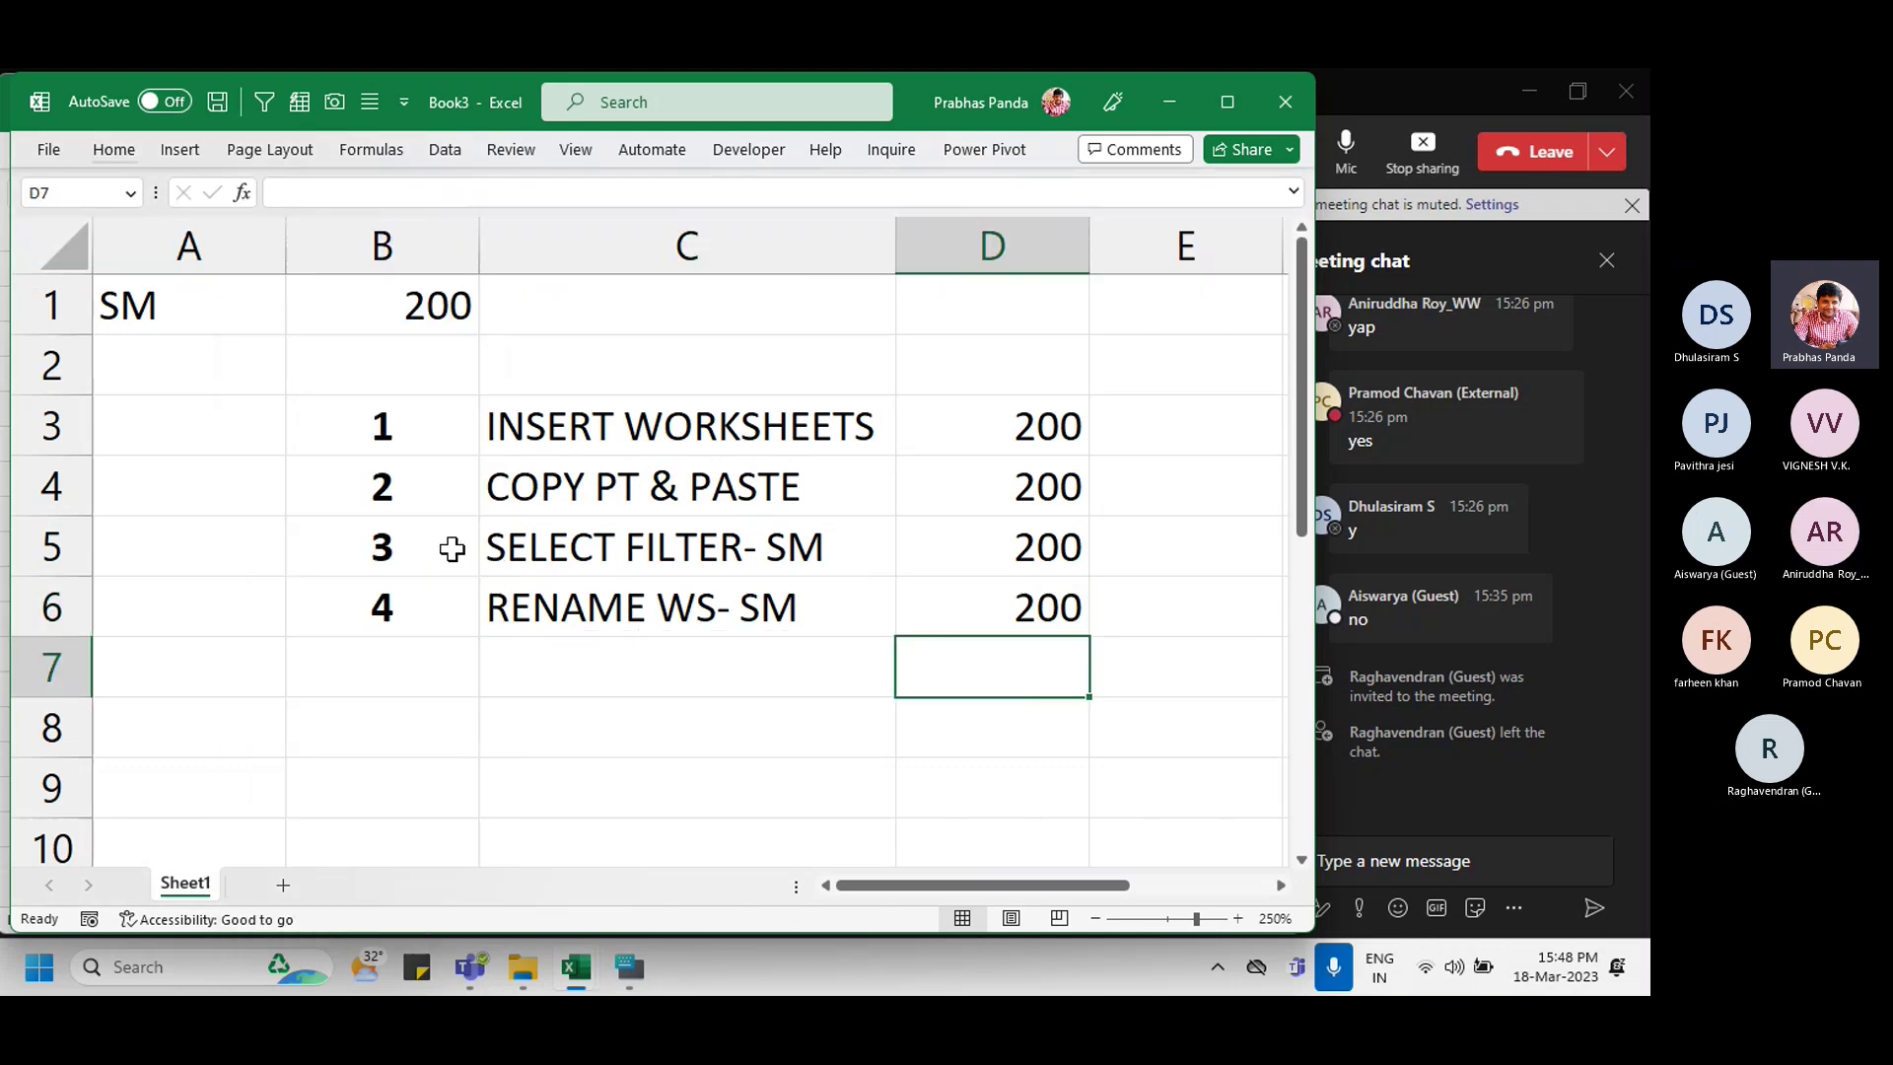
Step: Sum D3:D6 into D7 as 800, bold with a thick outside border
key("alt+equal")
key("Return")
key("Up")
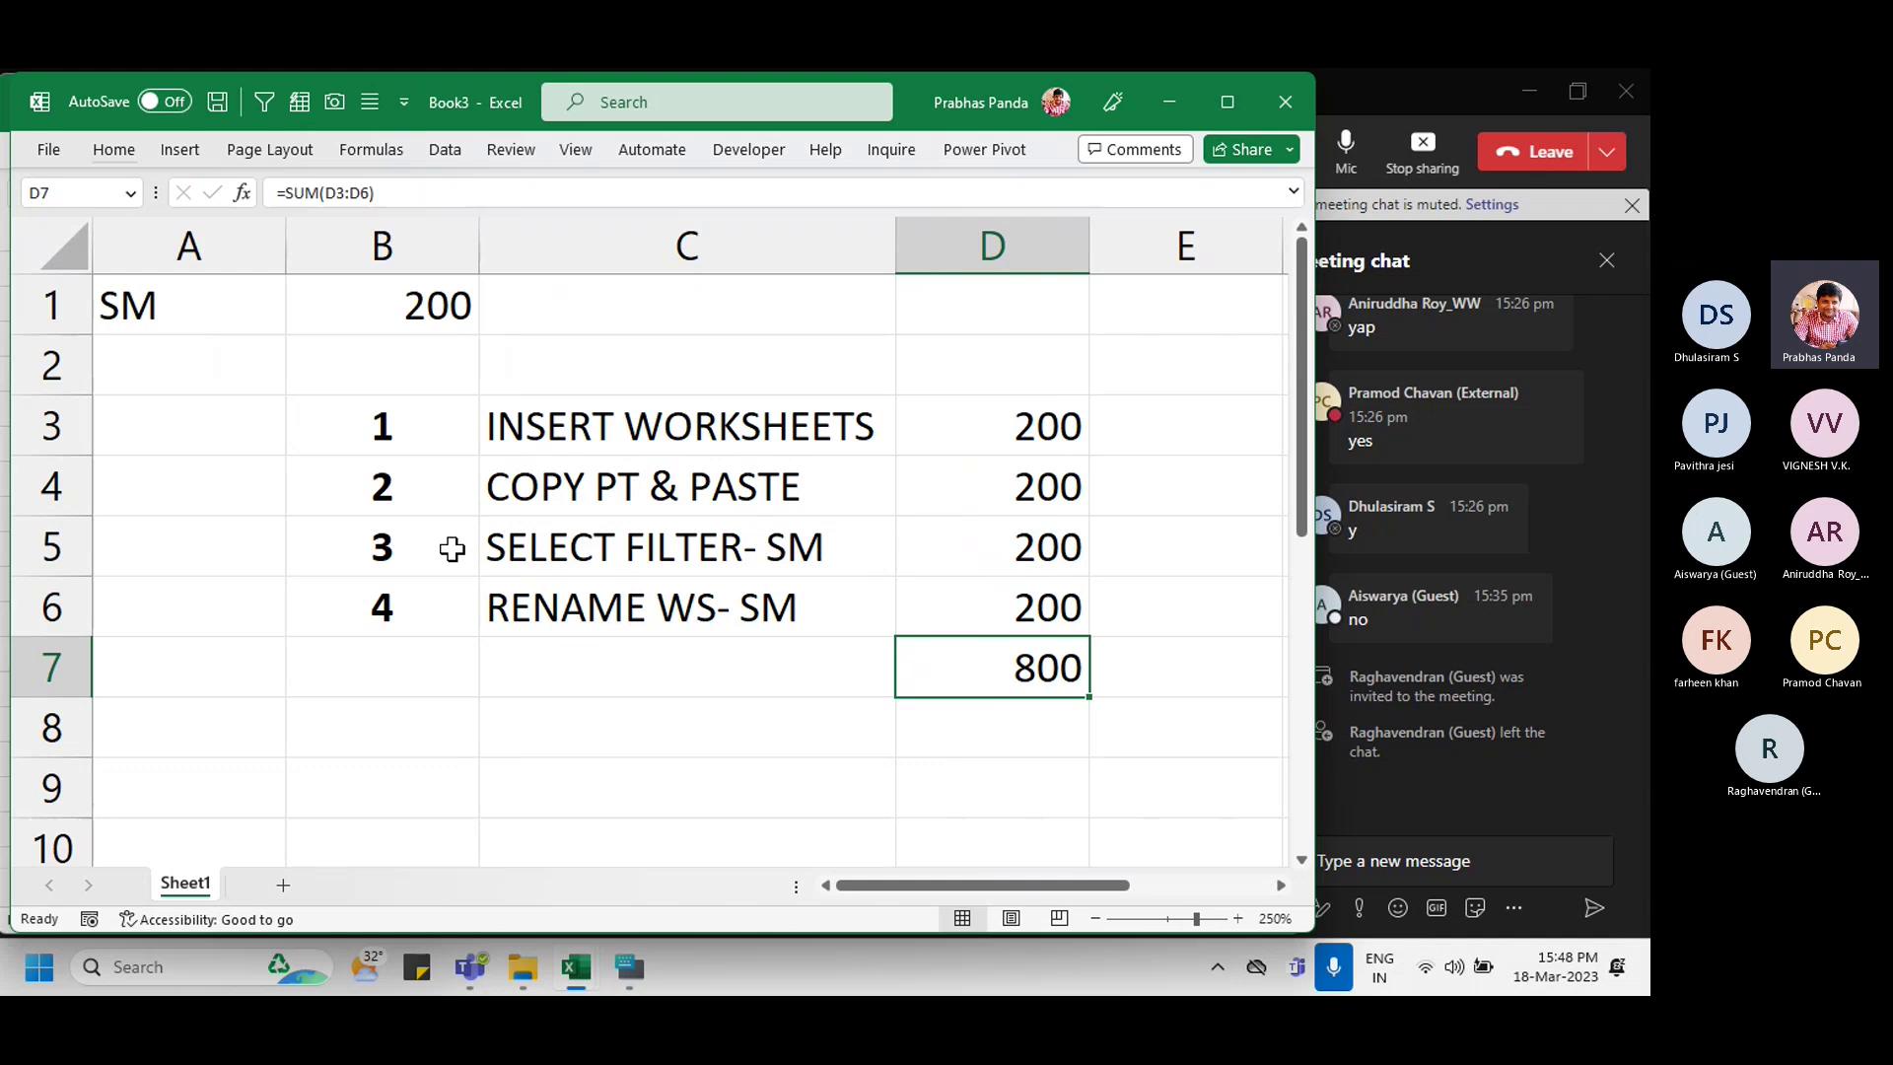
key("ctrl+b")
key("alt")
key("h")
key("b")
key("t")
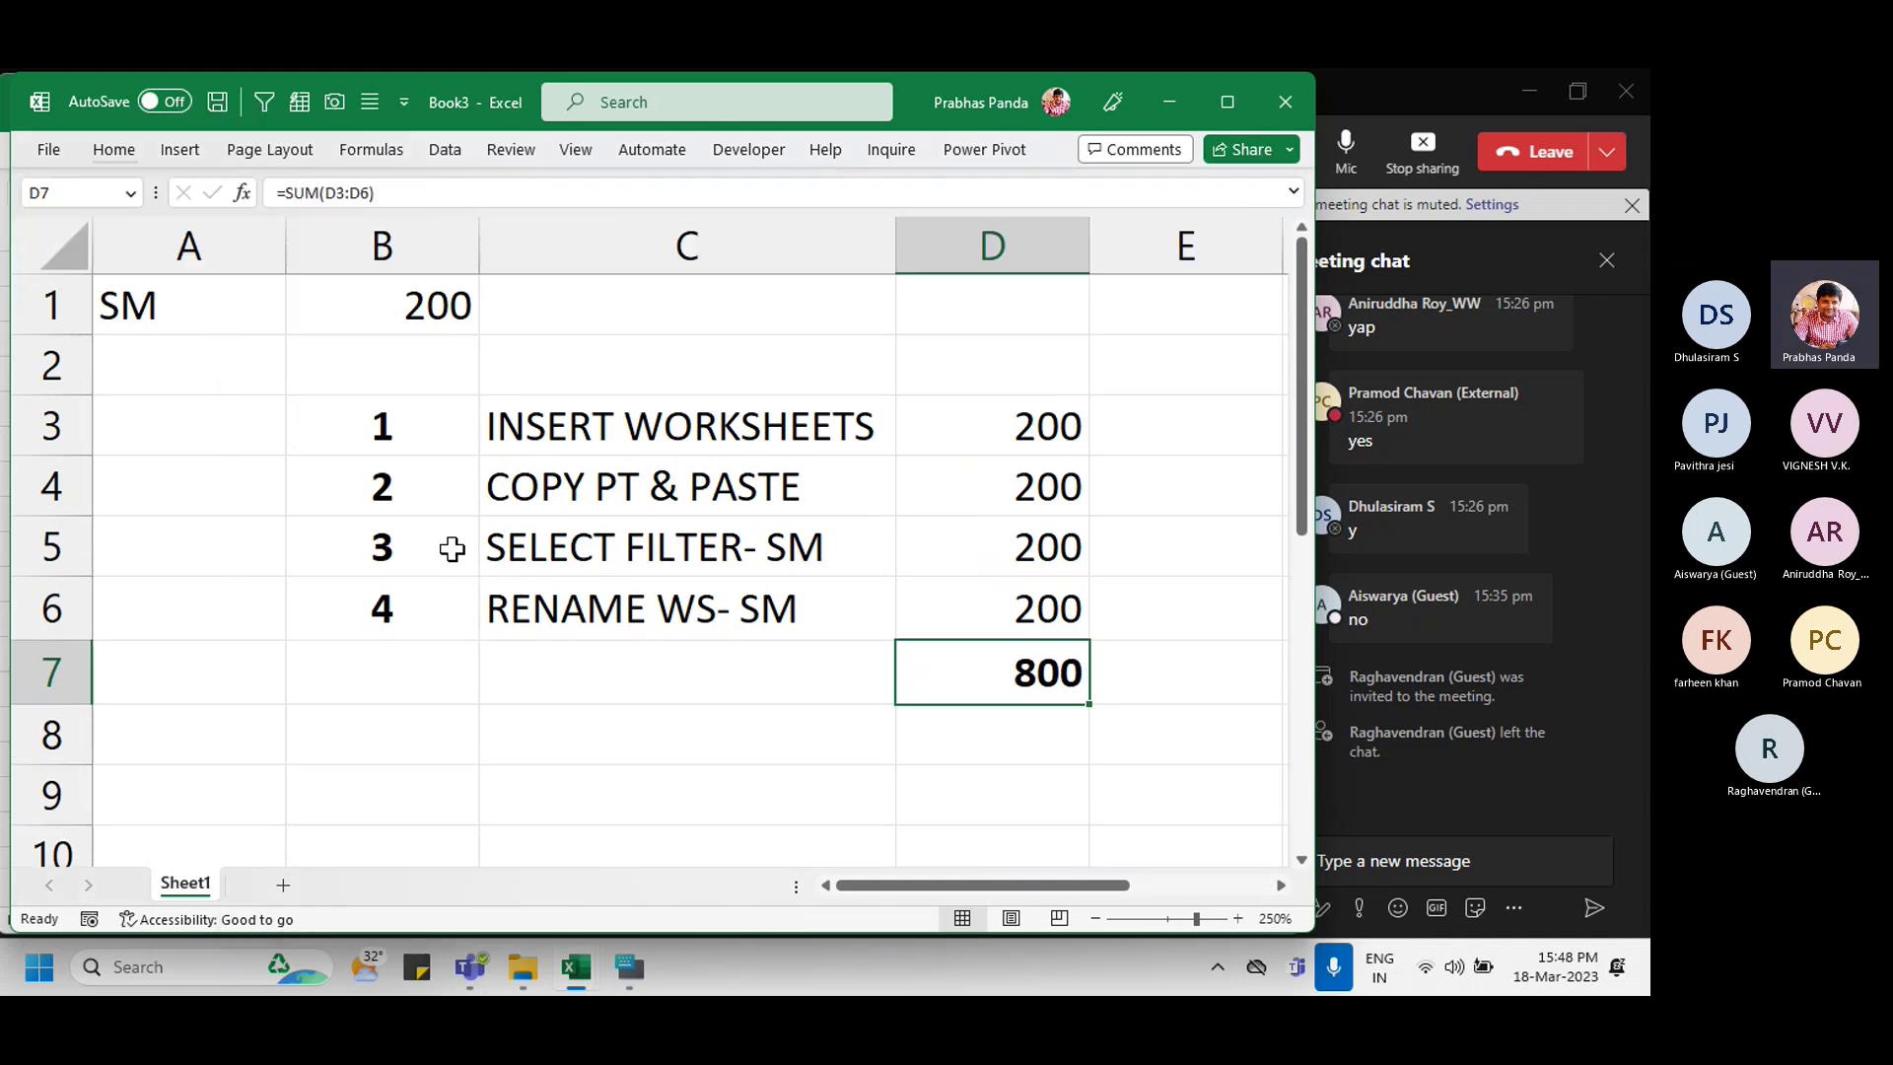
key("Down")
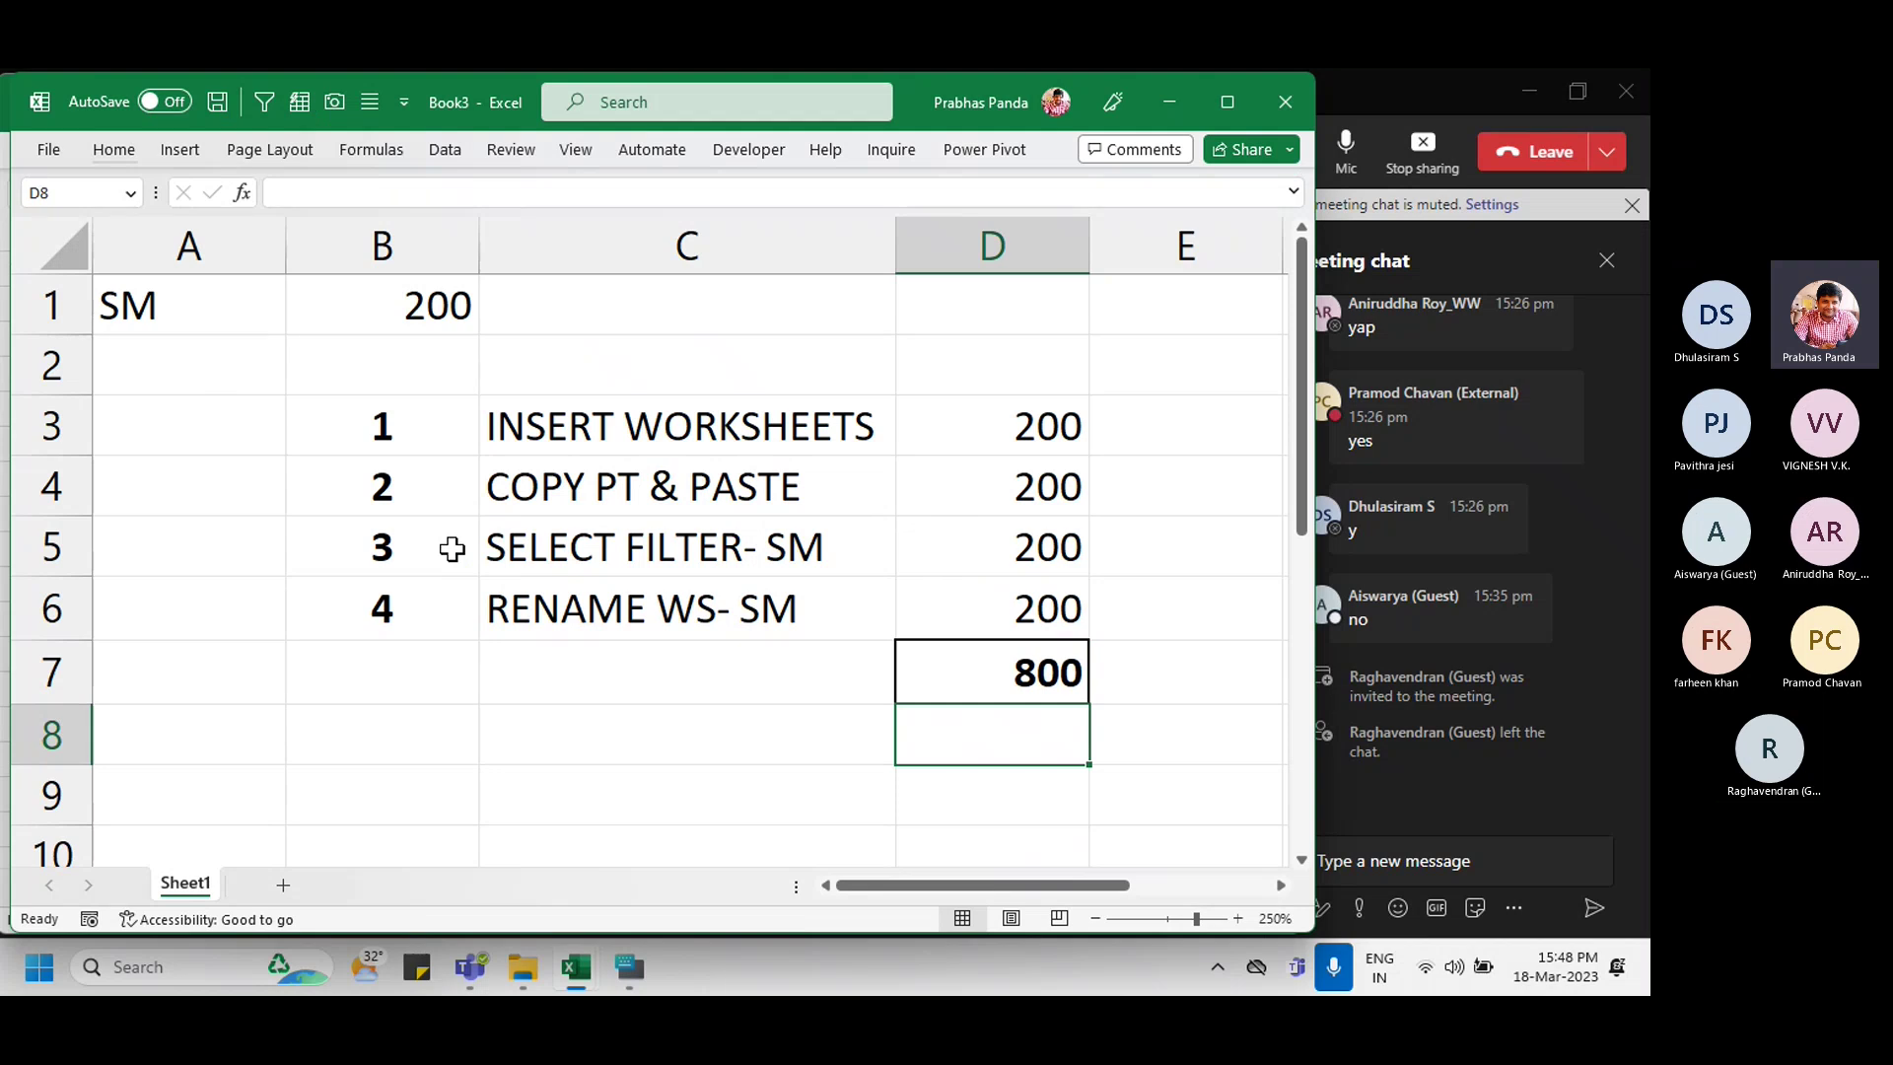
scroll(508, 487, "down", 3, "ctrl")
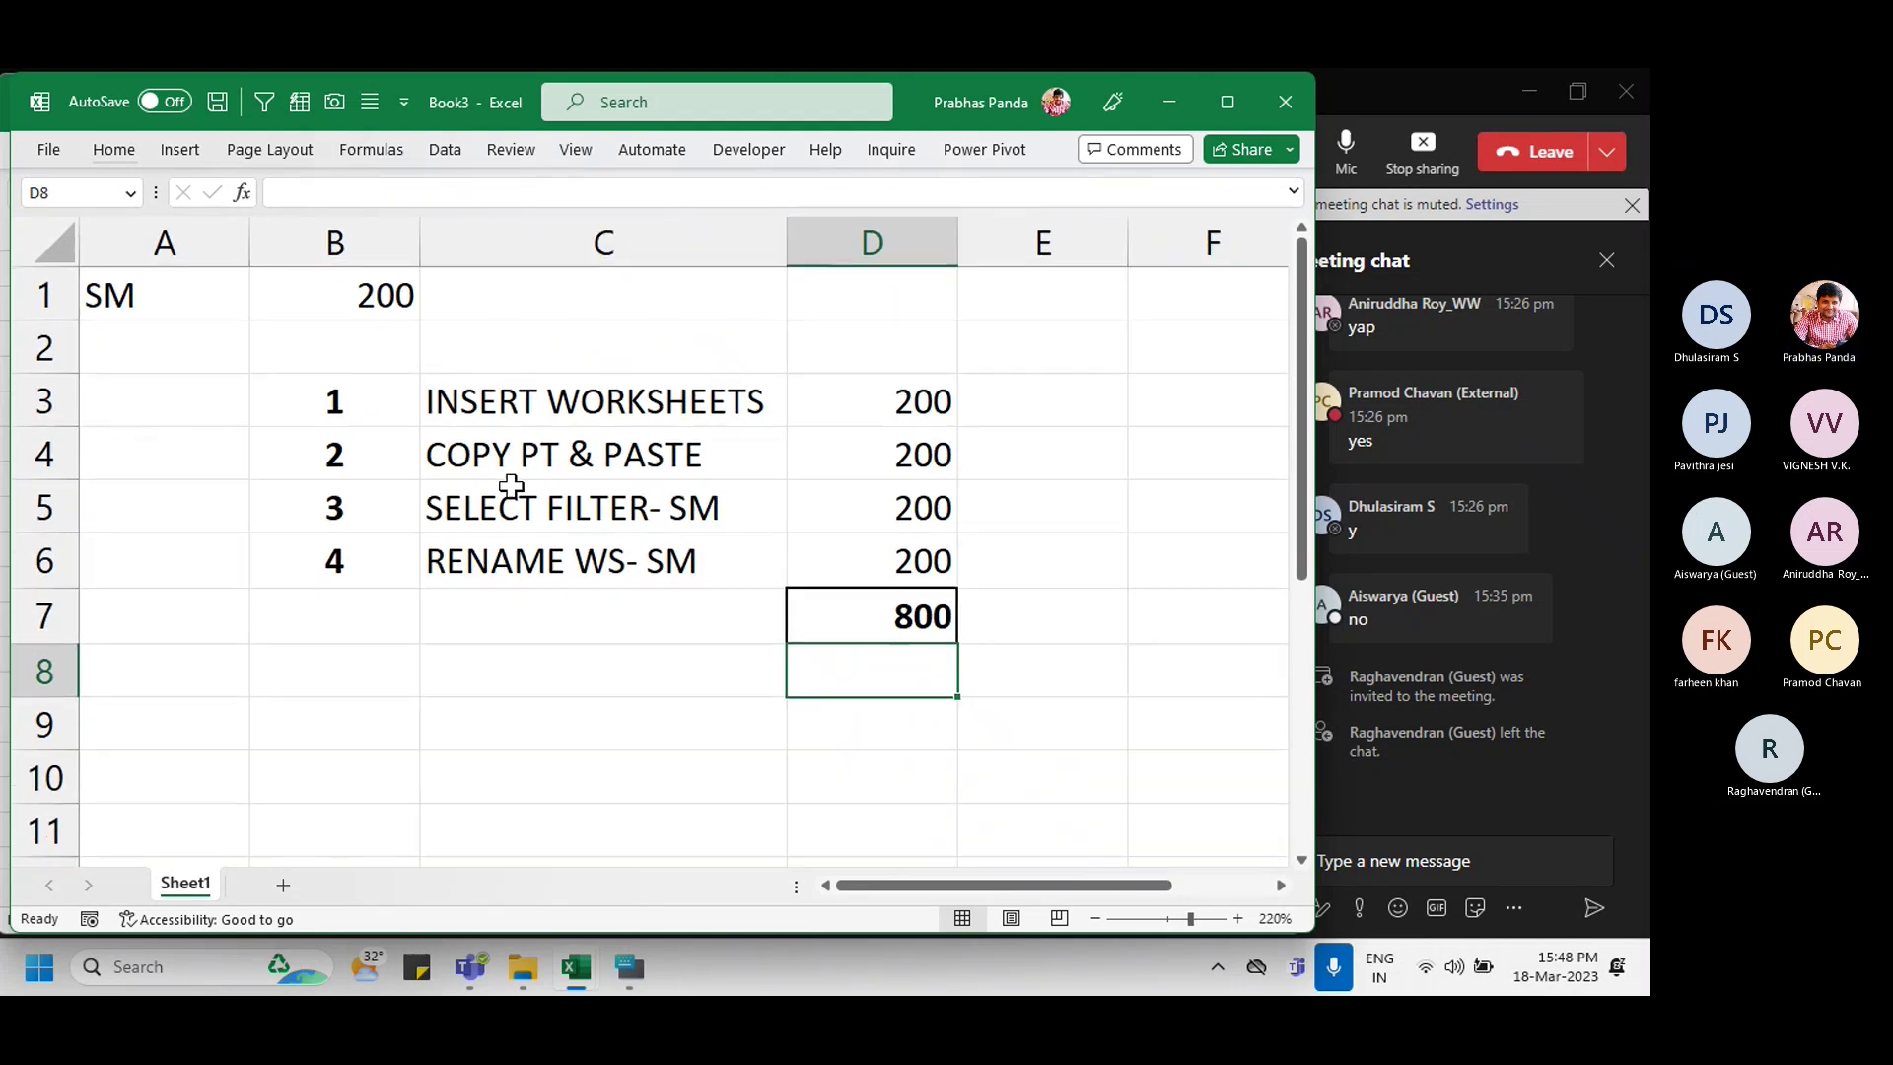
left_click(1026, 535)
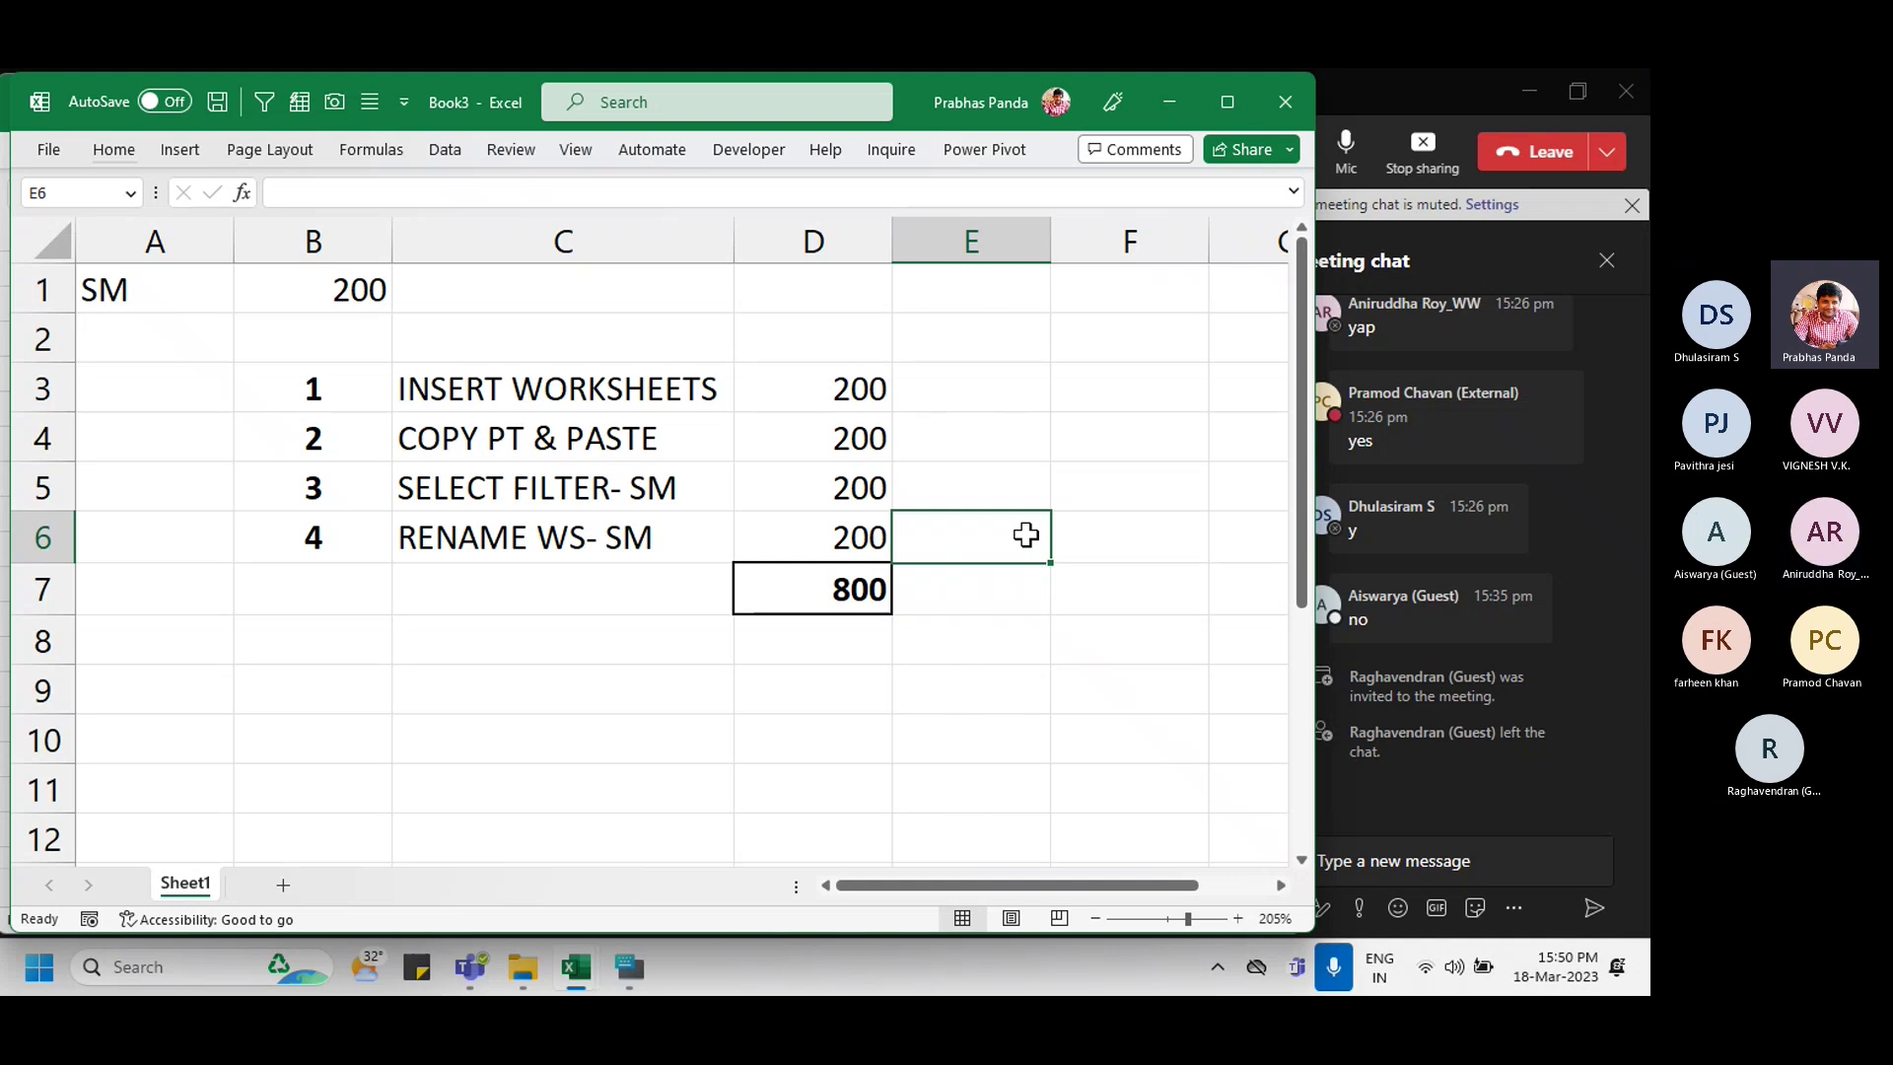
Step: Reveal Data Analysis.xlsx and reset the PIVOT(6) Sales Person filter to (All)
left_click(1167, 103)
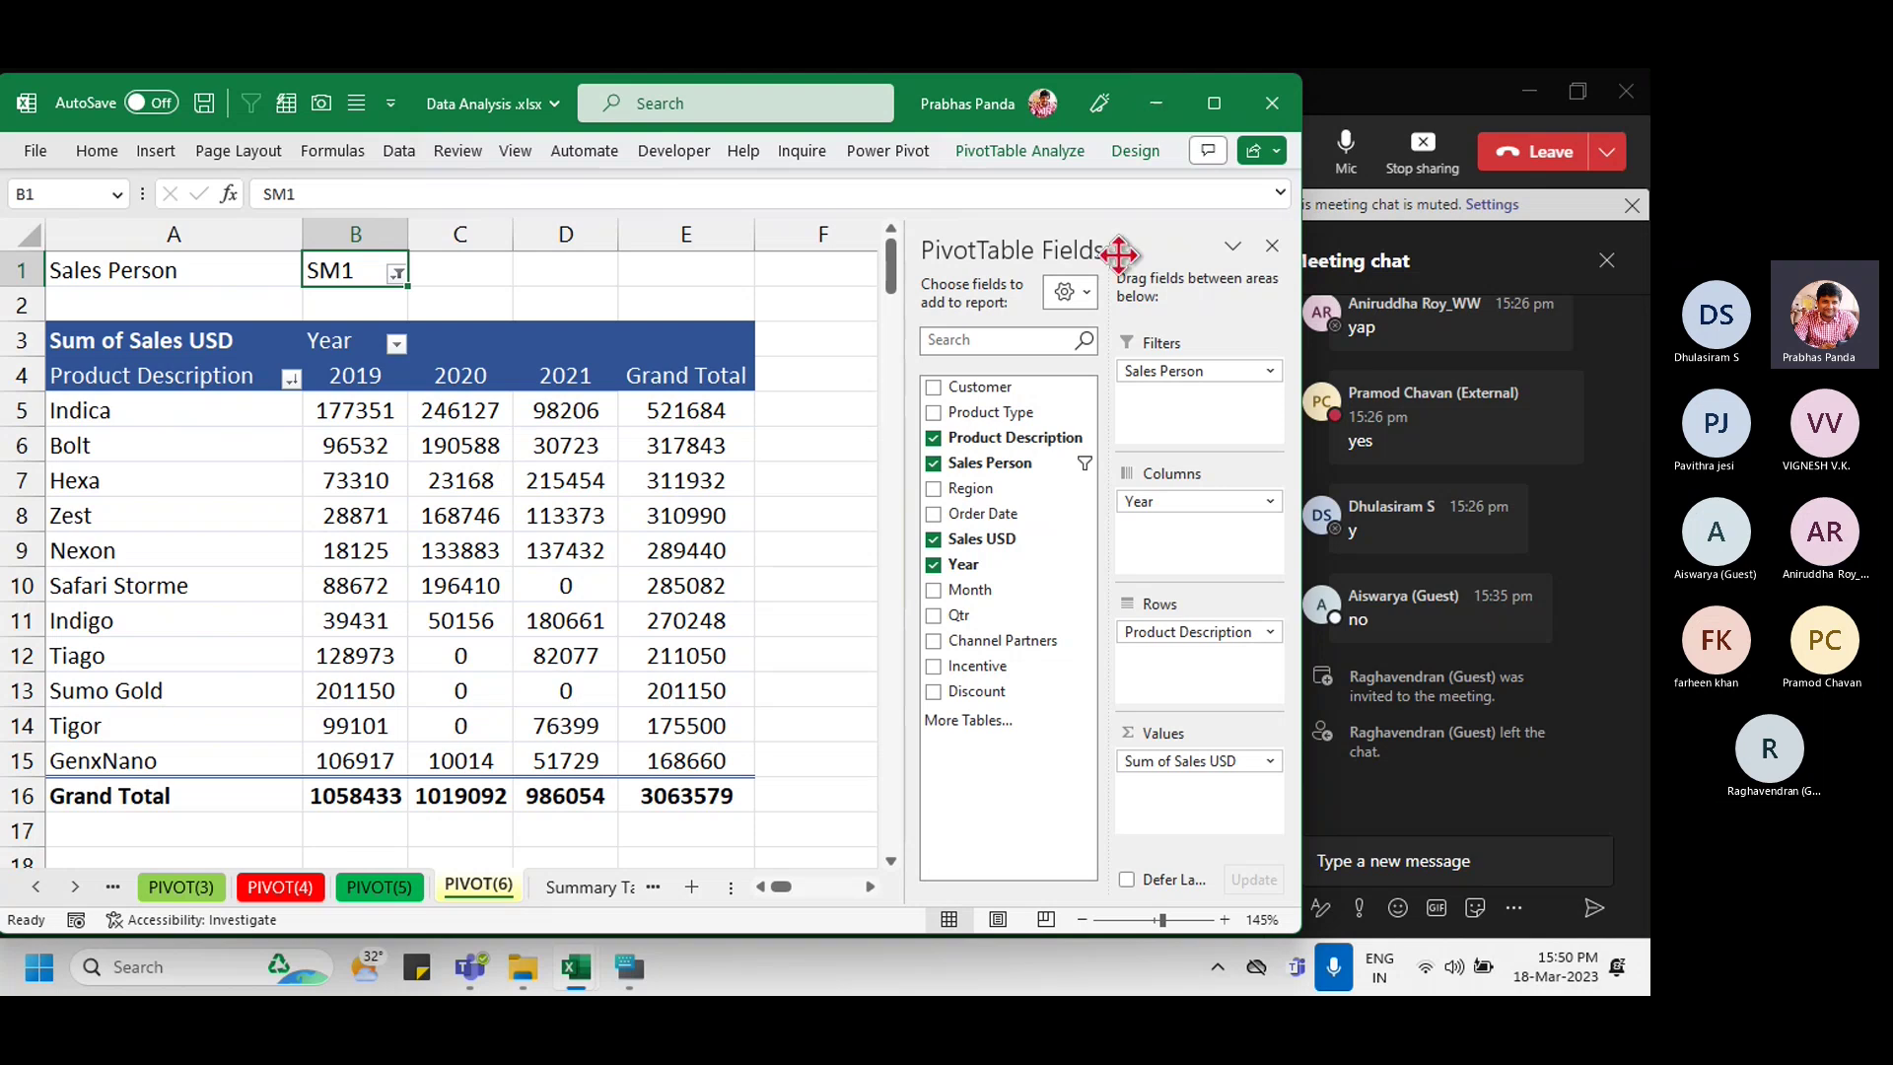
left_click(396, 275)
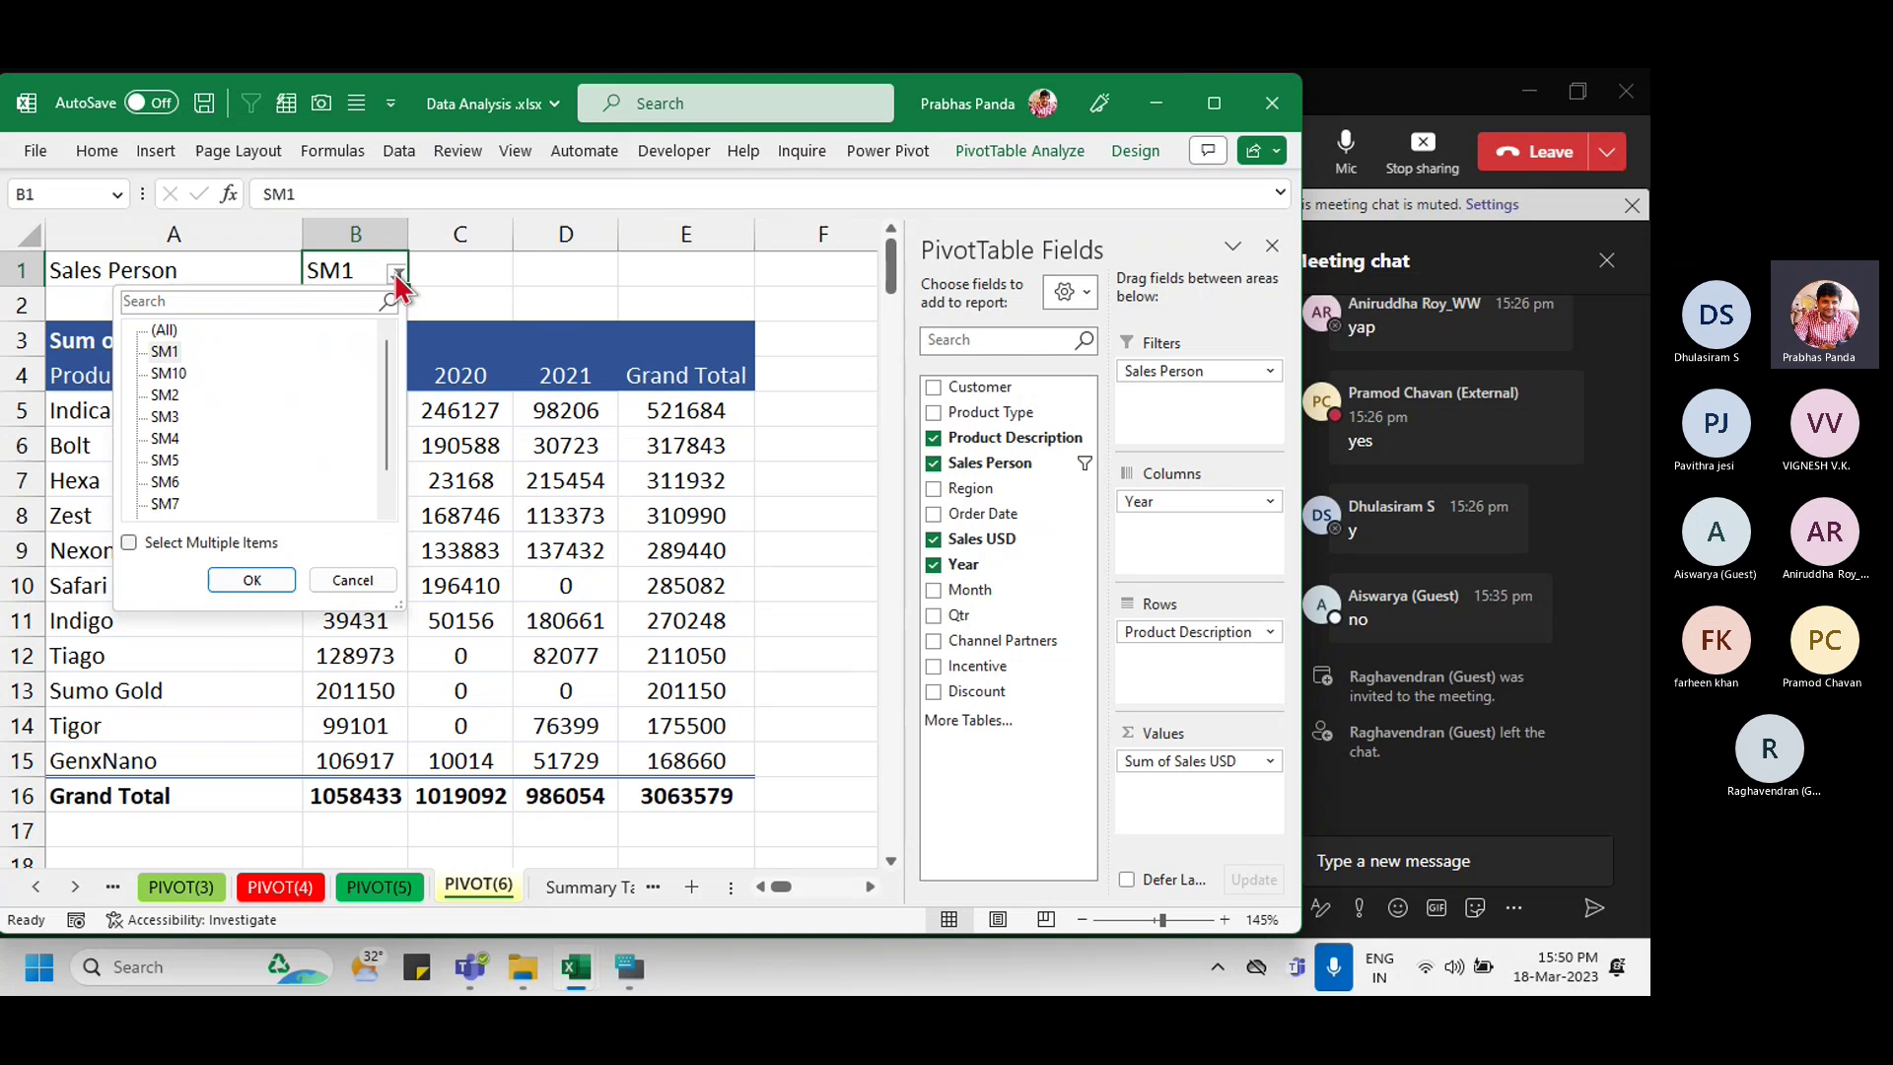
left_click(251, 580)
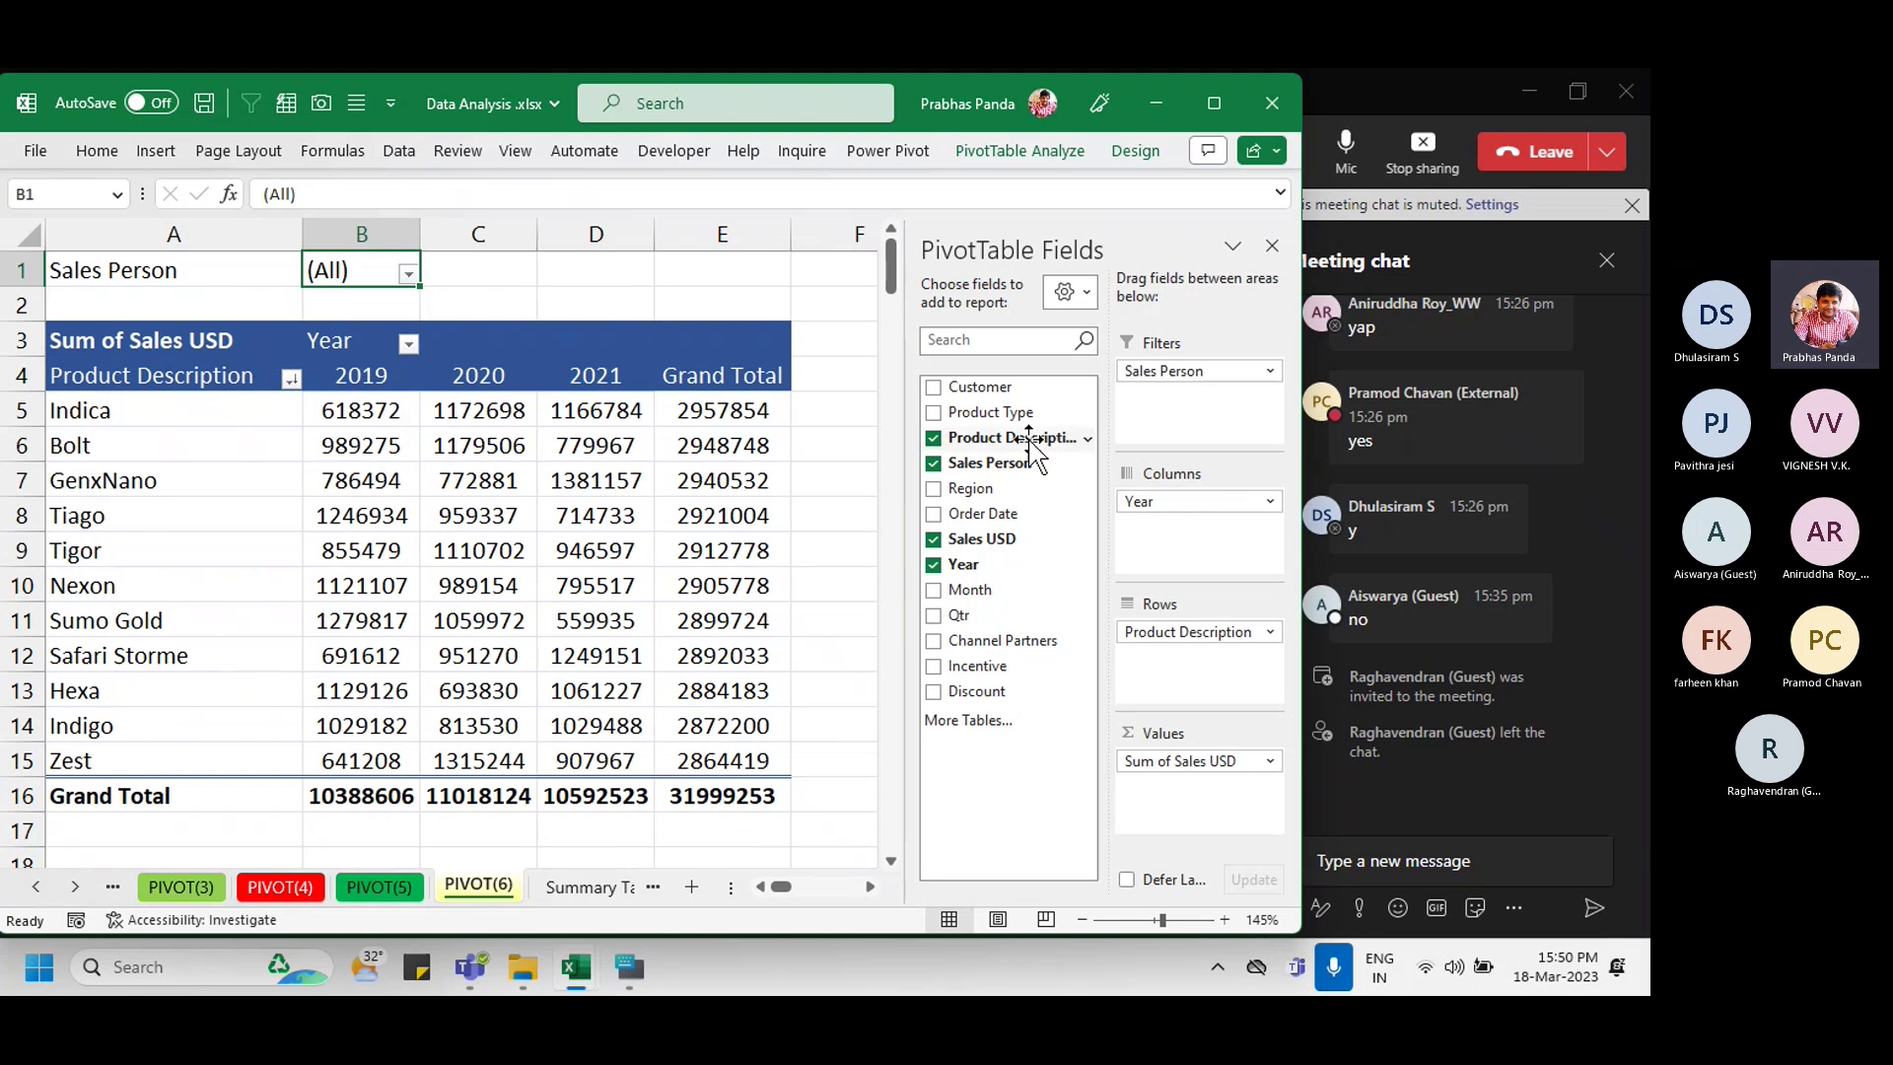
Step: Widen the Excel window slightly, admit the lobby guest in Teams, and return to Excel
key("ctrl")
key("ctrl")
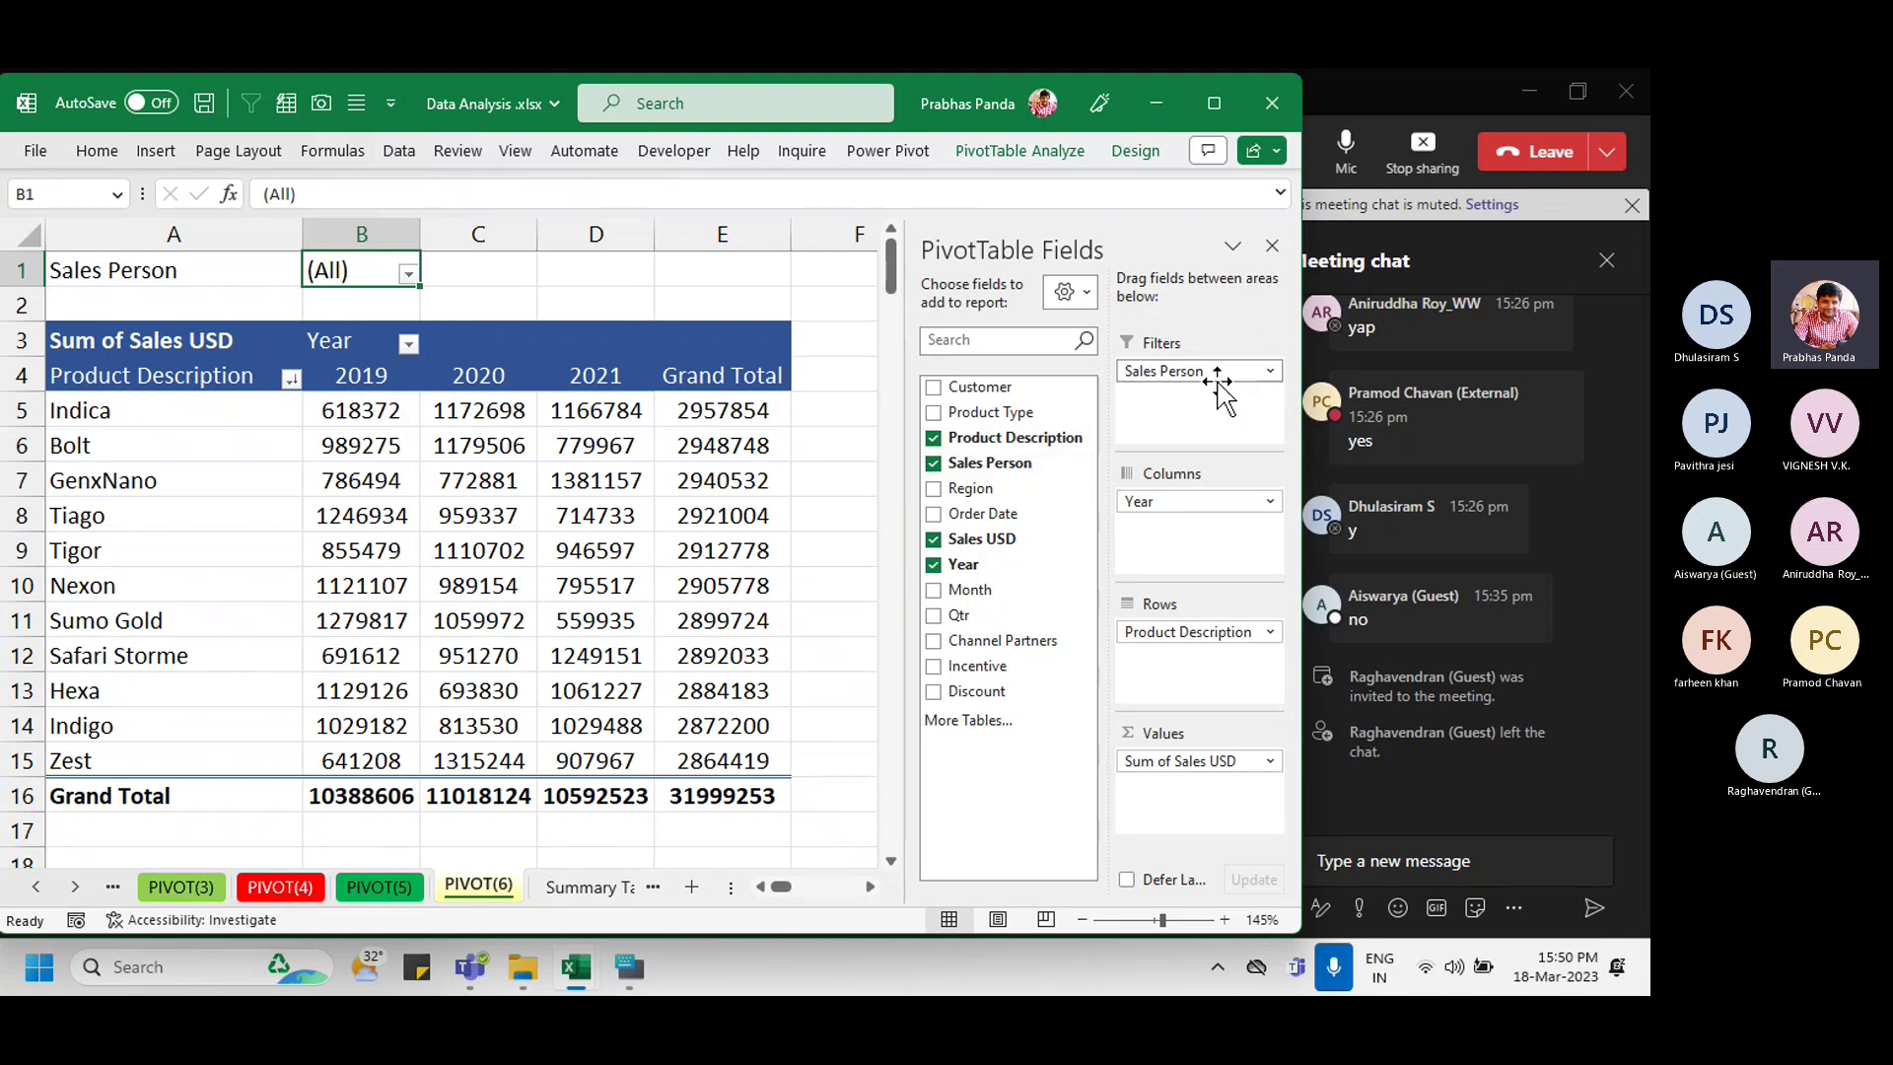
key("ctrl")
key("ctrl")
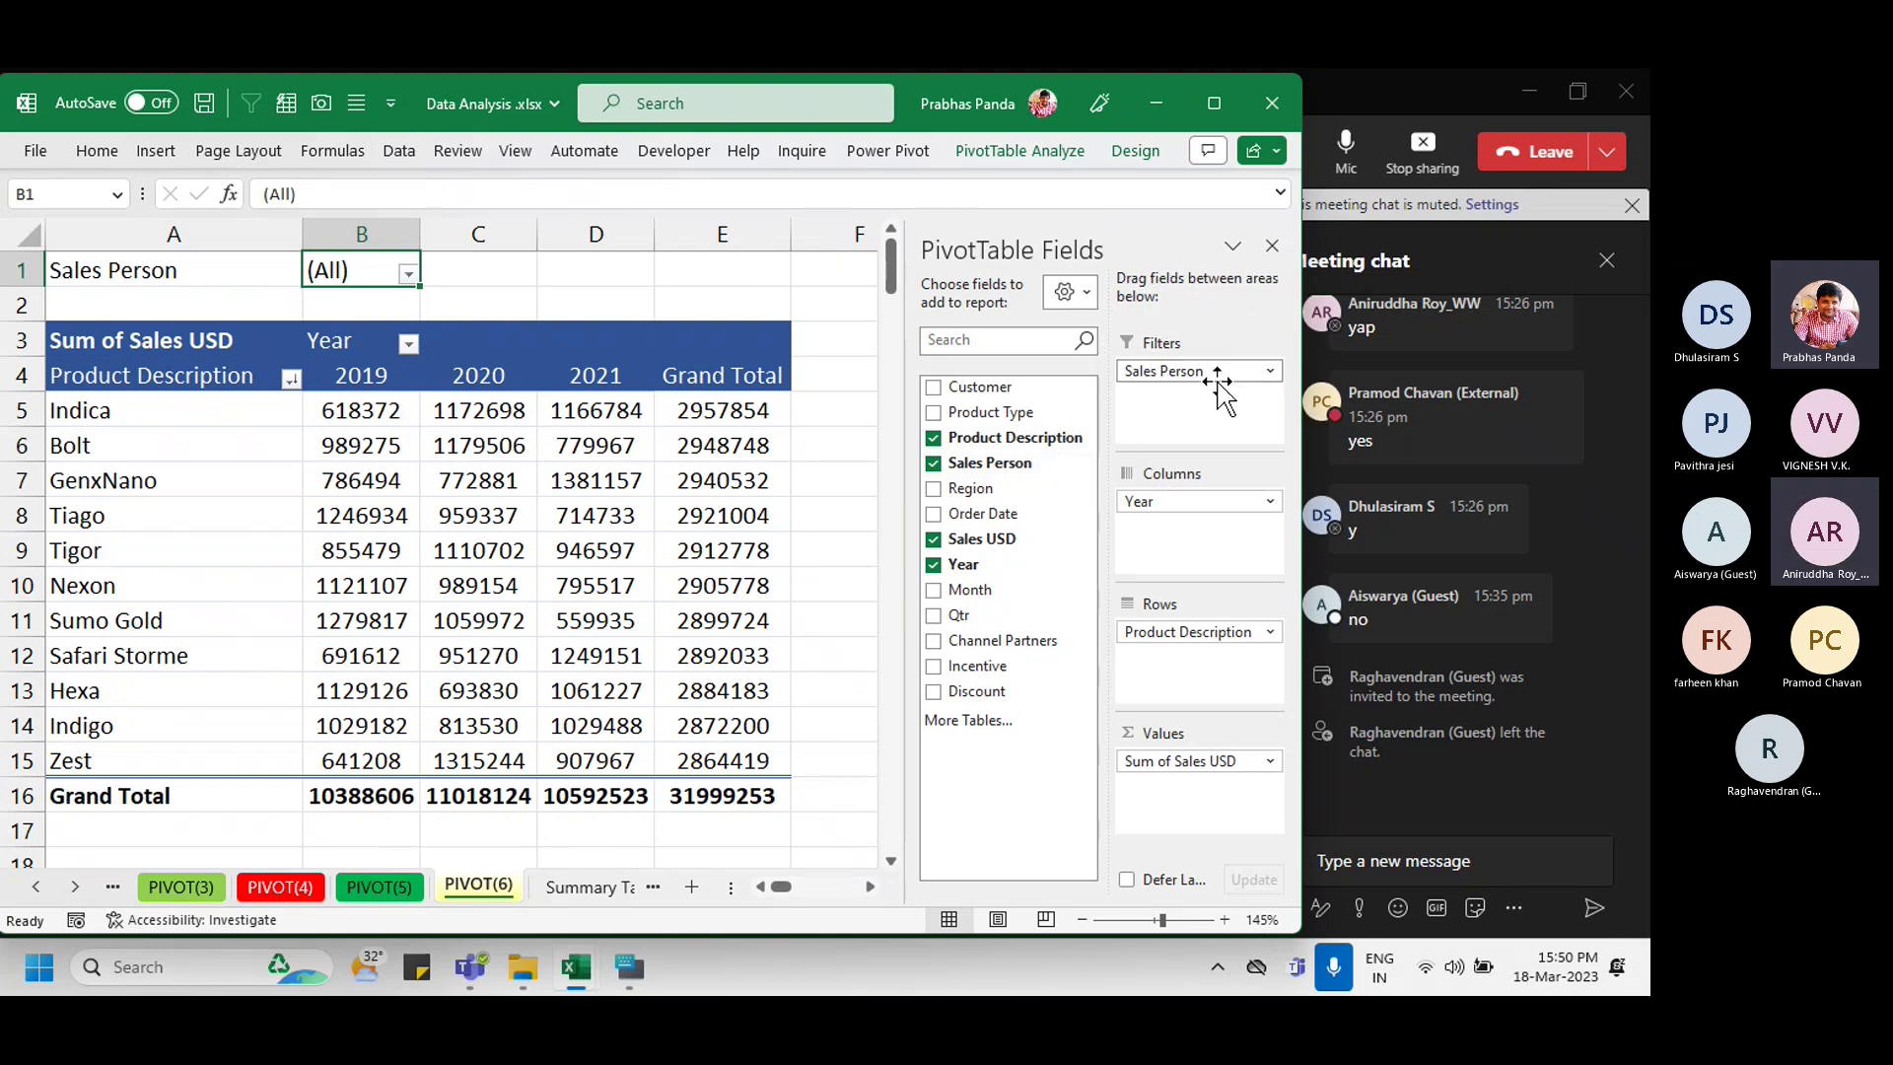
key("ctrl")
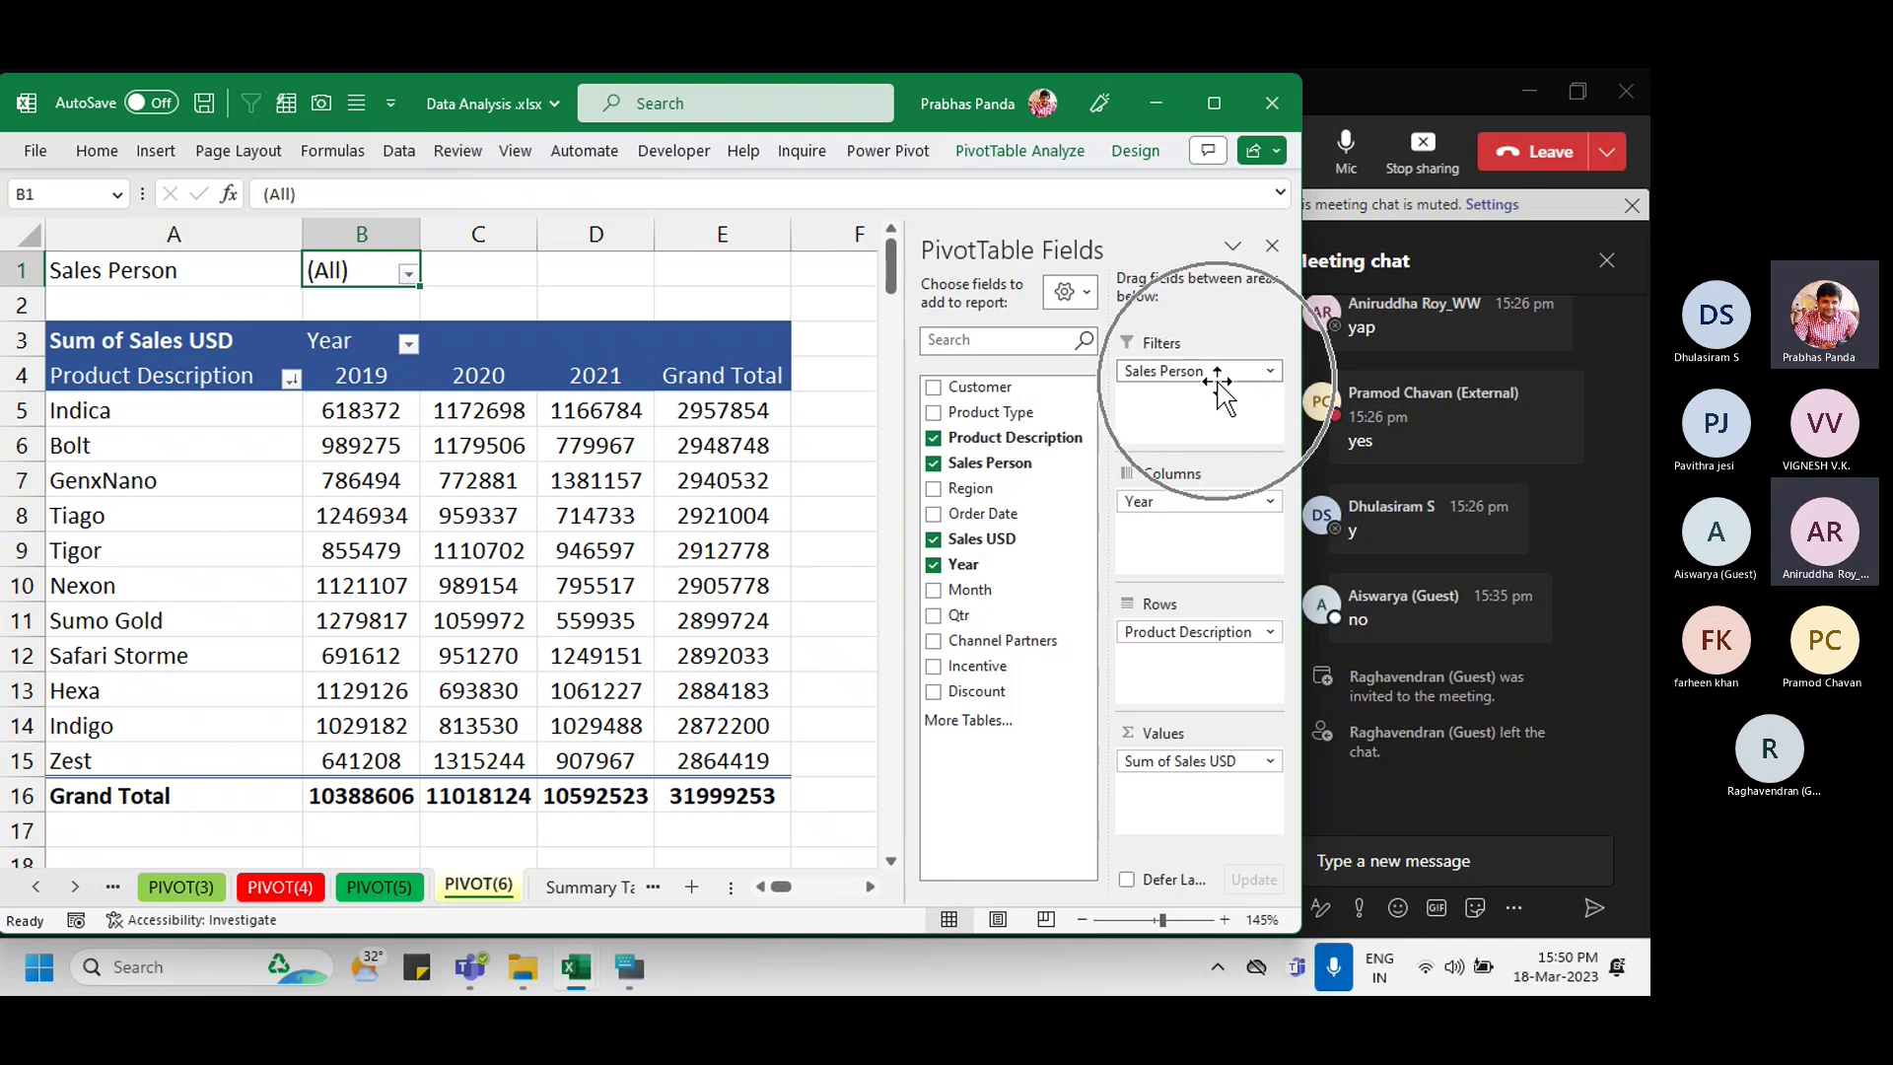
key("ctrl")
key("ctrl")
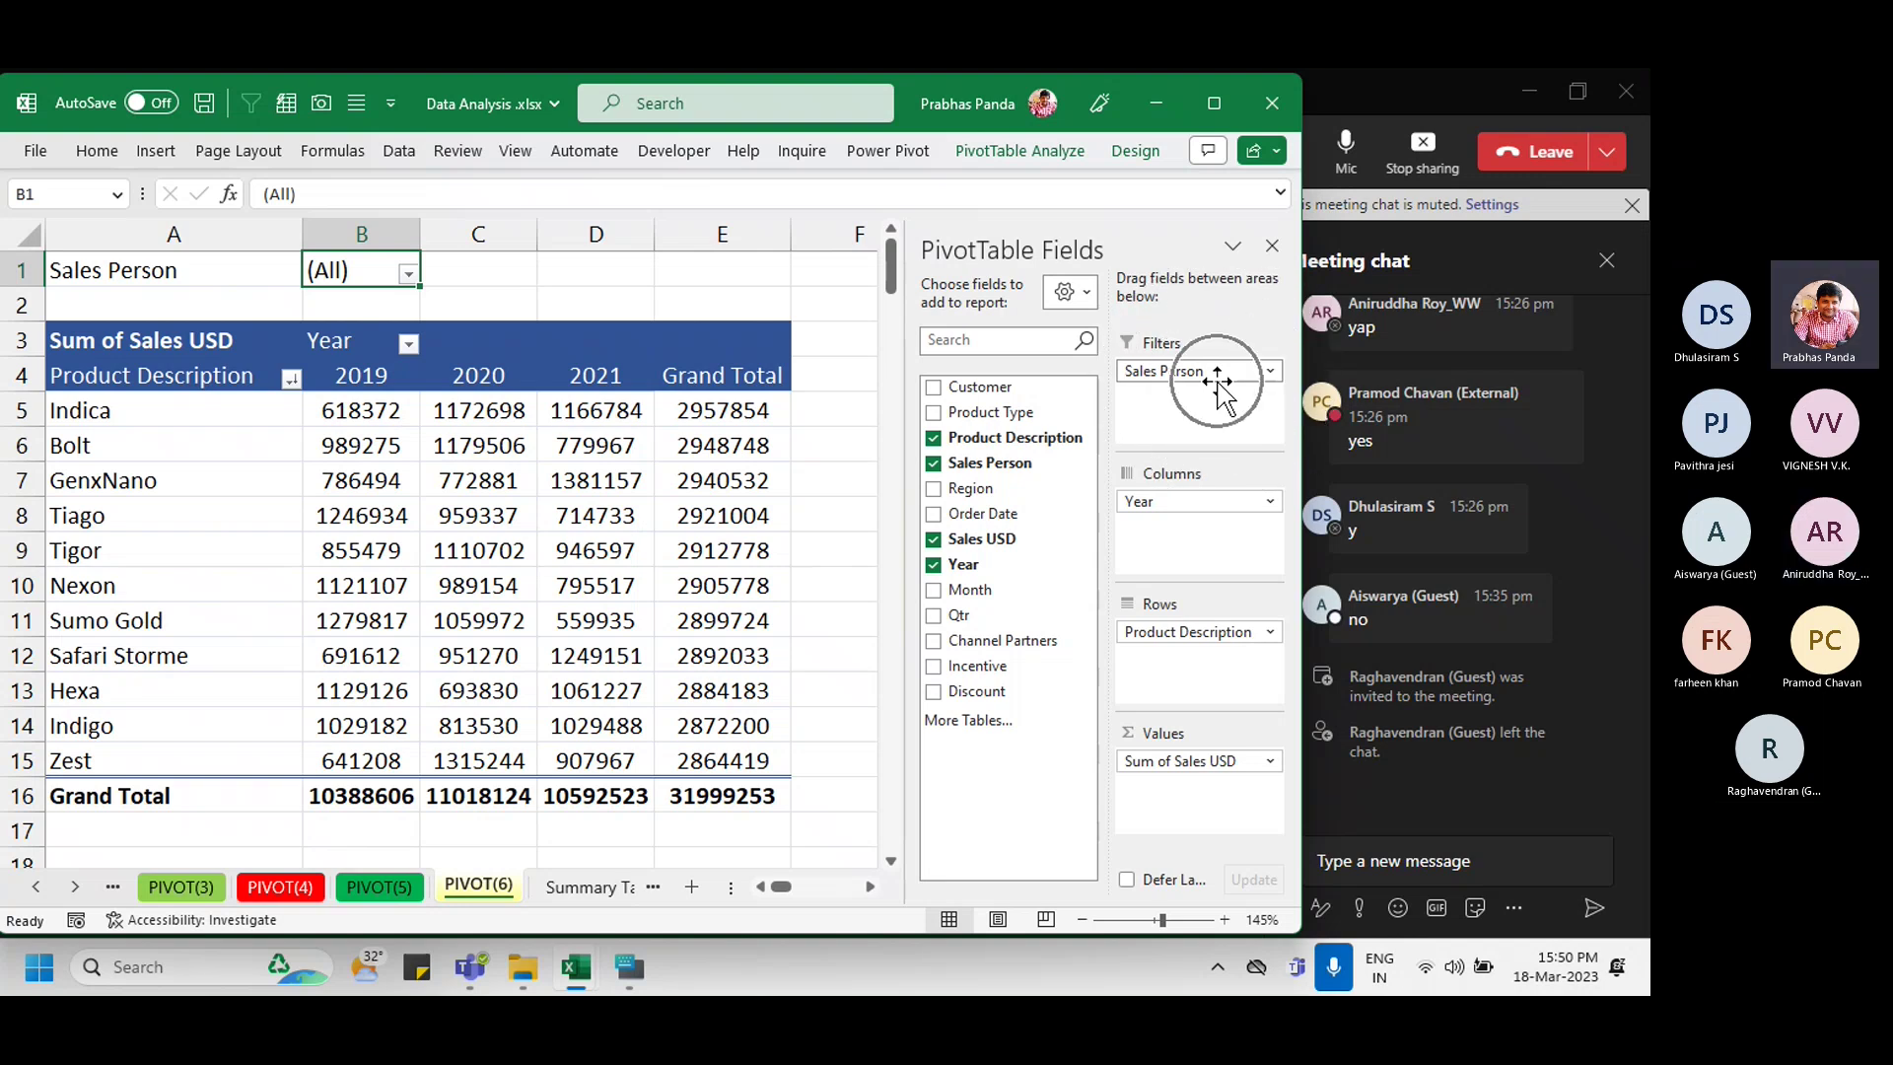
key("ctrl")
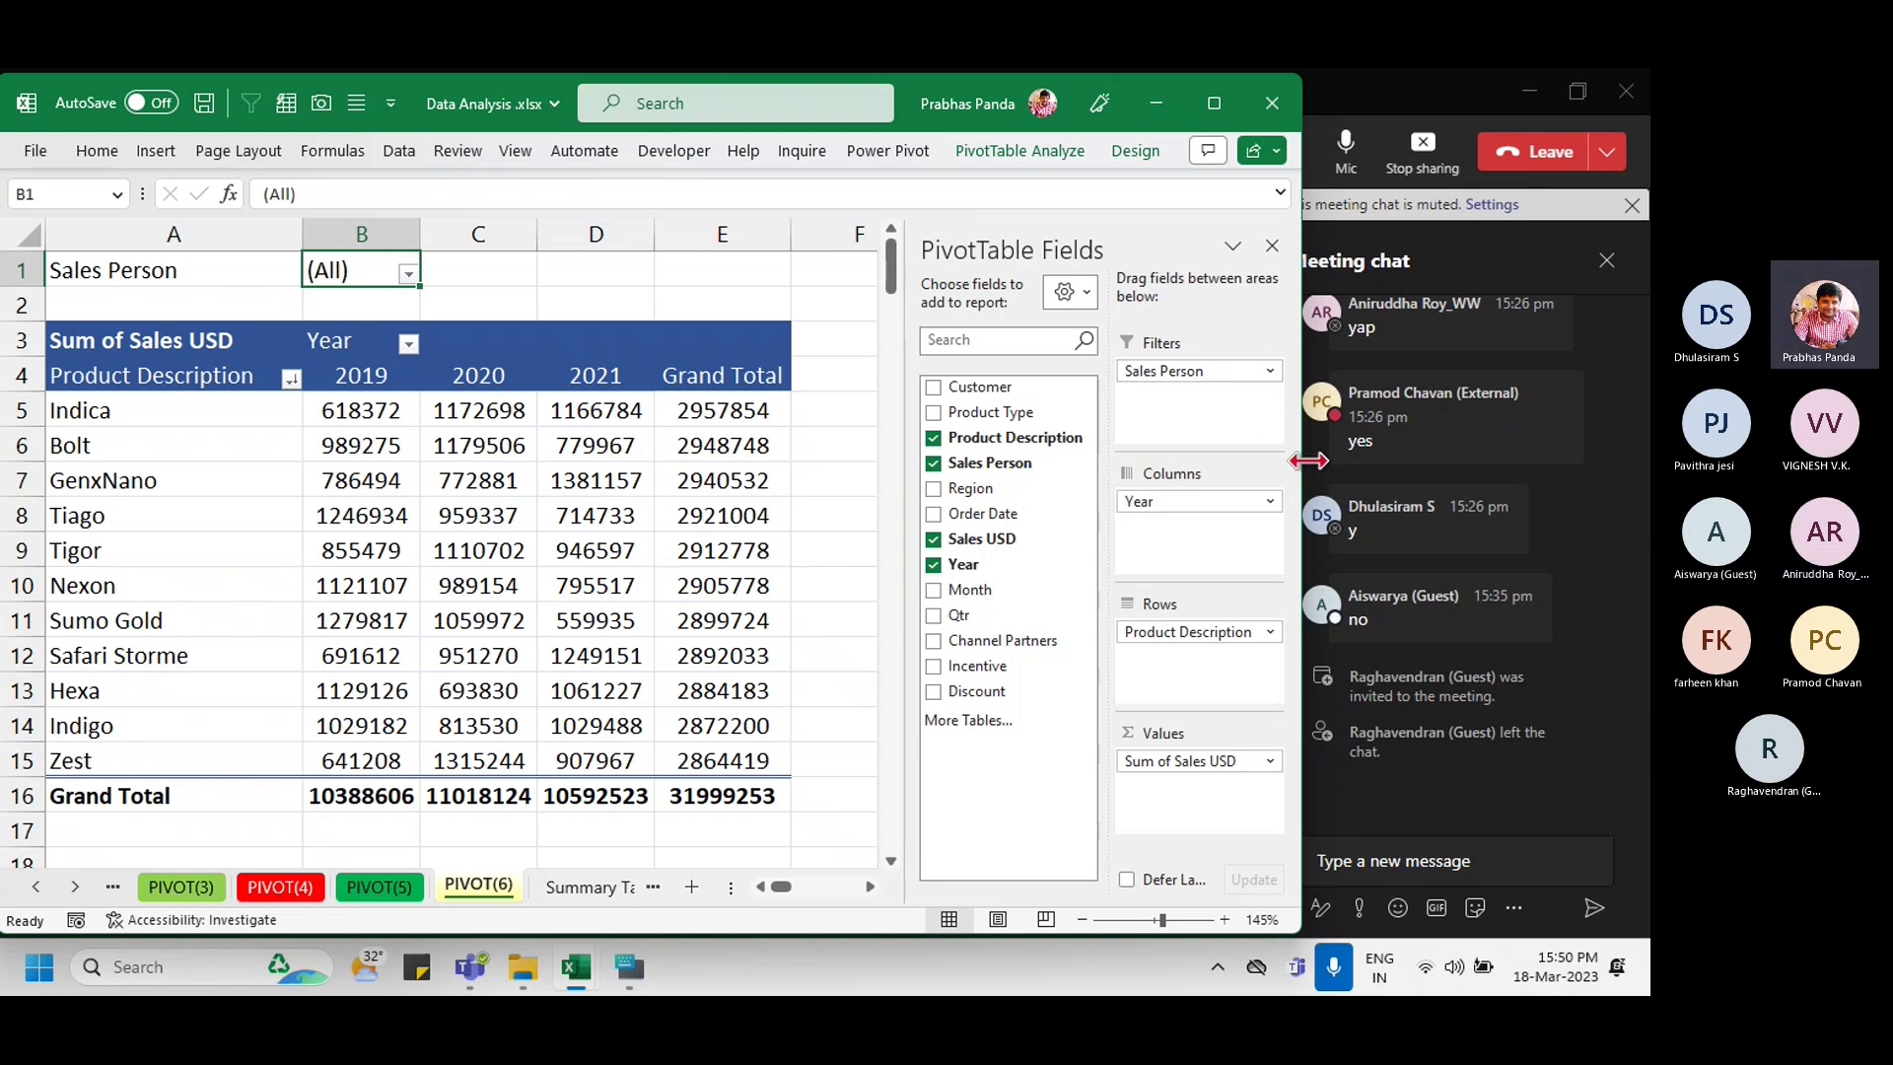
left_click_drag(1303, 471, 1337, 469)
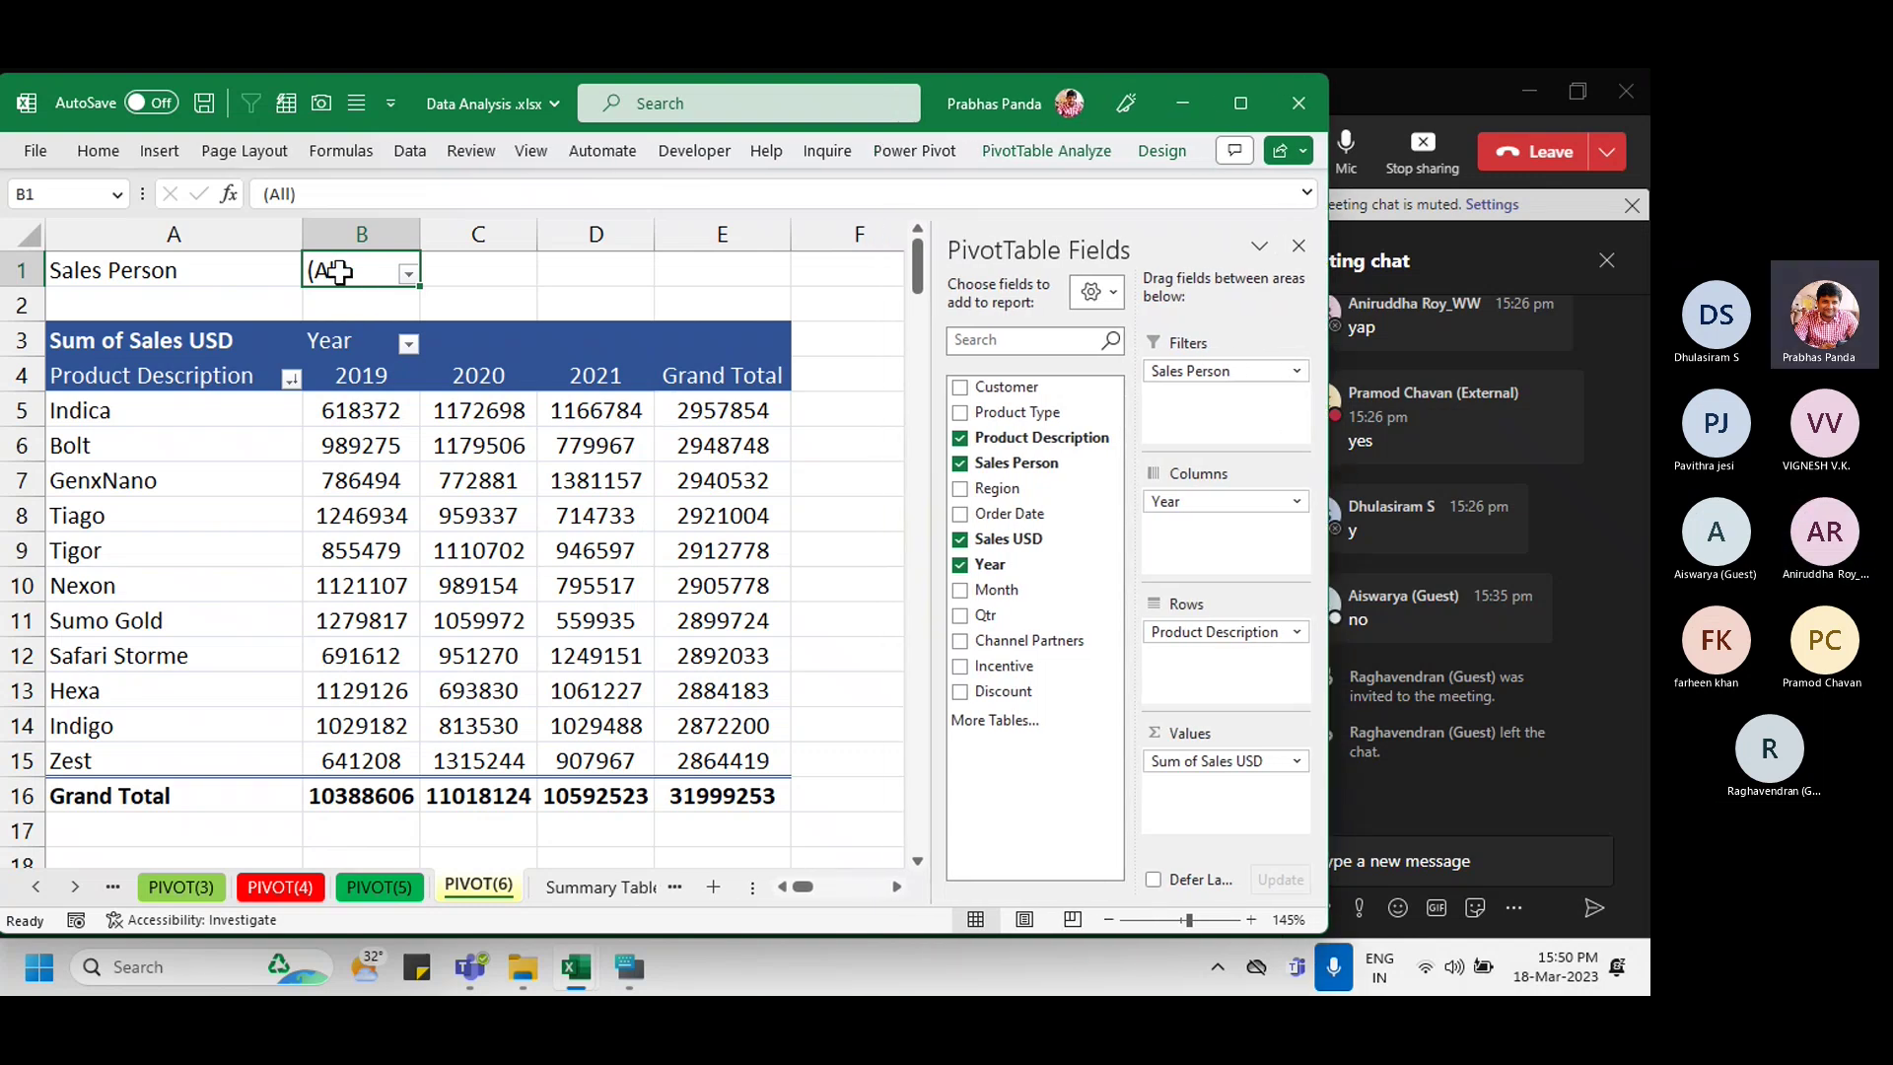
key("ctrl")
key("ctrl")
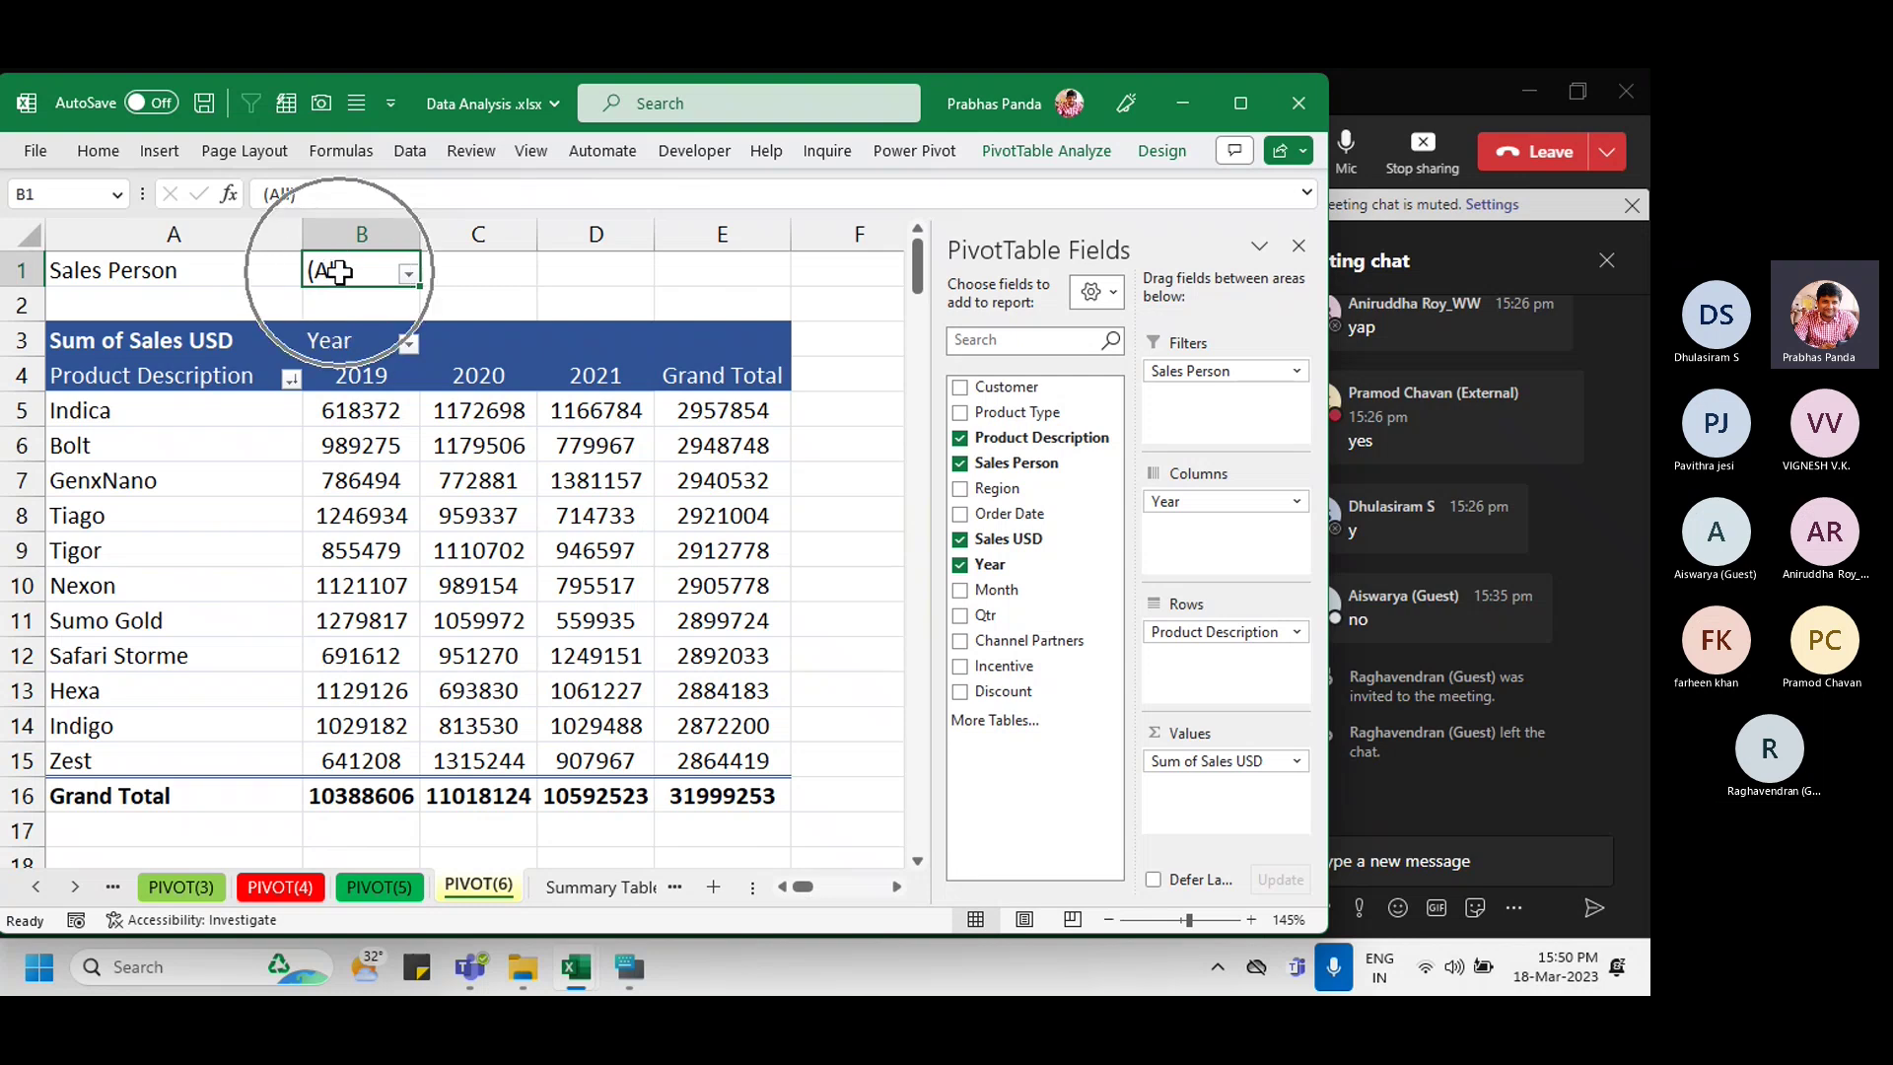
key("ctrl")
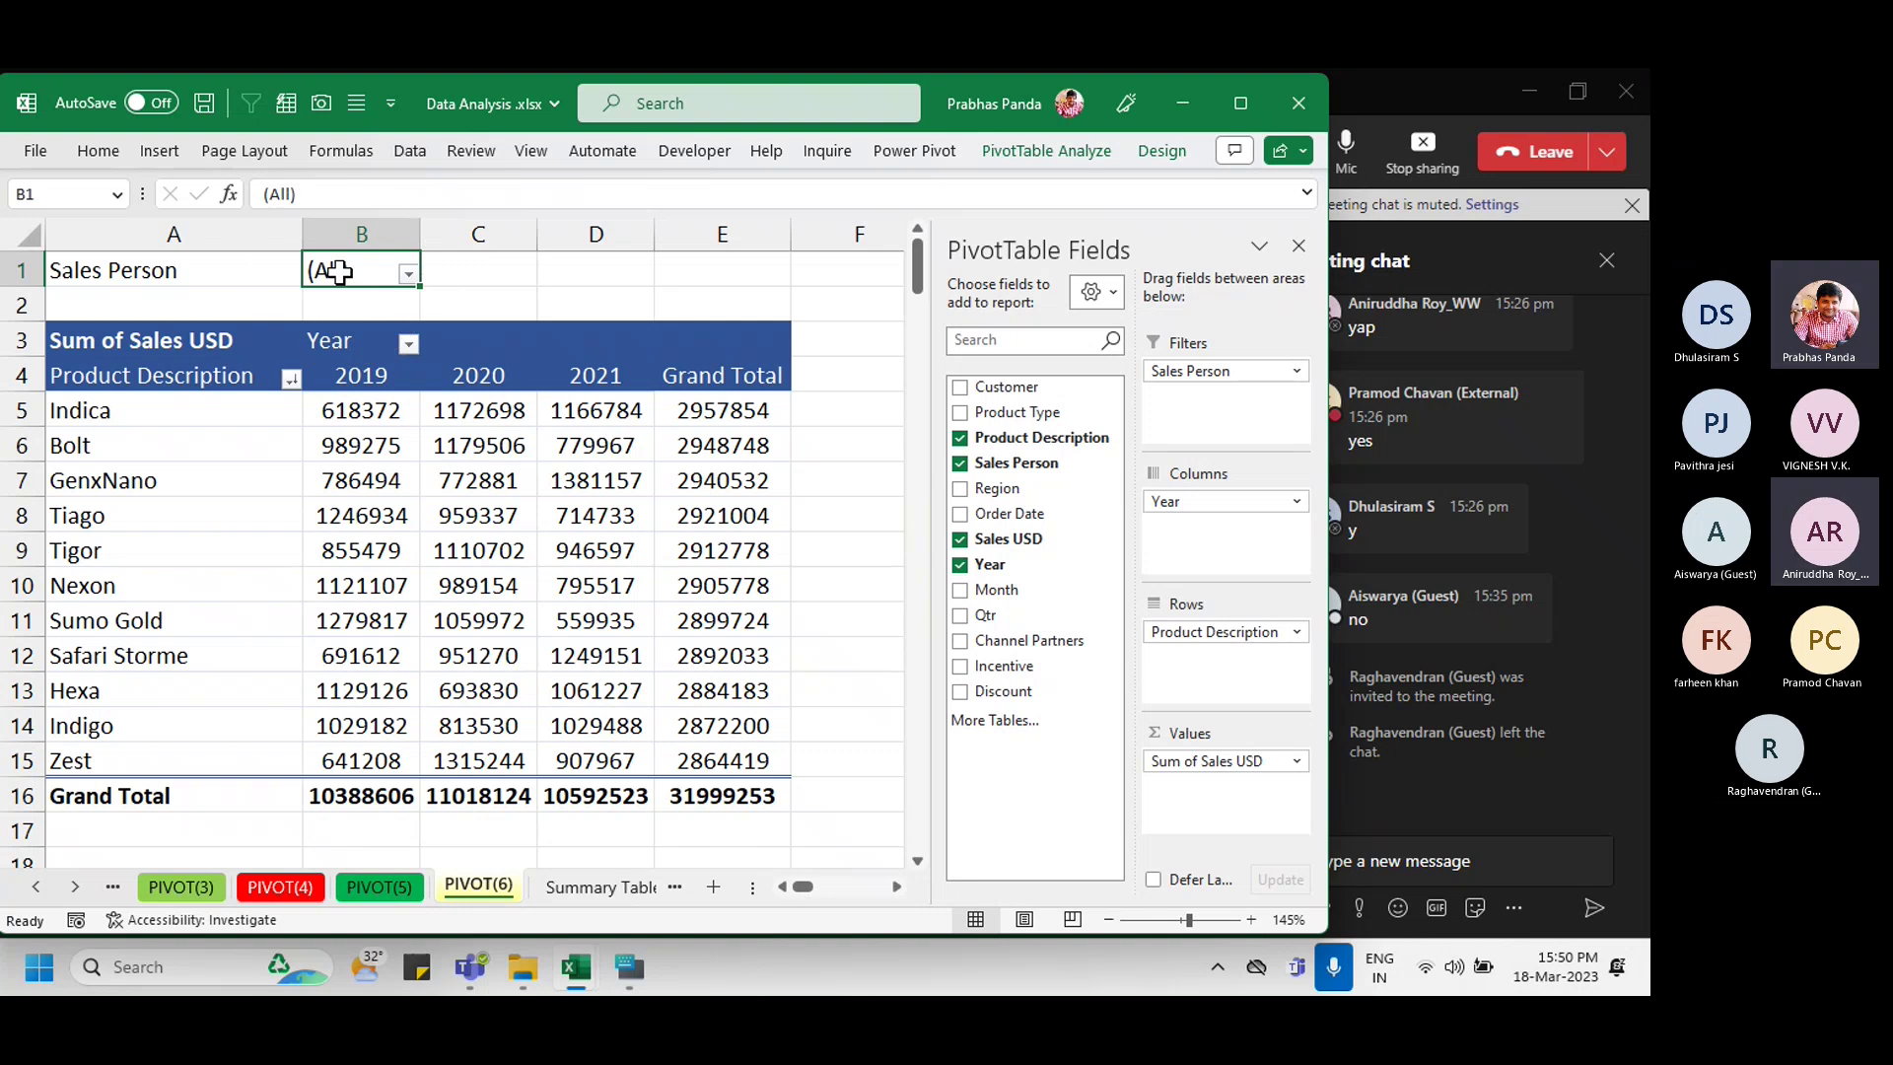
key("ctrl")
key("ctrl")
key("ctrl")
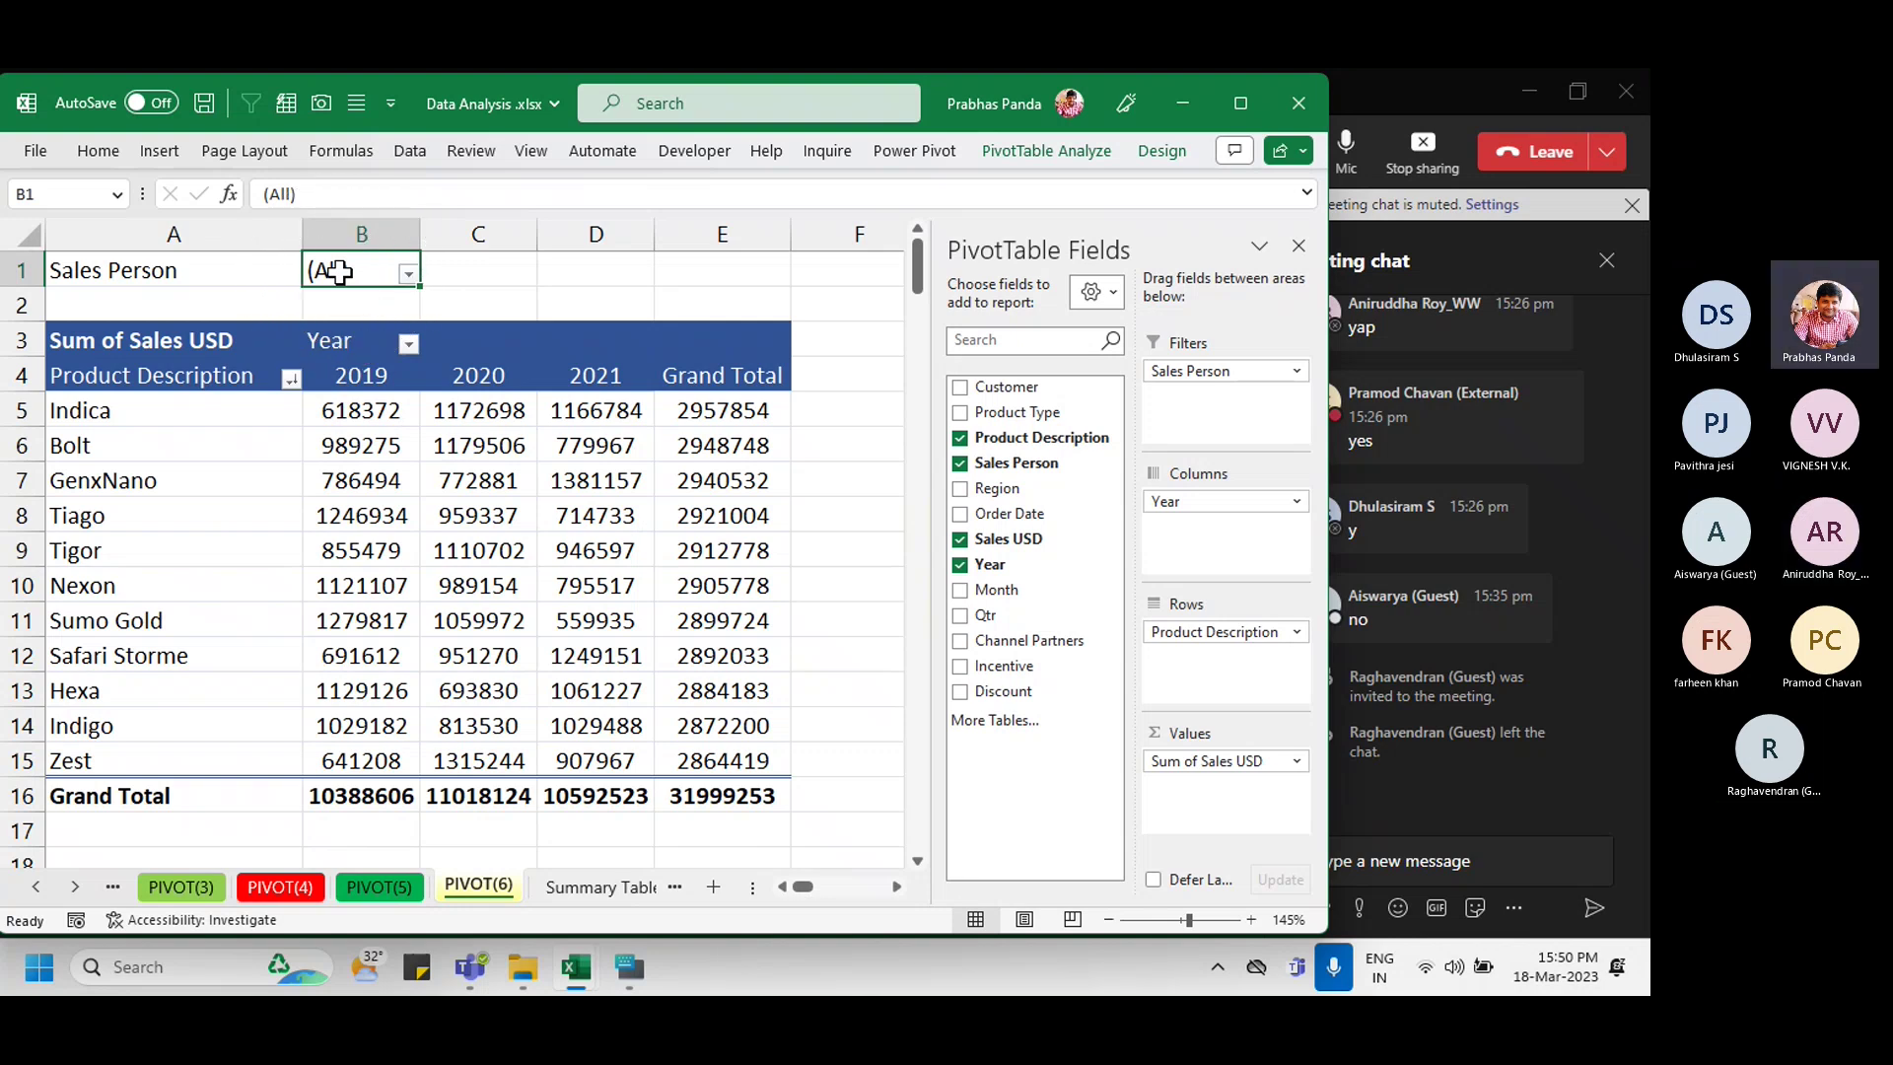
key("ctrl")
key("ctrl")
key("ctrl")
left_click(1457, 93)
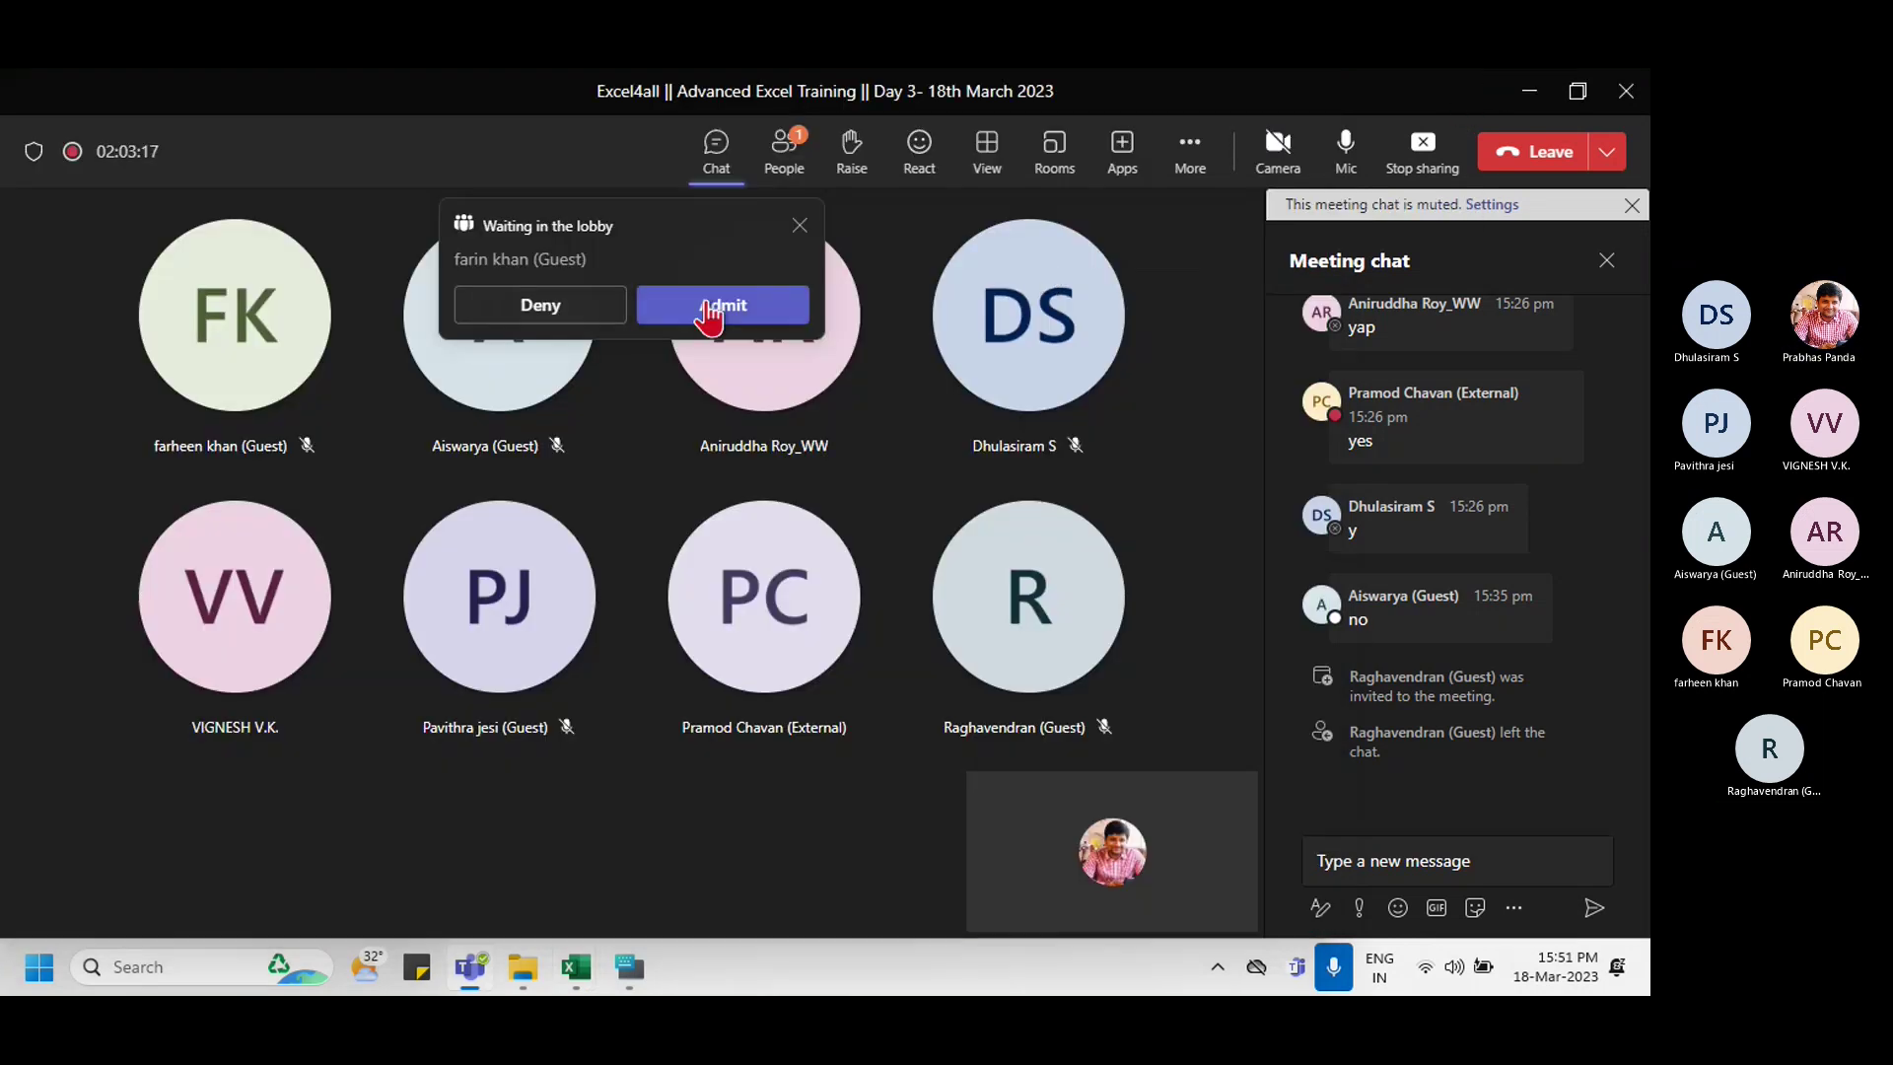
left_click(708, 311)
key("alt+Tab")
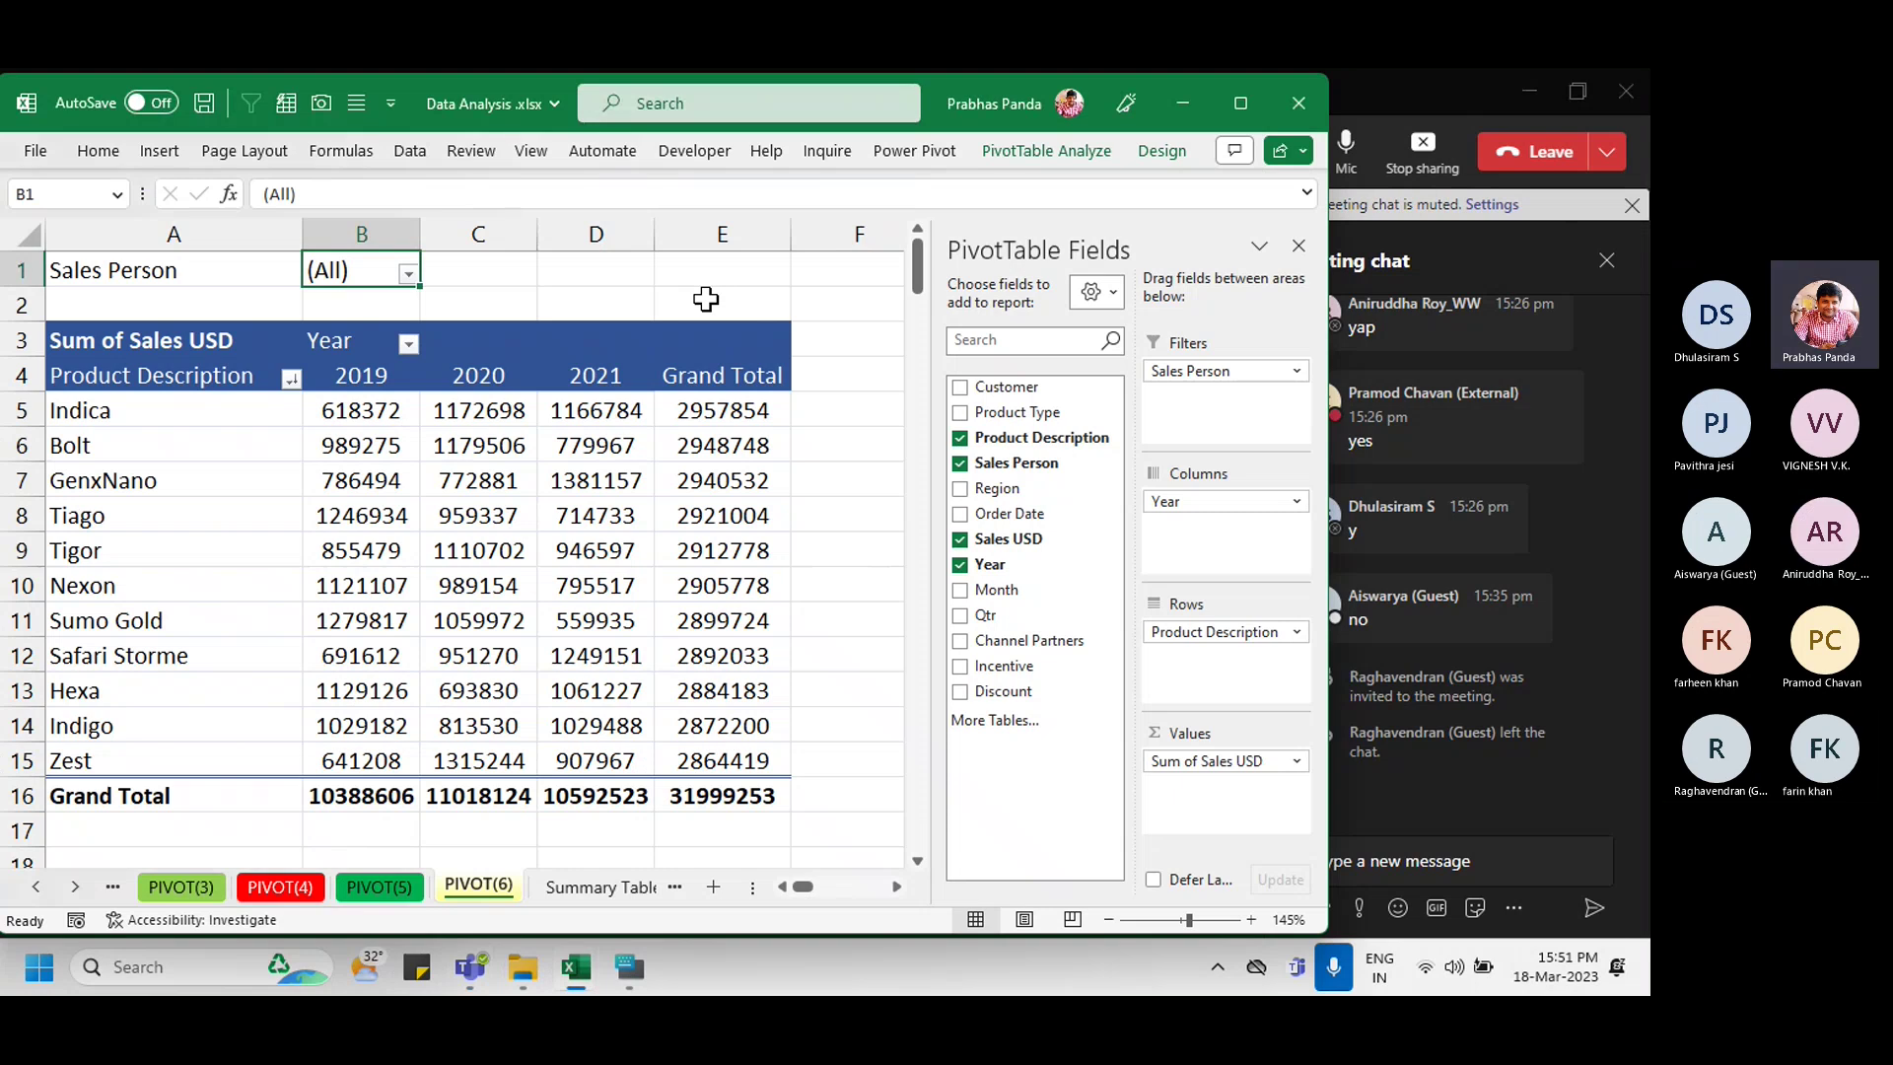
Step: Run Show Report Filter Pages on Sales Person to create sheets SM1, SM10, SM2 and the rest
key("ctrl")
key("ctrl")
key("ctrl")
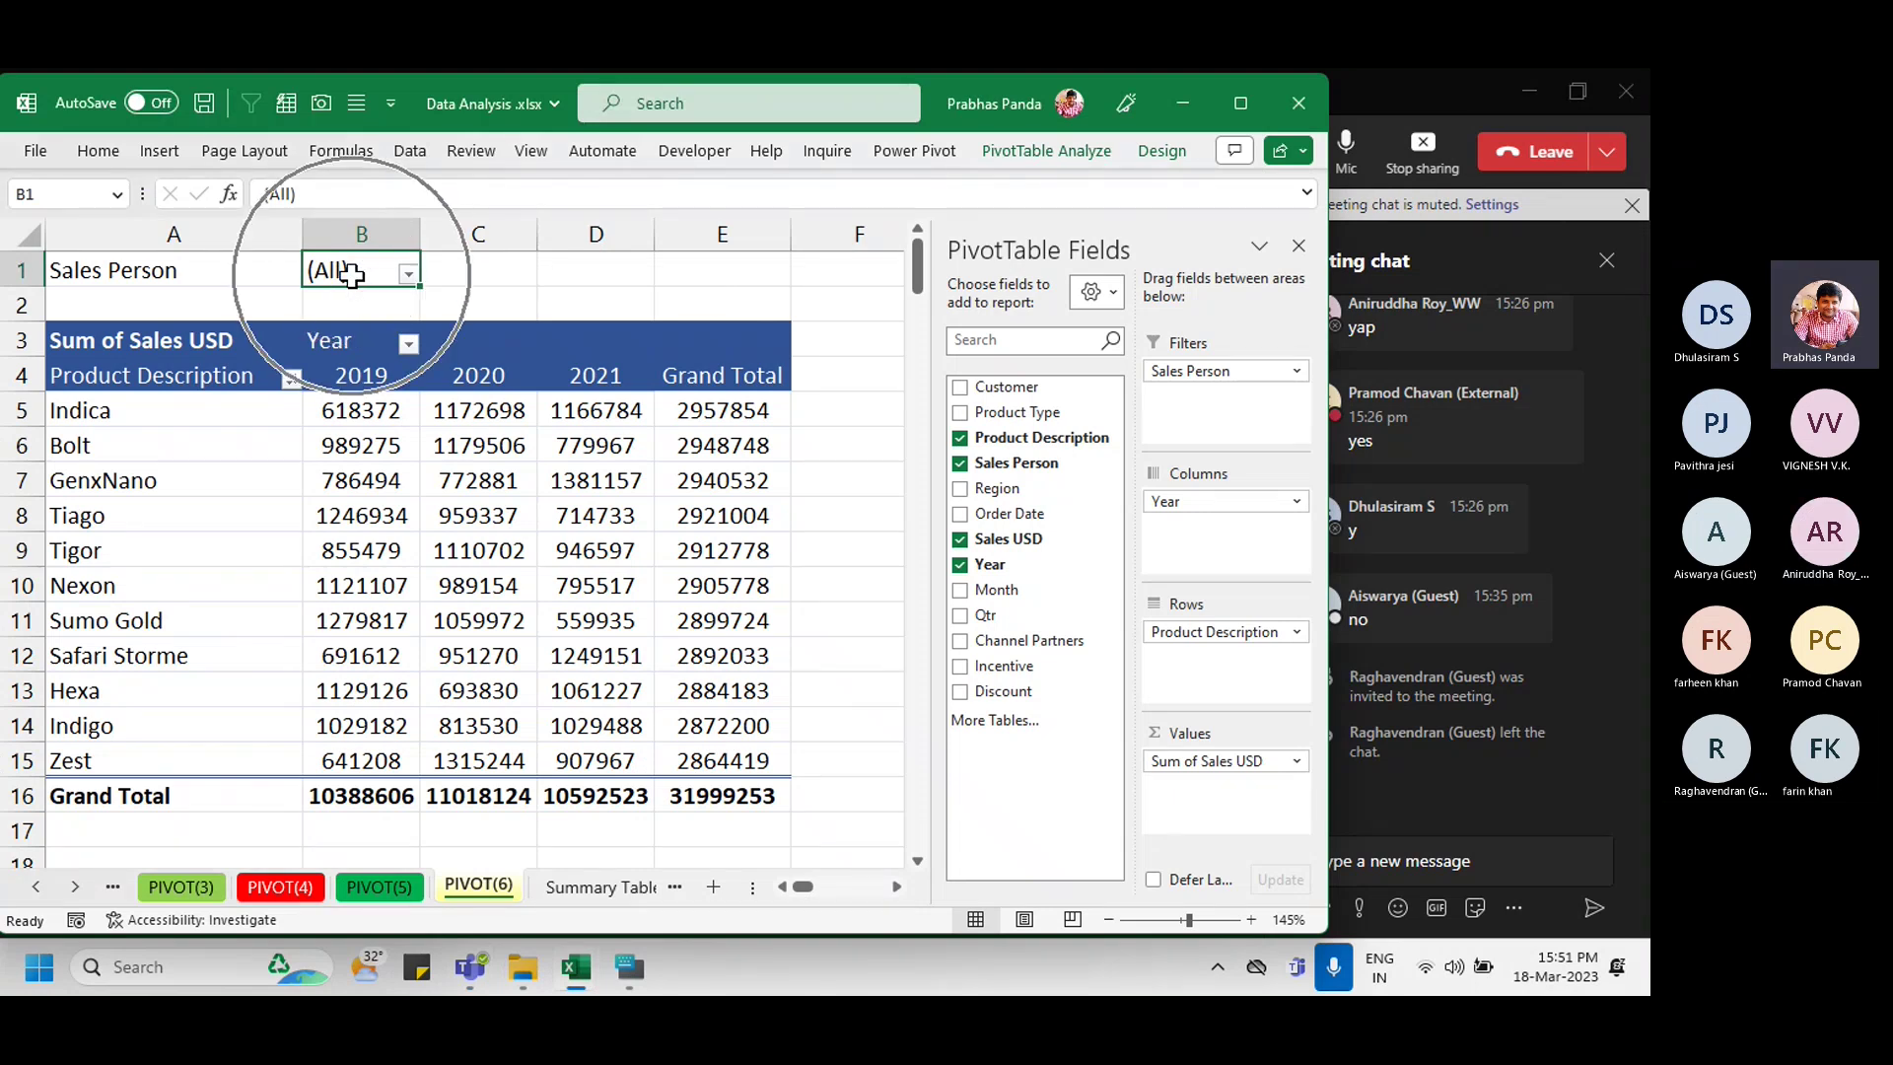
left_click(1090, 153)
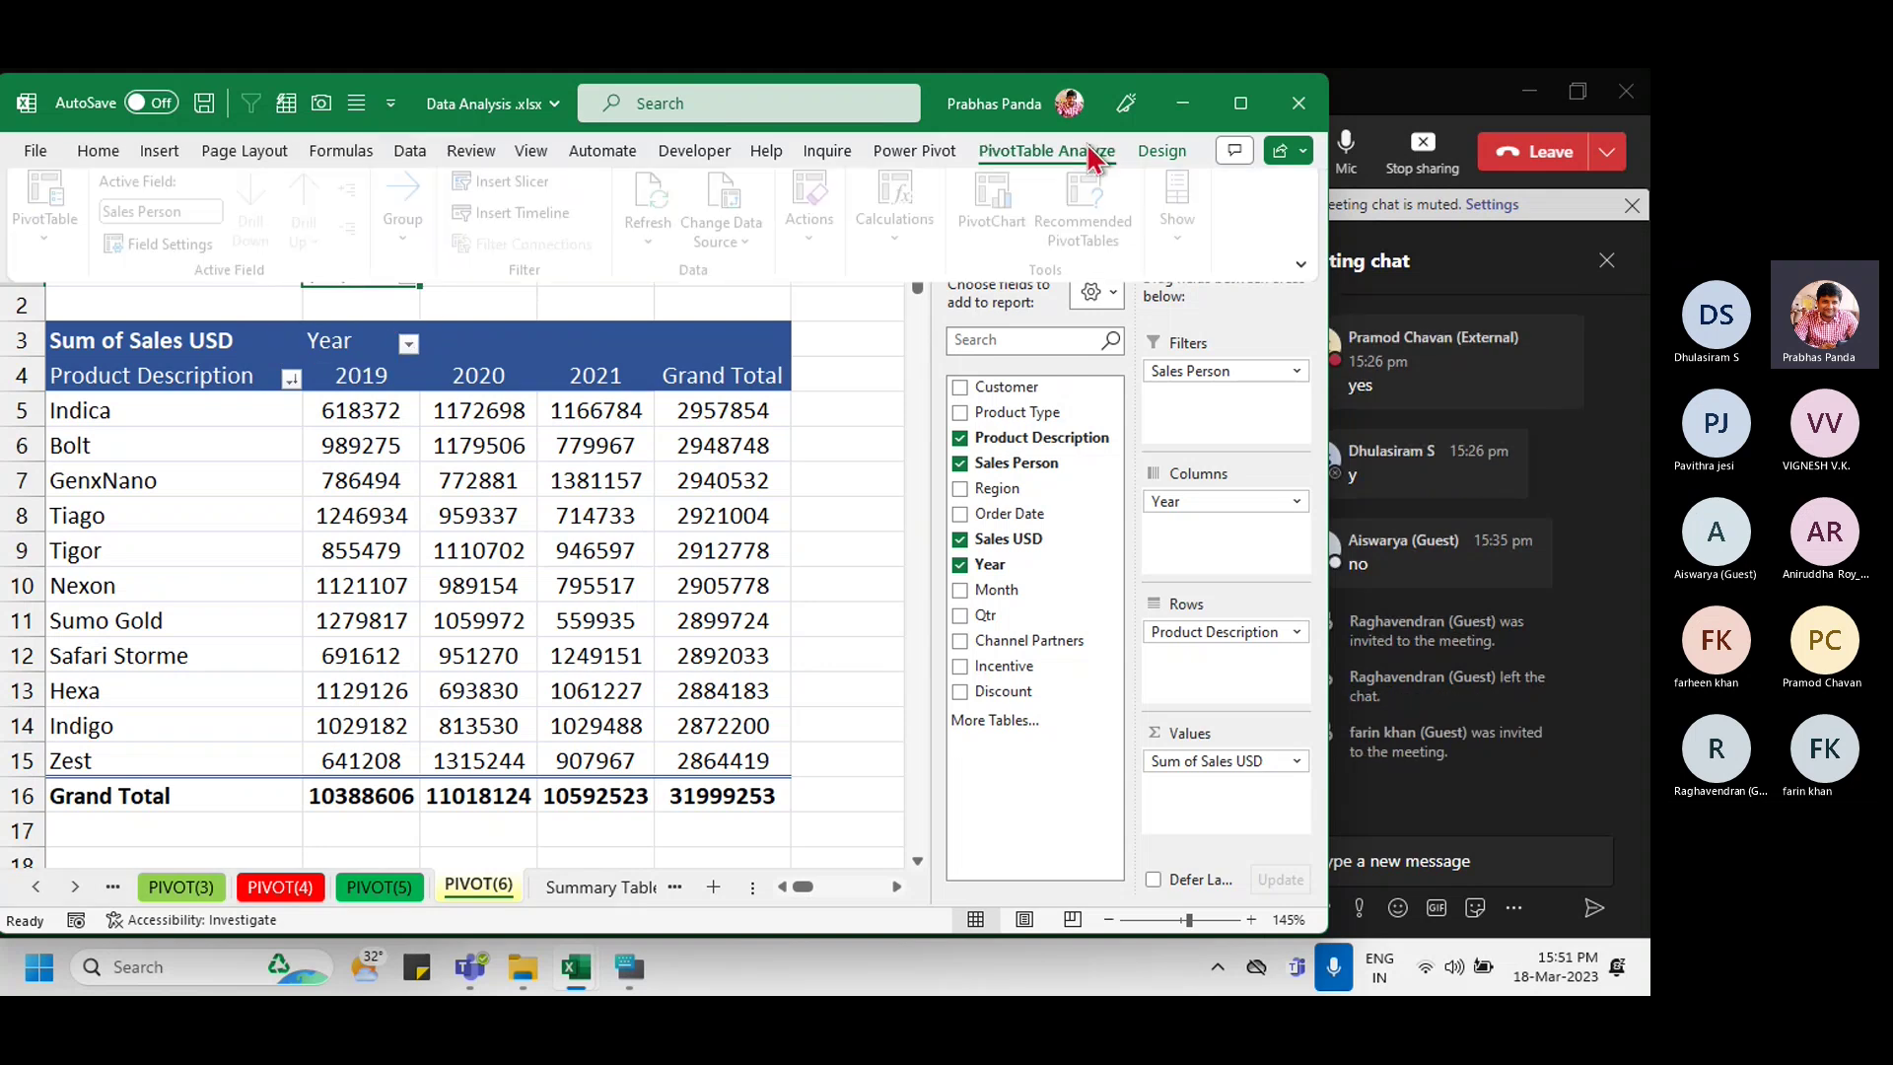
key("ctrl")
key("ctrl")
key("ctrl")
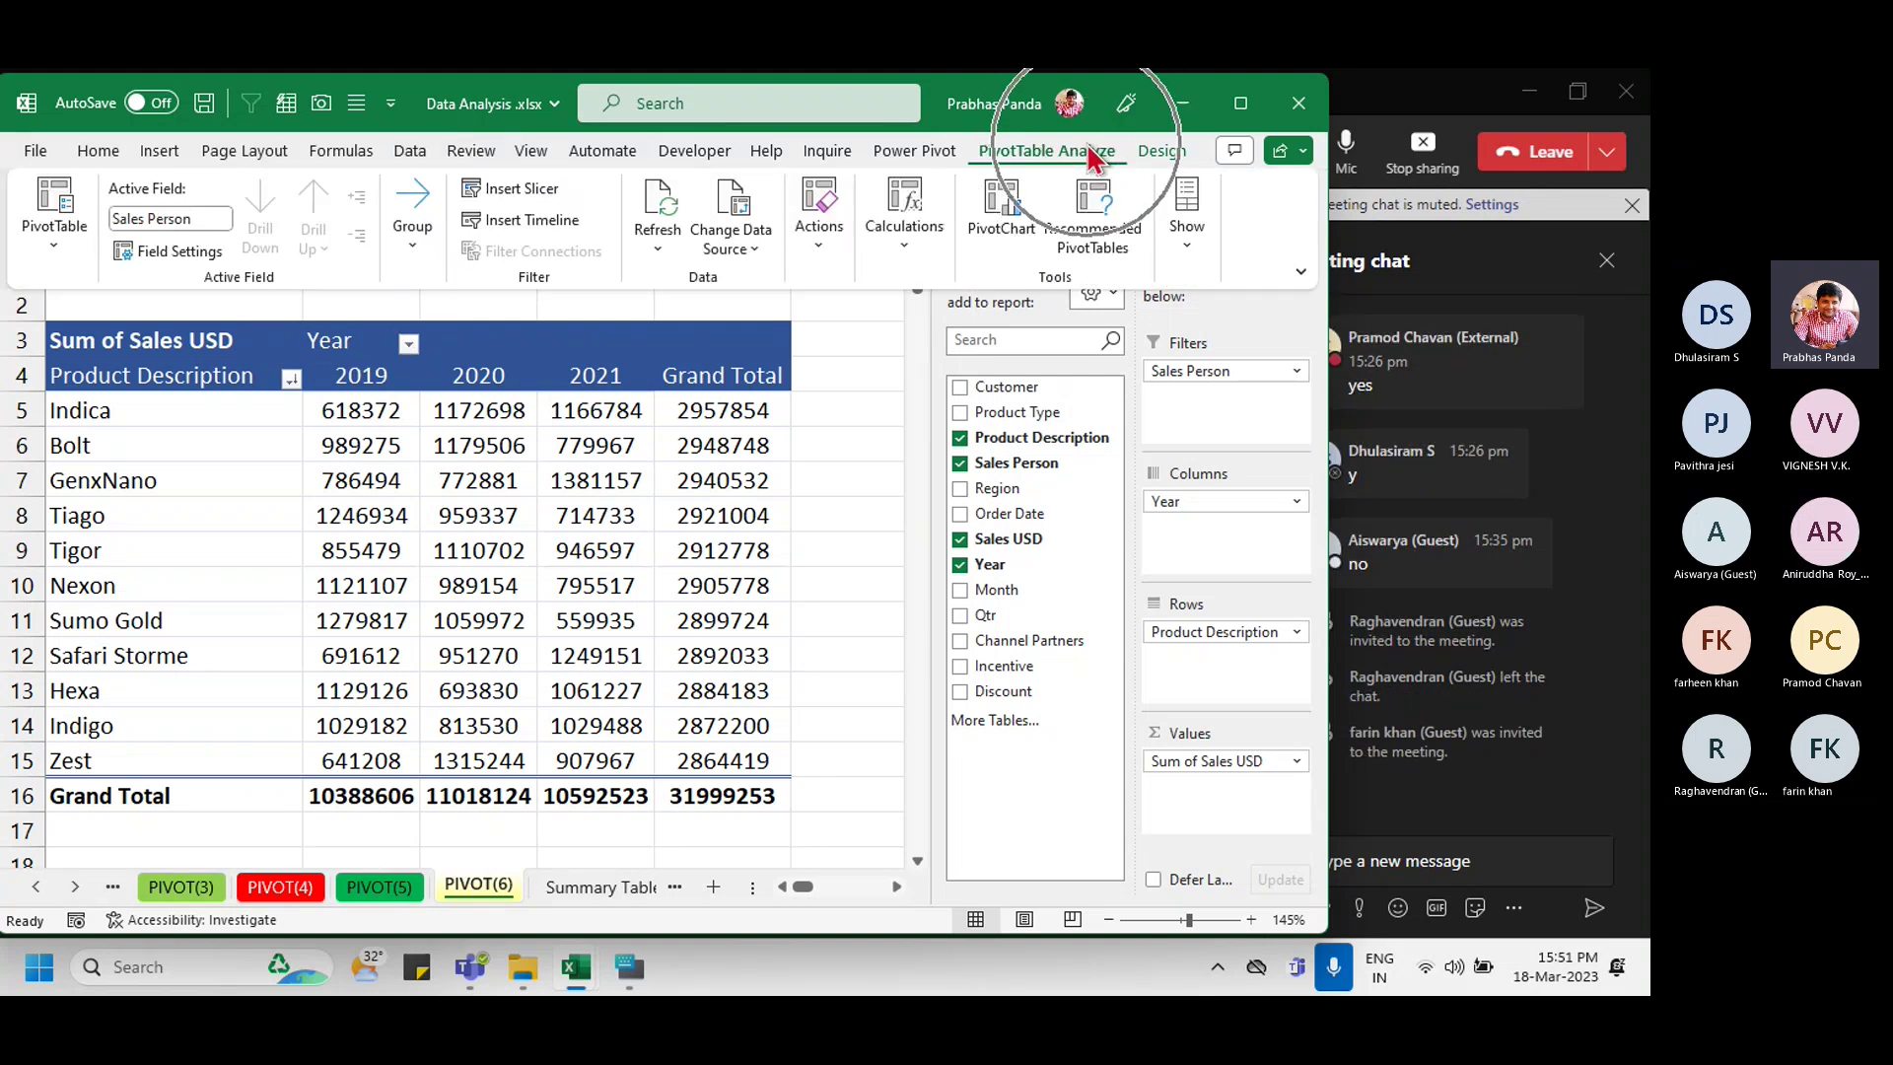
key("ctrl")
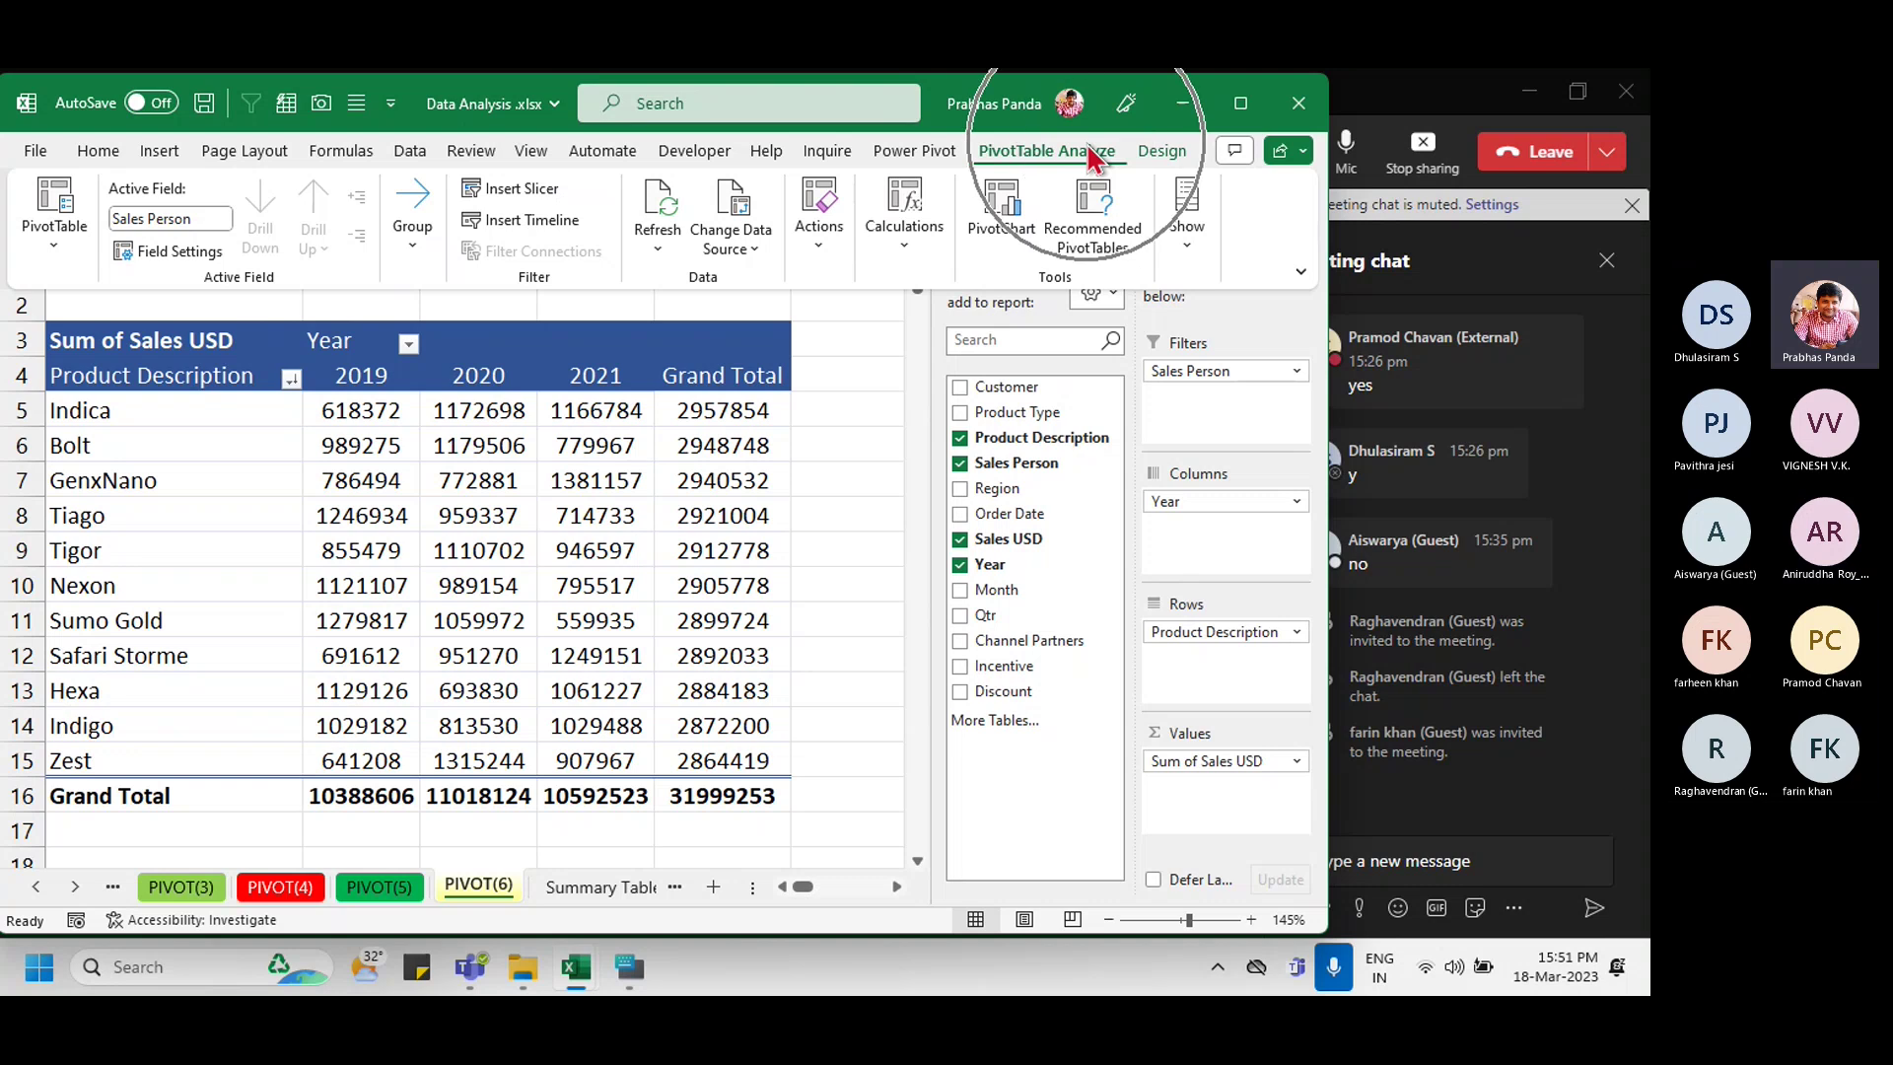
key("ctrl")
key("ctrl")
key("ctrl")
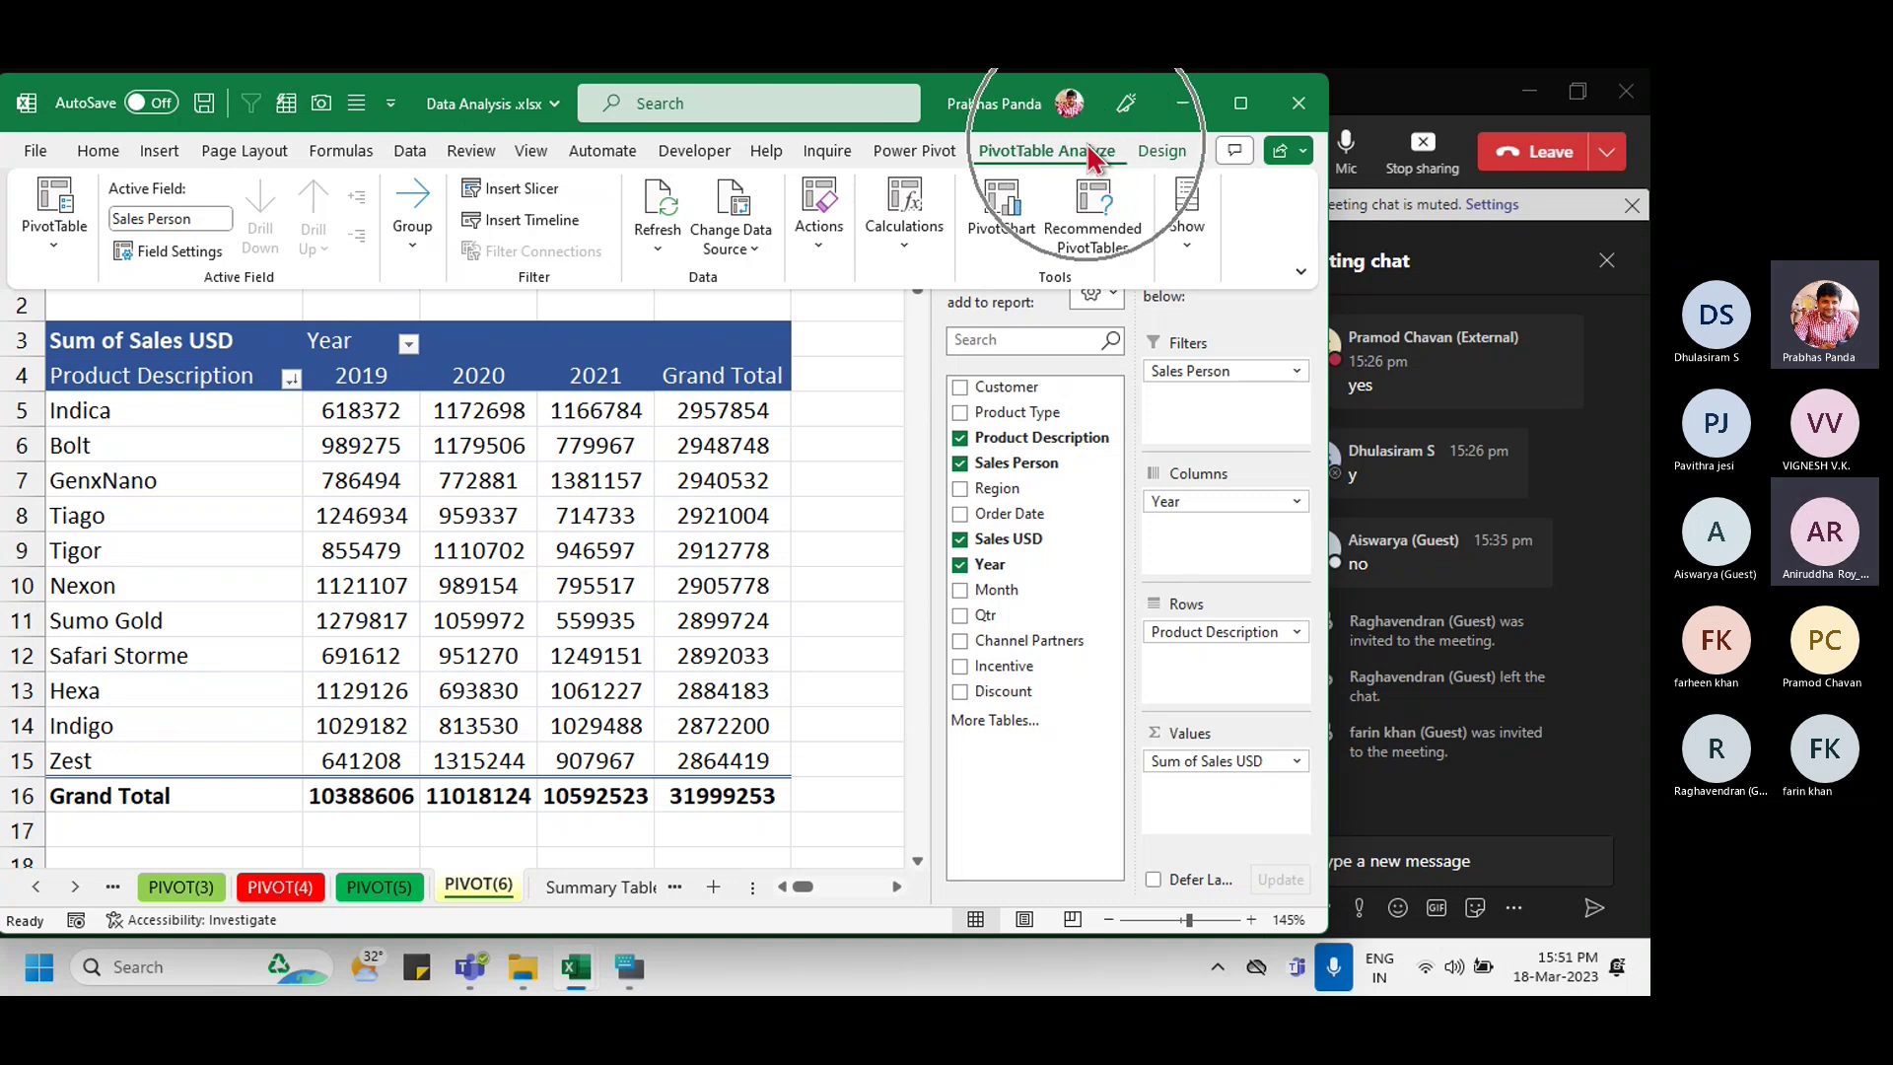
left_click(55, 246)
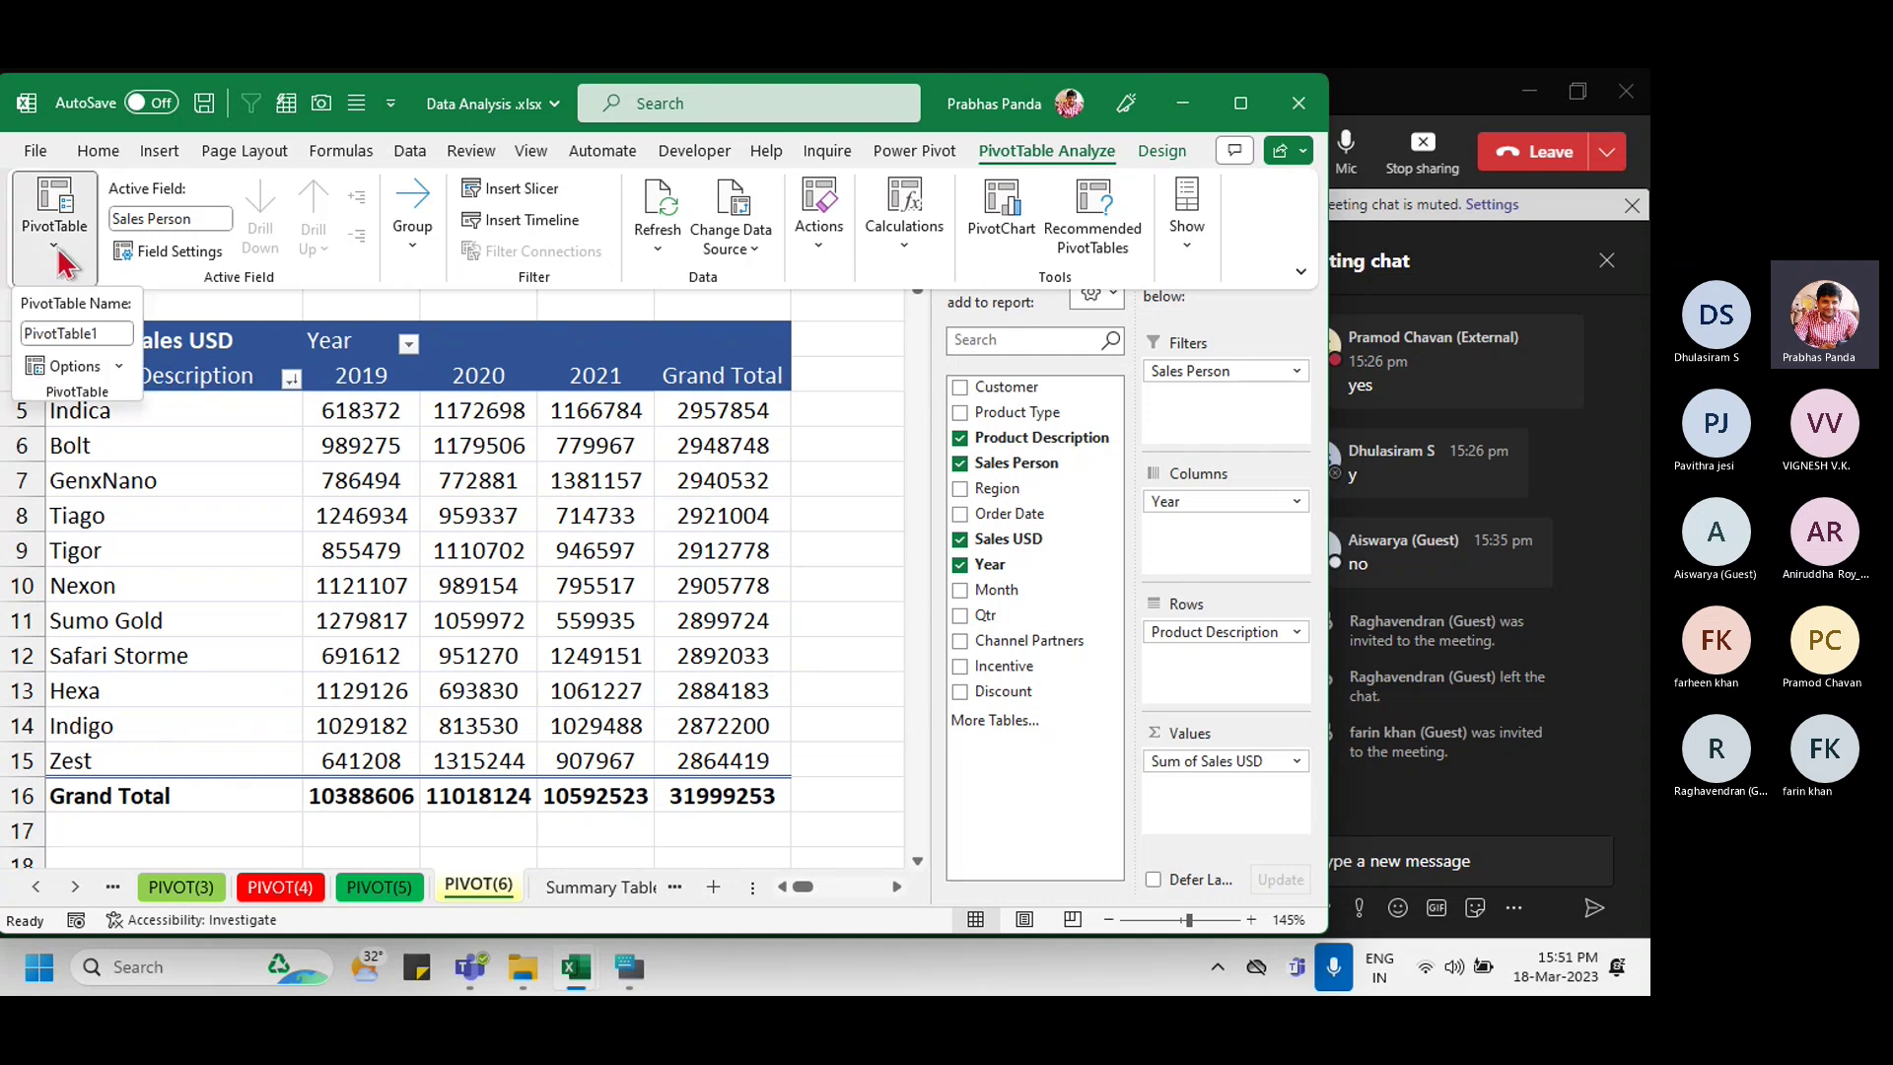
key("ctrl")
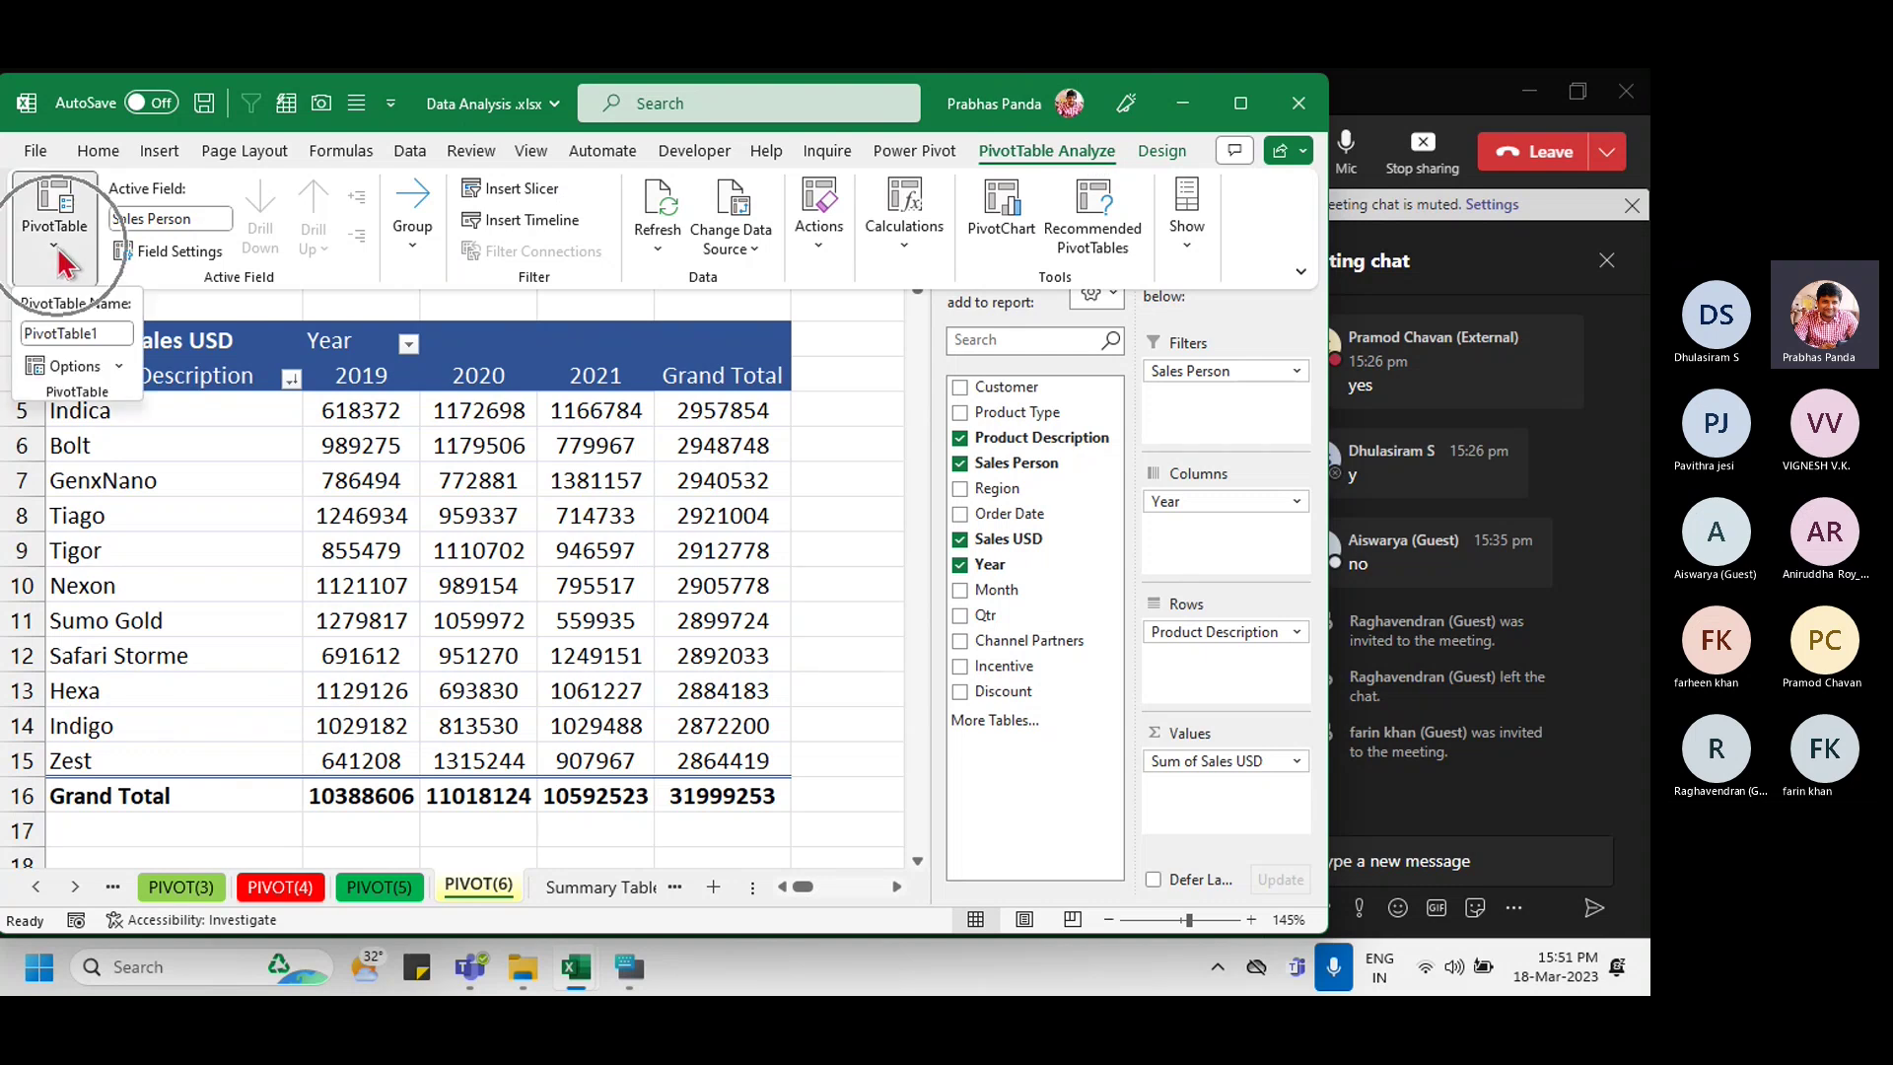
key("ctrl")
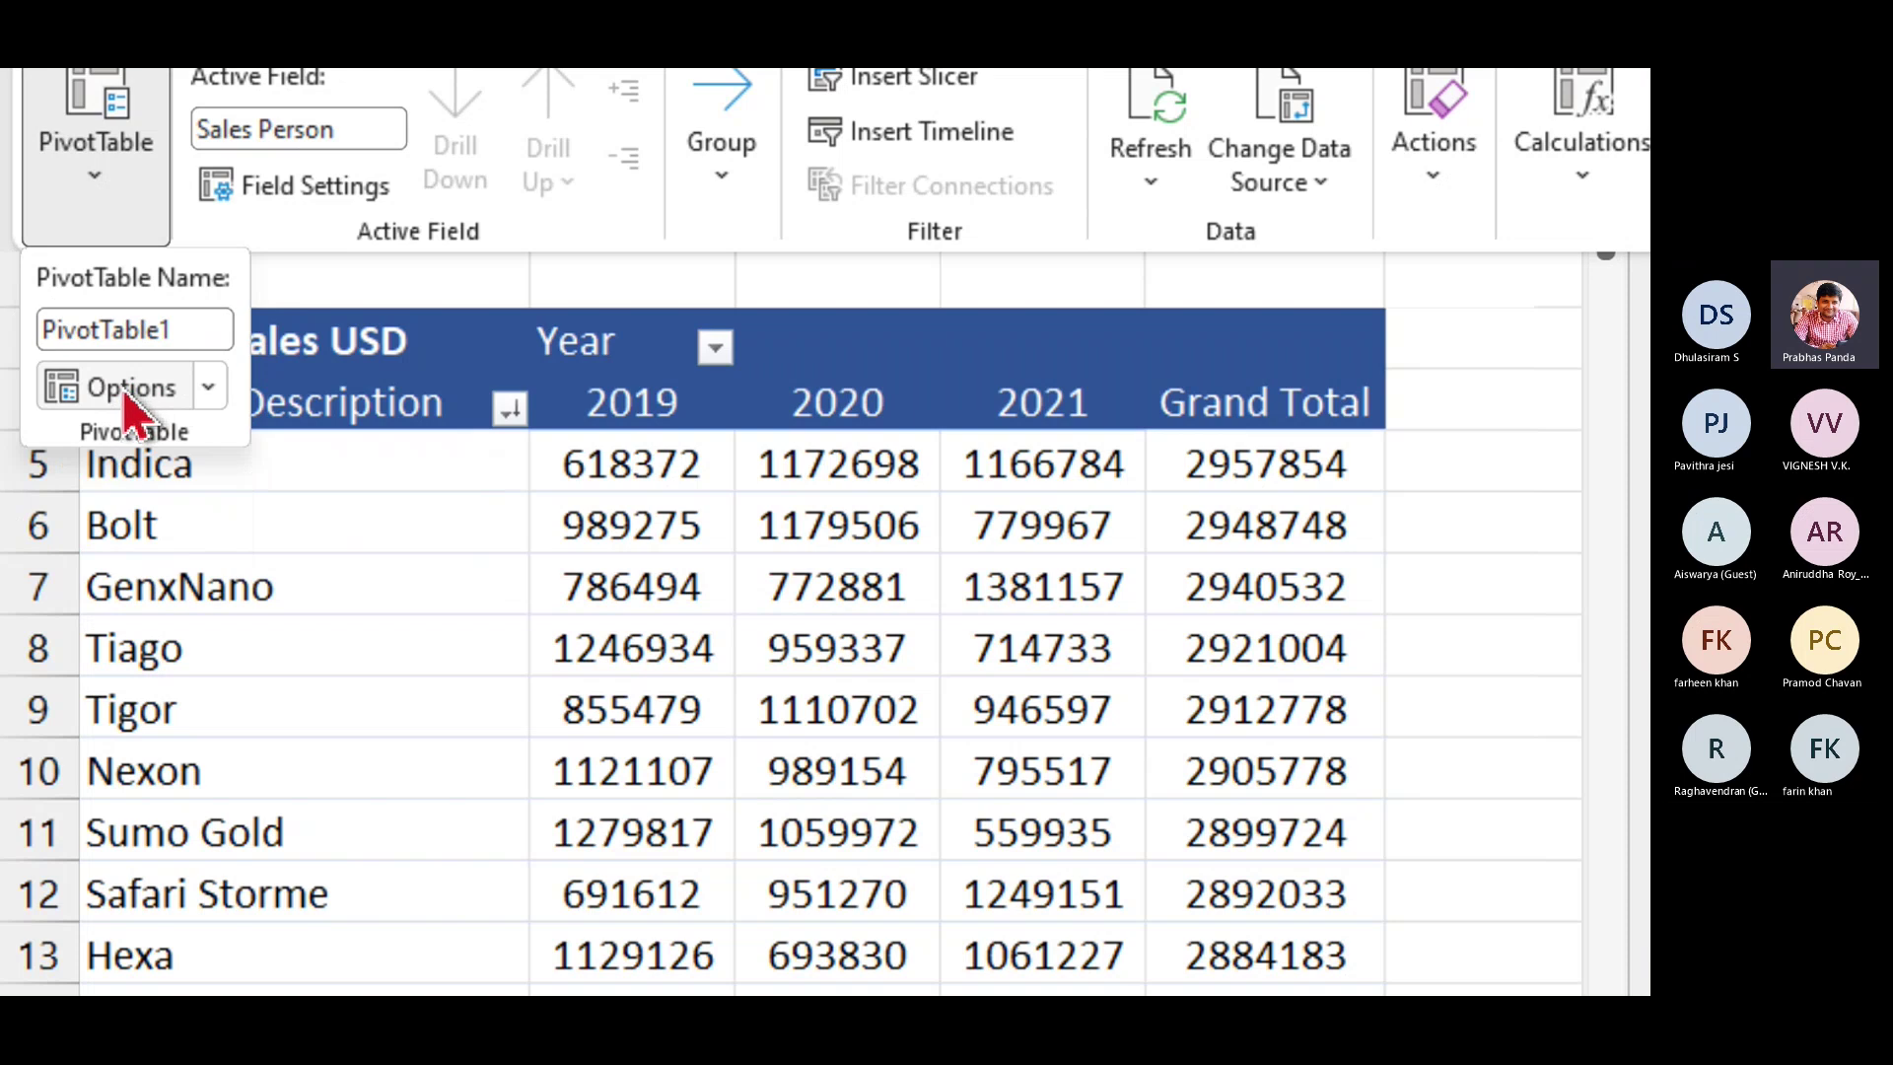
left_click(209, 392)
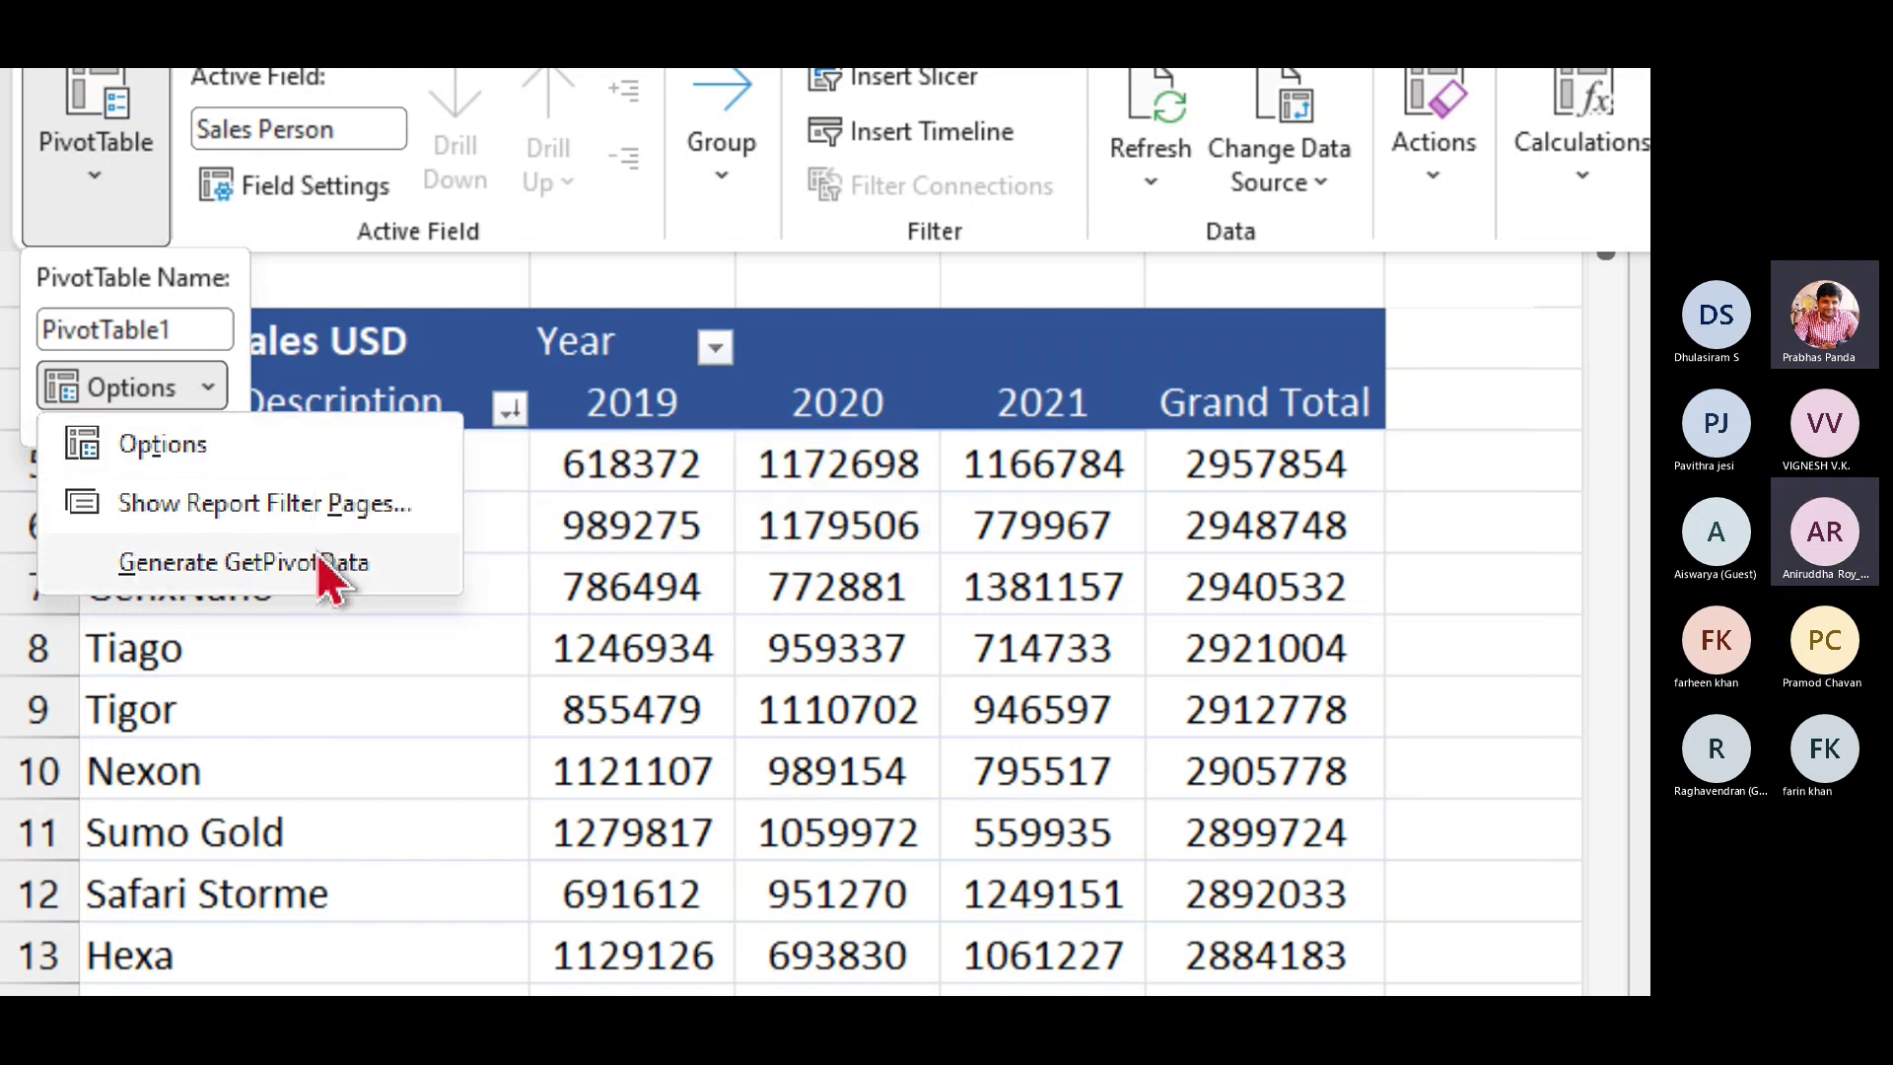
left_click(279, 506)
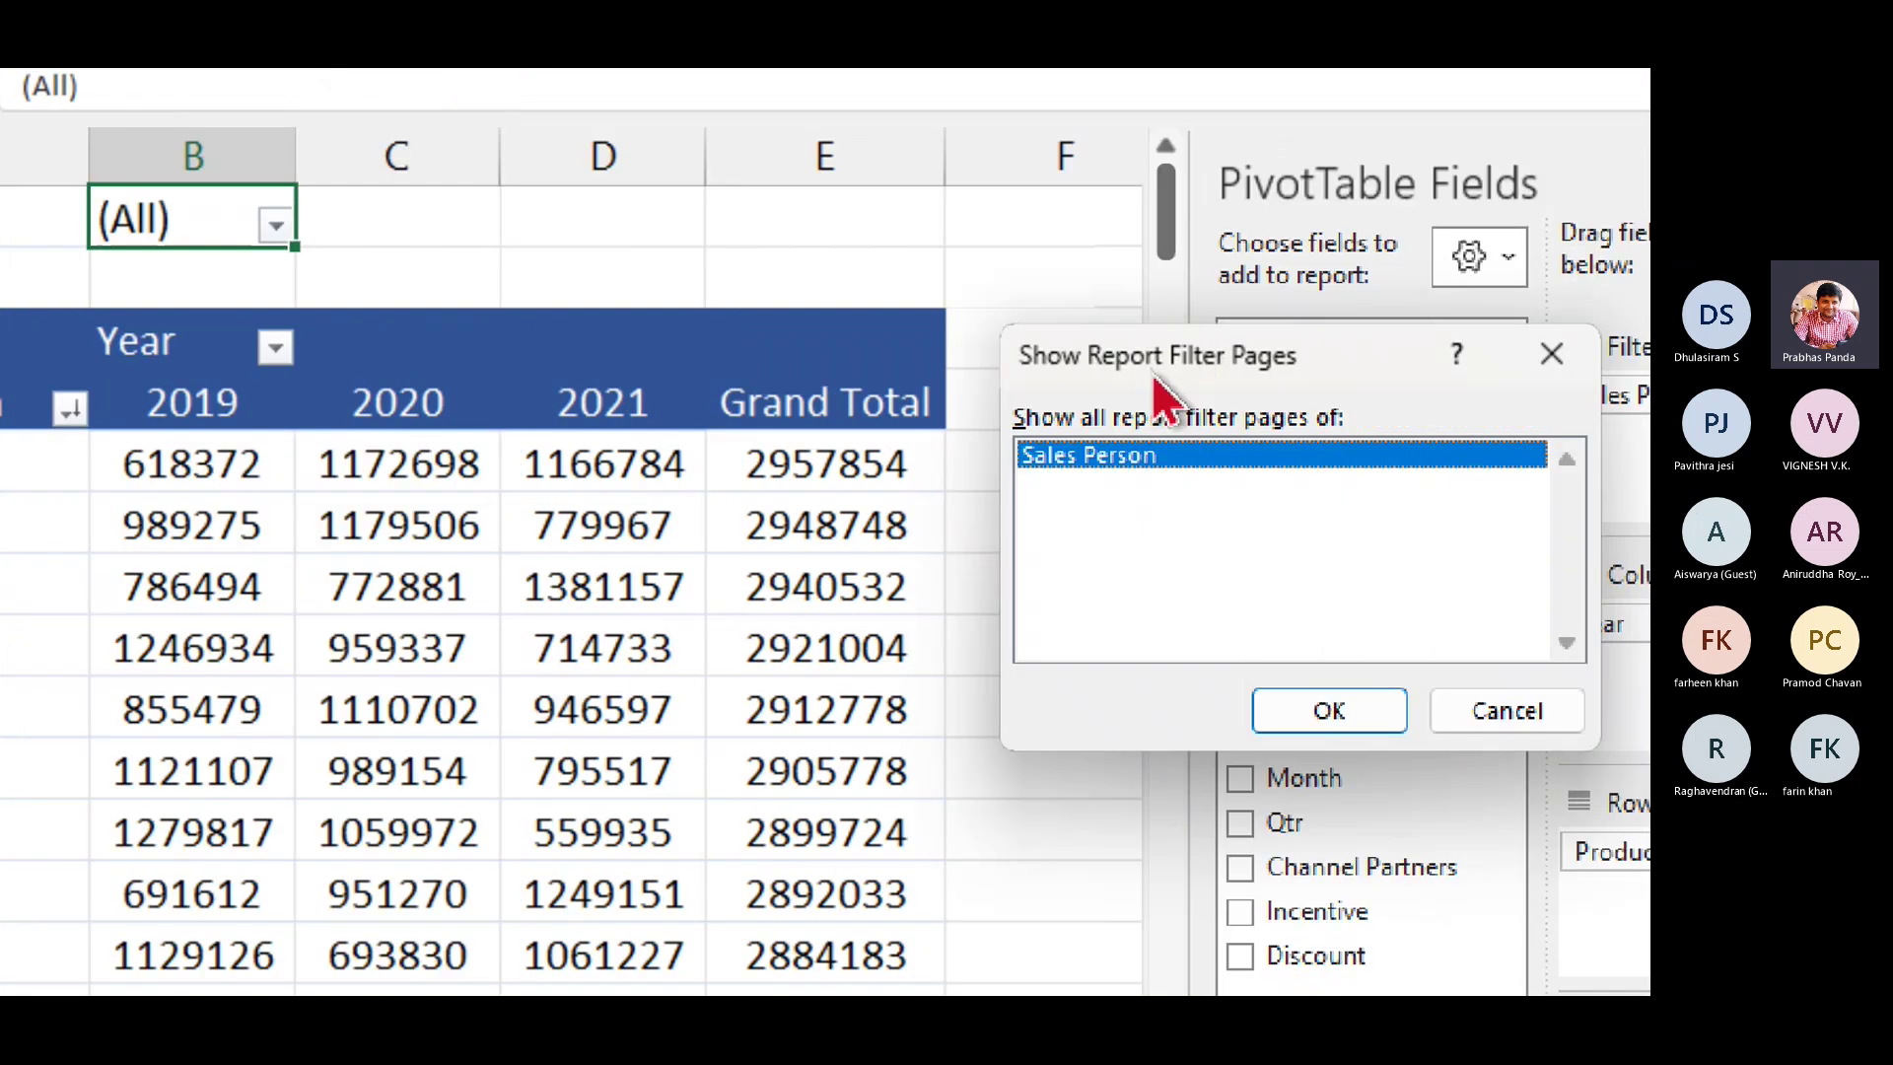
left_click_drag(1593, 379, 713, 269)
left_click_drag(273, 268, 334, 365)
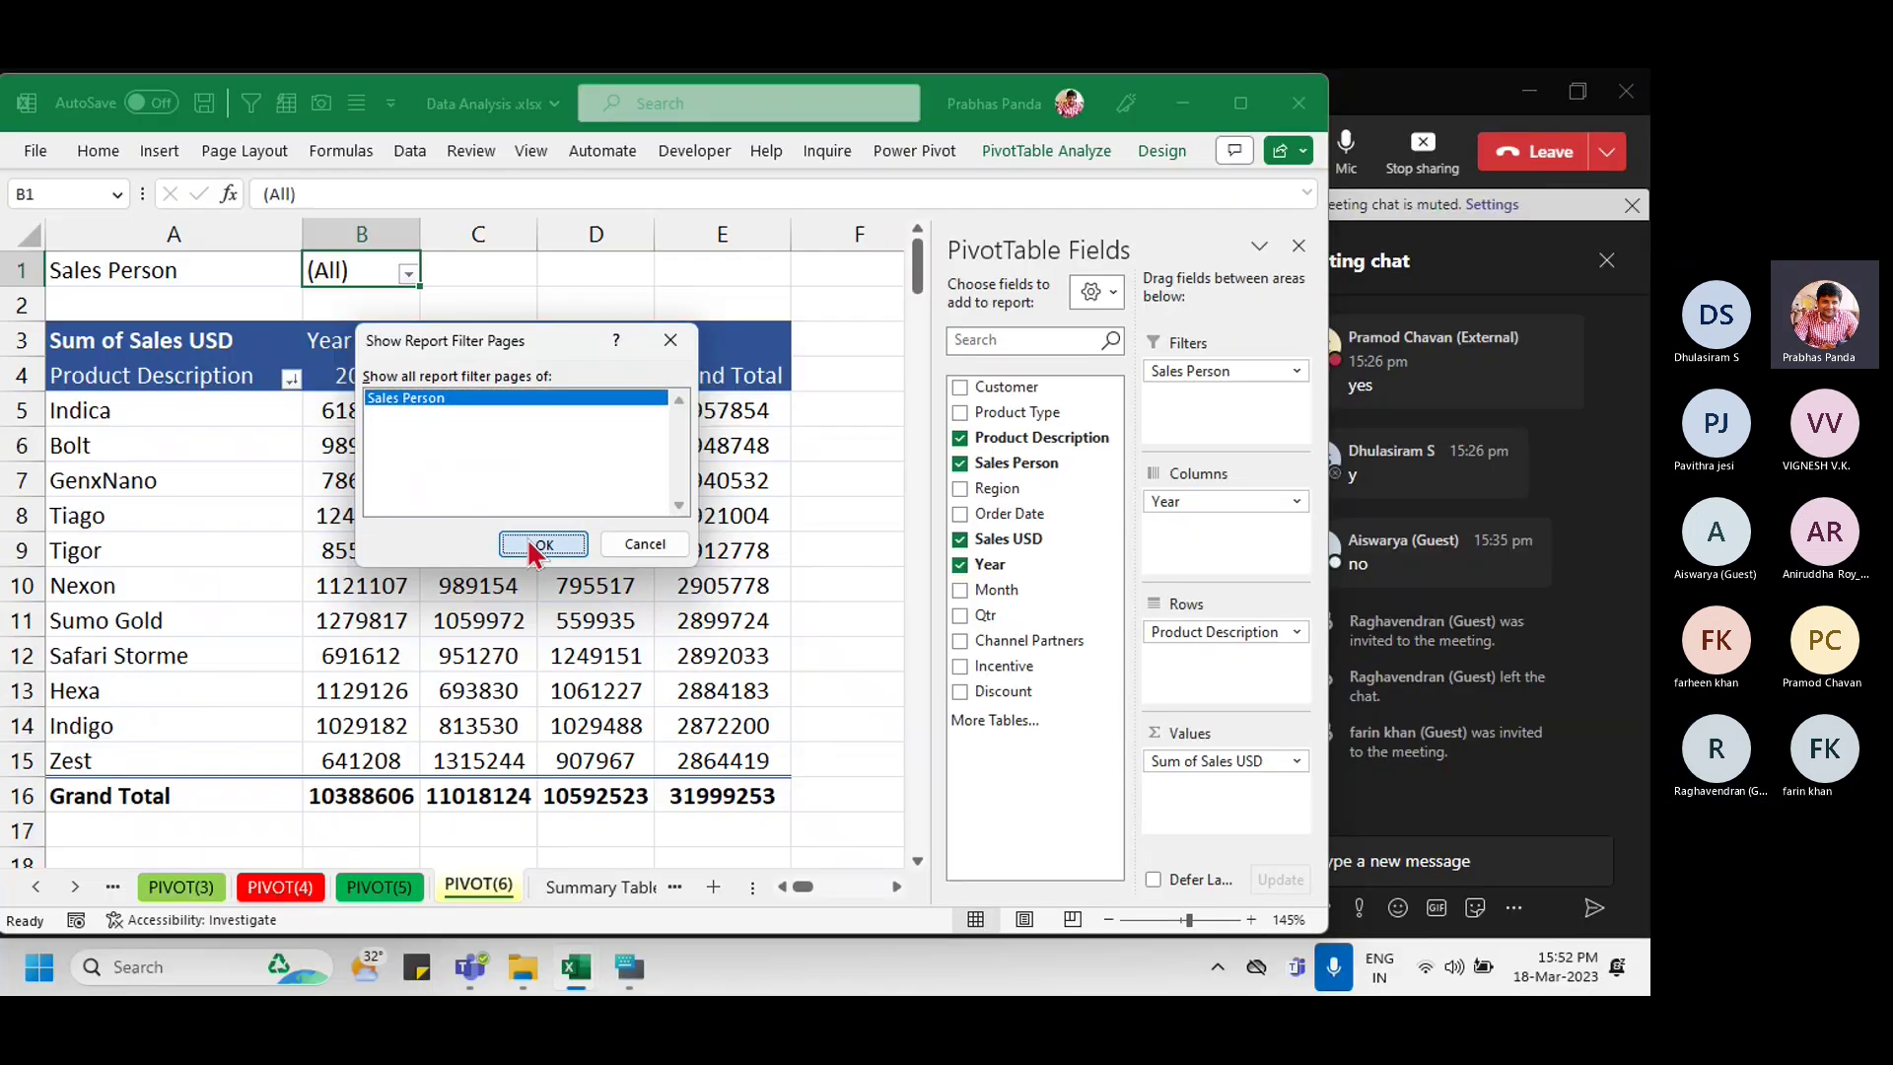
left_click(498, 698)
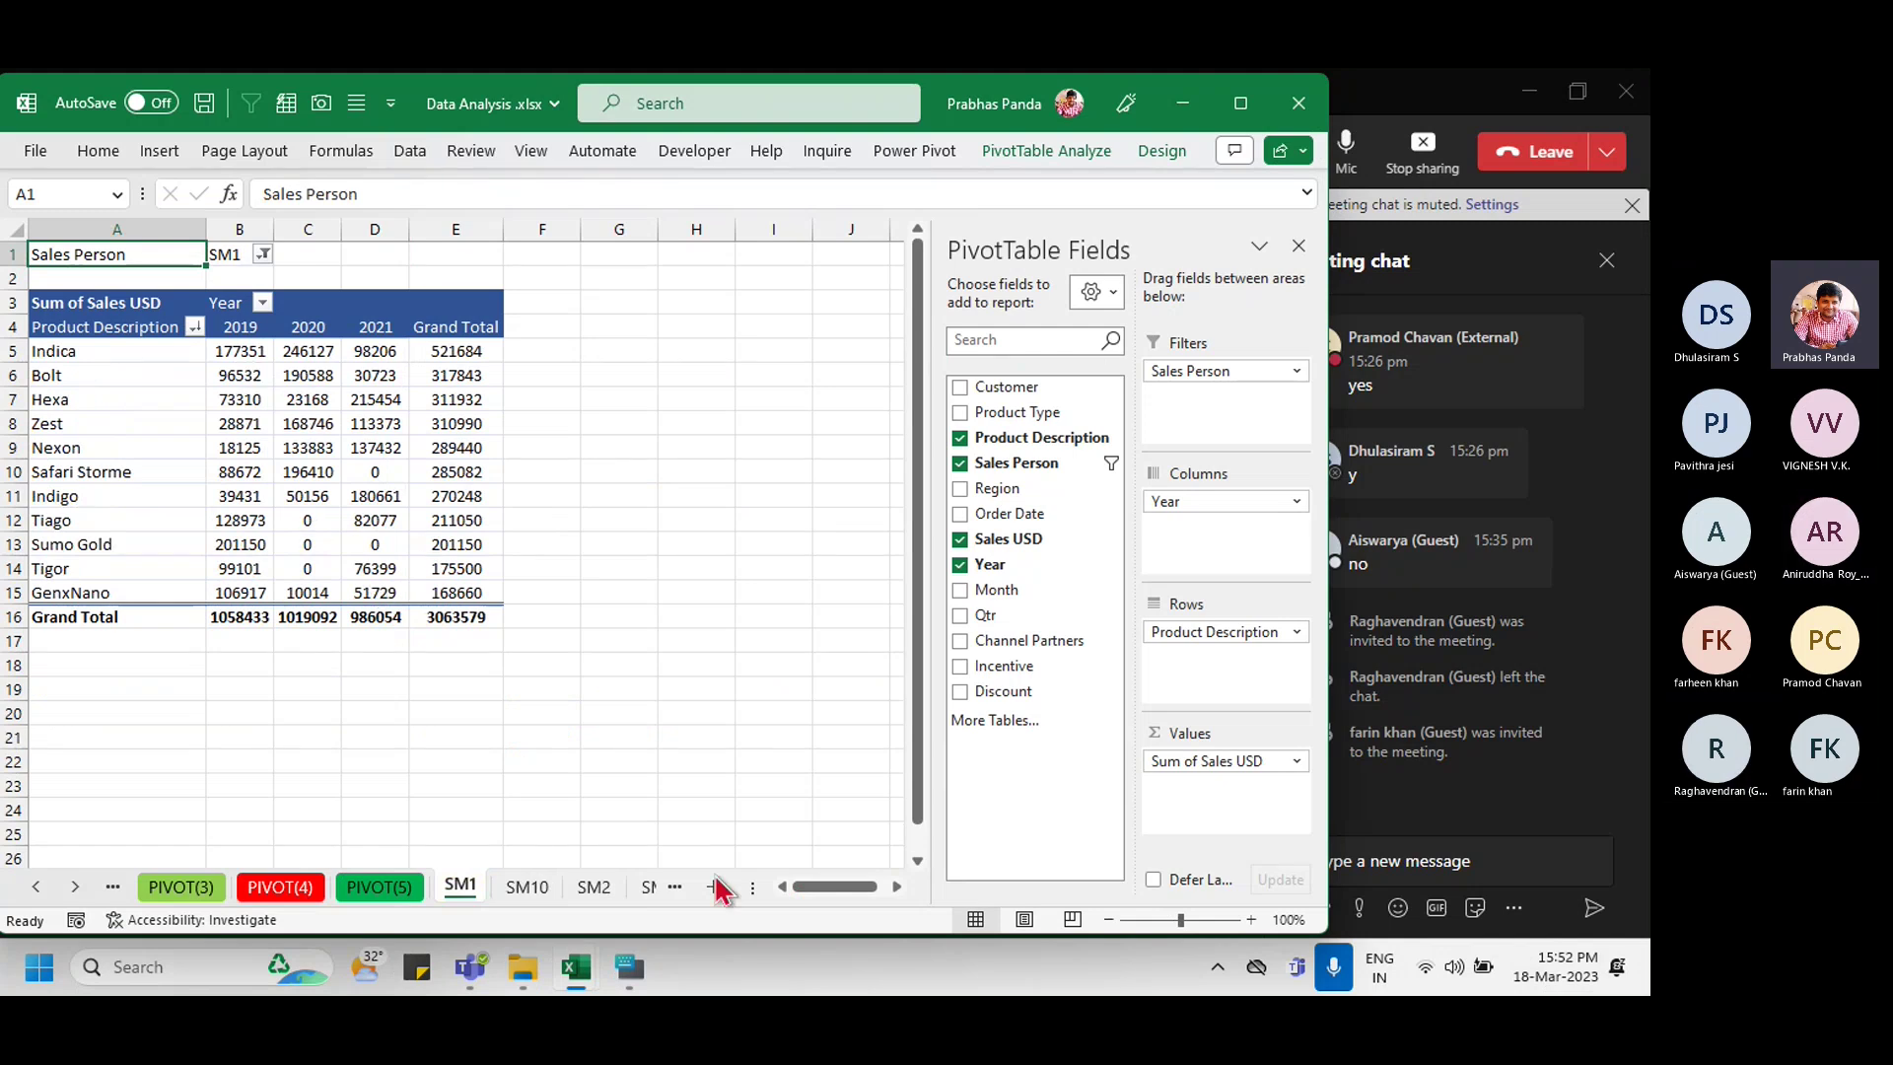
left_click(83, 887)
left_click(82, 886)
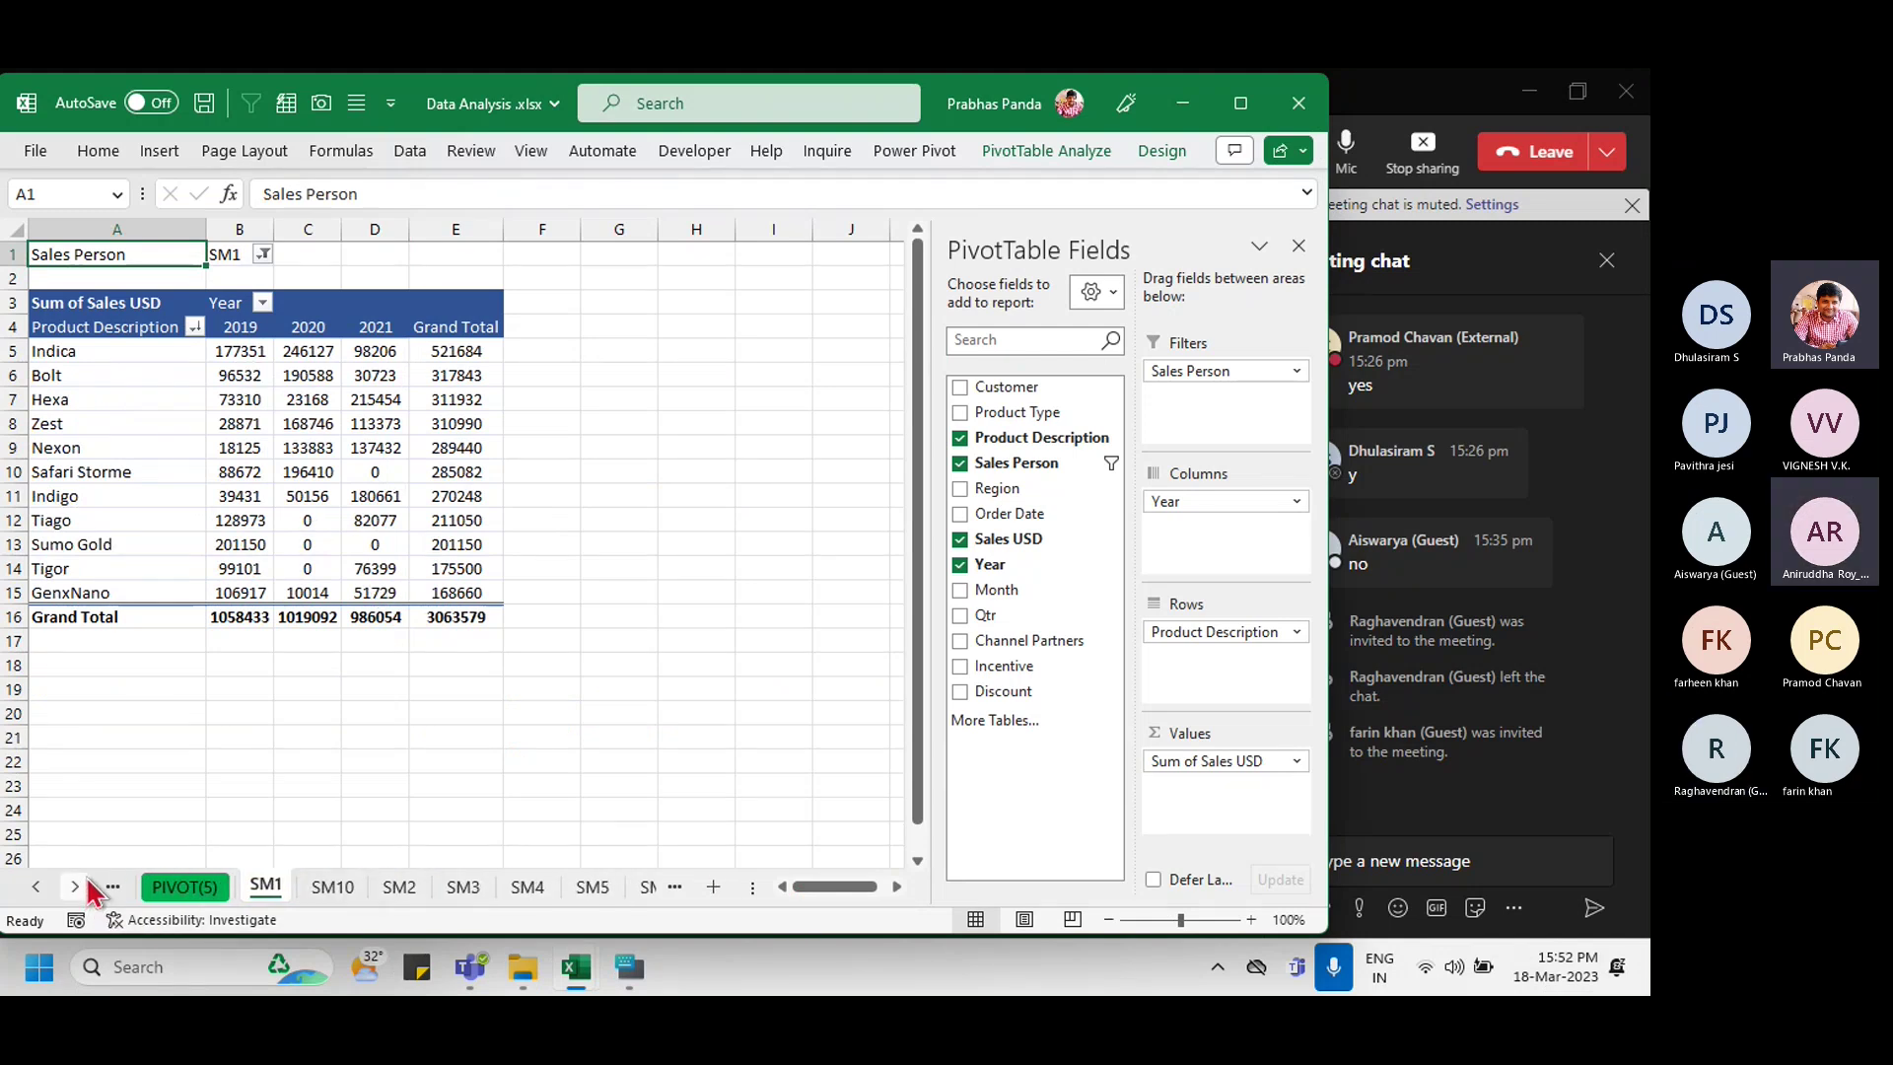
left_click(83, 886)
scroll(237, 517, "up", 2)
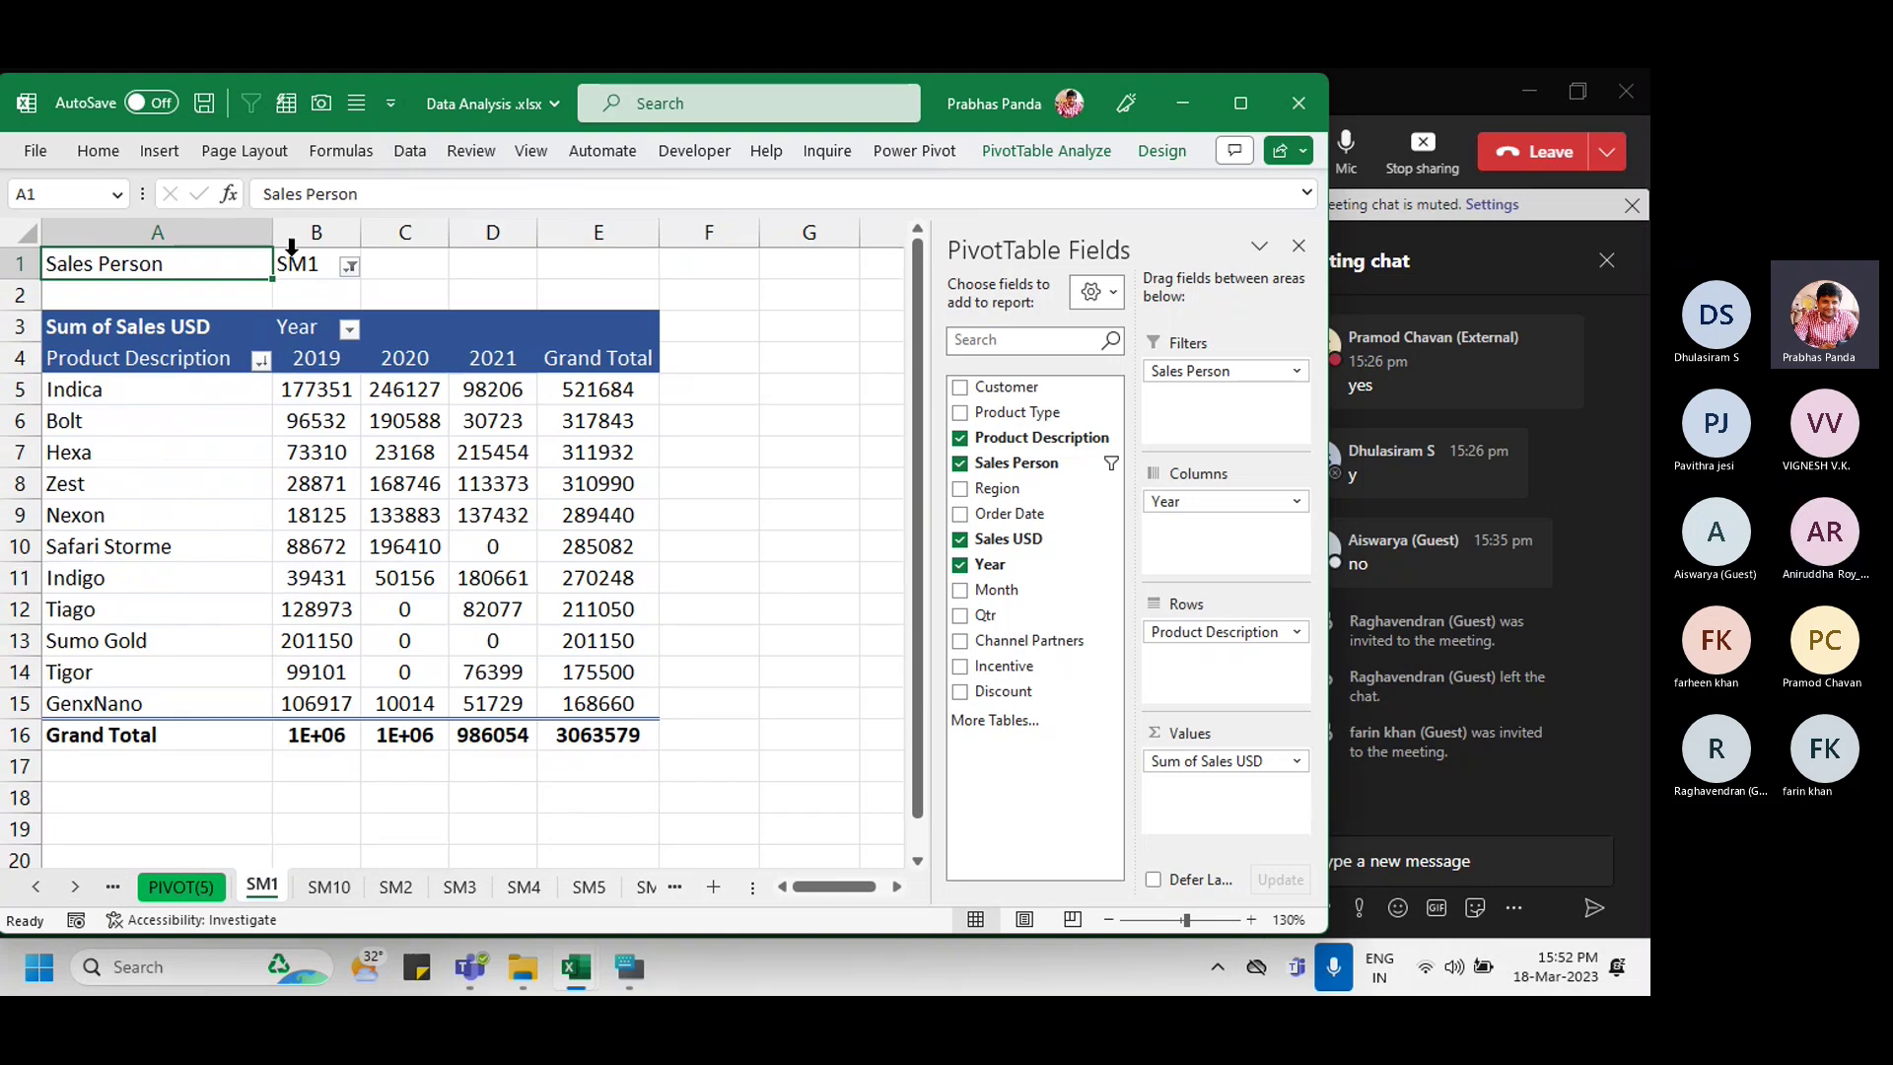
key("ctrl")
key("ctrl")
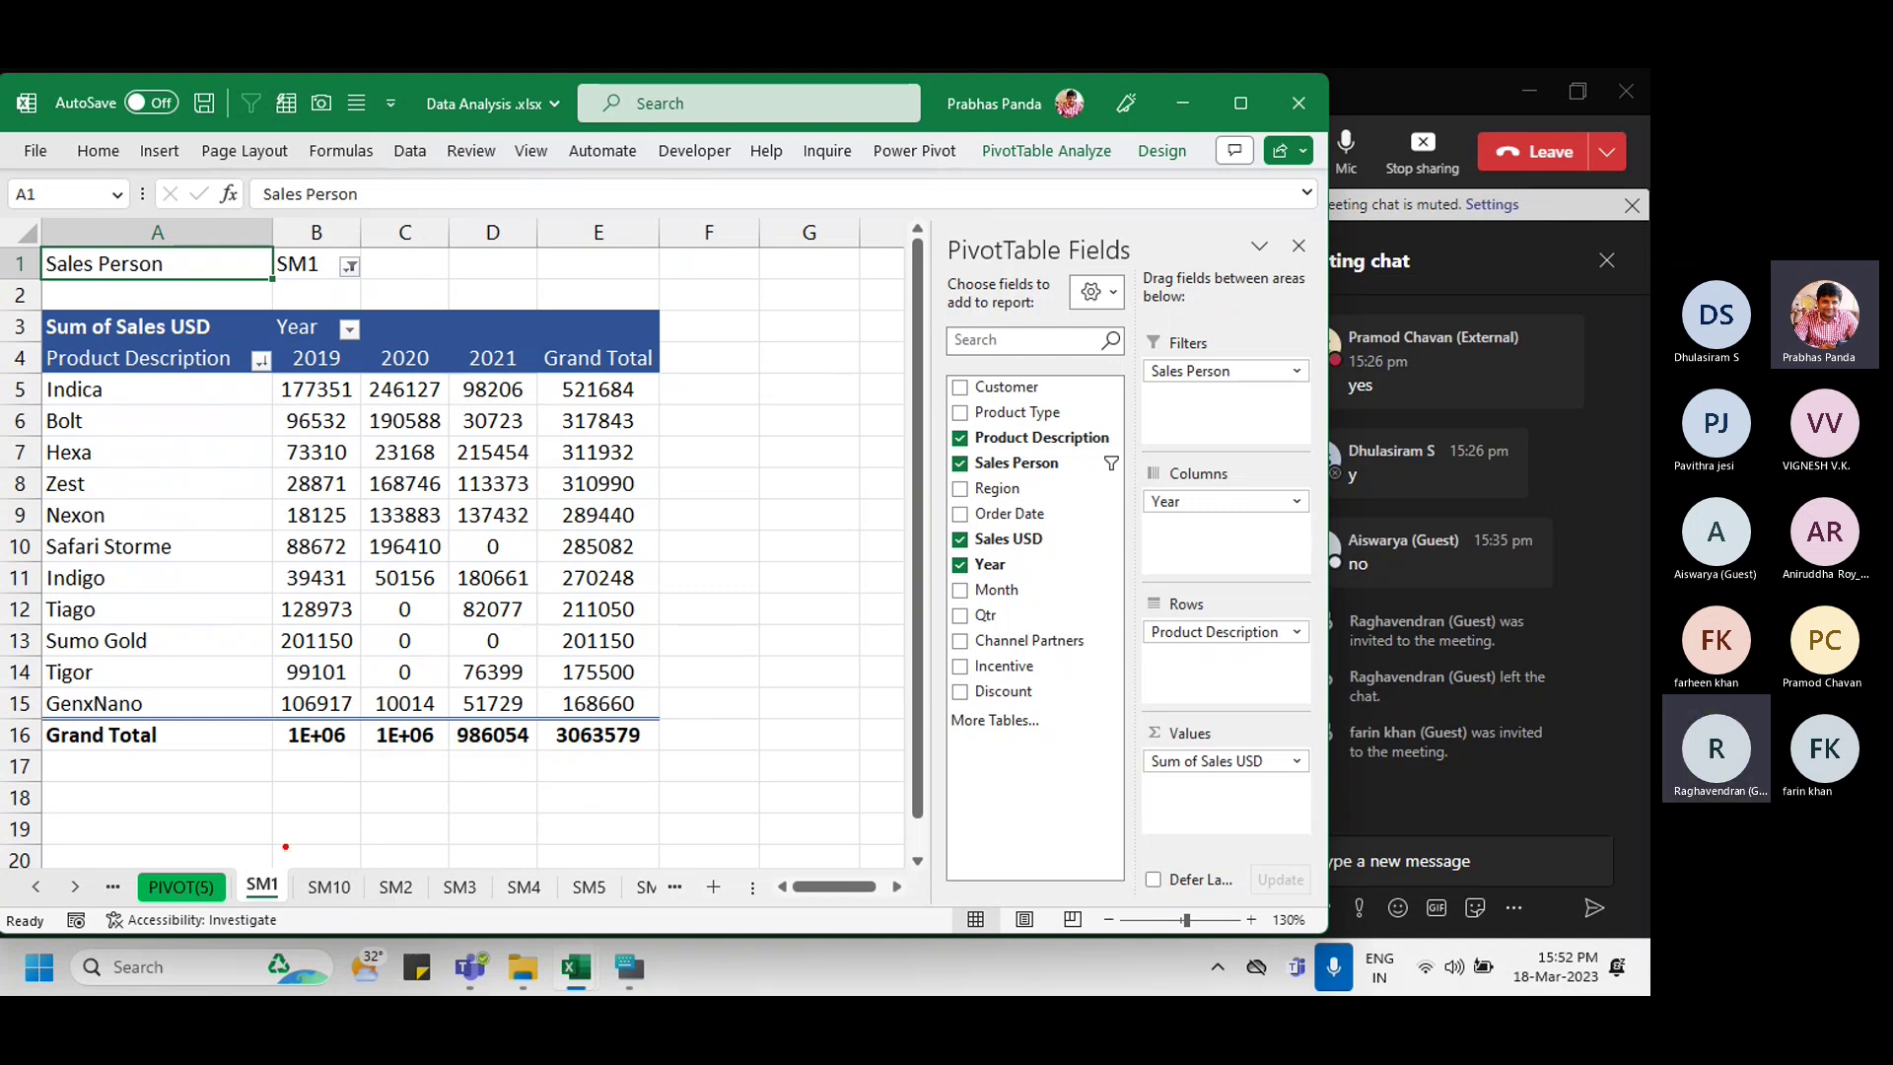
mouse_move(207, 850)
left_mouse_down()
mouse_move(241, 897)
mouse_move(466, 941)
mouse_move(599, 951)
mouse_move(741, 922)
left_mouse_up()
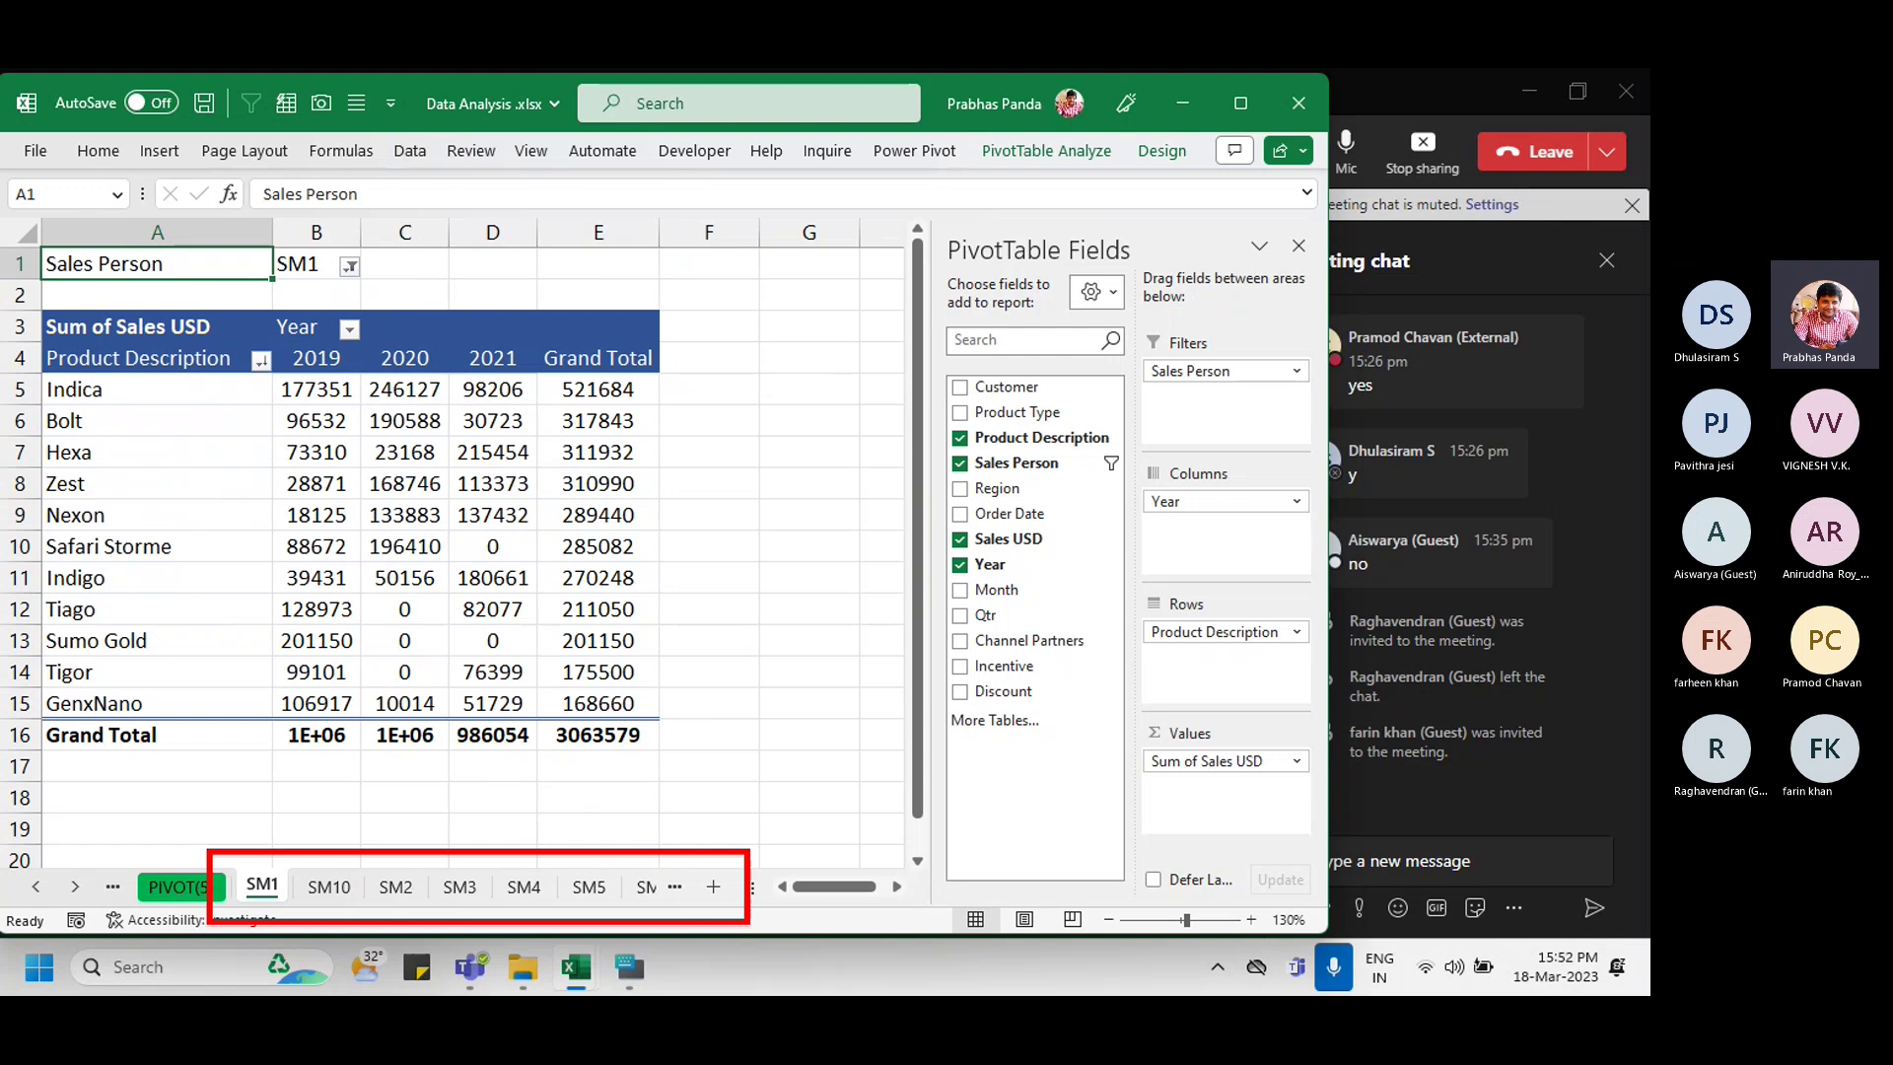
key("Escape")
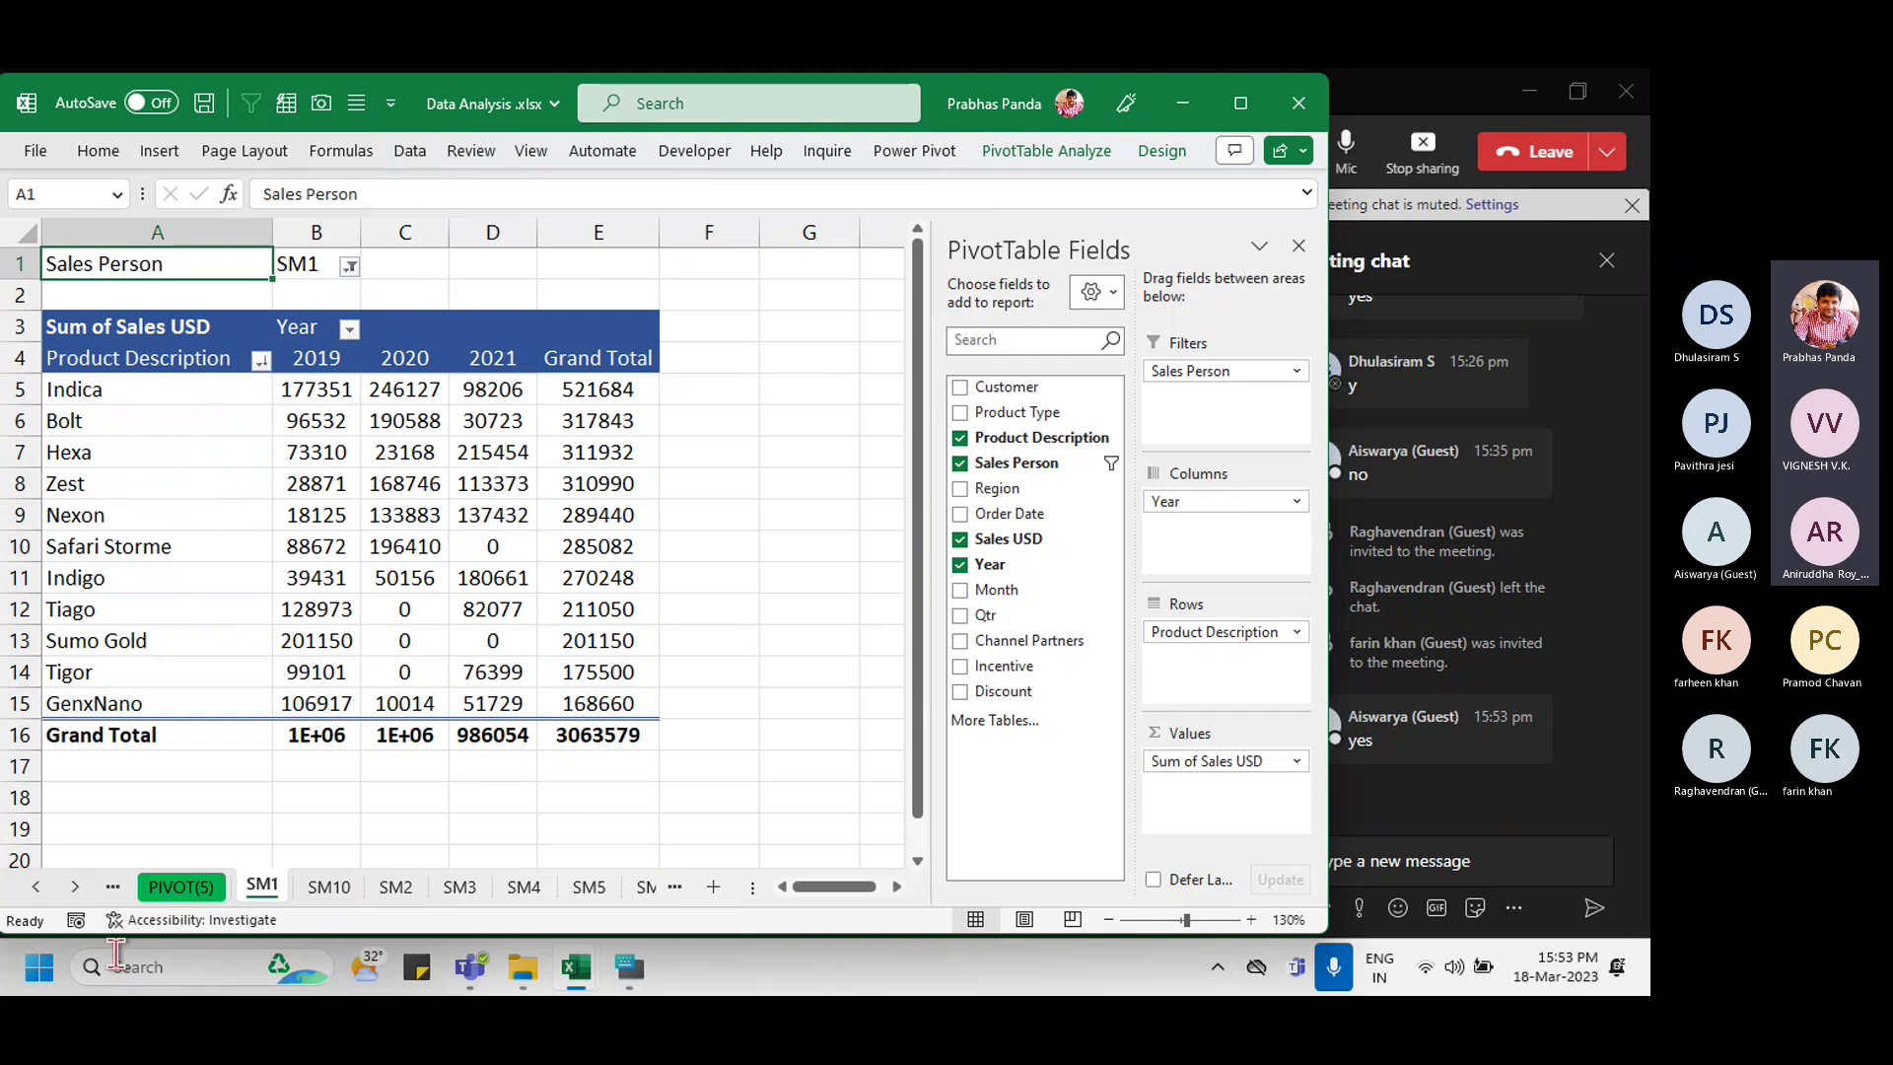
left_click(74, 889)
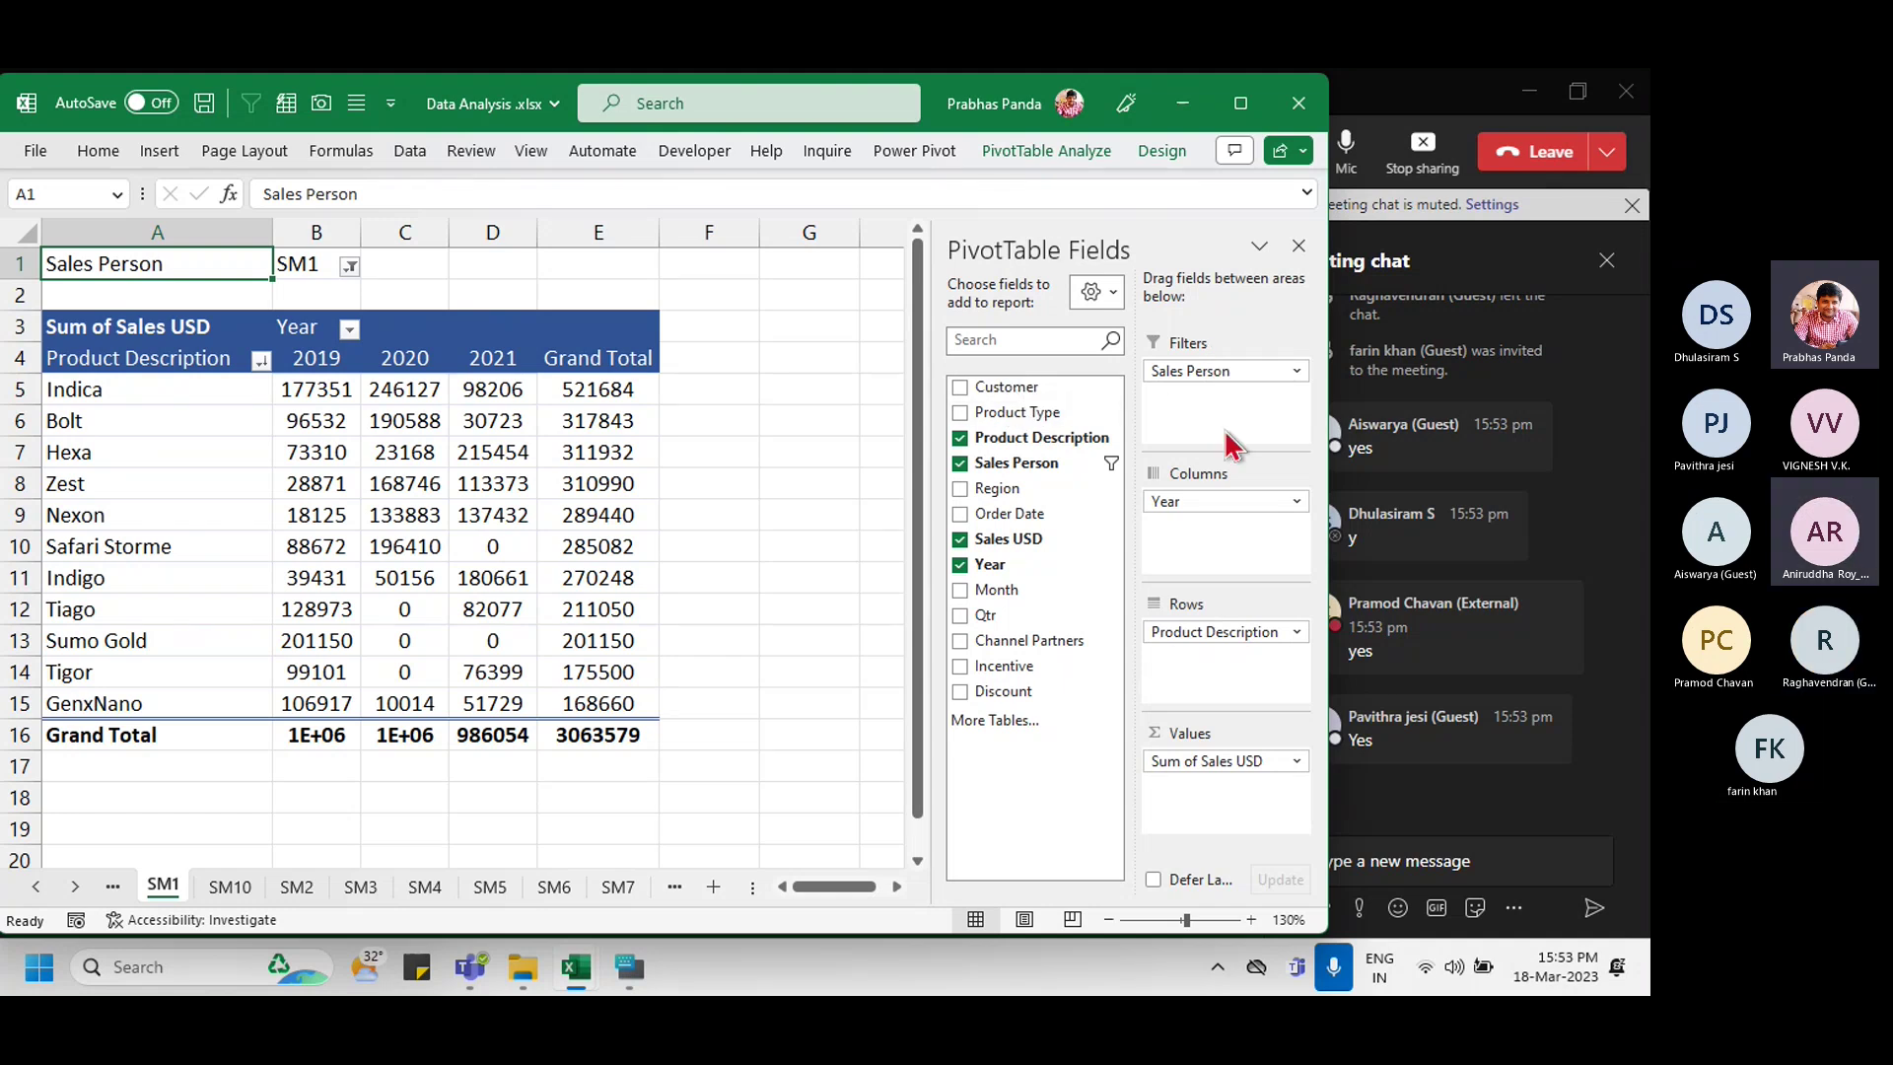
left_click_drag(1040, 388, 1218, 414)
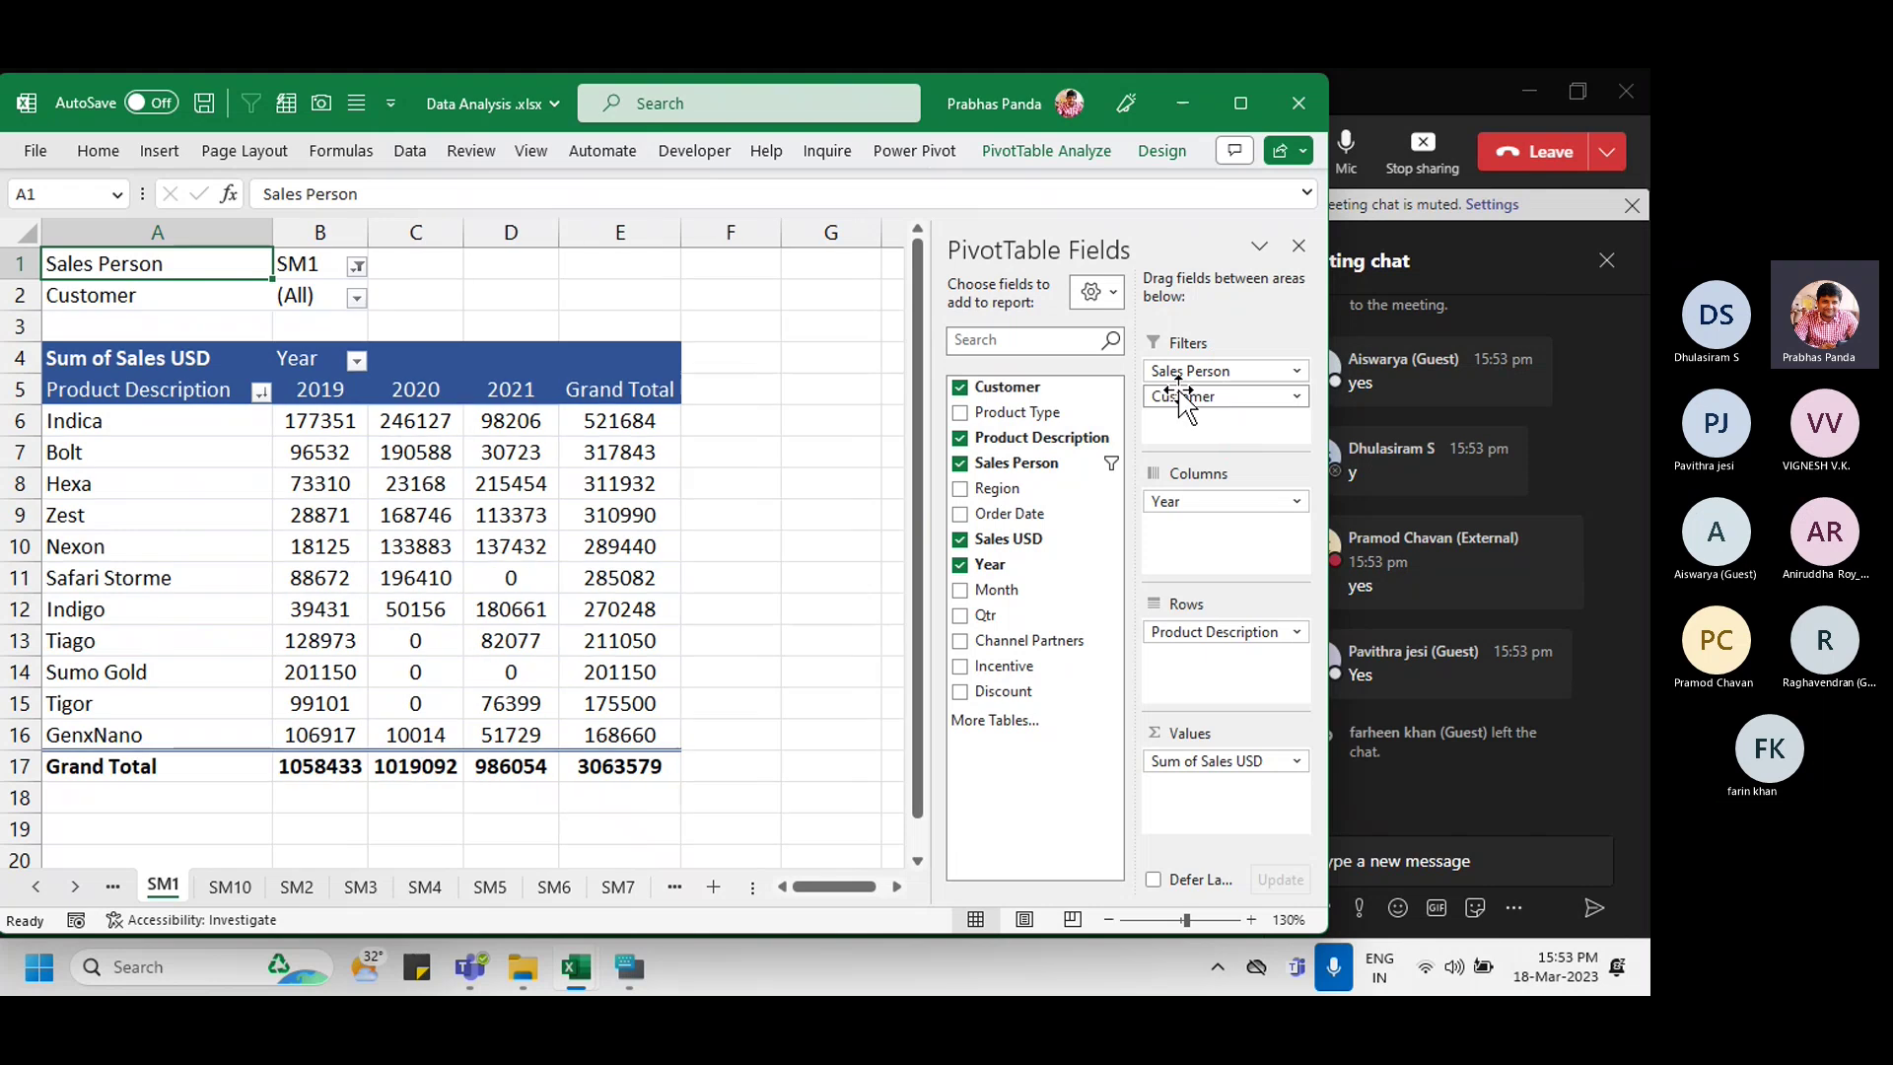
left_click(304, 305)
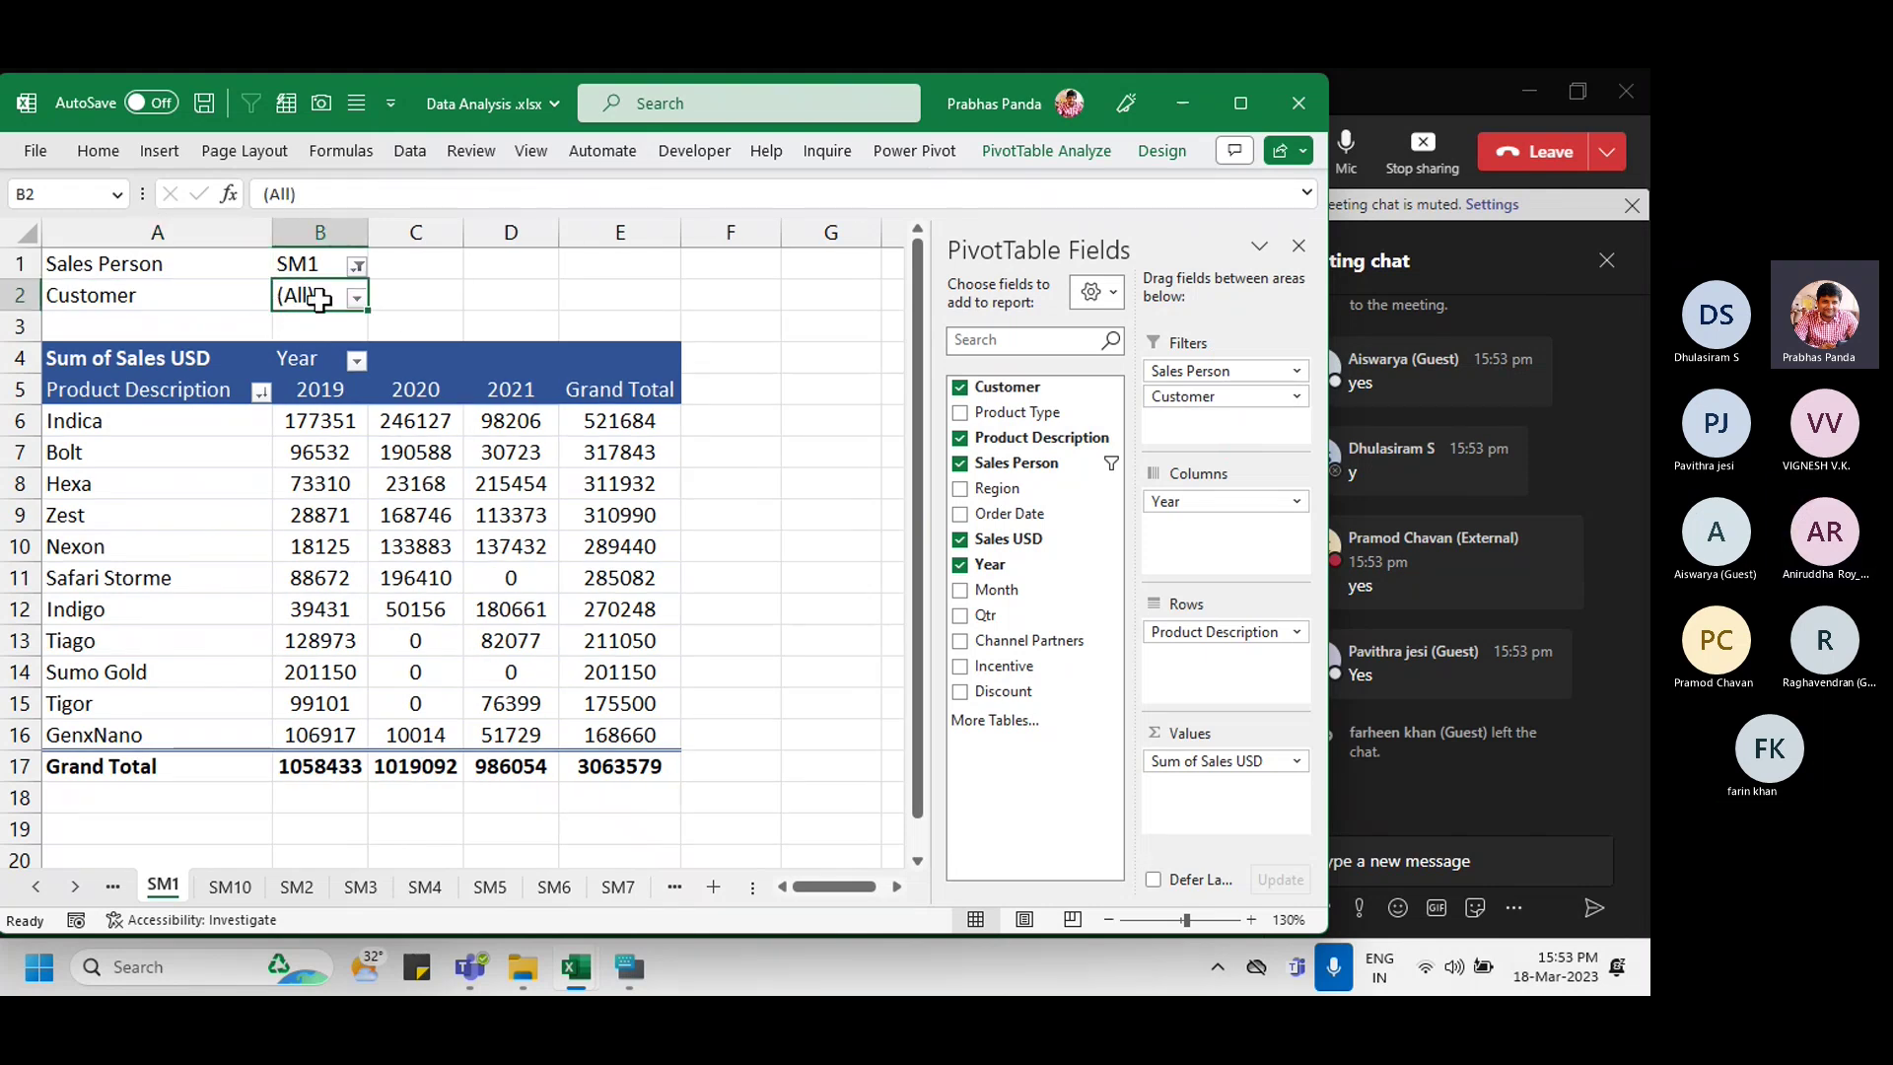
left_click(298, 264)
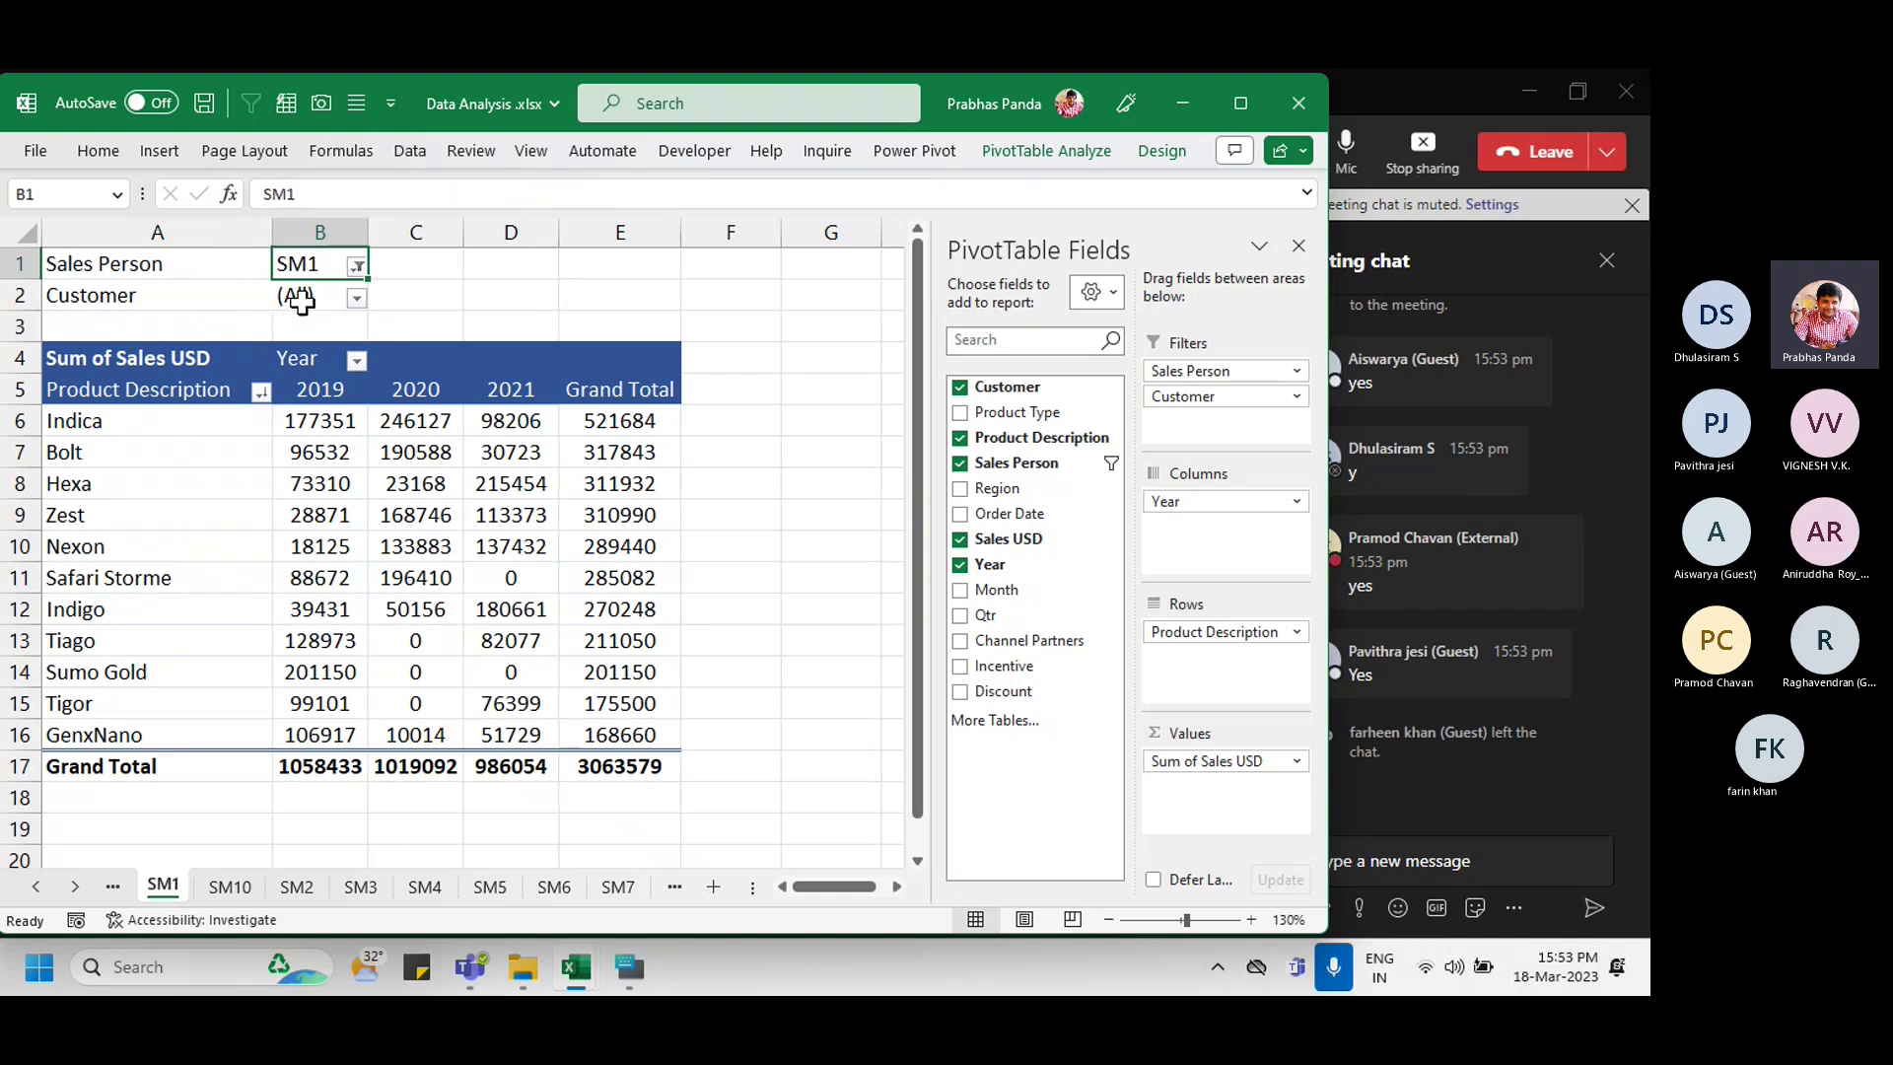
left_click(301, 301)
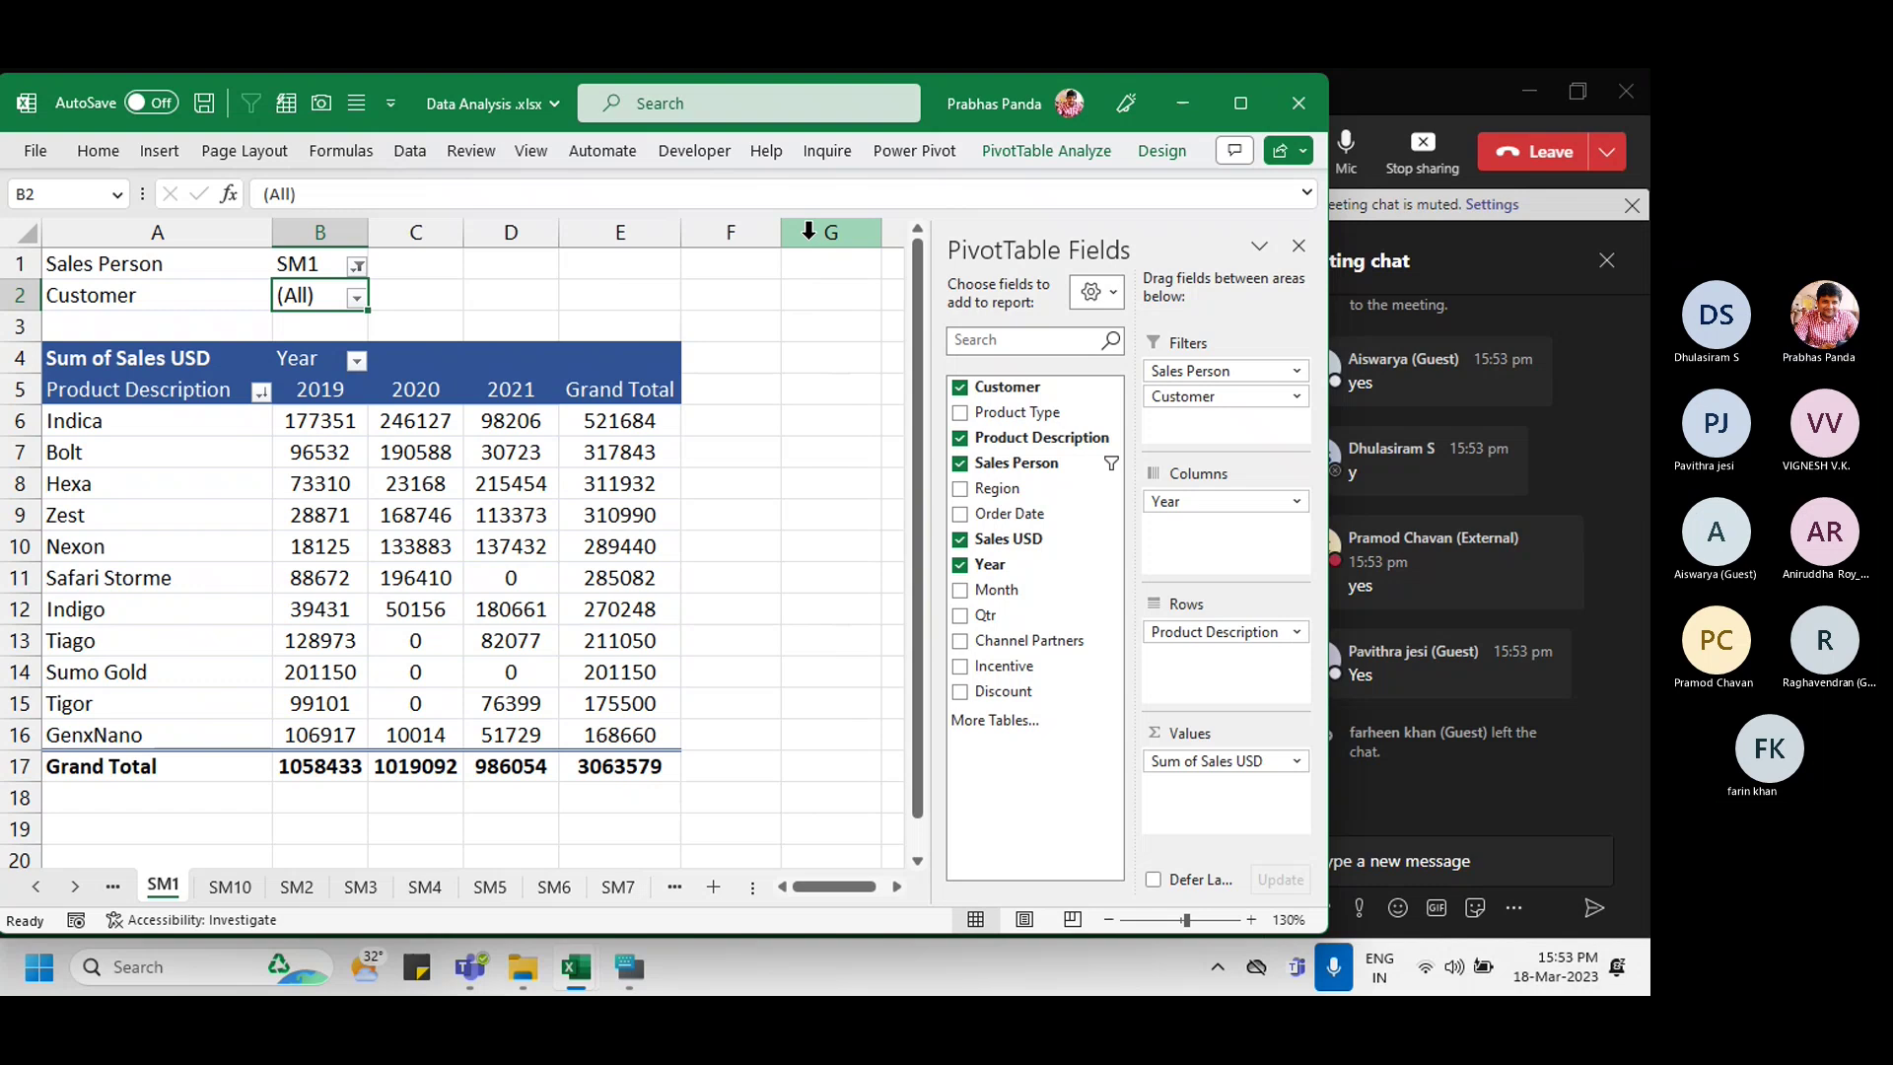
left_click(959, 387)
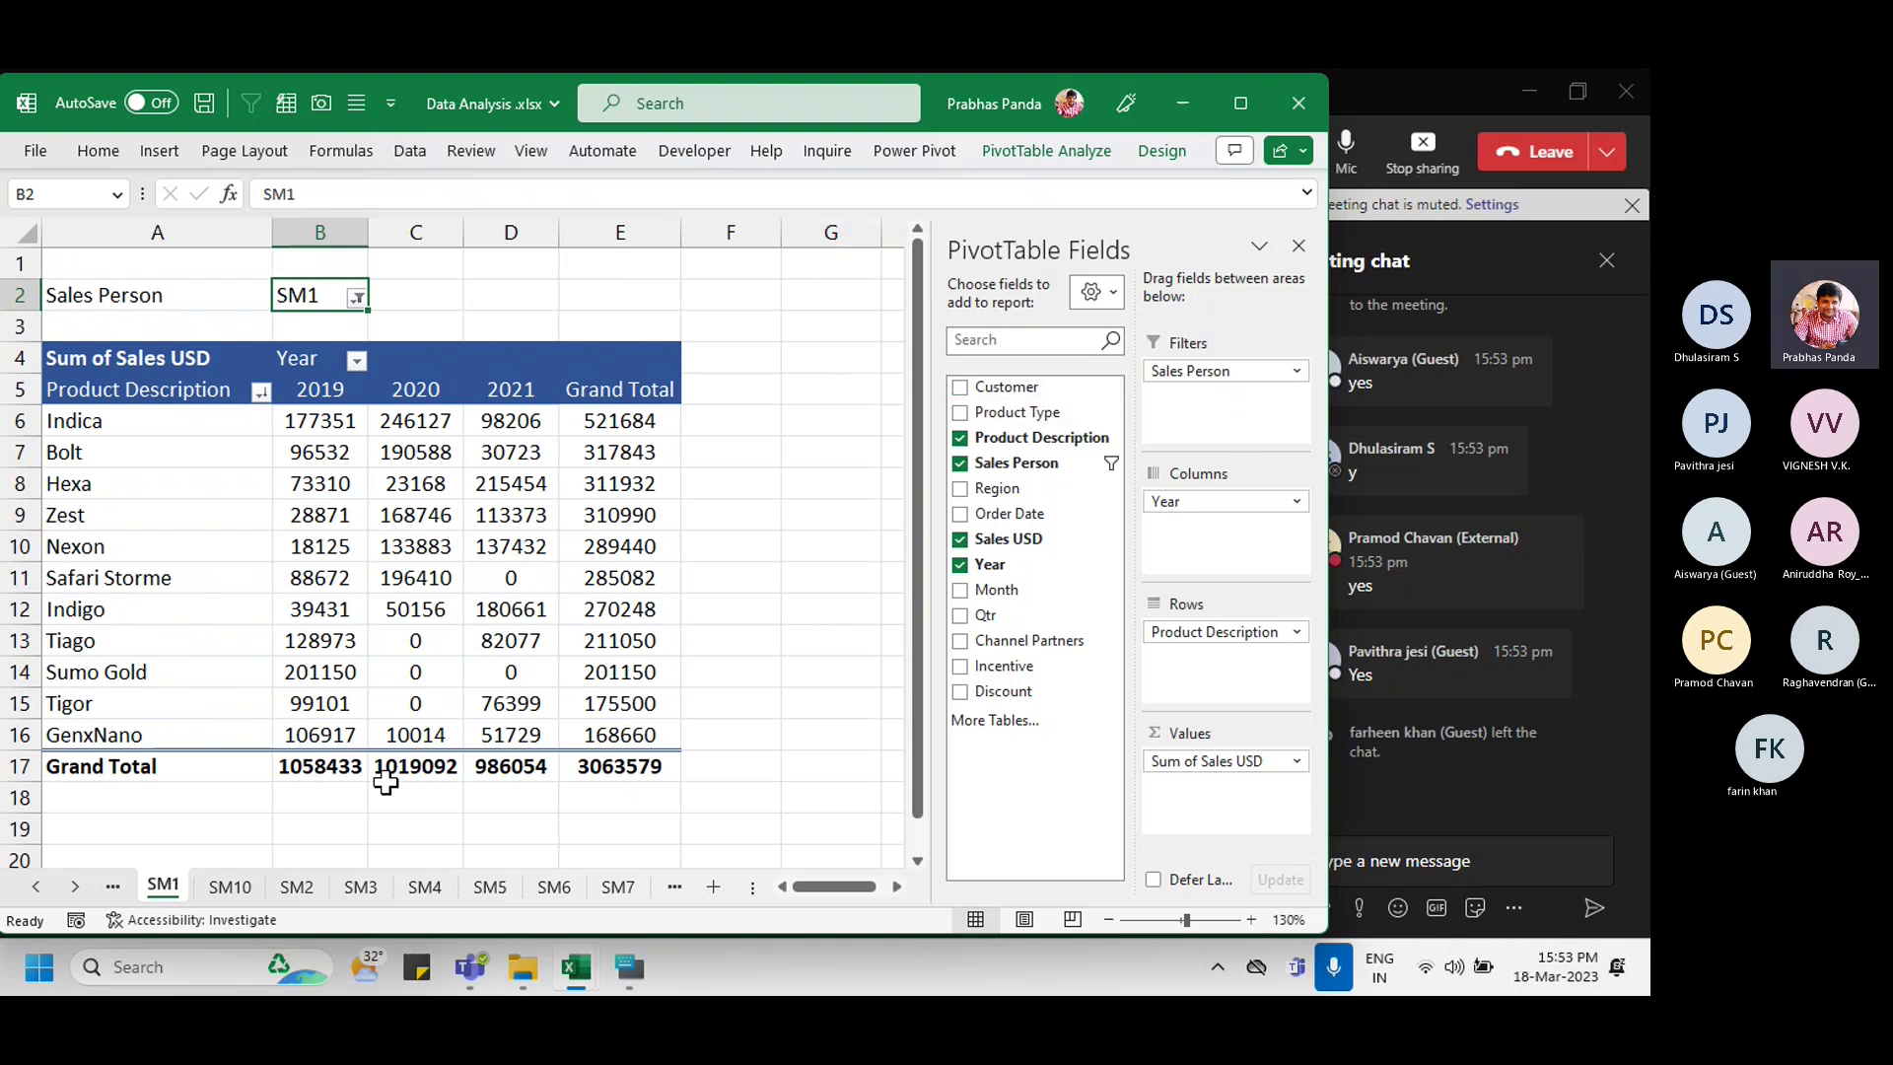
Step: Hide the pivot field list and scroll the sheet tabs back to SM1
left_click(36, 887)
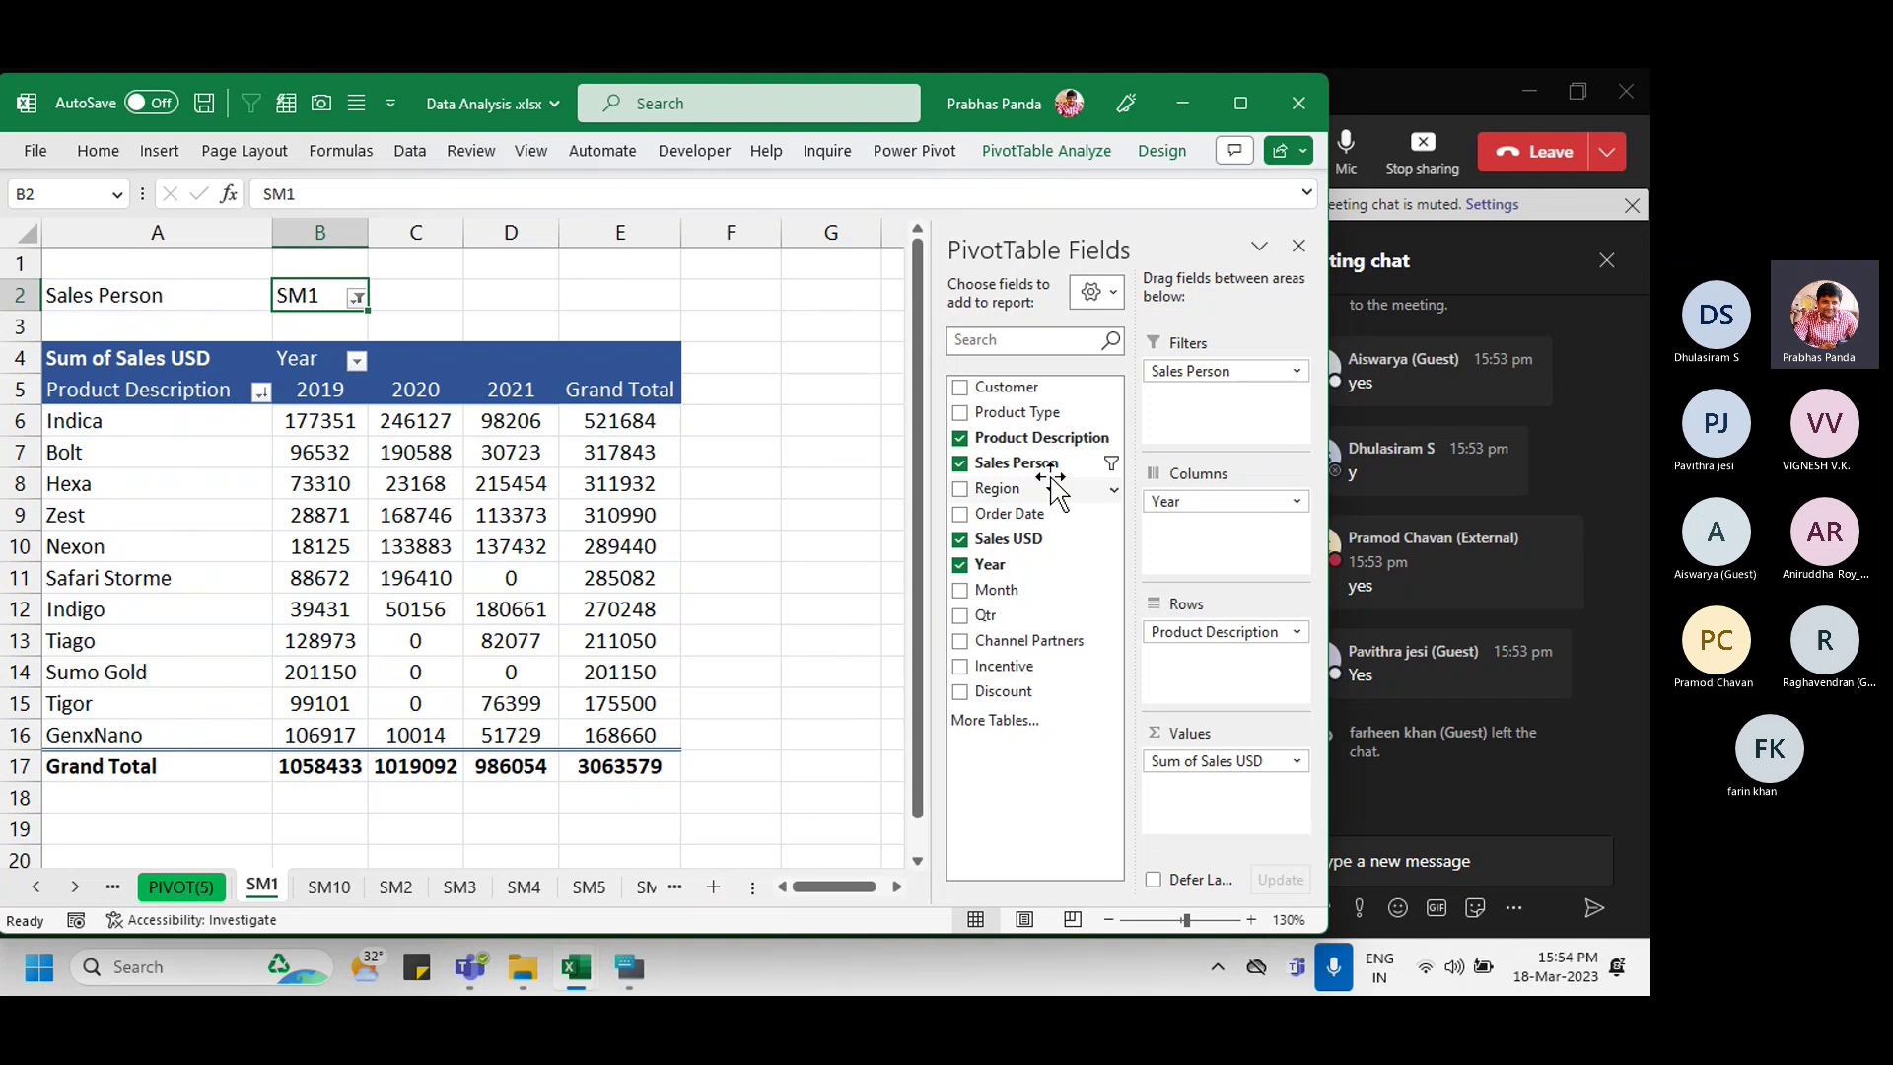
left_click(1298, 246)
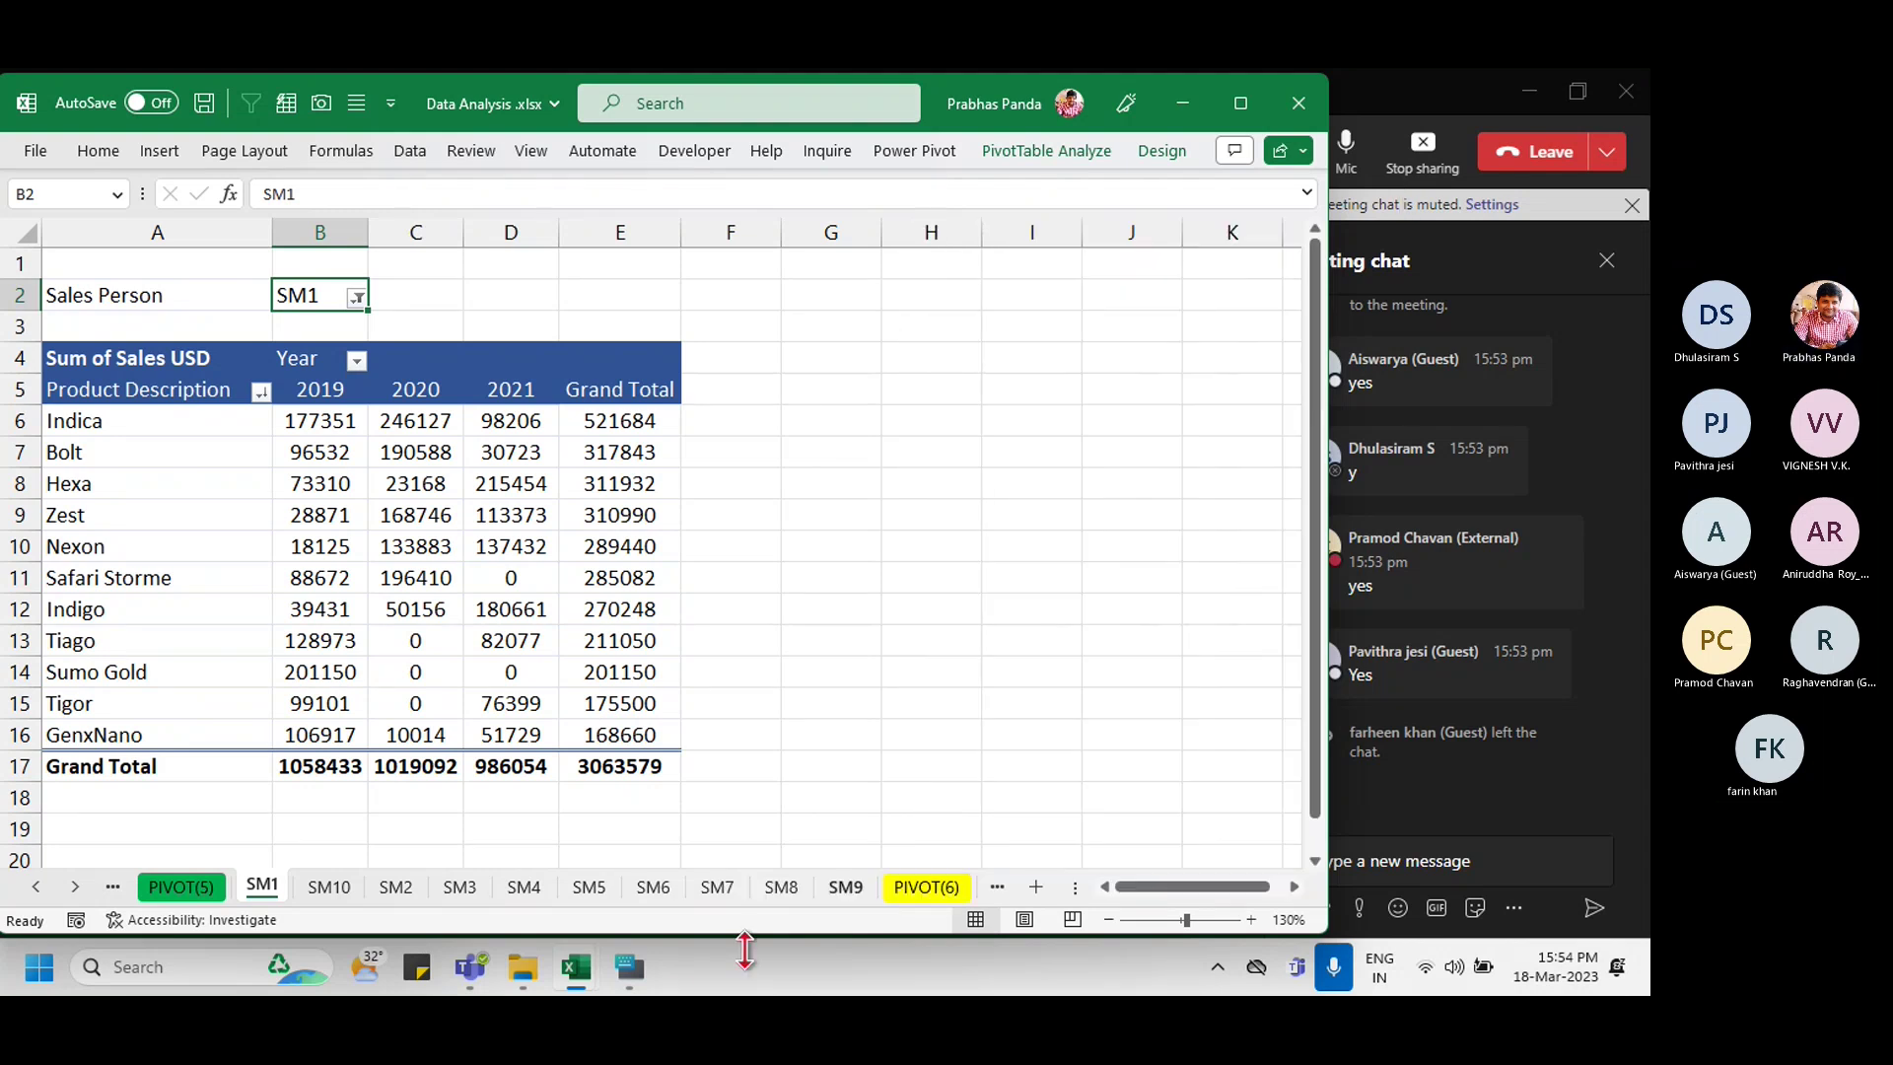
left_click(278, 834)
left_click(328, 886)
left_click(263, 886)
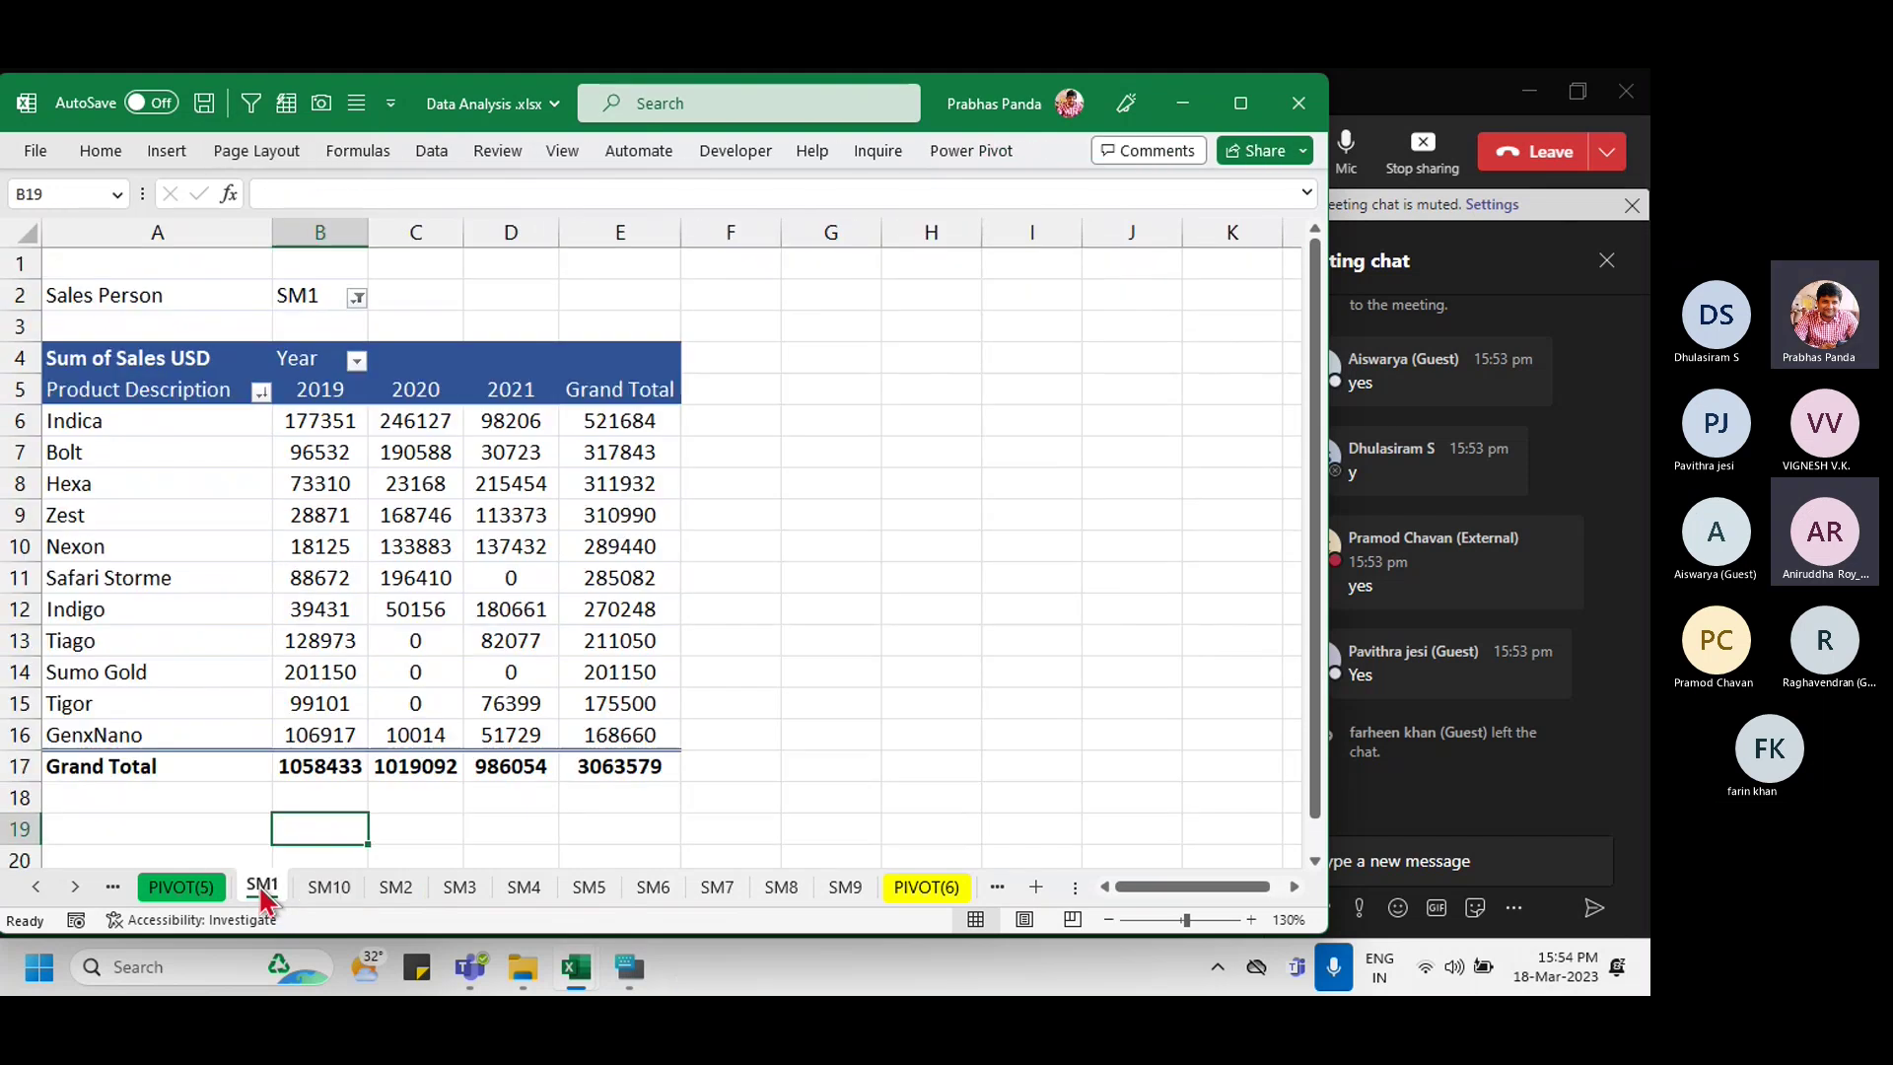
Step: Select the SM1 tab and extend the selection to SM9, grouping the nine sheets
left_click(844, 886, "shift")
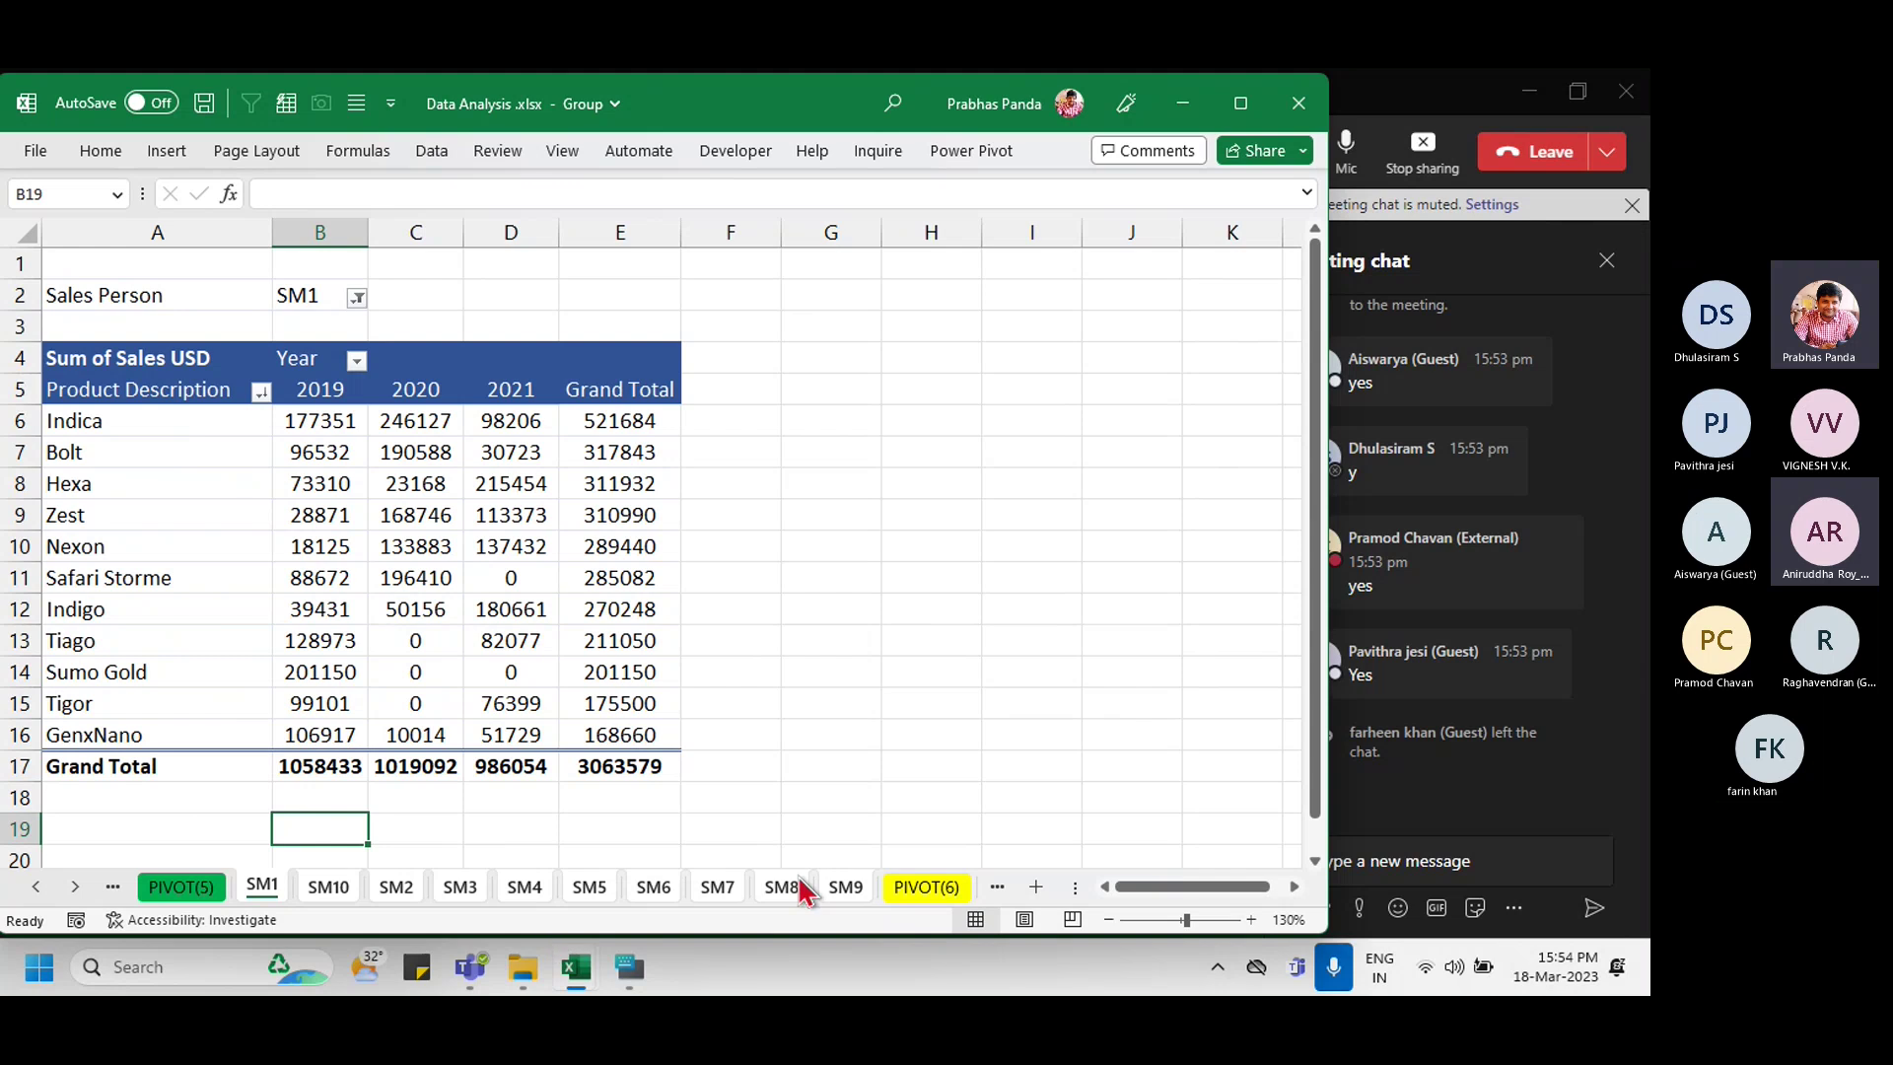
left_click(927, 886)
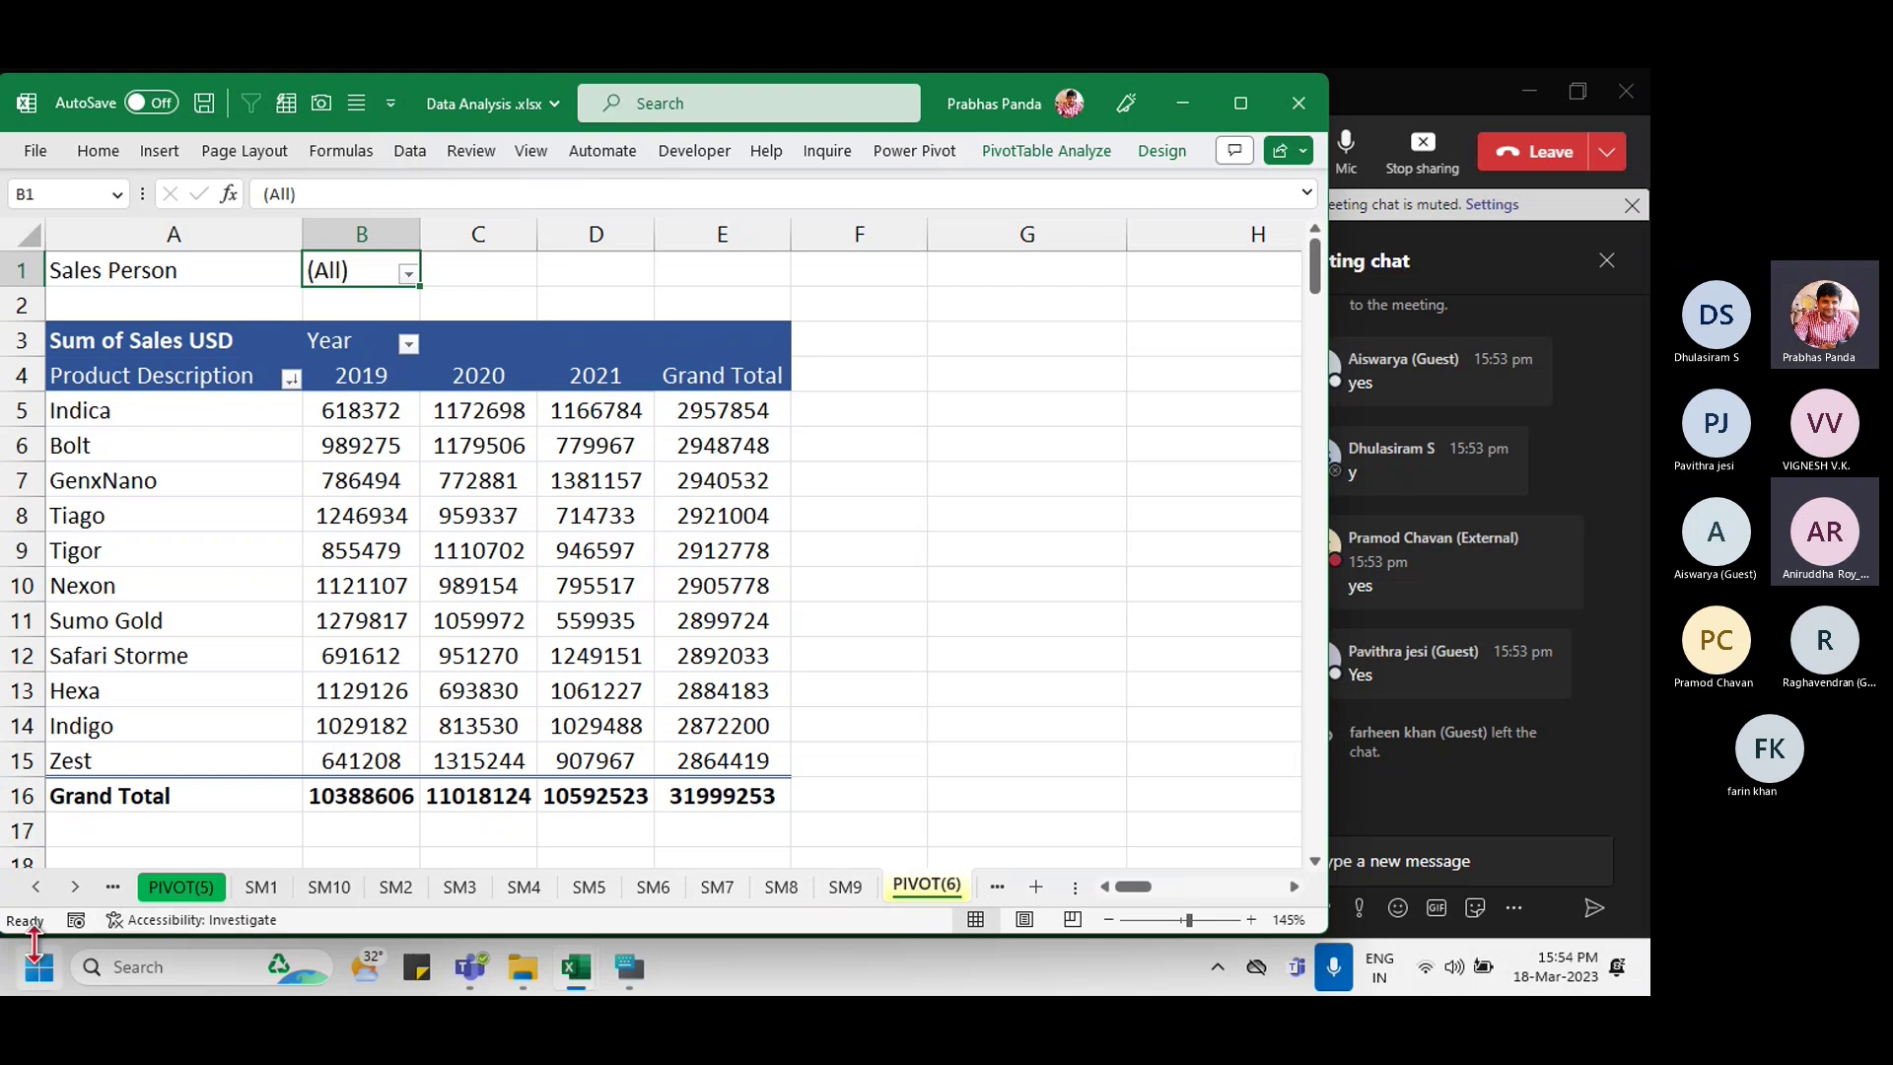
left_click(261, 893)
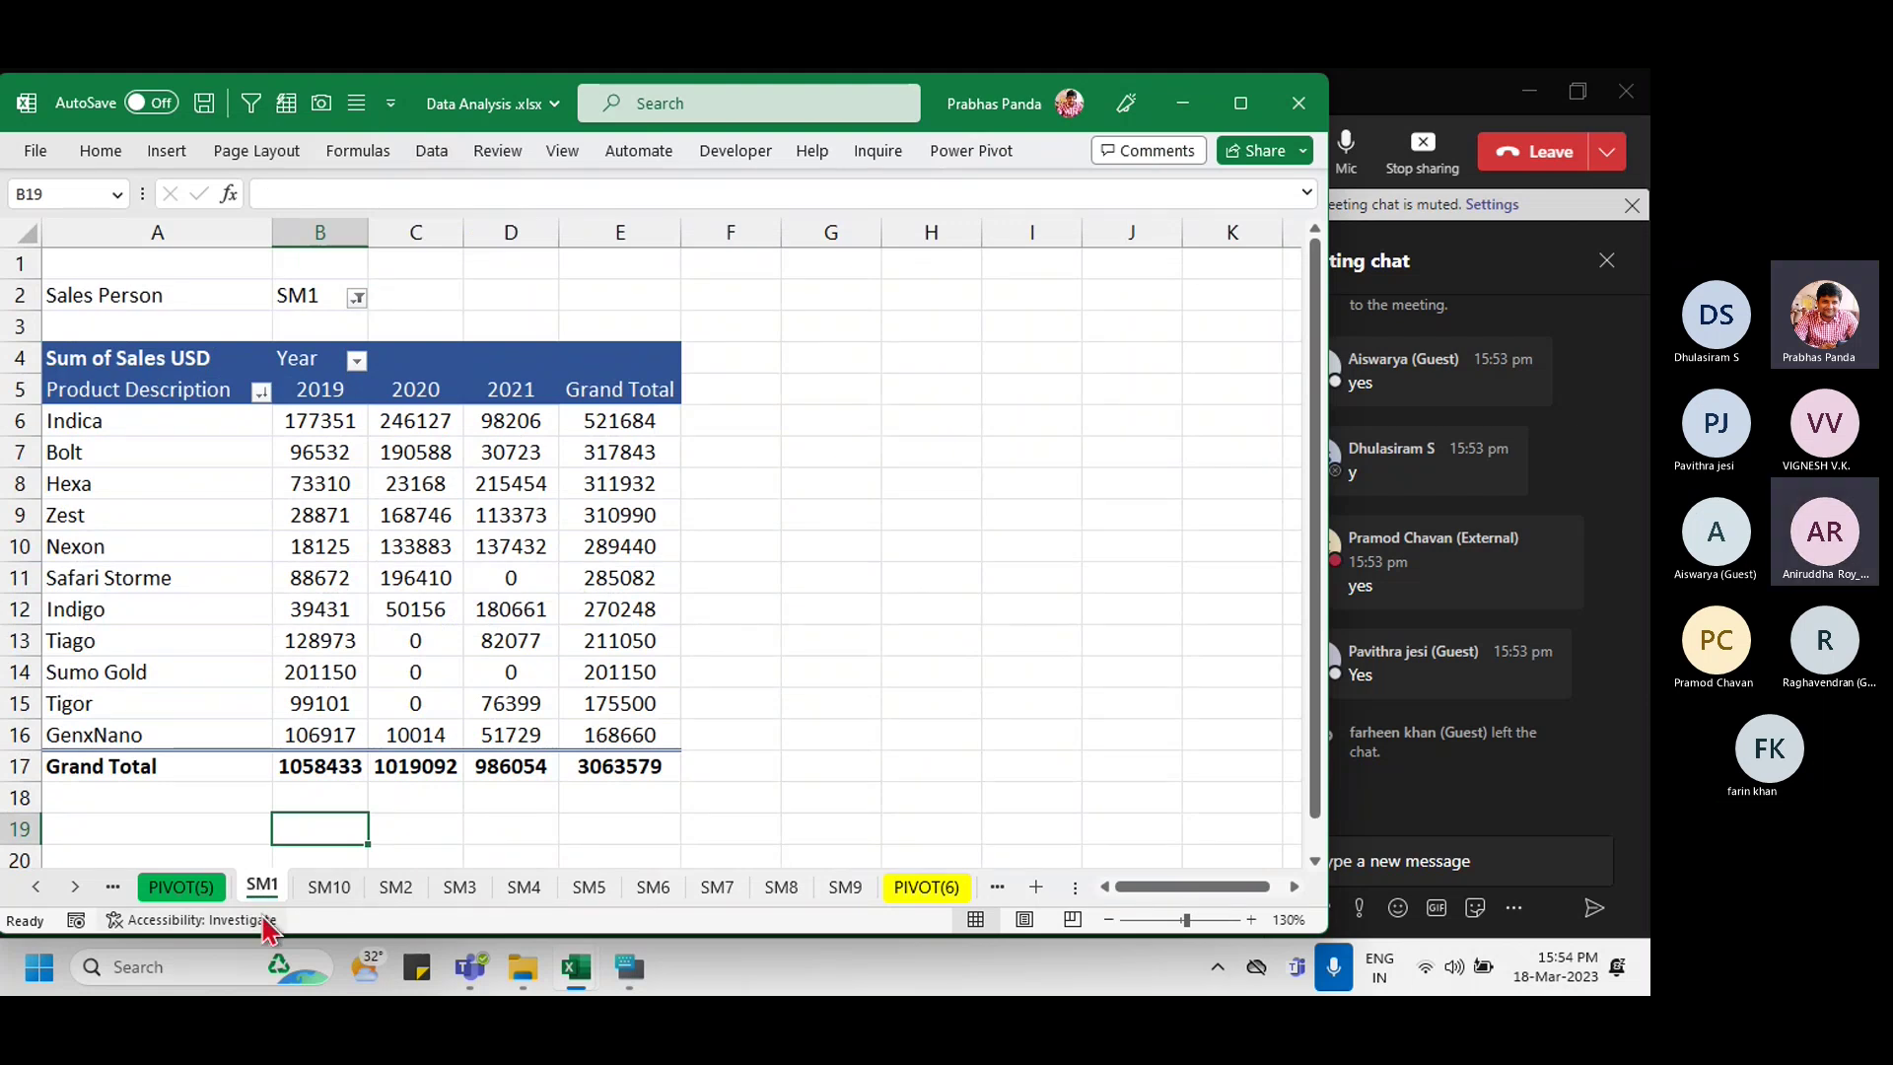
left_click(267, 892)
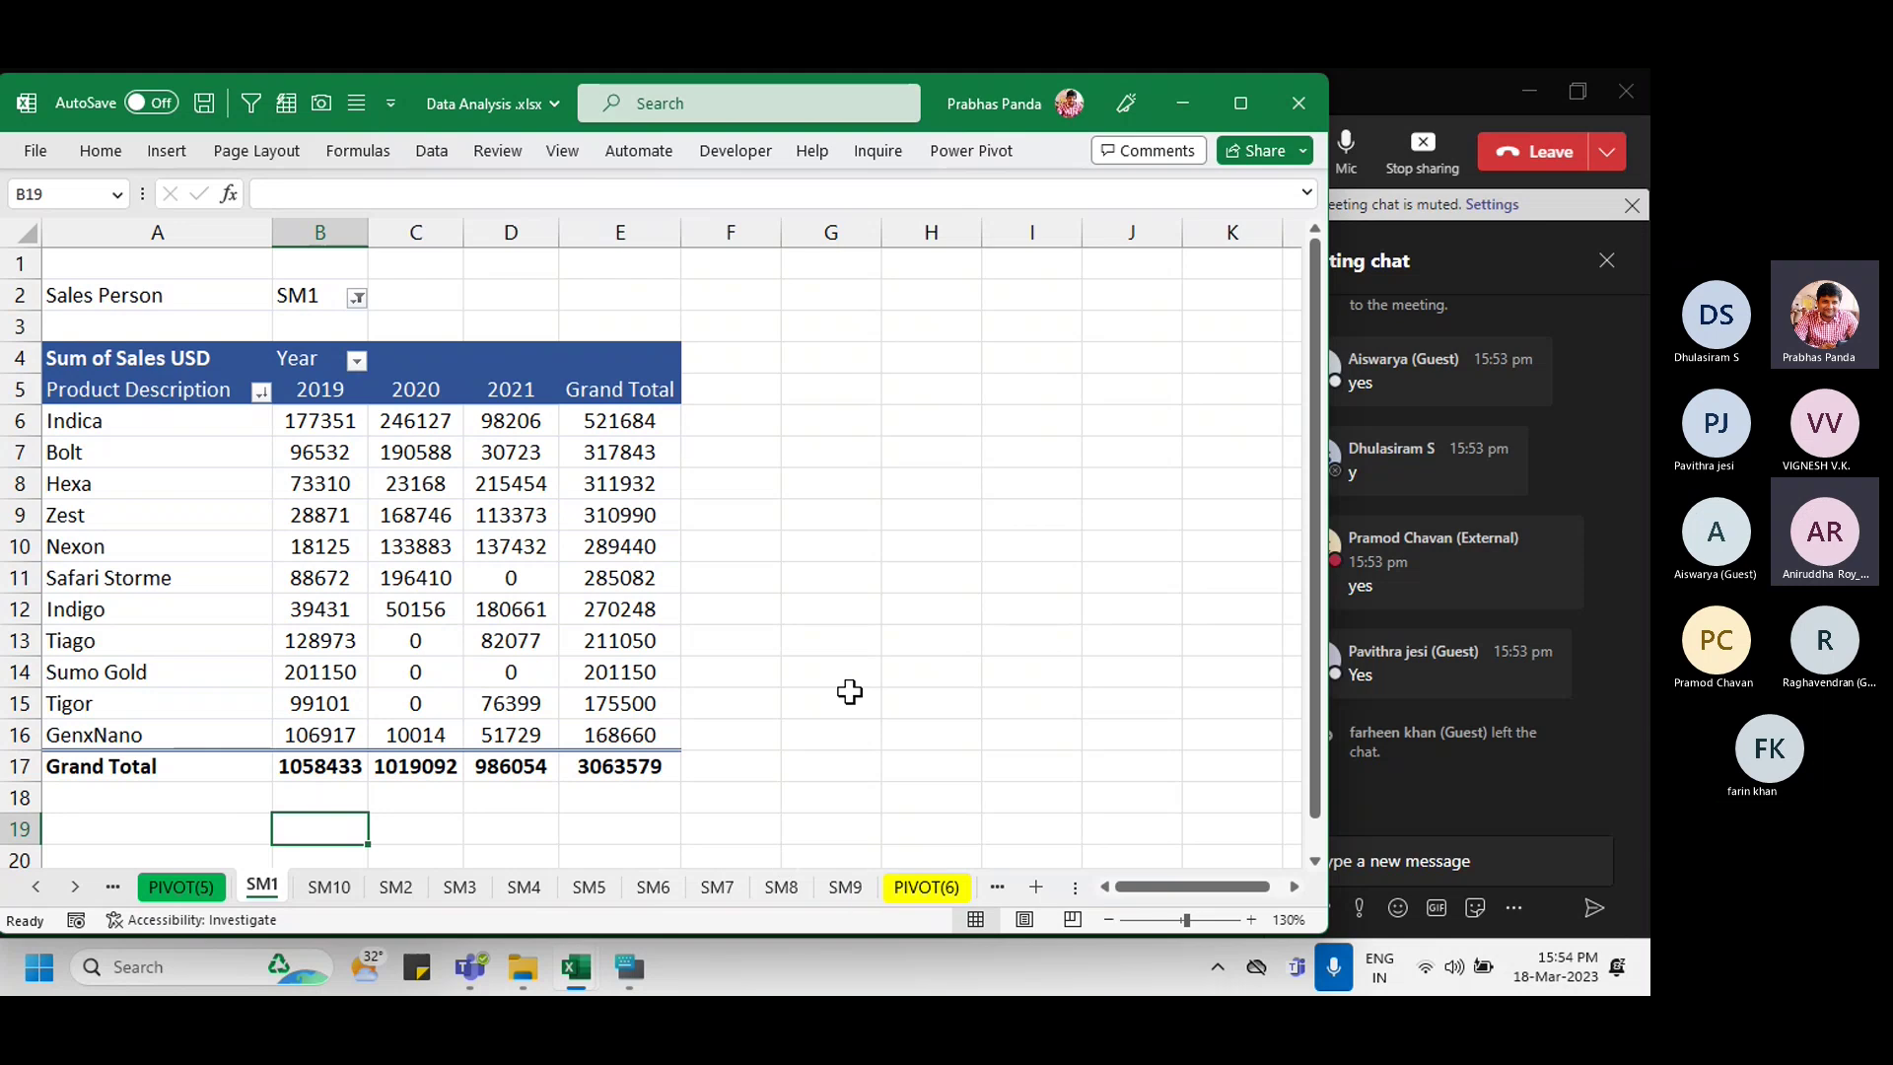
left_click(848, 885, "shift")
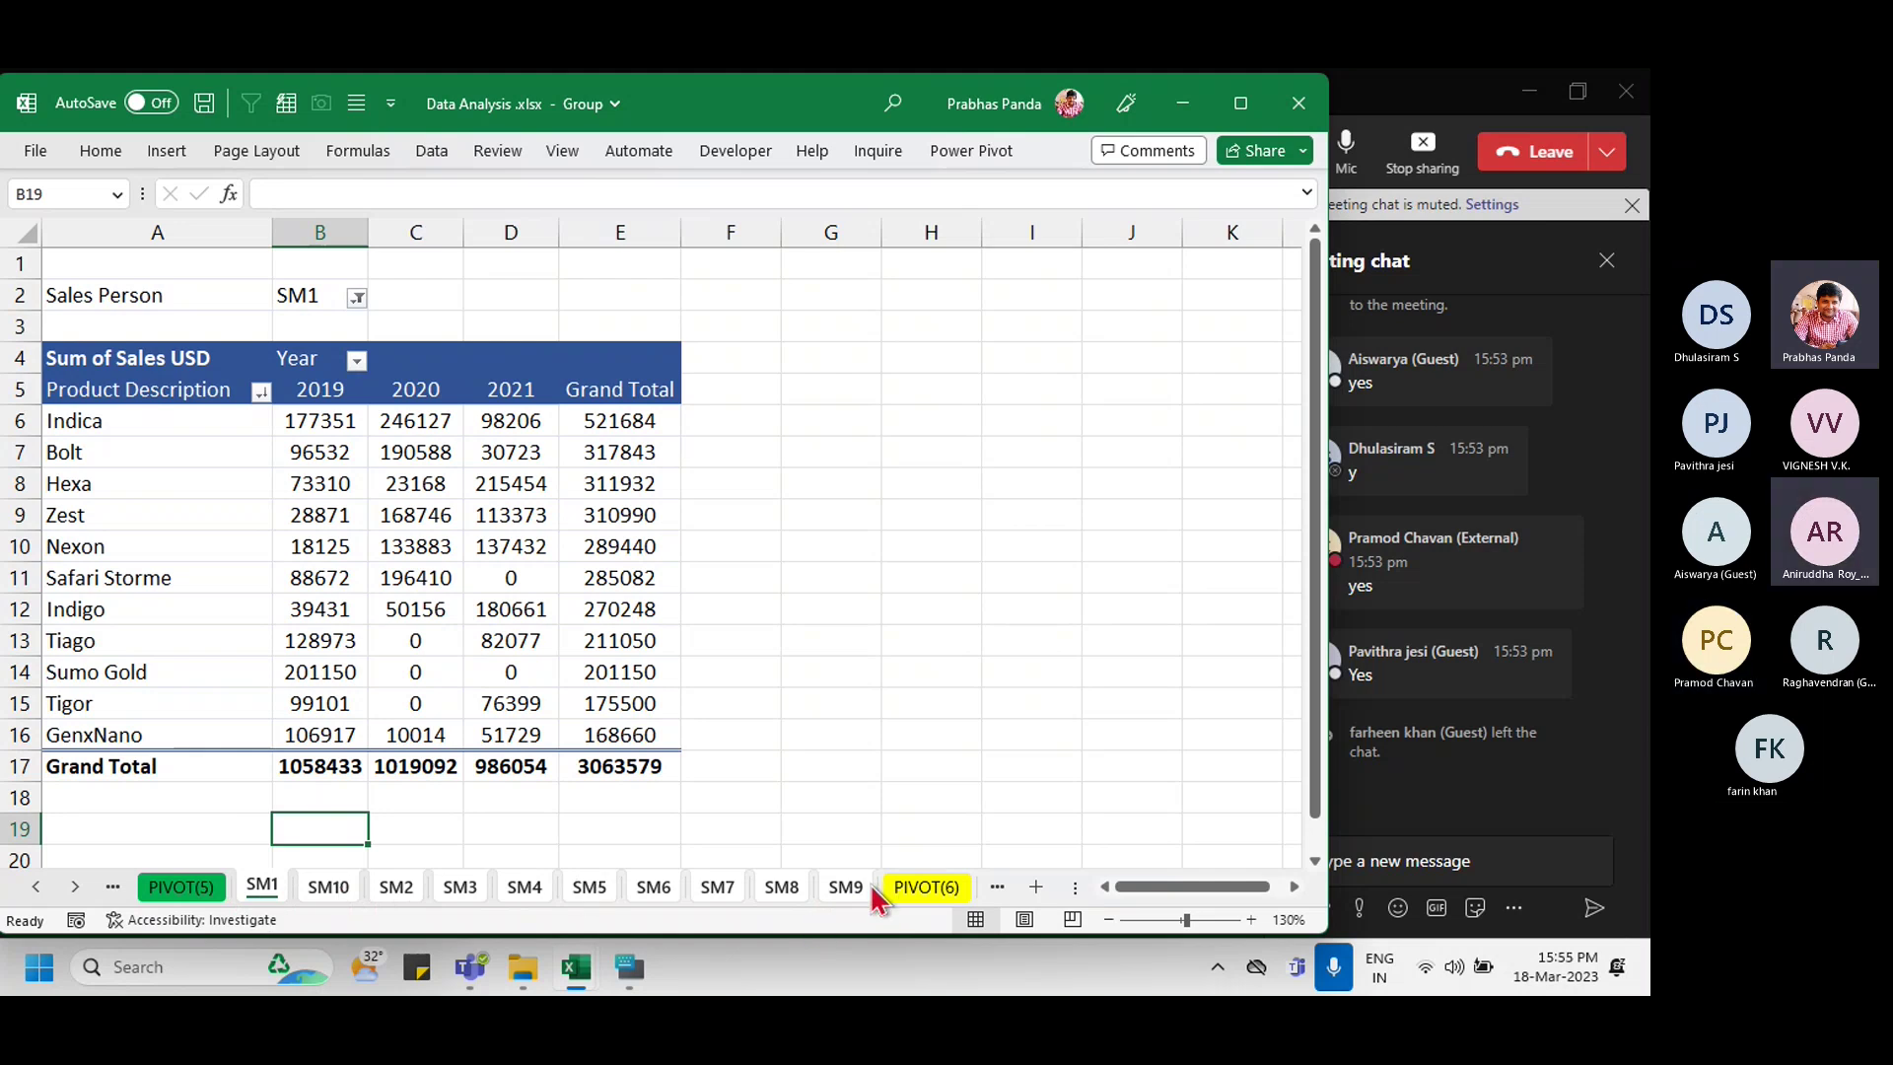
Step: Delete the grouped SM1–SM9 sheets and confirm the permanent deletion
key("F6")
key("alt+h")
key("d")
key("s")
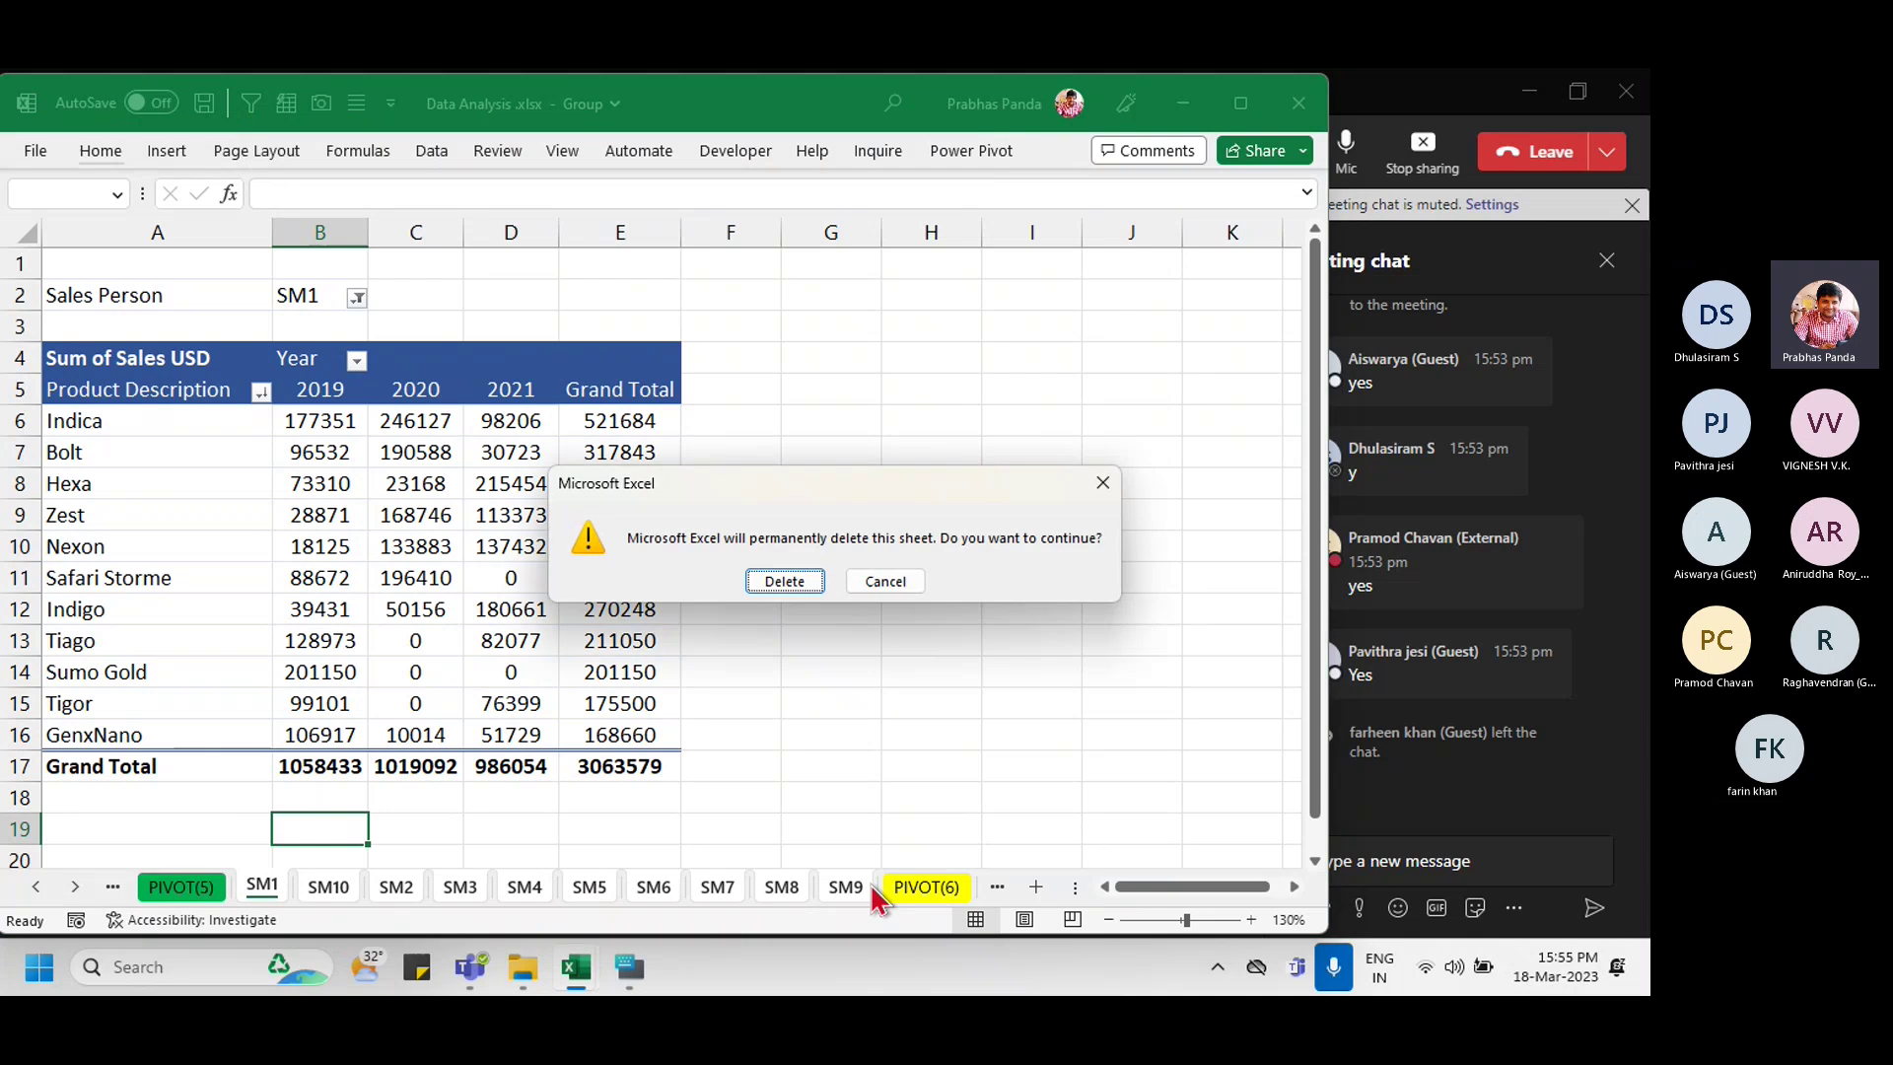
key("Escape")
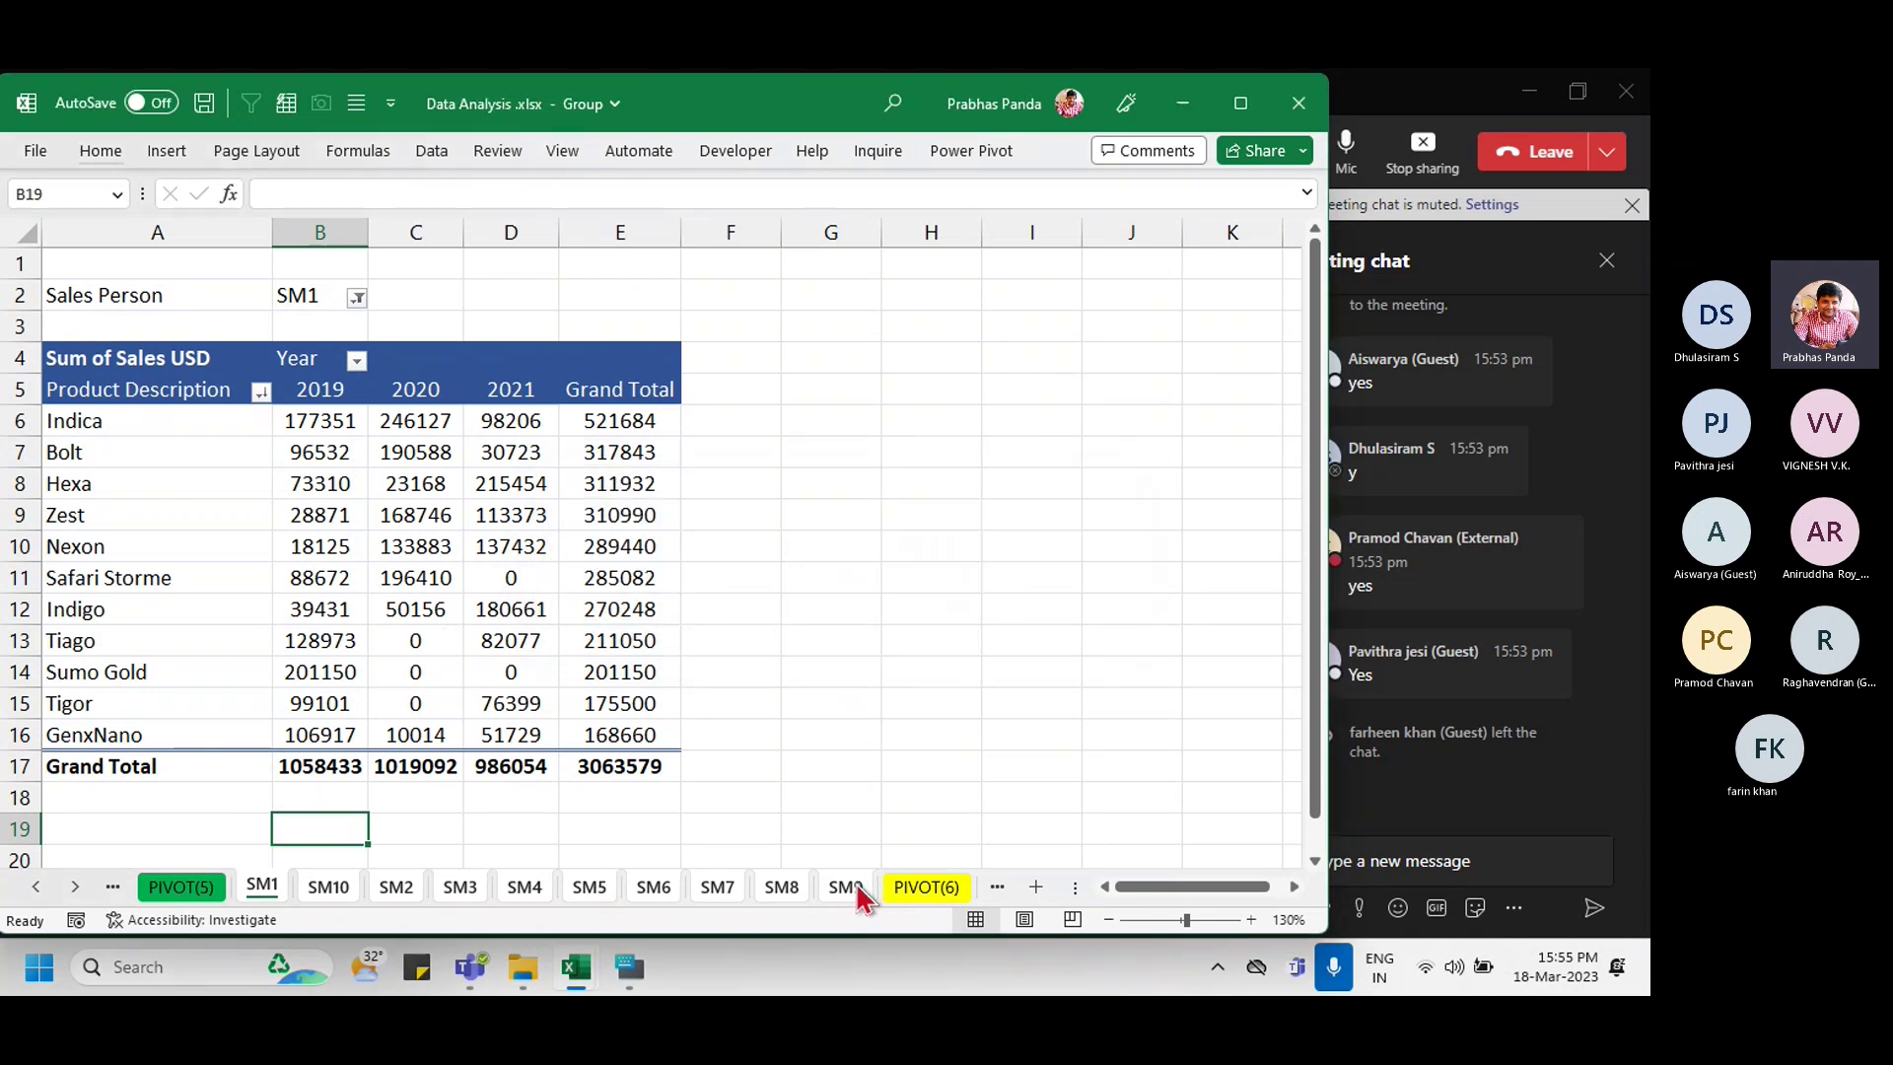
right_click(850, 884)
left_click(908, 549)
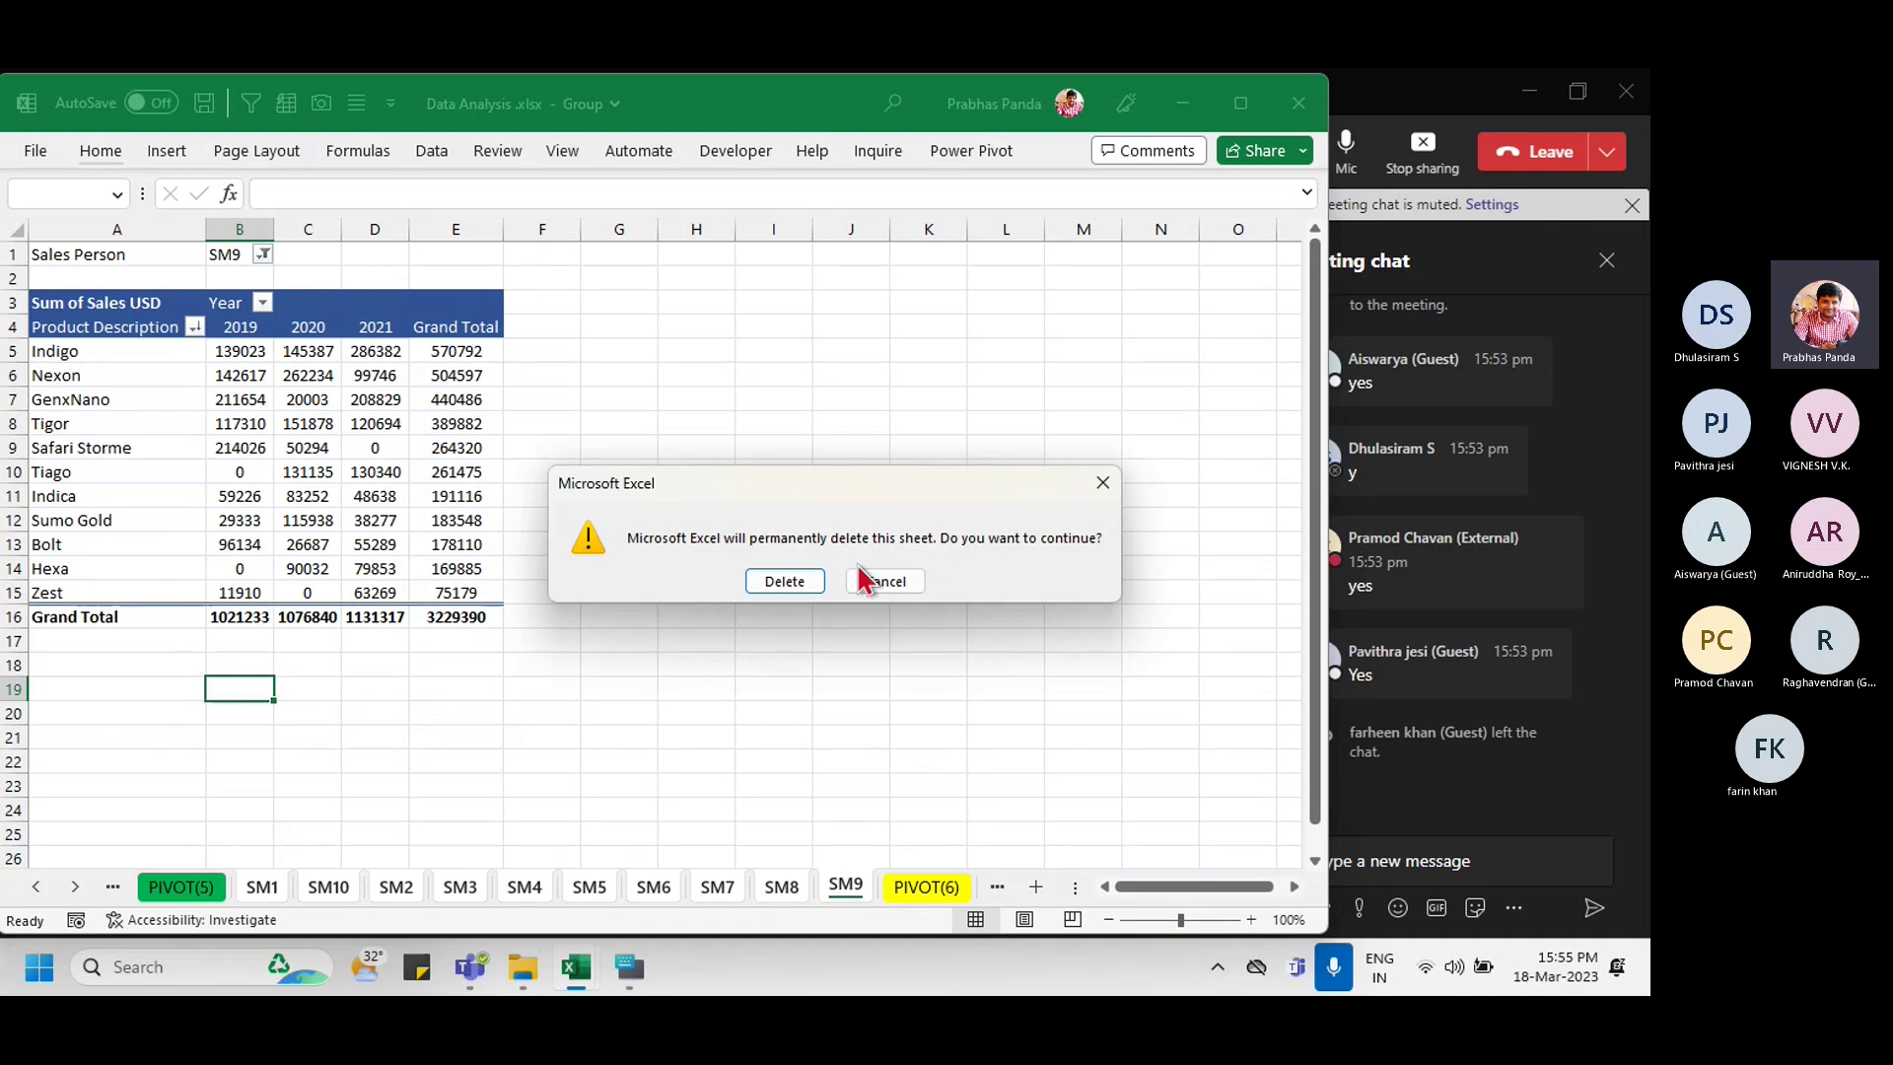
left_click(784, 580)
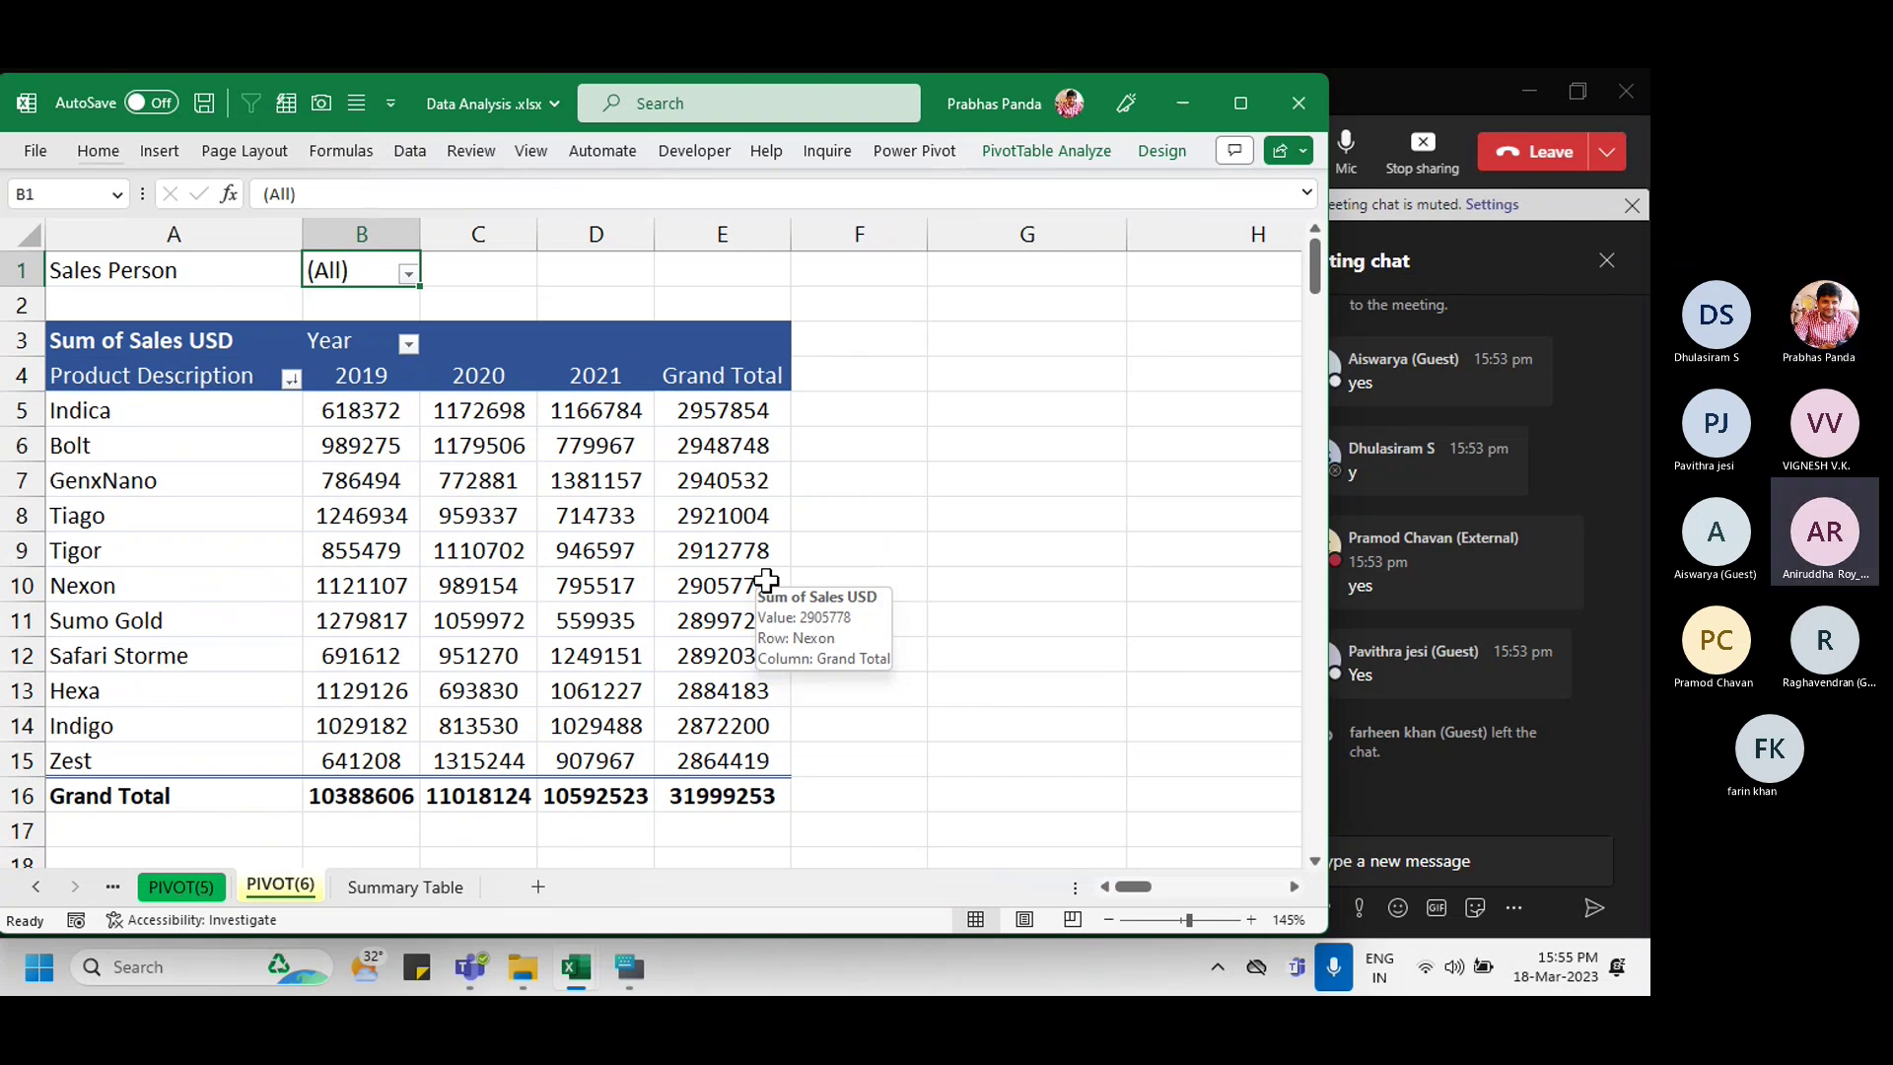
left_click(489, 549)
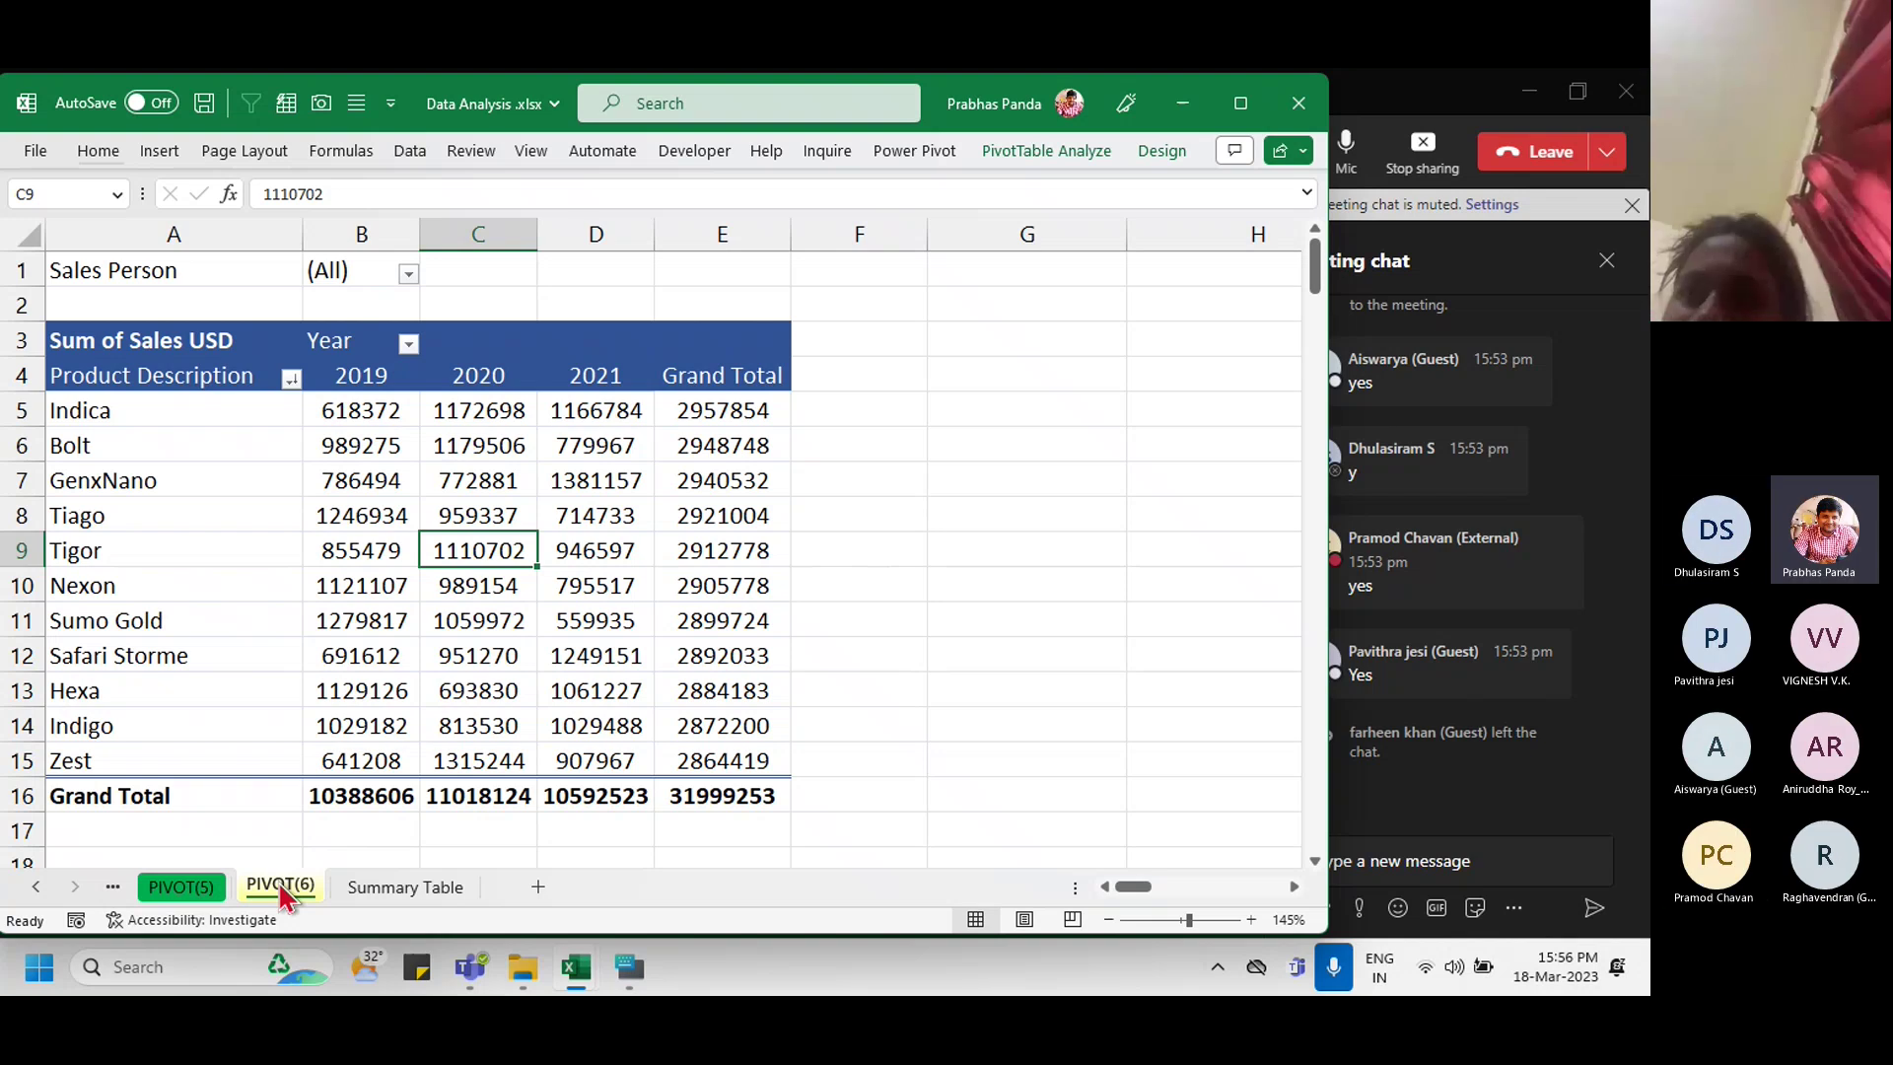
Step: Copy PIVOT(6) into a new PIVOT(7) sheet and colour its tab light blue
left_click_drag(283, 897, 399, 892)
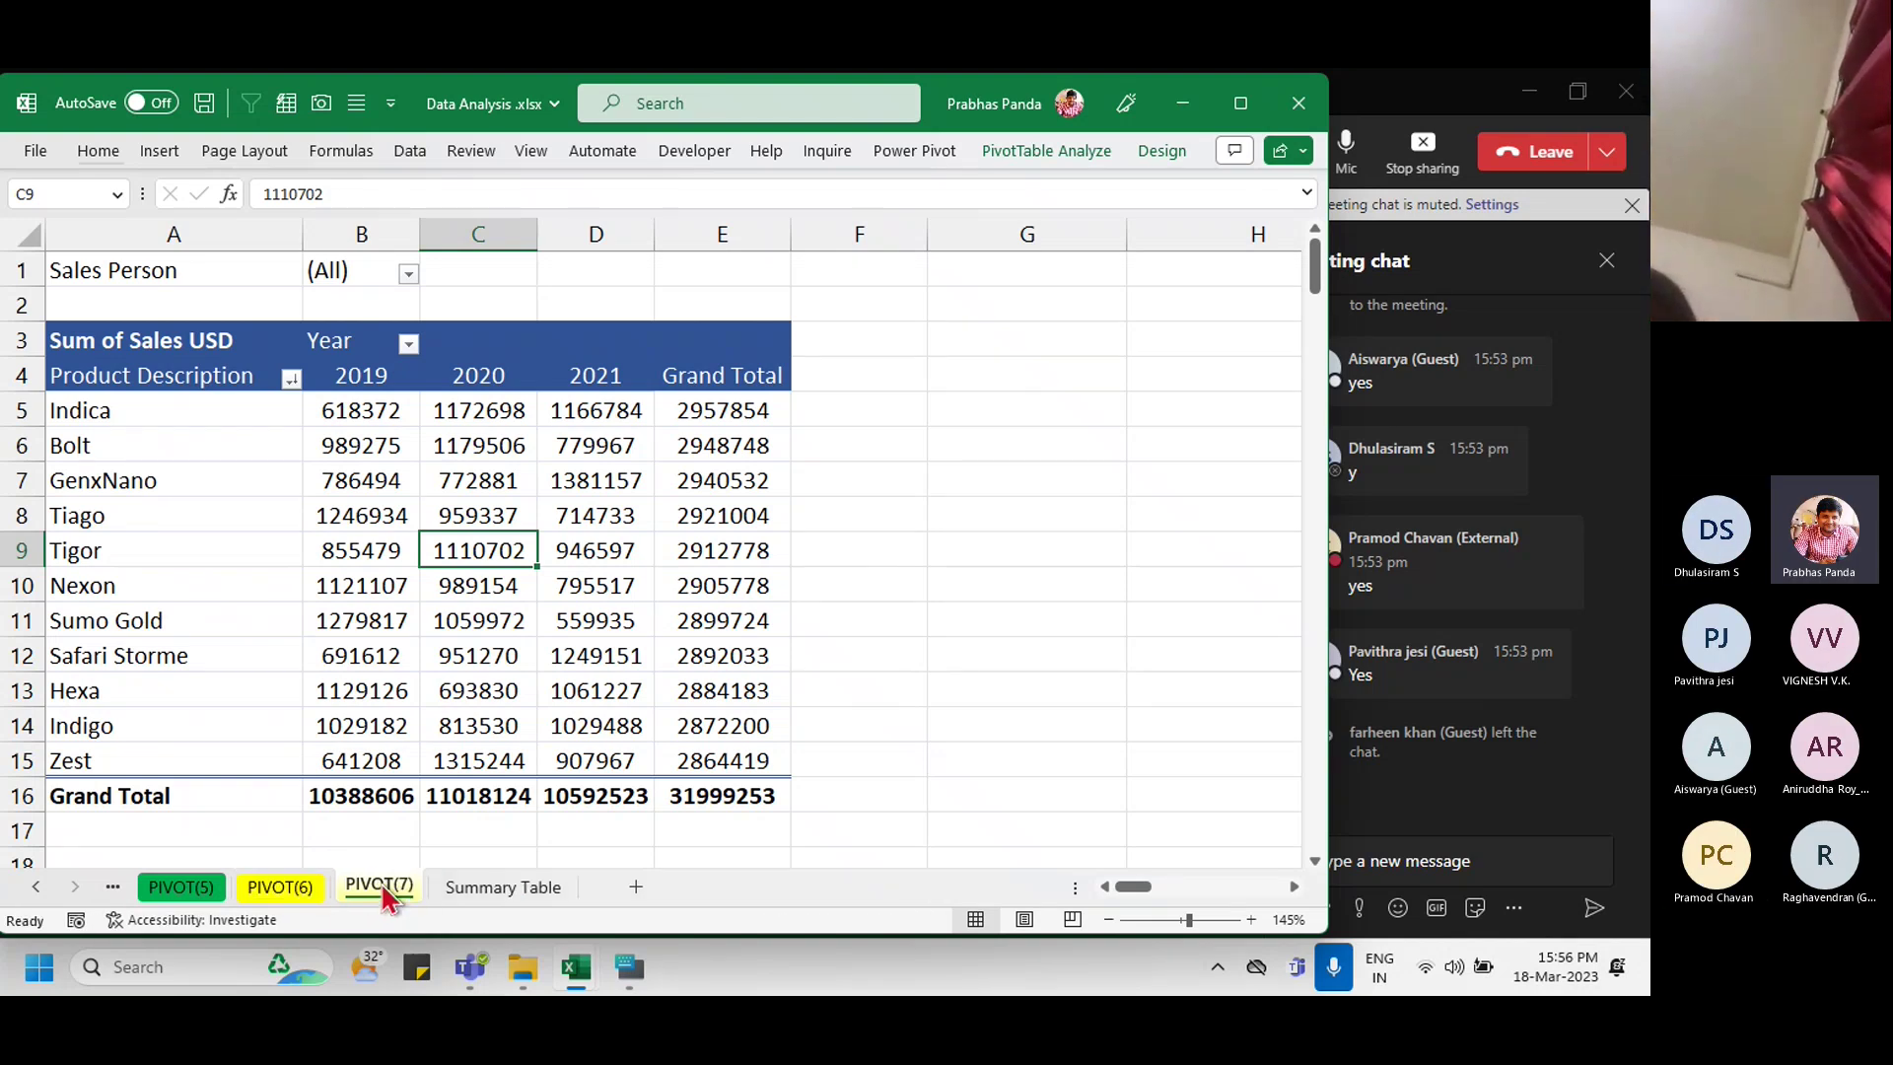
right_click(399, 892)
mouse_move(537, 762)
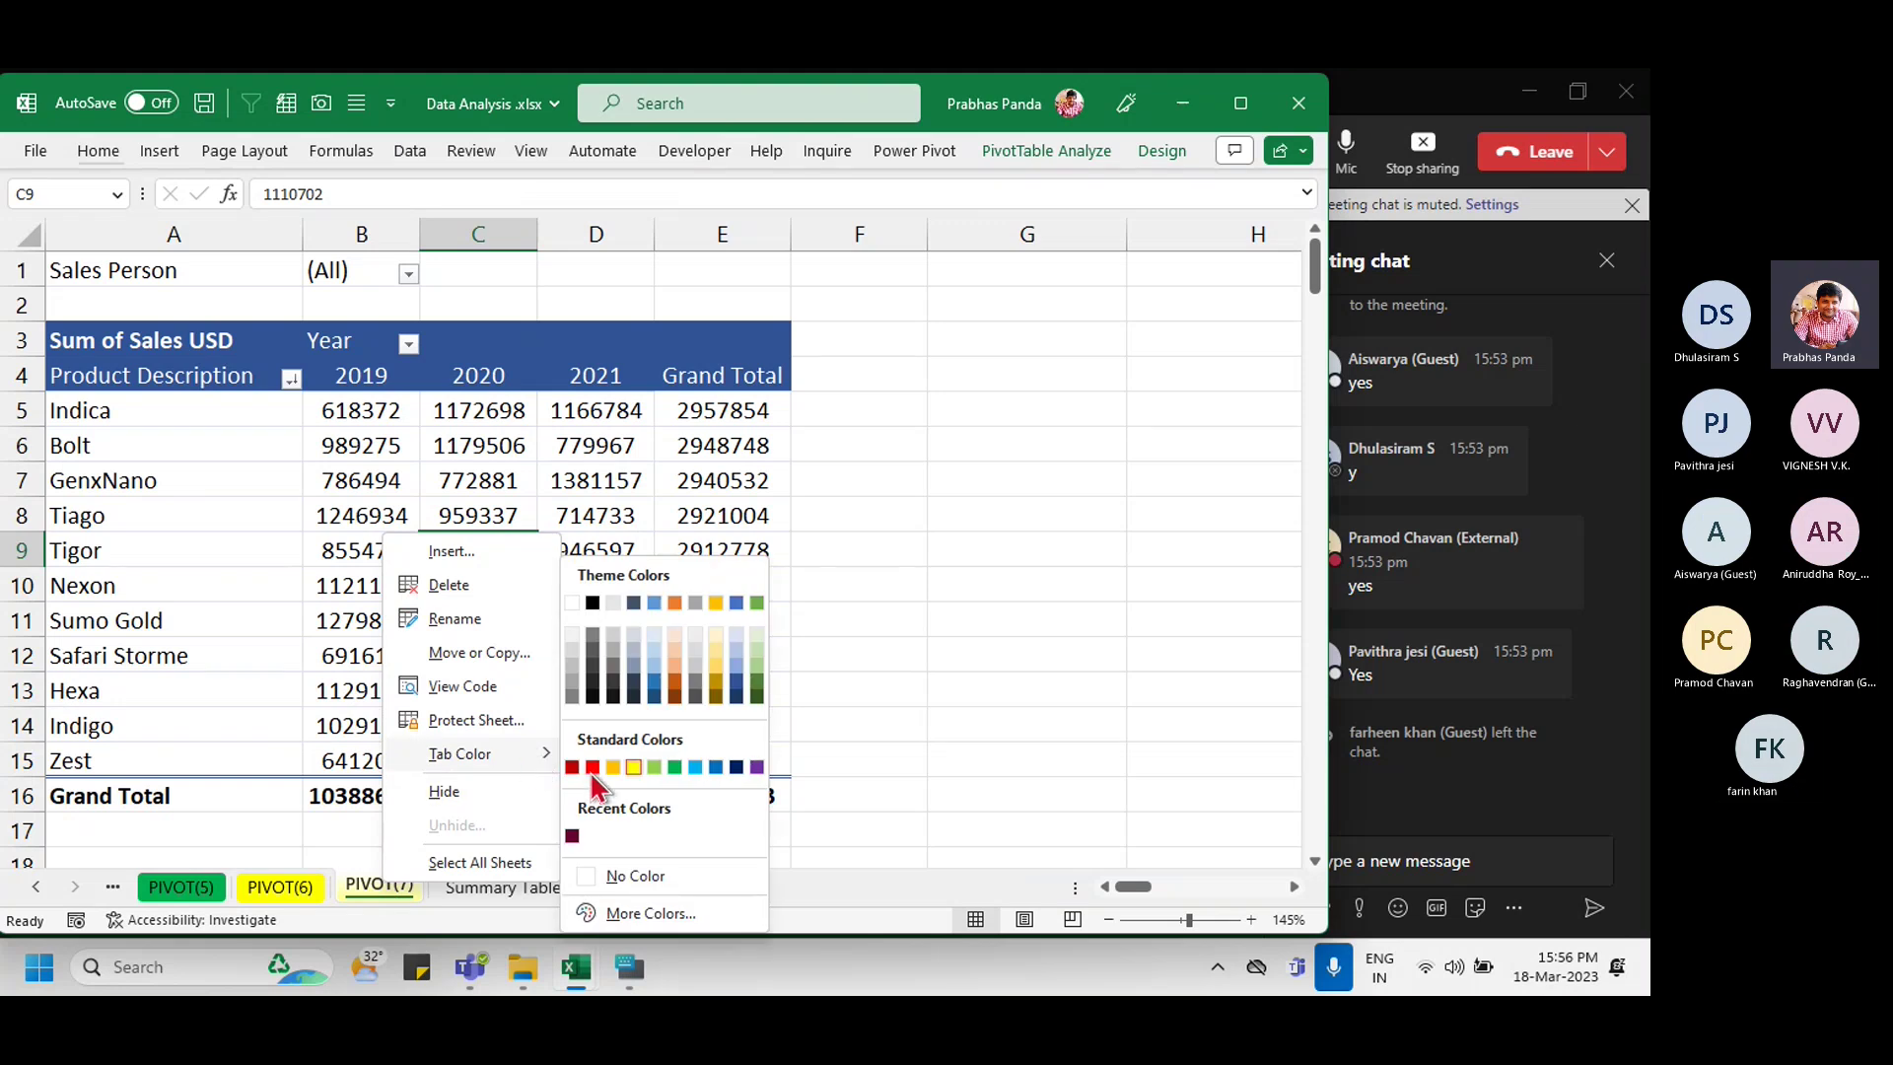
left_click(697, 767)
left_click(631, 552)
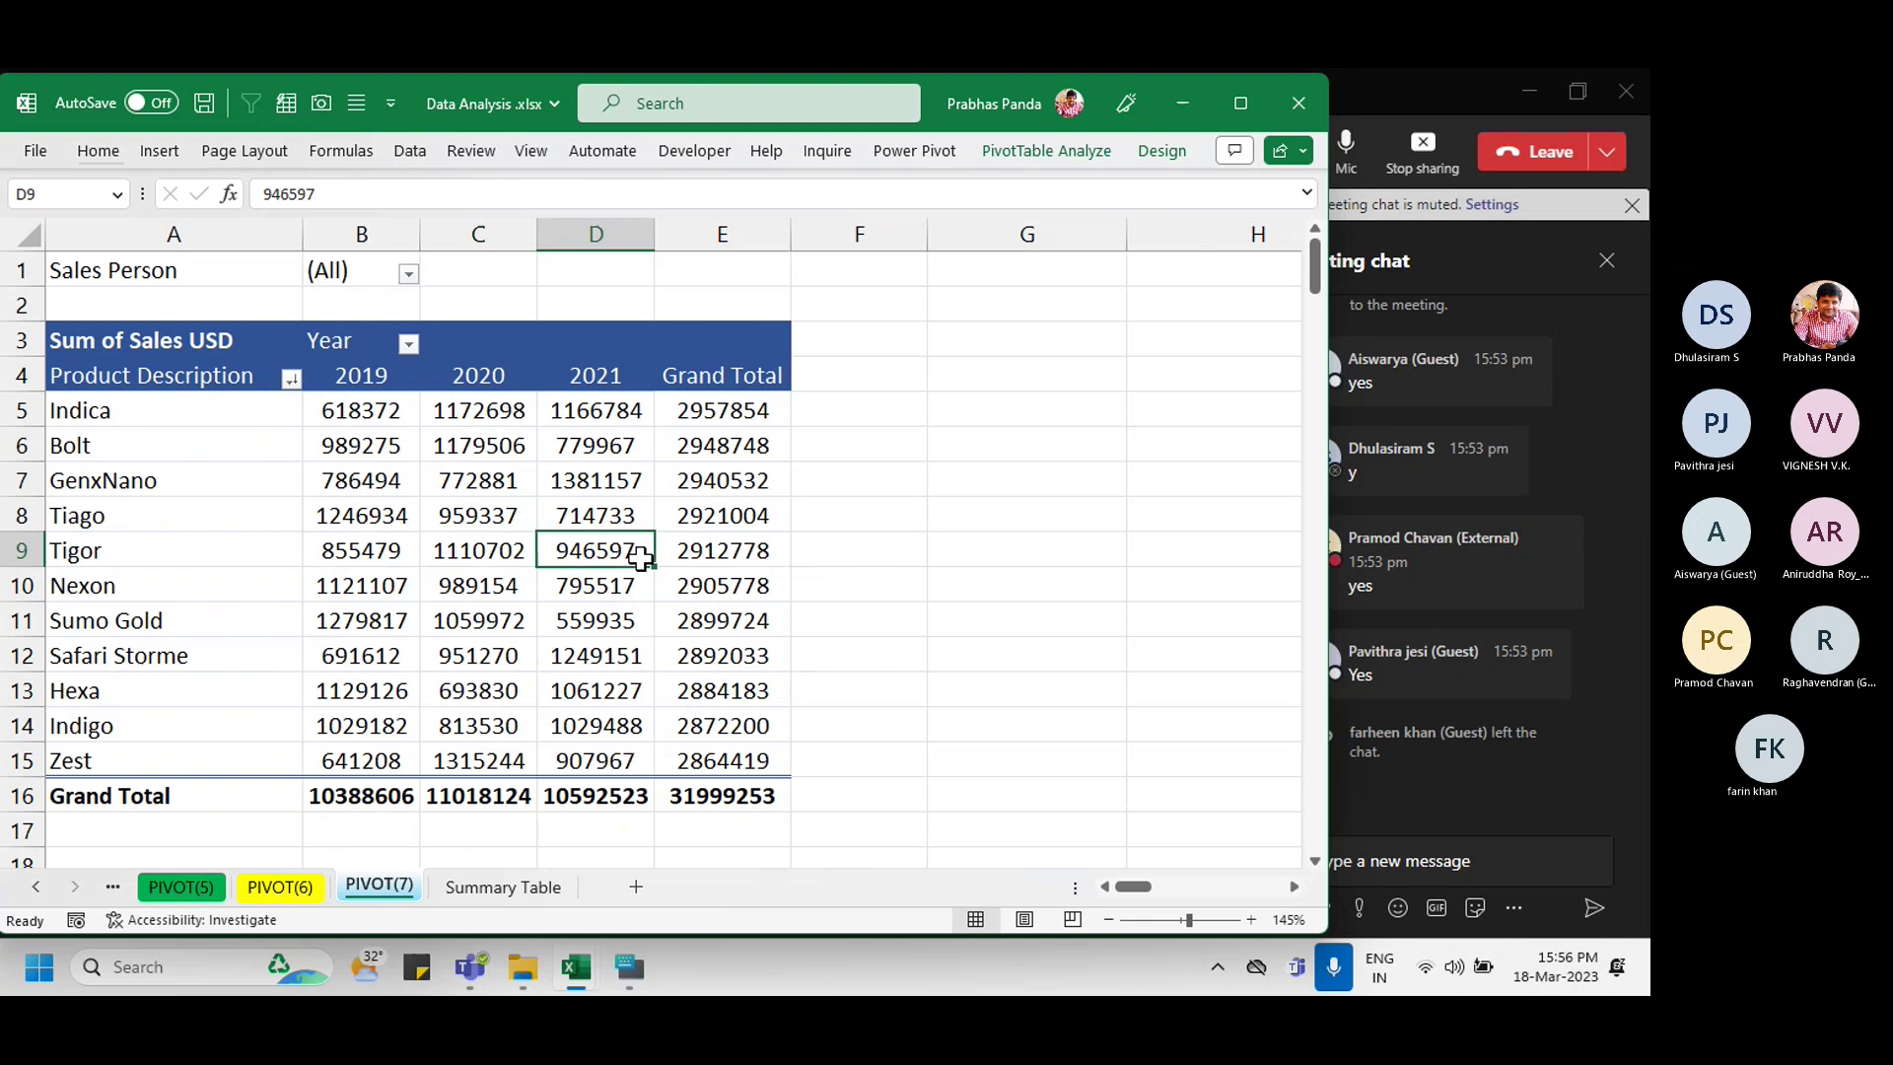
Step: Show the PIVOT(7) field list and uncheck Sales Person to total all salespeople
right_click(627, 567)
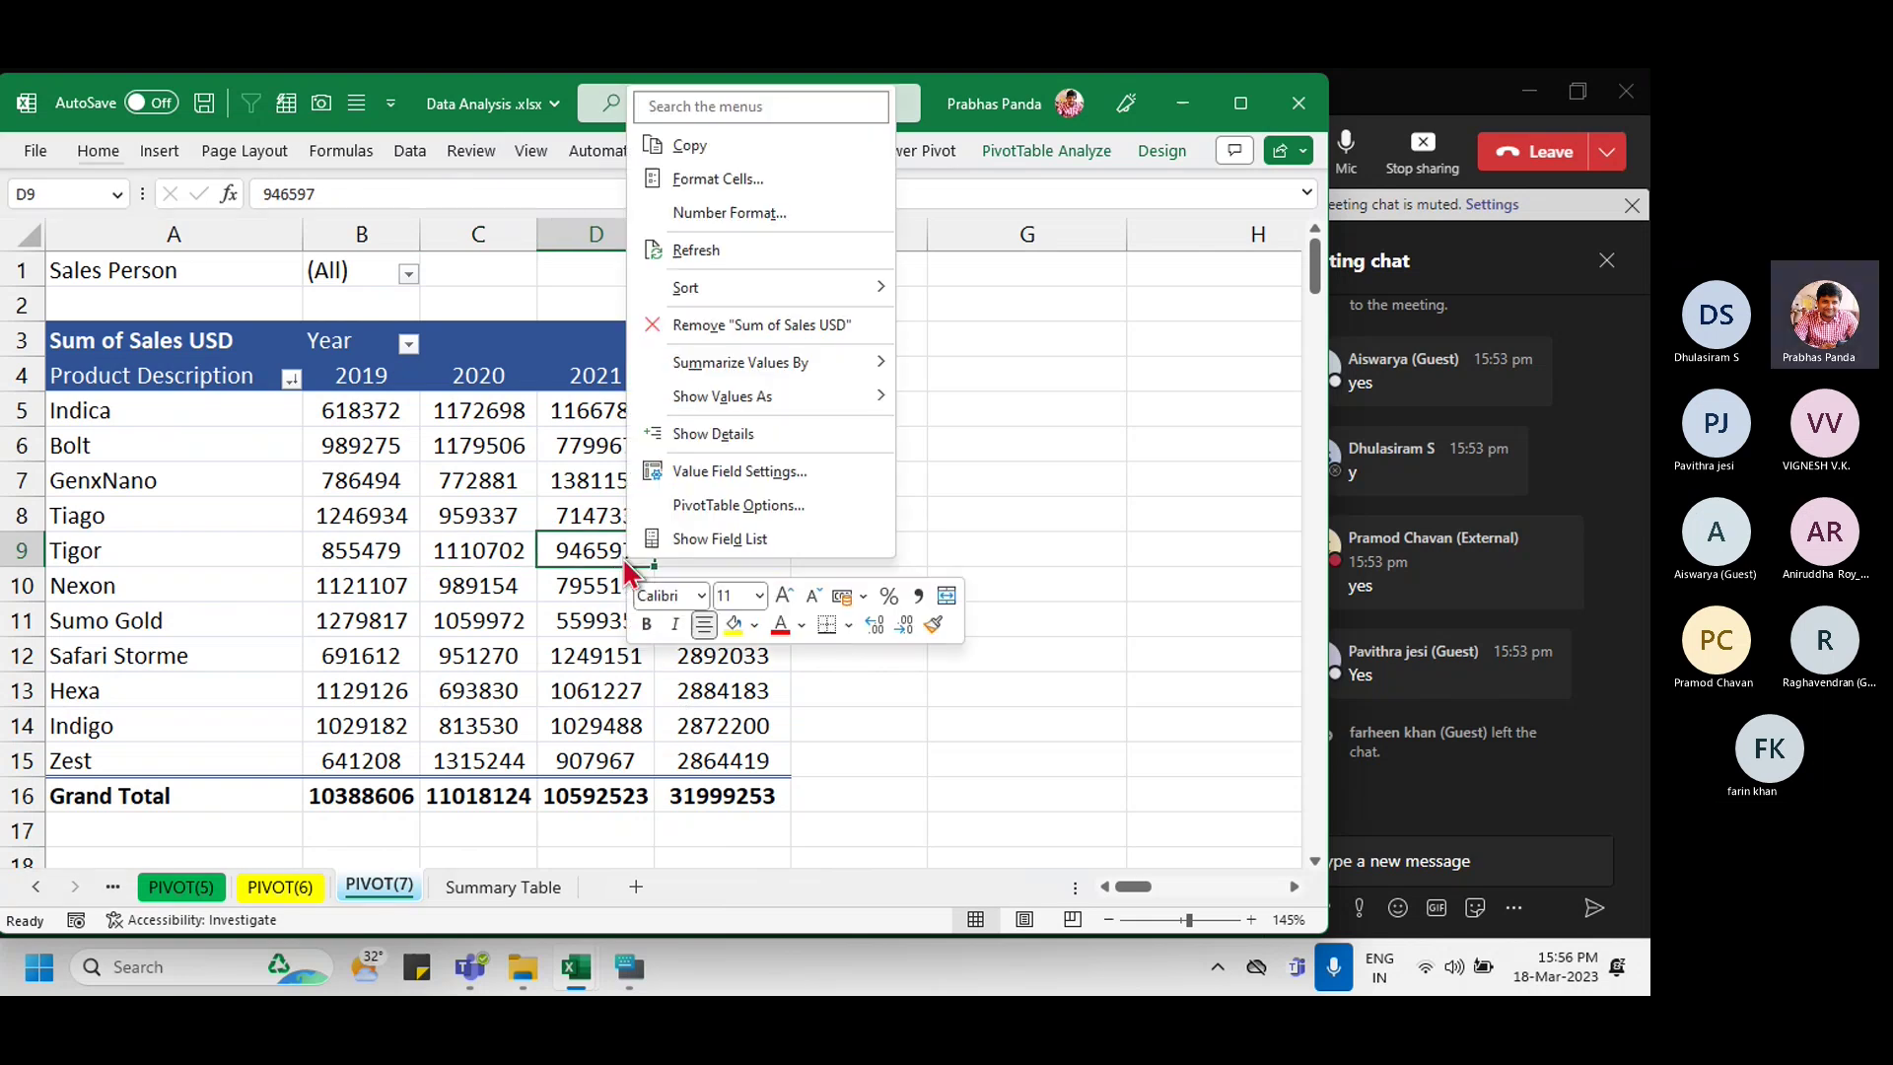
left_click(690, 538)
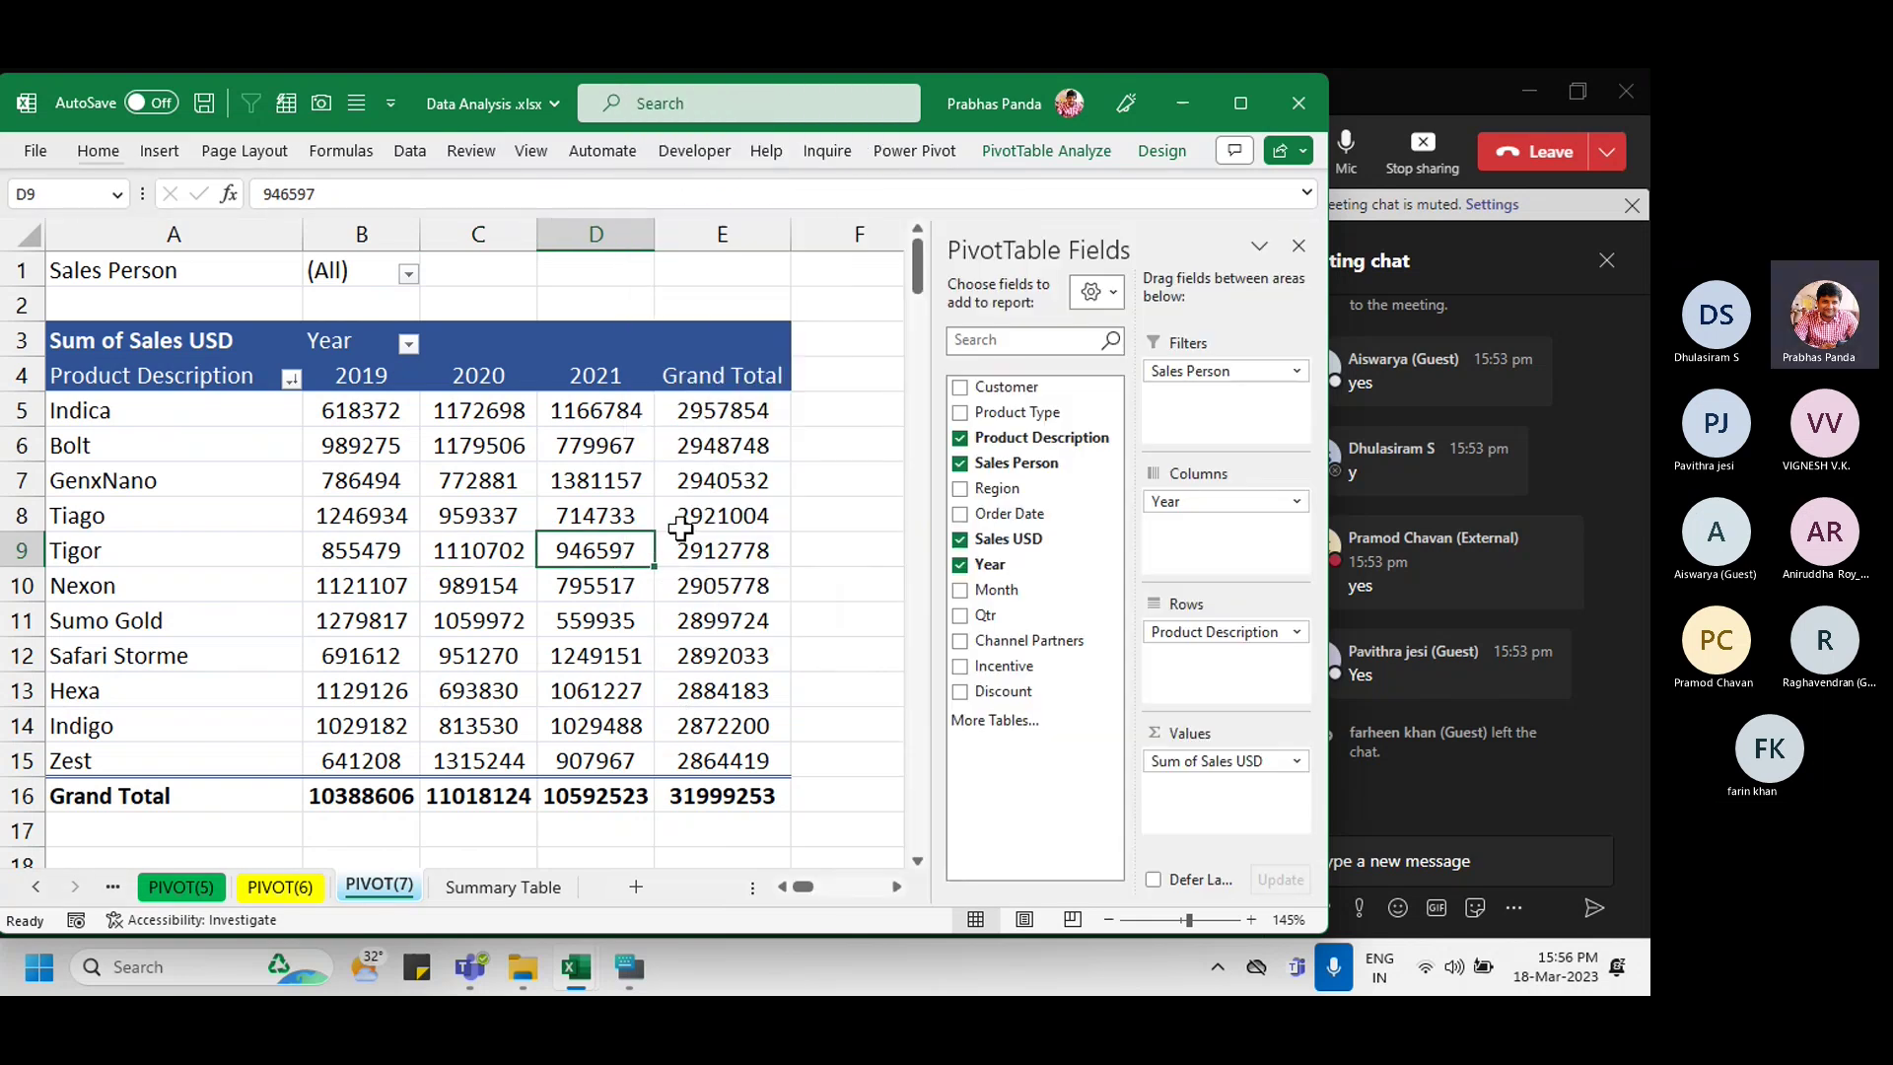
left_click(959, 462)
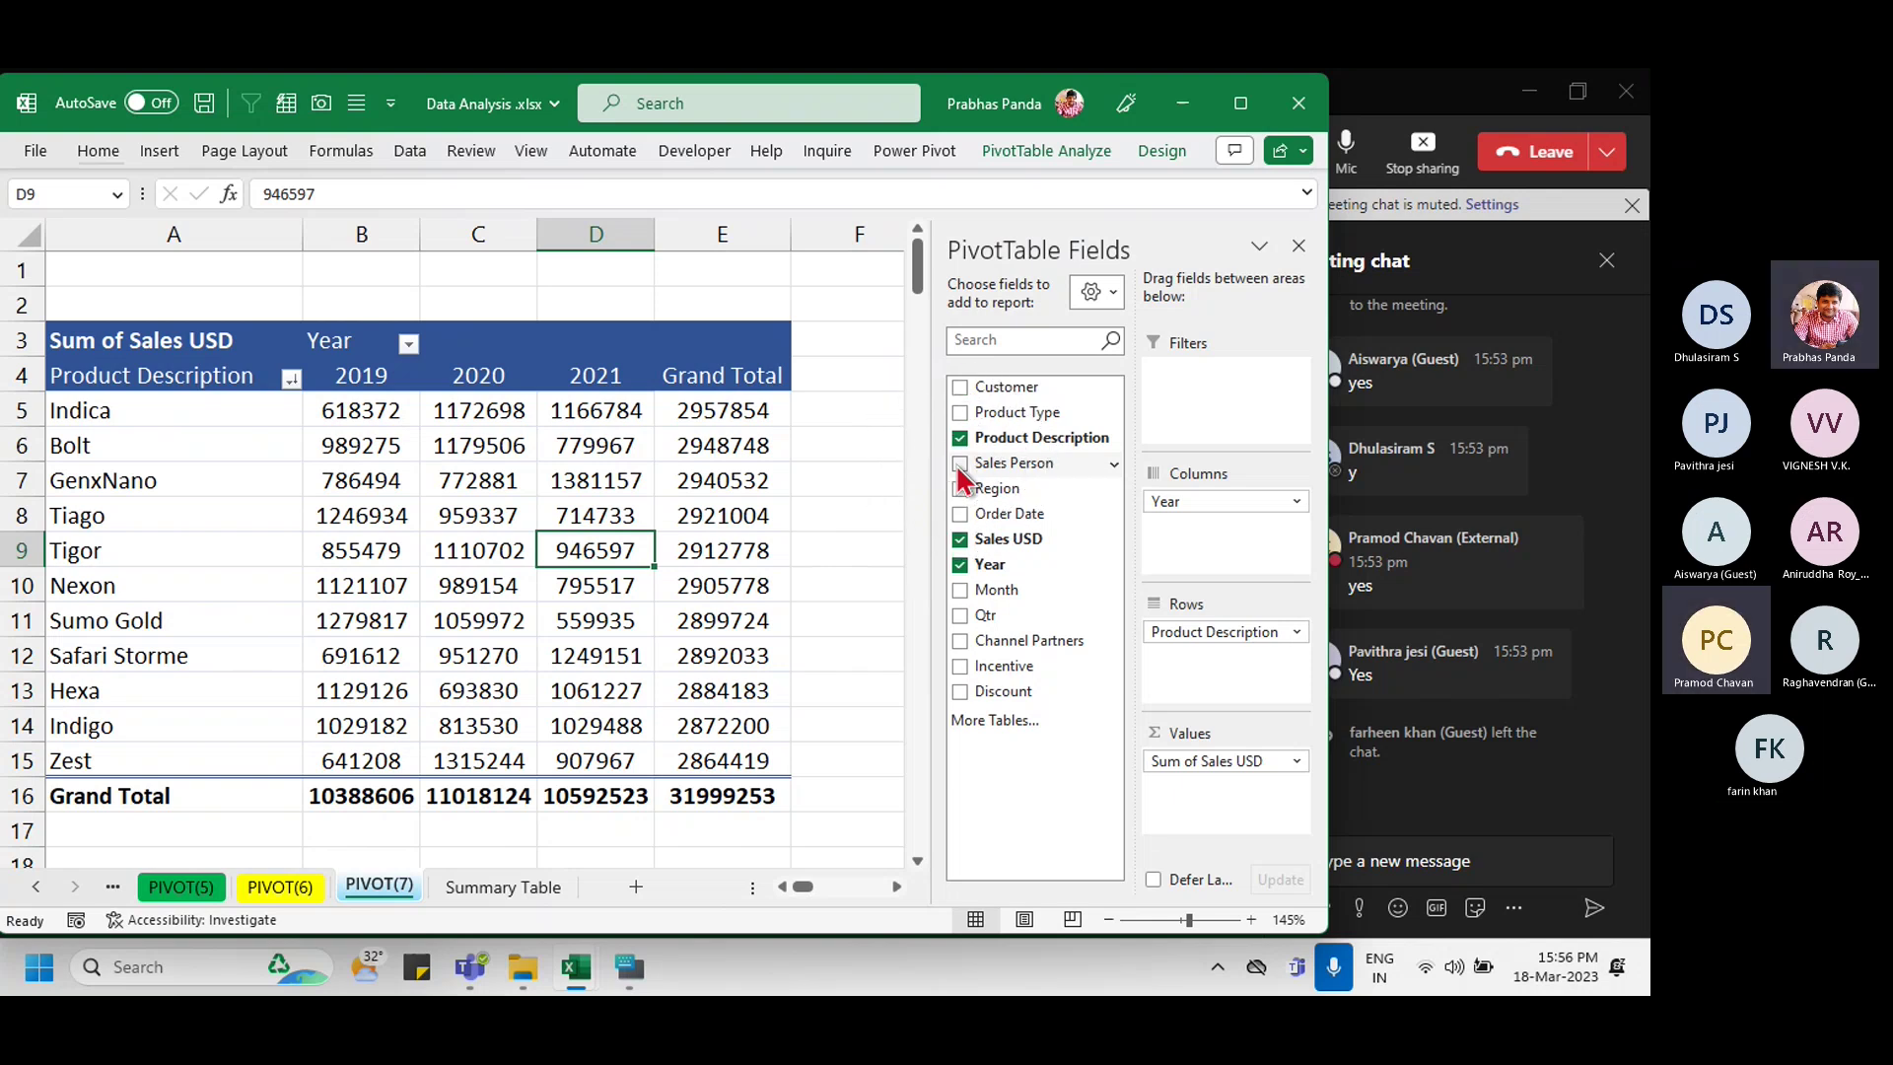
left_click(395, 458)
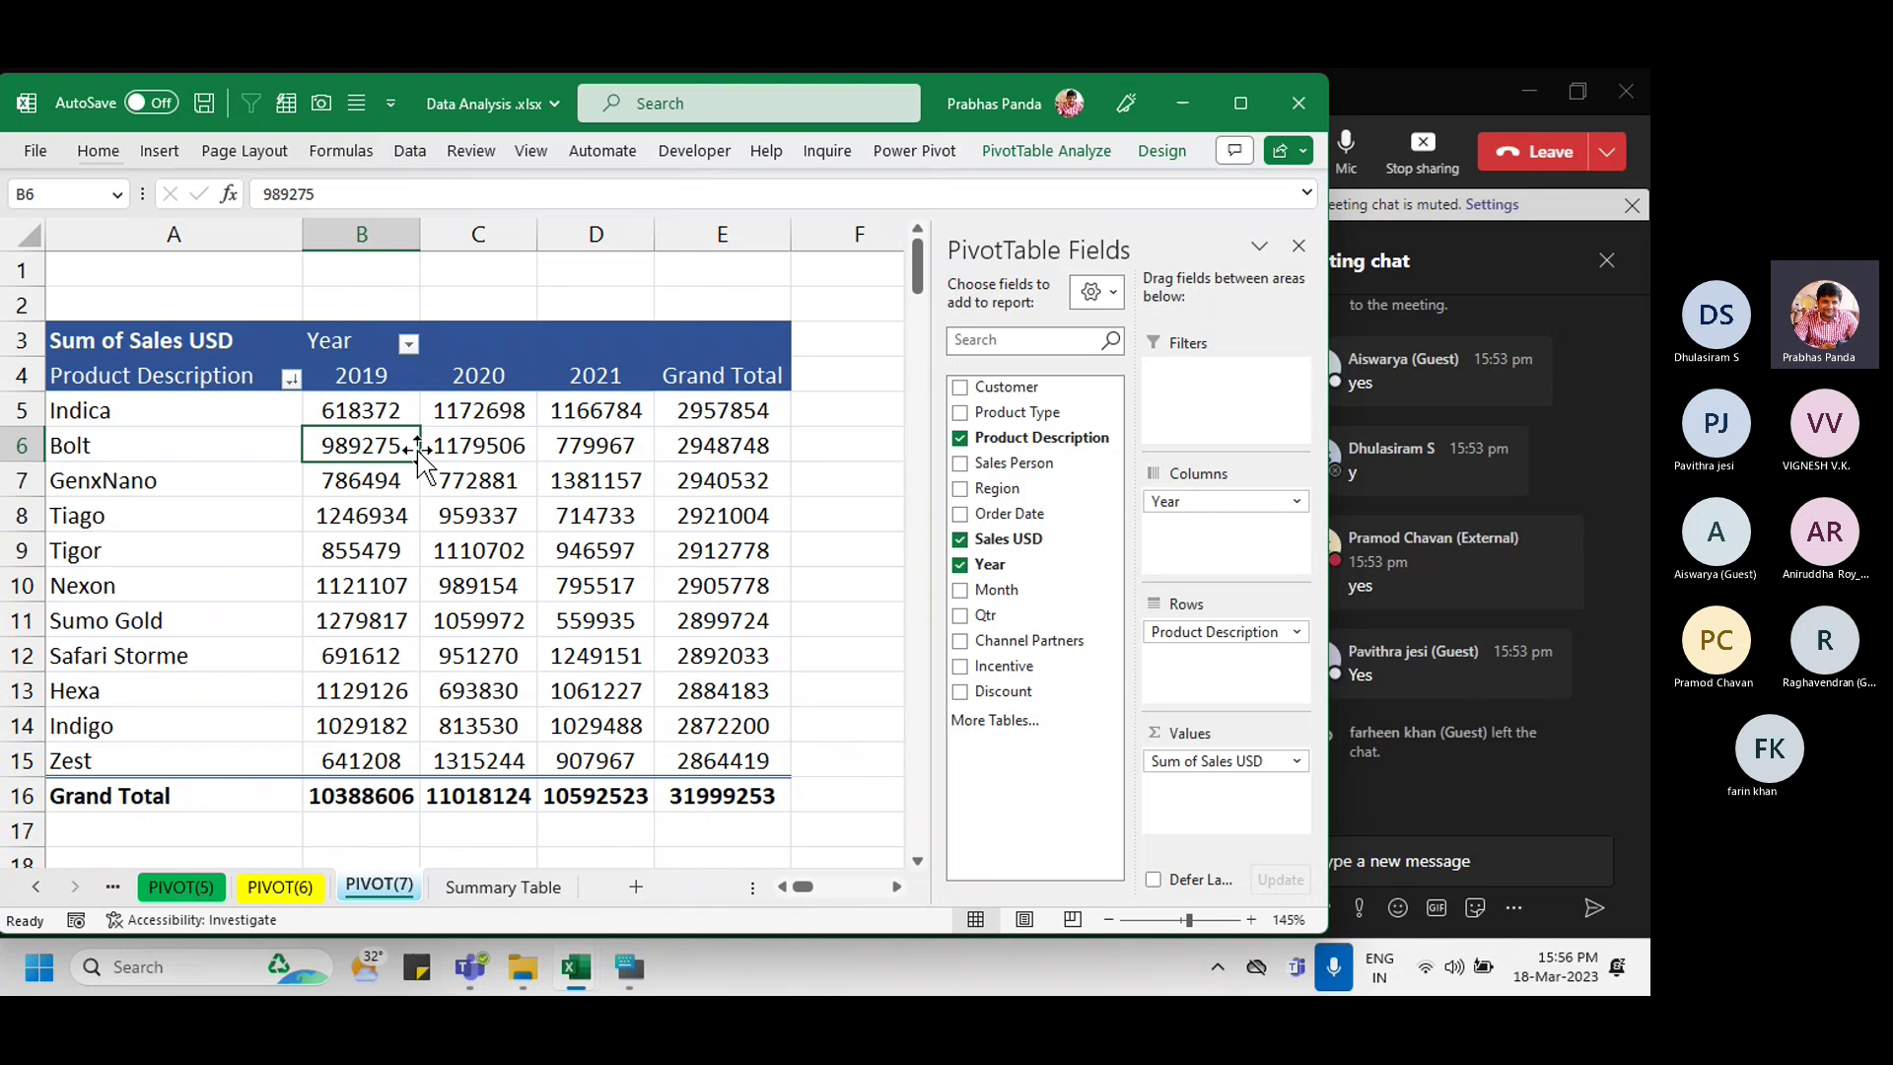
mouse_move(412, 453)
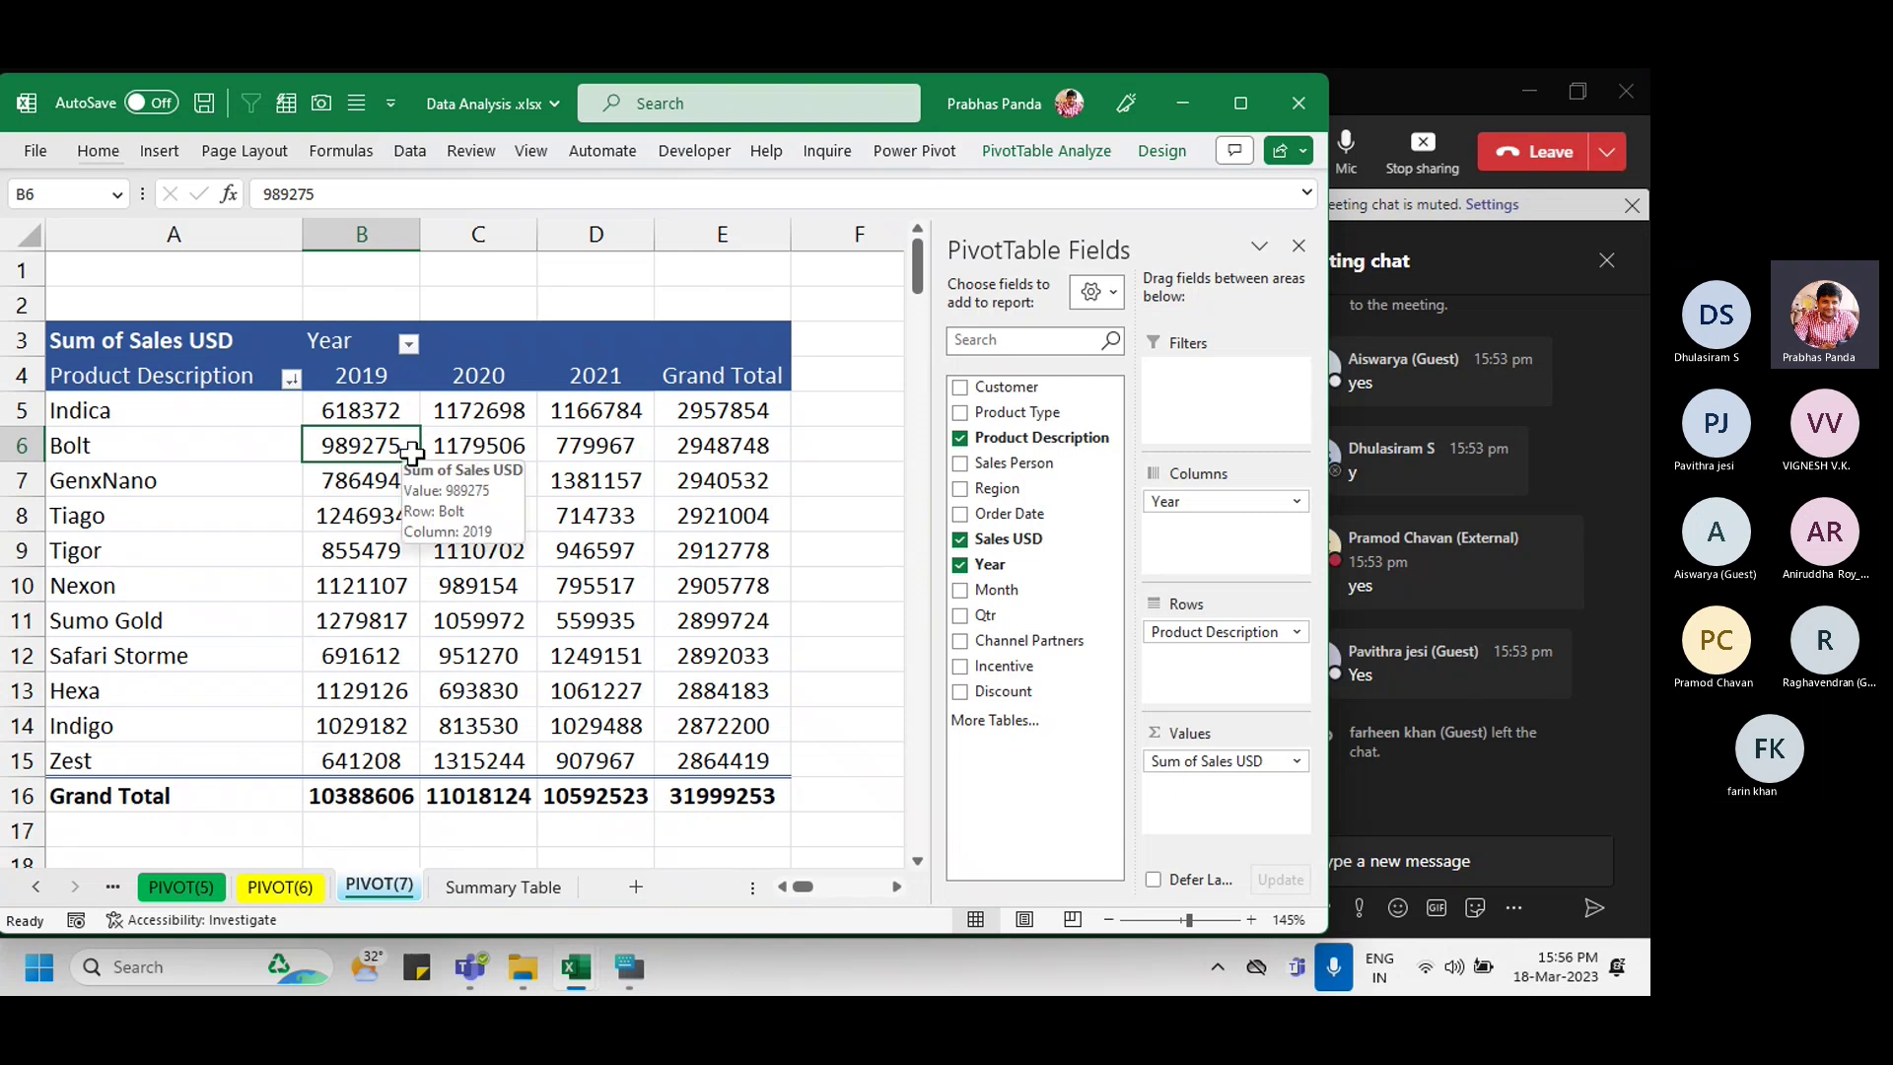
left_click(1429, 864)
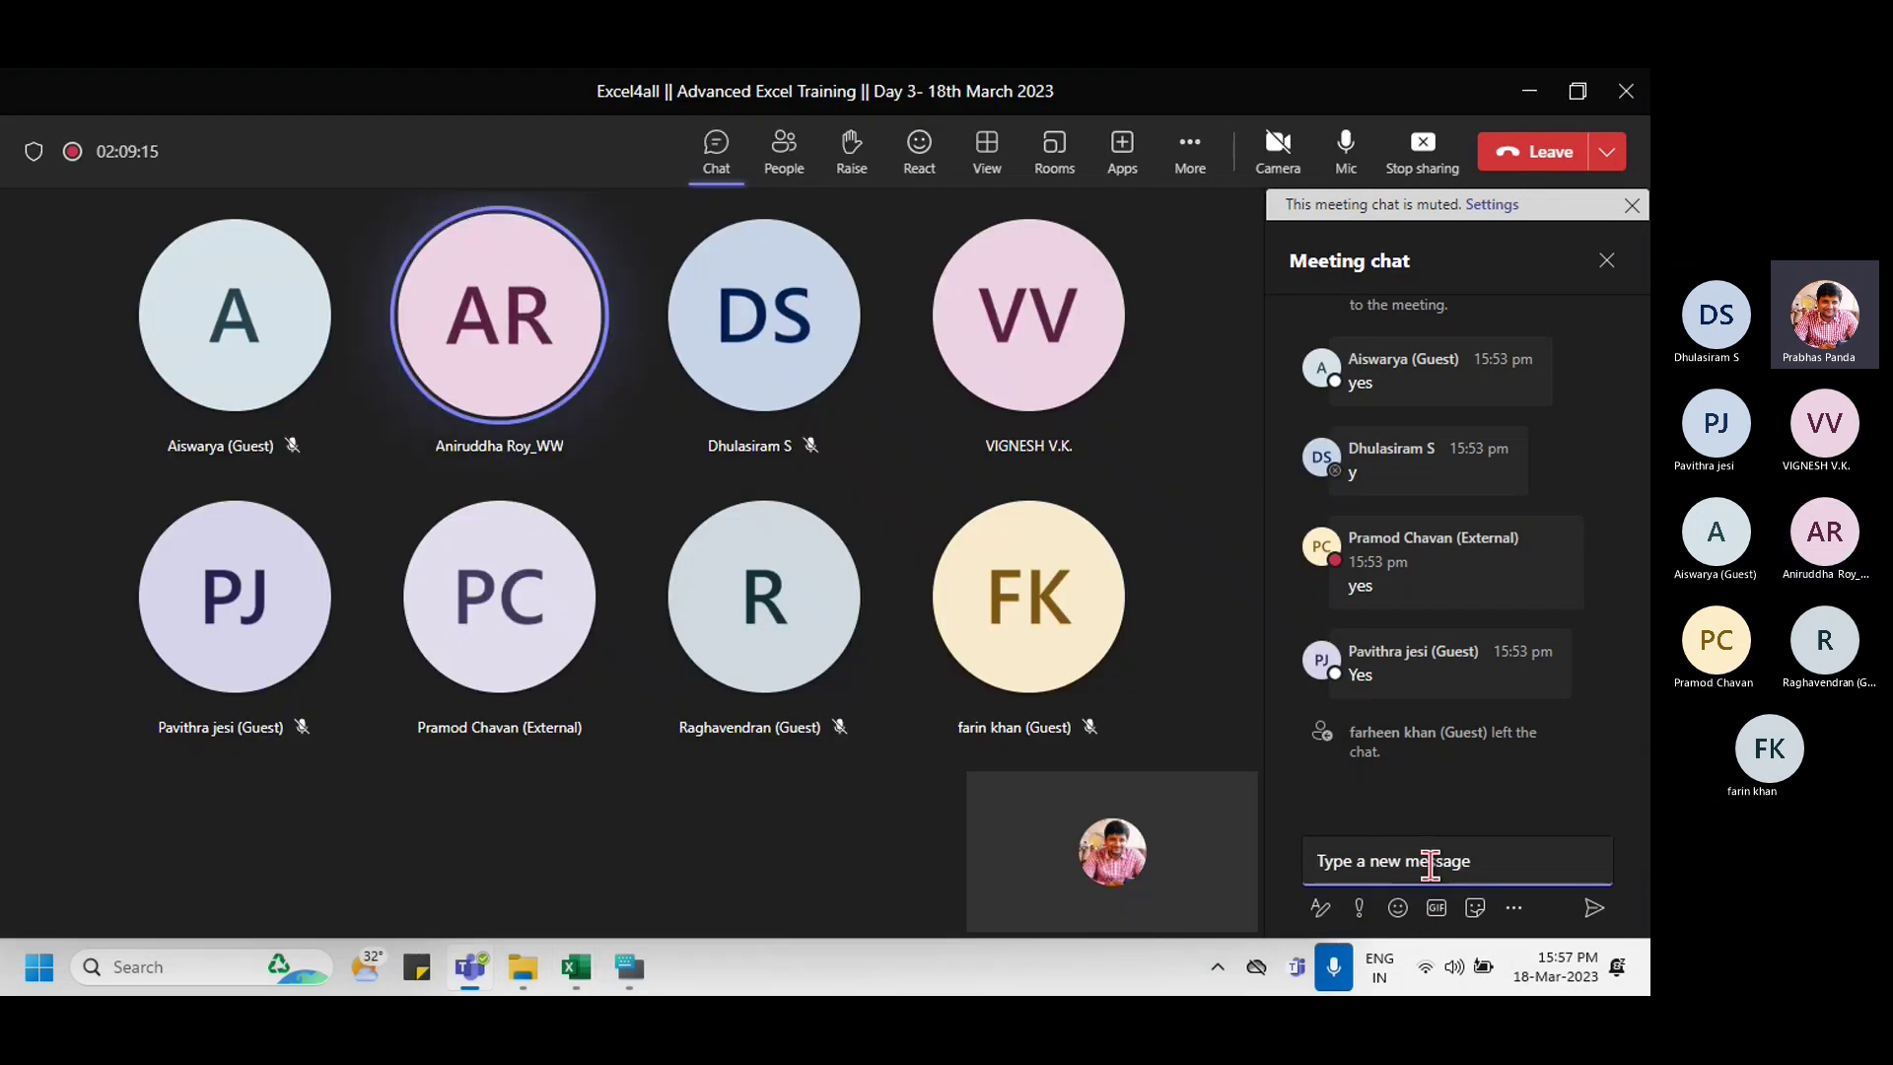
Step: Send '04:10 PM WE WILL RESUME OUR SESSION.' and 'BREAK TIME' in chat, then mute
type("04:")
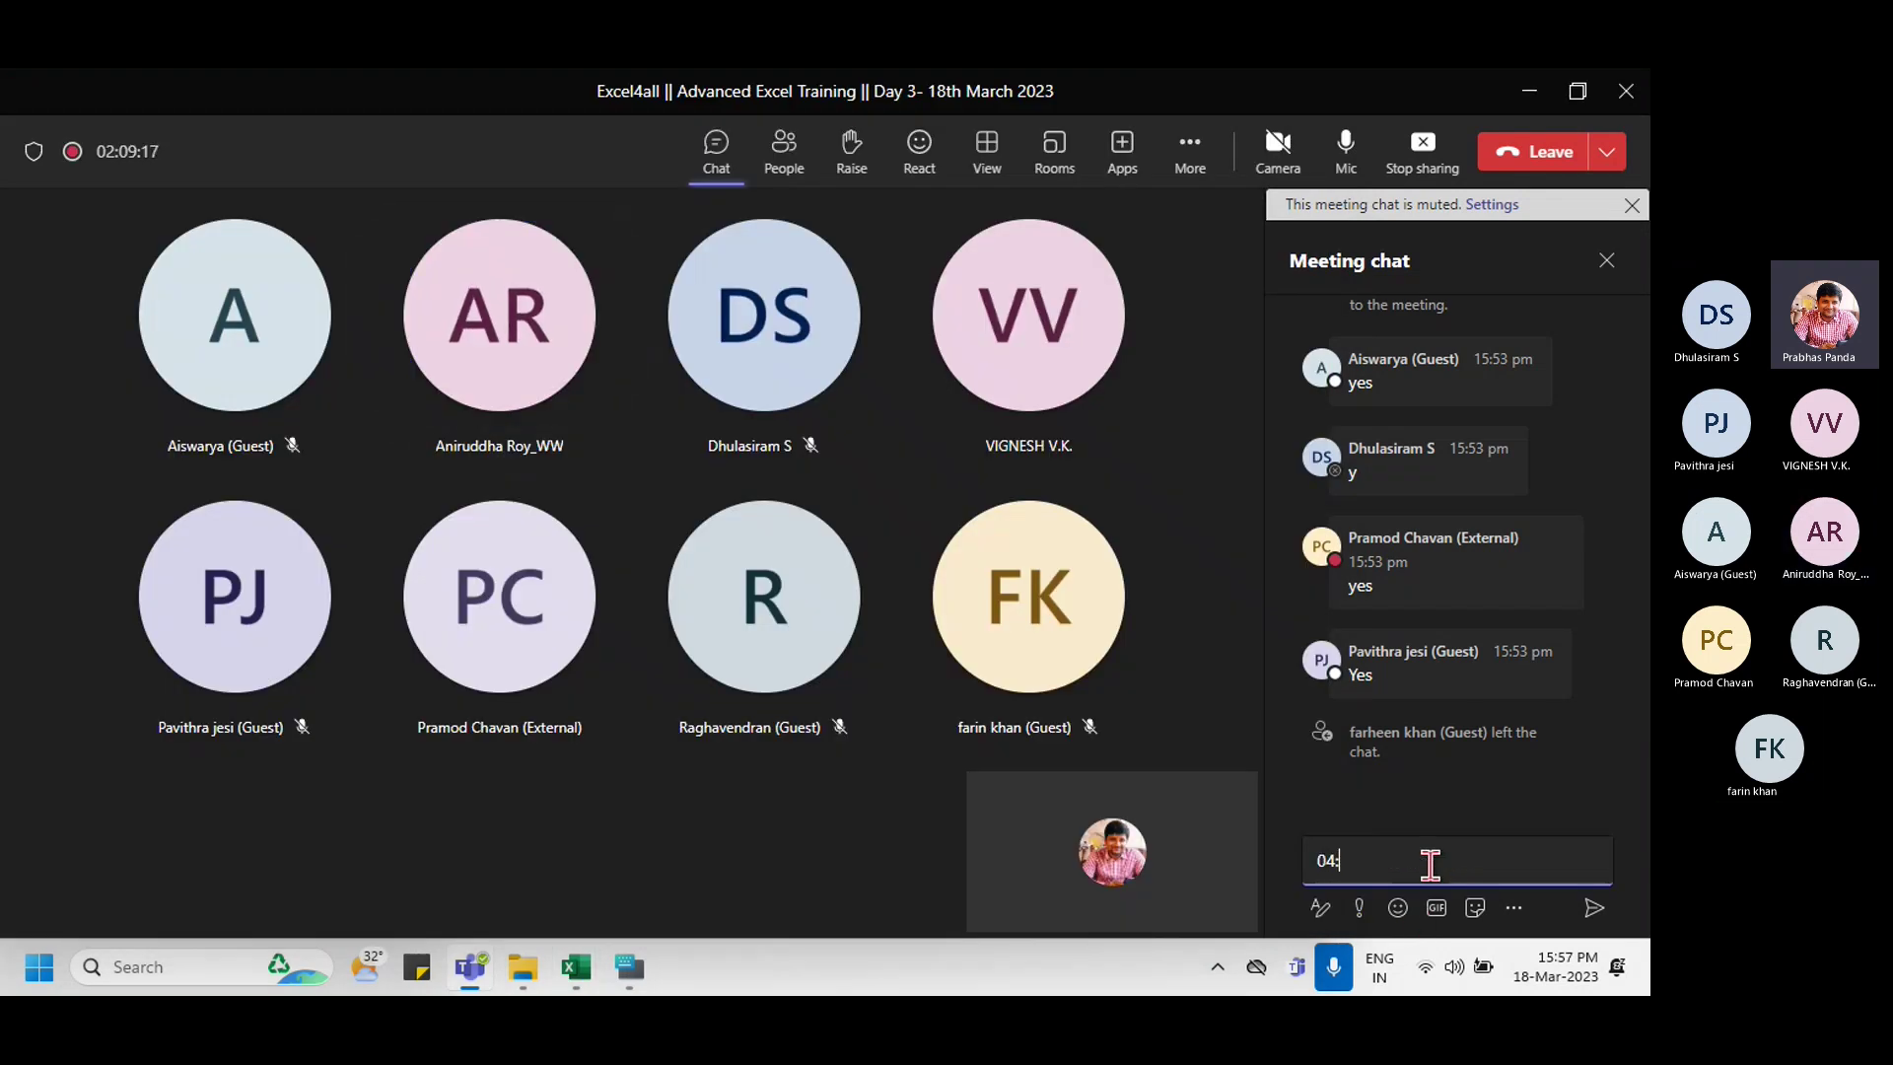
type("10 PM WE WILL RESUME ")
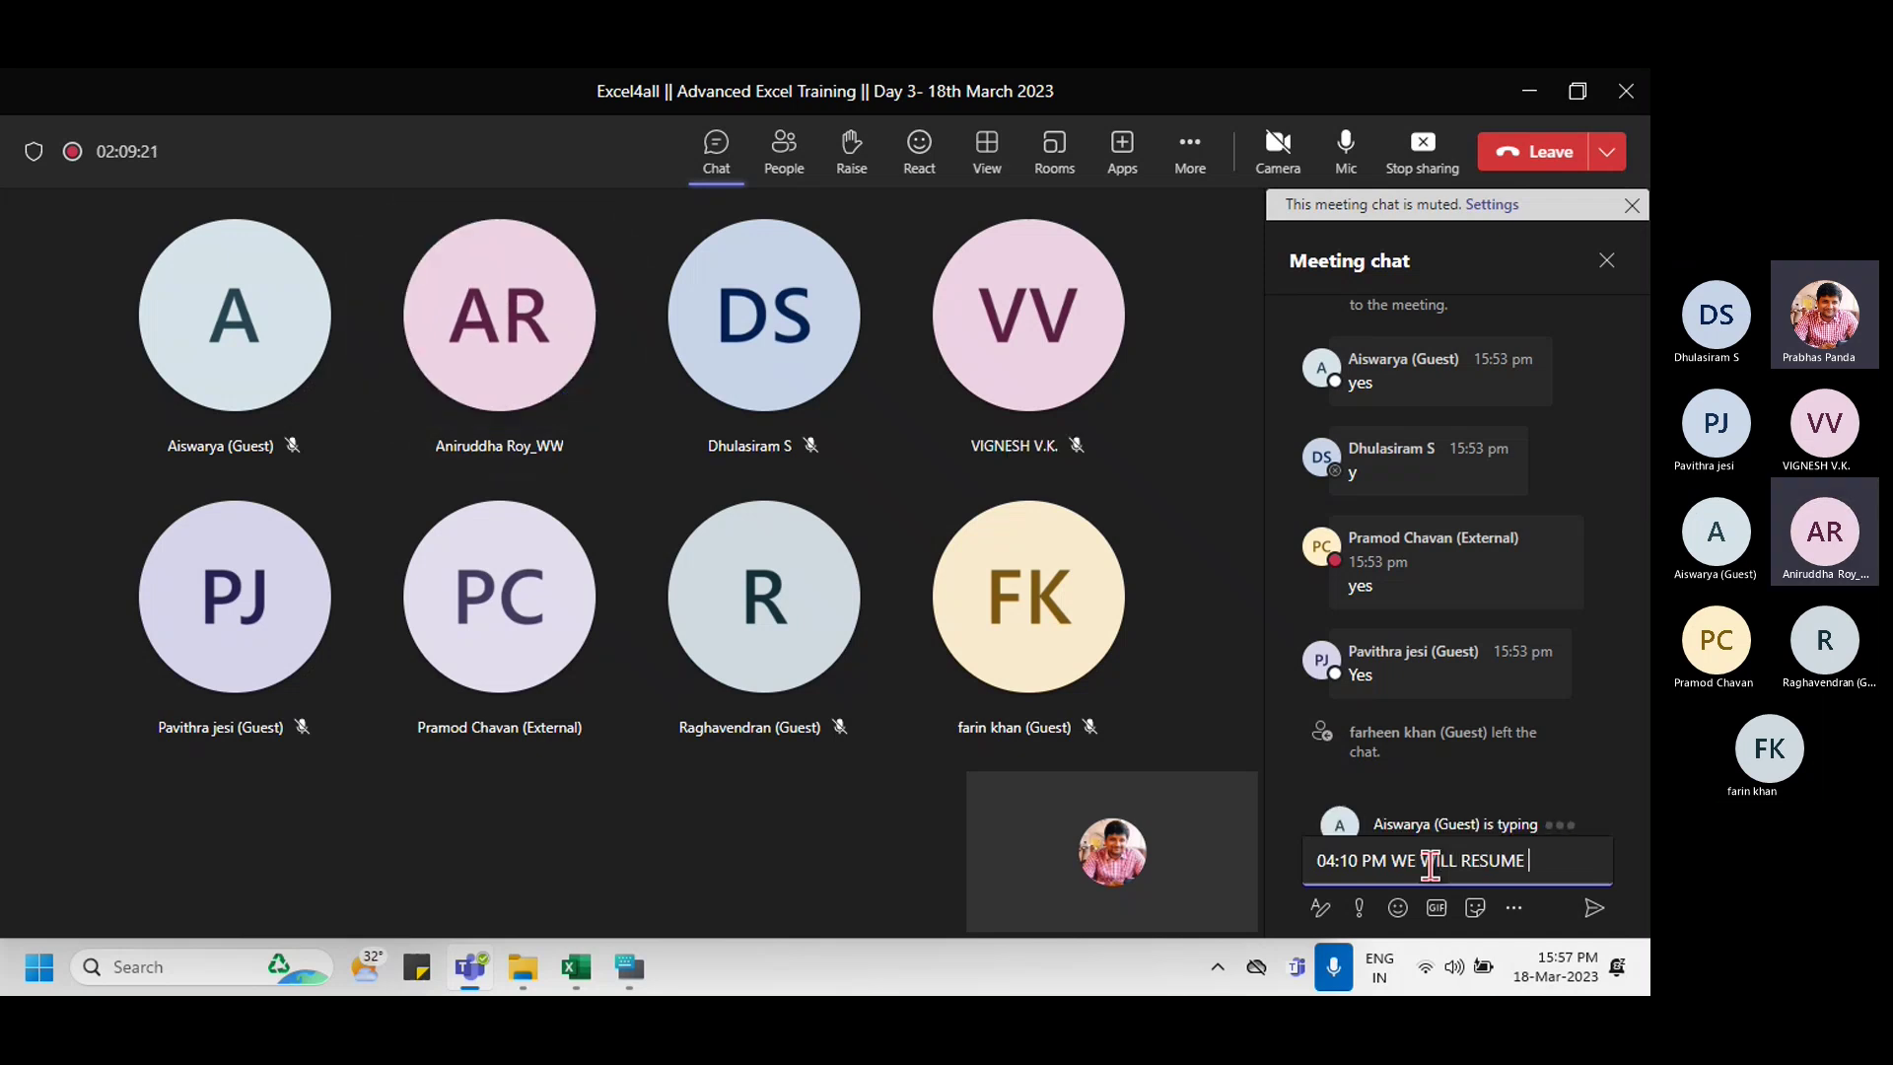
type("OUR SESSION")
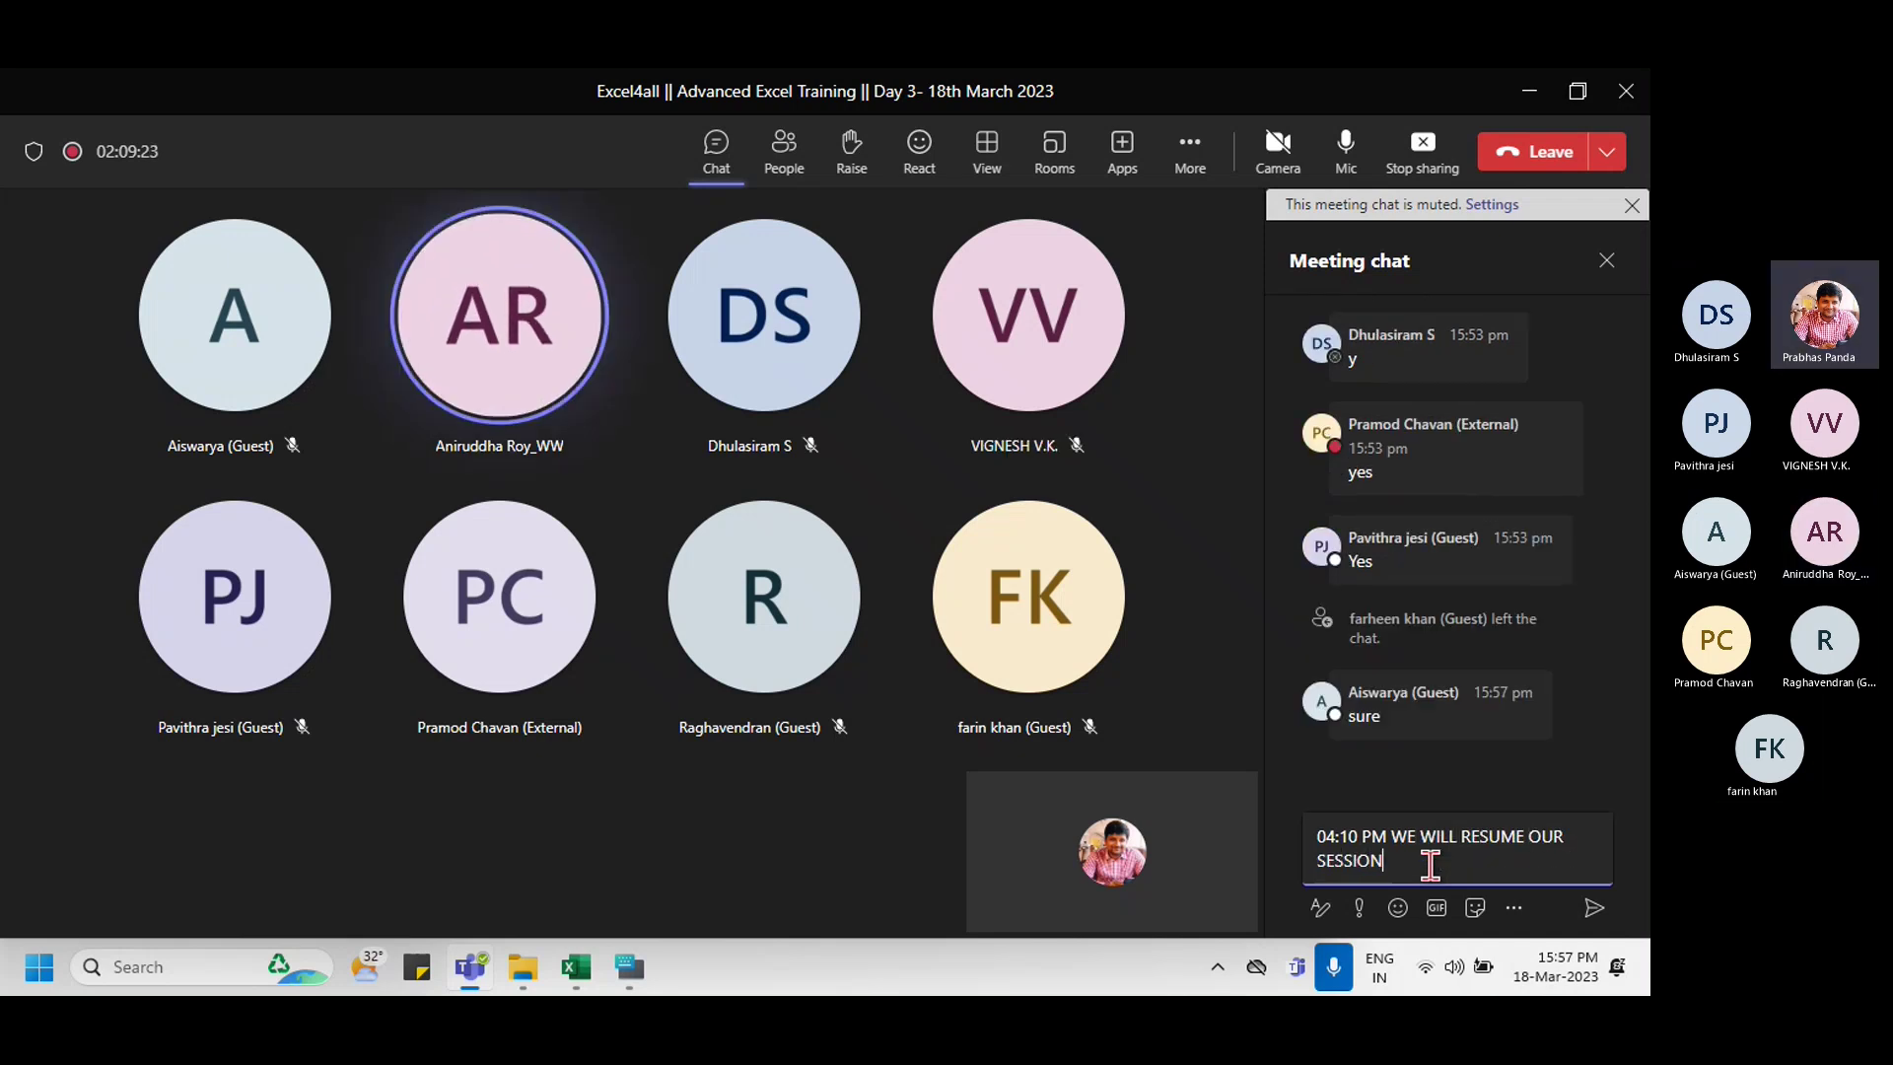
type(".")
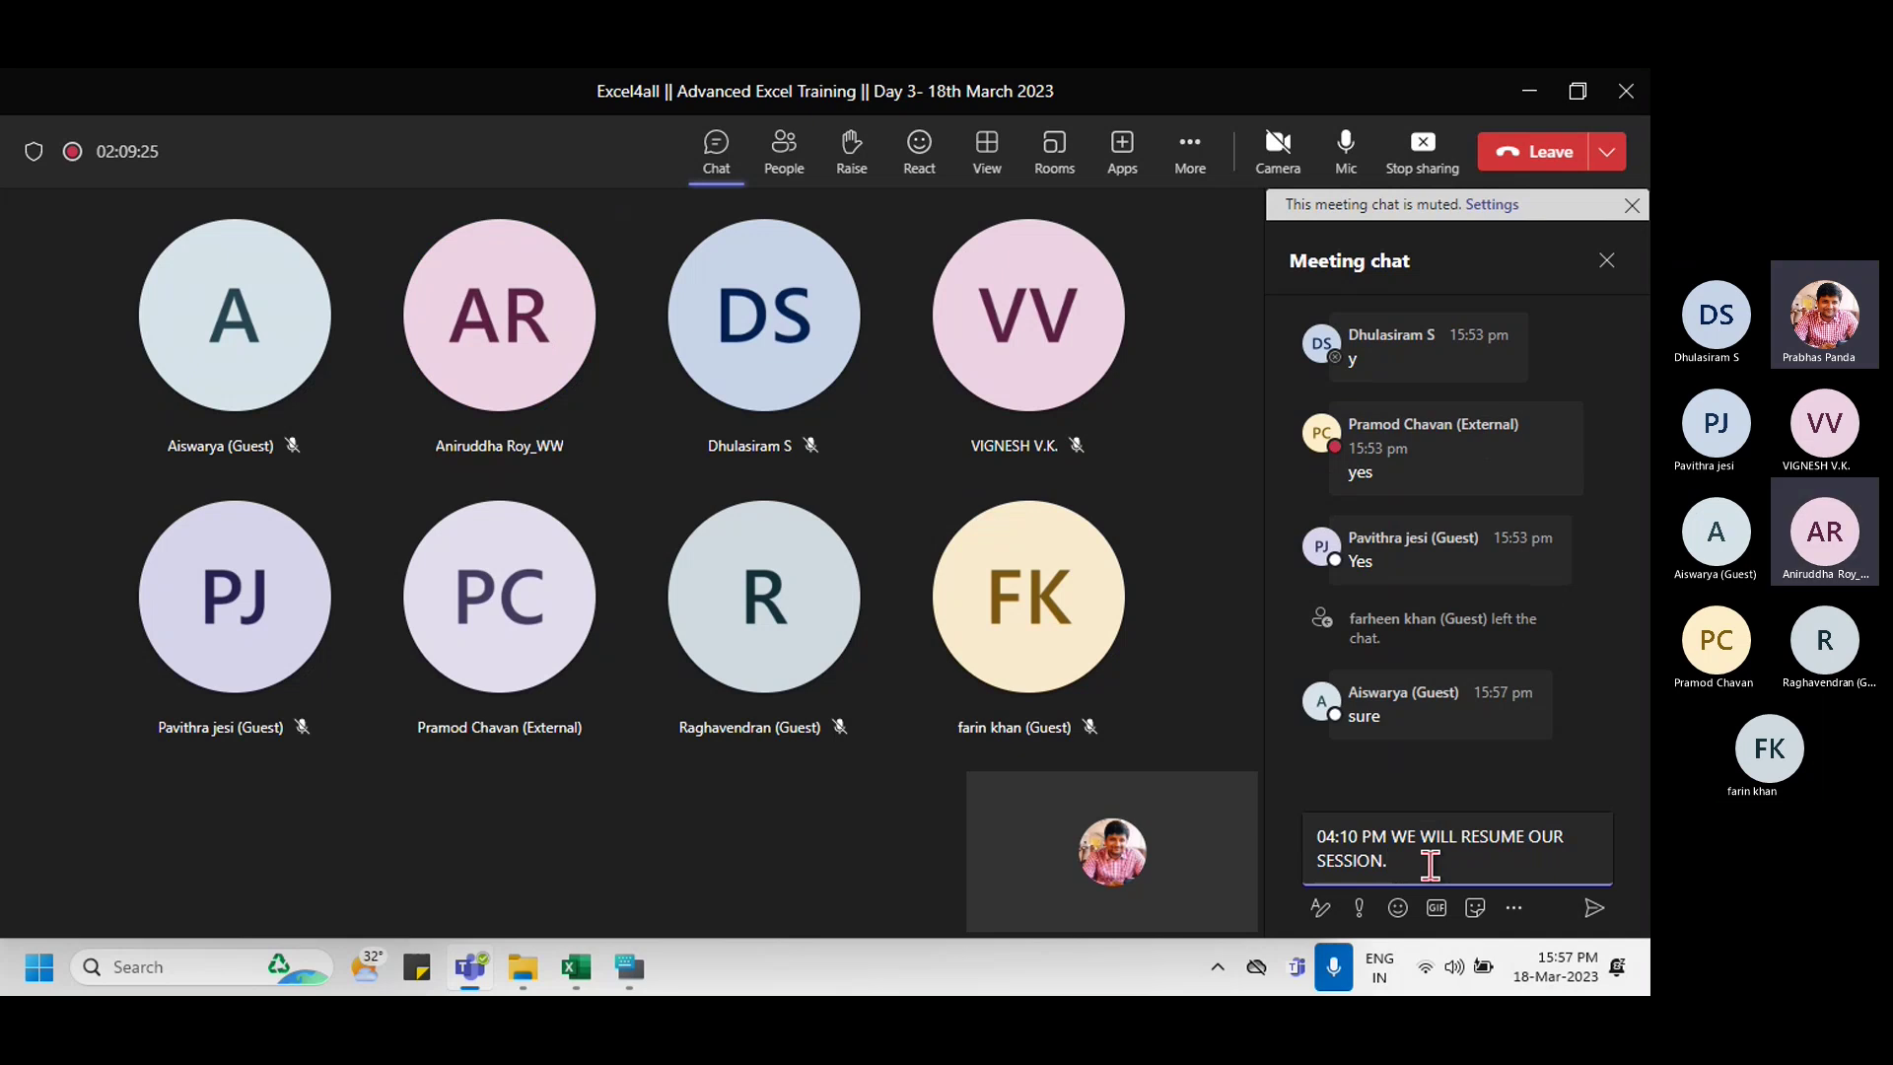
key("Return")
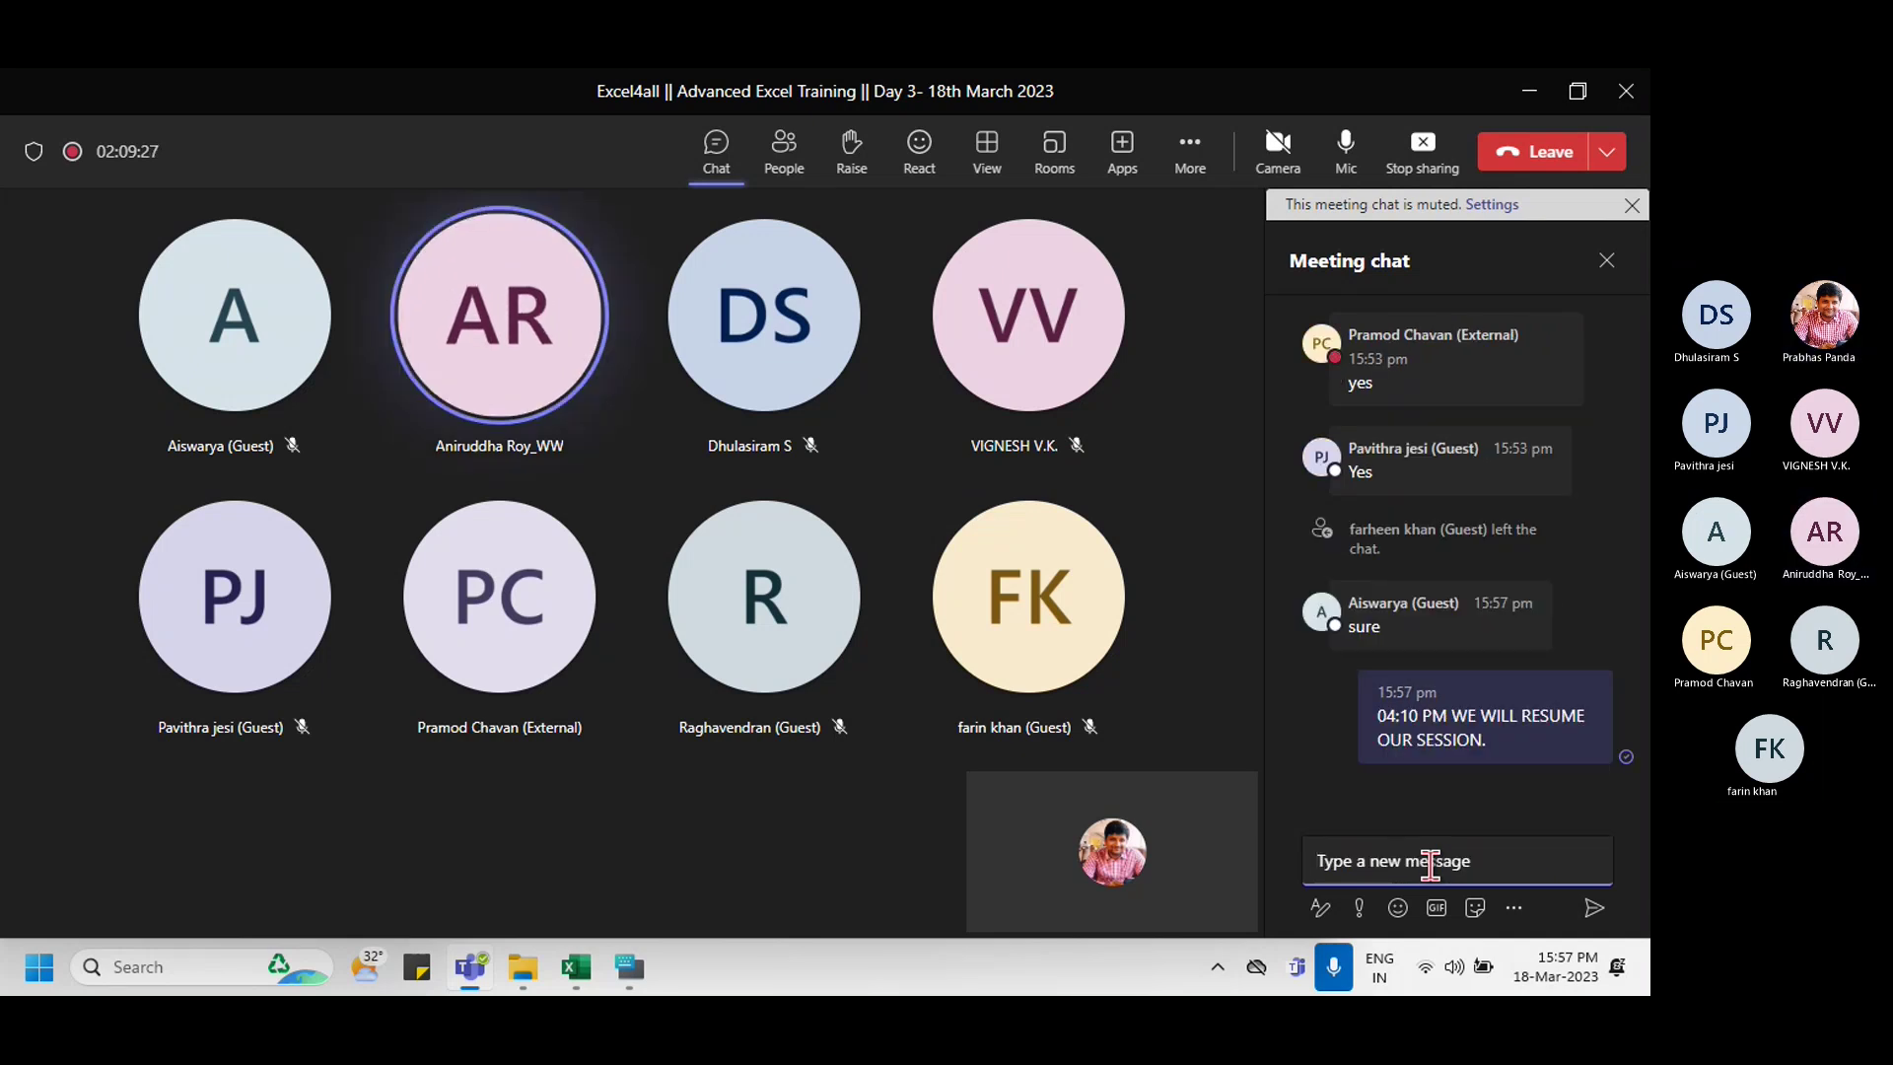
type("BREAK TIME")
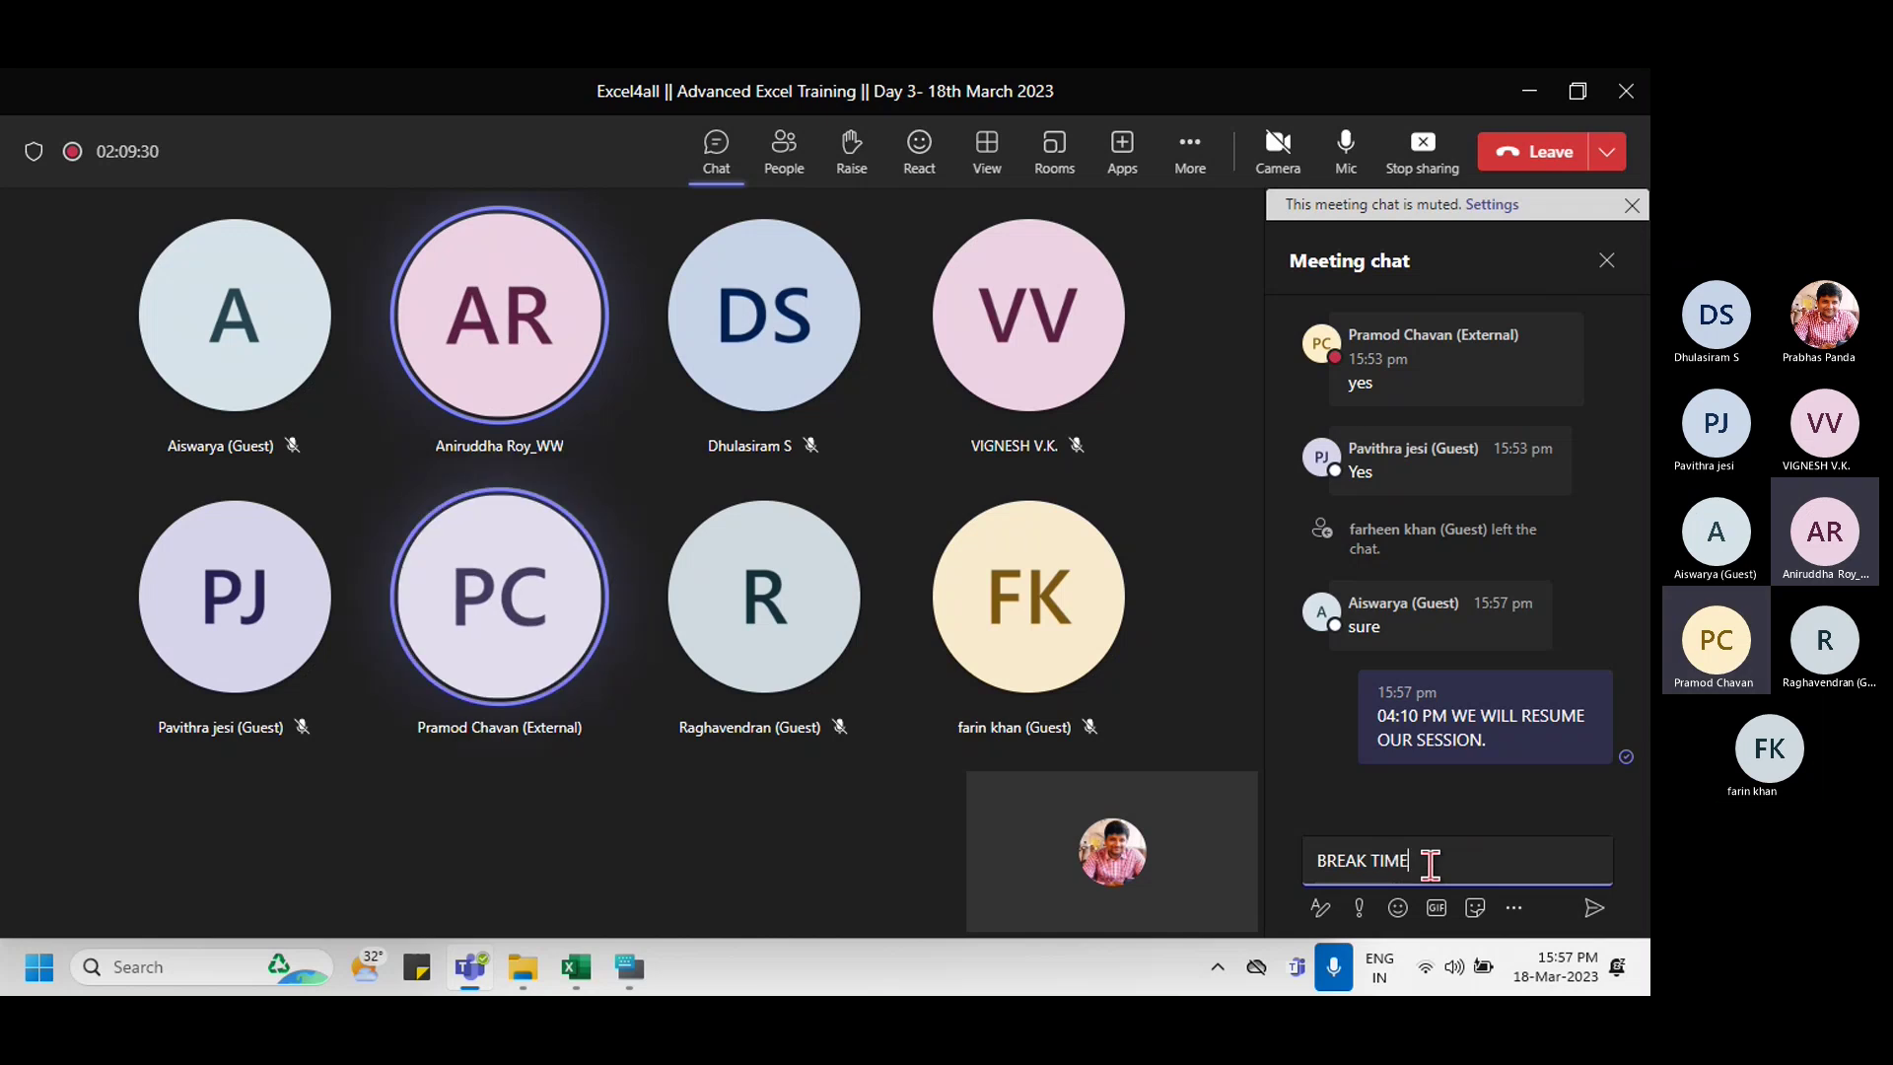
key("Return")
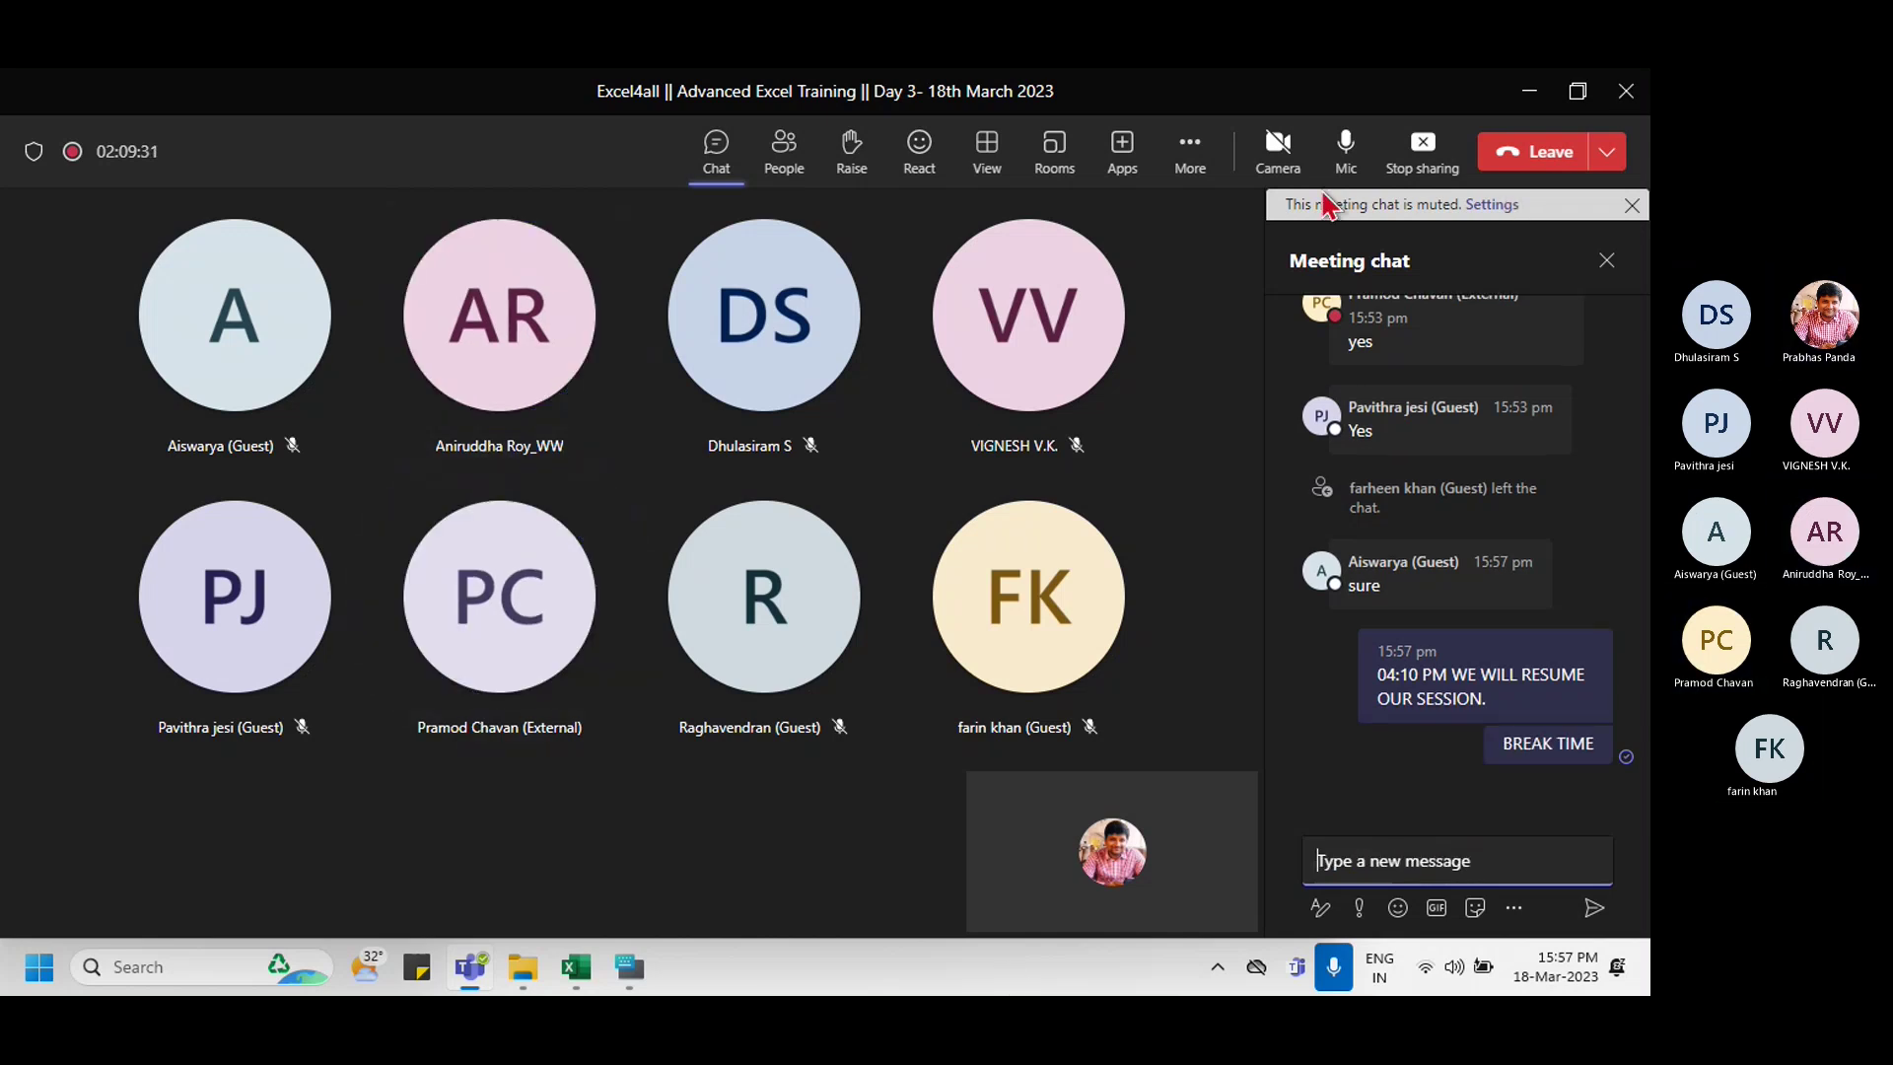
left_click(1346, 156)
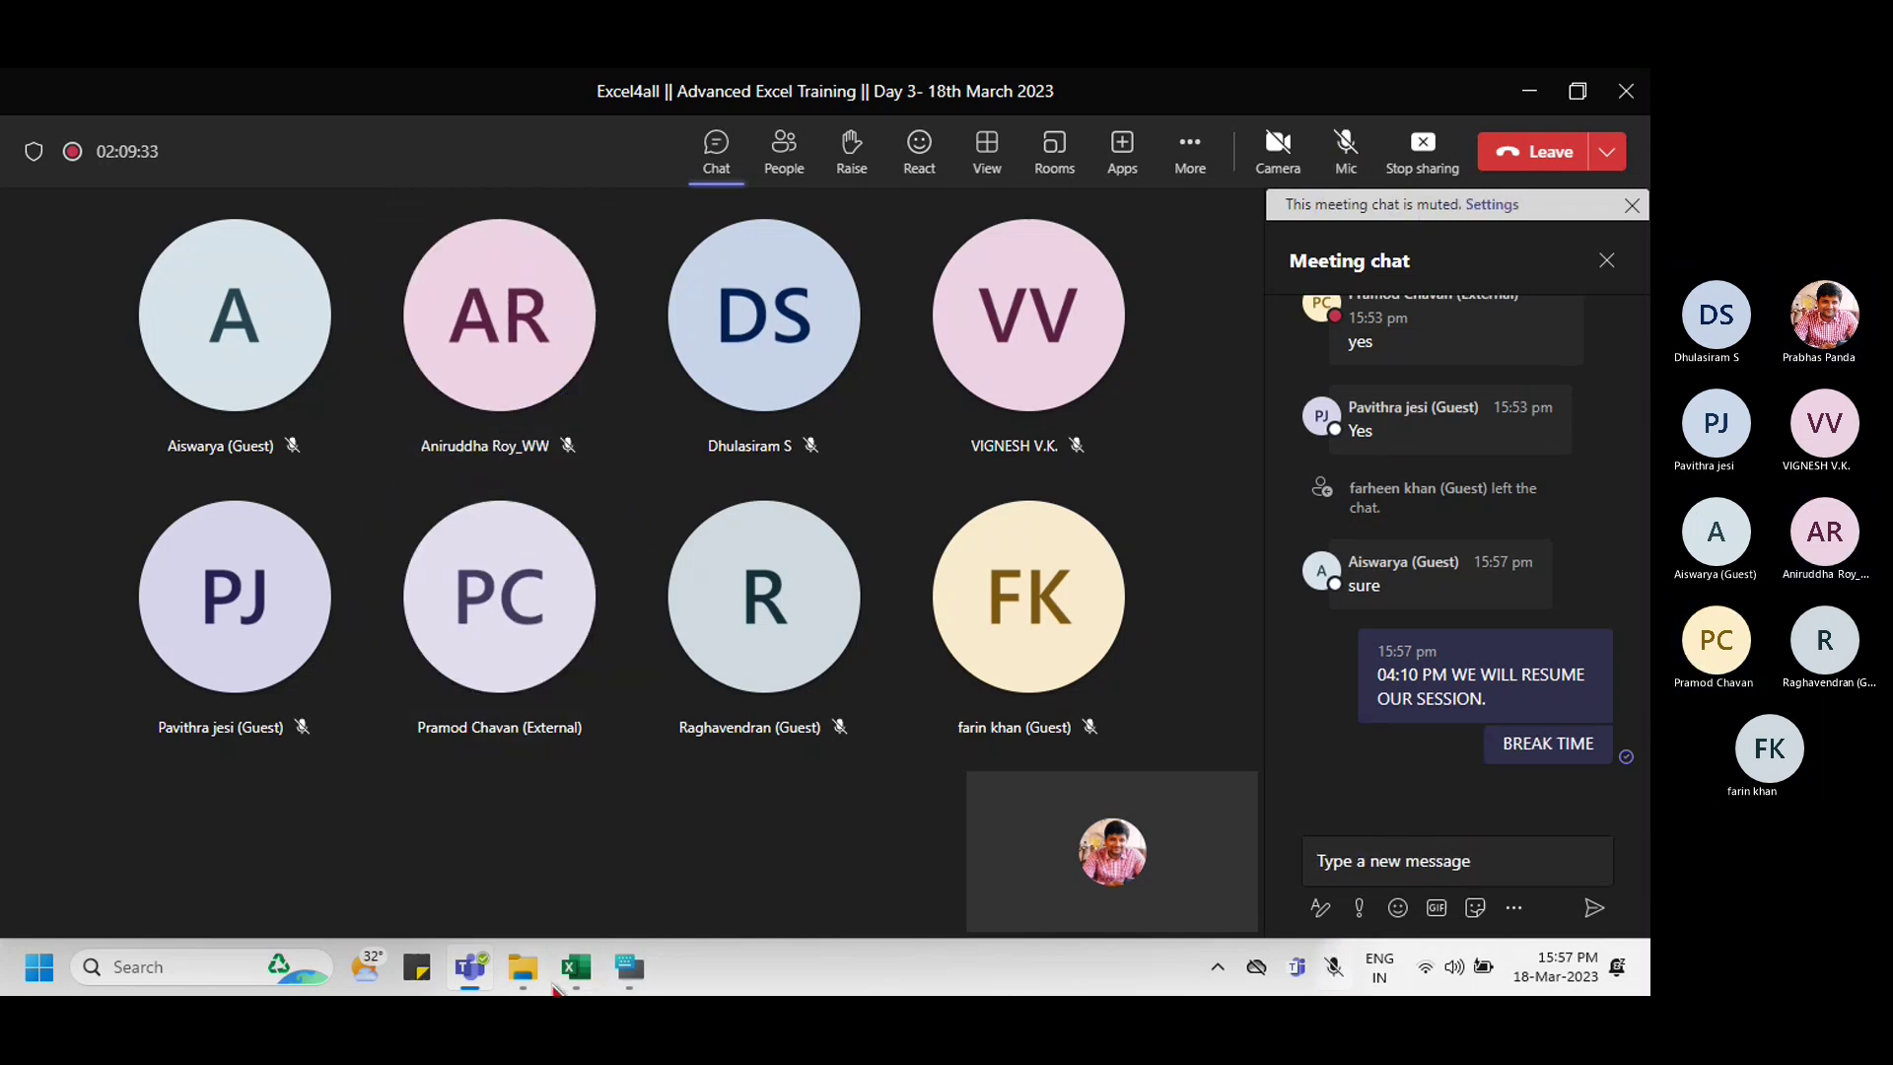
Step: Close Book3 with Don't Save and return to Data Analysis's PIVOT(7) sheet
mouse_move(568, 968)
left_click(459, 789)
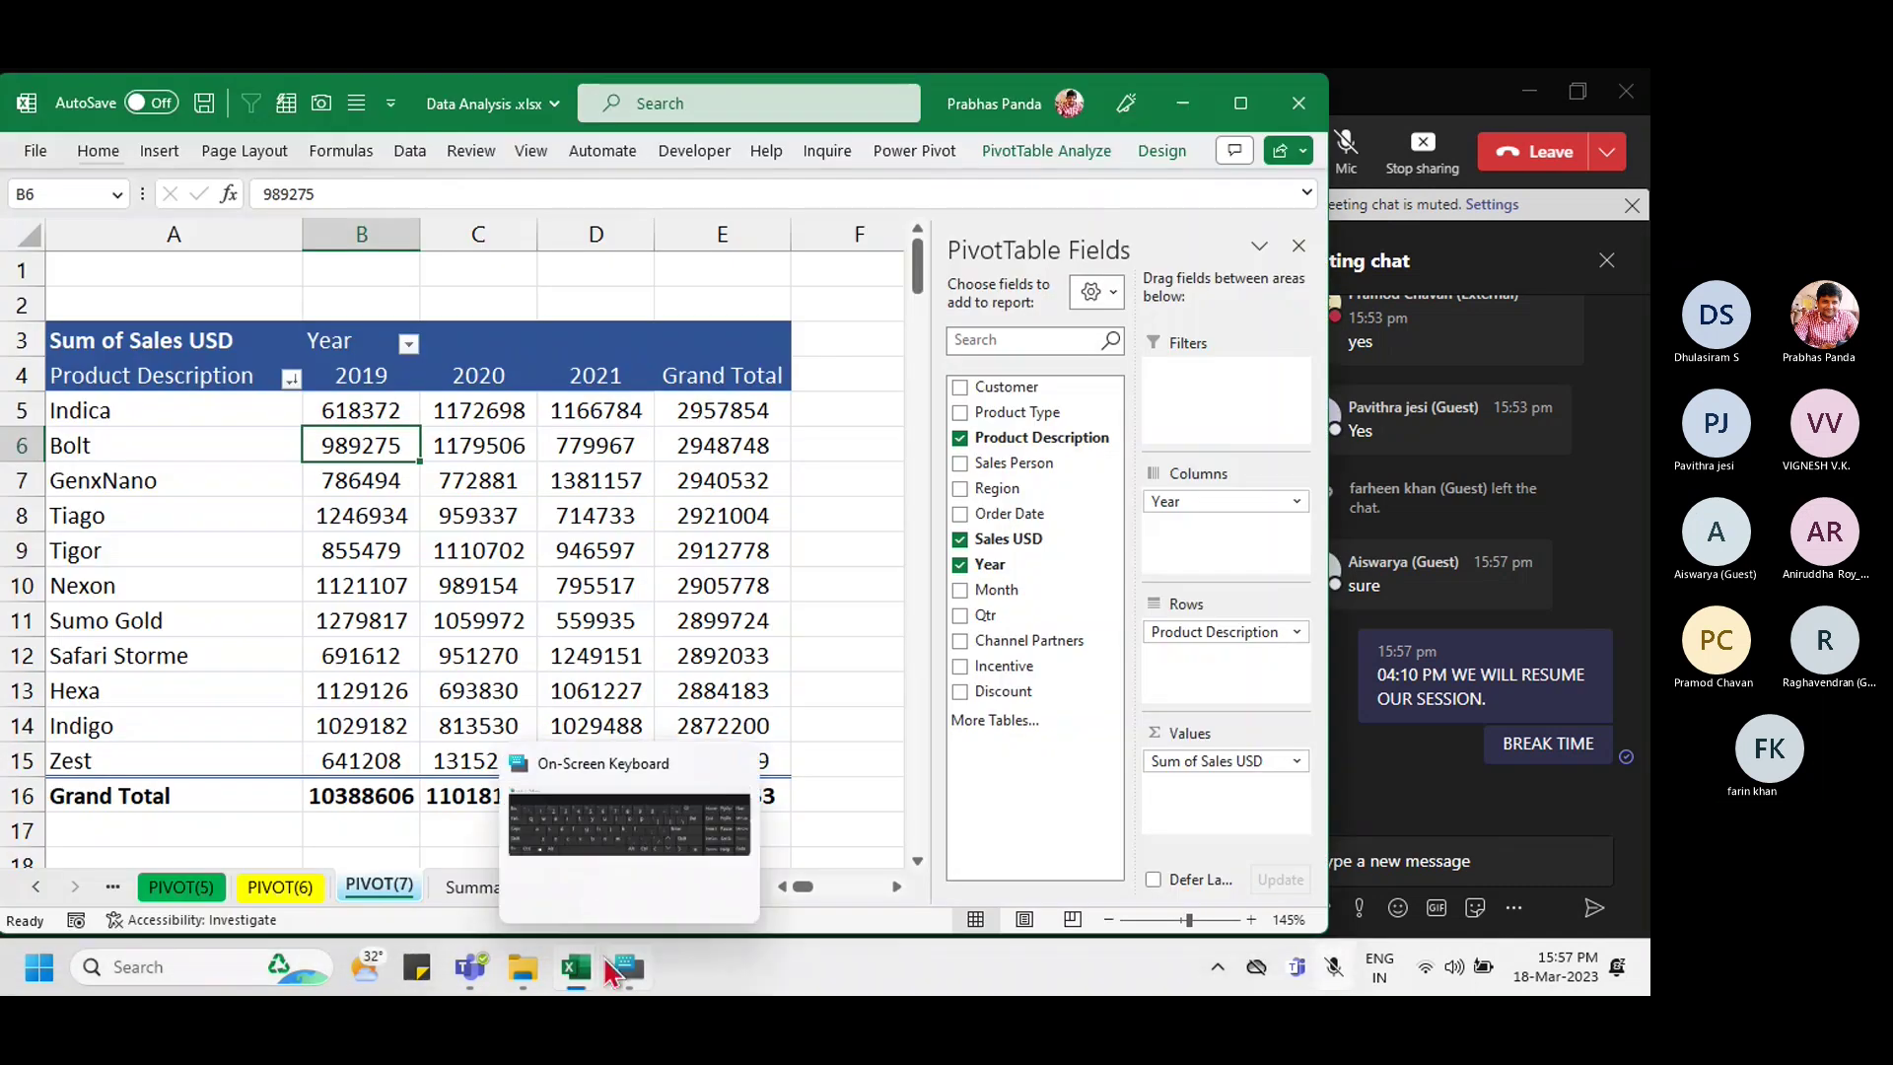
left_click(641, 831)
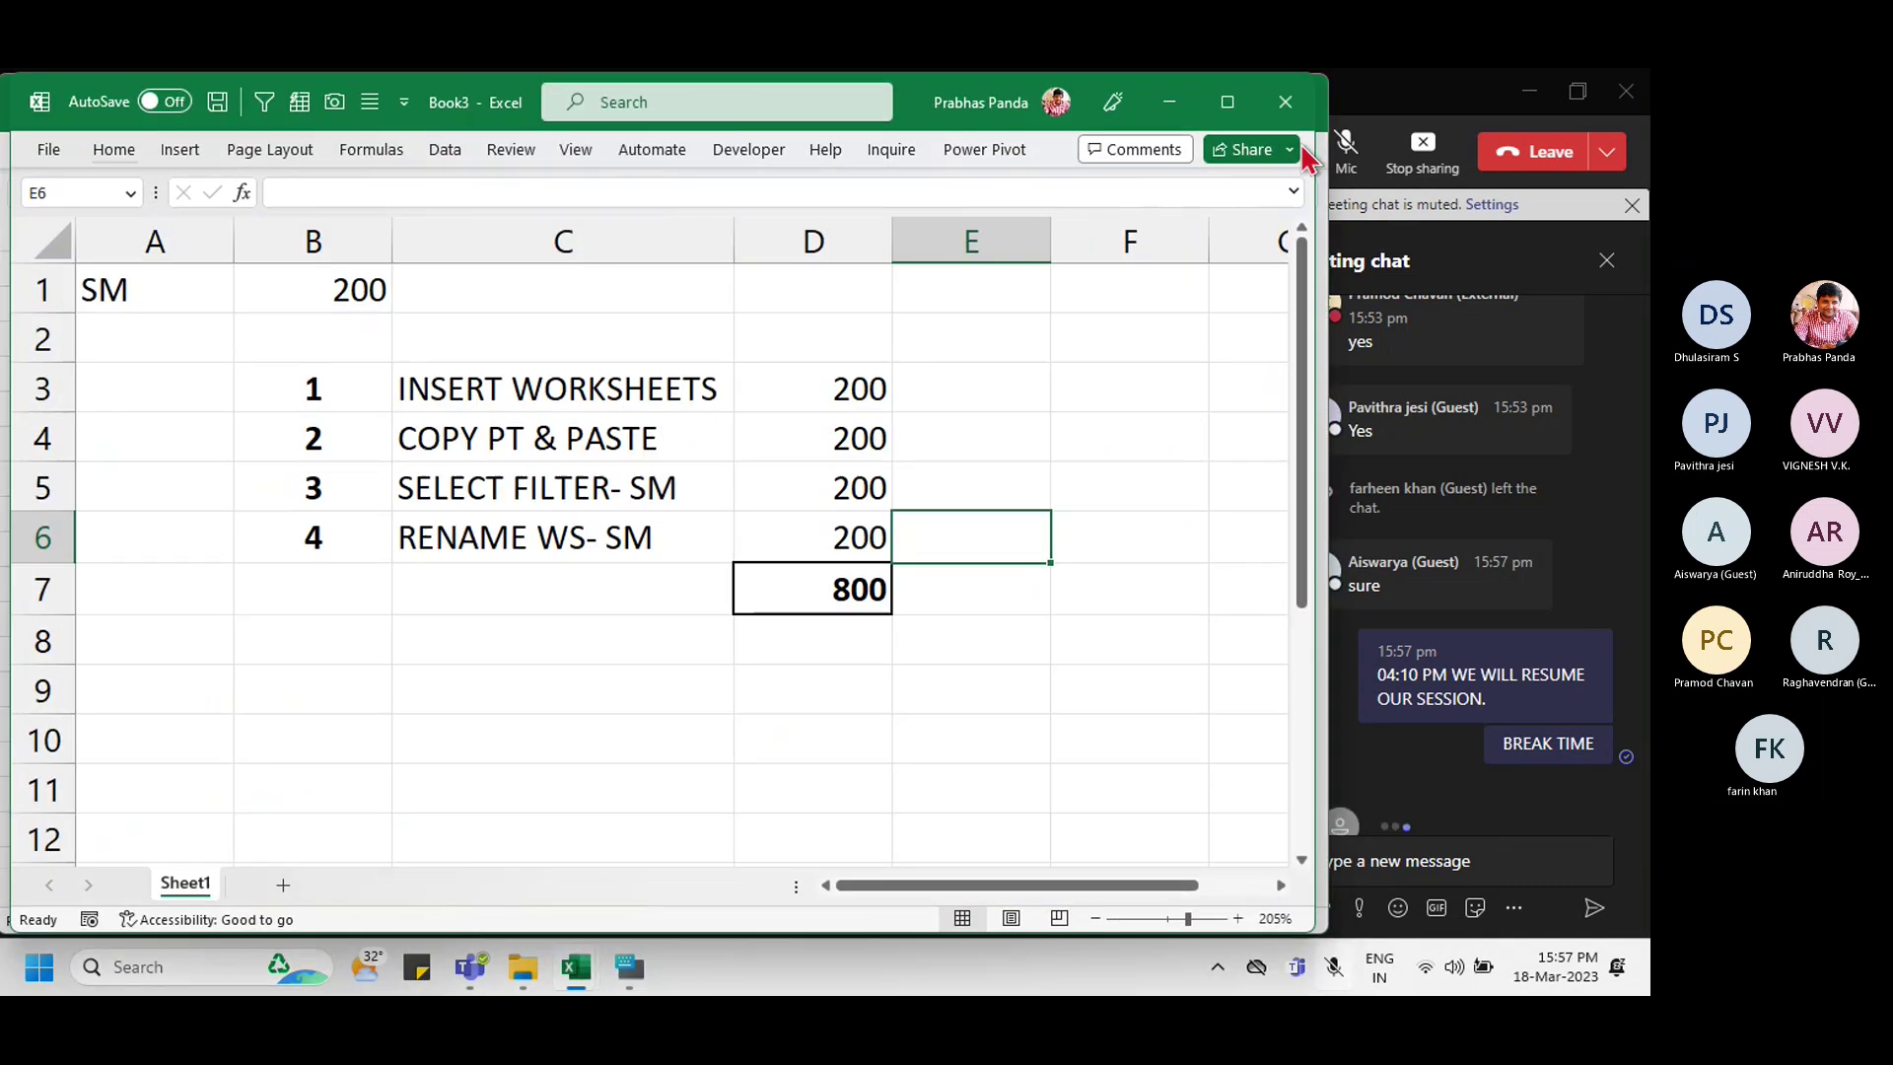
left_click(1285, 103)
left_click(751, 652)
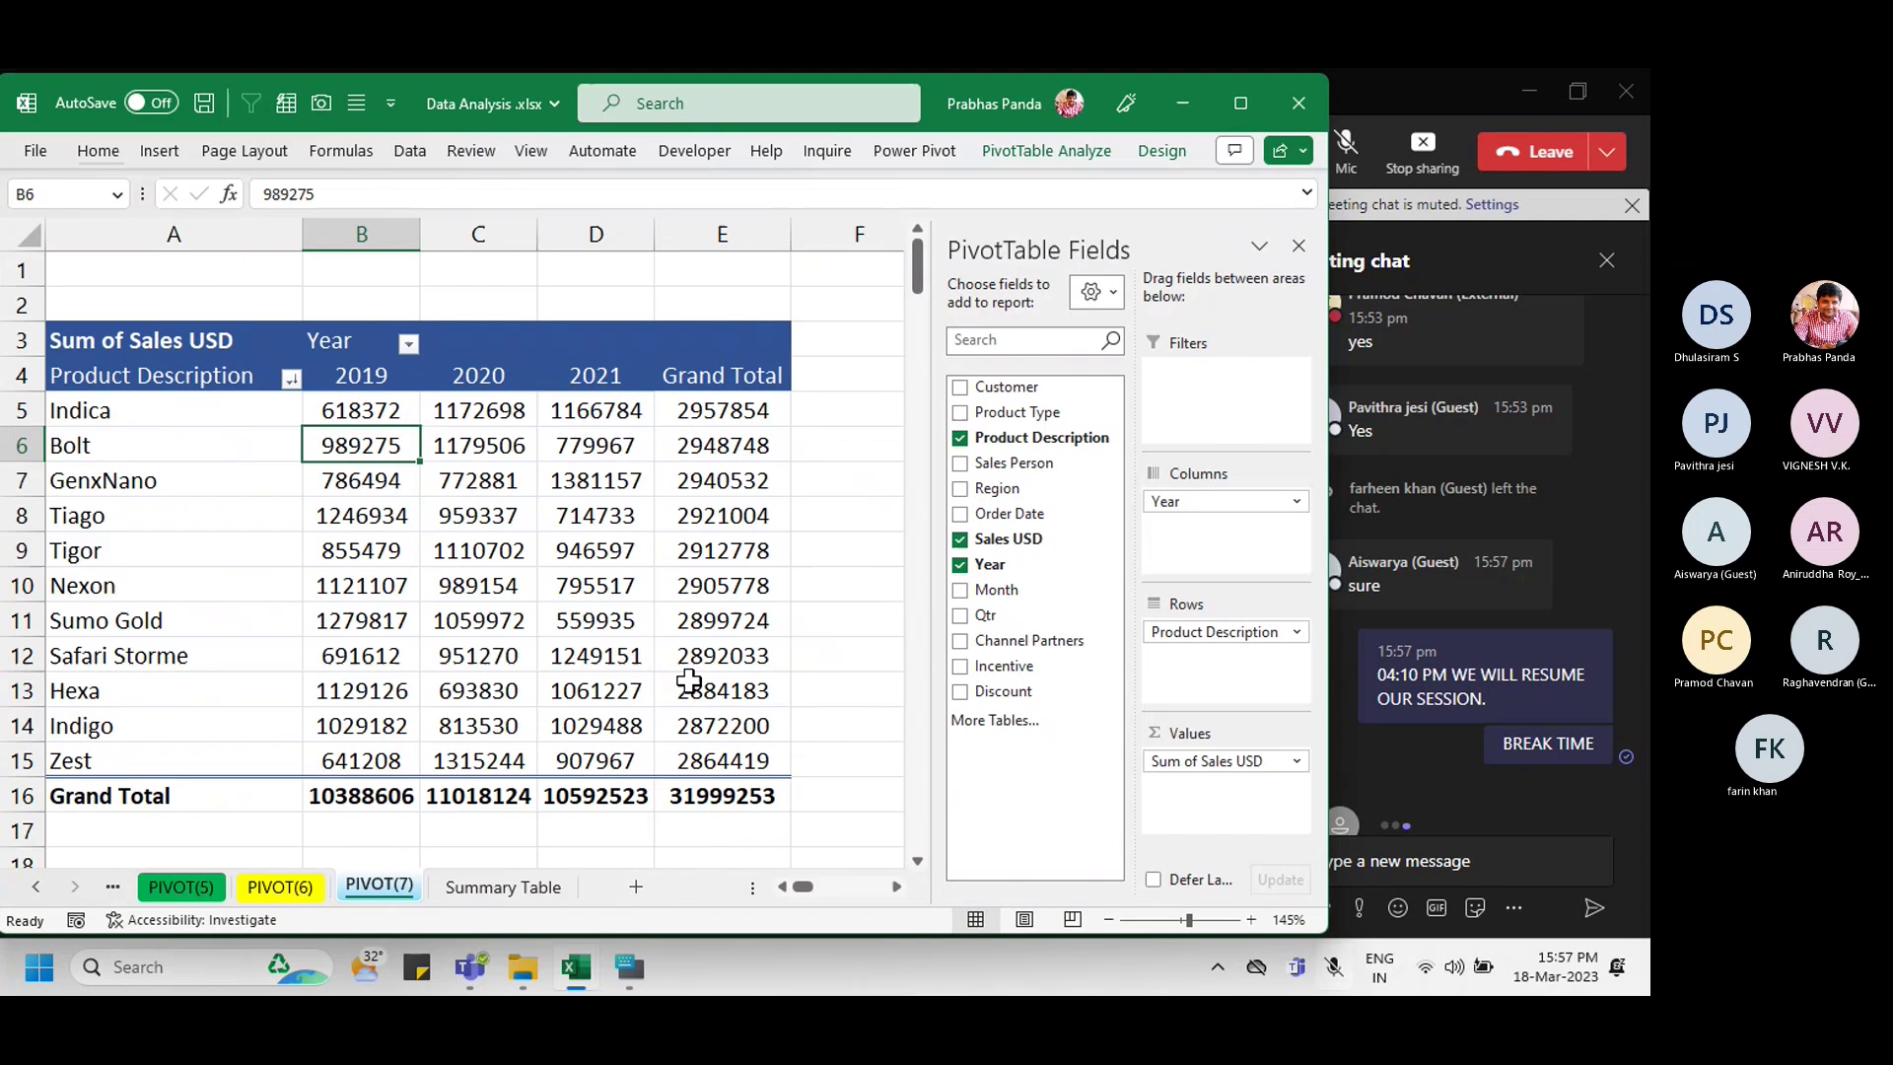
left_click(674, 688)
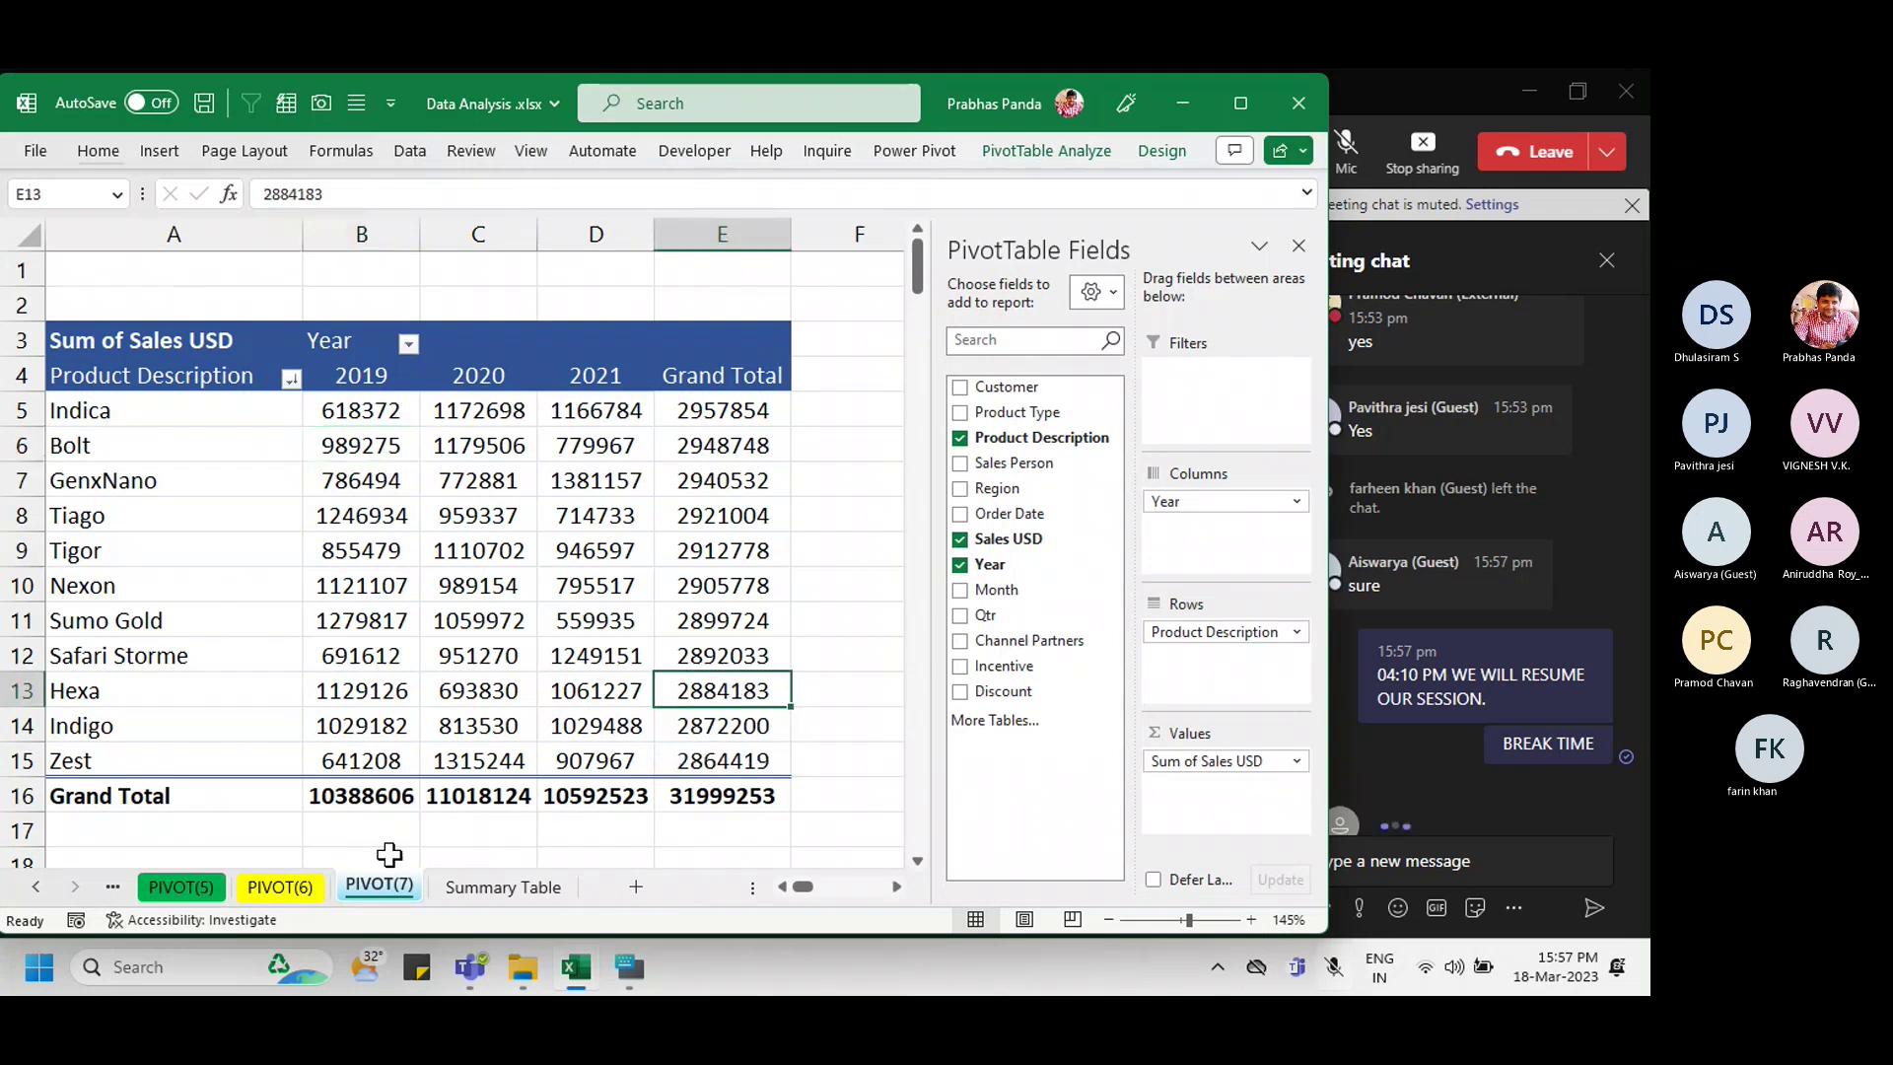
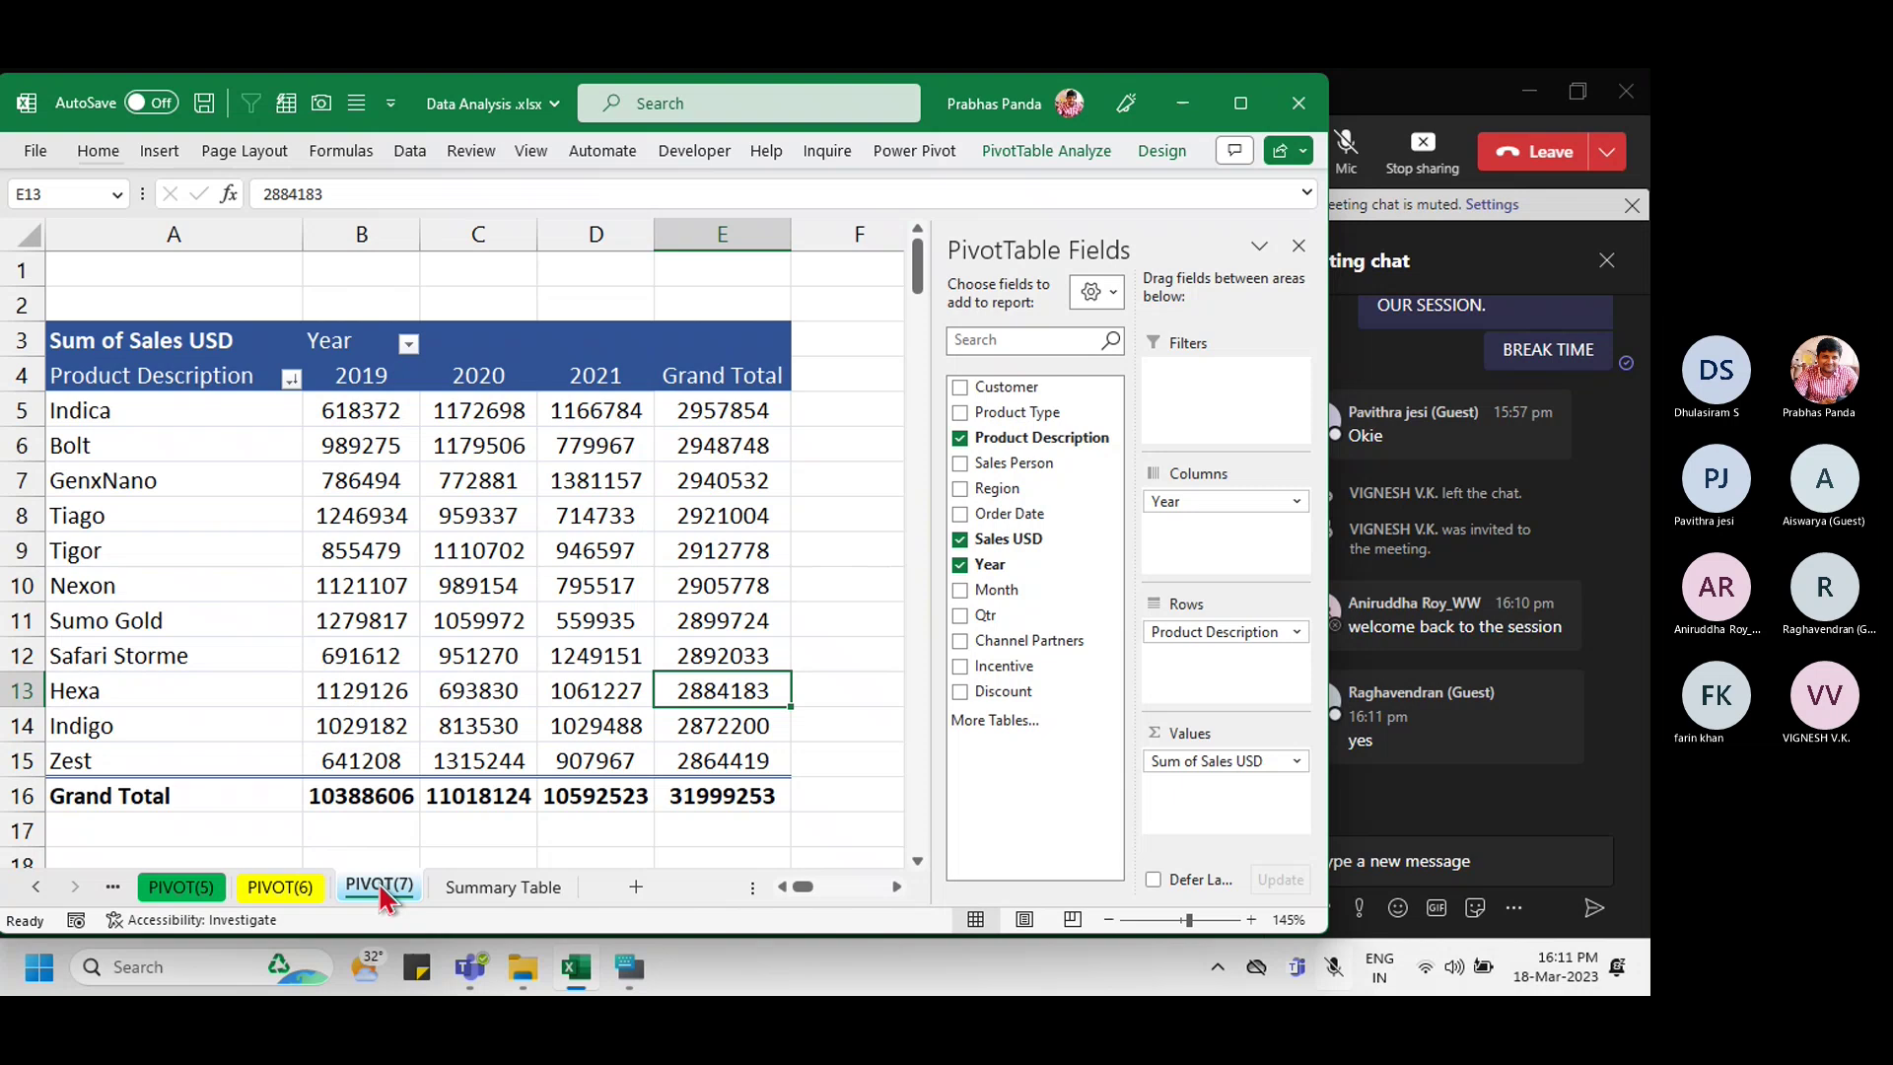
Step: Post 'I BELIEVE ALL ARE BACK' in the Teams meeting chat and unmute the microphone
left_click(1389, 864)
left_click(1389, 864)
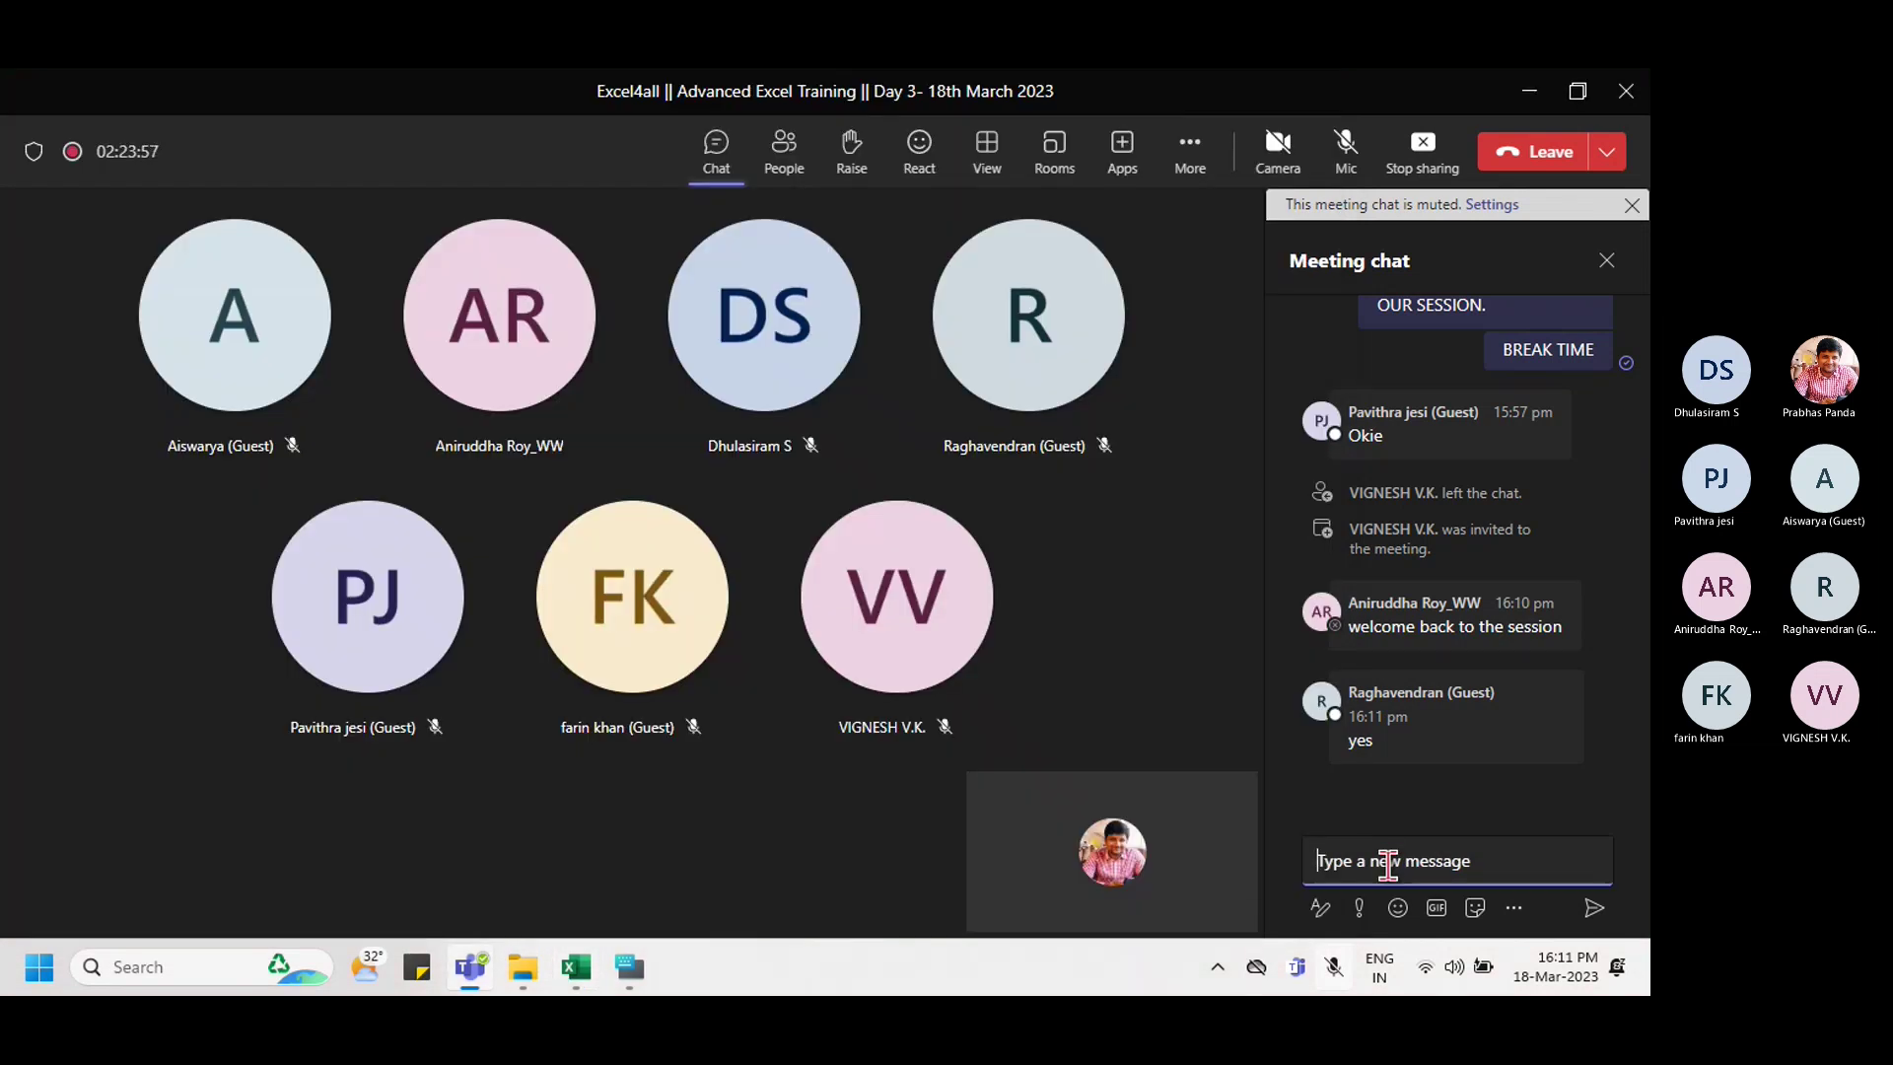
type("I BELIEVE ALL ARE BACK")
key("Return")
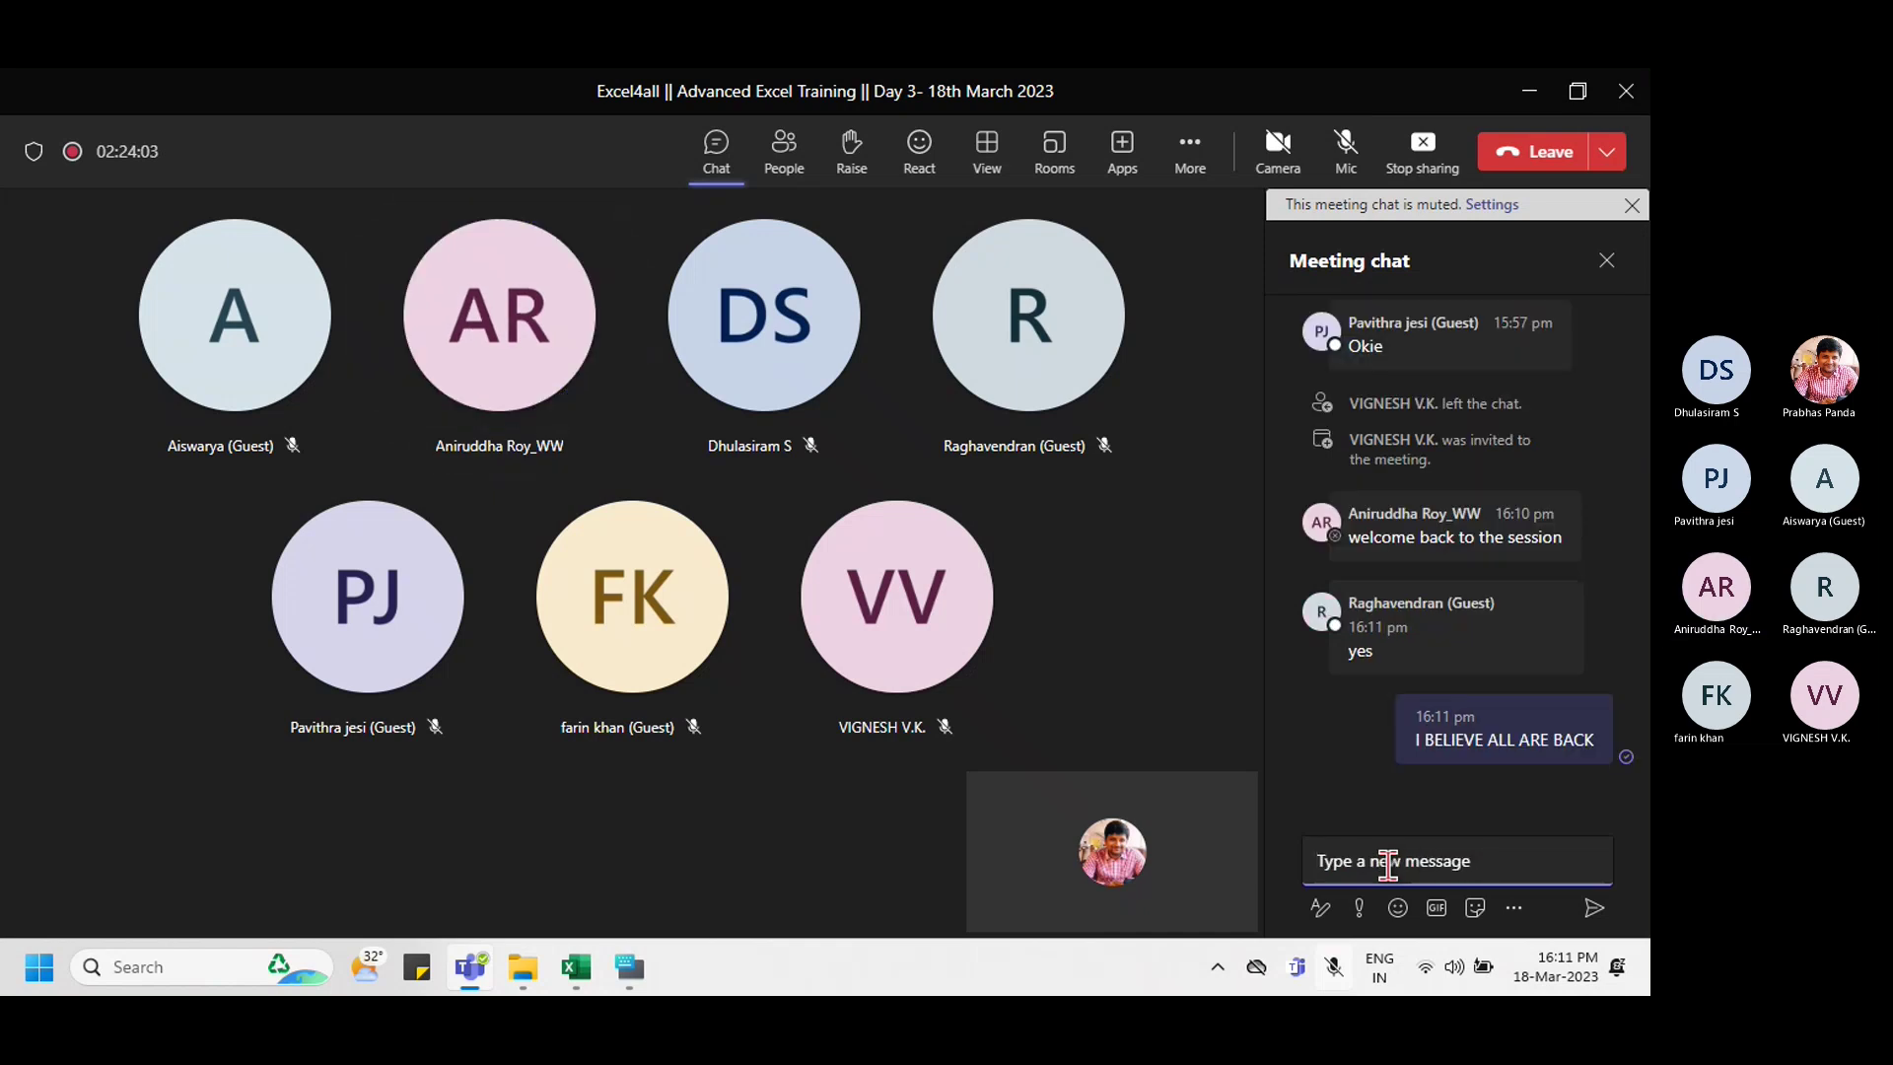
left_click(1346, 146)
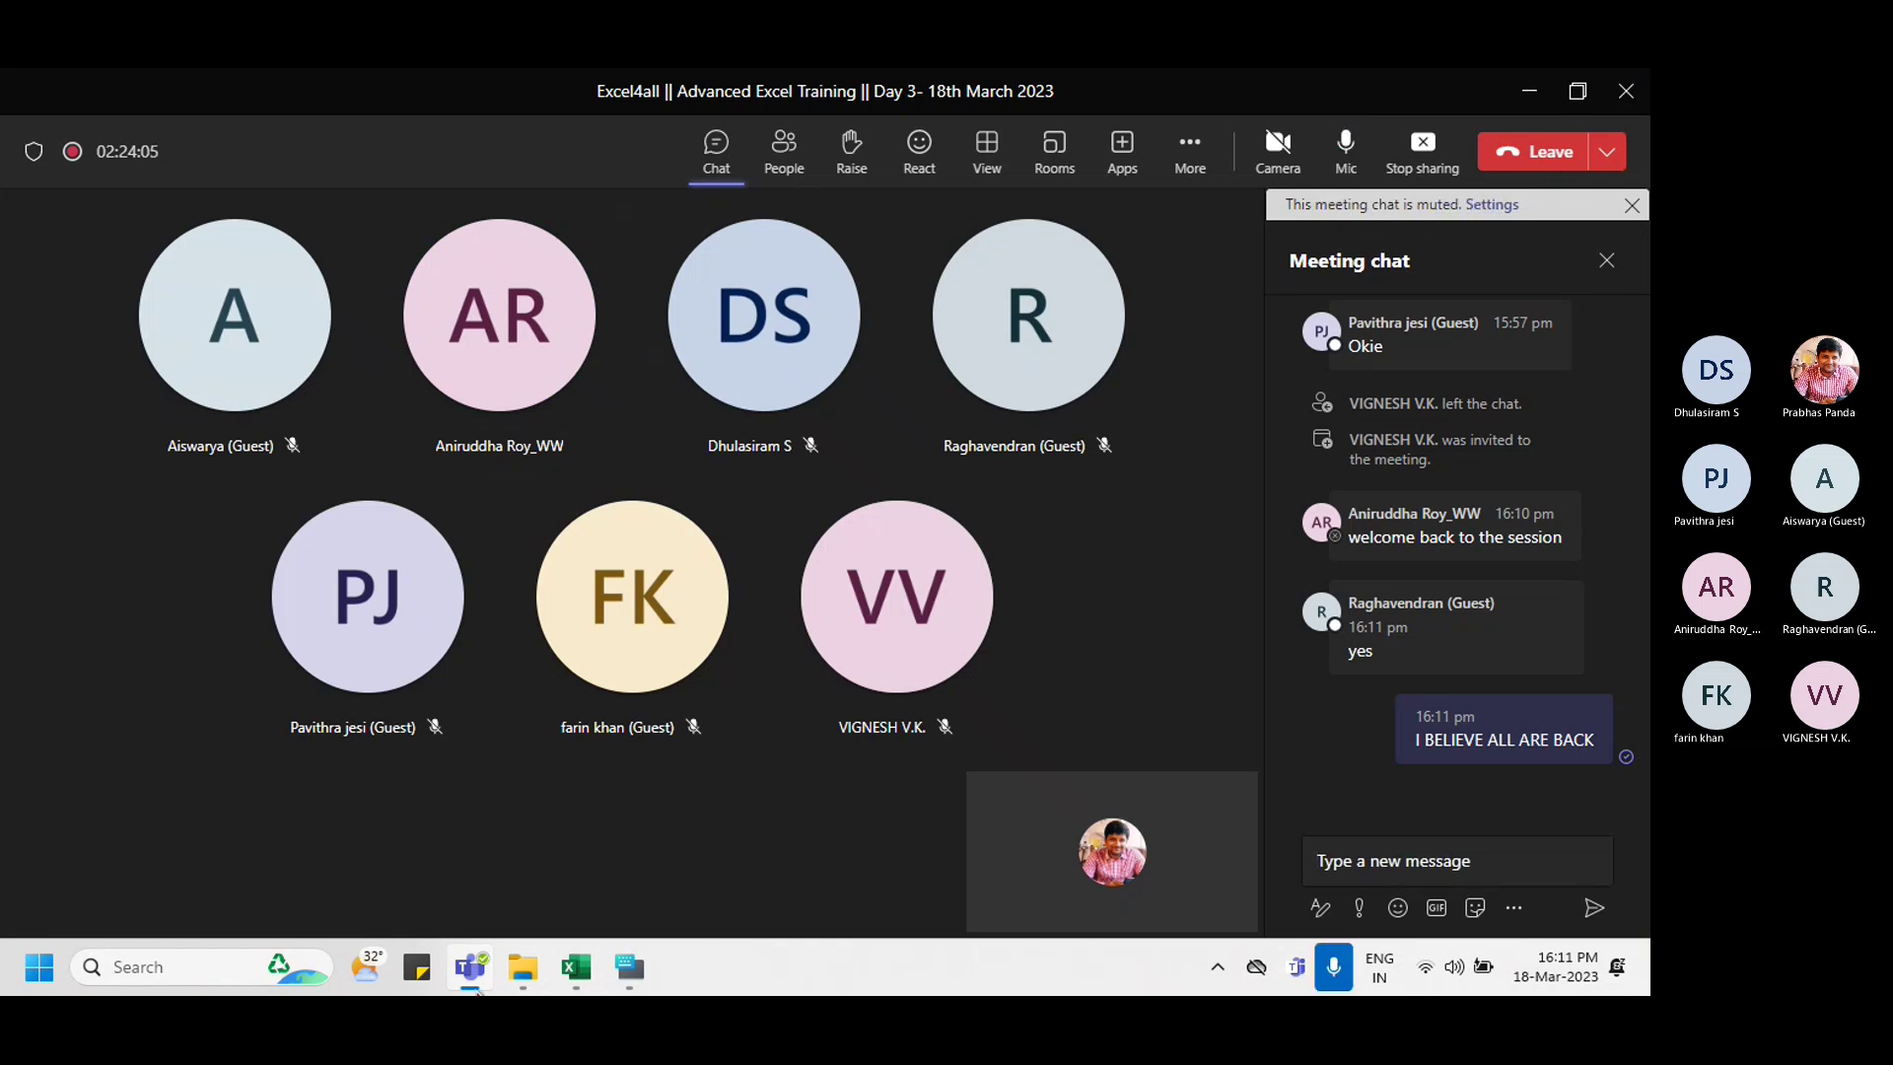
left_click(576, 967)
left_click(441, 618)
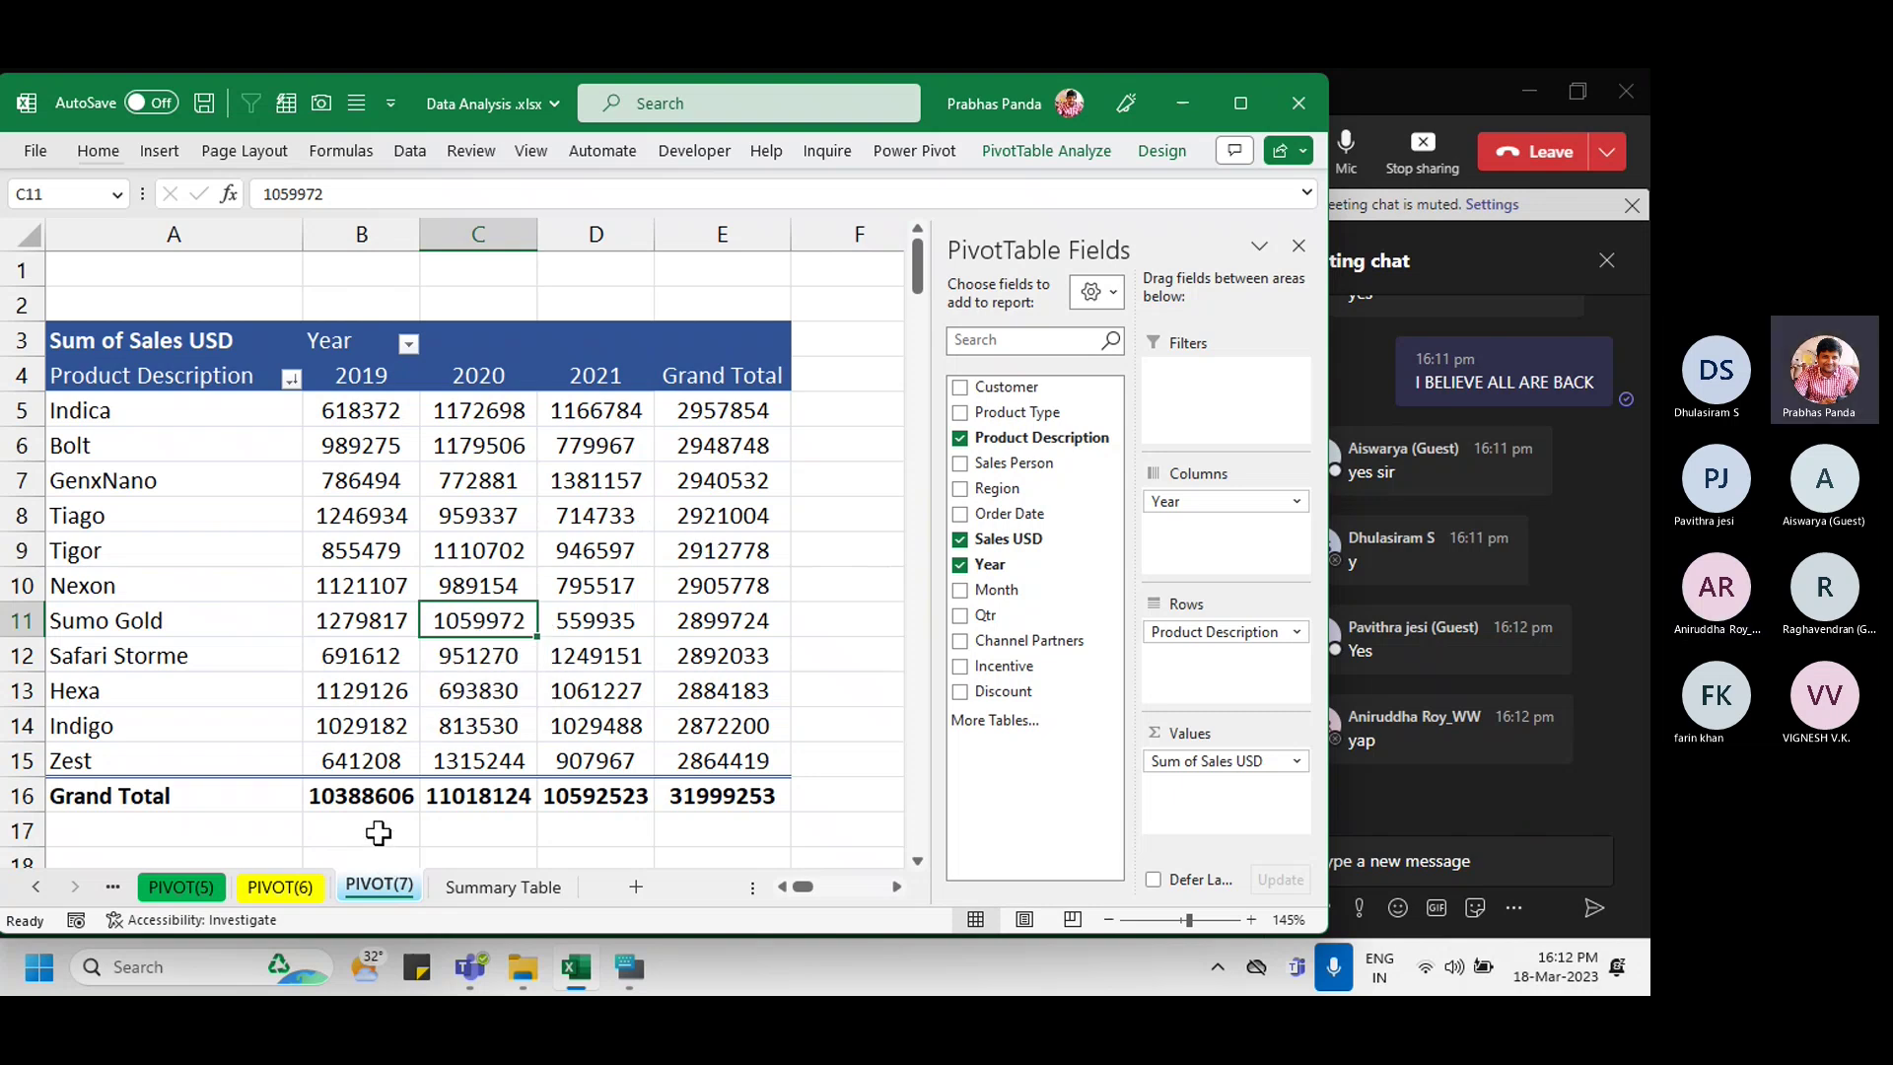
mouse_move(444, 617)
left_click(412, 245)
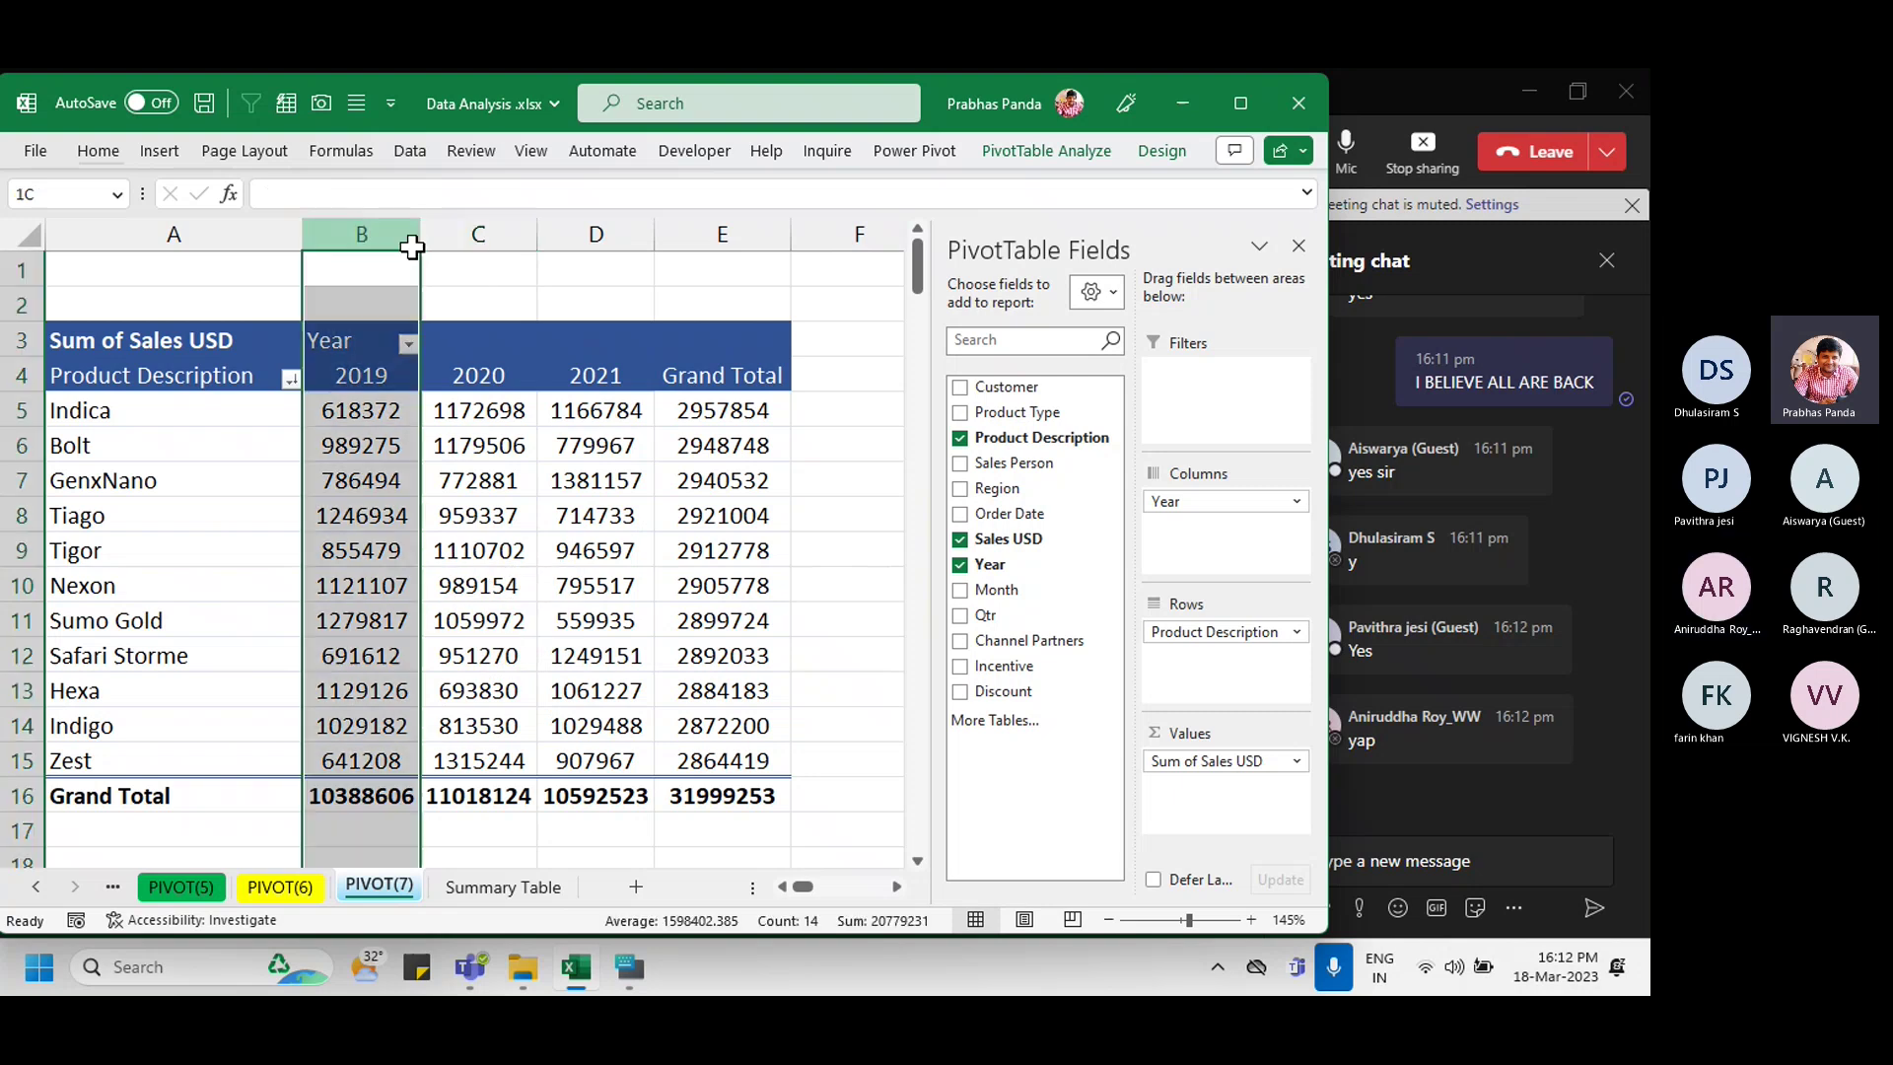
left_click_drag(412, 247, 565, 283)
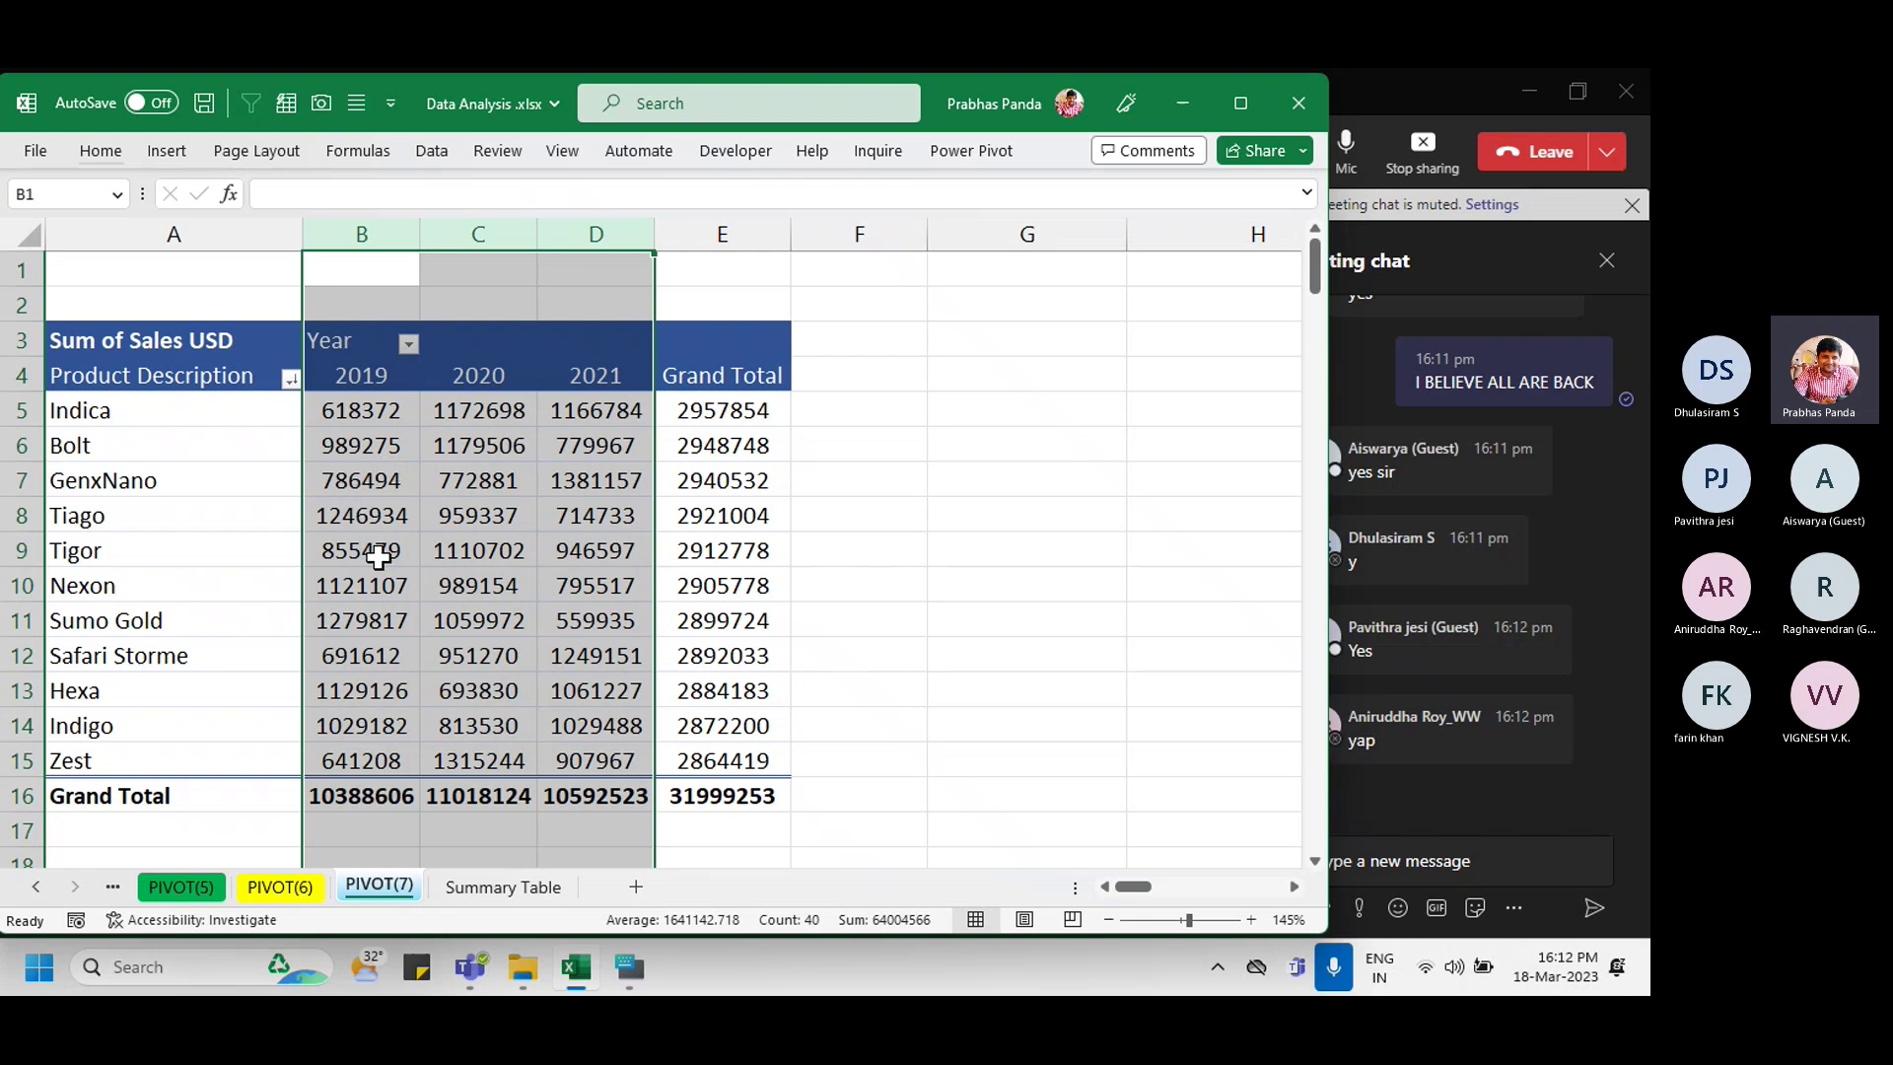
mouse_move(364, 651)
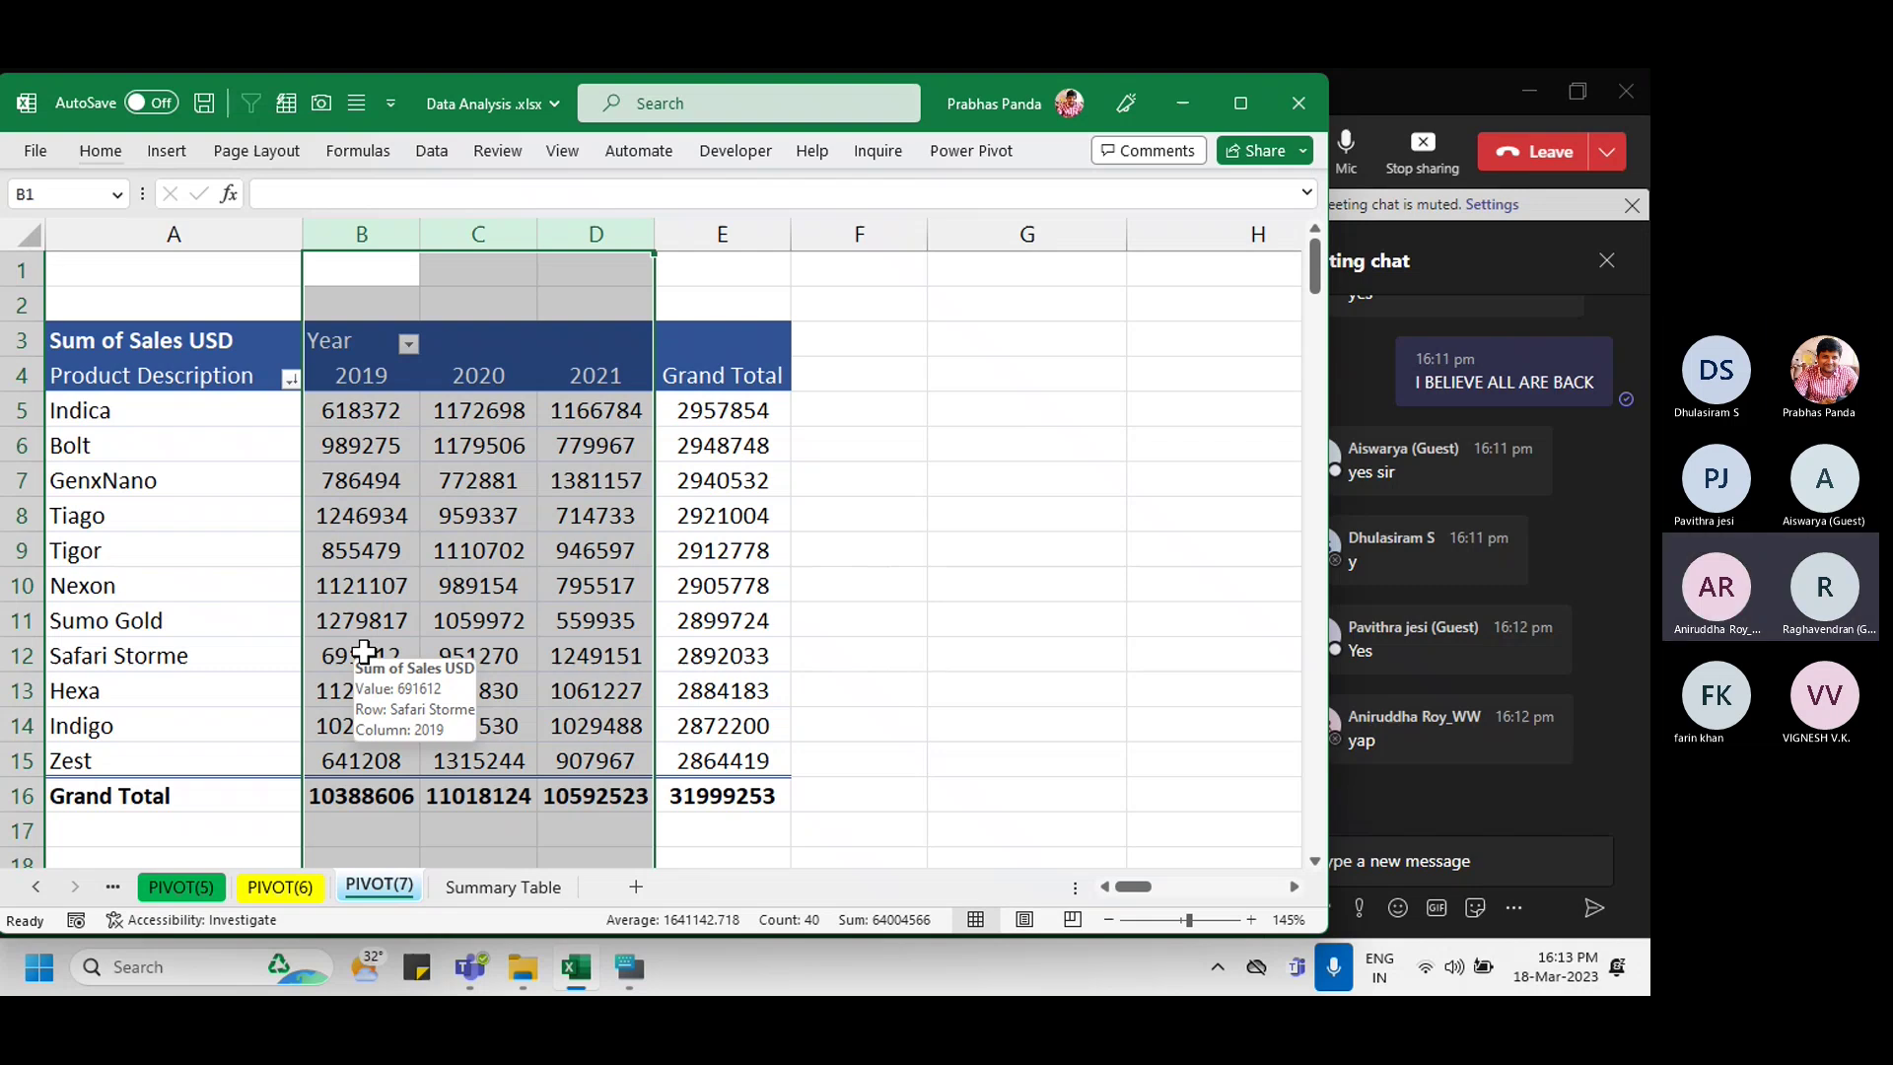
left_click(541, 460)
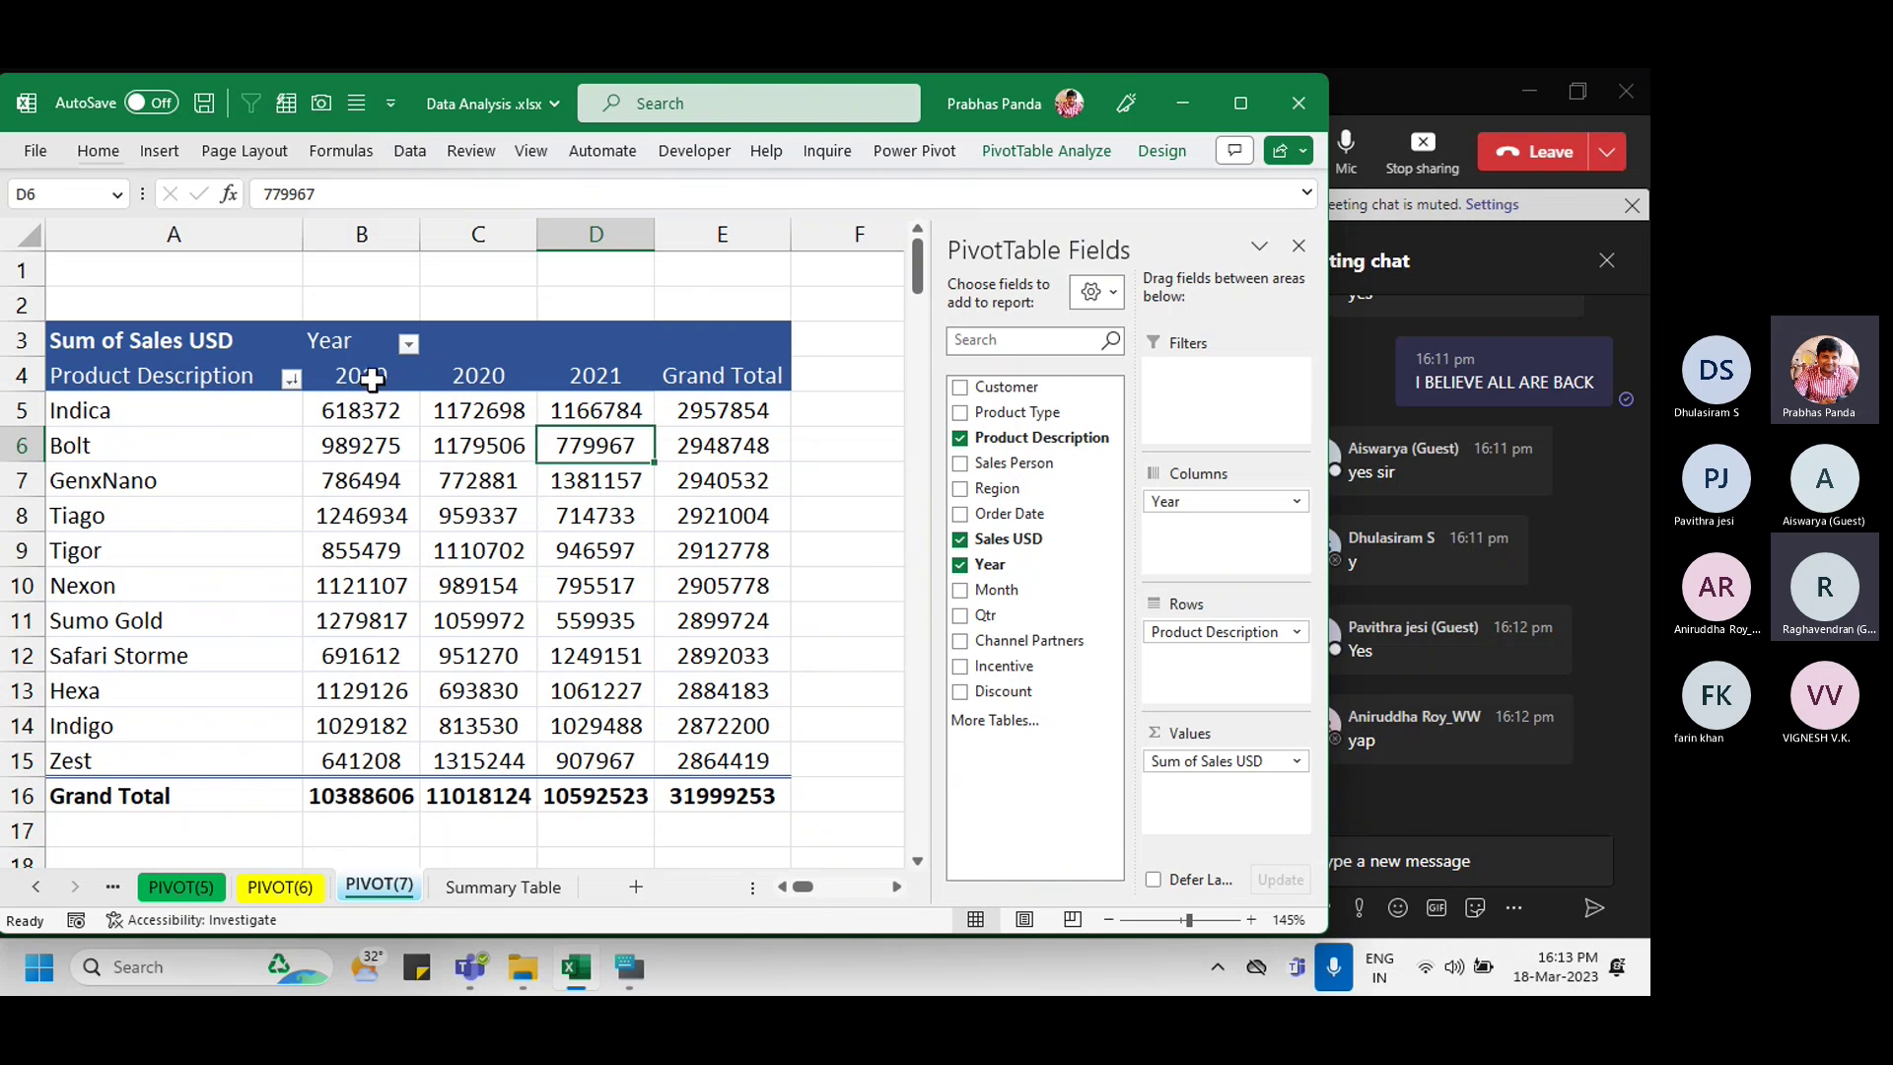
left_click_drag(372, 378, 317, 791)
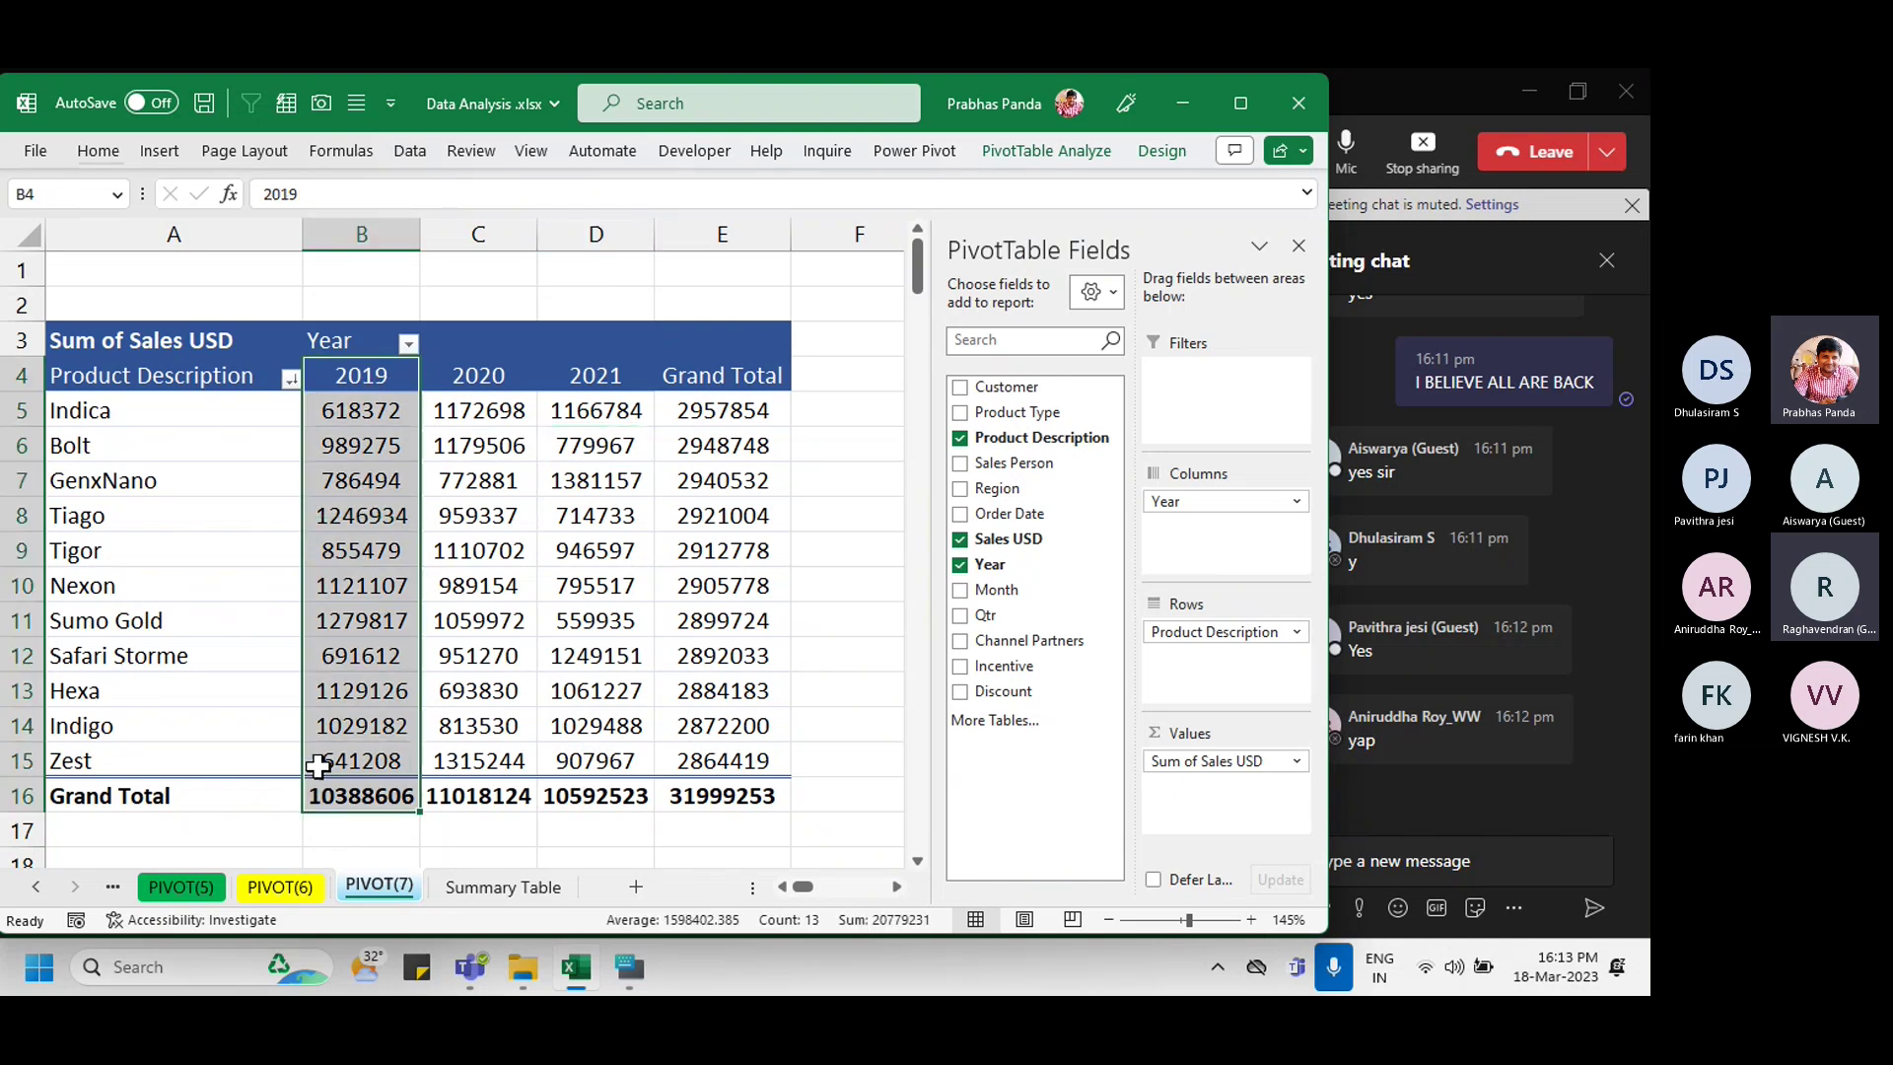
left_click(383, 412)
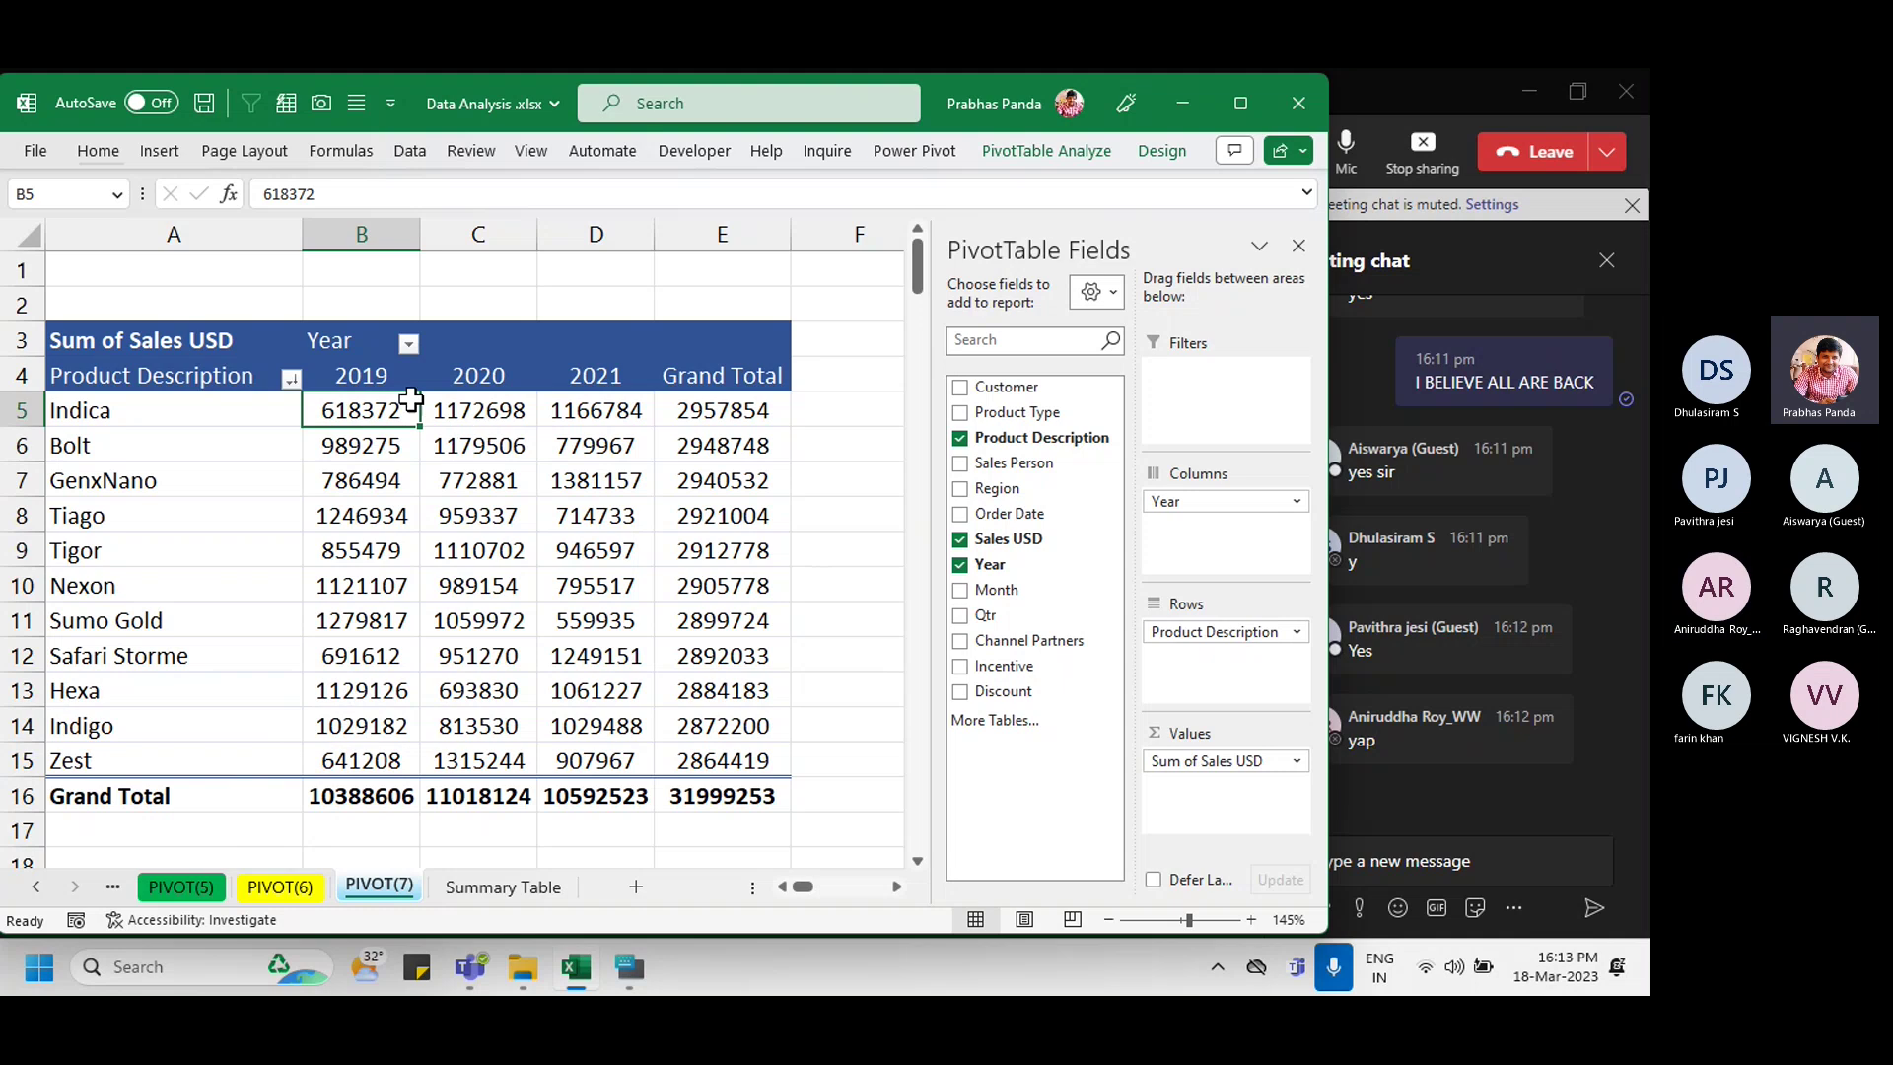
left_click(375, 357)
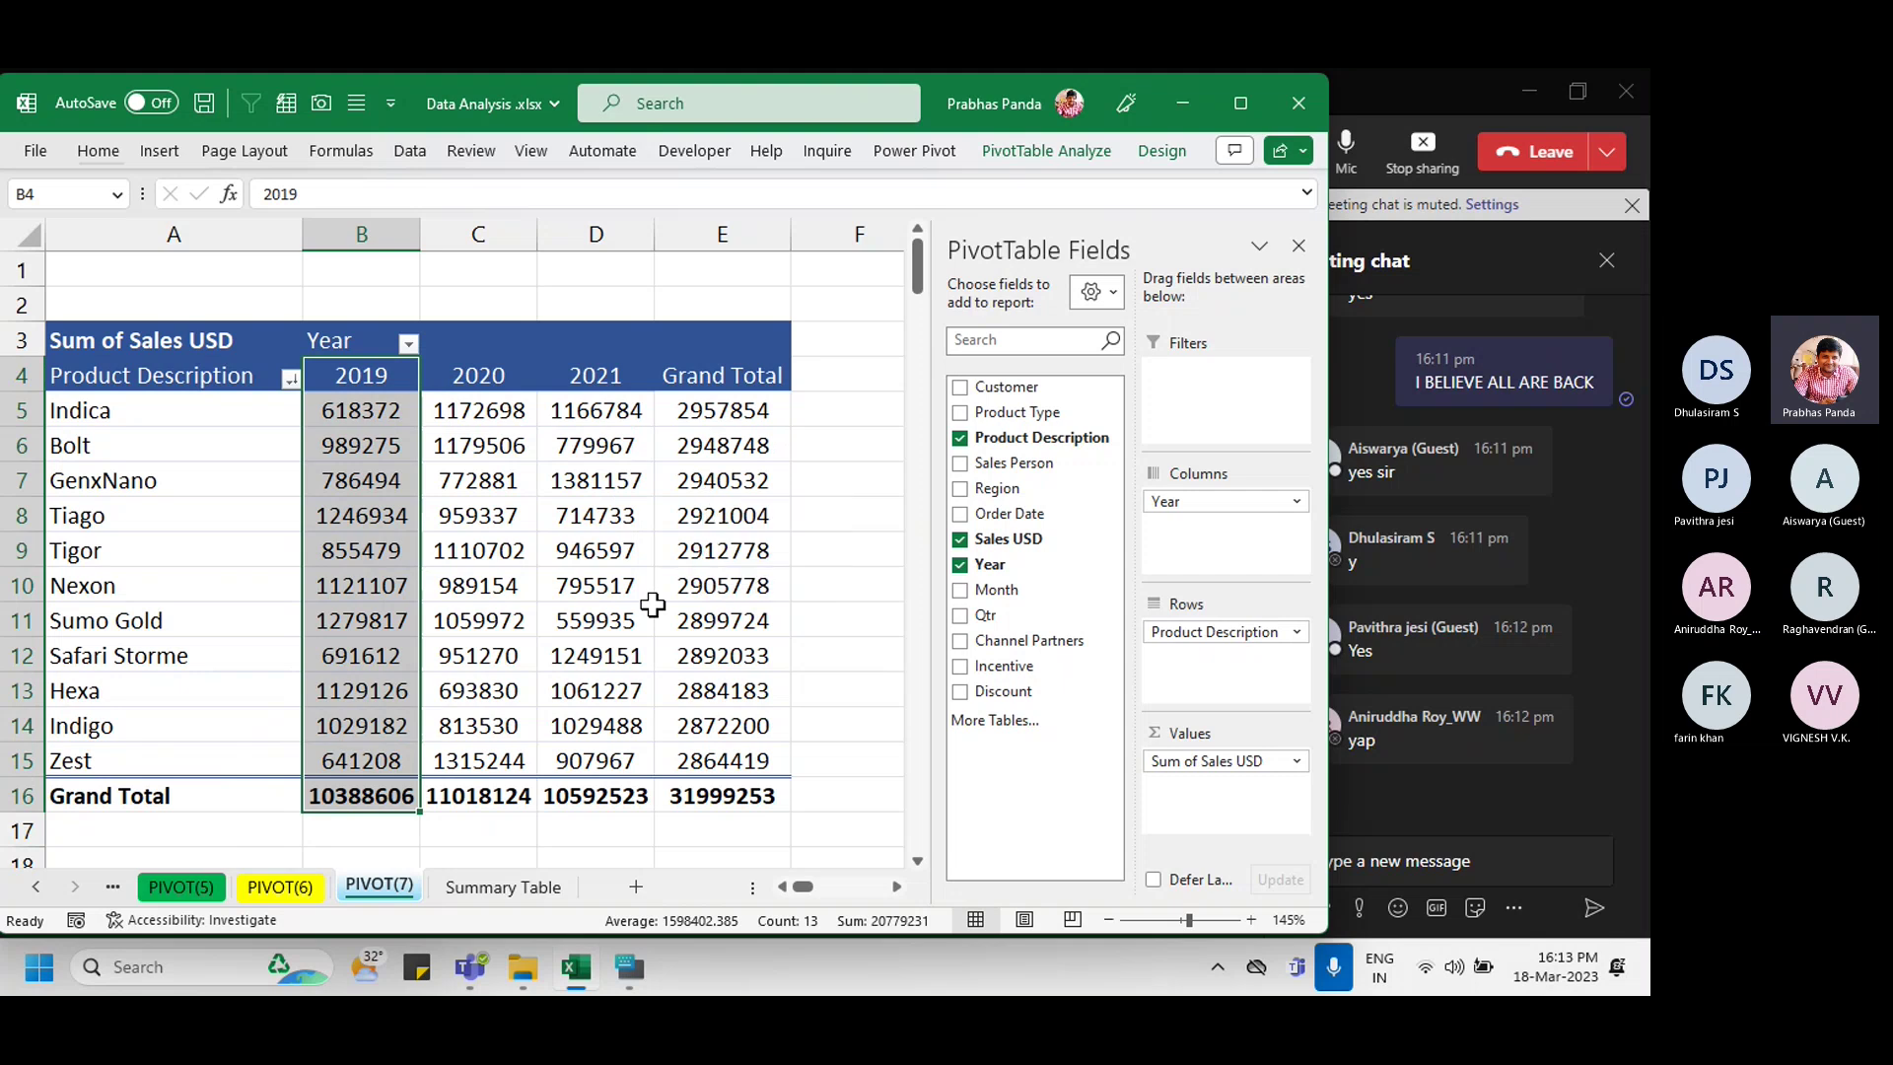
left_click(624, 564)
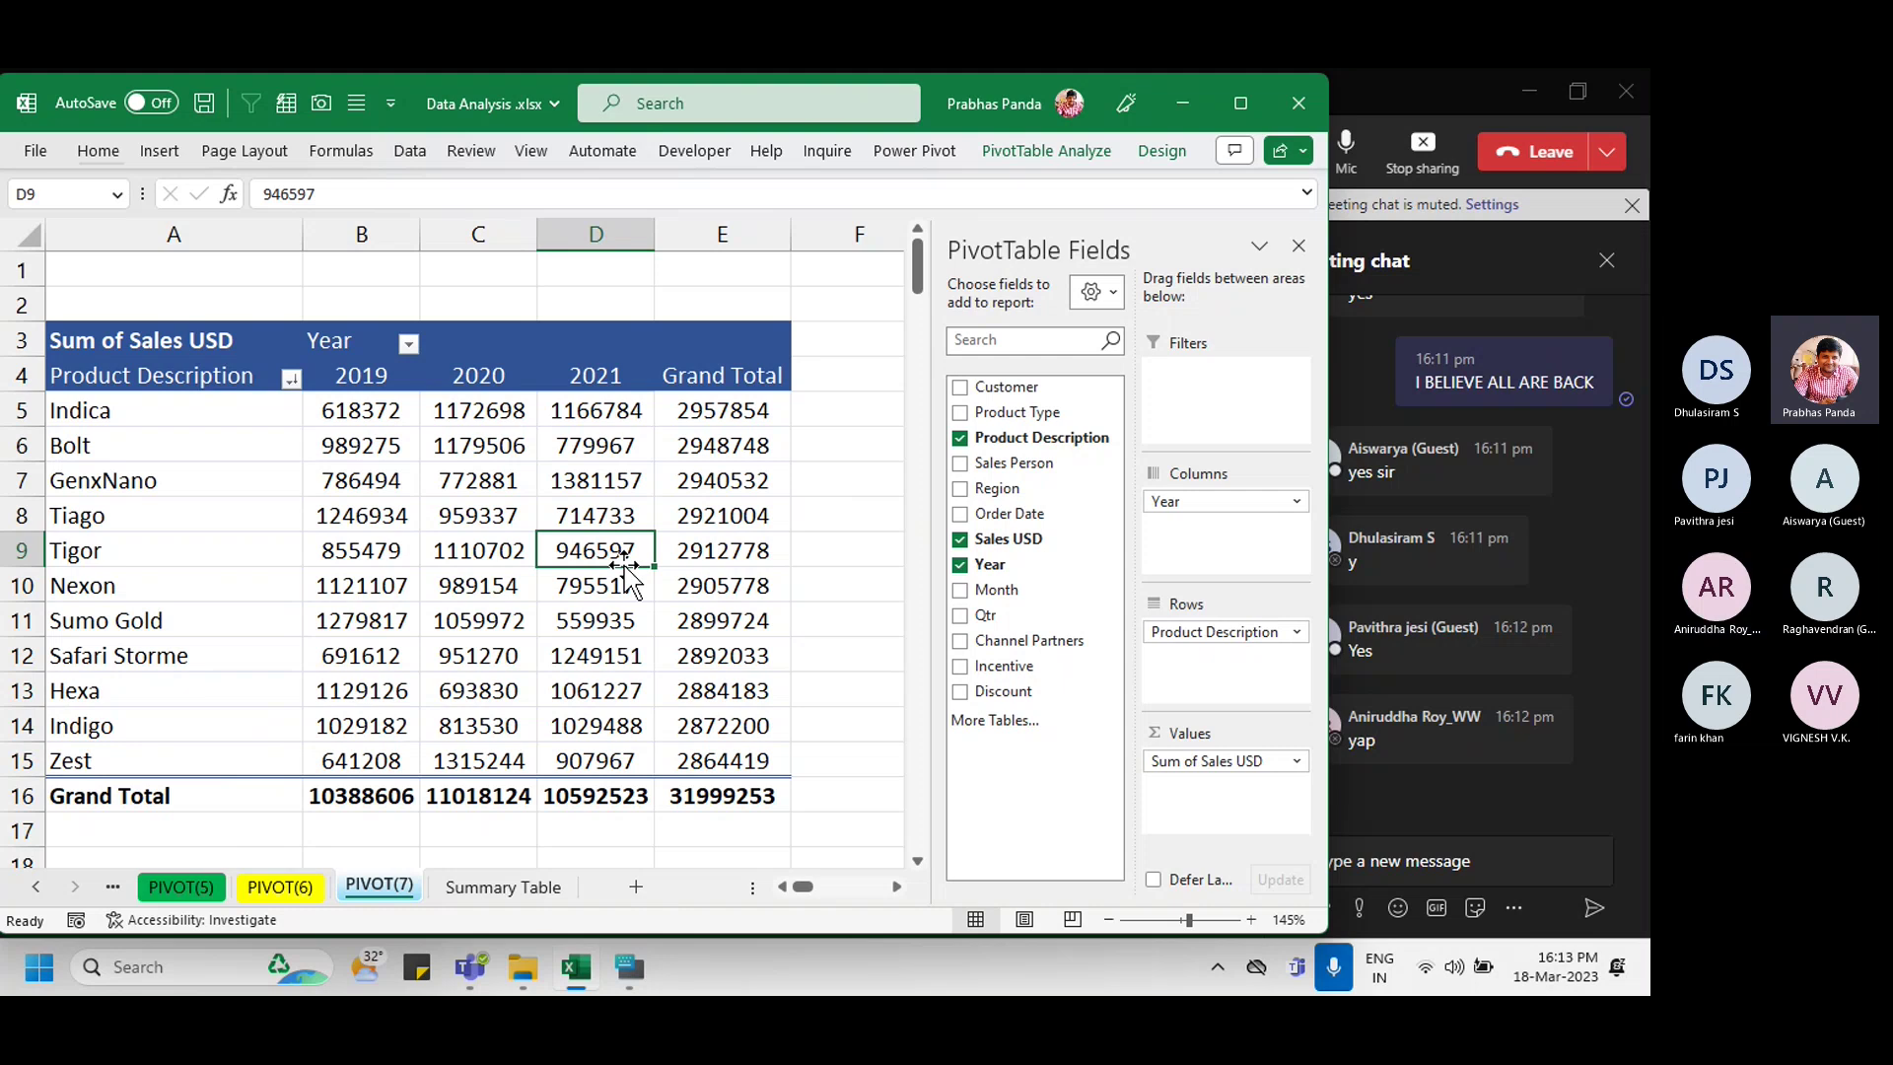
left_click(735, 236)
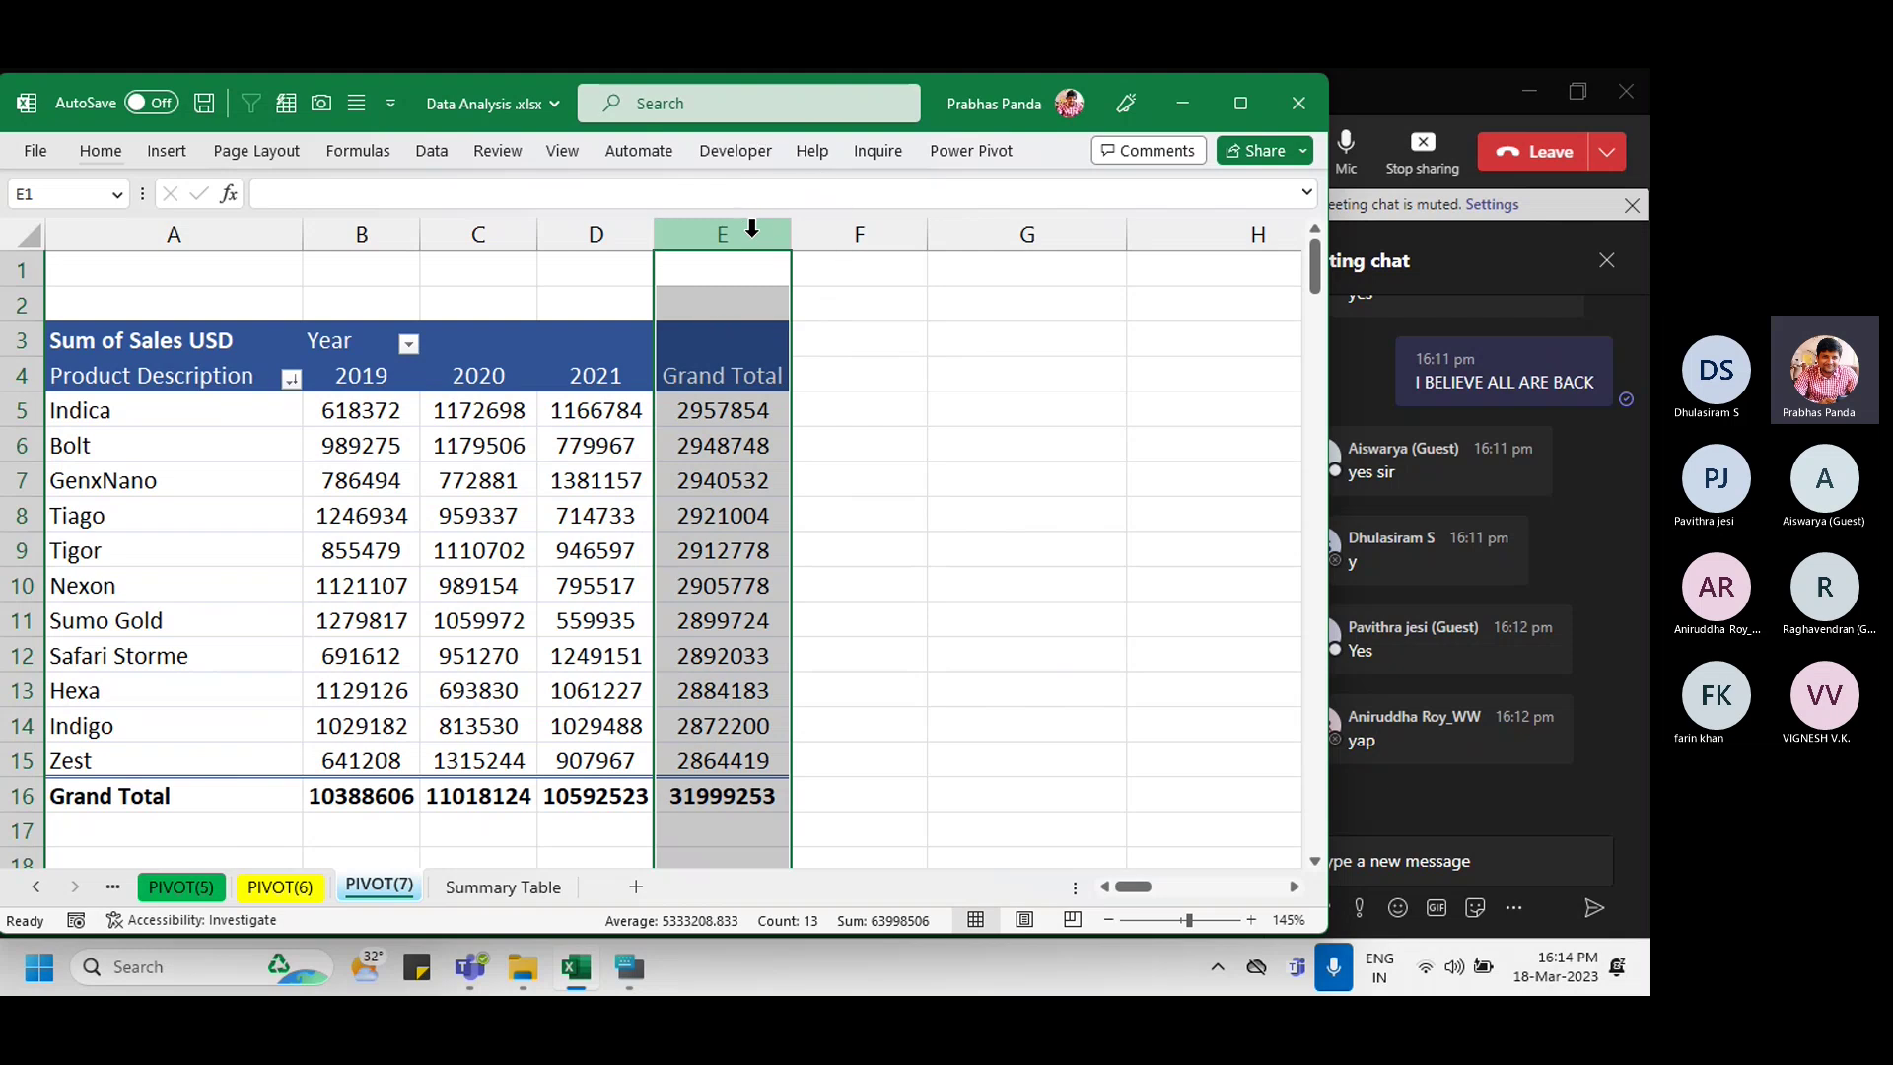
key("ctrl")
key("ctrl")
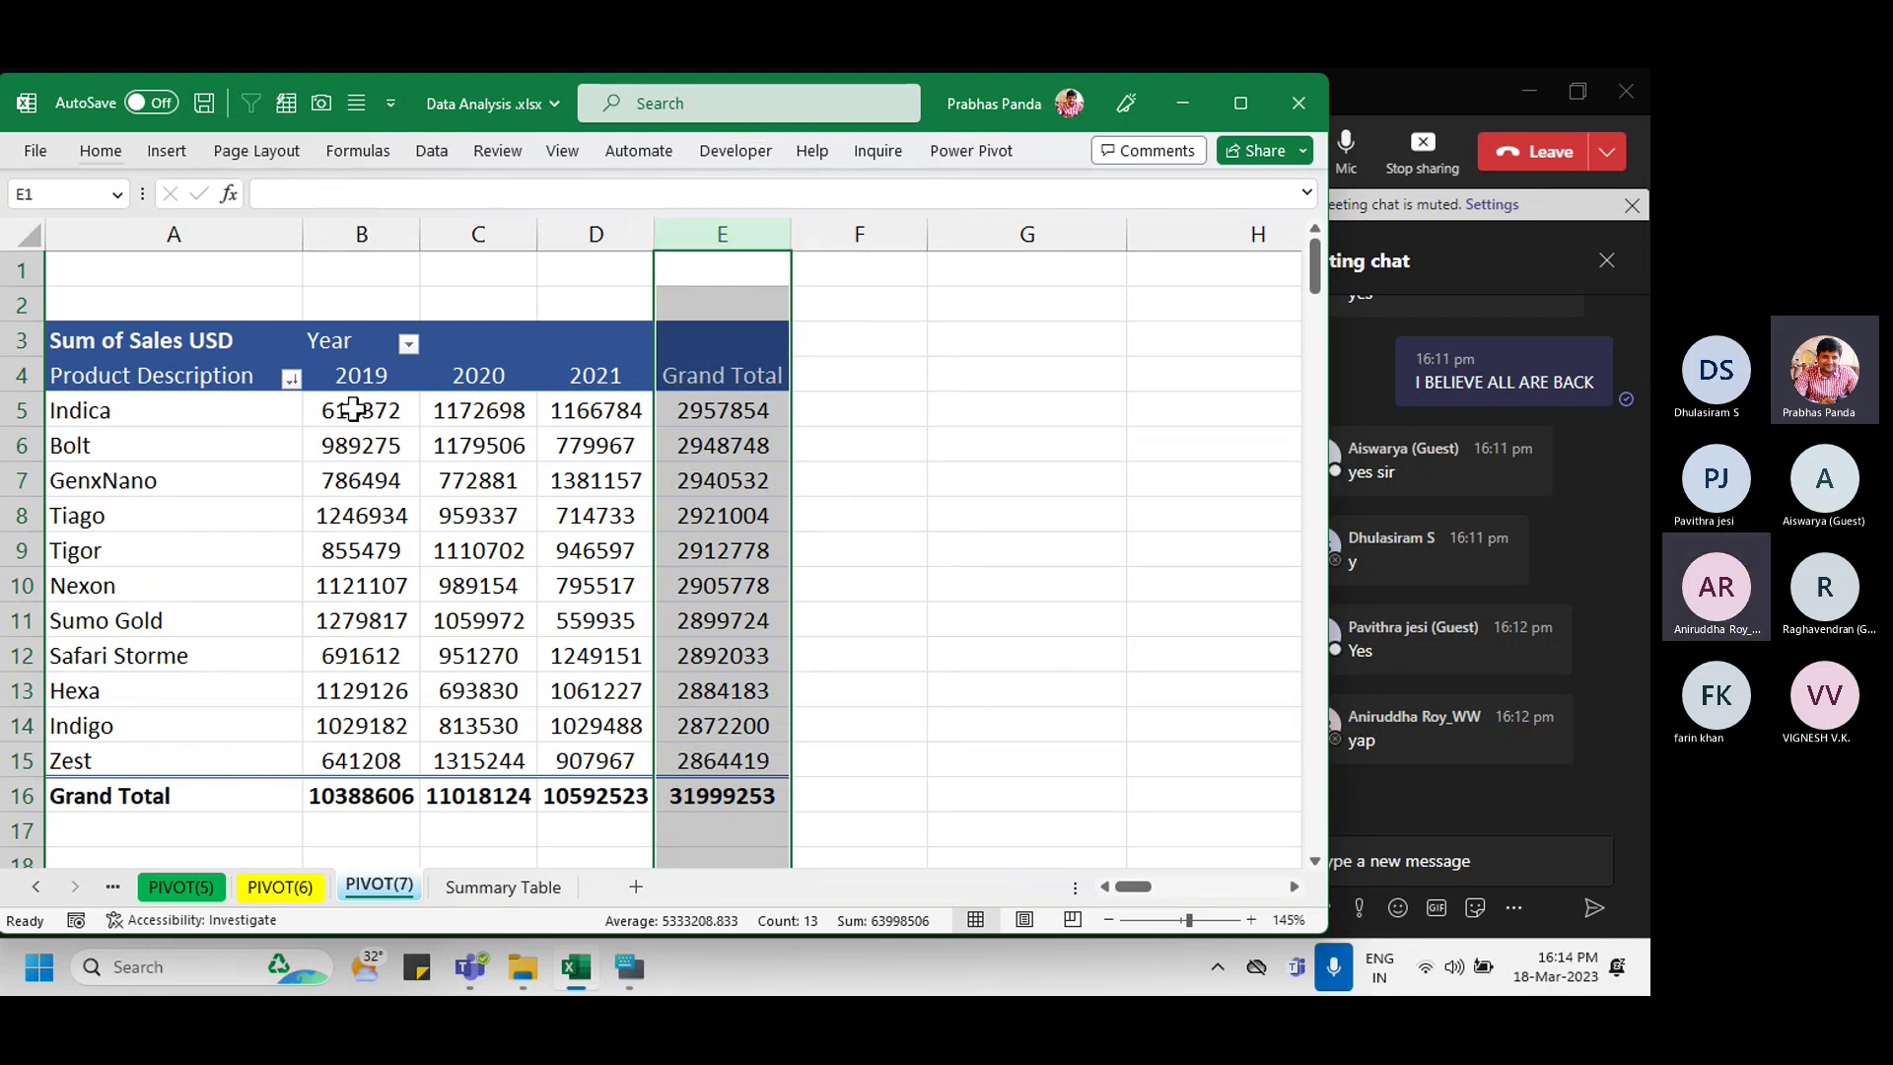
left_click_drag(345, 410, 566, 412)
left_click_drag(375, 445, 779, 557)
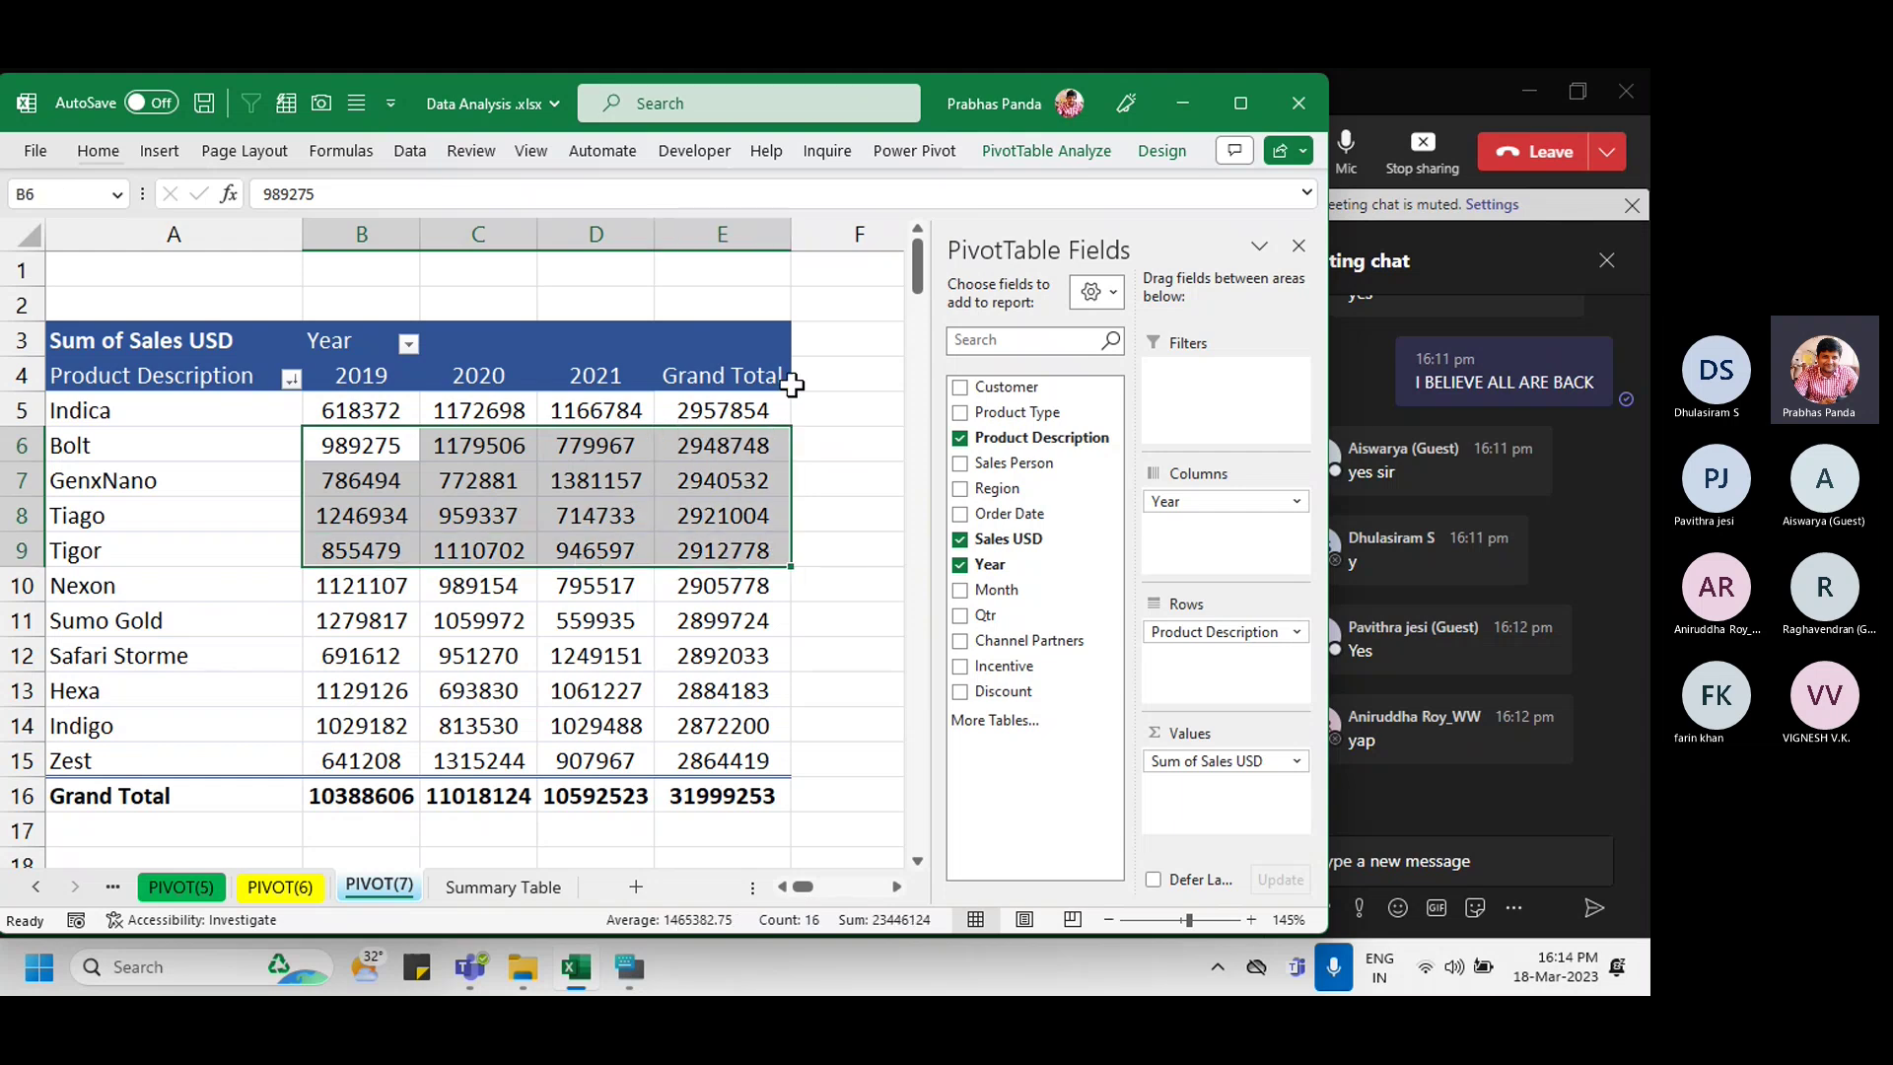
left_click(747, 229)
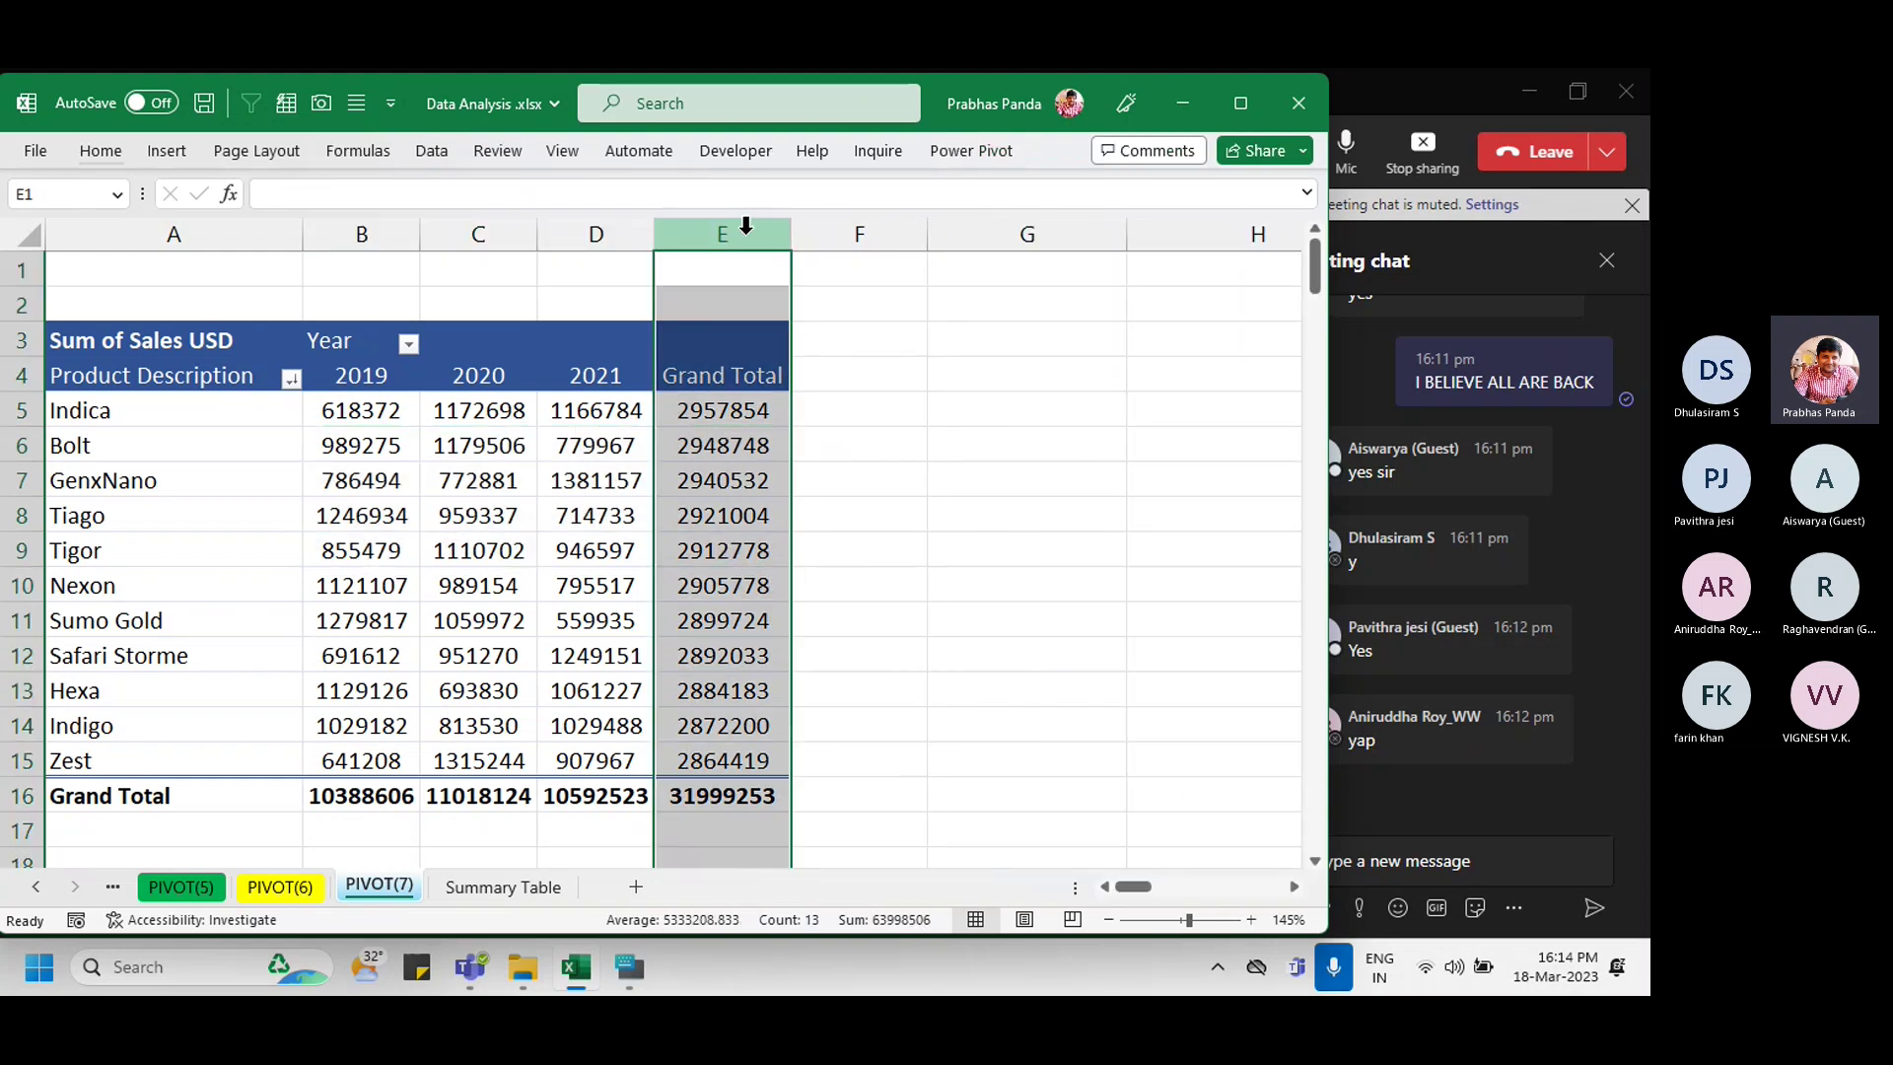
left_click(22, 795)
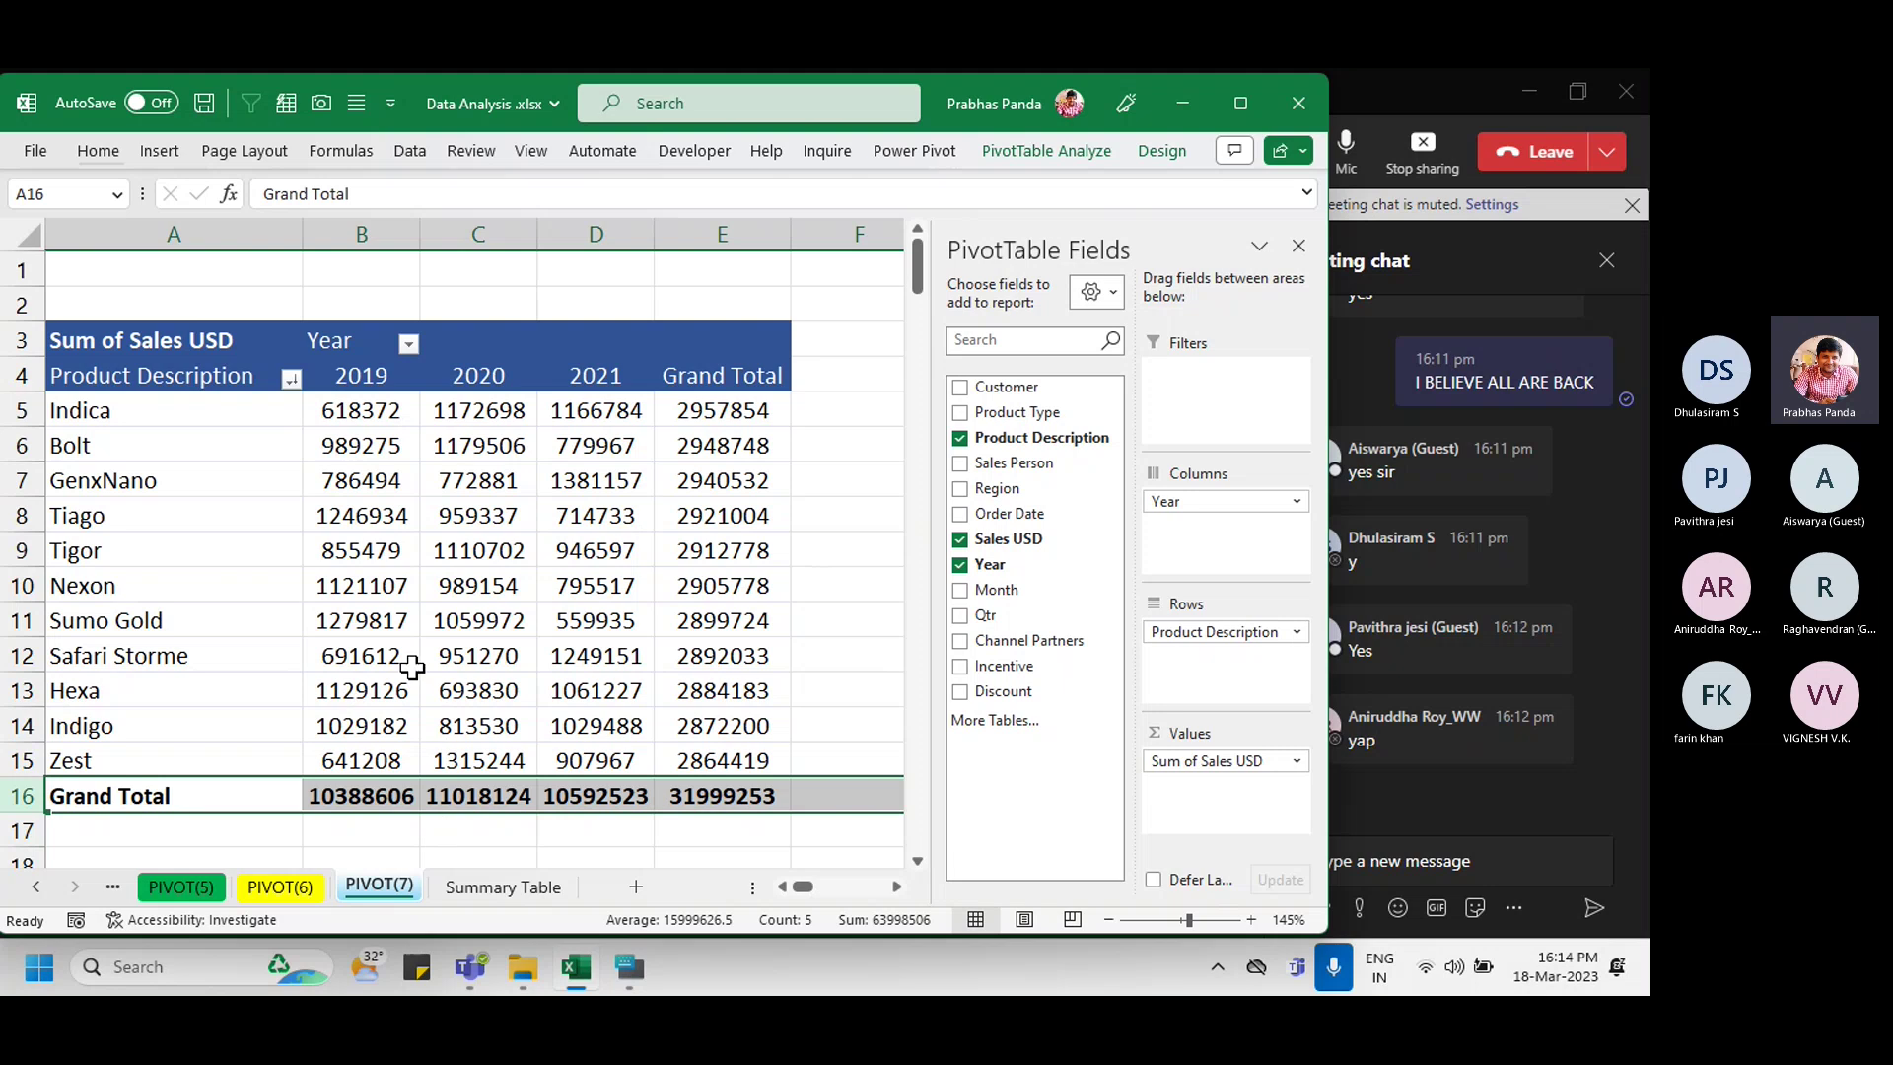
left_click(386, 233)
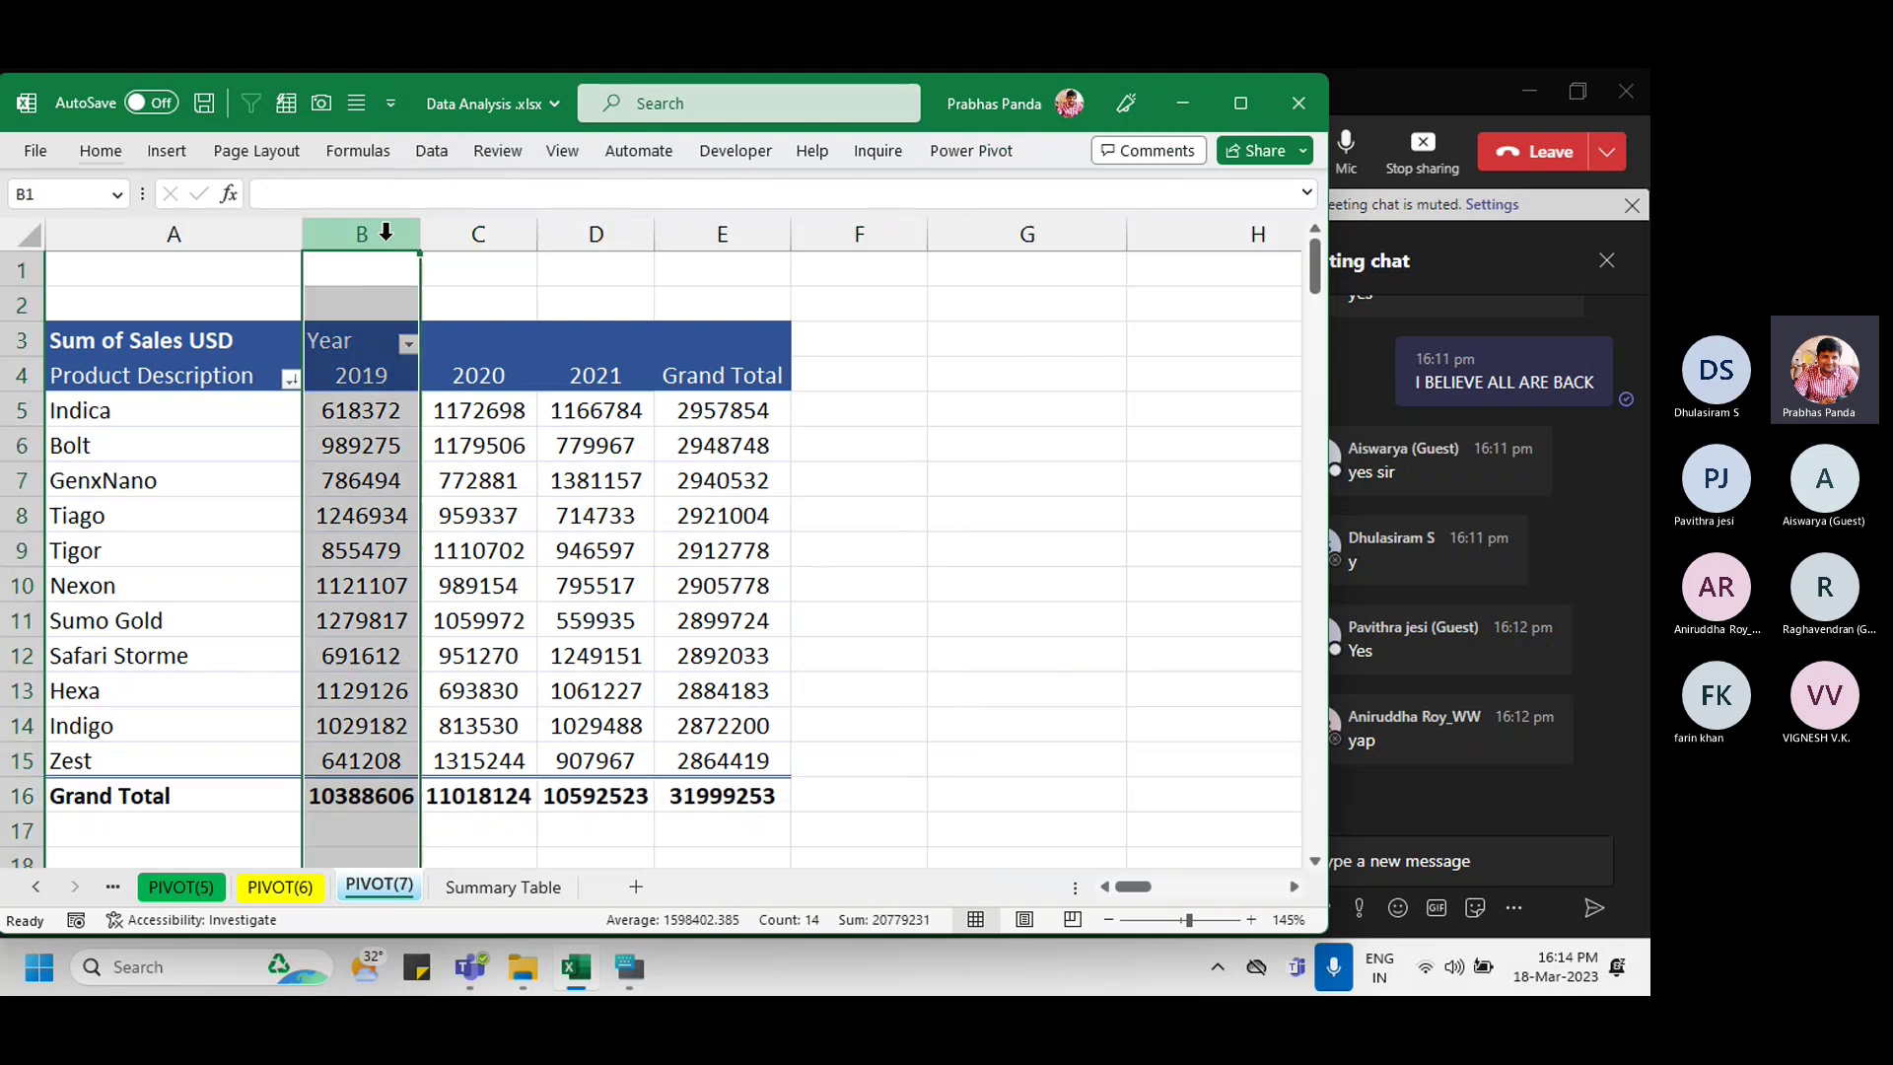
left_click(496, 223)
left_click(597, 234)
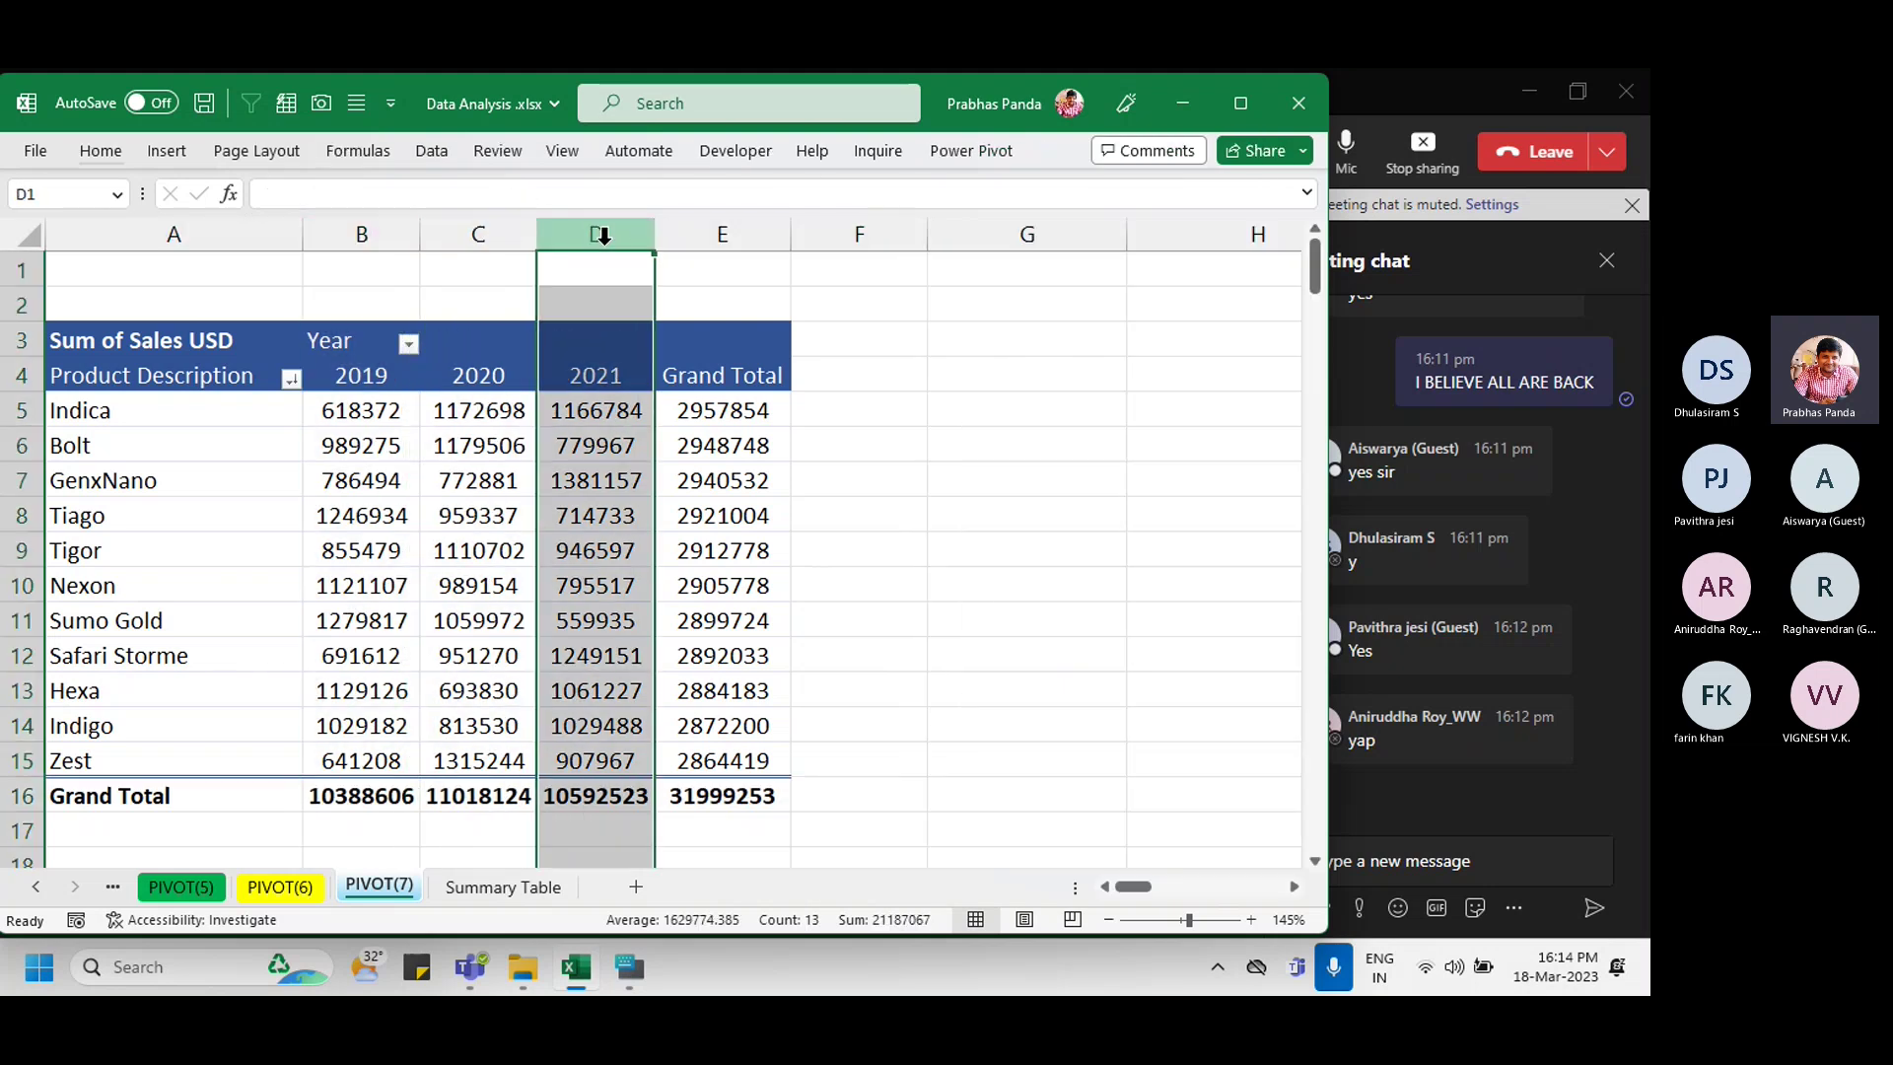
left_click(17, 794)
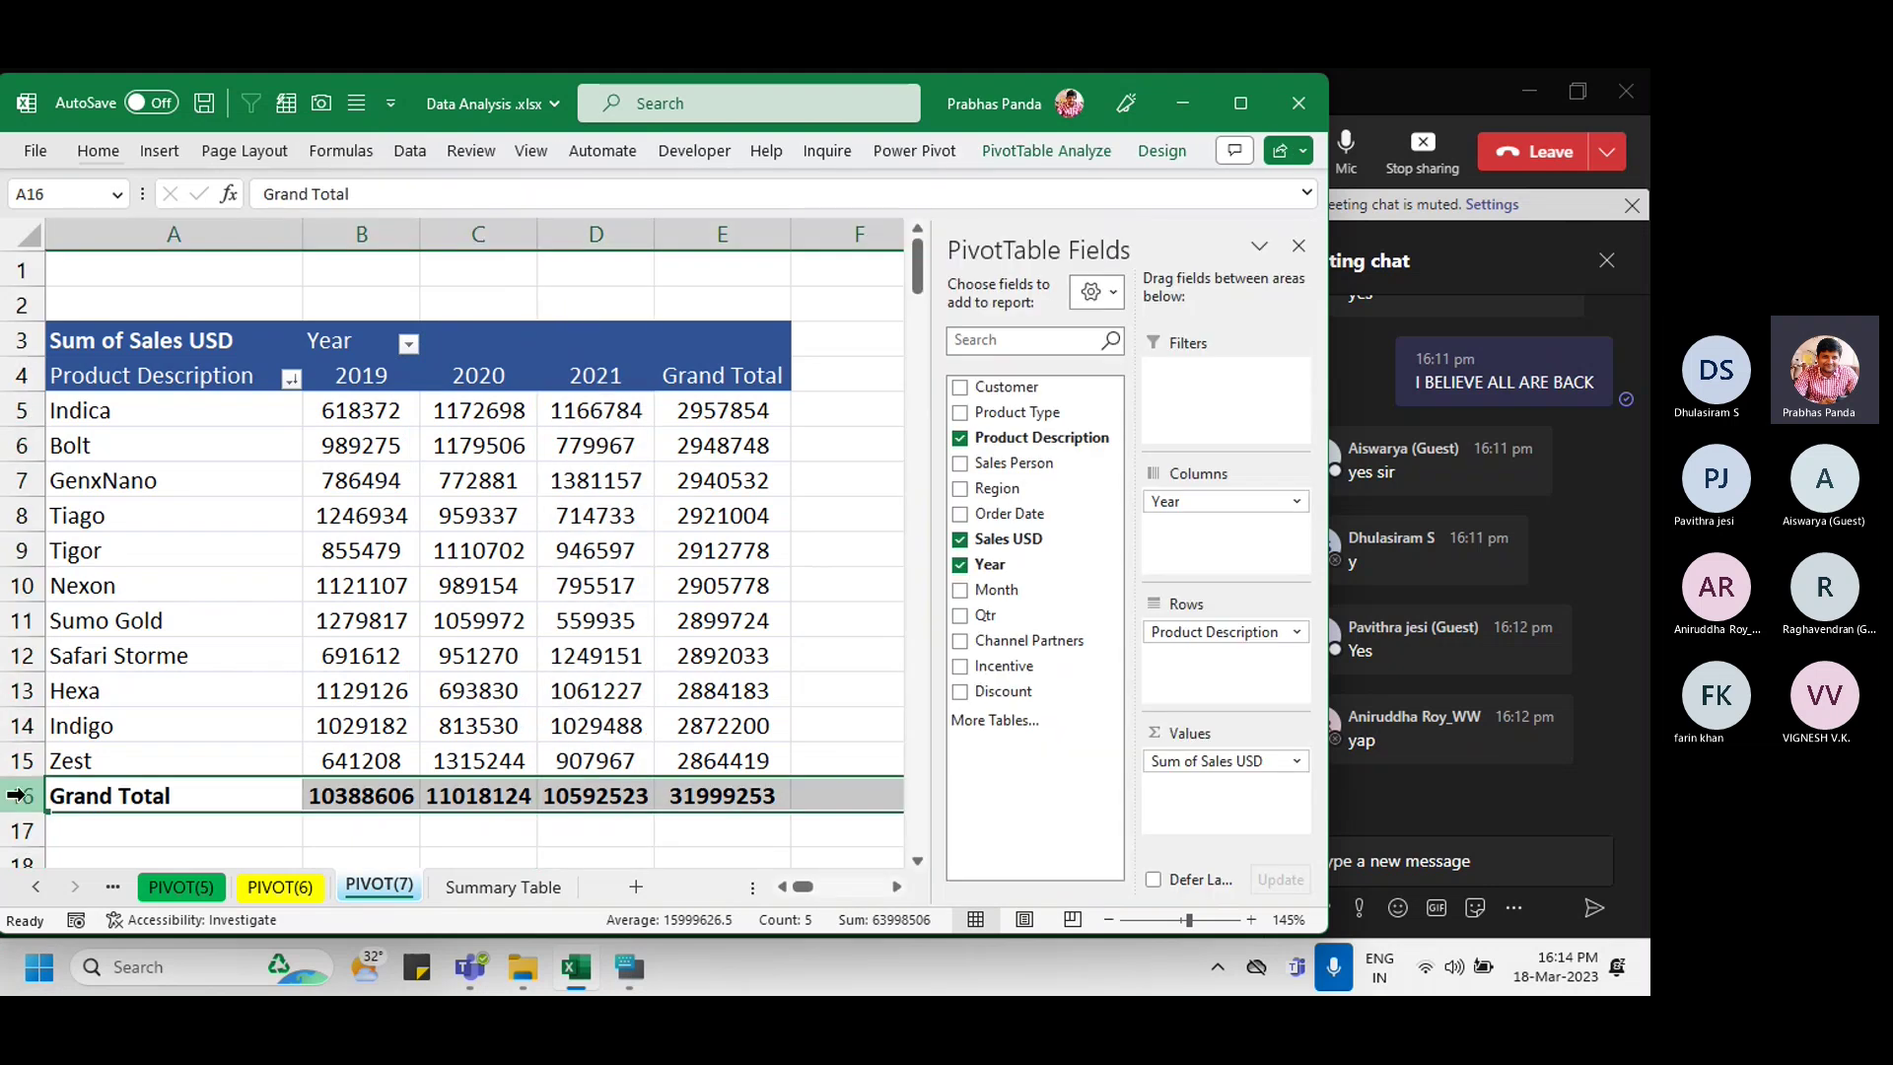
left_click(742, 228)
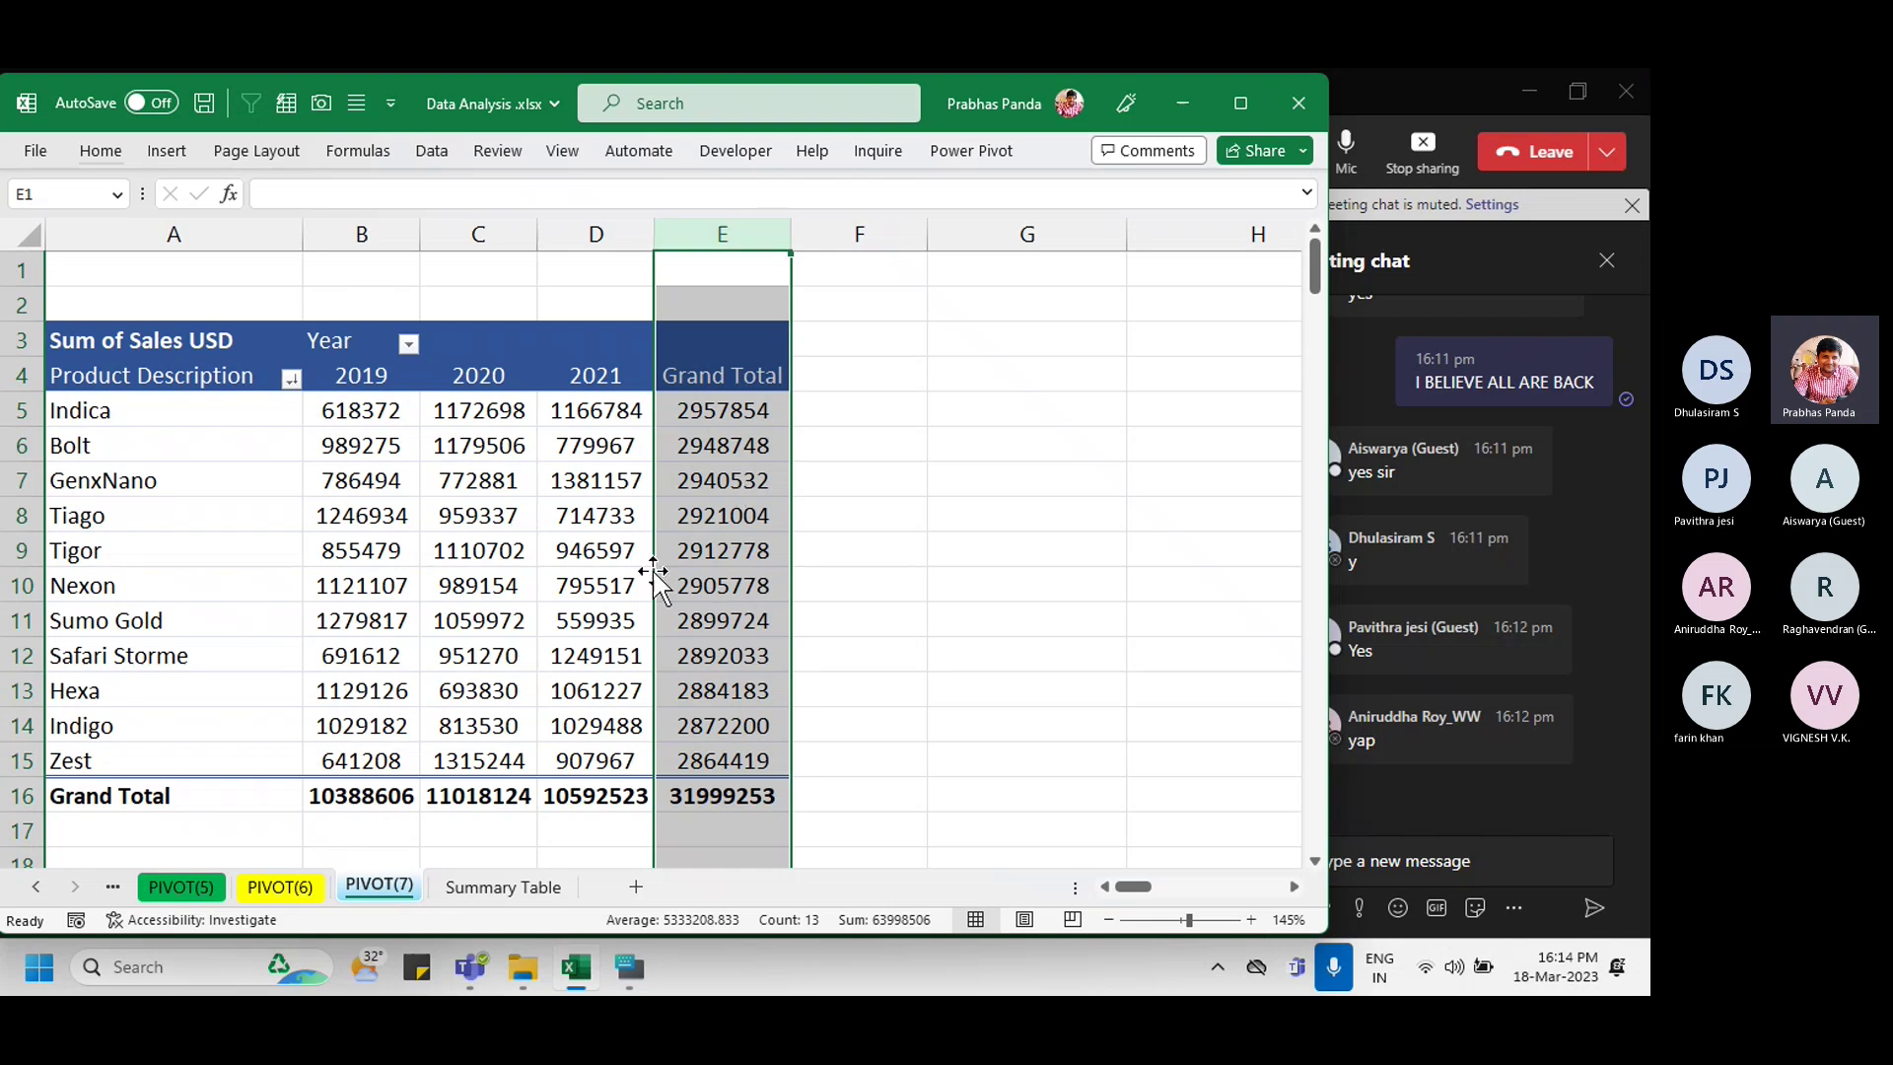
left_click(638, 557)
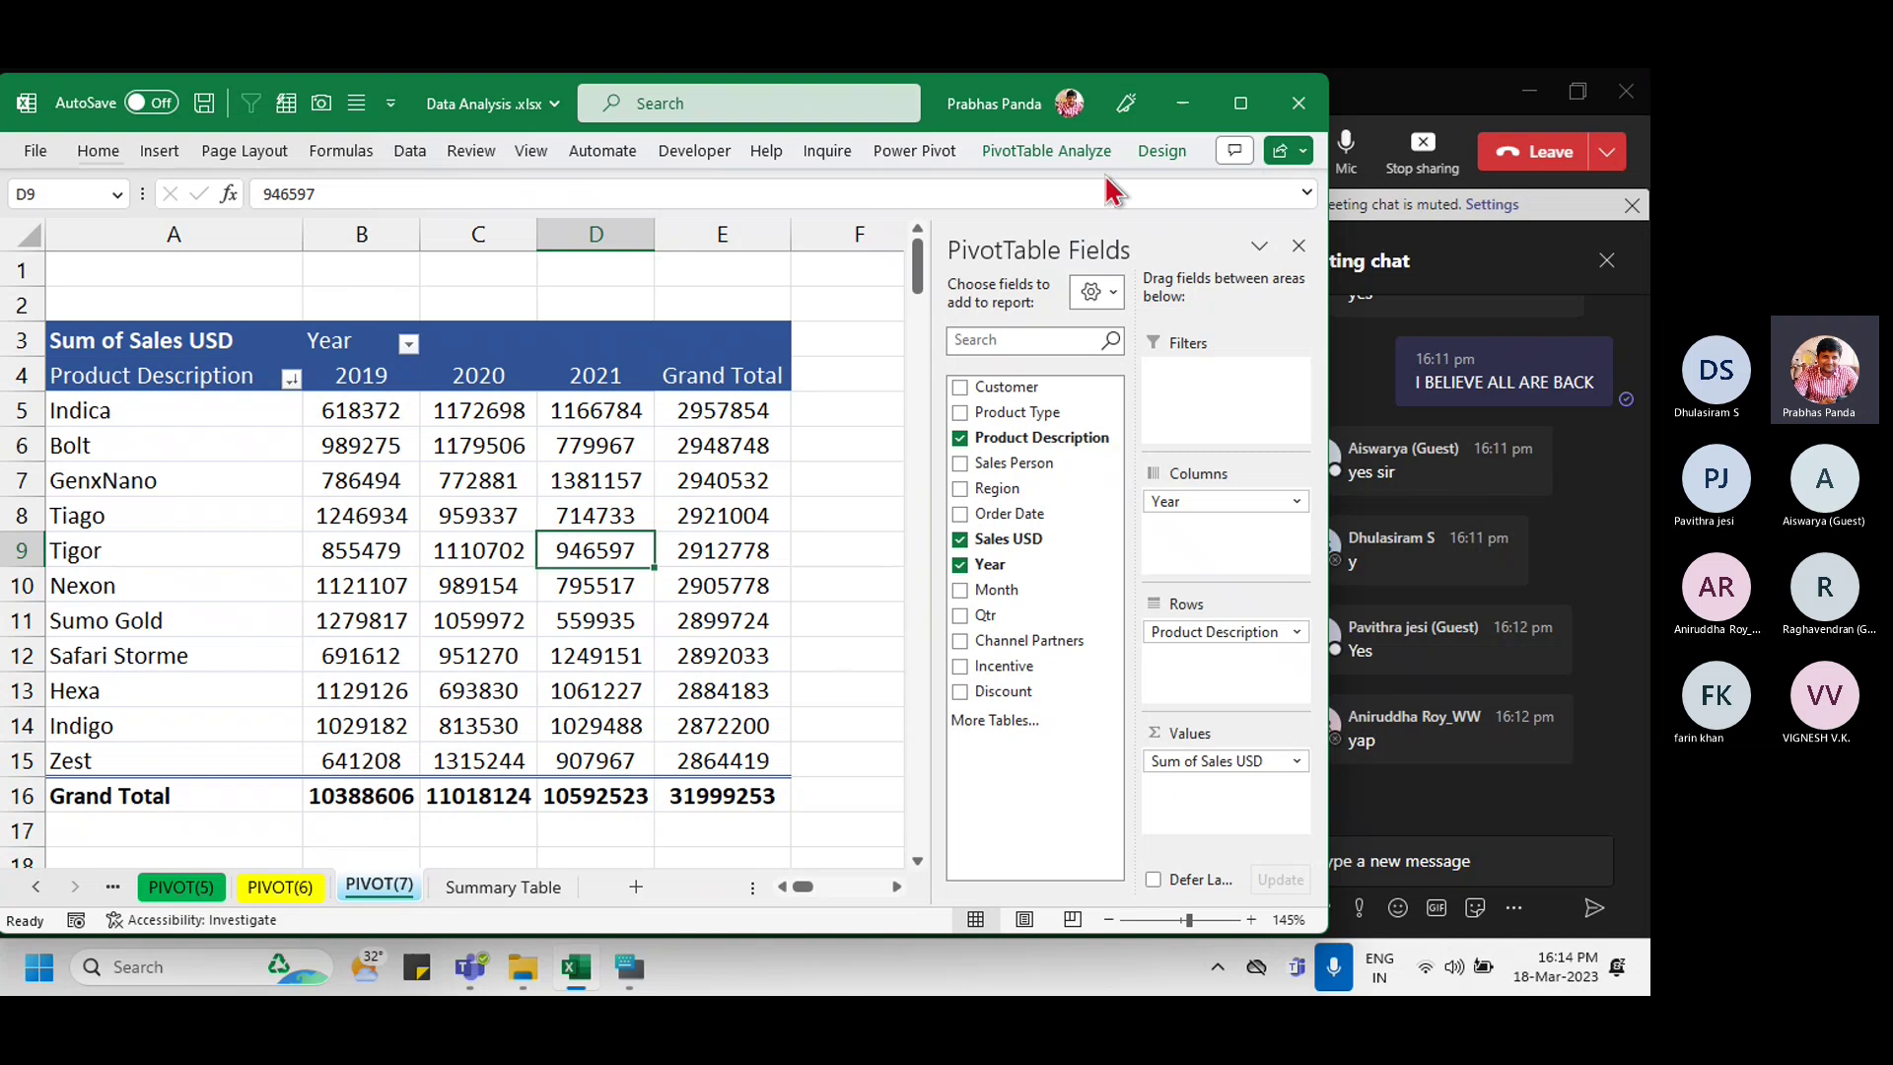
Step: Set the product pivot's Grand Totals to On for Columns Only, dropping the per-product total column
left_click(1162, 151)
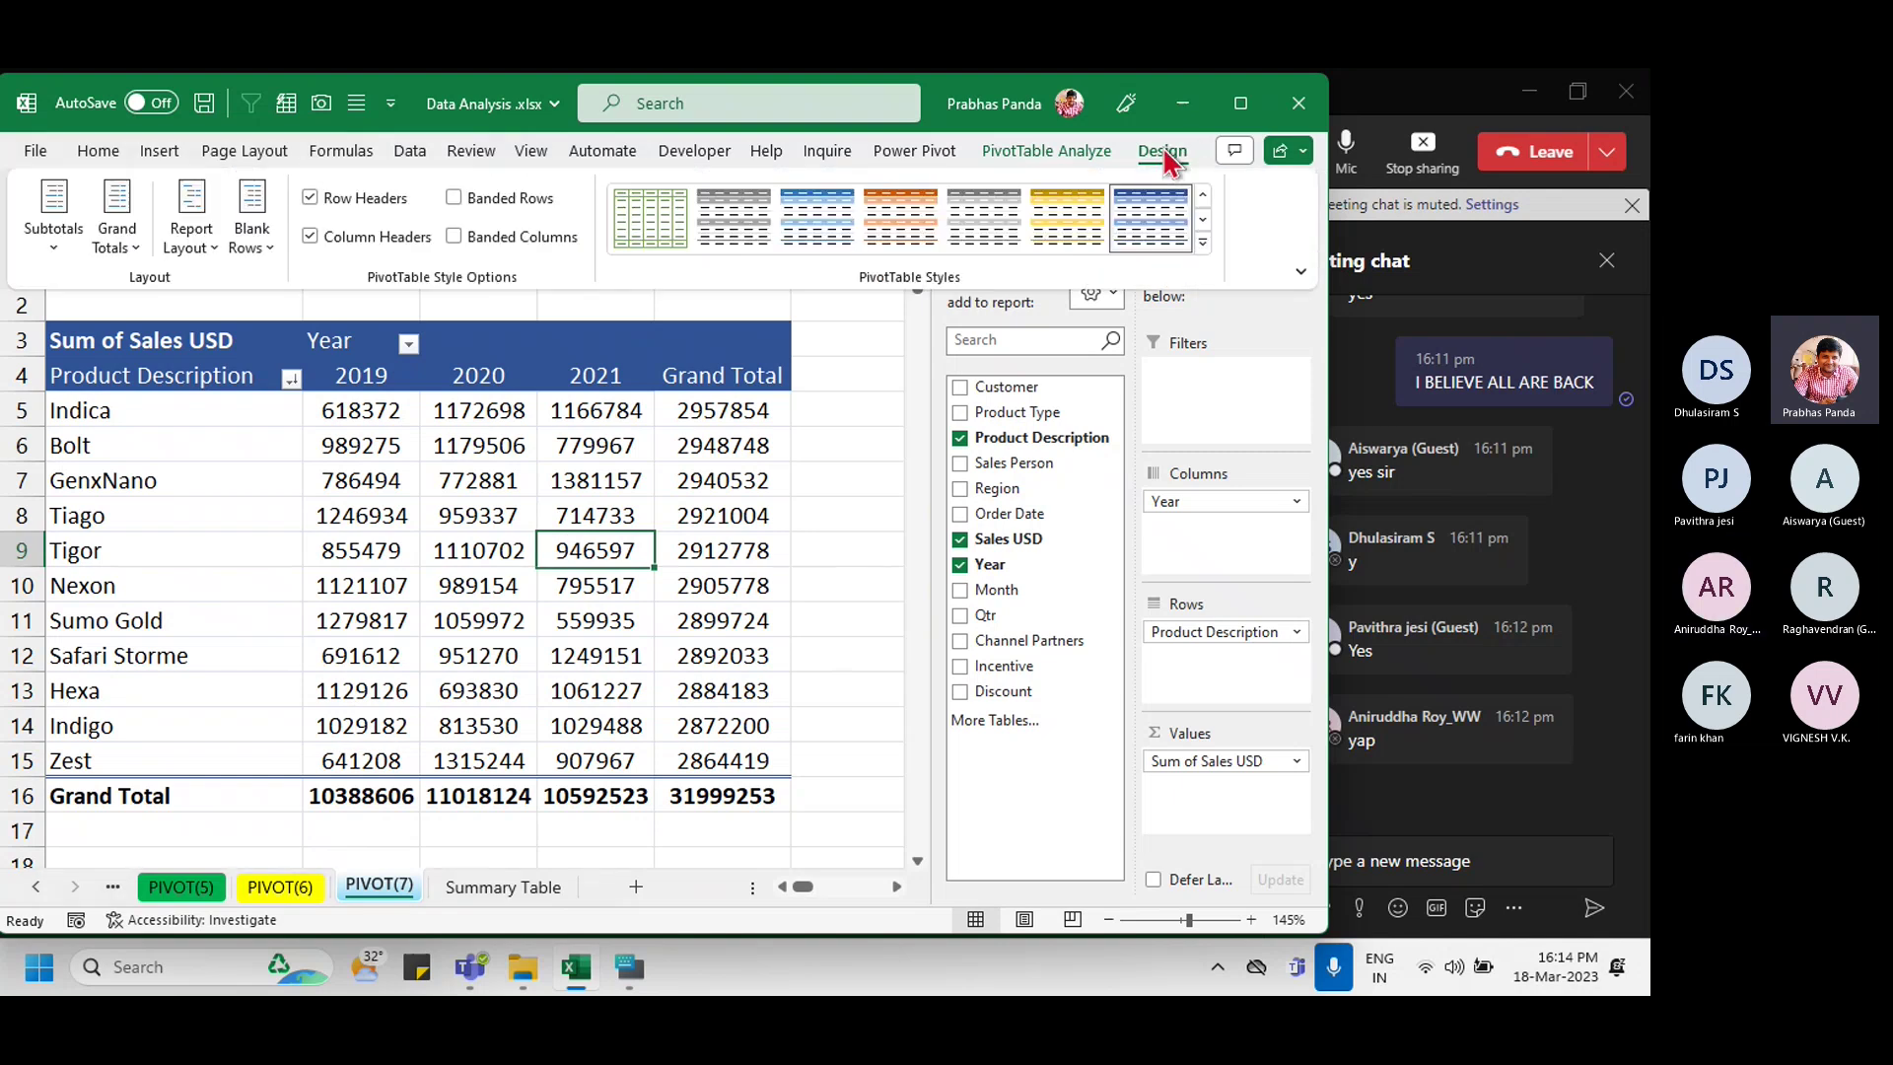
left_click(119, 244)
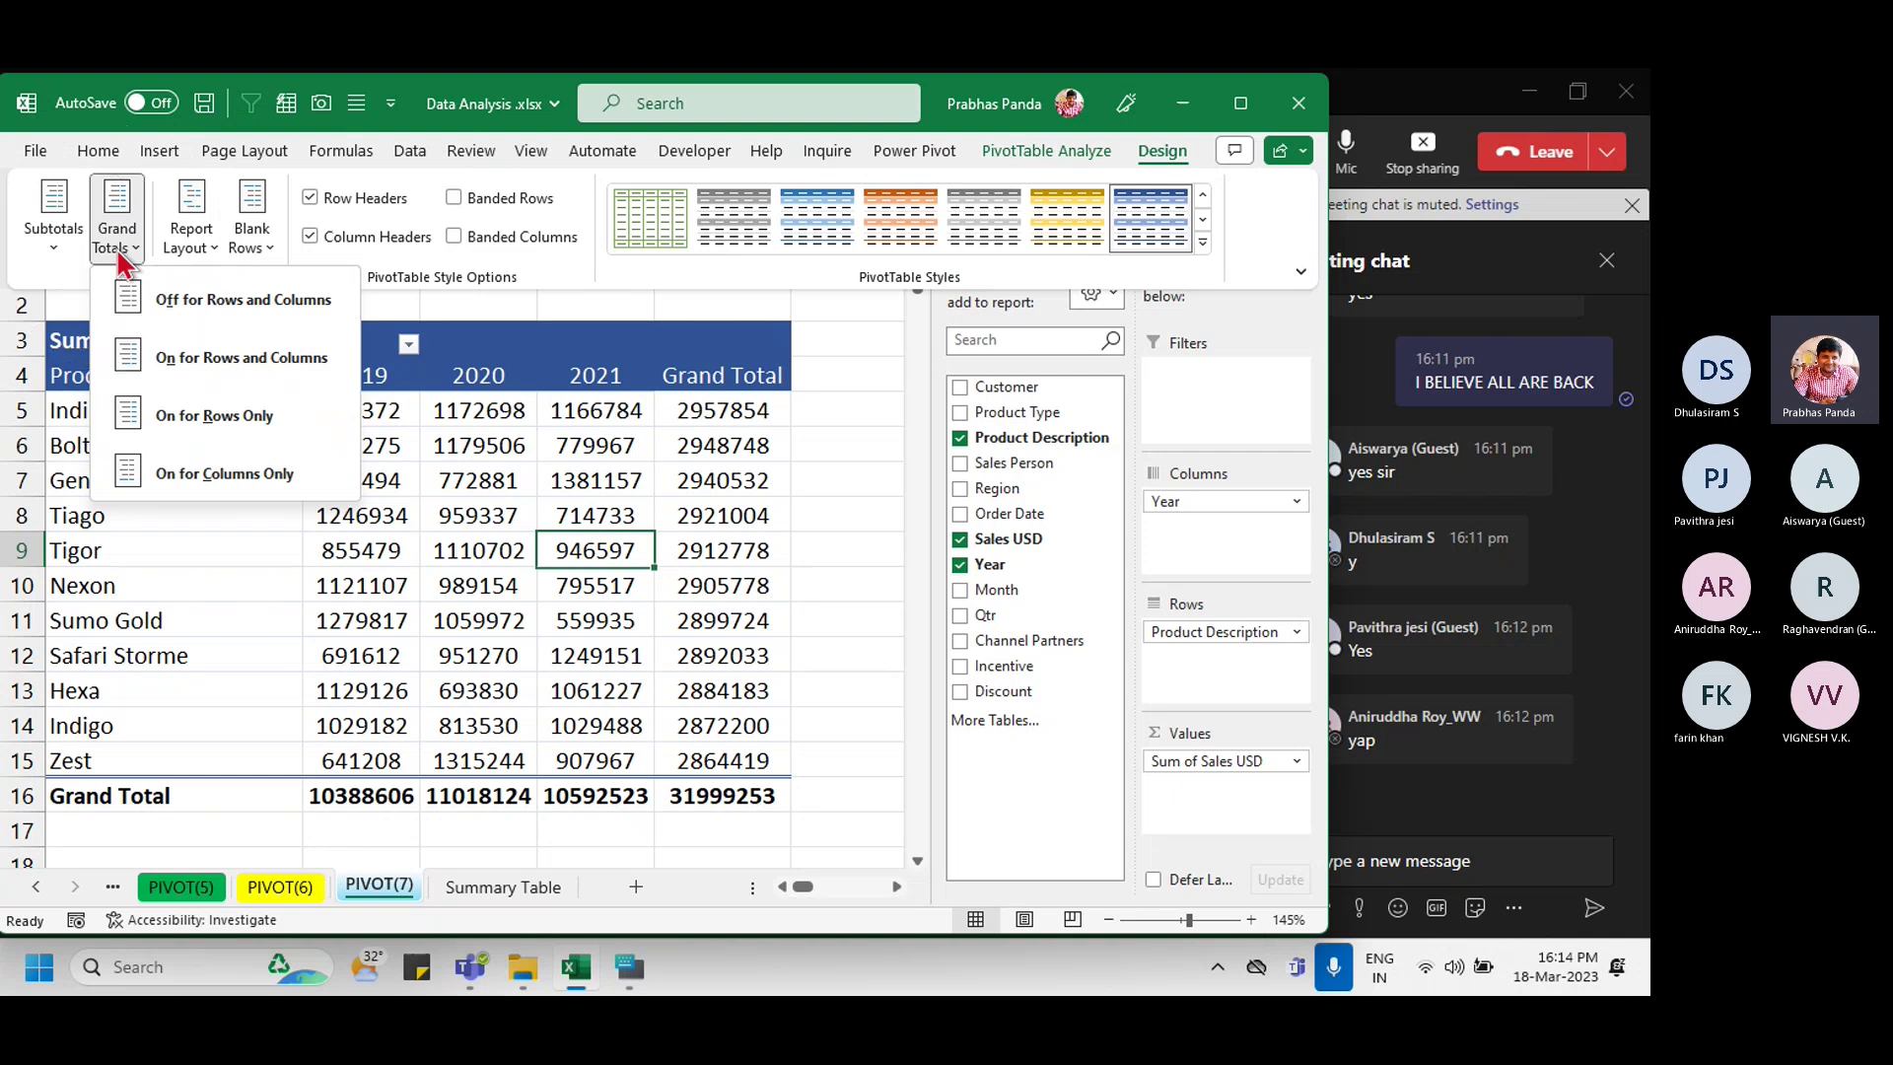
left_click(227, 474)
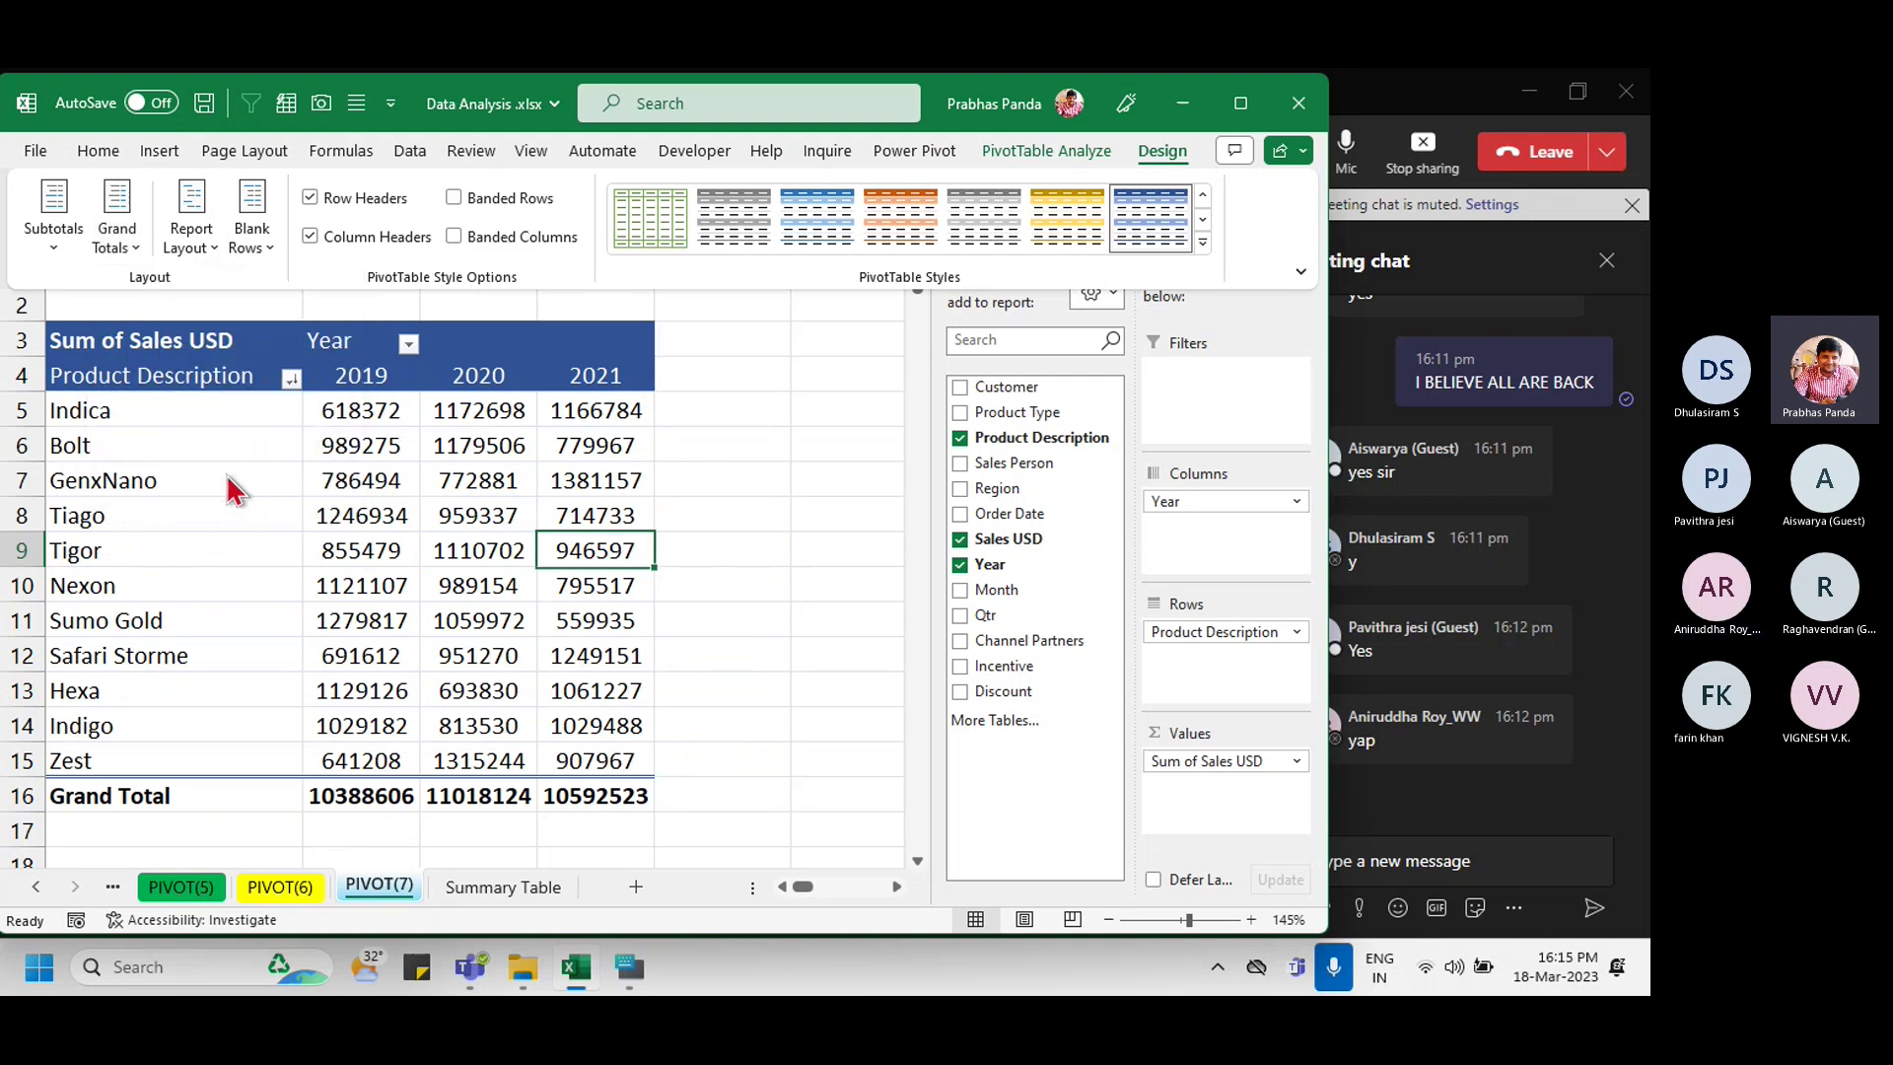
left_click(714, 442)
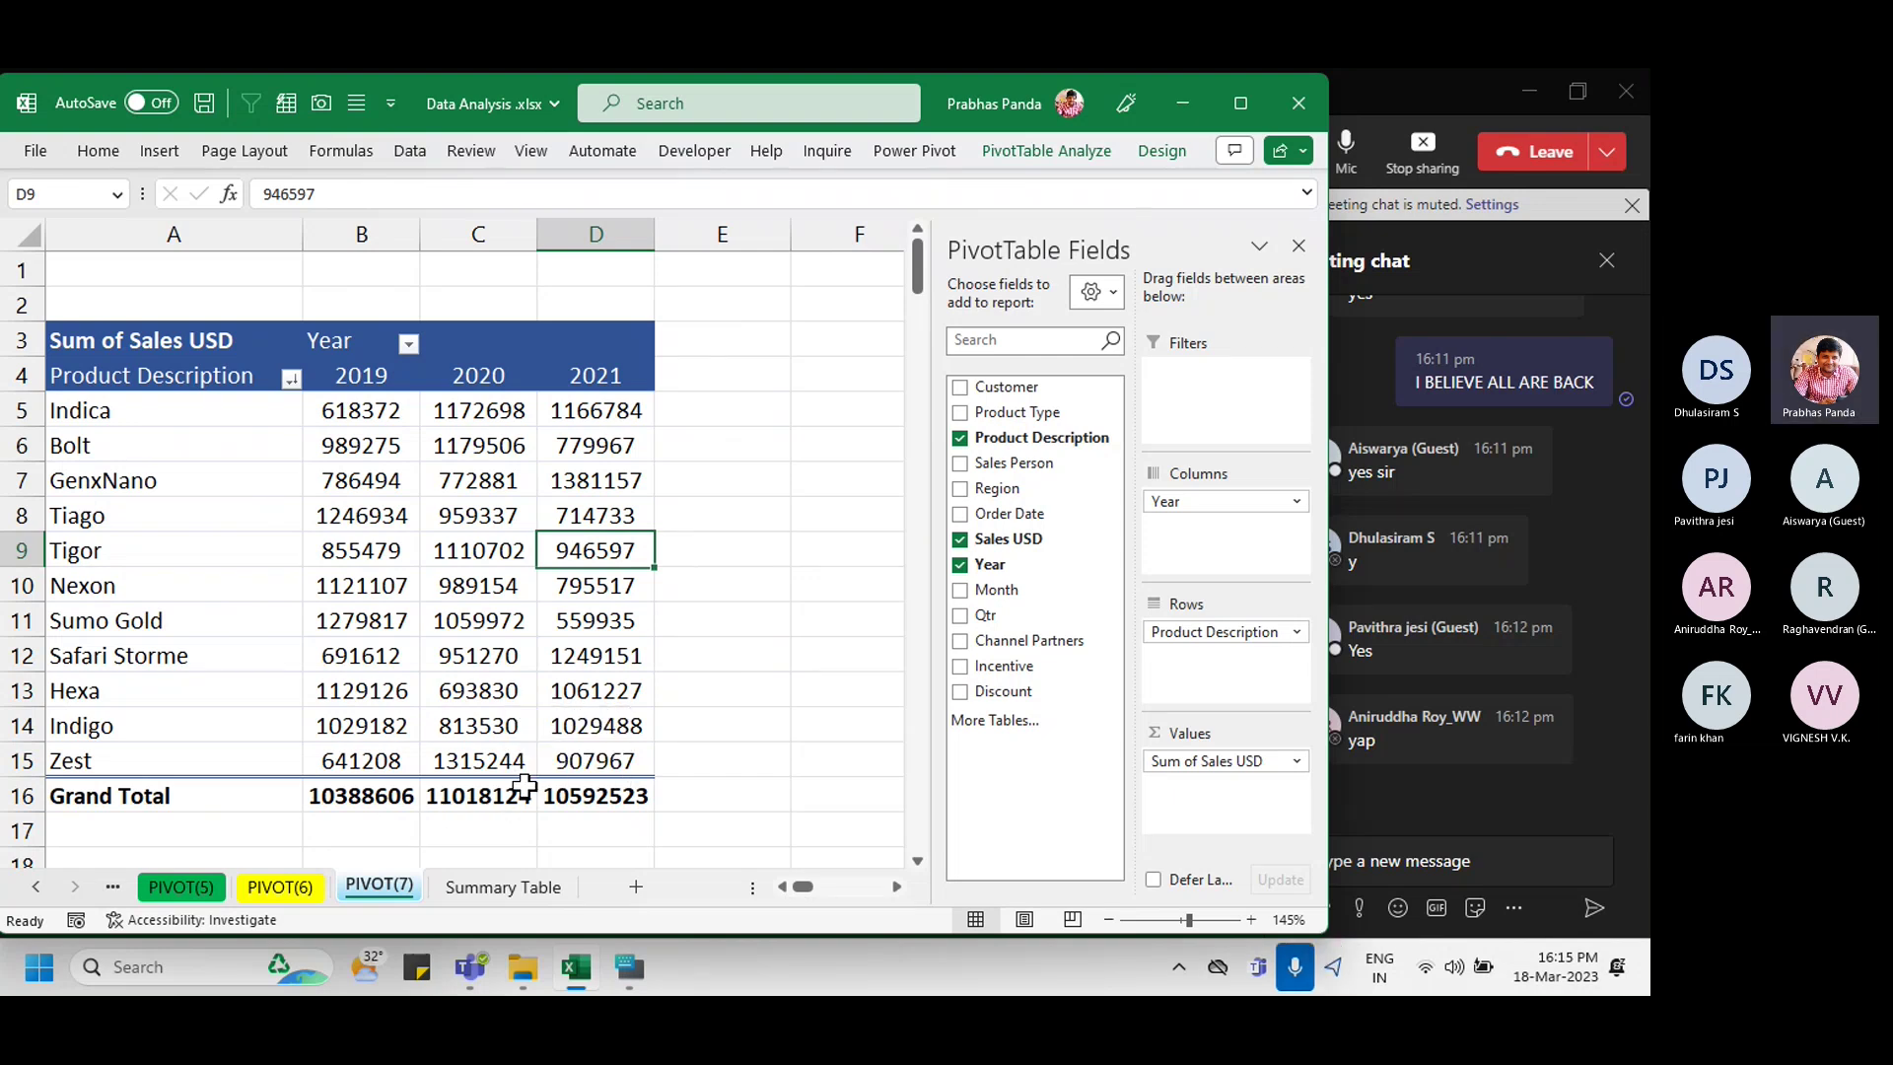
mouse_move(526, 784)
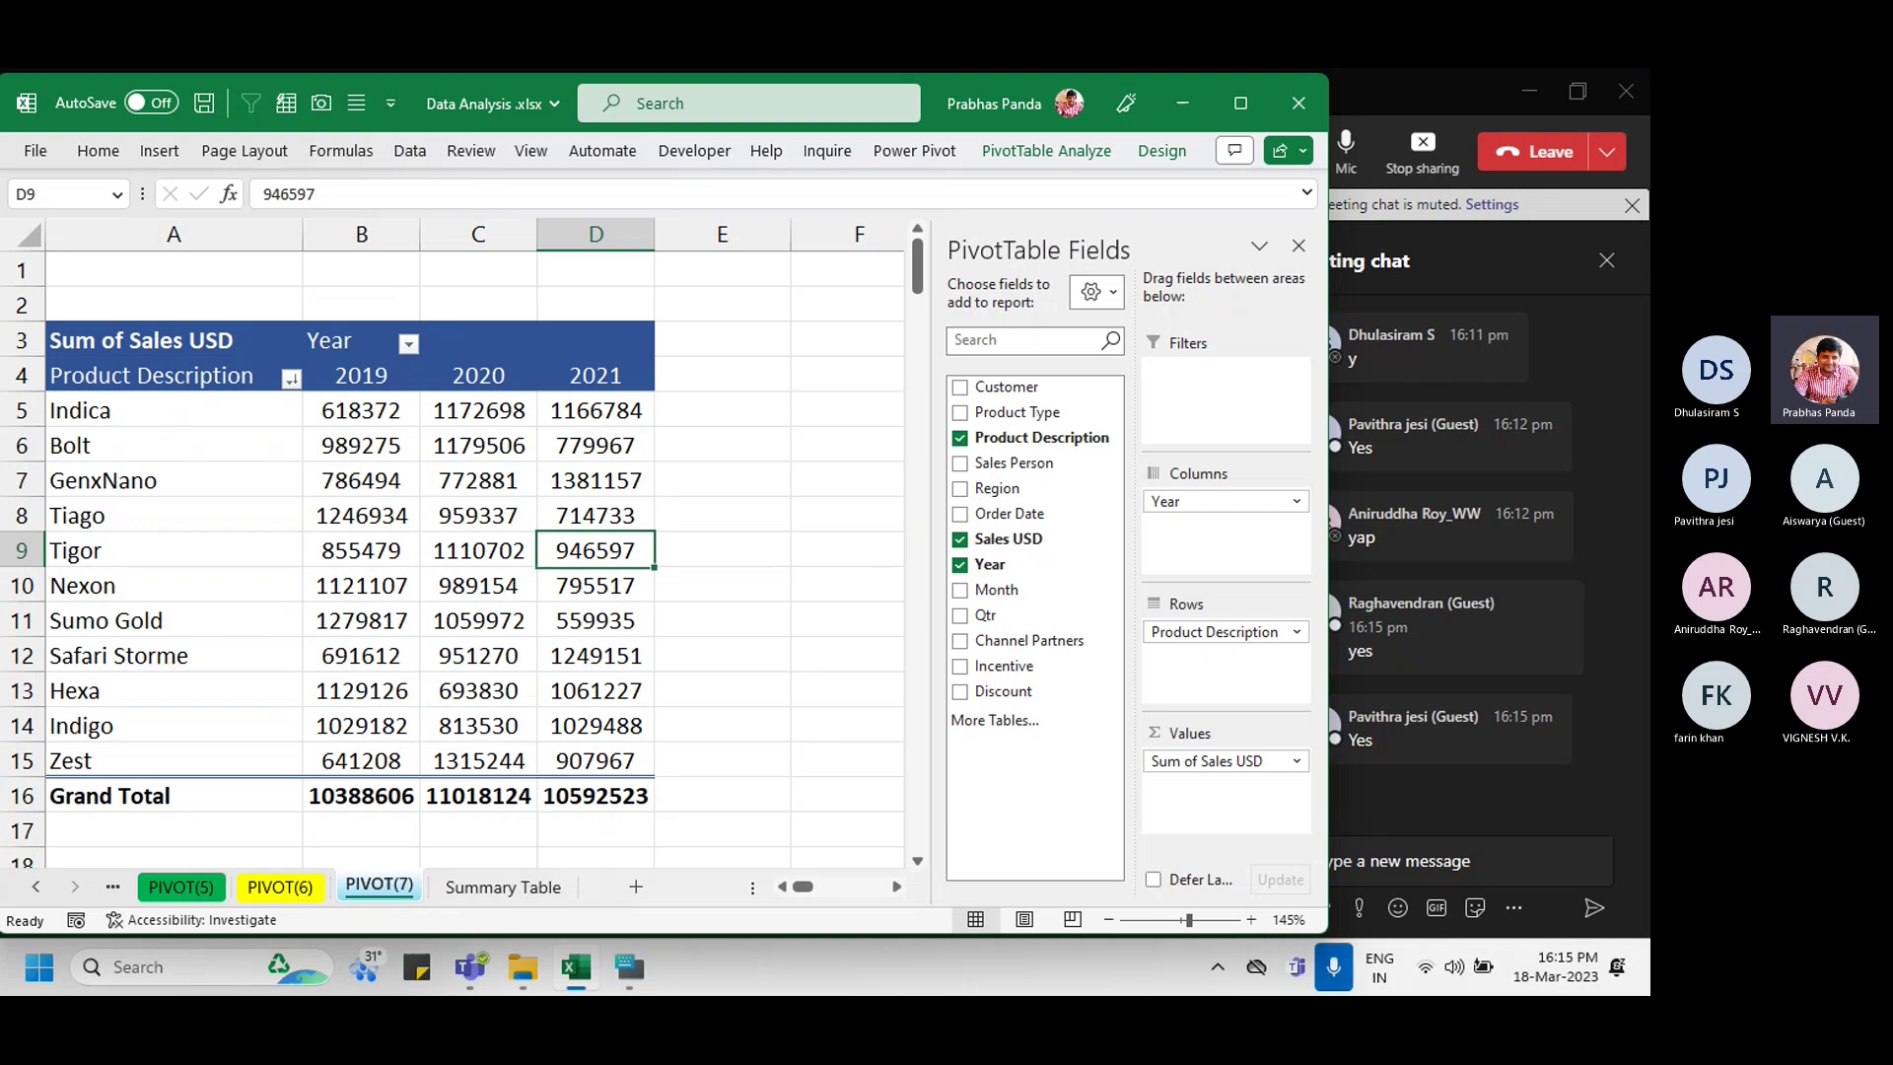
Step: Add a second Sum of Sales USD to the pivot values and admit the lobby guest in Teams
left_click(1227, 762)
left_click_drag(1240, 764, 1243, 811)
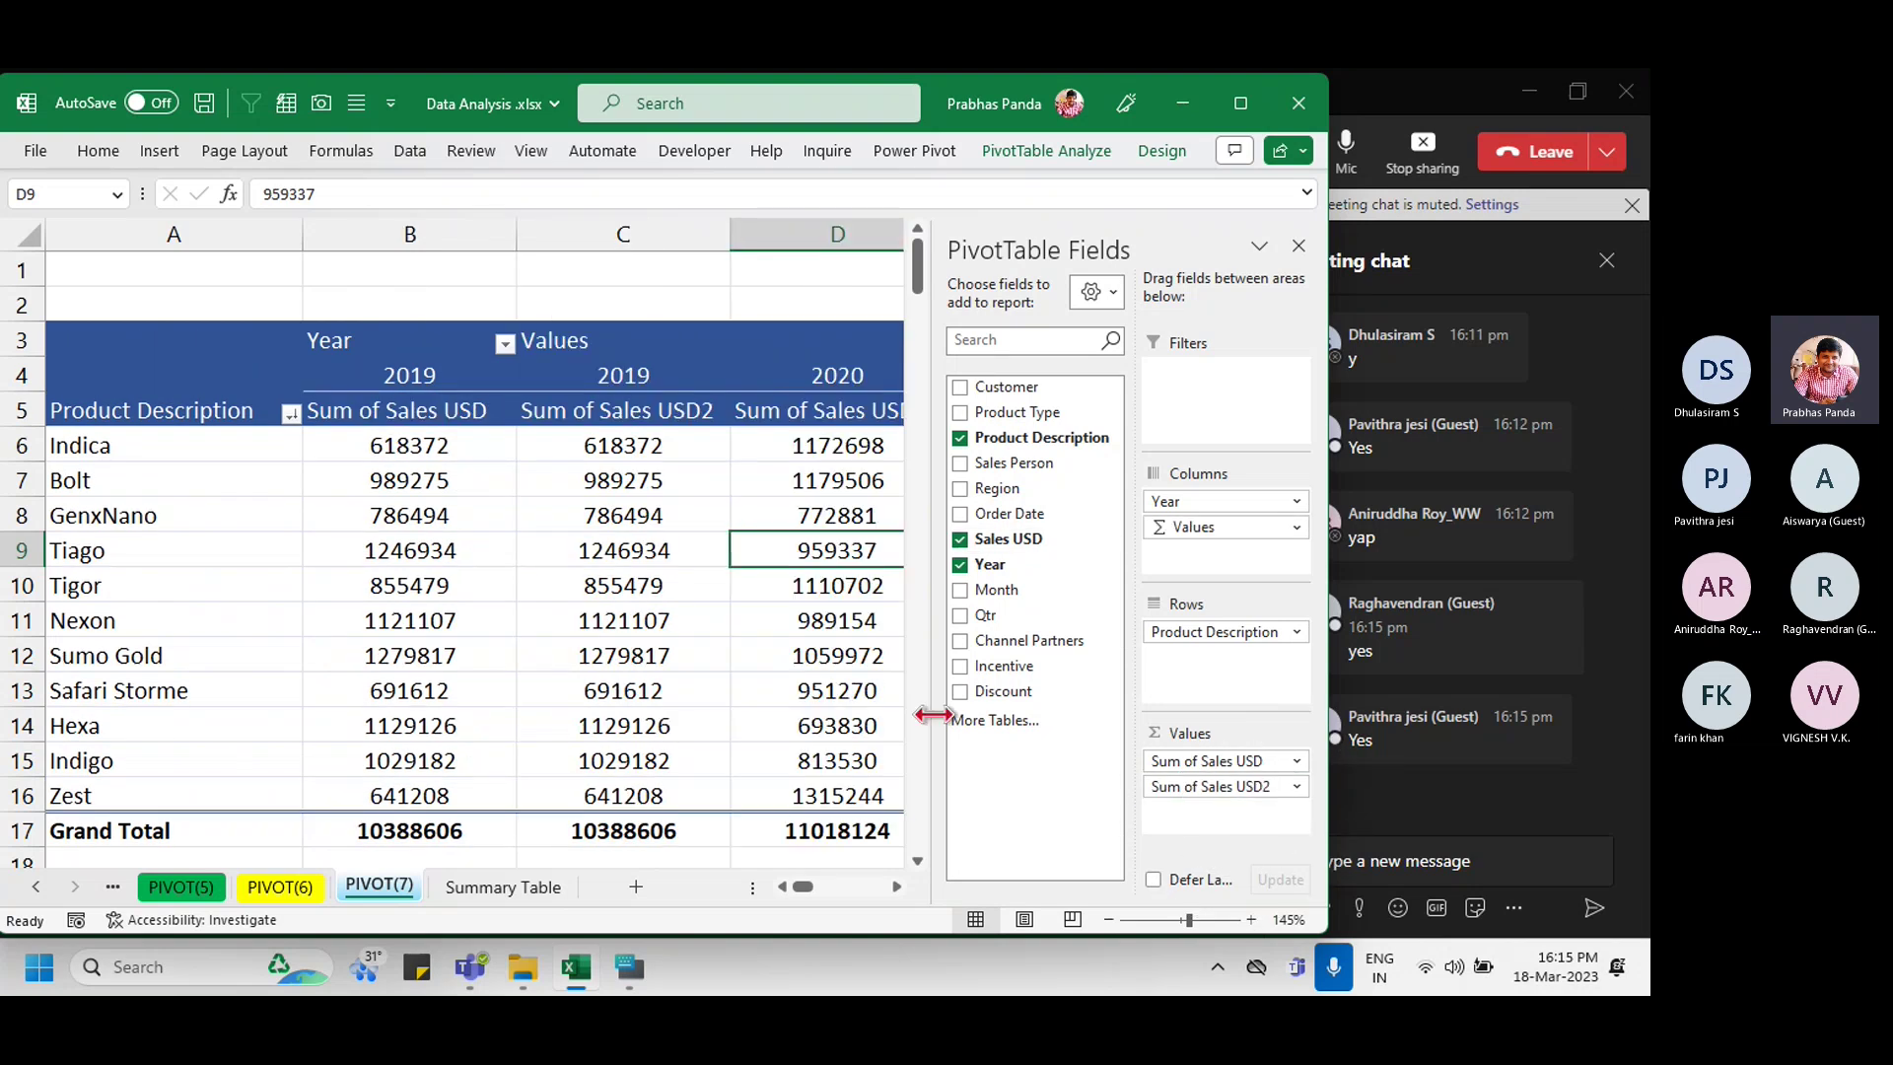
left_click(1396, 99)
left_click(723, 306)
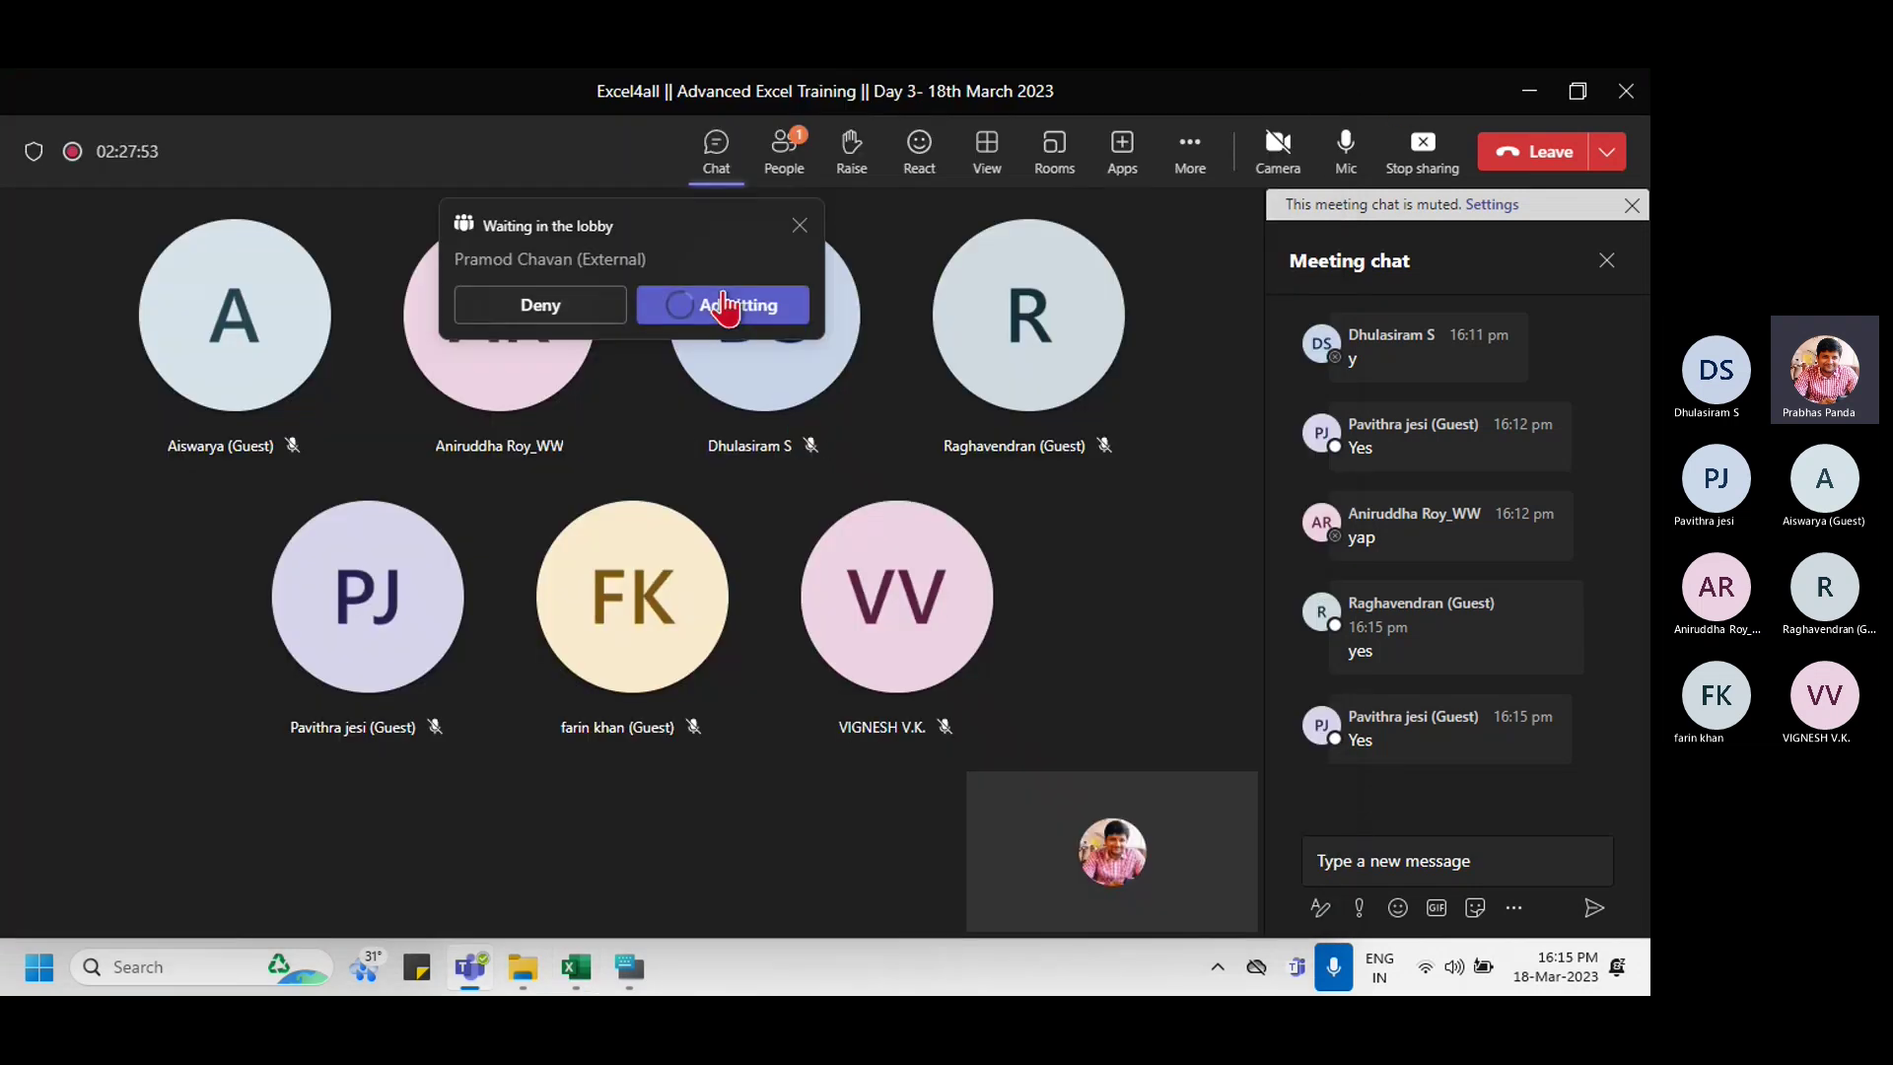
key("alt+Tab")
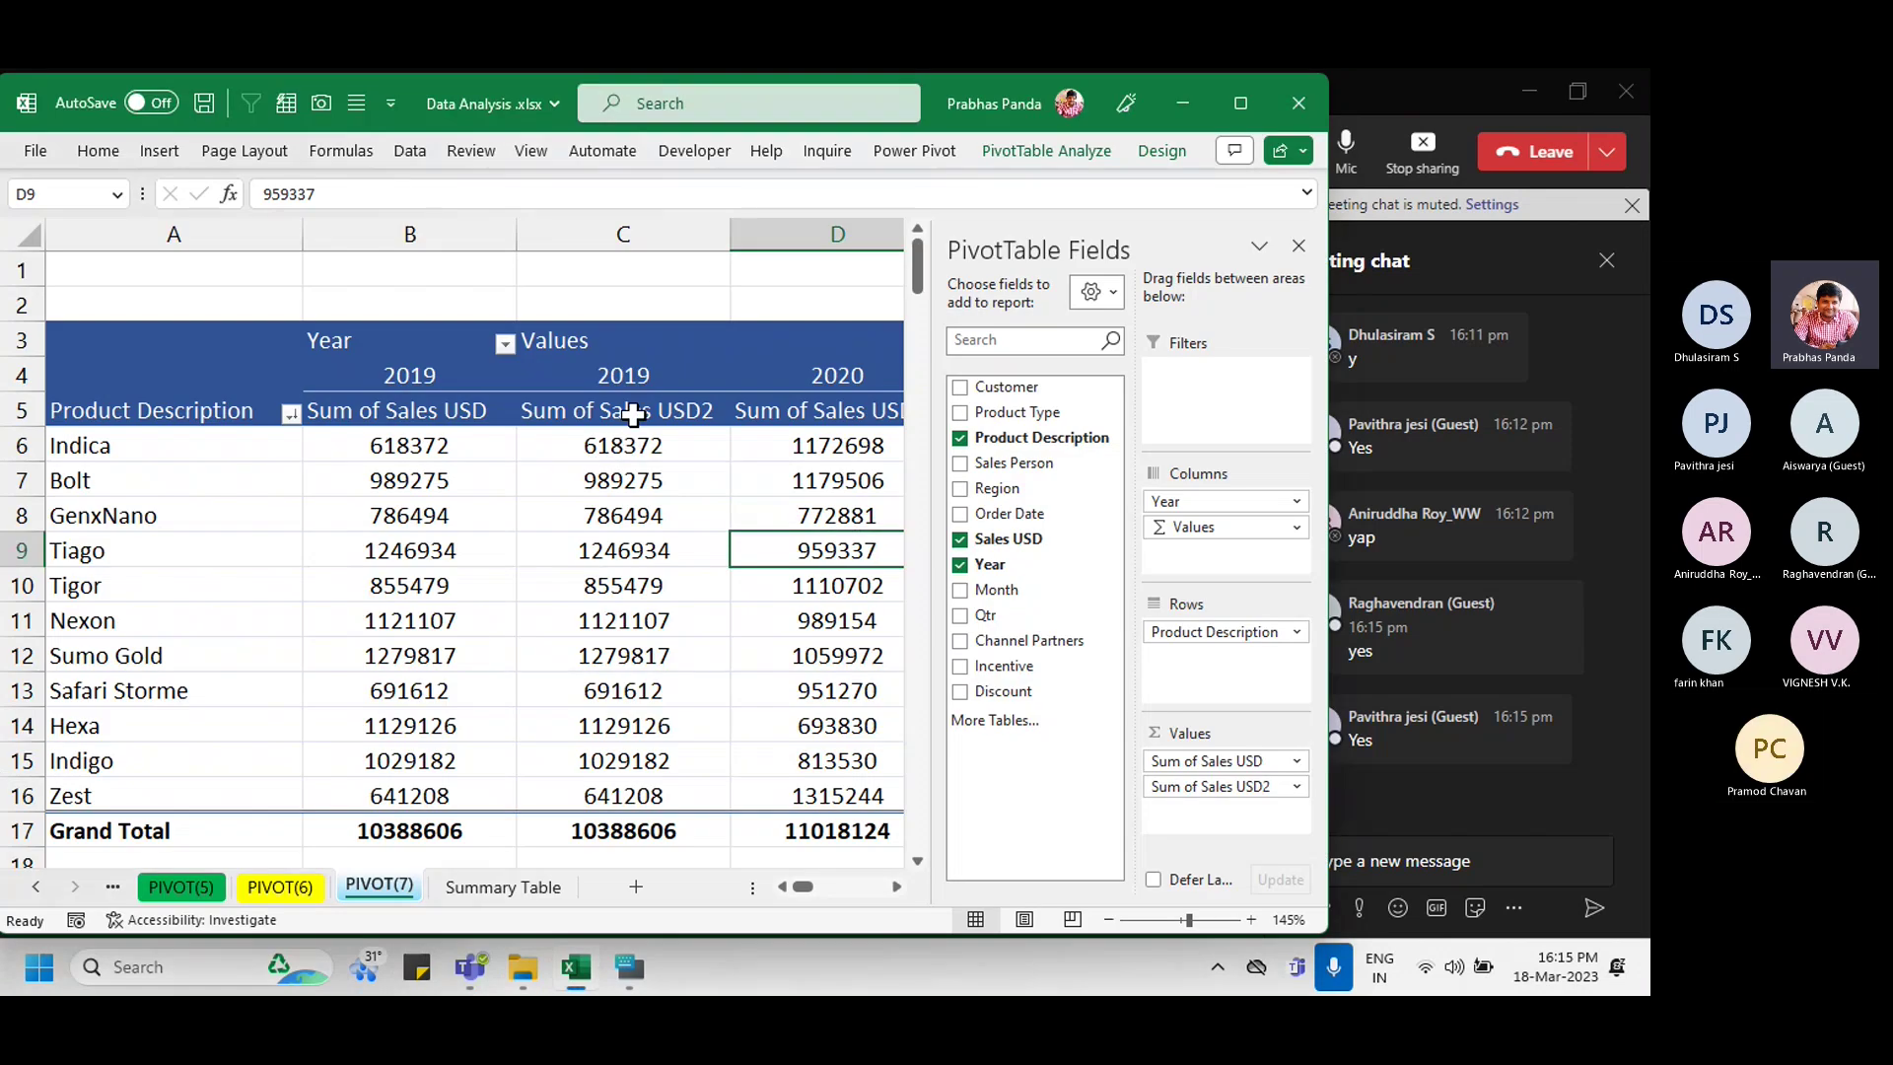
Step: Show Sum of Sales USD2 as % of Column Total, then admit another waiting Teams guest
left_click(600, 415)
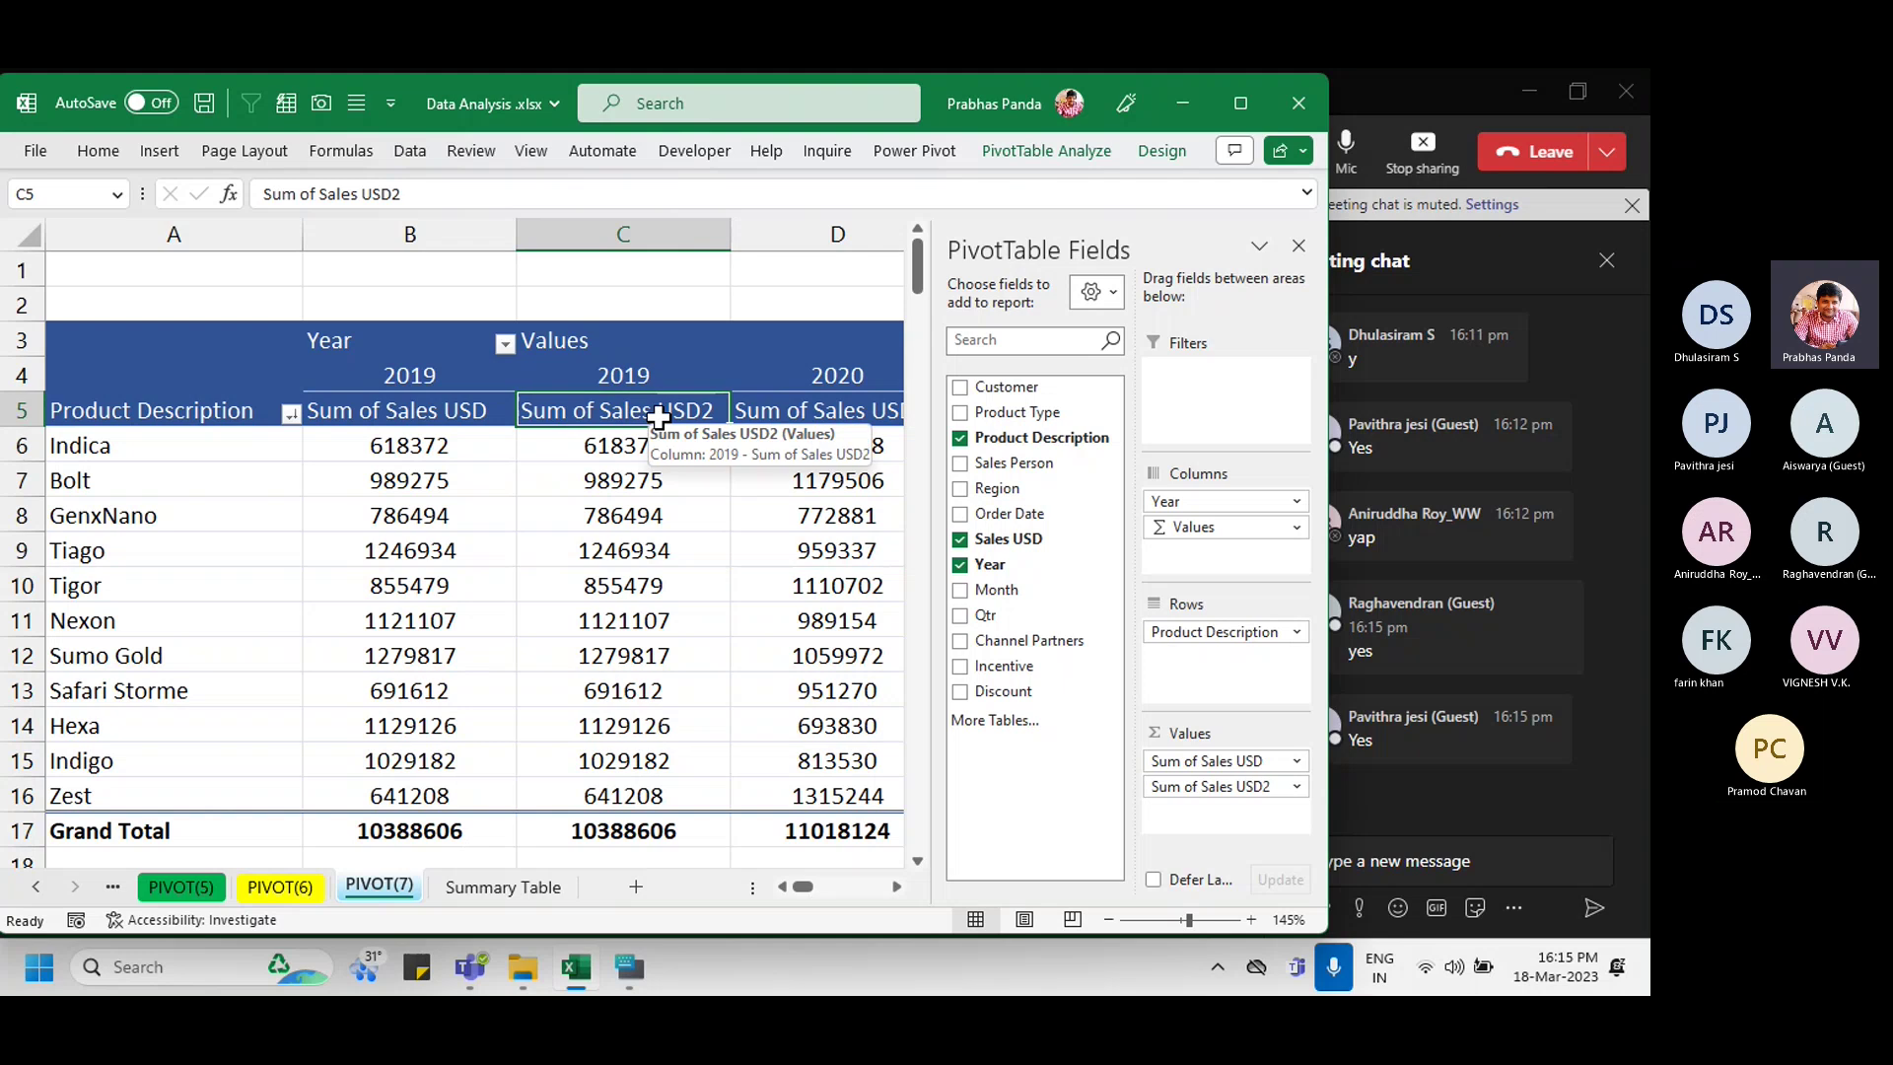
right_click(574, 415)
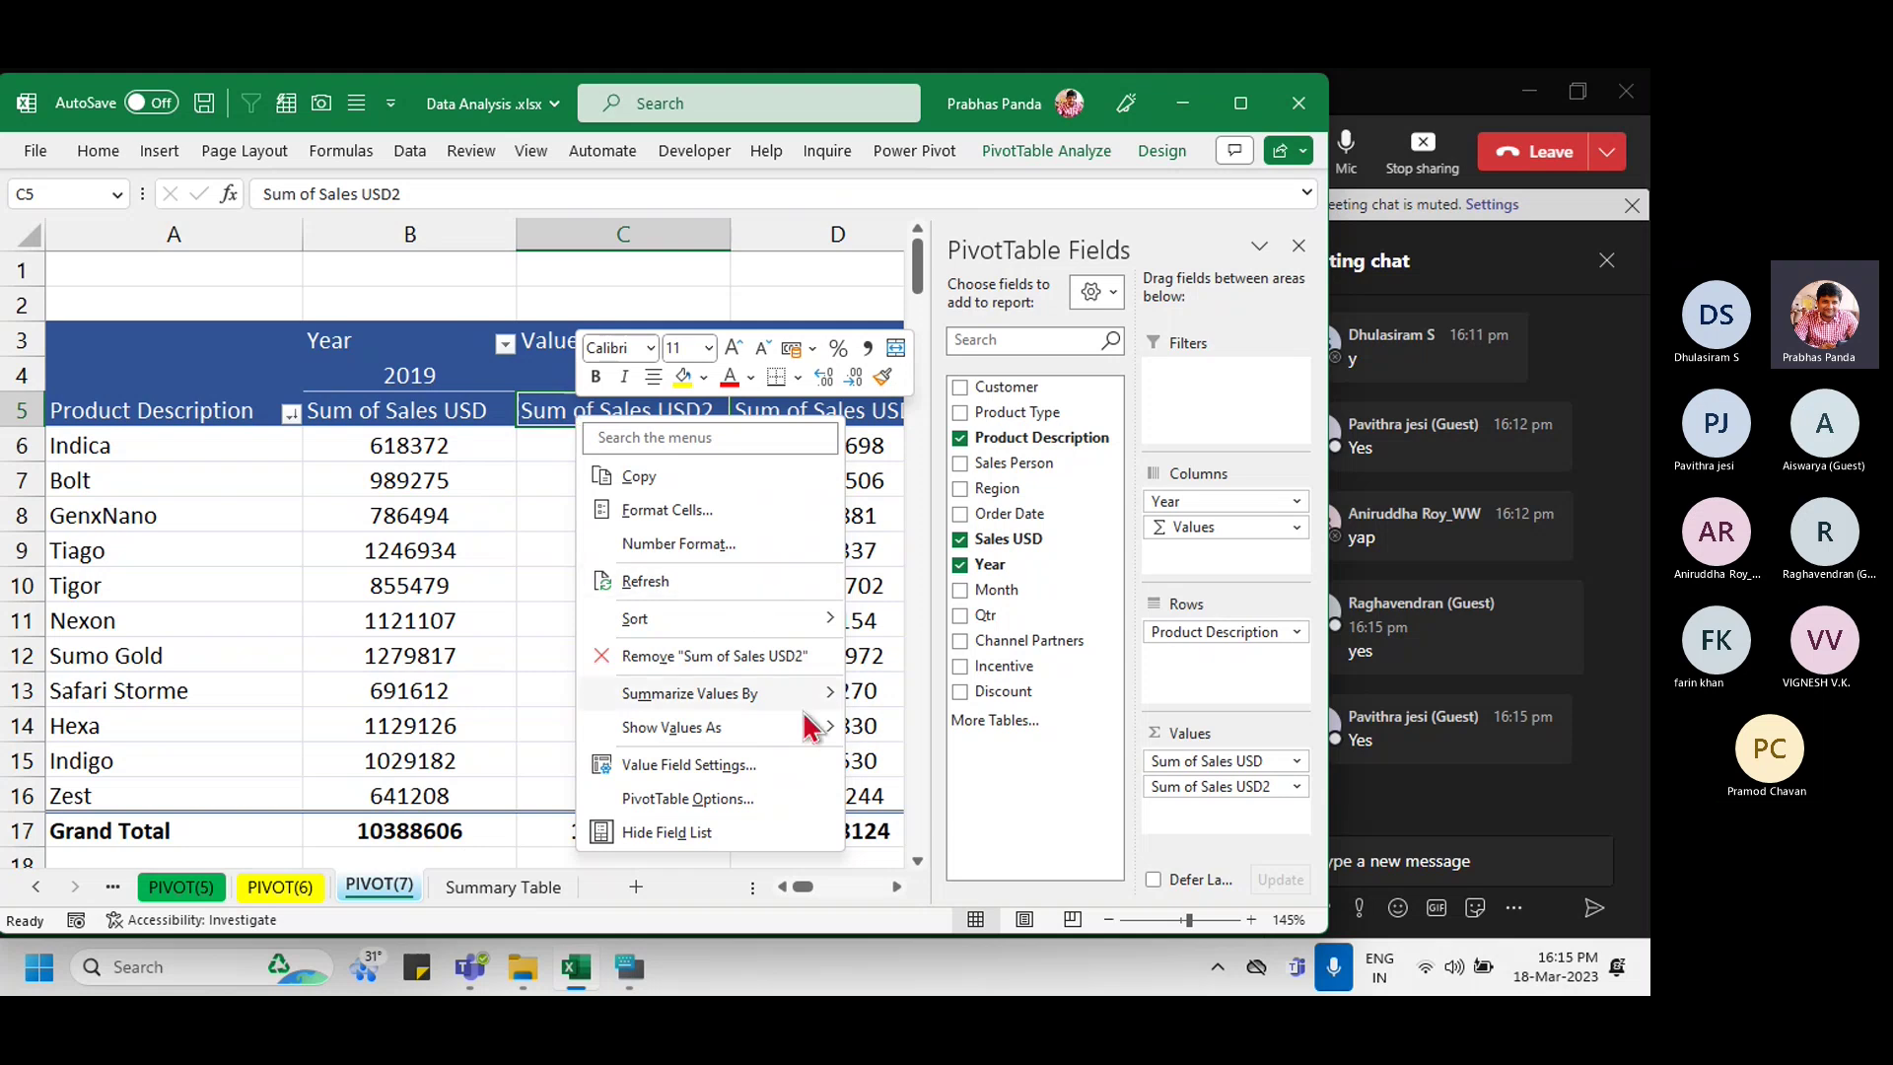
mouse_move(818, 734)
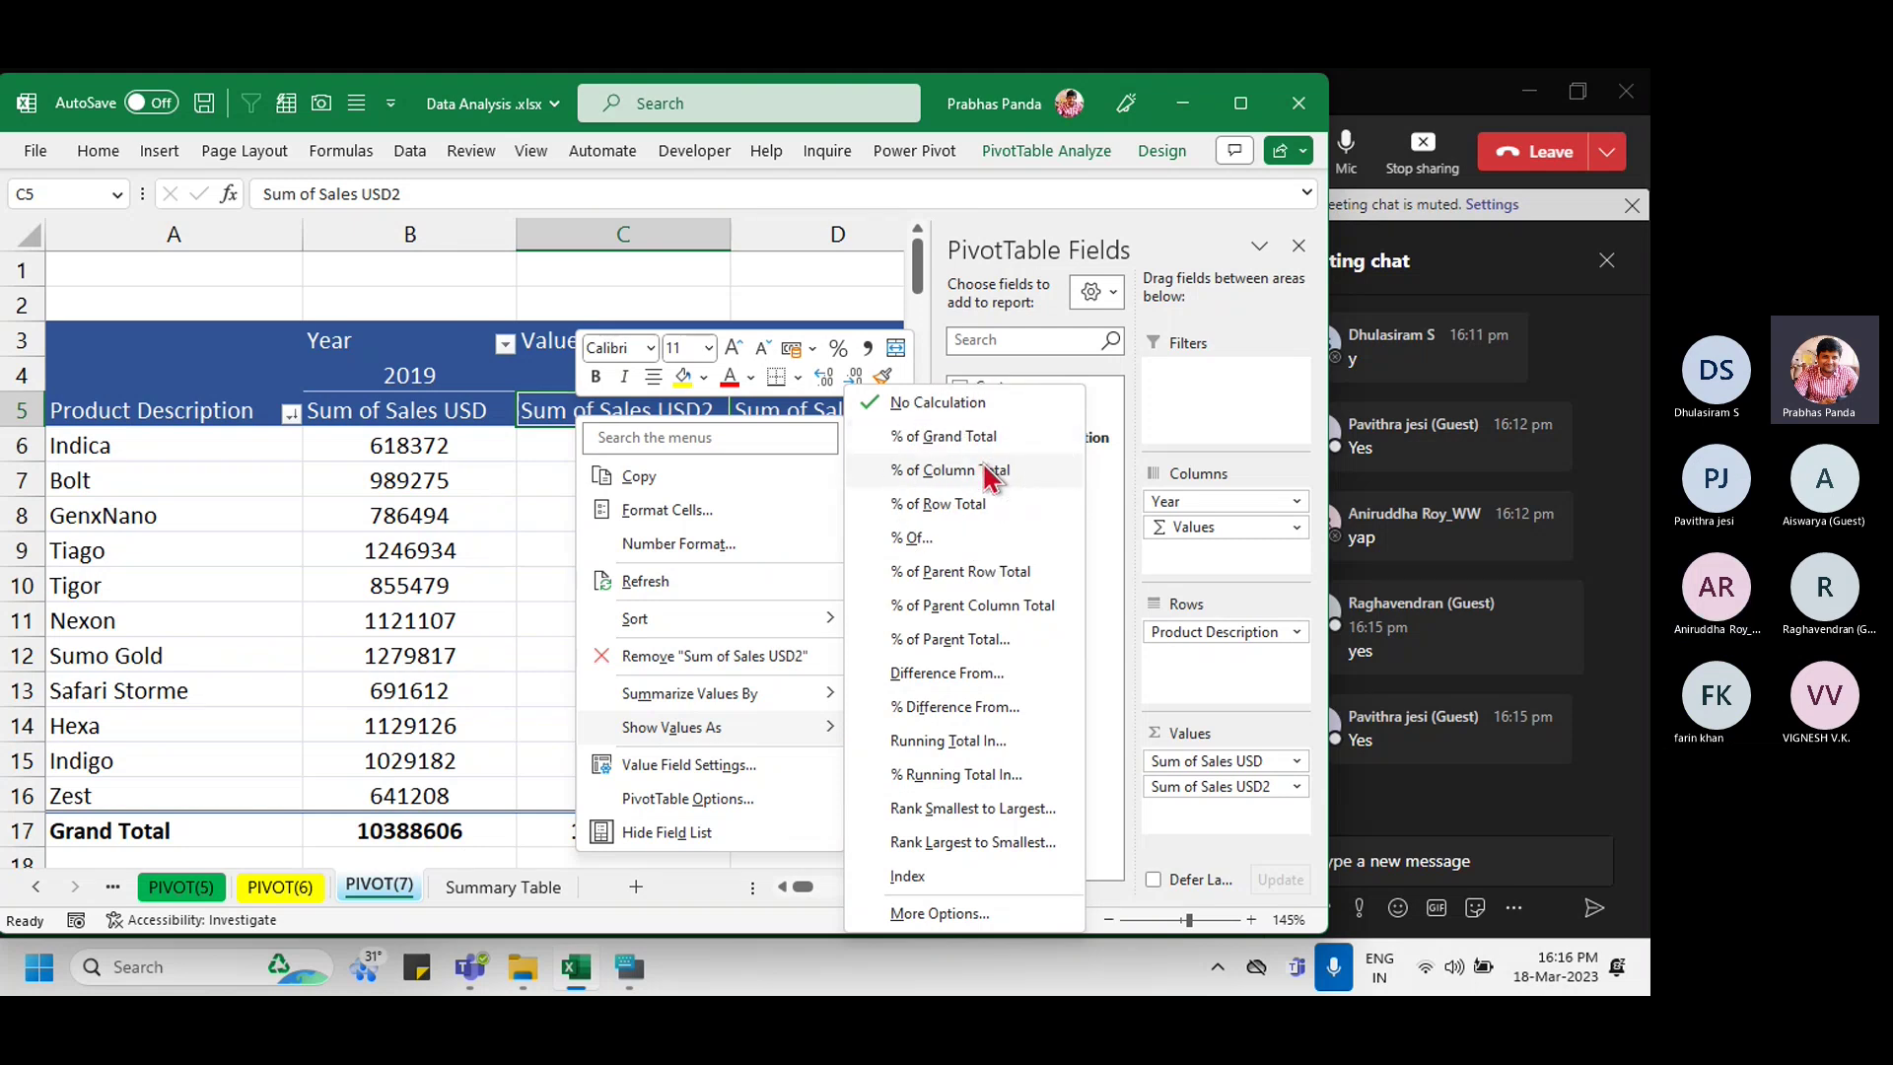
left_click(989, 475)
left_click(1417, 107)
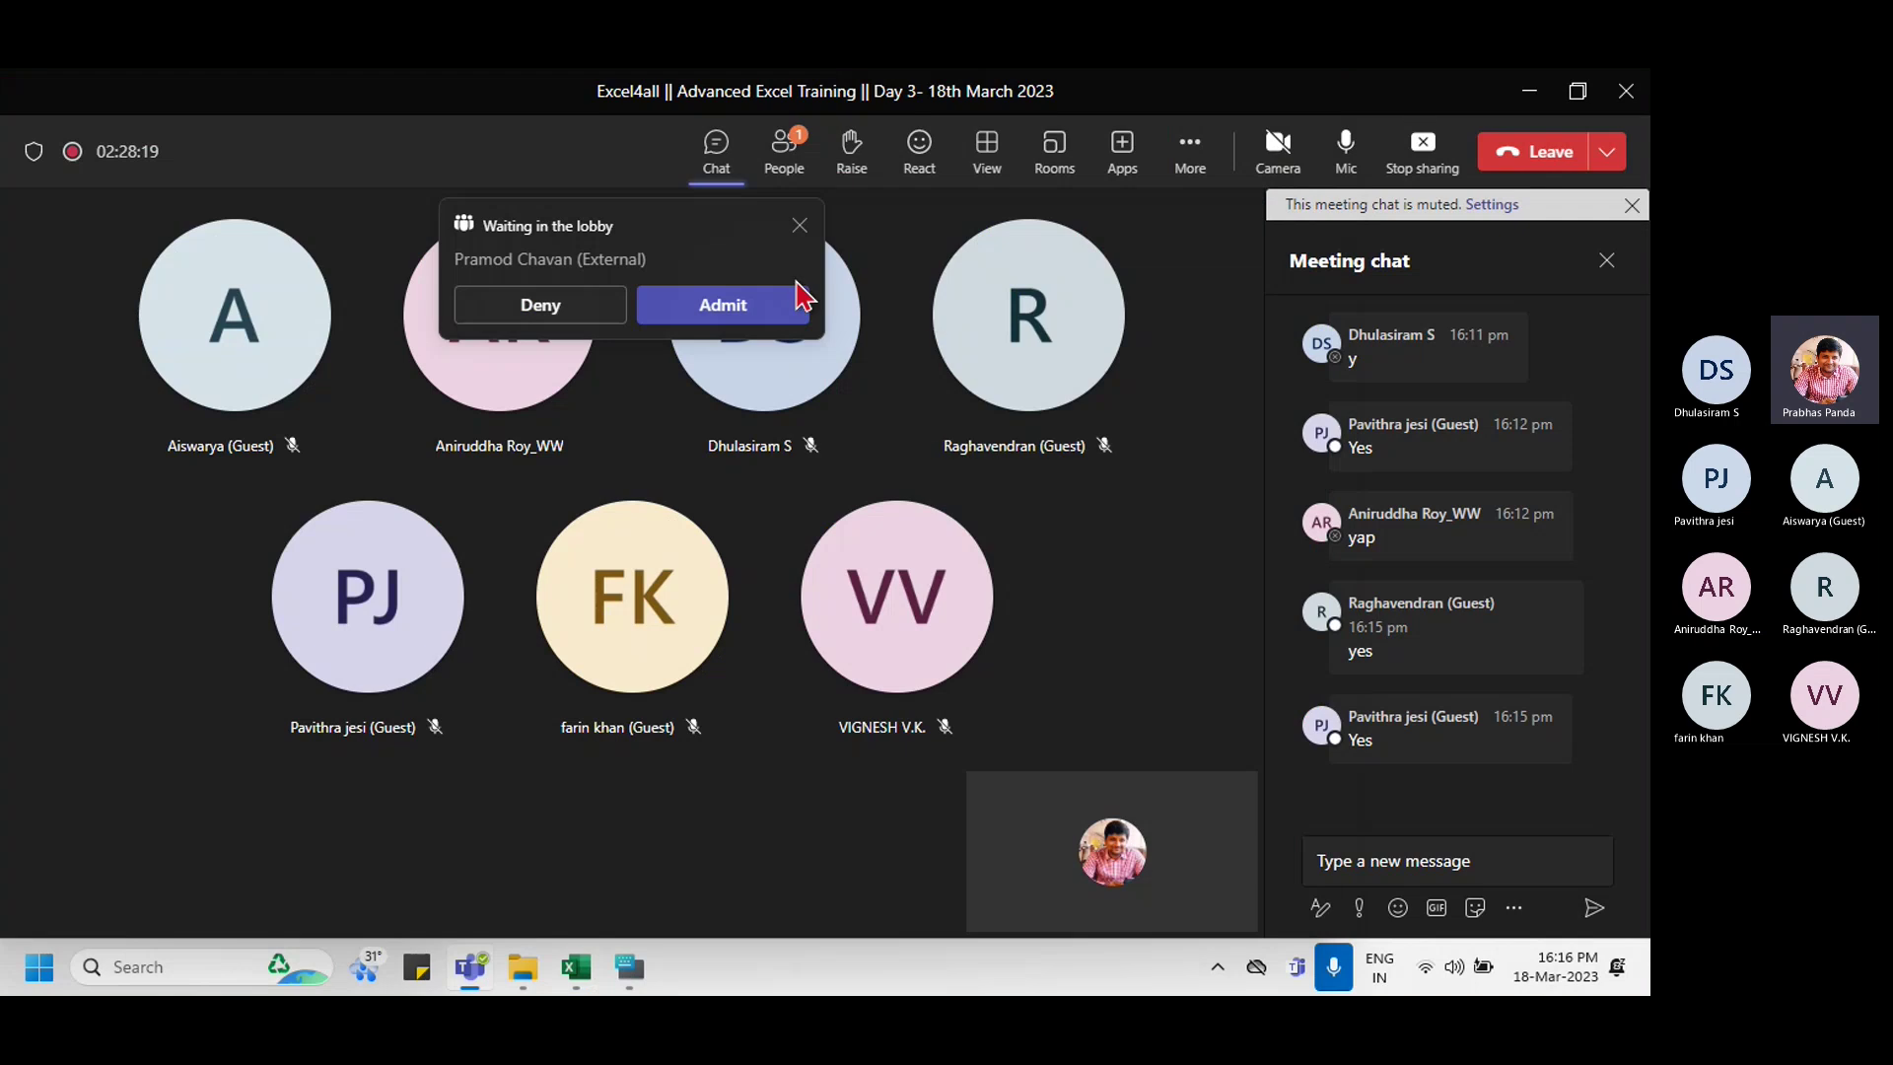
left_click(762, 311)
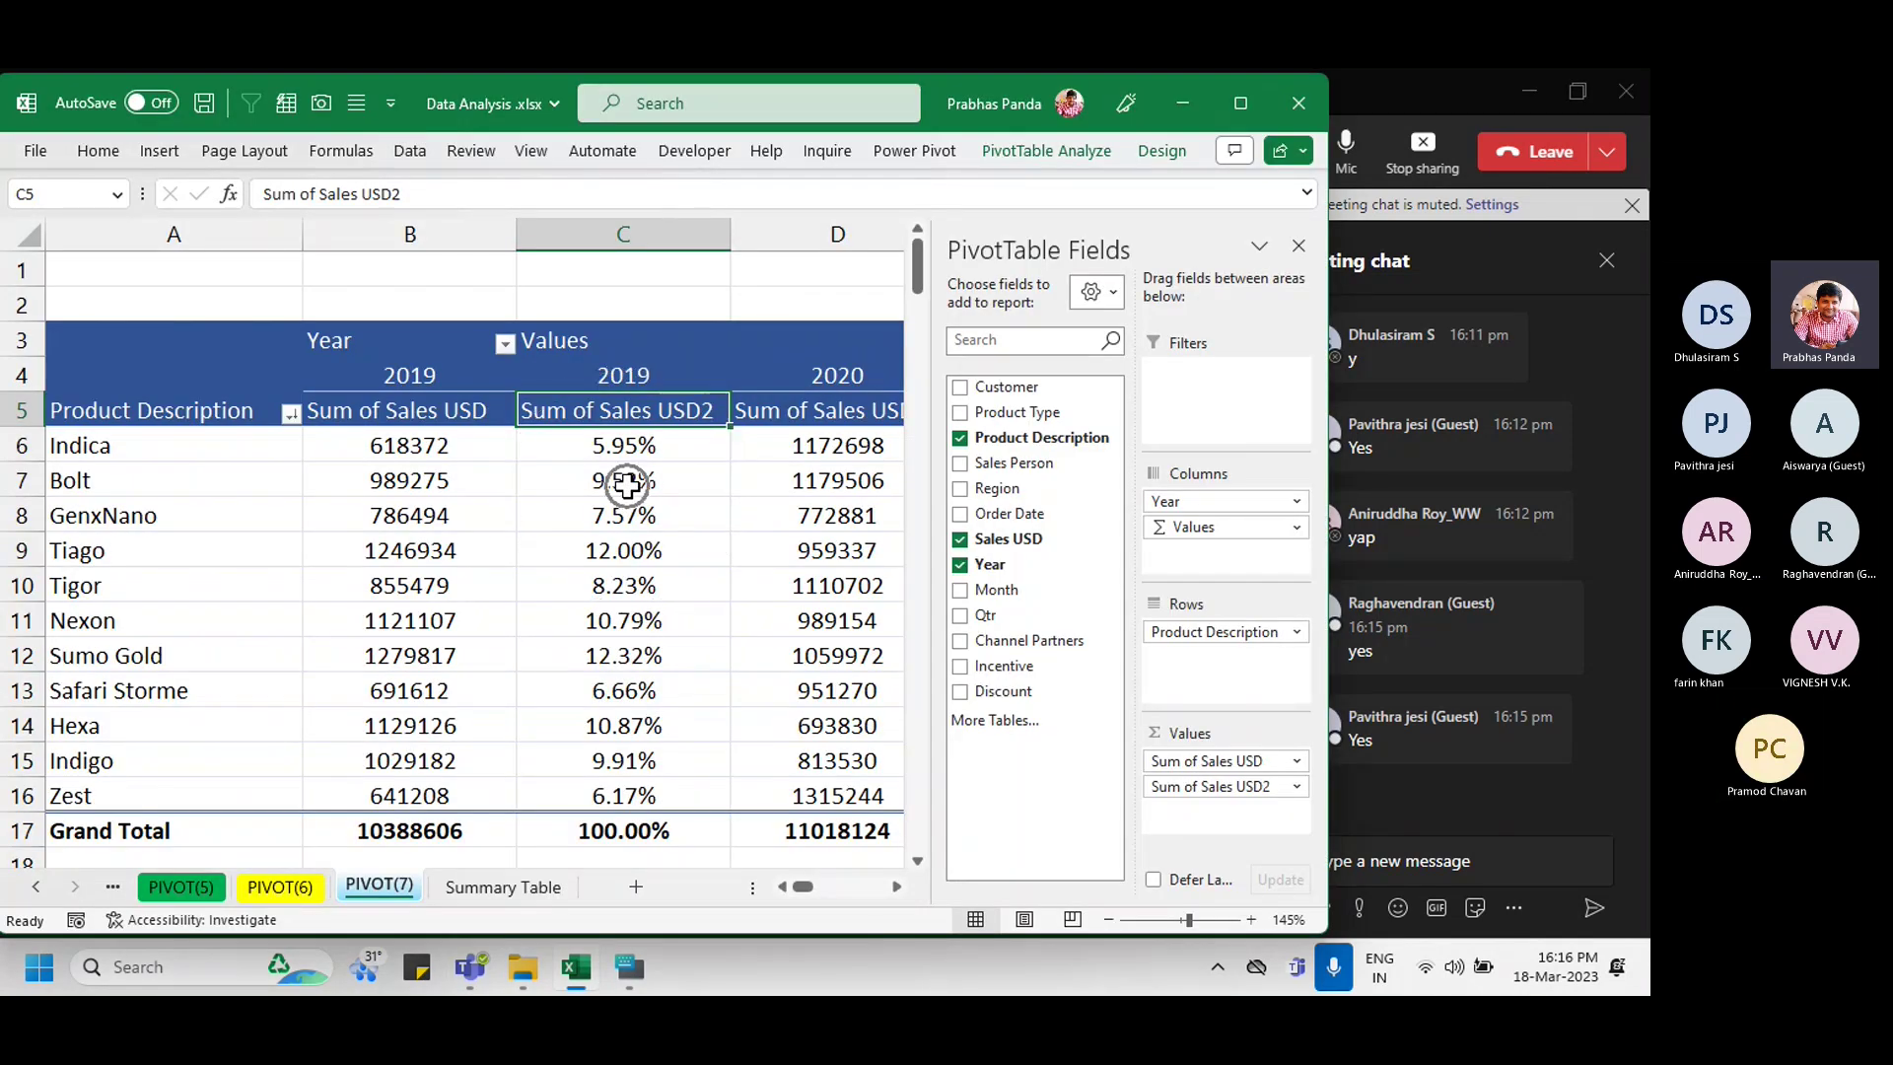
mouse_move(627, 485)
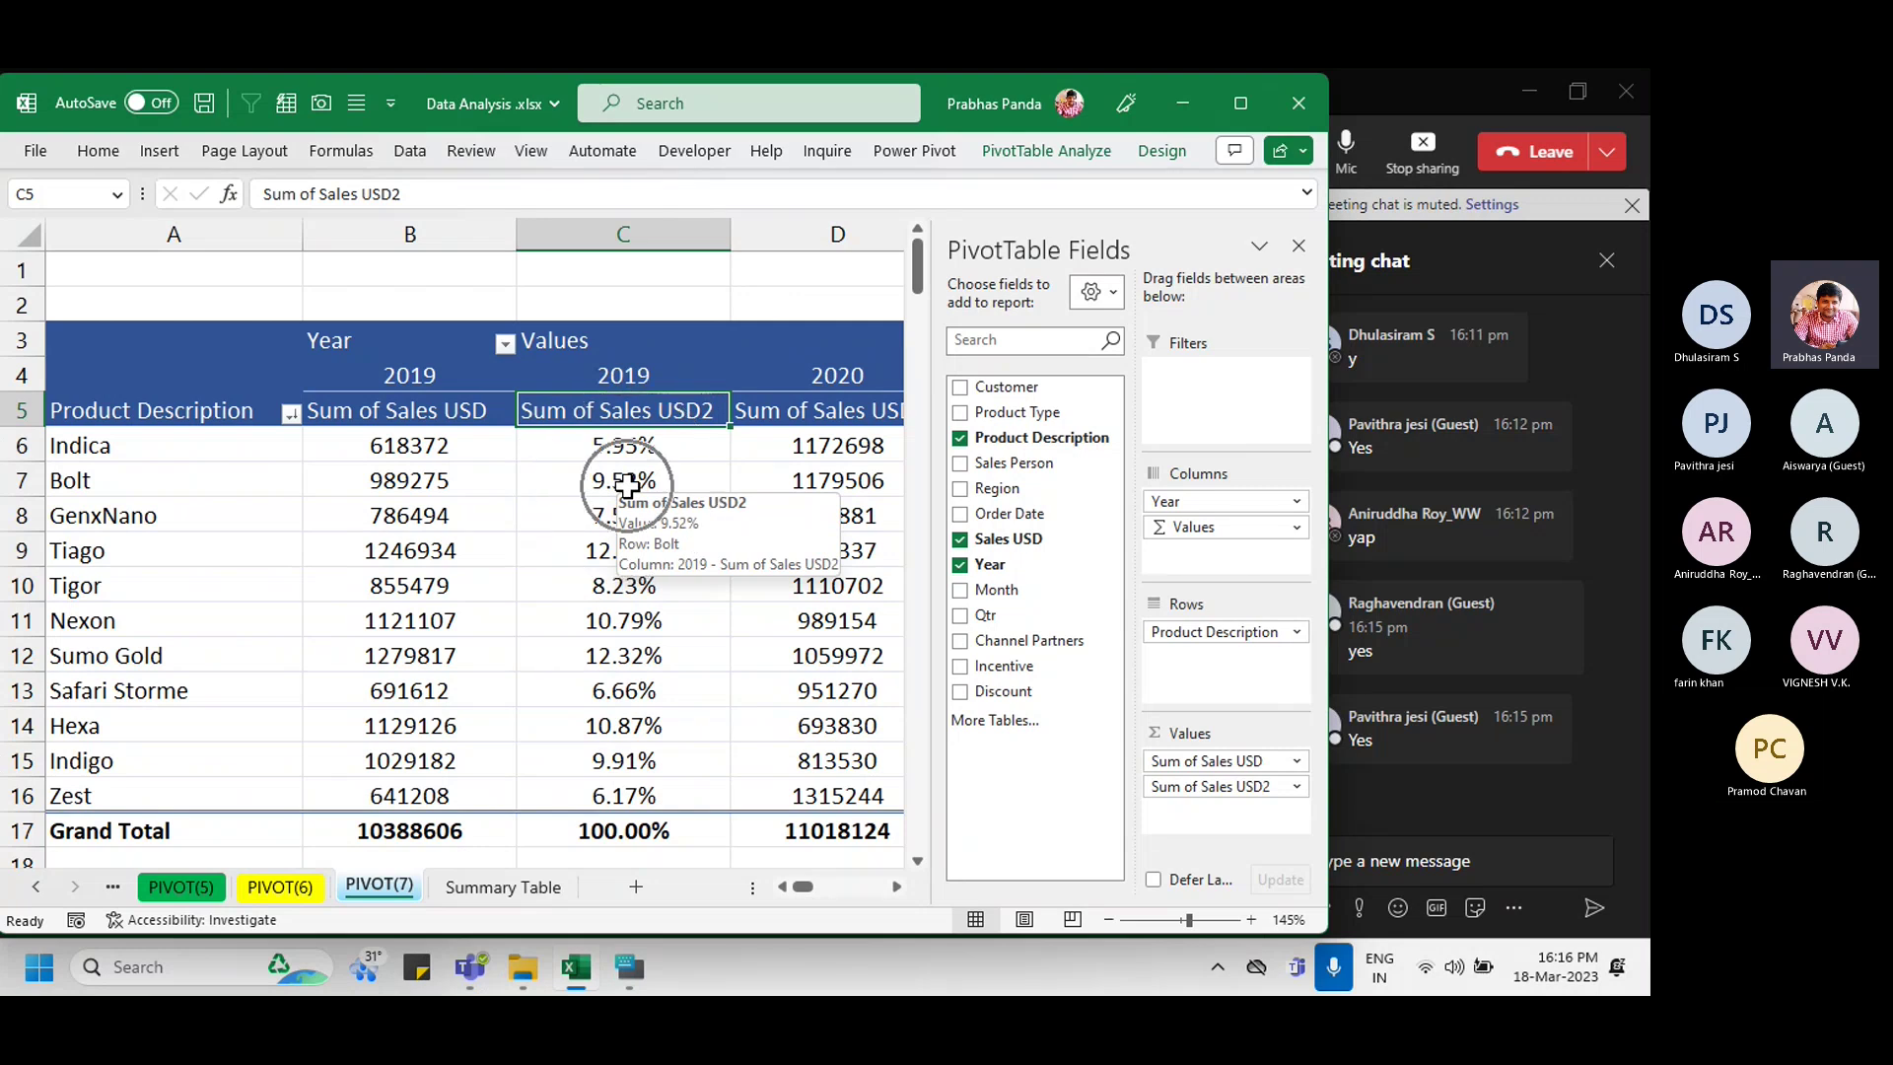
Step: Rename the pivot value headers to 'Revenue %' and 'Revenue'
mouse_move(697, 576)
key("BackSpace")
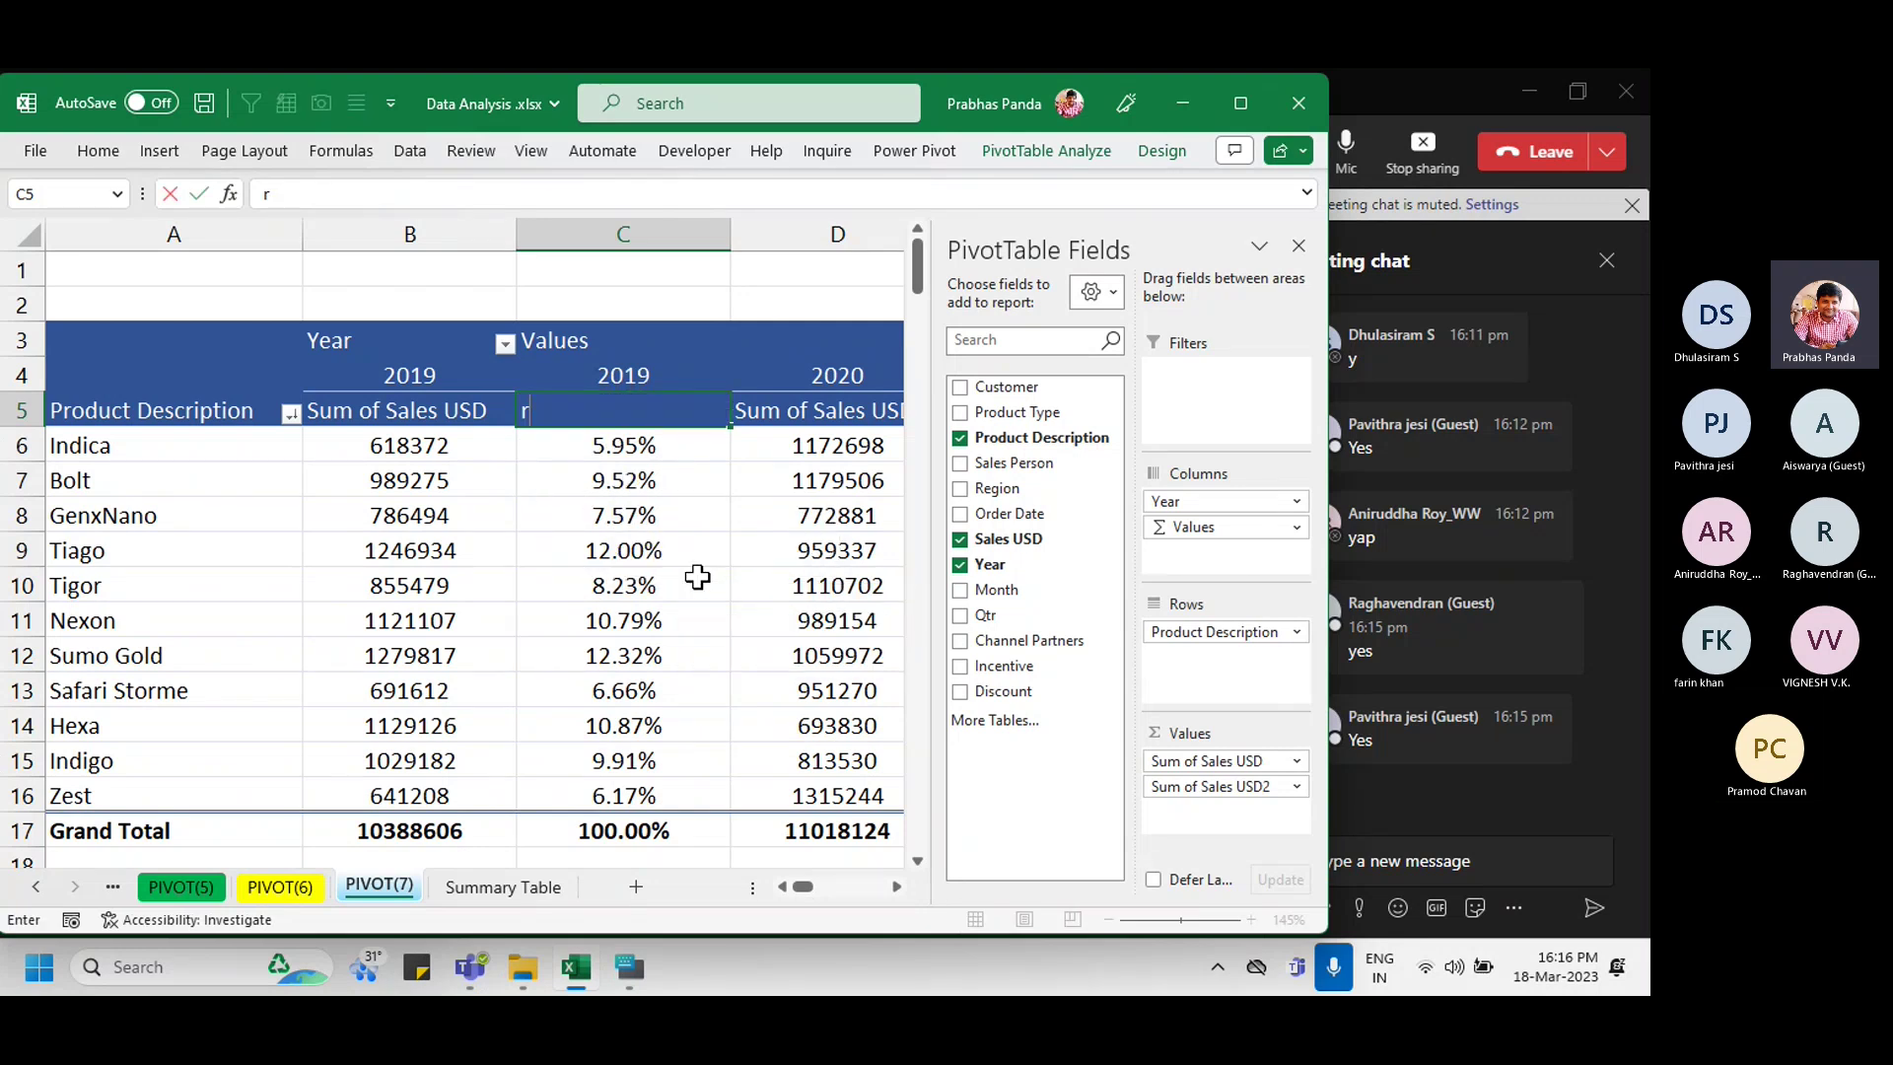
type("Revenue %")
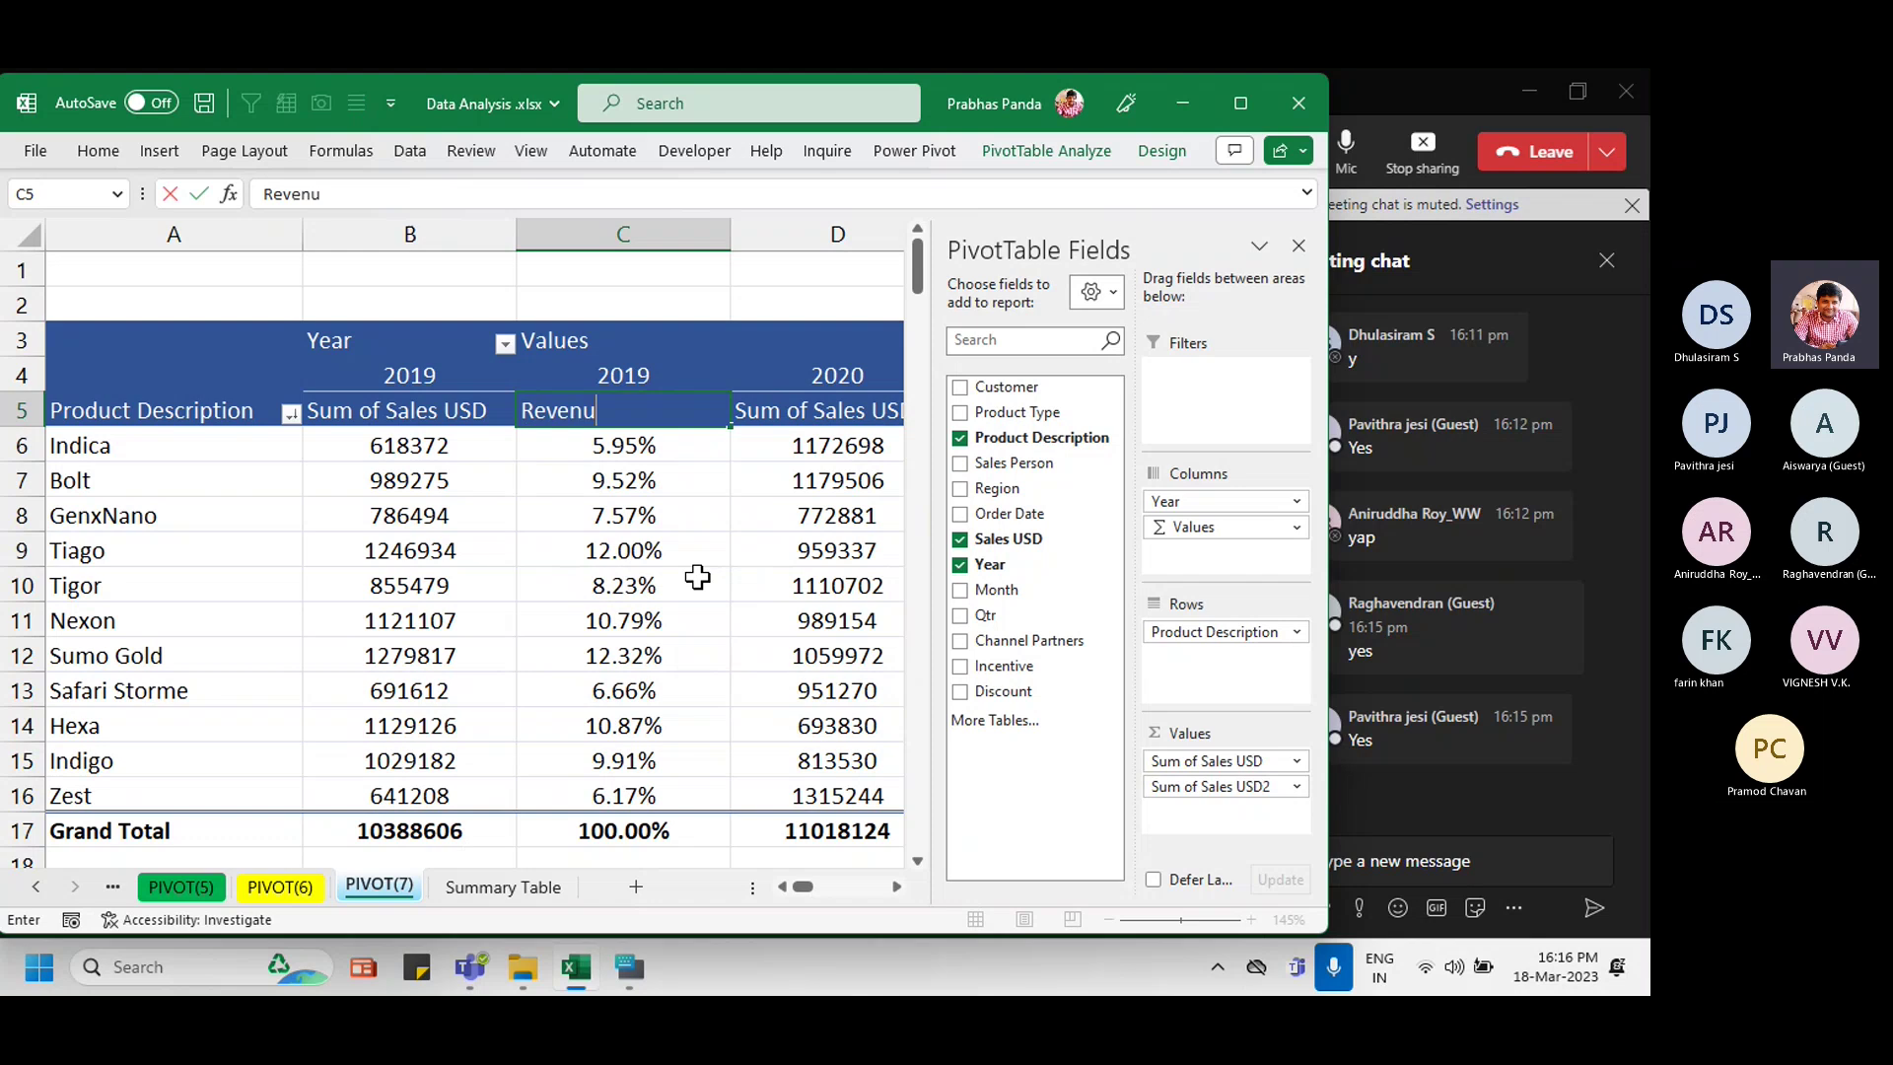
key("Return")
key("Up")
key("Left")
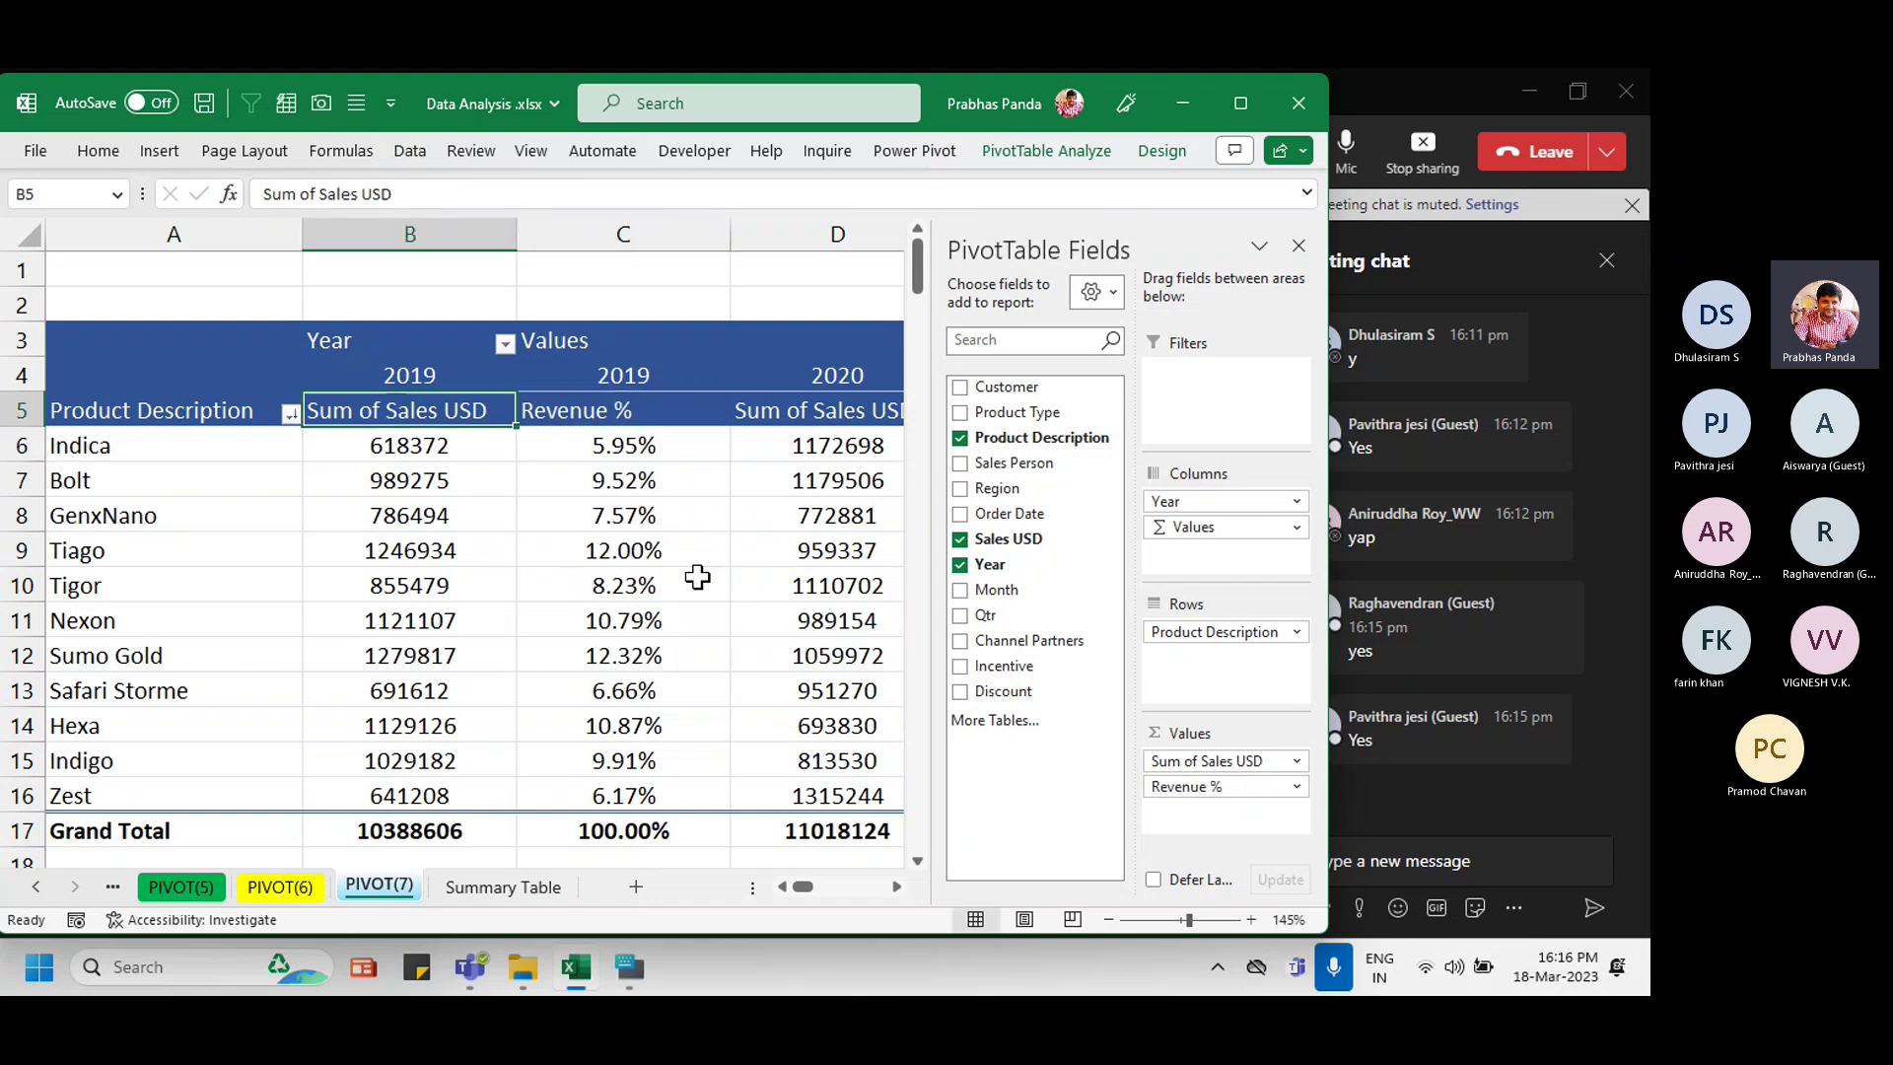
type("Revenue")
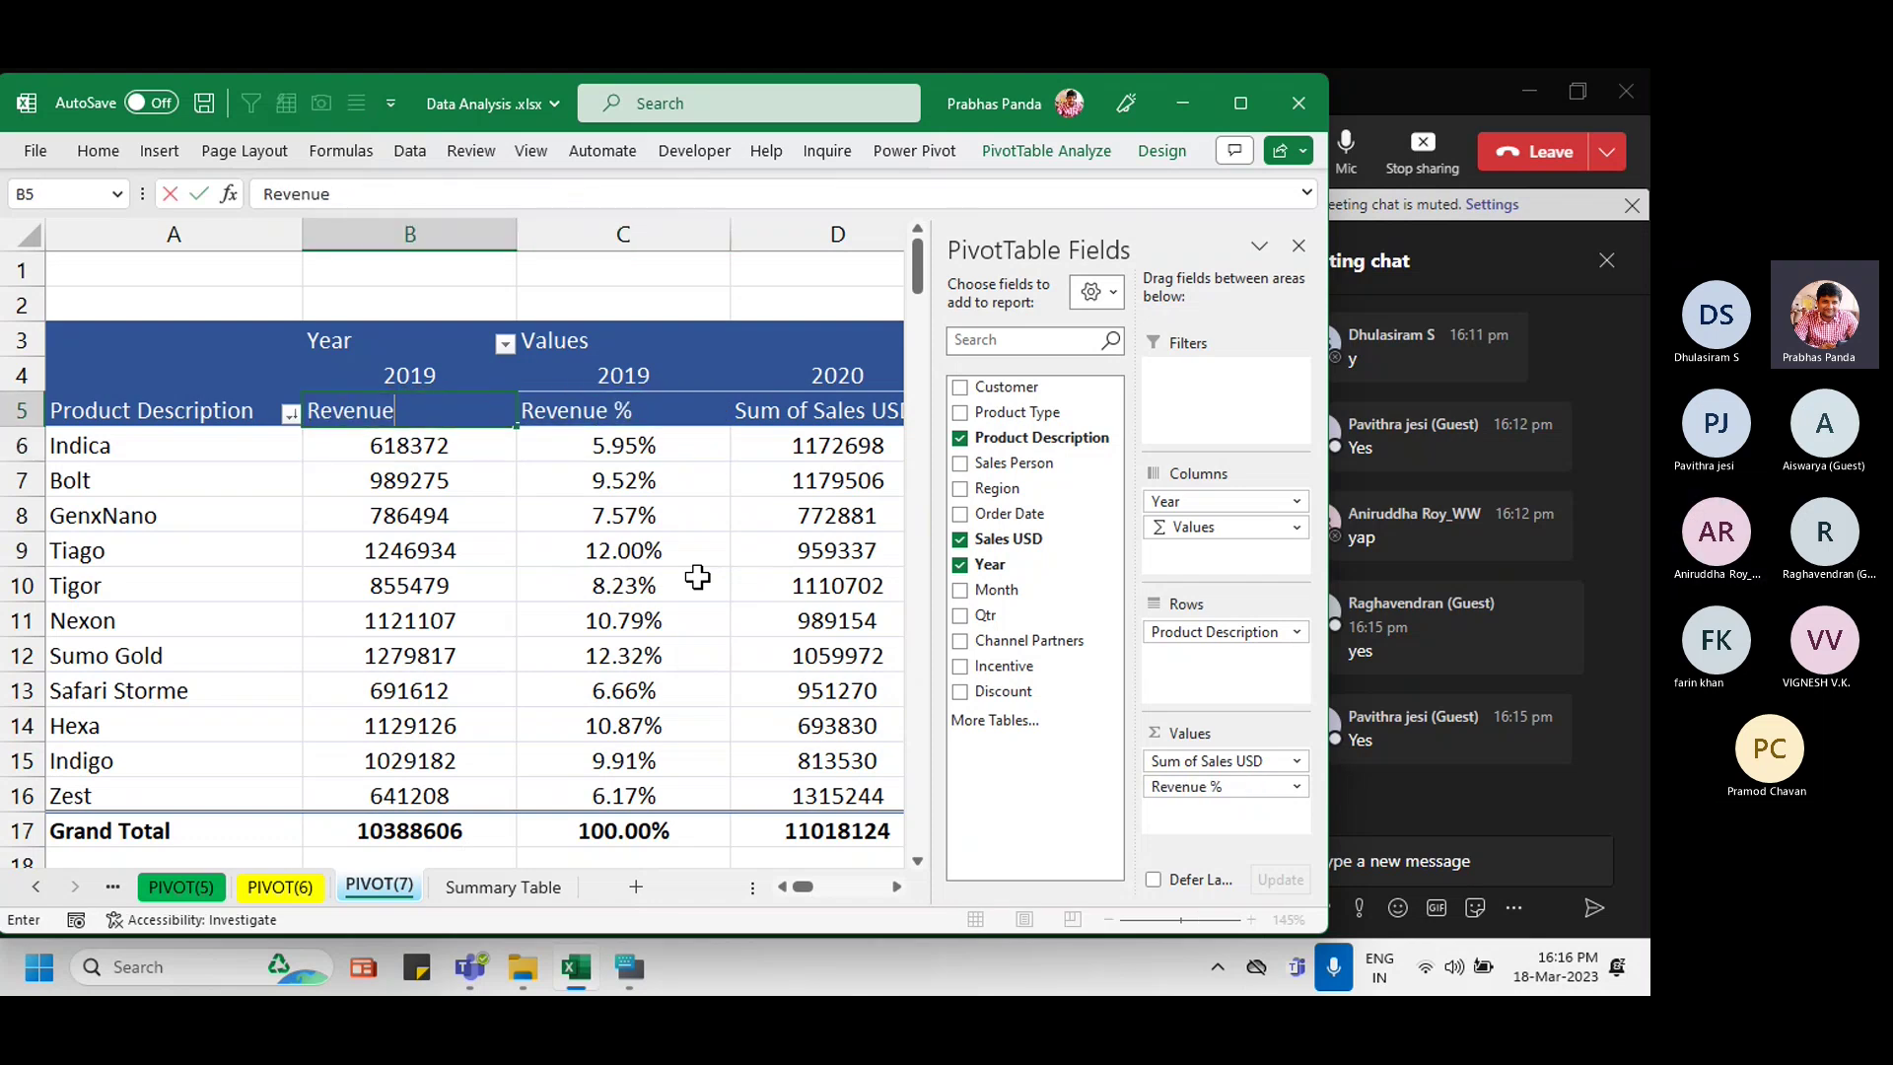
key("Return")
Step: Select the pivot body and columns B to D to narrow the columns
key("Up")
key("Up")
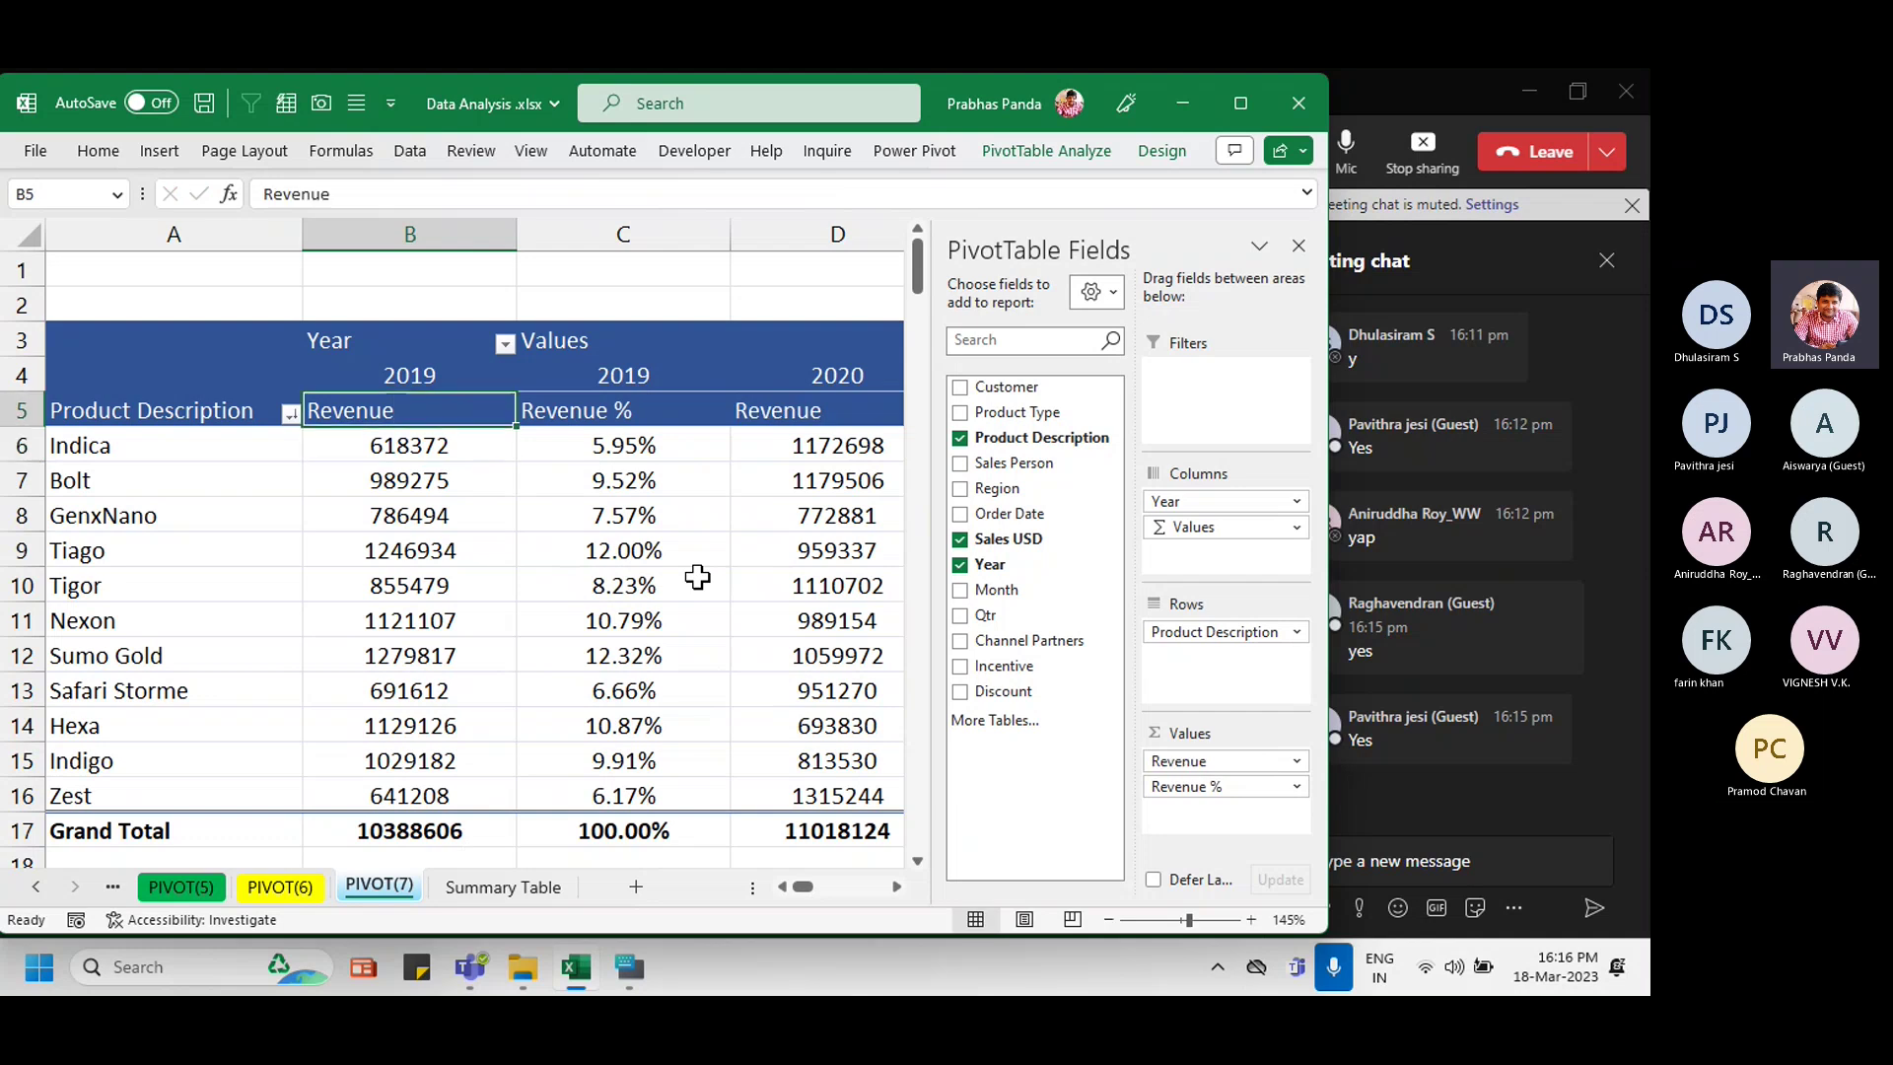
key("ctrl+shift+End")
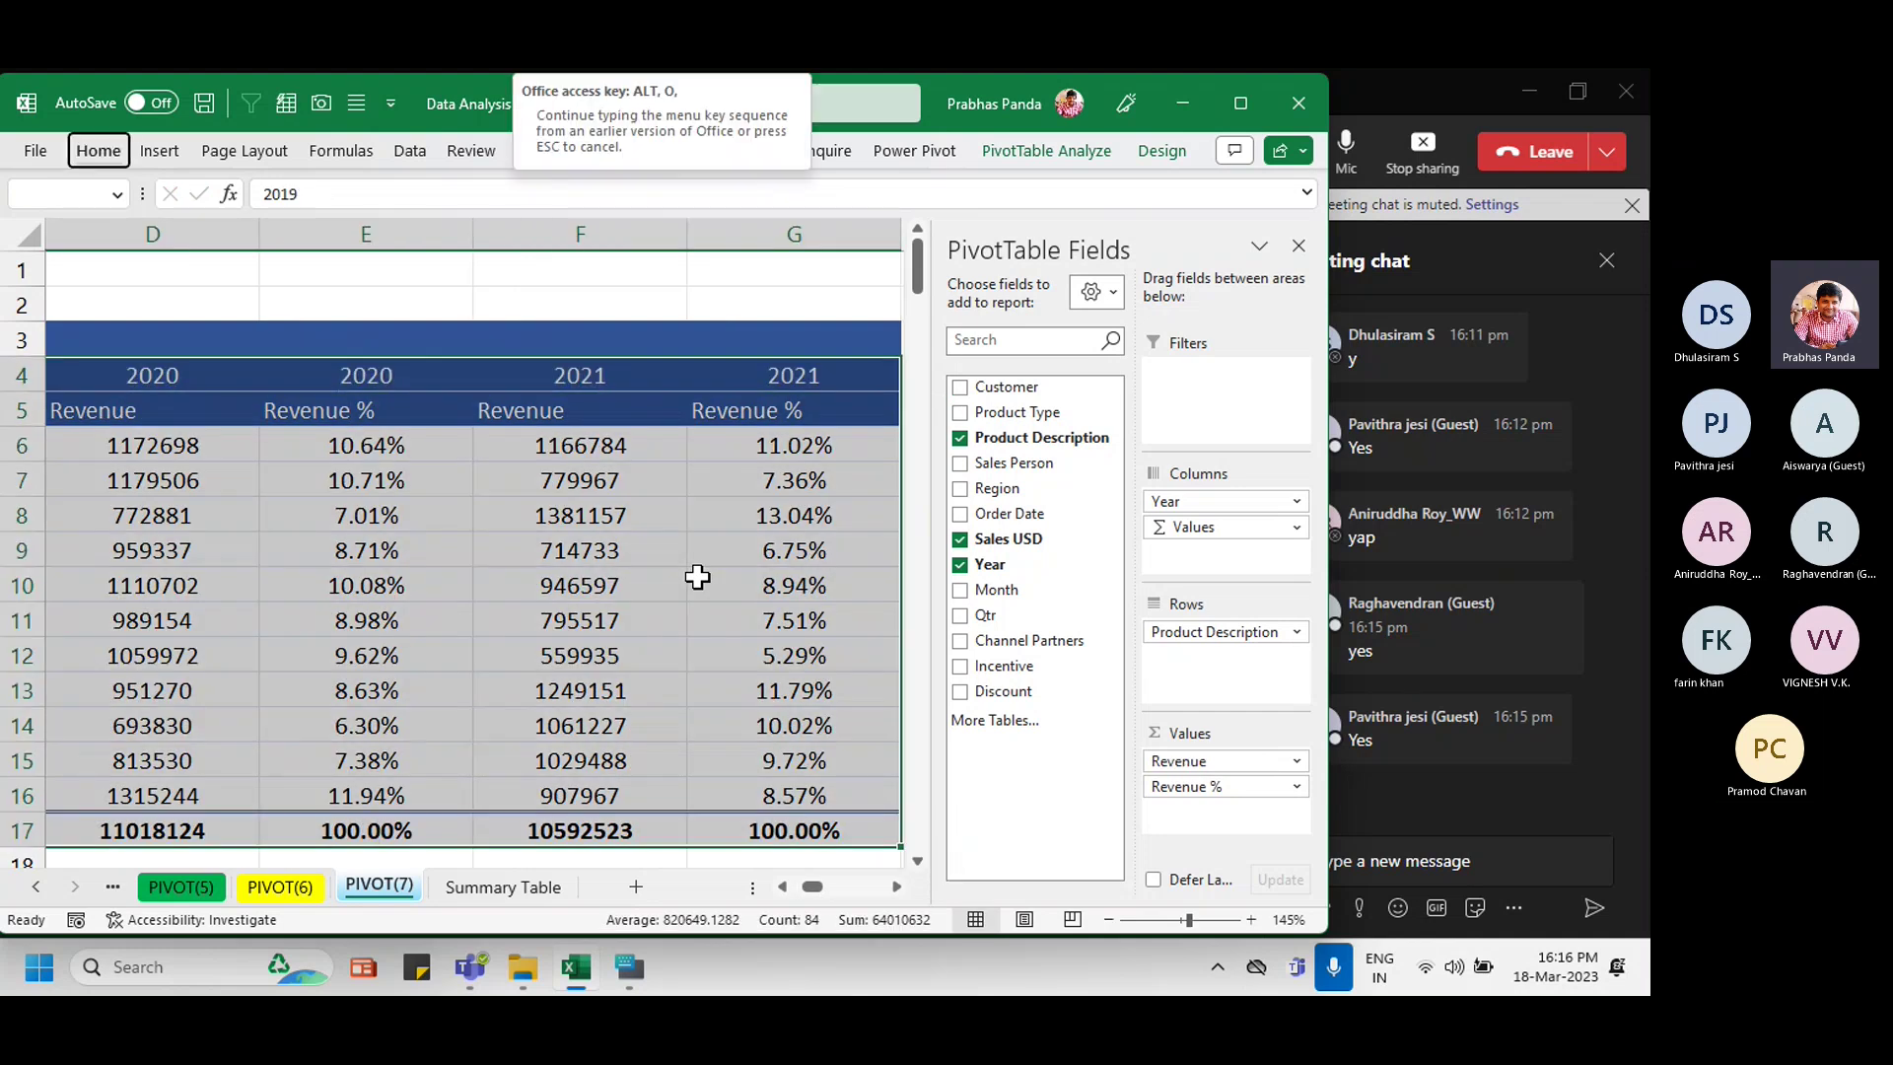
key("ctrl+BackSpace")
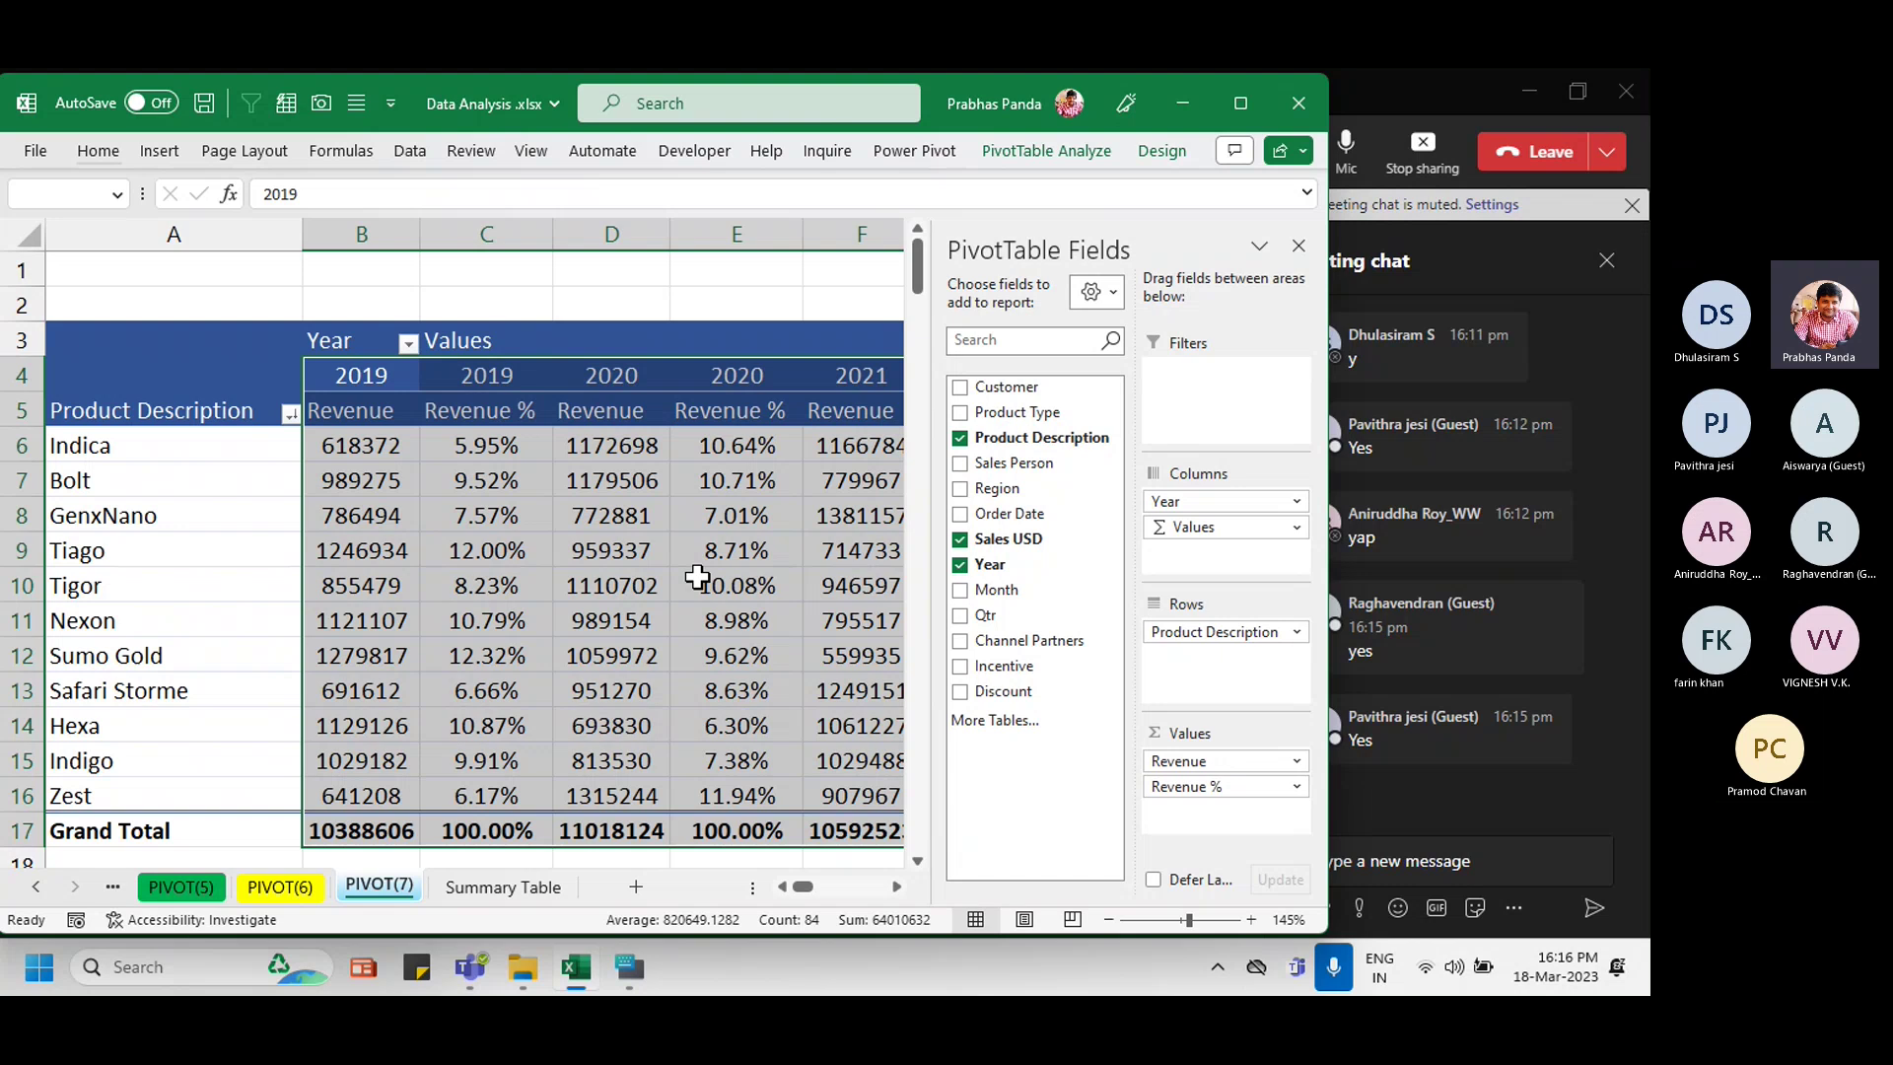
key("Down")
left_click(364, 234)
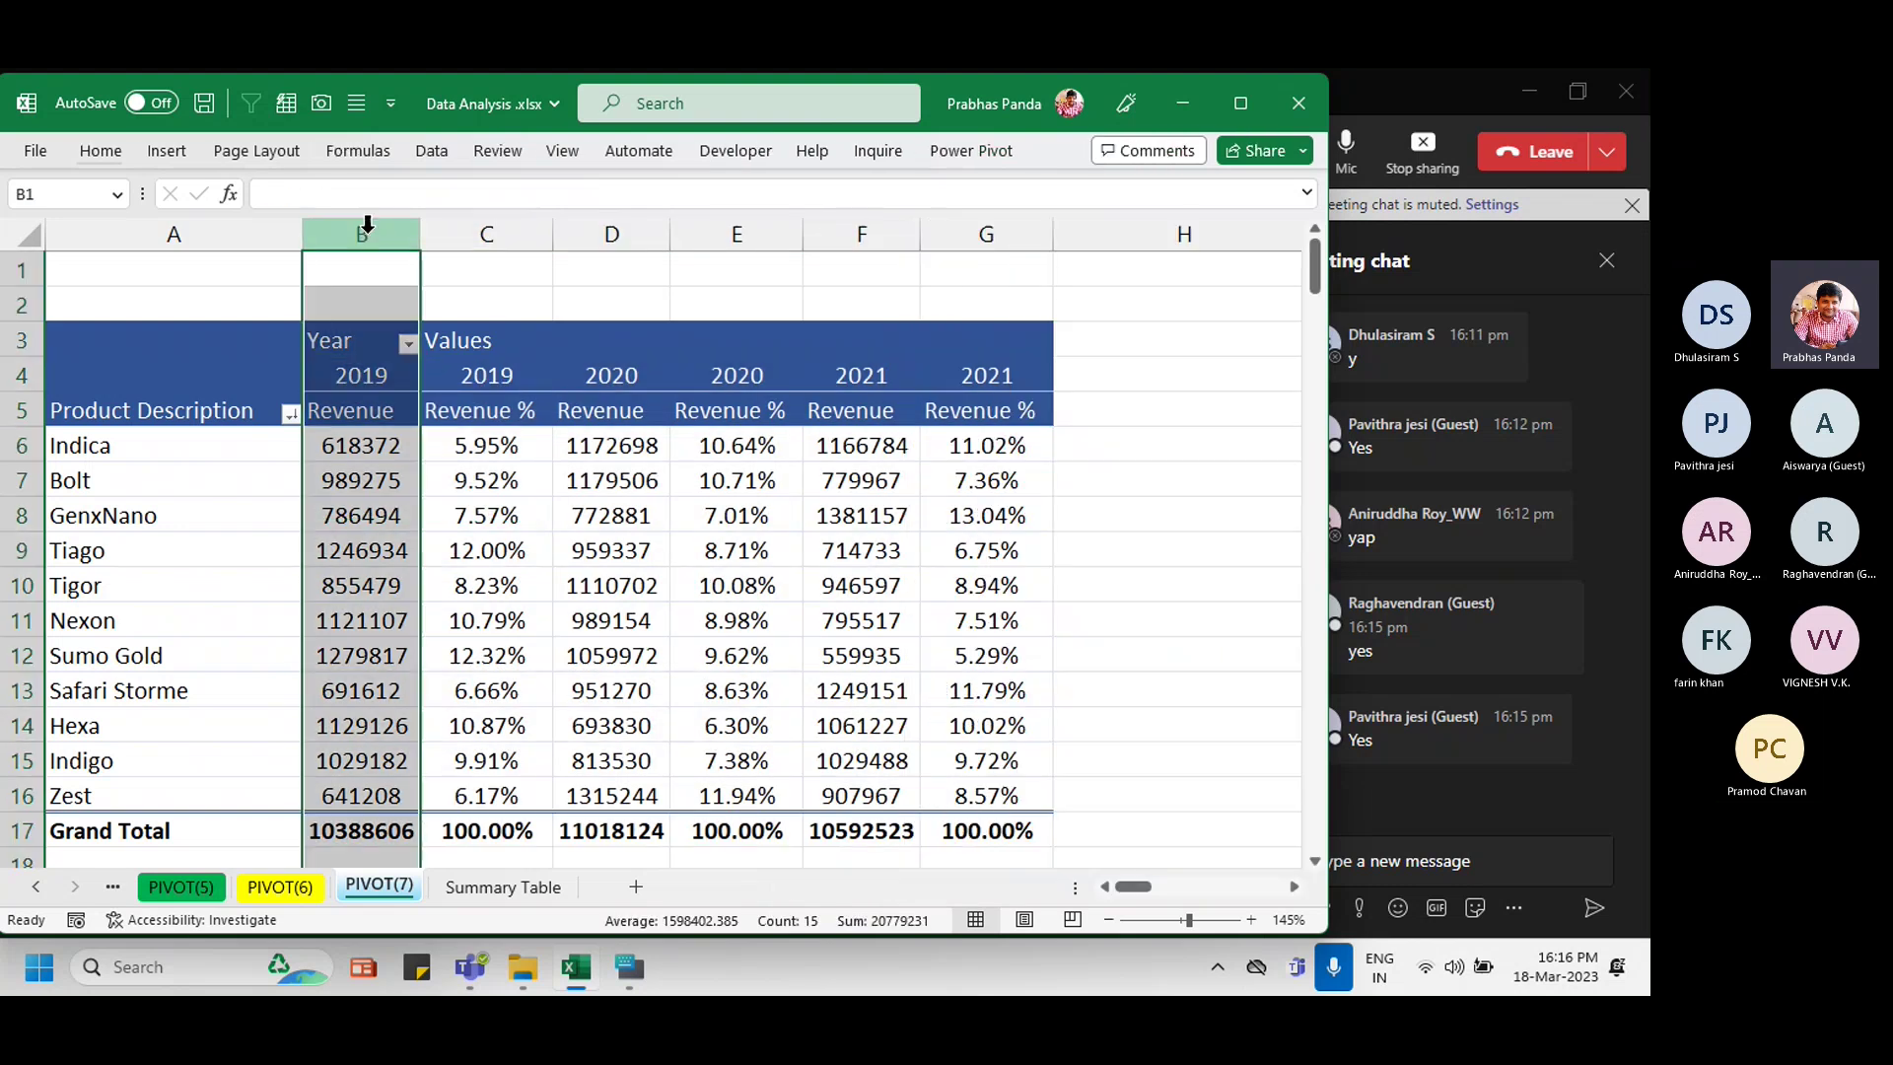
left_click(518, 234, "ctrl")
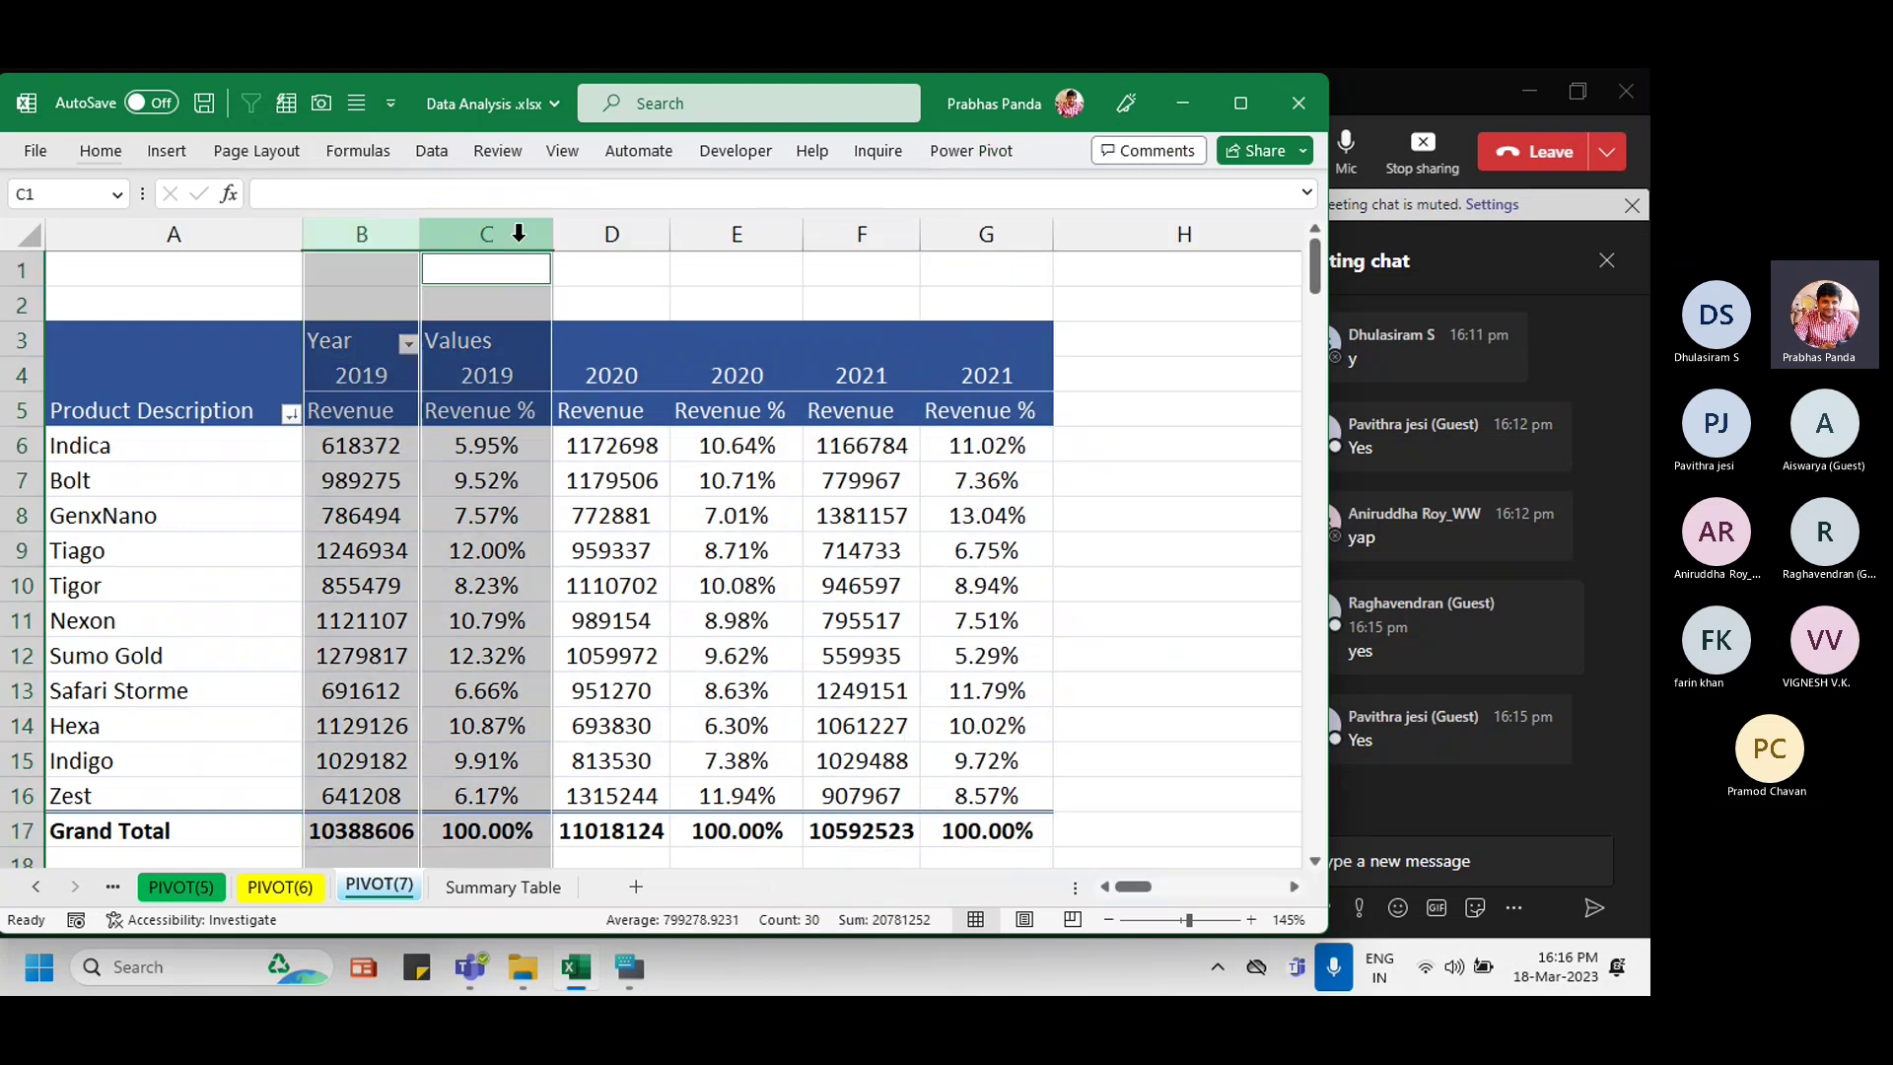
left_click(612, 225)
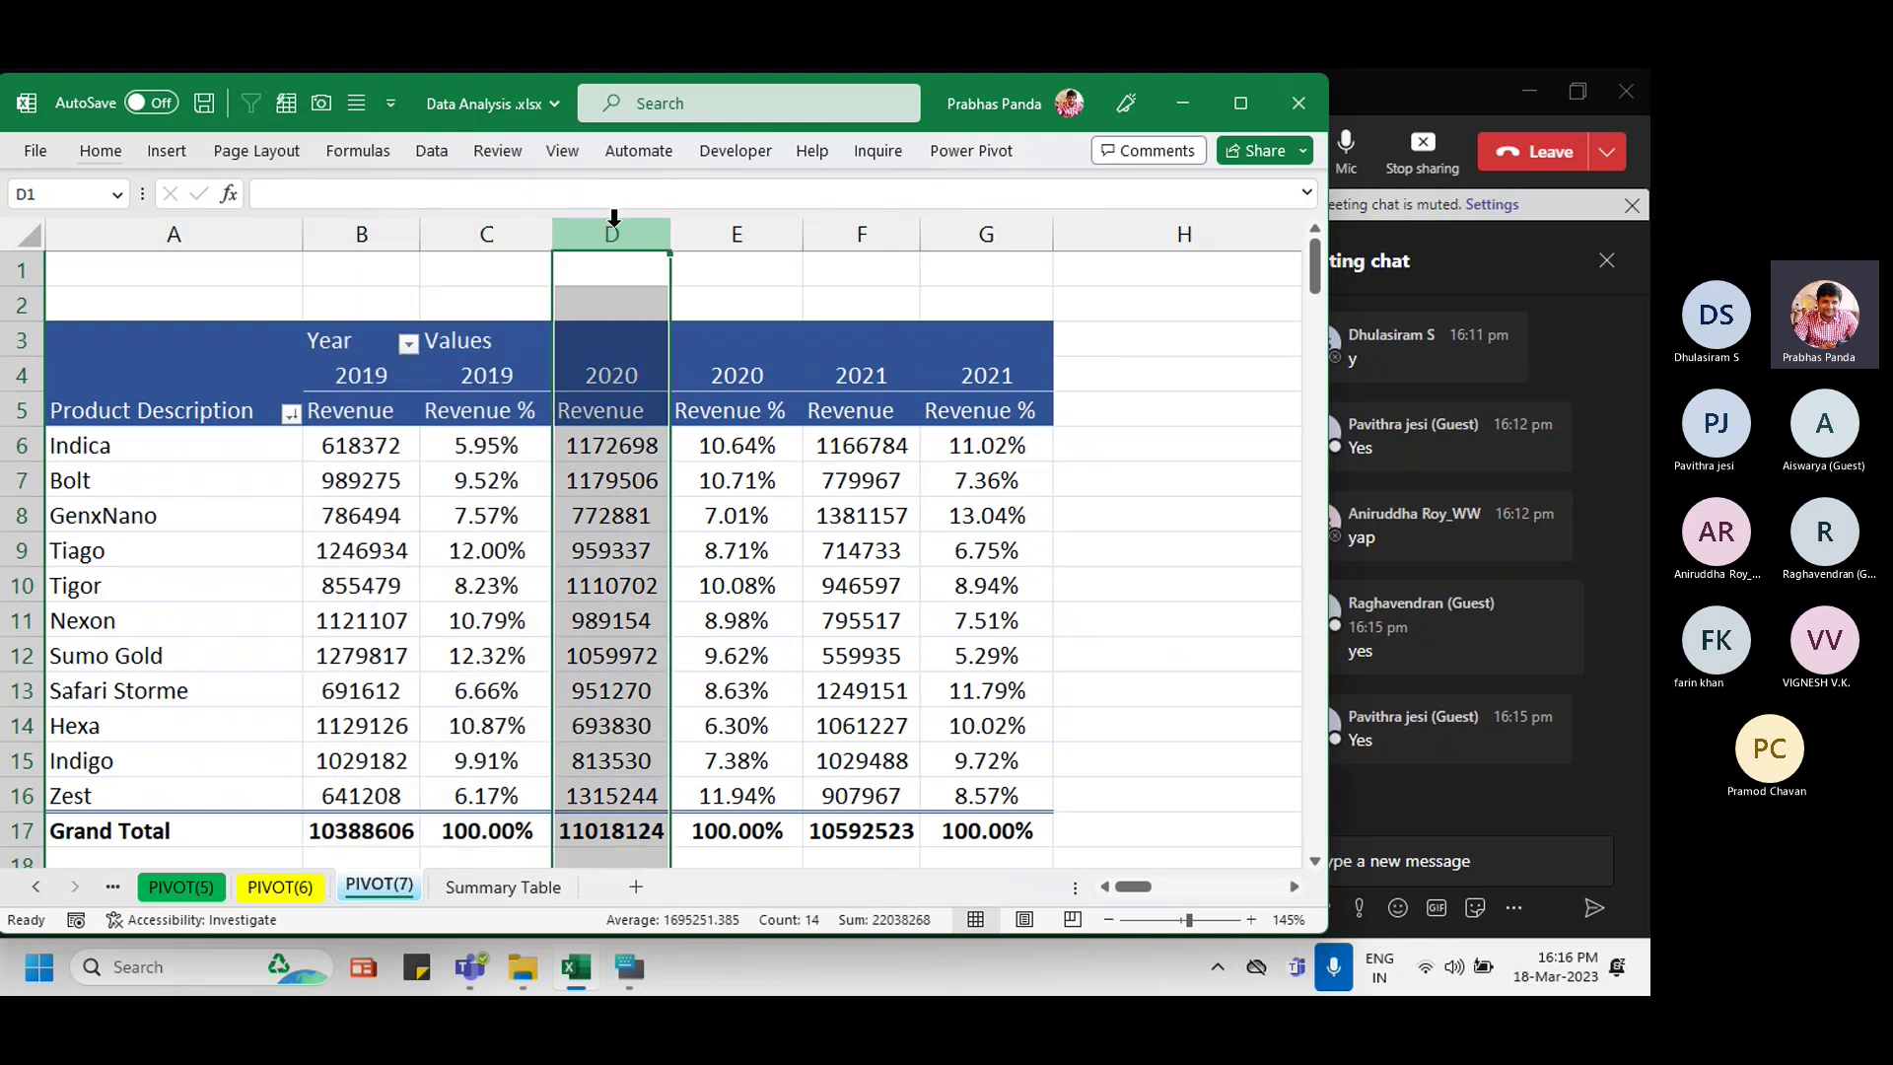
left_click(740, 236, "ctrl")
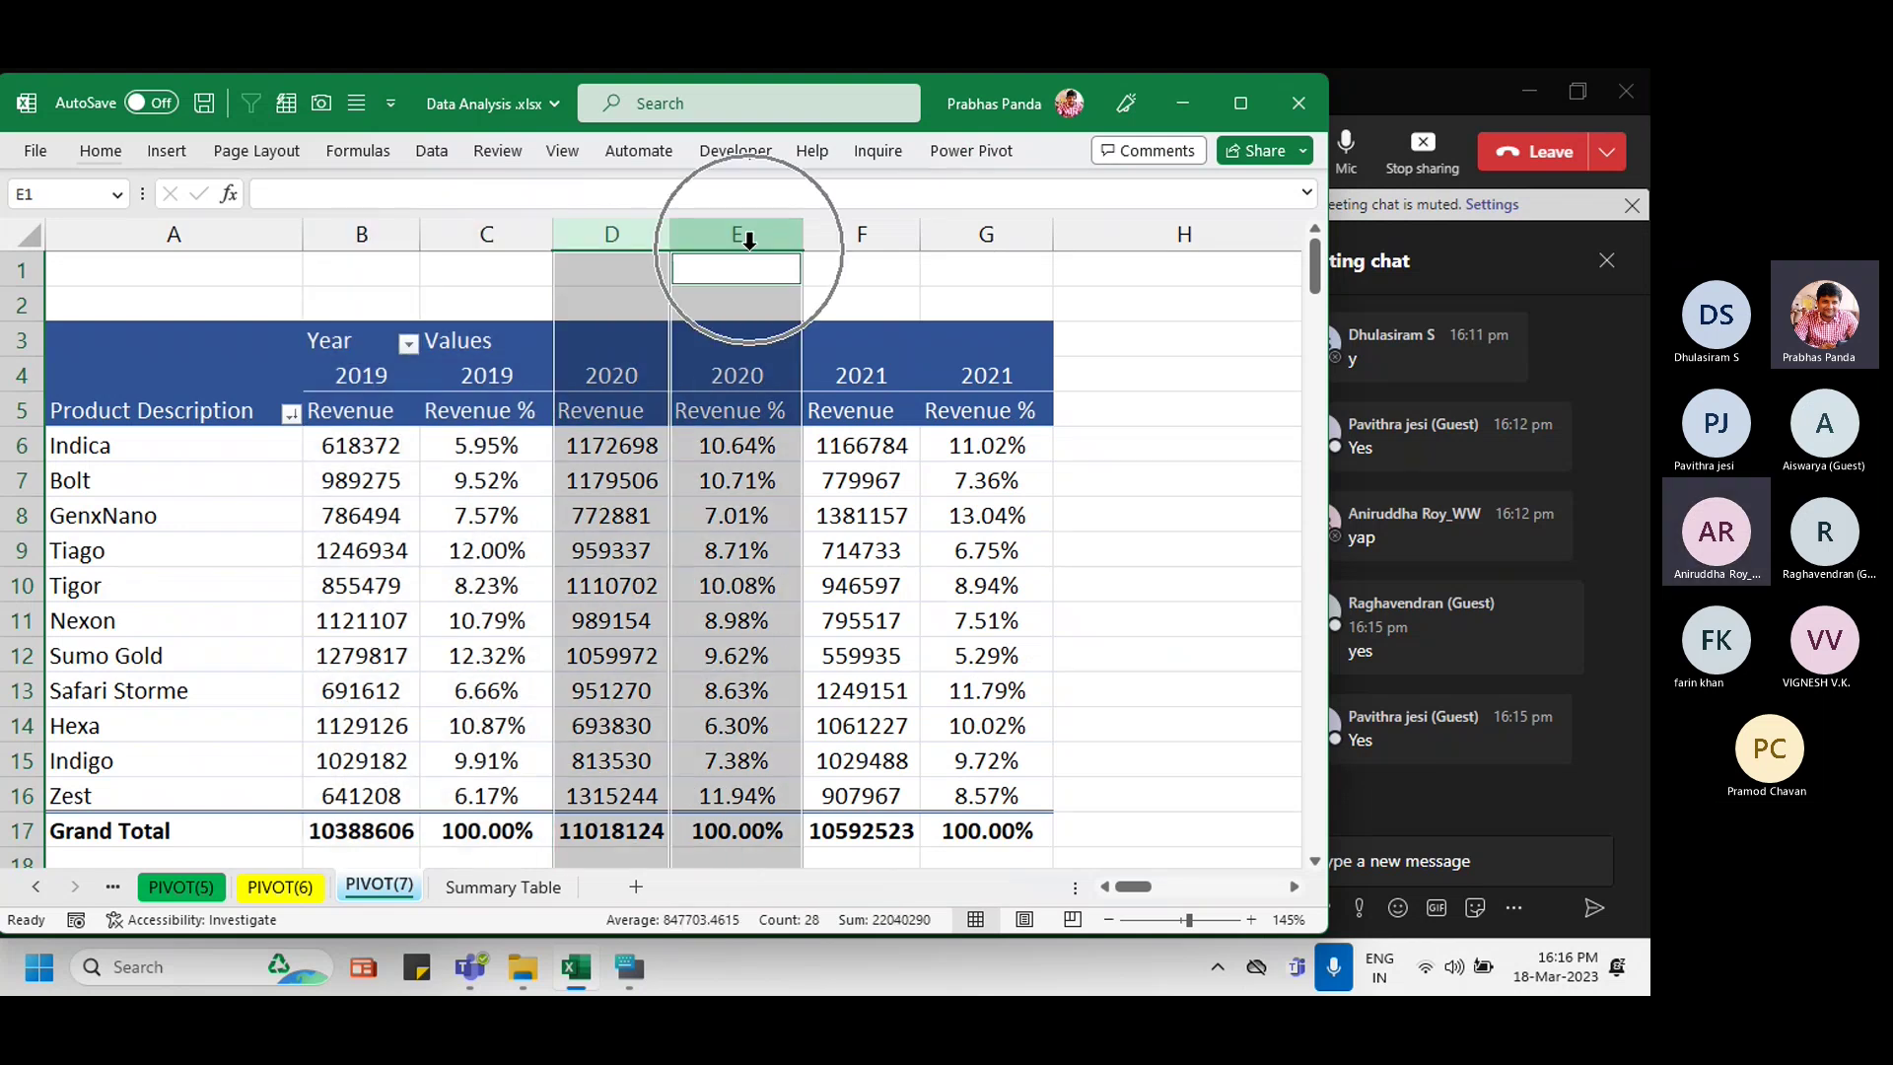
left_click(897, 414)
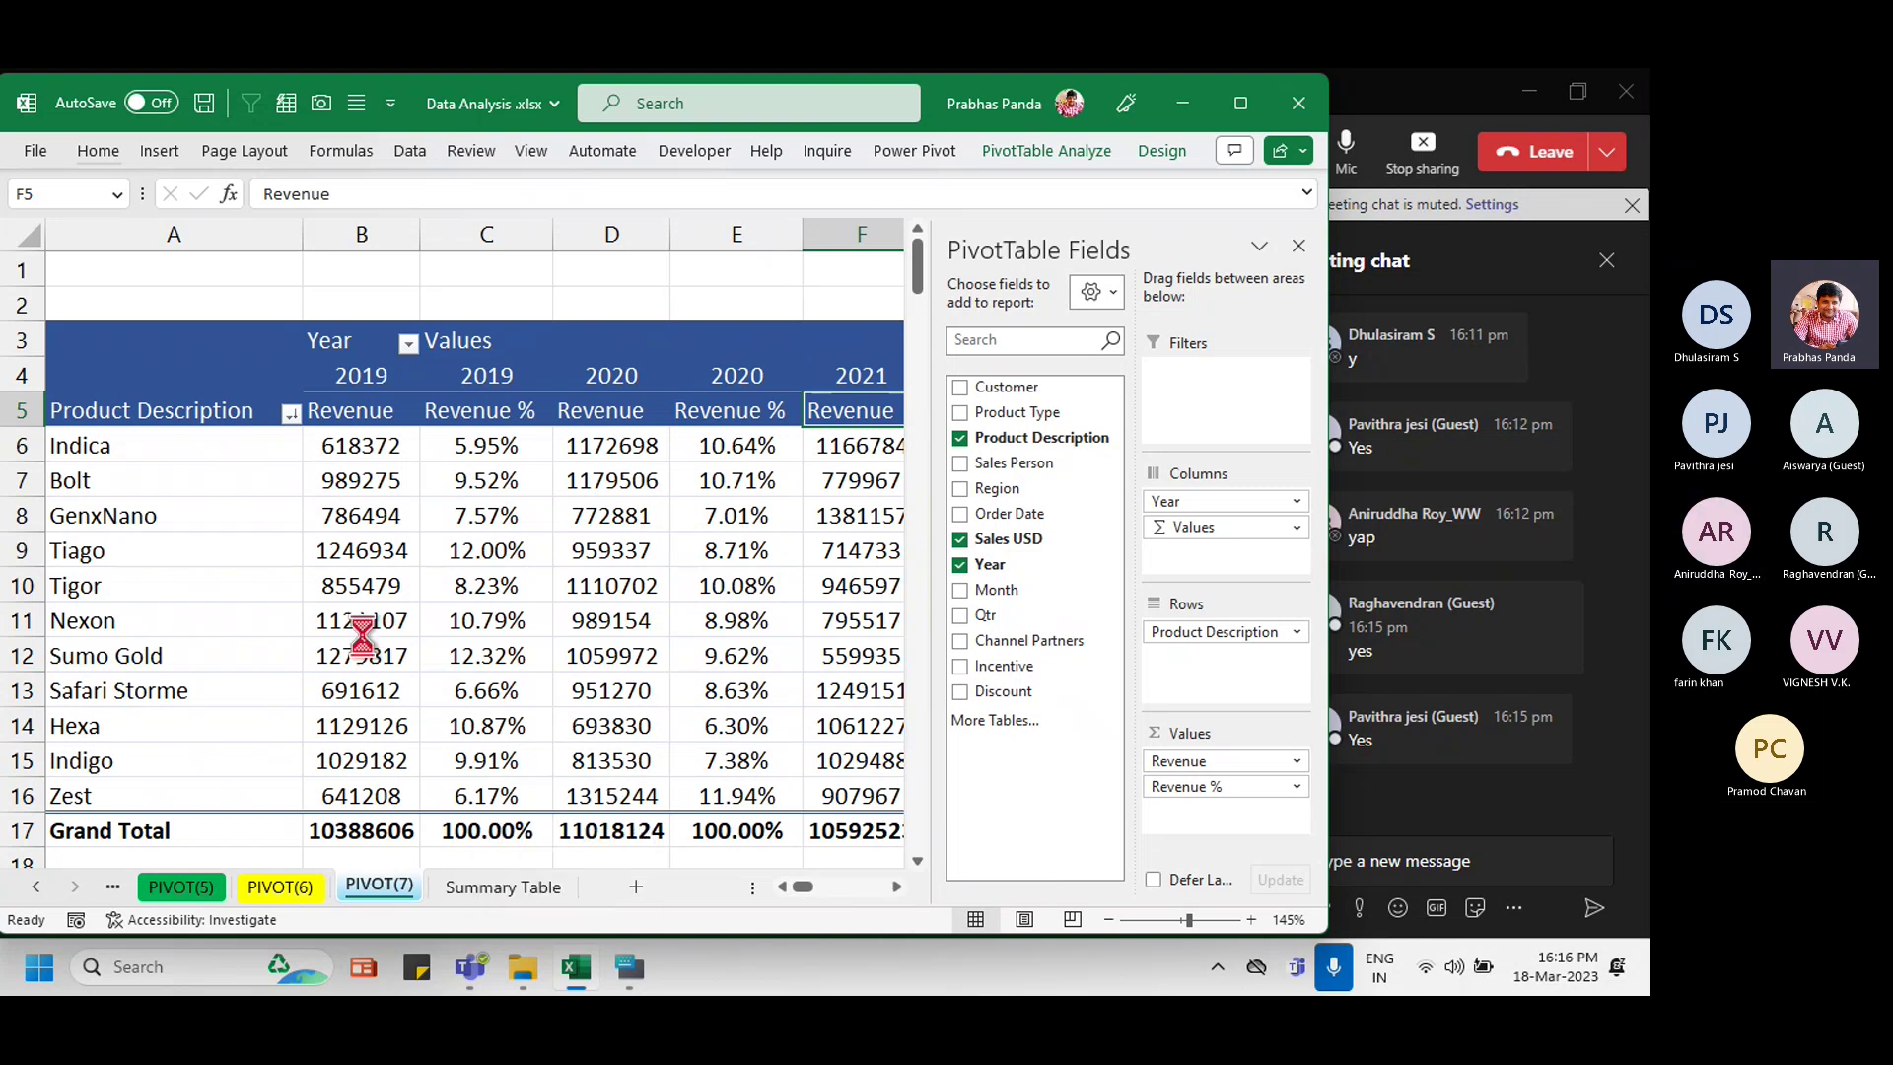
scroll(364, 636, "down", 1)
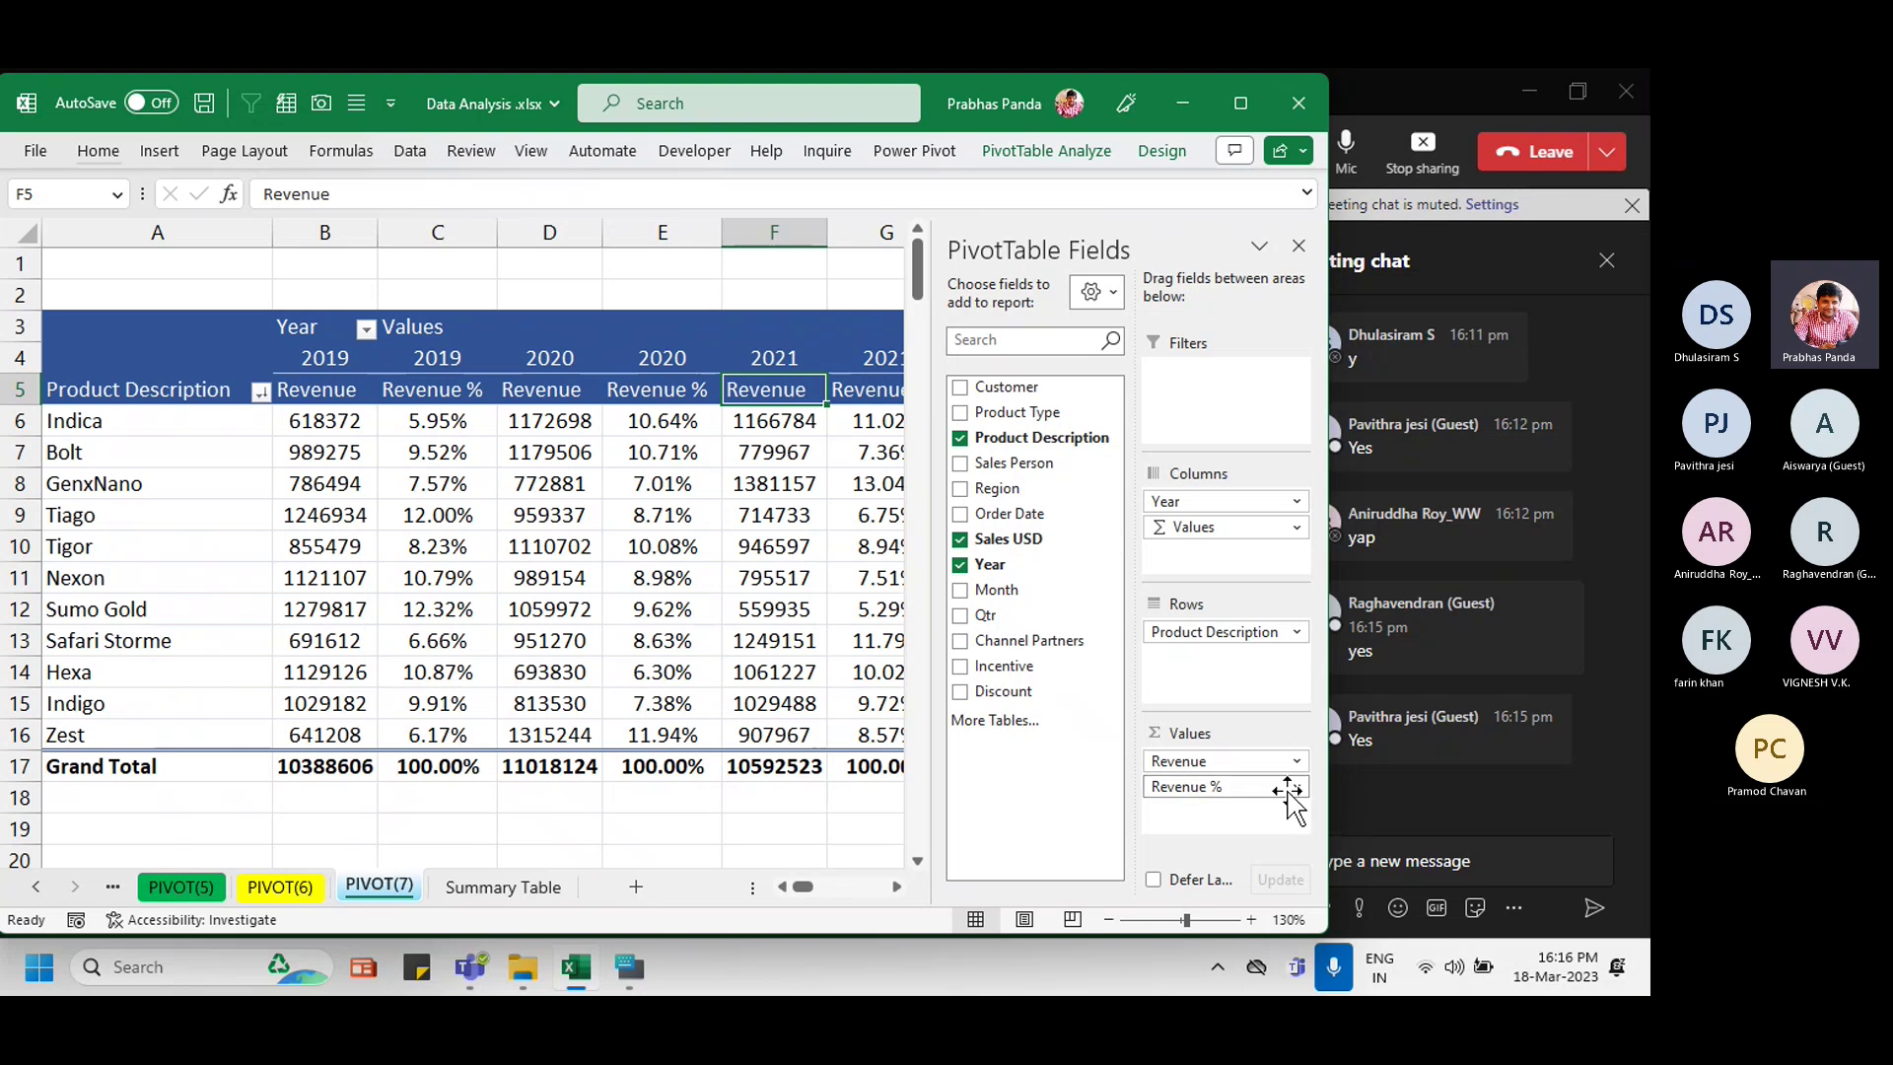
left_click(443, 390)
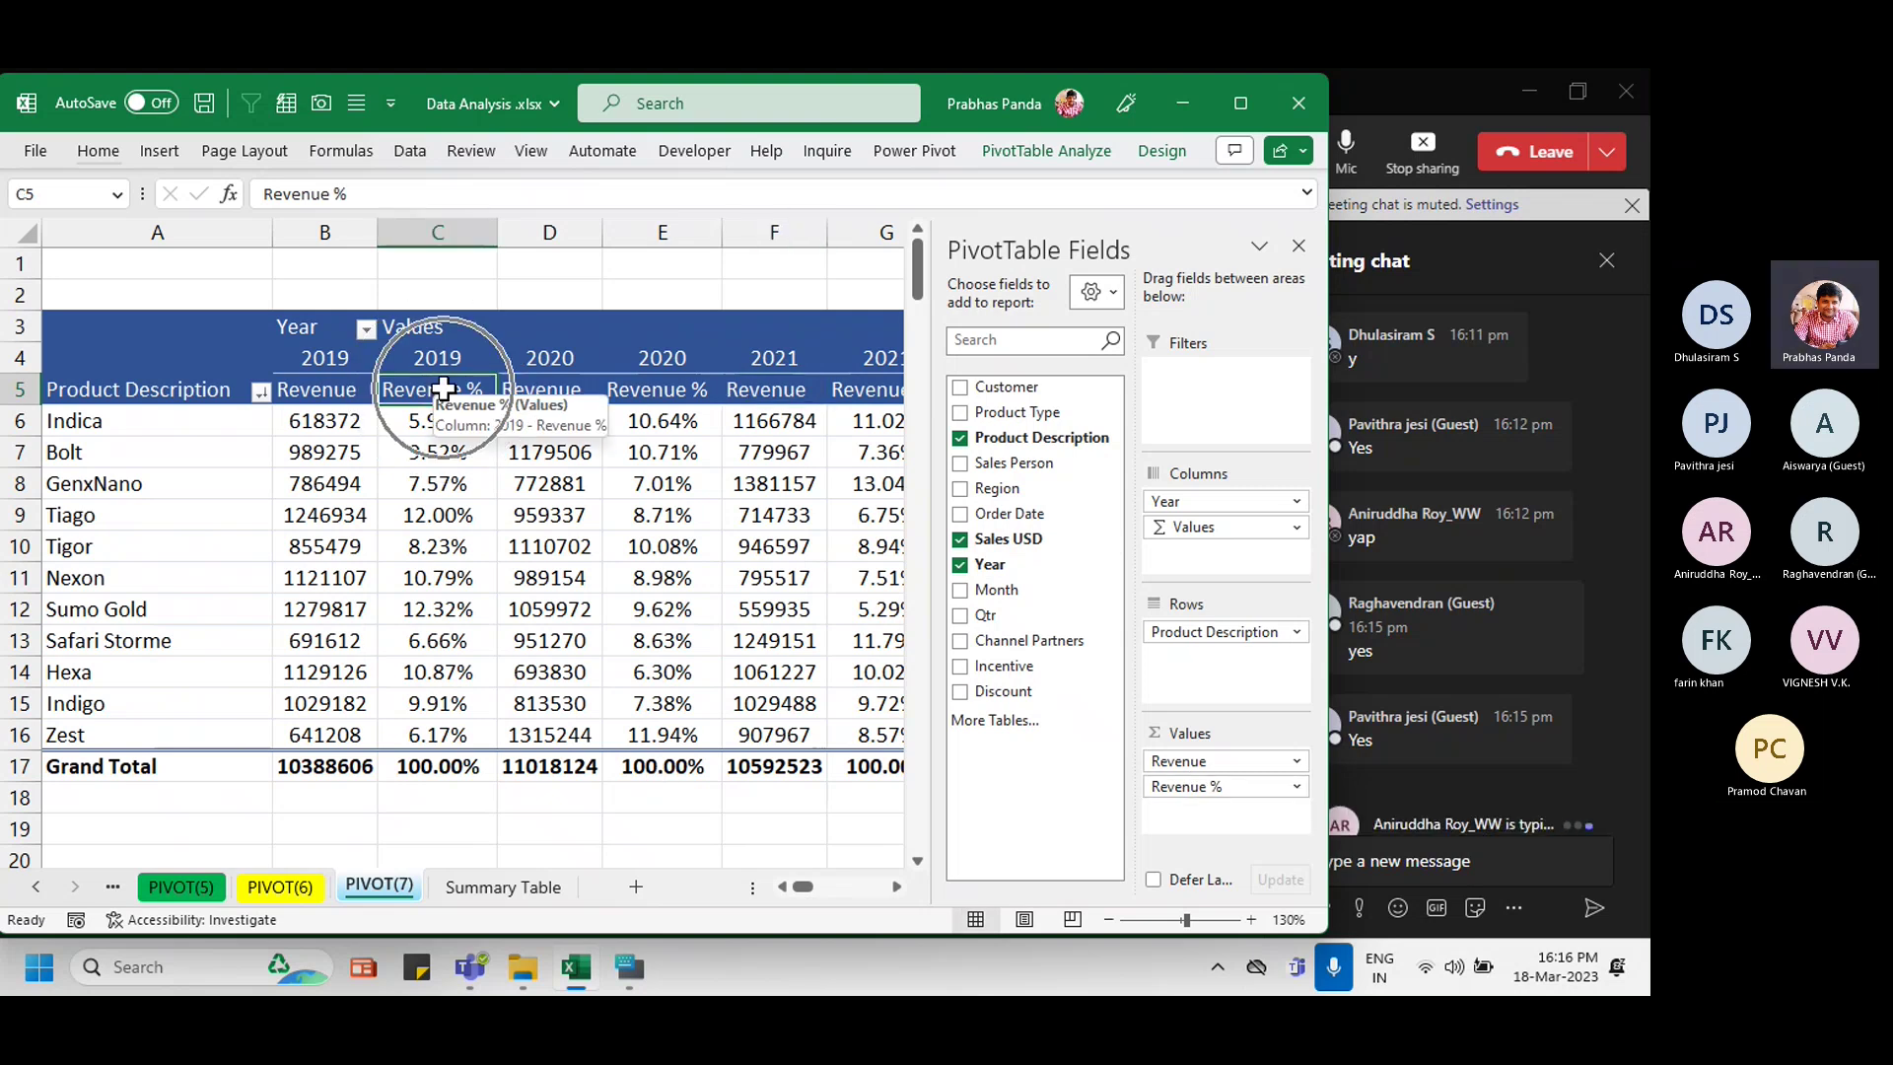
left_click(444, 390)
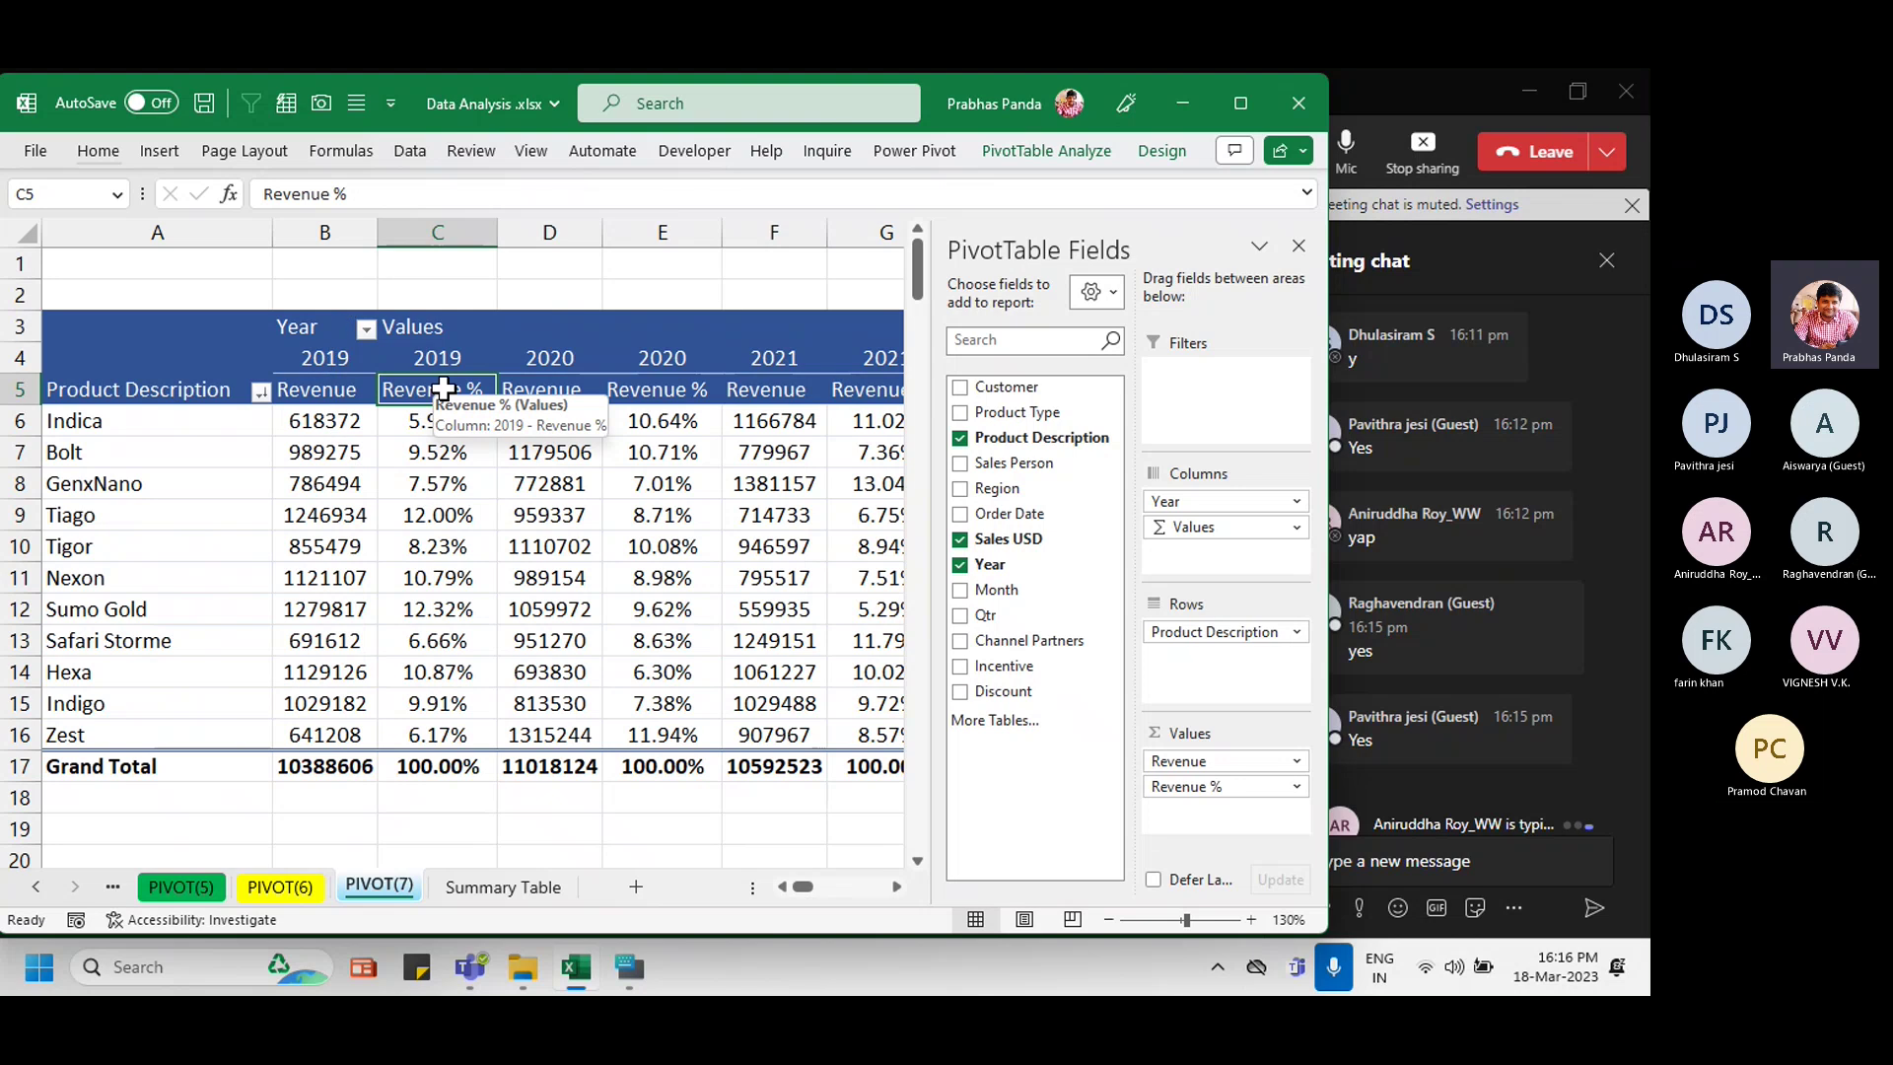
Step: Confirm Revenue % stays as % of Column Total, then switch to Teams and back
right_click(444, 389)
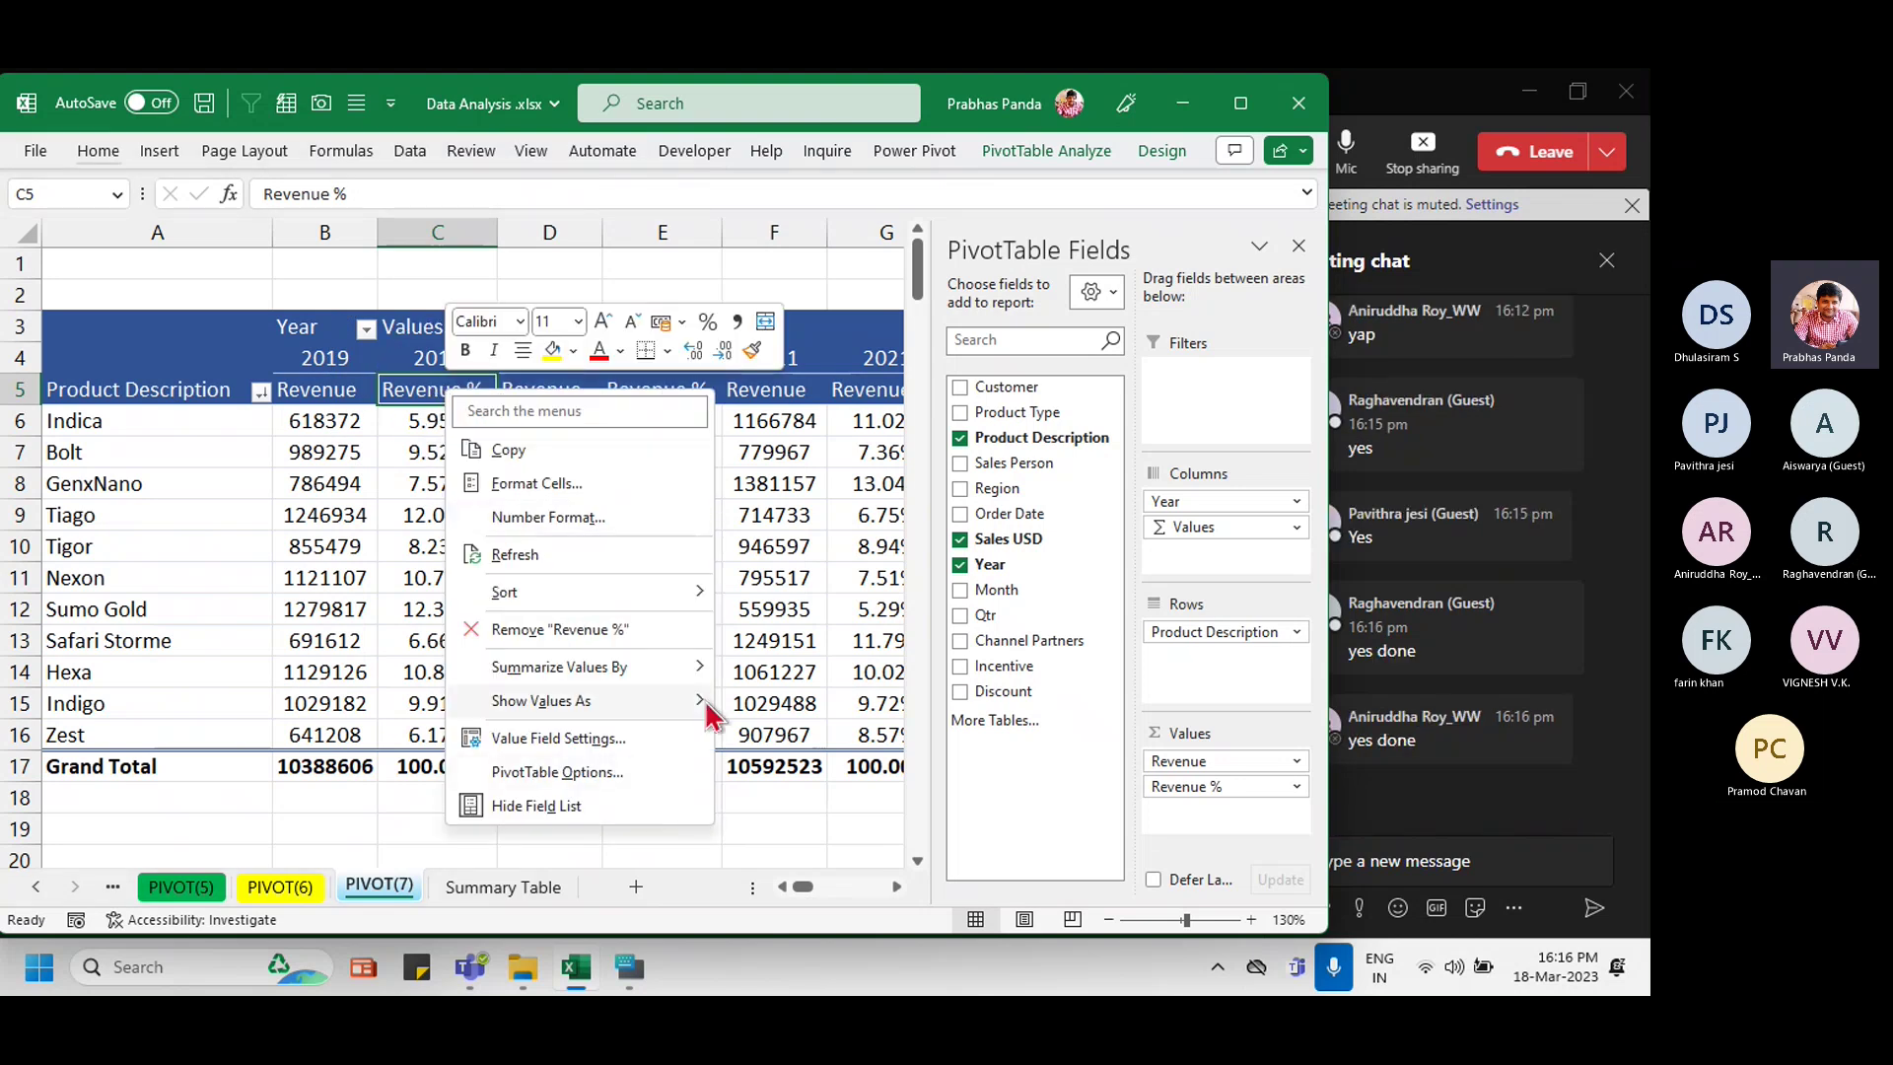
mouse_move(708, 712)
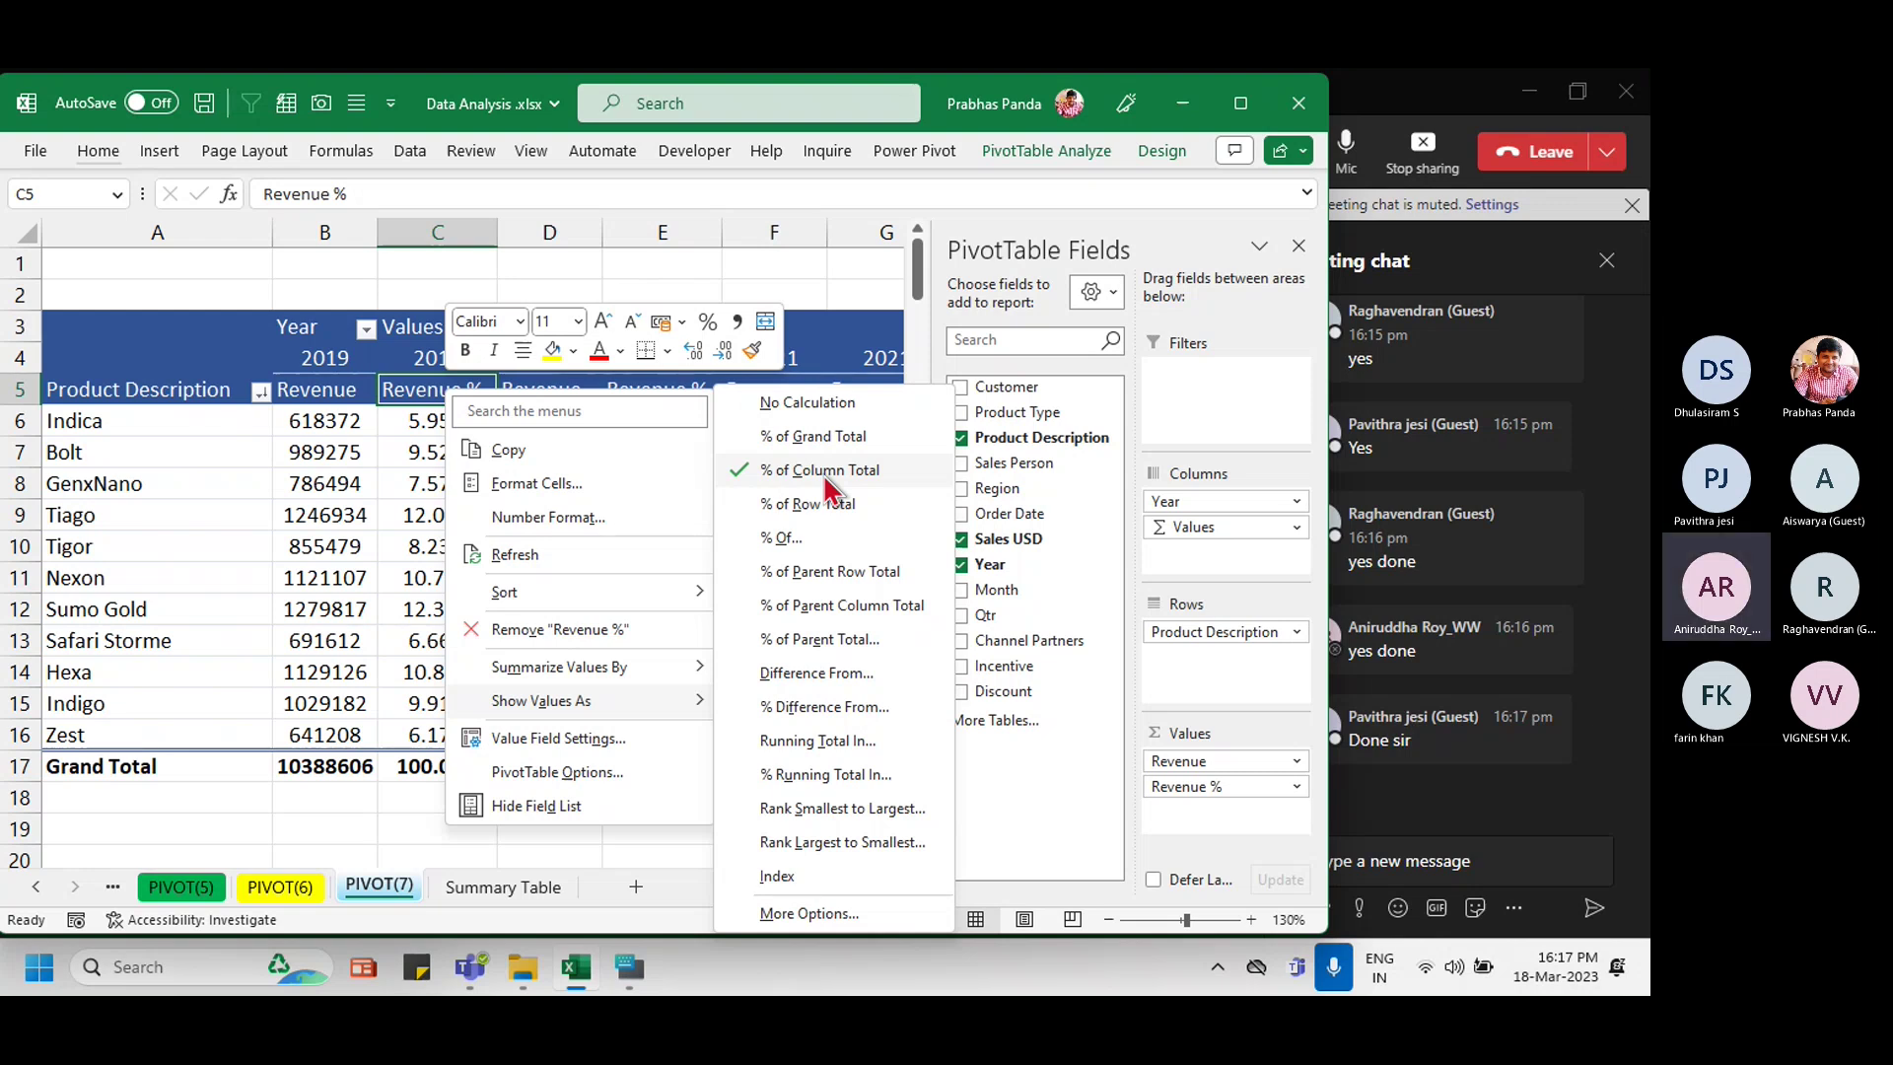
left_click(1385, 130)
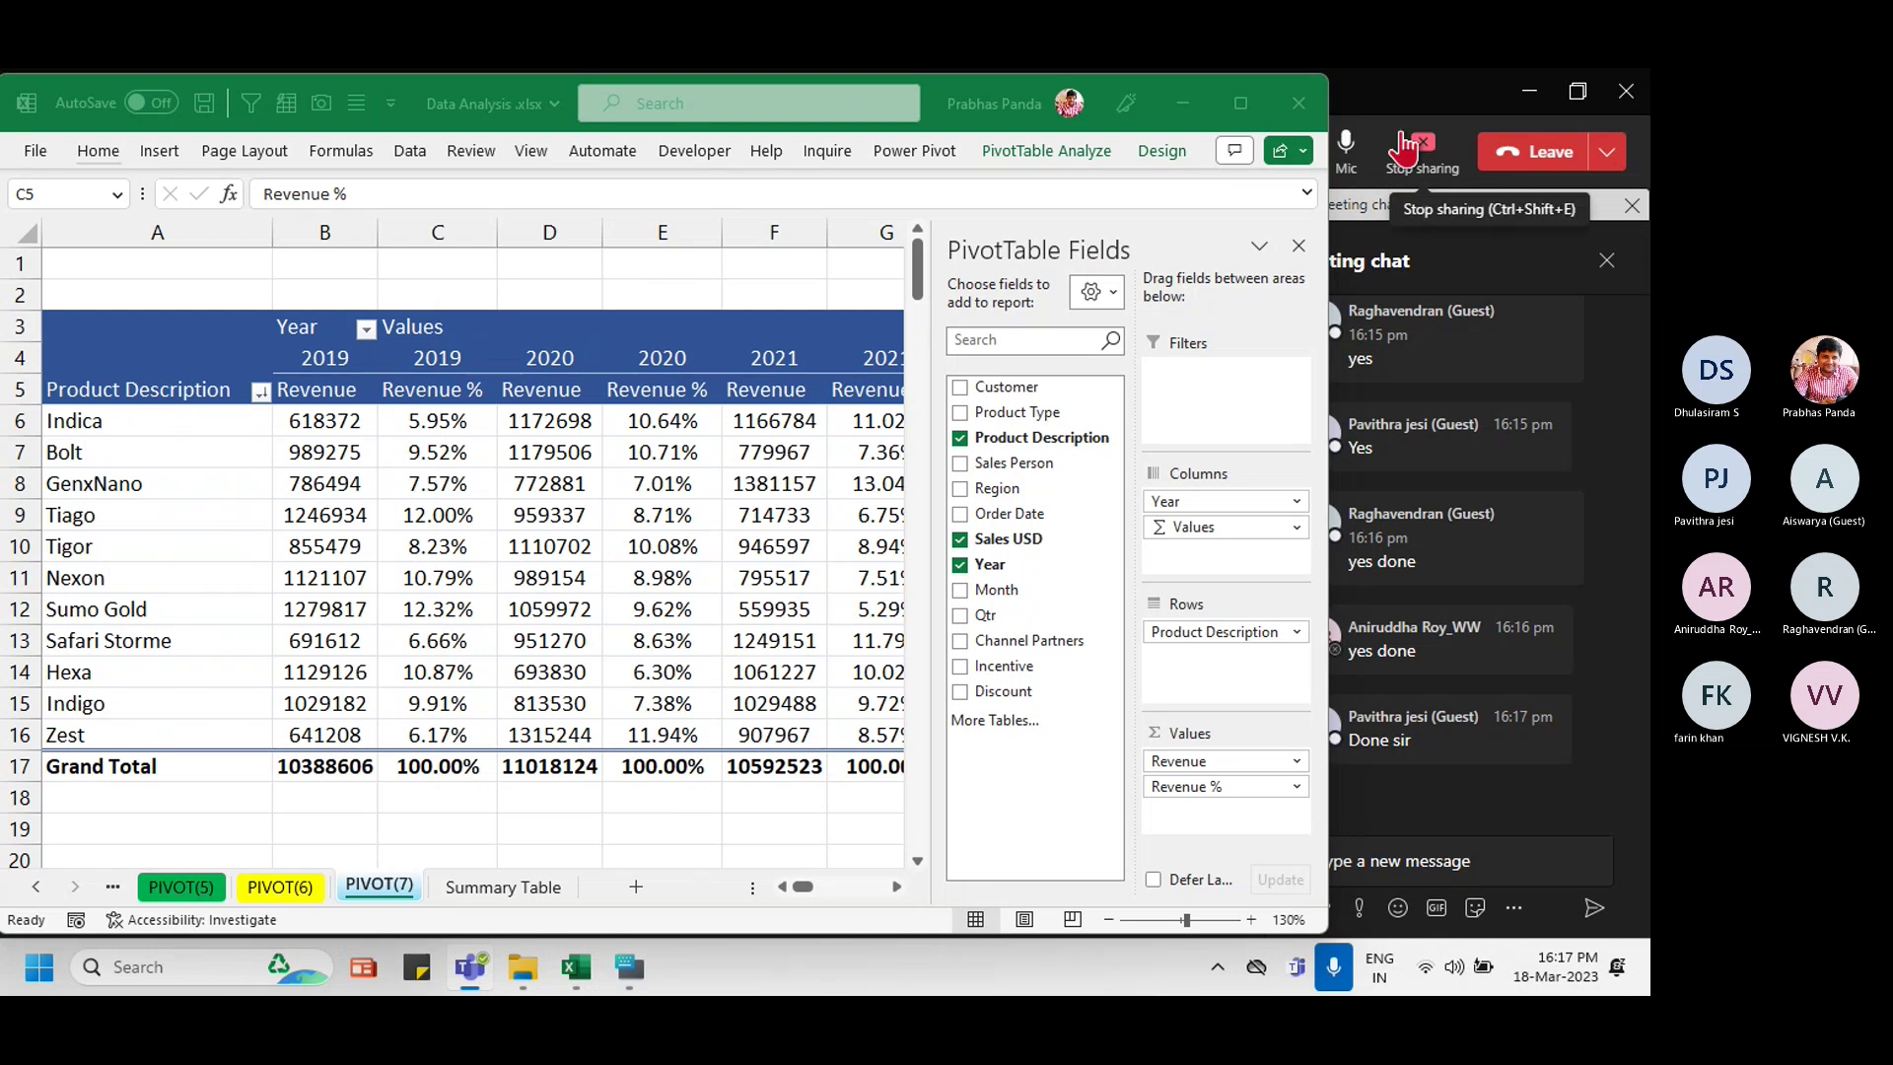
left_click(576, 968)
Step: Admit the lobby guest in Teams and return to the Excel pivot
left_click(1421, 118)
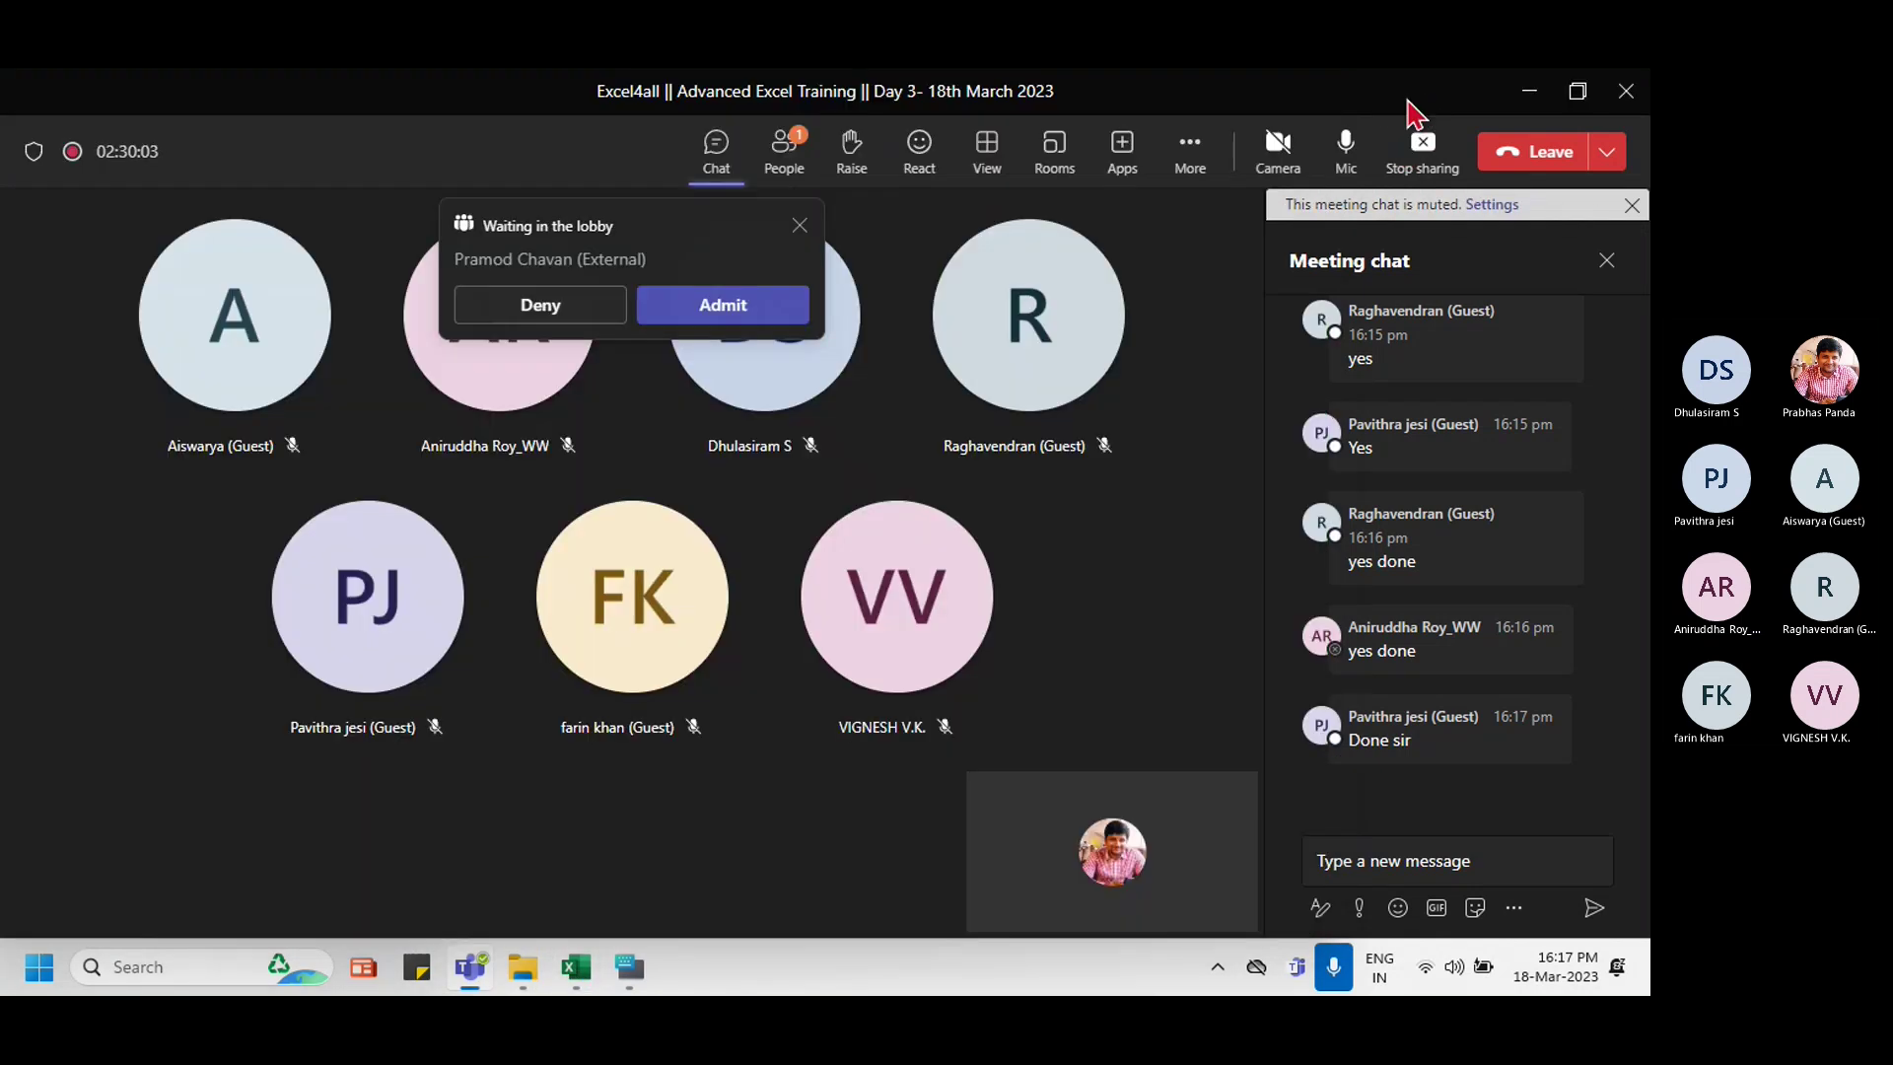
left_click(754, 305)
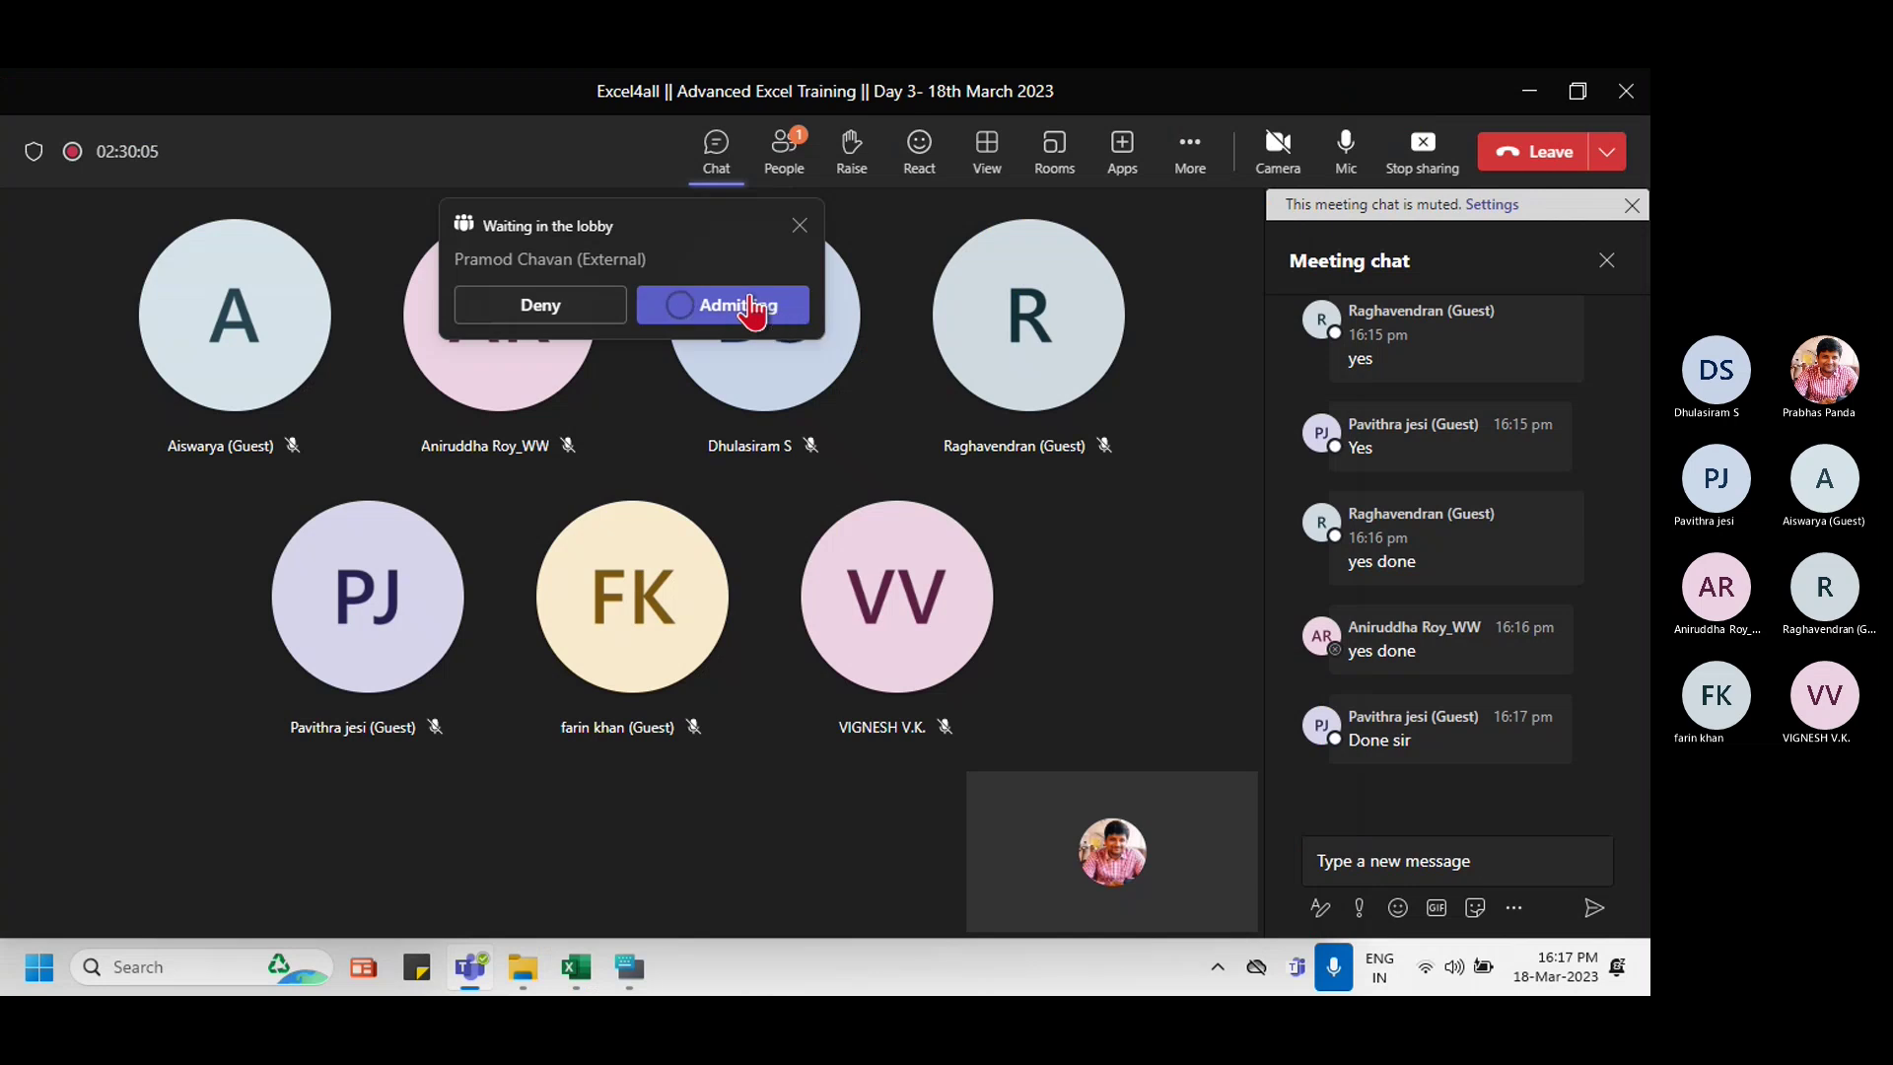
key("alt+Tab")
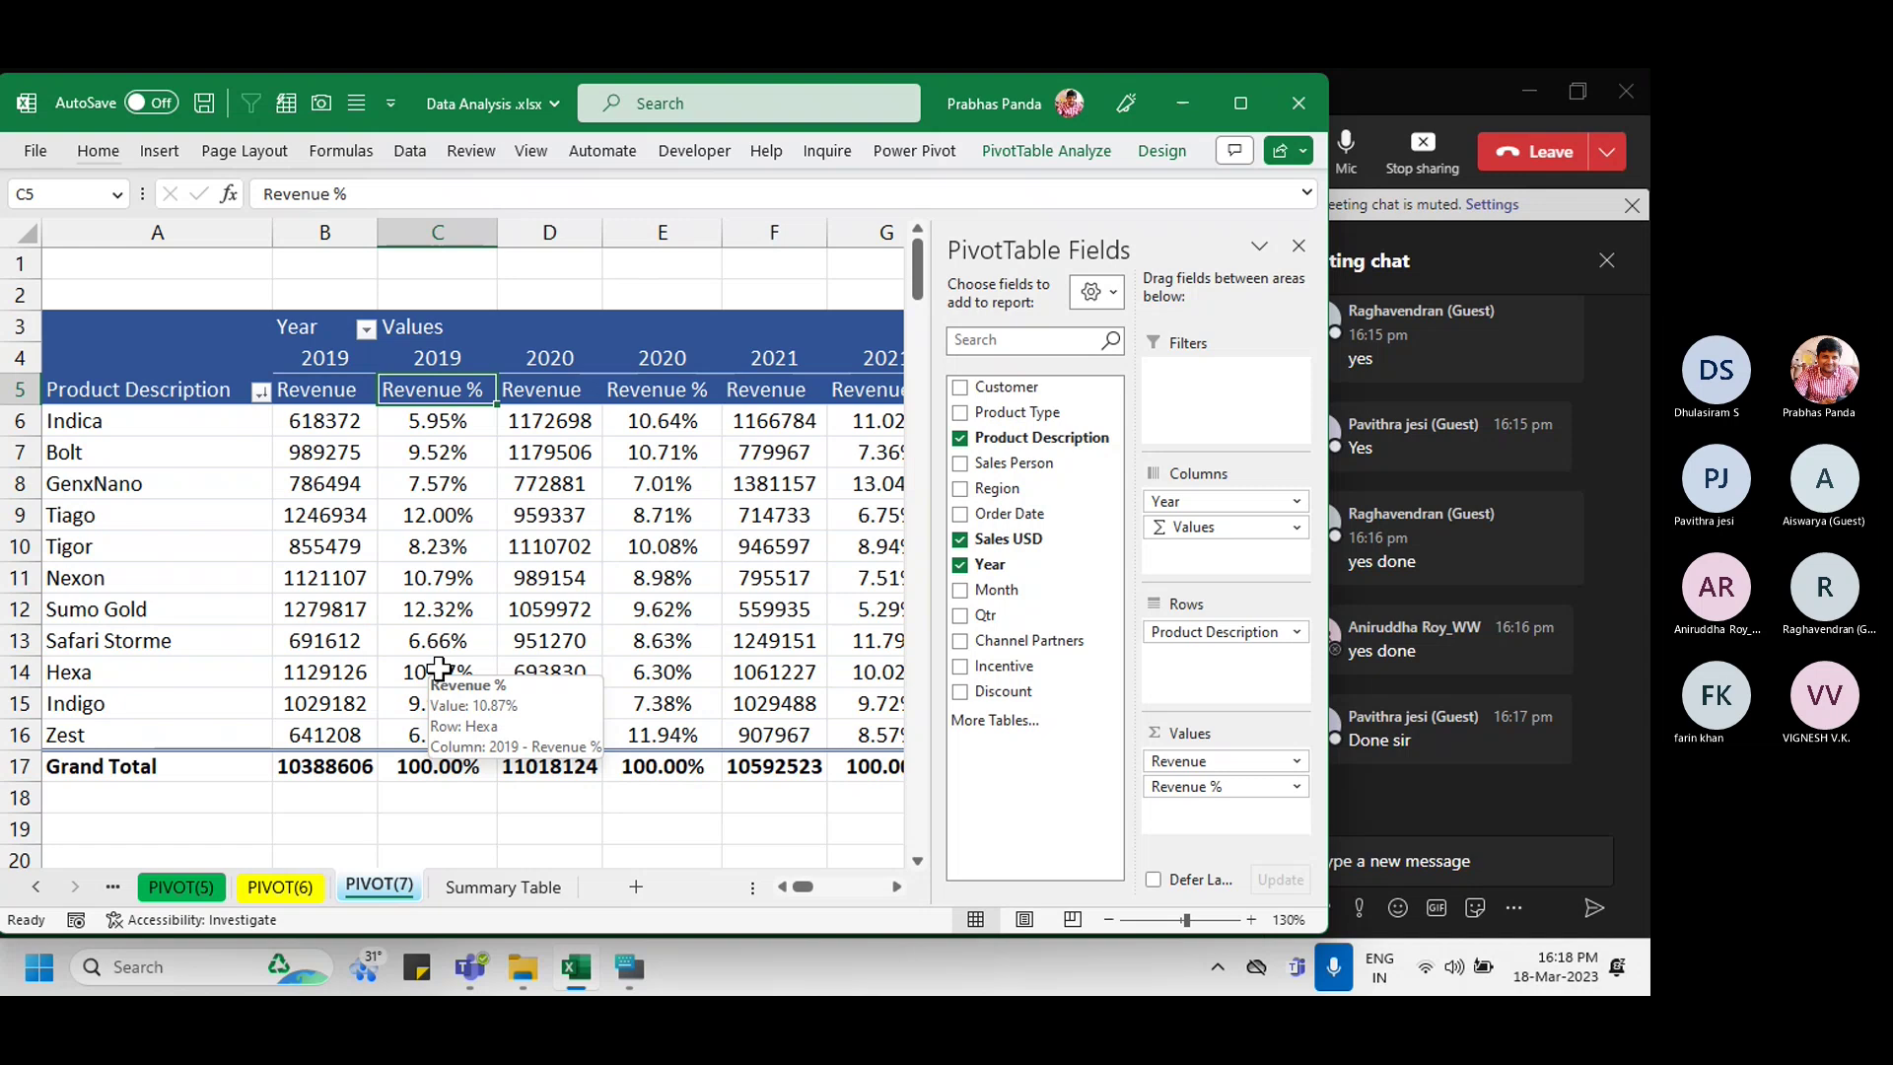
Step: Check the Revenue % options without changes, select the 2019 Revenue header, then admit the Teams guest
right_click(439, 399)
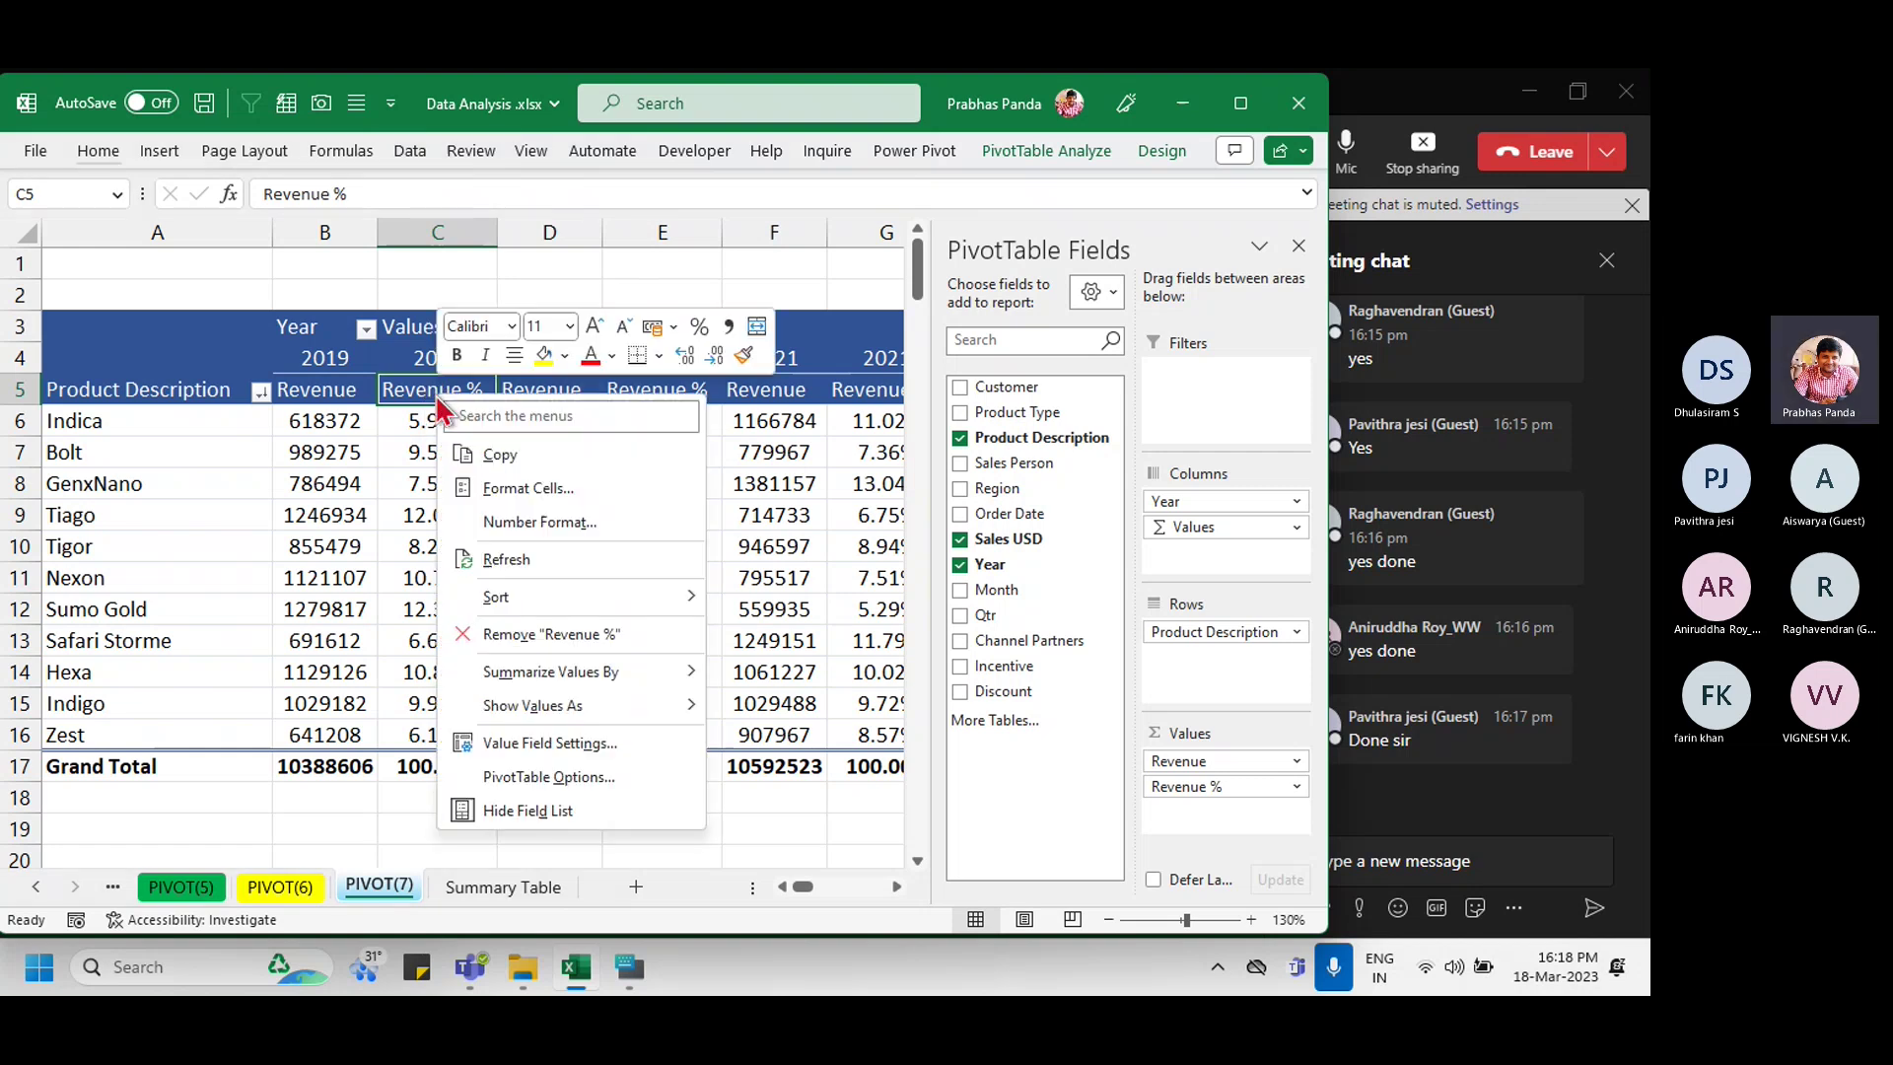
left_click(422, 400)
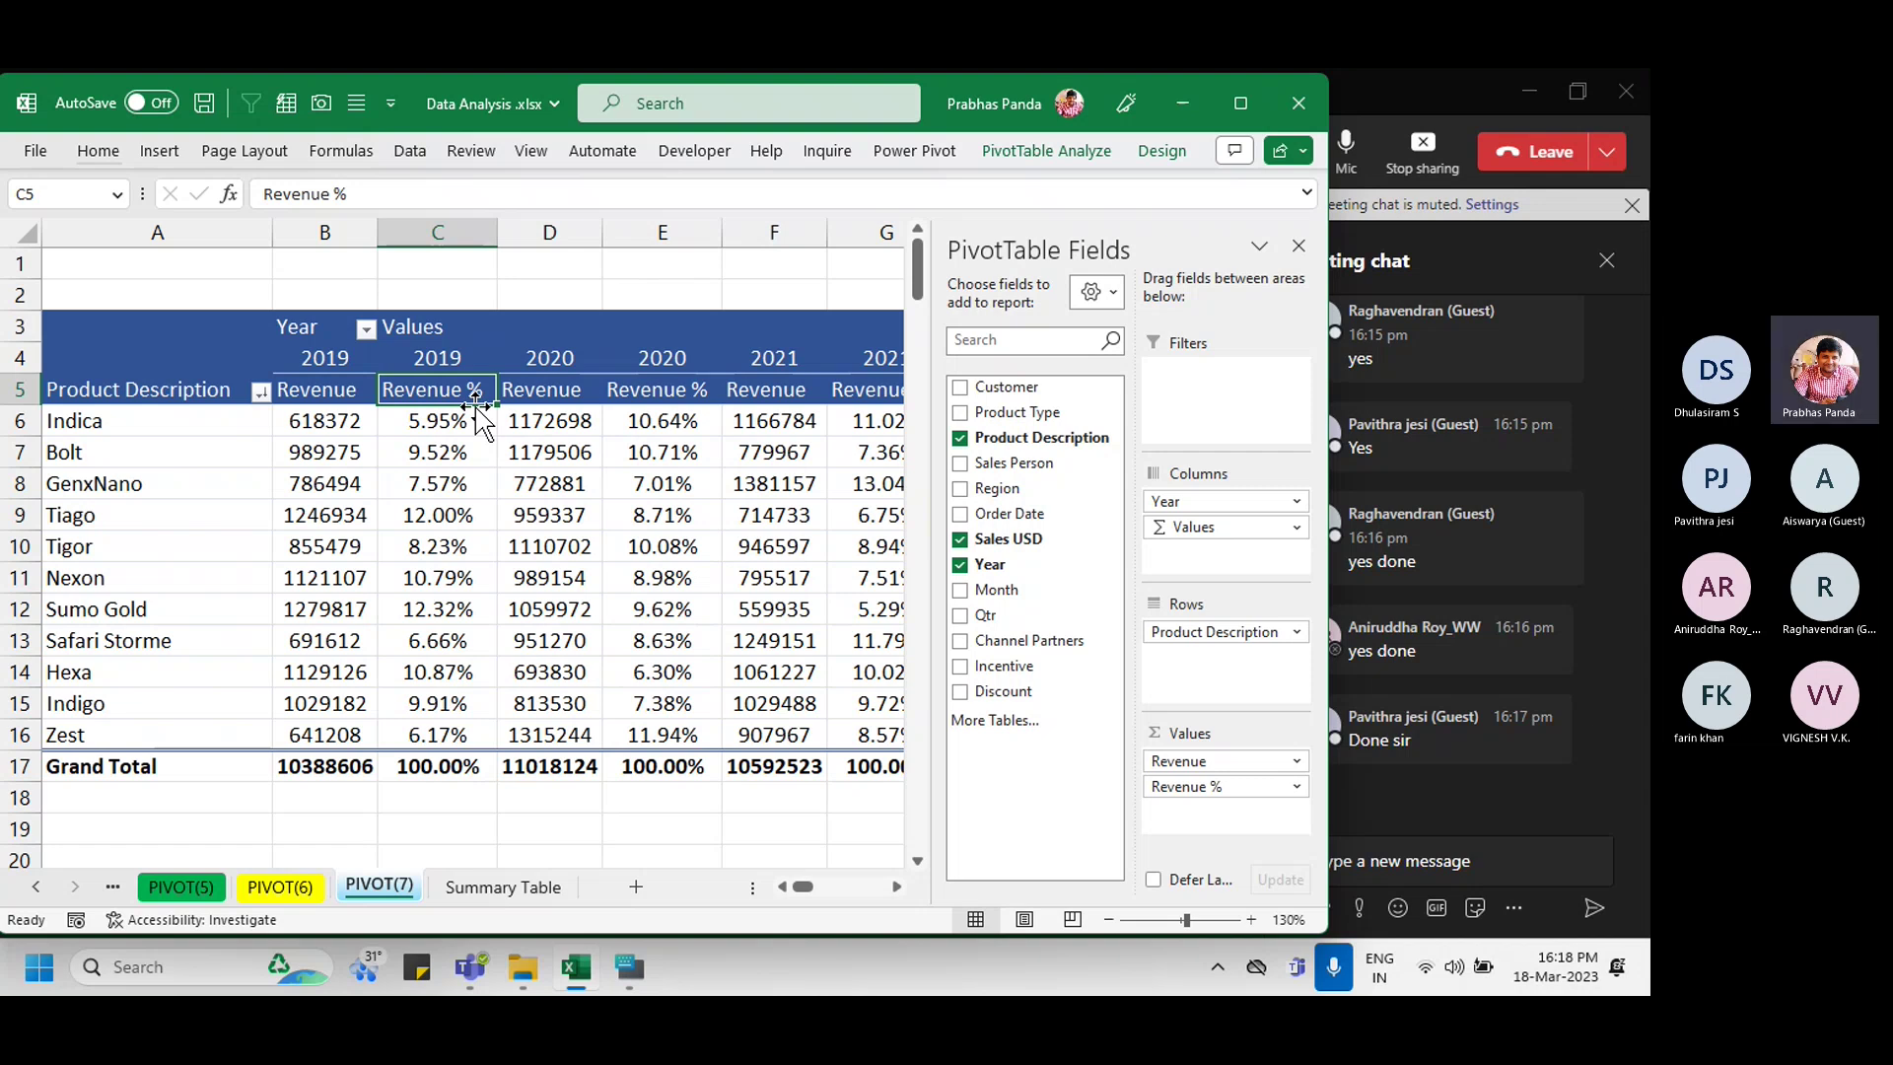
left_click(311, 395)
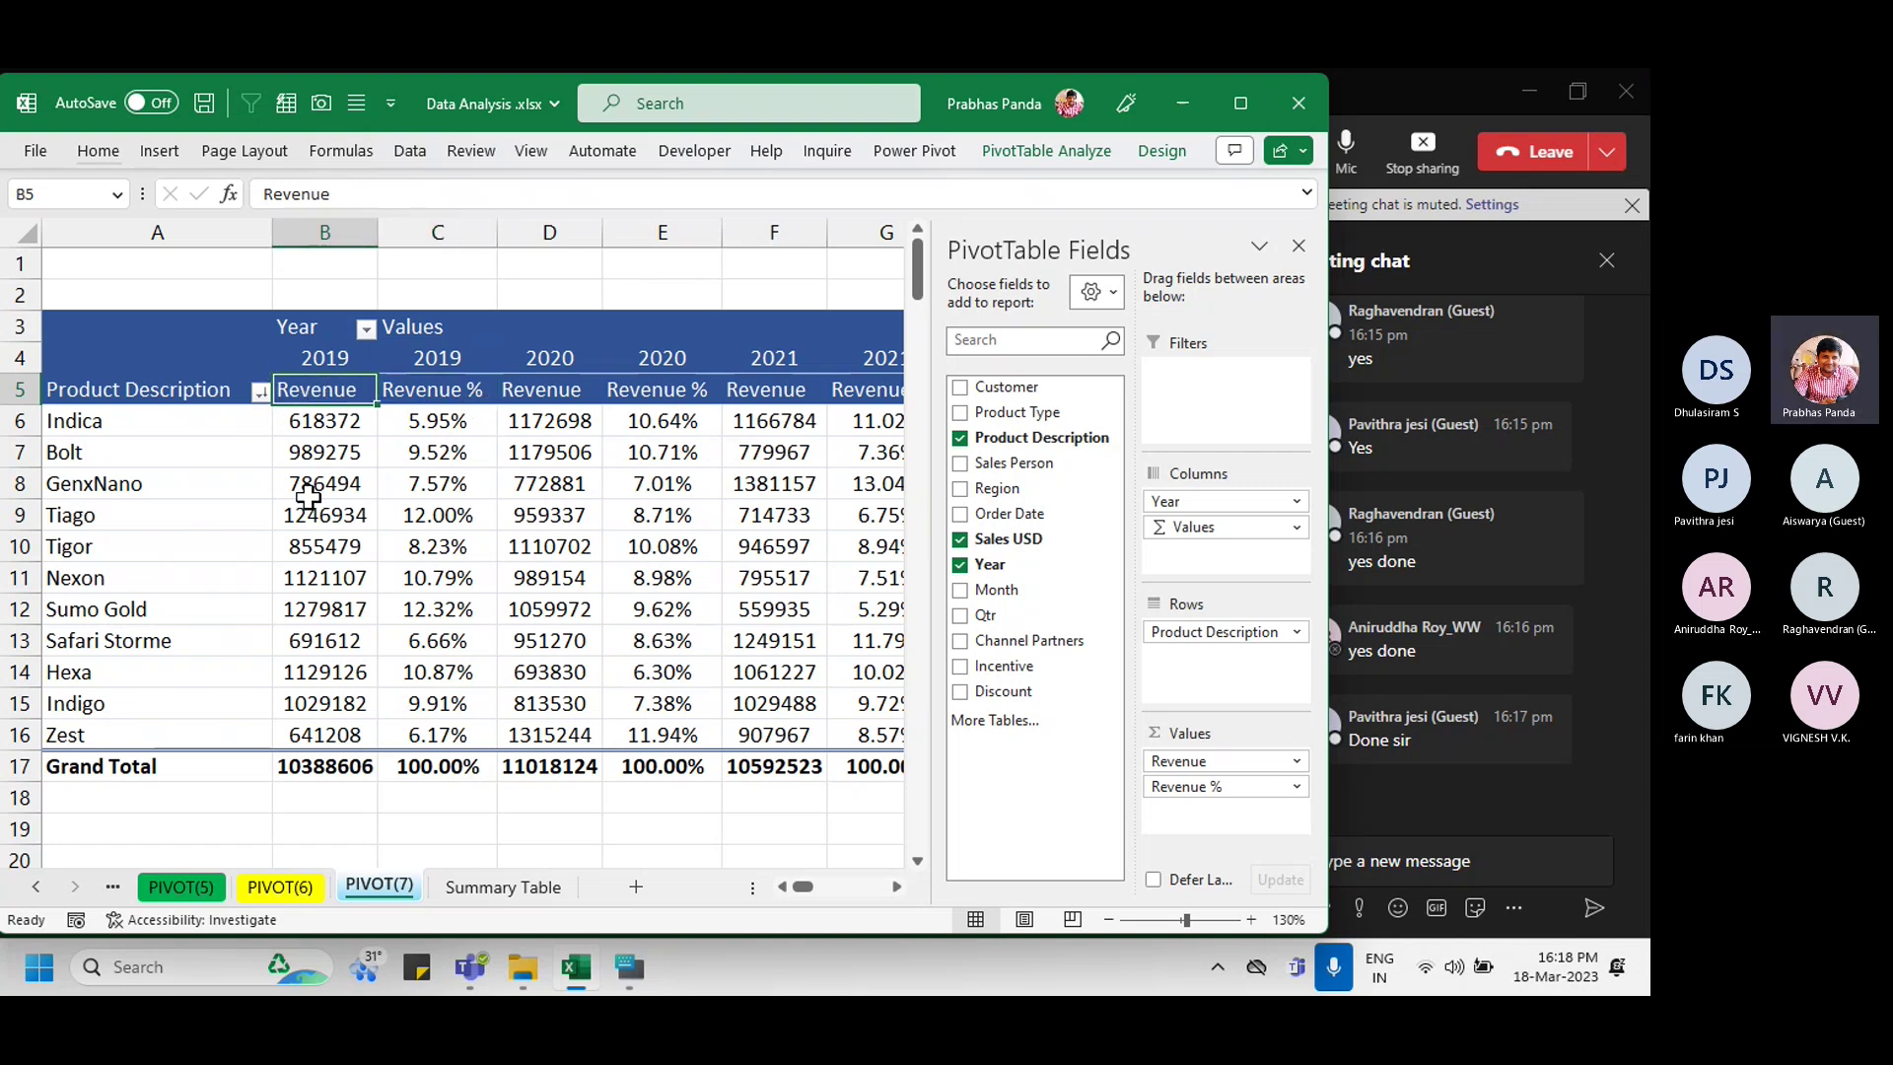
left_click(1394, 93)
left_click(761, 305)
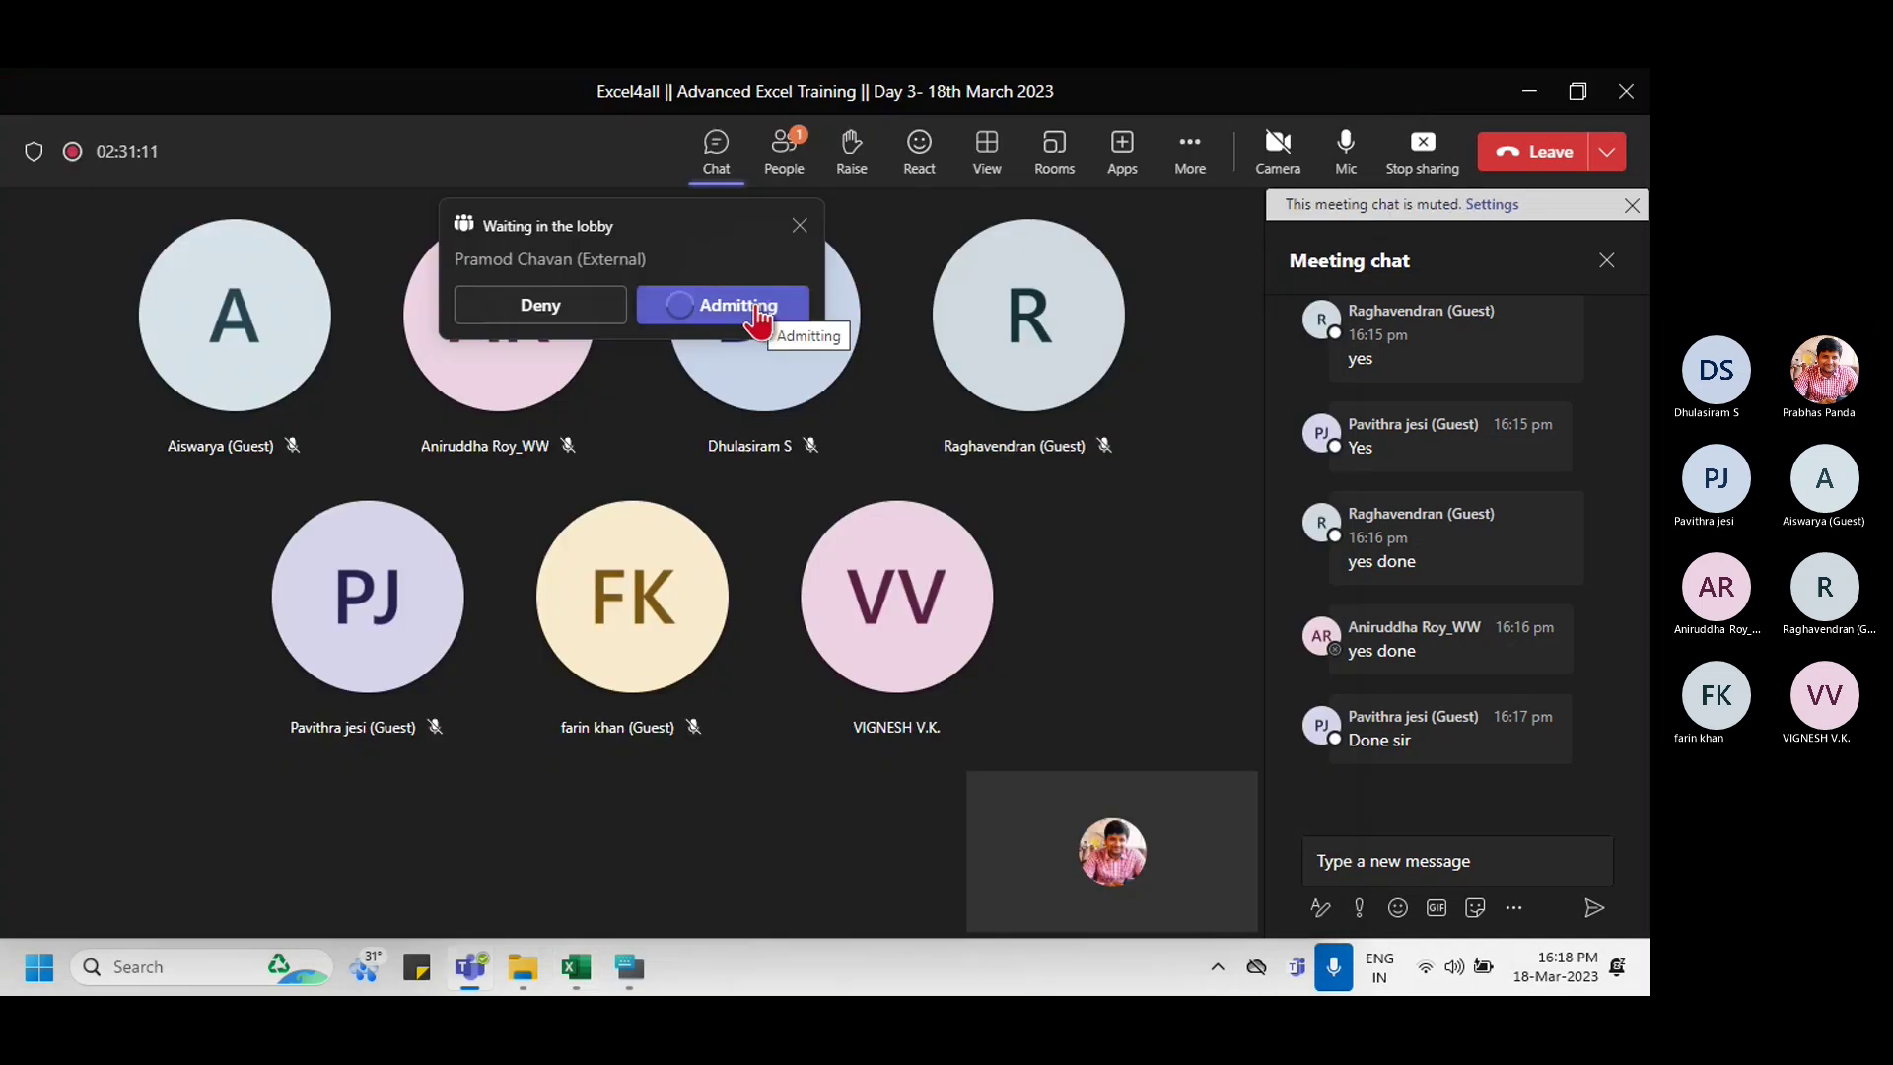
Step: Close the Teams meeting chat pane to get back to the shared pivot view
key("alt+Tab")
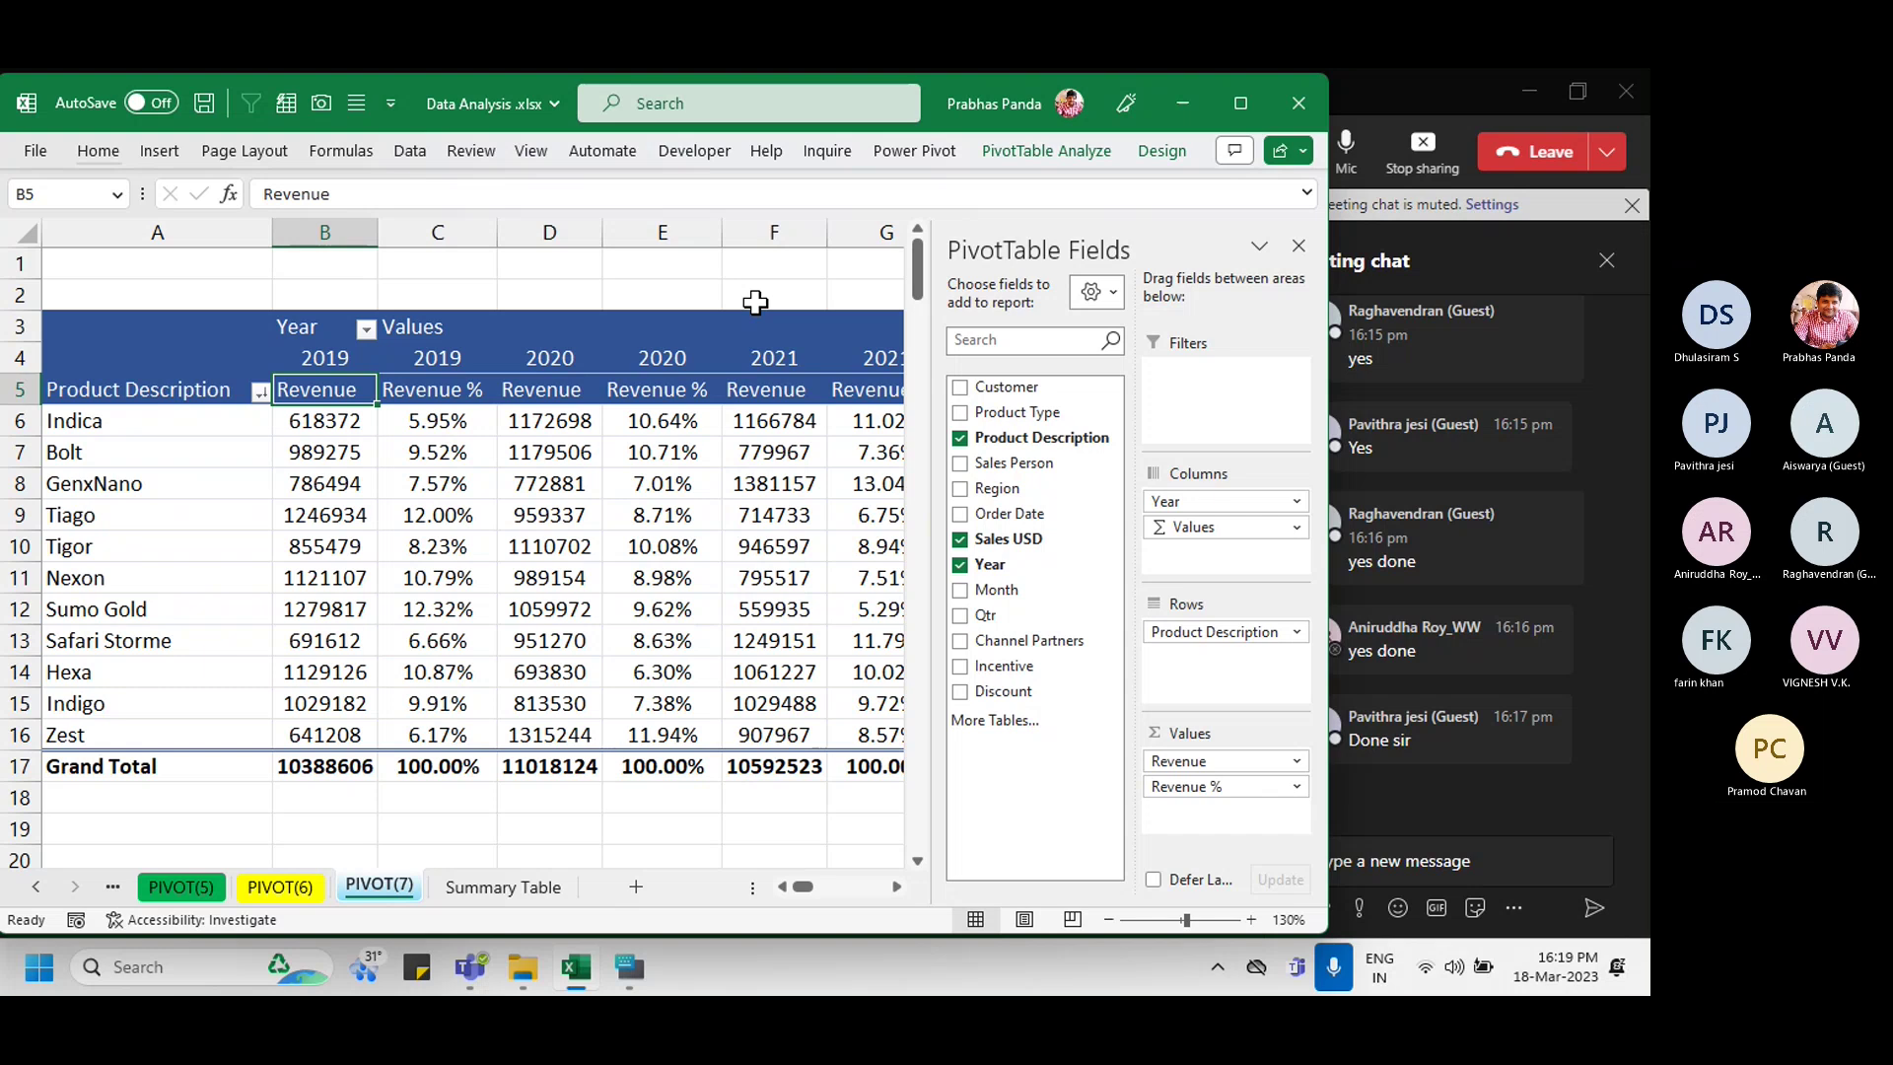
left_click(1400, 124)
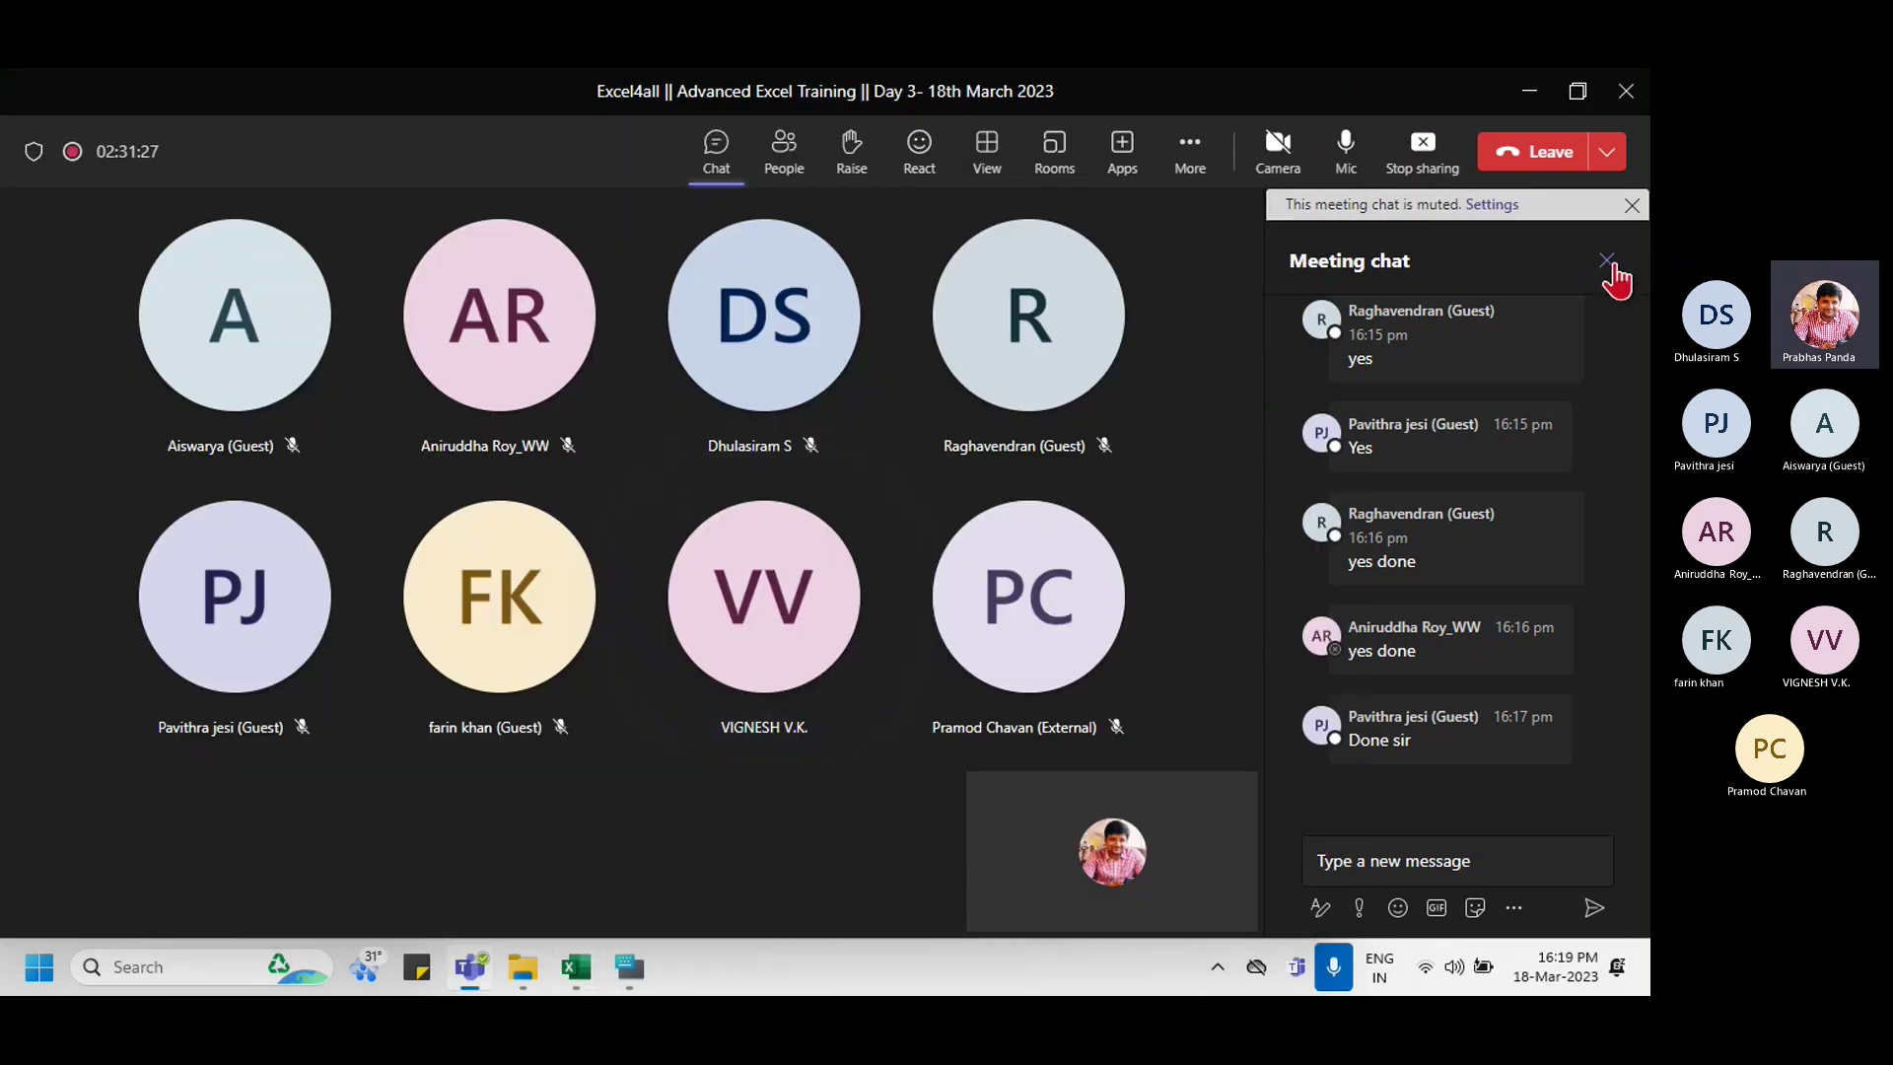
left_click(1607, 260)
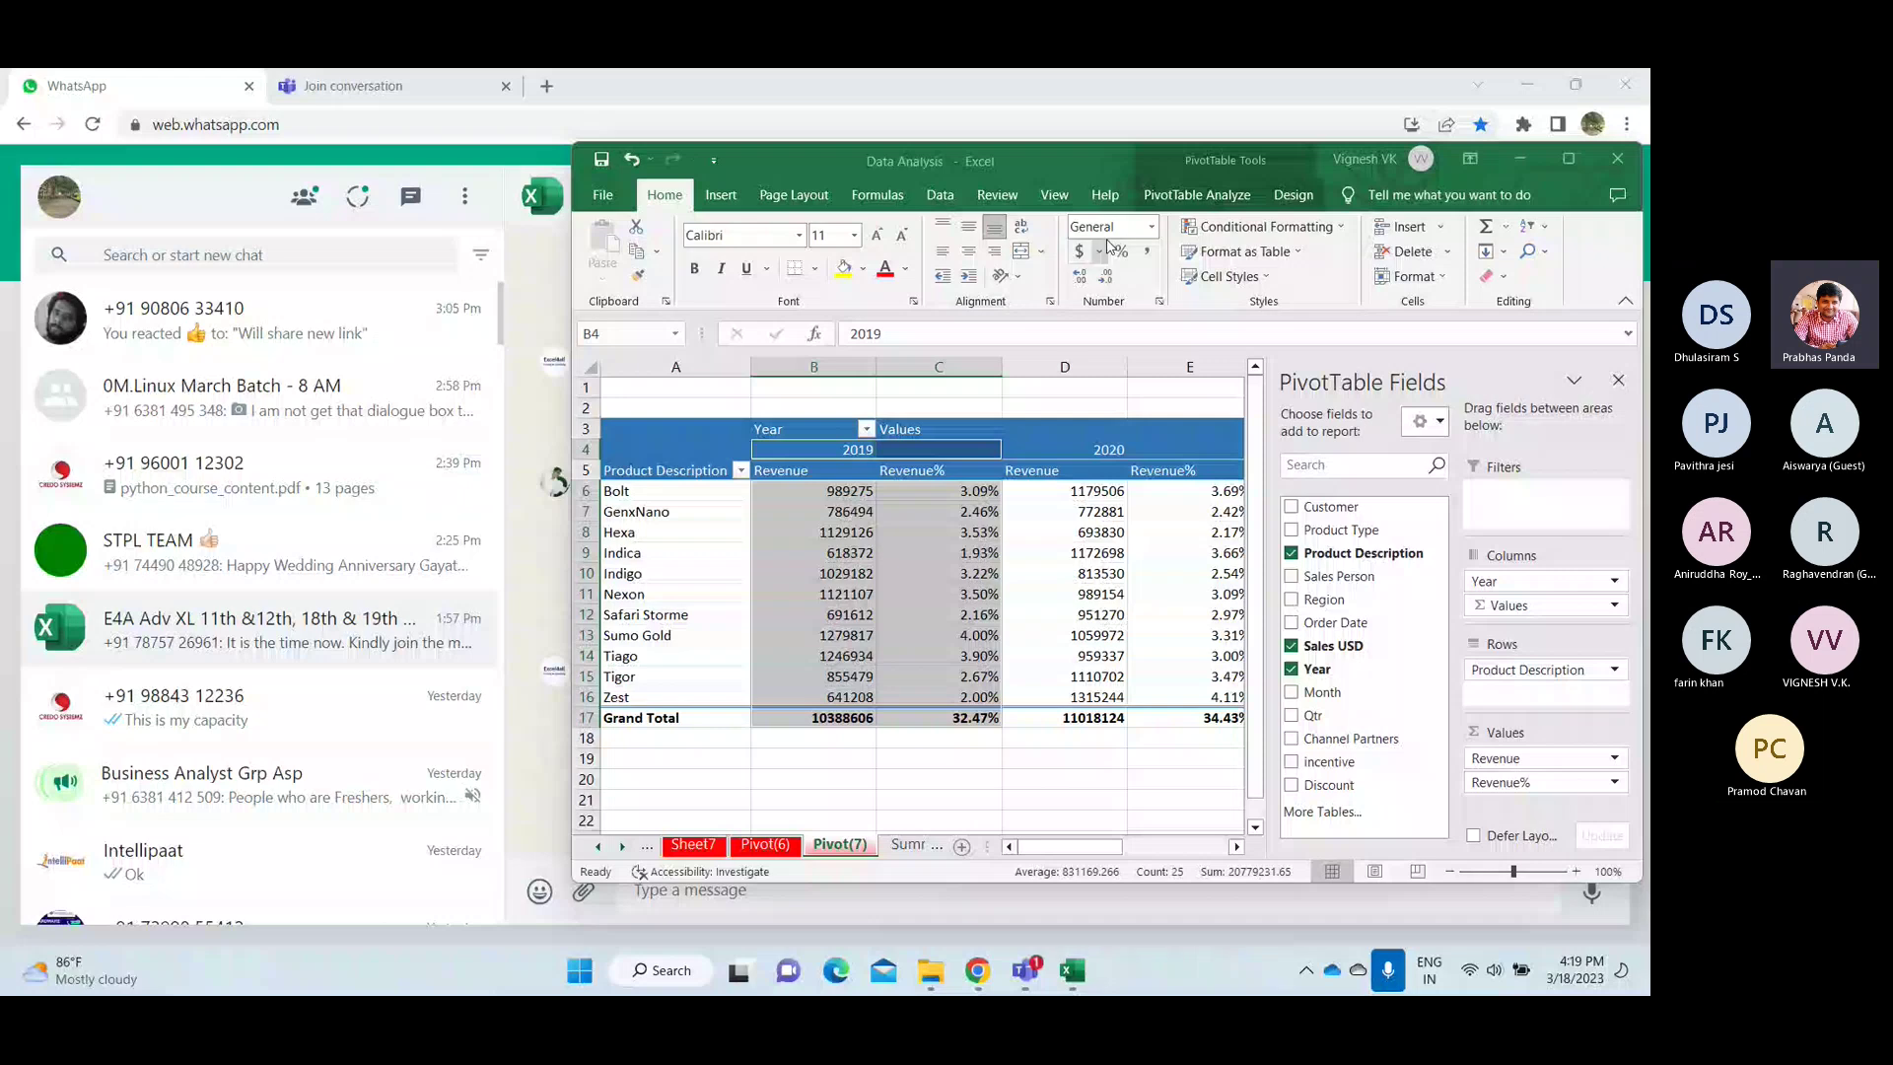
Step: Maximize Excel and undo the Revenue renames and percentage field, back to plain Sum of Sales USD
left_click(1065, 450)
key("super+Up")
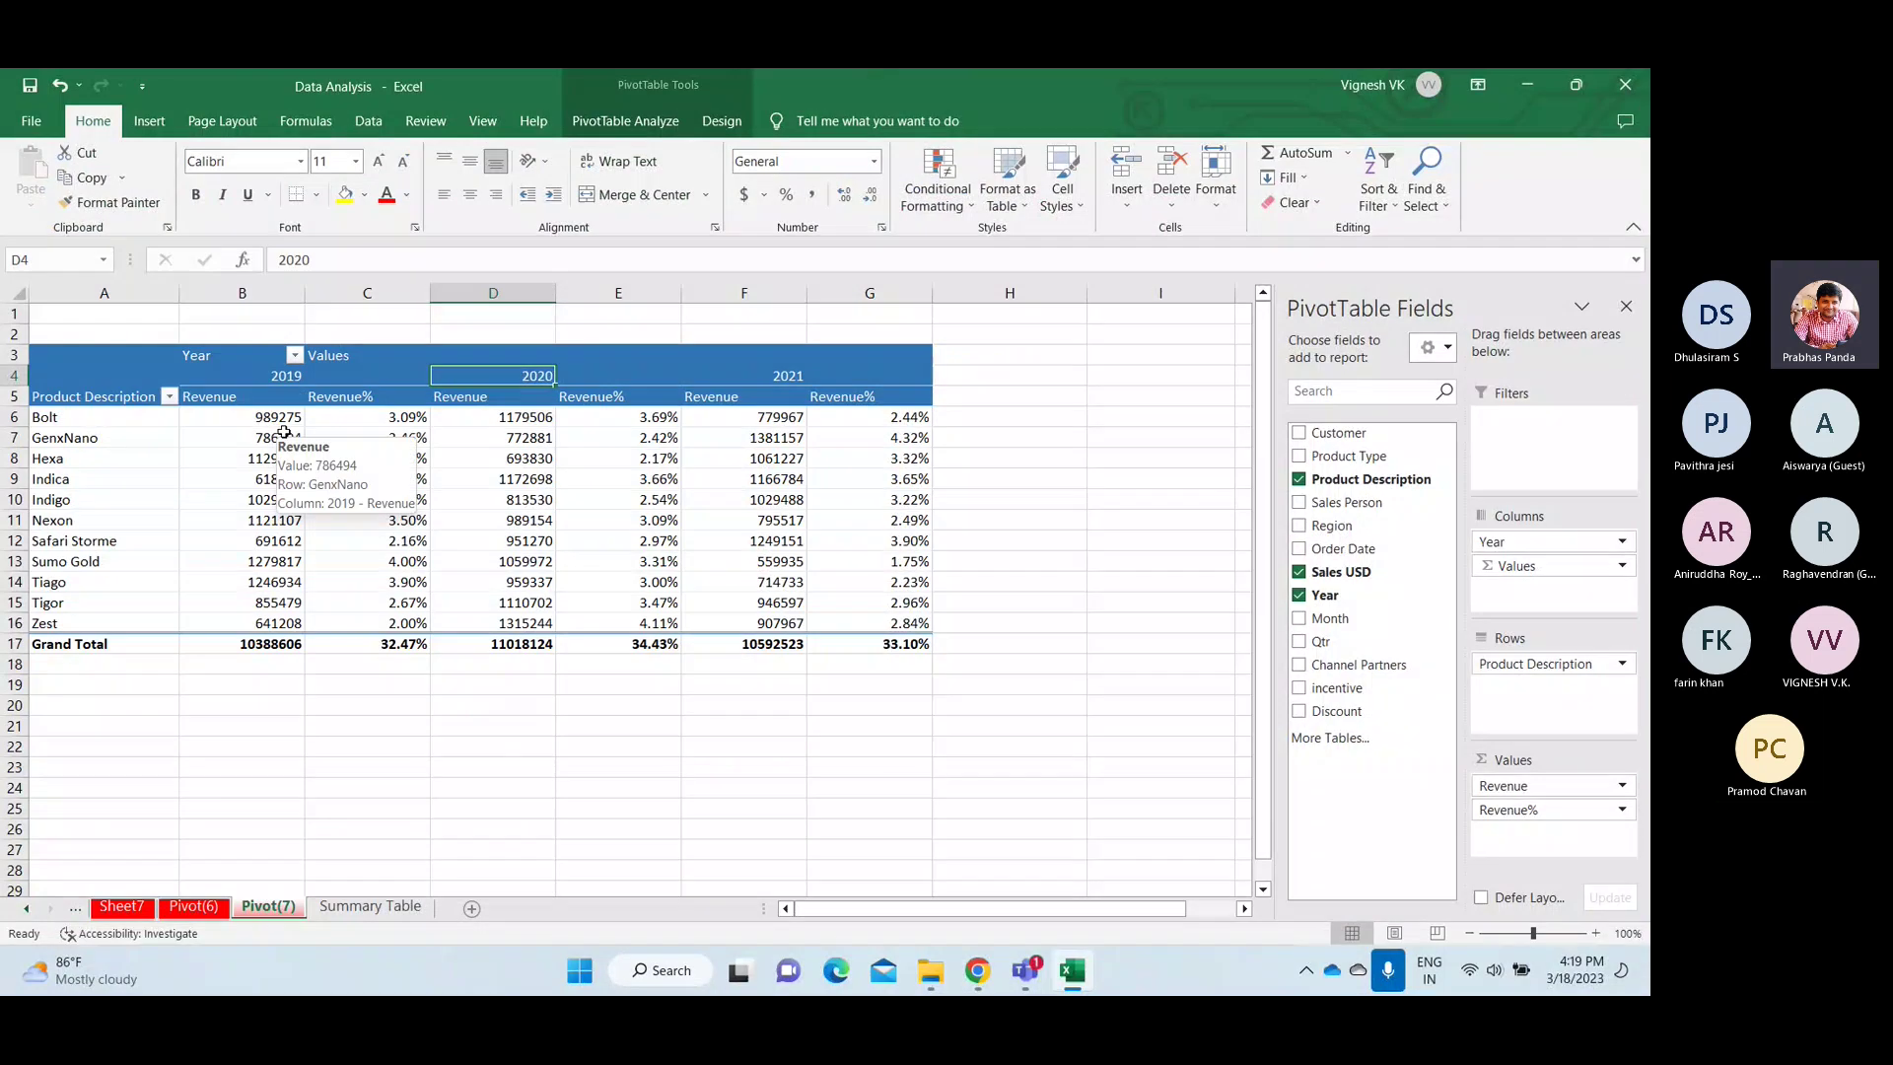
key("ctrl+z")
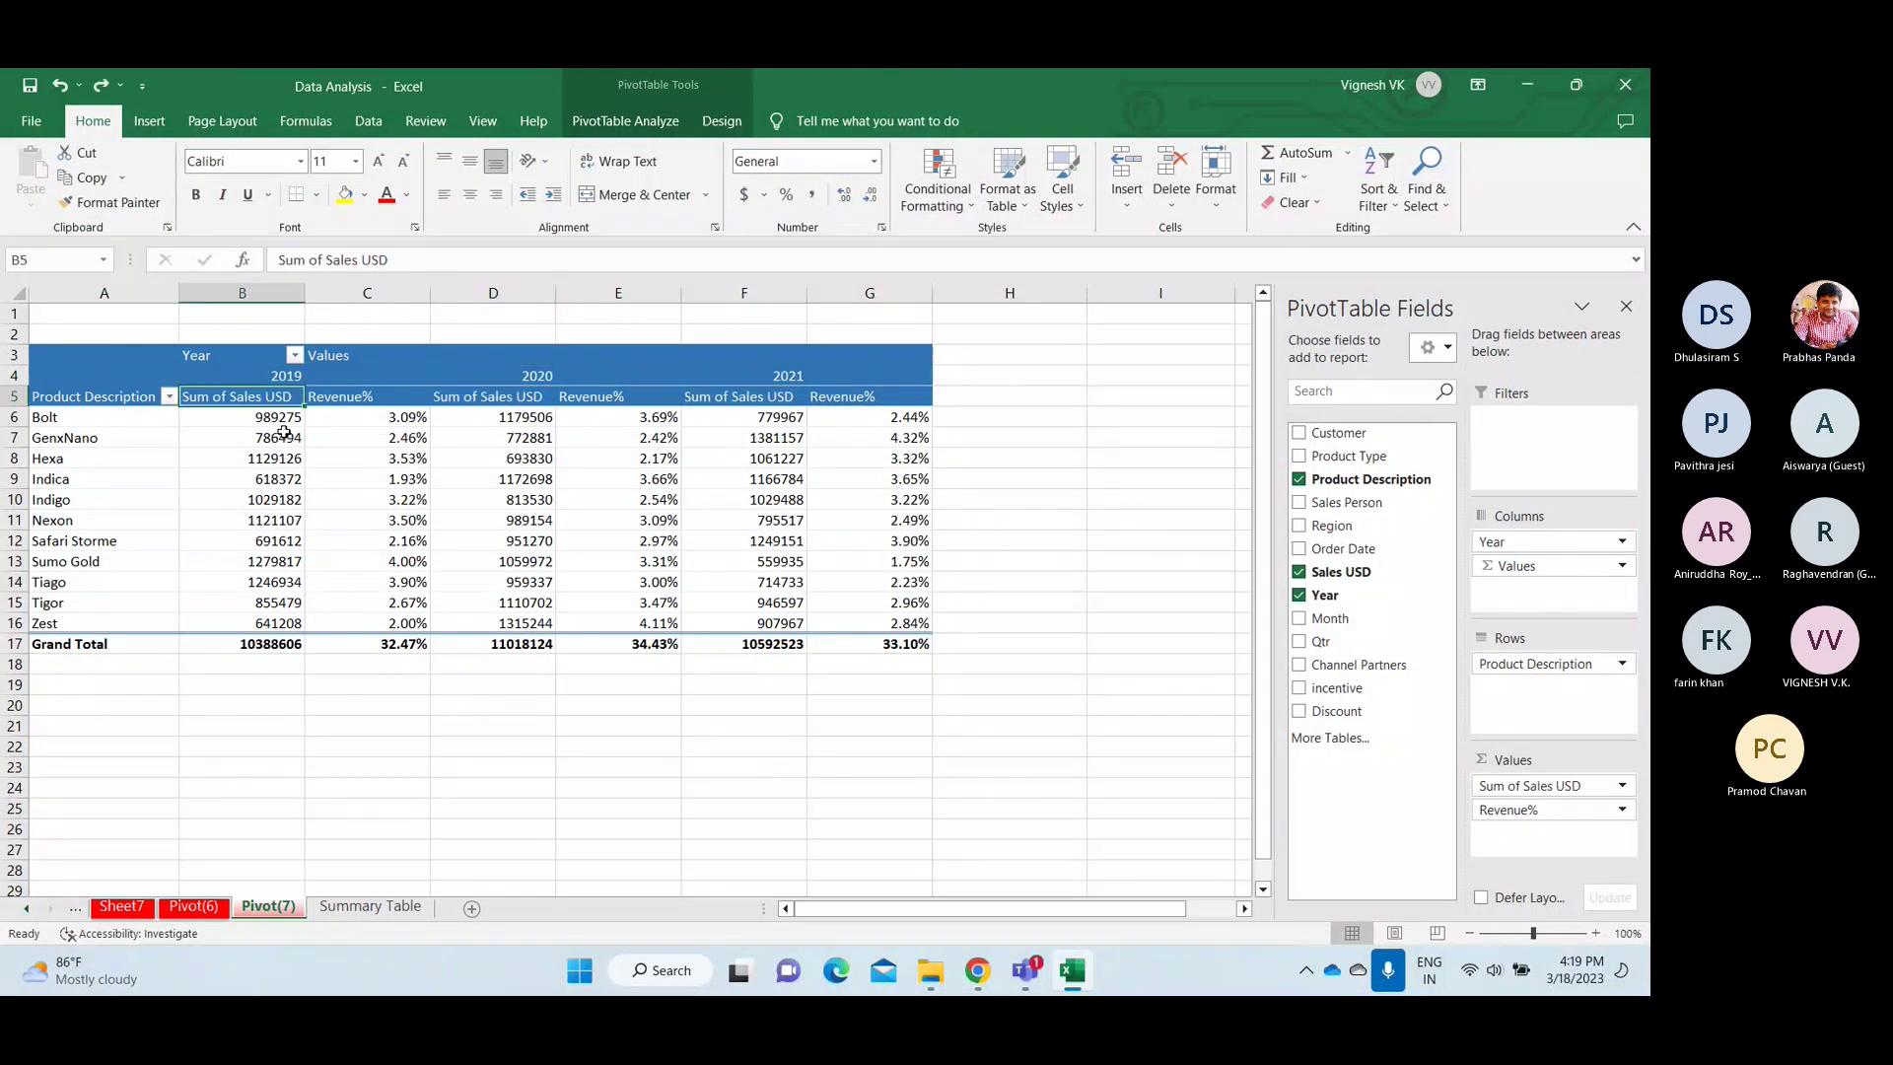
key("ctrl+z")
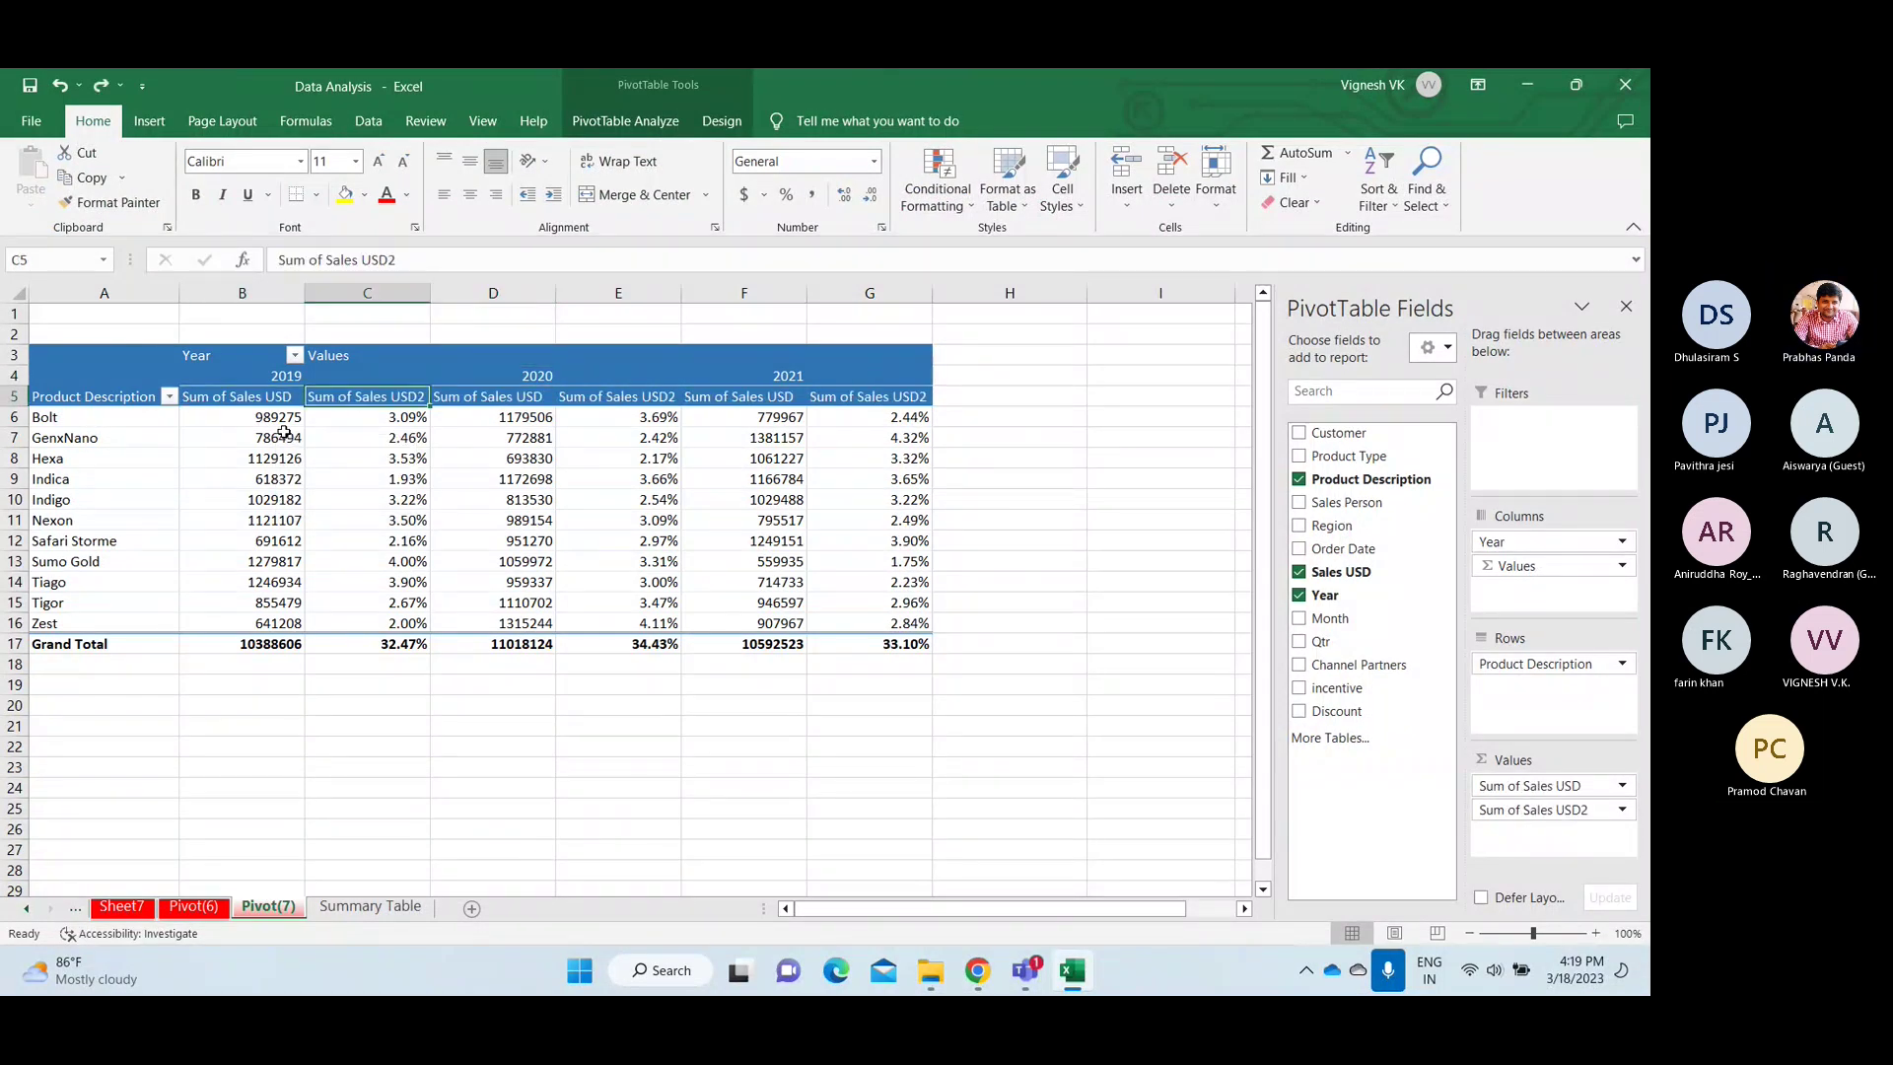
key("ctrl+z")
key("ctrl+z")
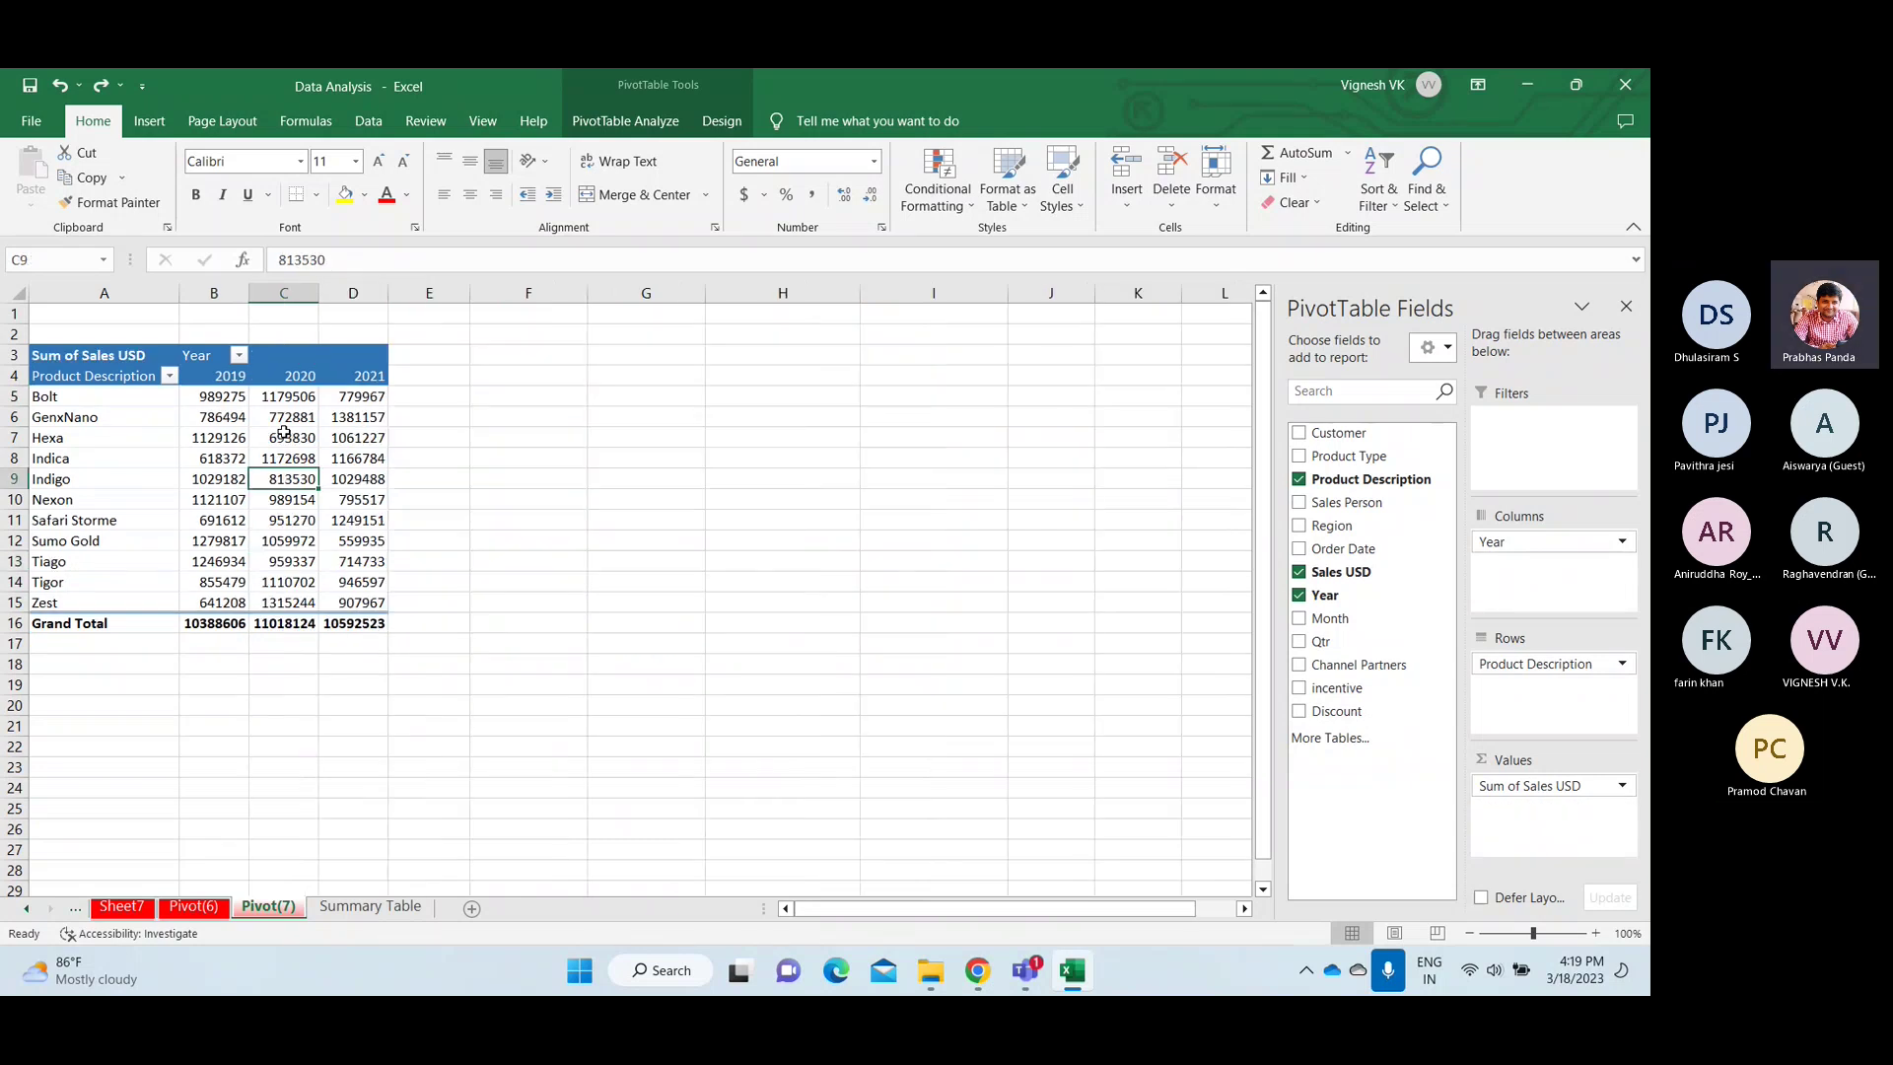
key("ctrl+z")
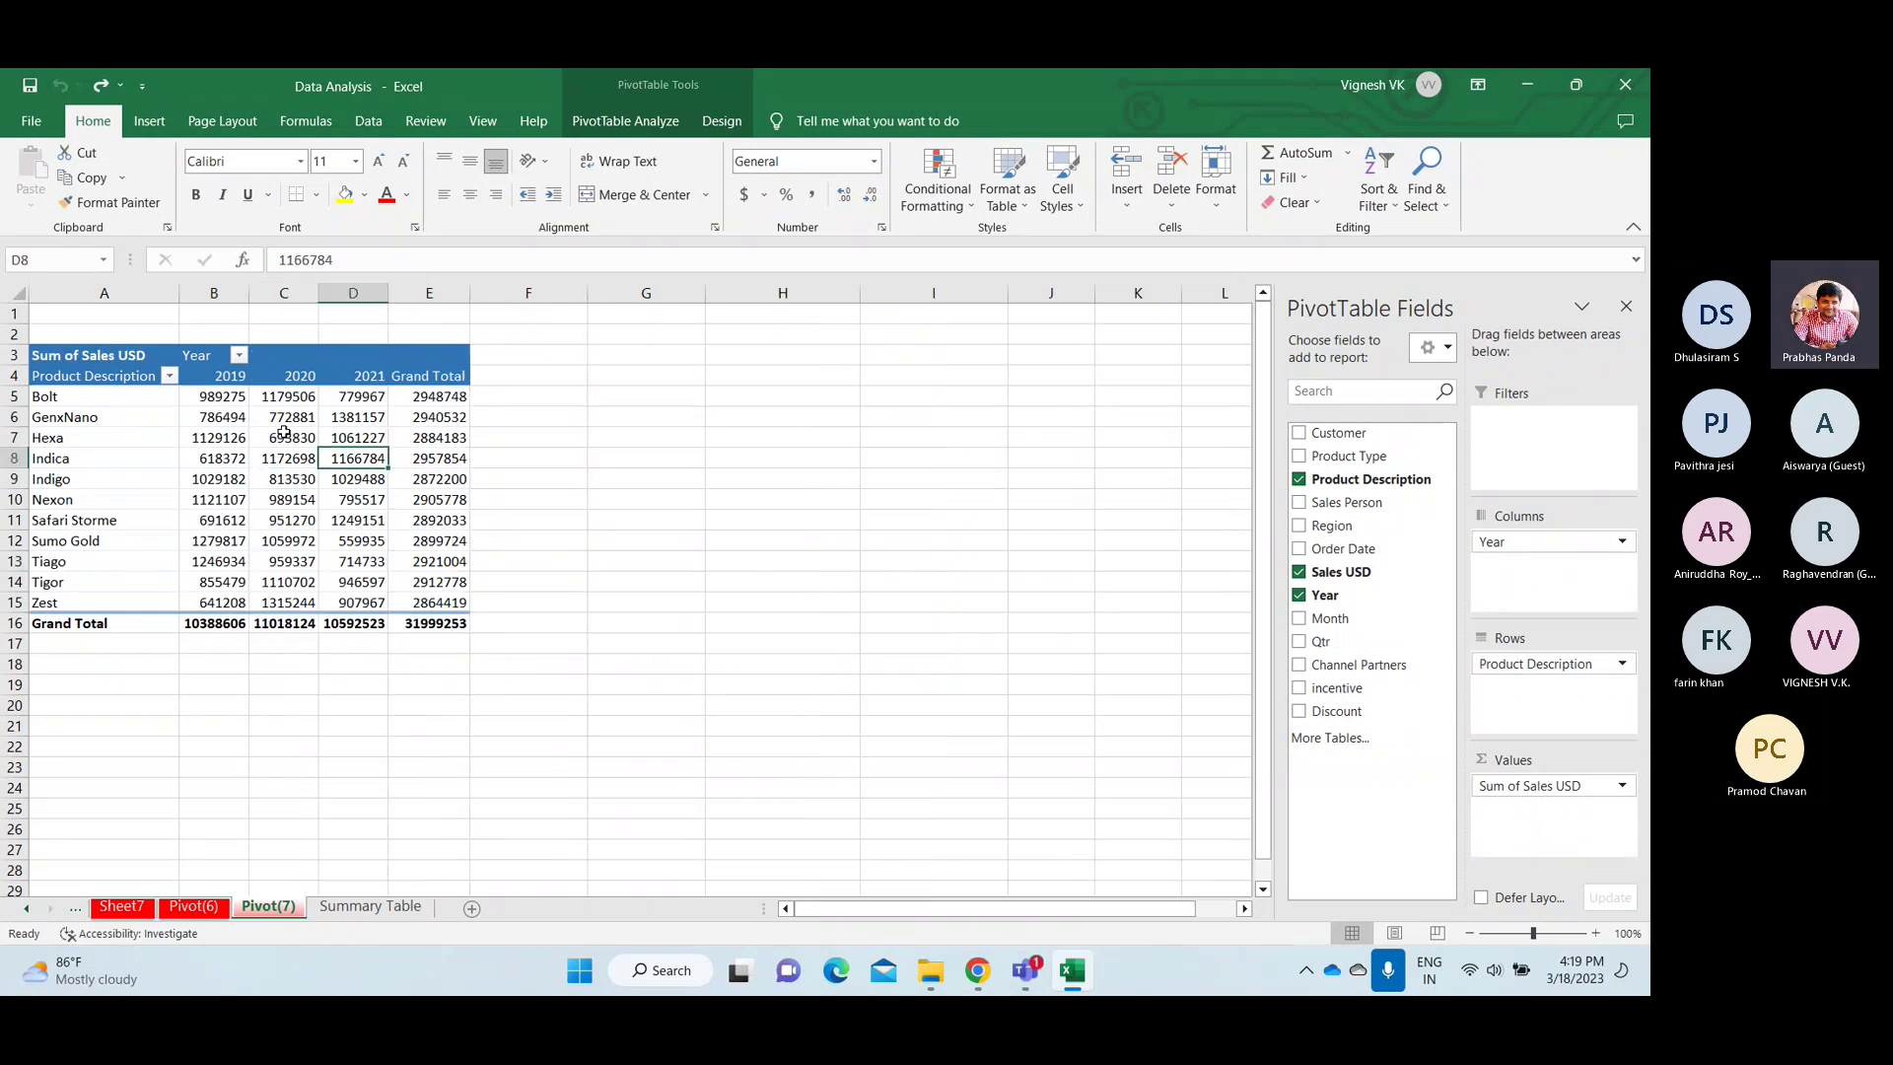
Step: Set Grand Totals to On for Columns Only again, removing the per-product total column
left_click(414, 415)
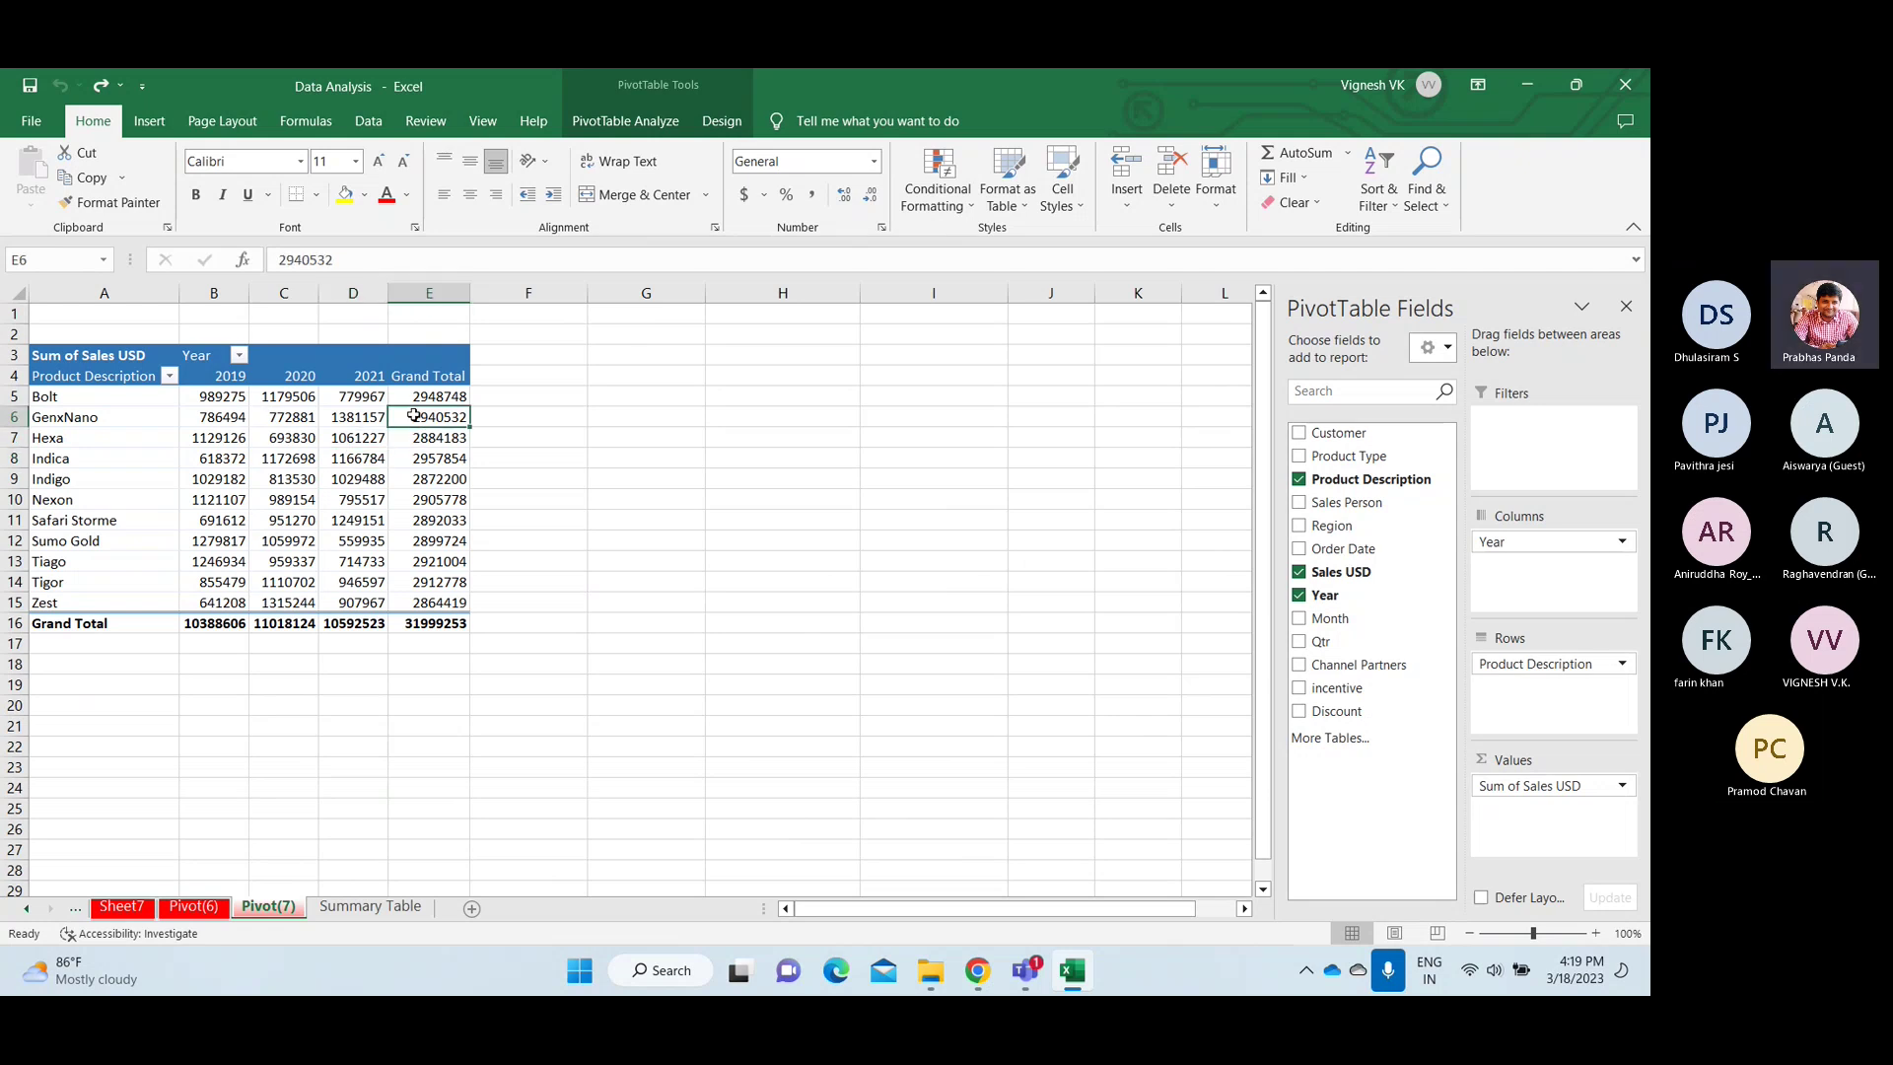
left_click(723, 120)
left_click(91, 182)
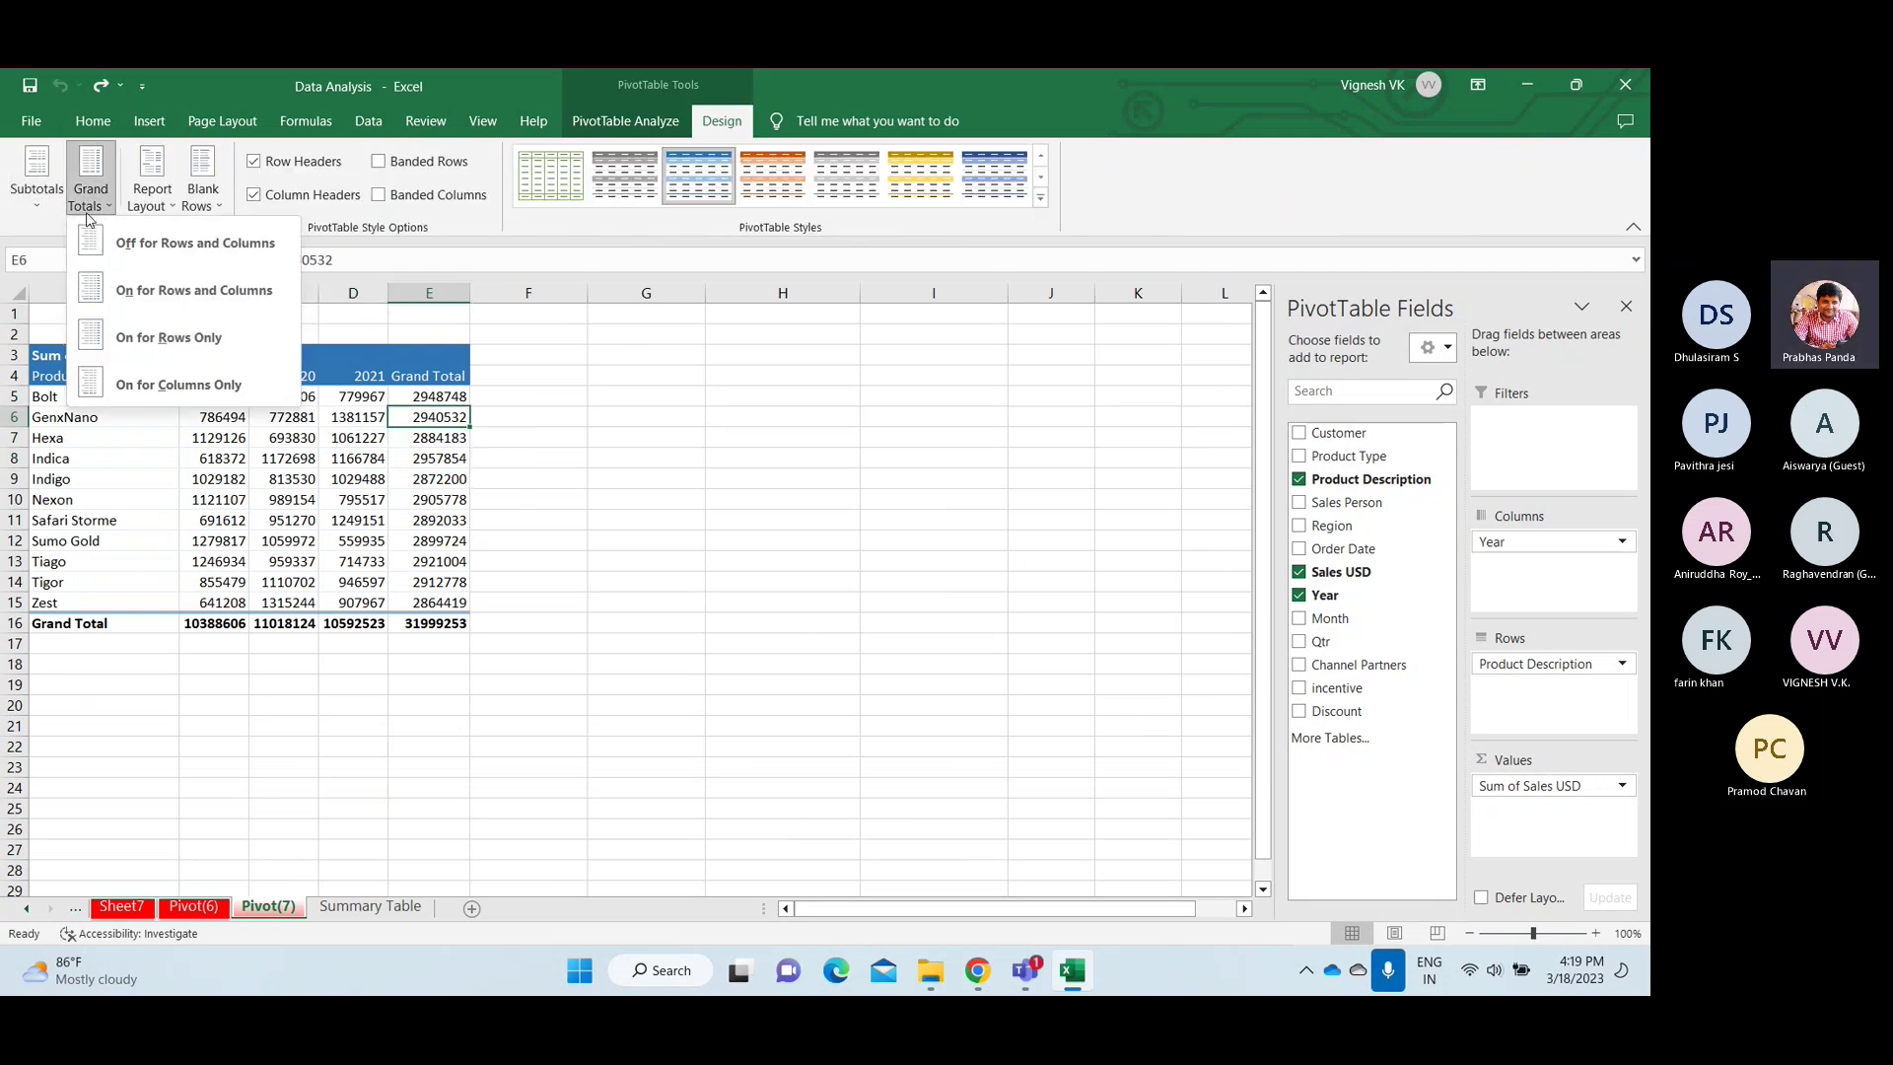
left_click(177, 384)
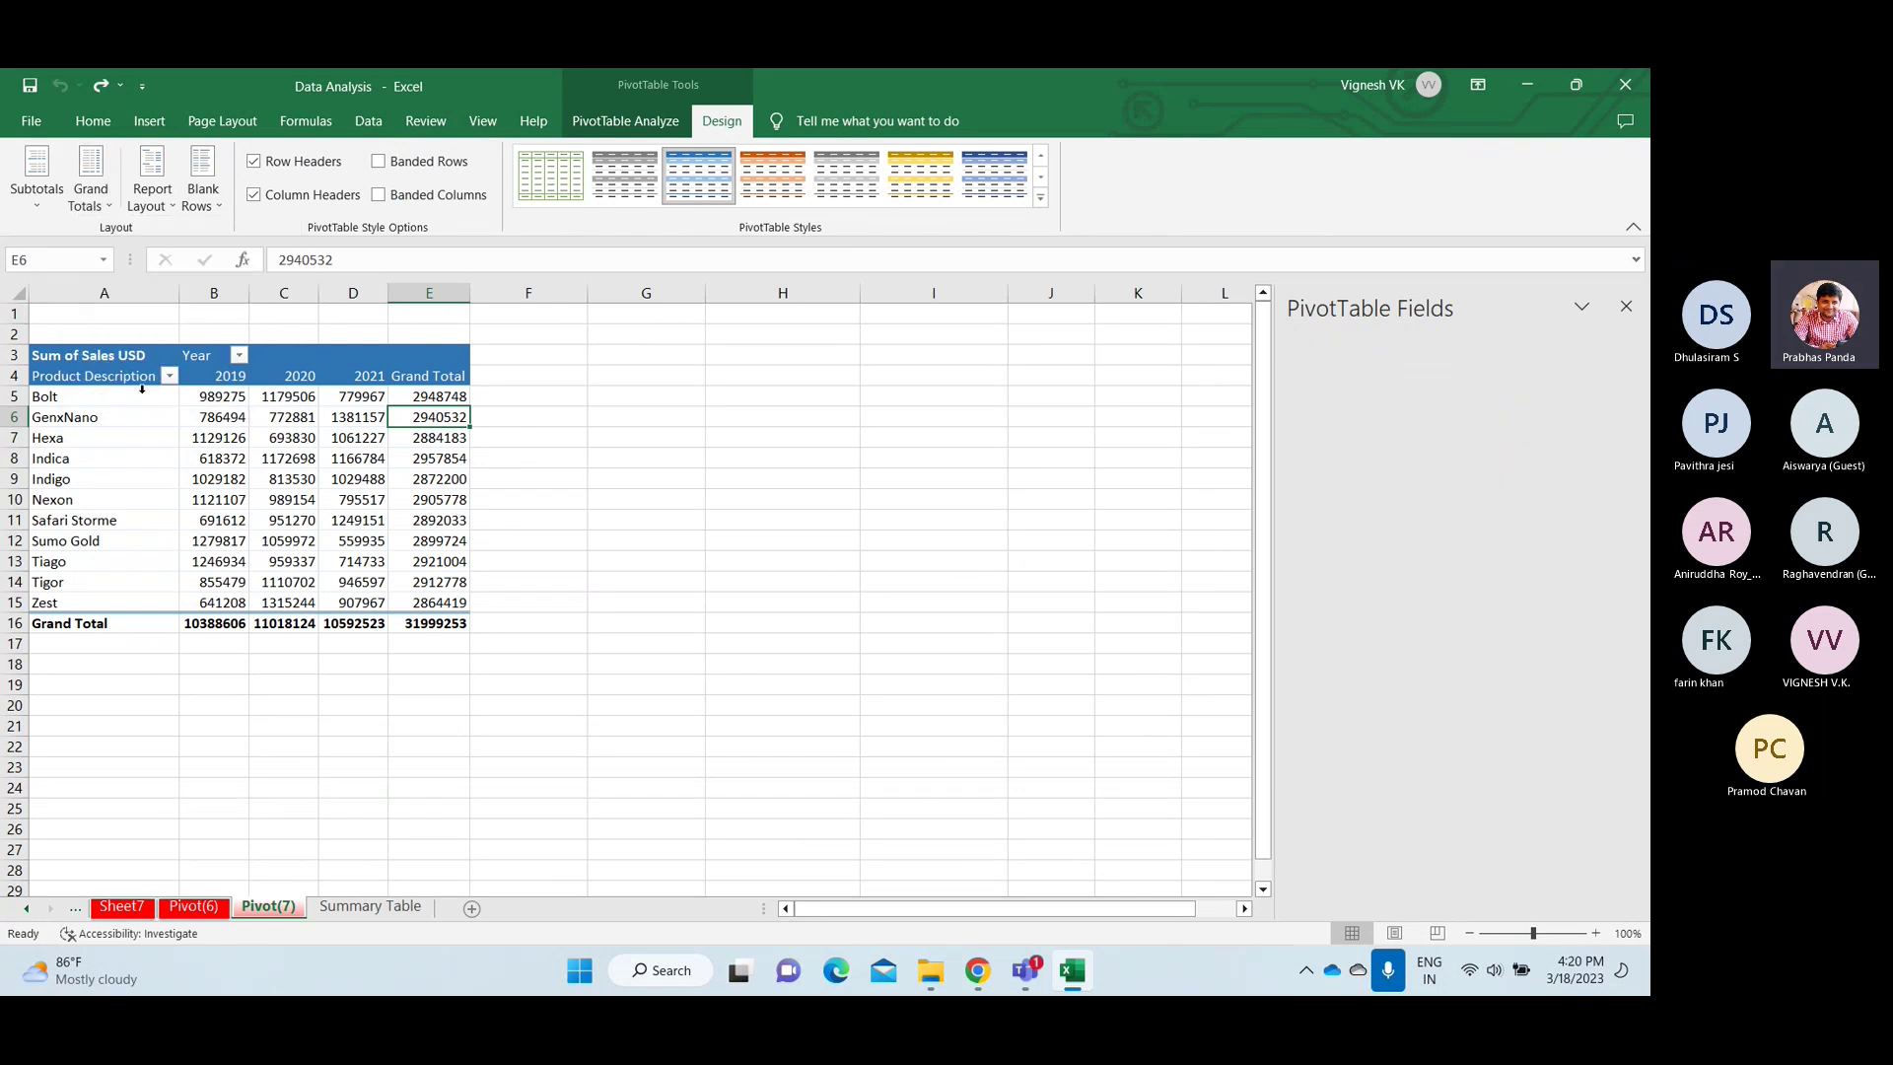
left_click(309, 460)
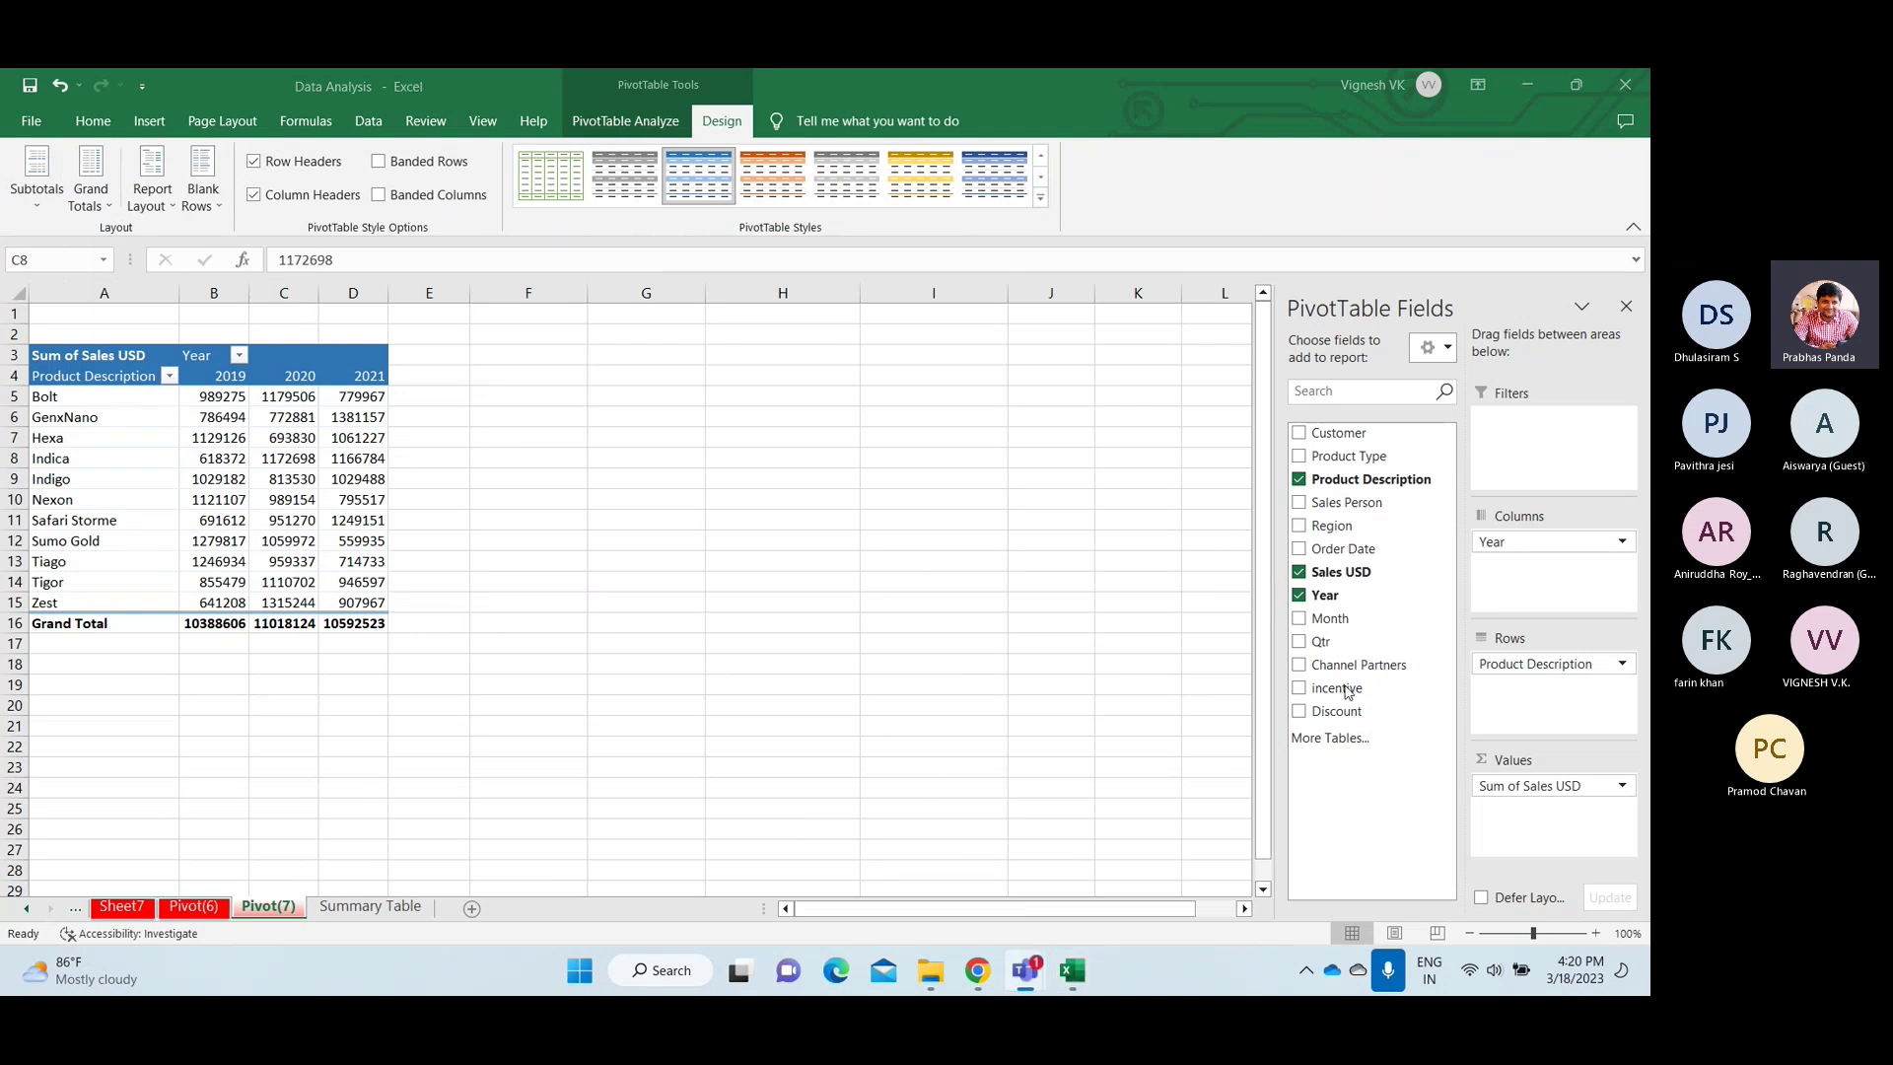
Step: Add Sales USD to the pivot values again and show it as % of Grand Total
left_click(1337, 571)
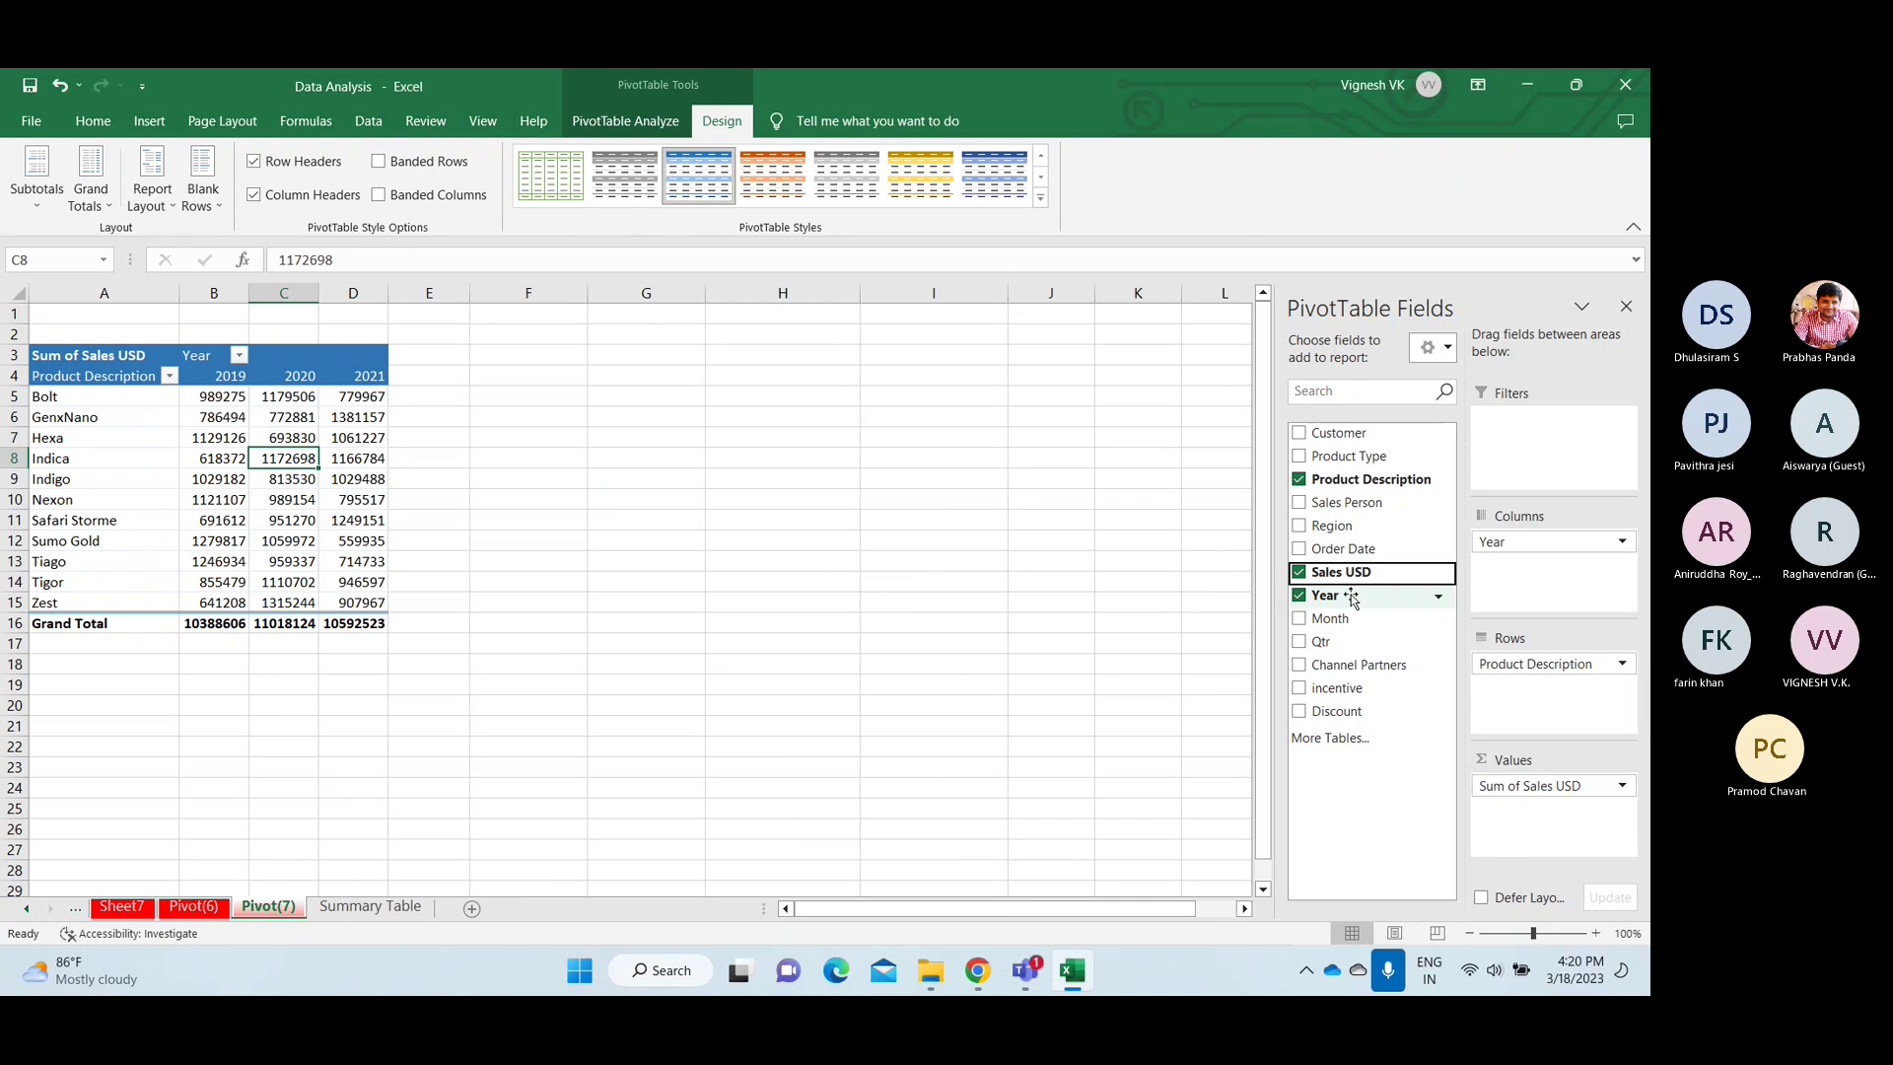
left_click_drag(1333, 572, 1545, 847)
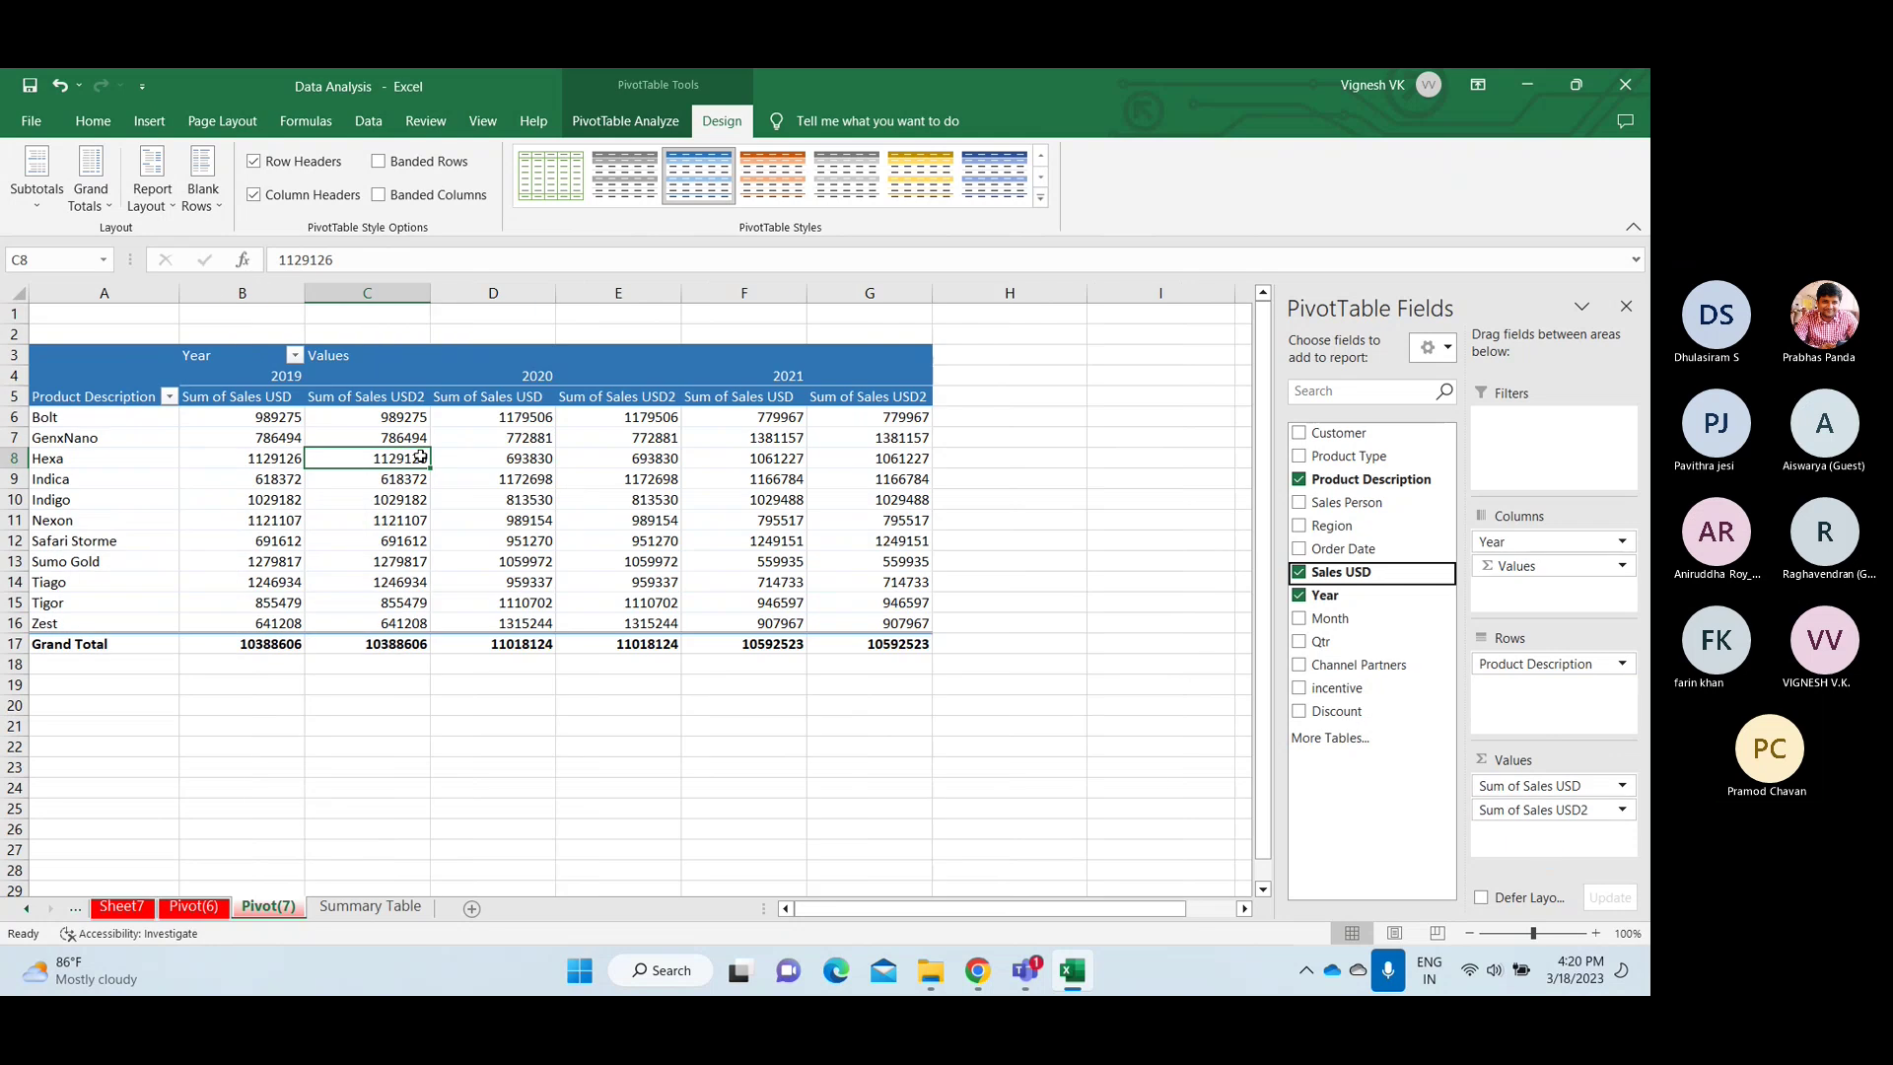
right_click(419, 457)
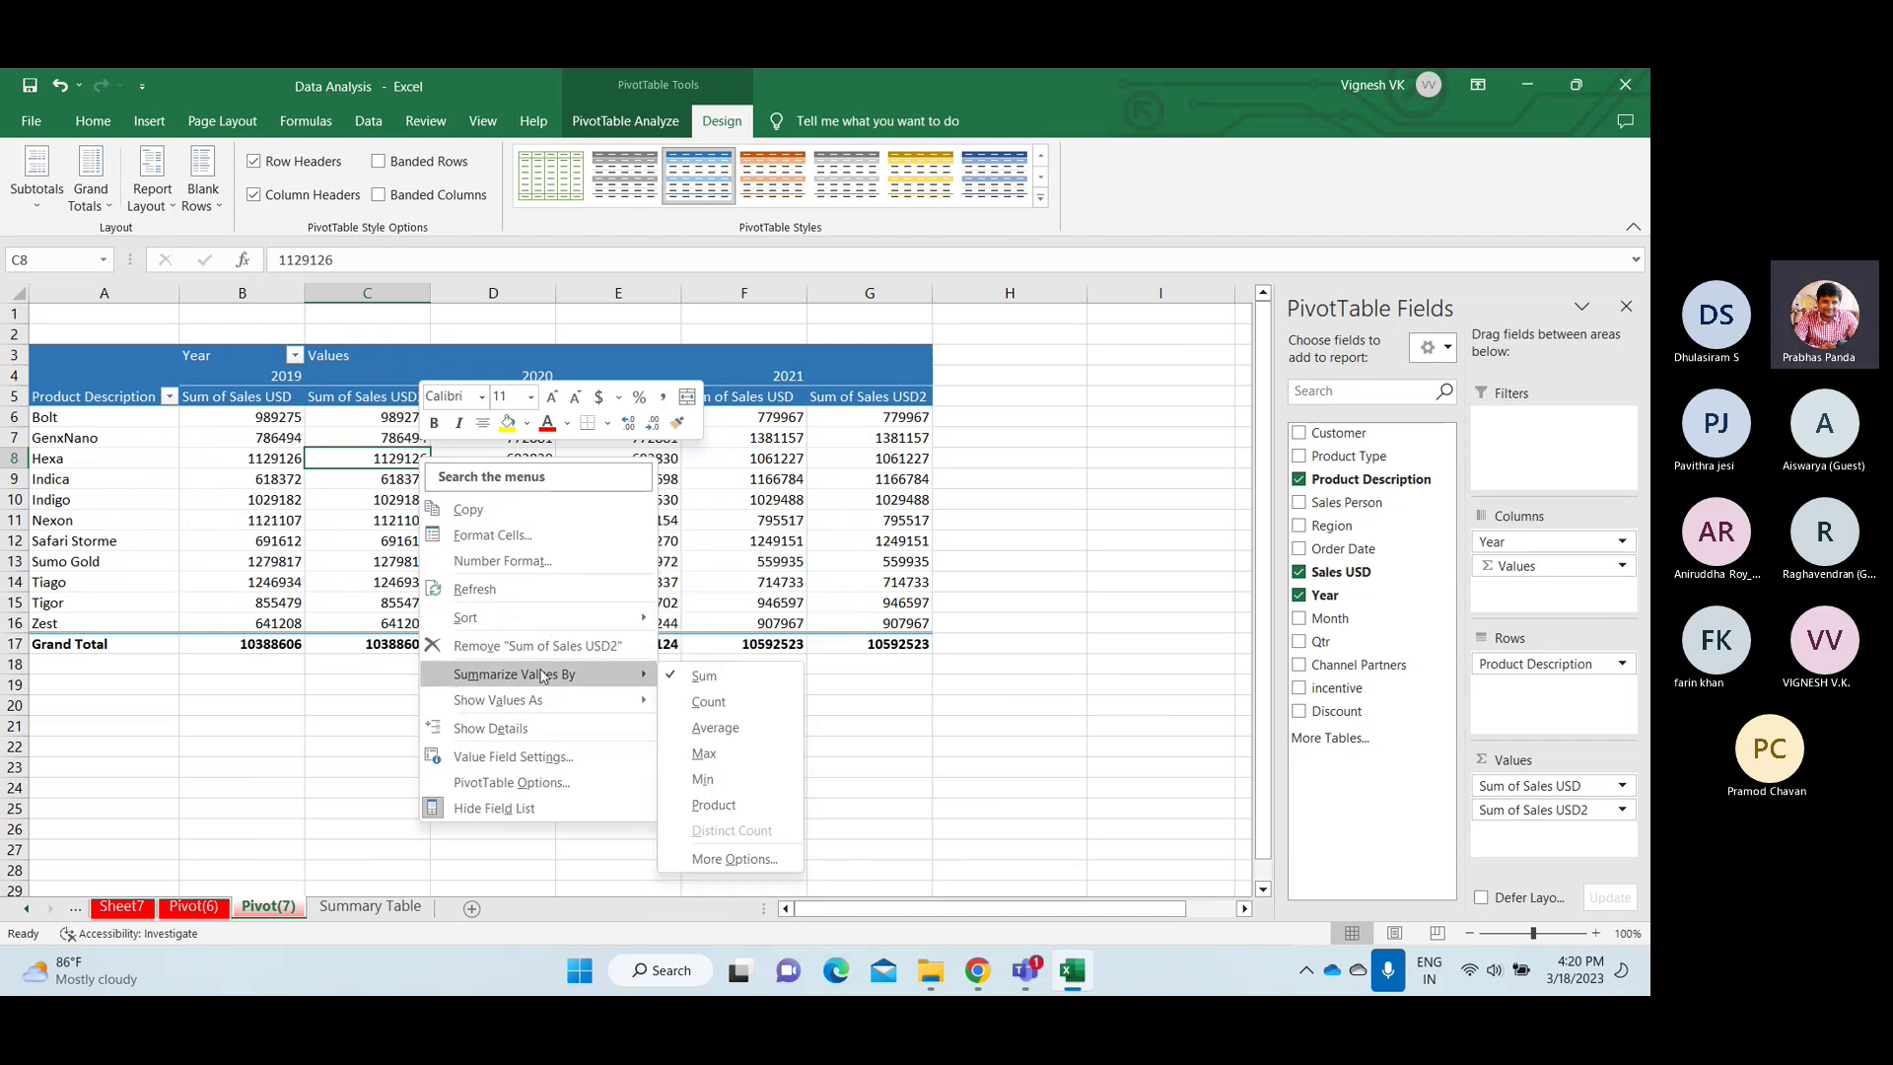
mouse_move(545, 680)
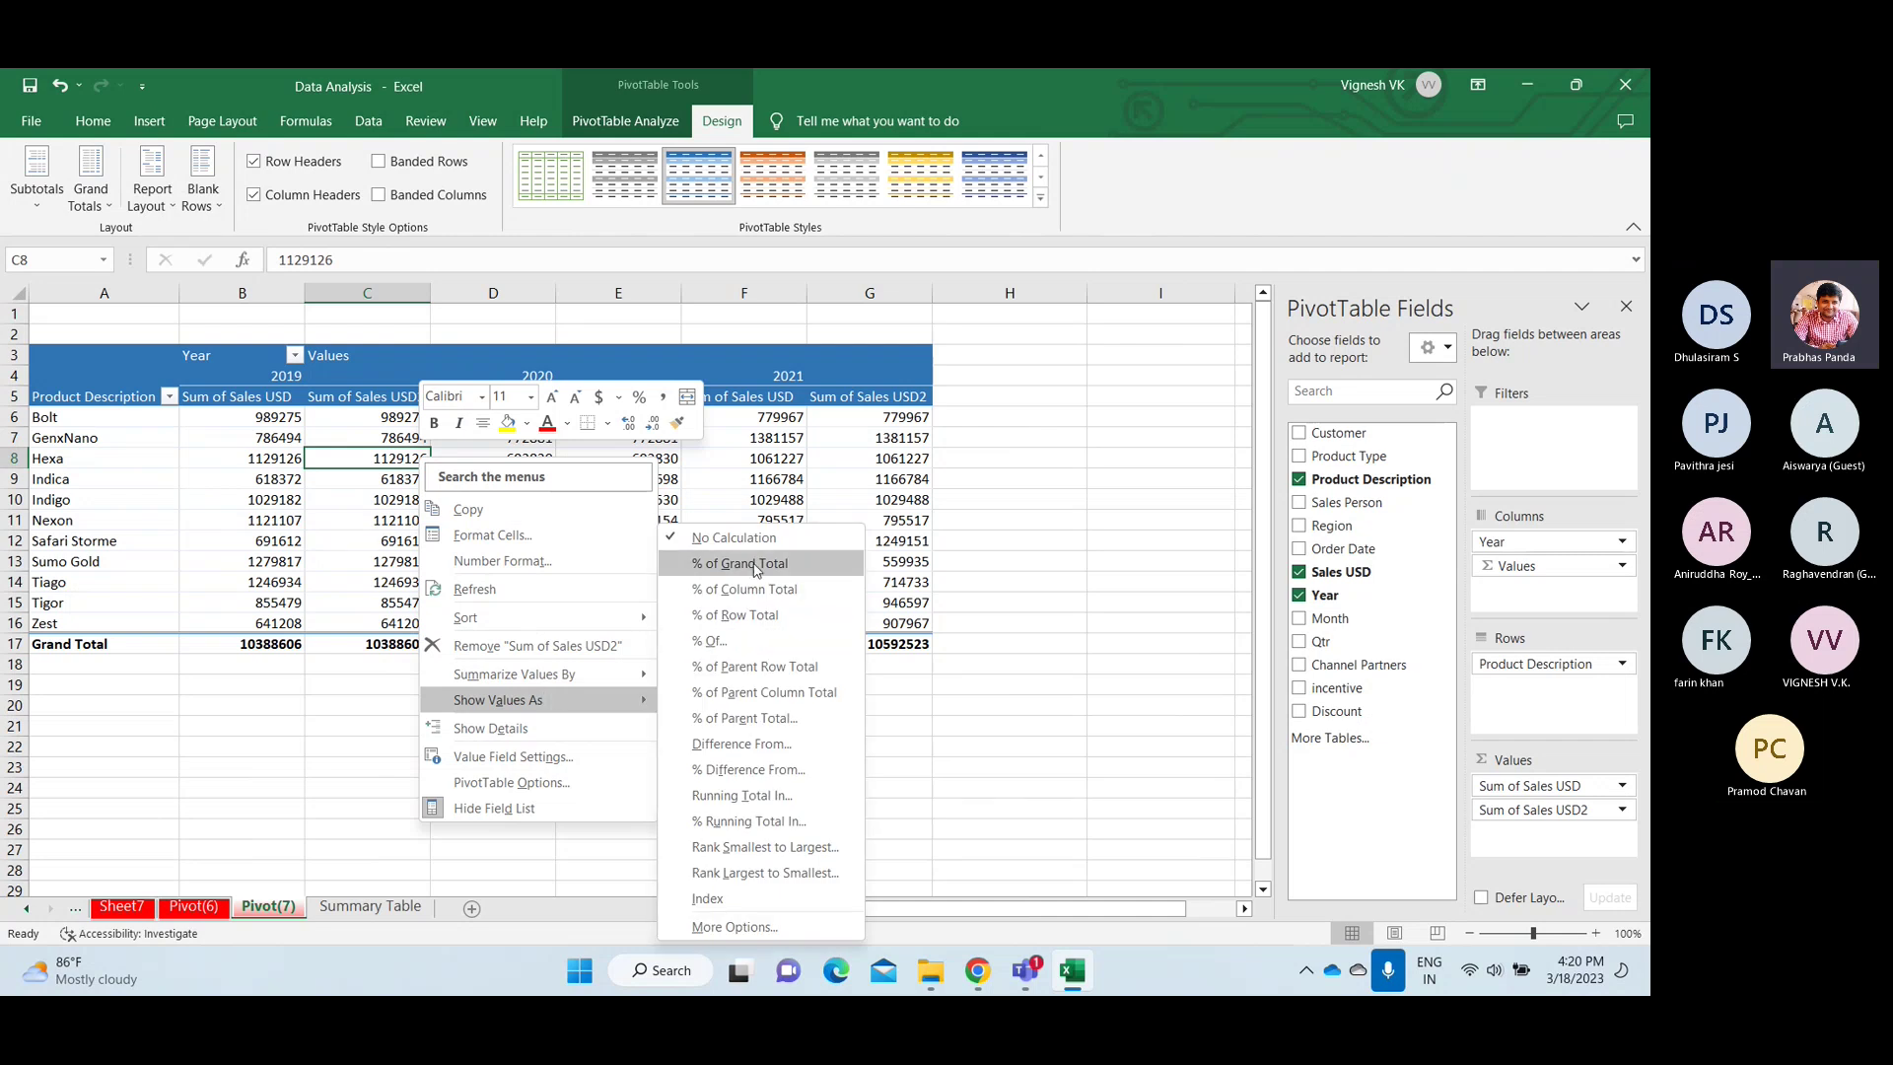
left_click(755, 569)
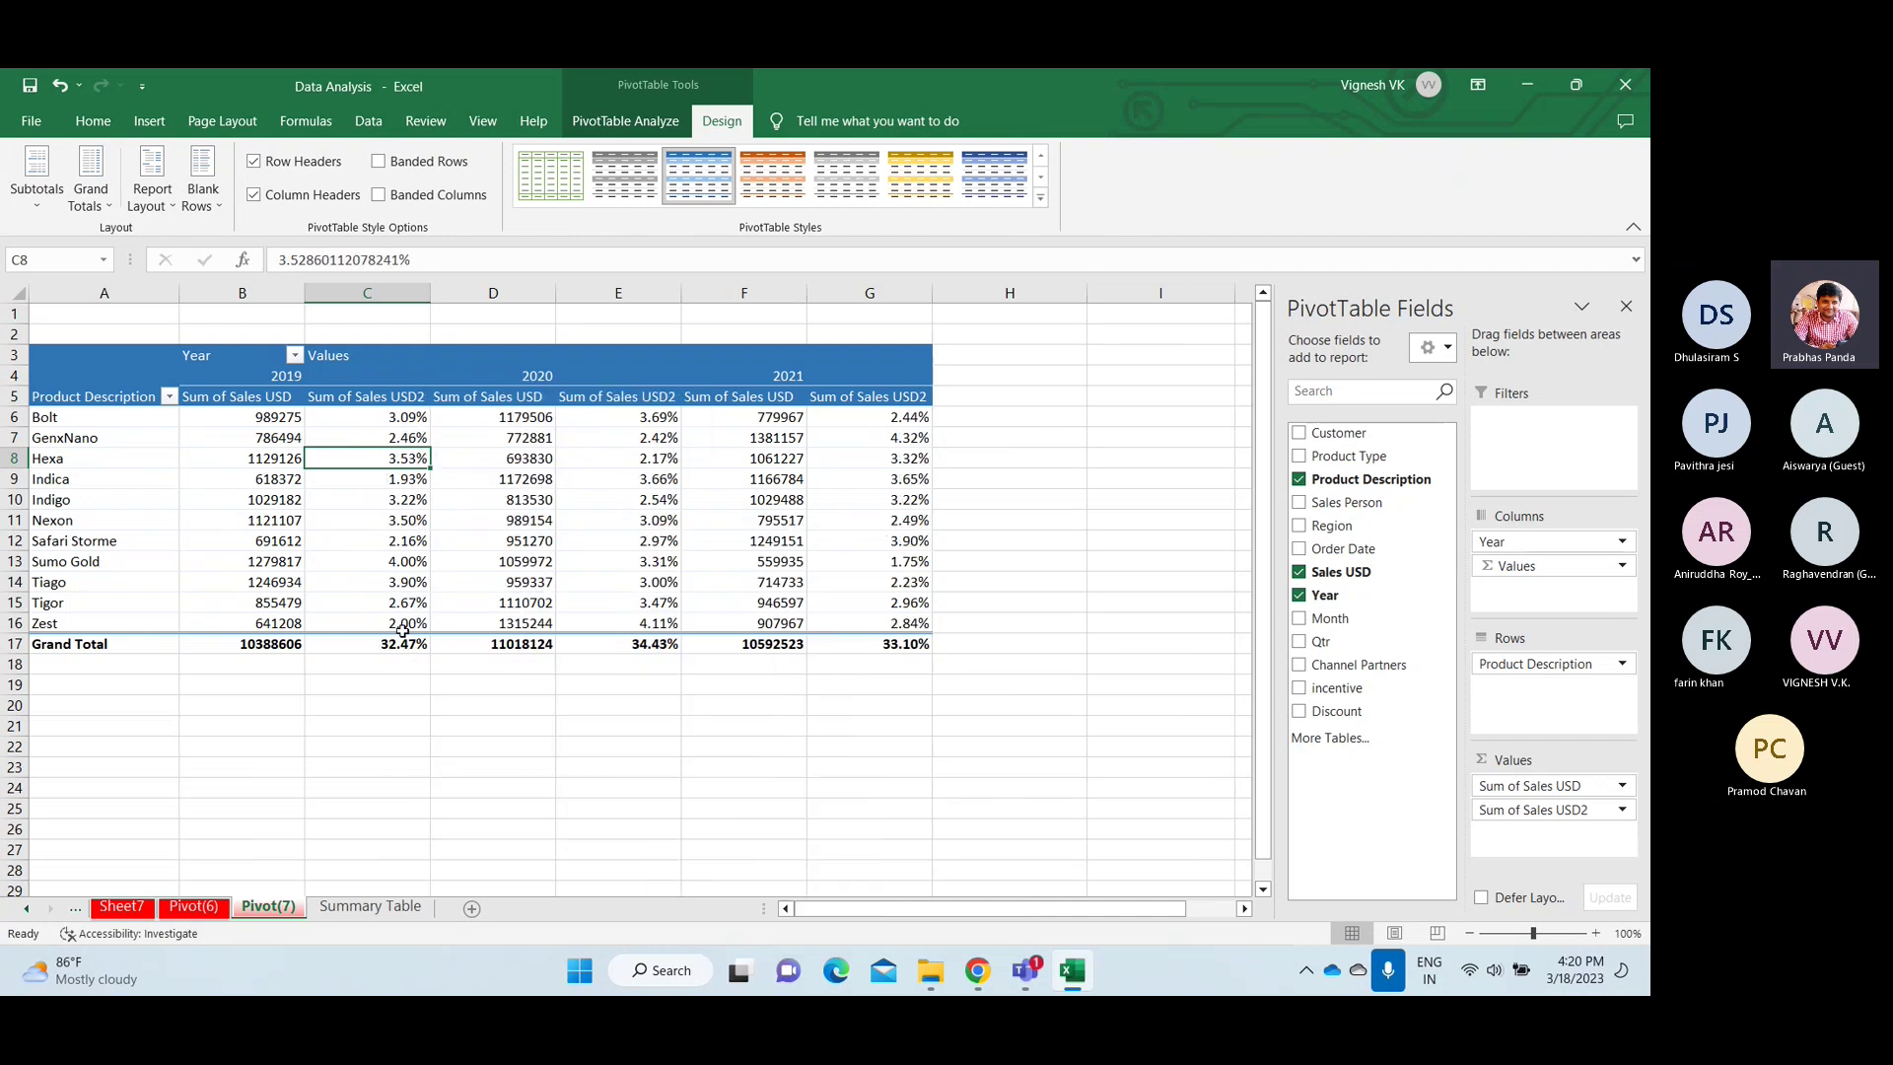
Step: Switch Sum of Sales USD2 to % of Column Total so each year totals 100.00%
right_click(381, 498)
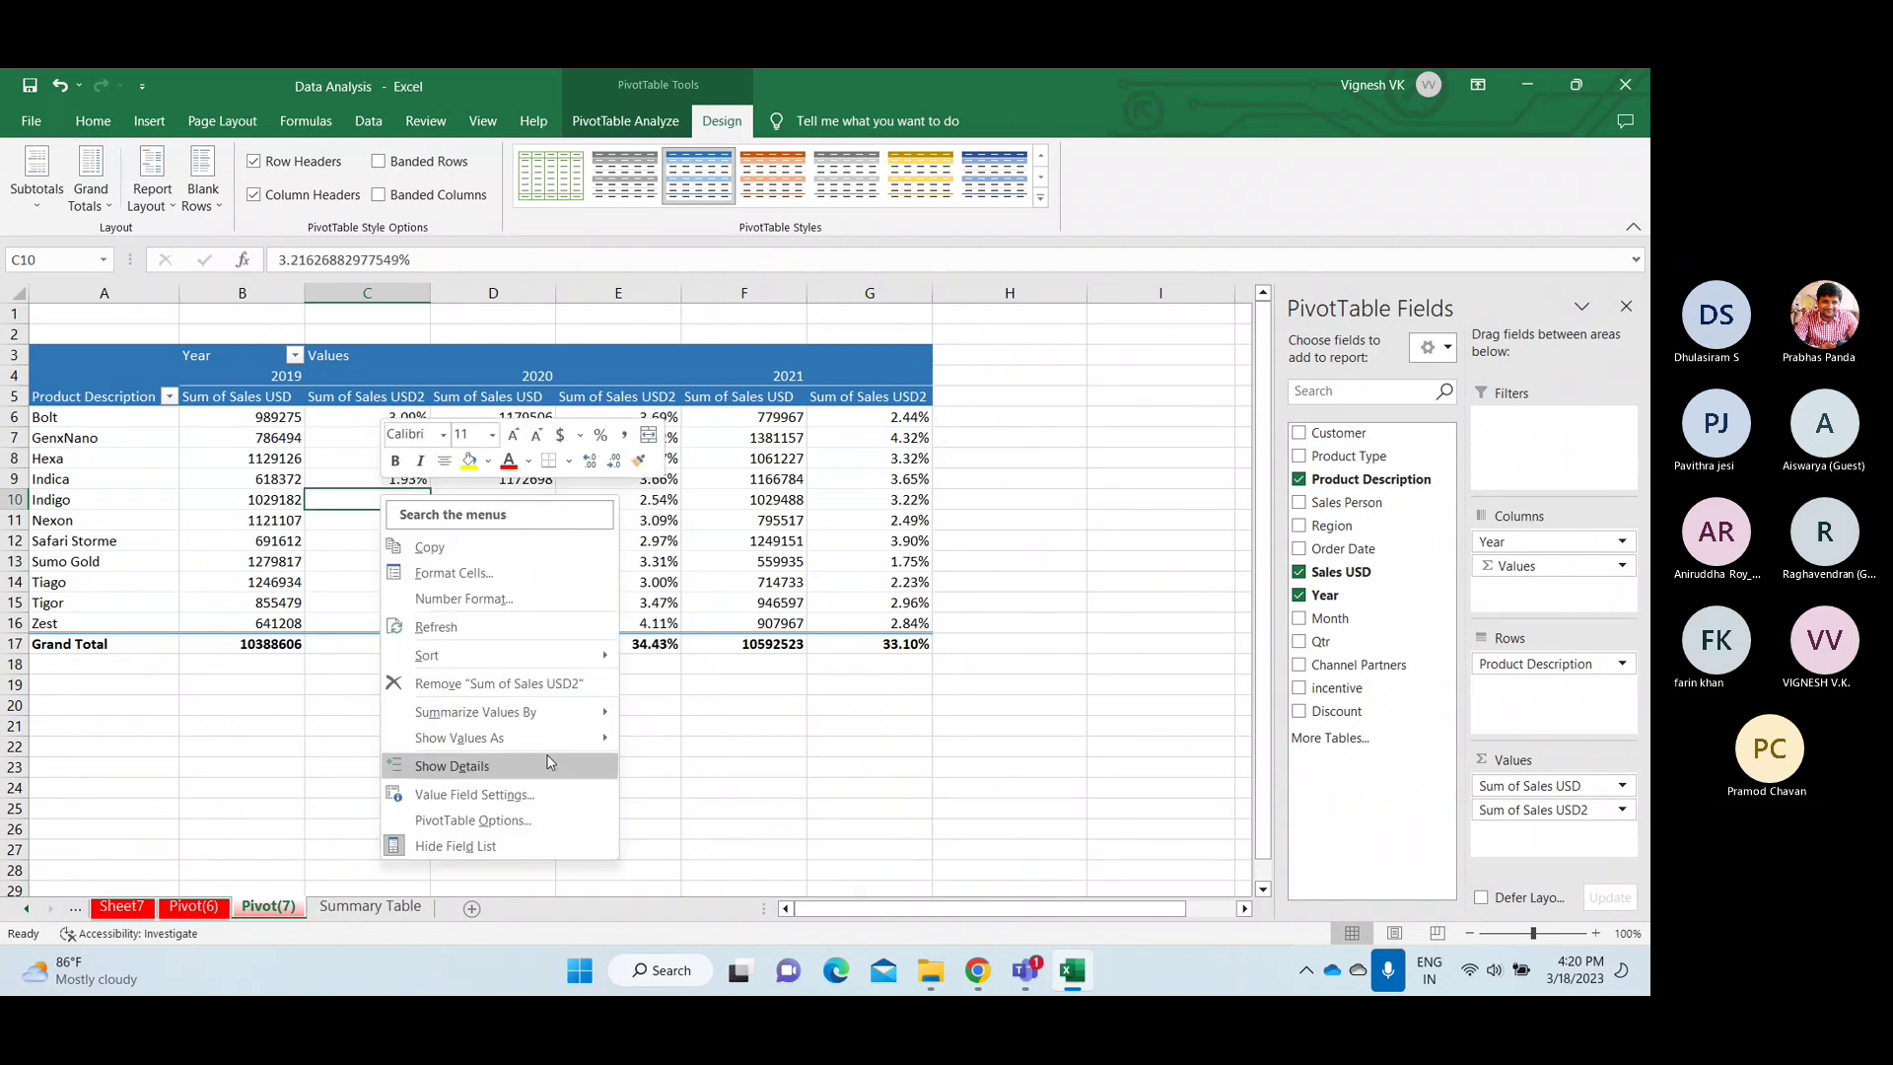
mouse_move(559, 739)
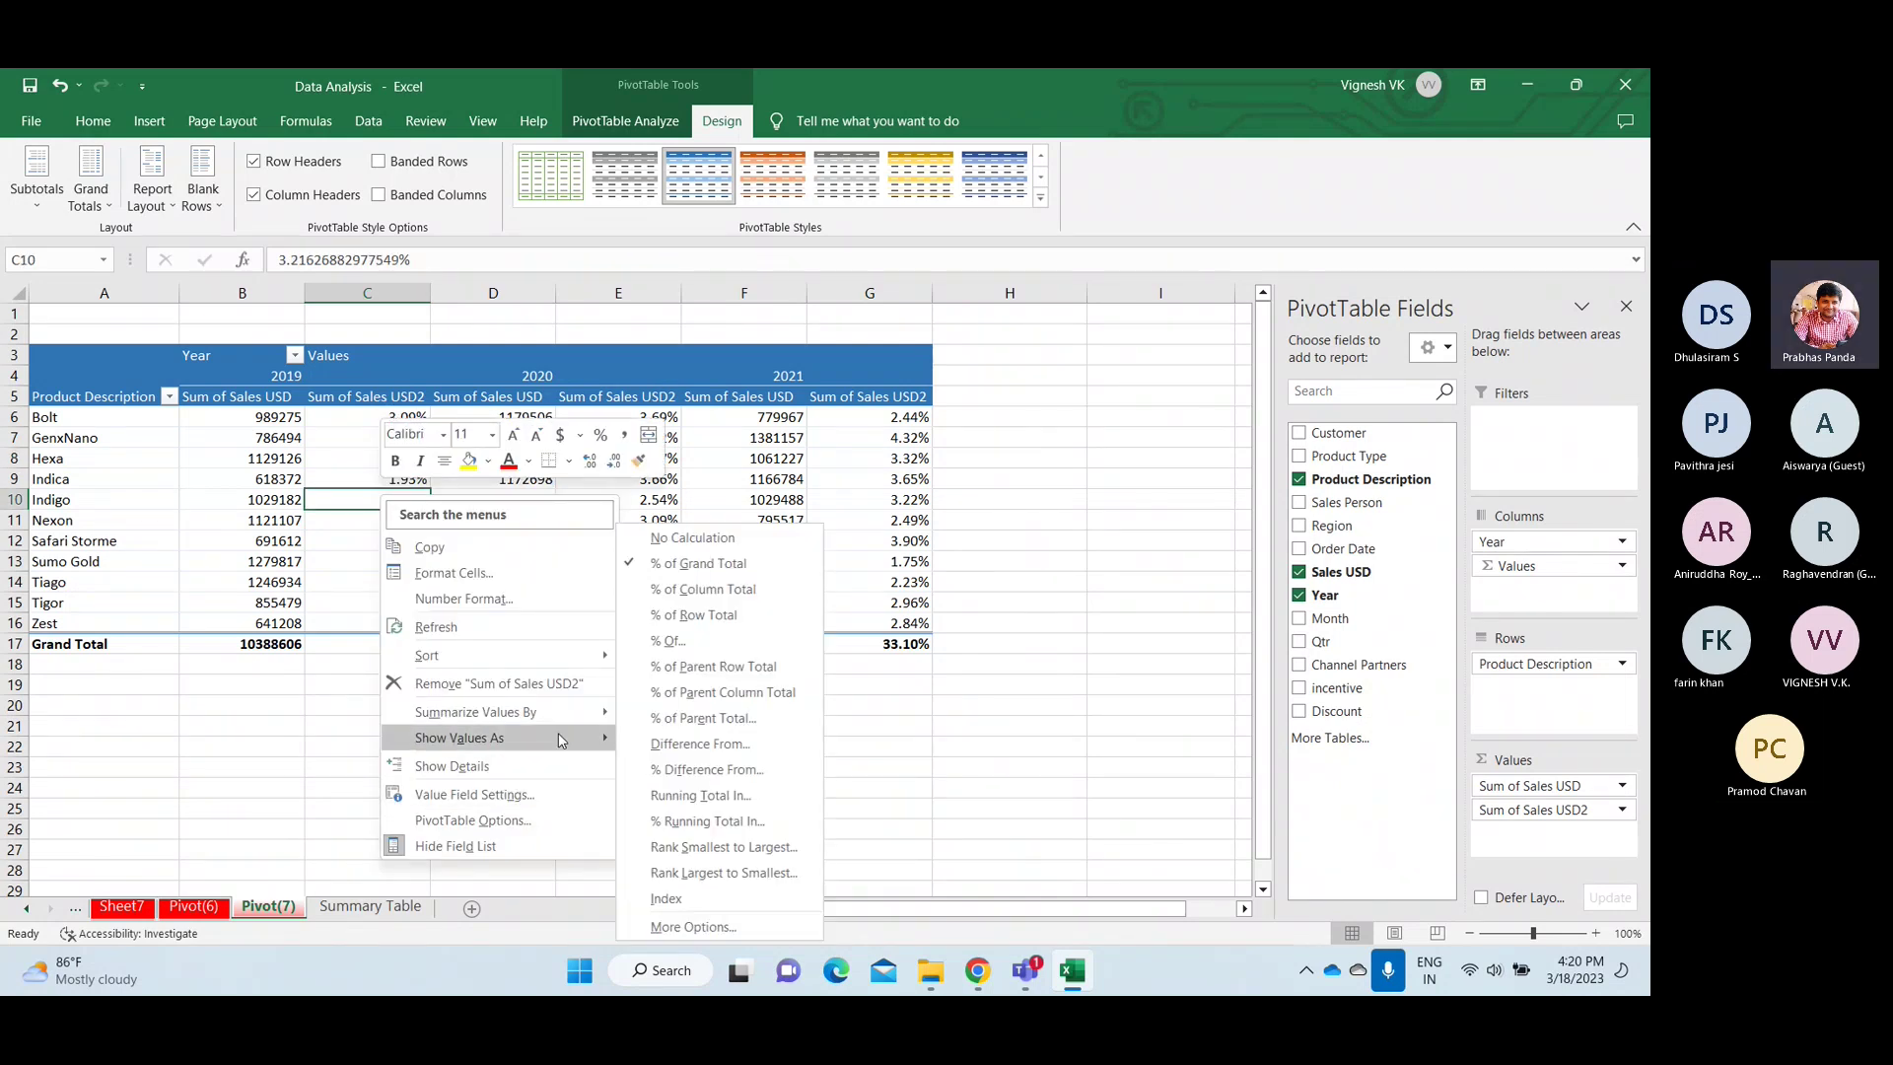
left_click(709, 589)
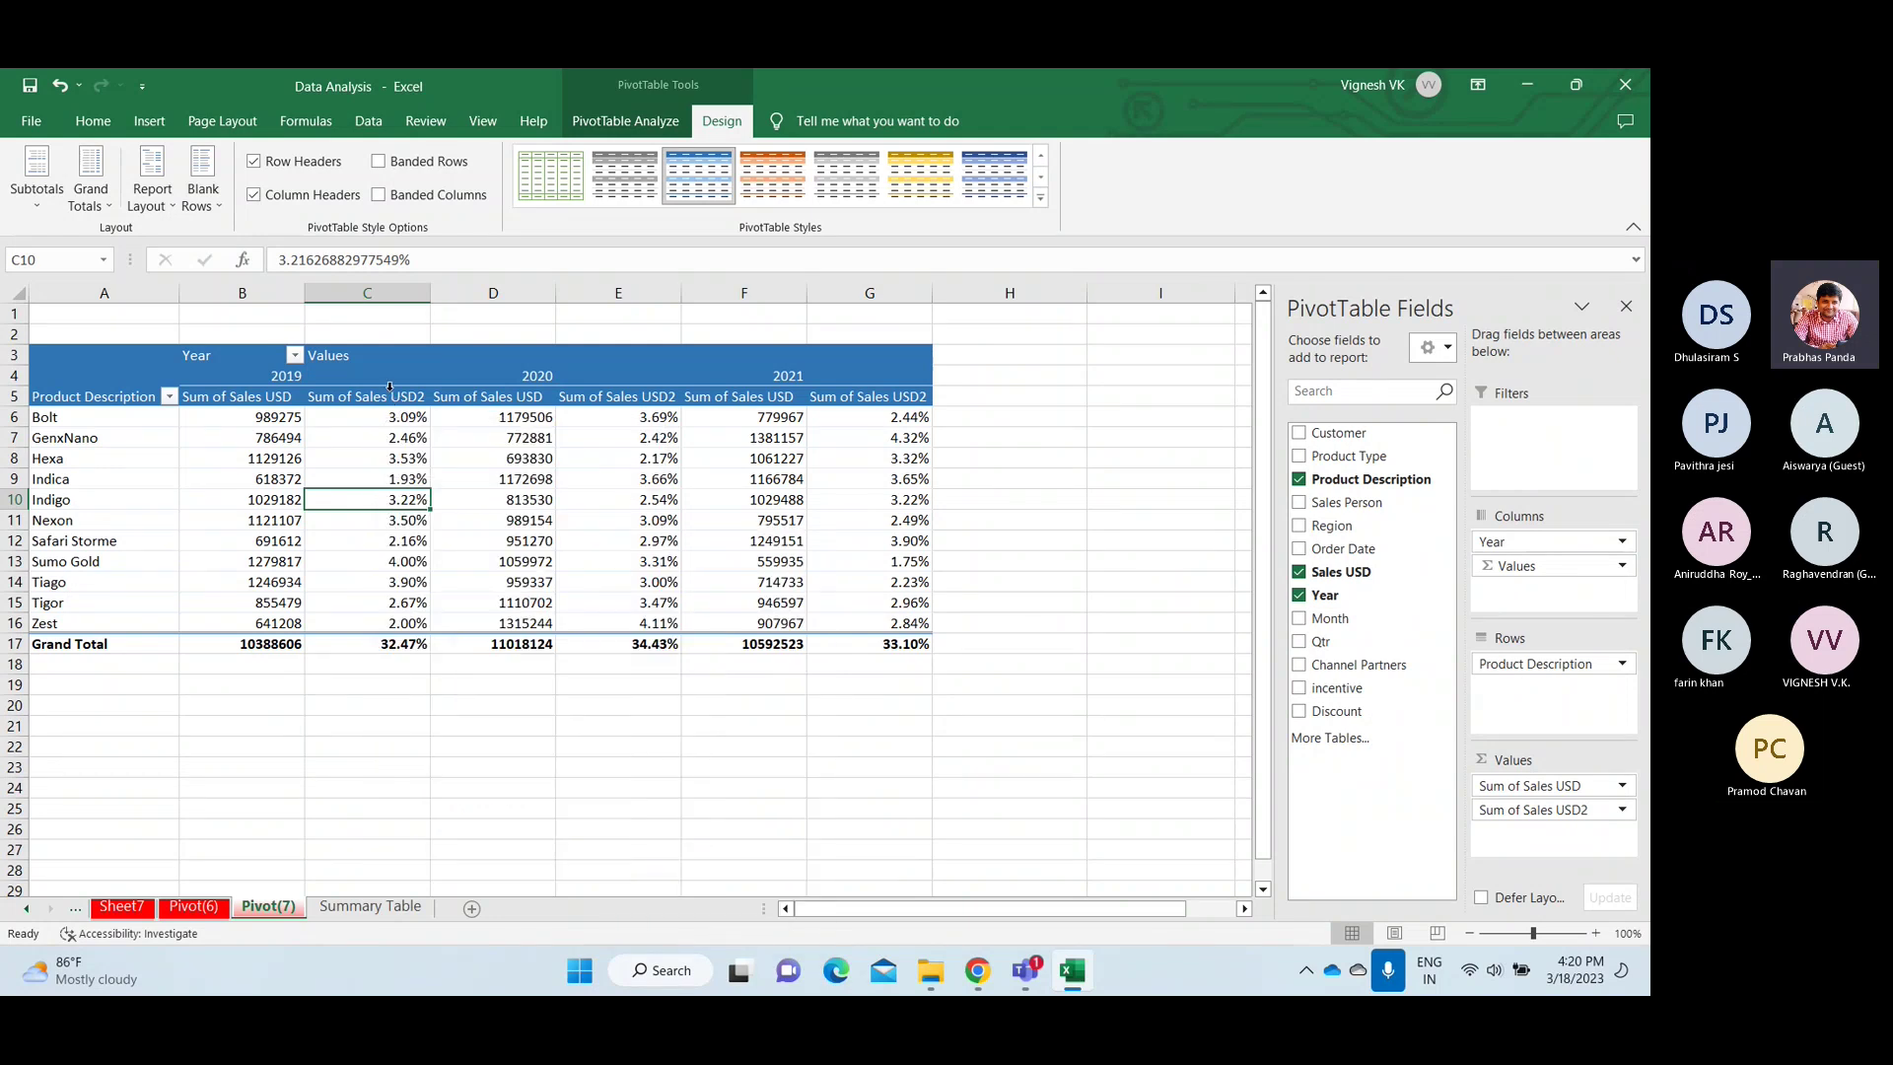
left_click(390, 395)
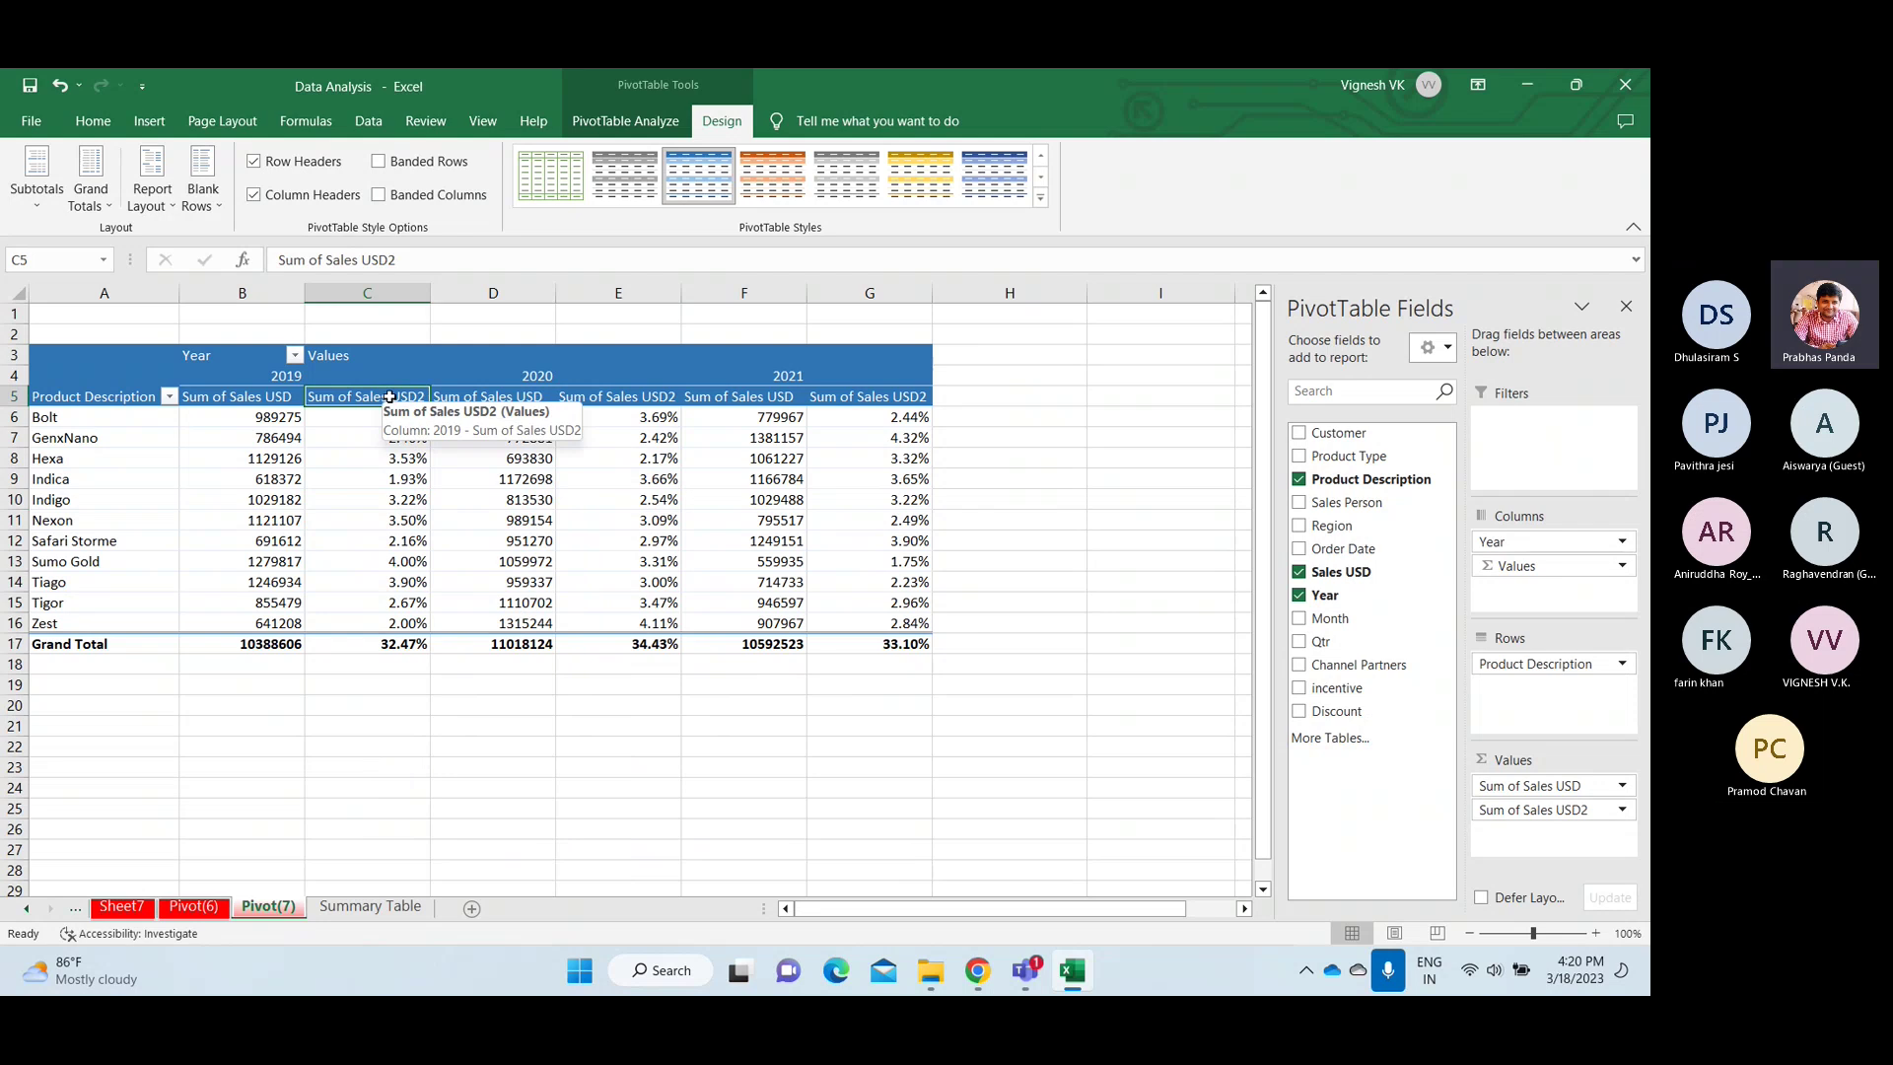
right_click(392, 399)
mouse_move(542, 623)
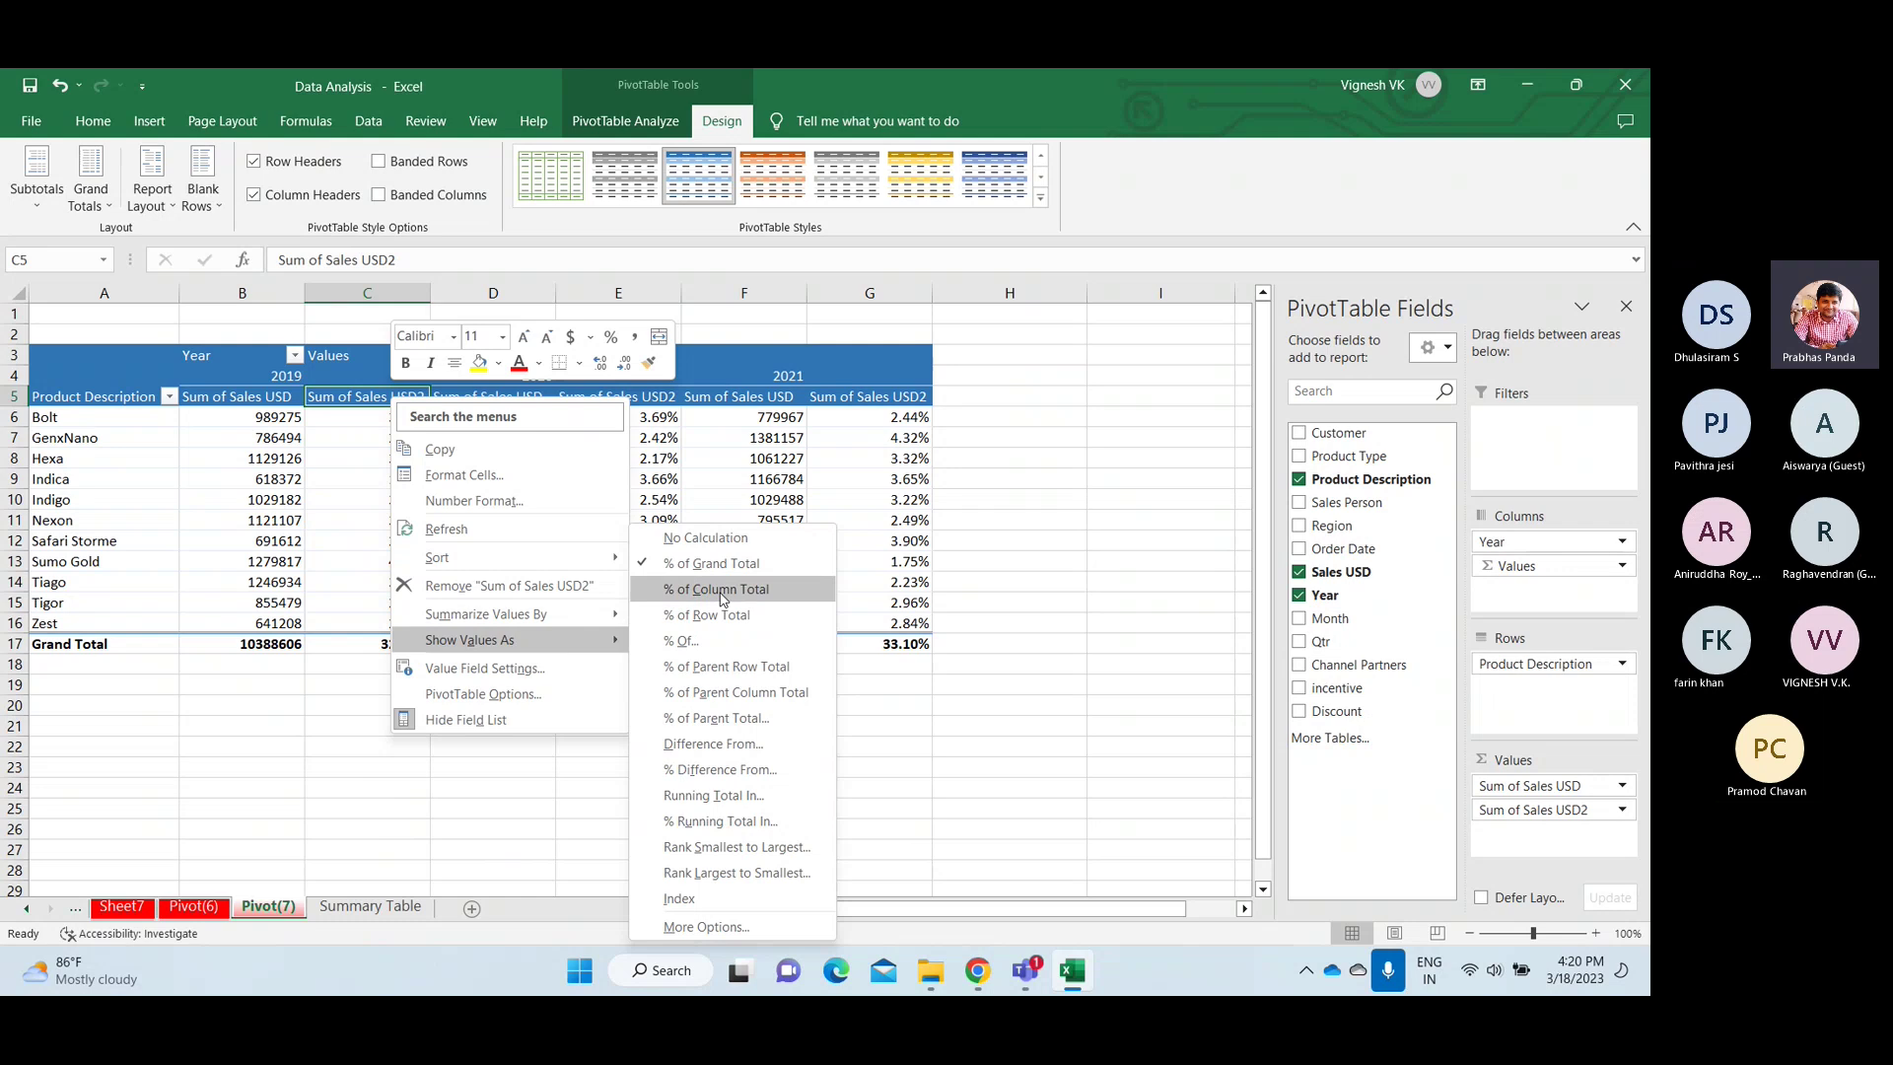
left_click(721, 592)
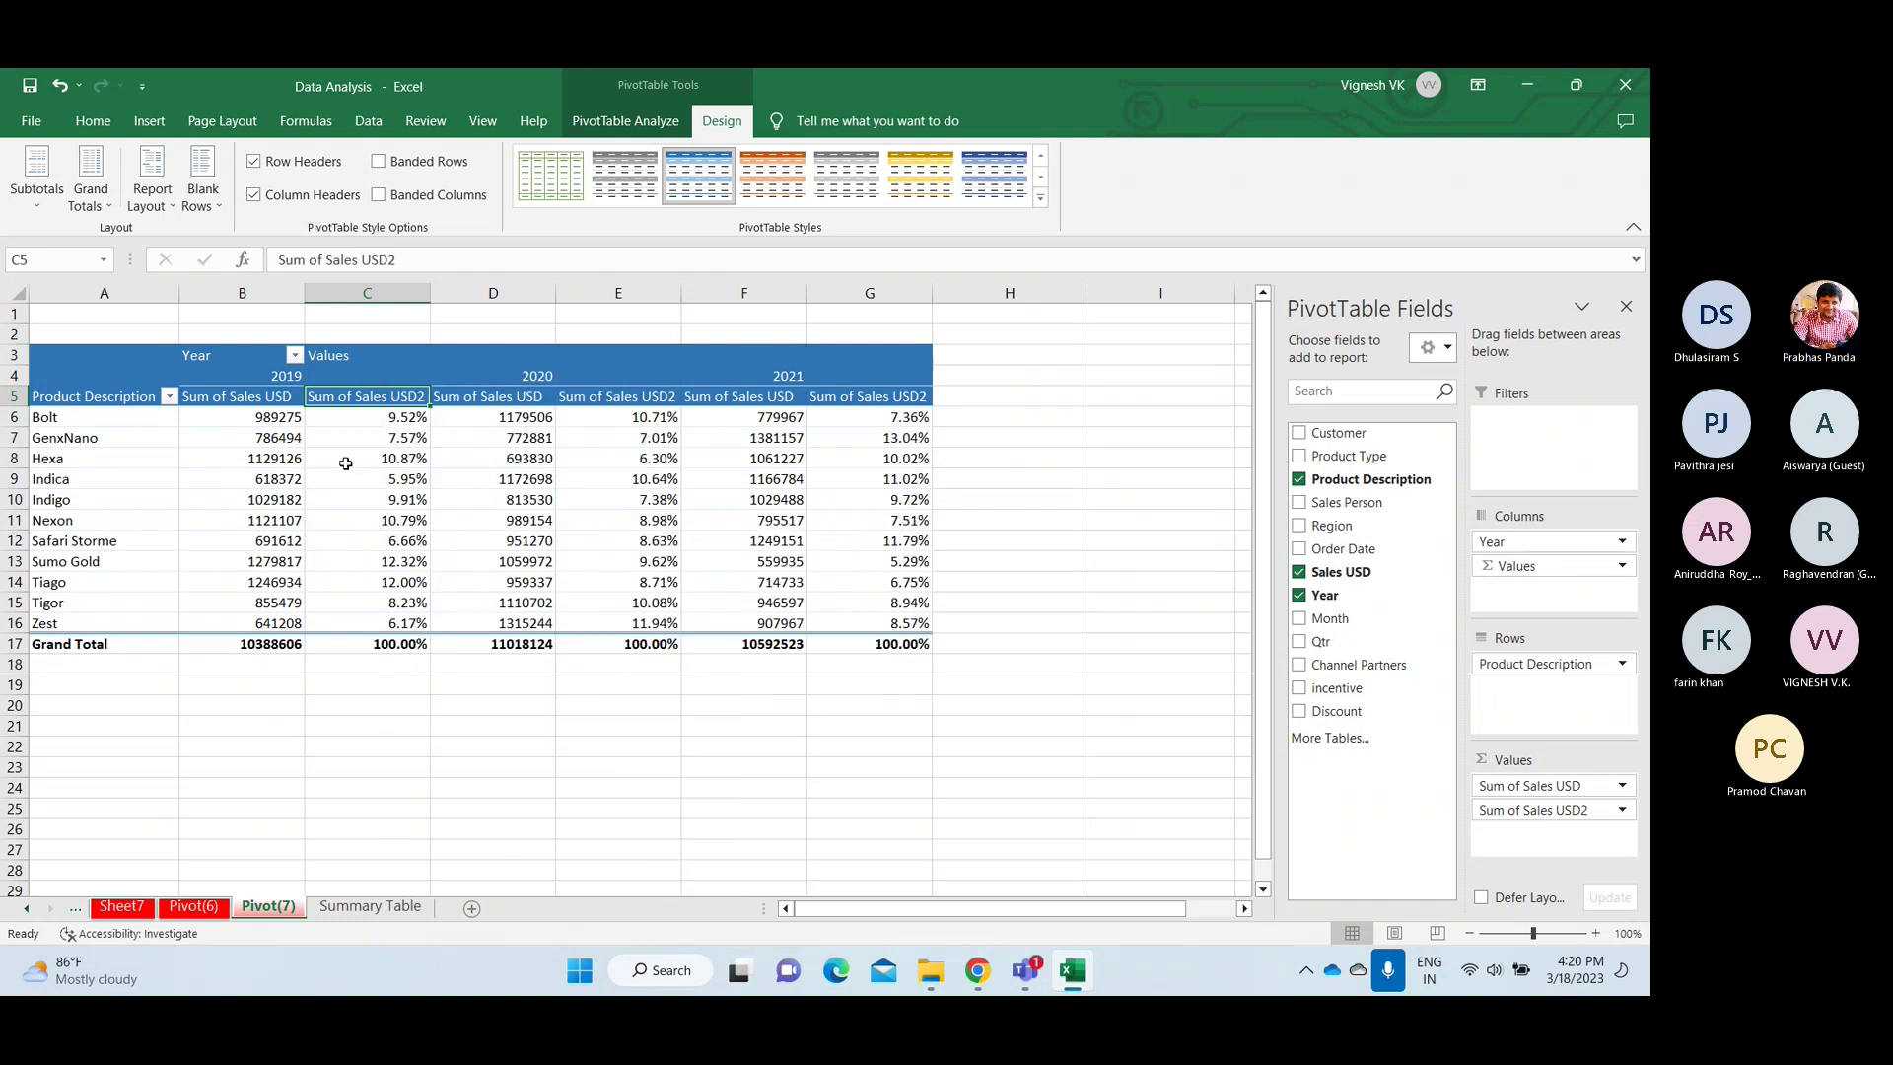
left_click(345, 463)
Step: Set the pivot's report layout to repeat the year labels over every column
left_click(362, 399)
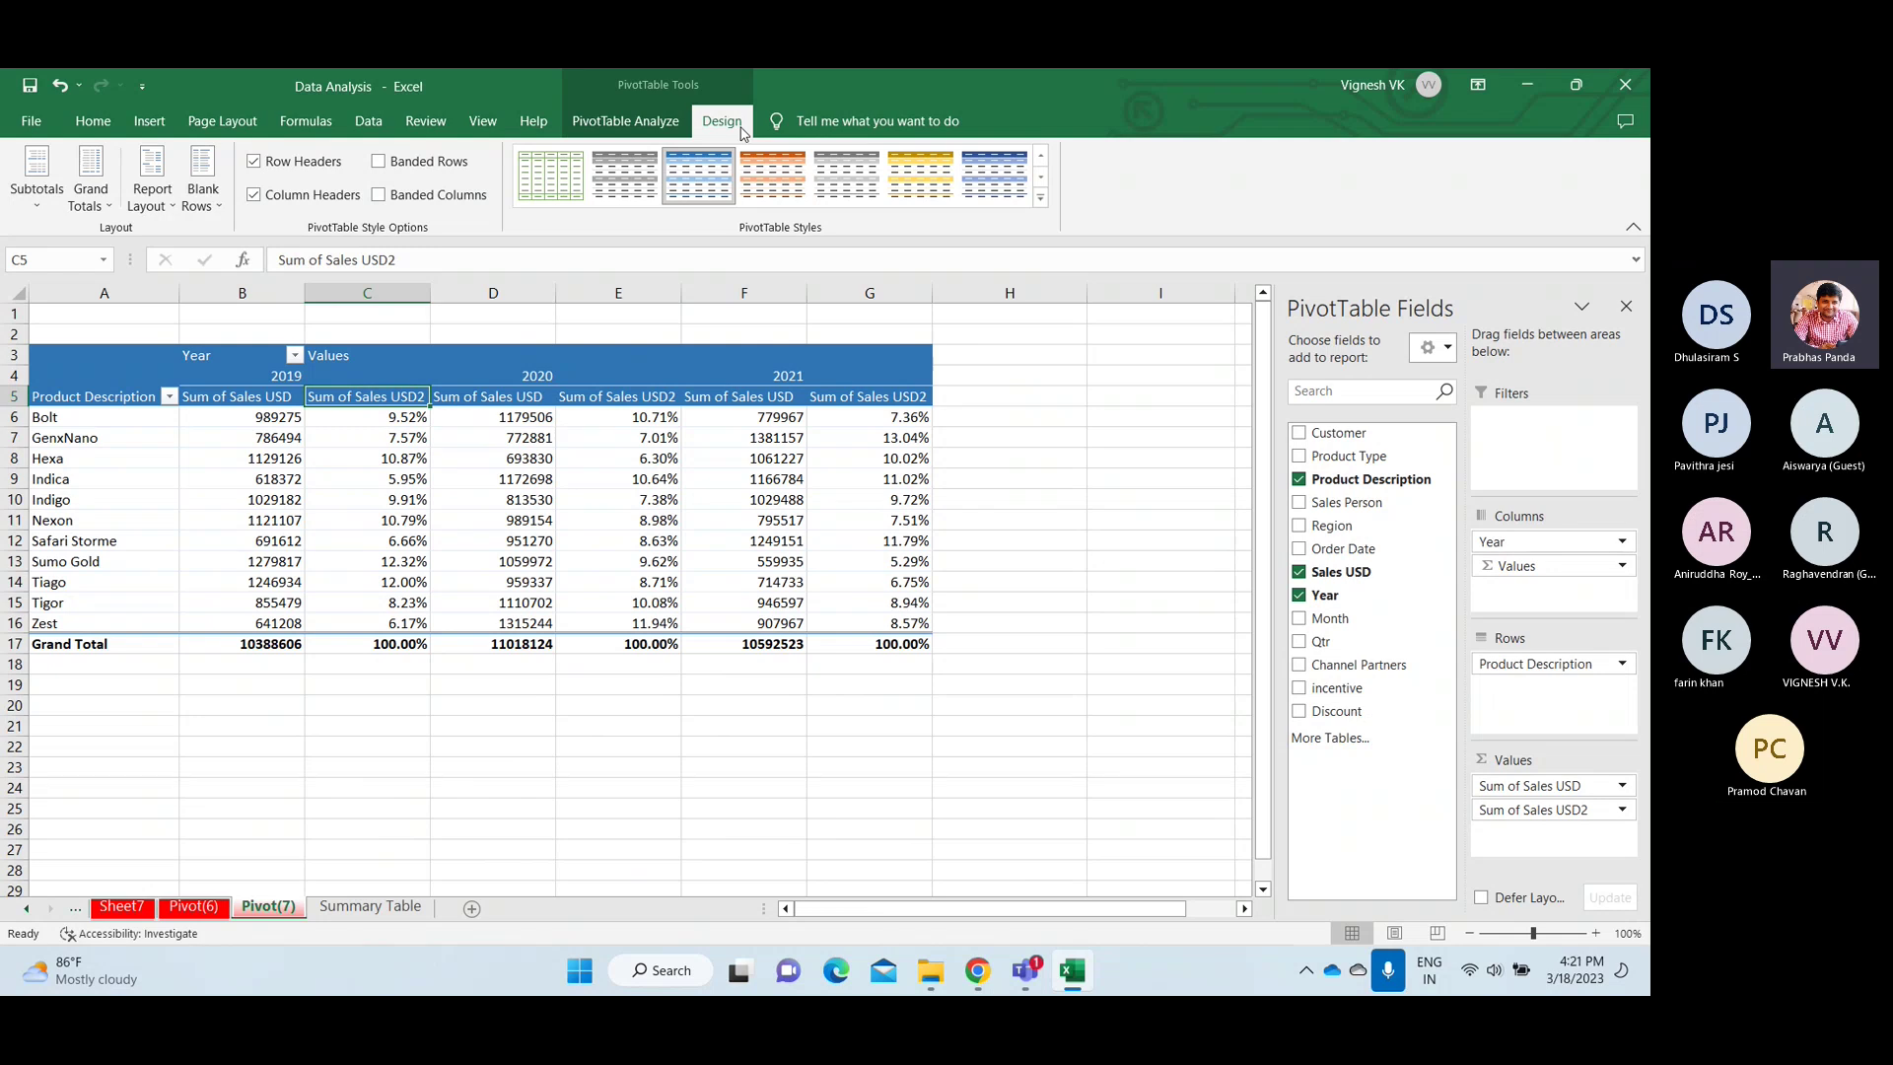
left_click(165, 209)
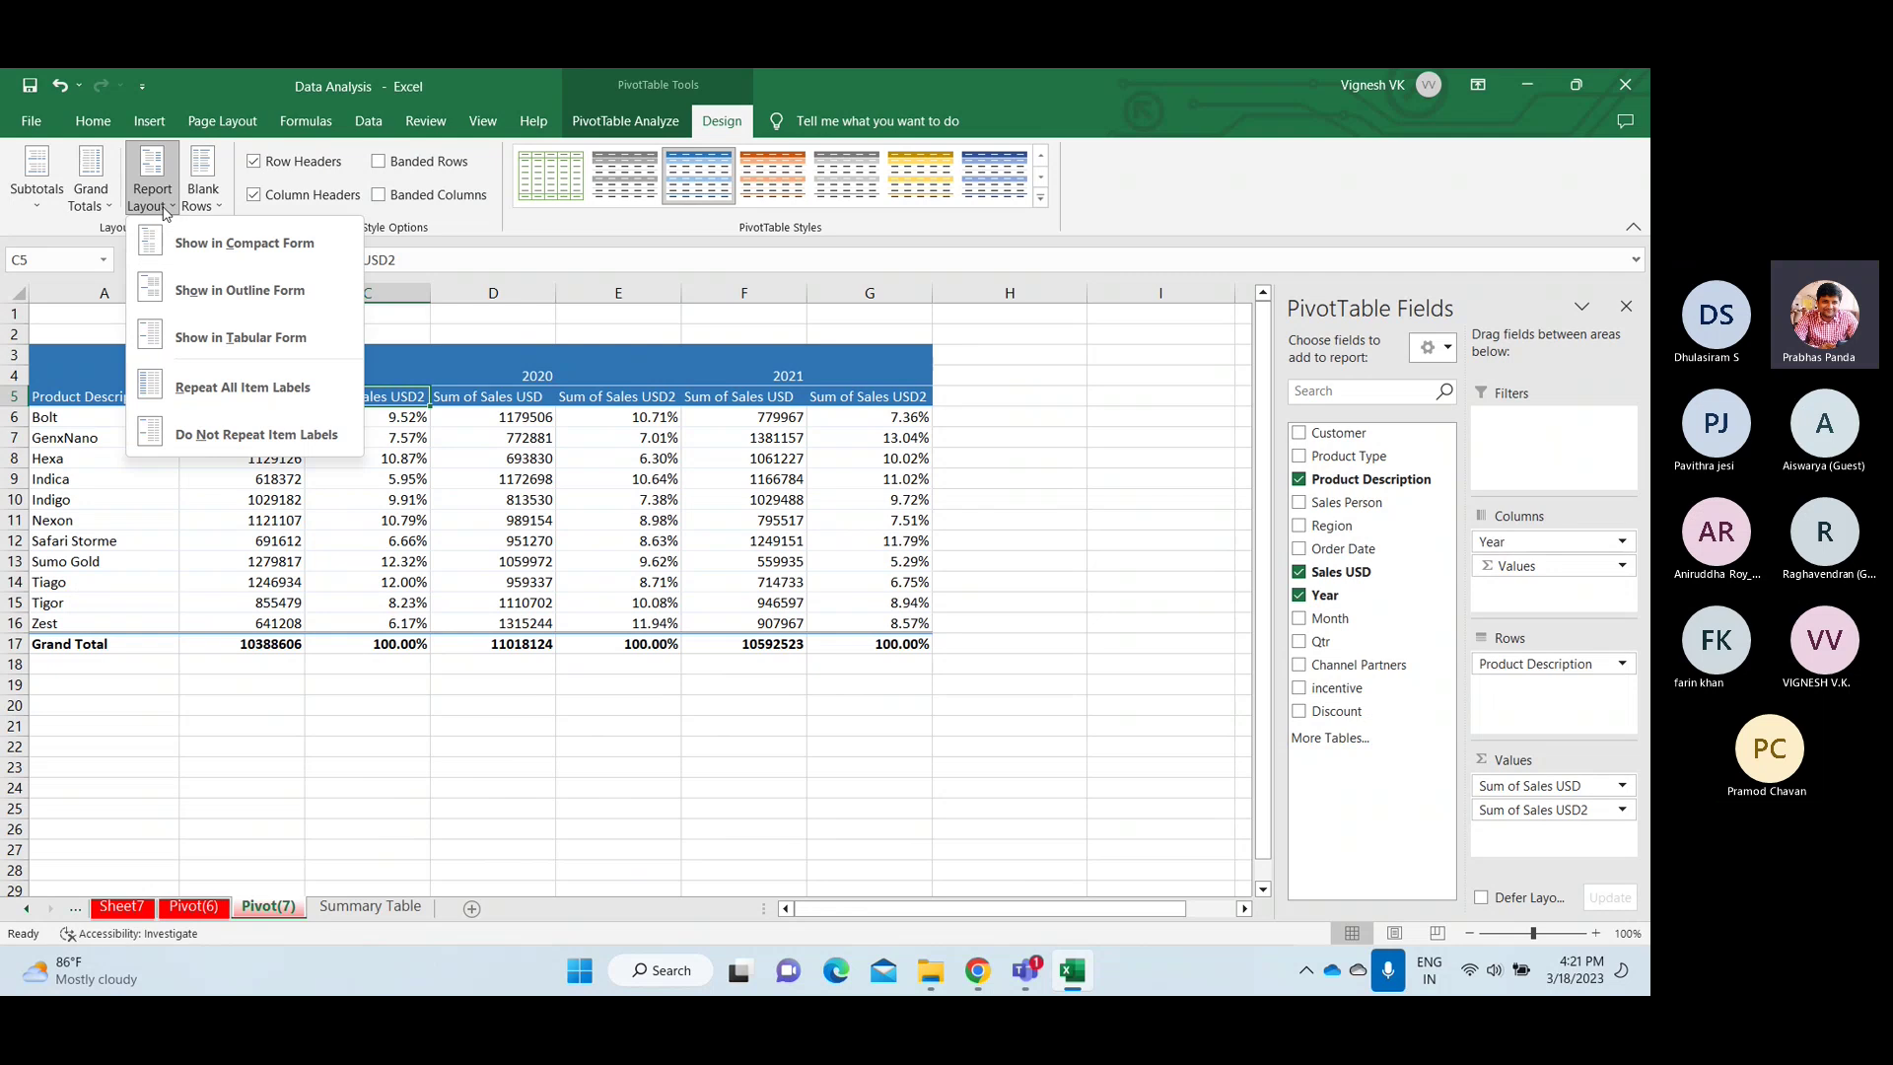
left_click(215, 384)
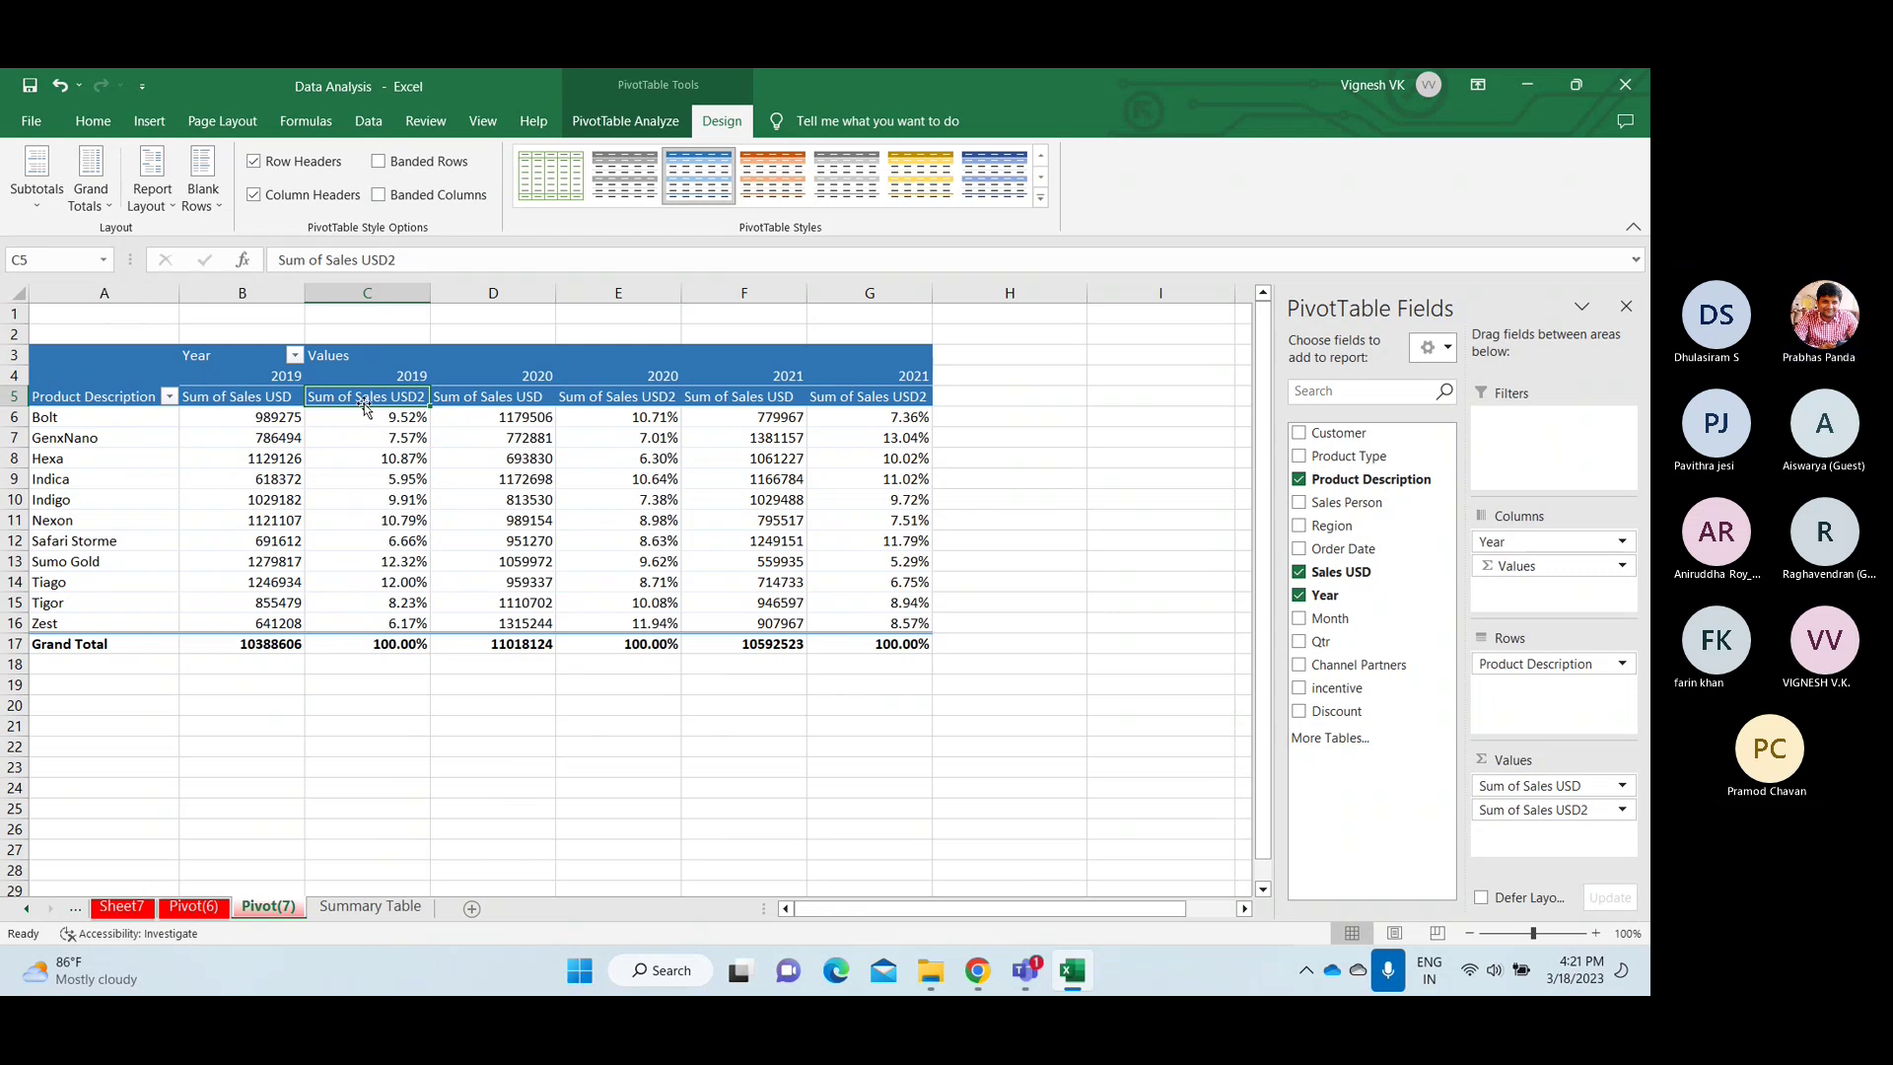
Step: Rename the value headers REVENUE% and REVENUE, then stop the Teams screen share
type("REVENUE")
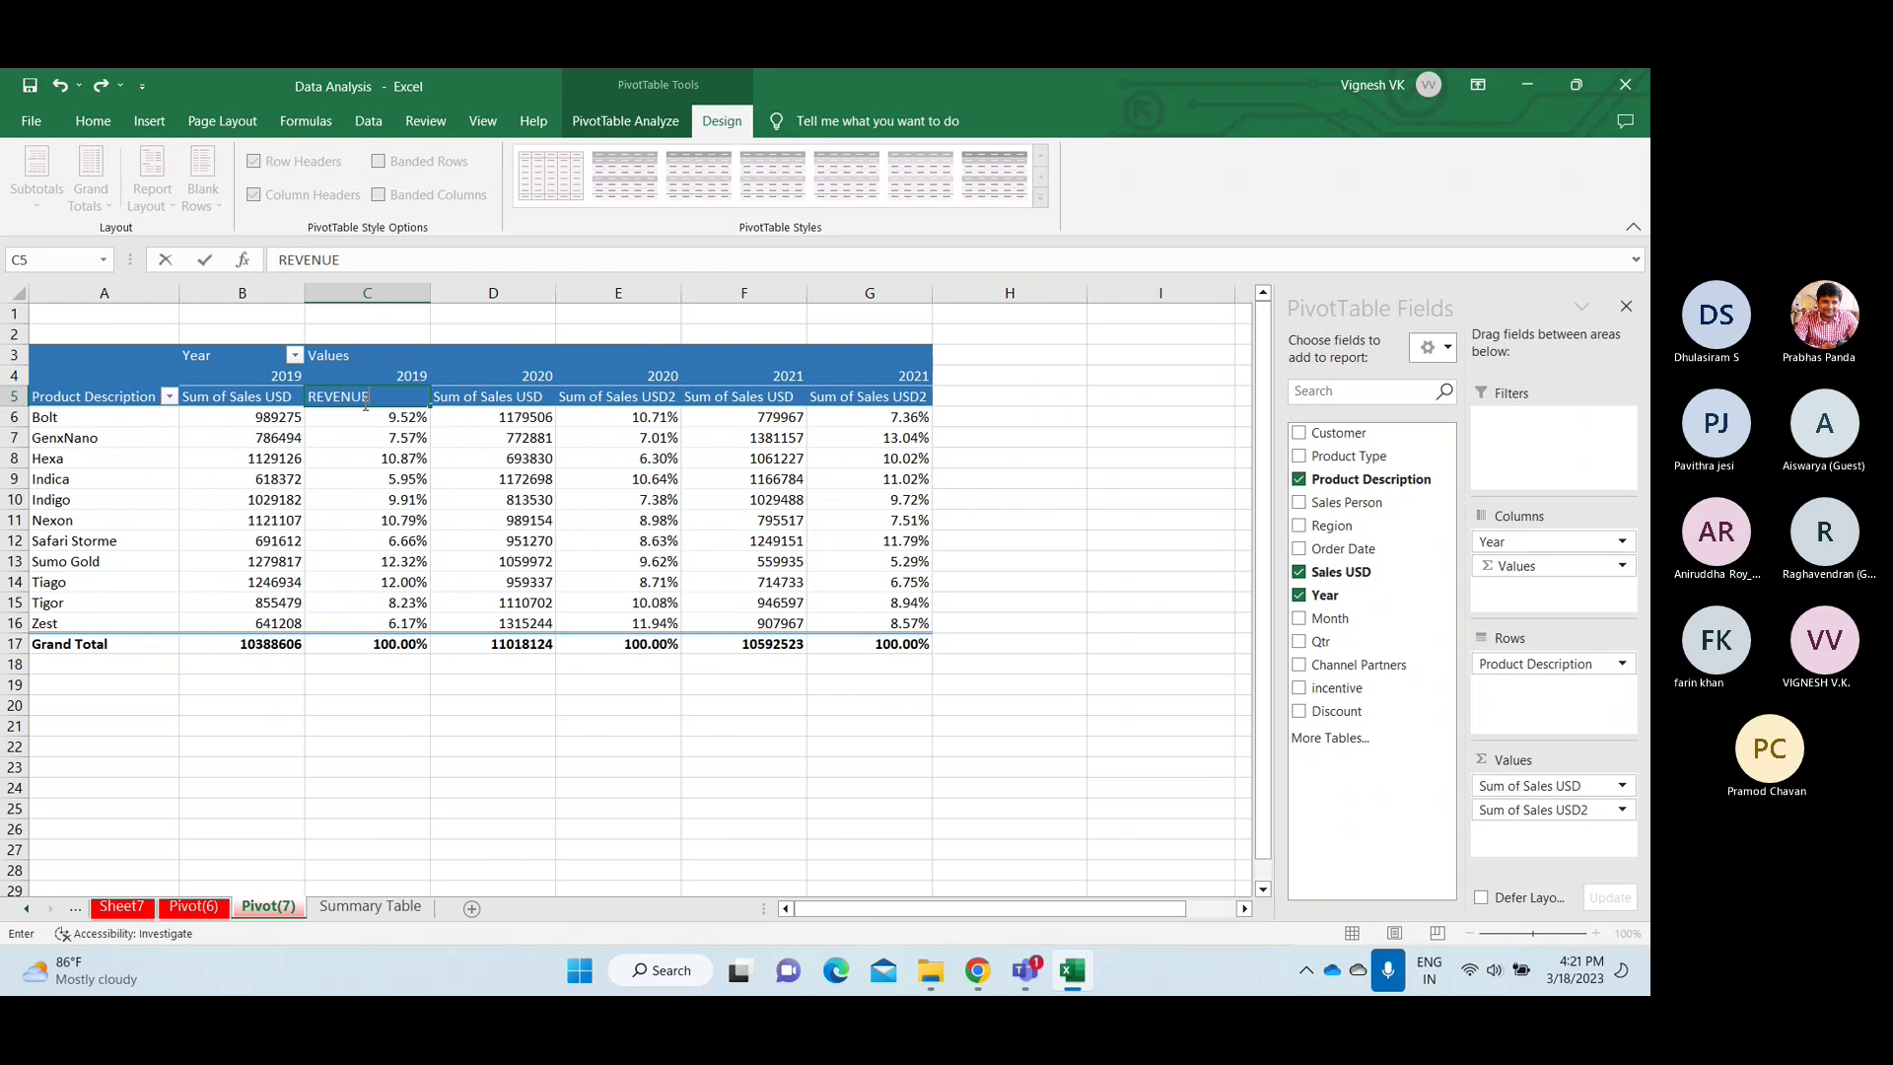
type("%")
key("Return")
left_click(288, 396)
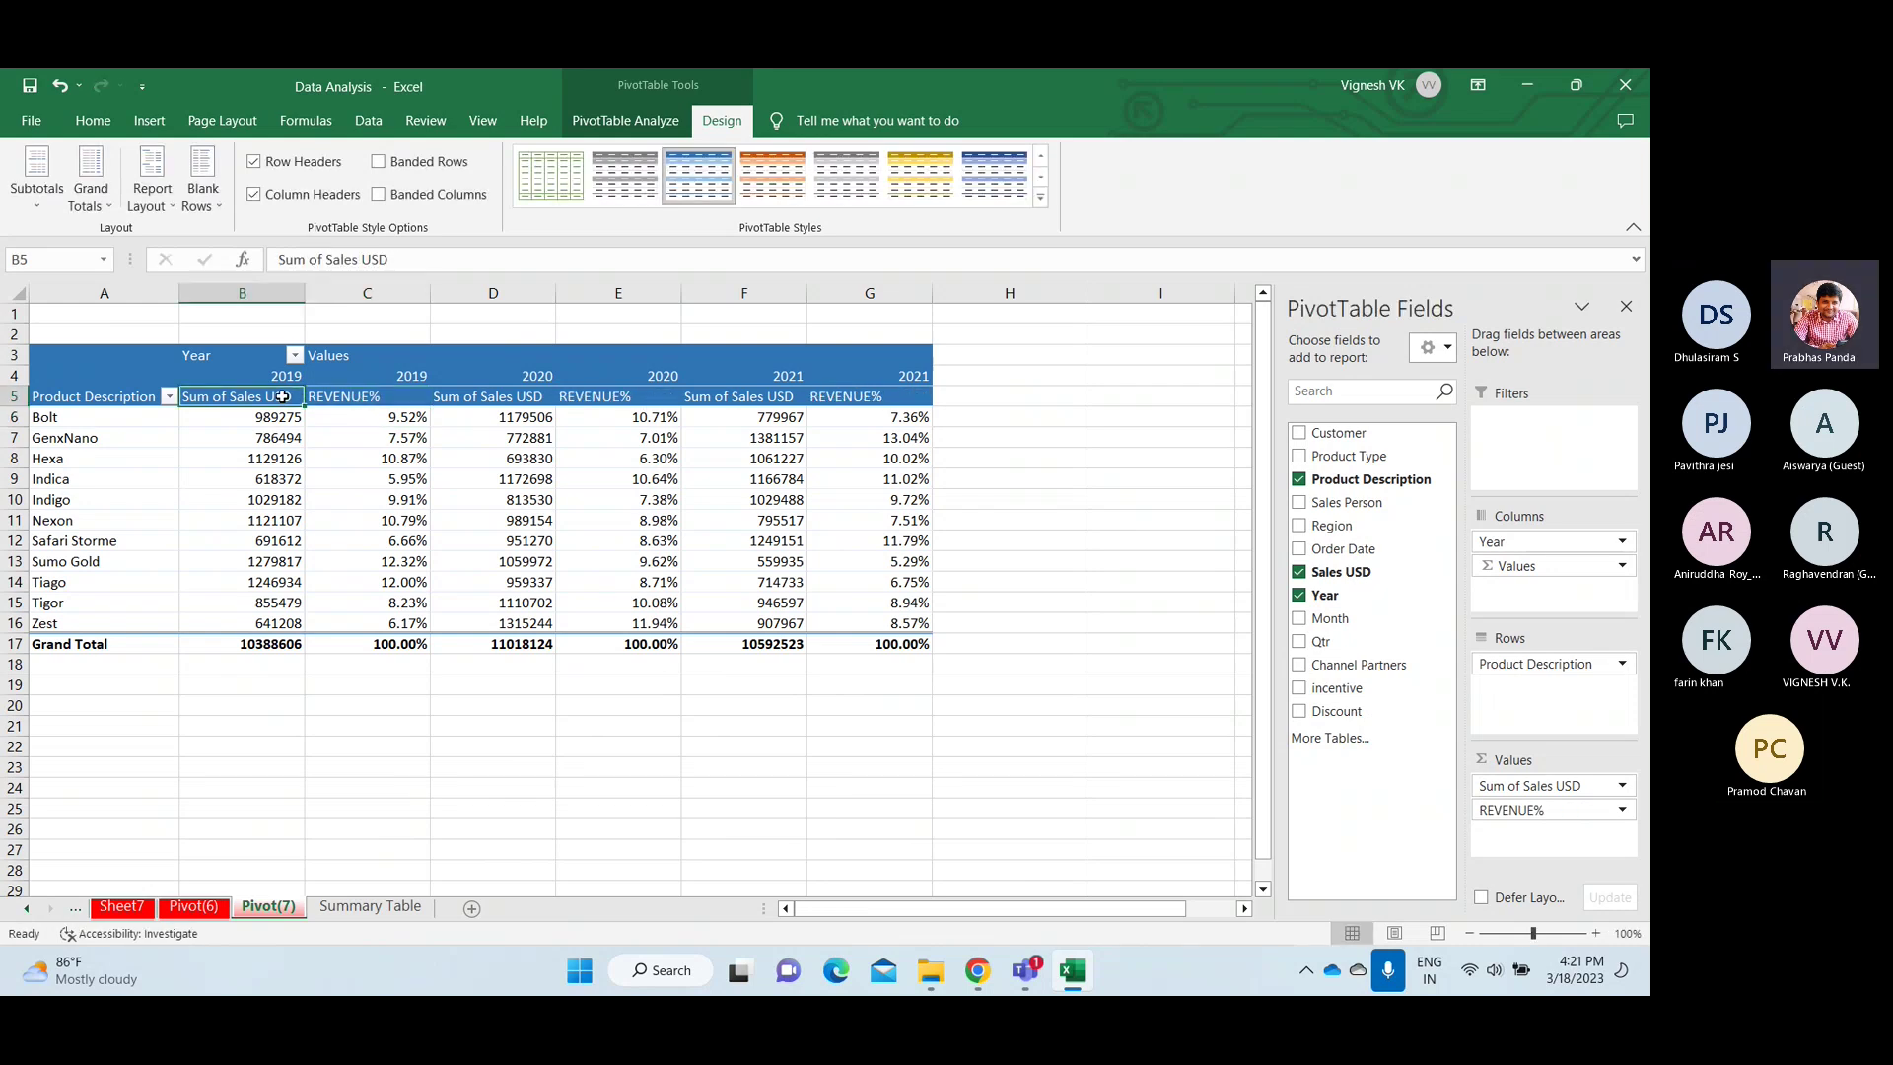
type("REV")
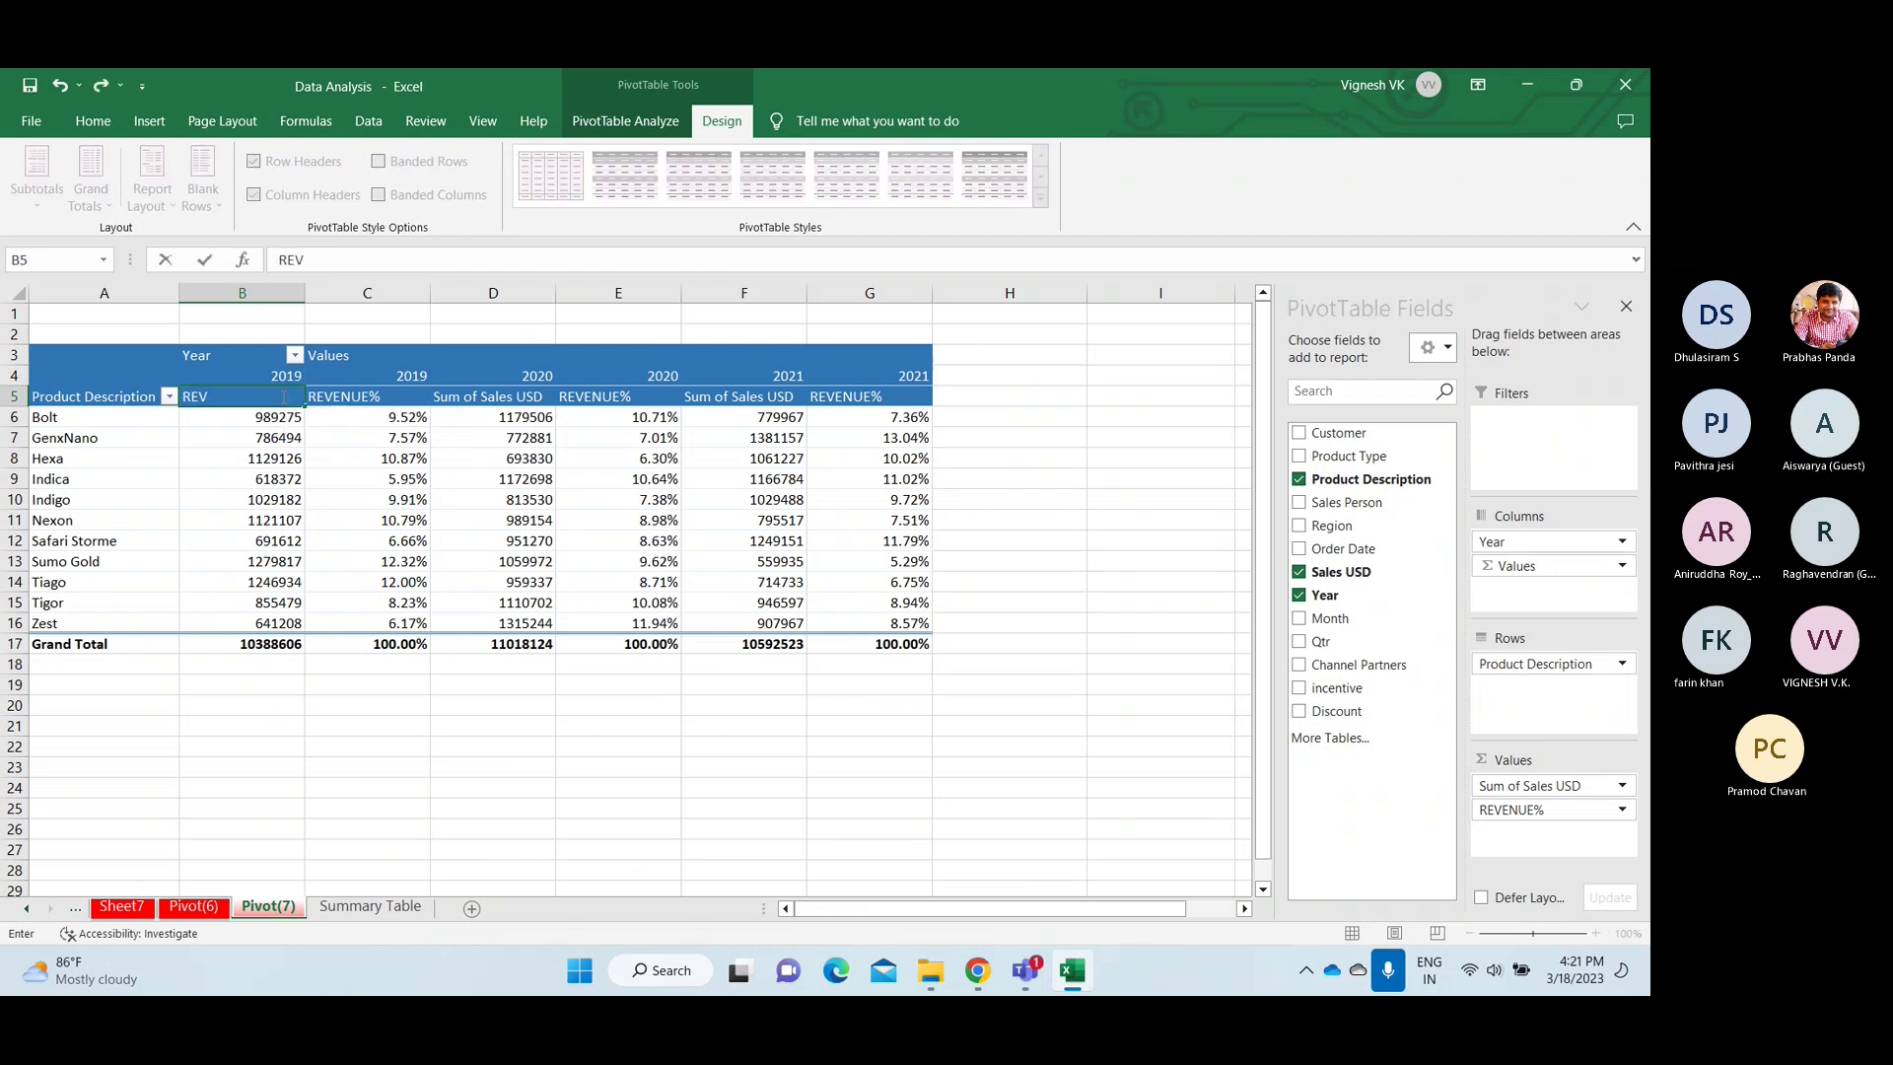
type("ENUE")
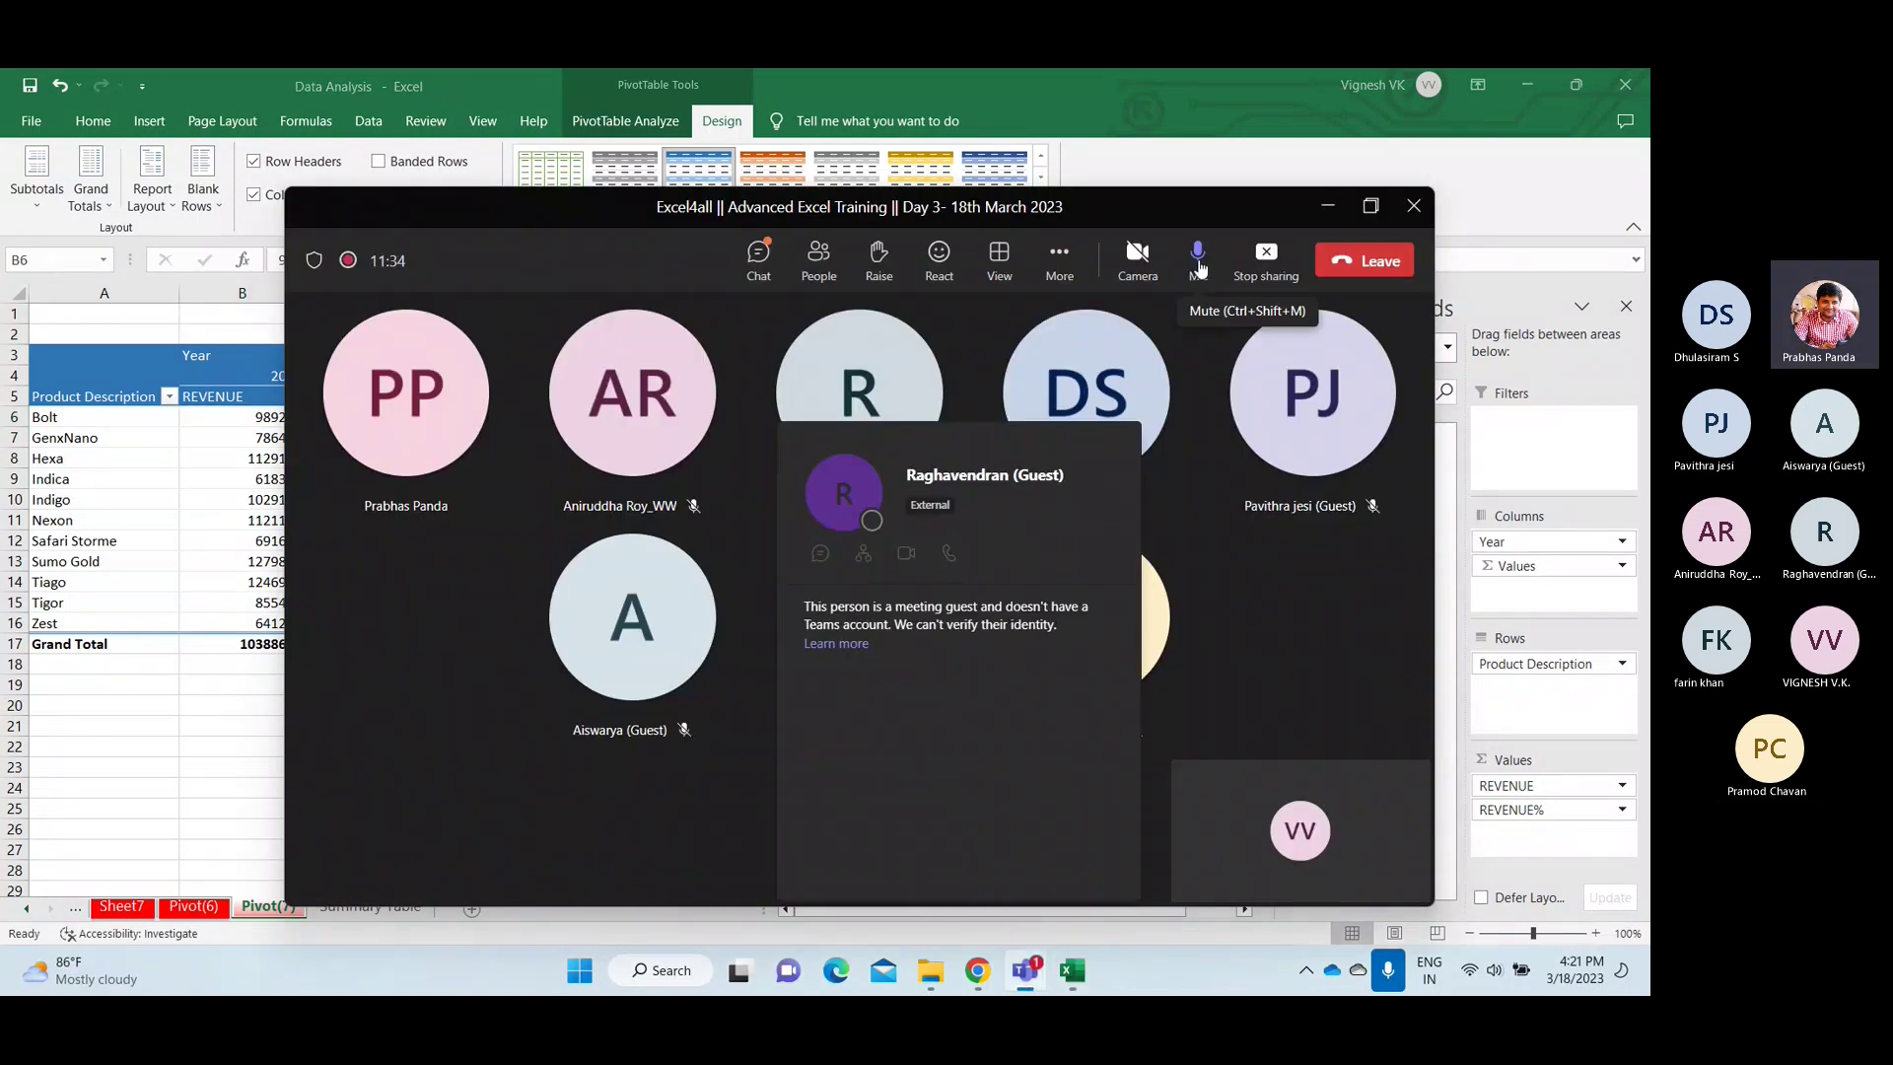
left_click(1260, 273)
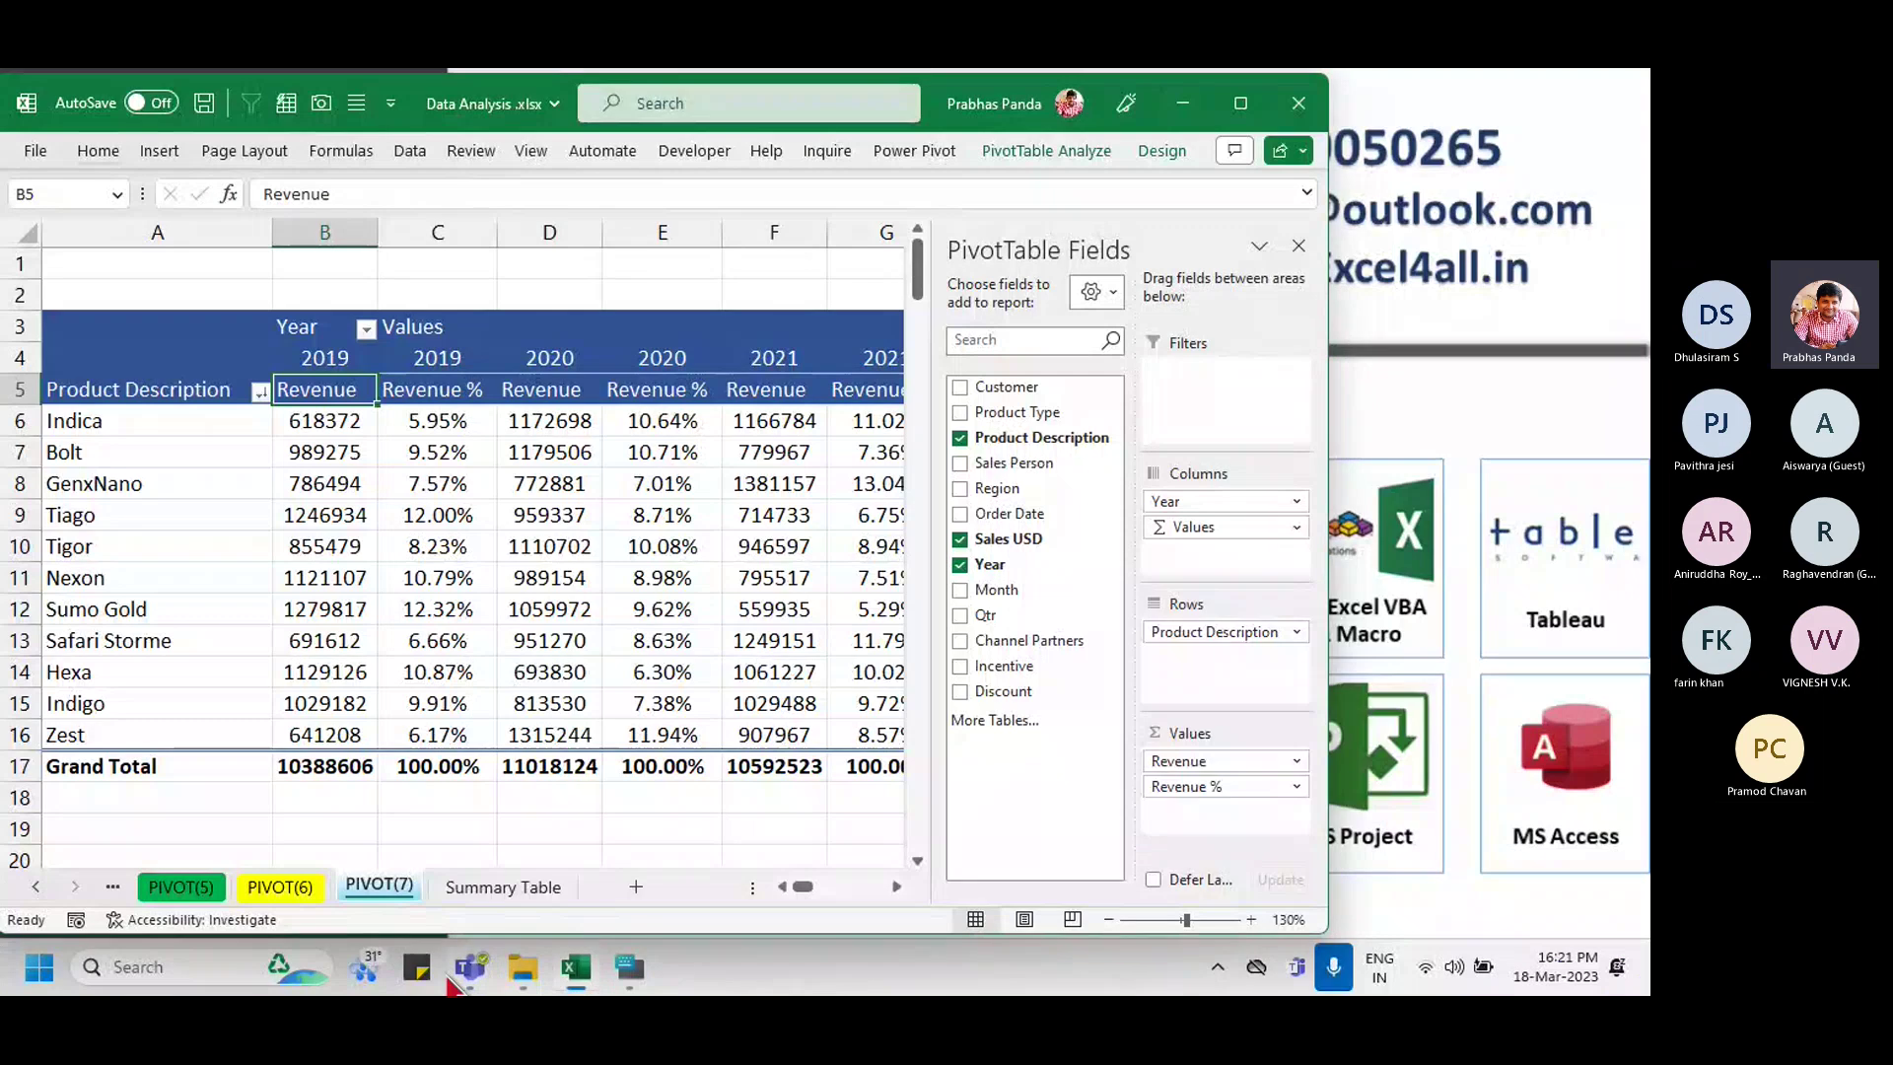
left_click(467, 956)
Step: Open the Teams meeting chat, then bring Excel back and select Indica's 2019 revenue in B6
left_click(350, 789)
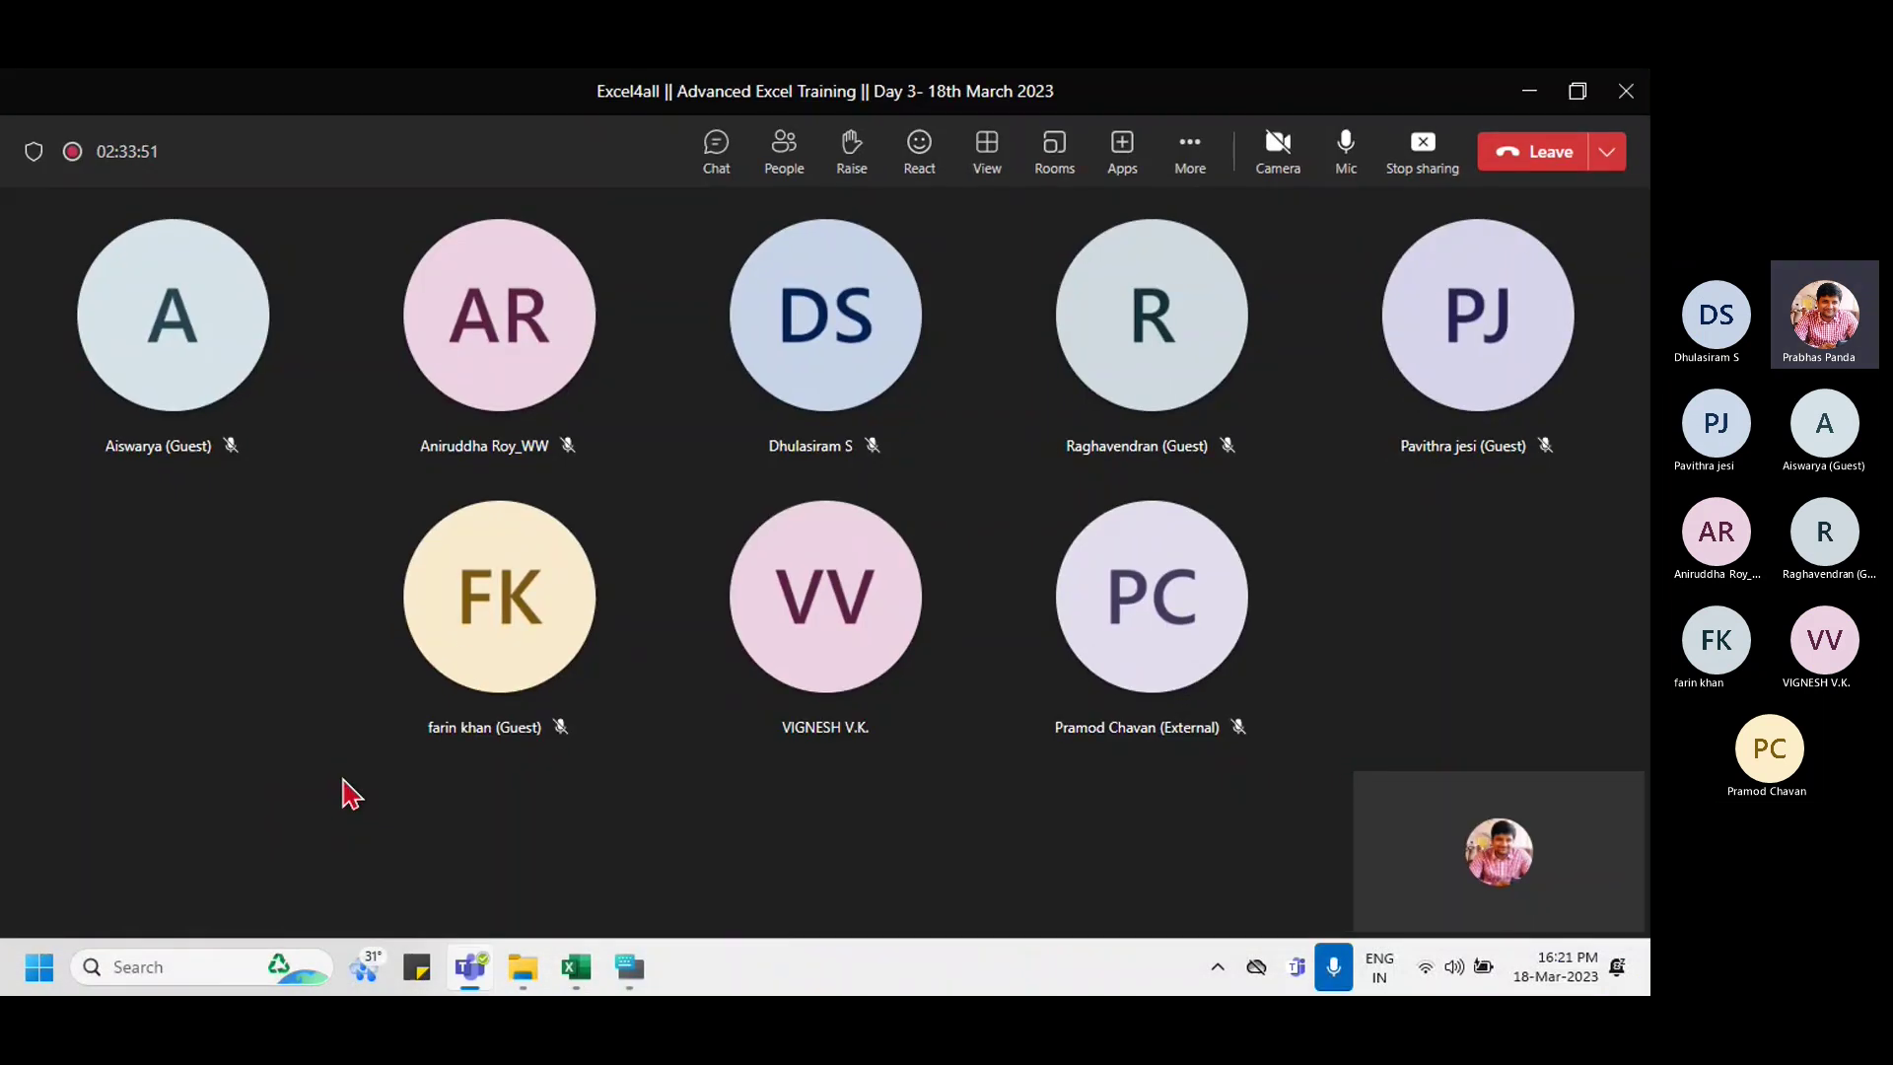
left_click(697, 172)
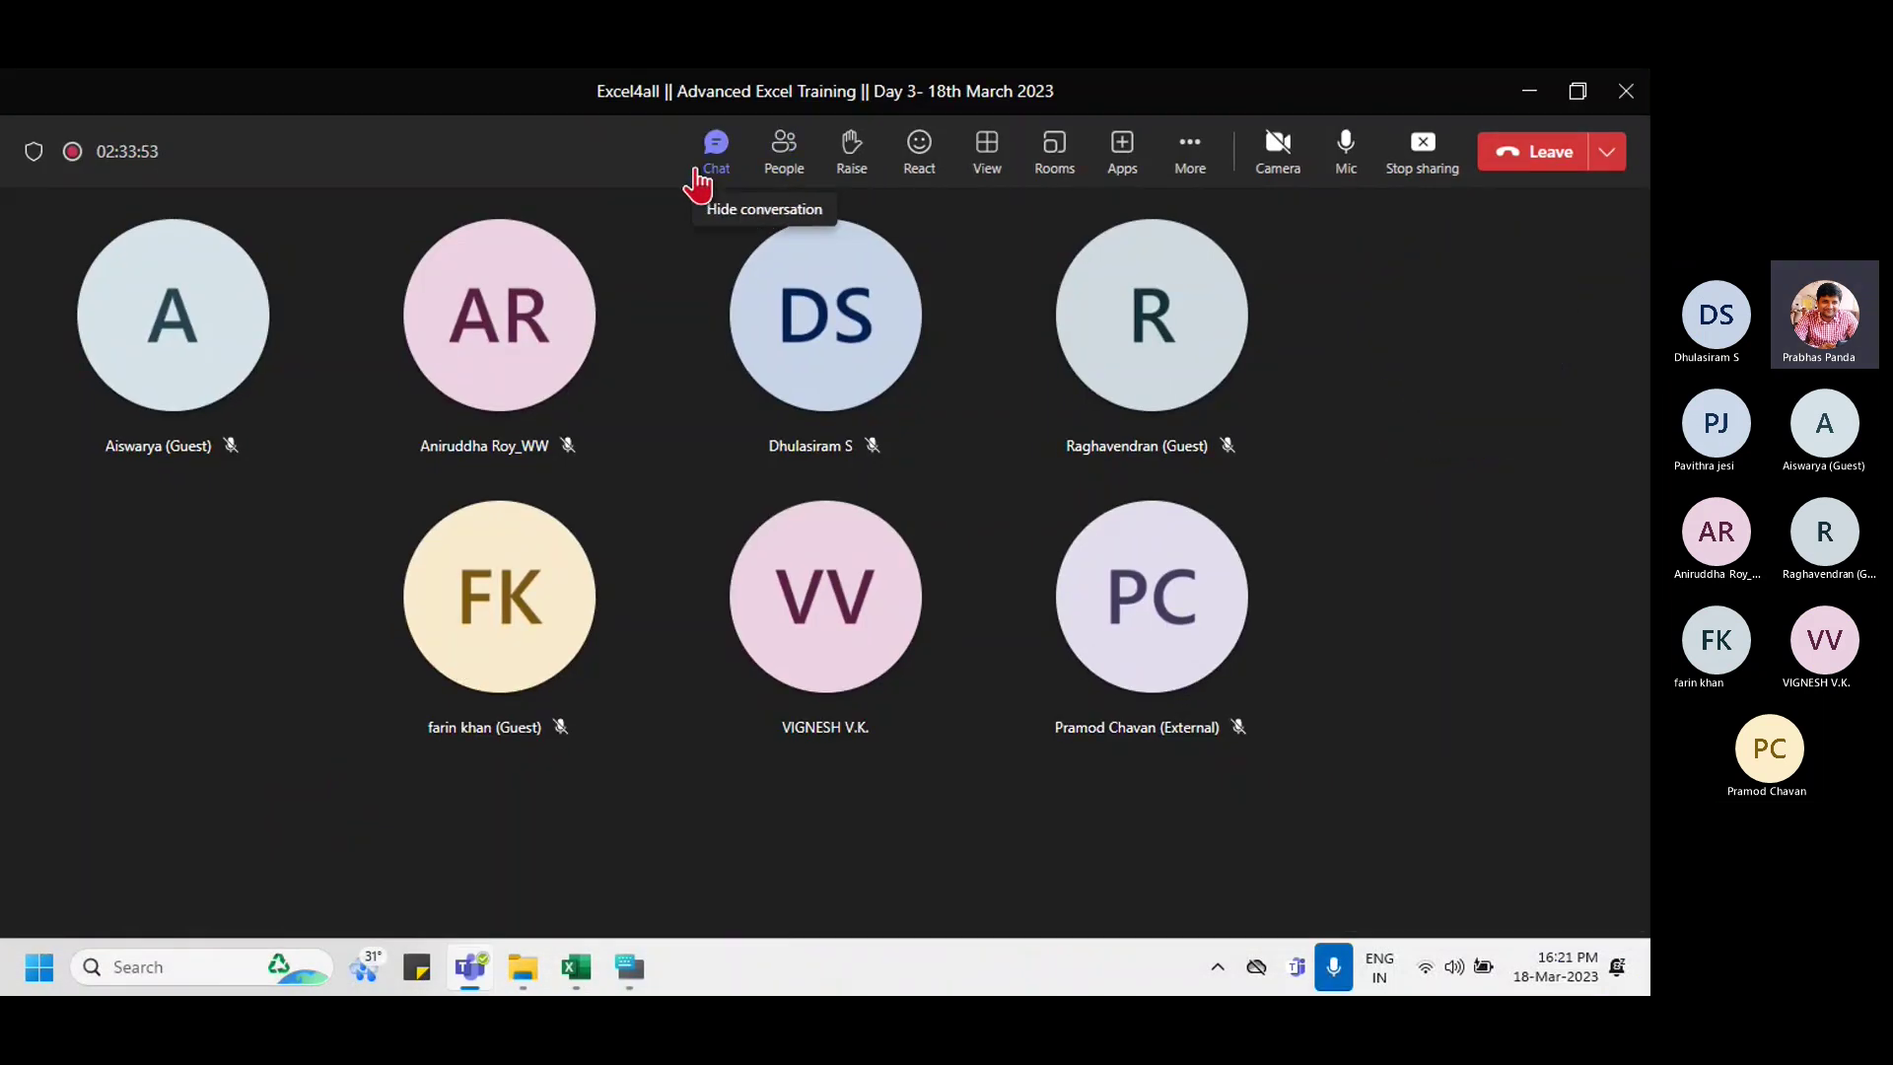
left_click(577, 967)
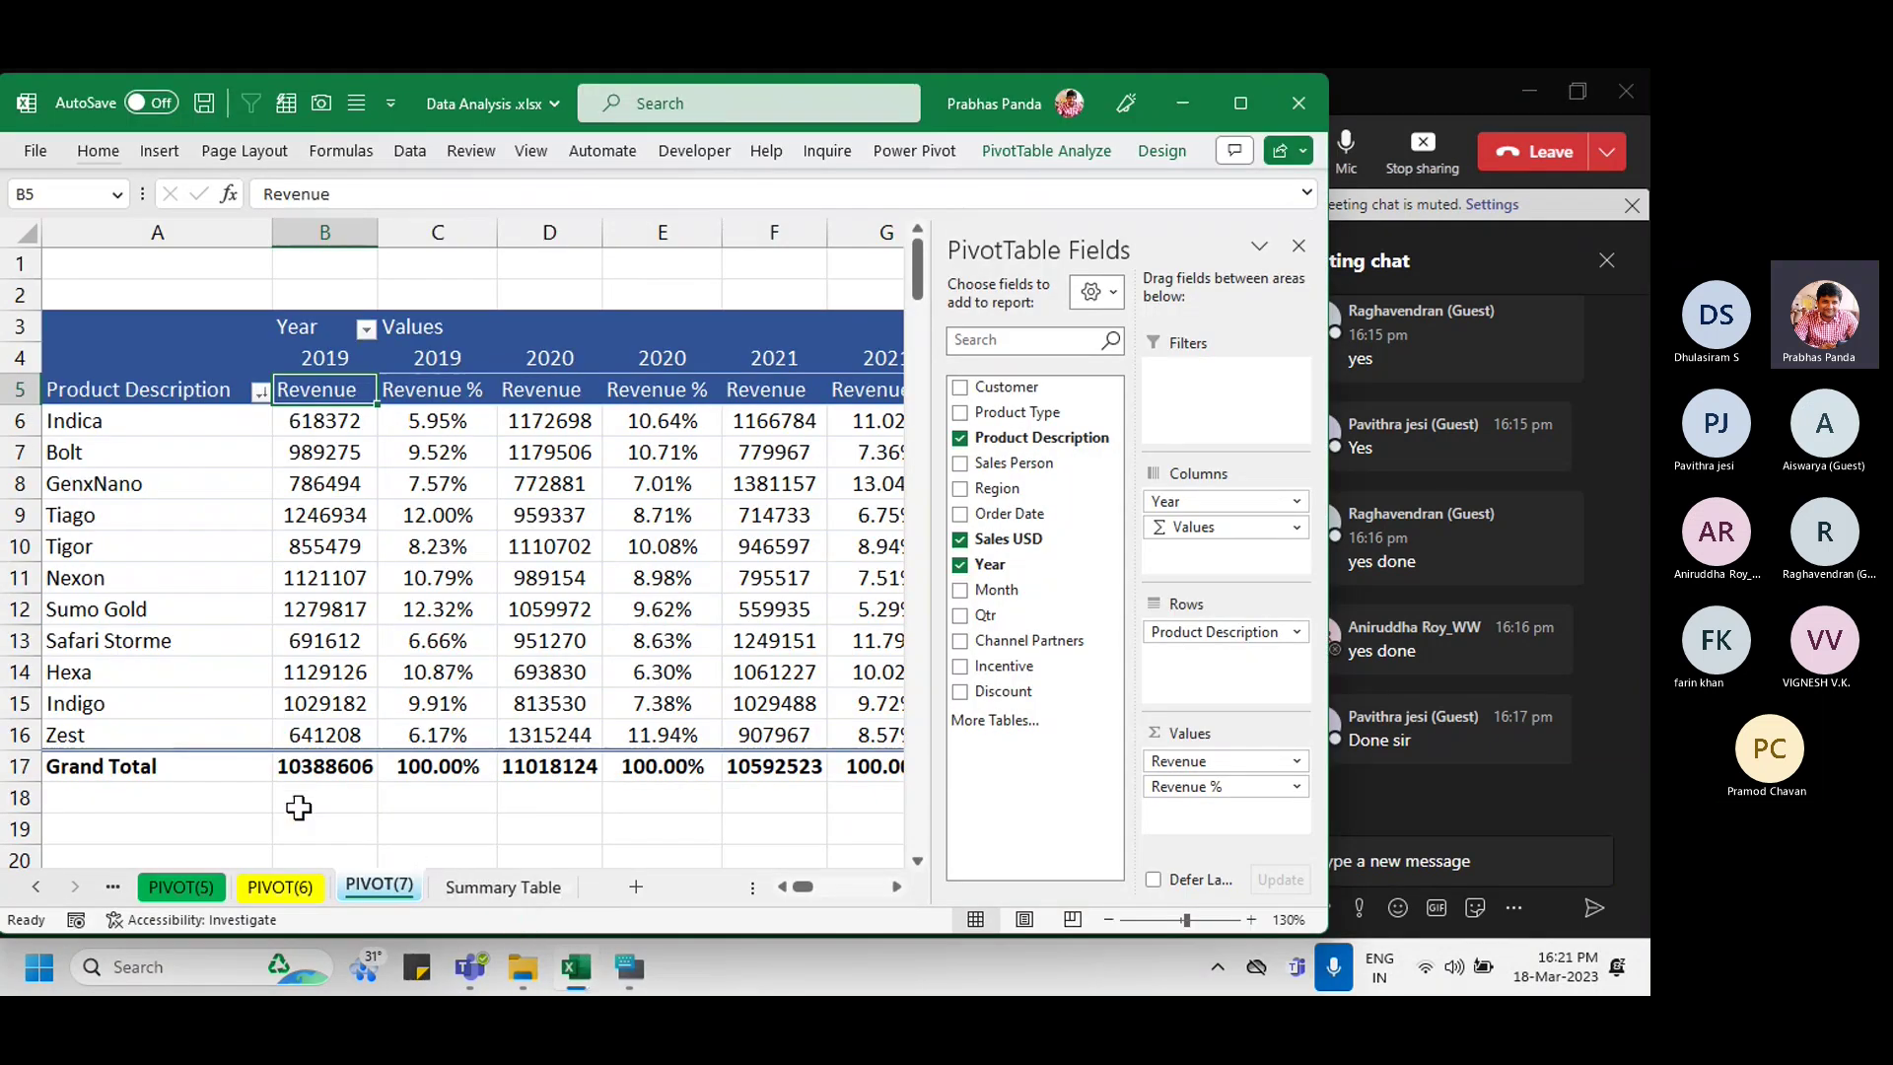
scroll(299, 808, "down", 1)
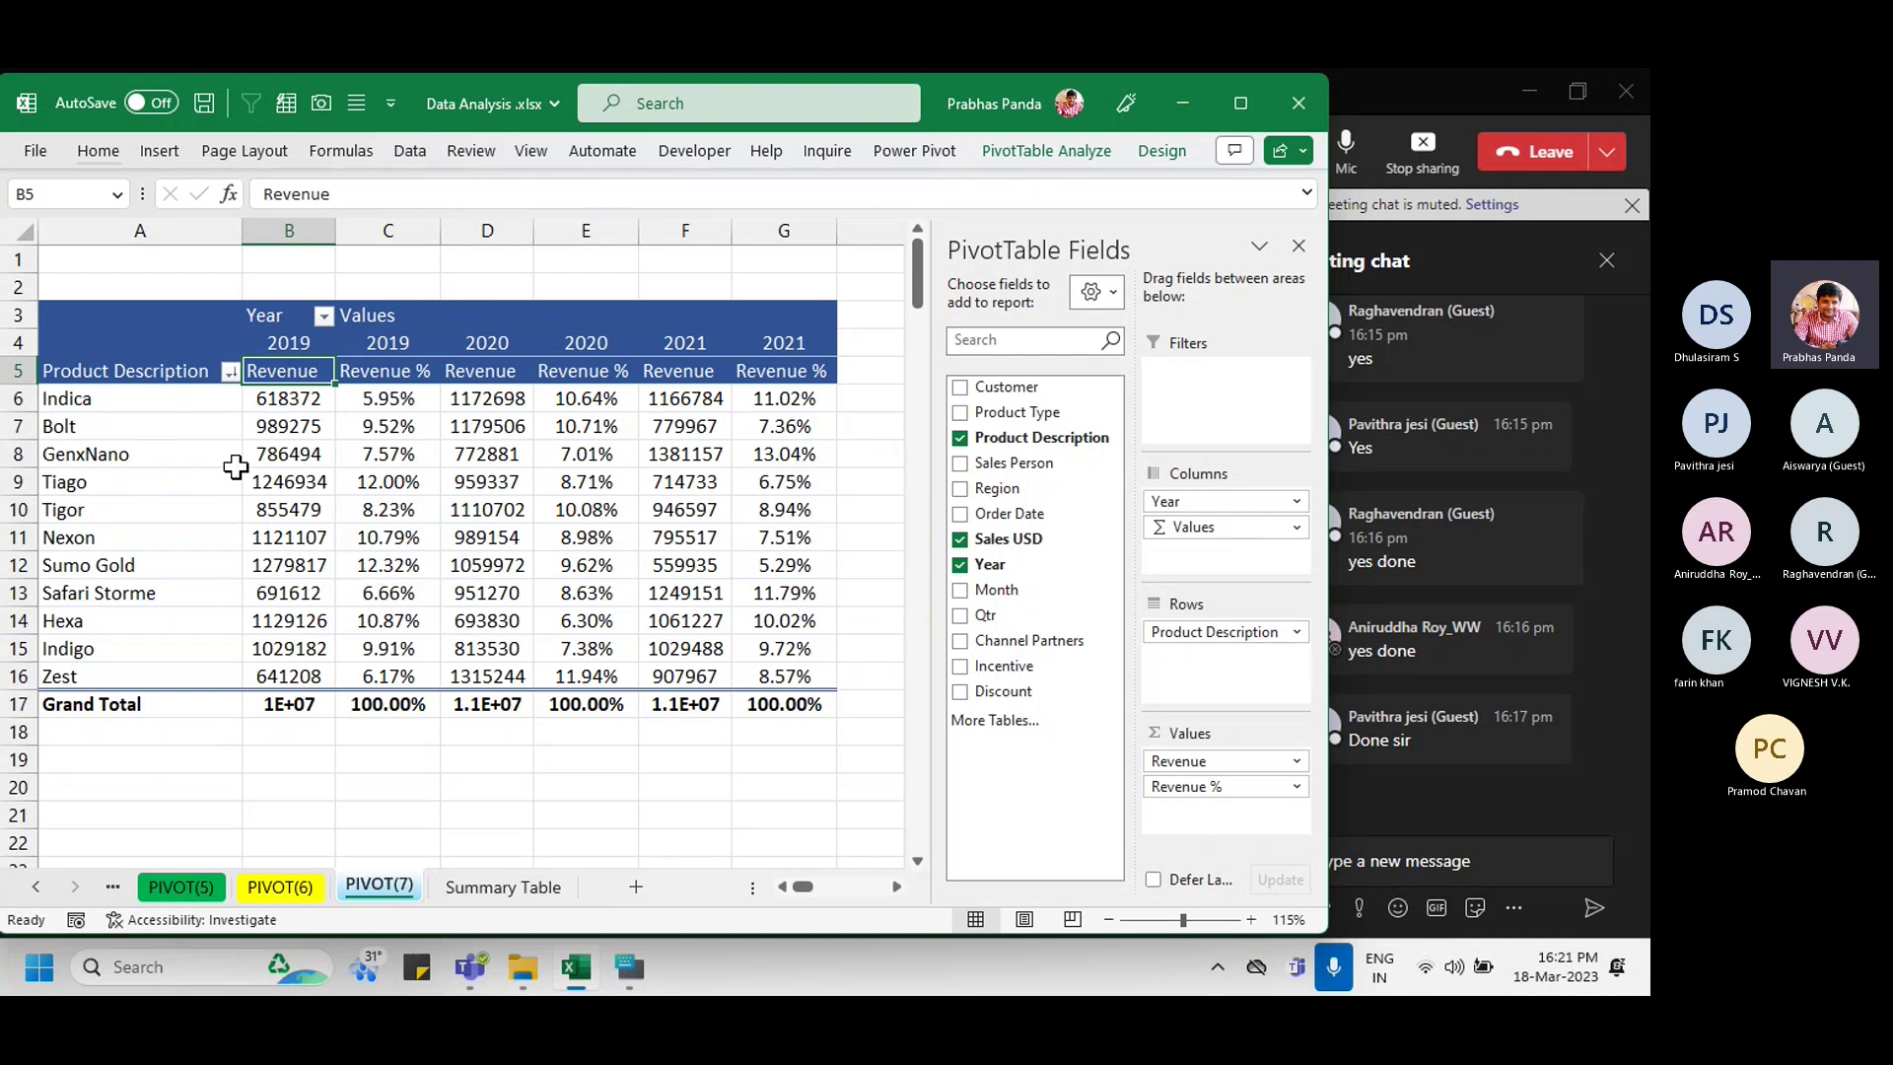
left_click(317, 409)
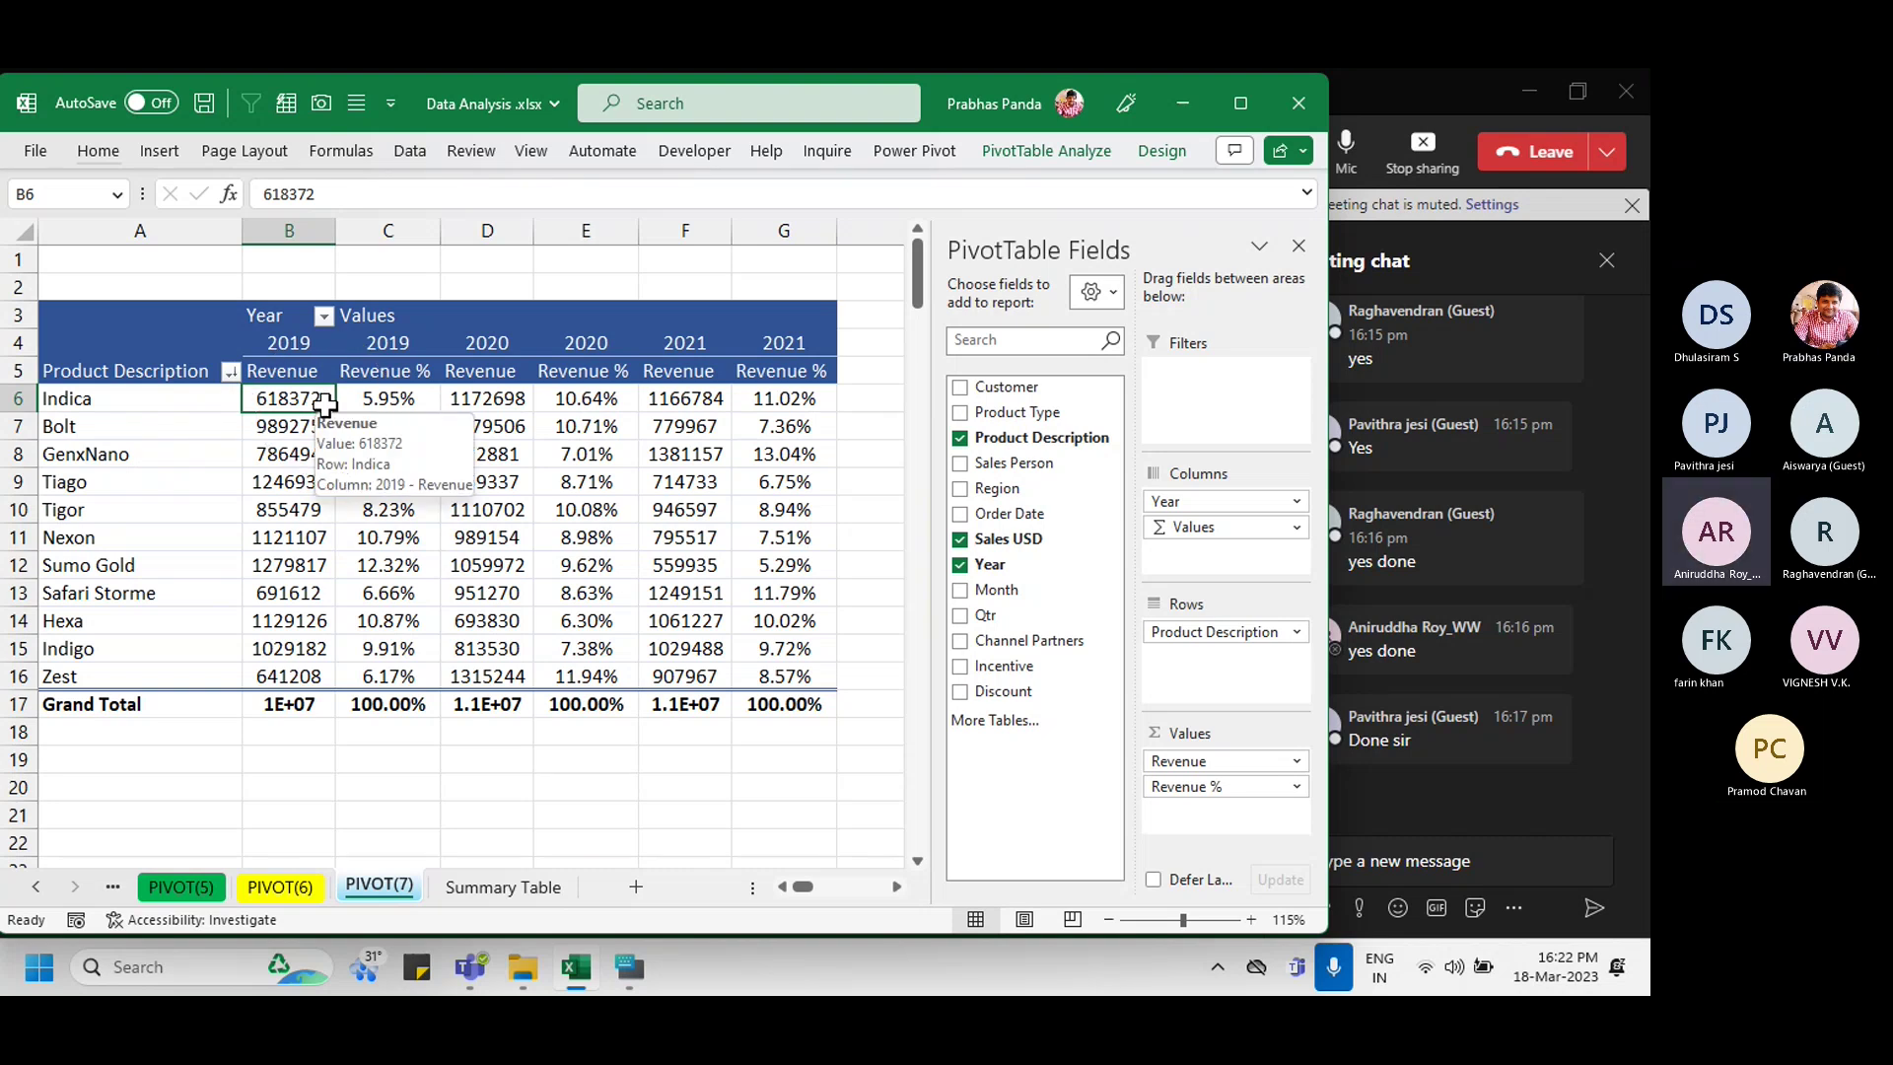
key("ctrl")
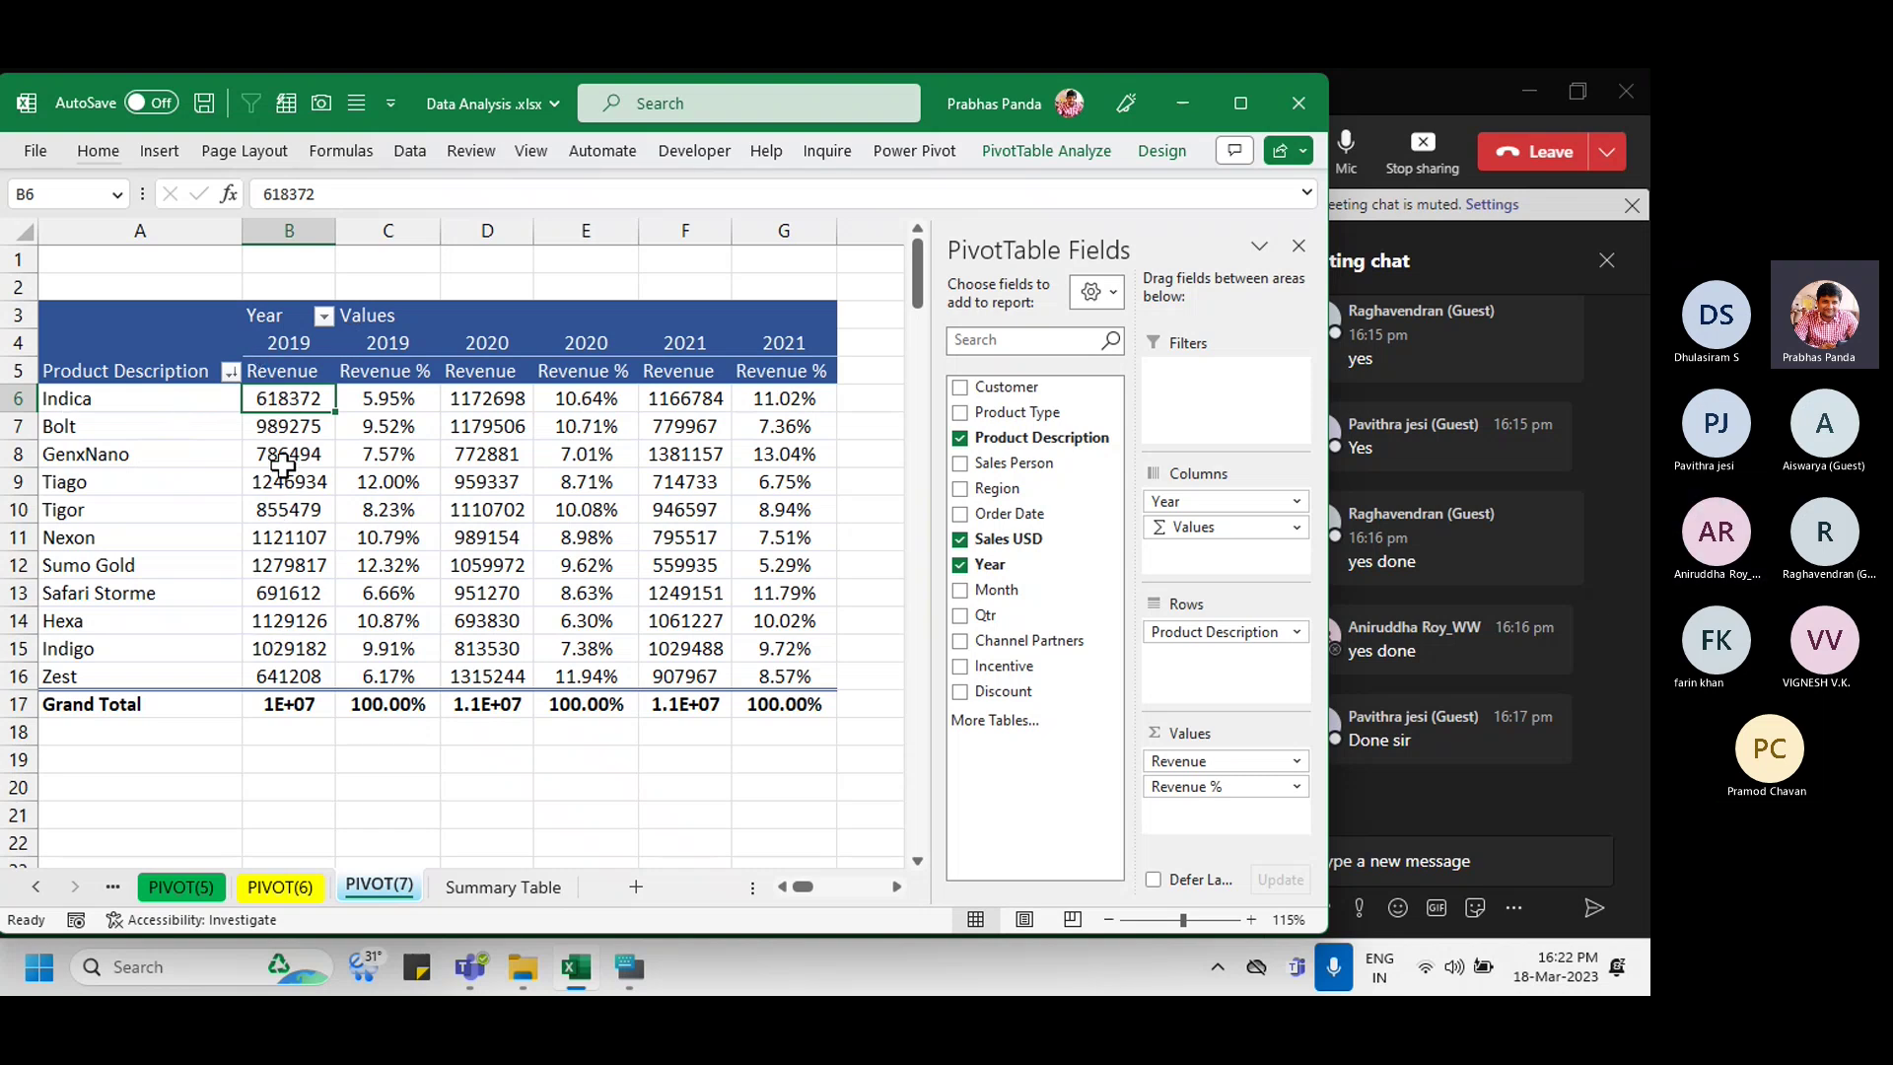
mouse_move(289, 570)
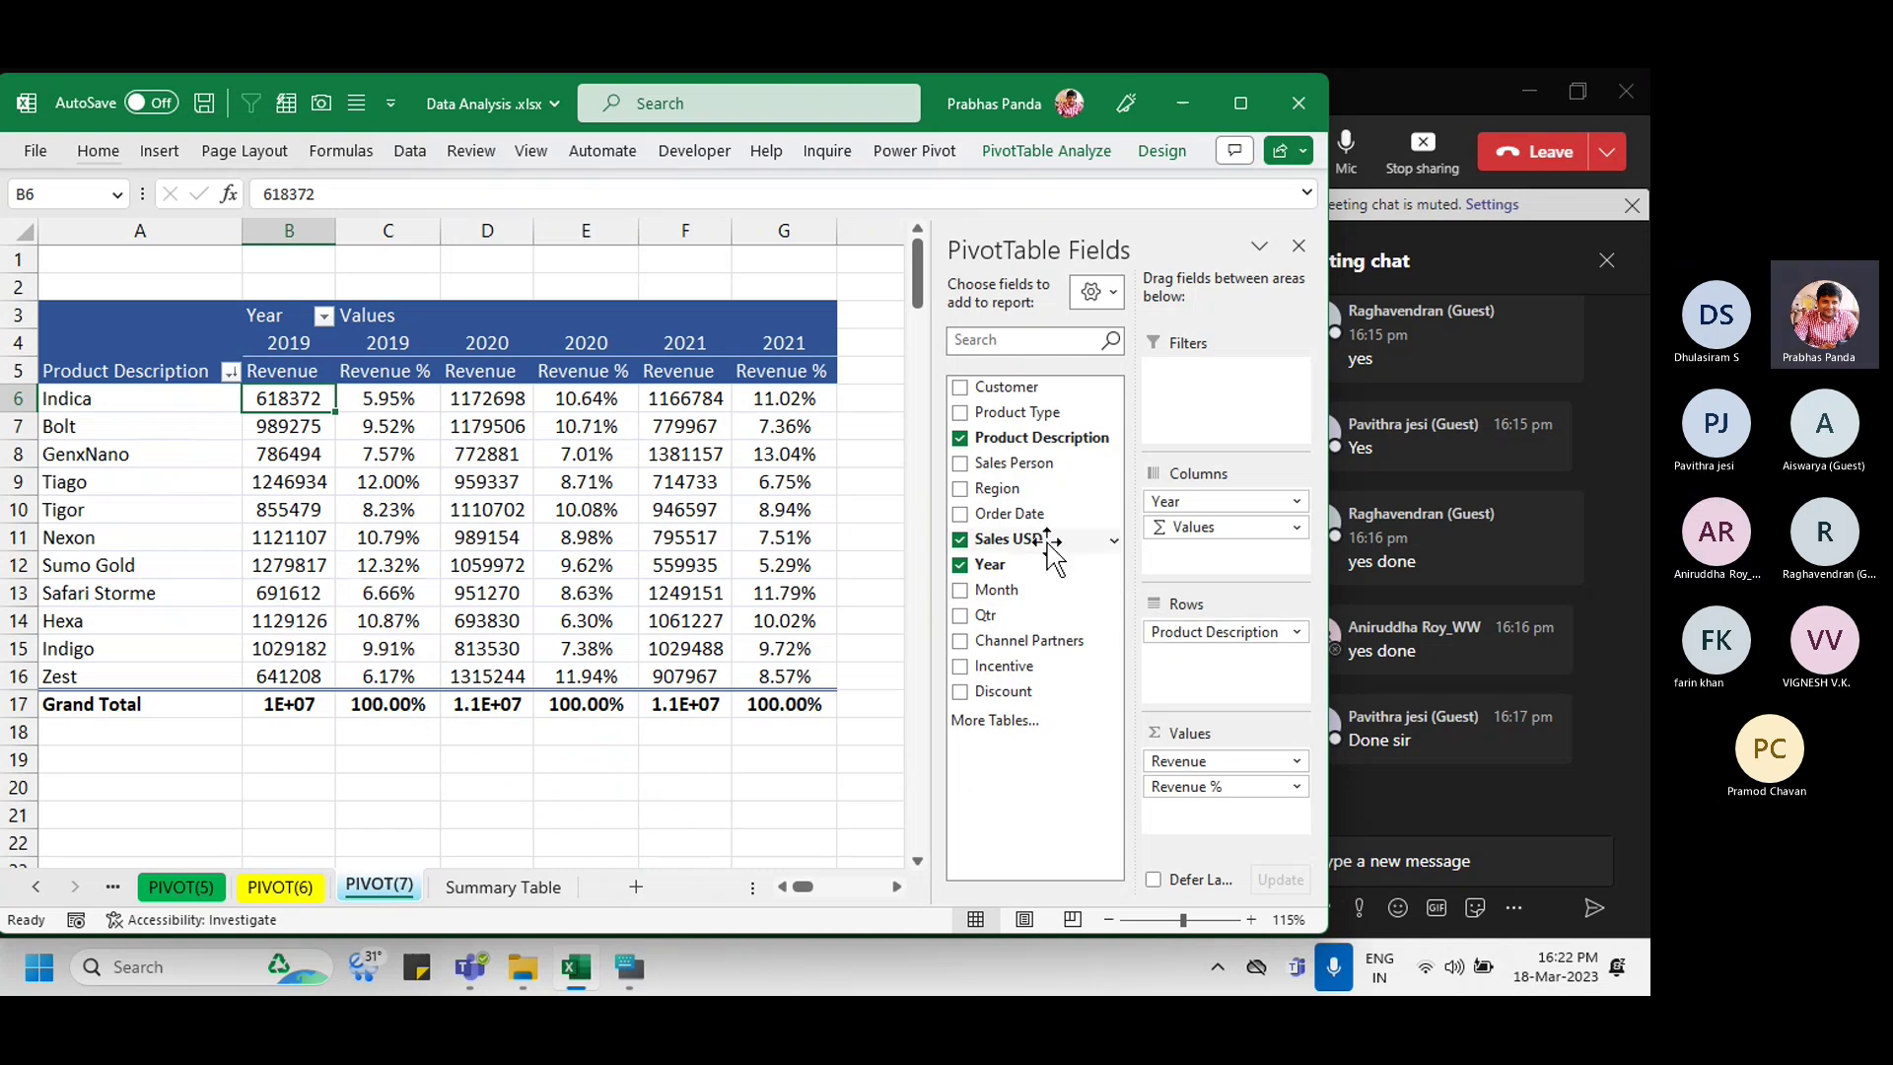
Step: Add Sales USD to the values summarized as Count, and rename its header Invoice Count
left_click_drag(1052, 554, 1236, 832)
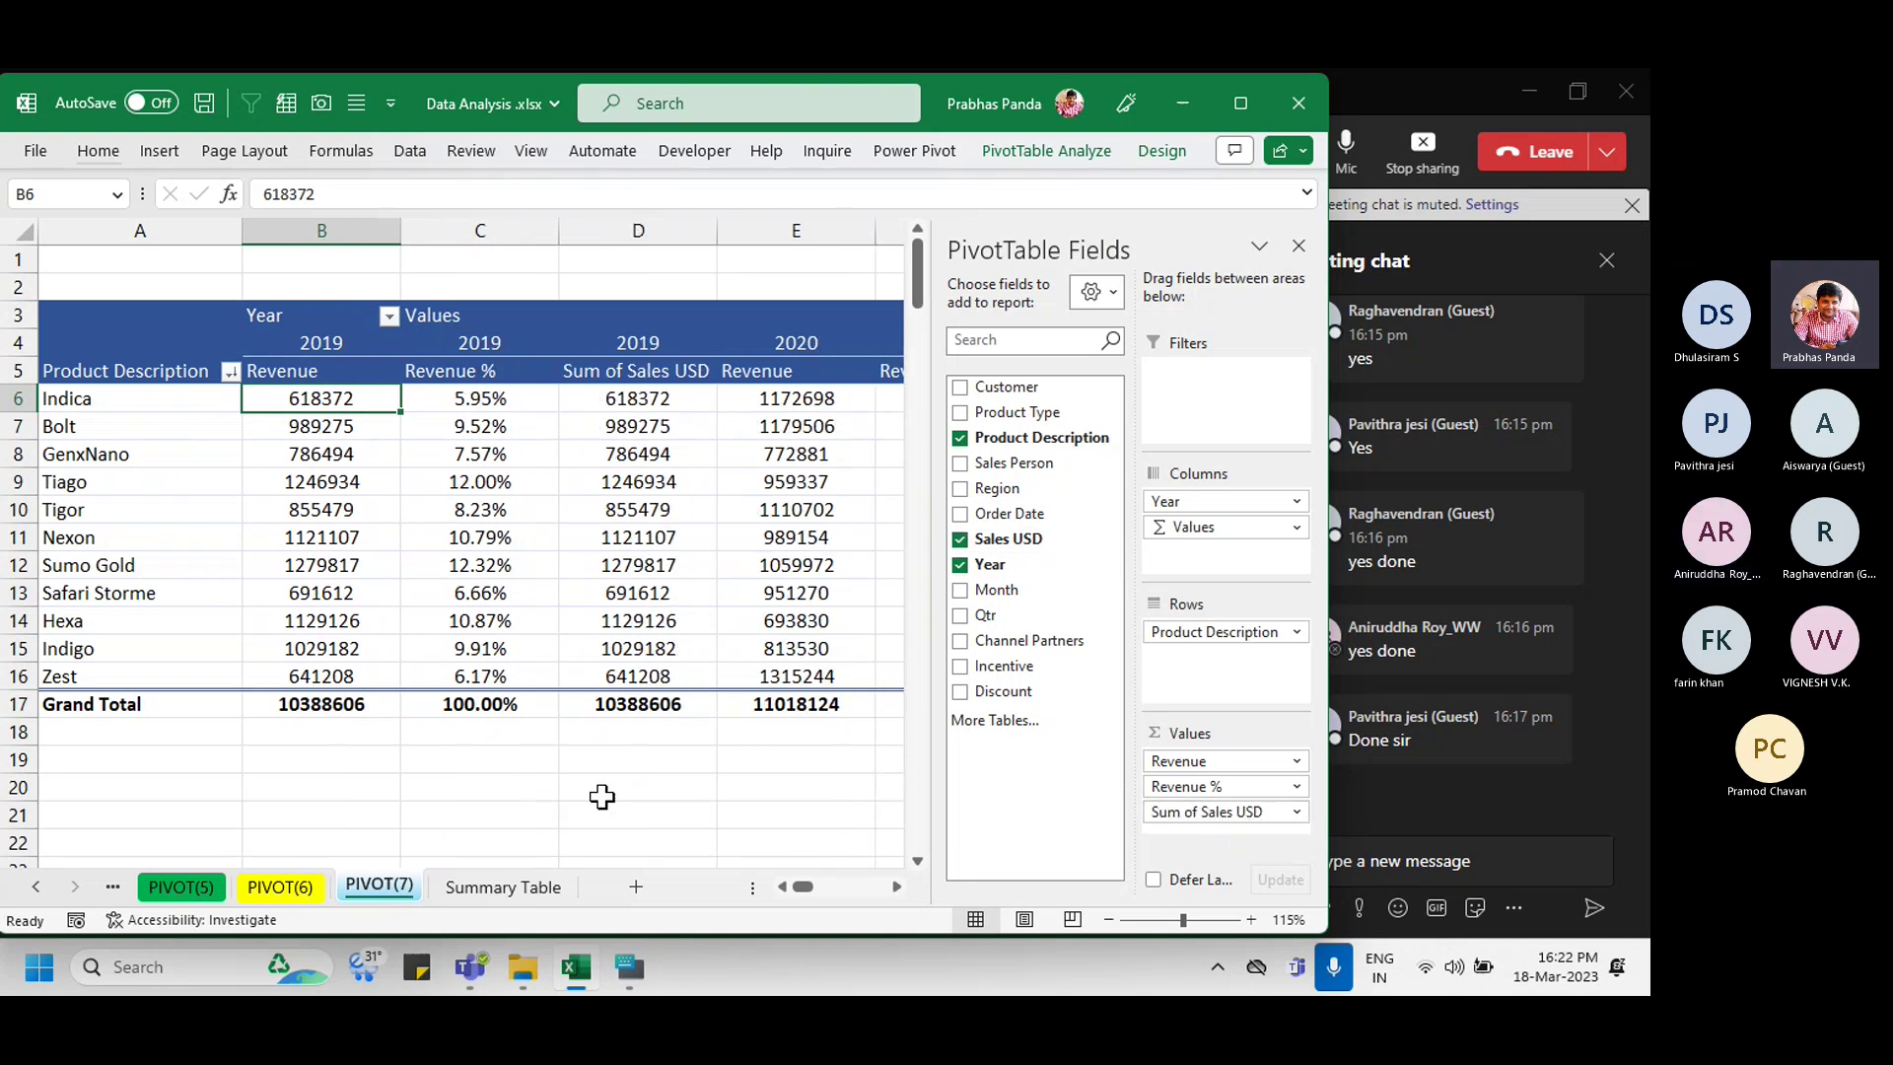
left_click(669, 374)
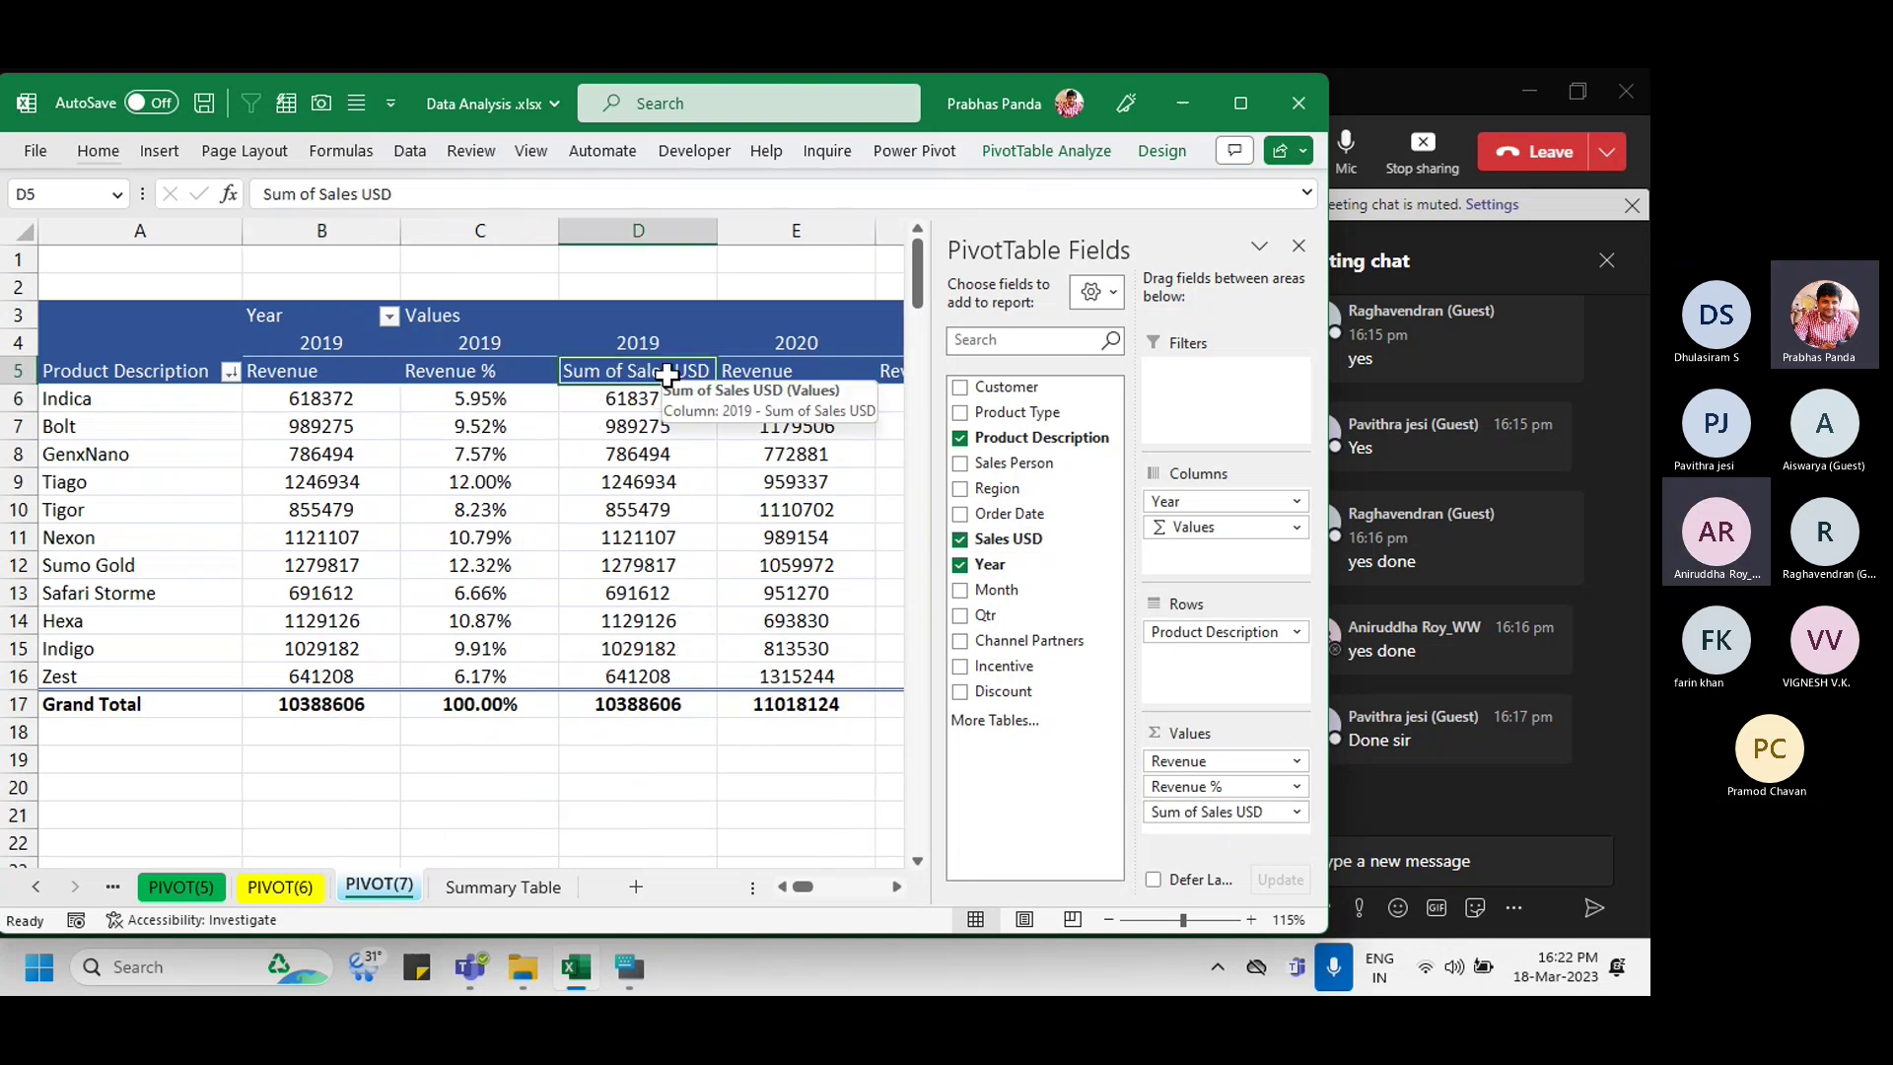
right_click(668, 377)
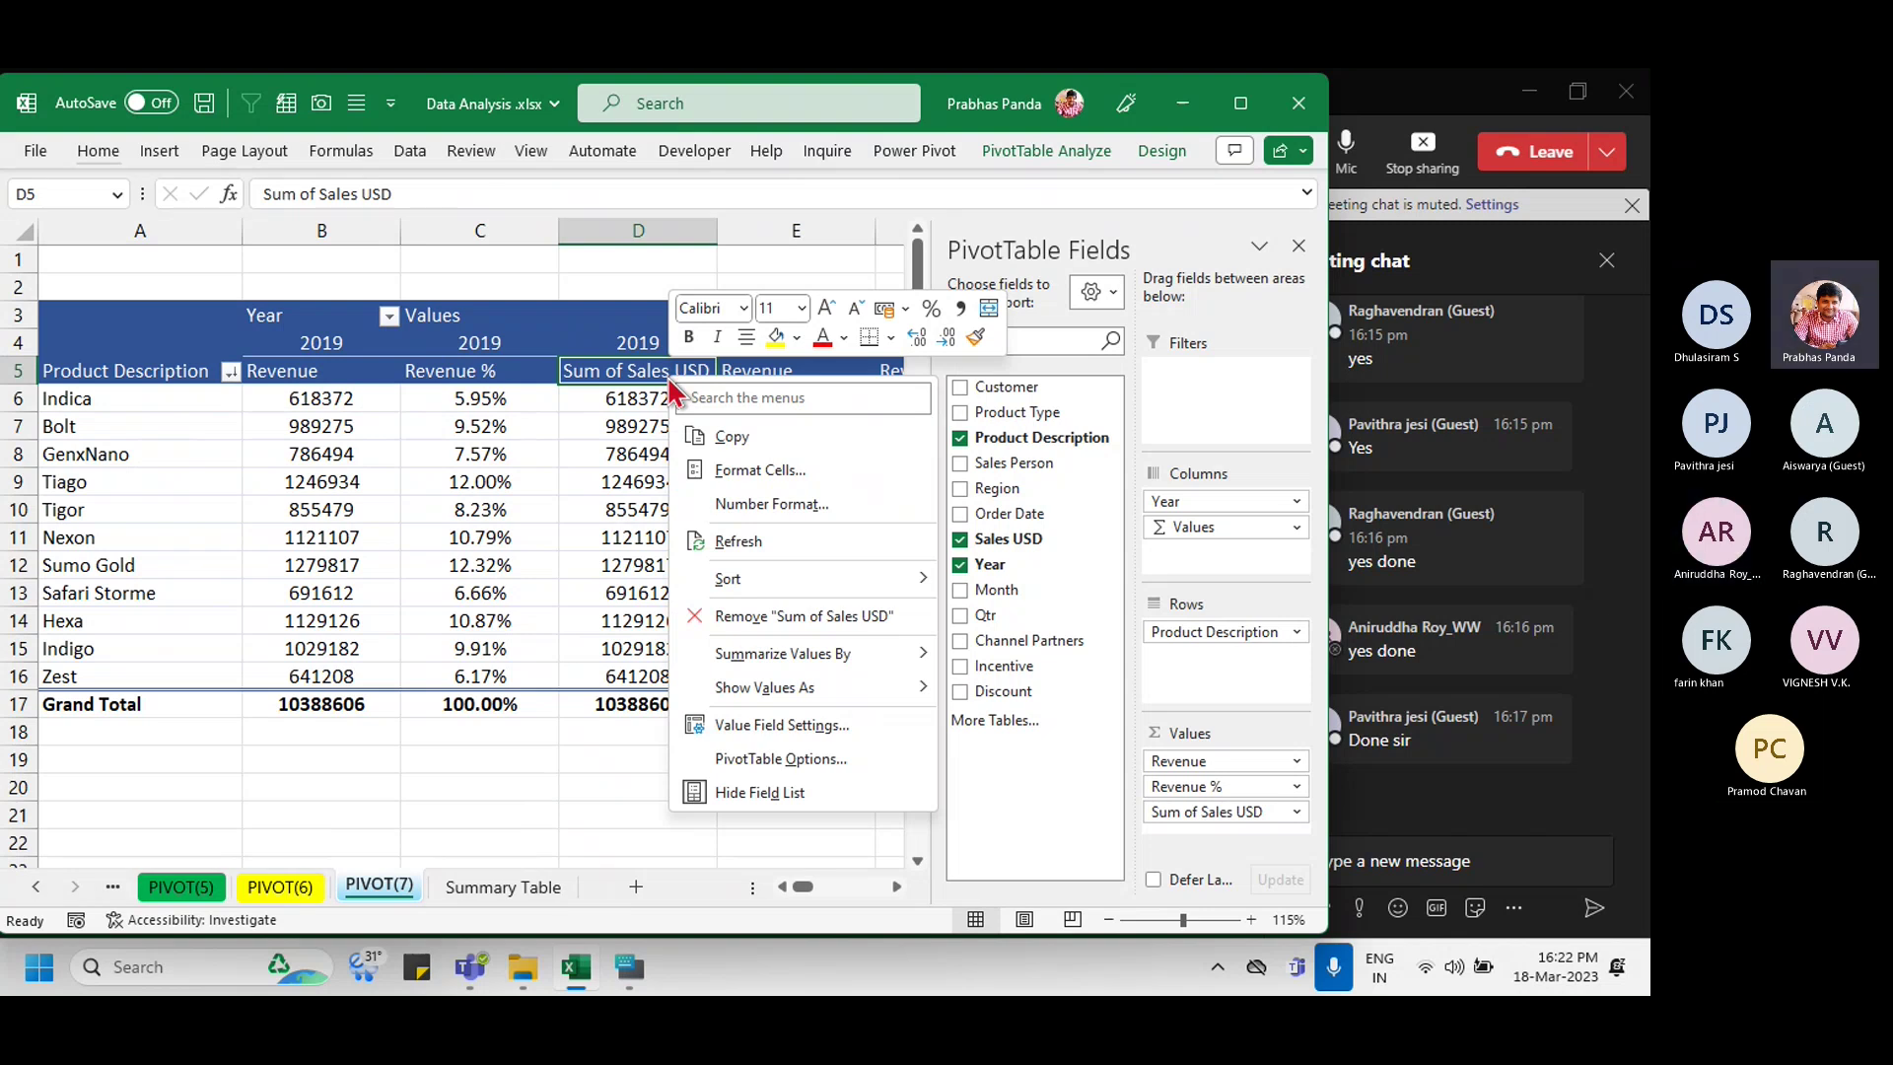
left_click(865, 652)
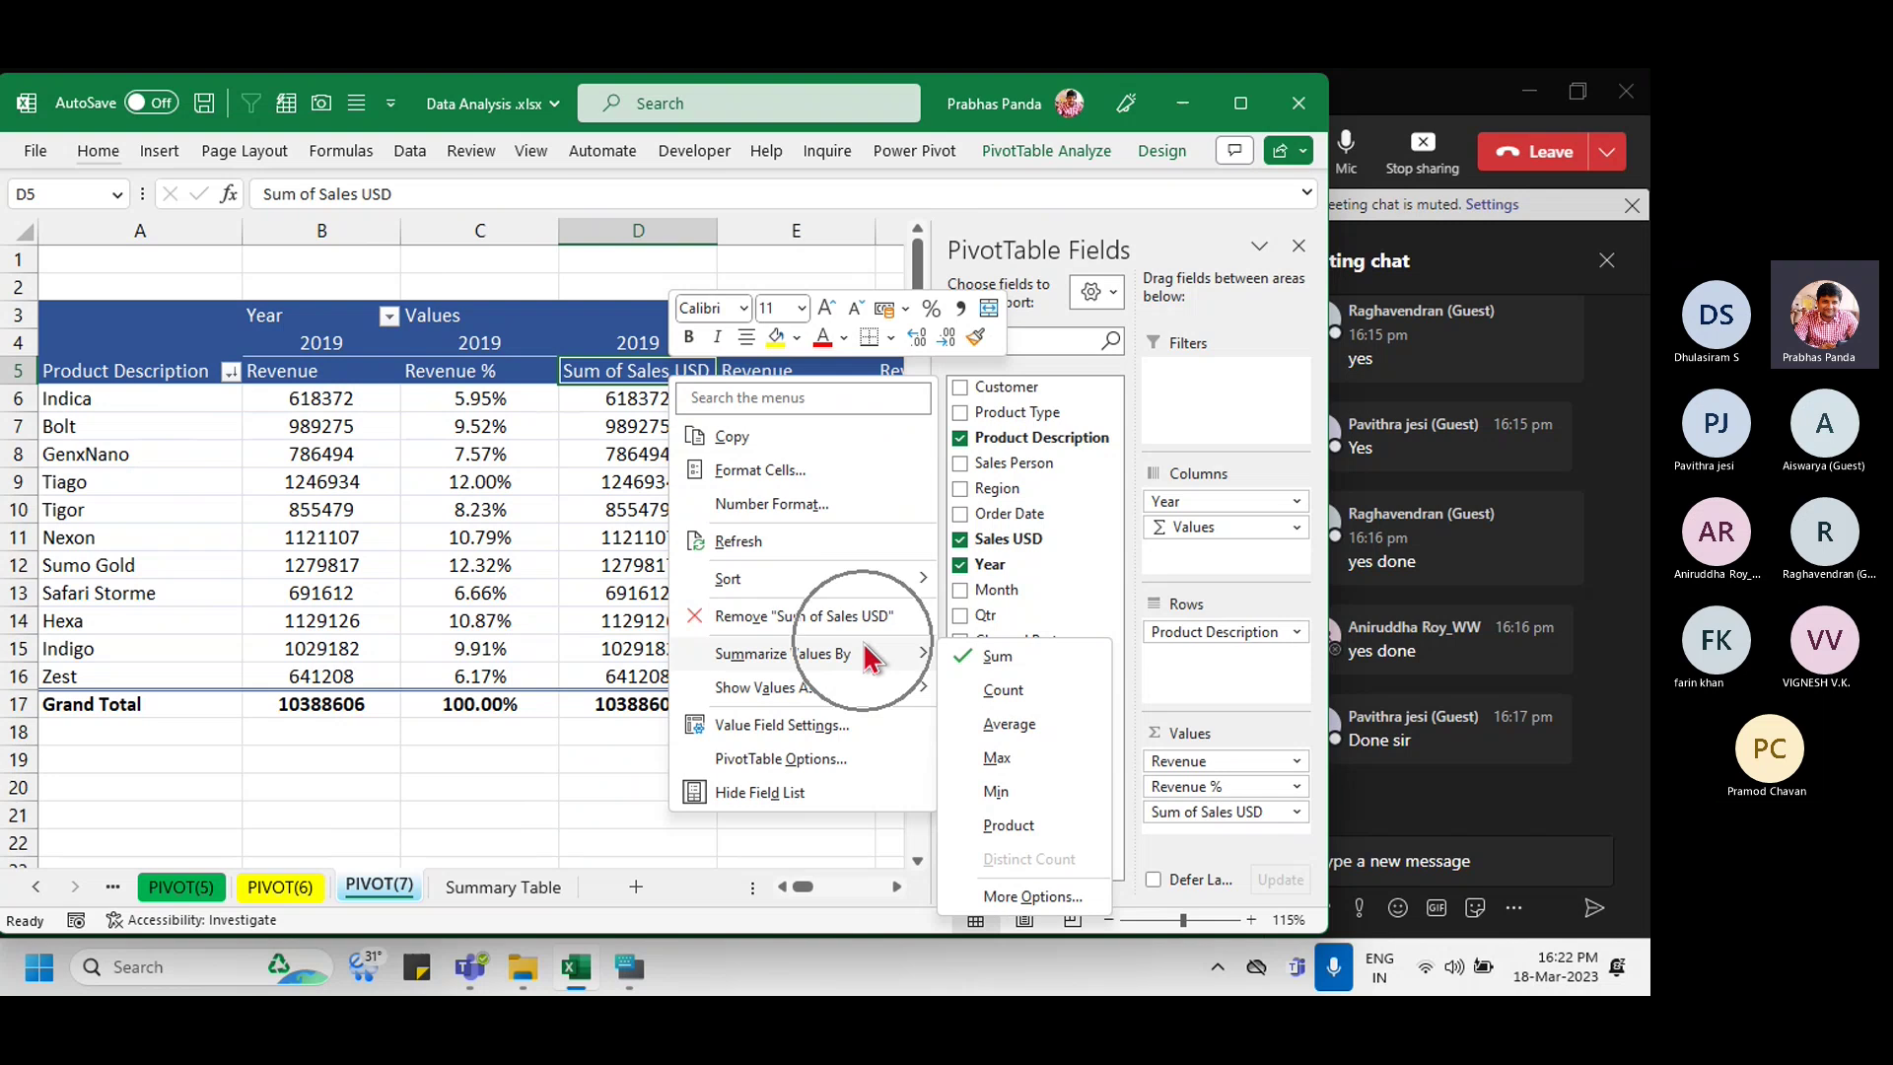
left_click(1015, 700)
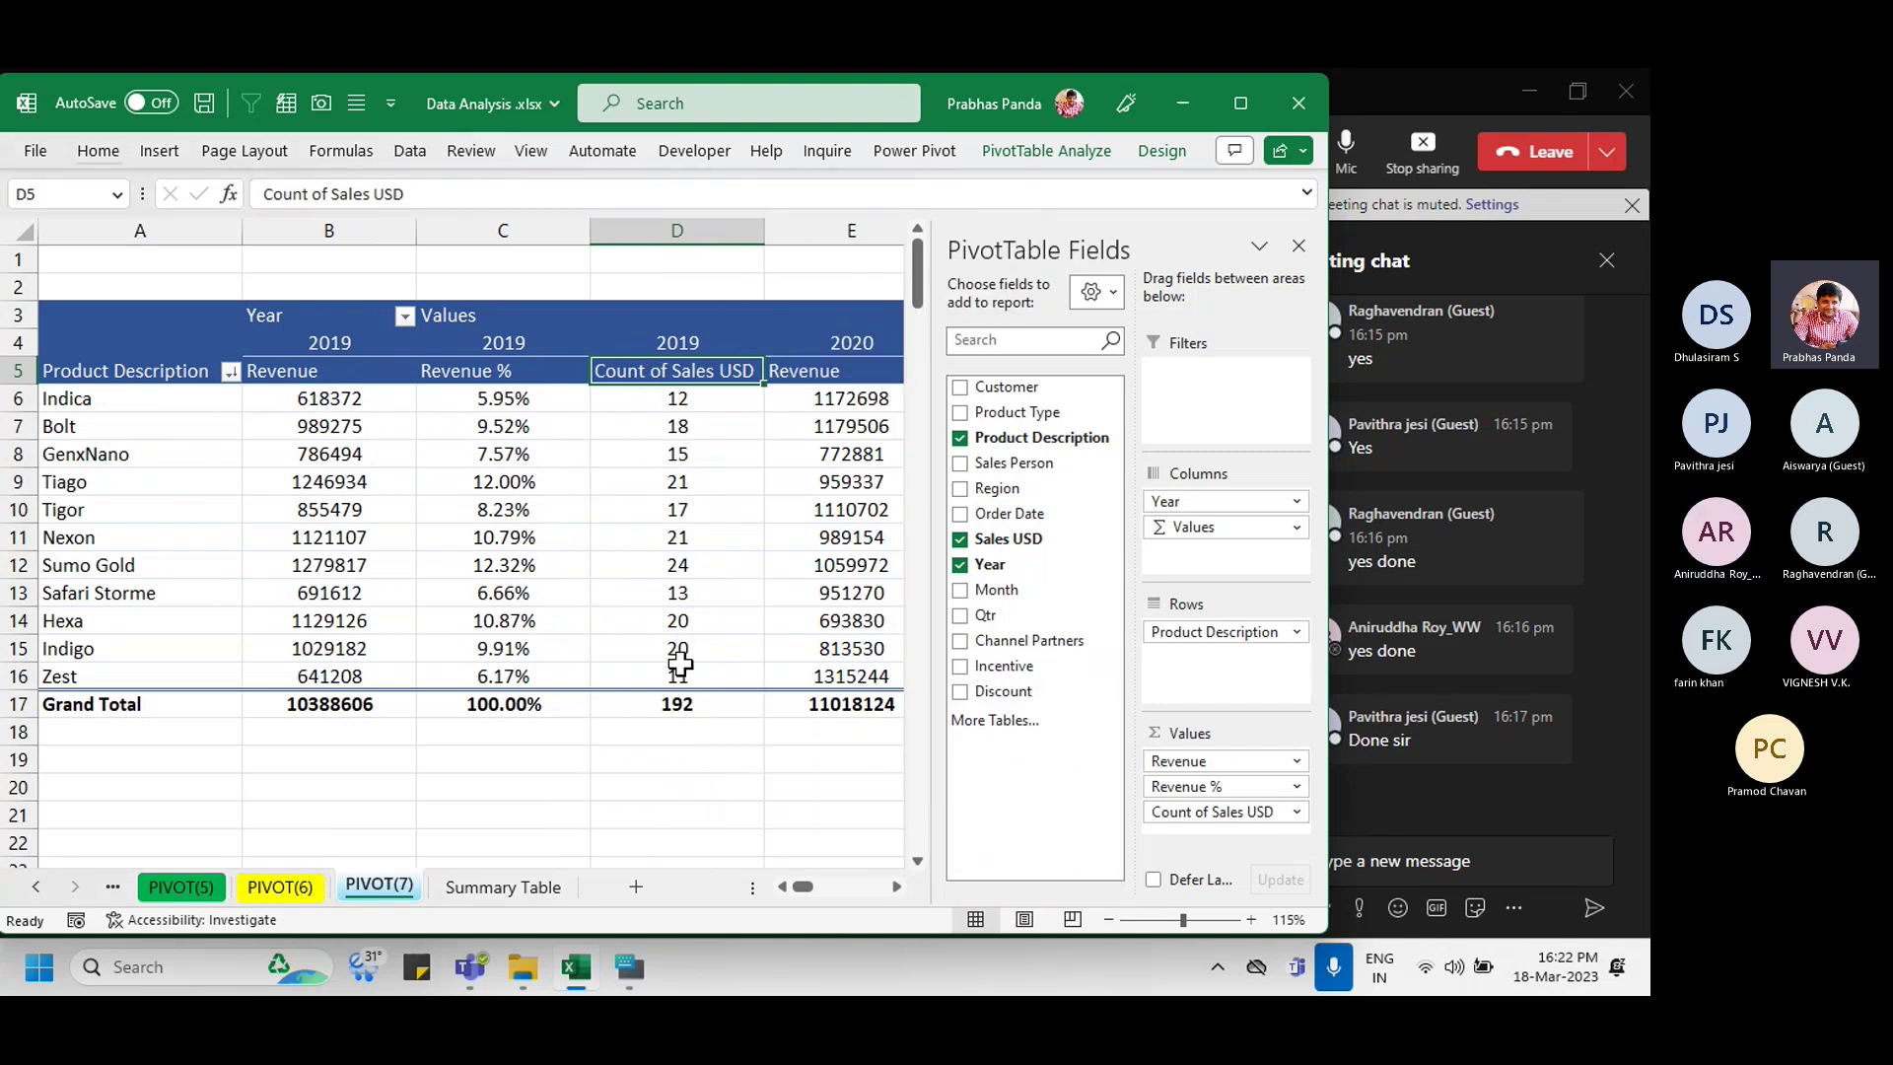
type("Invoice")
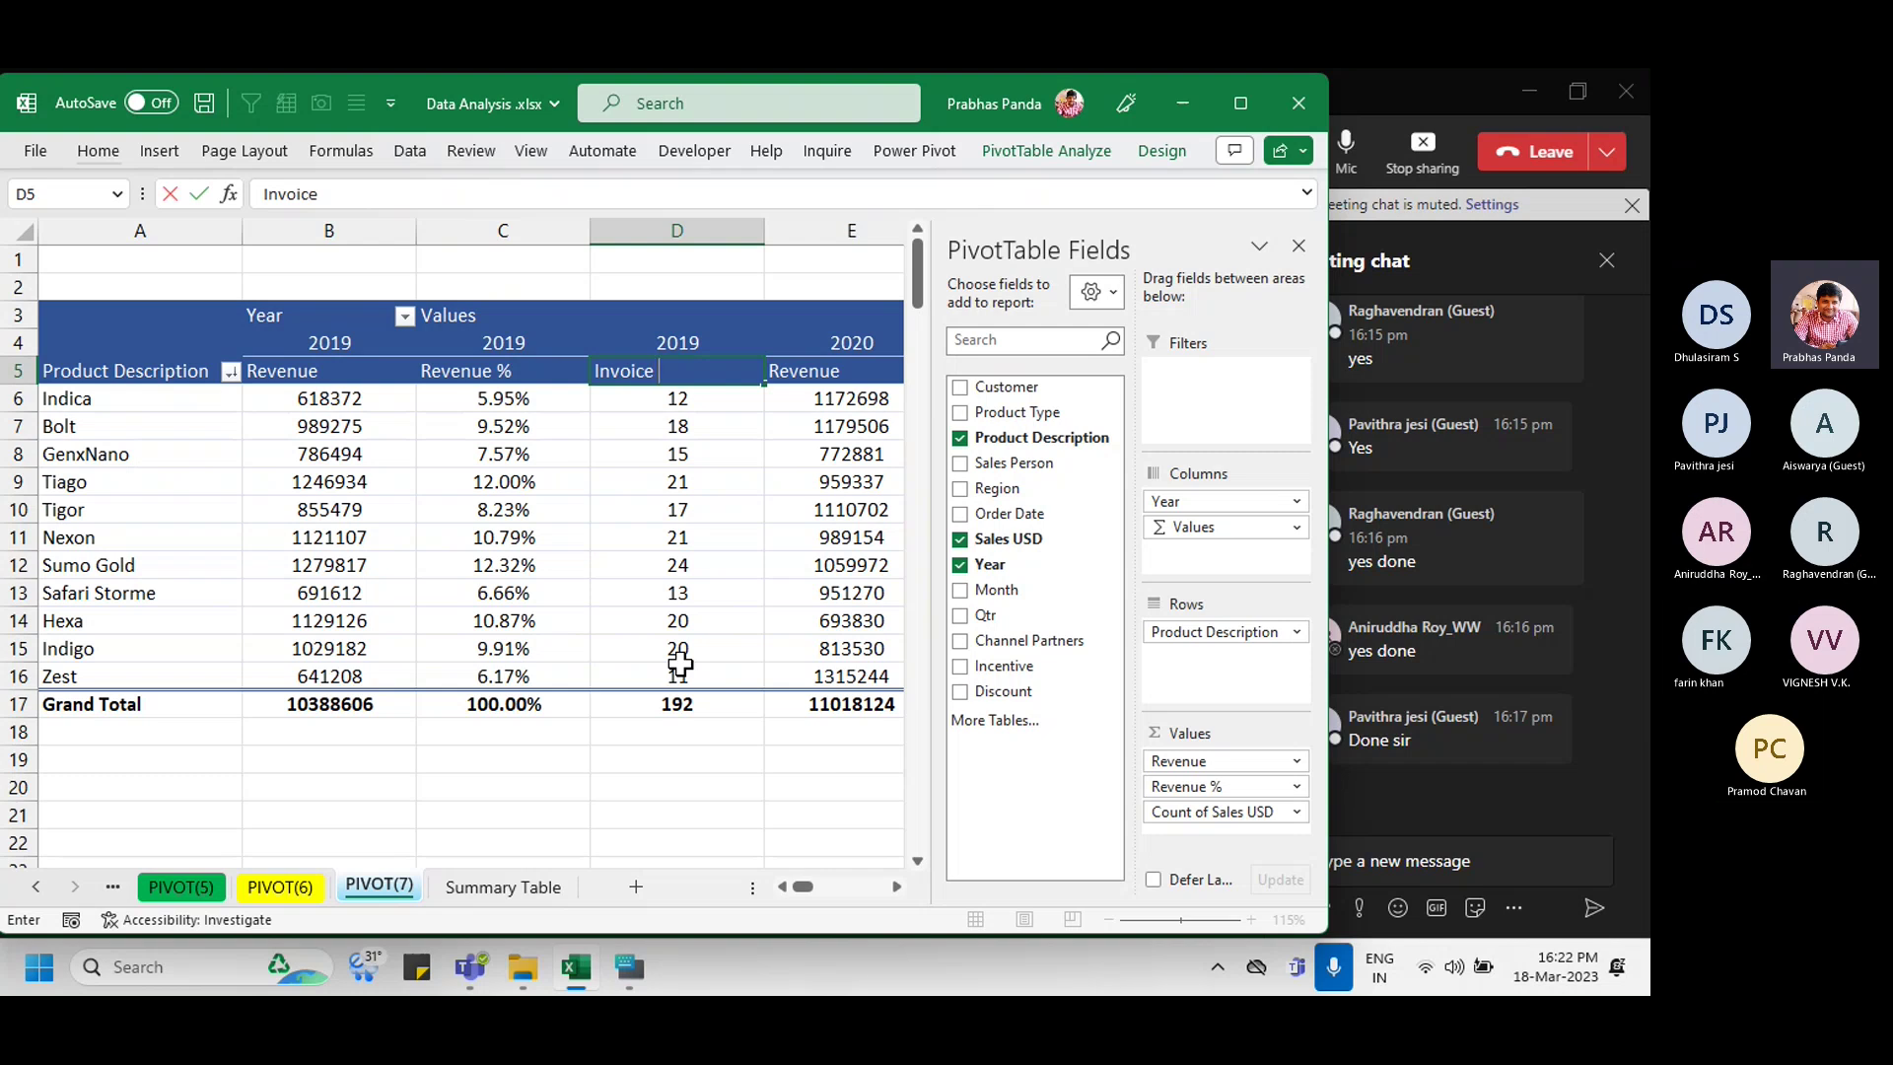
type(" Count")
key("Return")
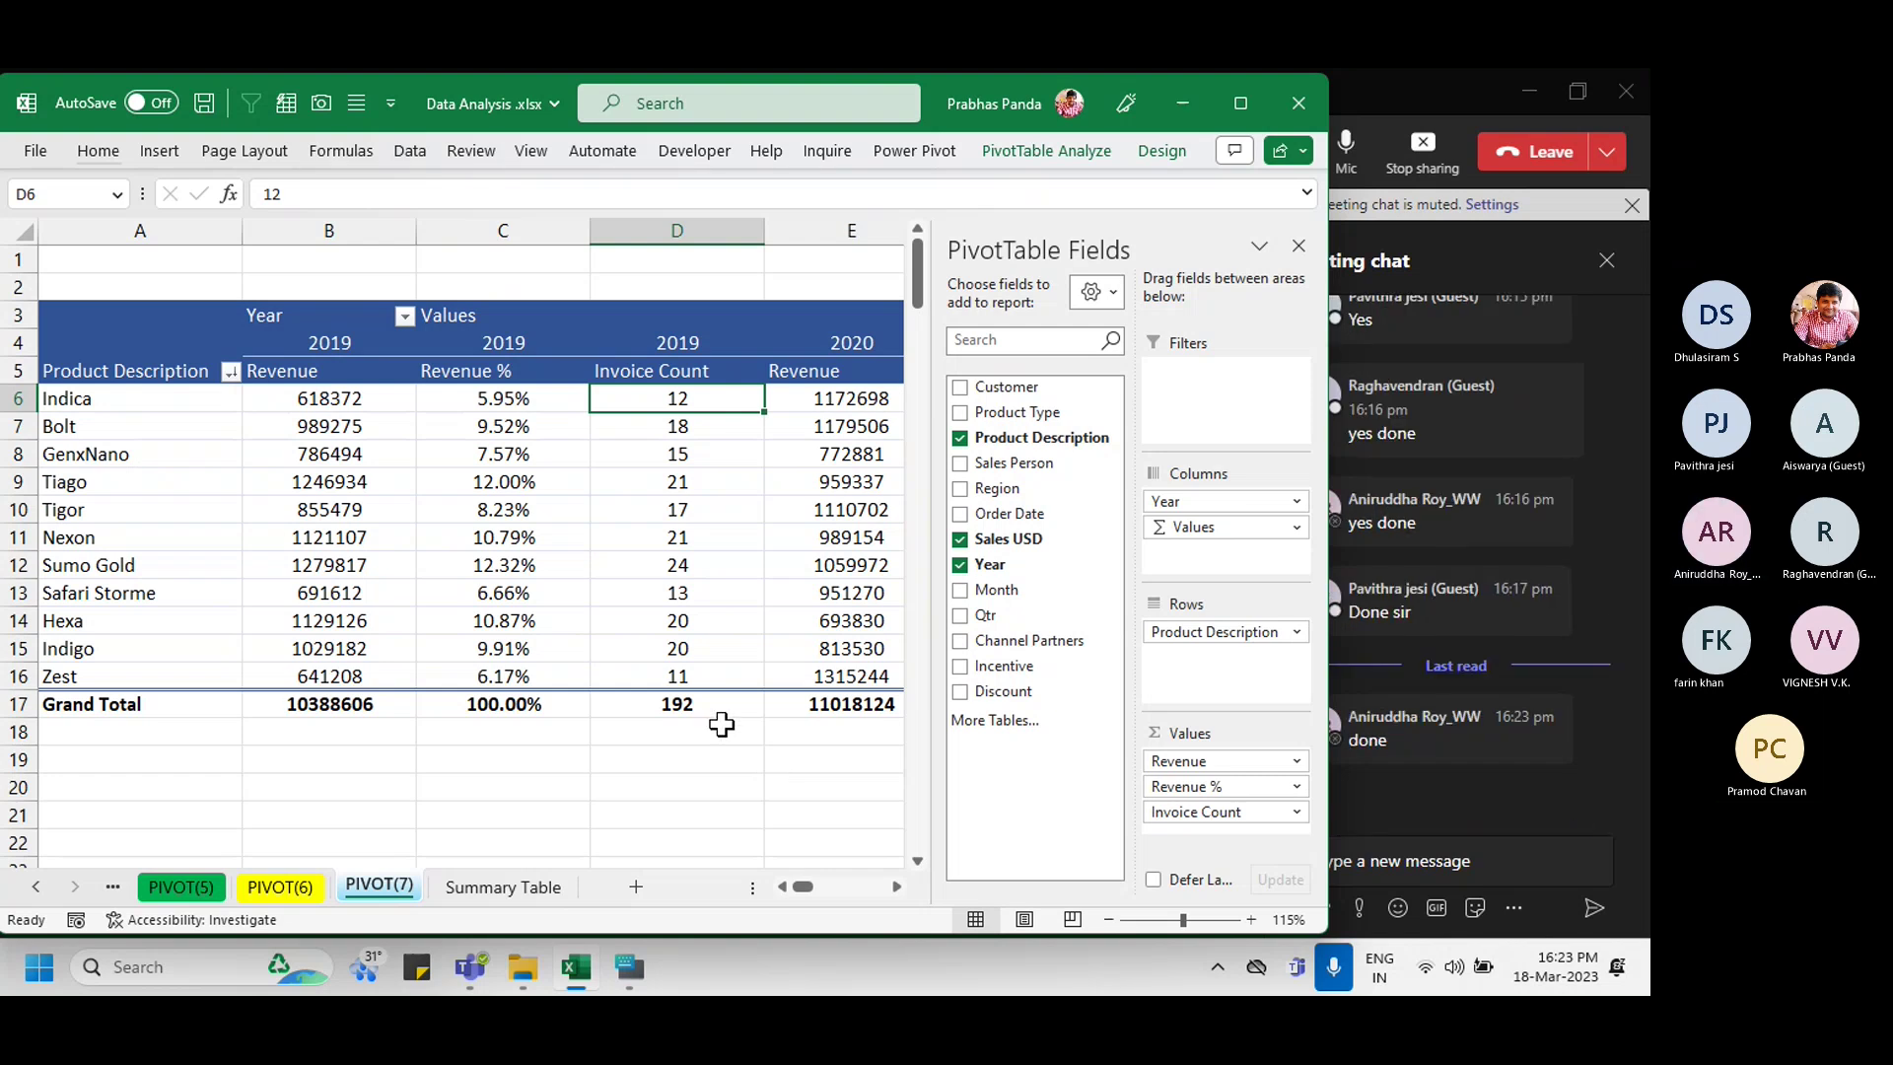
right_click(690, 368)
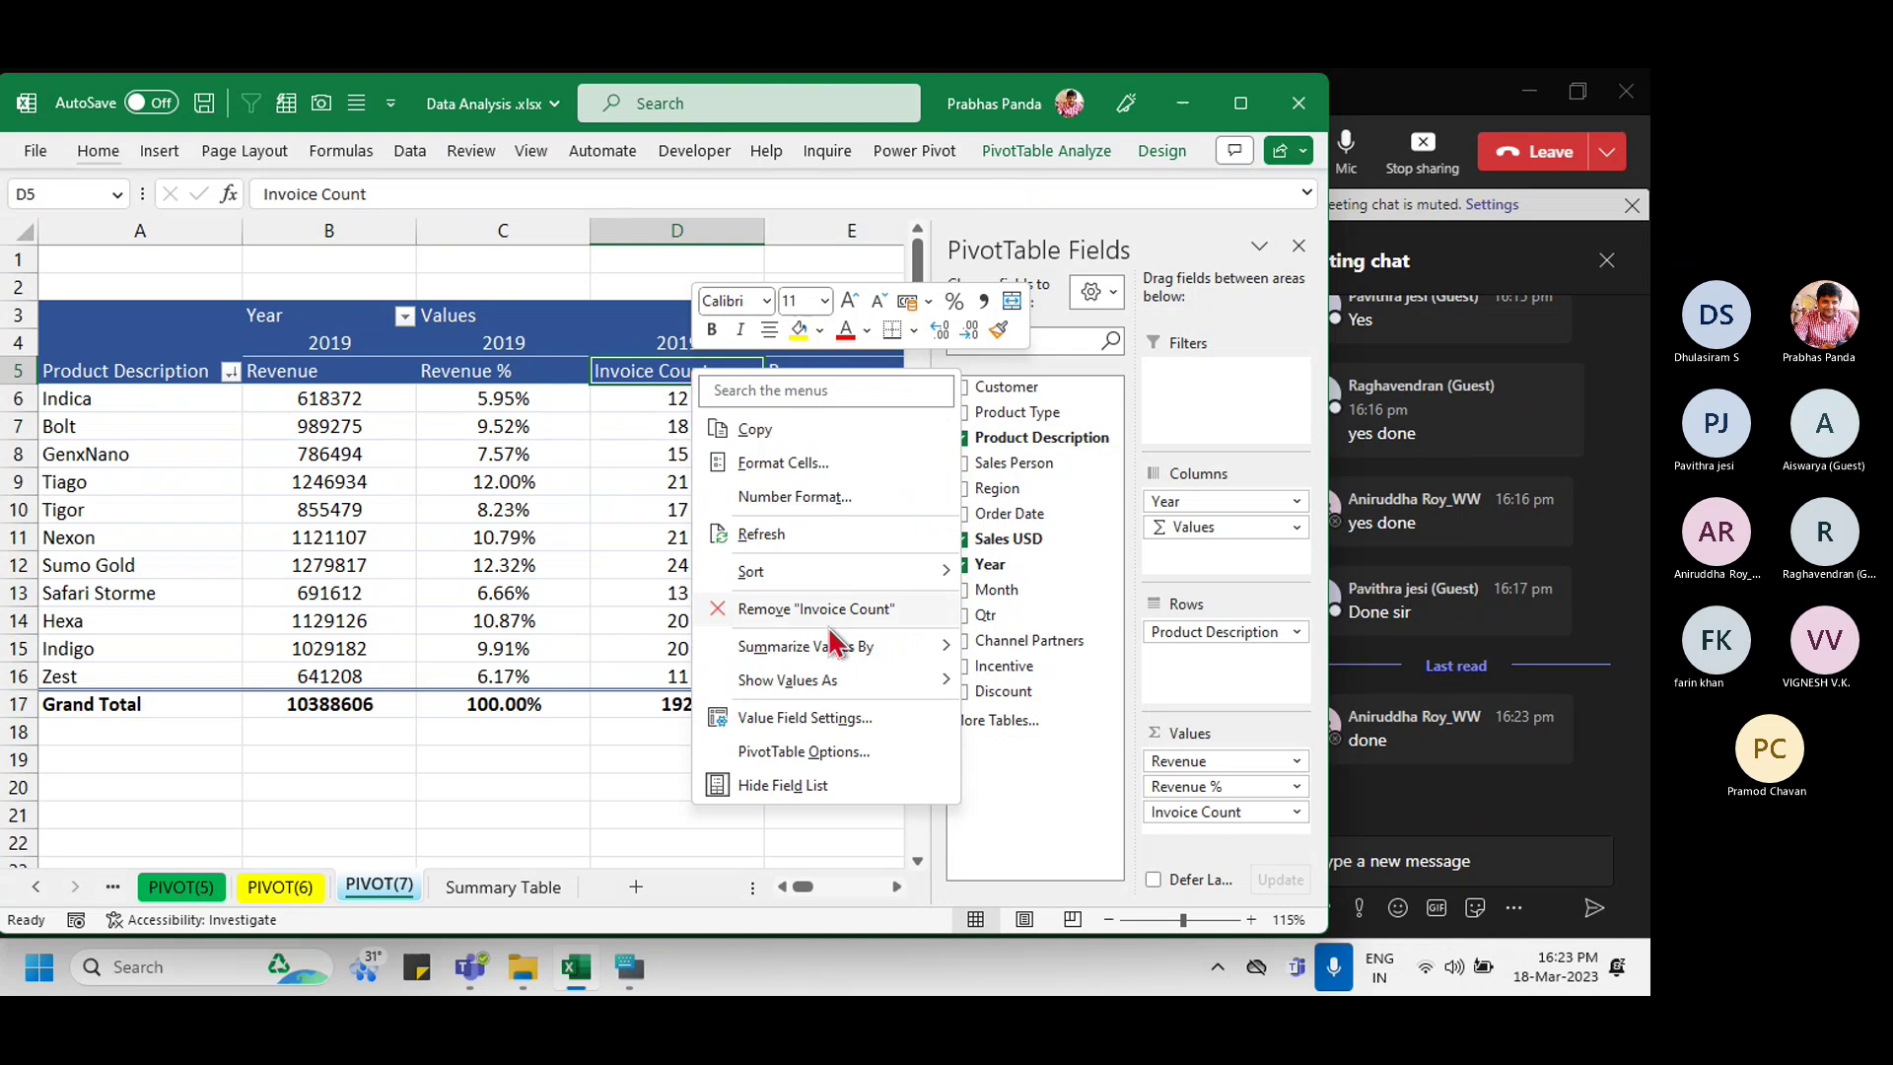
mouse_move(925, 653)
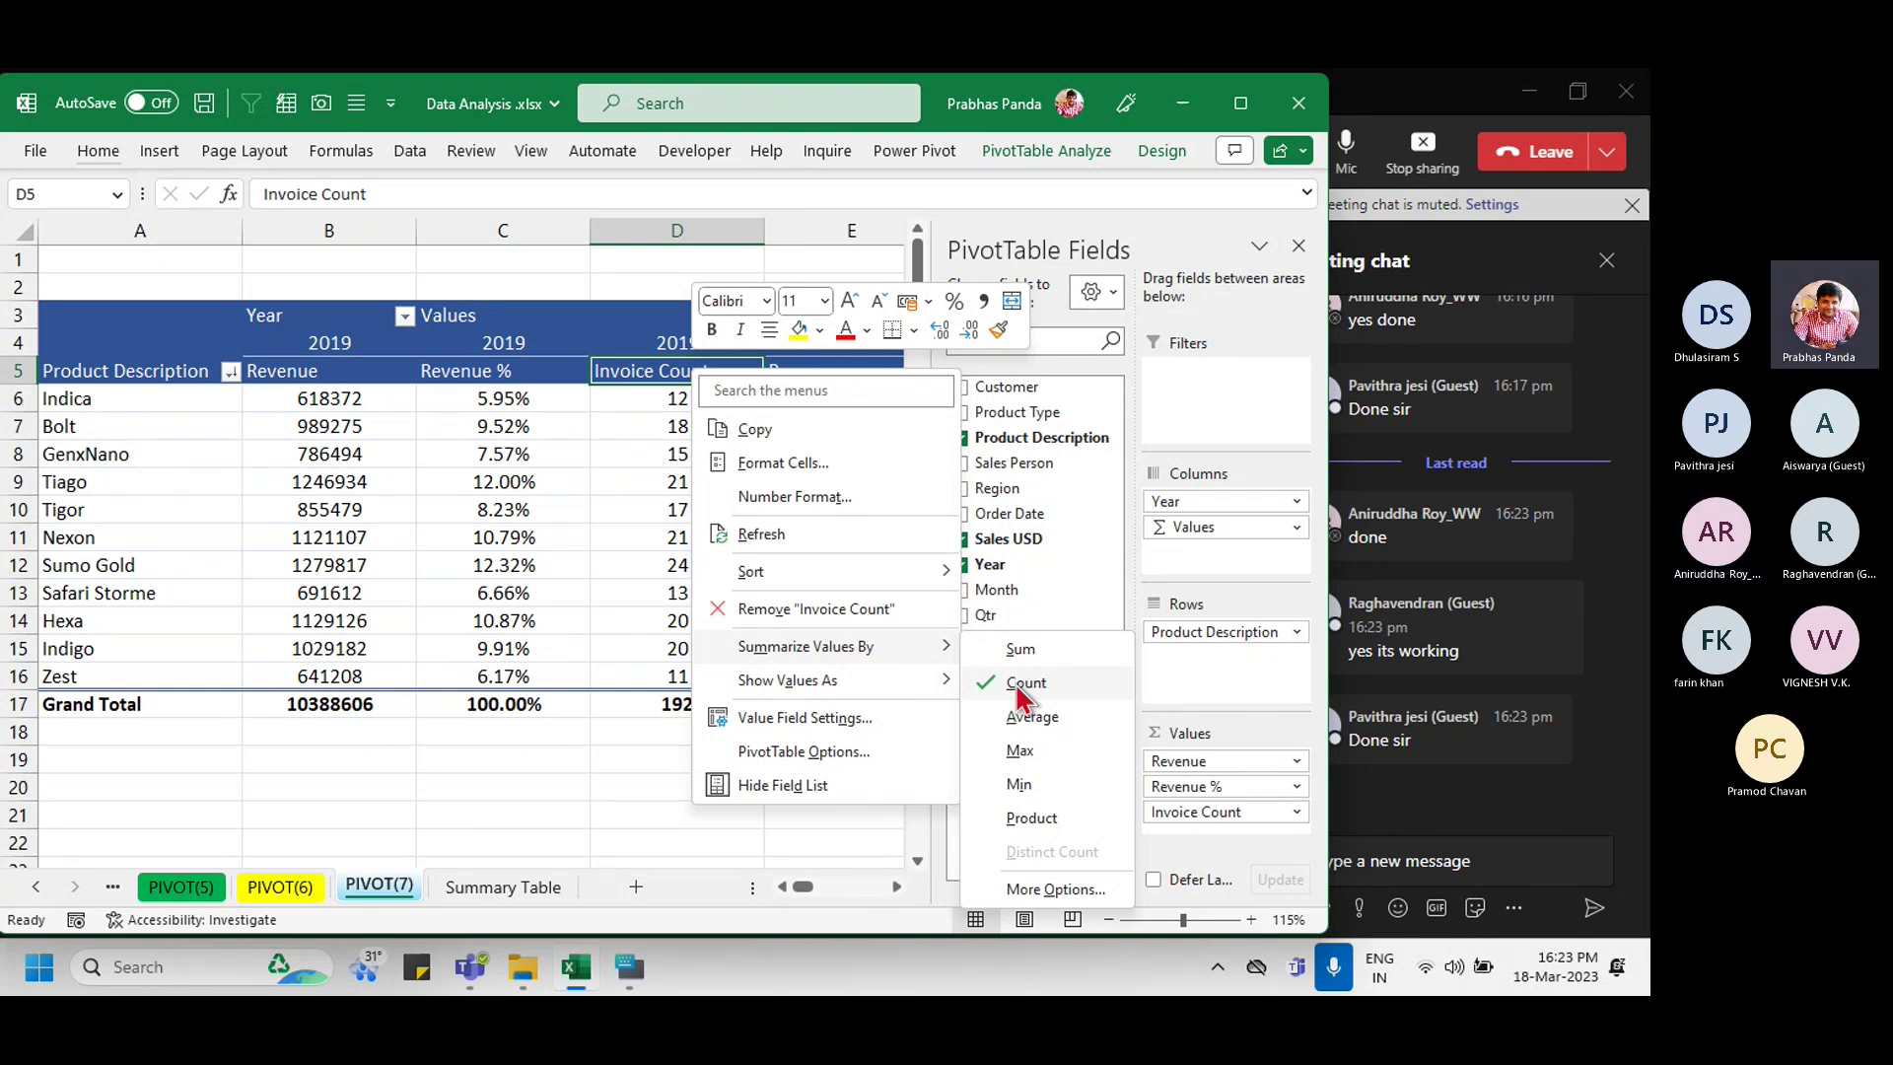
key("Escape")
key("Escape")
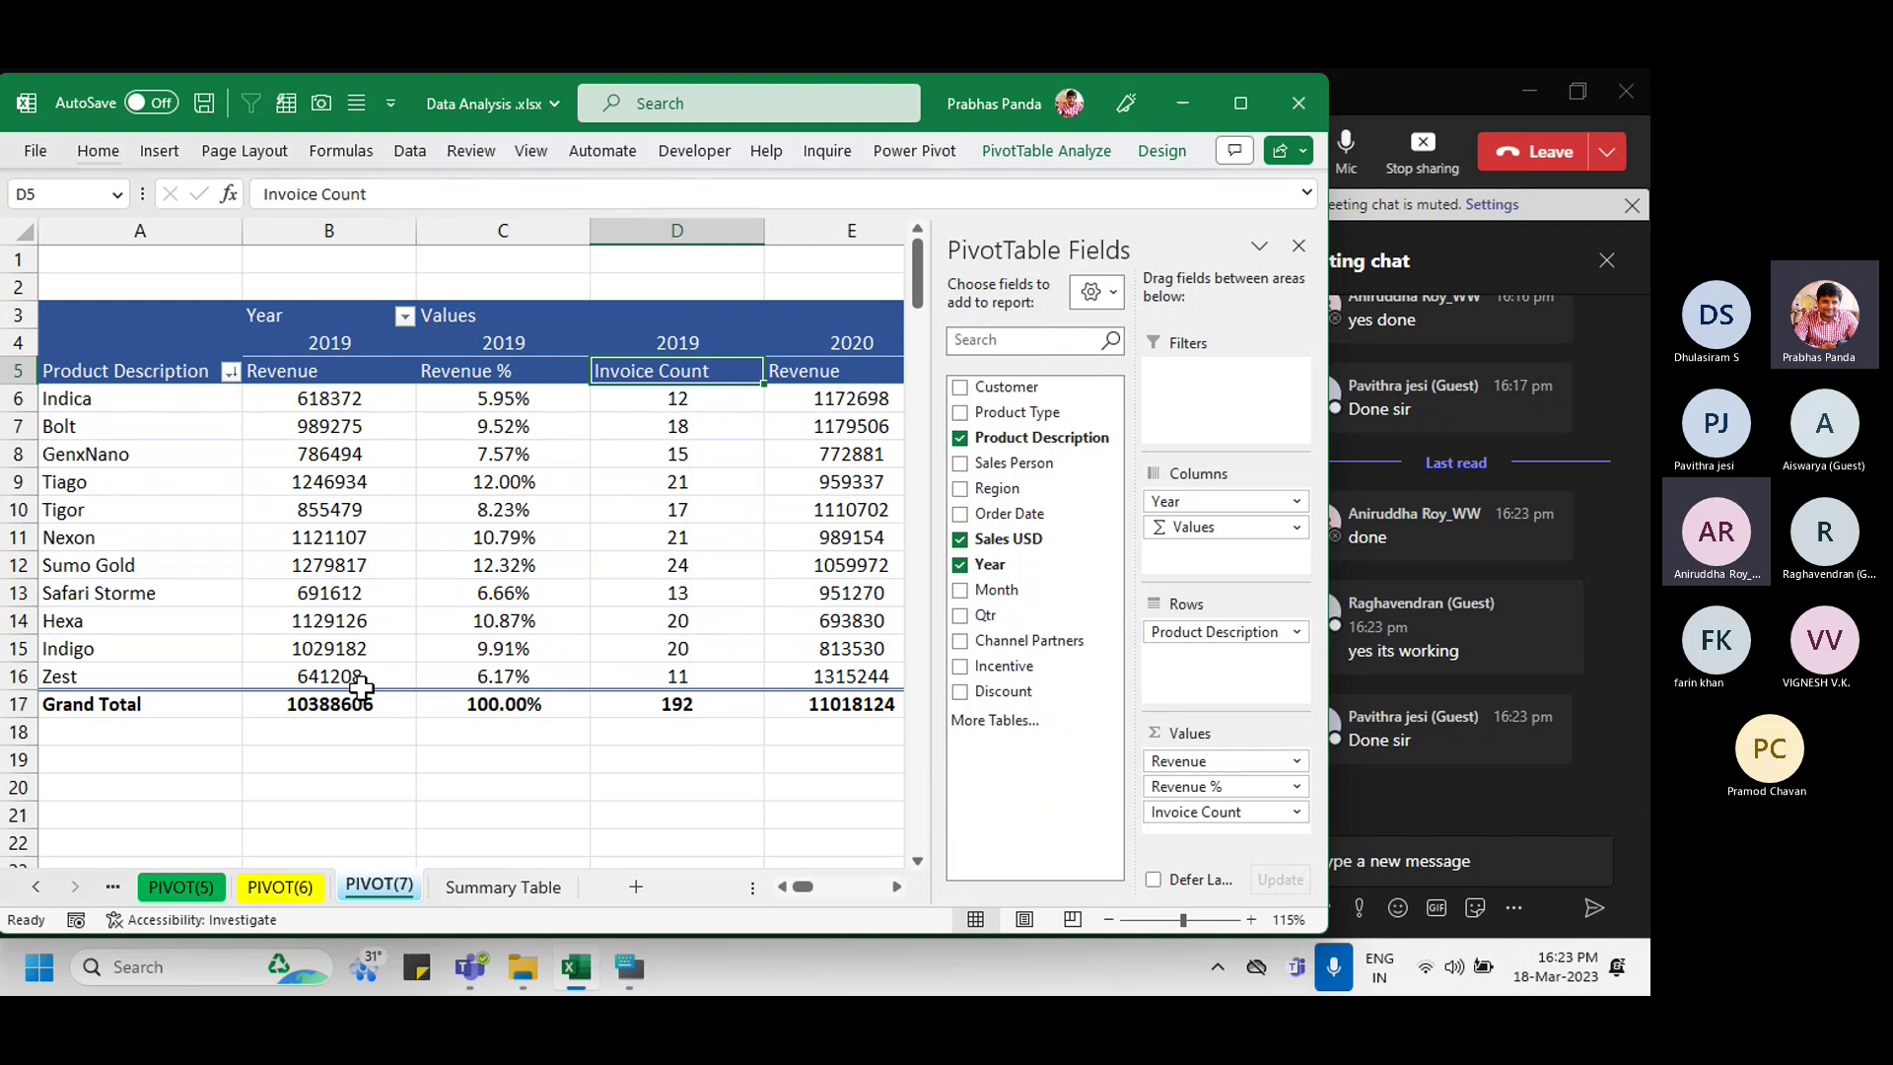
left_click_drag(303, 222, 643, 262)
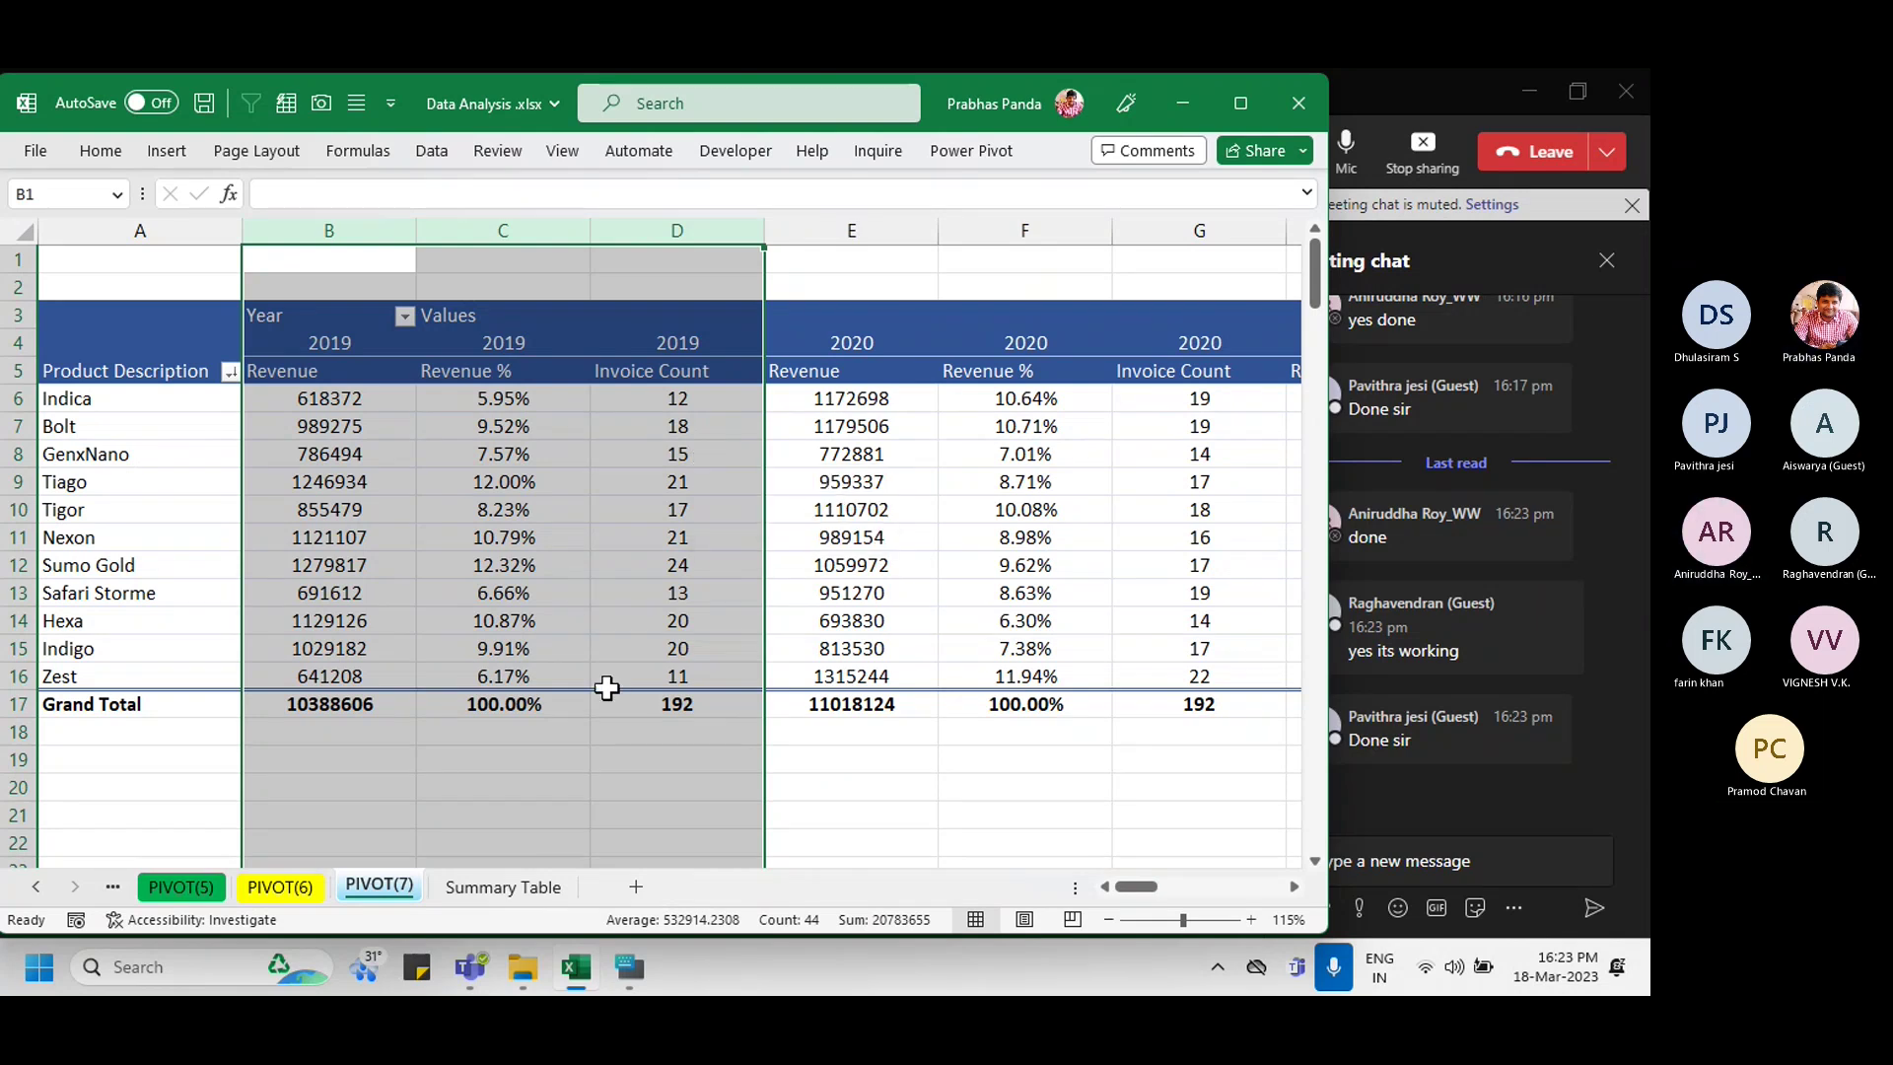
left_click(491, 786)
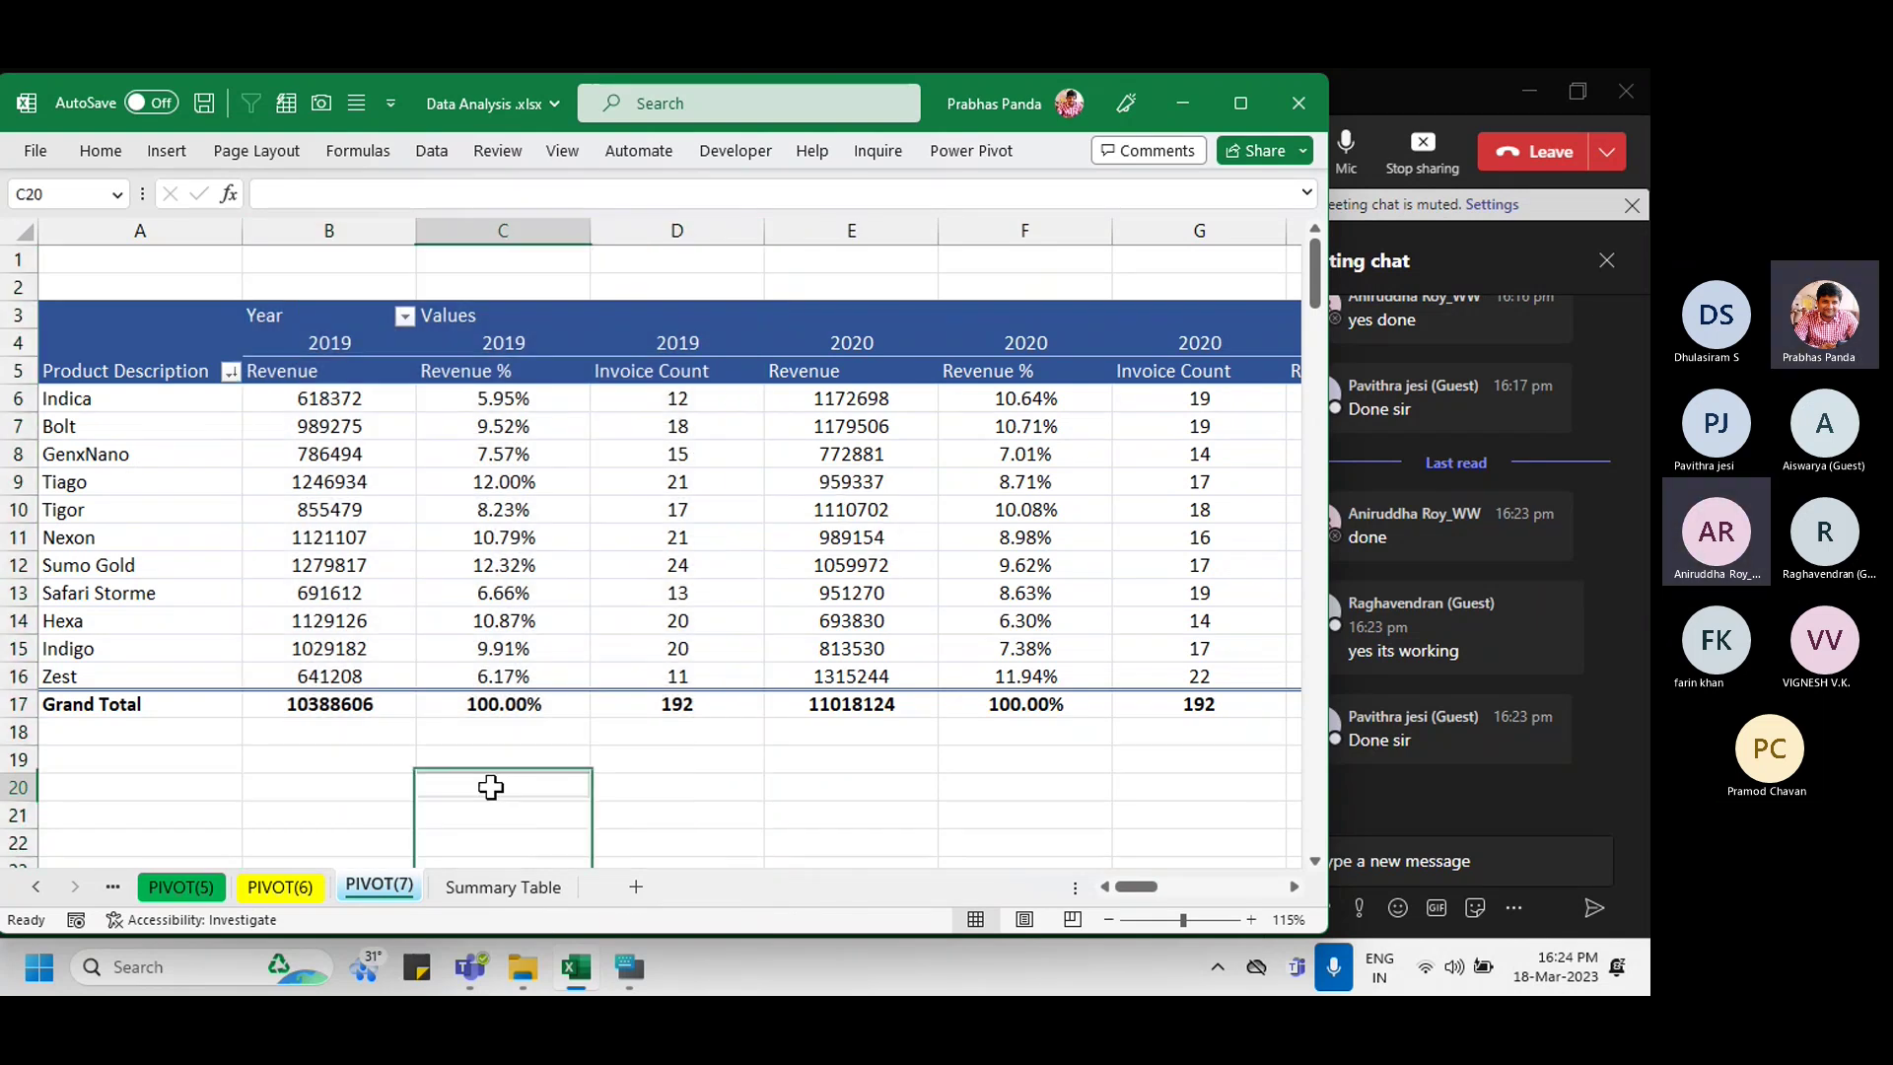
left_click(722, 228)
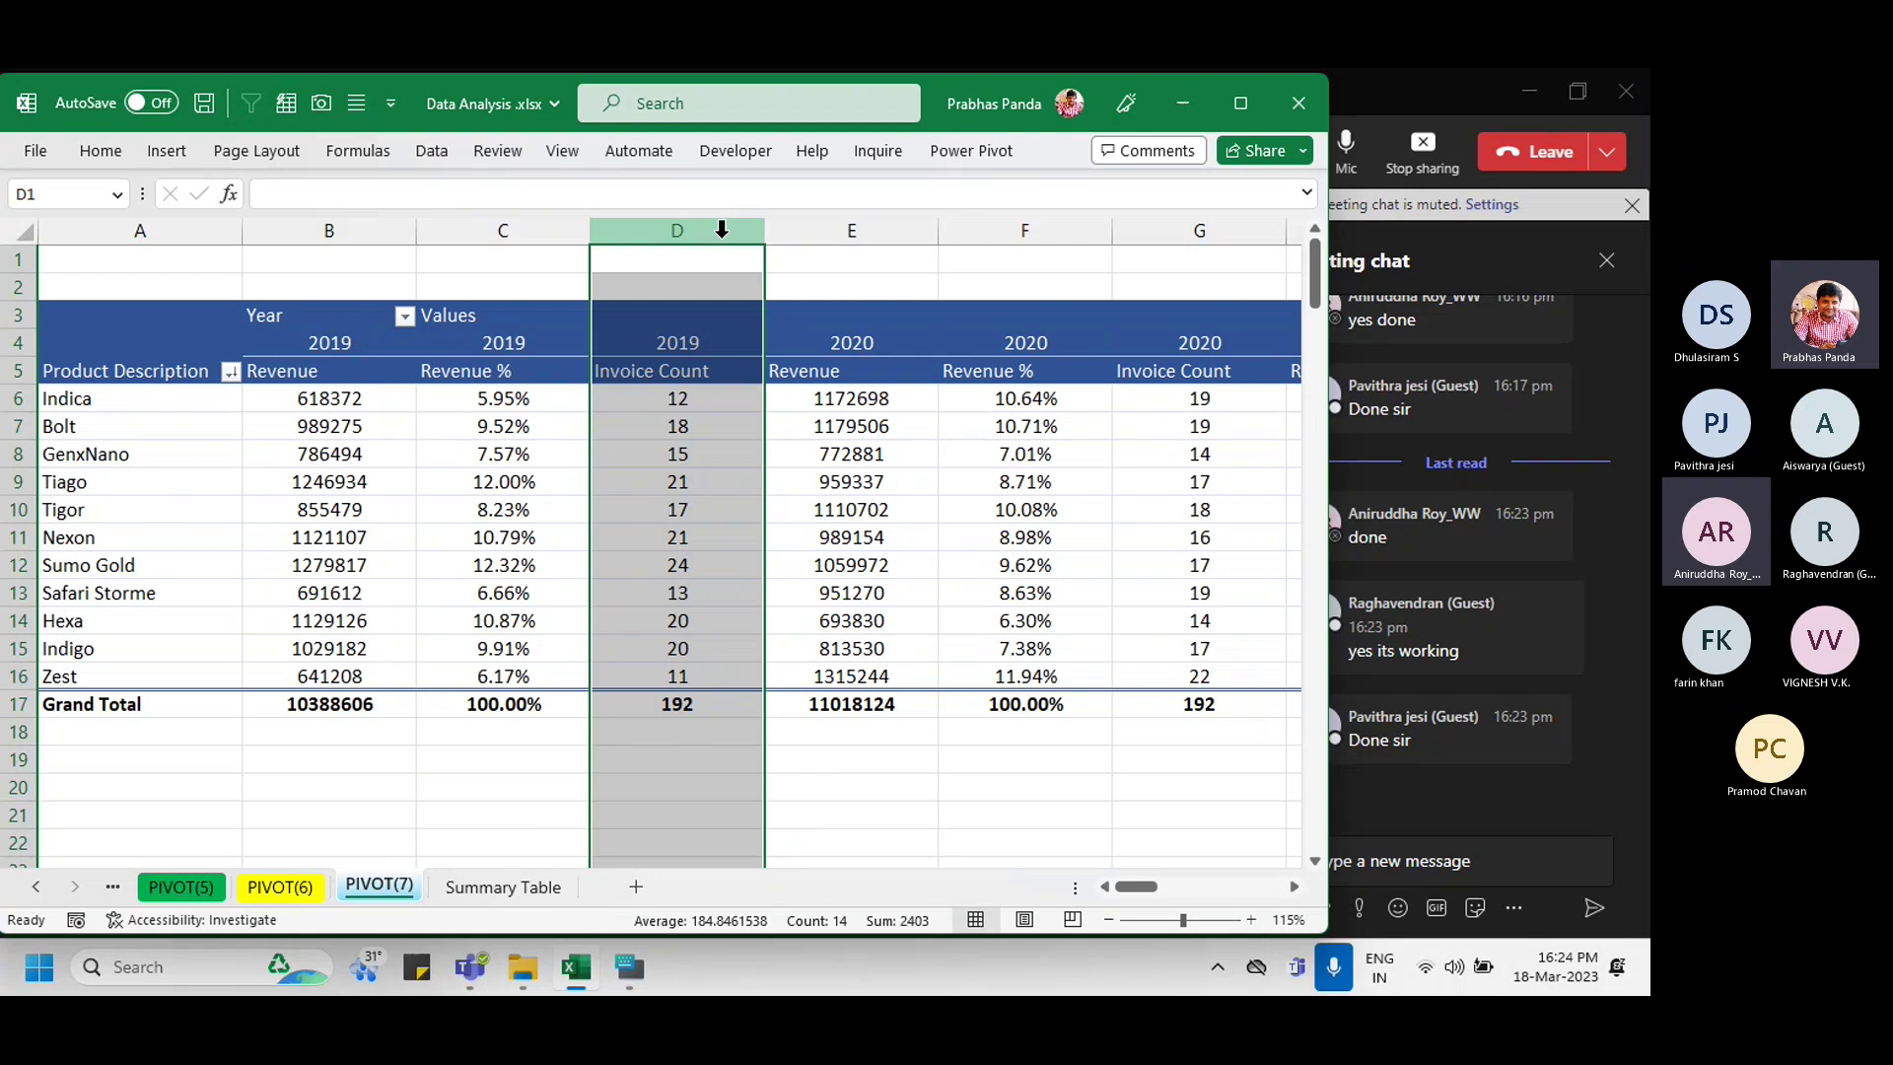
left_click(358, 227, "ctrl")
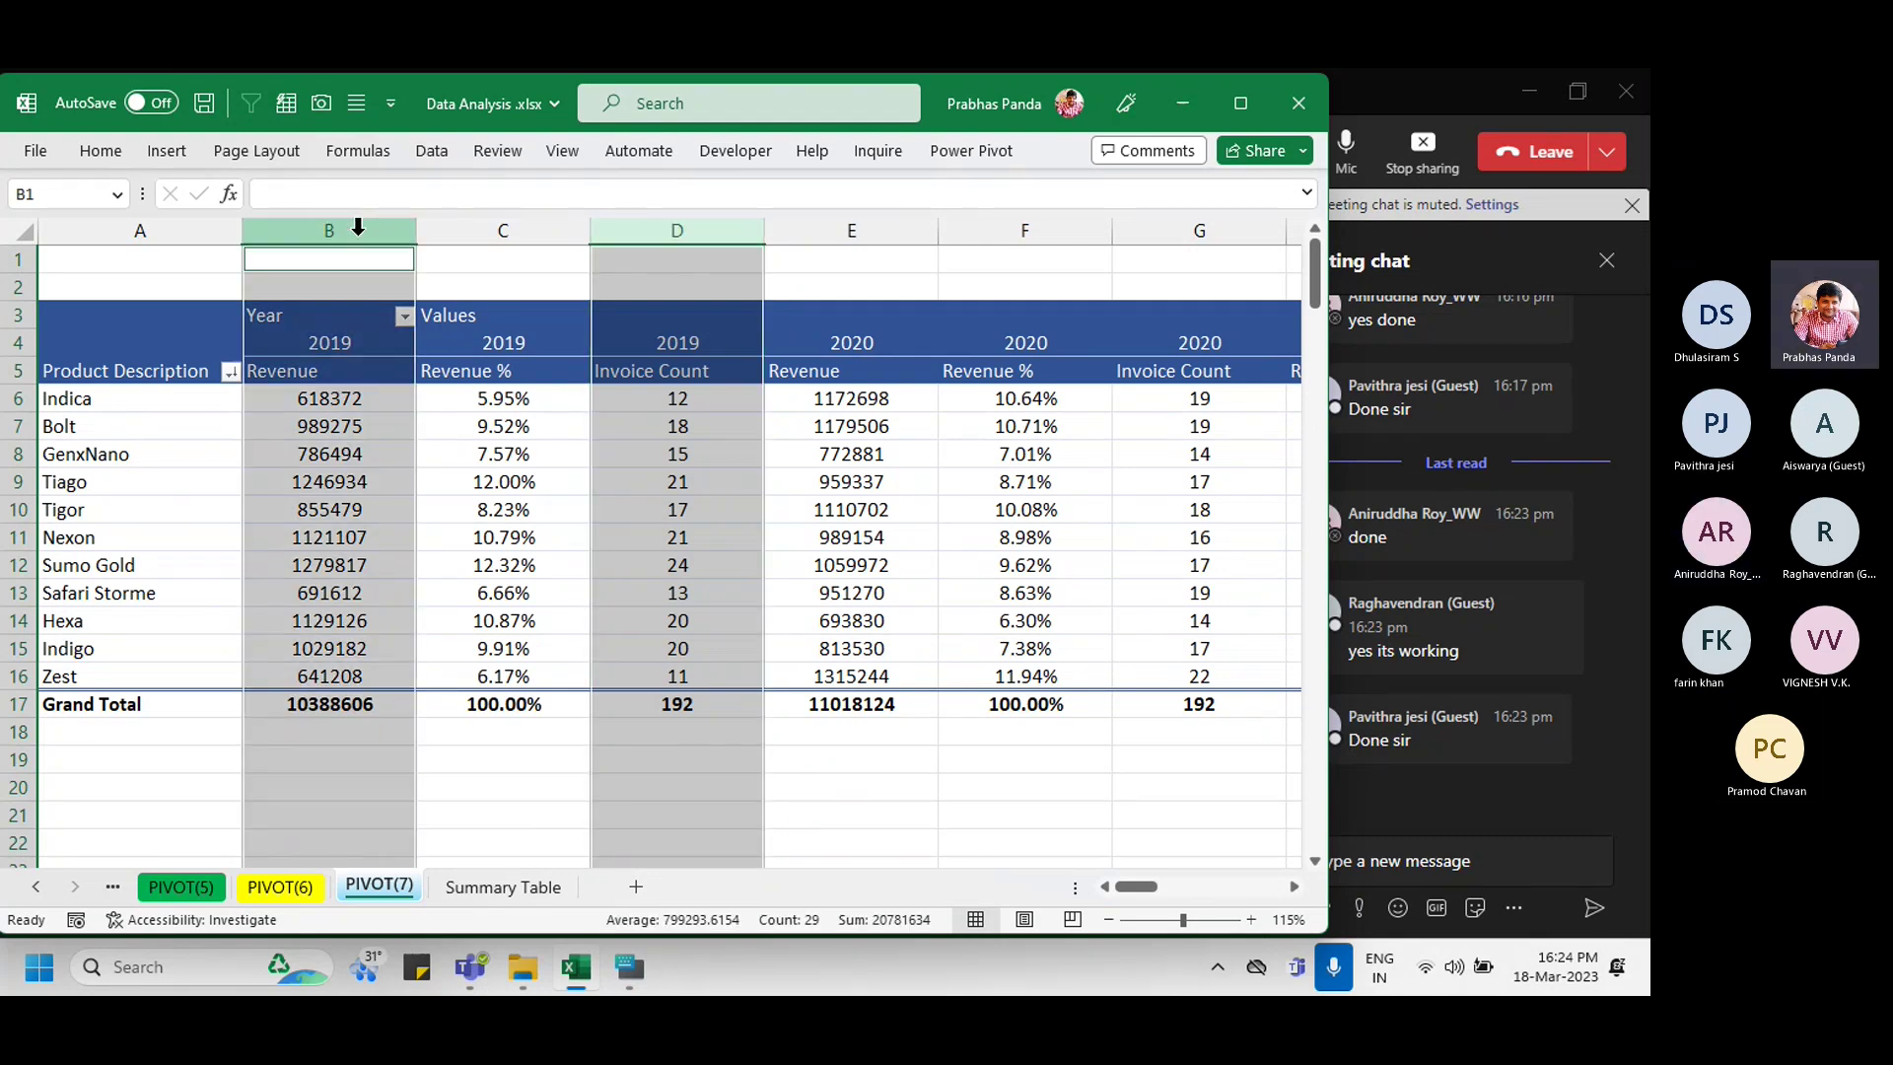
left_click(523, 227, "ctrl")
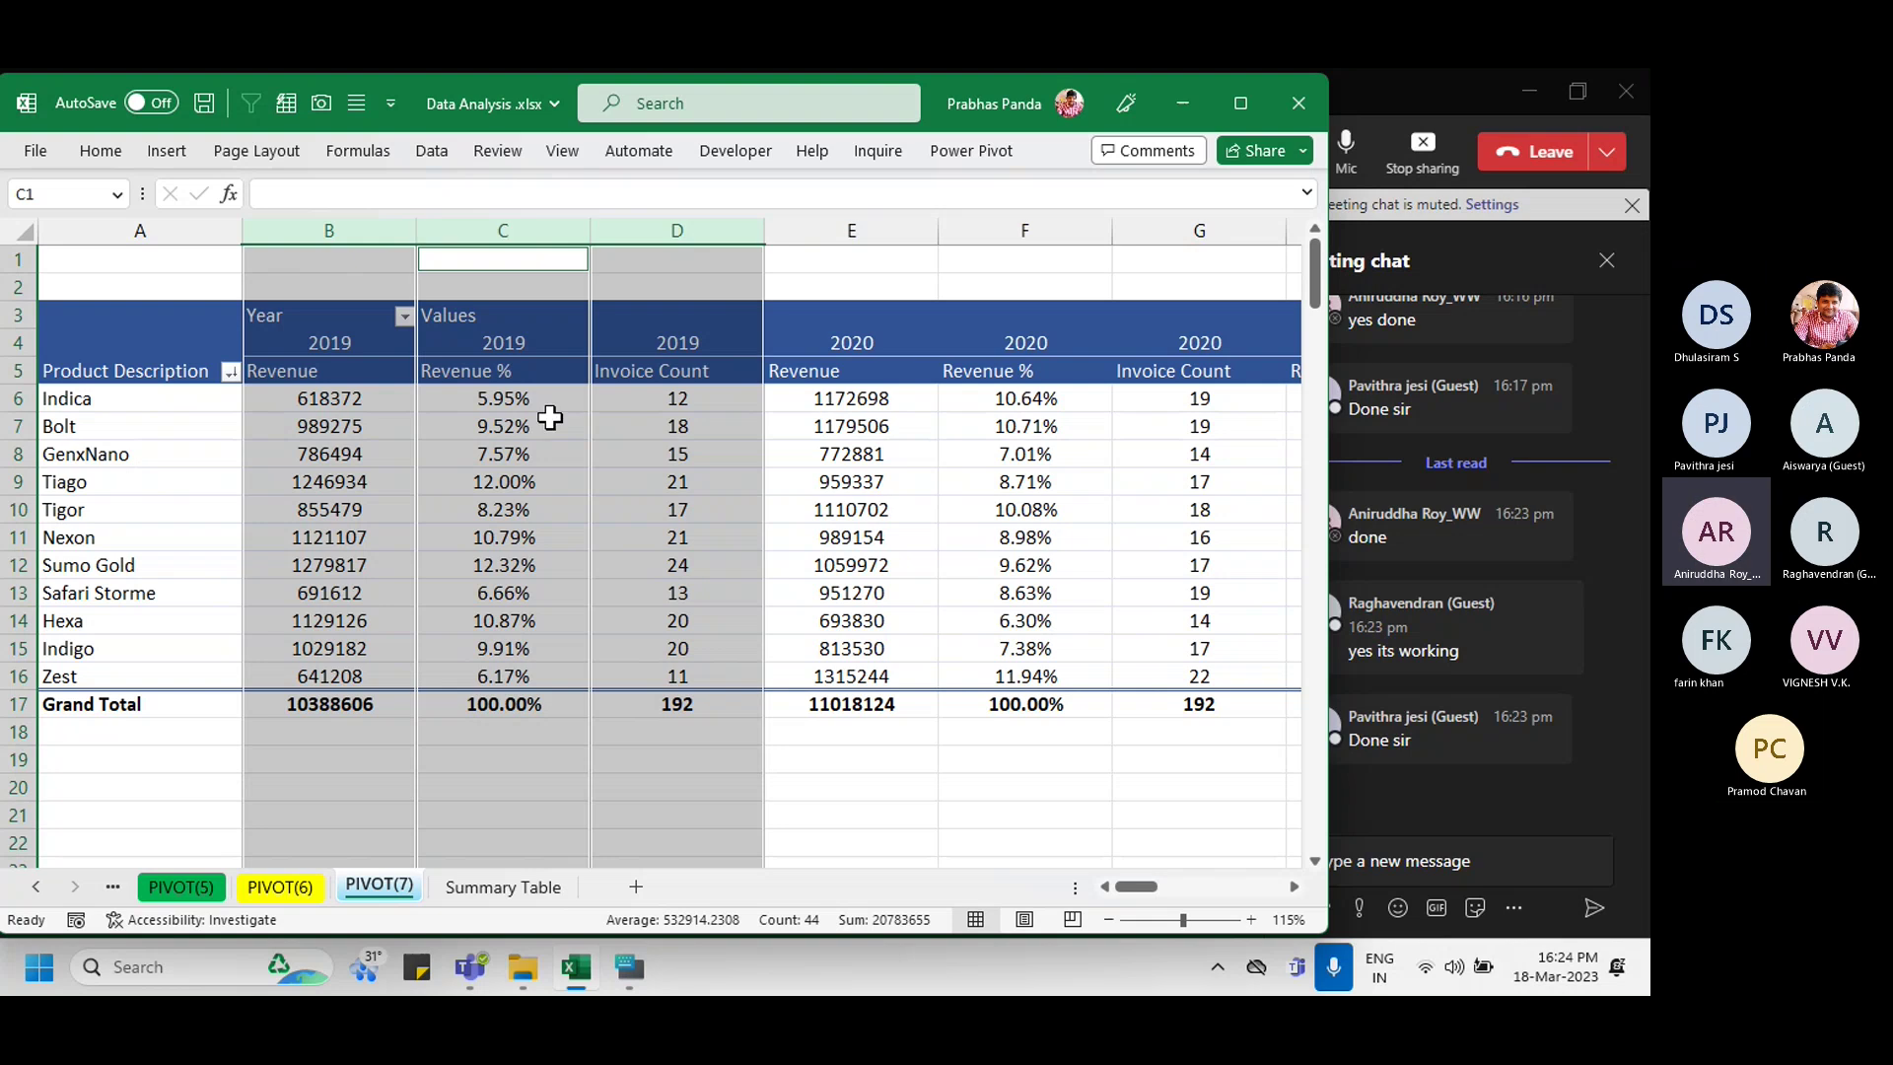
left_click(569, 532)
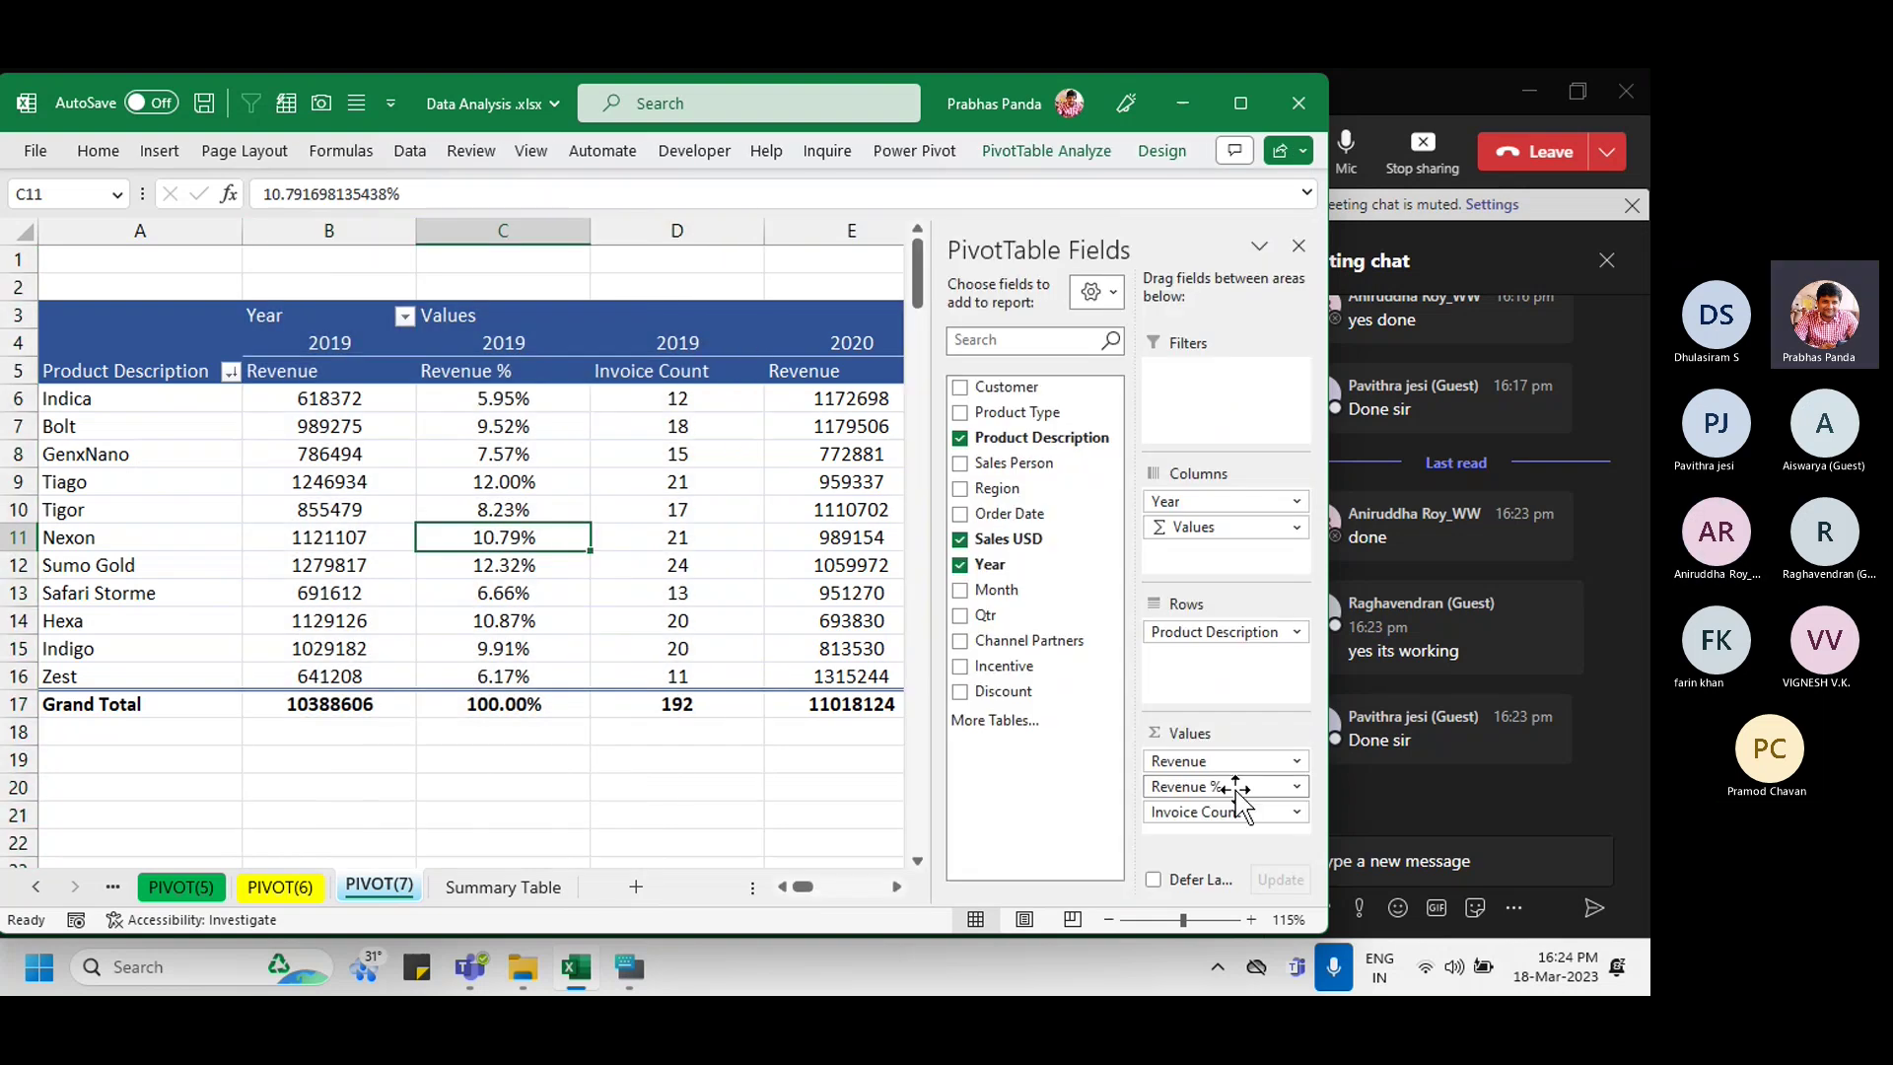
Step: Move Invoice Count to the top of the Values area, ahead of Revenue and Revenue %
left_click(1250, 818)
left_click_drag(1250, 814, 1247, 759)
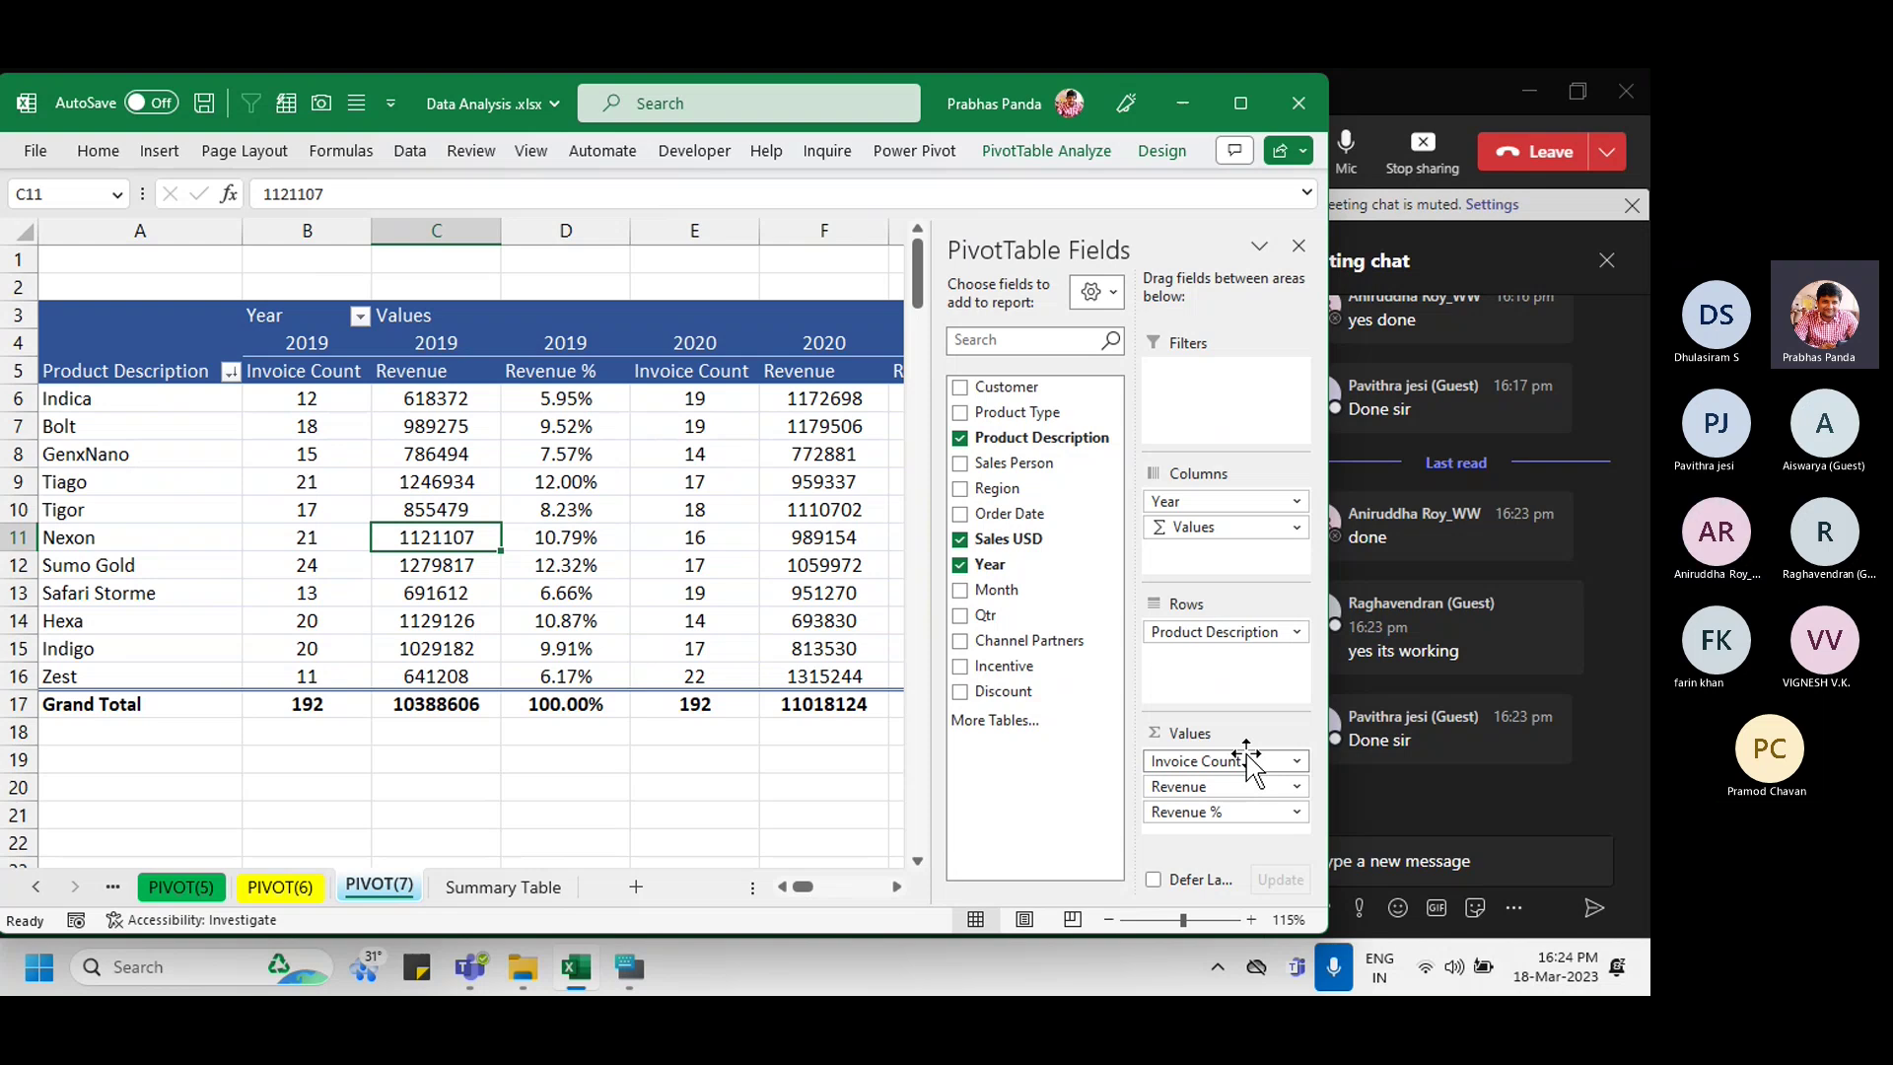
key("Up")
key("Up")
key("Up")
key("Up")
key("Up")
key("Up")
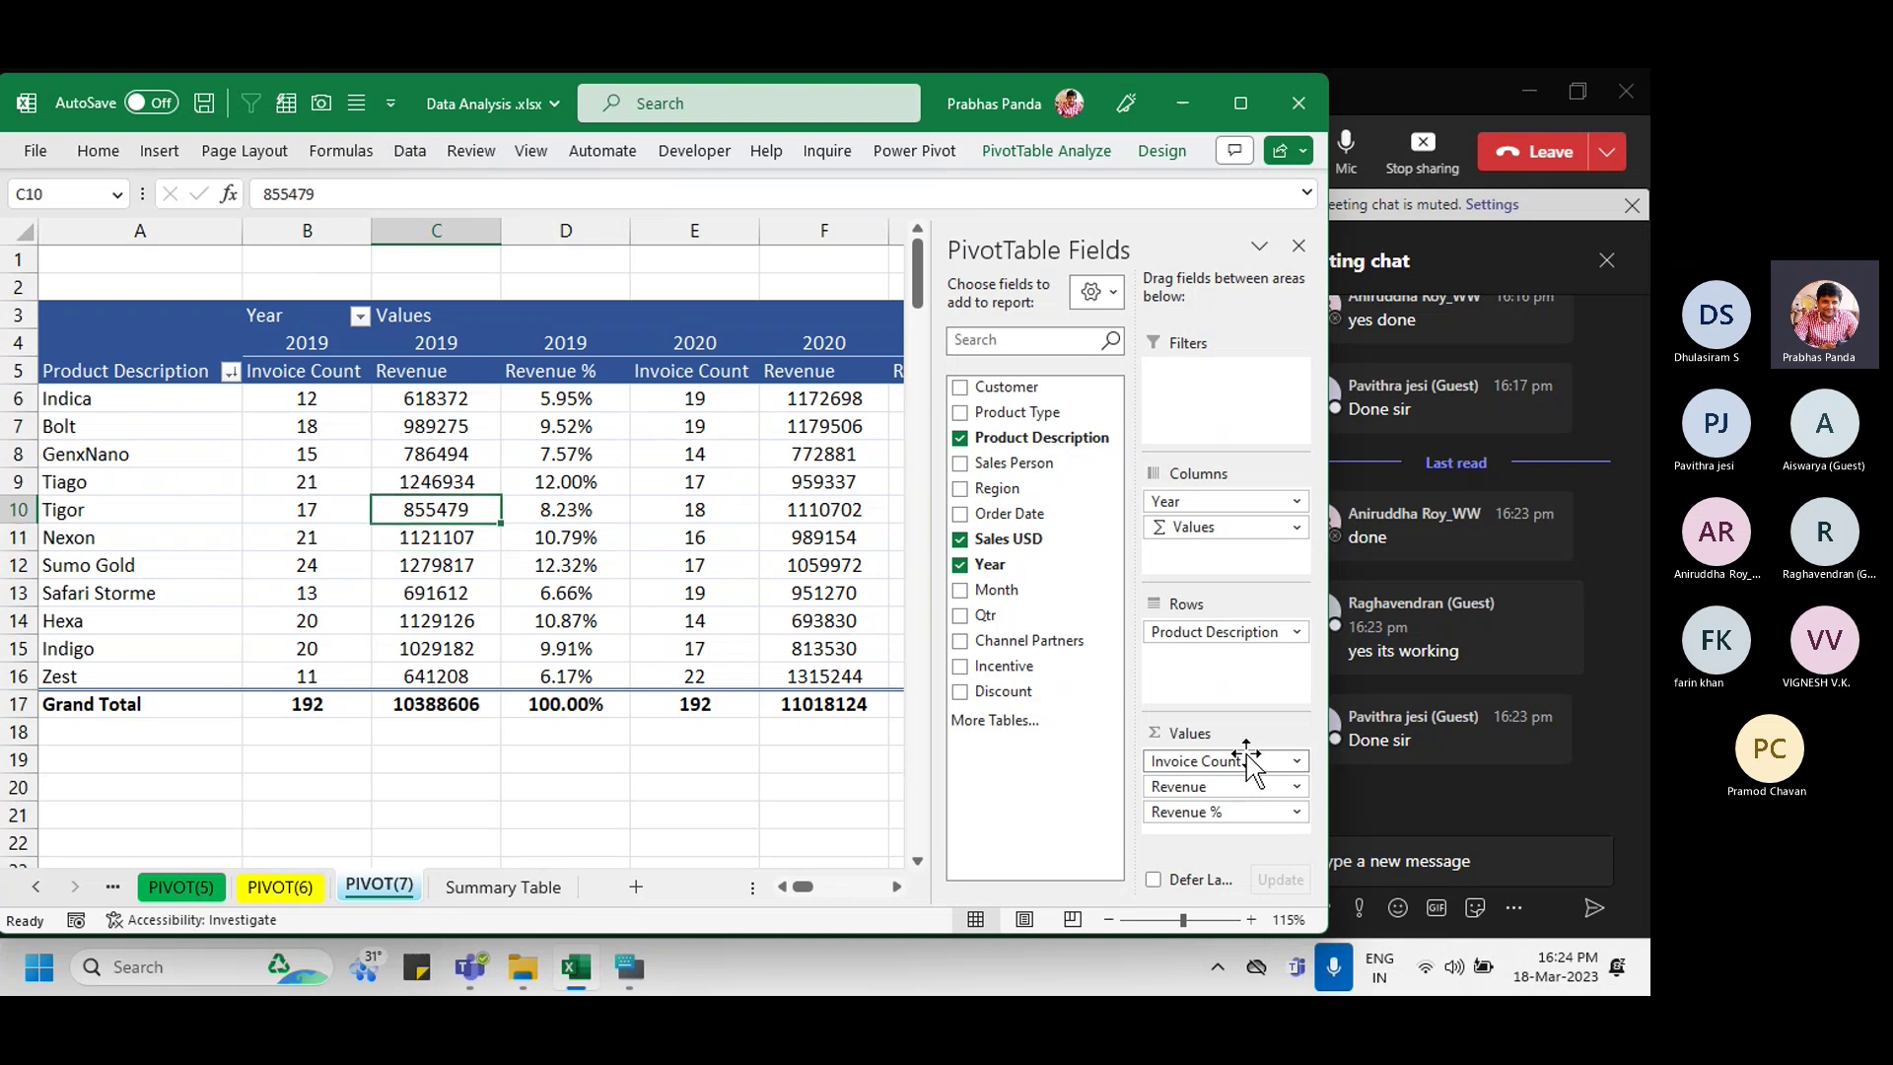
key("Left")
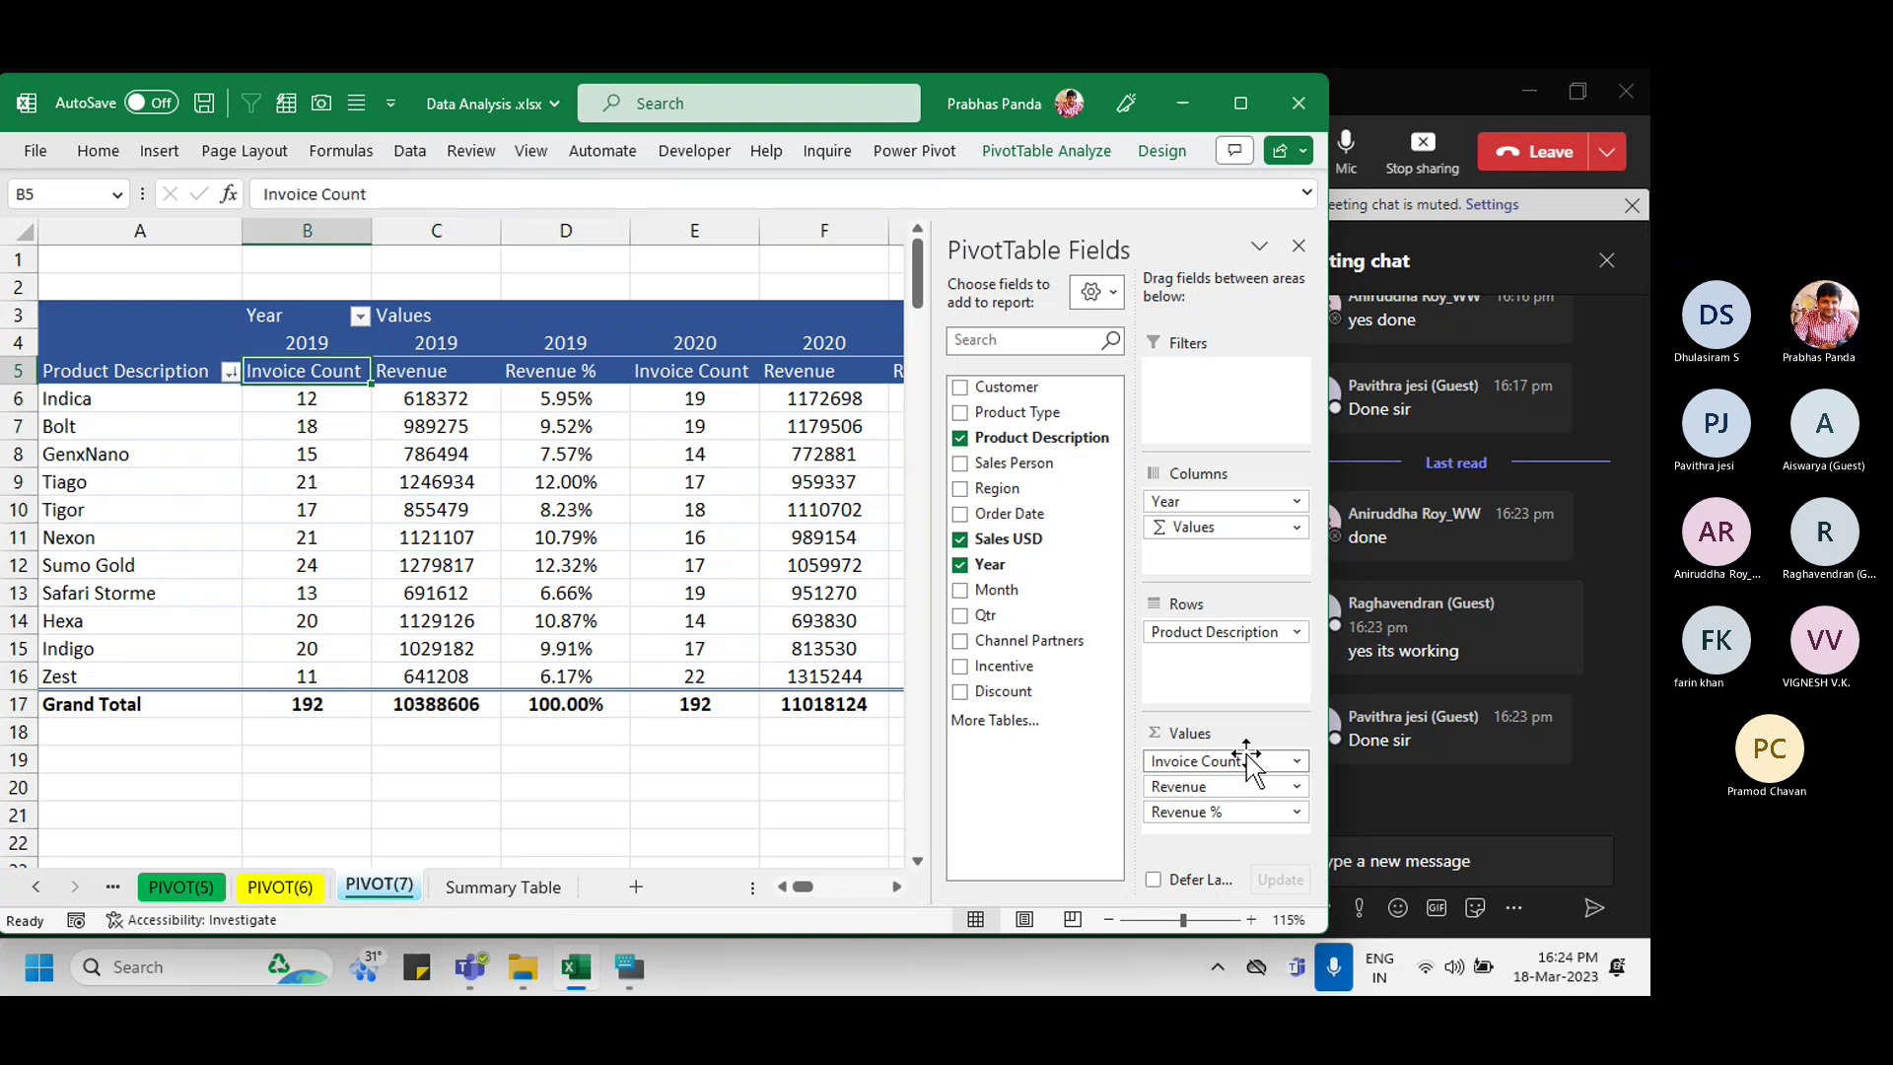
key("ctrl+shift+Right")
left_click(1247, 761)
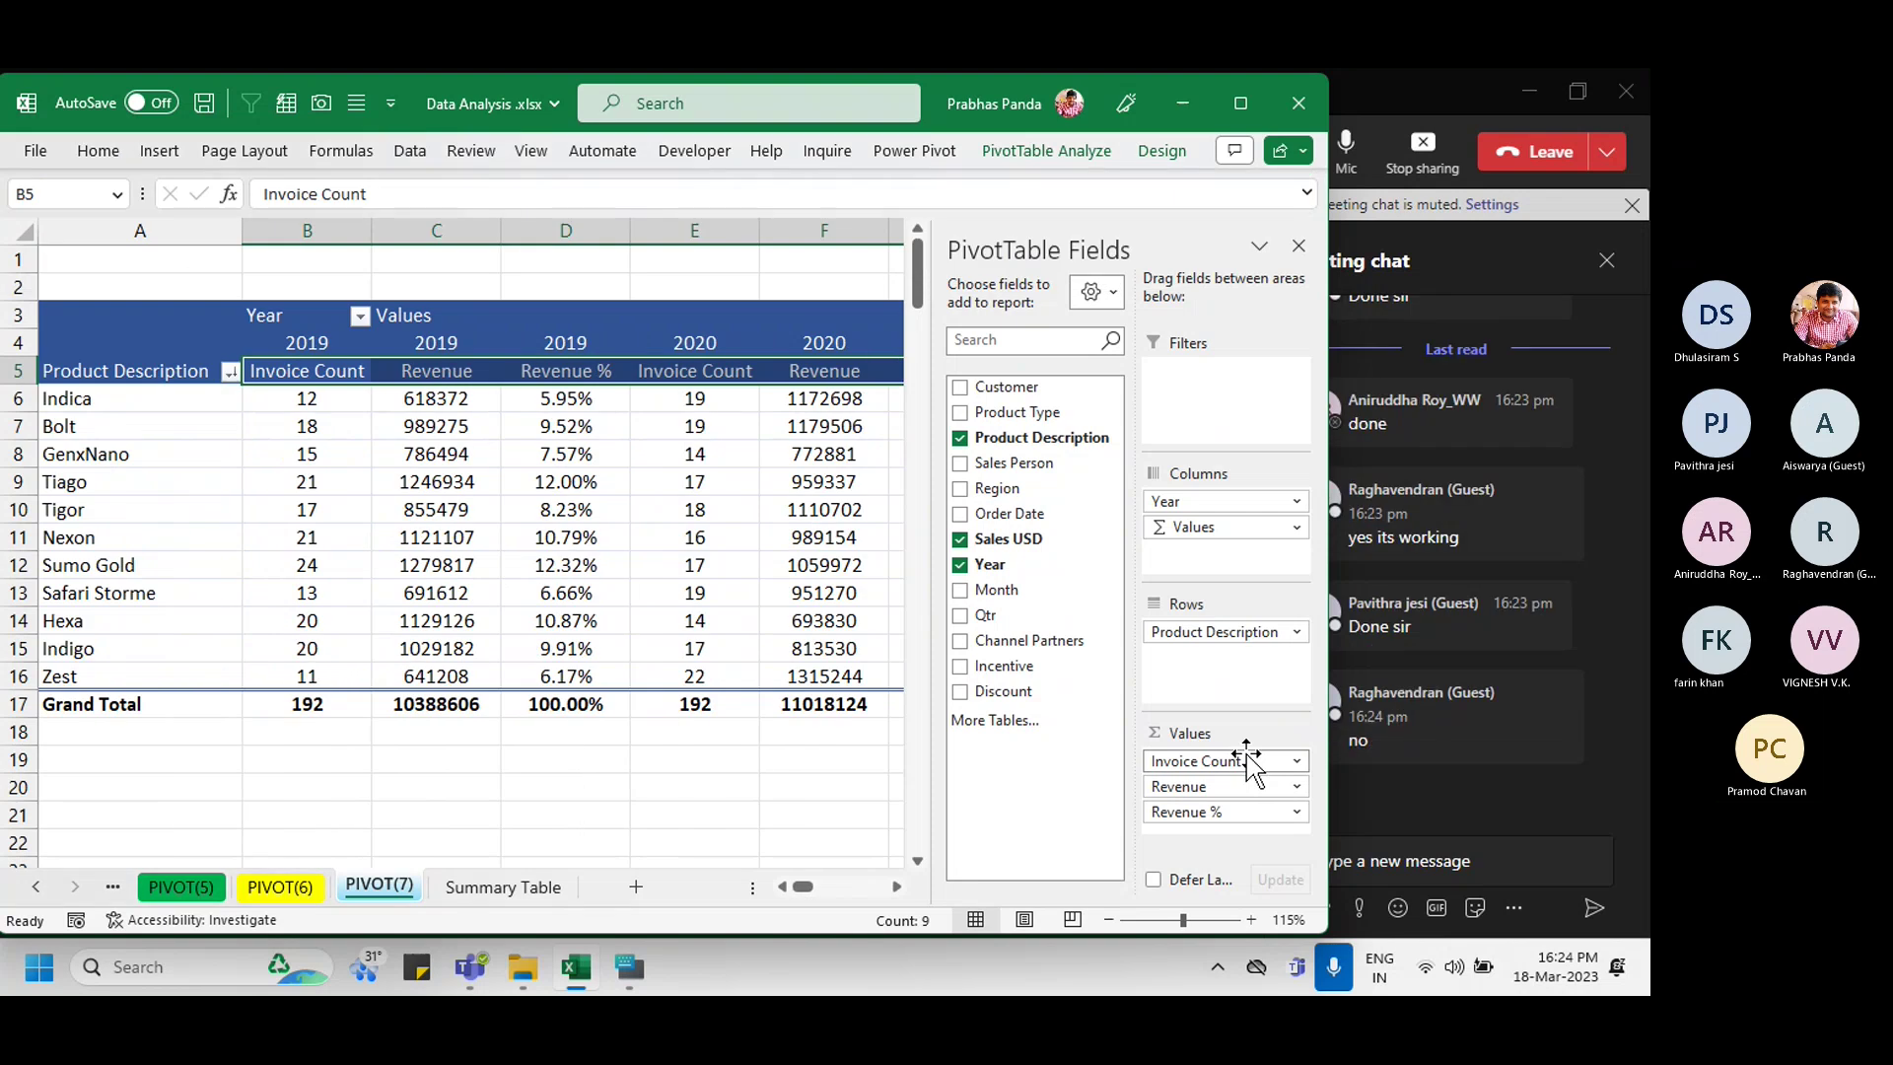
Step: Select across the whole pivot to check the new column order, then save the workbook
key("Up")
key("ctrl+shift+Right")
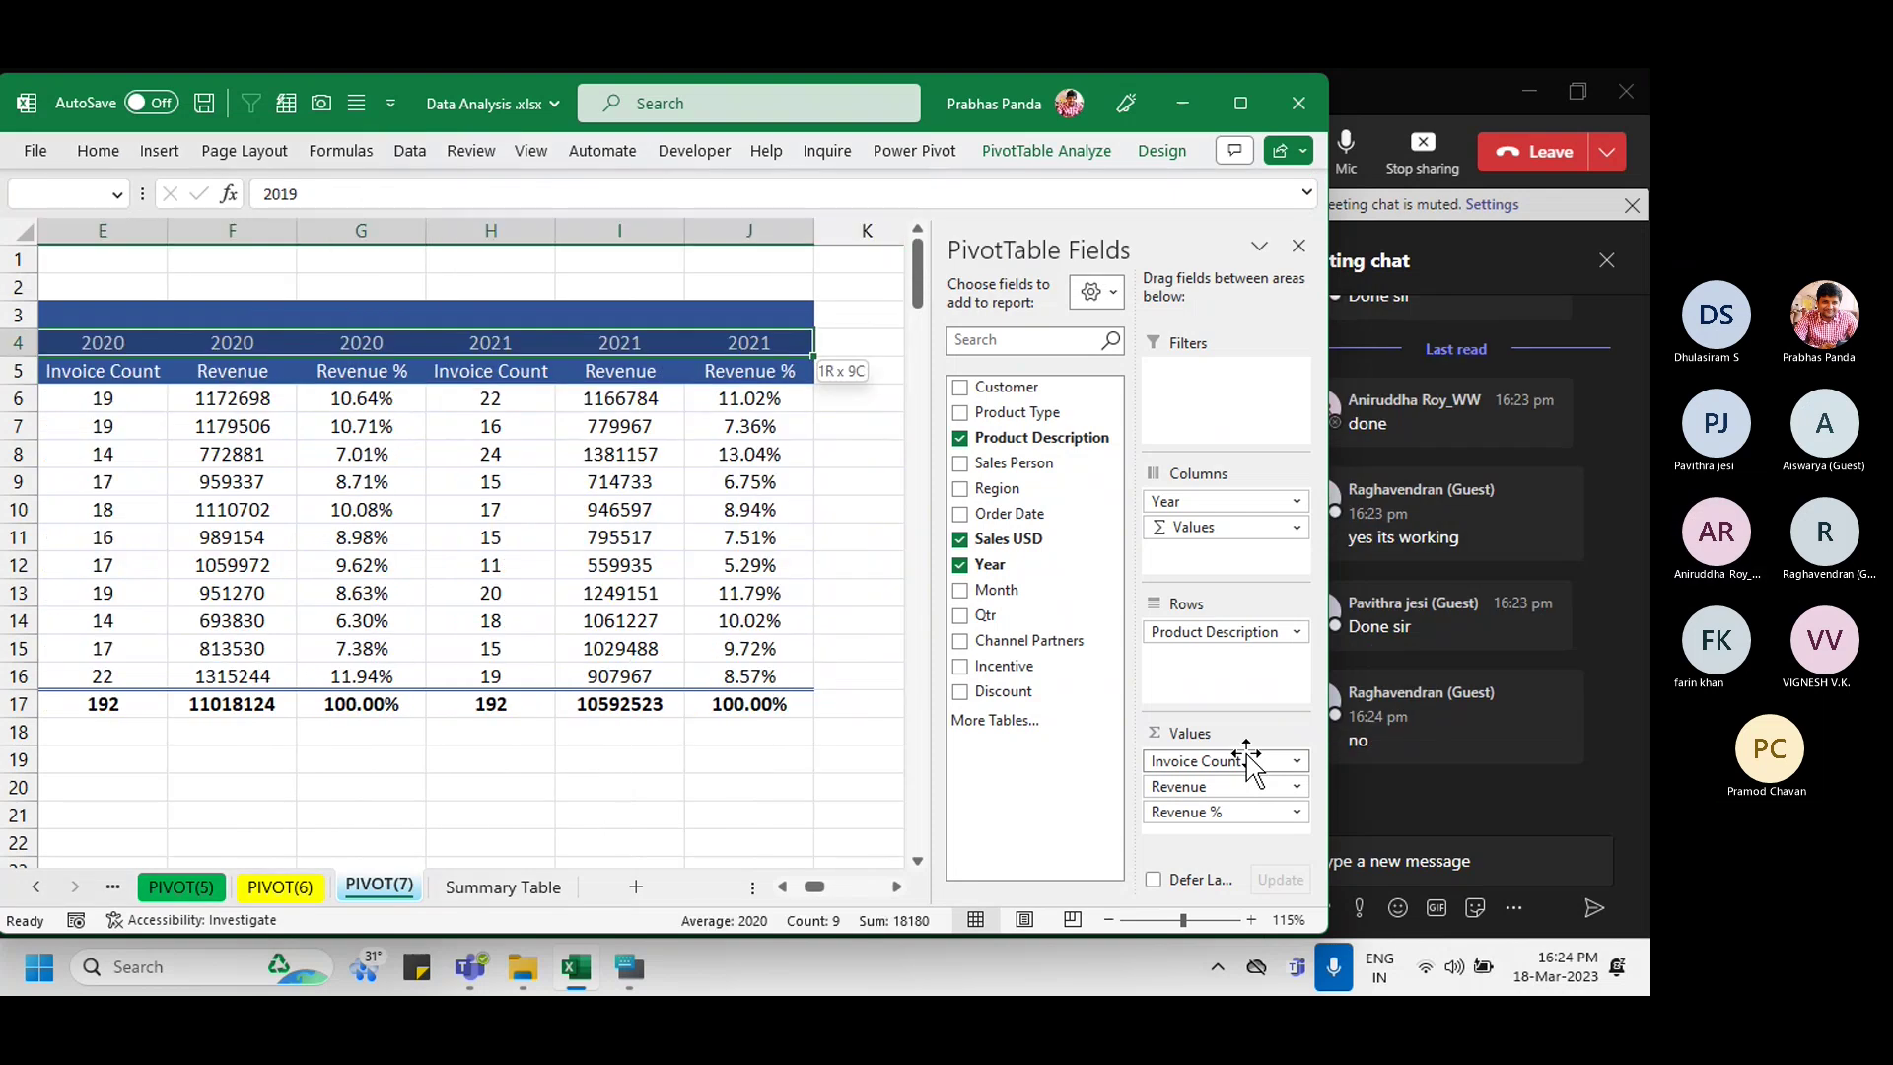
key("ctrl+shift+Down")
key("ctrl+shift+Left")
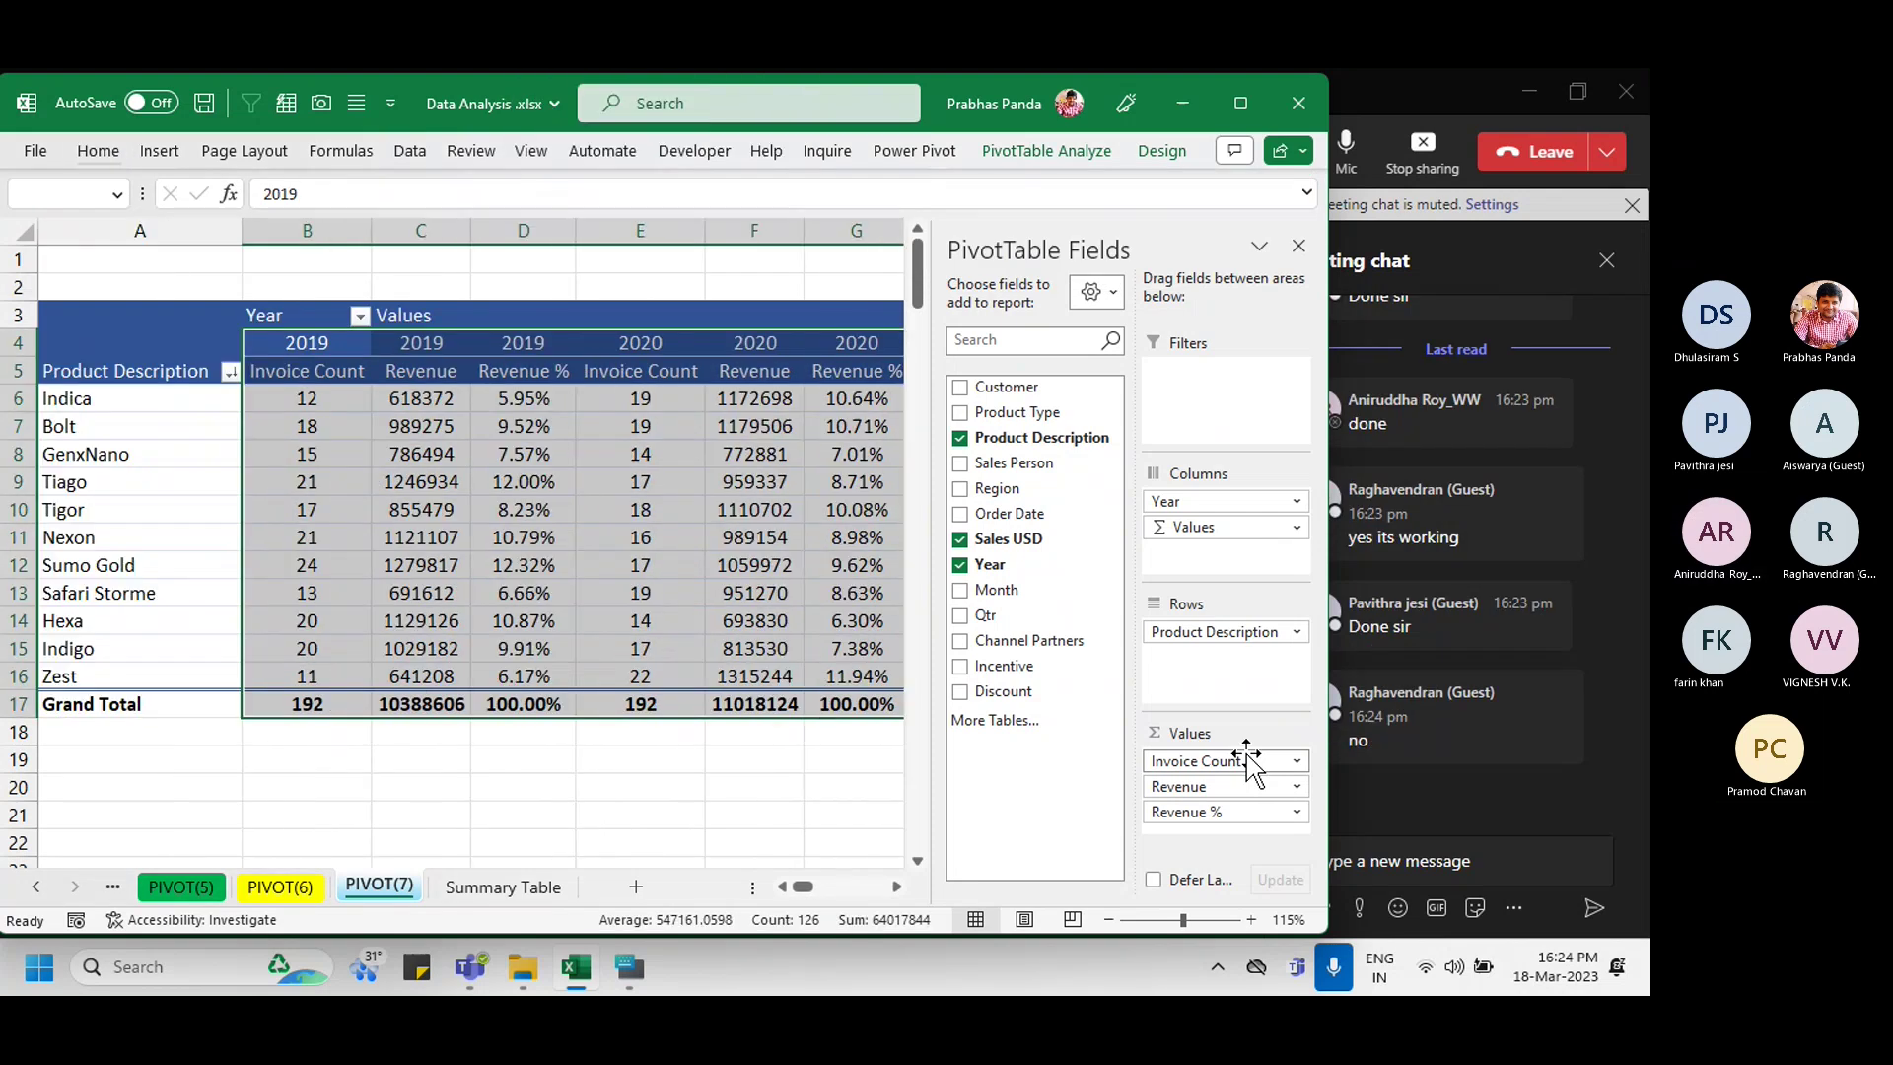
key("Left")
key("Down")
key("Down")
key("Down")
key("Down")
key("Down")
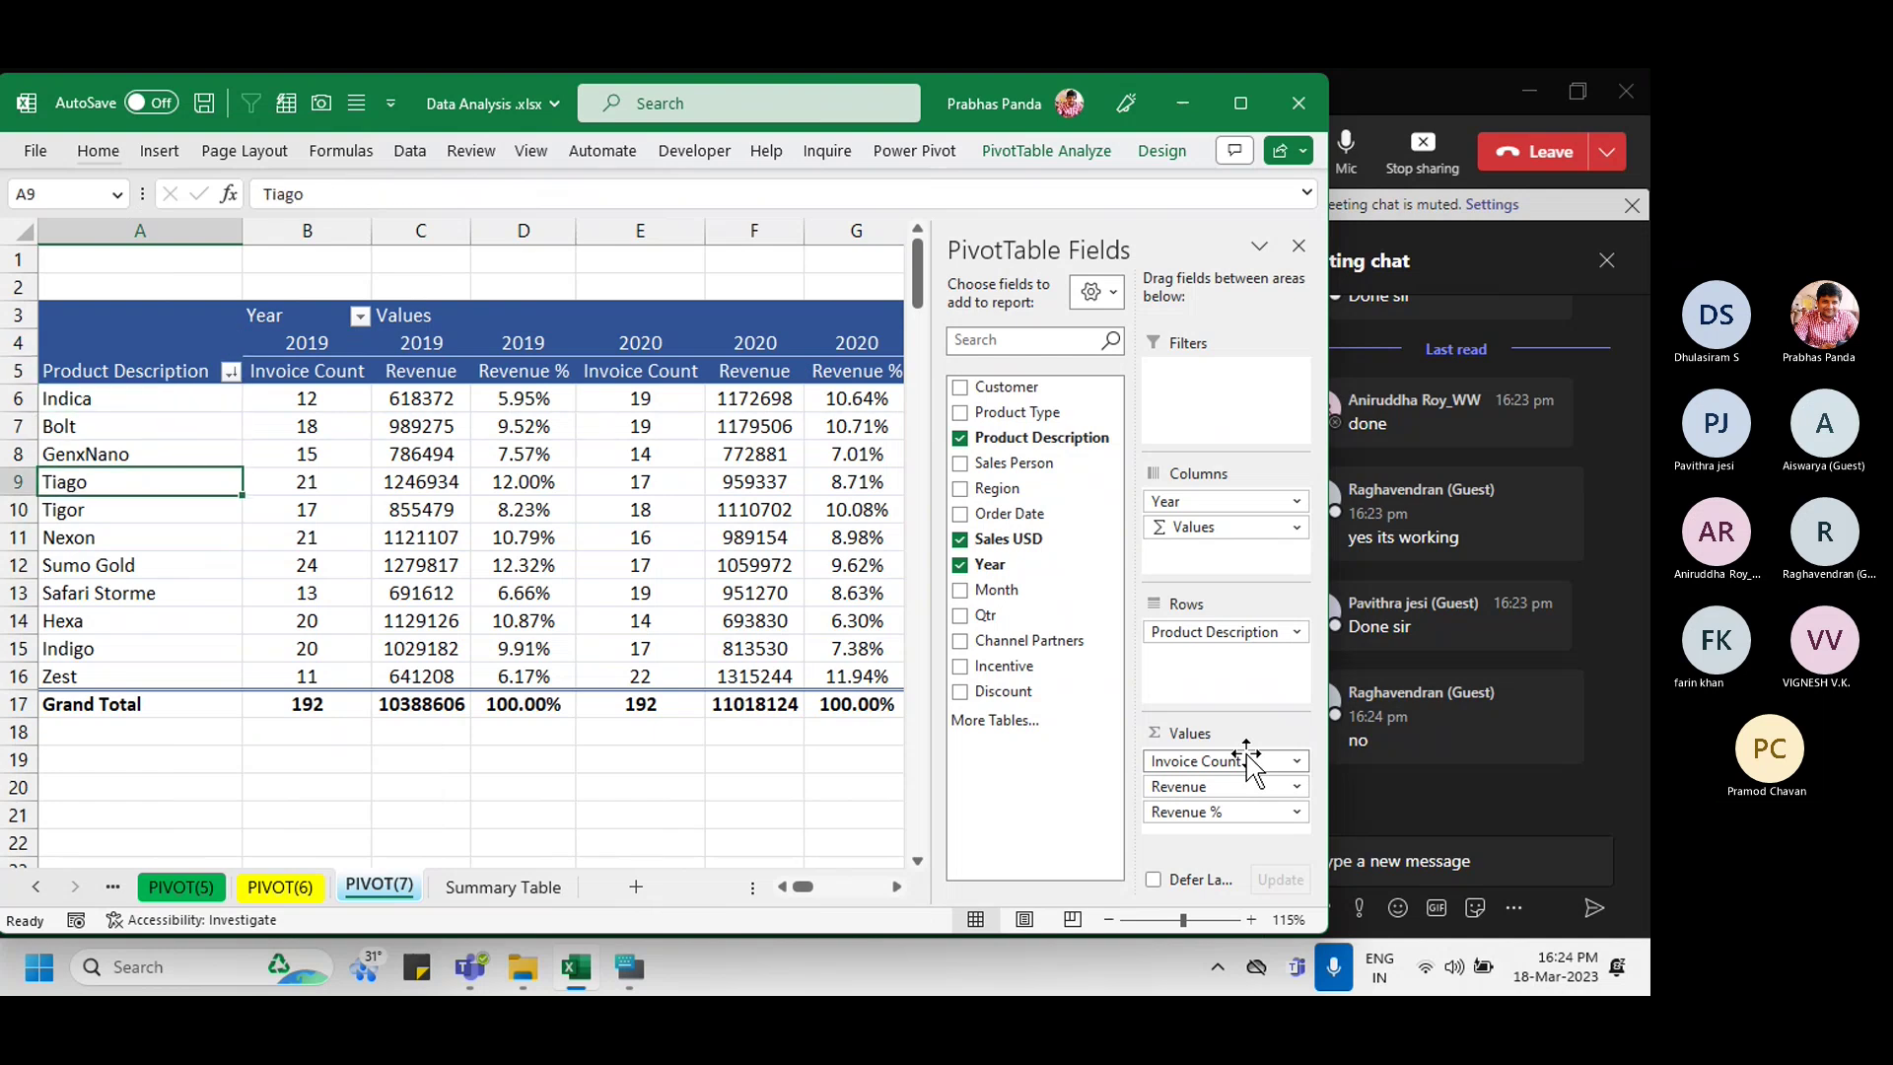
key("ctrl+s")
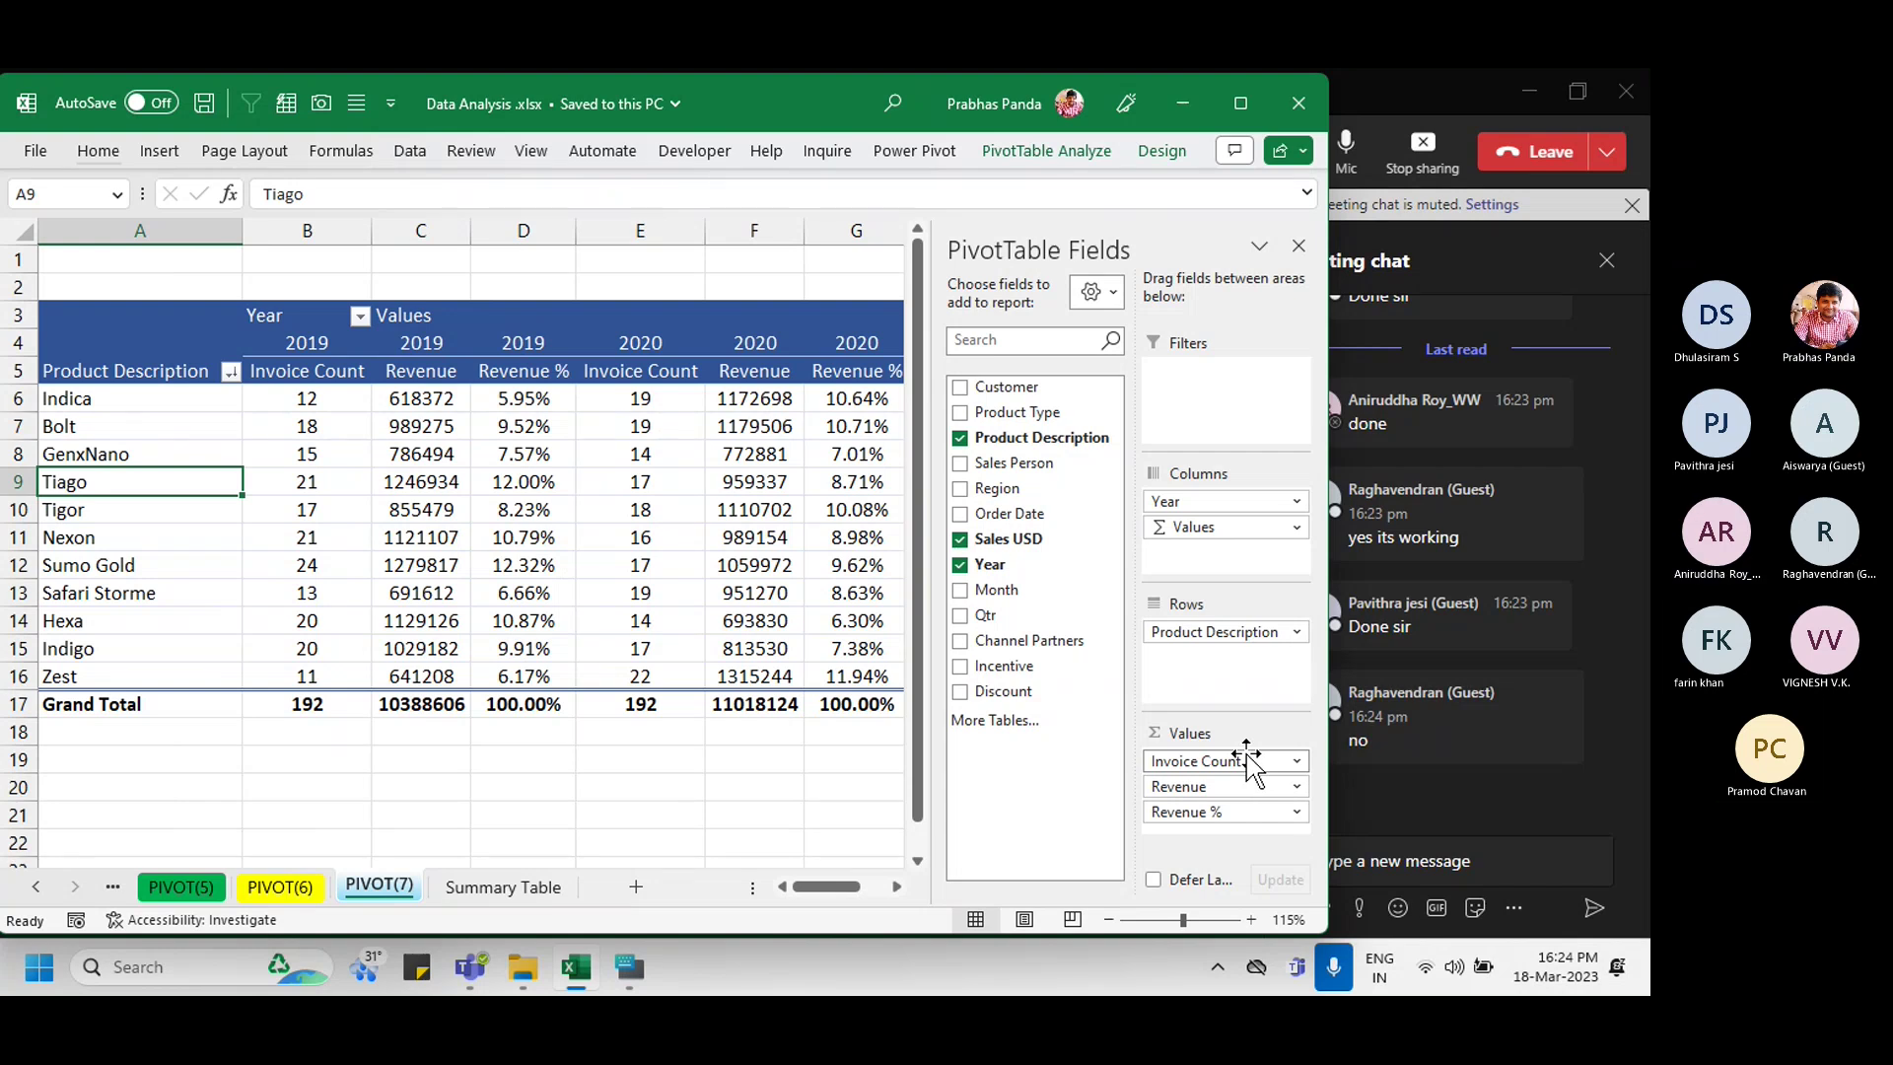
Step: Copy the PIVOT(7) sheet to create a new PIVOT(8) sheet
left_click(1411, 108)
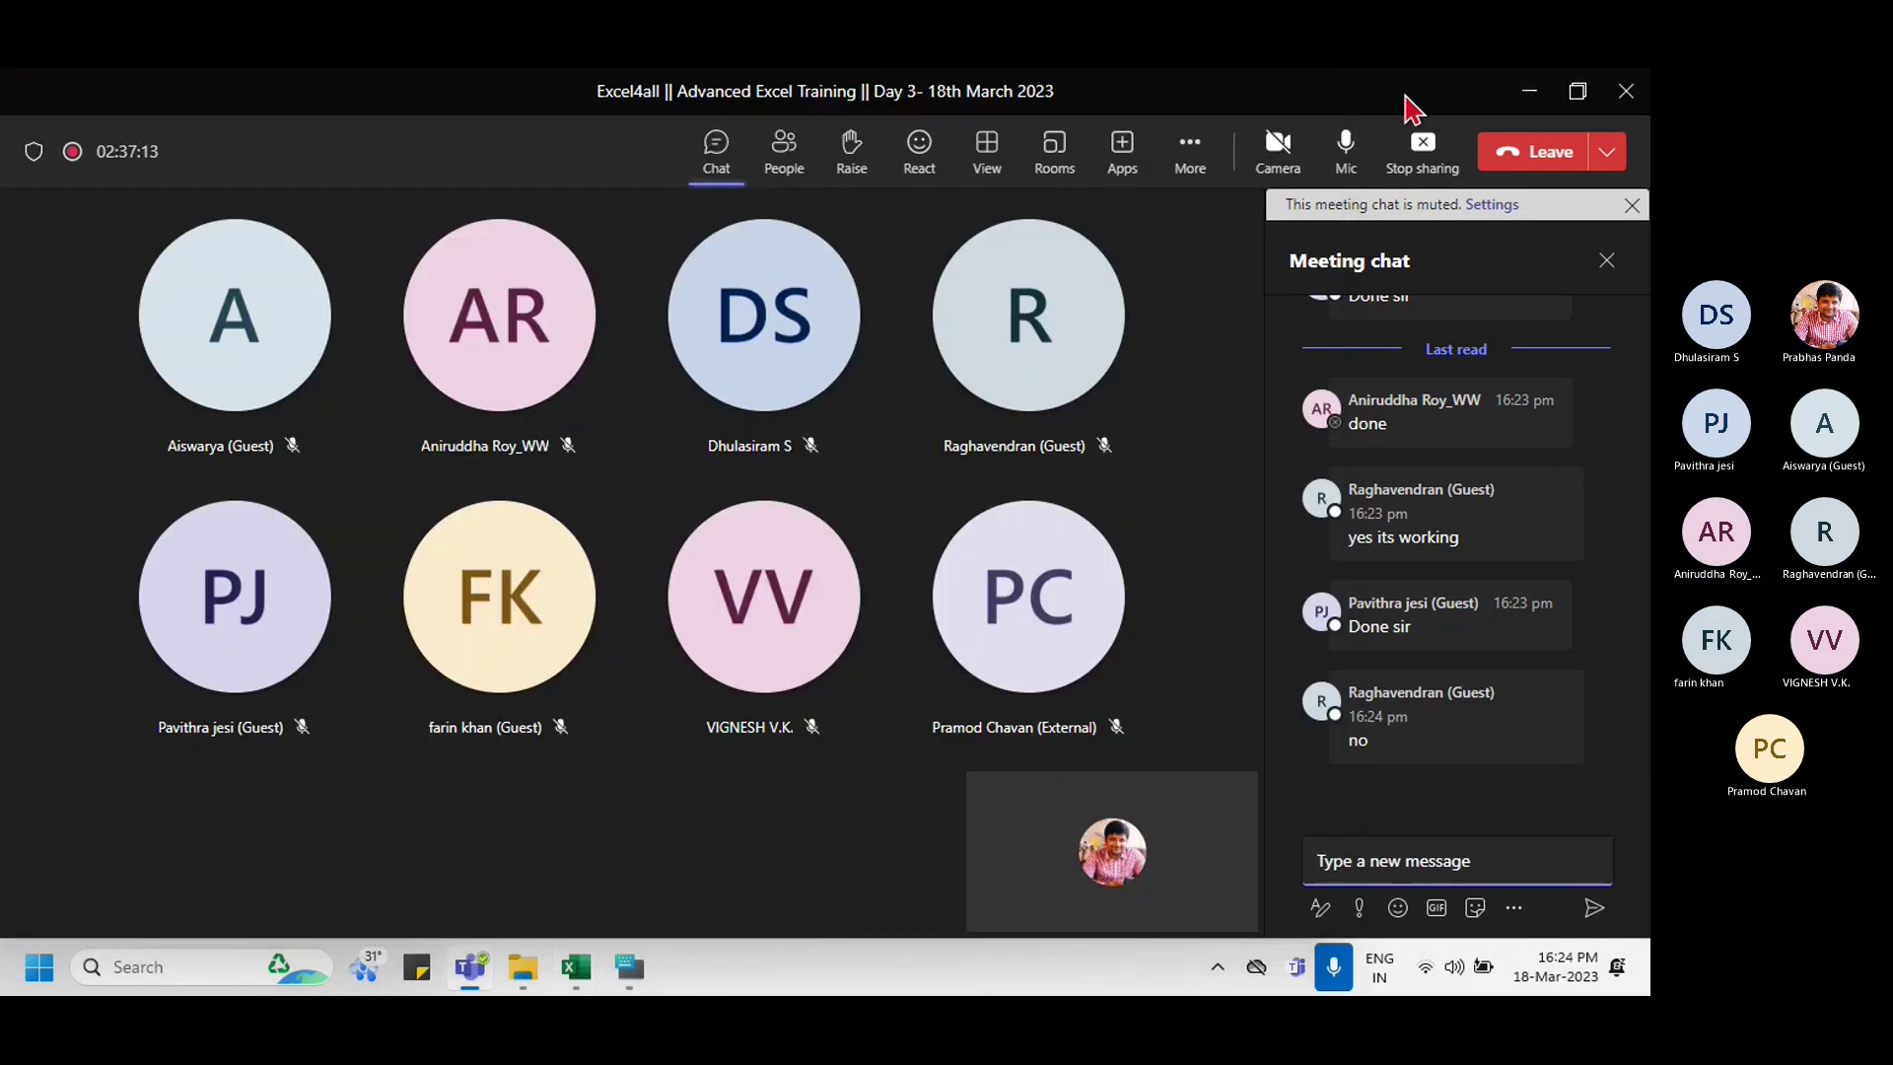
key("alt+Tab")
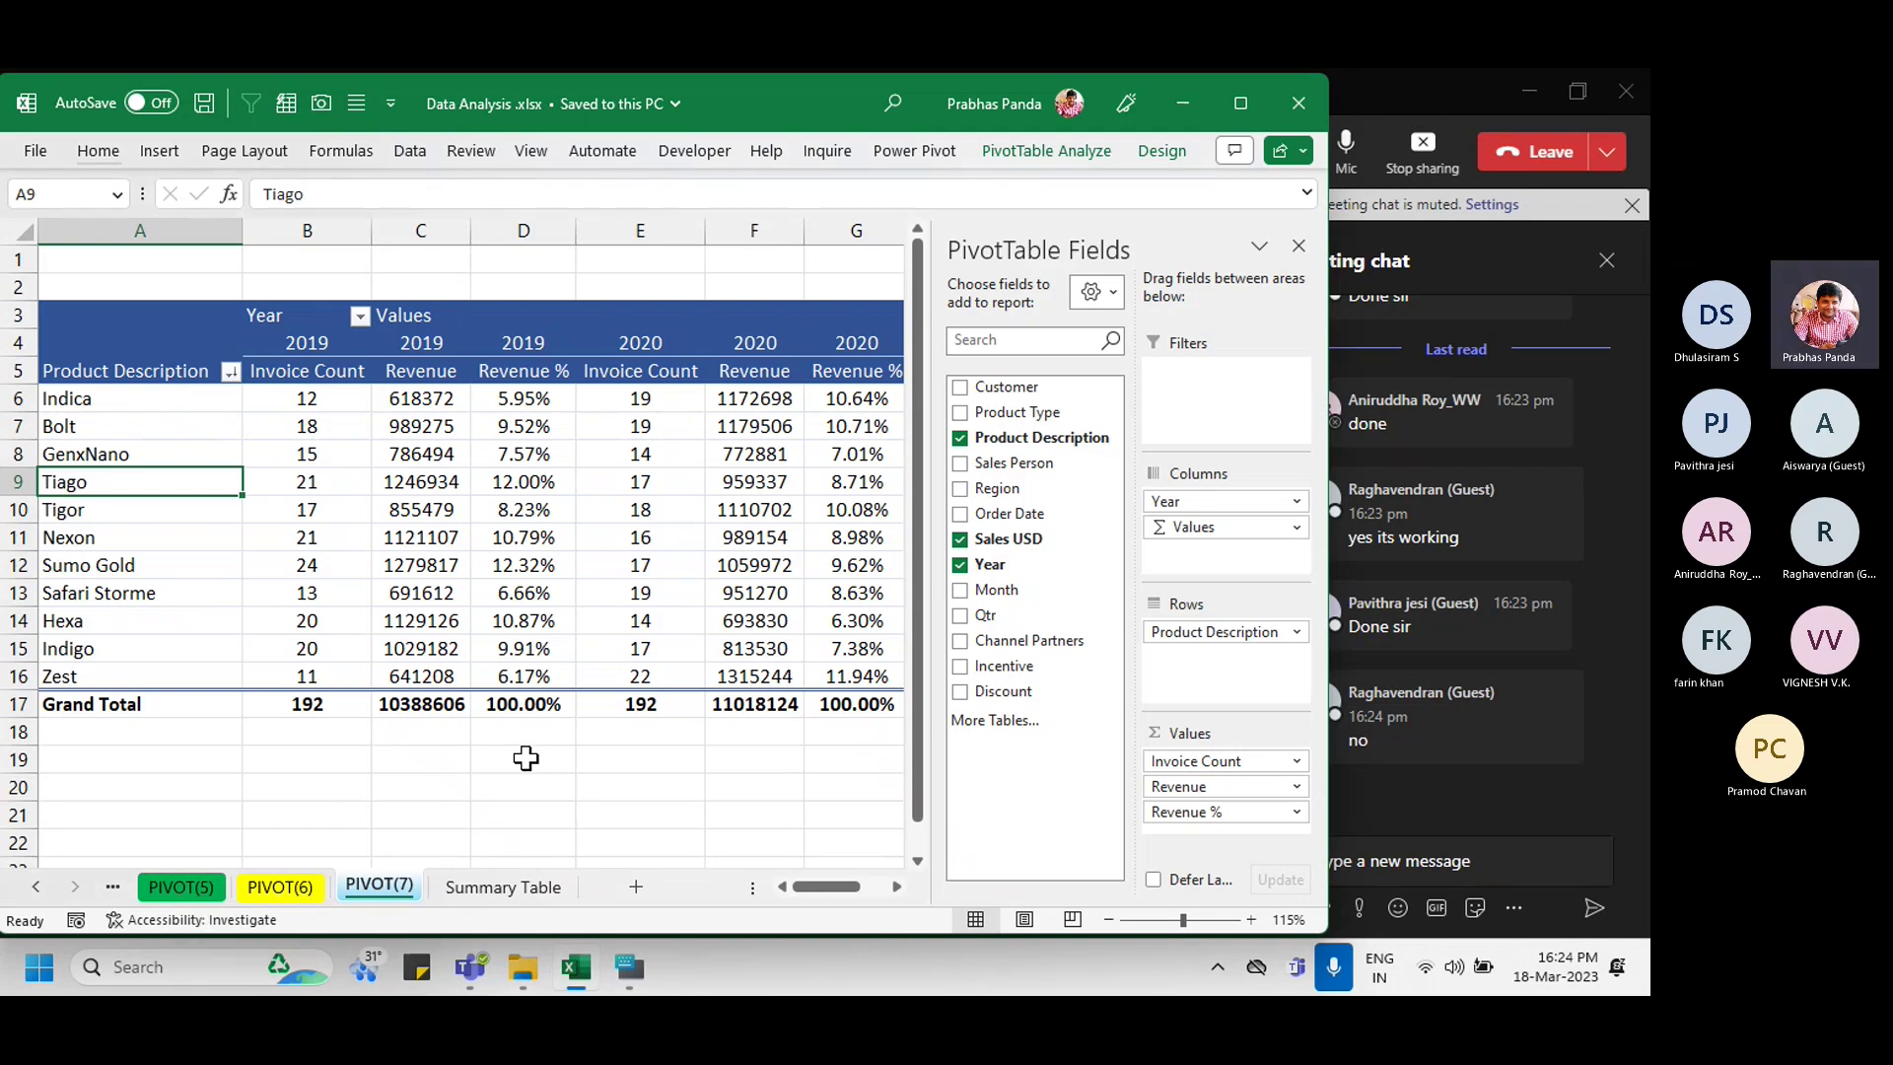
left_click(390, 894)
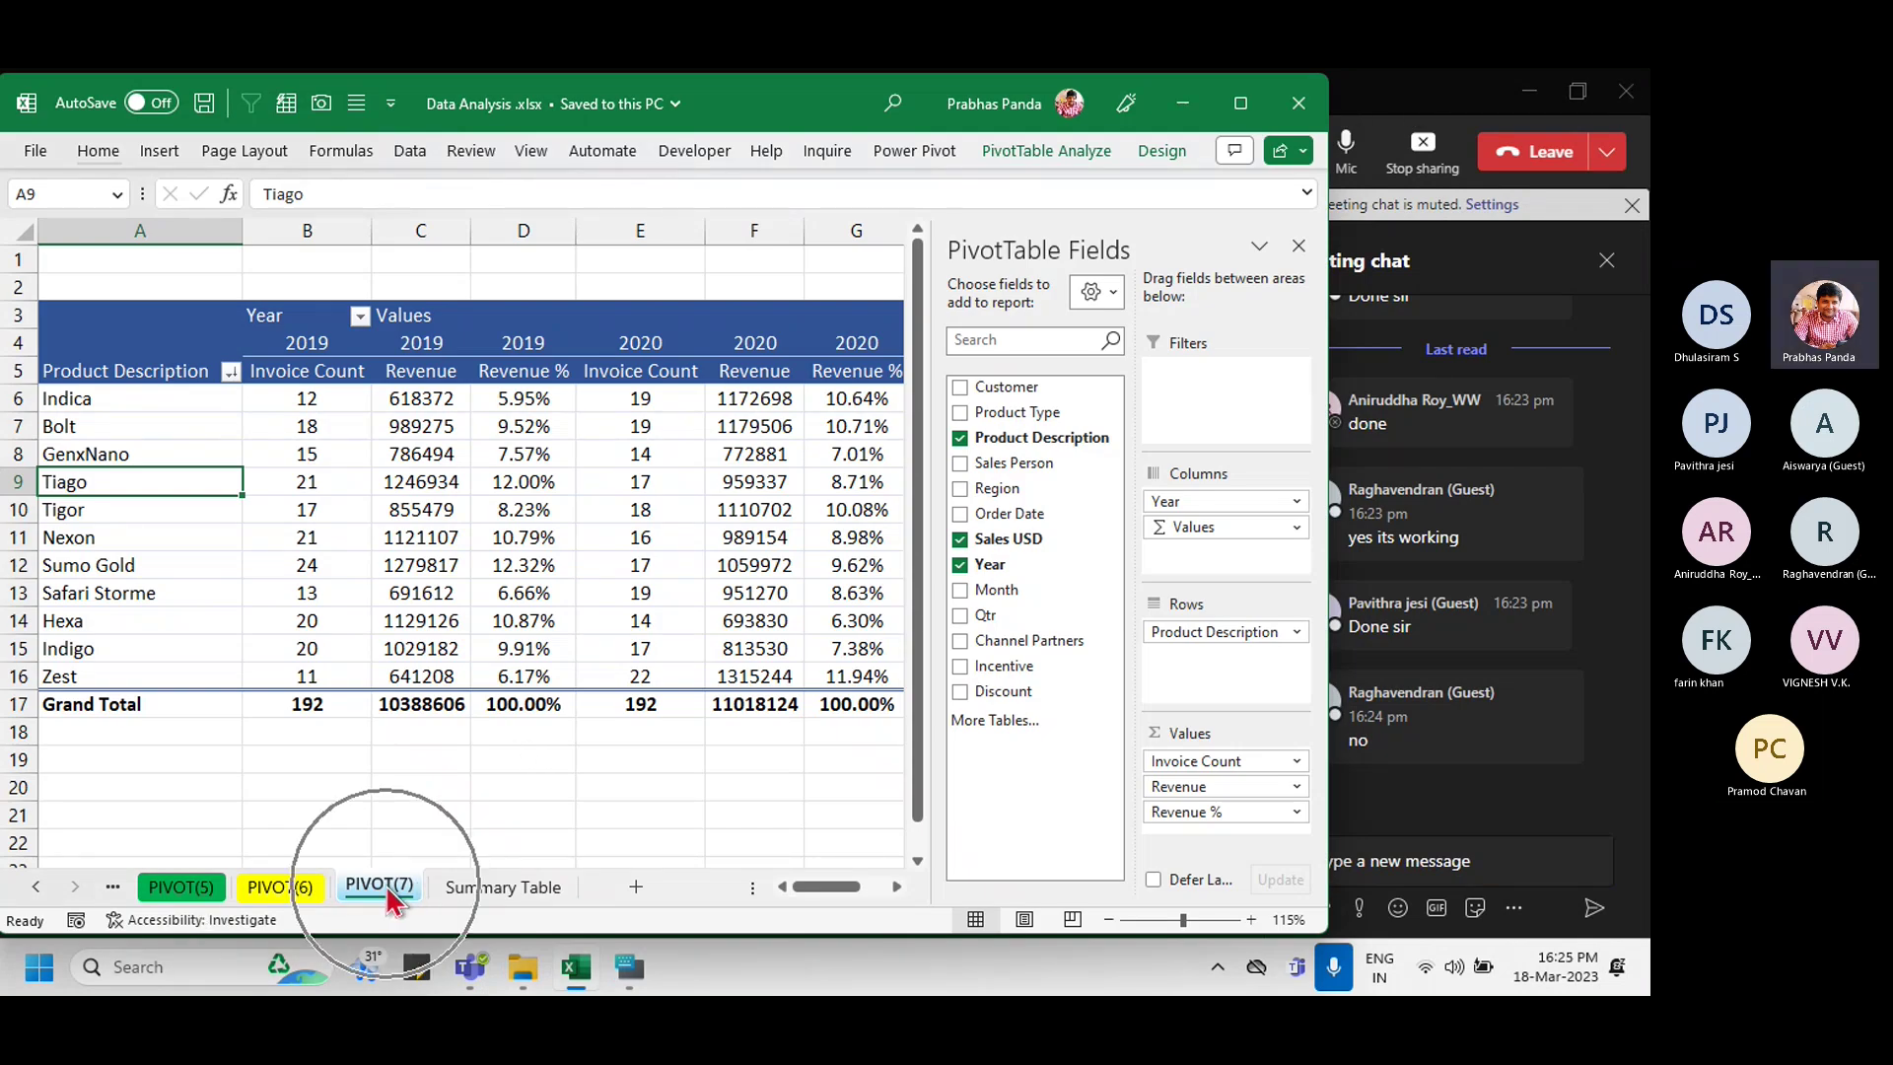
left_click(392, 894)
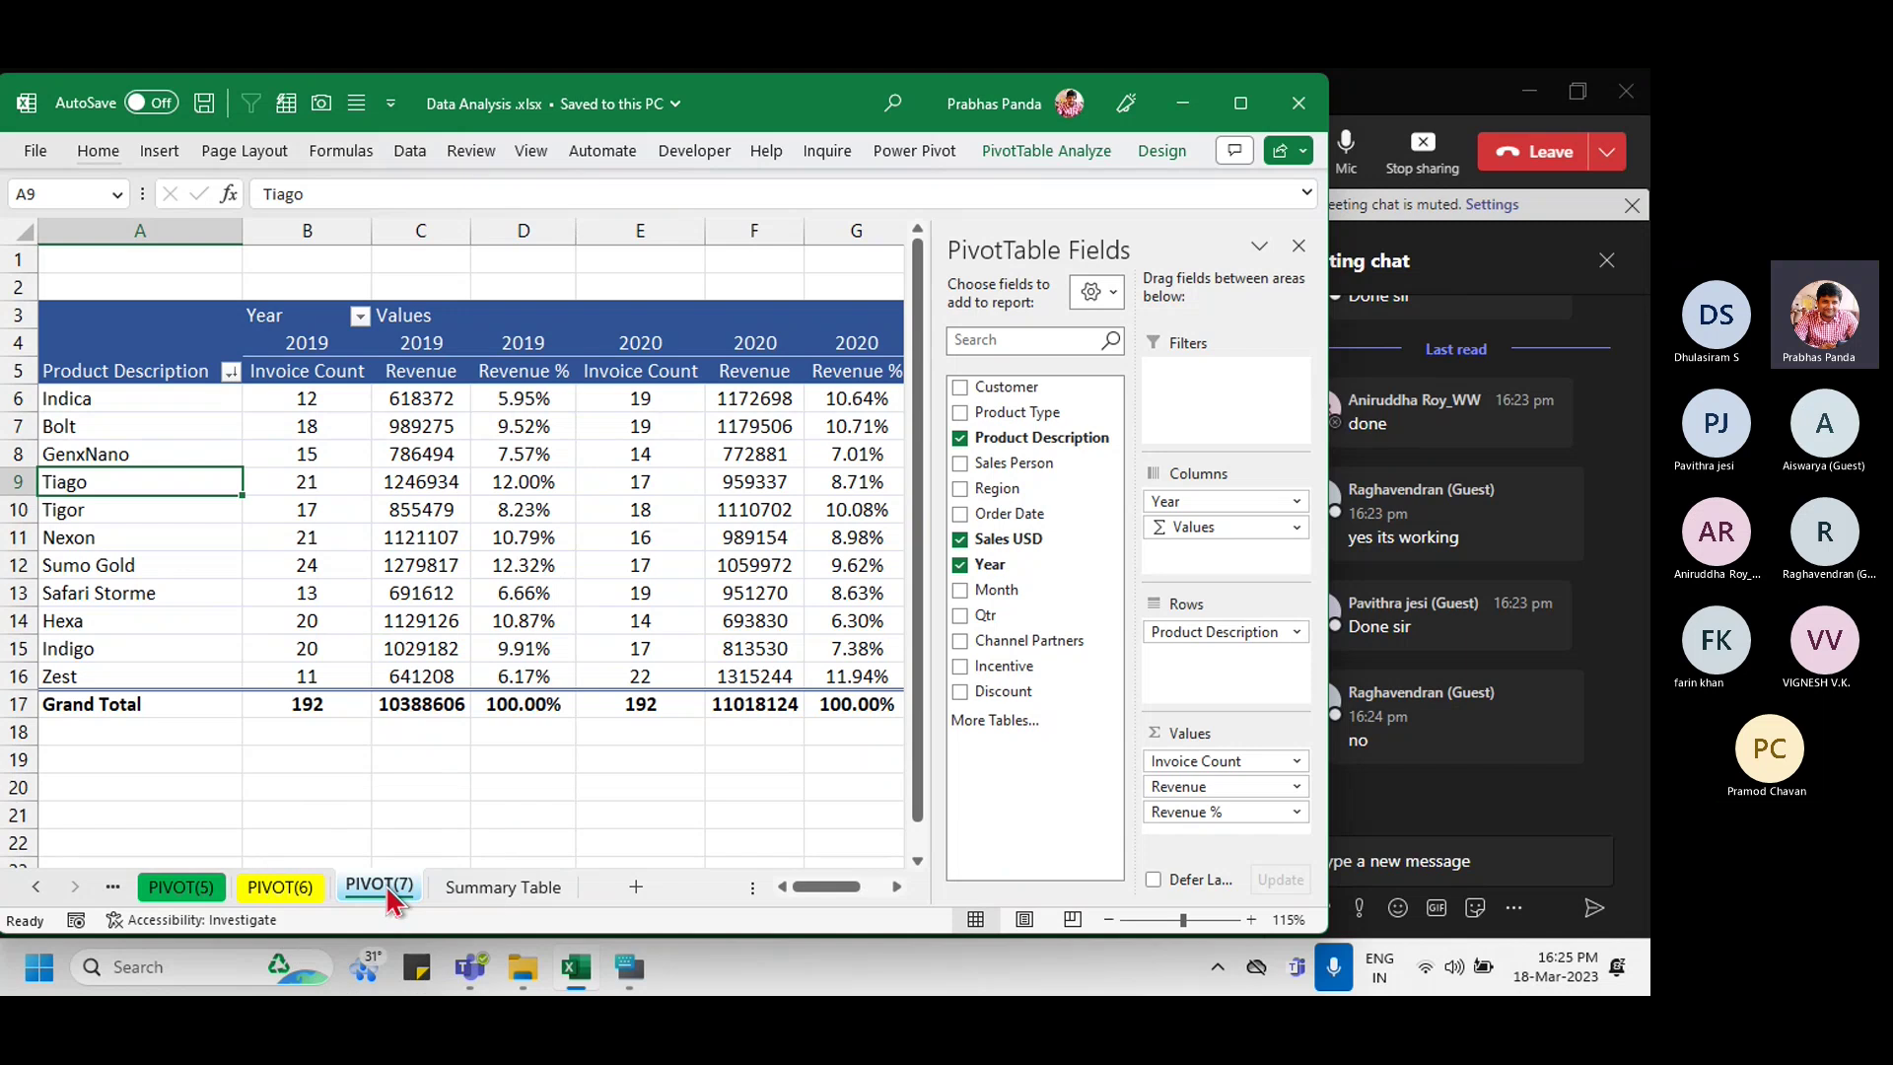
left_click_drag(392, 892, 452, 897)
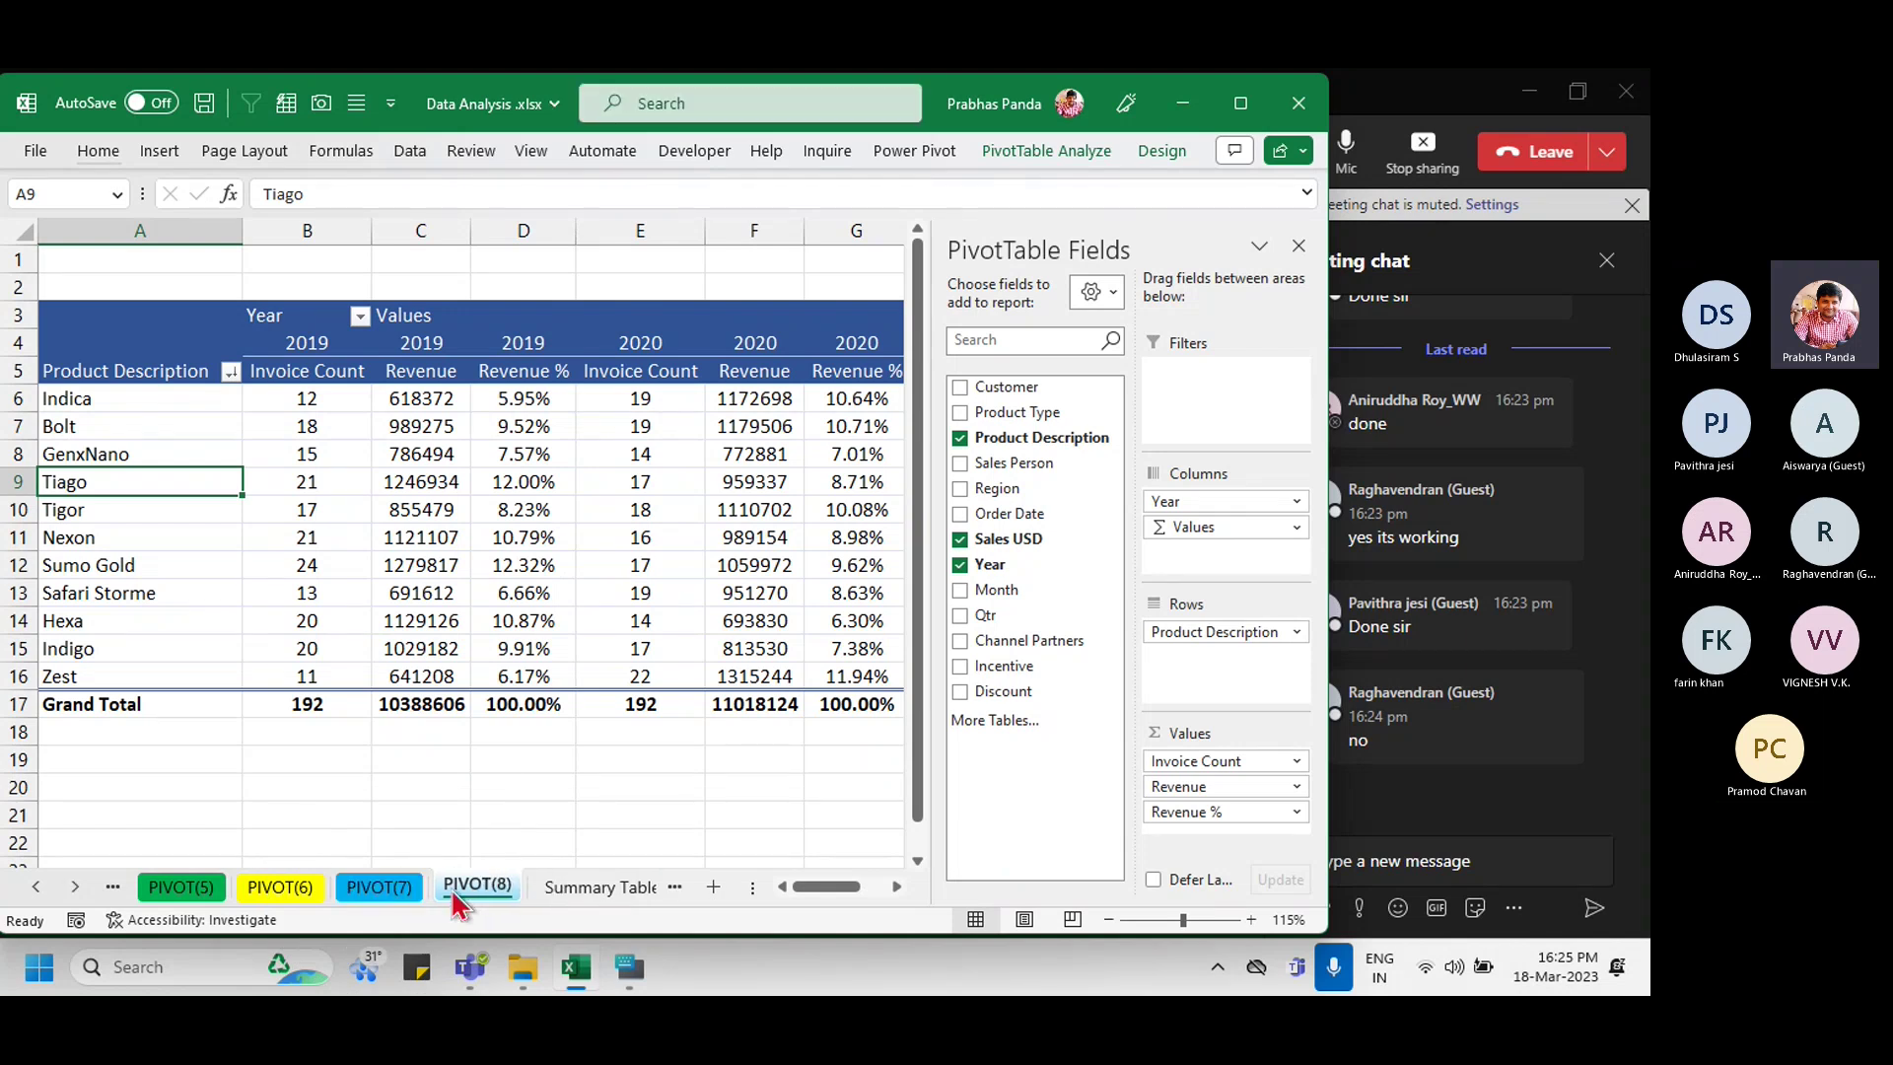
Step: Colour the PIVOT(8) sheet tab purple
right_click(493, 892)
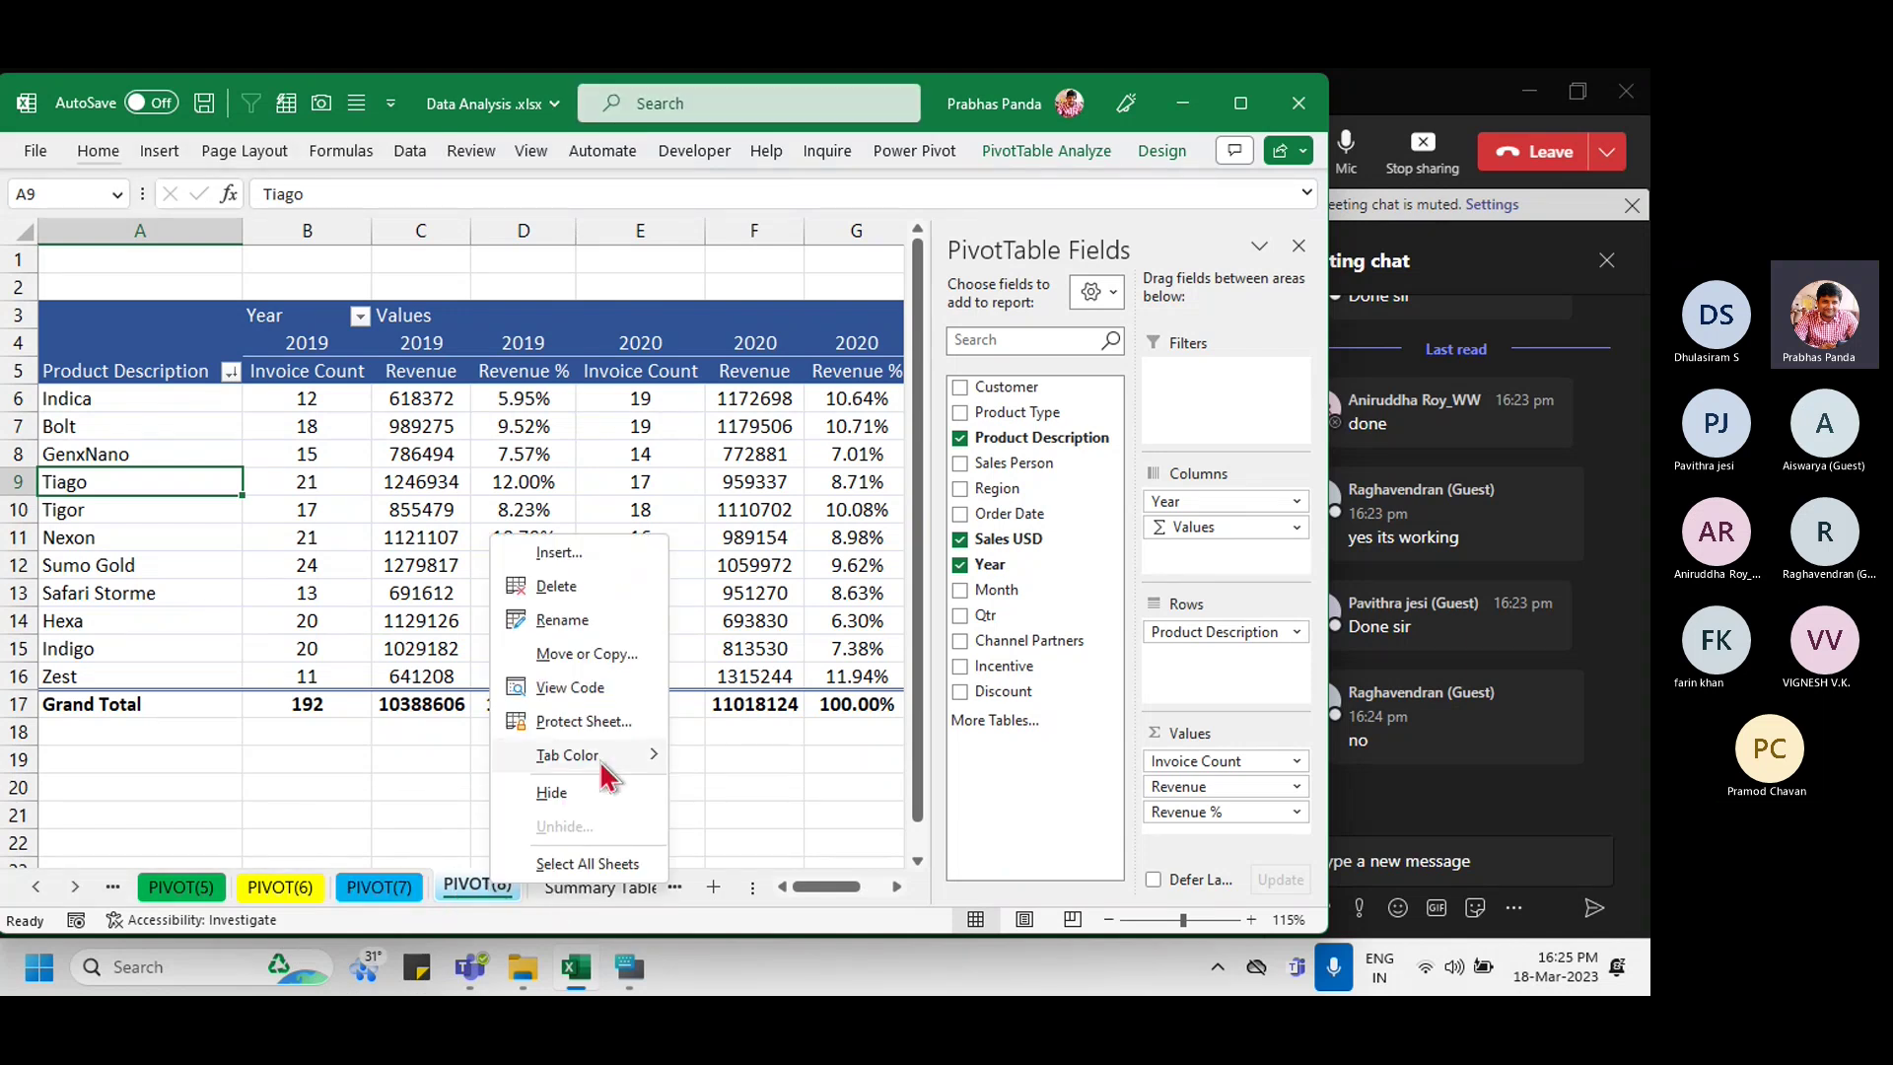
mouse_move(606, 771)
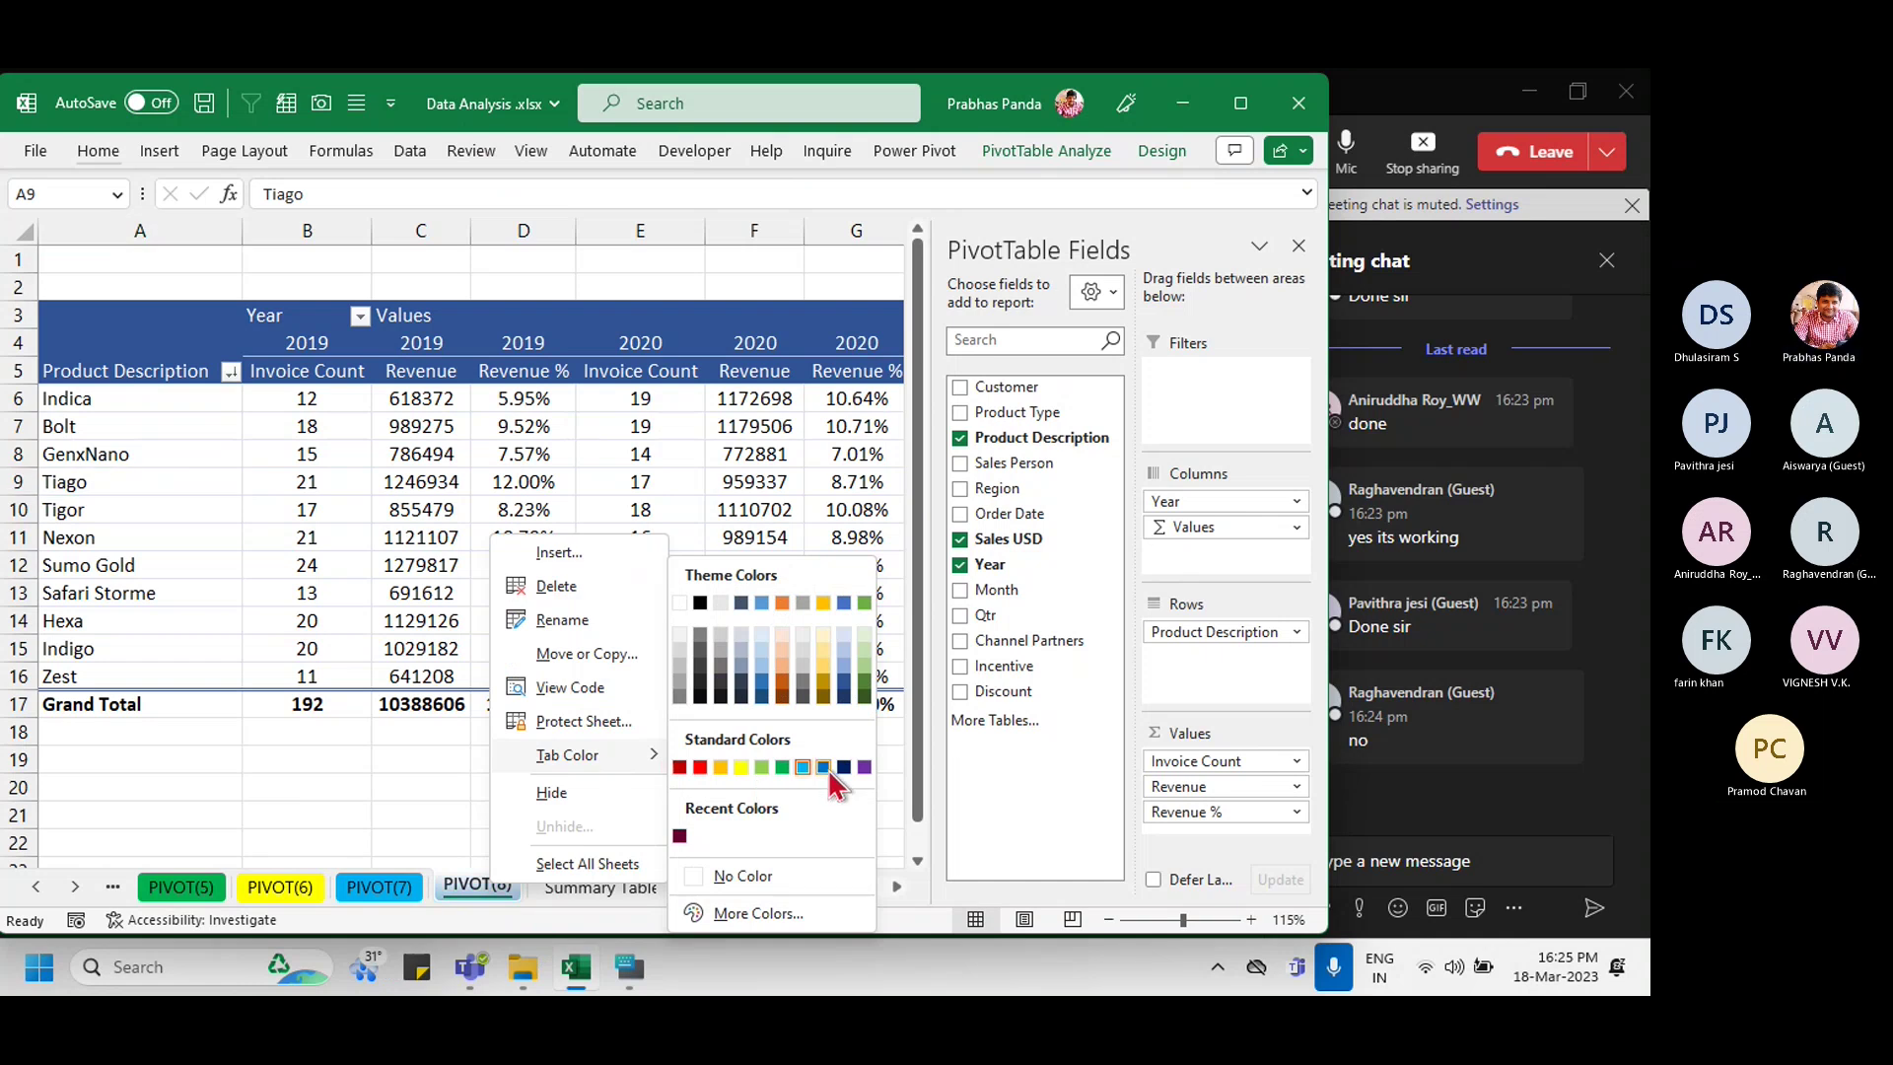
left_click(864, 767)
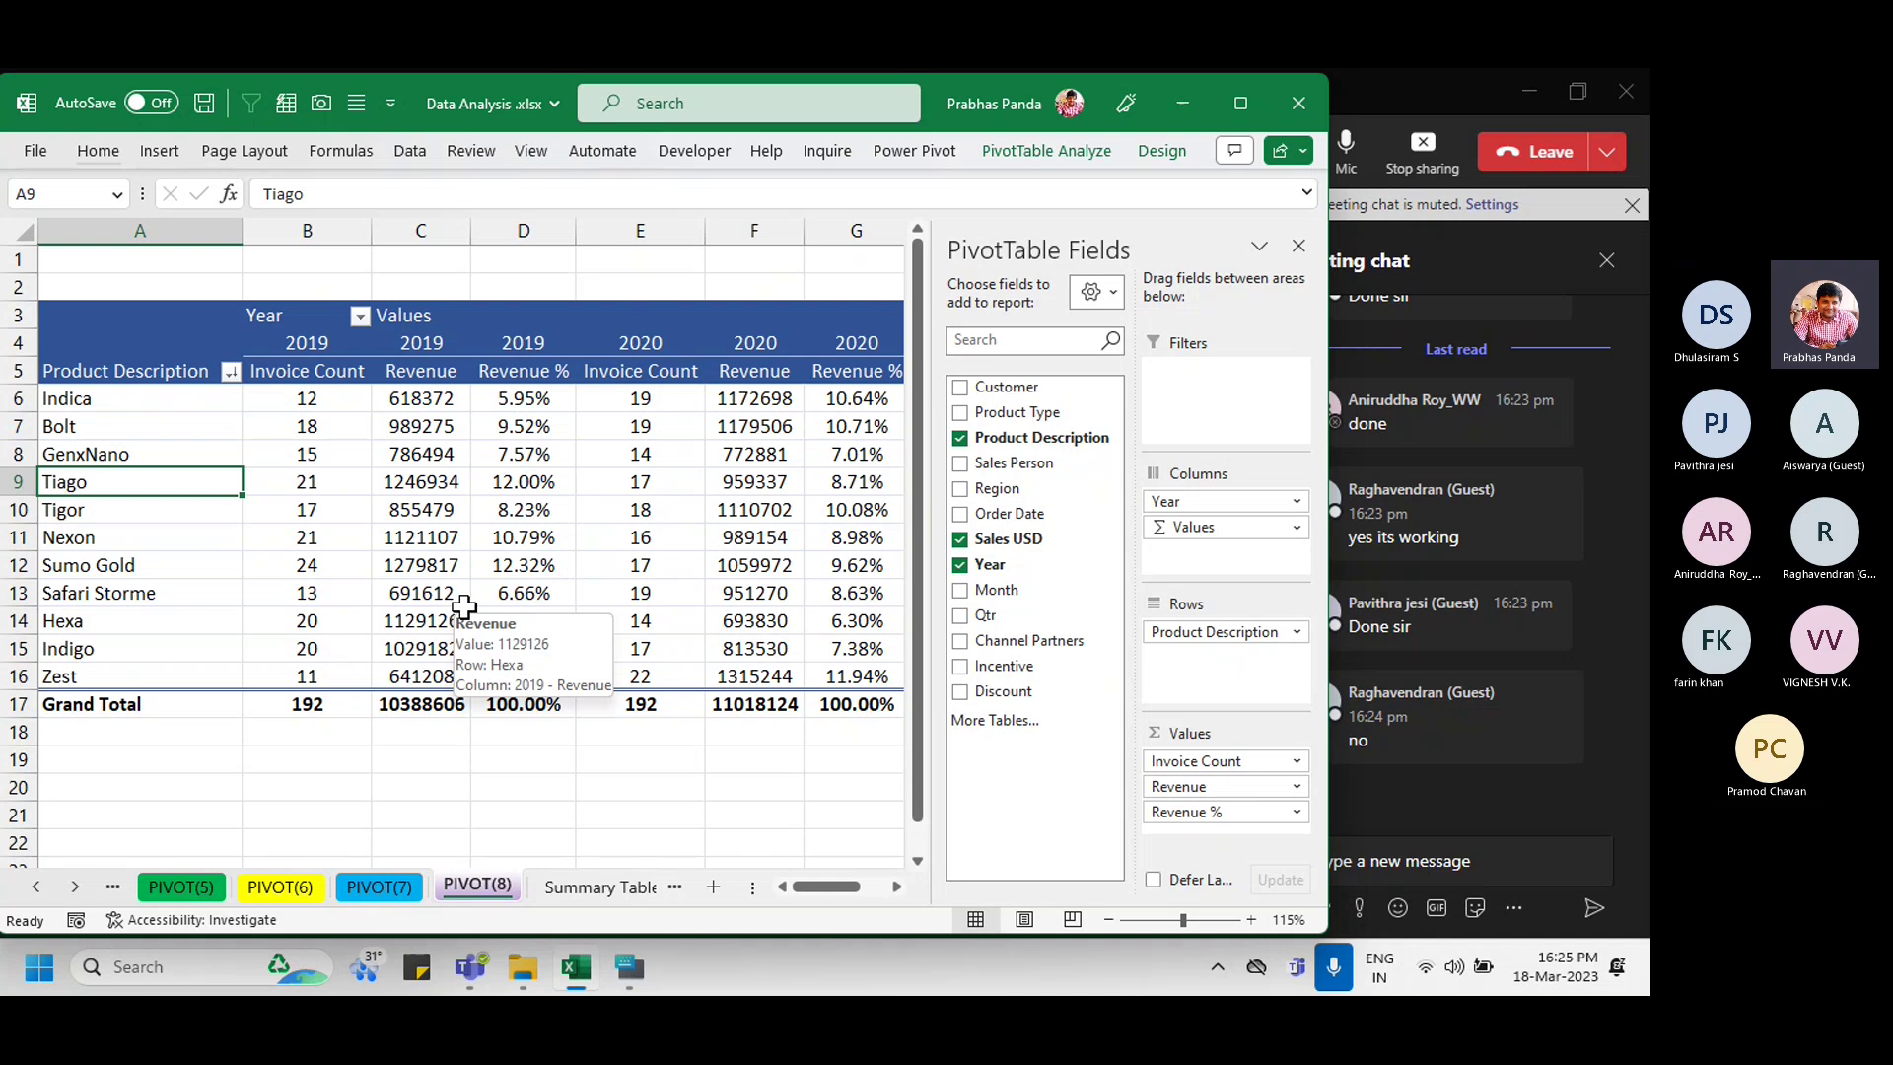
Step: Remove Invoice Count and Revenue % from Values, and clear the Product Description and Year fields
left_click_drag(1256, 764, 1040, 780)
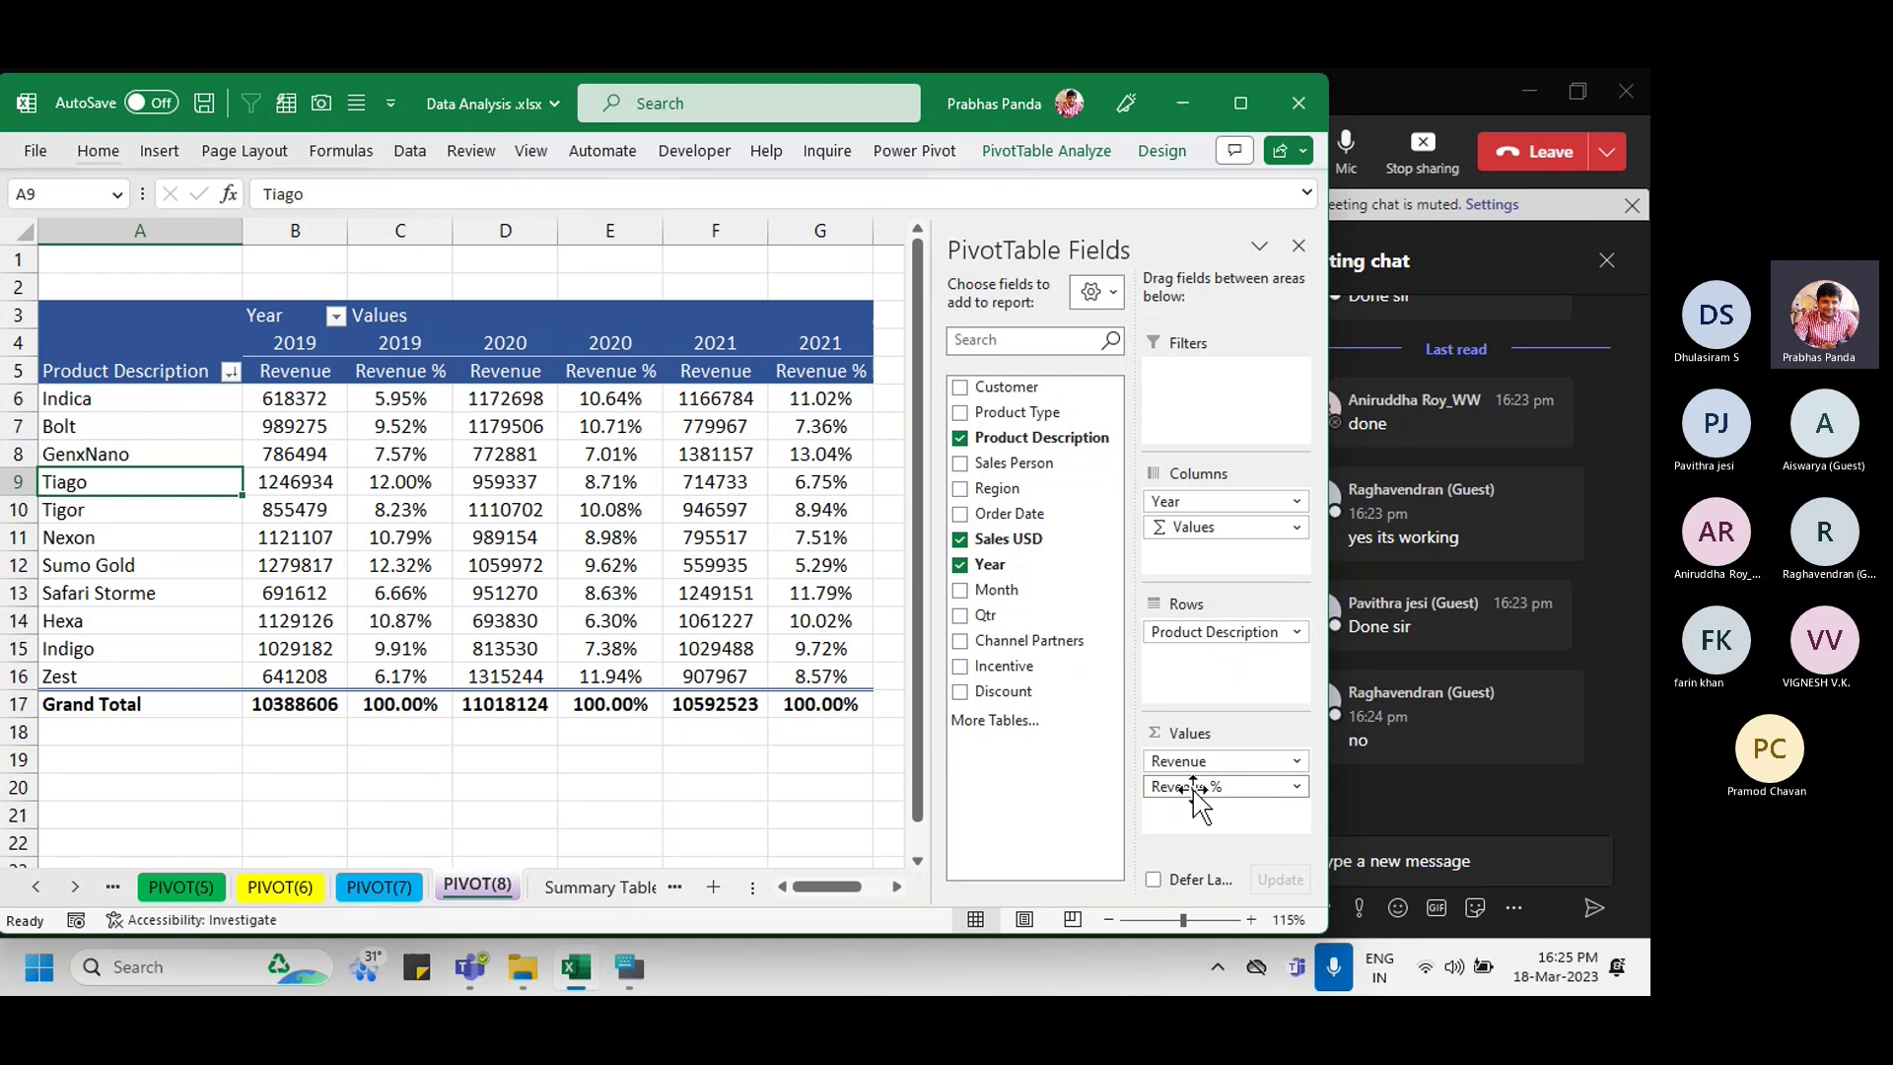
left_click_drag(1196, 786, 1045, 789)
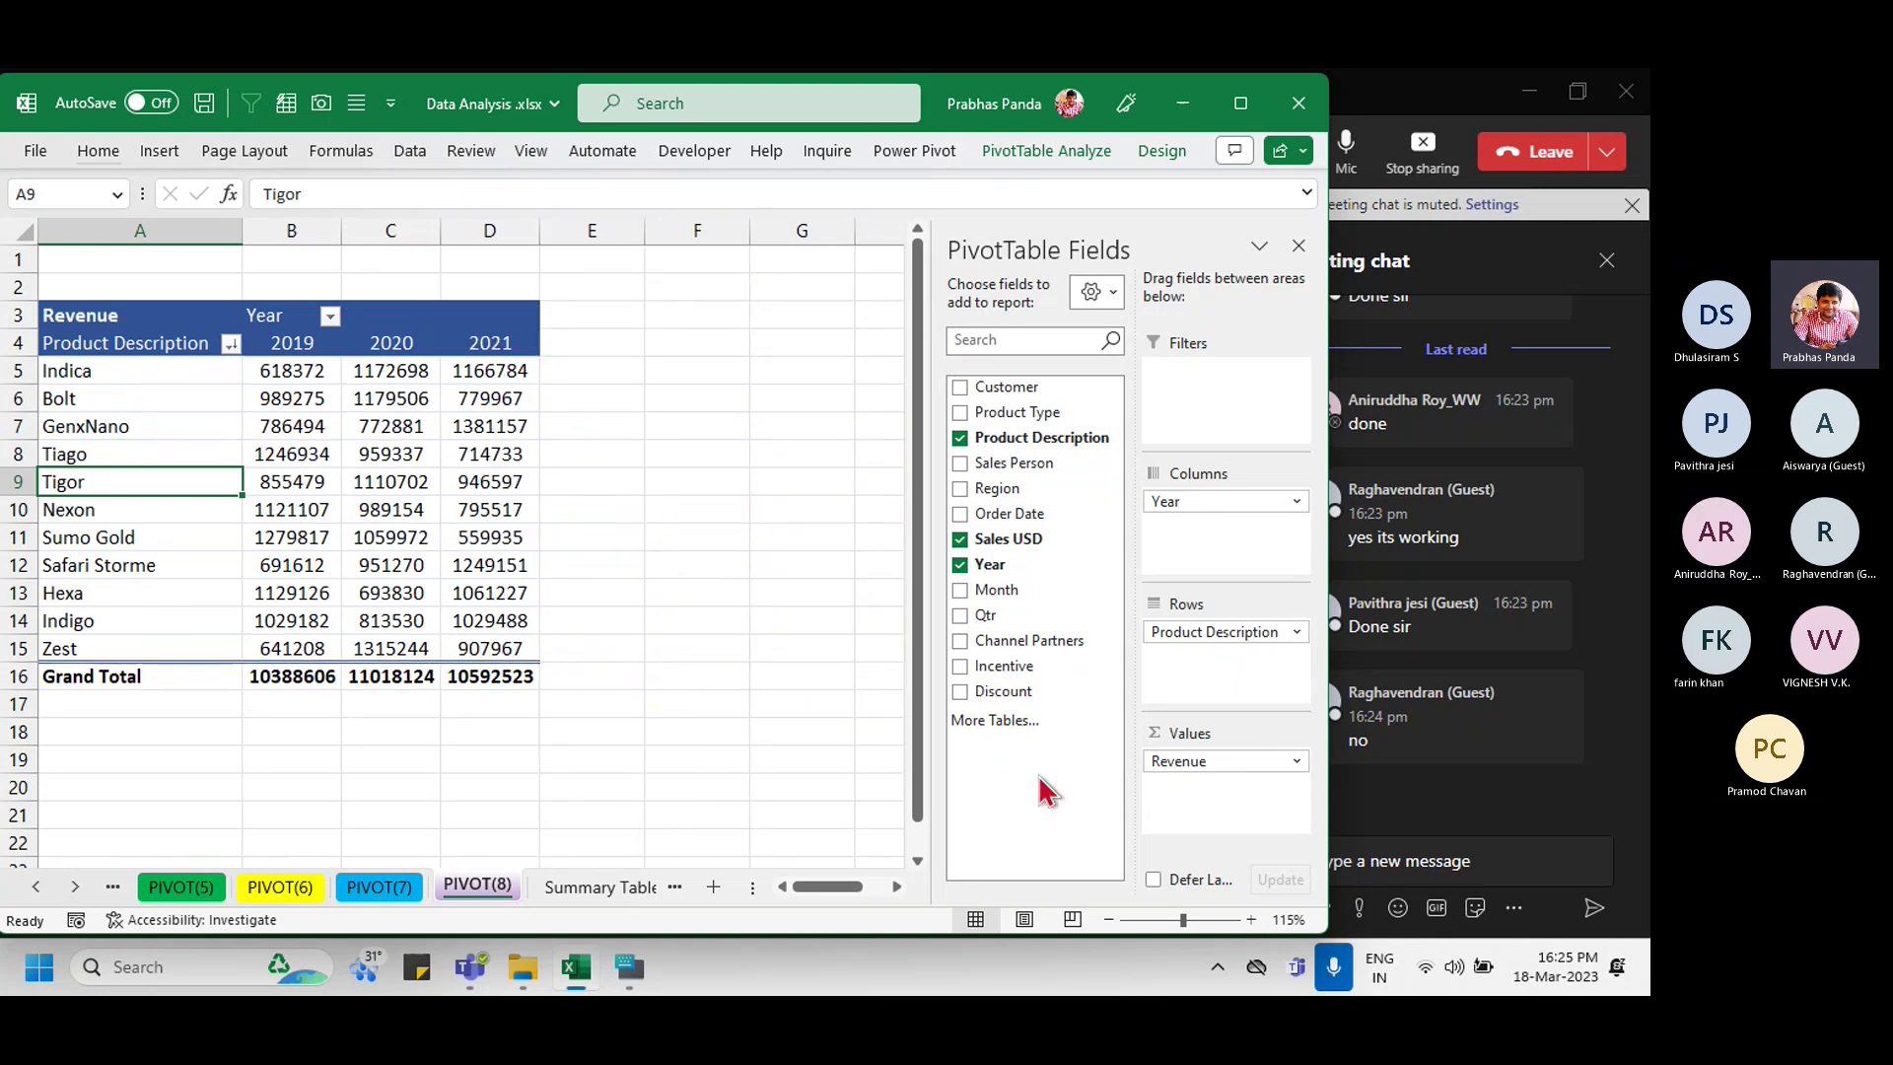
left_click(959, 439)
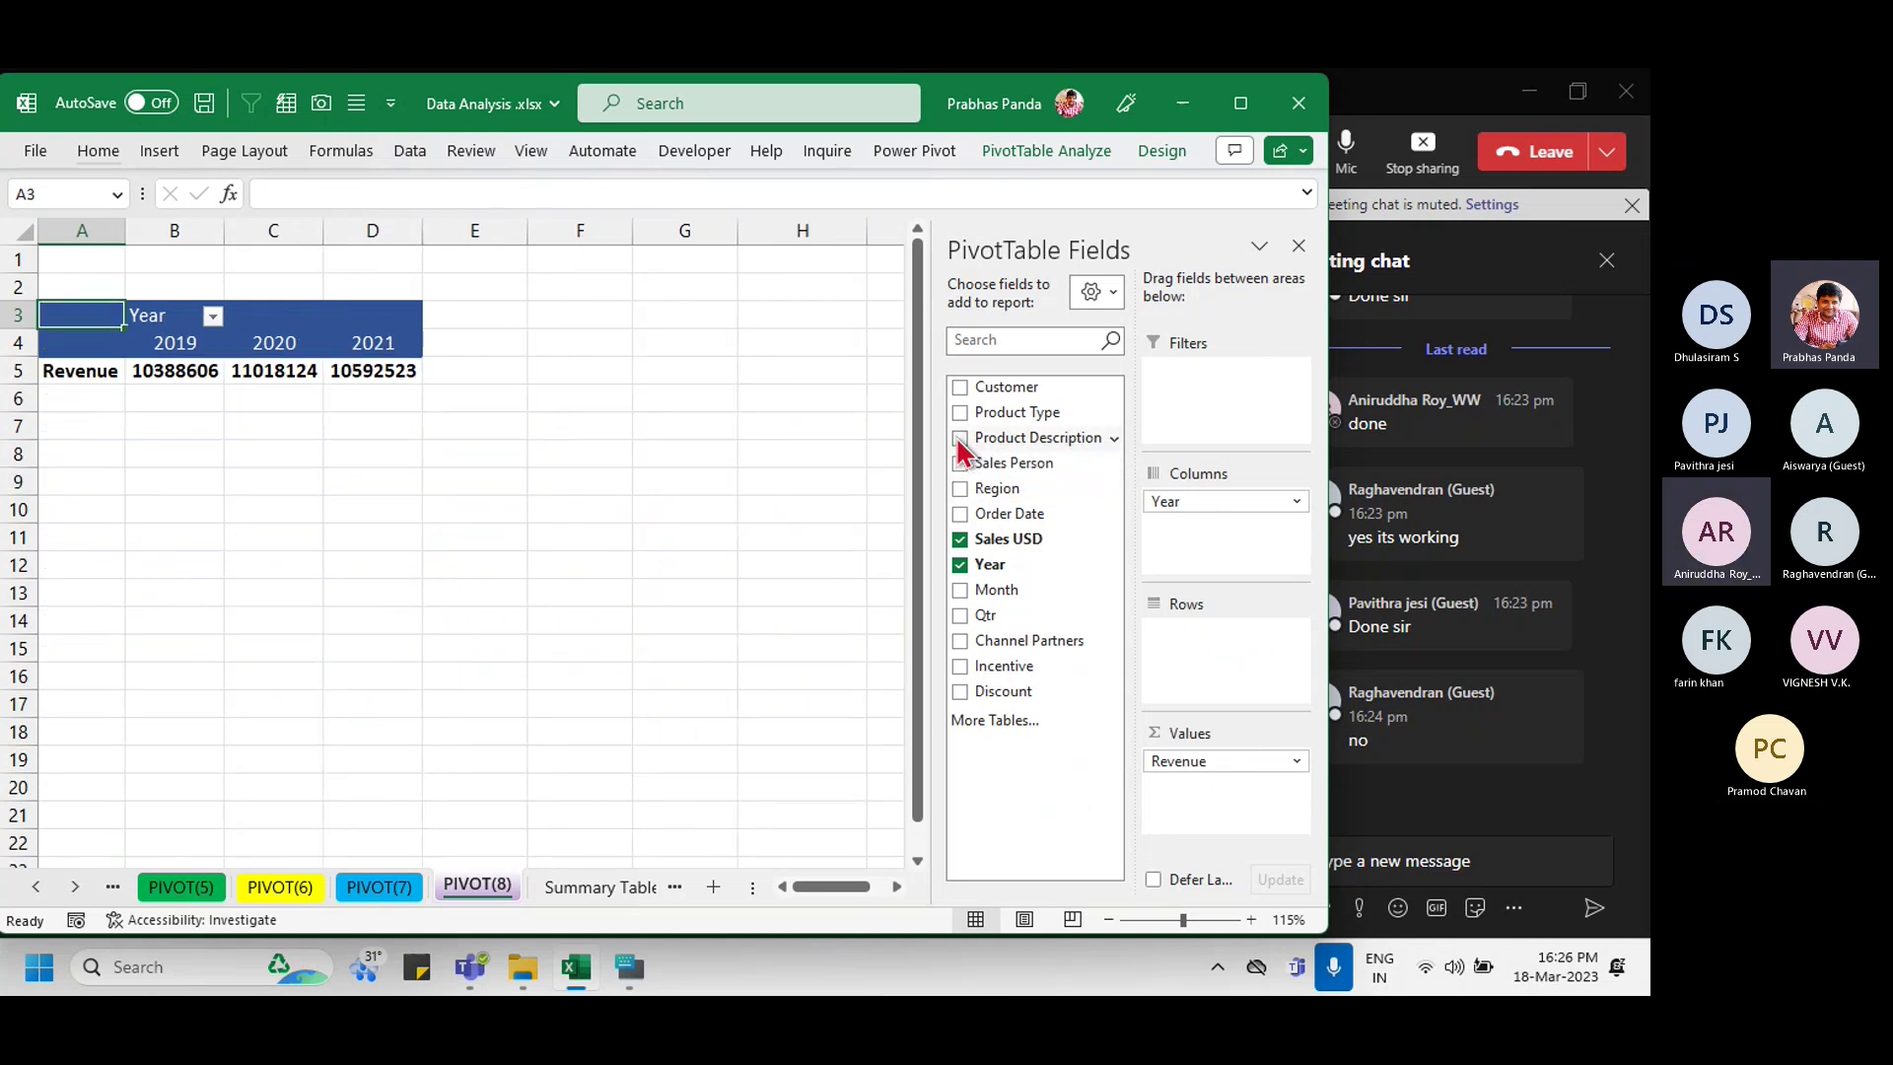
left_click(960, 565)
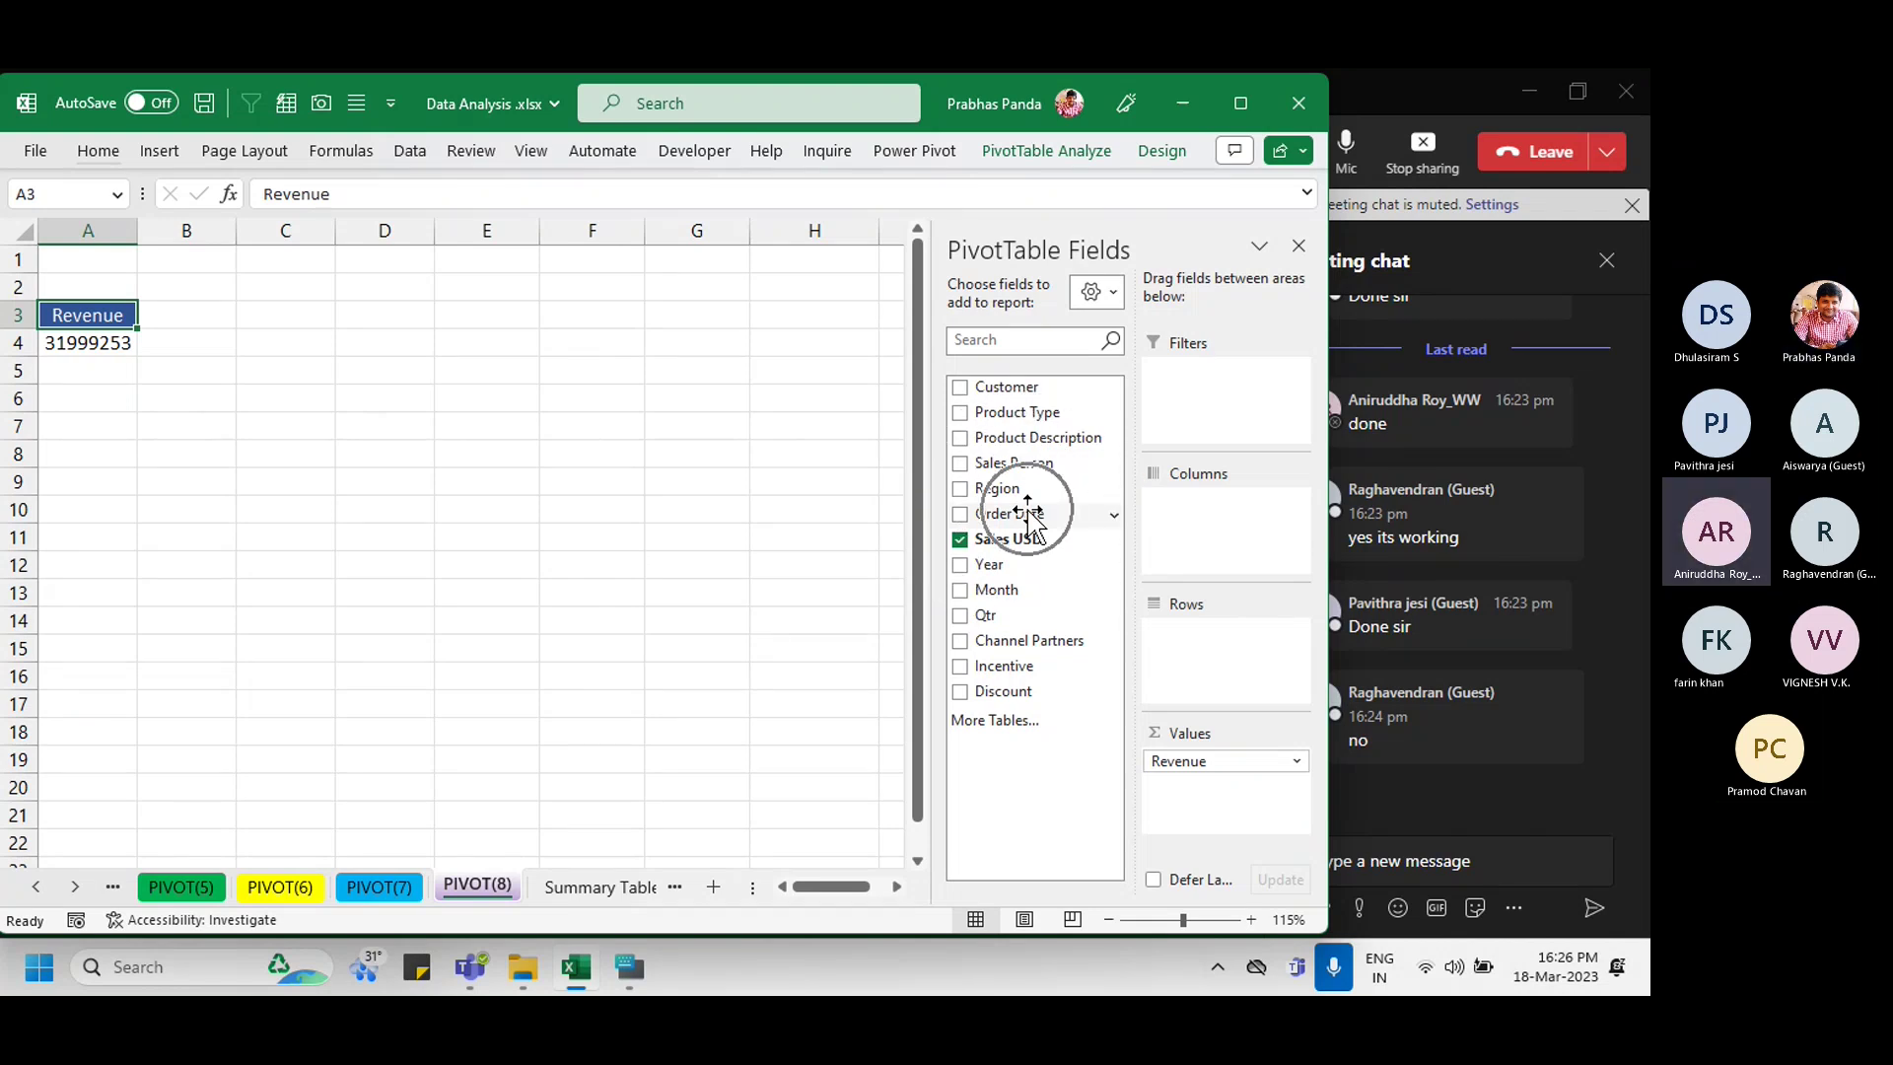
Step: Add Order Date to Rows, giving Years and Quarters with 2019–2021 revenue, and select 2019
left_click_drag(1030, 518, 1255, 671)
scroll(172, 656, "up", 3)
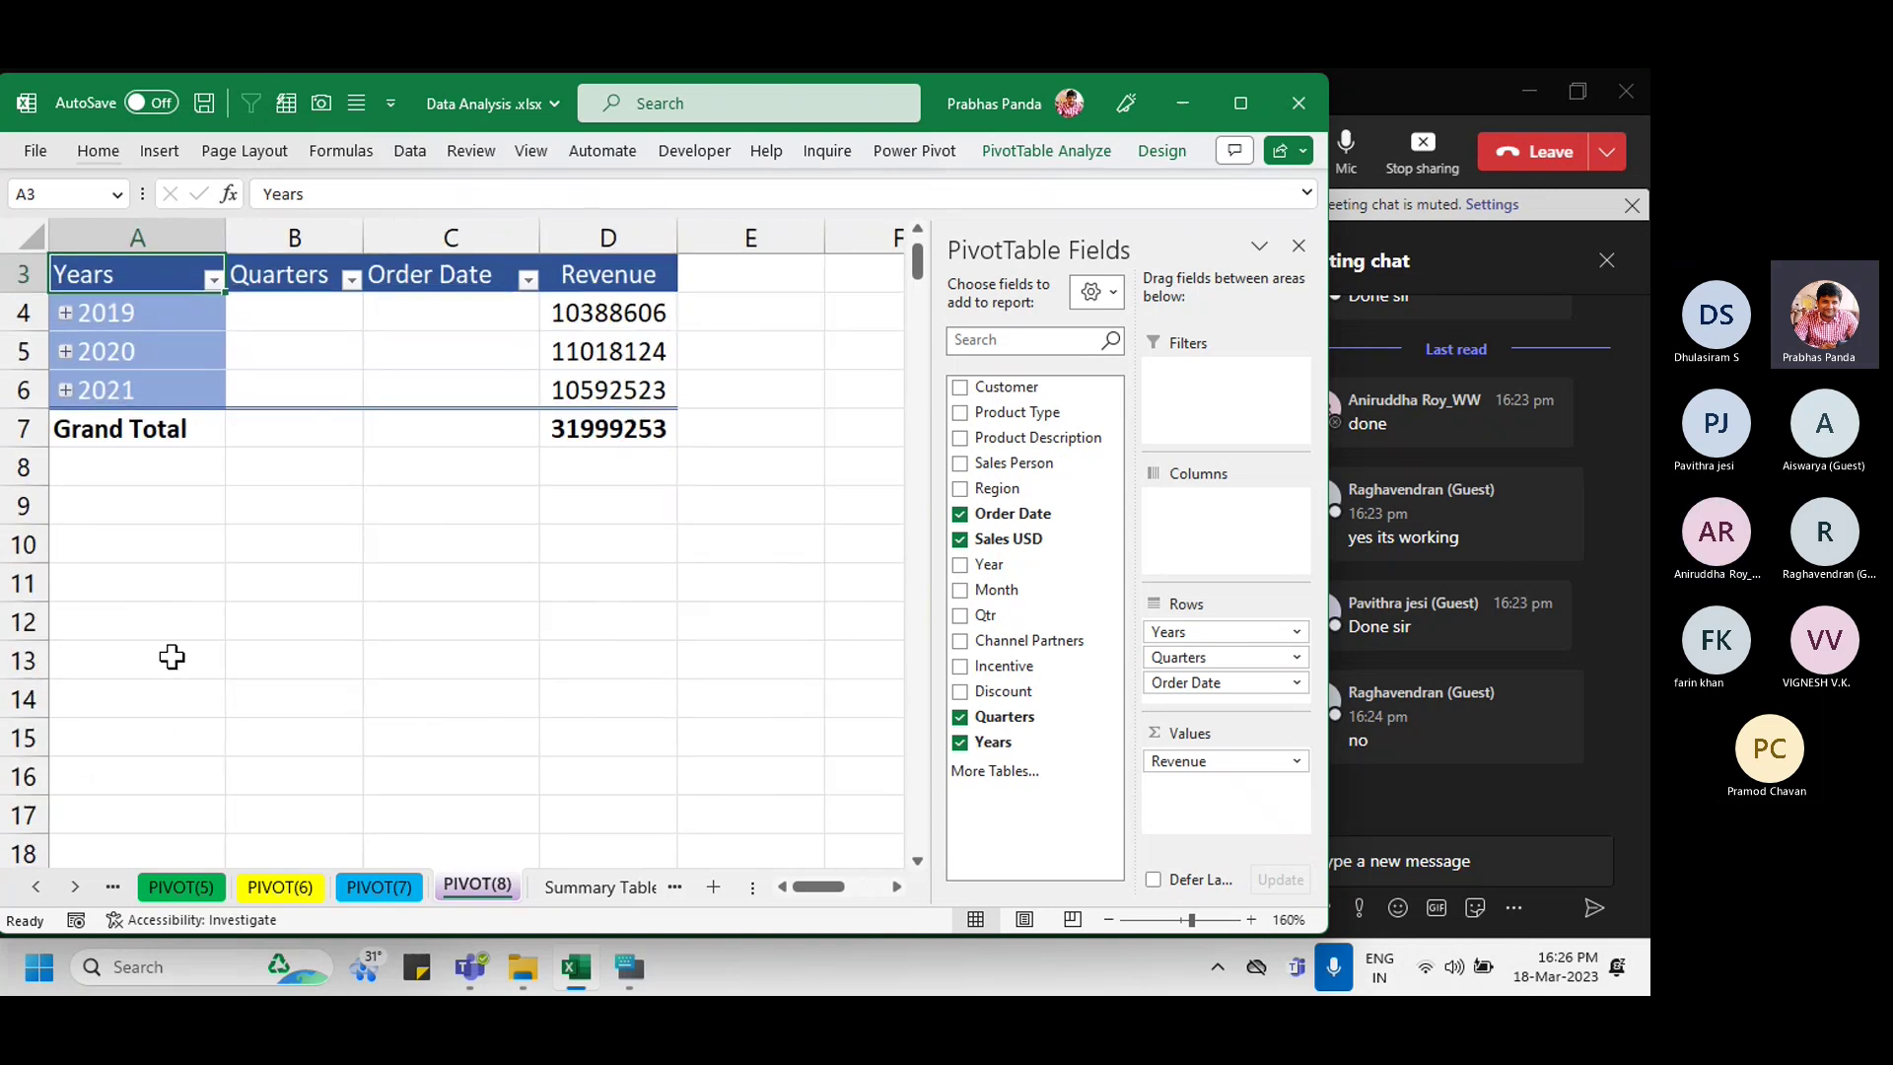
scroll(170, 656, "up", 1)
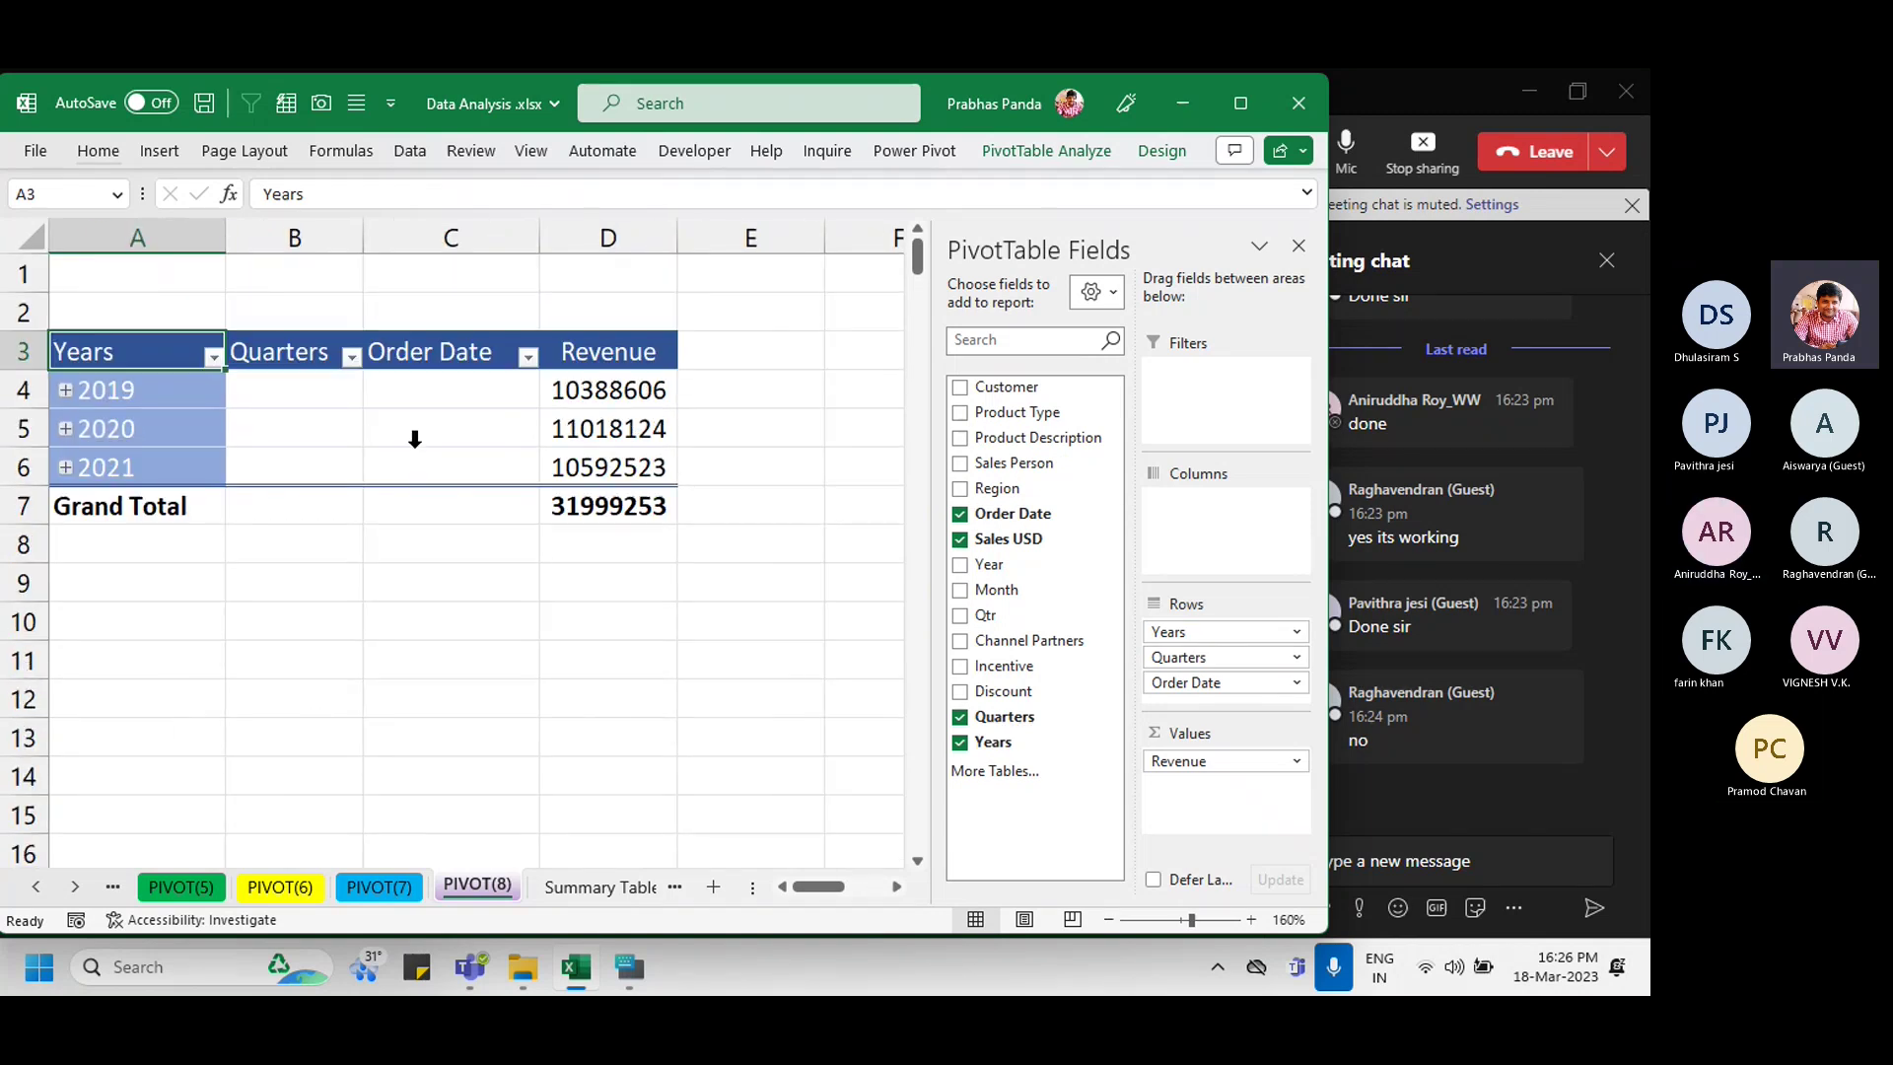
key("ctrl")
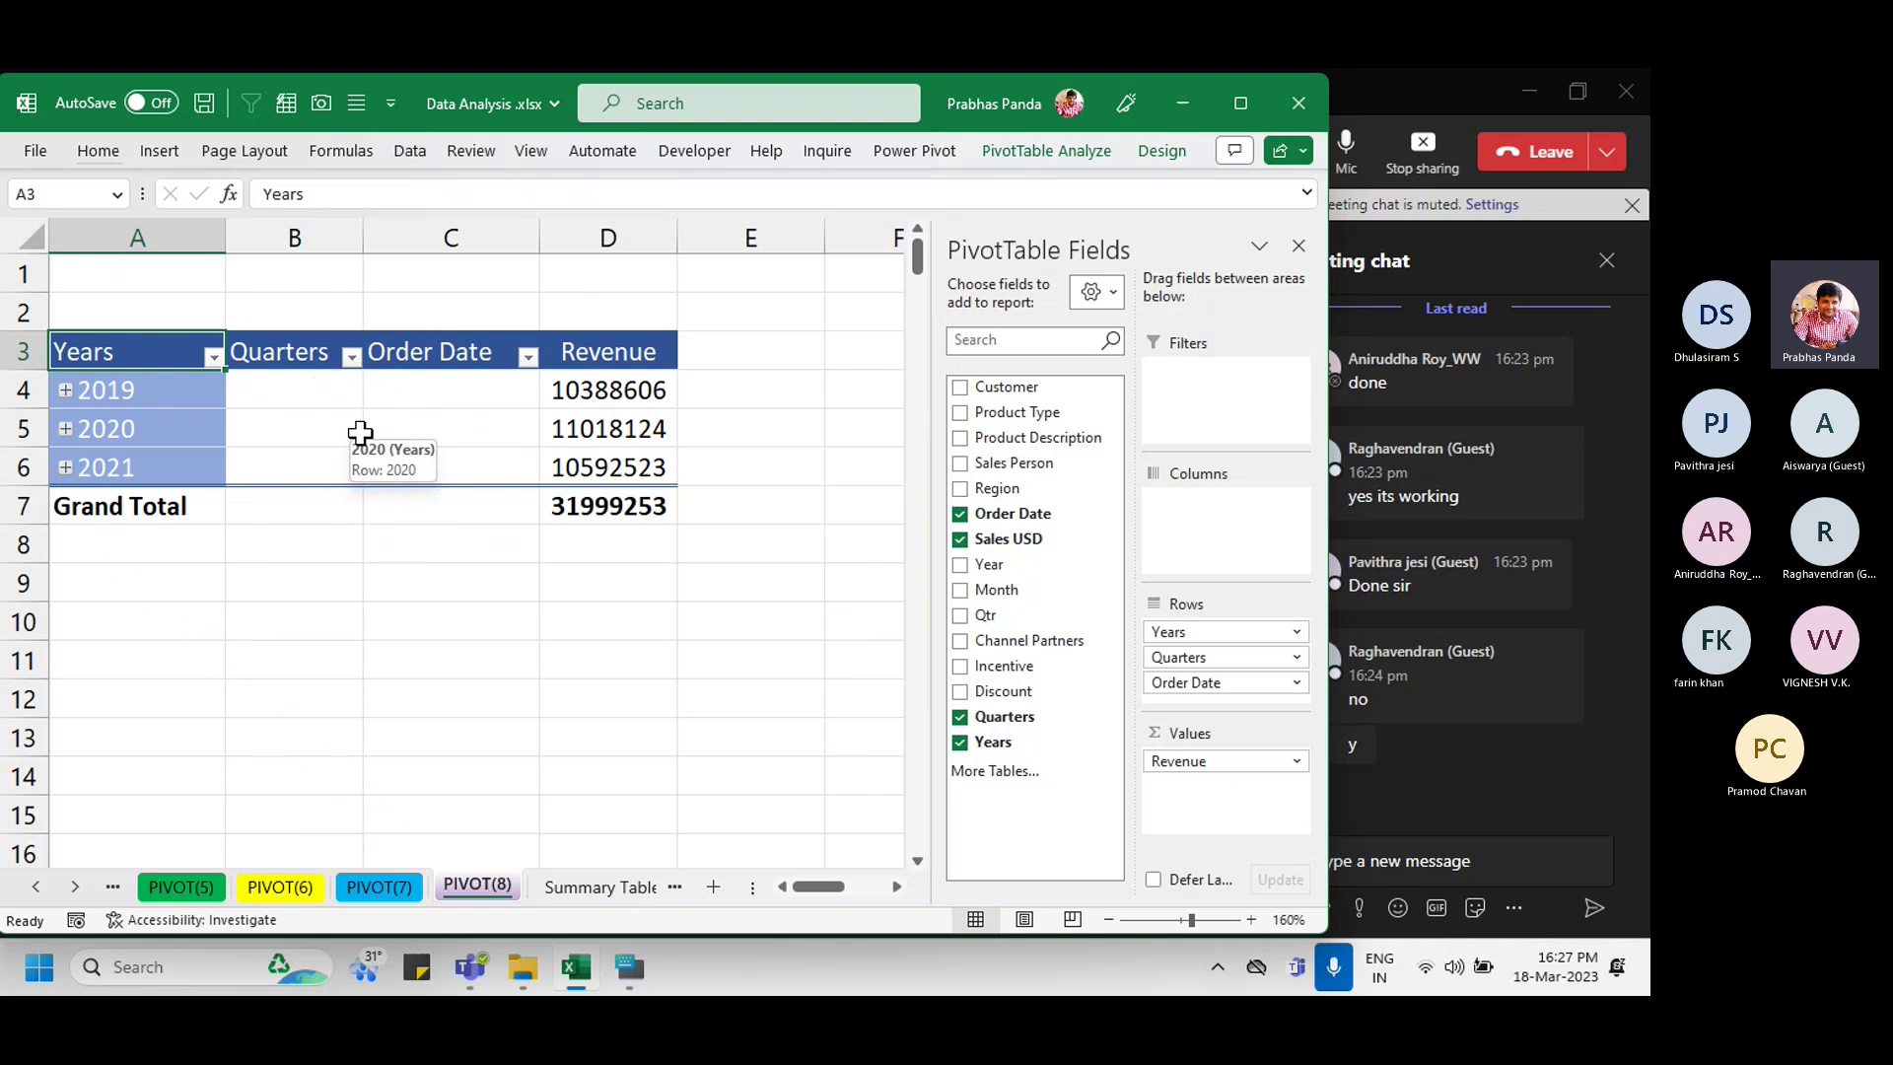
left_click(173, 394)
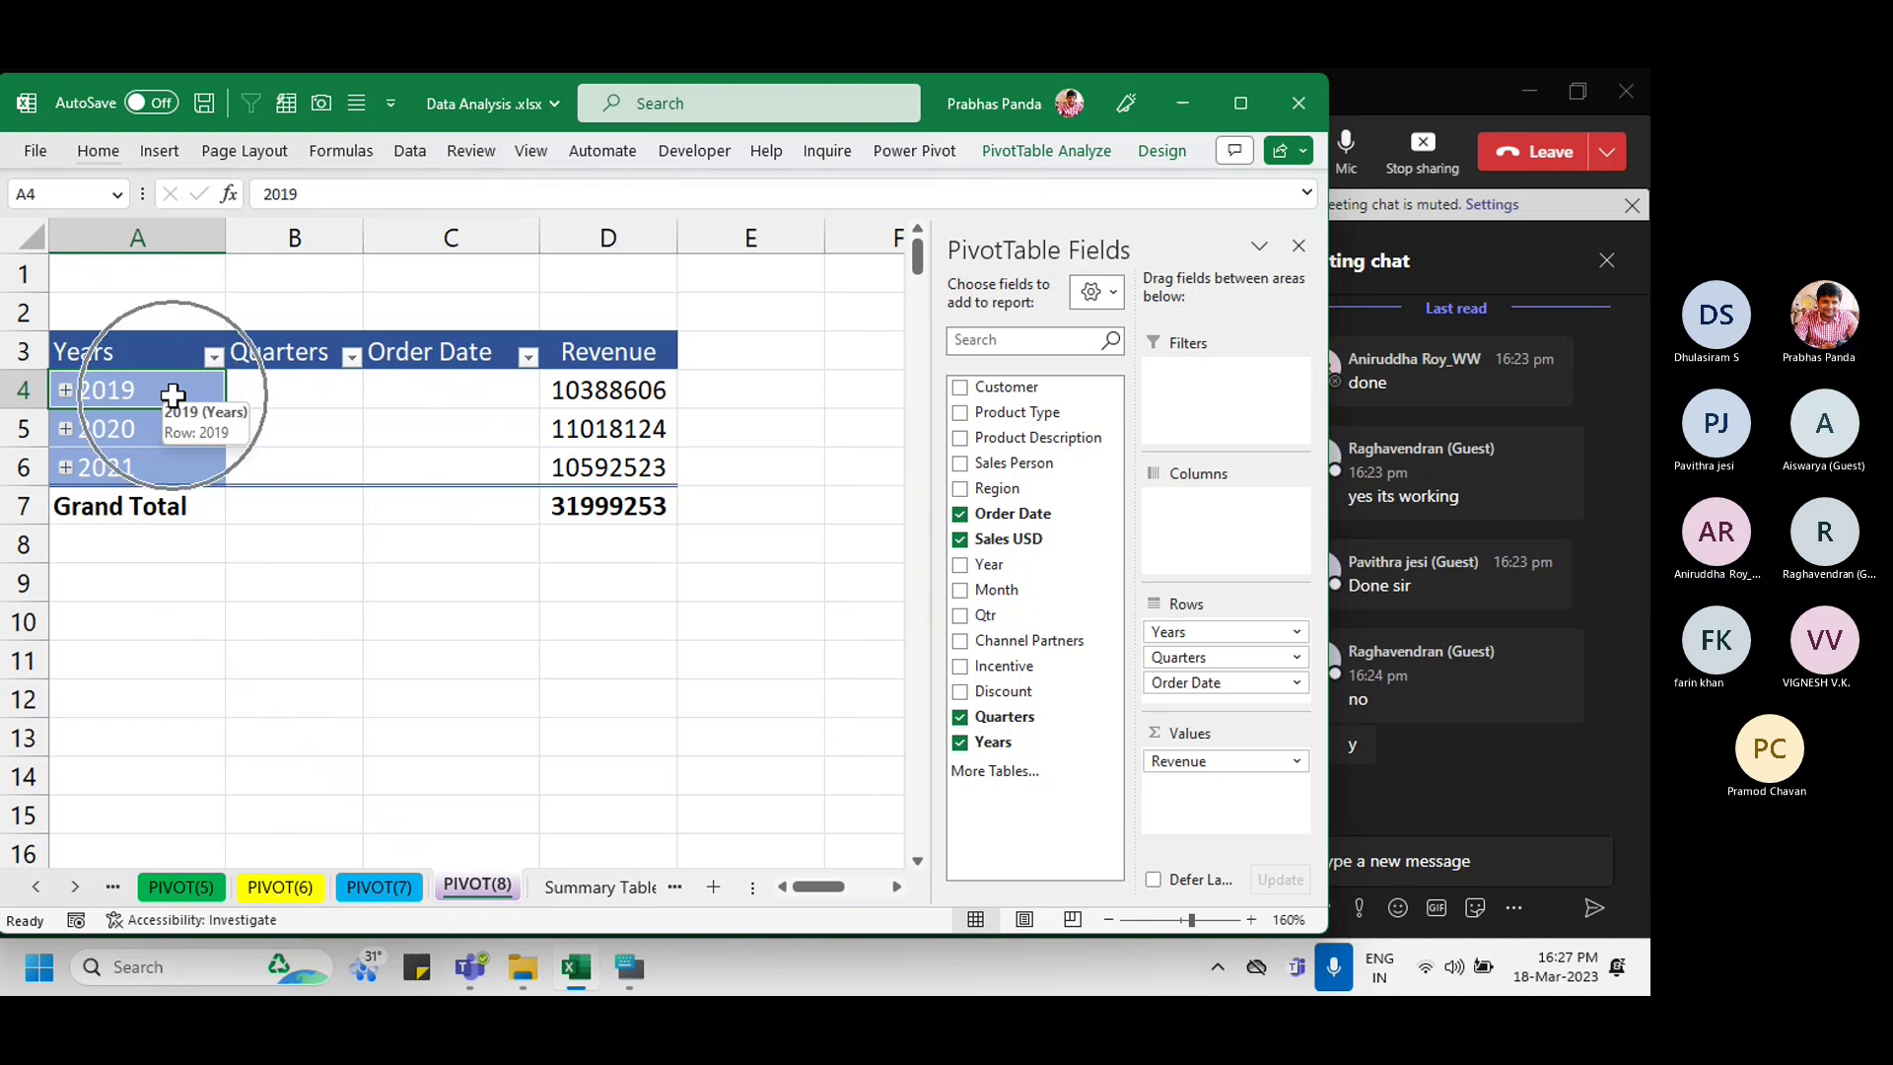
Step: Ungroup the 2019 year group so the pivot lists individual order dates
right_click(172, 395)
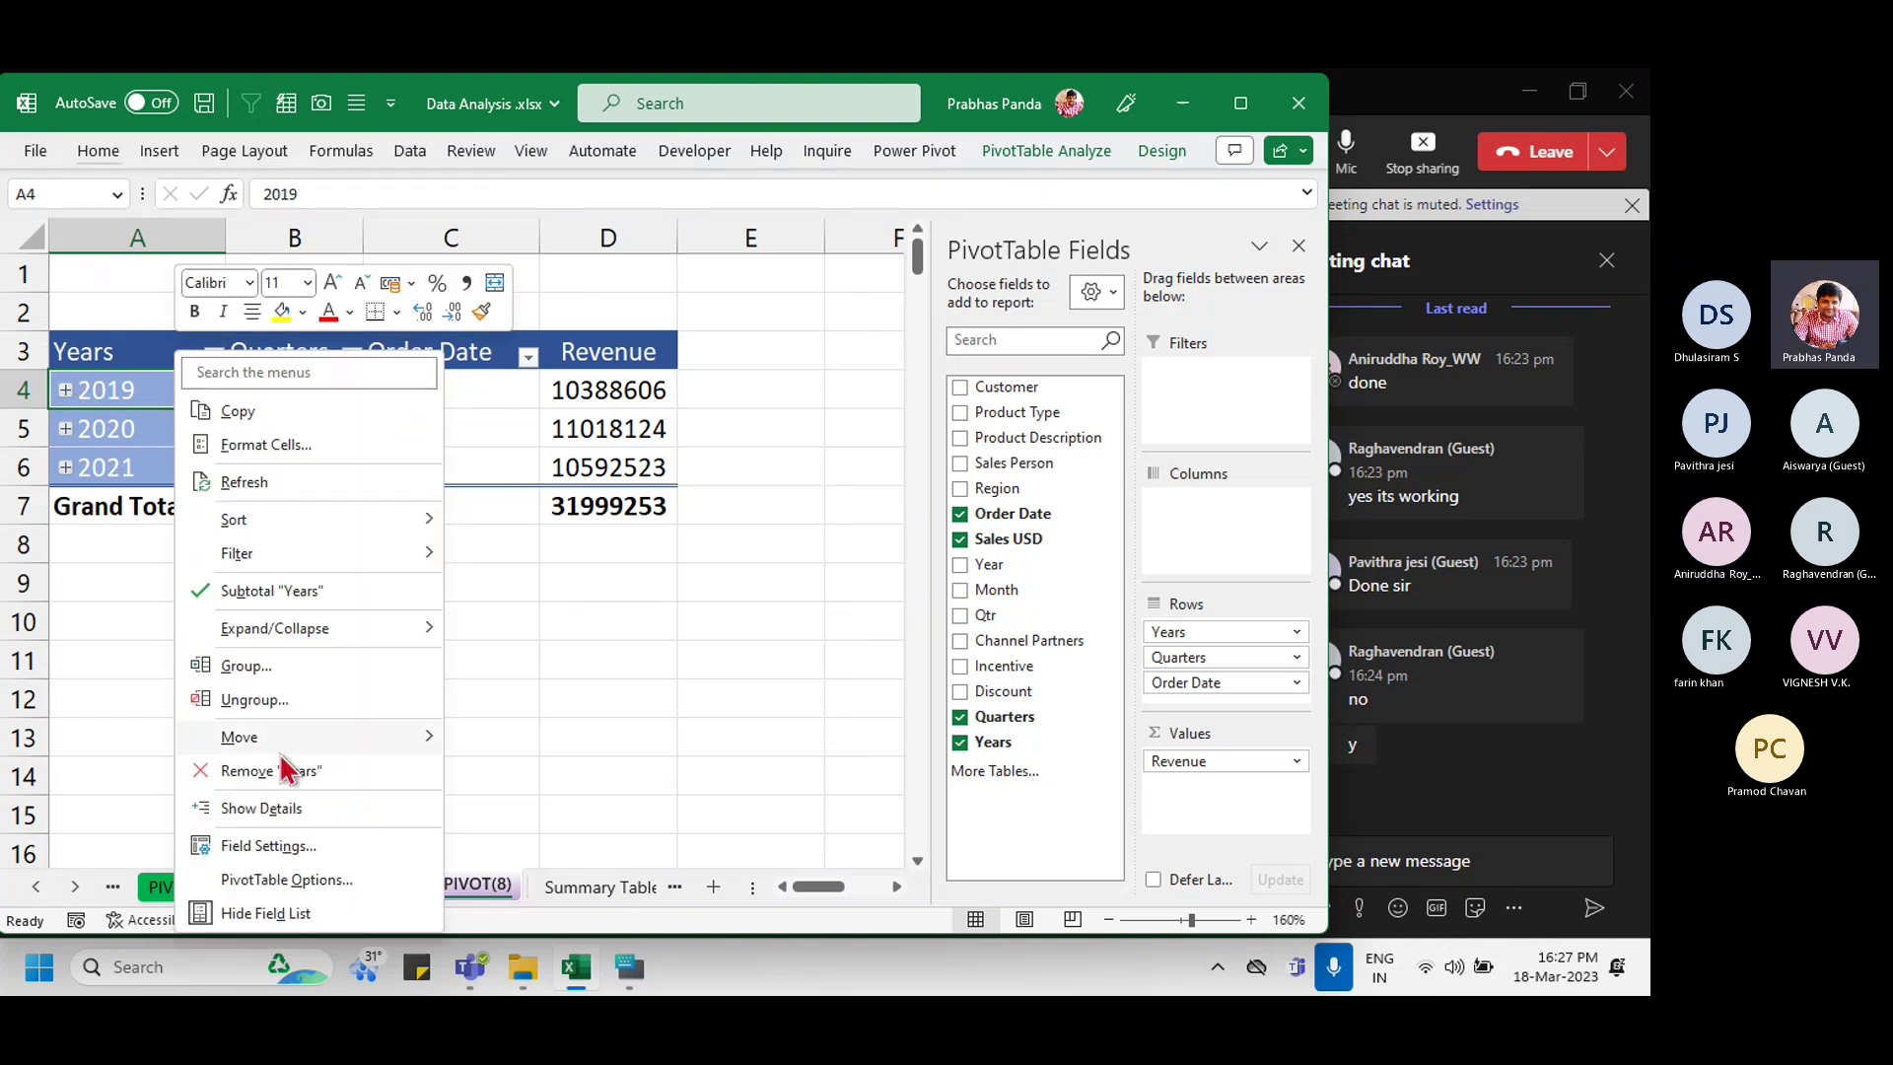
mouse_move(286, 734)
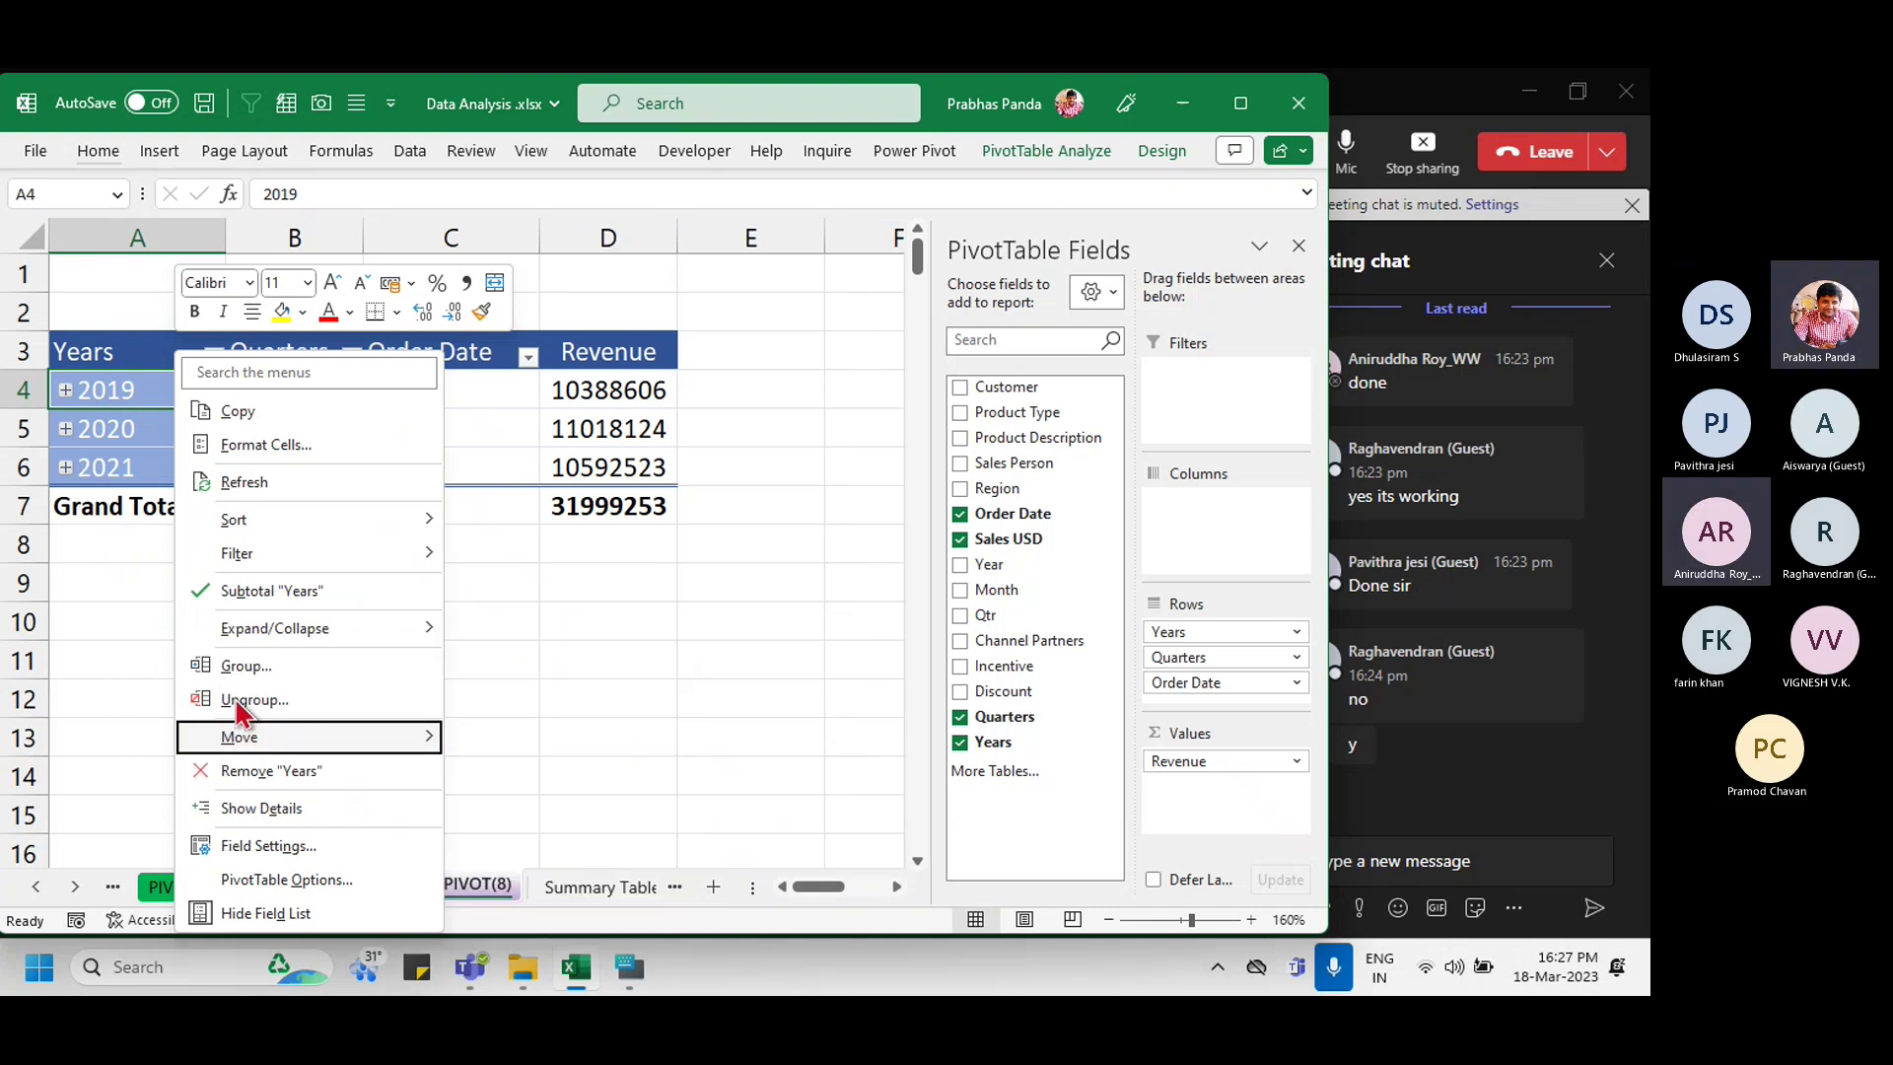
left_click(243, 696)
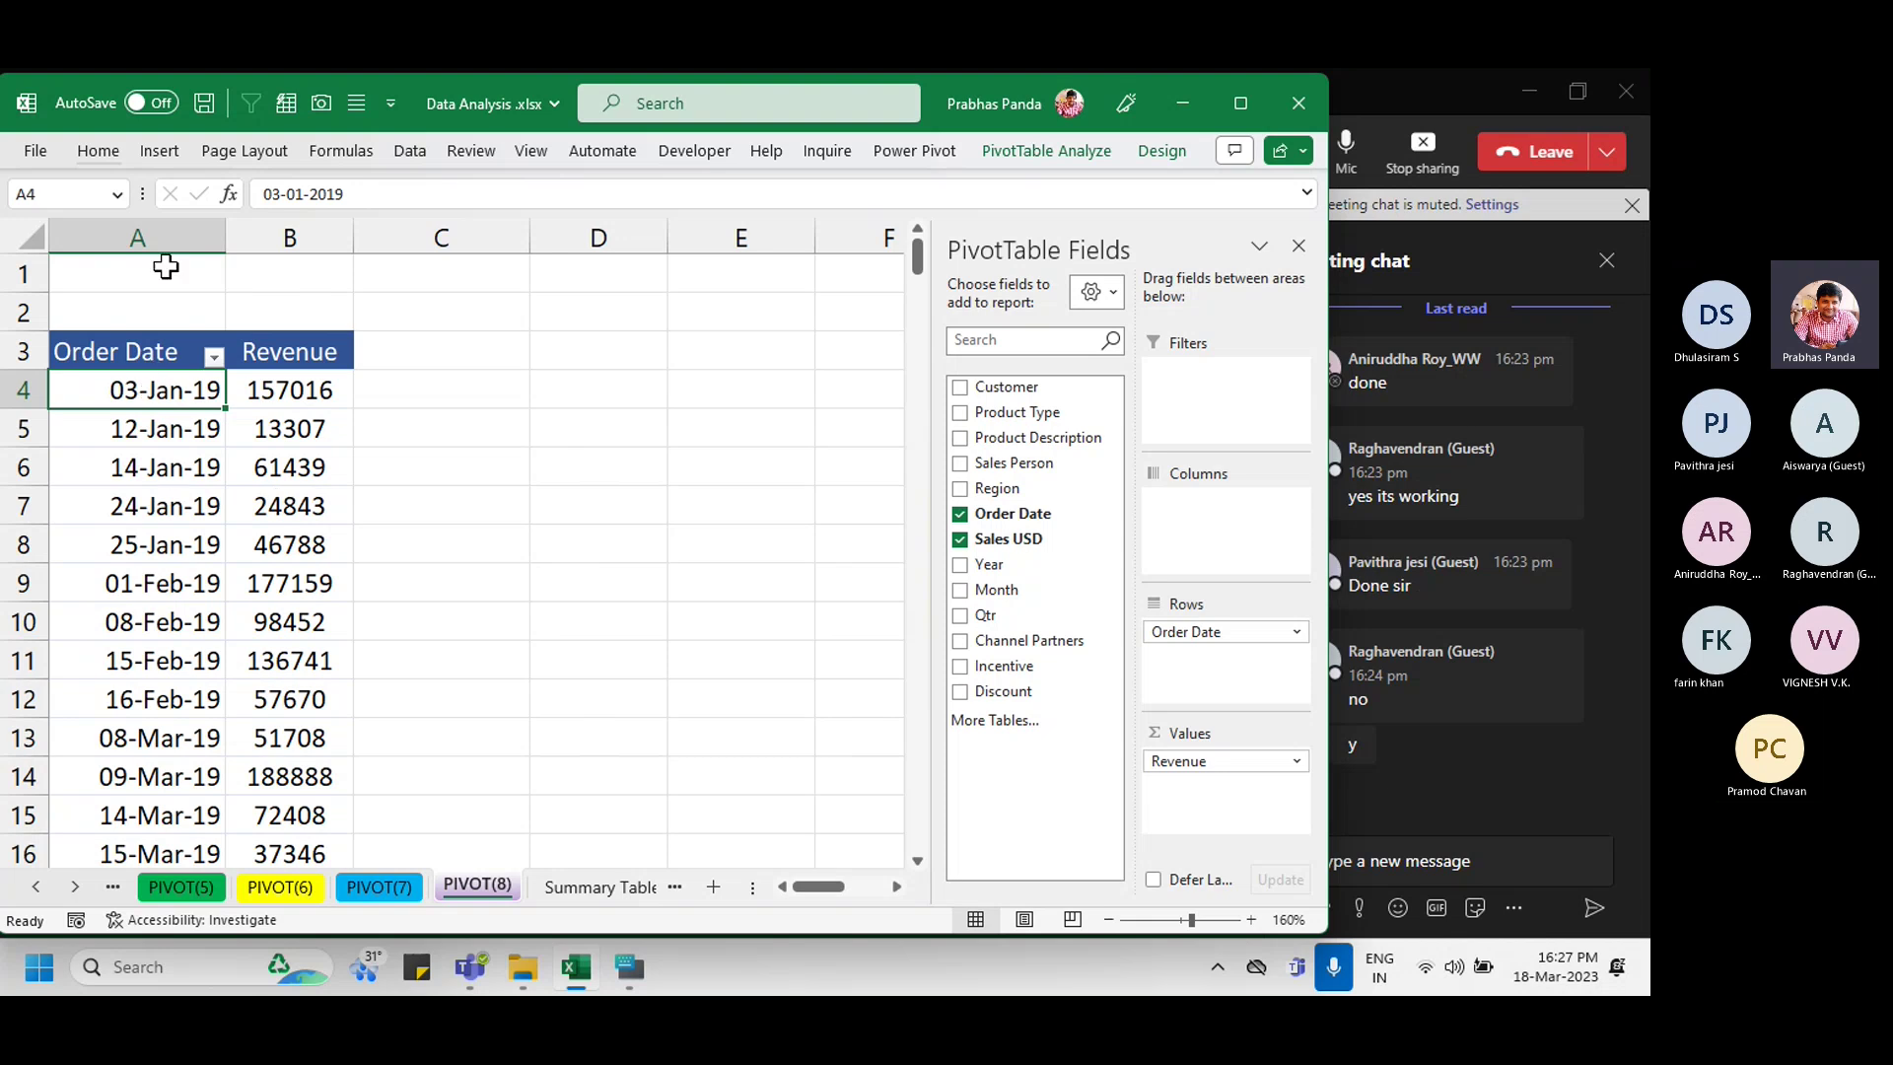
Step: Select the 14-Jan-19 order date in A6 and open its context menu
left_click(171, 237)
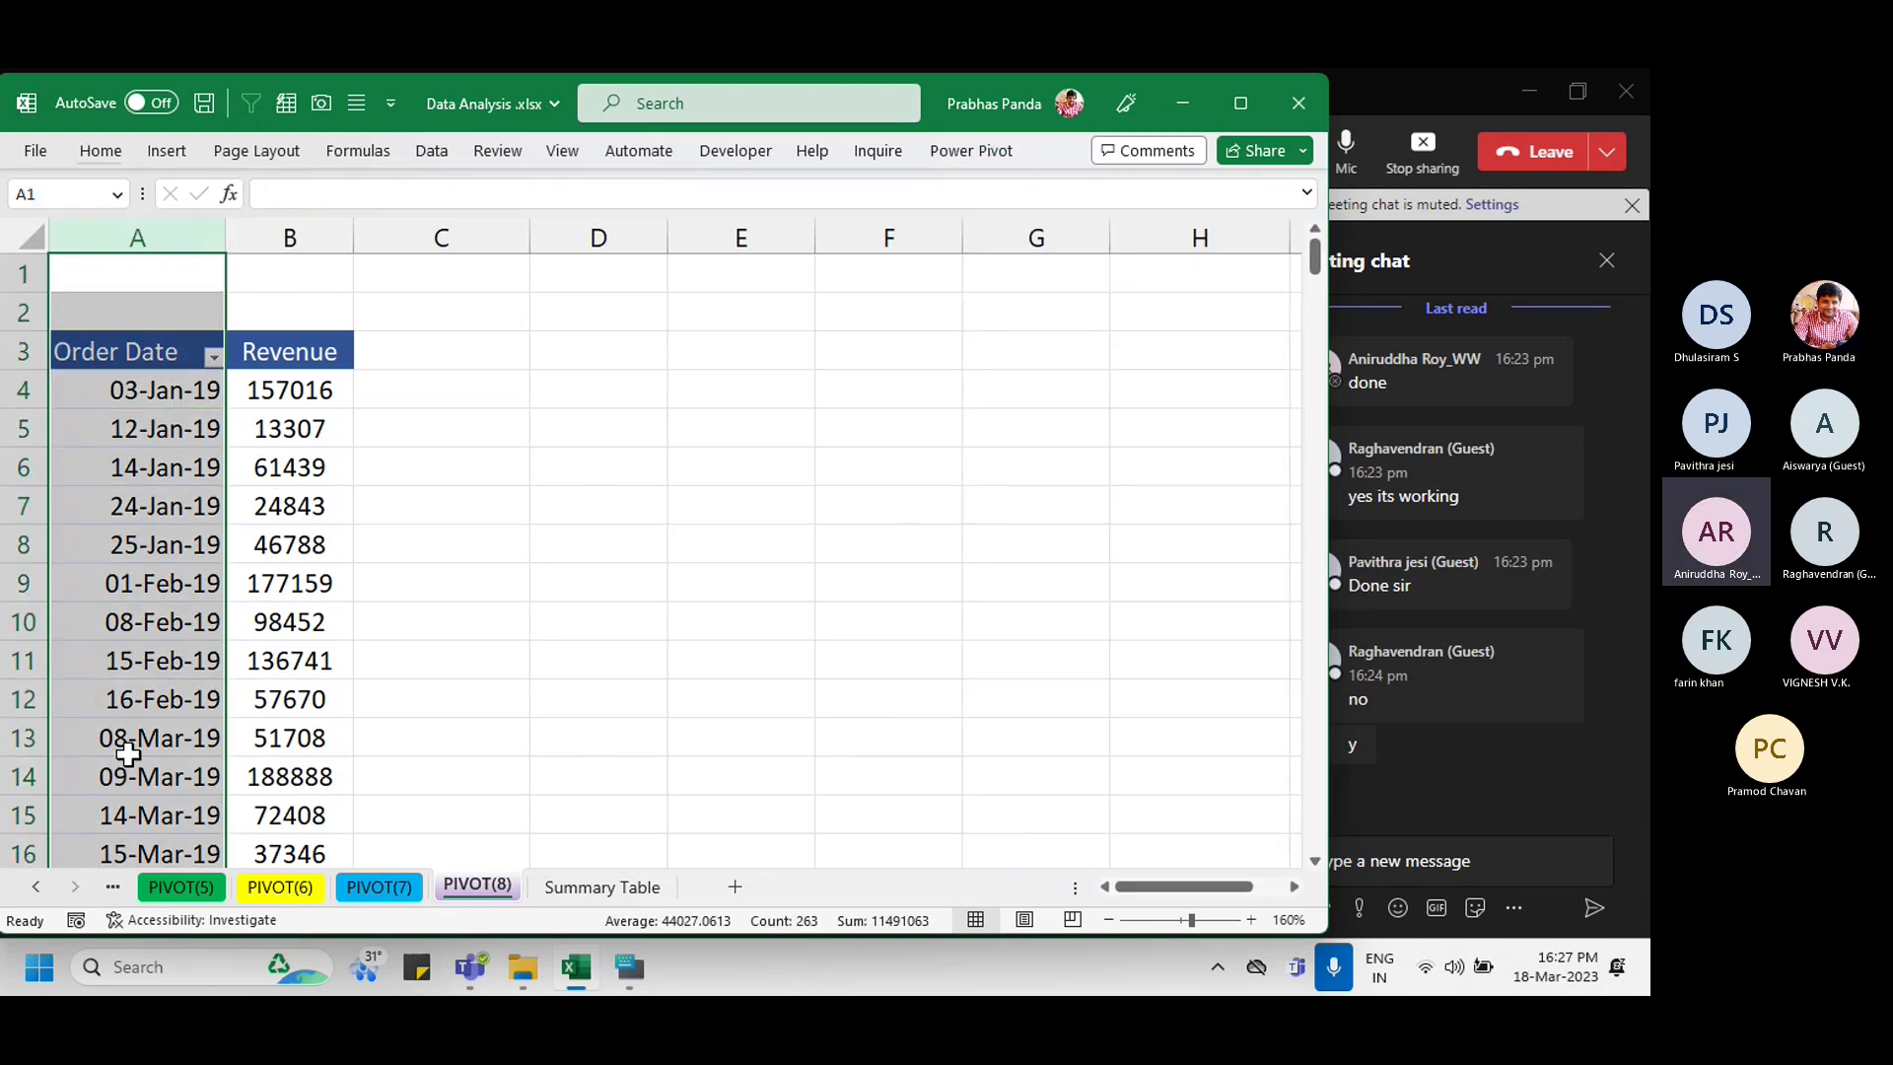
left_click(287, 498)
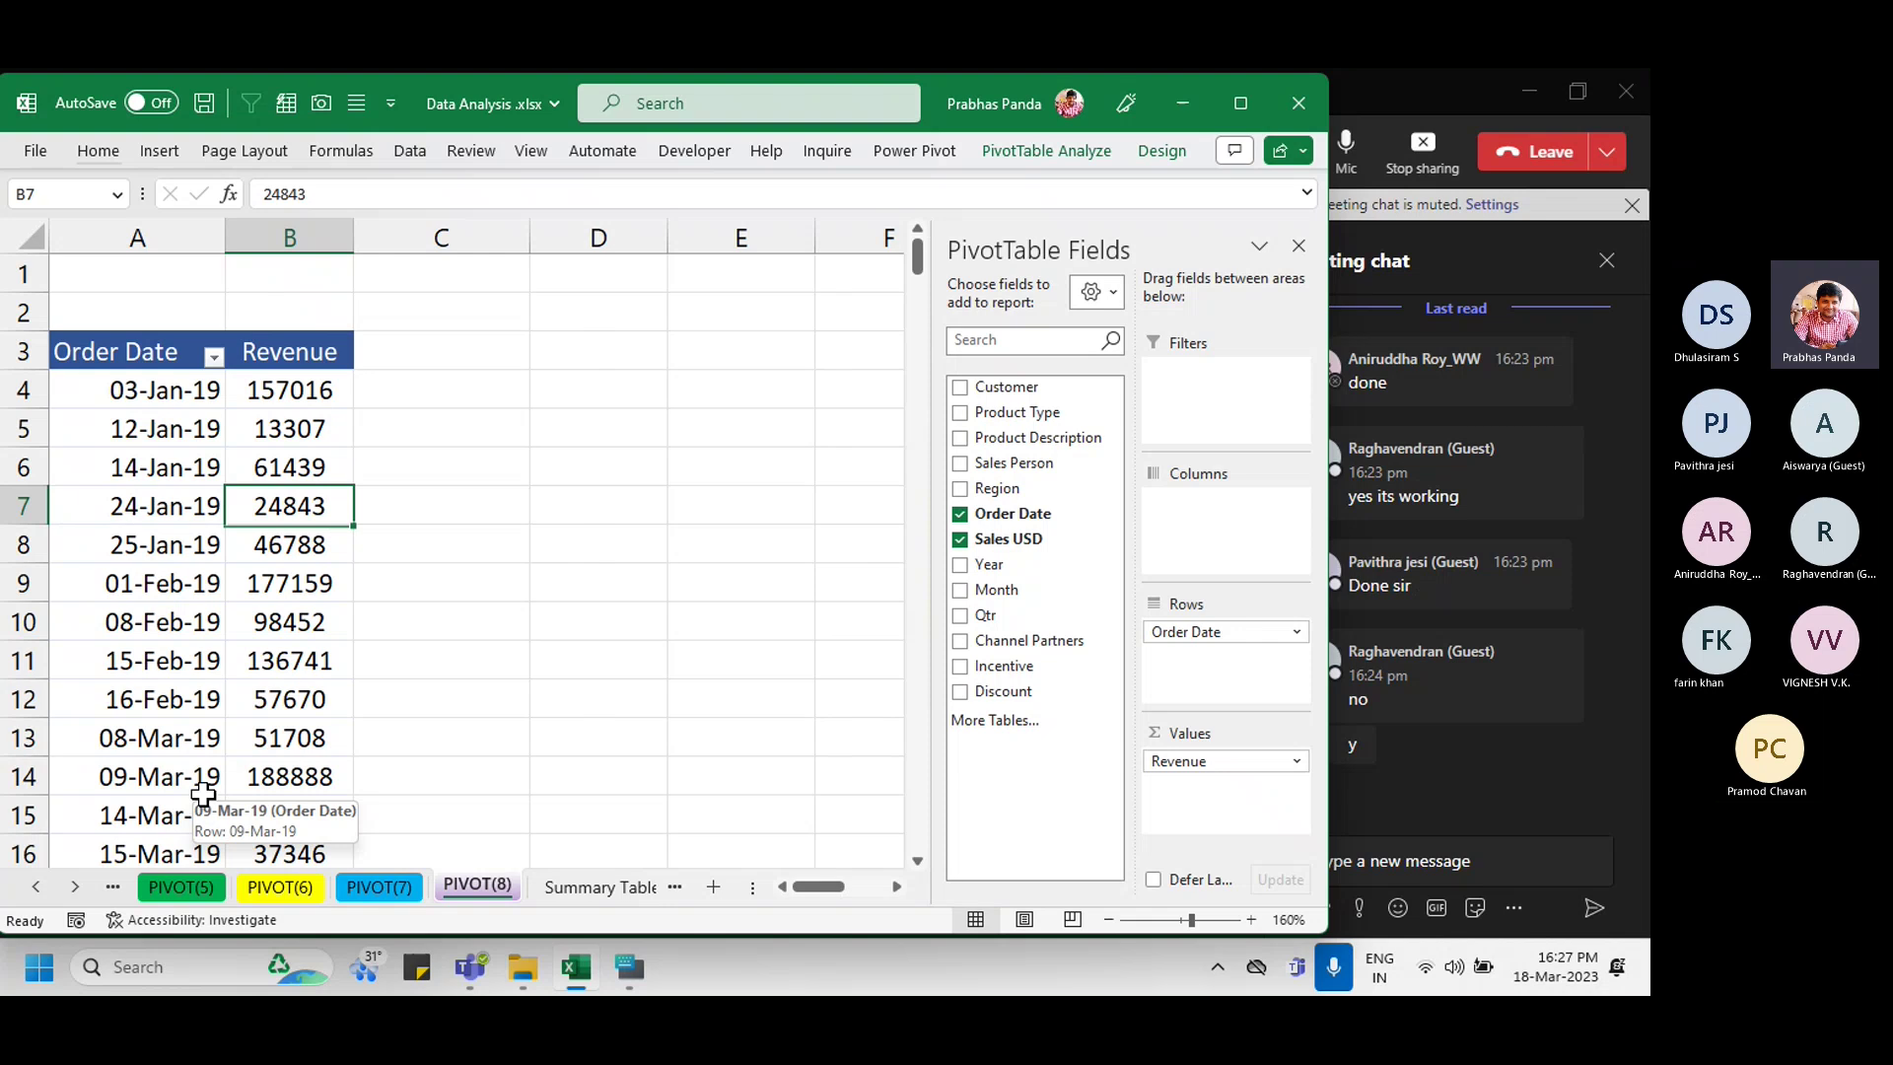
left_click(148, 466)
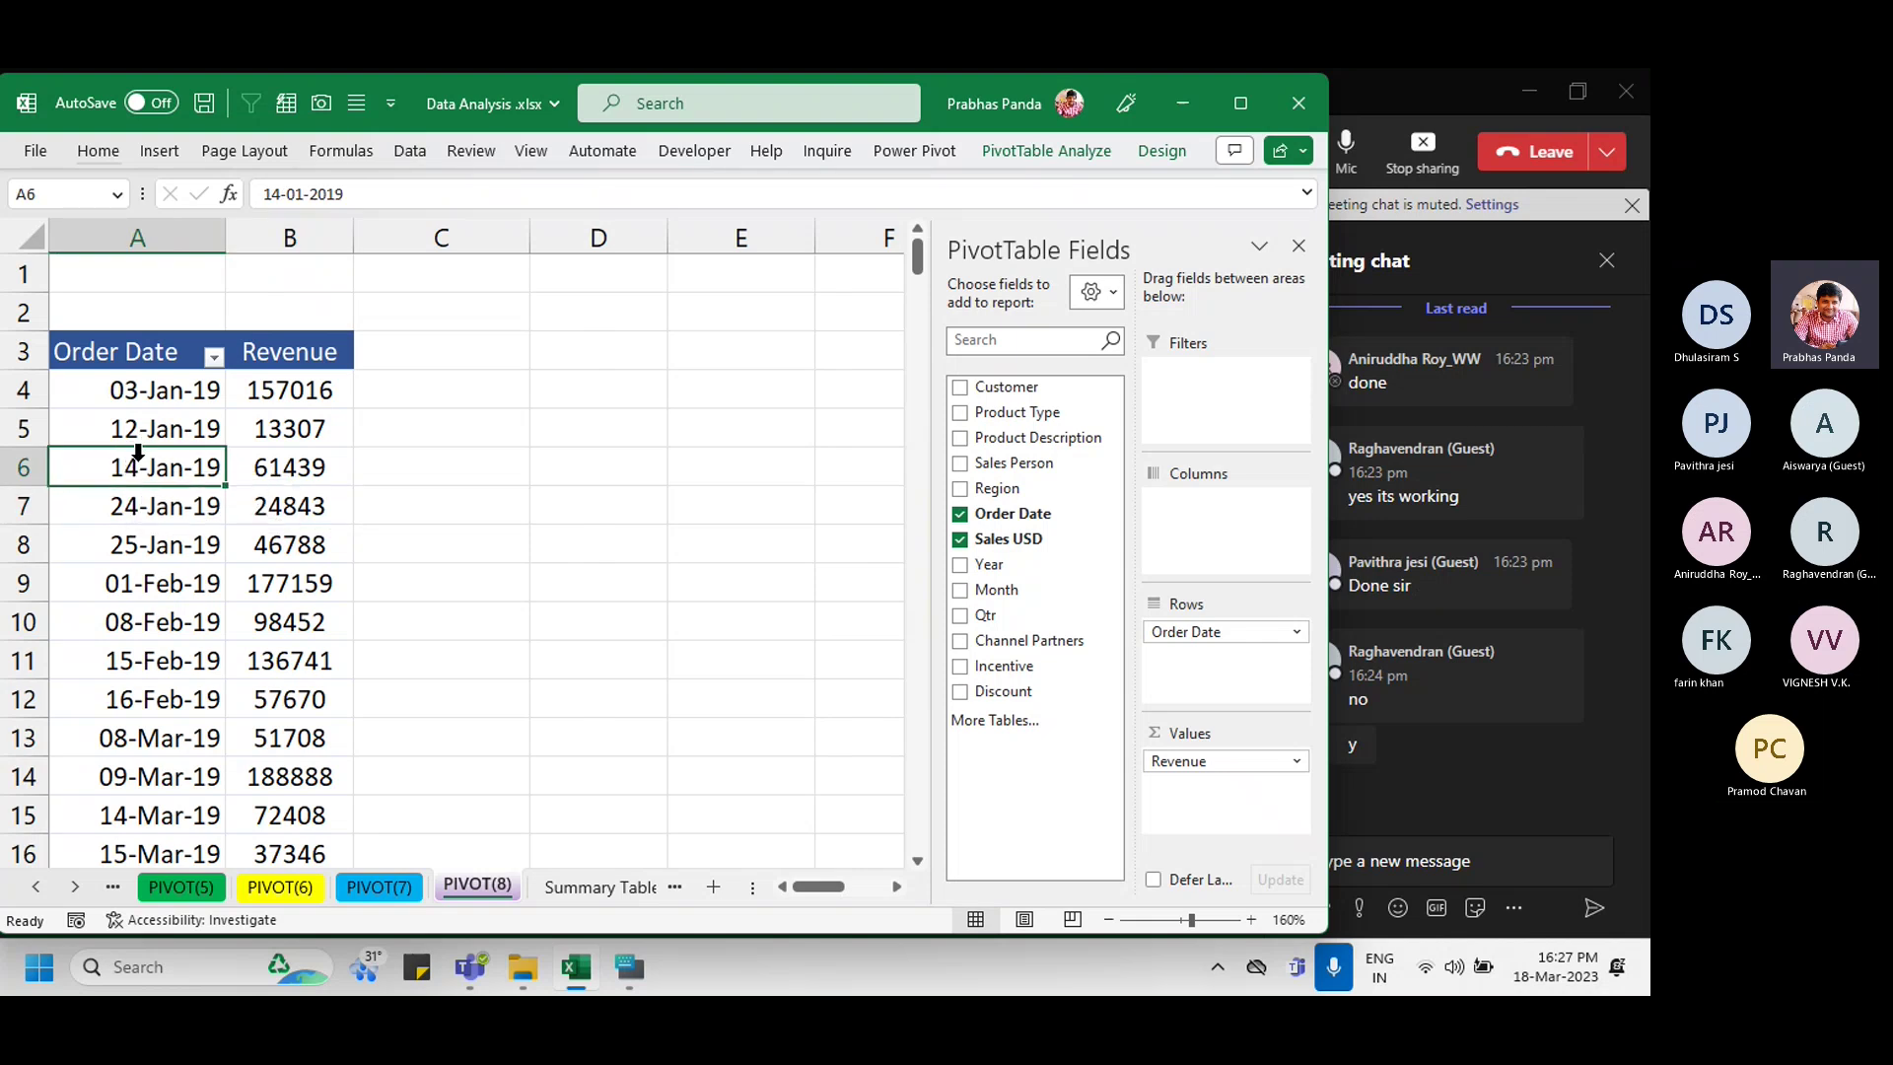
right_click(143, 473)
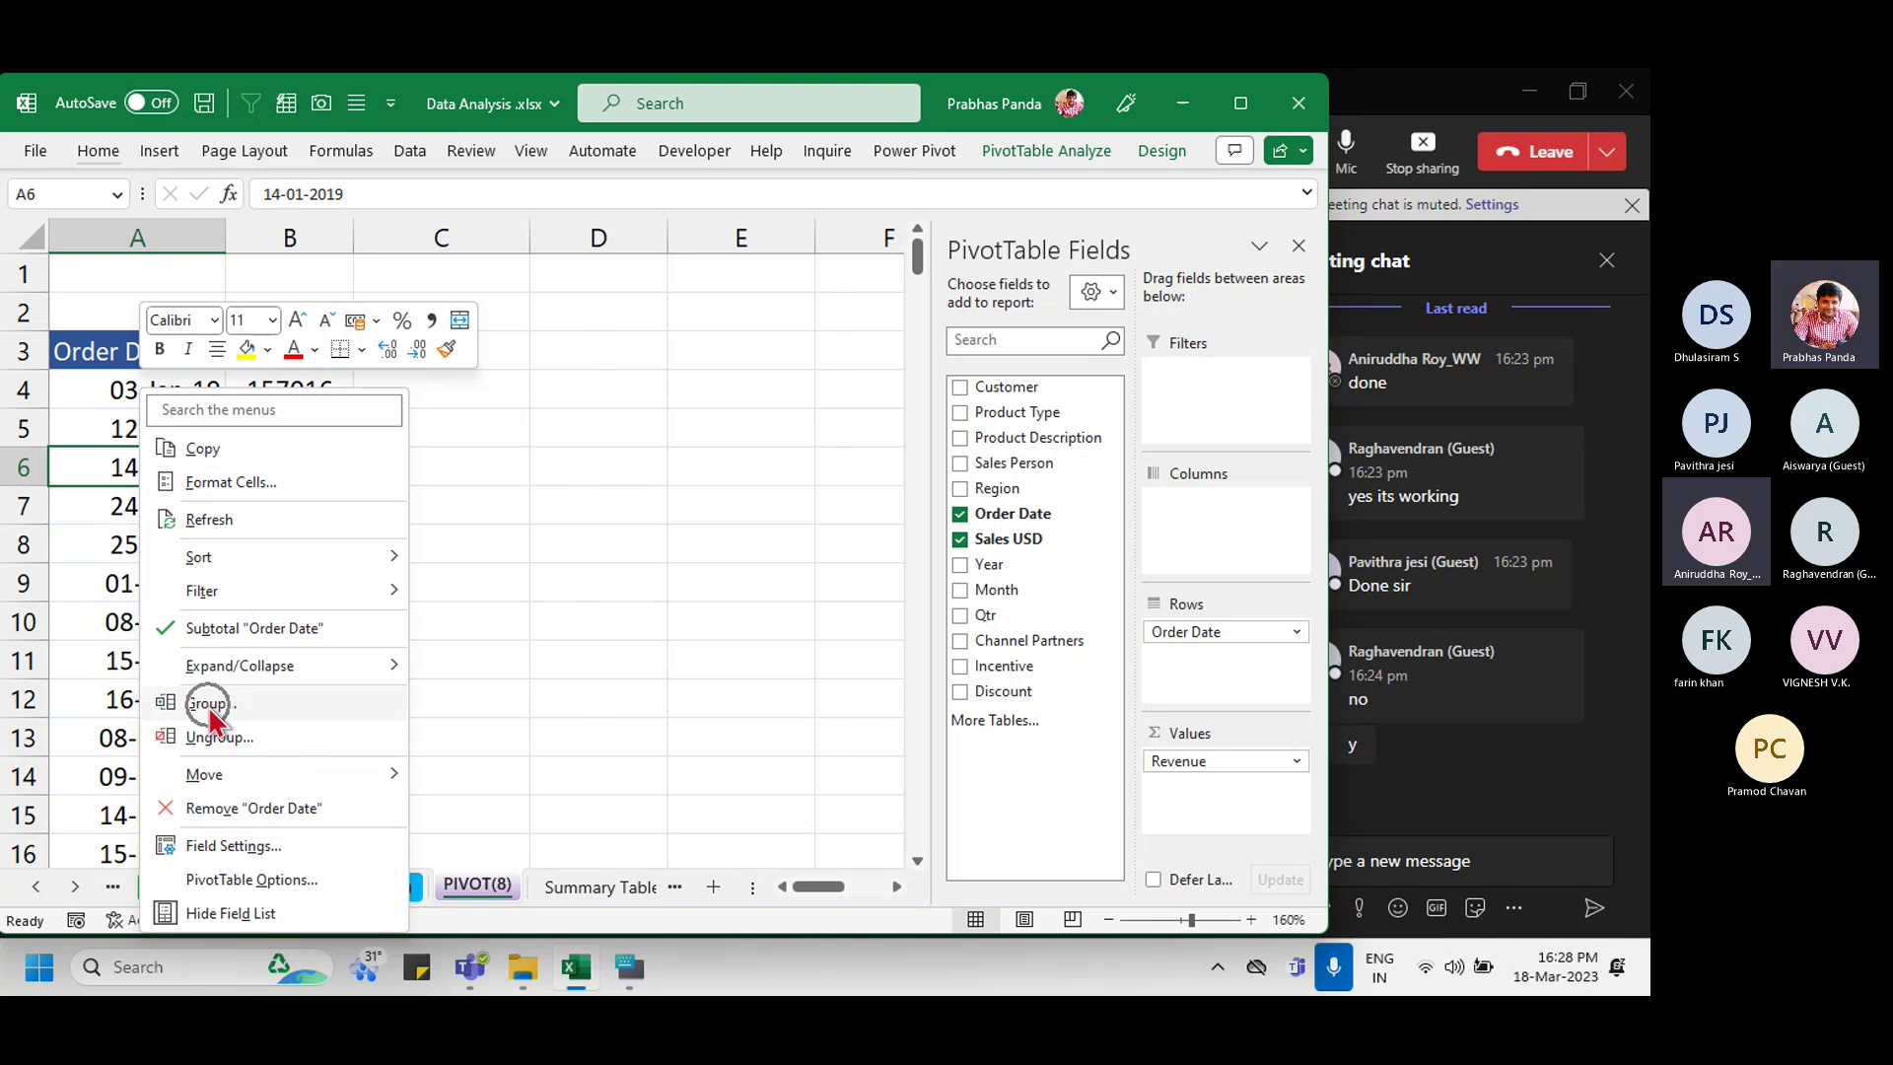
Step: Group the order dates from 03-01-2019 to 01-01-2022 by Months and Years
left_click(210, 705)
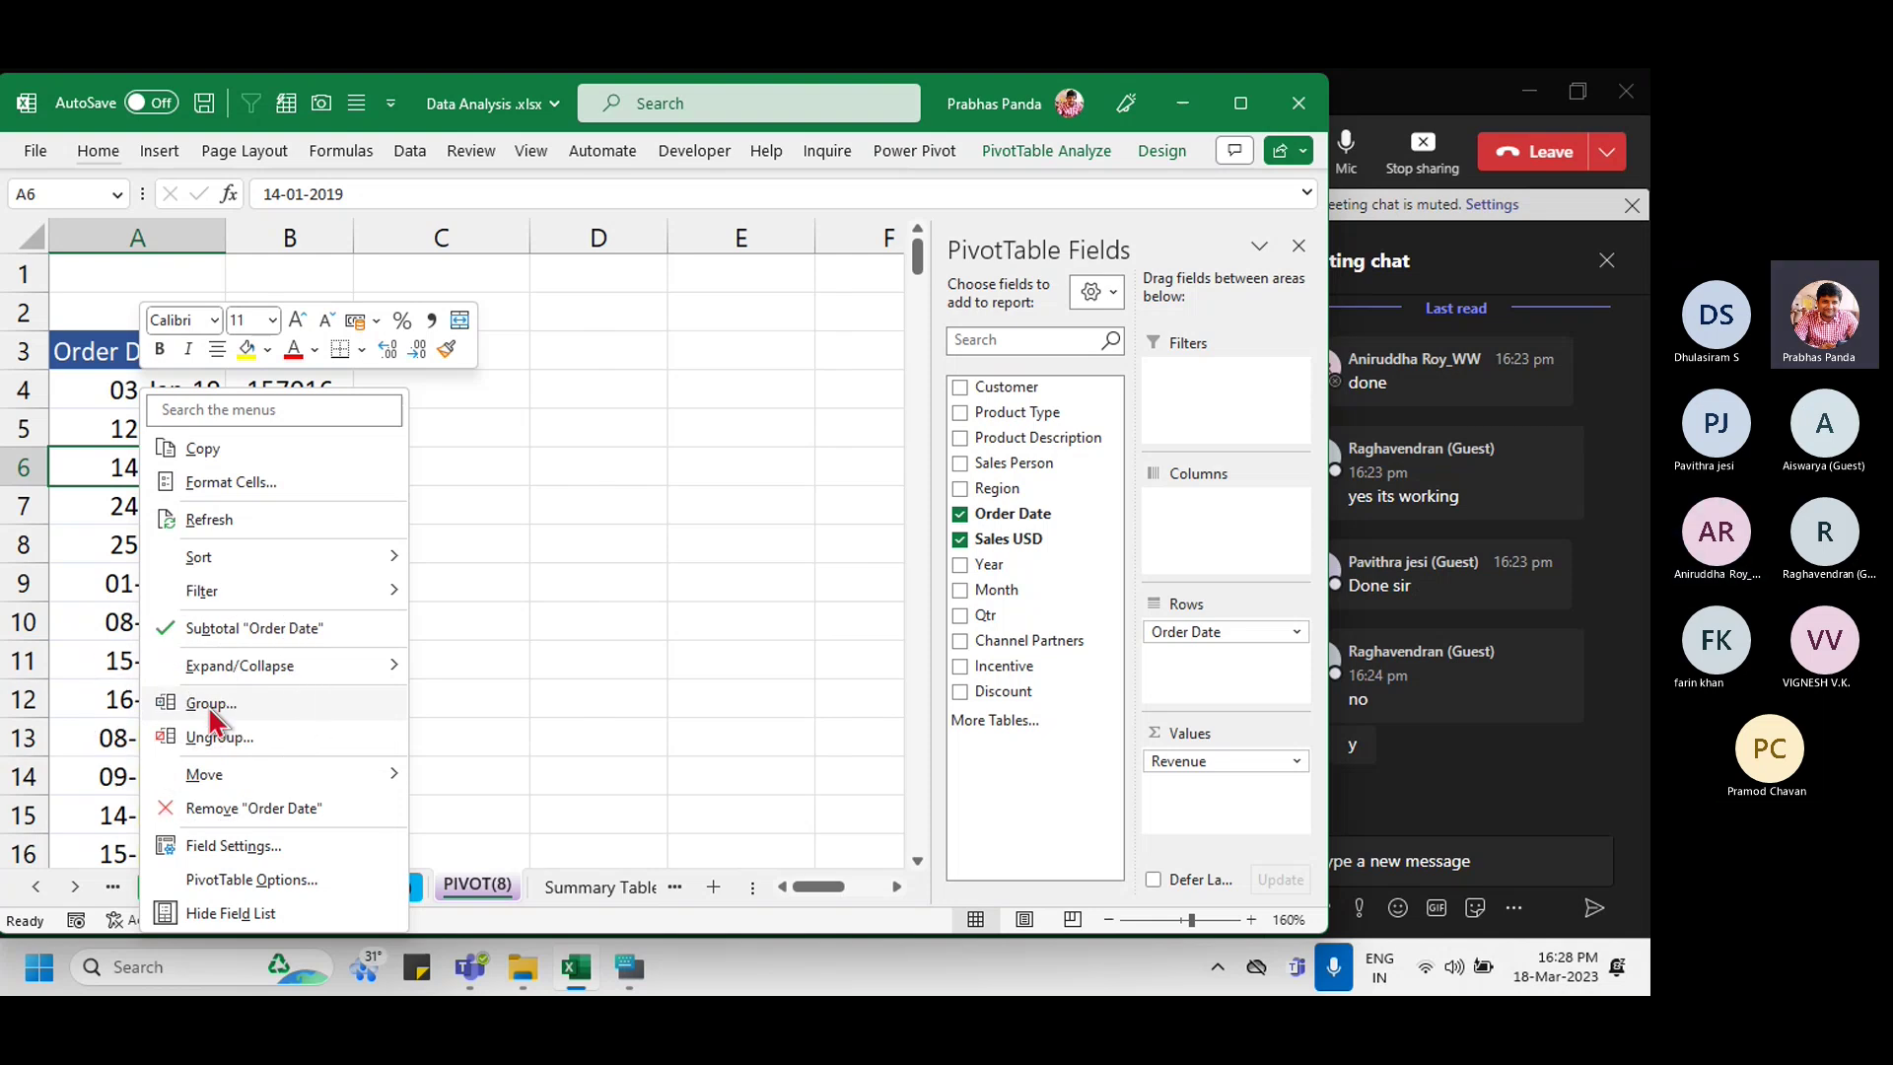
left_click_drag(738, 380, 715, 365)
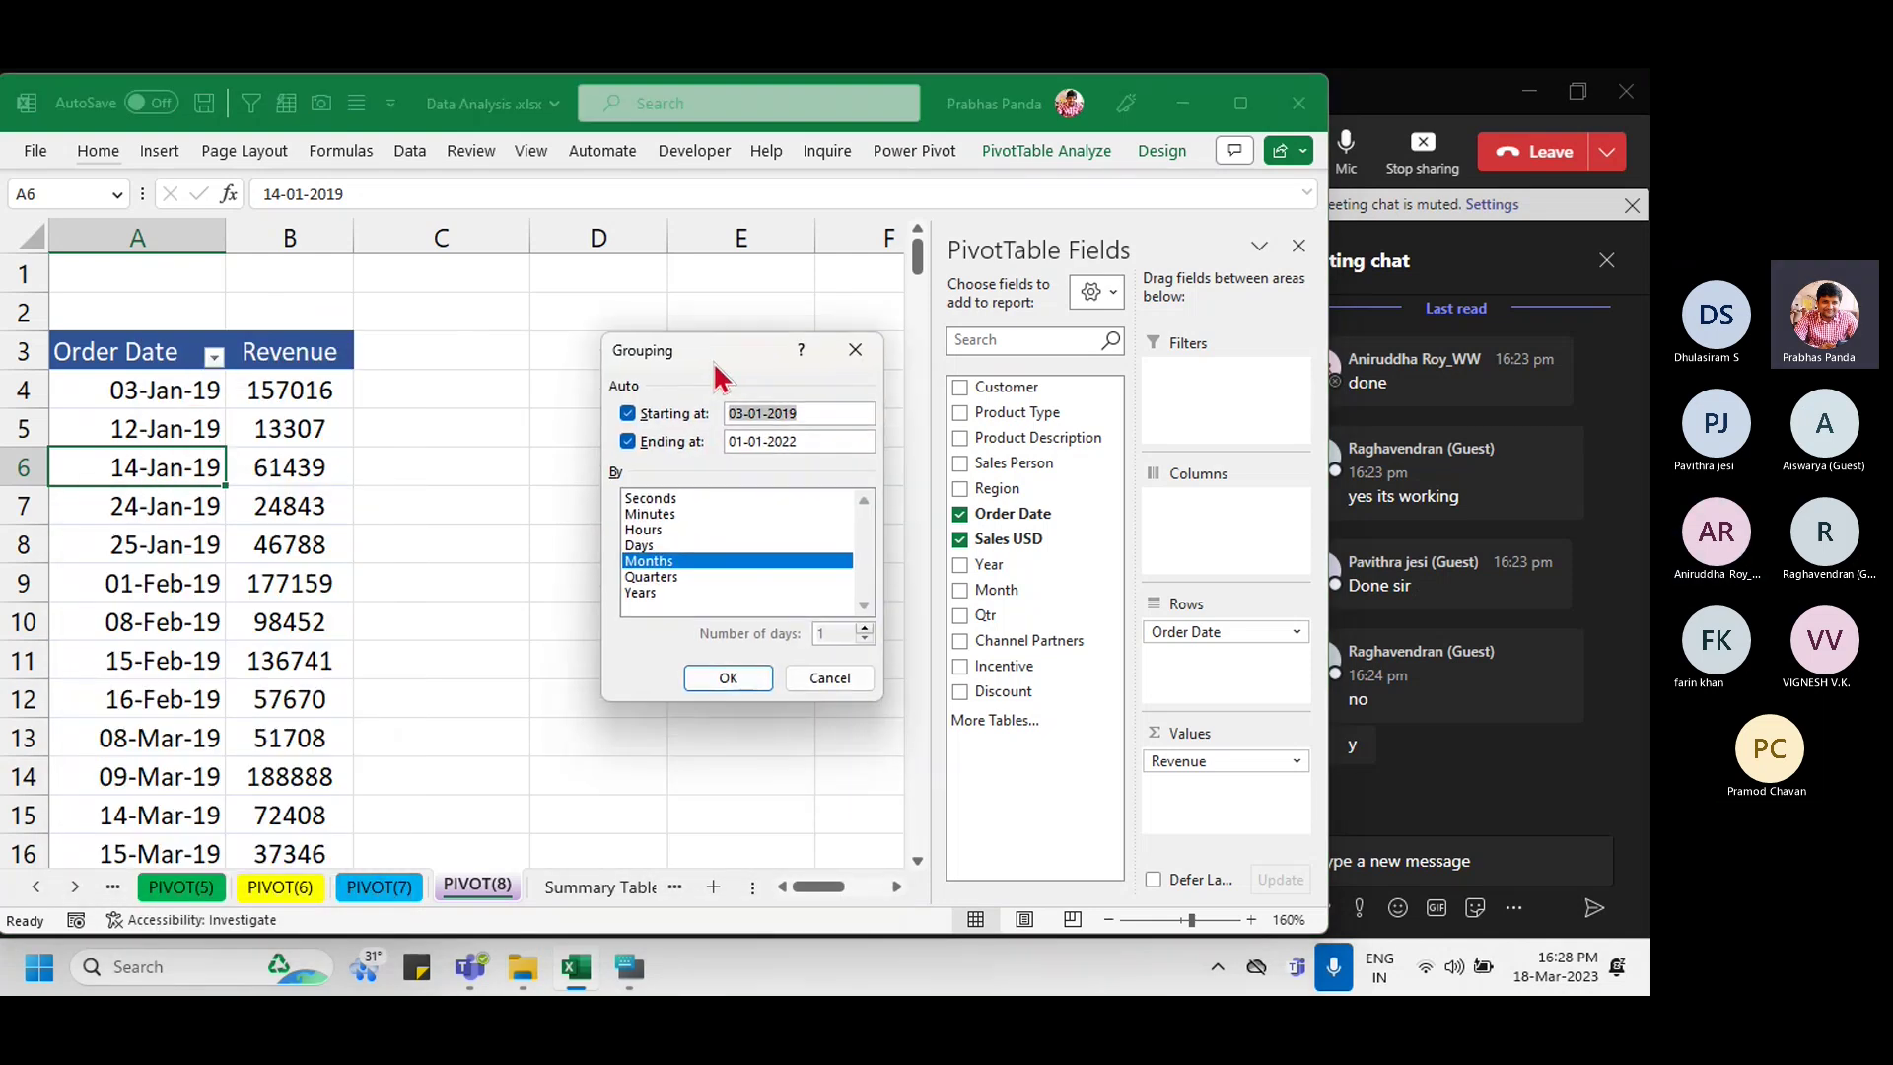
left_click(810, 416)
left_click(816, 438)
left_click(816, 437)
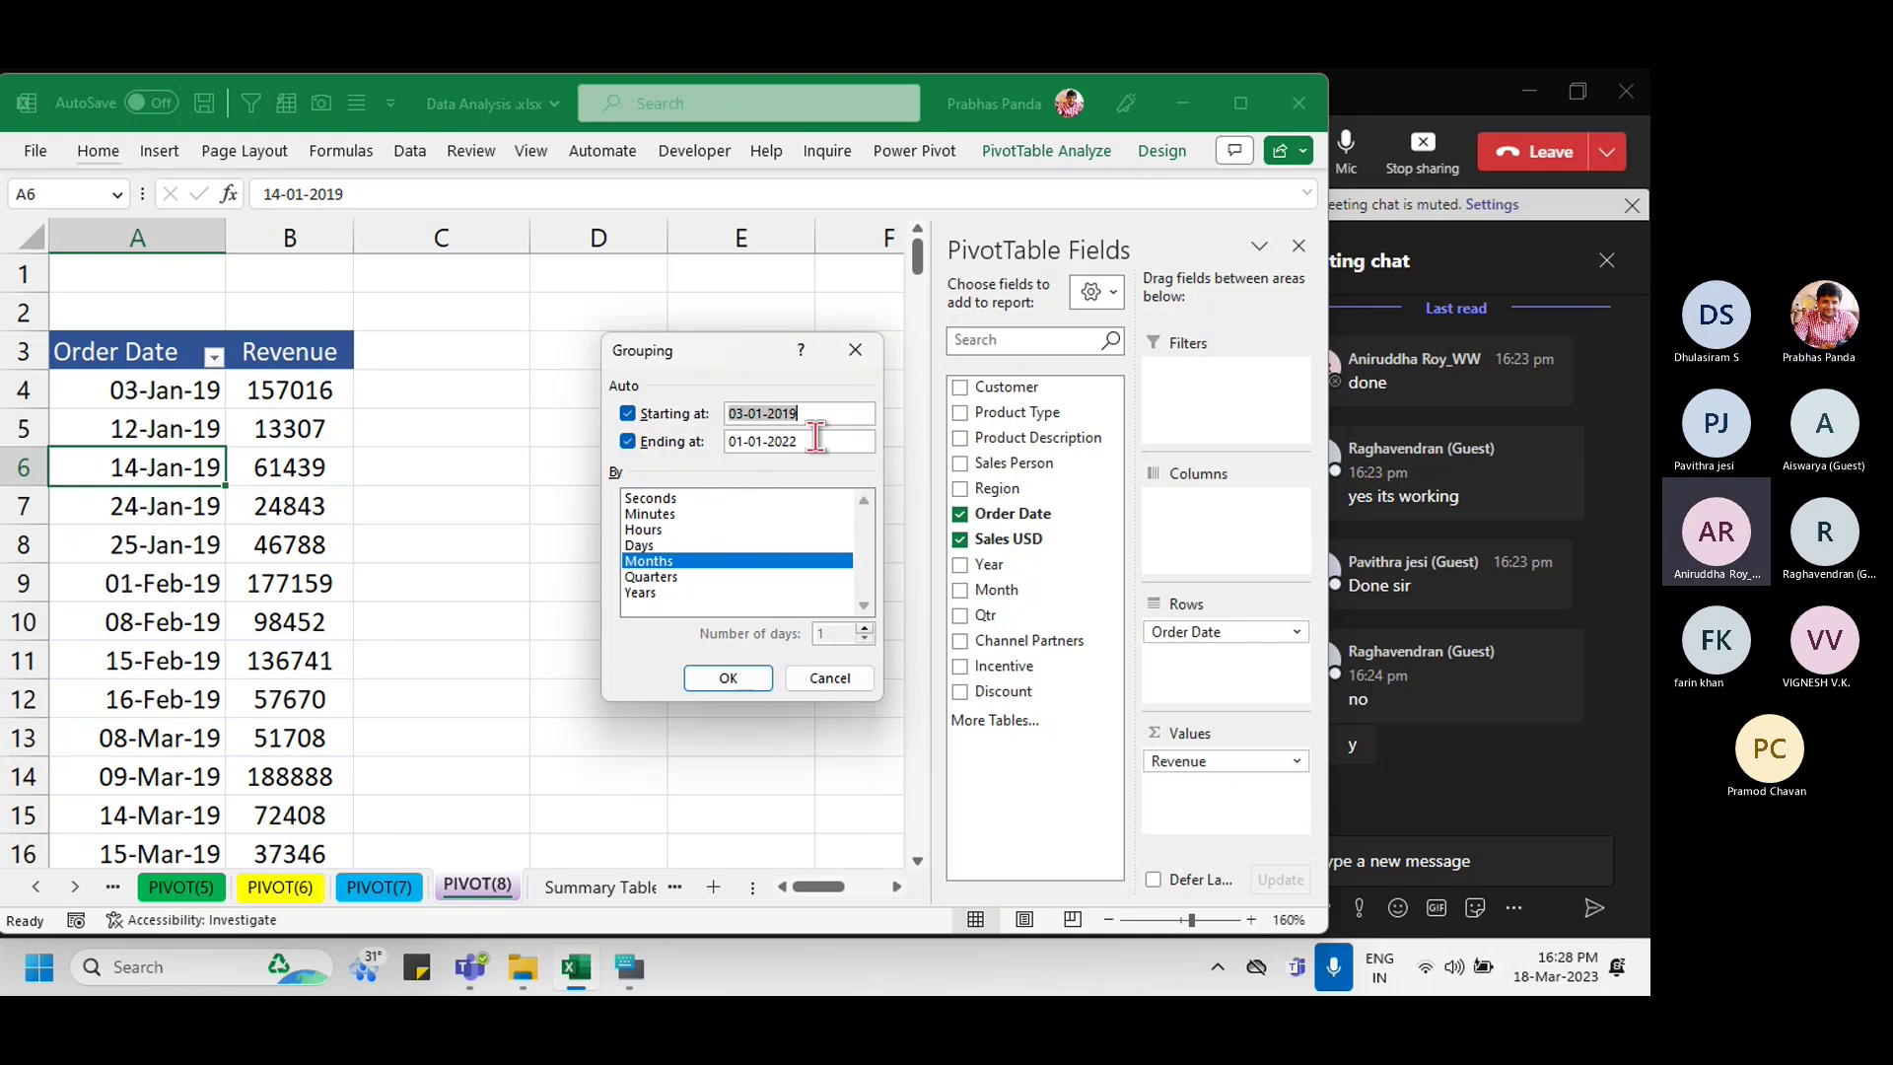
left_click(816, 438)
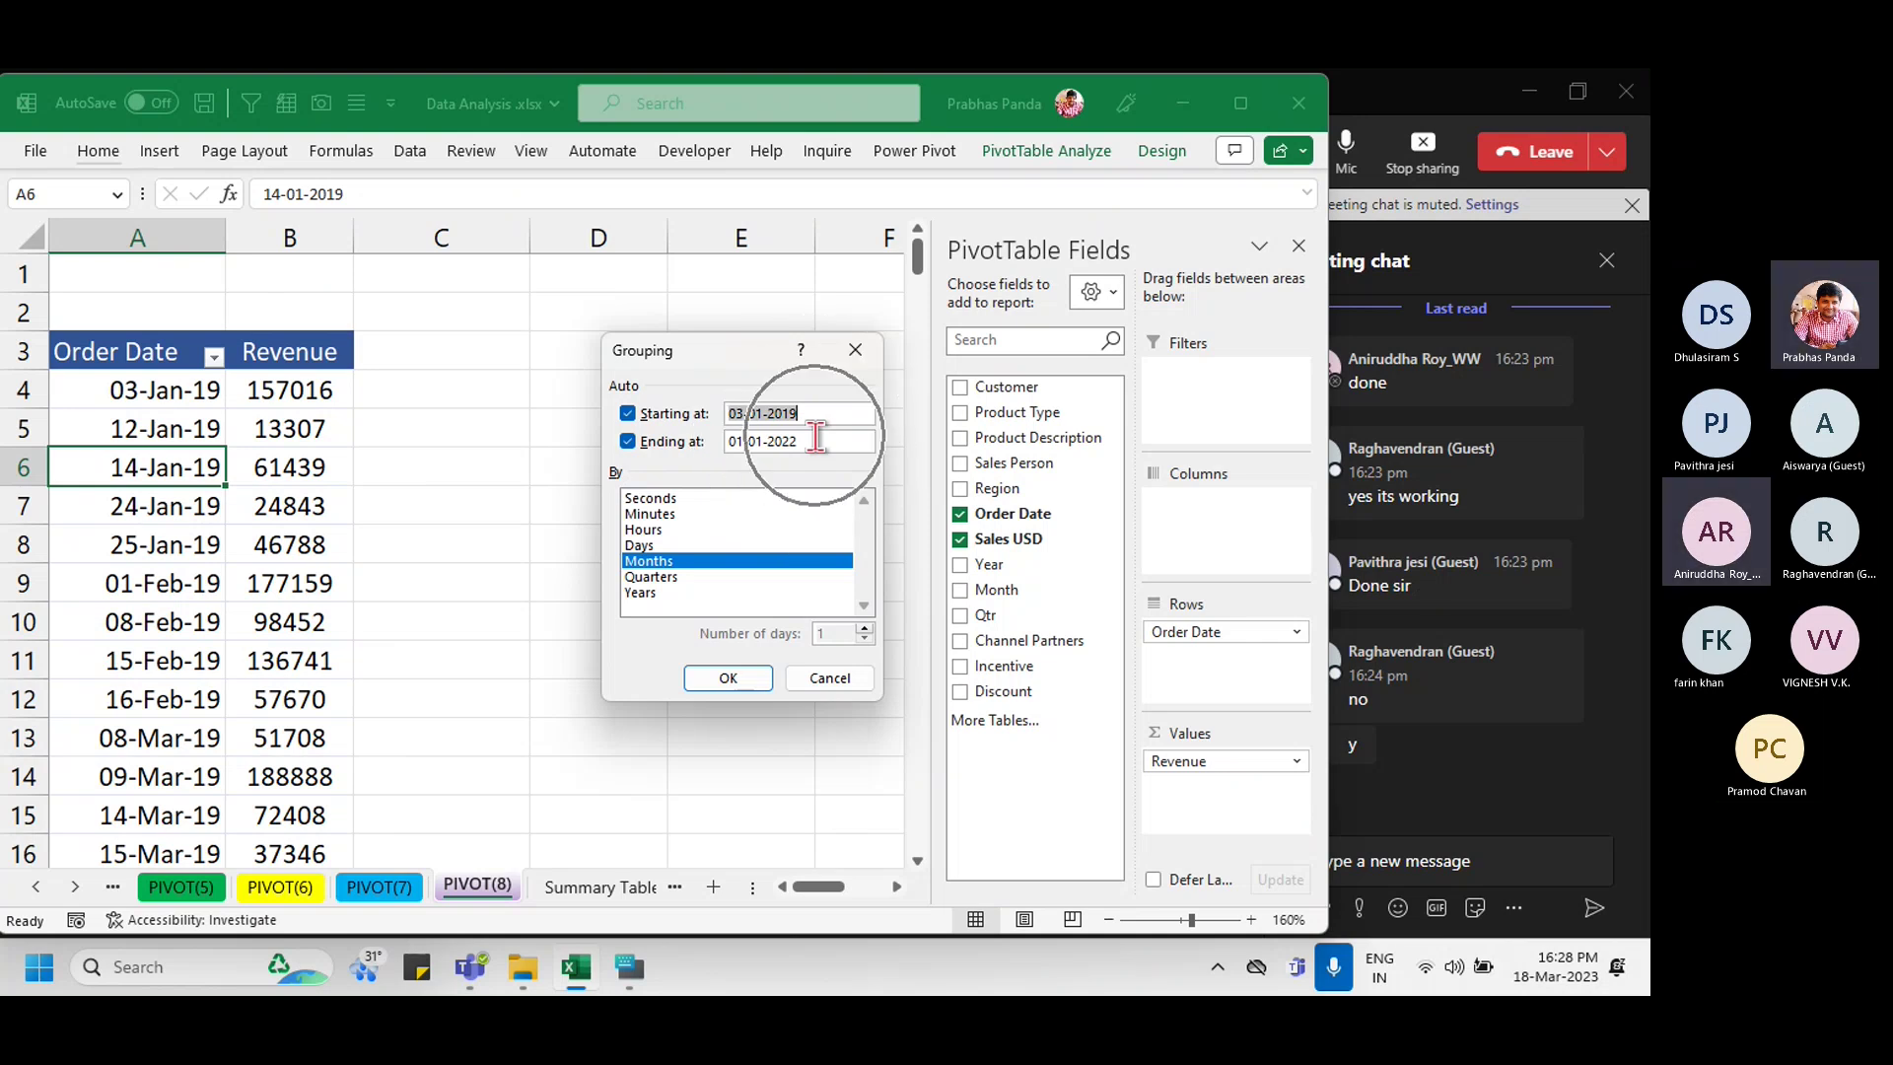
left_click(704, 562)
left_click(704, 564)
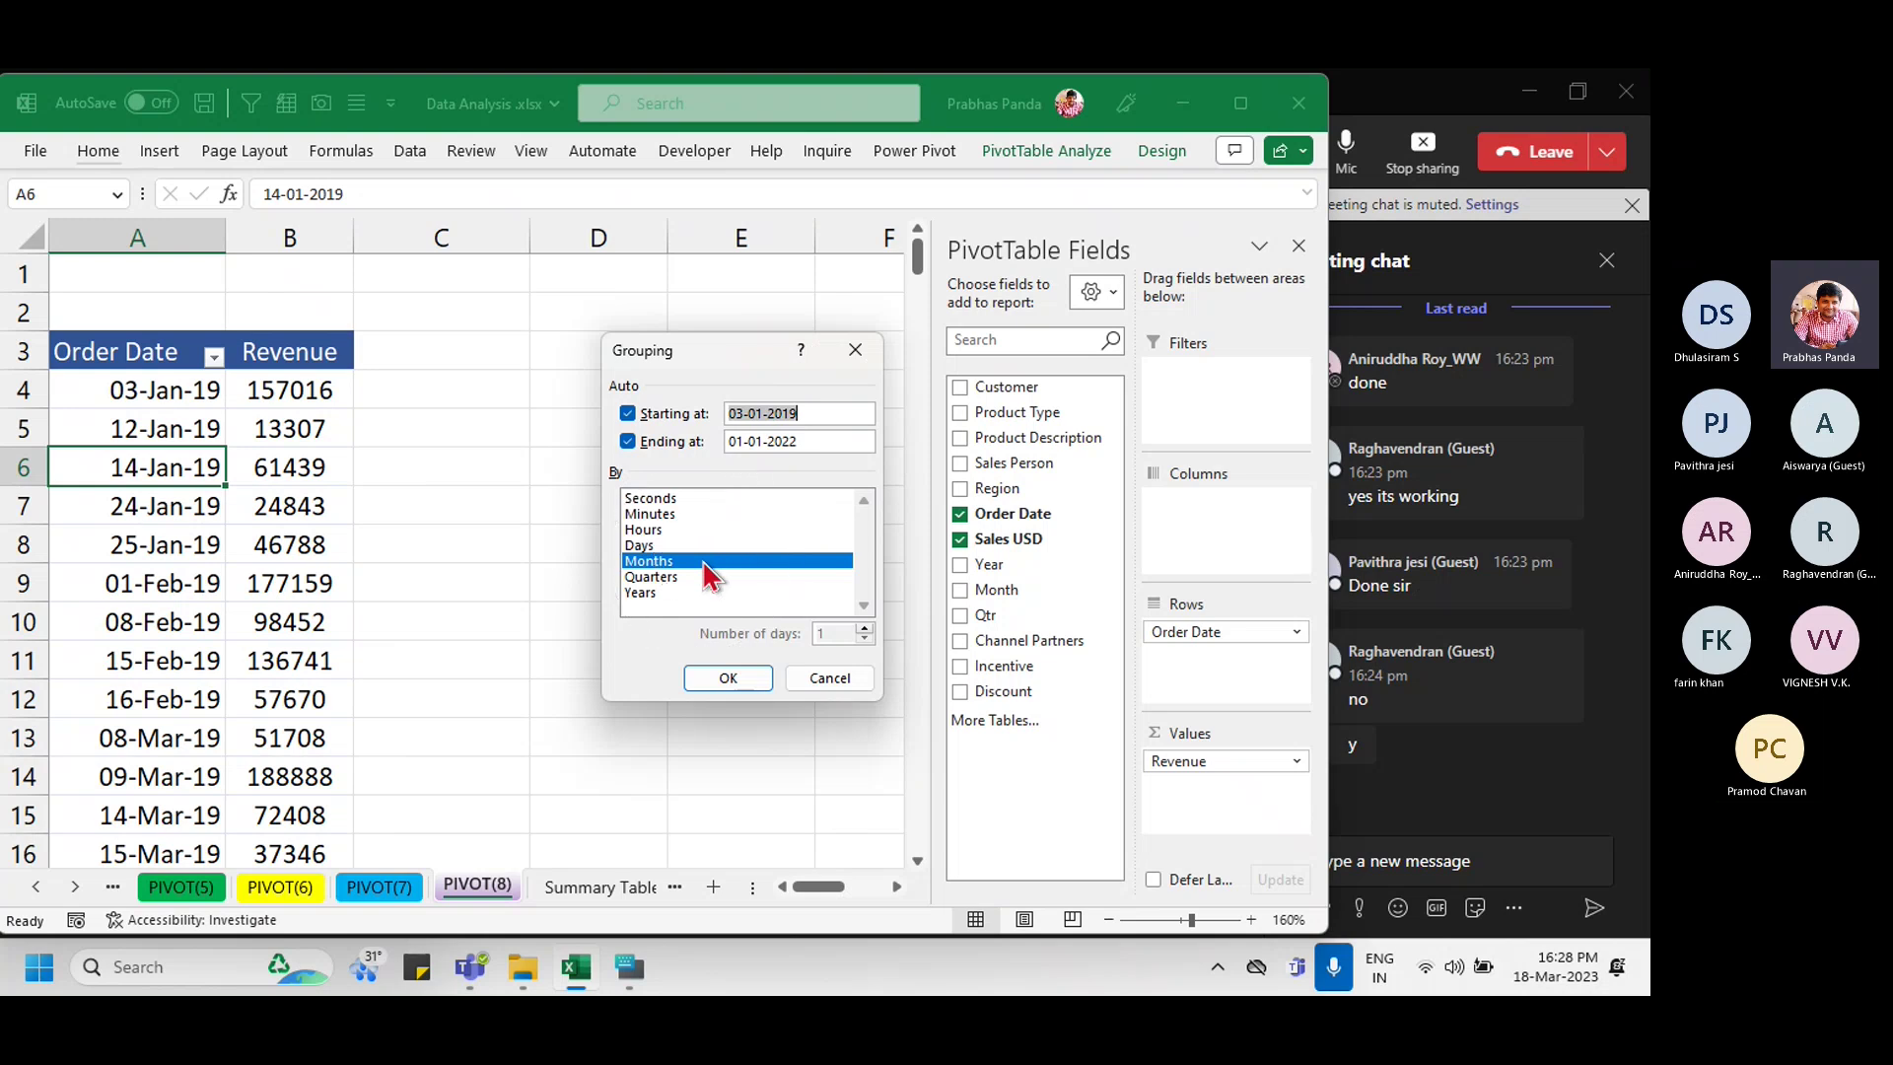
left_click(706, 567)
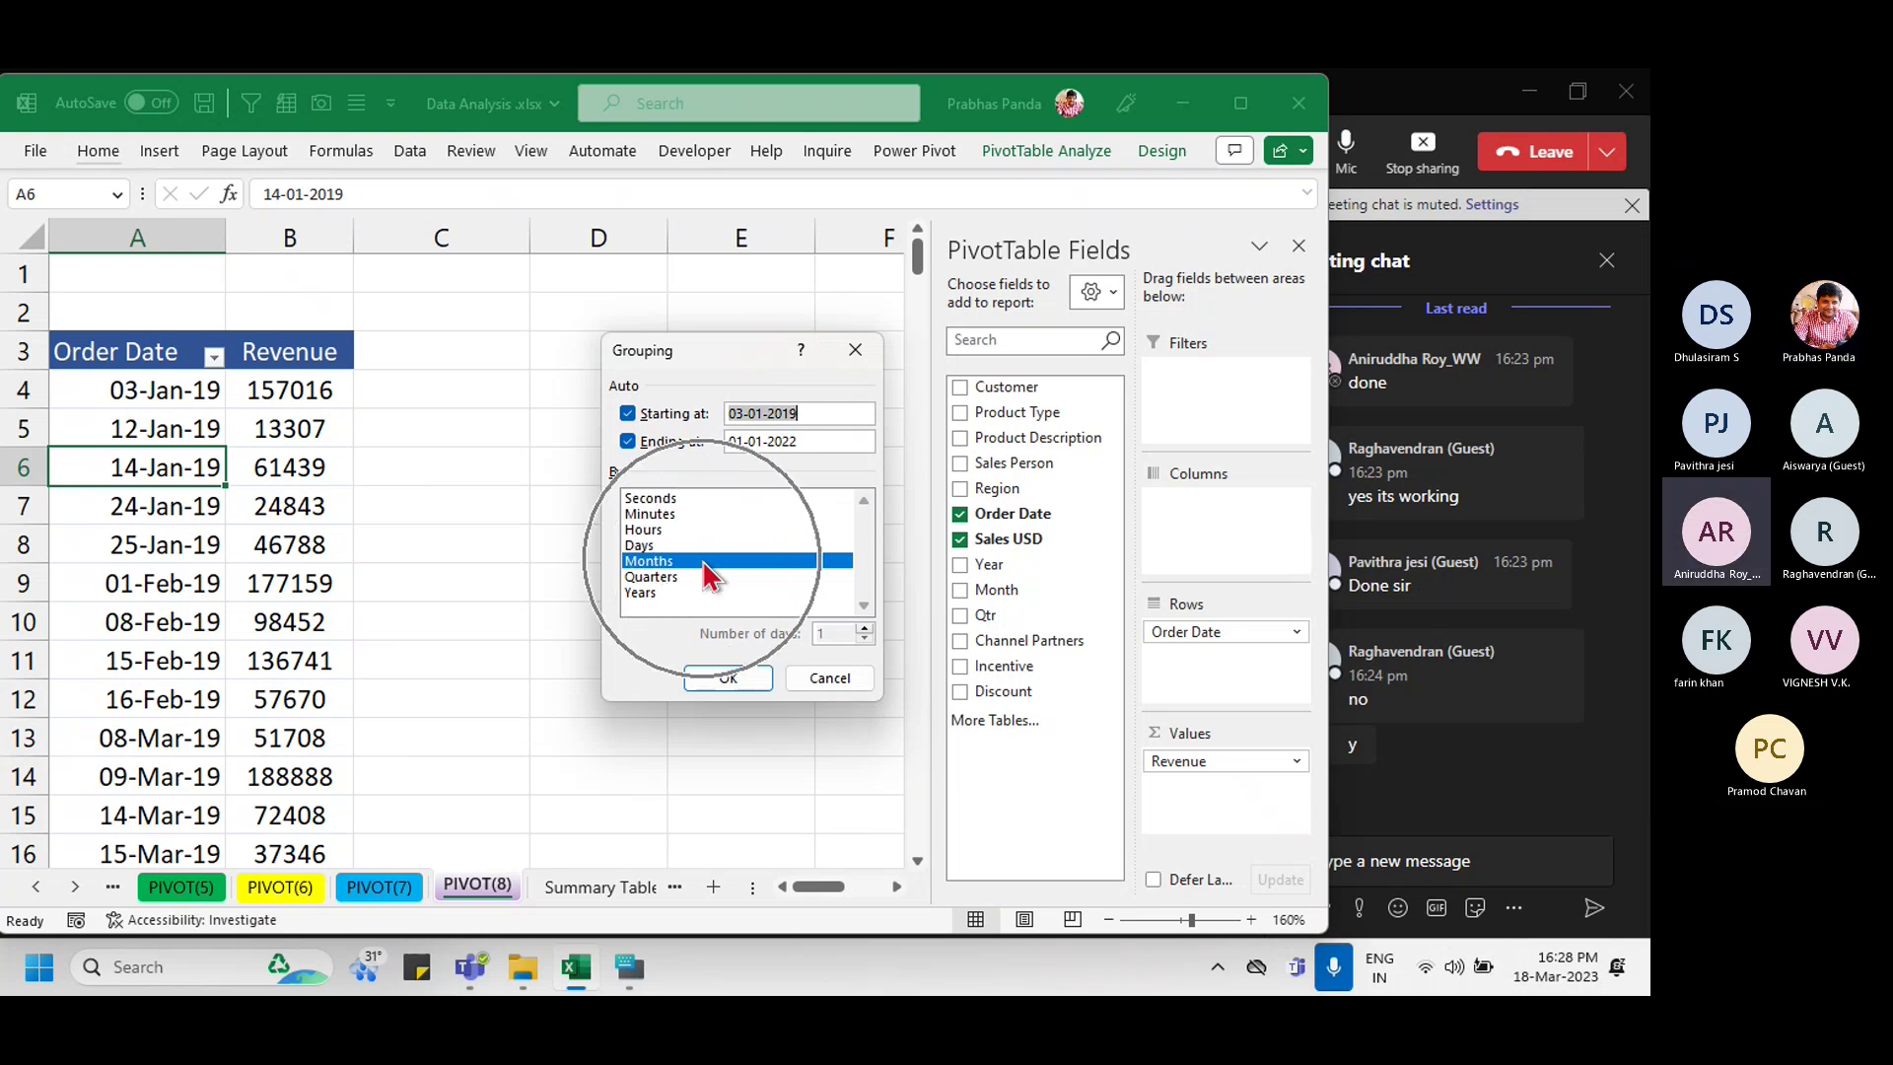
left_click(643, 594)
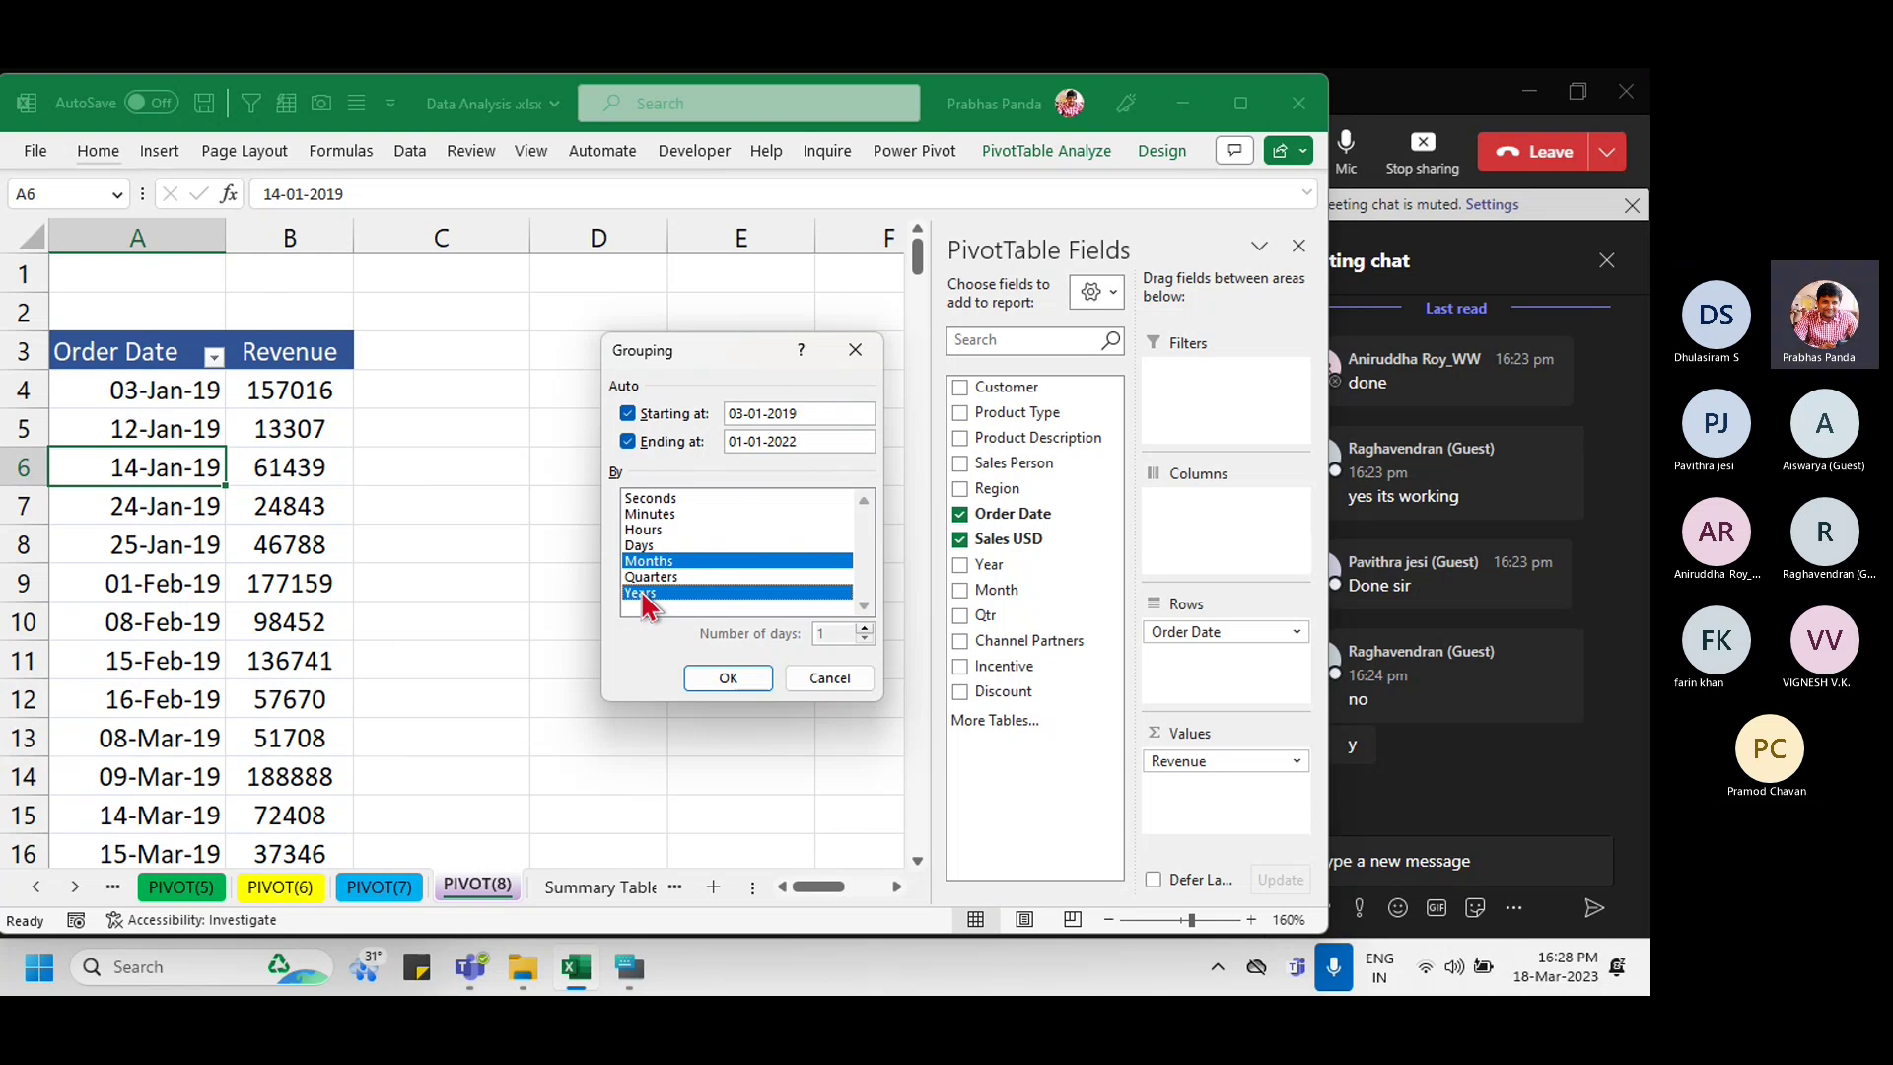
left_click(718, 676)
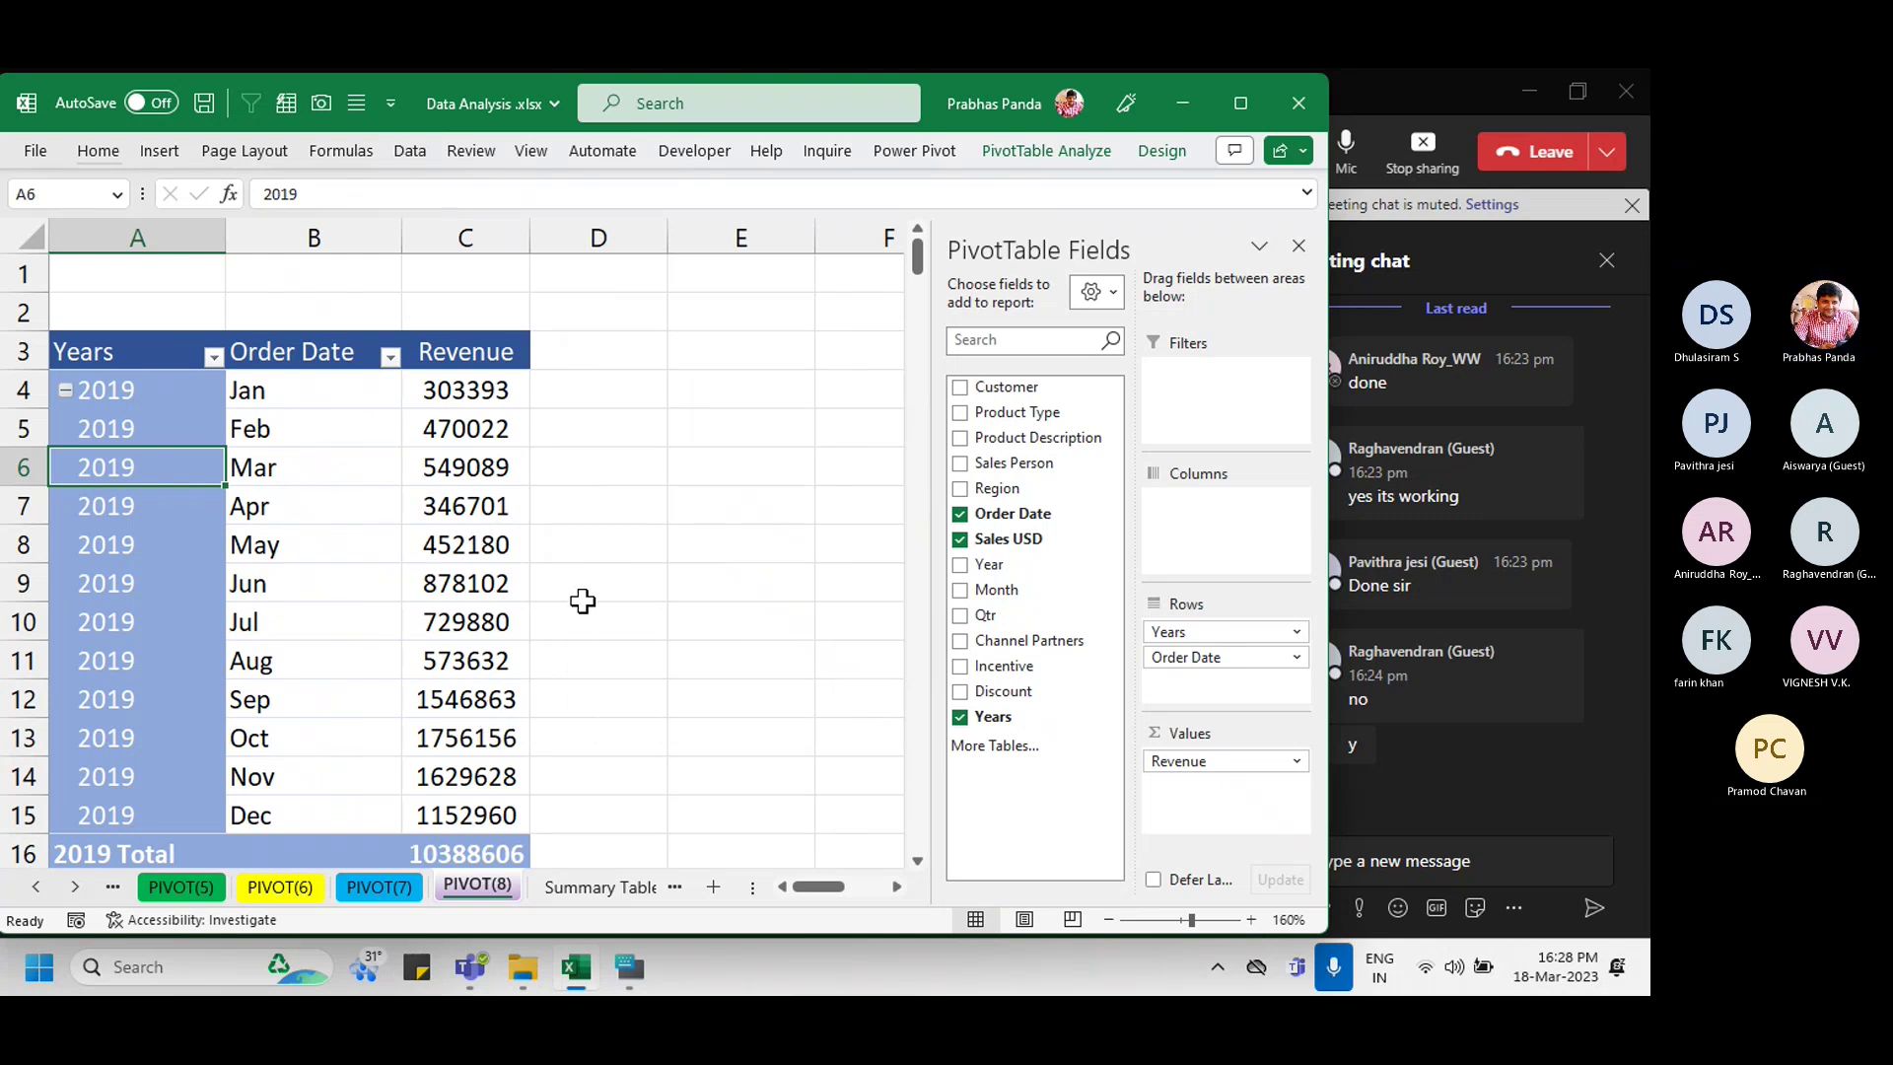
Step: Review the year-month pivot, selecting the January 2019 revenue 303393 and then the 2019 label
scroll(329, 522, "down", 1)
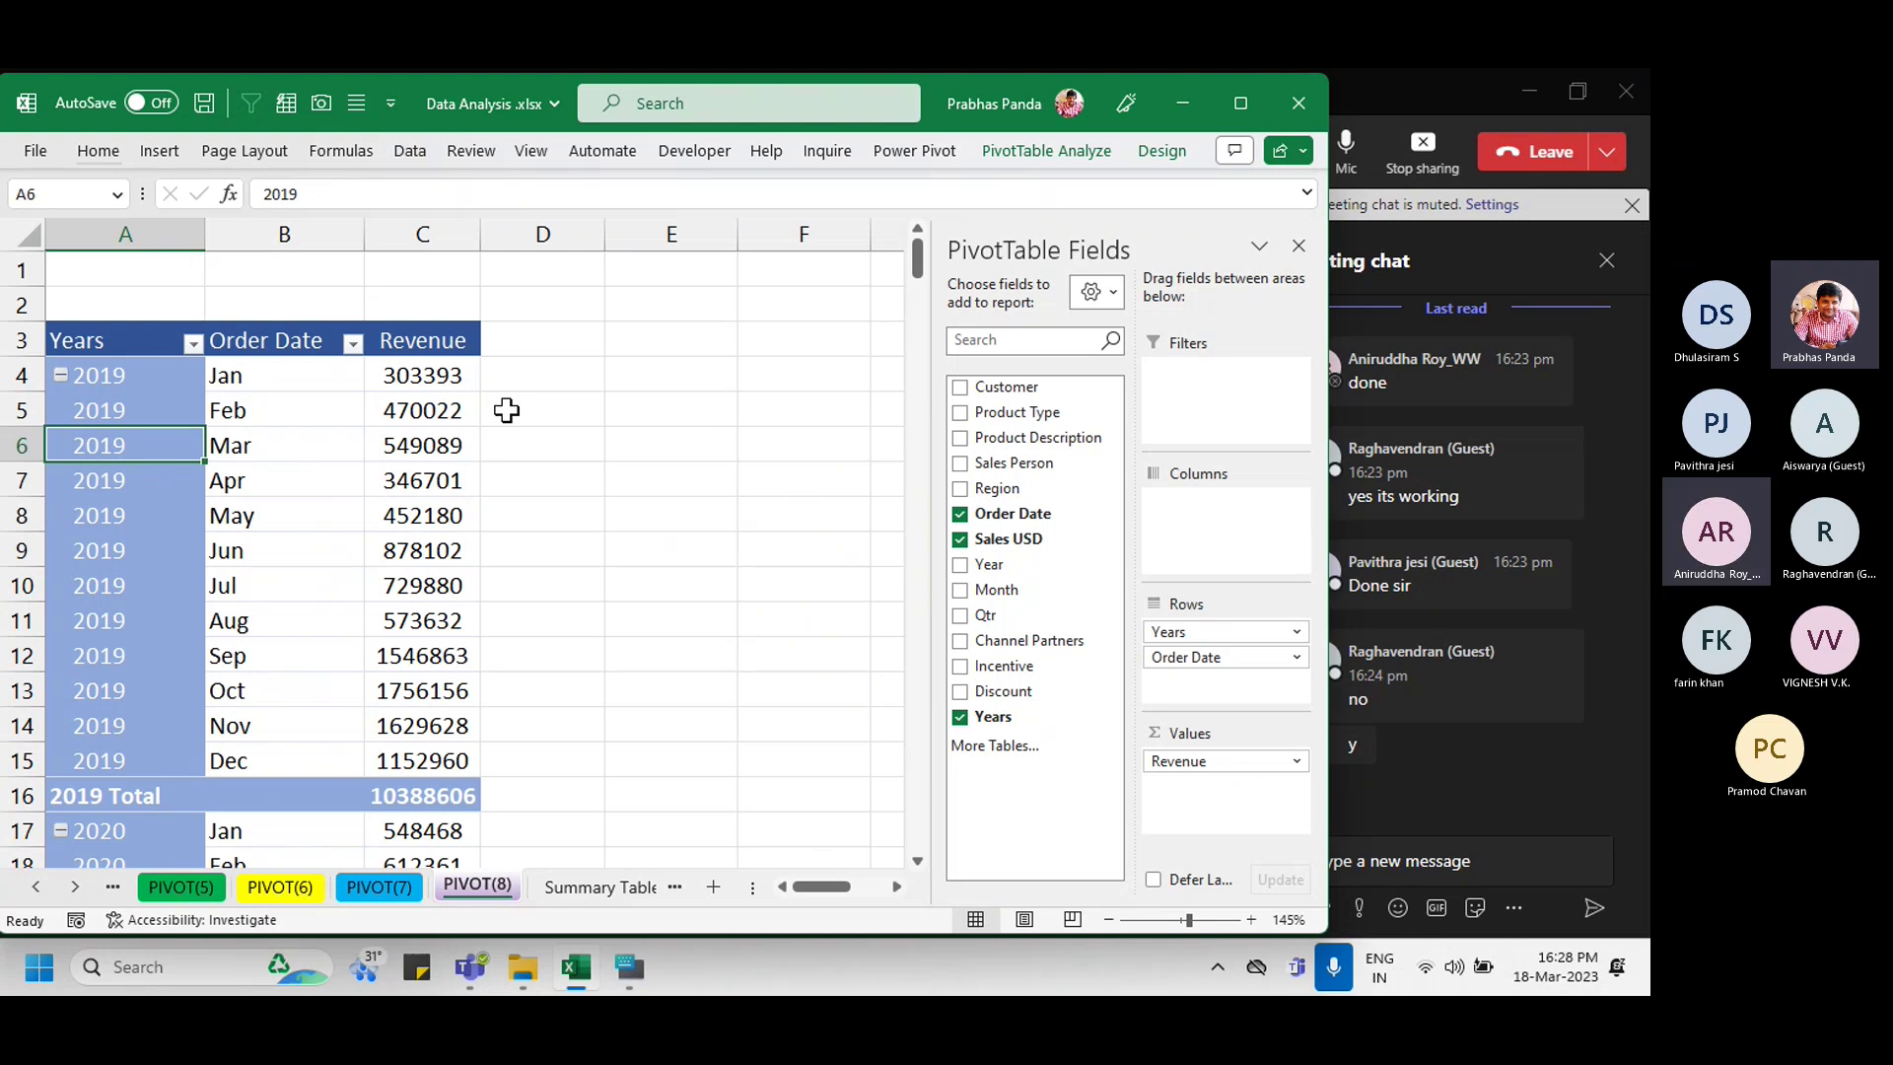
left_click(440, 381)
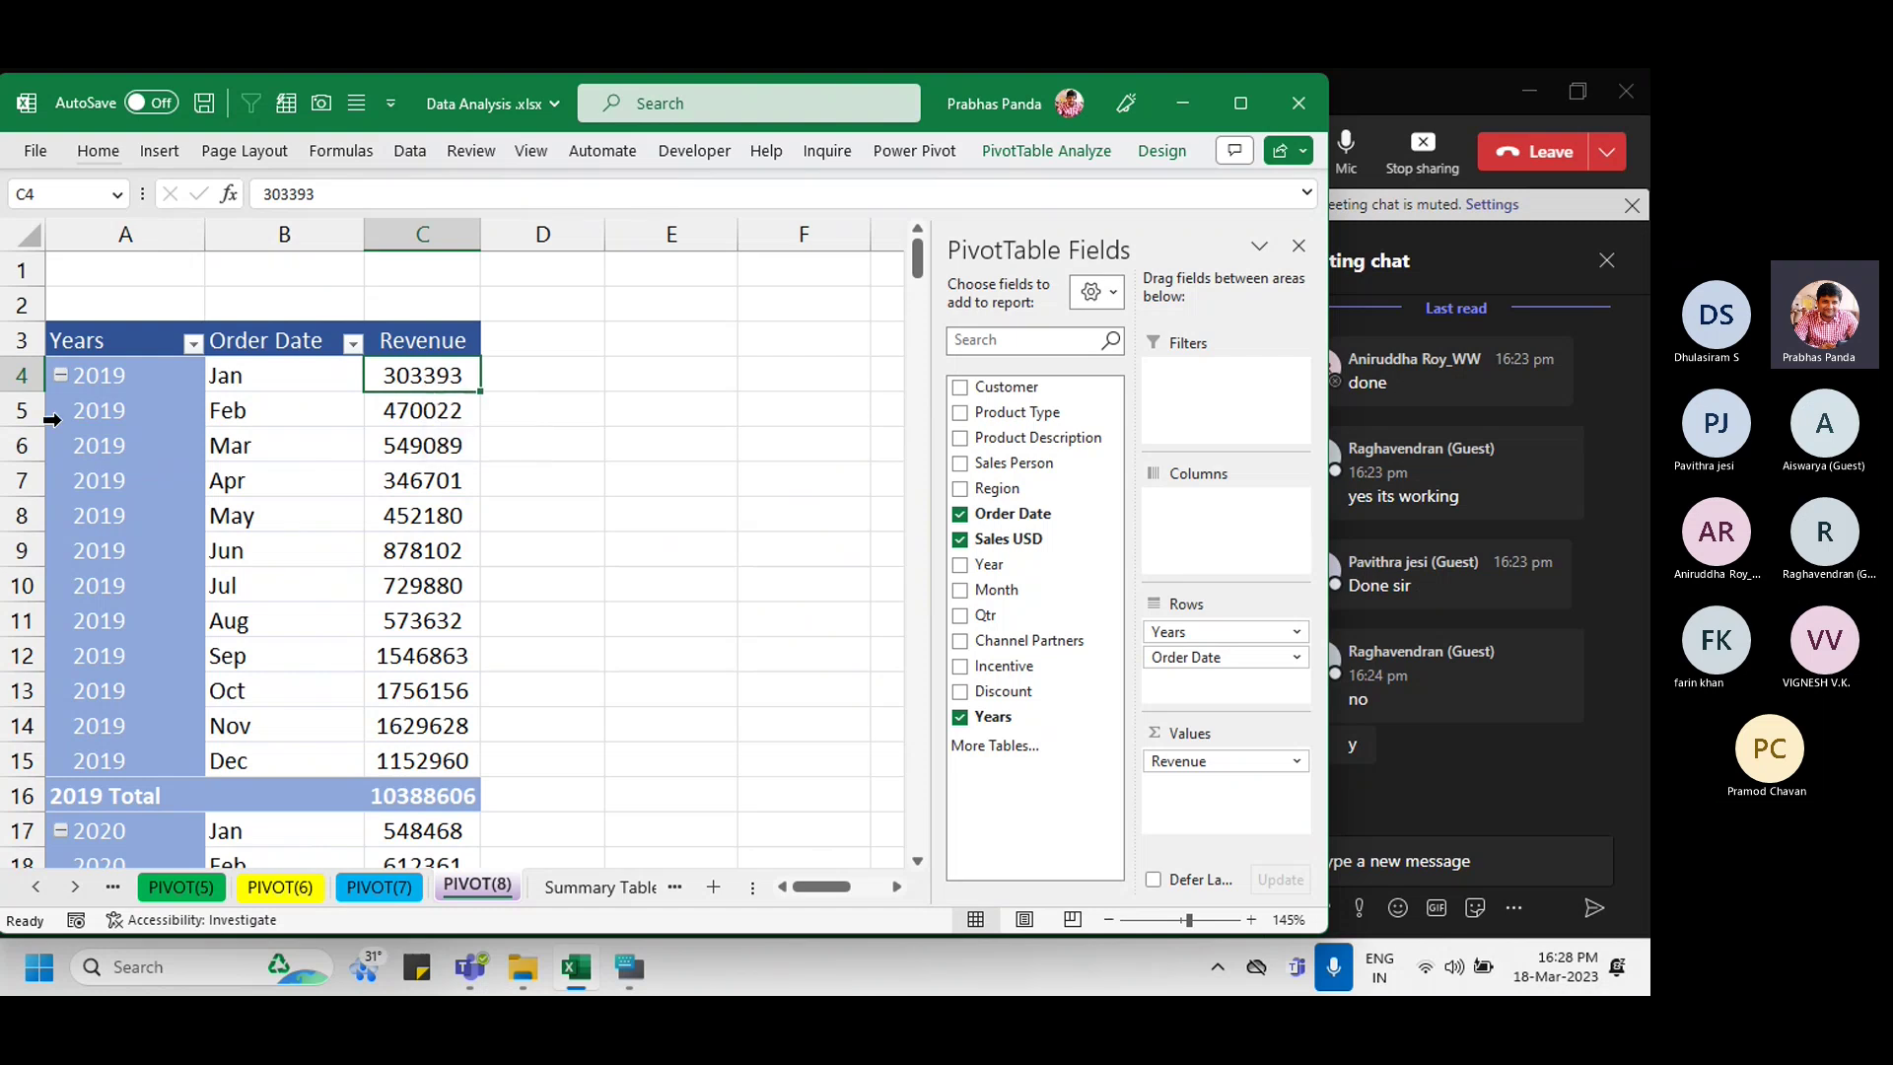
left_click(144, 410)
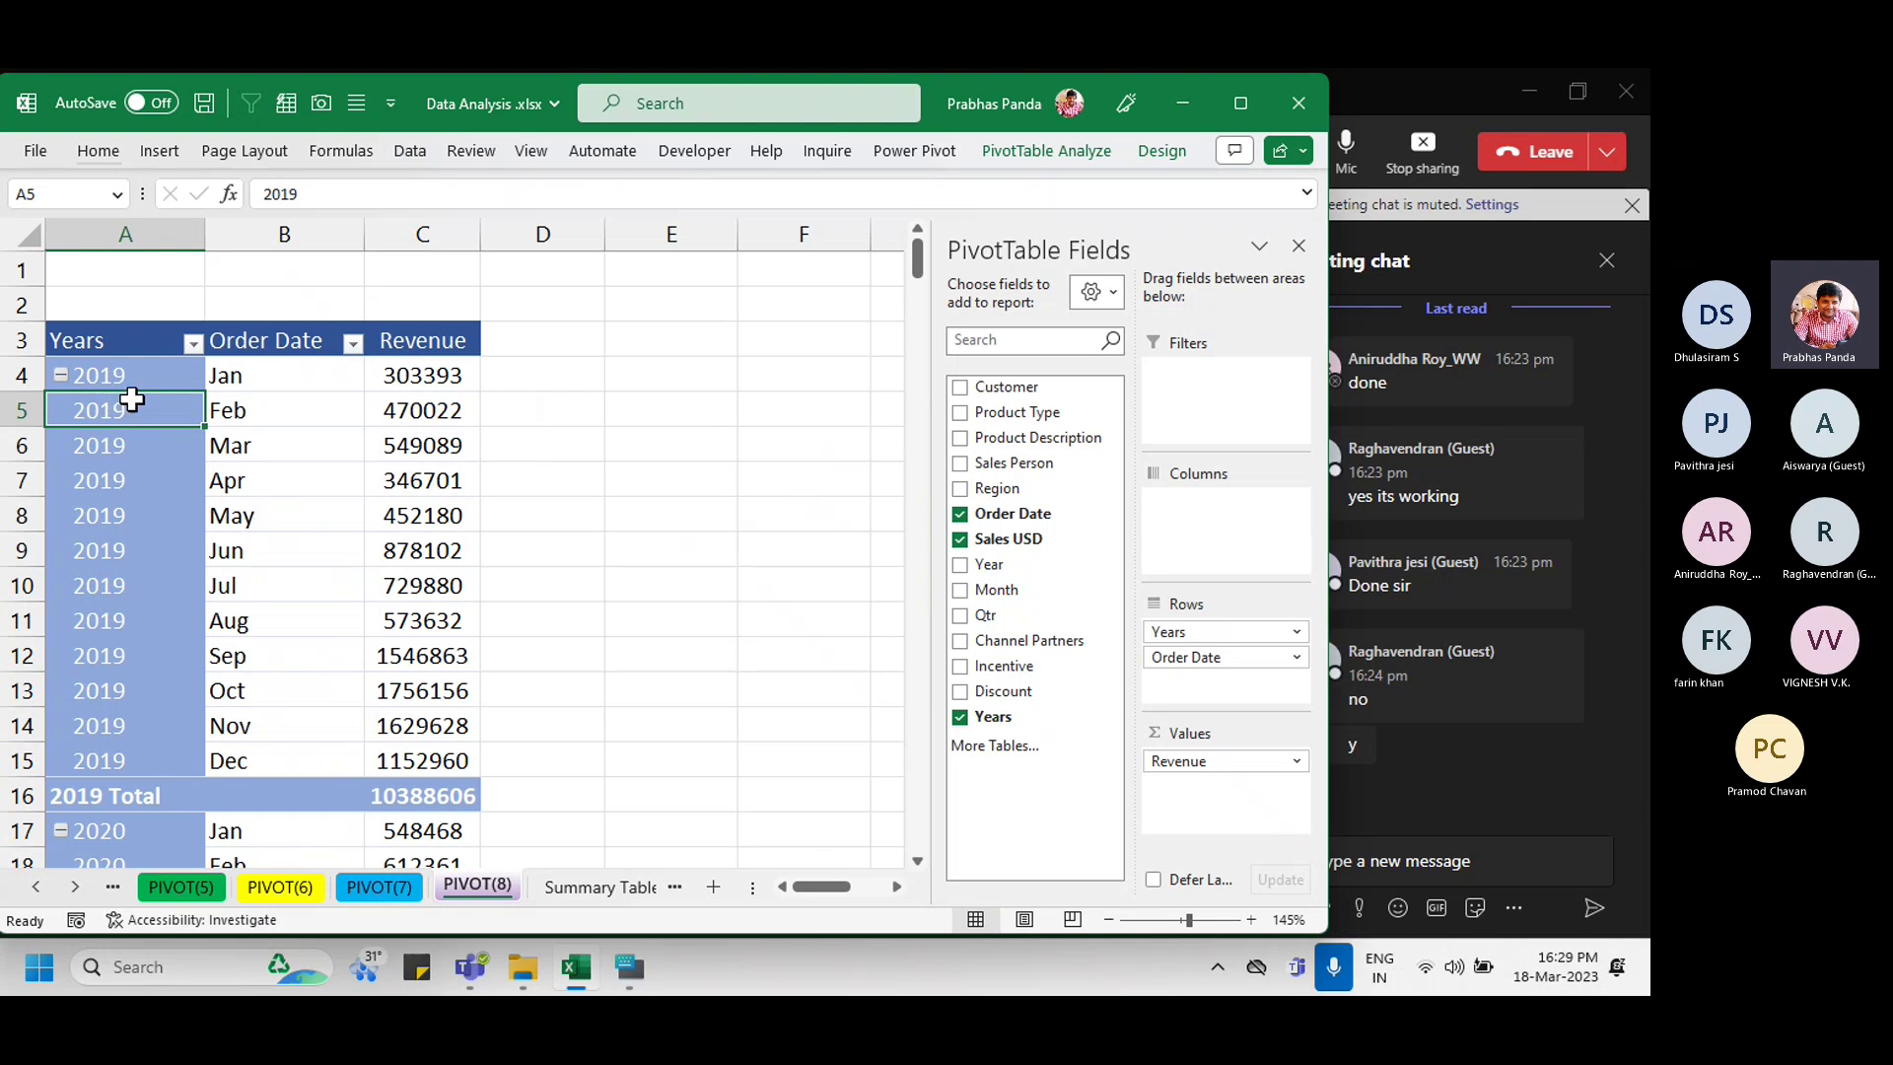
Step: Regroup the Order Date field so it groups by Days, Months and Years together
right_click(152, 422)
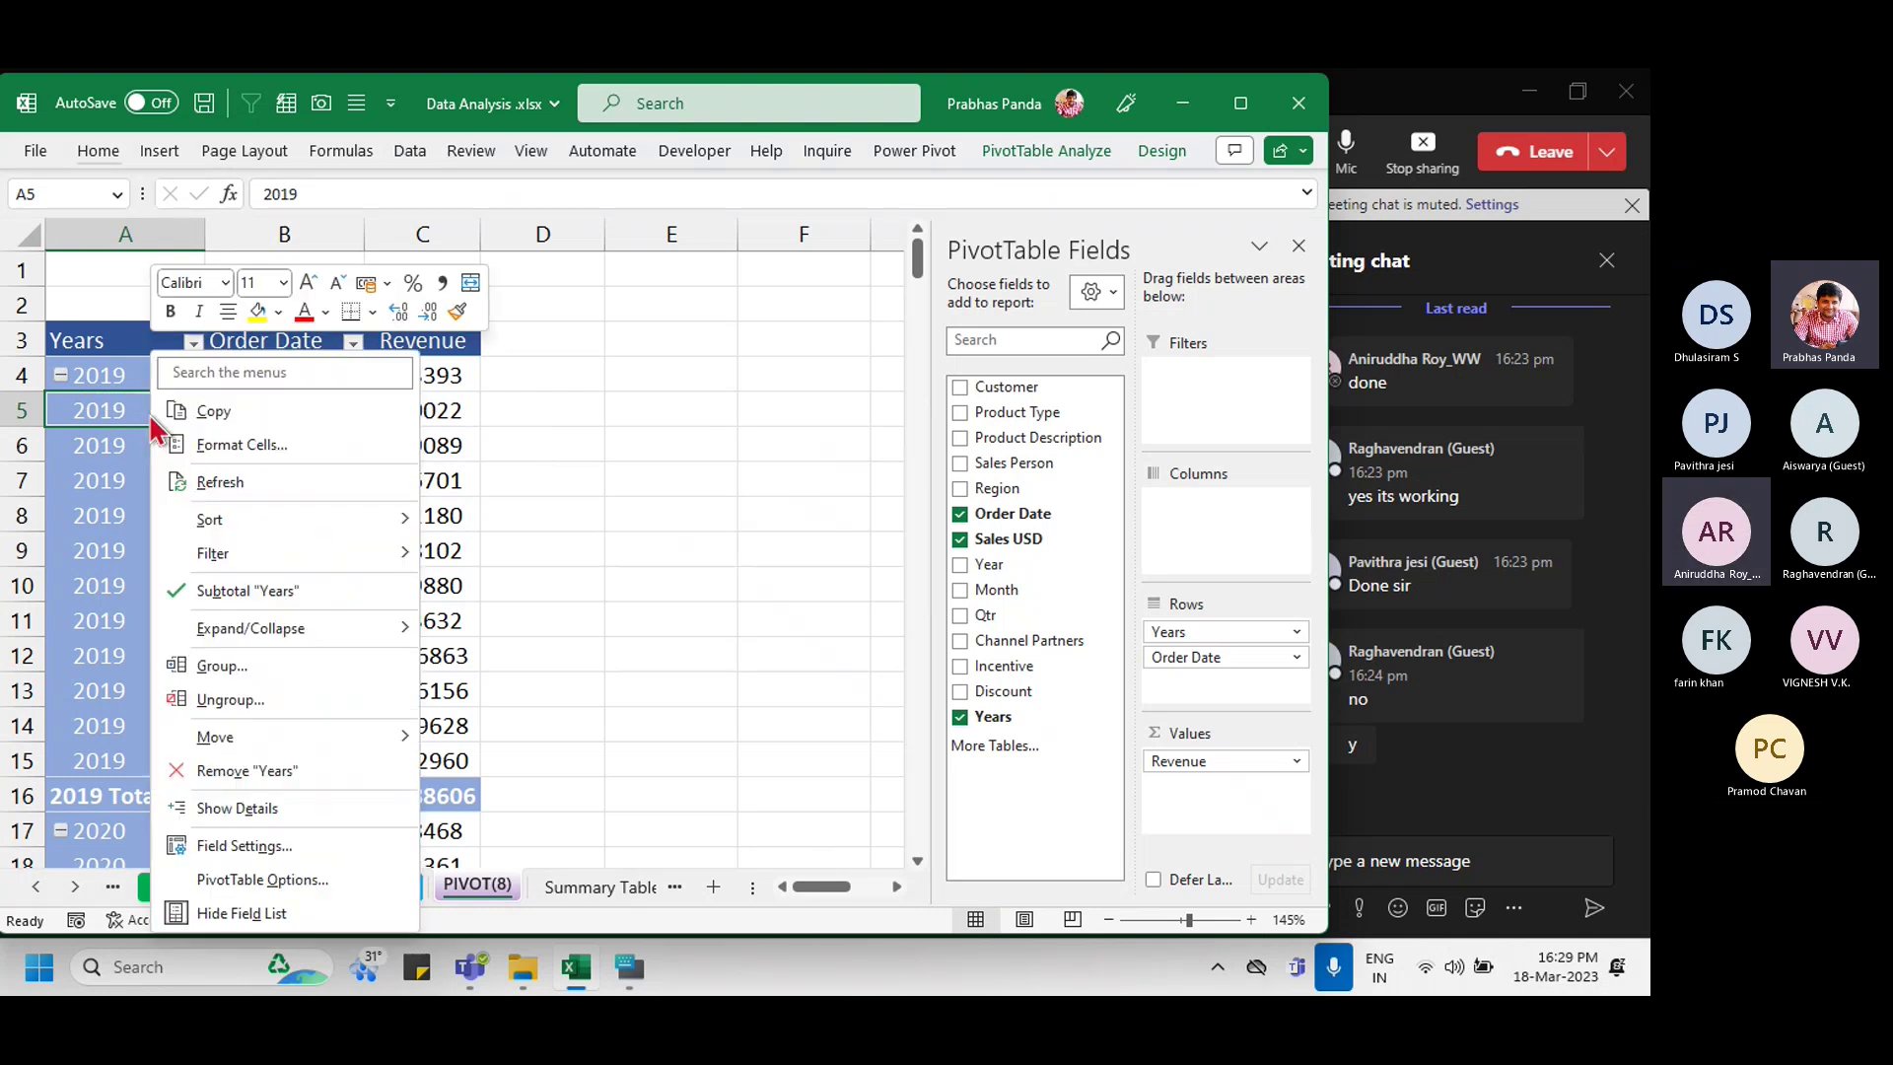
left_click(215, 663)
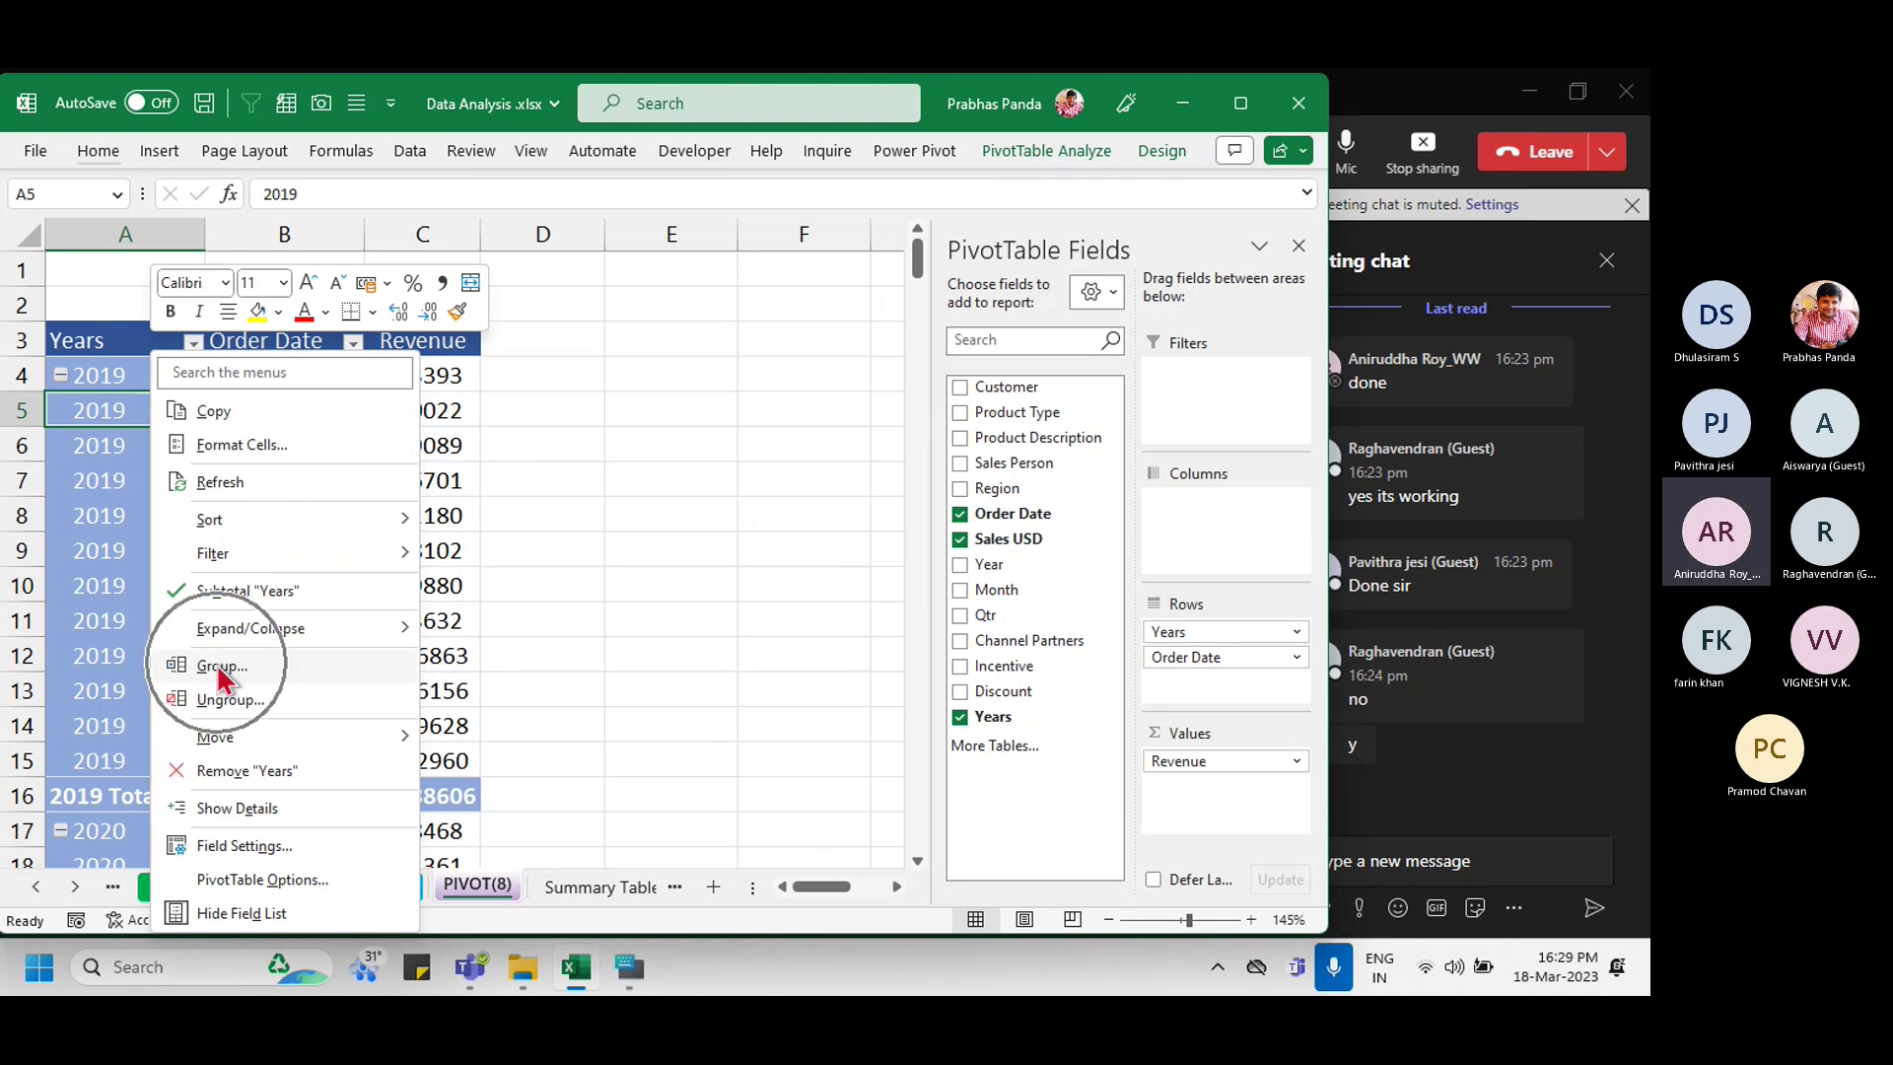
left_click(216, 662)
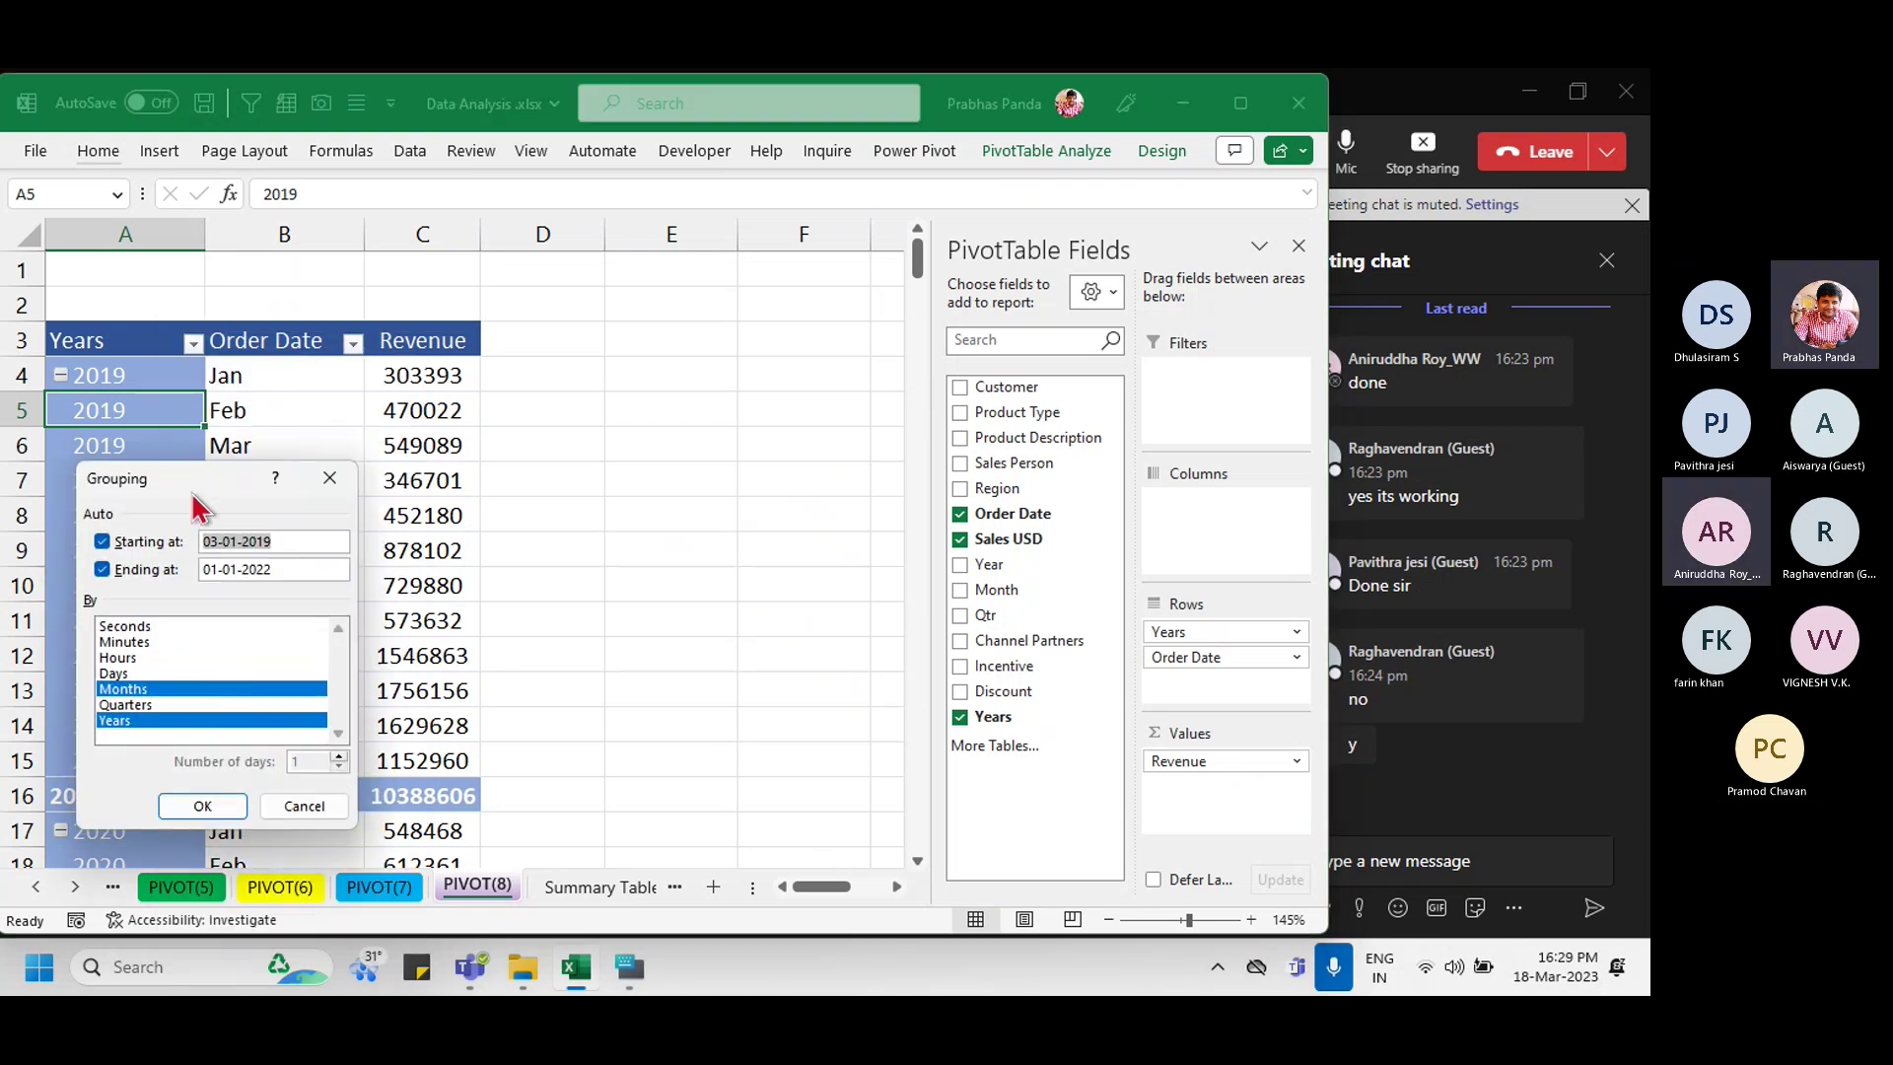
left_click_drag(189, 500, 690, 281)
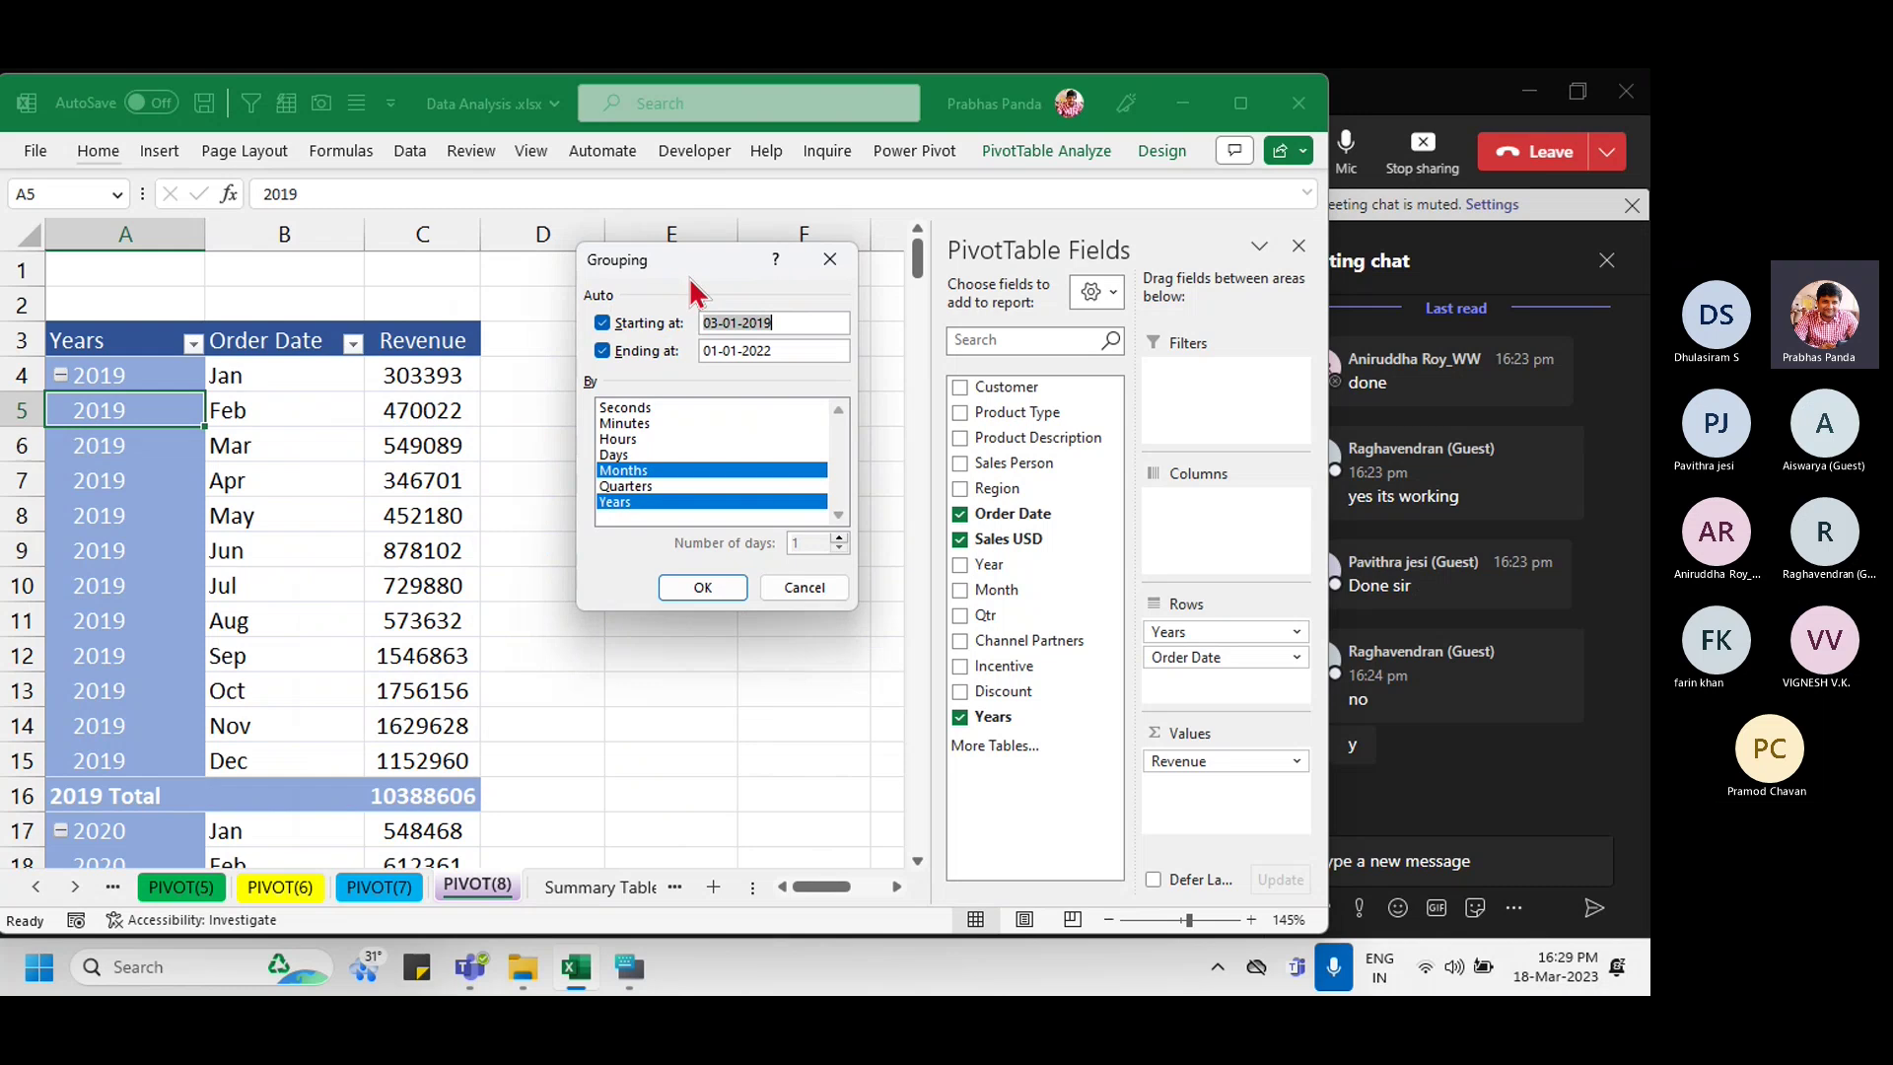
left_click(622, 457)
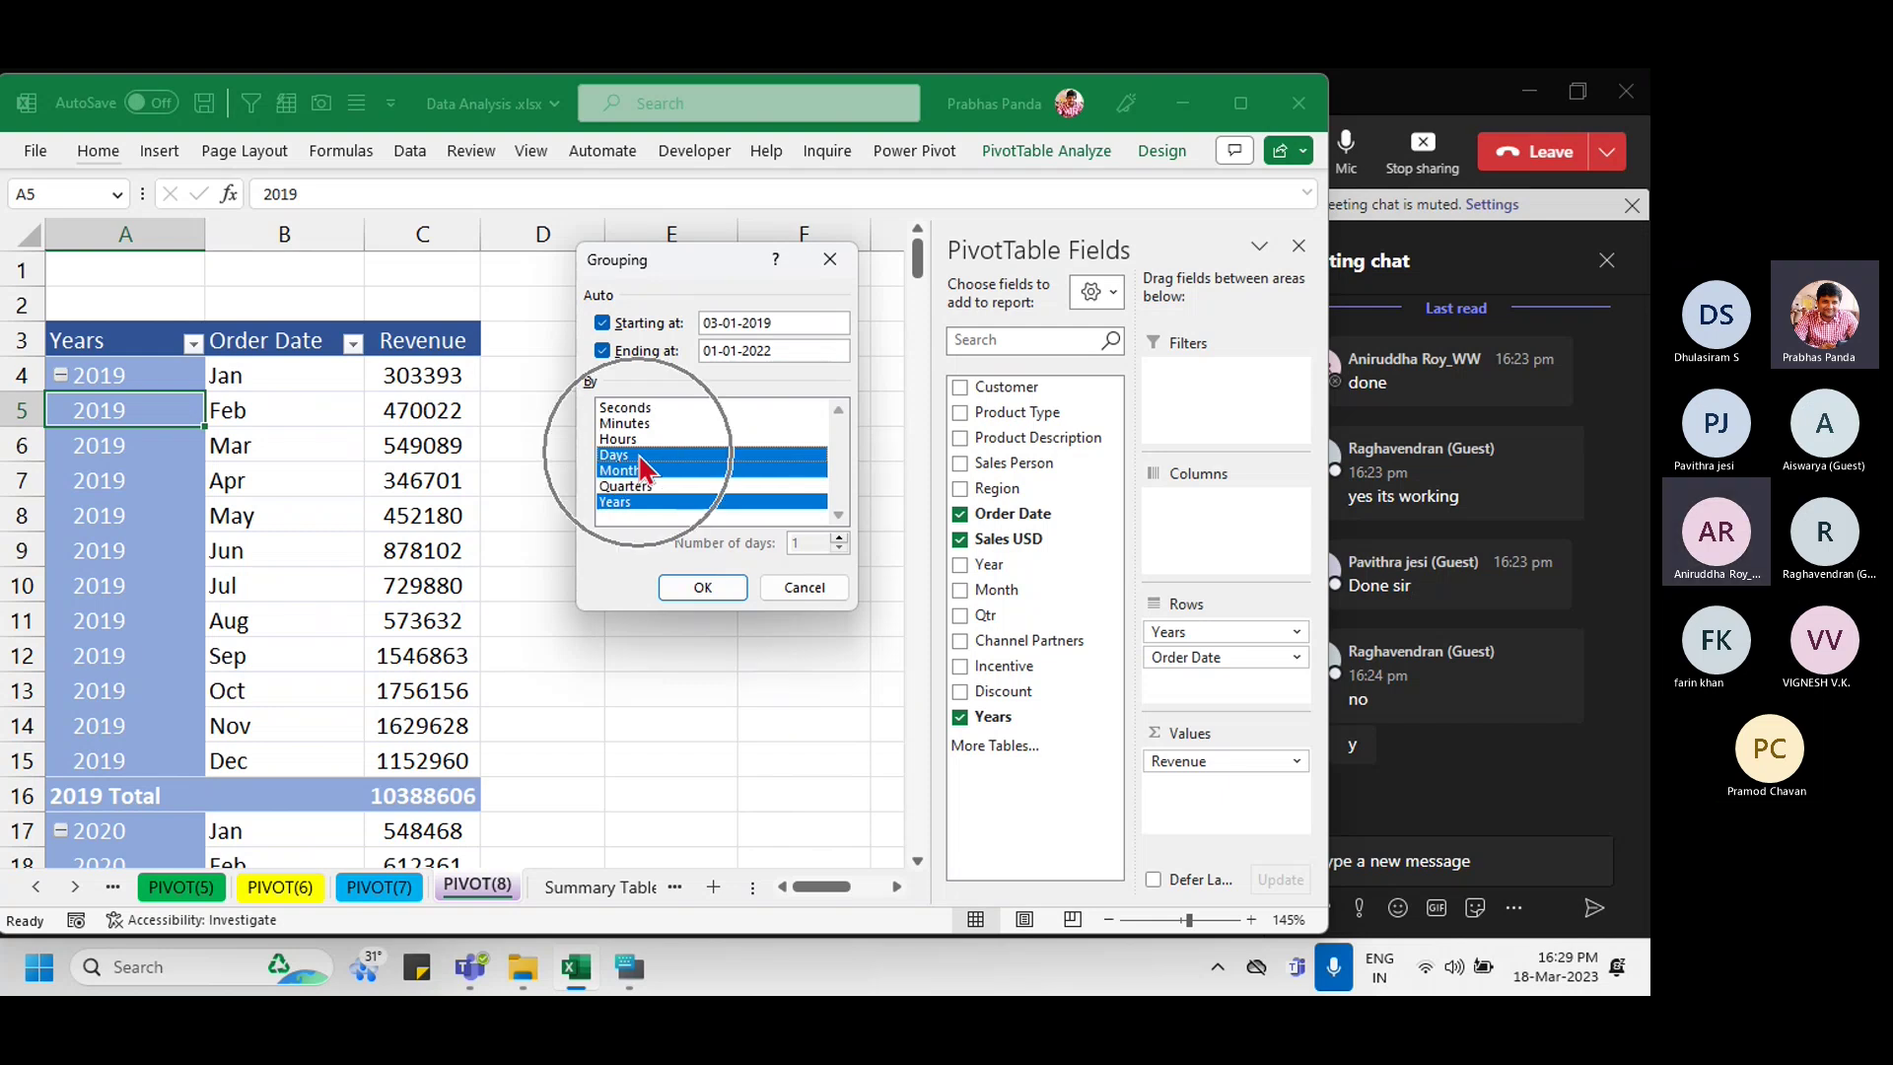
left_click(690, 584)
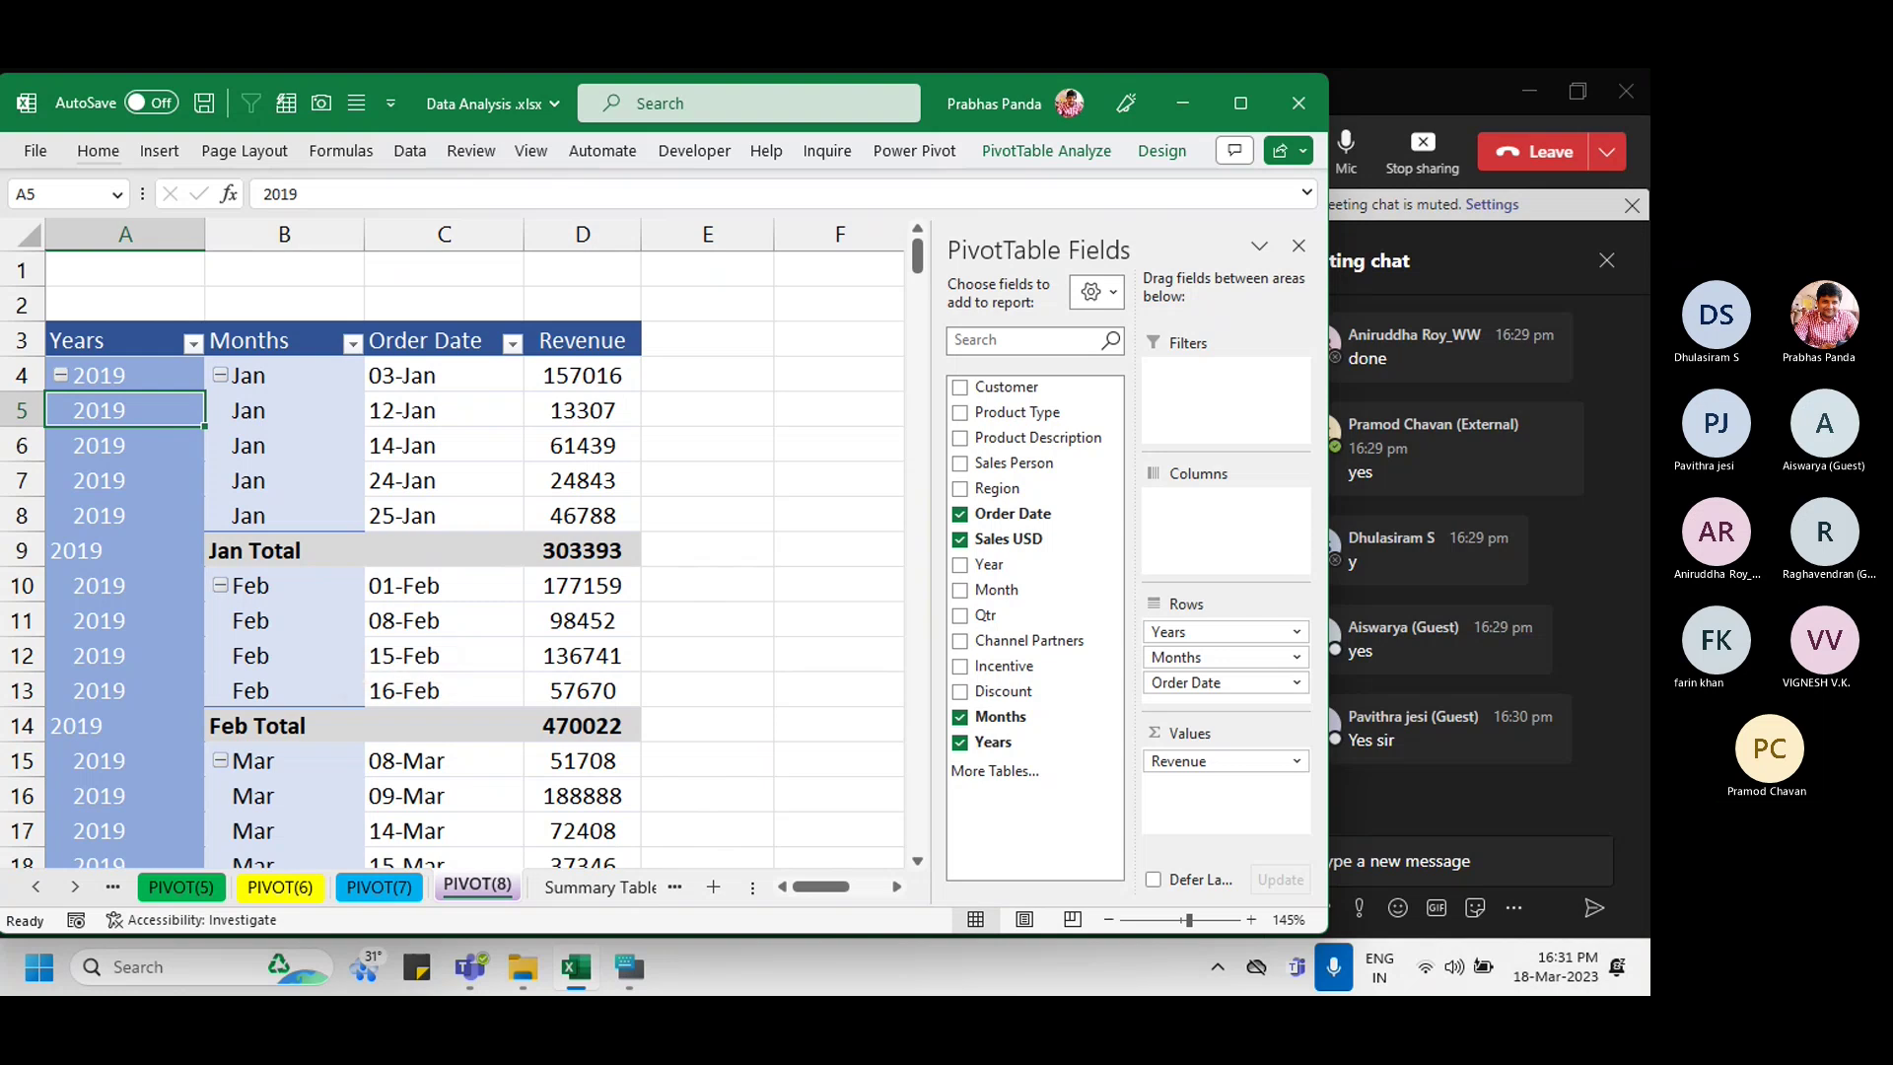
Step: Inspect a day-level date, click a cell outside the pivot, then show the desktop with Win+D
left_click(444, 620)
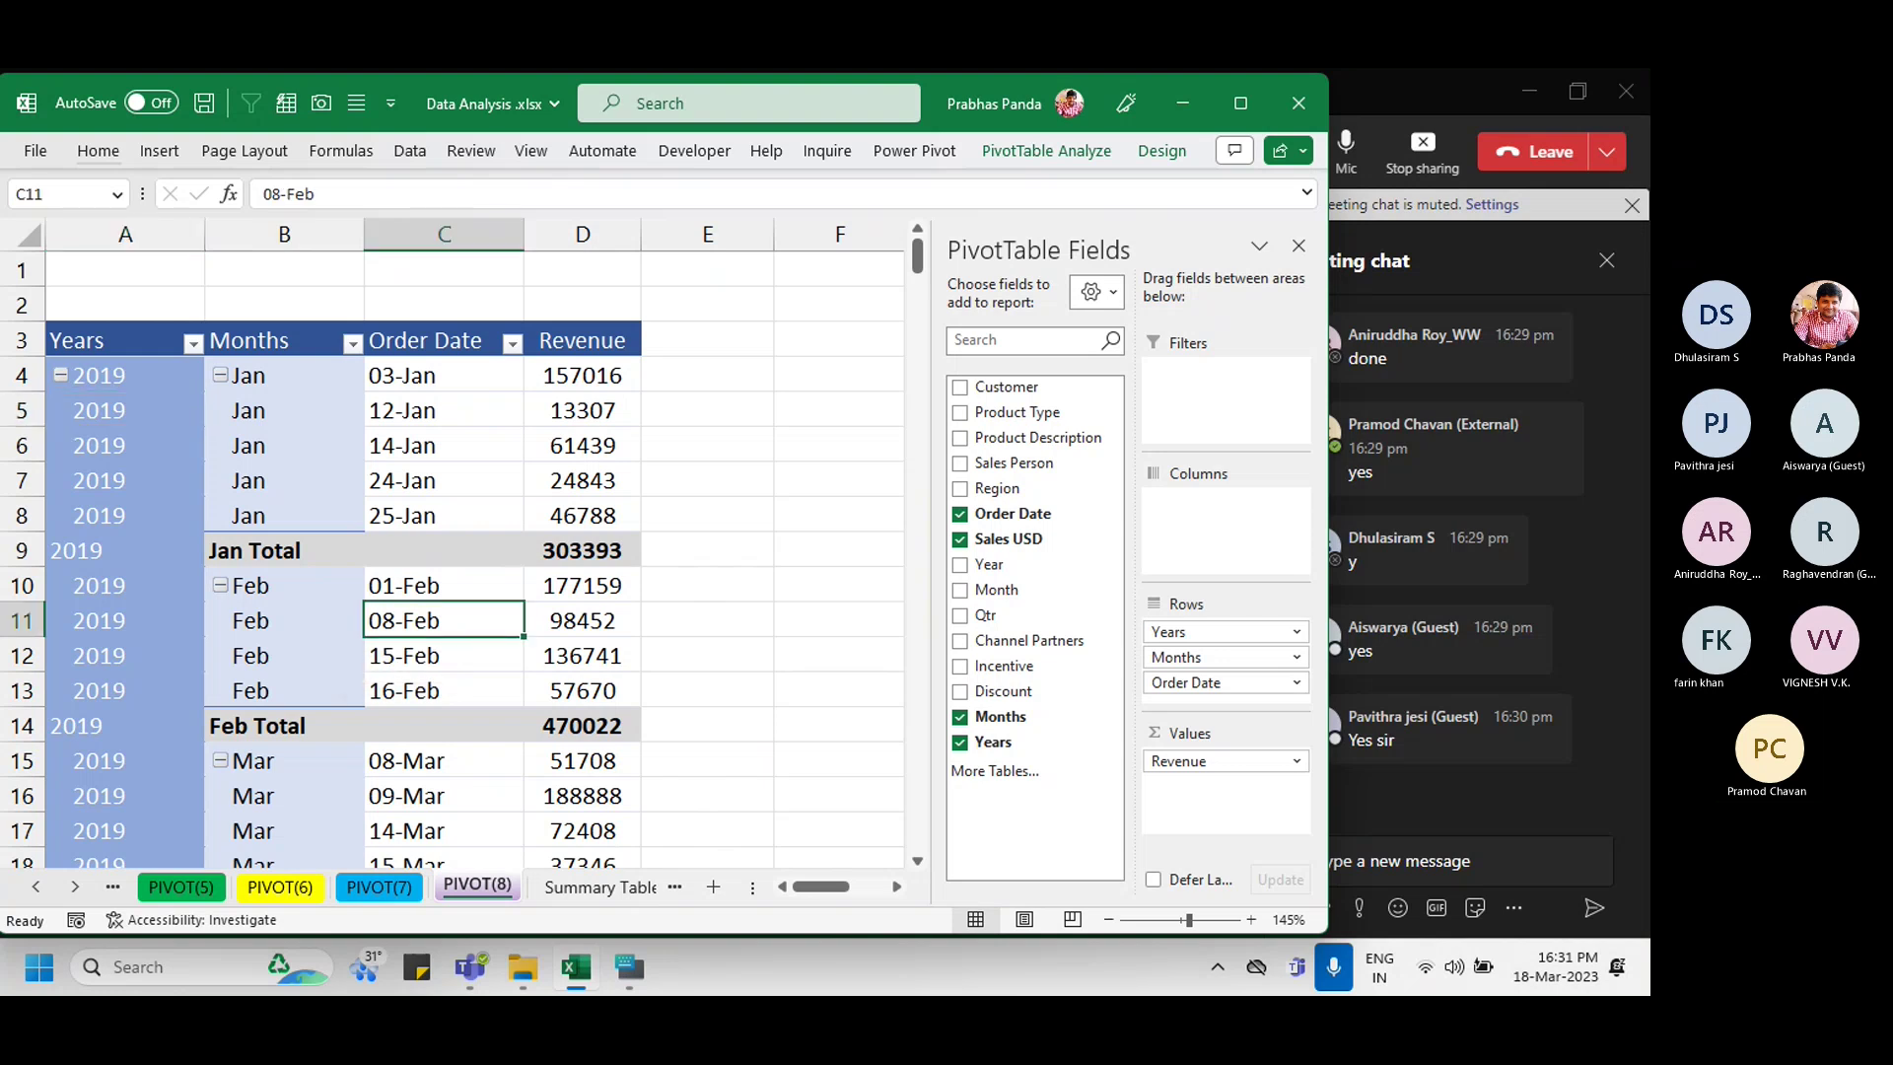
left_click(707, 653)
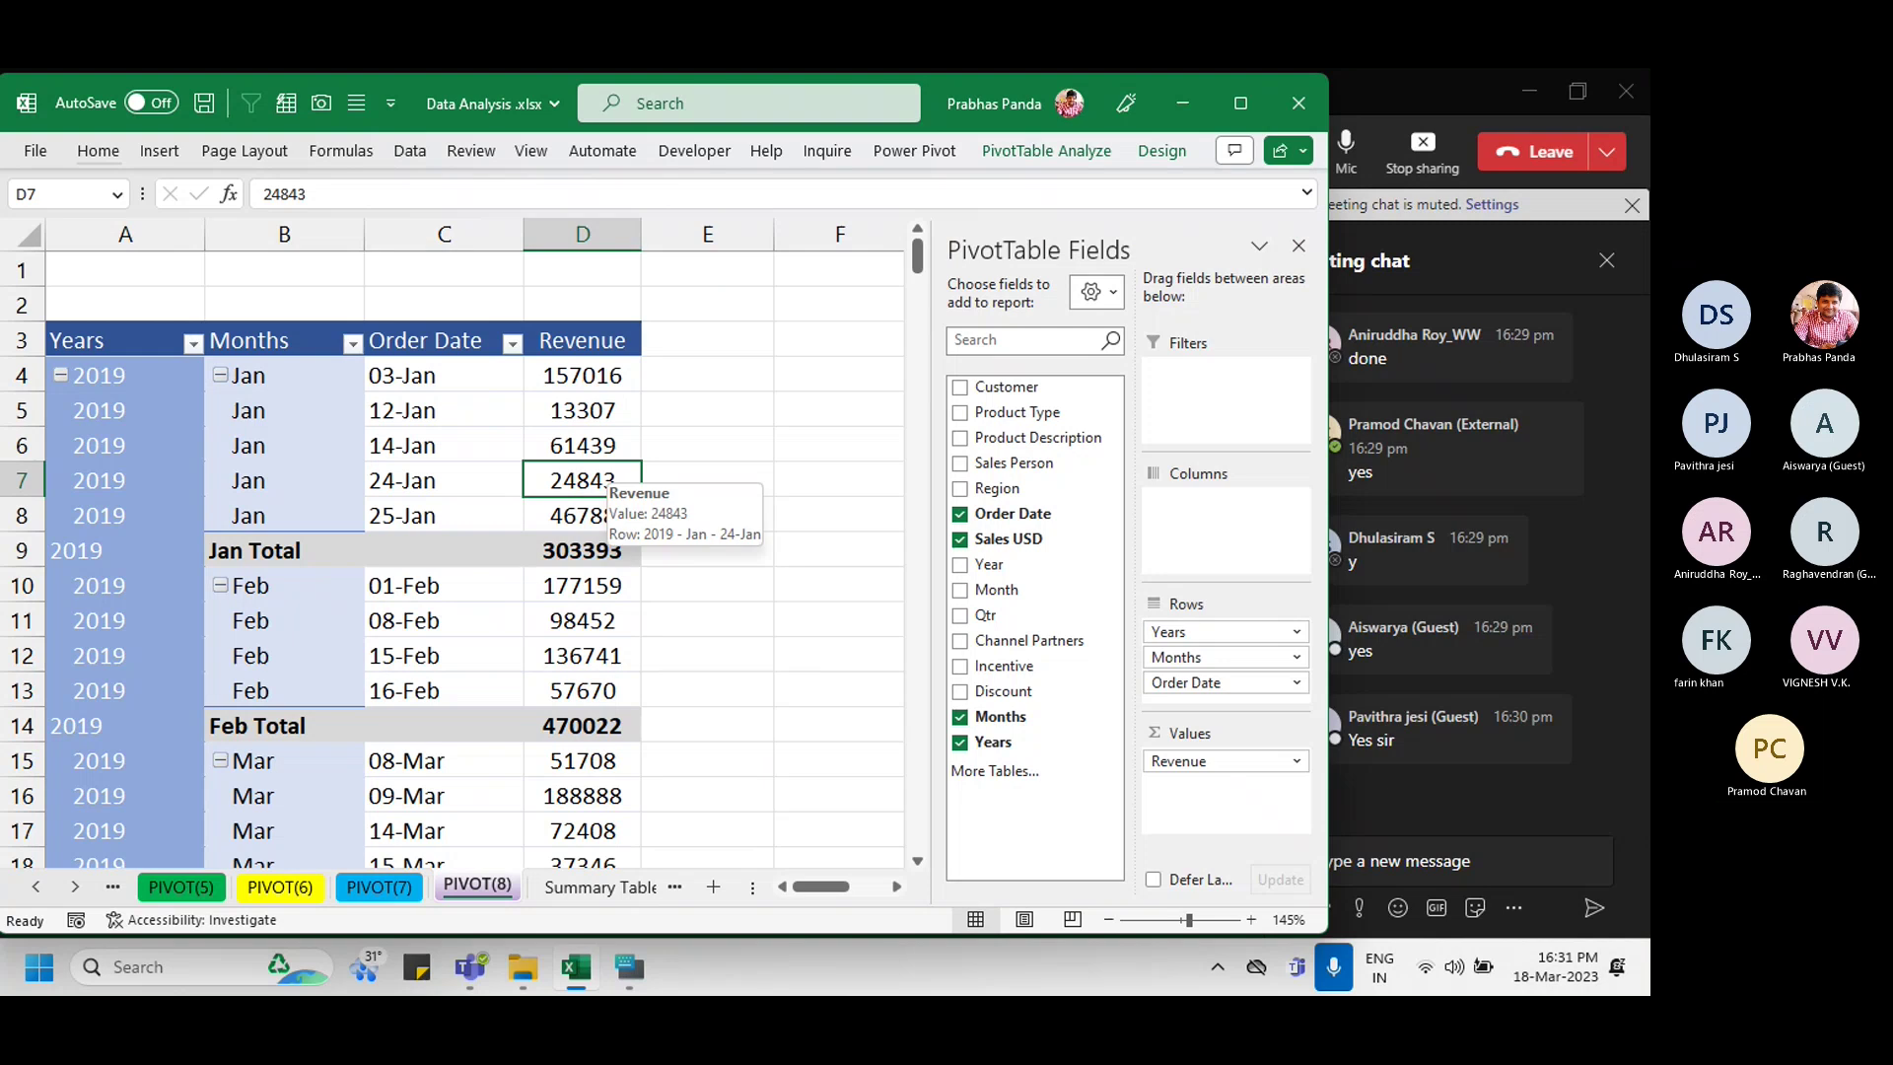
key("super+d")
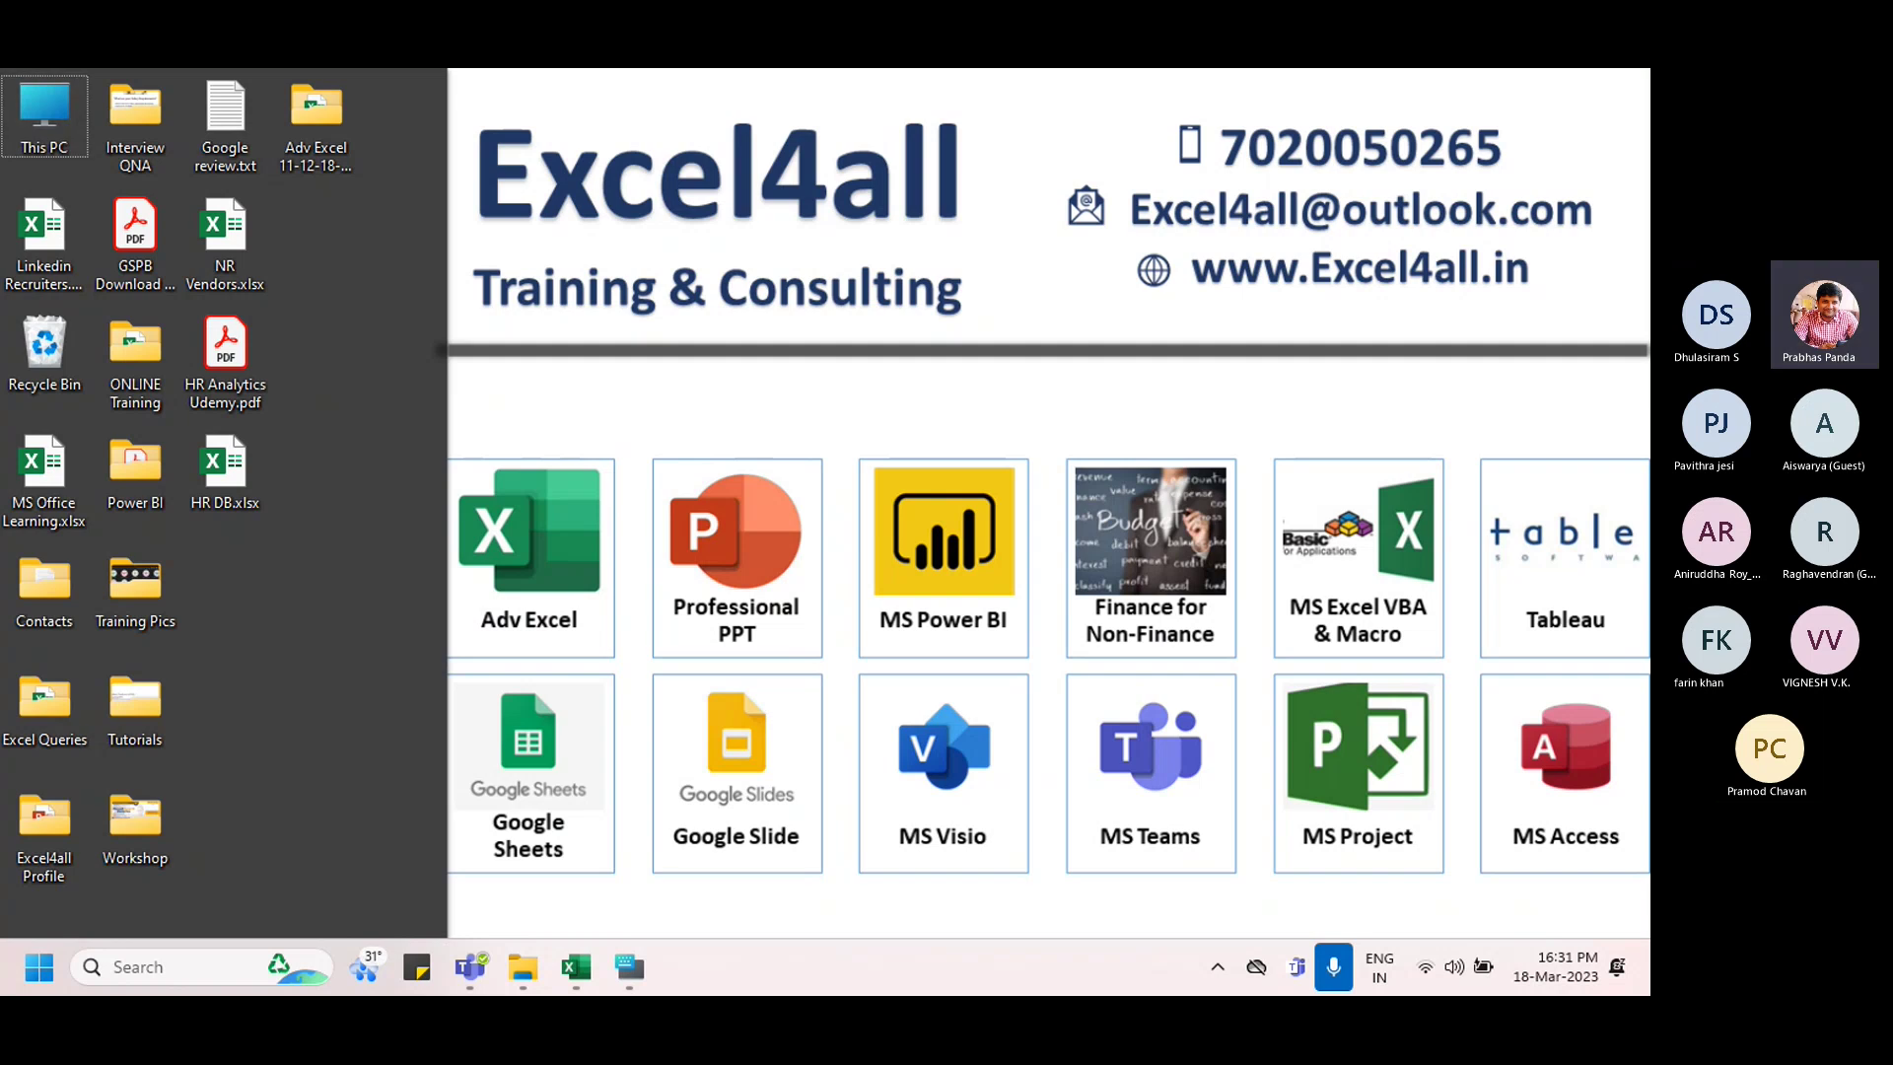
Step: Check the Teams meeting window, return to Excel, and copy the PIVOT(8) sheet to PIVOT(9)
key("alt+Tab")
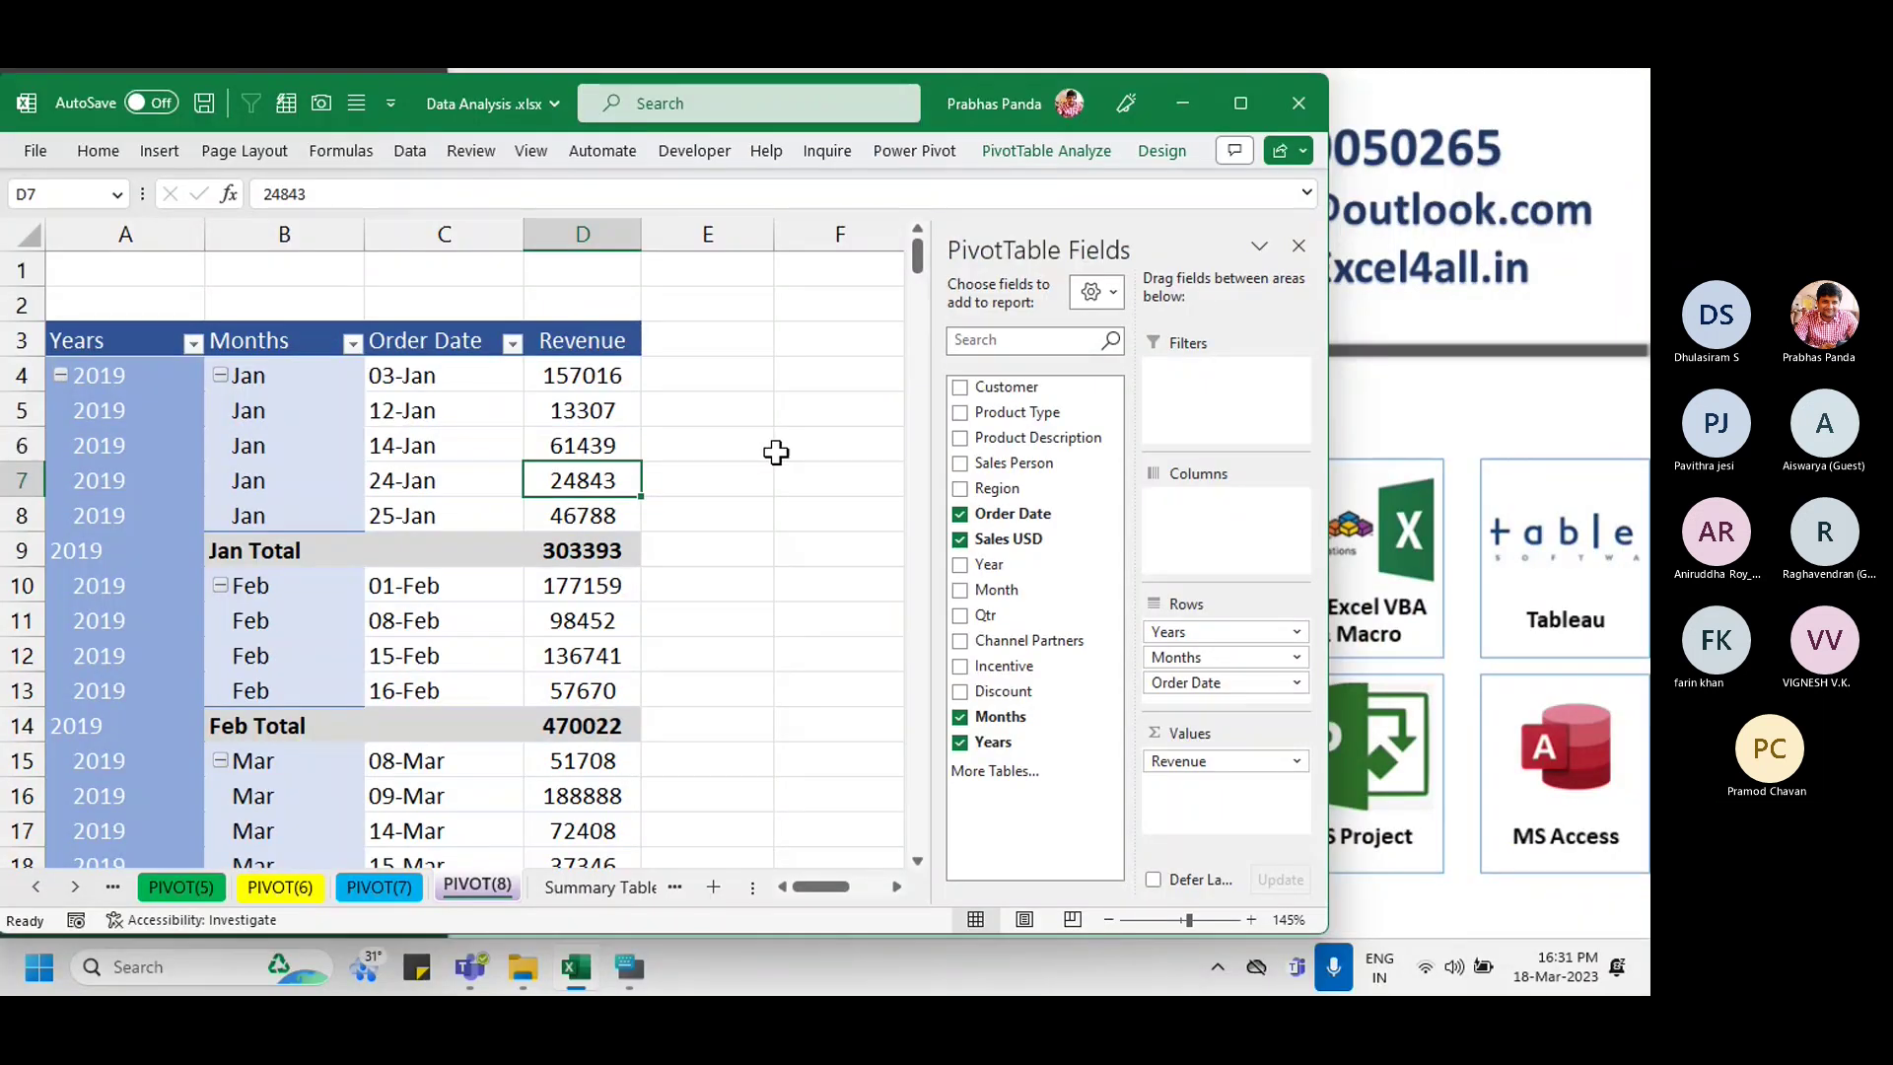
left_click(776, 452)
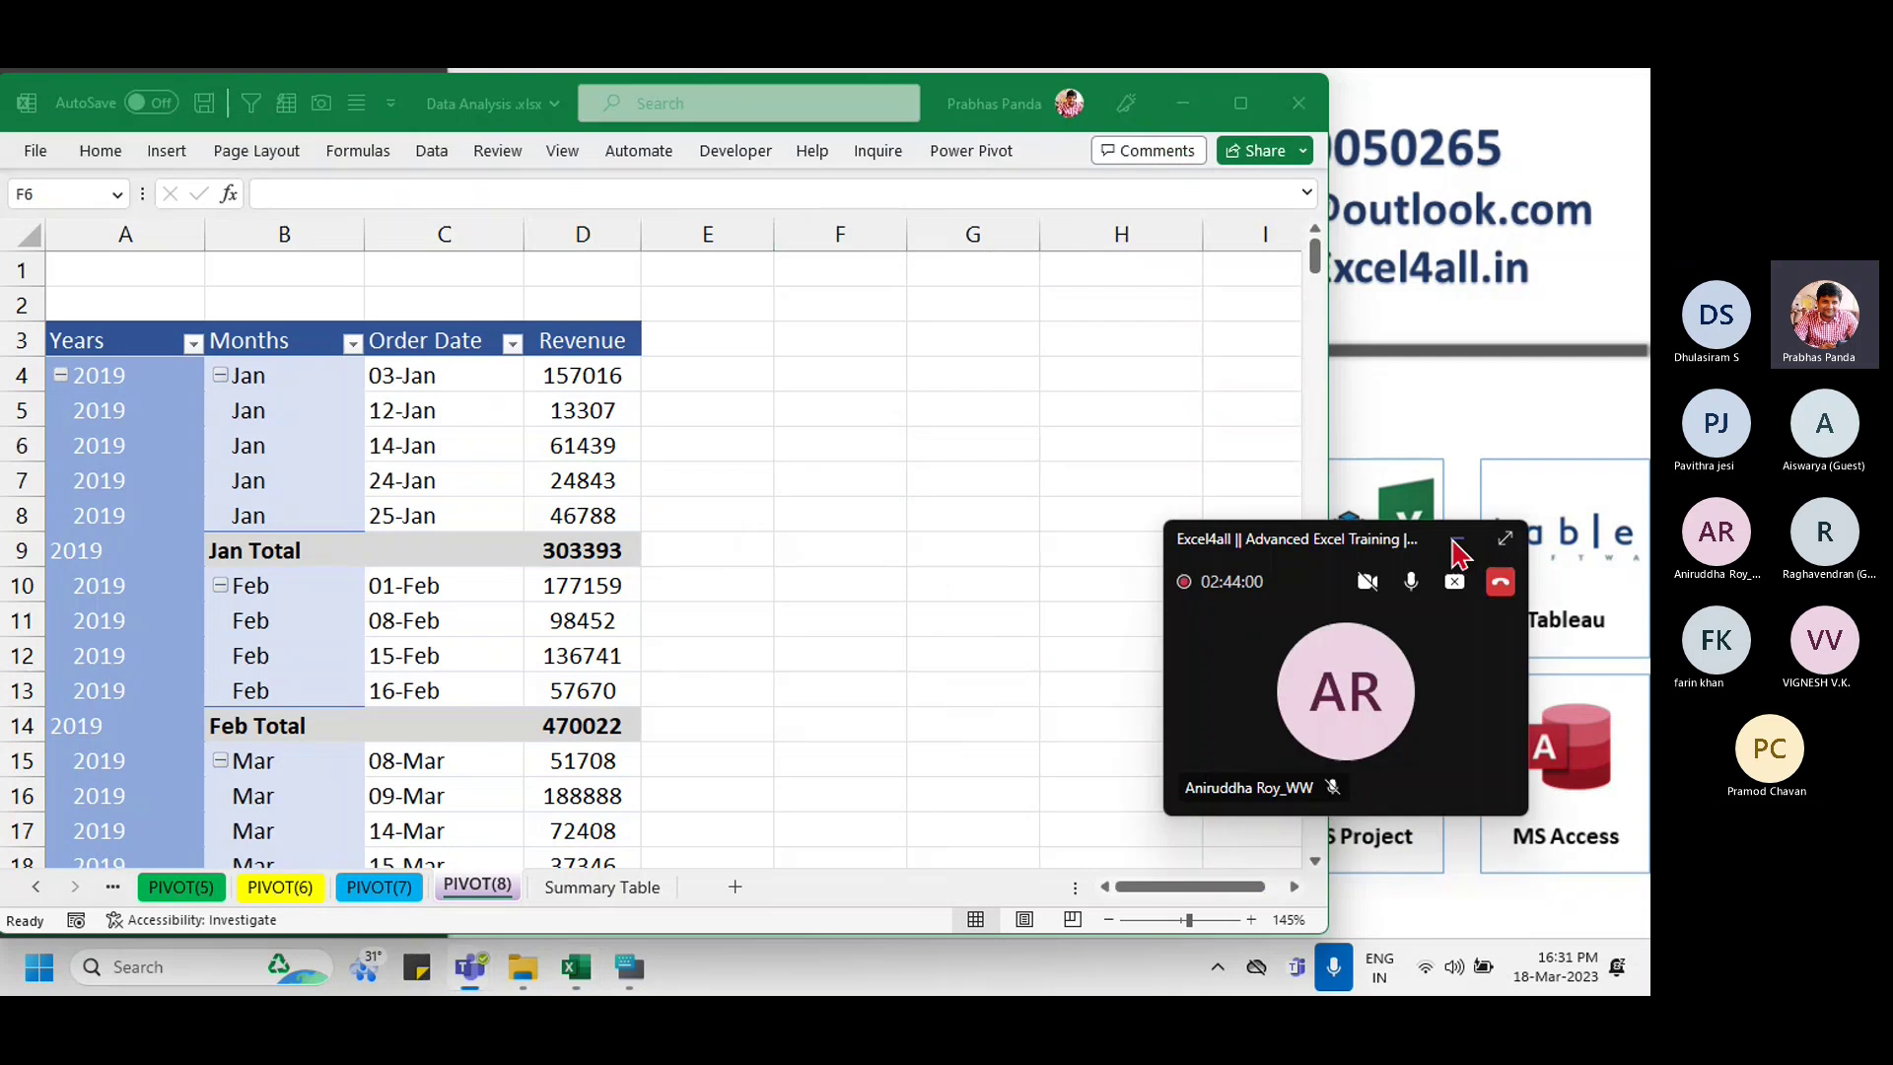
left_click(470, 967)
left_click(353, 818)
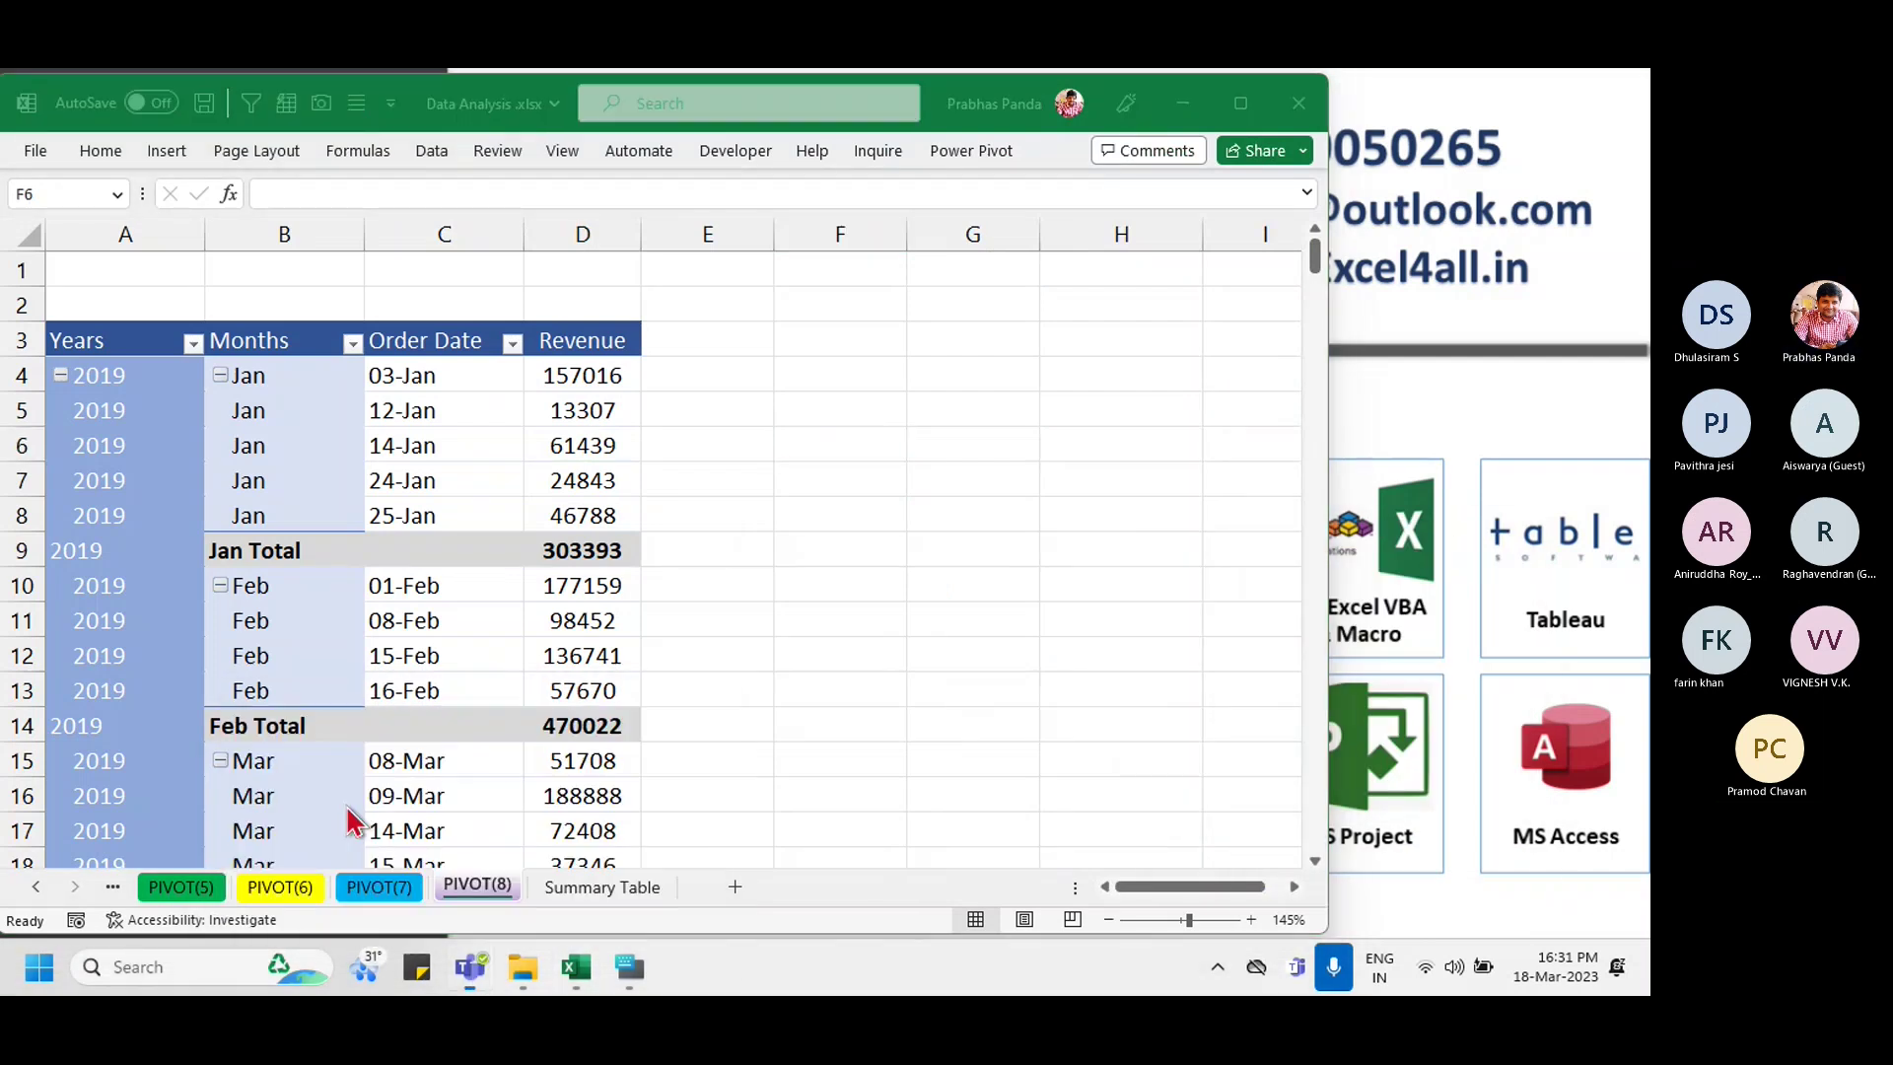
mouse_move(643, 979)
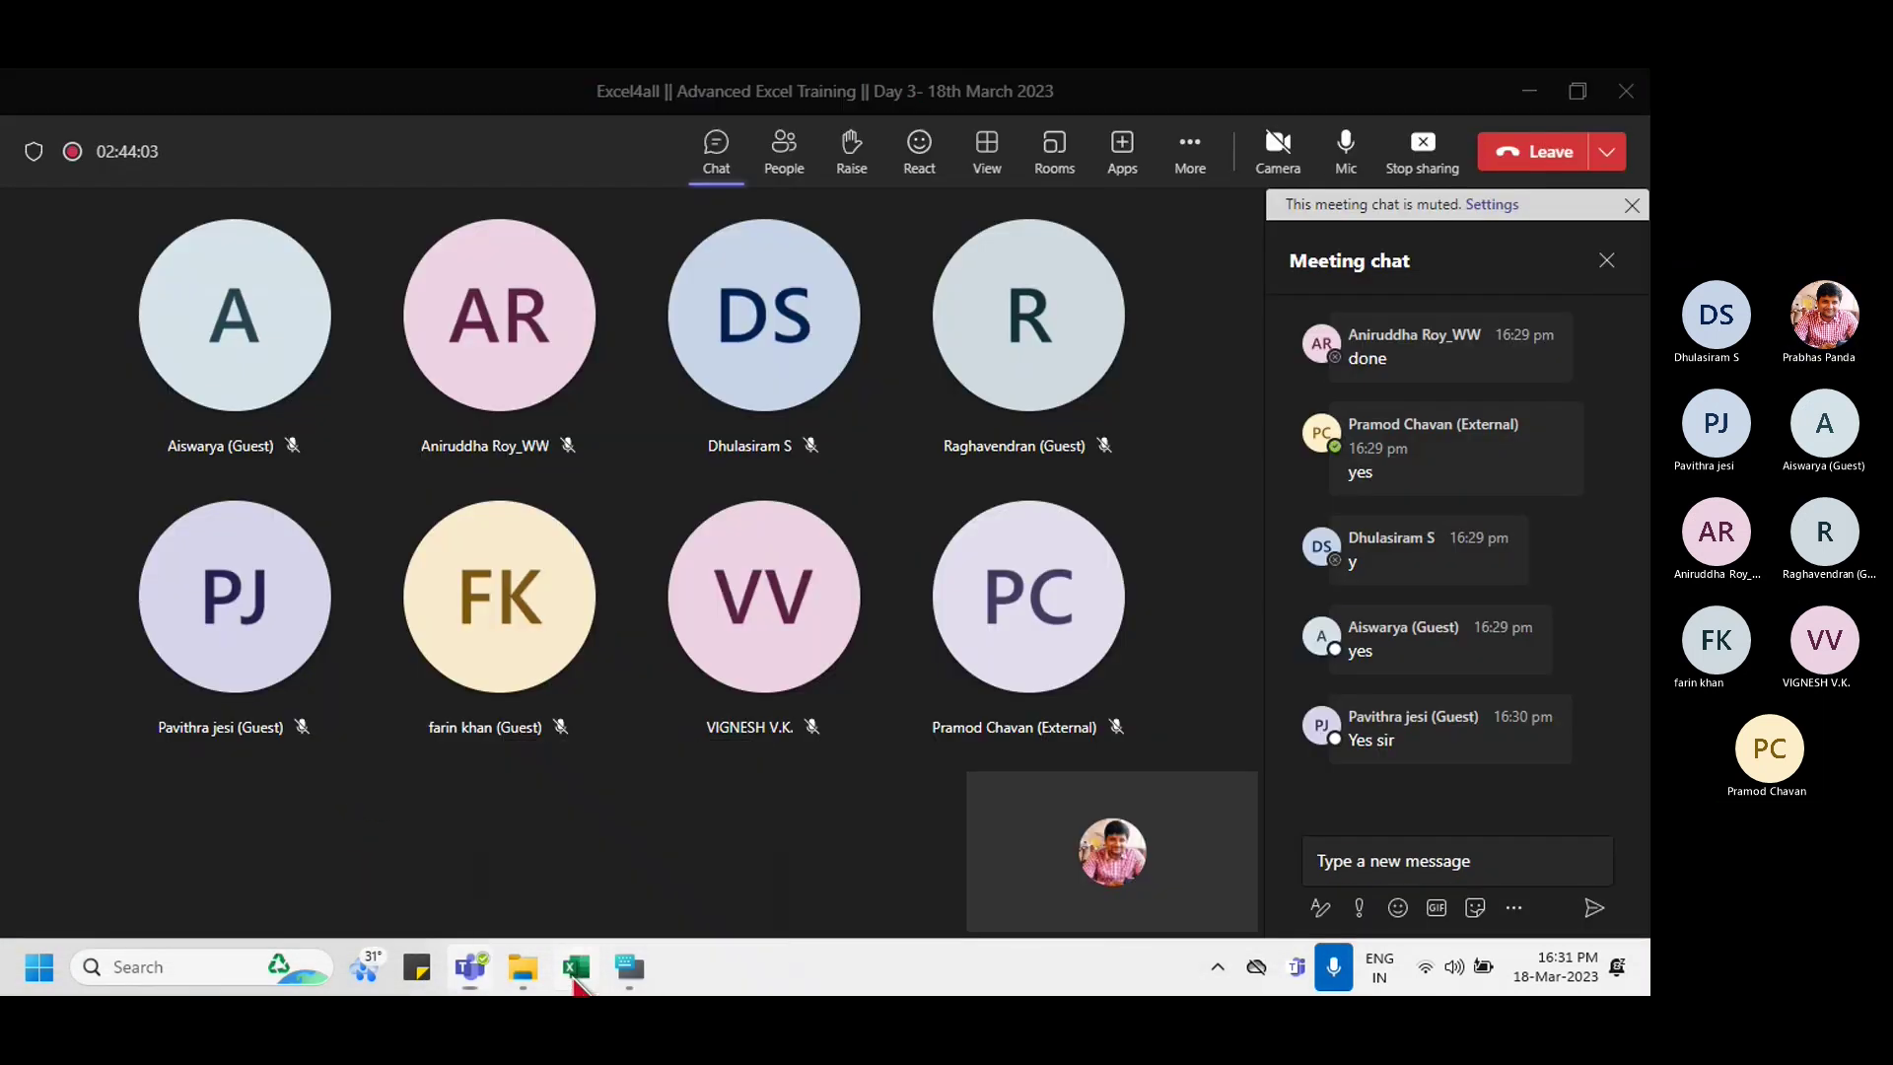
left_click(574, 968)
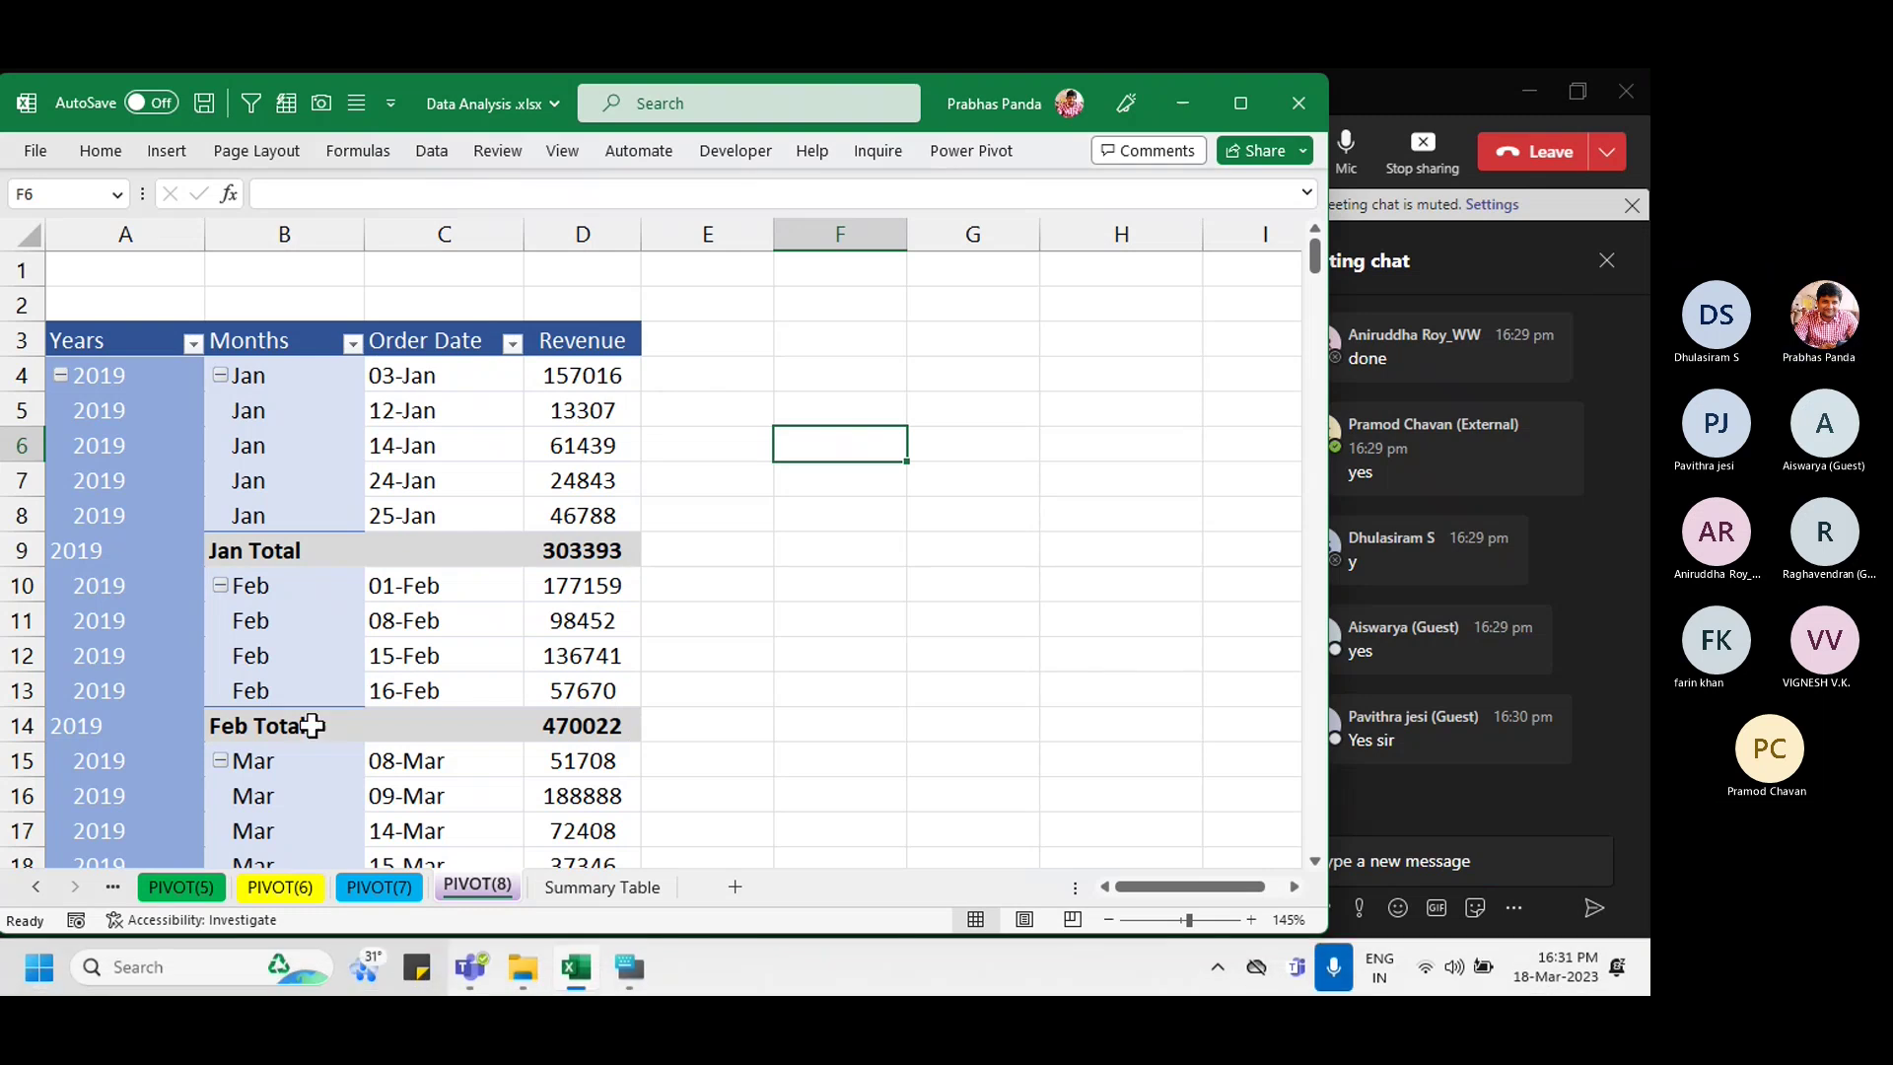
left_click_drag(457, 897, 572, 887)
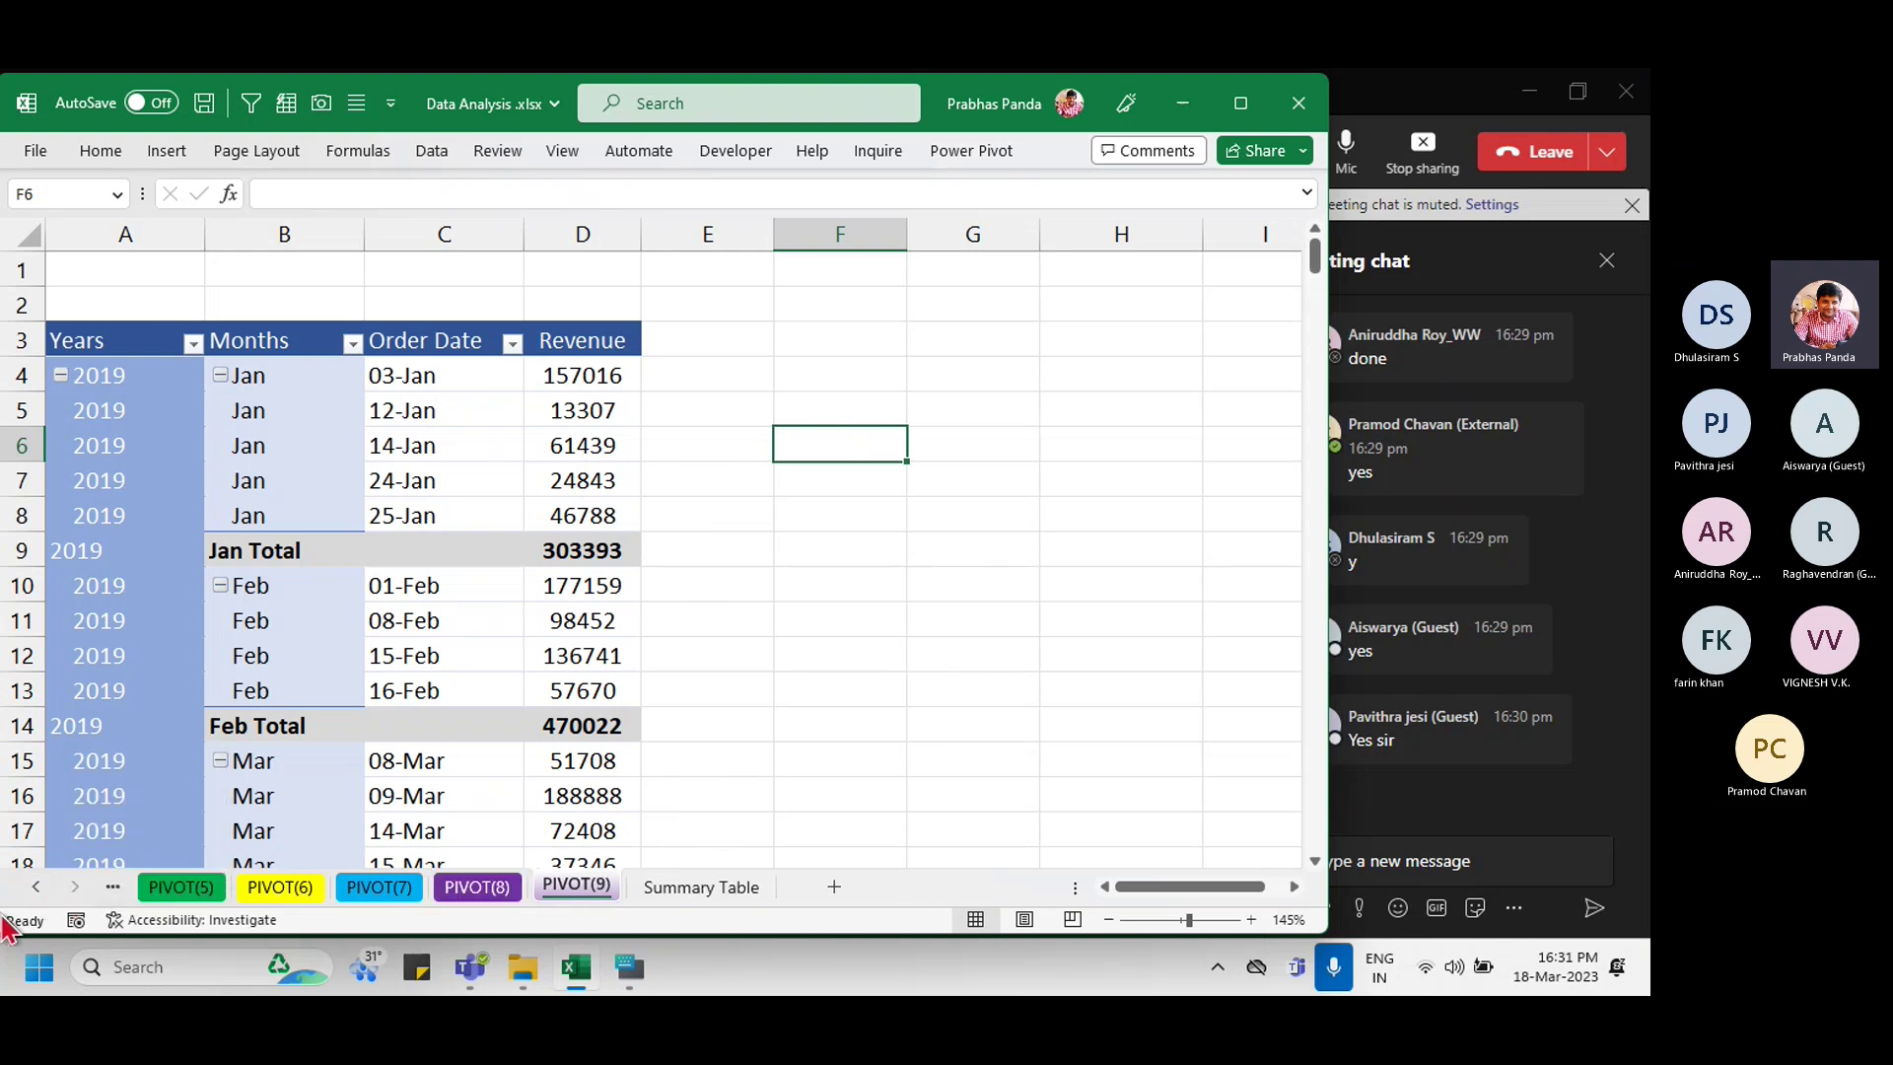
Step: Give the PIVOT(9) sheet tab a purple colour
right_click(582, 892)
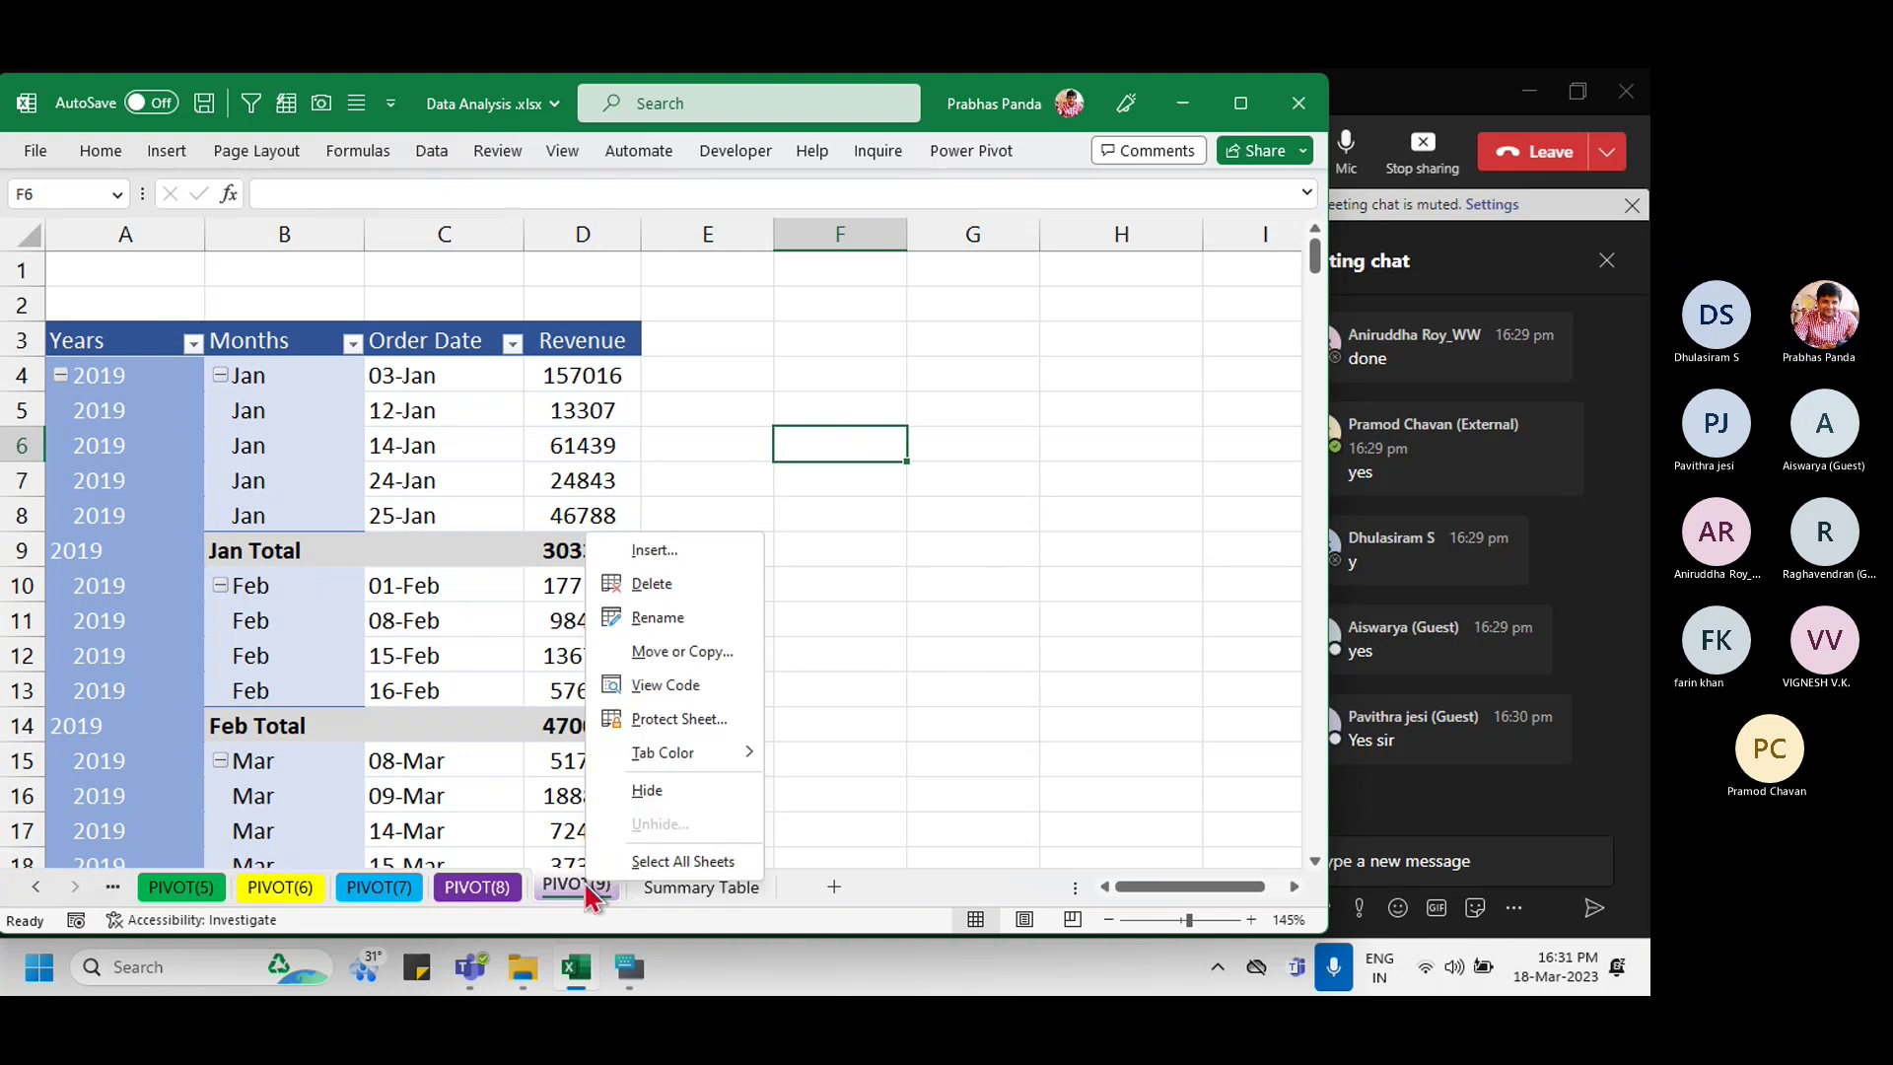
mouse_move(731, 755)
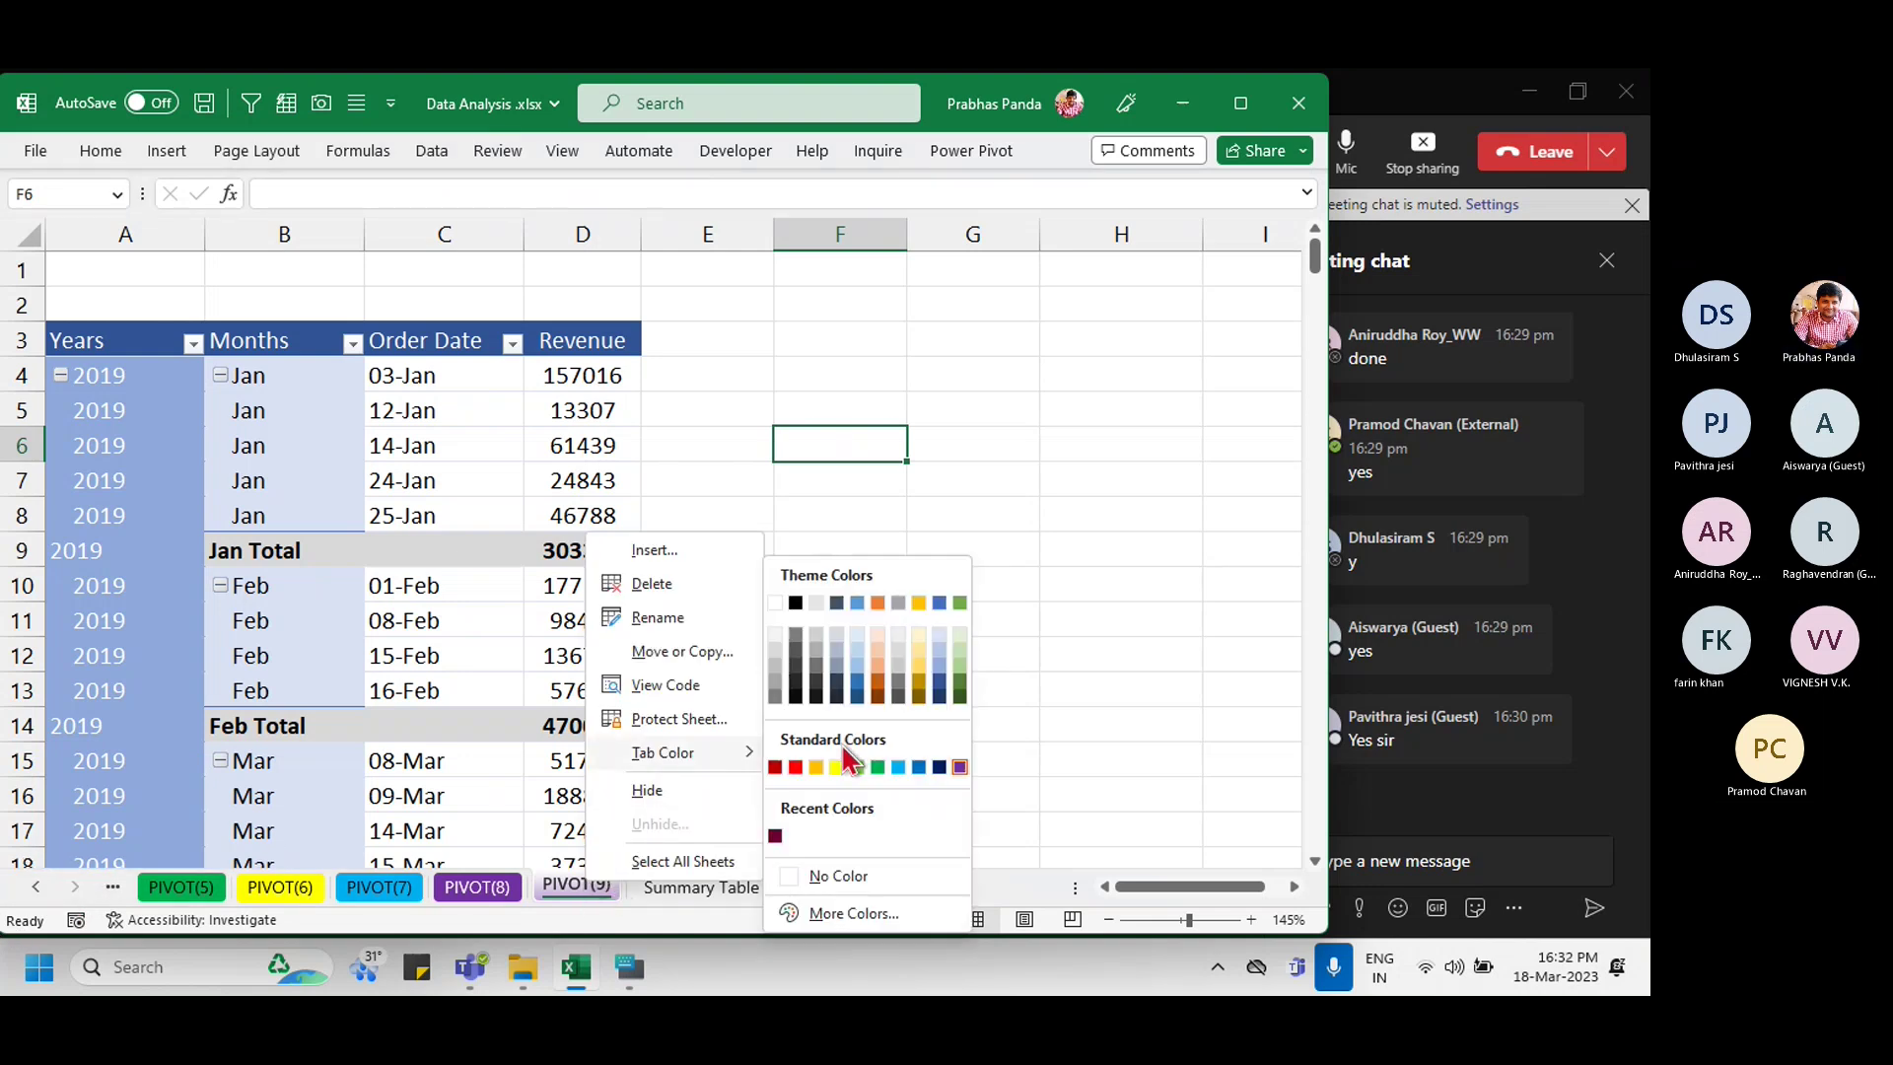
left_click(939, 768)
Step: Replace Order Date, Months and Years with Product Description in Rows and Year in Columns
left_click(490, 418)
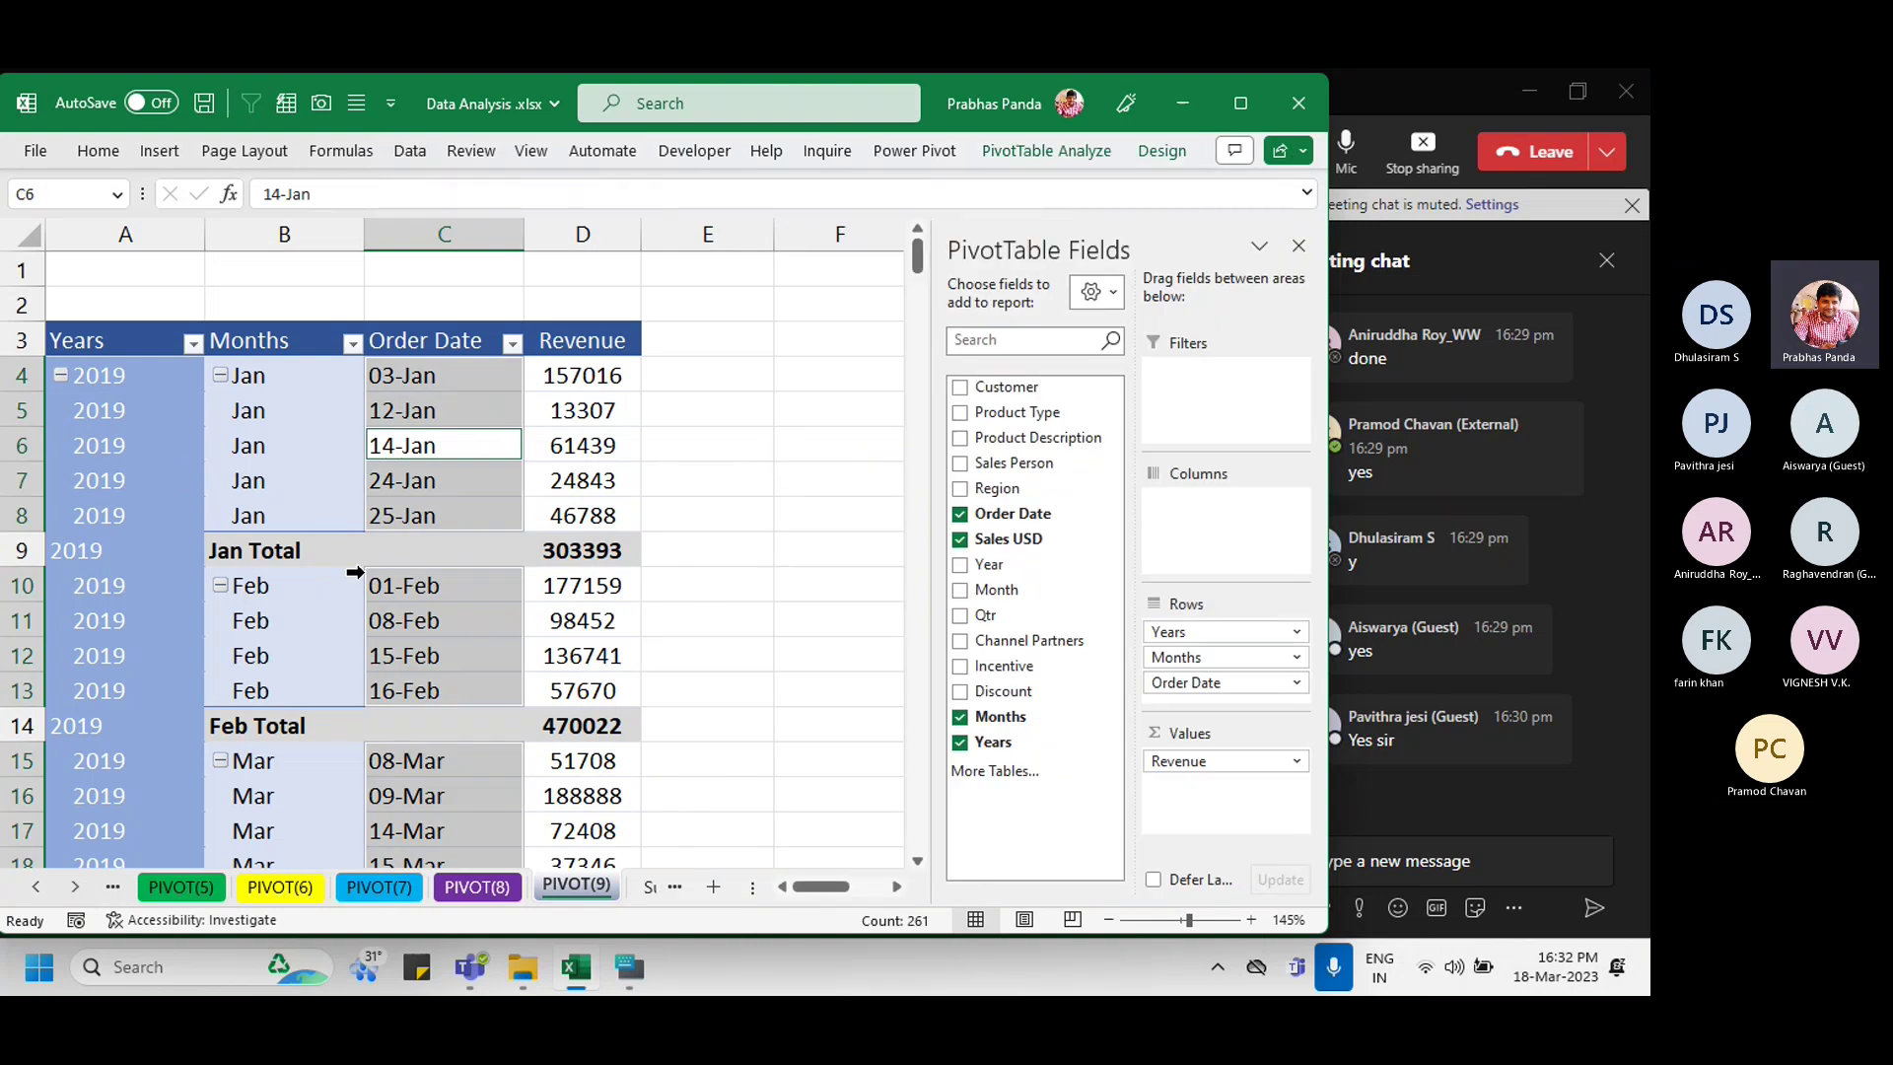
left_click(959, 514)
left_click(959, 717)
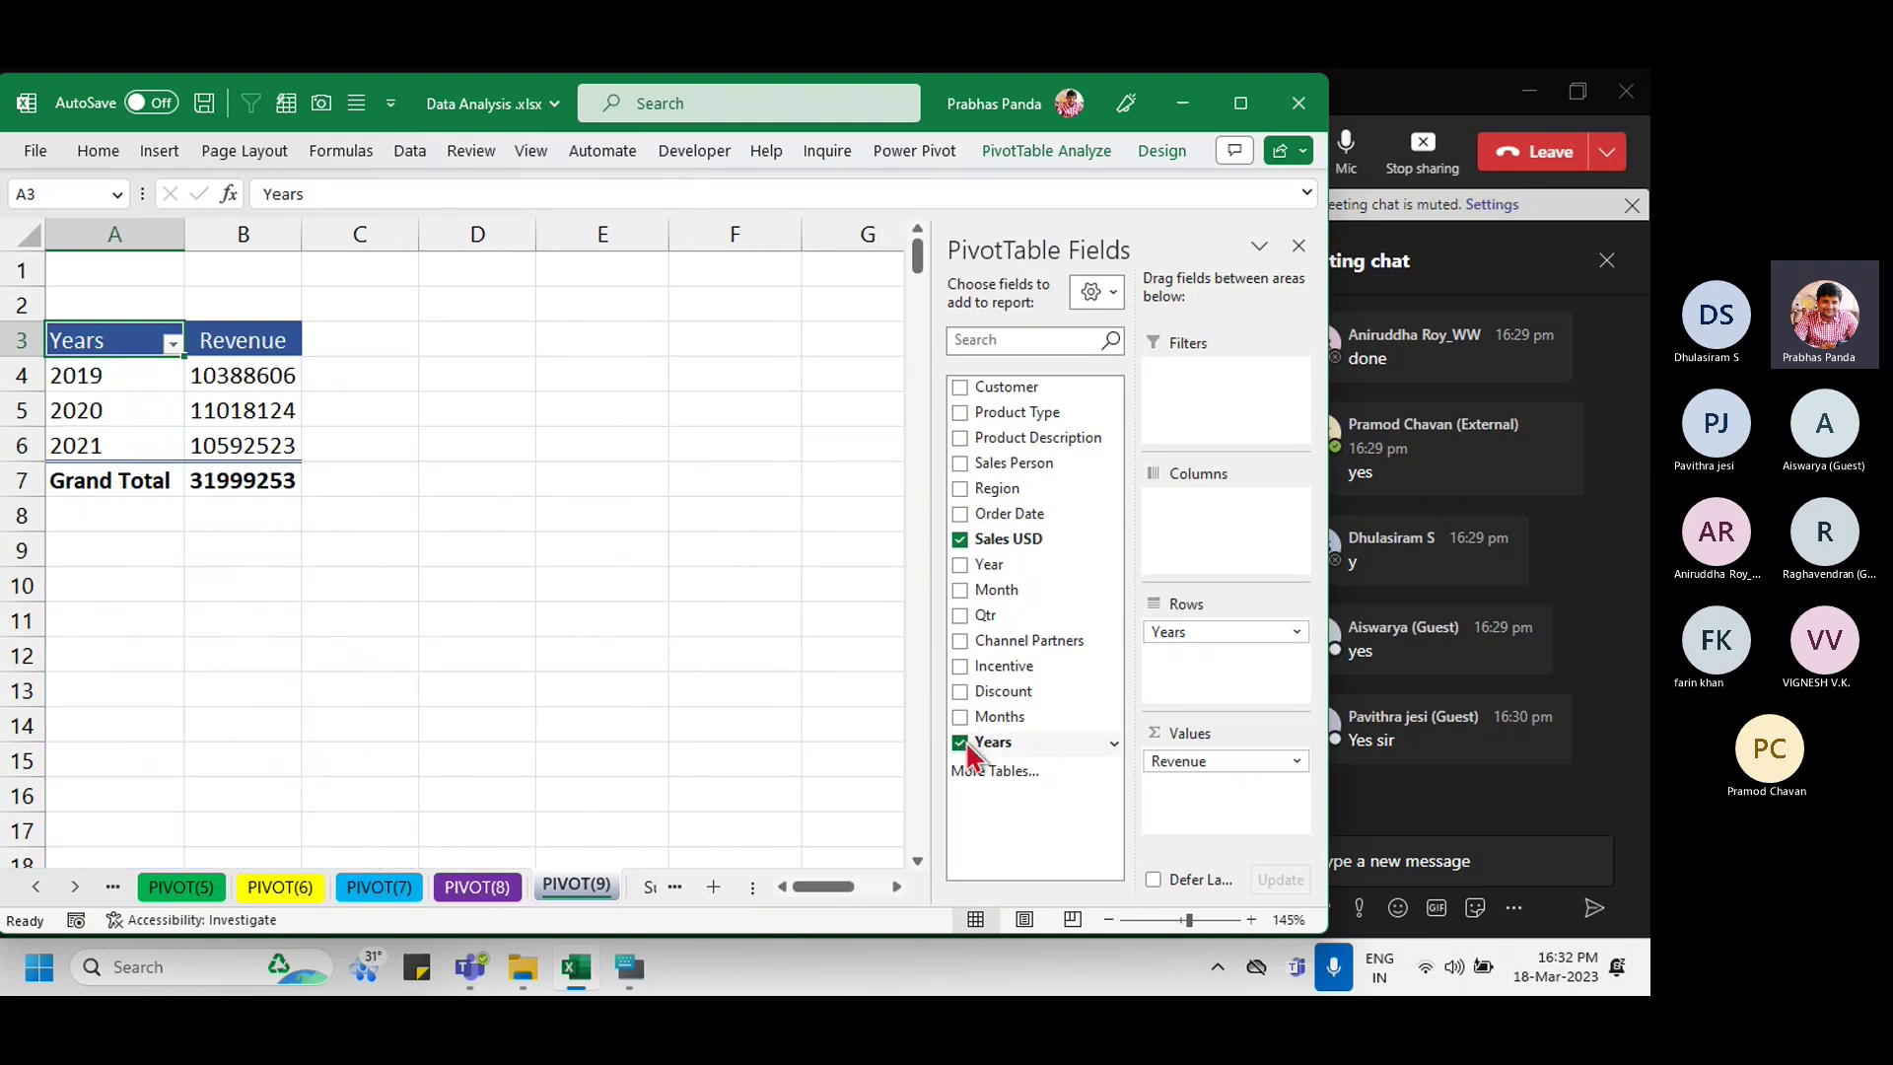
left_click(960, 742)
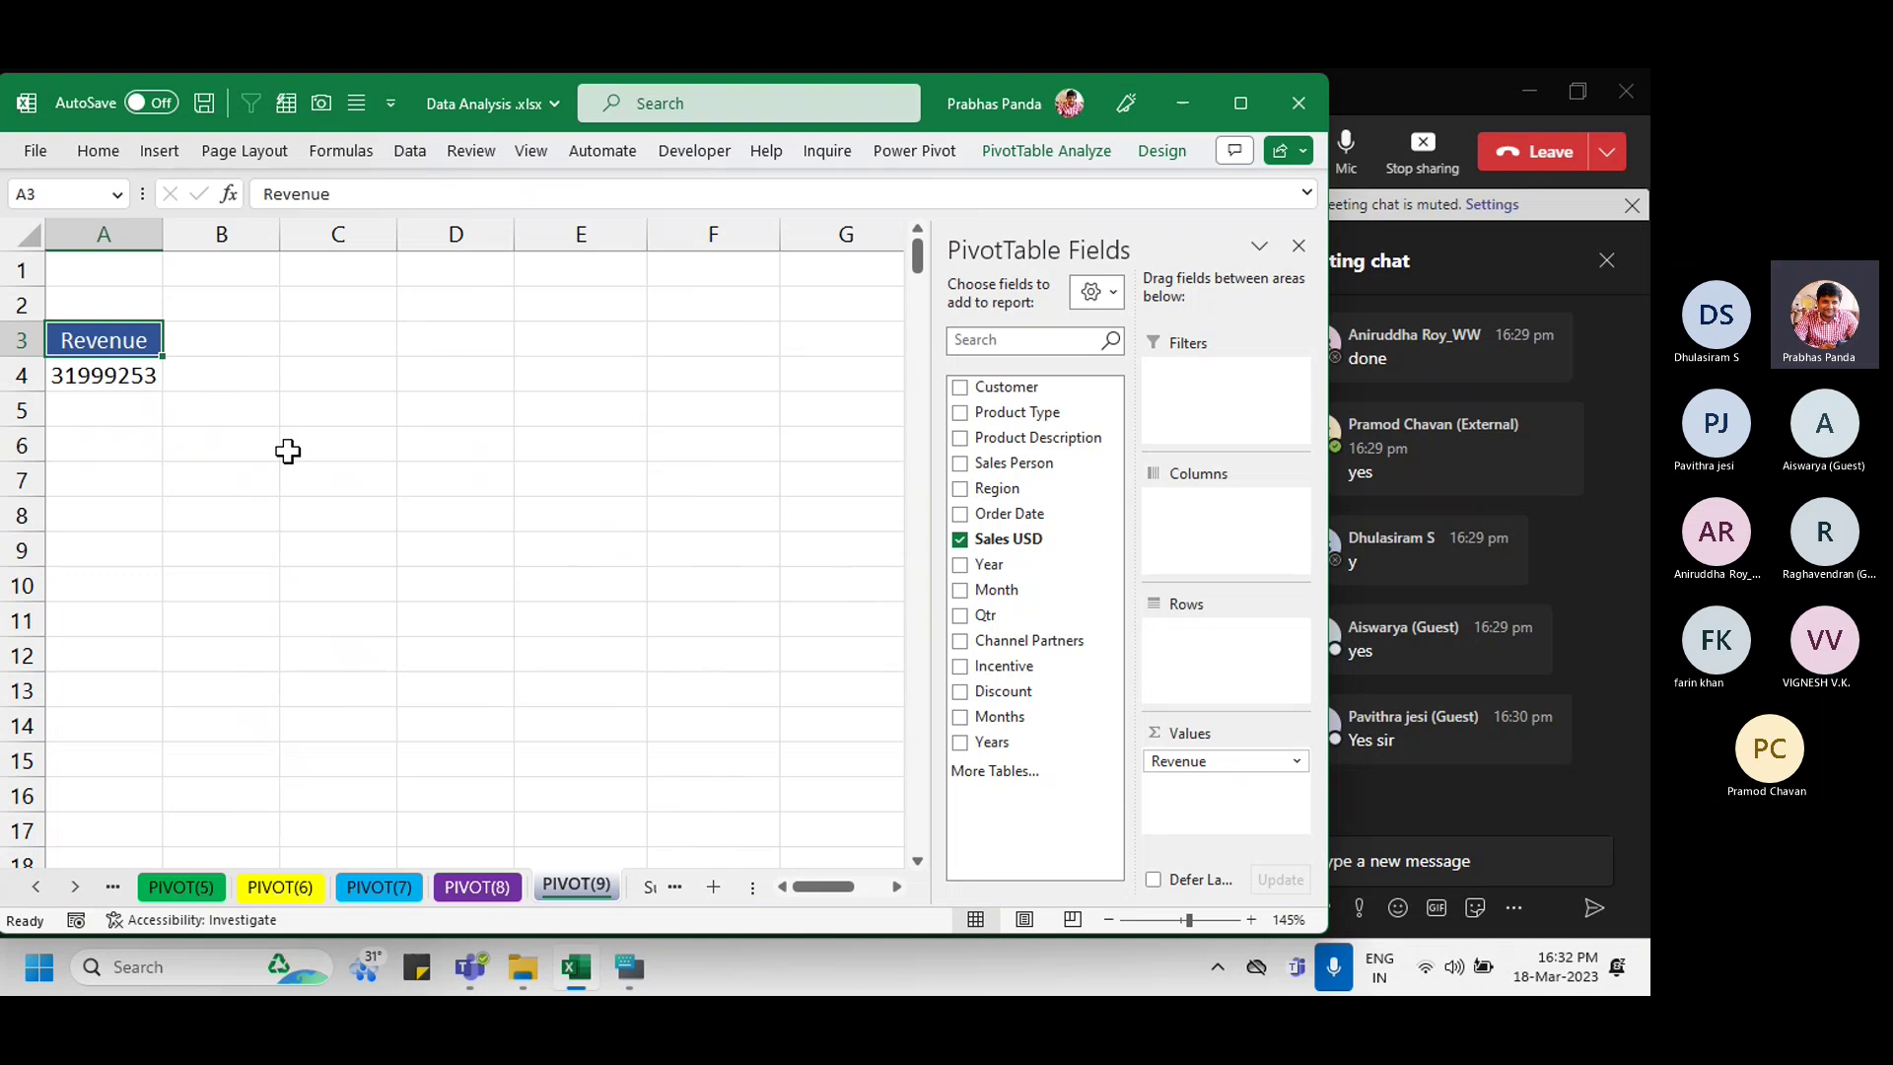
left_click_drag(1044, 436, 1208, 670)
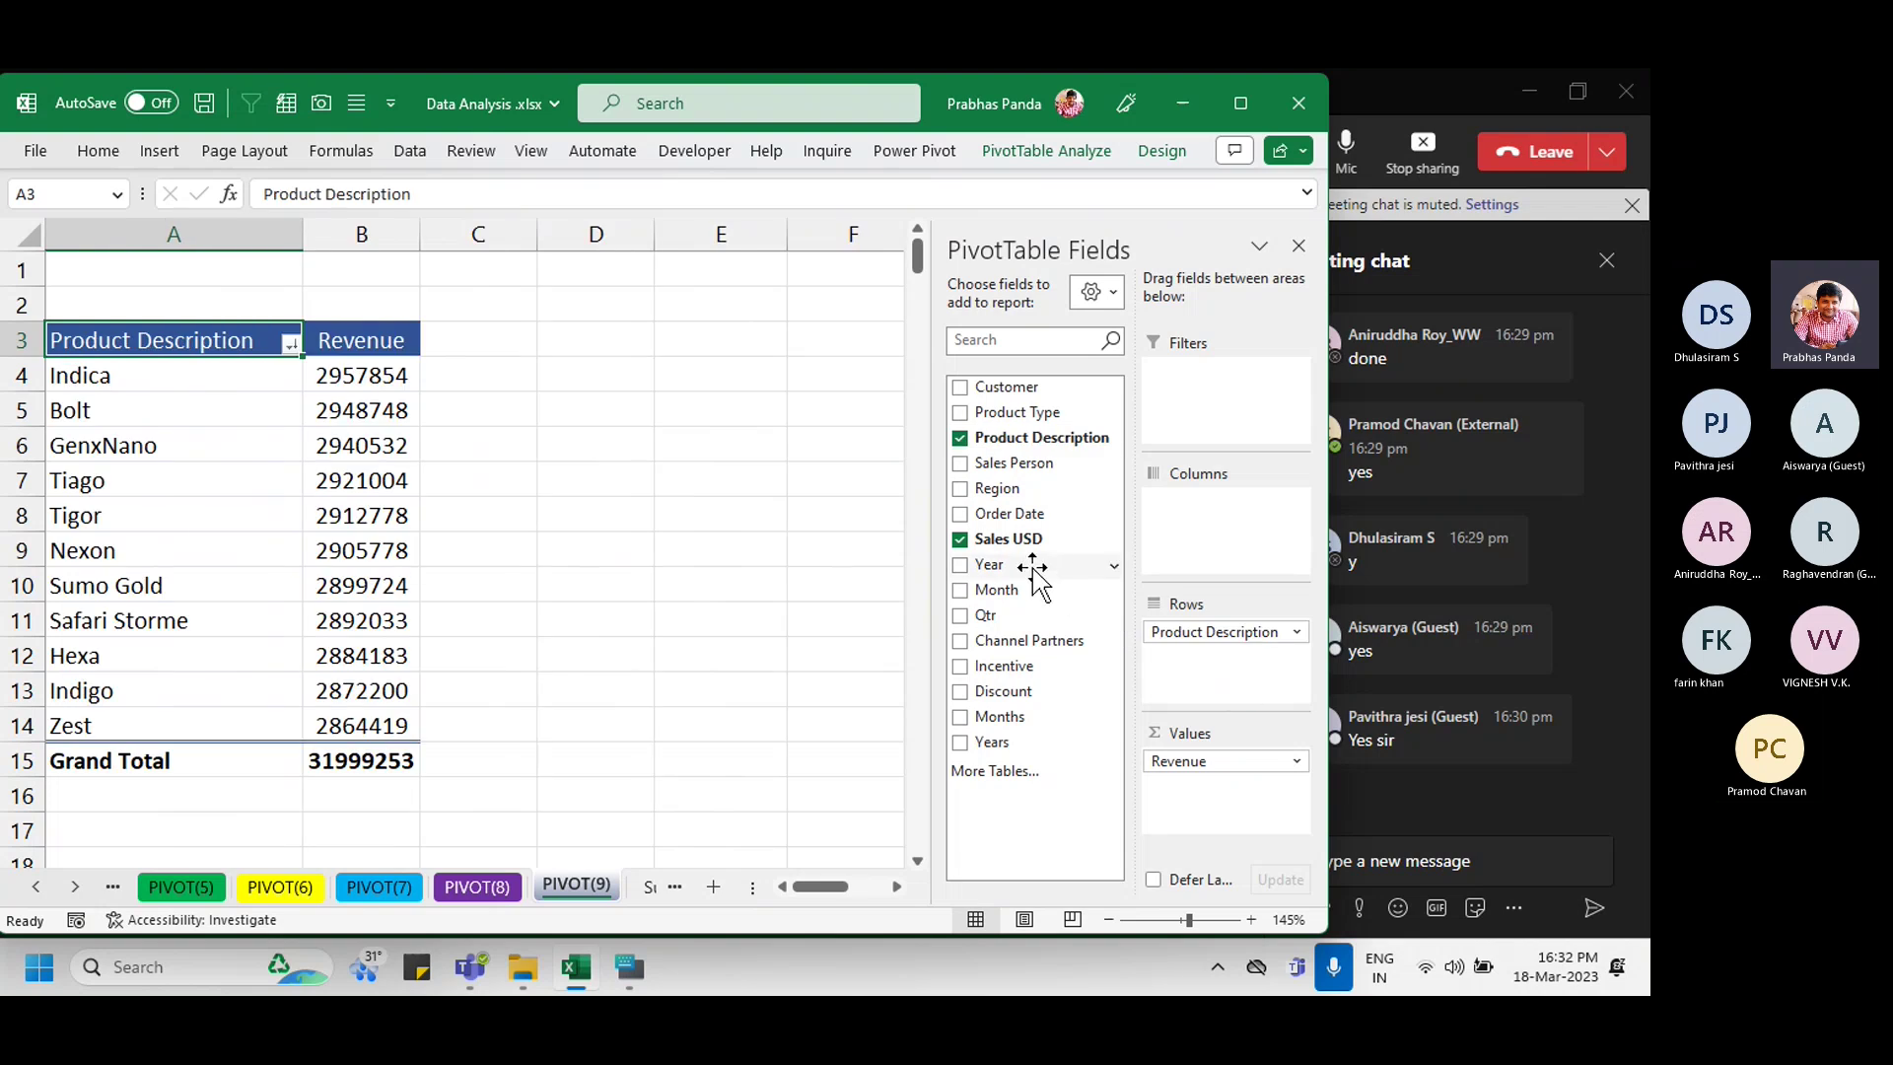
left_click_drag(1032, 566, 1222, 560)
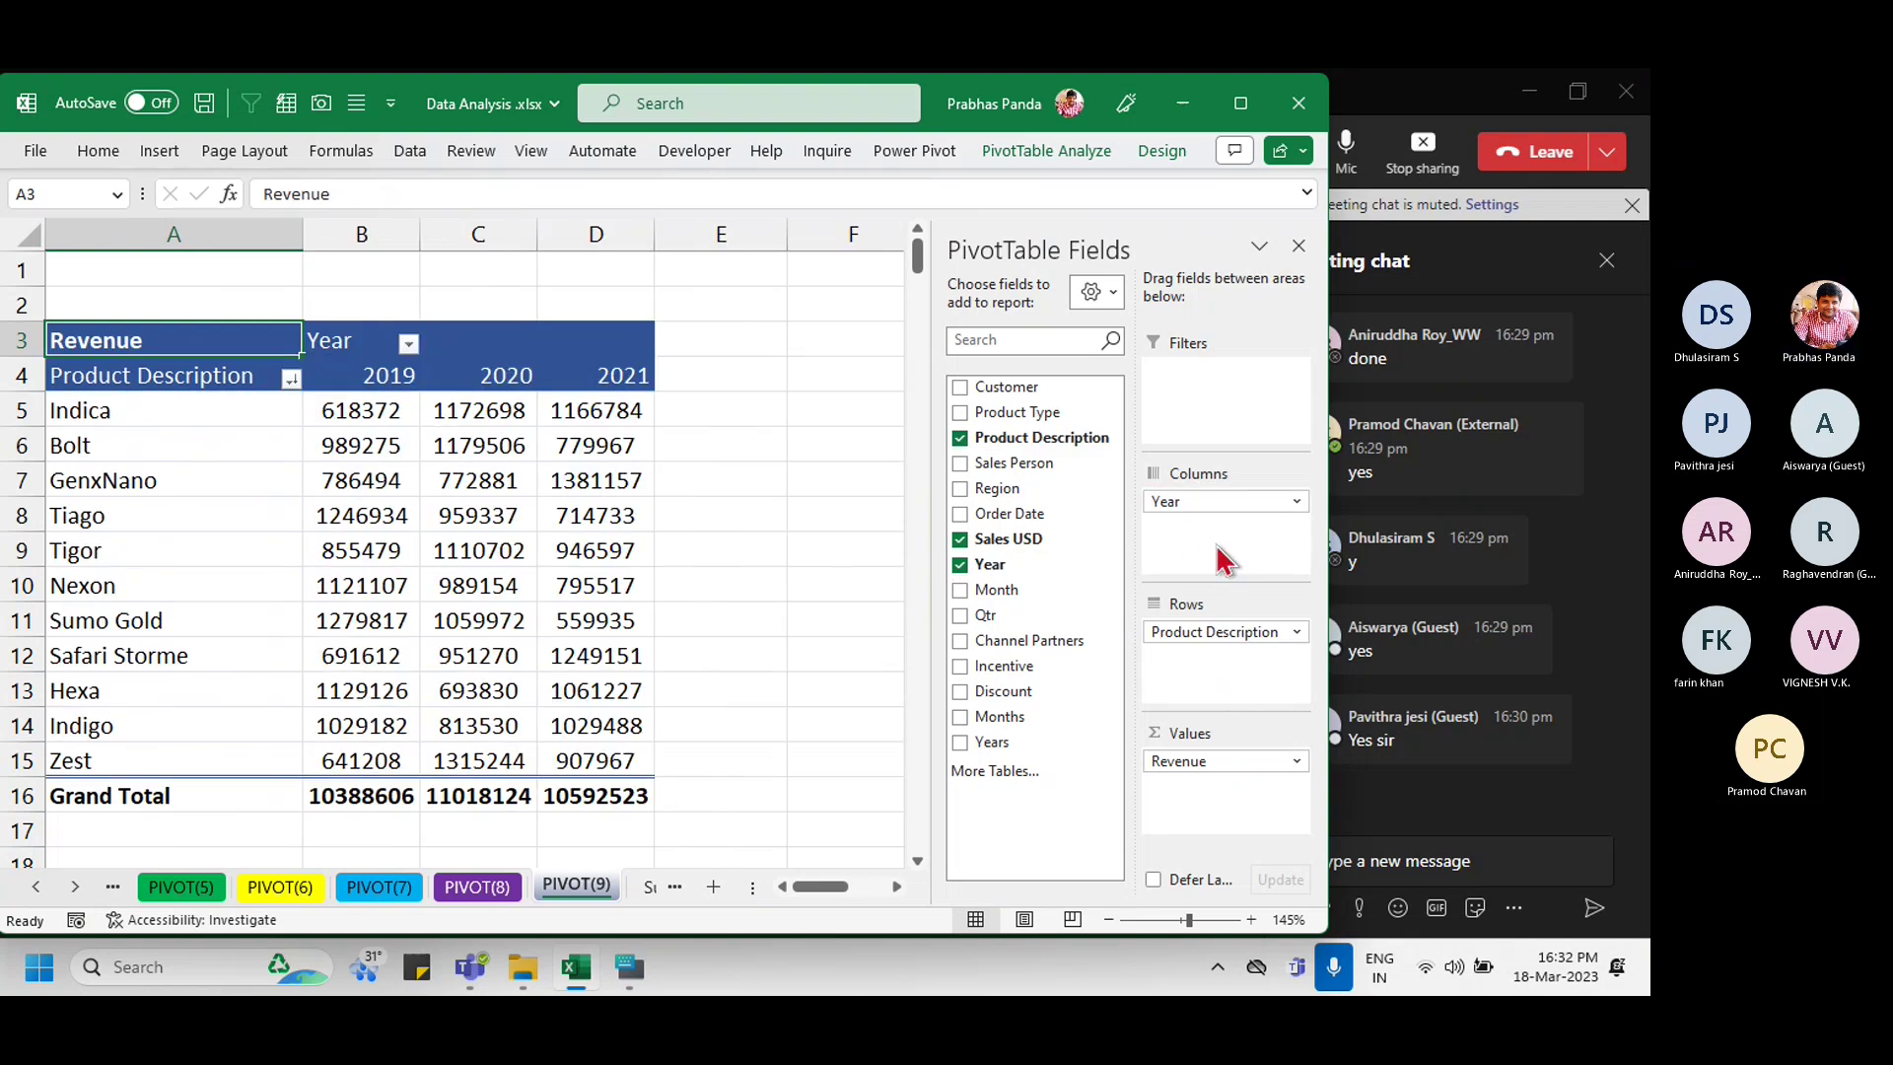
Step: Select the 2019–2021 revenue columns down to the Grand Total row, then return to the header cell
key("Down")
key("Right")
key("shift+Right")
key("shift+Right")
key("ctrl+shift+Down")
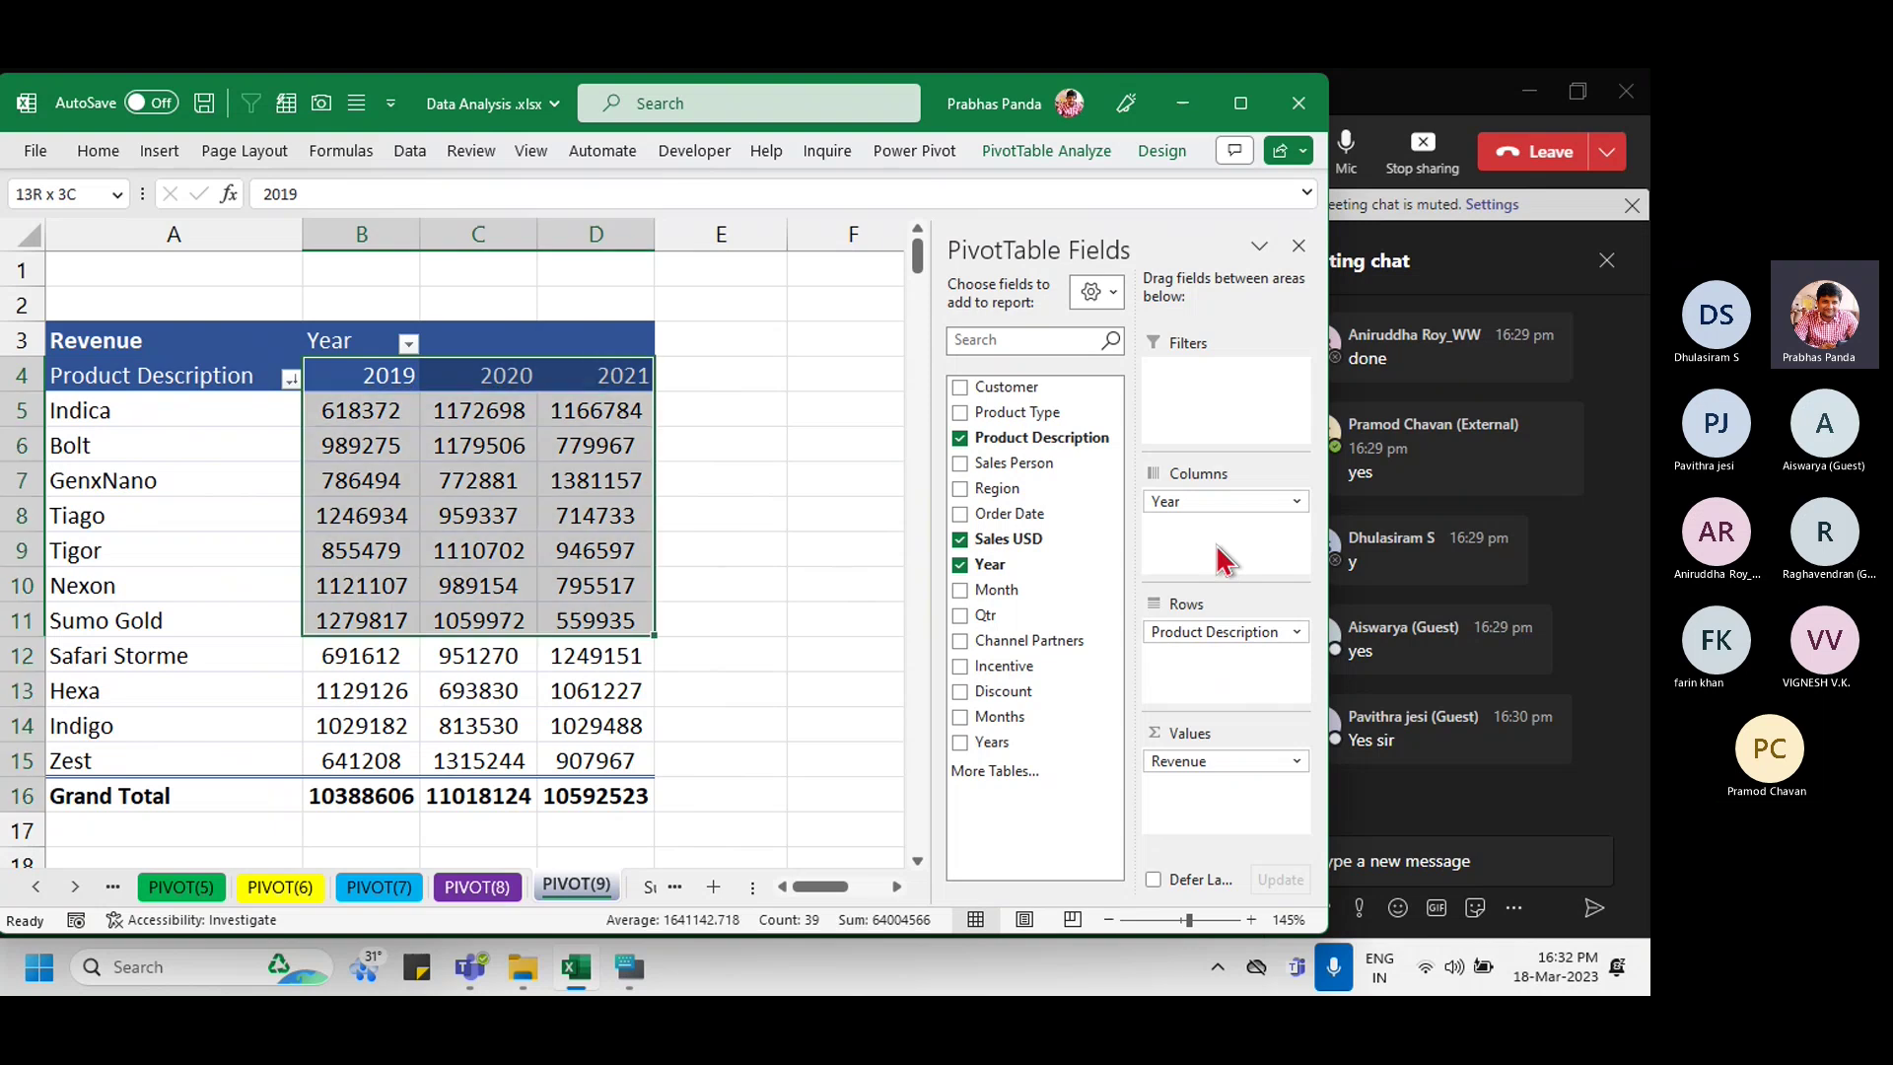
key("alt+h")
key("Escape")
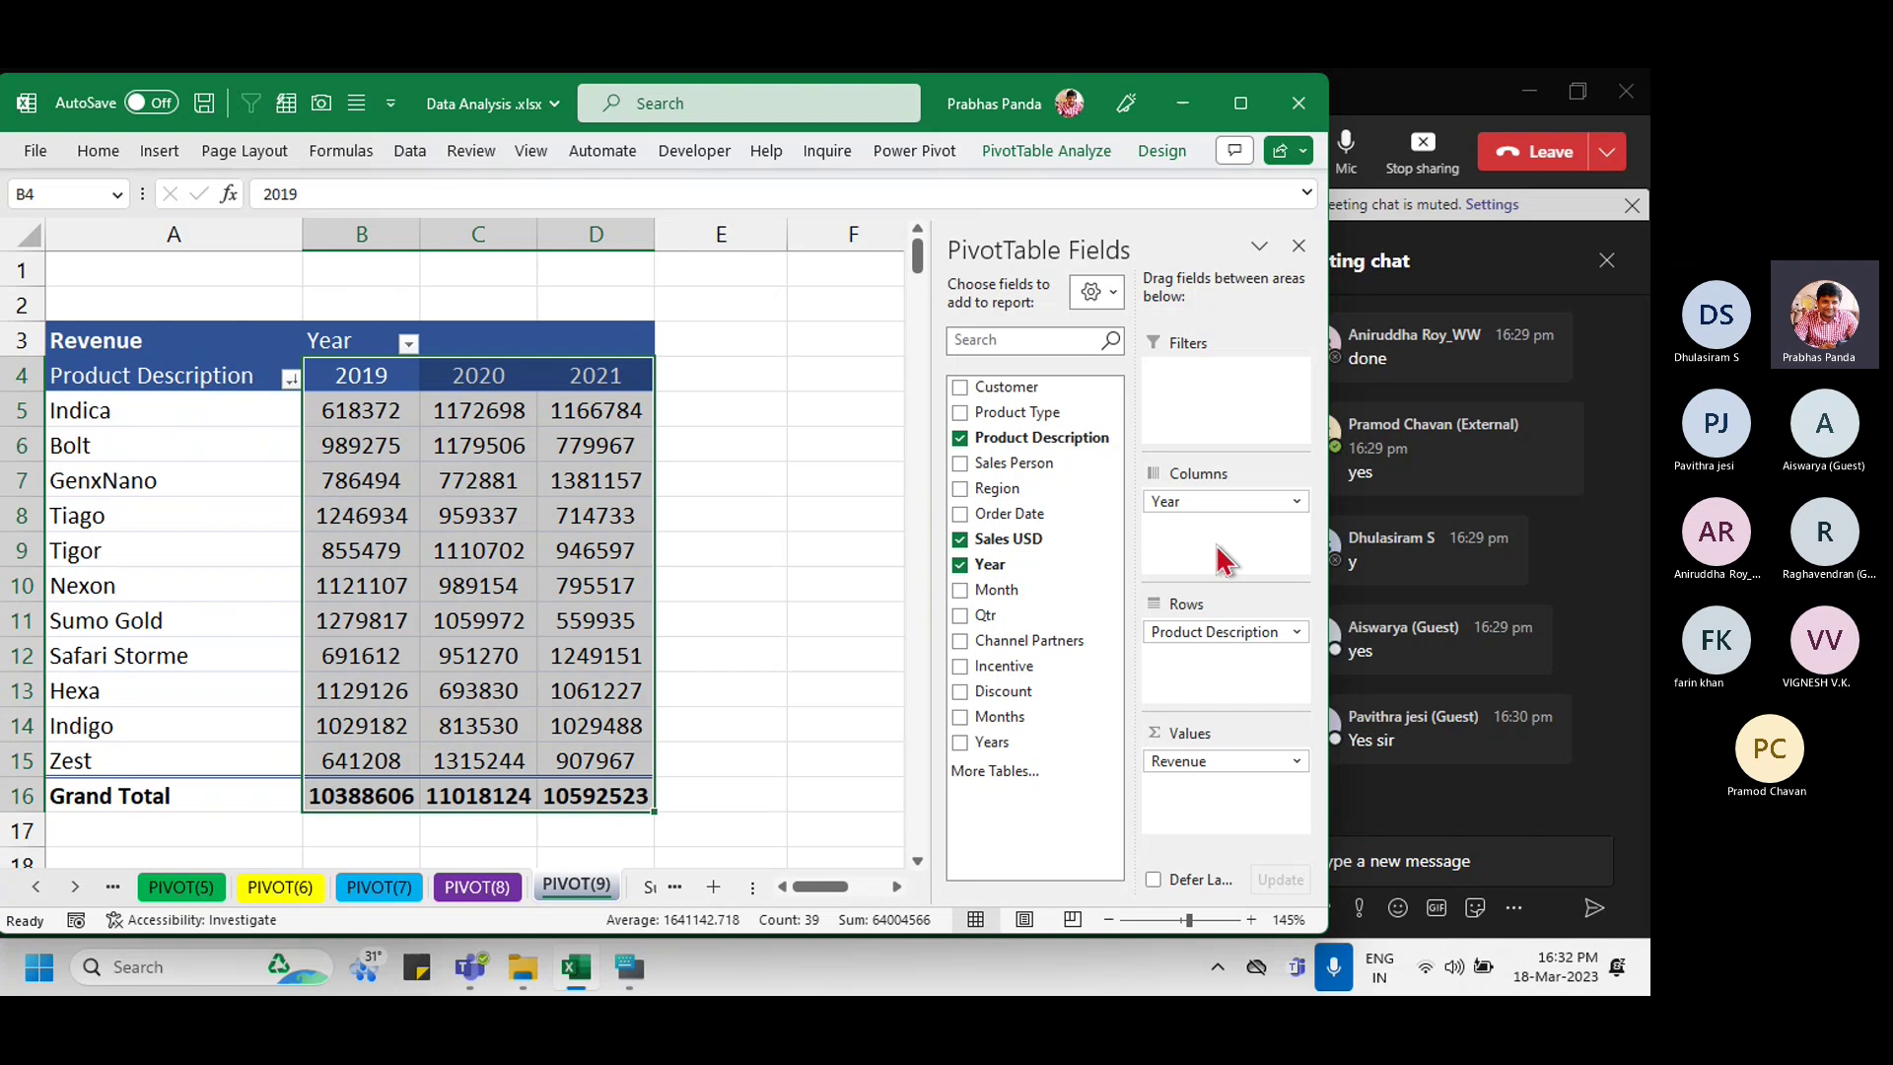
key("Left")
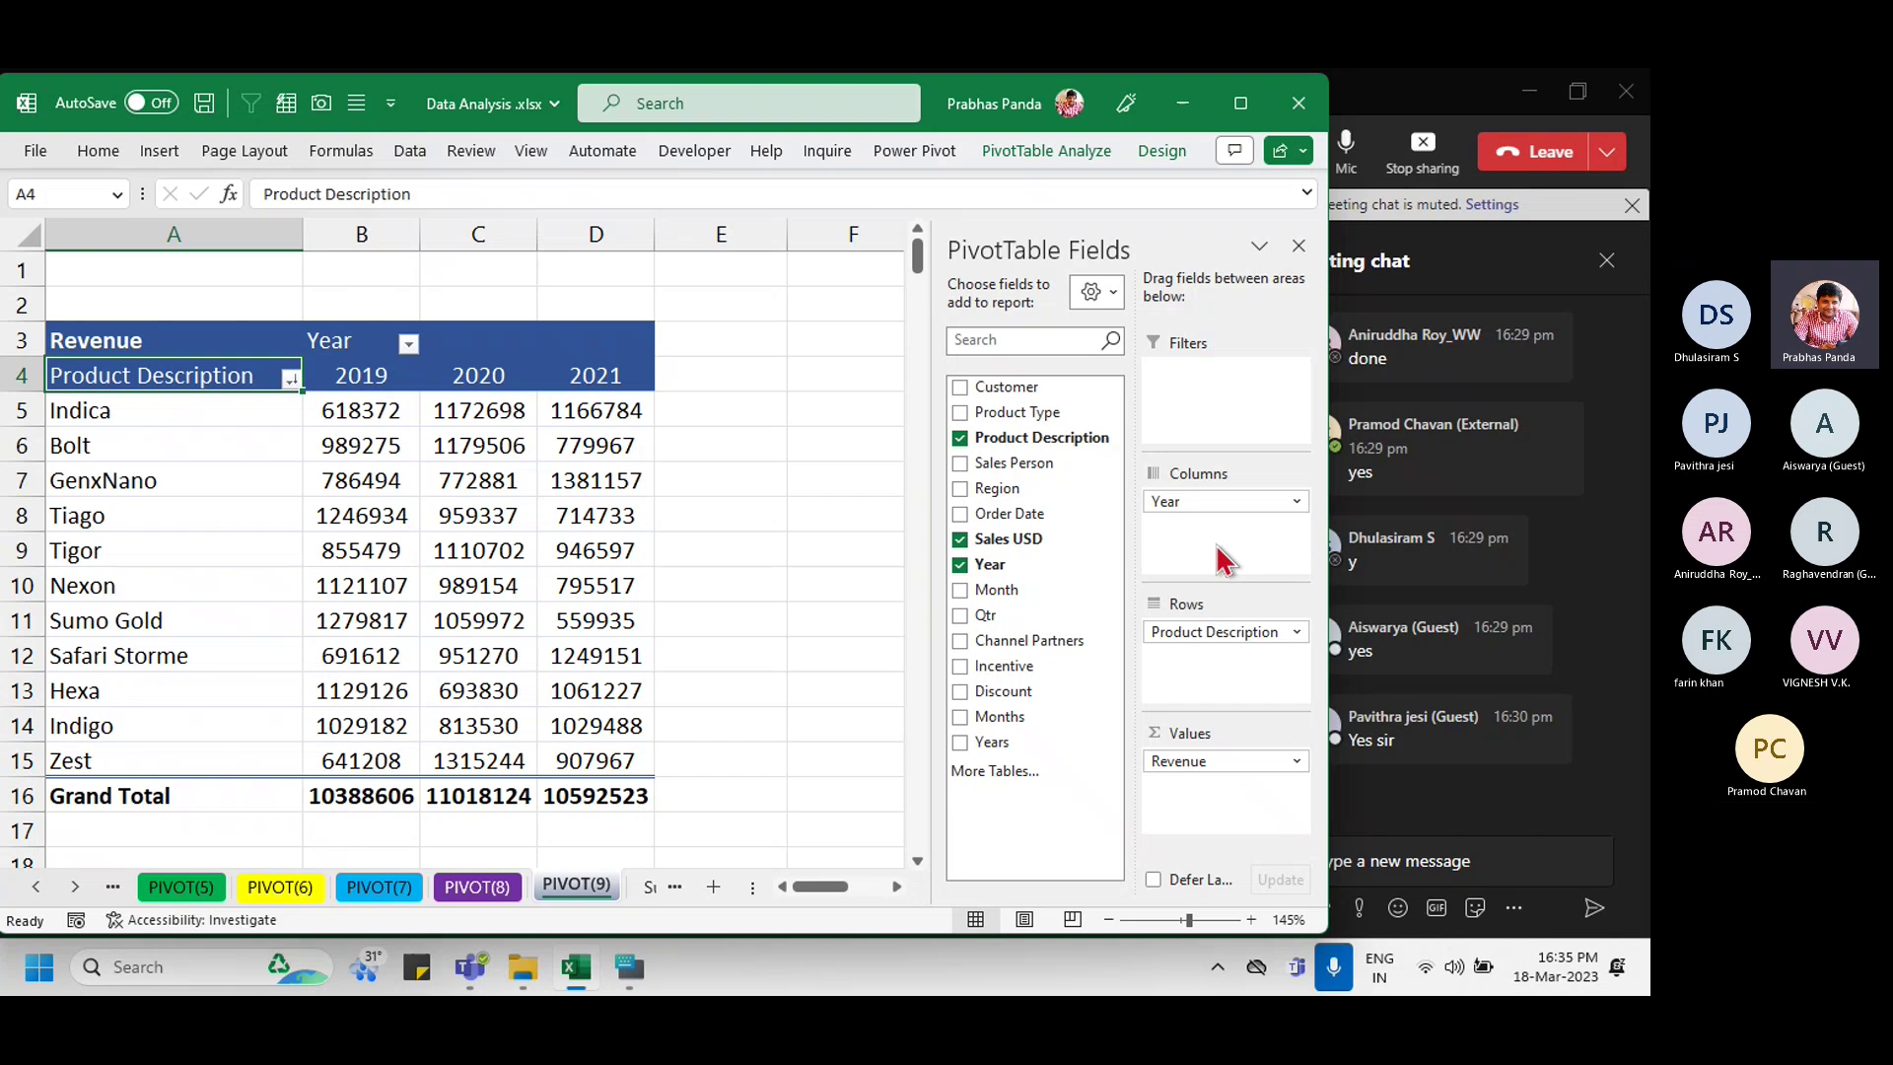
Step: Open HR Dashboard Demo.xlsx from D: > Working files > Excel Dashboards > HR
left_click(536, 962)
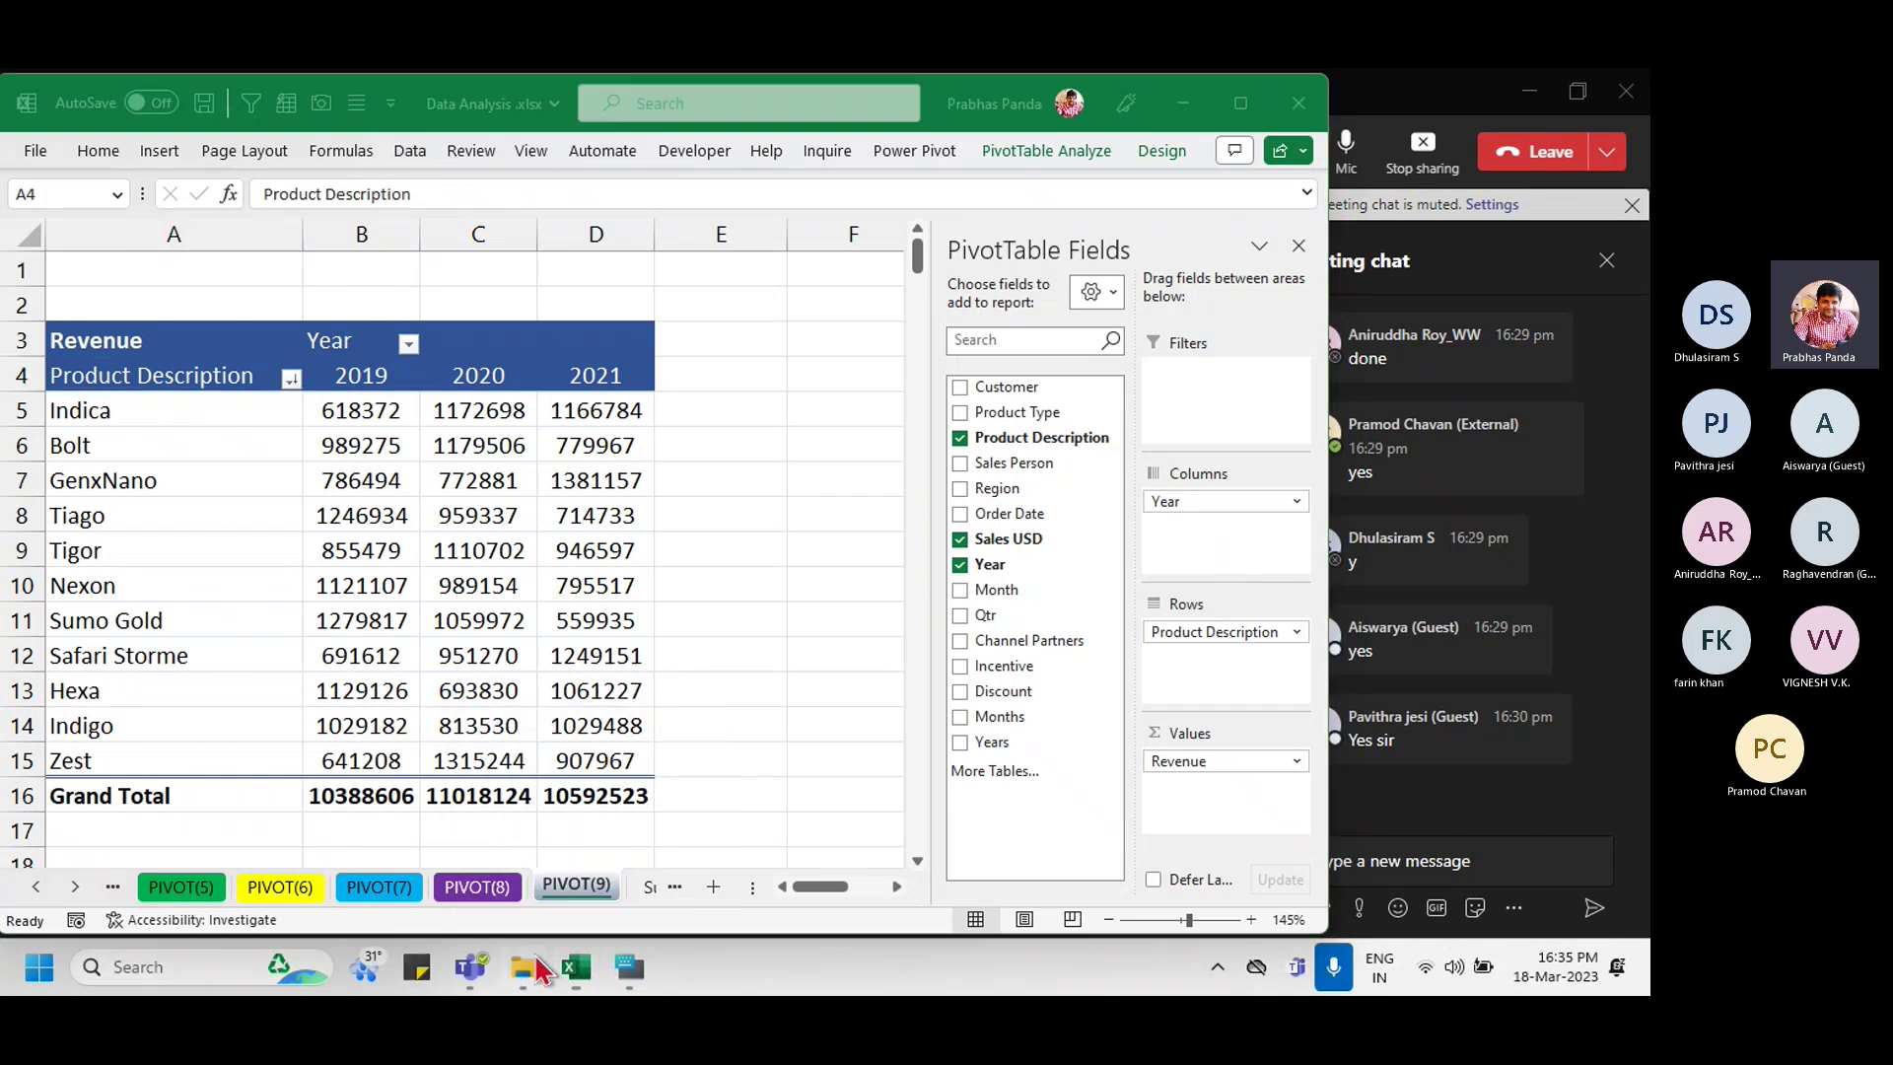
left_click(123, 852)
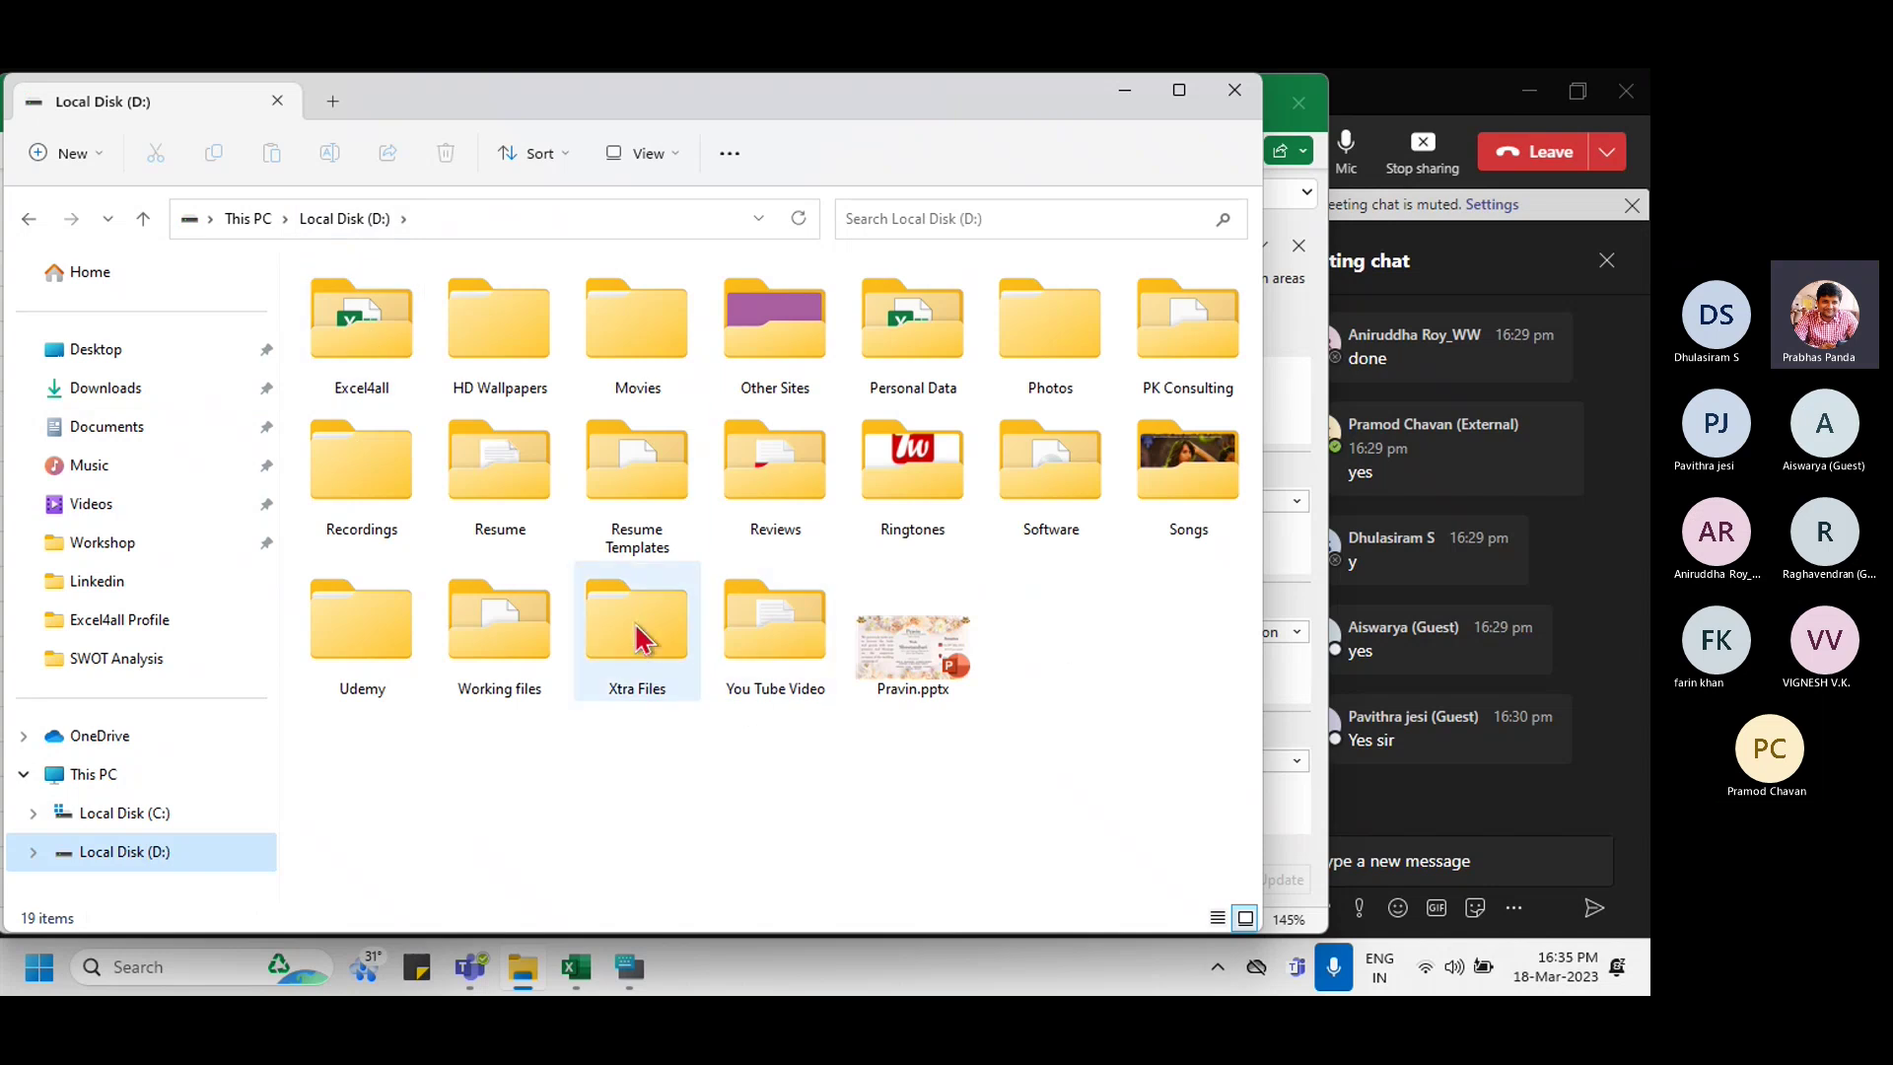
double_click(488, 631)
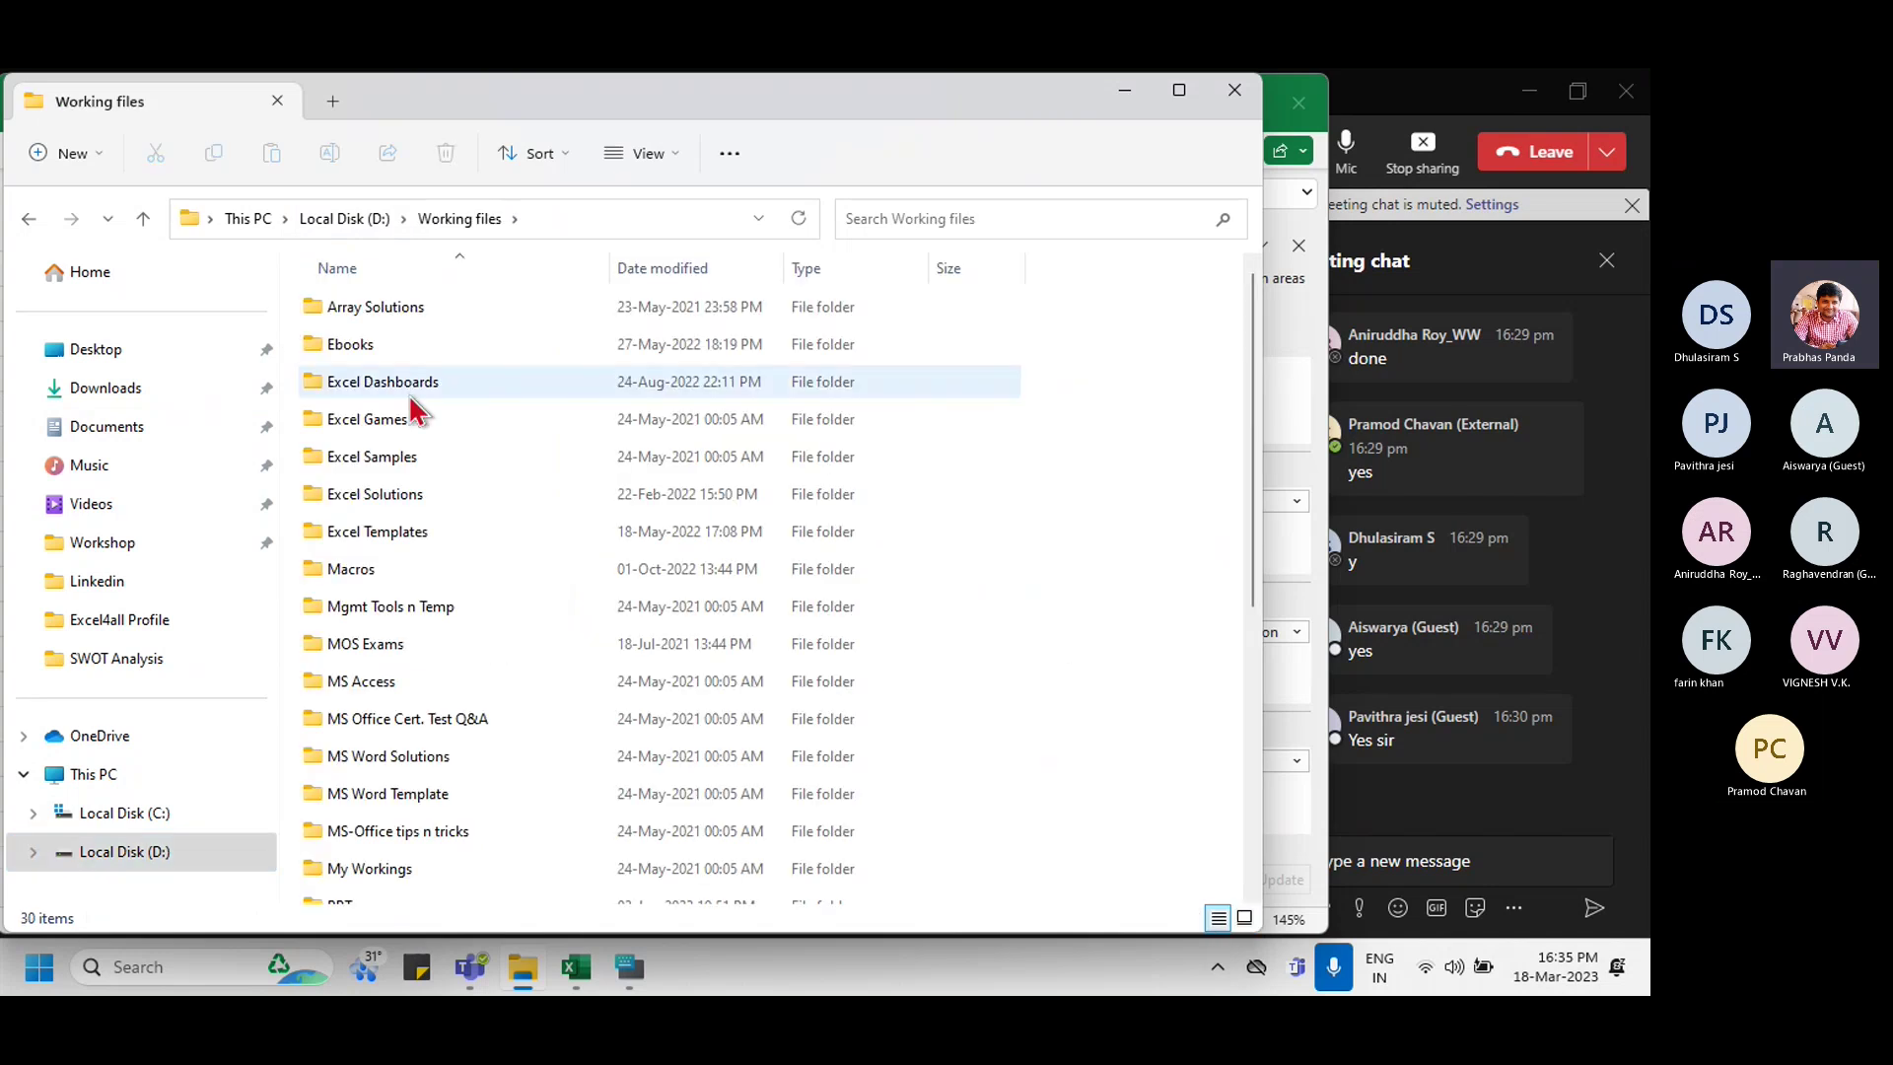
double_click(414, 388)
left_click(353, 347)
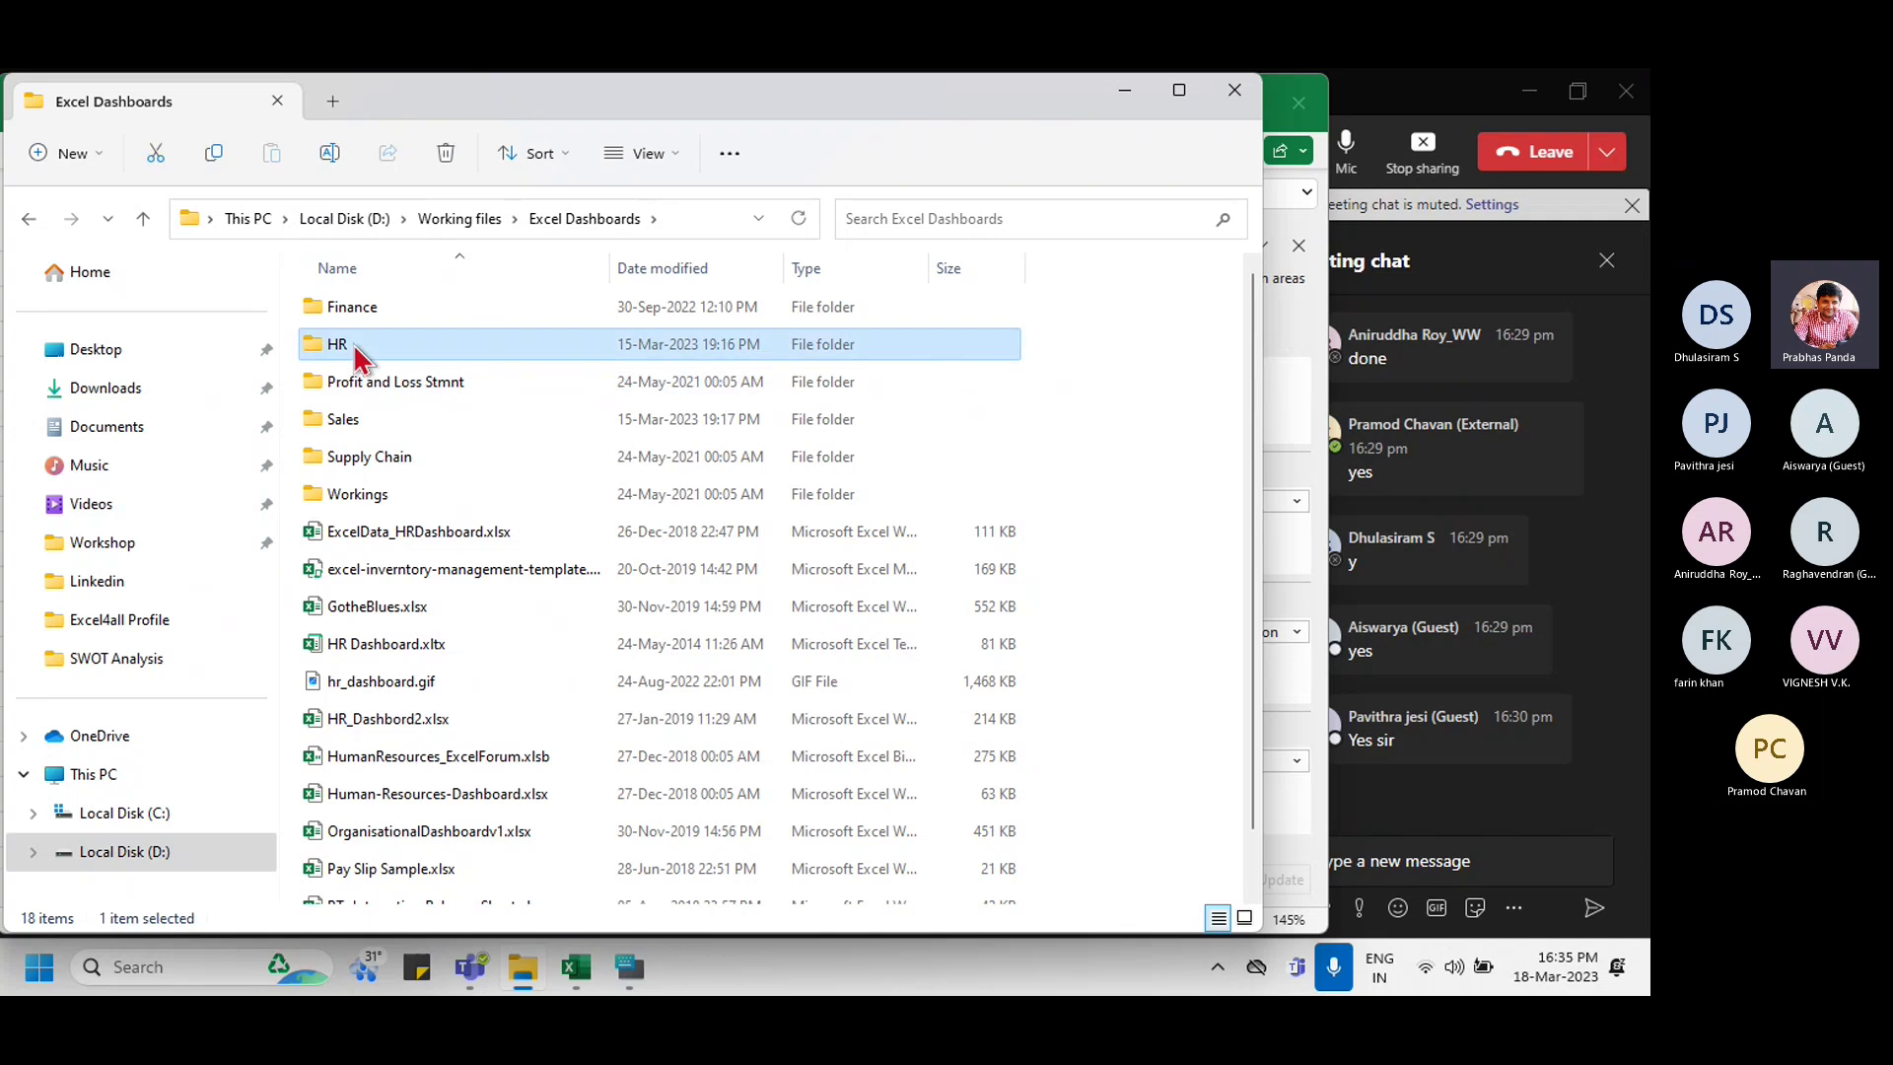
double_click(353, 345)
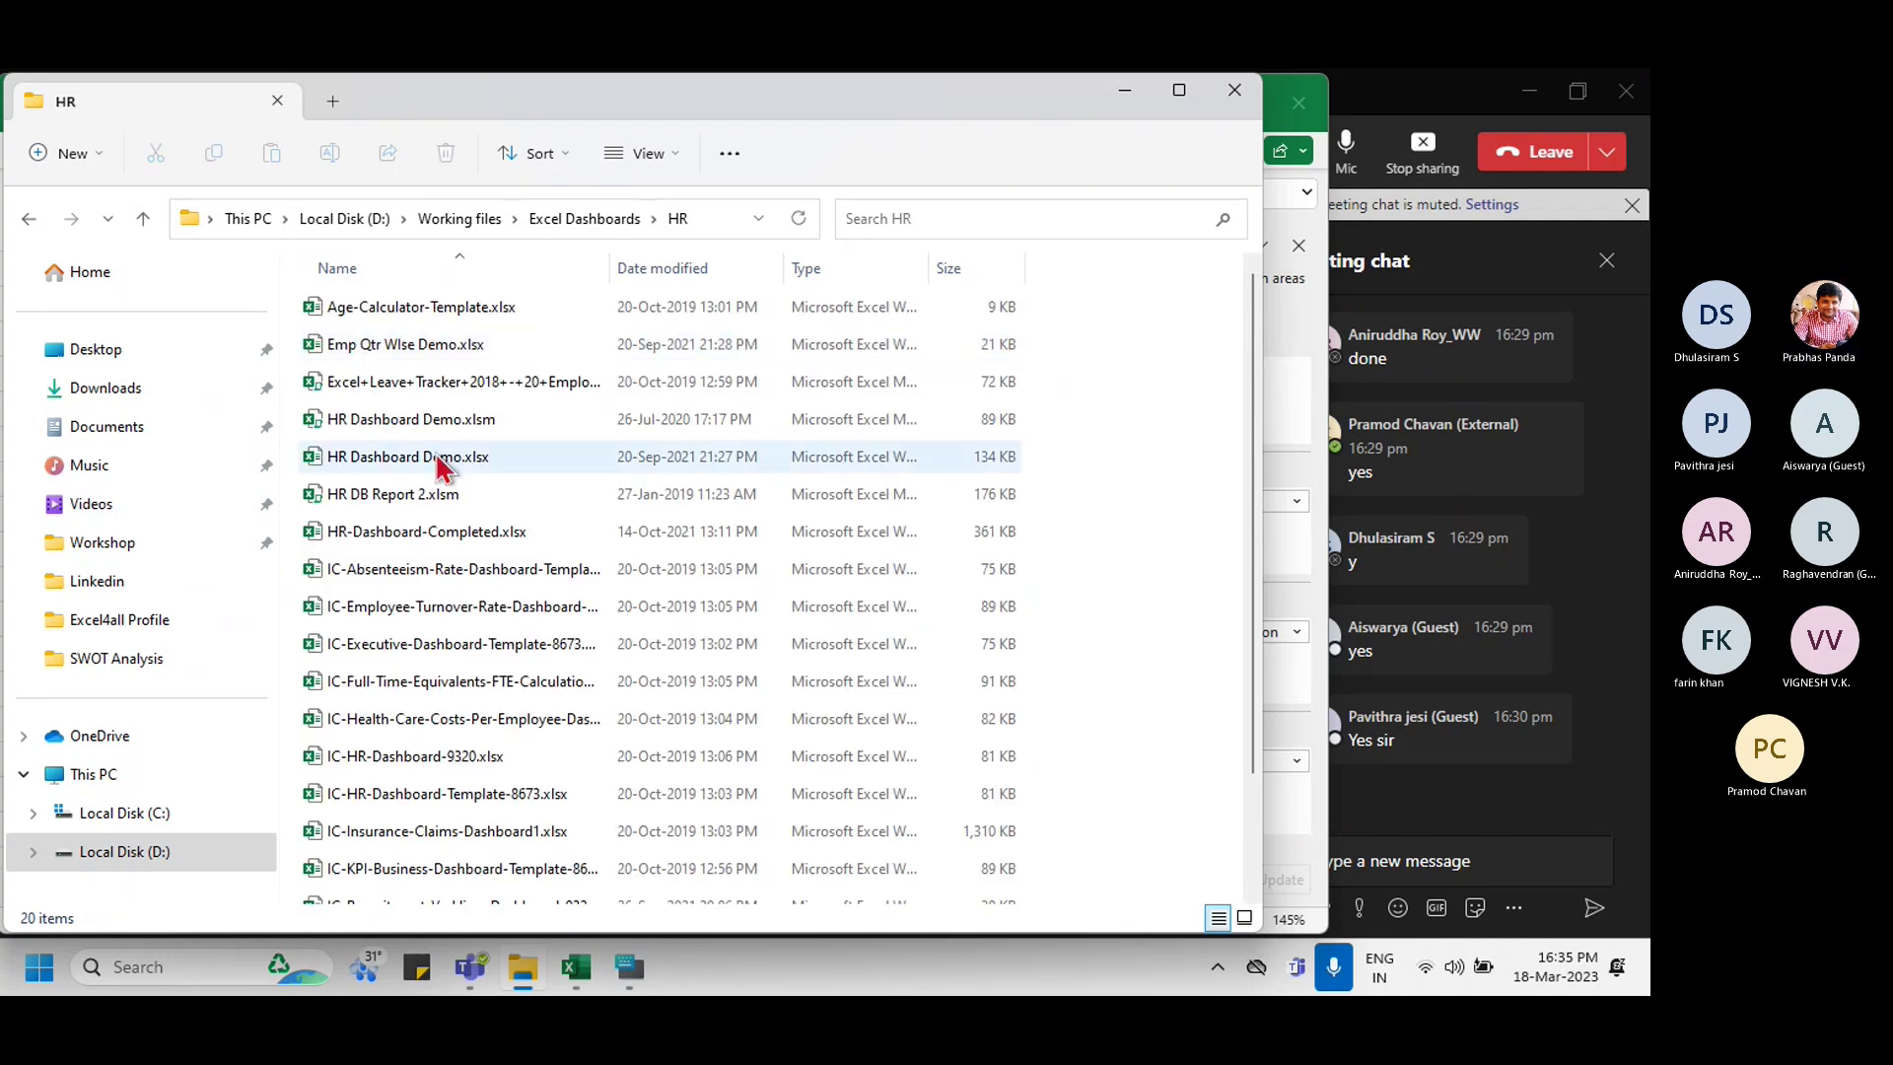
left_click(479, 461)
key("alt+Tab")
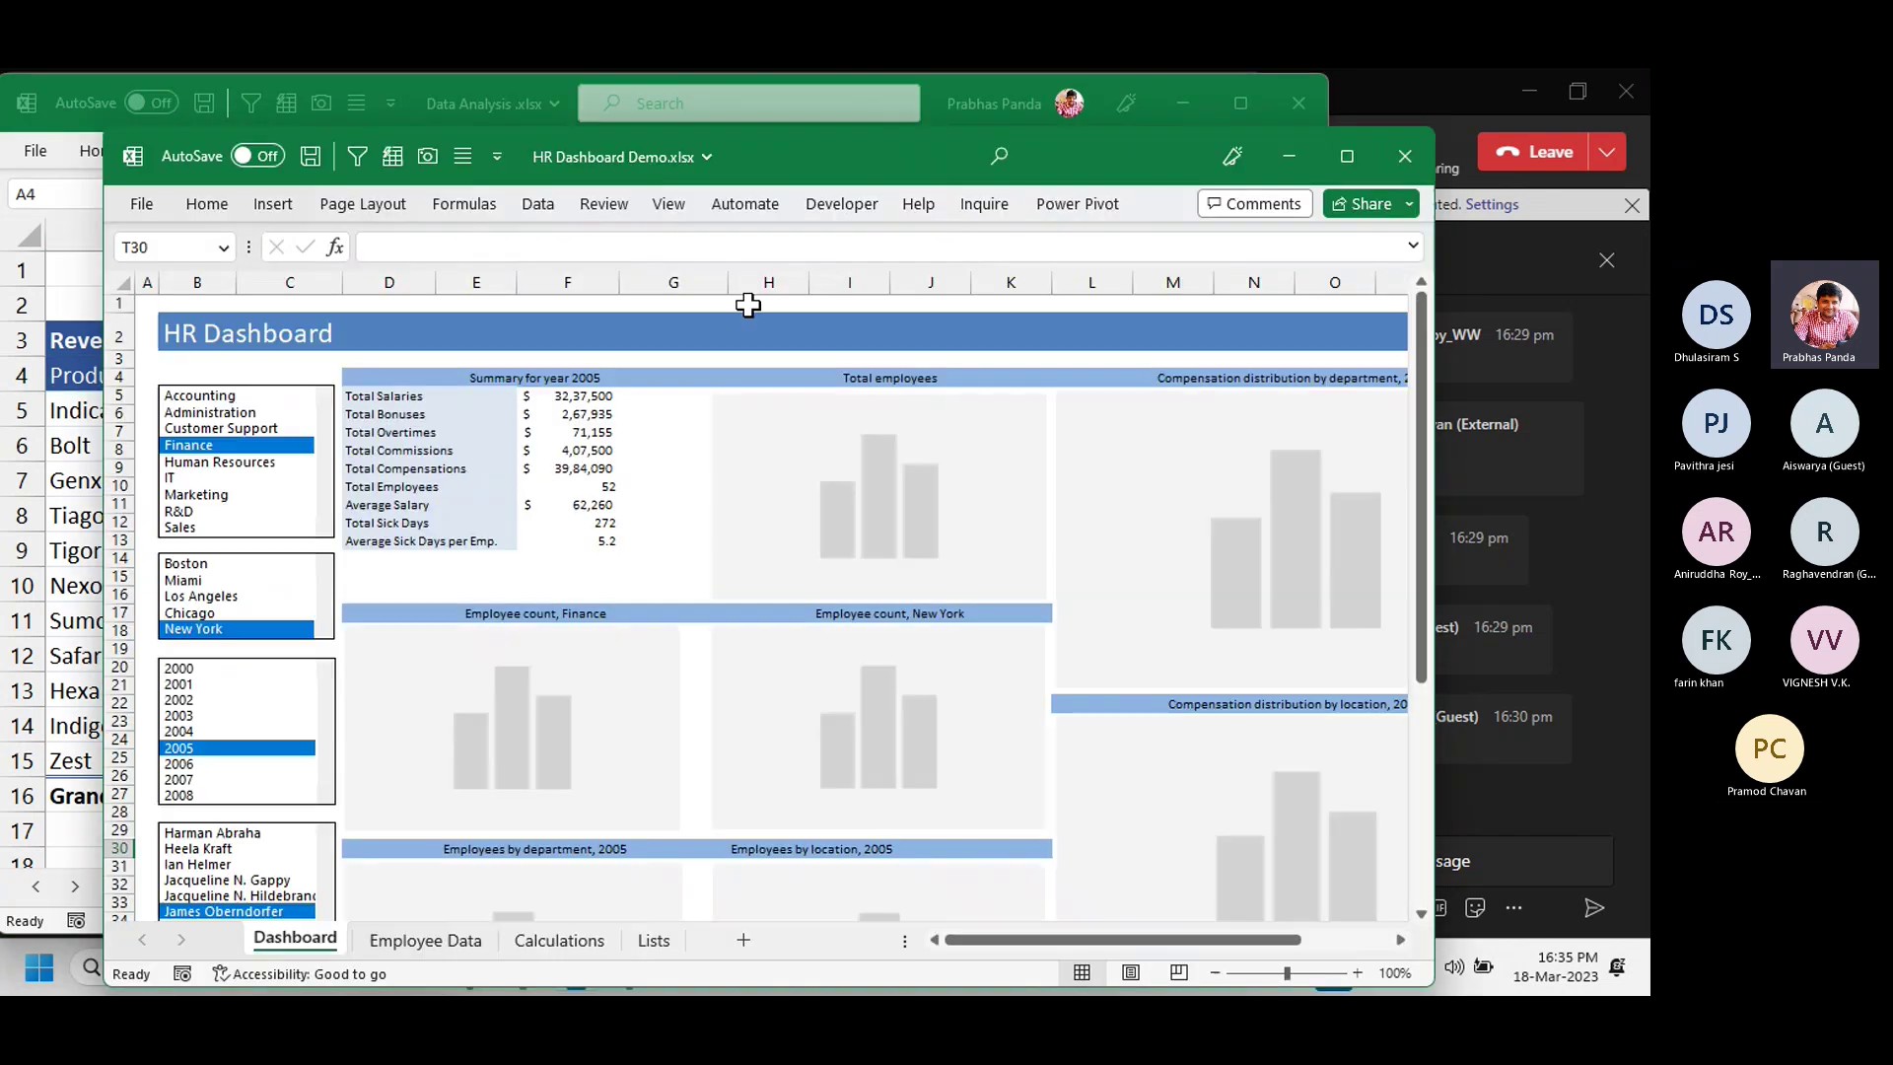
Step: Maximize the HR Dashboard Demo window and review the dashboard's lists and charts
left_click(1347, 157)
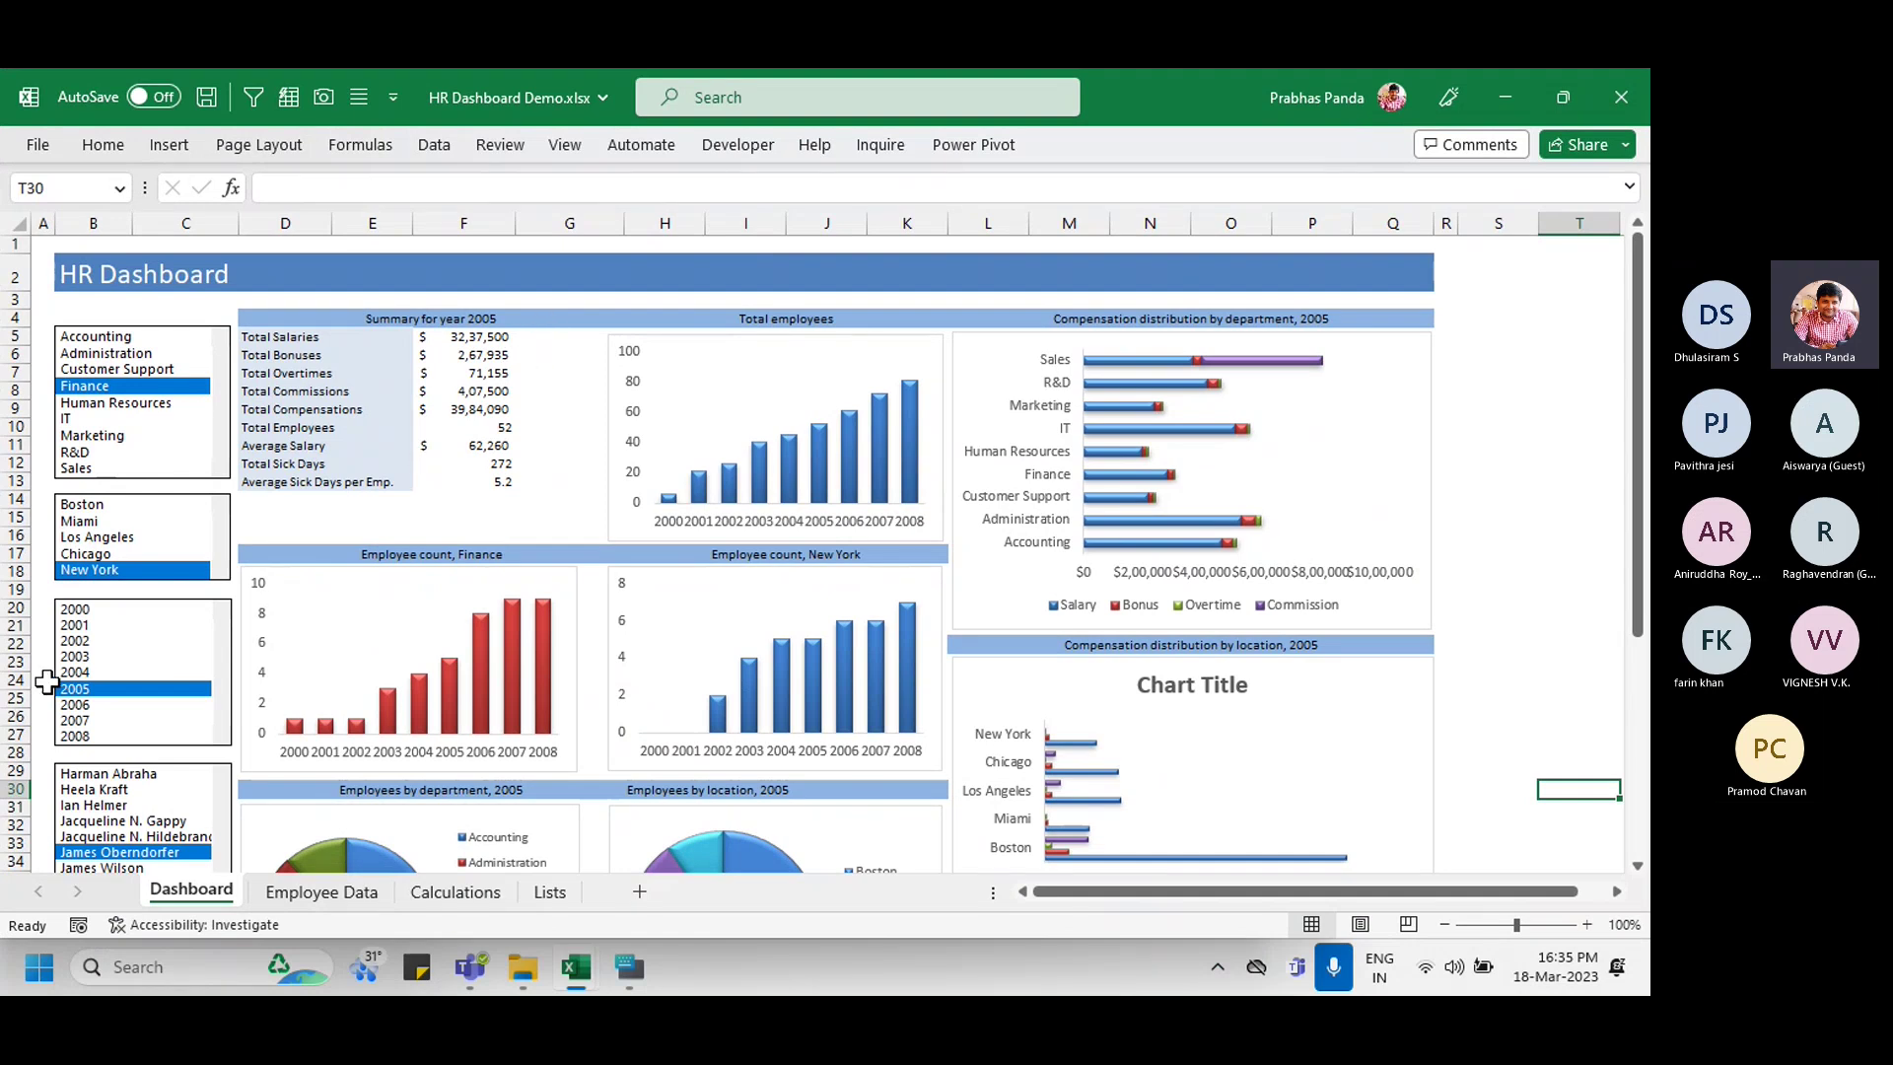
scroll(539, 671, "down", 10)
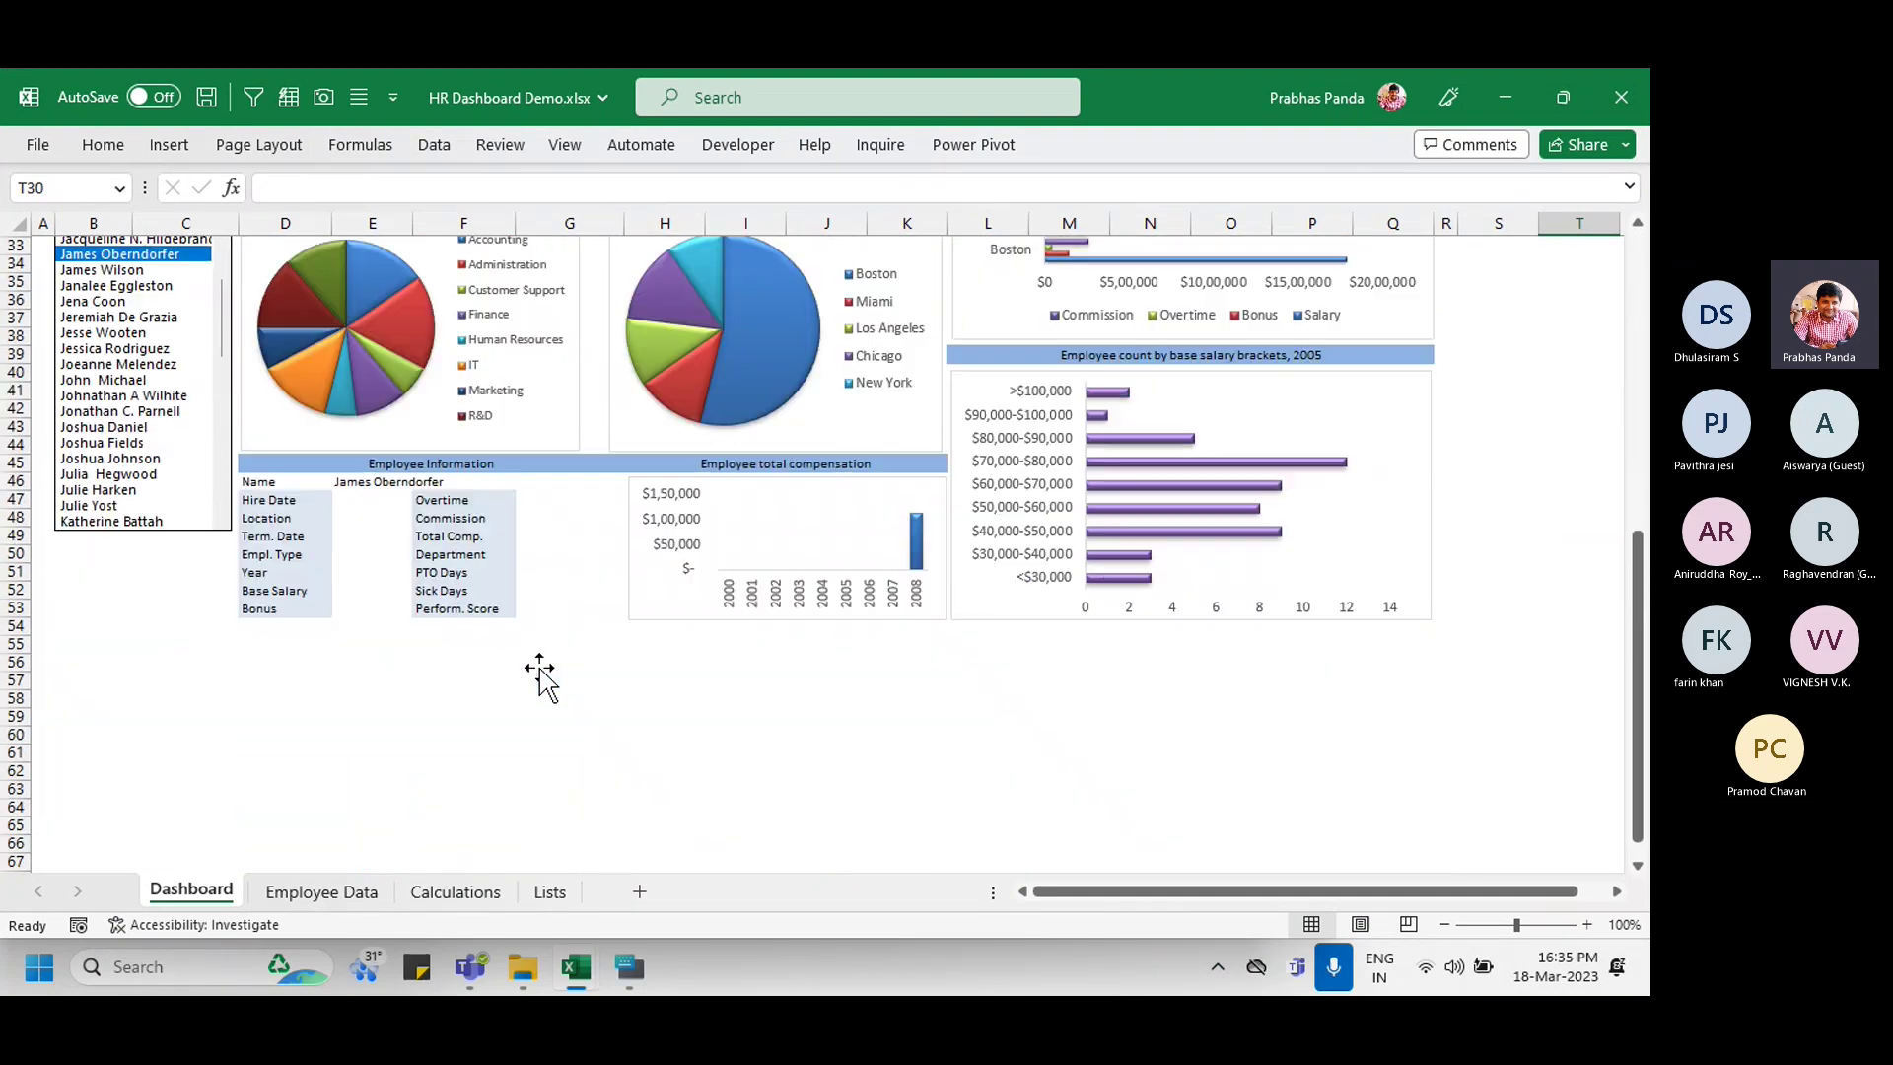
scroll(539, 670, "up", 10)
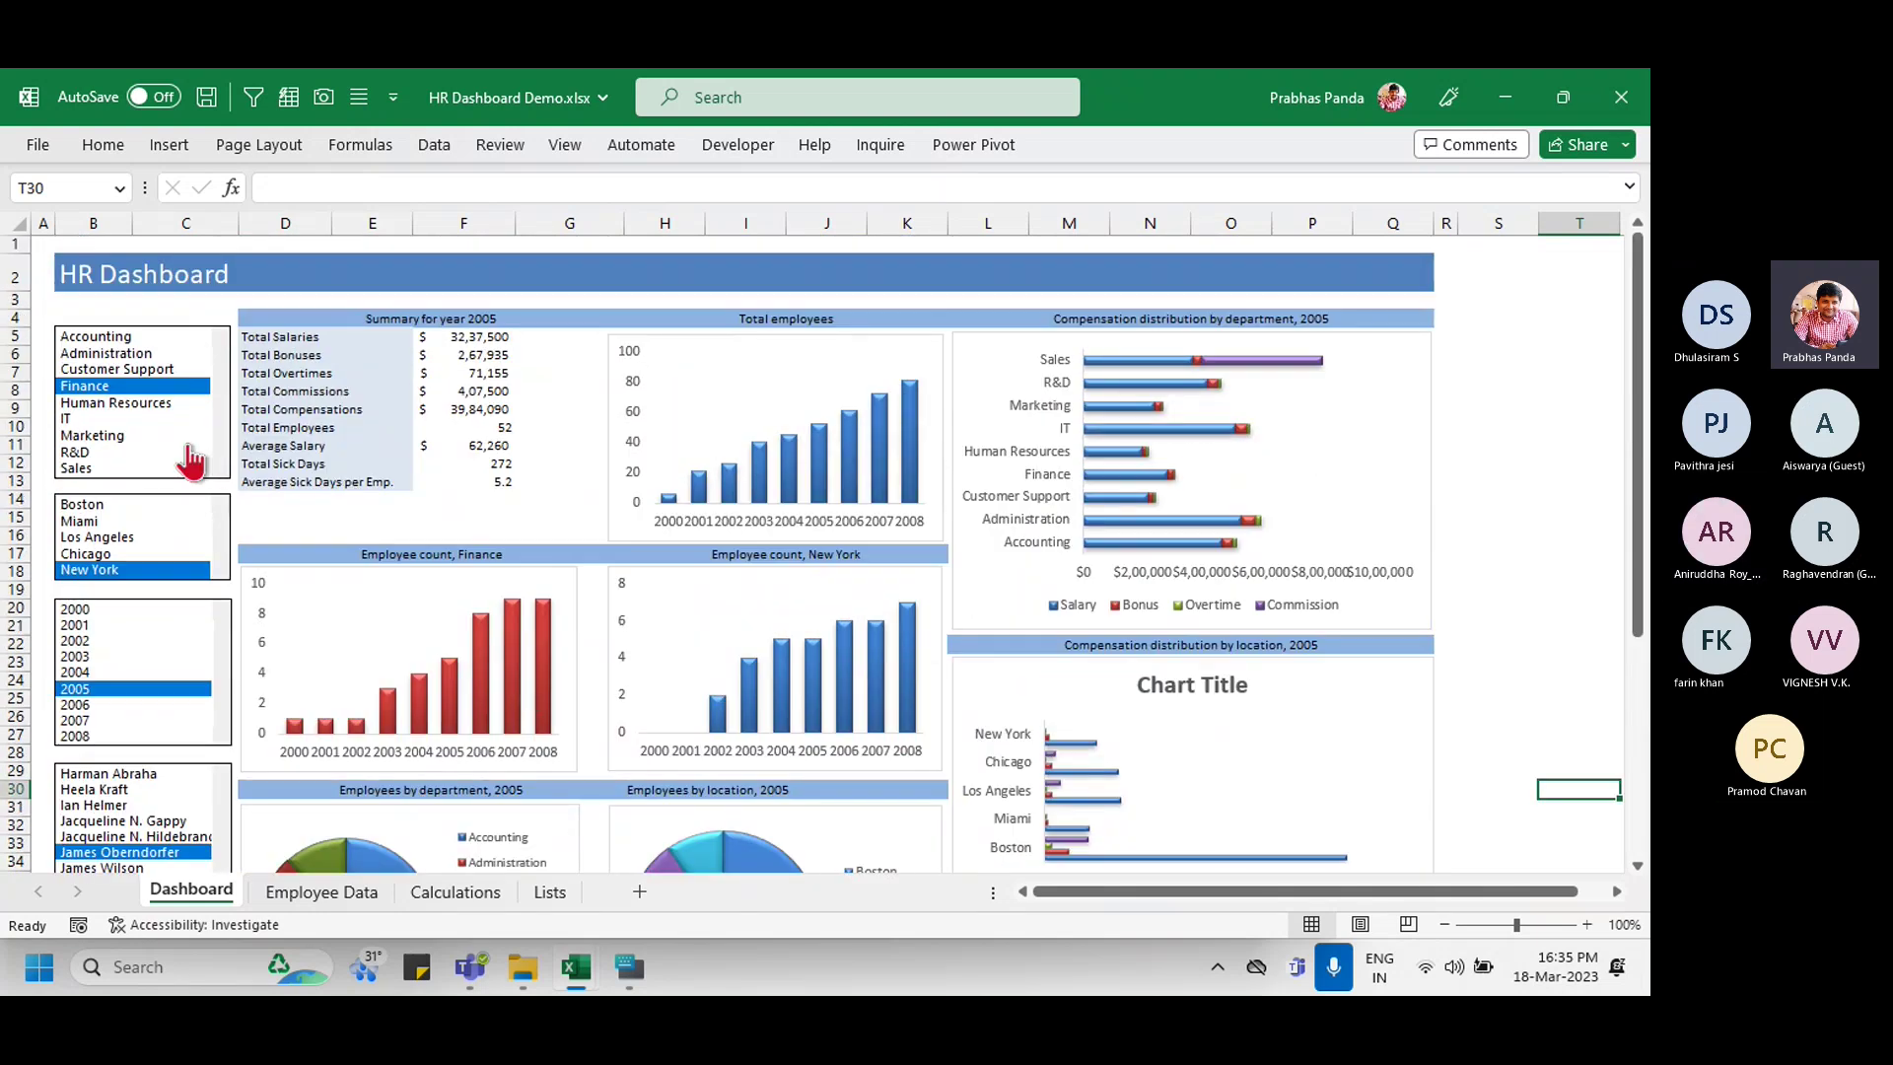
key("ctrl")
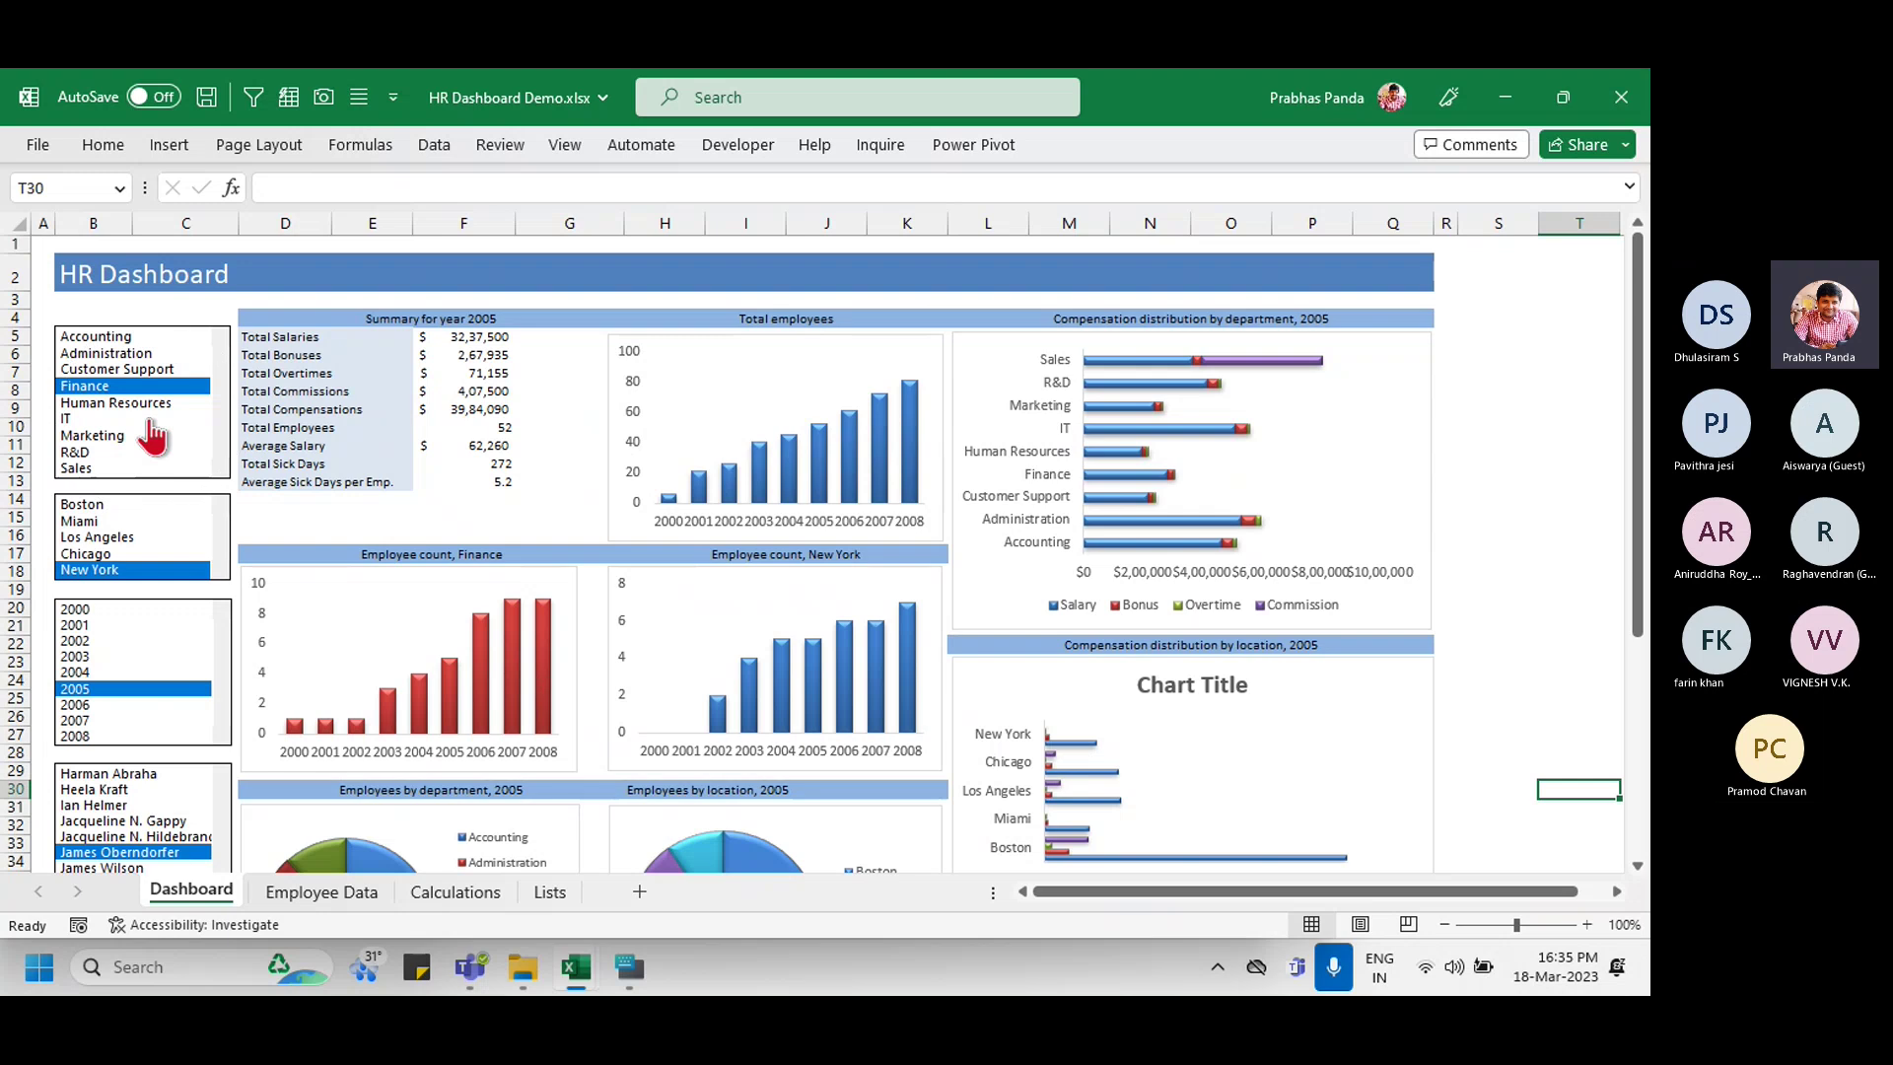
key("ctrl")
key("ctrl")
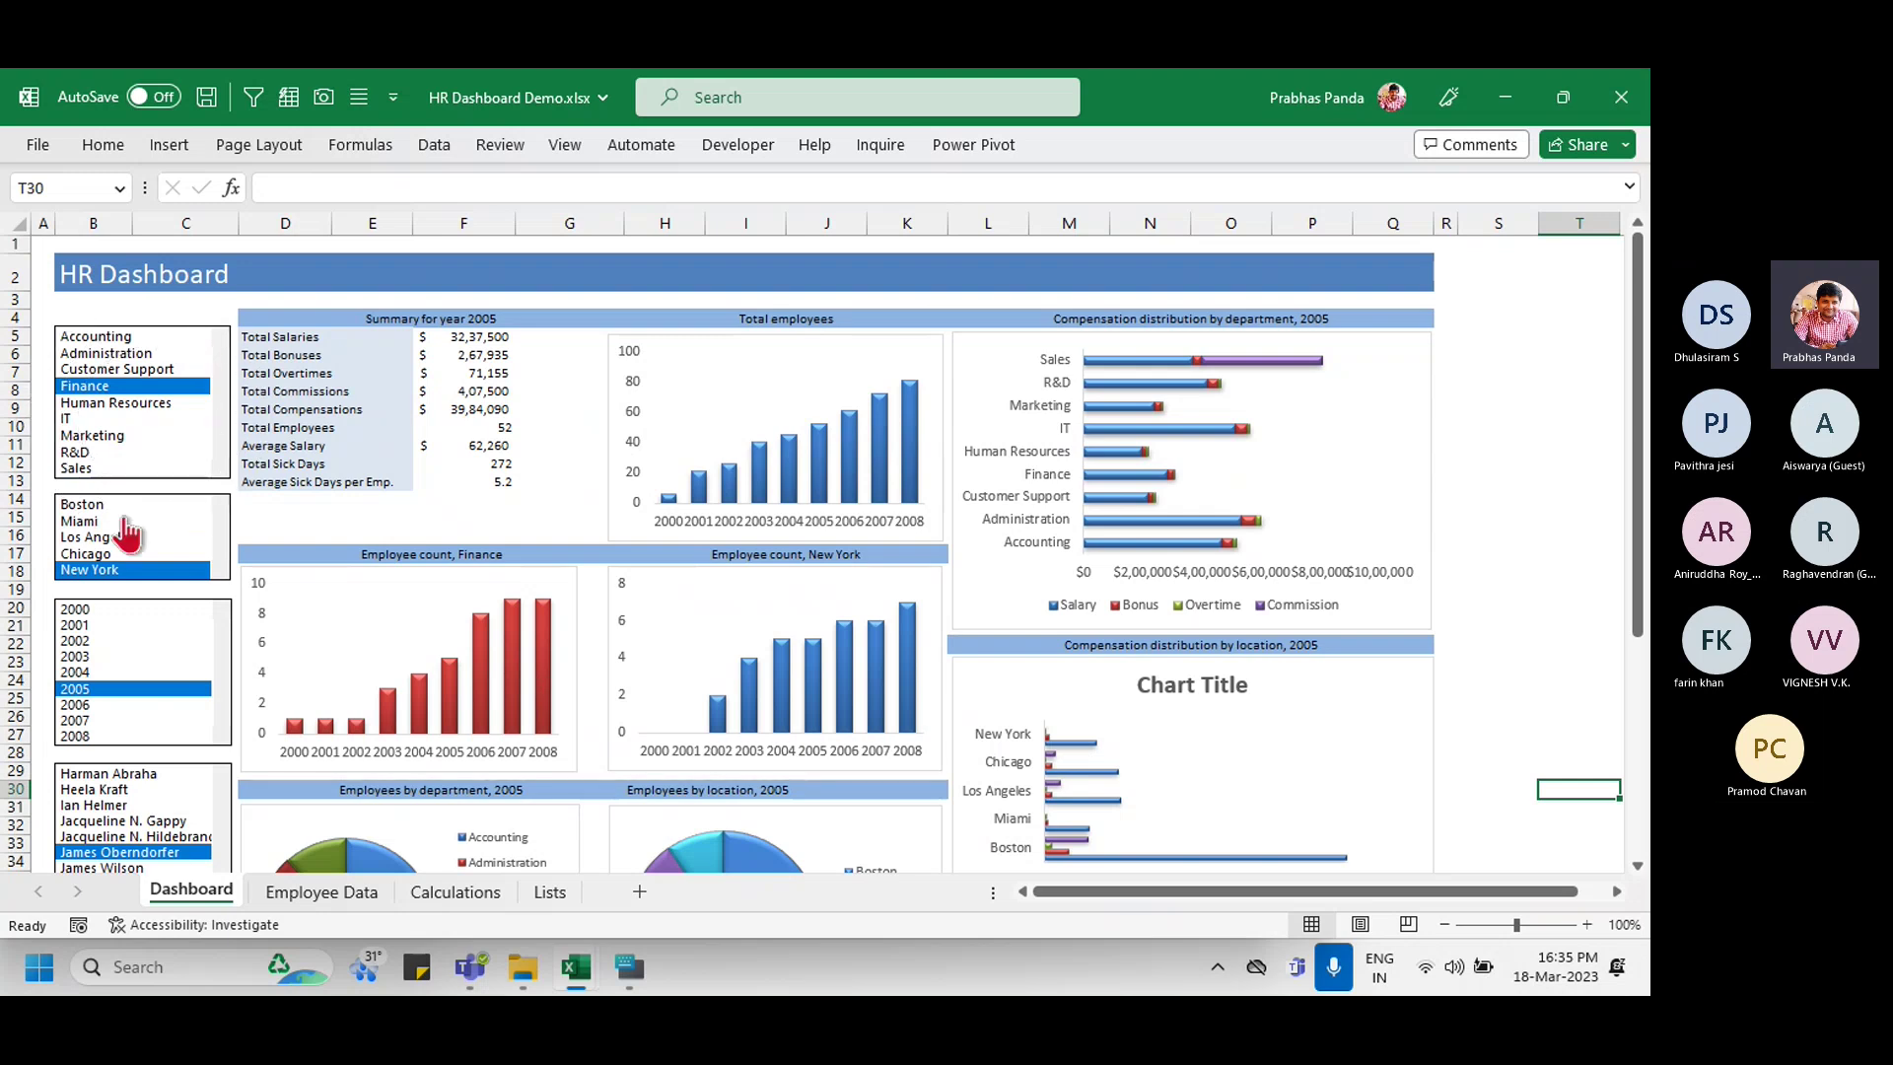
key("ctrl")
key("ctrl")
key("ctrl")
key("ctrl")
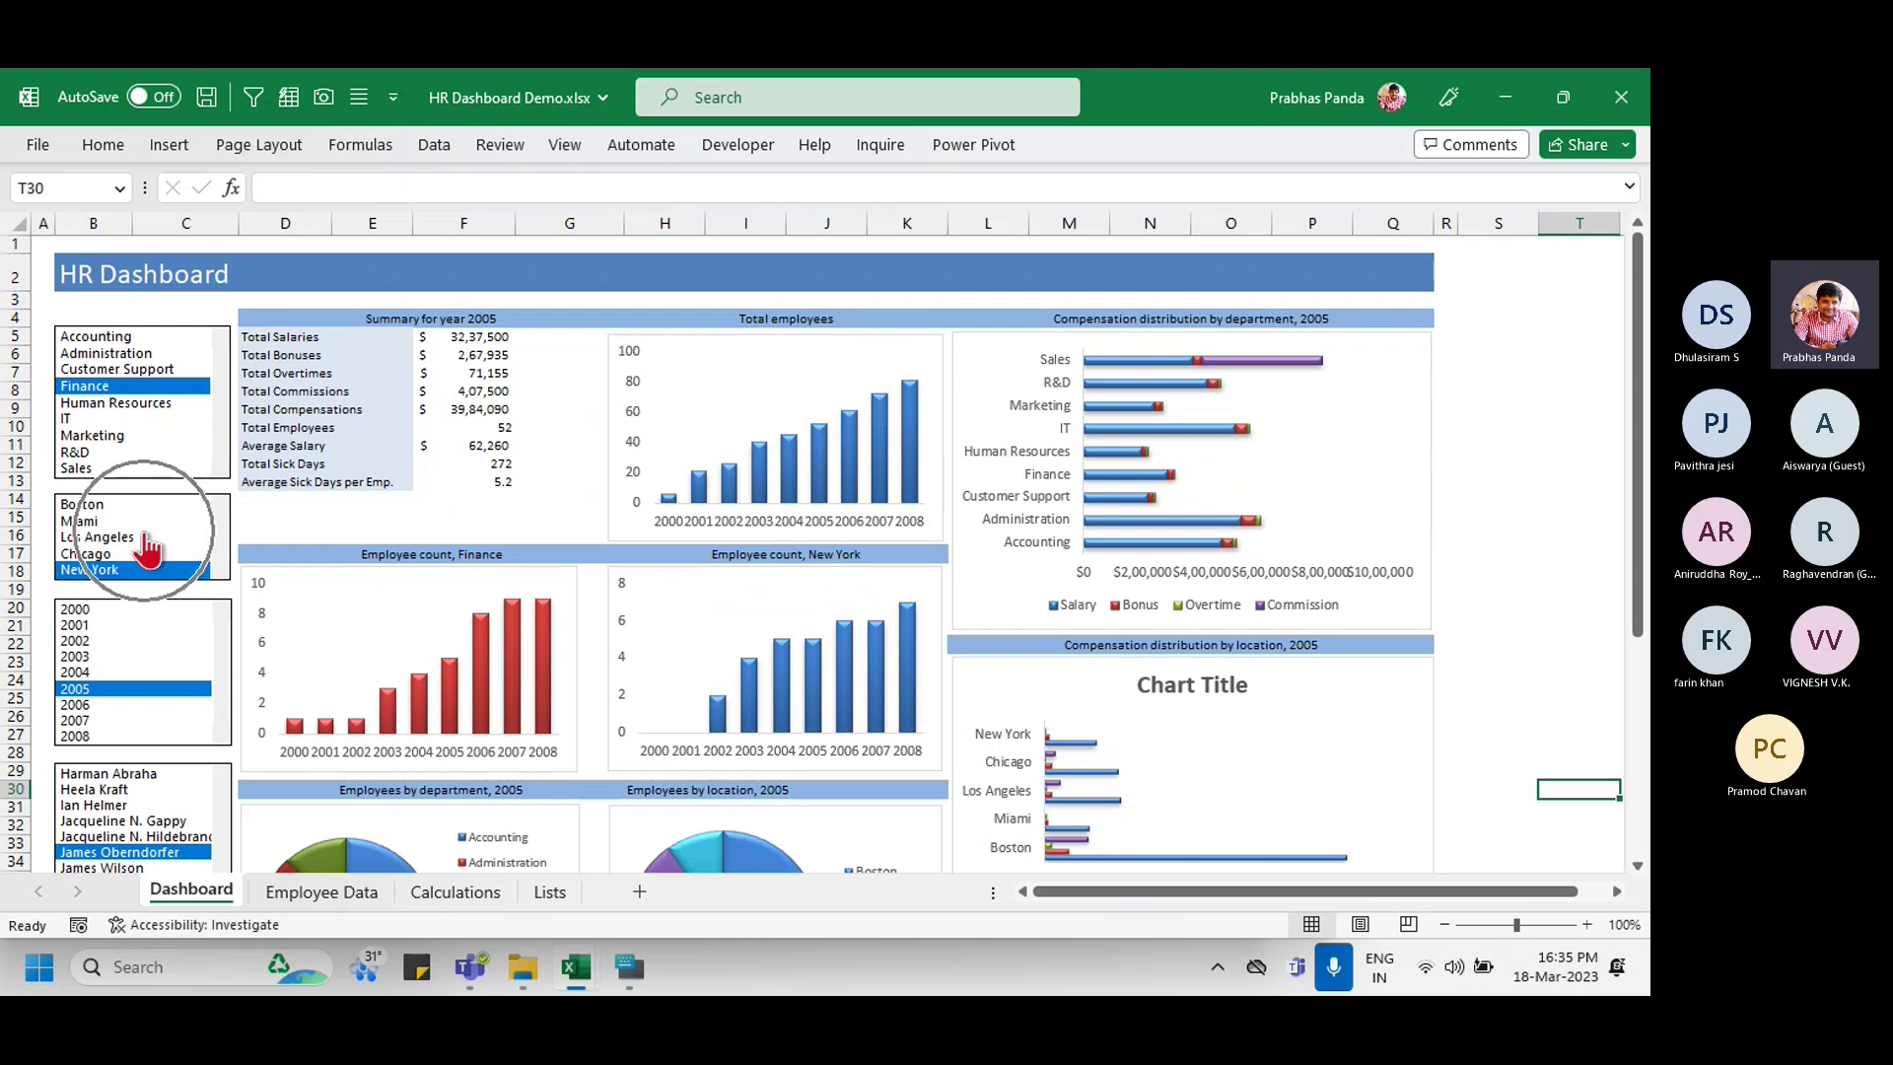
key("ctrl")
key("ctrl")
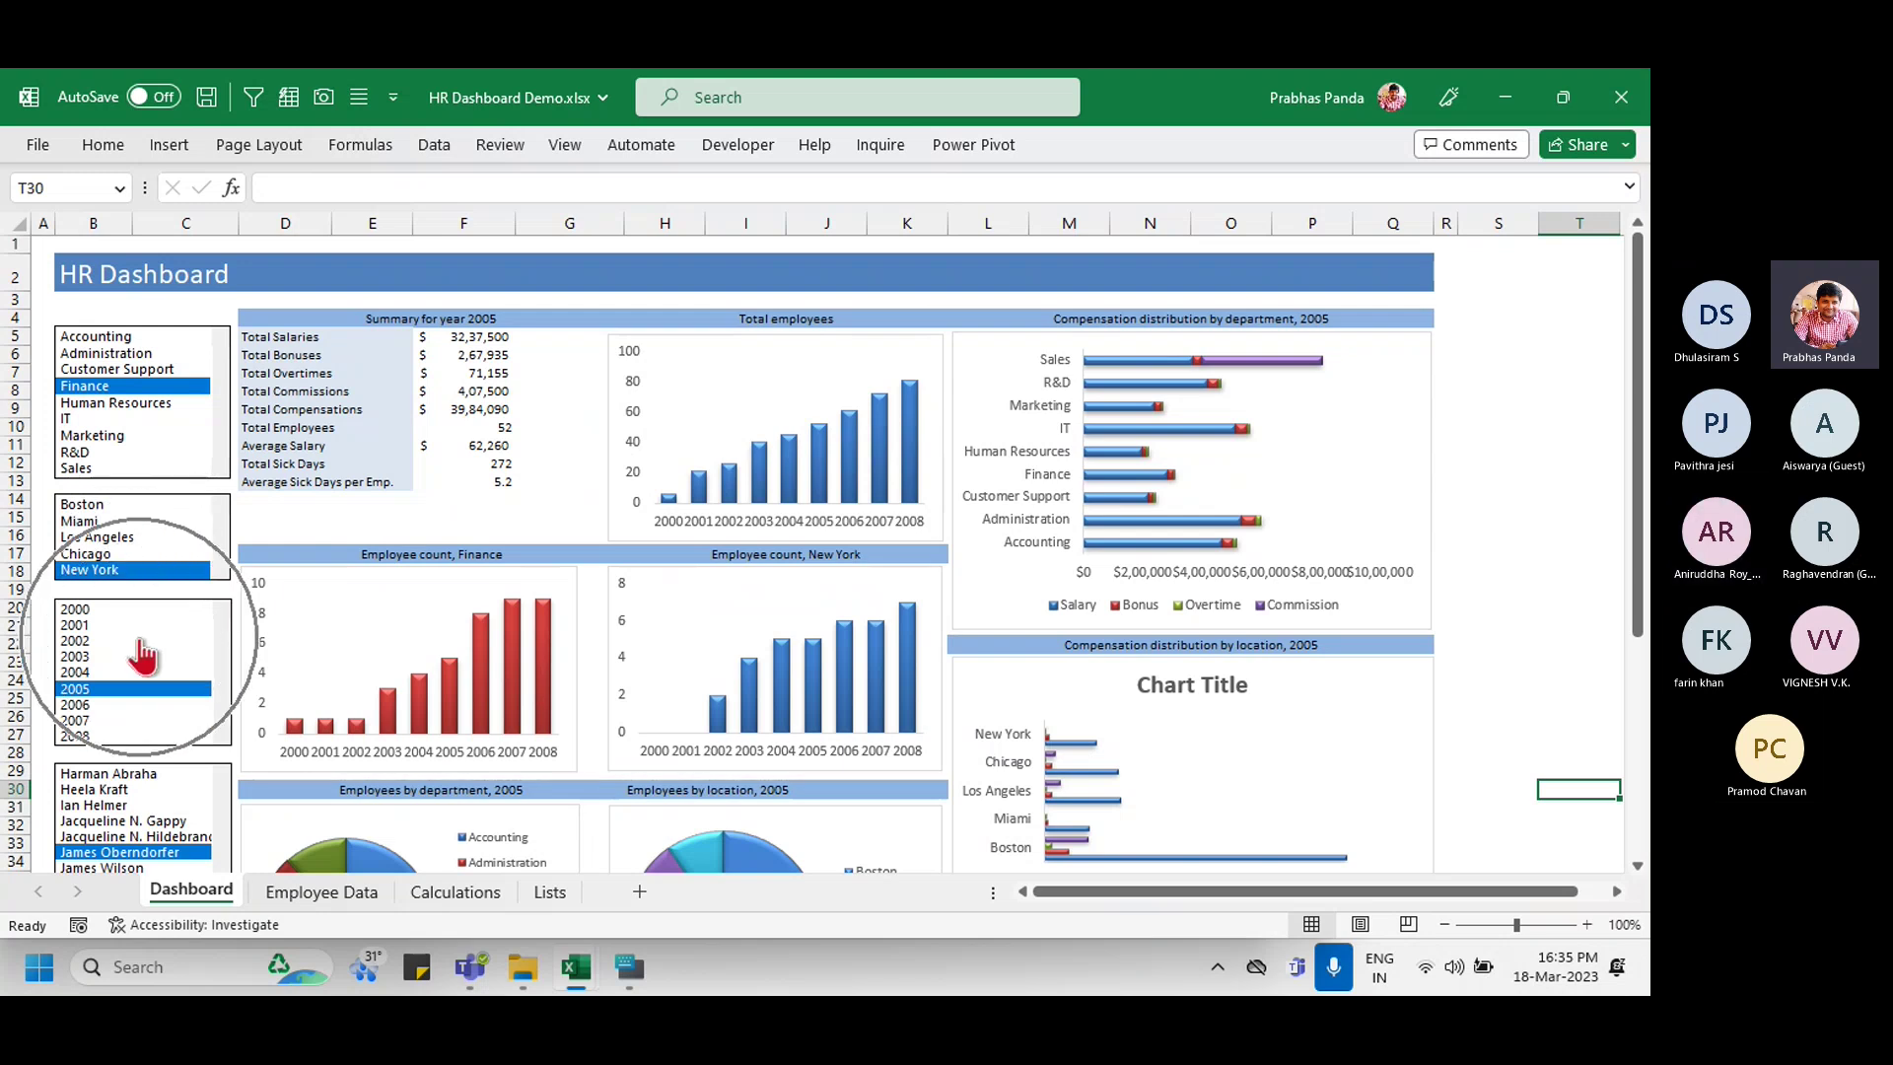
key("ctrl")
key("ctrl")
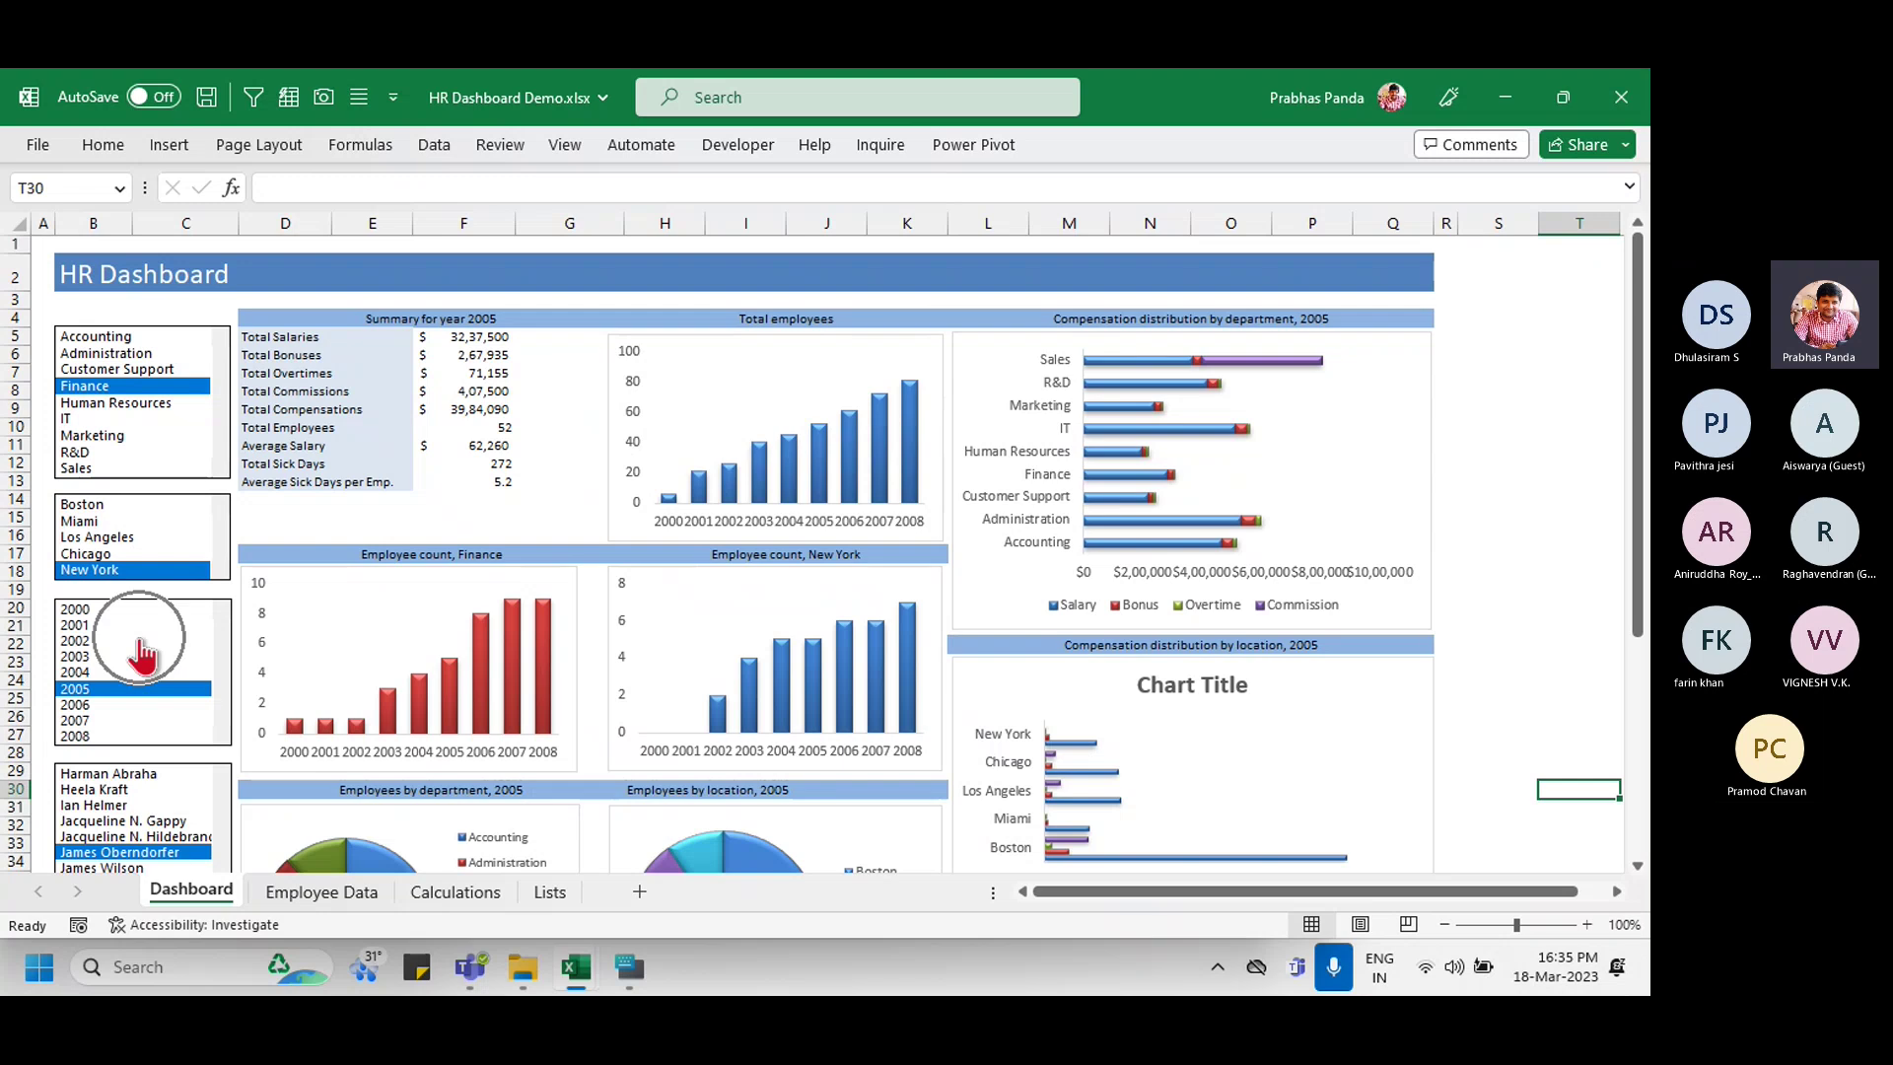
scroll(143, 650, "down", 6)
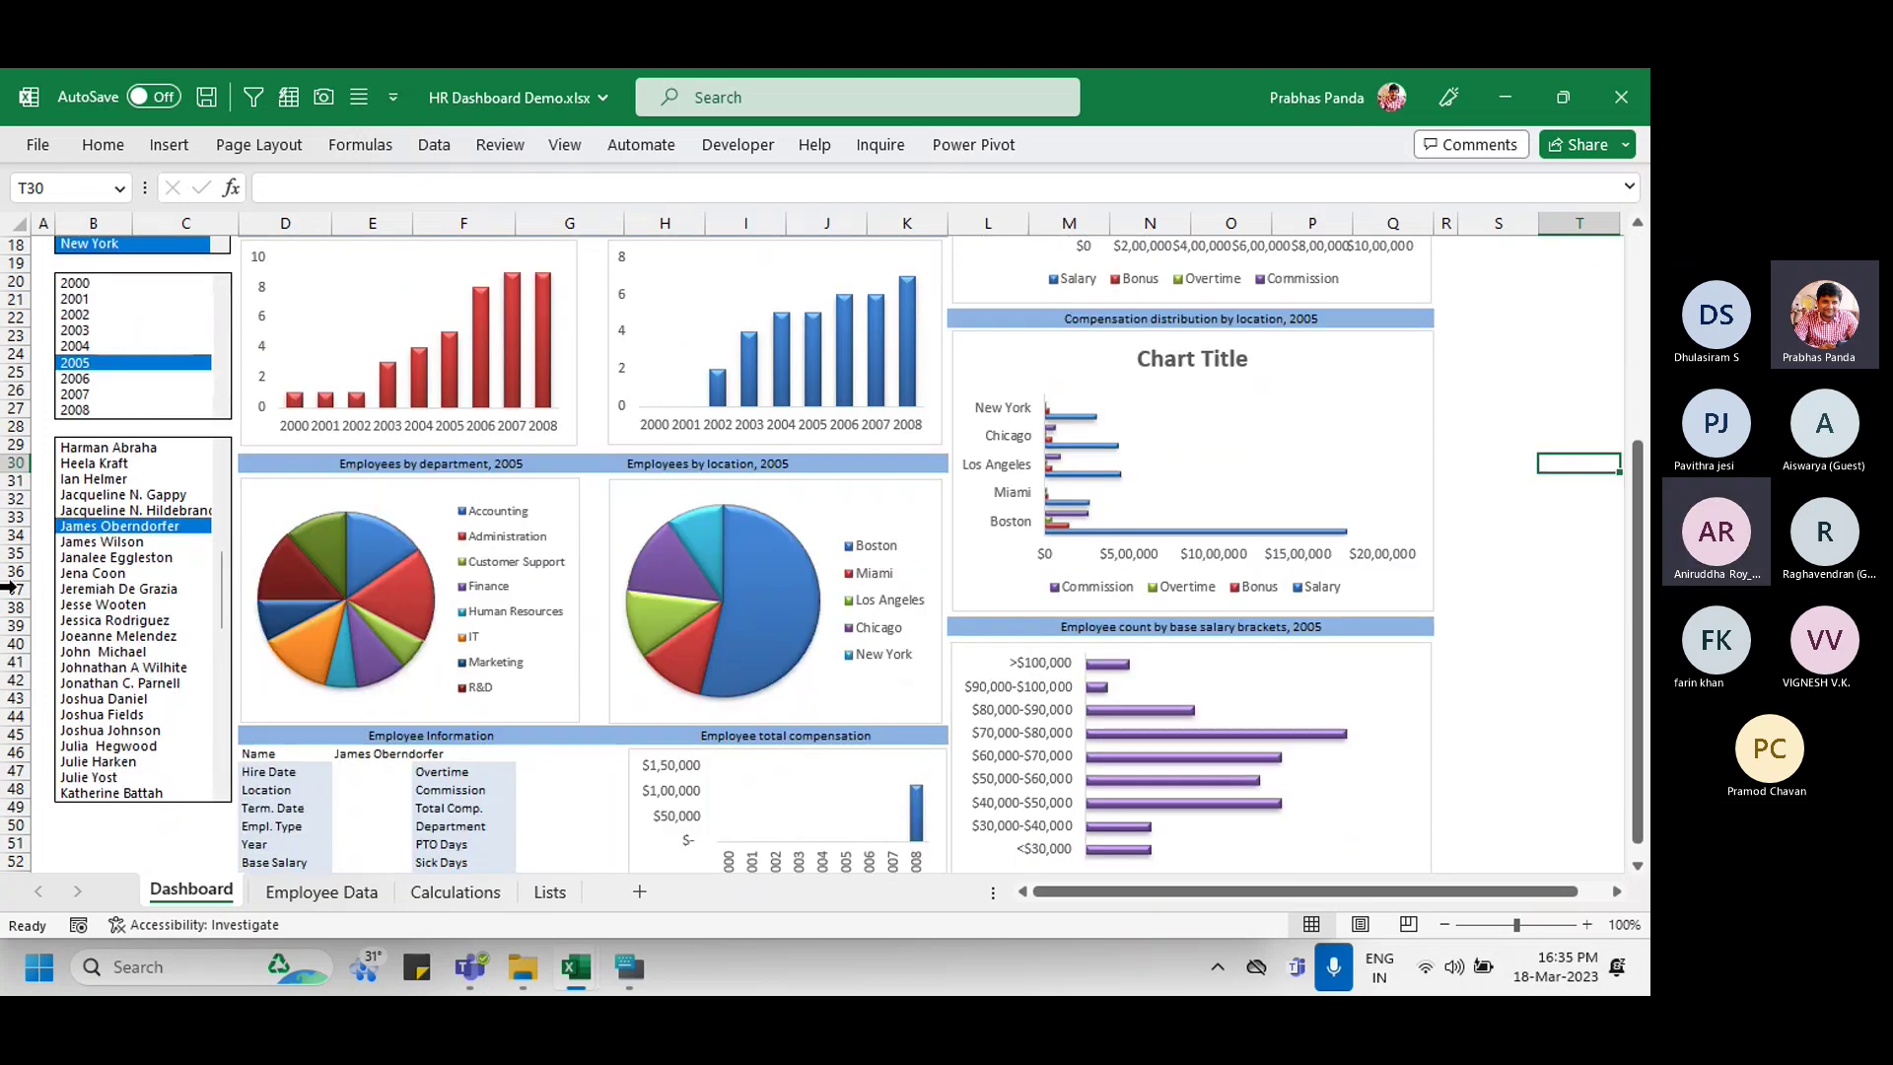
scroll(94, 650, "up", 6)
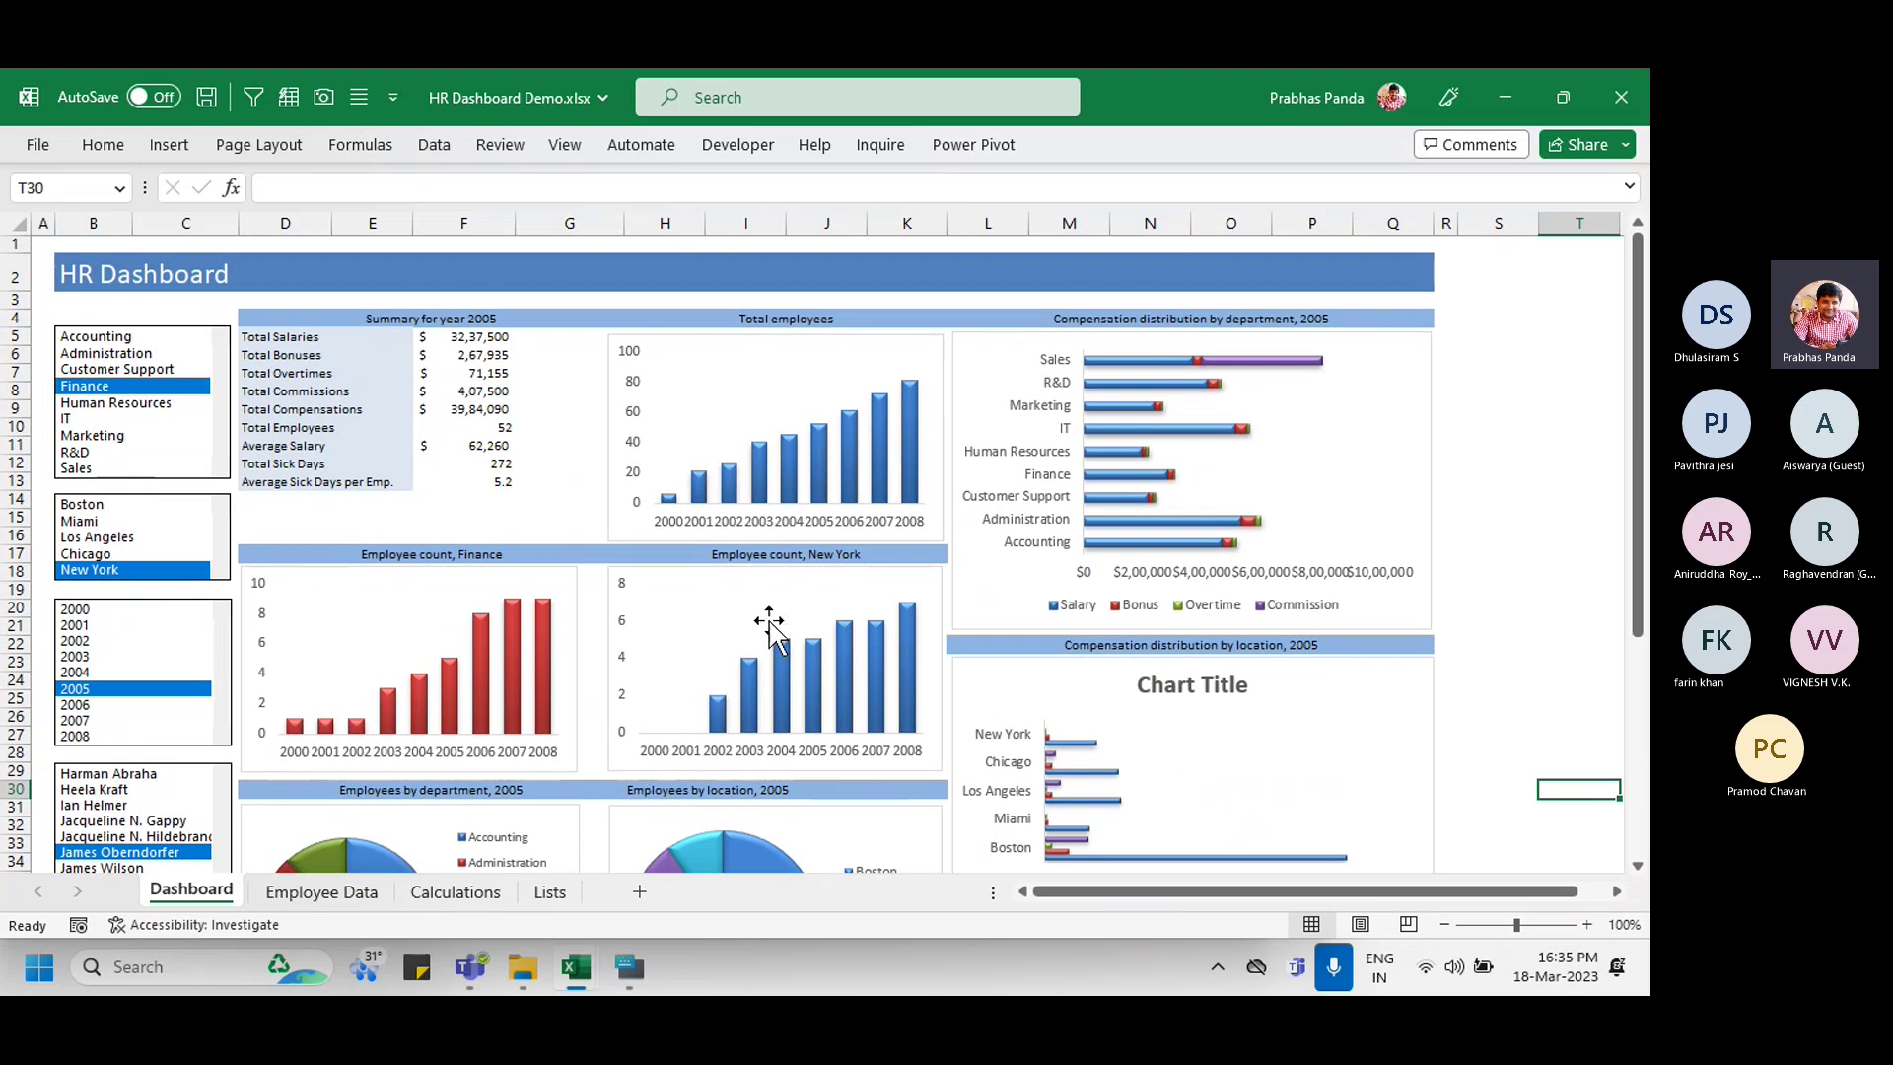
scroll(769, 625, "down", 9)
scroll(705, 752, "up", 9)
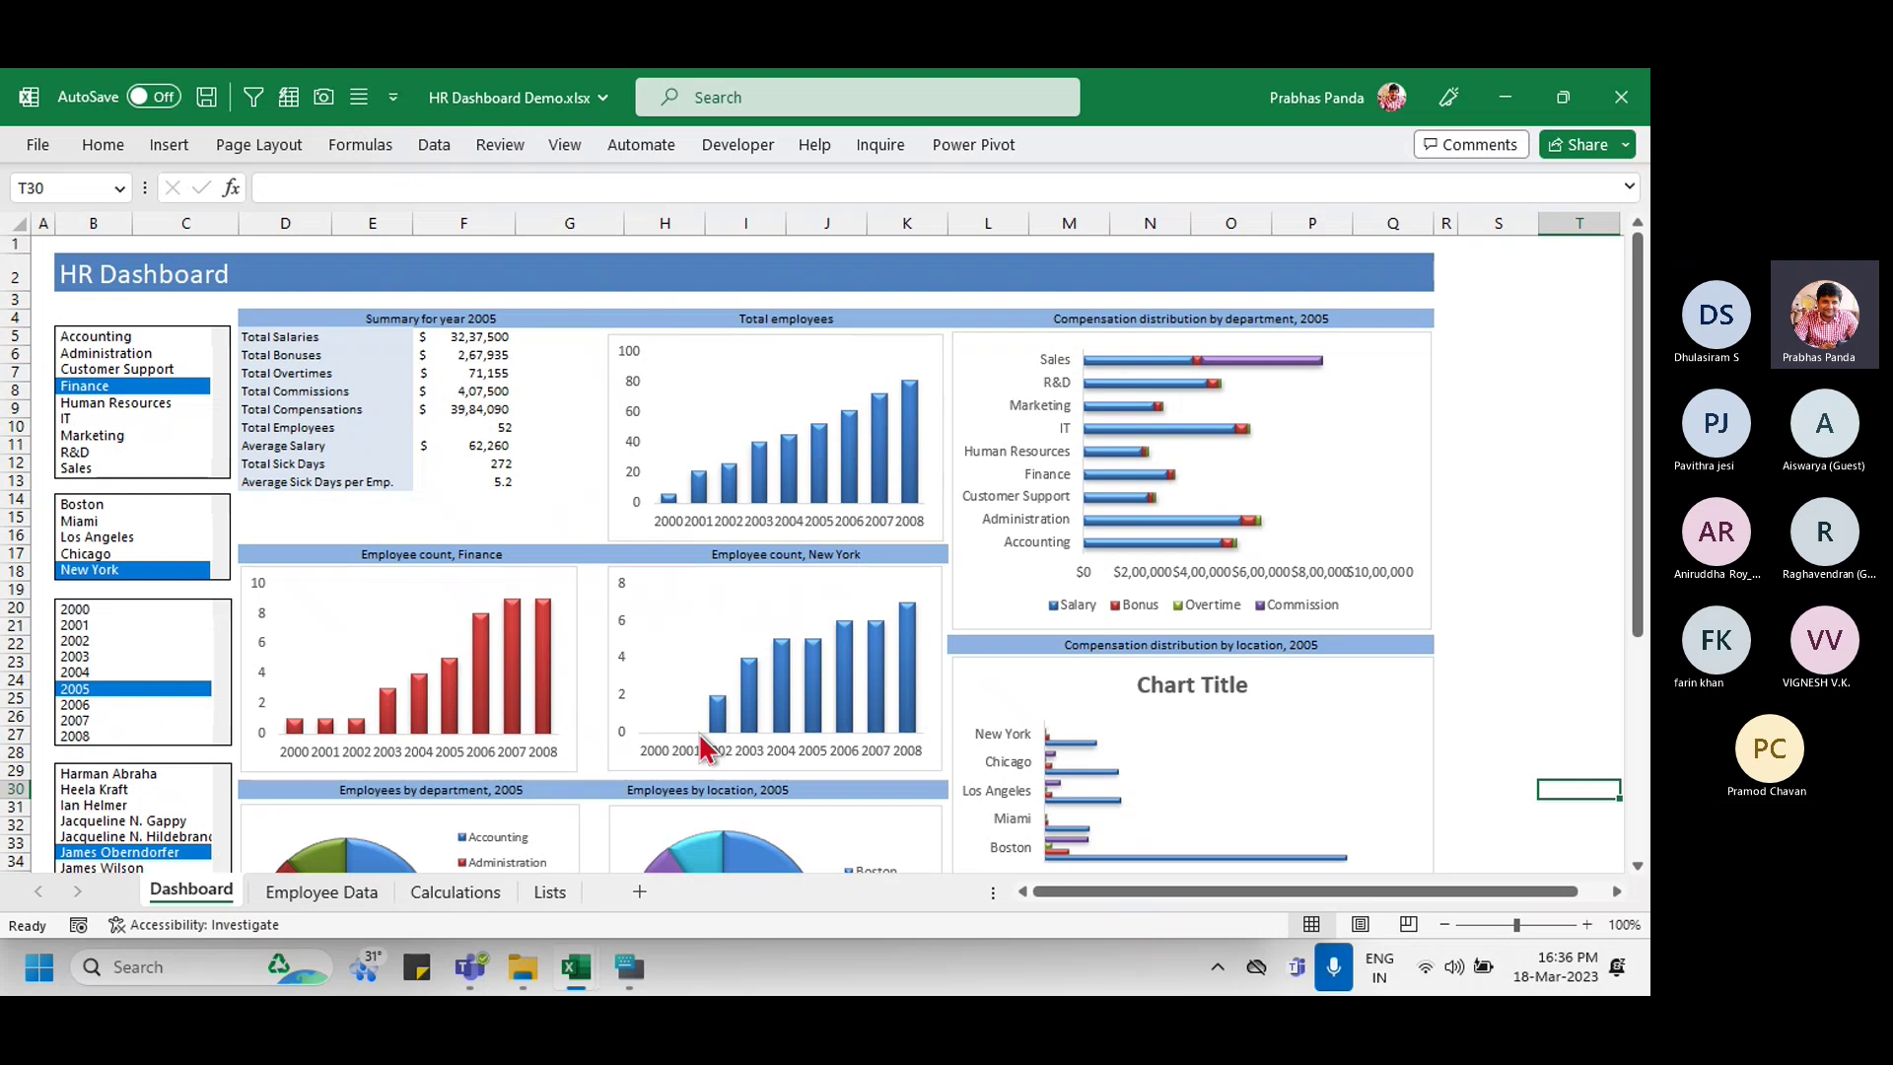
Step: Filter the dashboard lists to Human Resources, Los Angeles and year 2006
left_click(155, 405)
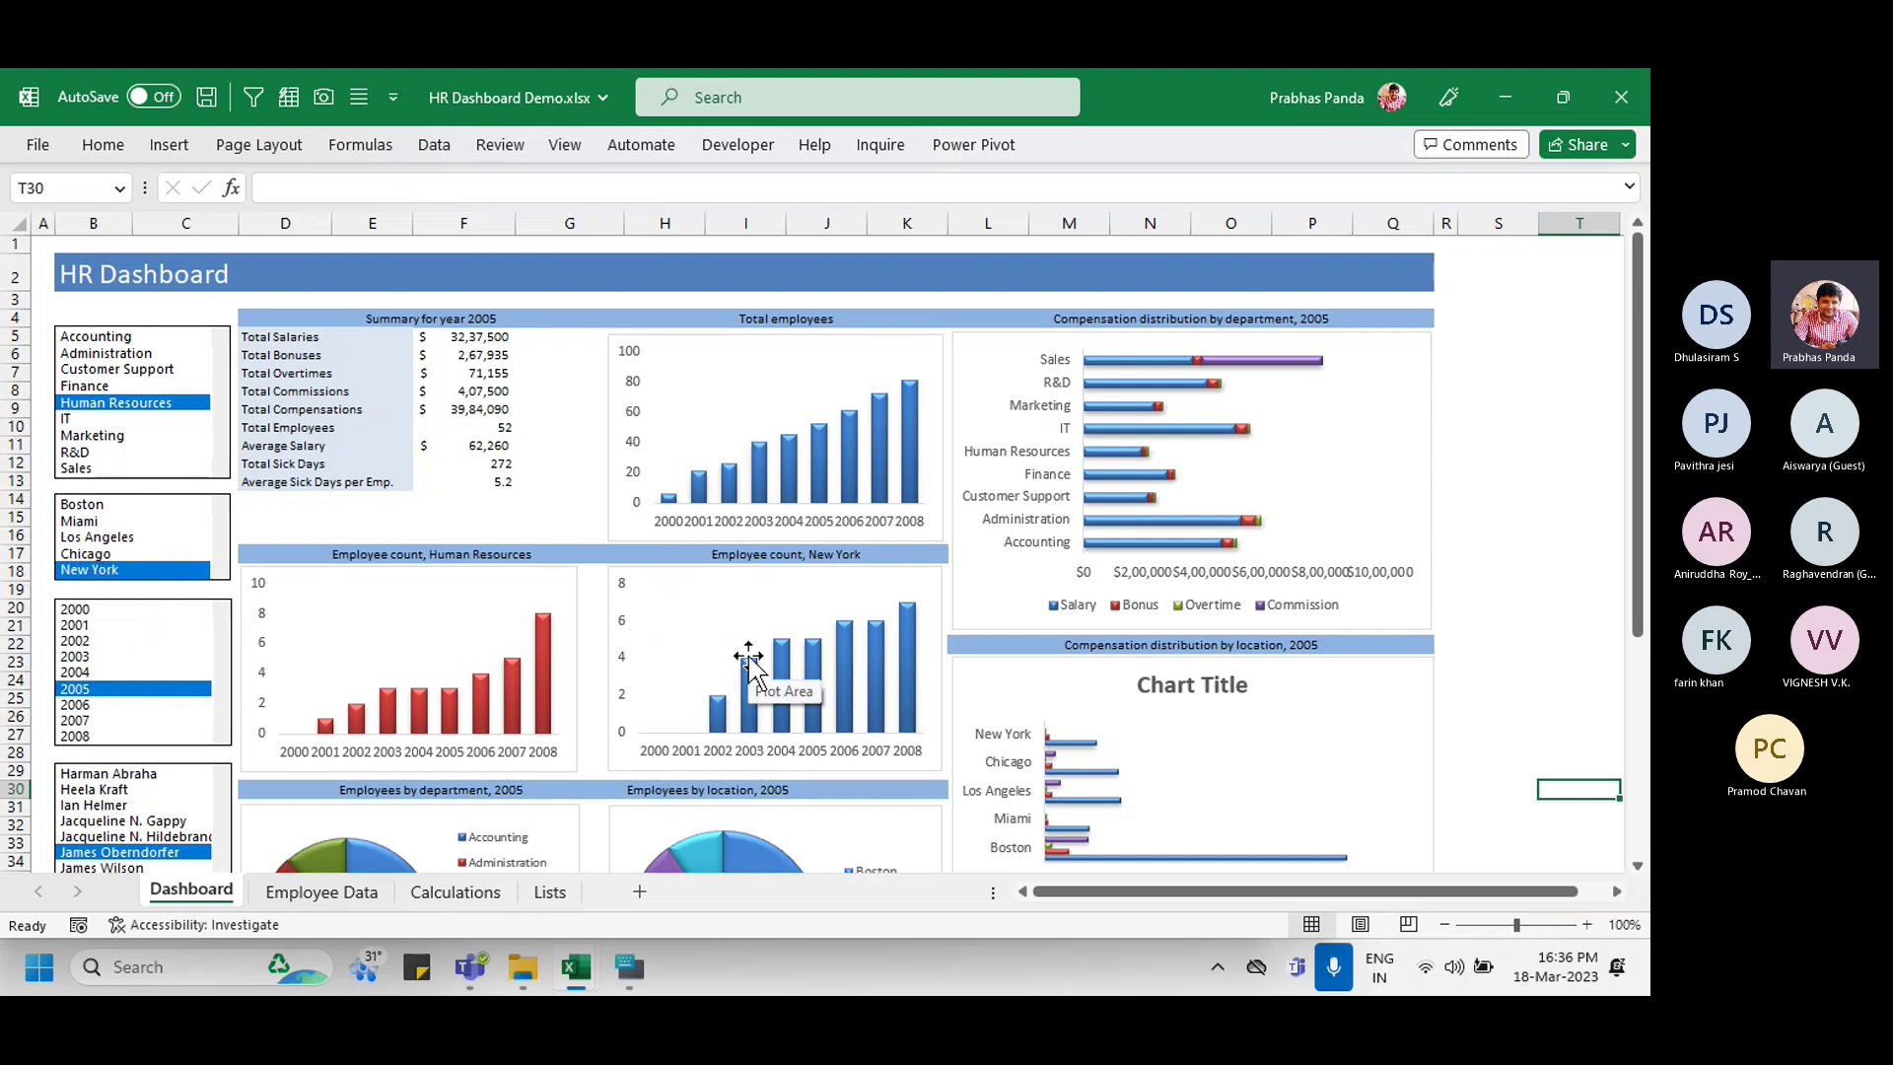
left_click(99, 538)
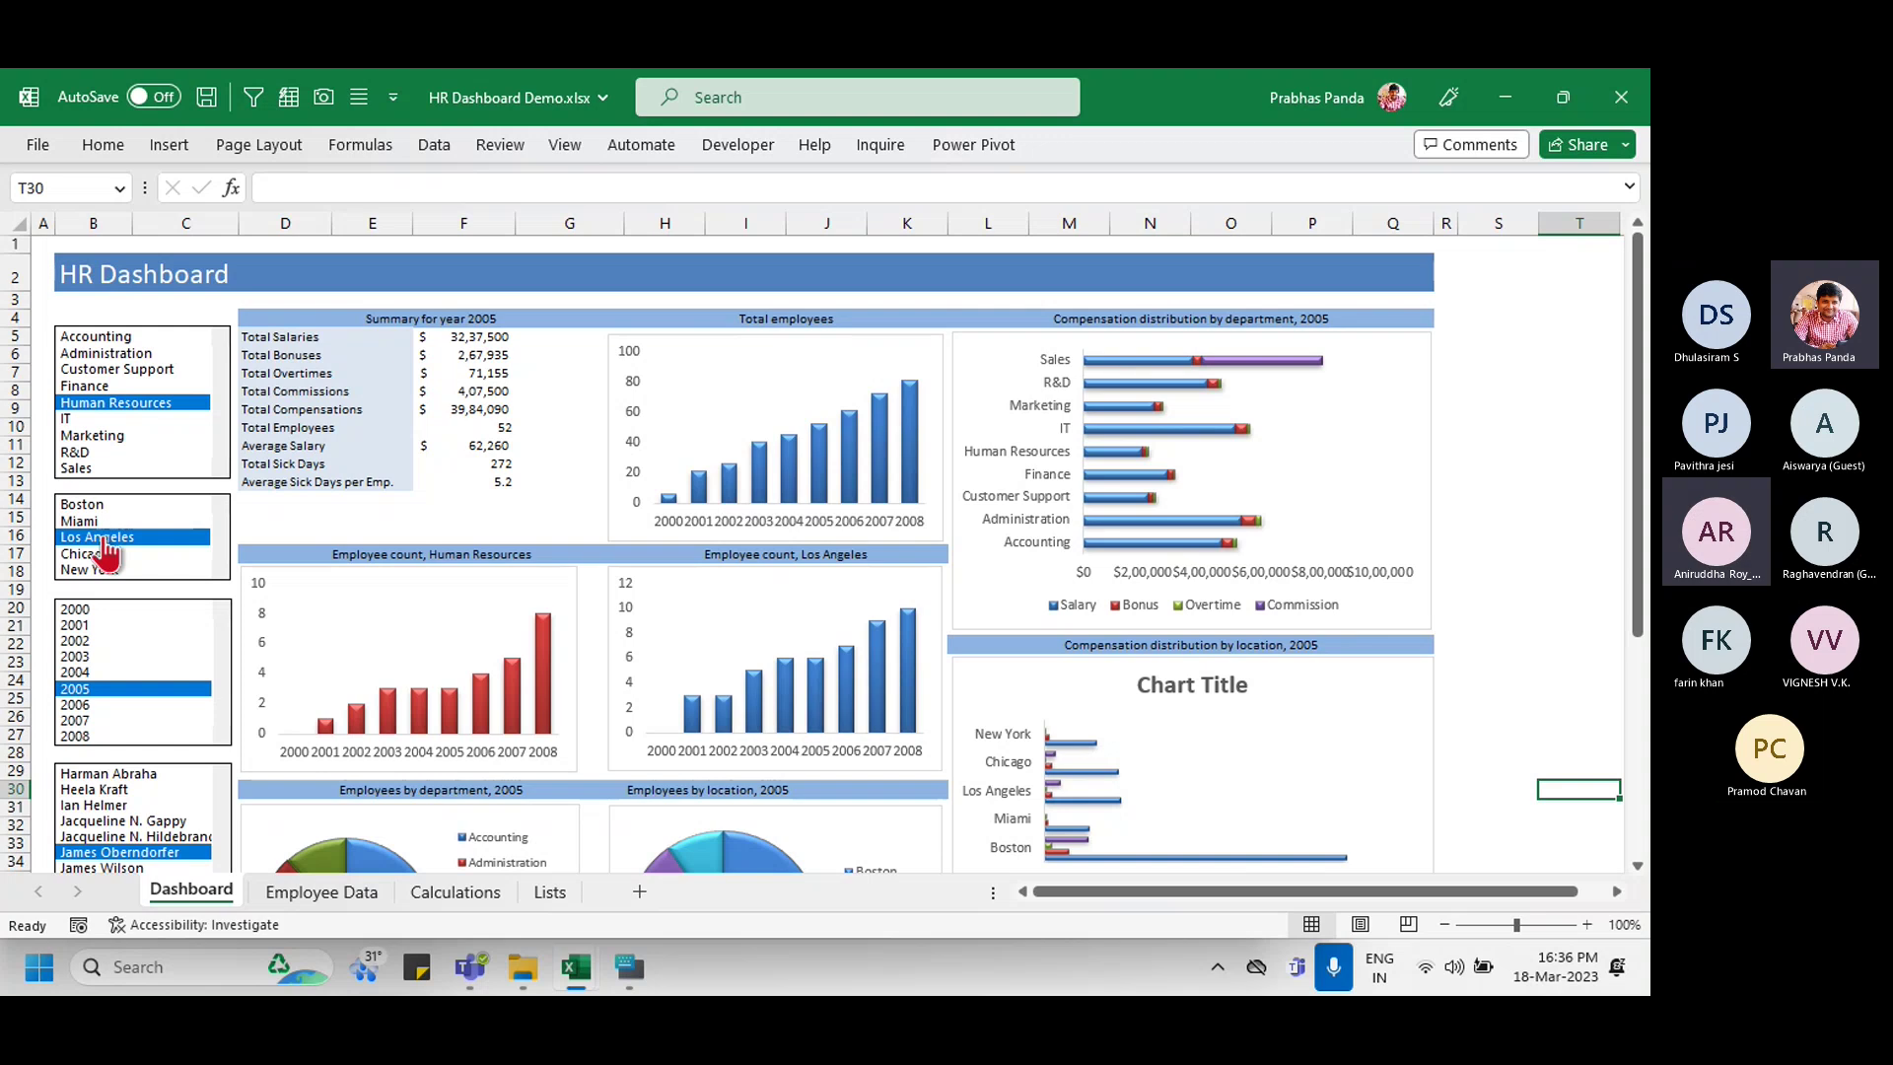
left_click(72, 706)
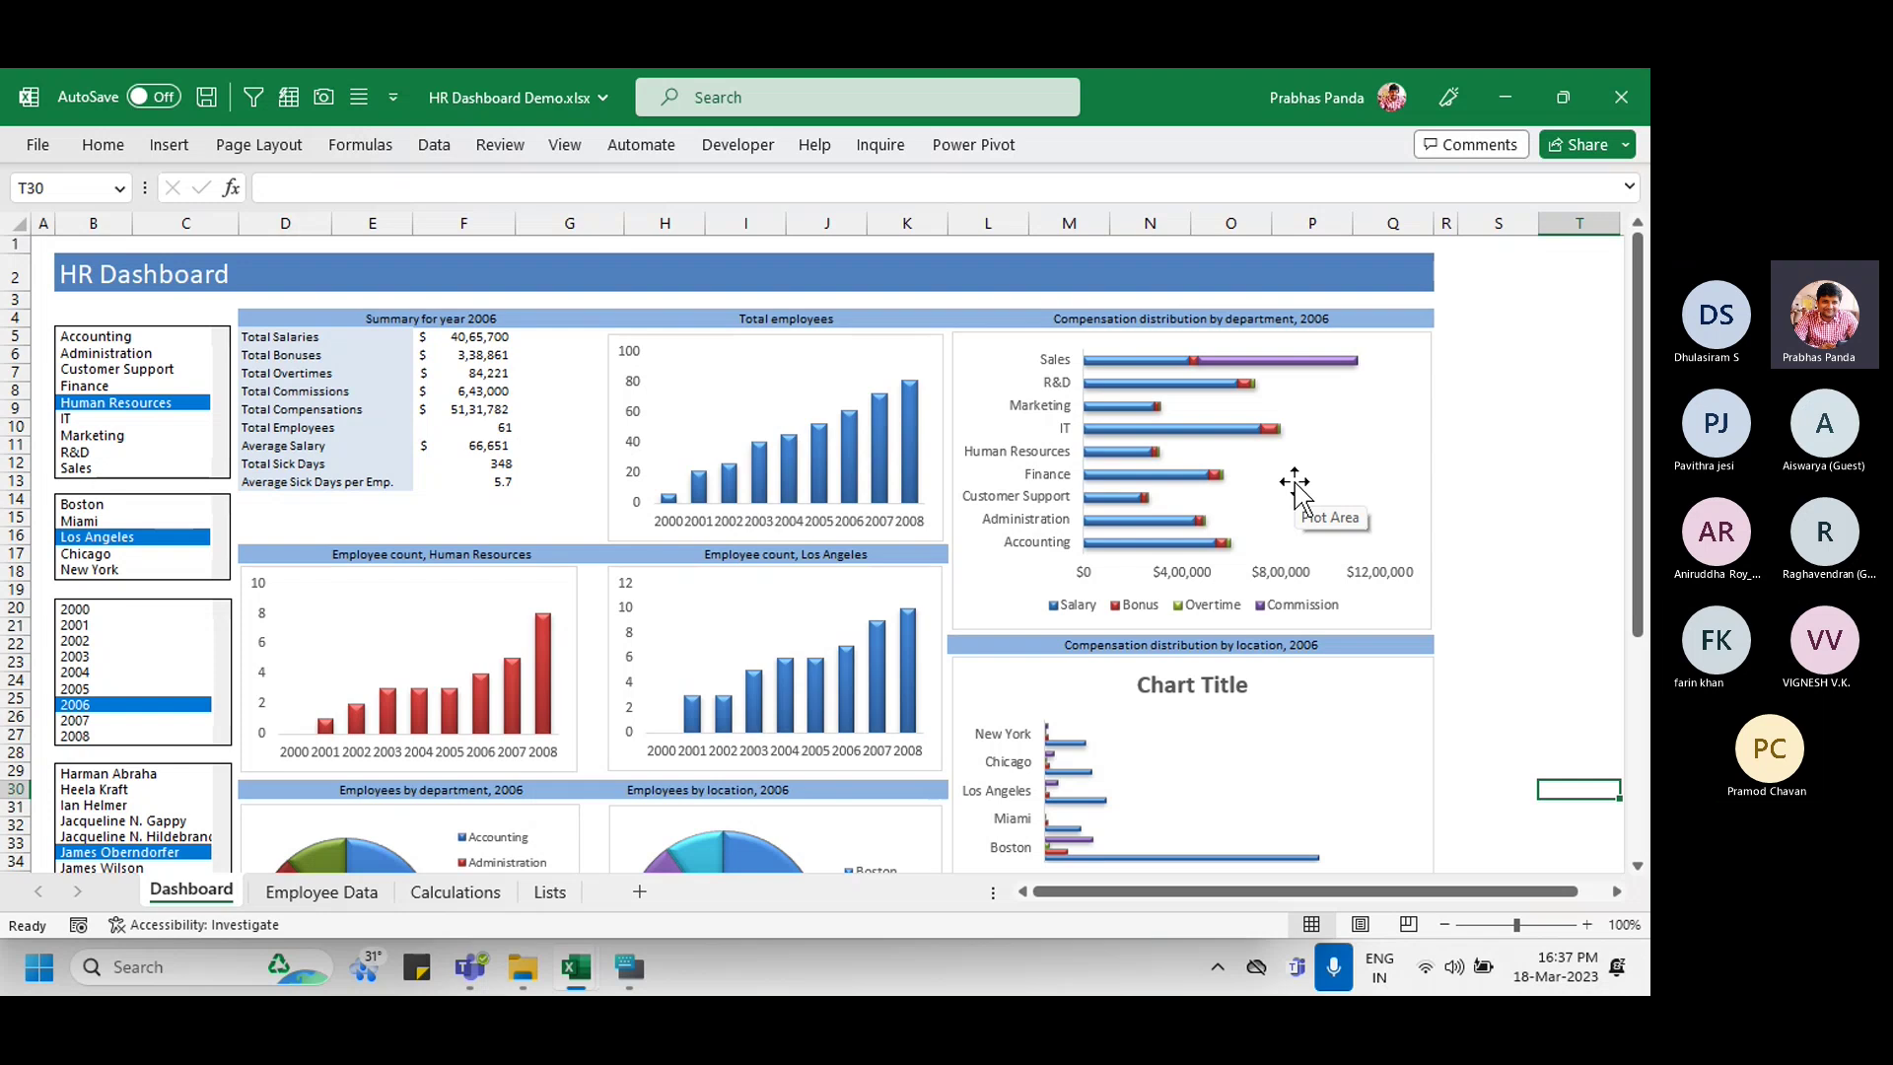
left_click(304, 895)
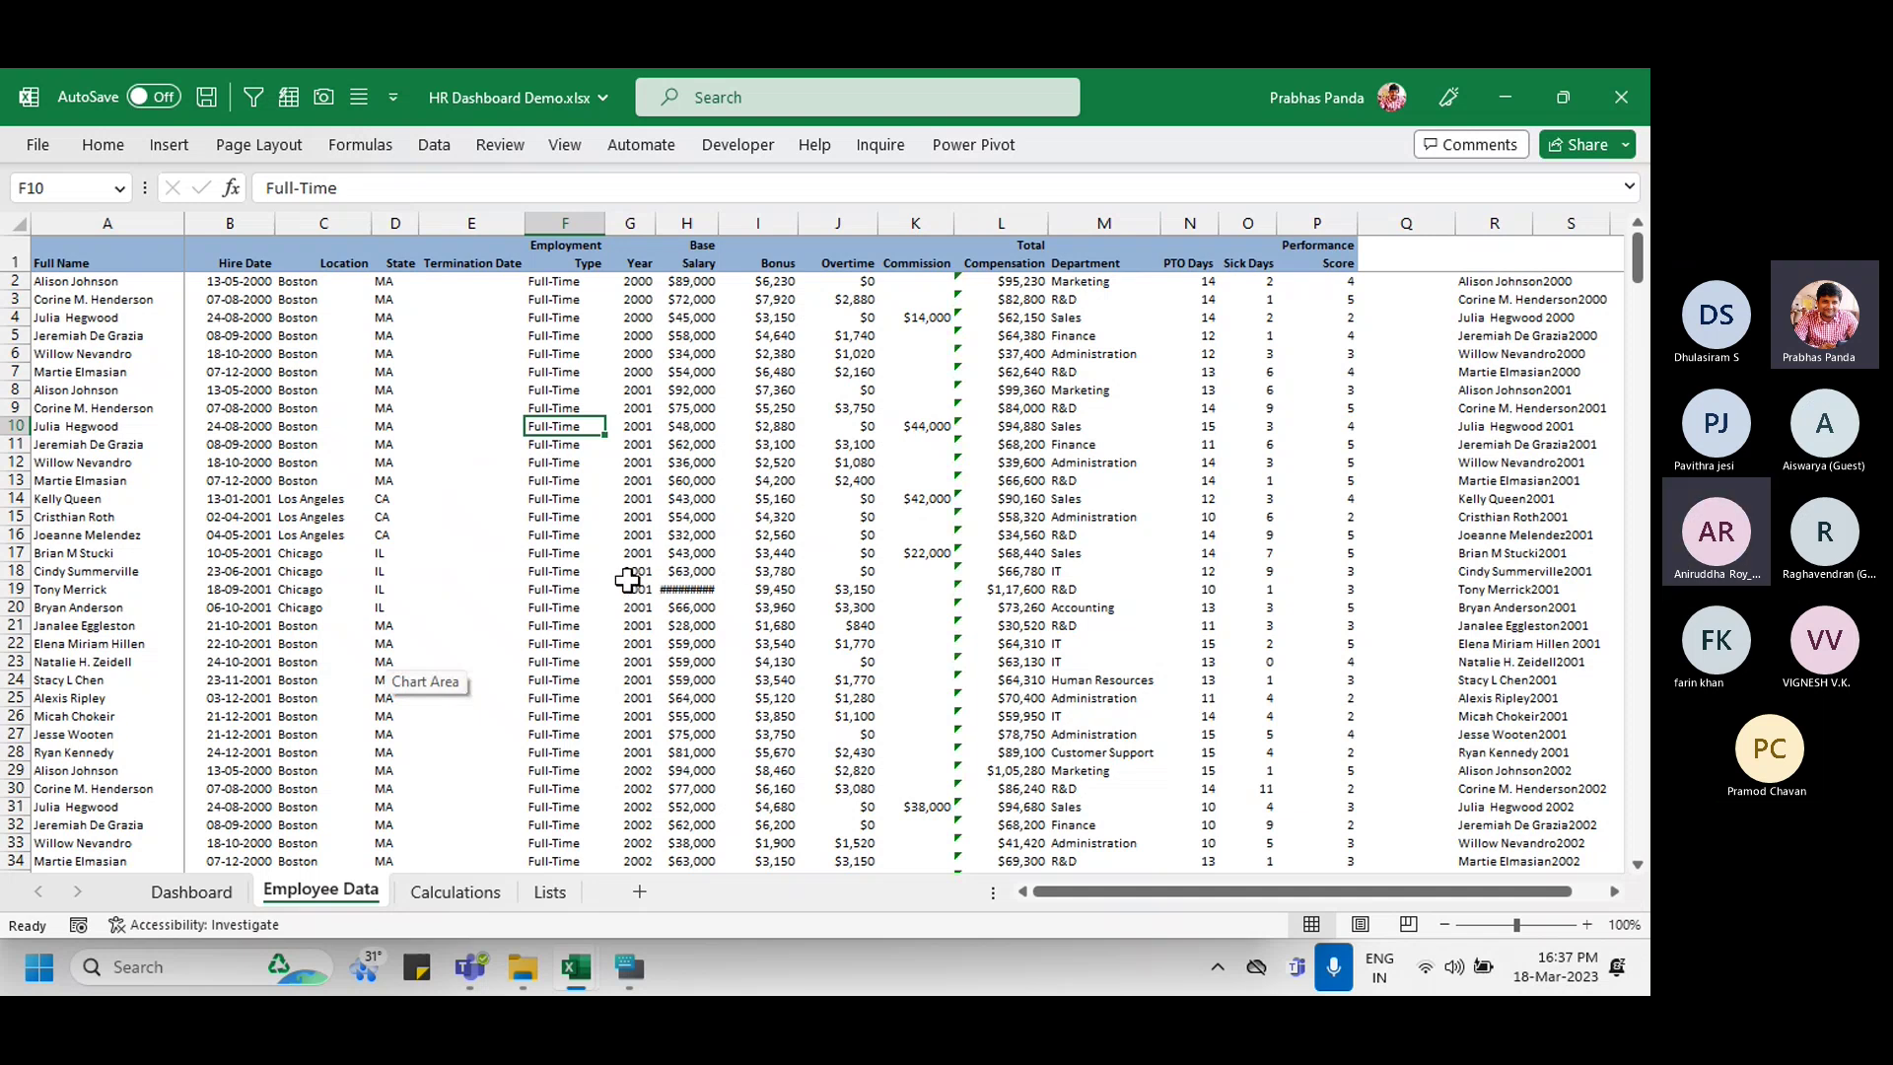
left_click(455, 891)
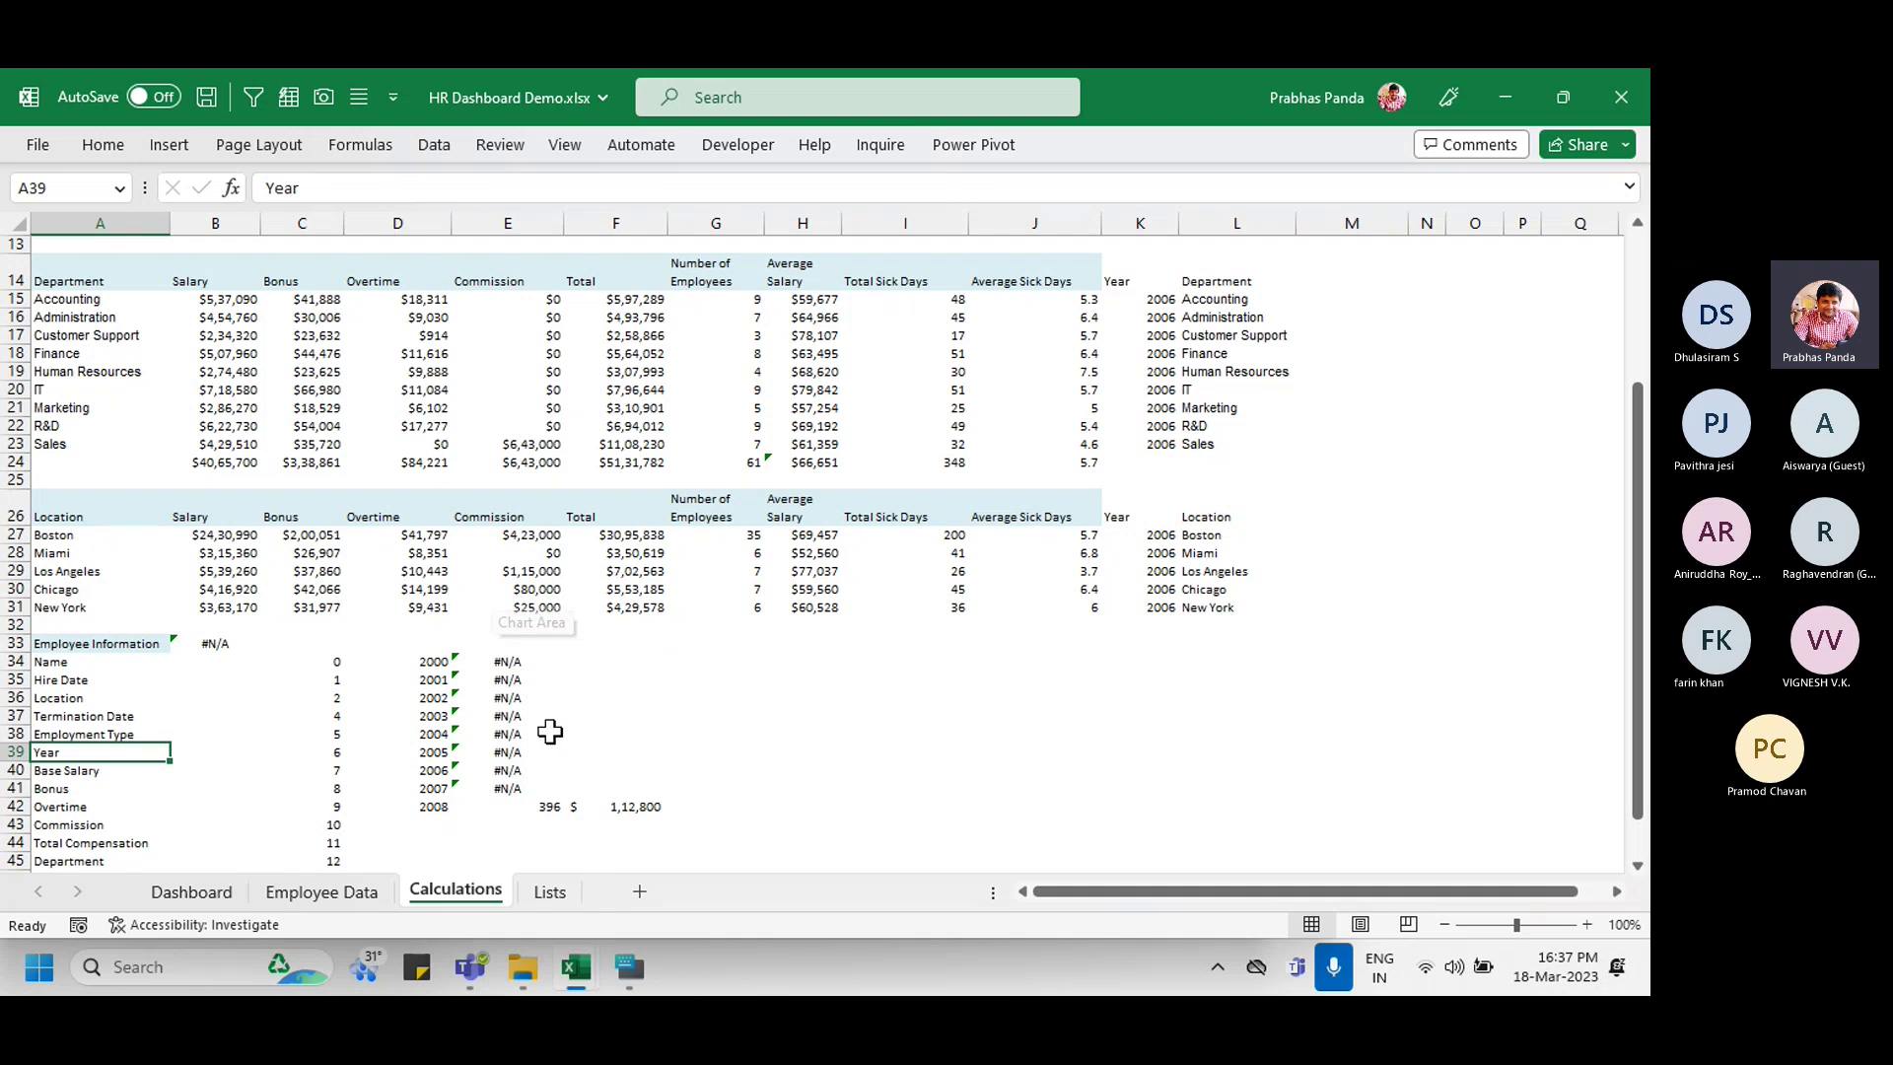
left_click(549, 891)
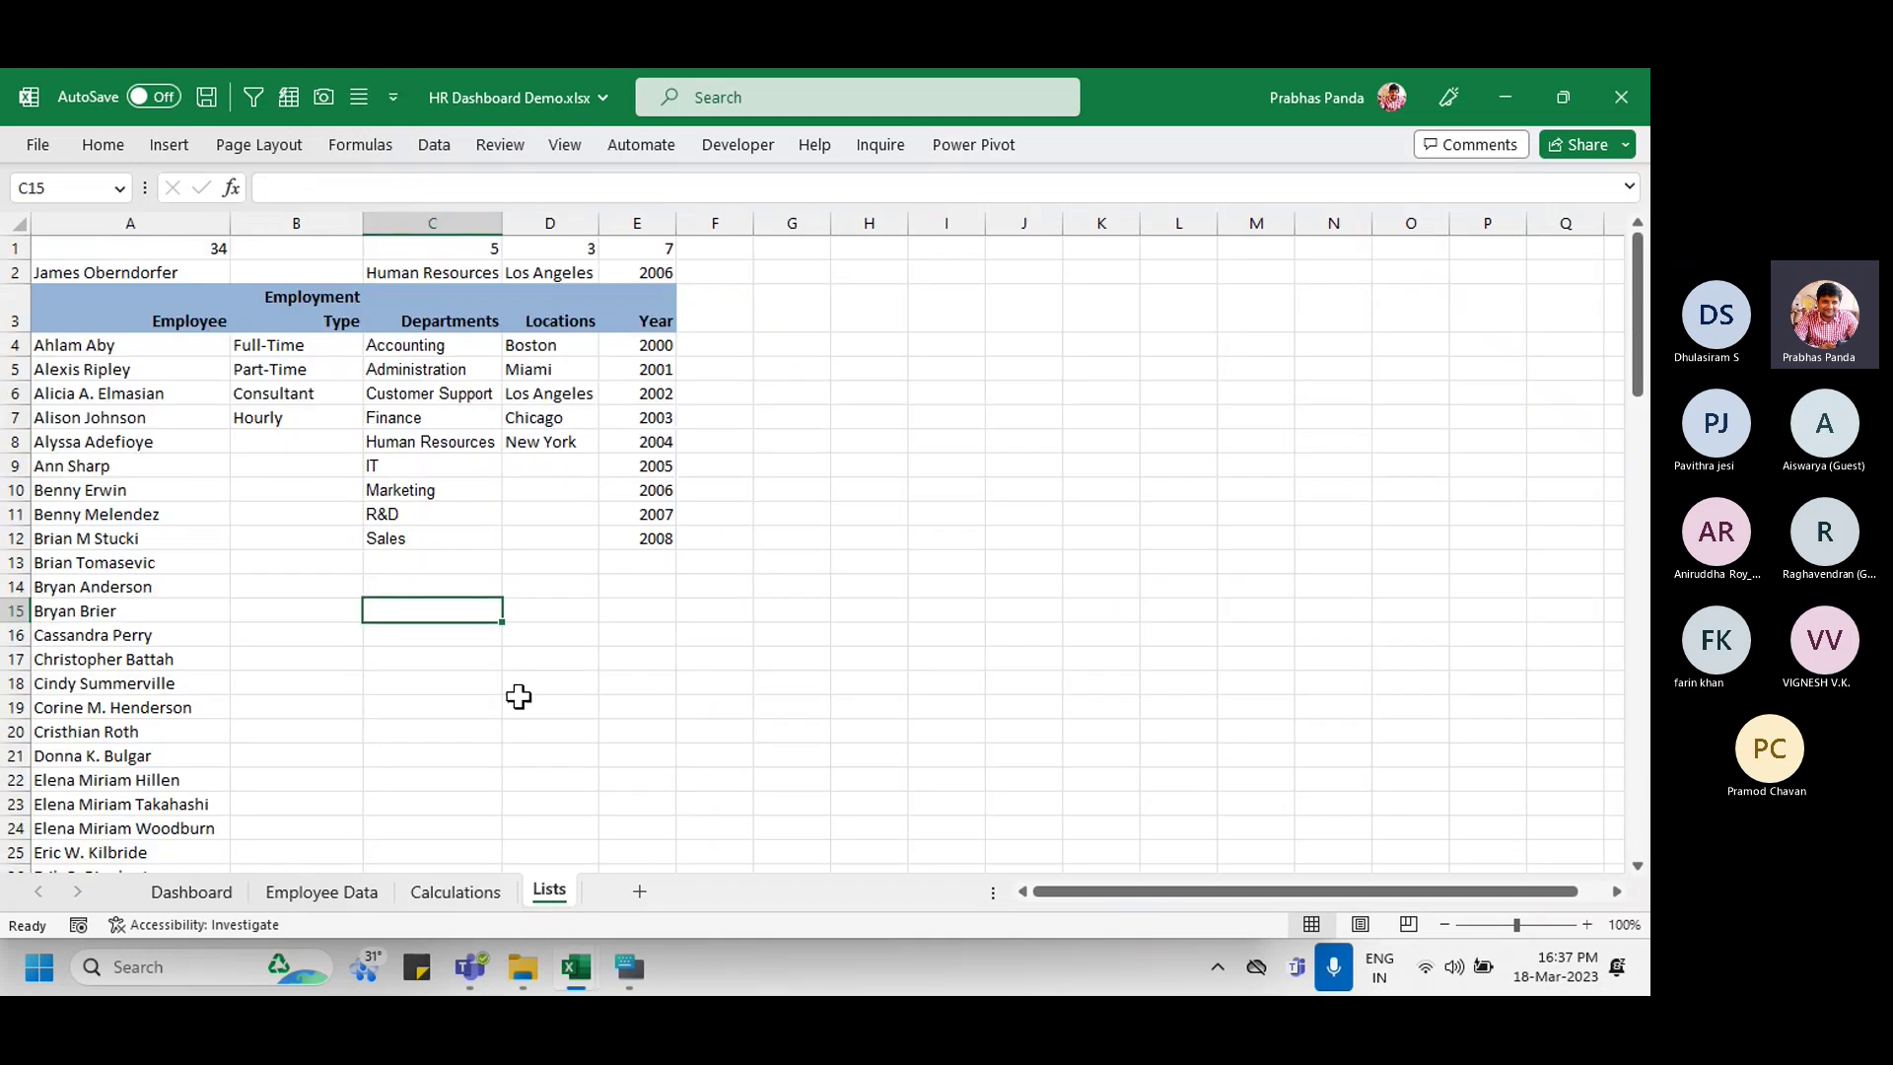
scroll(153, 672, "up", 4, "ctrl")
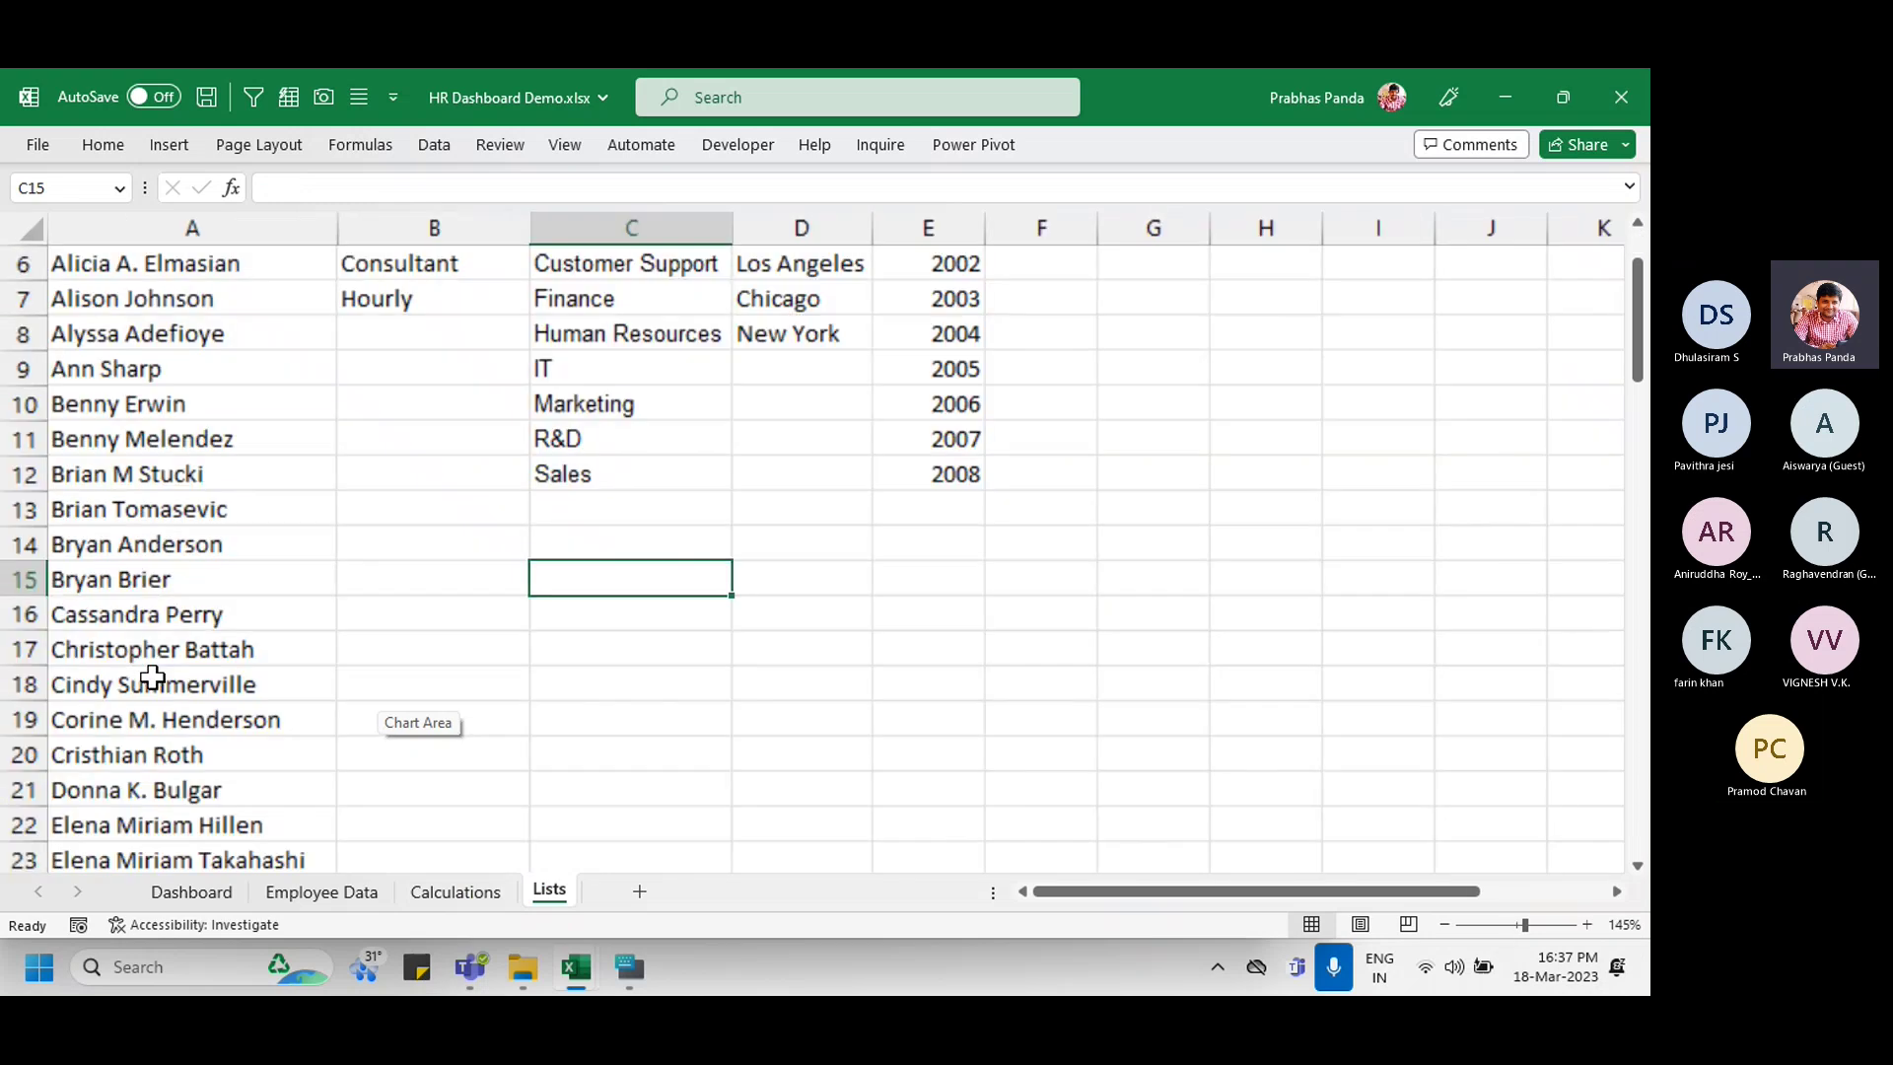
scroll(153, 677, "up", 2)
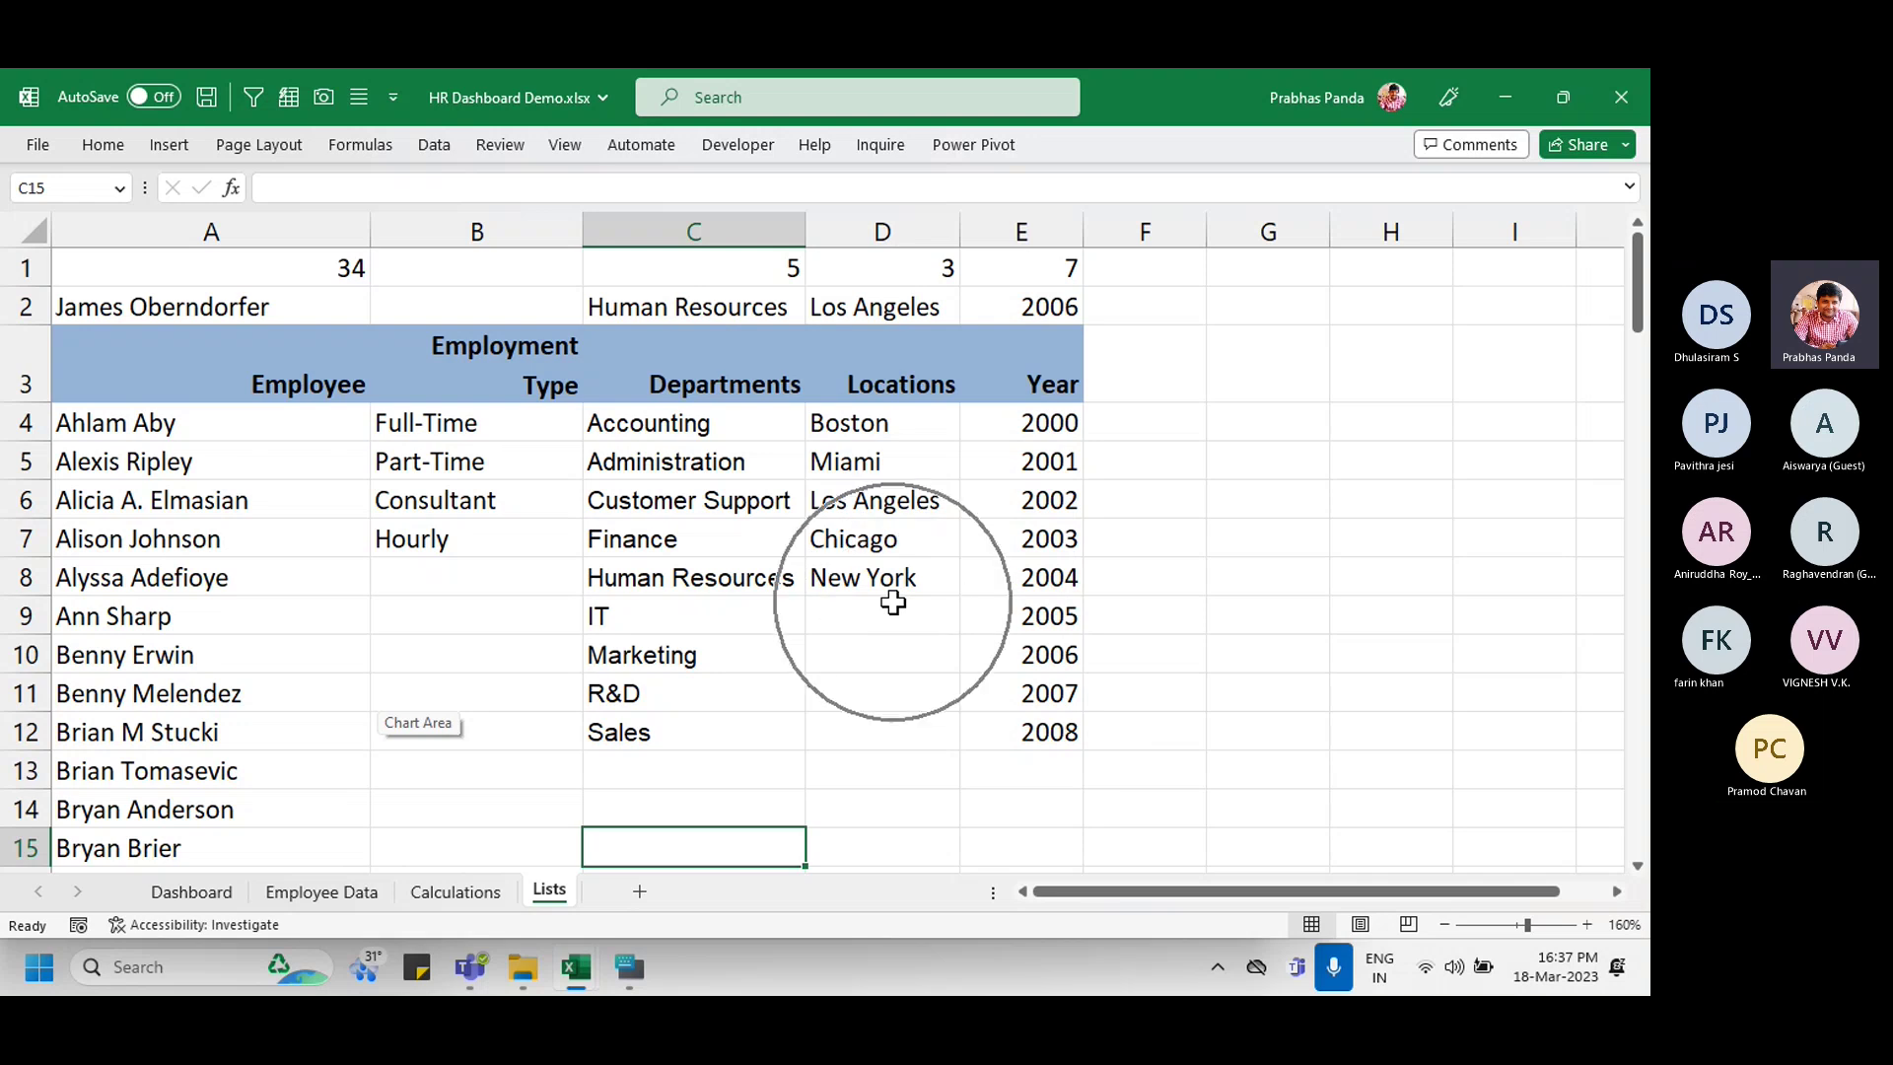
left_click(676, 771)
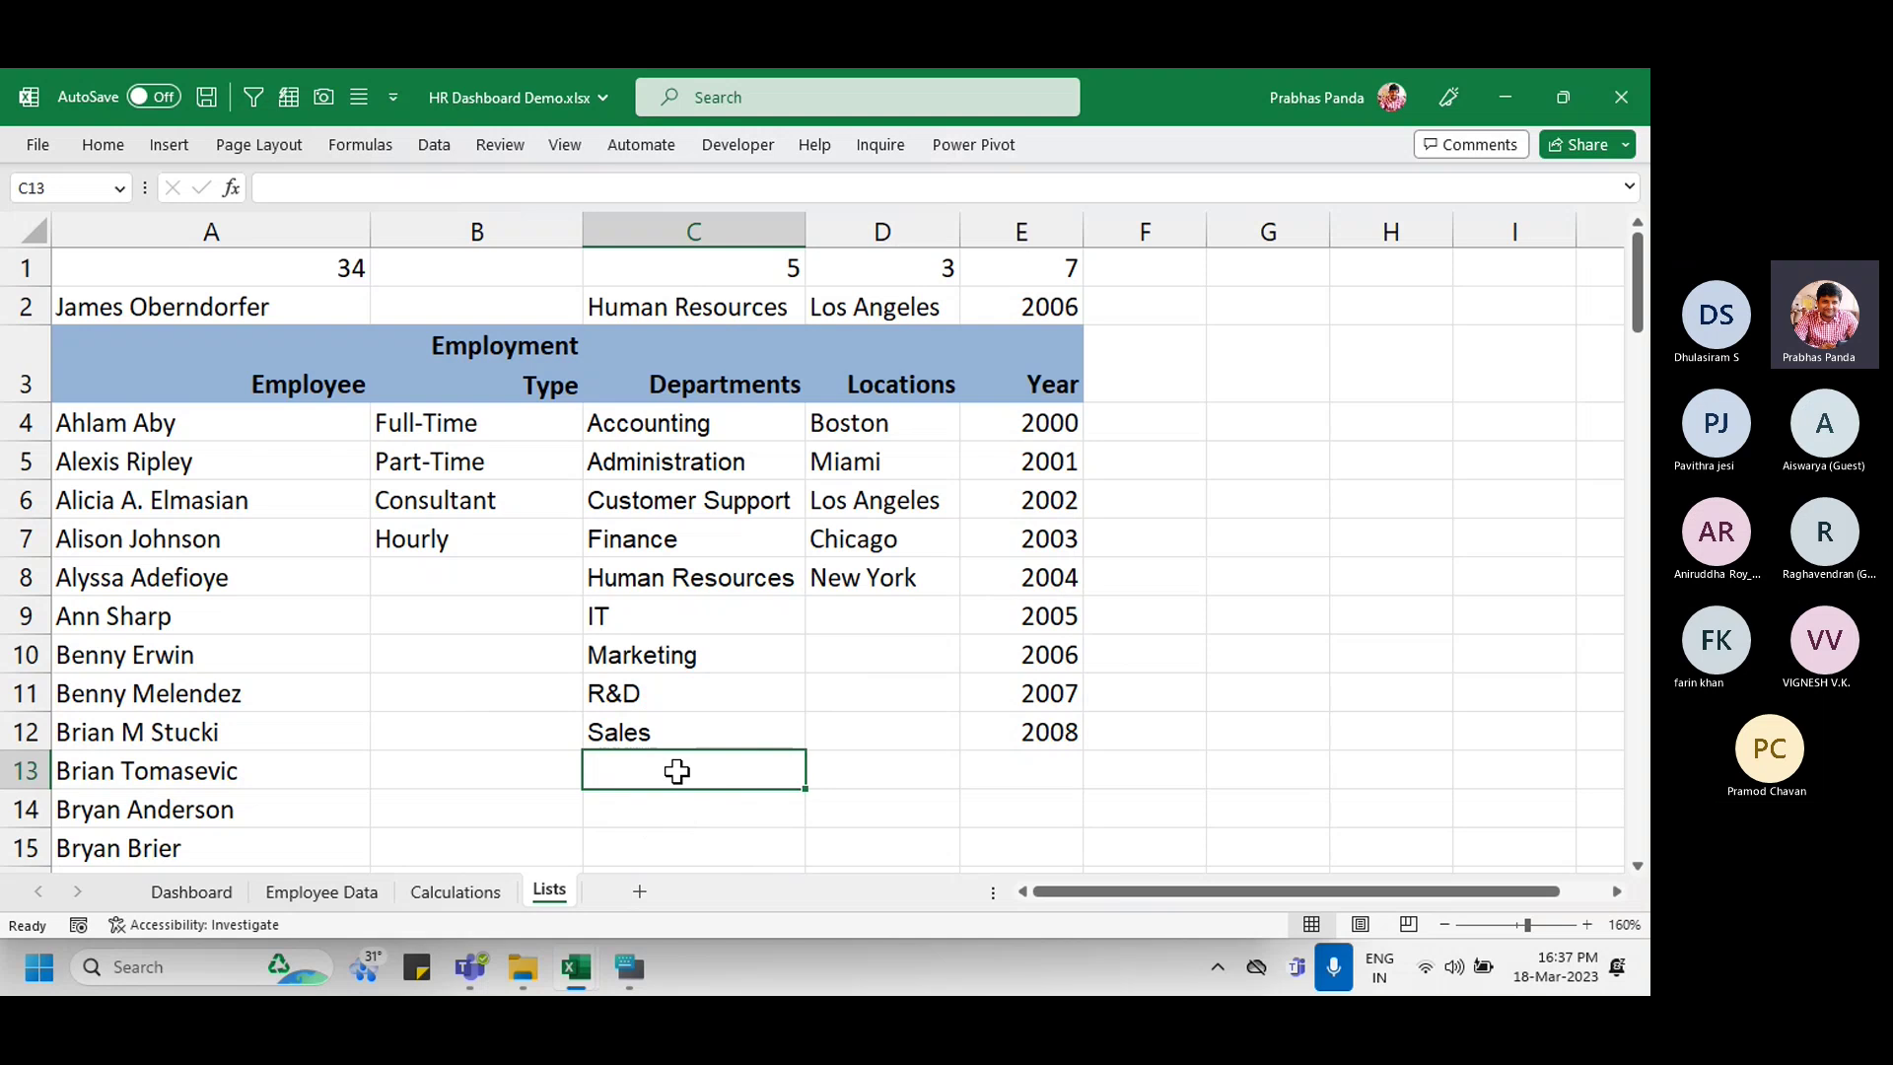
scroll(59, 615, "down", 5)
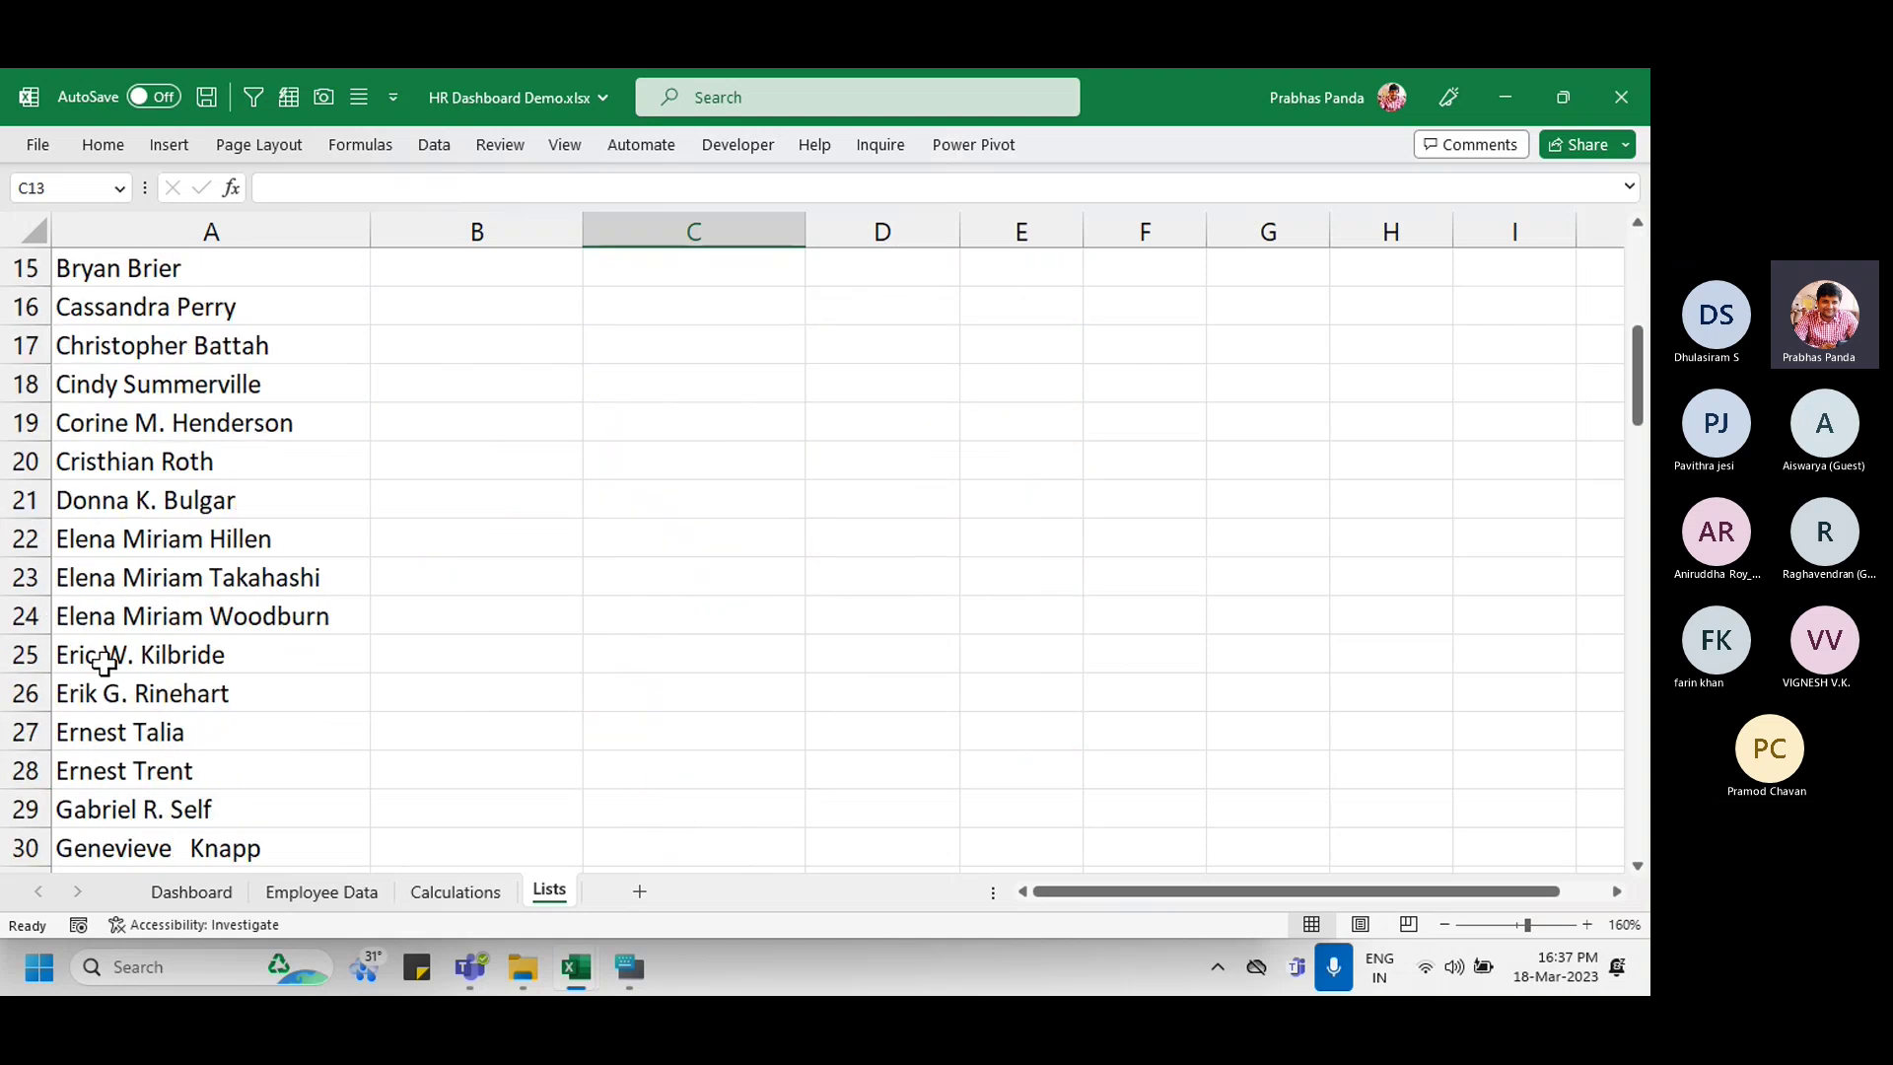
scroll(176, 631, "up", 5)
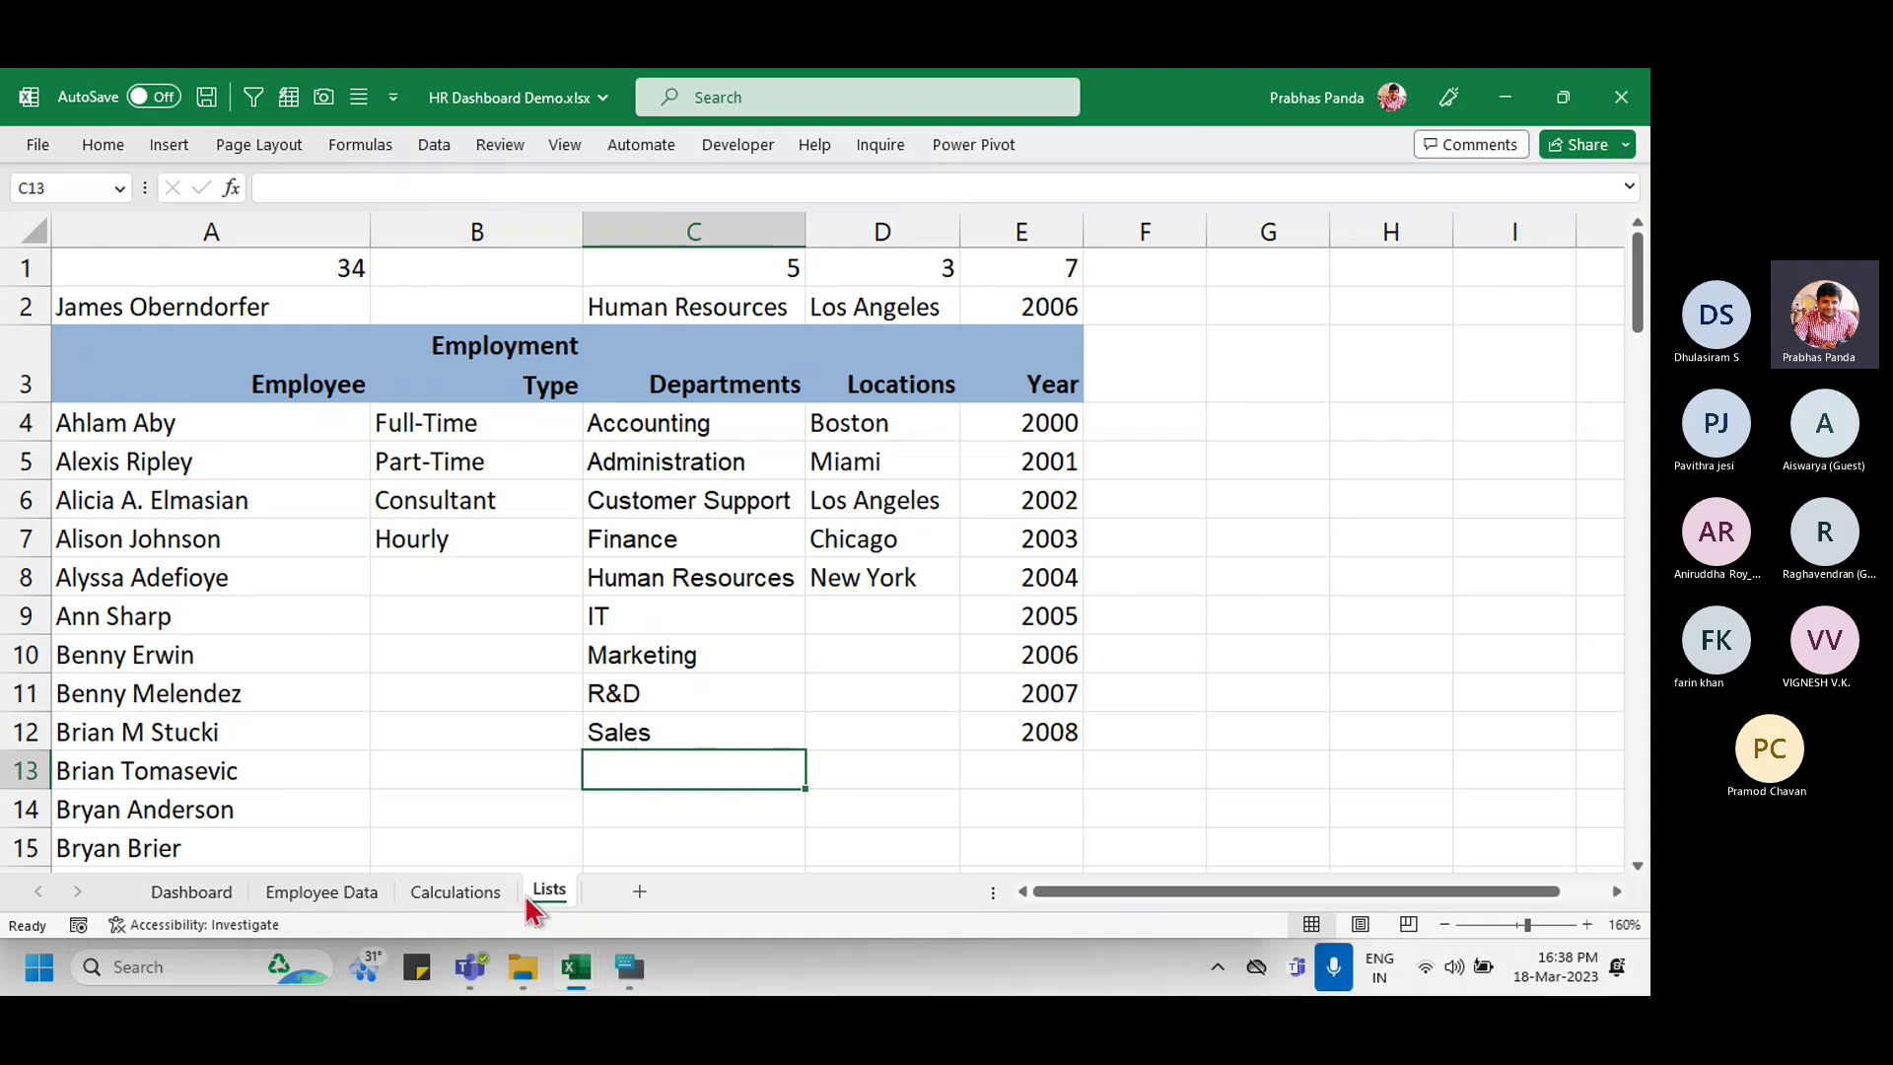
Step: Return to the Dashboard sheet and close HR Dashboard Demo with Don't Save
left_click(170, 903)
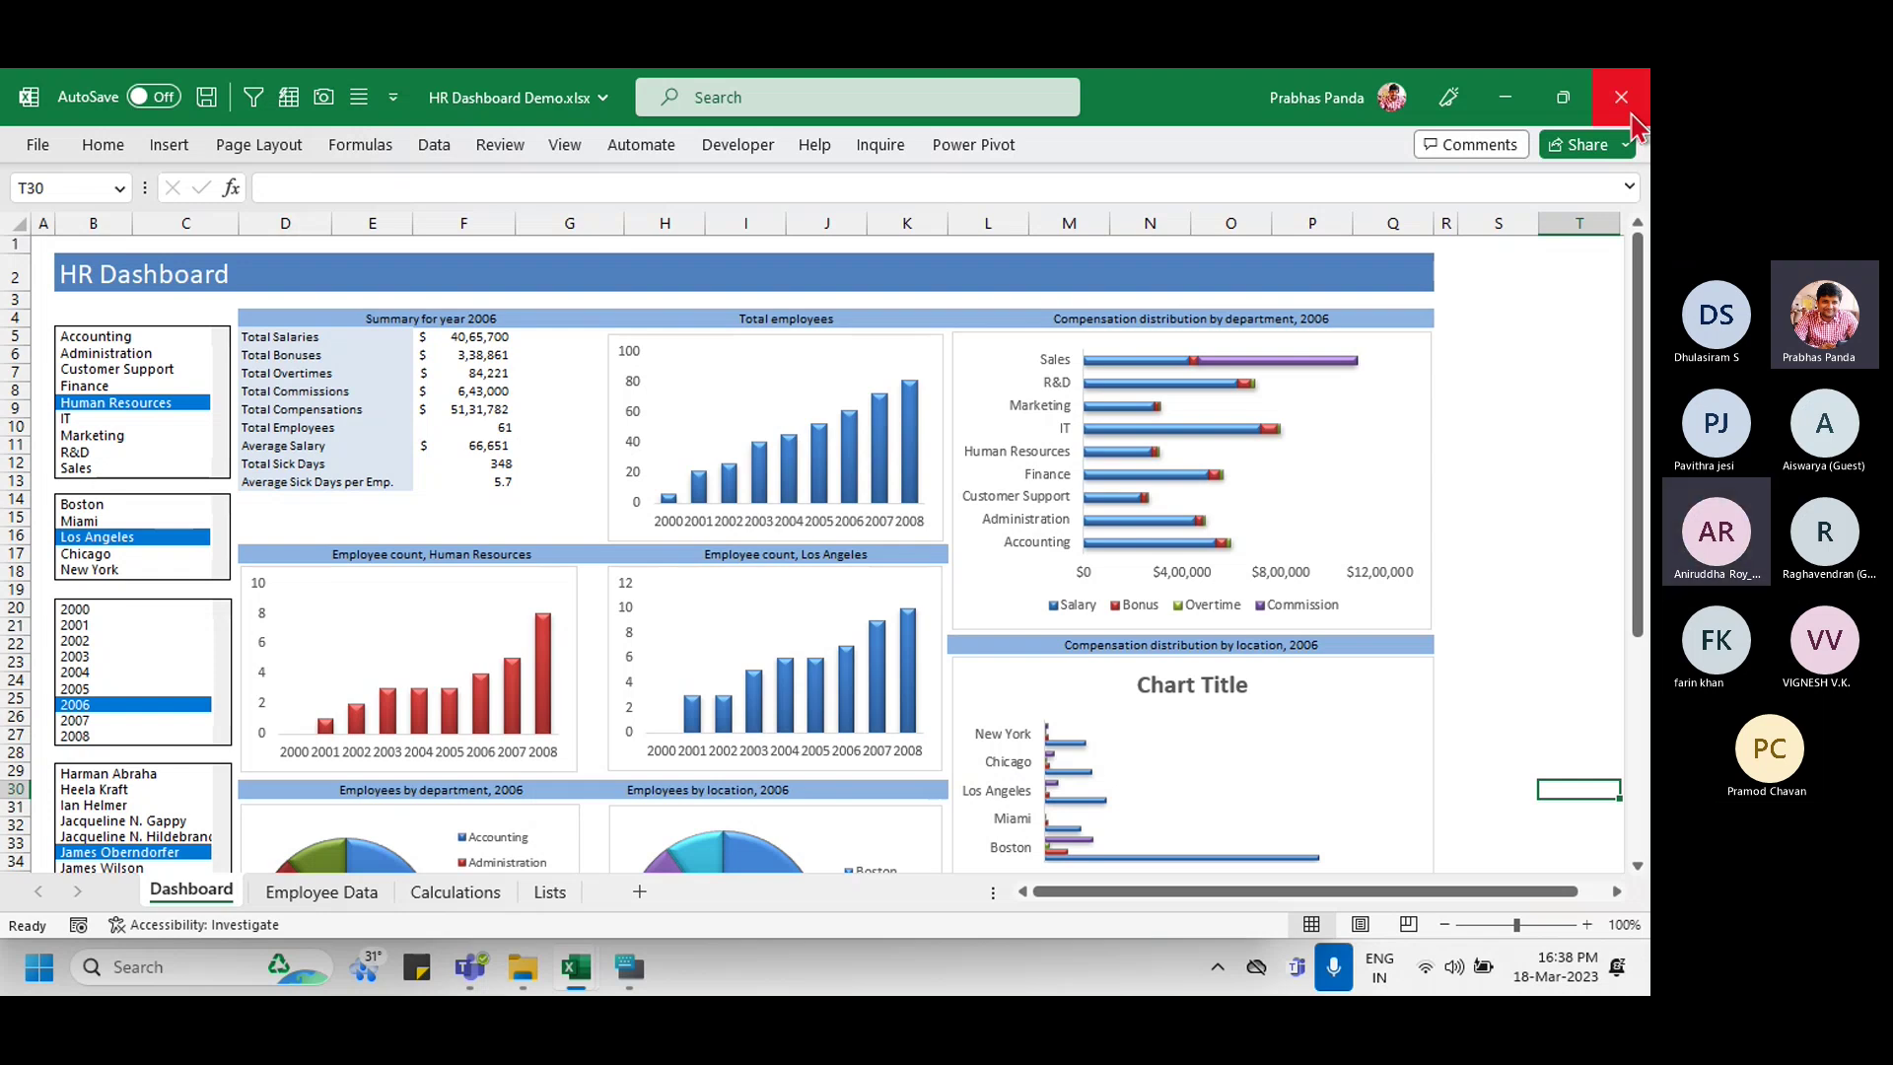
left_click(1624, 107)
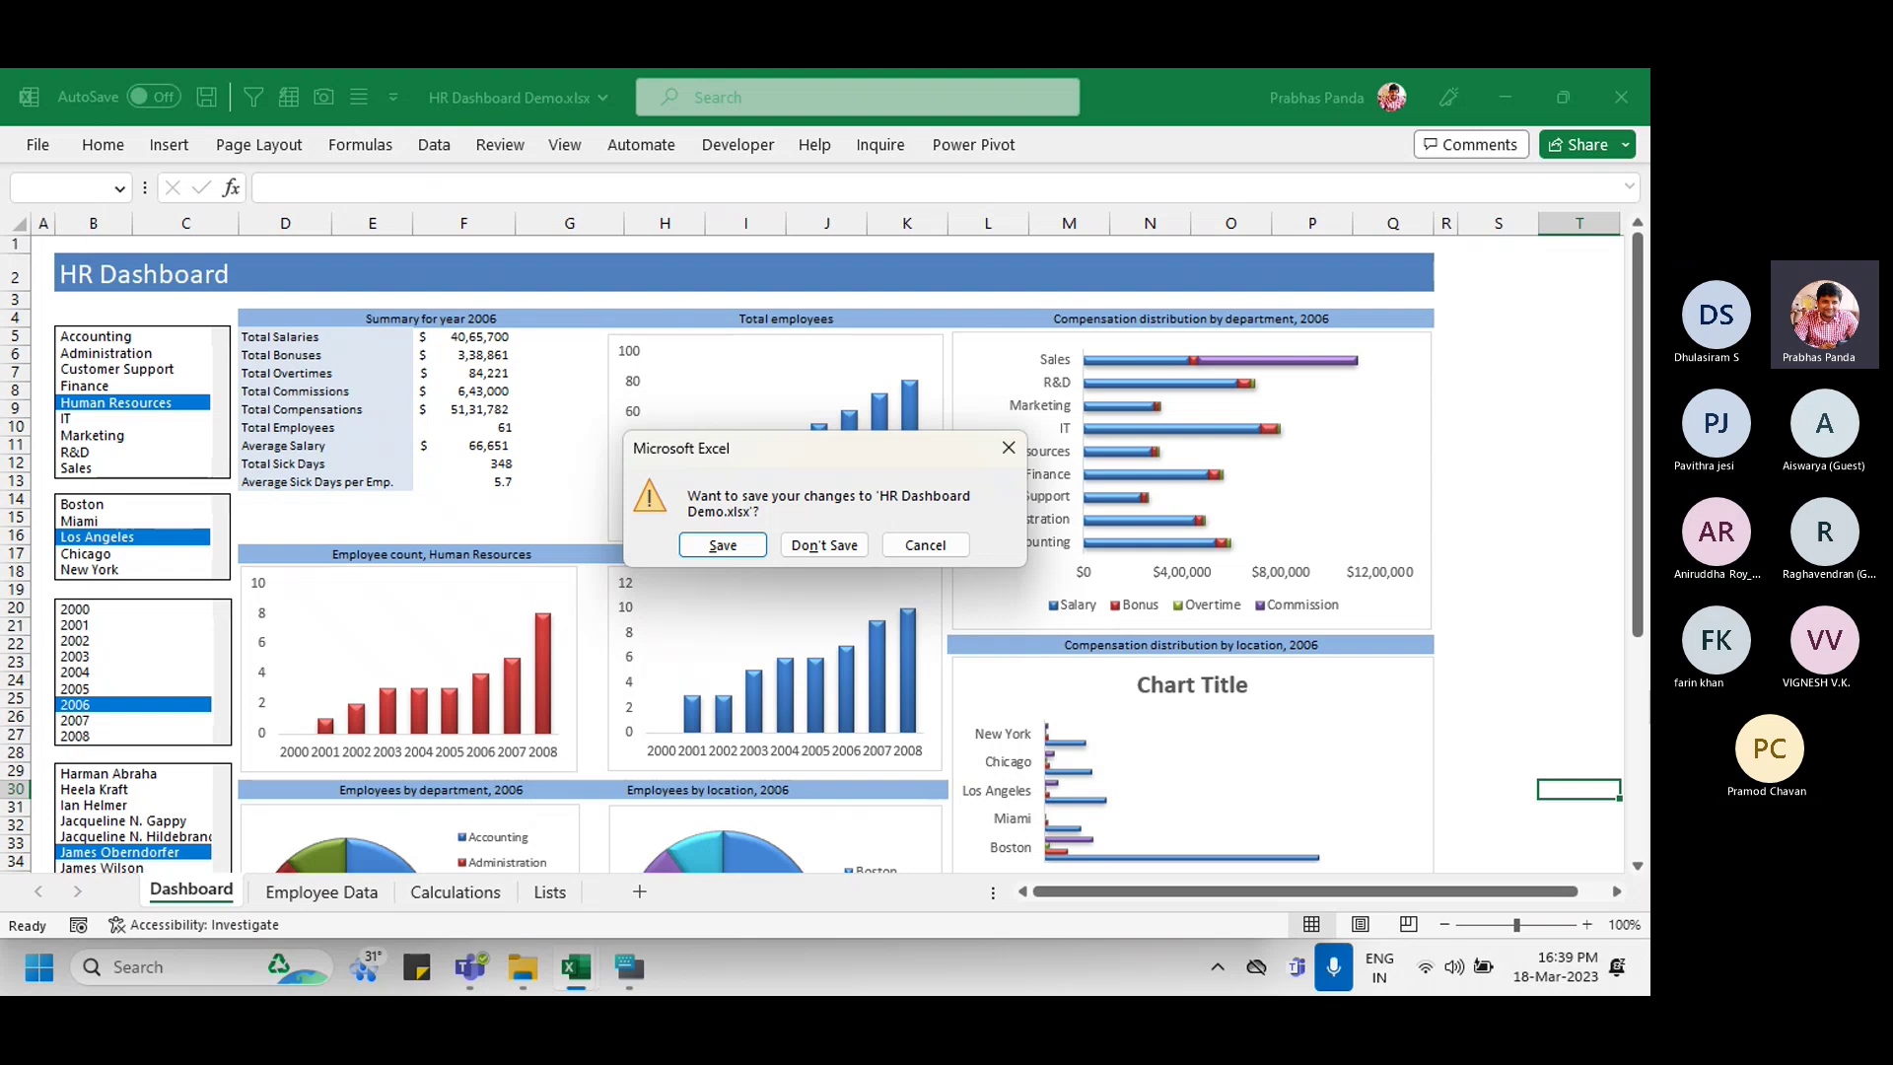
left_click(819, 547)
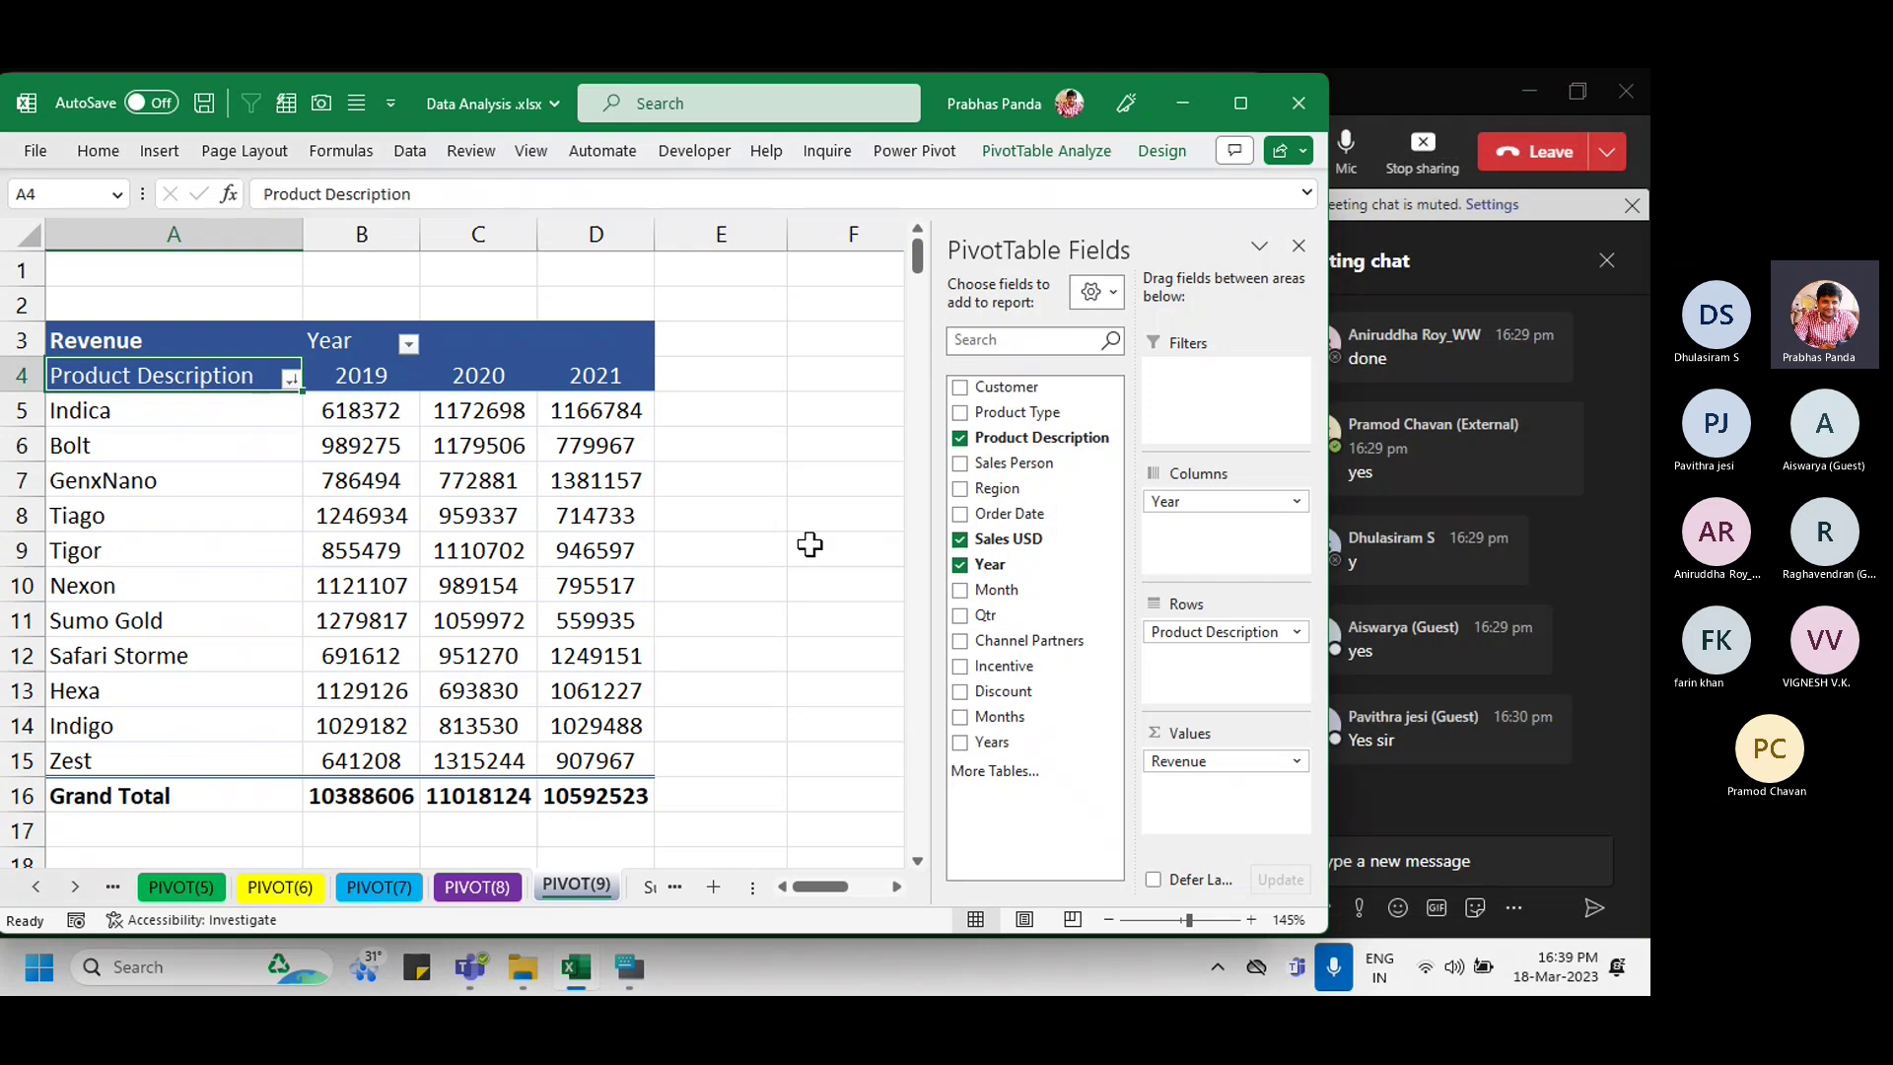
Step: Open Sales Dashboard.xlsx from the Excel Dashboards > Sales folder
left_click(523, 967)
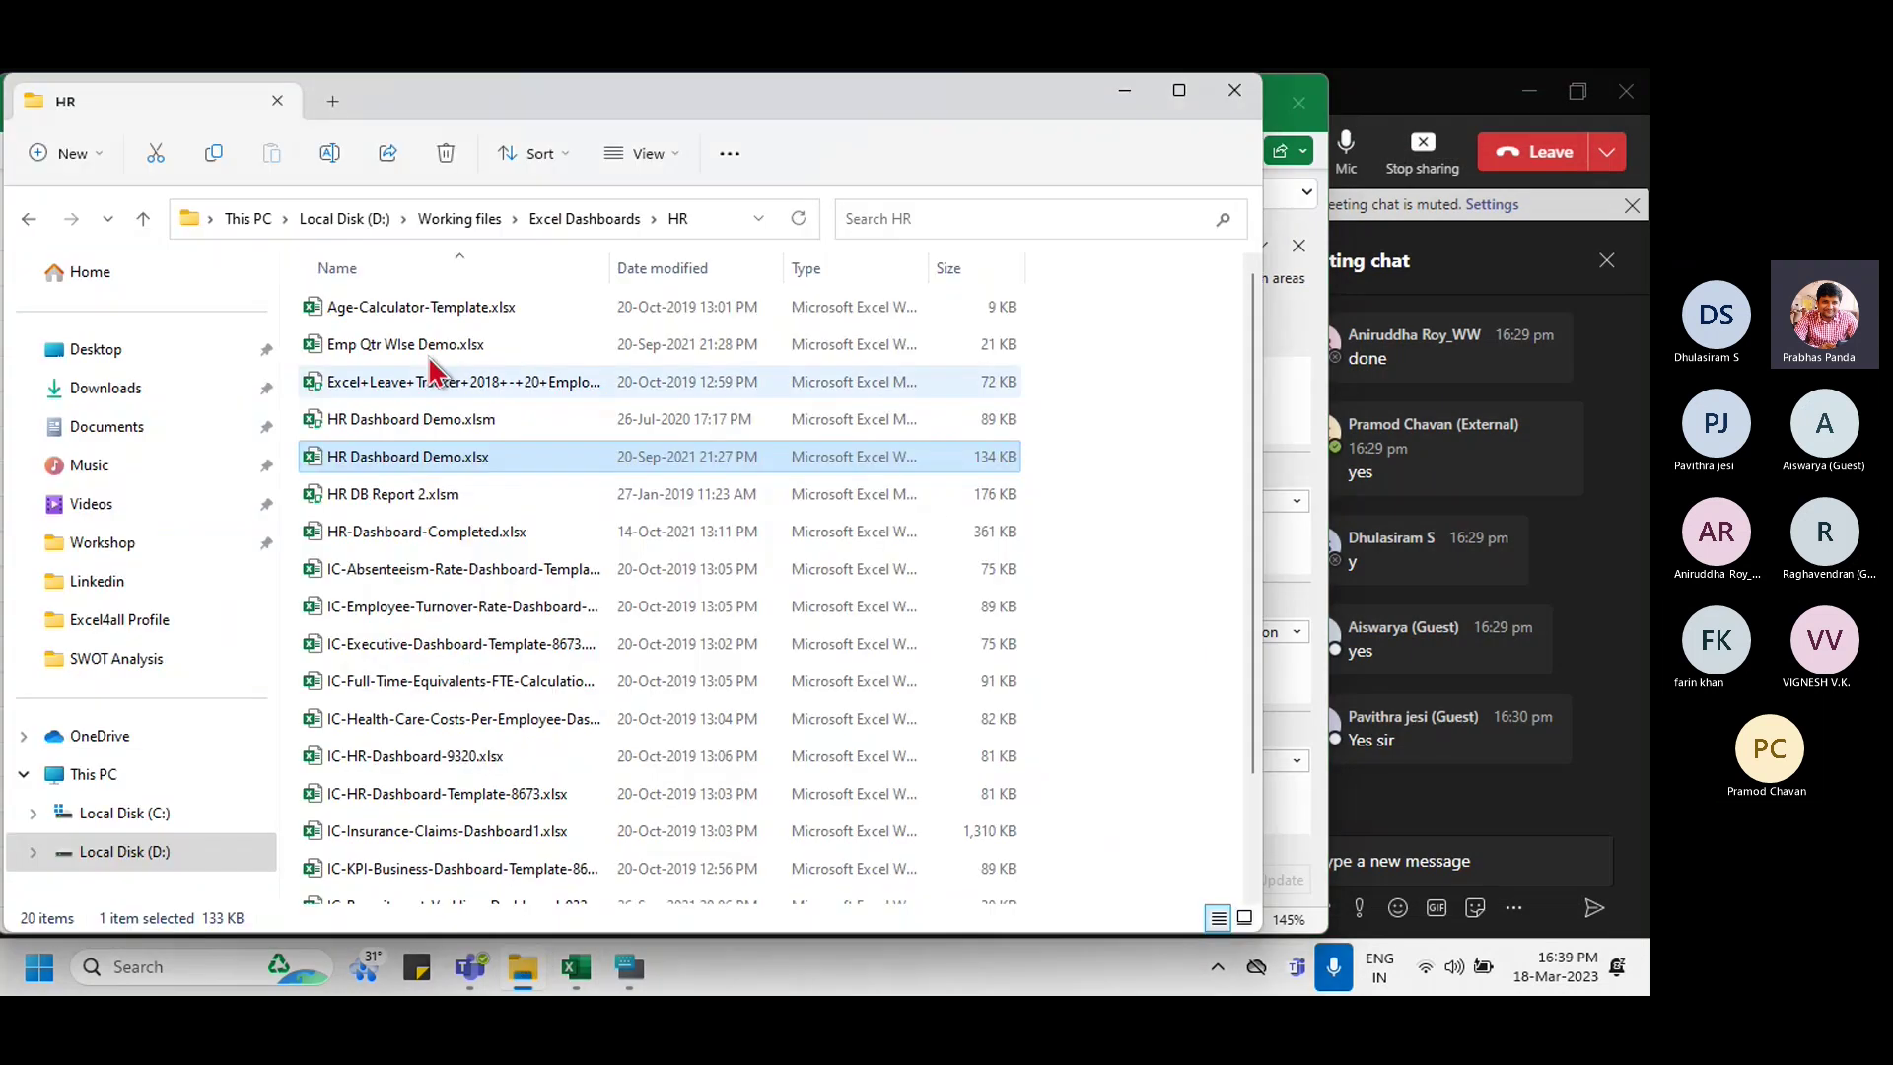
left_click(582, 218)
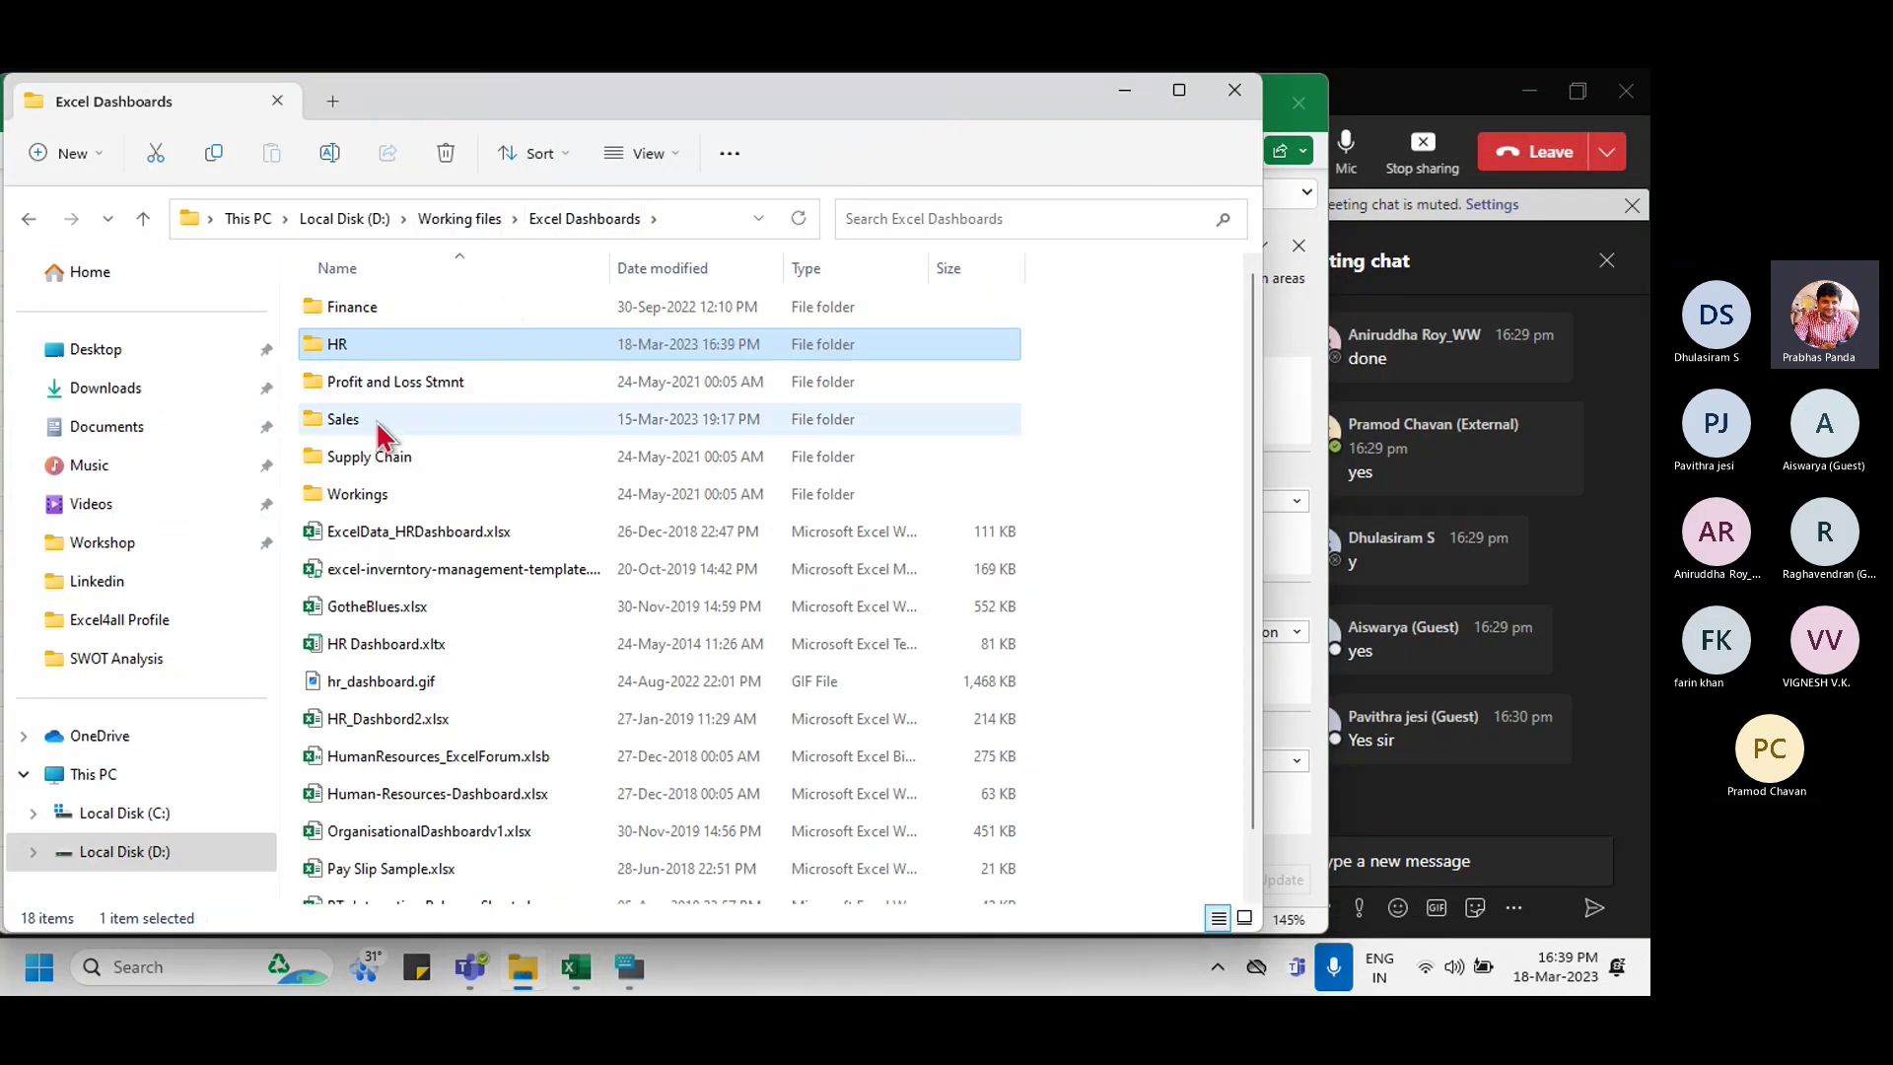
double_click(376, 420)
double_click(452, 389)
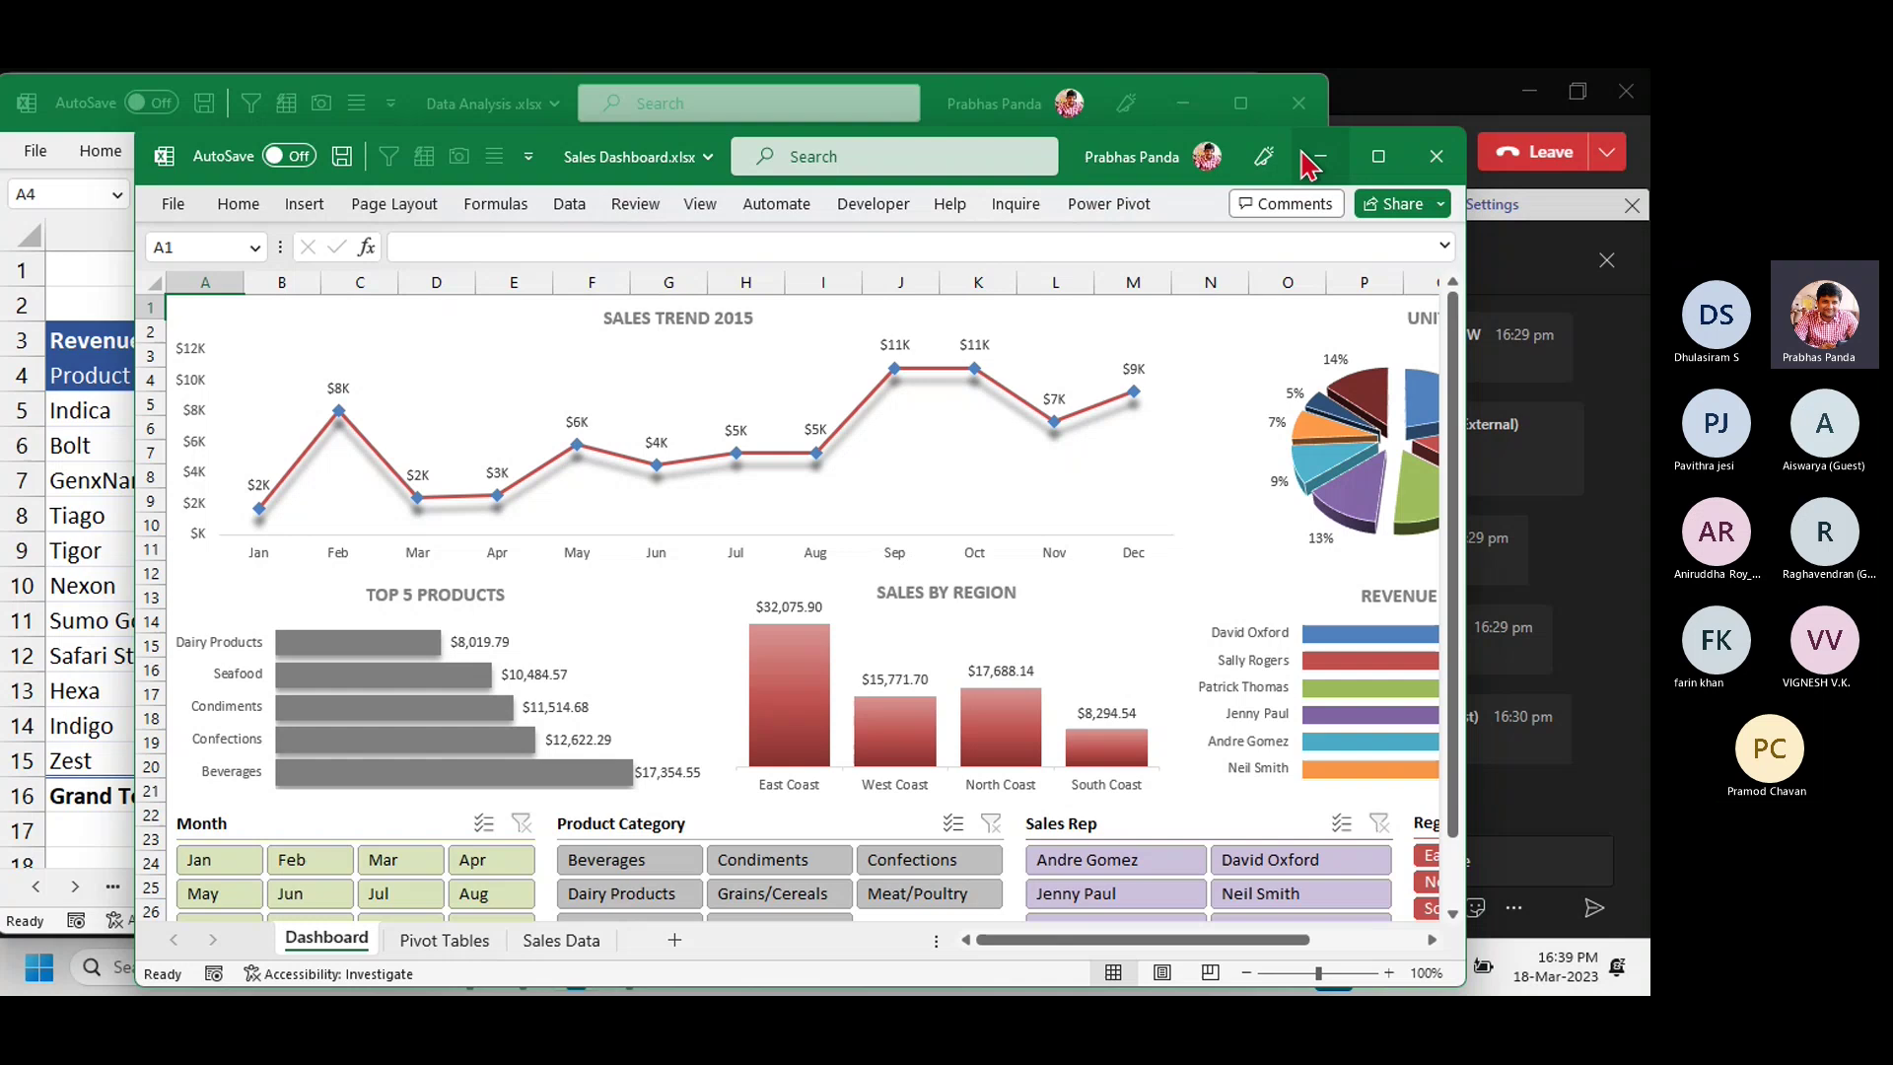
Step: Maximize the Sales Dashboard window, try 90% zoom, then restore 100%
left_click(1380, 157)
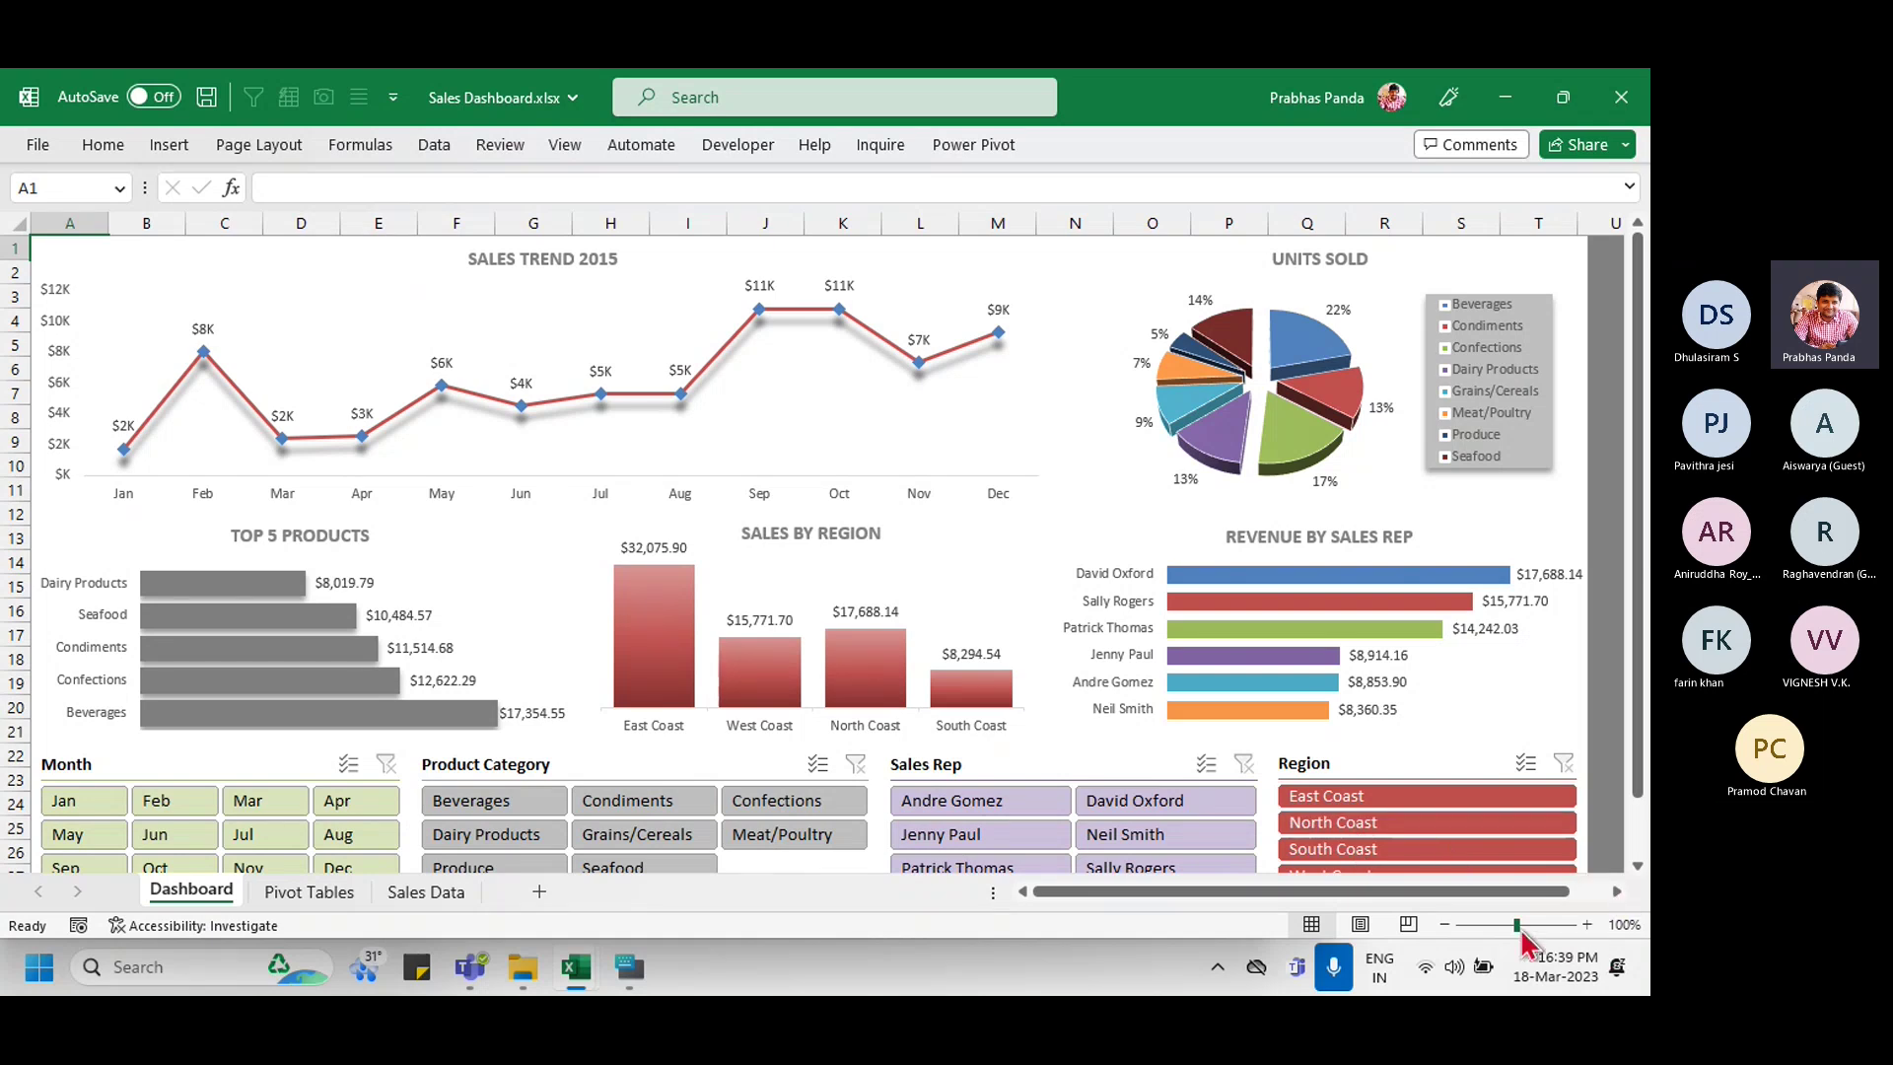
left_click(1444, 924)
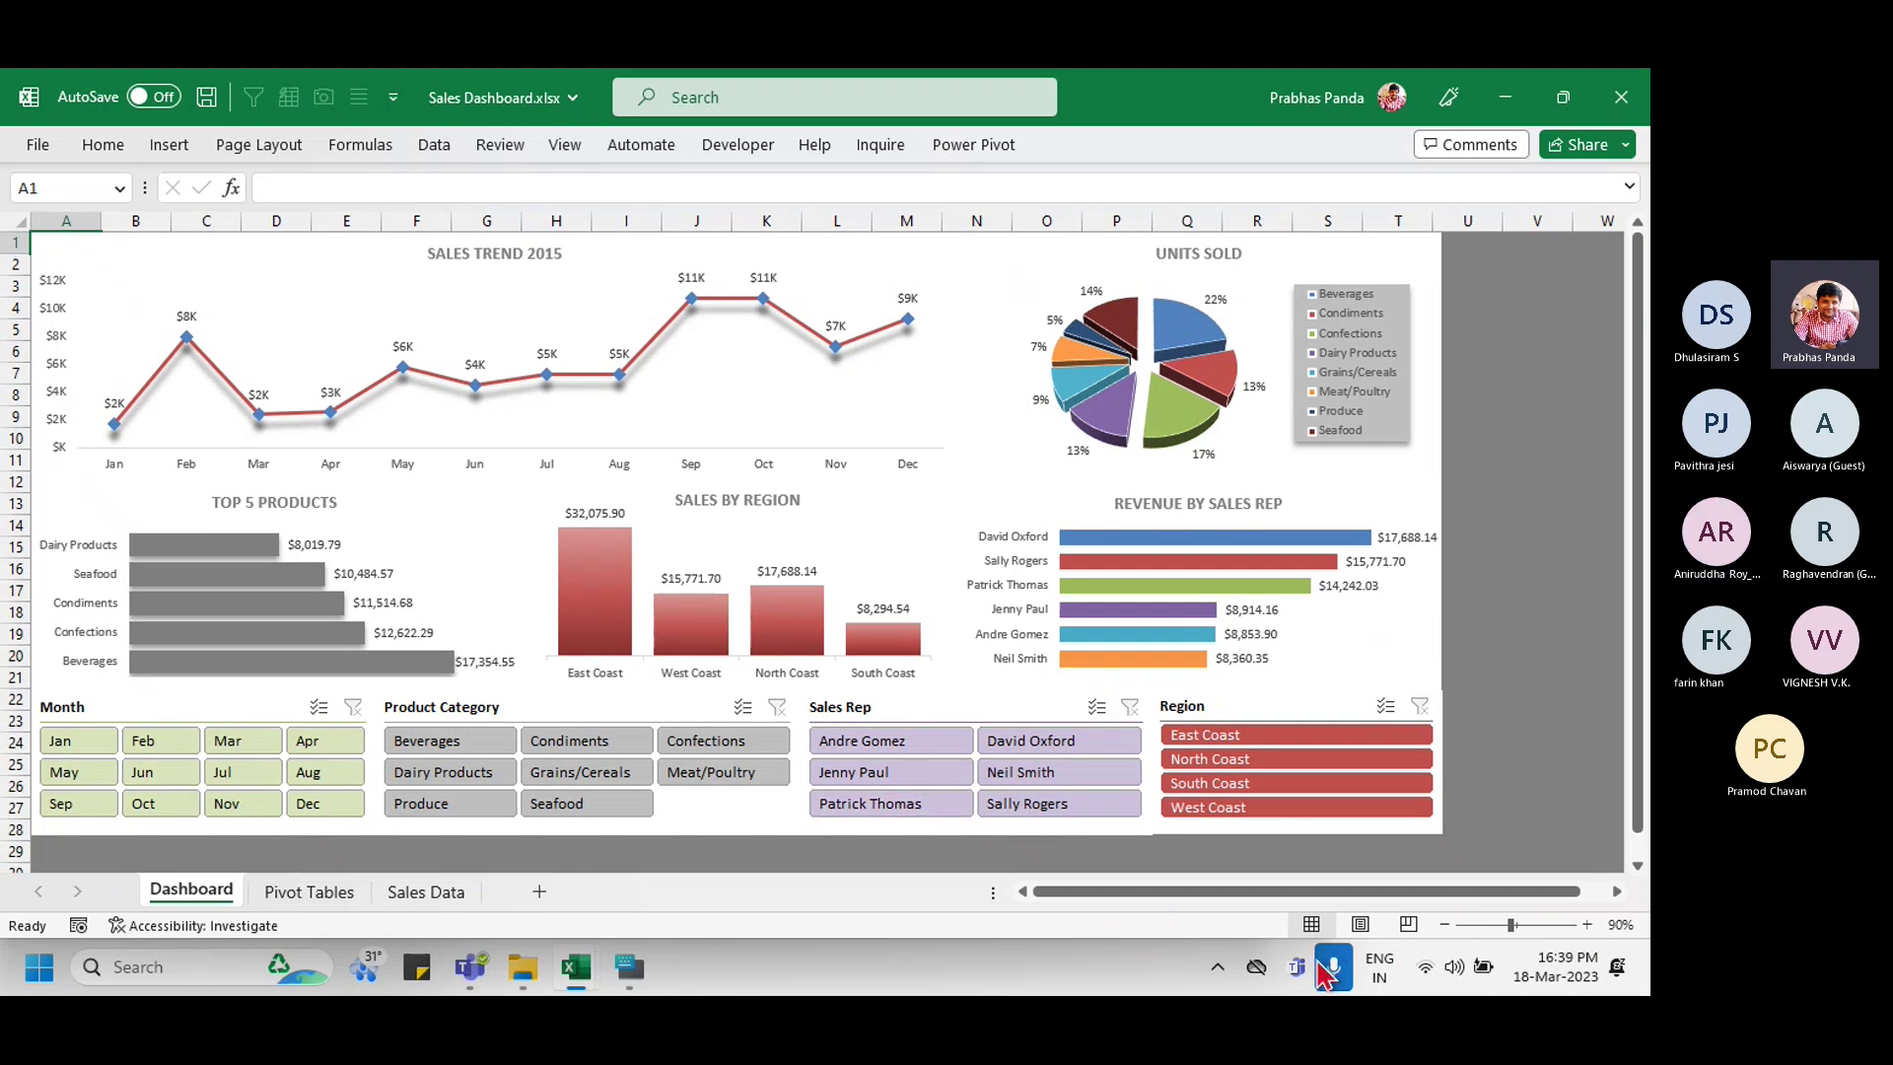
left_click(1587, 924)
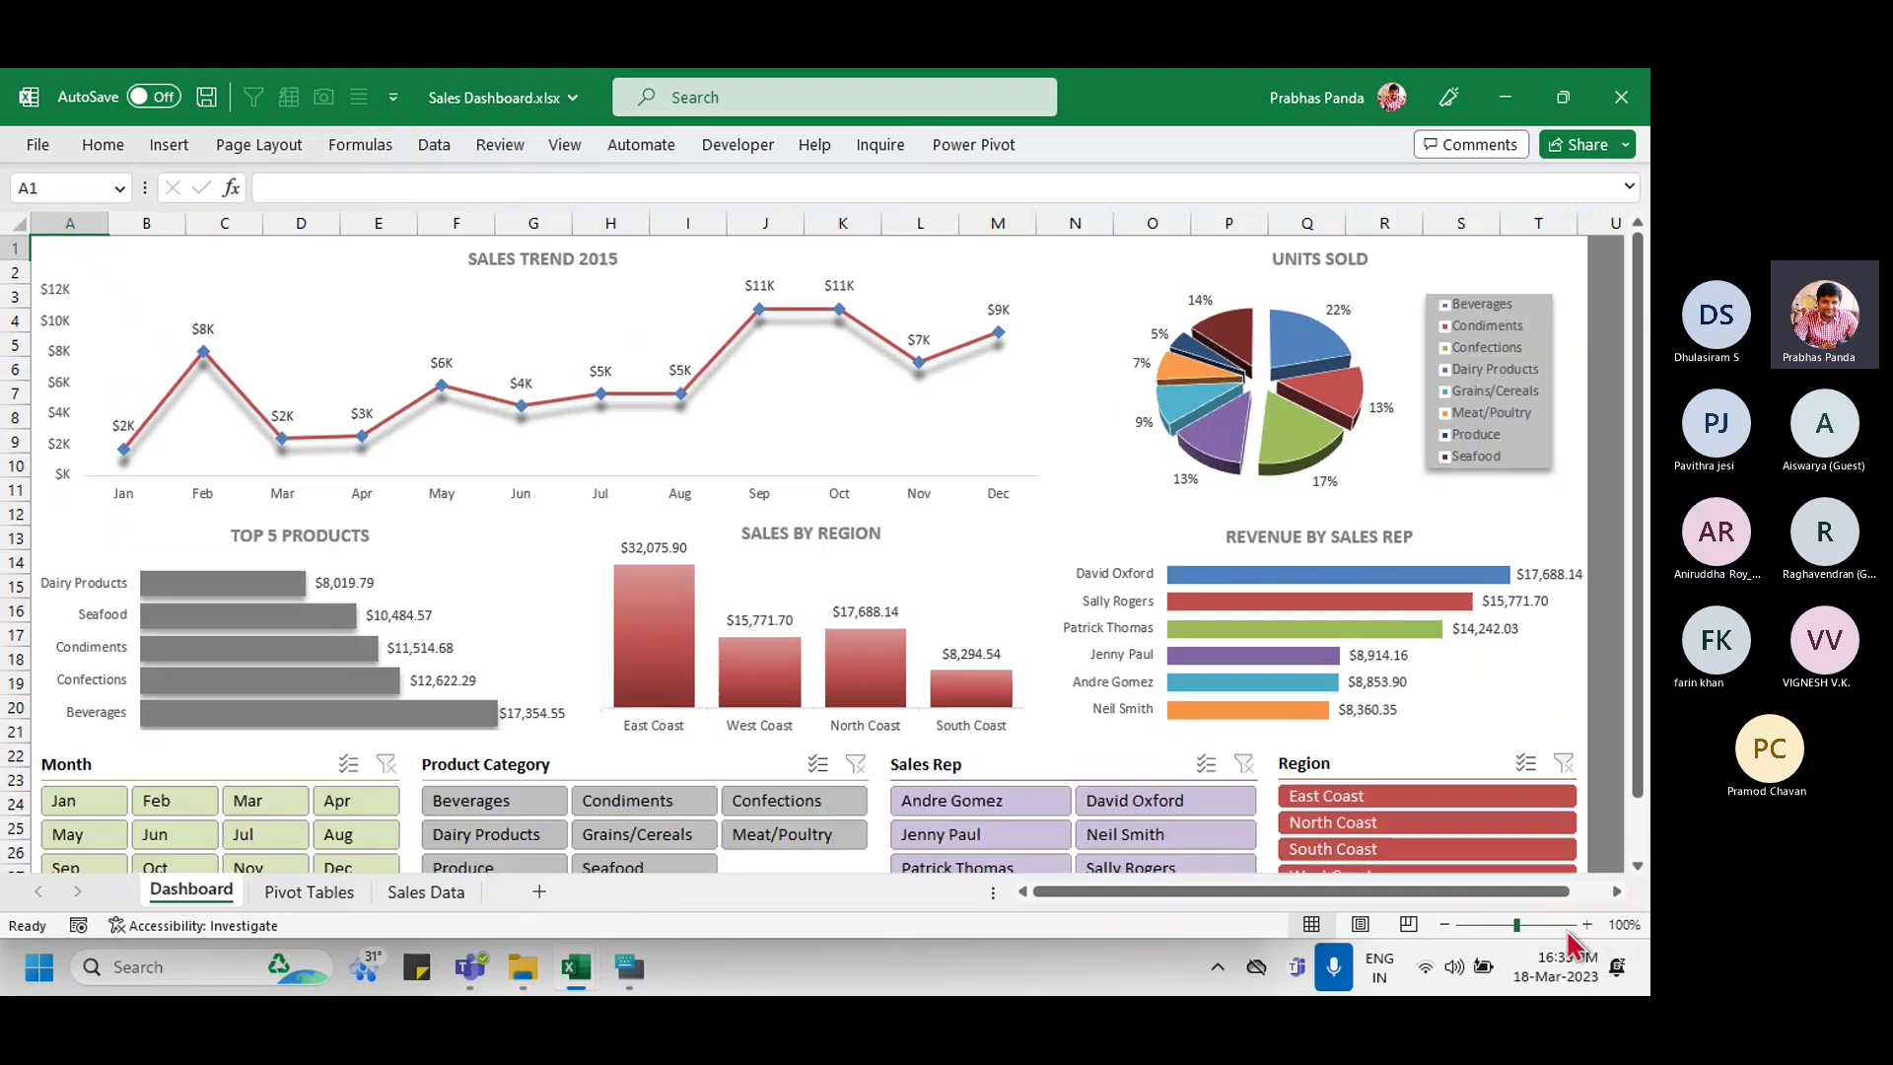
left_click(1346, 803)
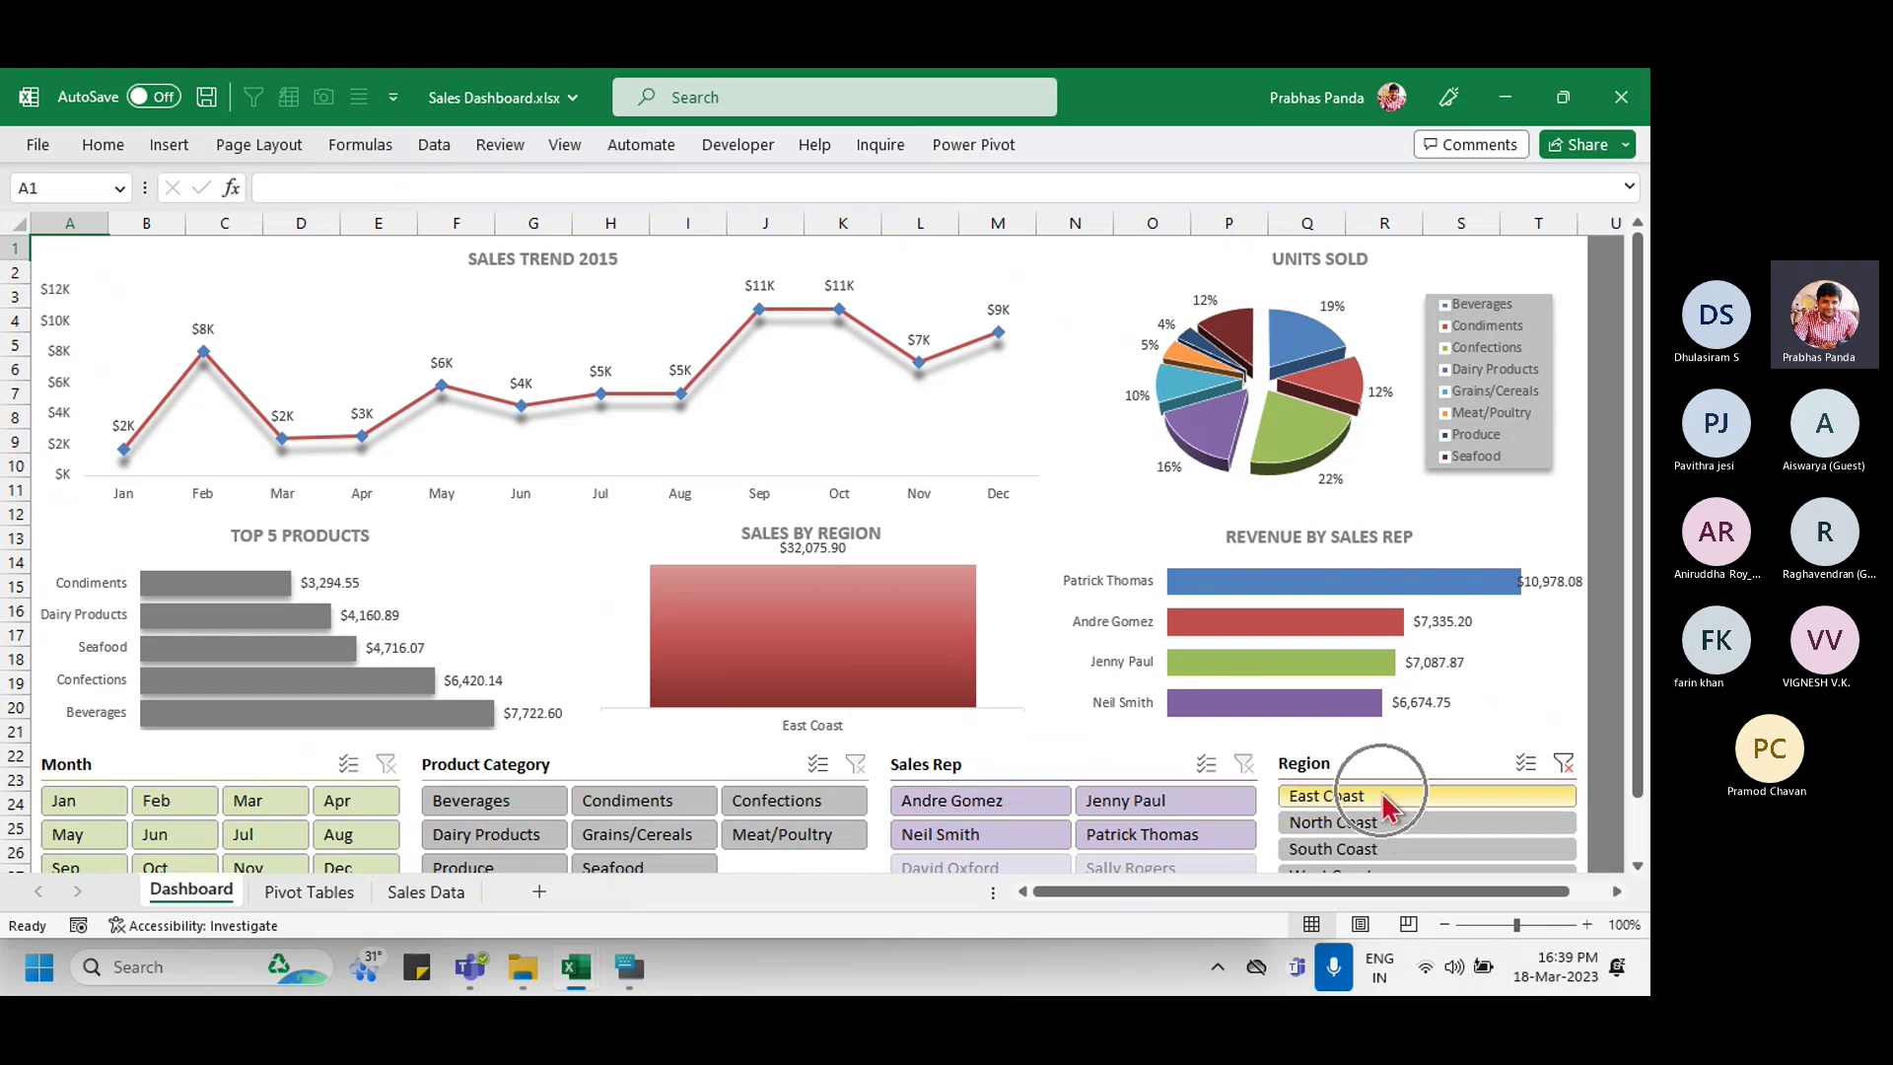
left_click(1168, 803)
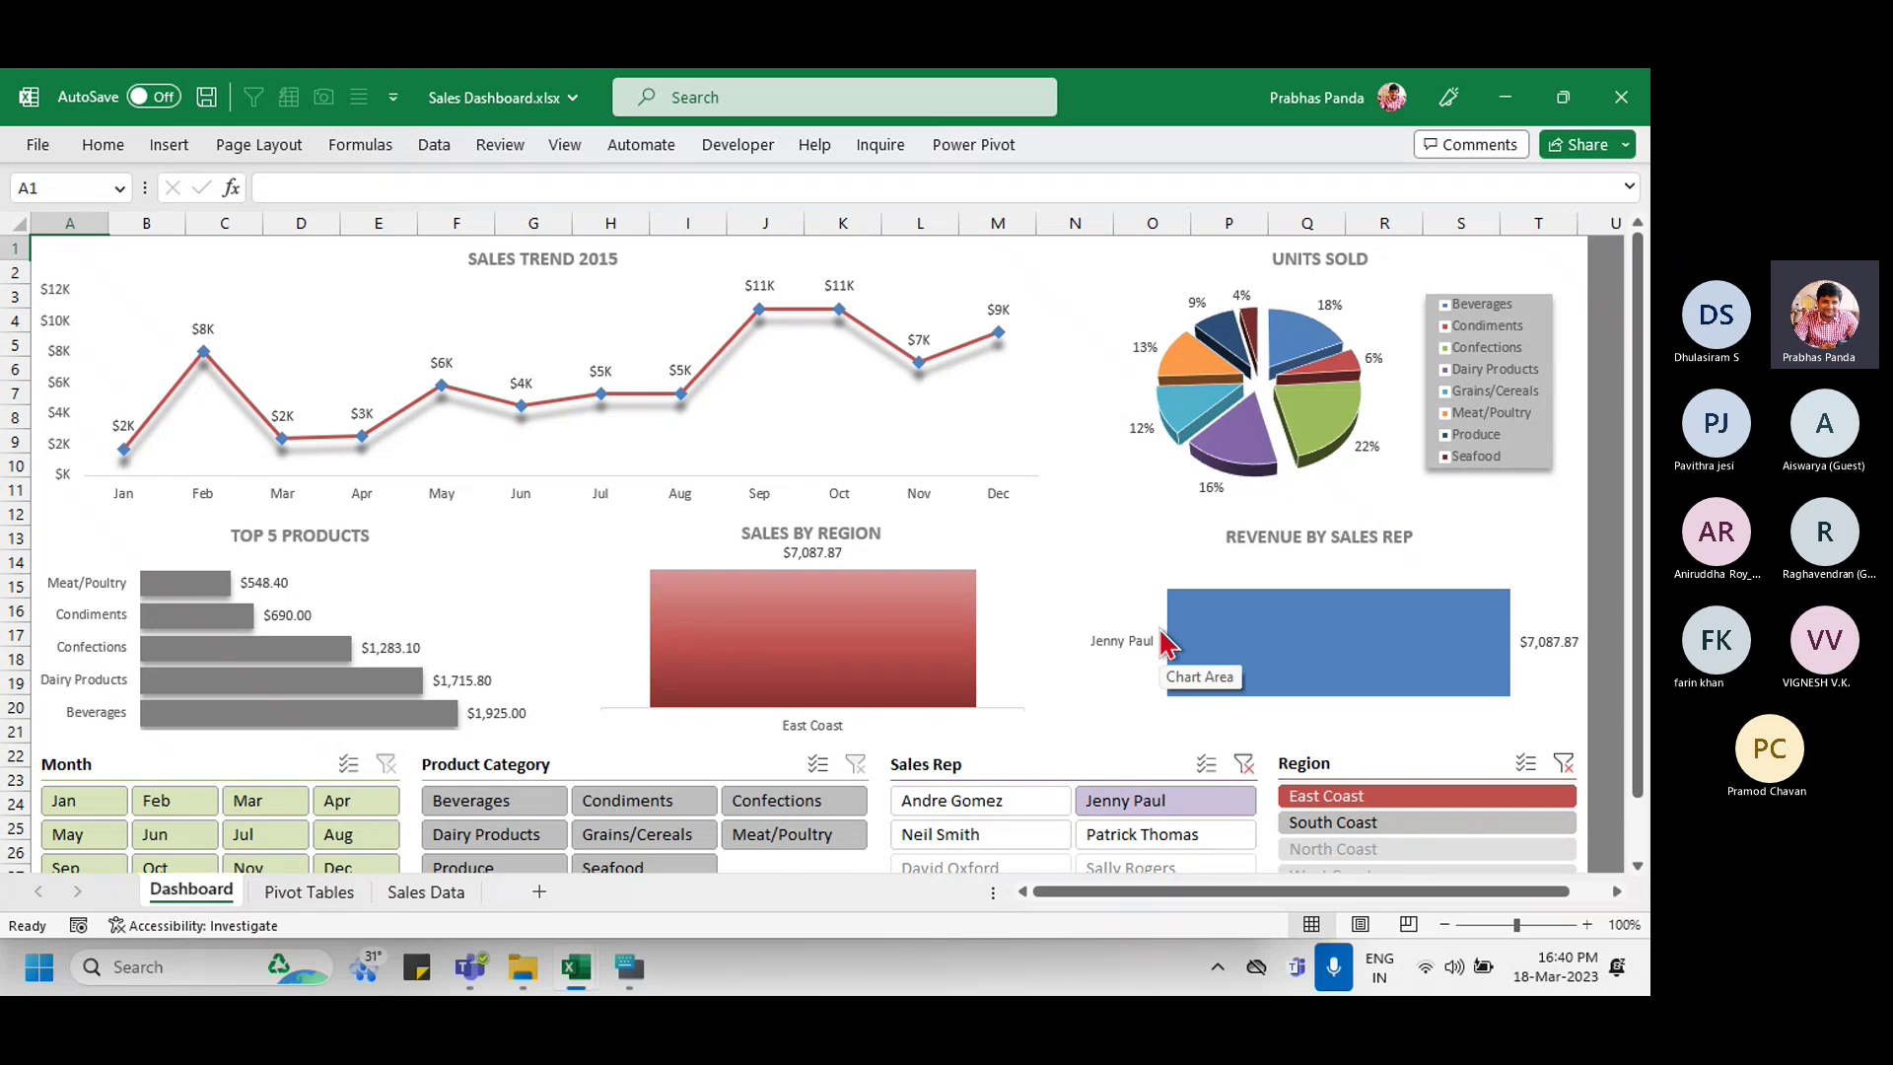
left_click(1621, 97)
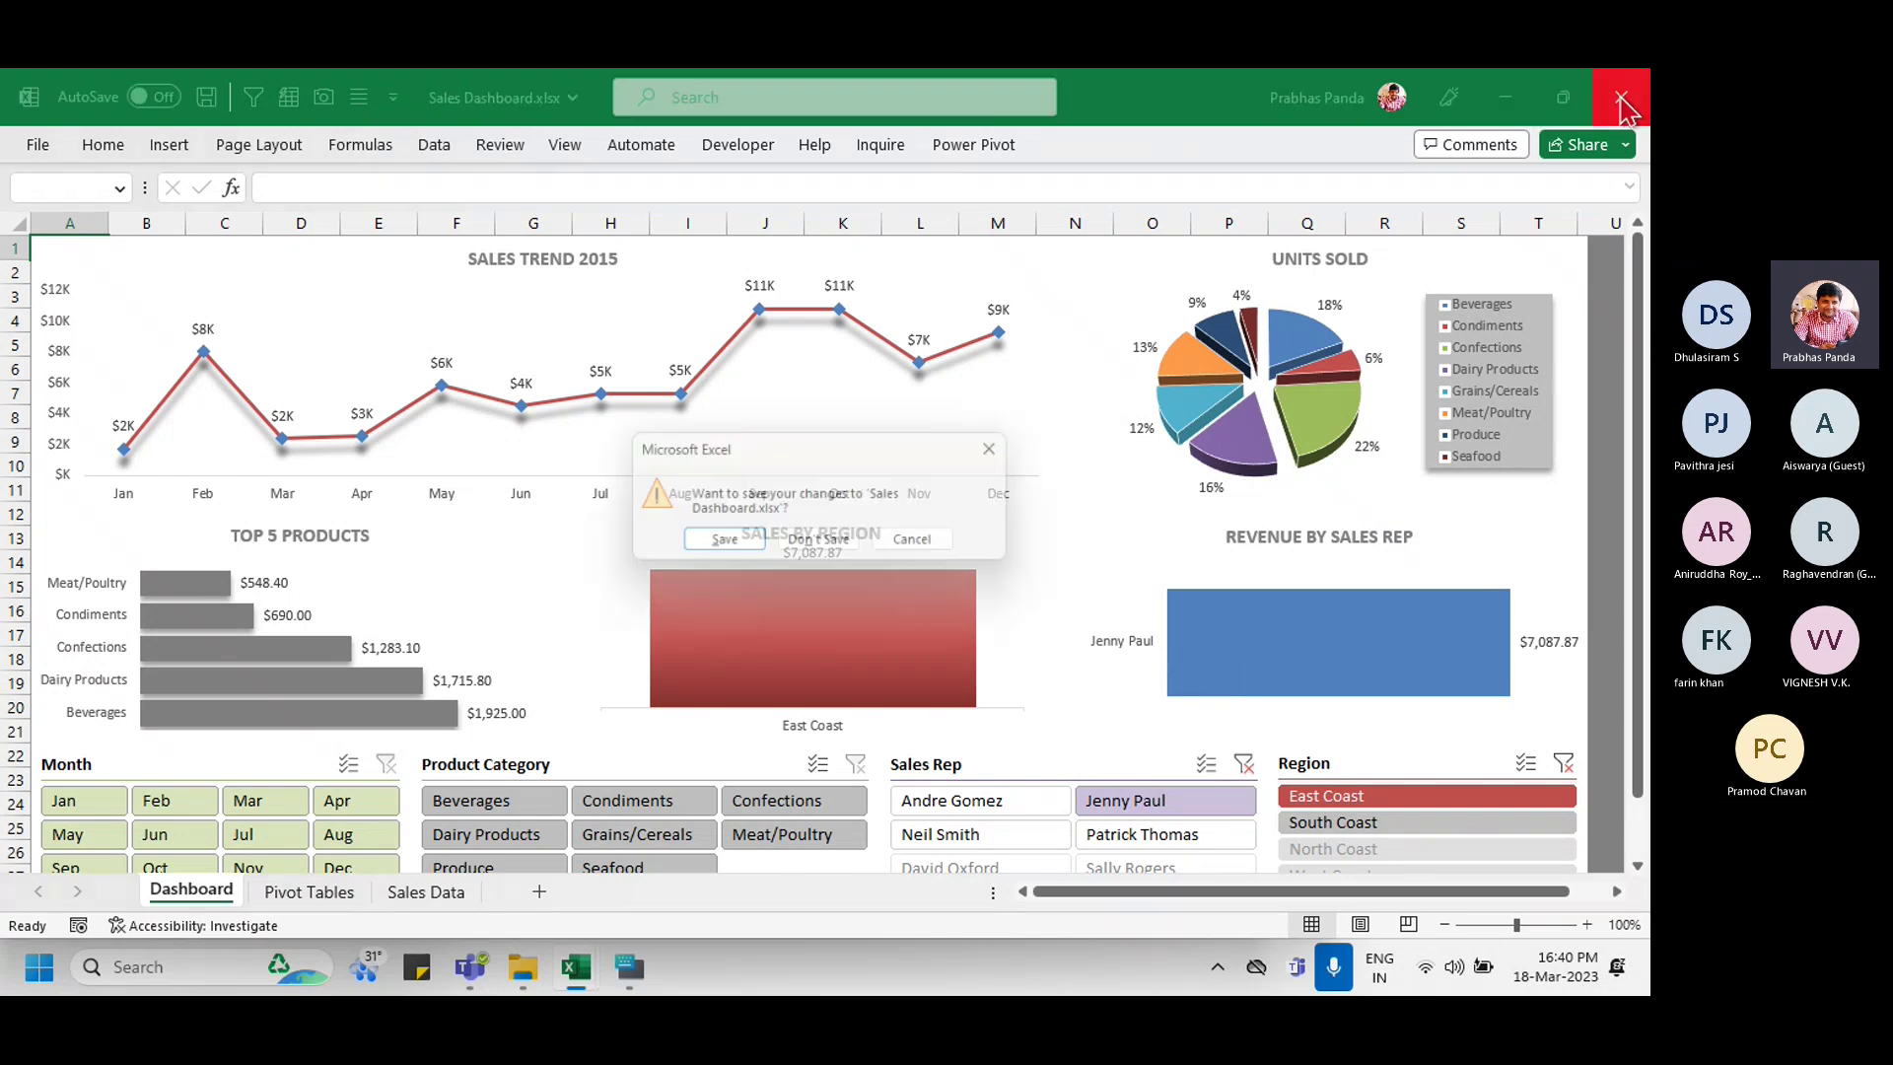
left_click(824, 545)
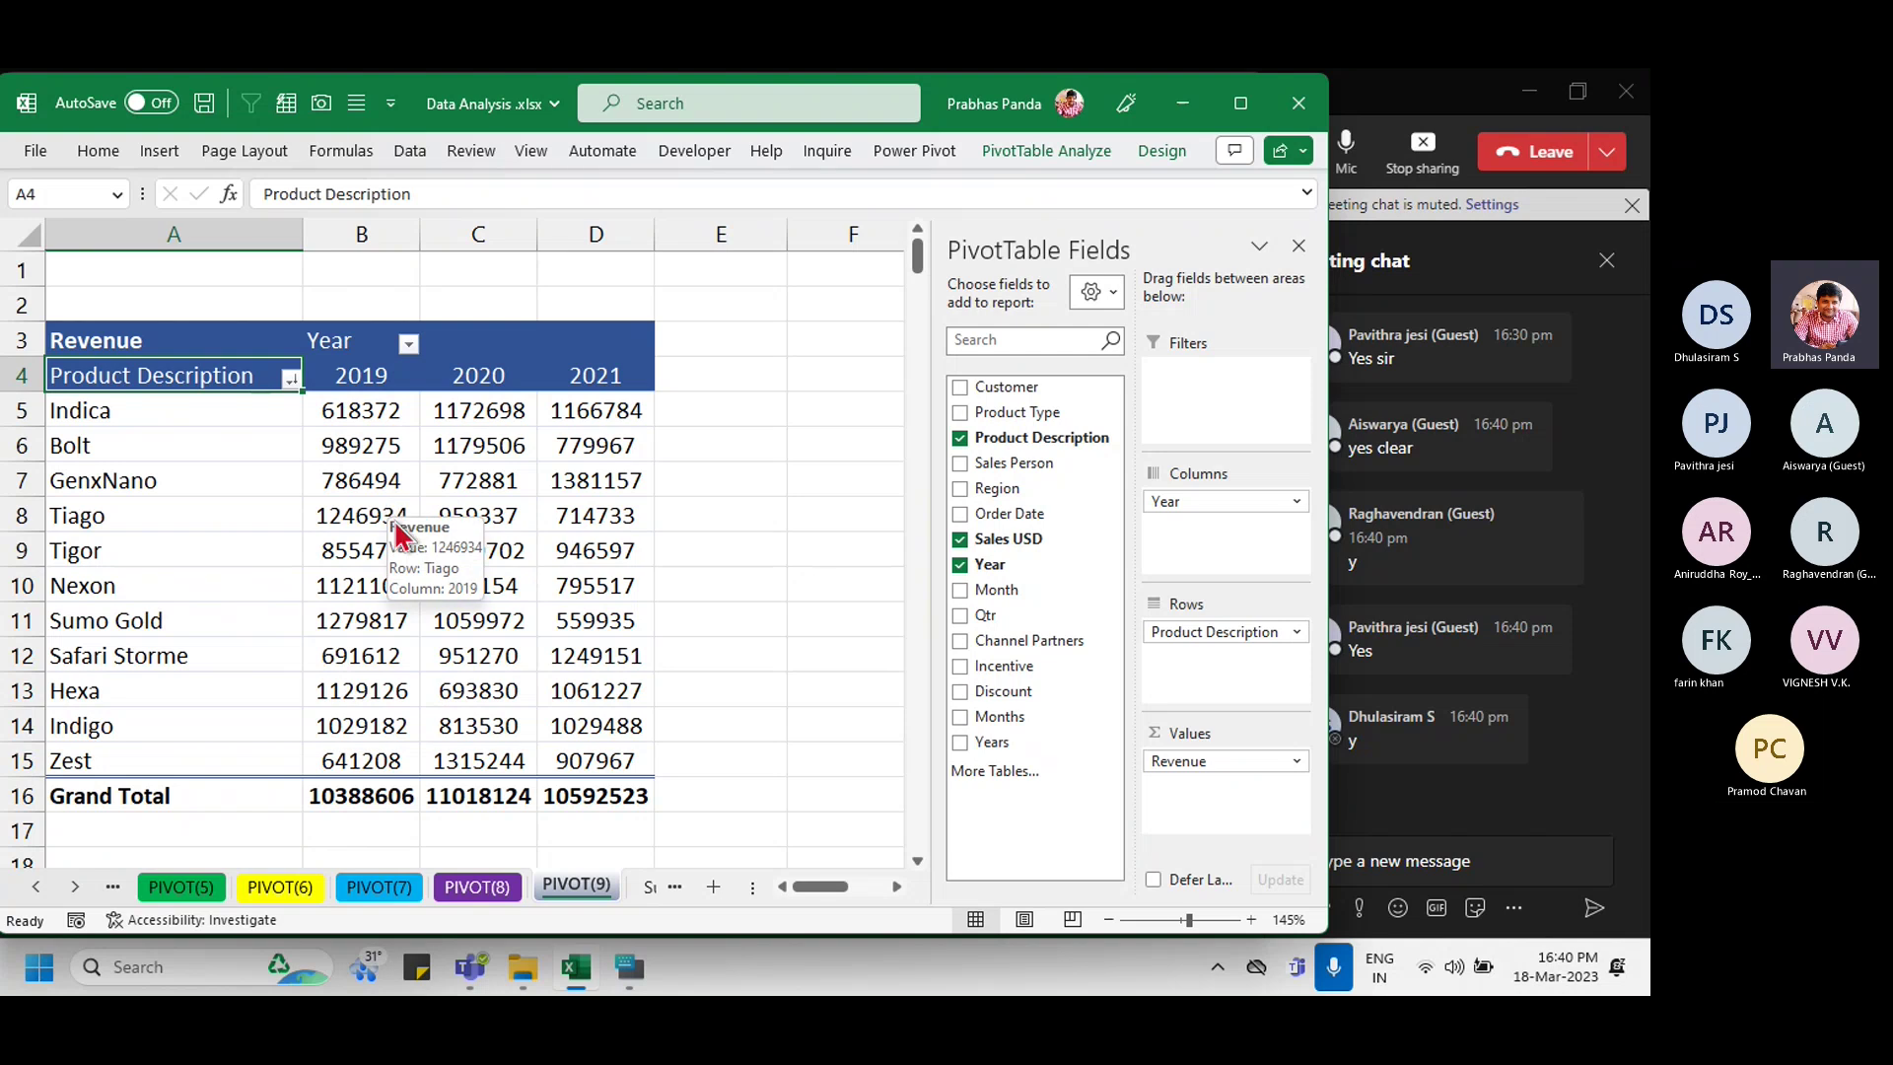
left_click(454, 470)
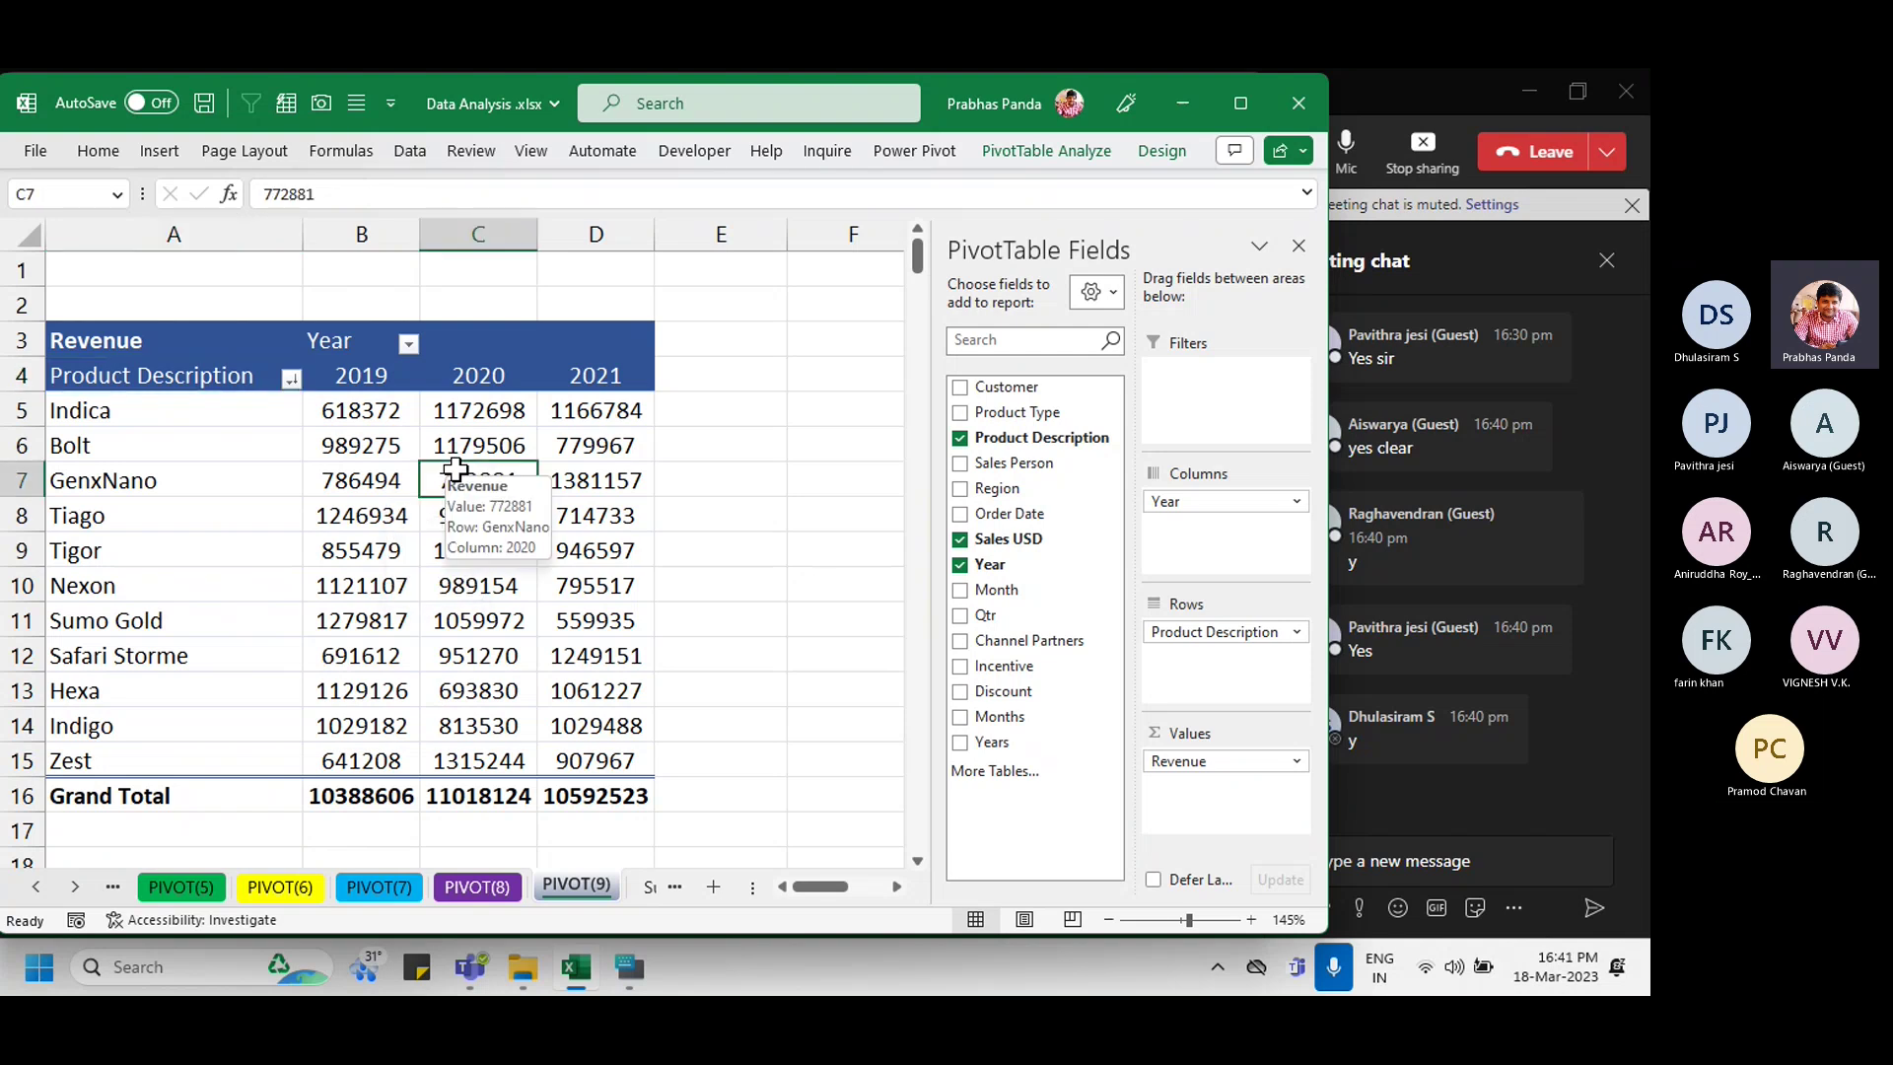
scroll(455, 471, "down", 3)
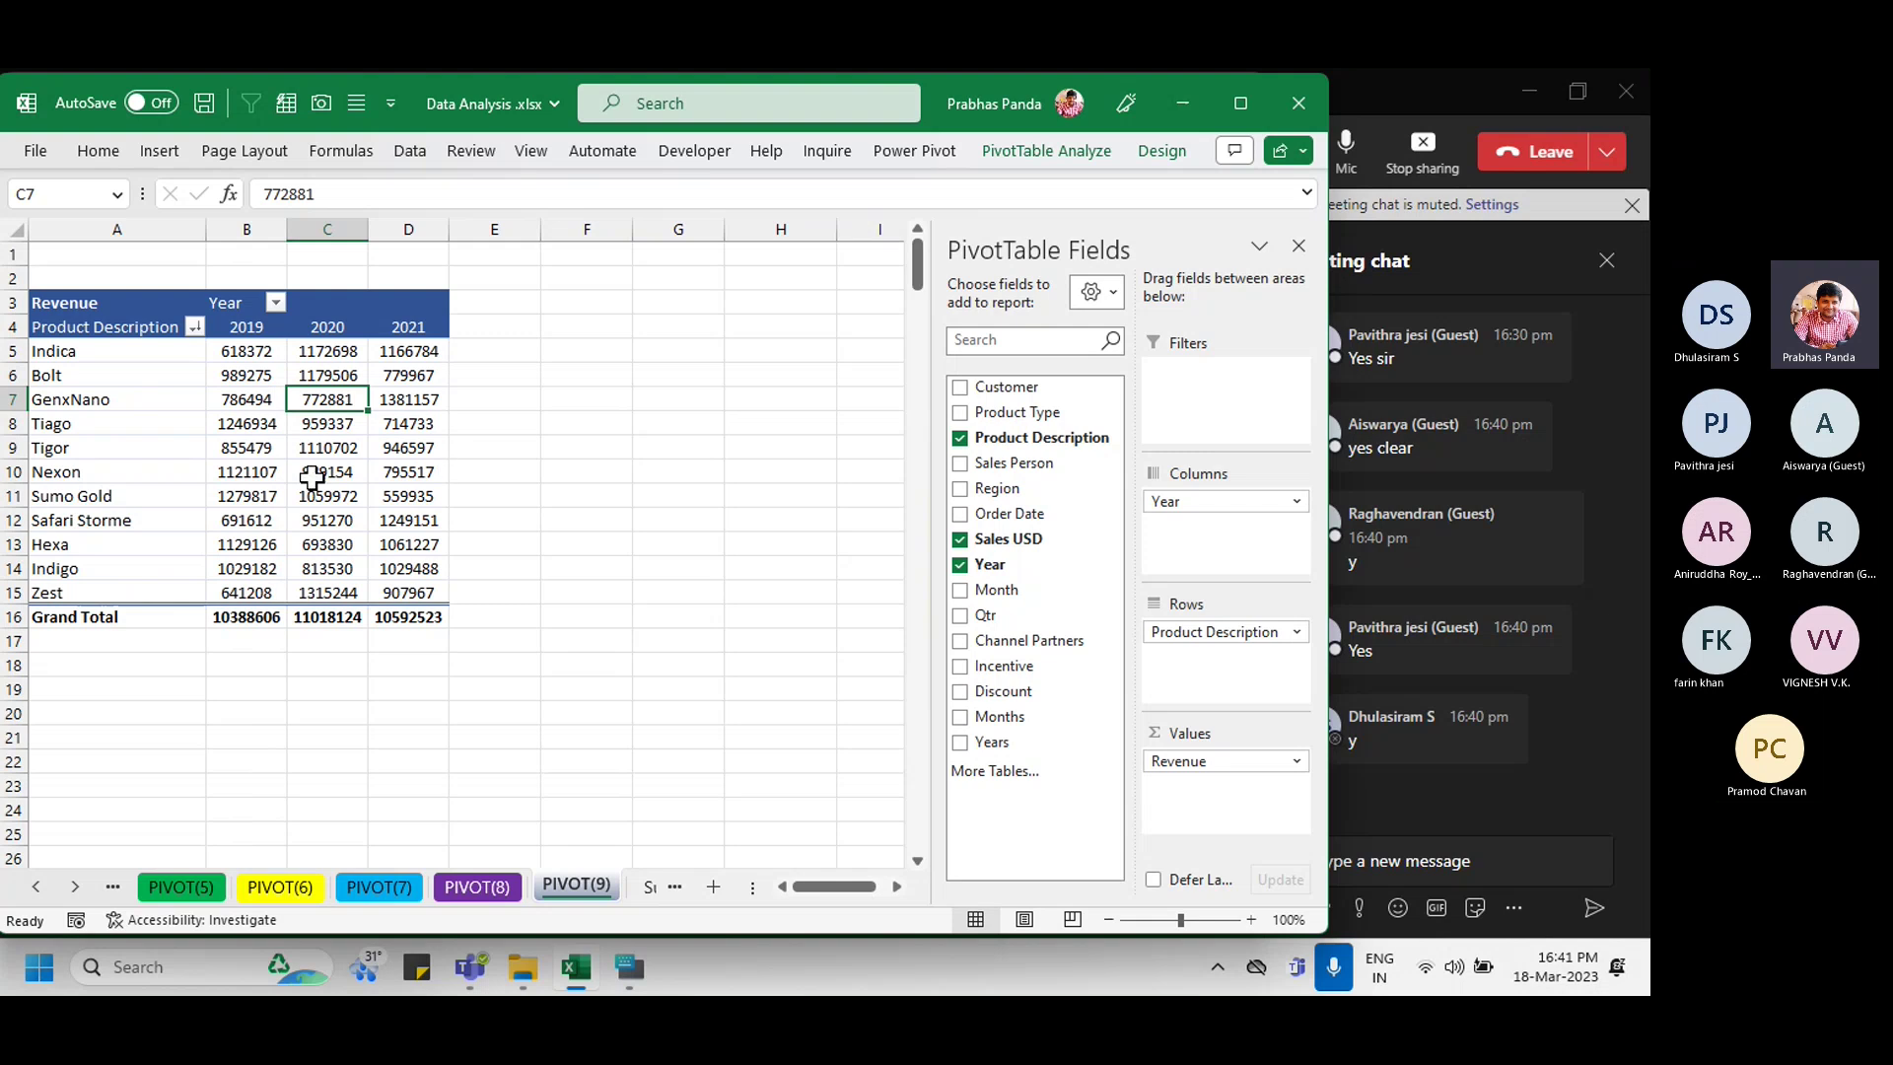
left_click(302, 255)
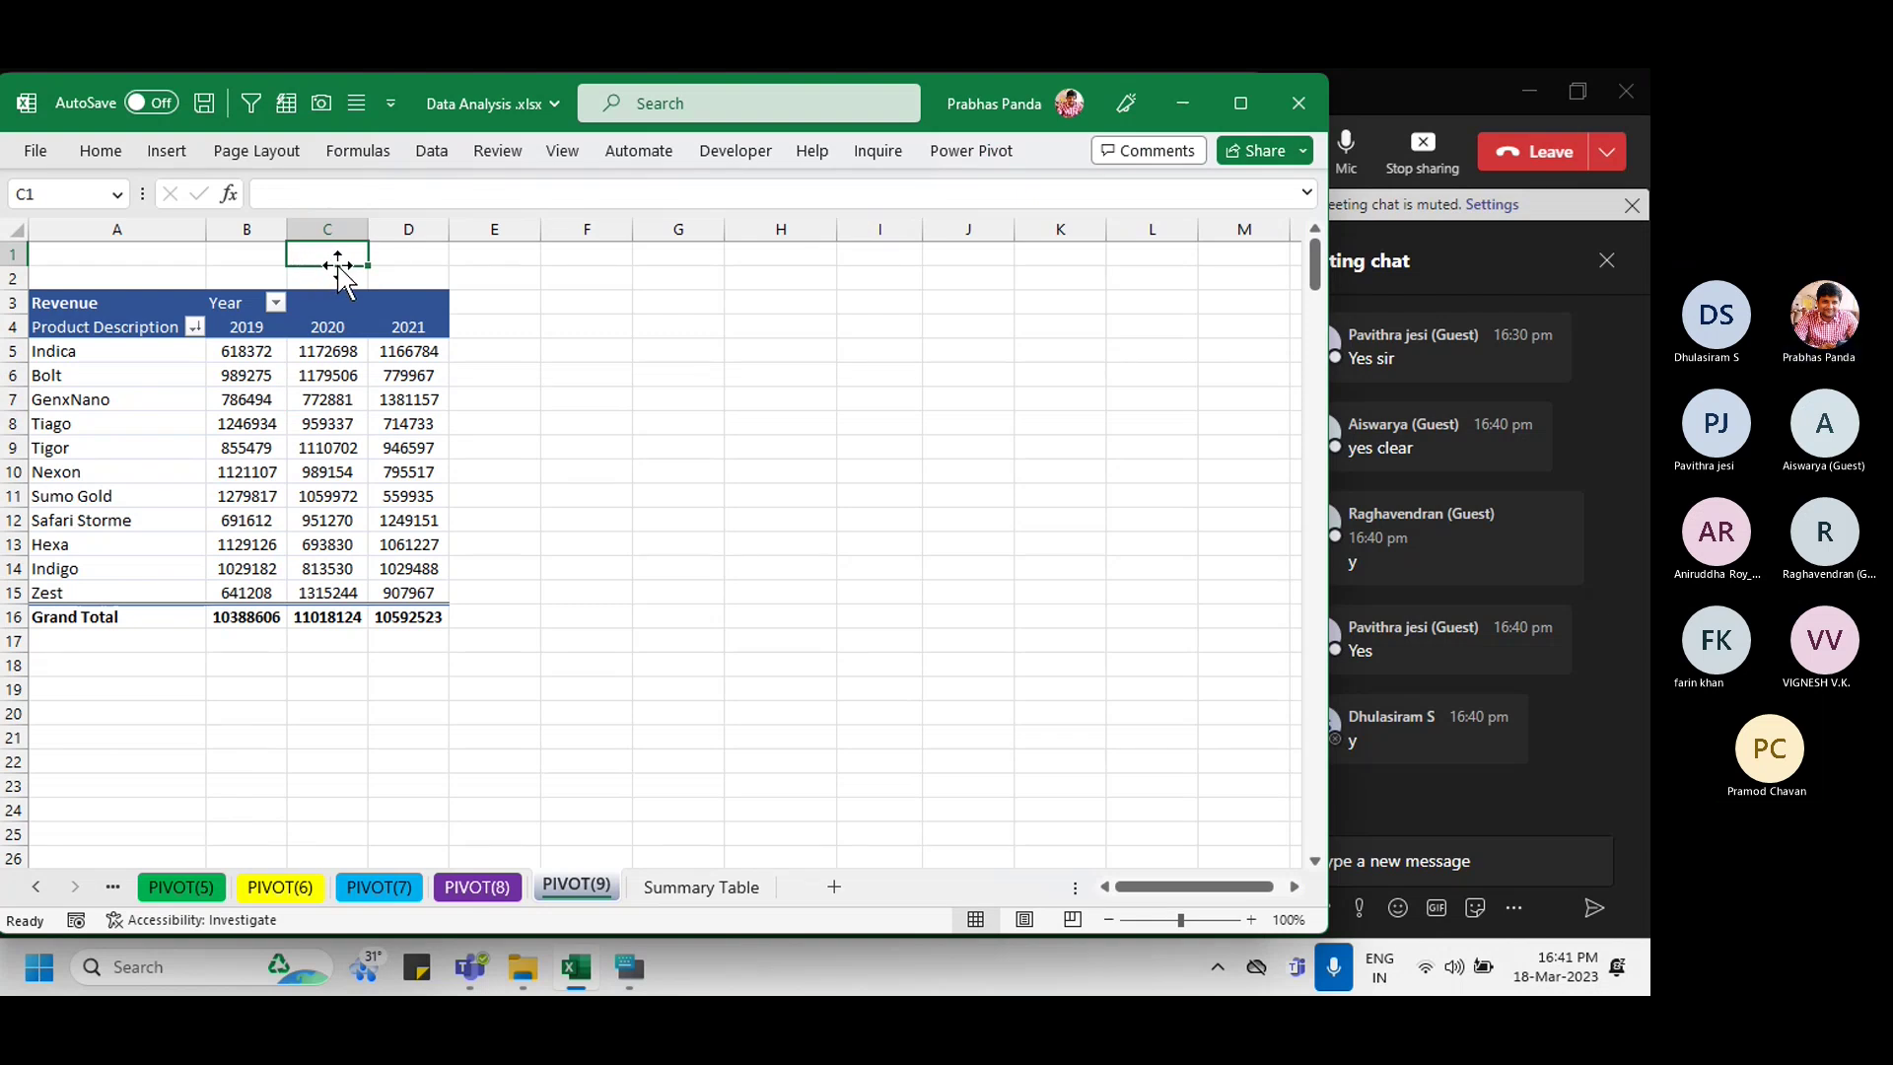
left_click(316, 470)
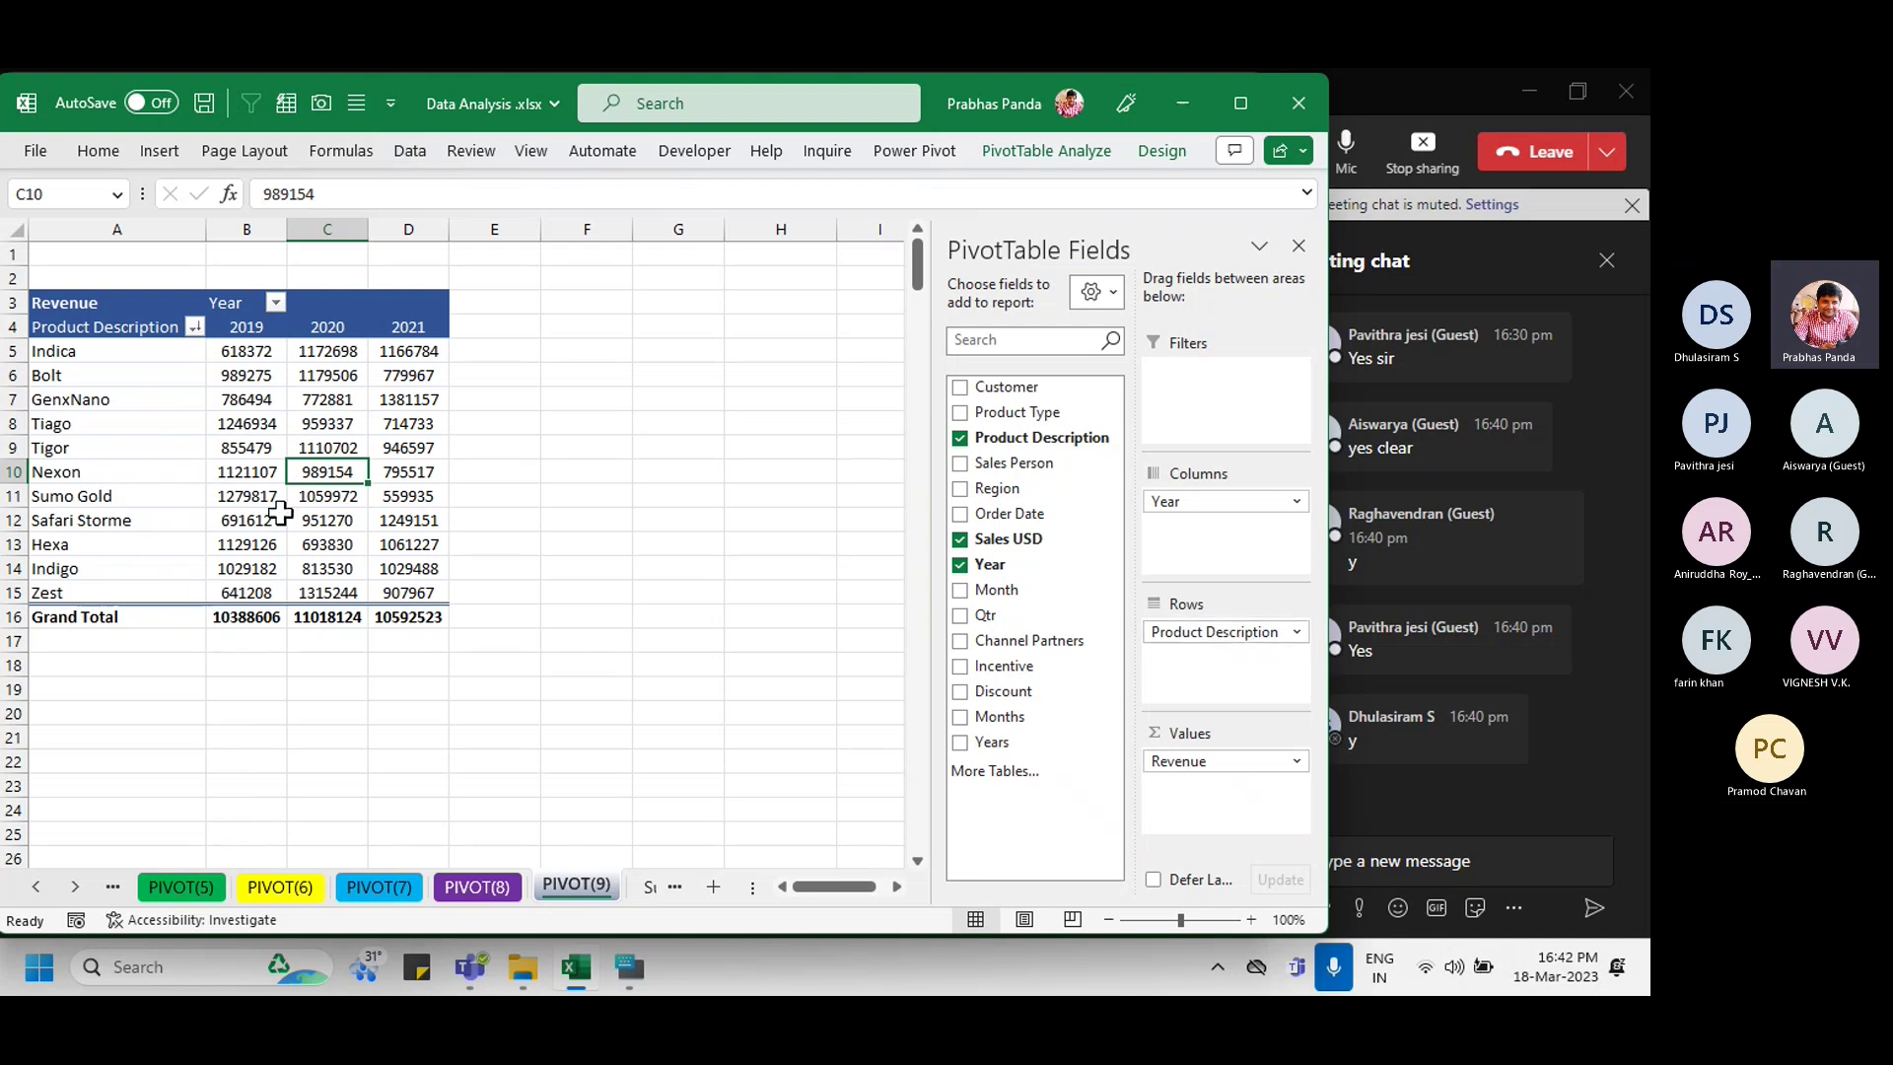
Step: Replace Revenue with Sales USD in the pivot's Values area
scroll(278, 532, "up", 4)
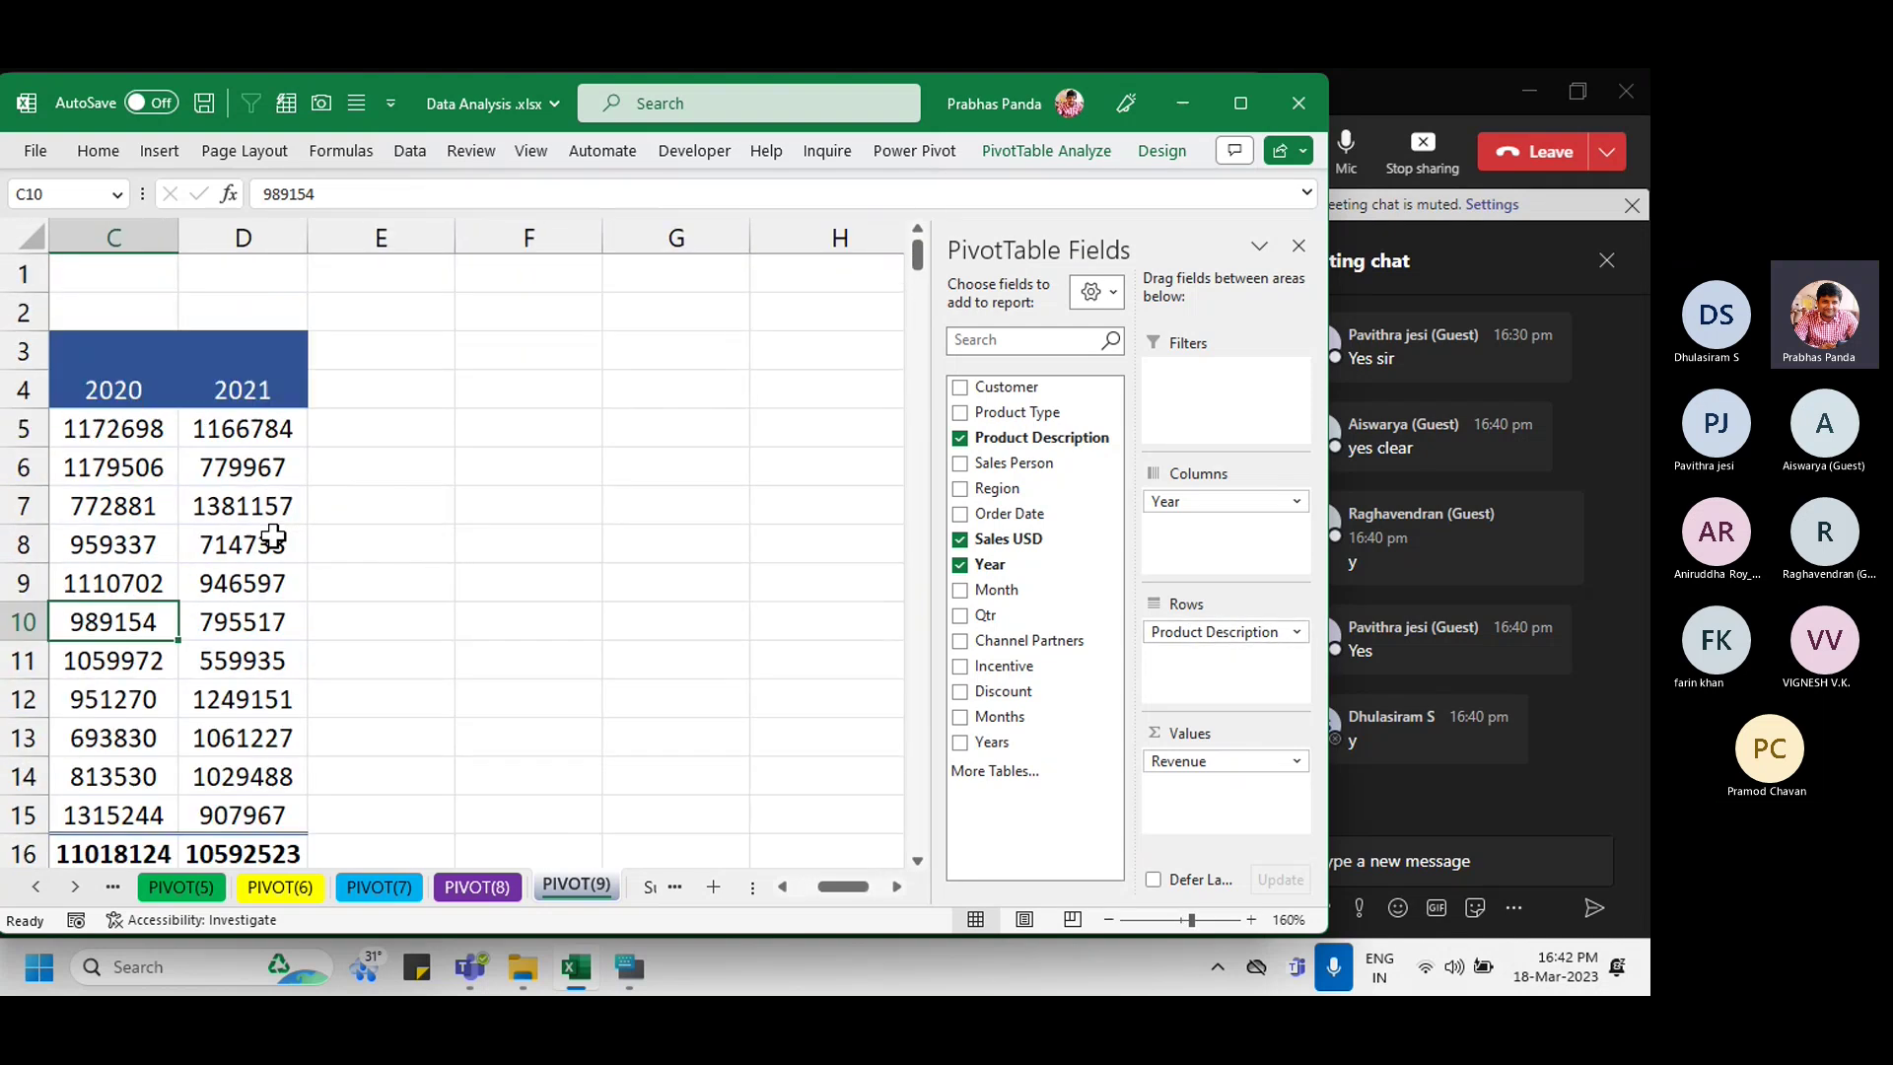
left_click_drag(843, 886, 676, 887)
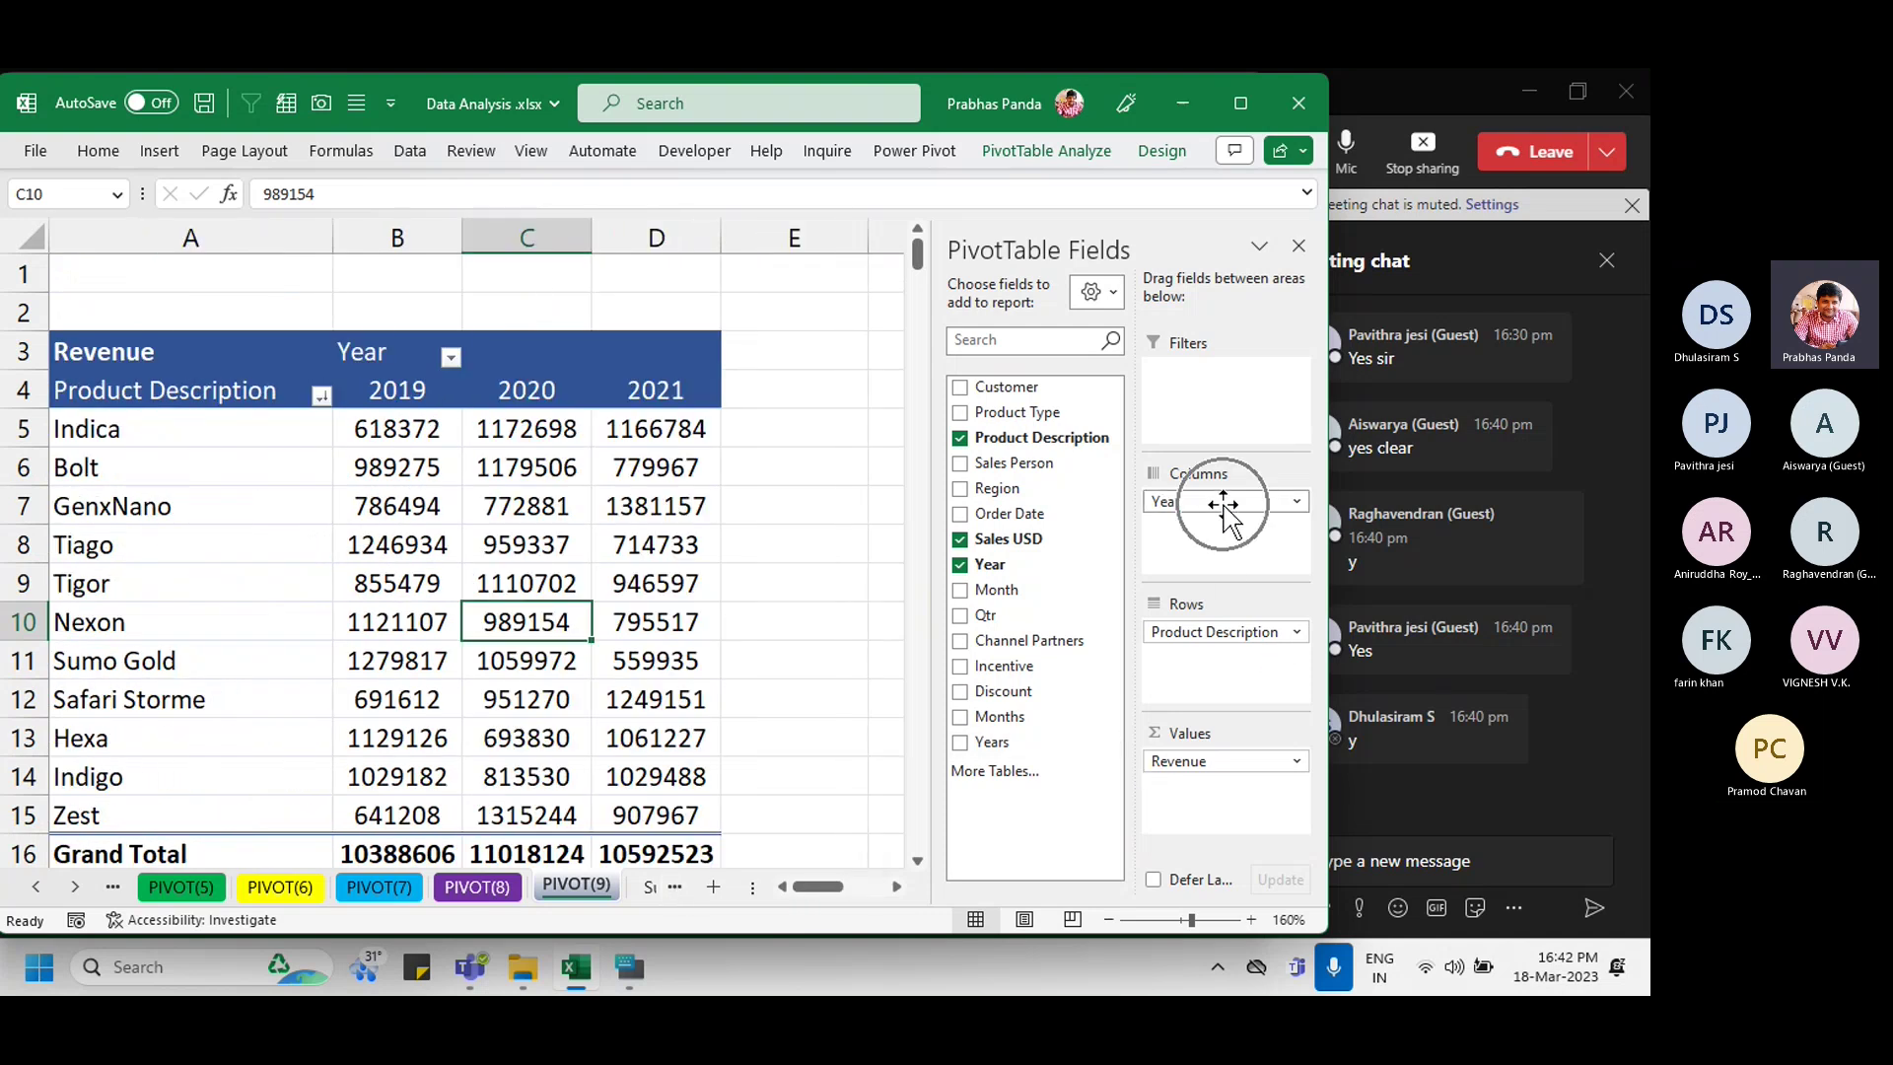
left_click(1254, 633)
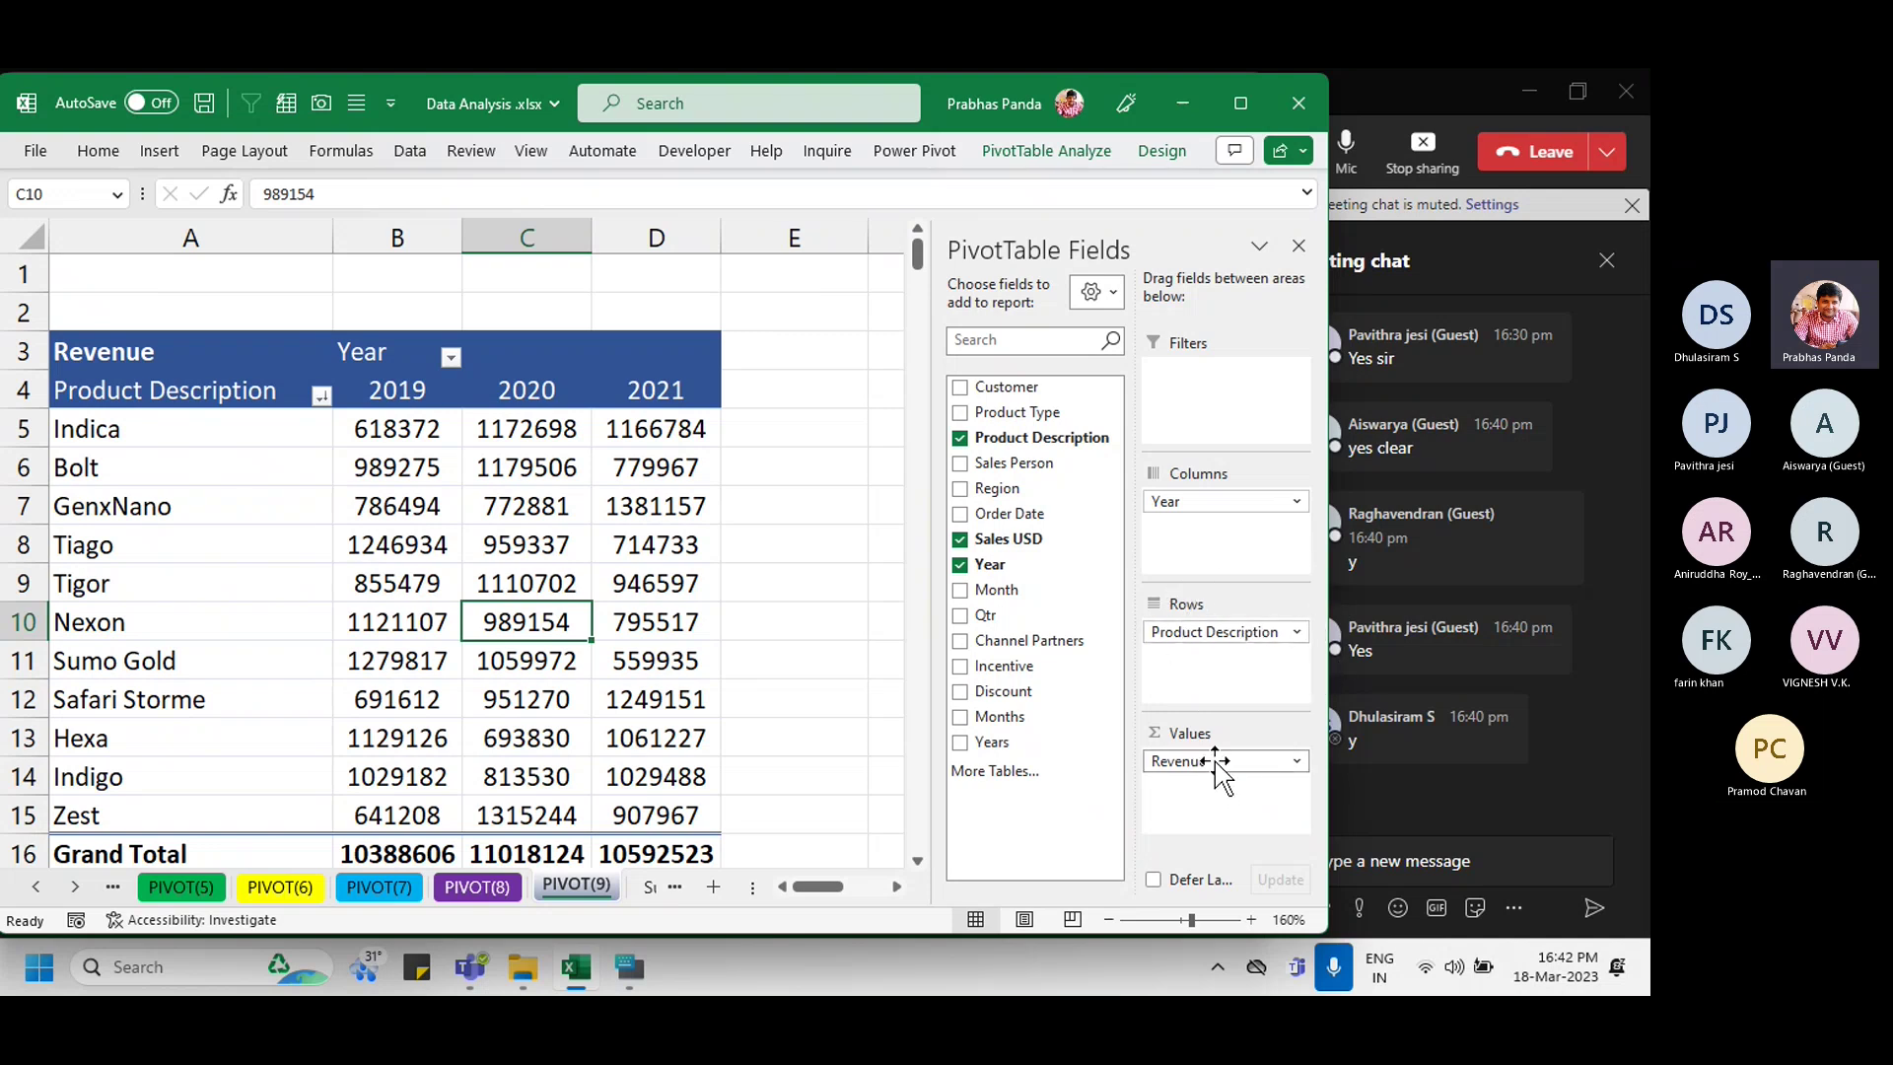
left_click(1258, 764)
left_click_drag(1258, 761, 1267, 828)
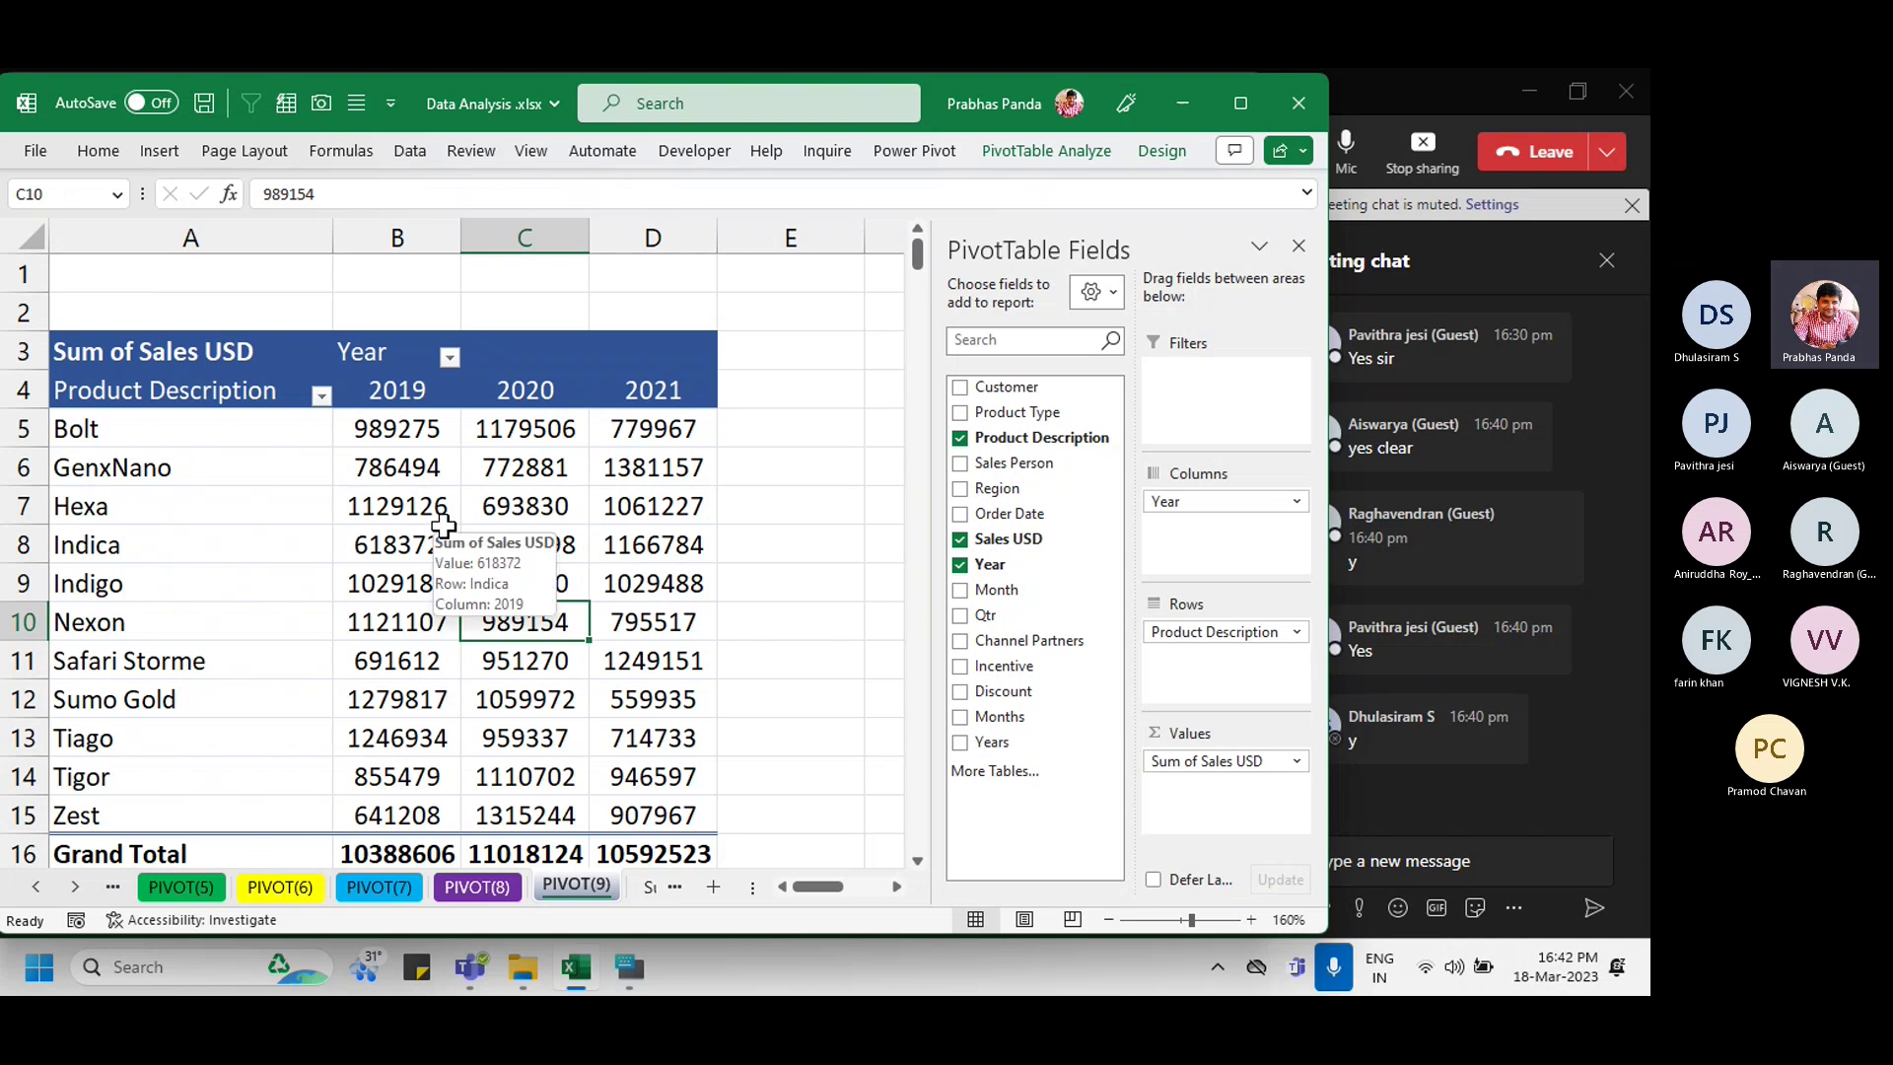
left_click(586, 489)
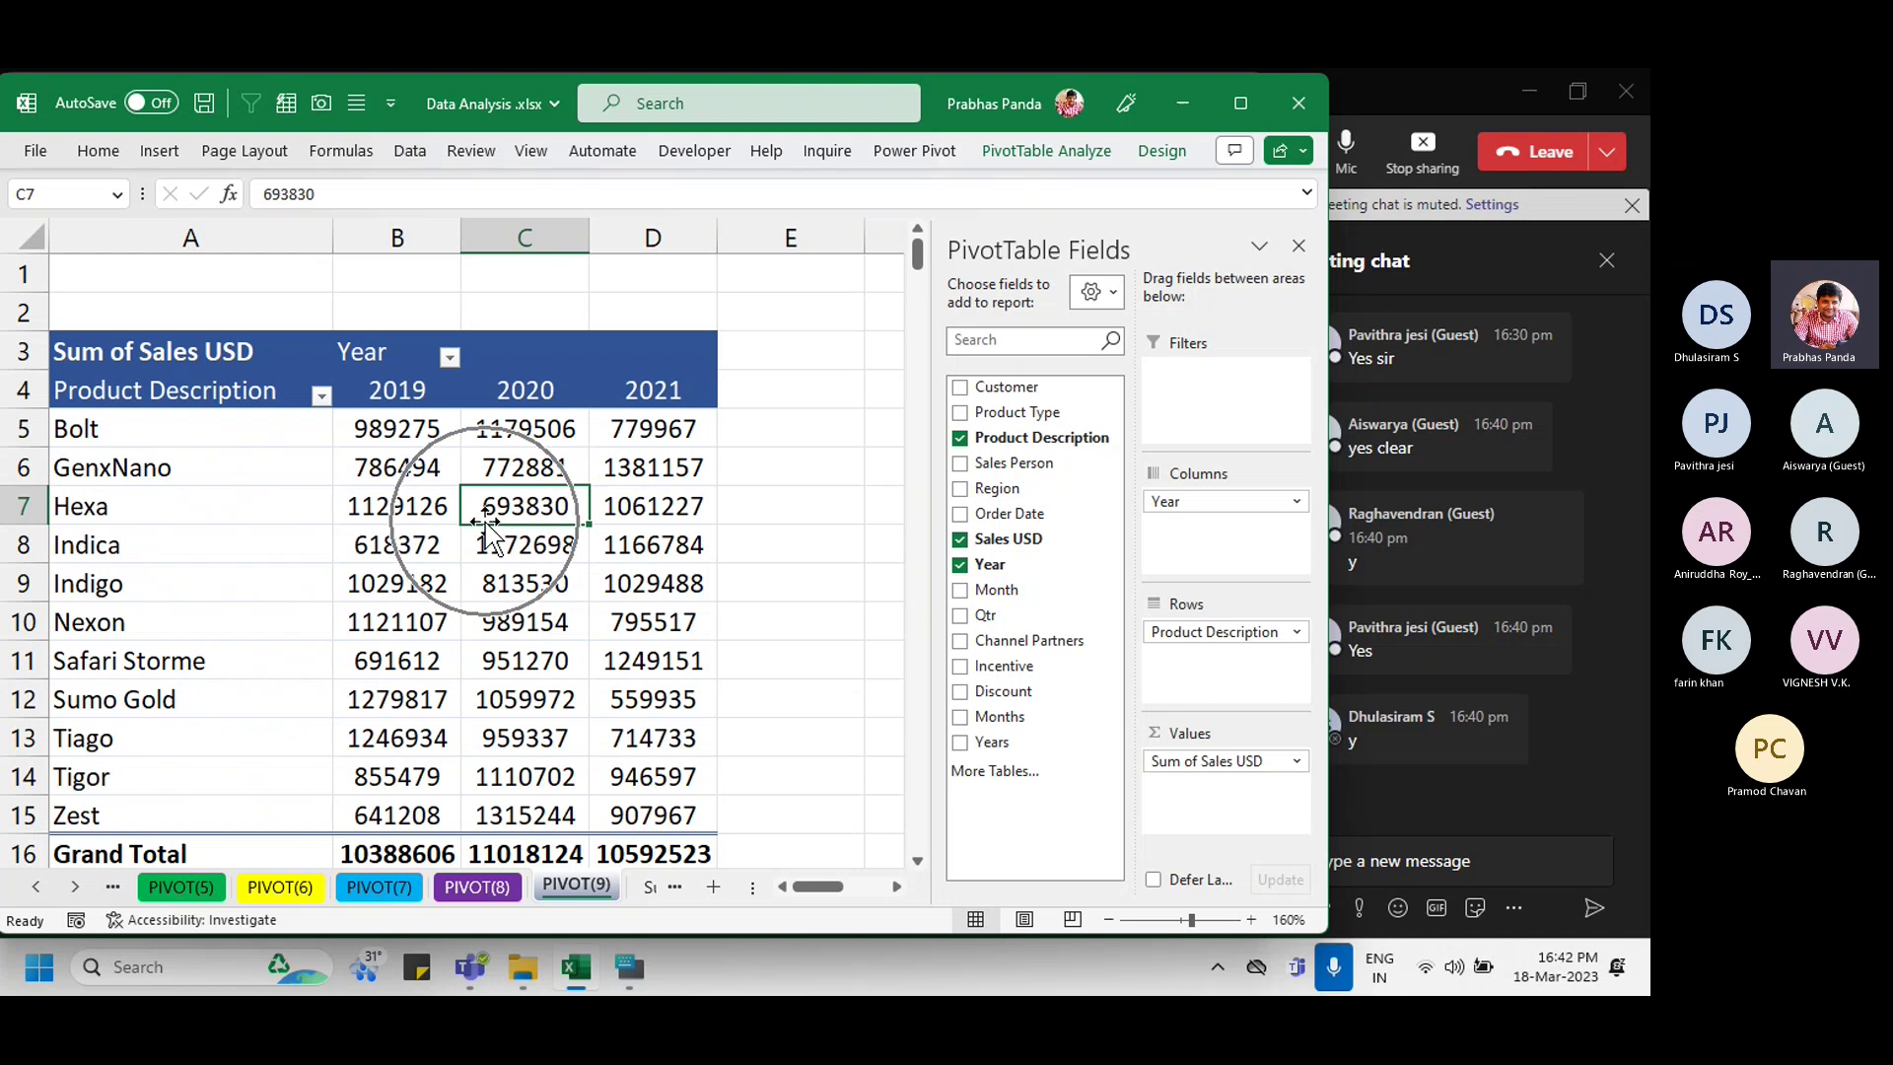
Step: Show the Grand Totals dropdown on PivotTable Design, pointing out On for Columns Only
left_click(1162, 153)
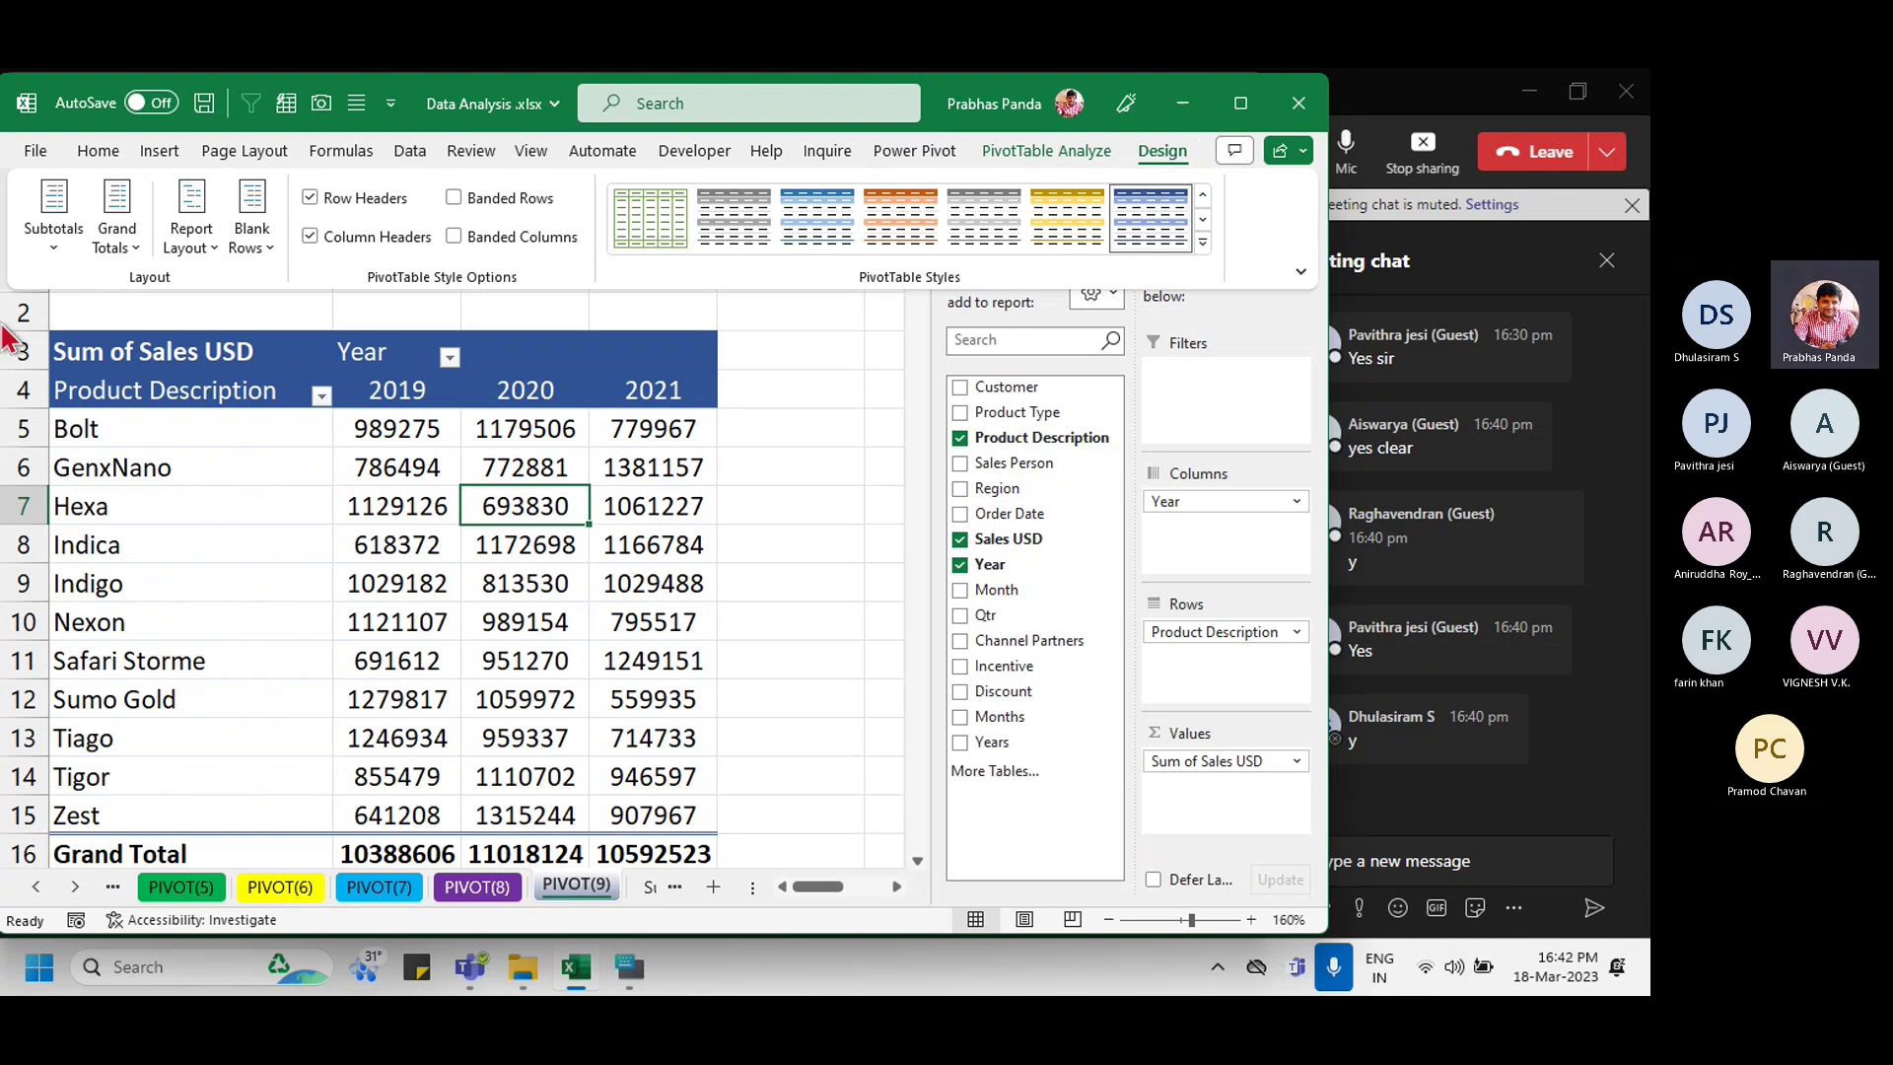
left_click(118, 242)
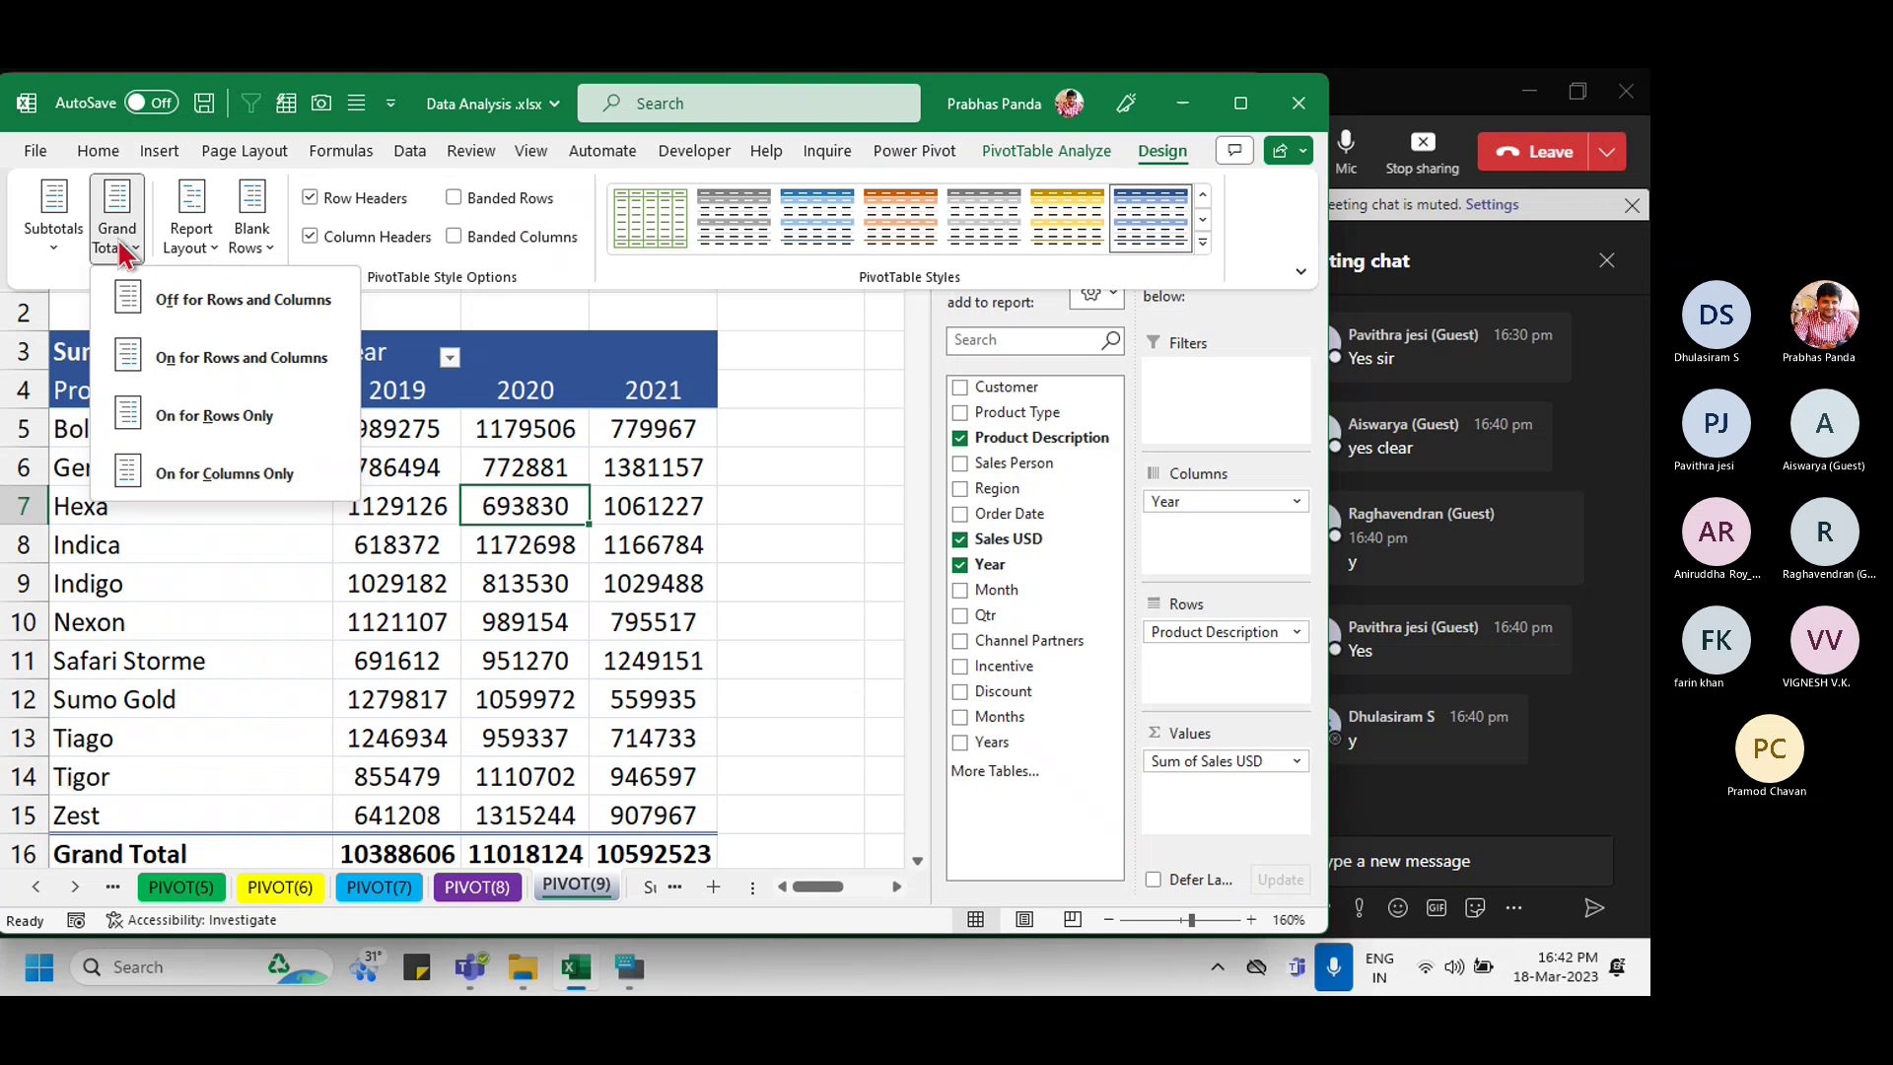
left_click(116, 239)
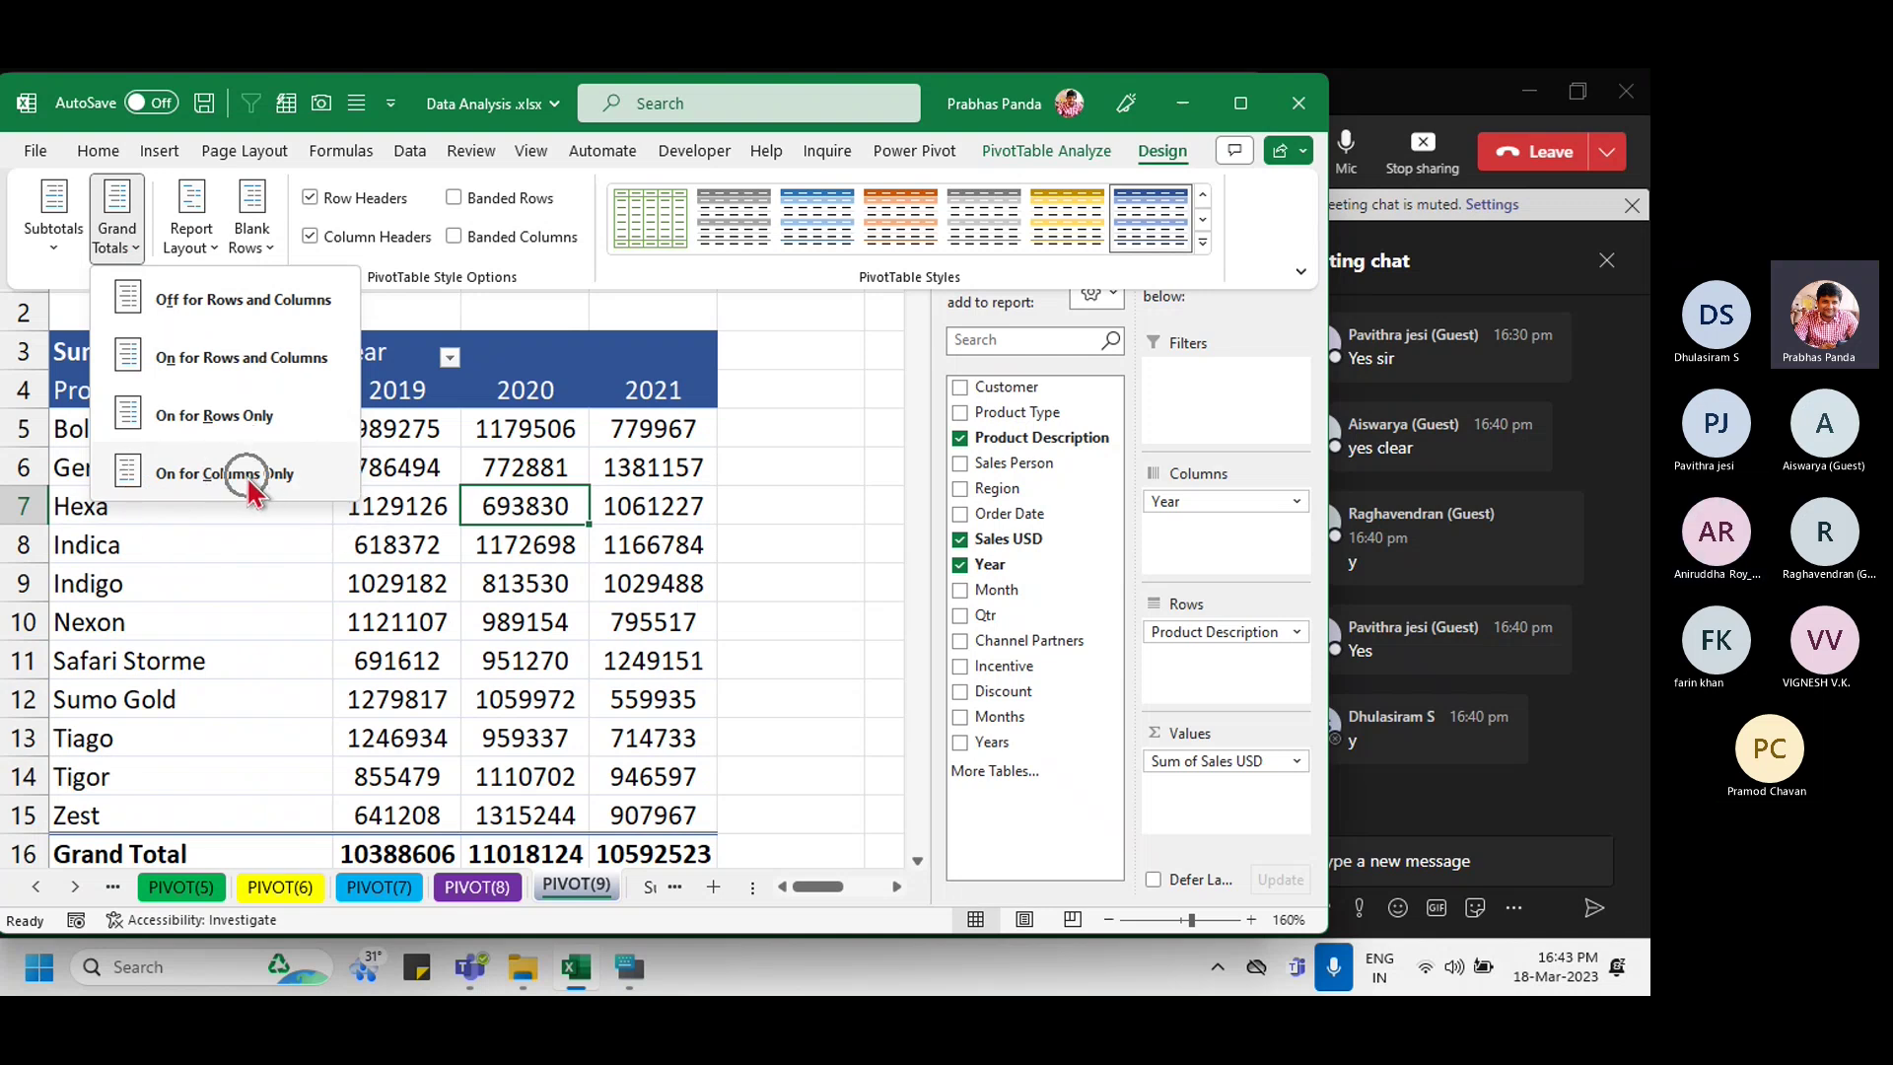
key("ctrl")
key("ctrl")
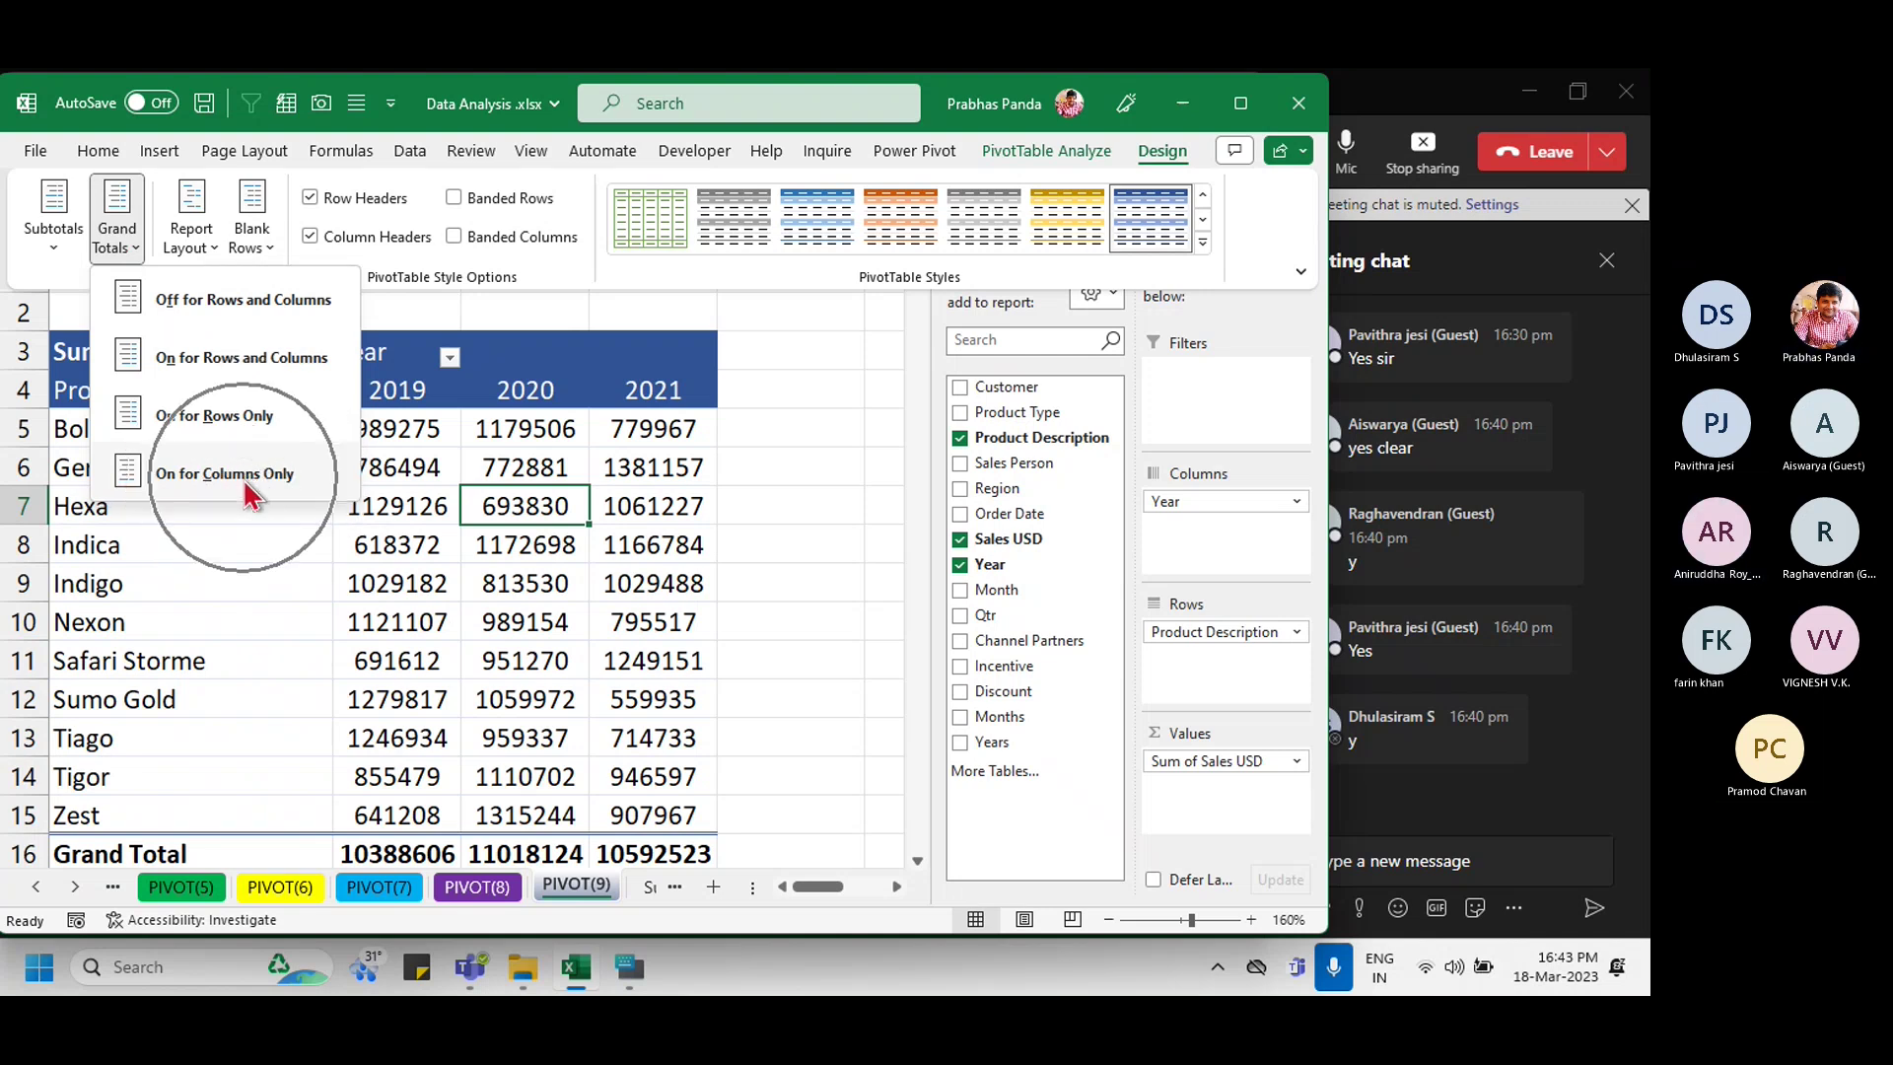
left_click(655, 584)
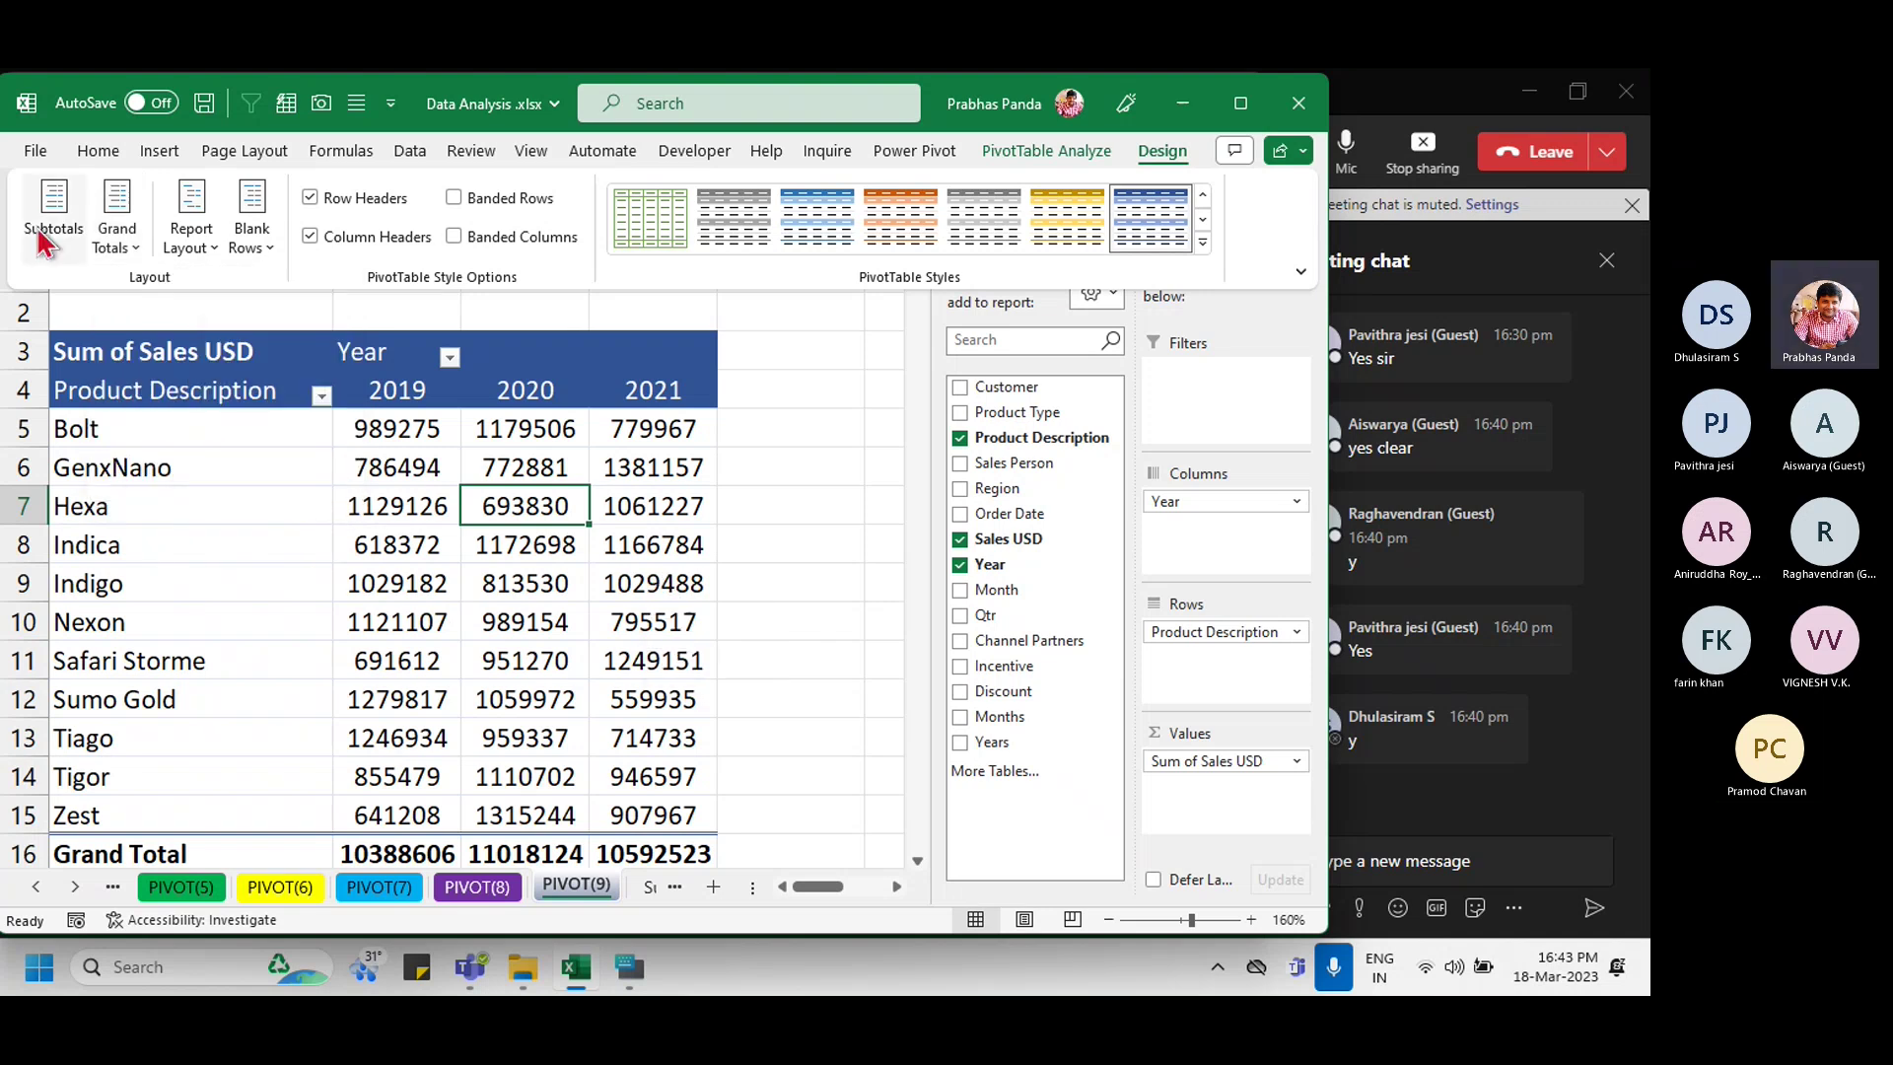
left_click(126, 252)
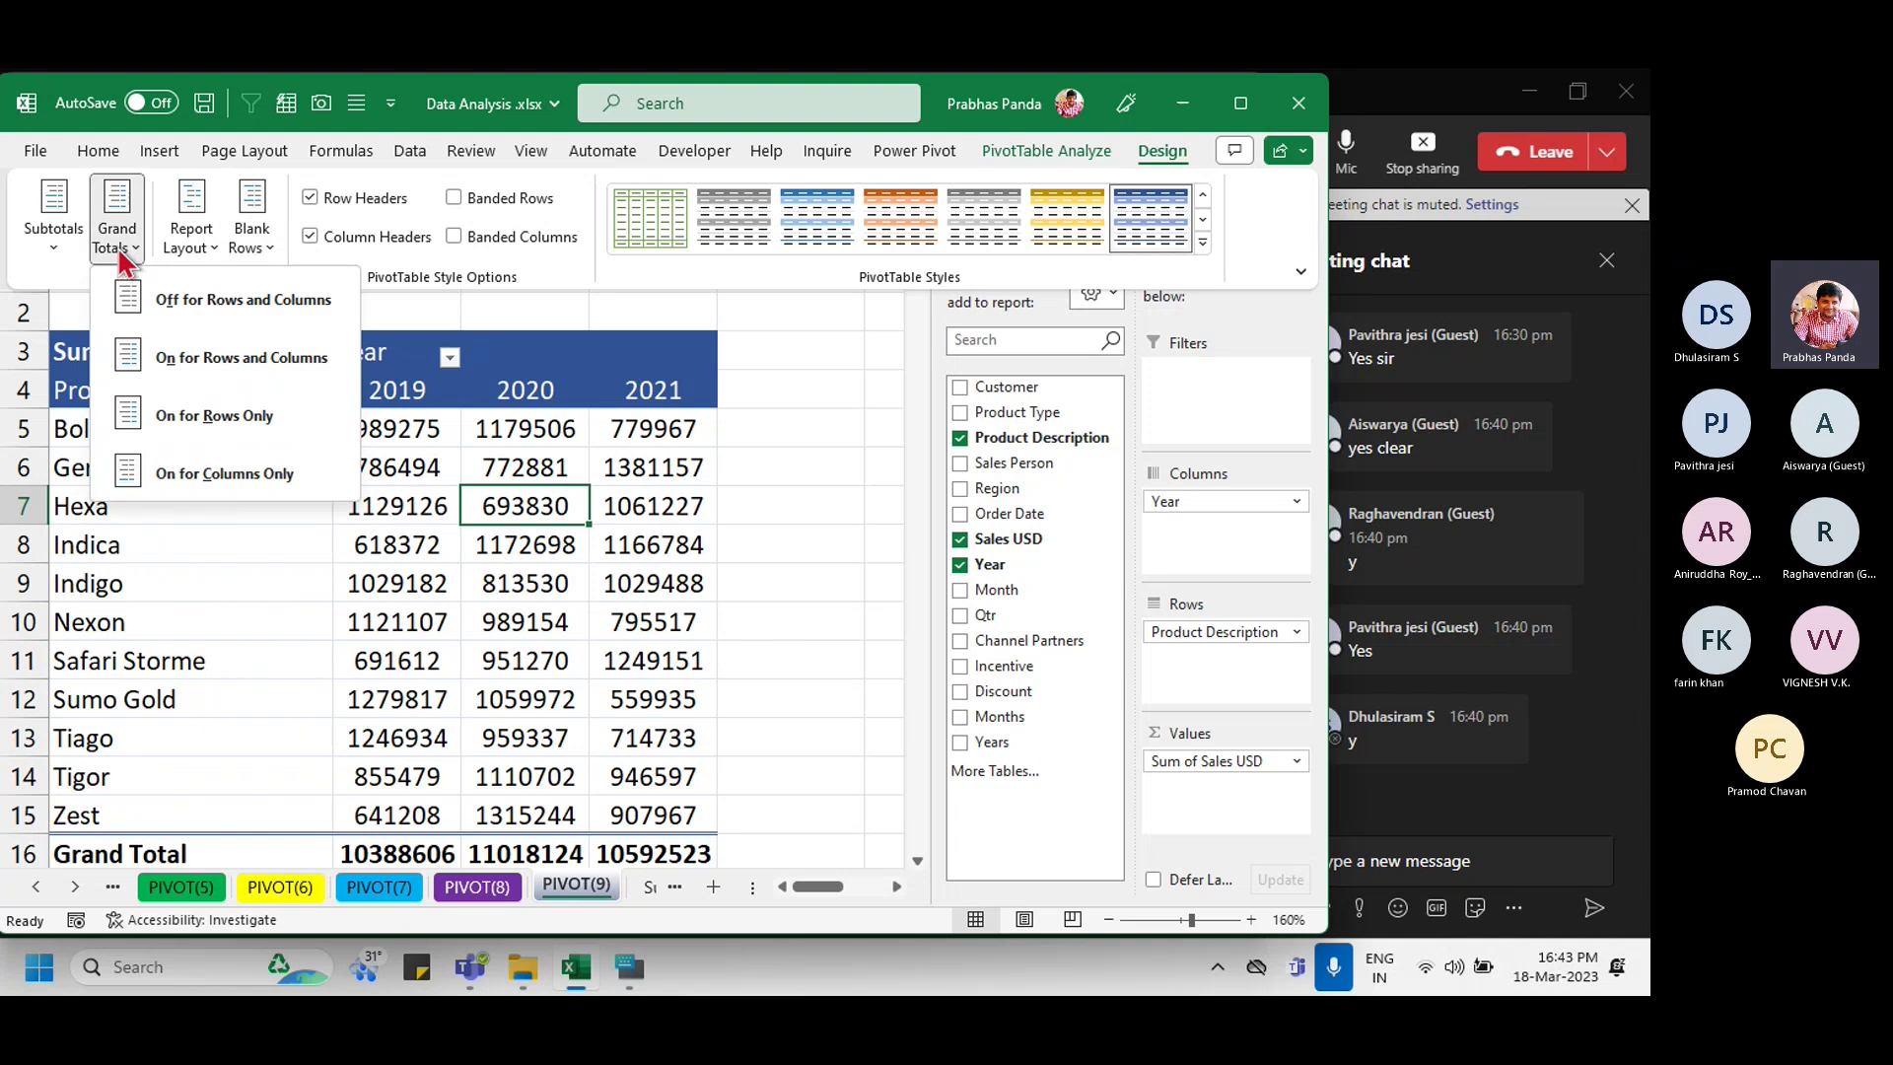
key("ctrl")
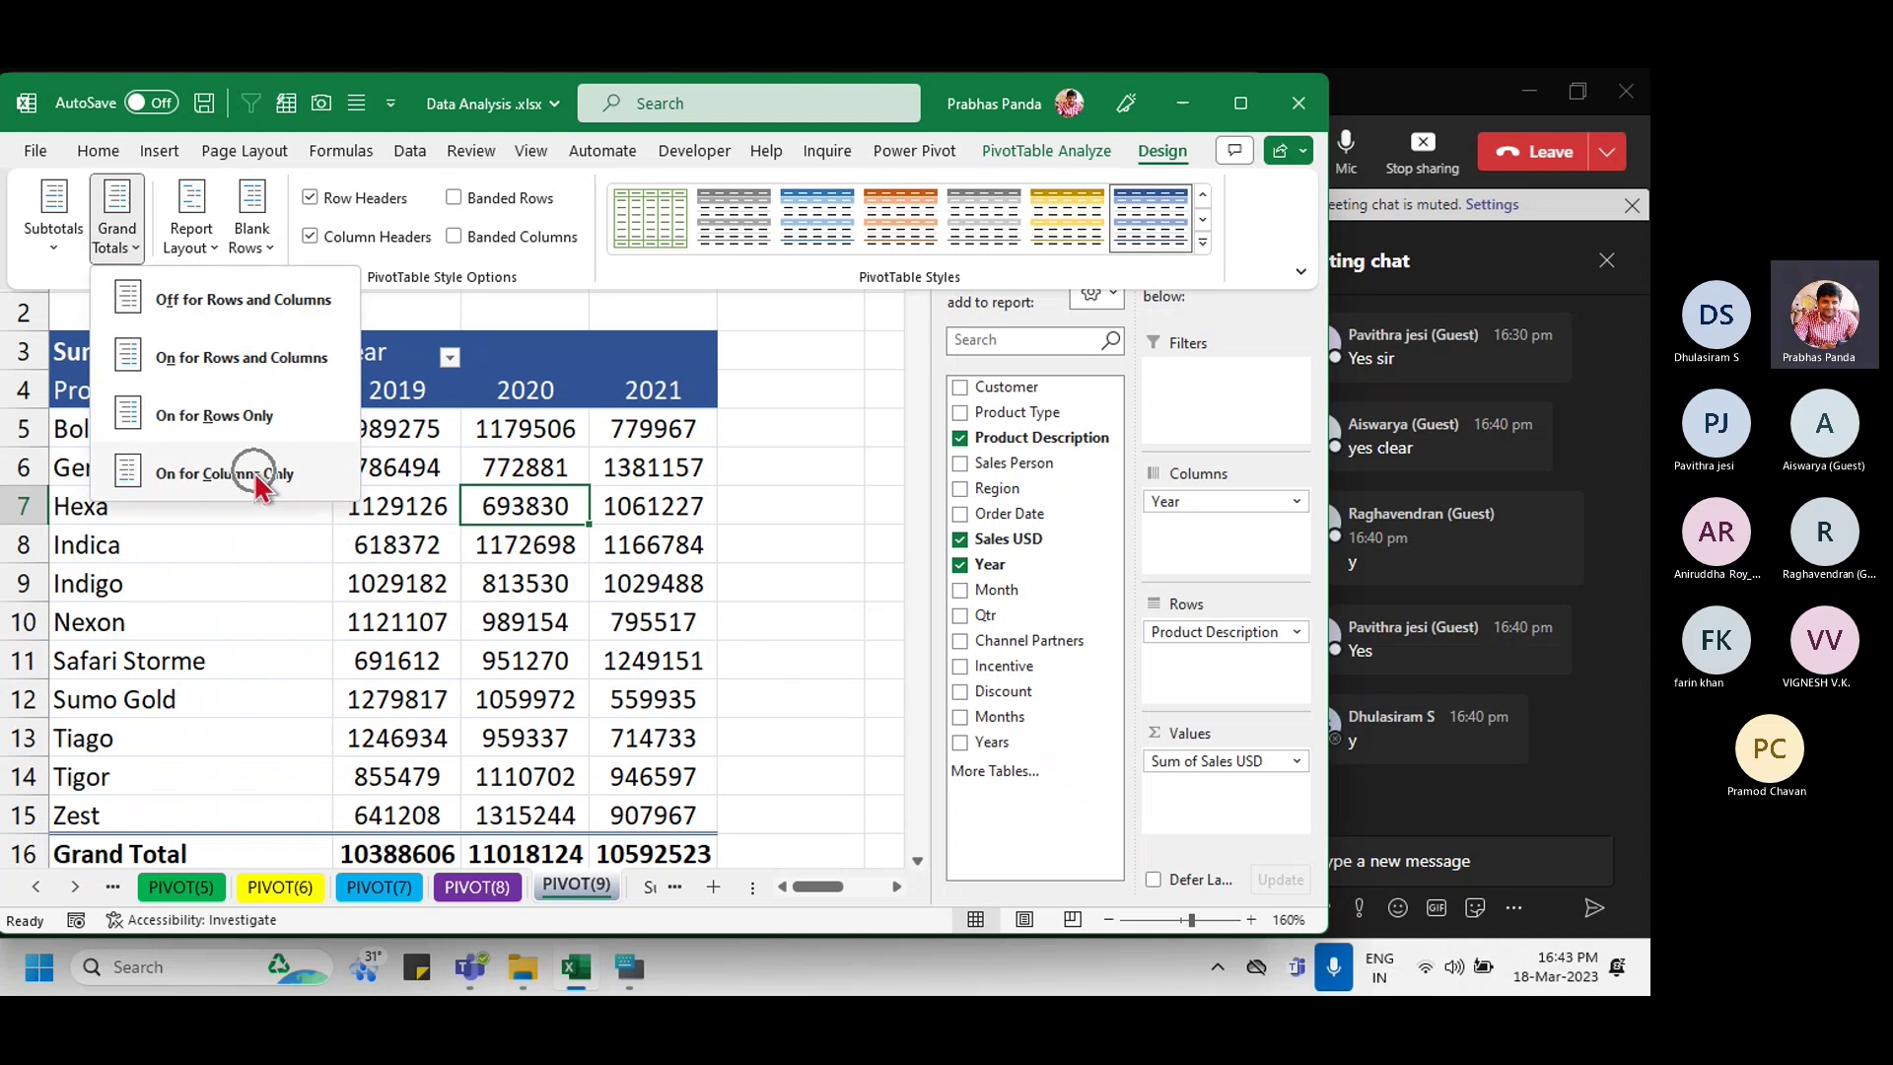
key("ctrl")
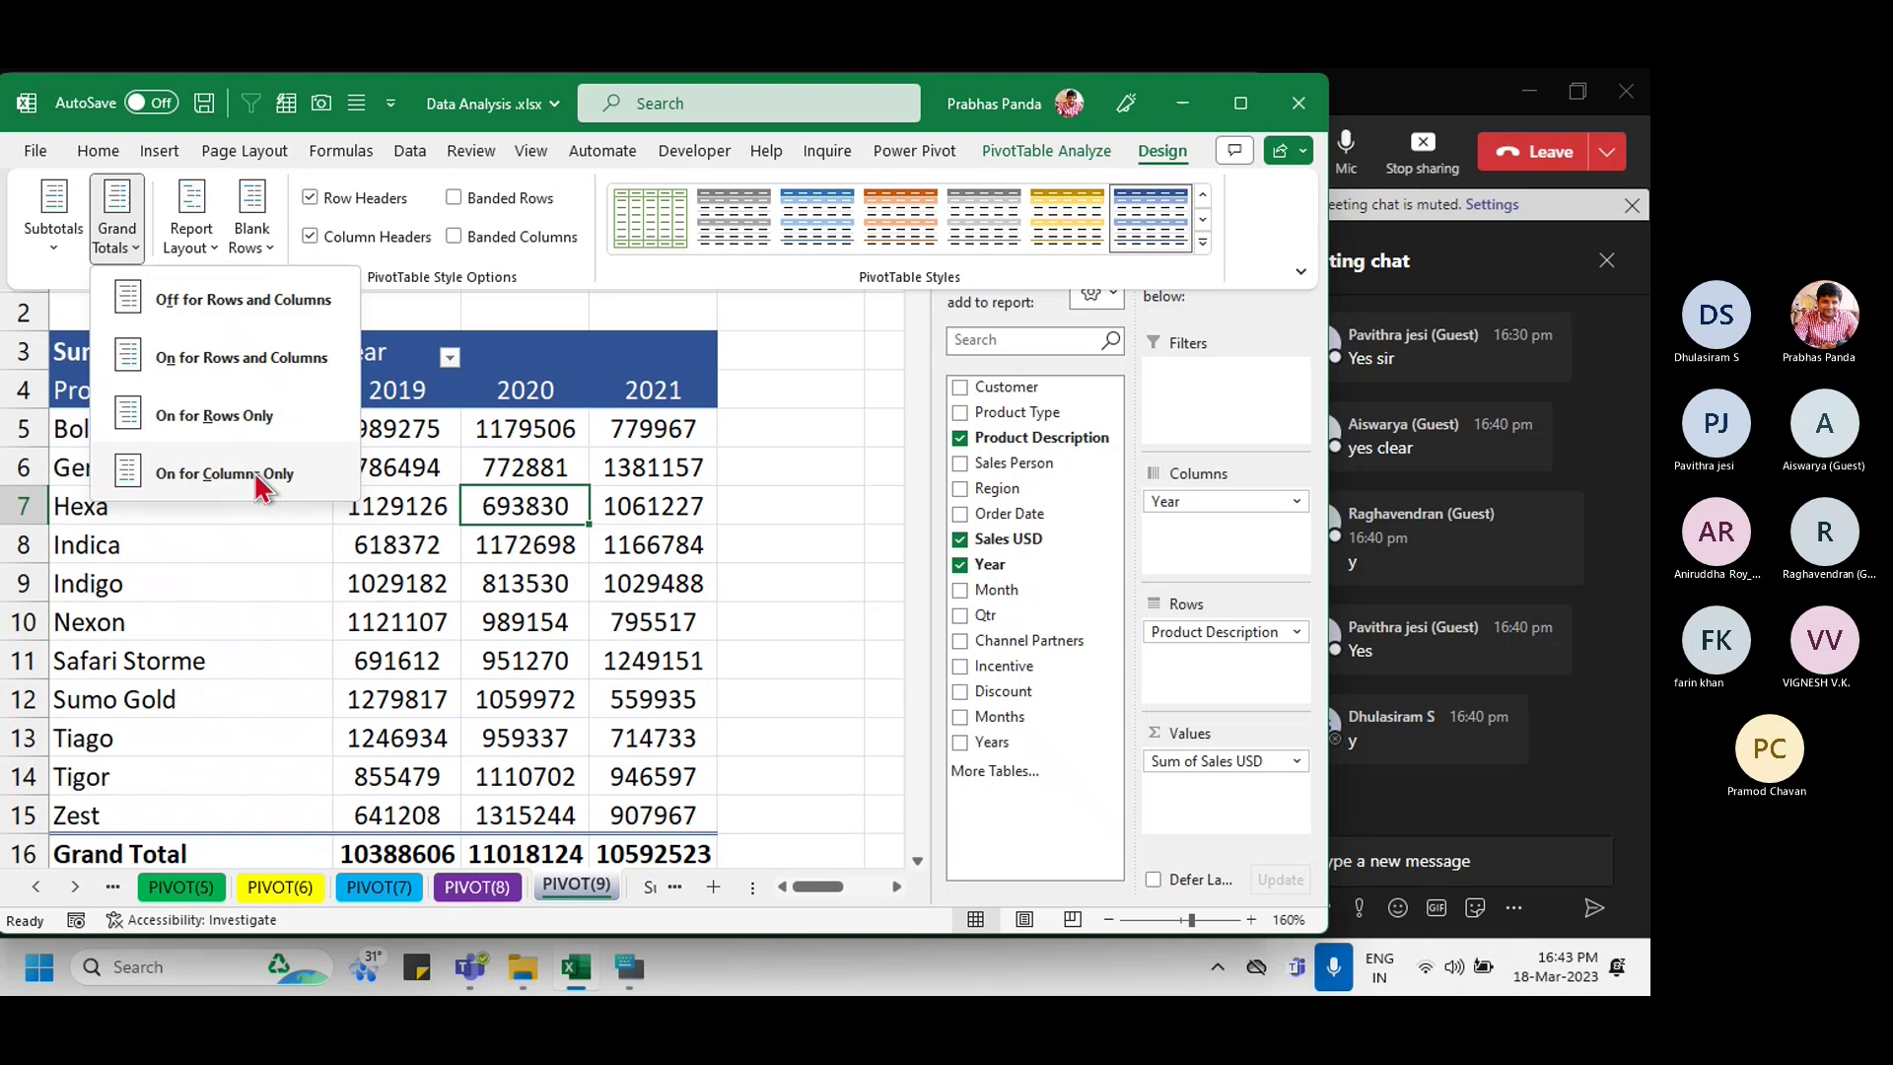
Step: Close the Teams meeting chat and return to the Data Analysis workbook
left_click(1366, 118)
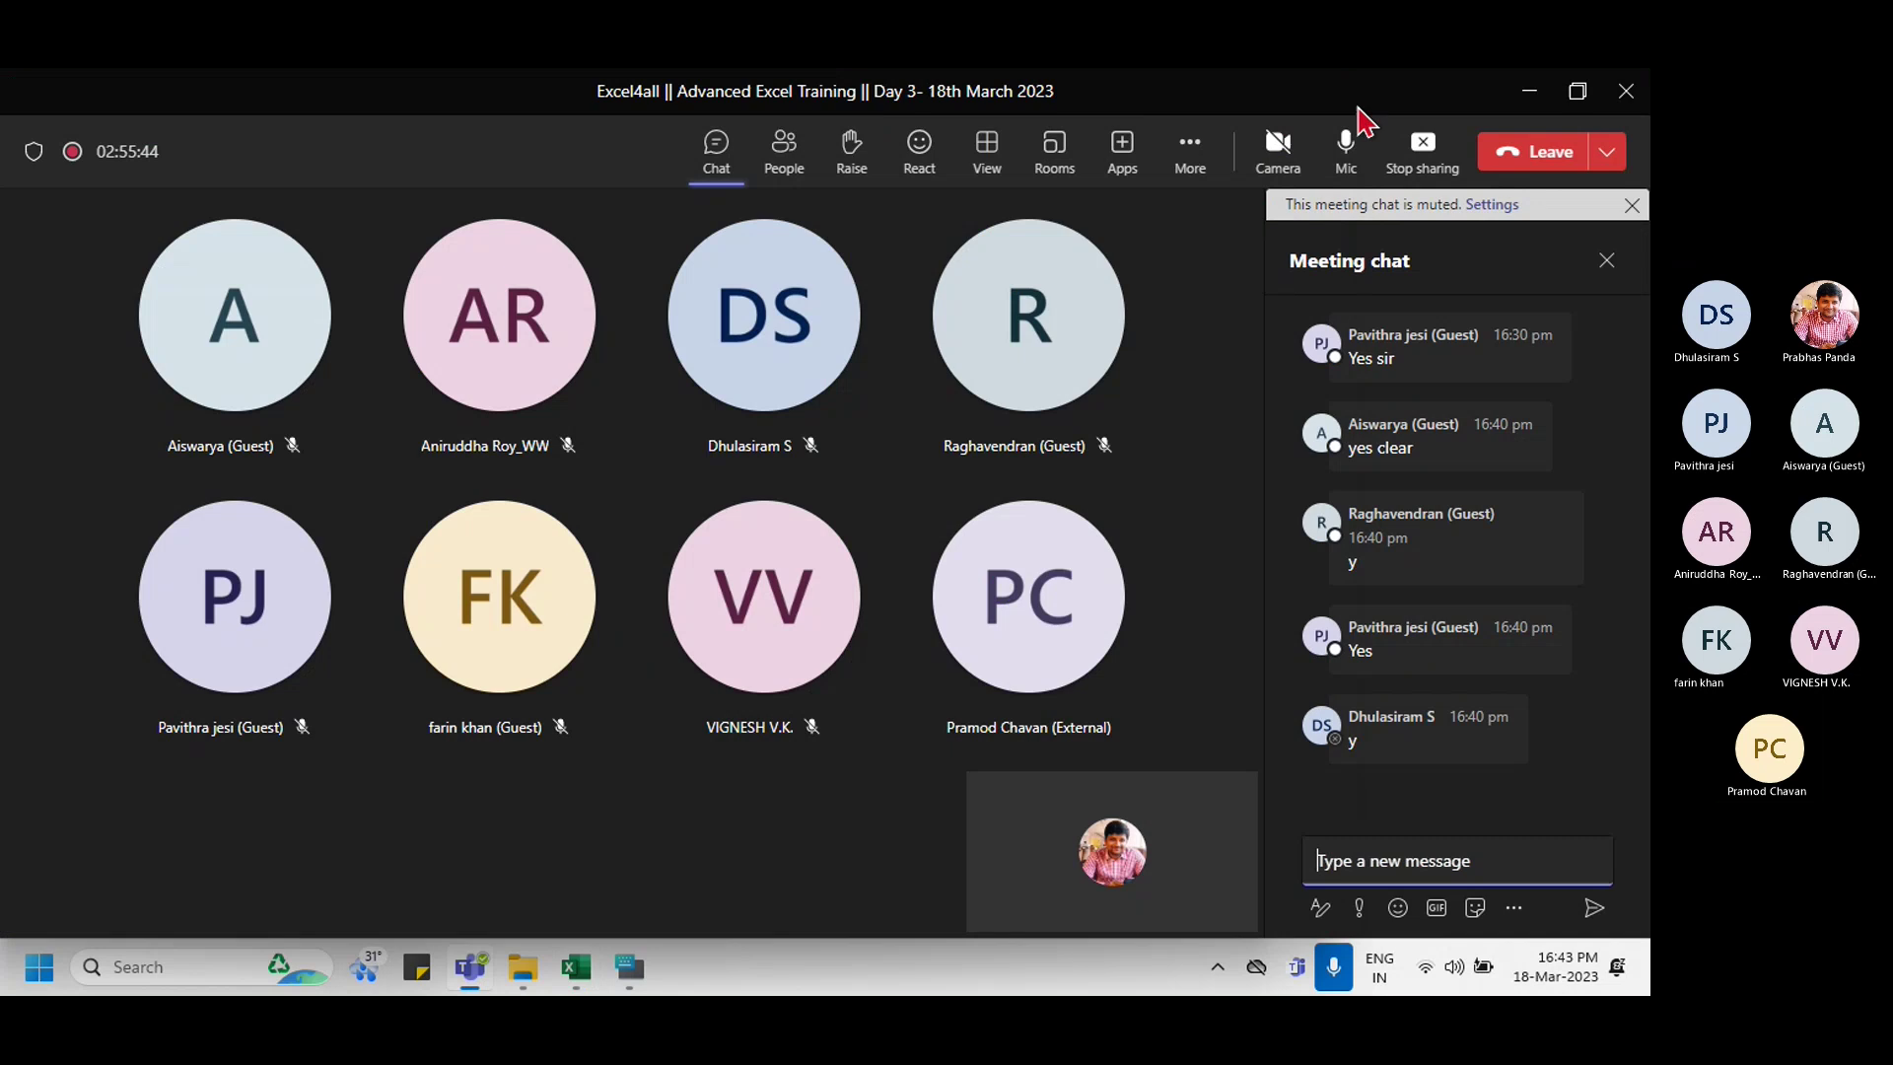
left_click(1609, 266)
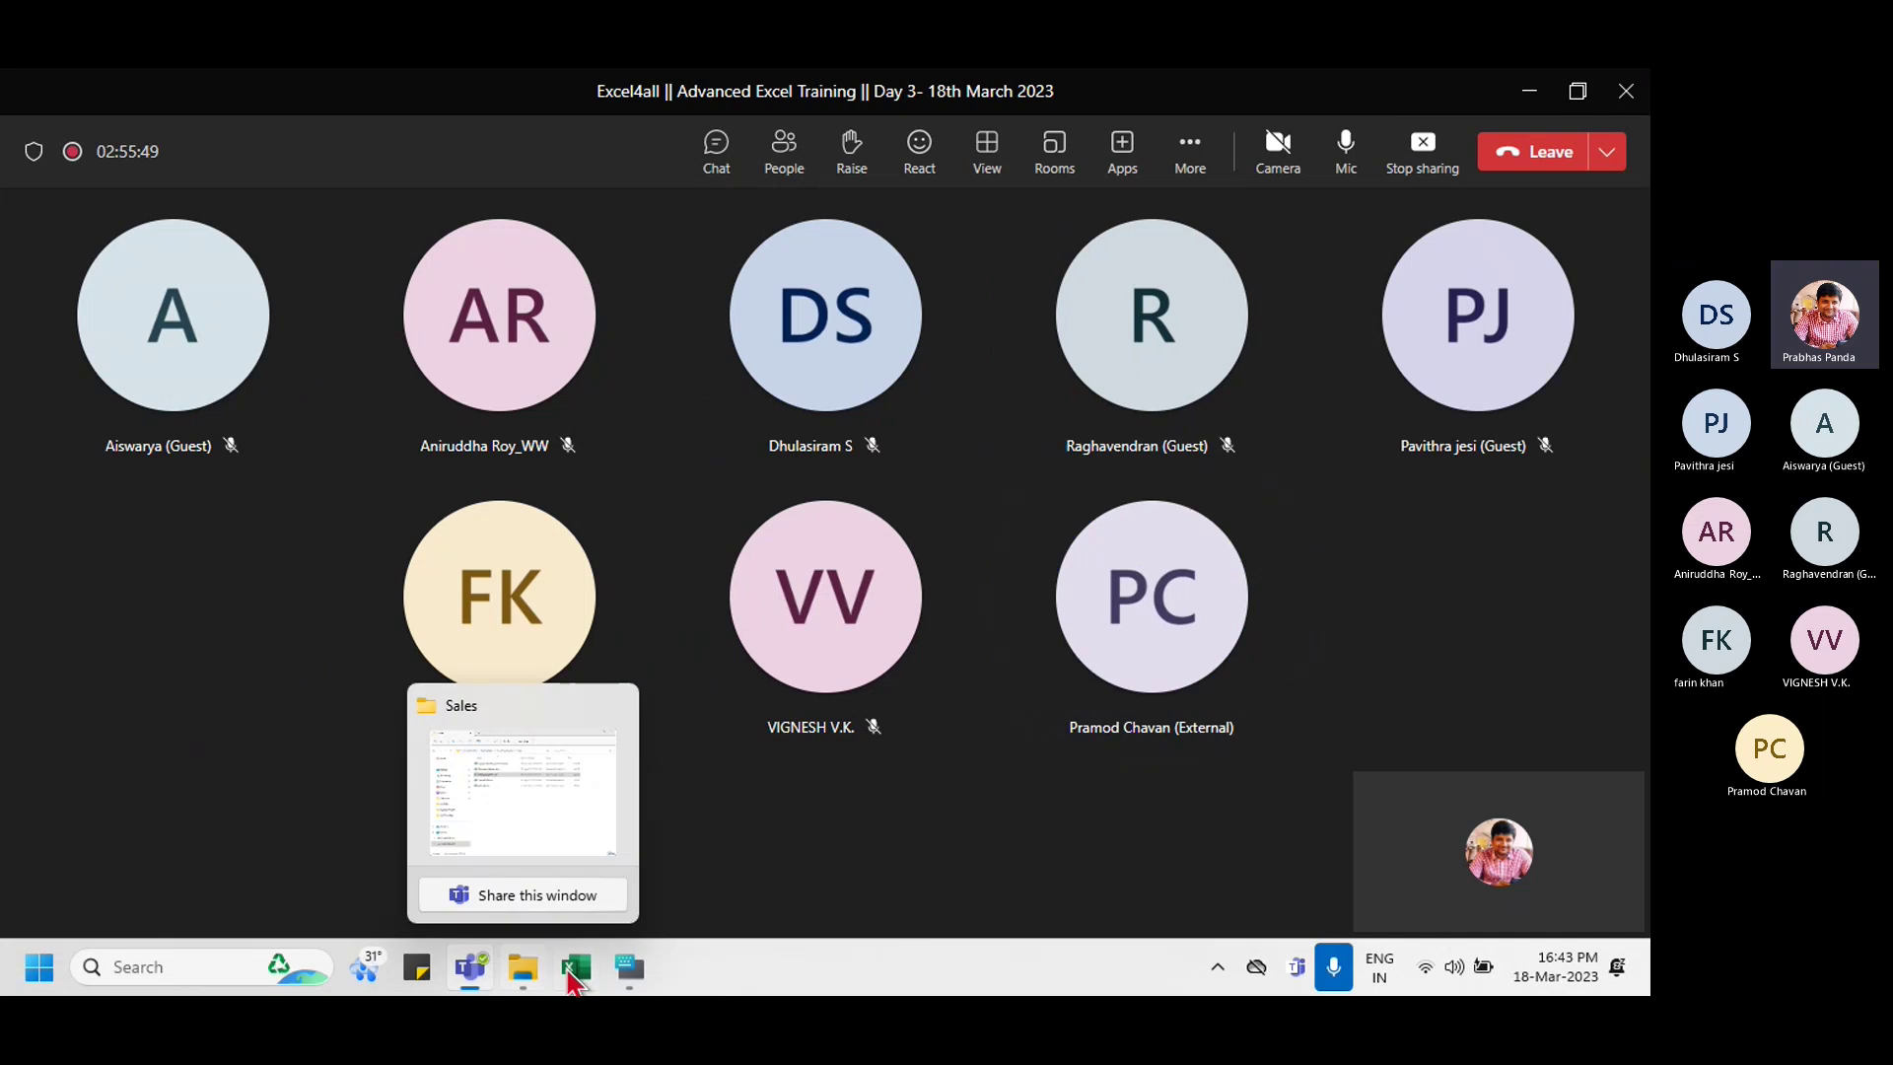
mouse_move(574, 976)
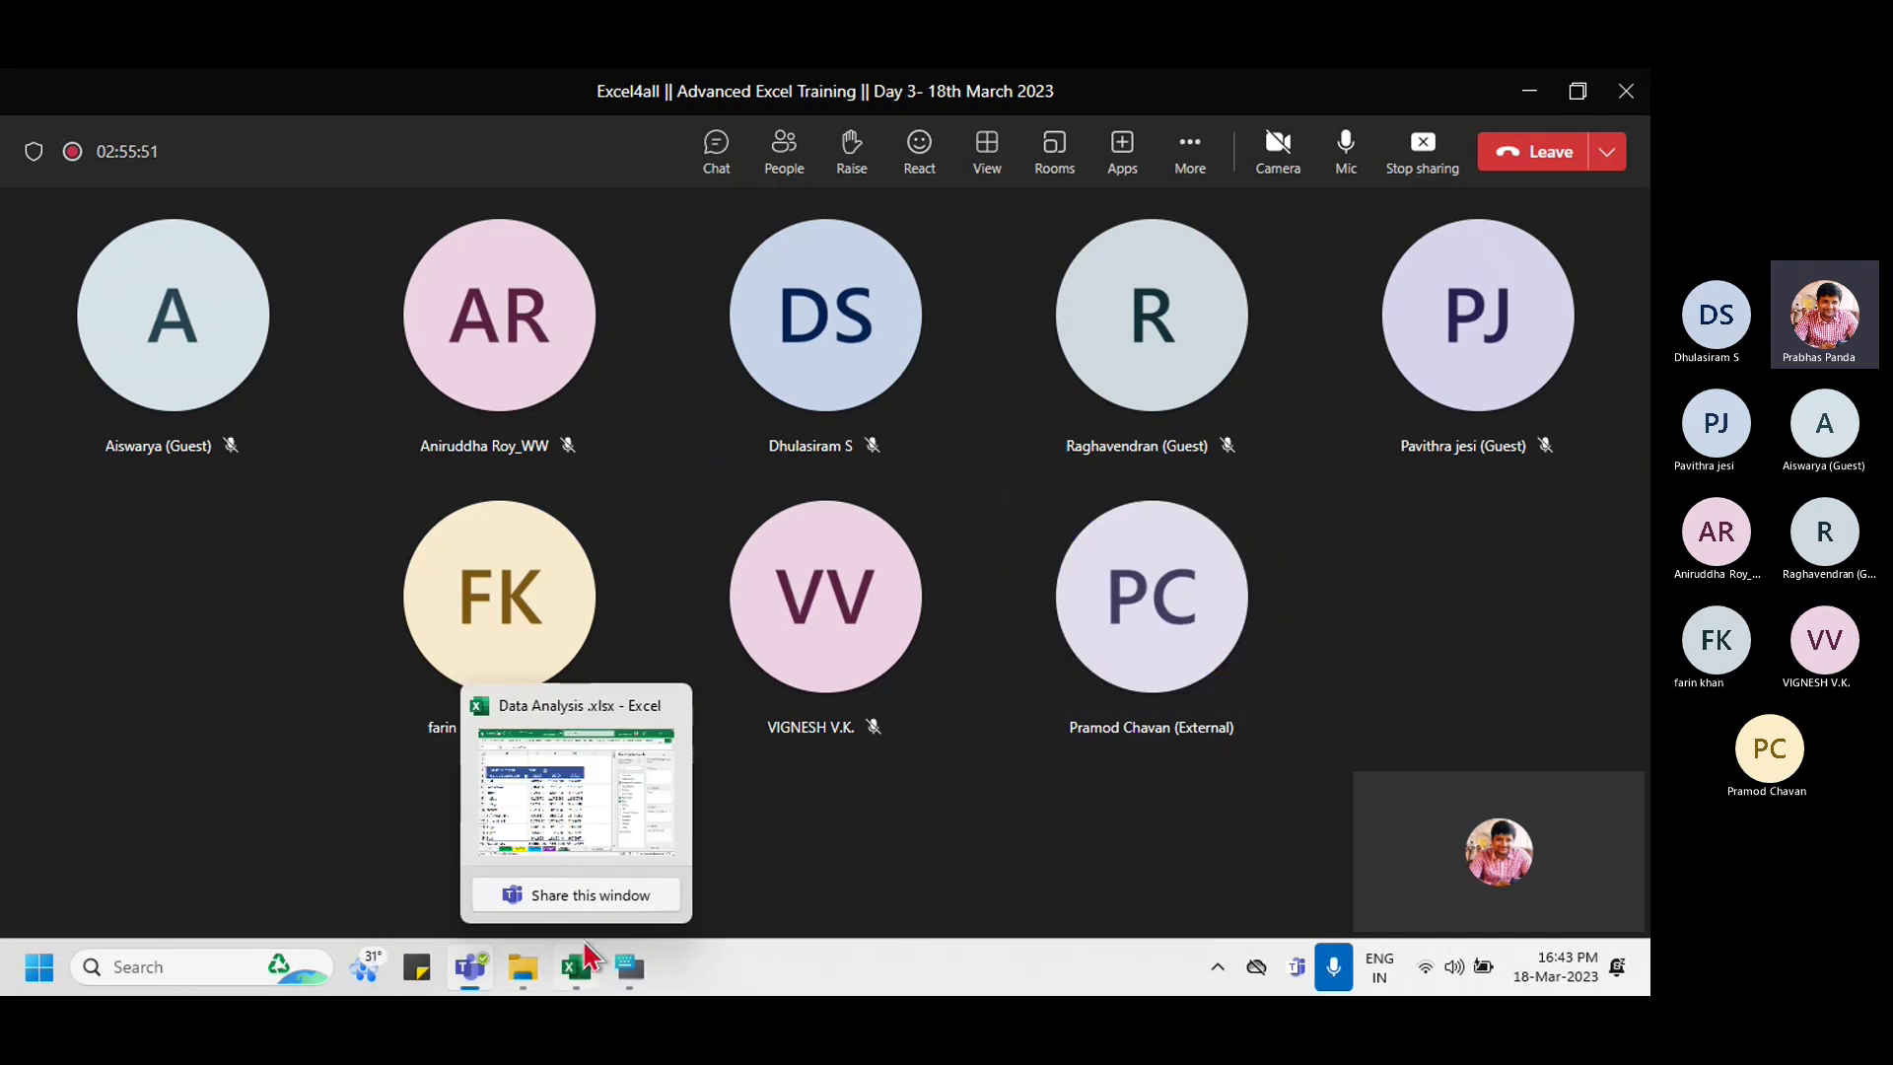
left_click(603, 807)
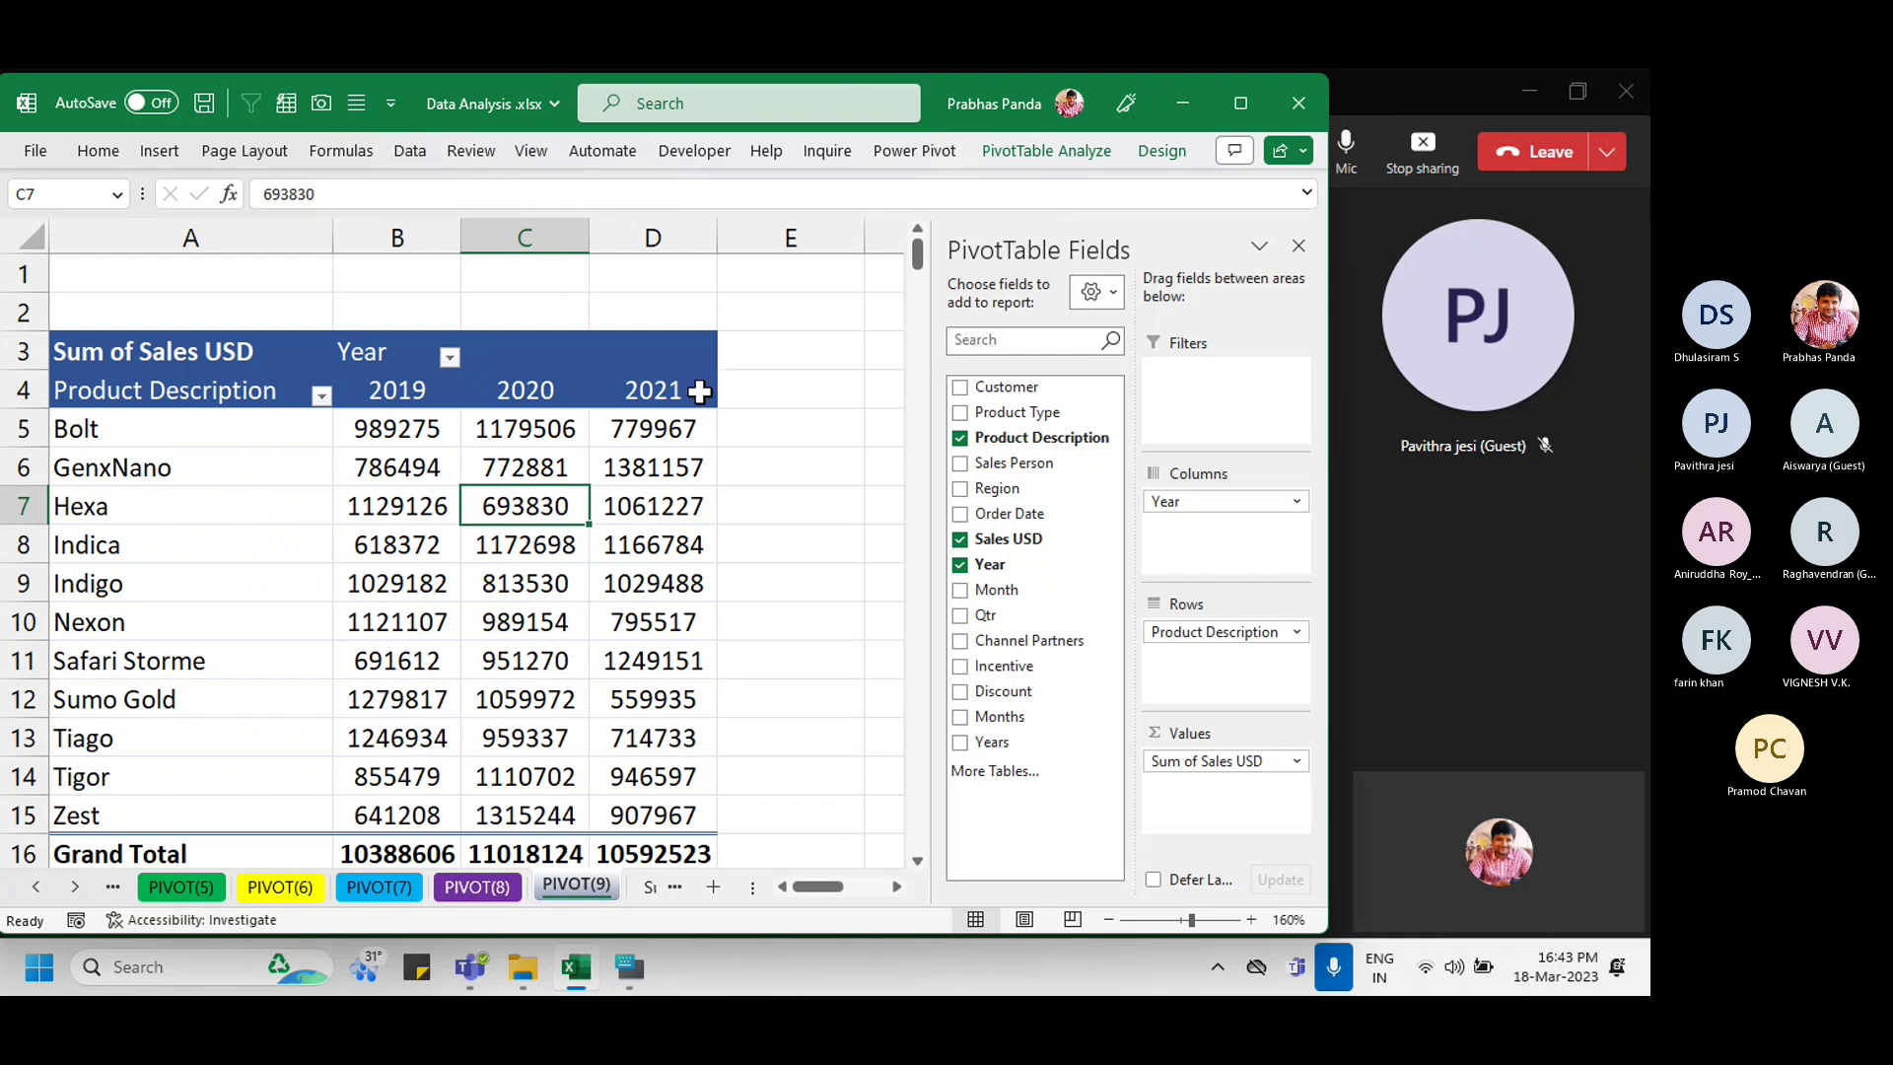
Step: Select Indigo's 2021 pivot value, reopen the Teams meeting chat, then return to Excel
left_click(699, 392)
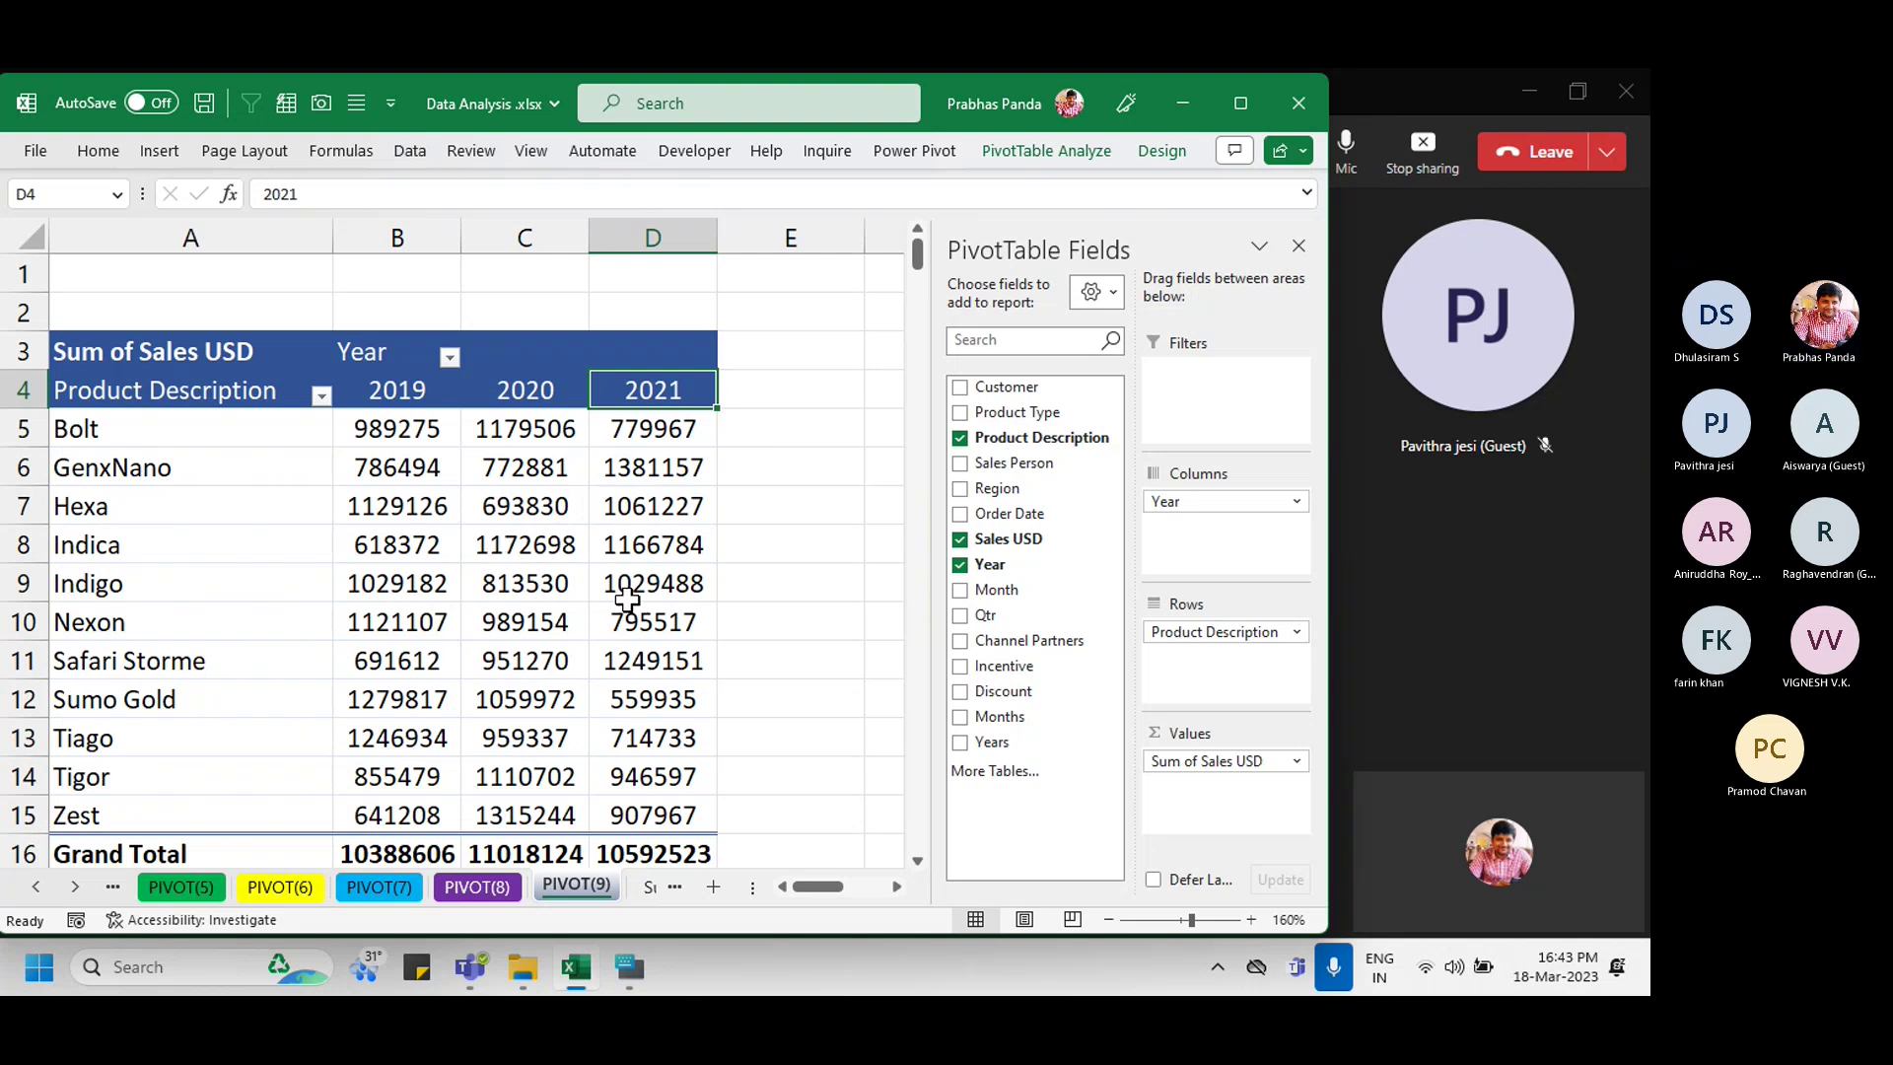
left_click(627, 592)
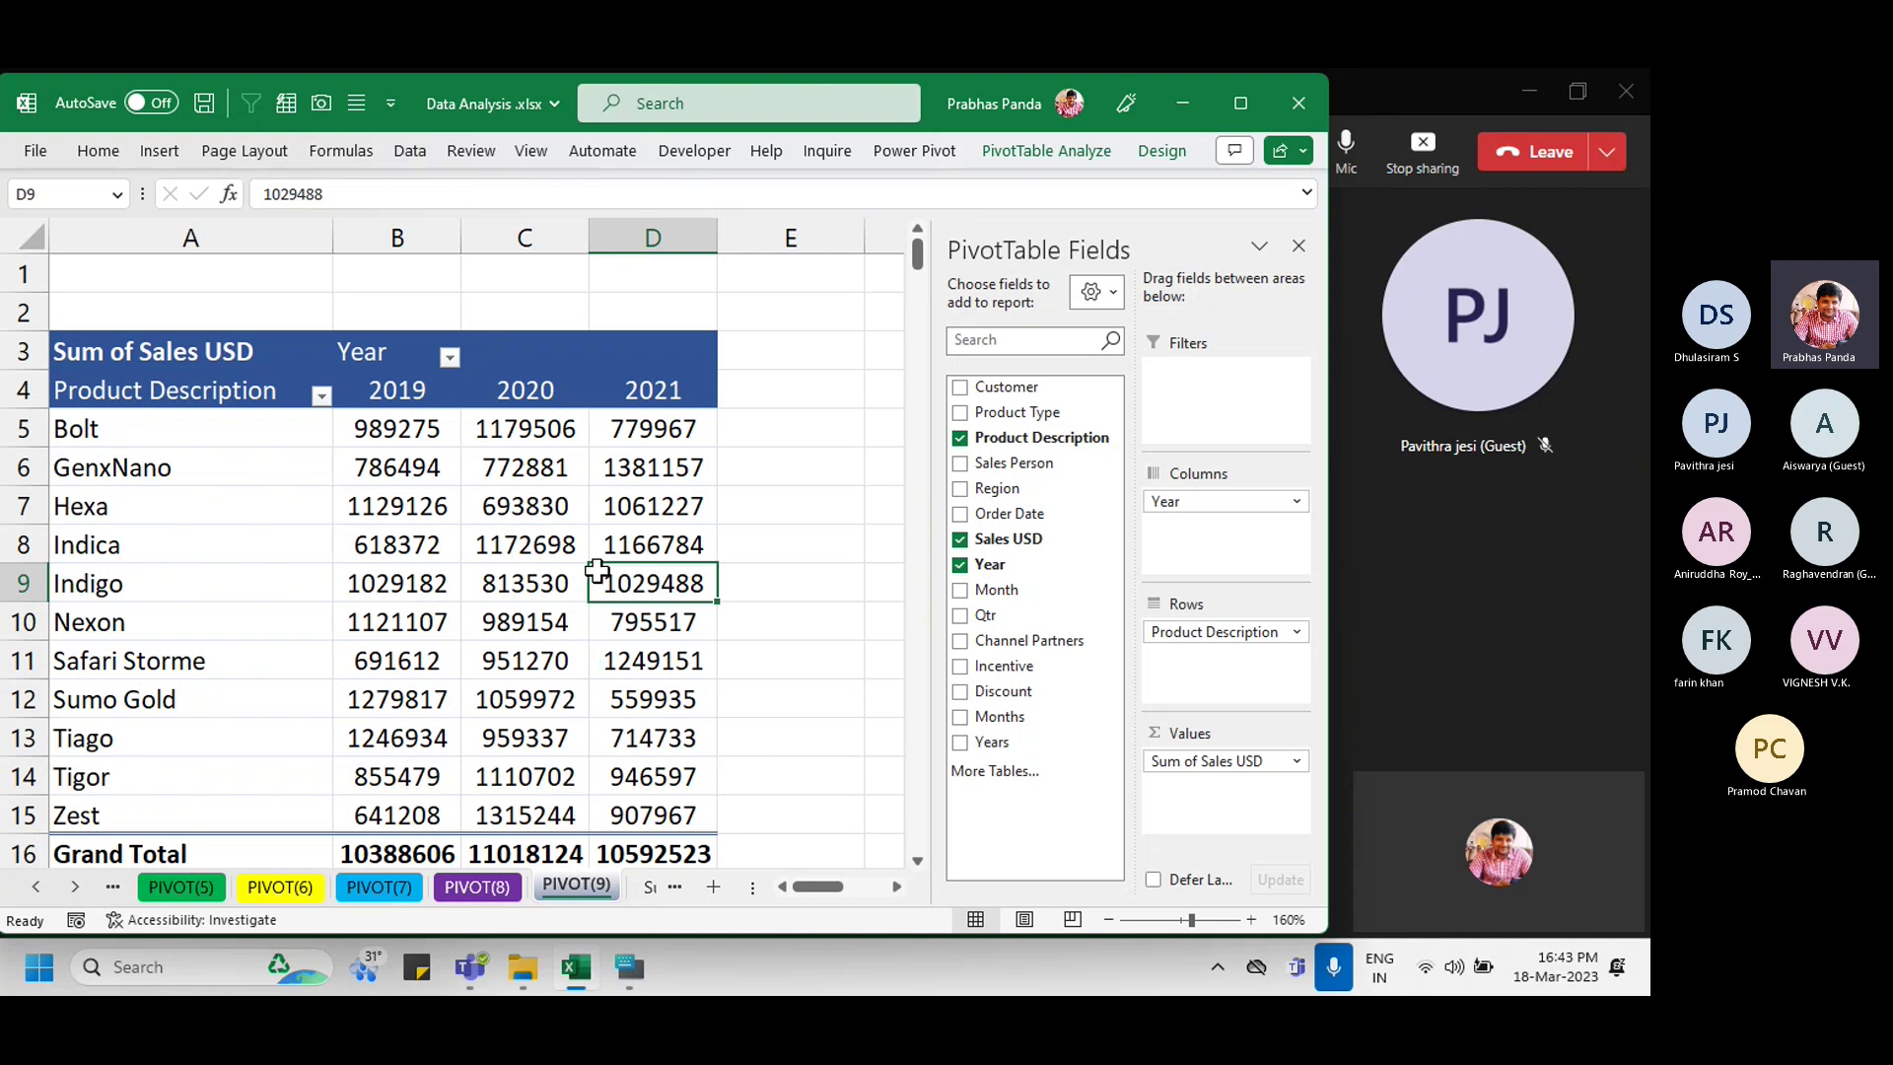
left_click(1421, 143)
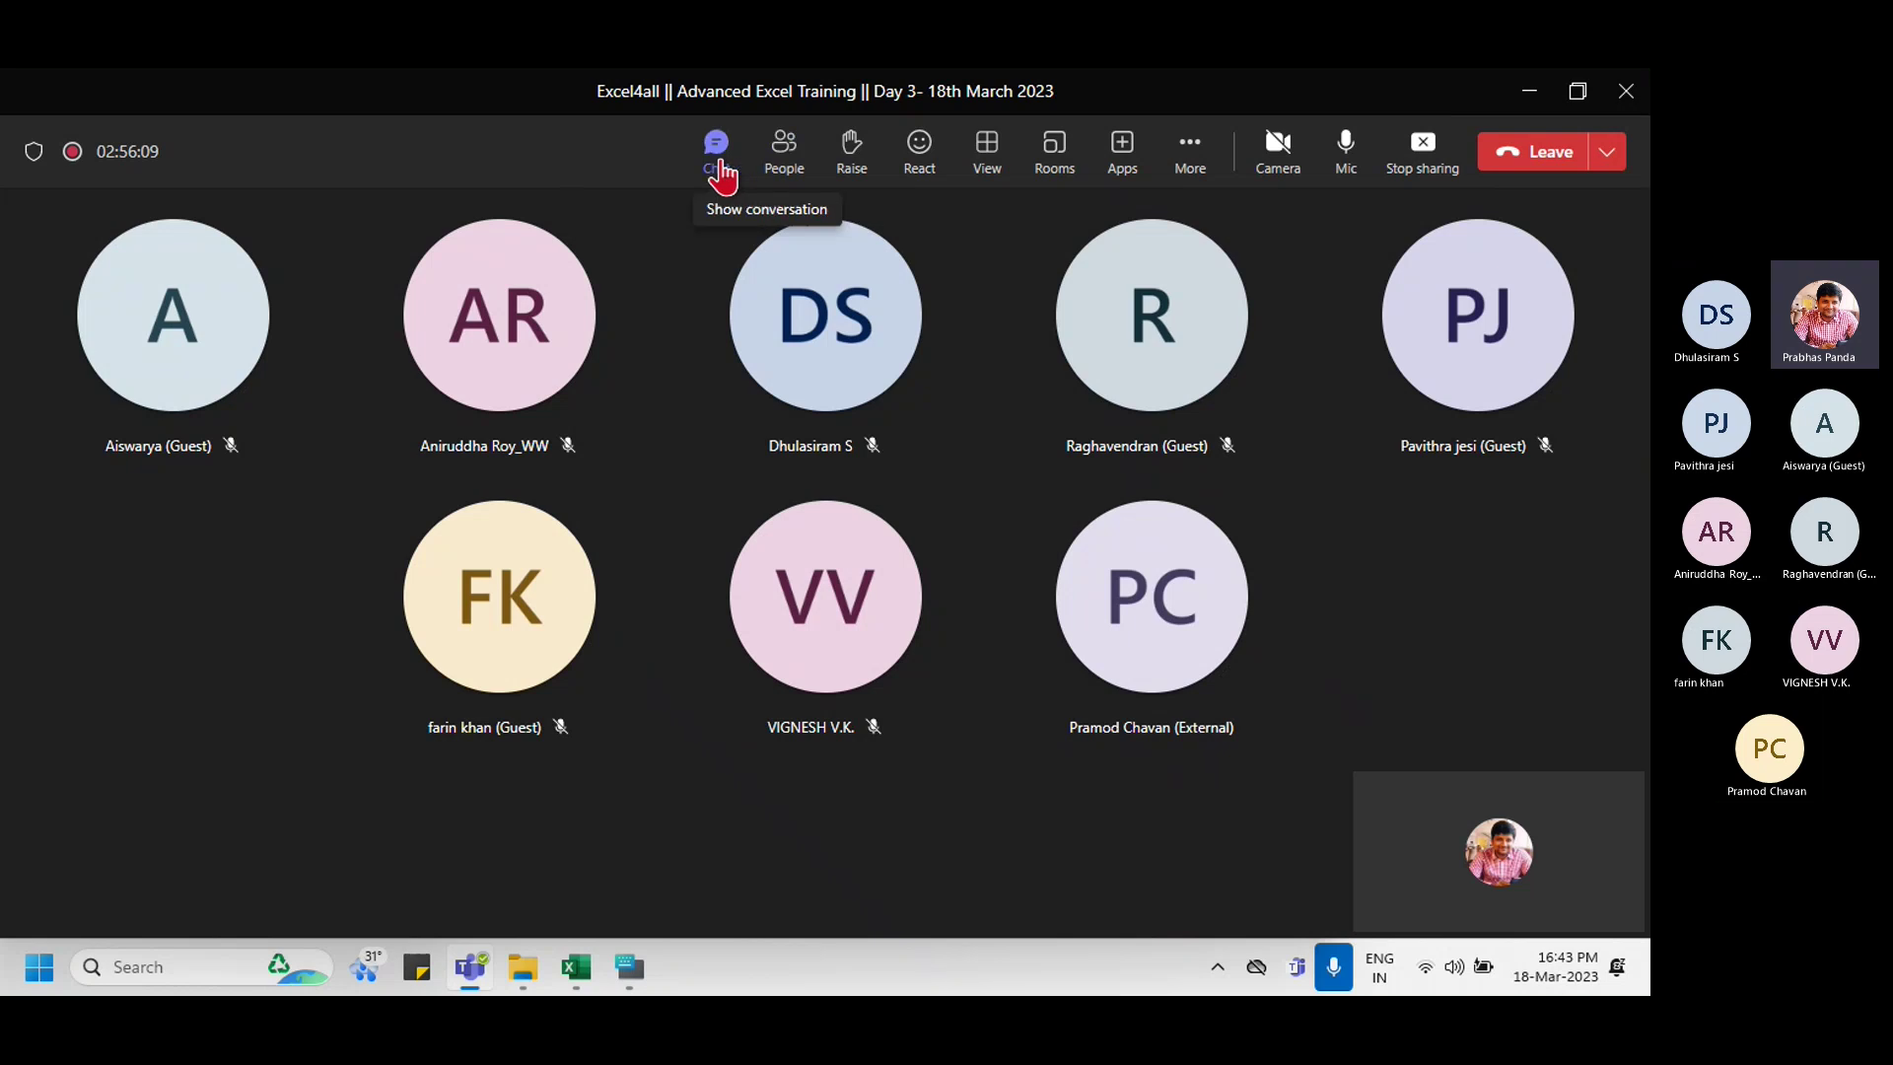
left_click(718, 175)
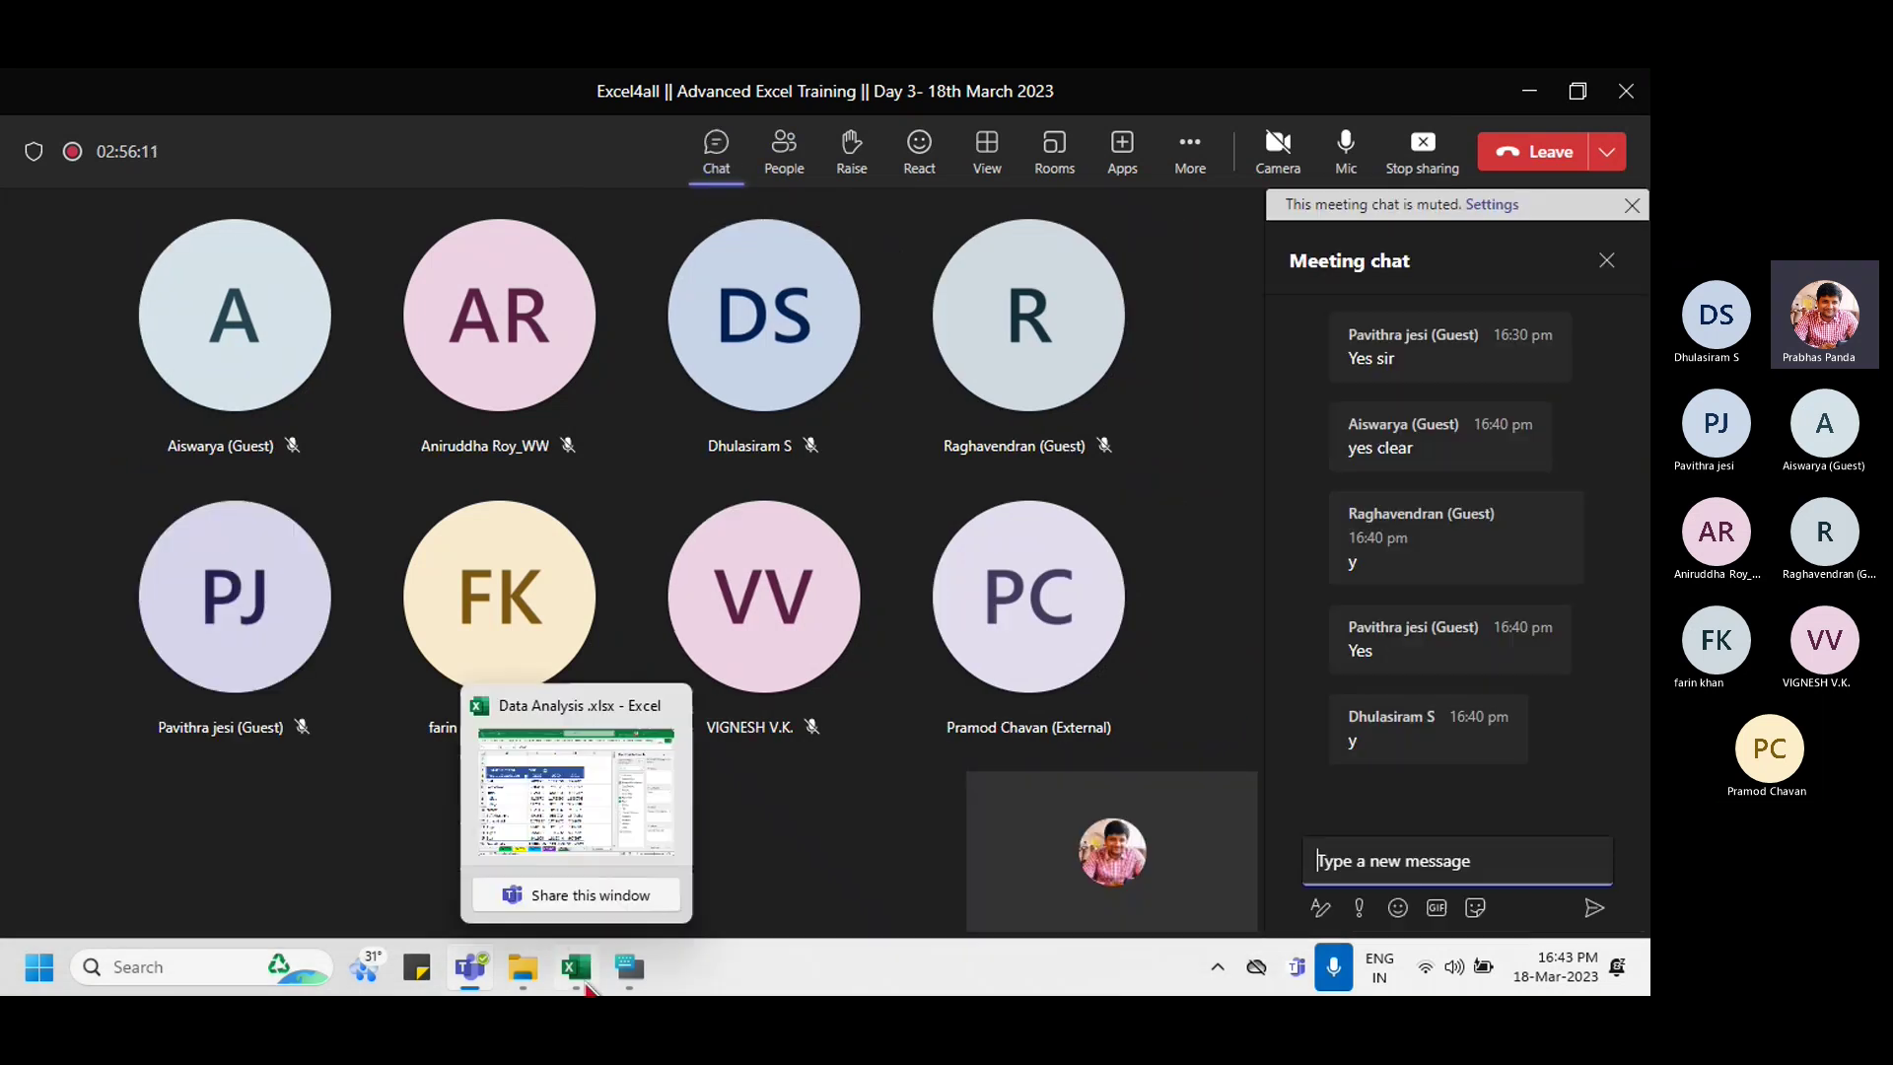
left_click(581, 966)
scroll(454, 566, "down", 4, "ctrl")
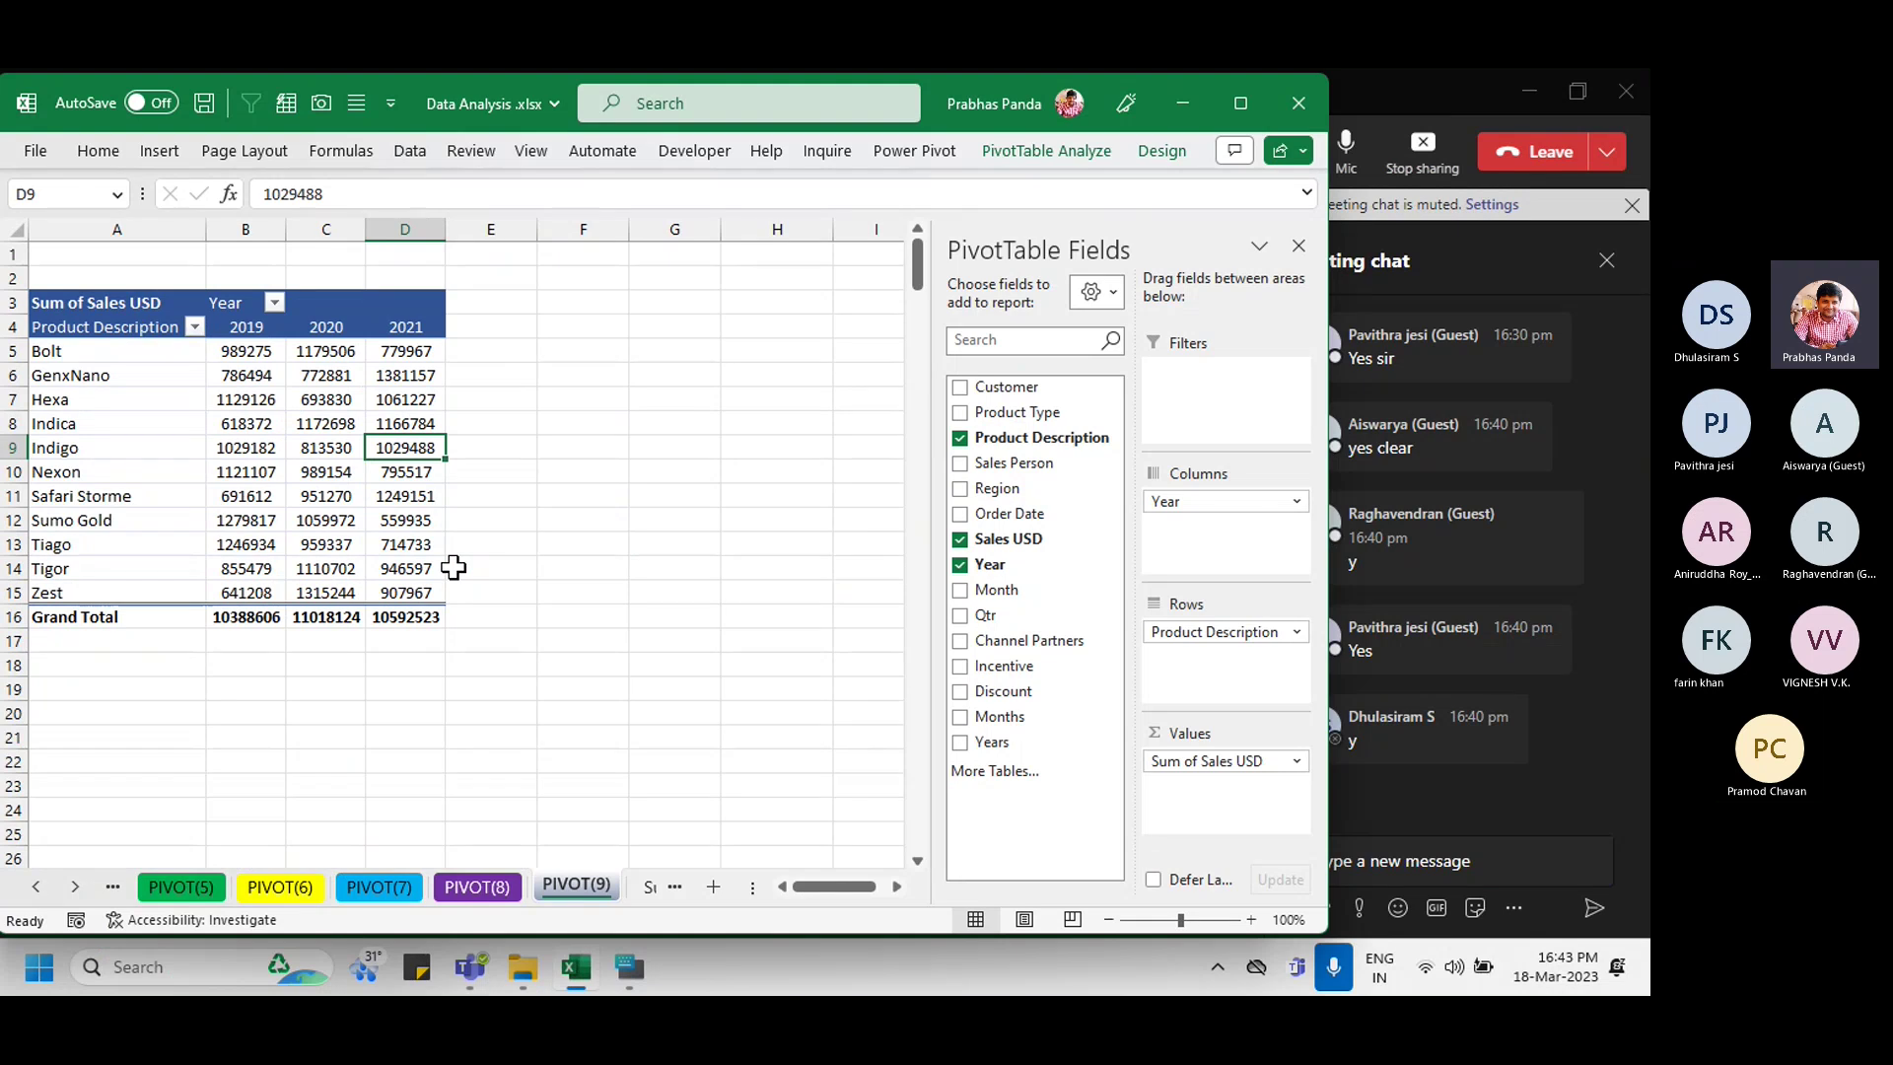
Step: From C1, insert blank rows with Alt+H,I,R and F4 until the pivot starts at row 15
left_click(360, 262)
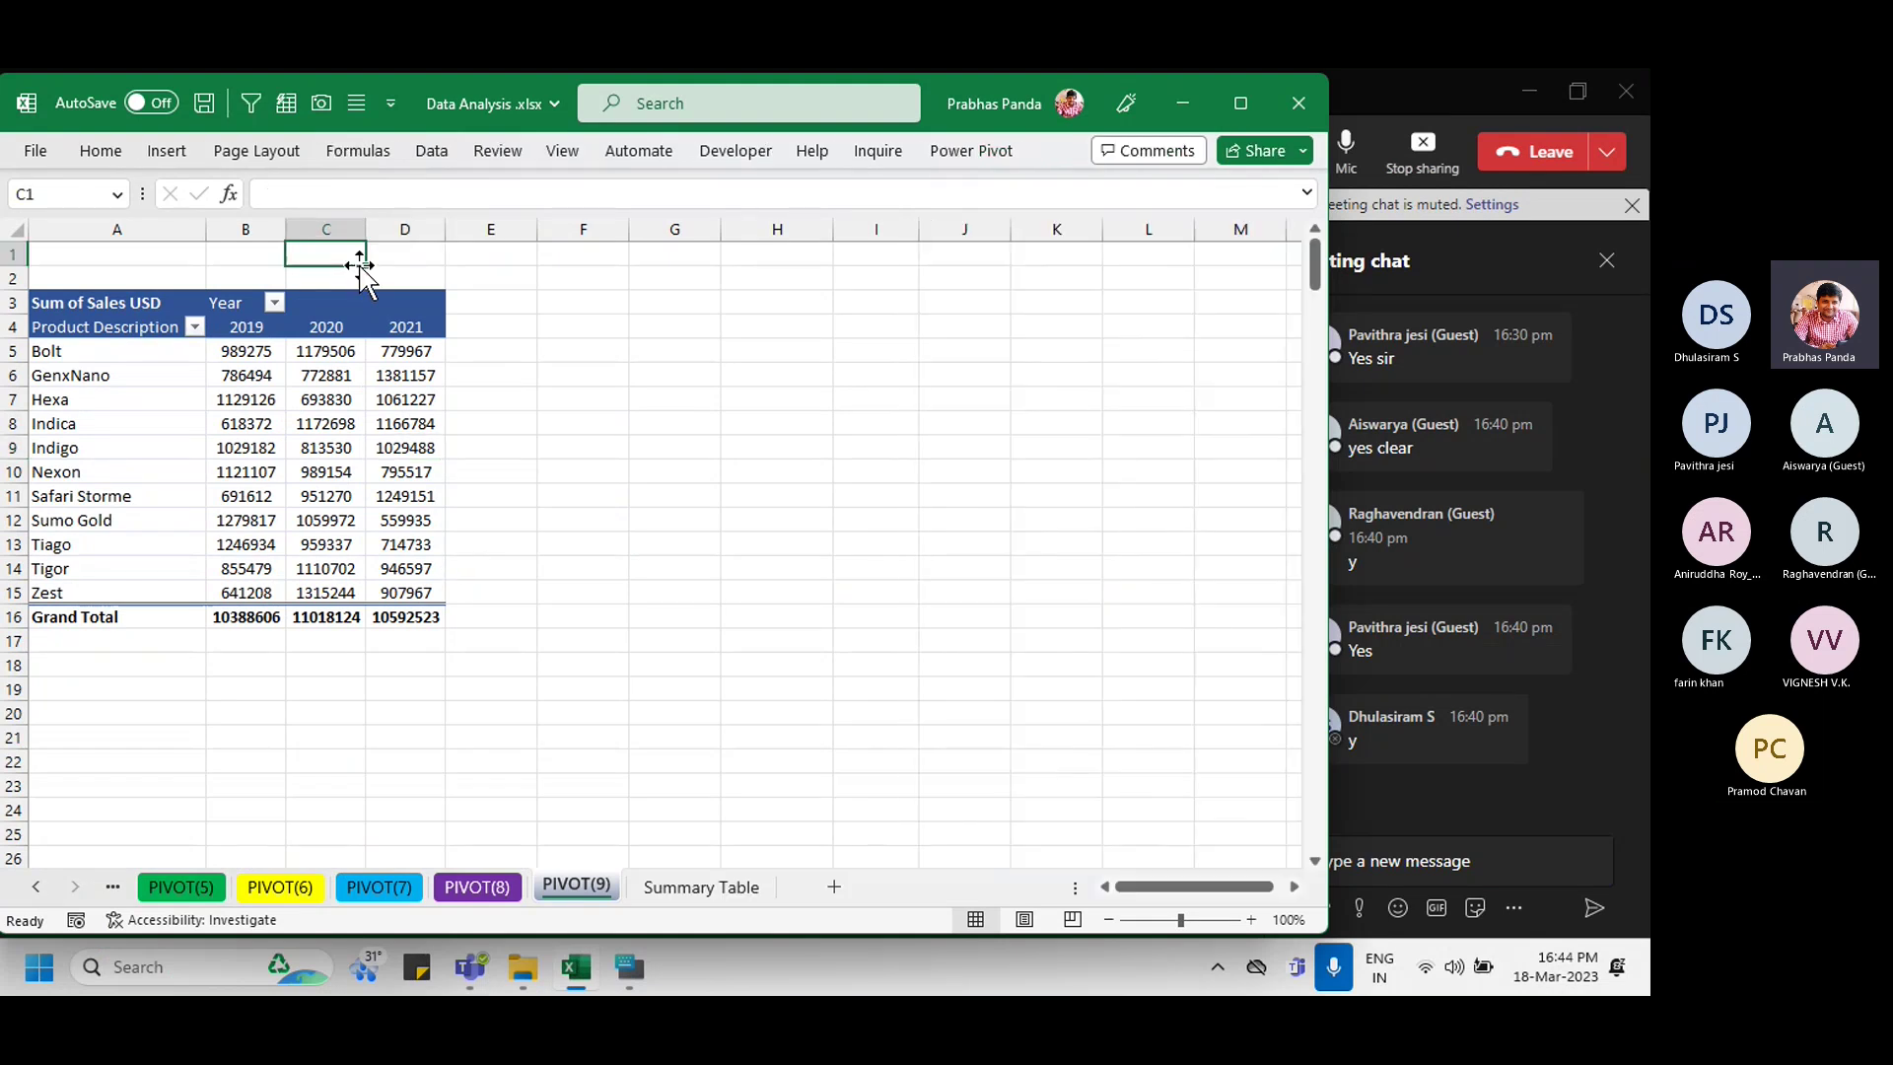
left_click(353, 258)
key("alt")
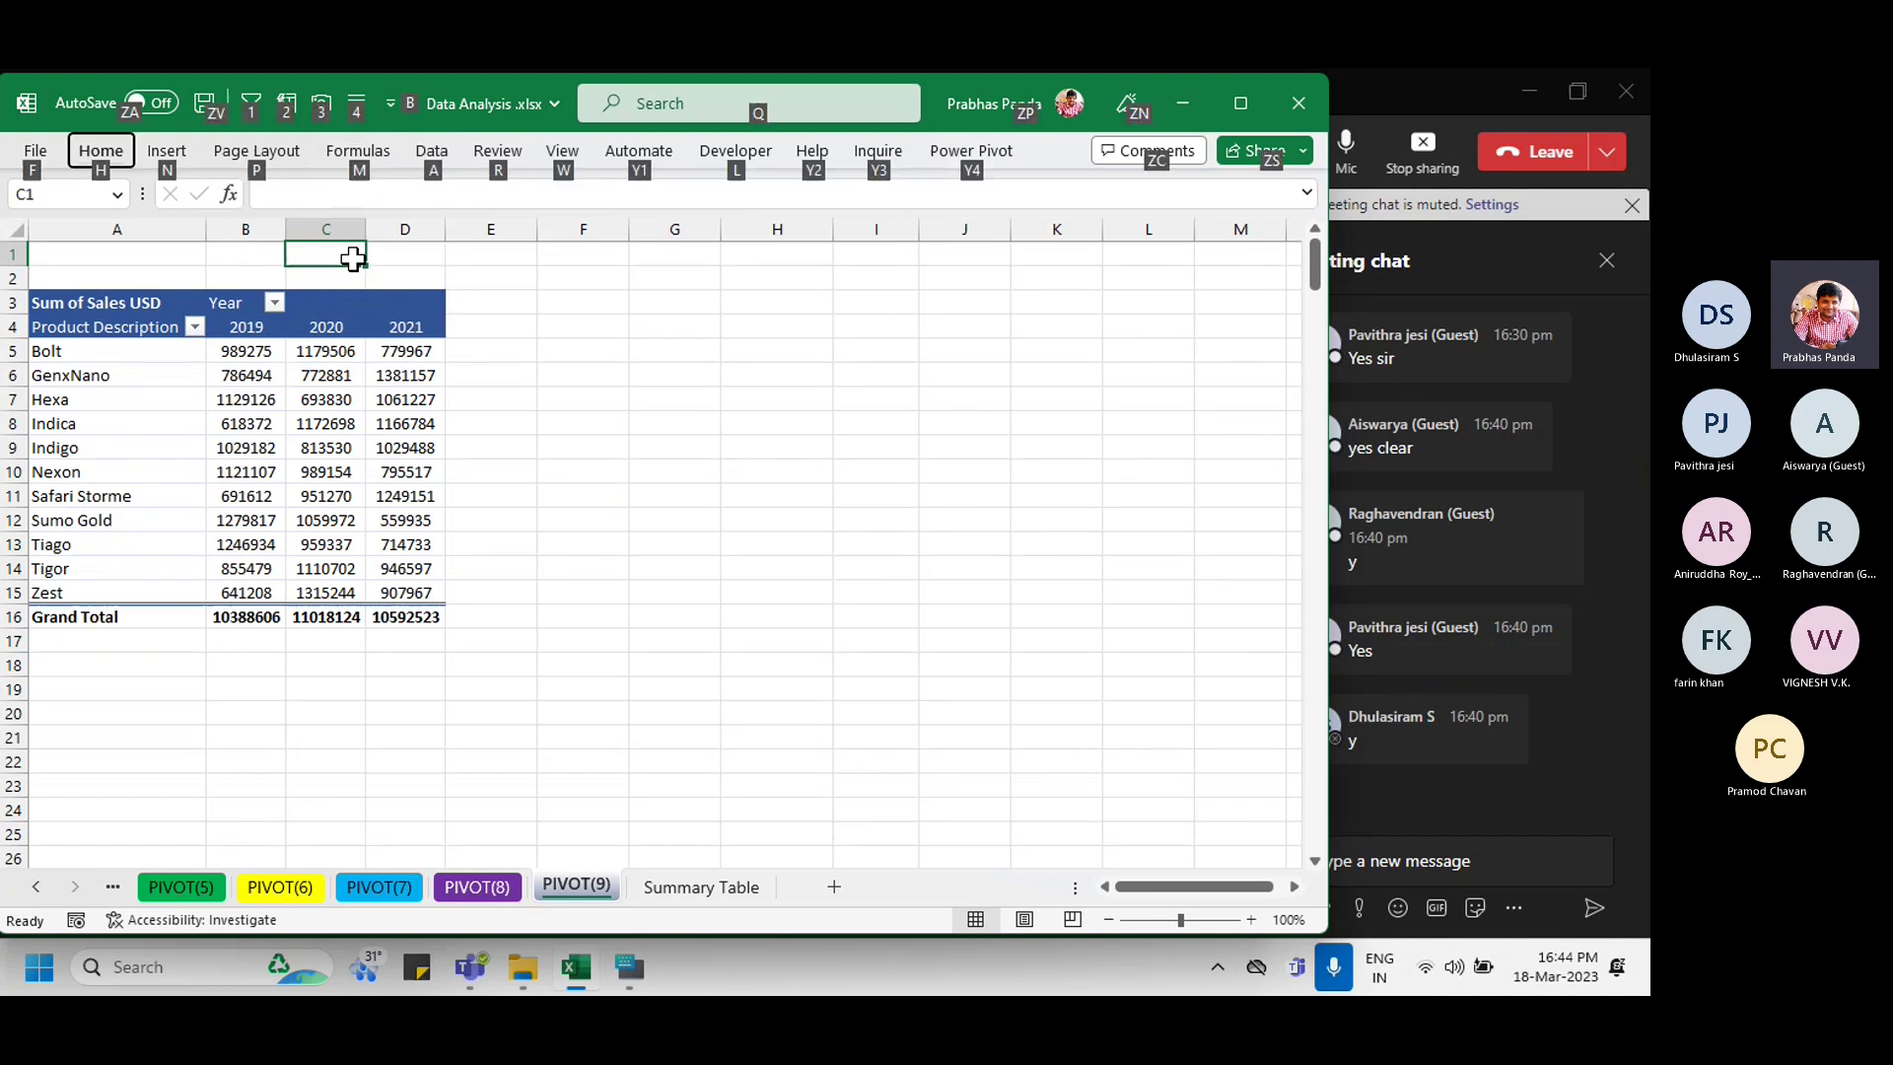
key("i")
key("r")
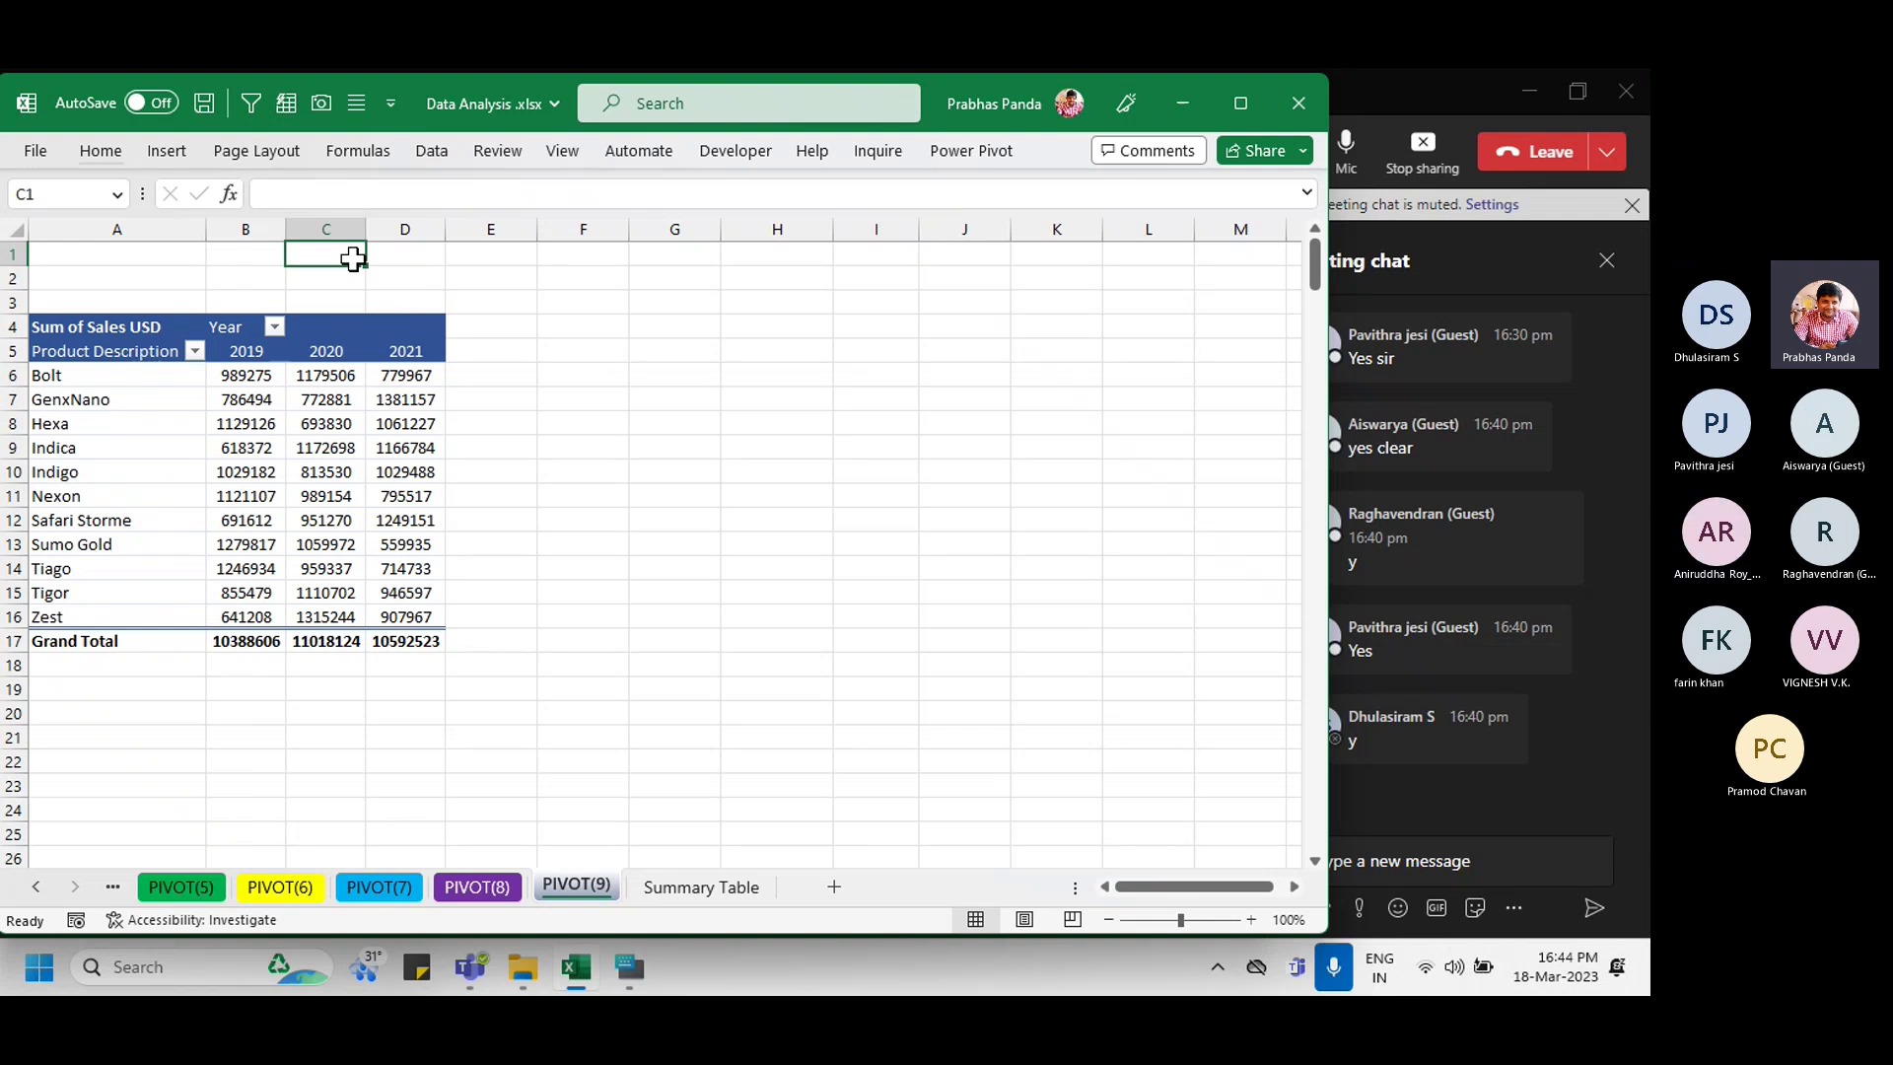
key("F4")
key("F4")
key("F4")
key("F4")
key("F4")
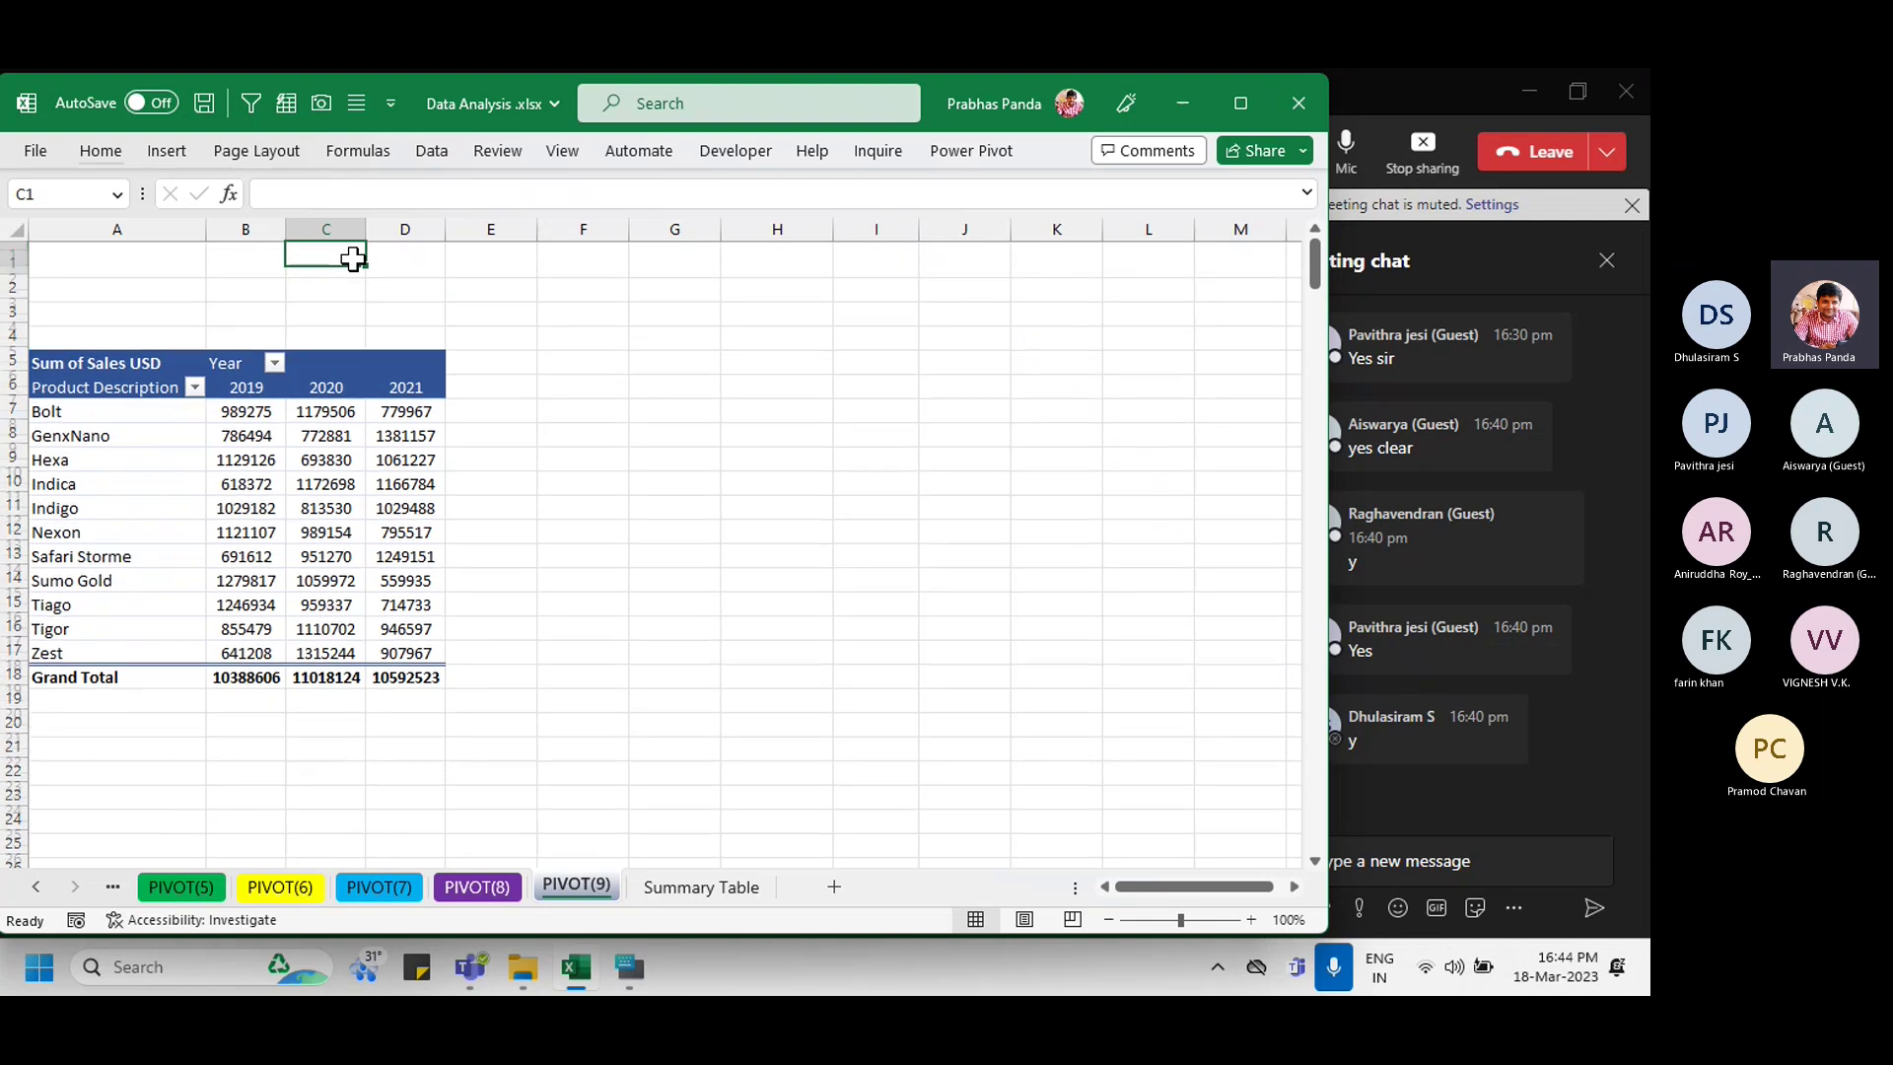
key("F4")
key("F4")
key("F4")
key("F4")
key("F4")
key("F4")
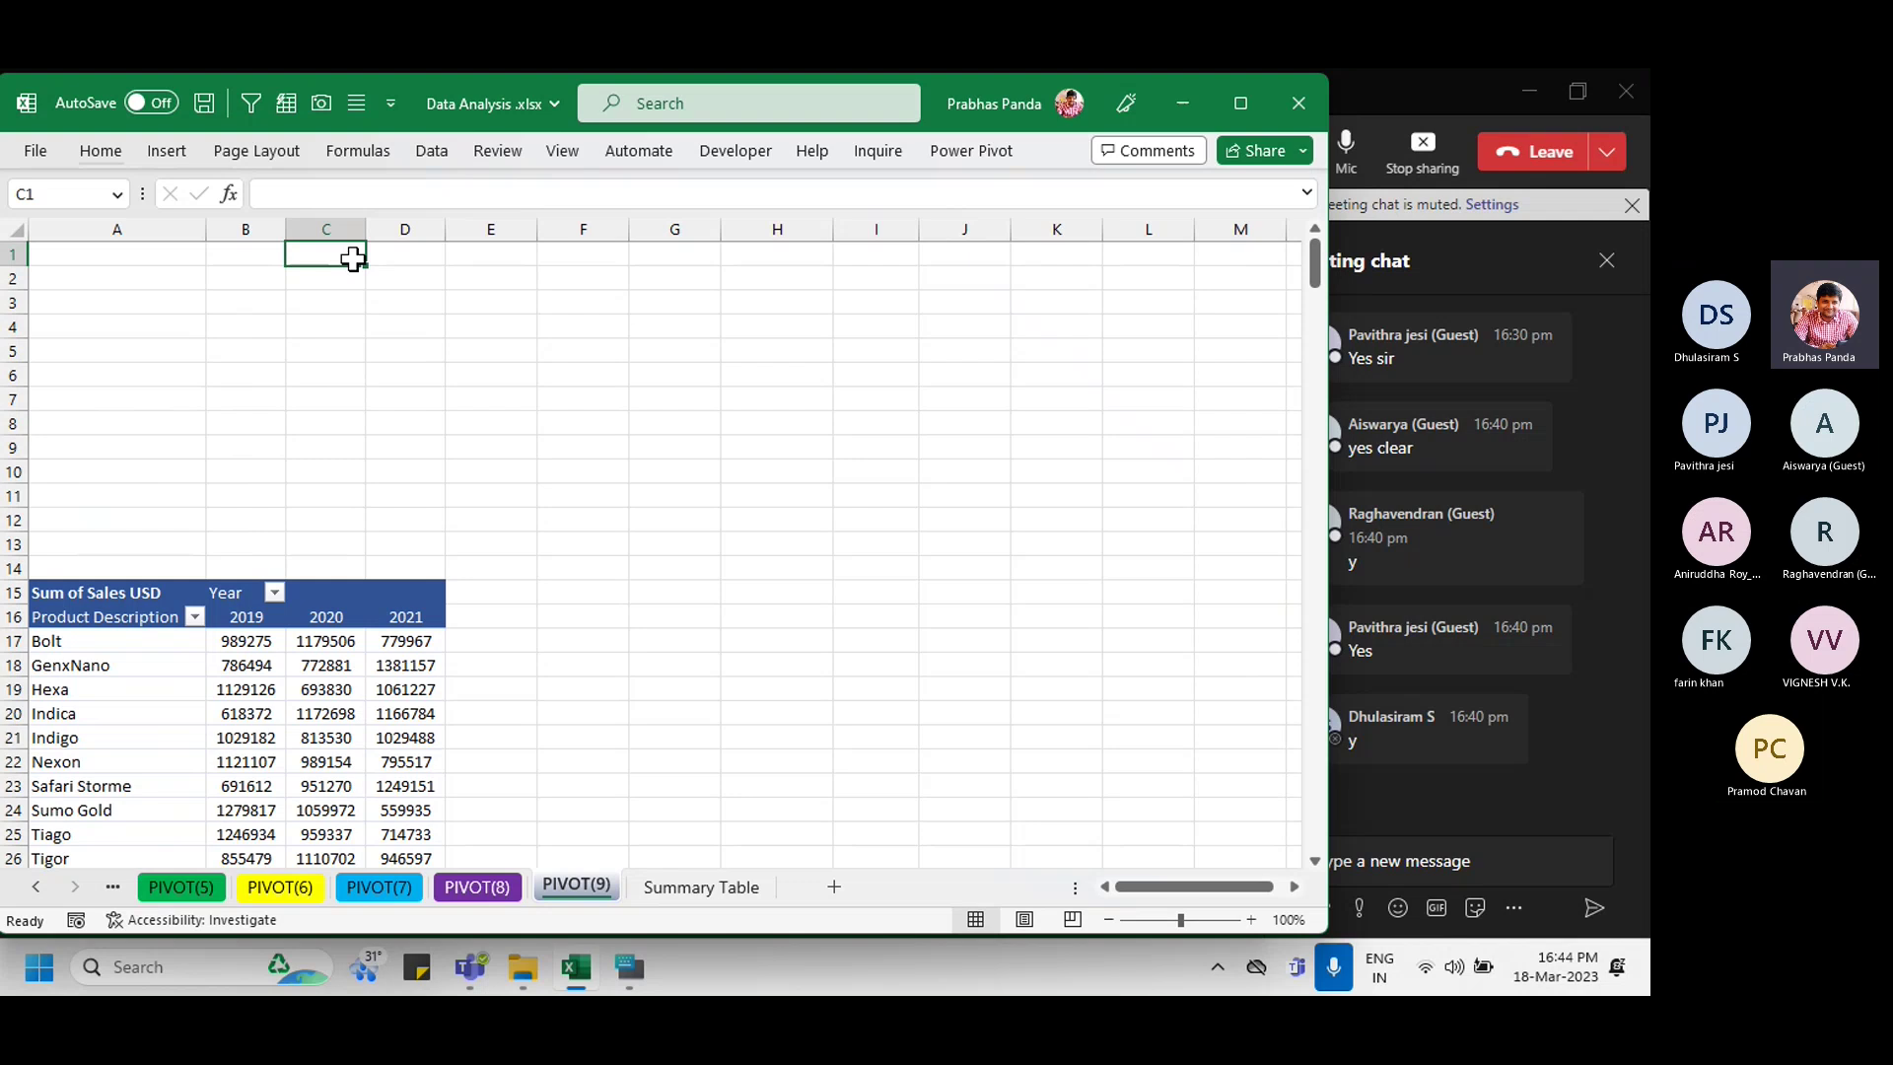
scroll(337, 442, "down", 1)
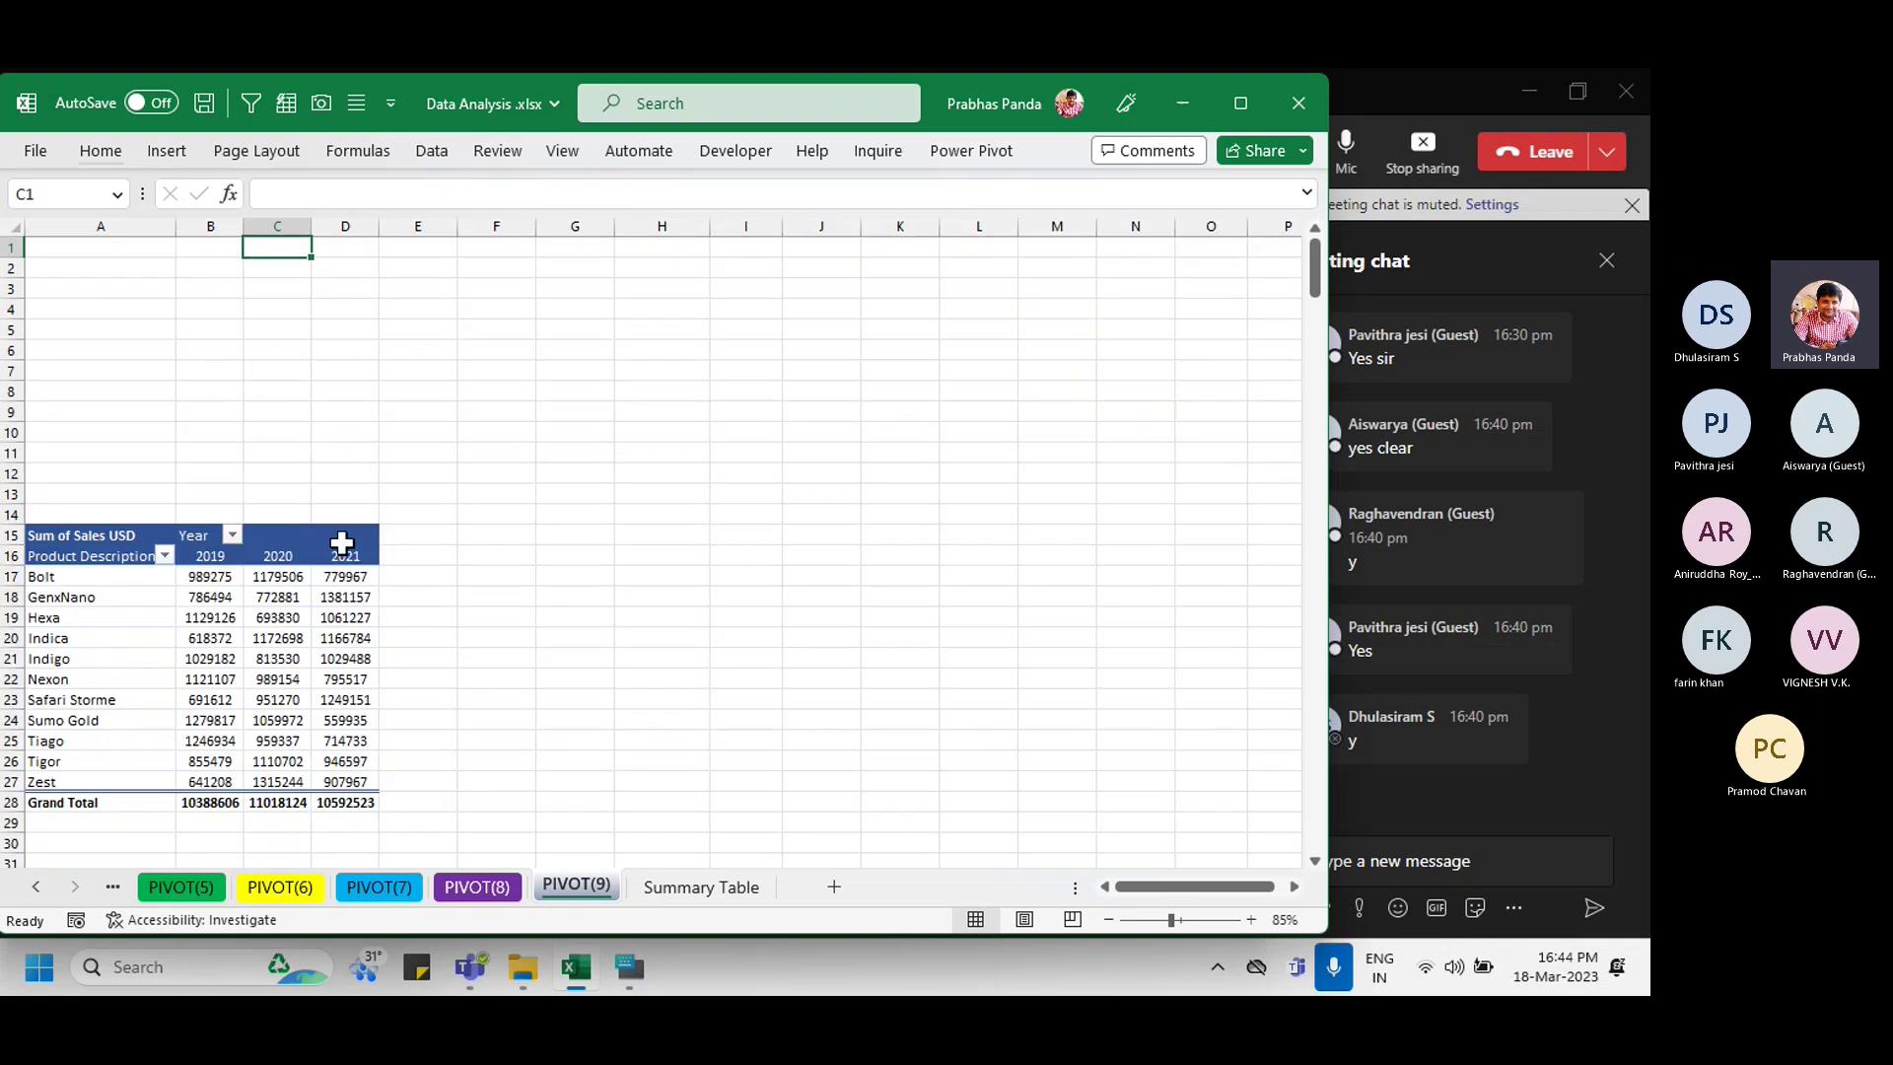
left_click(298, 633)
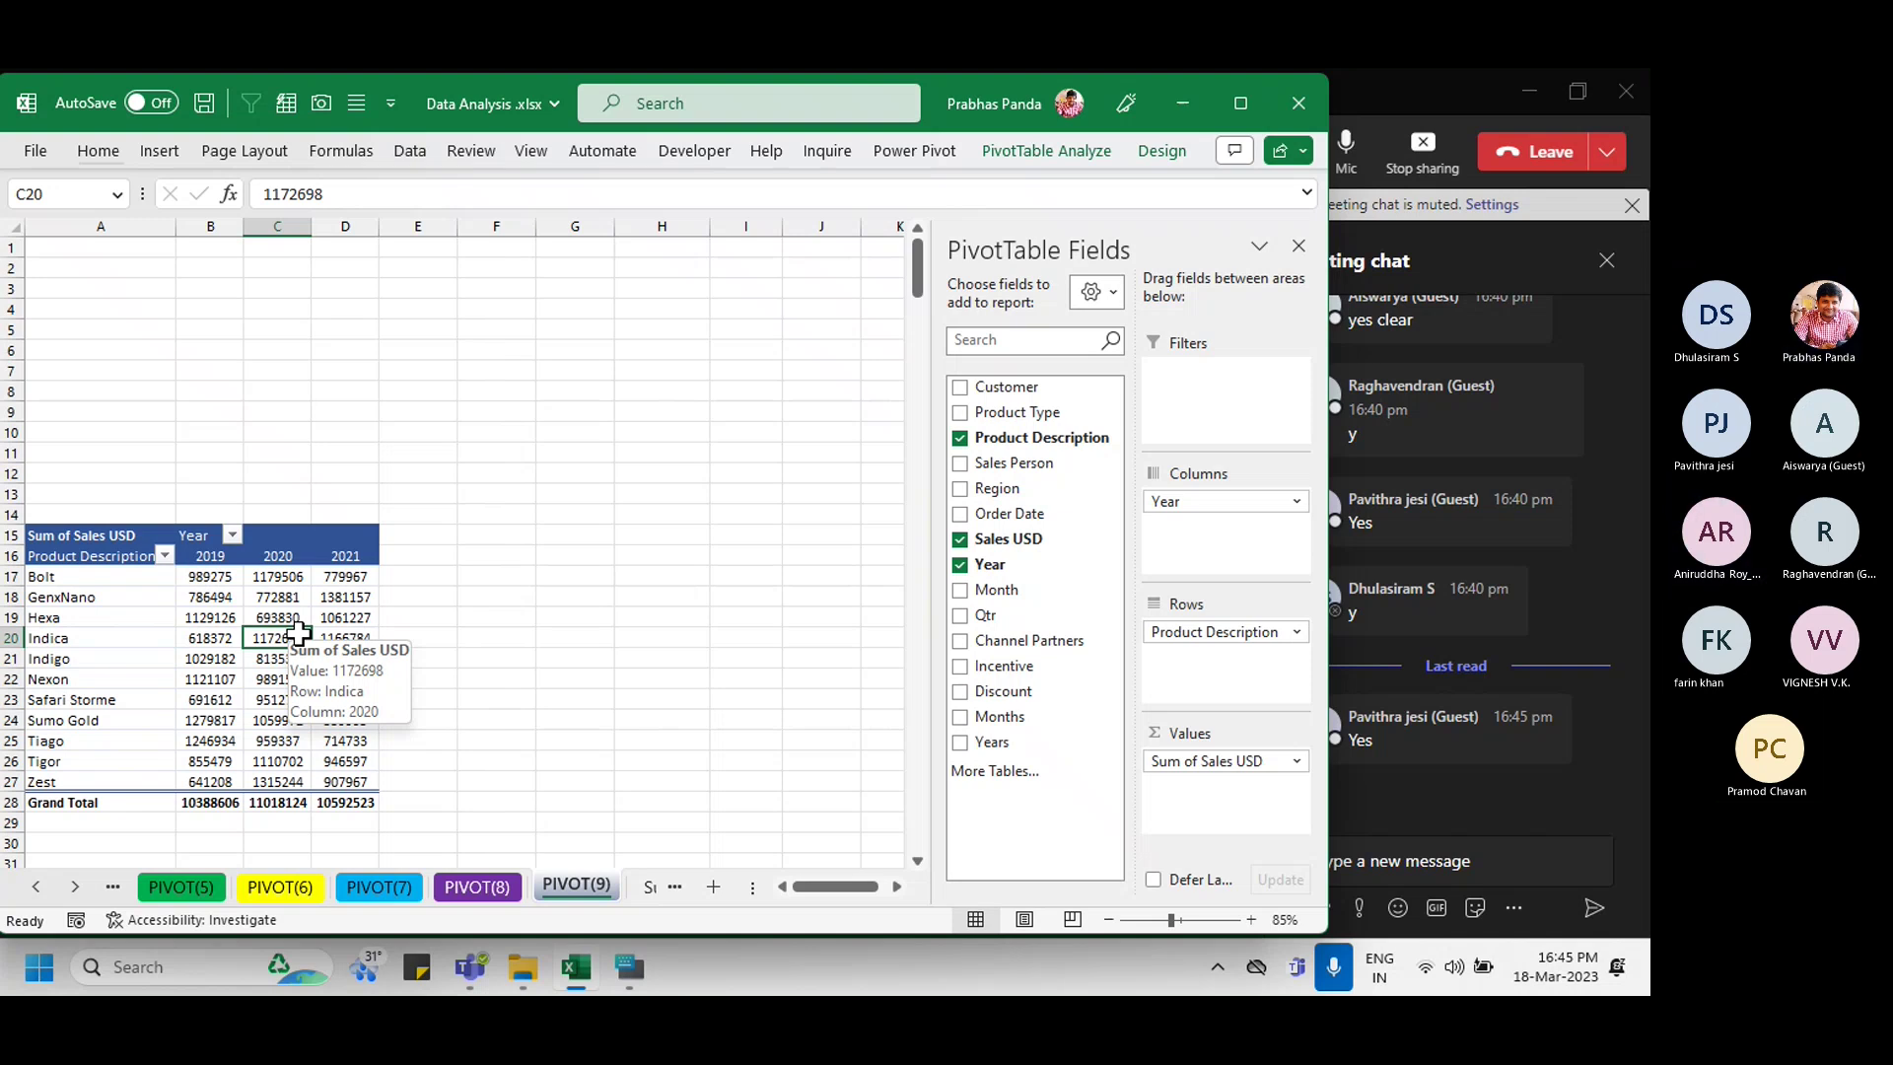
Step: Select GenxNano's 2019 sales cell in the pivot and show the PivotTable Analyze commands
left_click(228, 599)
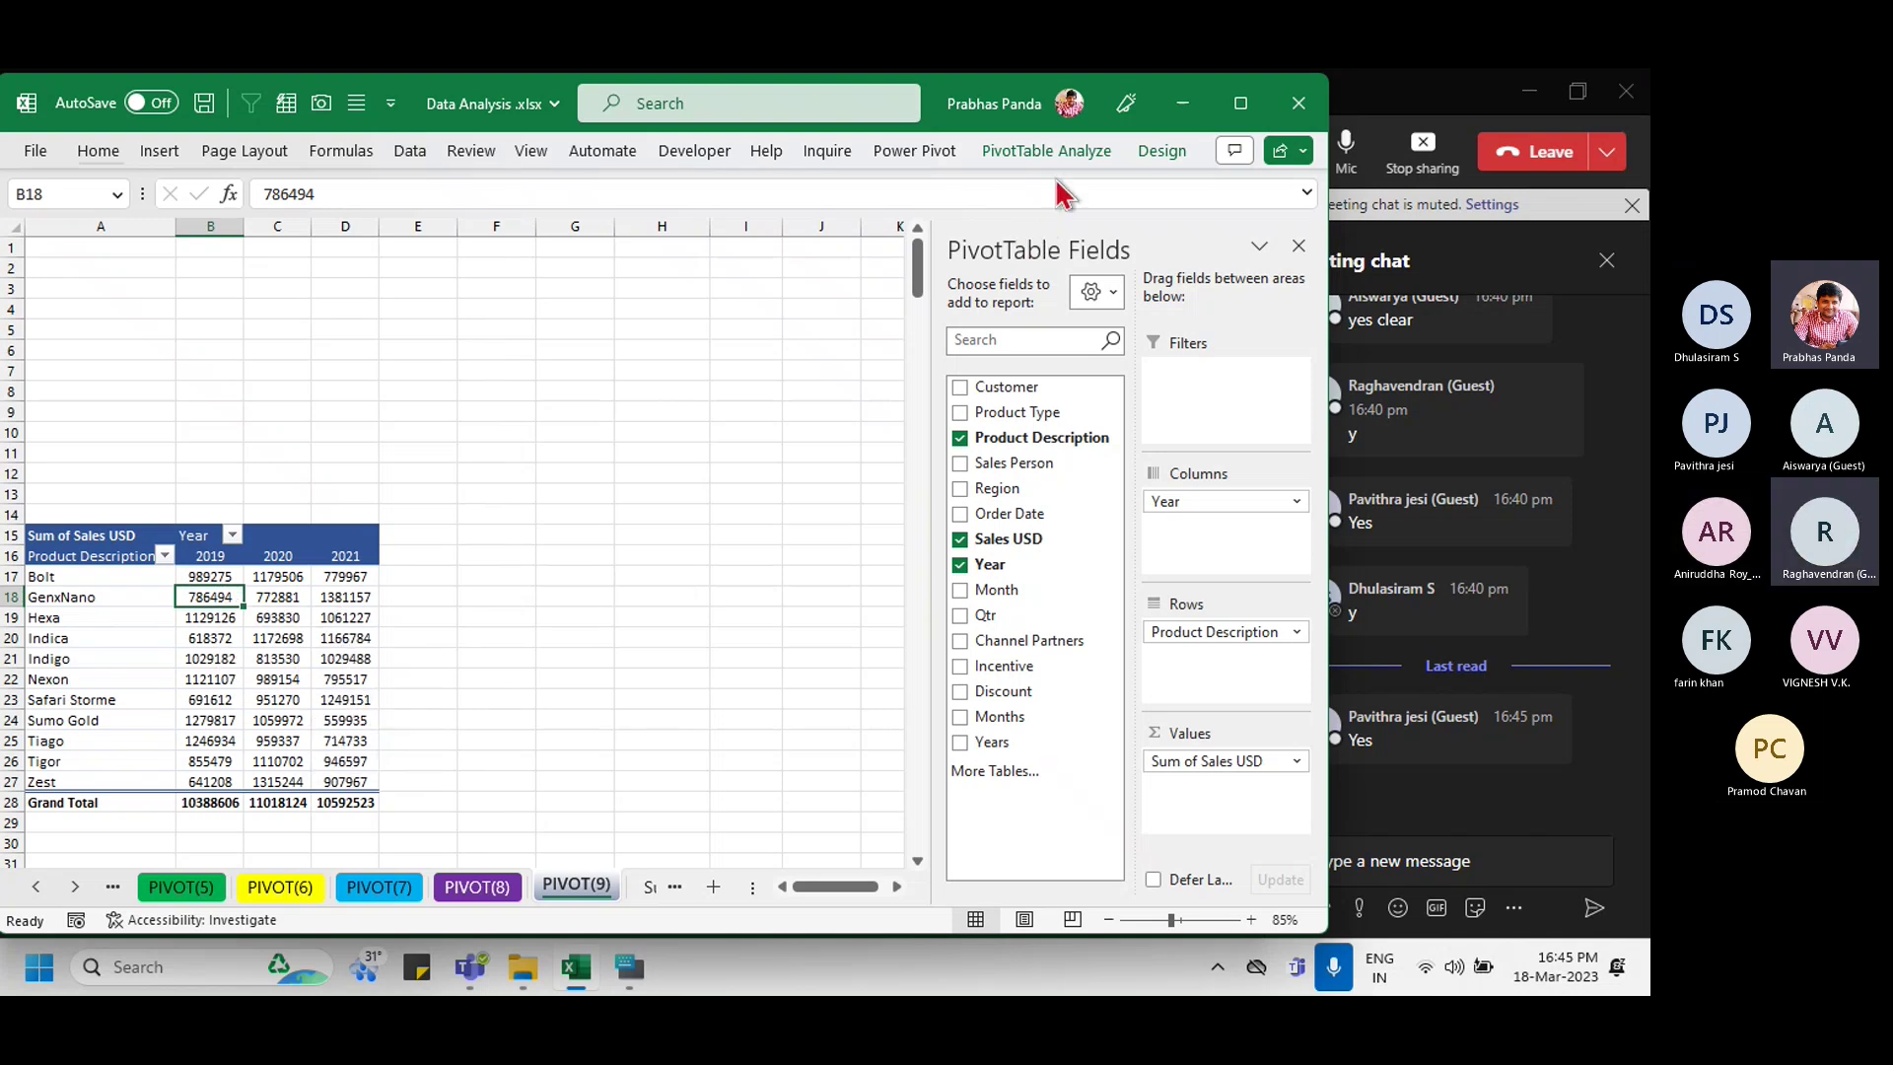
left_click(1070, 152)
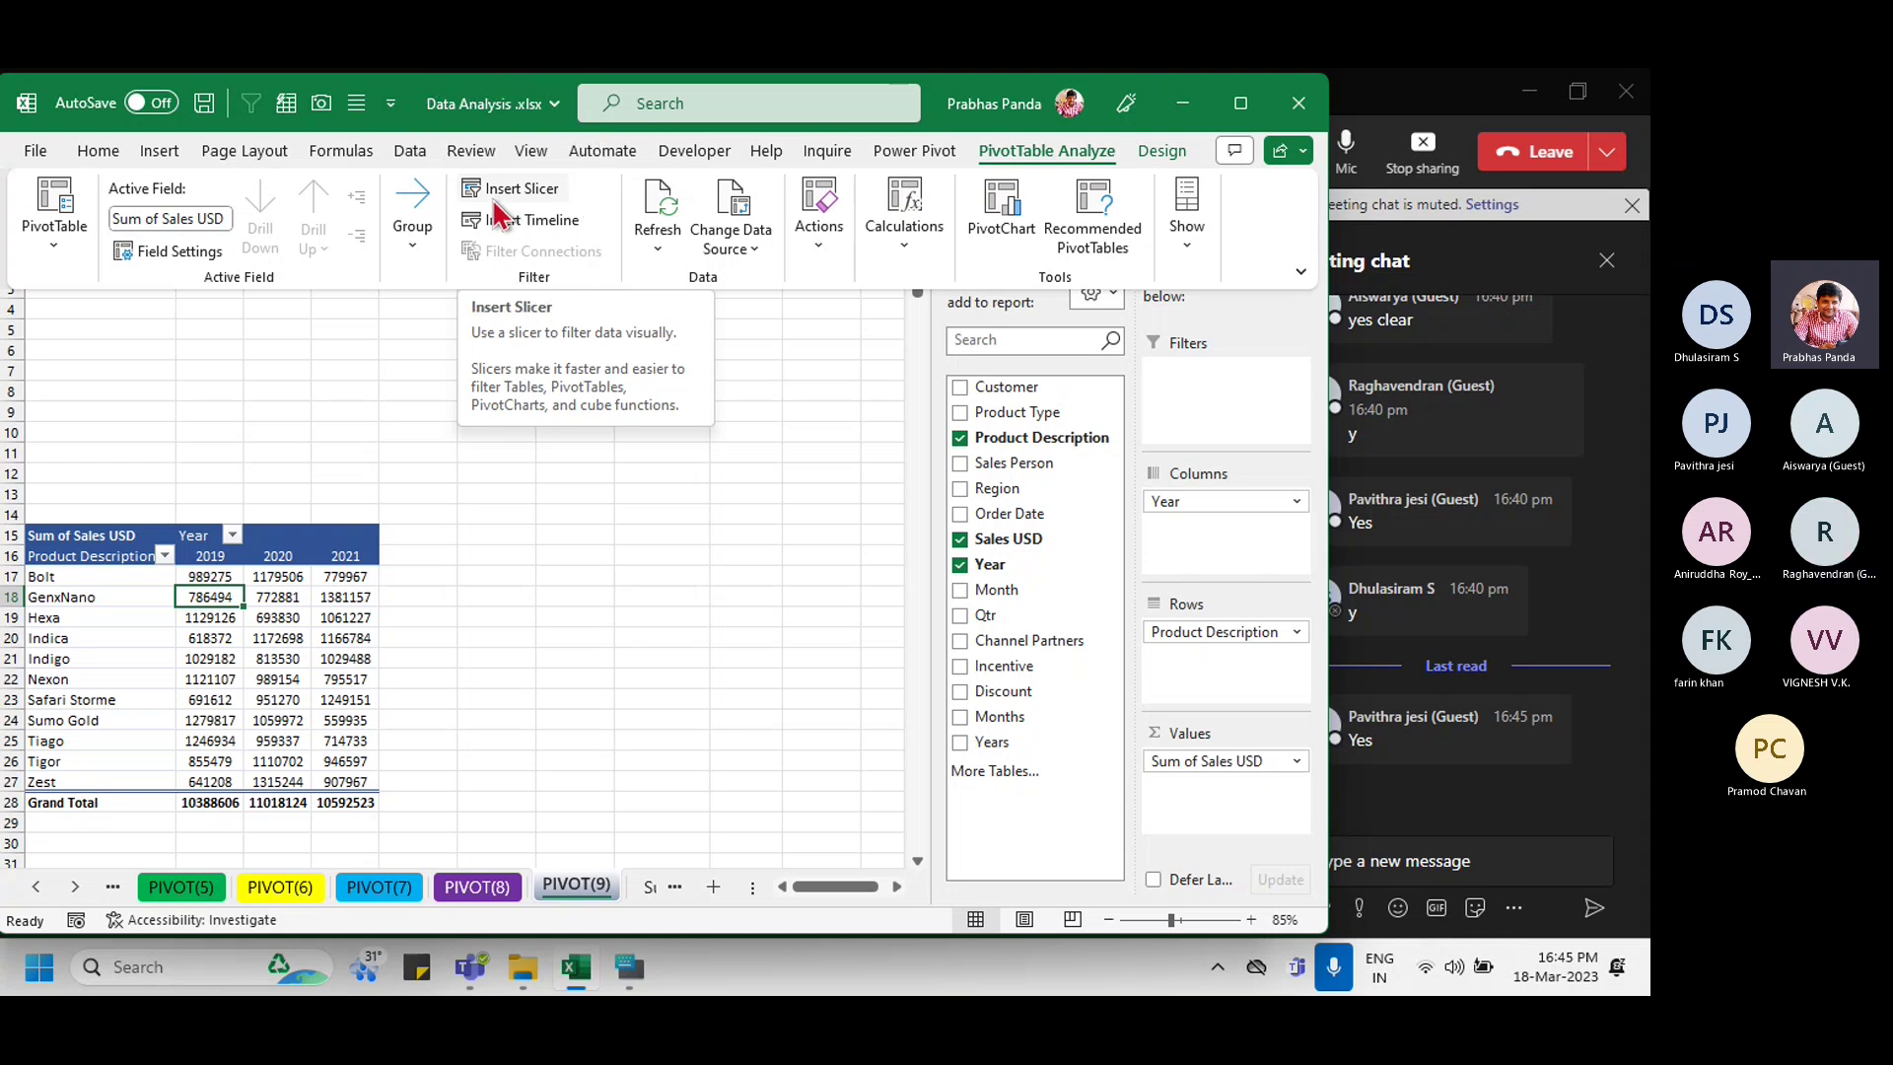
Step: Insert Customer, Sales Person, Region and Month slicers for the Sales USD pivot
left_click(507, 193)
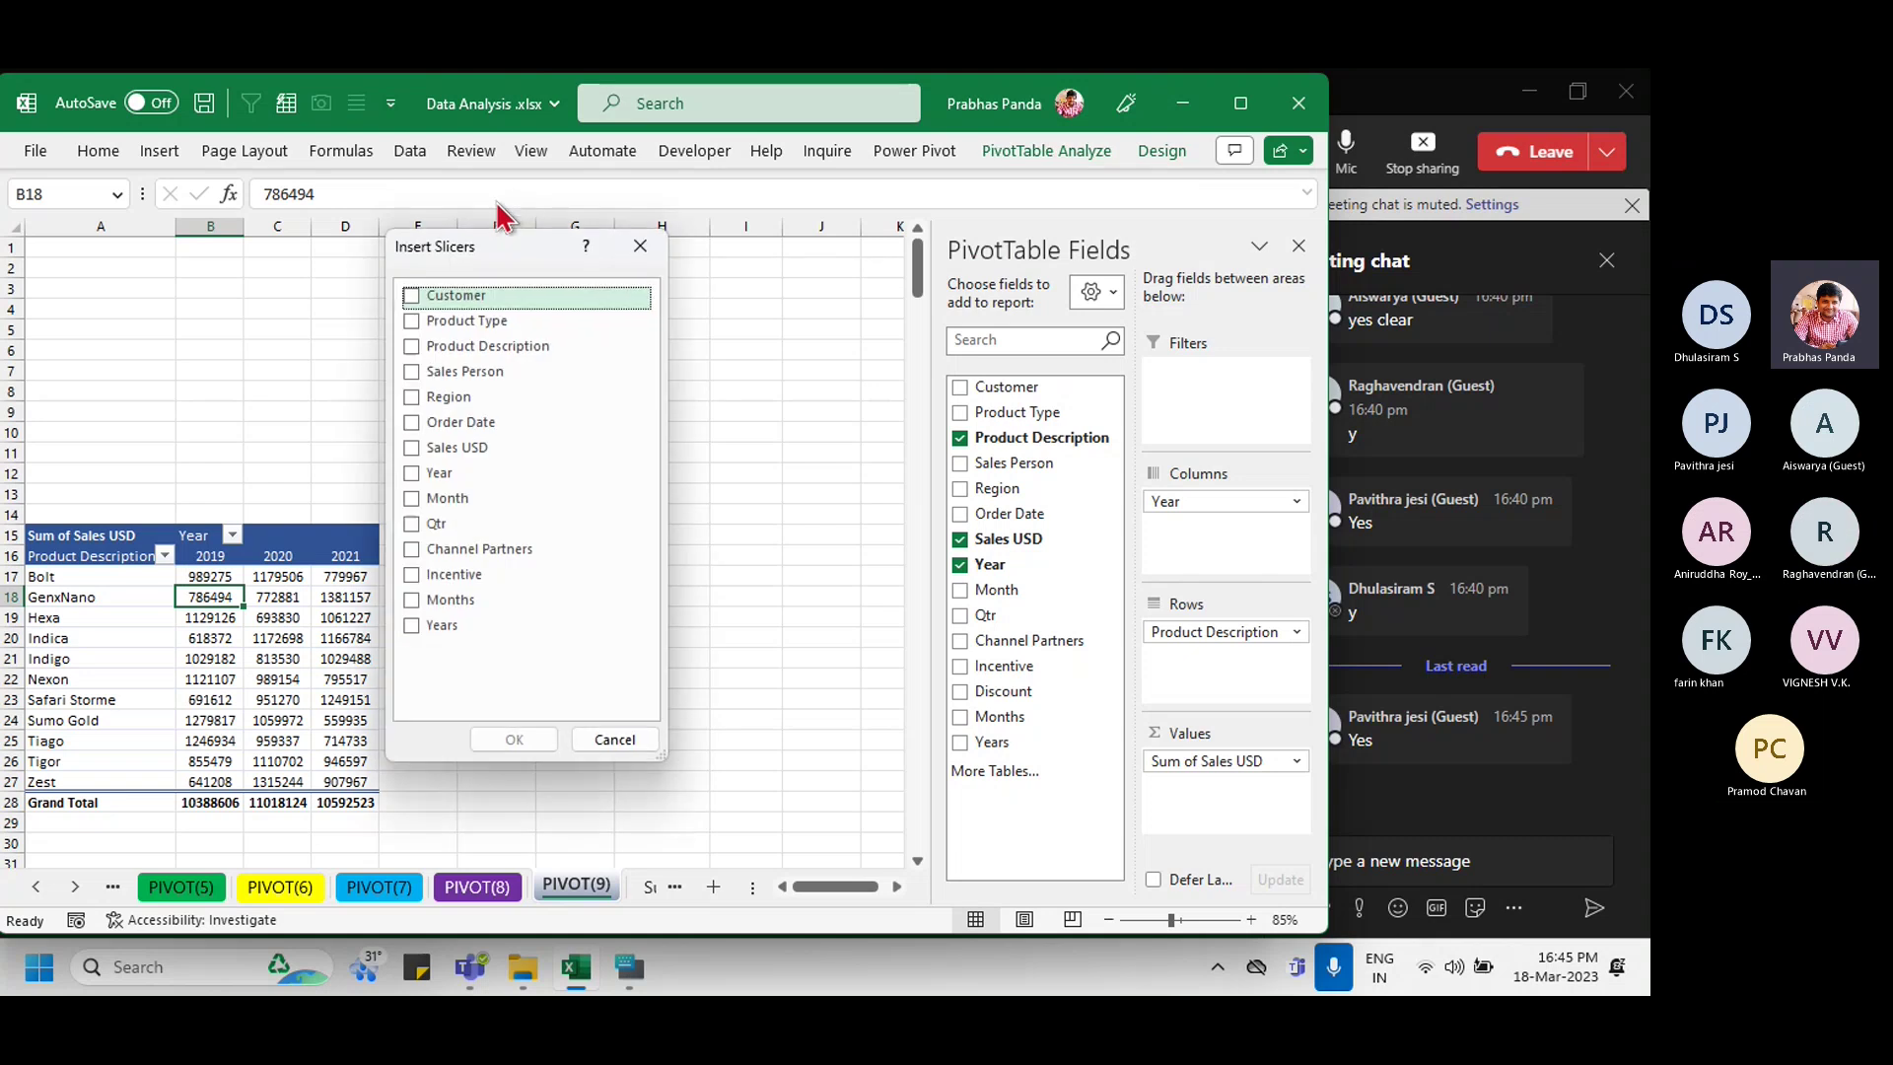
left_click_drag(494, 253, 741, 258)
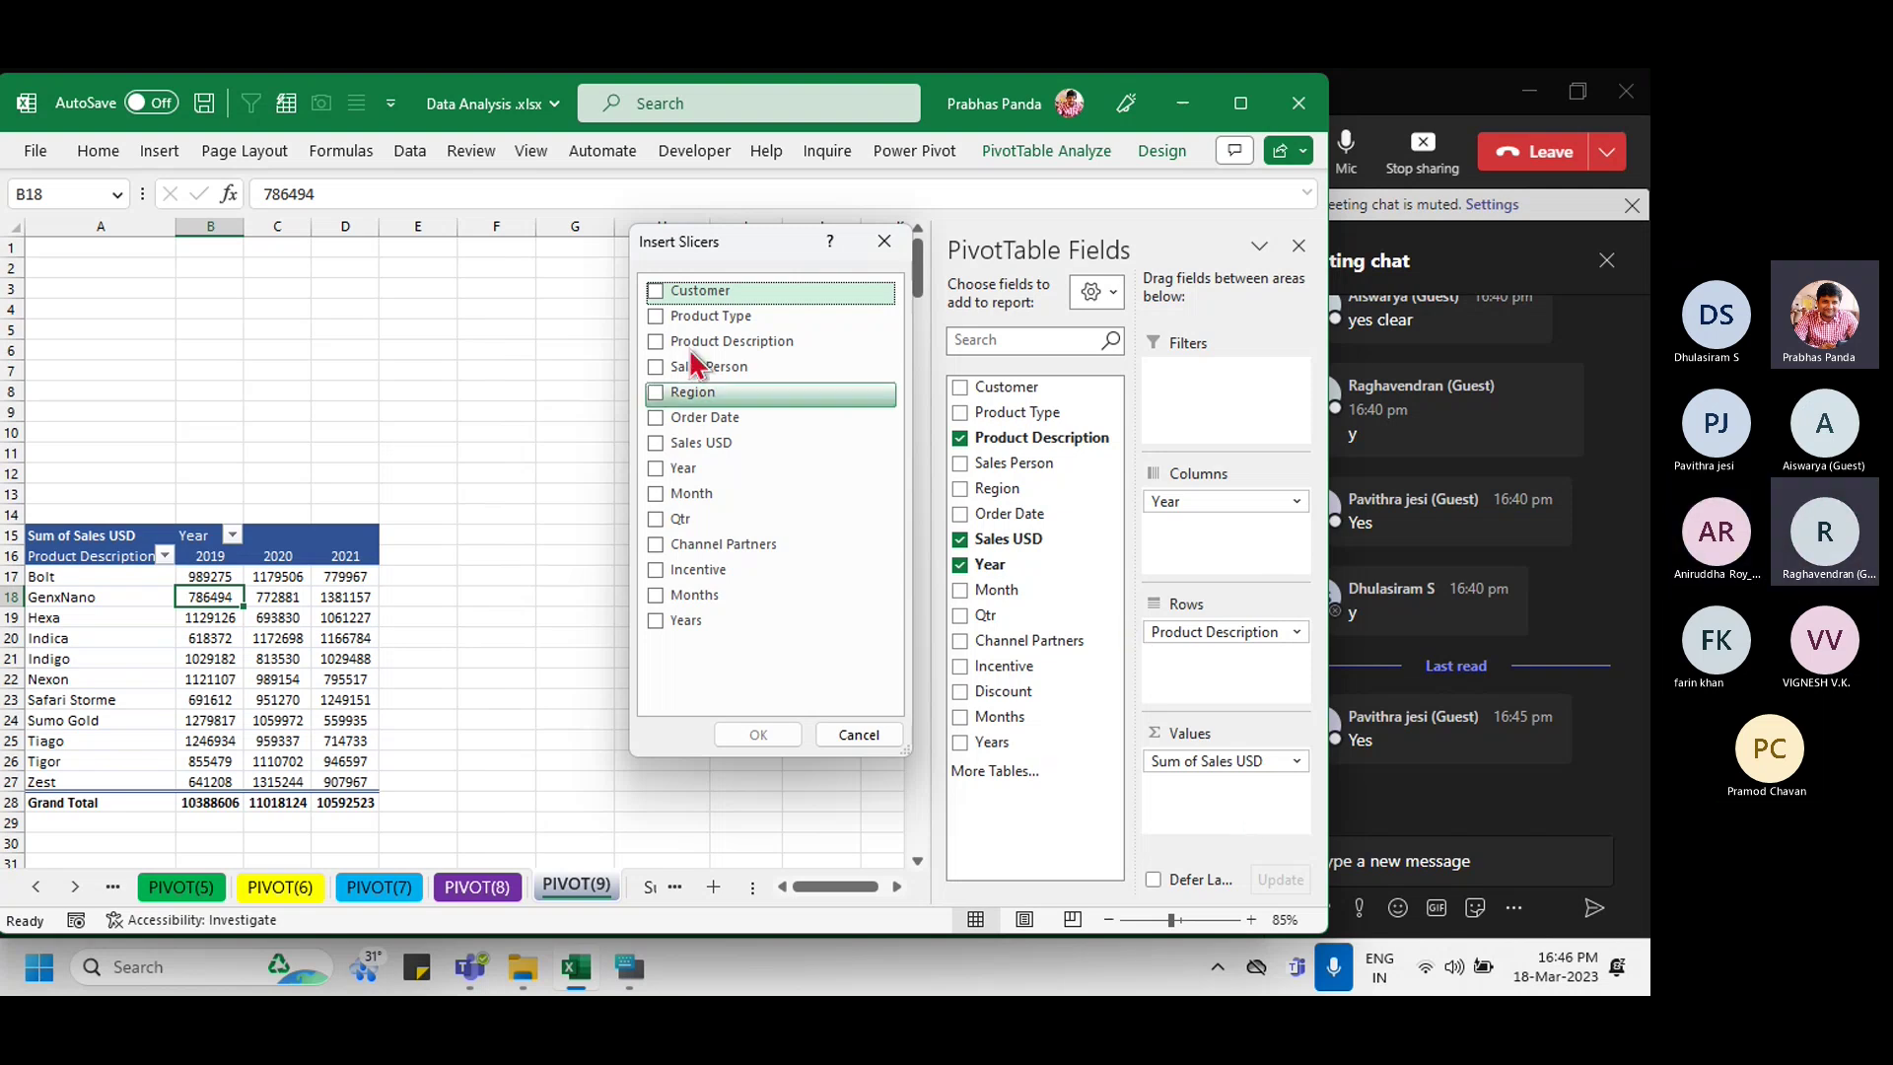
left_click(655, 292)
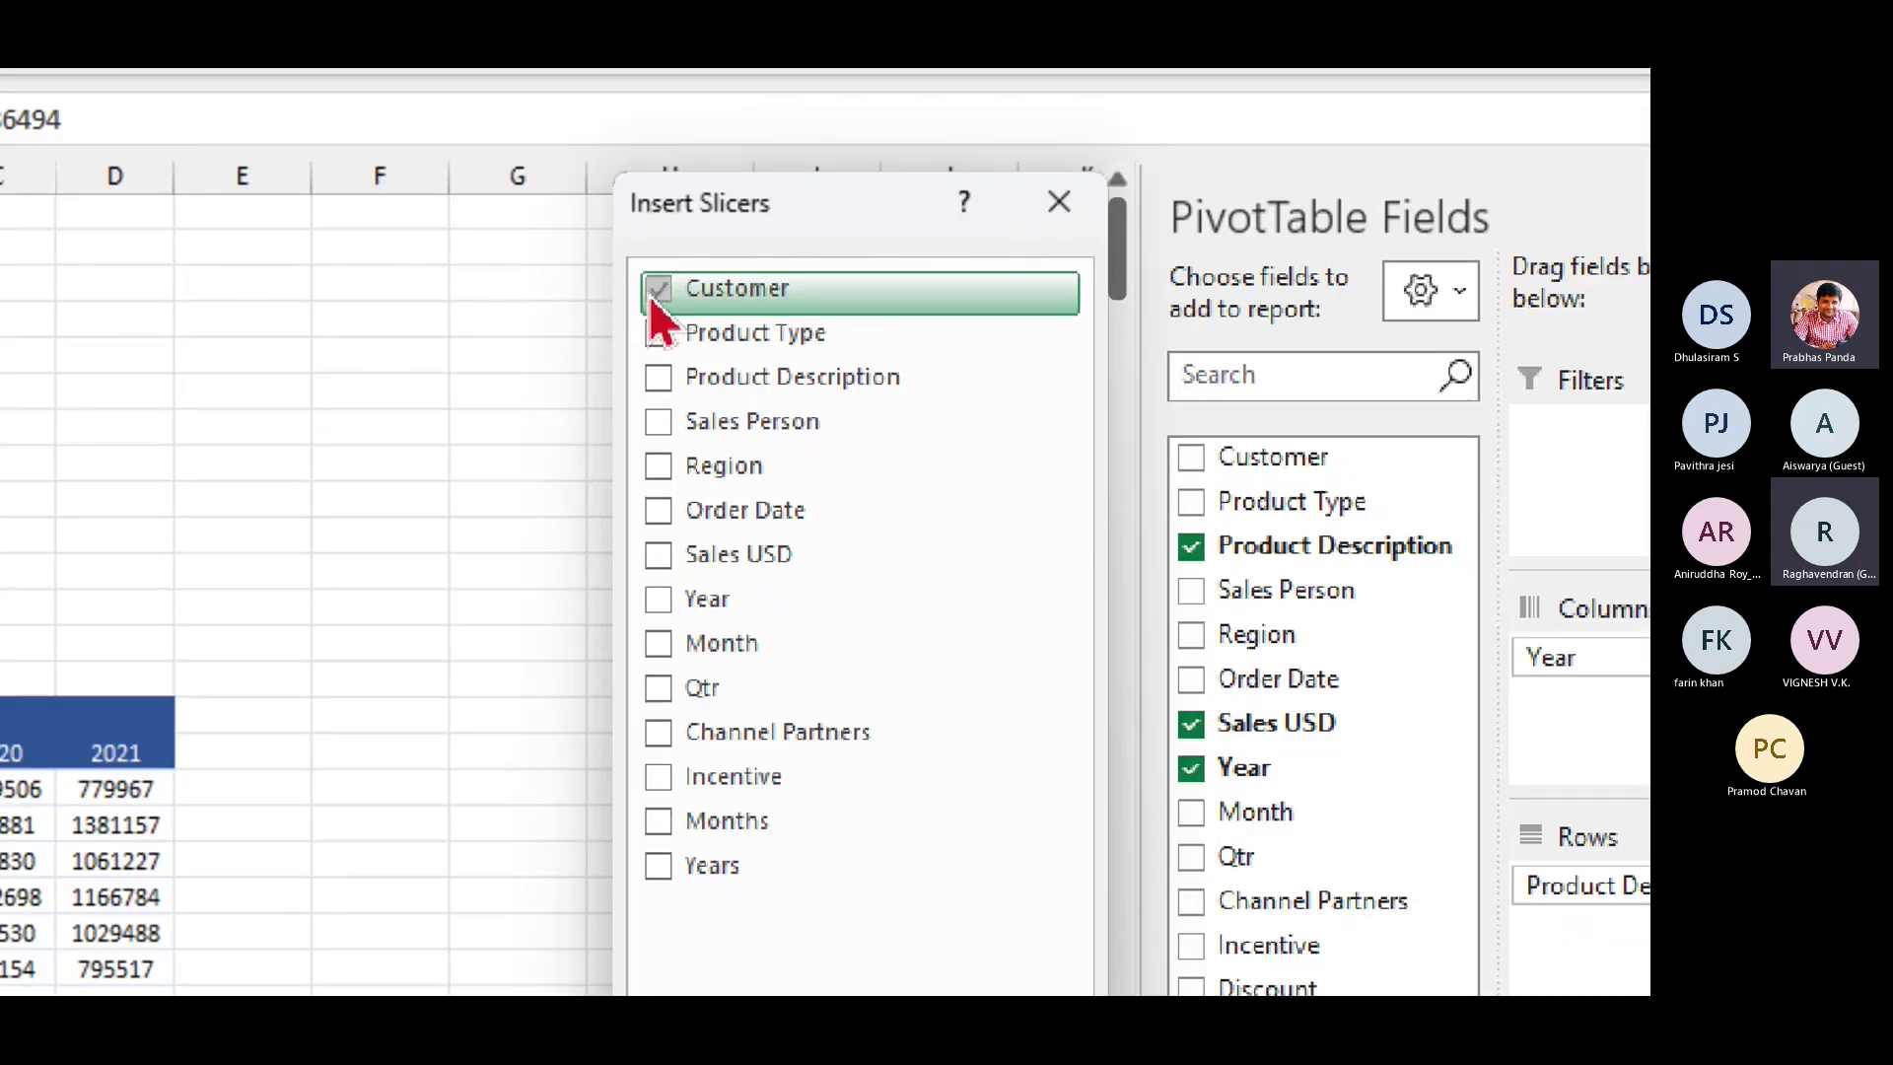
left_click(655, 423)
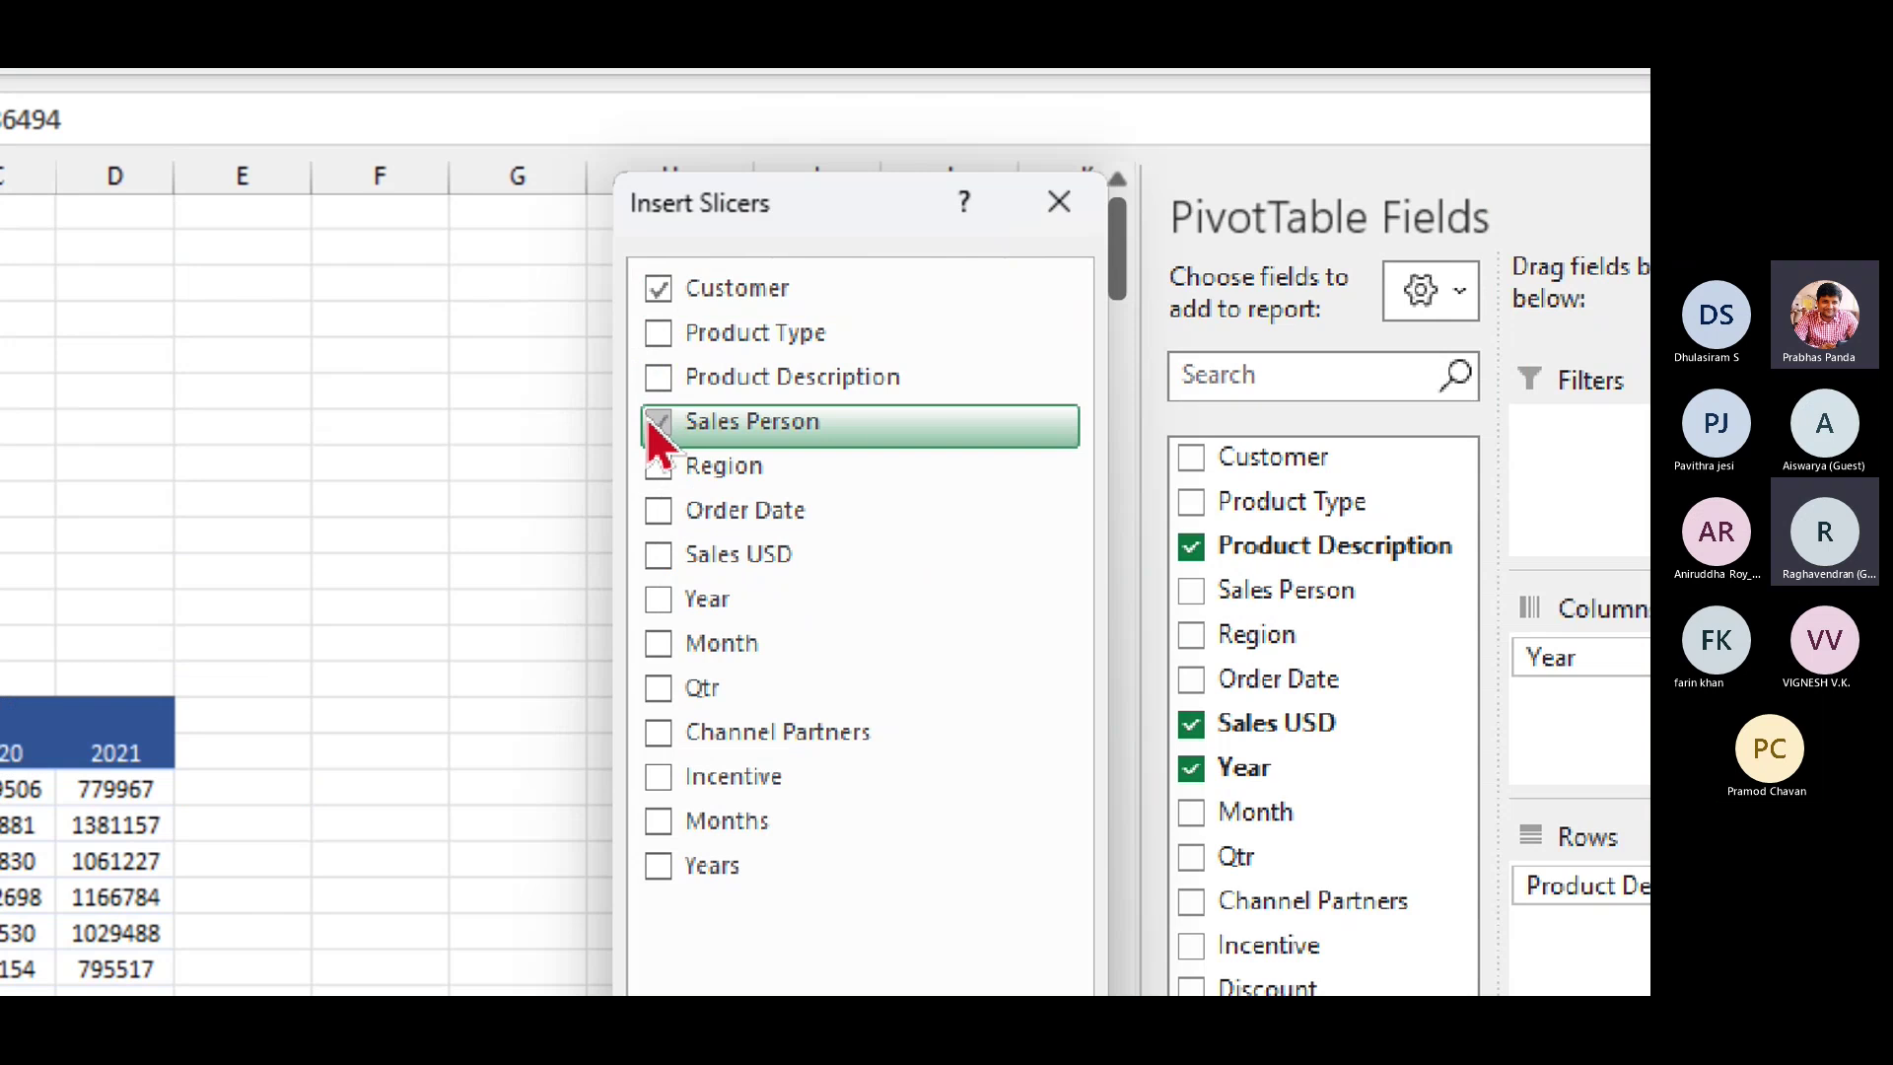
left_click(657, 469)
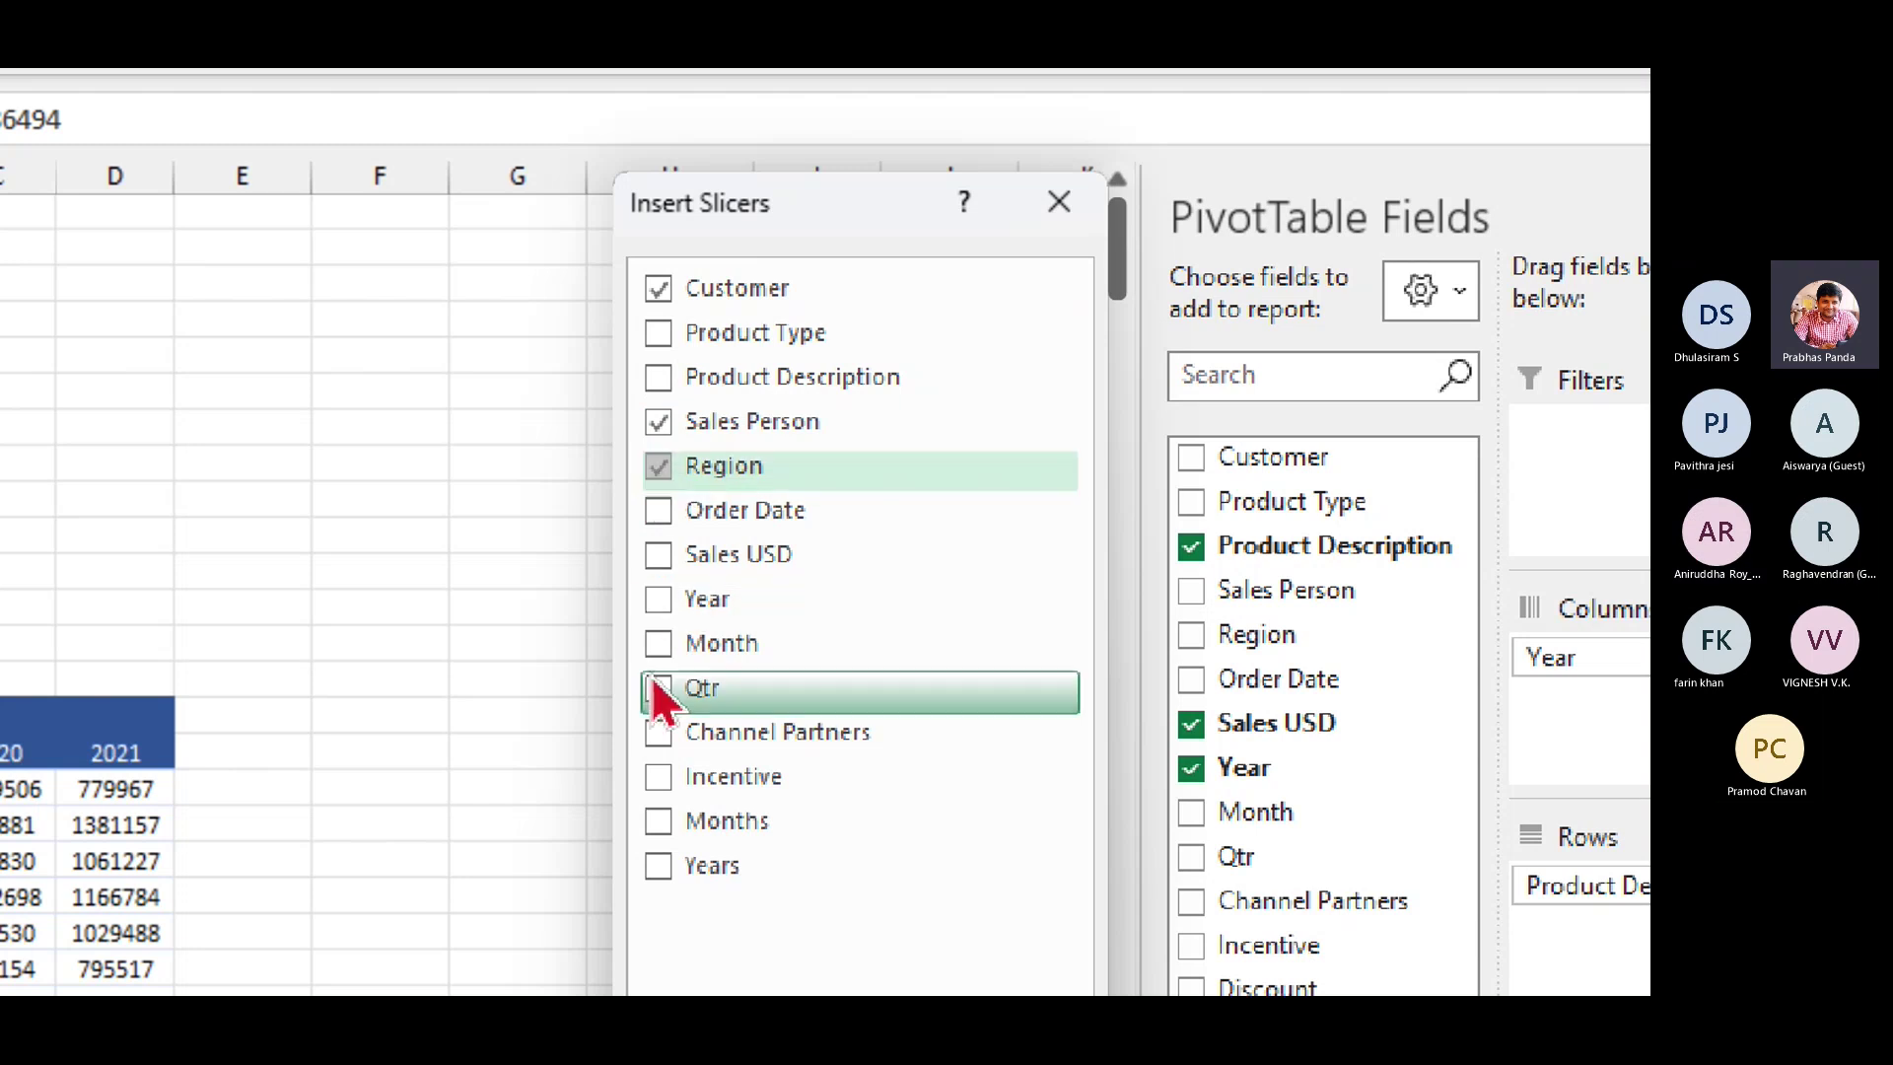
left_click(662, 645)
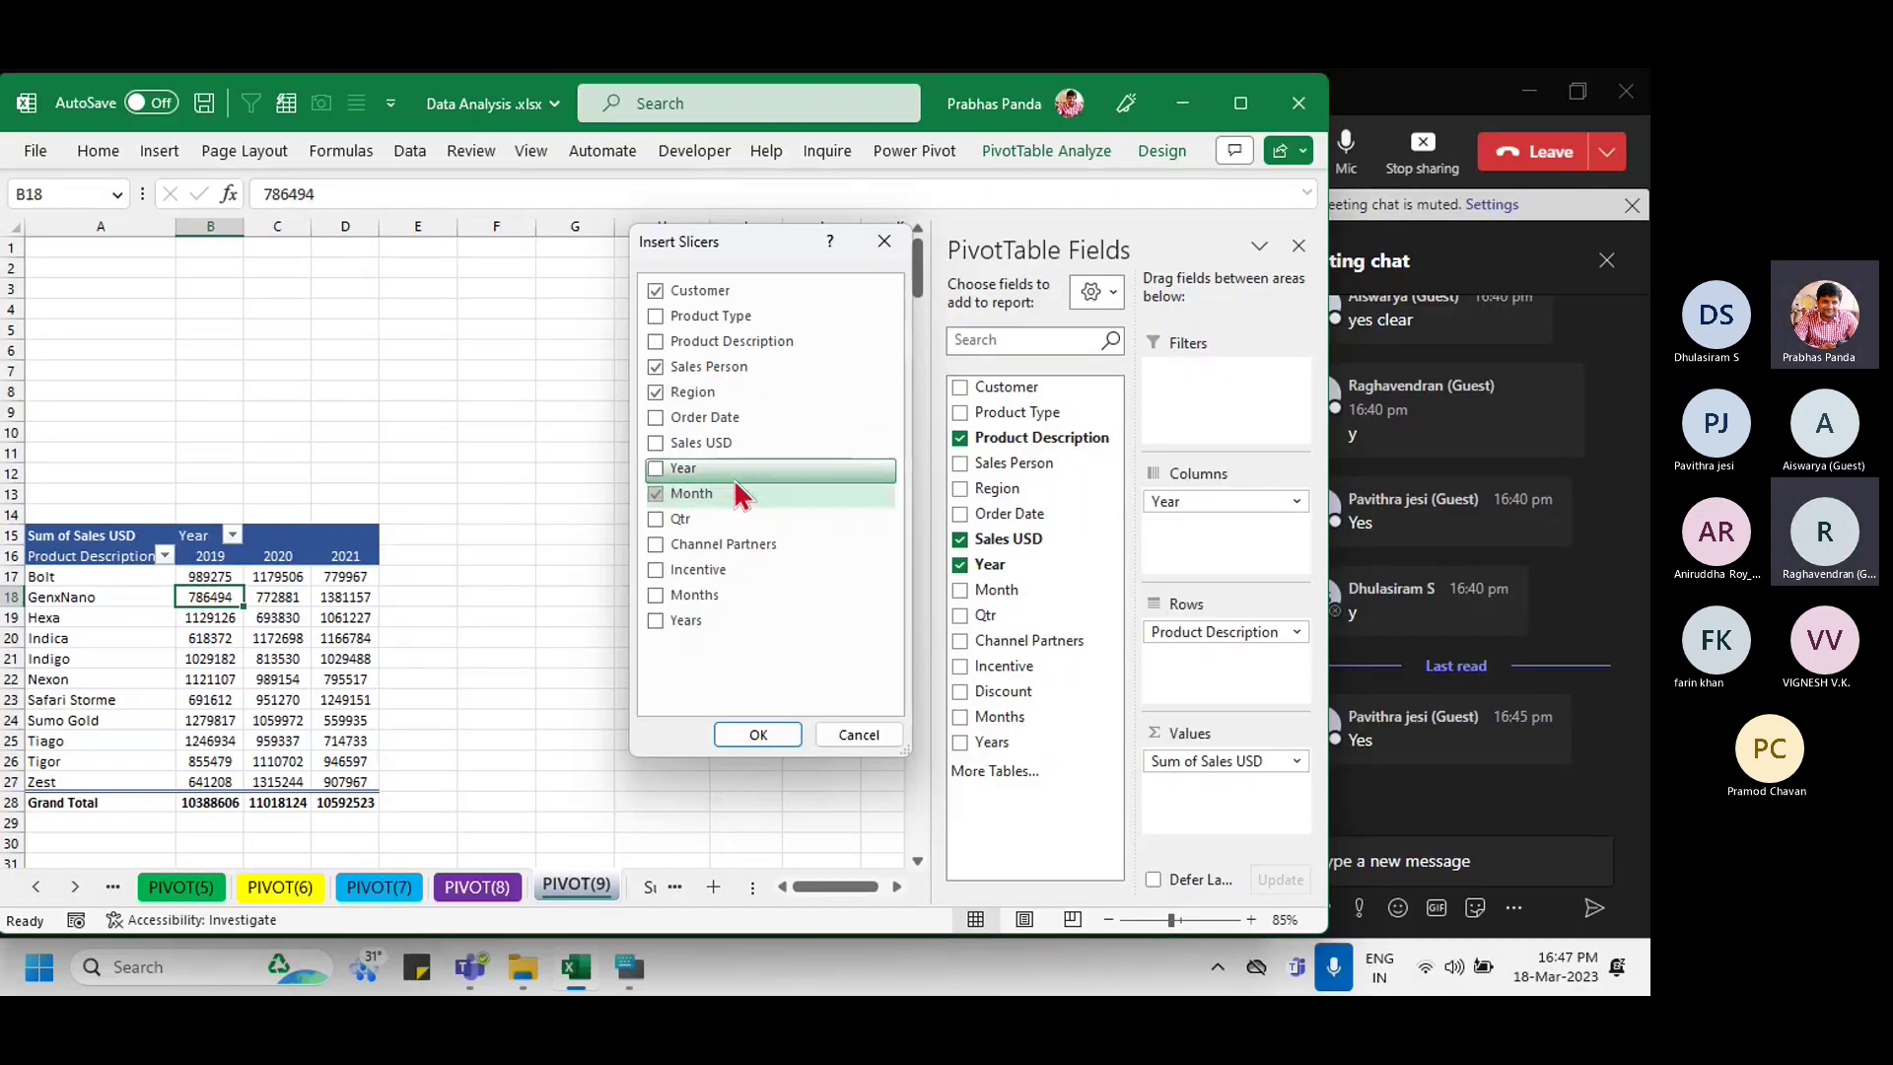
left_click(759, 733)
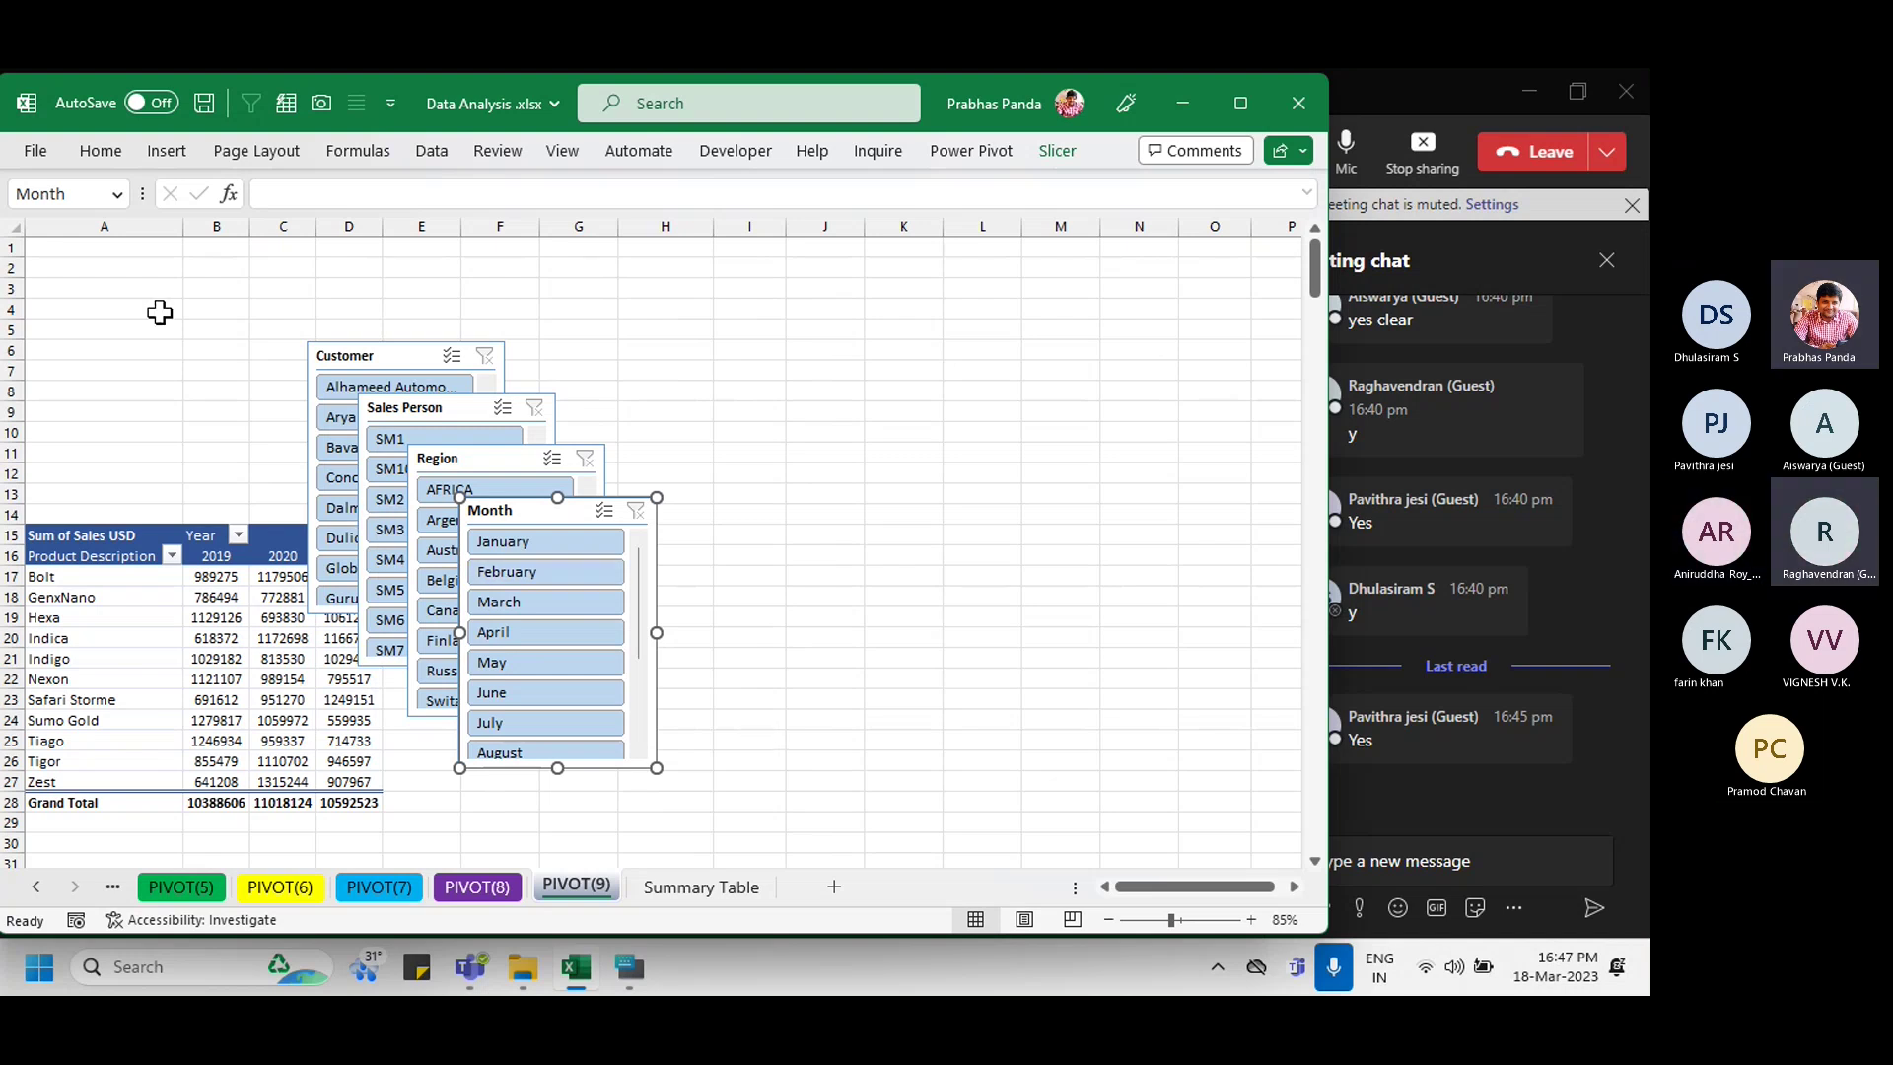
Step: Place Month near A1, followed by Sales Person, Region and Customer in one row
key("ctrl")
key("ctrl")
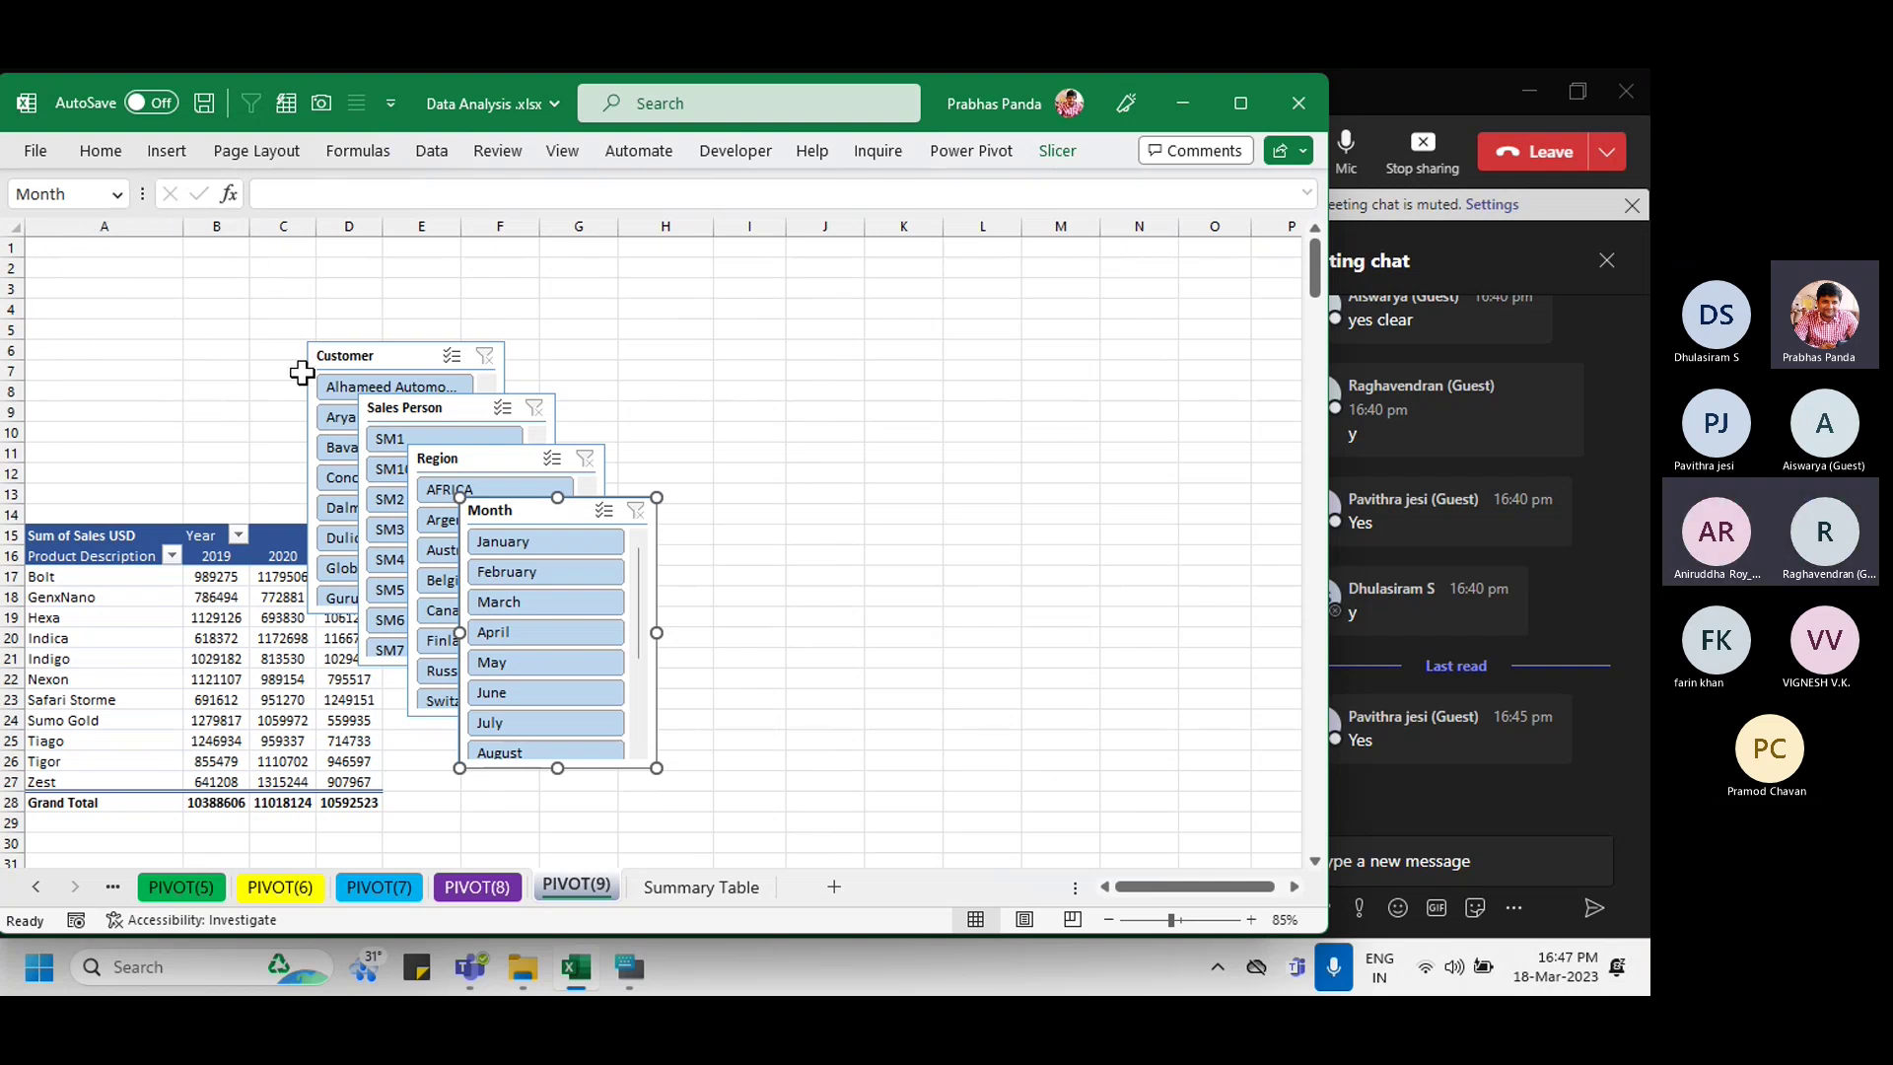
key("ctrl")
key("ctrl")
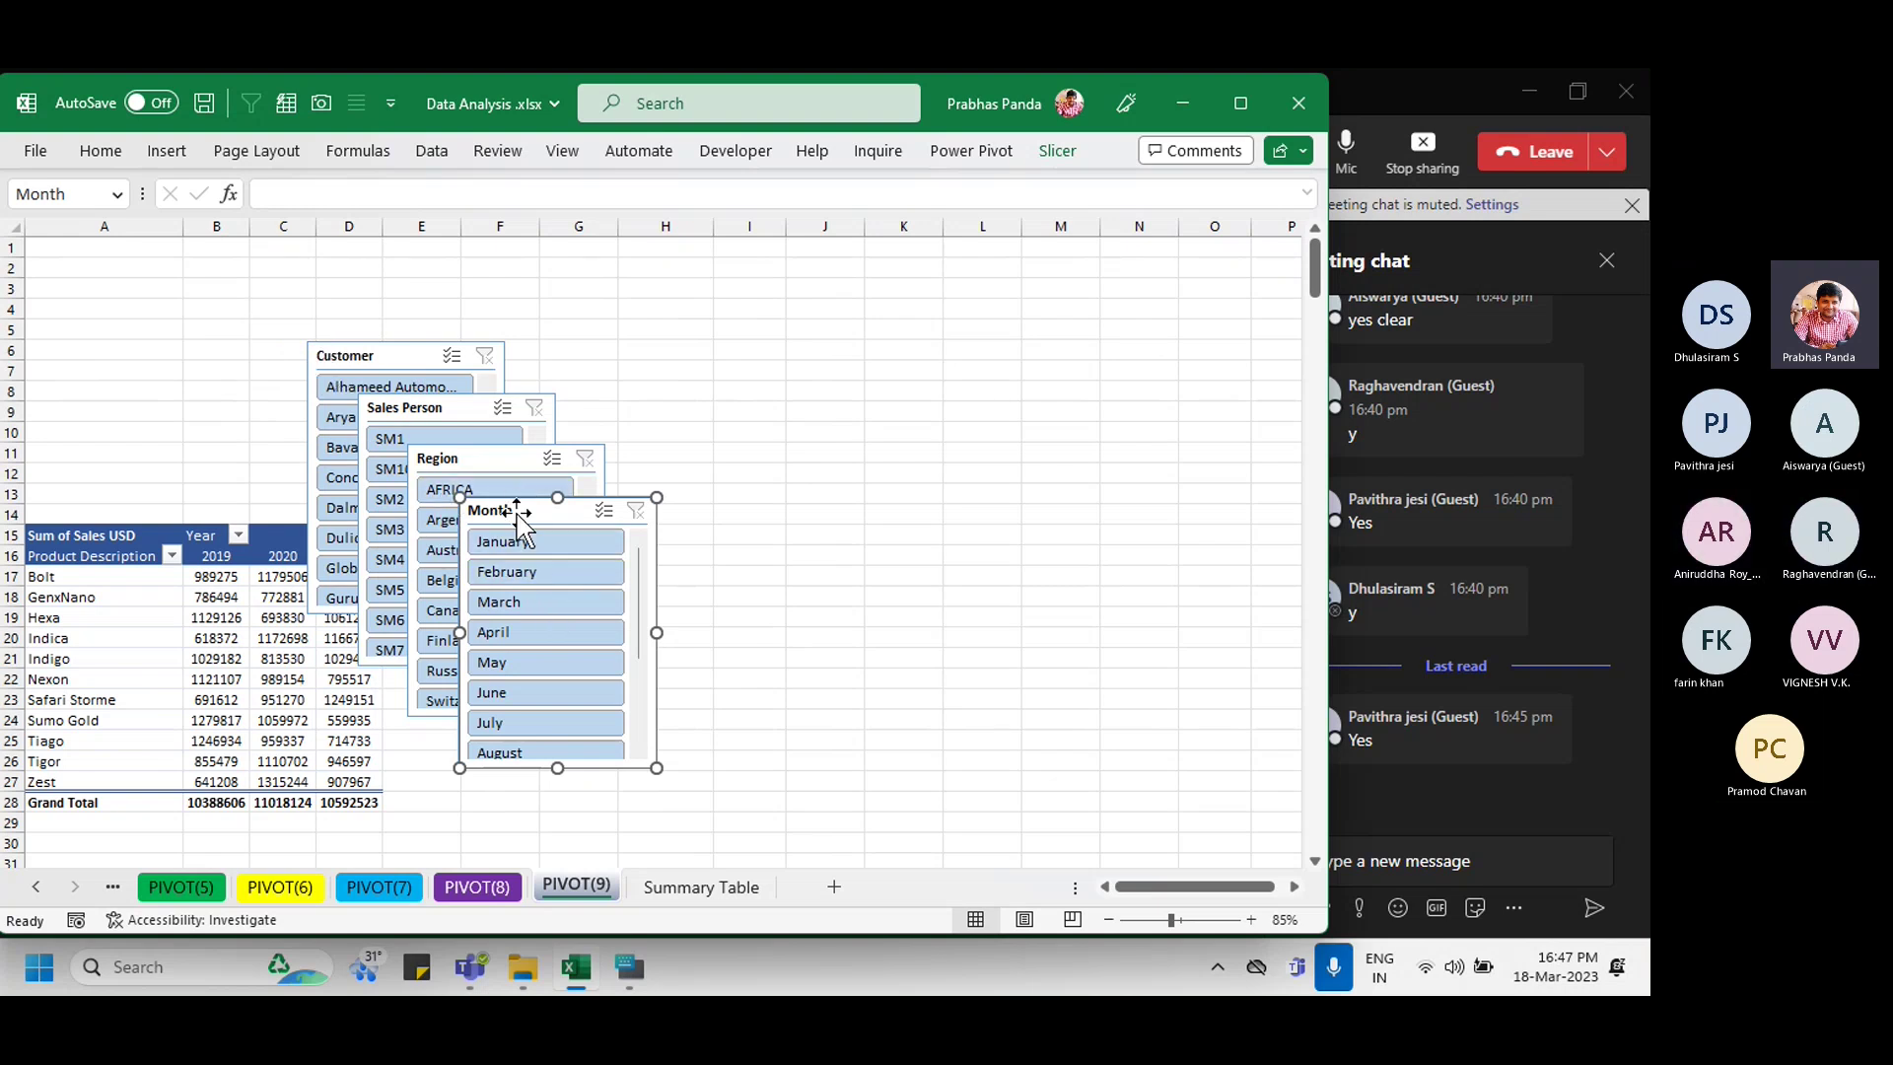
key("ctrl")
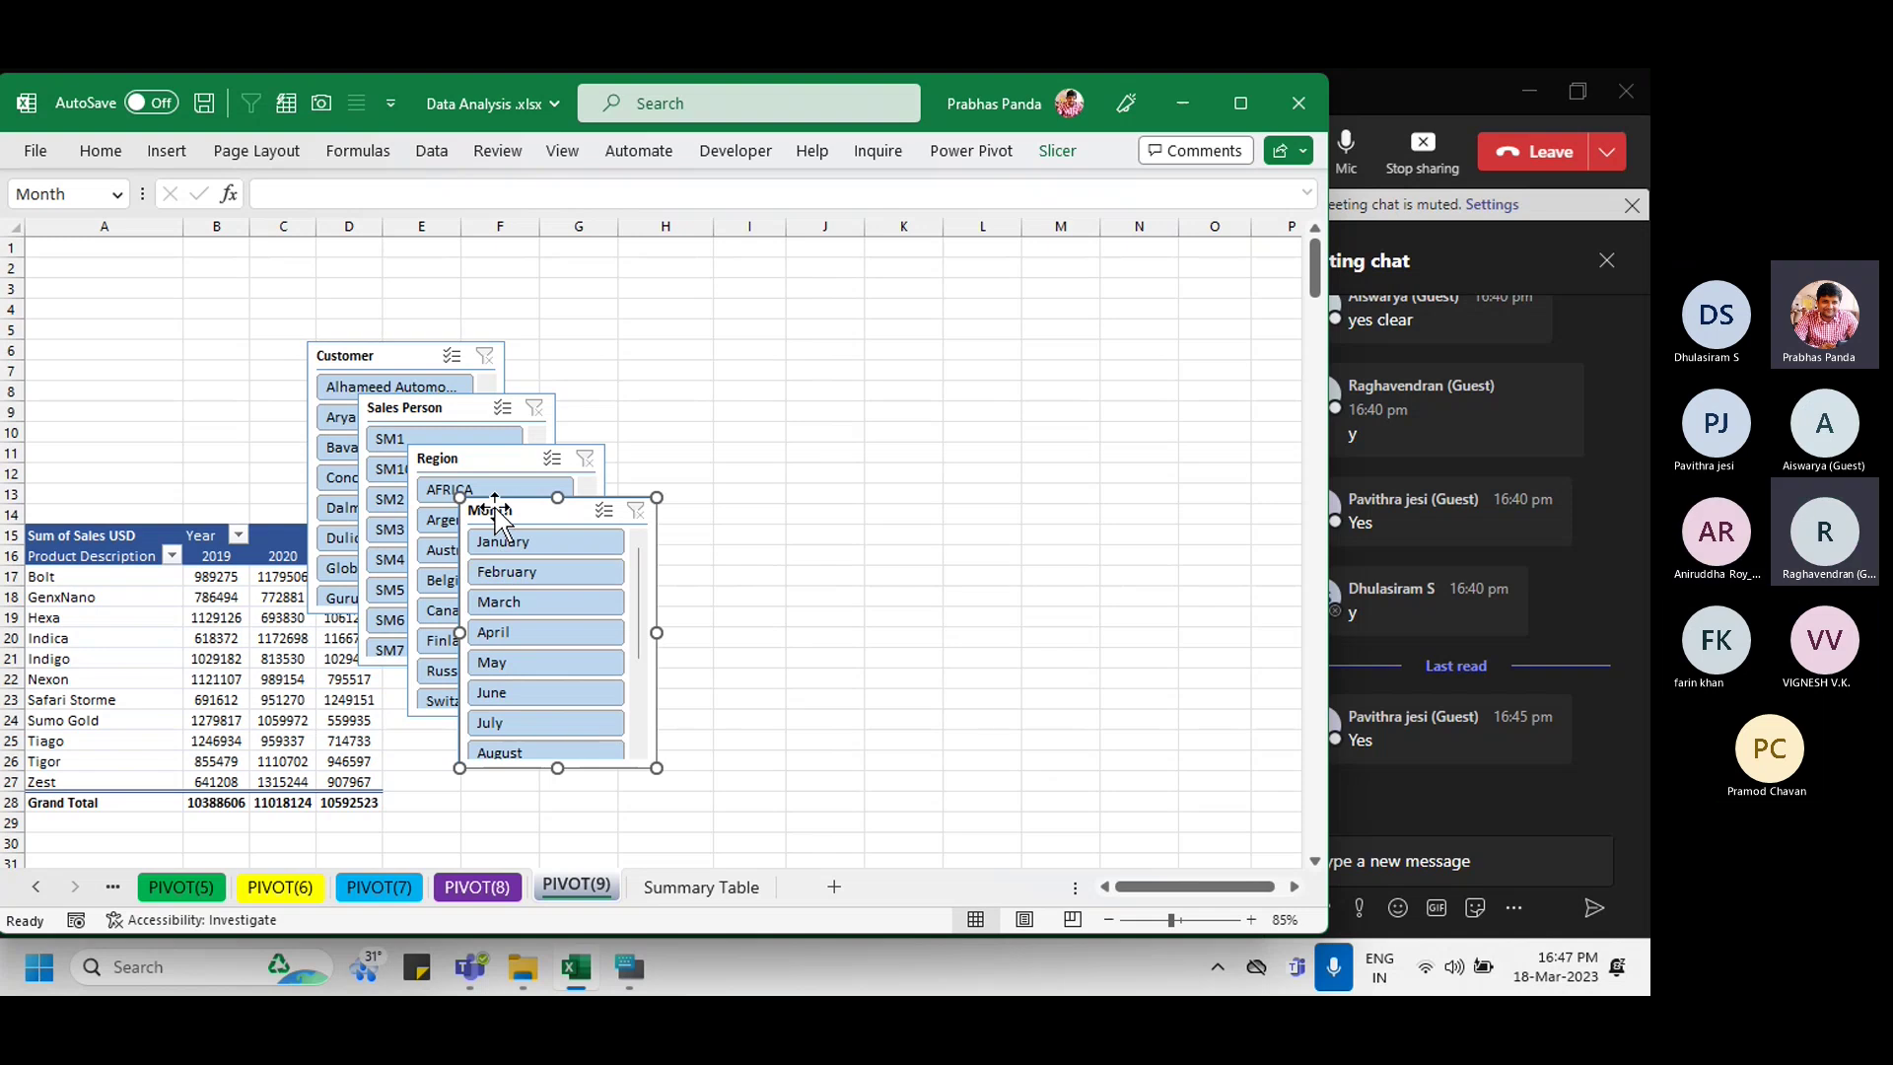
key("ctrl")
left_click_drag(495, 513, 65, 251)
left_click_drag(363, 352, 837, 262)
left_click_drag(441, 407, 328, 255)
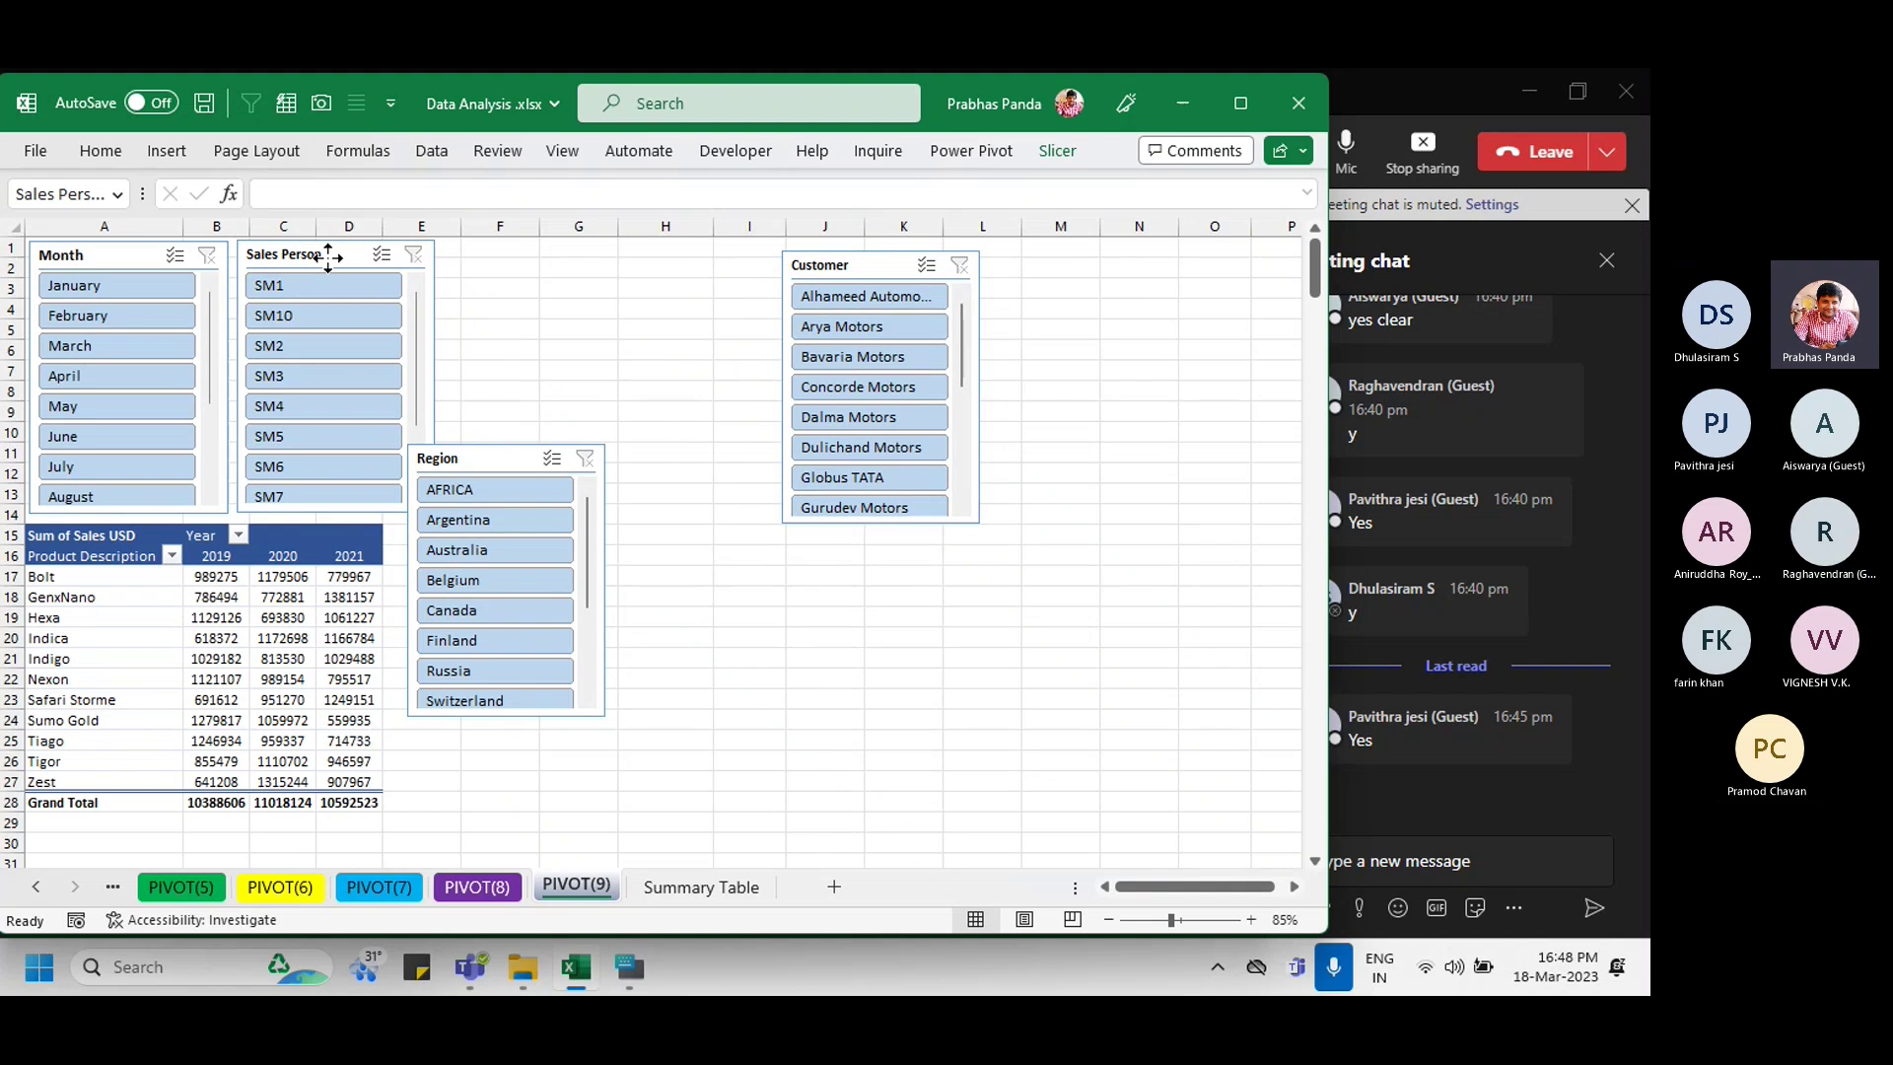
left_click_drag(502, 451, 529, 247)
left_click_drag(820, 256, 683, 242)
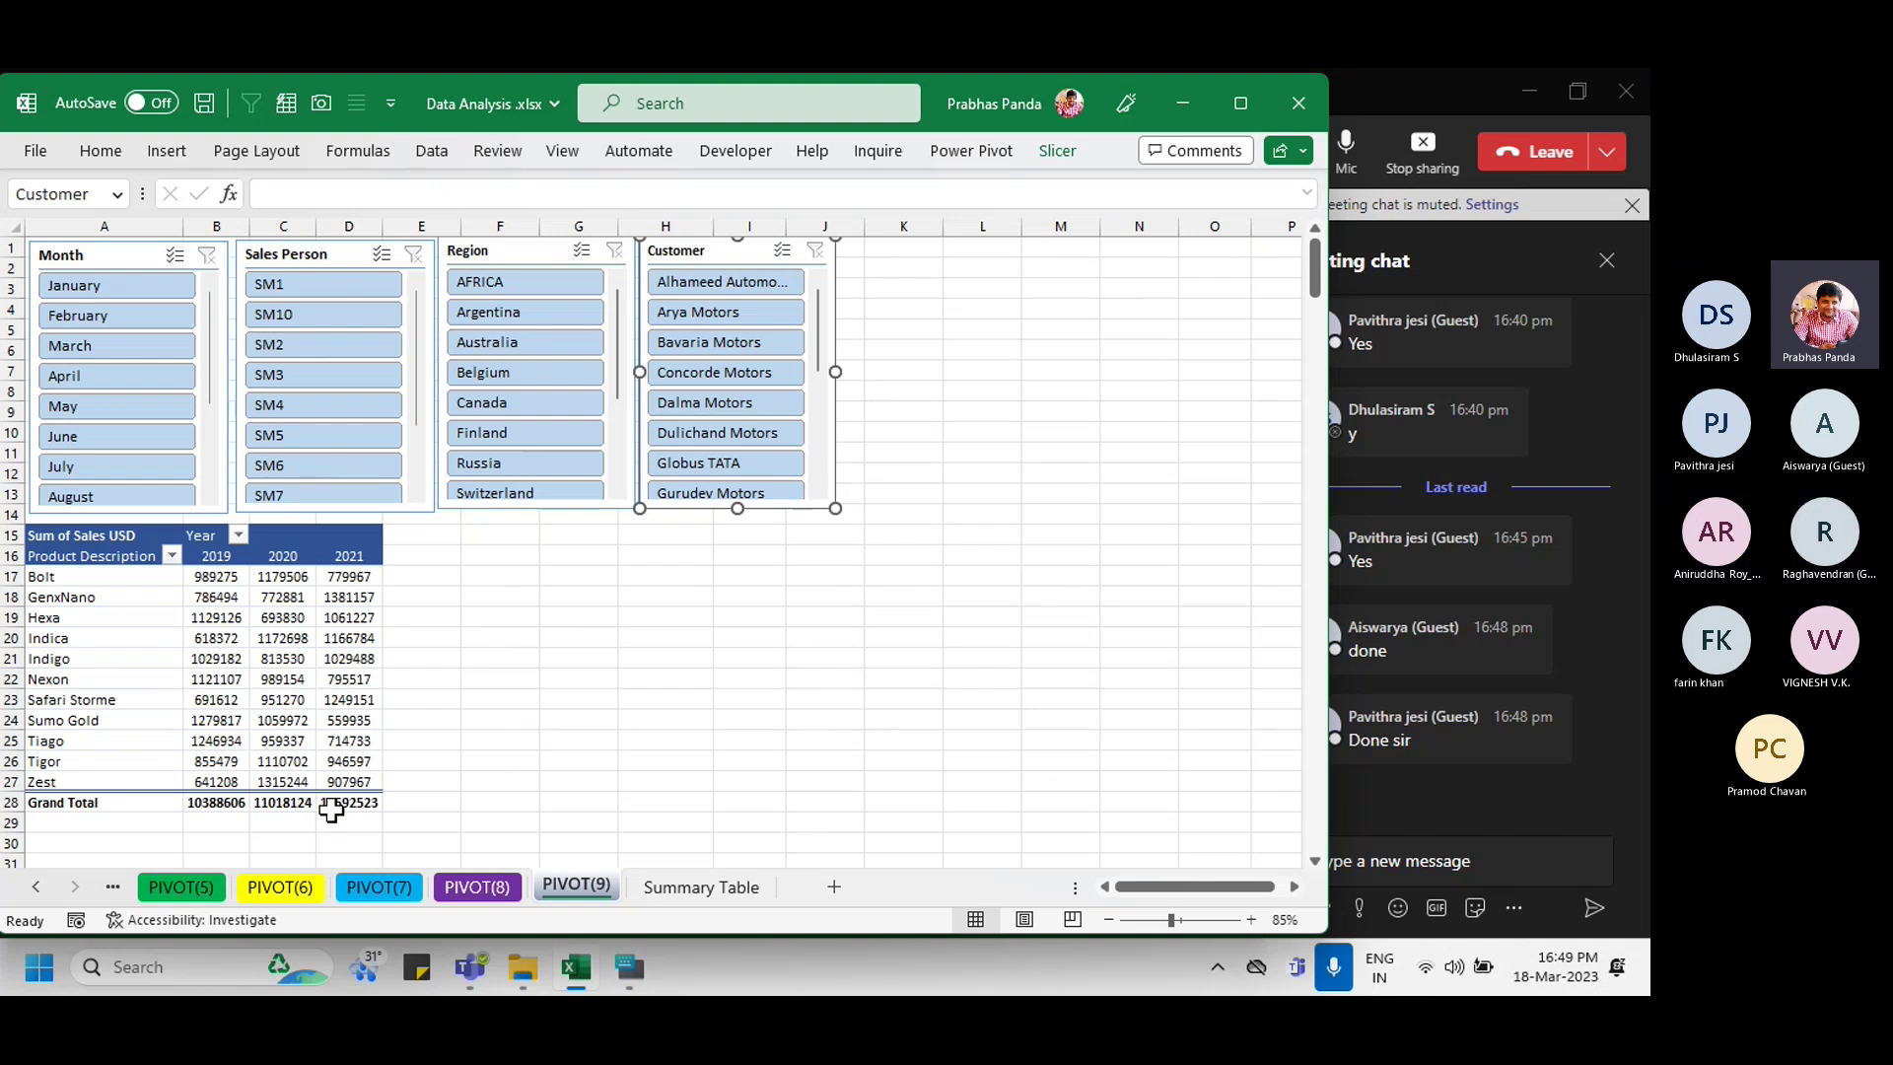
Step: Expand the ribbon to show the Slicer Styles, Arrange, Buttons and Size groups
key("ctrl+F1")
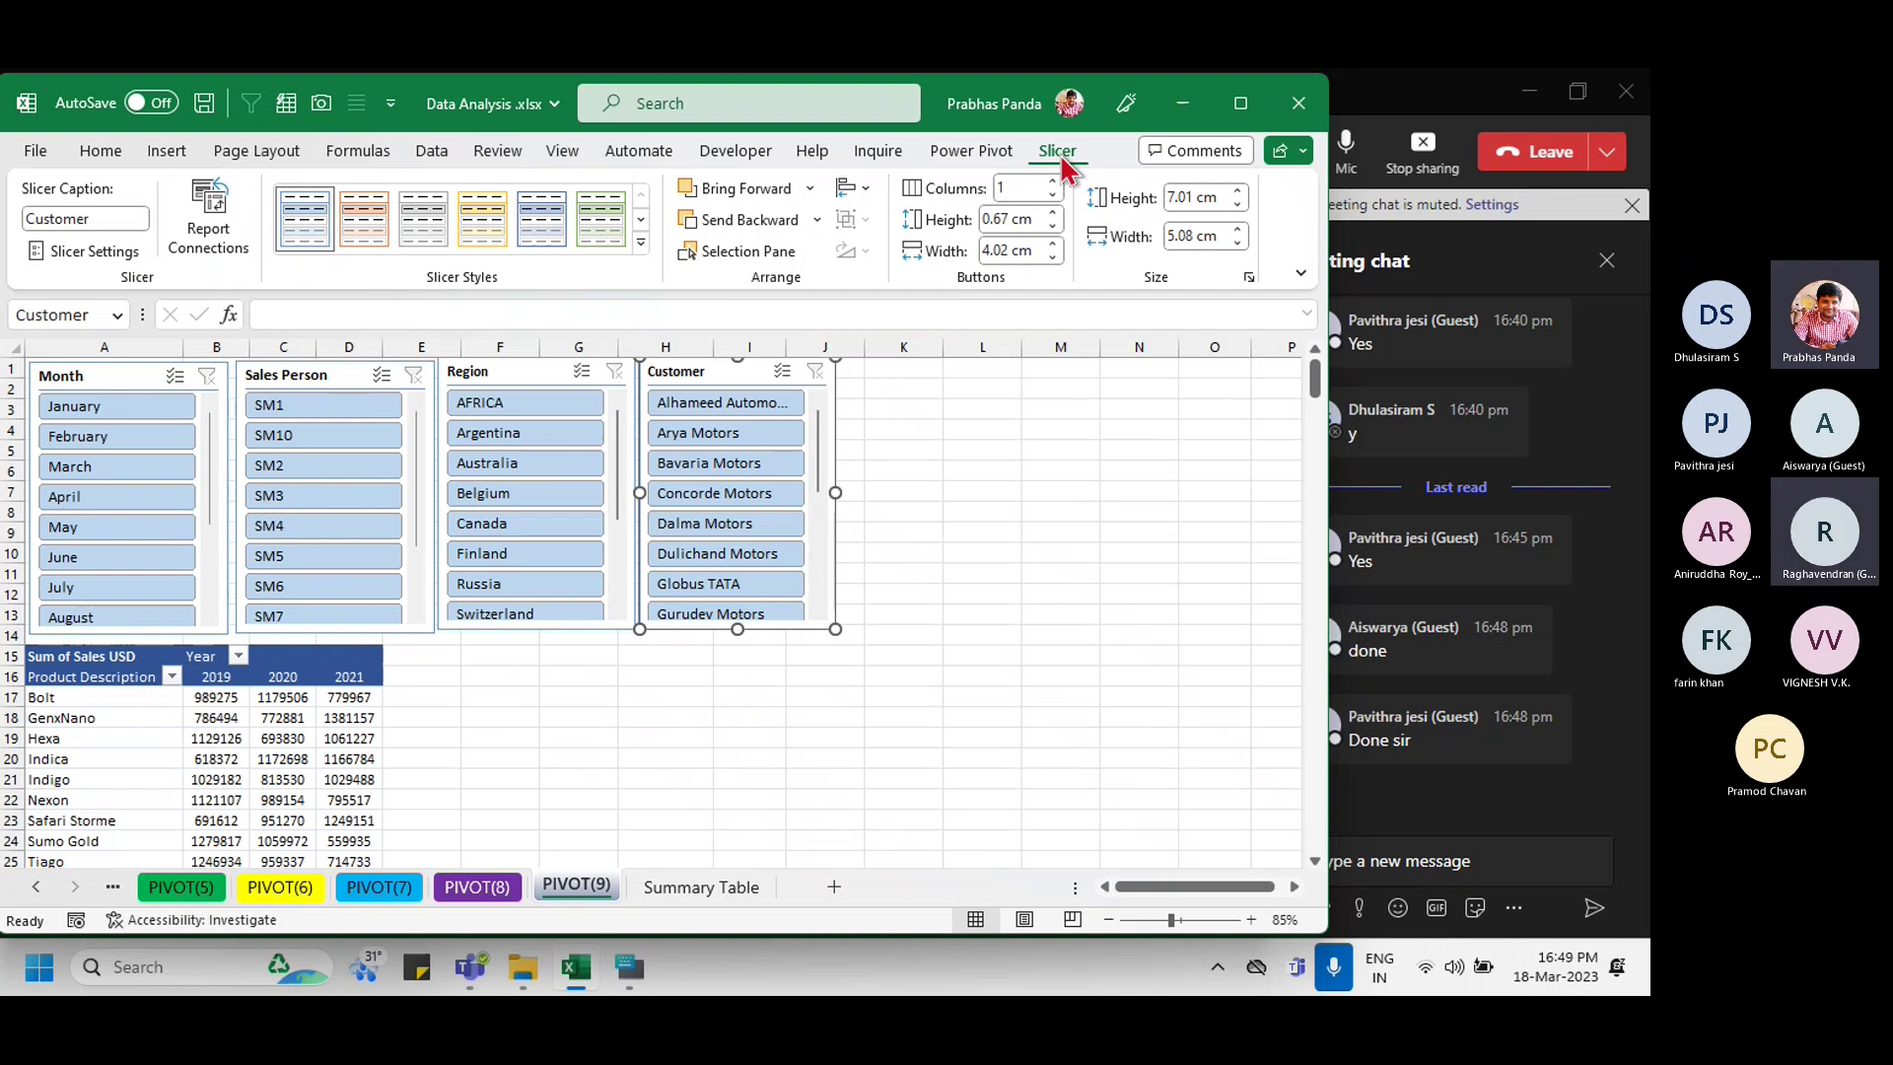
Step: Give the Customer slicer a dark blue slicer style
left_click(426, 284)
left_click(414, 281)
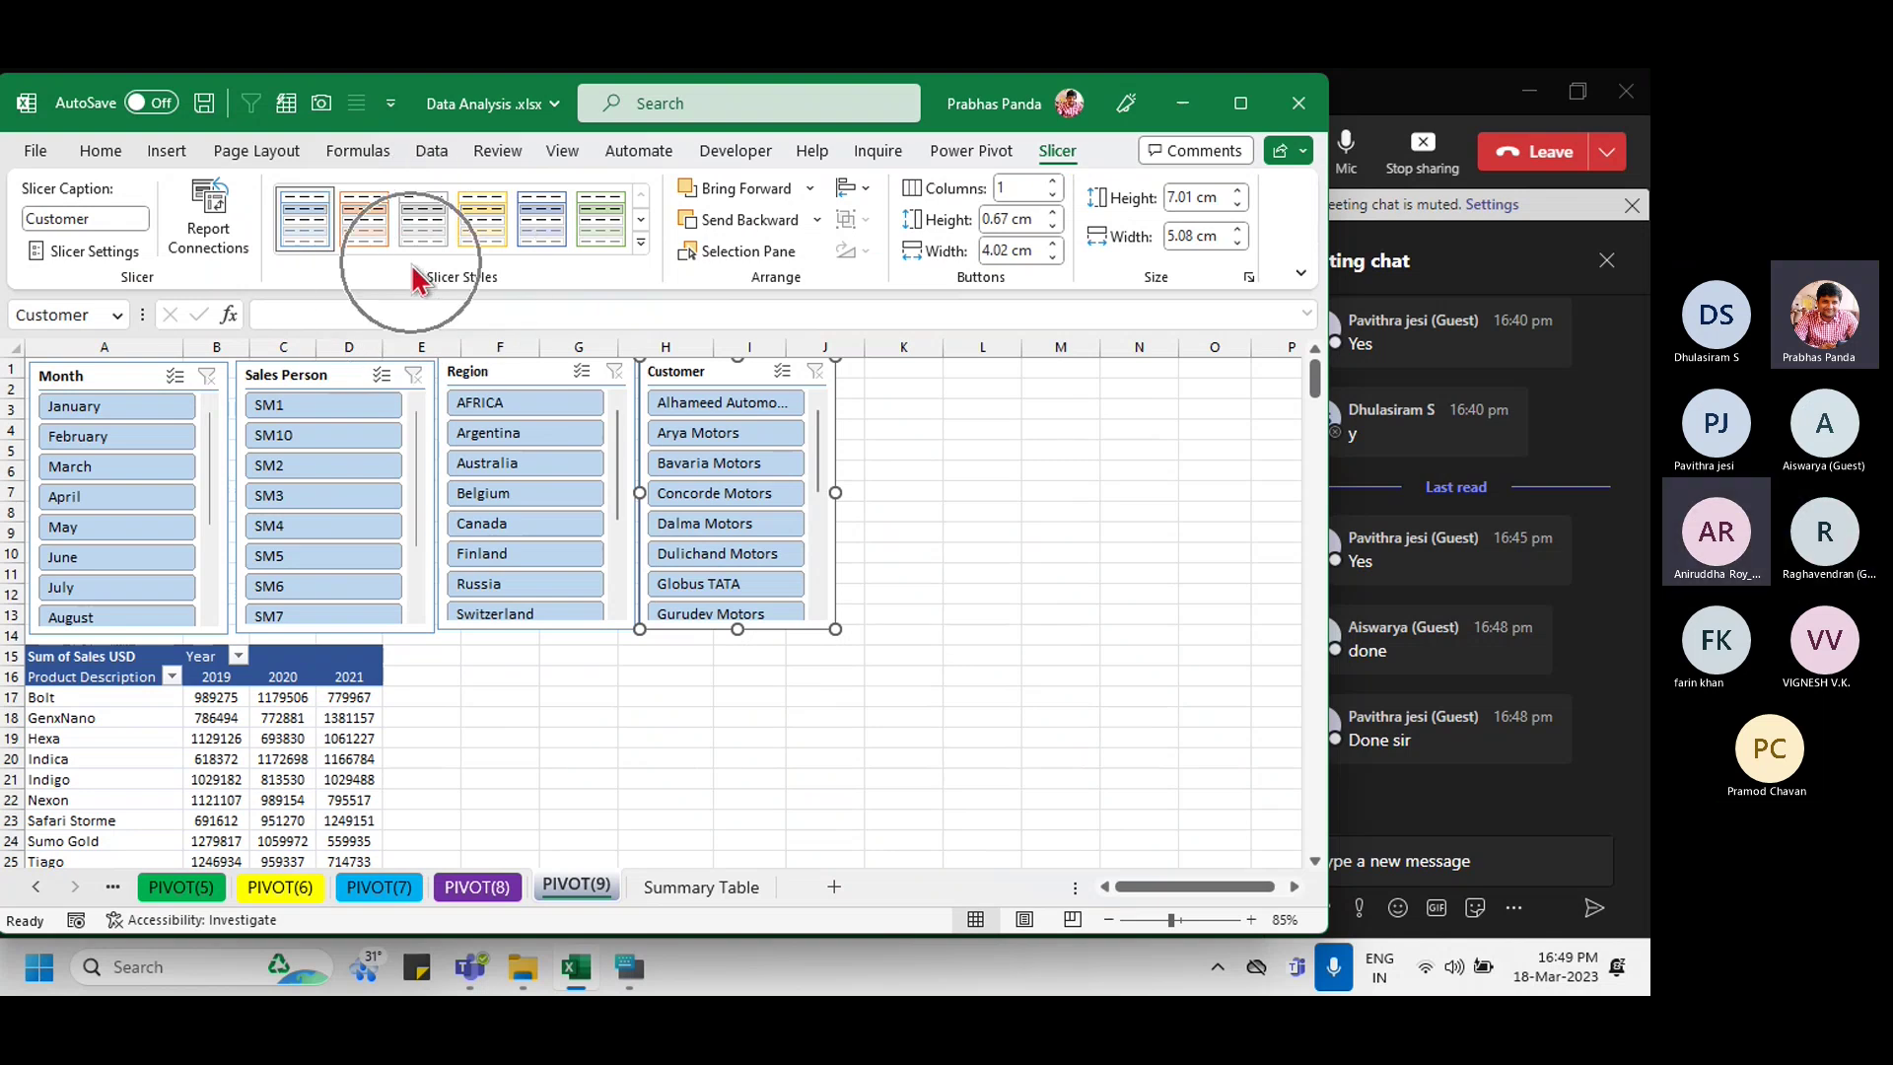
left_click(419, 281)
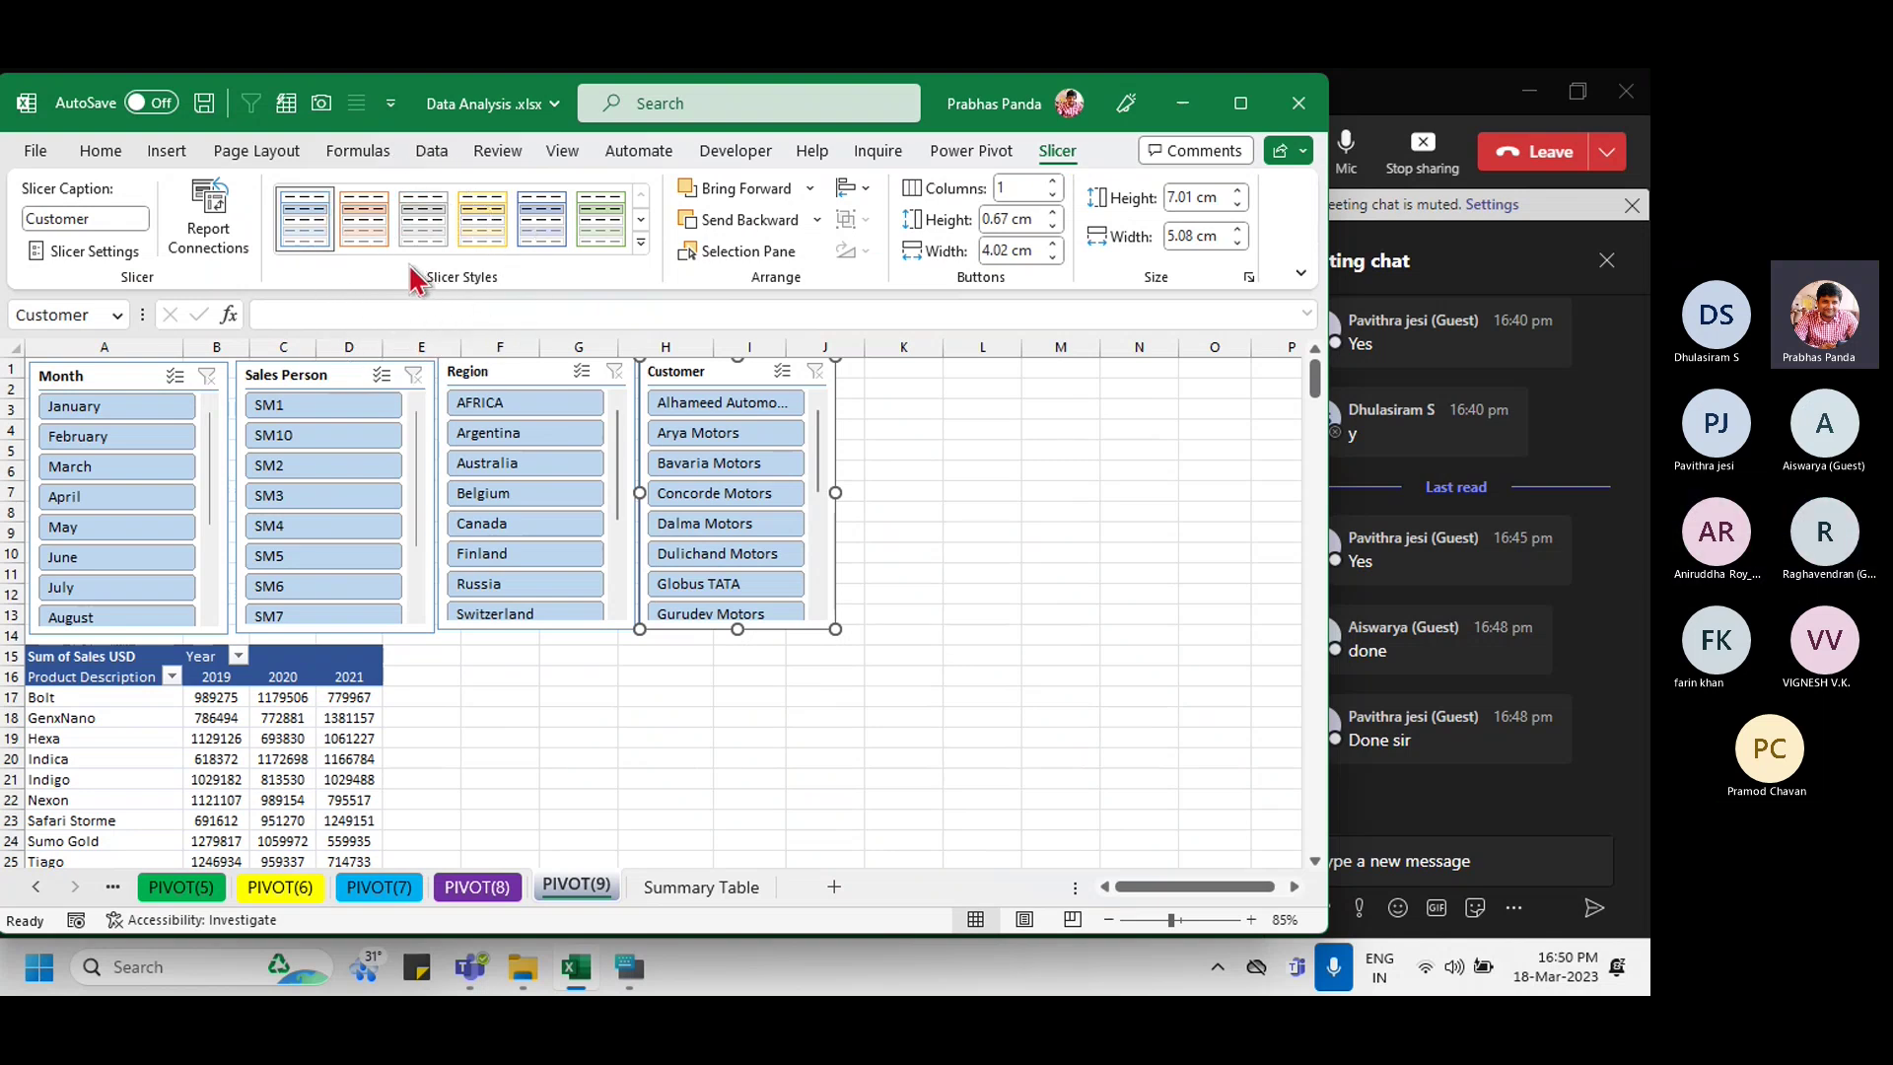
left_click(418, 280)
left_click(418, 280)
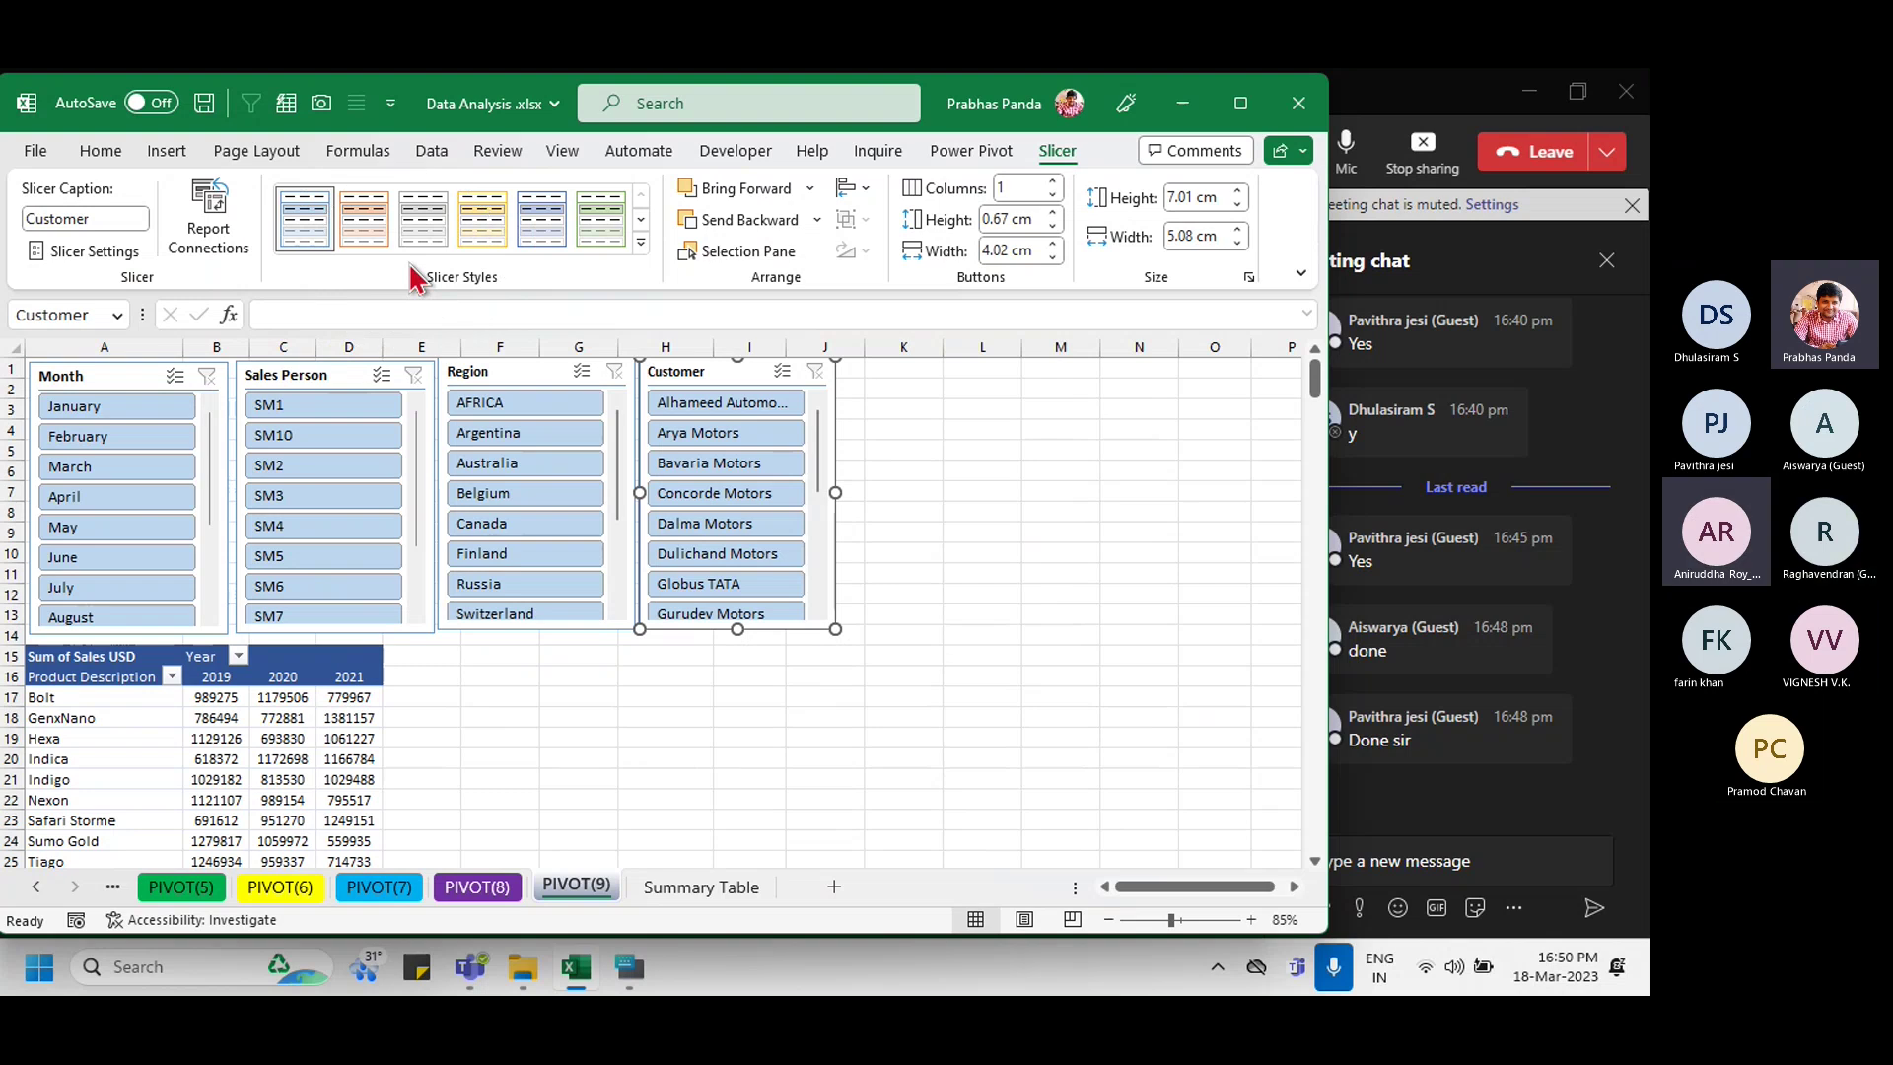
left_click(418, 280)
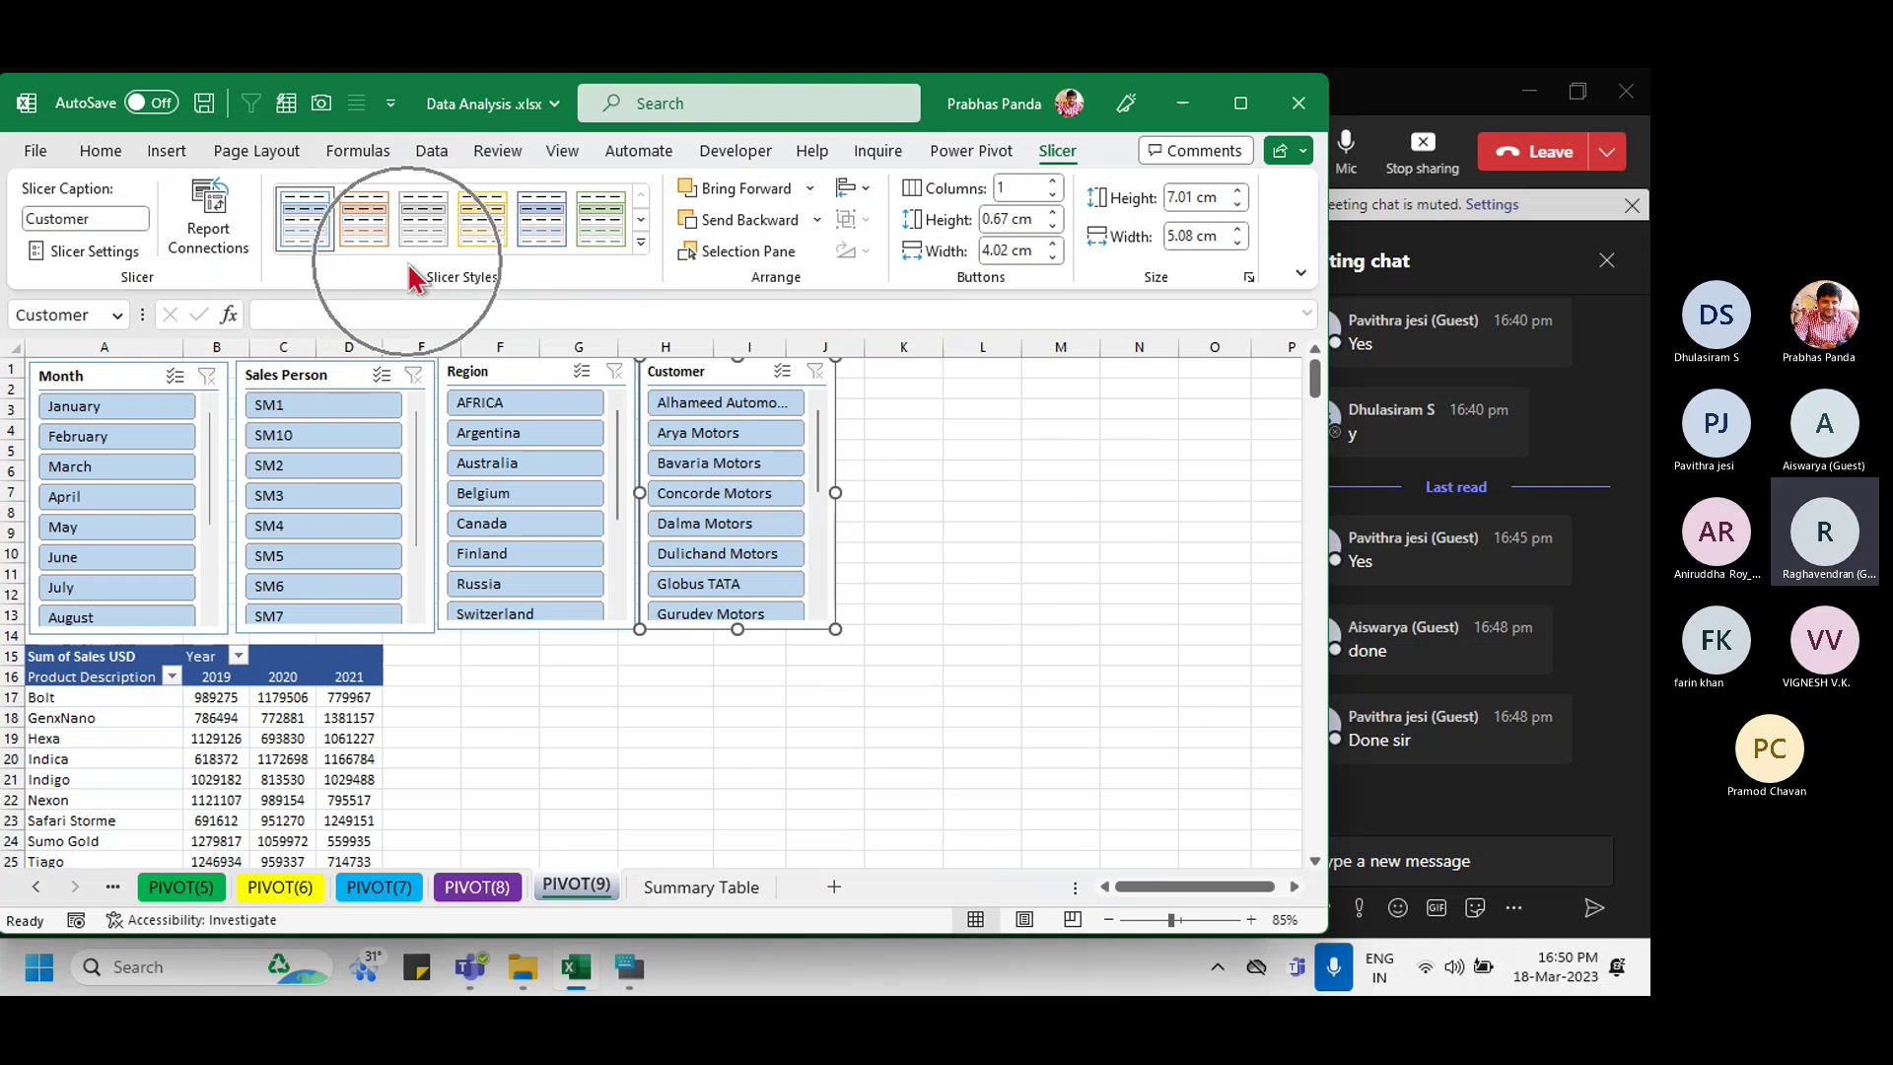
left_click(640, 243)
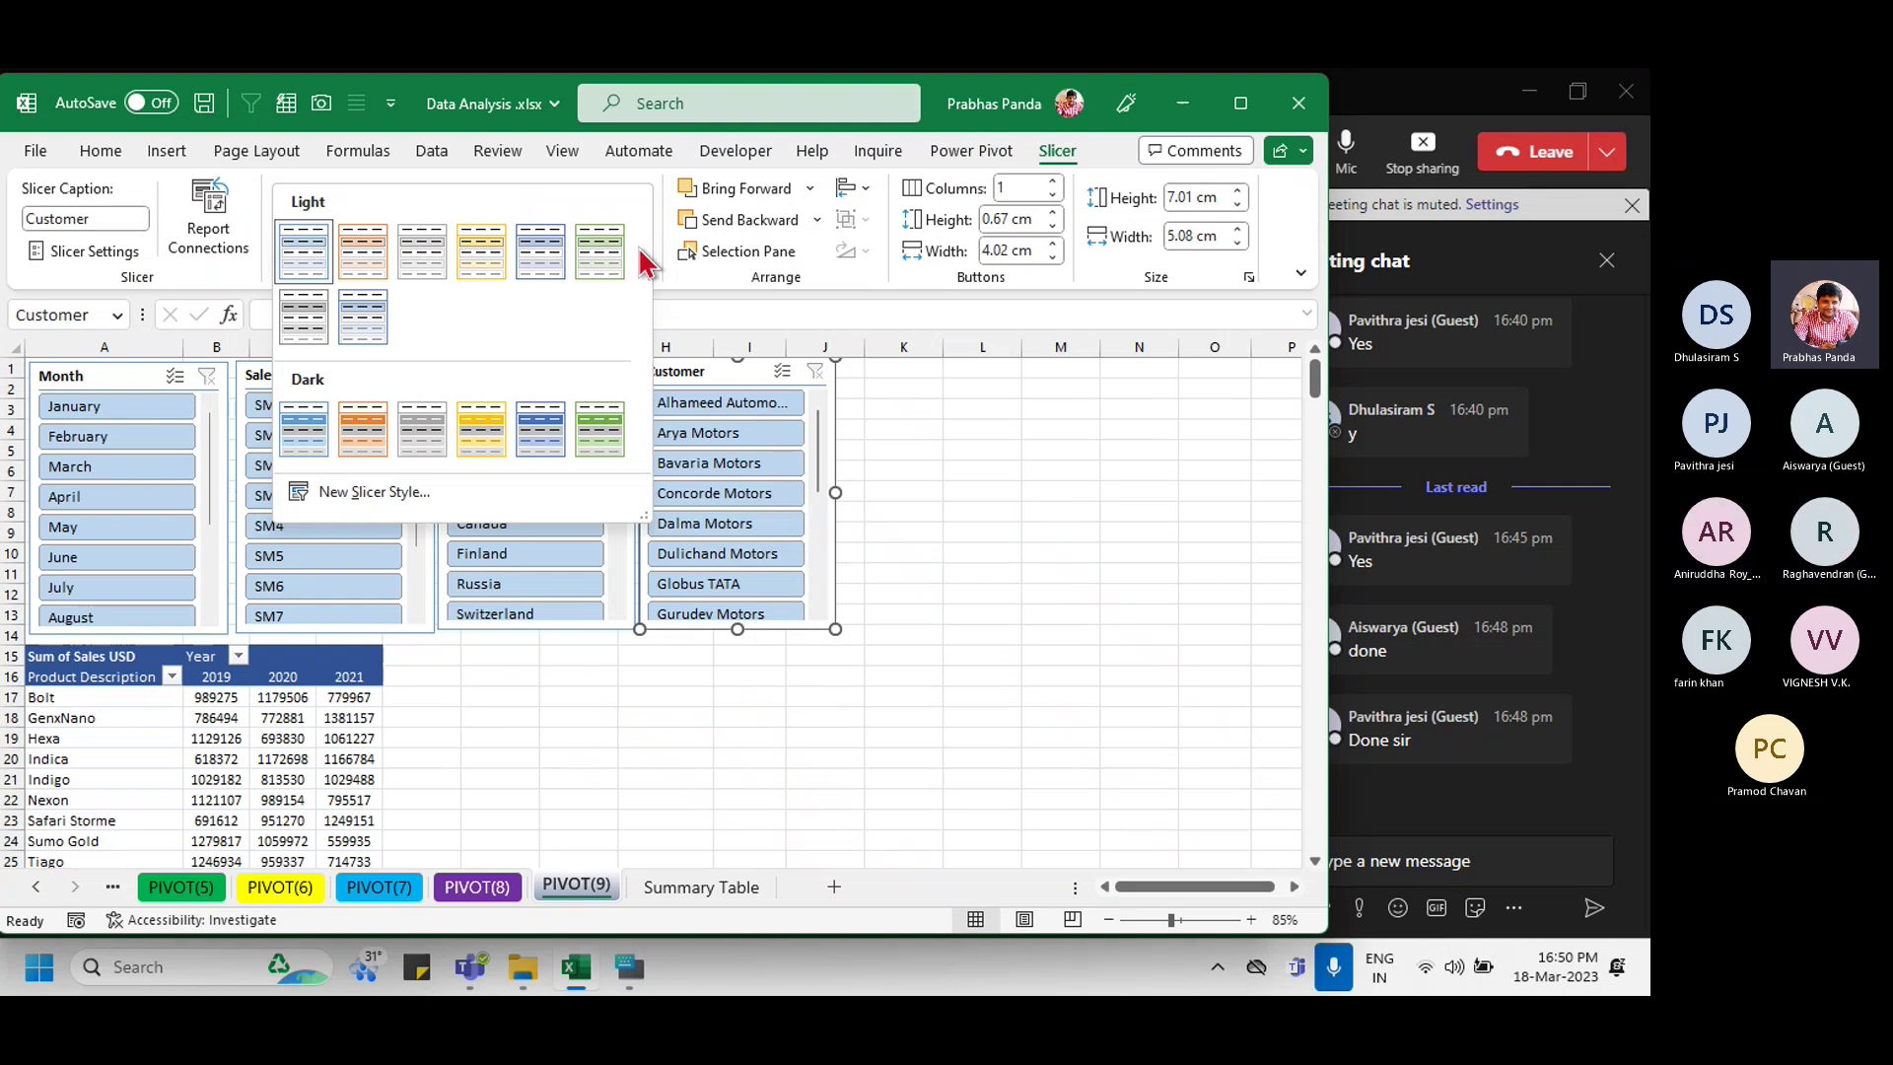
left_click(554, 443)
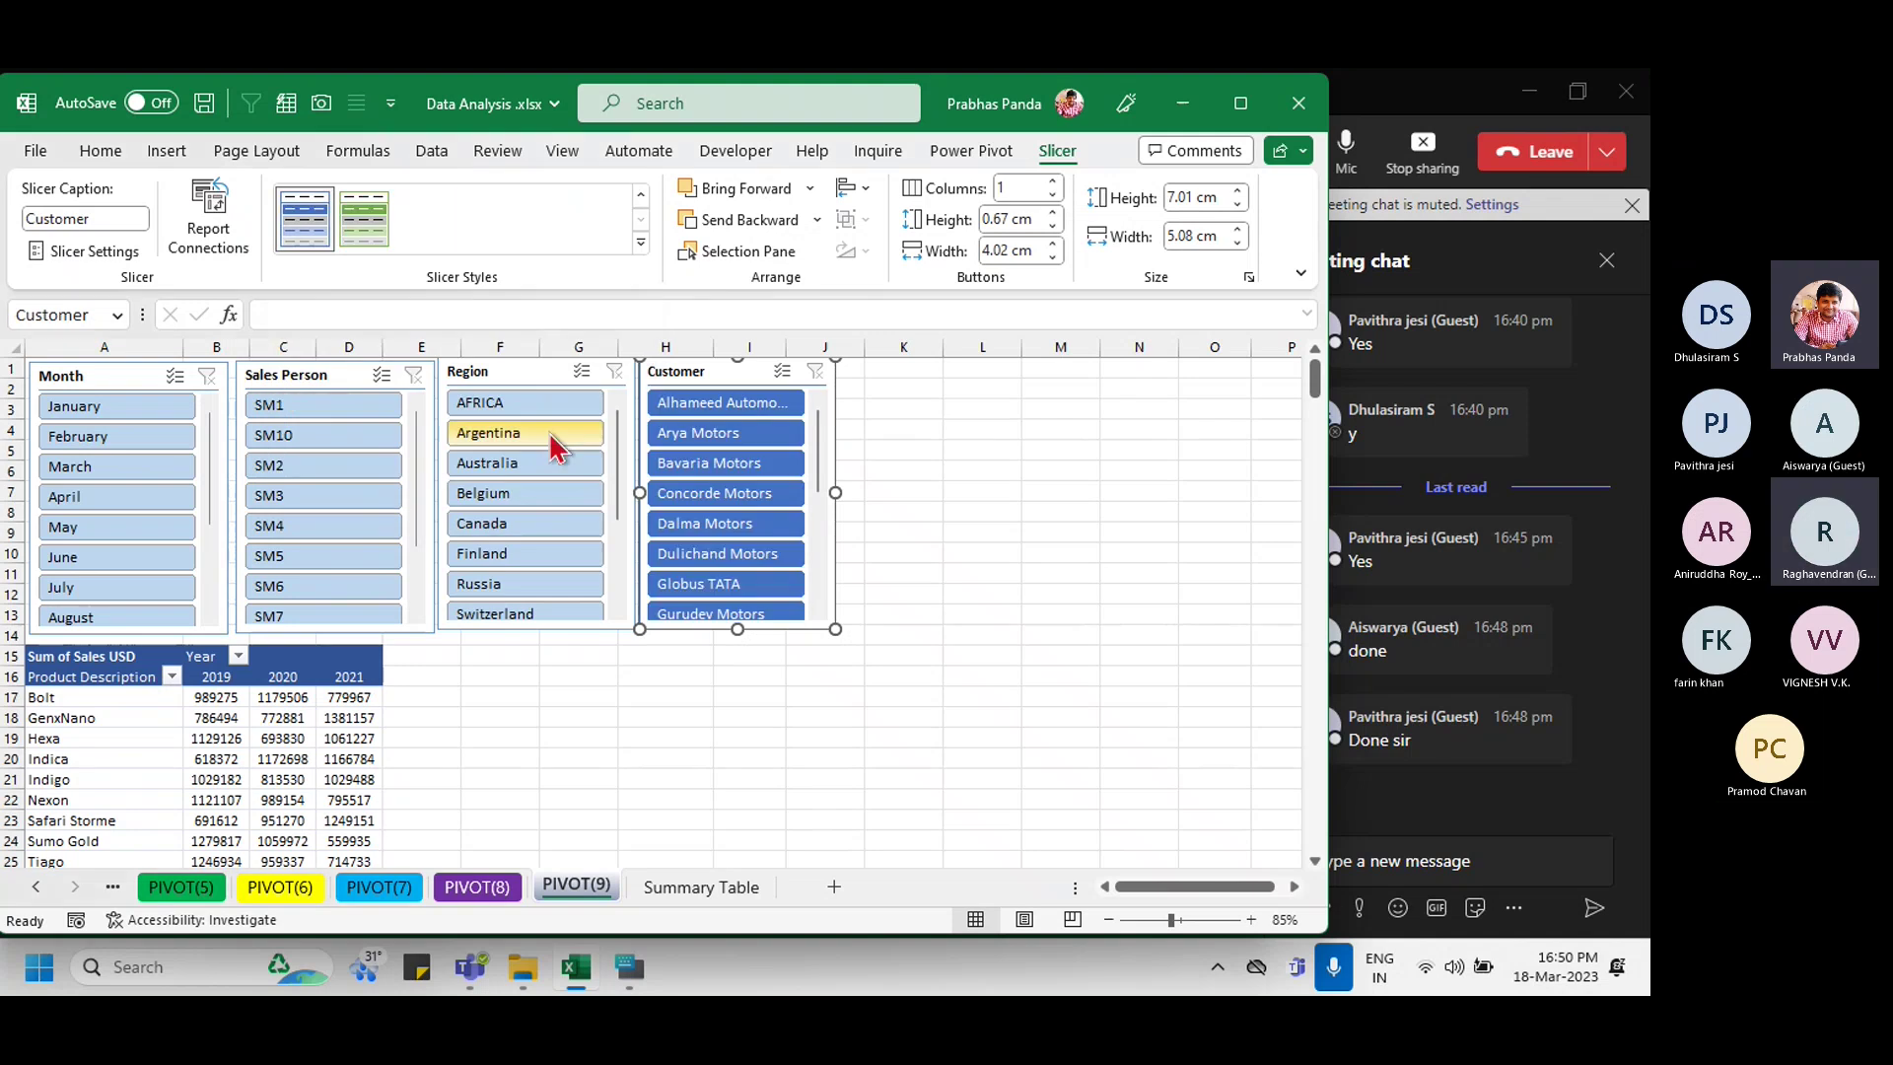
Step: Style the Region slicer green, Sales Person orange and Month light blue
left_click(498, 372)
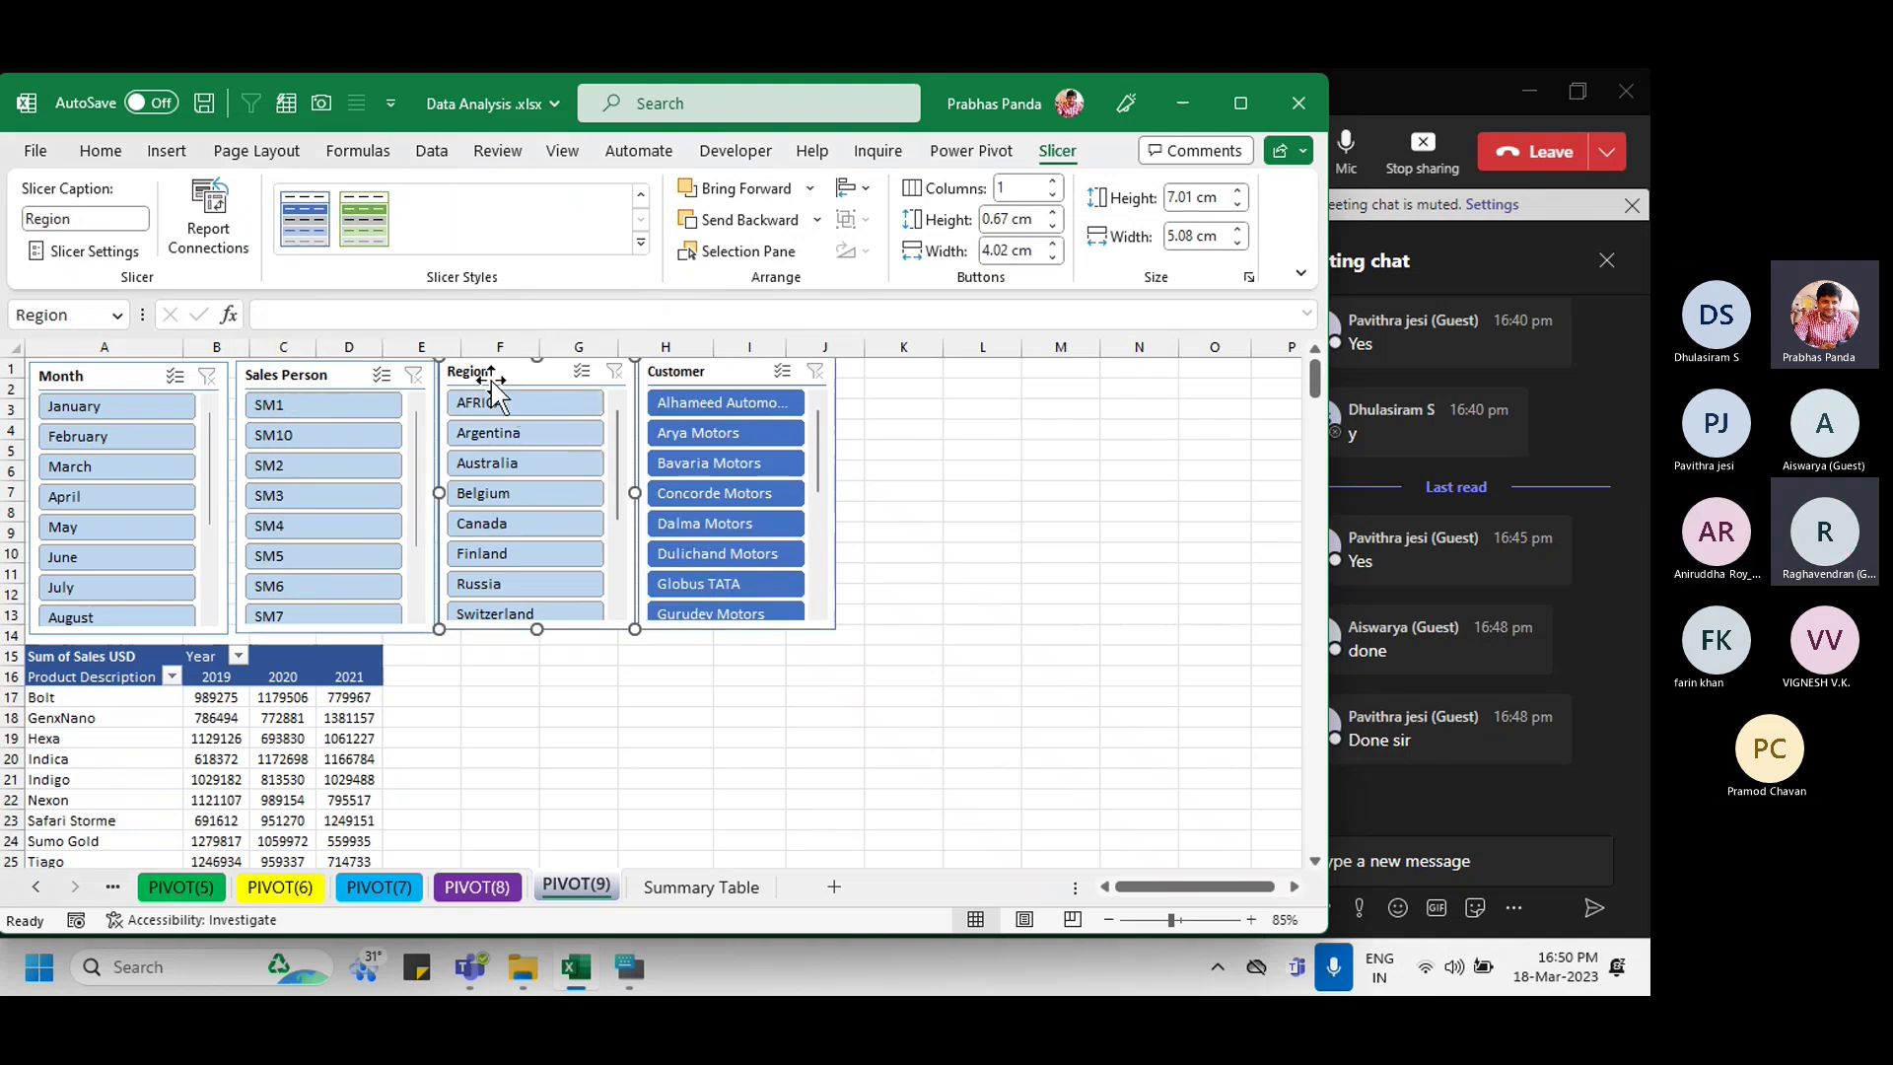
left_click(374, 235)
left_click(318, 375)
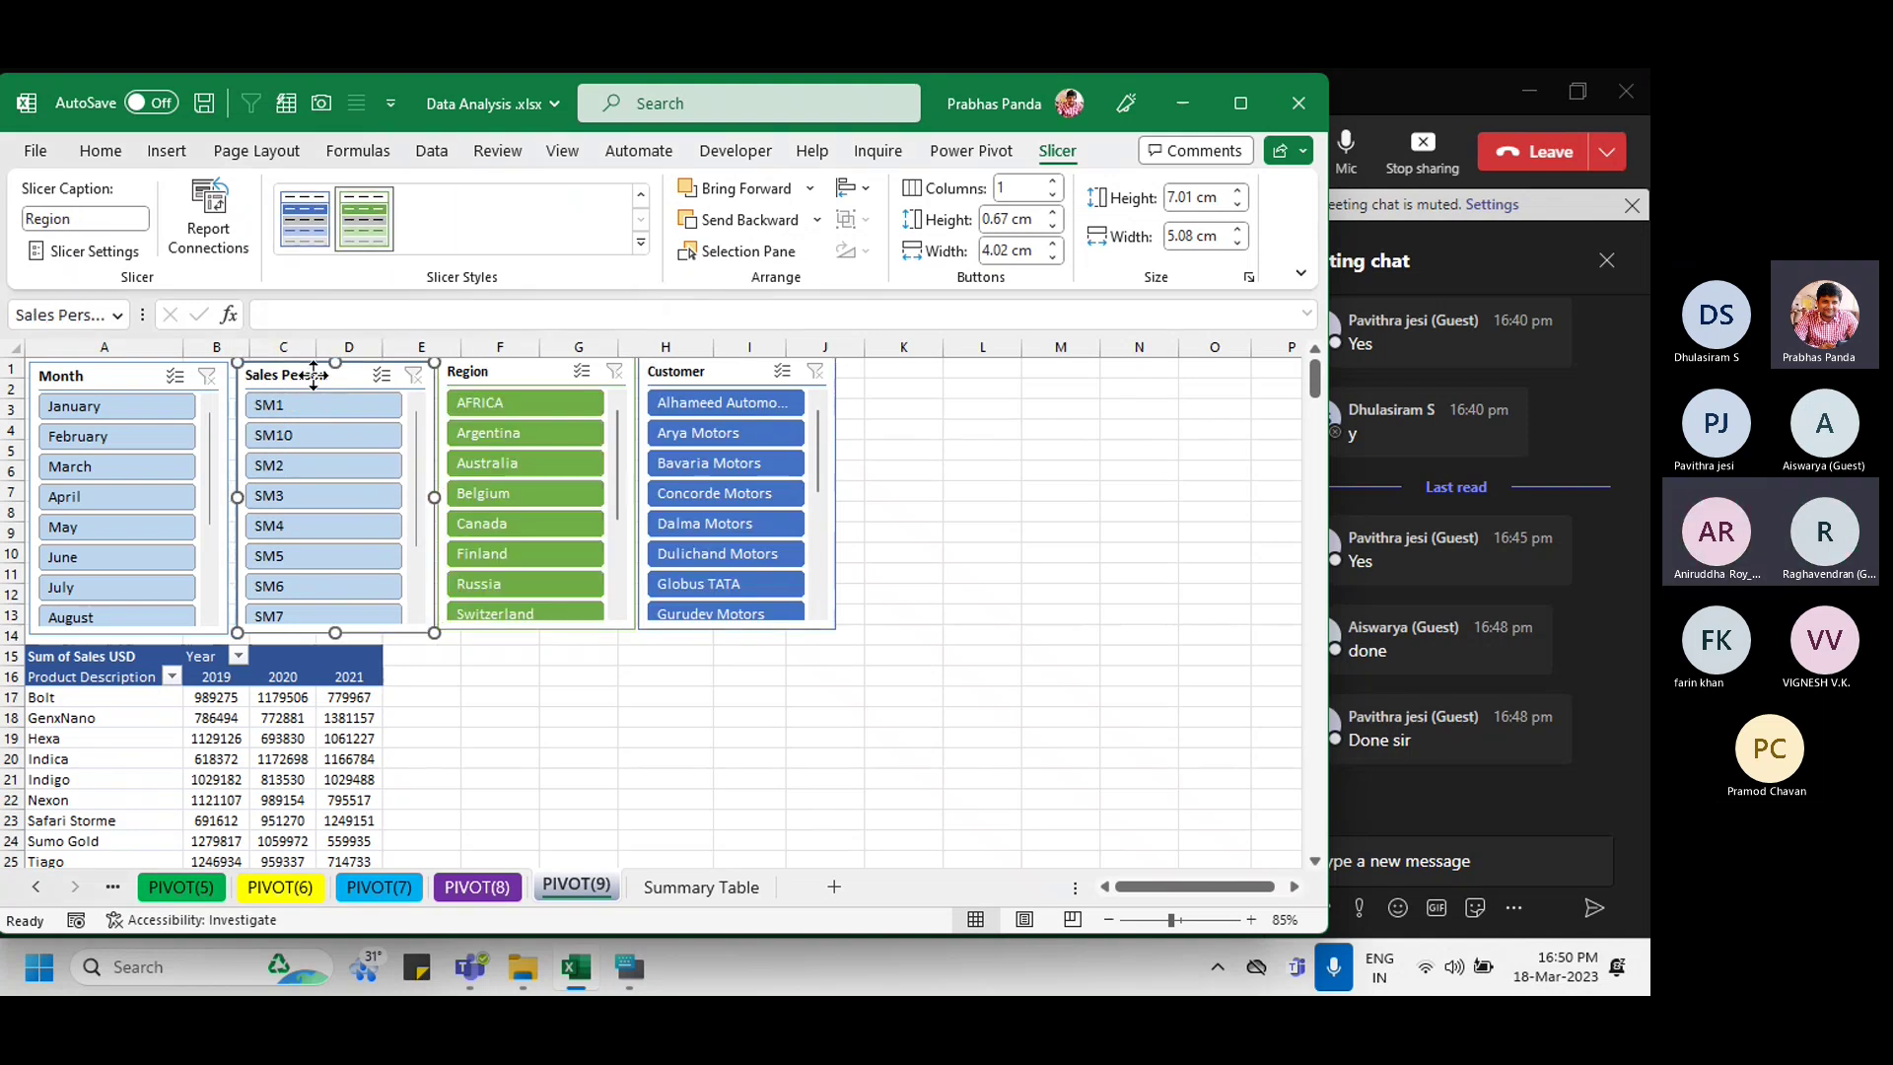
left_click(640, 242)
left_click(482, 241)
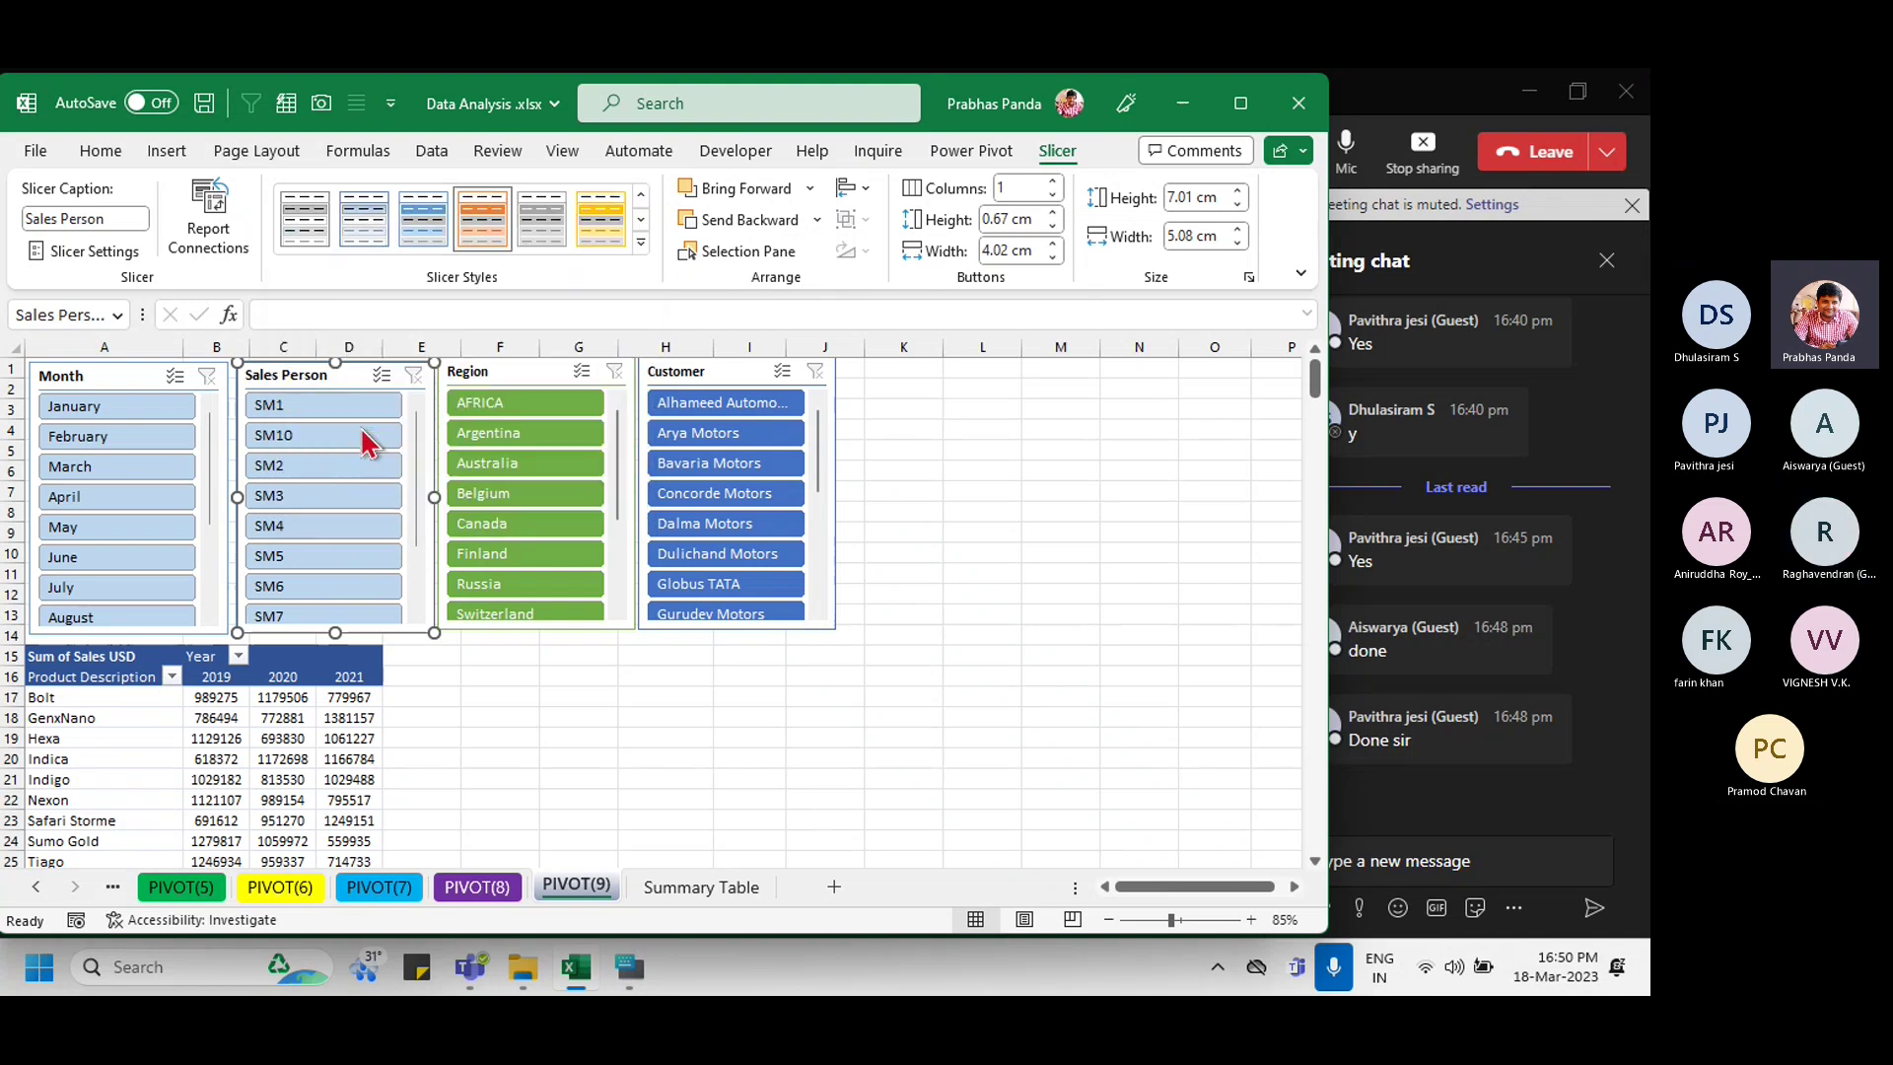
left_click(150, 392)
left_click(641, 244)
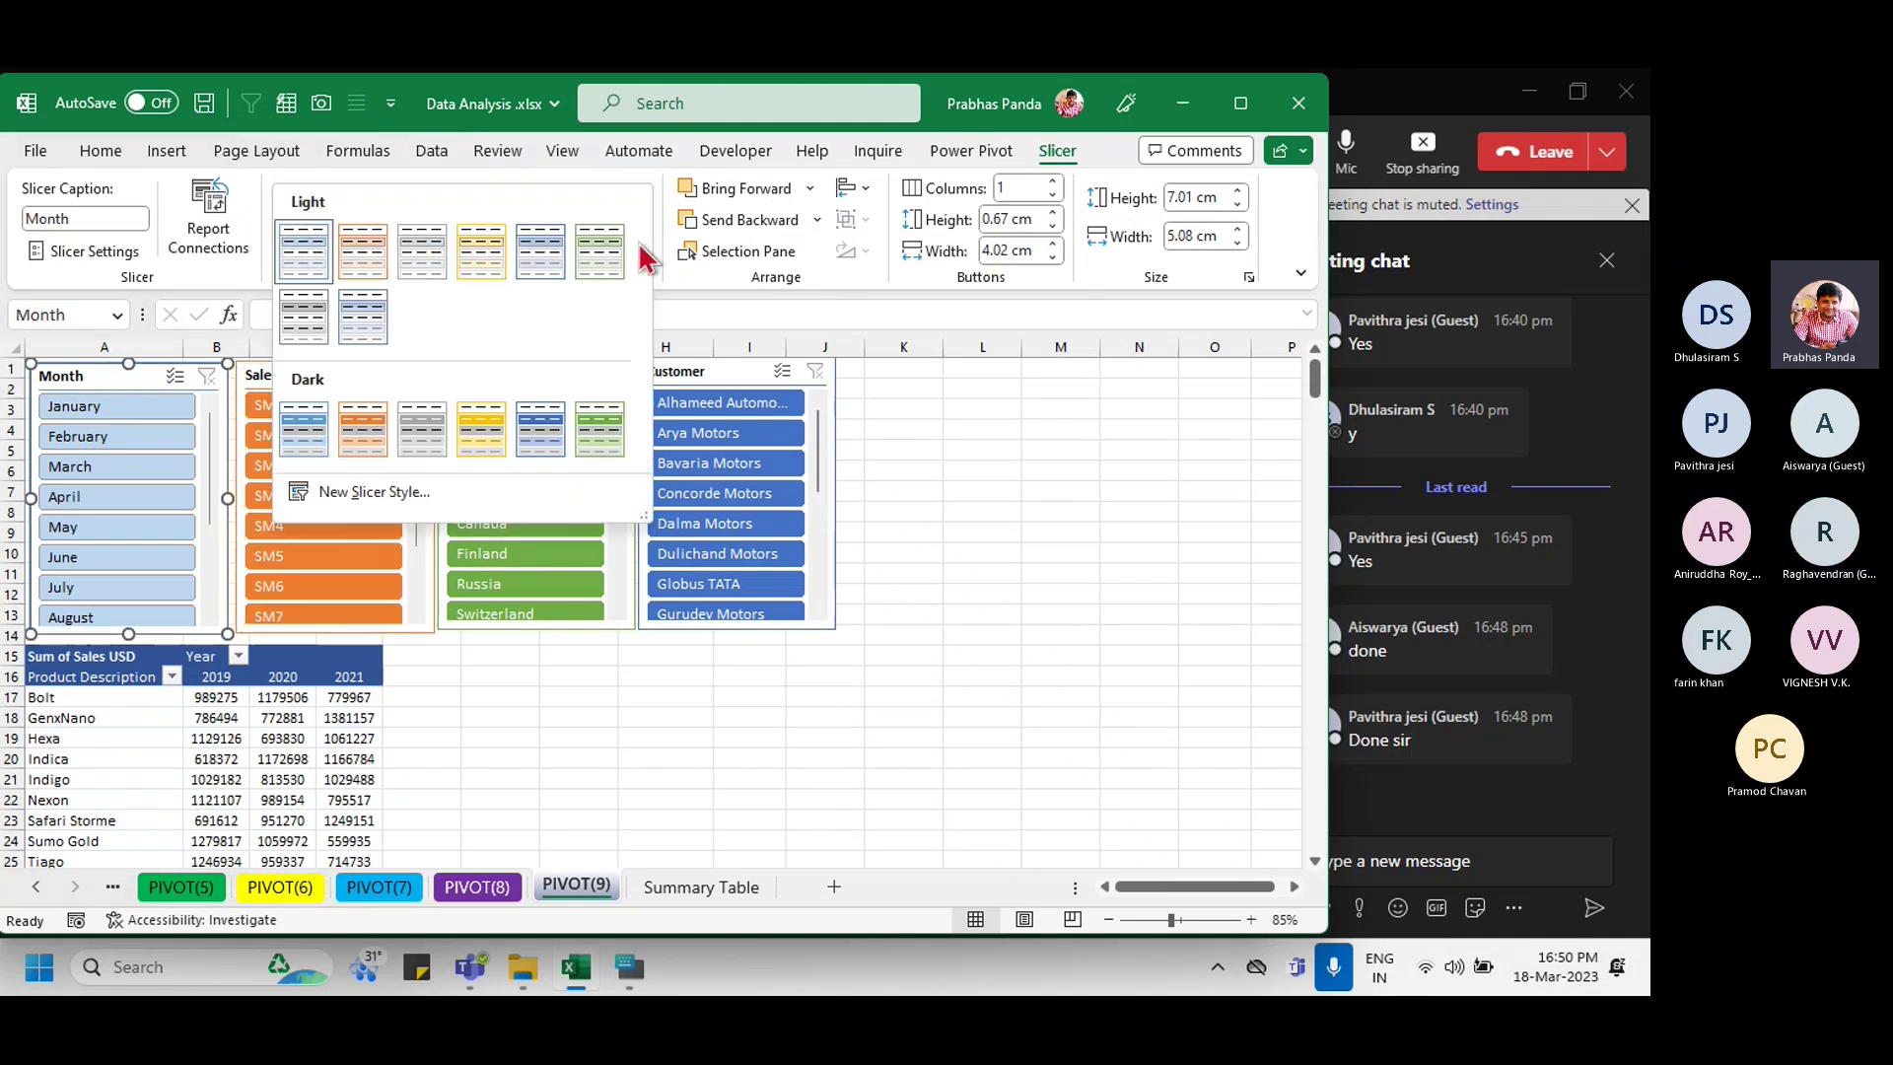
left_click(363, 317)
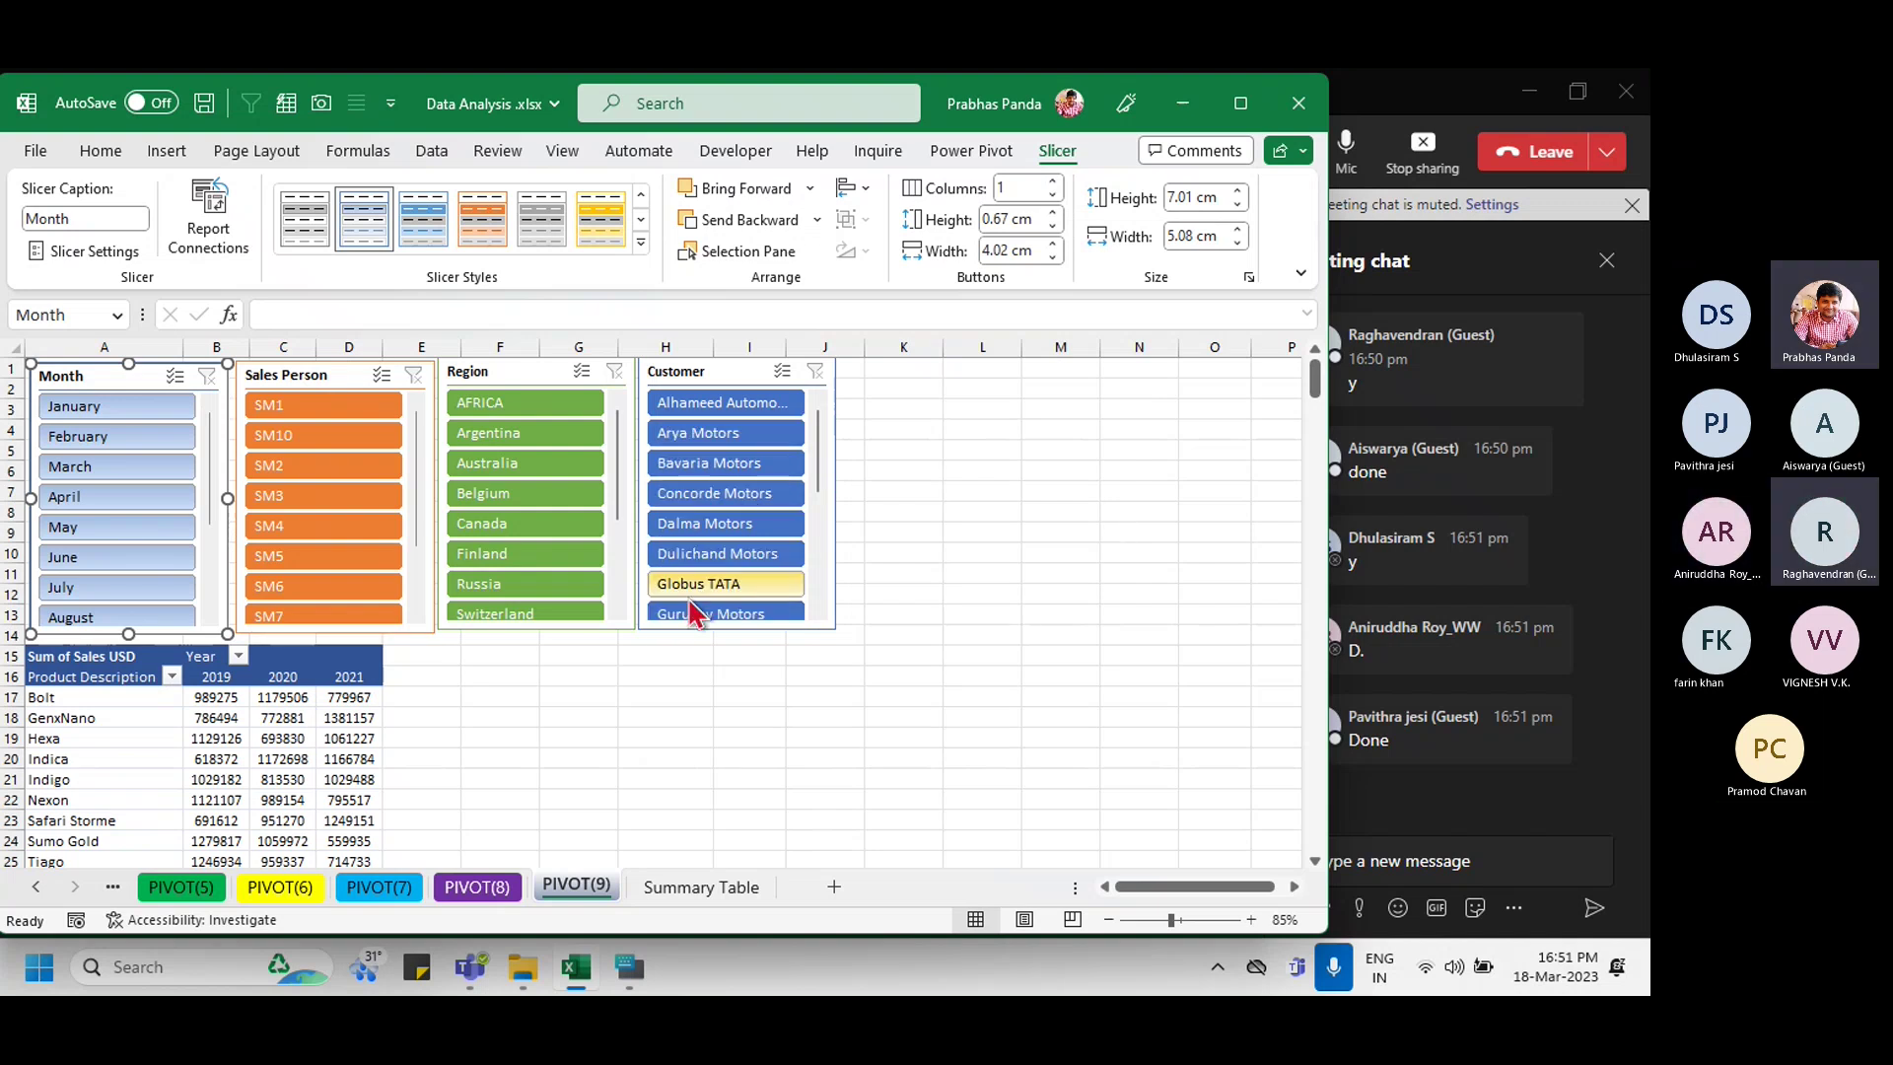
left_click(700, 380)
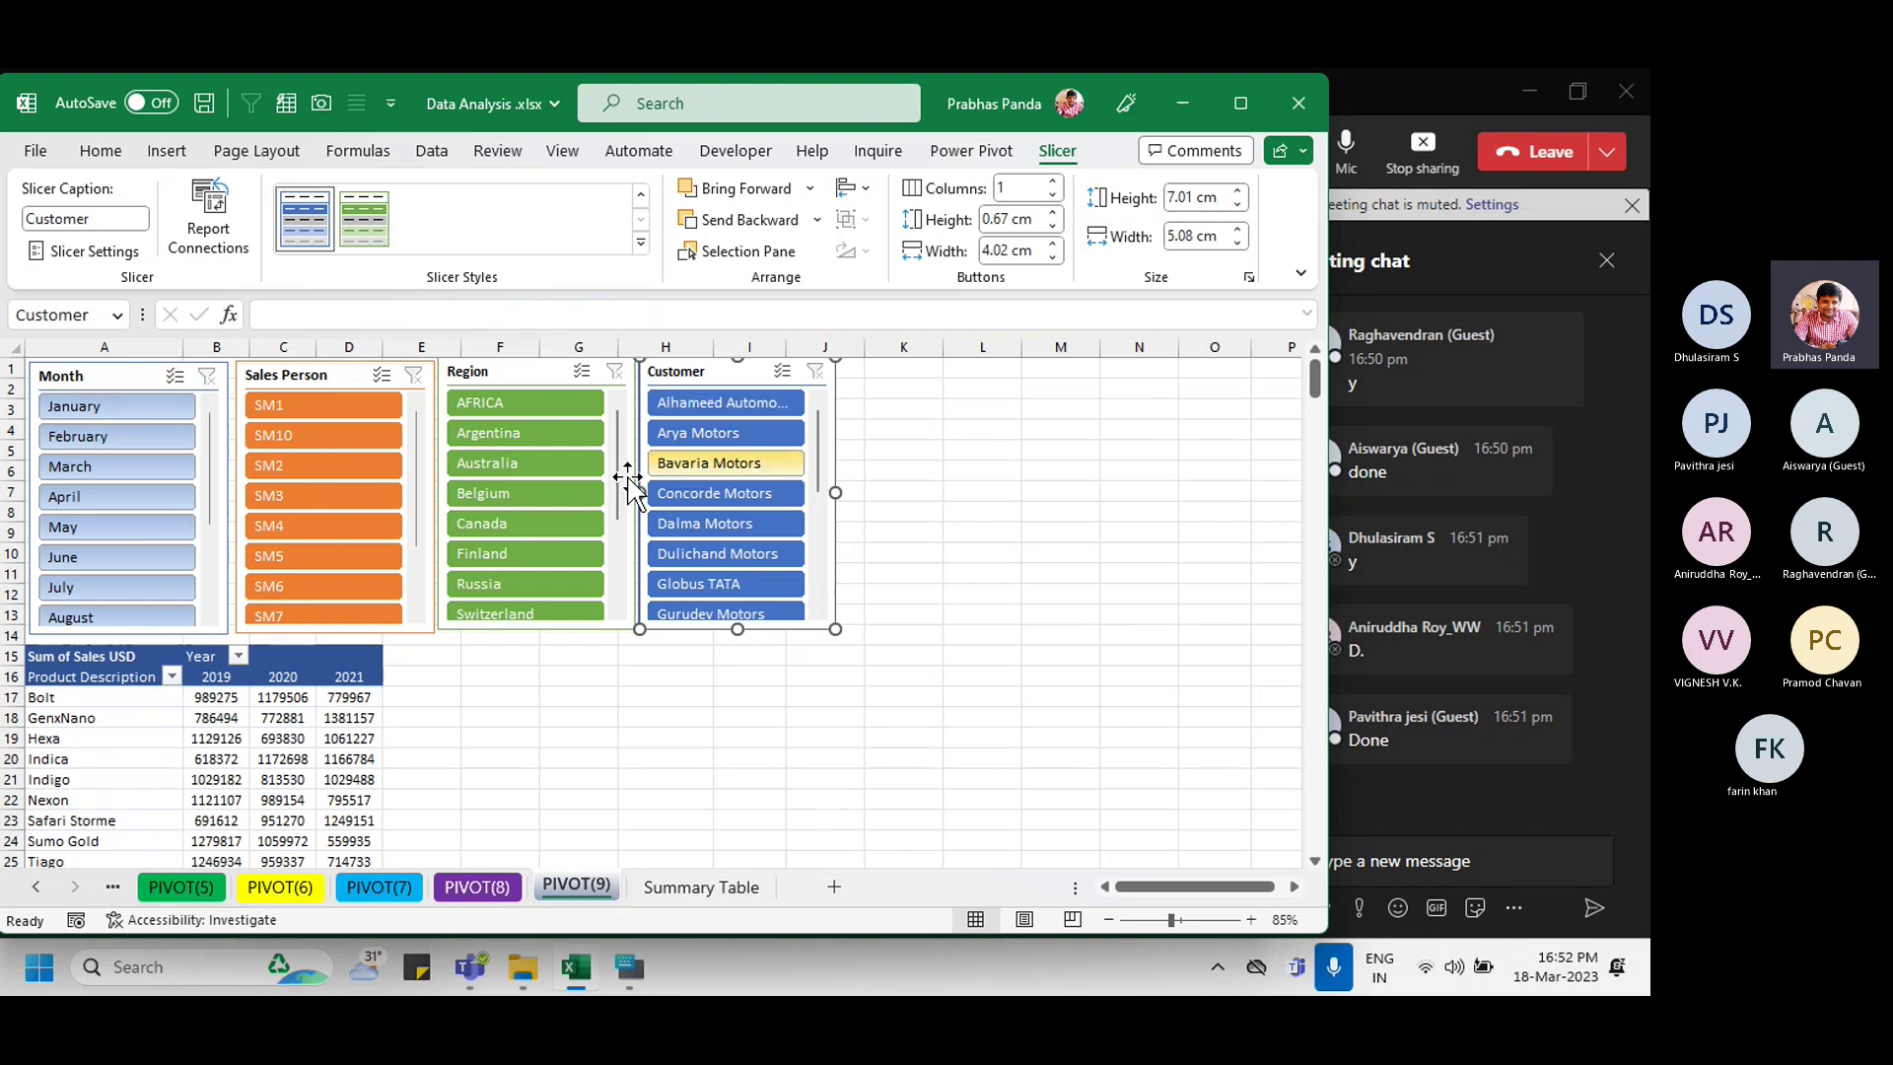
scroll(613, 503, "down", 1)
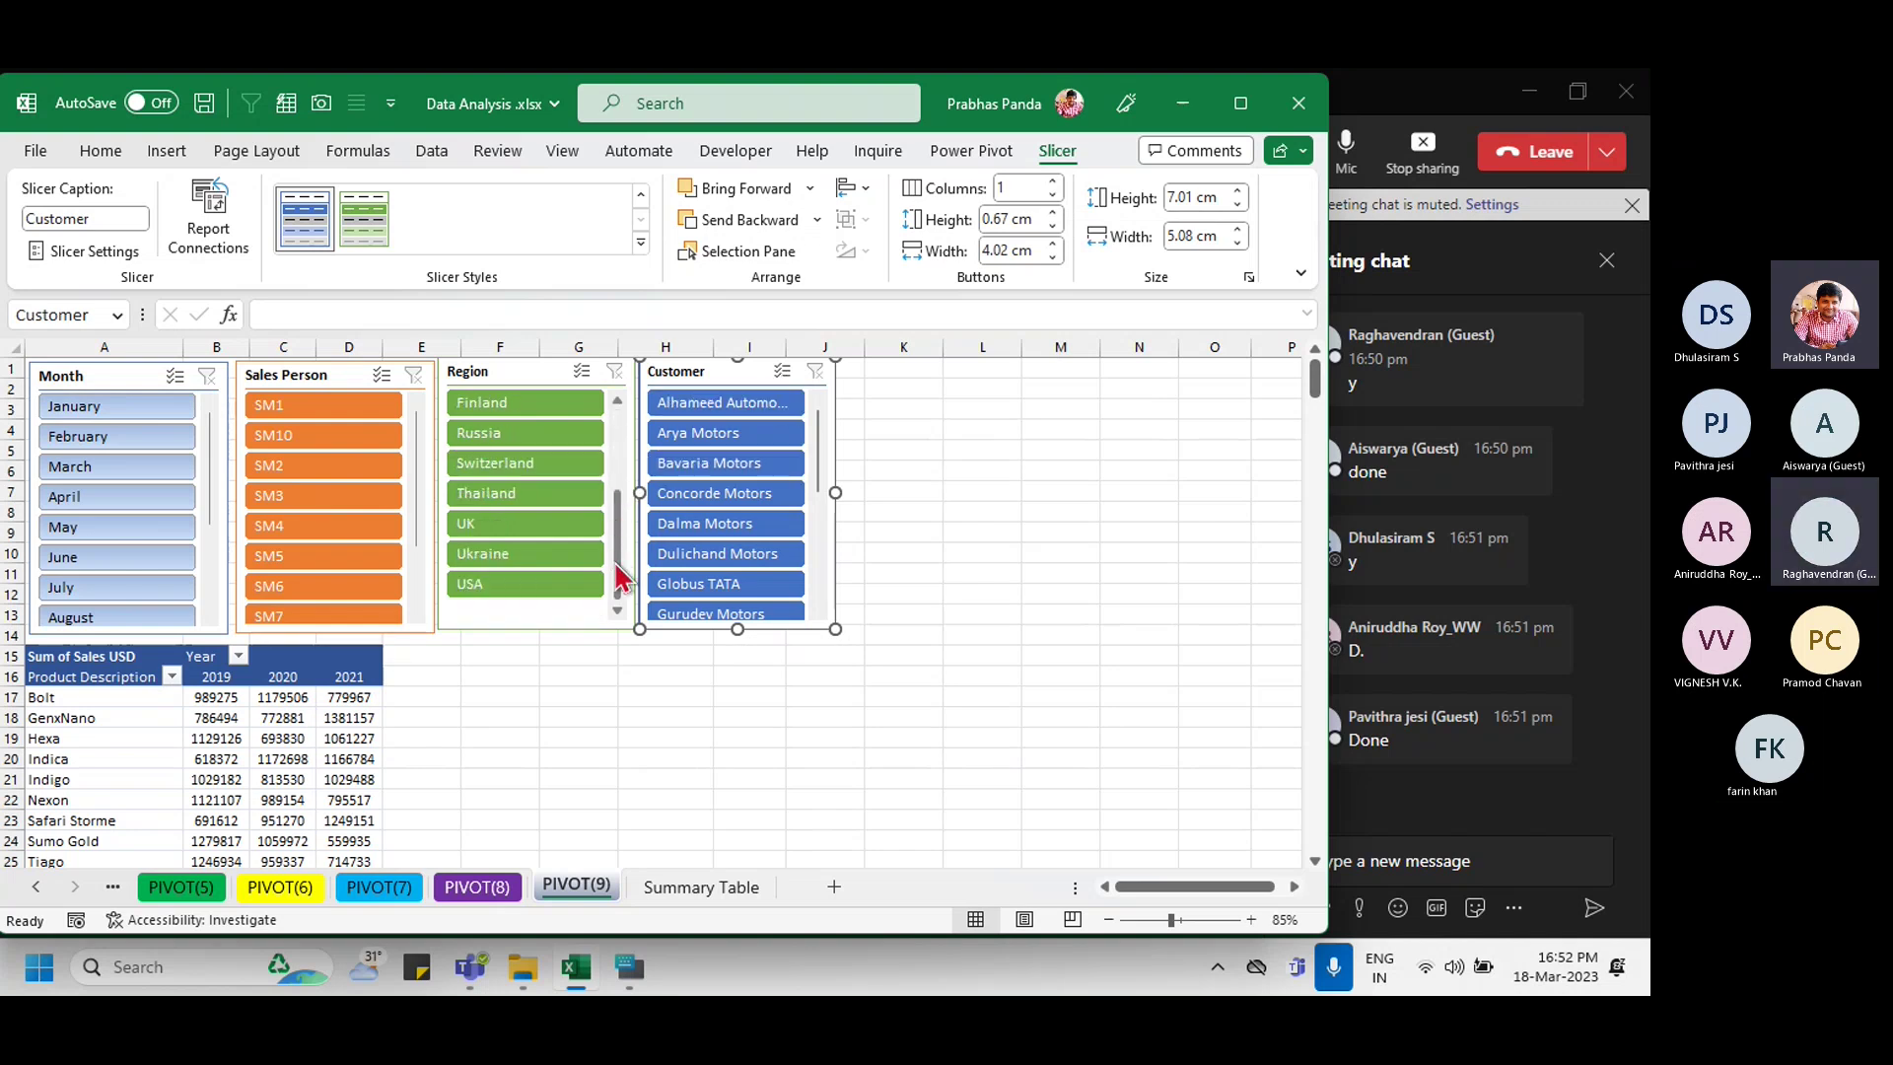
scroll(614, 502, "down", 2)
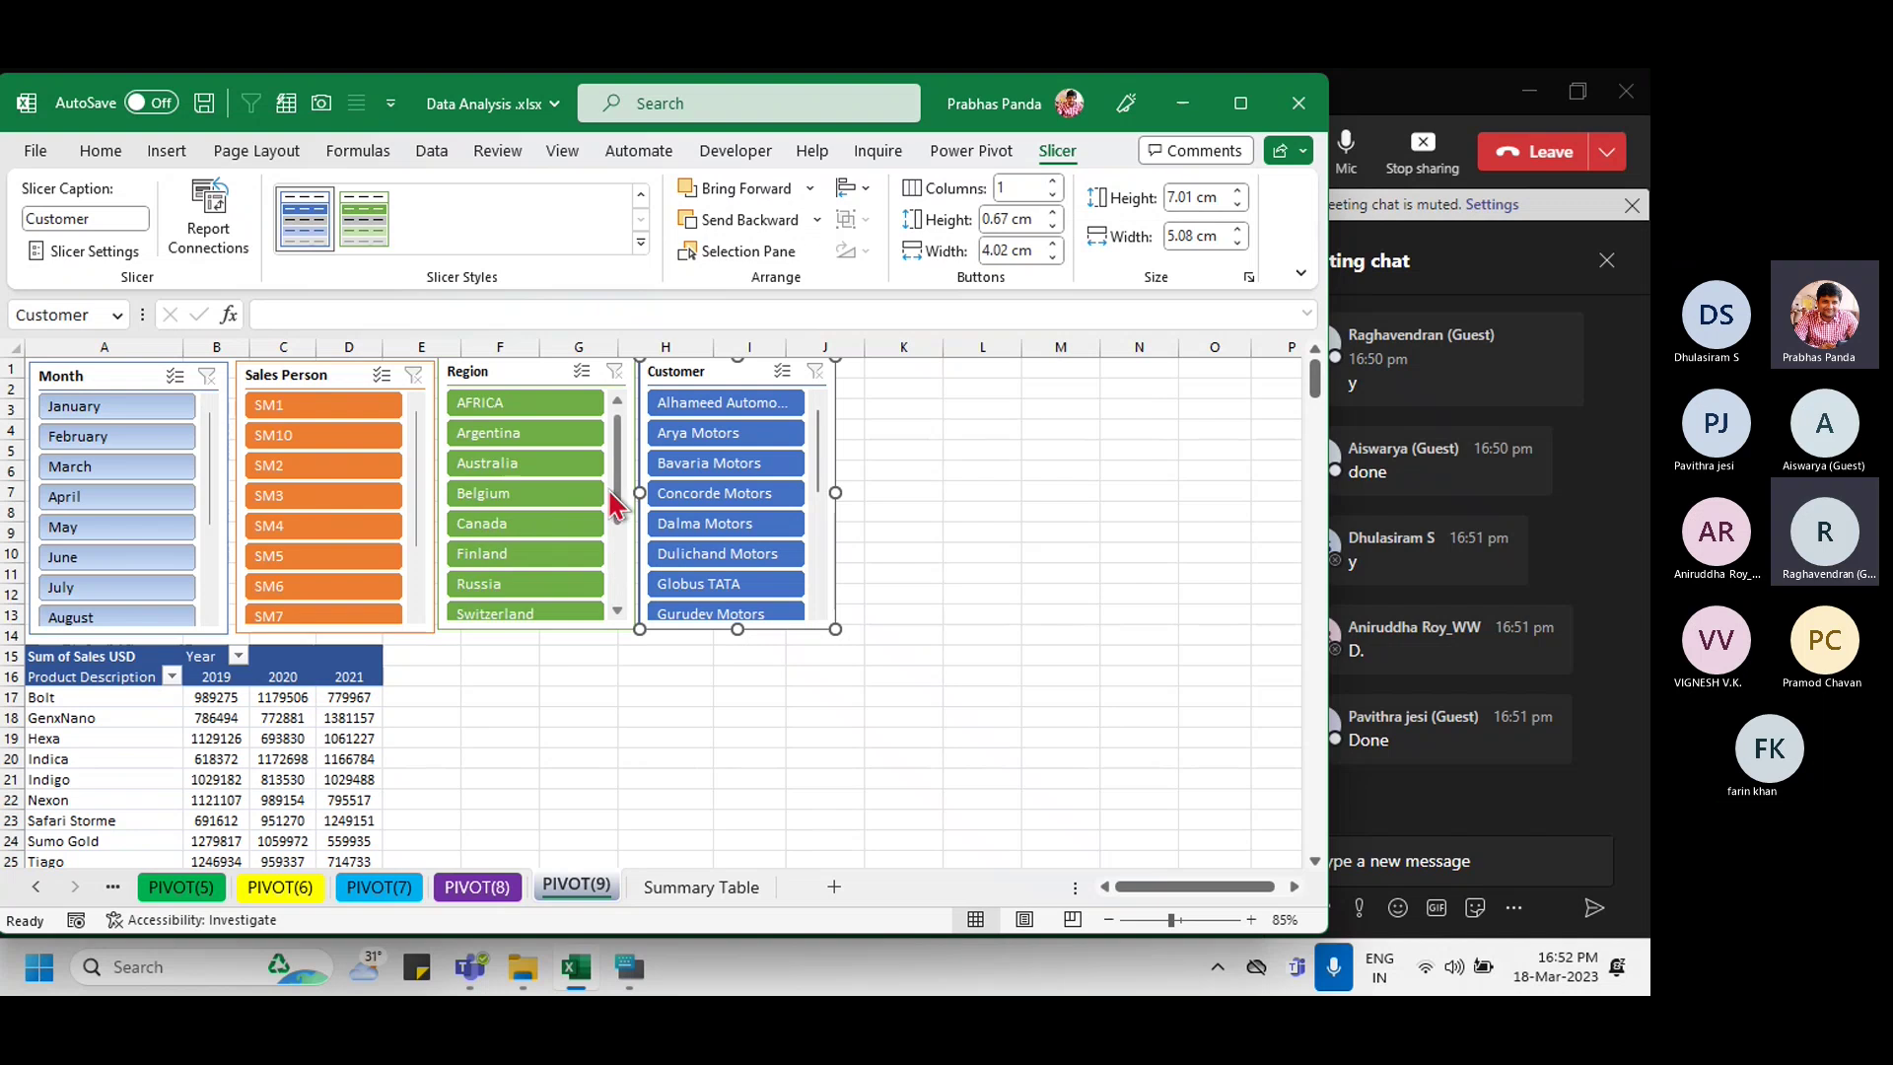
scroll(615, 532, "down", 2)
scroll(621, 592, "up", 3)
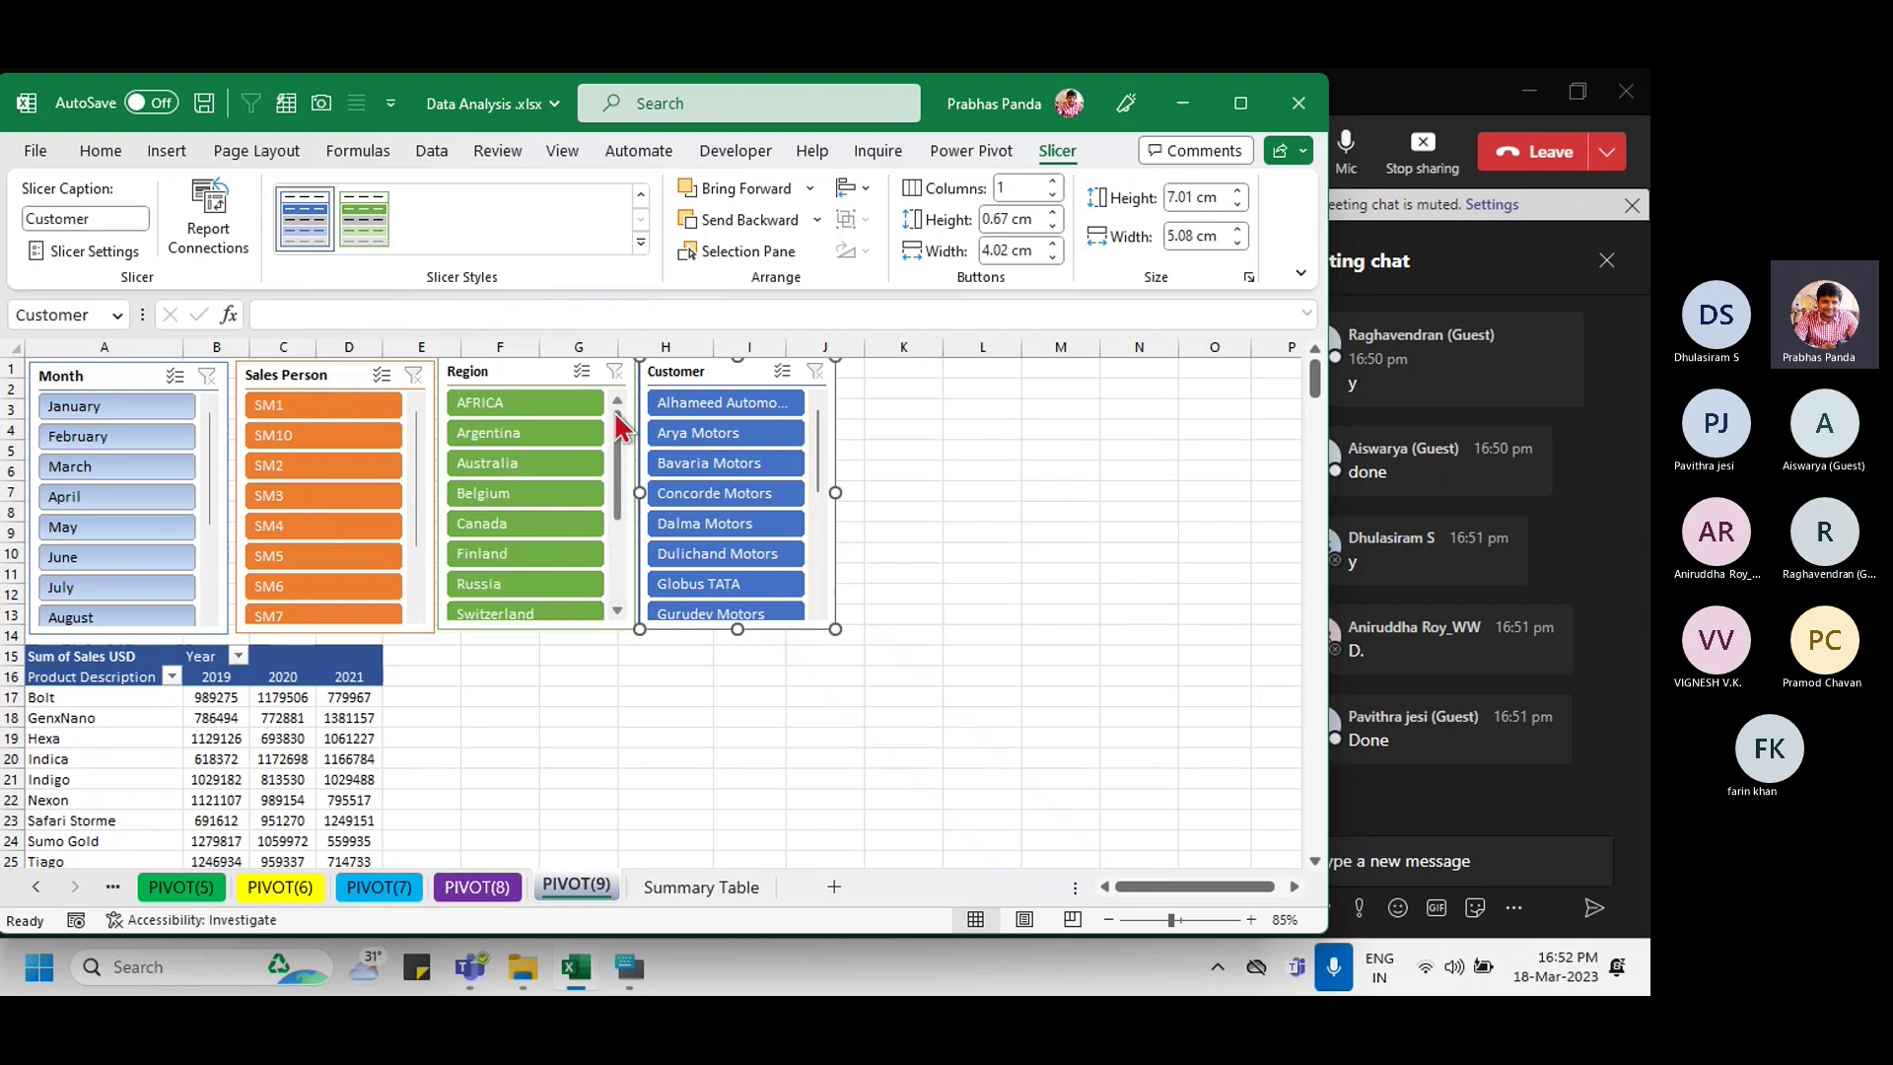
scroll(627, 591, "down", 3)
left_click_drag(627, 592, 635, 427)
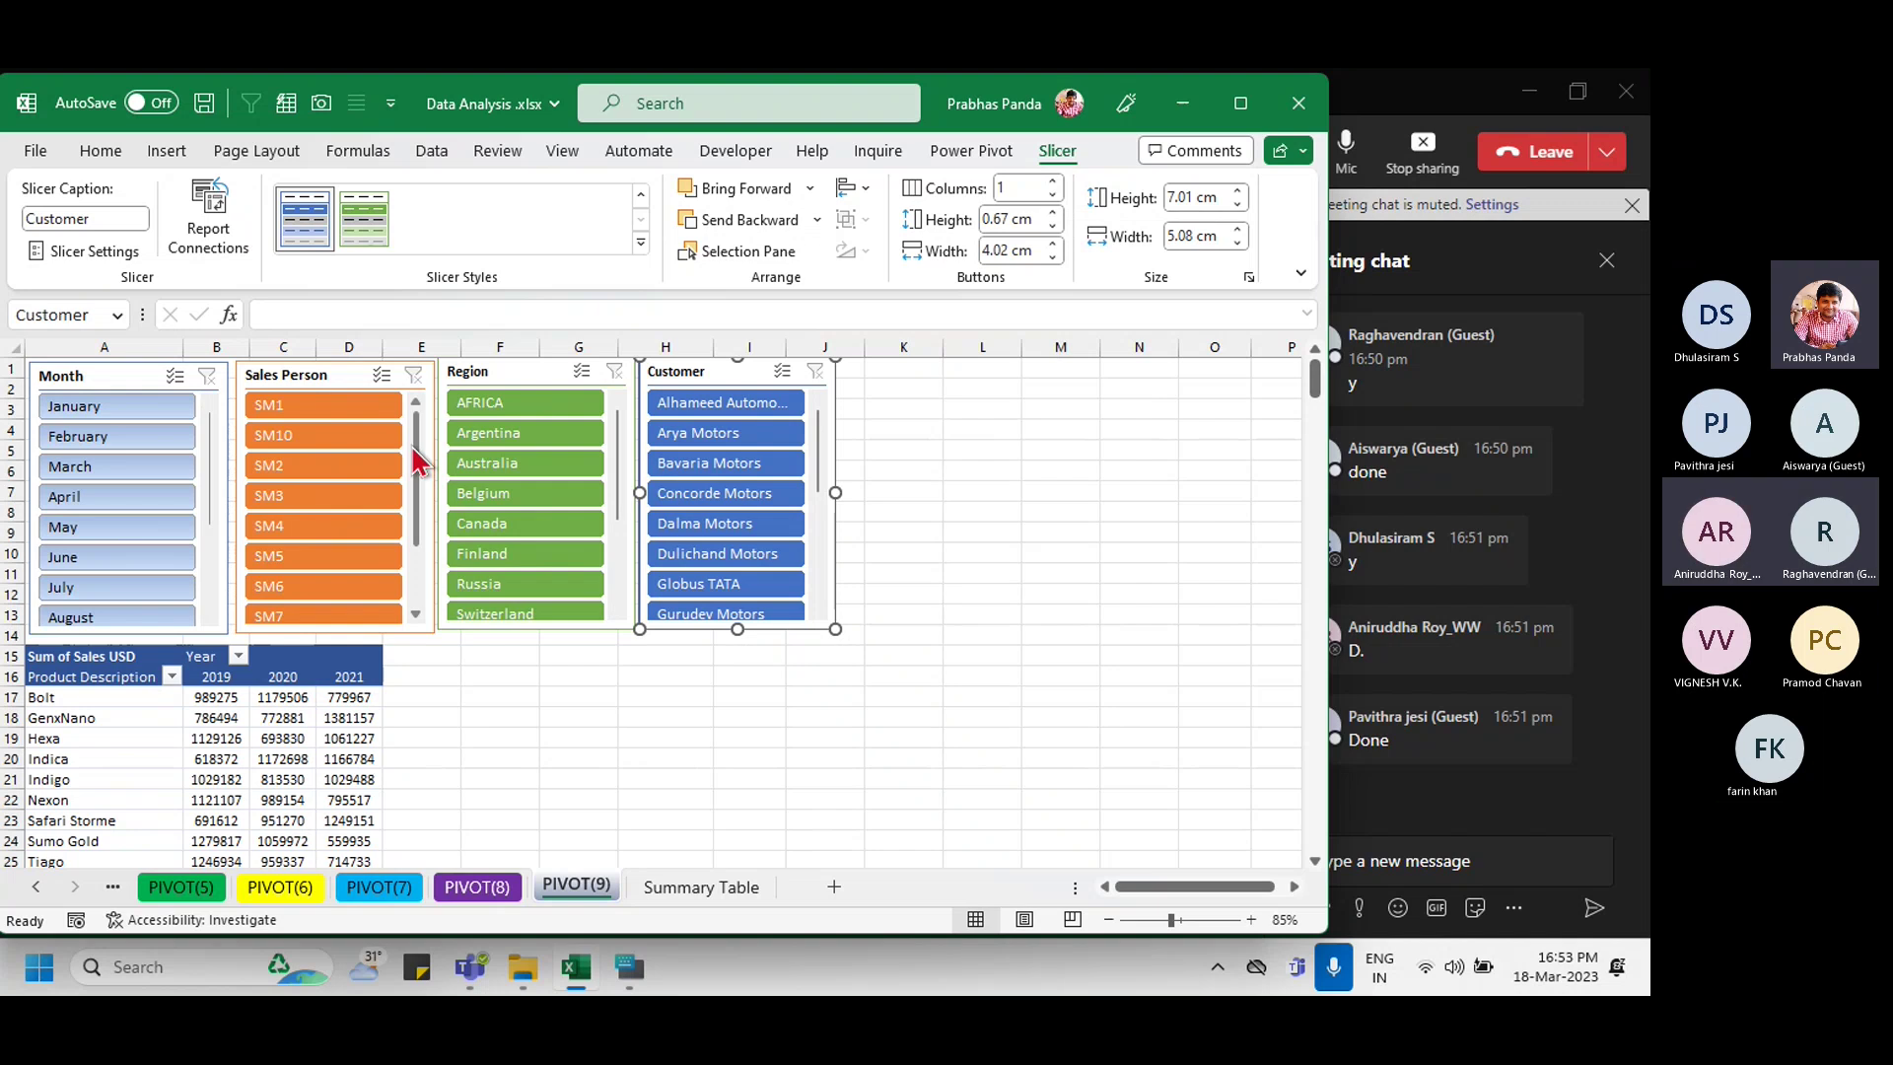
key("ctrl")
key("ctrl")
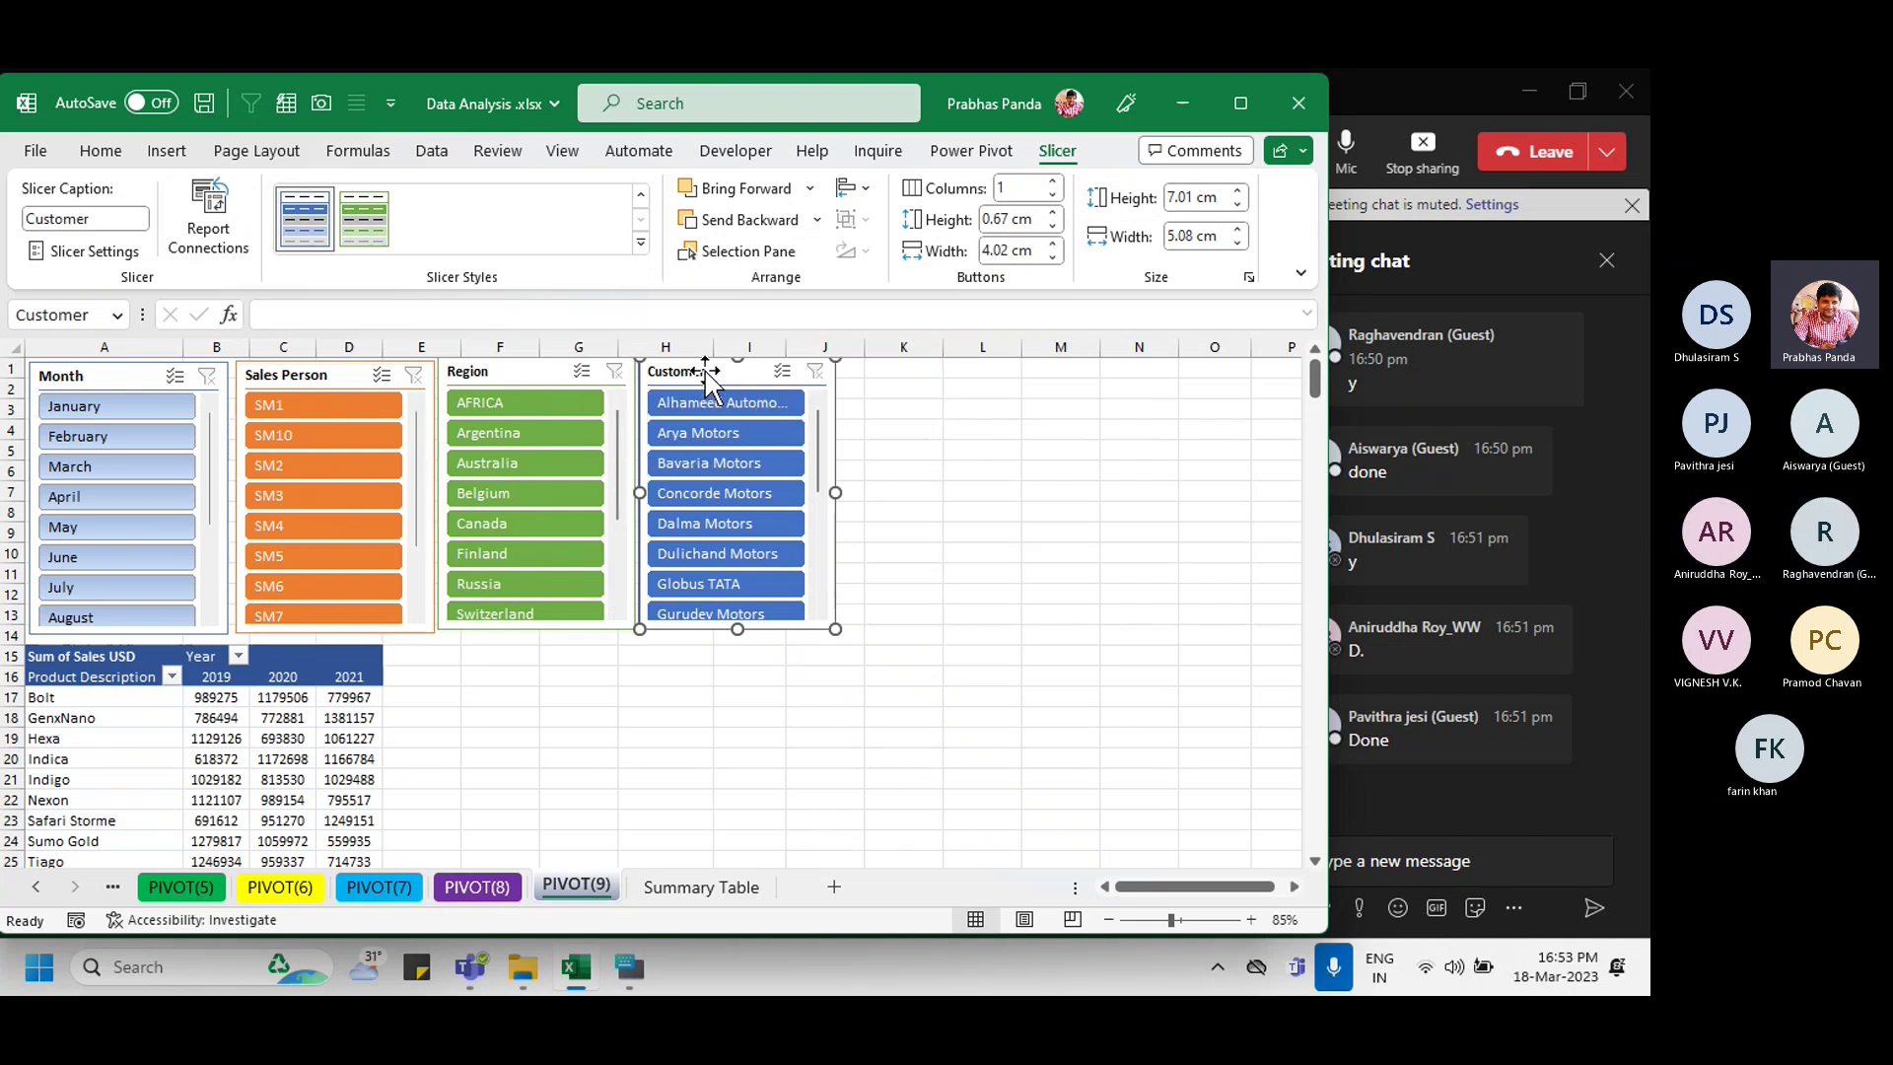
key("ctrl")
key("ctrl")
key("ctrl")
key("ctrl")
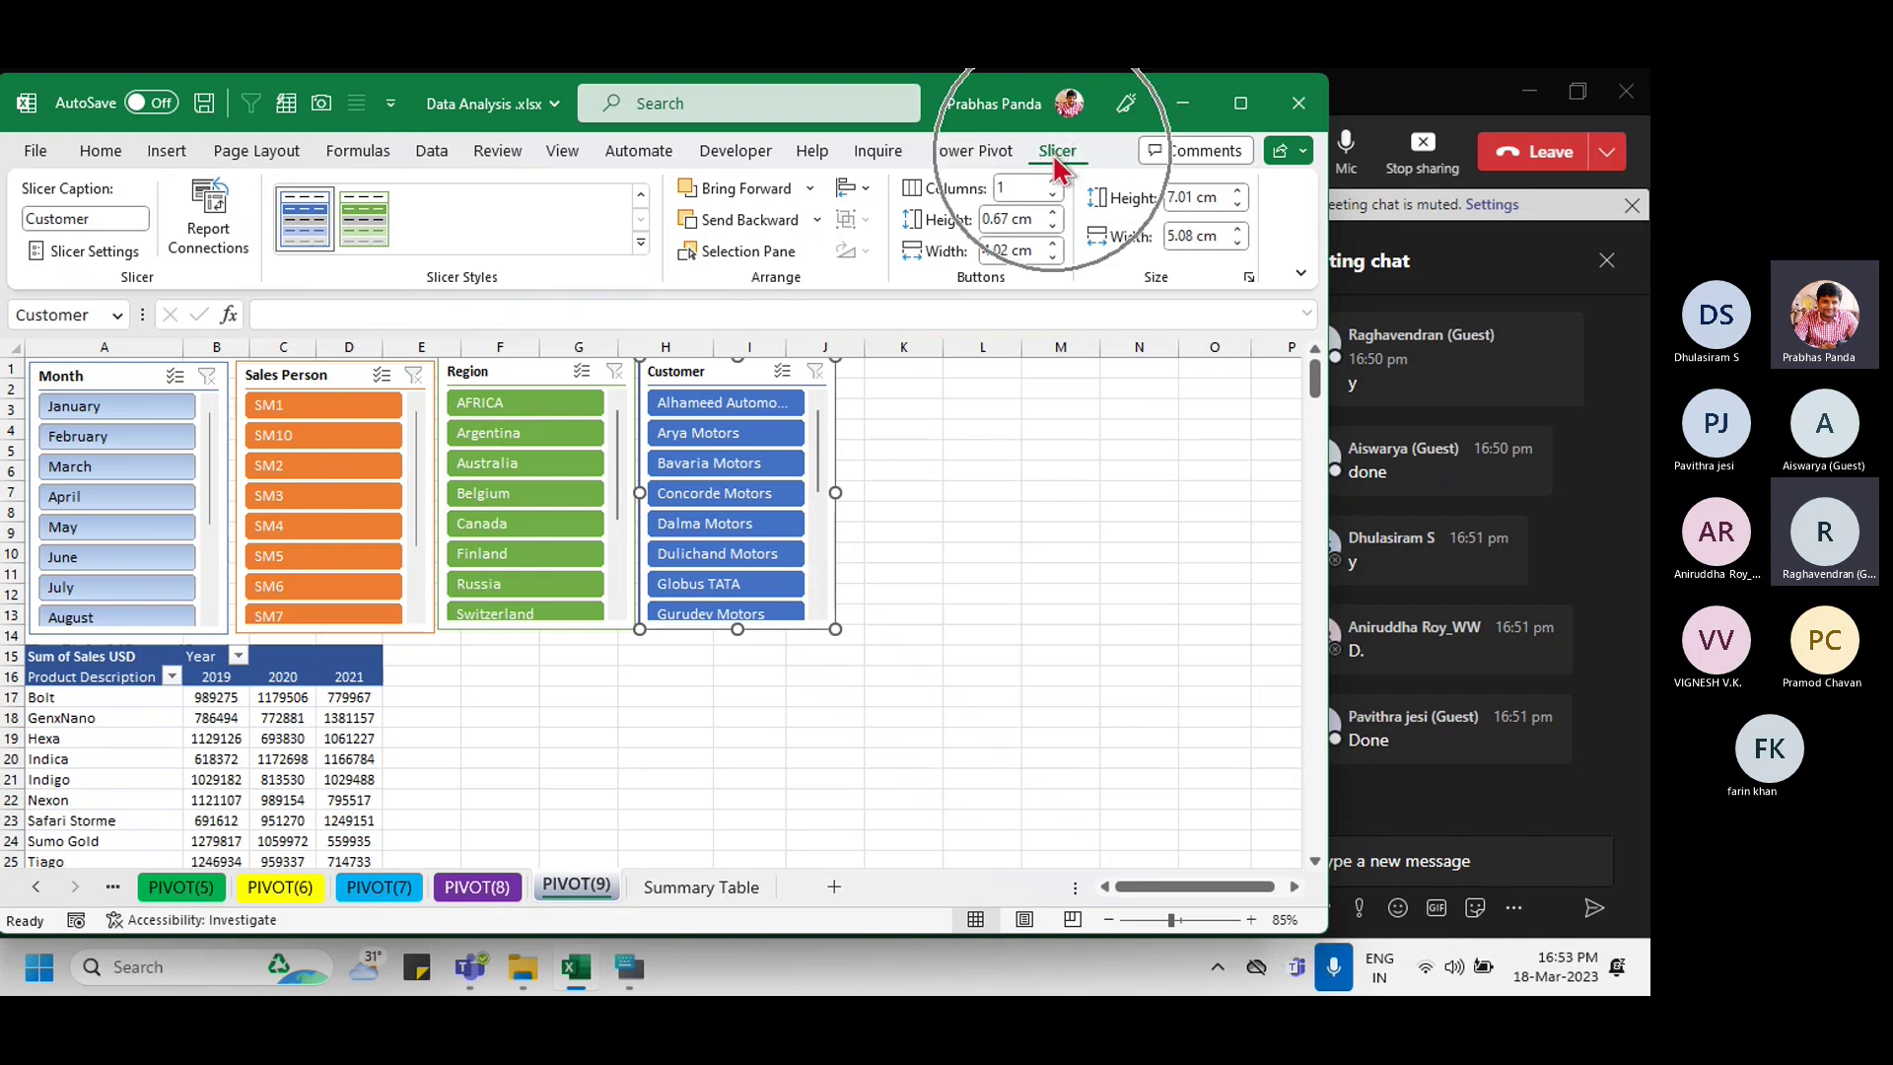
key("ctrl")
key("ctrl")
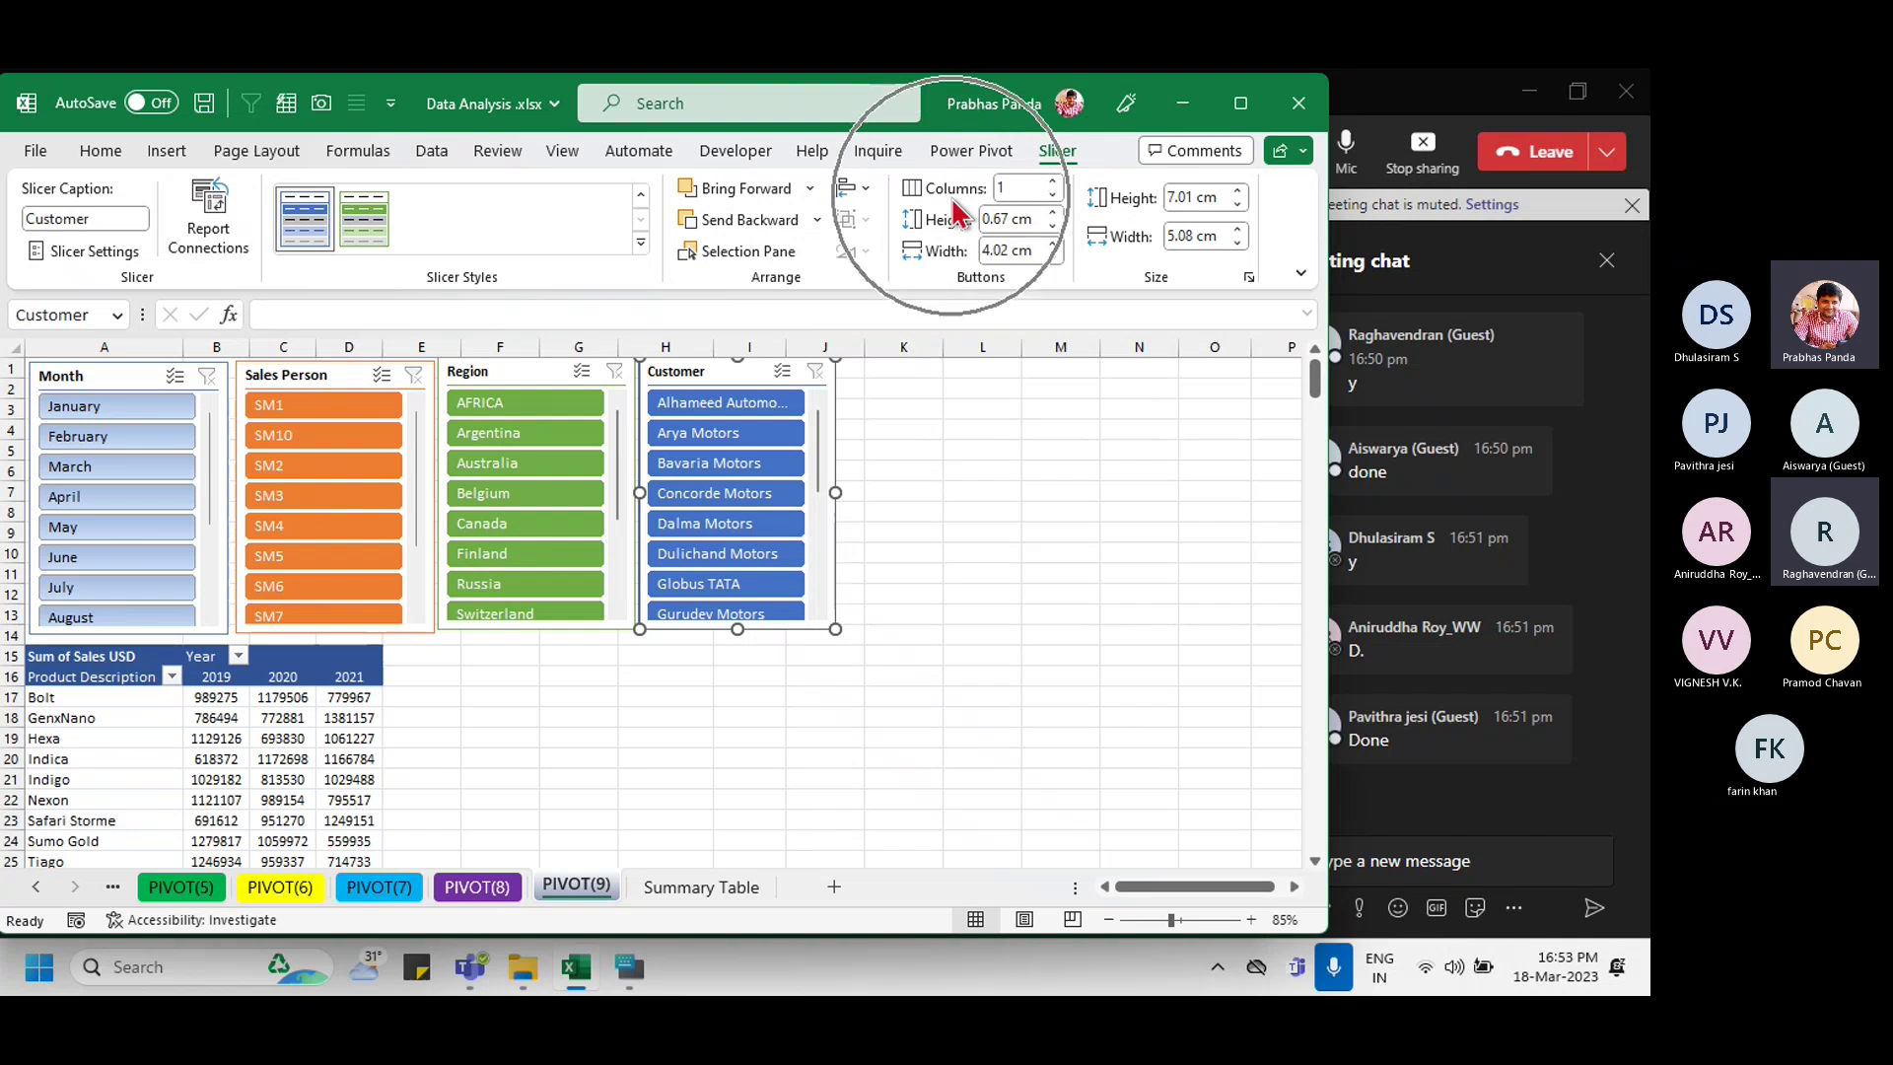
key("ctrl")
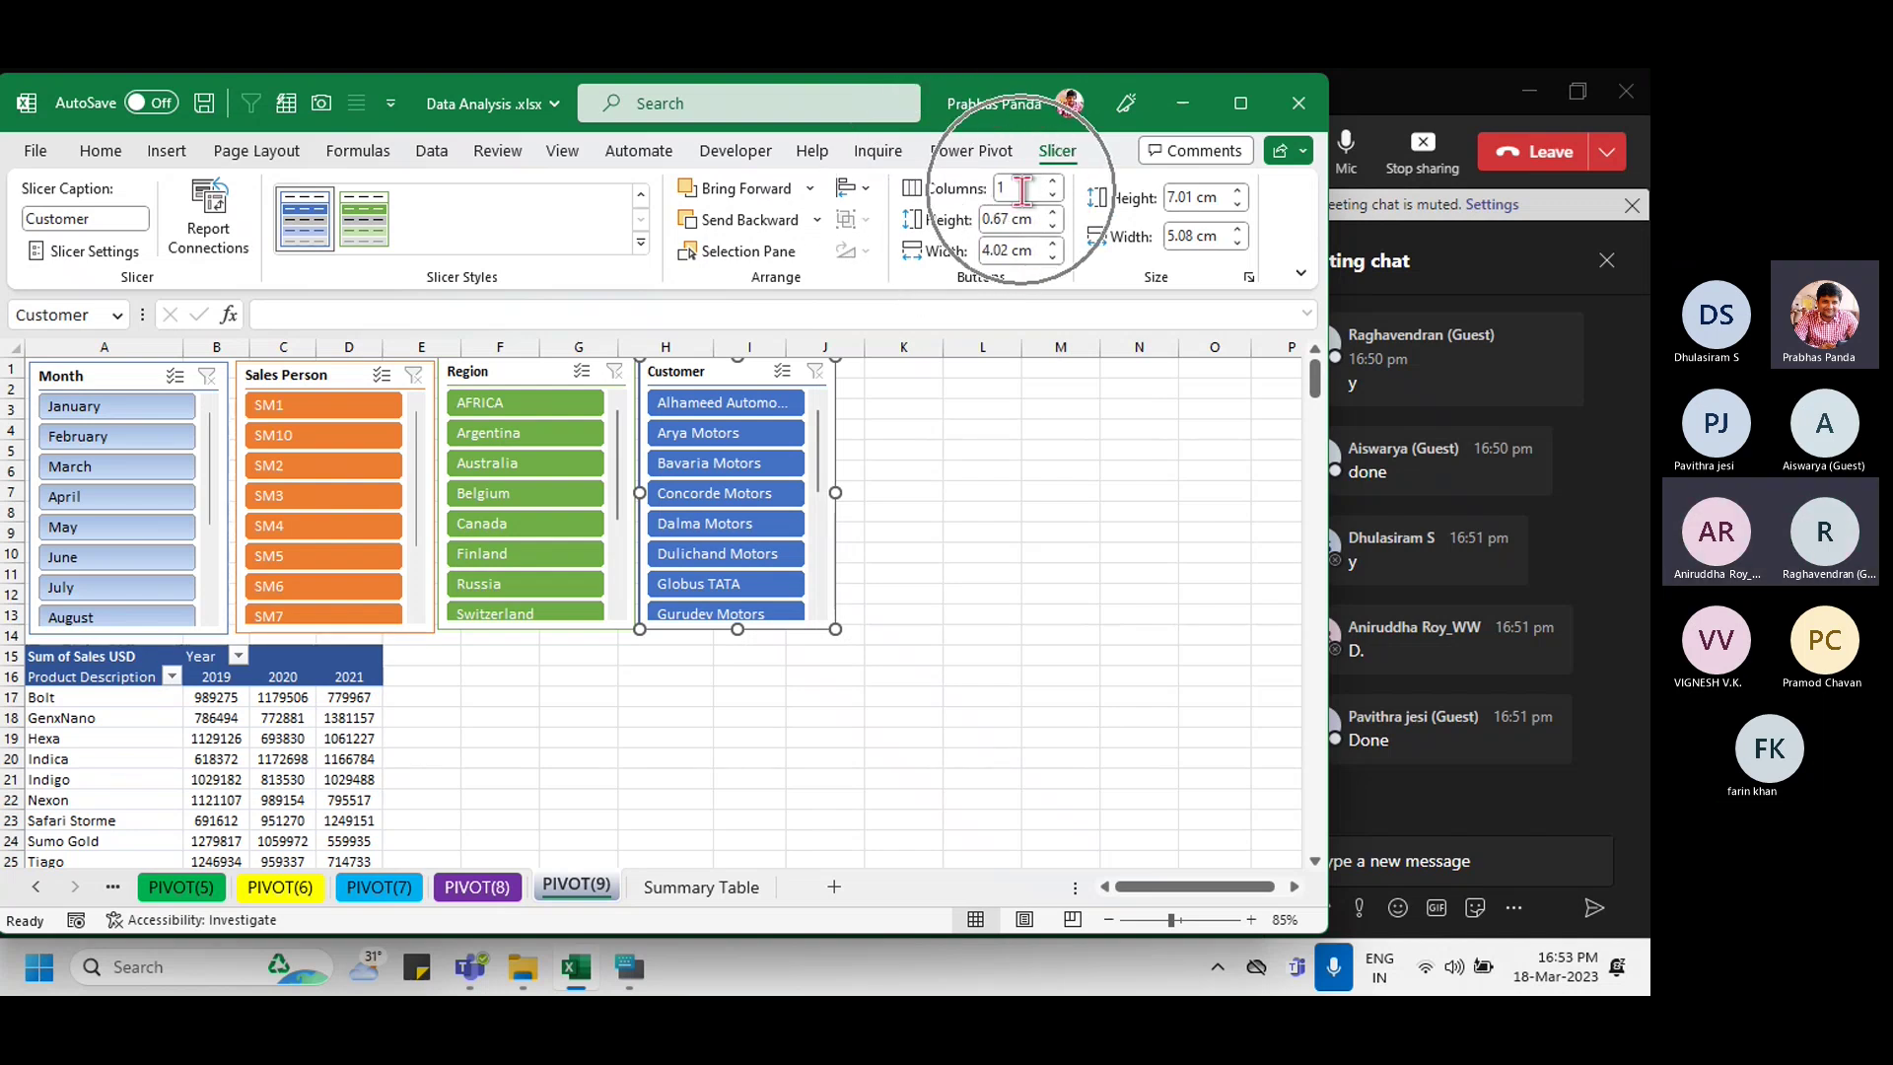
key("ctrl")
key("ctrl")
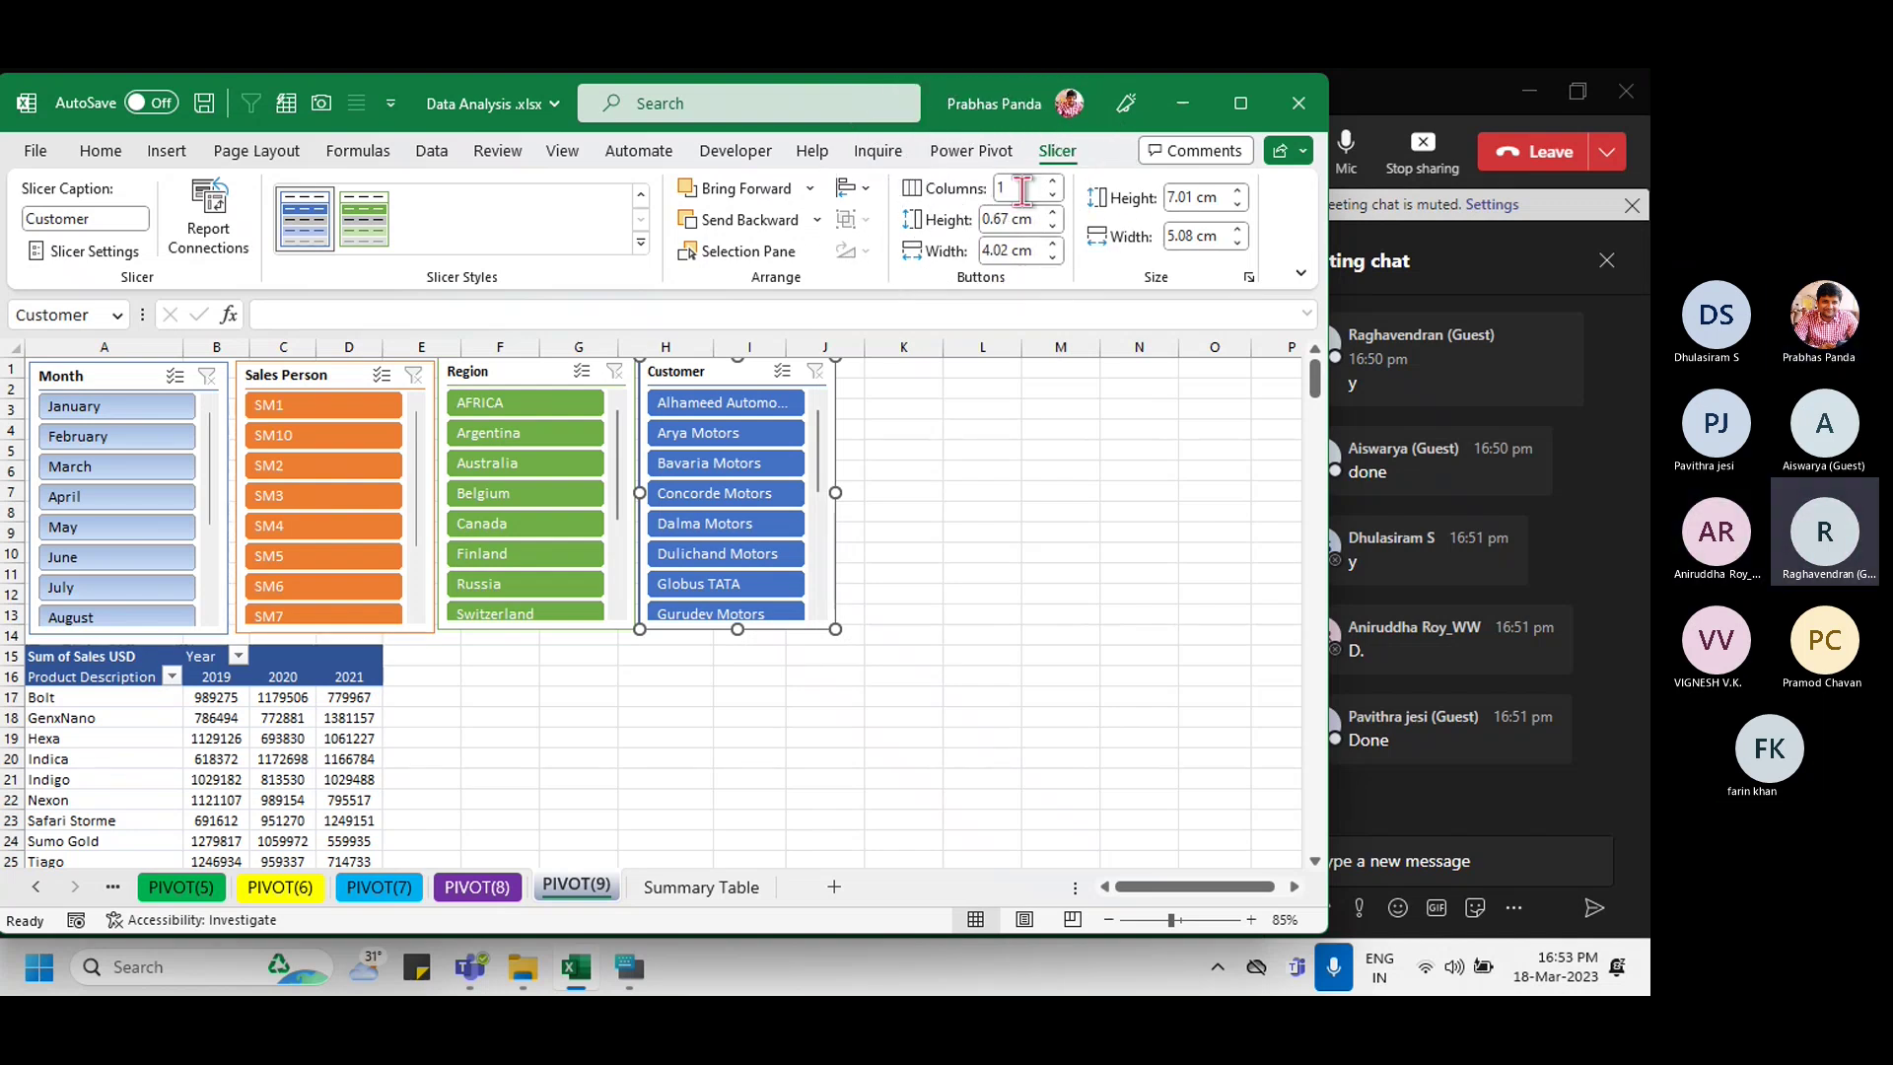
key("ctrl")
key("ctrl")
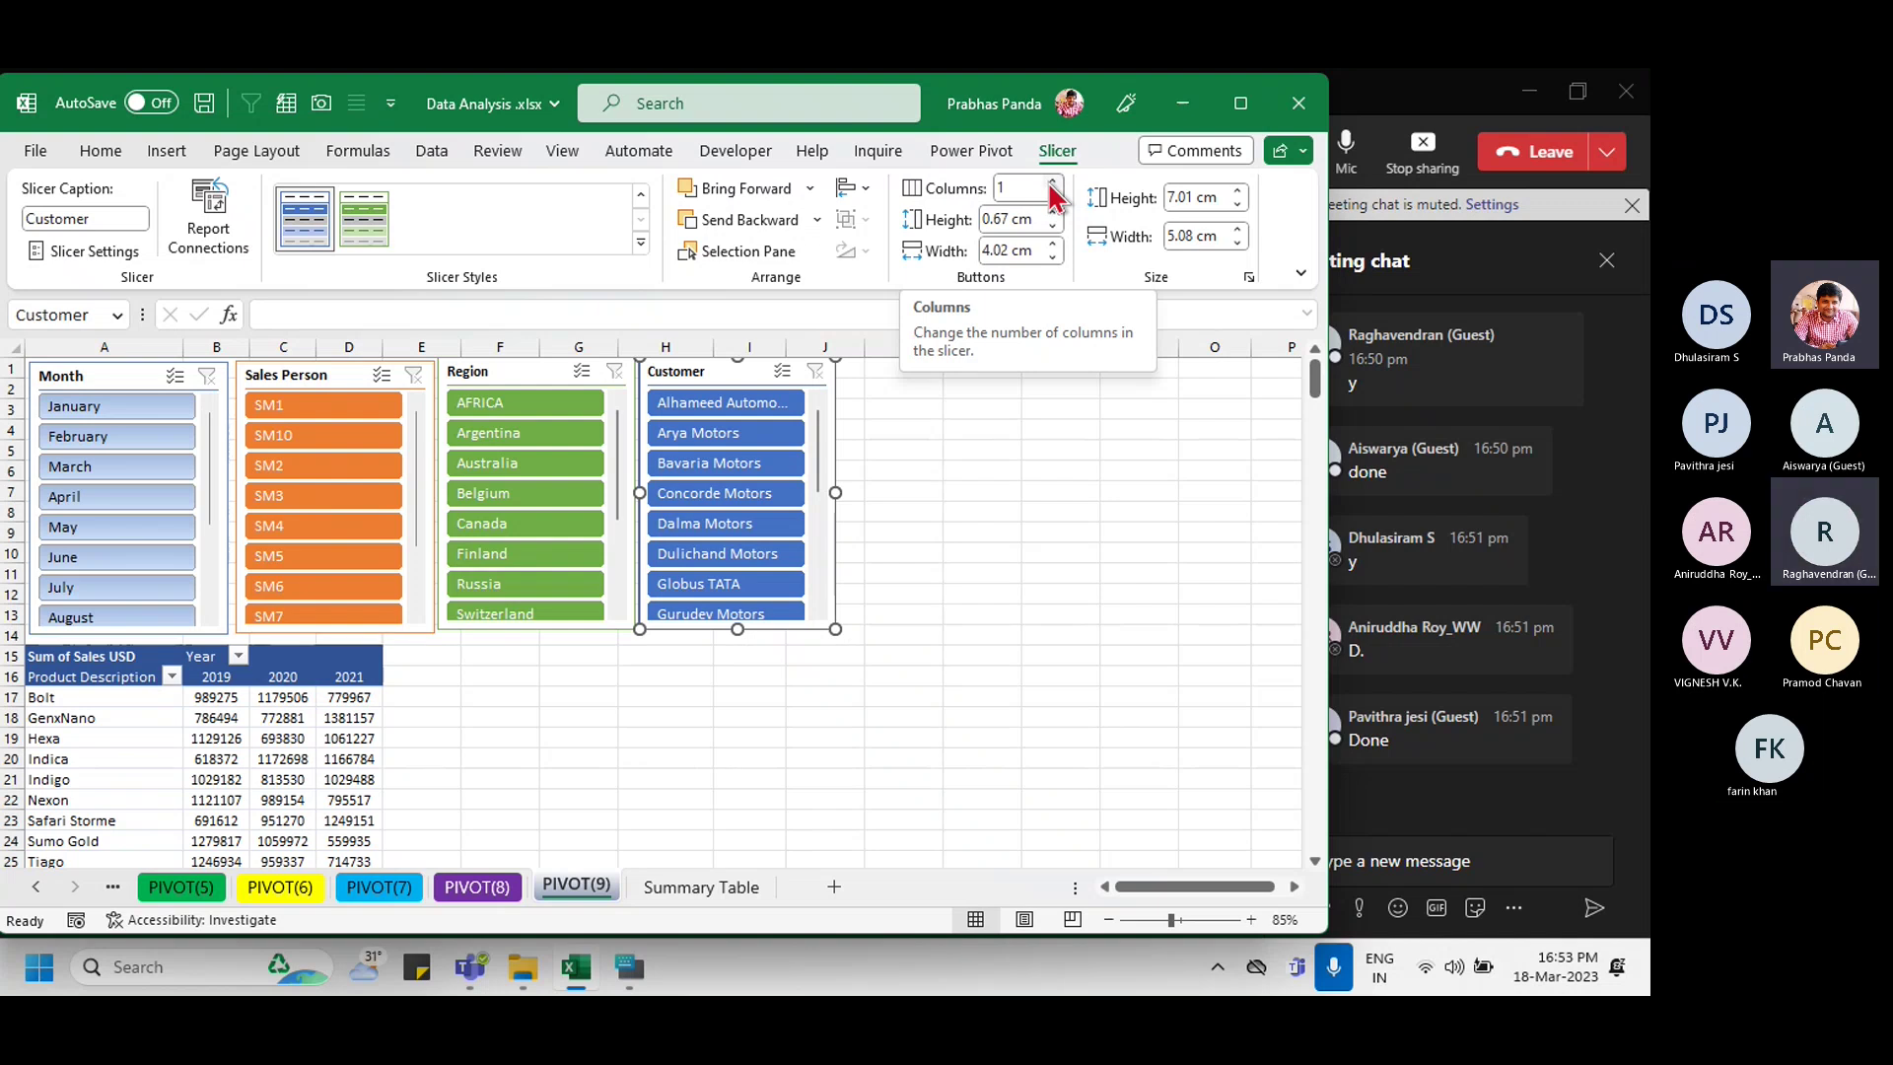
Step: Set the Customer slicer to 3 columns and widen it to 11.78 cm
left_click(1052, 183)
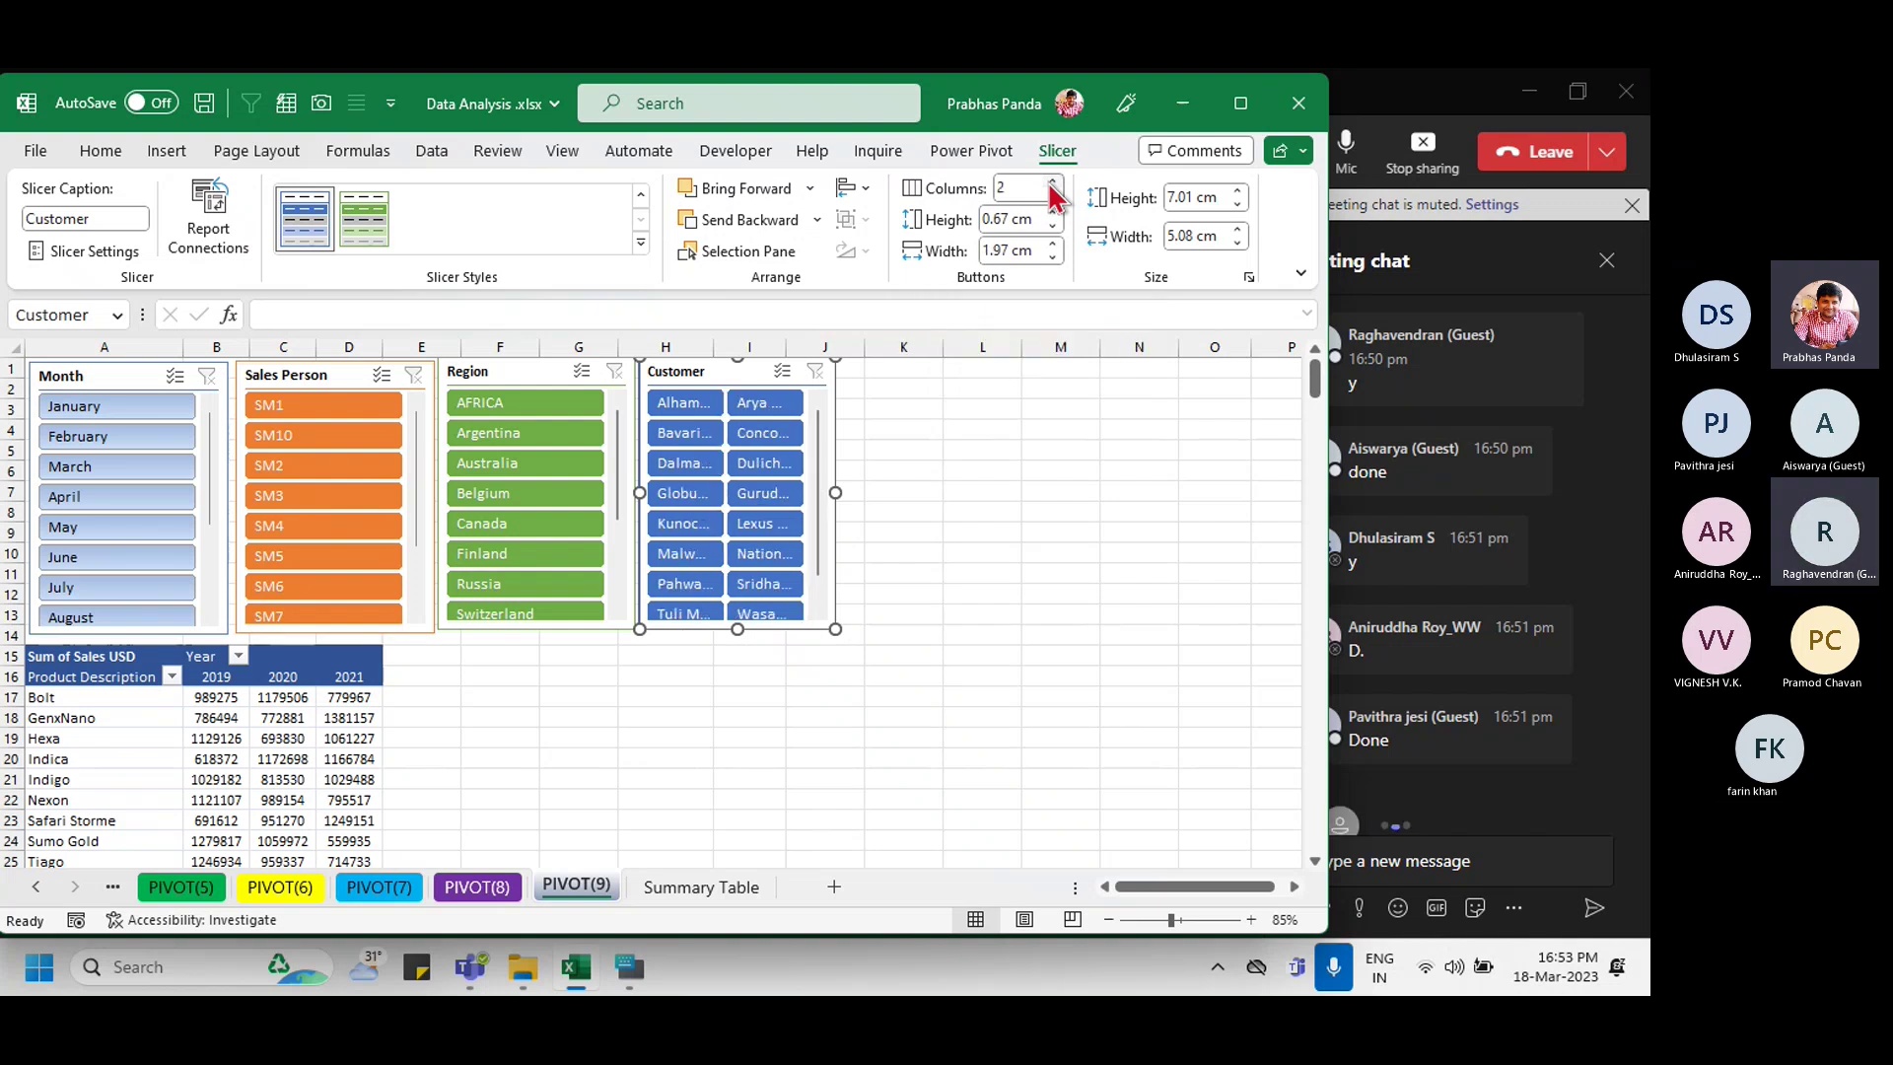
left_click(1053, 182)
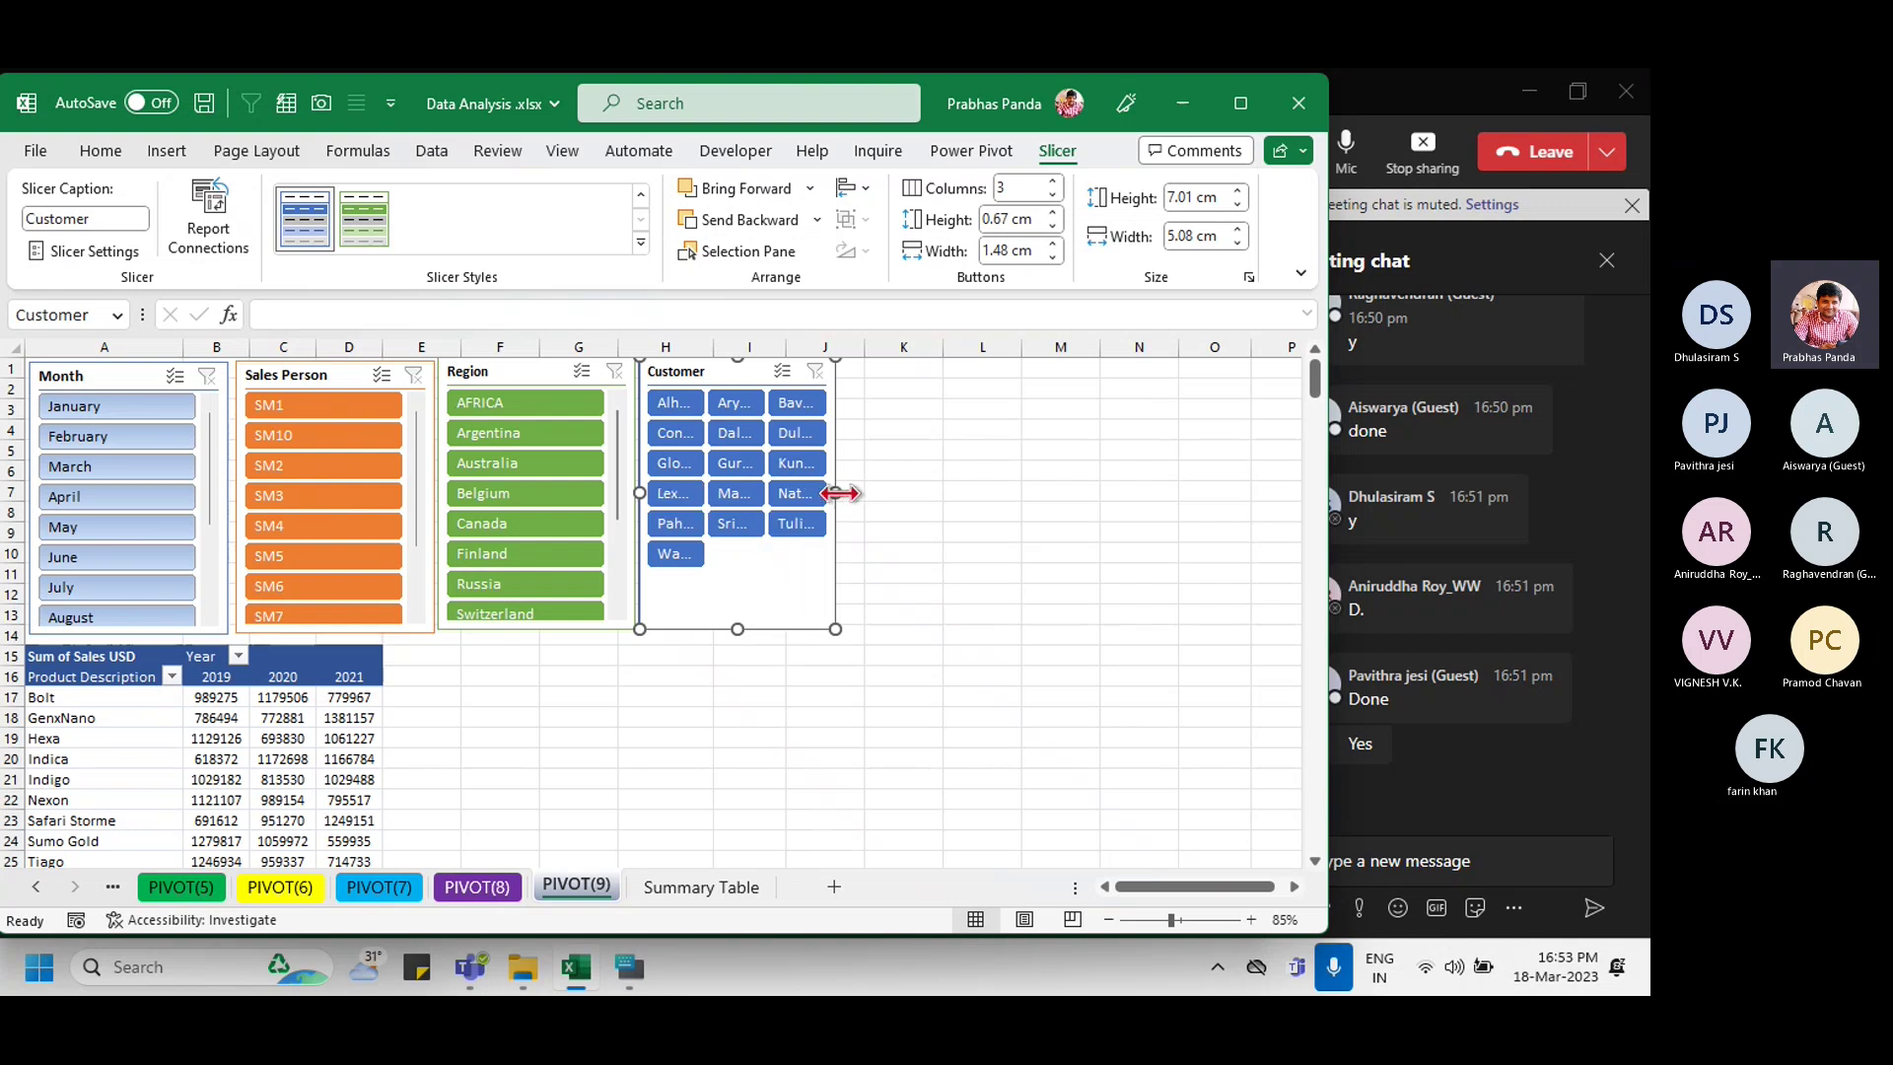
left_click_drag(839, 492, 1094, 490)
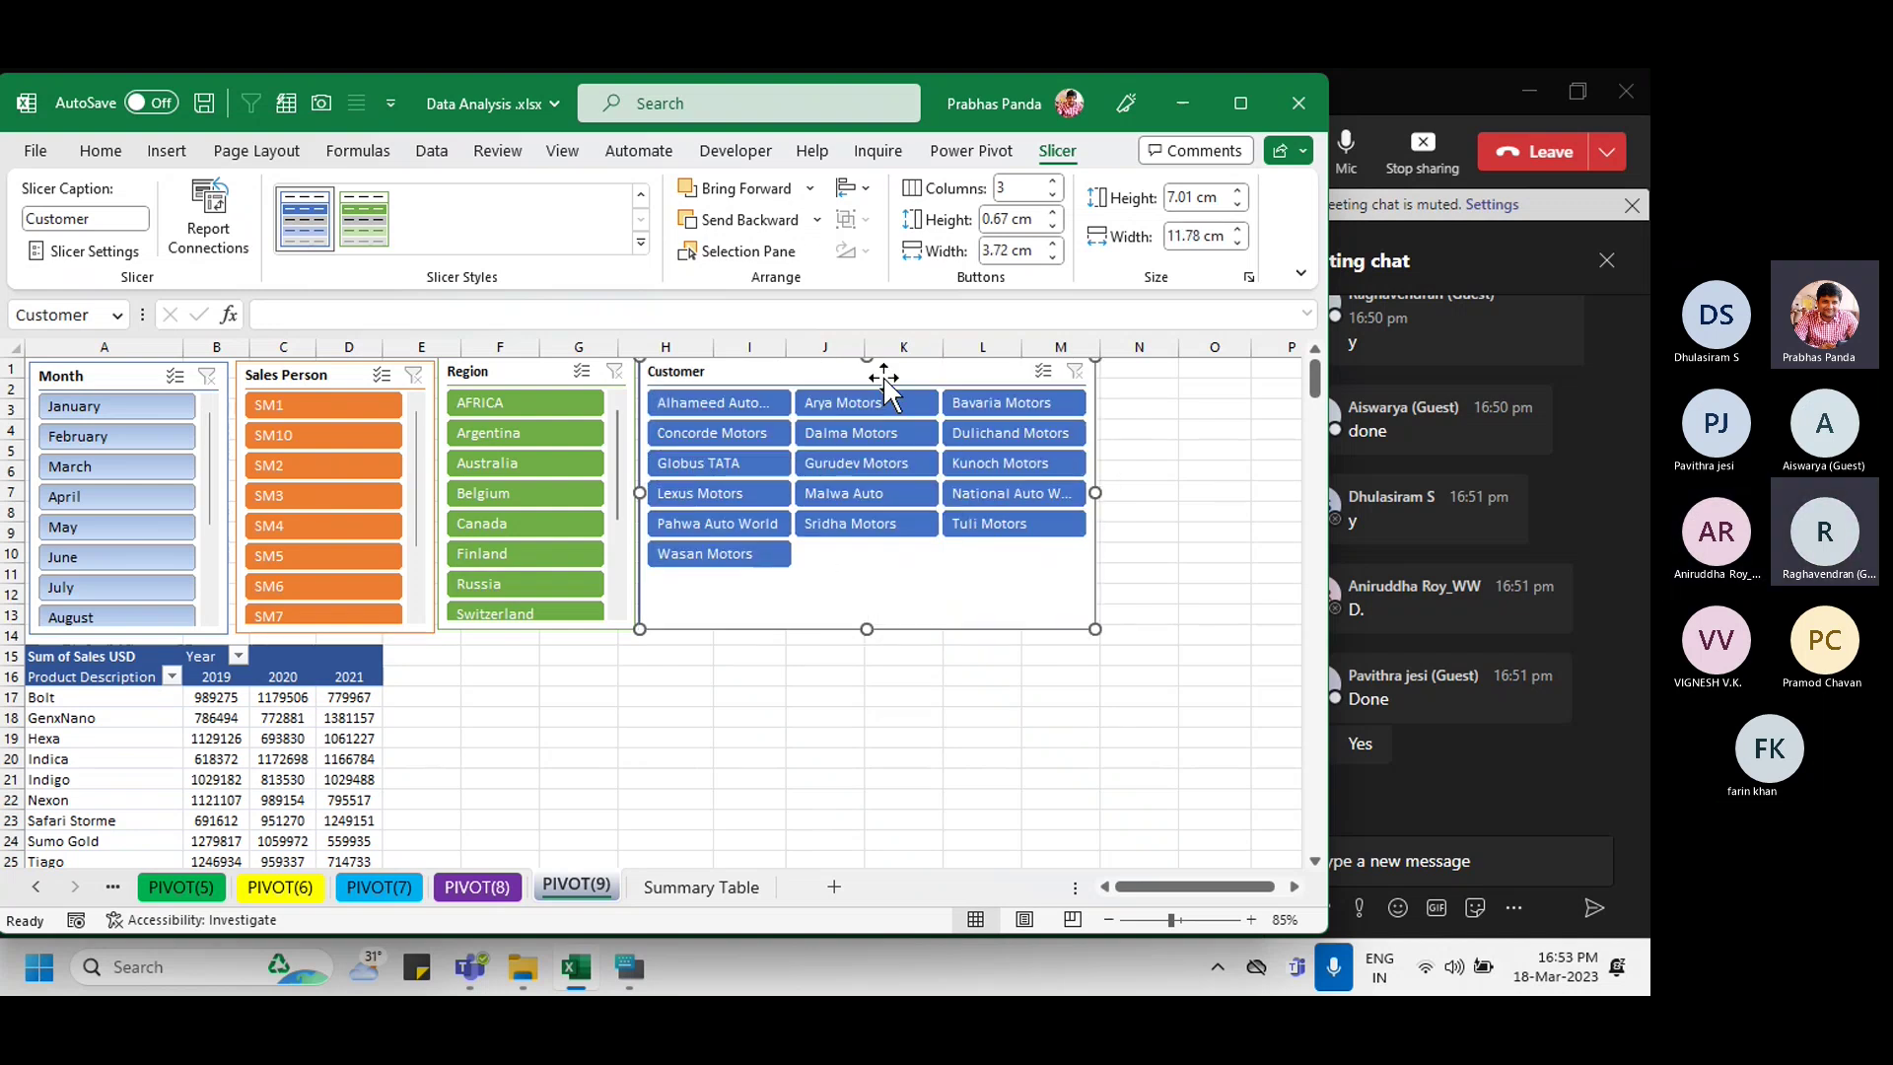
Step: Set the Region and Sales Person slicers to 3 button columns each
left_click(510, 384)
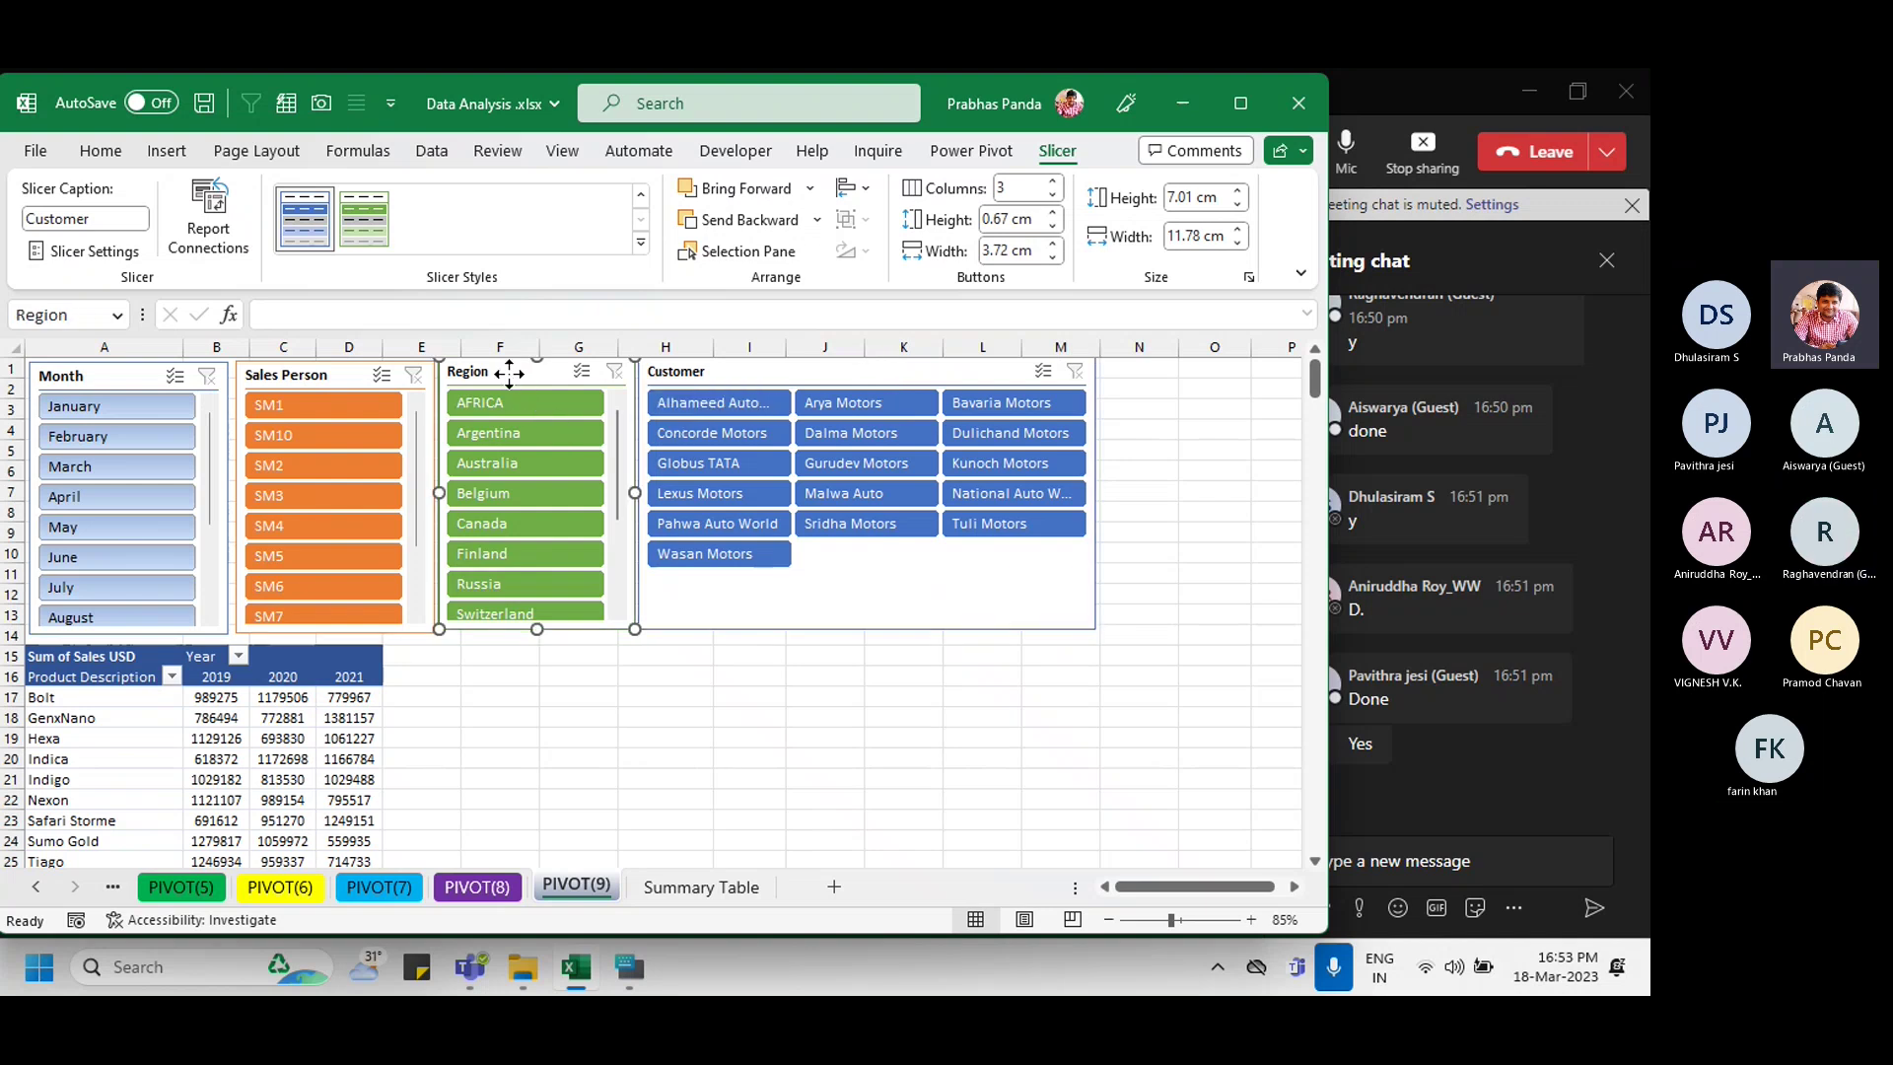
left_click(1053, 184)
left_click(1053, 183)
left_click(324, 379)
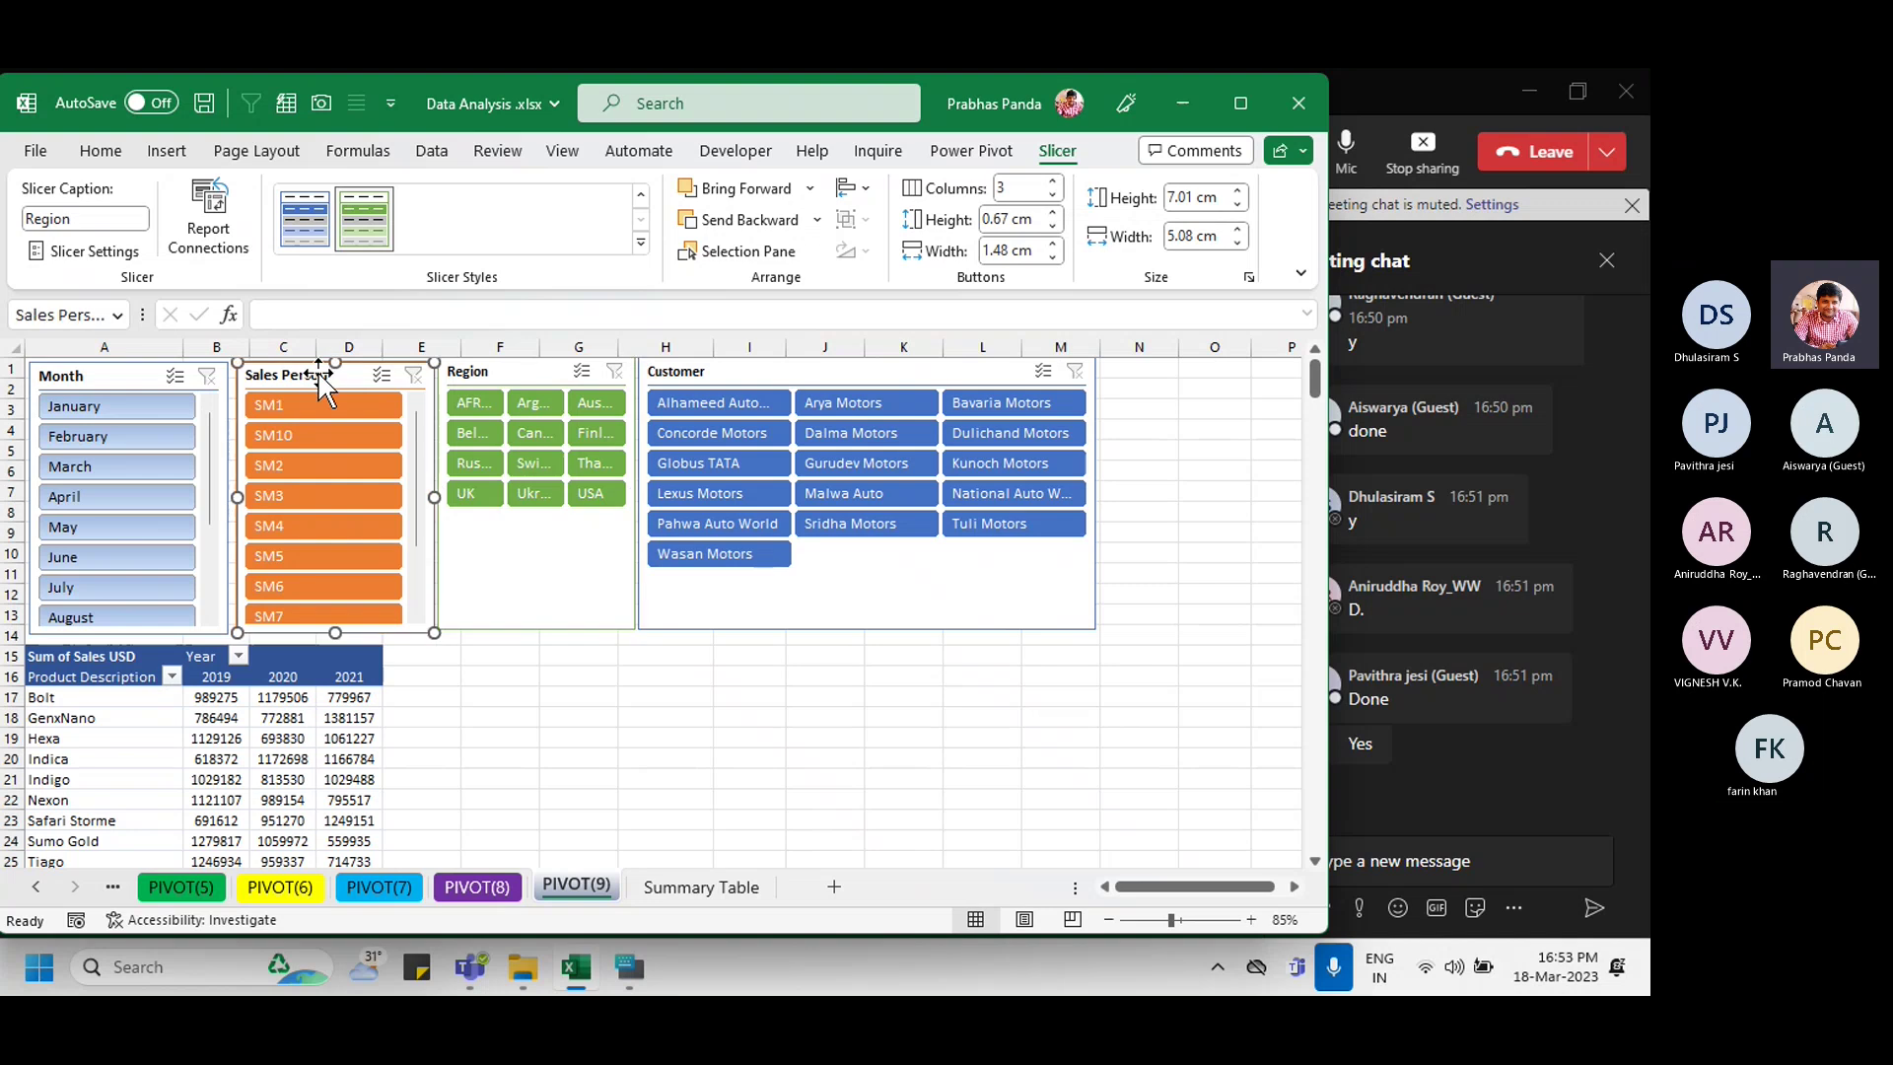
left_click(1053, 183)
left_click(1053, 183)
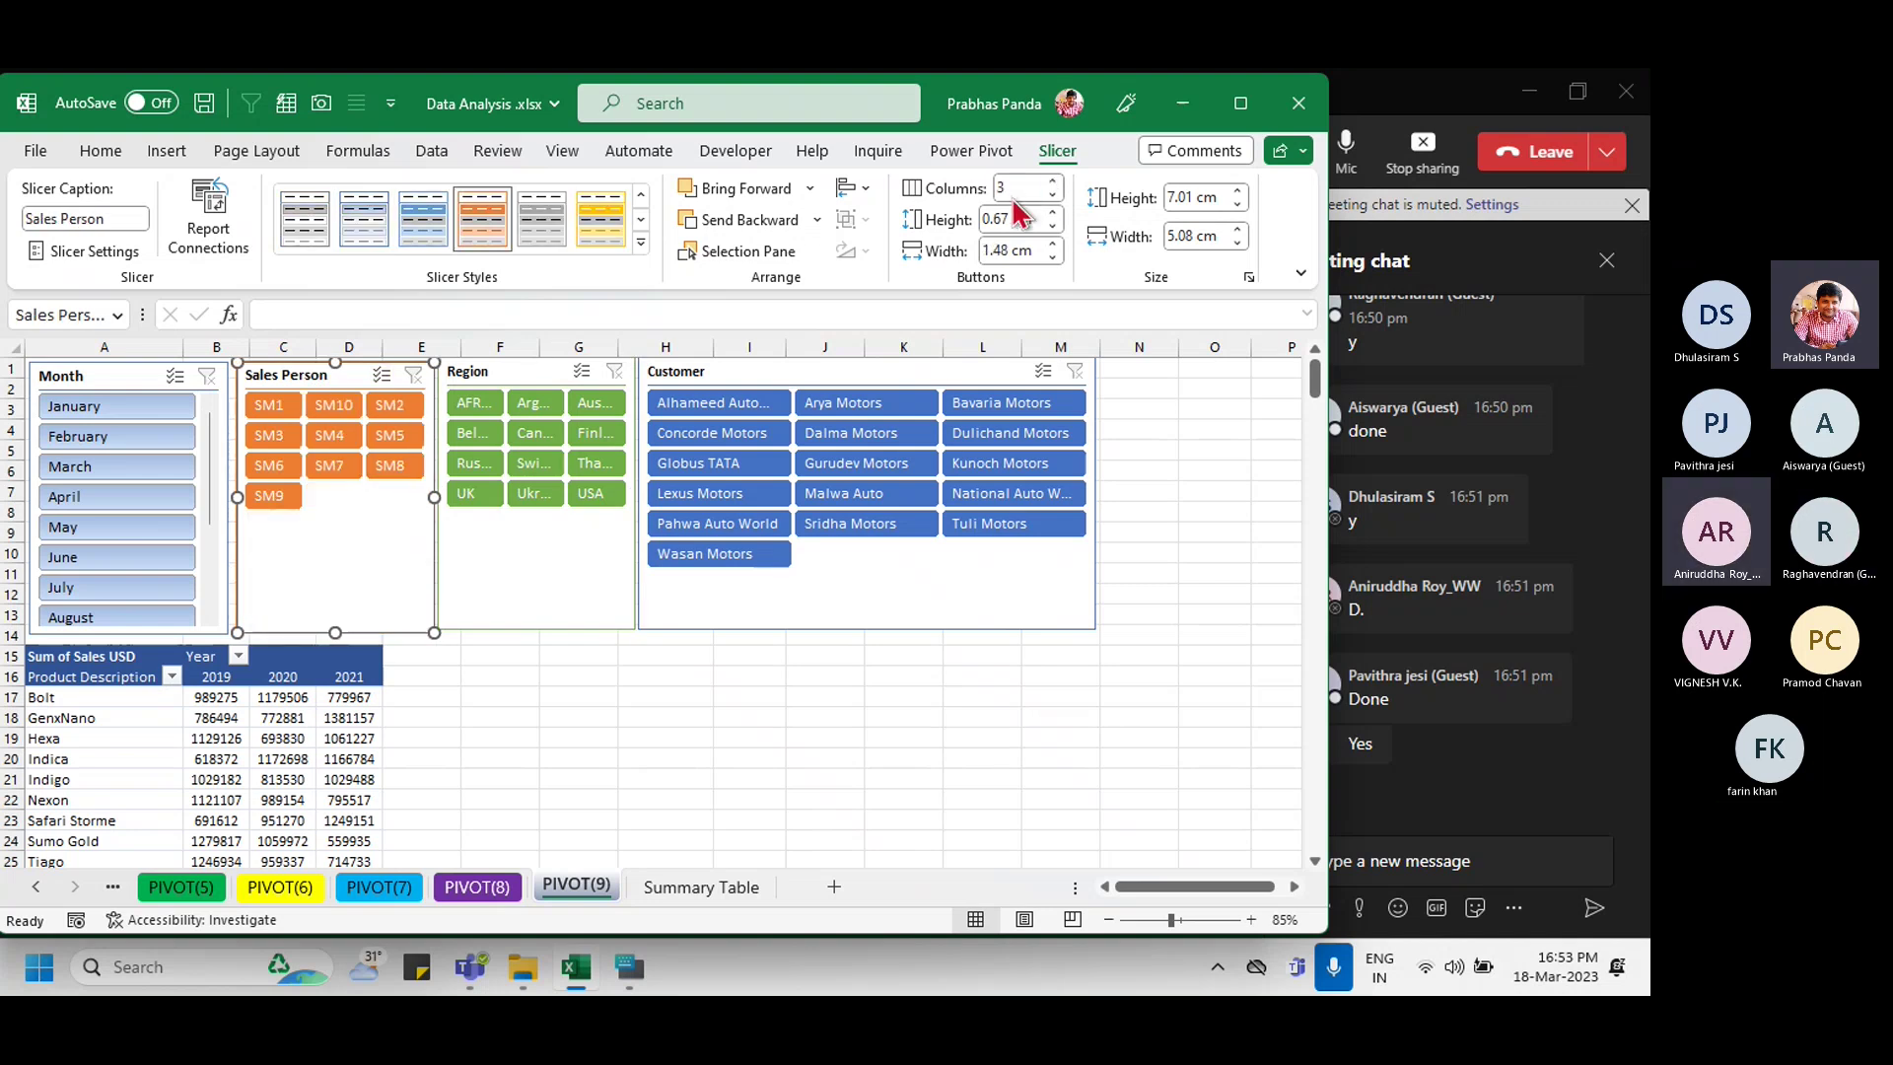
left_click(111, 385)
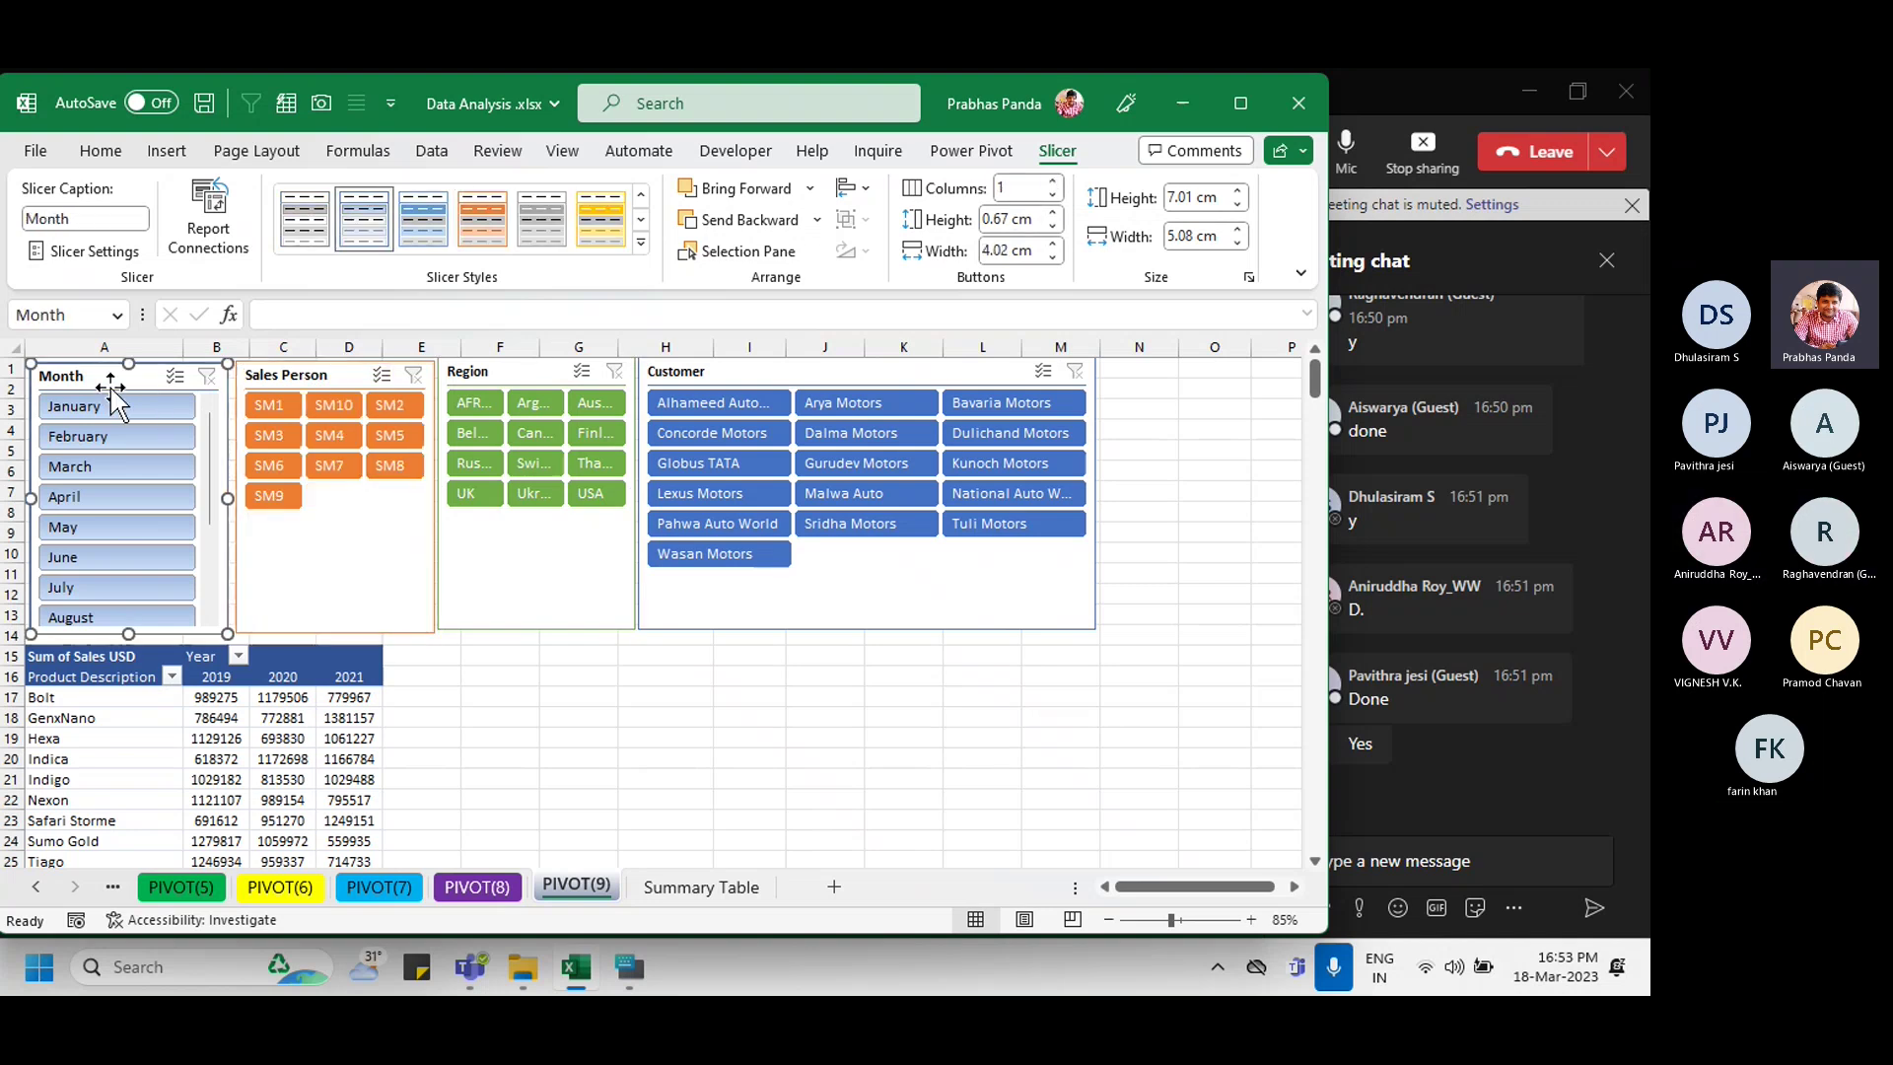
Step: Set Month to 3 columns, move Customer right, and widen Region for full country names
left_click(1052, 185)
left_click(1052, 184)
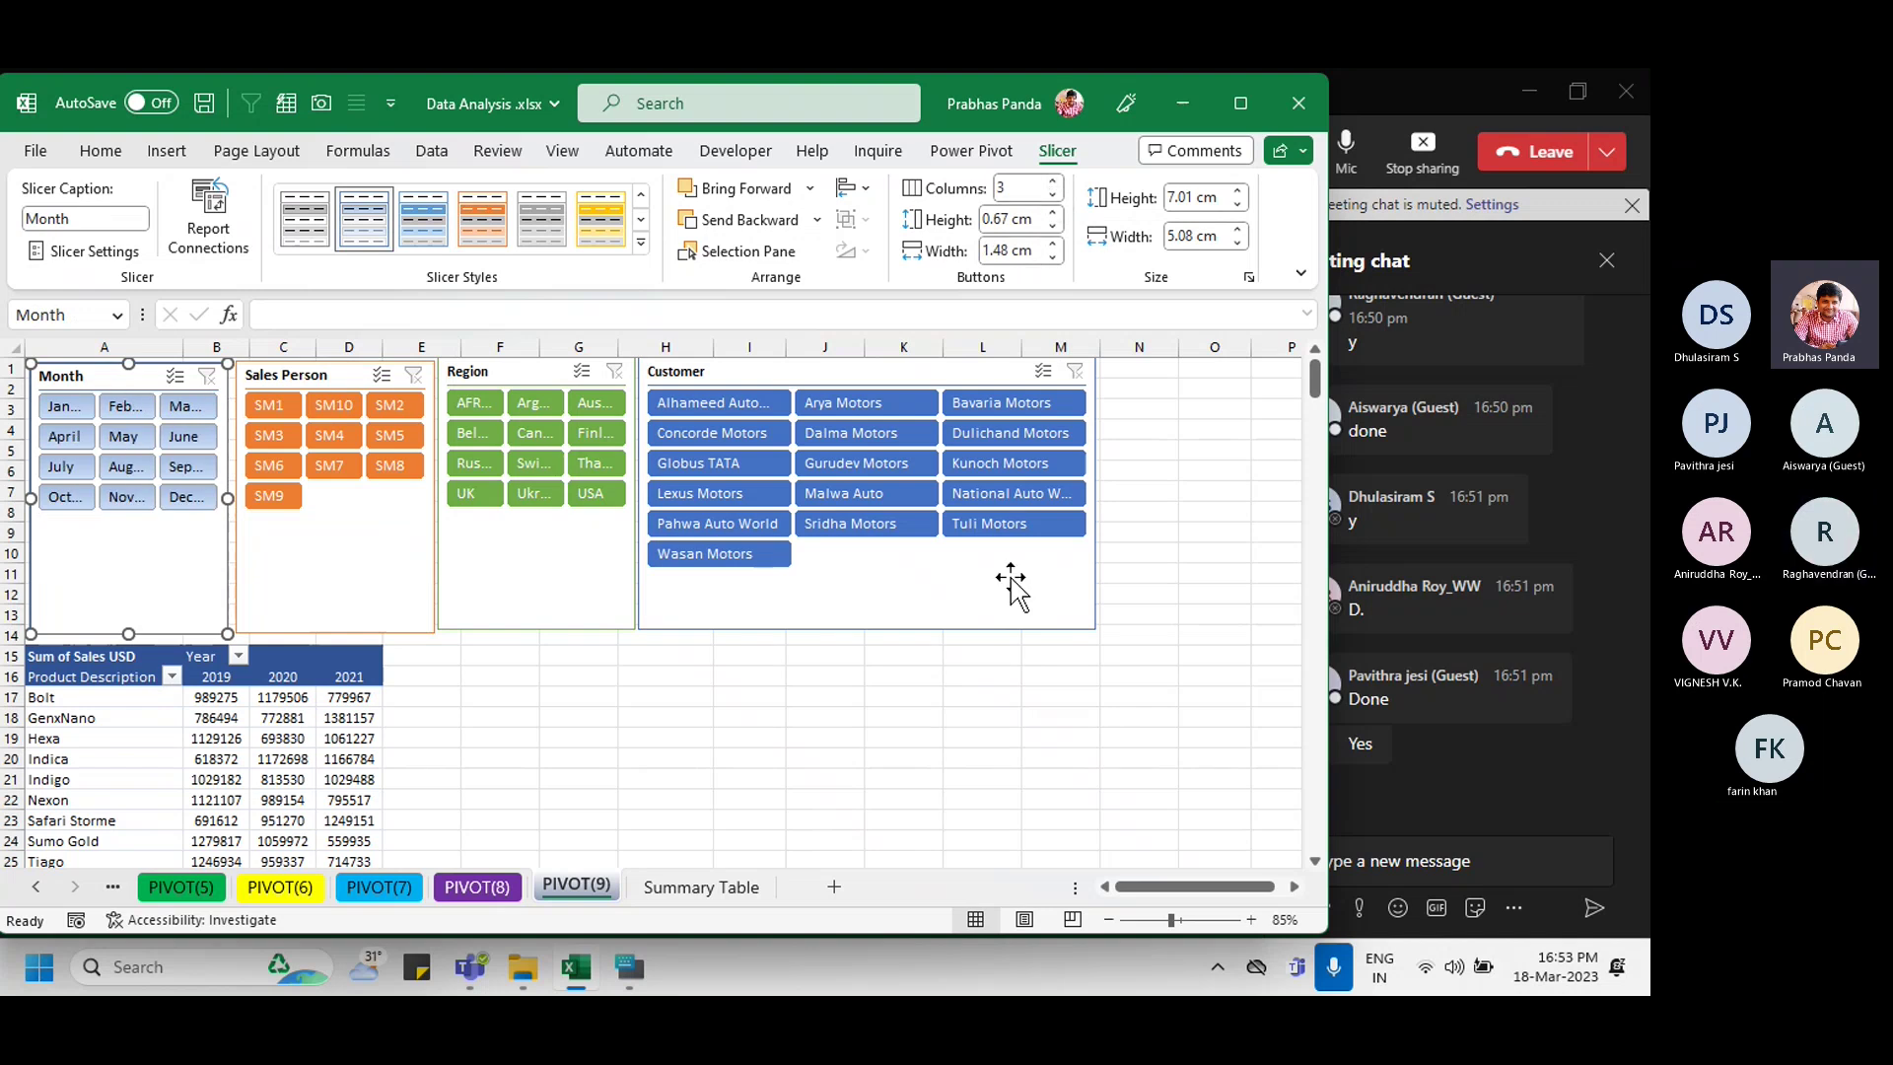
left_click_drag(841, 375, 1013, 378)
left_click(531, 372)
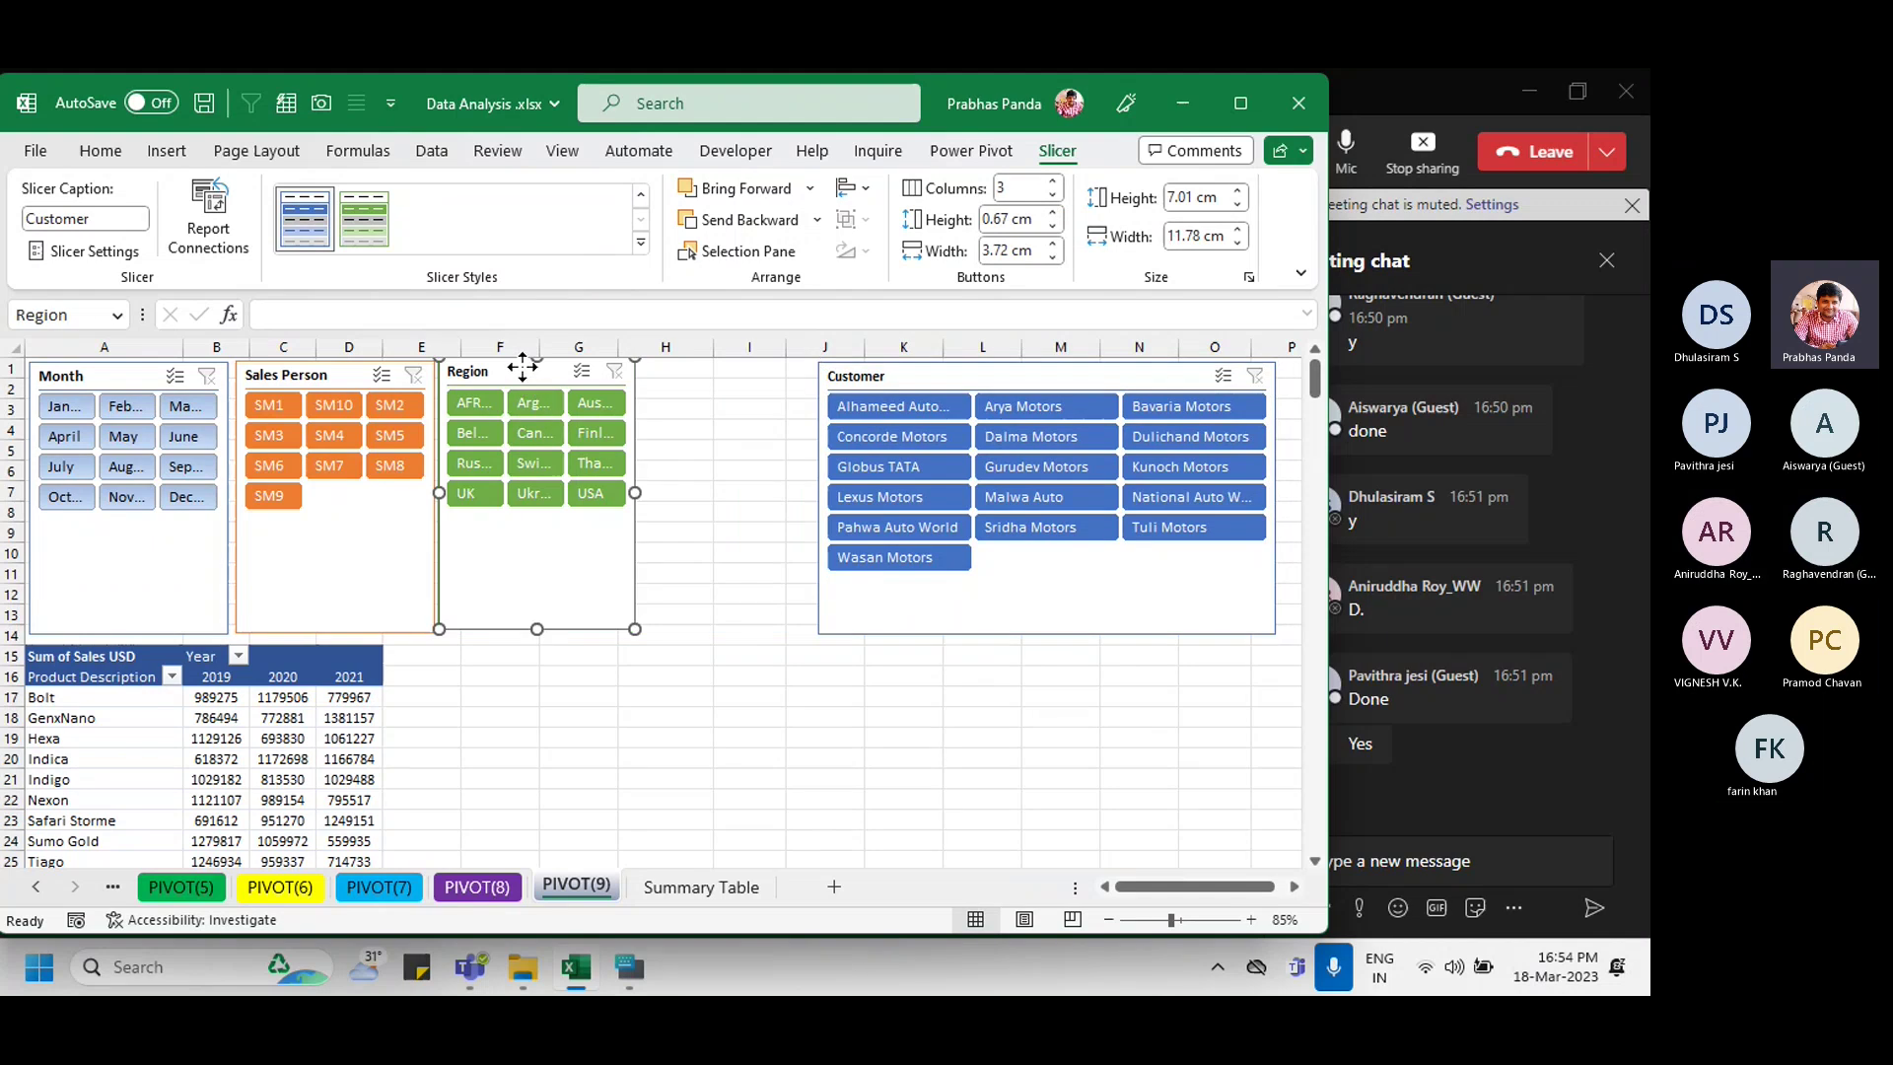
left_click_drag(728, 472, 798, 464)
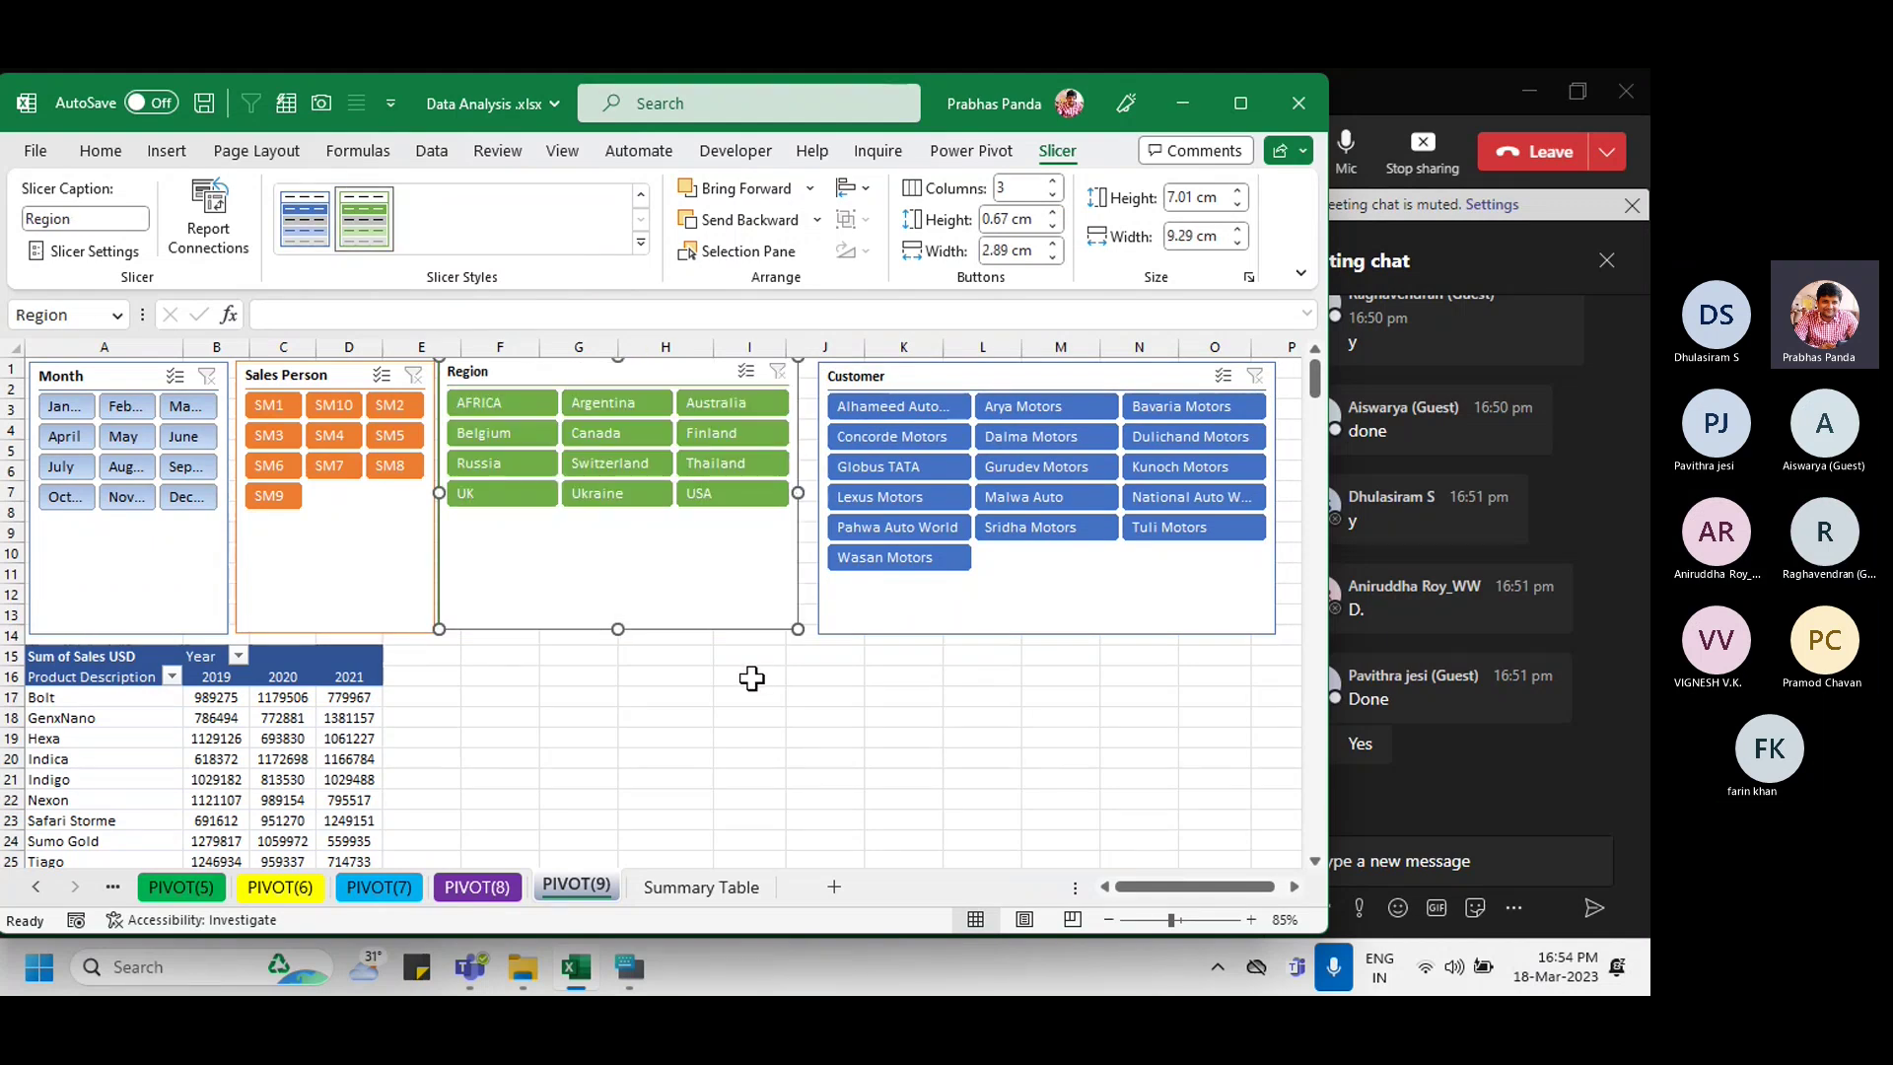
Step: Give the Customer slicer 4 columns at 12.34 cm wide and maximise Excel
left_click_drag(911, 374, 901, 371)
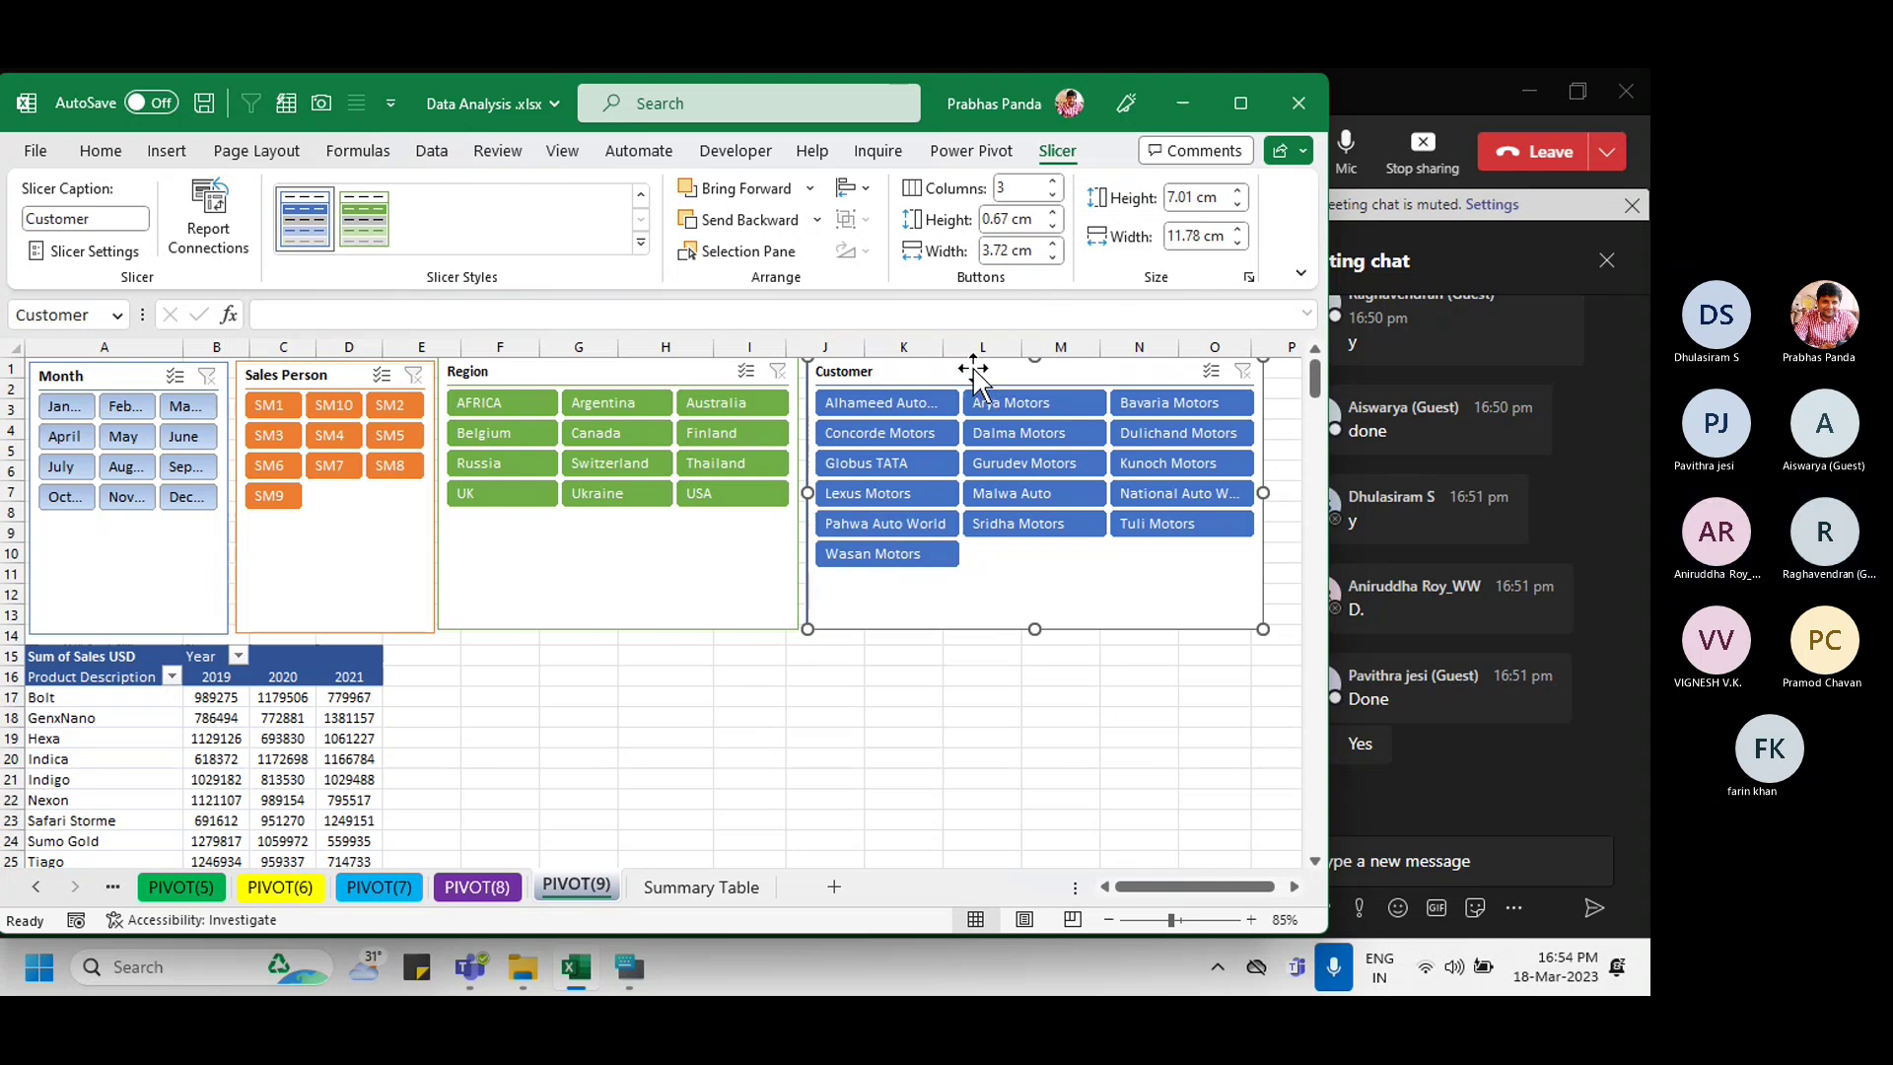
left_click(1052, 183)
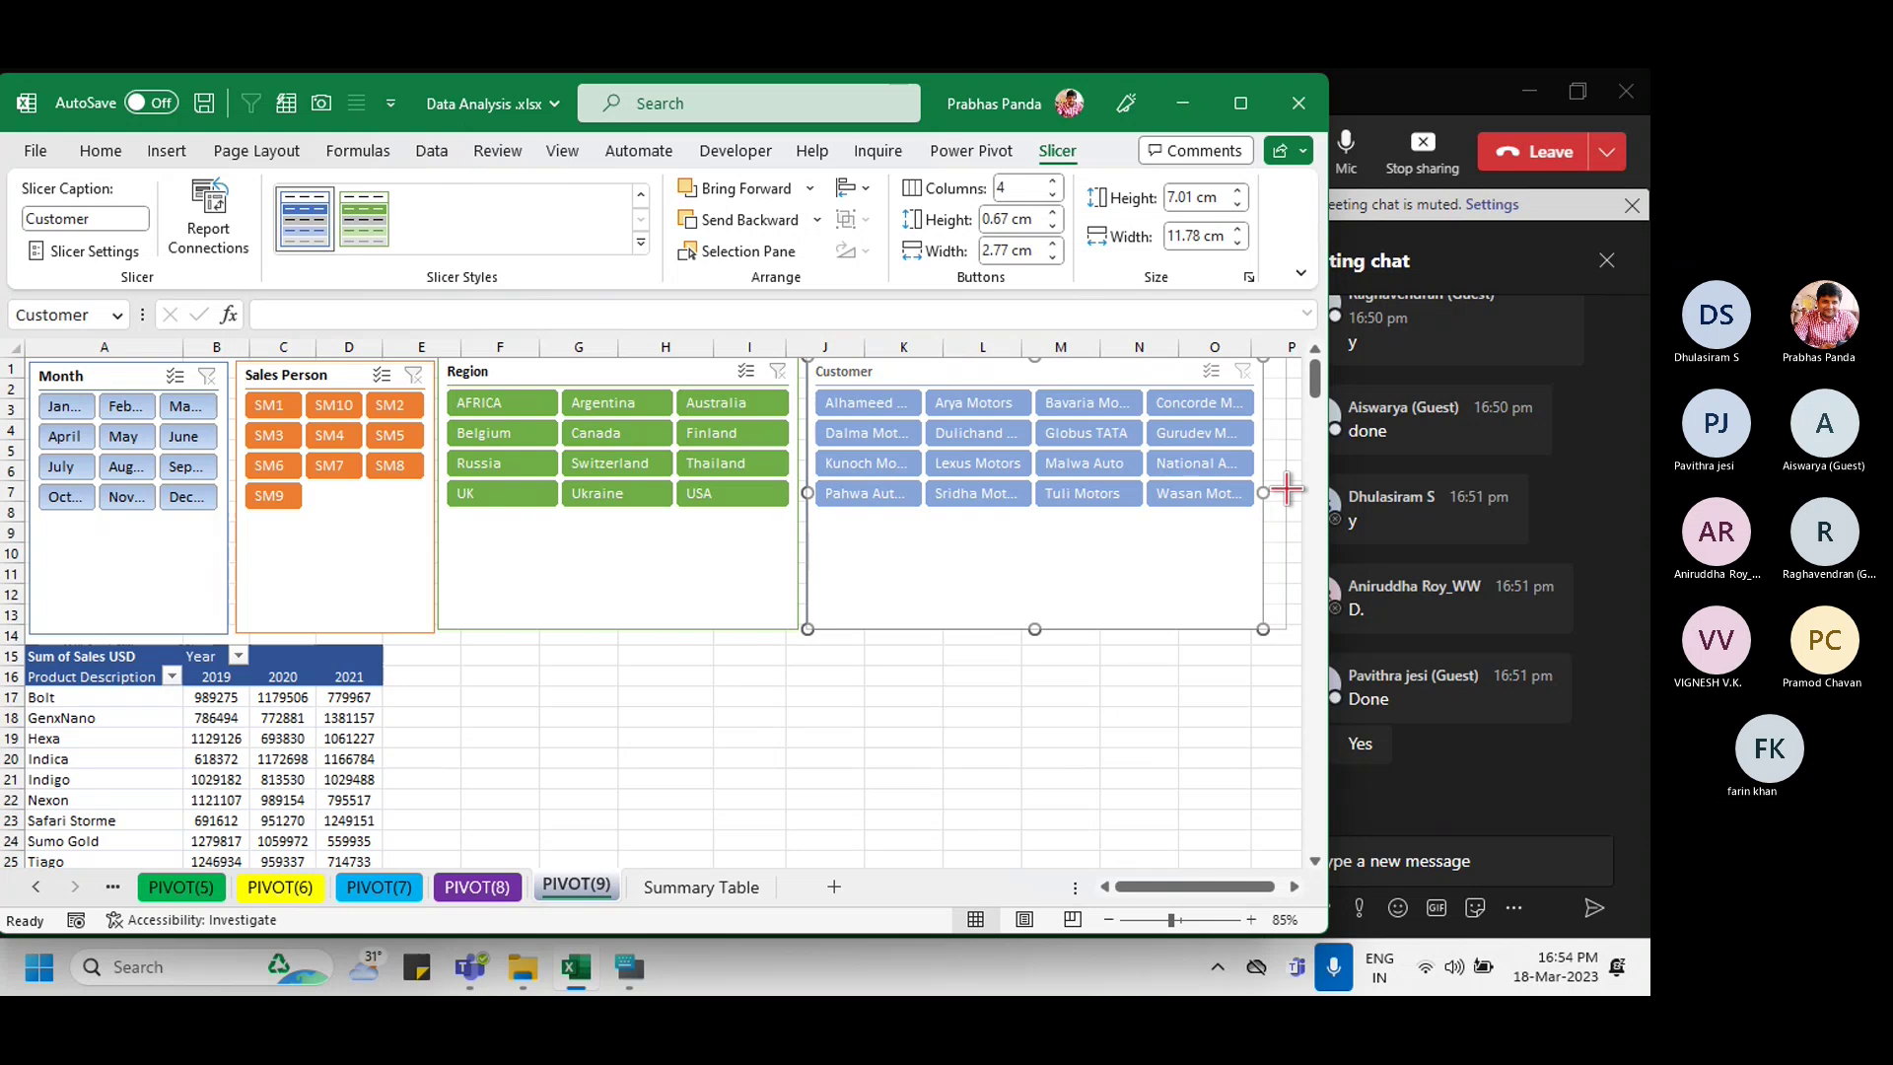
left_click_drag(1287, 490, 1284, 492)
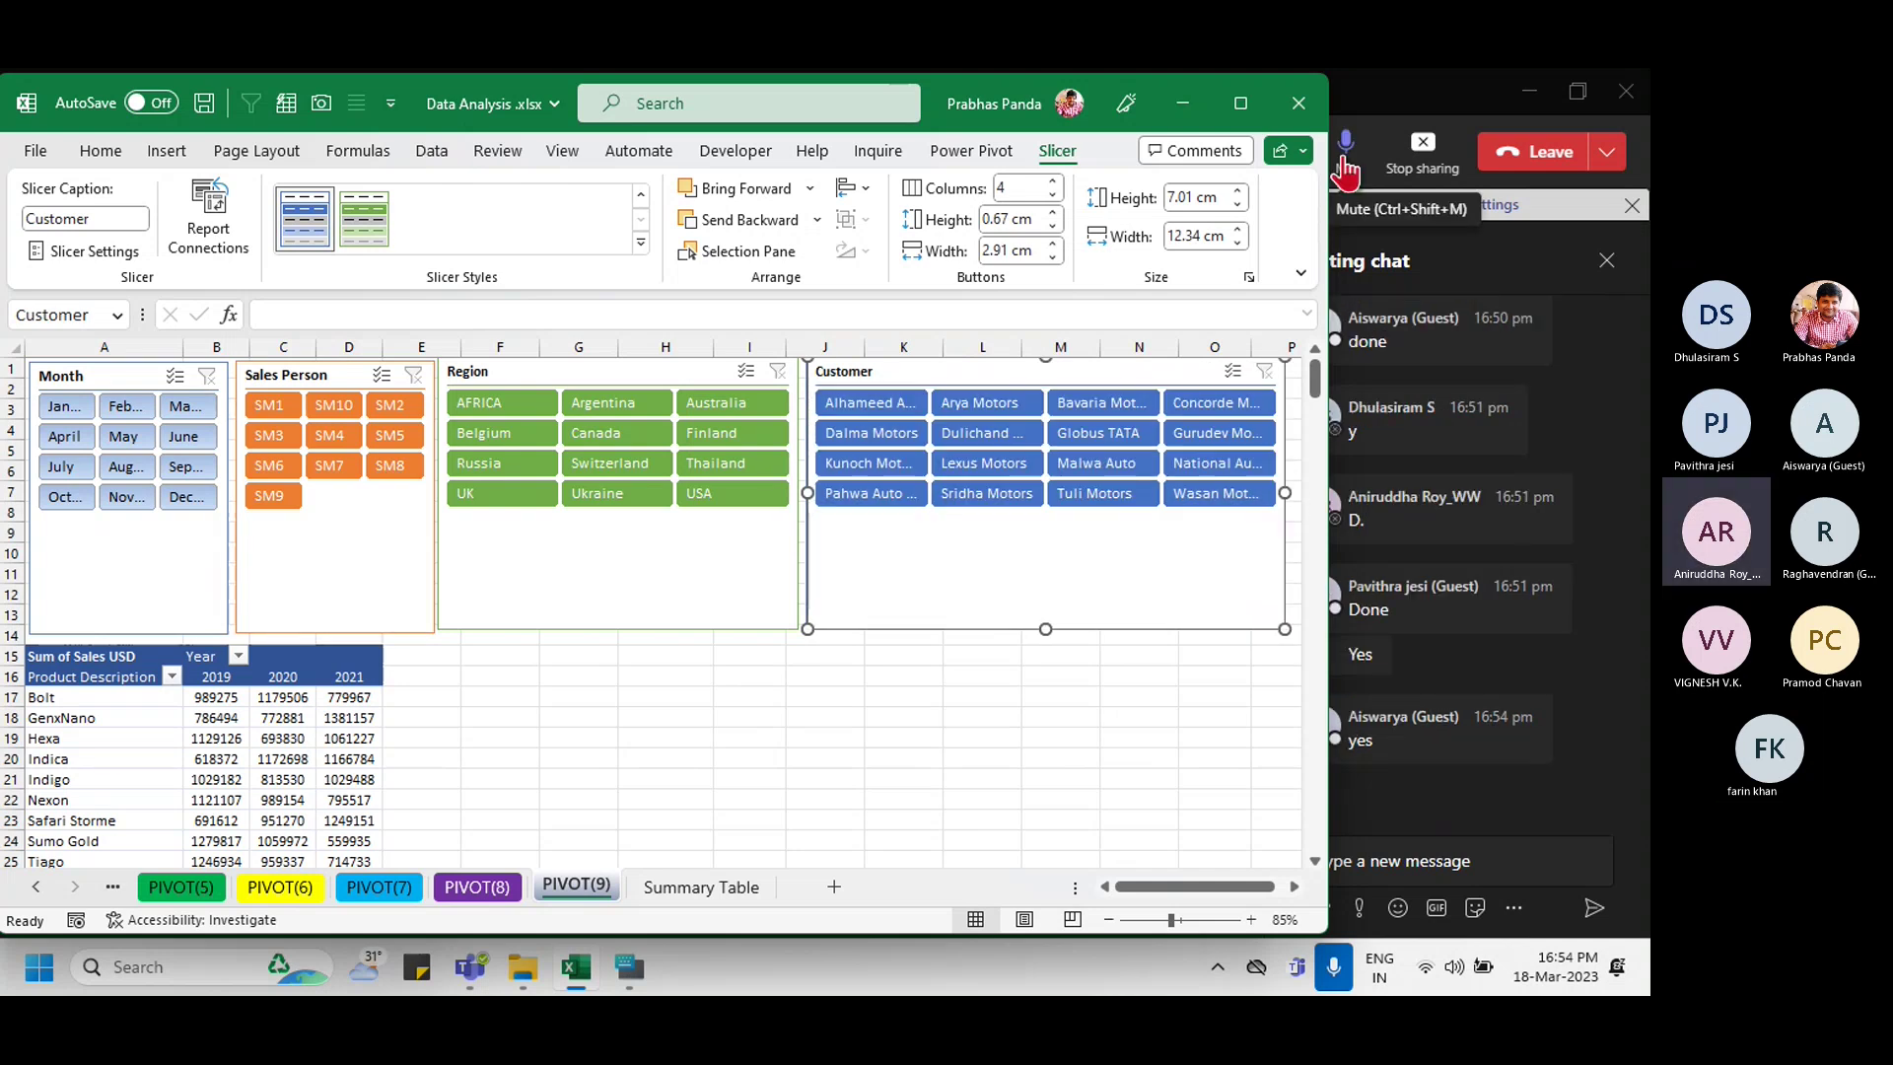
left_click(1240, 103)
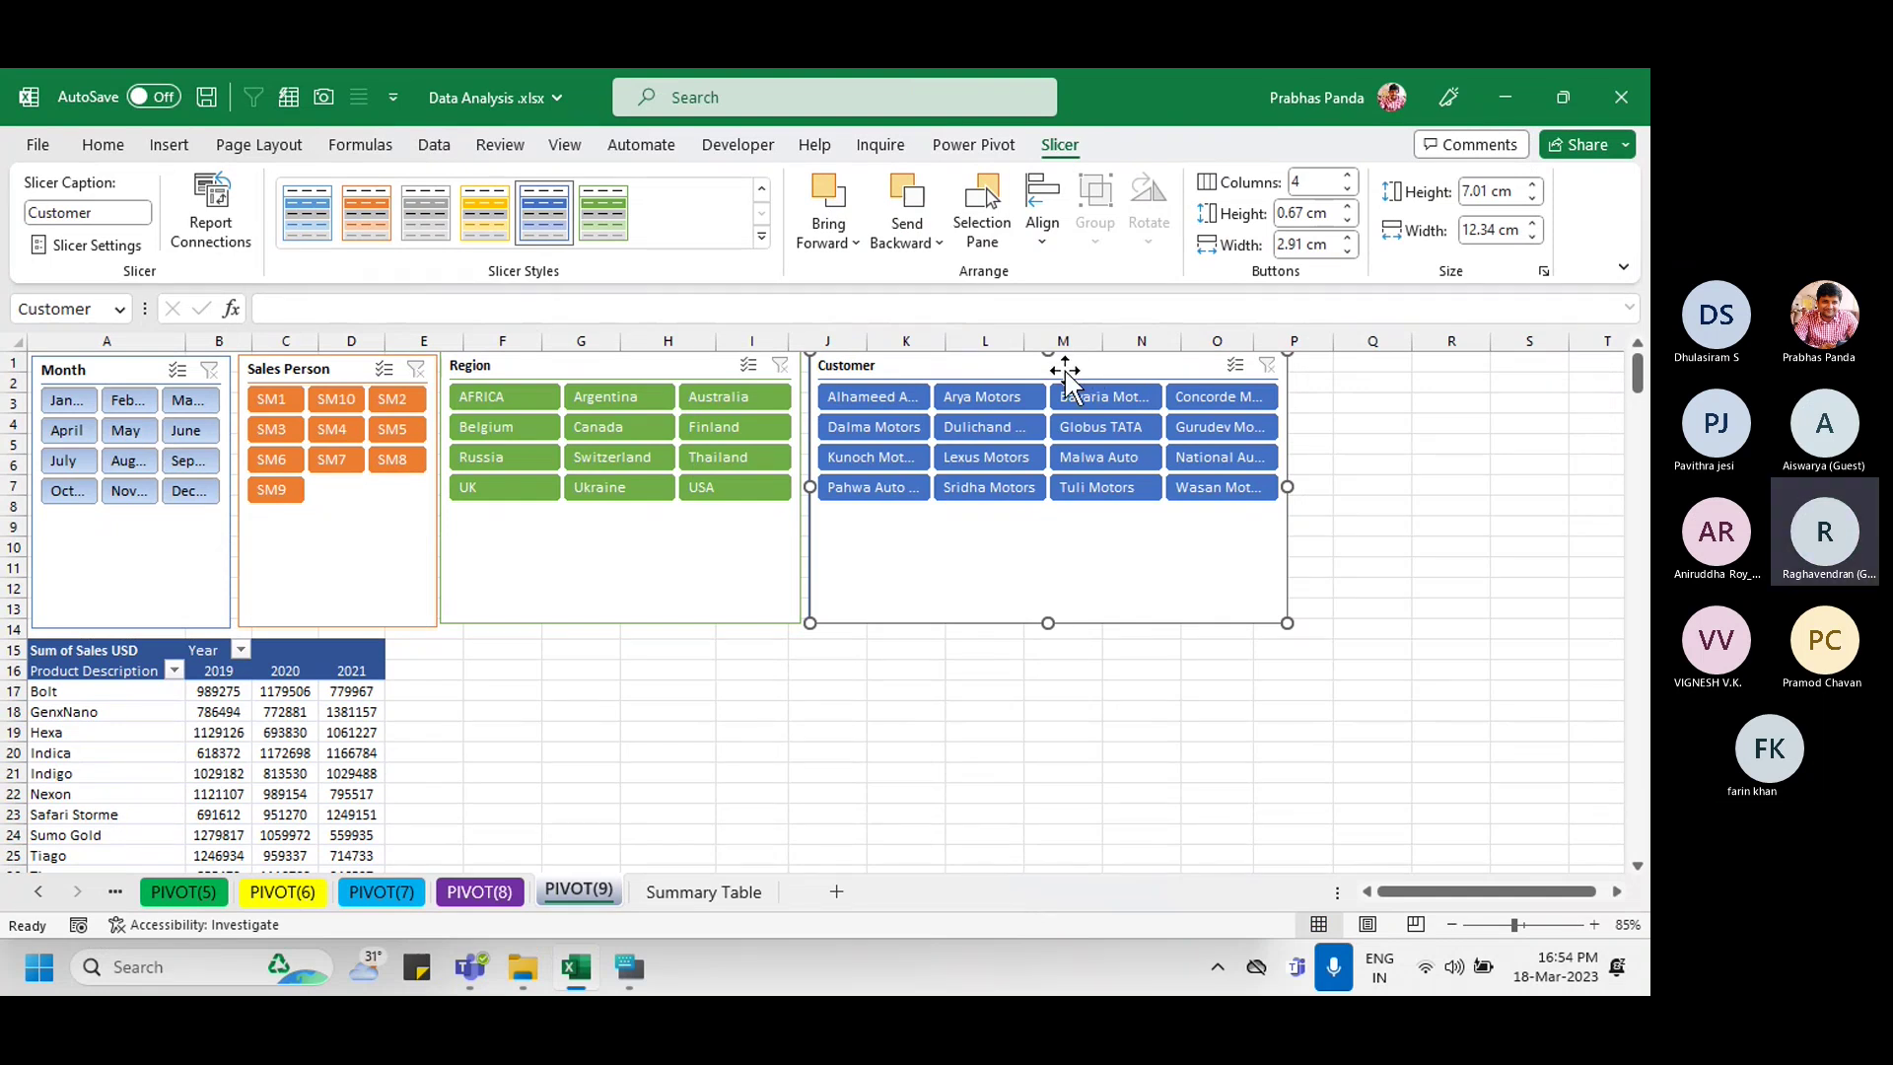
Step: Shift Customer and Region right, widen Sales Person, and move three slicers right together
left_click_drag(1077, 365, 1112, 363)
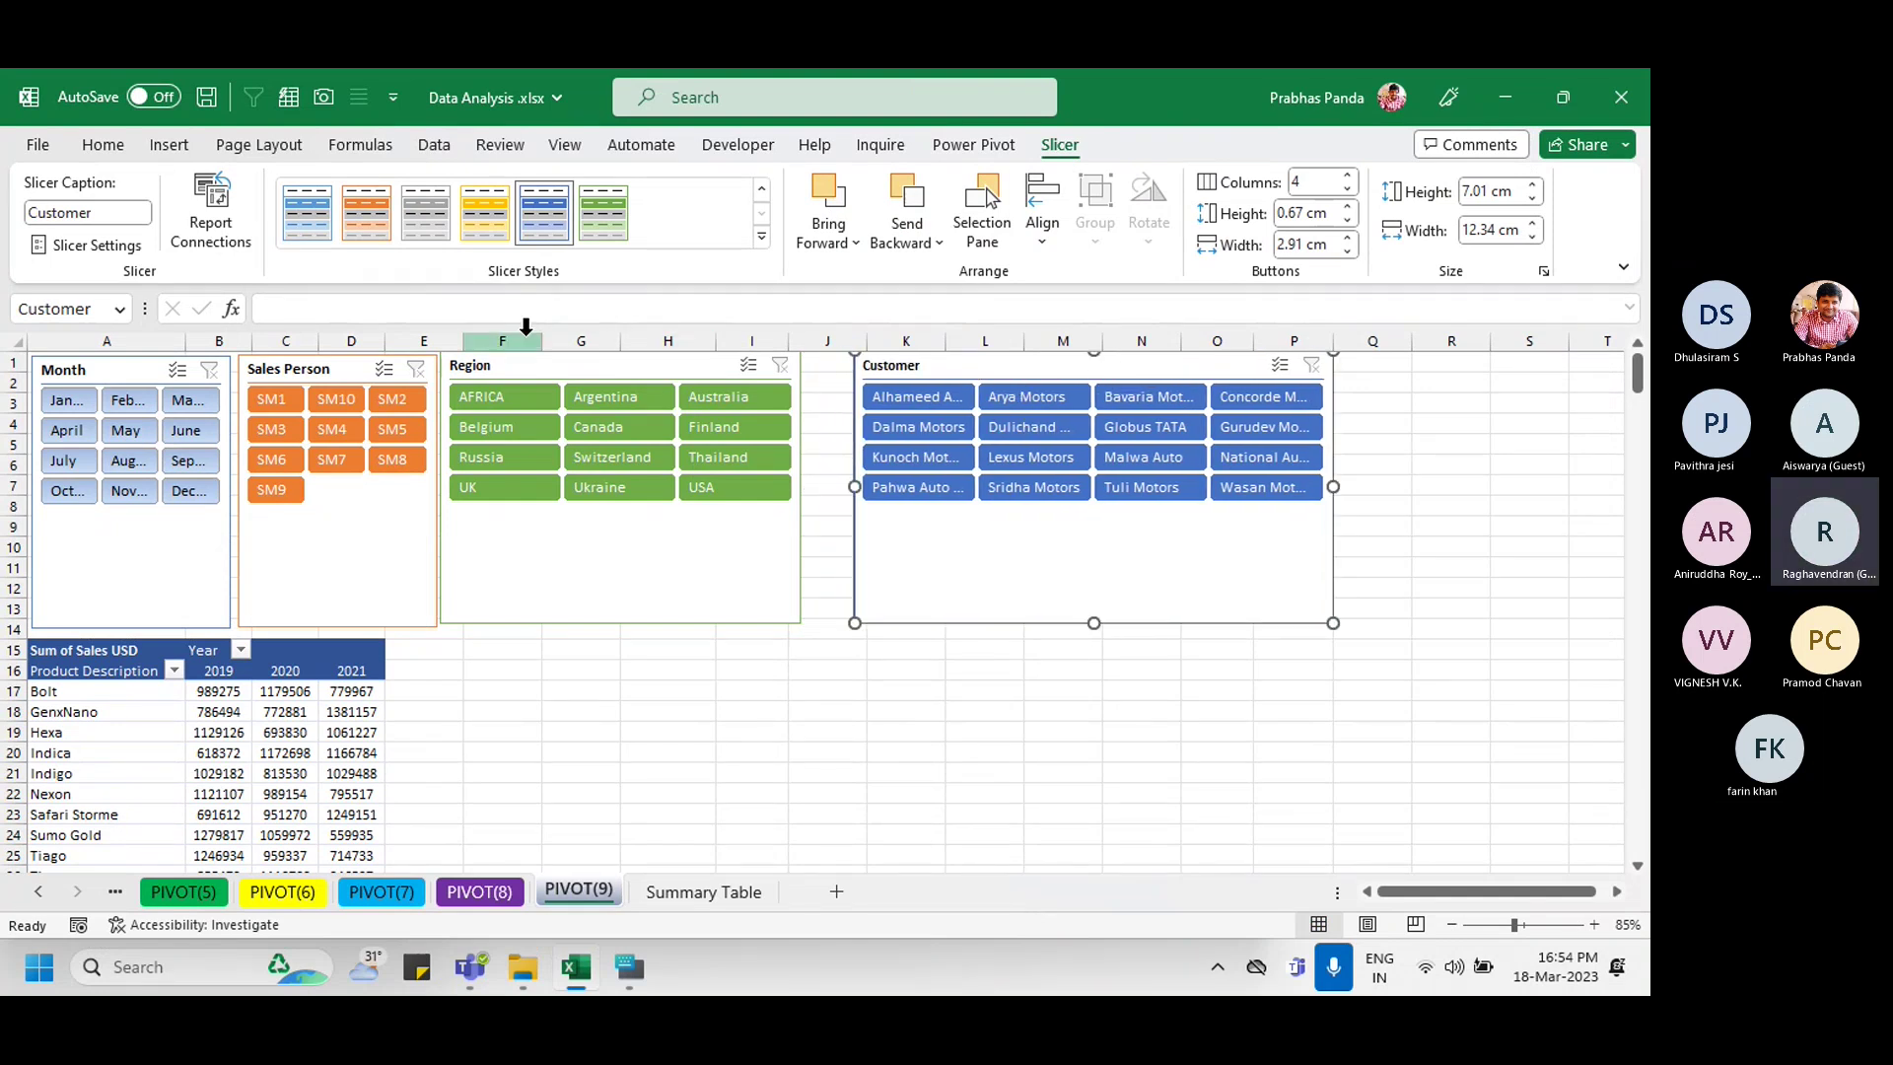
left_click_drag(532, 364, 579, 352)
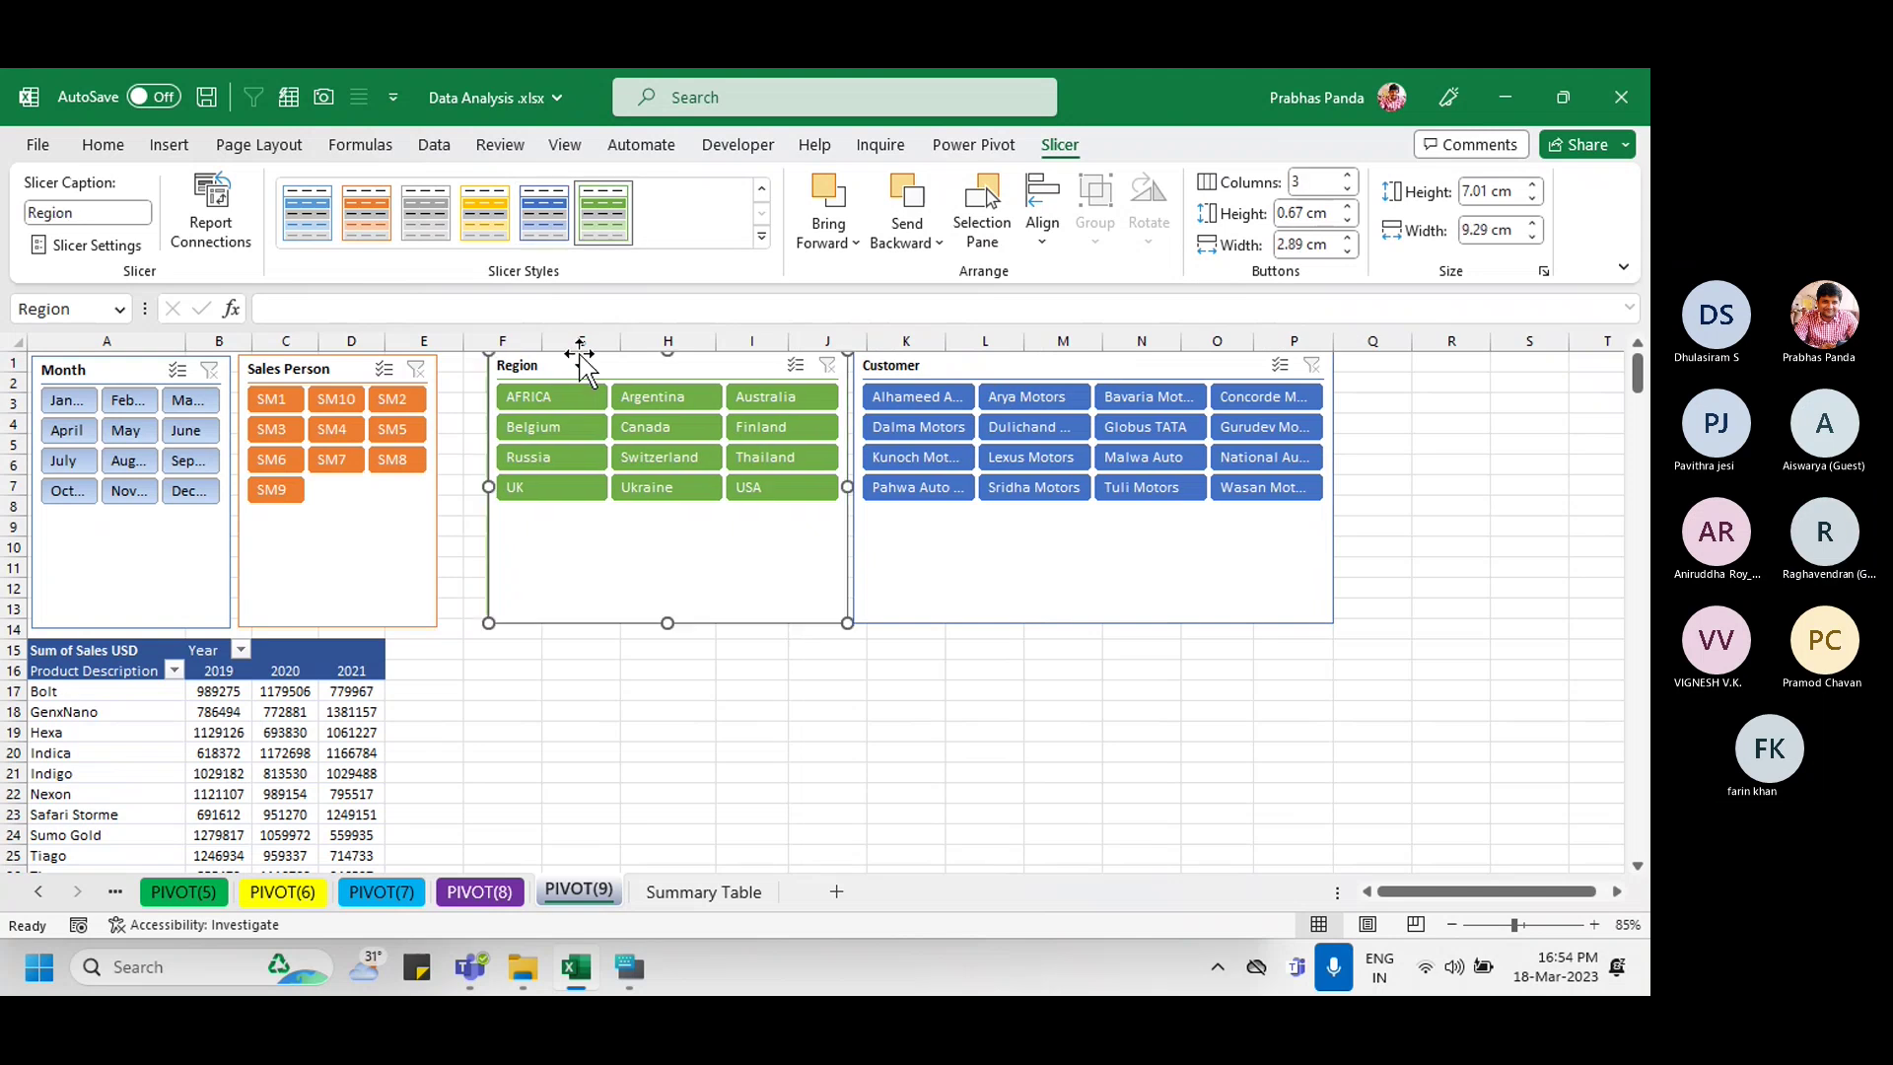
left_click(436, 496)
left_click_drag(438, 496, 477, 485)
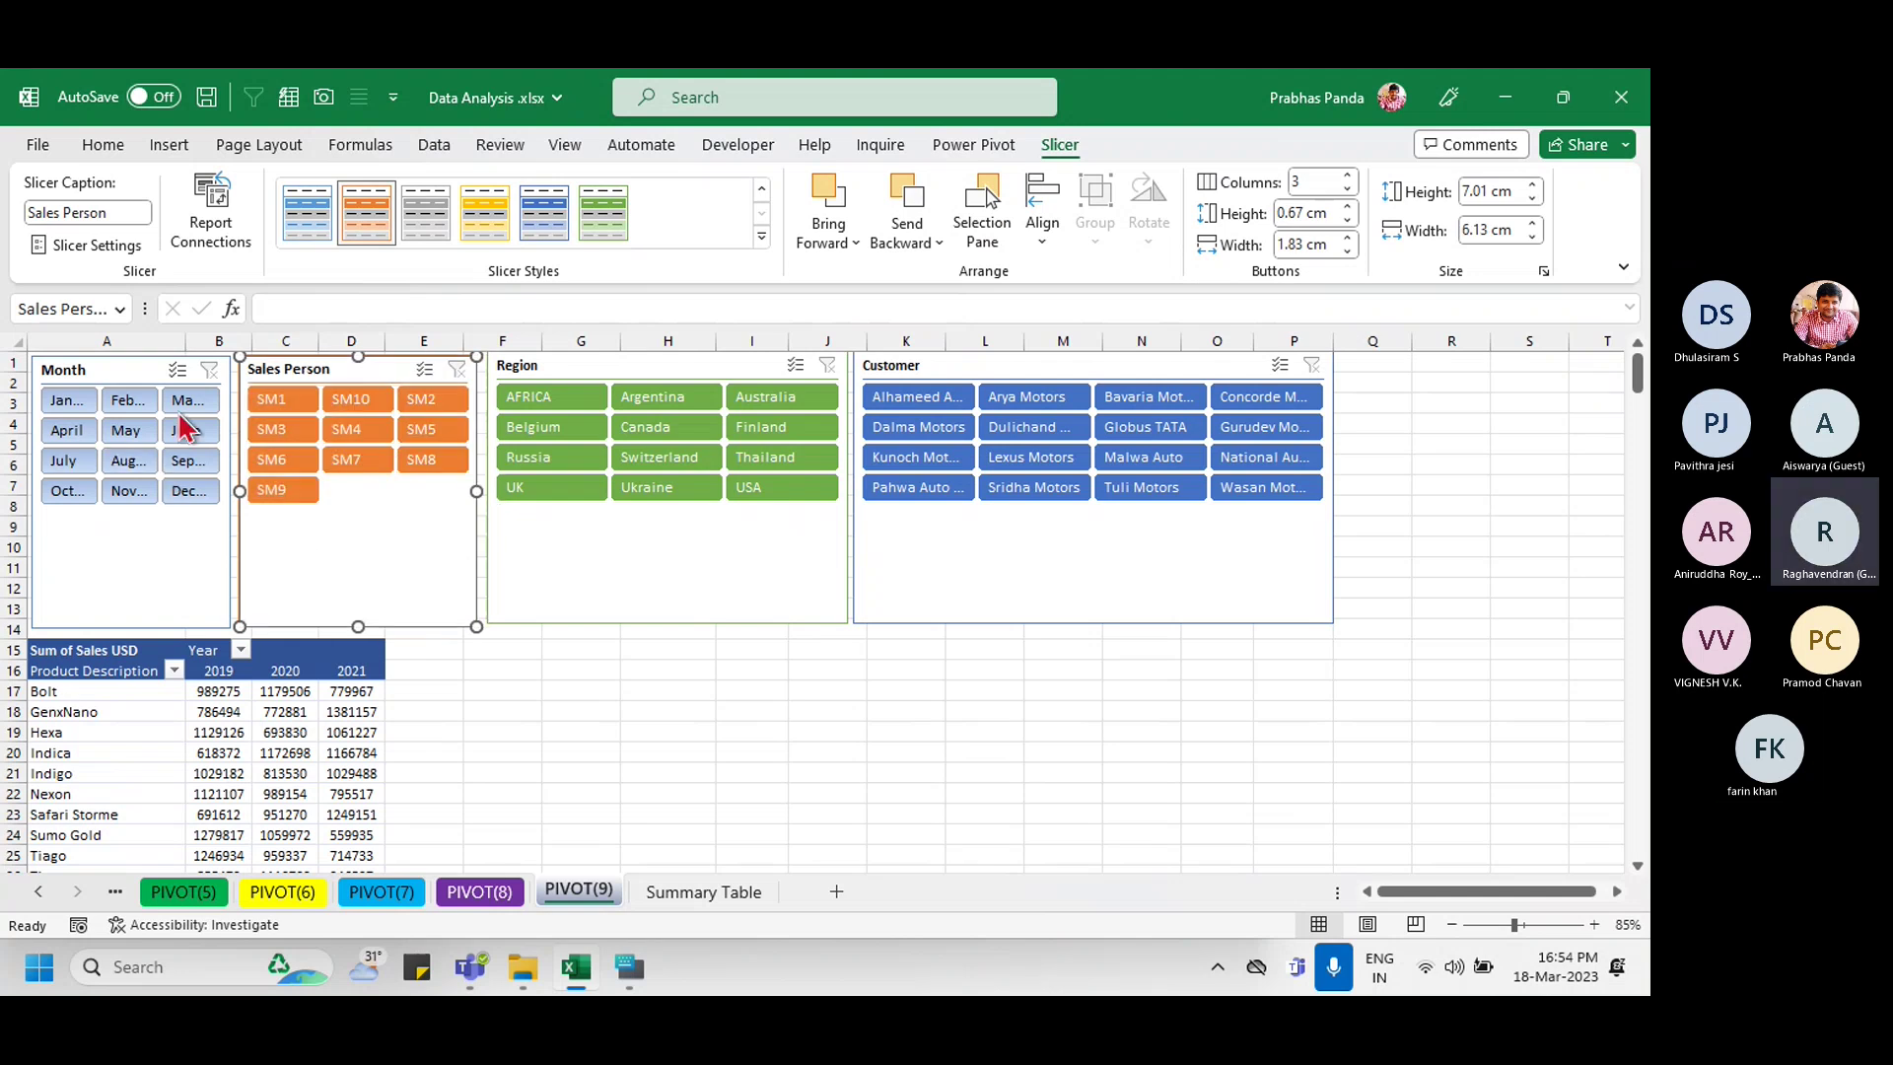
left_click(678, 356, "ctrl")
left_click_drag(956, 374, 1027, 372)
Step: Widen the Month slicer to show month names and select all four slicers
left_click(94, 372)
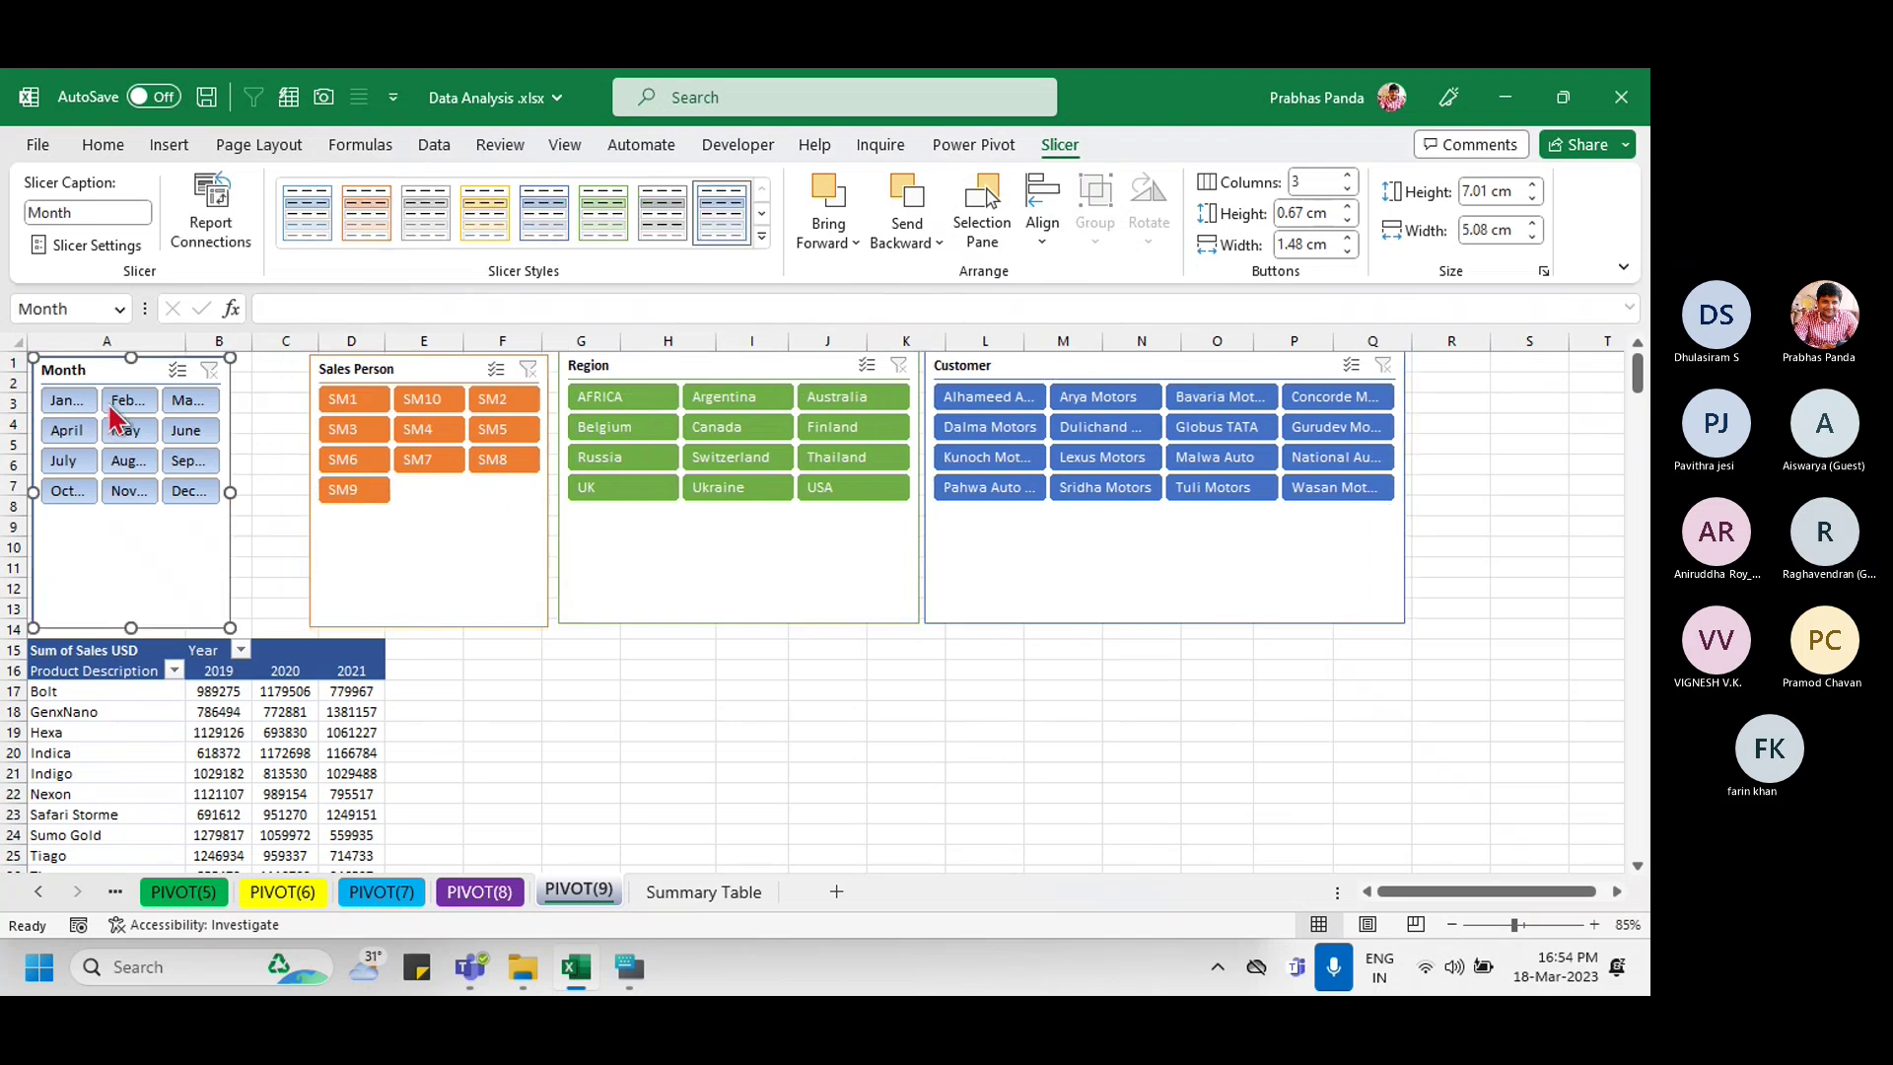
left_click_drag(230, 491, 303, 486)
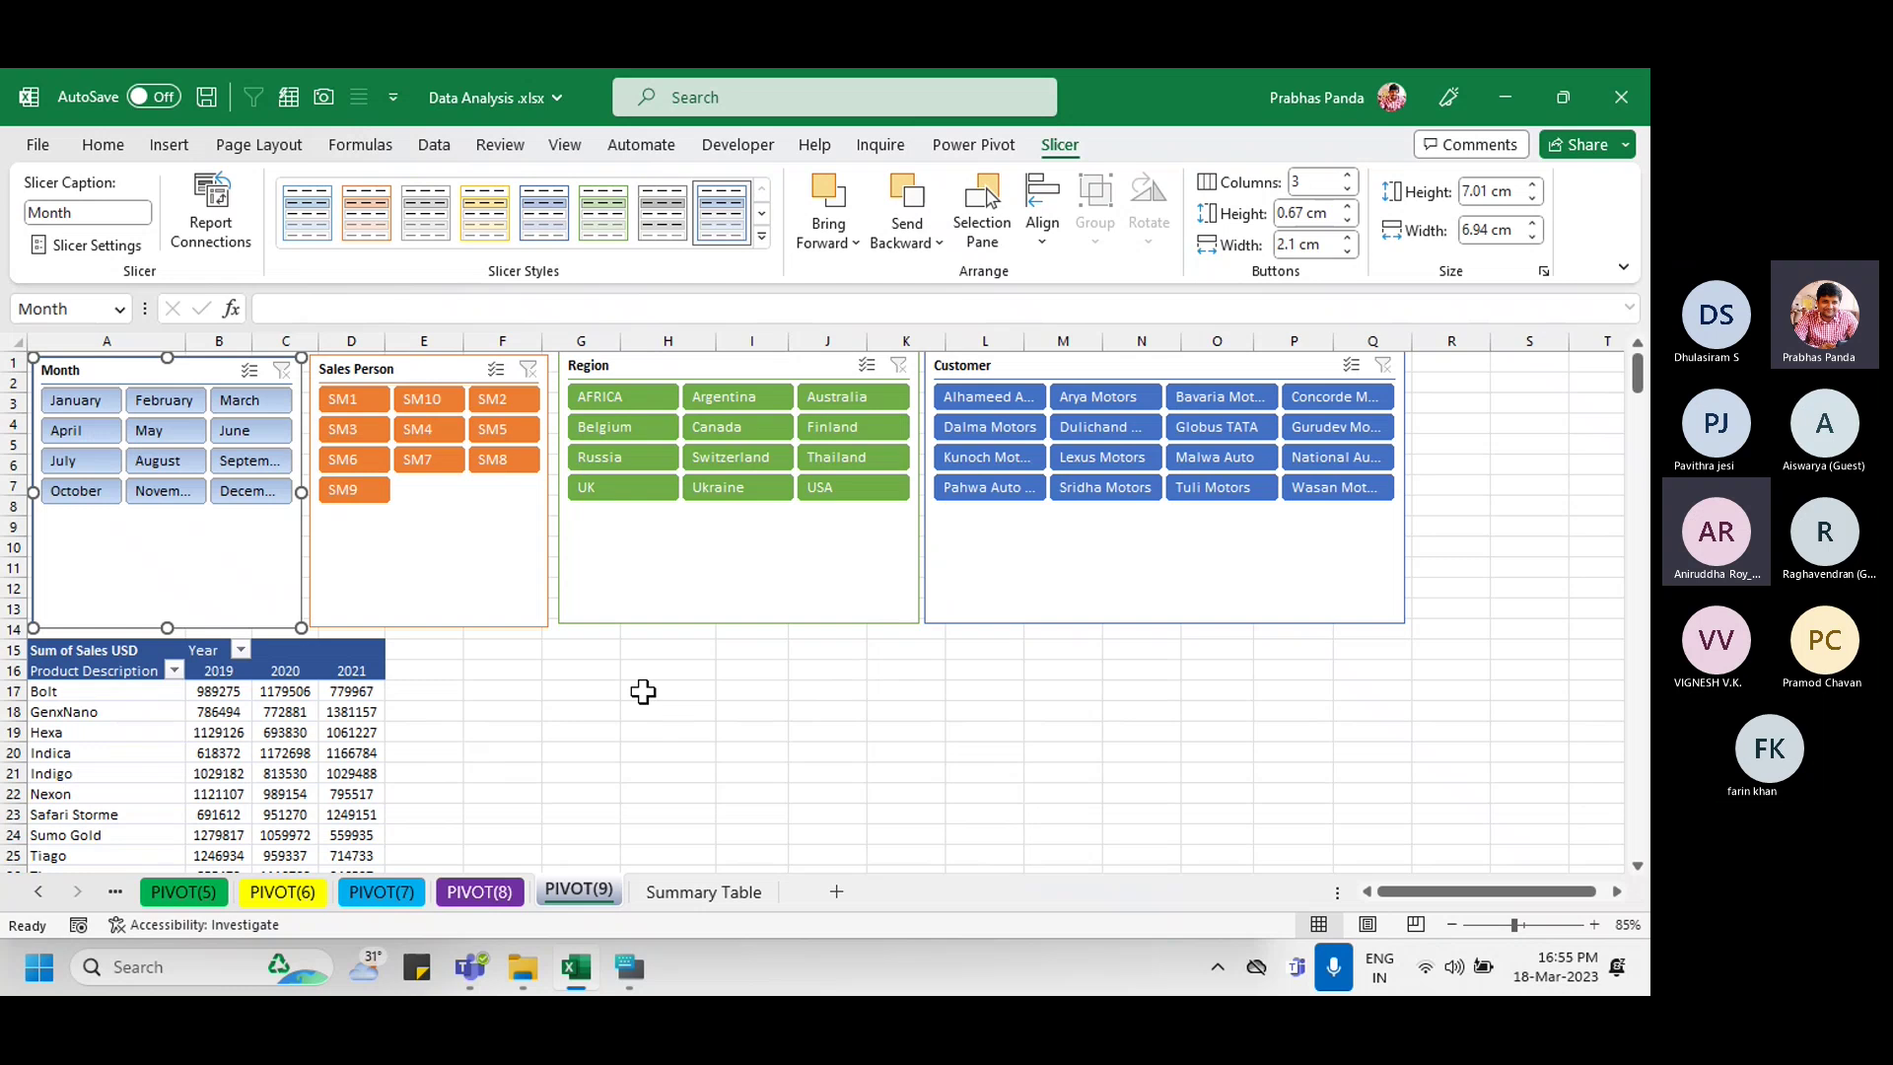
key("ctrl+a")
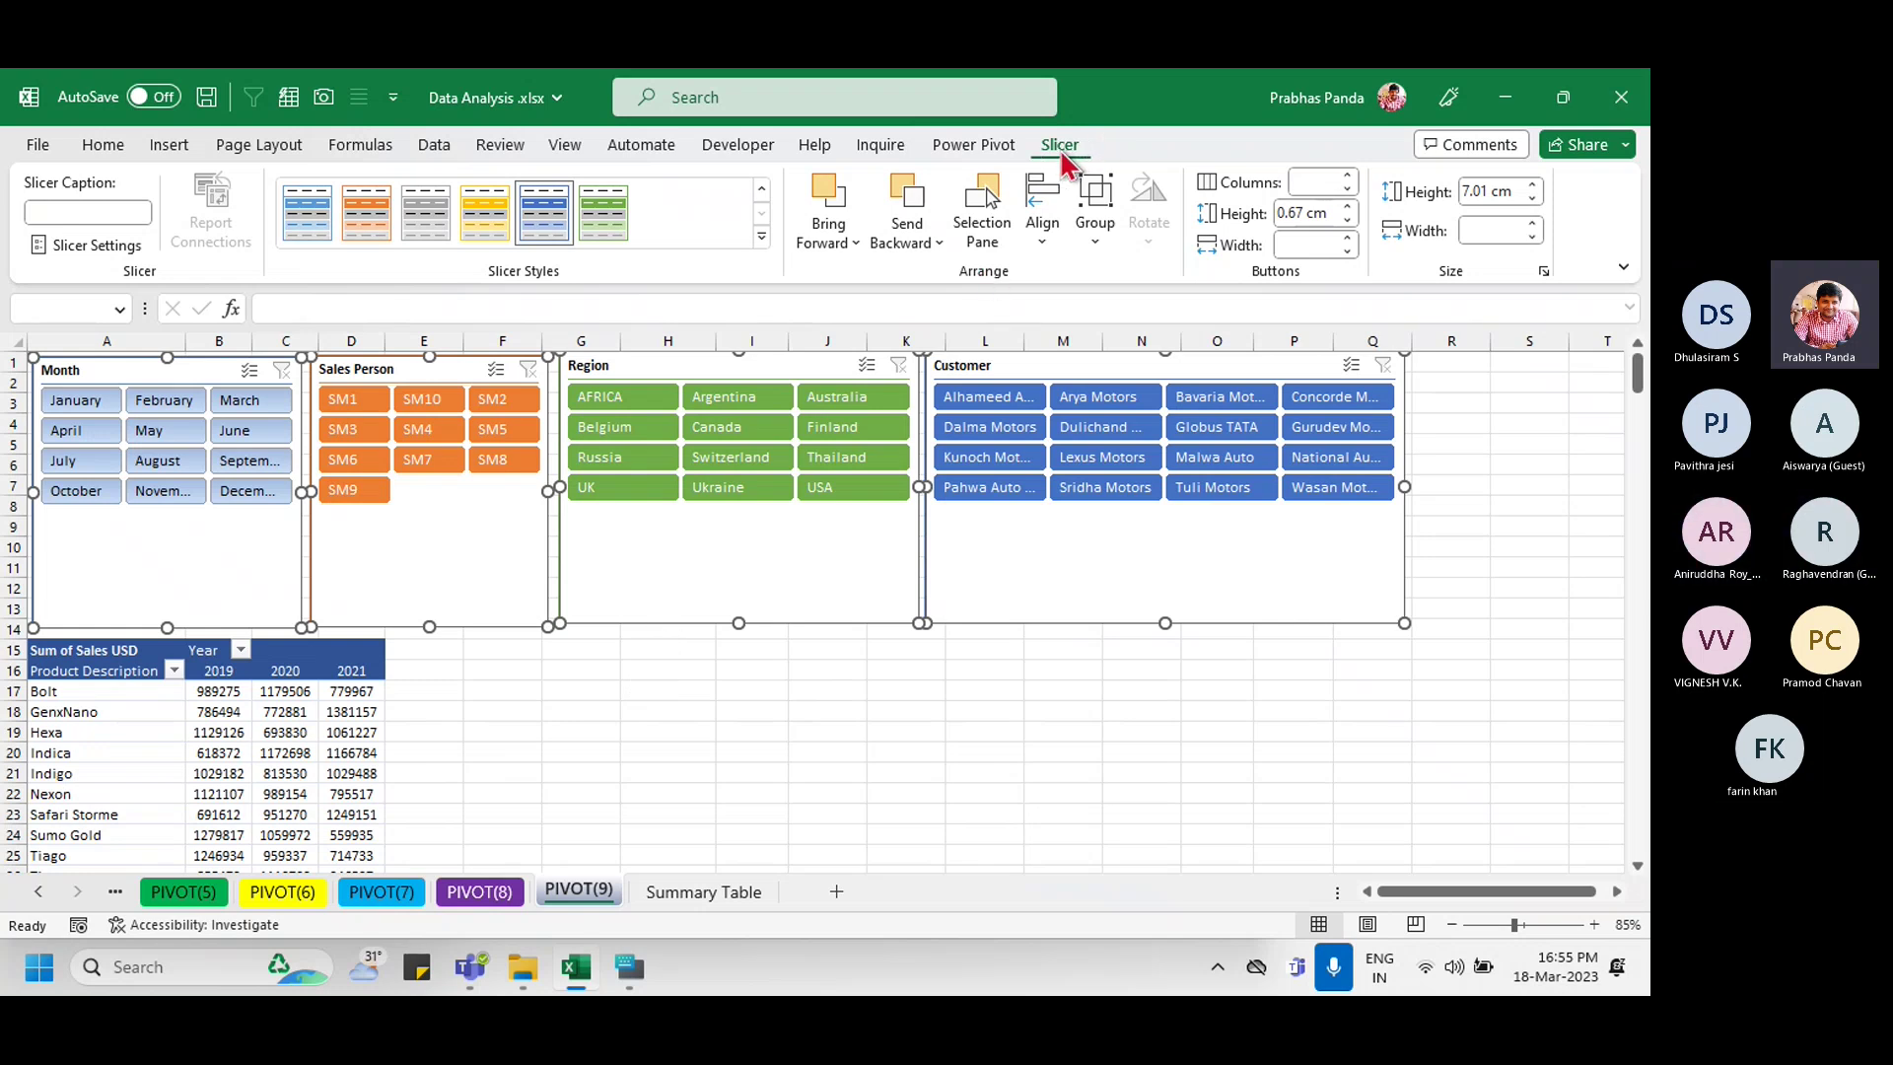
Step: Align the four selected slicers along their top edges
key("ctrl")
key("ctrl")
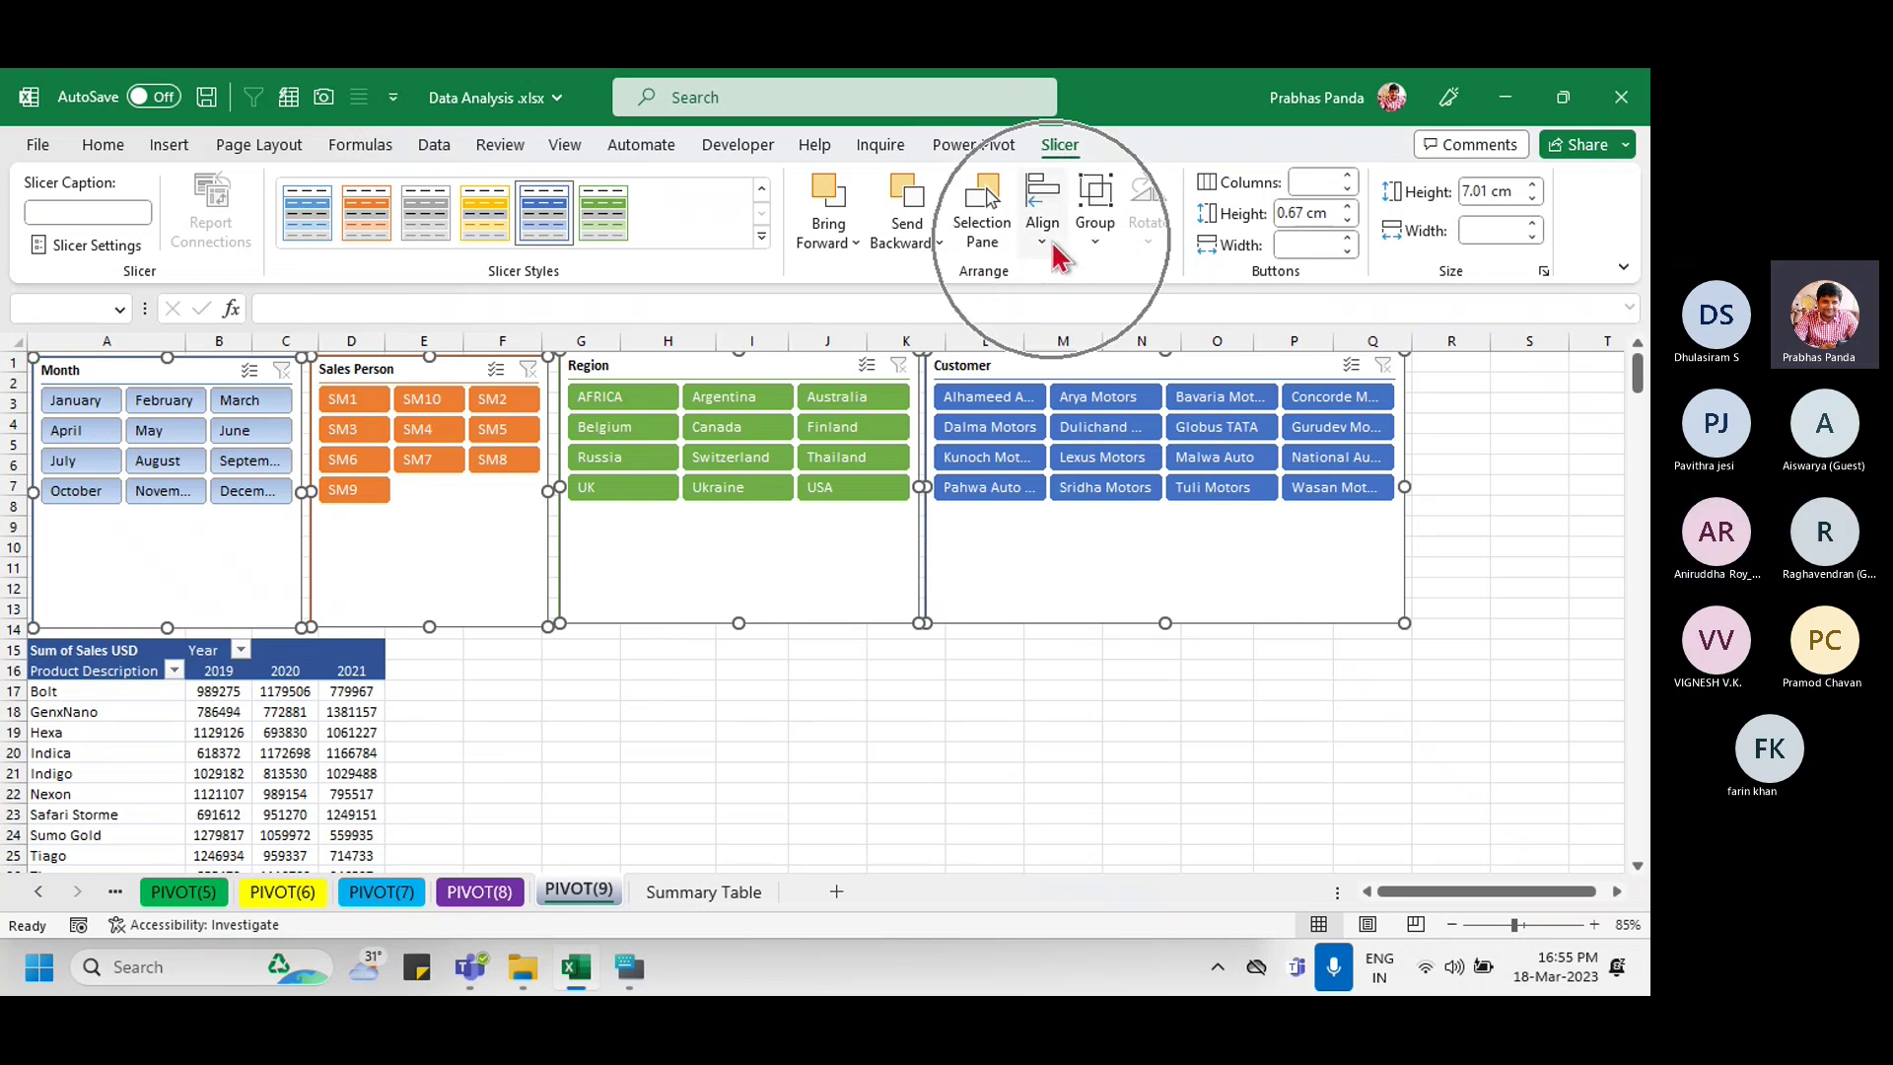
key("ctrl")
key("ctrl")
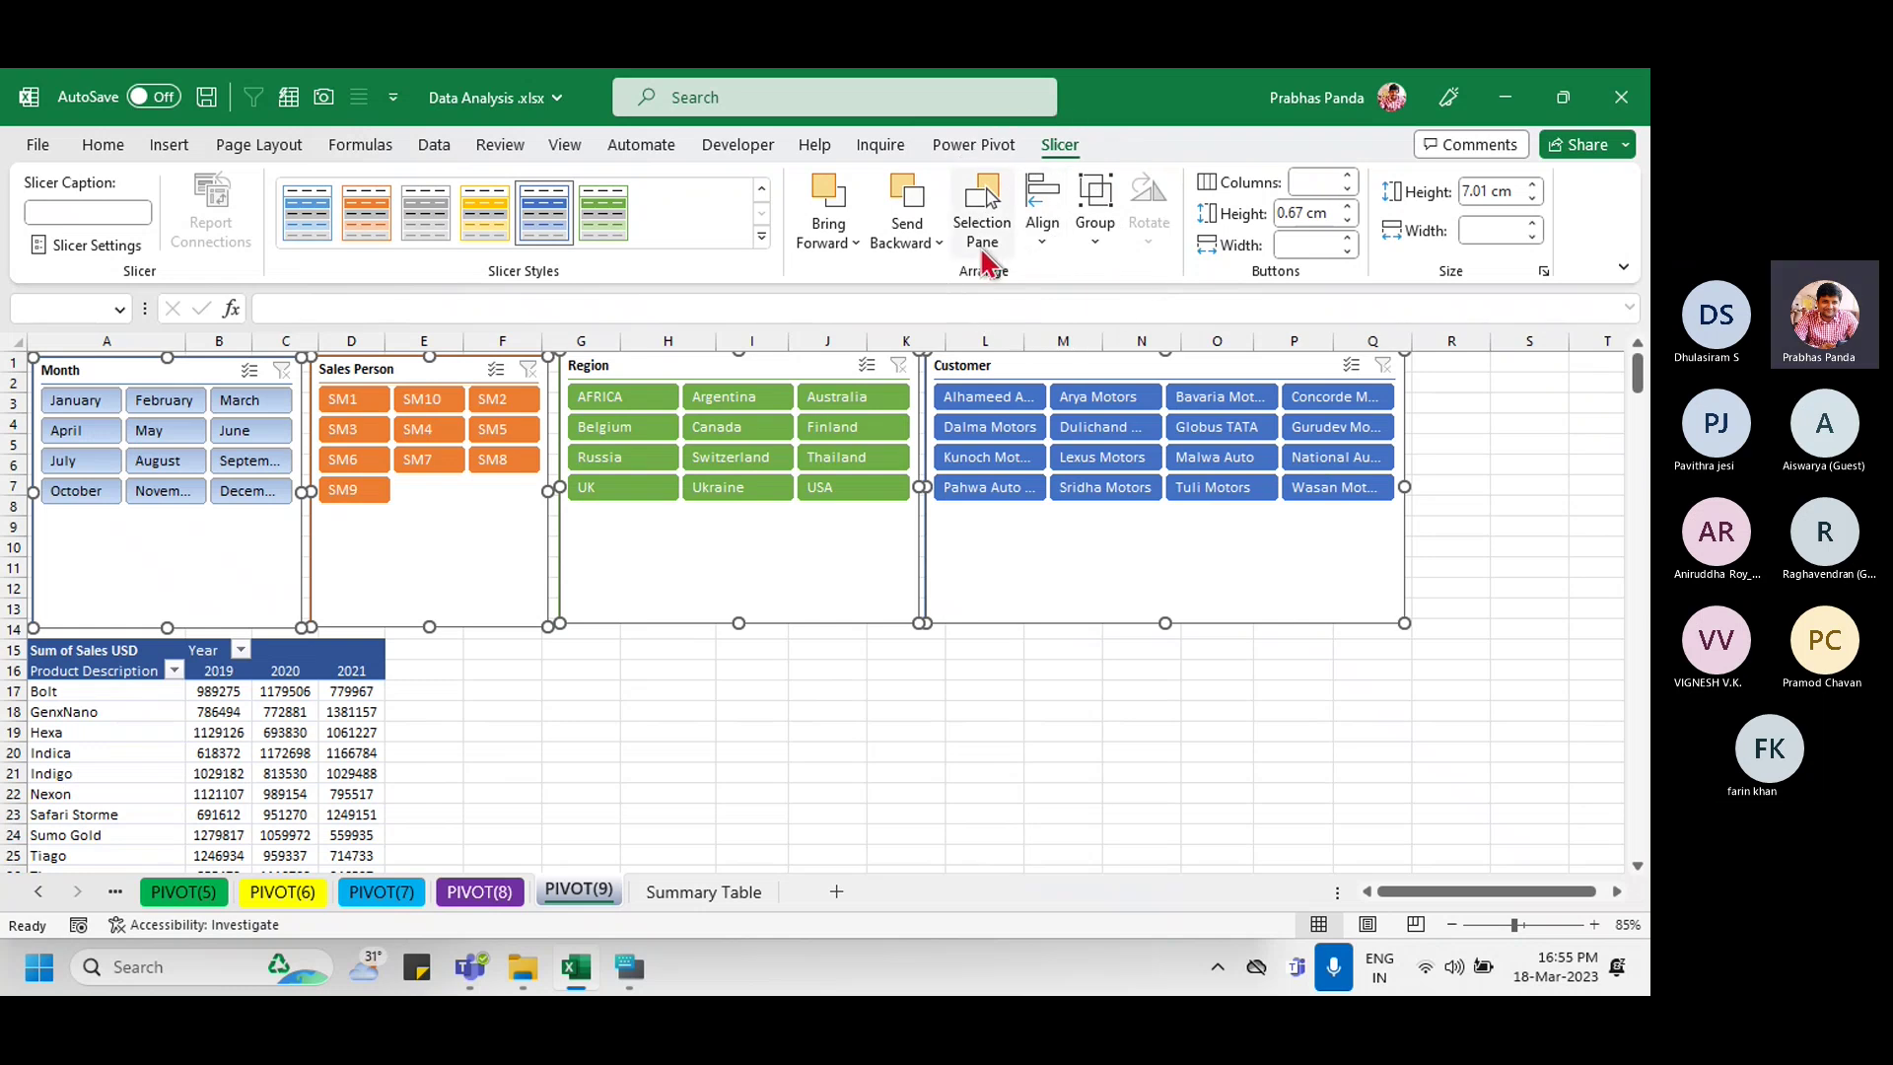
key("ctrl")
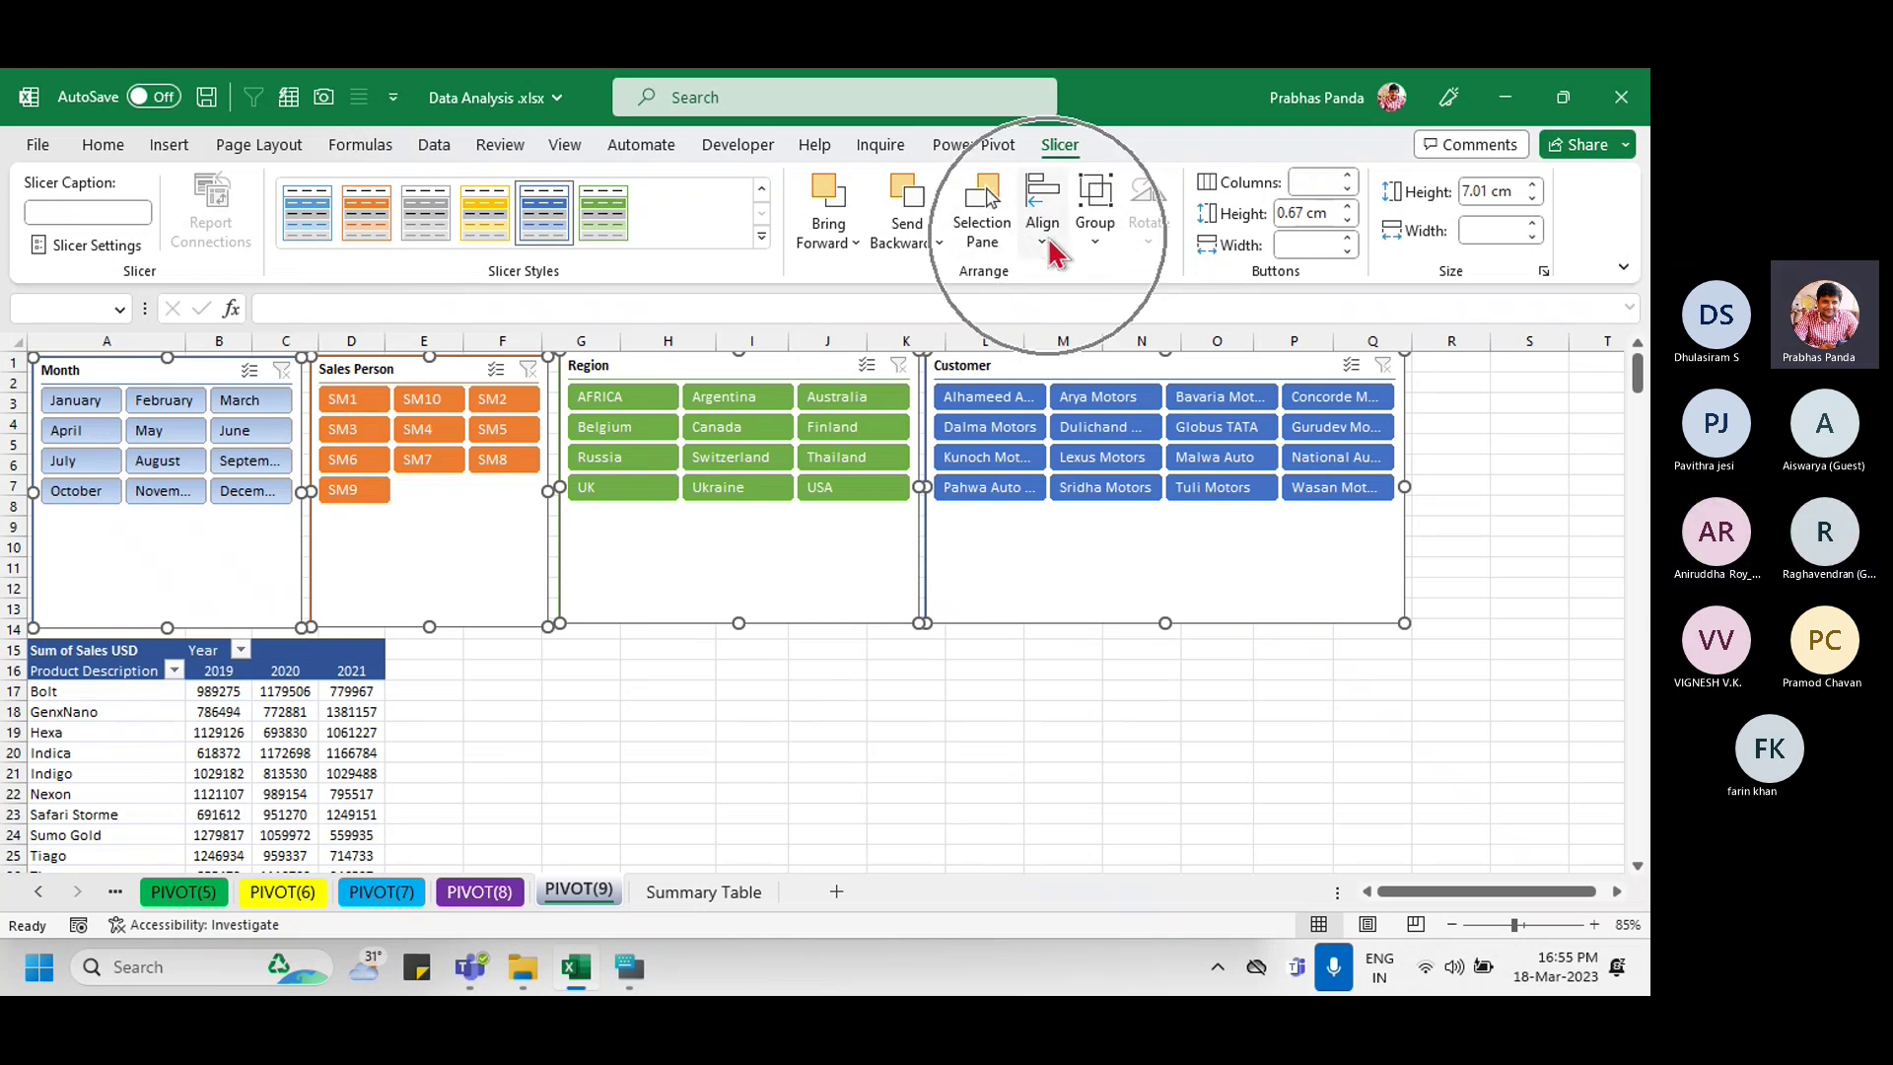
key("ctrl")
key("ctrl")
key("ctrl")
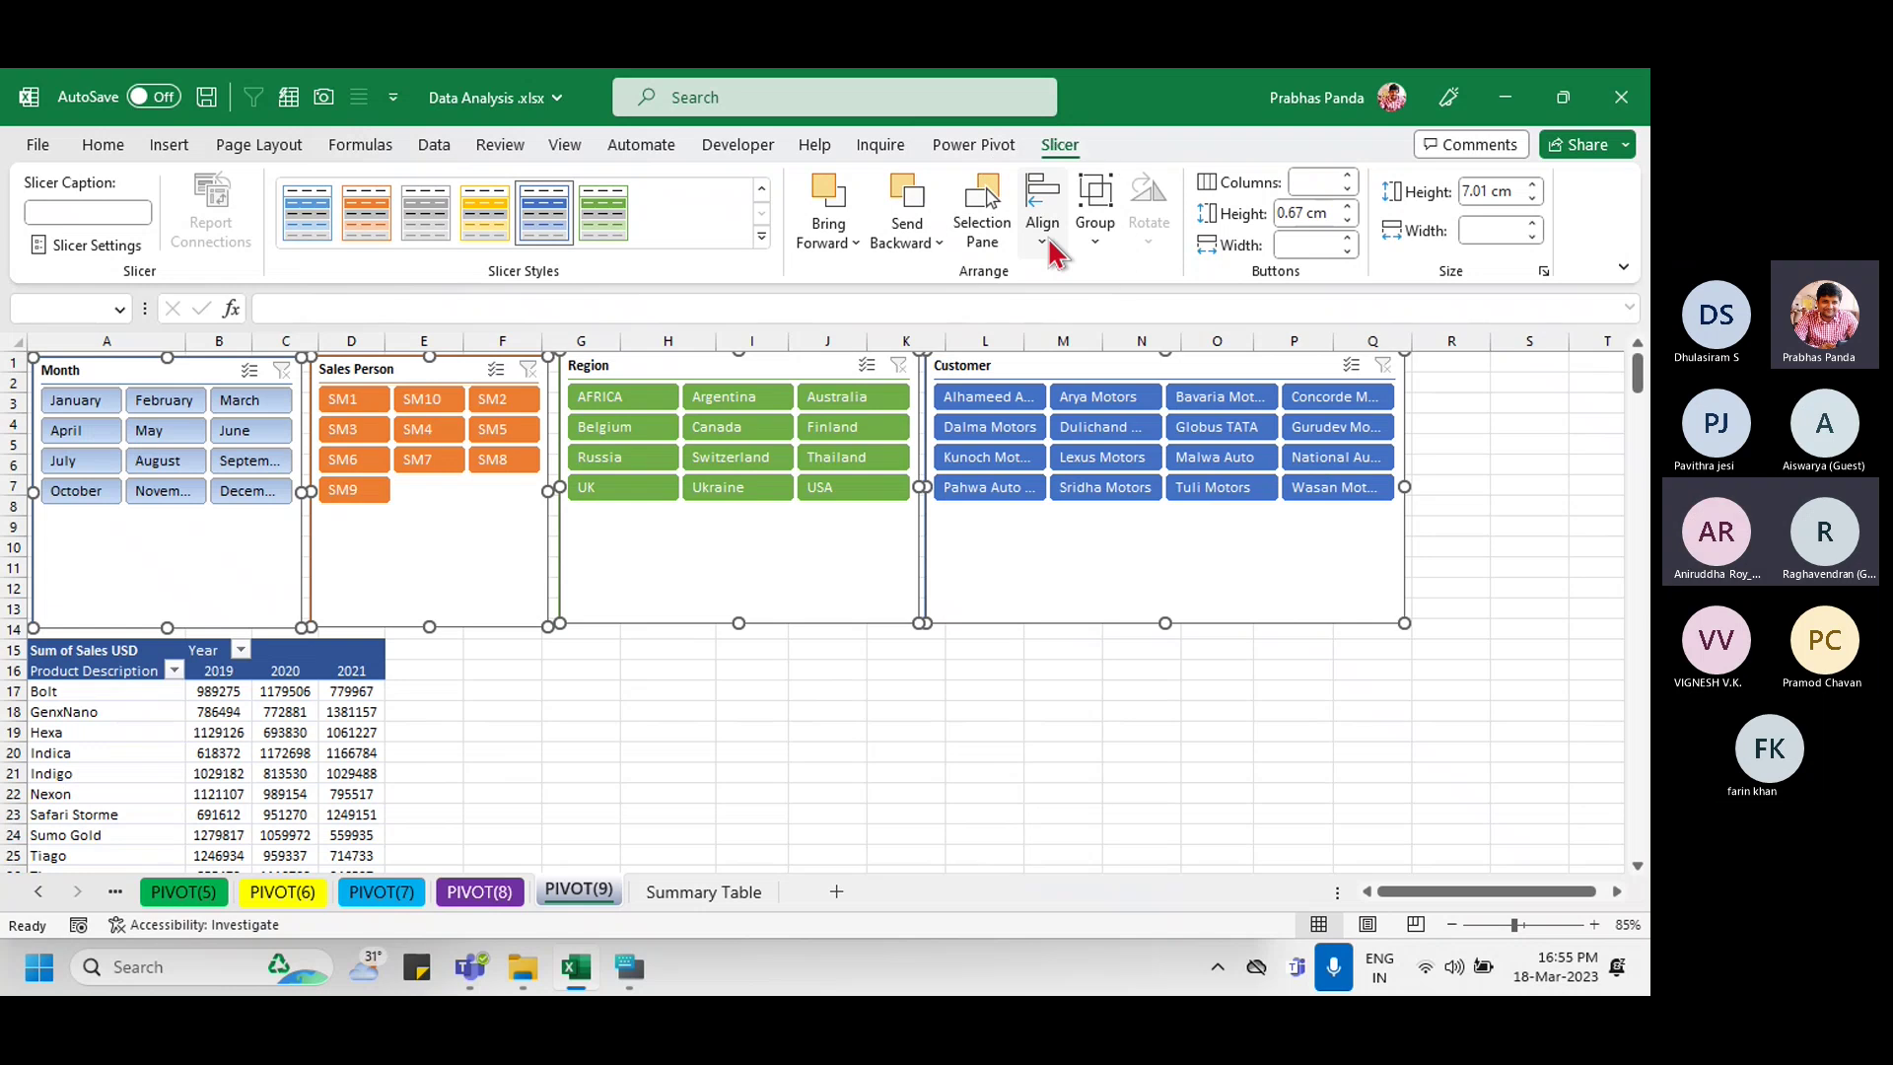
left_click(1043, 236)
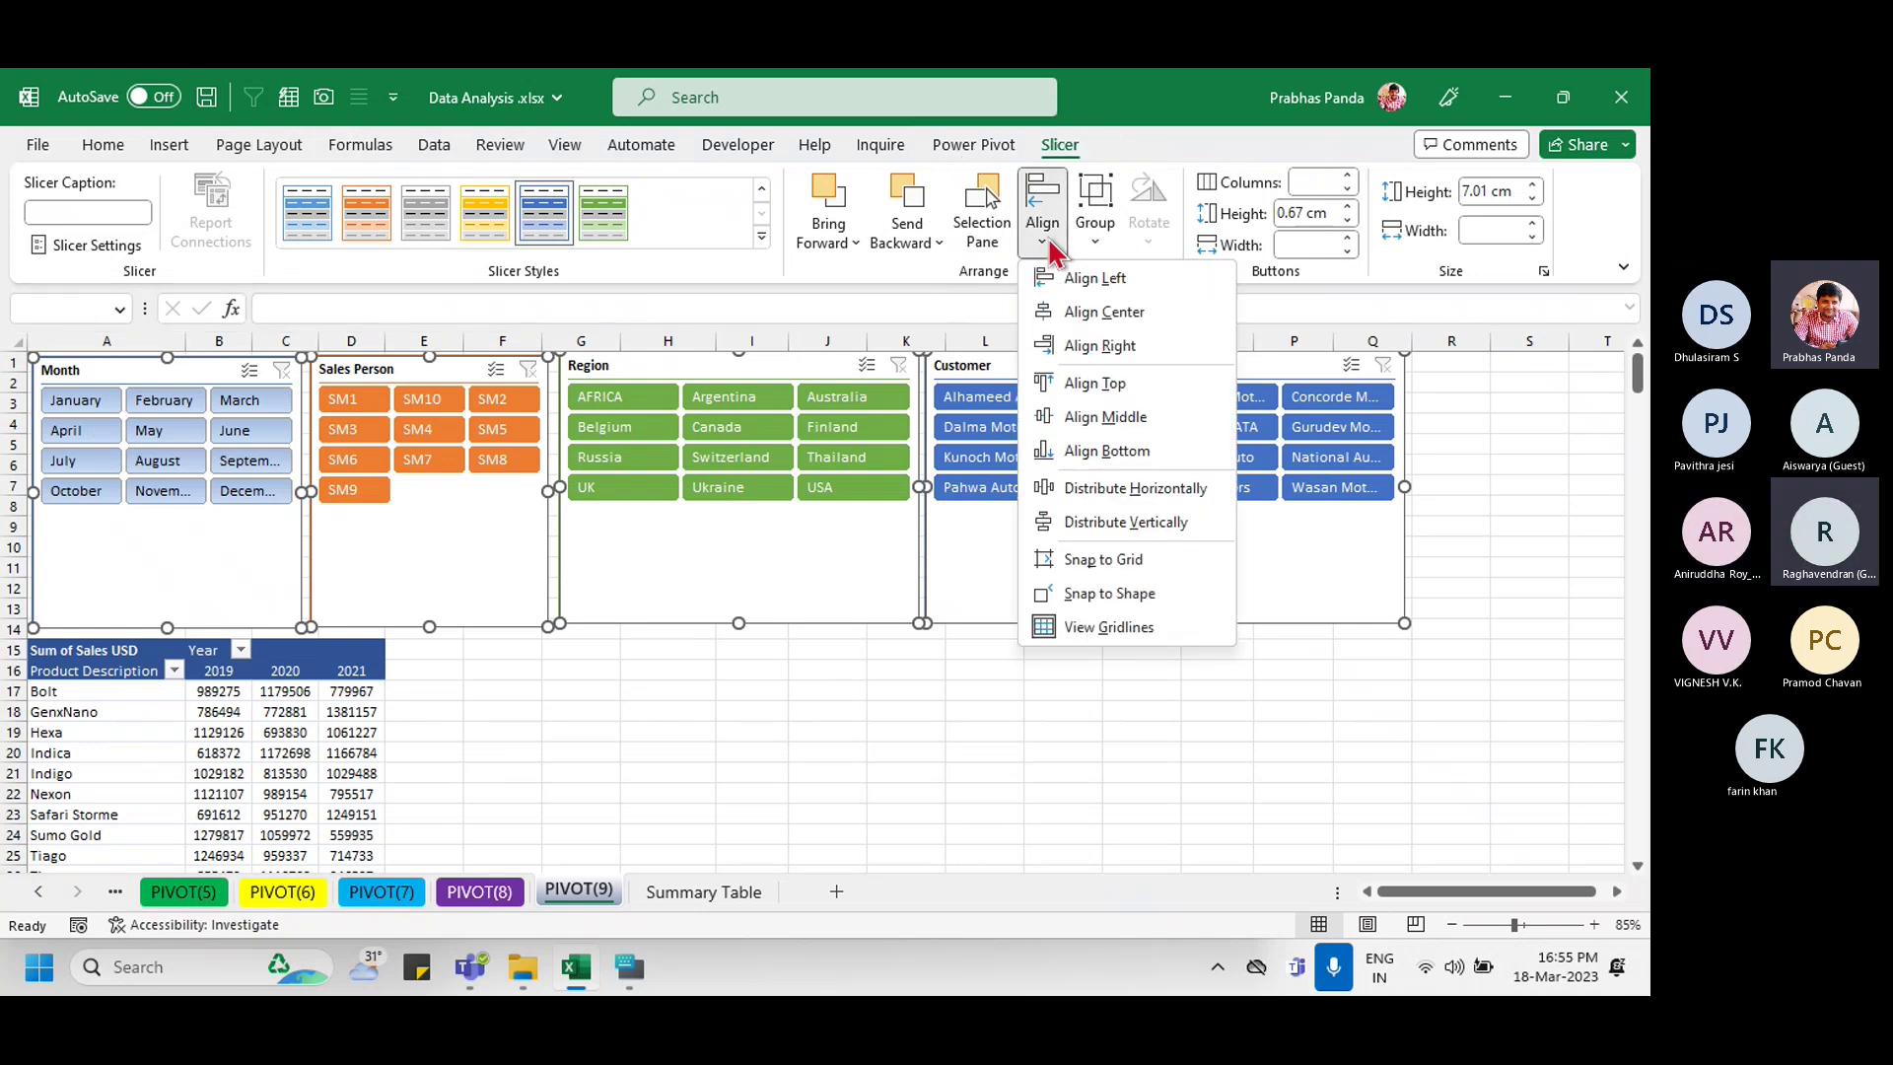
key("ctrl")
key("ctrl")
key("ctrl")
key("ctrl")
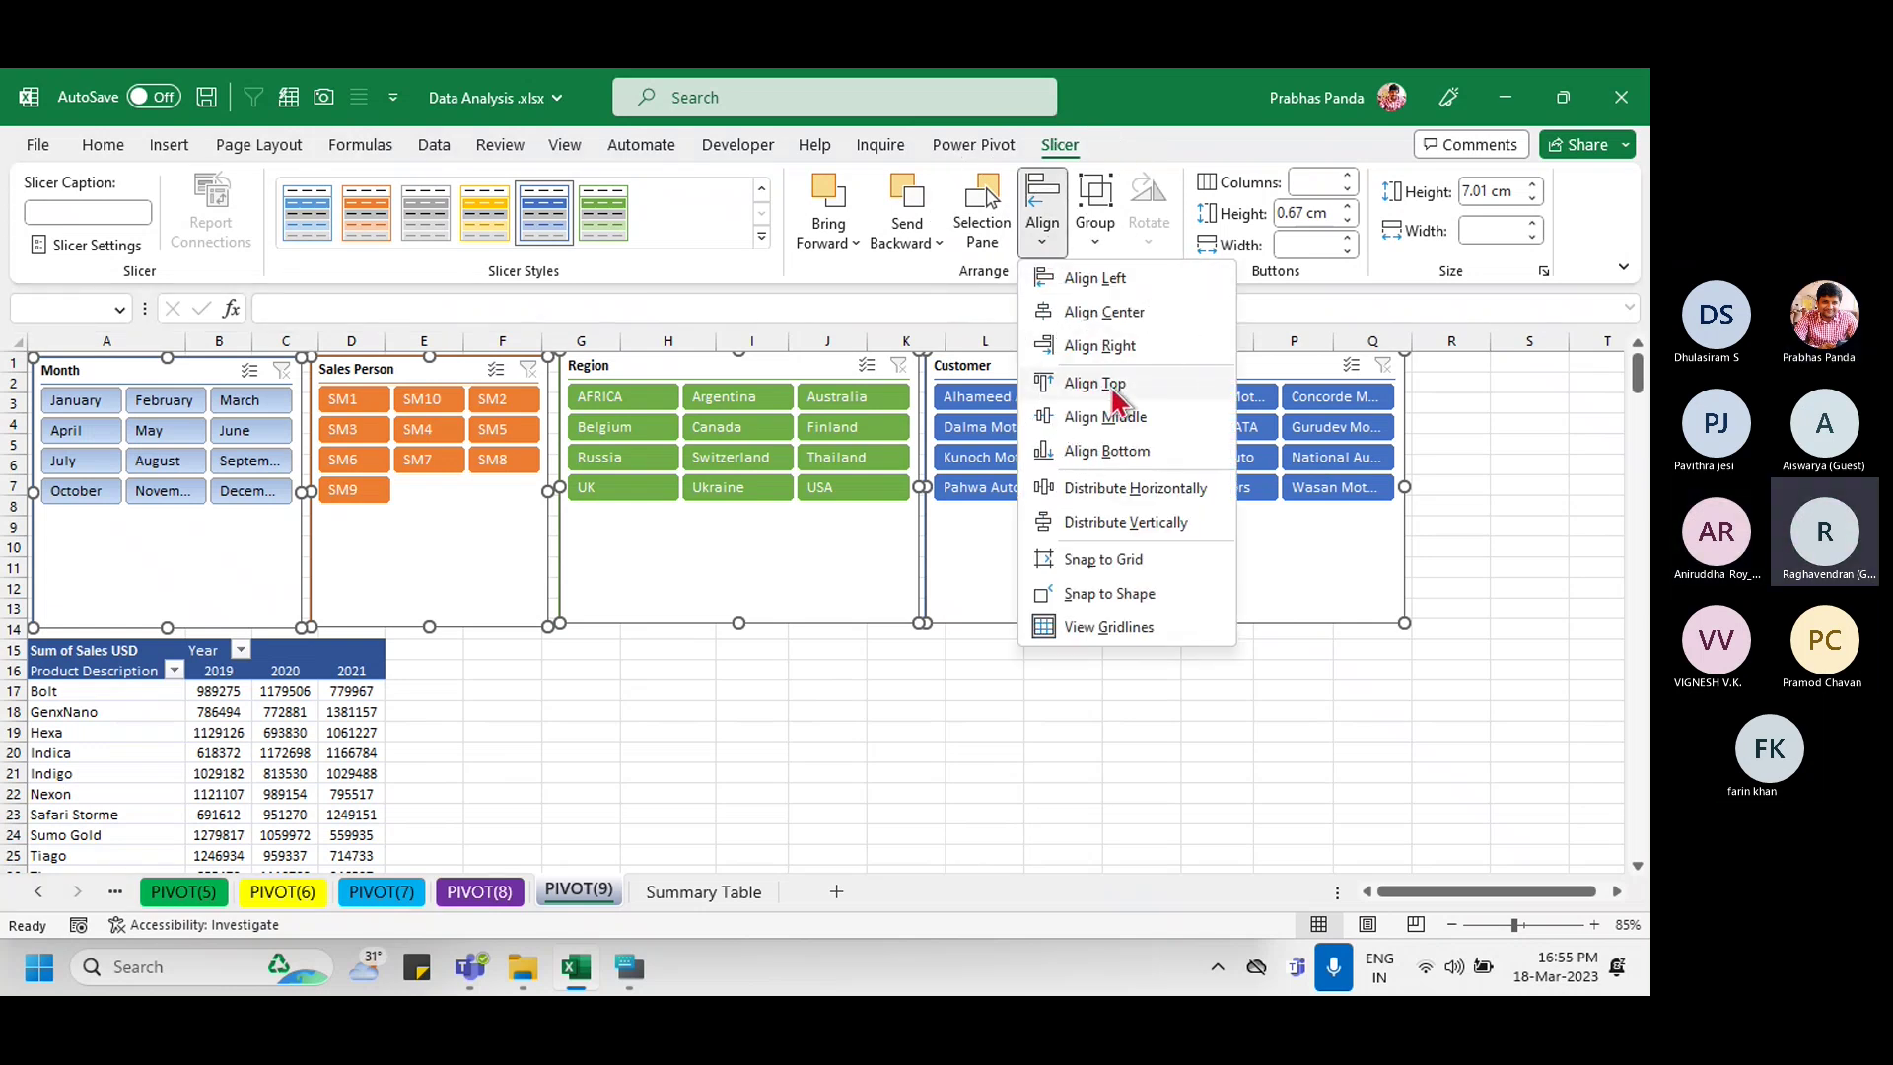
key("ctrl")
key("ctrl")
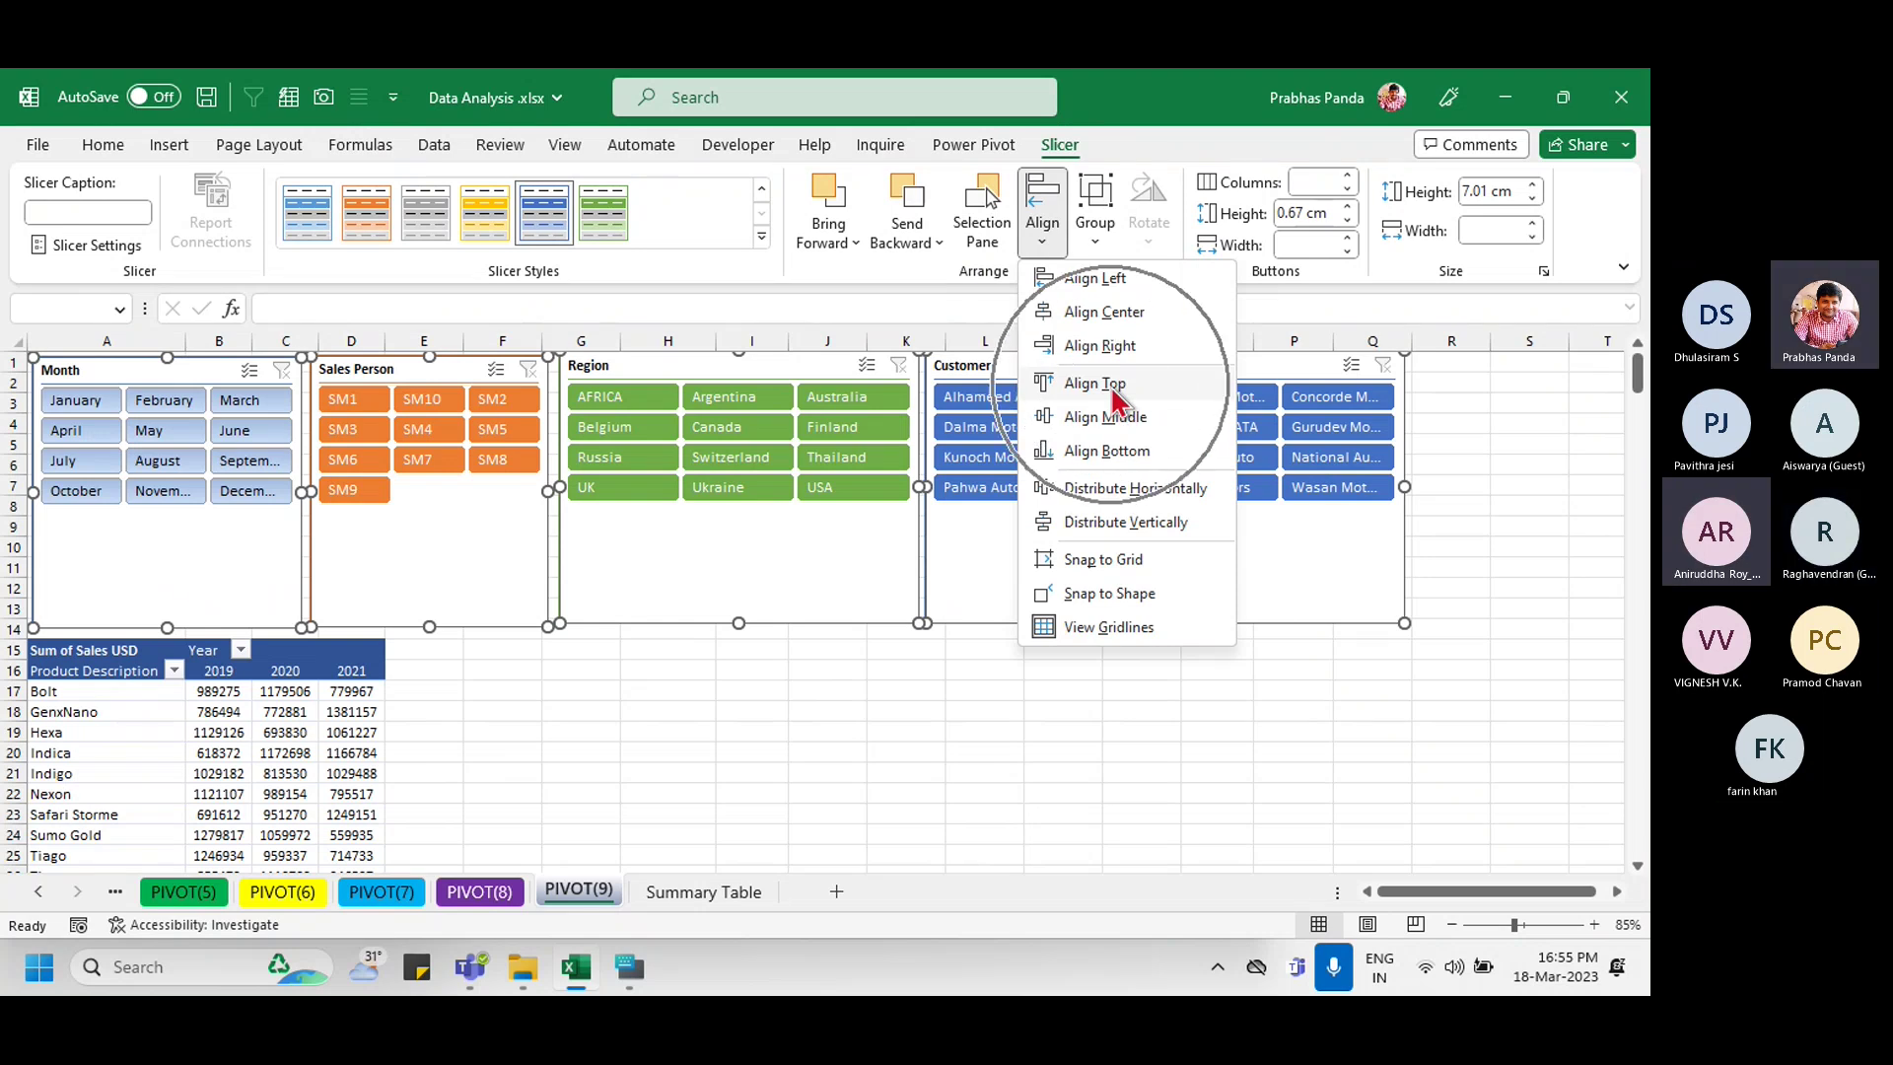
left_click(1114, 394)
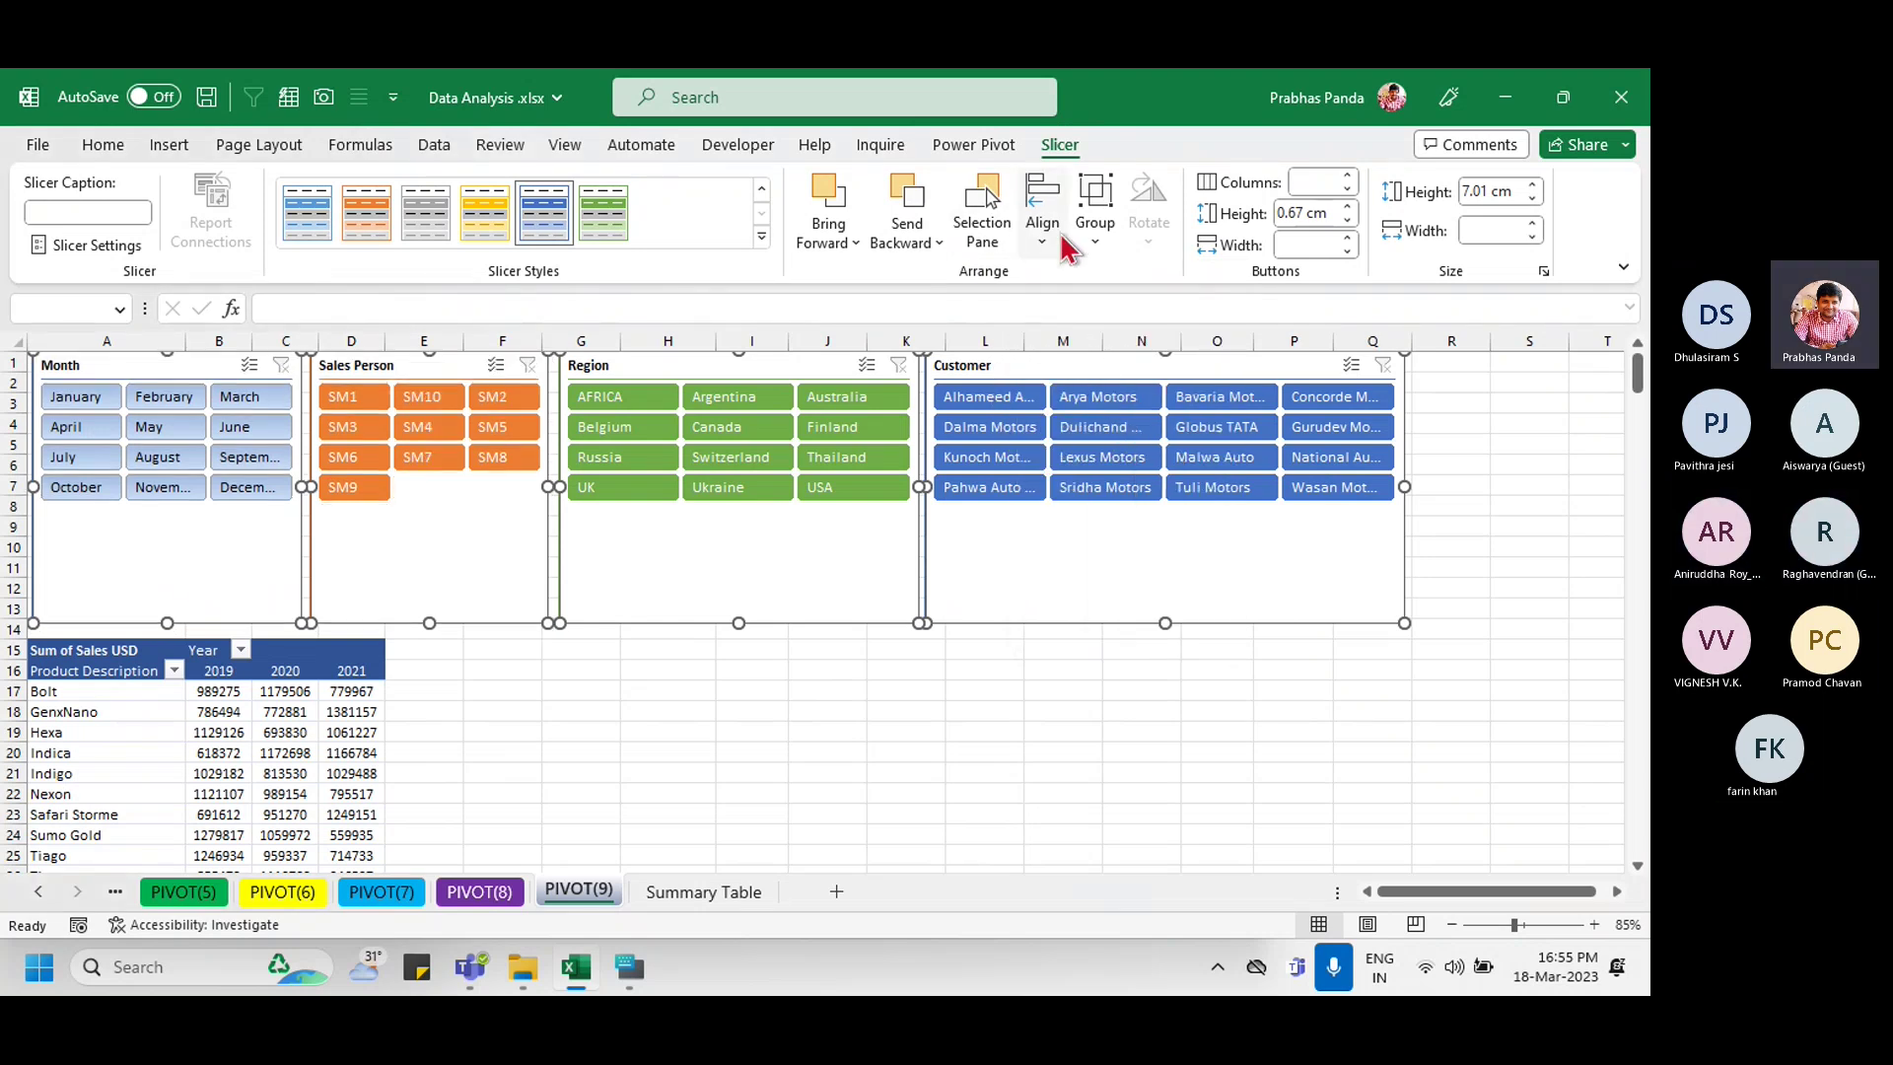
Step: Distribute the four slicers evenly side by side
left_click(1048, 237)
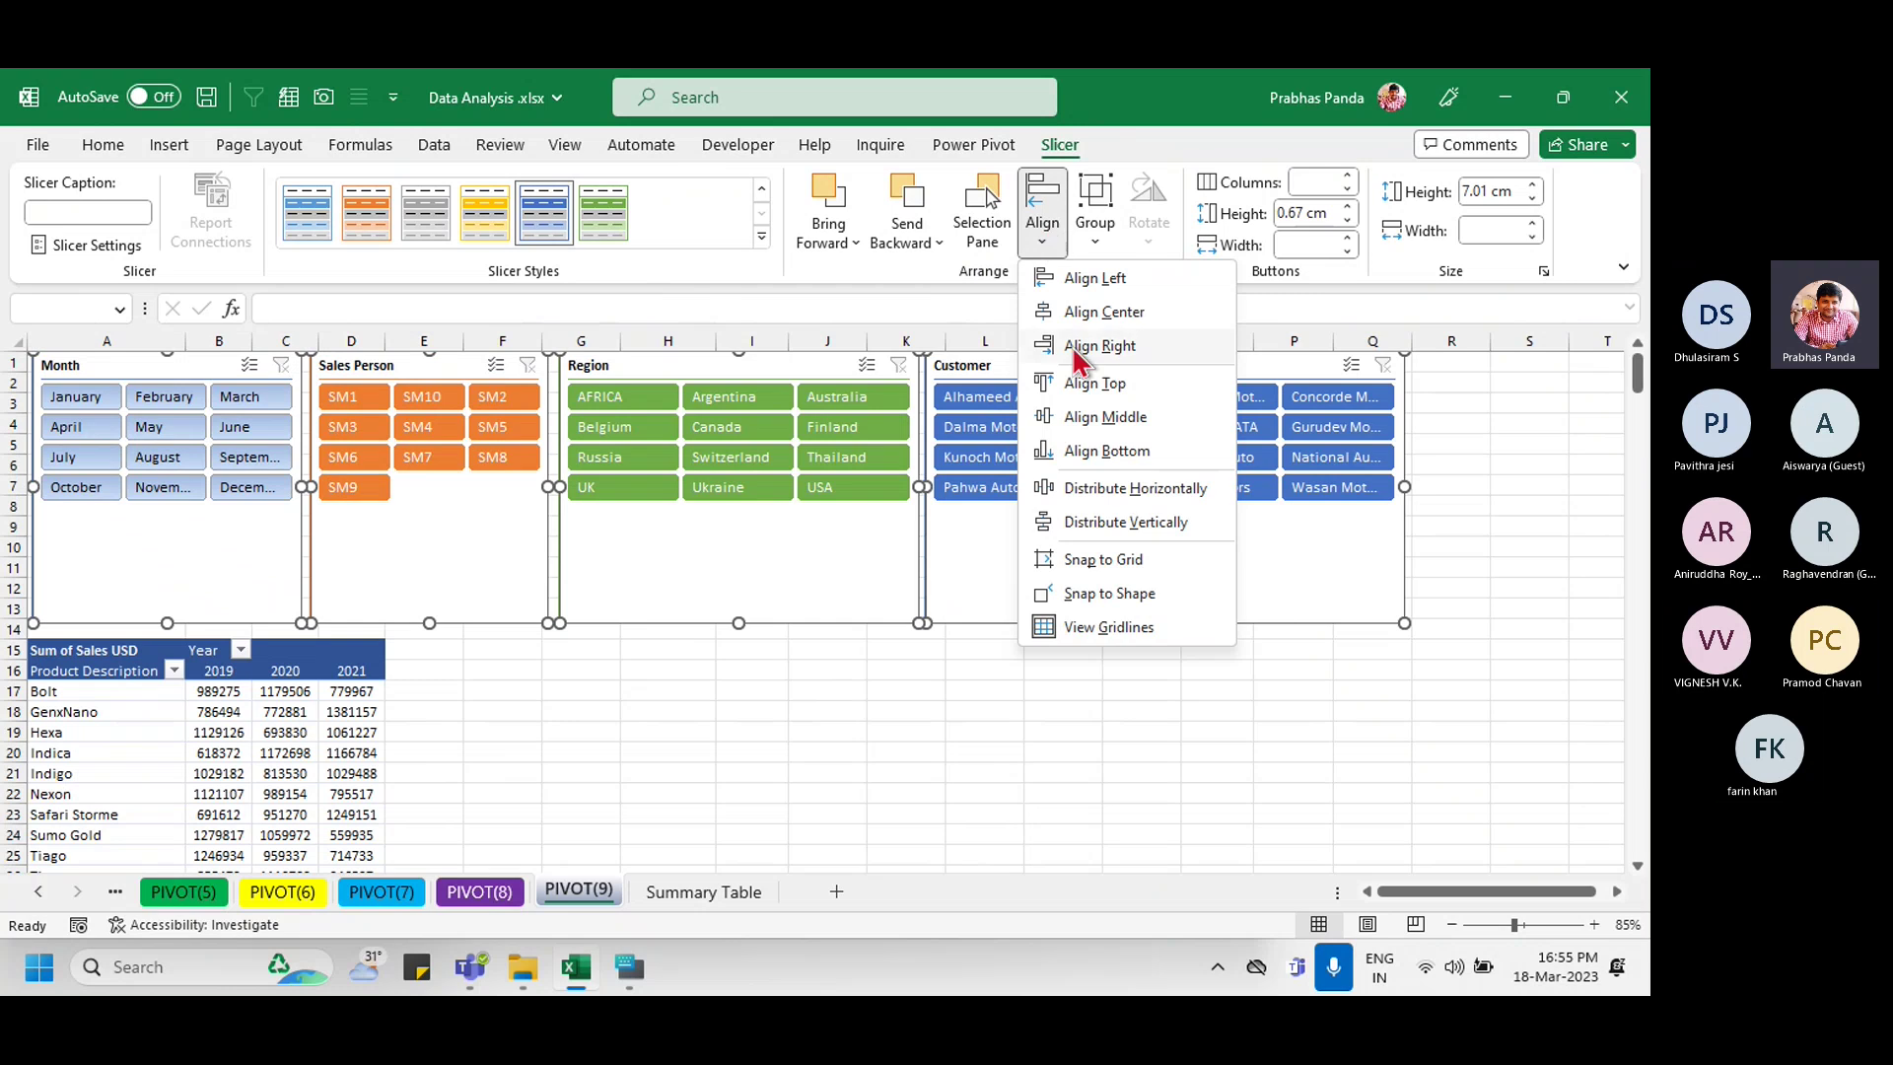
key("ctrl")
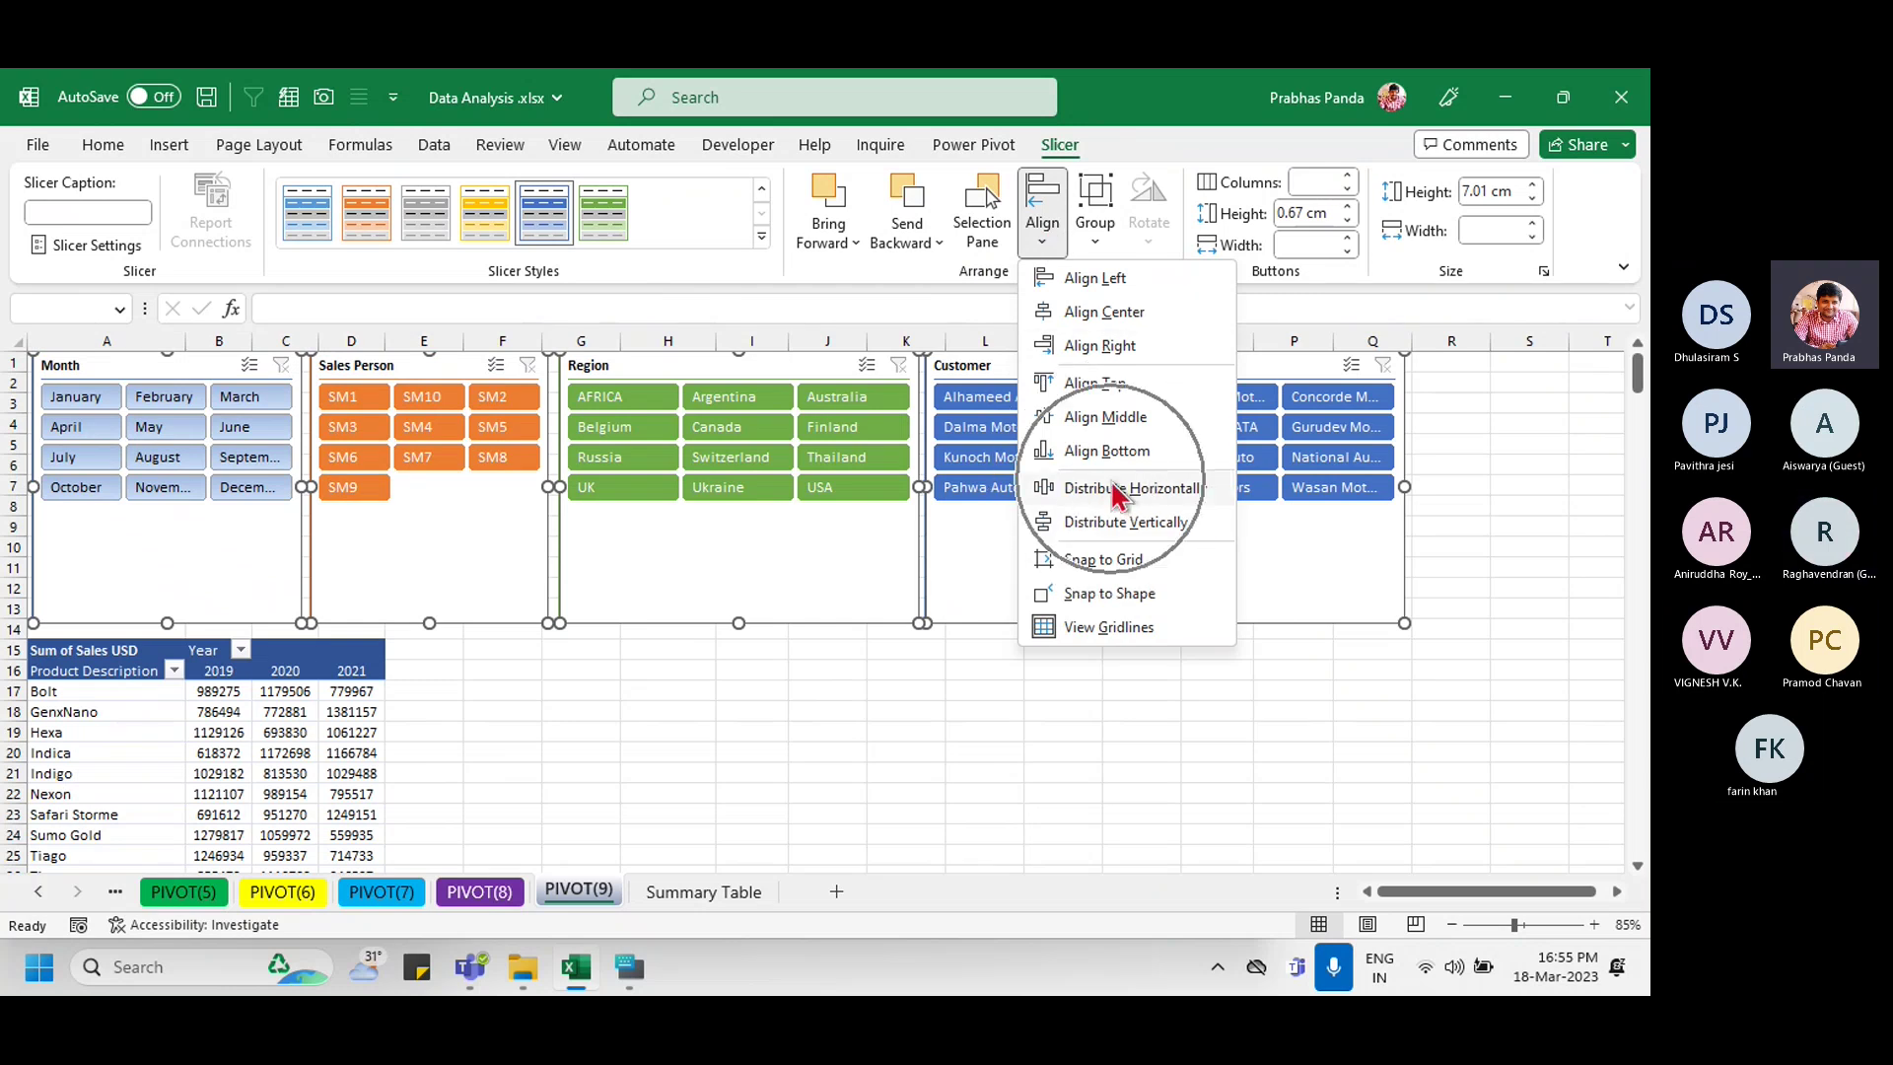
key("ctrl")
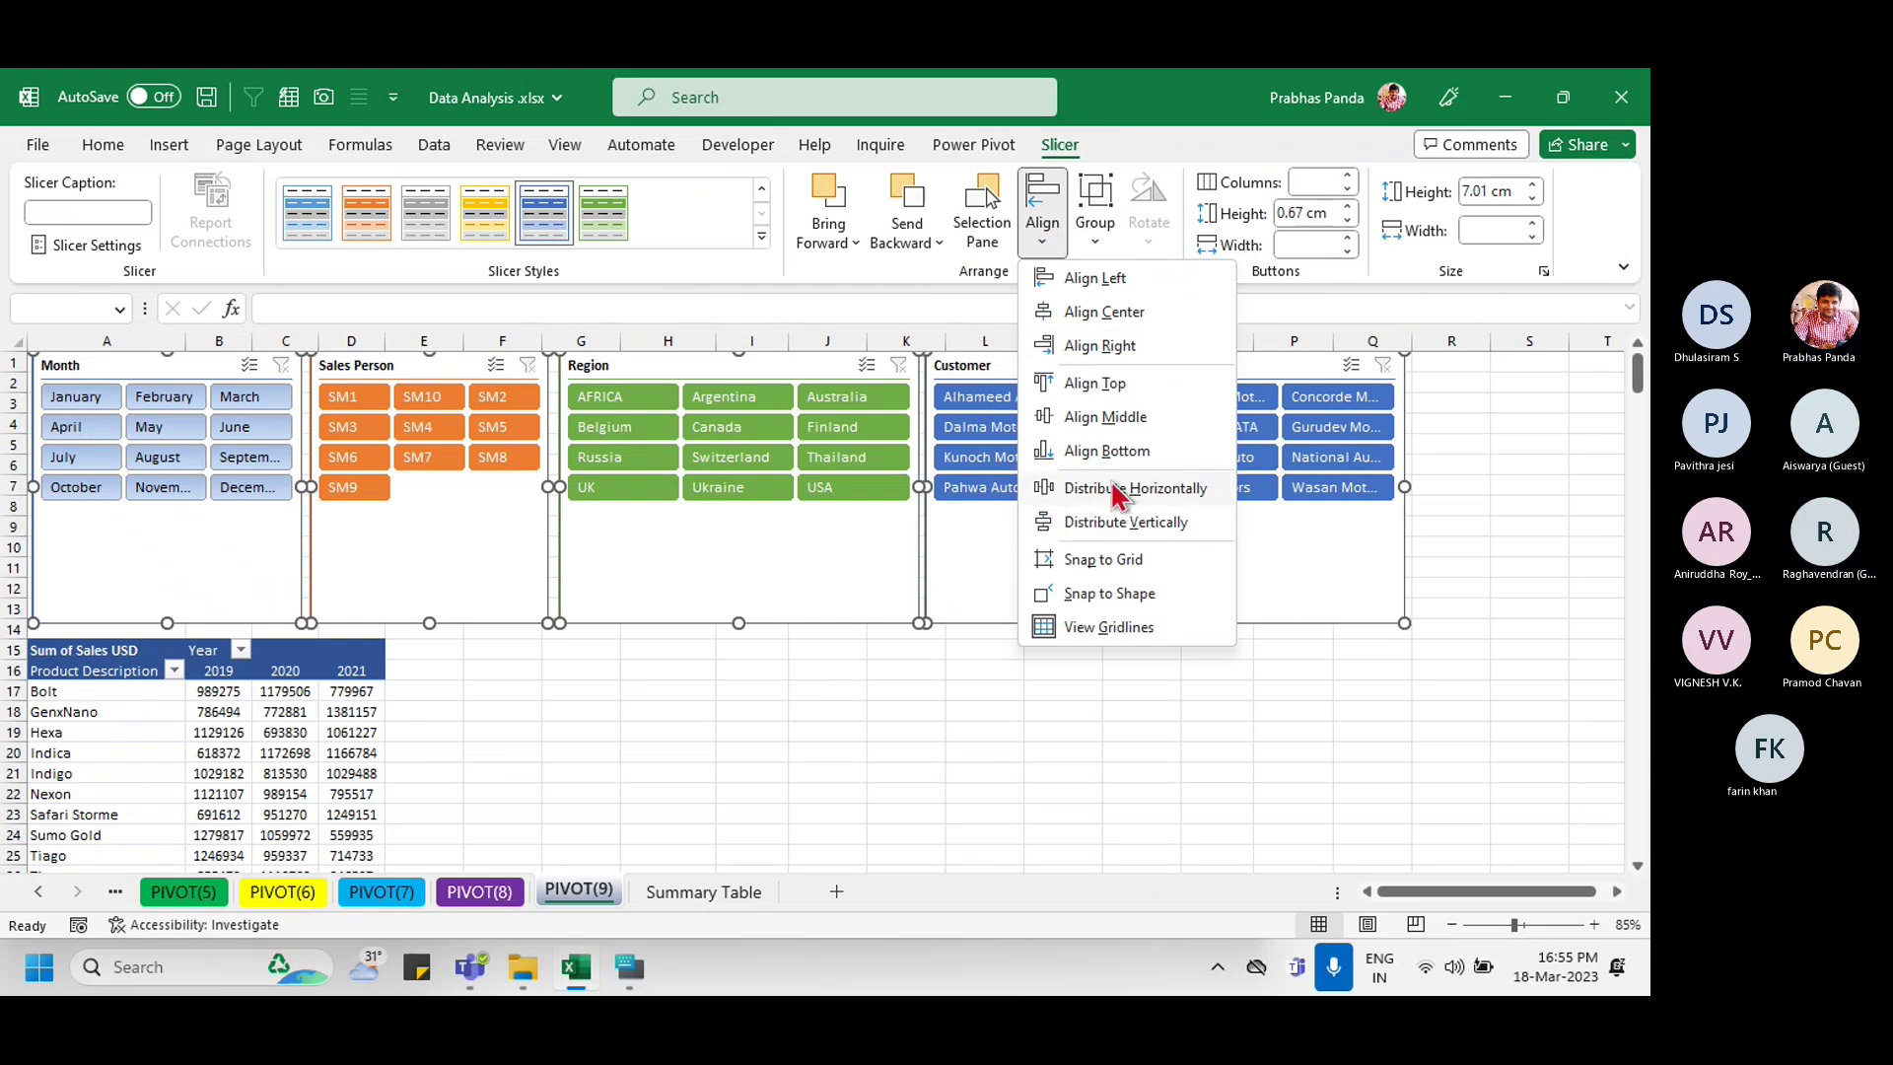
key("ctrl")
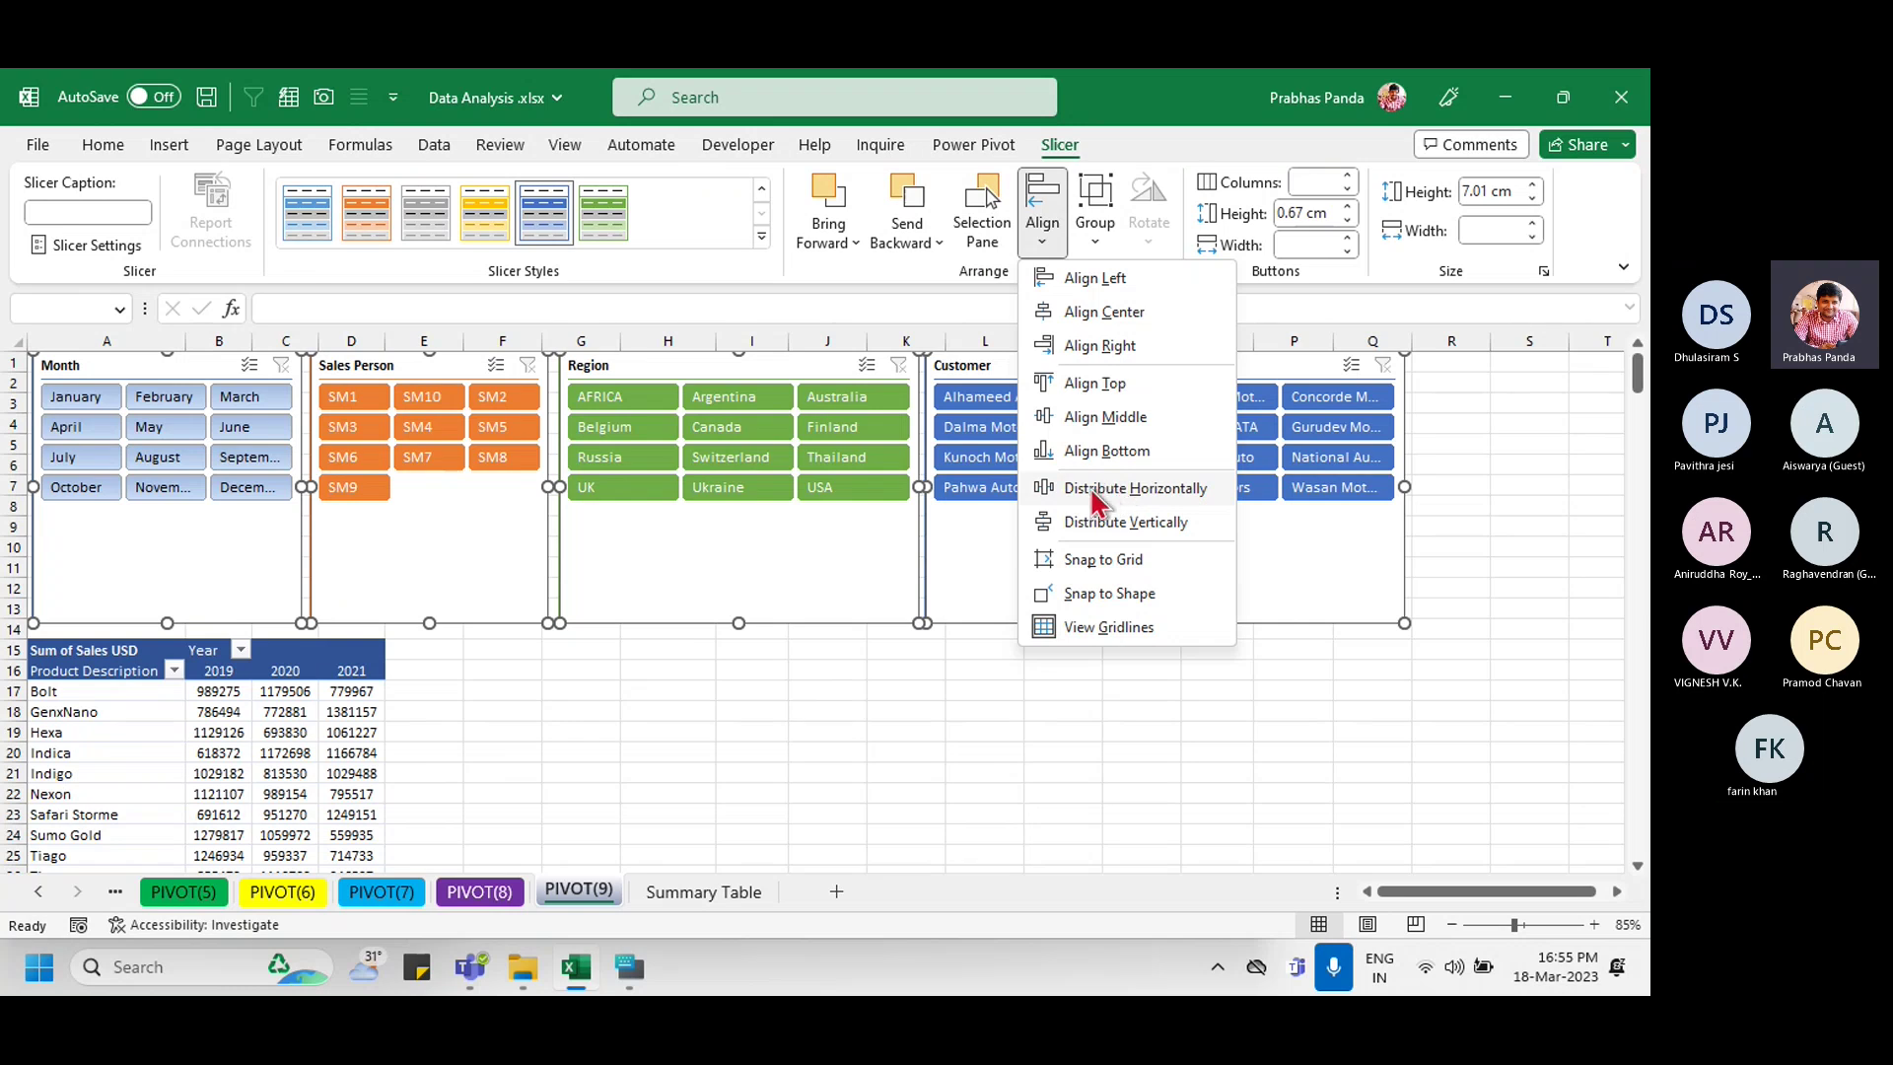
left_click(1097, 499)
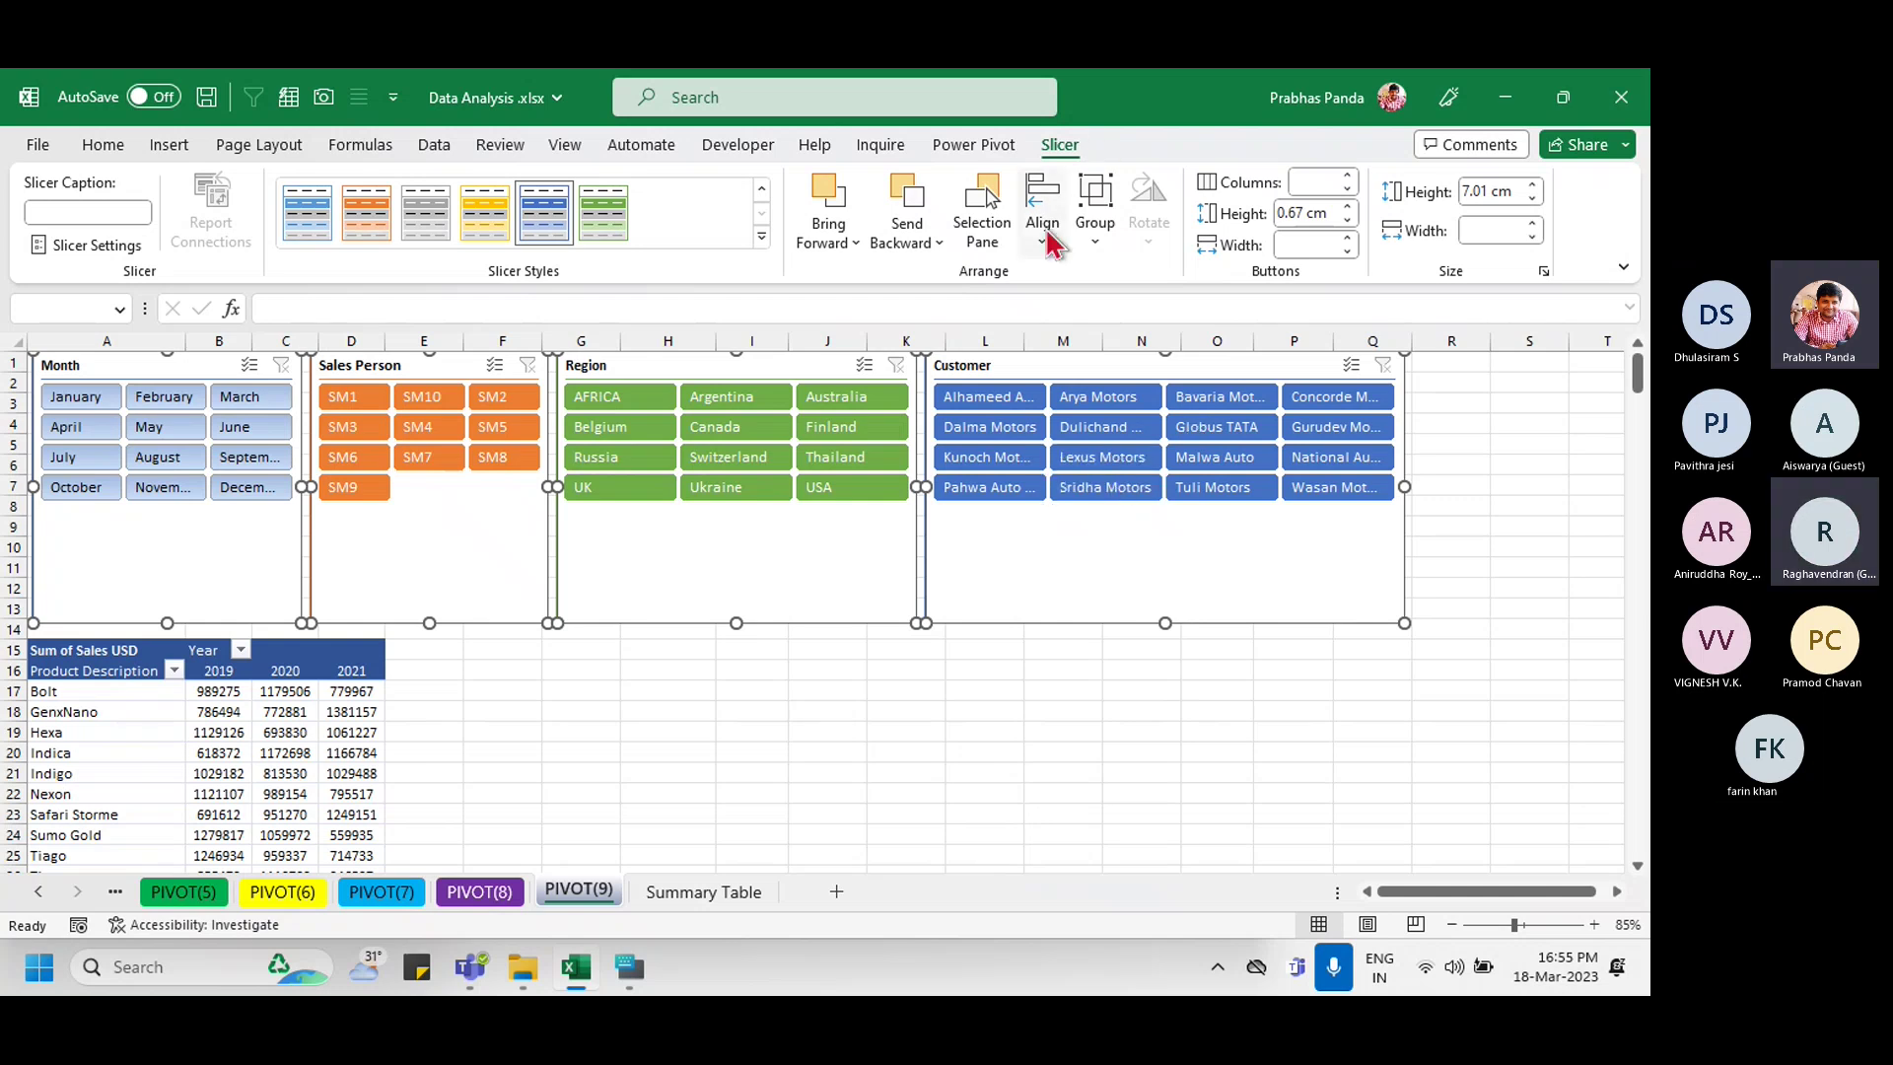
left_click(1099, 245)
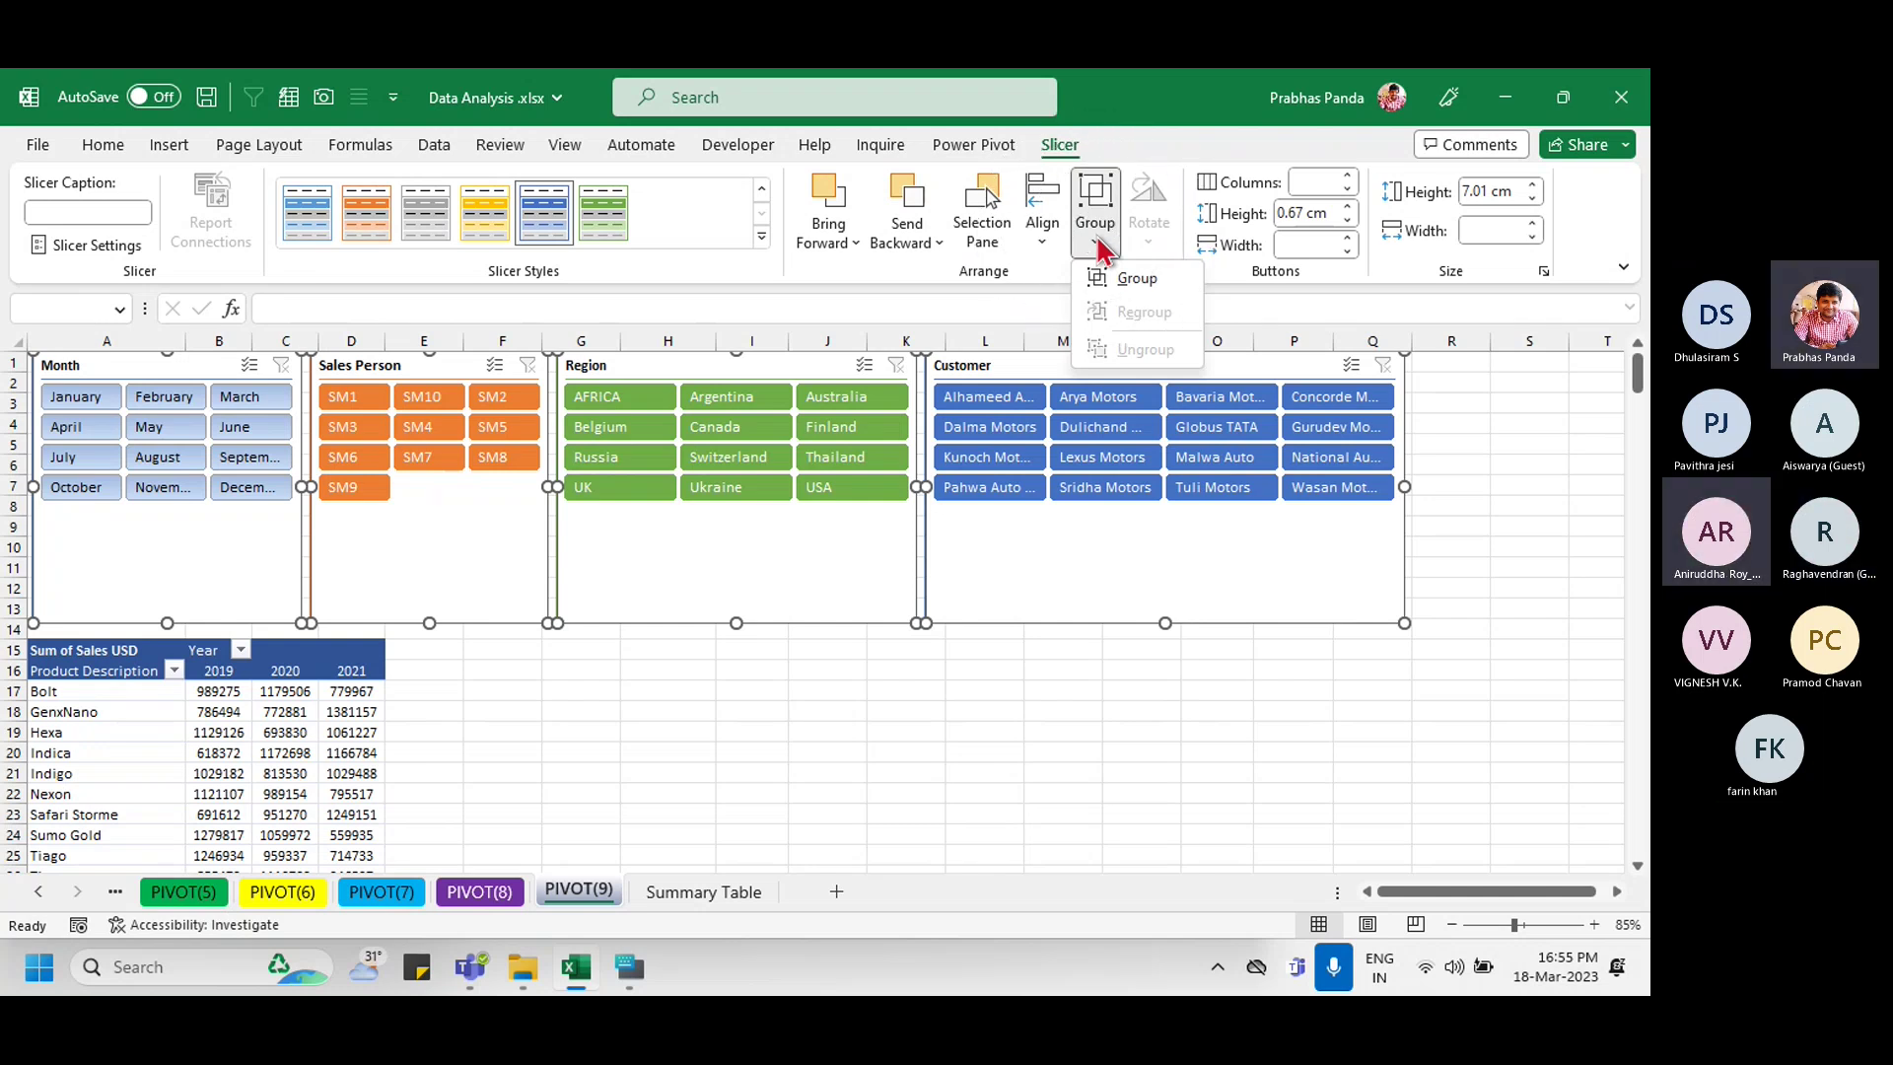
left_click(1136, 280)
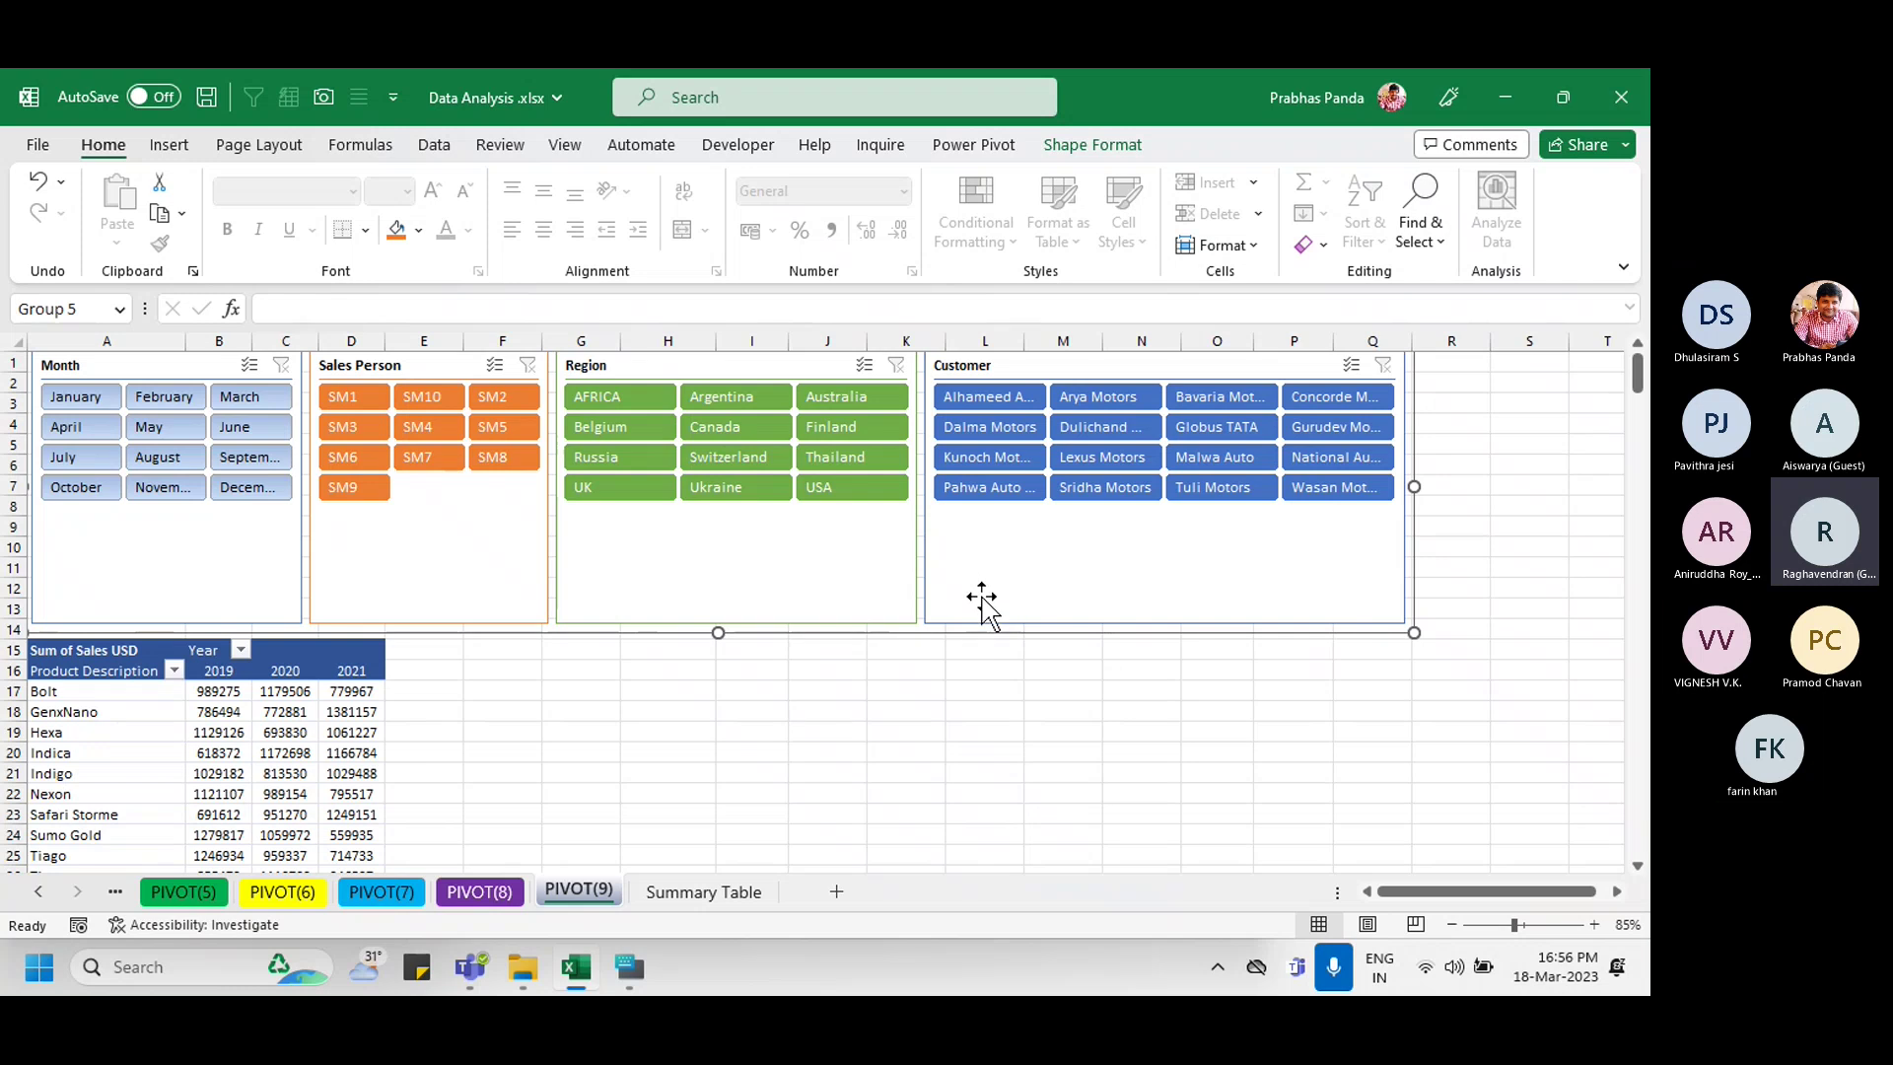
key("ctrl+shift+g")
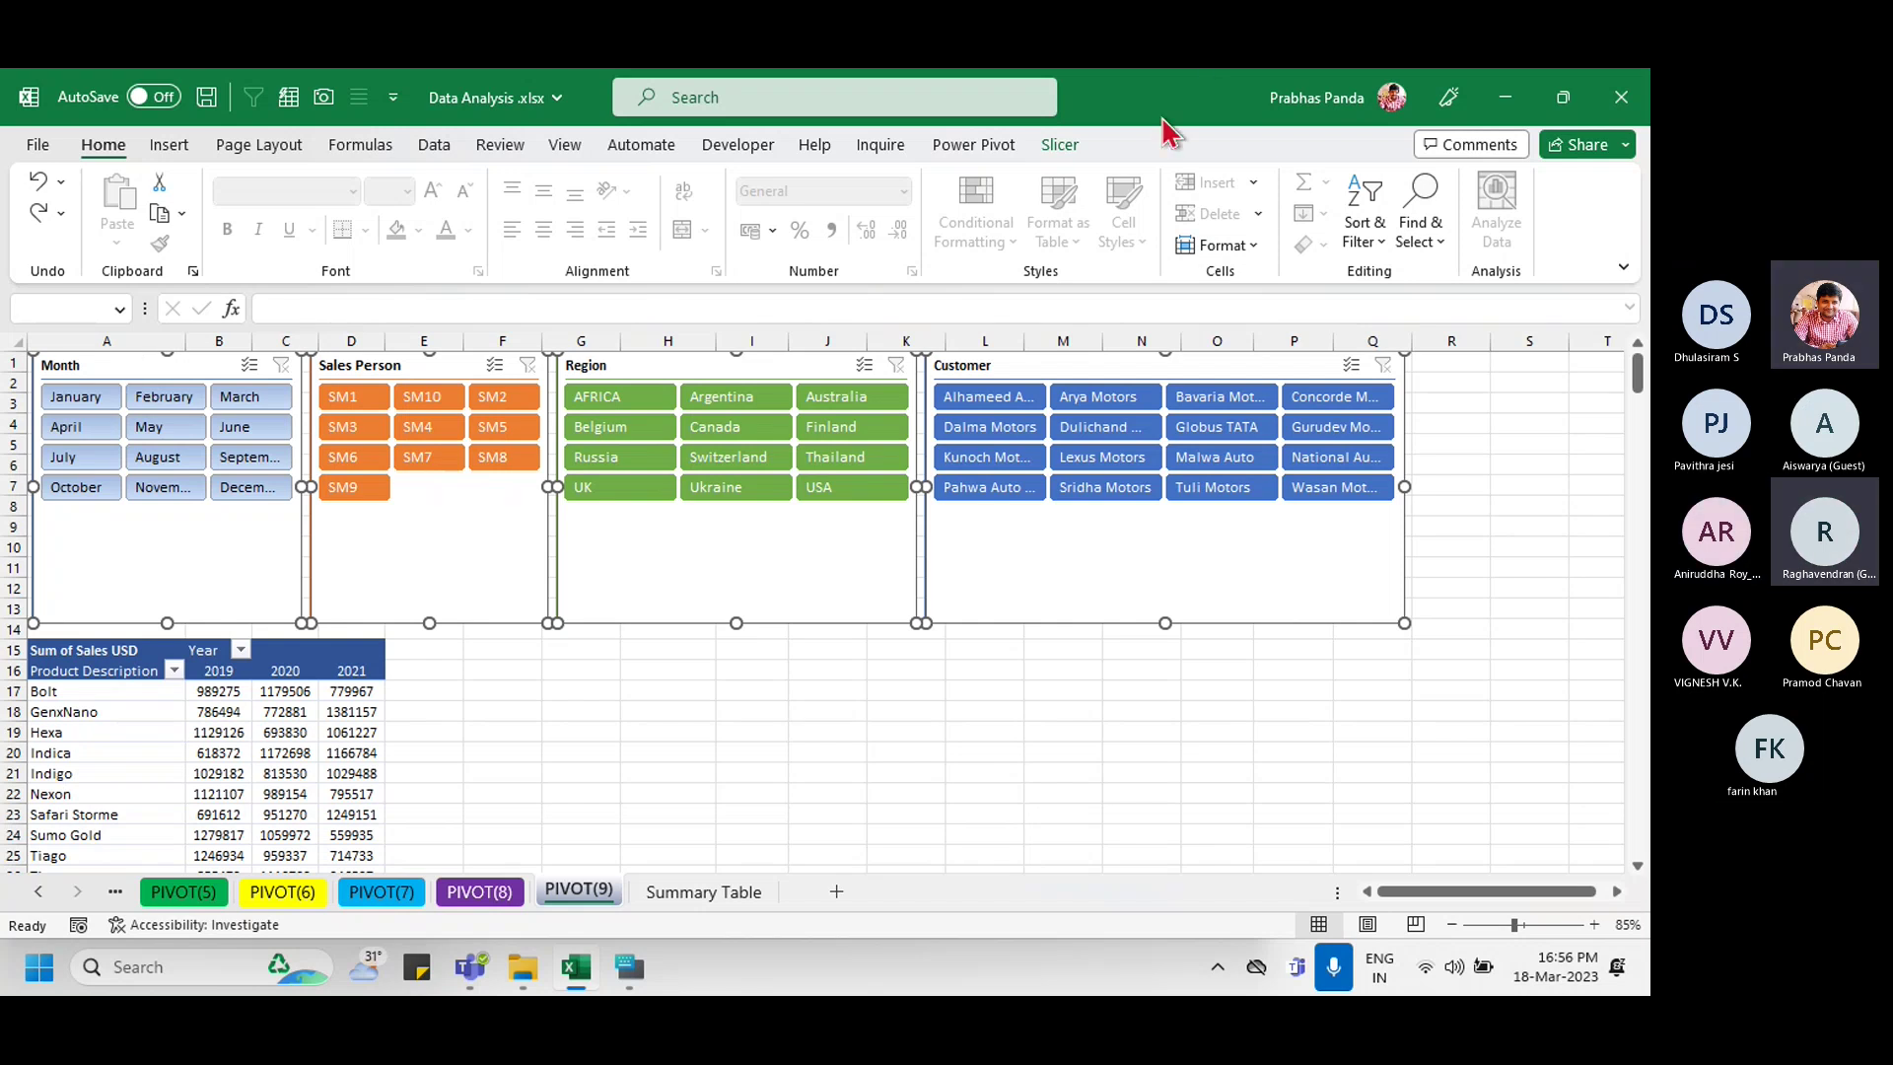
Step: Reapply Align Top and Distribute Horizontally, then group the slicers as Group 6
left_click(1062, 148)
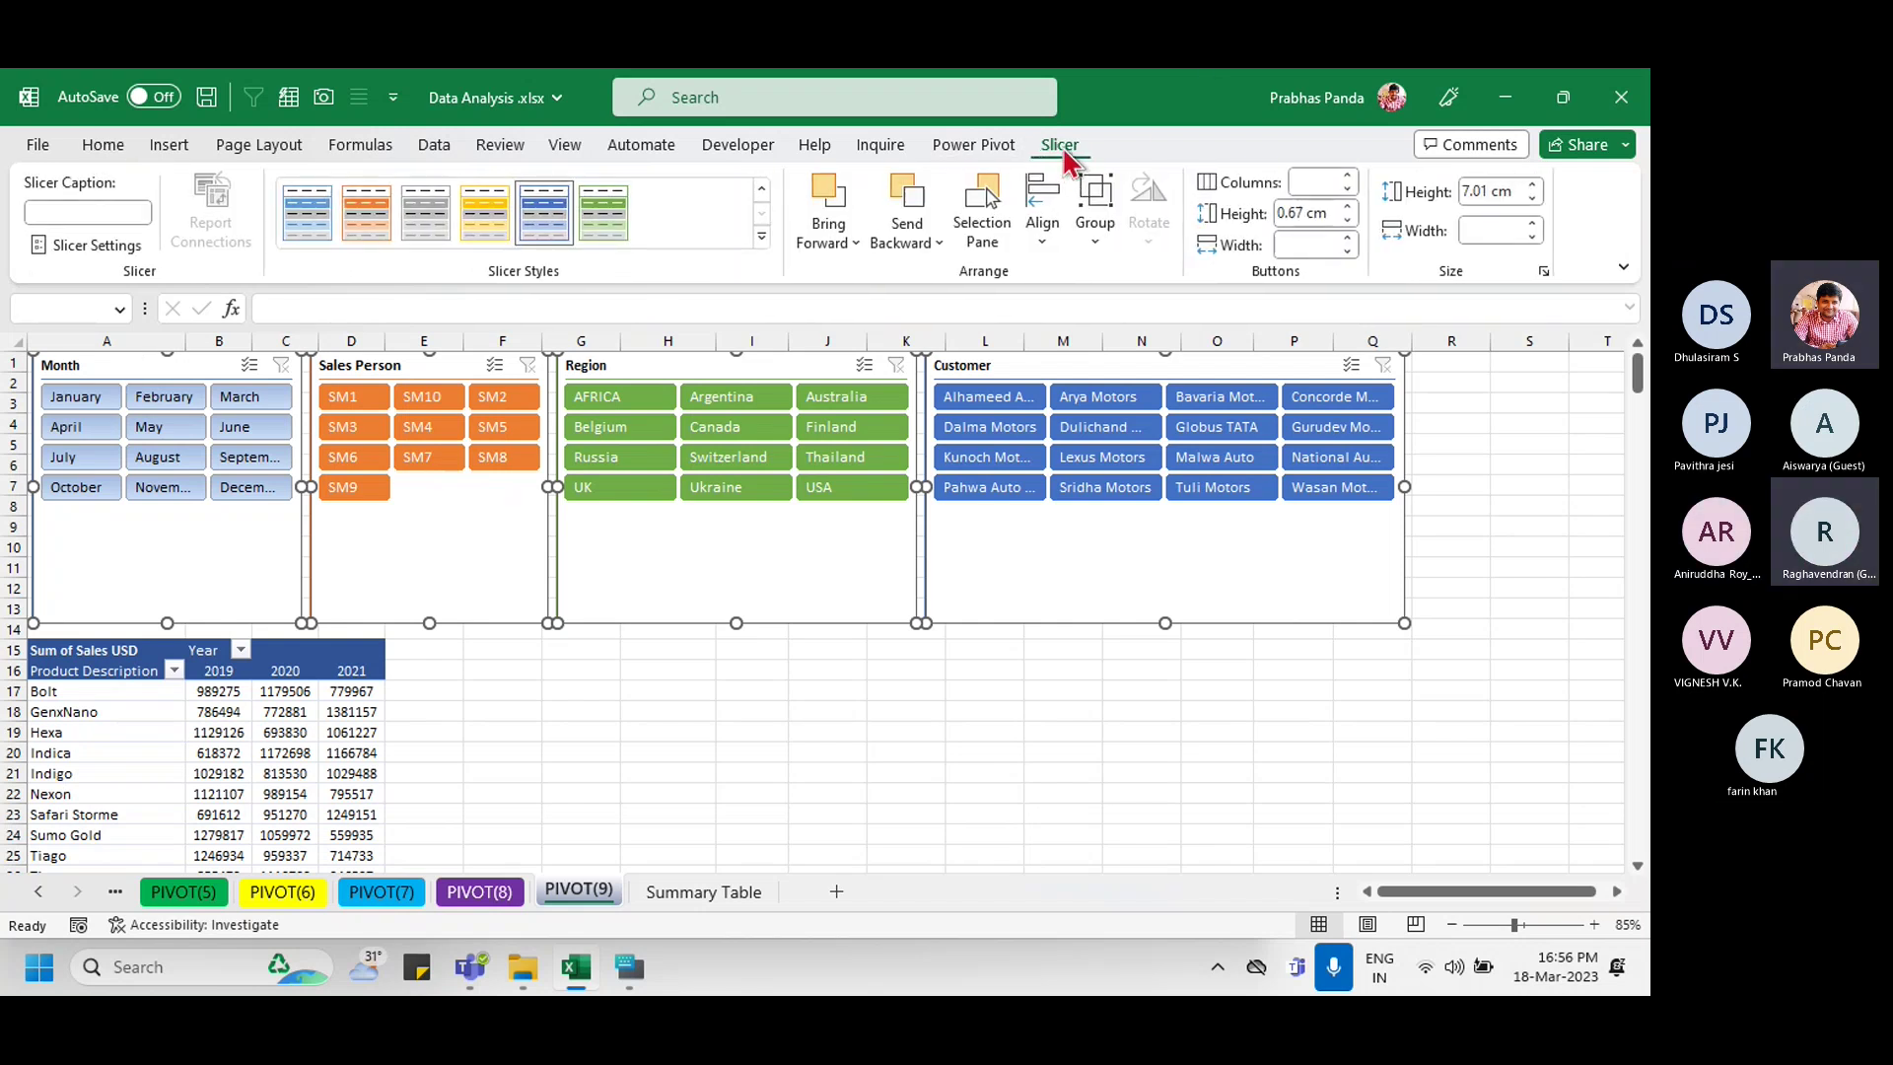
left_click(1058, 237)
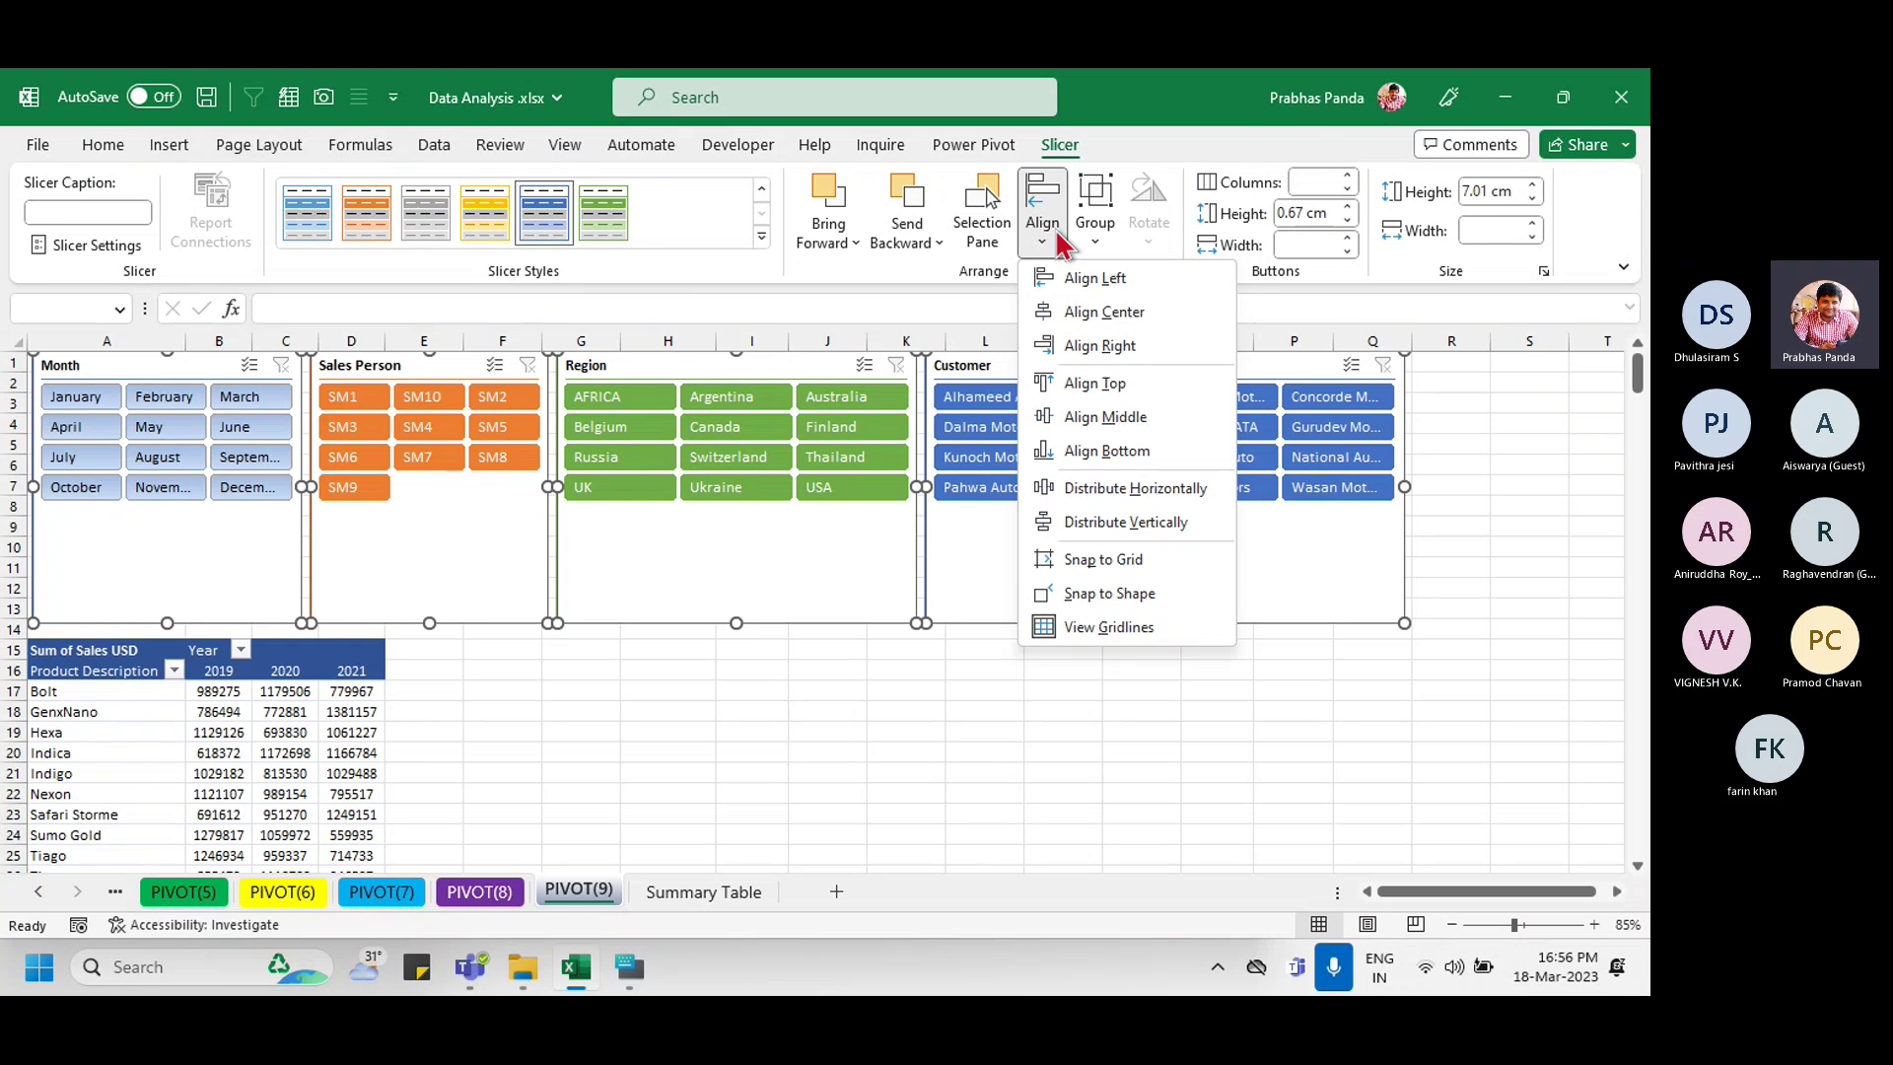
left_click(1135, 390)
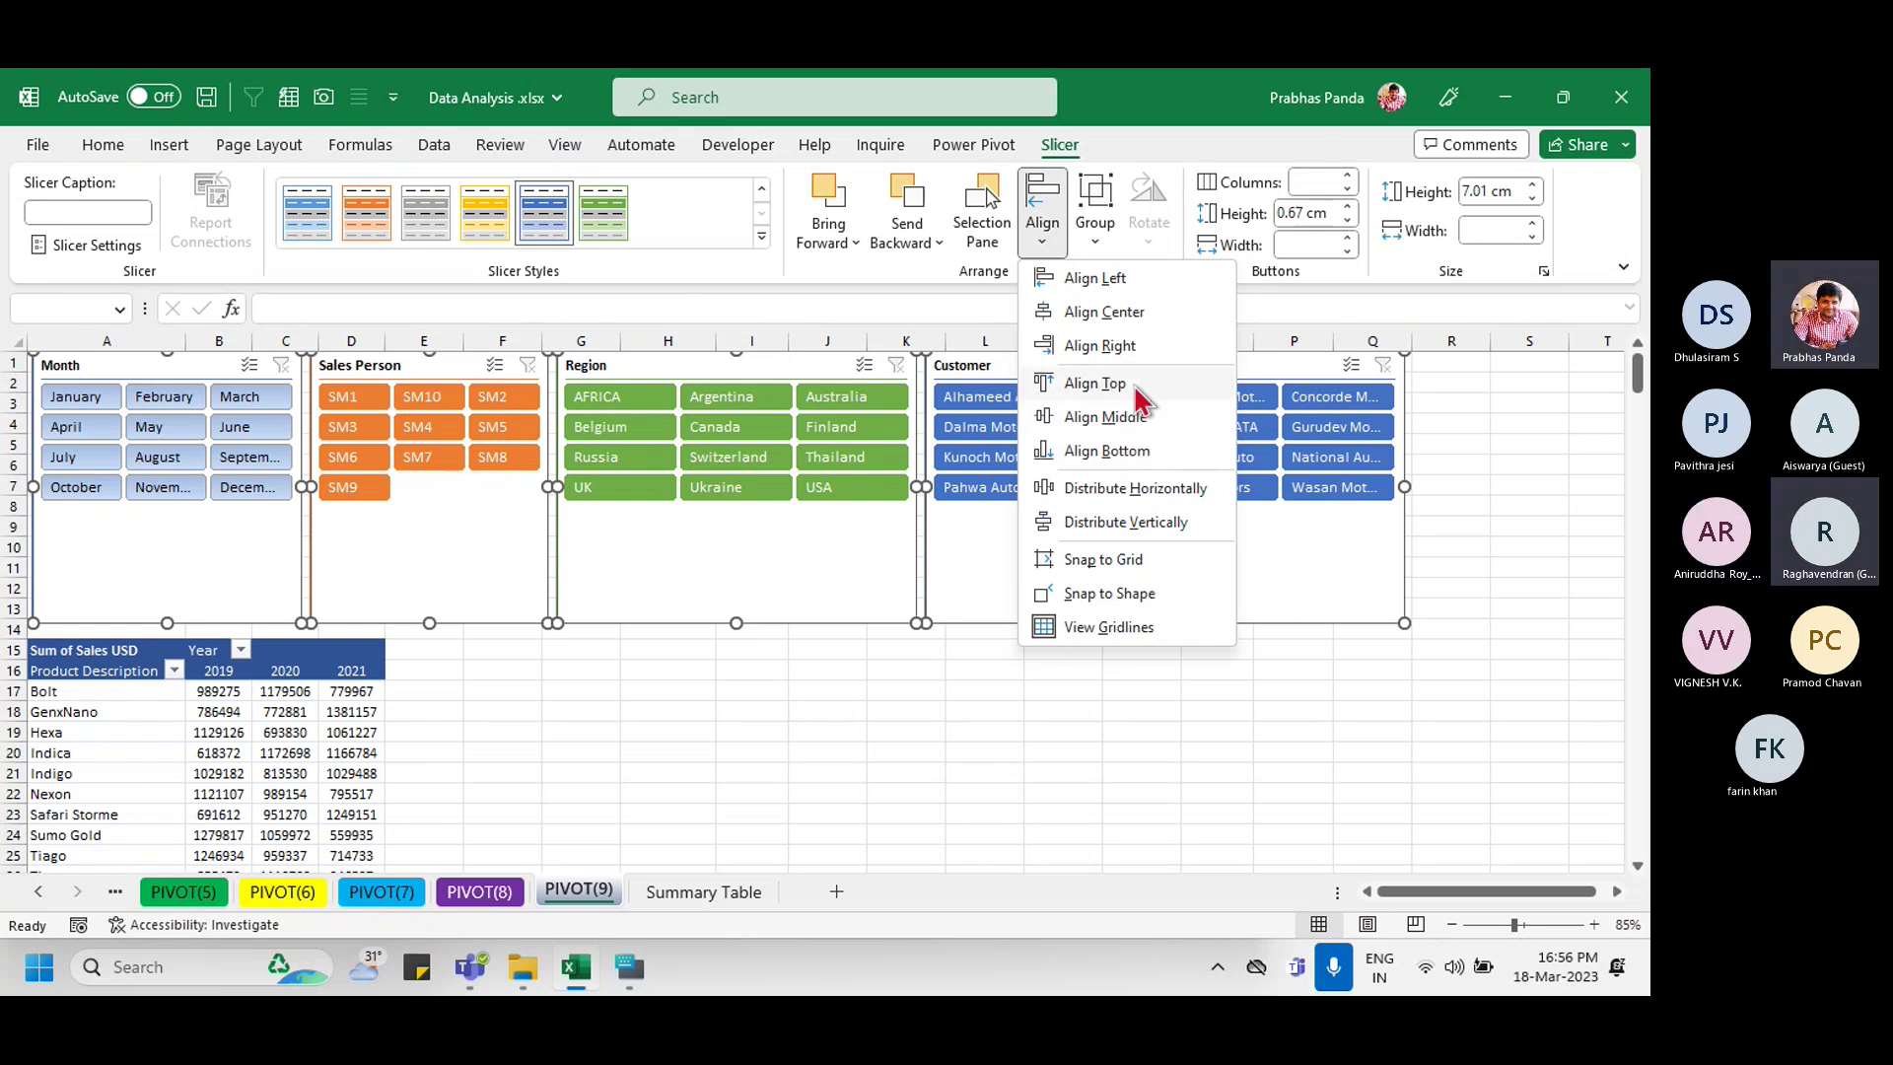
left_click(1195, 490)
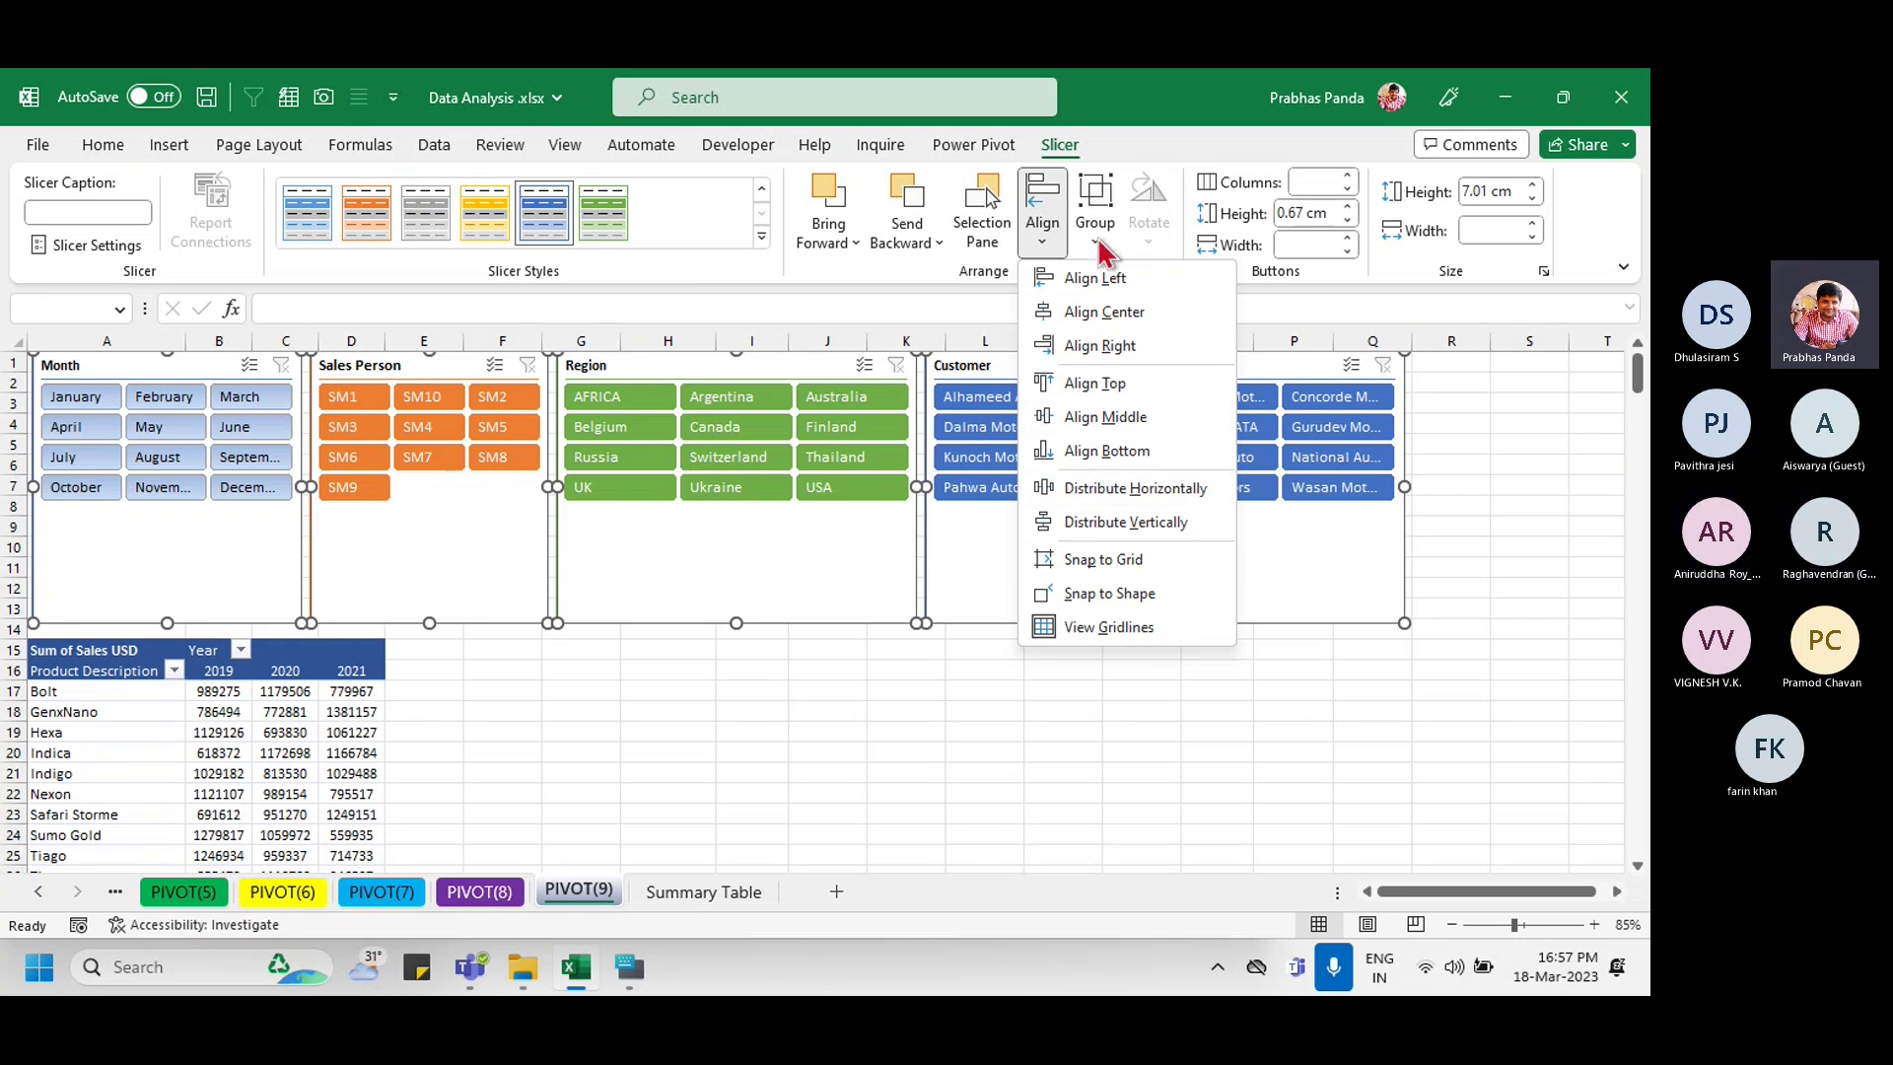
left_click(1095, 245)
left_click(1095, 245)
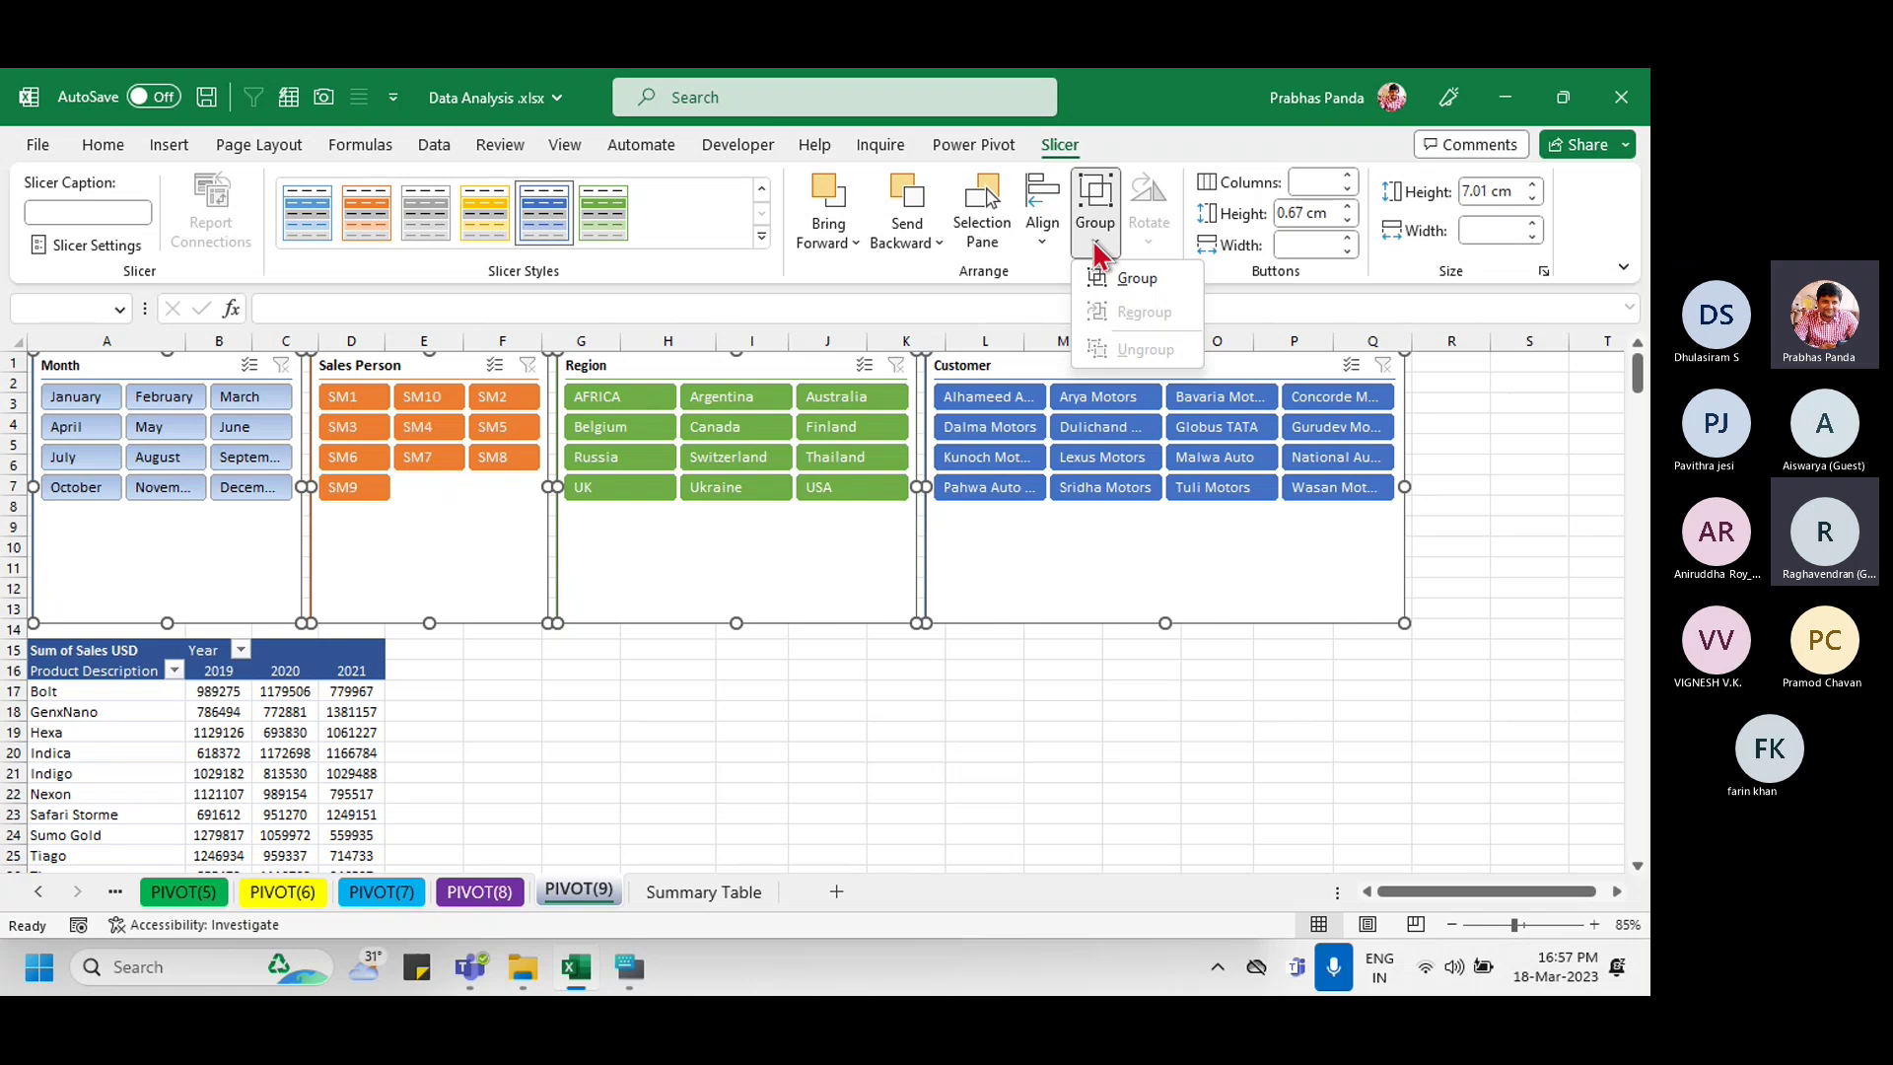
left_click(1136, 284)
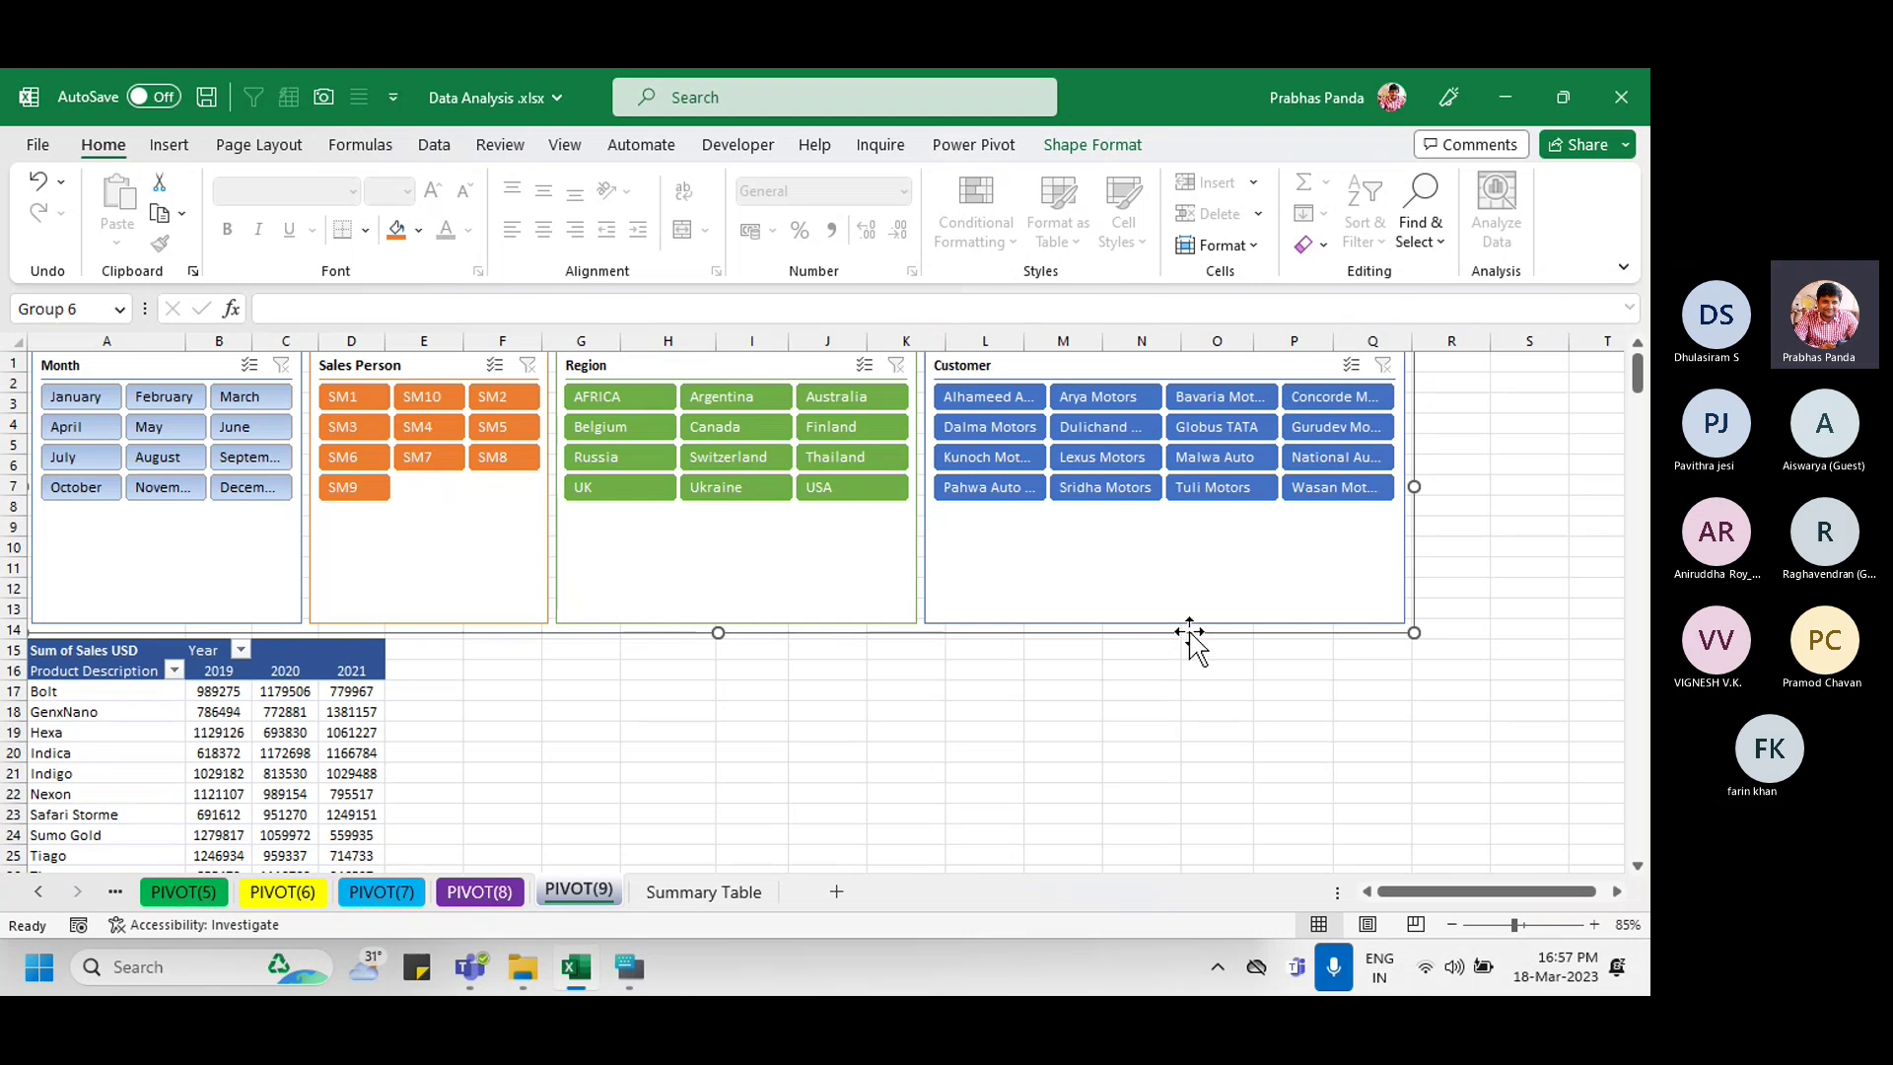
Step: Keep the Group 6 slicer block at row 1, shorten it to rows 1–9, then restore down the Excel window
left_click_drag(1193, 640, 1078, 618)
left_click_drag(1059, 774, 1068, 618)
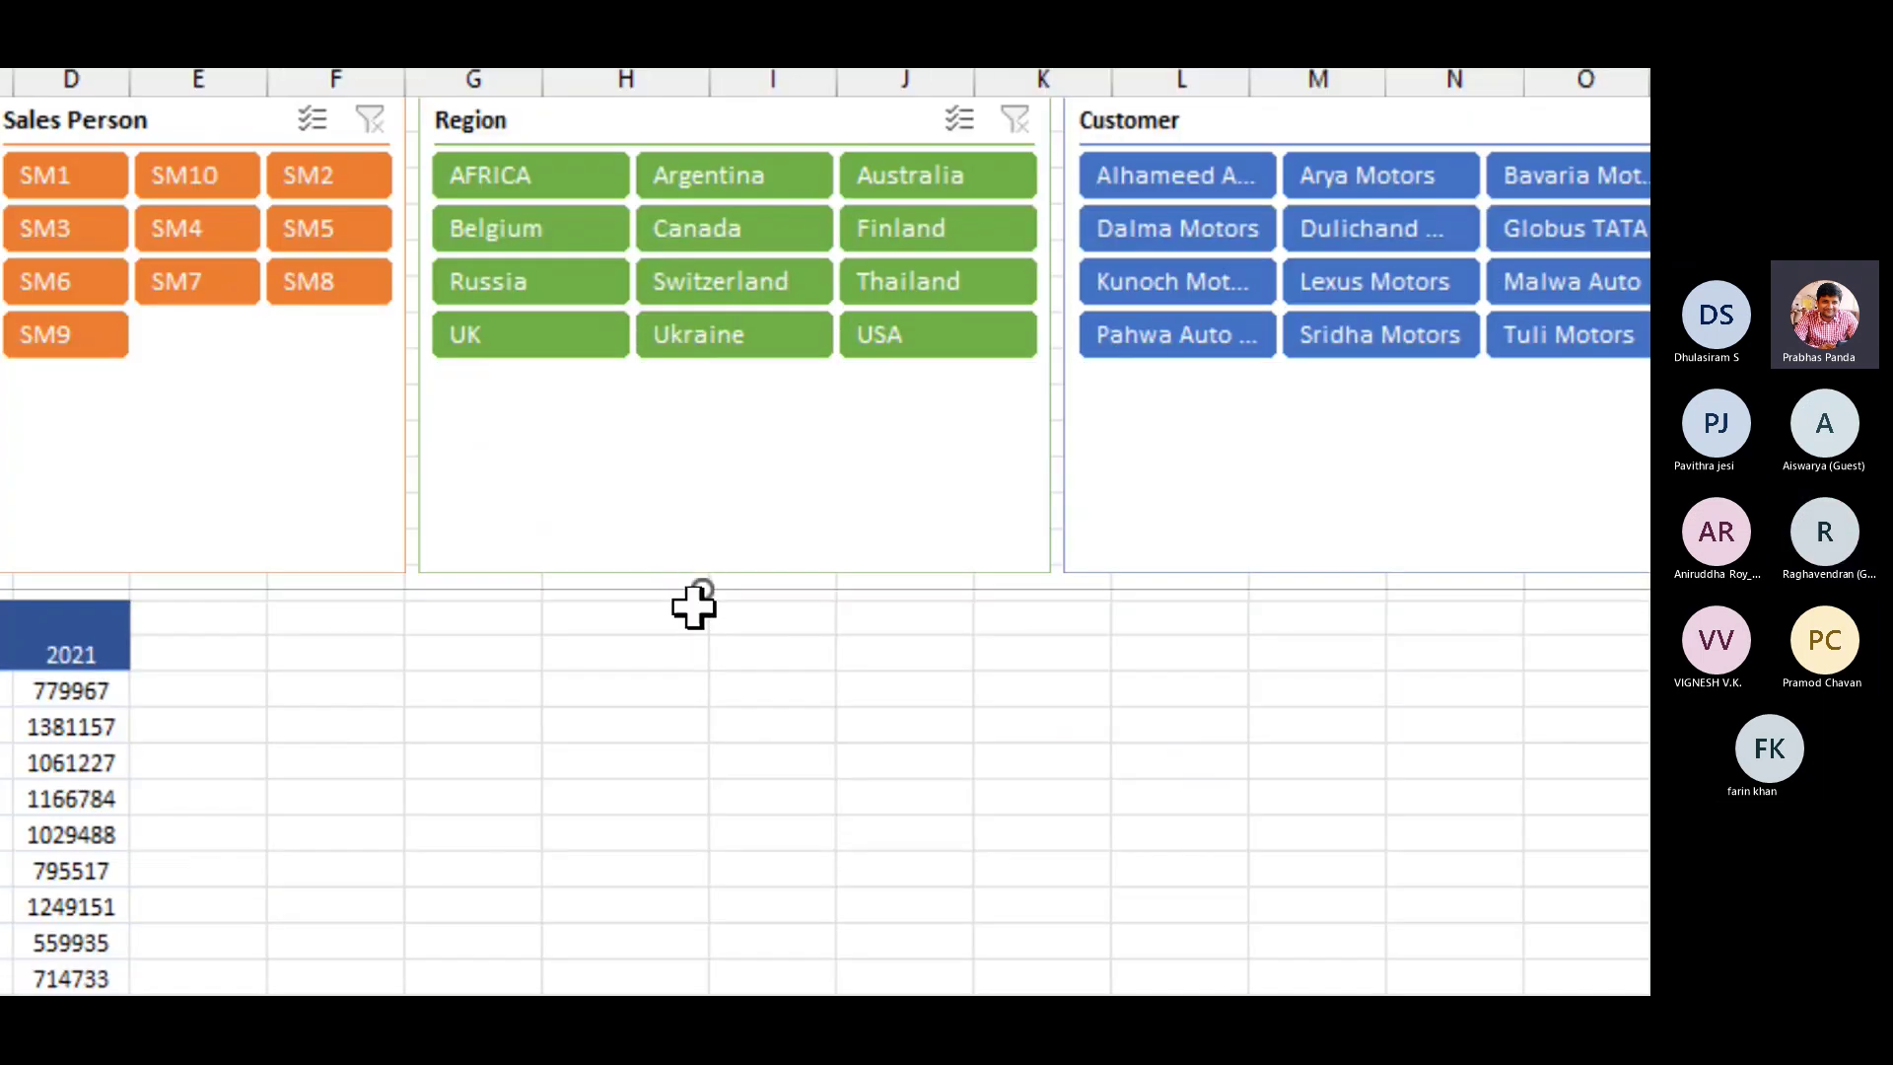
left_click_drag(702, 592, 700, 414)
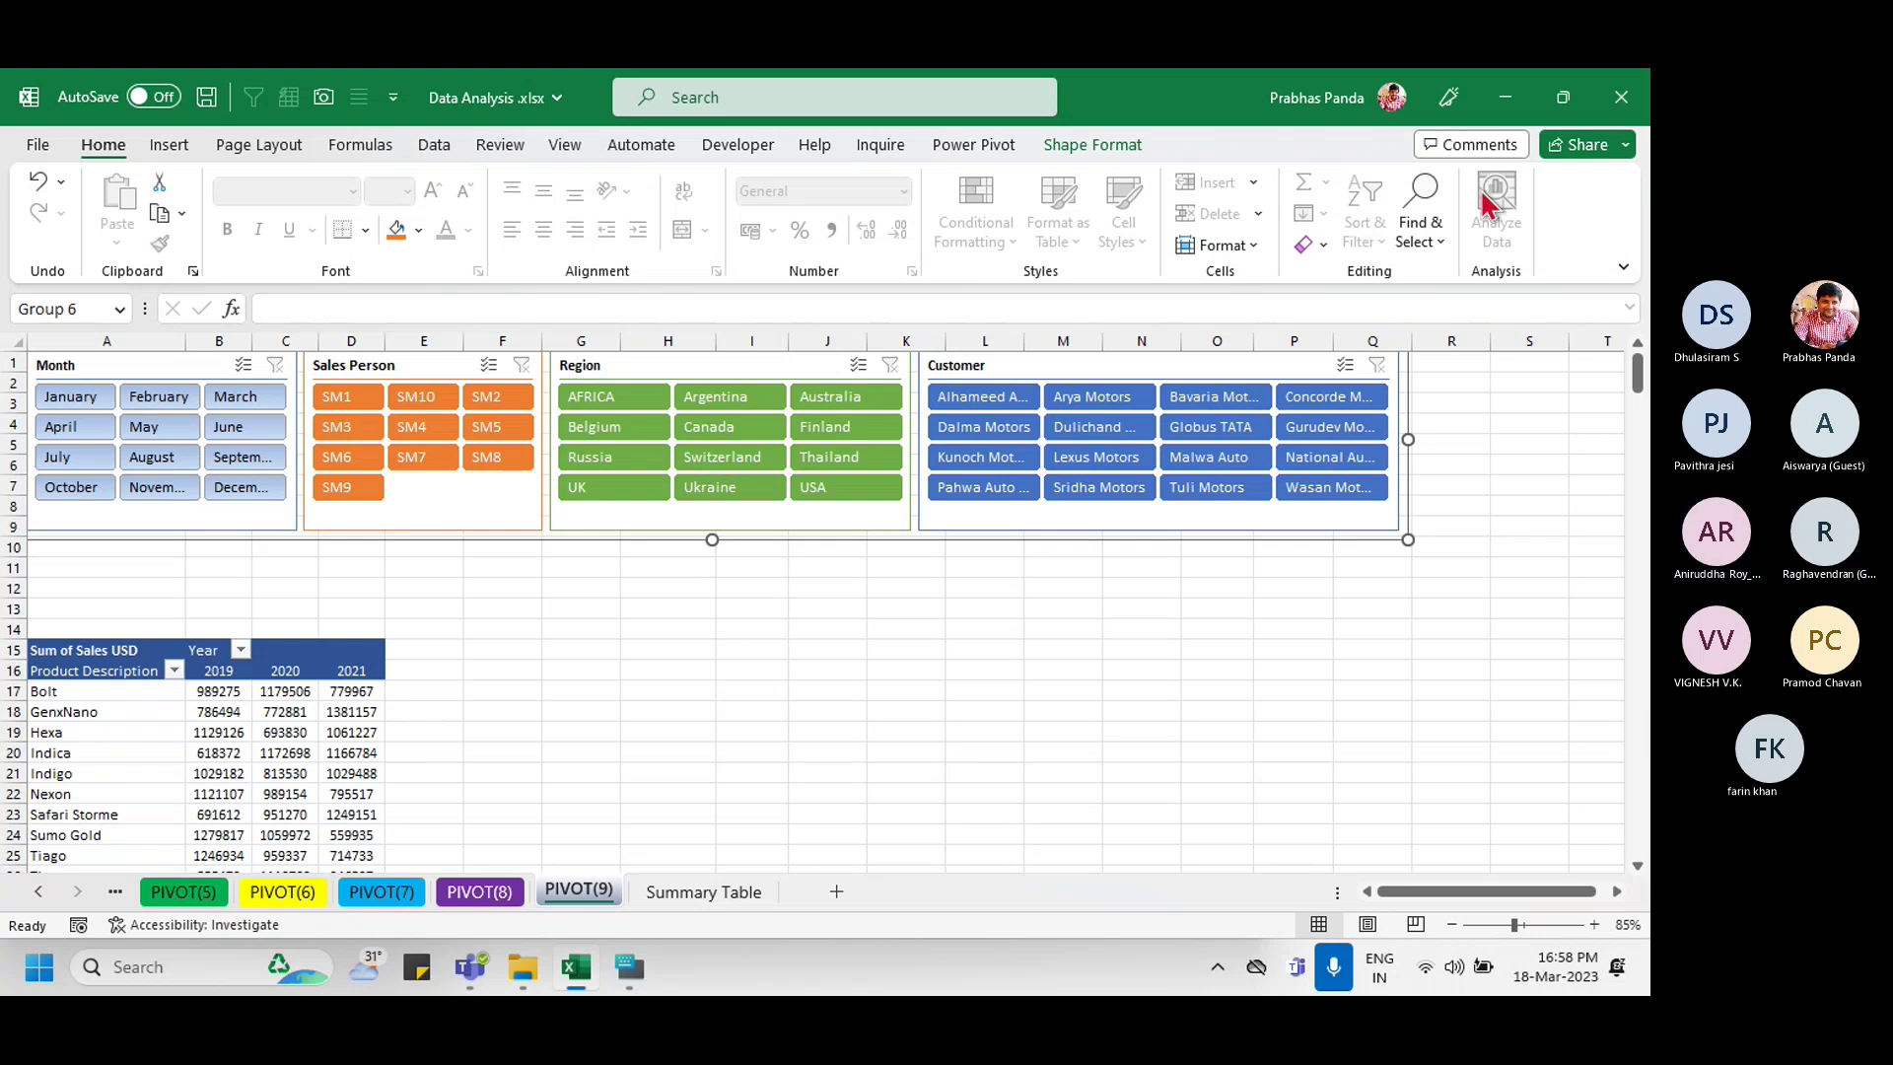
left_click(1562, 96)
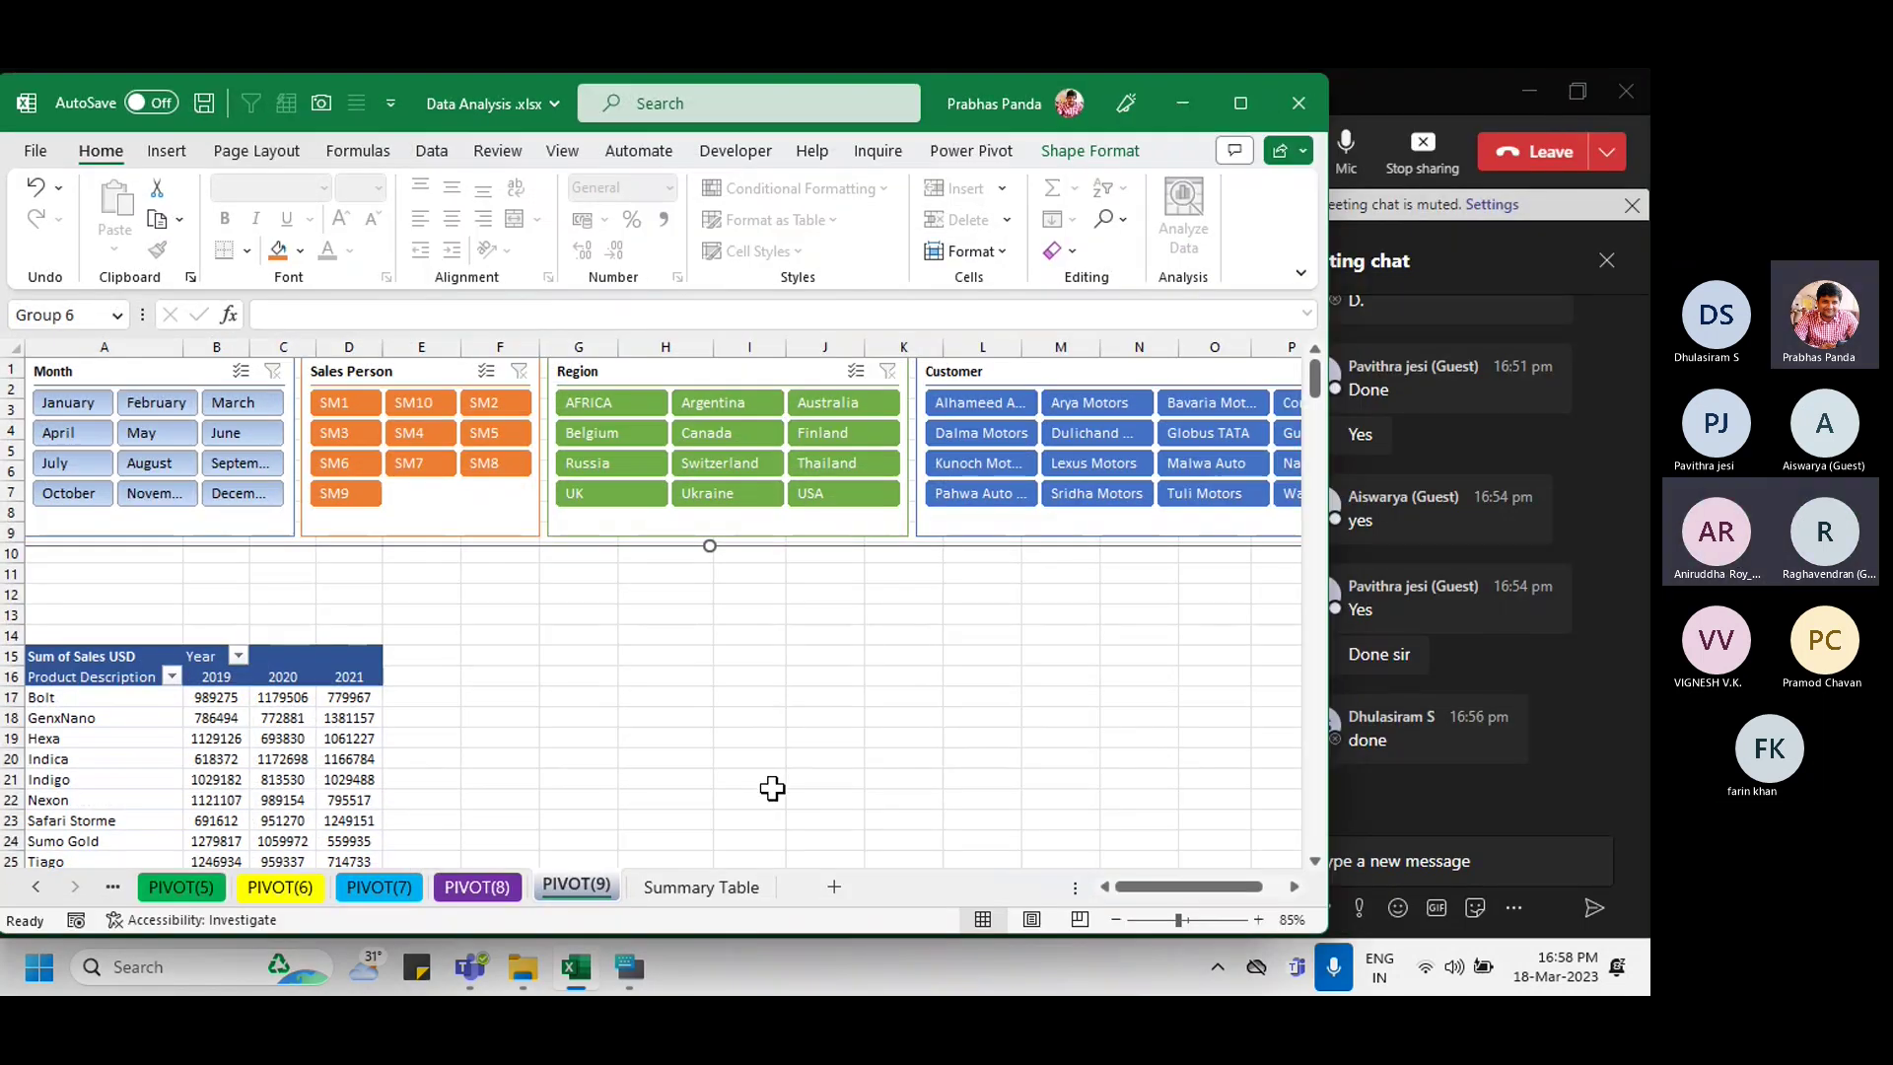
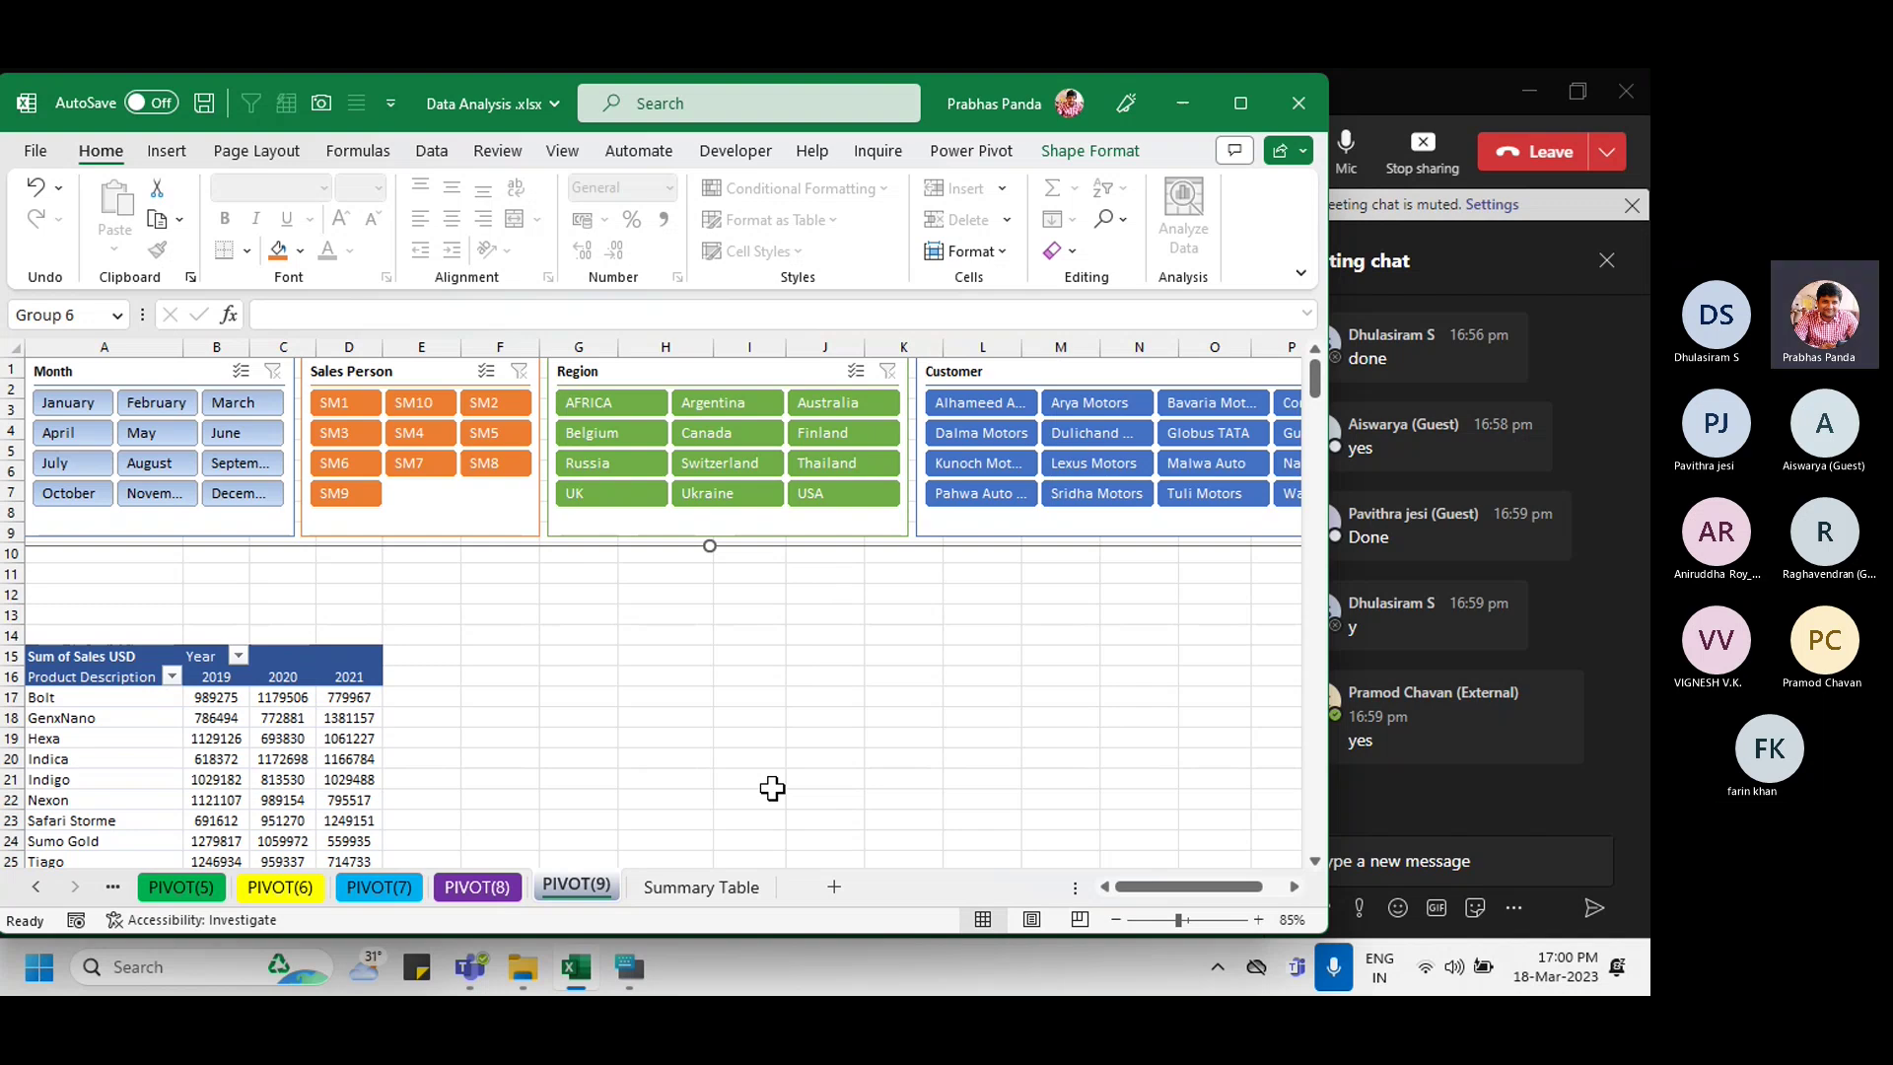
Step: Delete entire rows 10–14 (selected via D10:D14) so the pivot table sits under the slicers
left_click(496, 588)
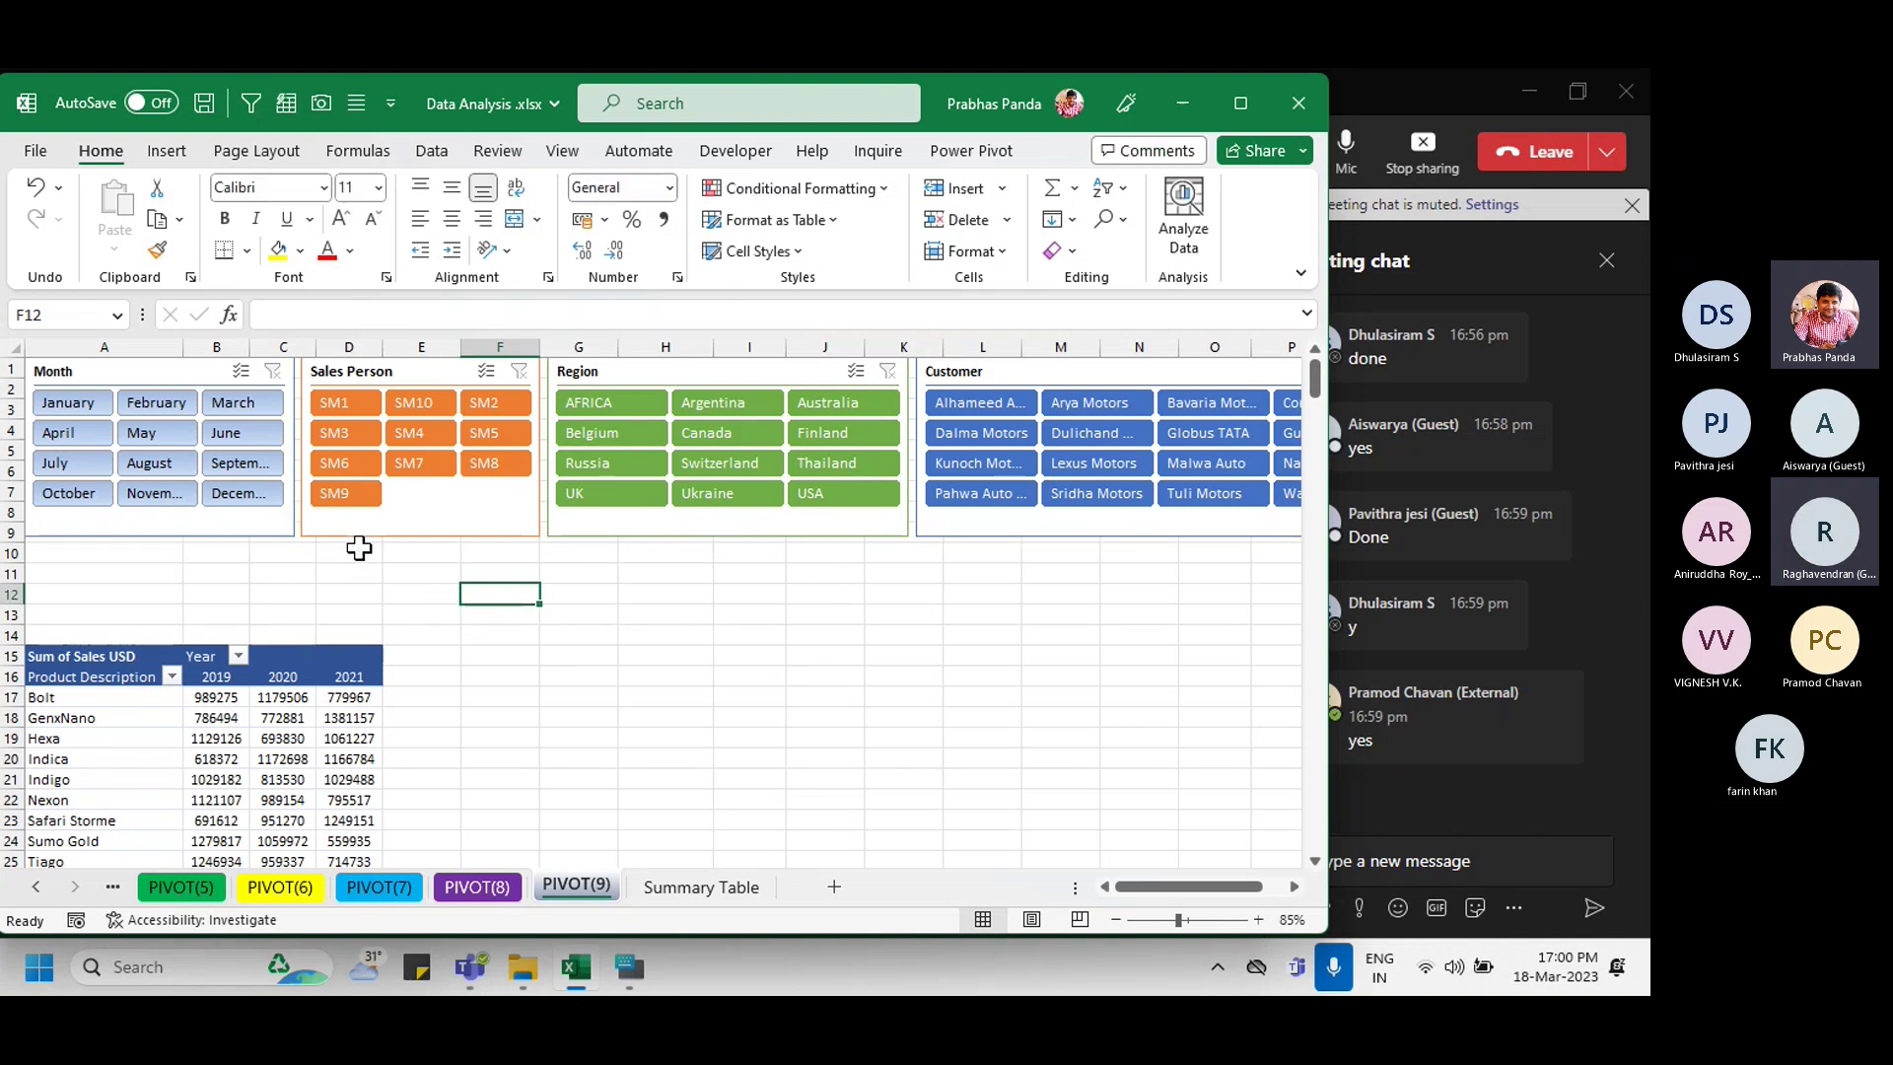
left_click_drag(363, 545, 338, 633)
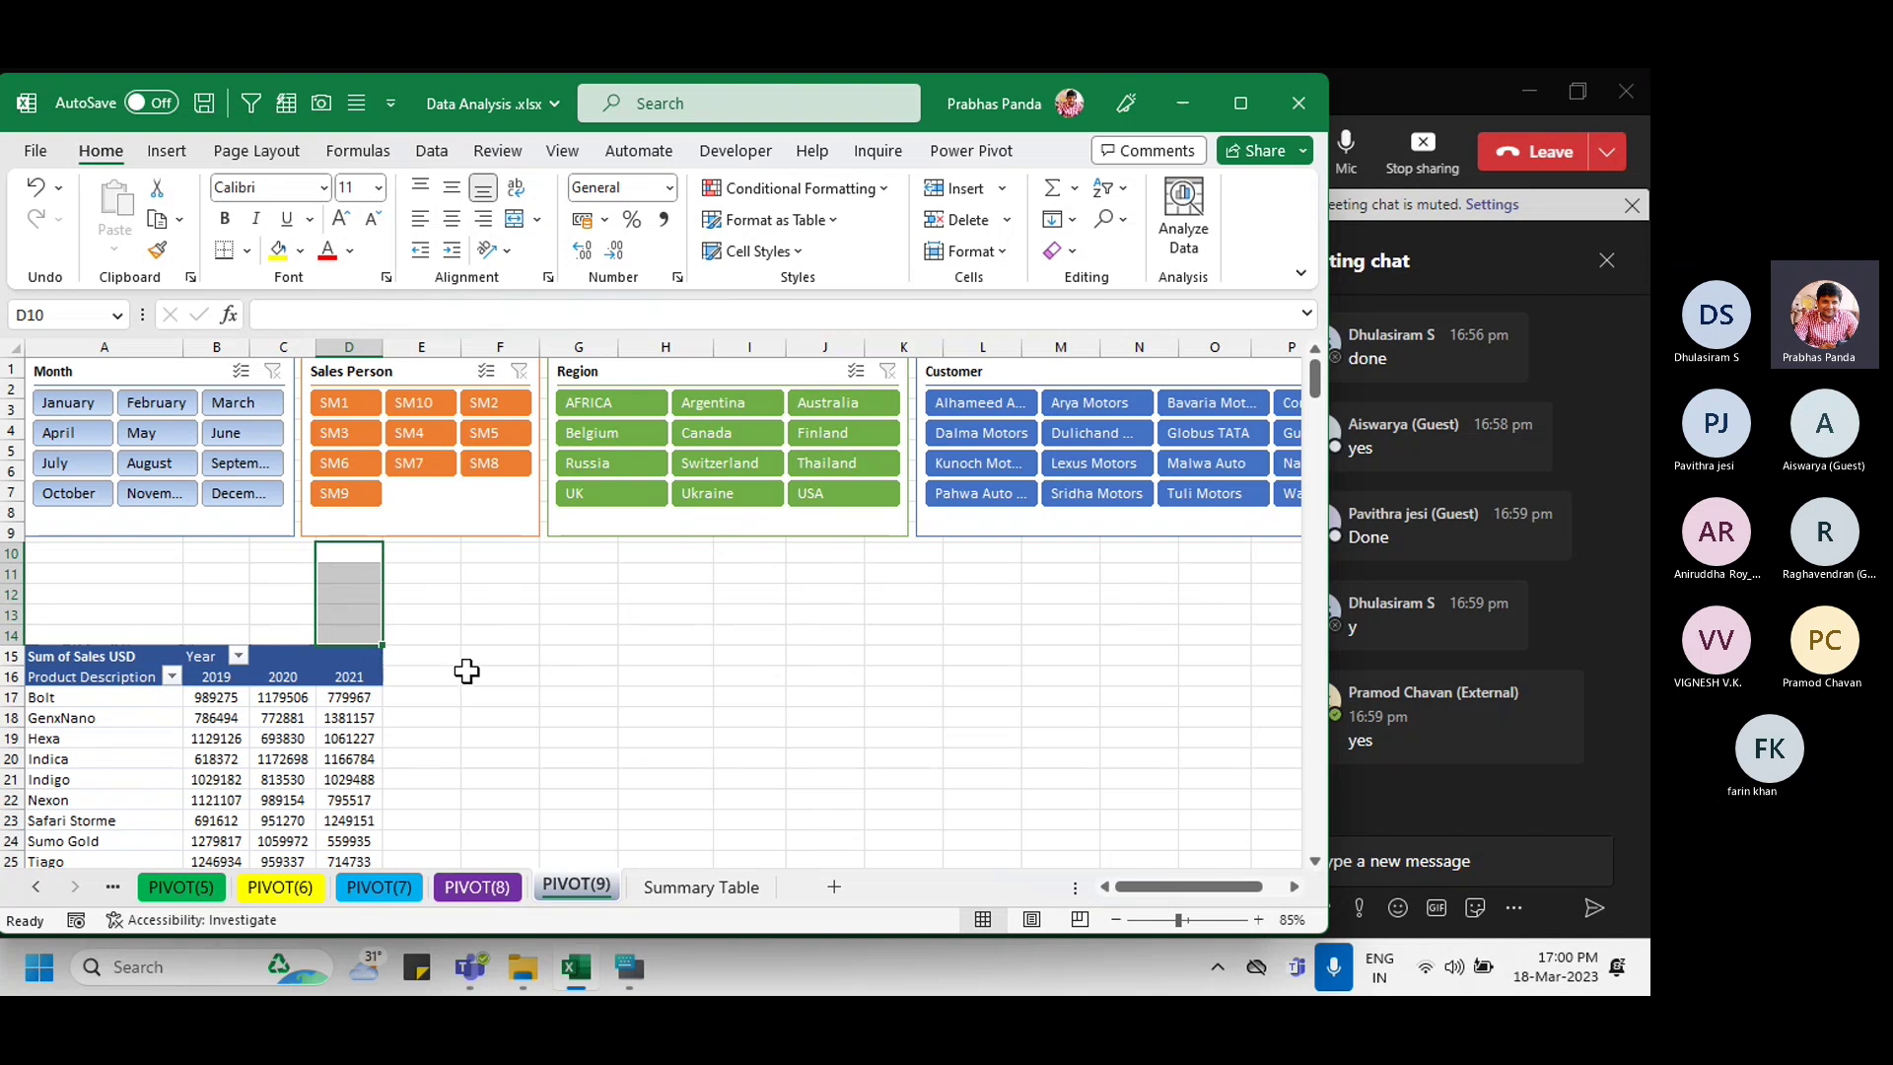
key("ctrl+minus")
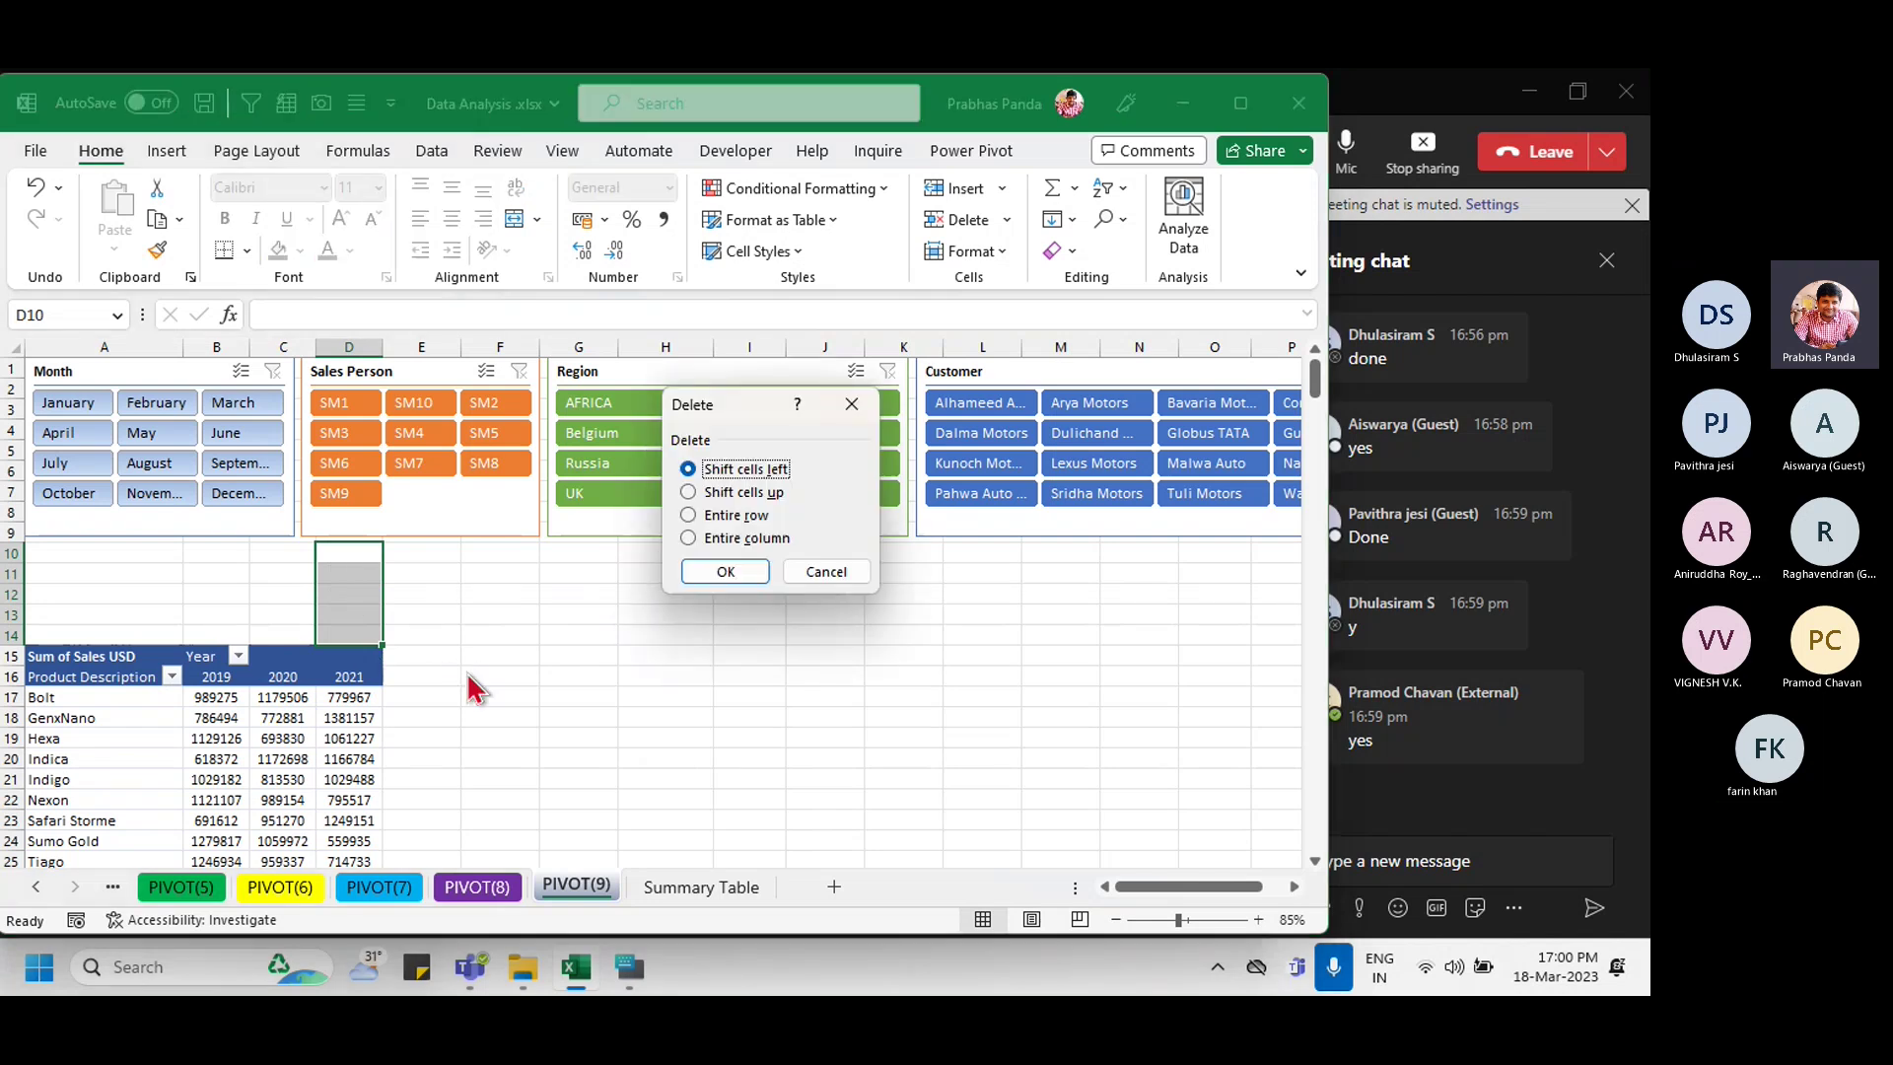
key("r")
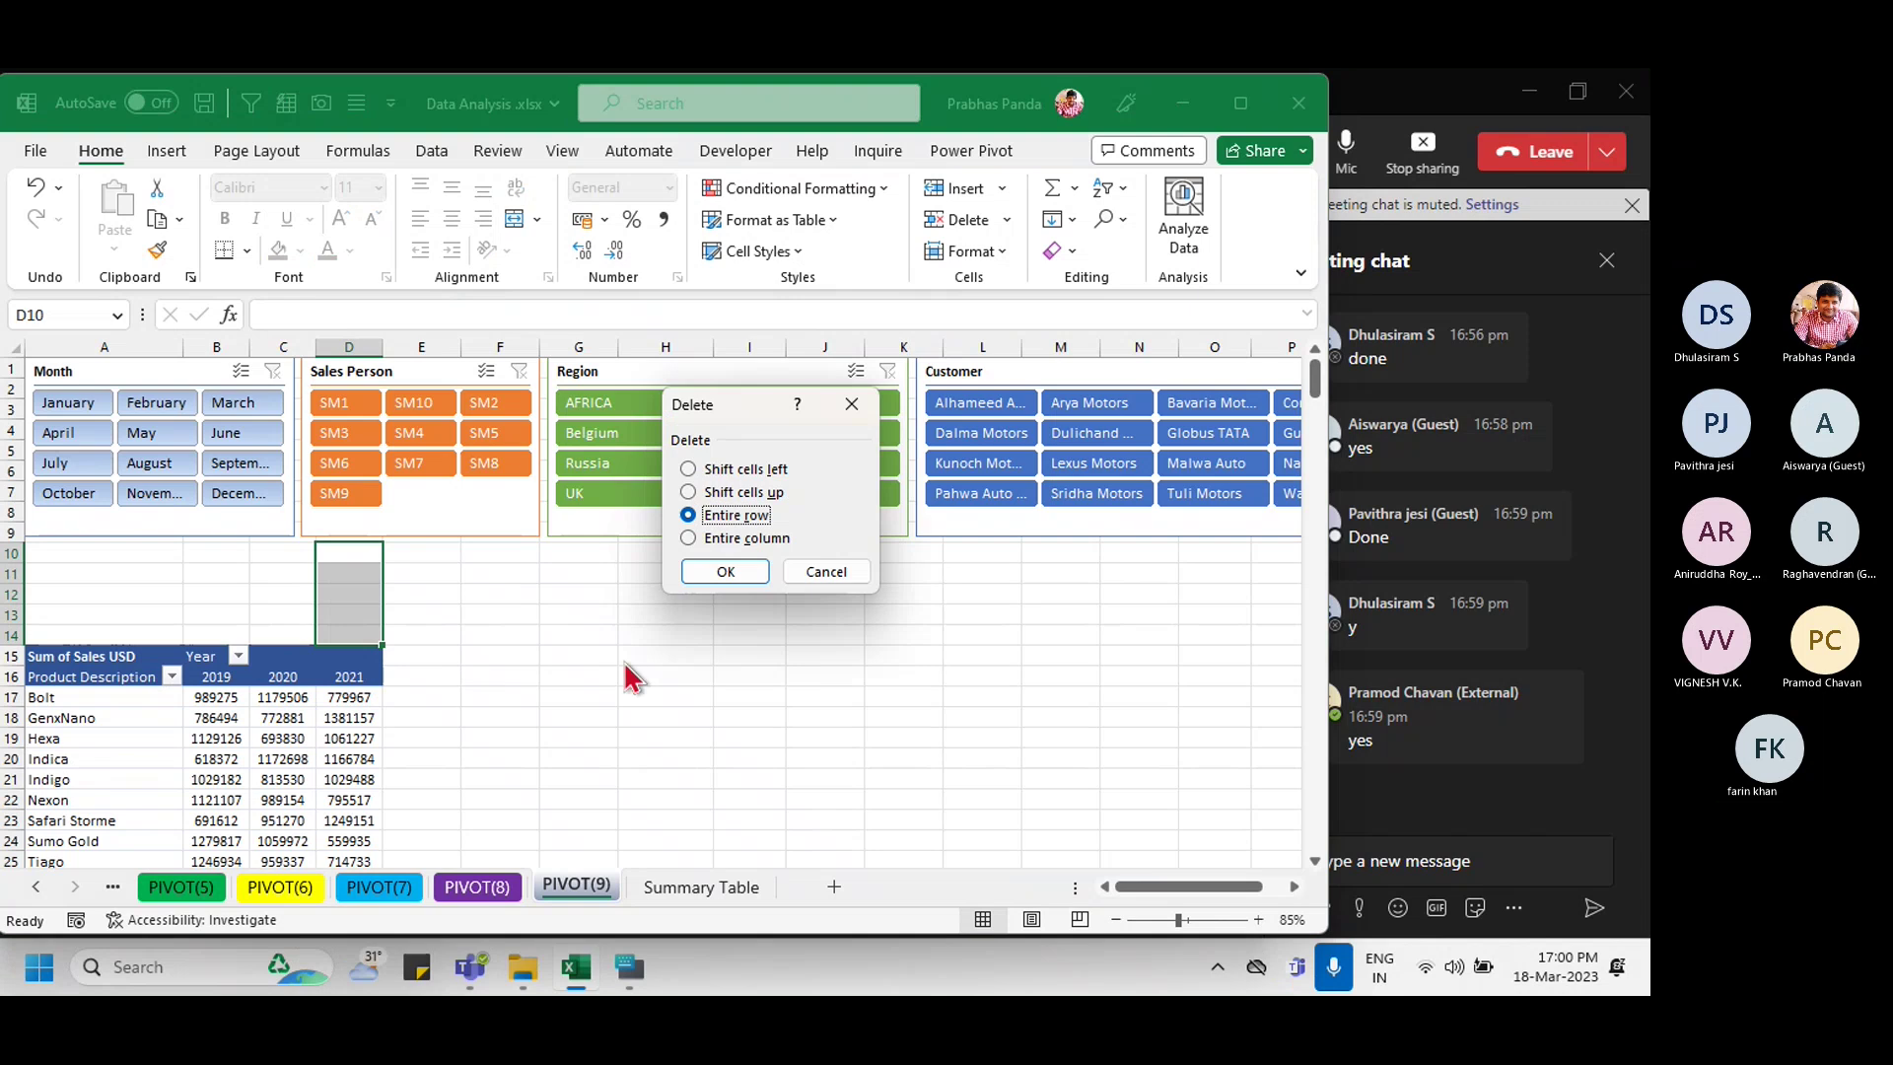
left_click(725, 570)
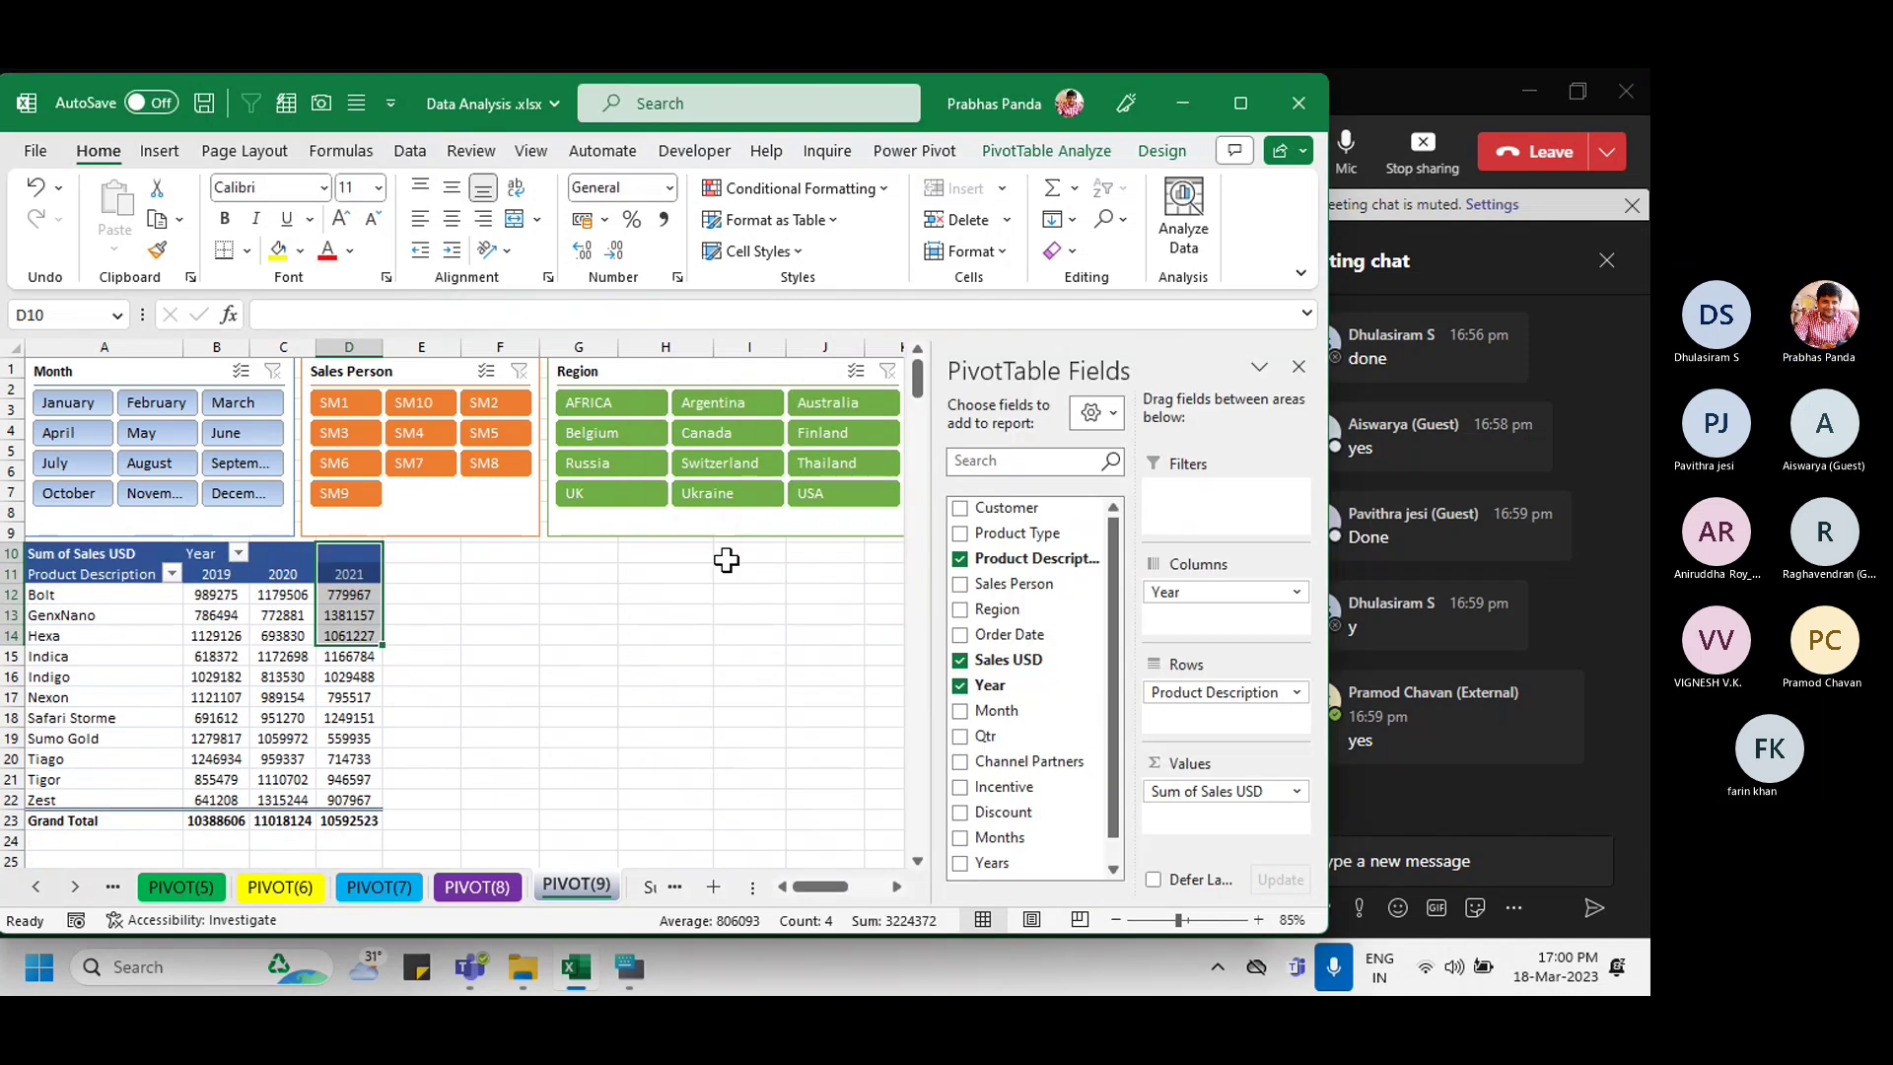
Step: Collapse and restore the ribbon with Ctrl+F1, then select cell C17 in the pivot table
key("ctrl+F1")
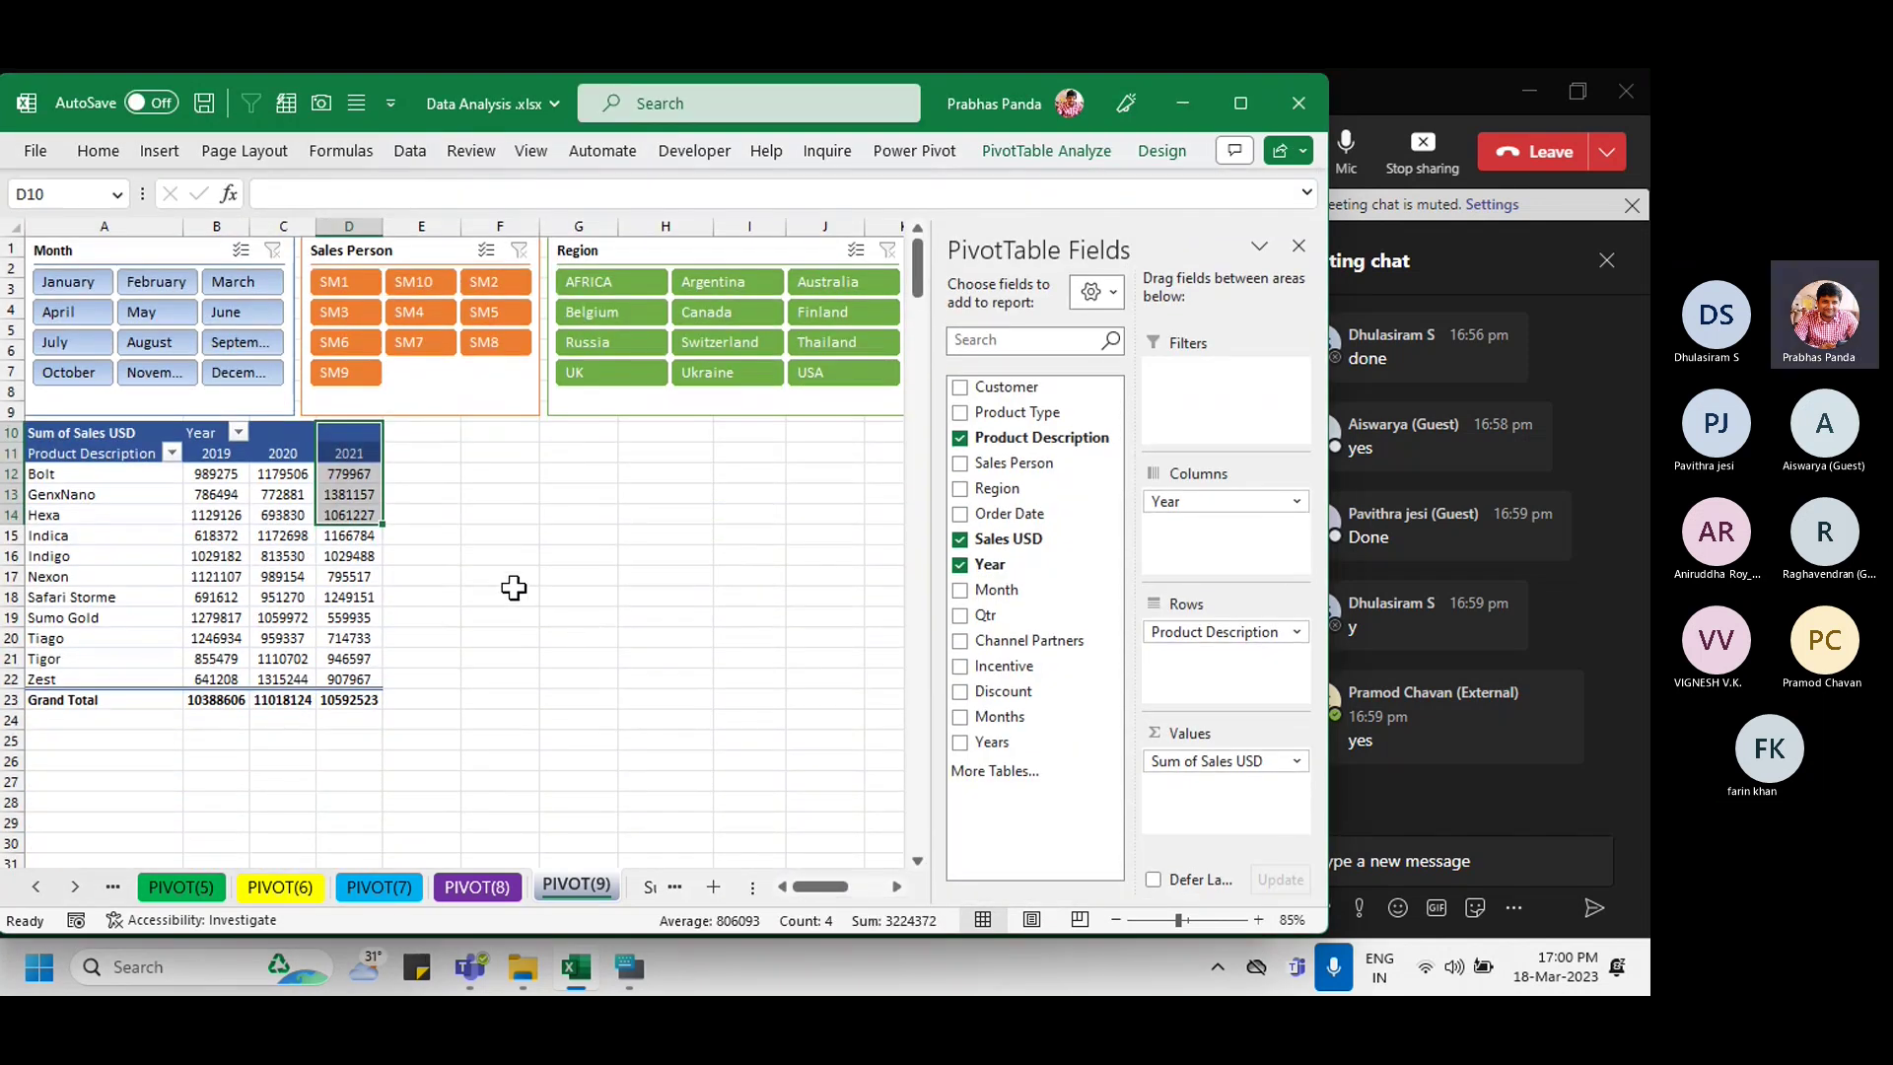
key("ctrl+F1")
left_click(281, 698)
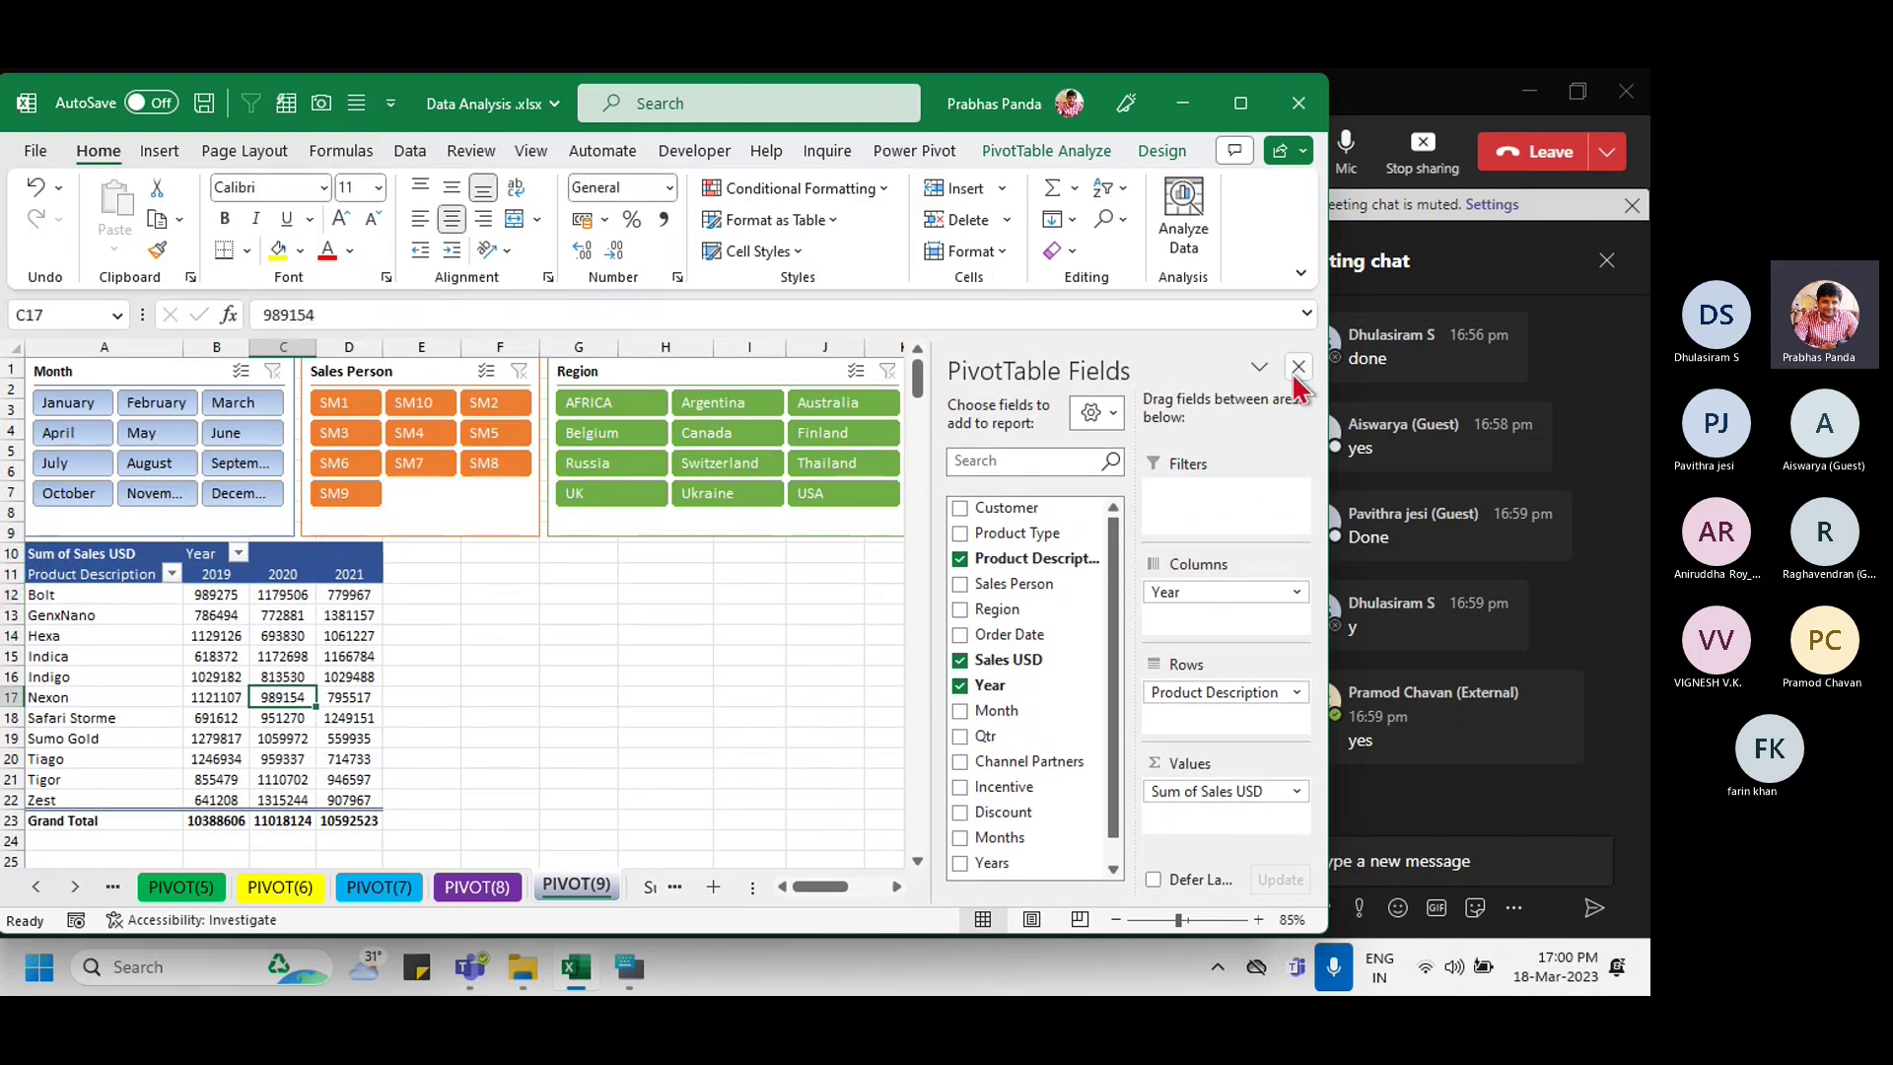
key("ctrl")
key("ctrl")
key("ctrl")
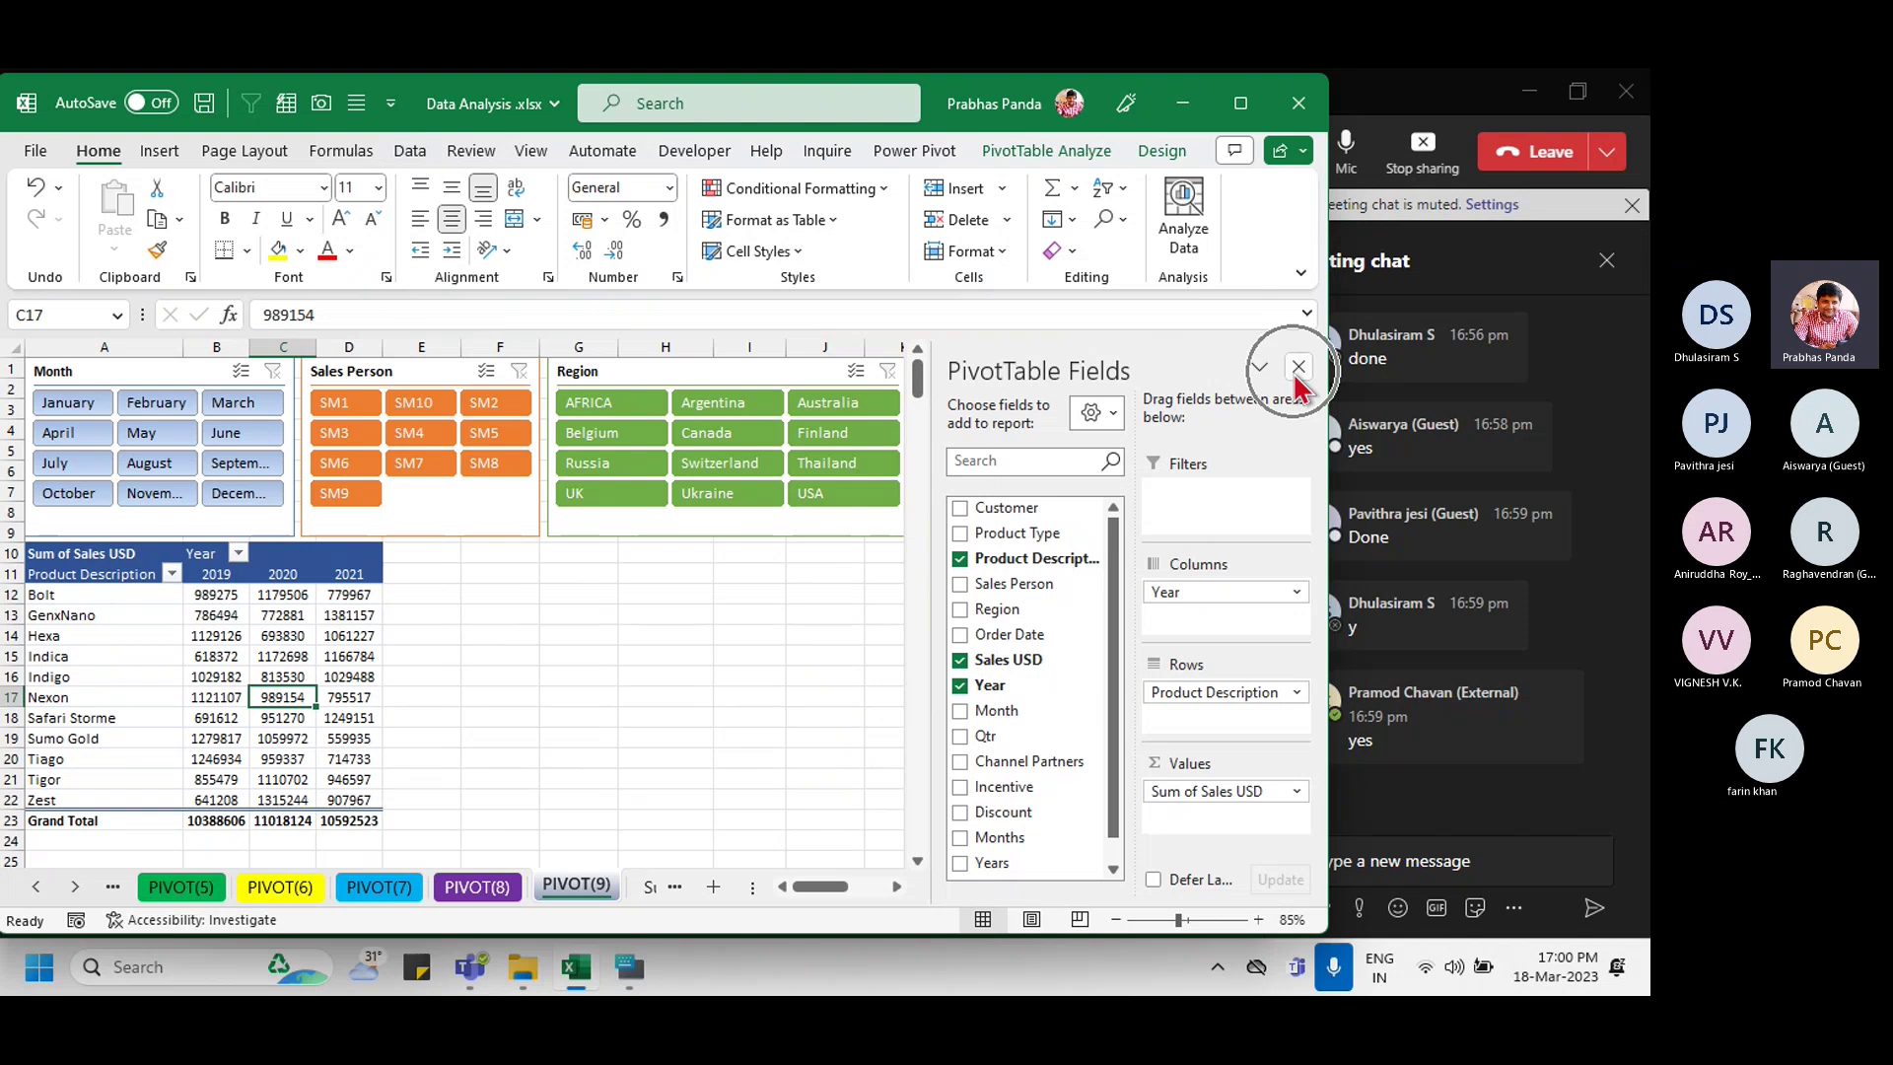
key("ctrl")
key("ctrl")
key("ctrl")
key("ctrl")
key("ctrl")
key("ctrl")
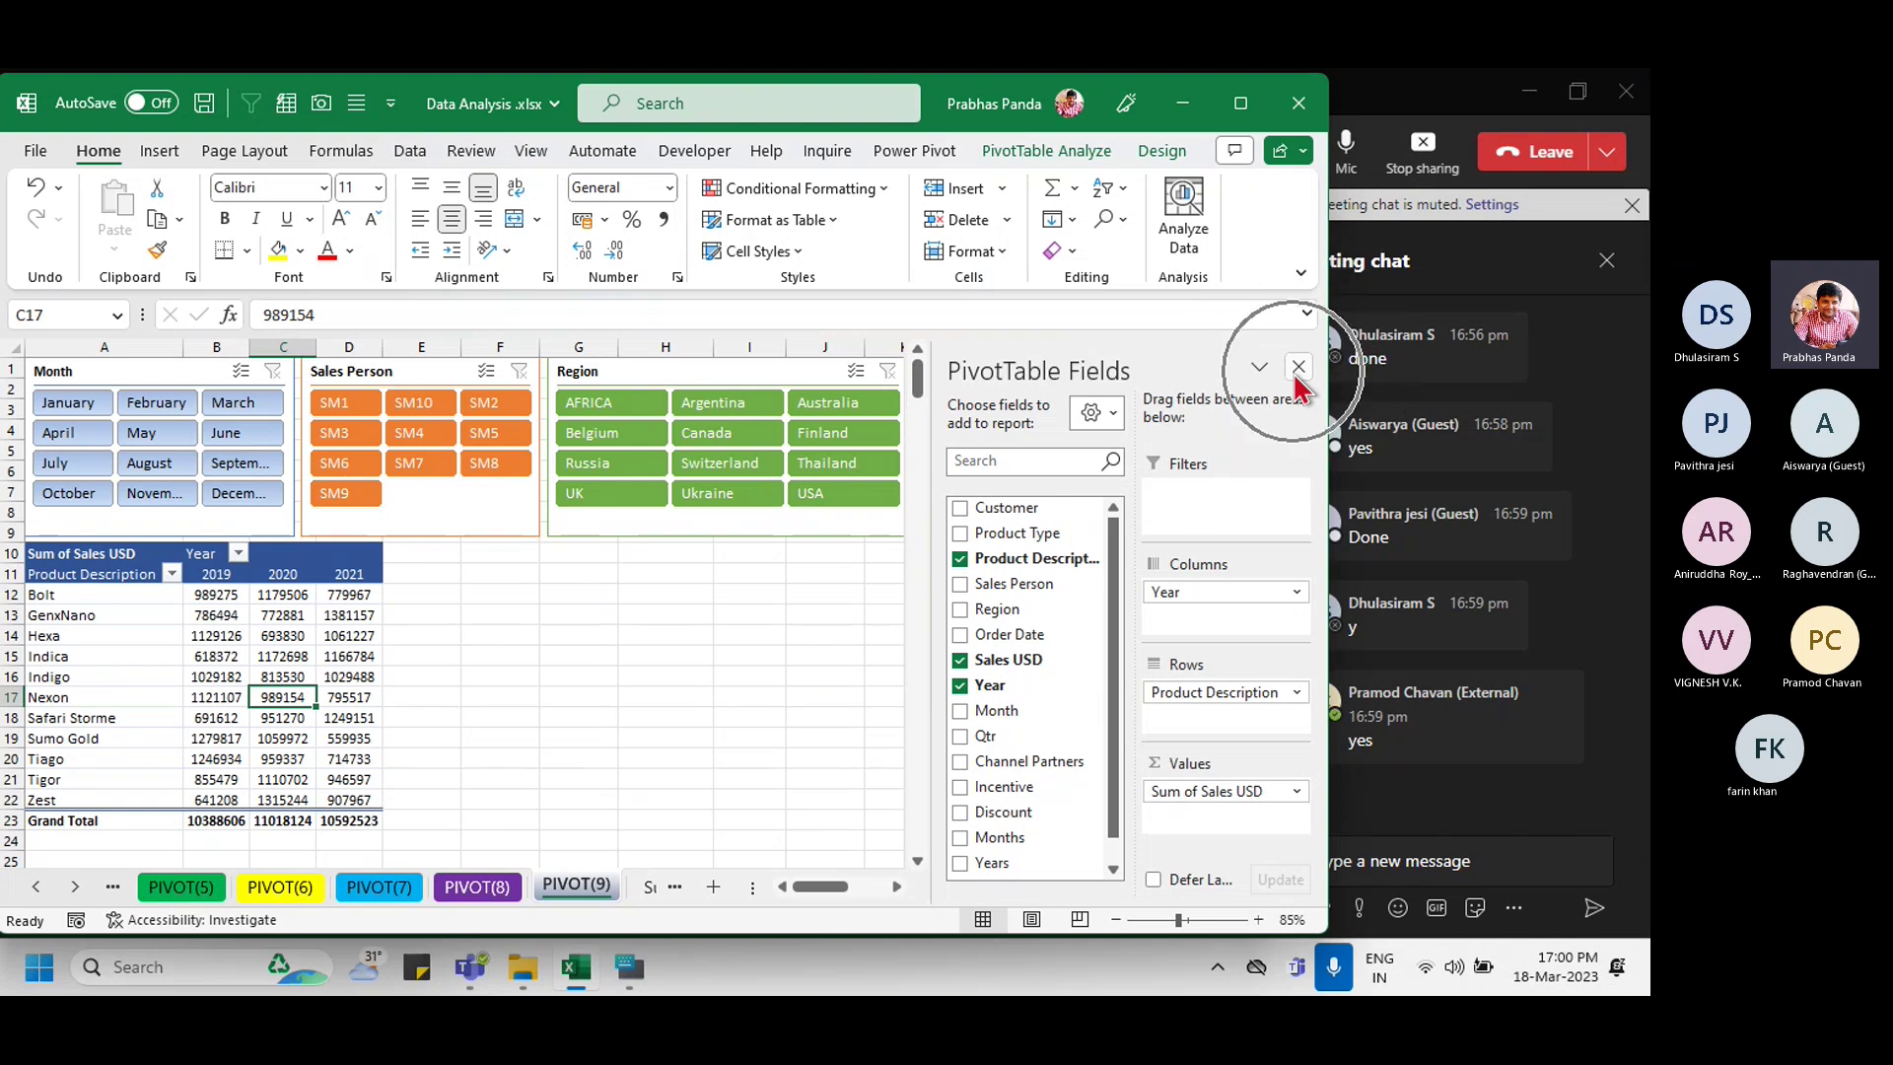
key("ctrl")
key("ctrl")
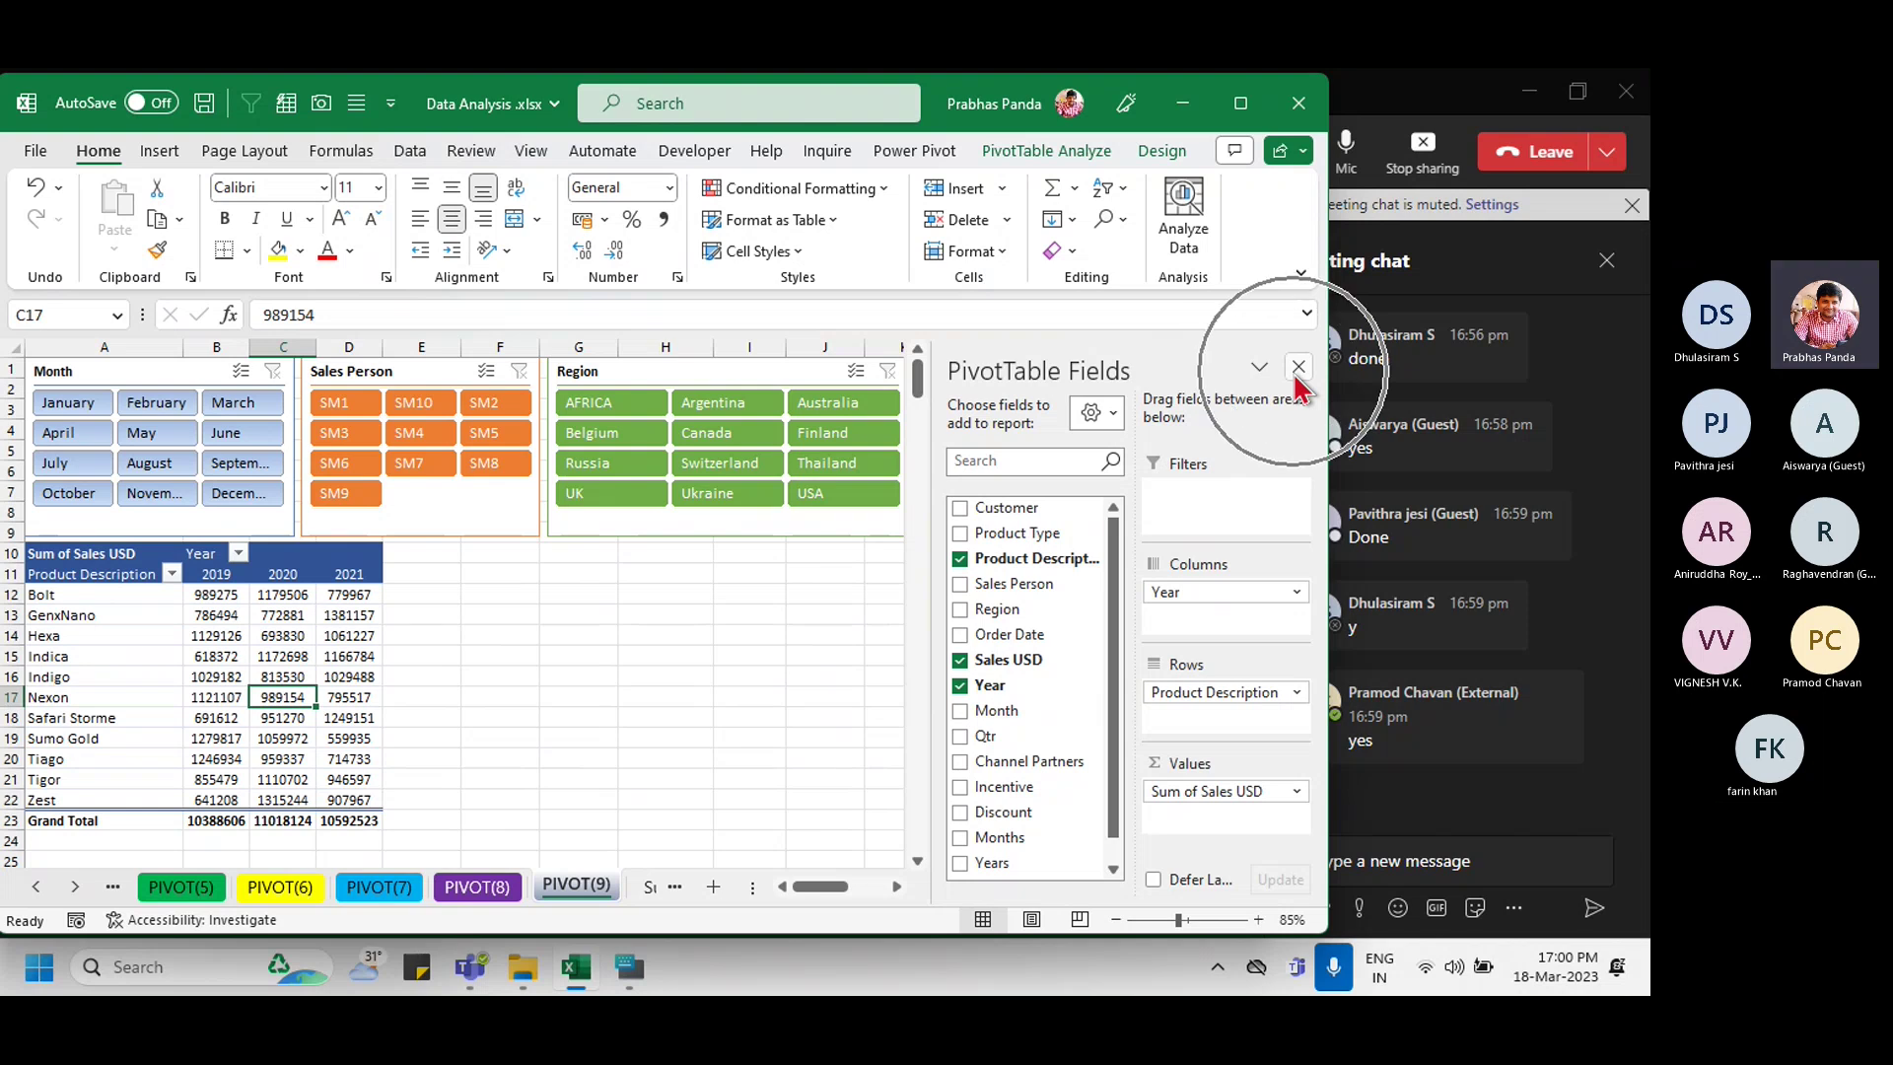
Step: Close the PivotTable Fields pane and maximize the Excel window
left_click(1297, 370)
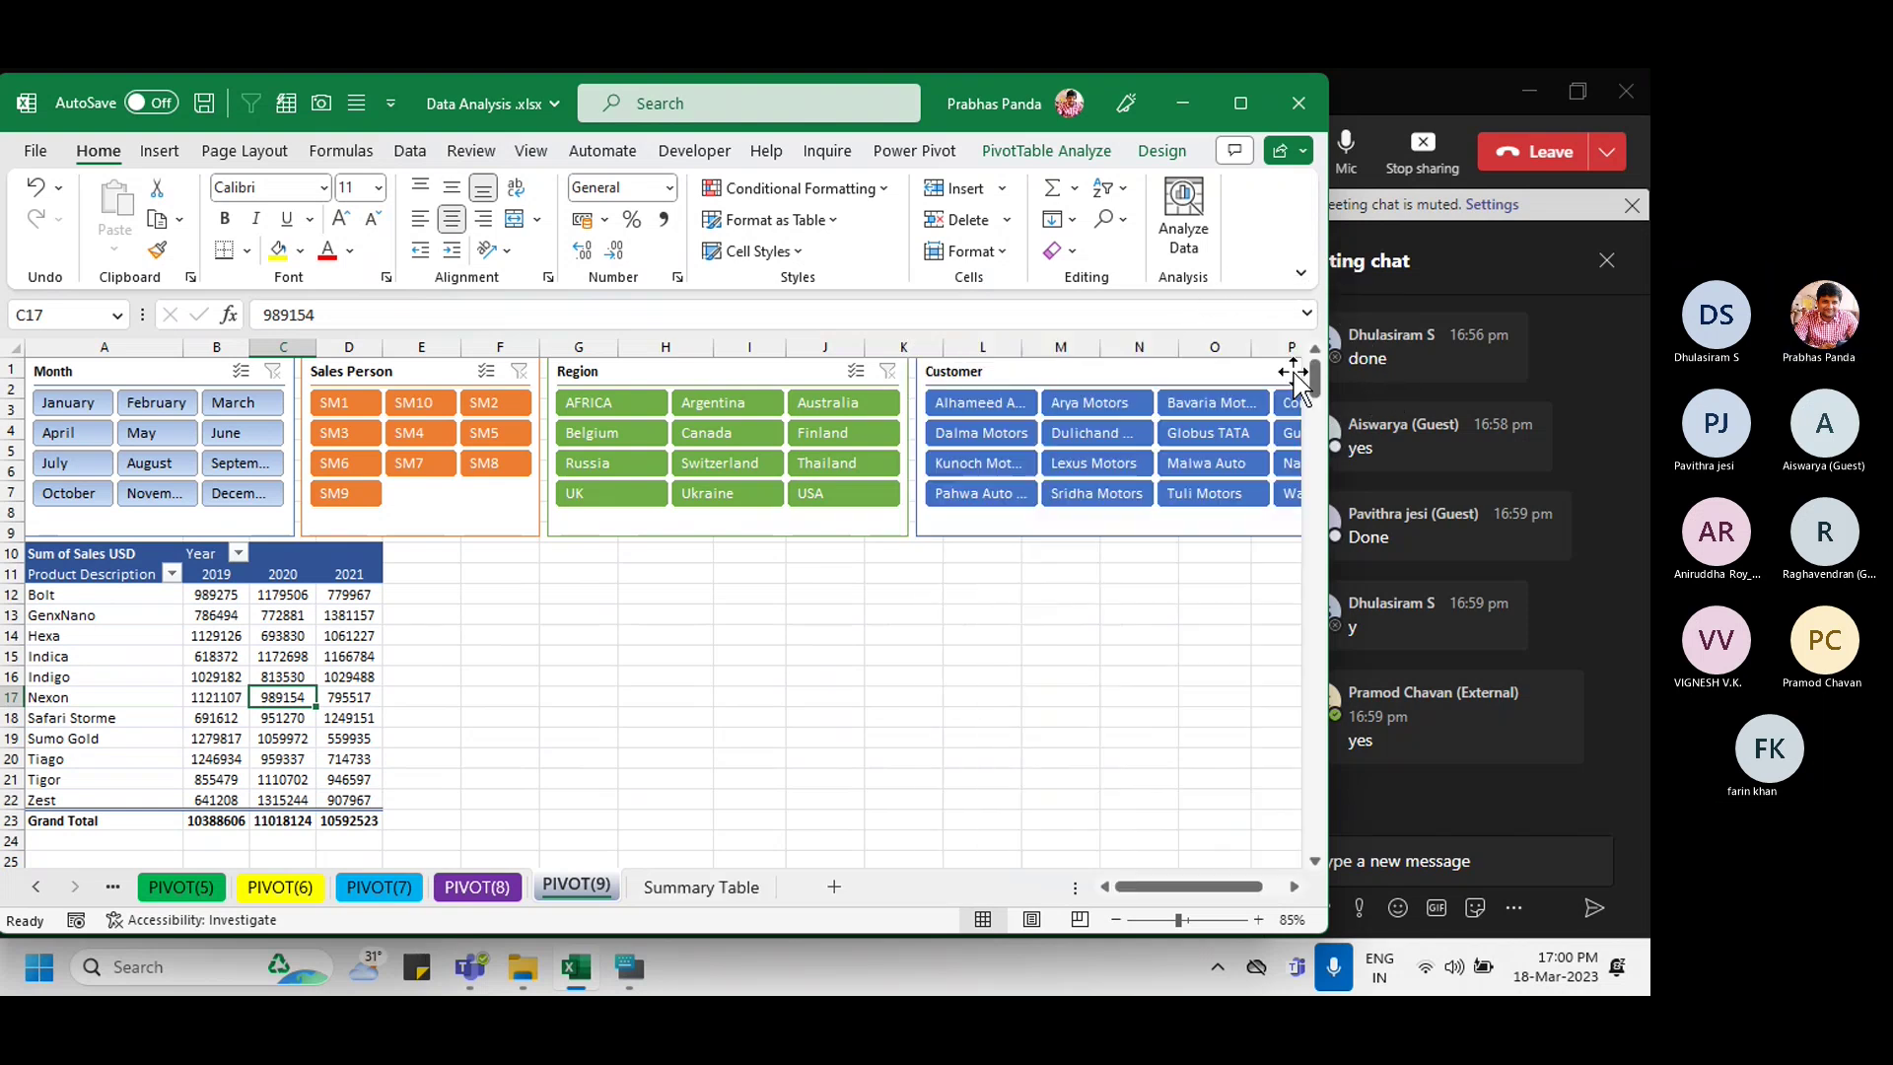
left_click(1248, 121)
left_click(271, 652)
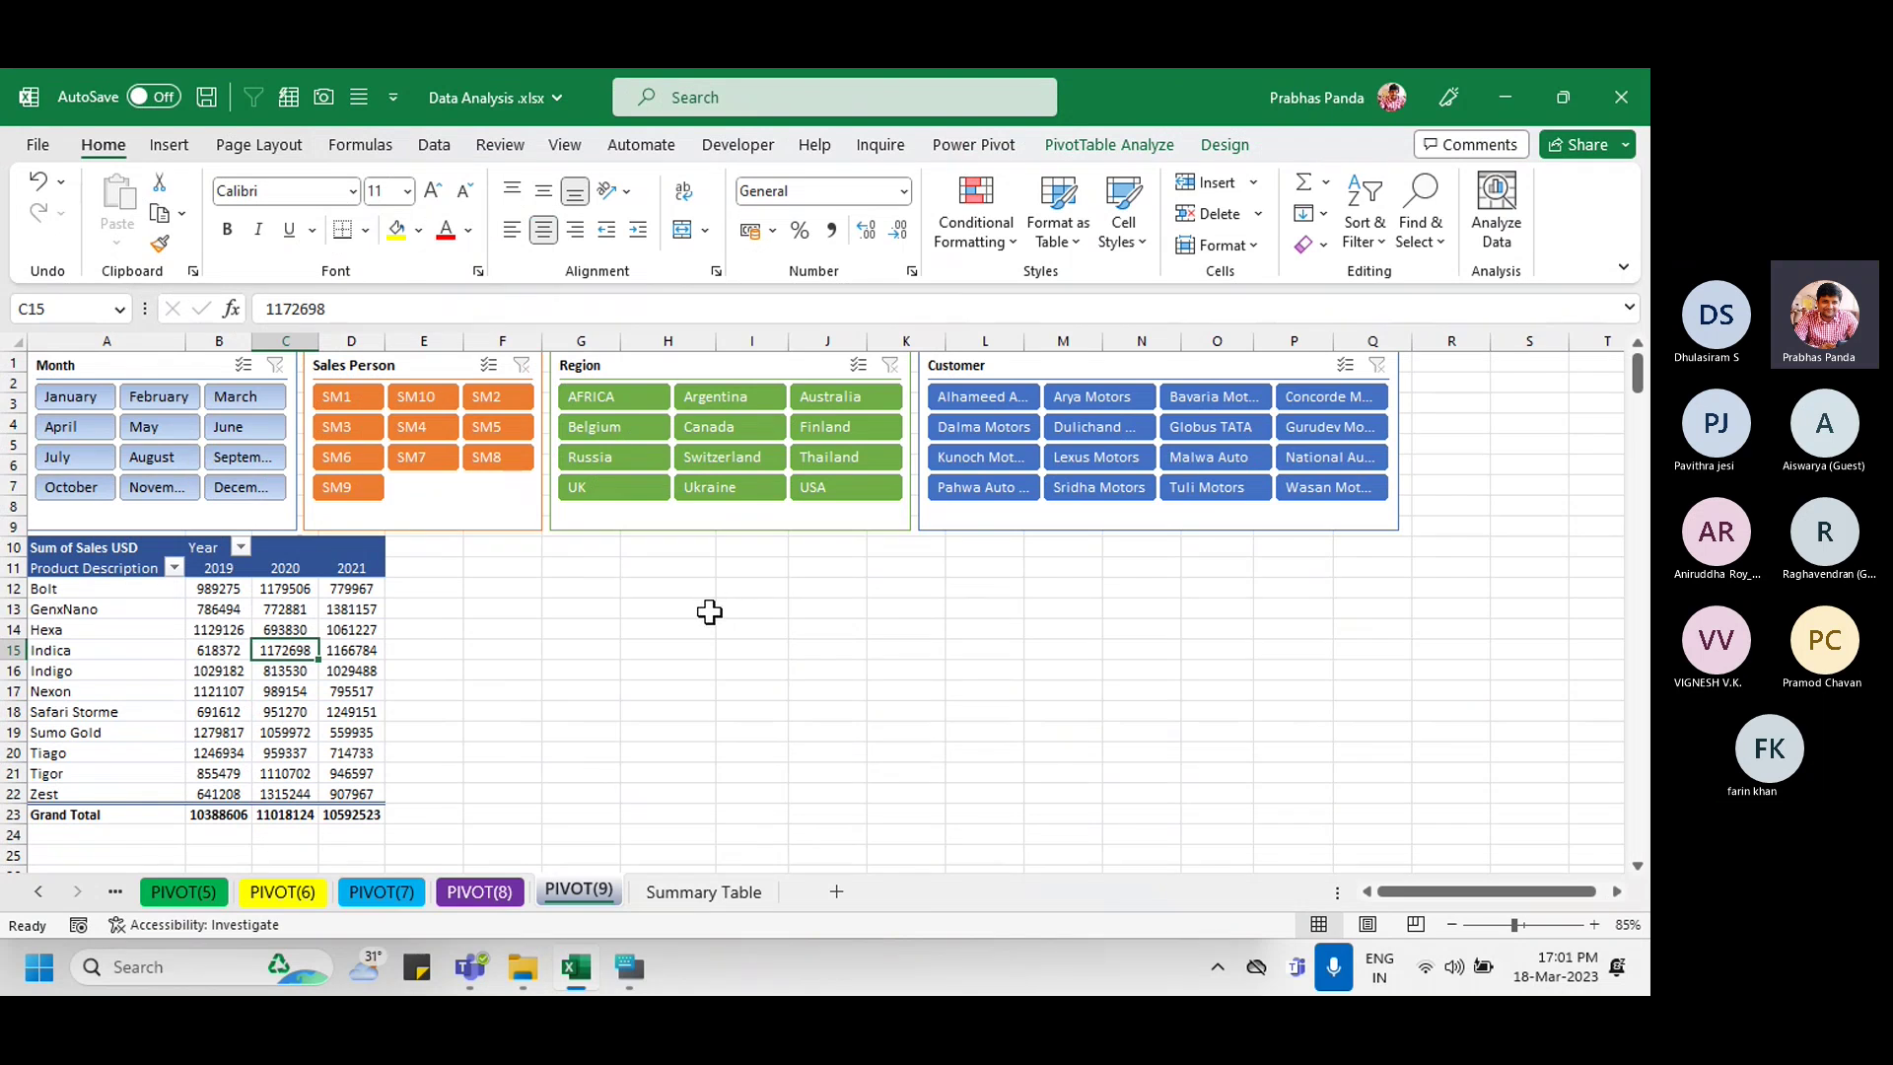
Step: From a pivot table cell, launch PivotChart on the PivotTable Analyze tab with Clustered Column selected
left_click(218, 651)
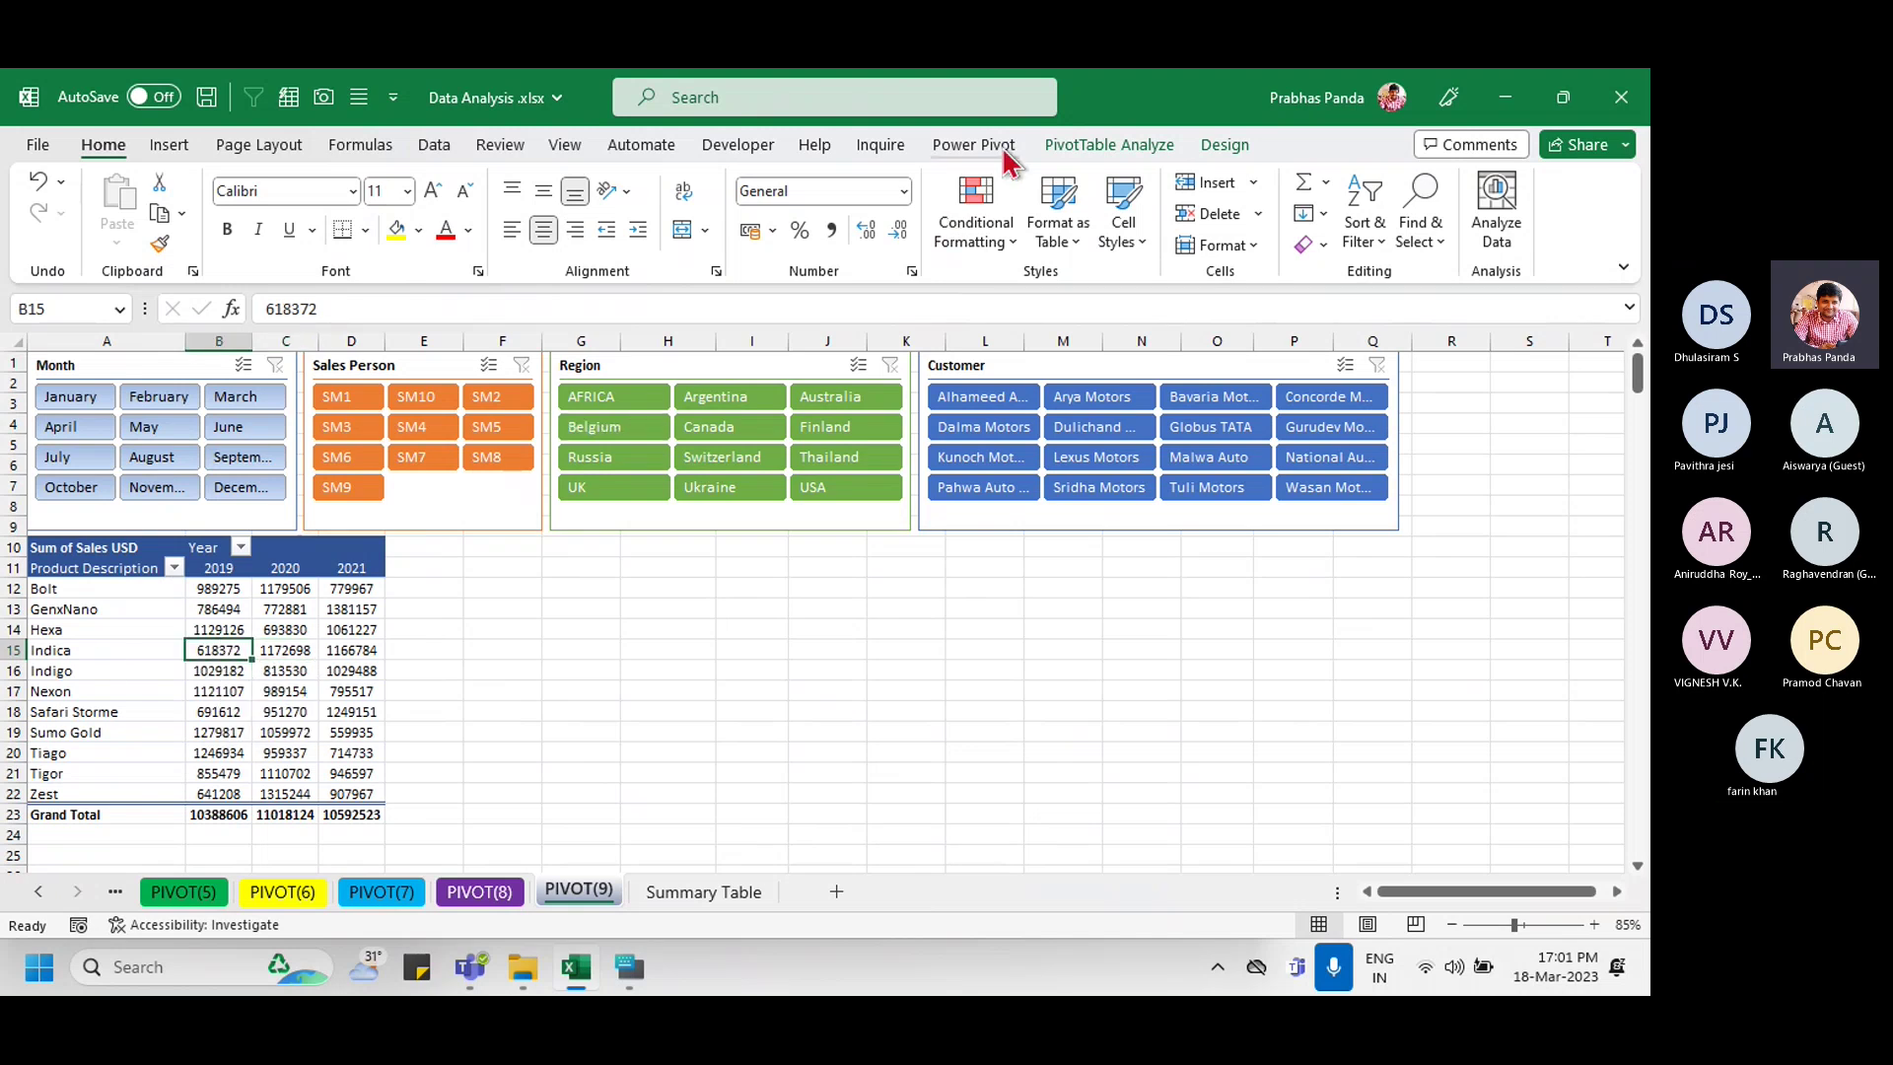
left_click(1110, 144)
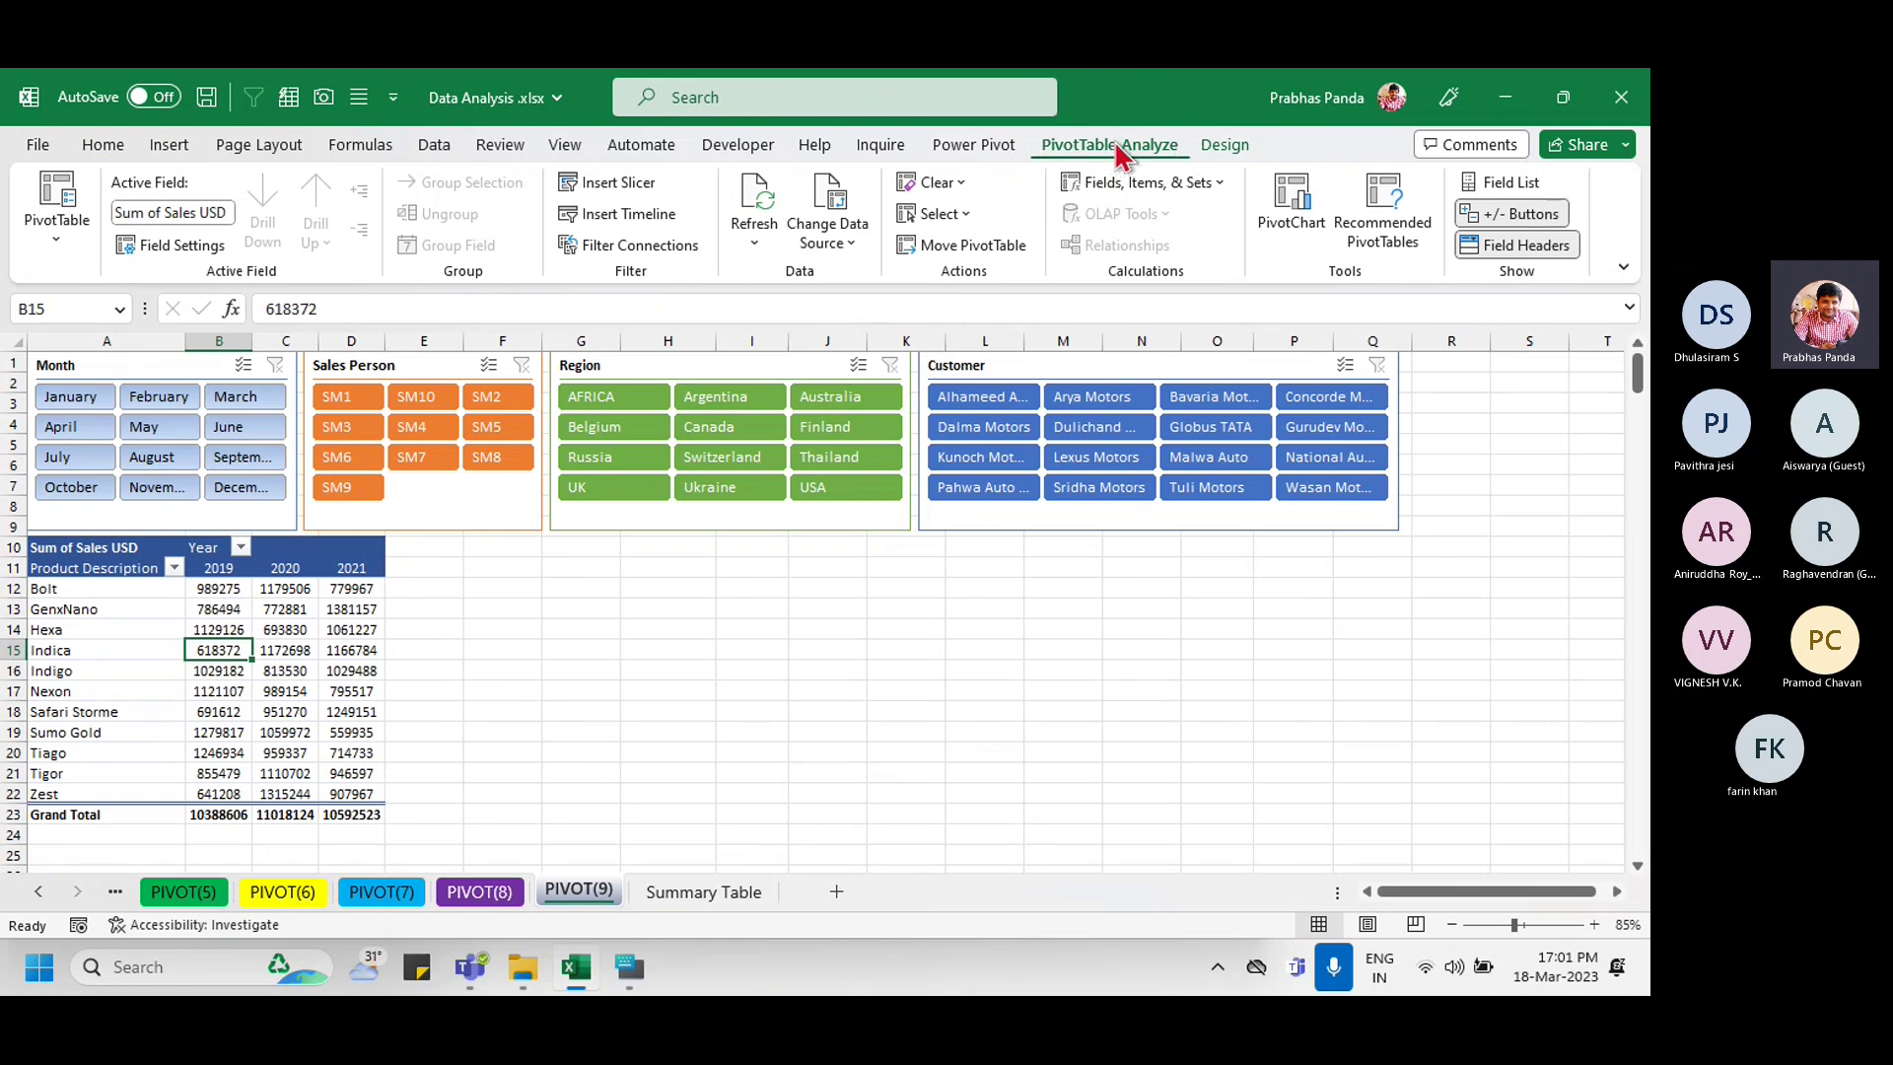
left_click(1299, 247)
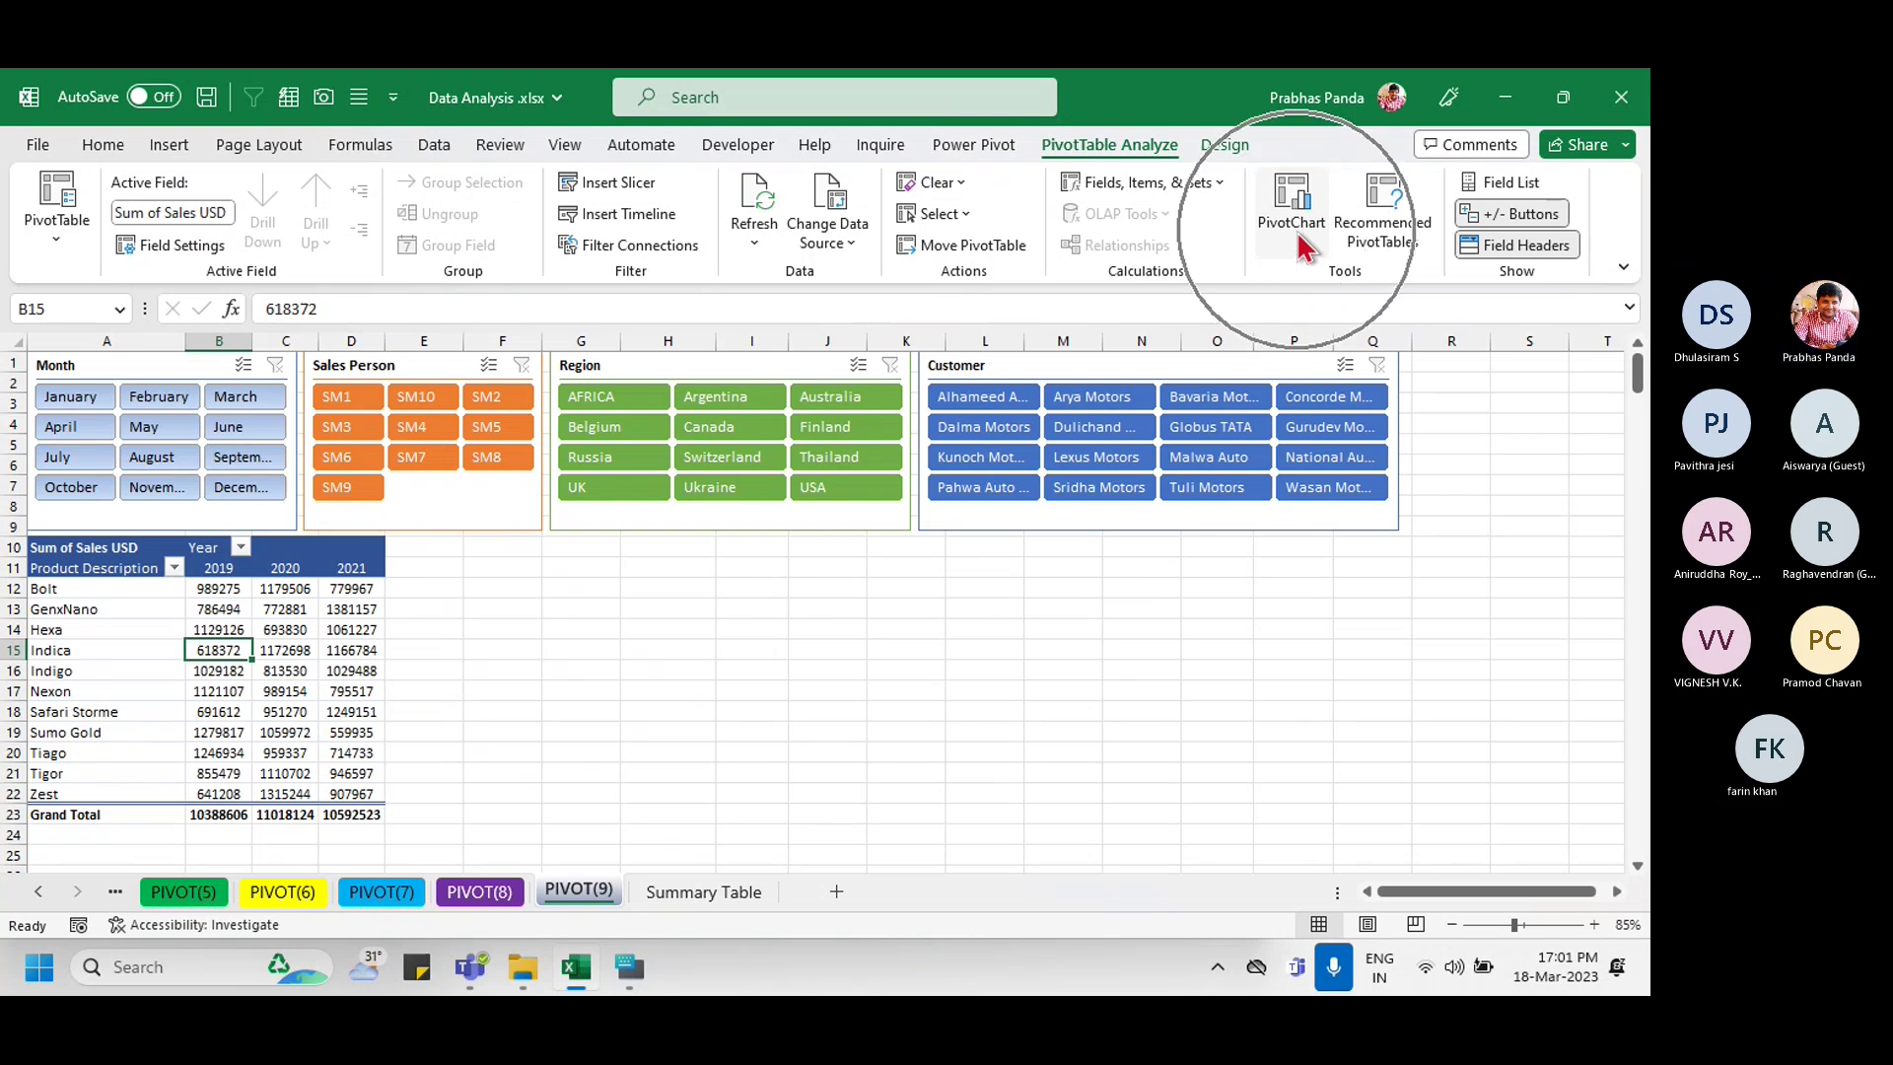
left_click(1292, 212)
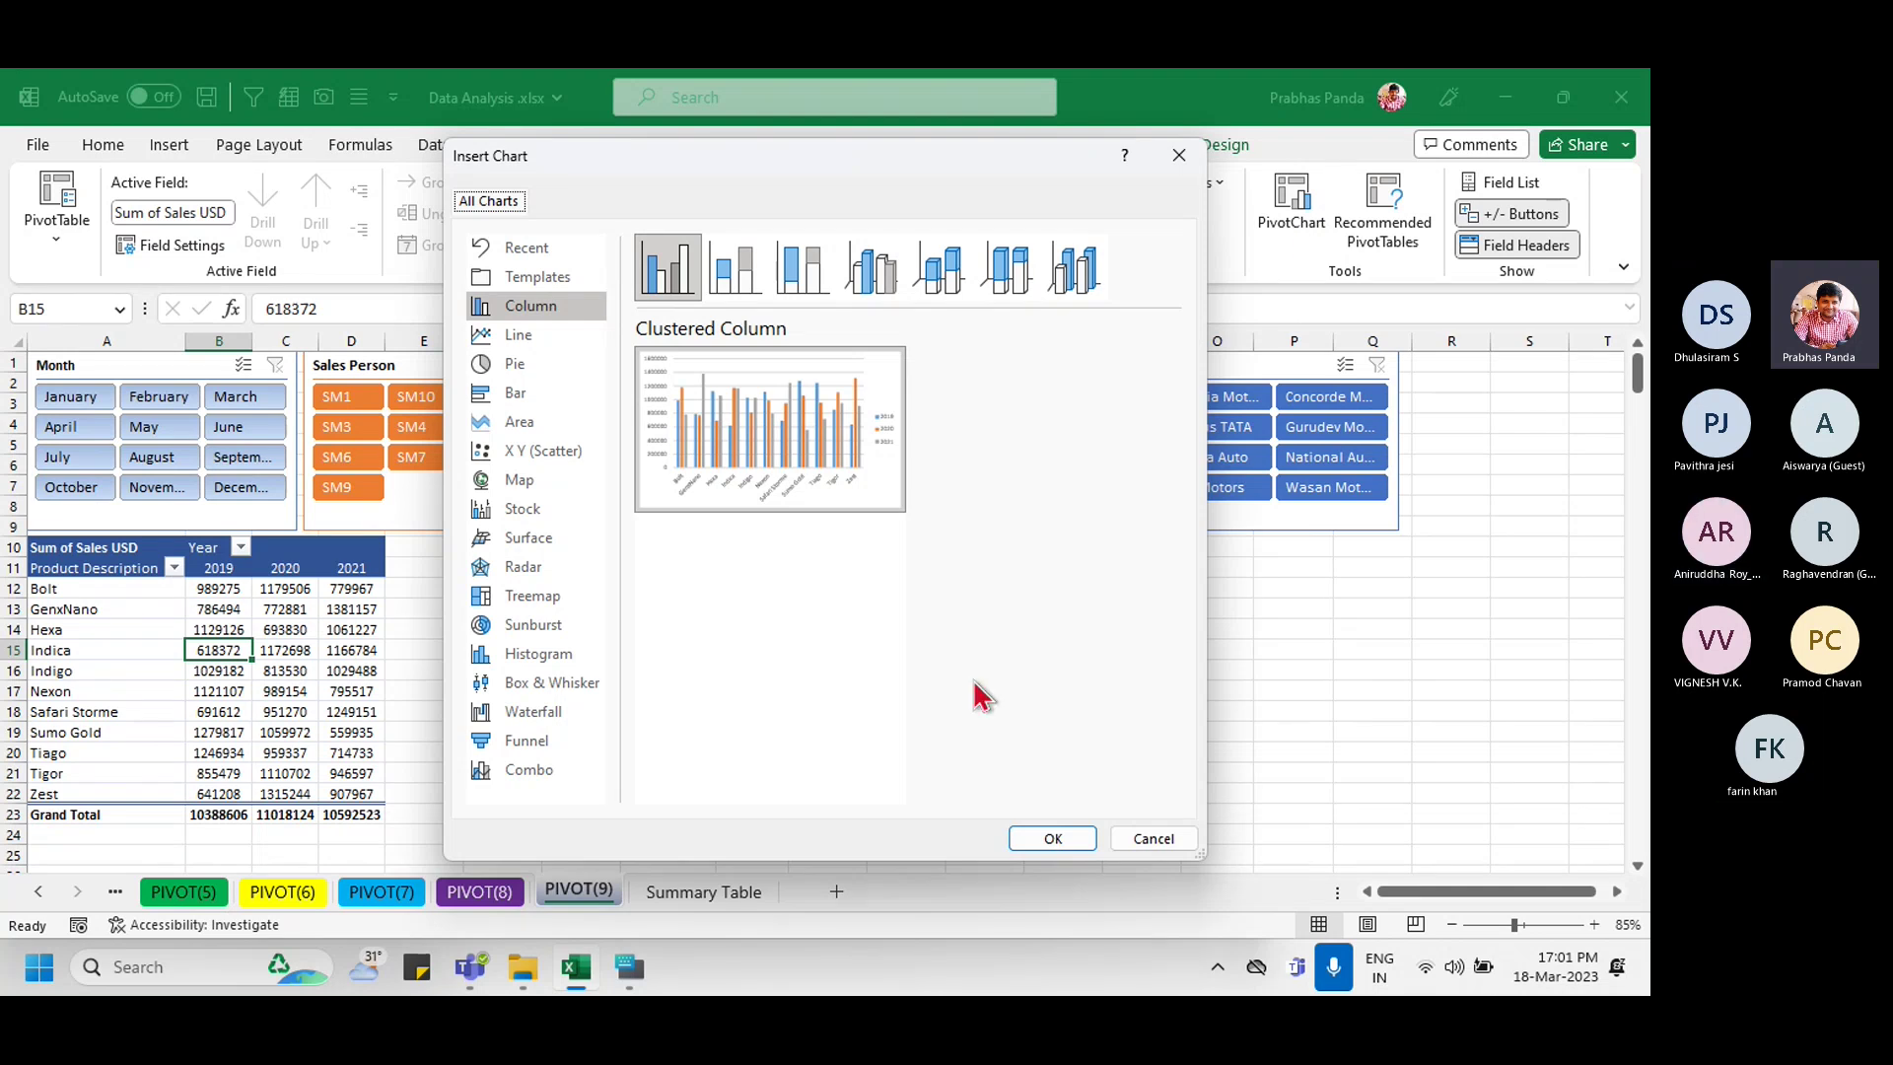
Step: Insert the clustered column pivot chart at C10, widen it rightward, and stretch the slicer group to match
left_click(1039, 840)
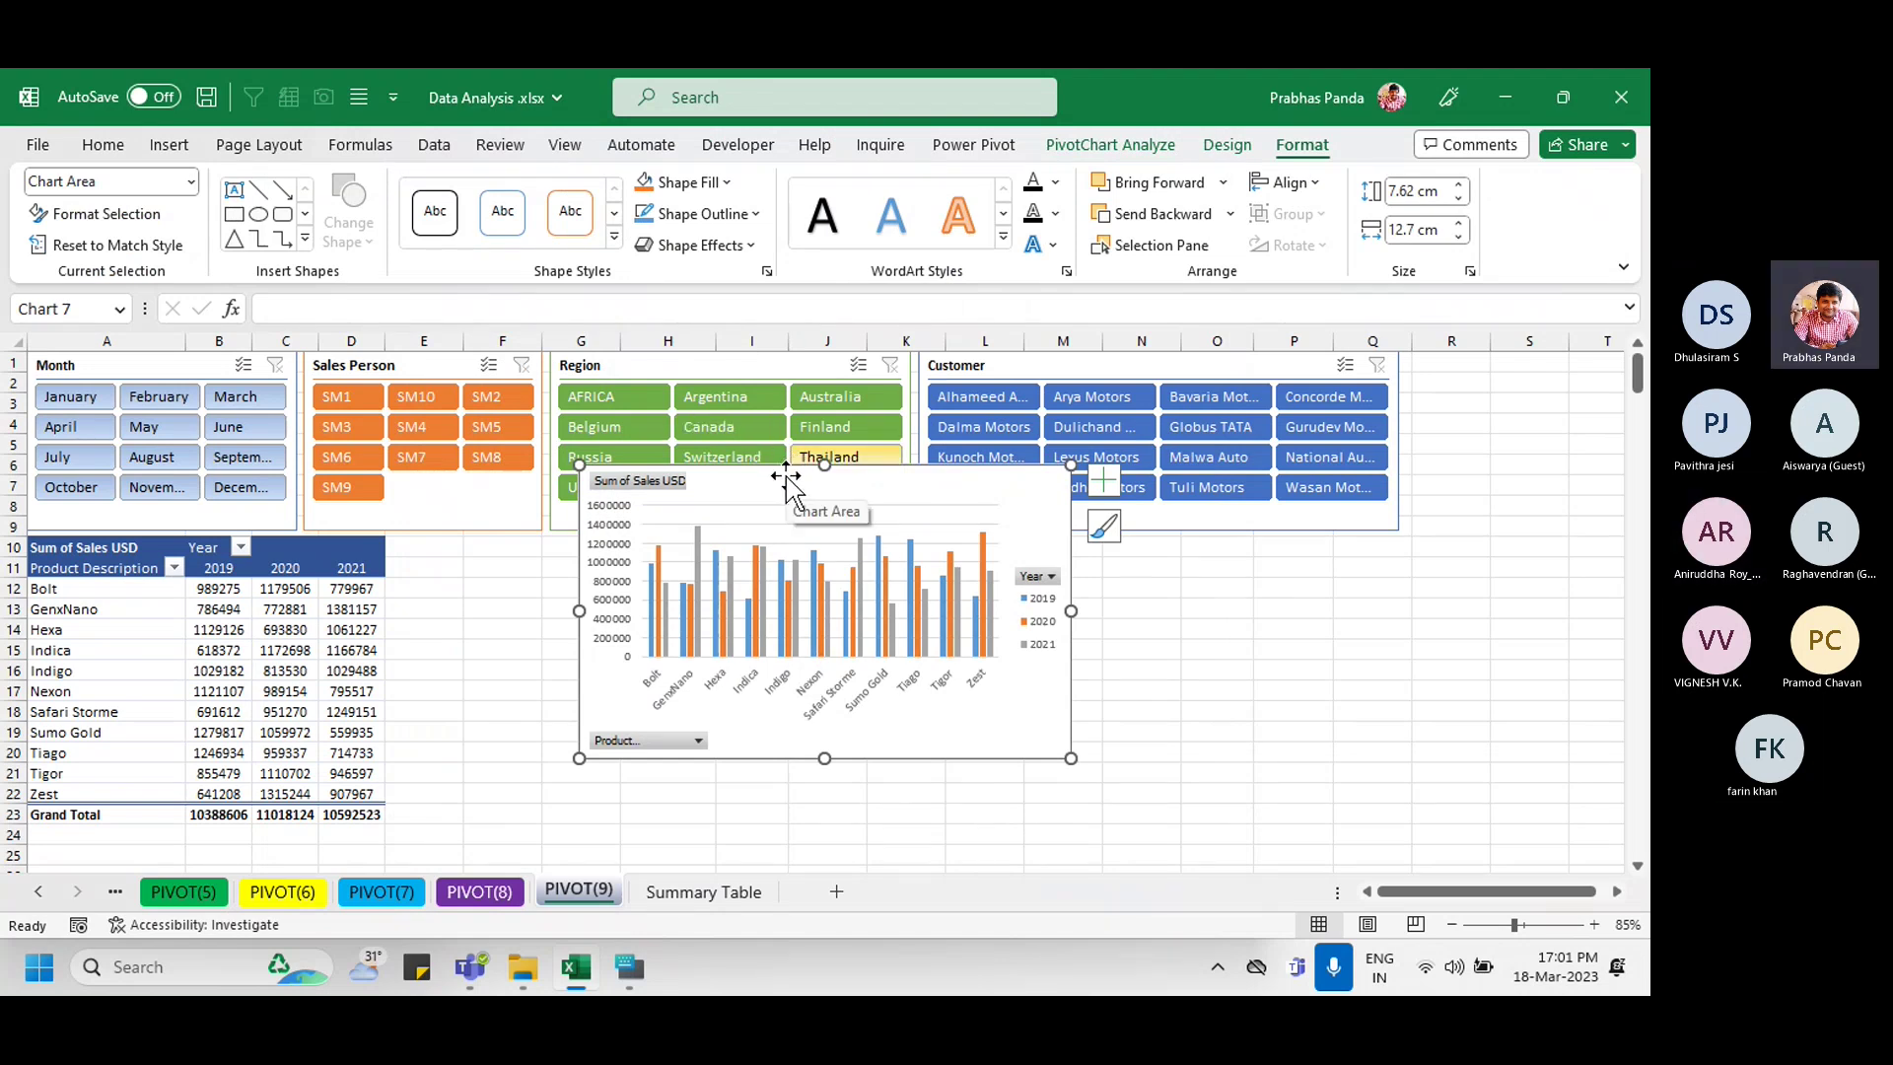
left_click_drag(786, 478, 598, 545)
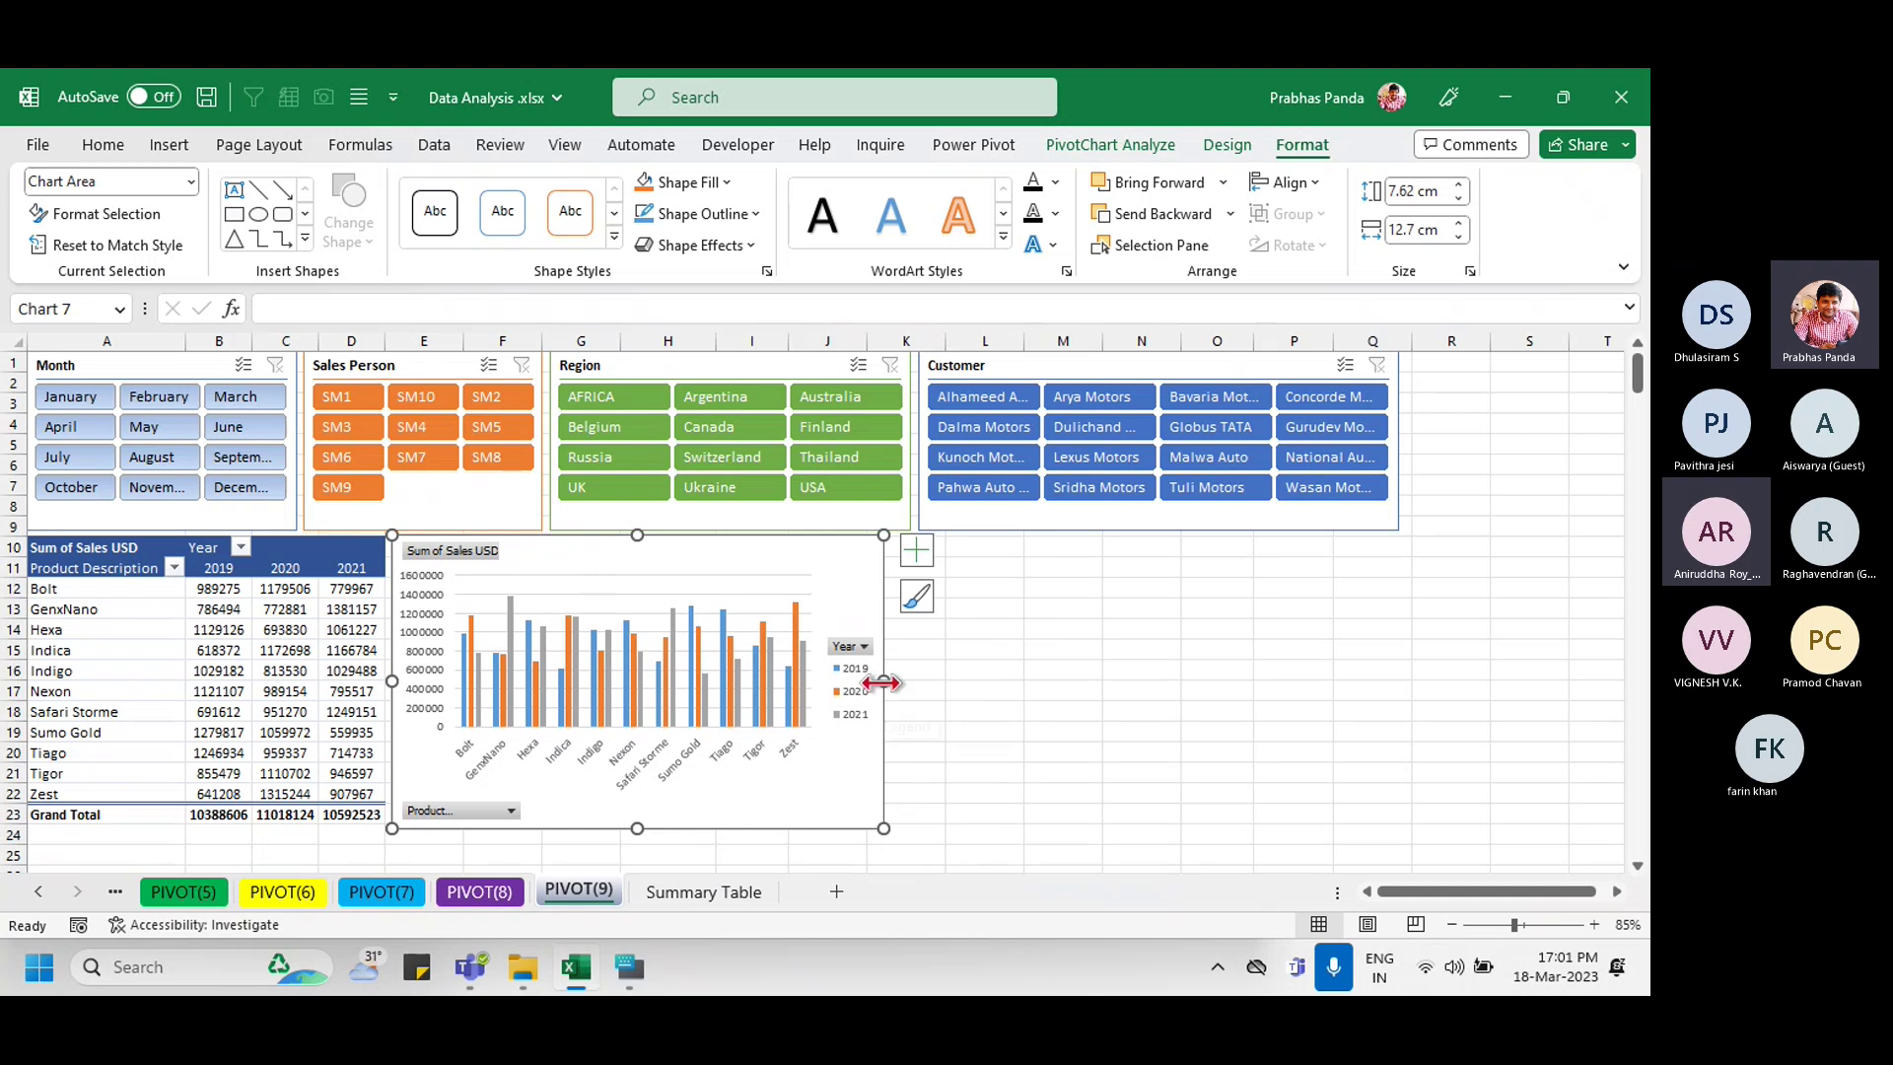
left_click_drag(882, 680, 1487, 675)
left_click(1240, 379)
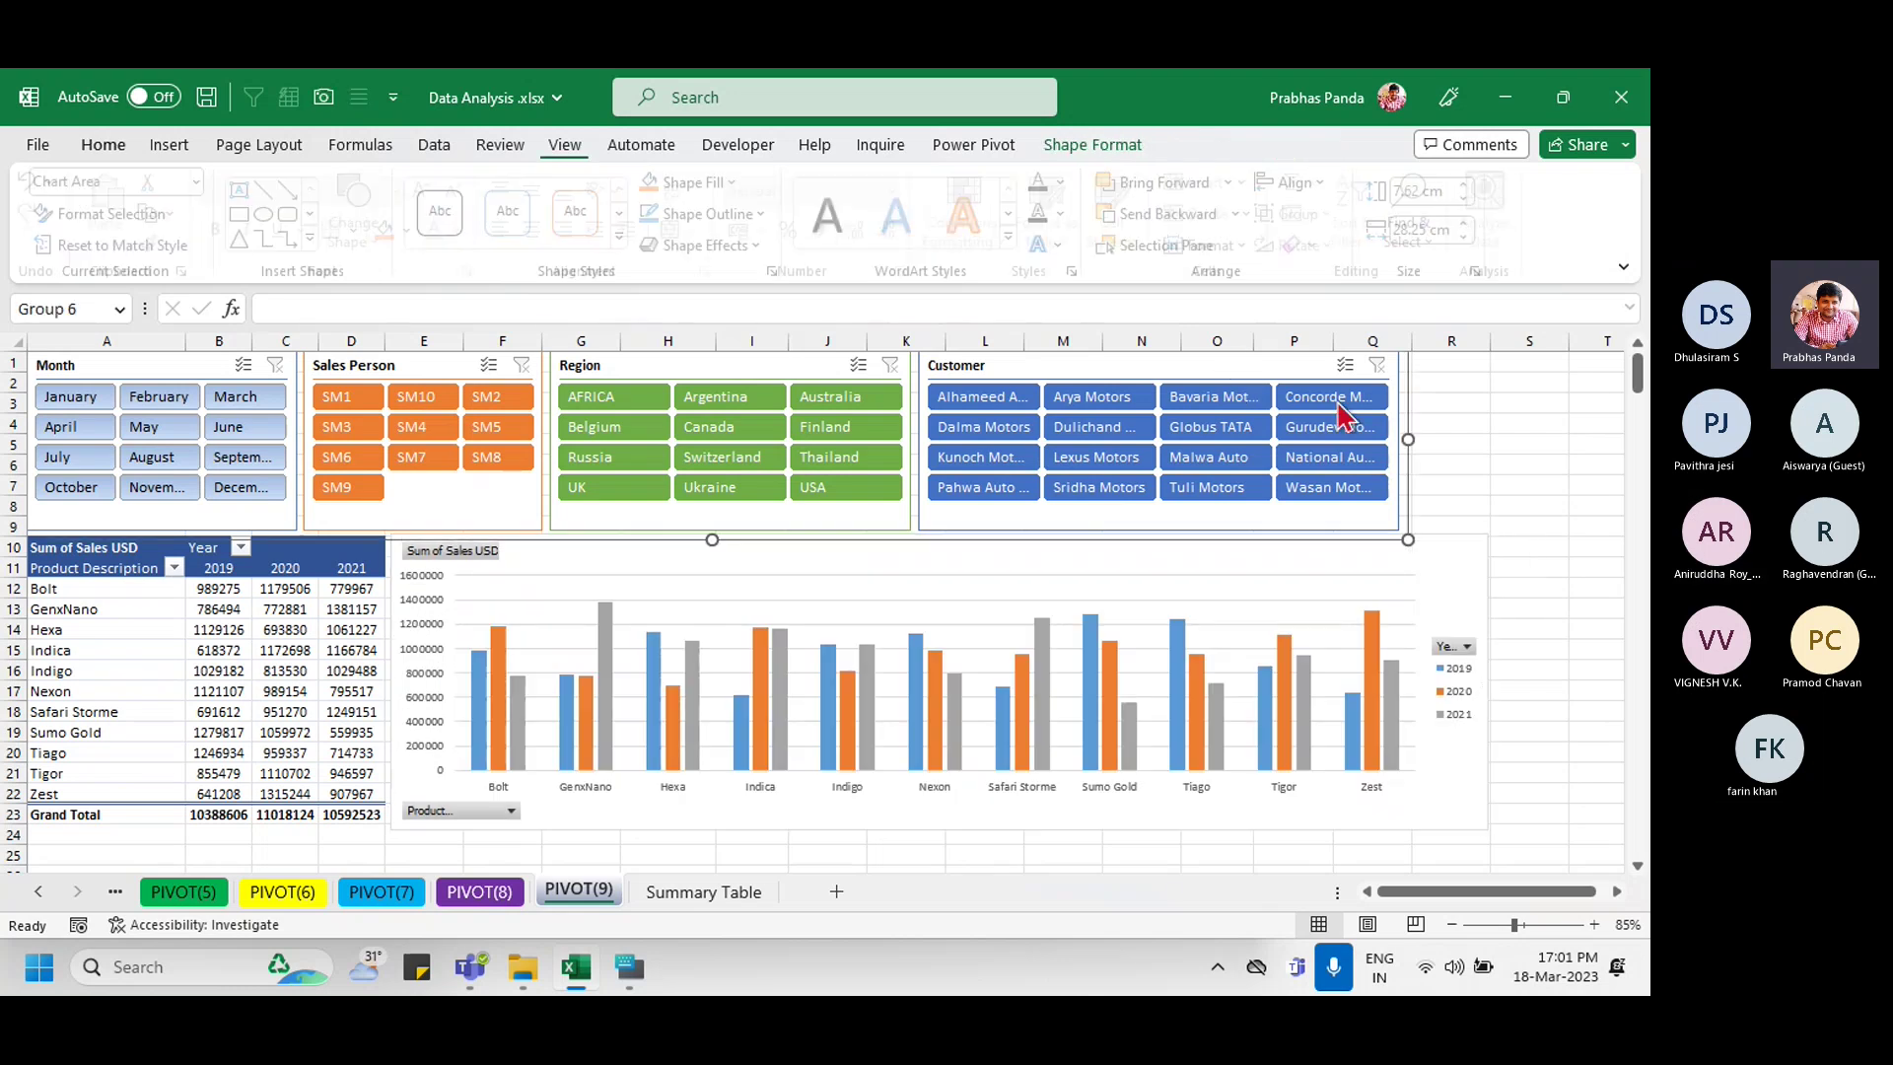
left_click_drag(1404, 438, 1499, 438)
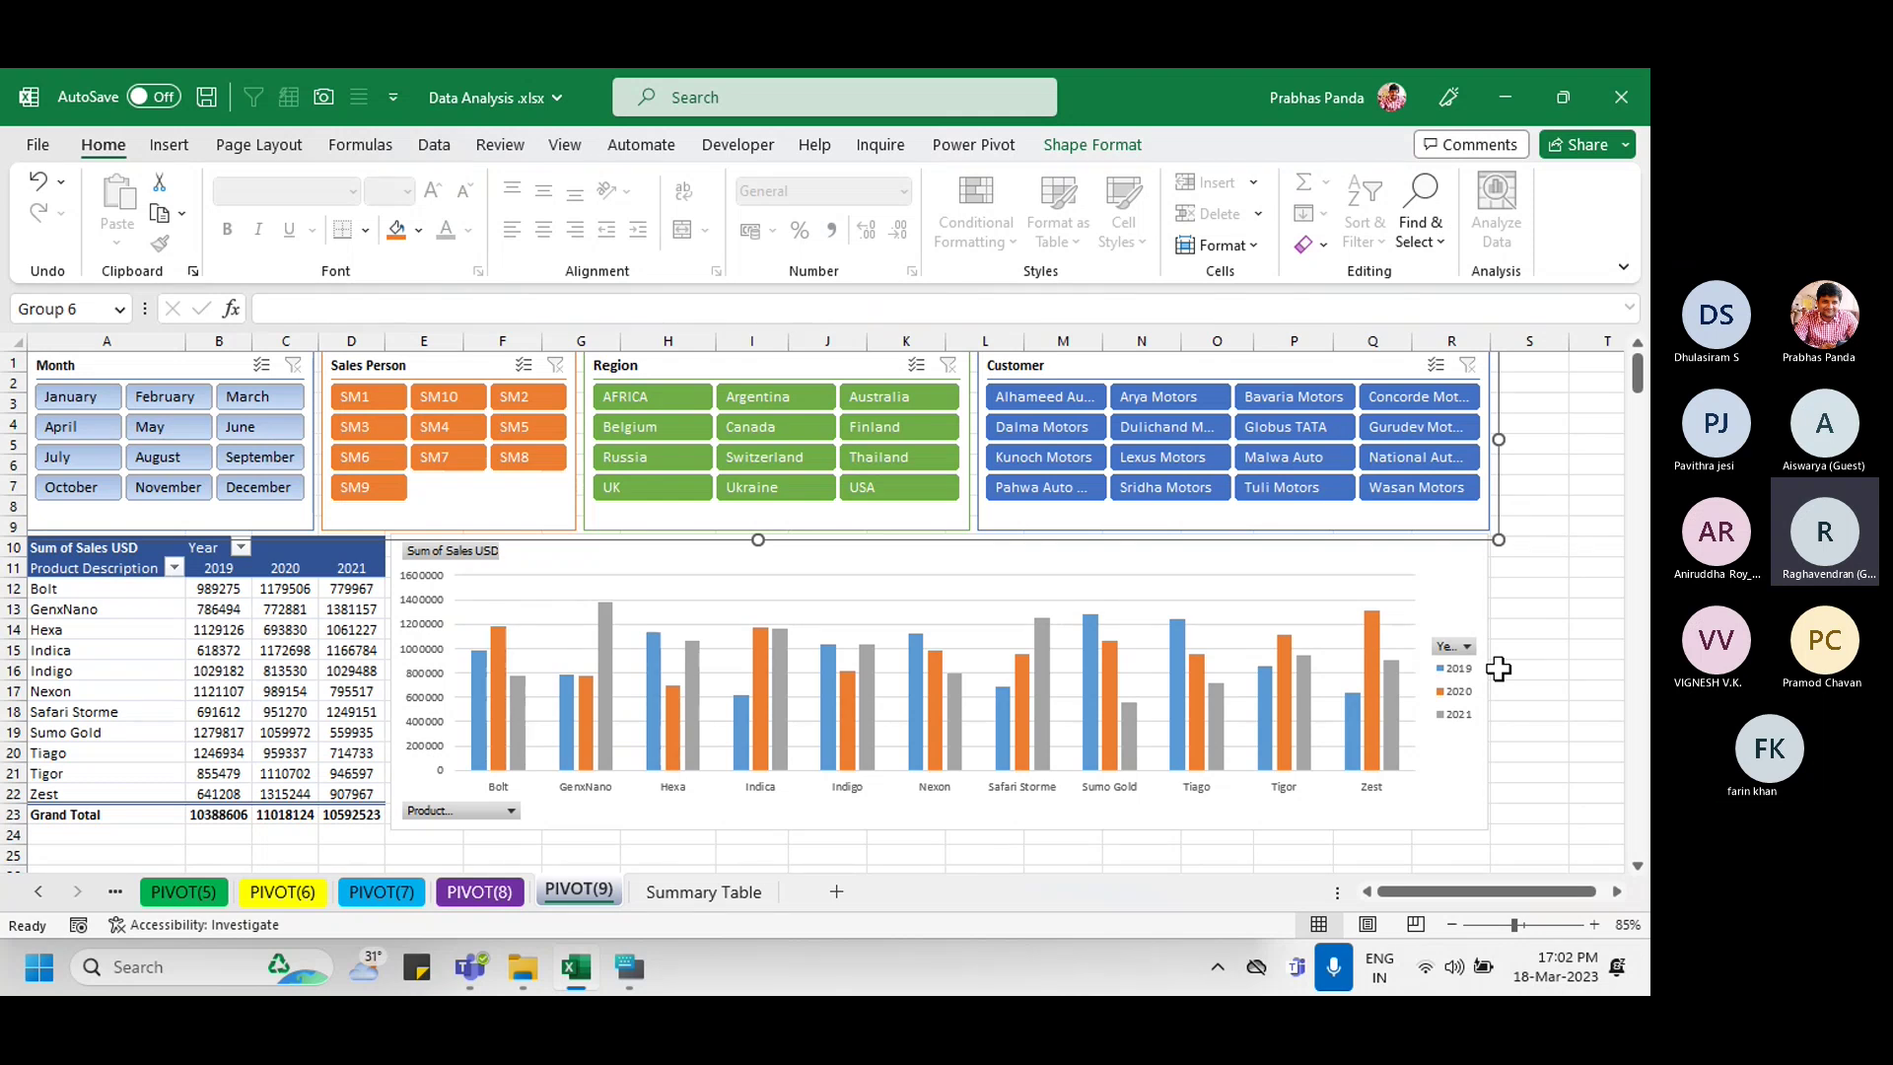
Step: Switch between the PivotChart and PivotTable Analyze tabs, clicking the PivotChart command repeatedly
left_click(1473, 602)
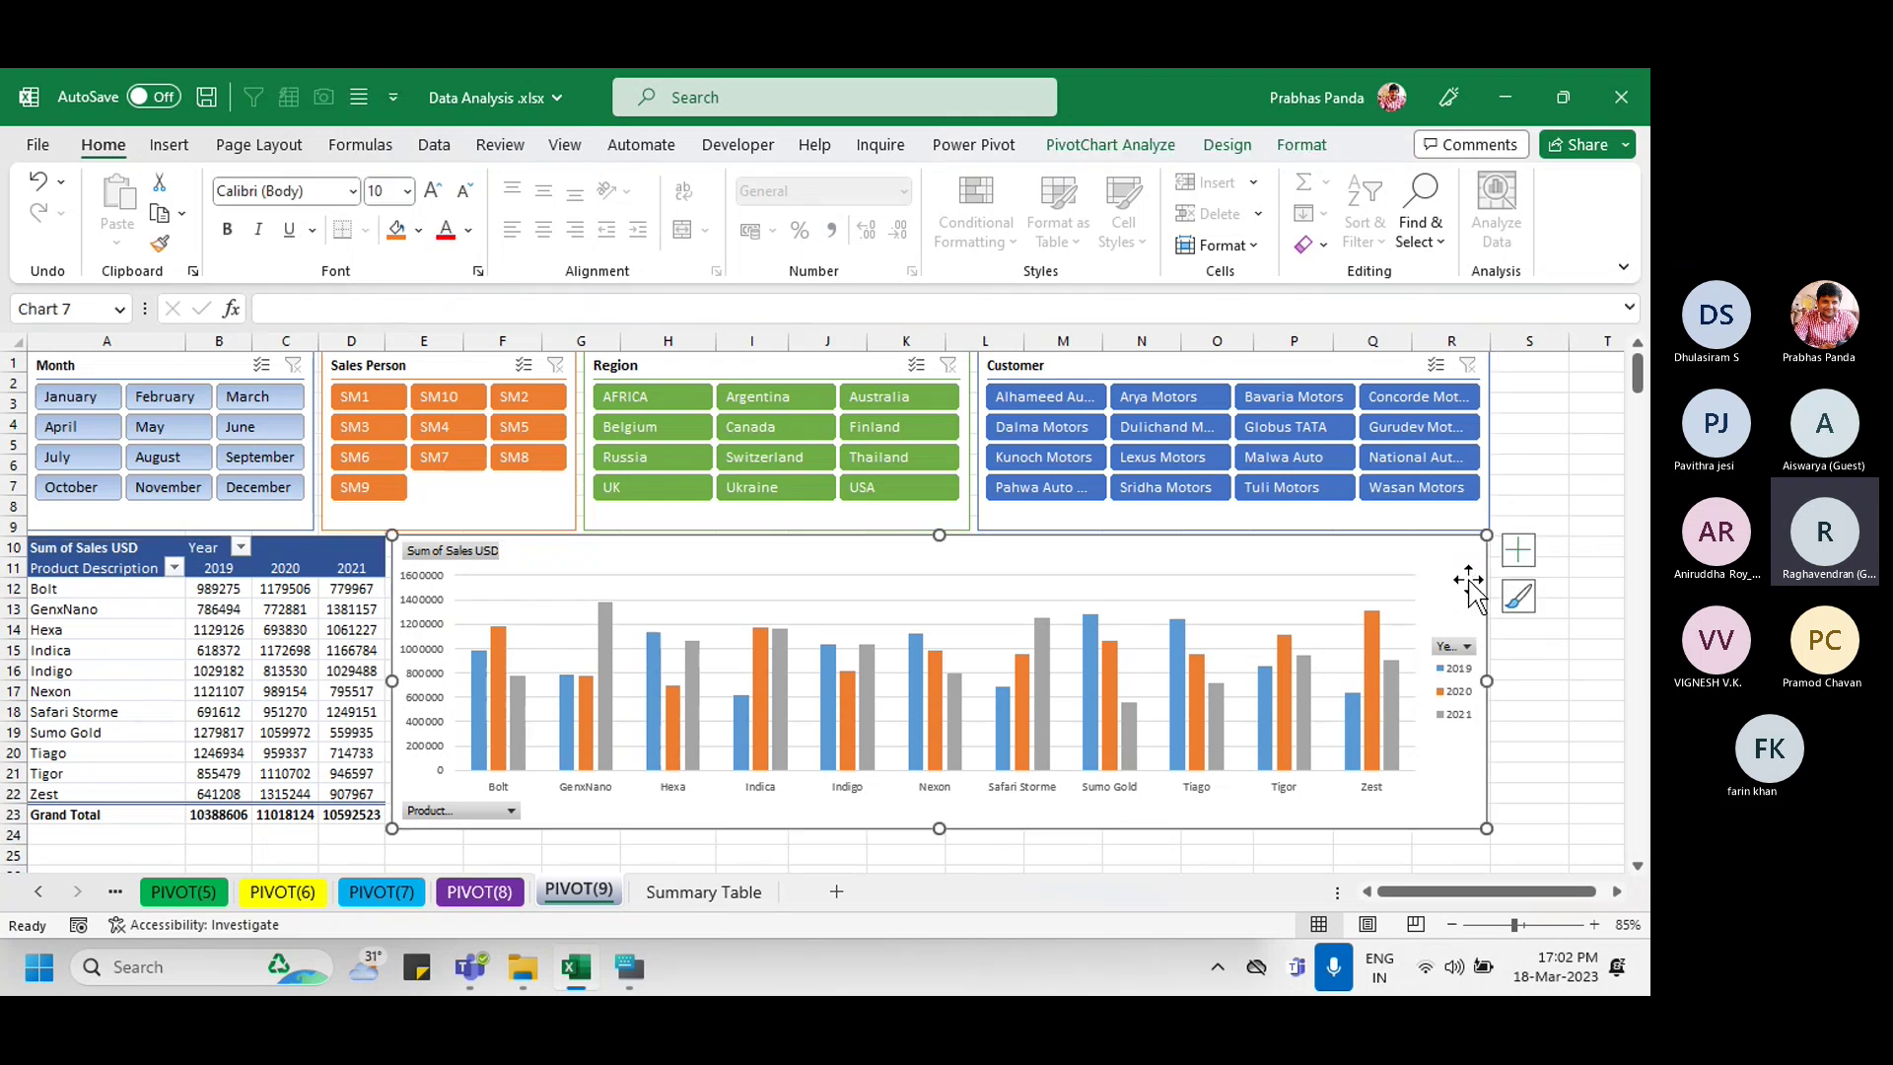
left_click(1154, 148)
left_click(219, 649)
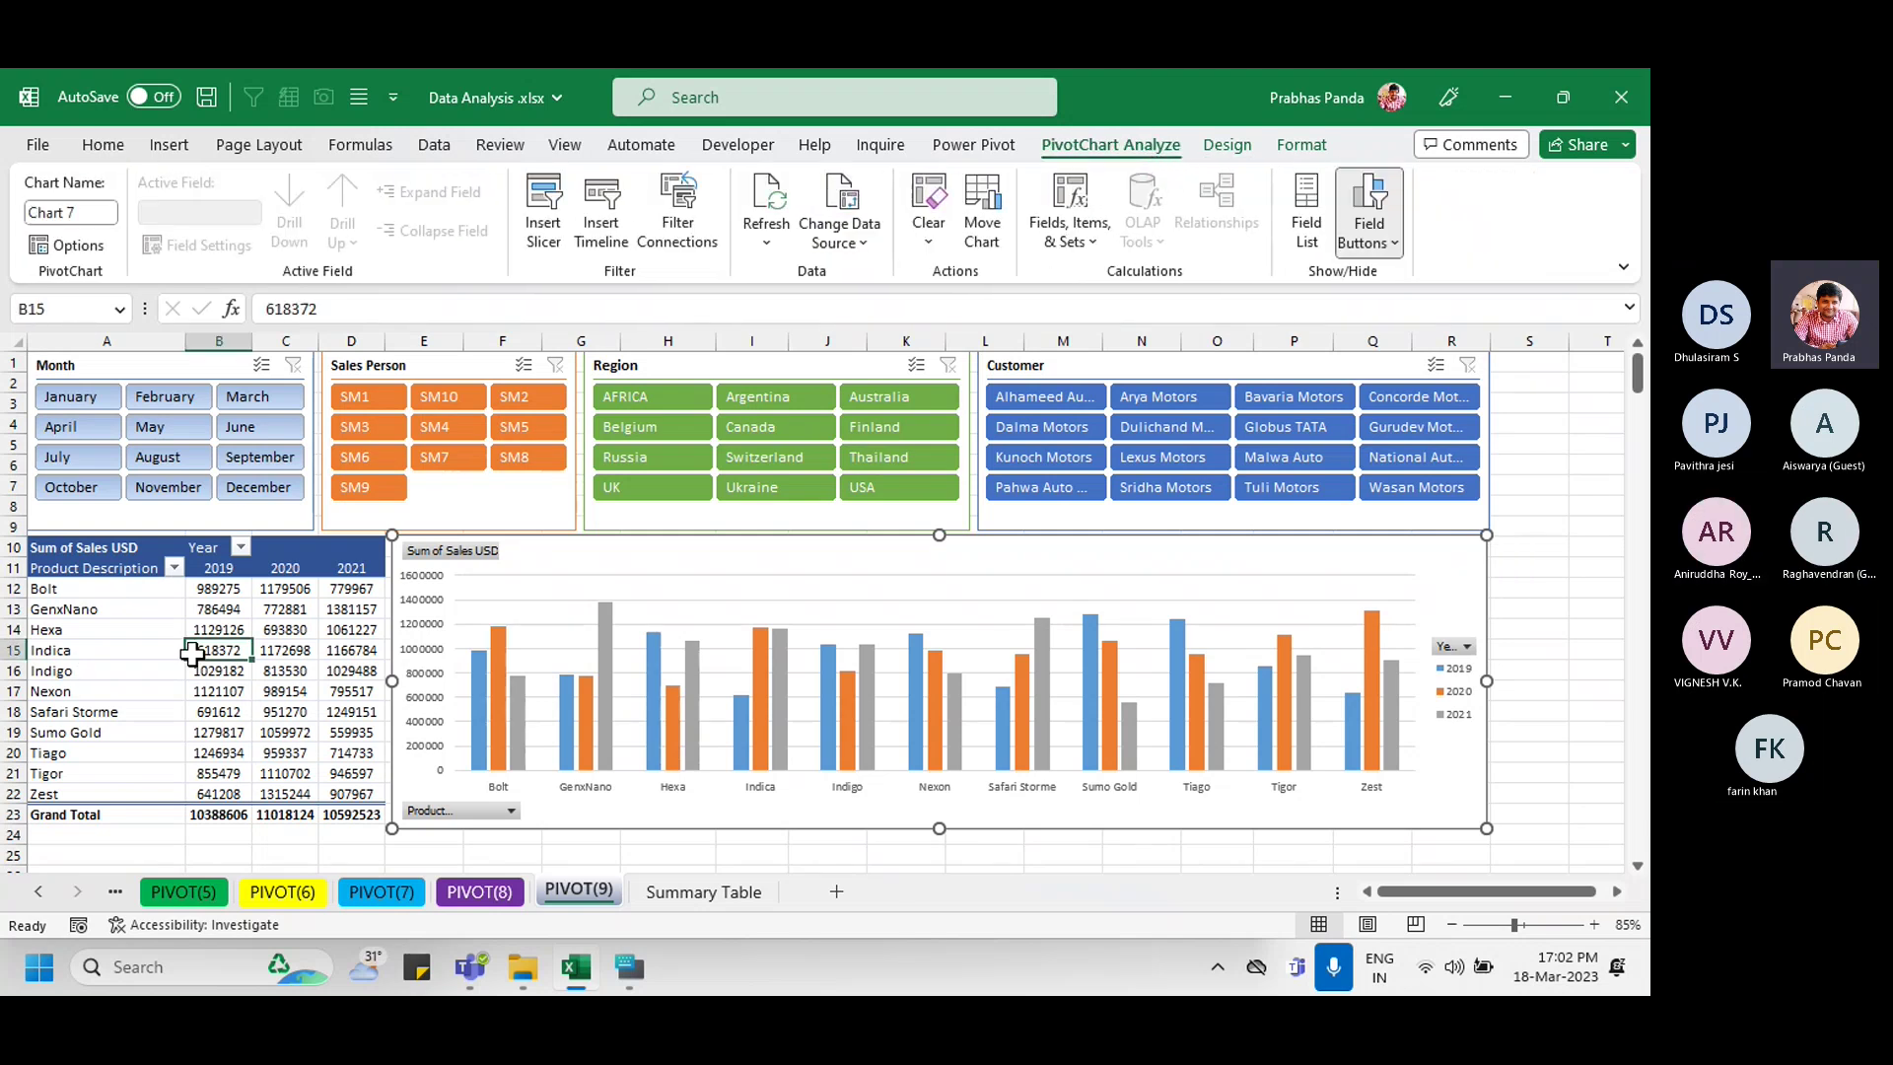
left_click(1109, 145)
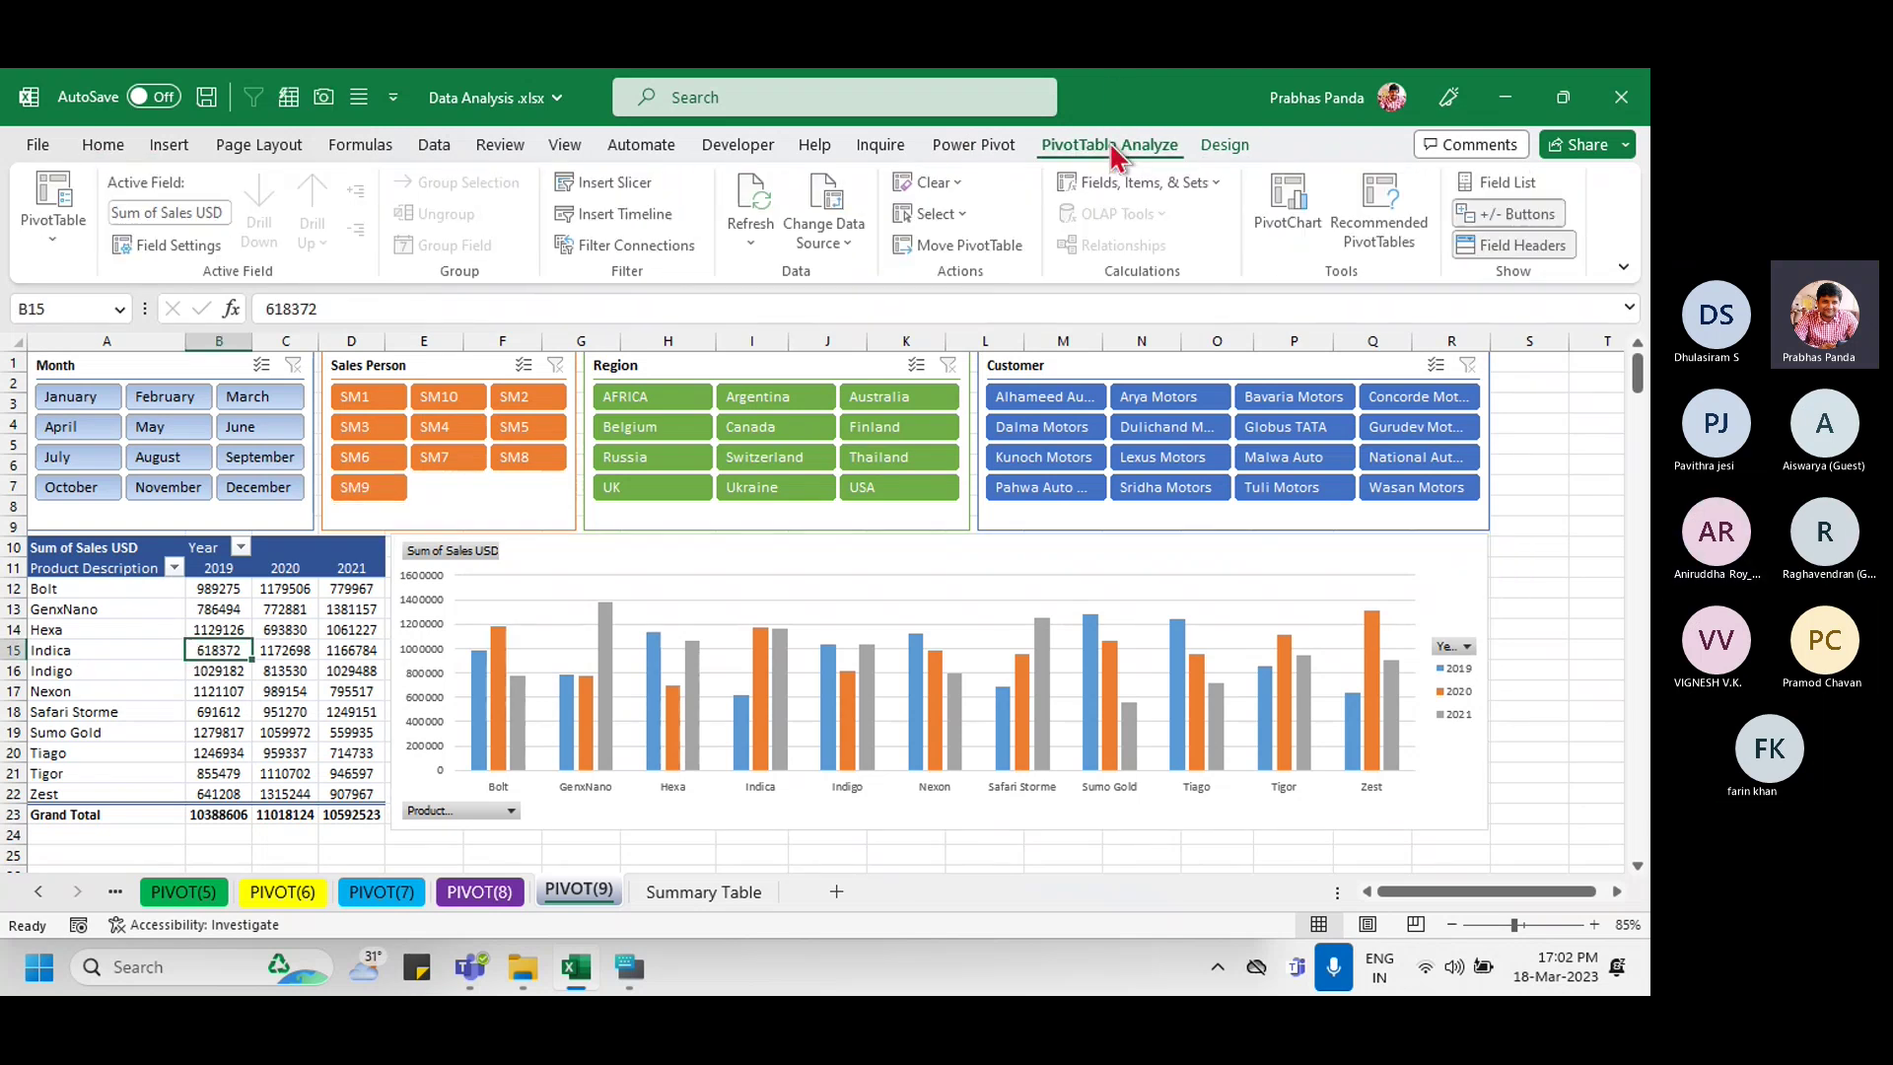
left_click(1294, 210)
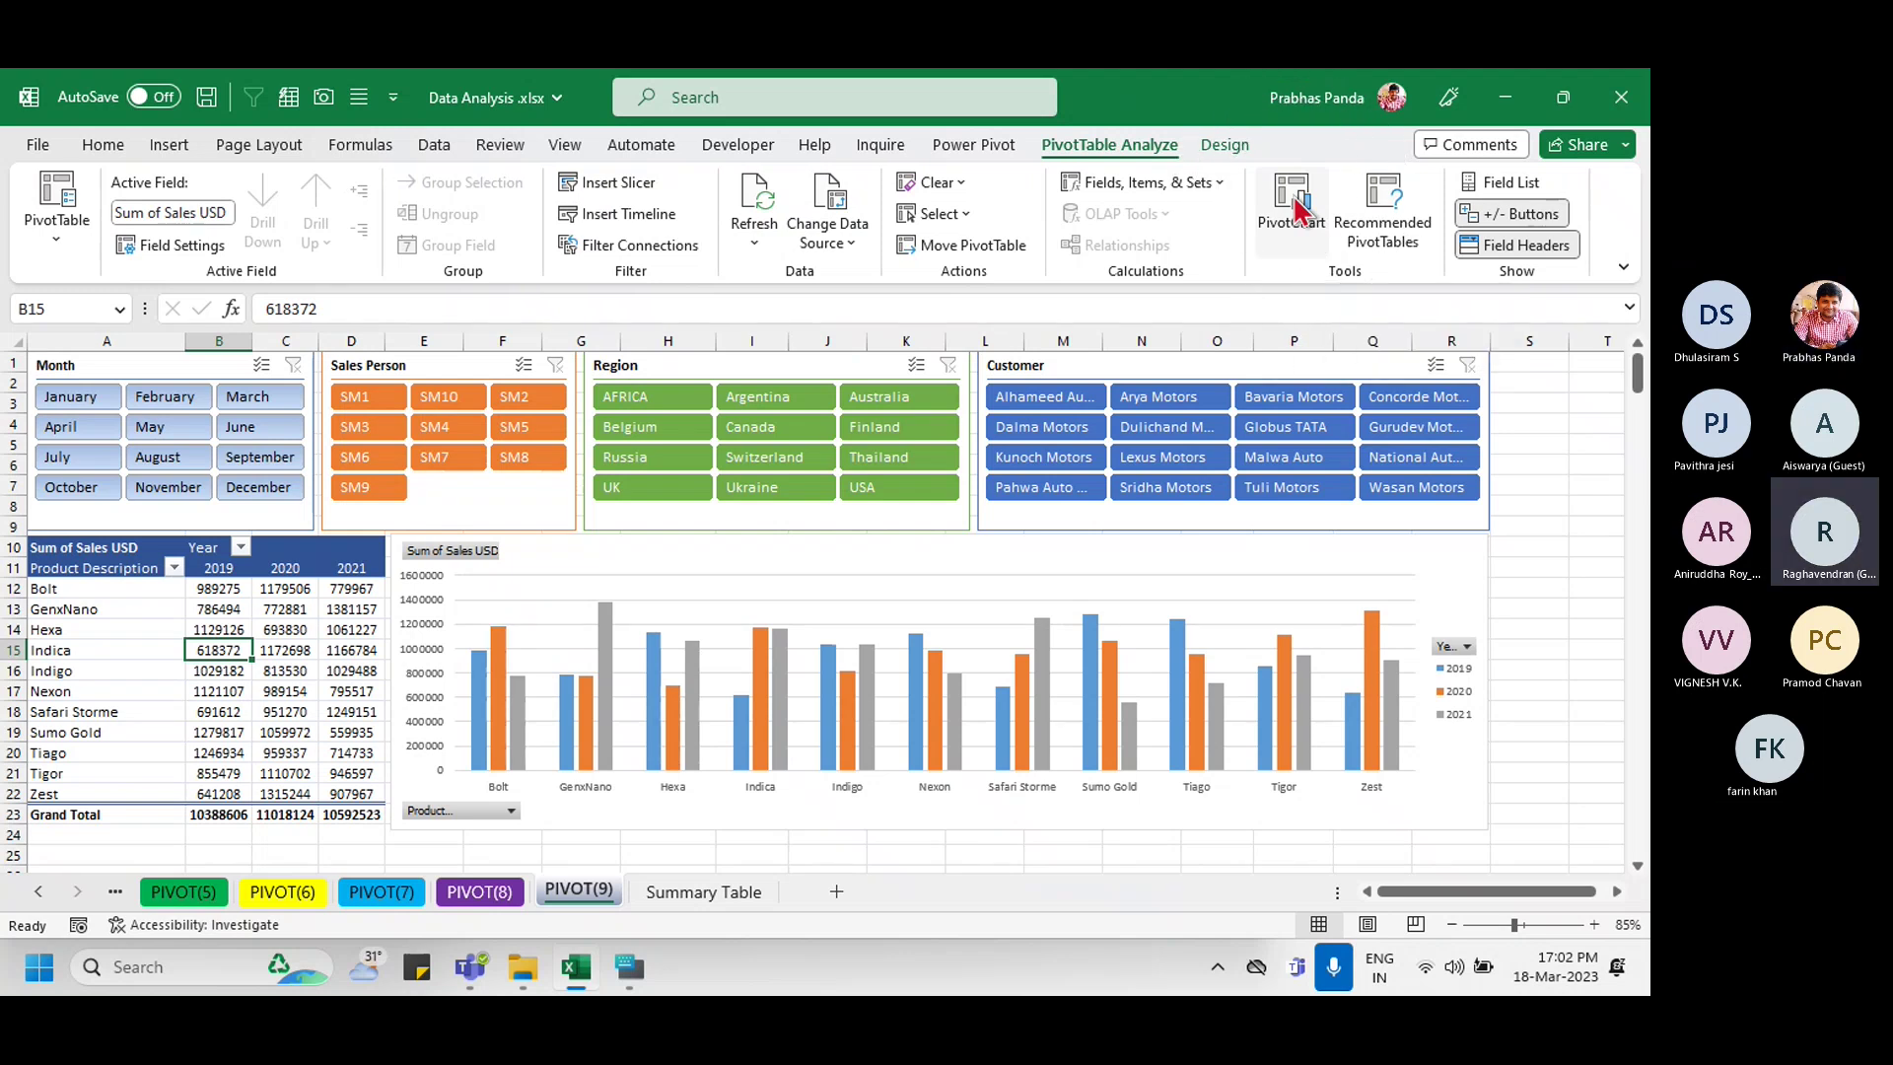
left_click(1294, 210)
left_click(1295, 209)
left_click(1295, 210)
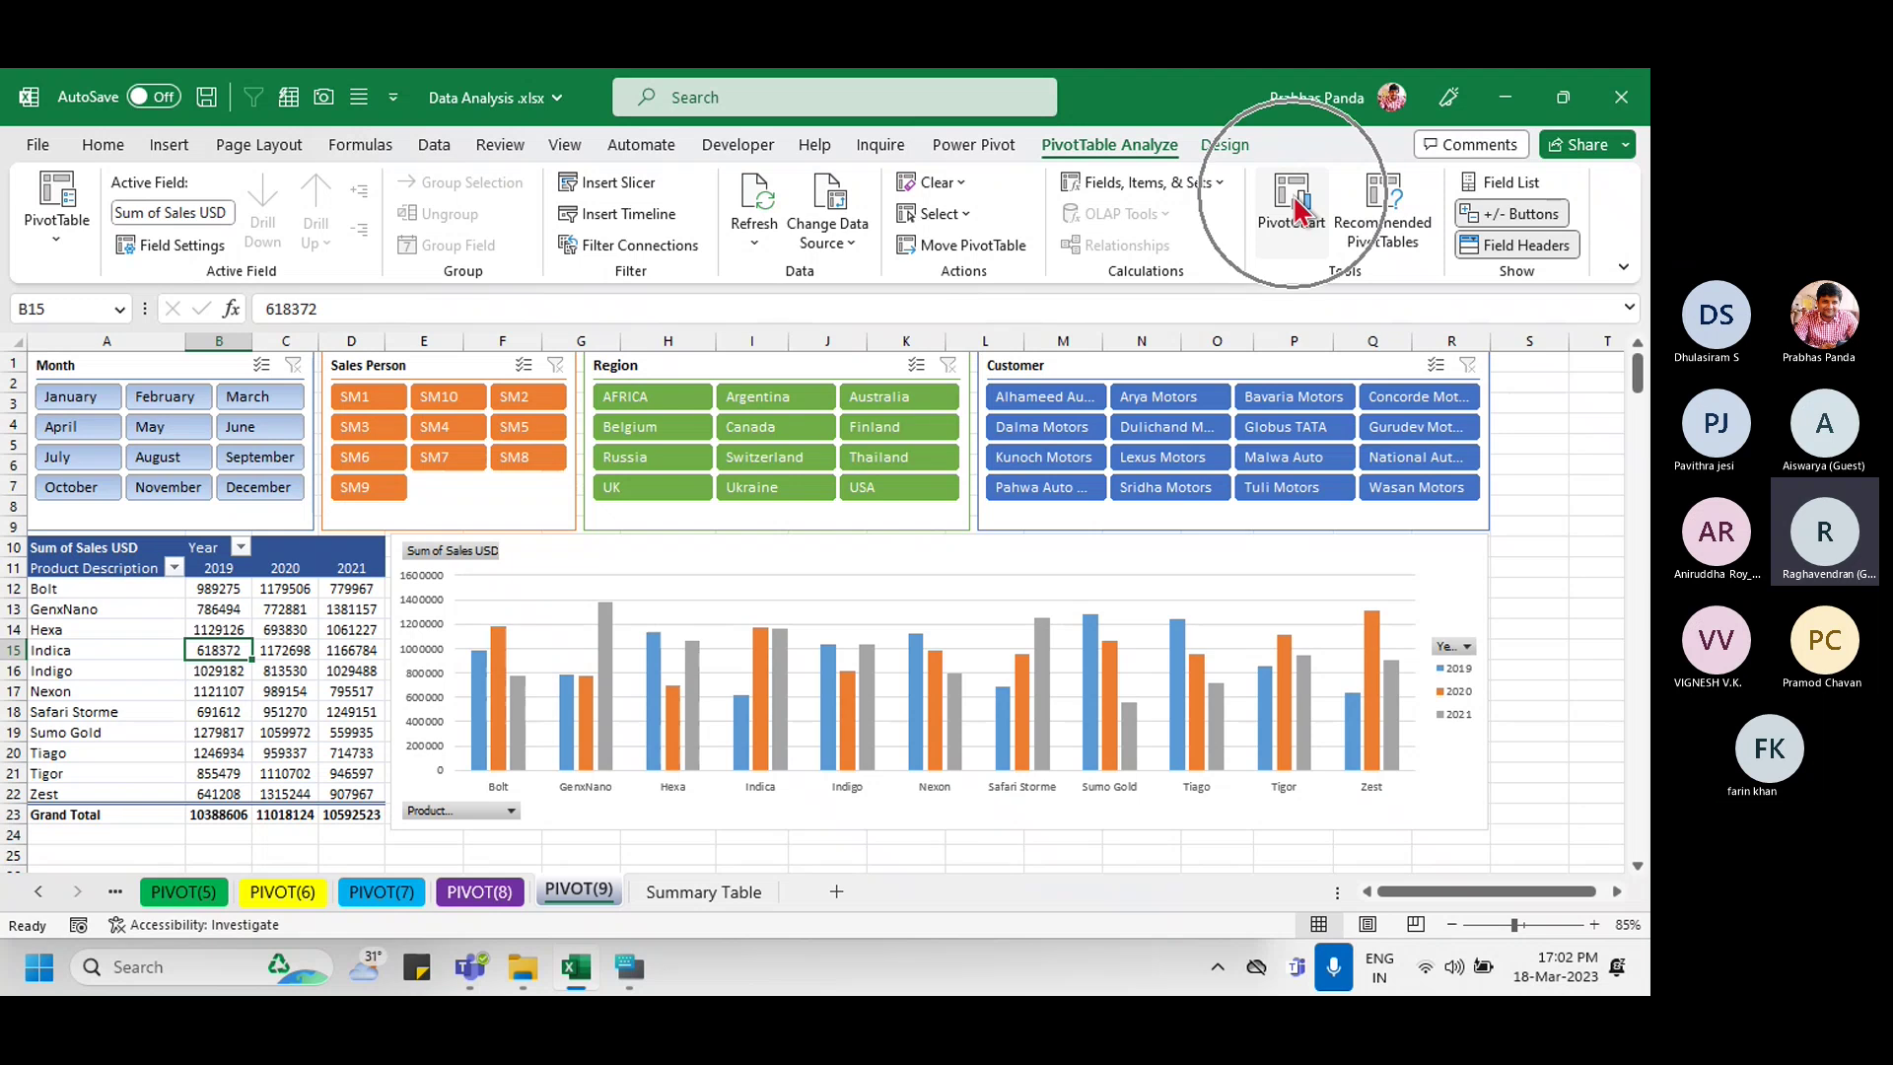
left_click(1294, 209)
left_click(1295, 210)
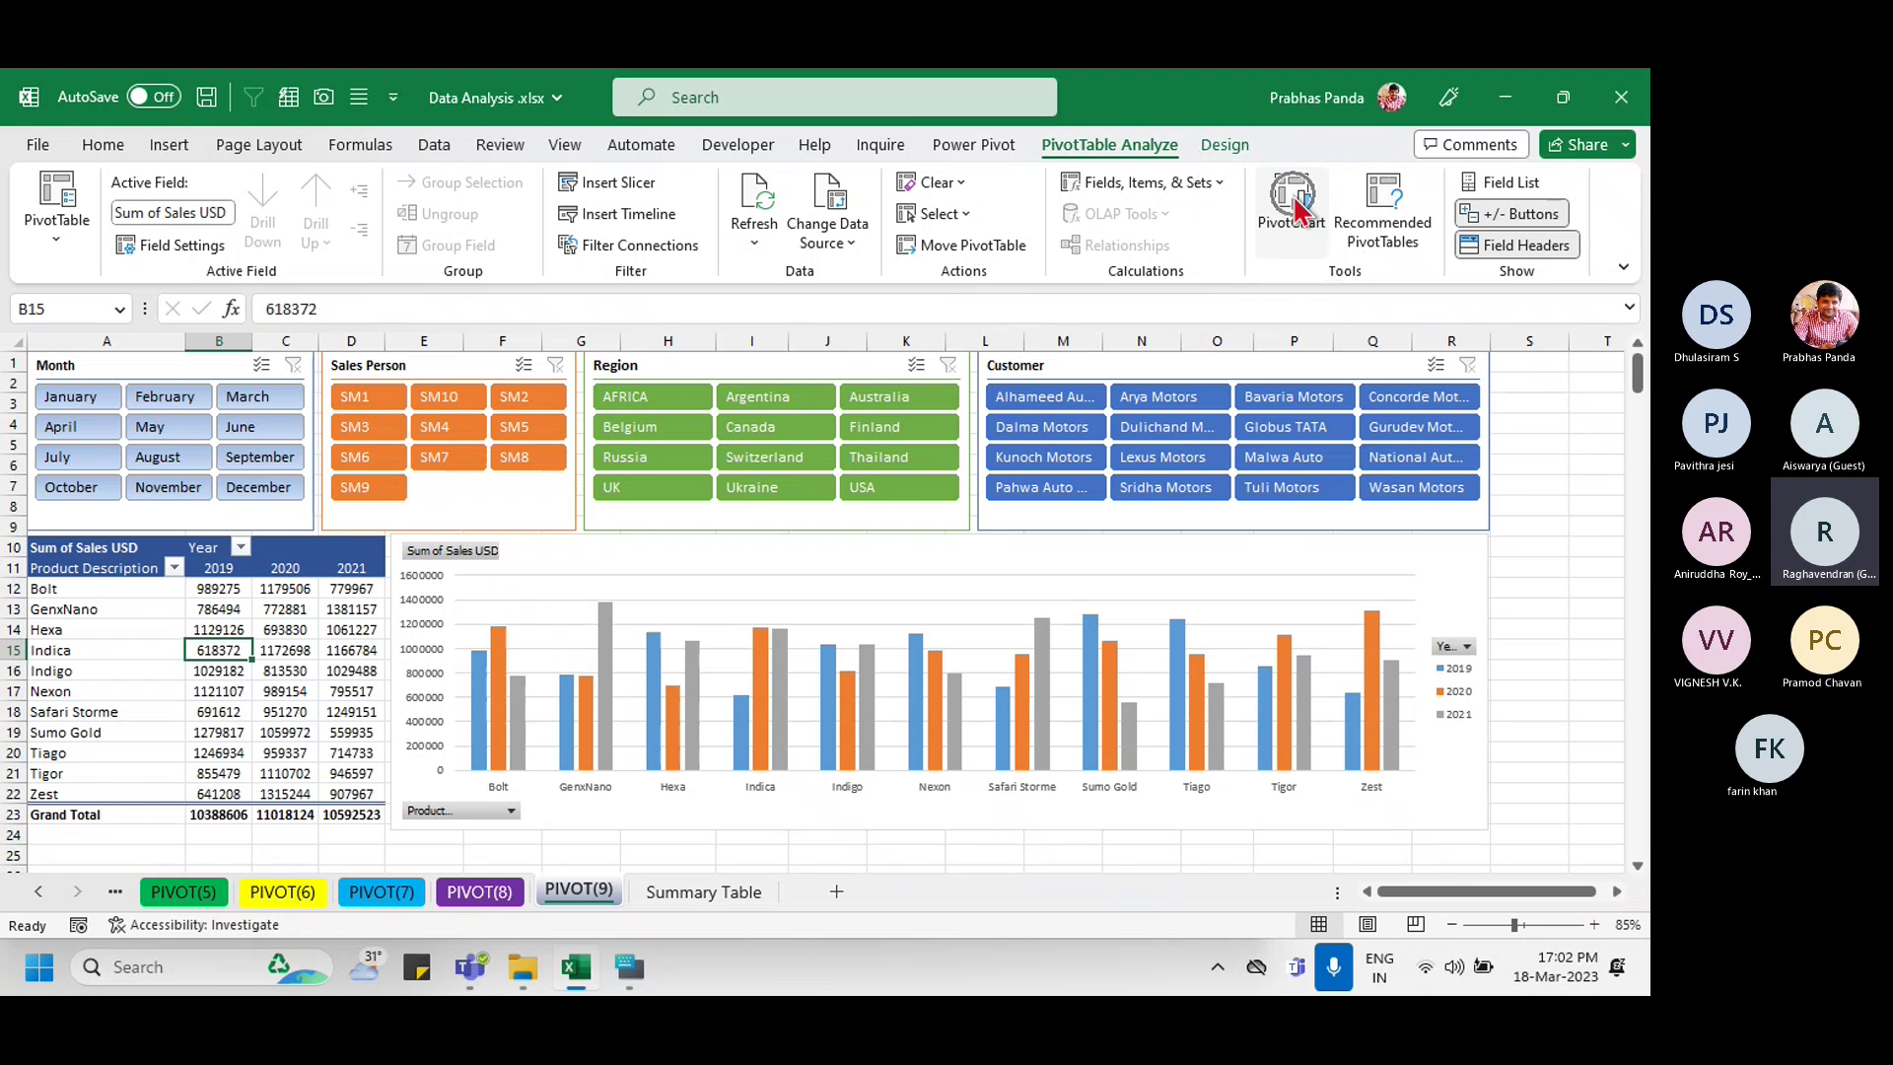
left_click(1294, 210)
left_click(1294, 210)
left_click(1294, 210)
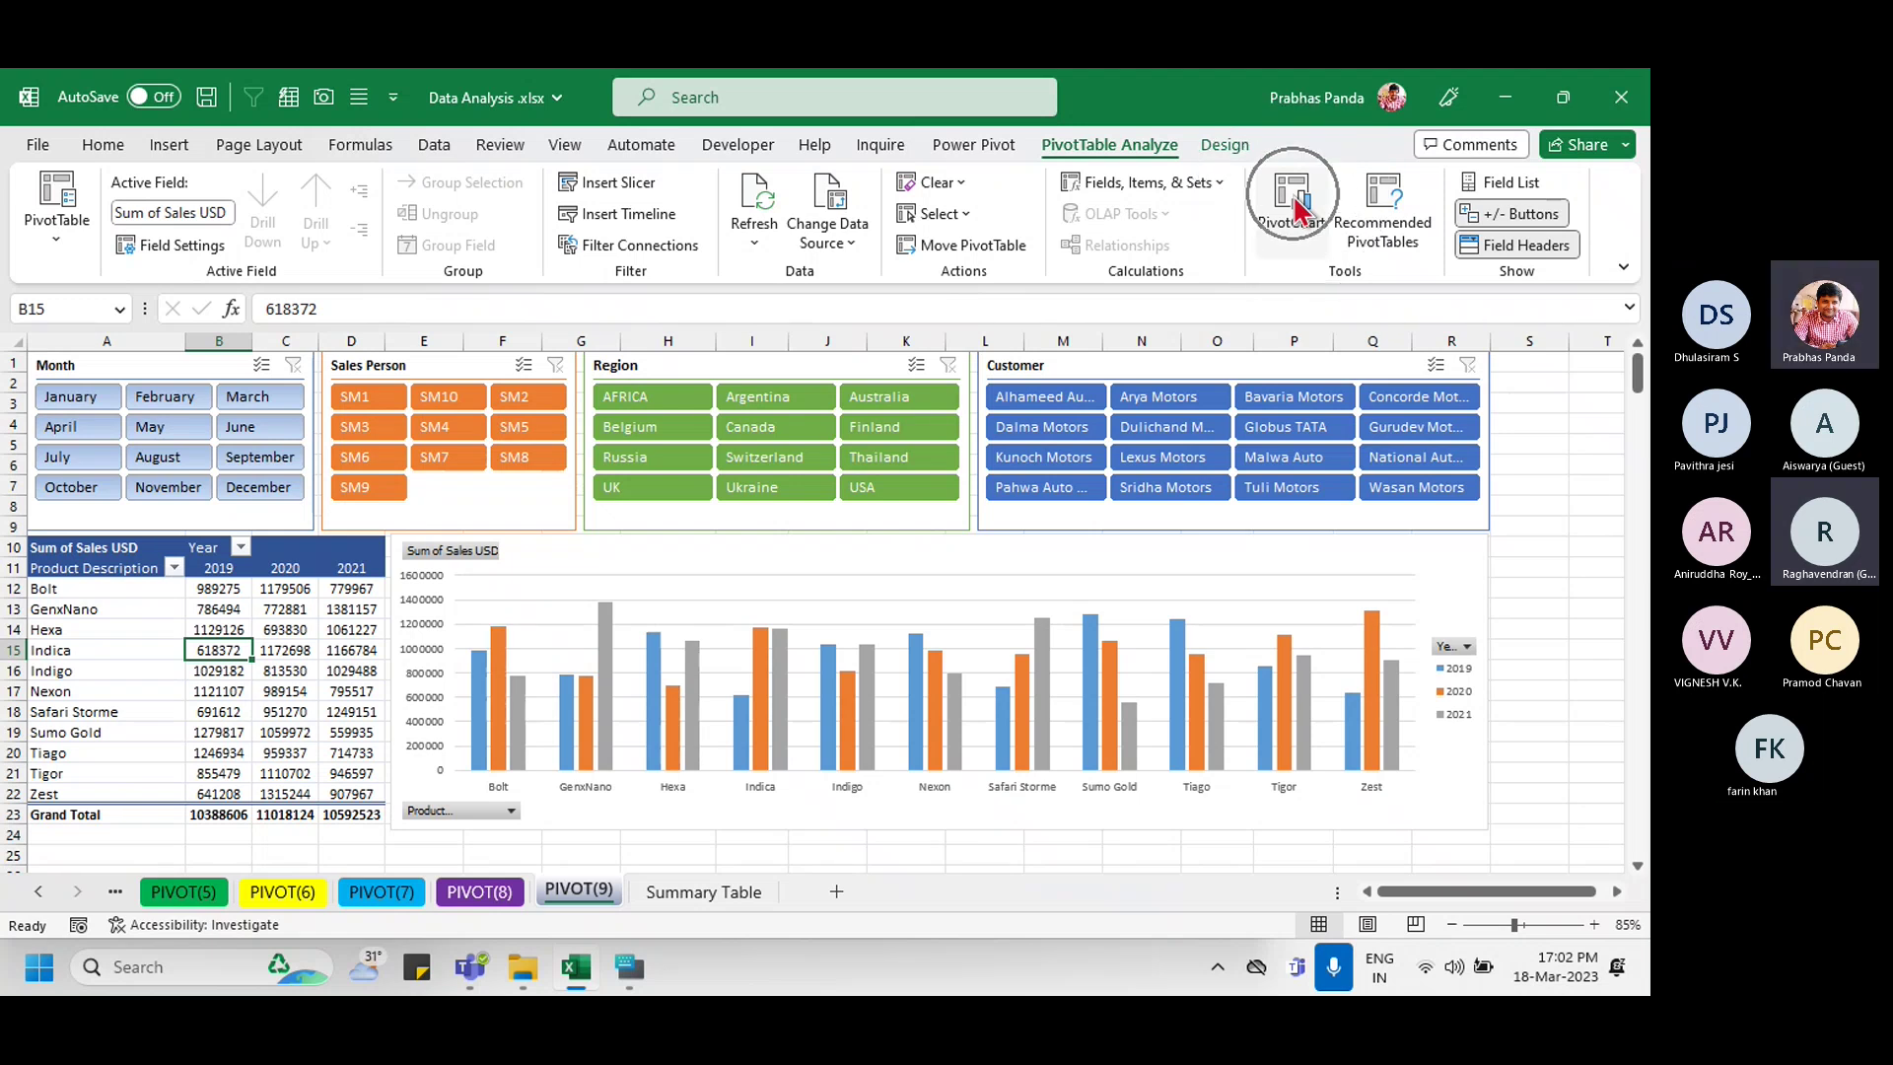
left_click(1294, 210)
left_click(1294, 209)
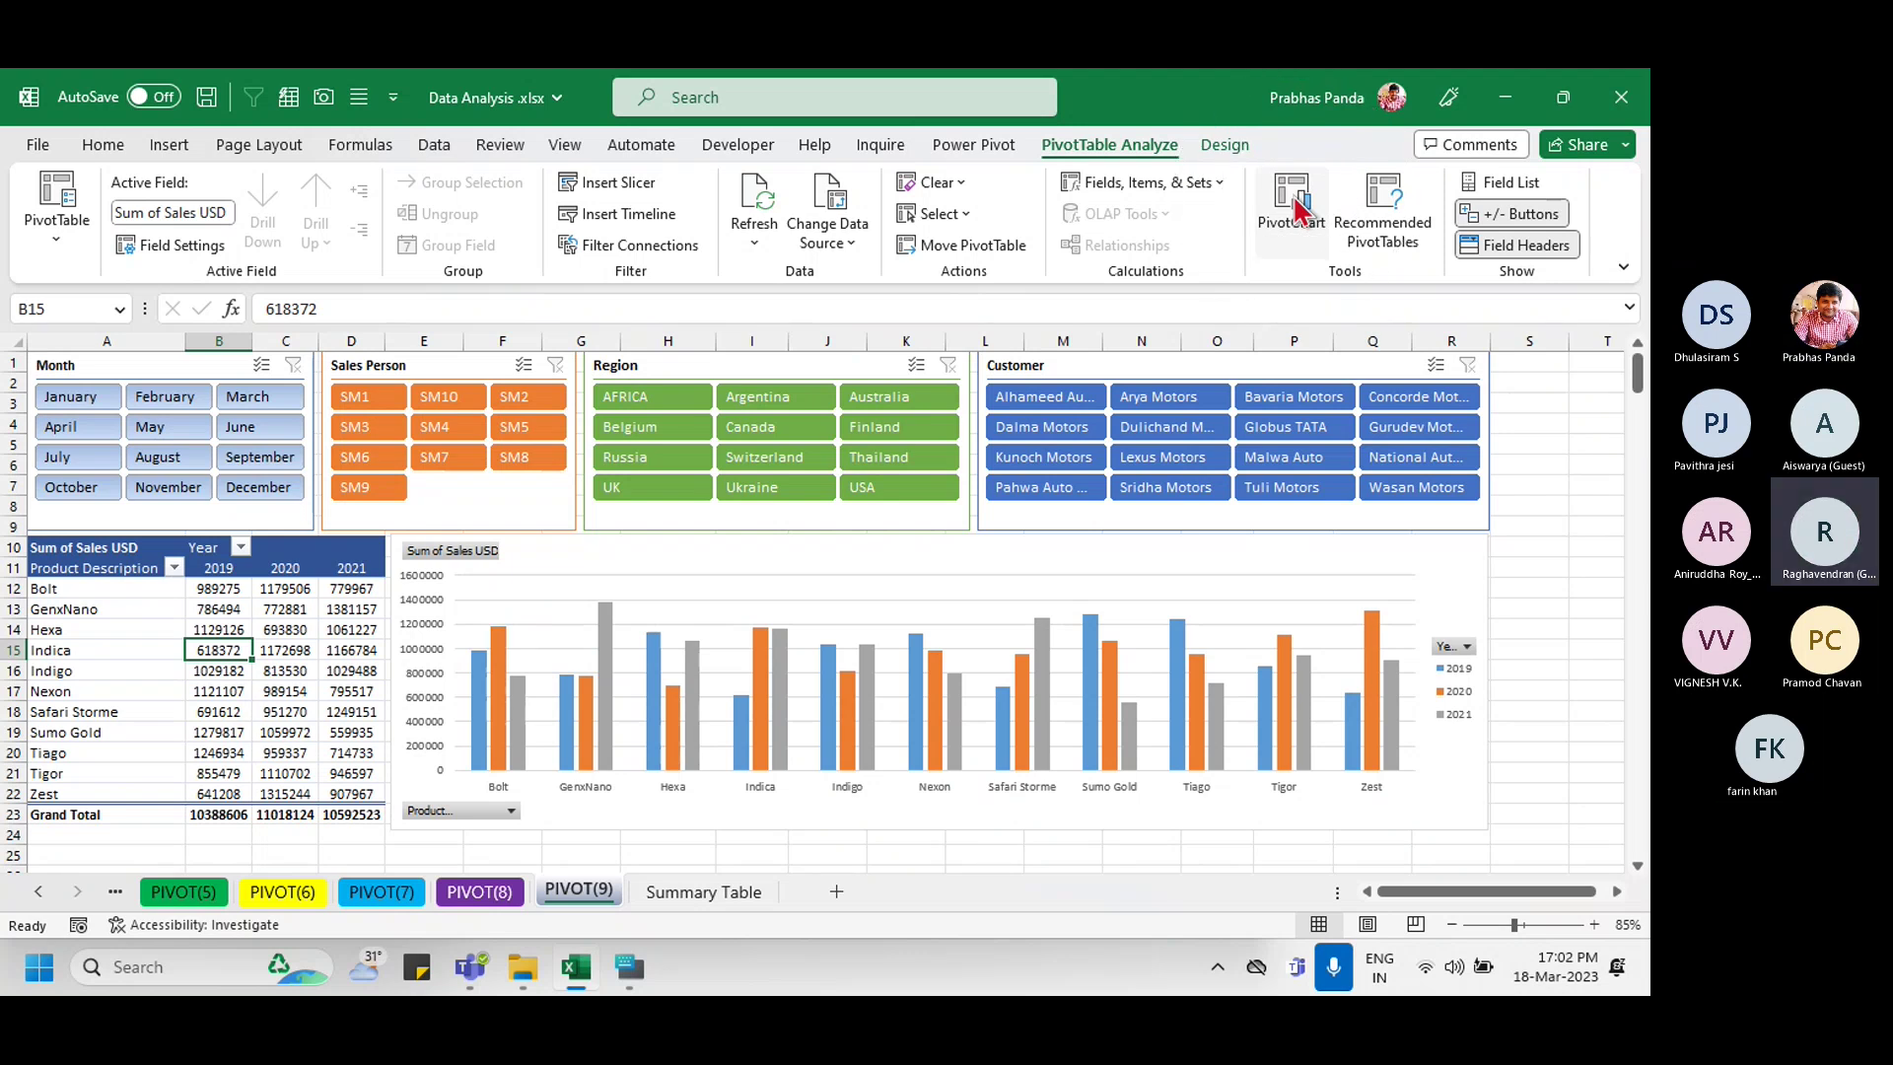
left_click(1295, 210)
left_click(1294, 210)
Step: Restore then re-maximize the Excel window and select the pivot chart
left_click(1577, 99)
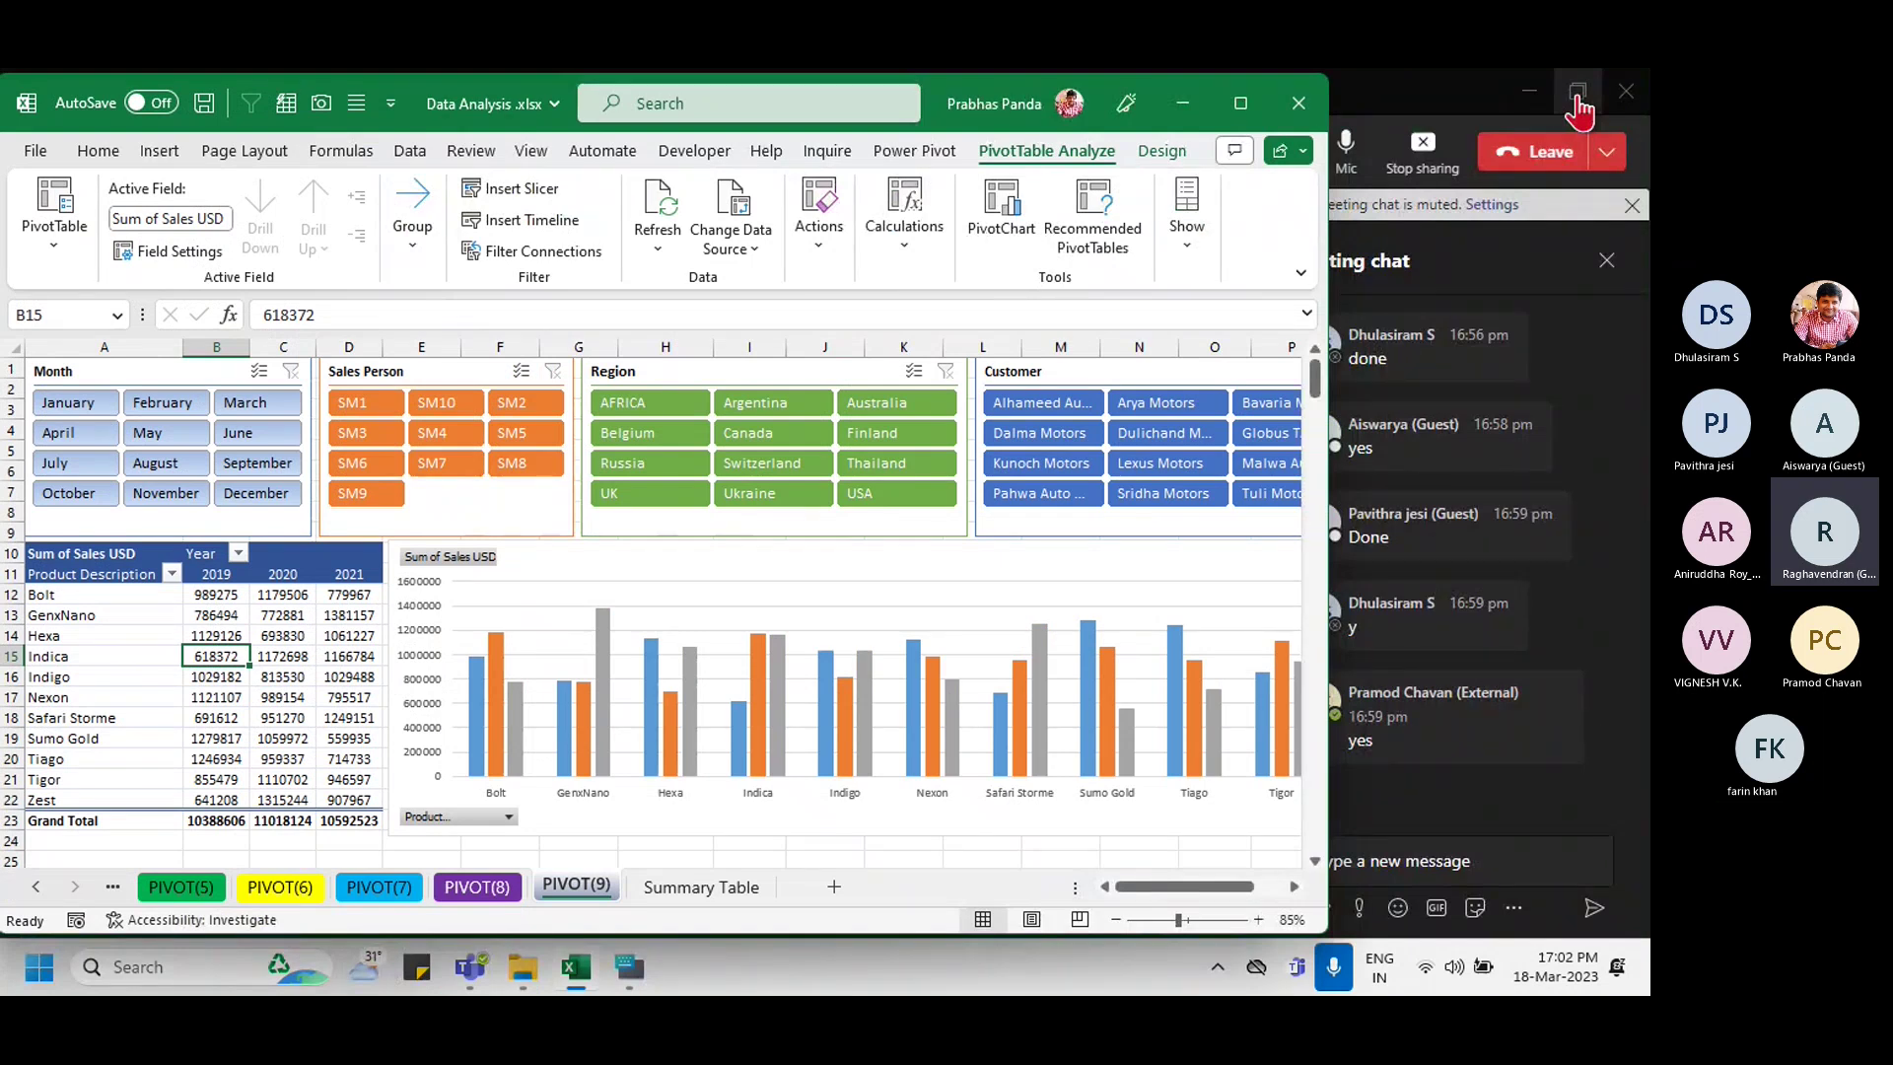
left_click(1241, 104)
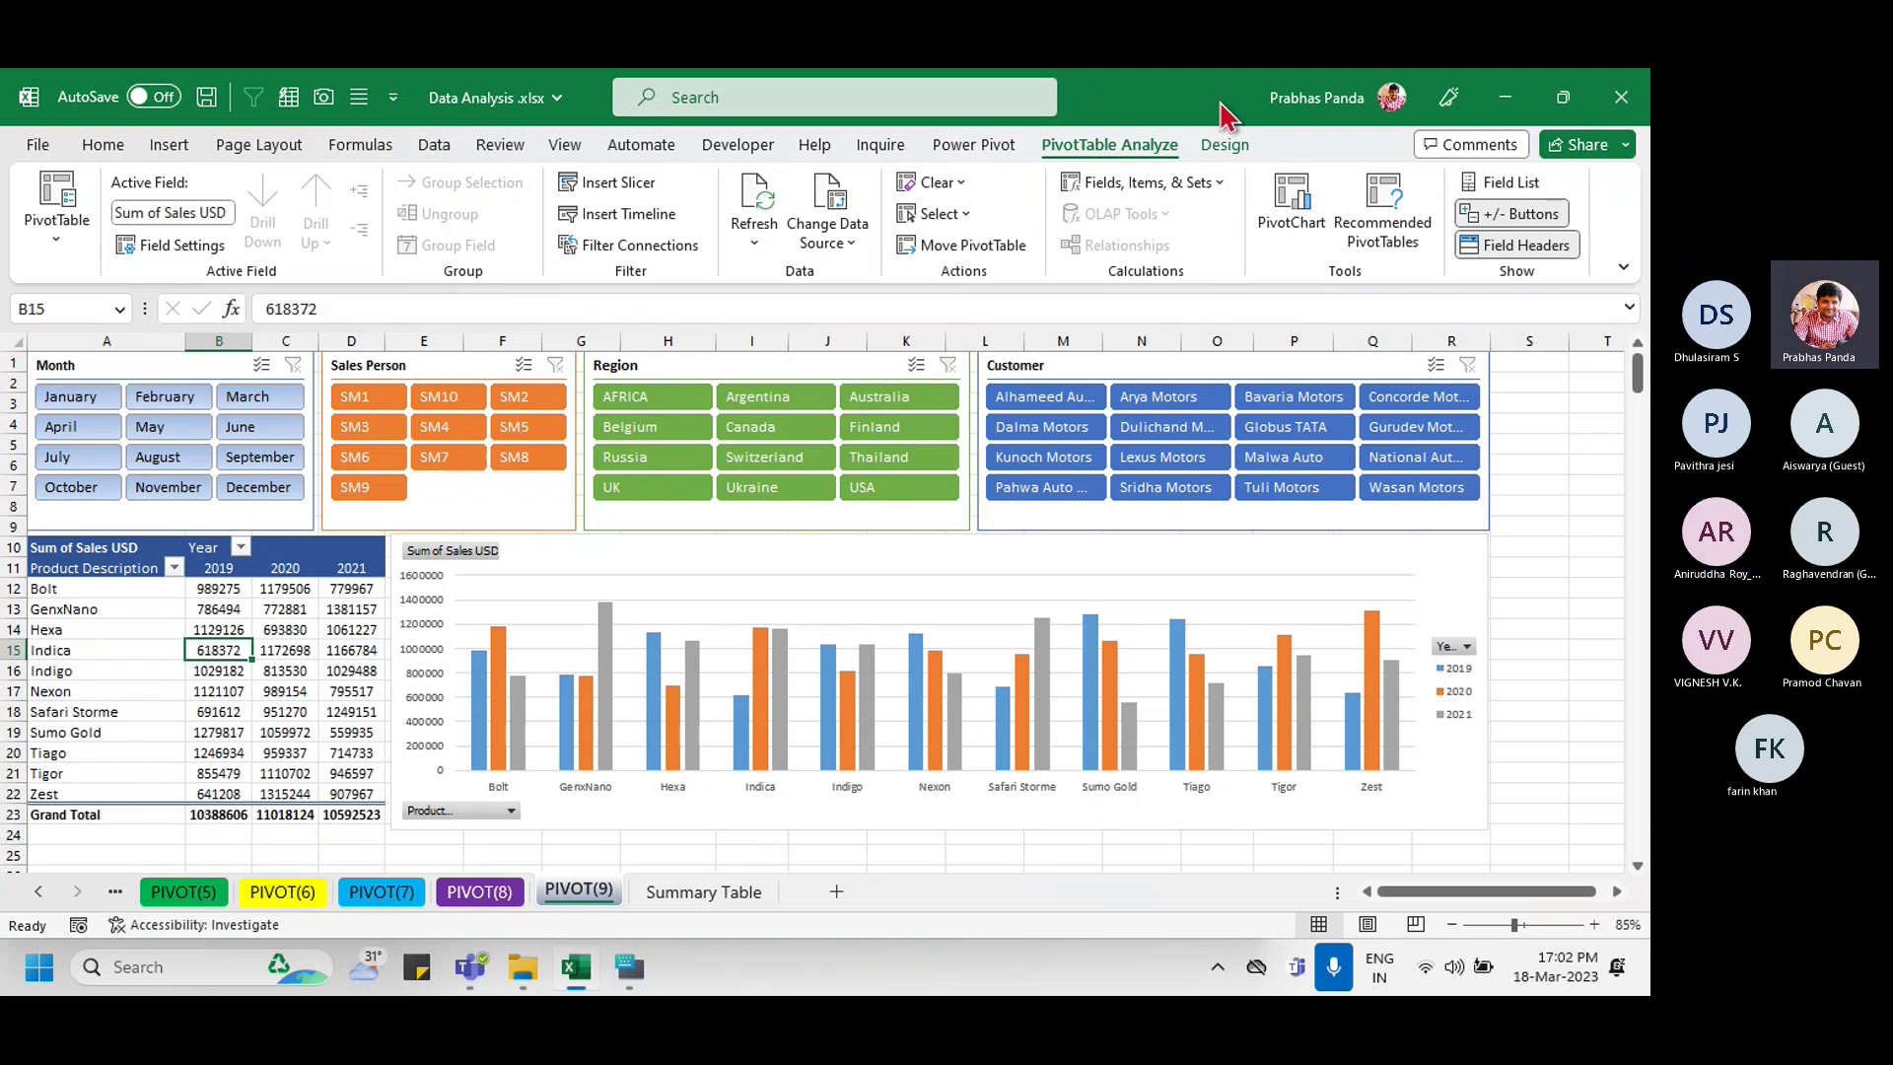
left_click(643, 555)
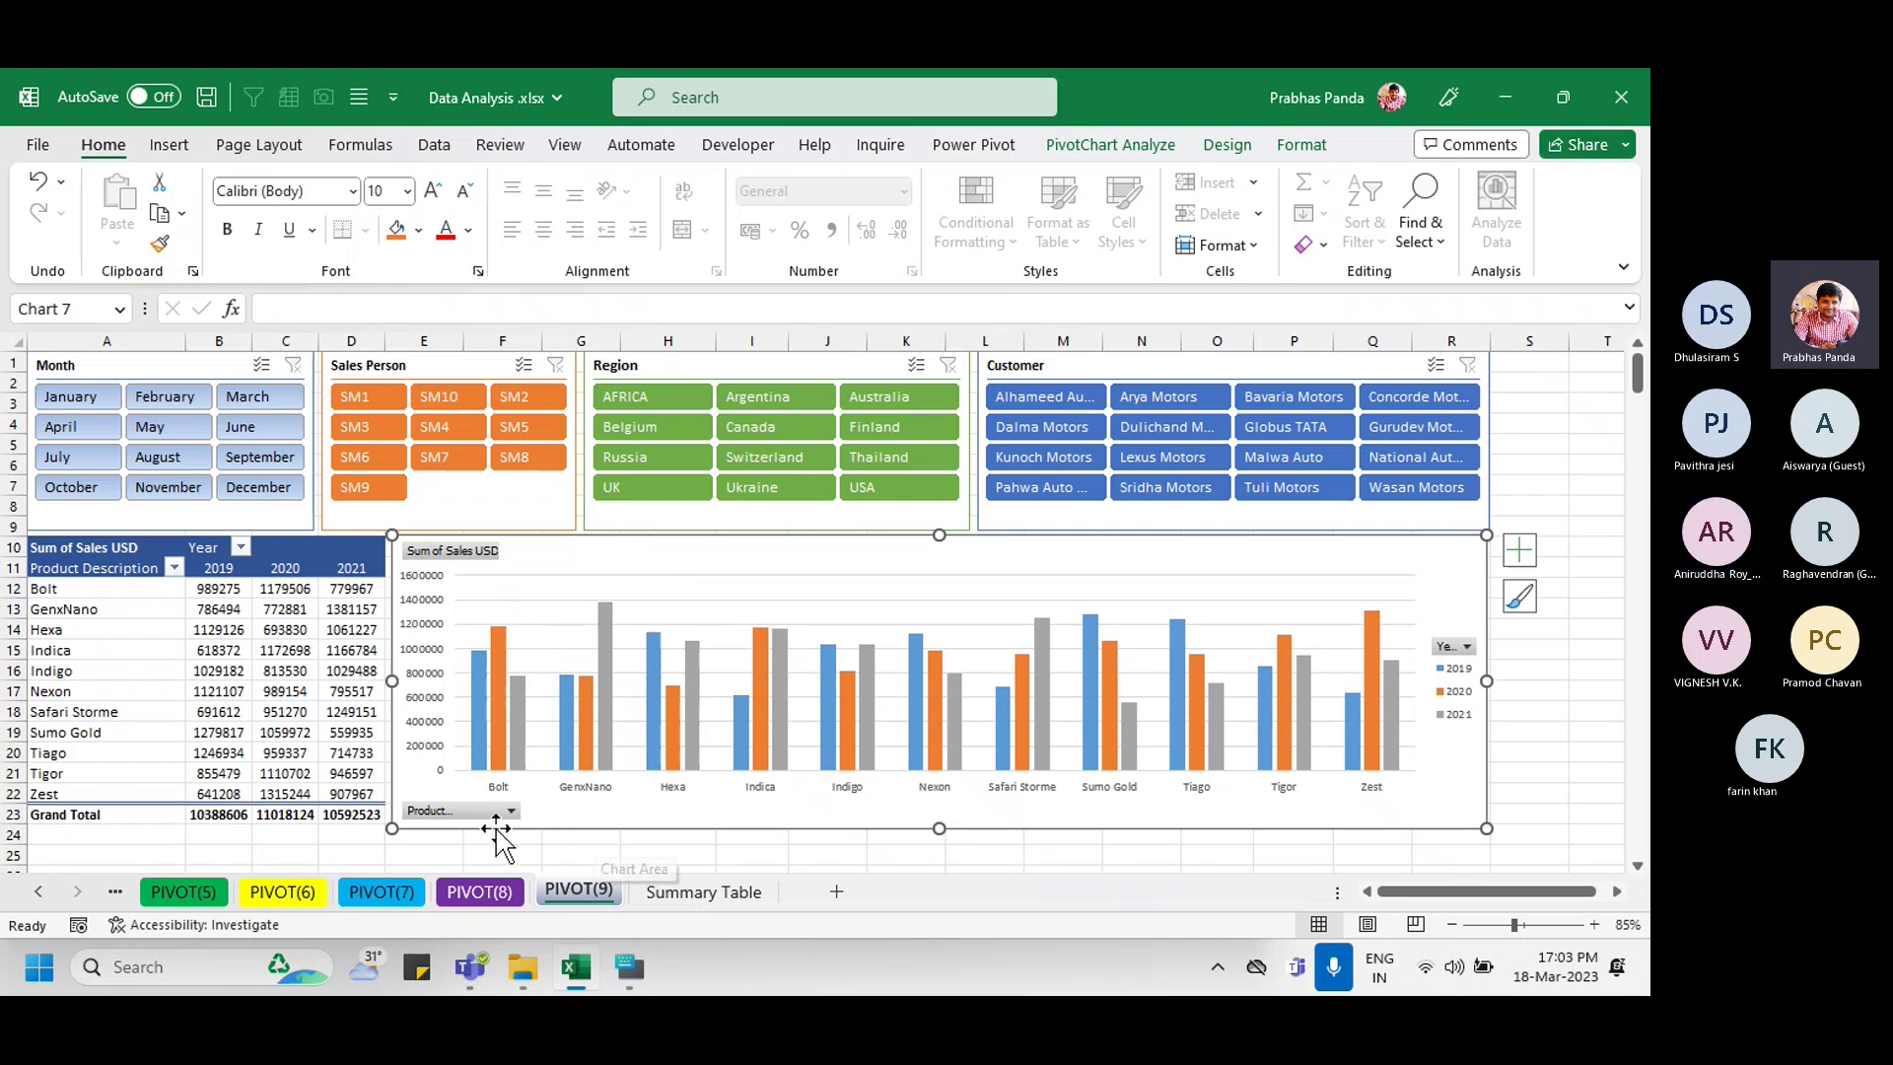
left_click(1453, 643)
left_click(1453, 643)
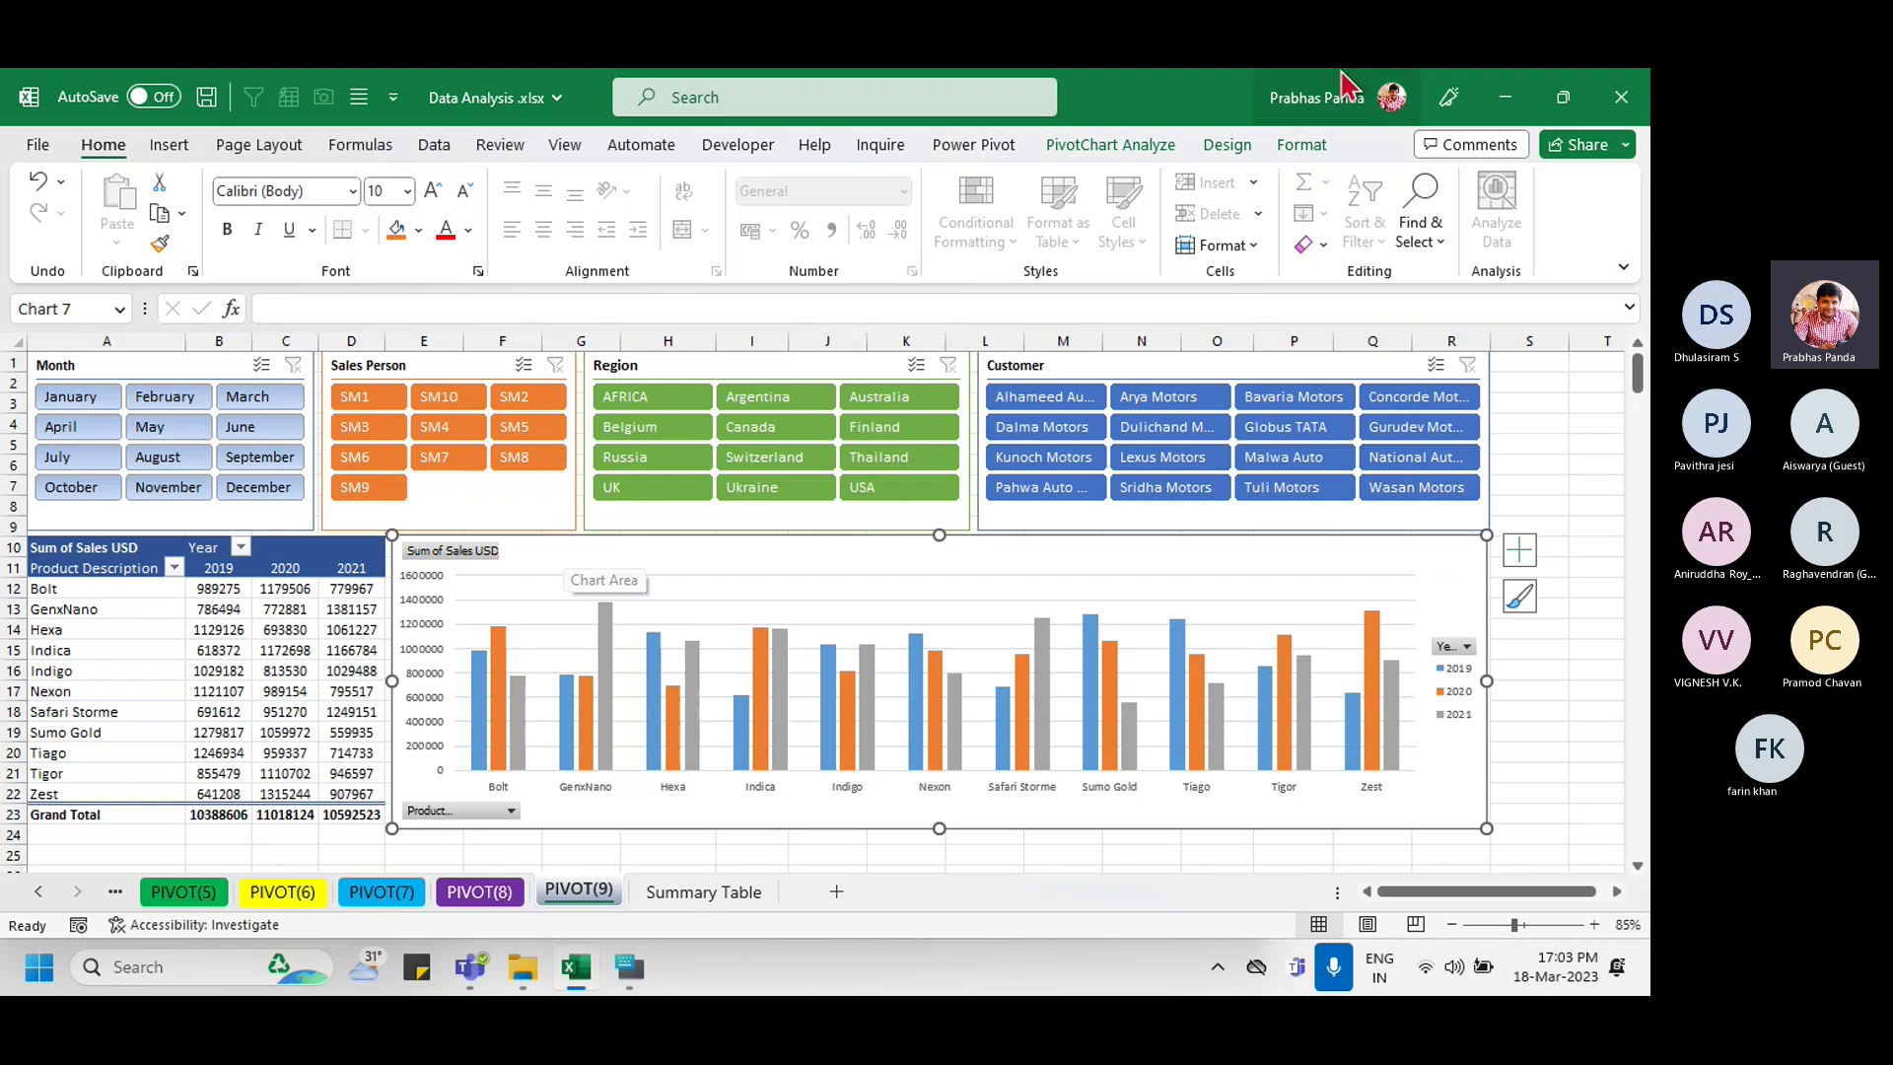
Step: Apply Style 14 from the Chart Styles gallery to the pivot chart
left_click(1229, 150)
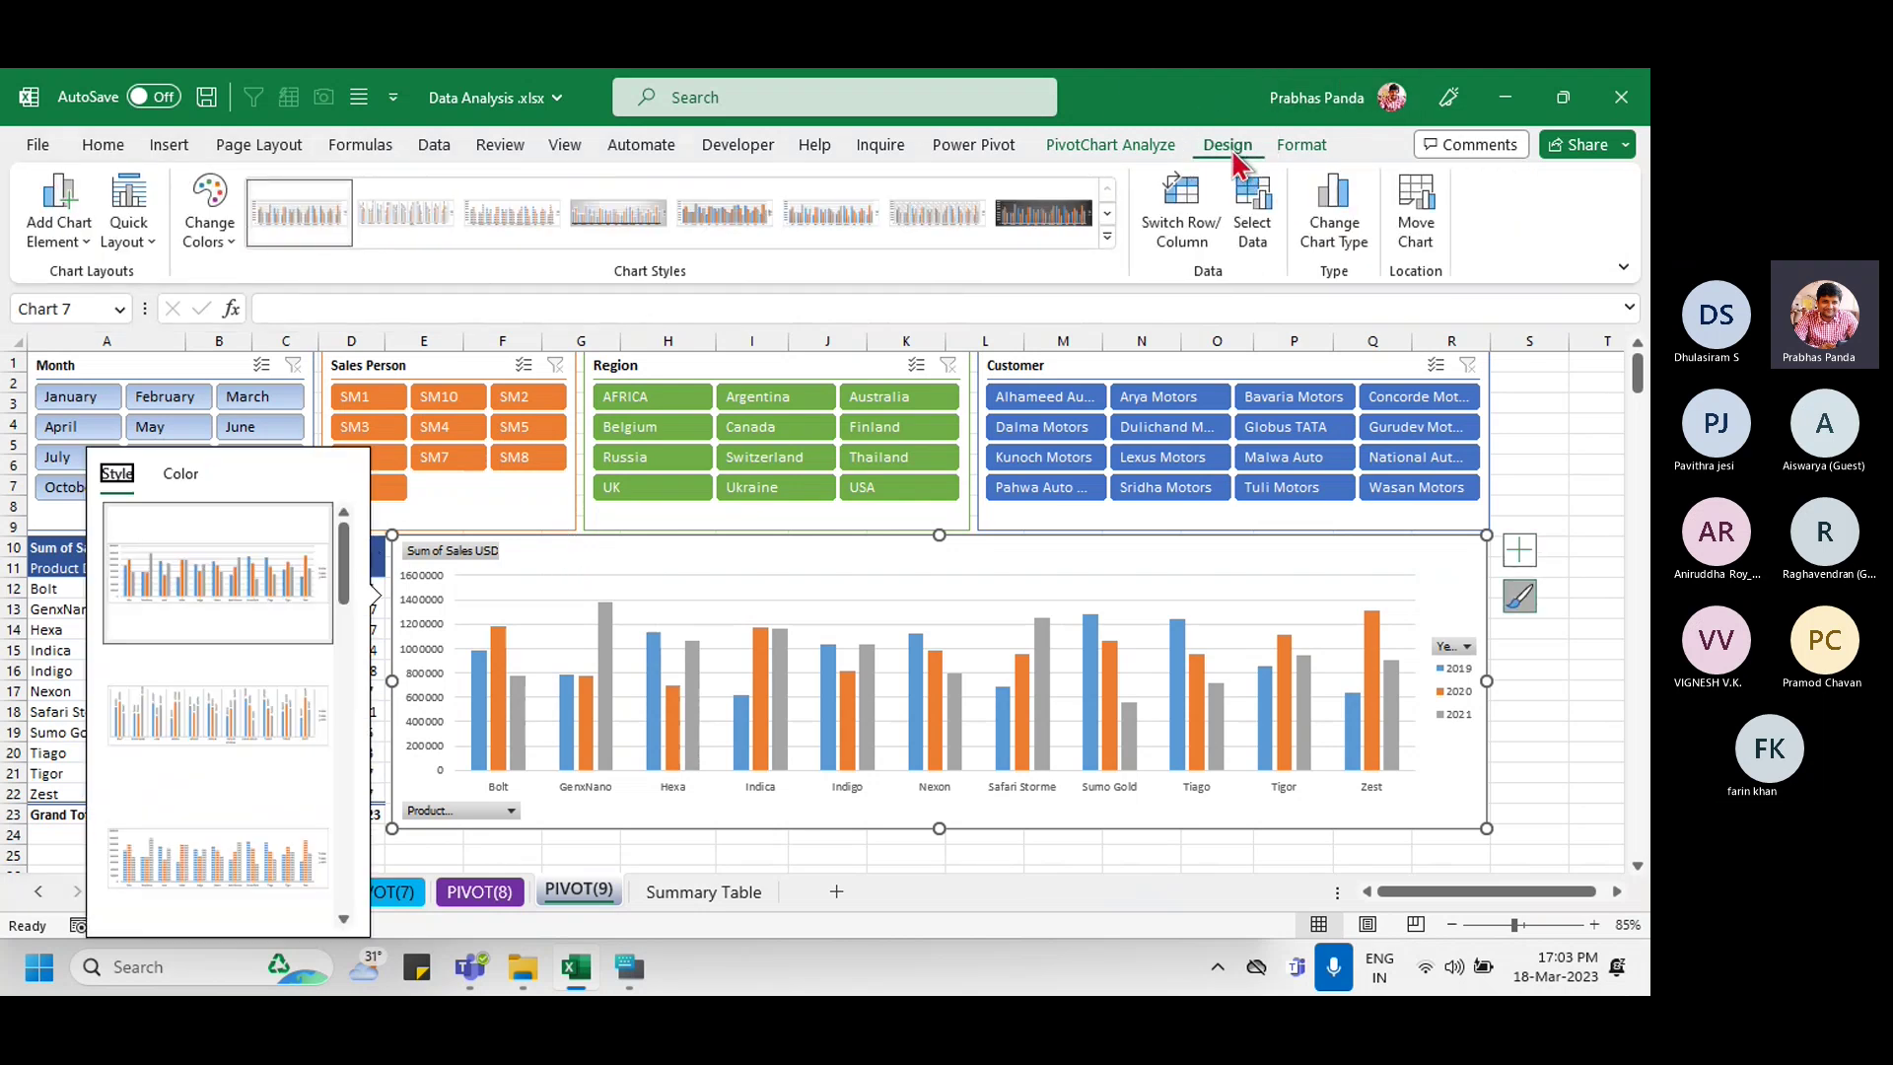
left_click(1233, 162)
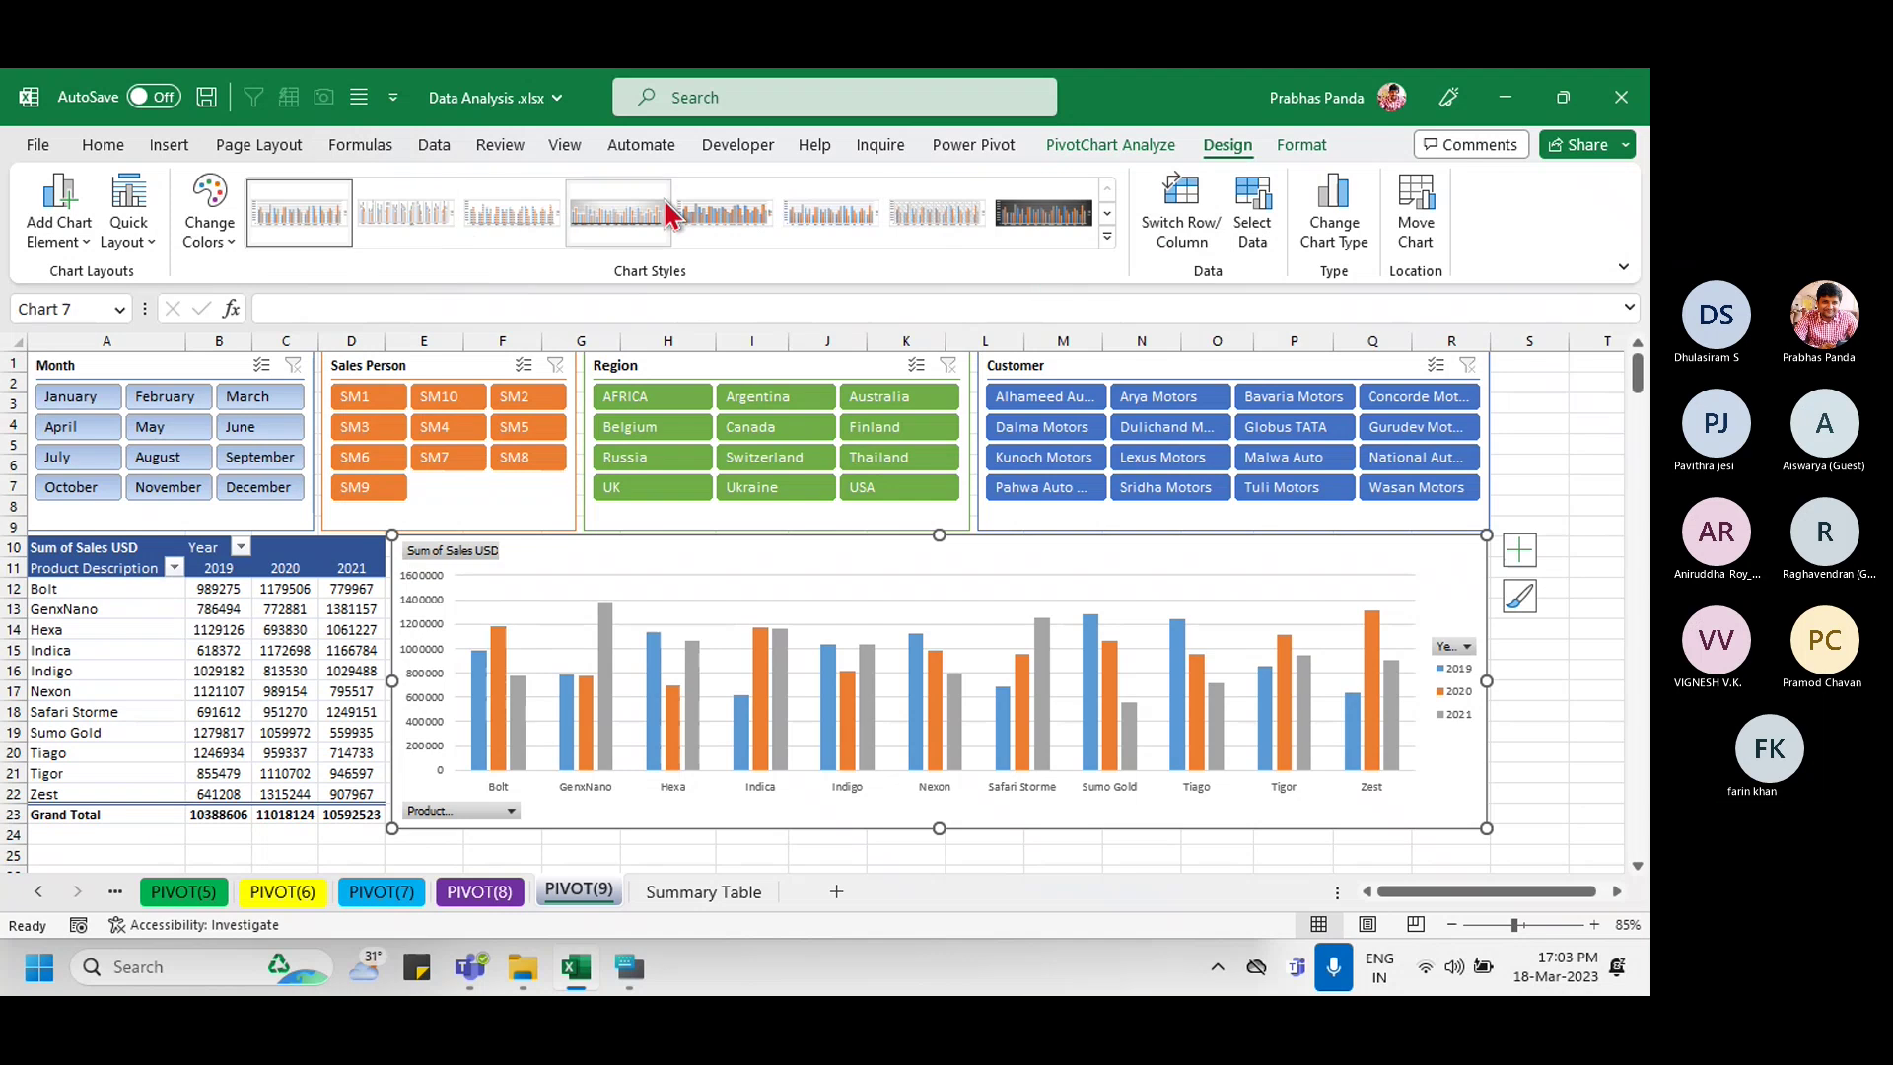
left_click(1108, 237)
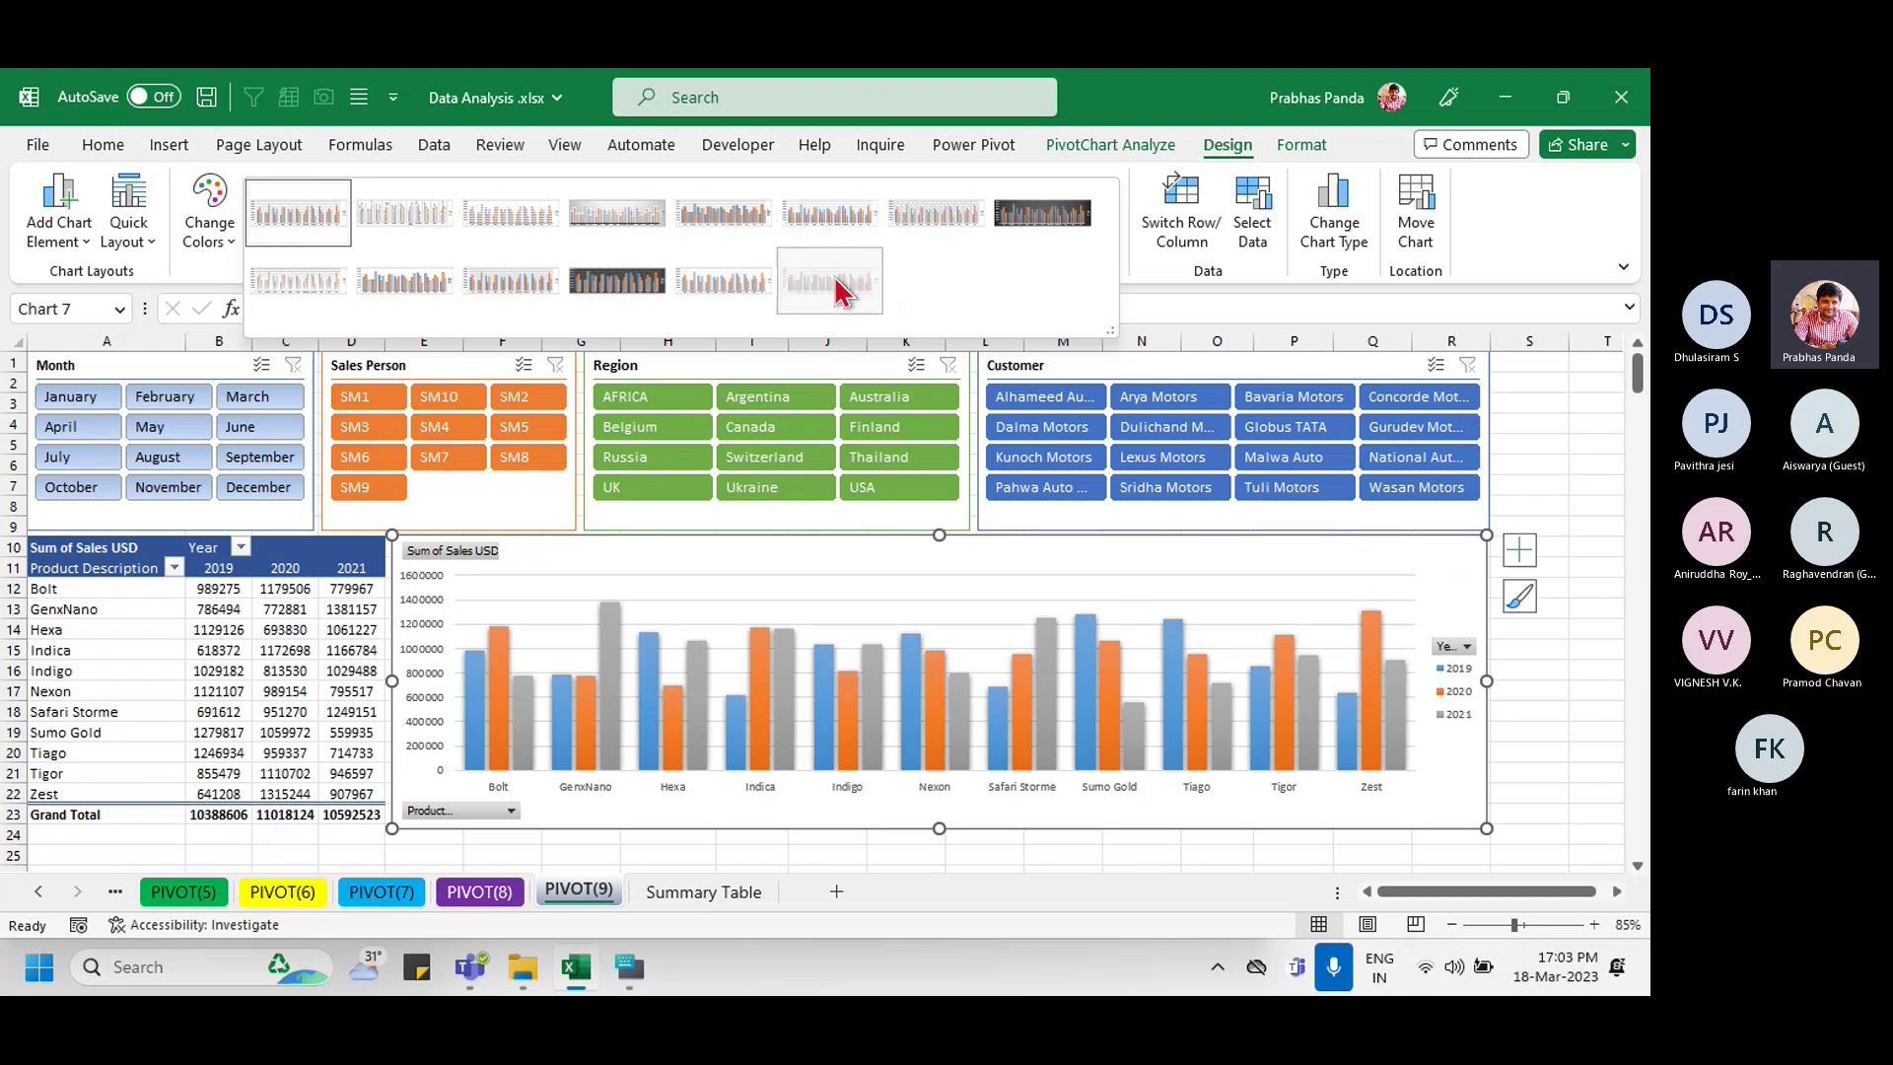
left_click(836, 286)
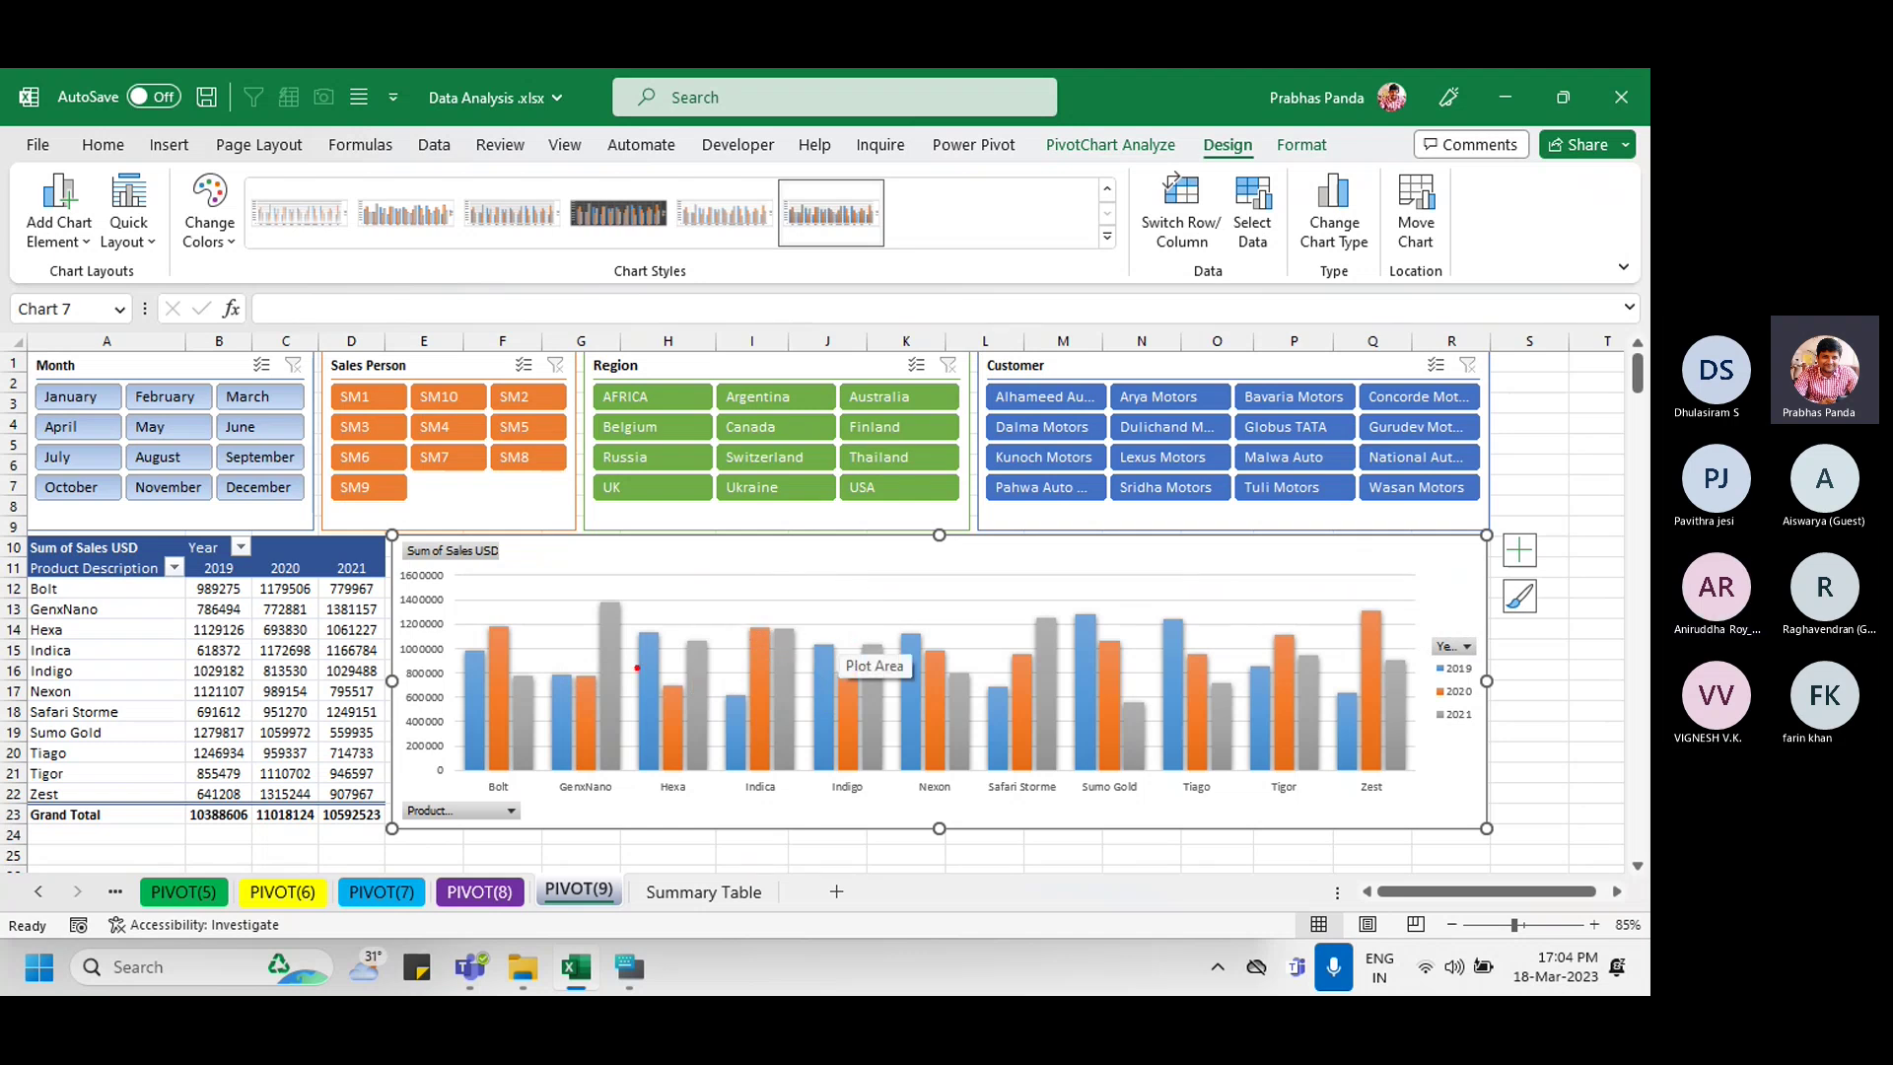
Step: Highlight the chart's plot area and open its Chart Elements list
mouse_move(434, 546)
left_mouse_down()
mouse_move(790, 684)
mouse_move(1426, 688)
left_mouse_up()
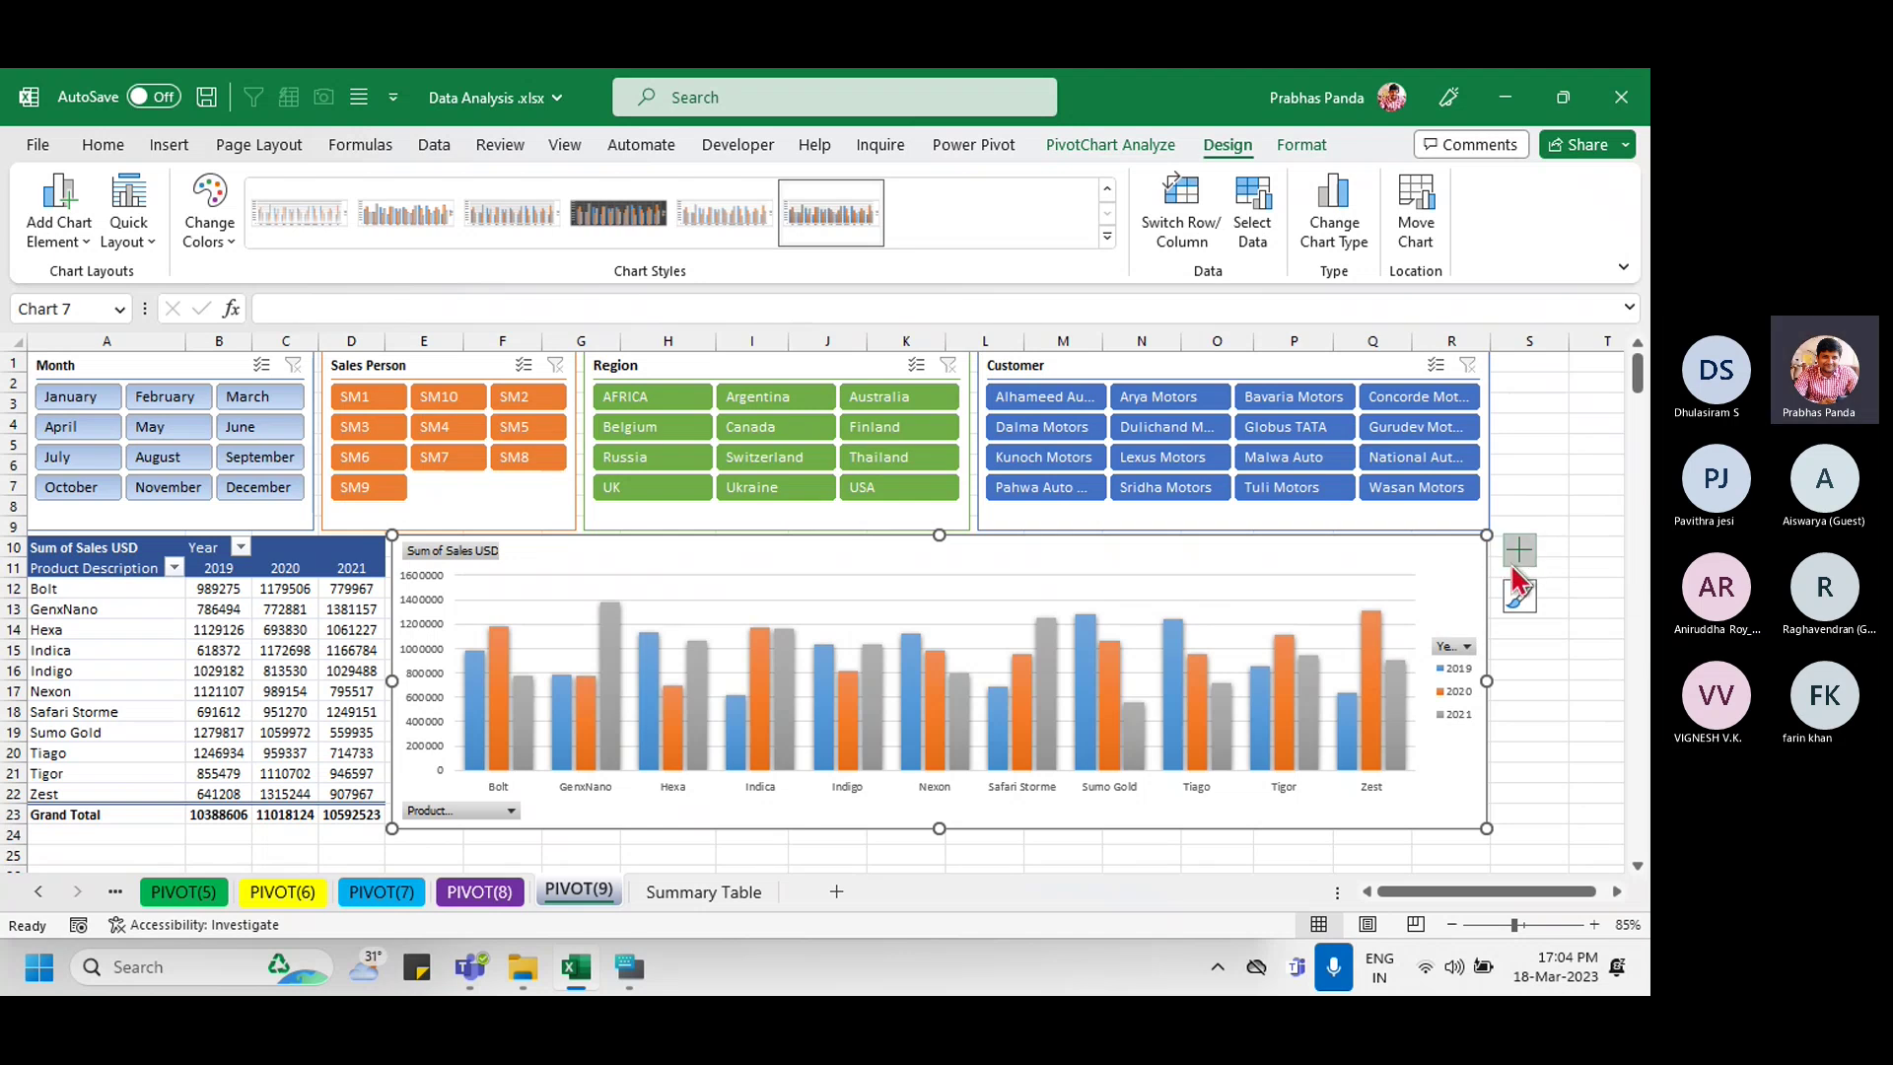
left_click_drag(1486, 514, 1597, 587)
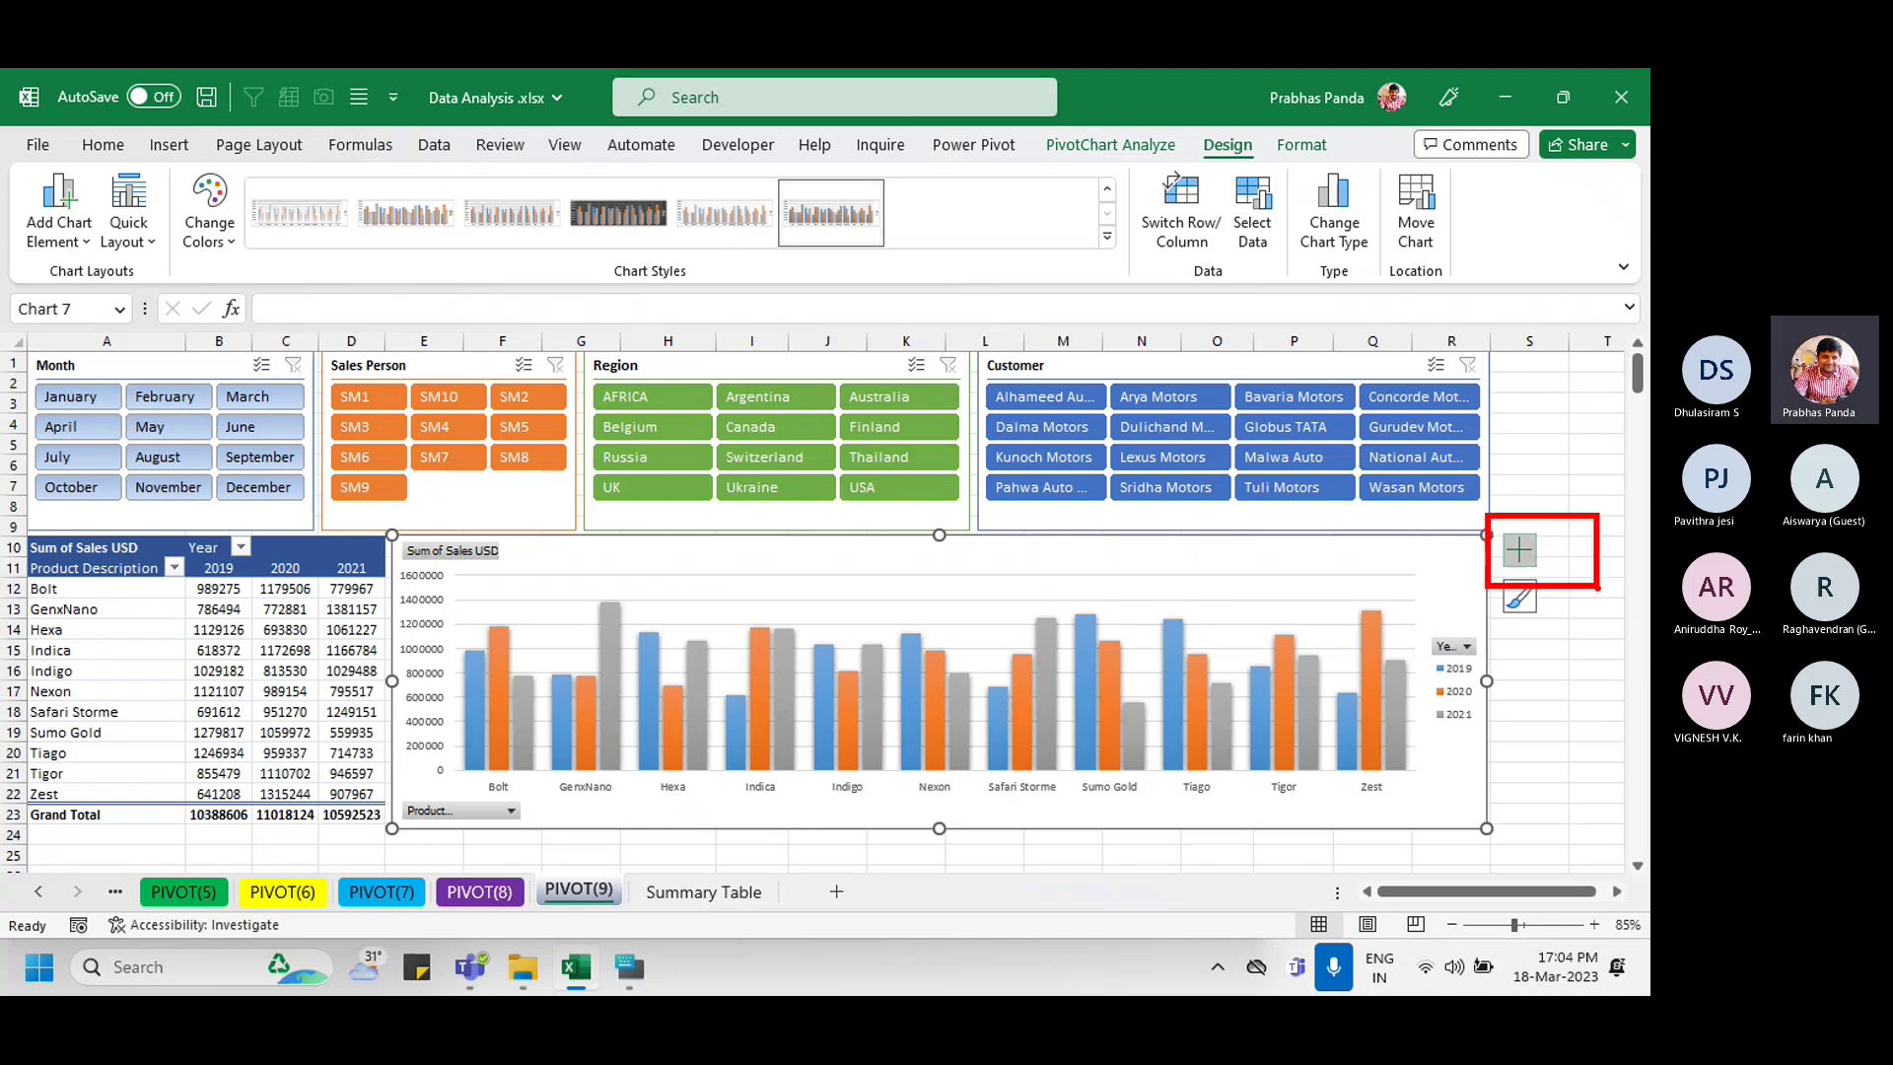
left_click(1515, 560)
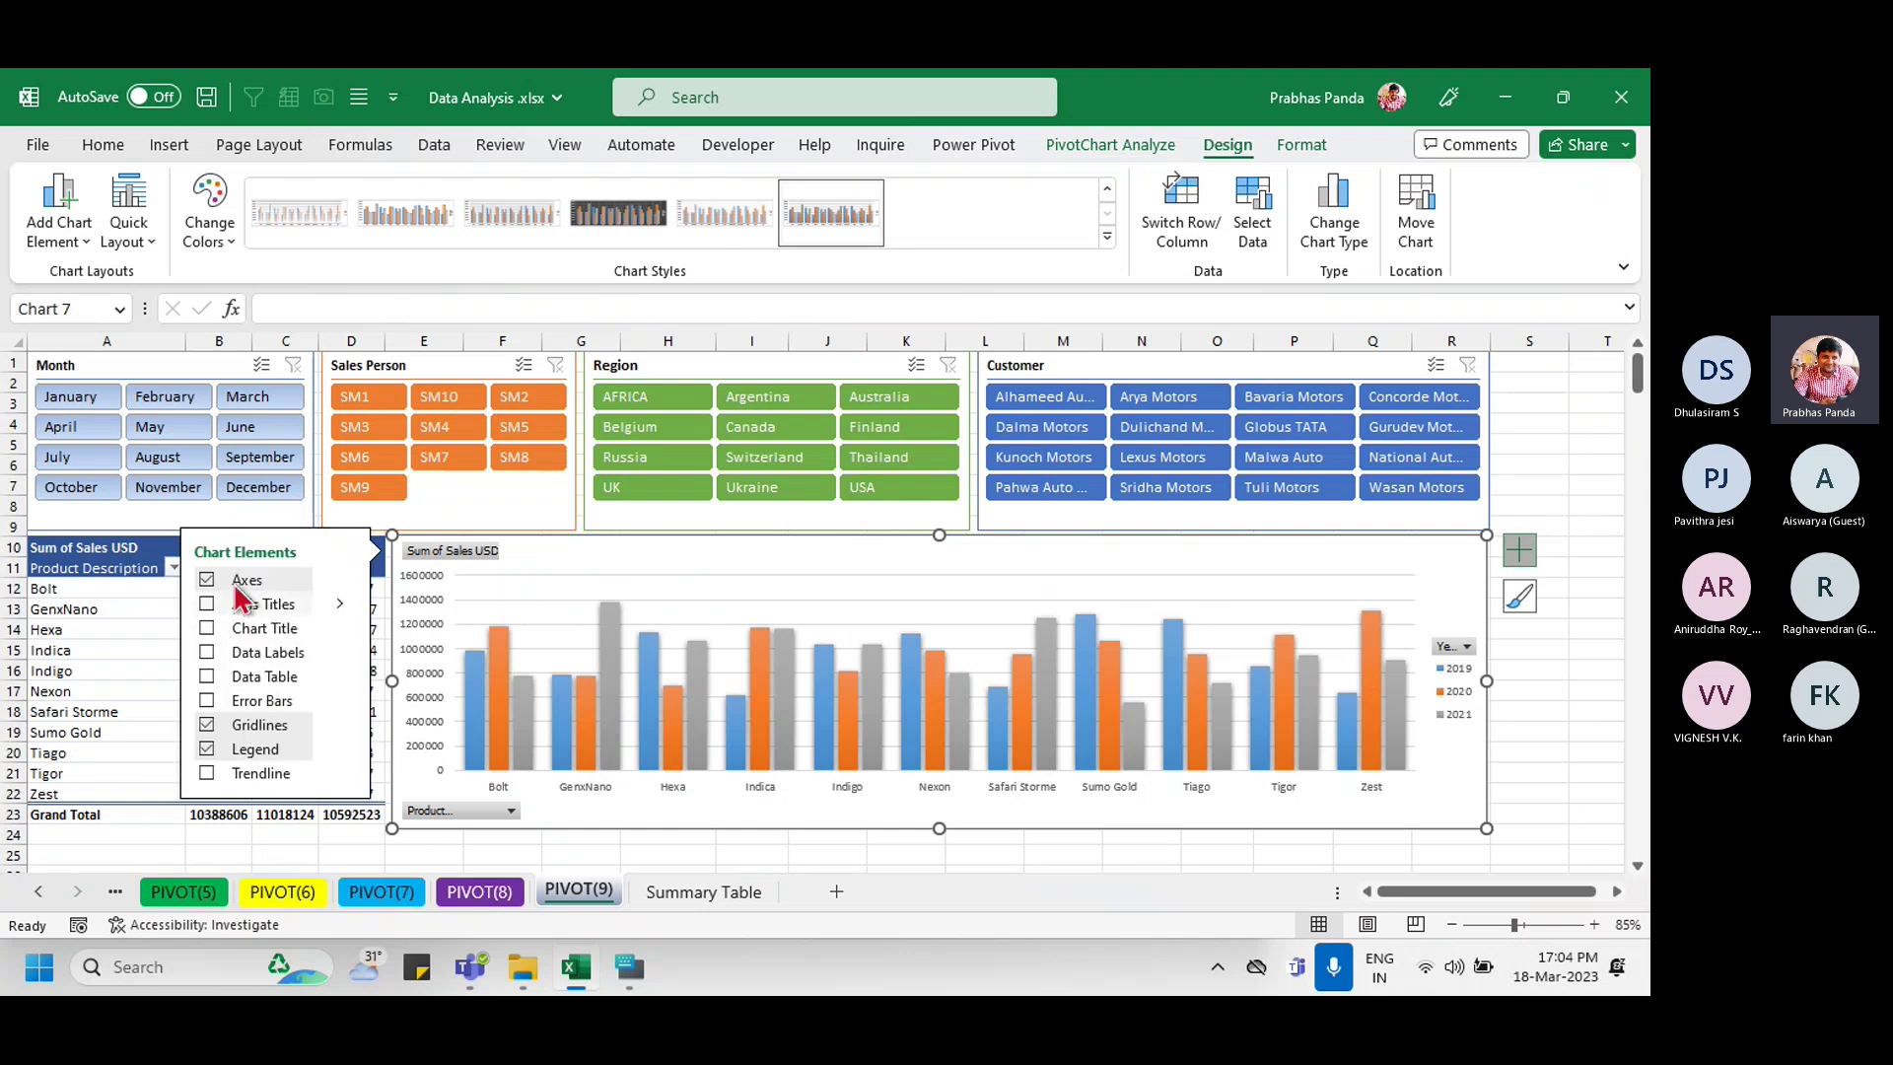
Step: Uncheck Gridlines in Chart Elements, close the list, and restore down Excel to reveal the meeting chat
left_click(207, 726)
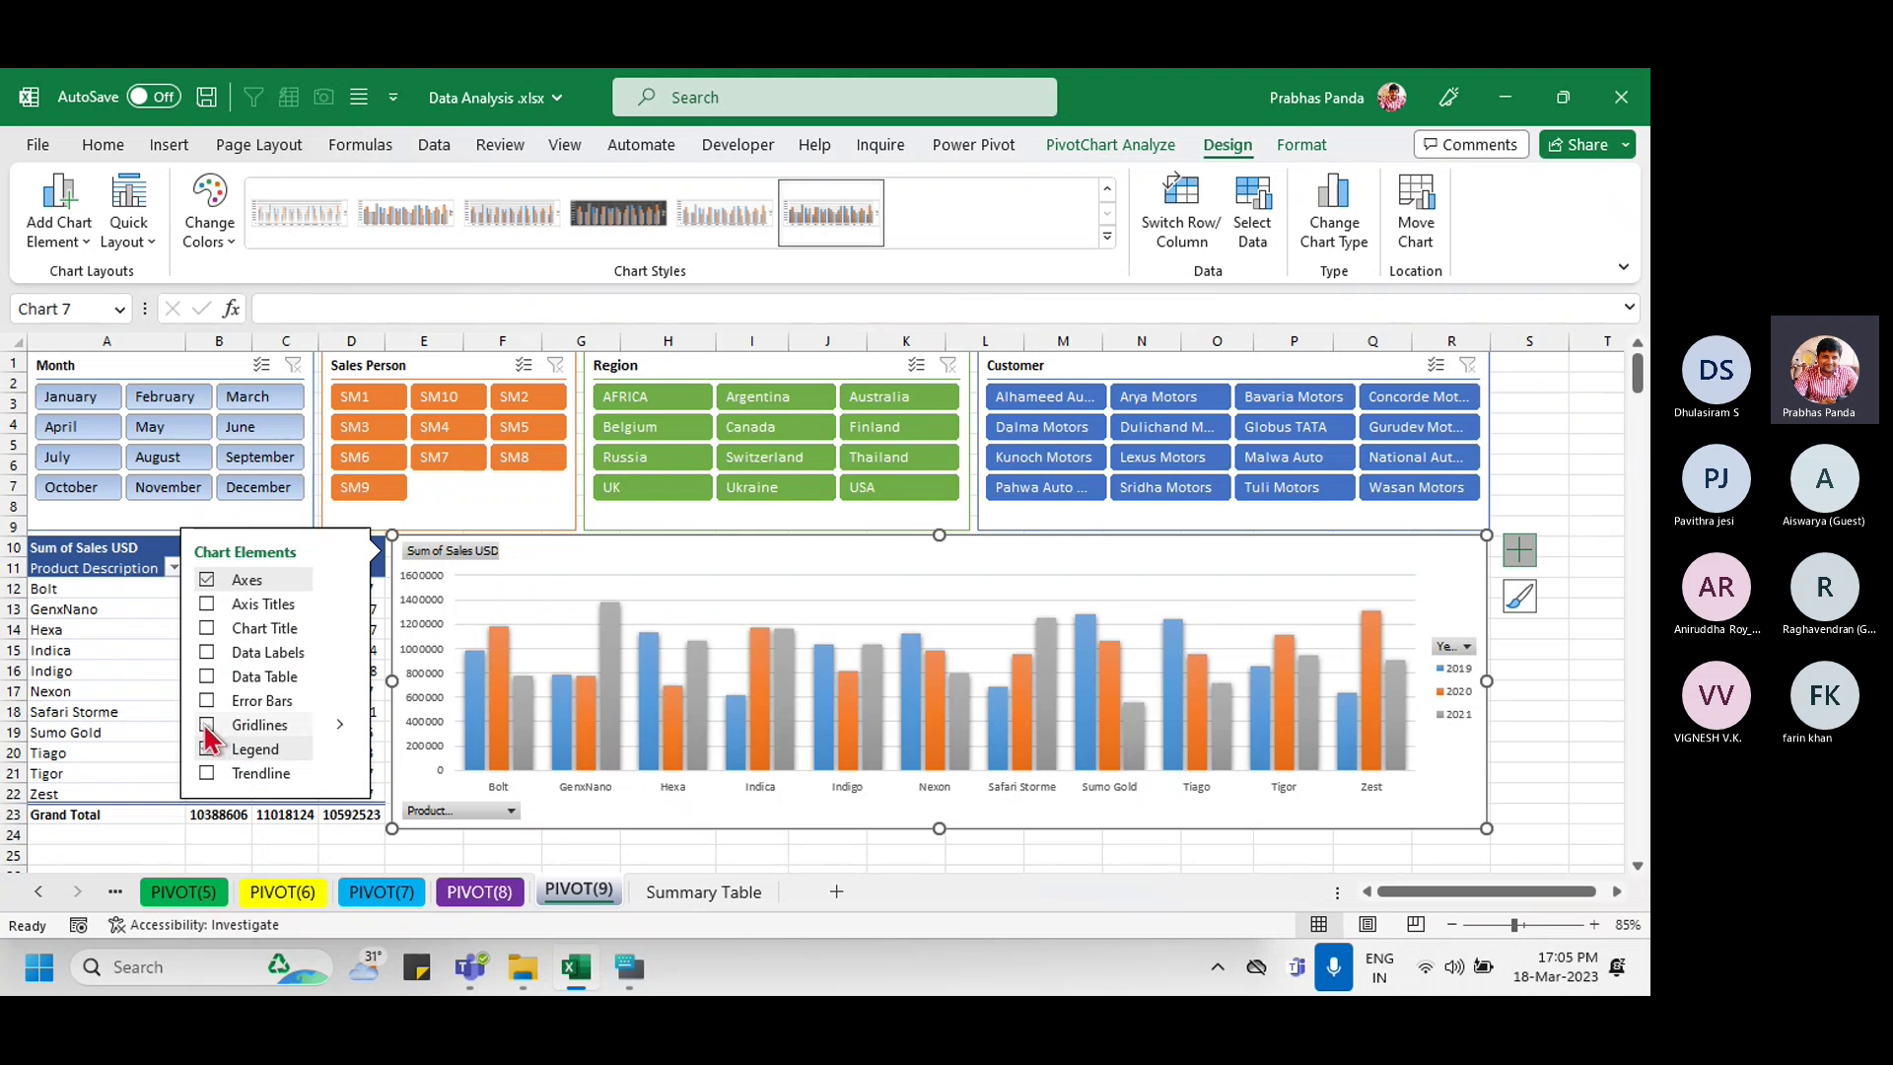
left_click(1515, 561)
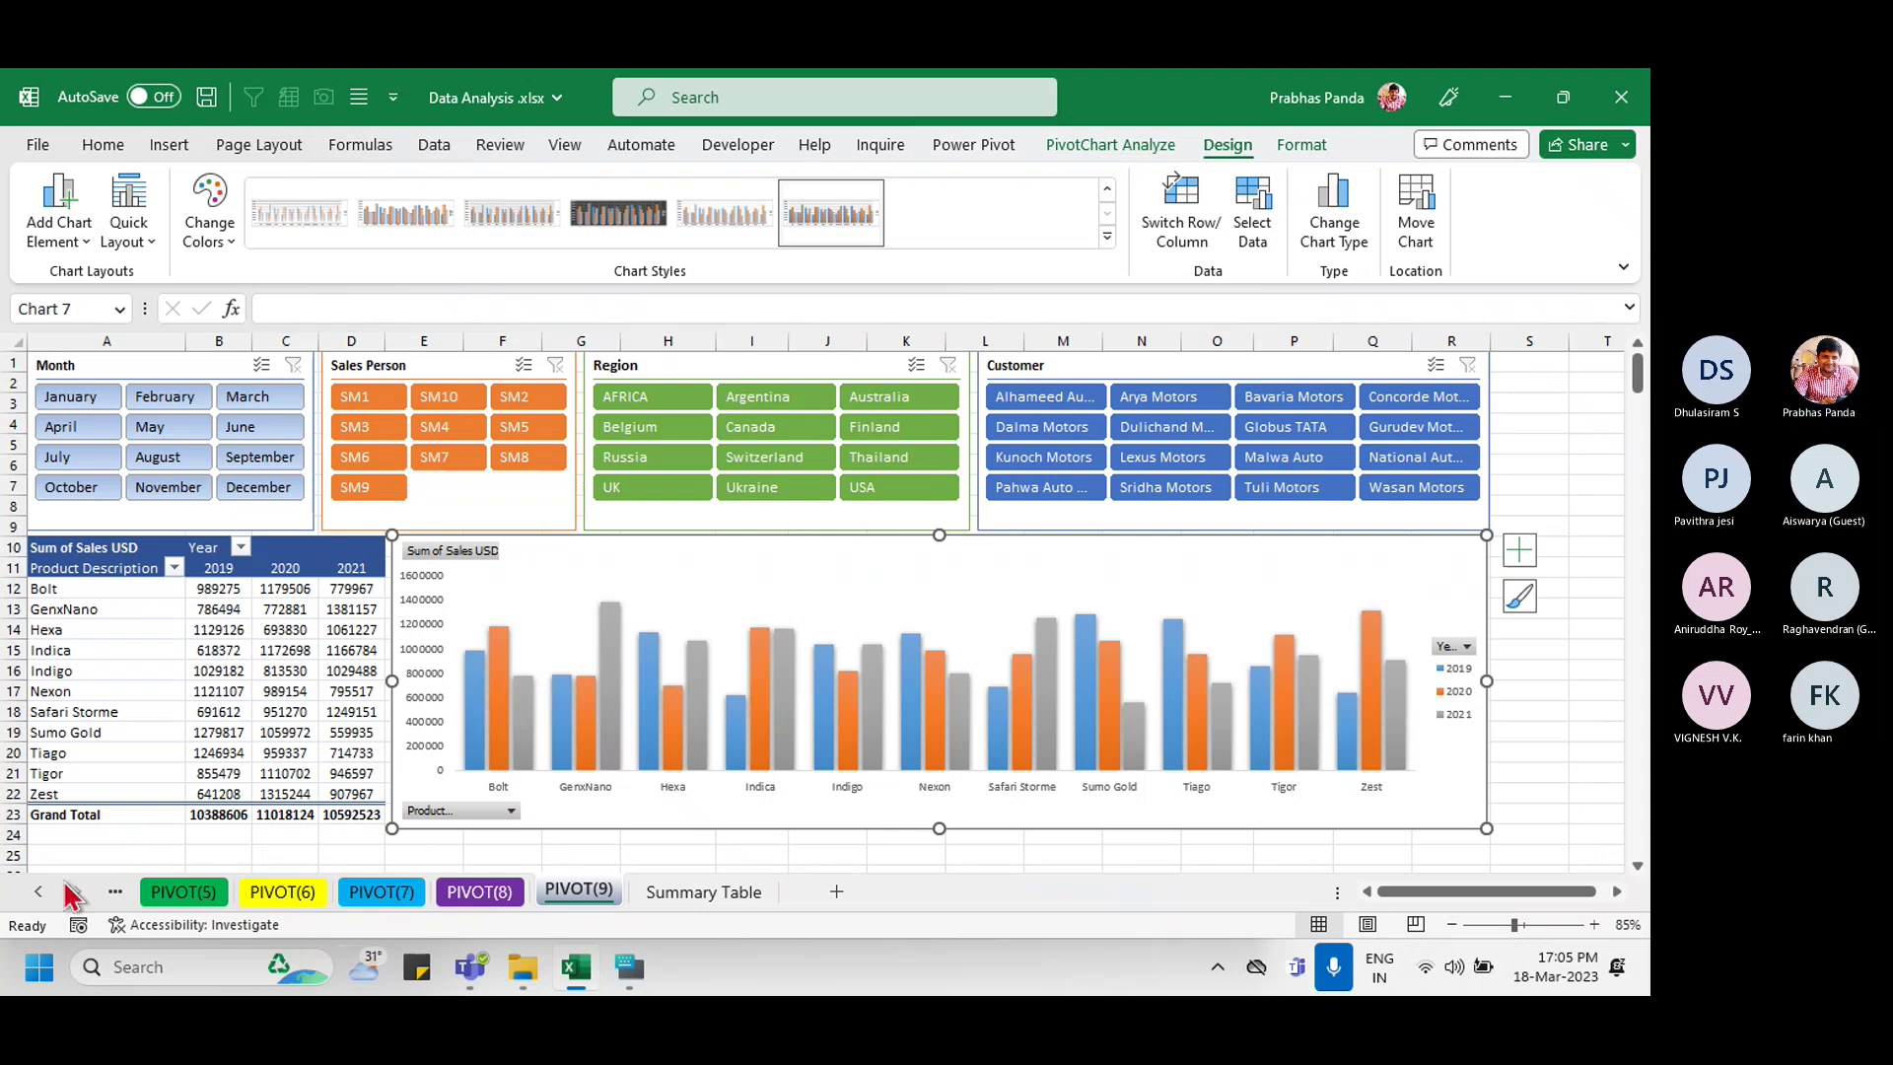
left_click(1564, 103)
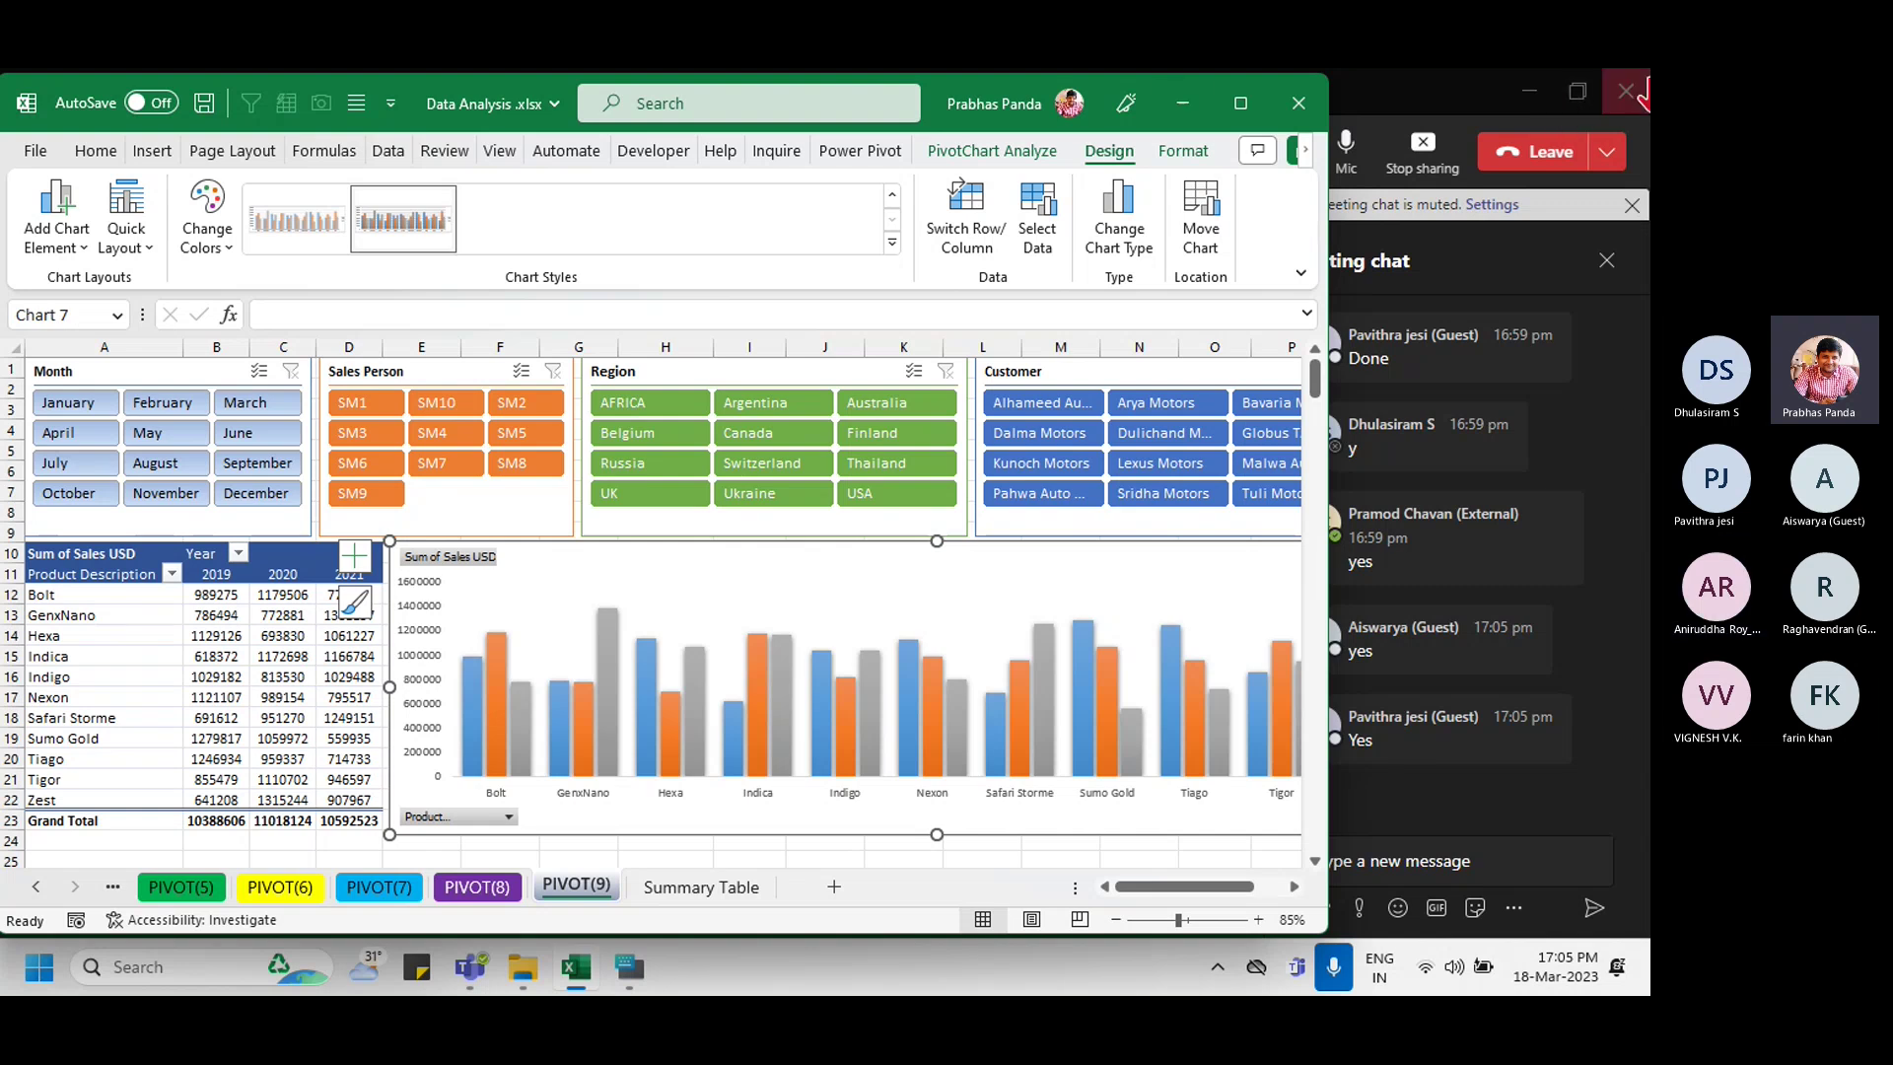
Step: Maximize the Excel window back over the Teams meeting chat
left_click(1239, 104)
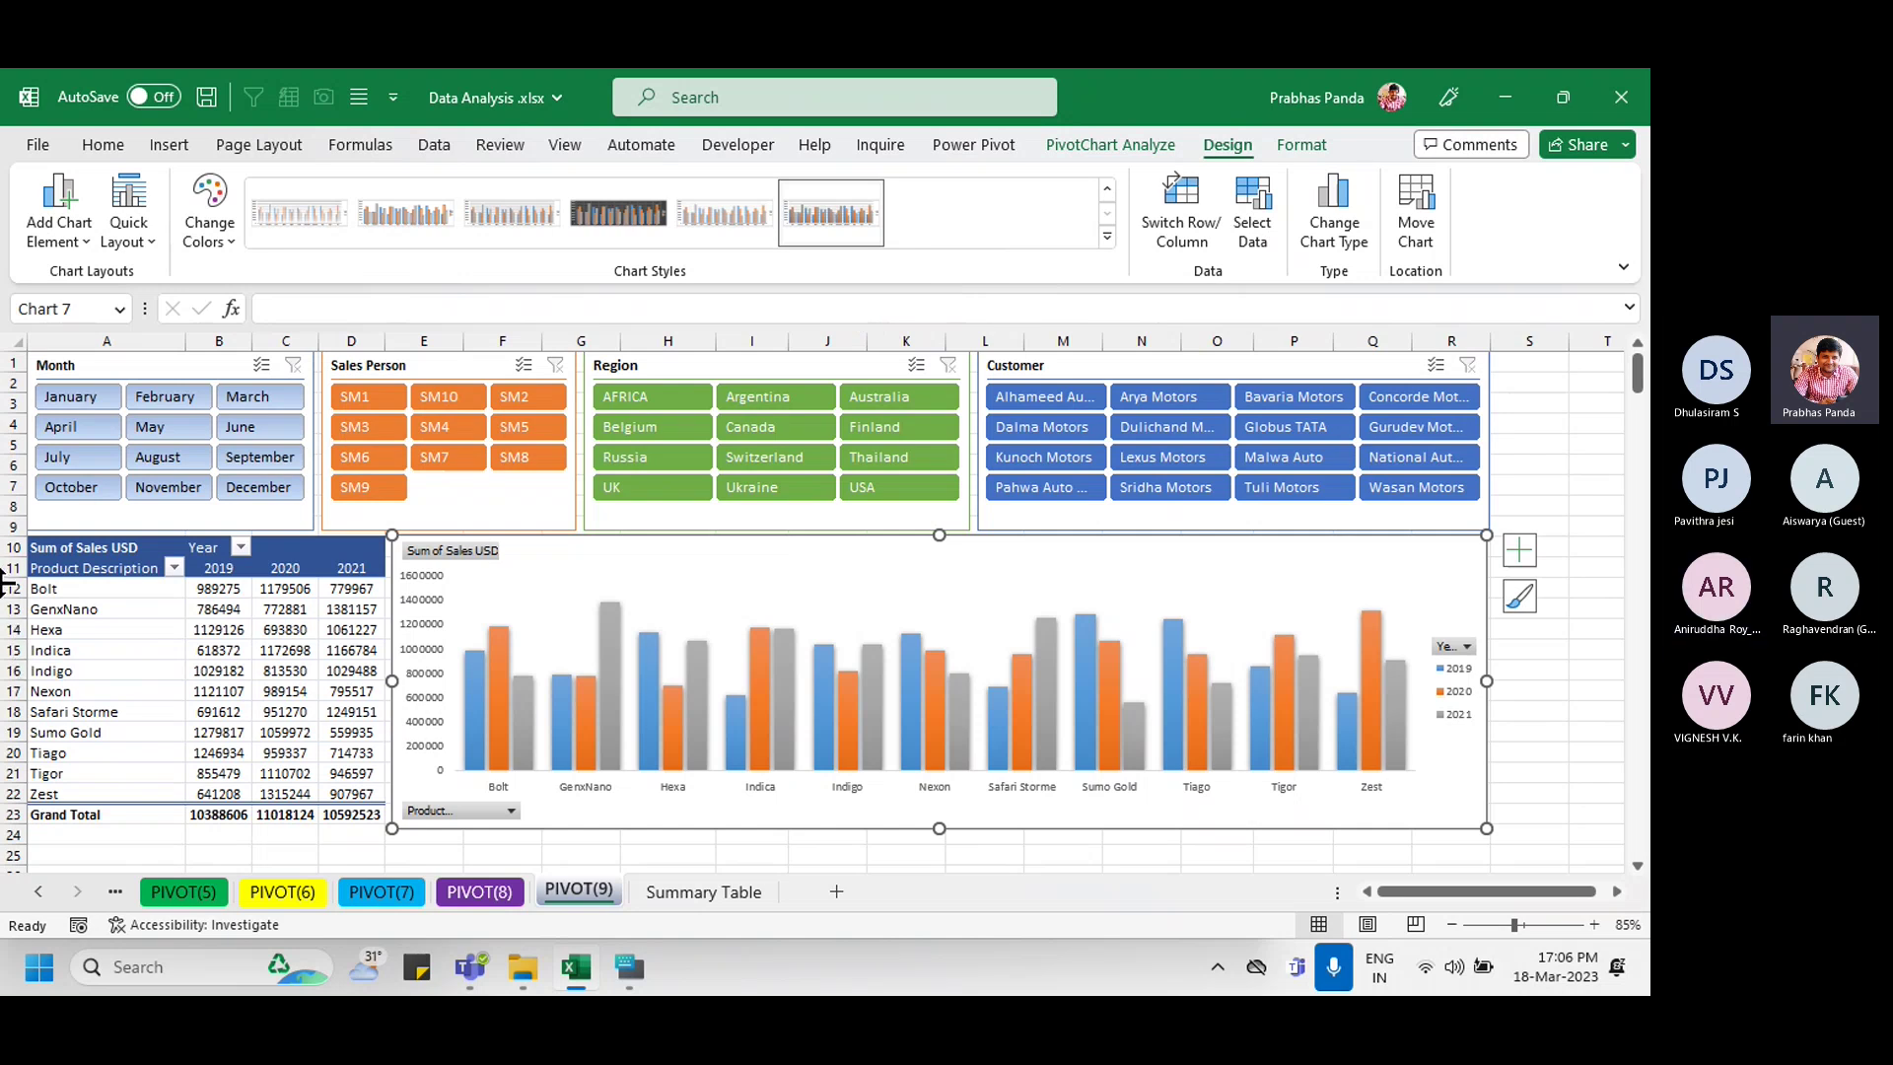
Step: On the View tab, uncheck Gridlines, Headings and Formula Bar for the PIVOT(9) sheet
left_click(1555, 708)
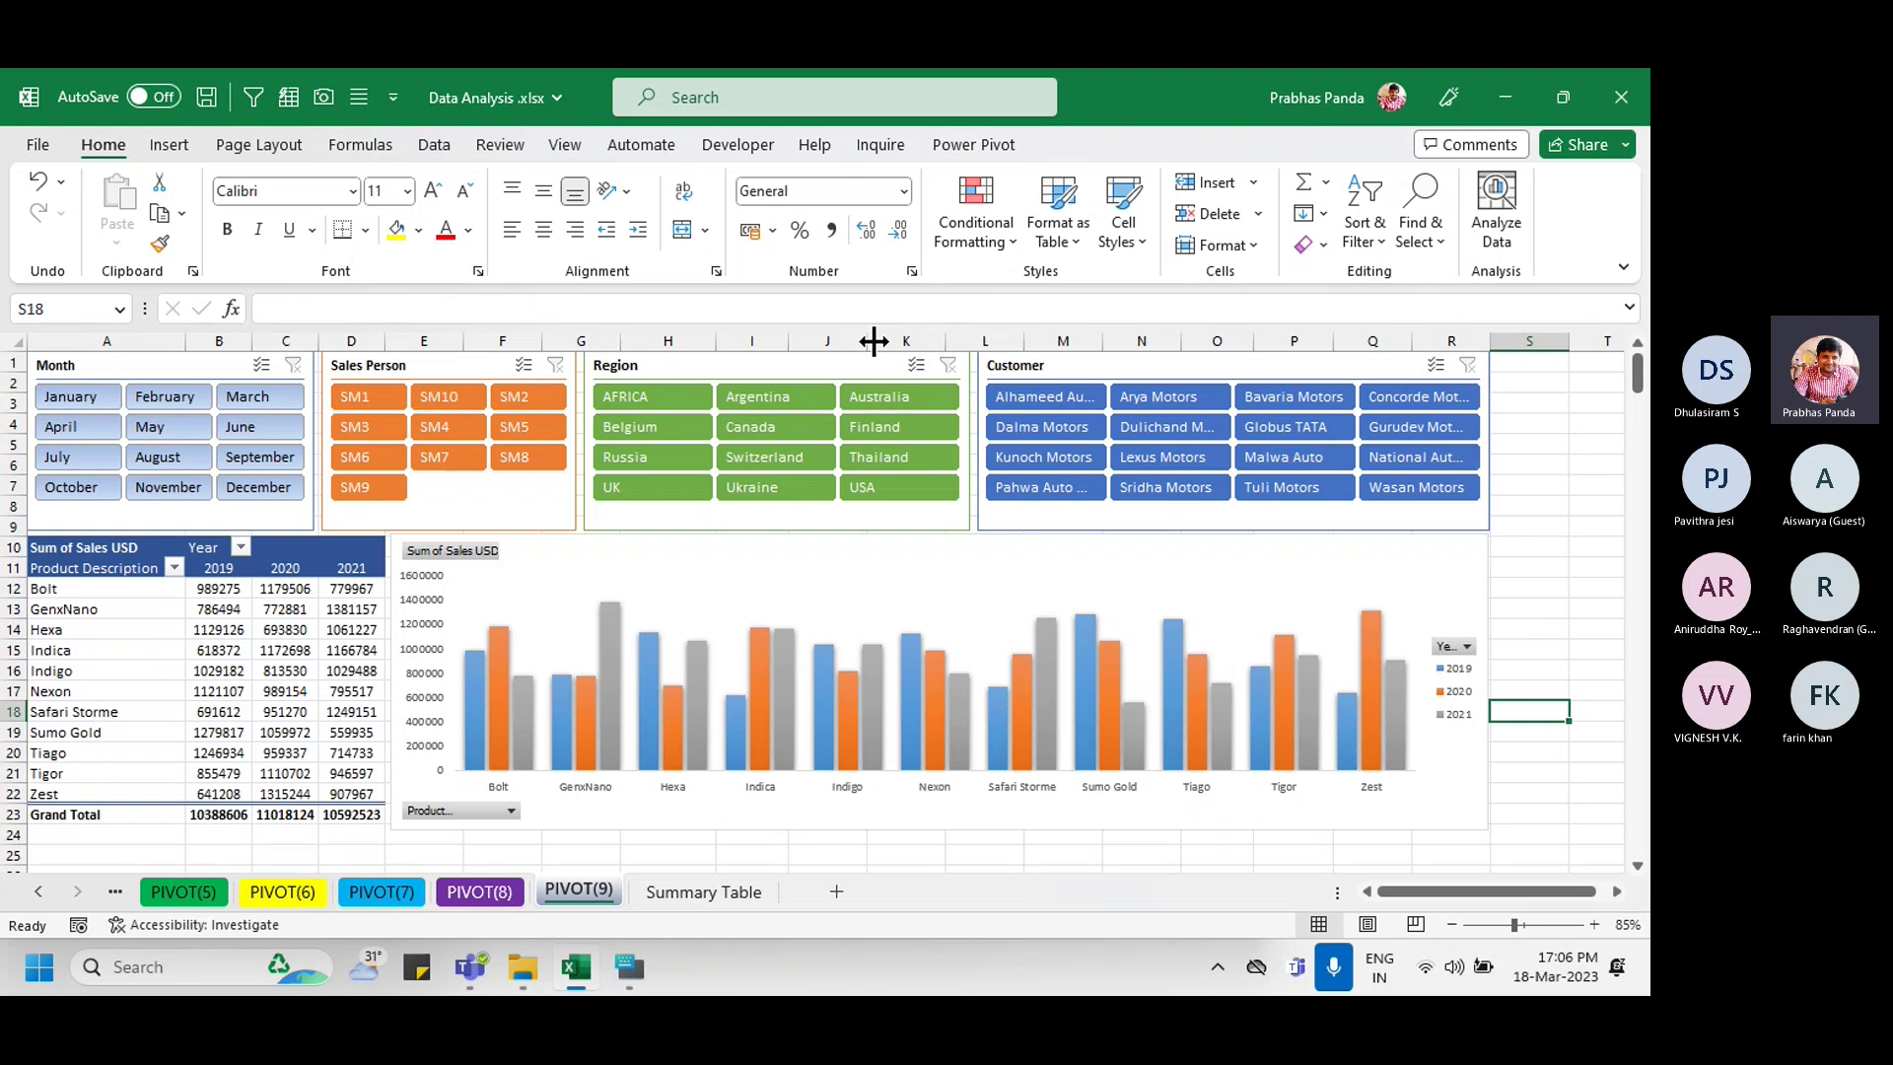
left_click(569, 147)
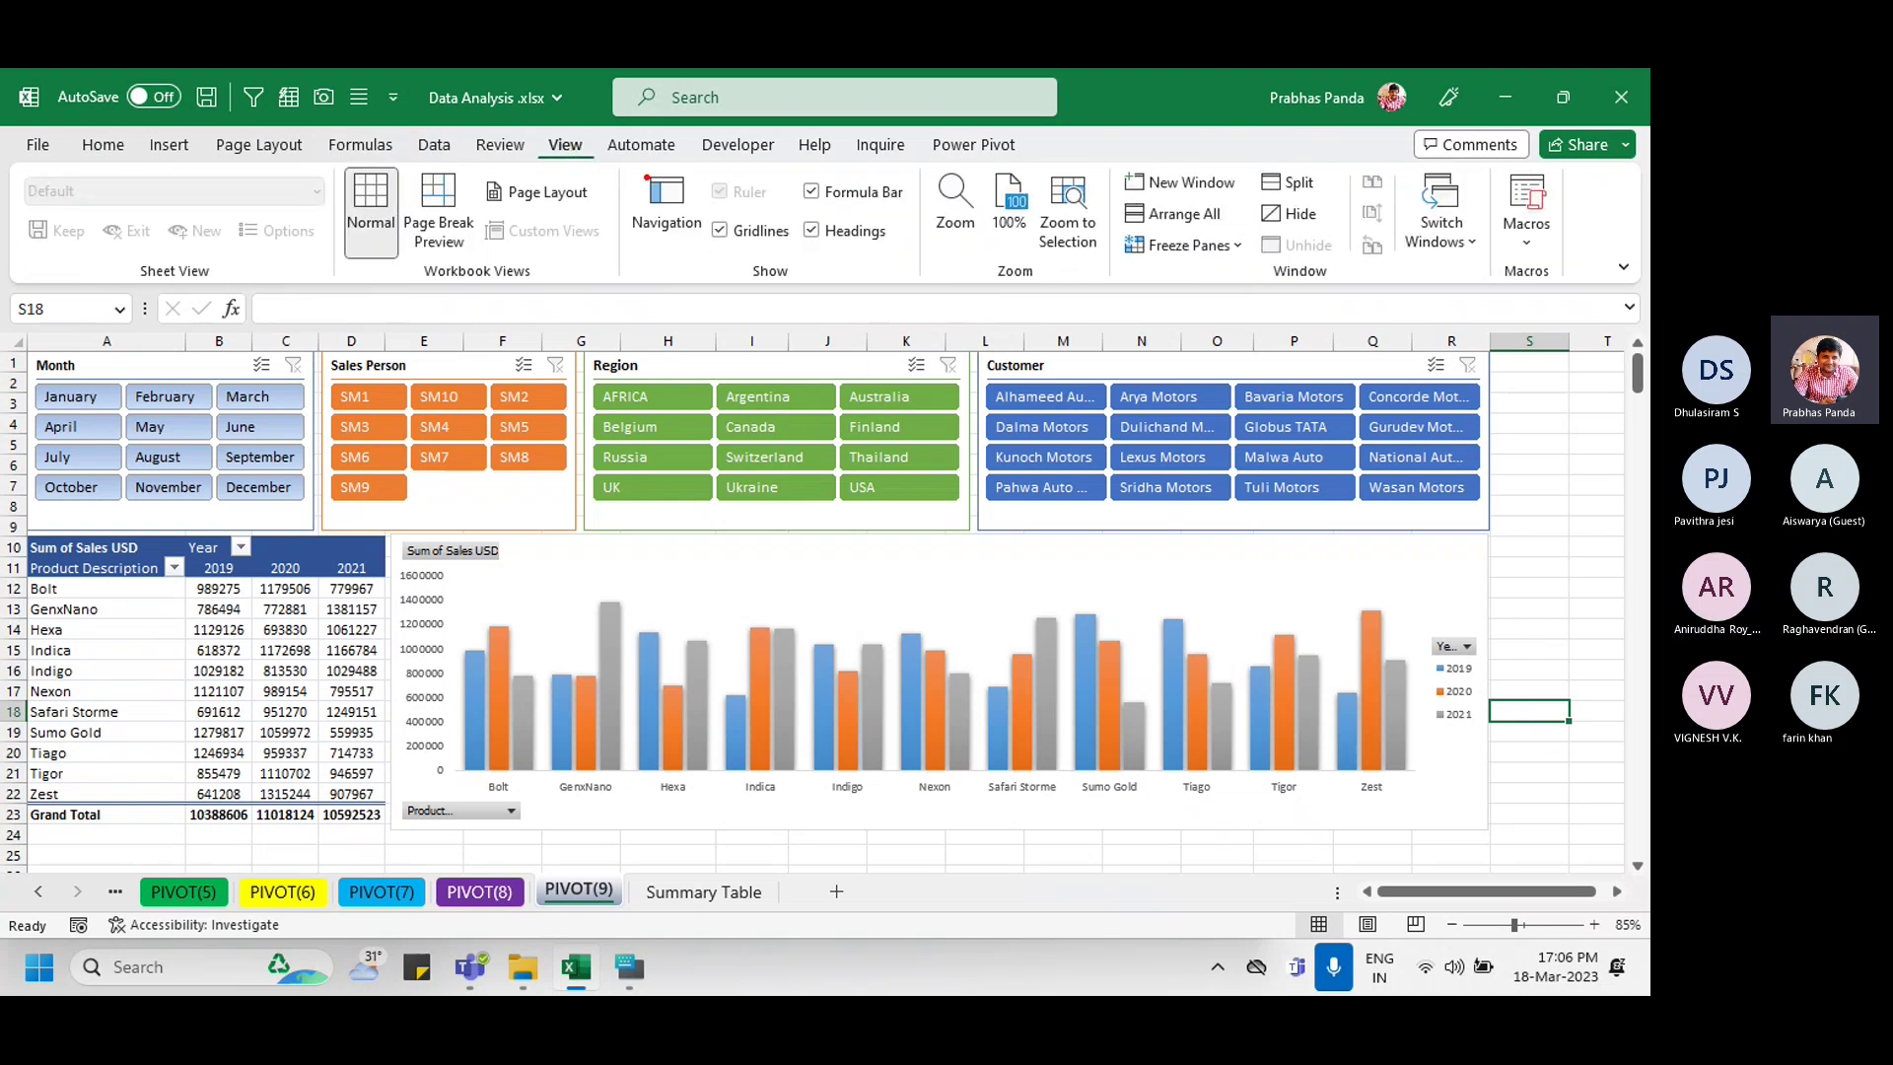
left_click_drag(629, 164, 932, 285)
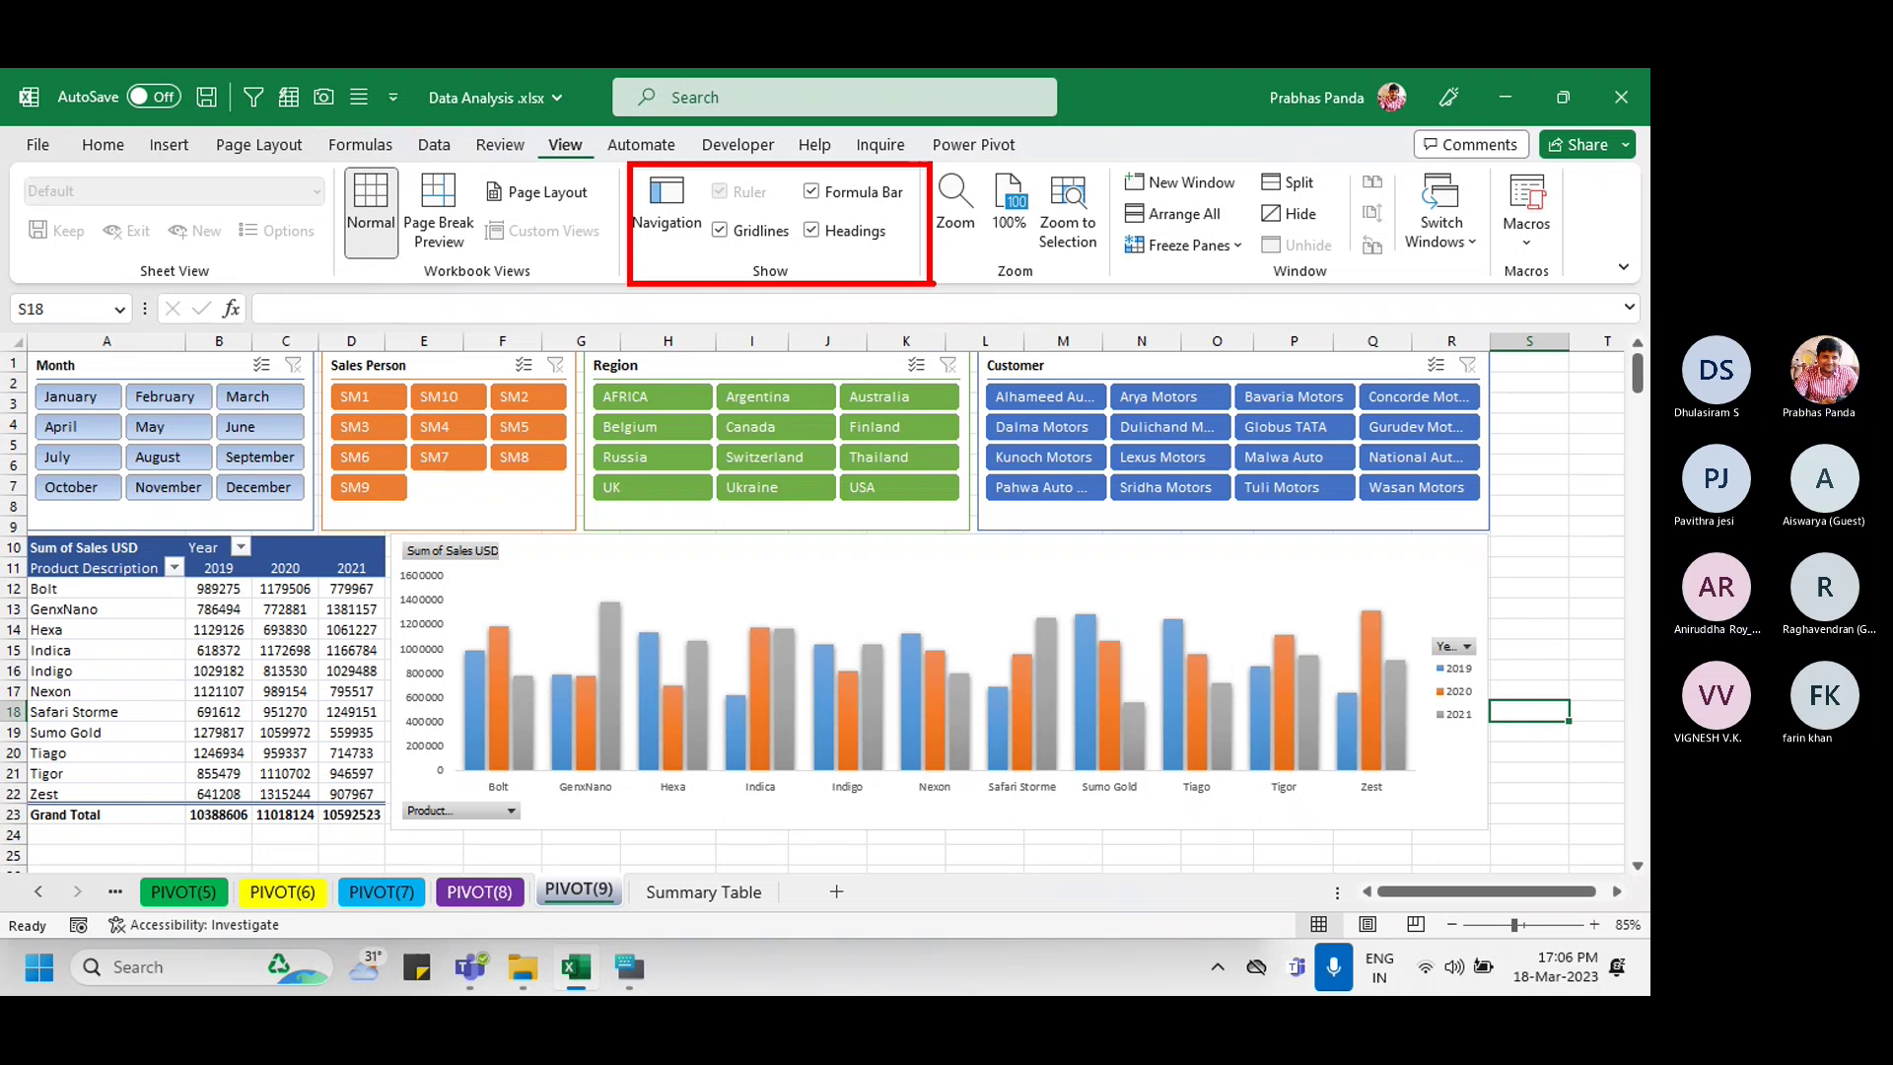
mouse_move(538, 122)
left_mouse_down()
mouse_move(585, 183)
mouse_move(623, 192)
left_mouse_up()
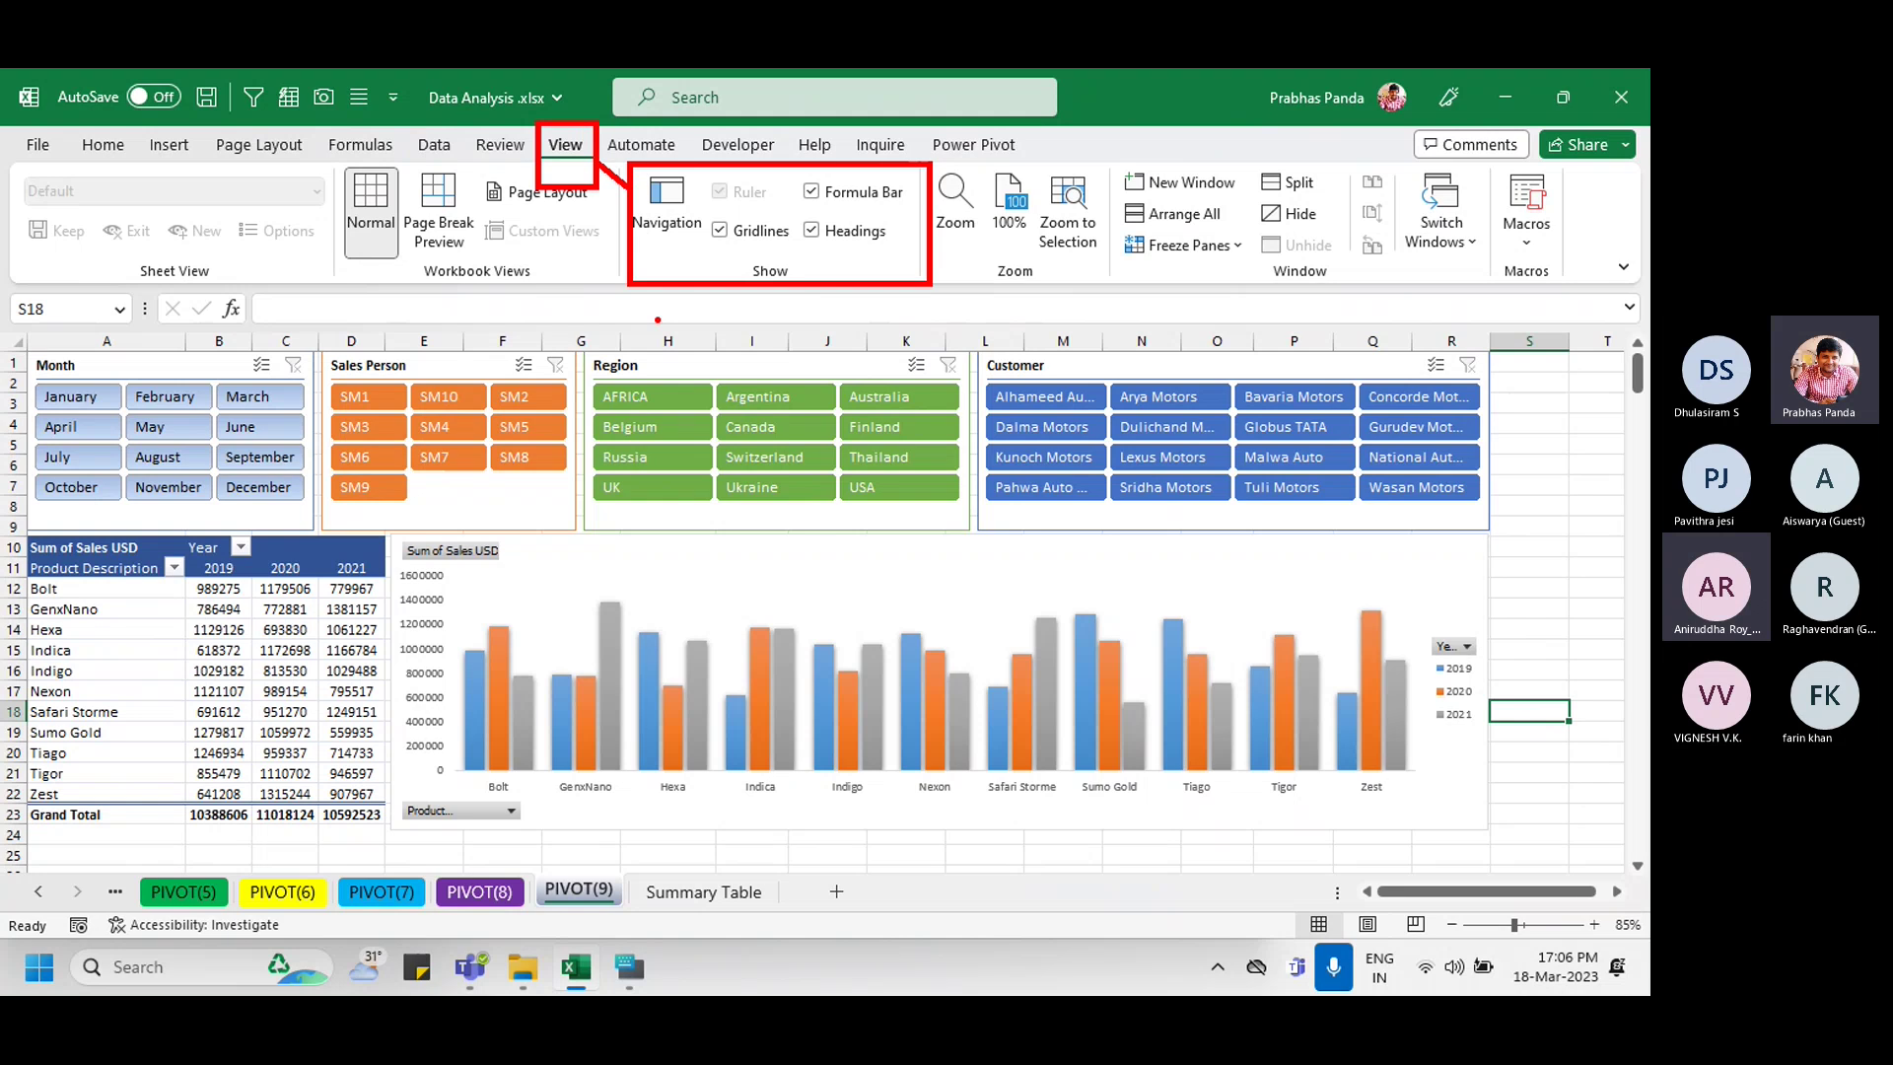
key("Escape")
left_click(779, 229)
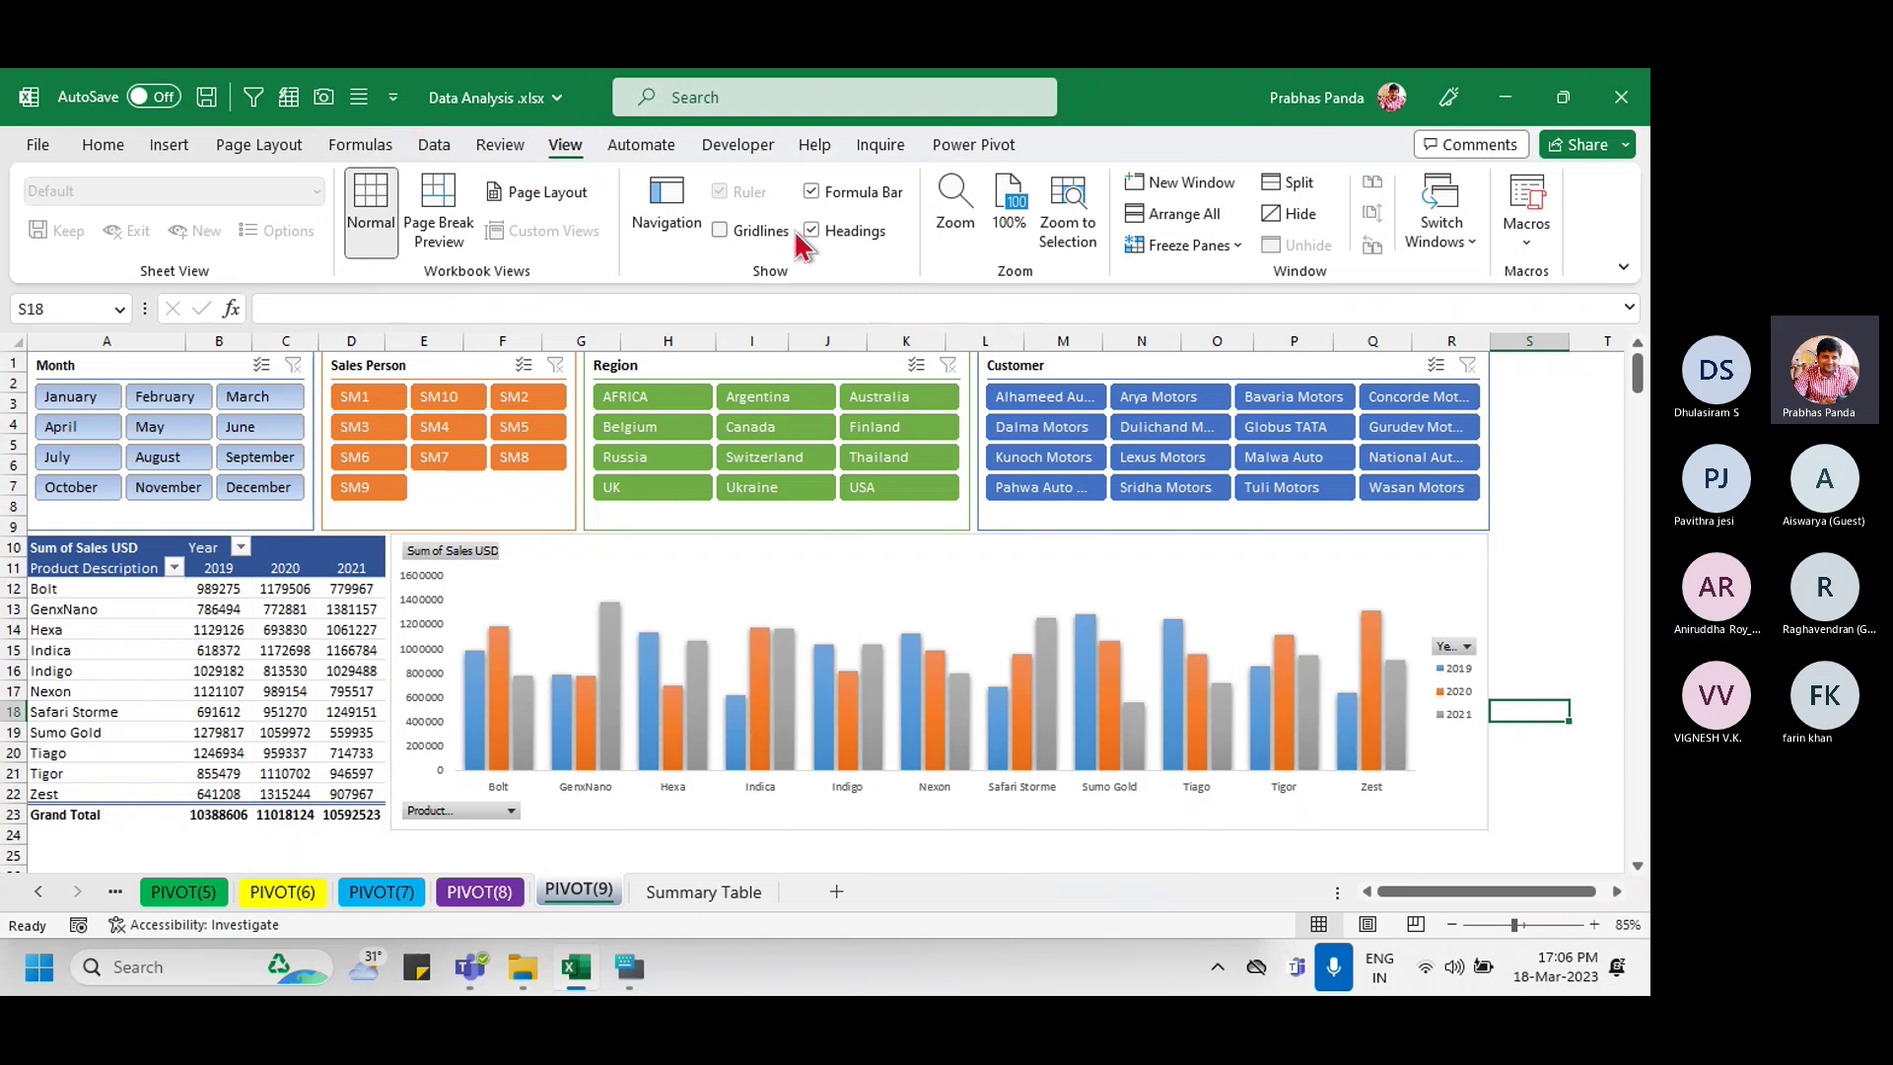
left_click(885, 227)
left_click(889, 193)
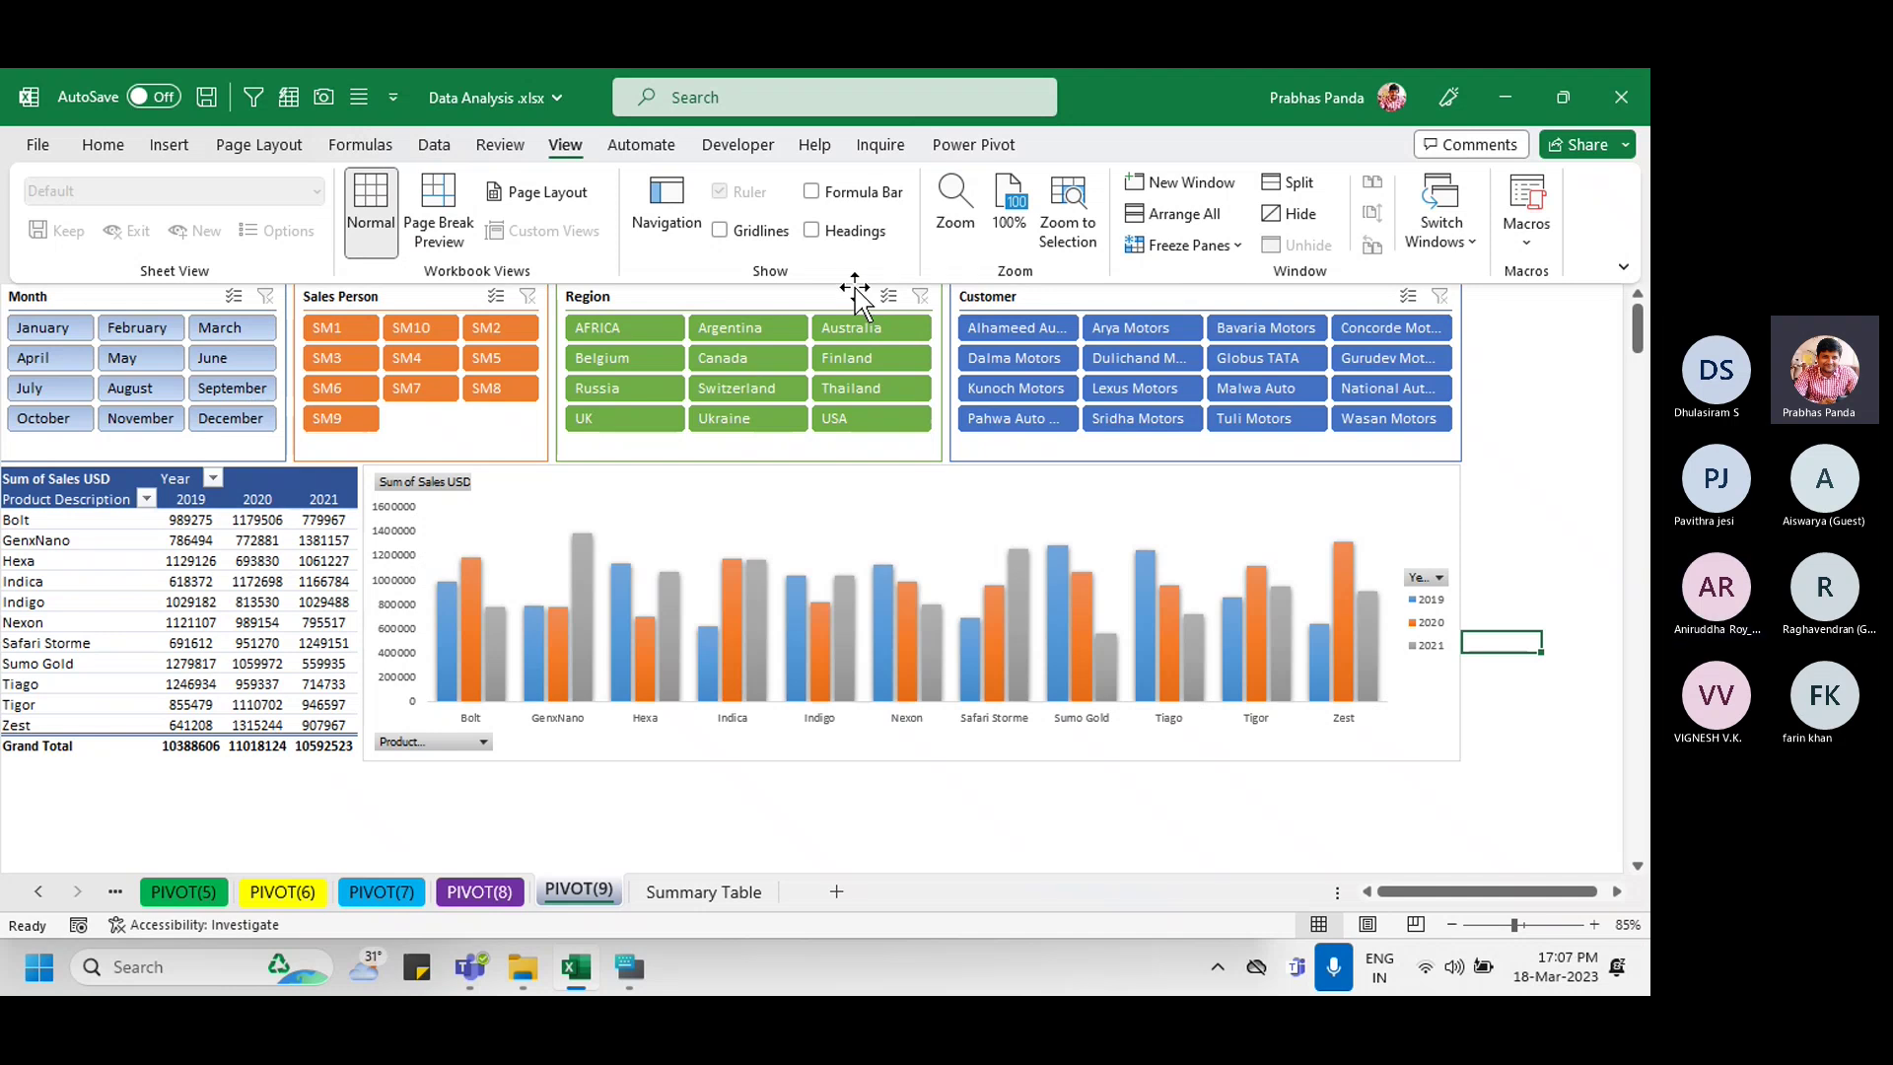
Step: Toggle Ctrl+F1 until the ribbon shows only tabs, then click an empty cell below the chart
key("ctrl+F1")
key("ctrl+F1")
key("ctrl+F1")
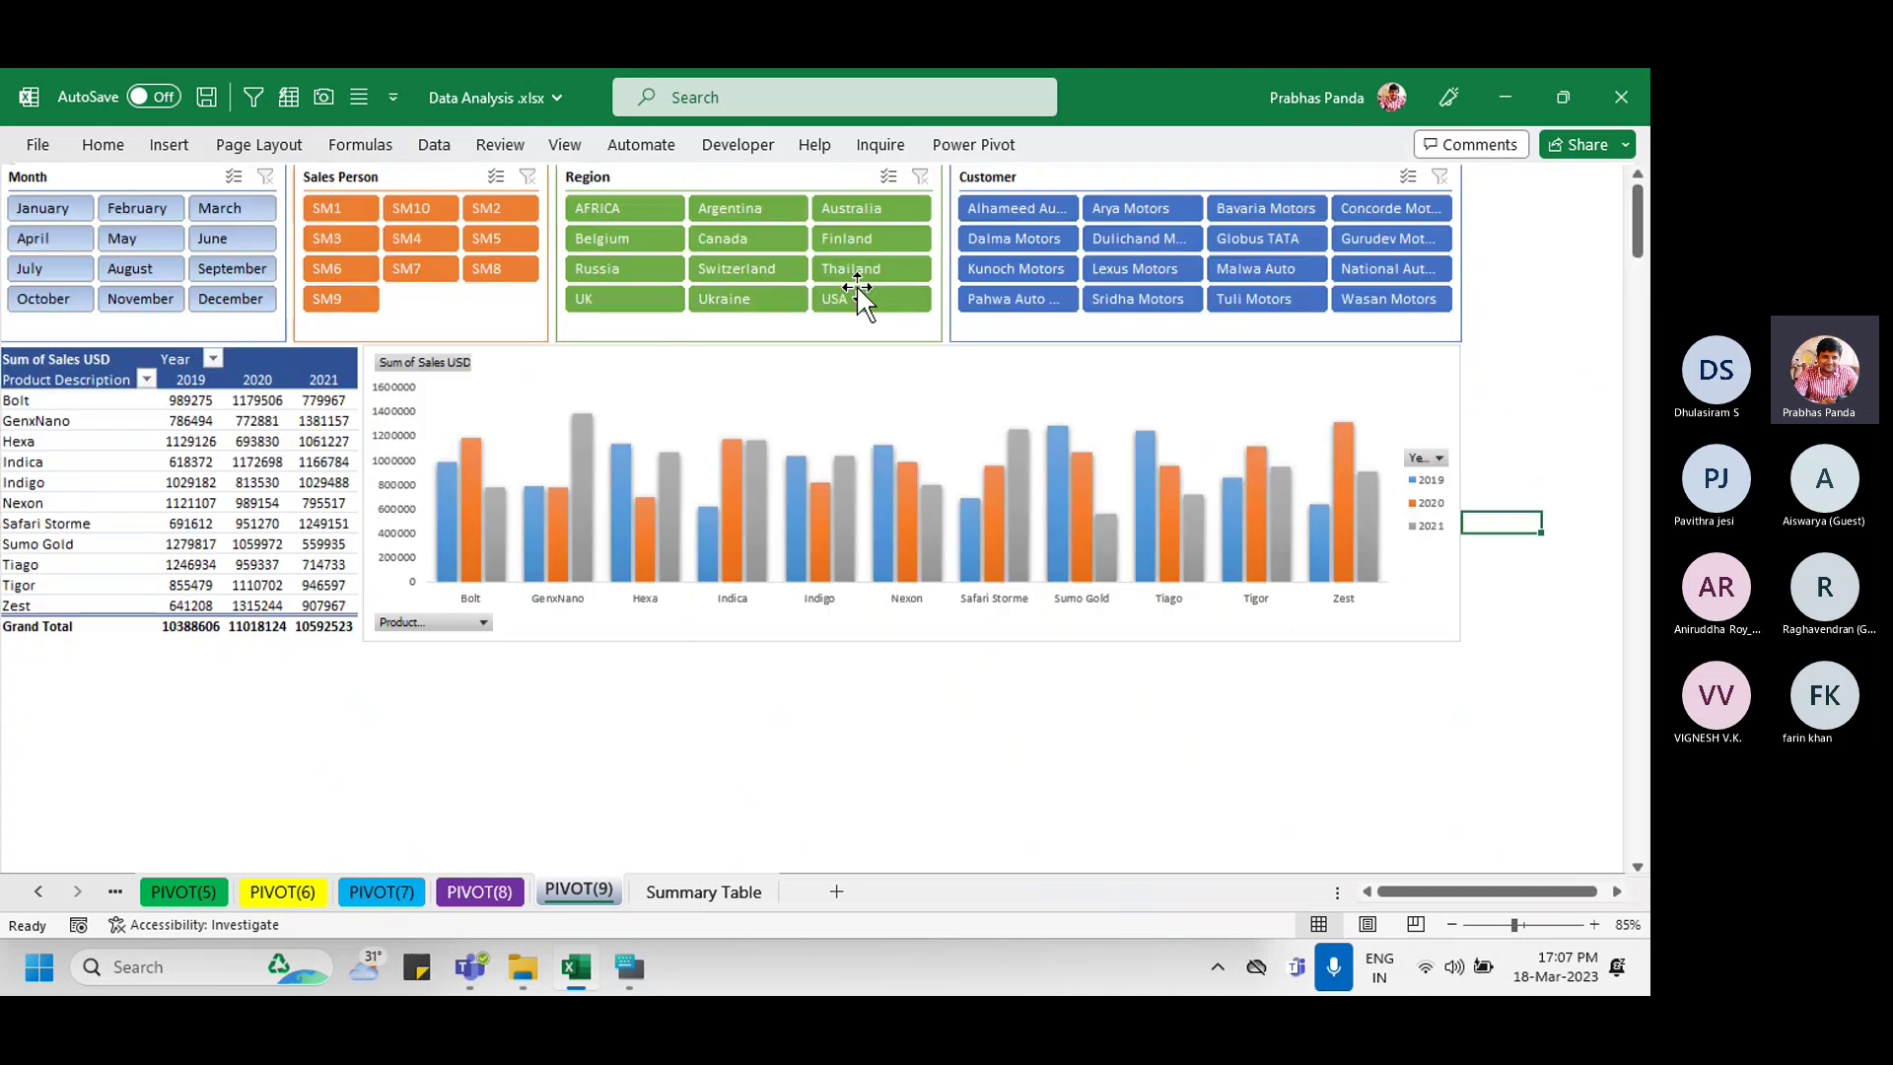
key("ctrl+F1")
key("ctrl+F1")
key("ctrl+F1")
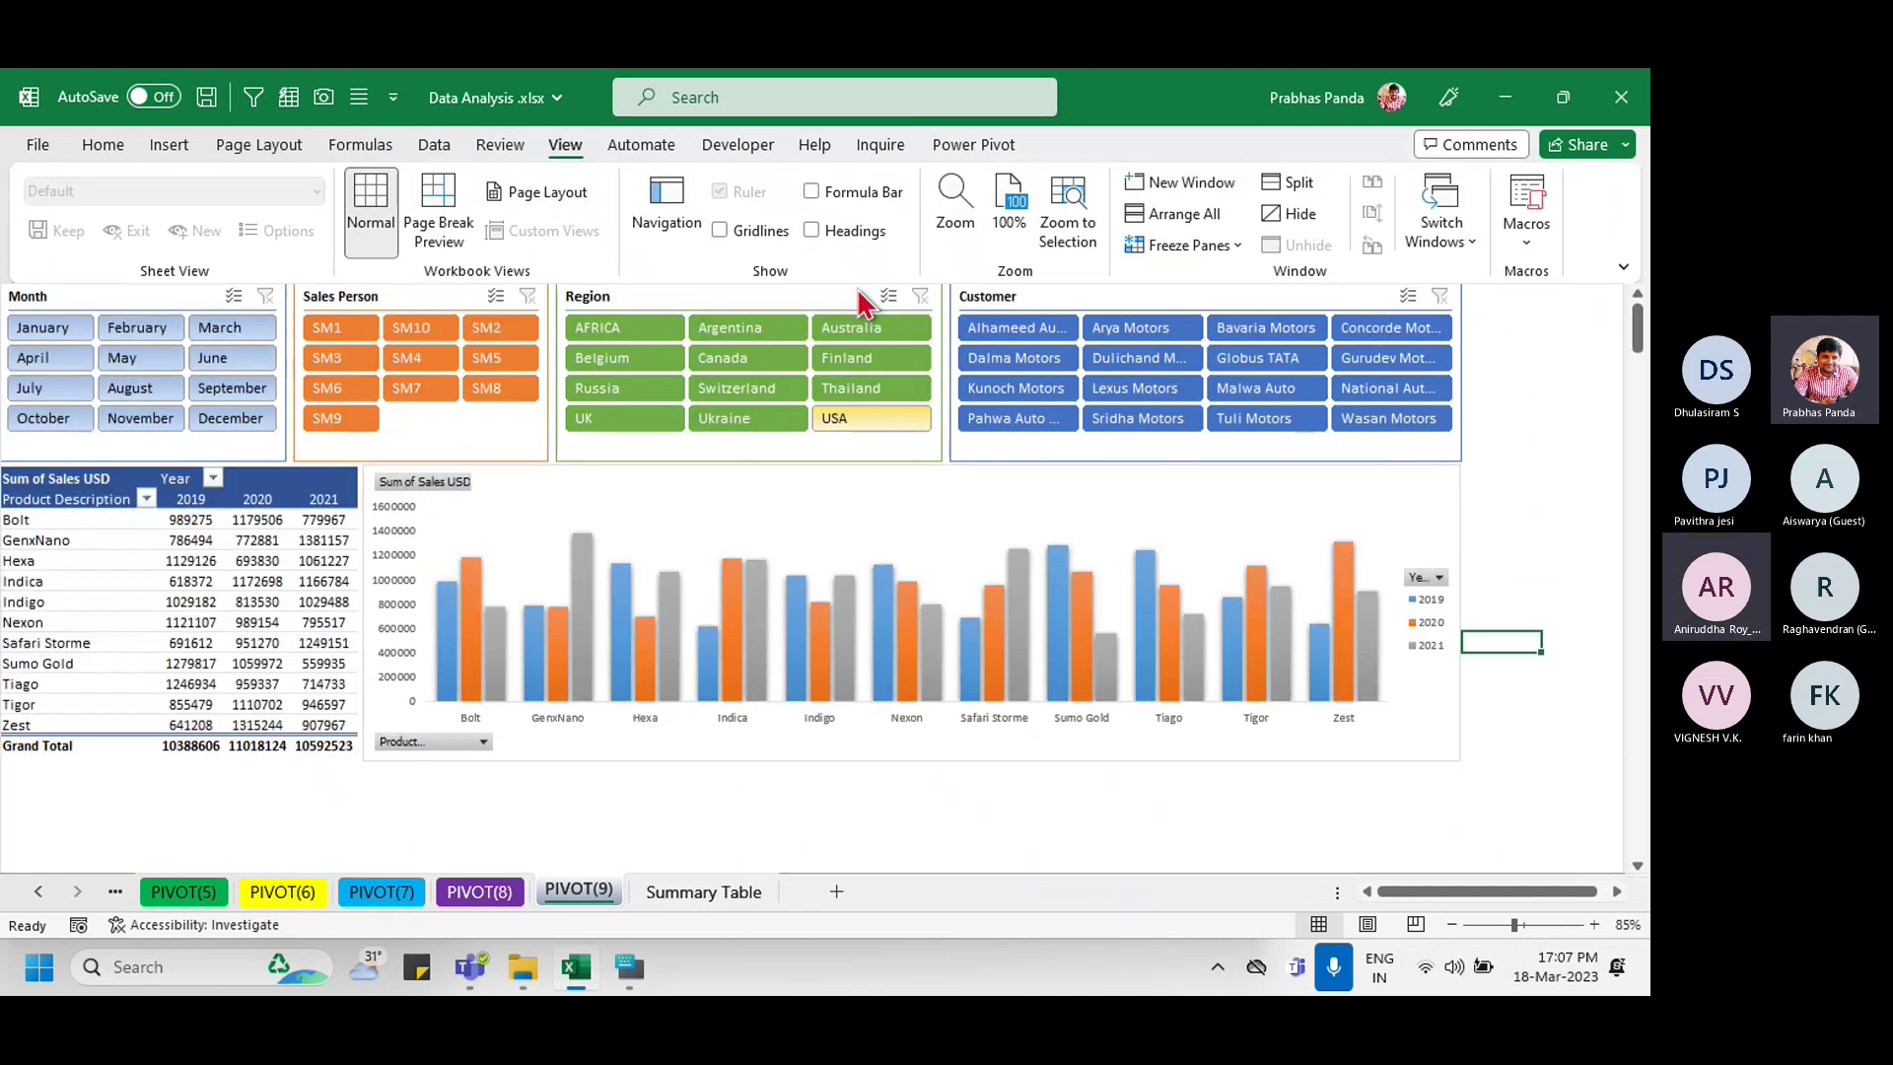
key("ctrl+F1")
key("ctrl+F1")
key("ctrl+F1")
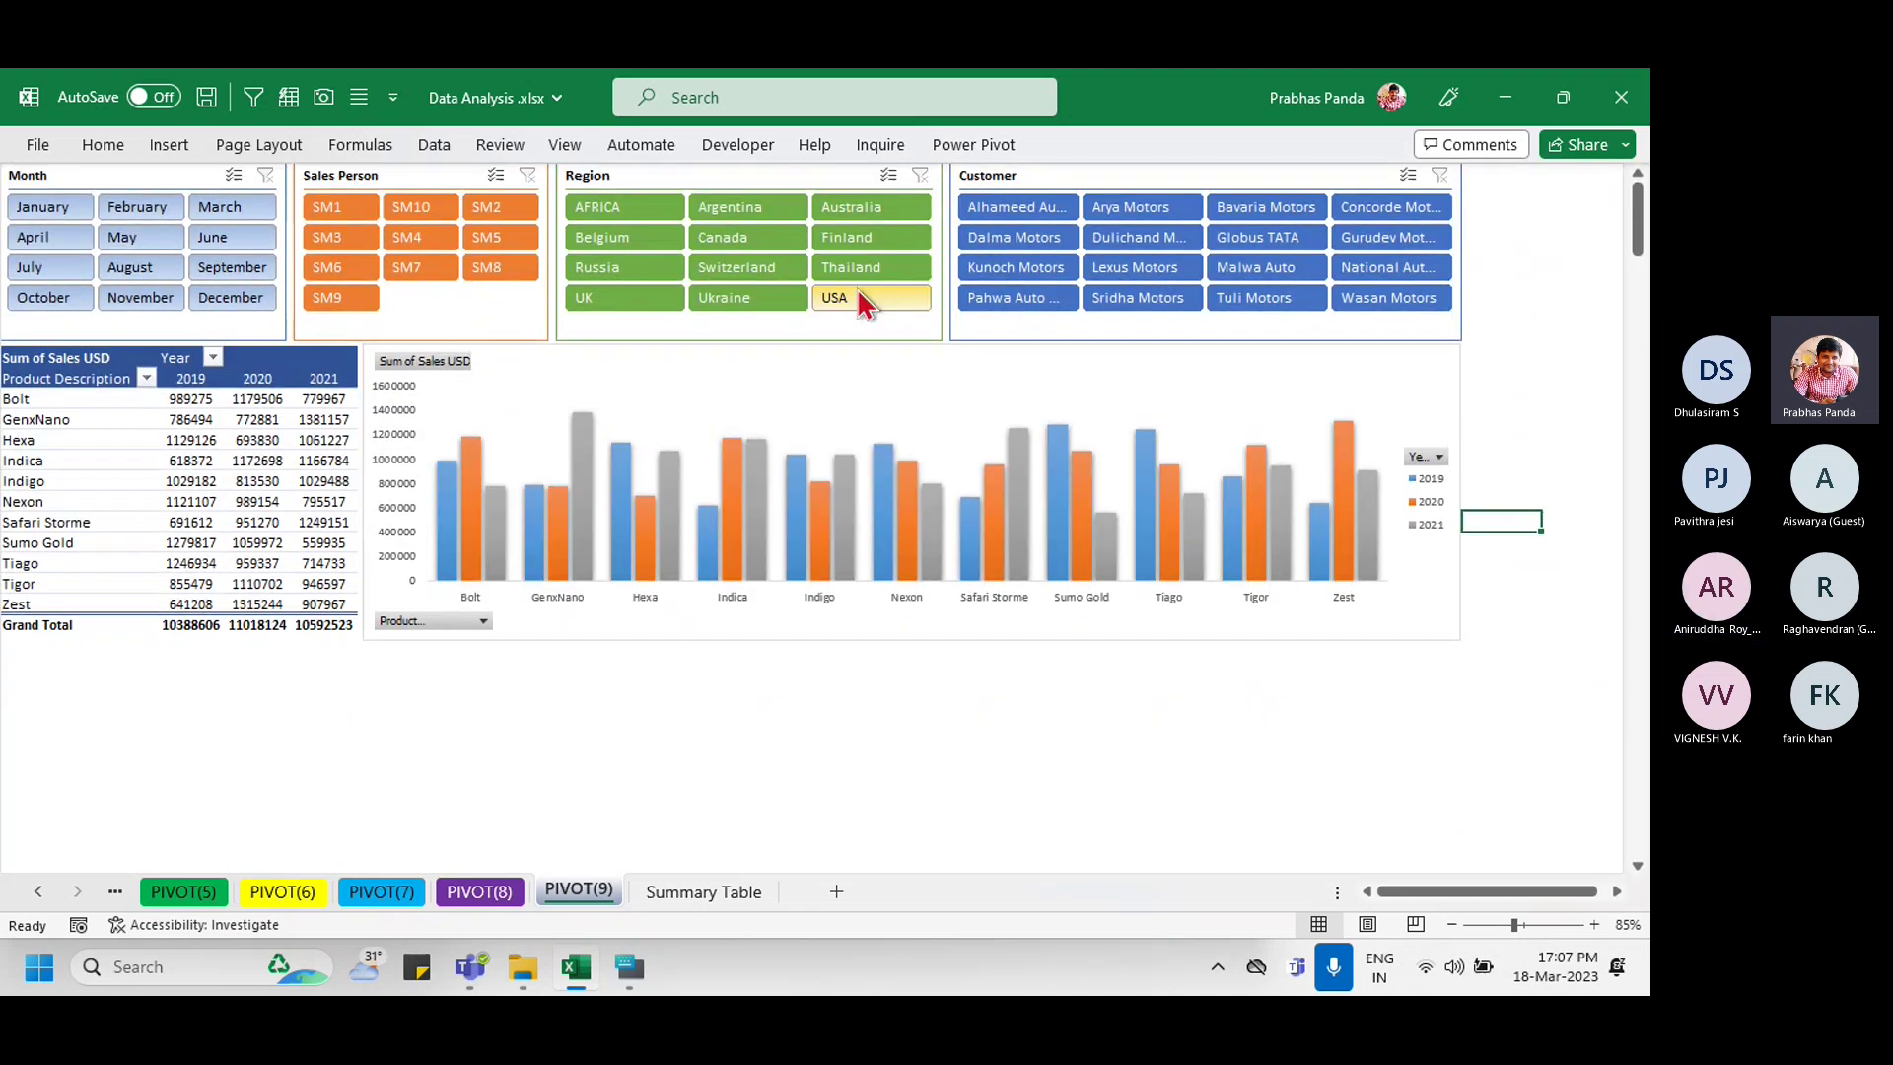
key("ctrl+F1")
key("ctrl+F1")
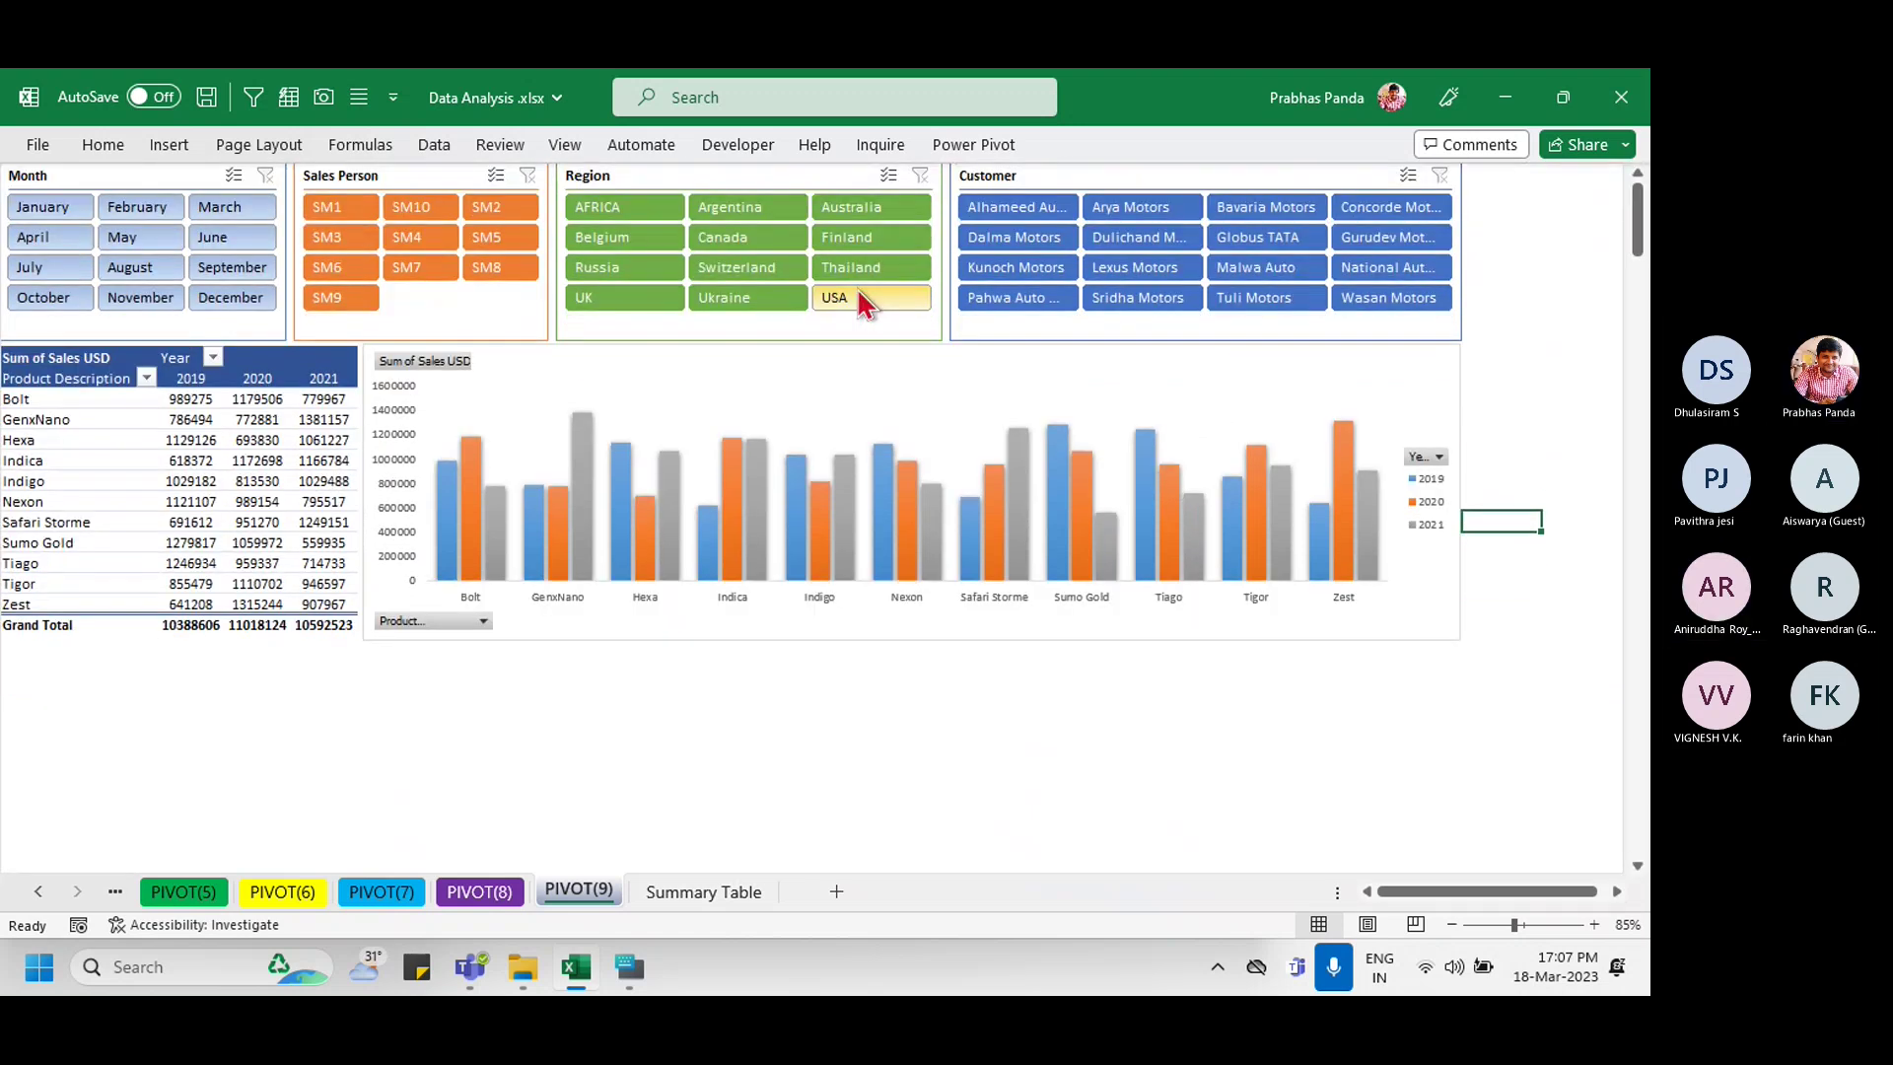
key("ctrl+F1")
key("ctrl+F1")
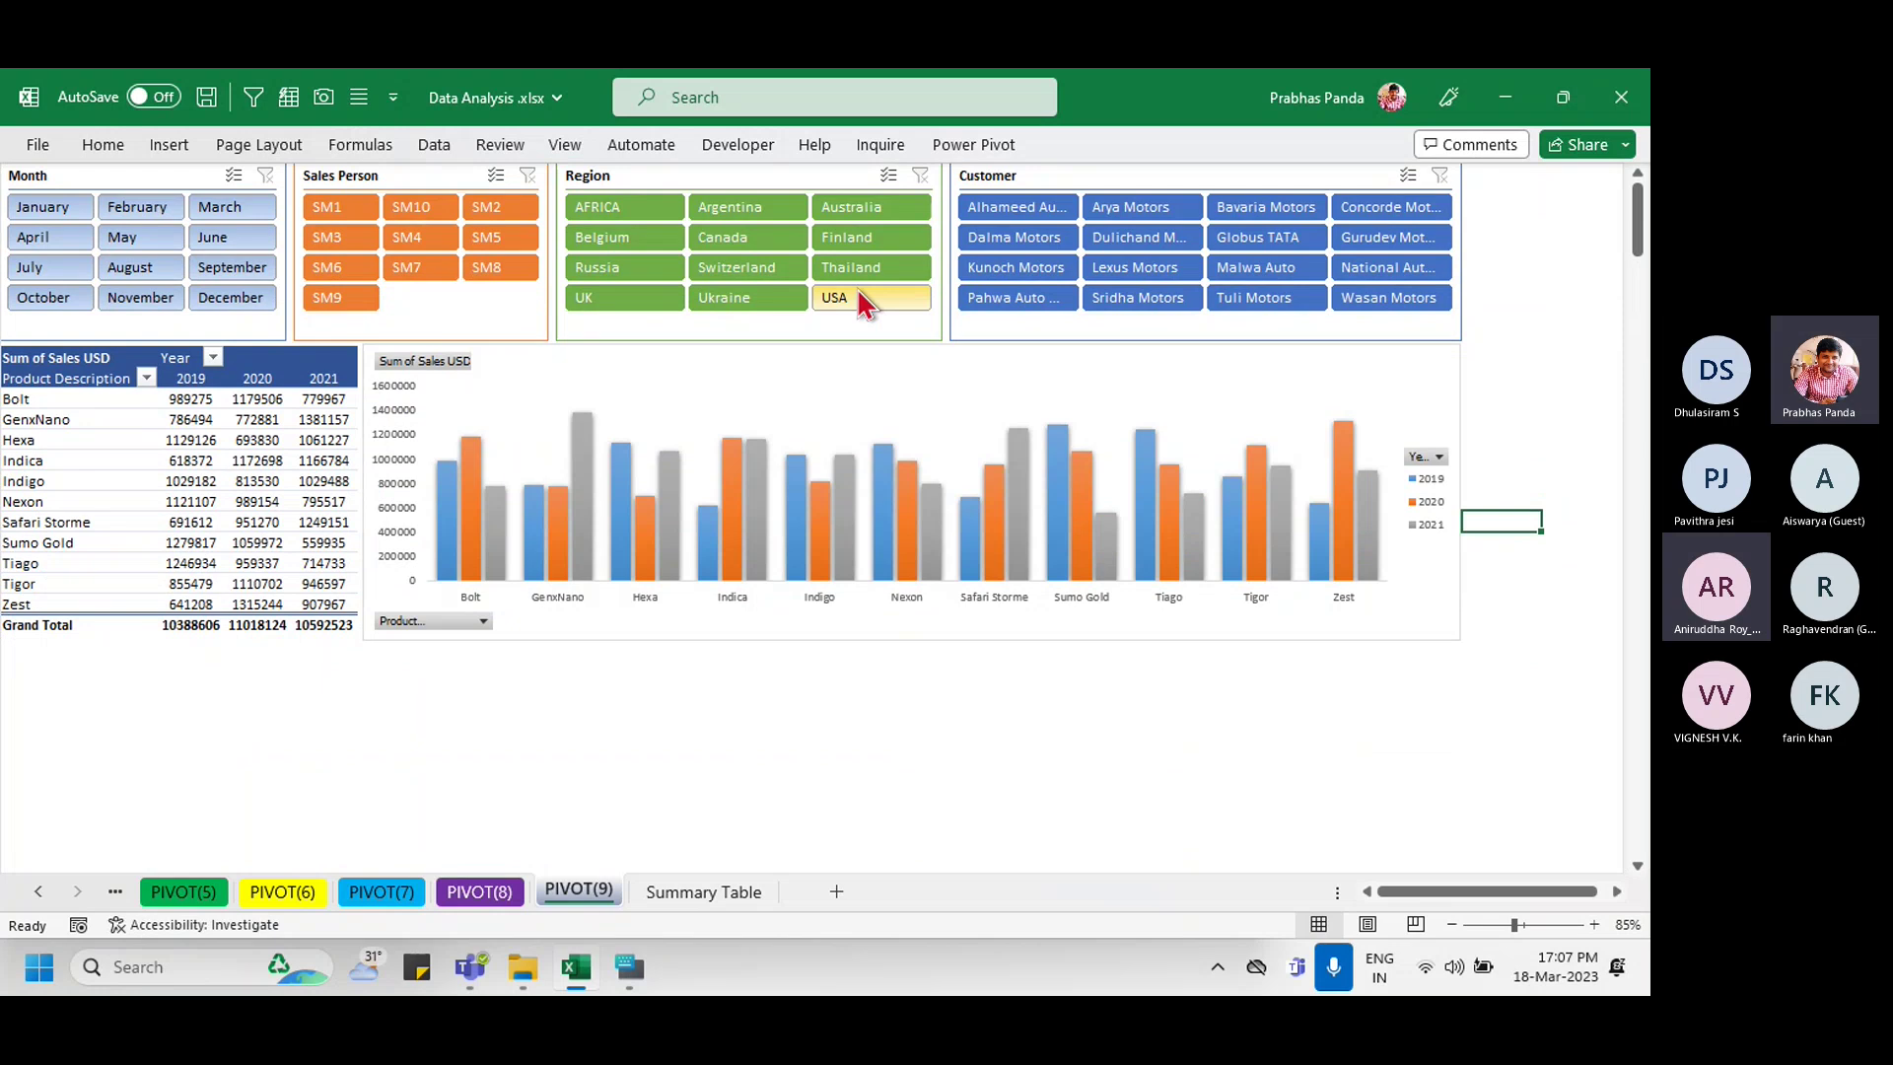
left_click(1298, 770)
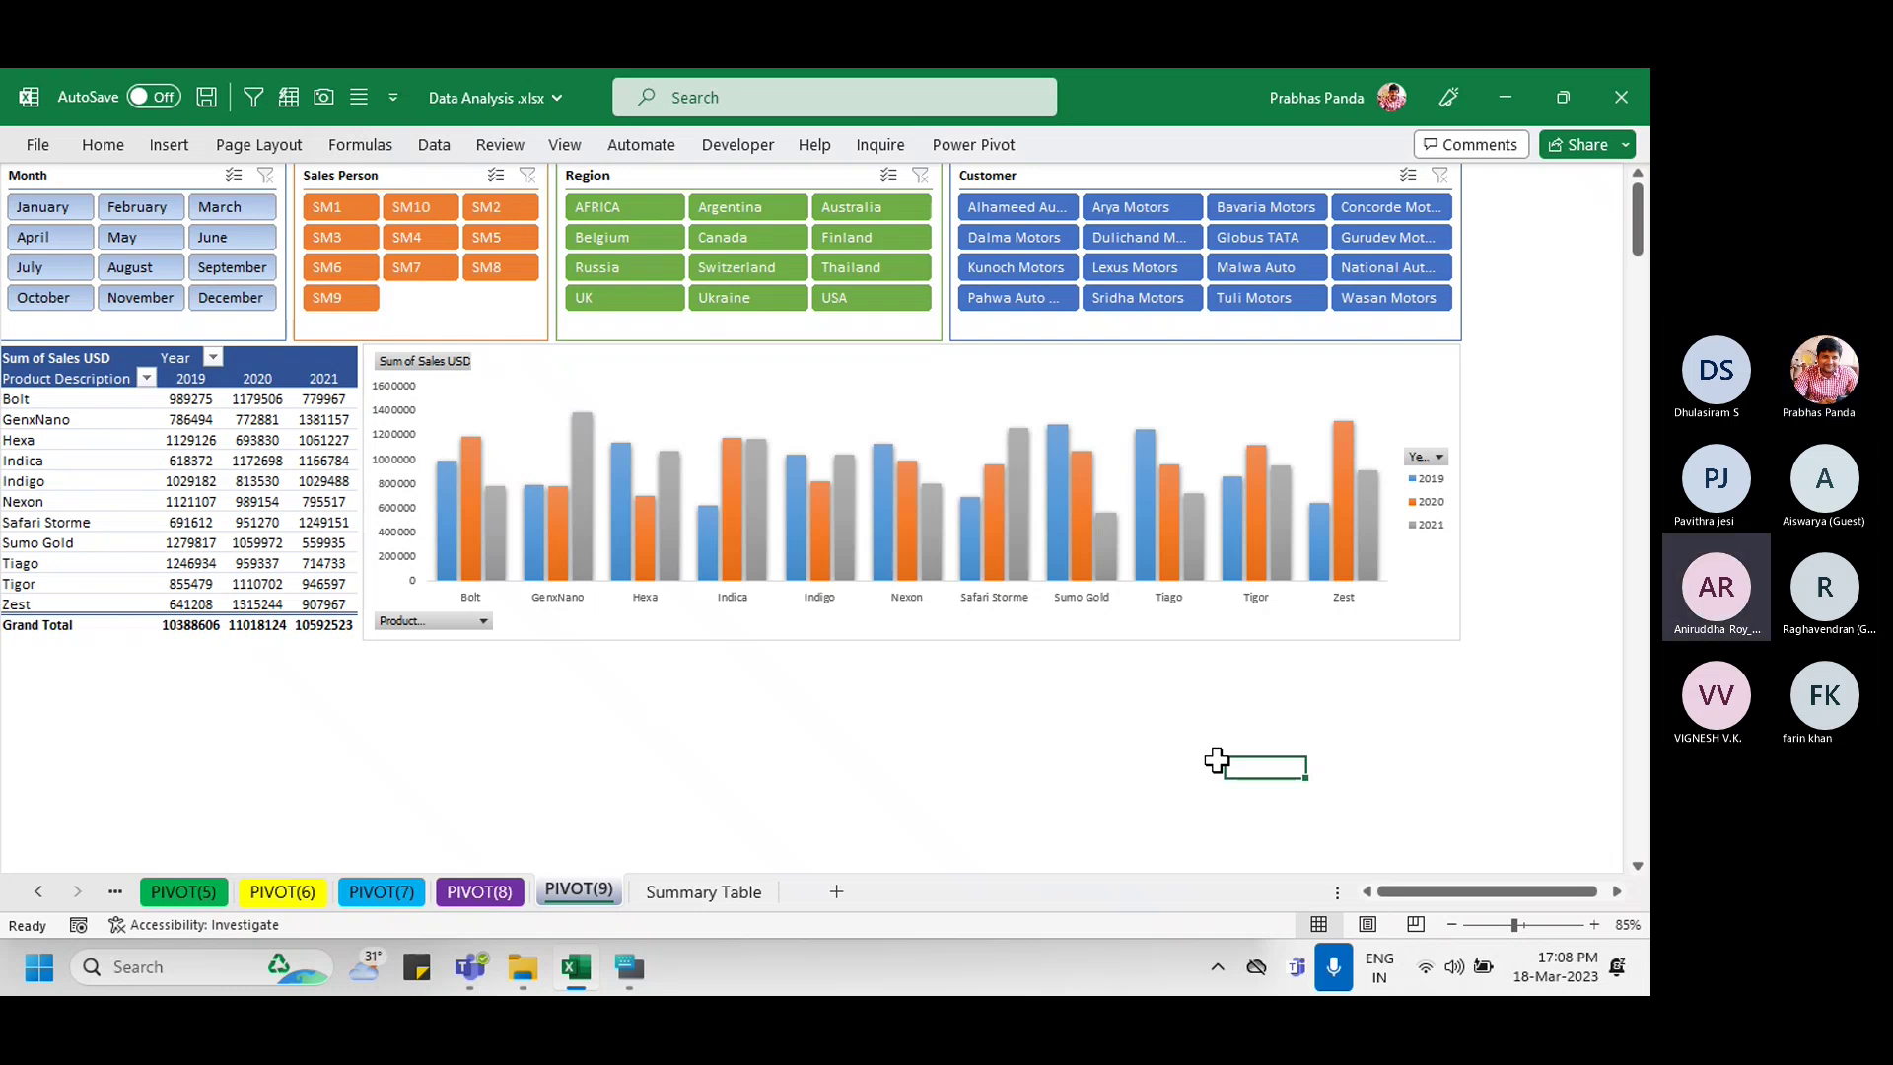
Step: Admit the waiting participant in Teams, then bring Excel back and maximize it
left_click(1562, 97)
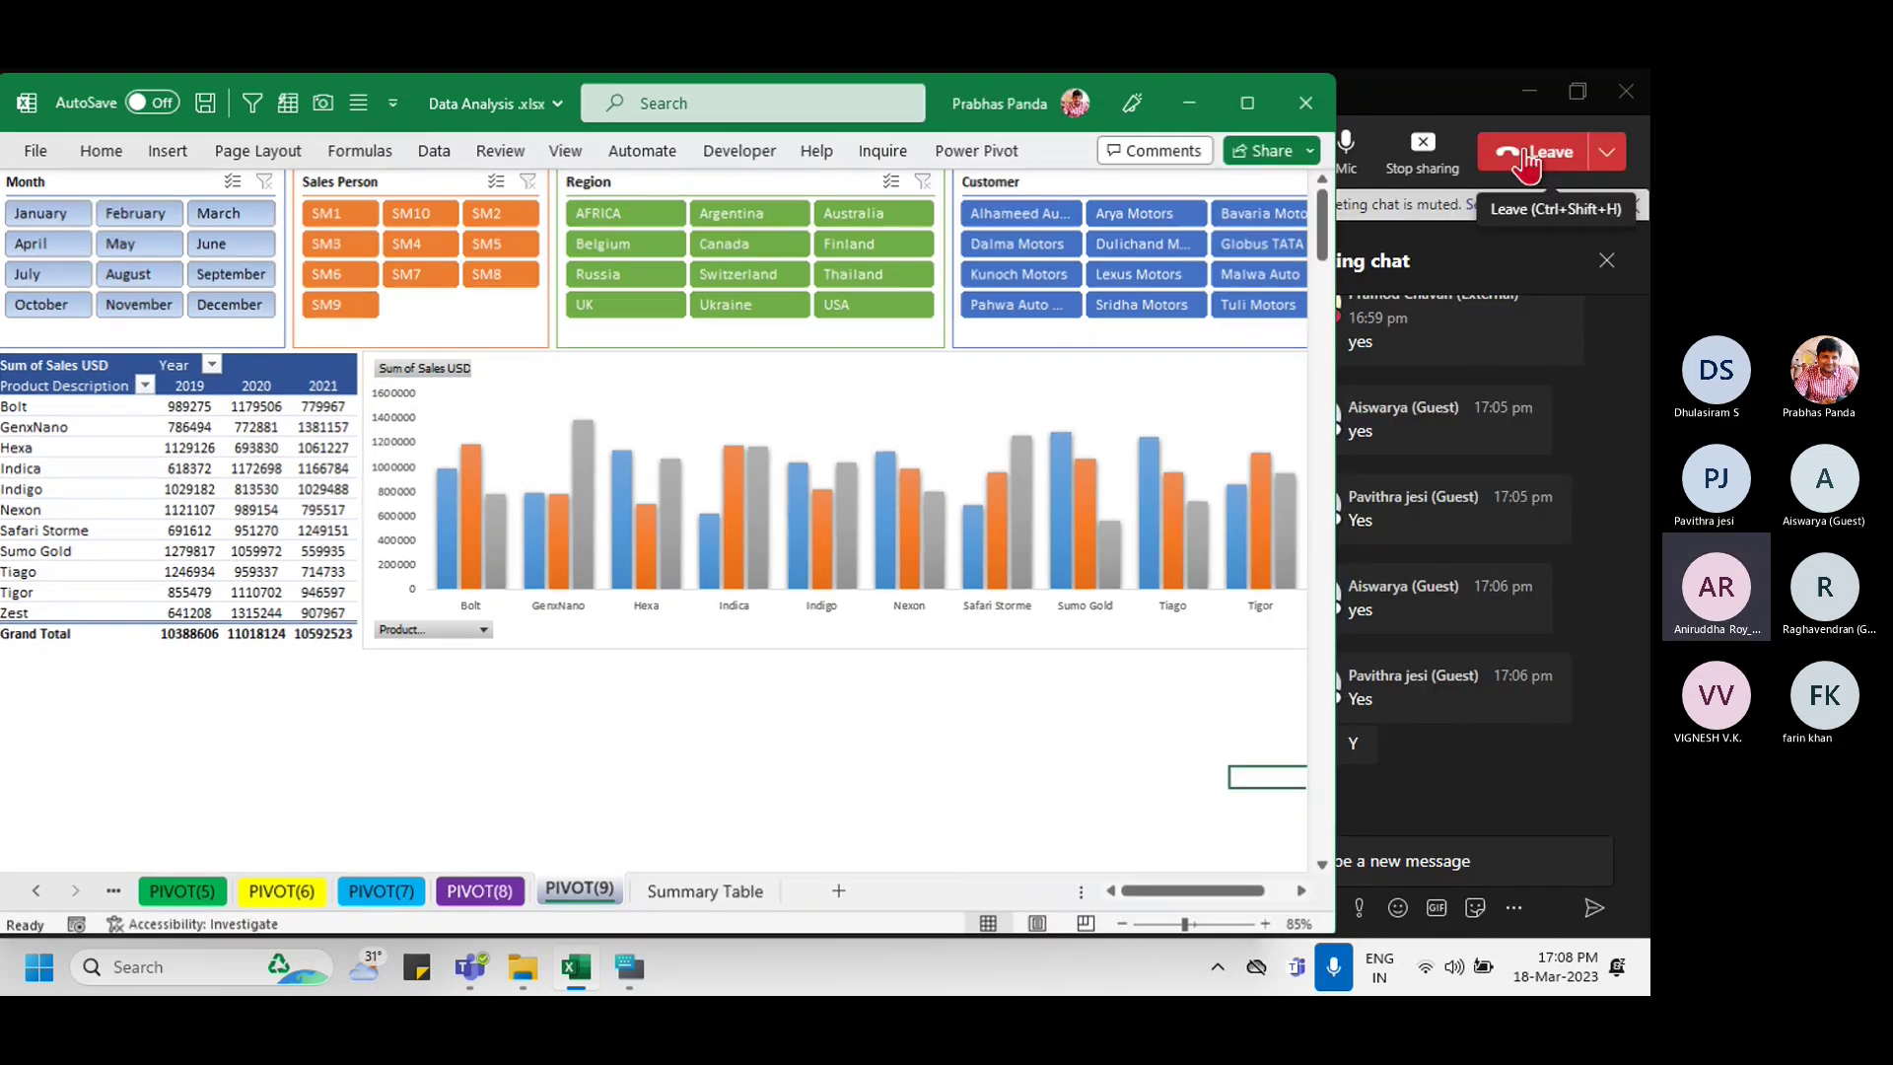
left_click(1428, 111)
left_click(725, 307)
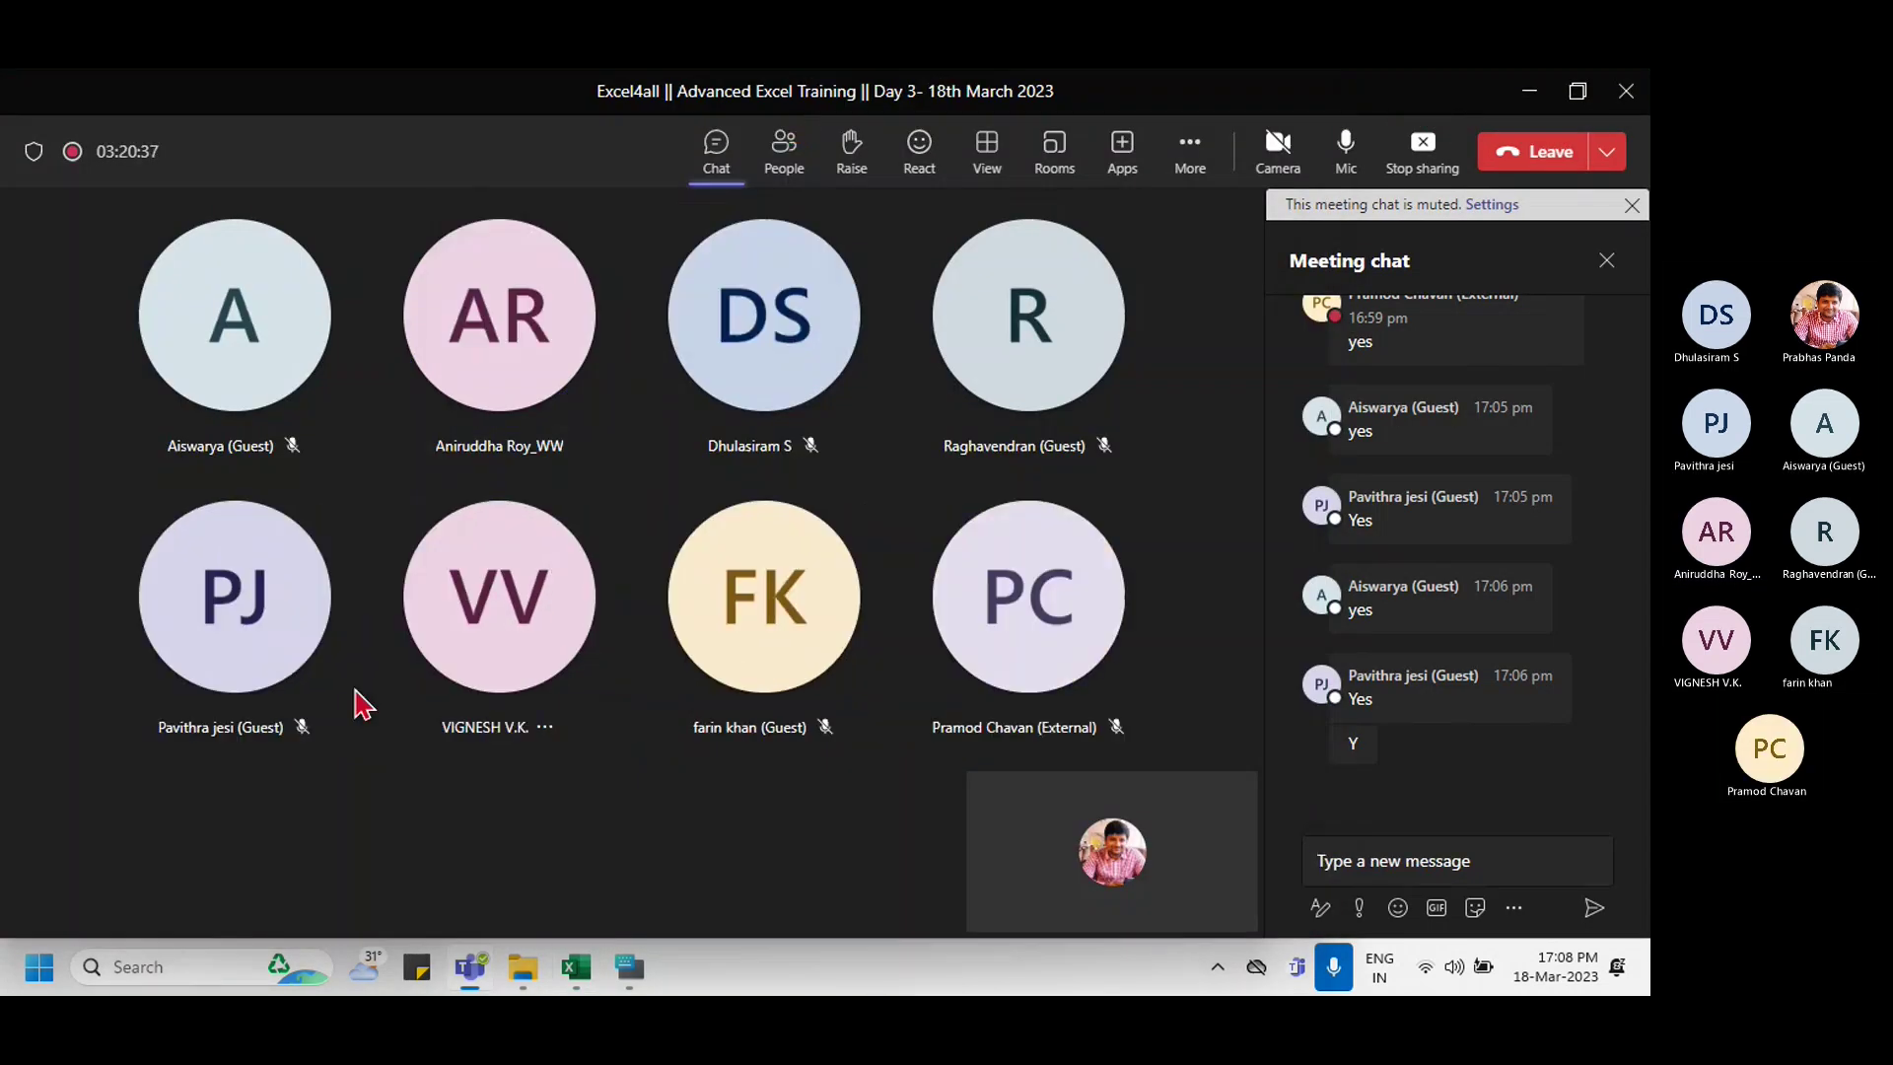
key("alt+Tab")
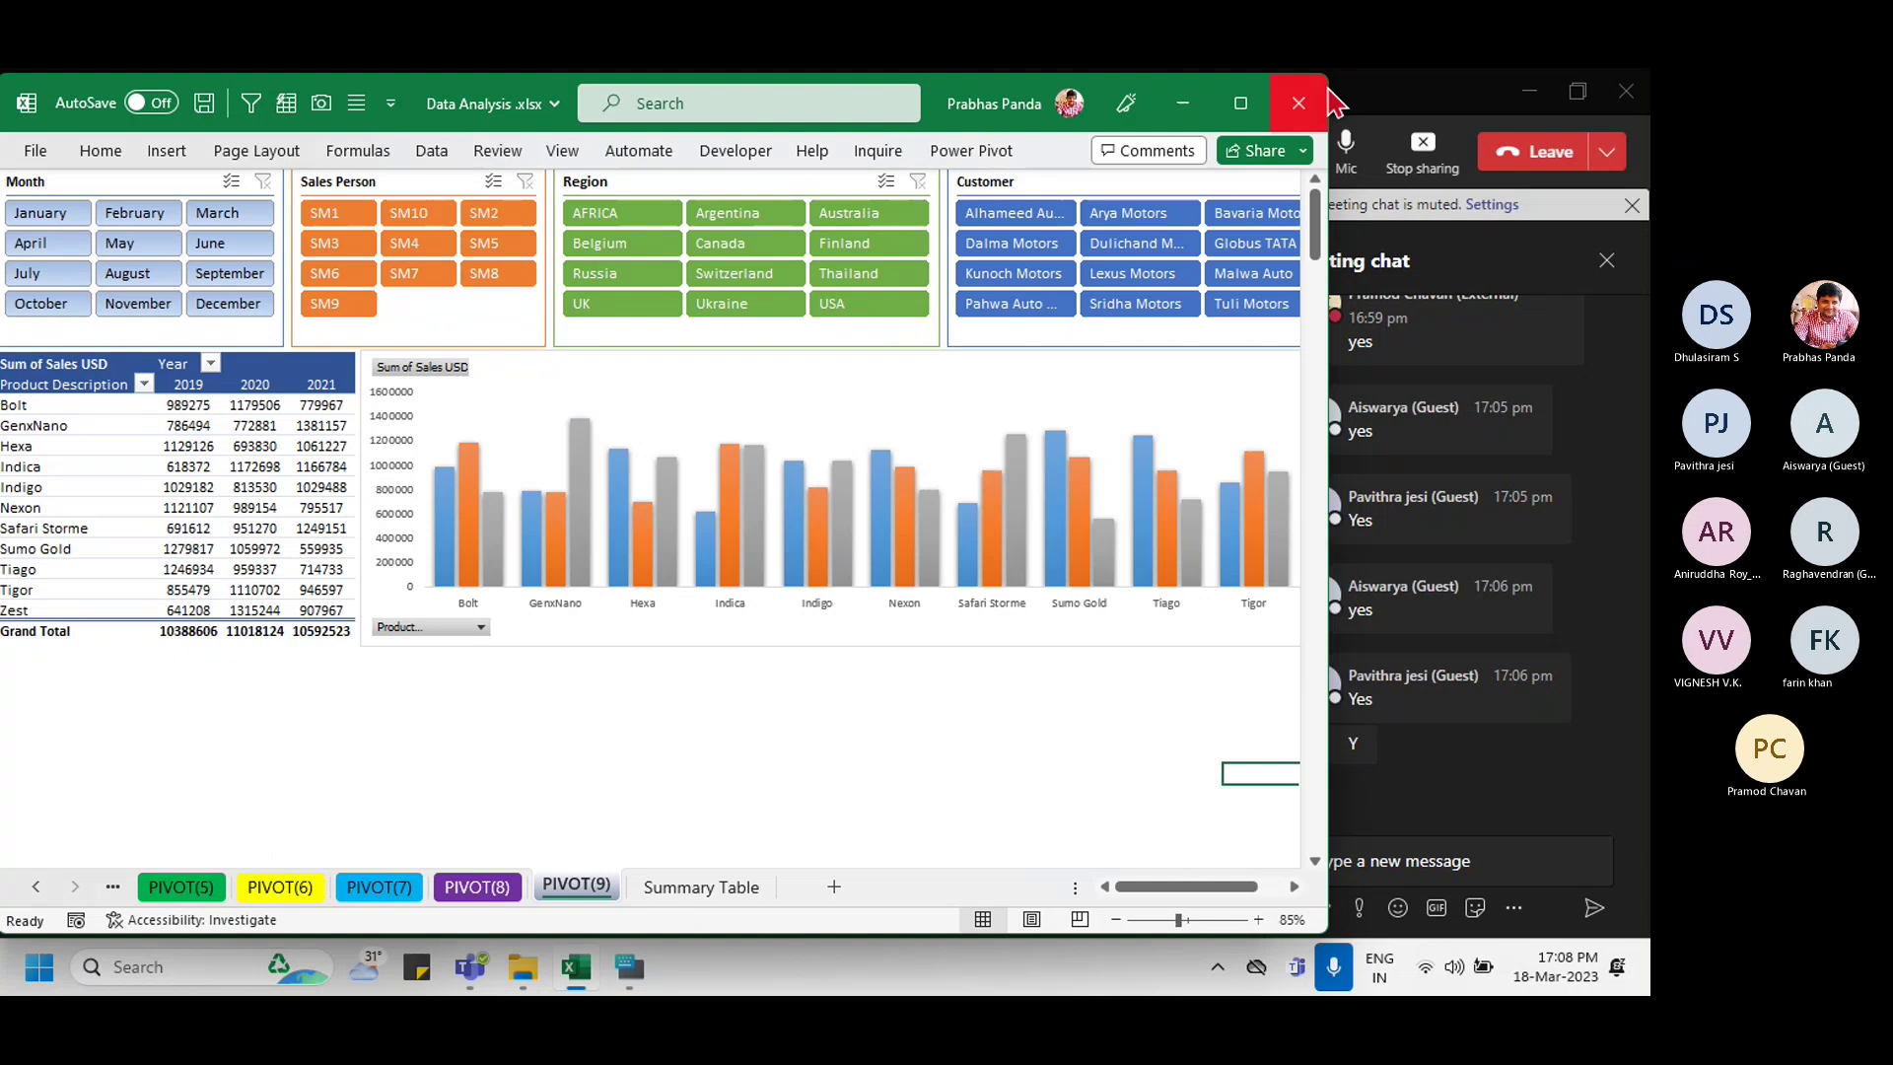
left_click(1240, 104)
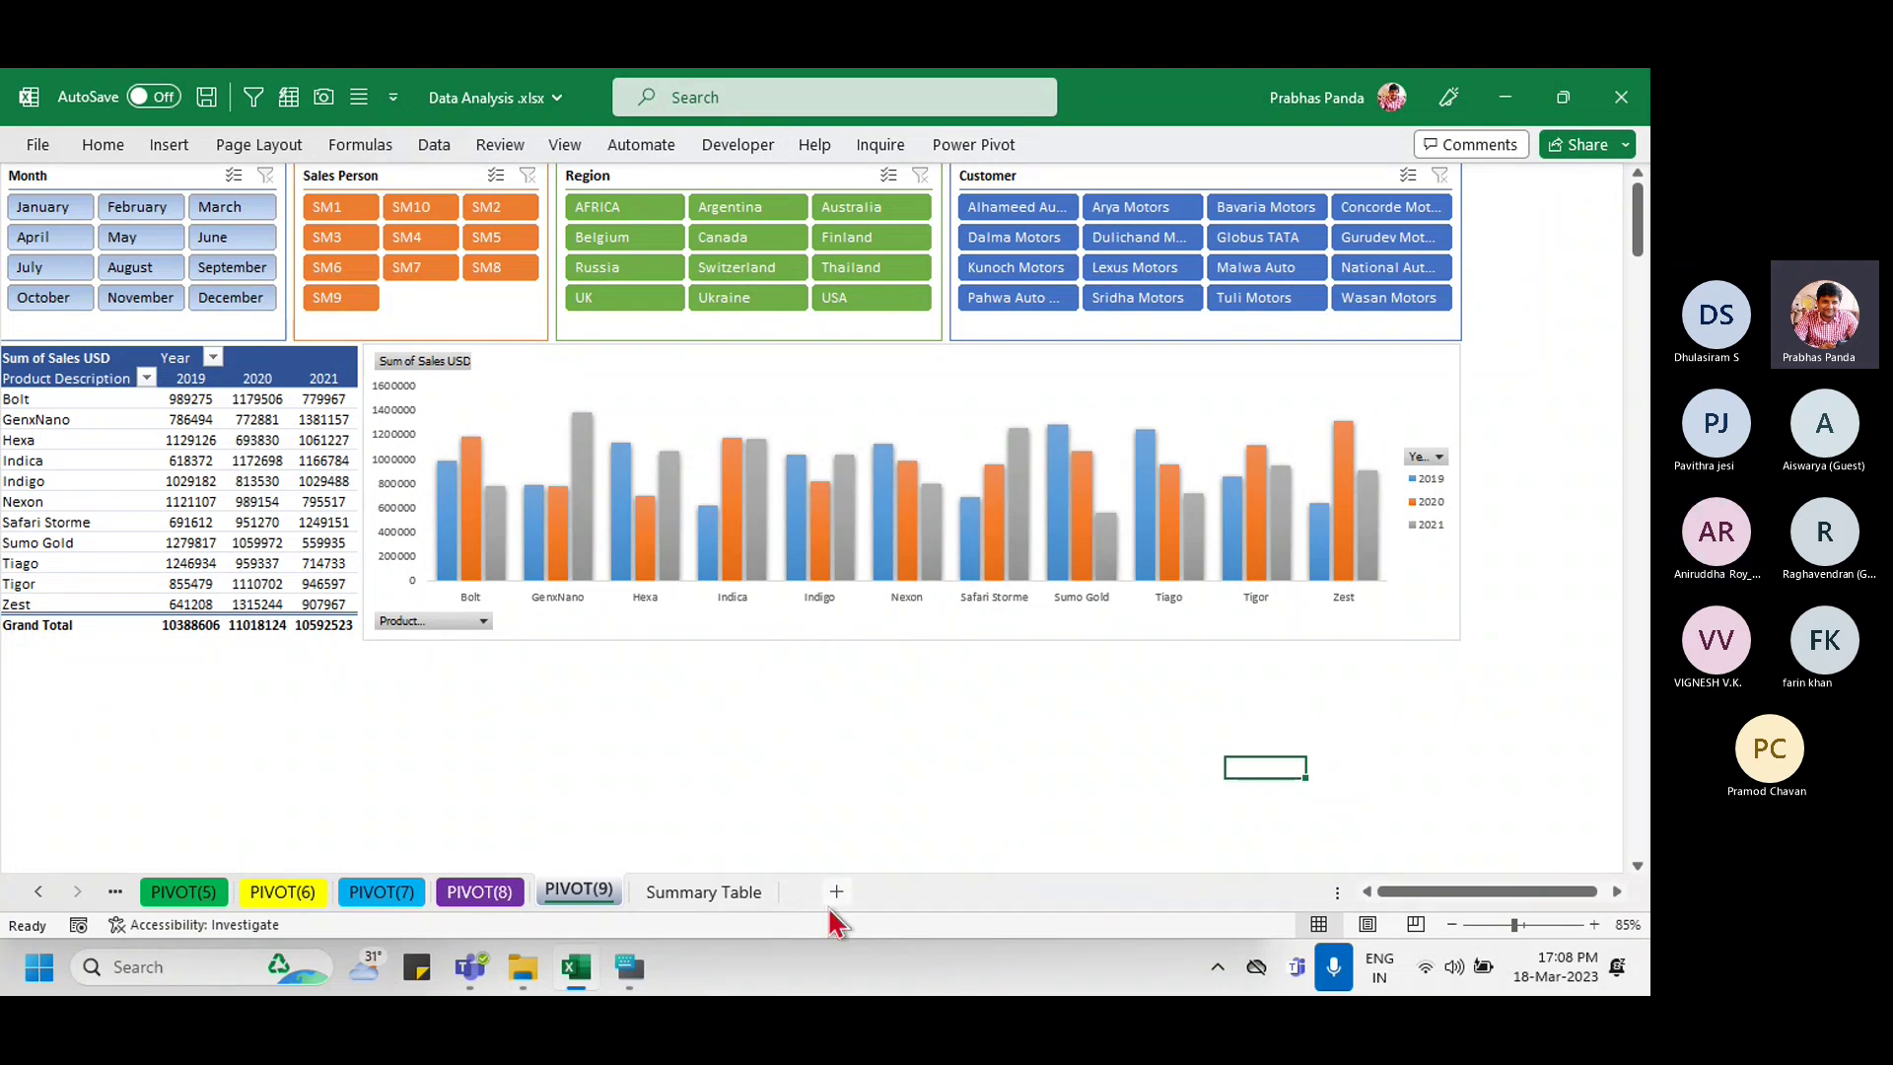
Step: Scroll the sheet tabs back to PIVOT(1), then minimize Excel to reveal the meeting
left_click(38, 891)
left_click(38, 891)
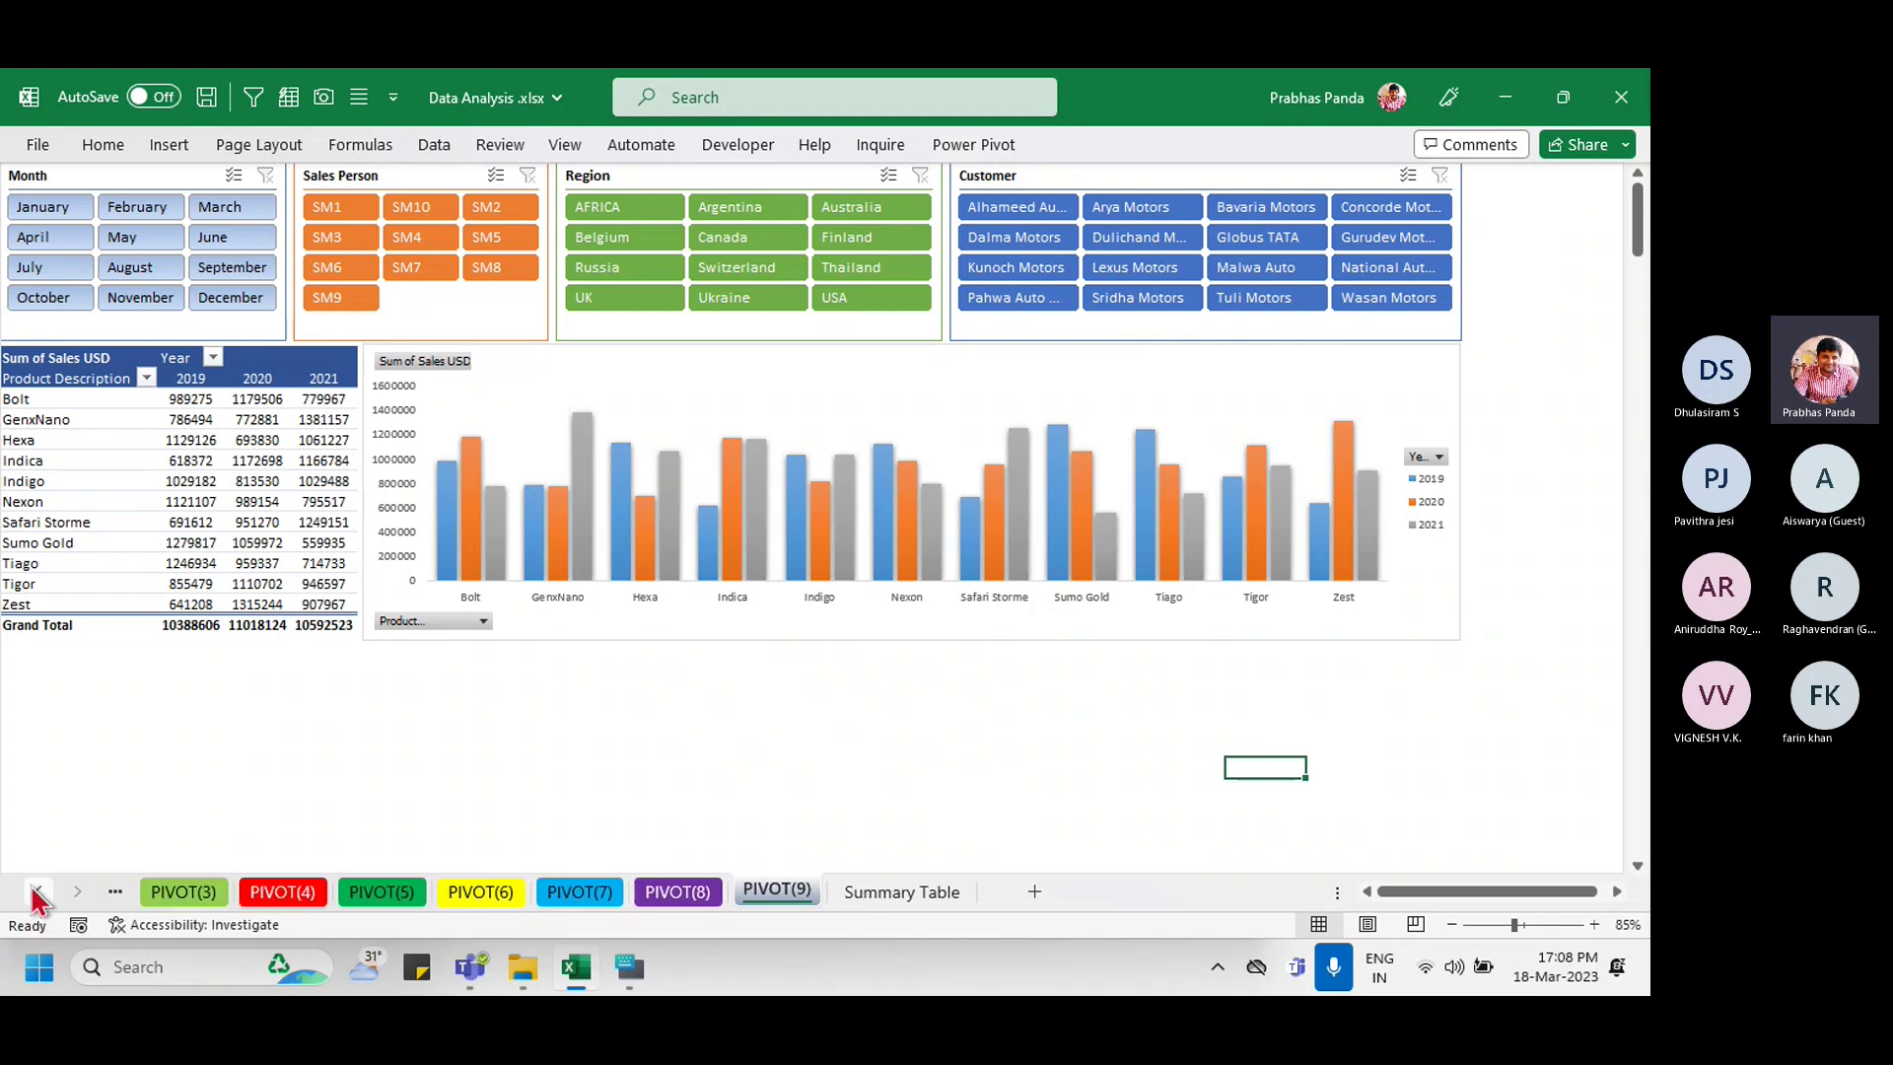
left_click(37, 892)
left_click(37, 891)
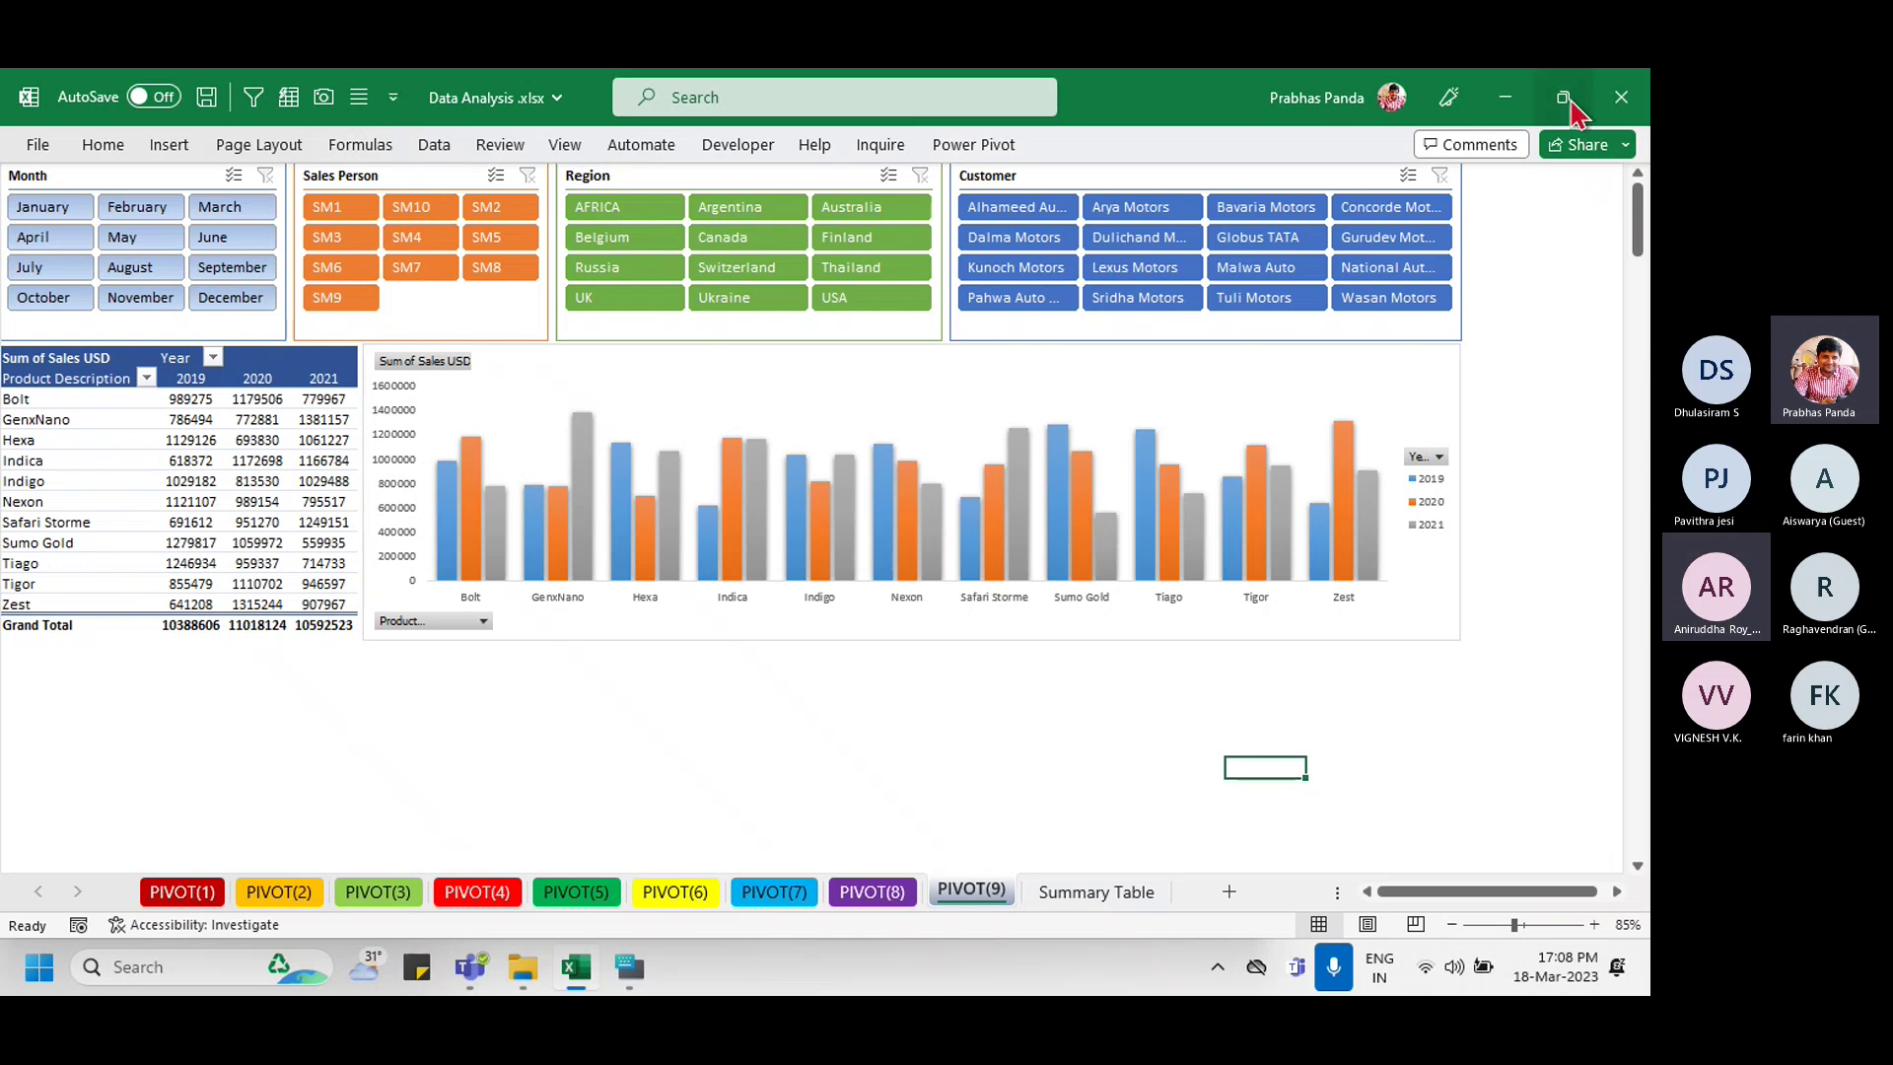
left_click(1506, 98)
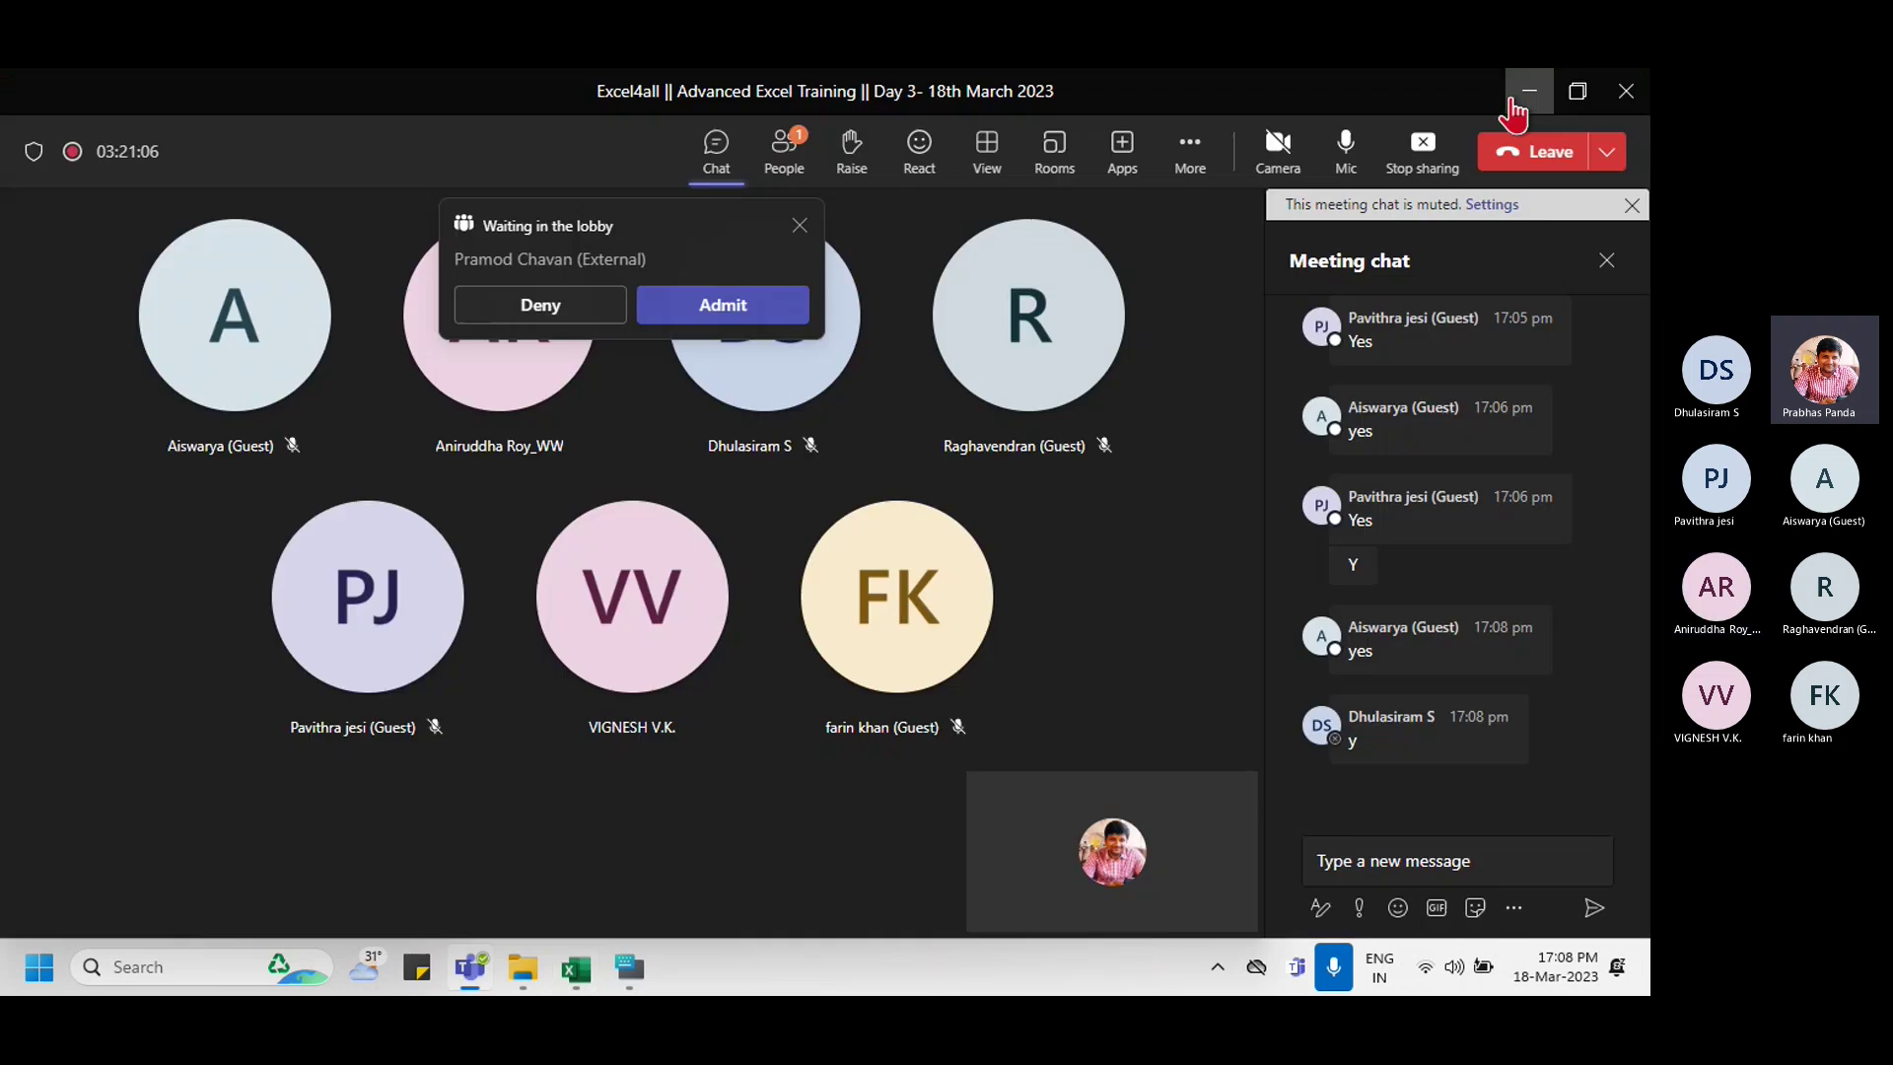
Step: Admit the lobby participant and switch back to the Excel workbook
left_click(710, 305)
key("alt+Tab")
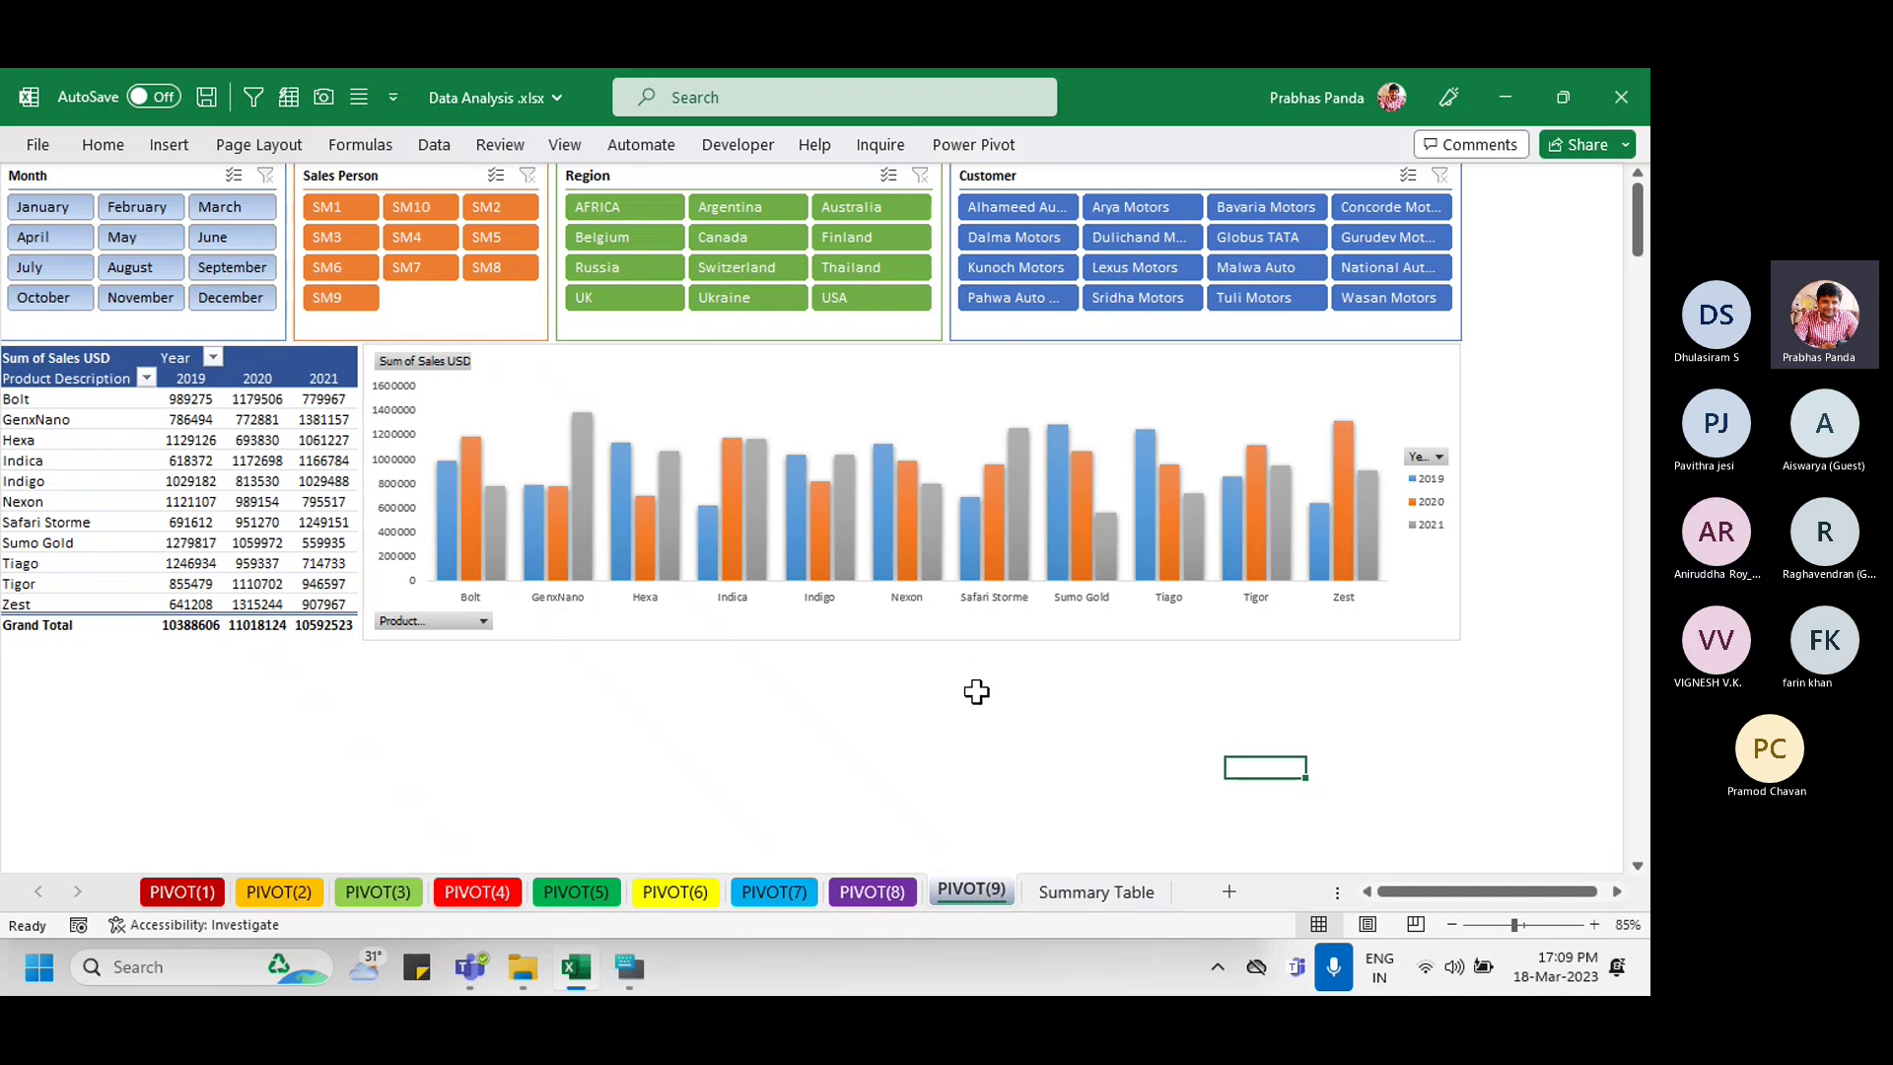
right_click(969, 889)
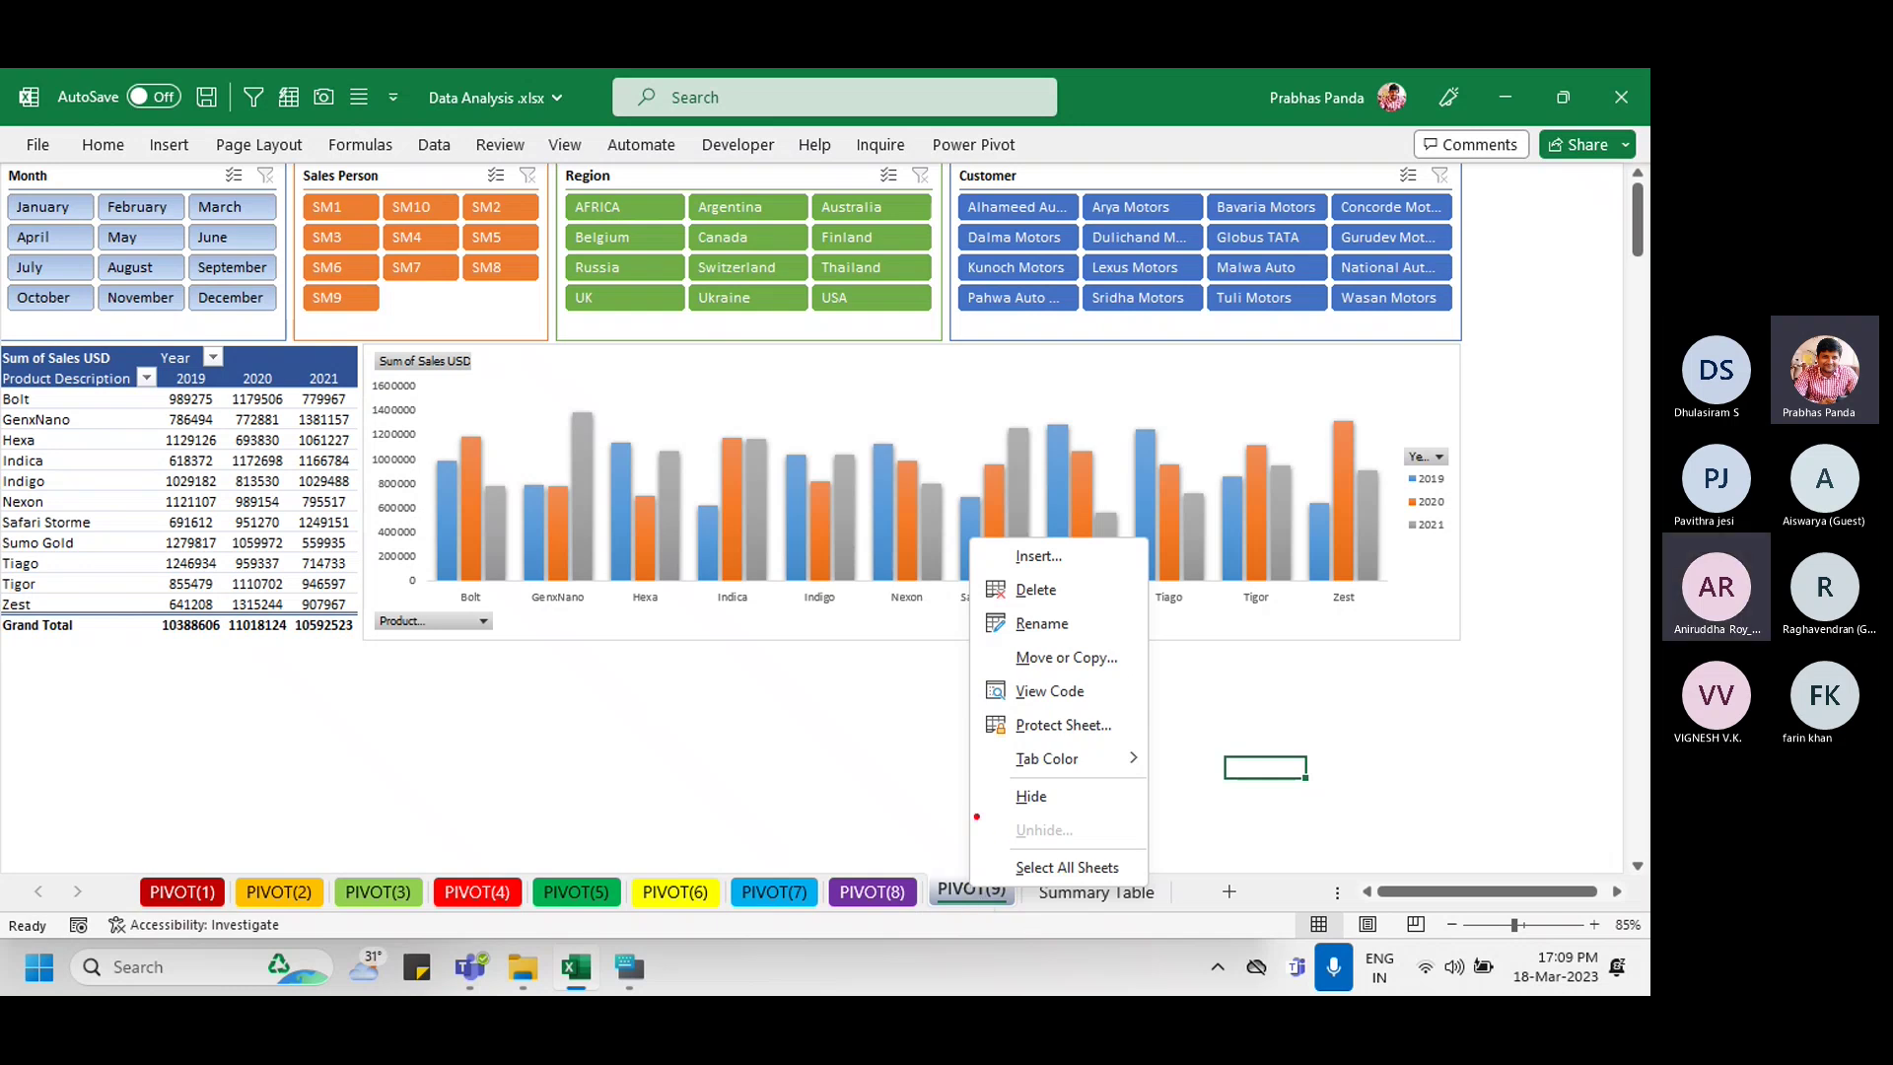
mouse_move(974, 805)
left_mouse_down()
mouse_move(1011, 854)
mouse_move(1160, 848)
left_mouse_up()
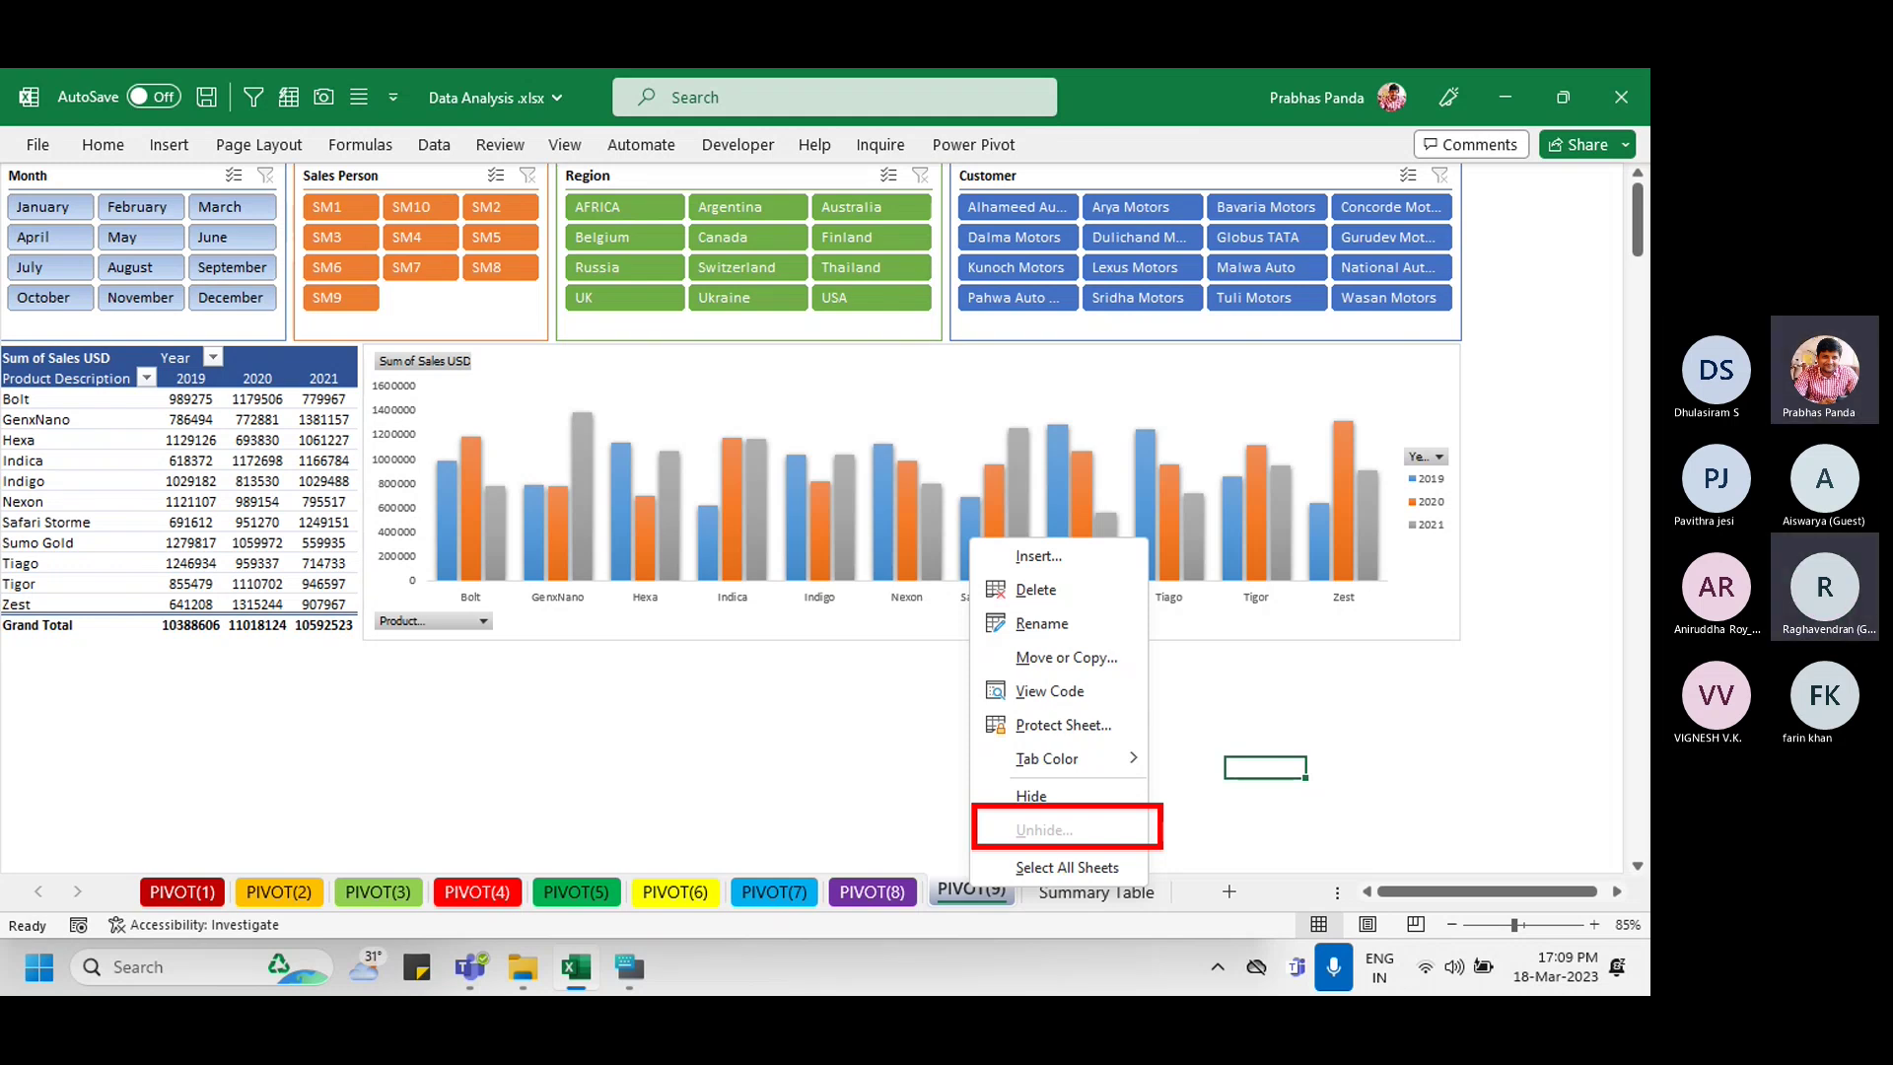
left_click(1160, 848)
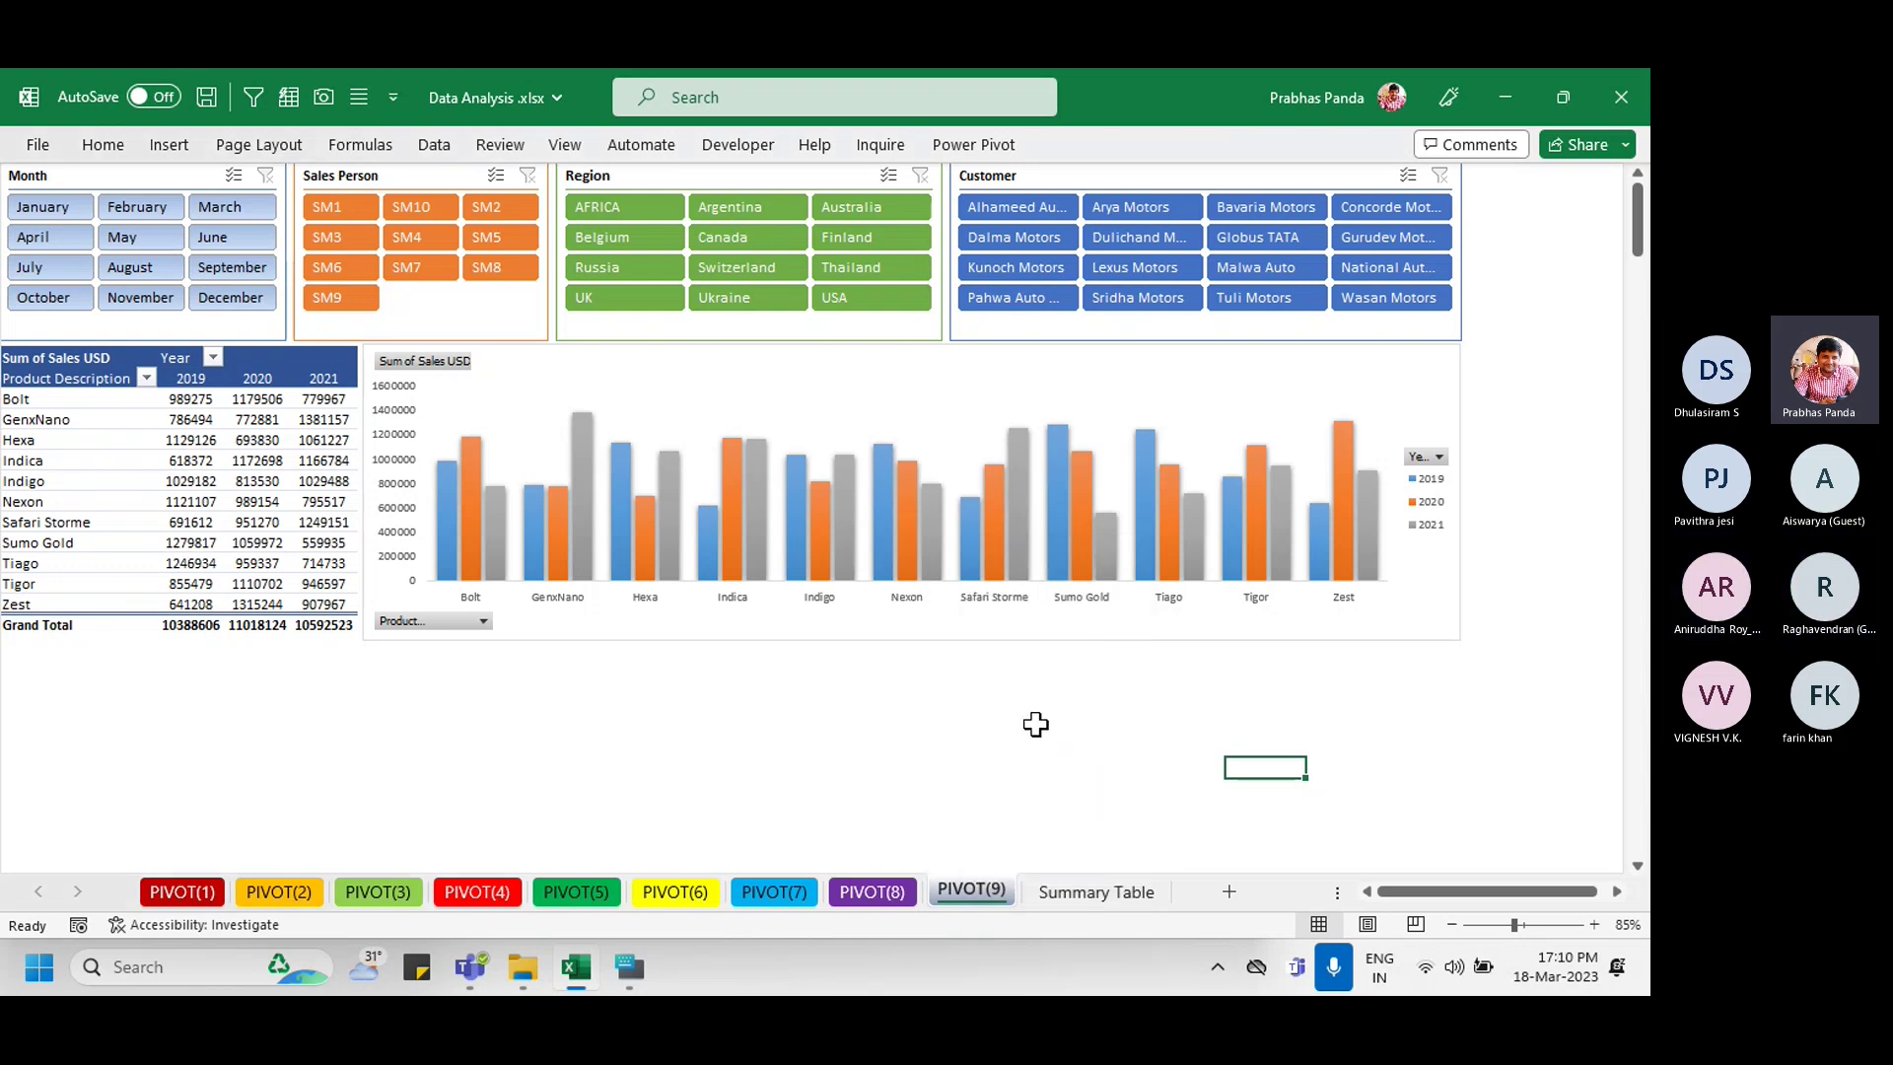
Step: Admit another lobby participant in Teams and bring Excel back full-screen
left_click(1562, 97)
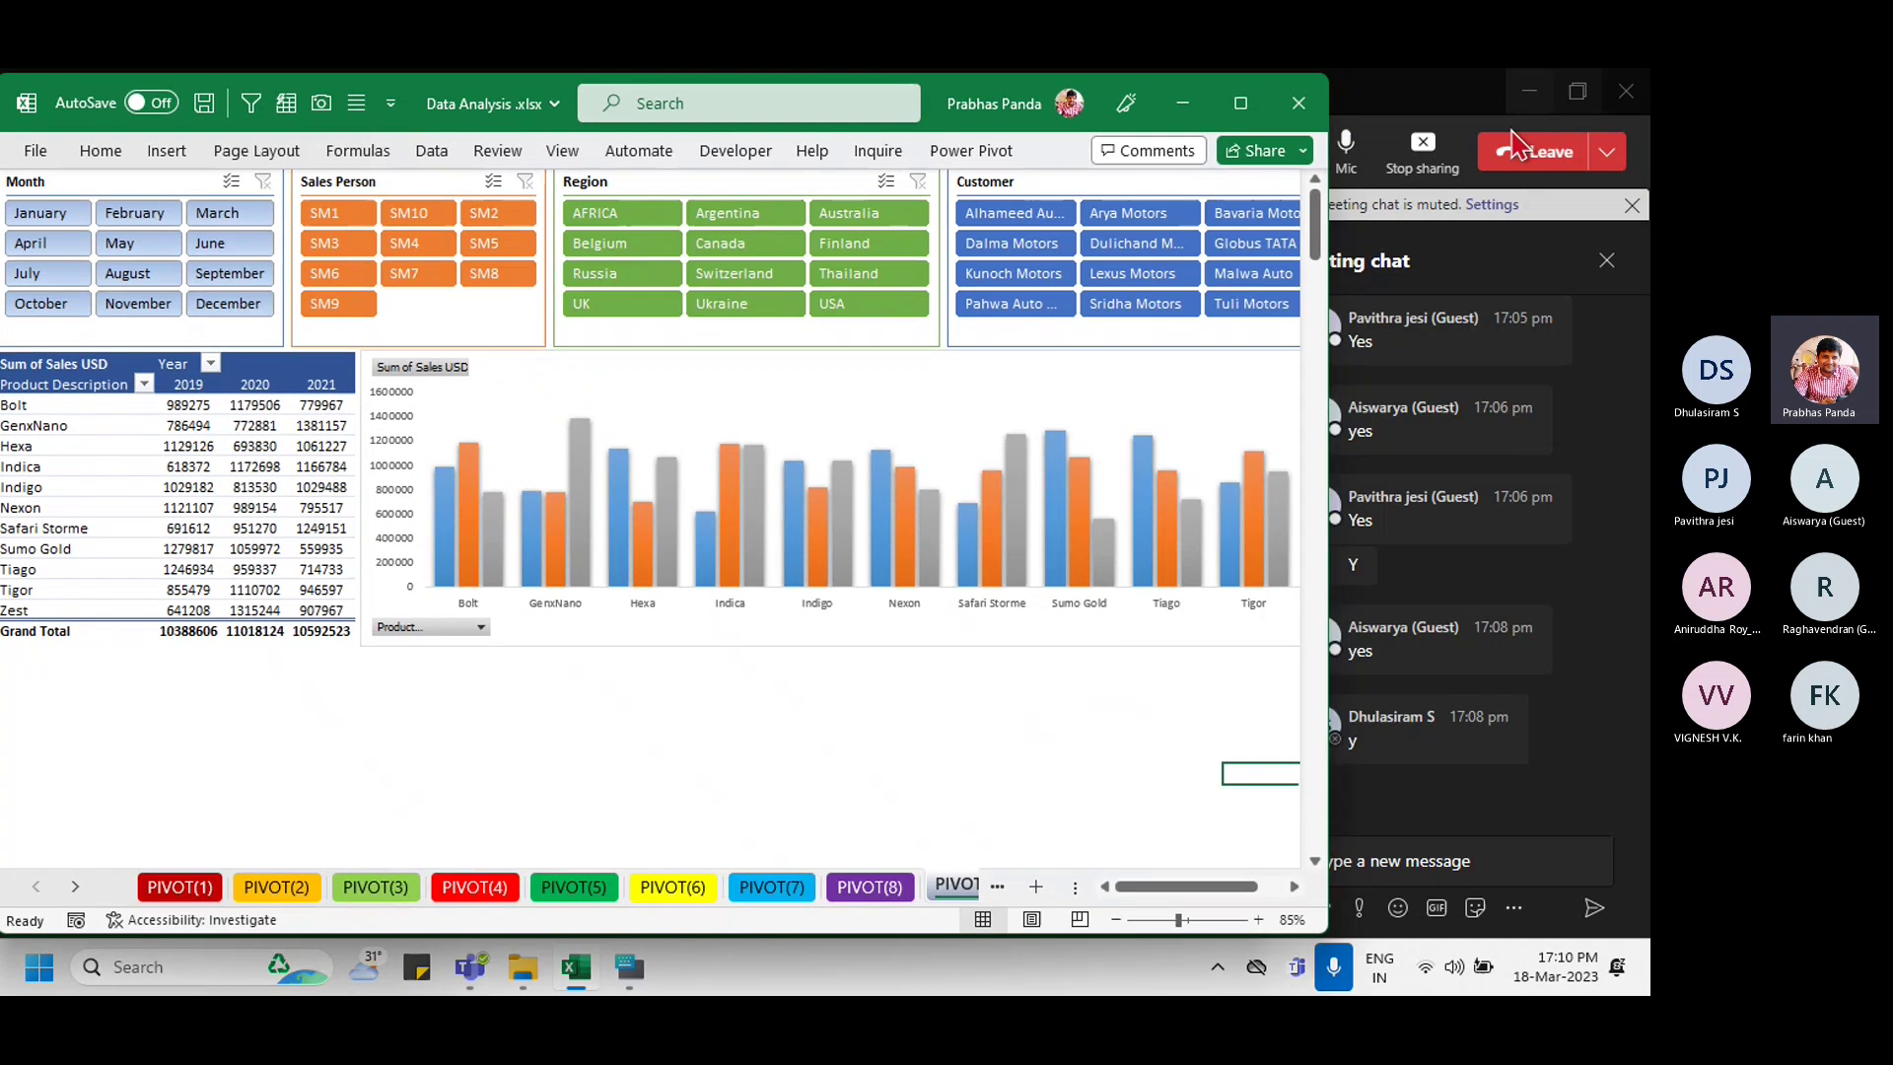
left_click(1422, 118)
left_click(767, 306)
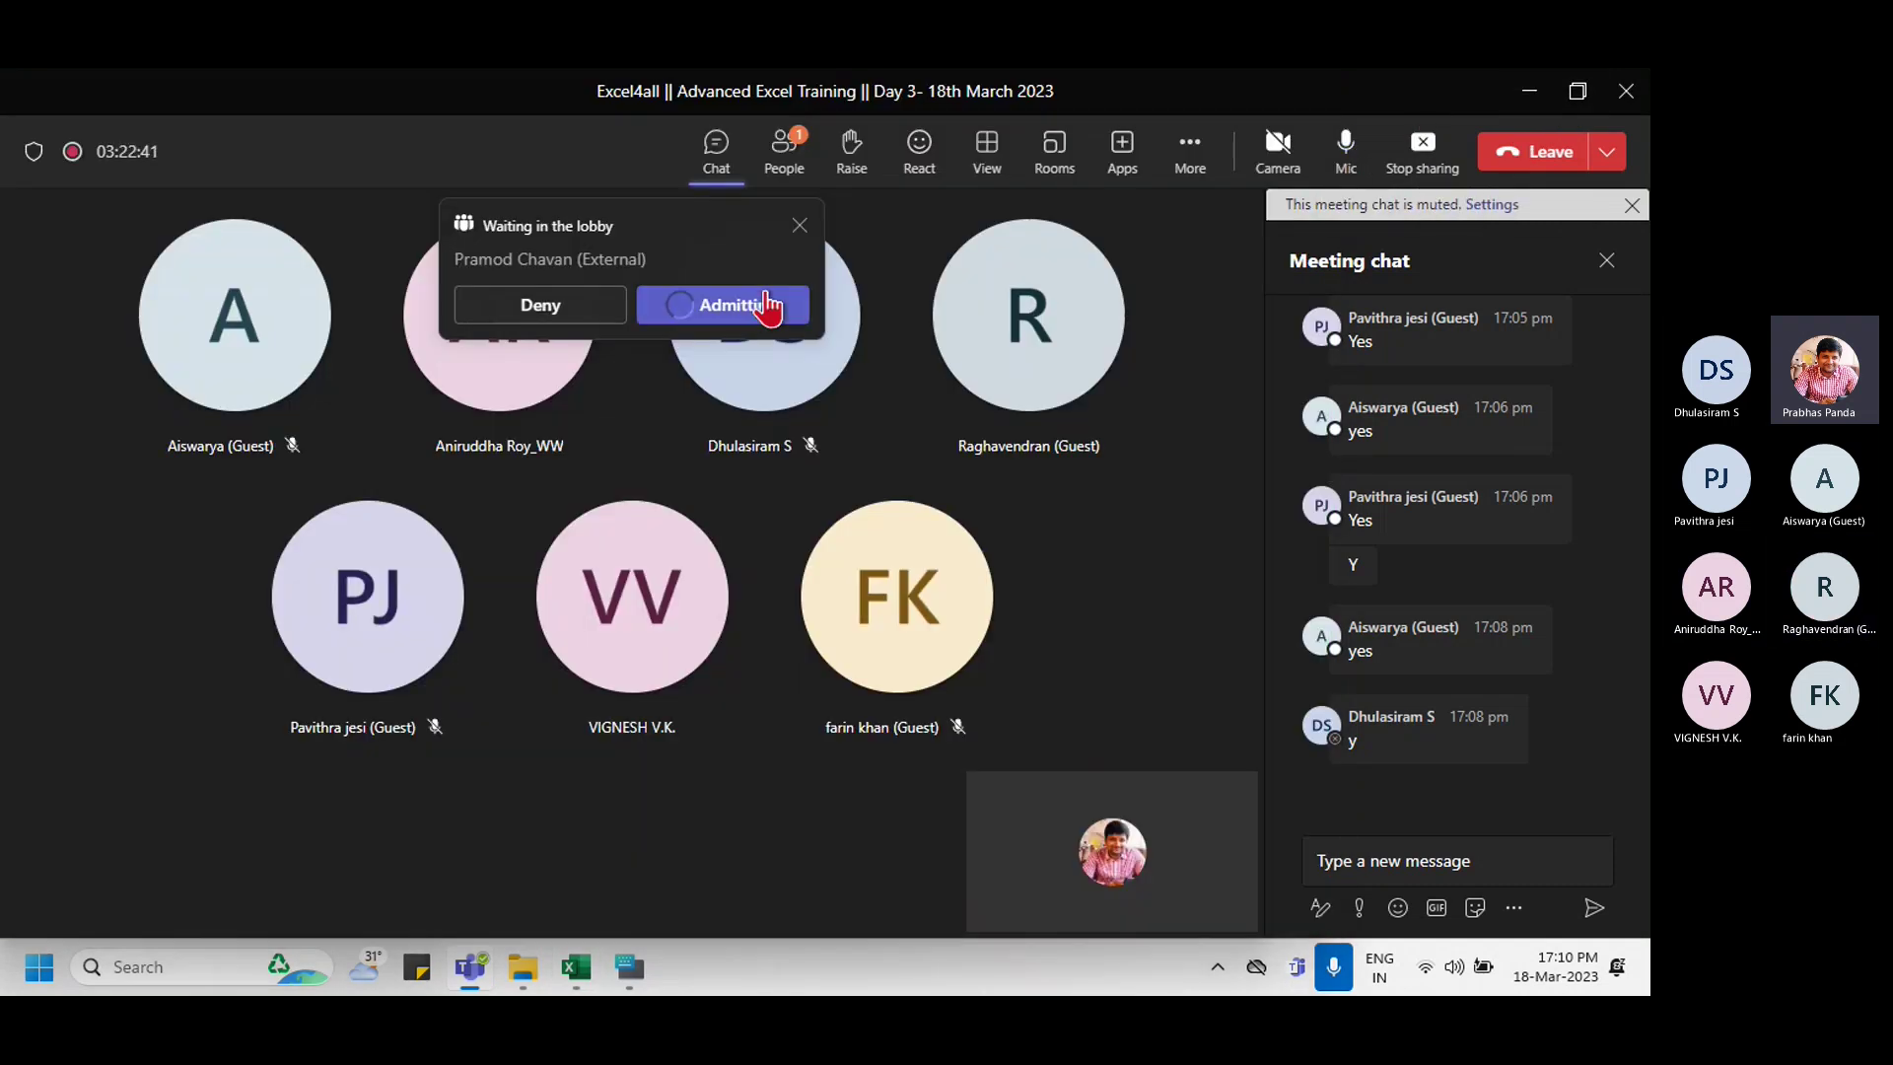
key("alt+Tab")
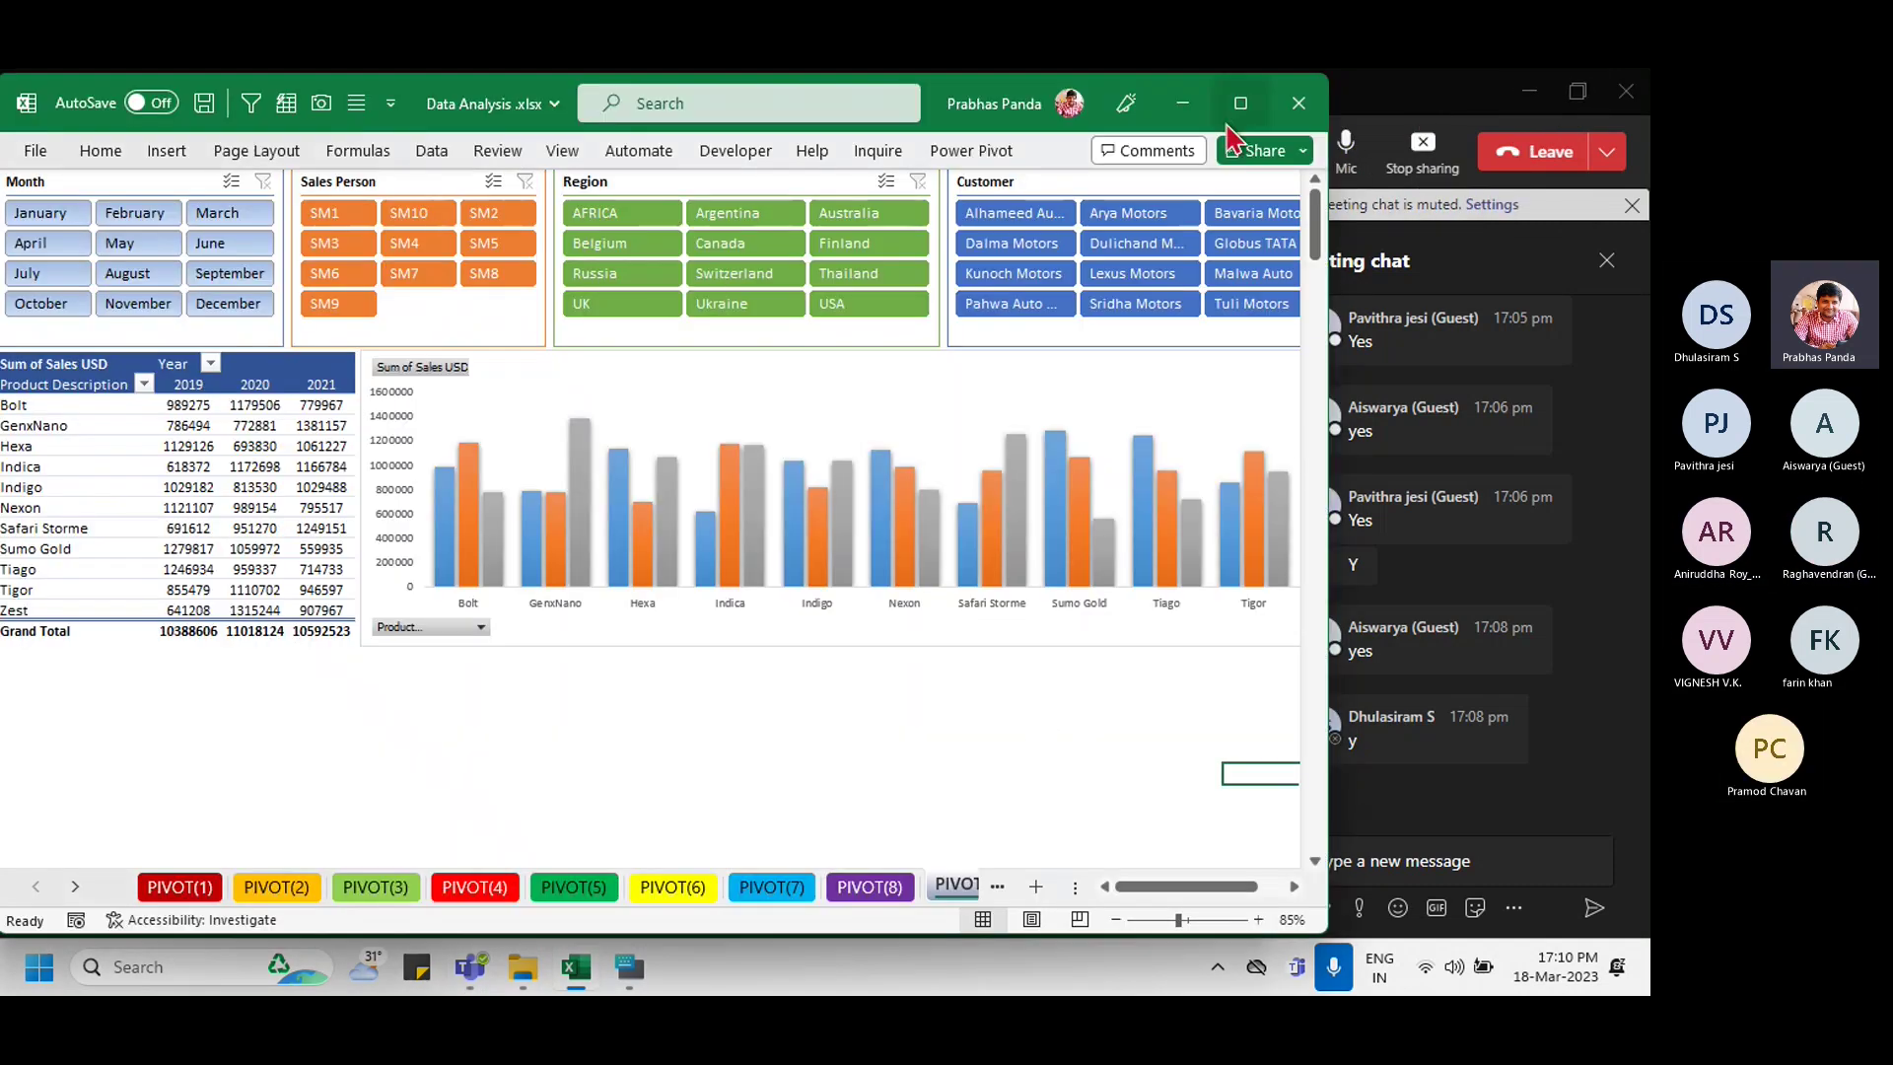
left_click(1245, 104)
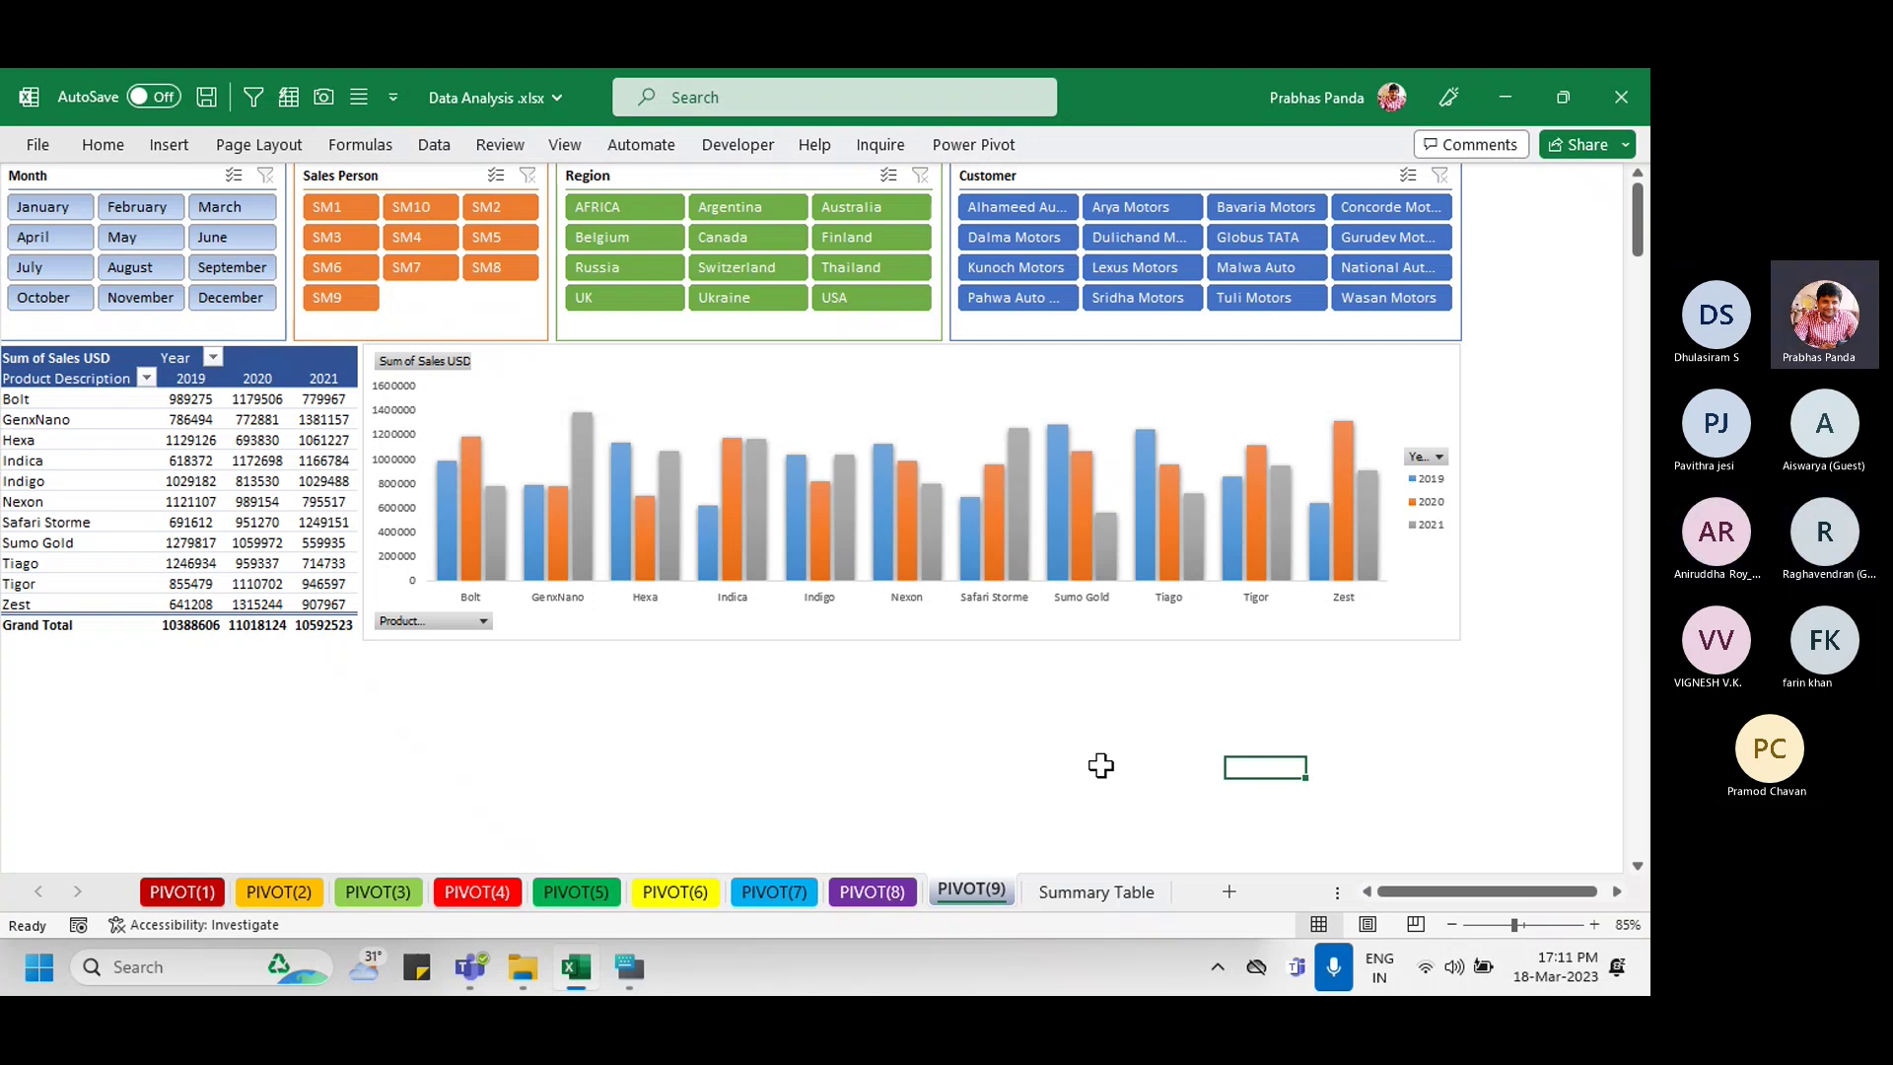
Step: Select an empty cell below the pivot table and briefly open the File view
left_click(351, 734)
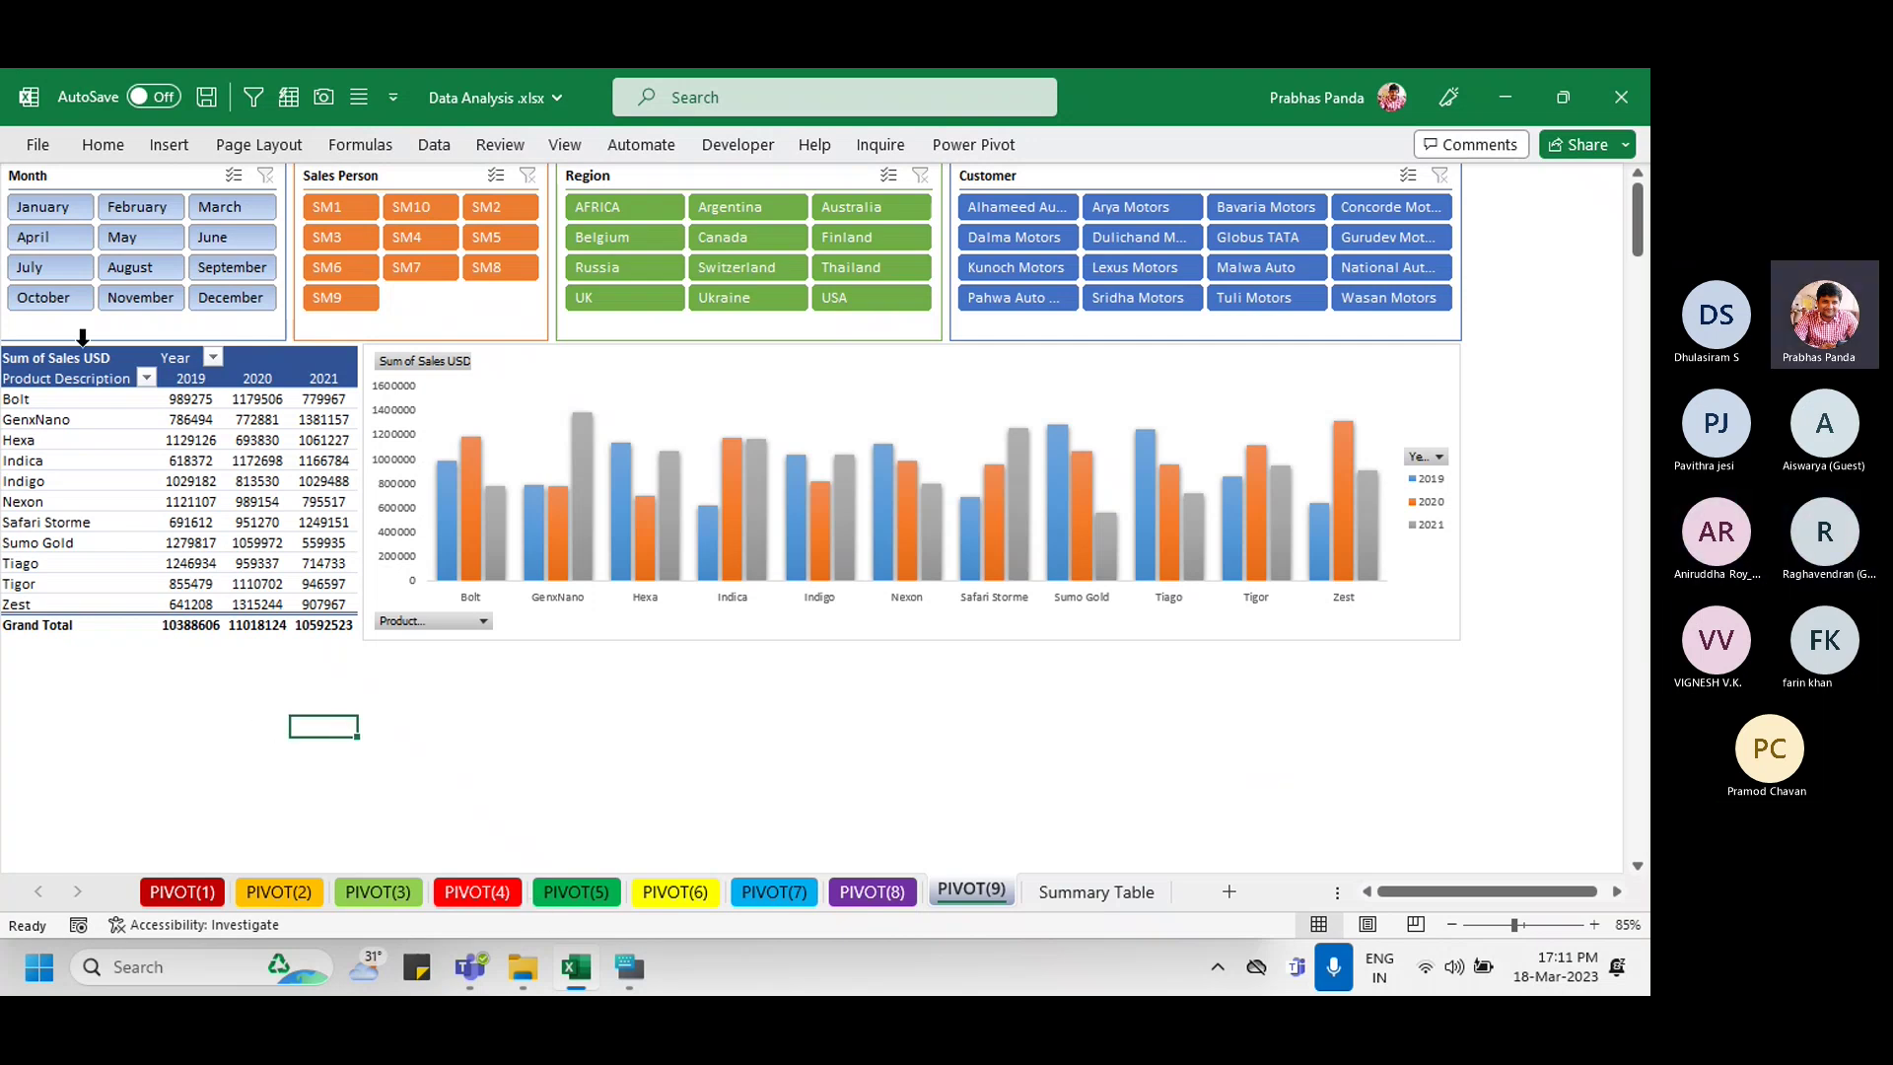
left_click(42, 150)
left_click(41, 150)
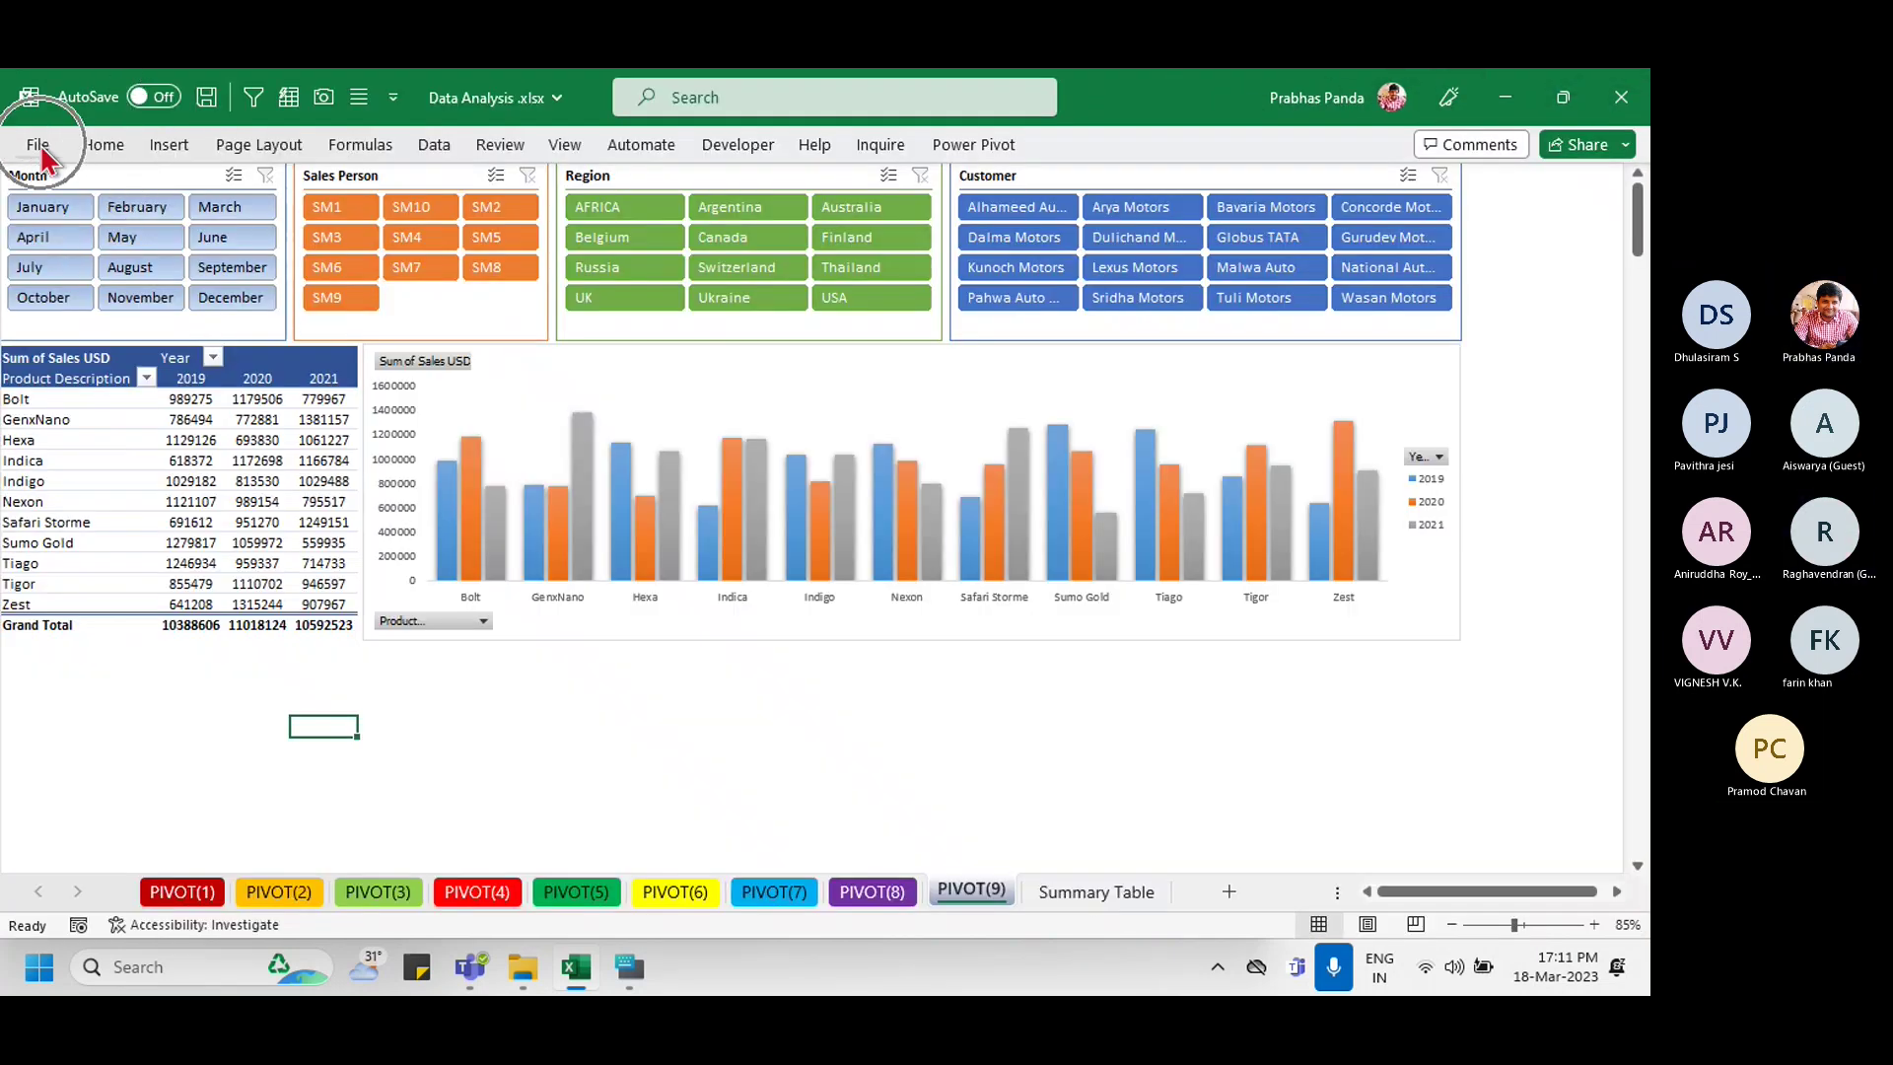
Step: Open Excel Options from the File view
left_click(42, 150)
left_click(61, 897)
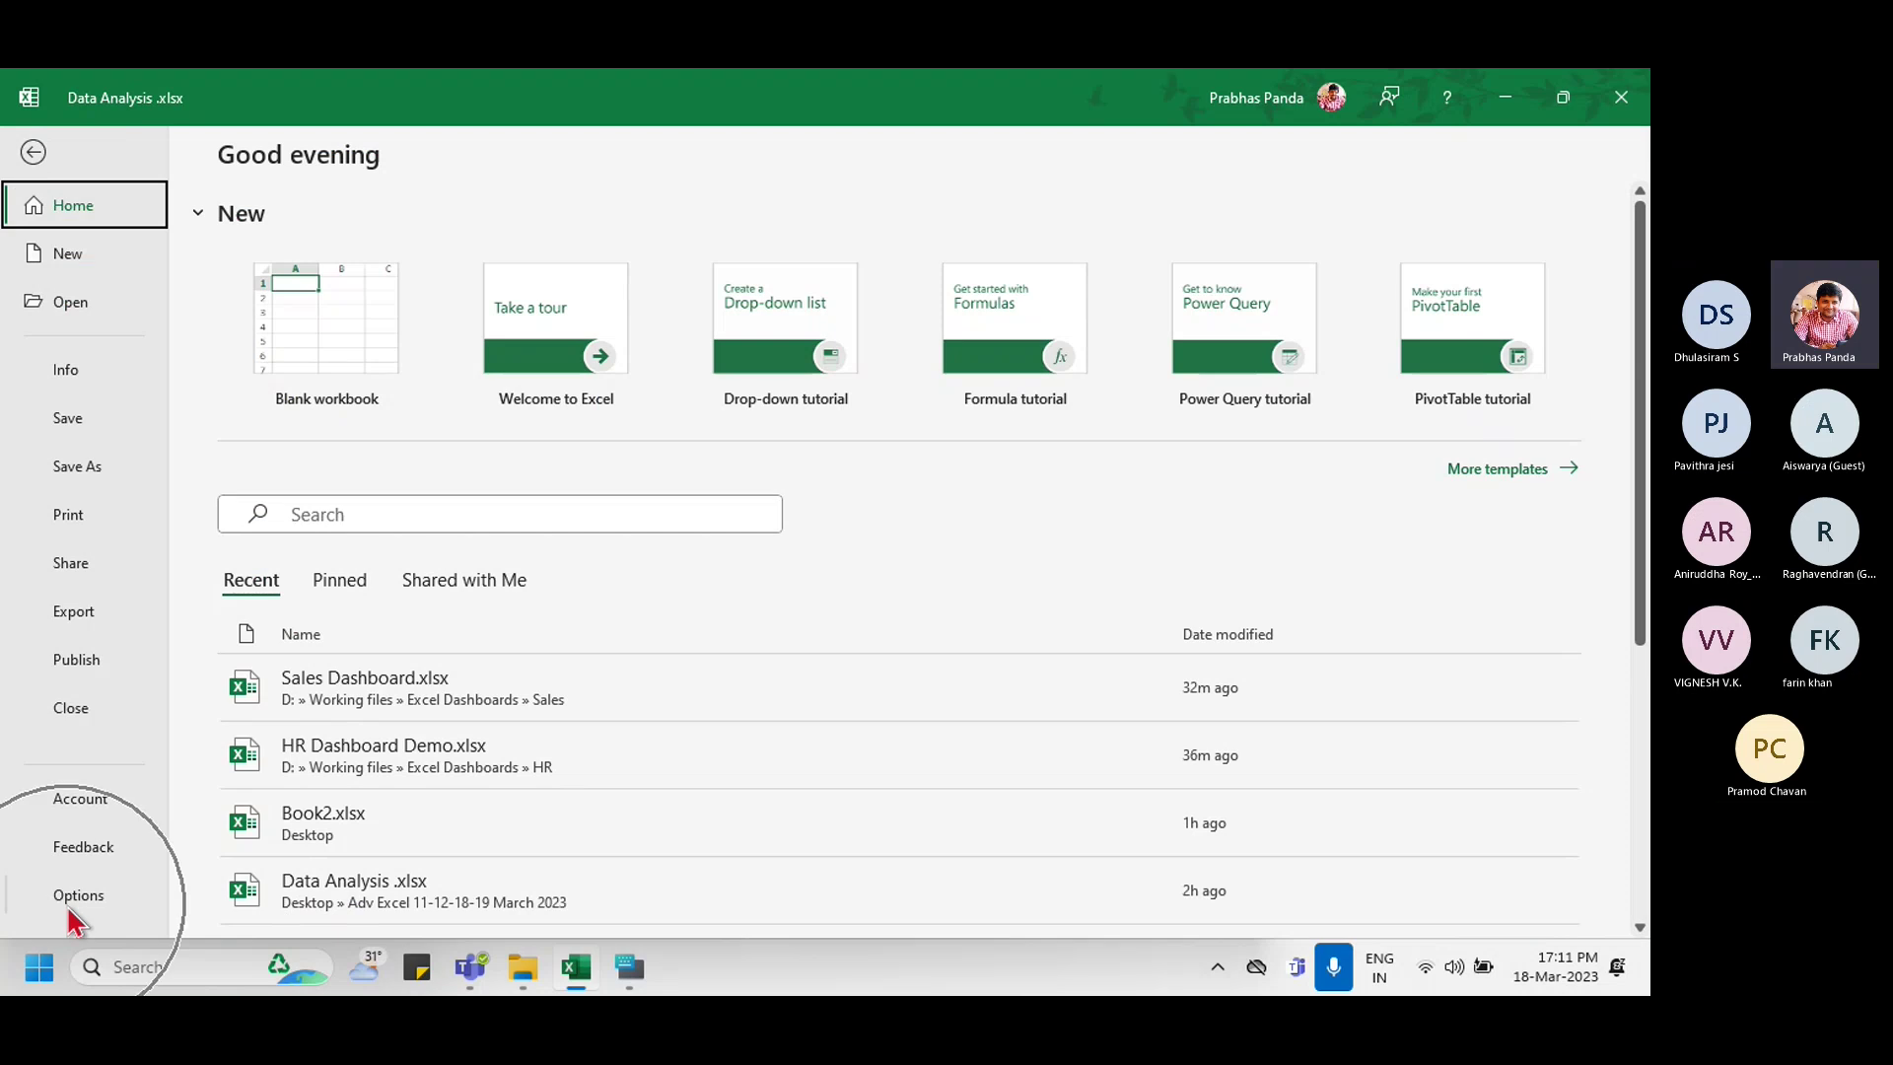
left_click(69, 919)
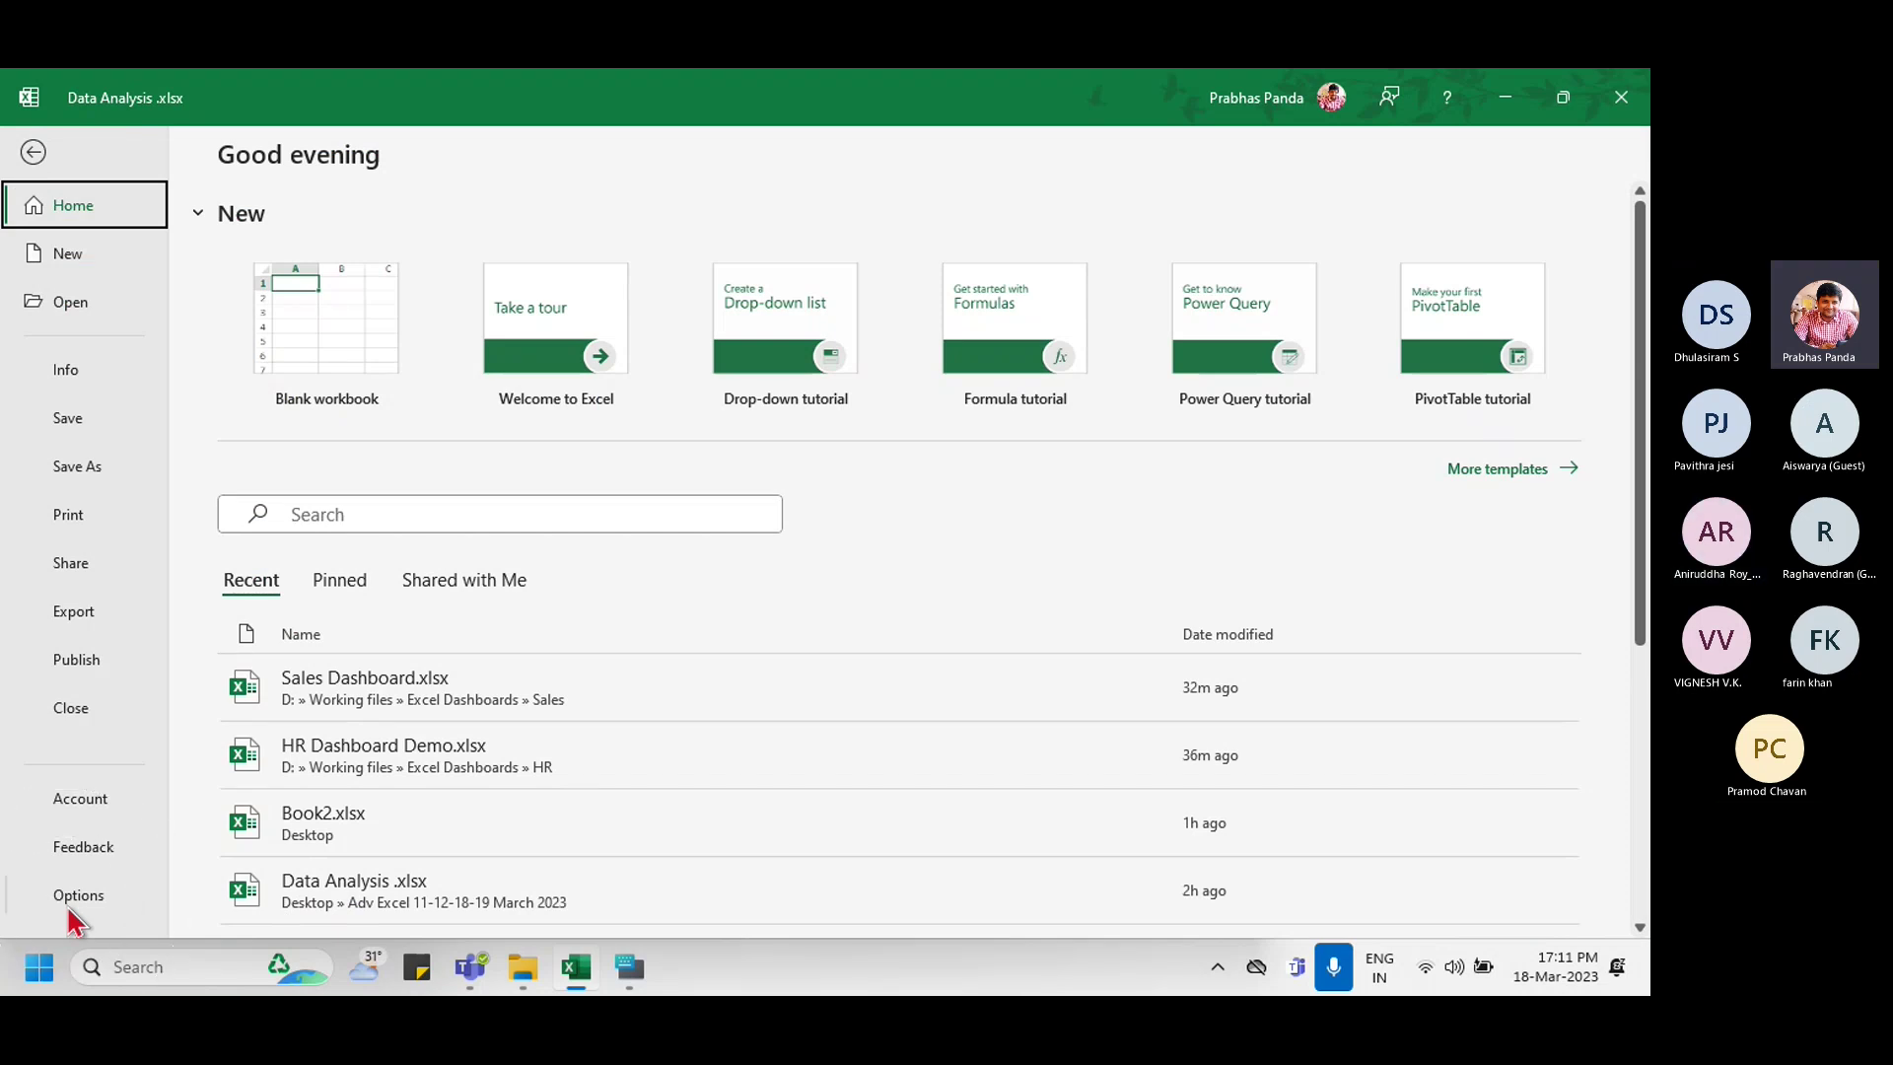
left_click(69, 918)
left_click(69, 919)
left_click(69, 919)
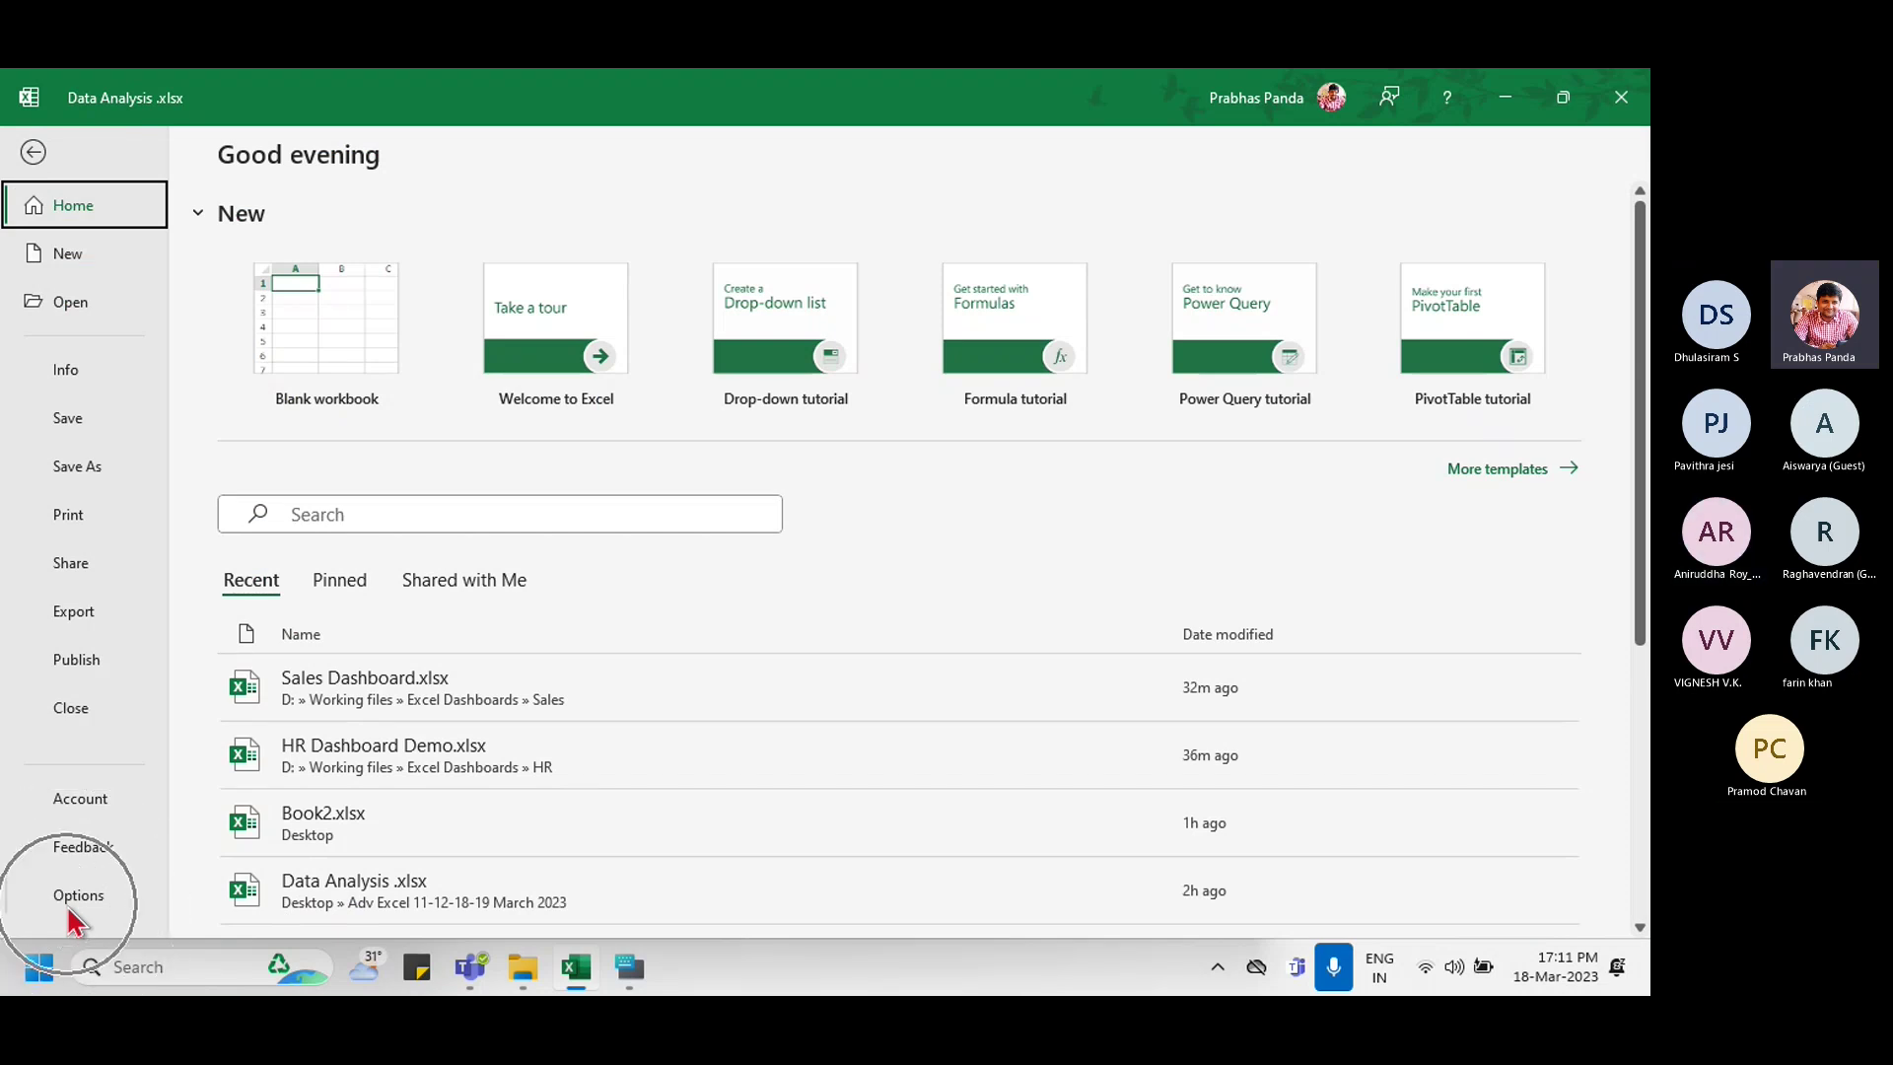
left_click(70, 919)
left_click(71, 916)
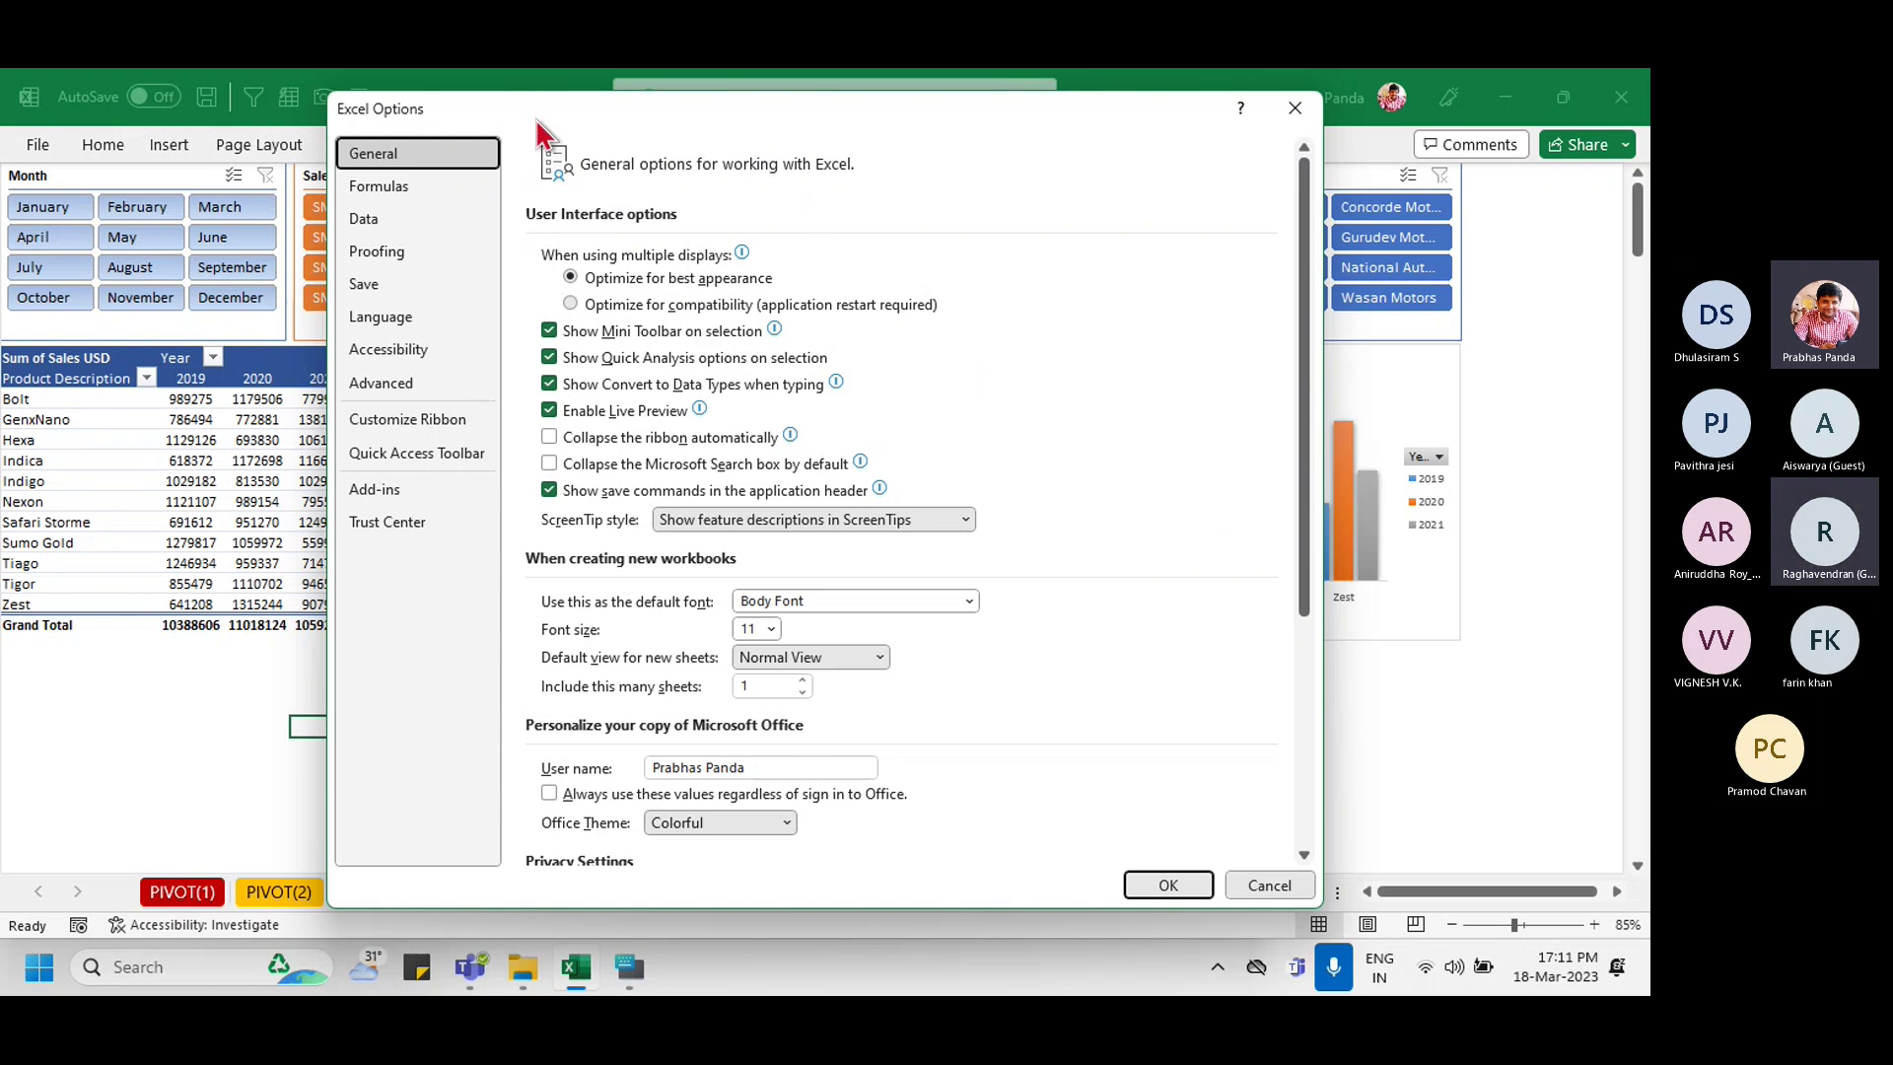
Step: Go to the Advanced category and scroll down to the workbook display options
left_click(419, 392)
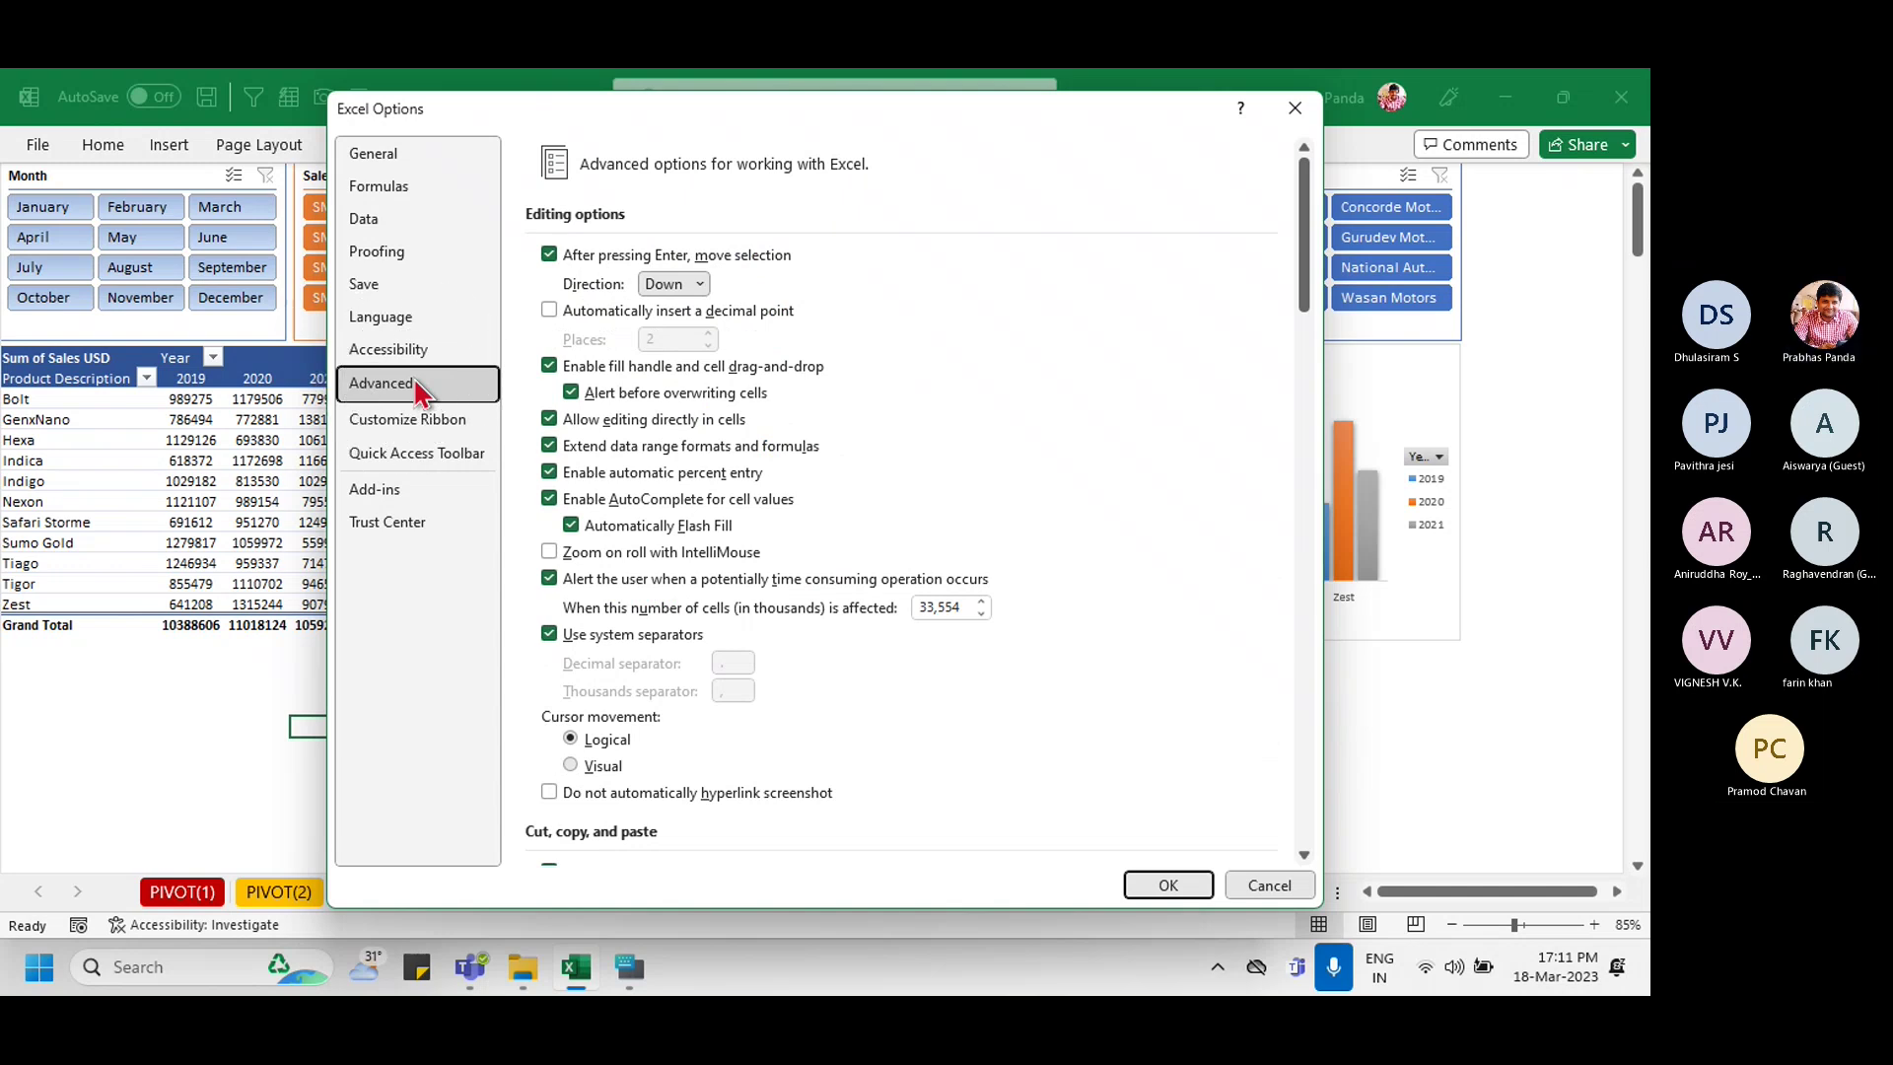
left_click(414, 384)
left_click(415, 386)
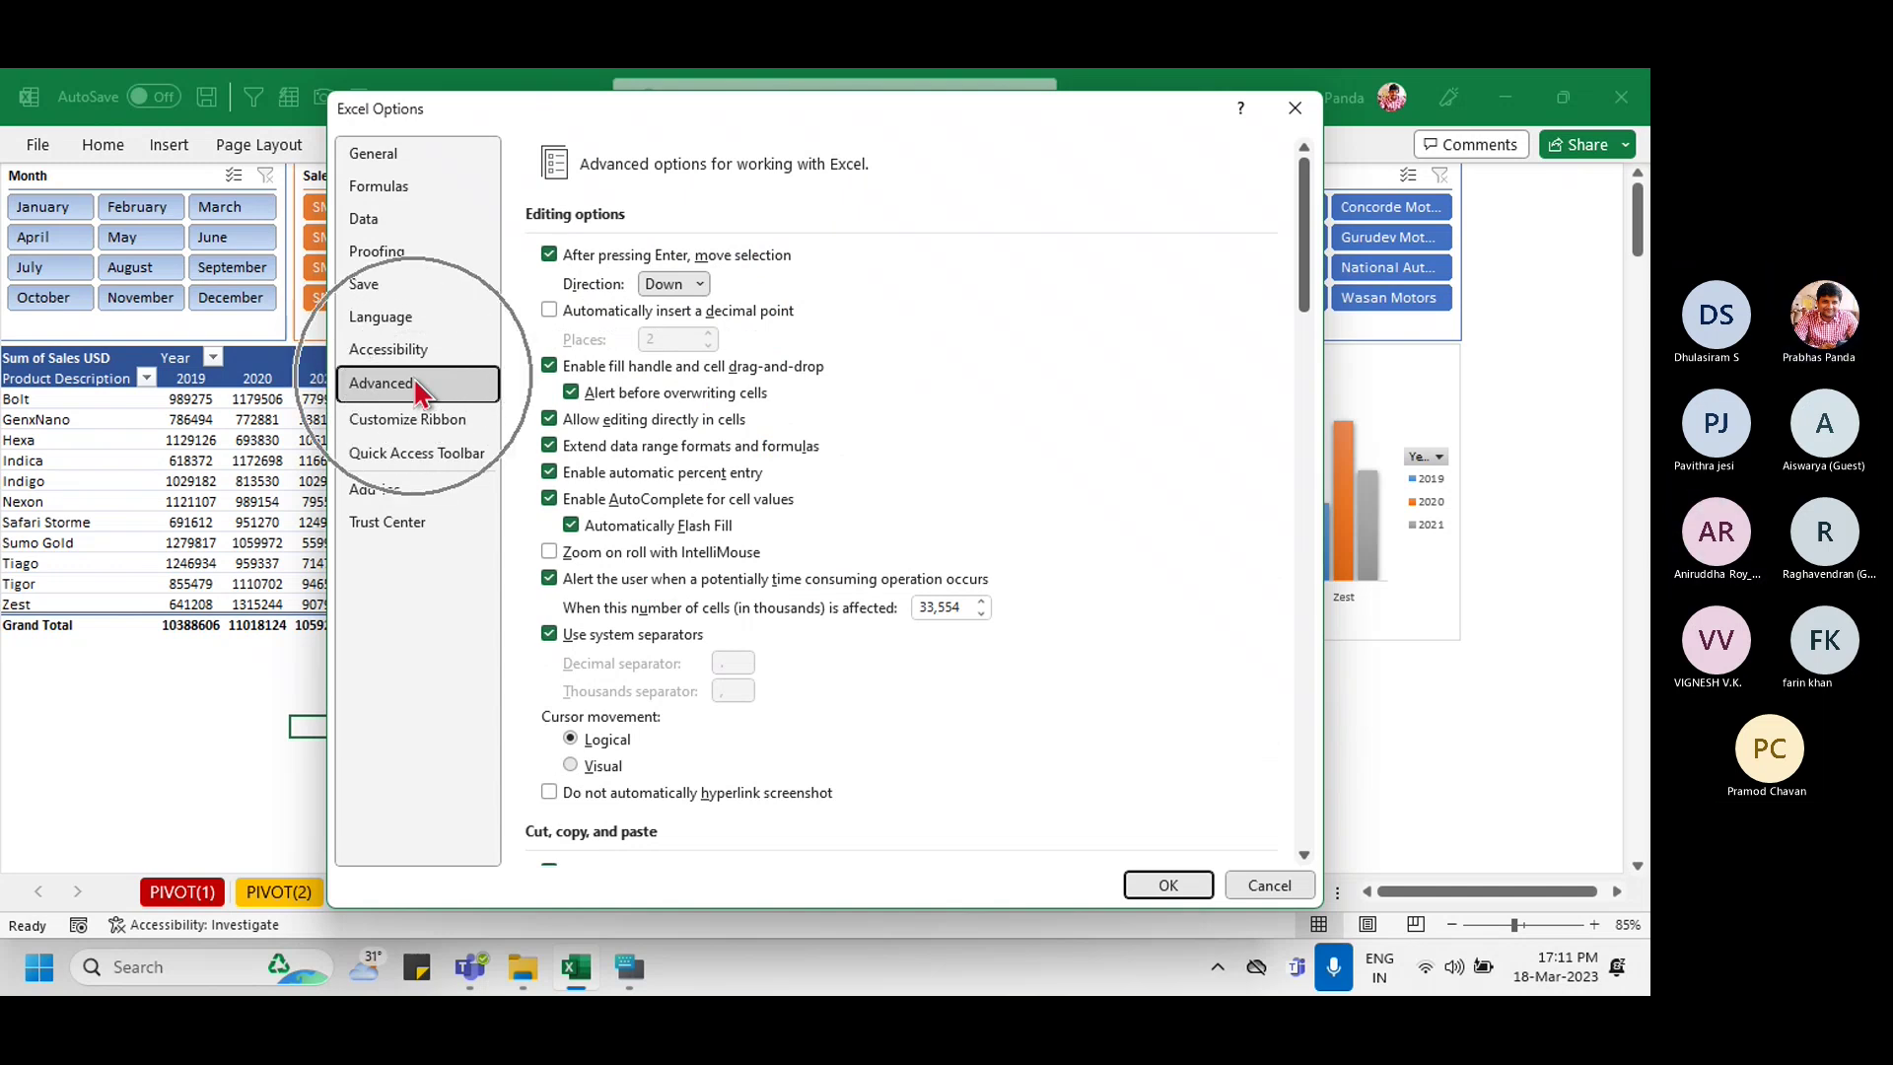
left_click(415, 386)
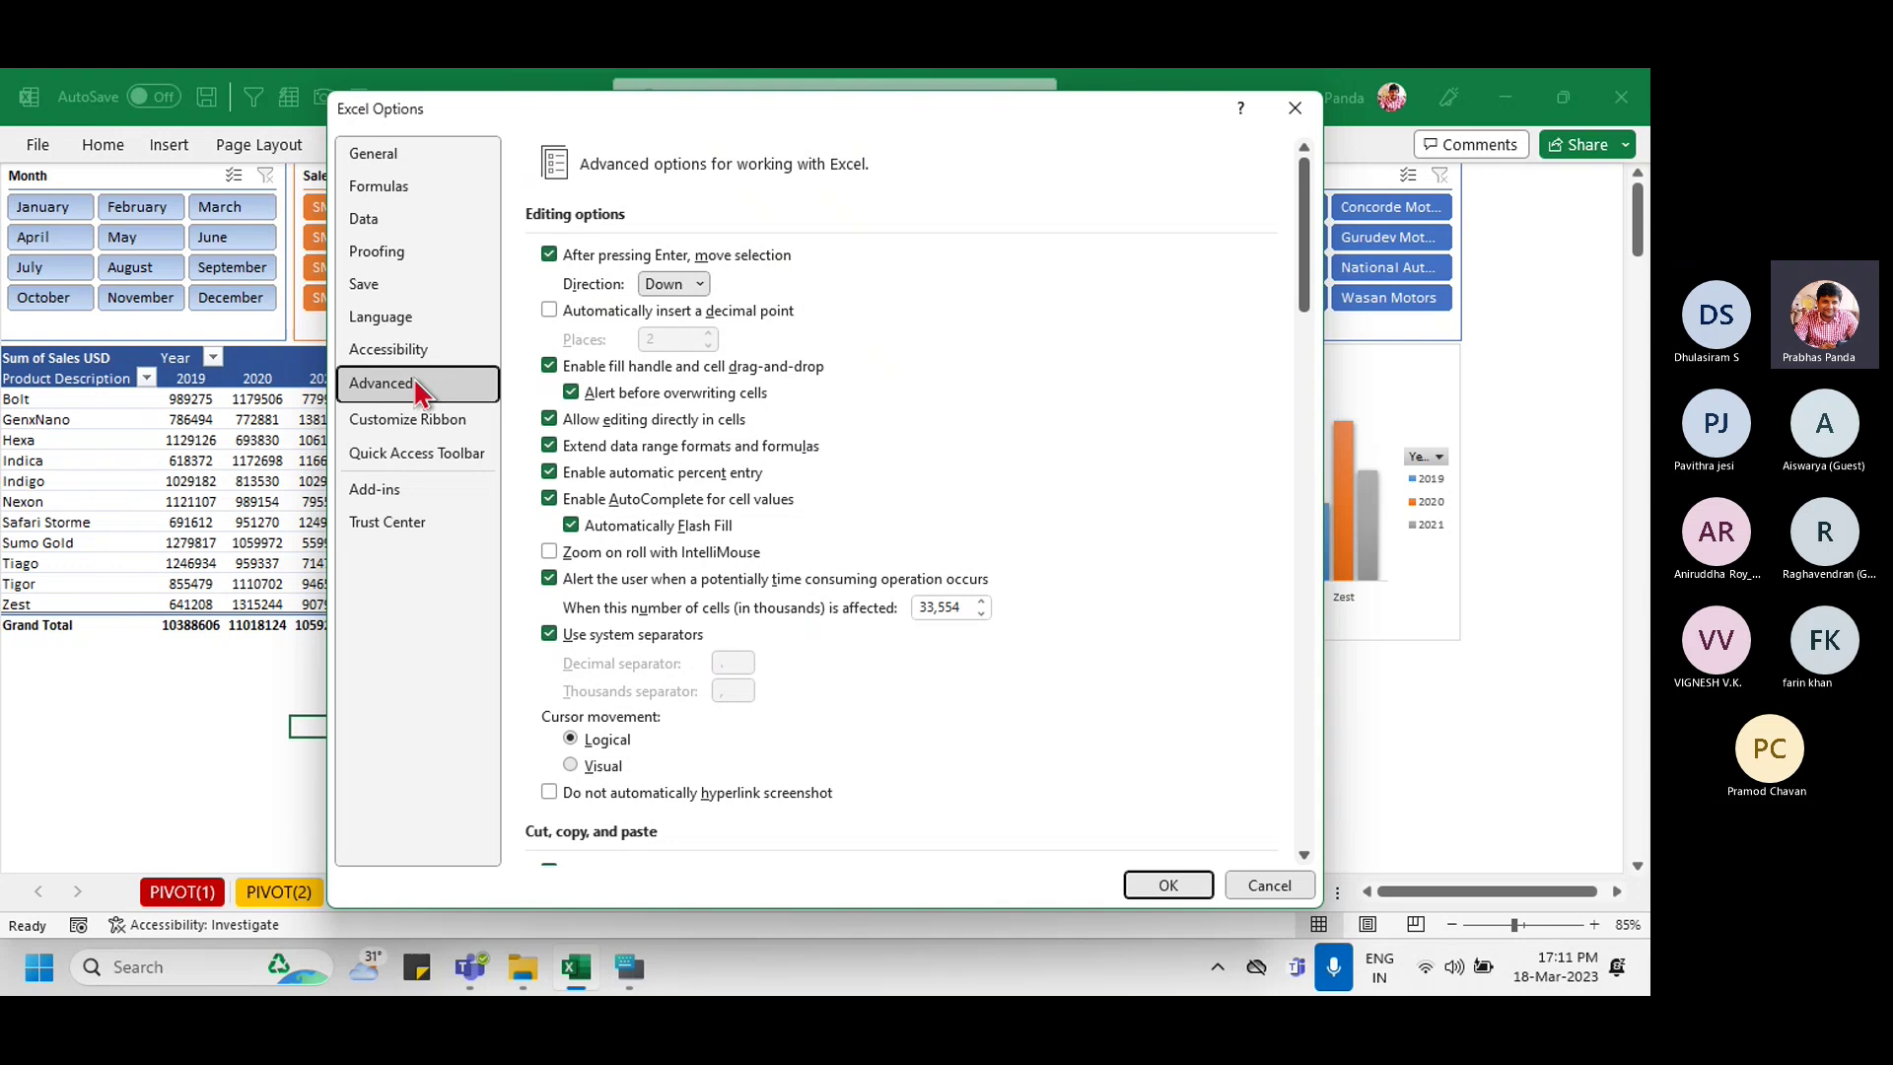
left_click(1304, 271)
left_click(1304, 276)
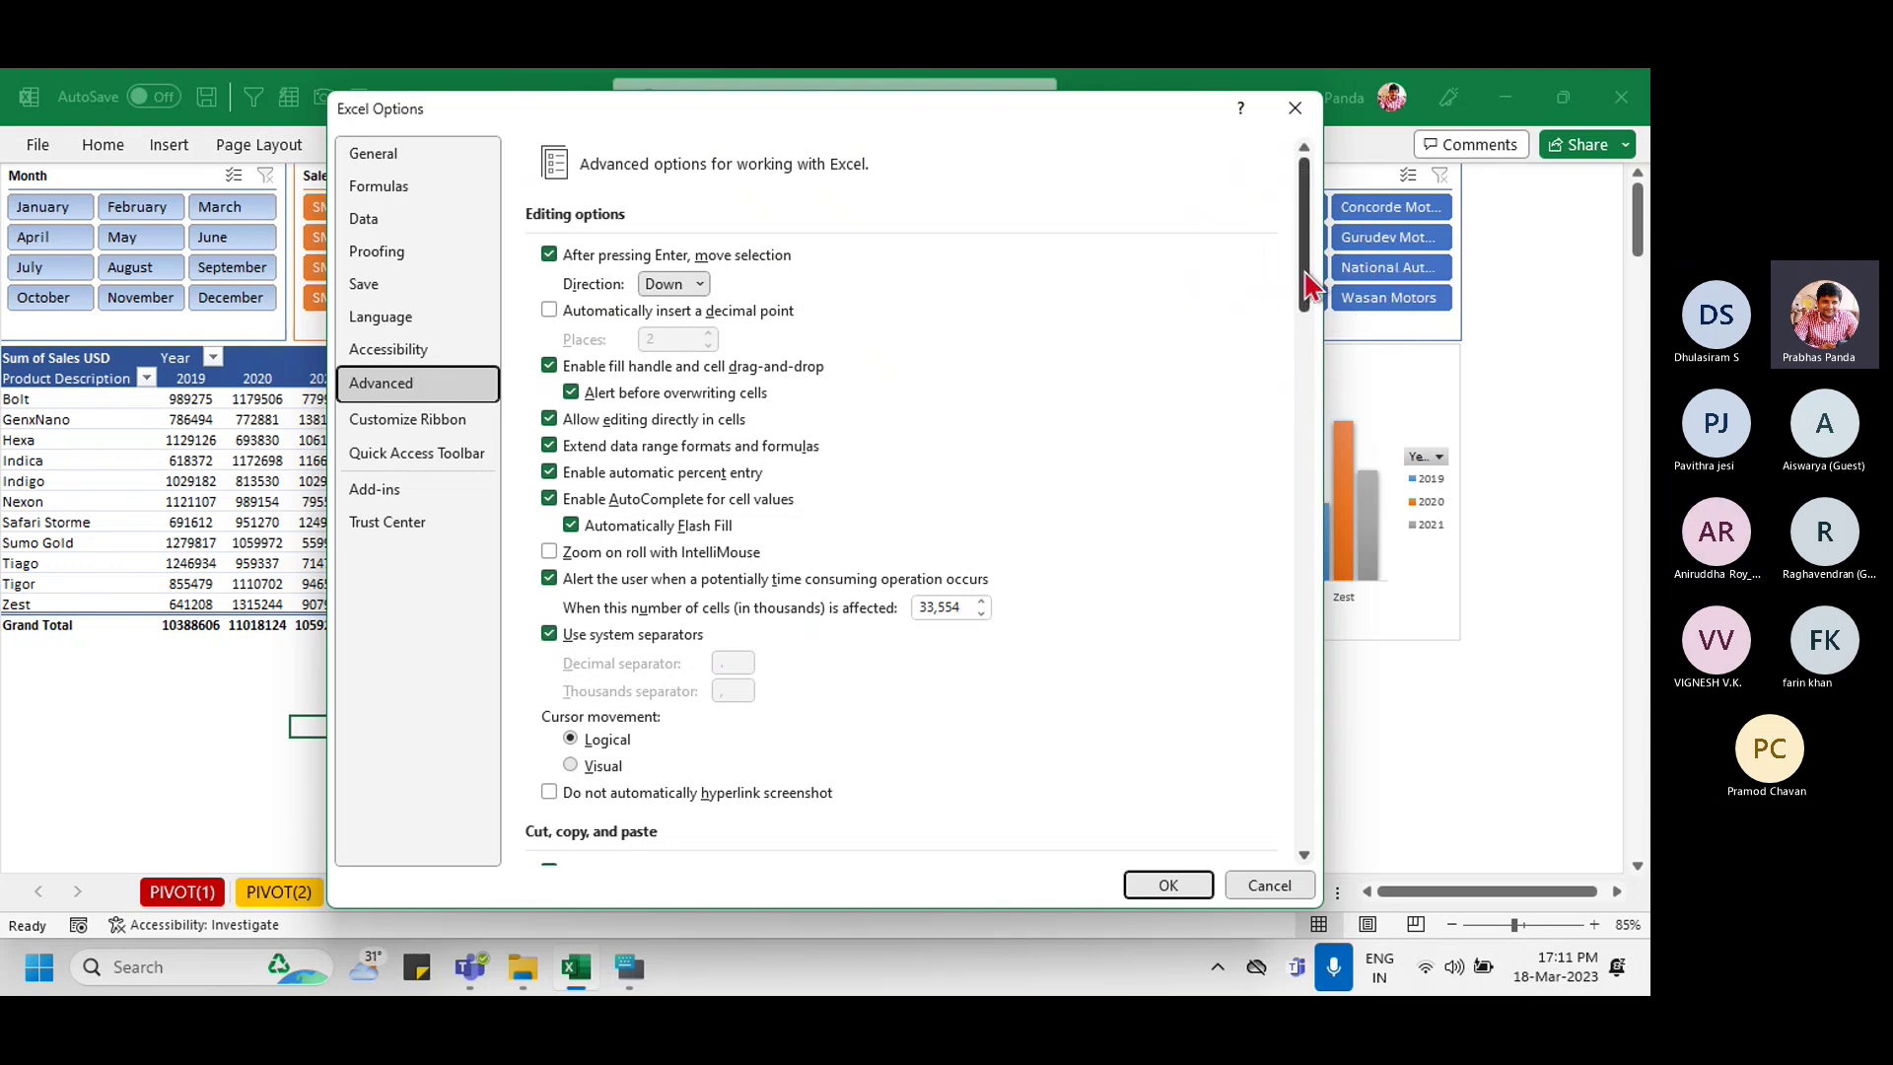
left_click(1304, 286)
left_click(1302, 261)
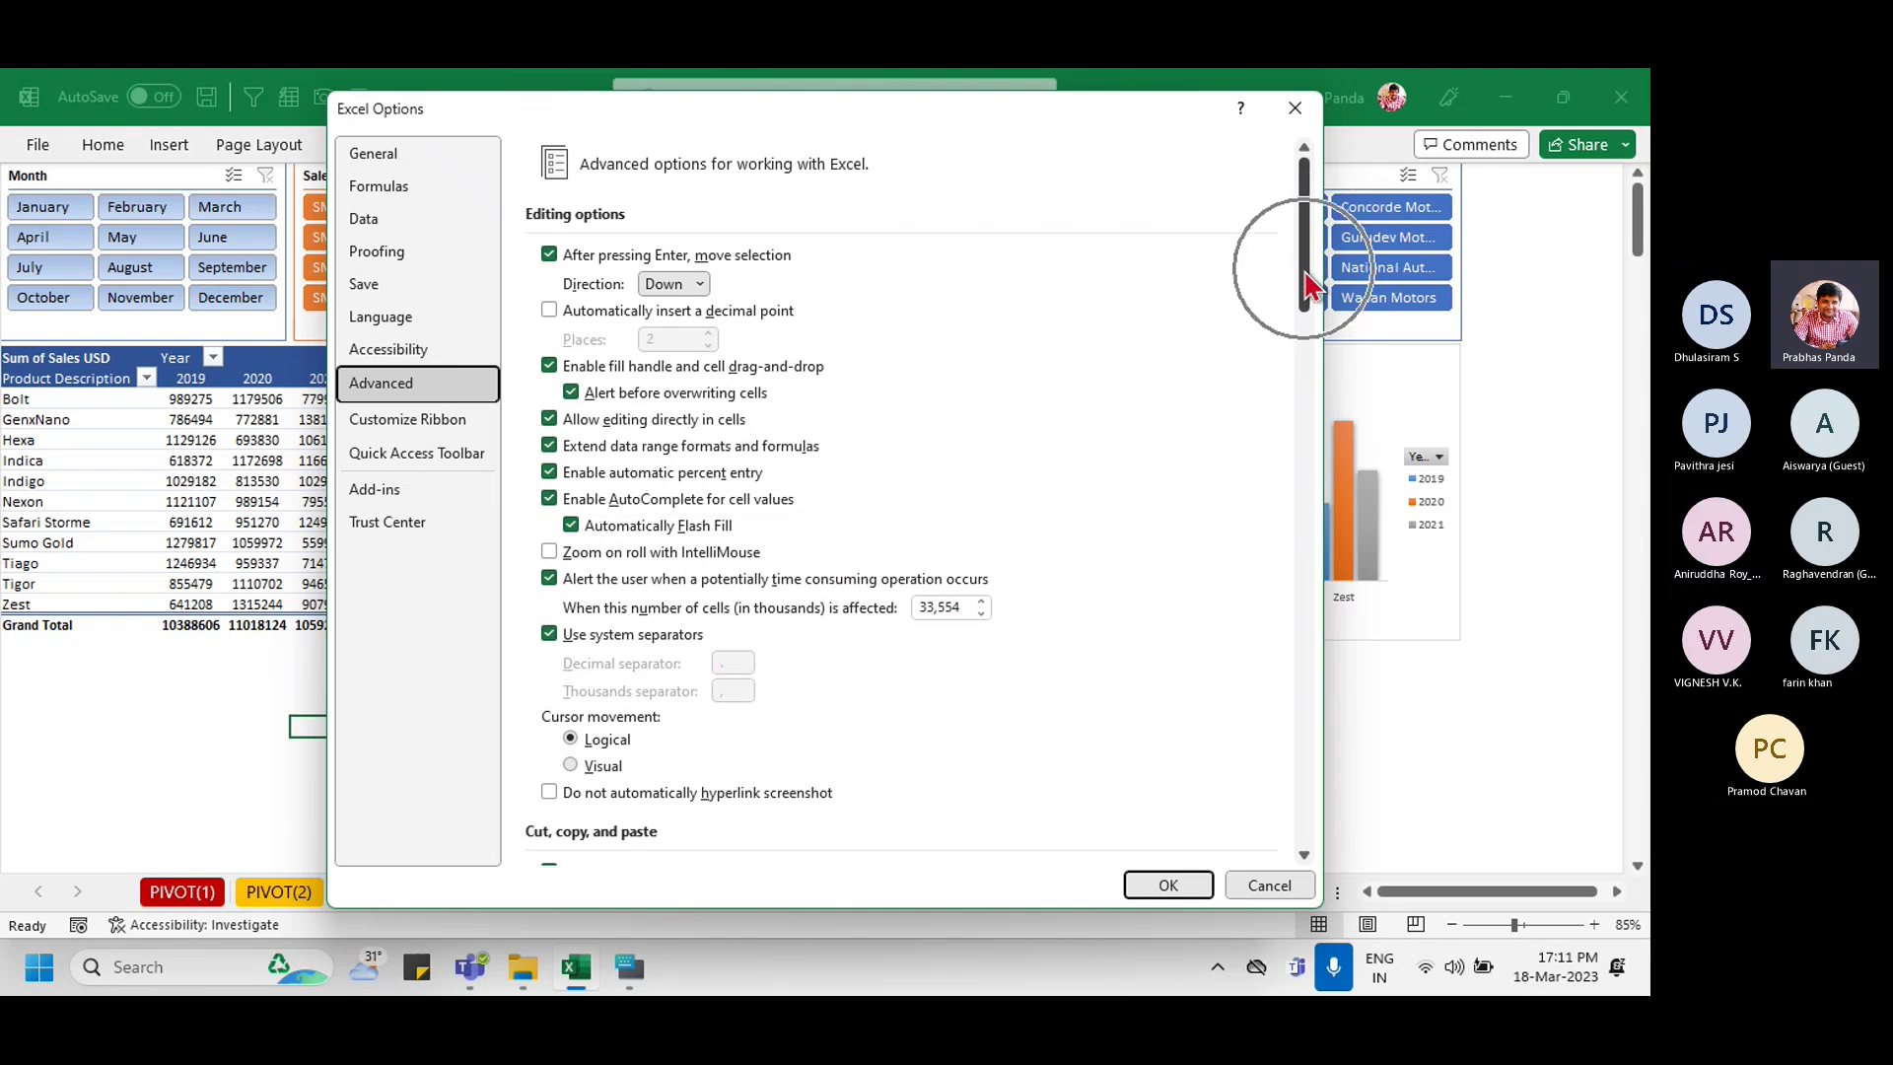
left_click_drag(1303, 281, 1305, 564)
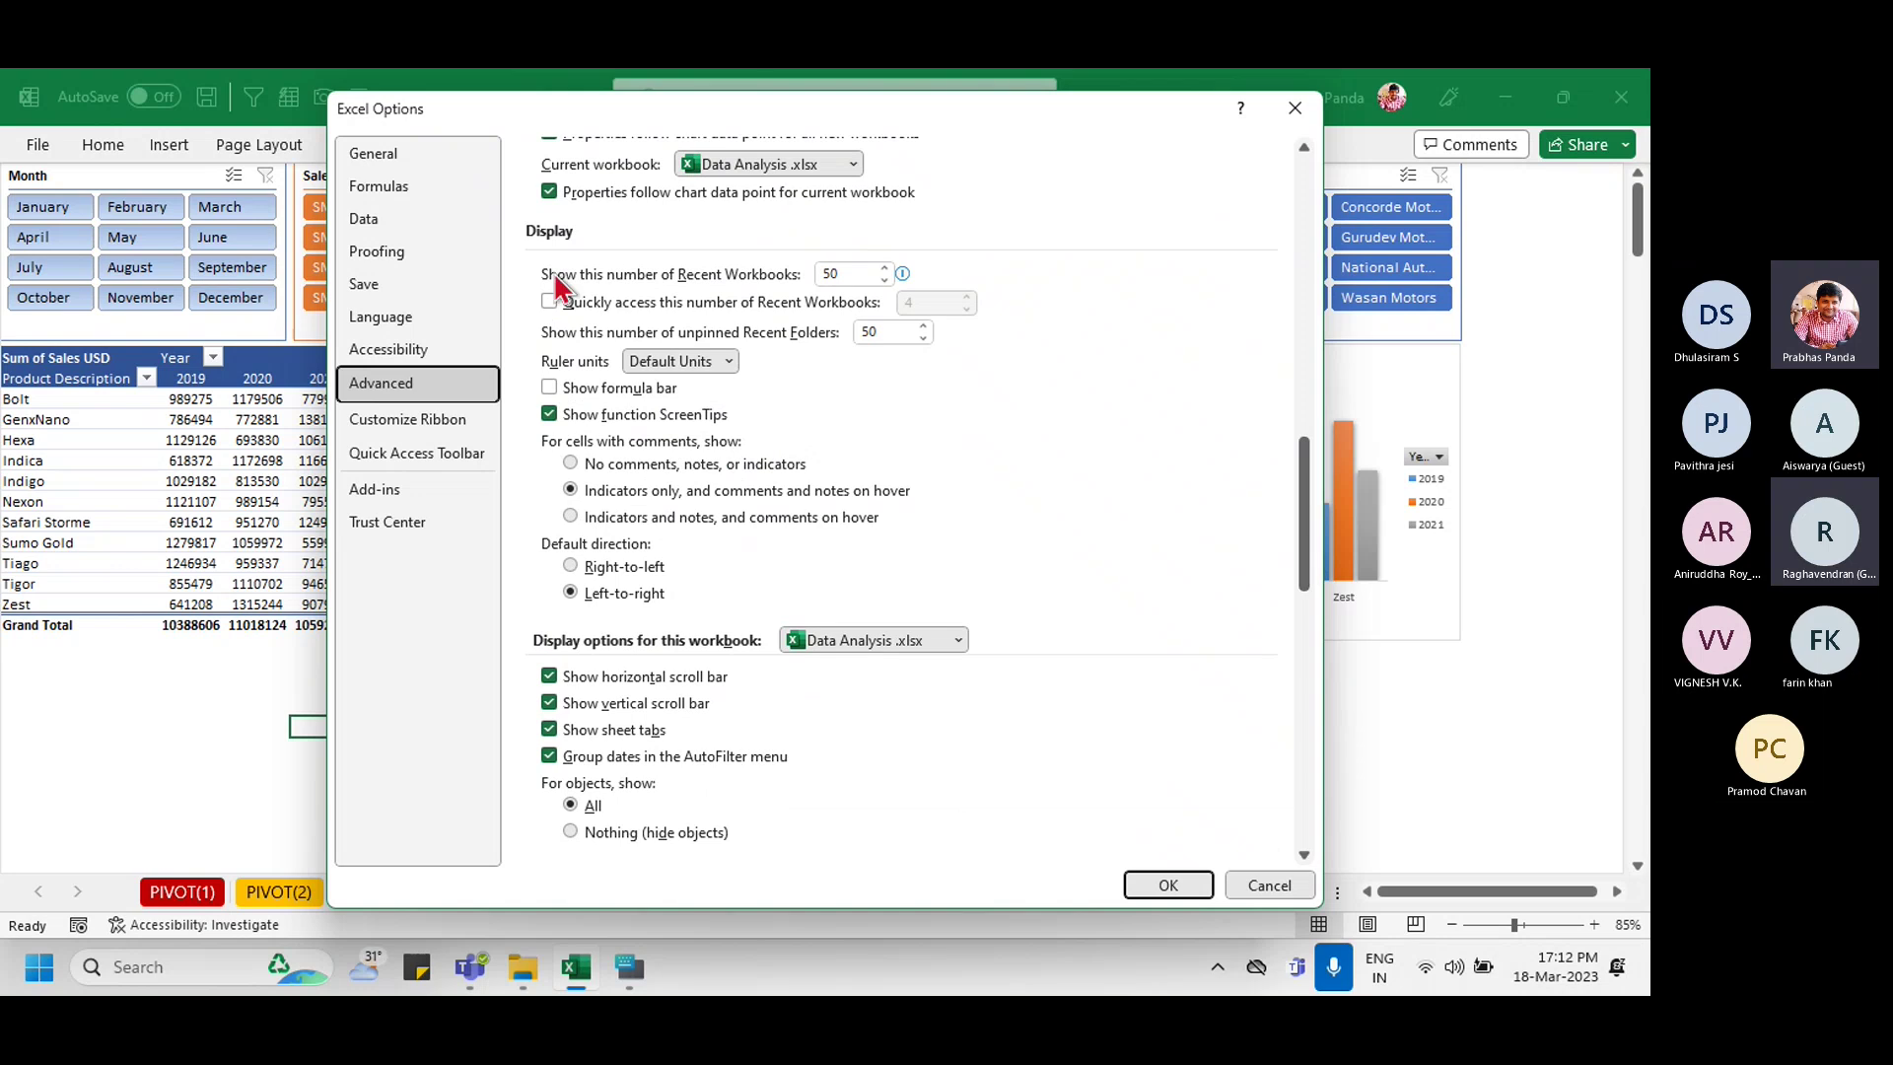
Step: Clear Show sheet tabs for the Data Analysis.xlsx workbook
left_click(554, 235)
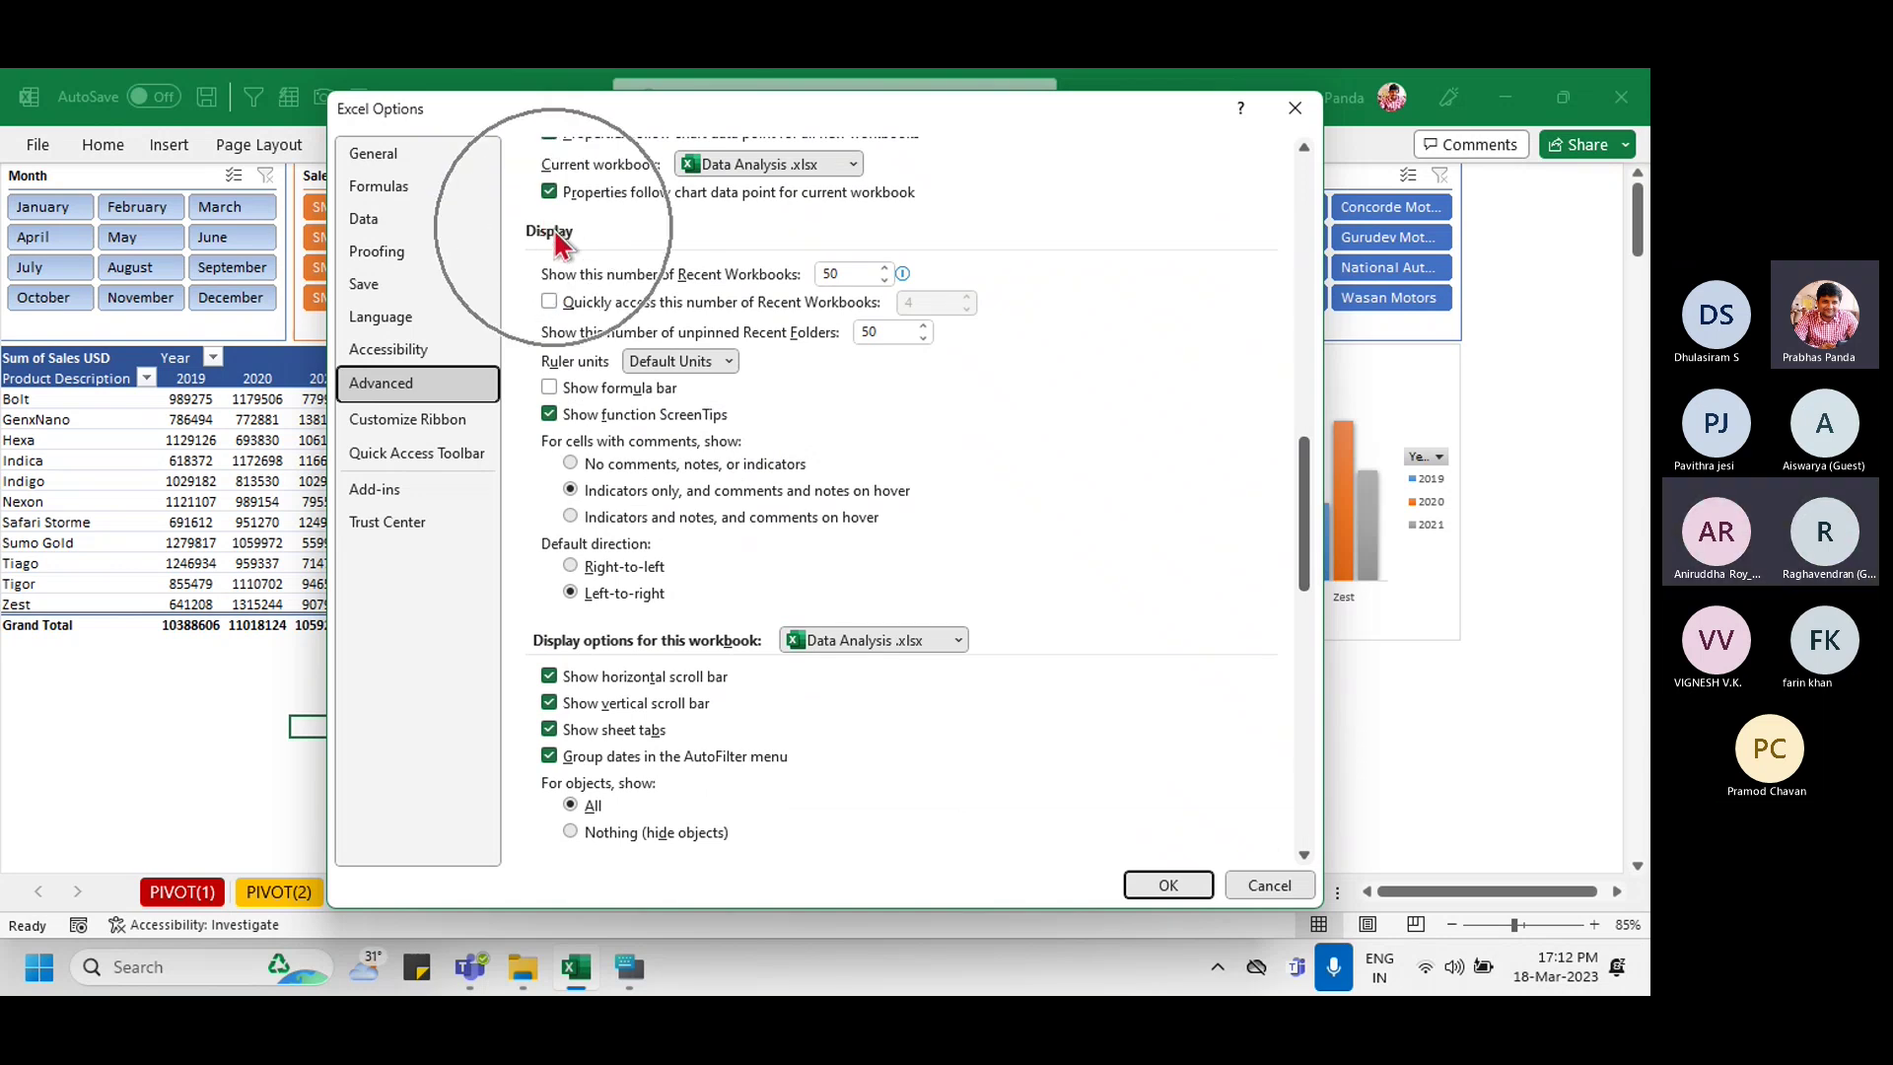
left_click(637, 678)
left_click(643, 657)
left_click(643, 665)
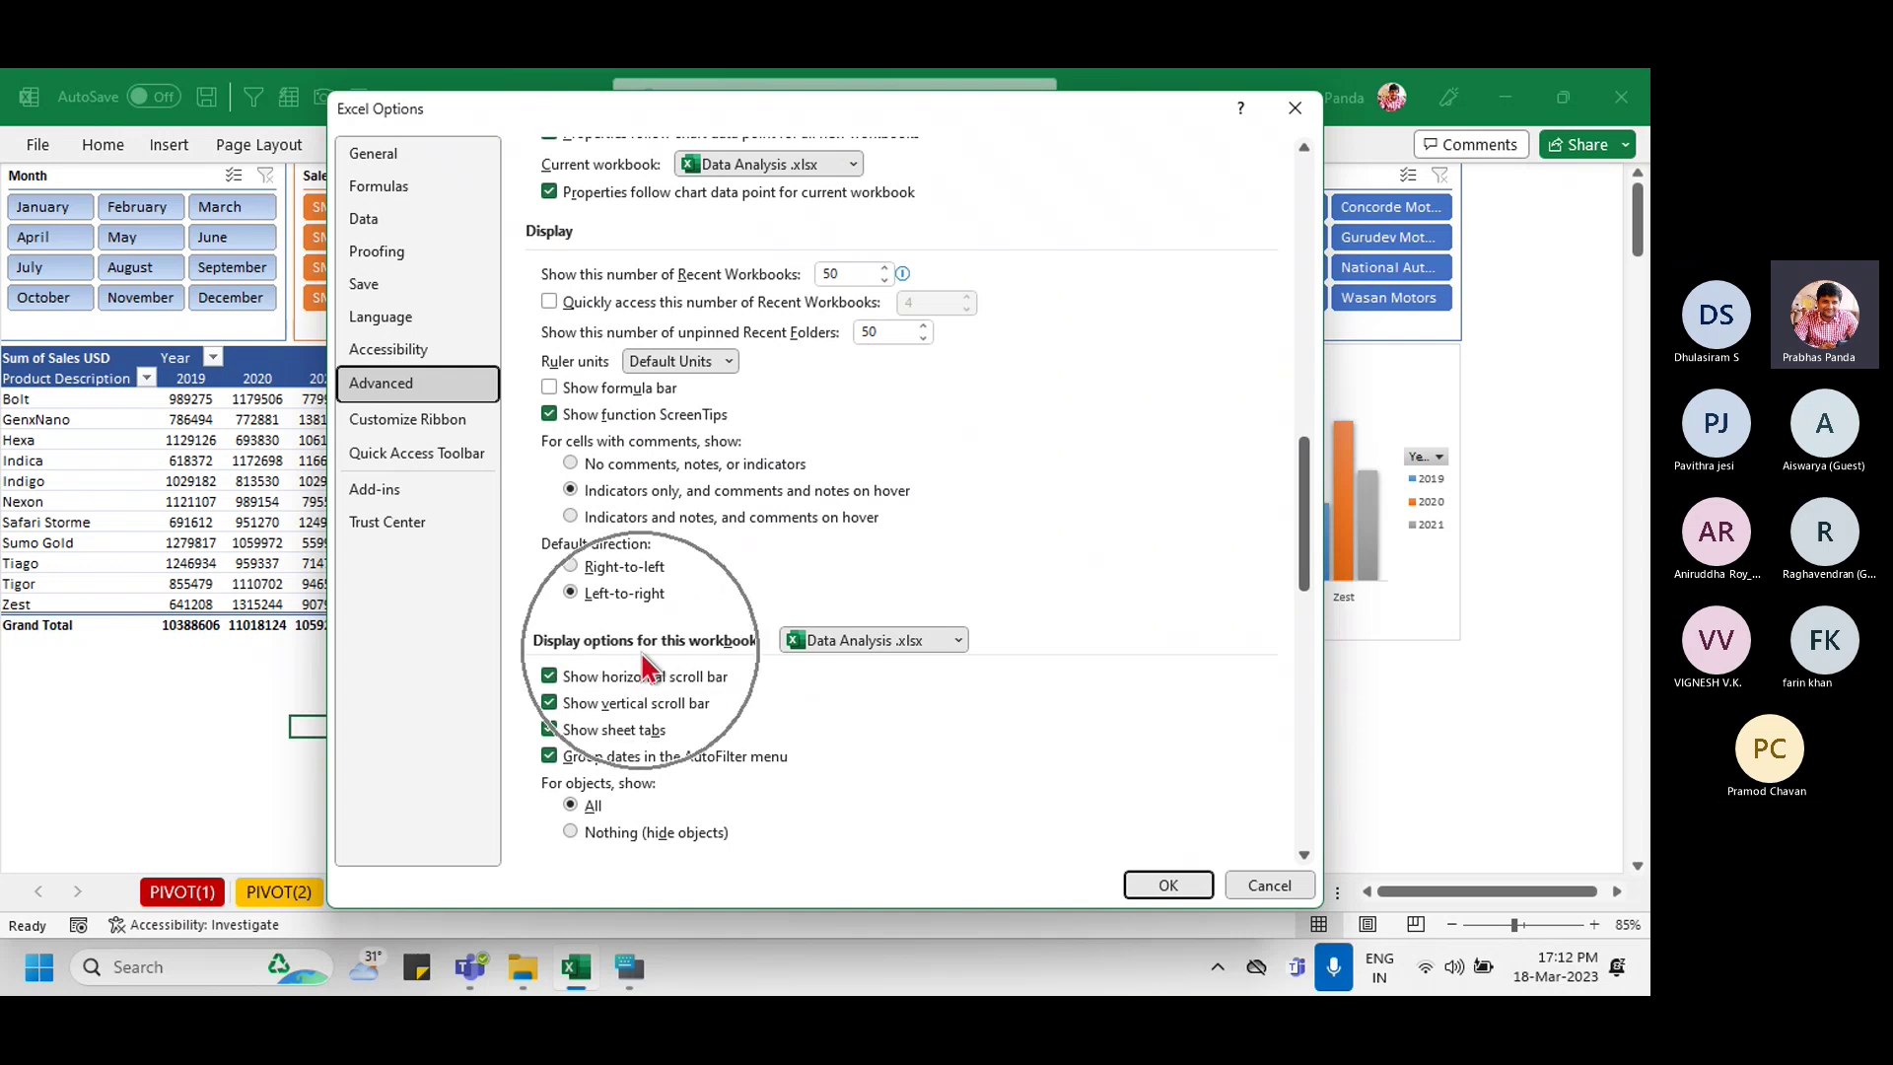
left_click(643, 665)
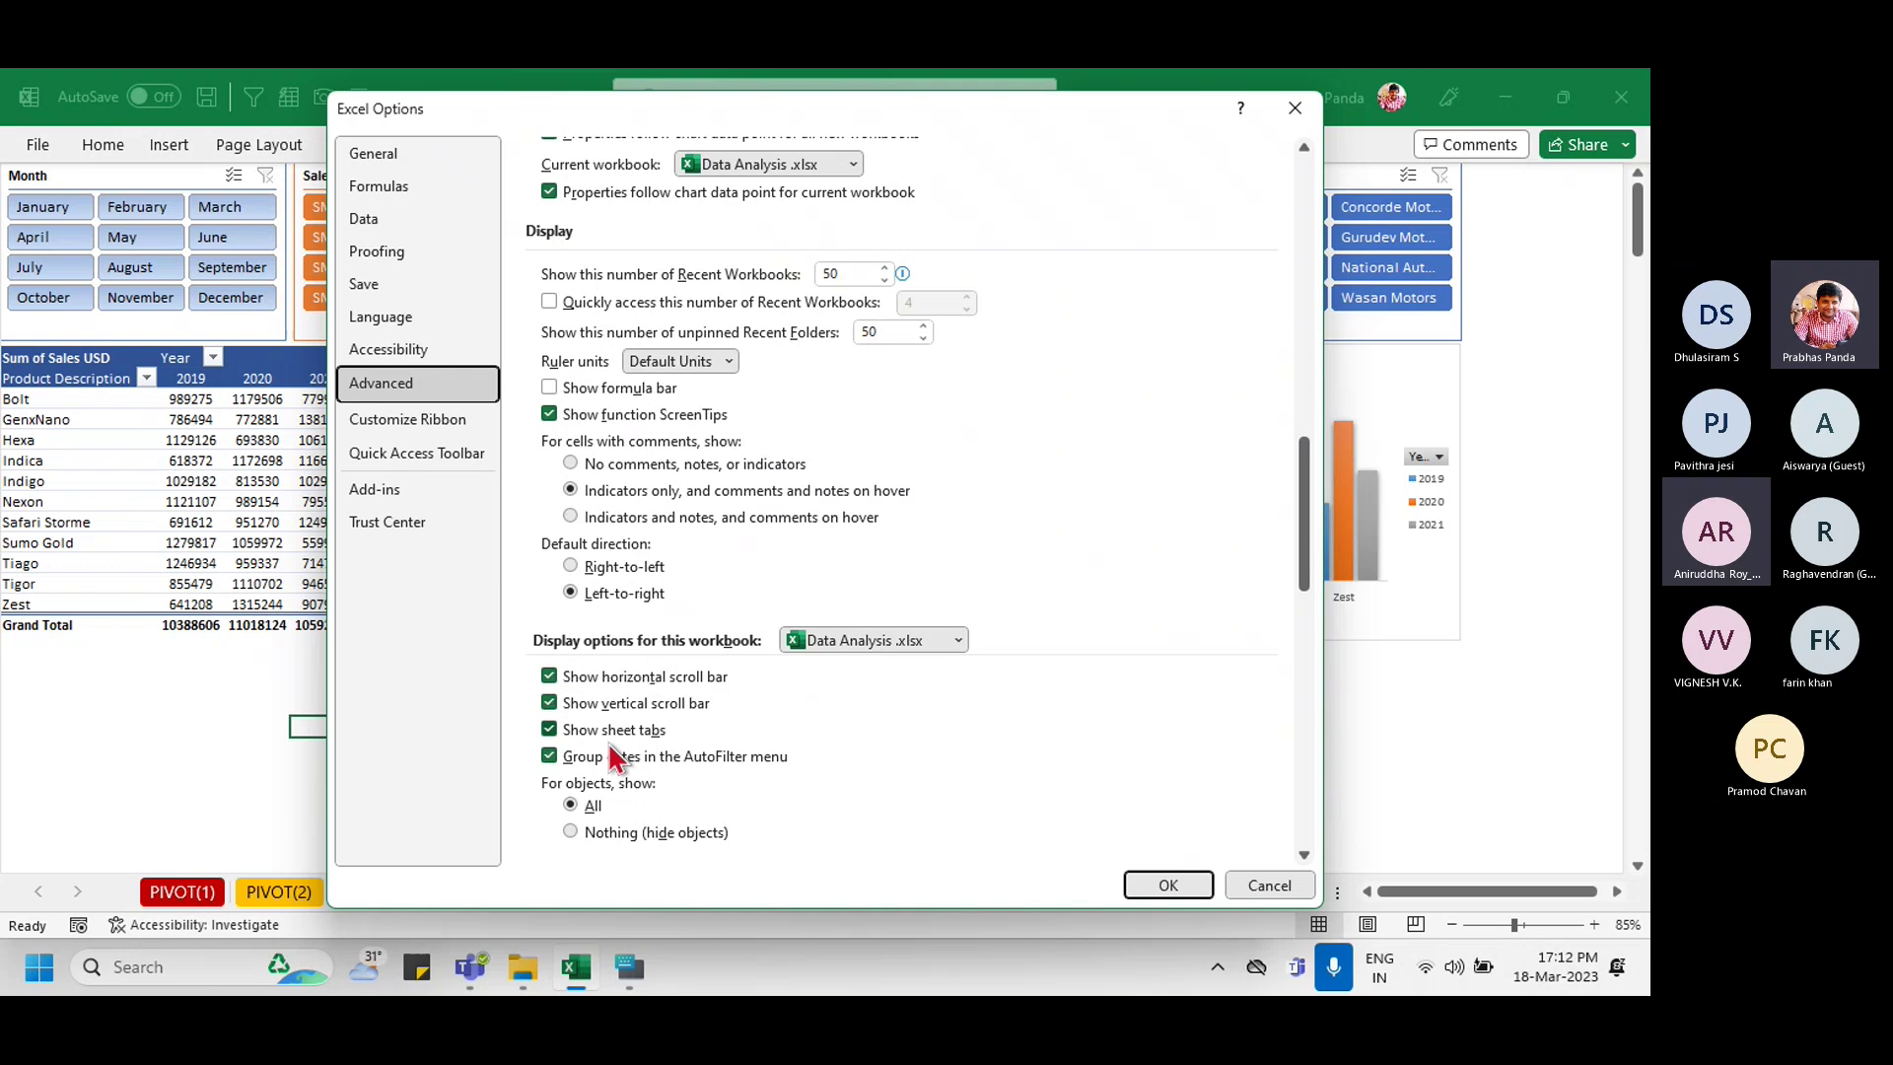
key("ctrl")
key("ctrl")
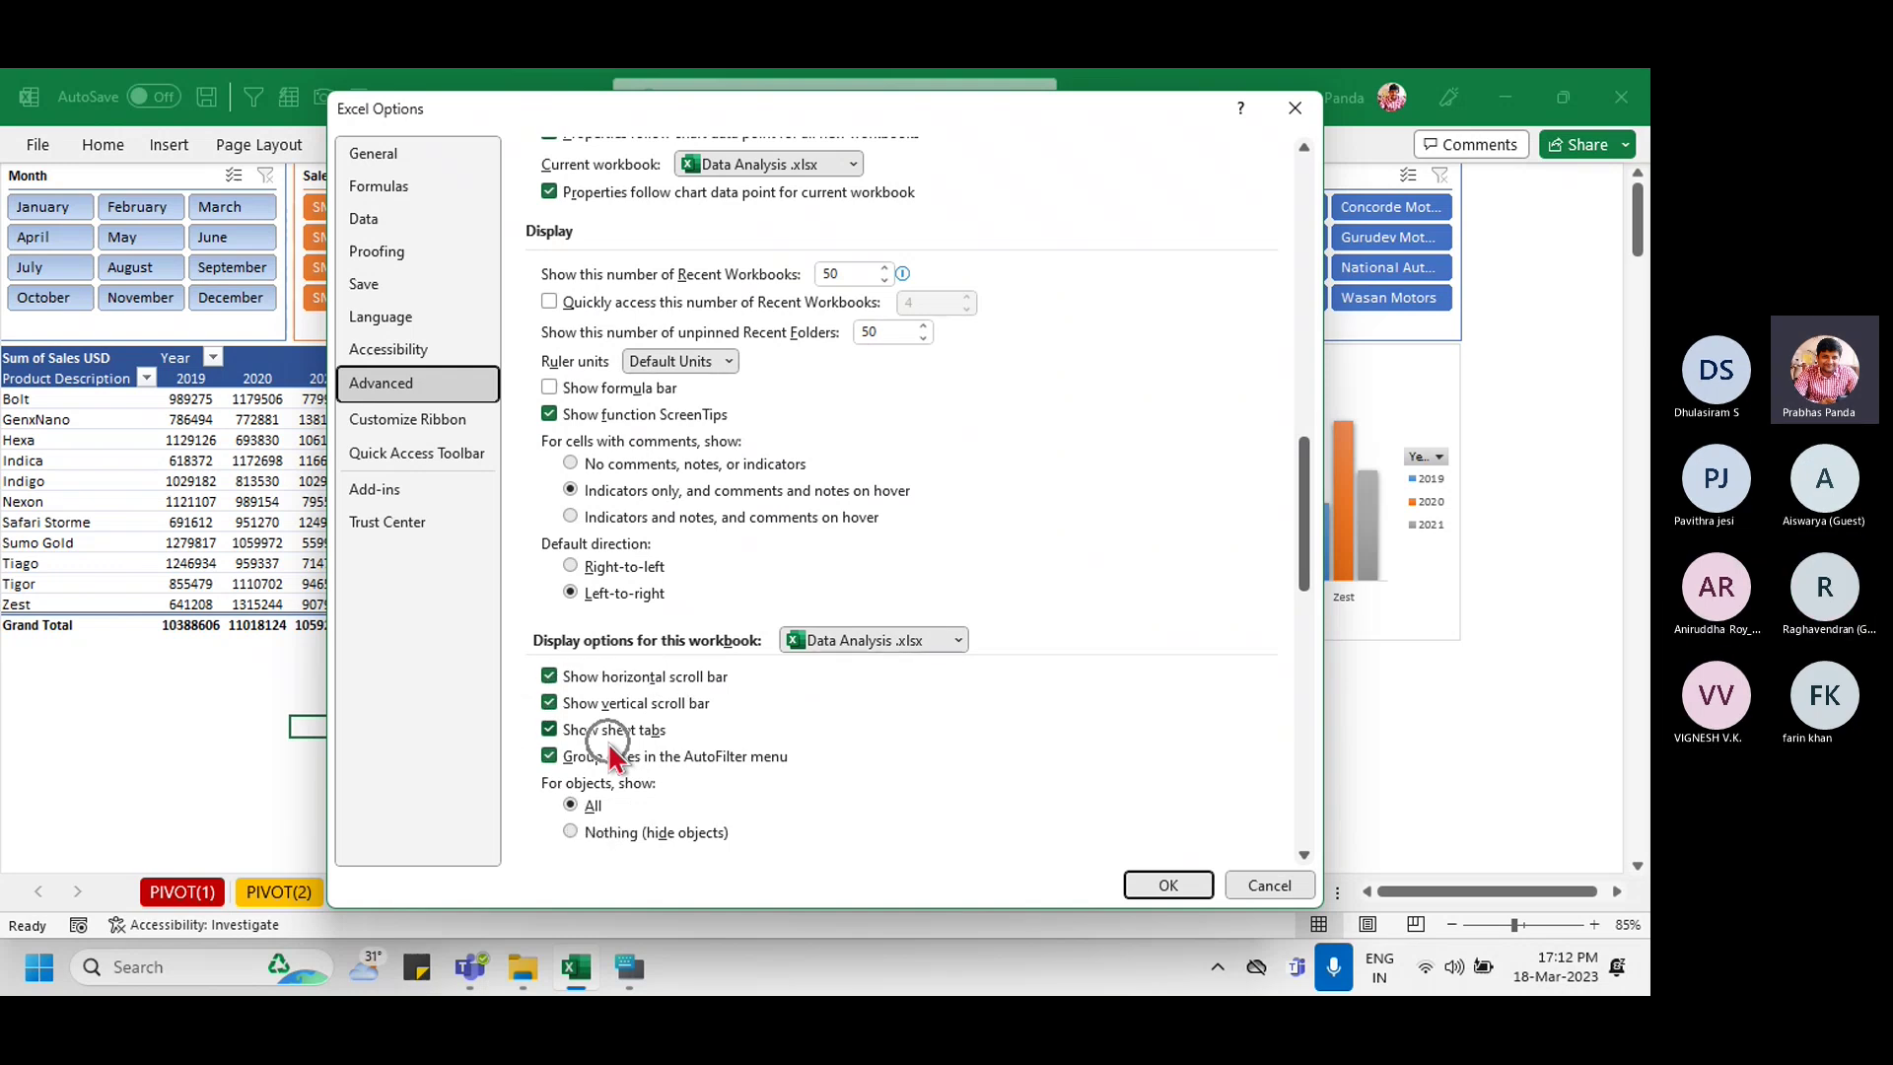
key("ctrl")
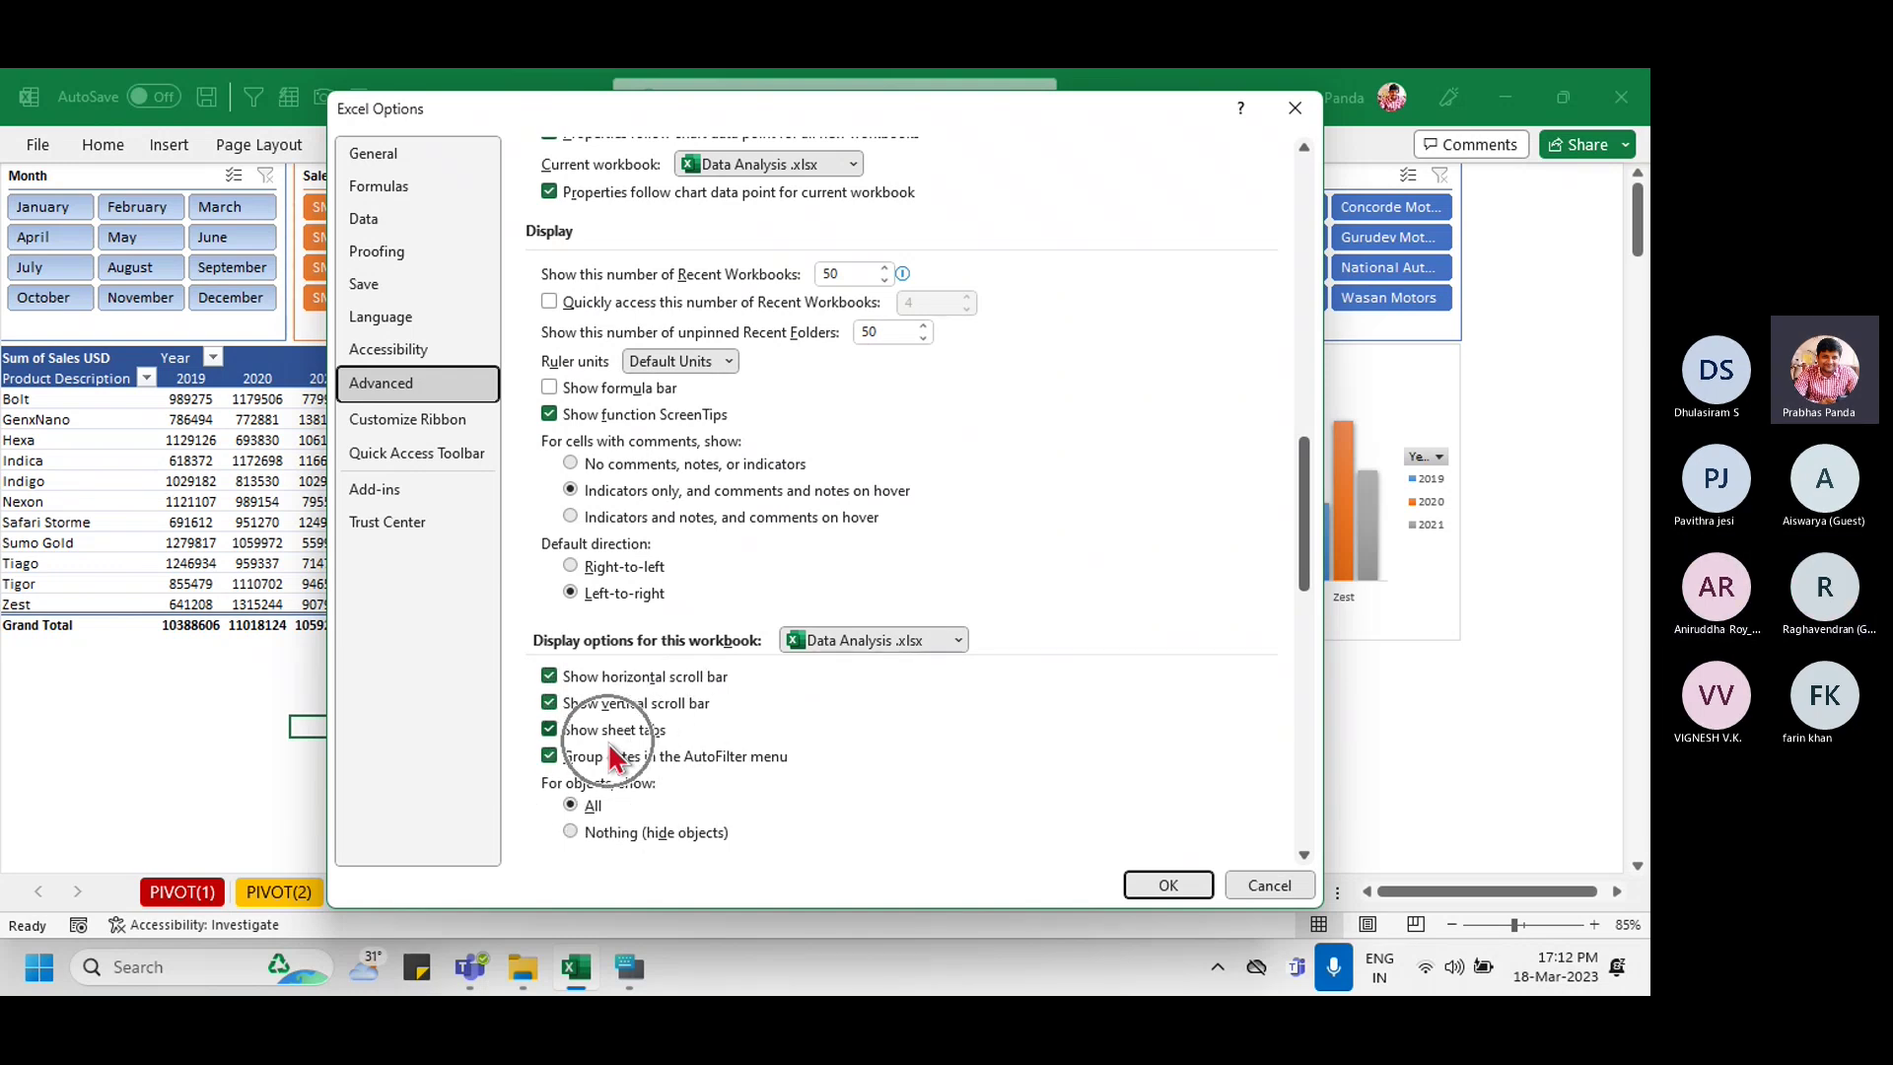
key("ctrl")
key("ctrl")
key("ctrl")
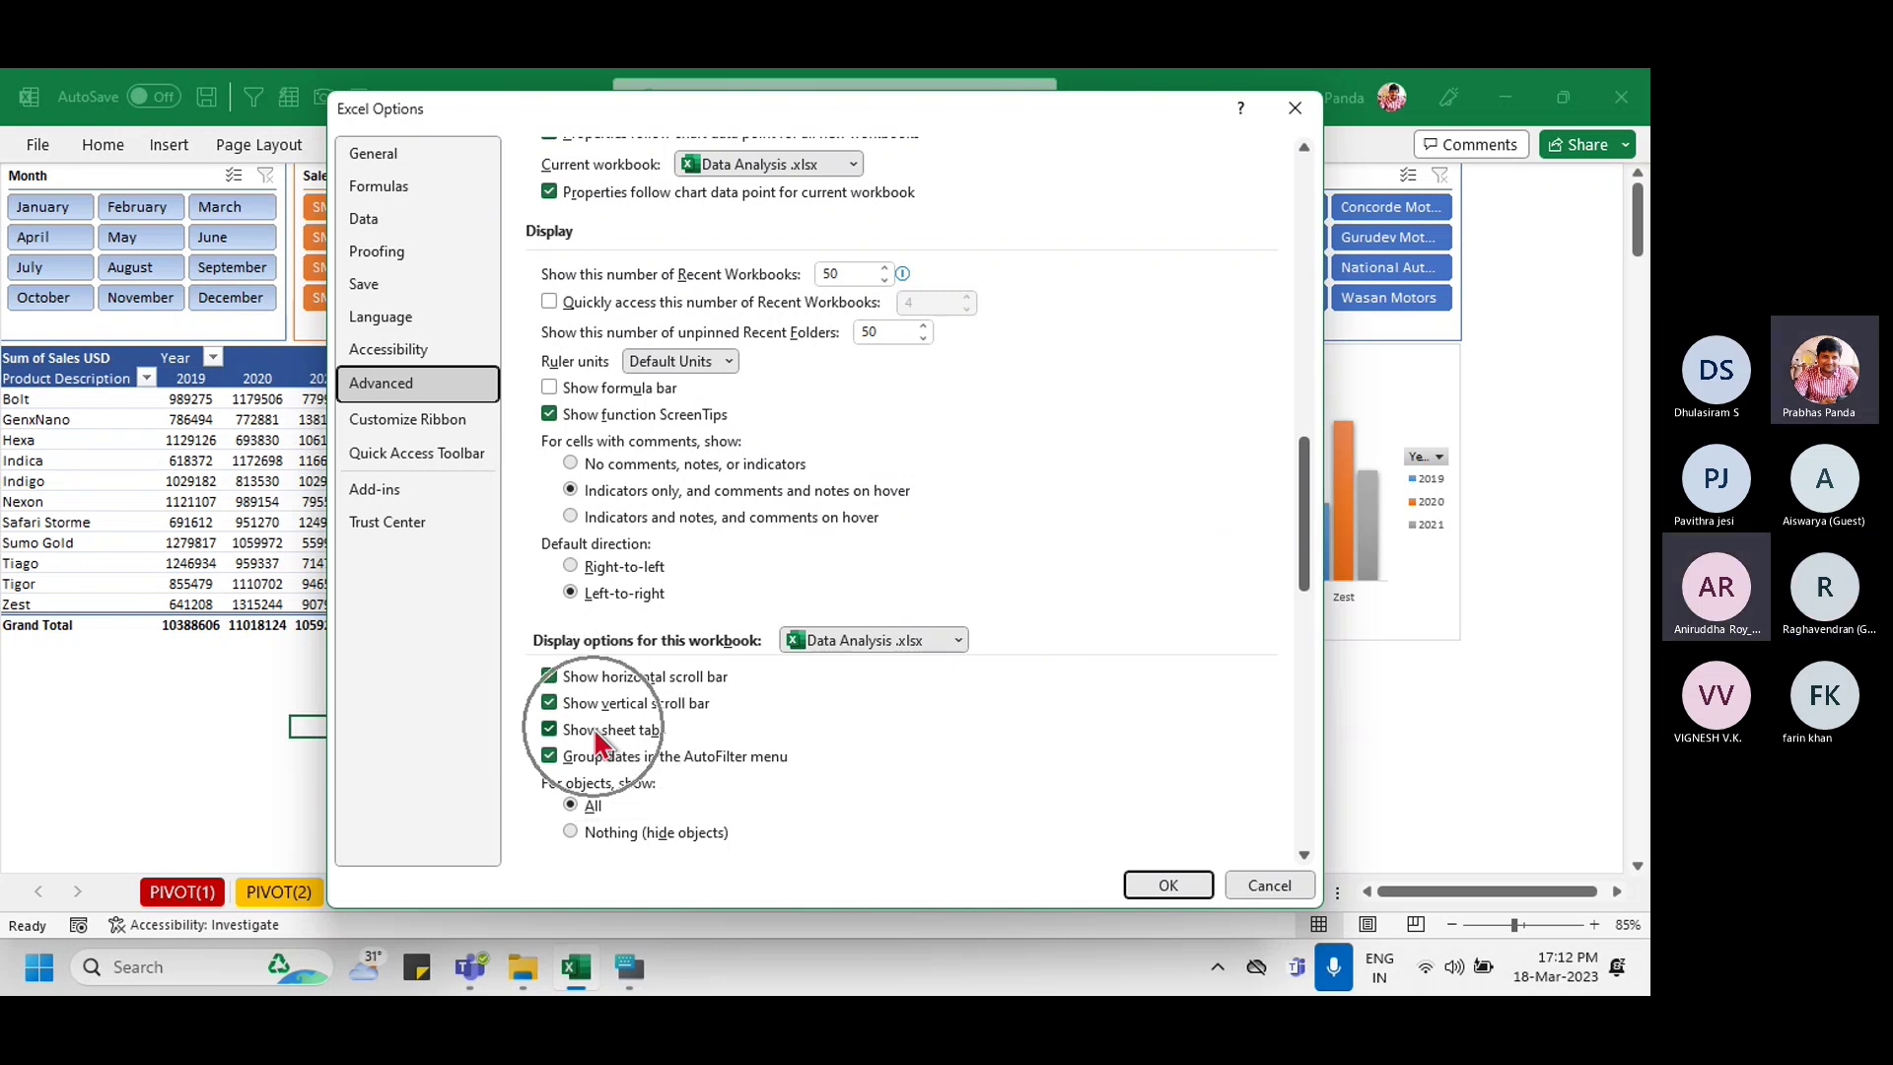
left_click(553, 733)
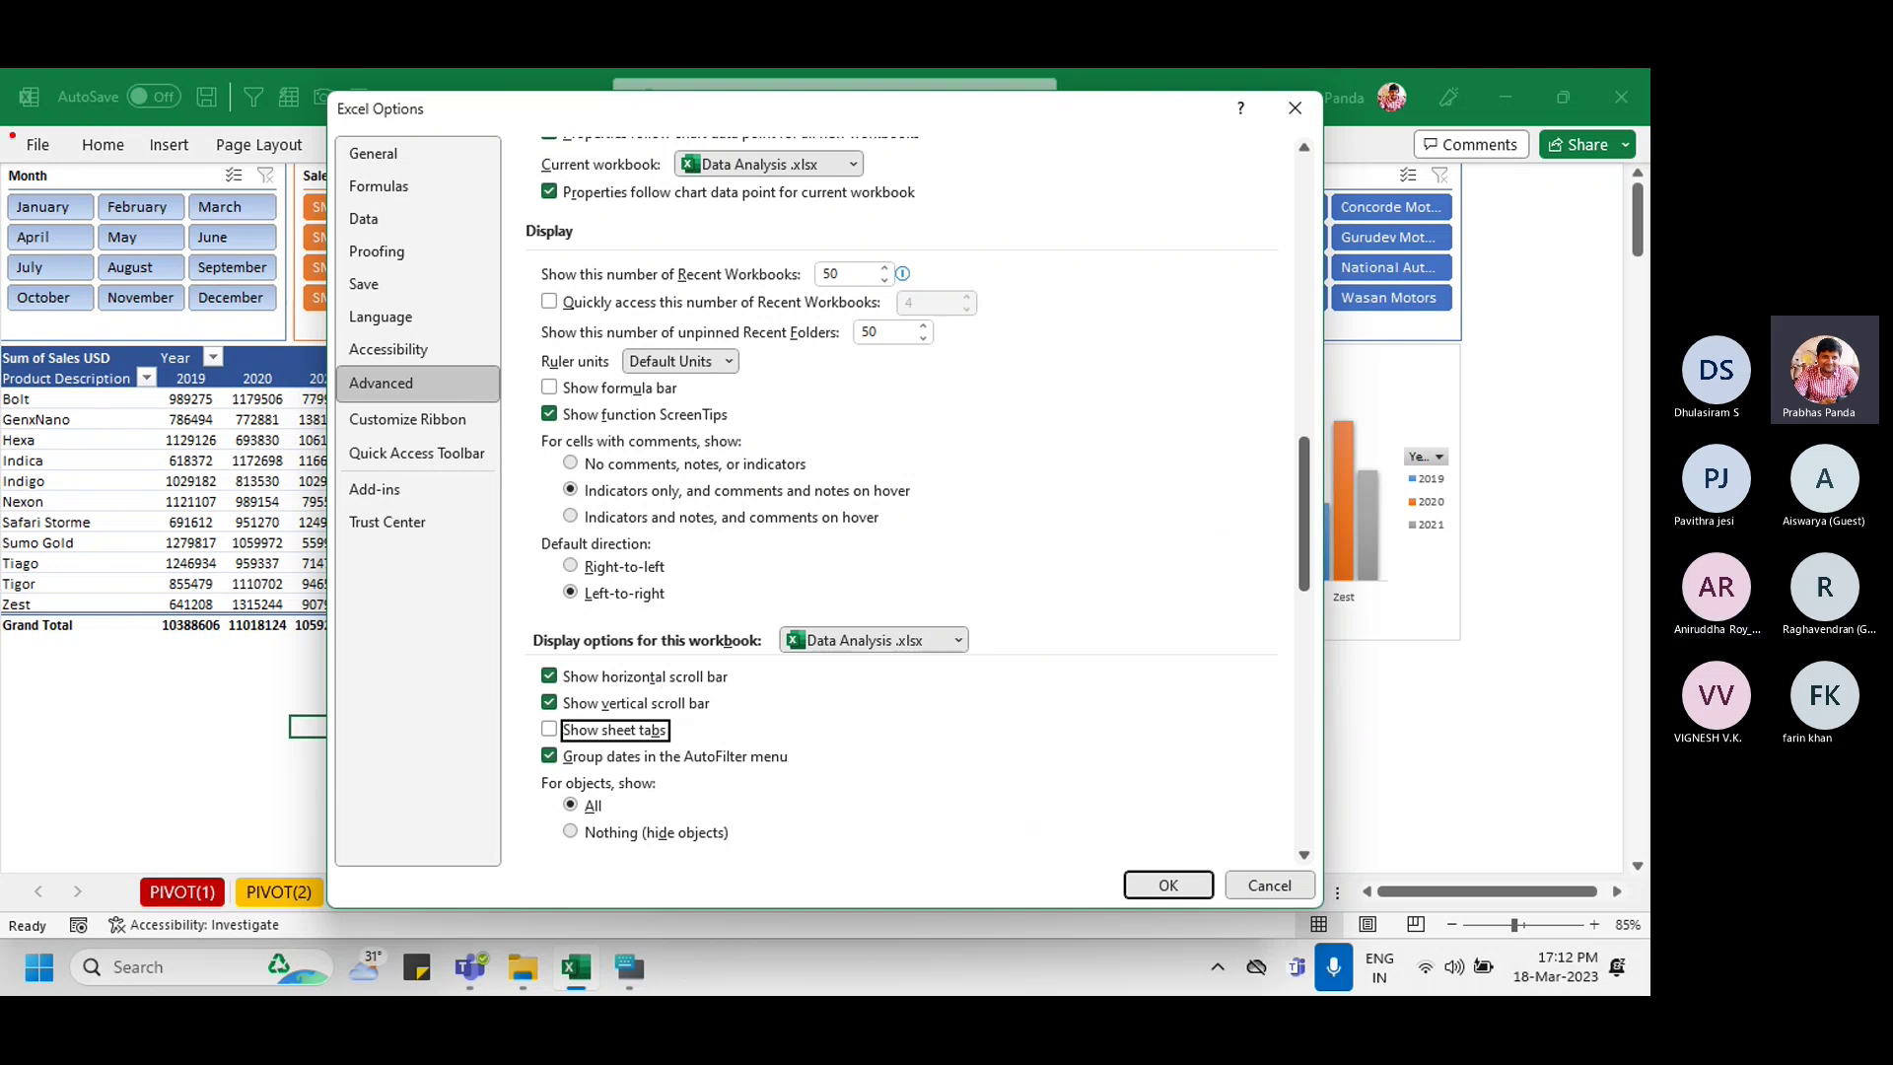
Step: Drag over several areas of the Excel Options dialog, then confirm with OK to hide sheet tabs
left_click_drag(12, 135, 107, 188)
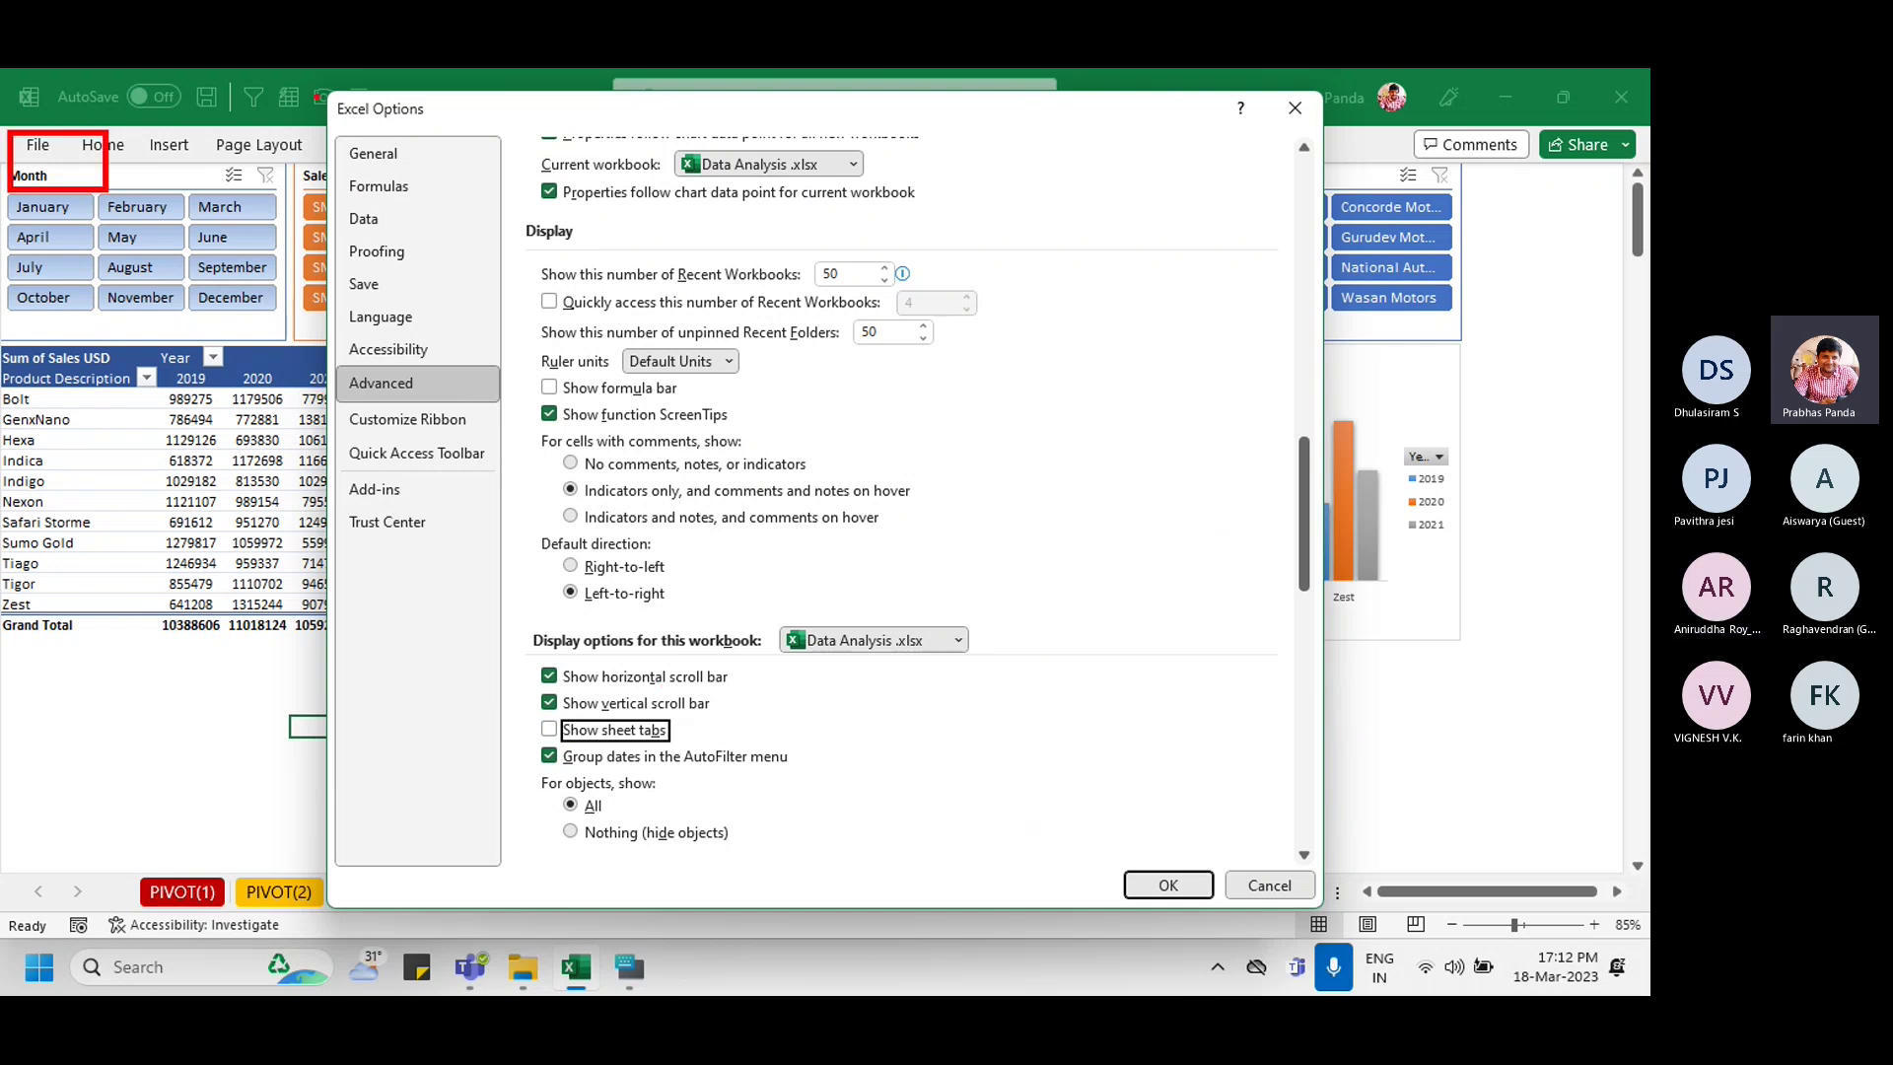
left_click_drag(312, 91, 503, 136)
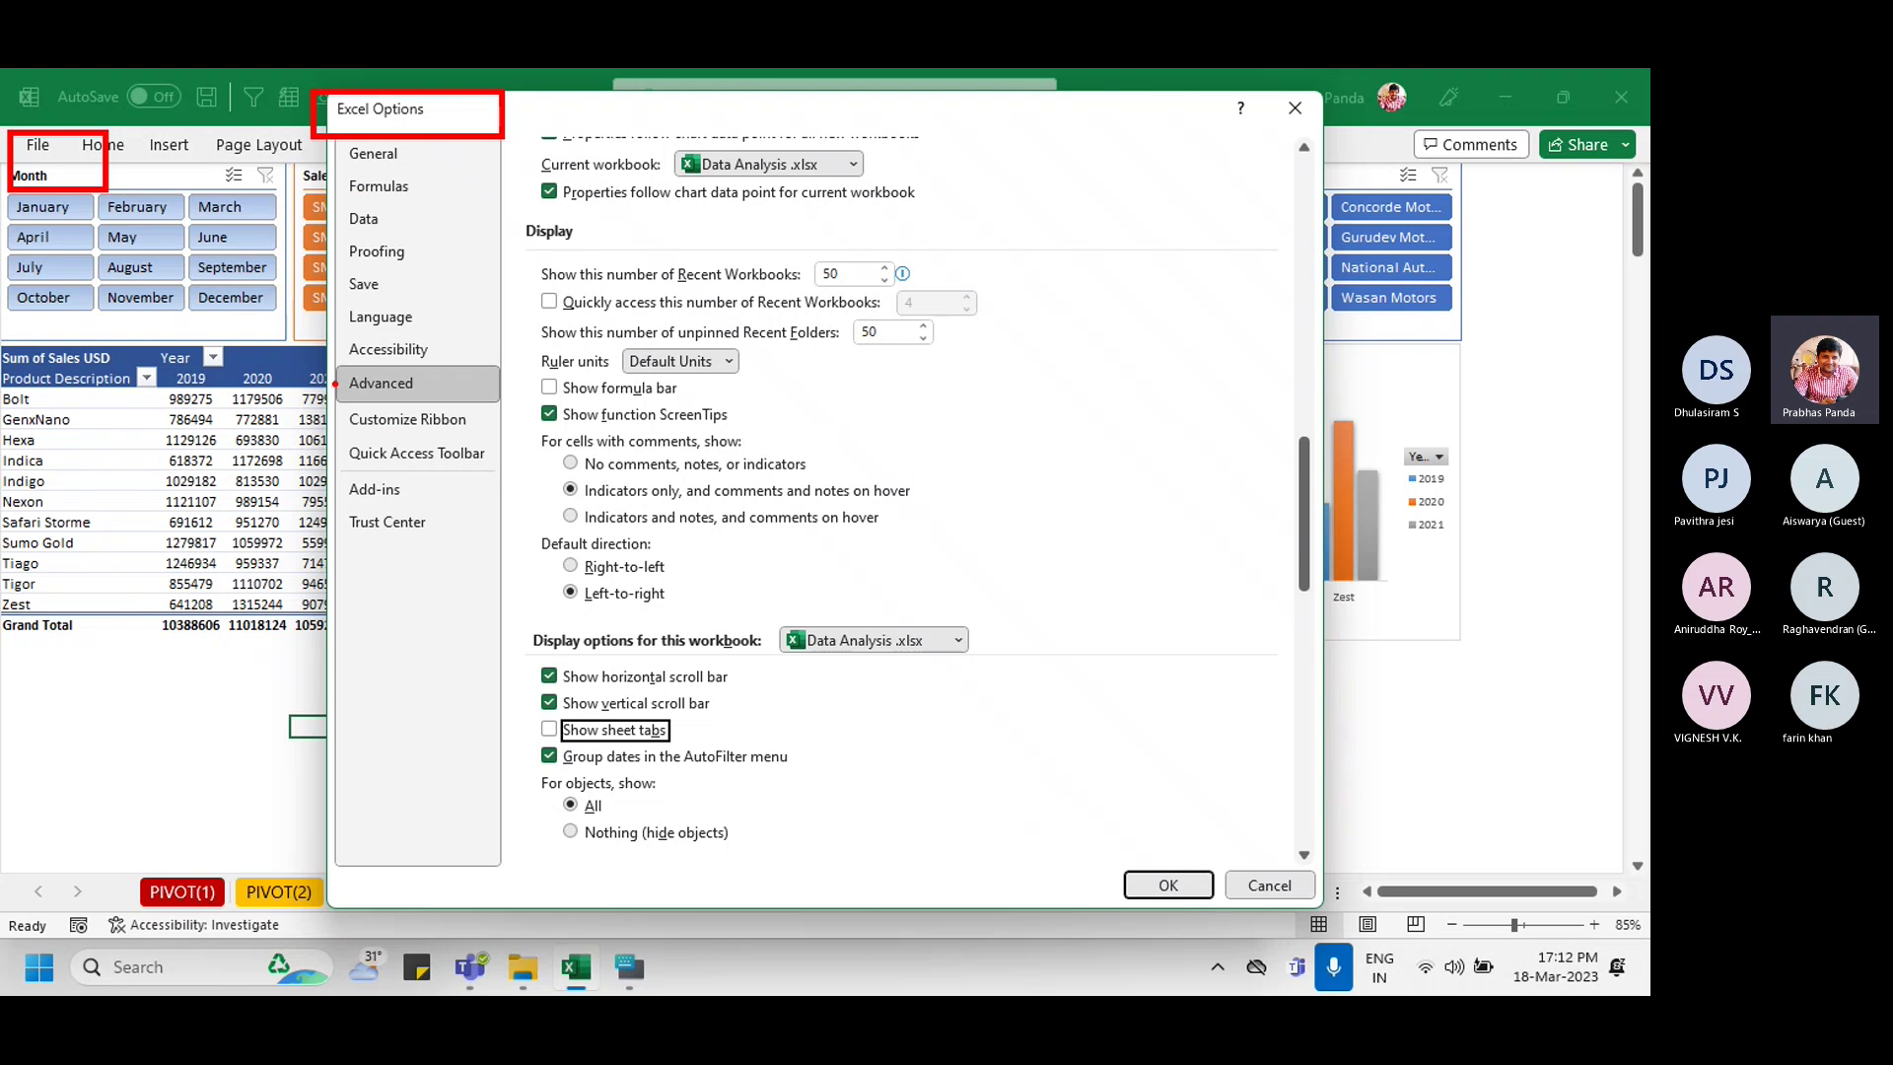
left_click_drag(321, 349, 517, 418)
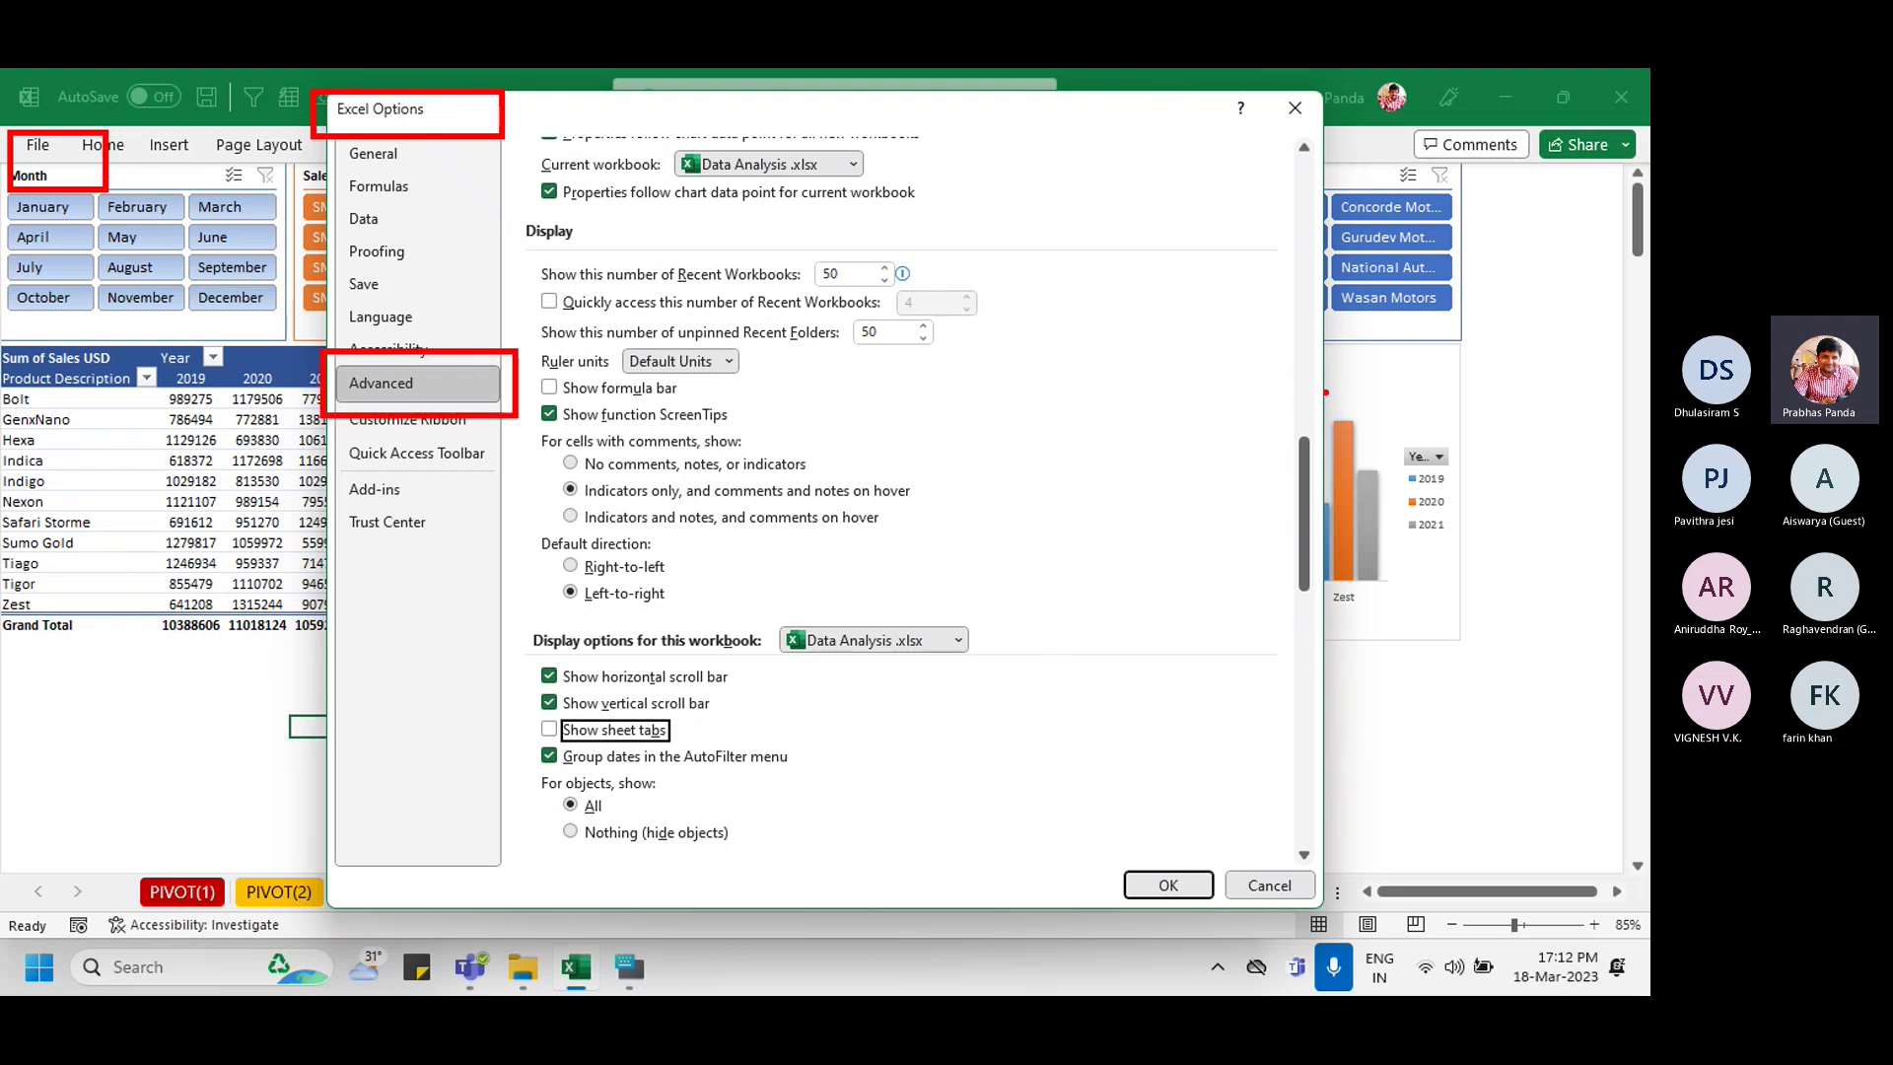
mouse_move(1259, 411)
left_mouse_down()
mouse_move(1337, 571)
mouse_move(1337, 627)
left_mouse_up()
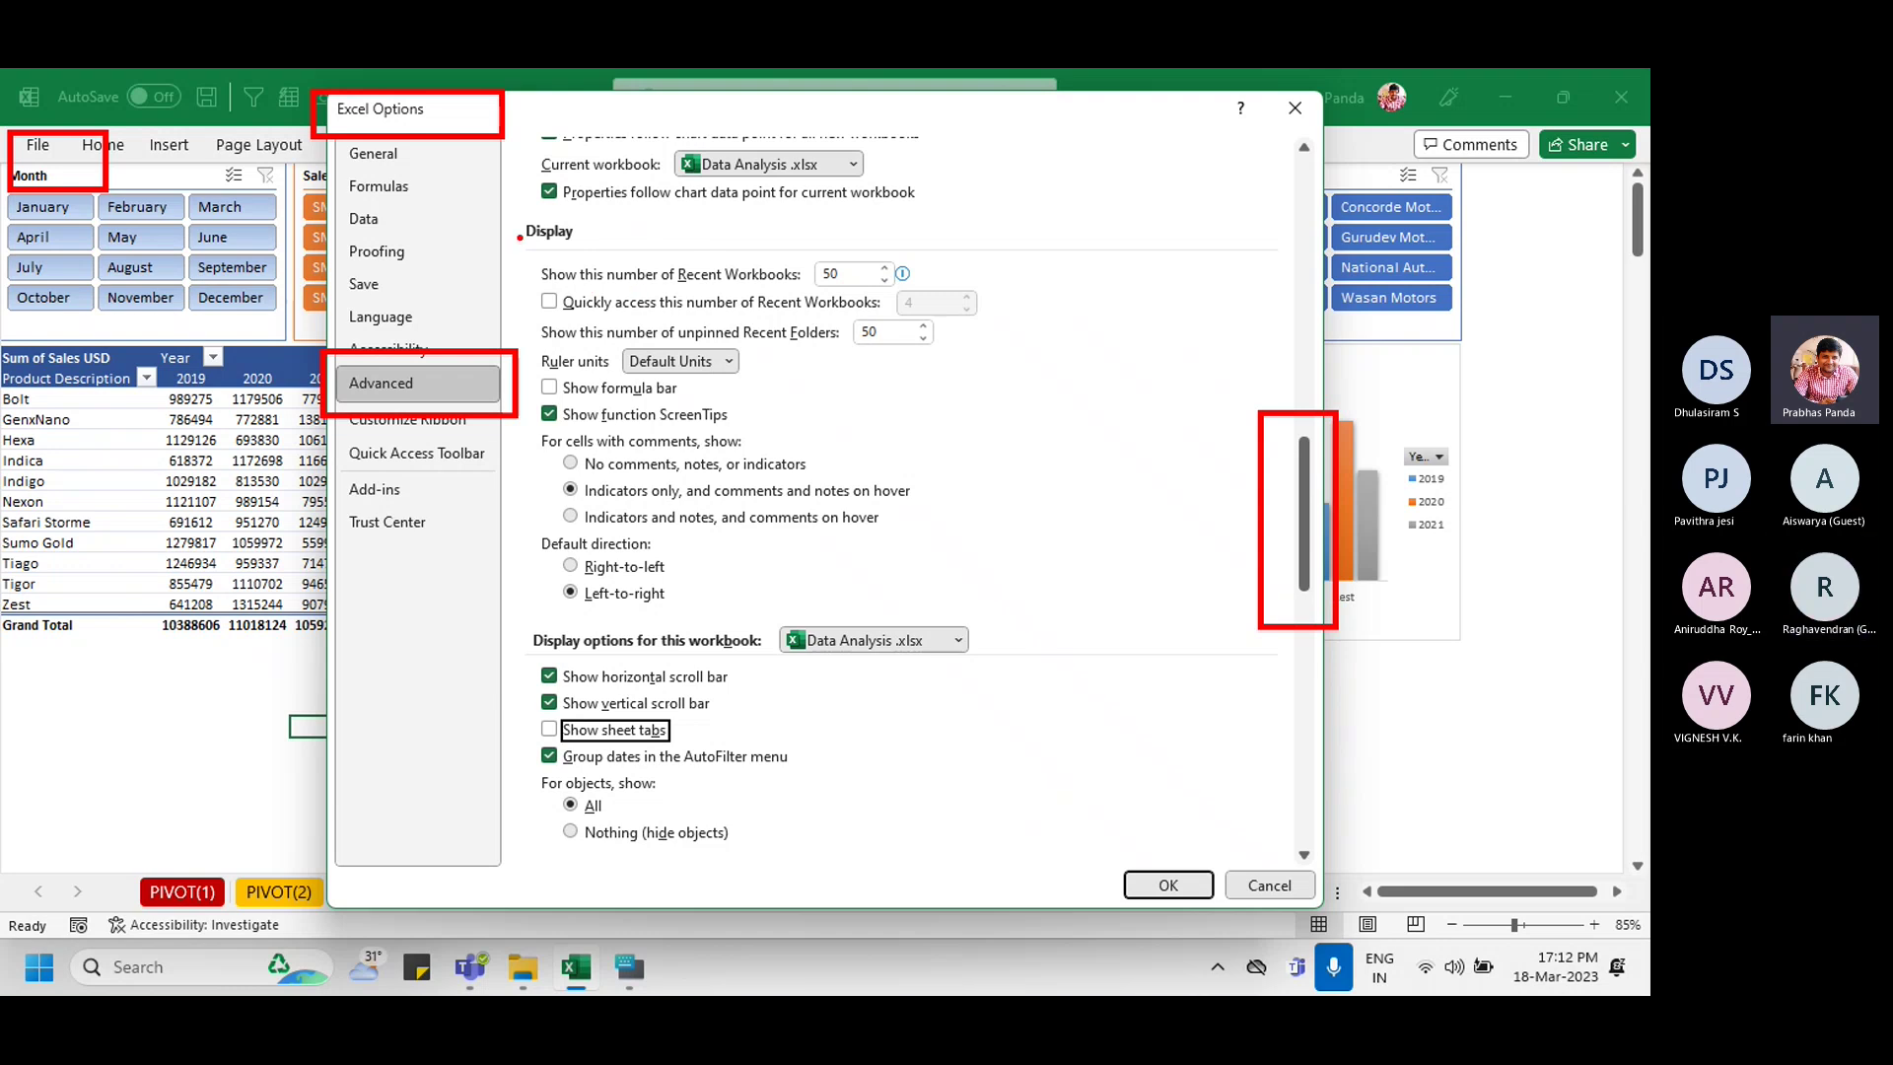
left_click_drag(496, 207, 977, 249)
mouse_move(503, 606)
left_mouse_down()
mouse_move(540, 656)
mouse_move(791, 659)
left_mouse_up()
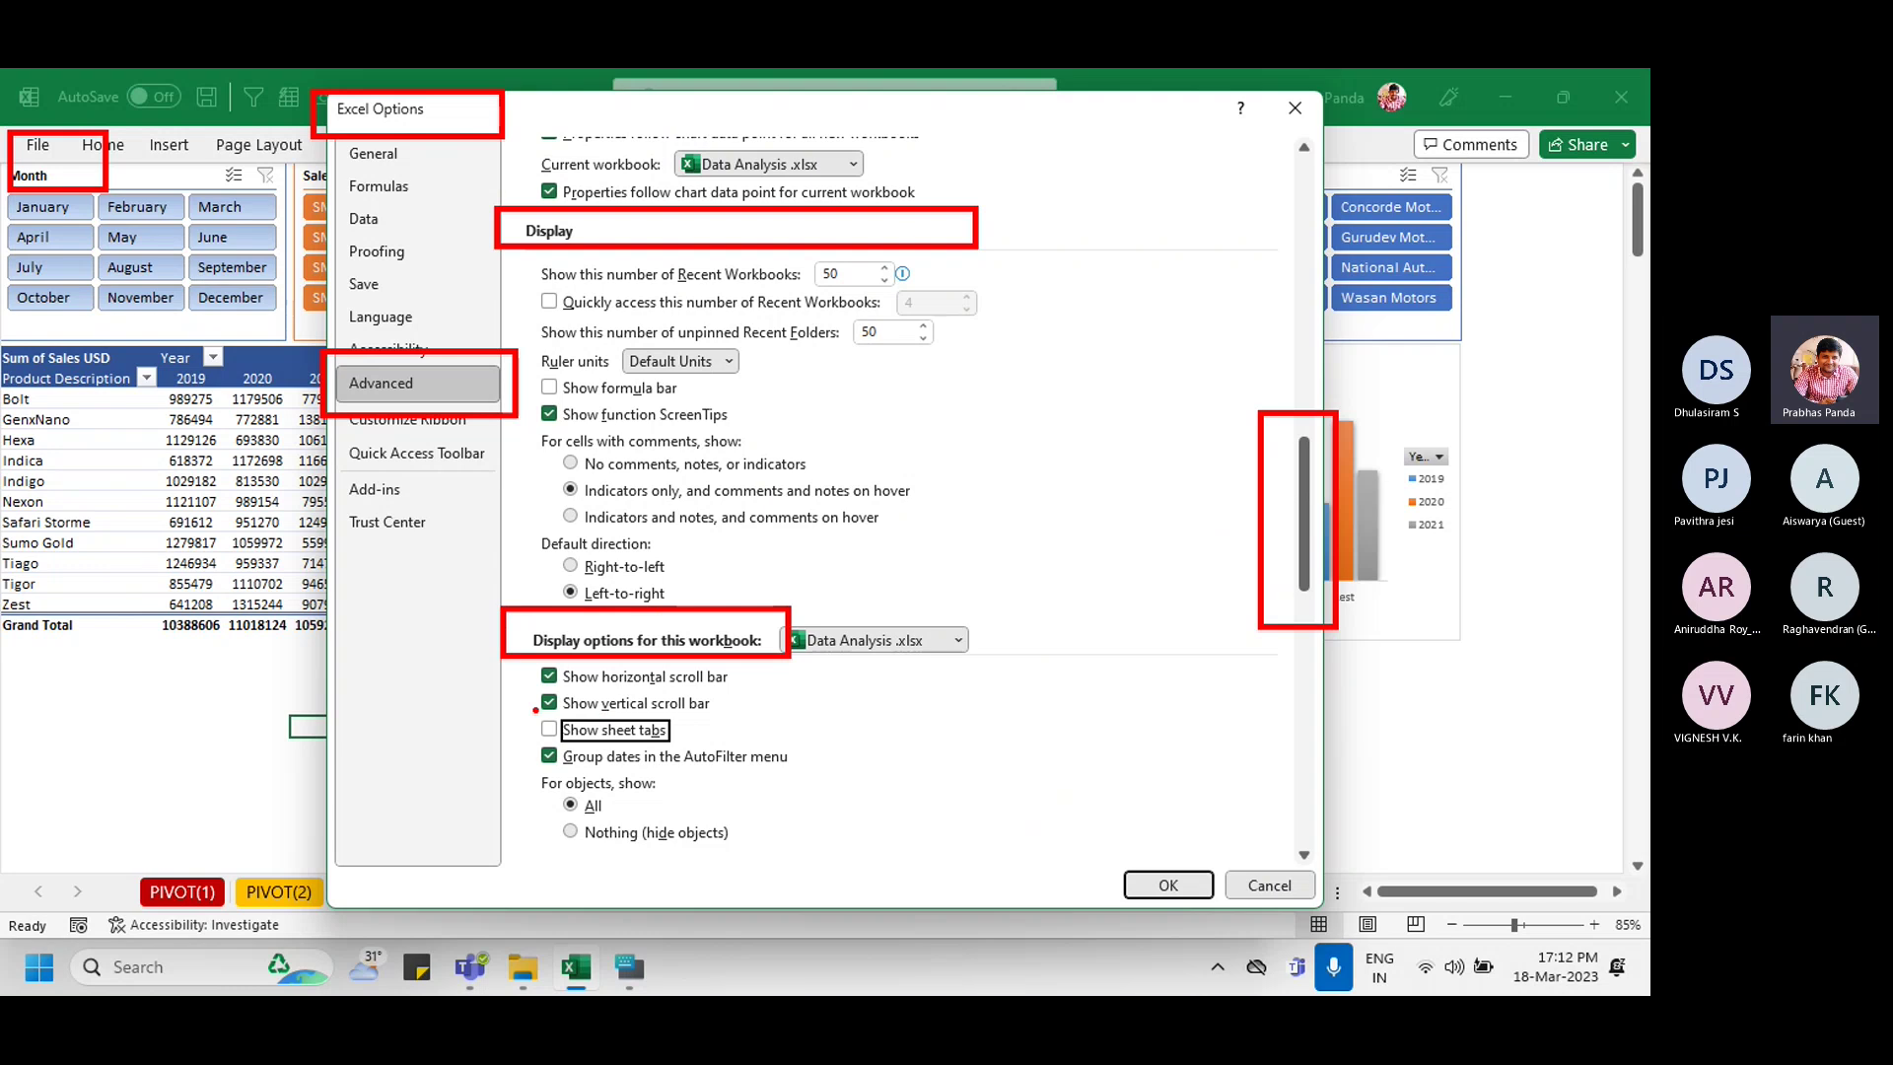
mouse_move(521, 704)
left_mouse_down()
mouse_move(650, 774)
mouse_move(694, 763)
left_mouse_up()
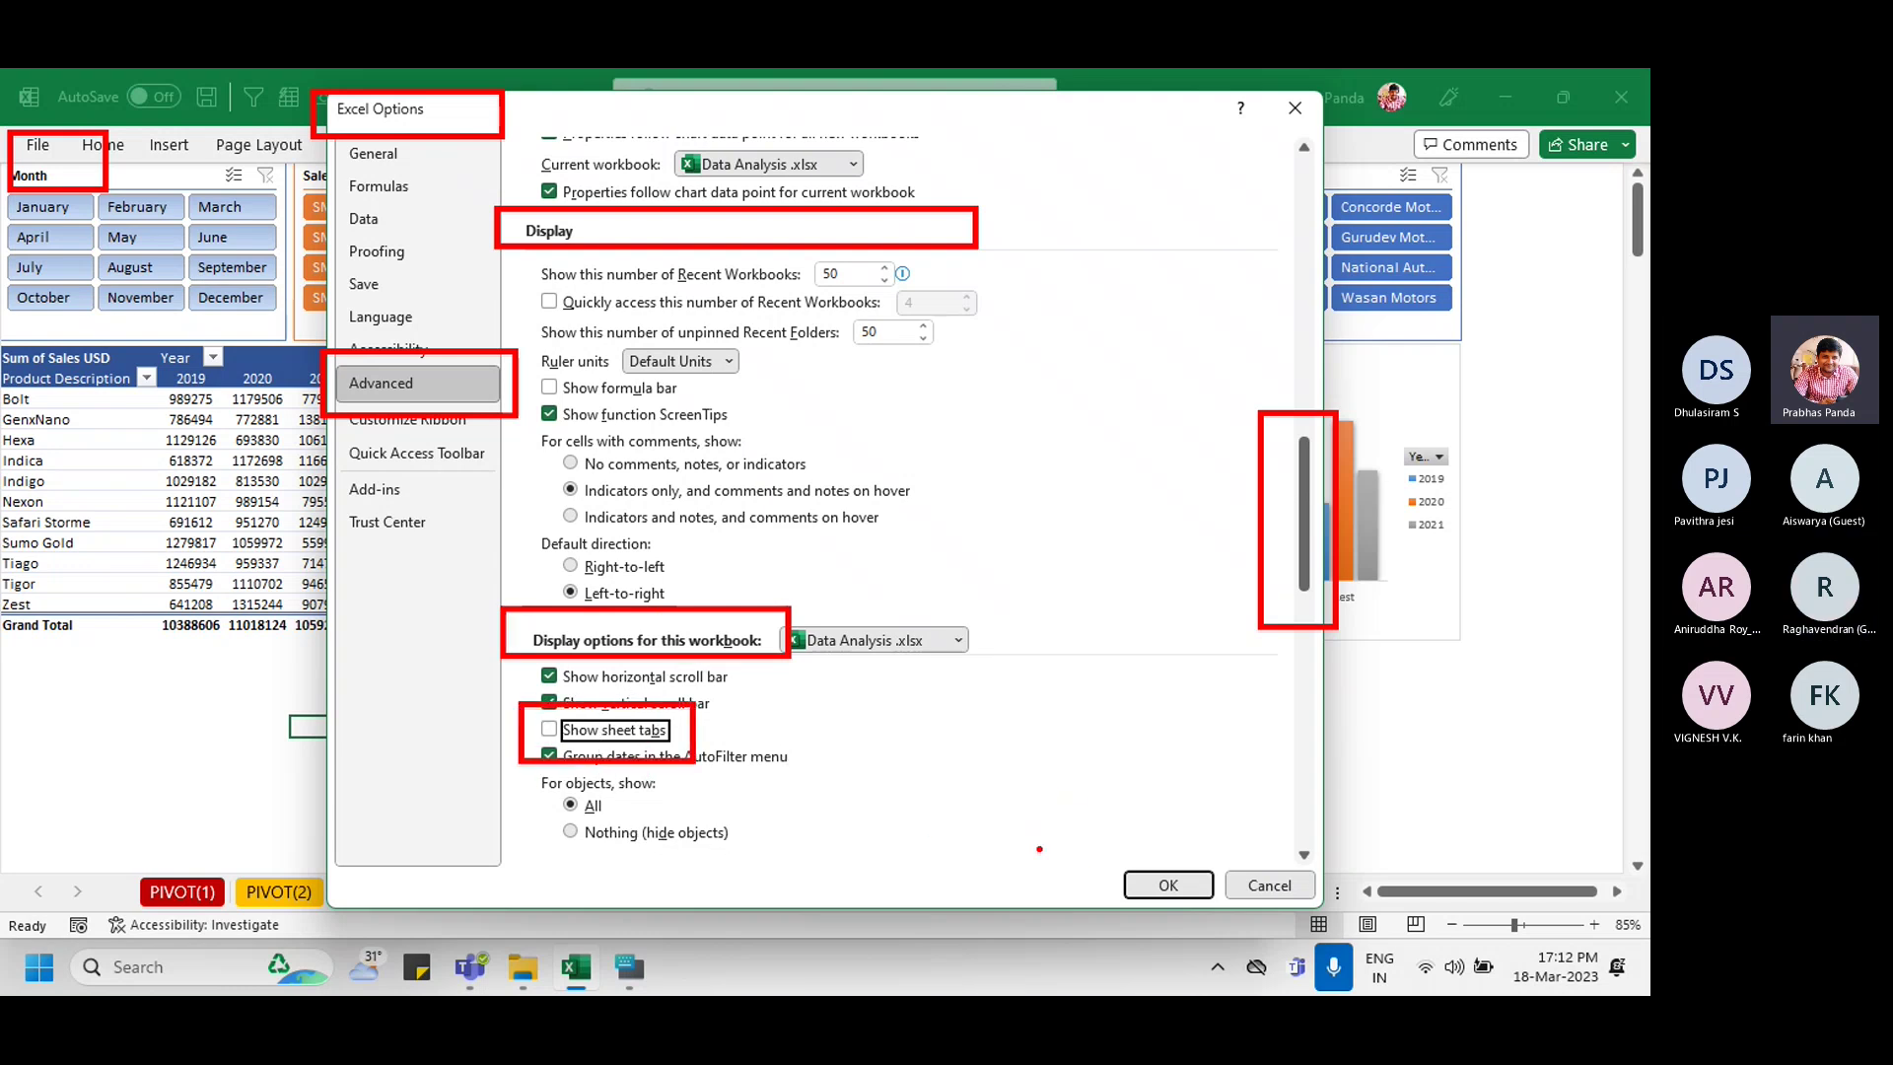
mouse_move(1088, 839)
left_mouse_down()
mouse_move(1222, 914)
mouse_move(1228, 867)
left_mouse_up()
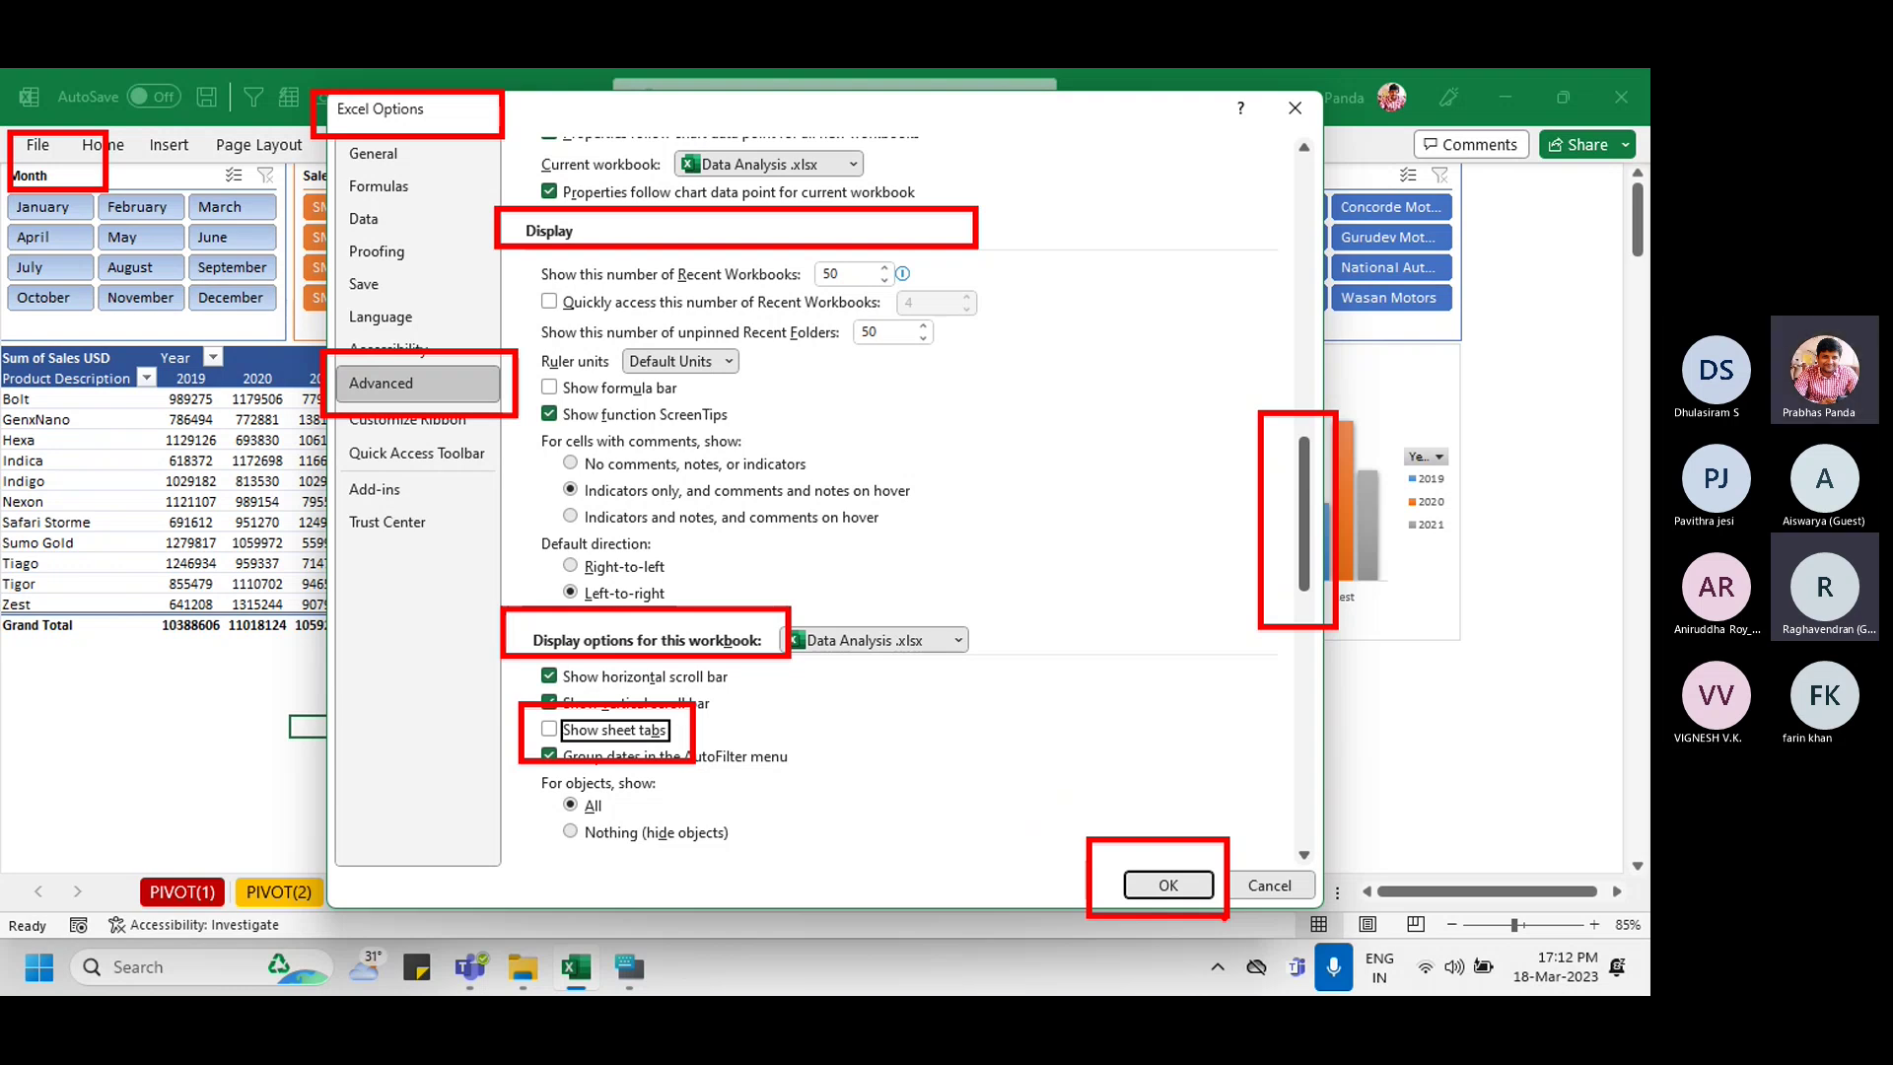
left_click(1188, 880)
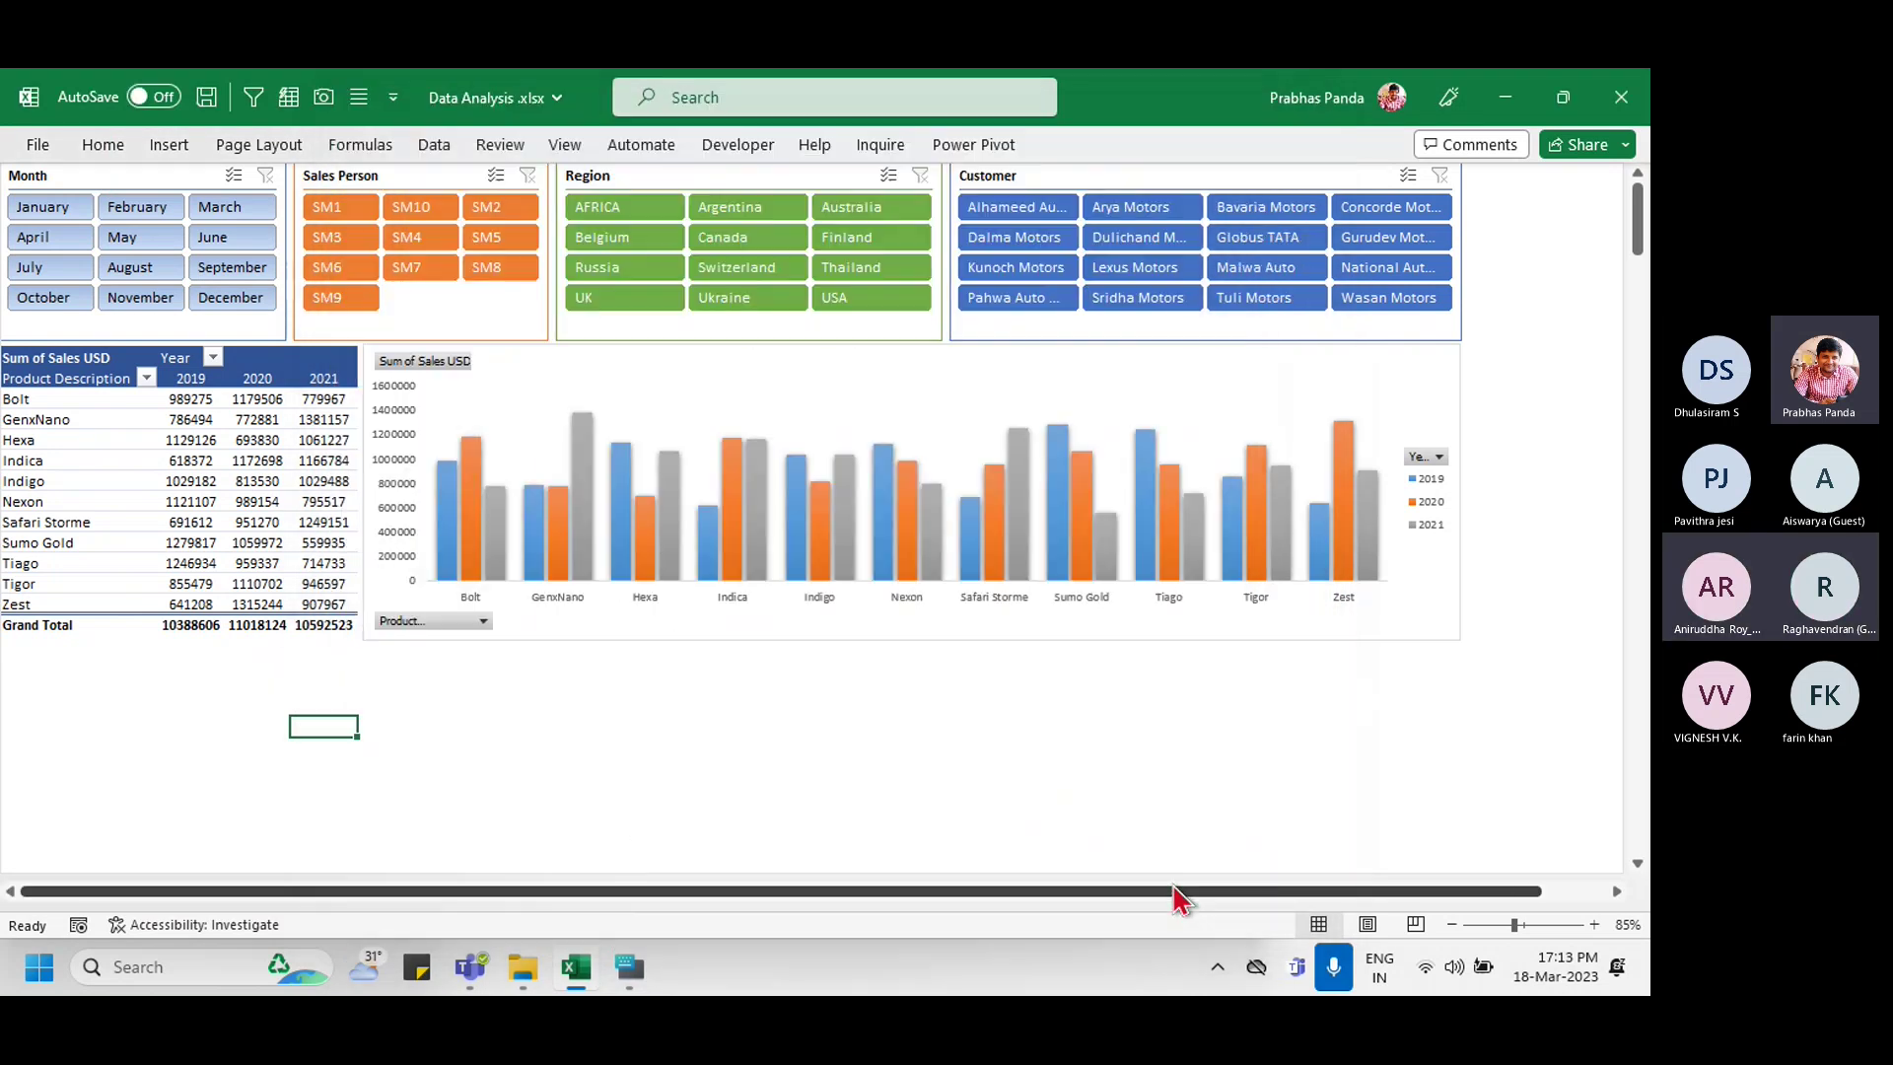
Step: Restore Excel down so the Teams meeting chat shows beside the PIVOT(9) dashboard
left_click(1566, 110)
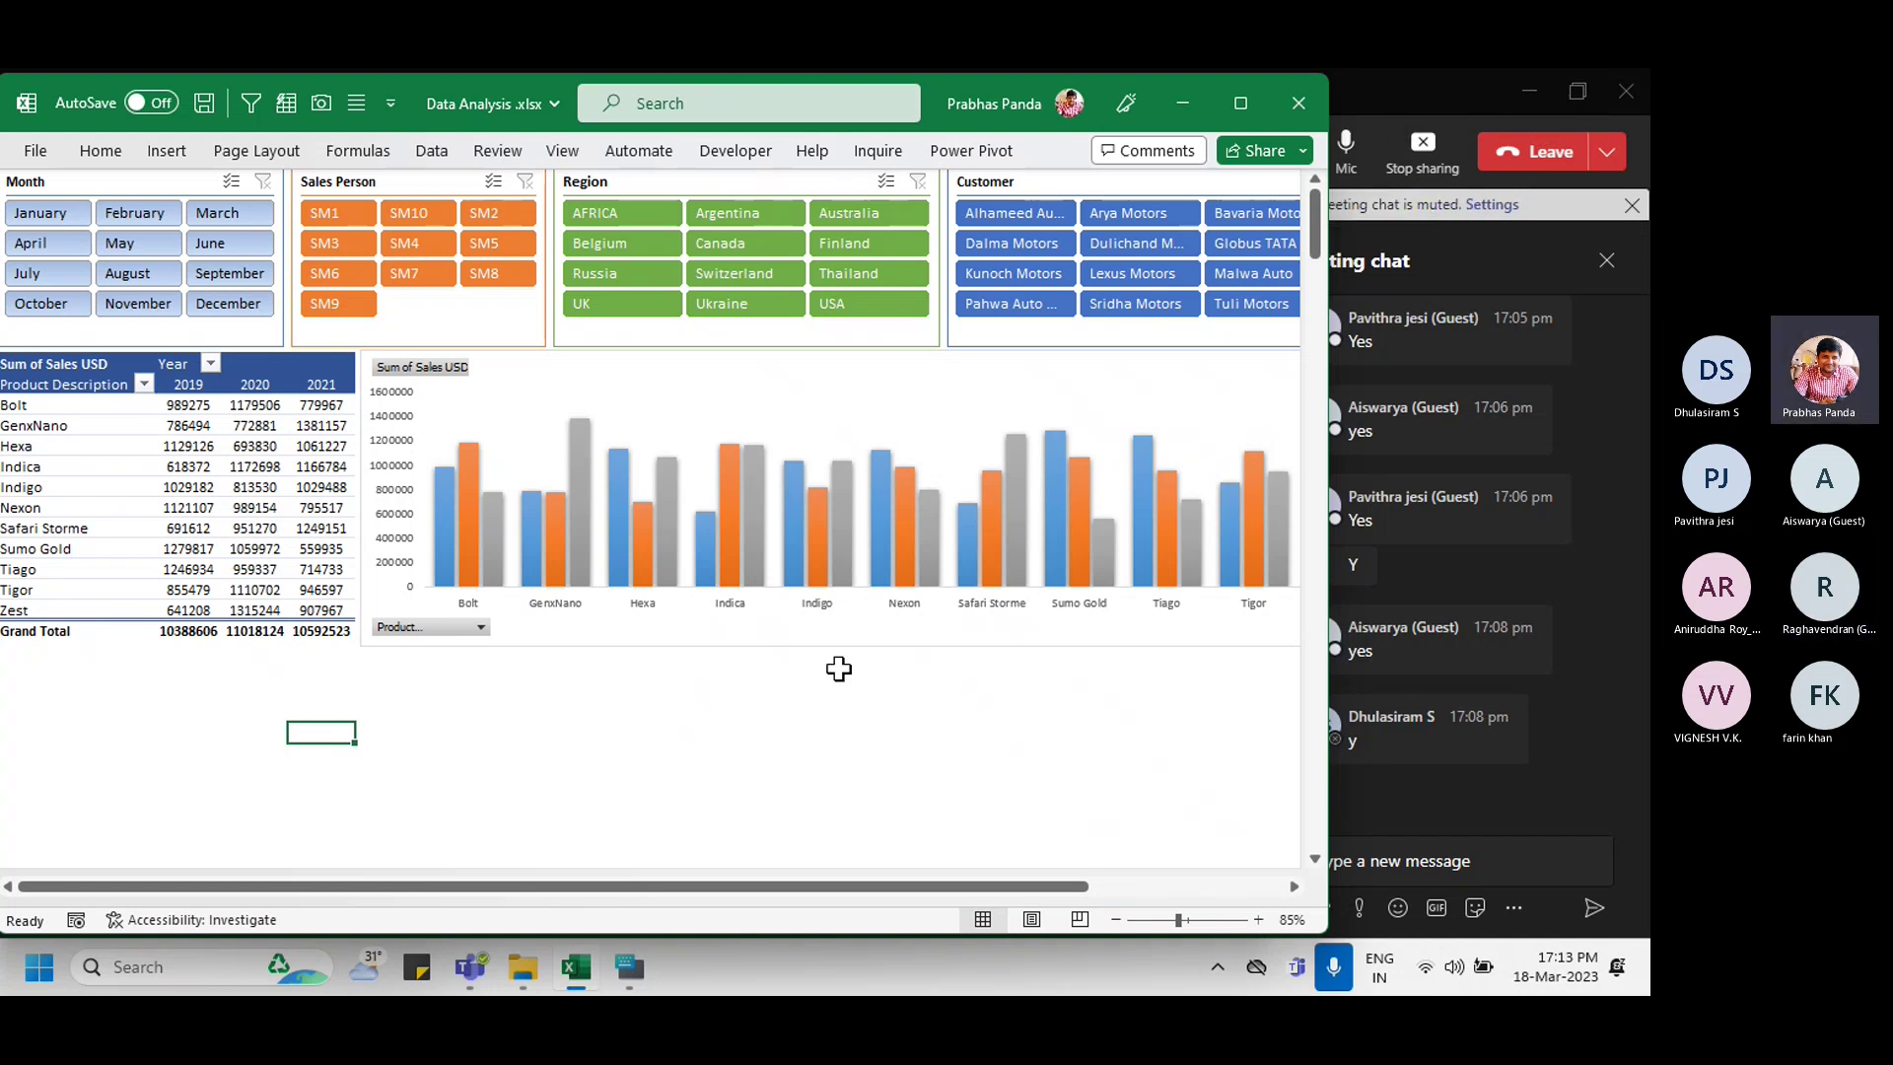
Step: Paste and send the Excel screenshot in the Teams chat, admit the lobby guest, and return to Excel
left_click(1428, 862)
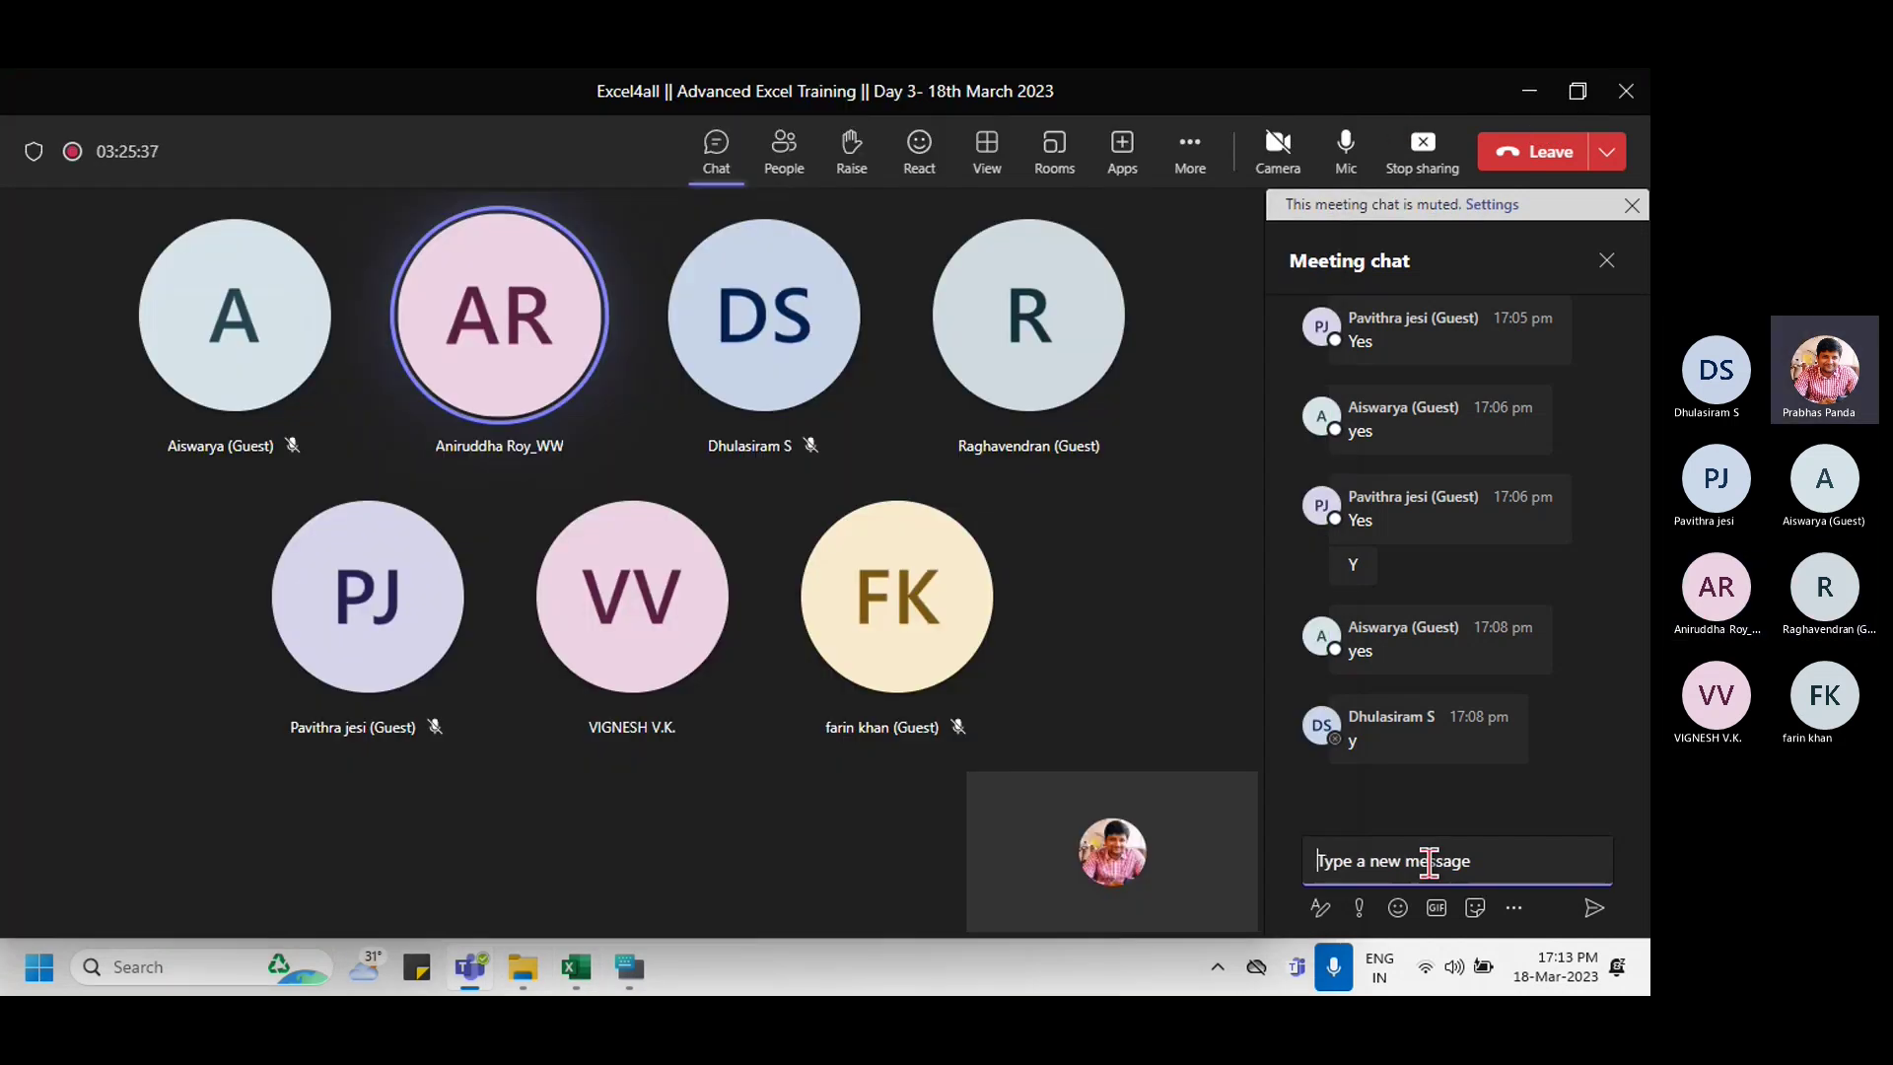
key("ctrl+v")
key("Return")
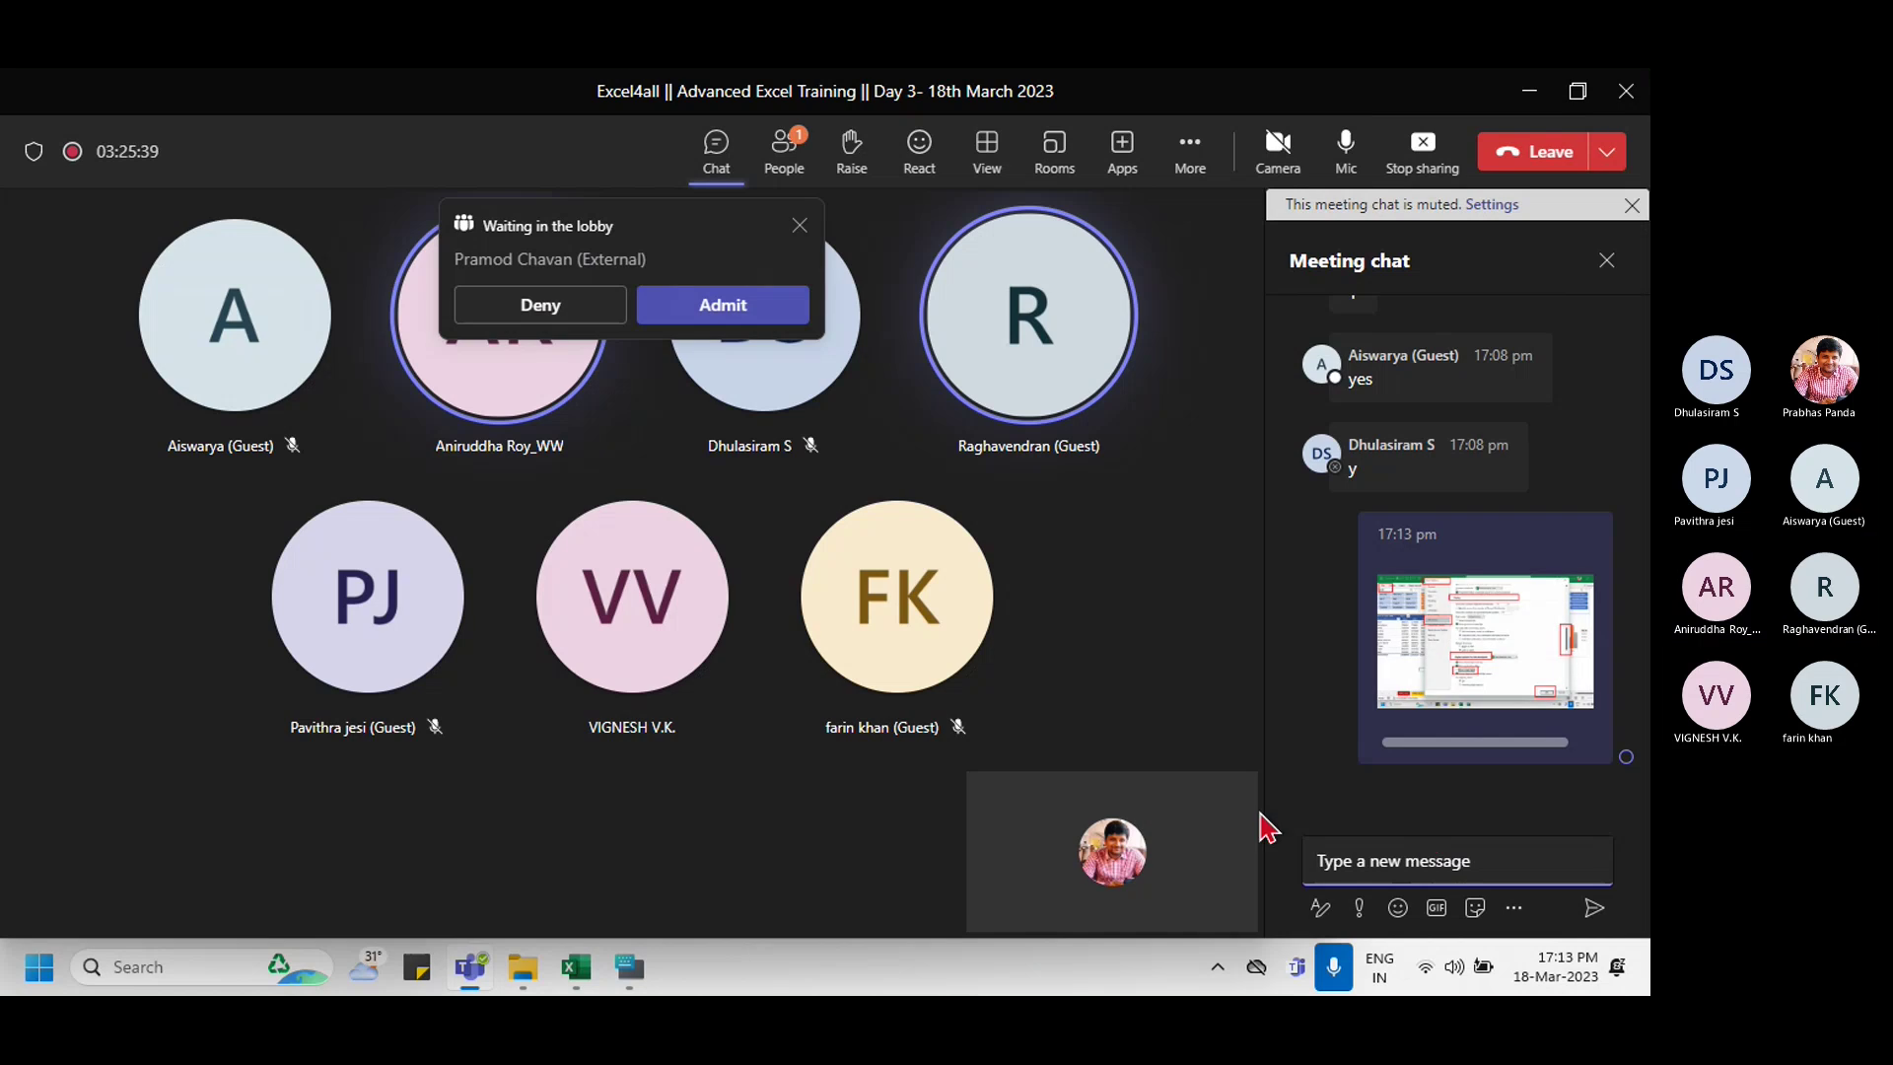
left_click(726, 314)
key("alt+Tab")
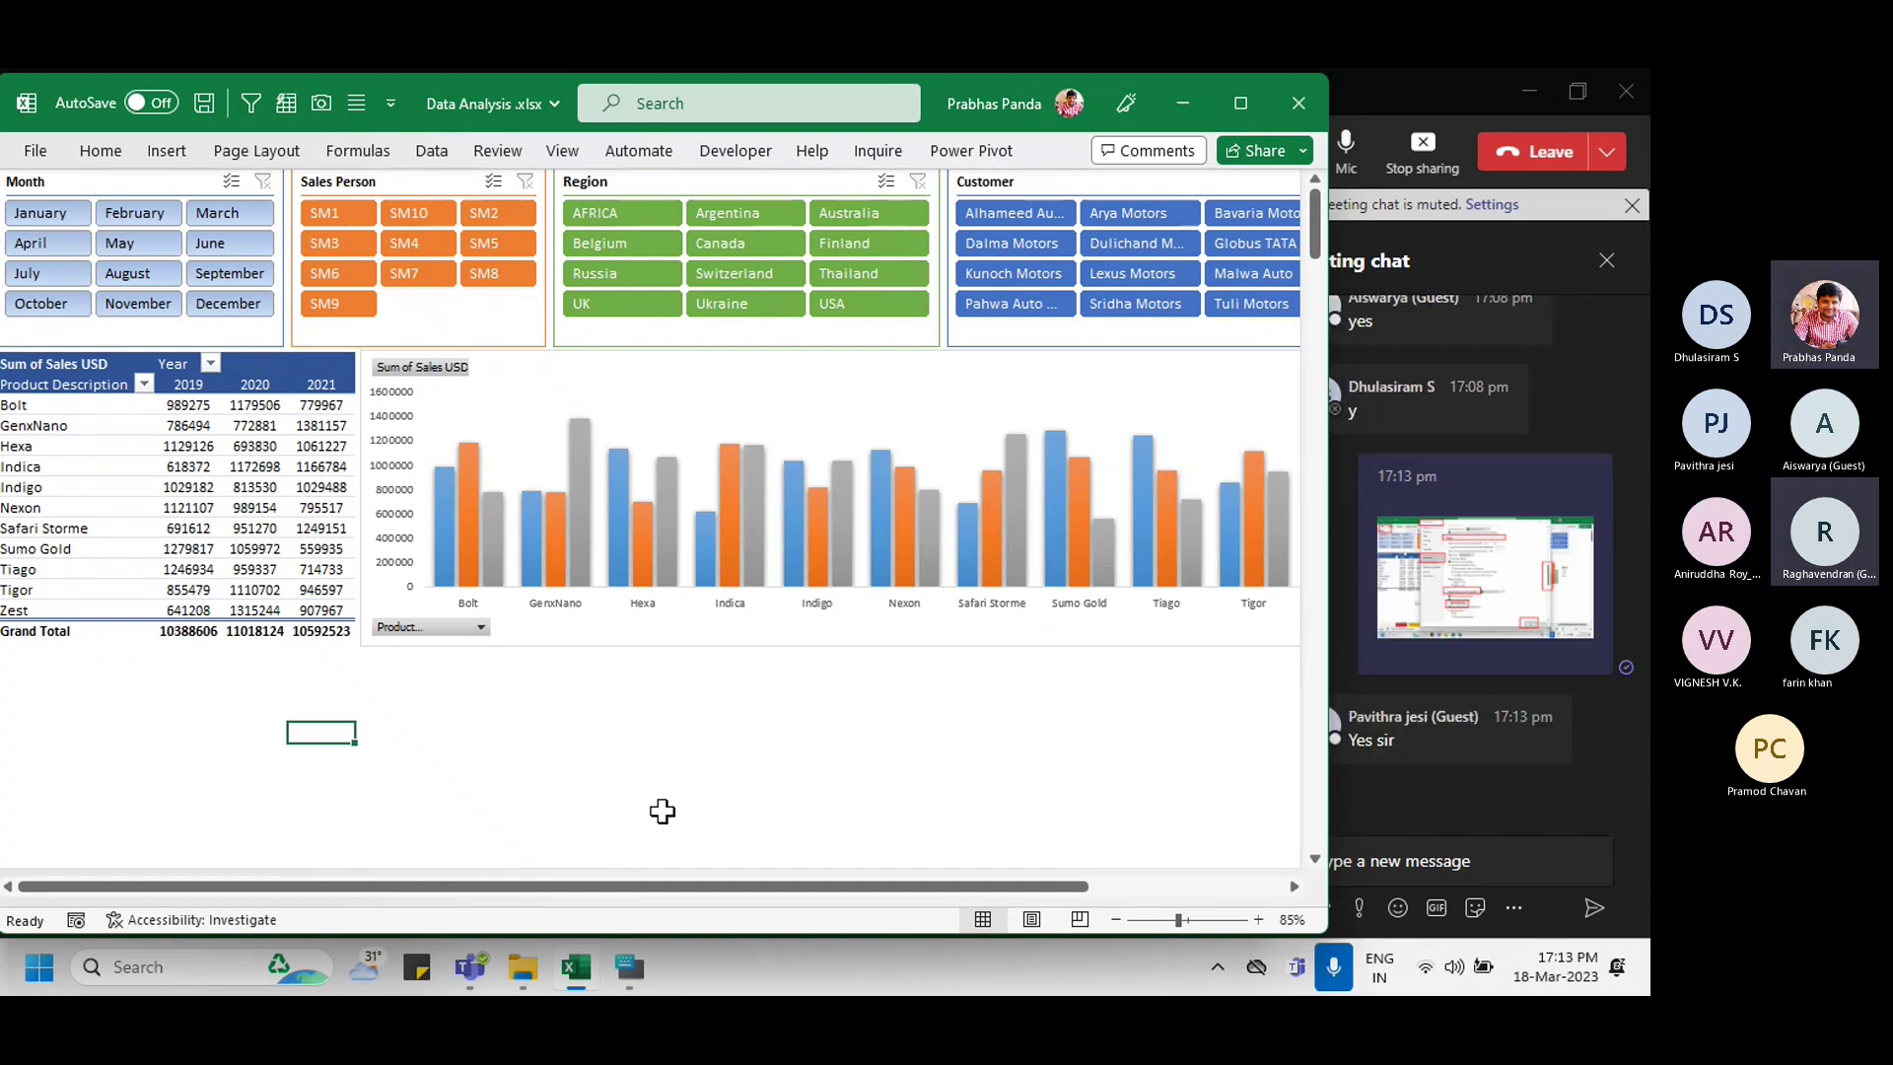
Step: Maximize the Excel window over the Teams meeting to show the full PIVOT(9) dashboard
left_click(1241, 104)
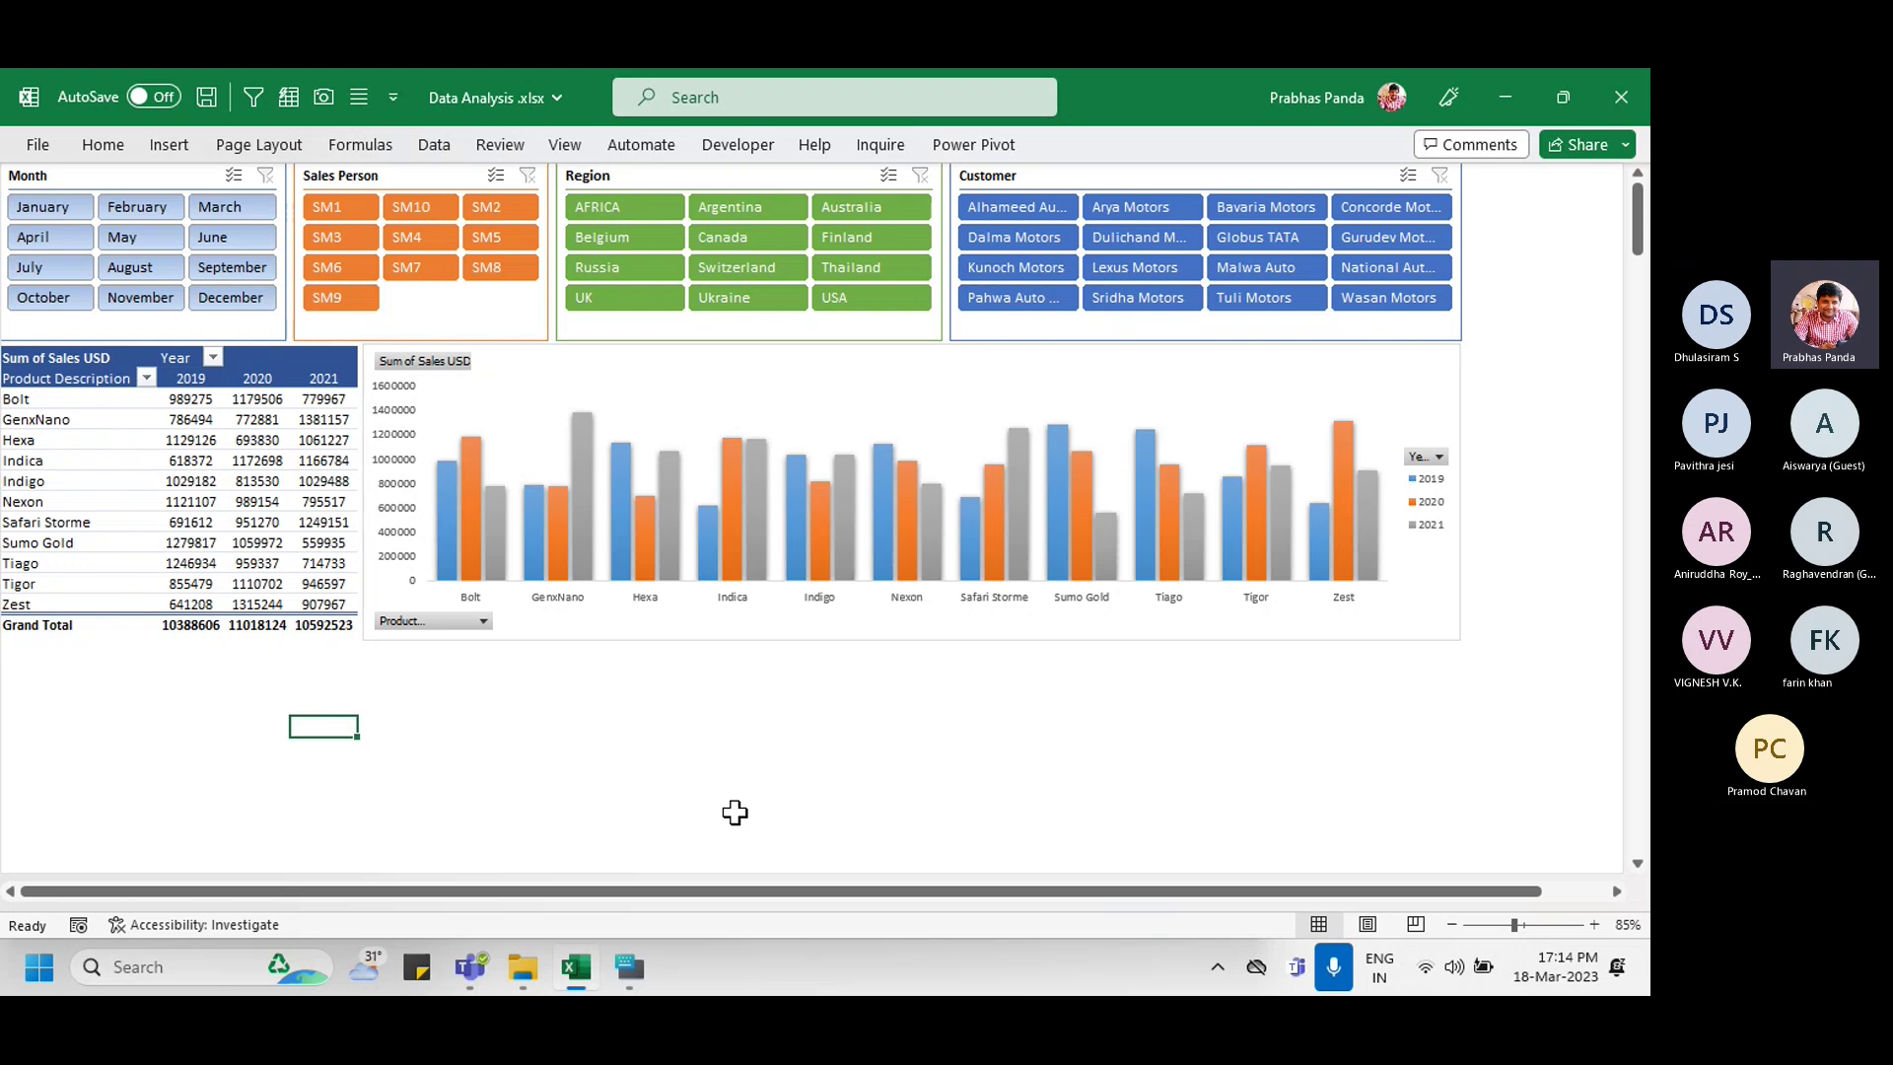
Step: Filter the pivot chart's Year field to 2021 only, giving a 10592523 Grand Total
left_click(1427, 467)
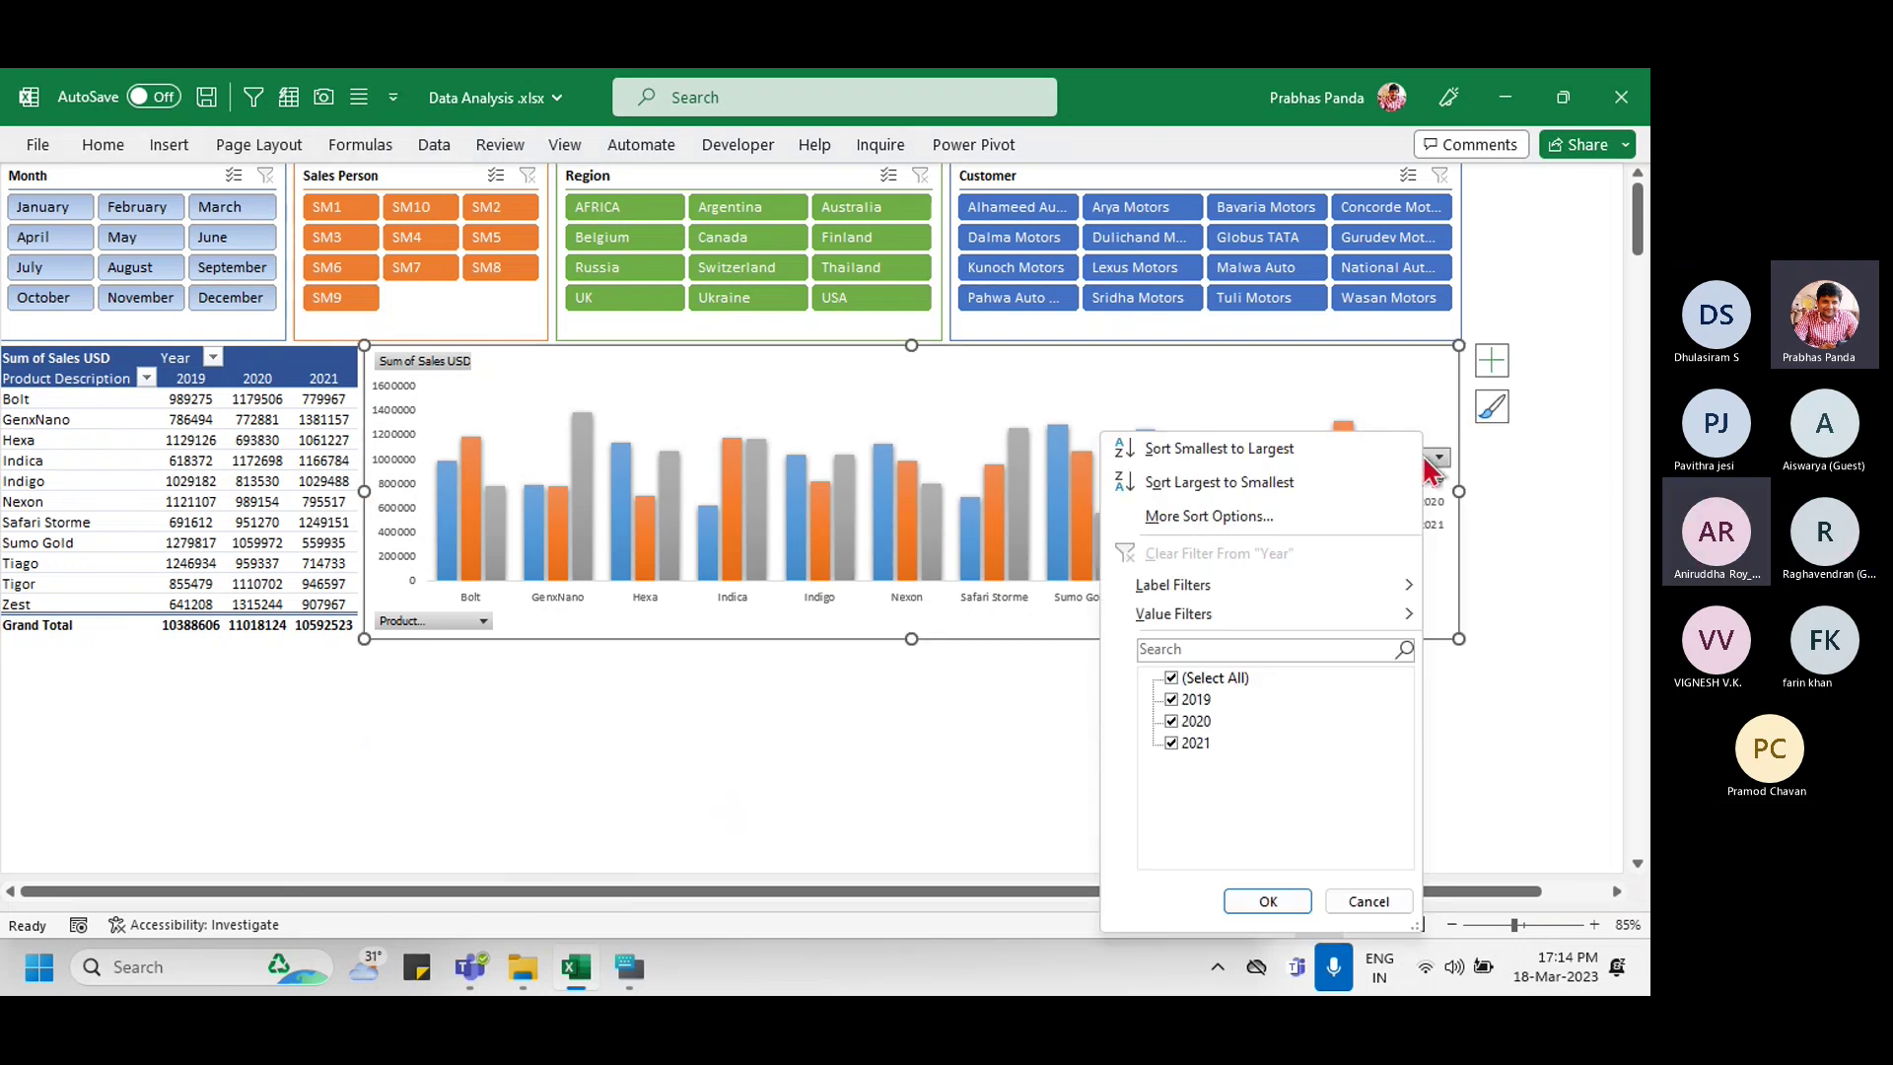
left_click(1193, 680)
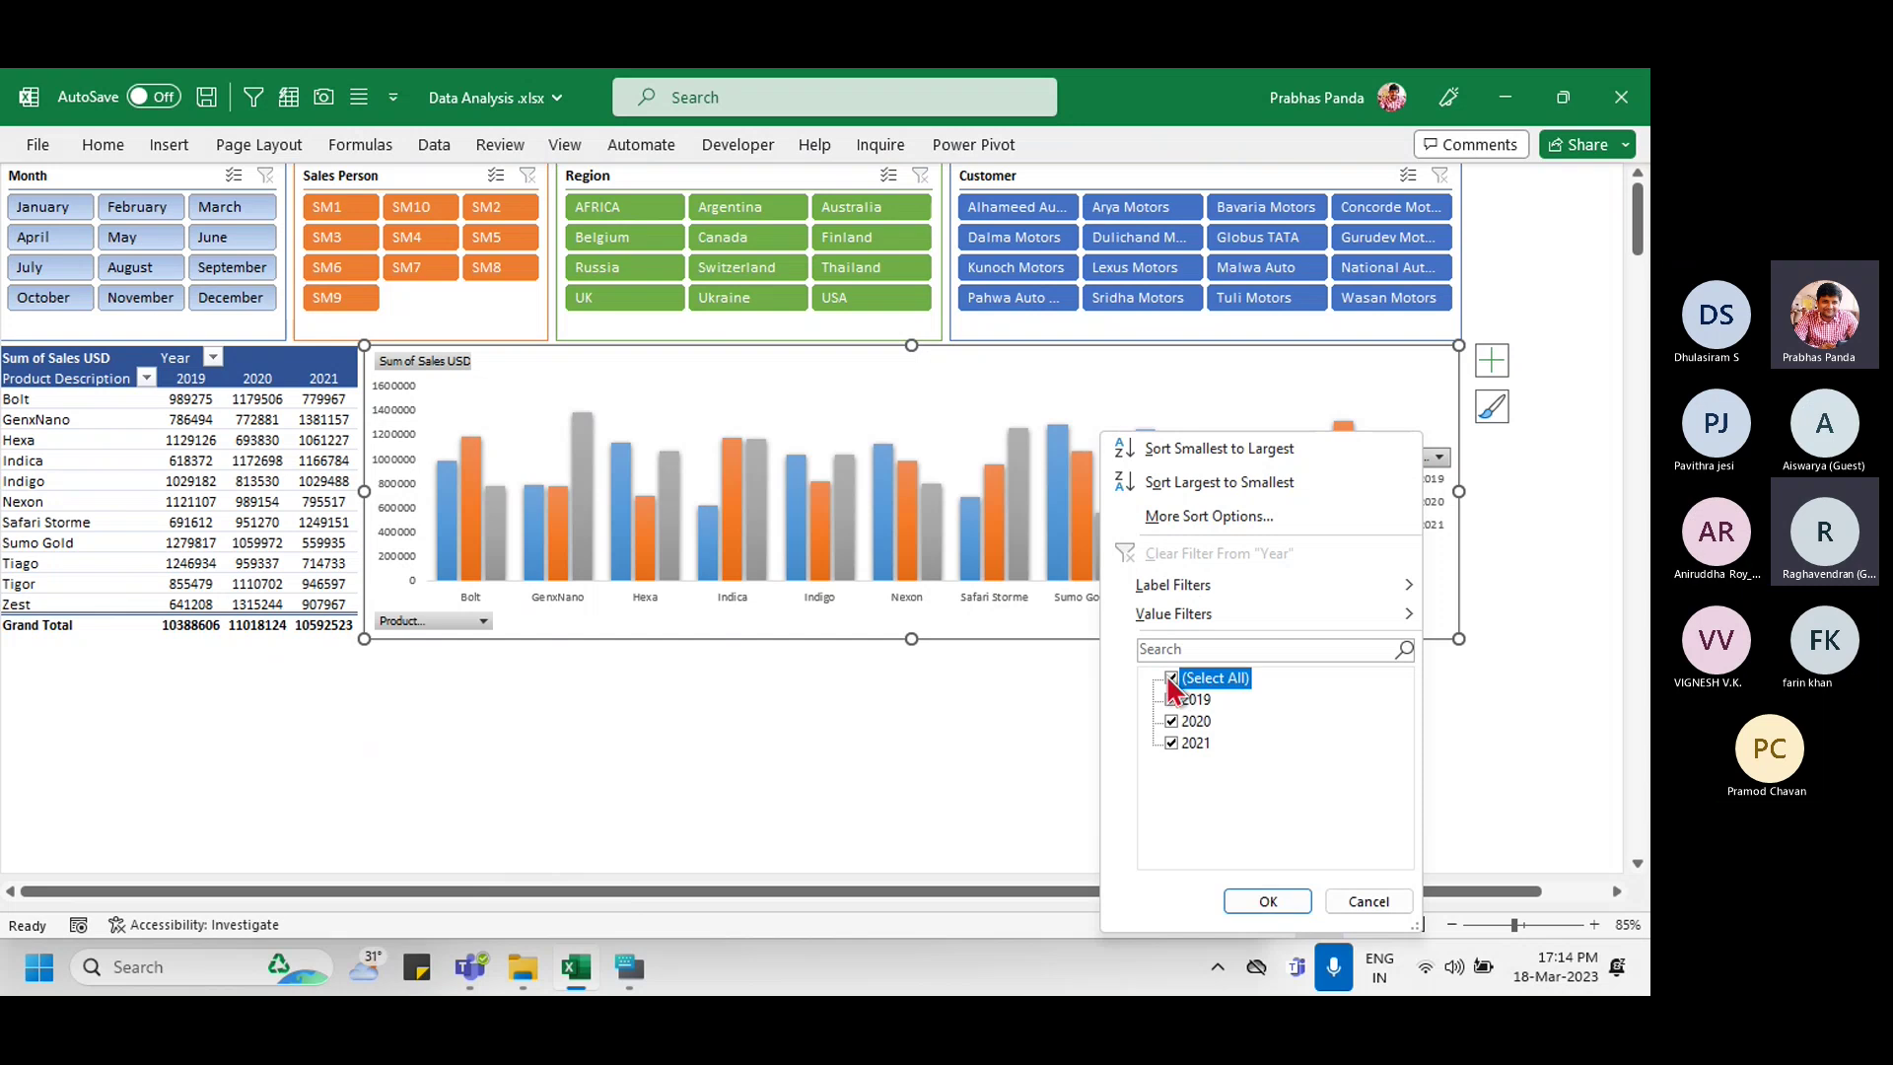
left_click(1179, 744)
left_click(1266, 901)
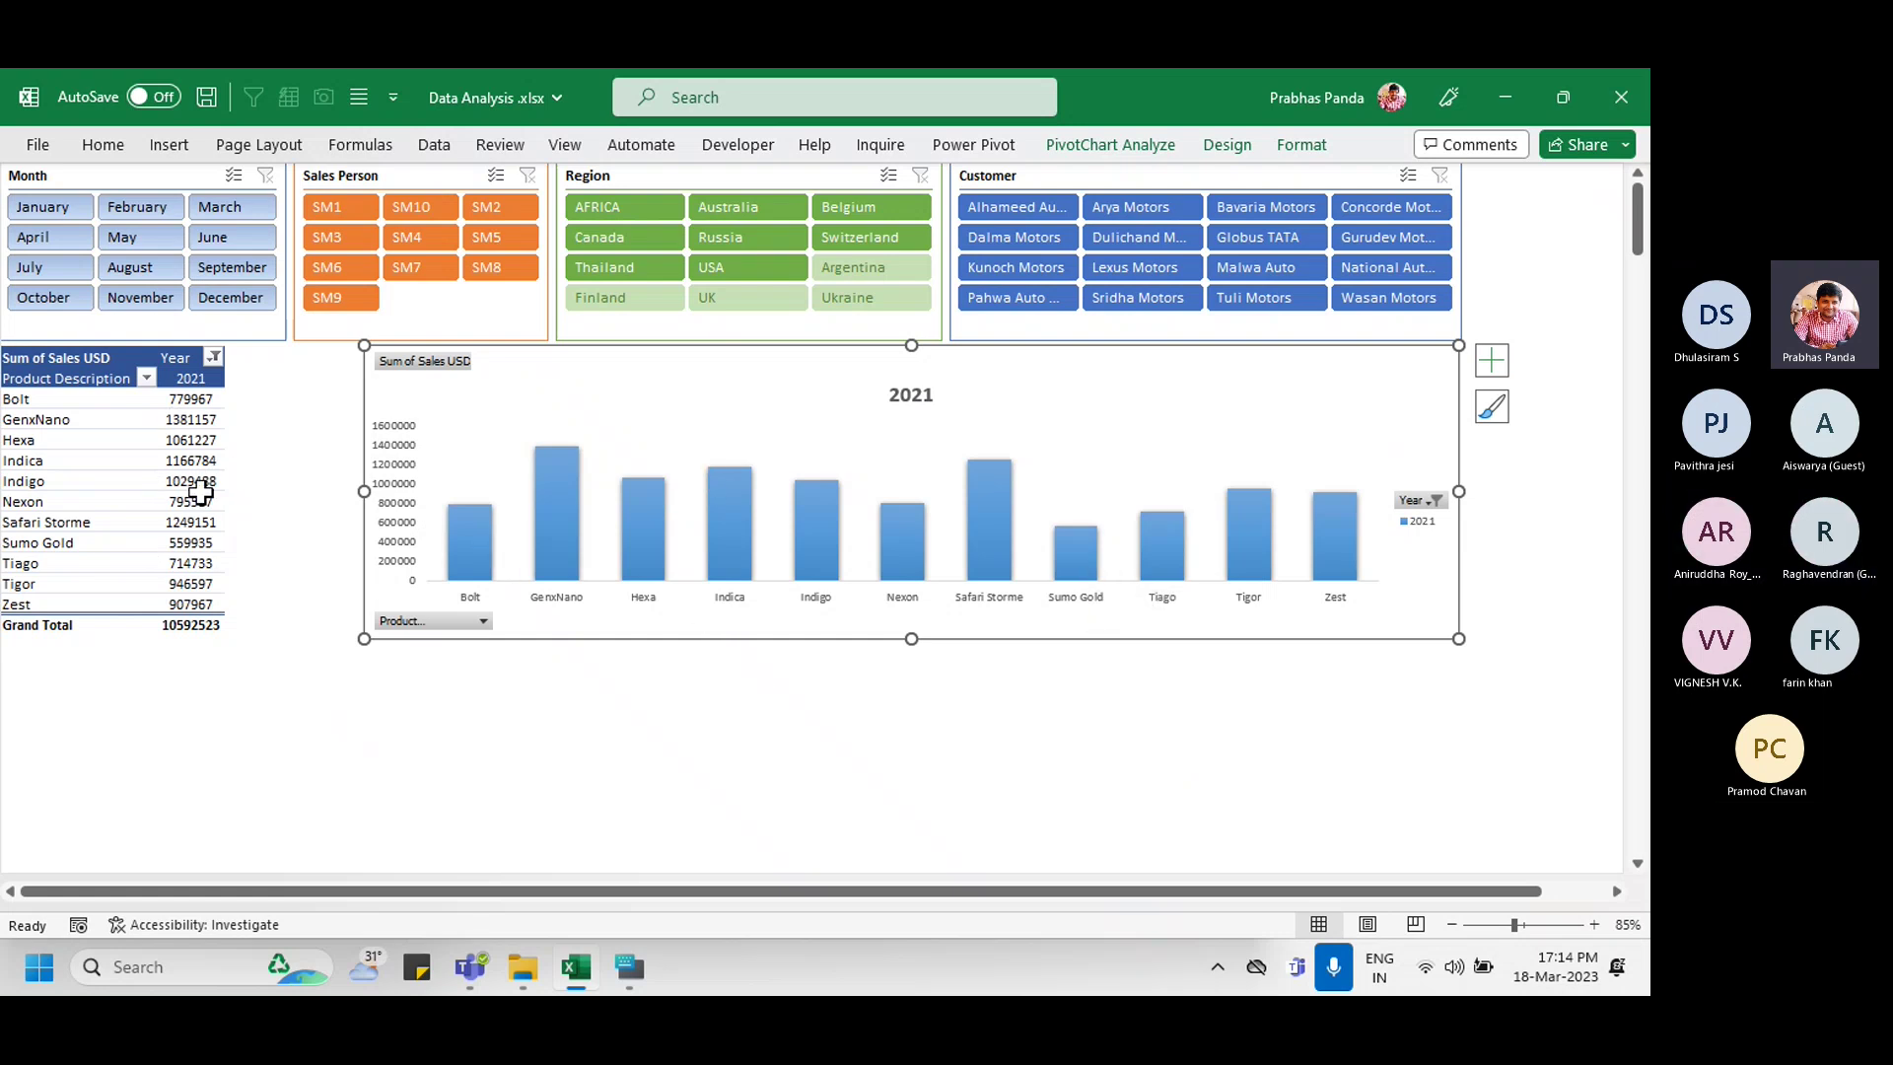
mouse_move(181, 471)
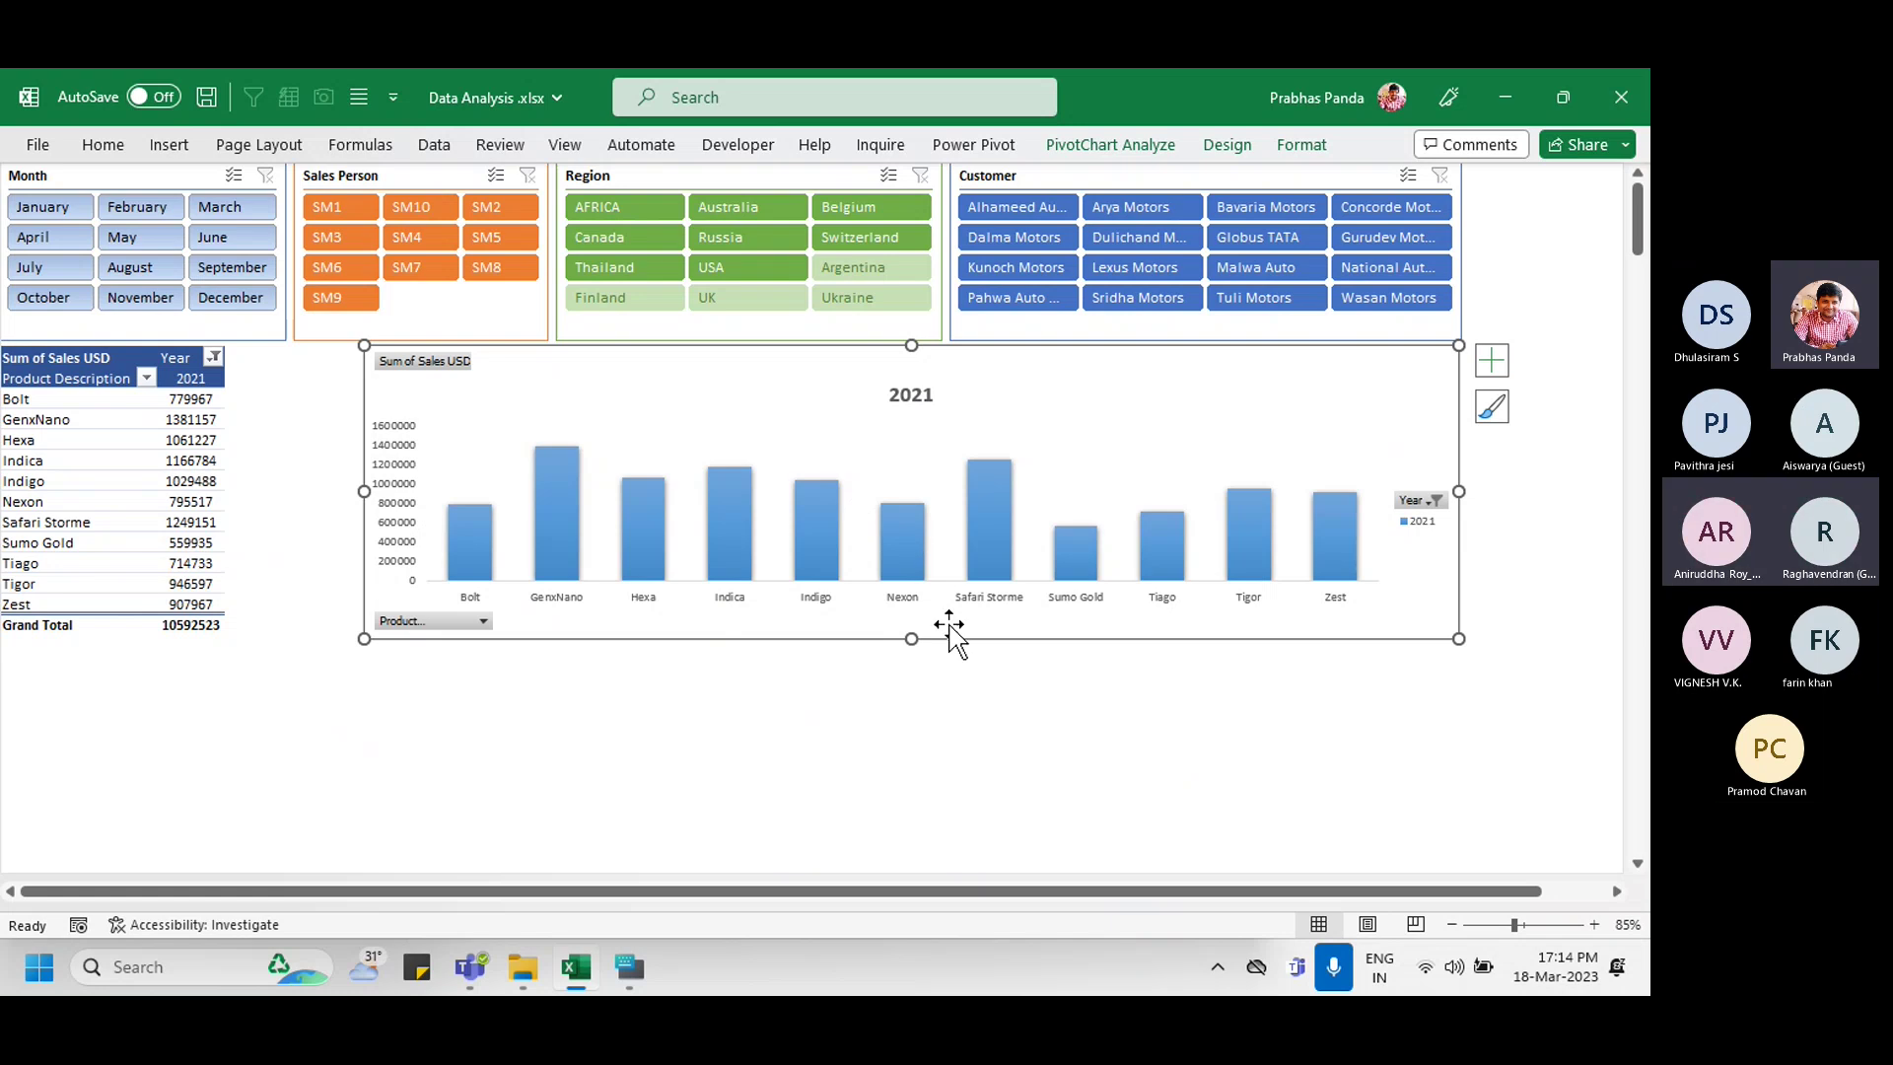
mouse_move(1163, 560)
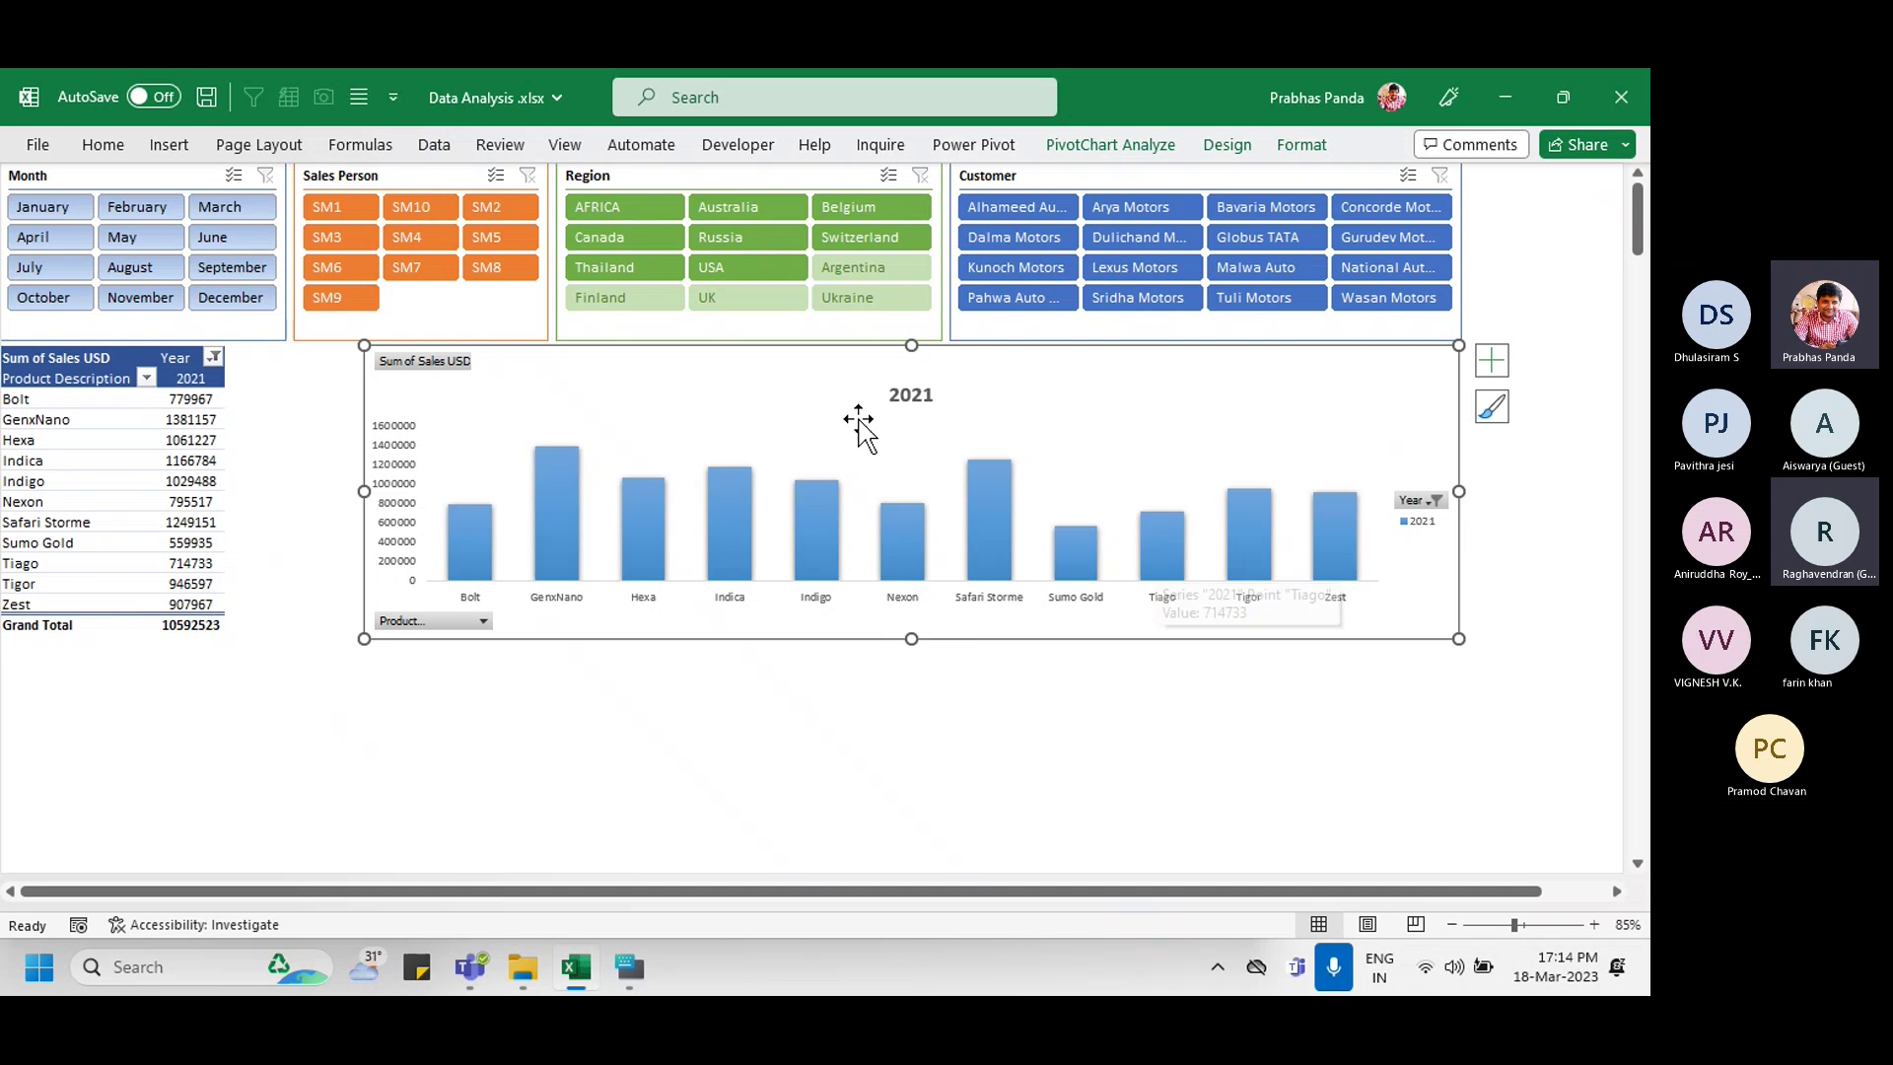
Step: Filter the slicers to salesperson SM5 and May, leaving only Hexa at 96341, then restore down the window
left_click(499, 236)
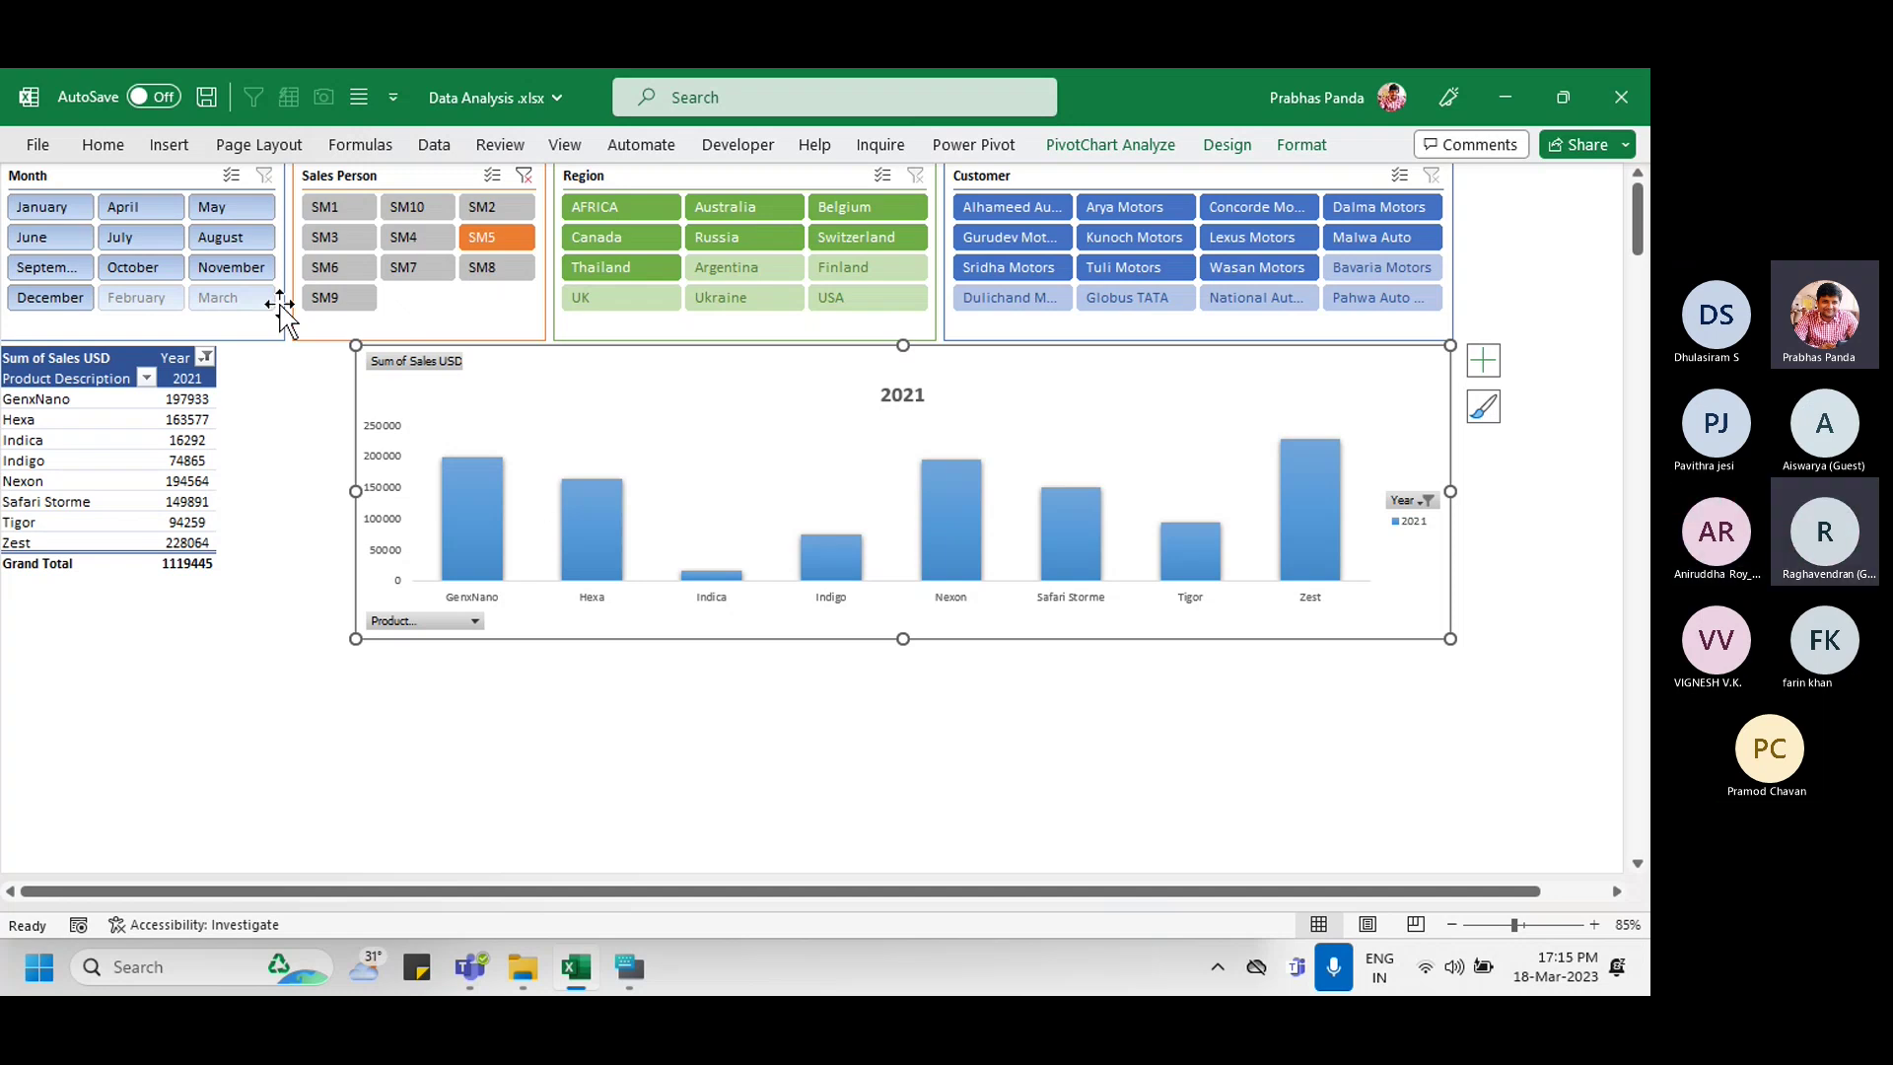
left_click(220, 209)
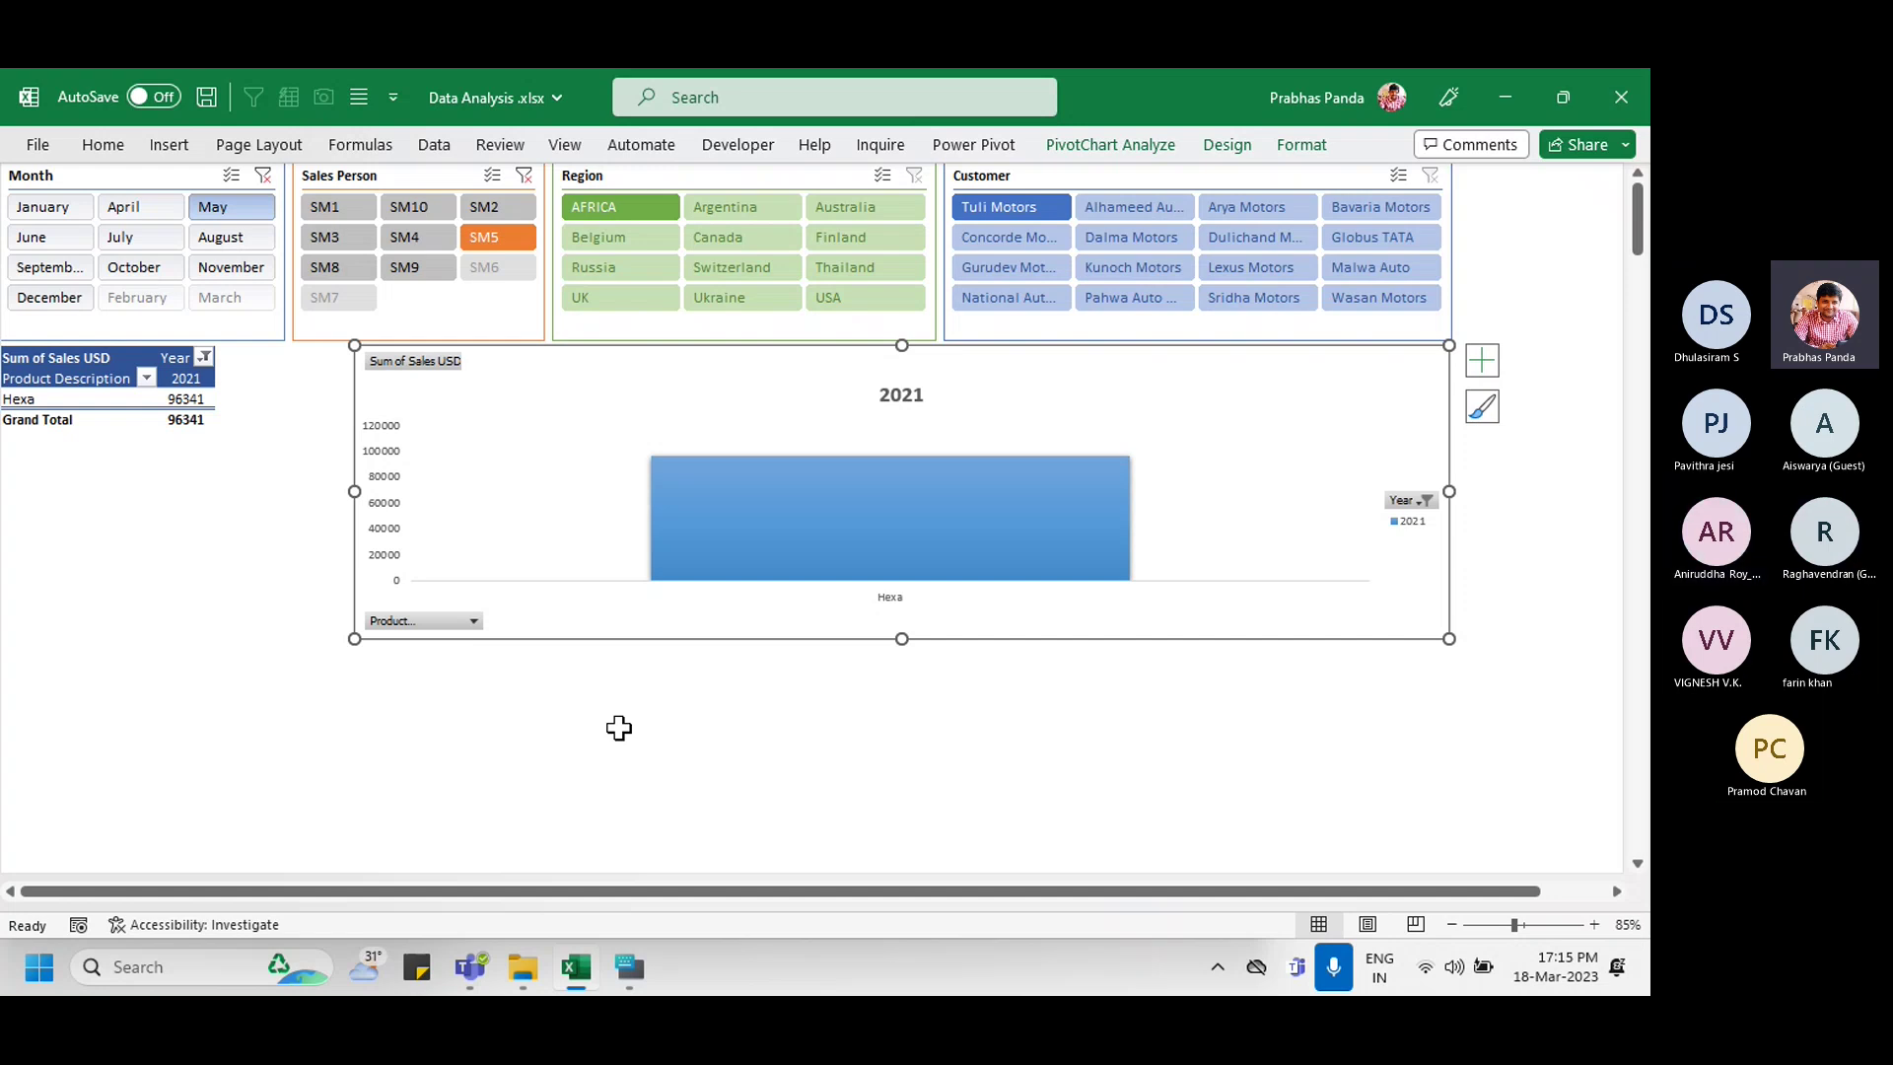
left_click(1566, 106)
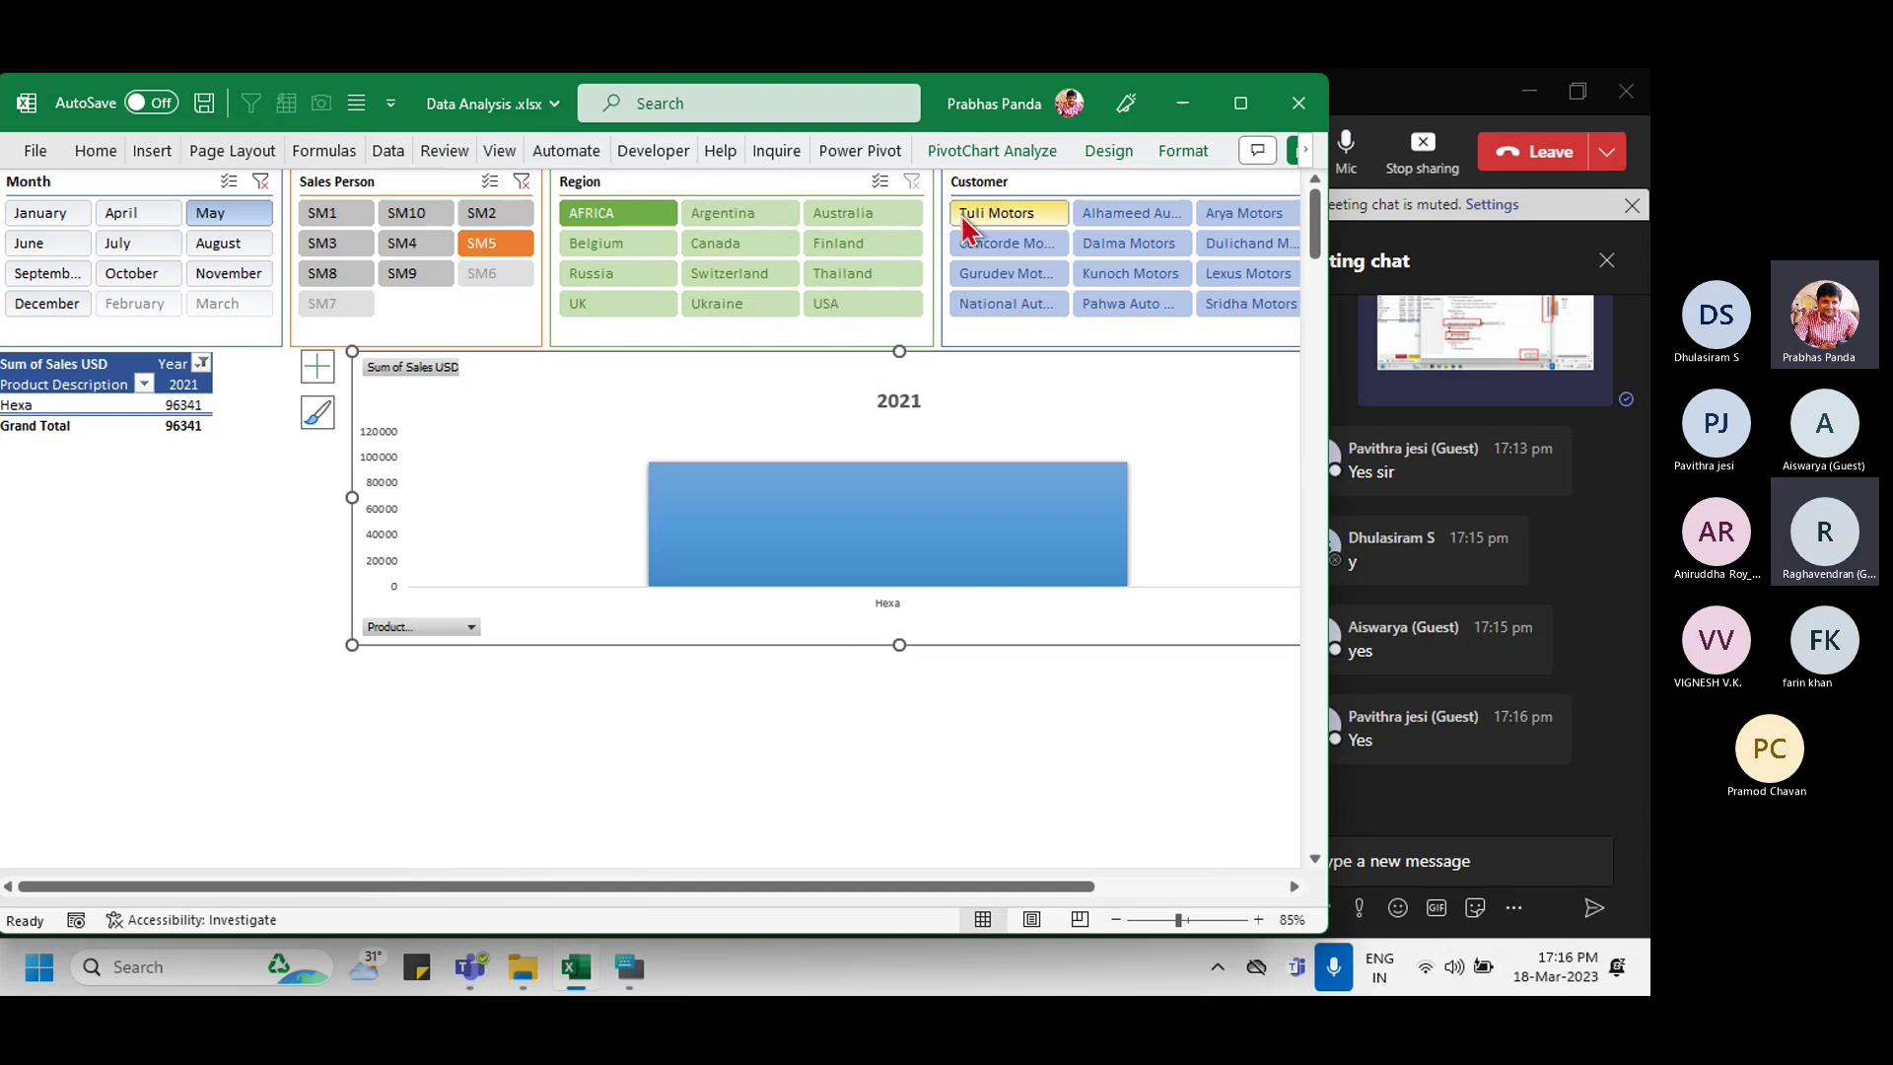
Step: Maximize the Excel window and clear the Month and Sales Person slicer filters
left_click(1241, 104)
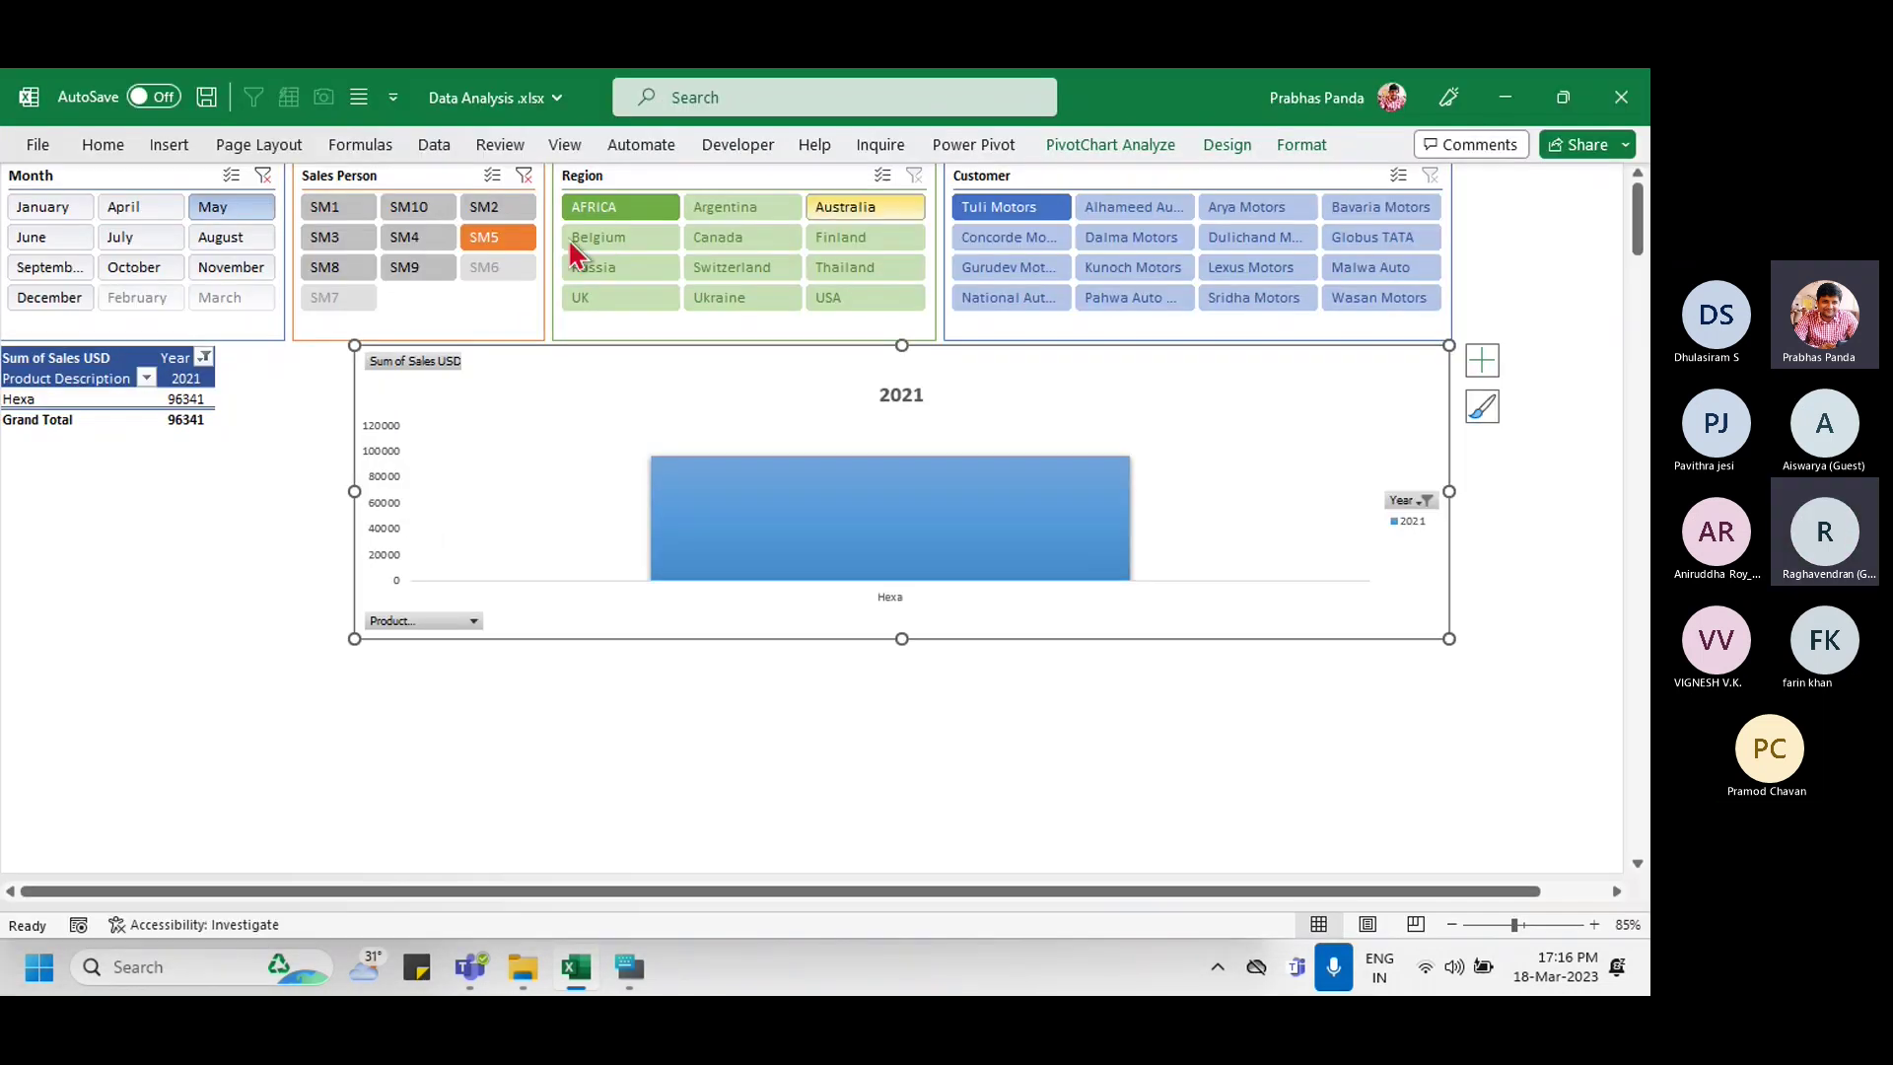
left_click(1481, 360)
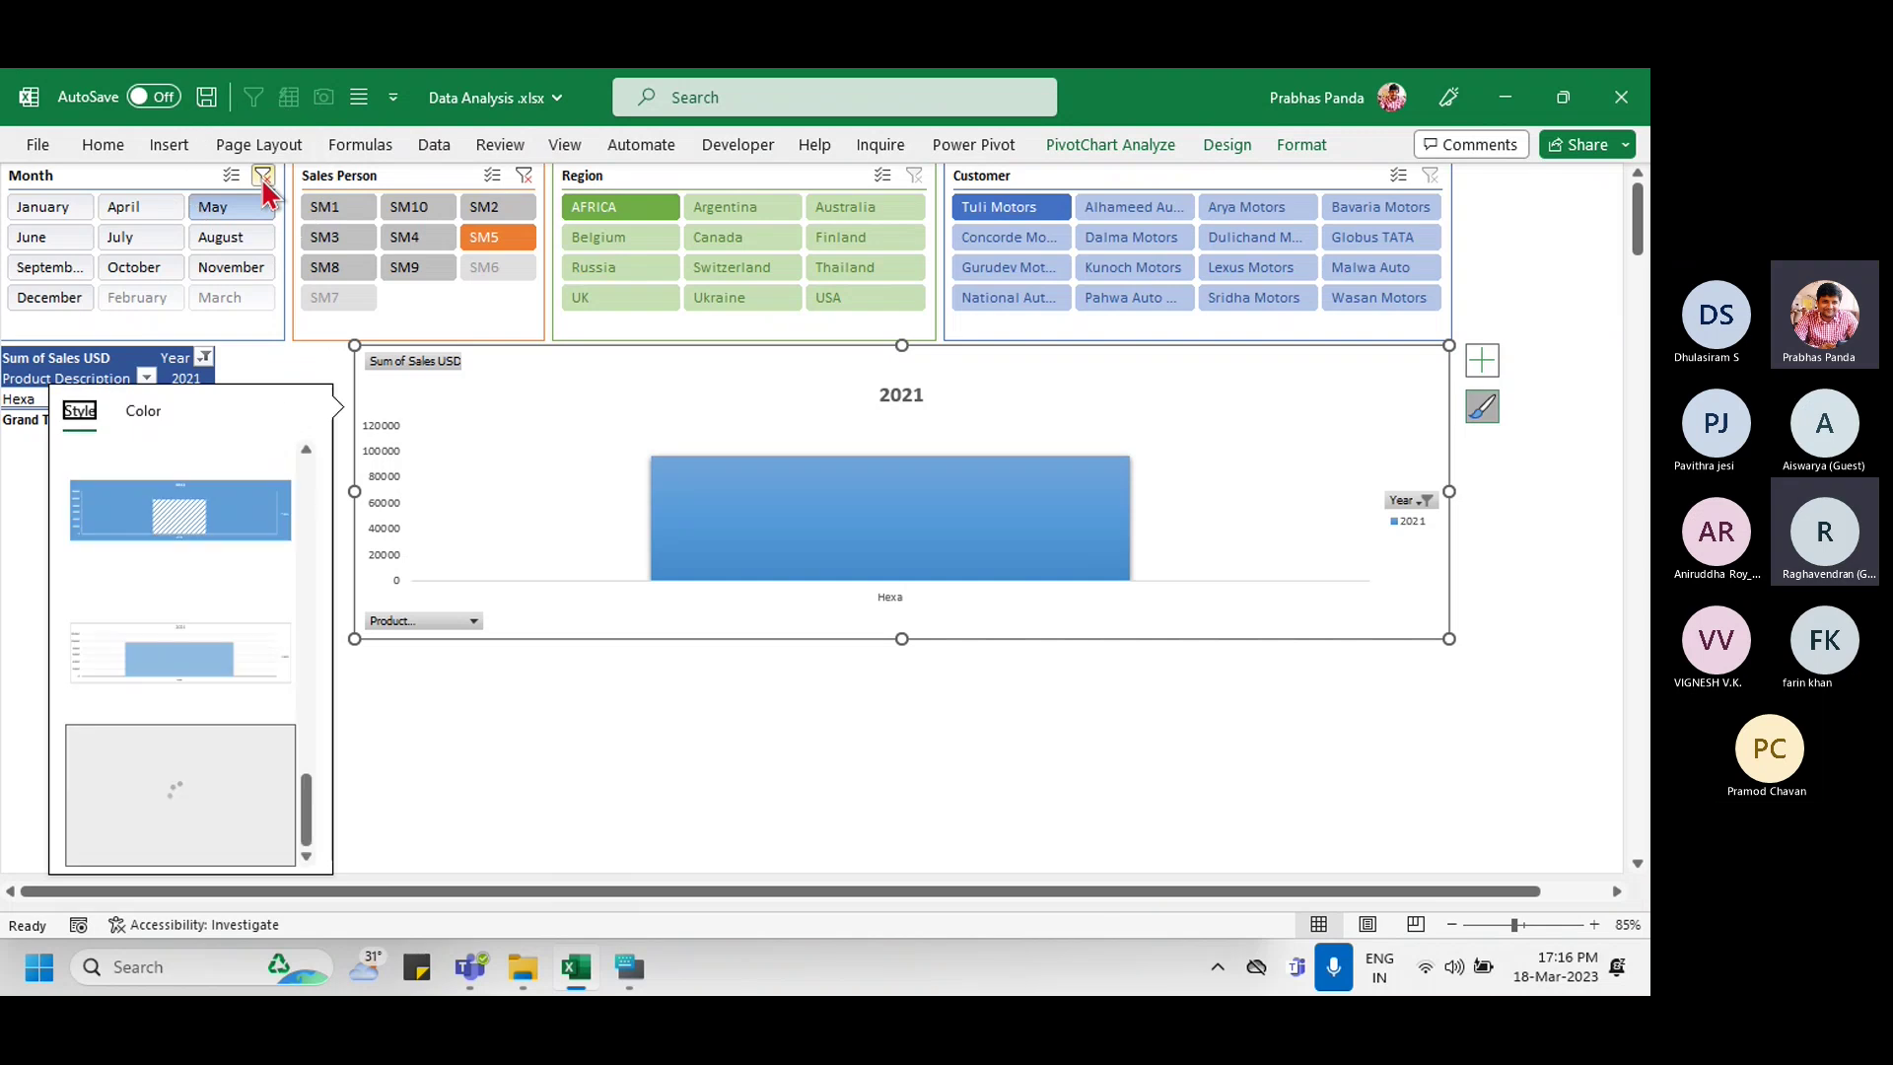
left_click(264, 178)
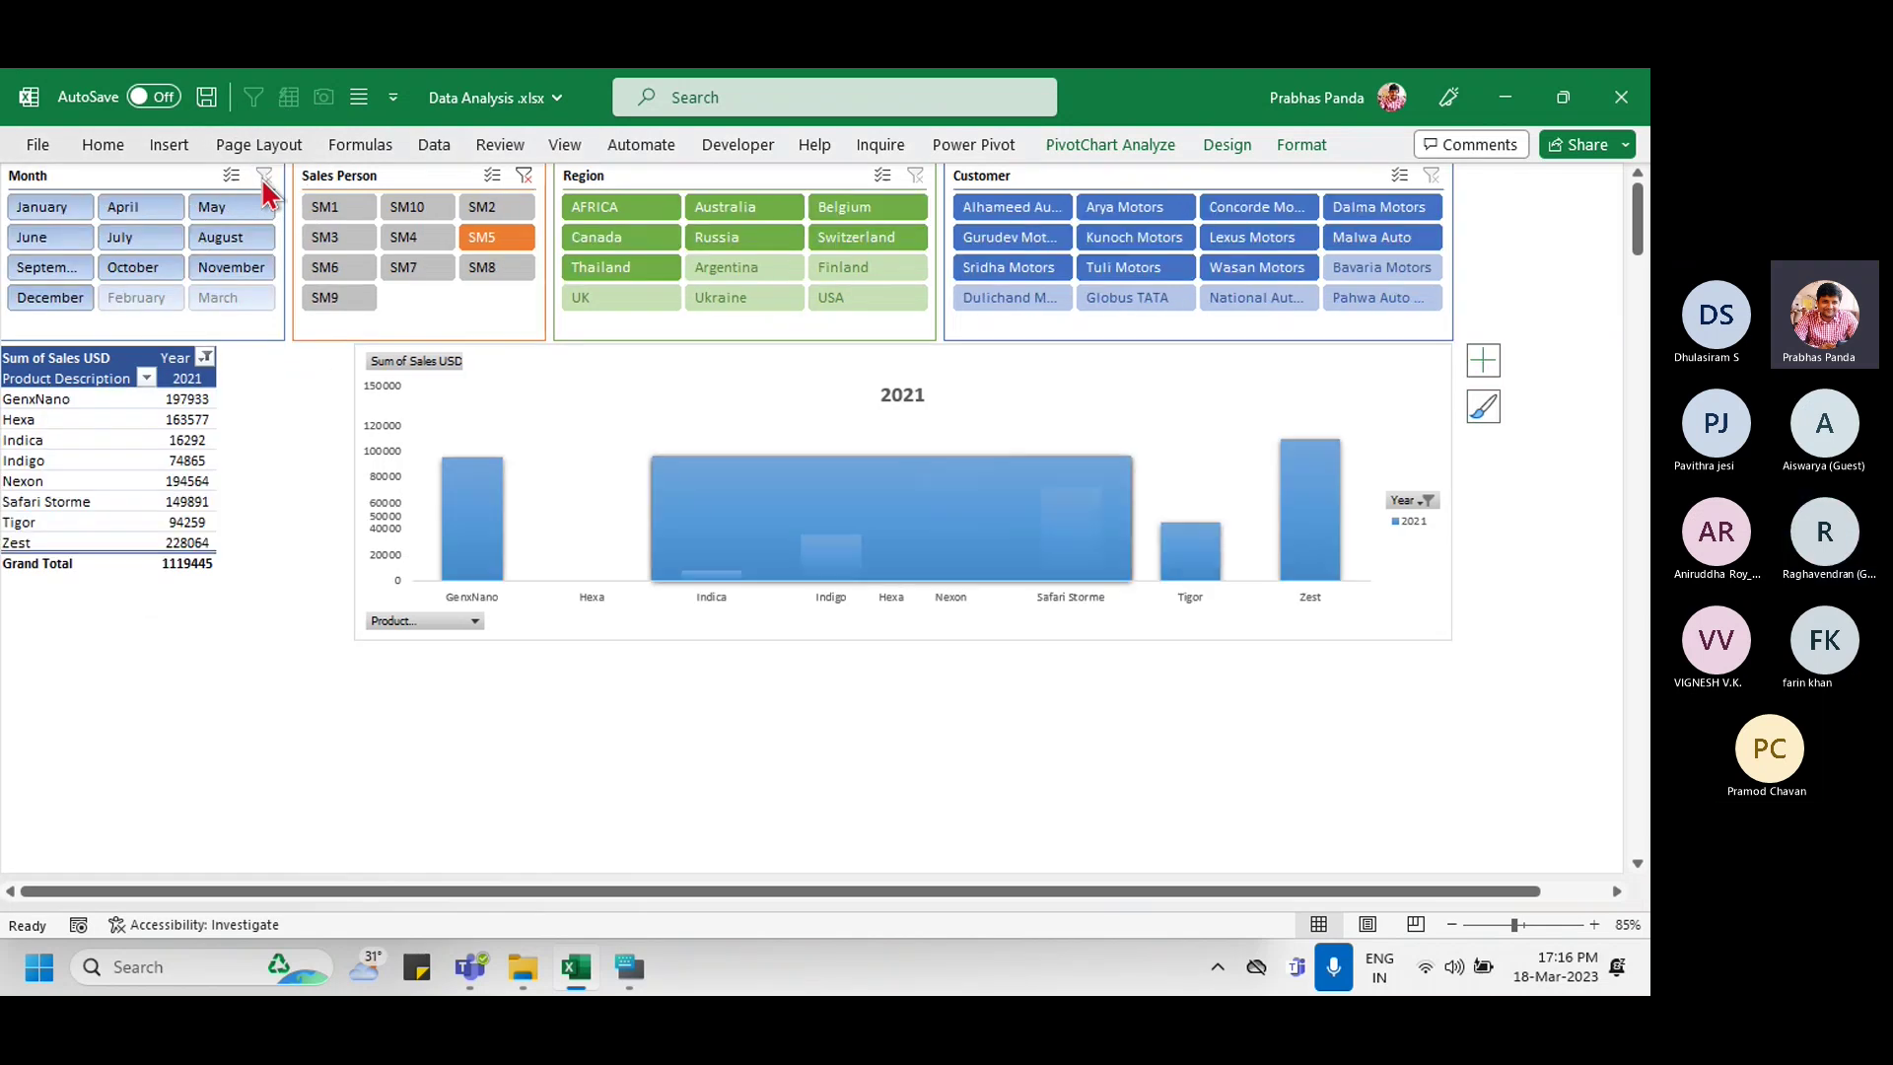
left_click(524, 175)
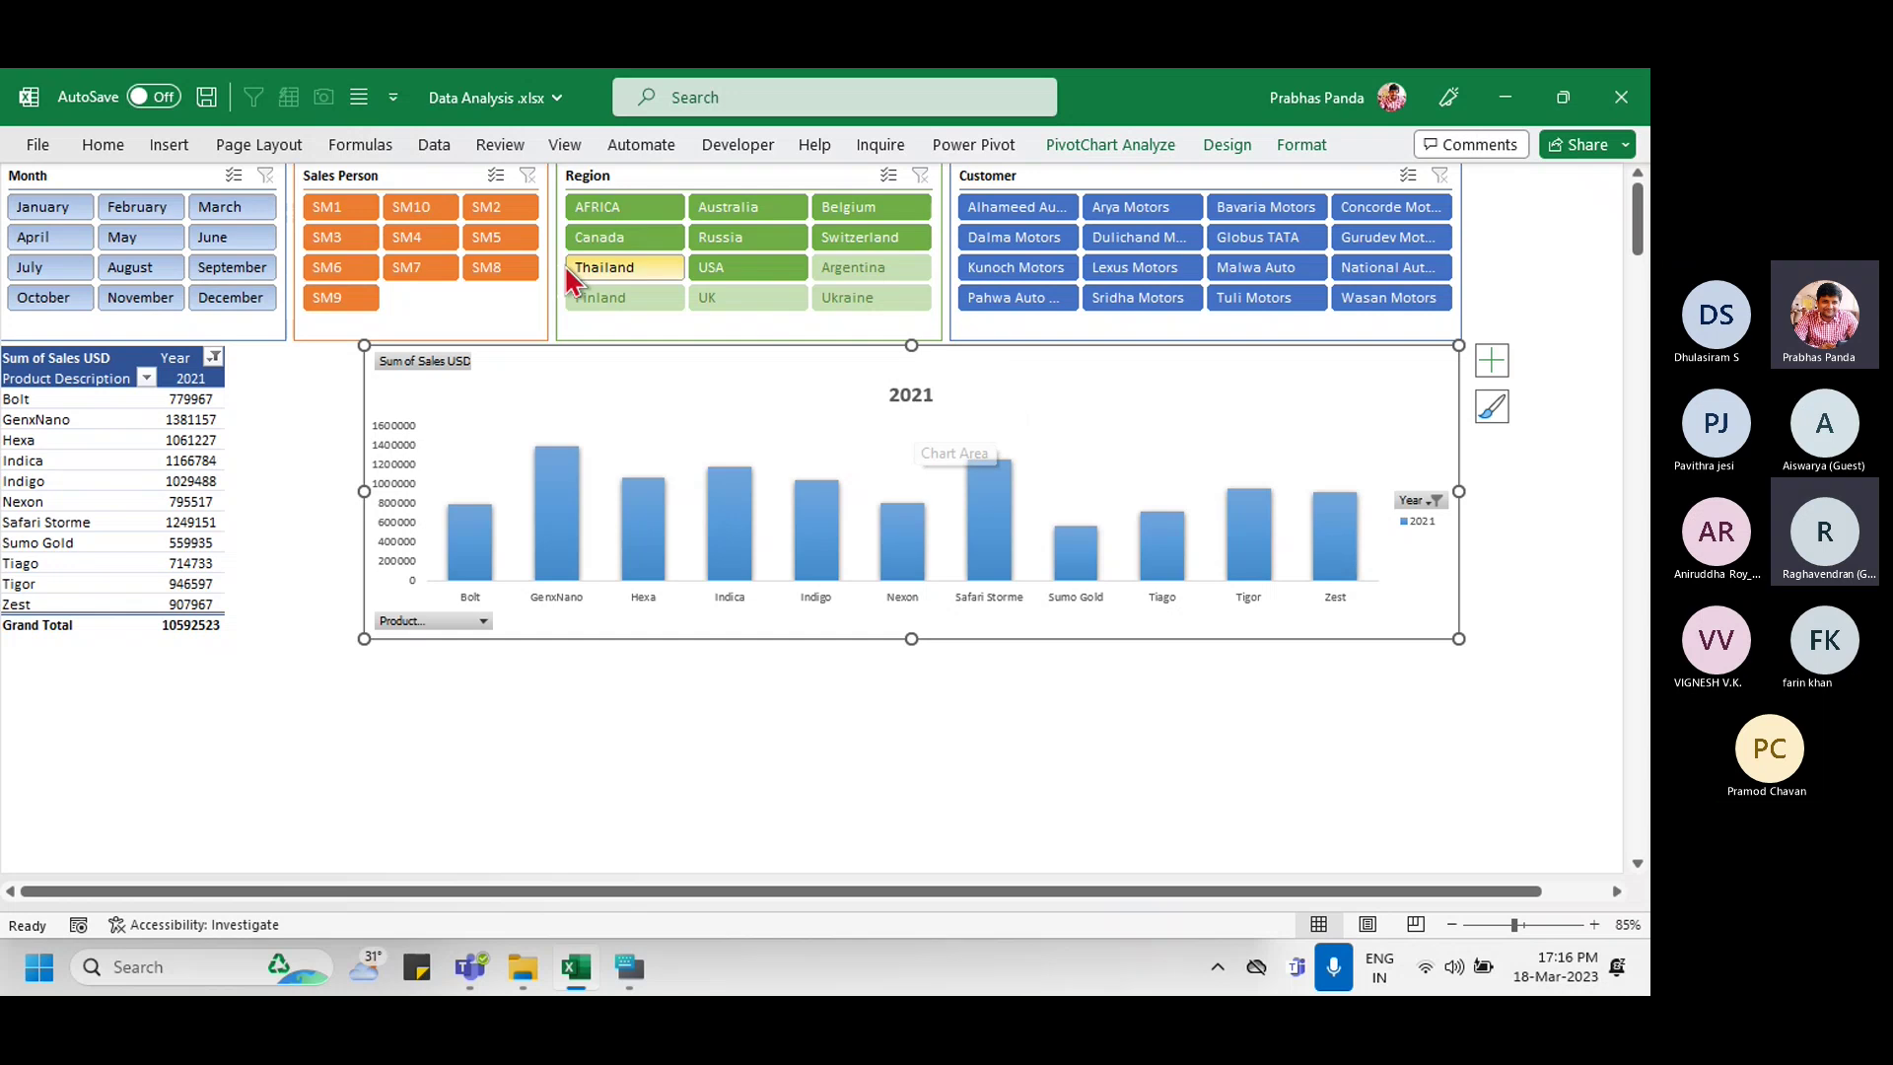
Step: Pick SM2 and SM5 in the Sales Person slicer, clear it again, then restore and re-maximize the window
left_click(490, 207)
left_click(494, 233, "ctrl")
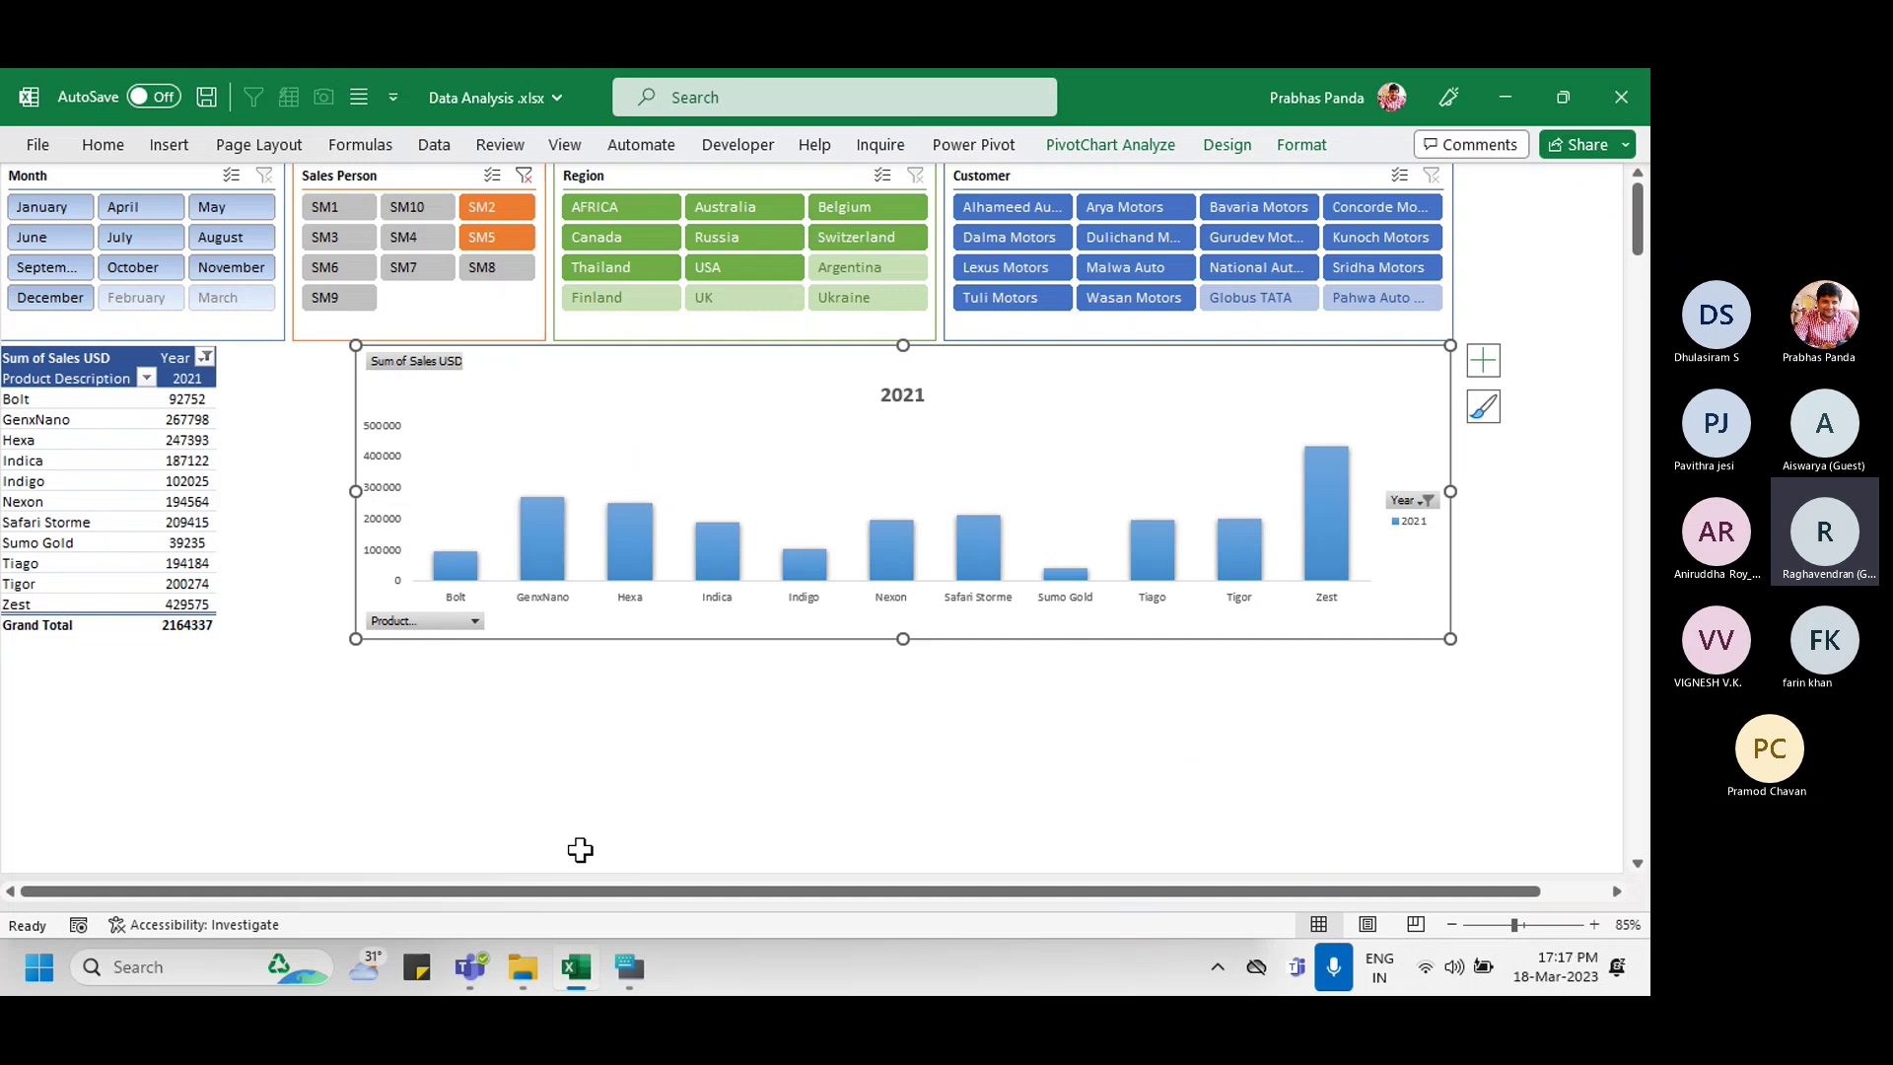
left_click(522, 175)
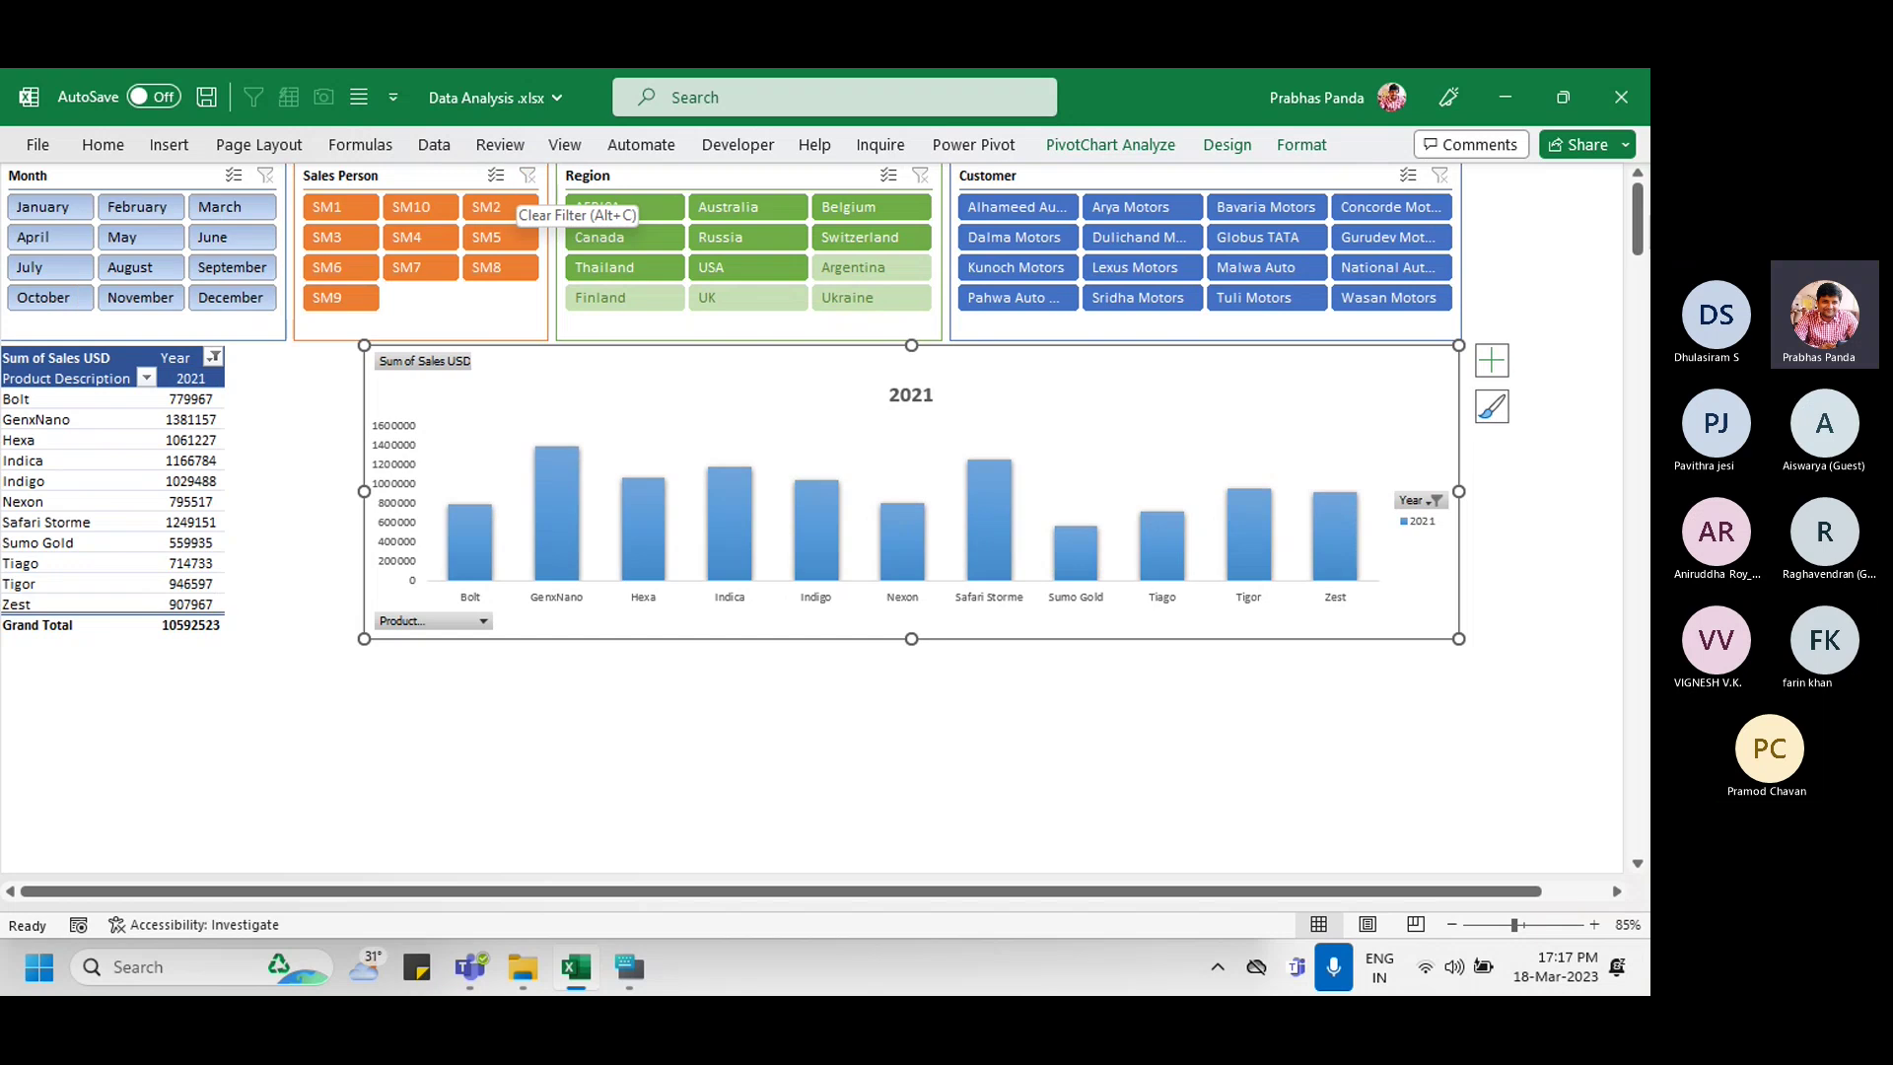
left_click(1573, 97)
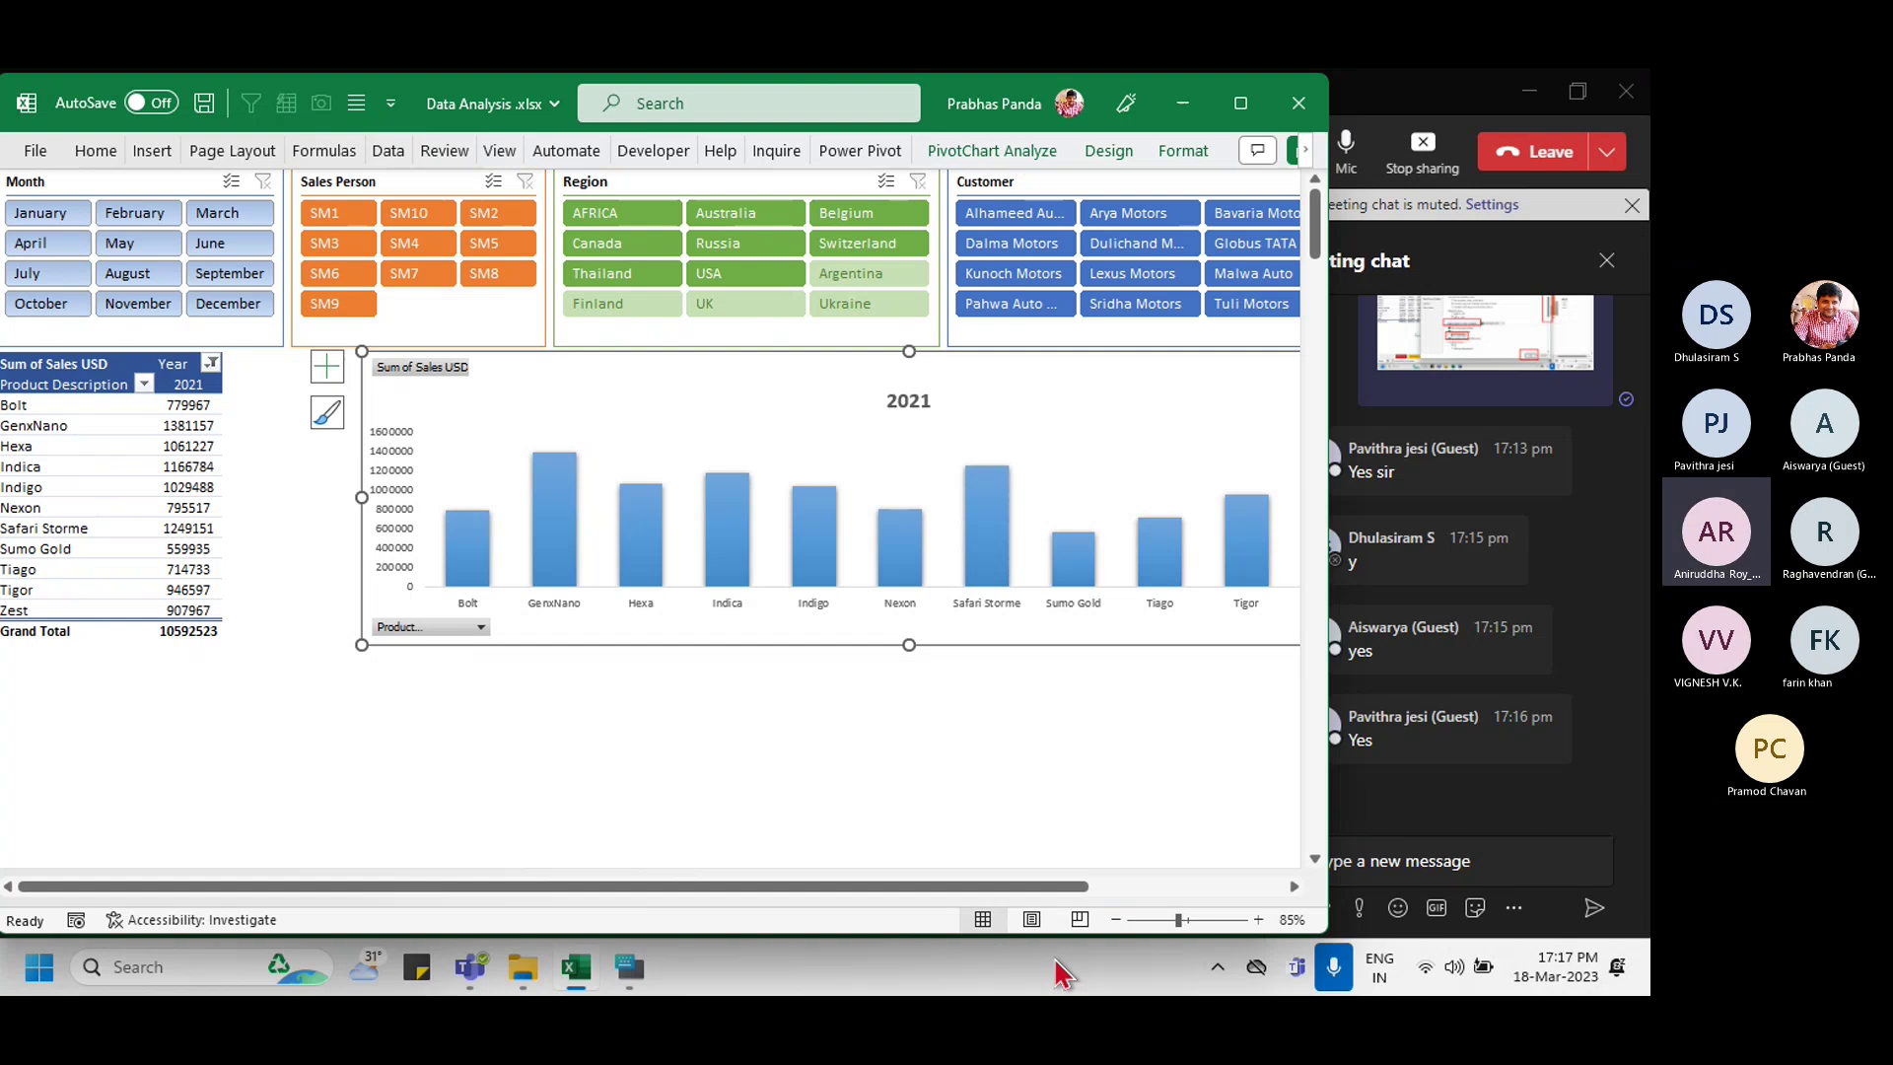
left_click(1240, 102)
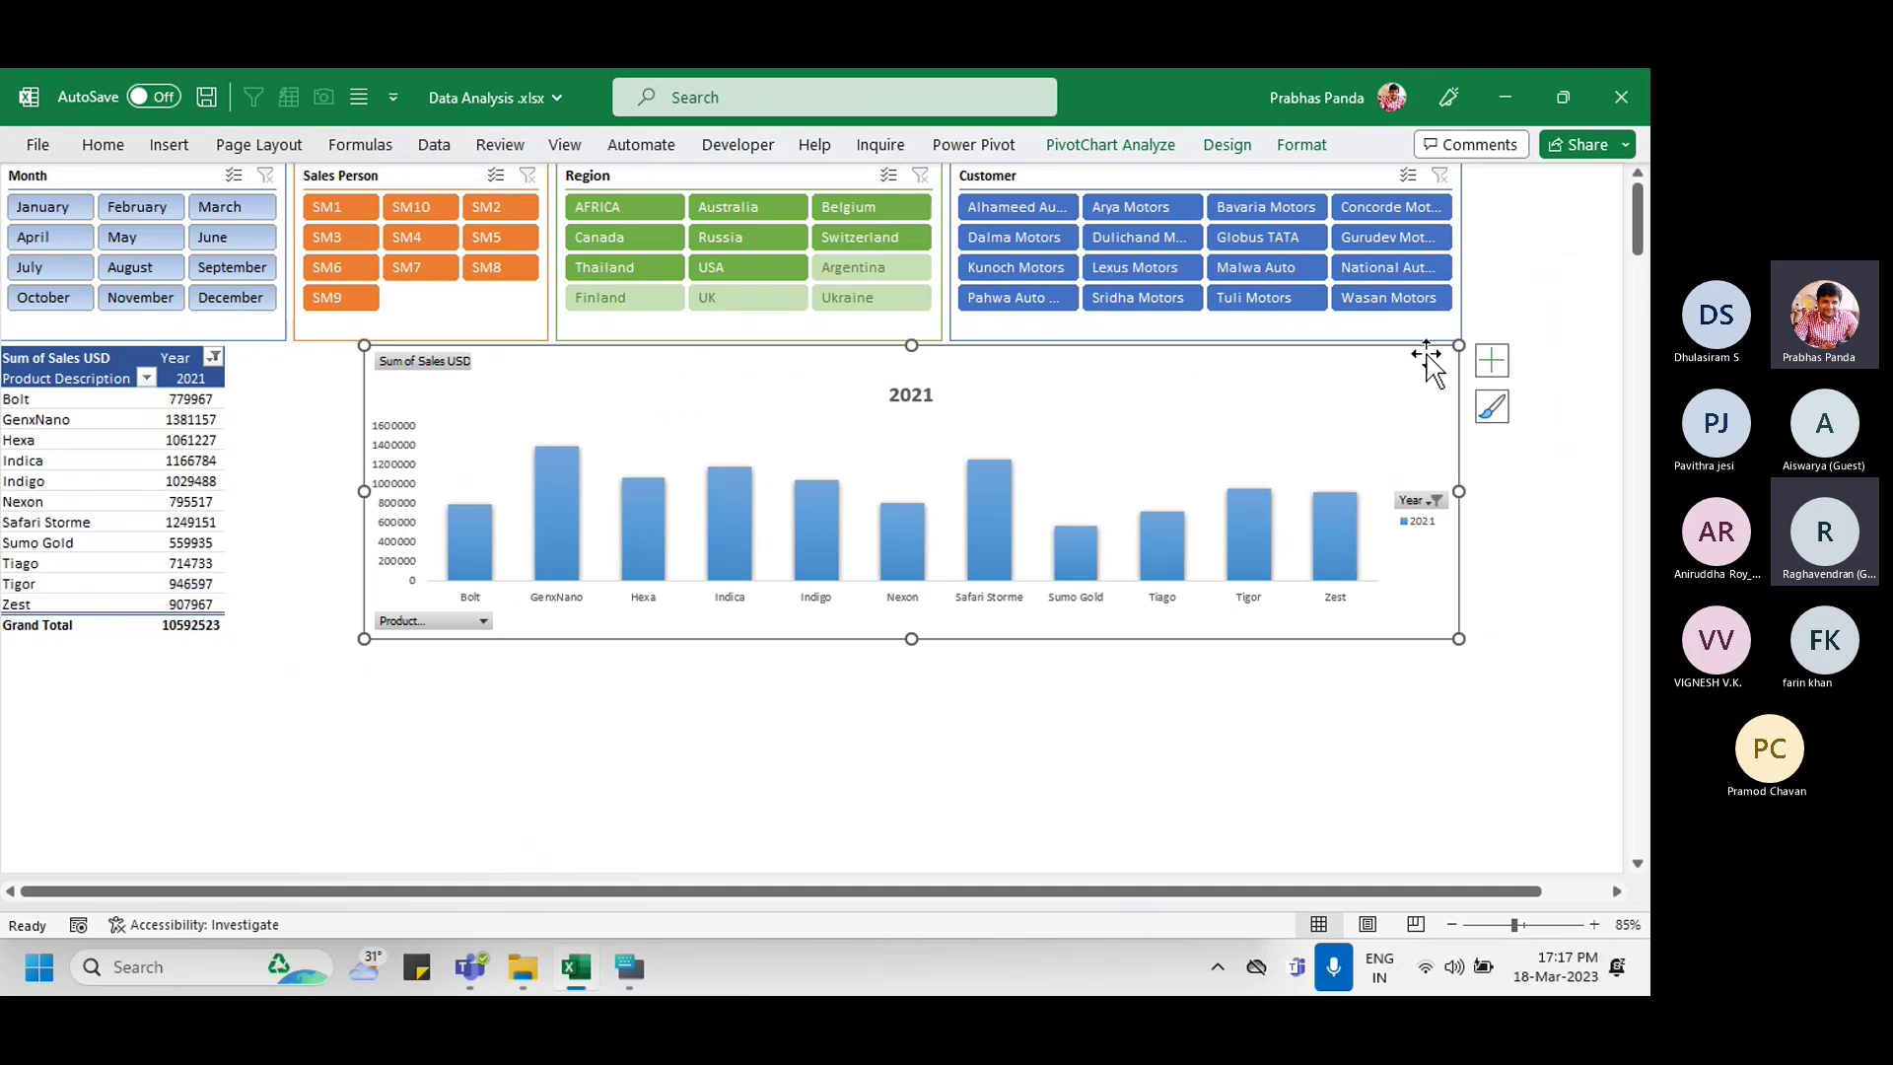
Step: Clear the Year filter on the pivot chart so 2019, 2020 and 2021 all show
left_click(1436, 502)
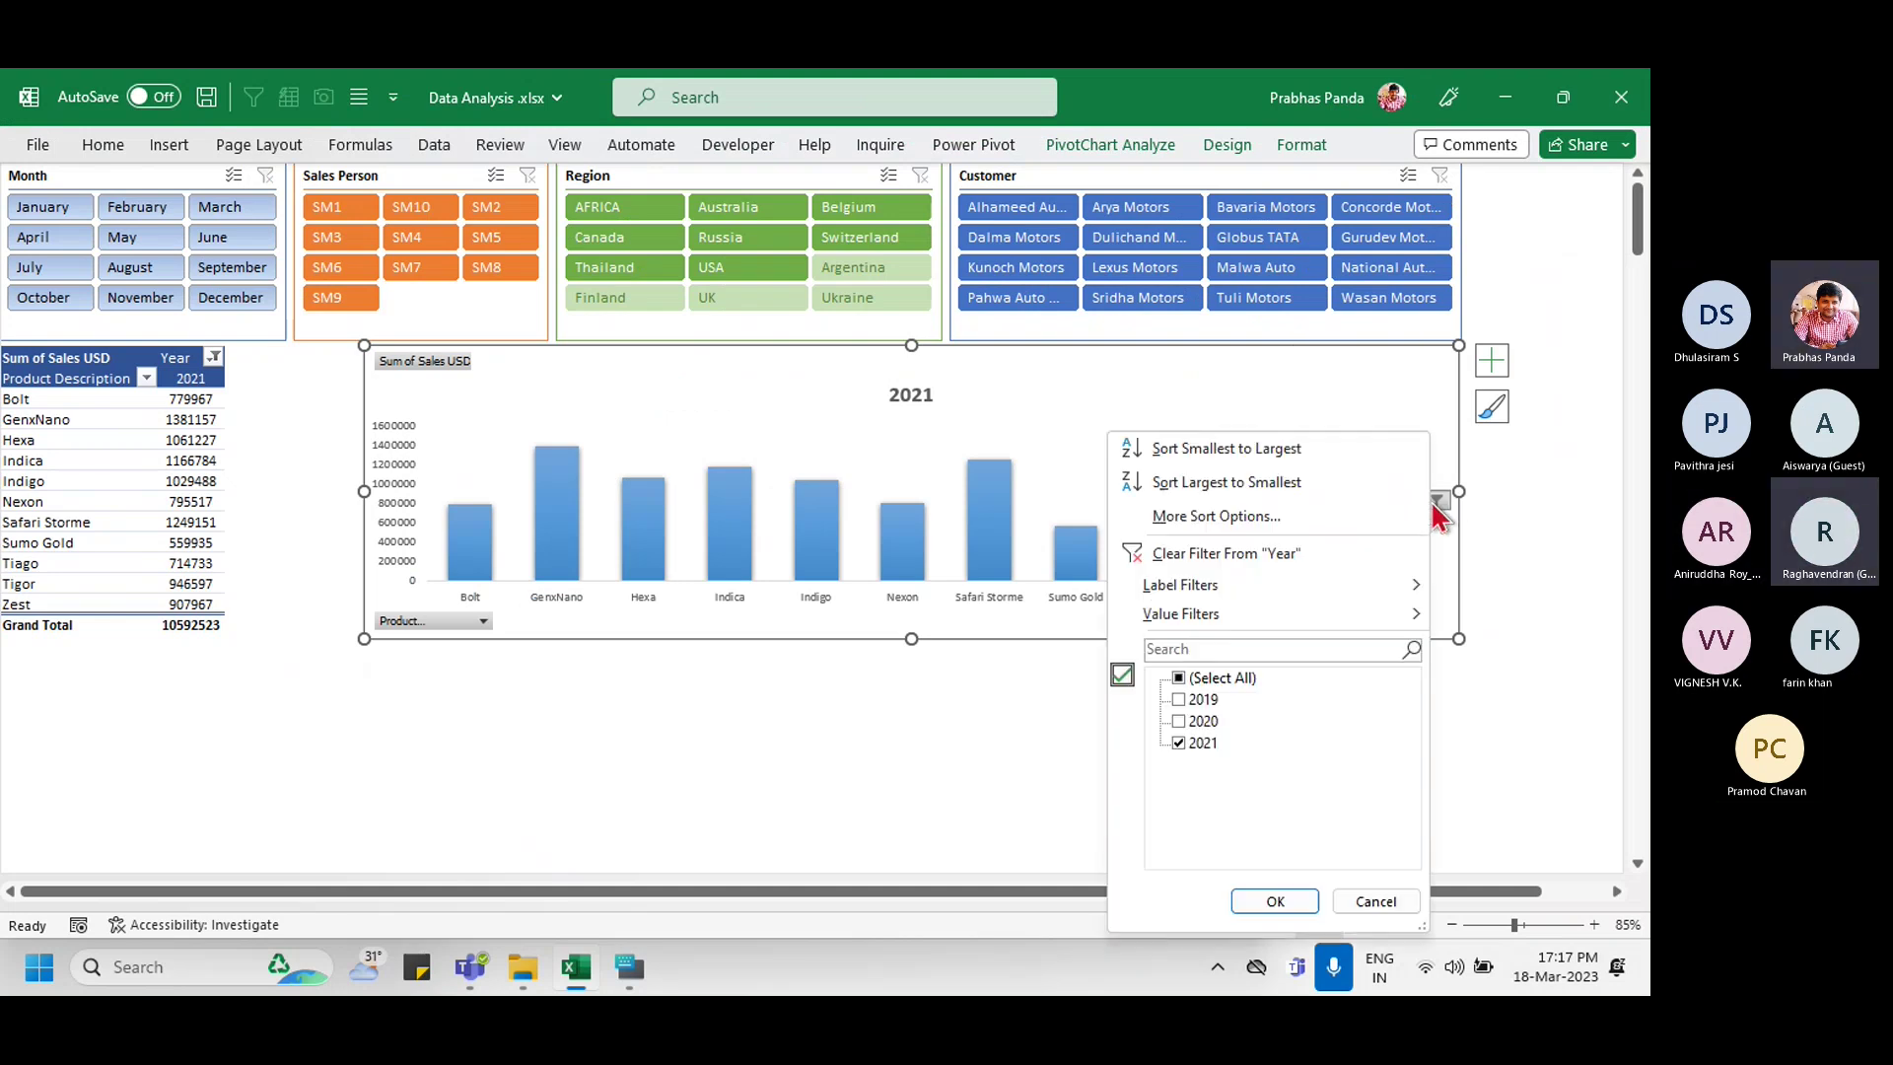
left_click(1188, 557)
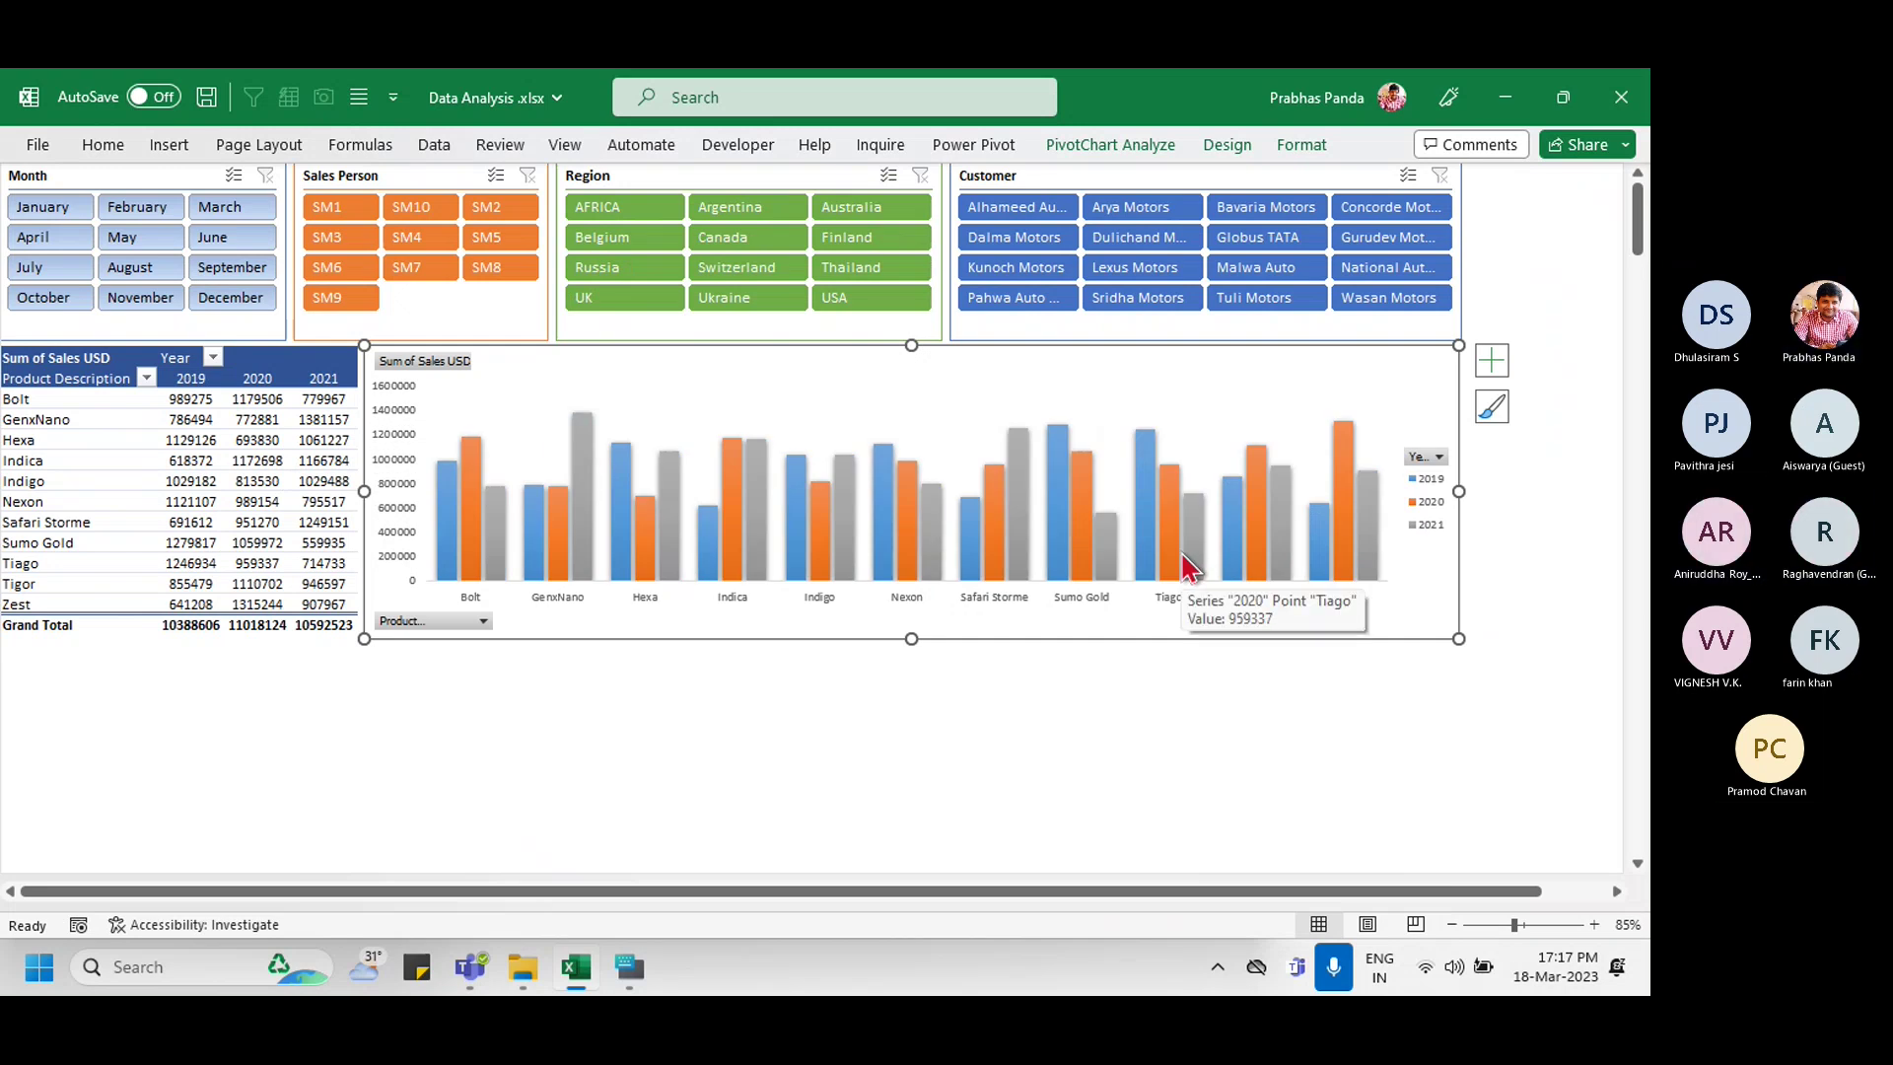
left_click(1464, 713)
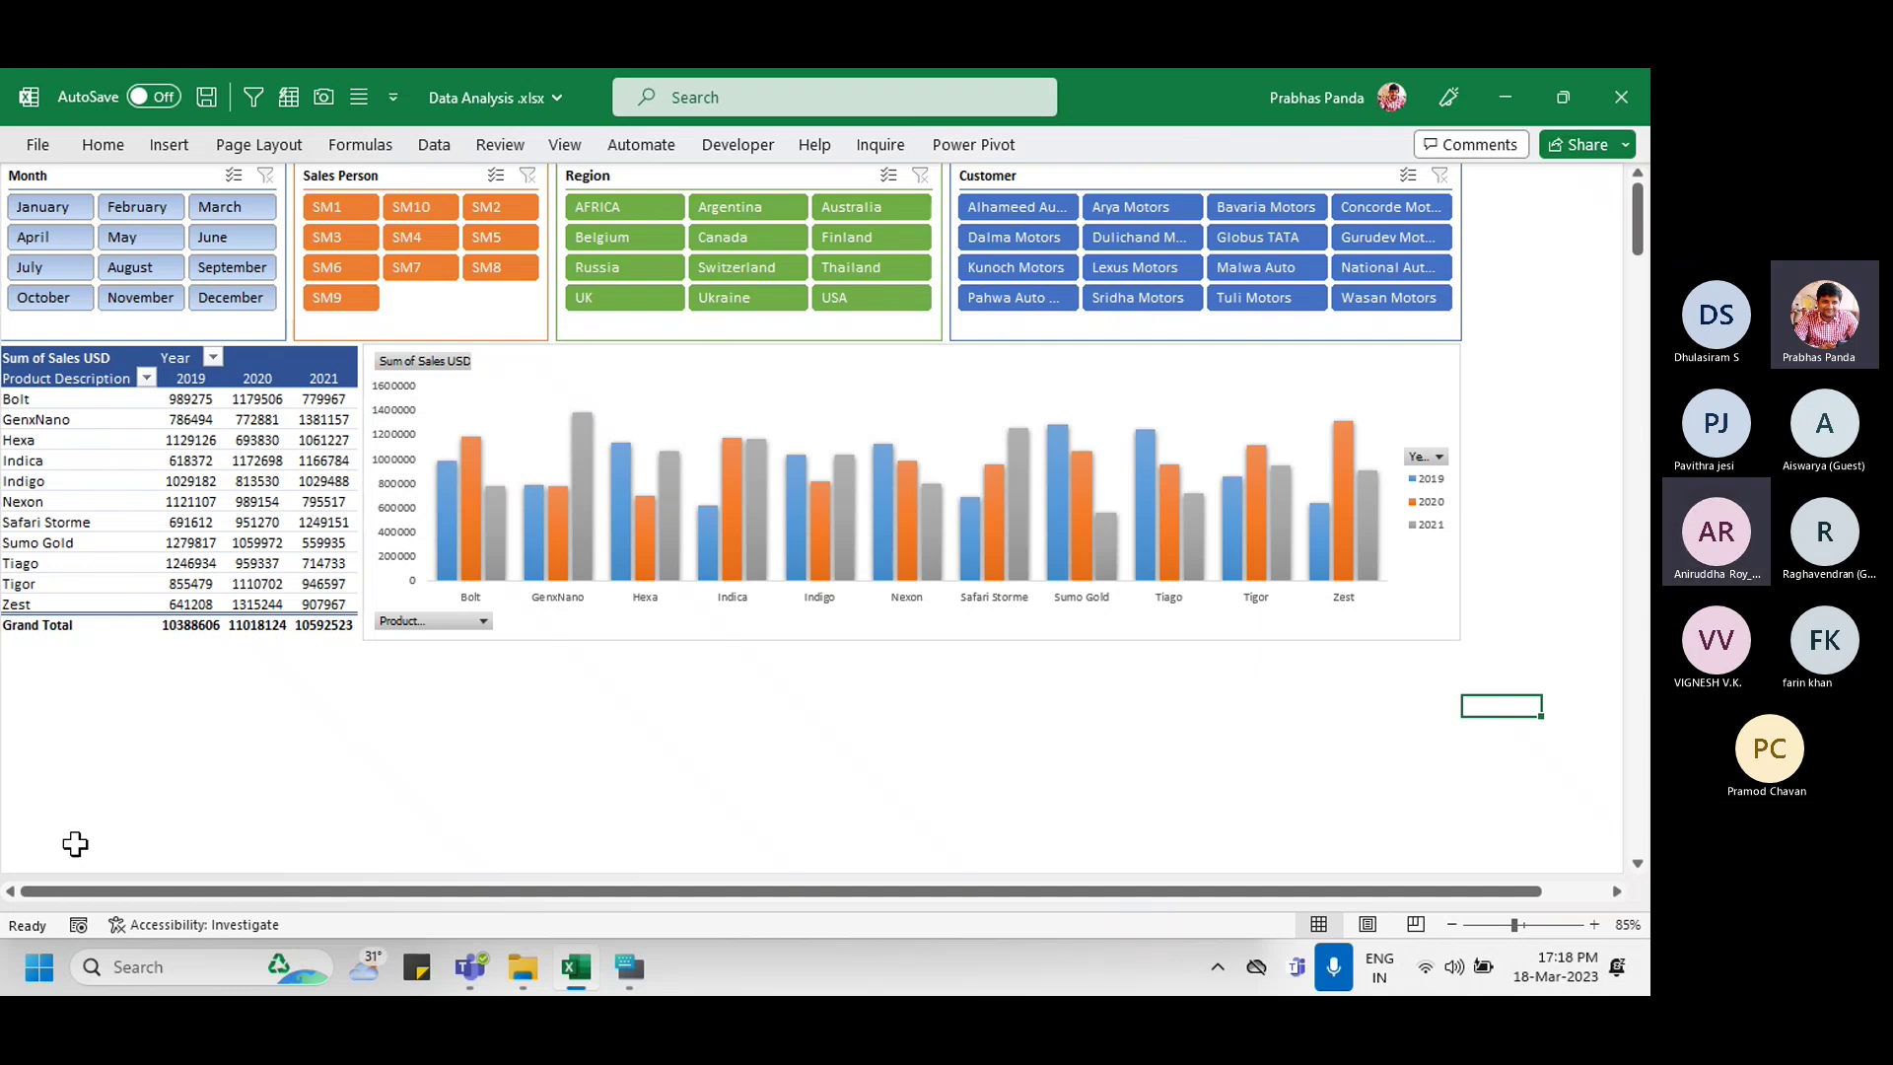
Step: Select an empty cell below the pivot table and save the workbook with Ctrl+S
left_click(236, 747)
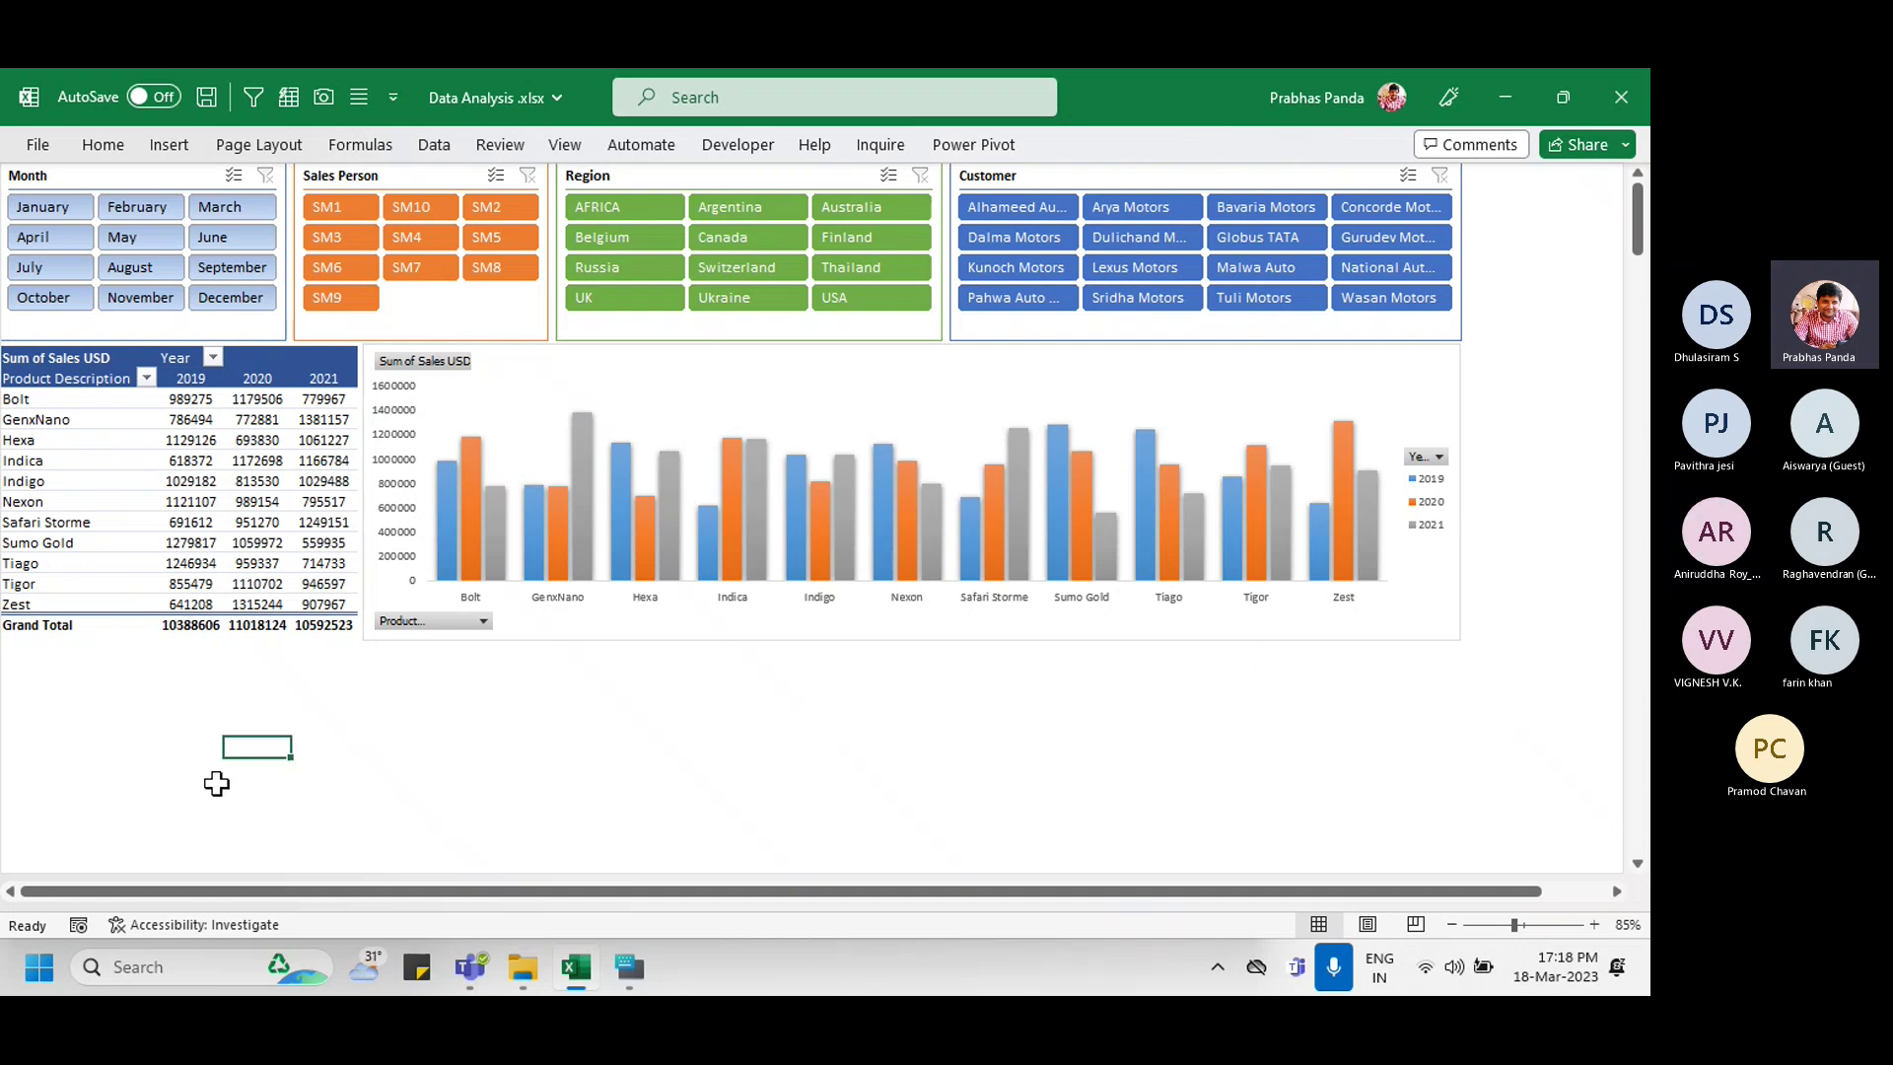
key("ctrl")
key("ctrl")
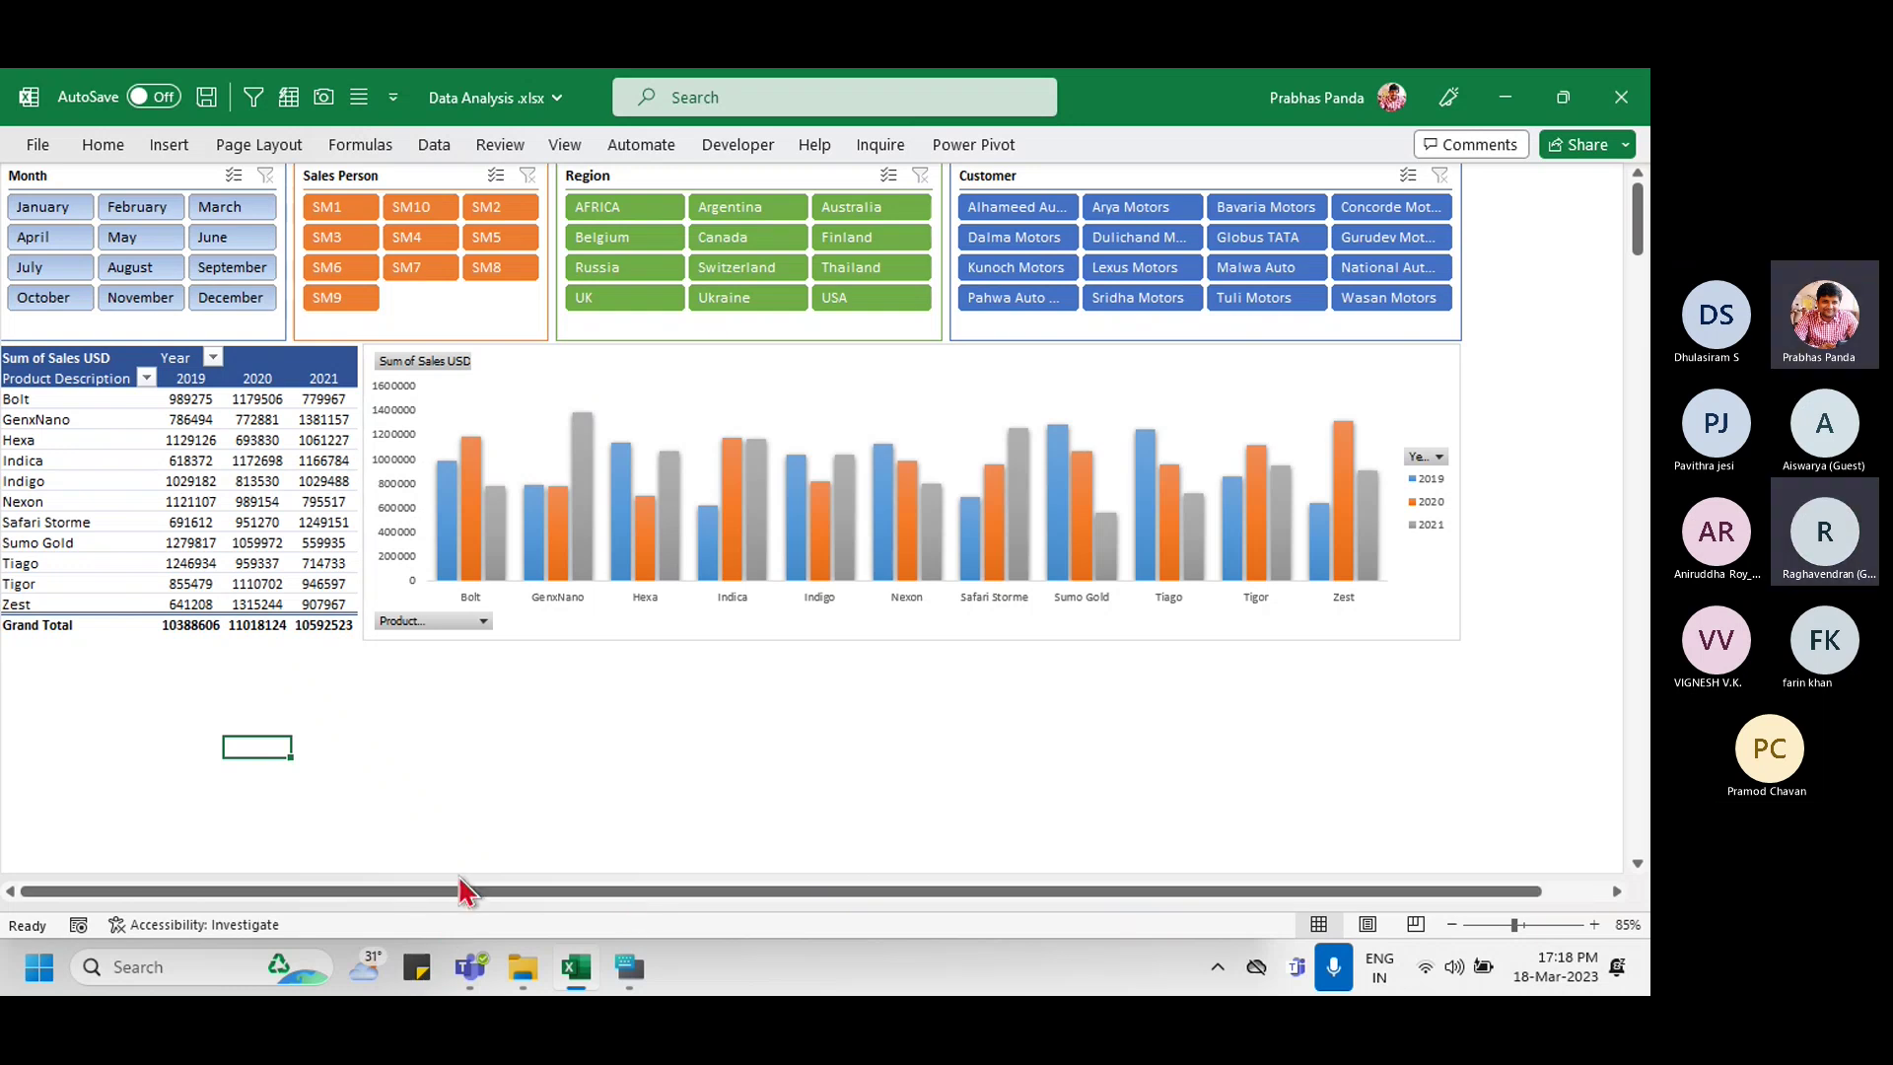
key("ctrl+s")
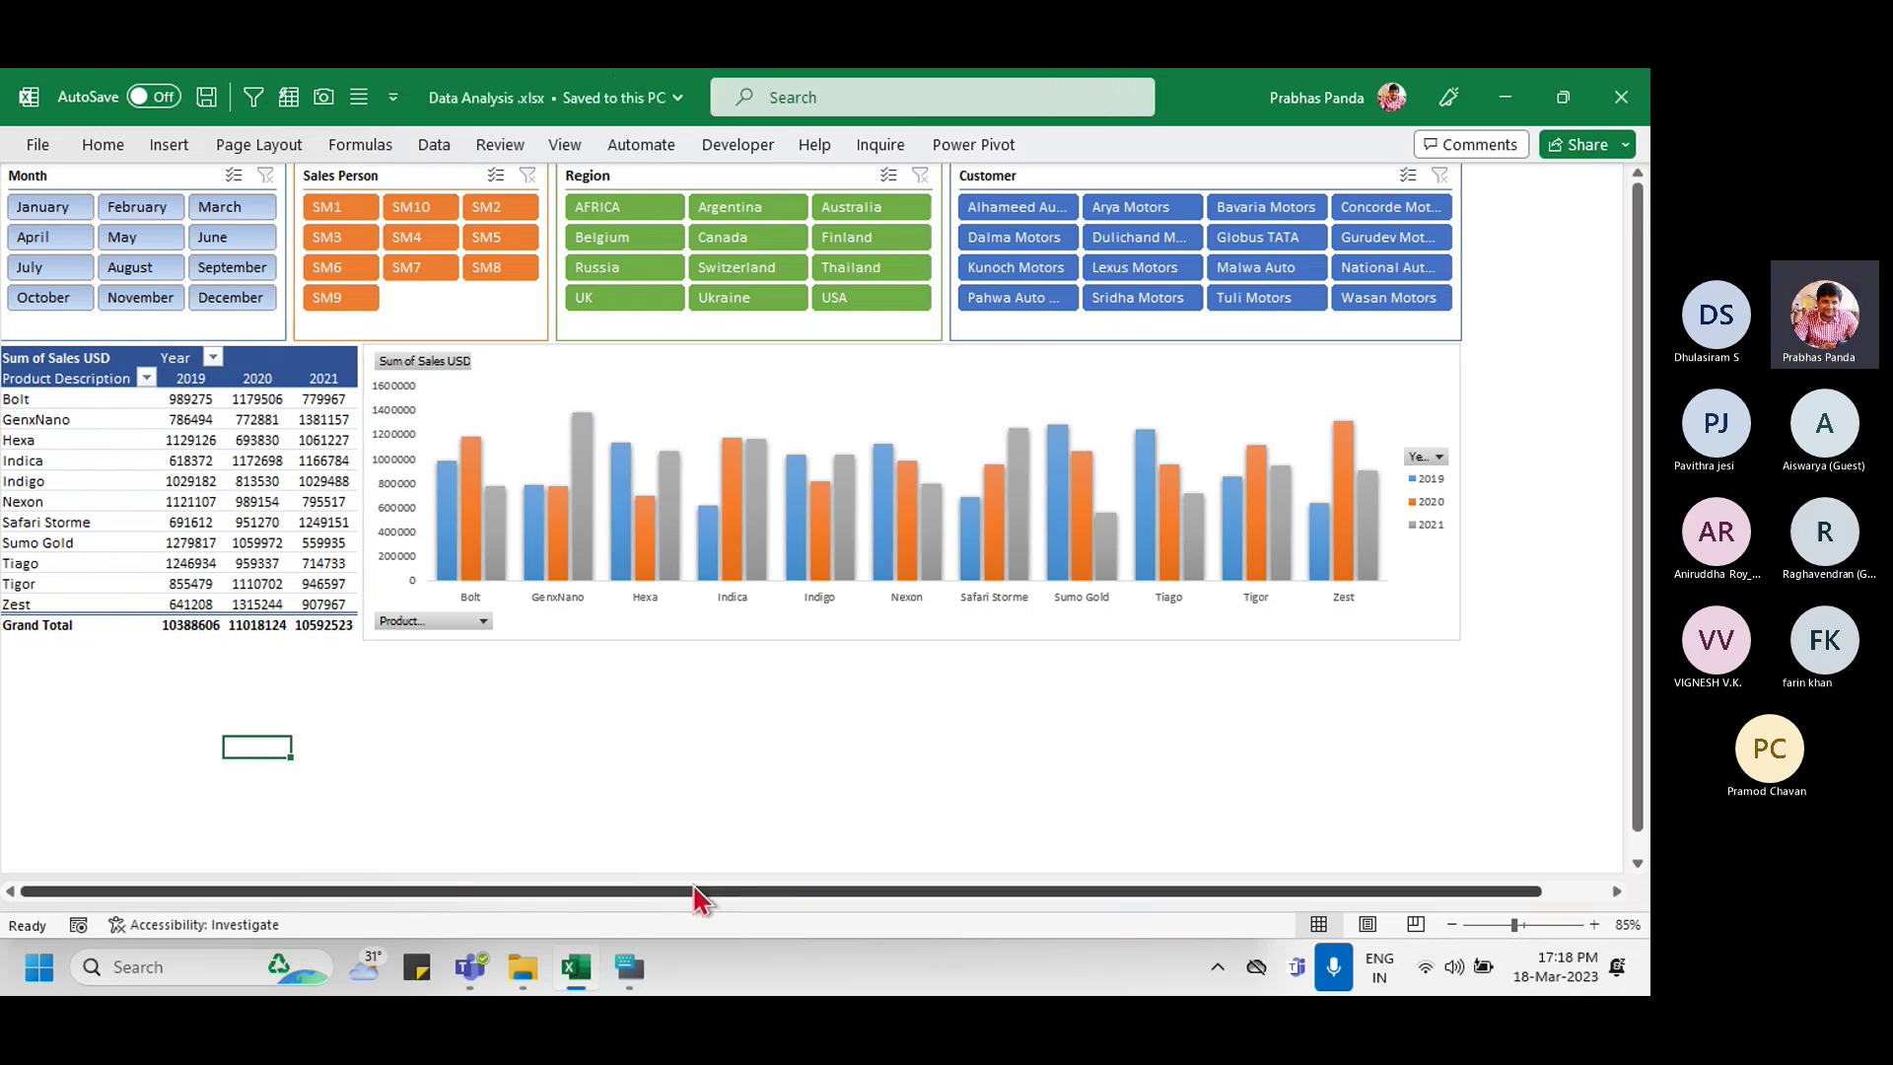
Step: Turn on Show sheet tabs for this workbook in the Advanced Excel Options
left_click(39, 145)
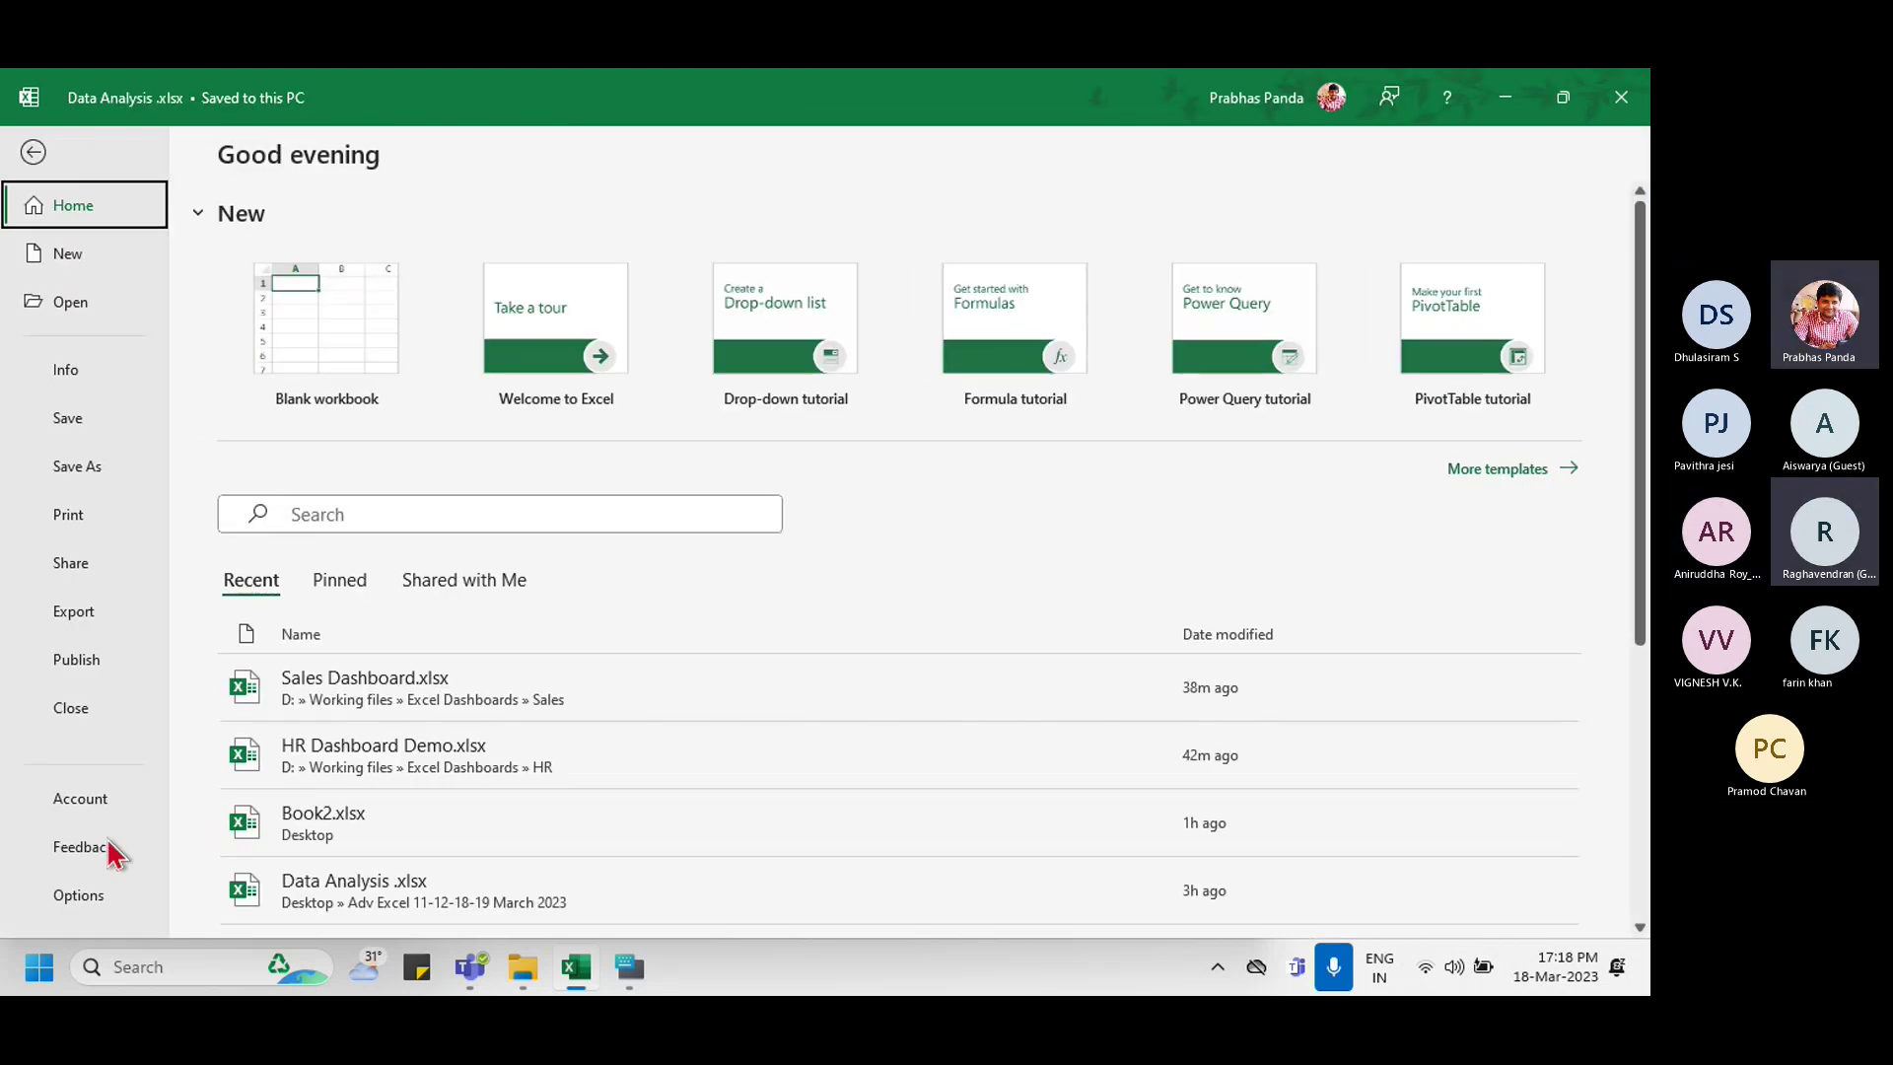
left_click(91, 895)
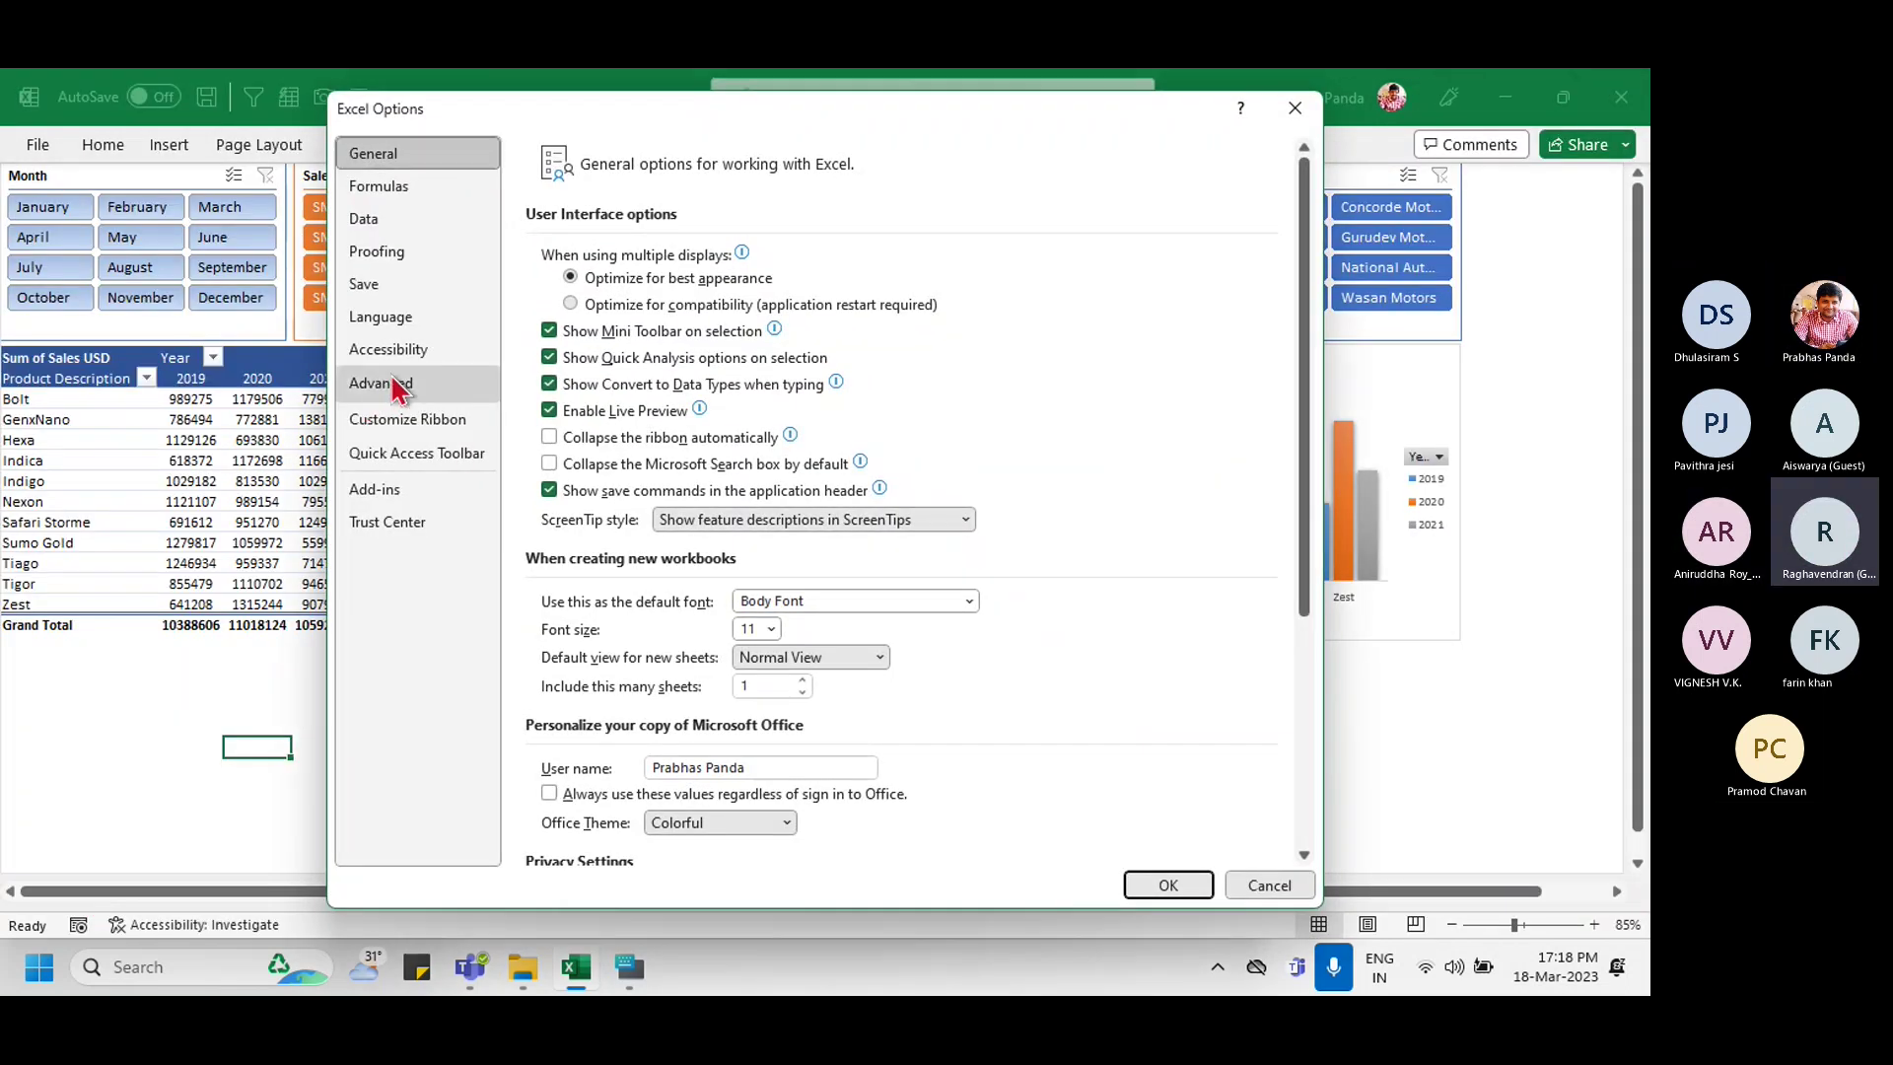
left_click(393, 384)
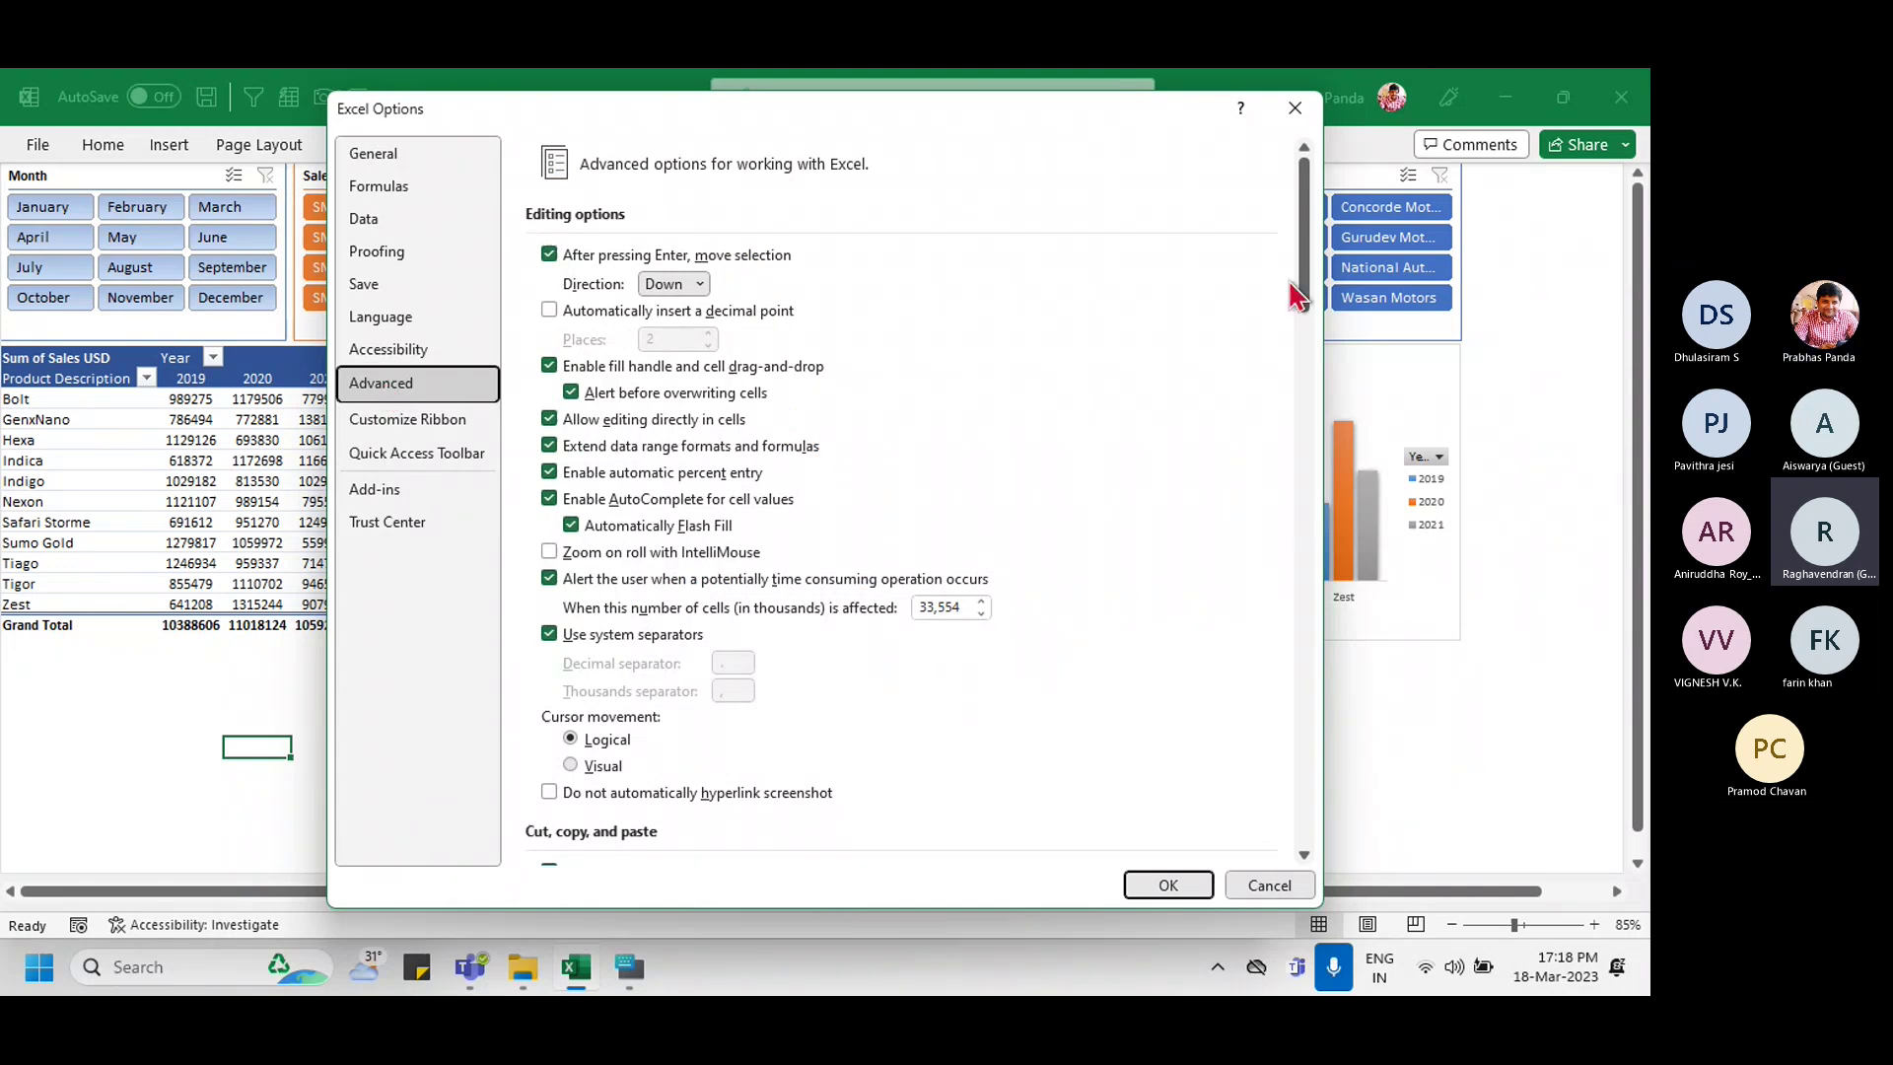
left_click_drag(1297, 296, 1303, 567)
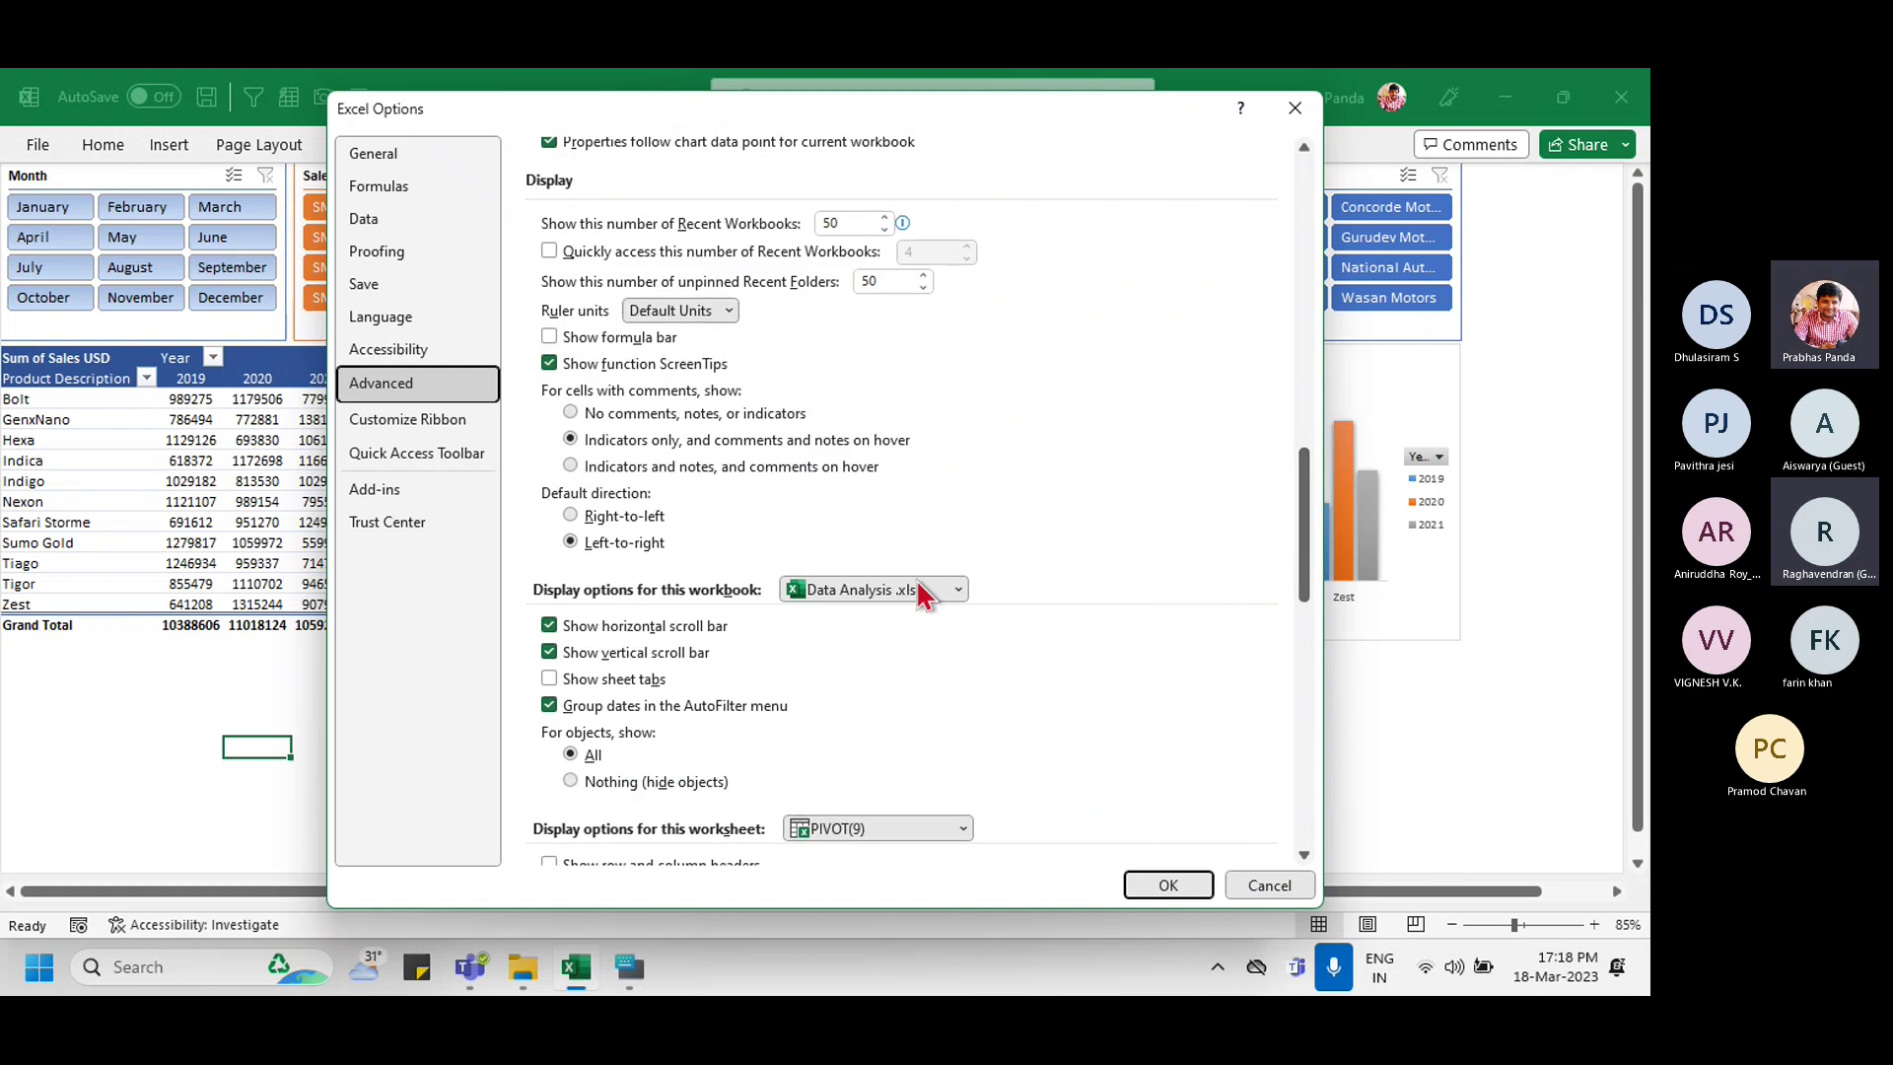
left_click(618, 687)
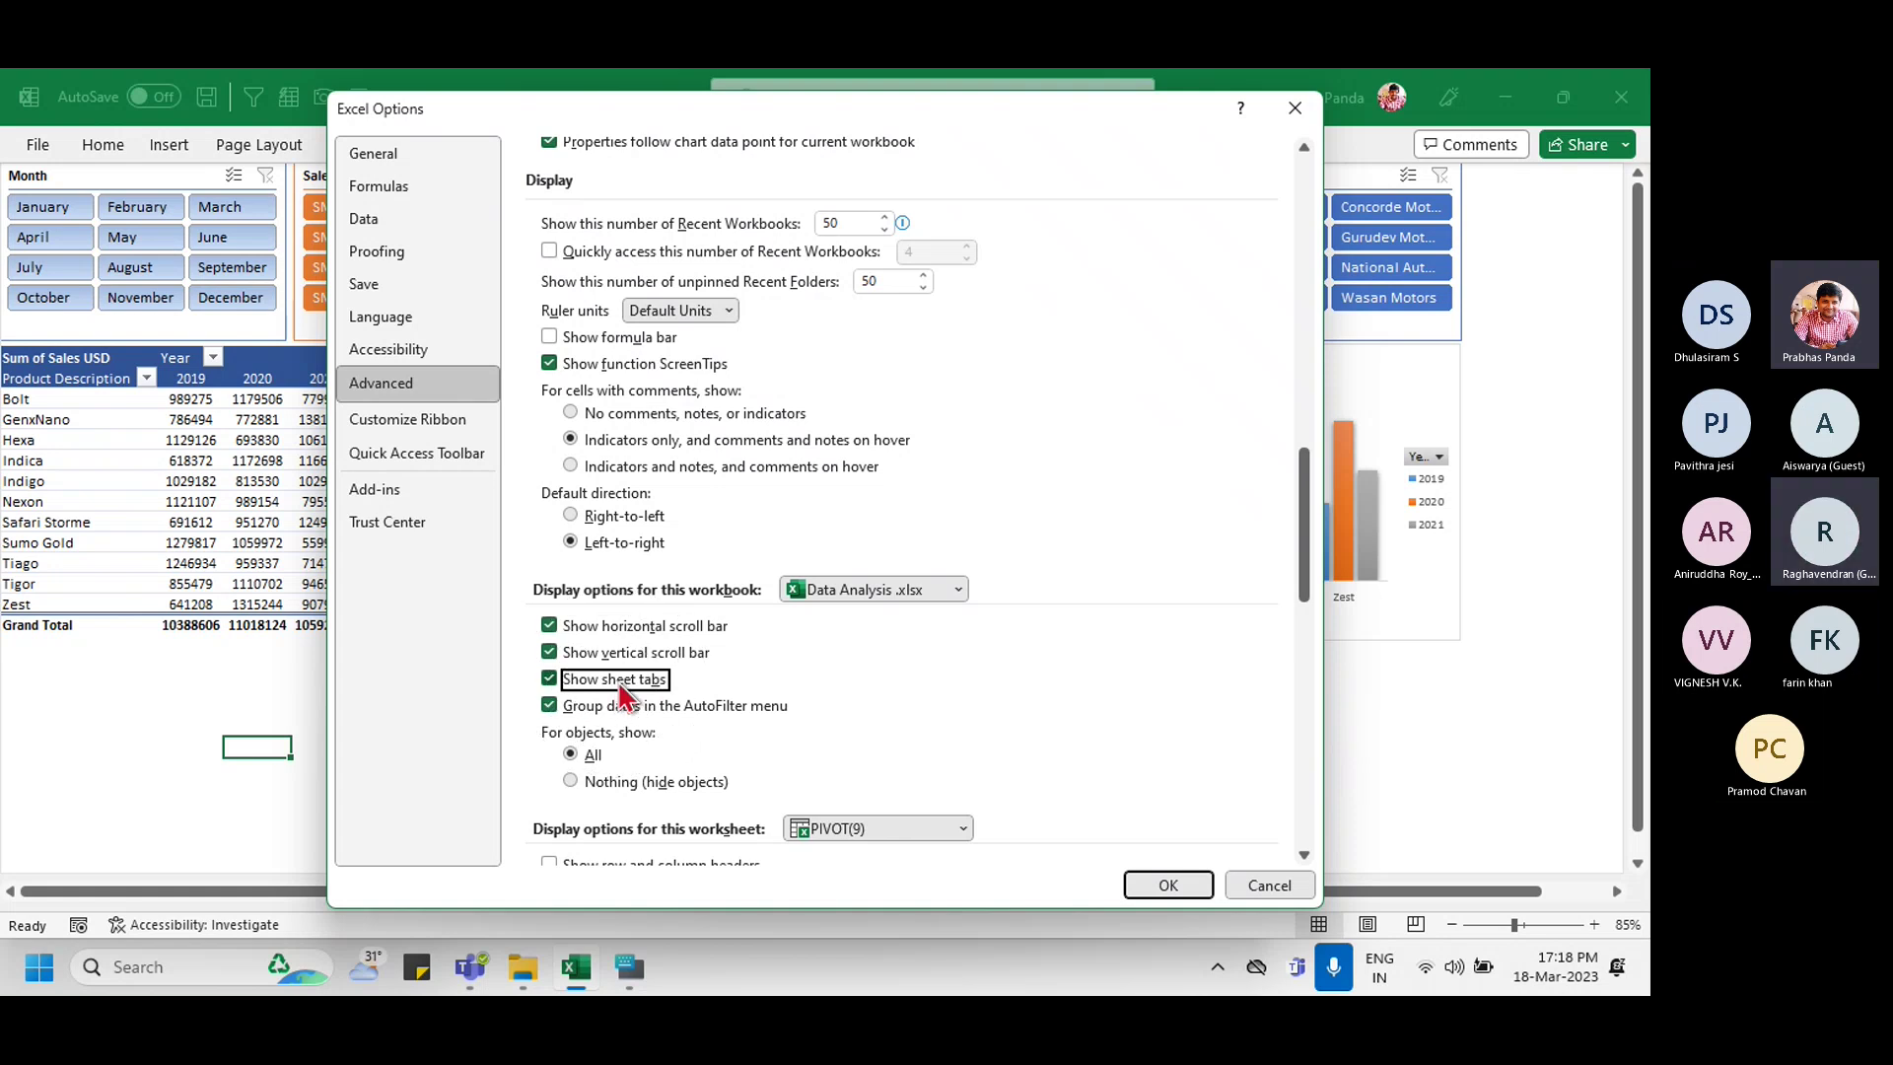
left_click(1163, 885)
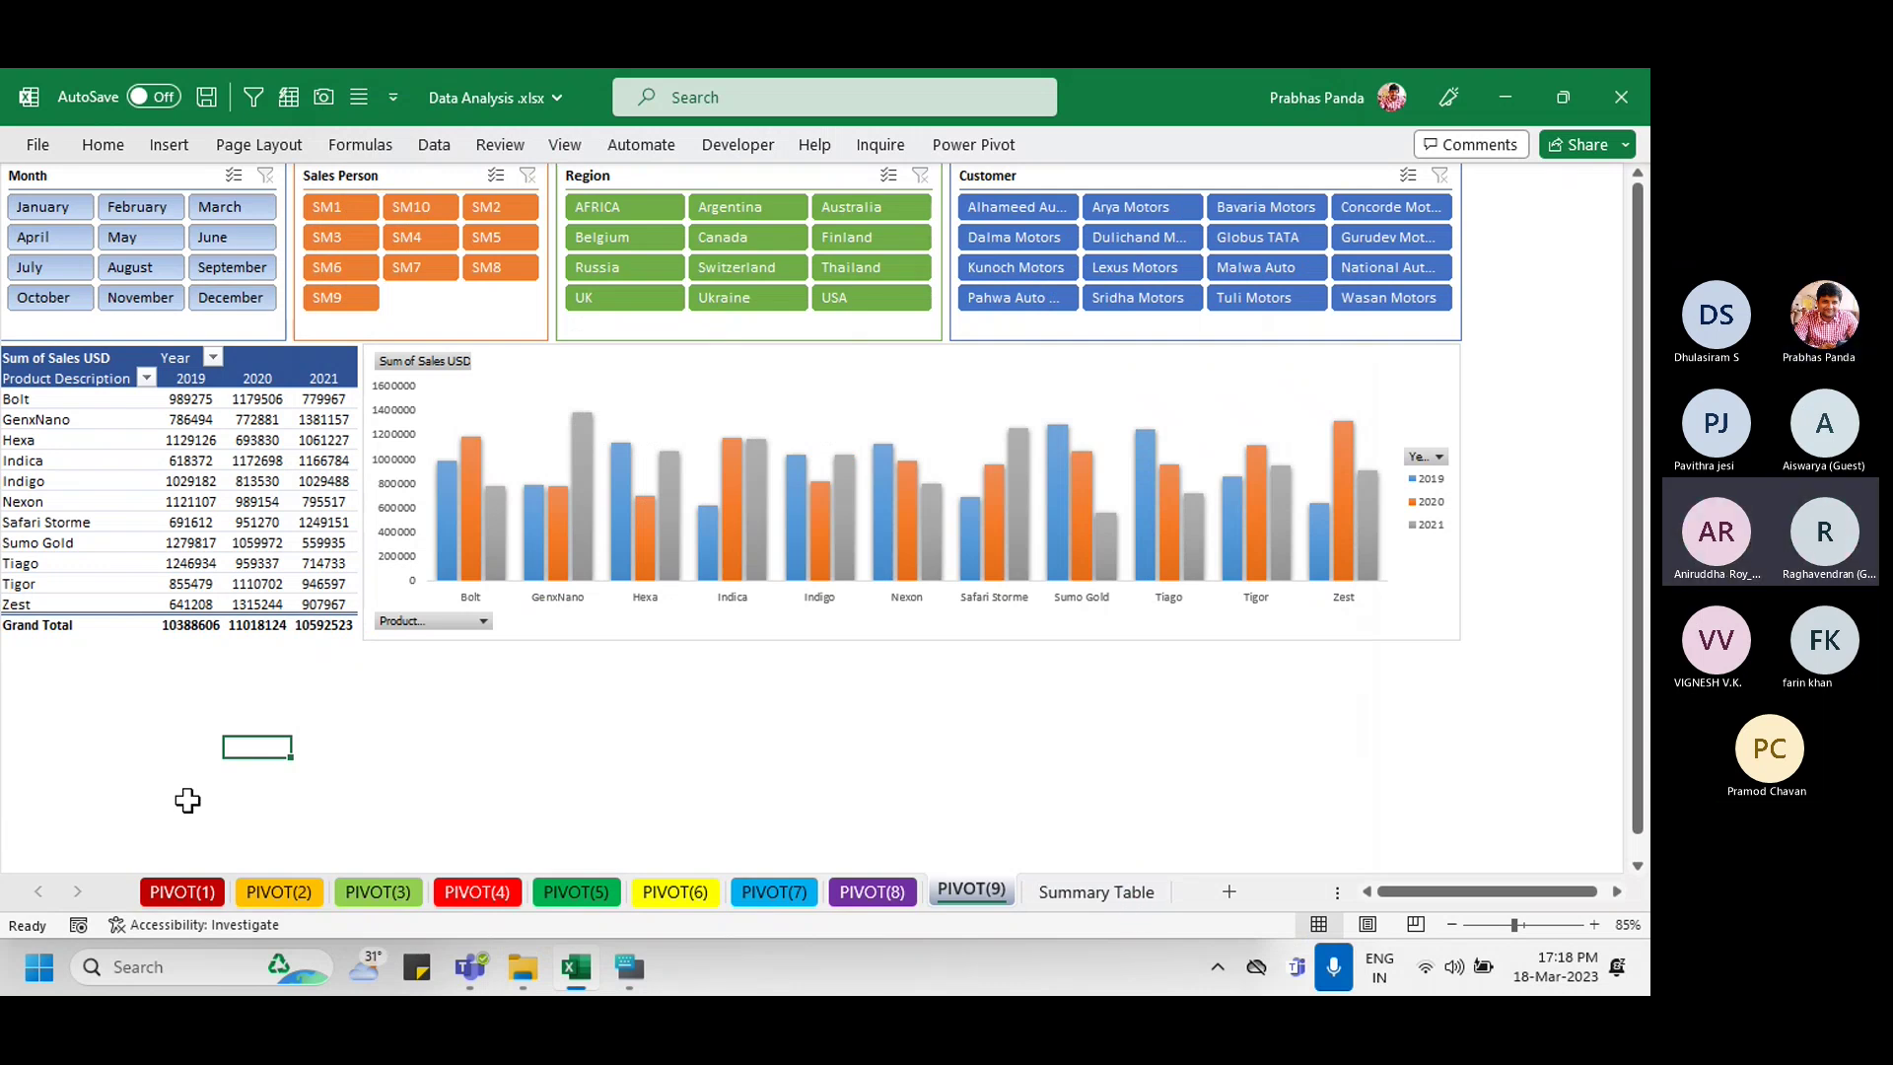
Step: Check Gridlines, Headings and Formula Bar in the View tab's Show group for PIVOT(9)
left_click(306, 708)
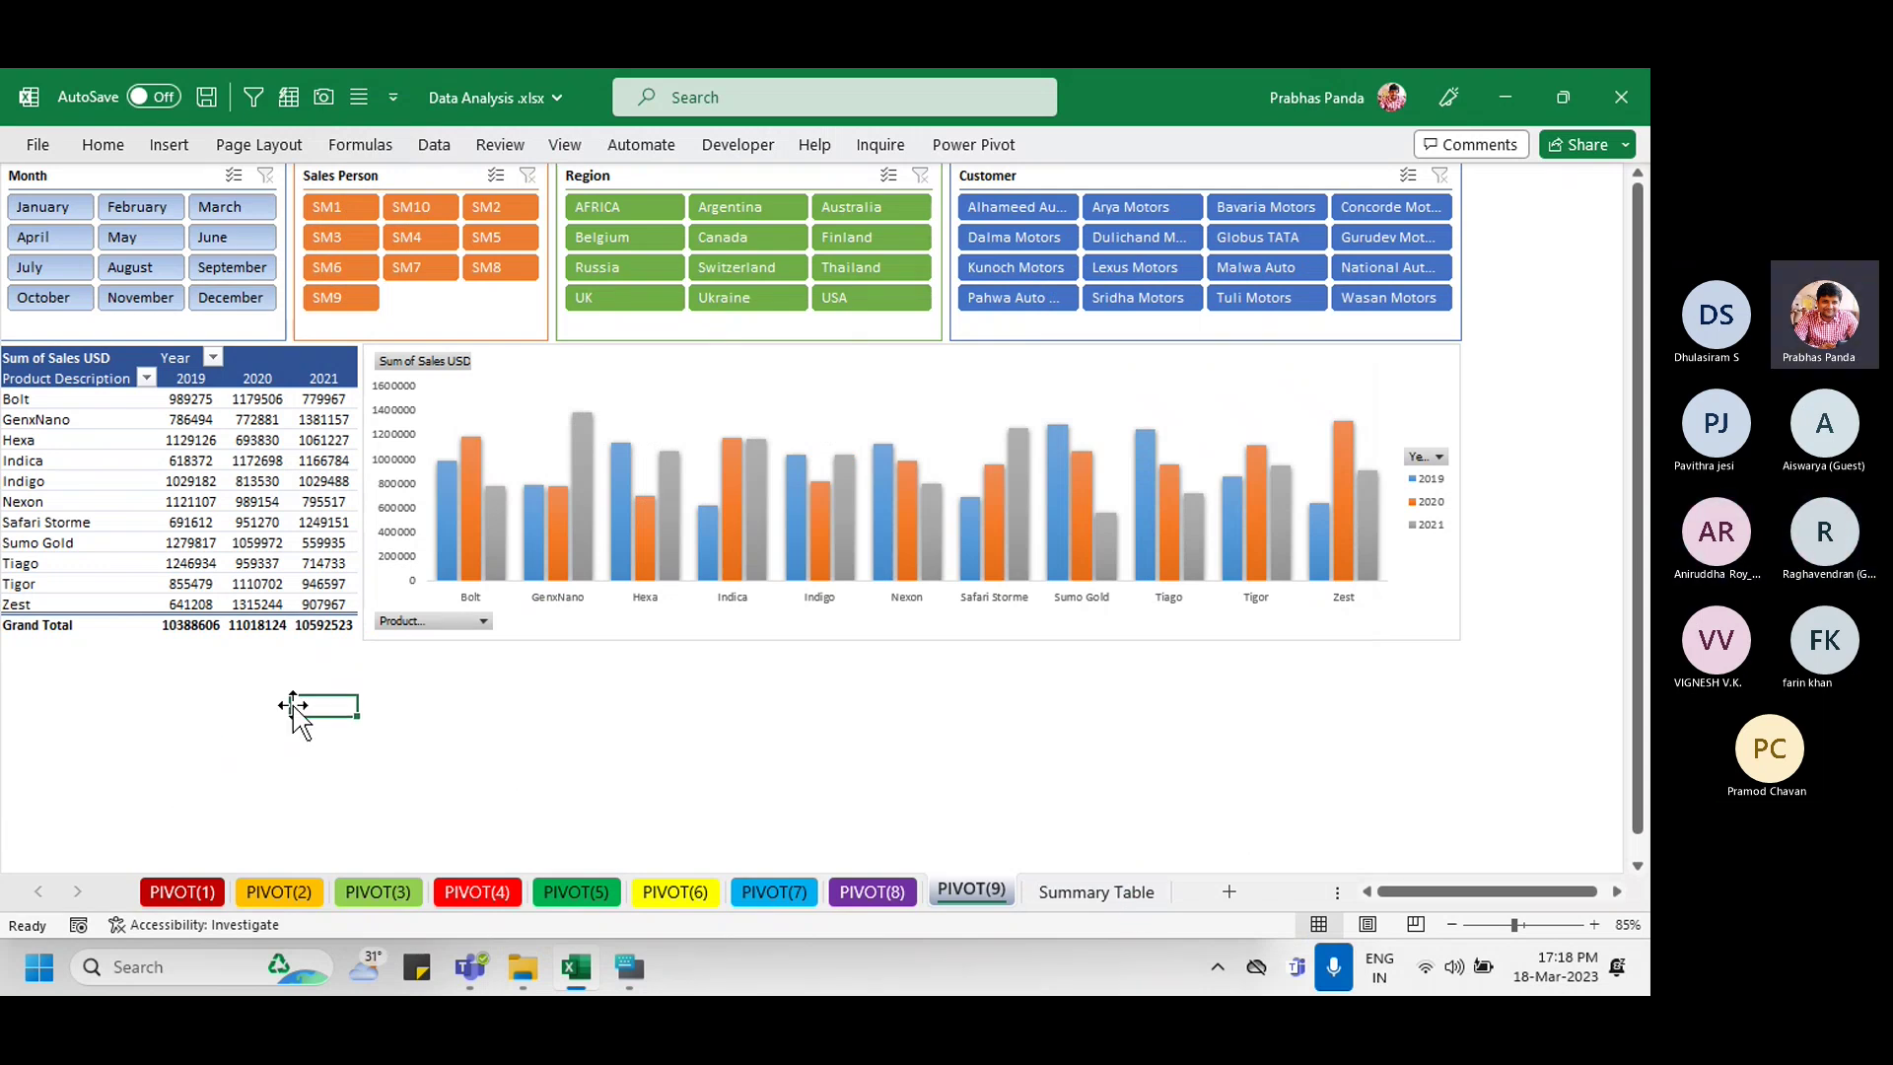
left_click(378, 755)
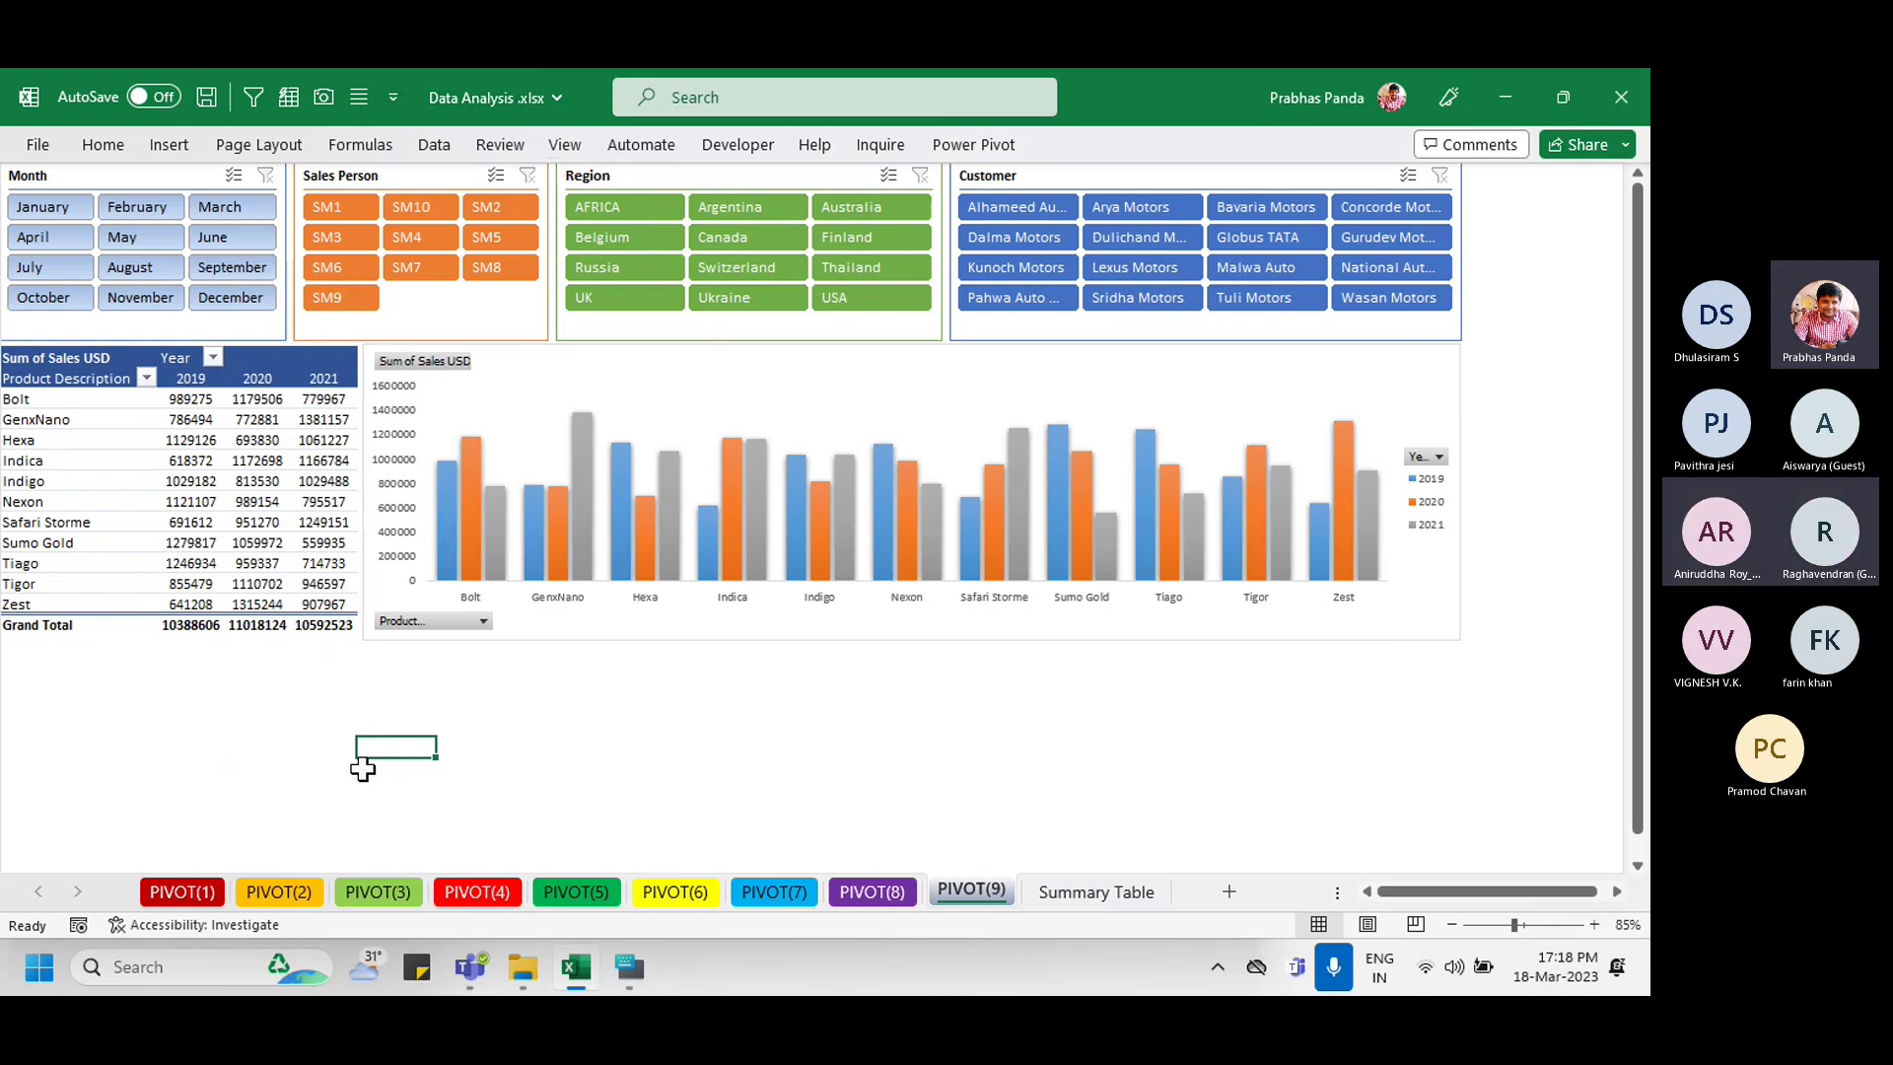
left_click(565, 145)
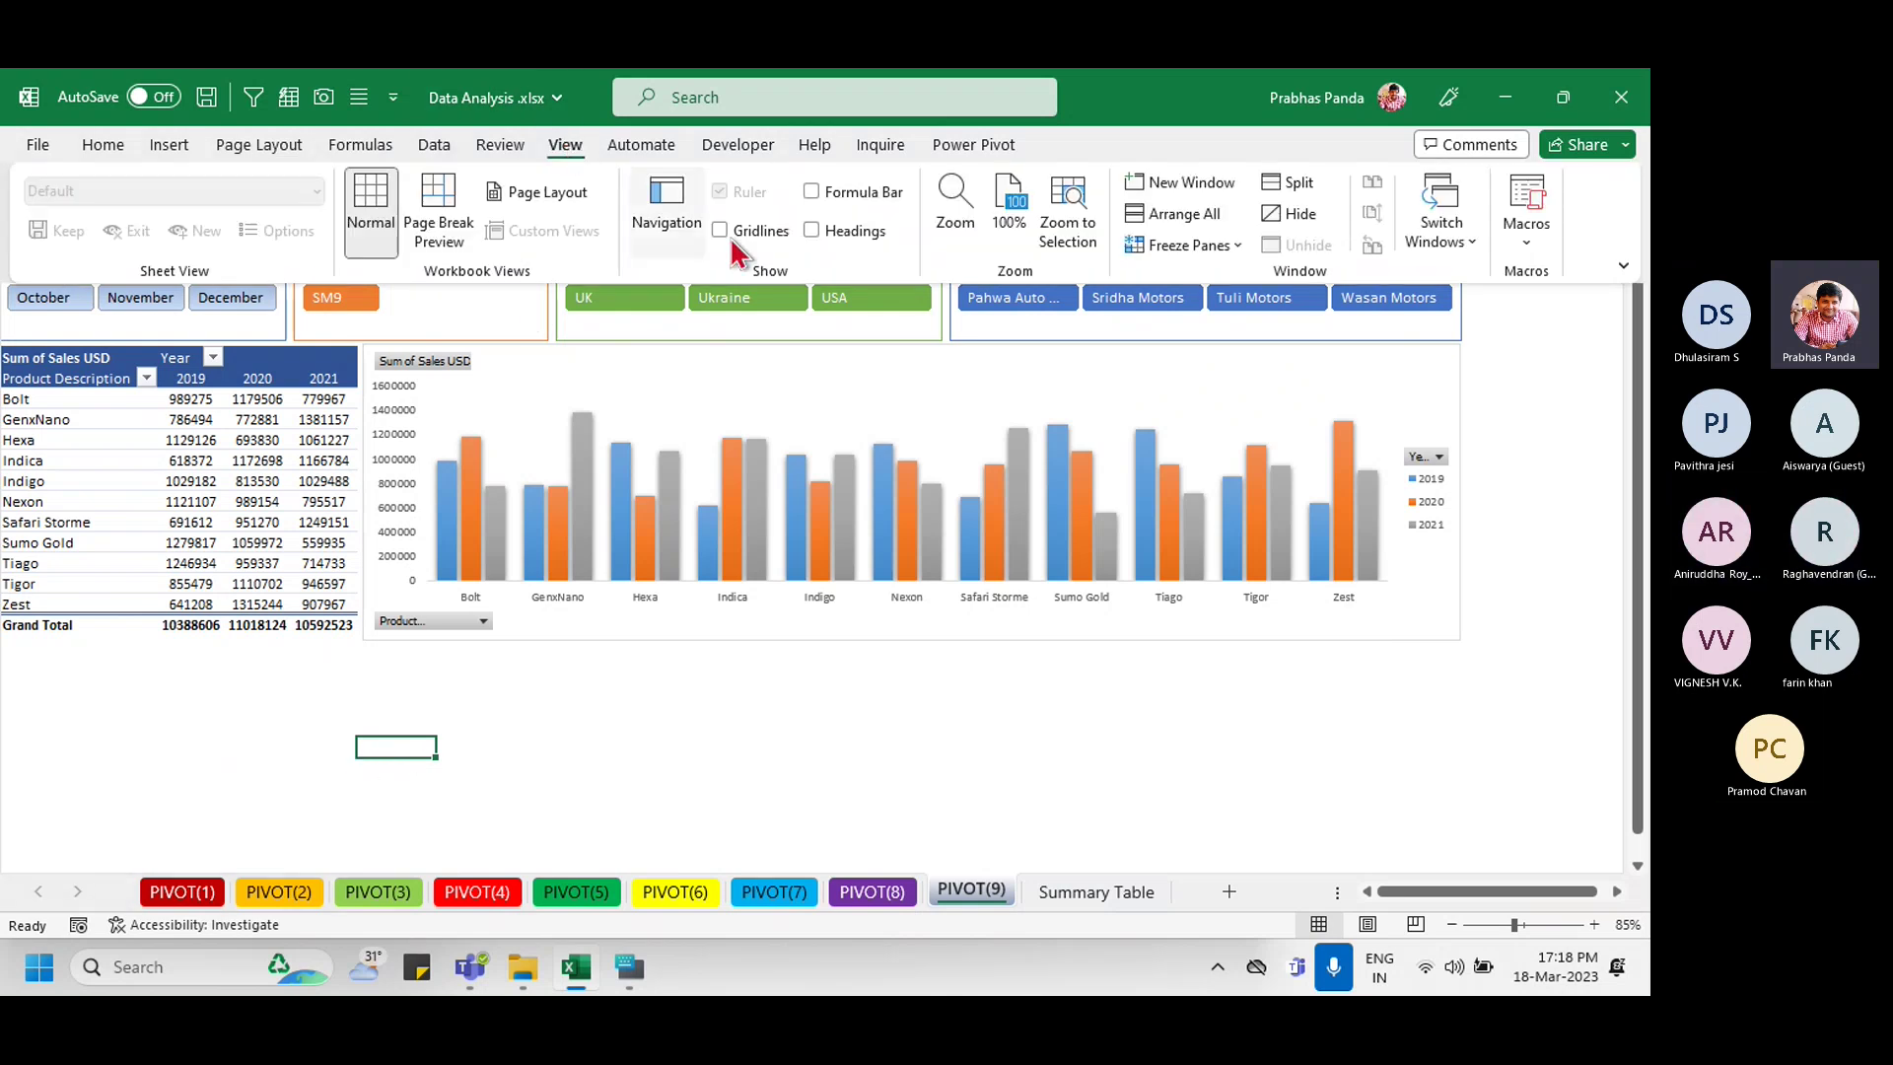
left_click(763, 228)
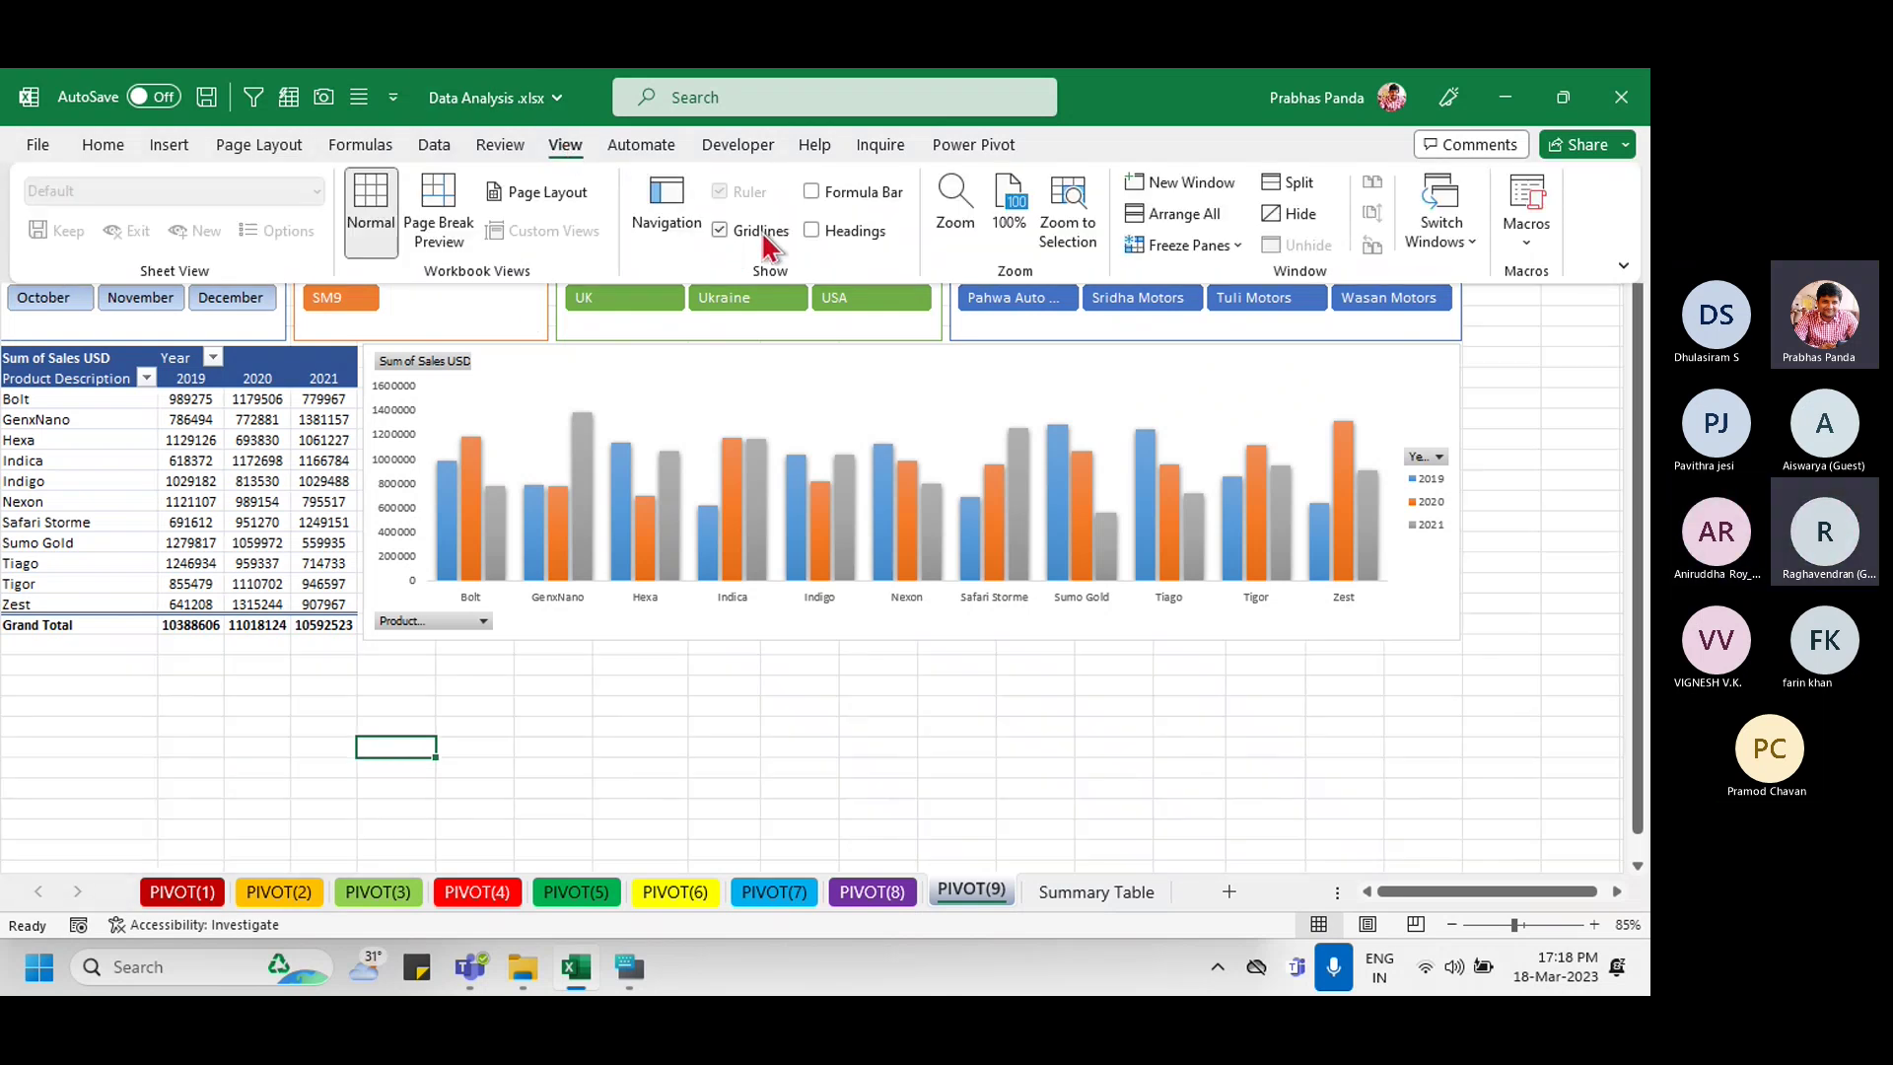
left_click(846, 235)
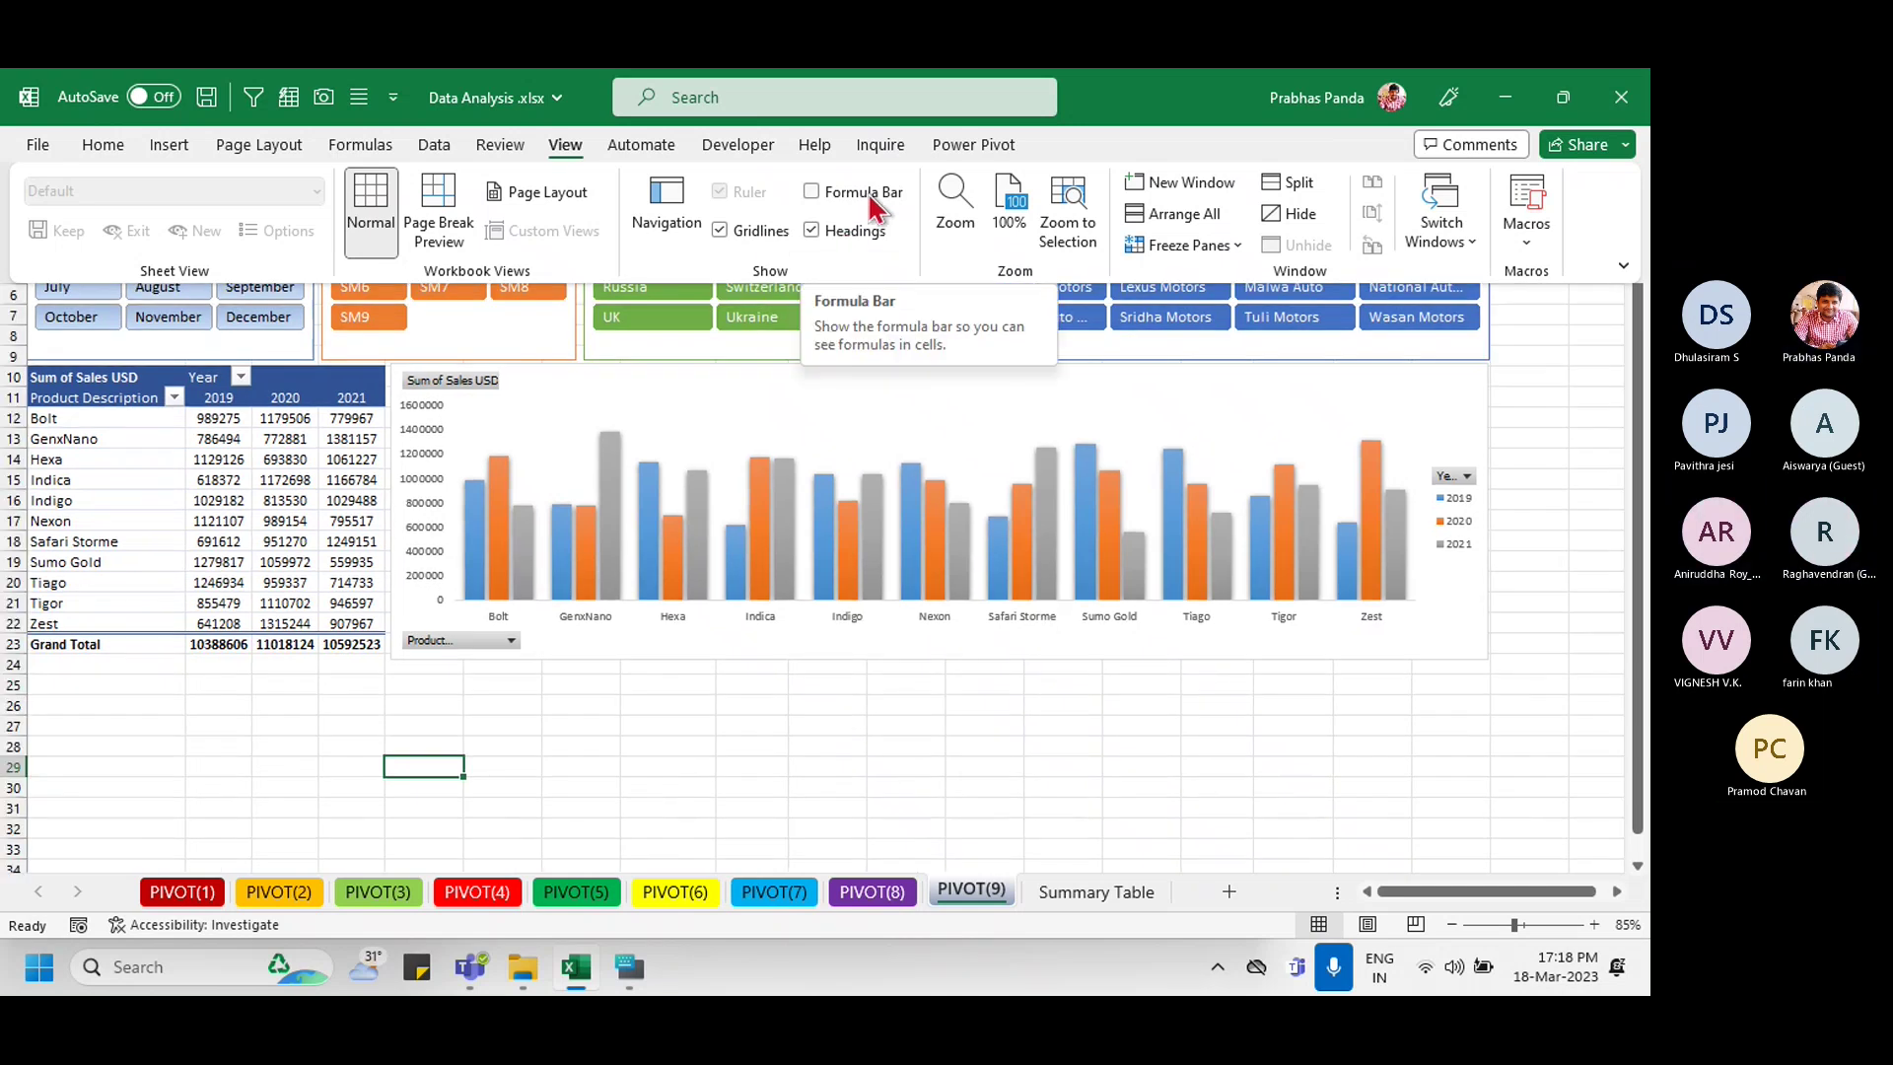
left_click(875, 209)
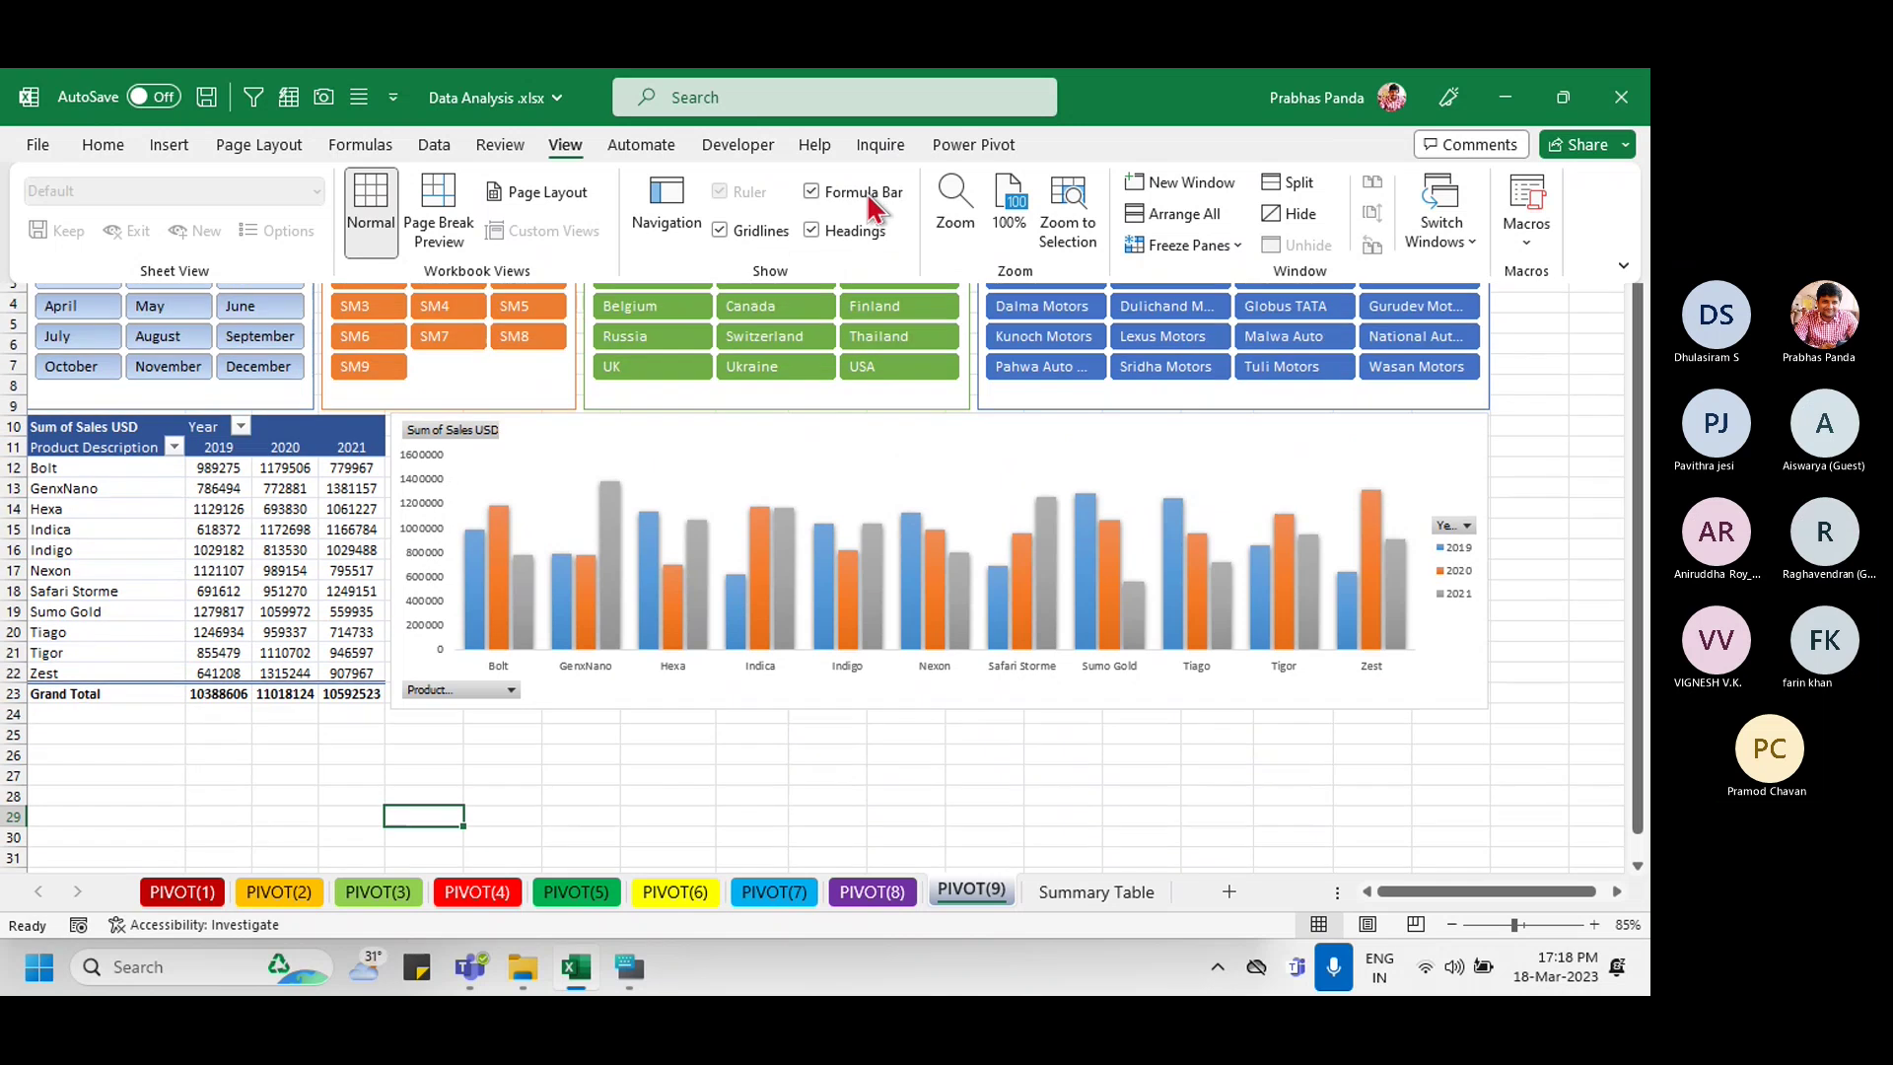
left_click(789, 266)
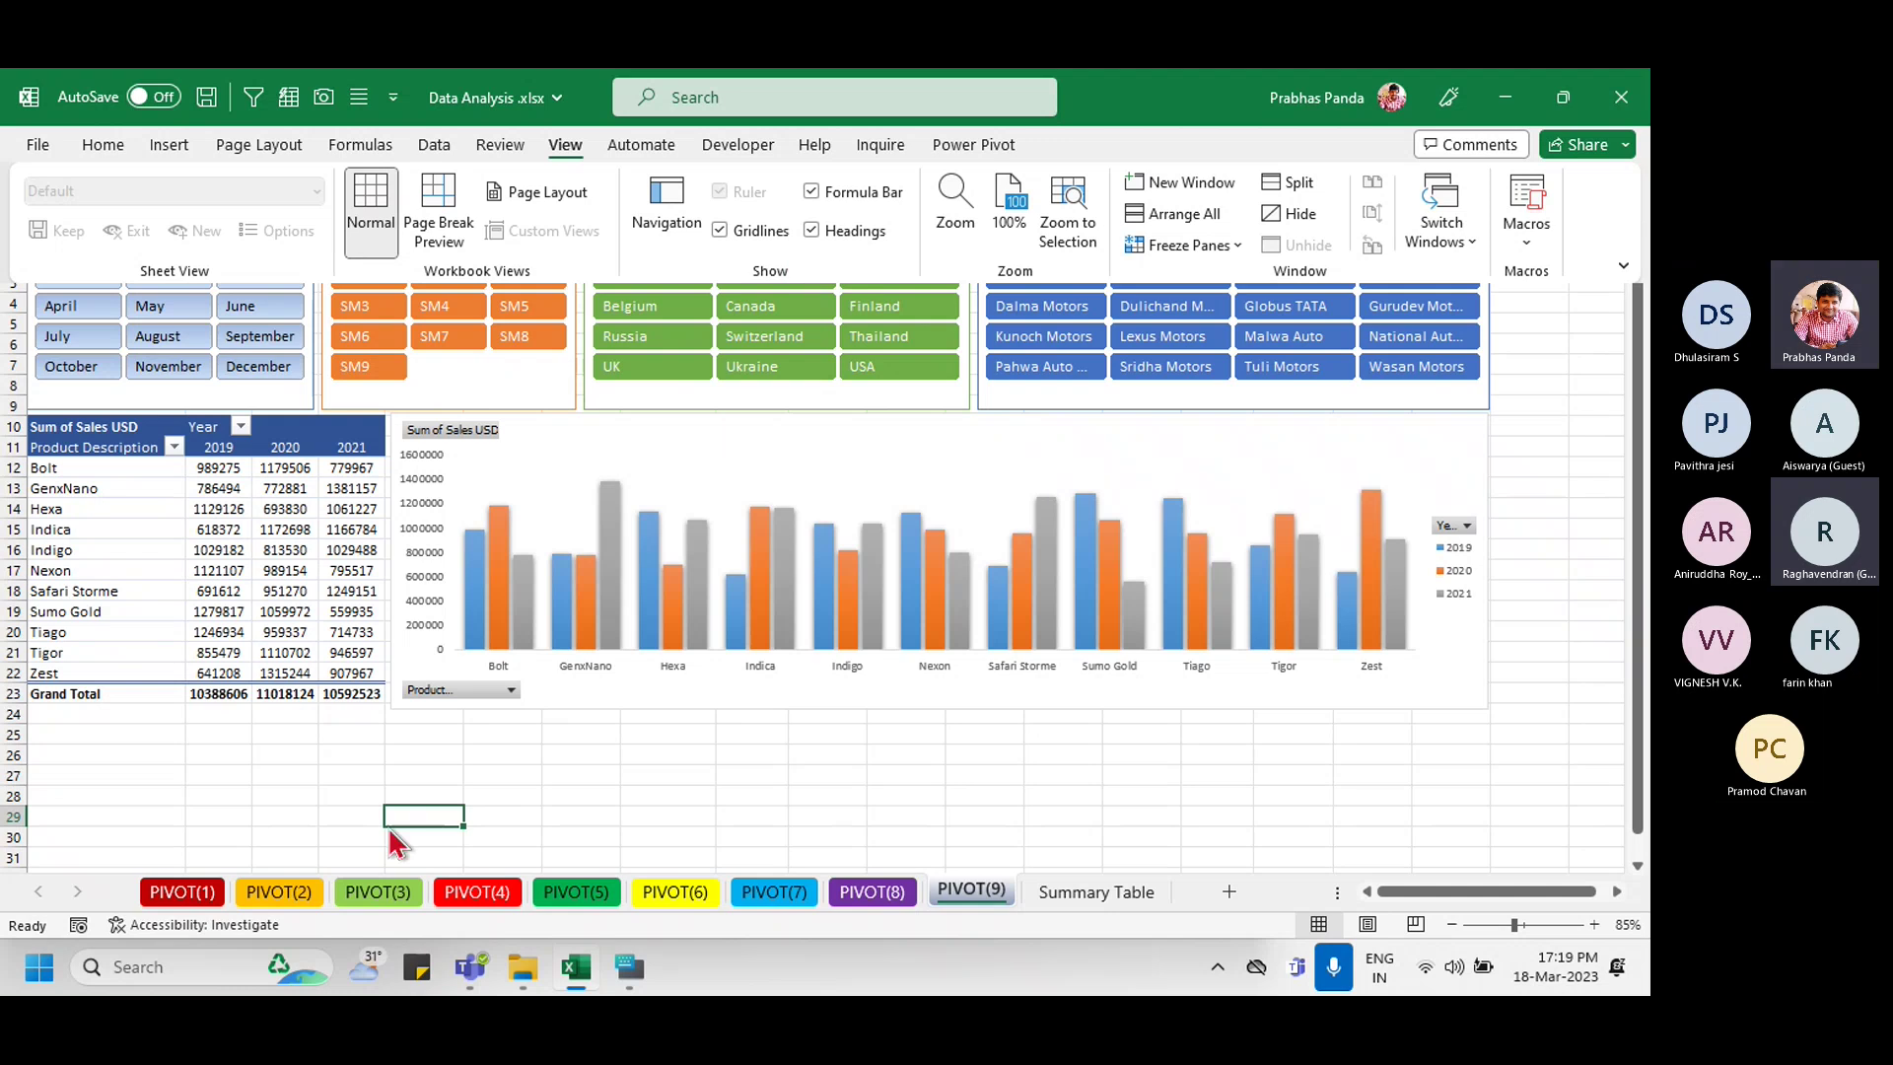
left_click(657, 752)
left_click(912, 816)
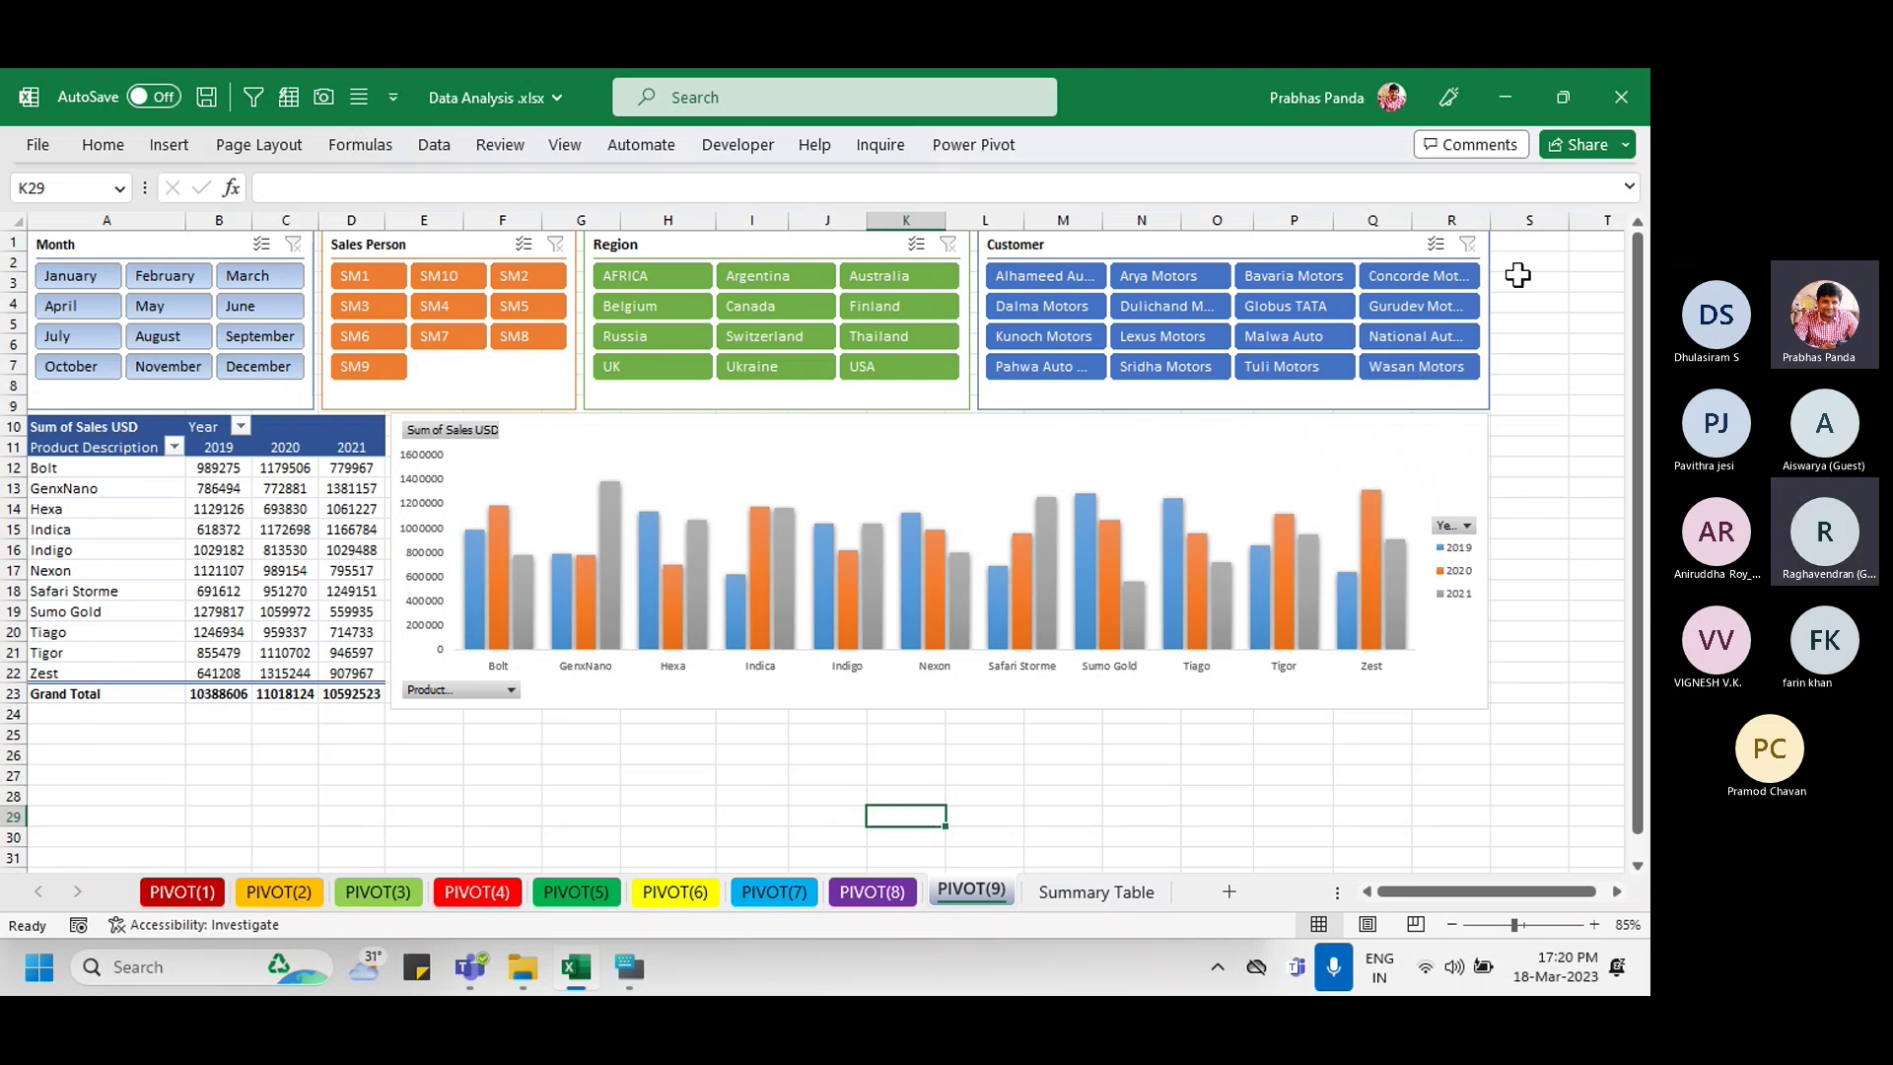
Step: Insert several blank rows at the top of the dashboard above the slicers
left_click(1520, 243)
key("alt+h")
key("i")
key("r")
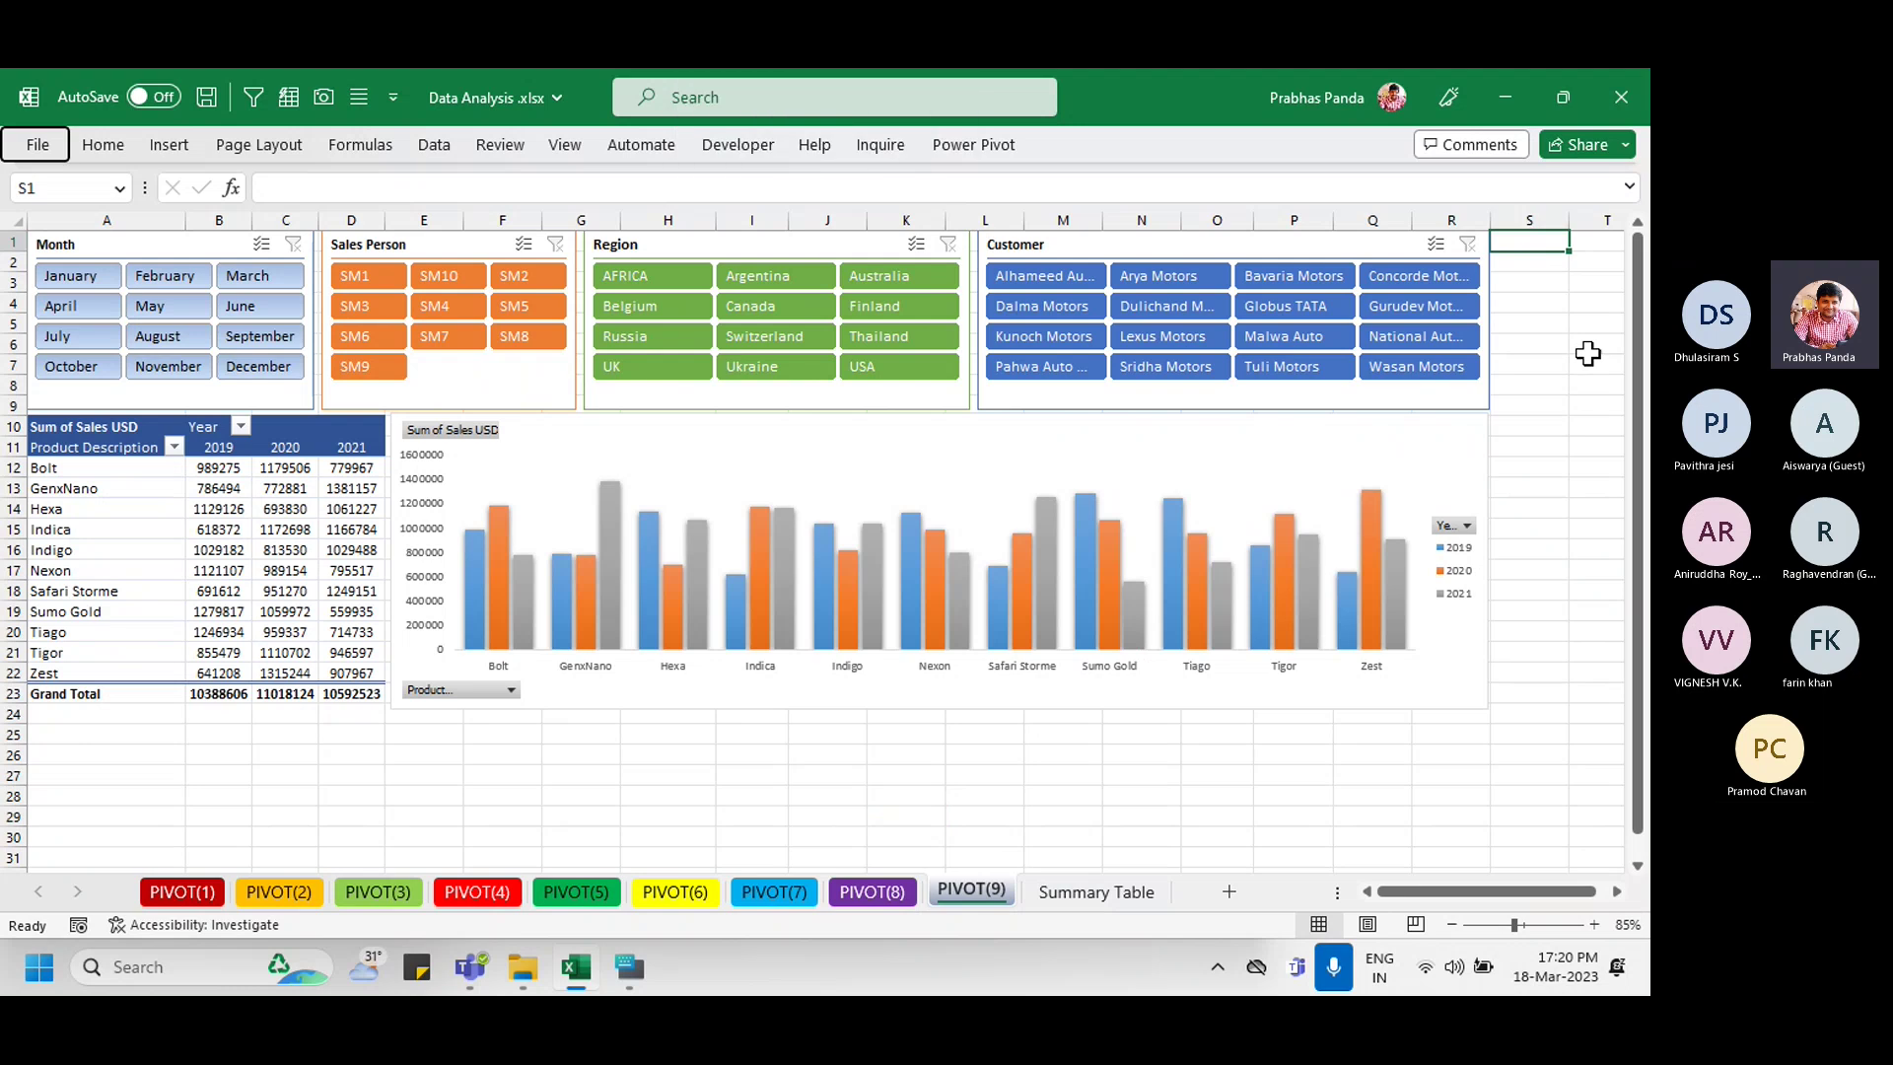
key("F4")
key("F4")
key("F4")
key("F4")
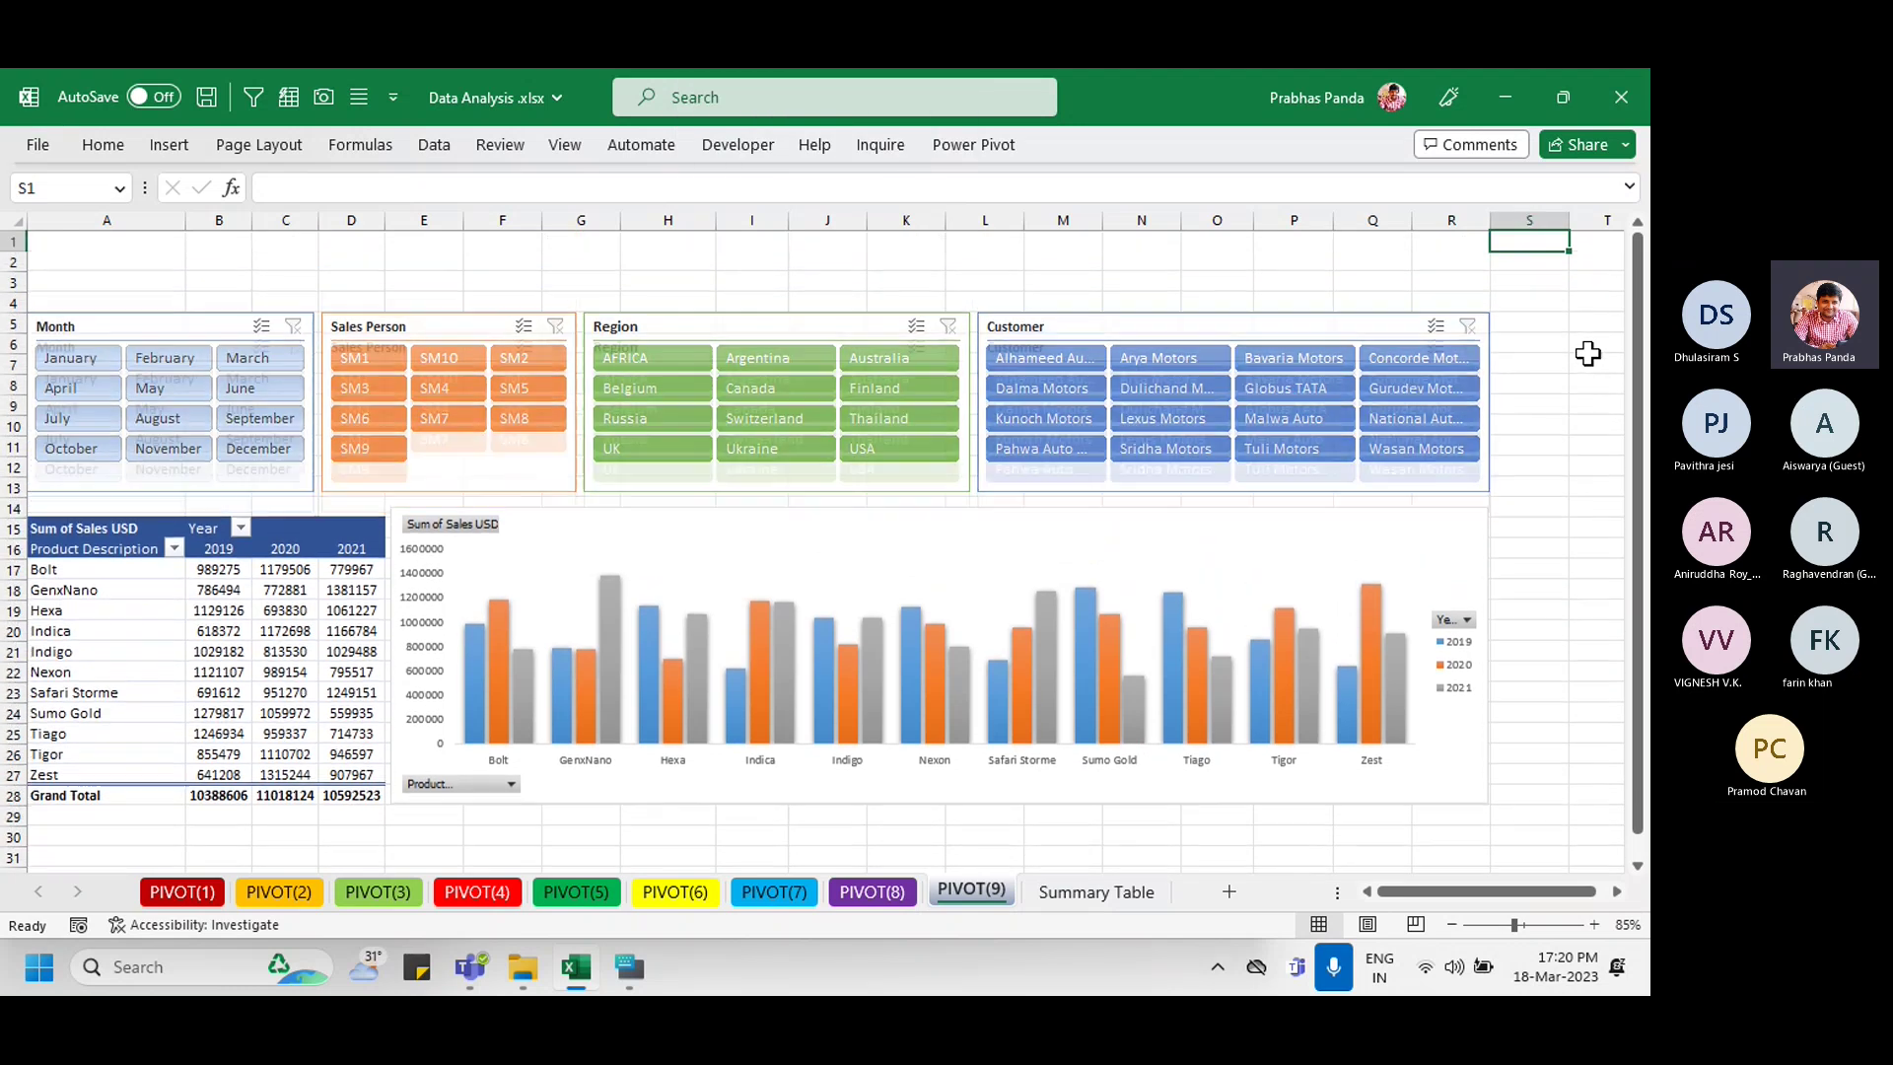
key("F4")
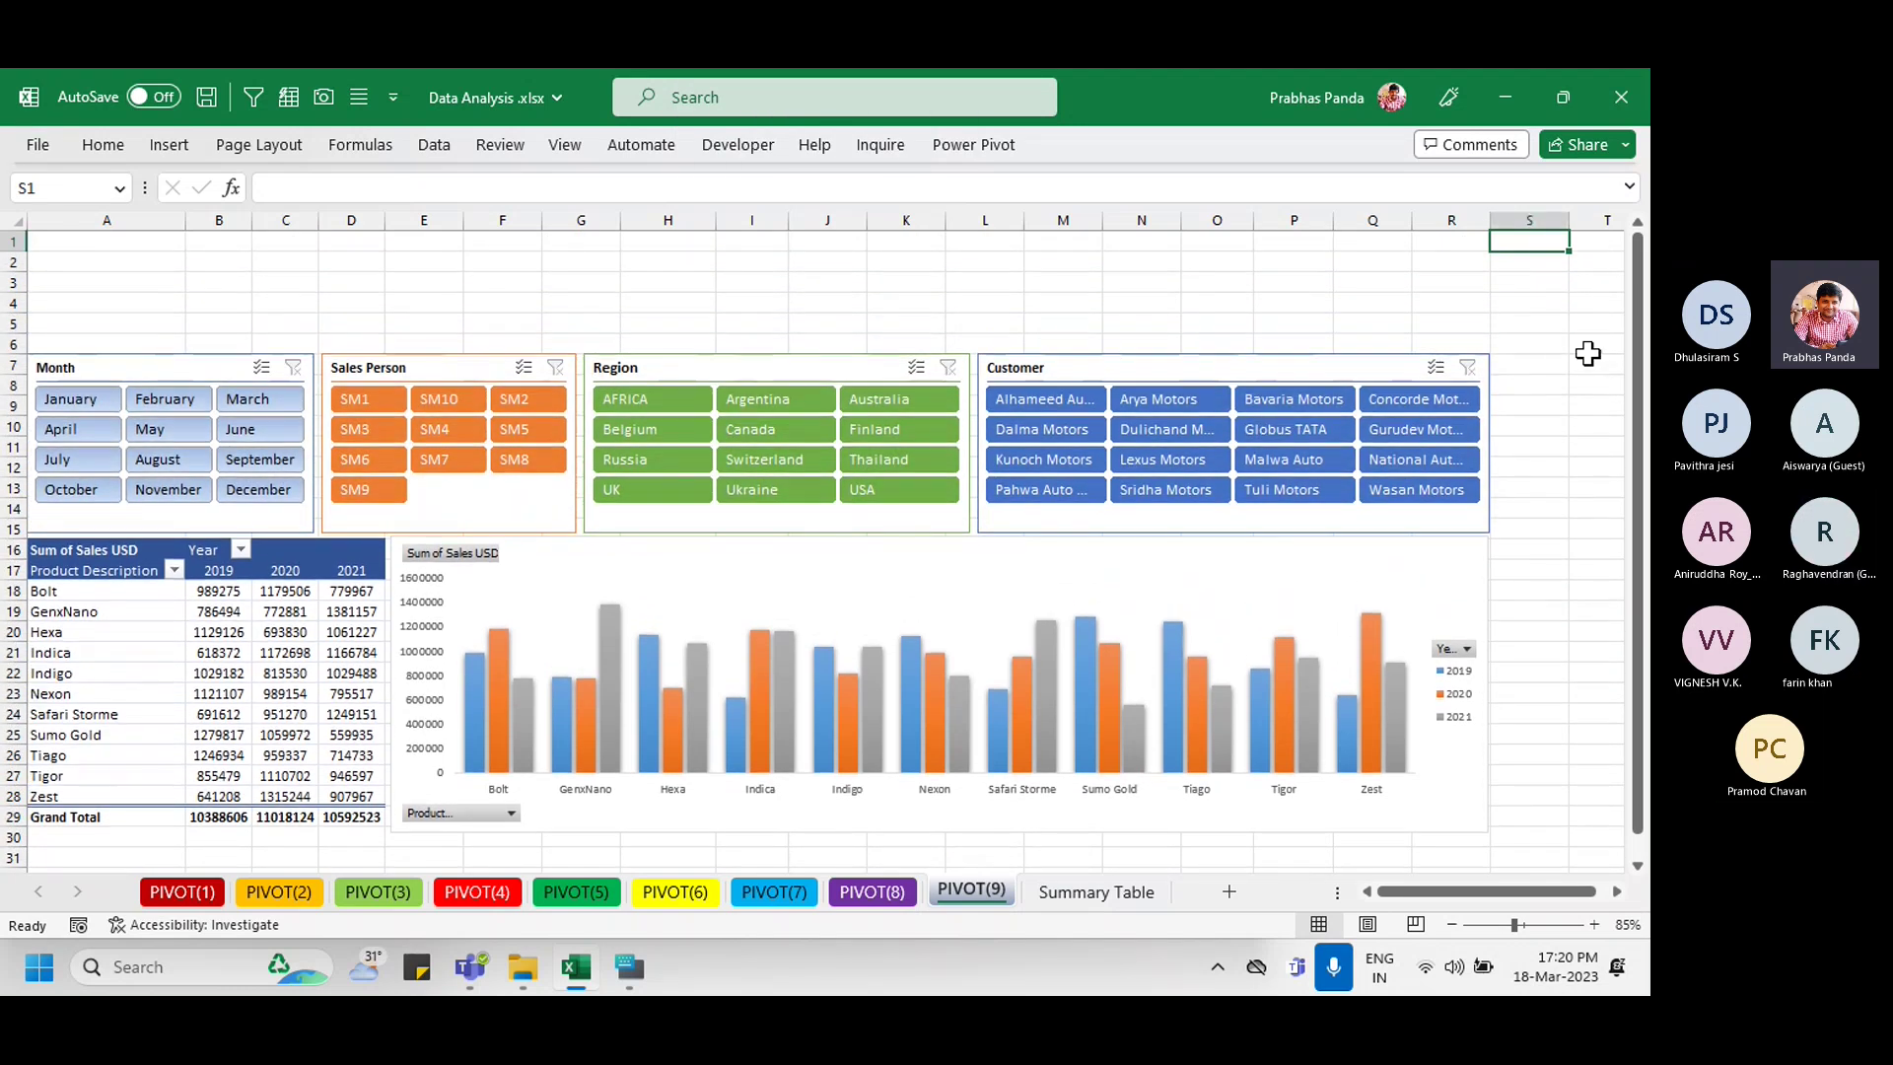
Step: Draw a Rectangle shape from Insert > Shapes across rows 1 to 5
left_click(343, 302)
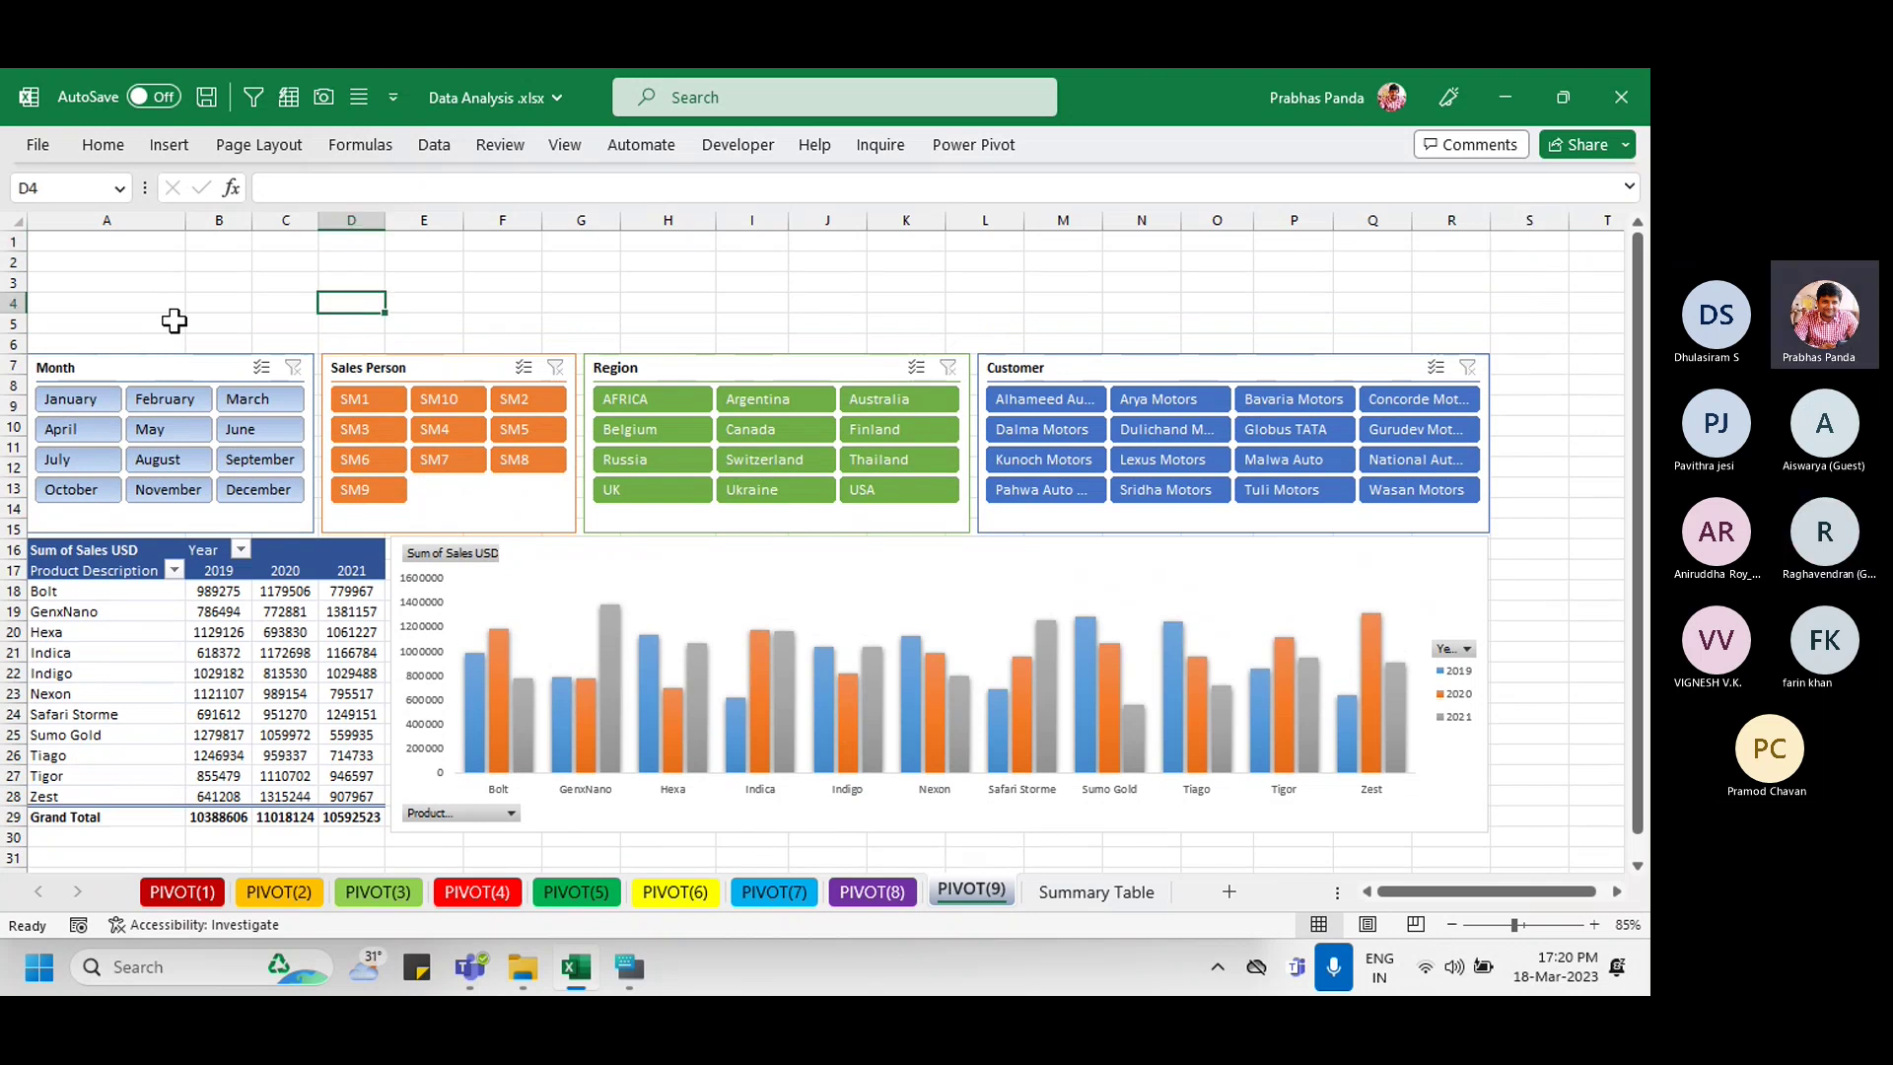
left_click(166, 148)
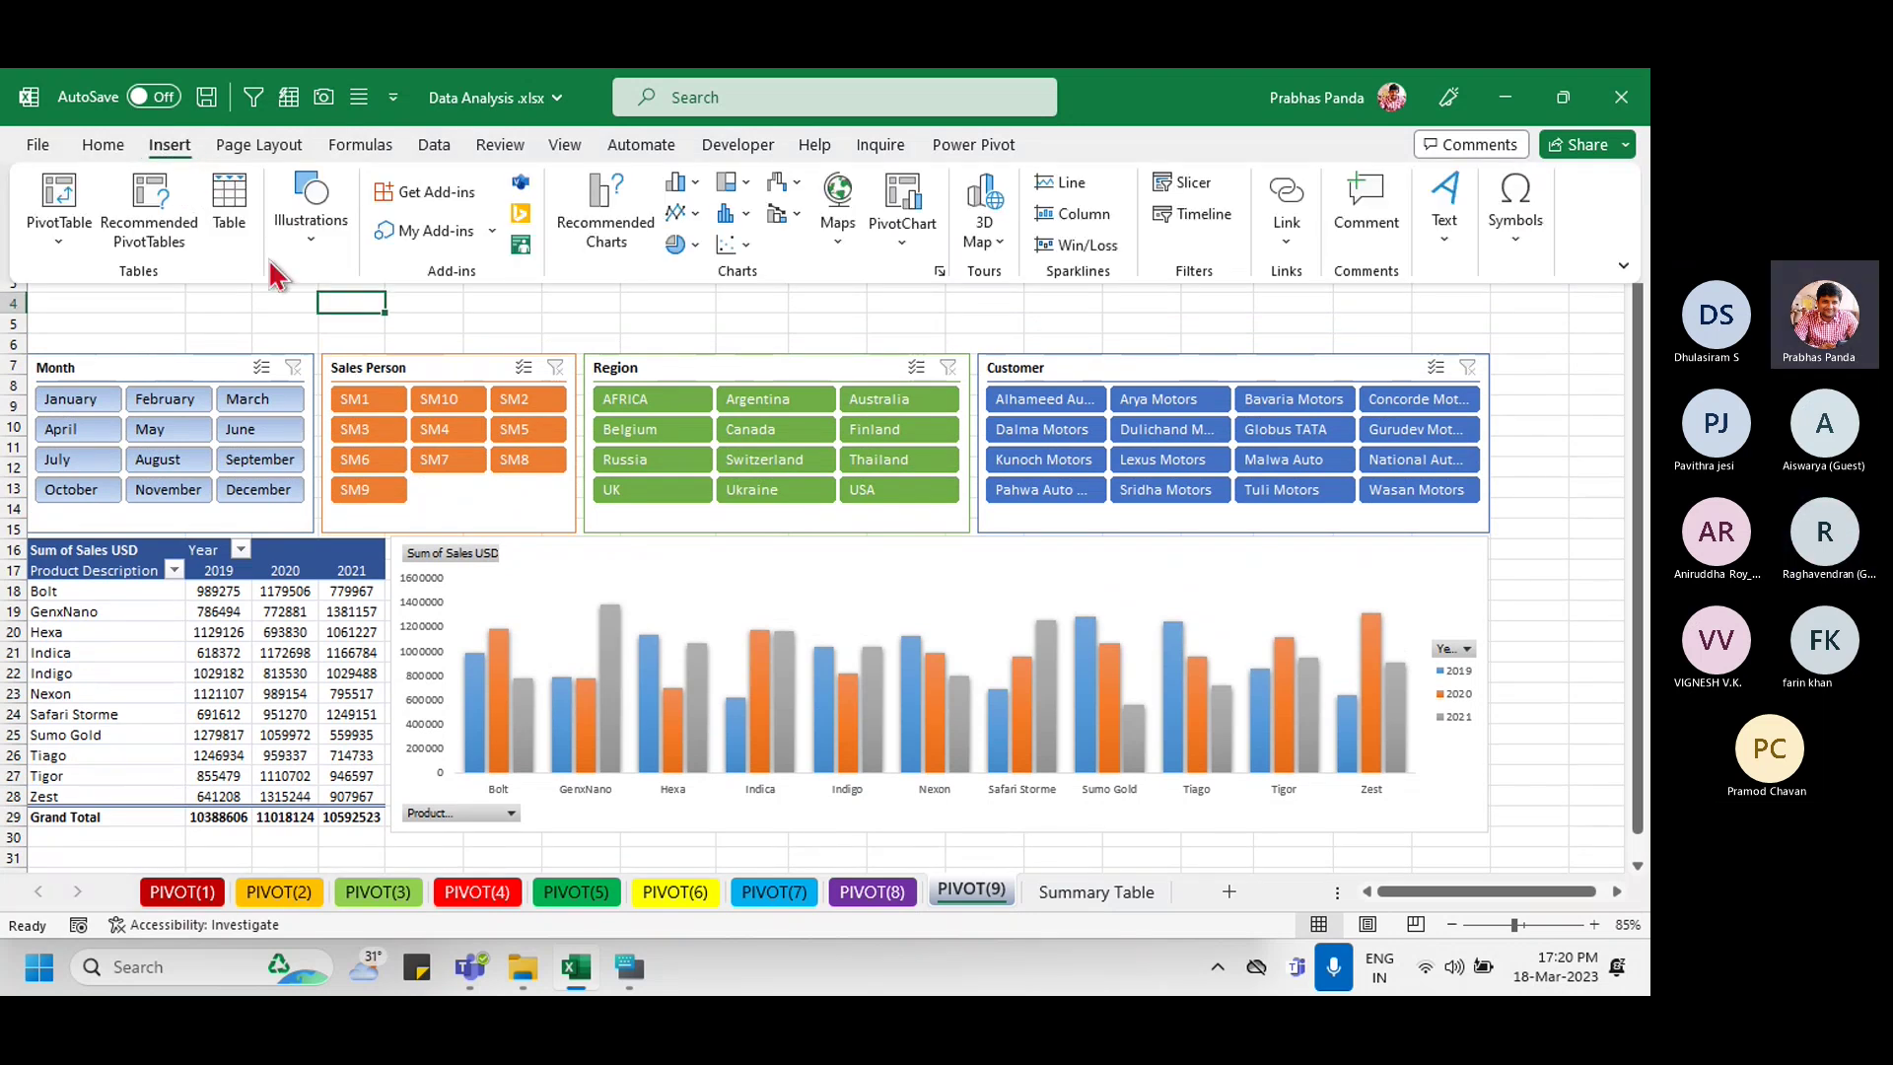
left_click(326, 241)
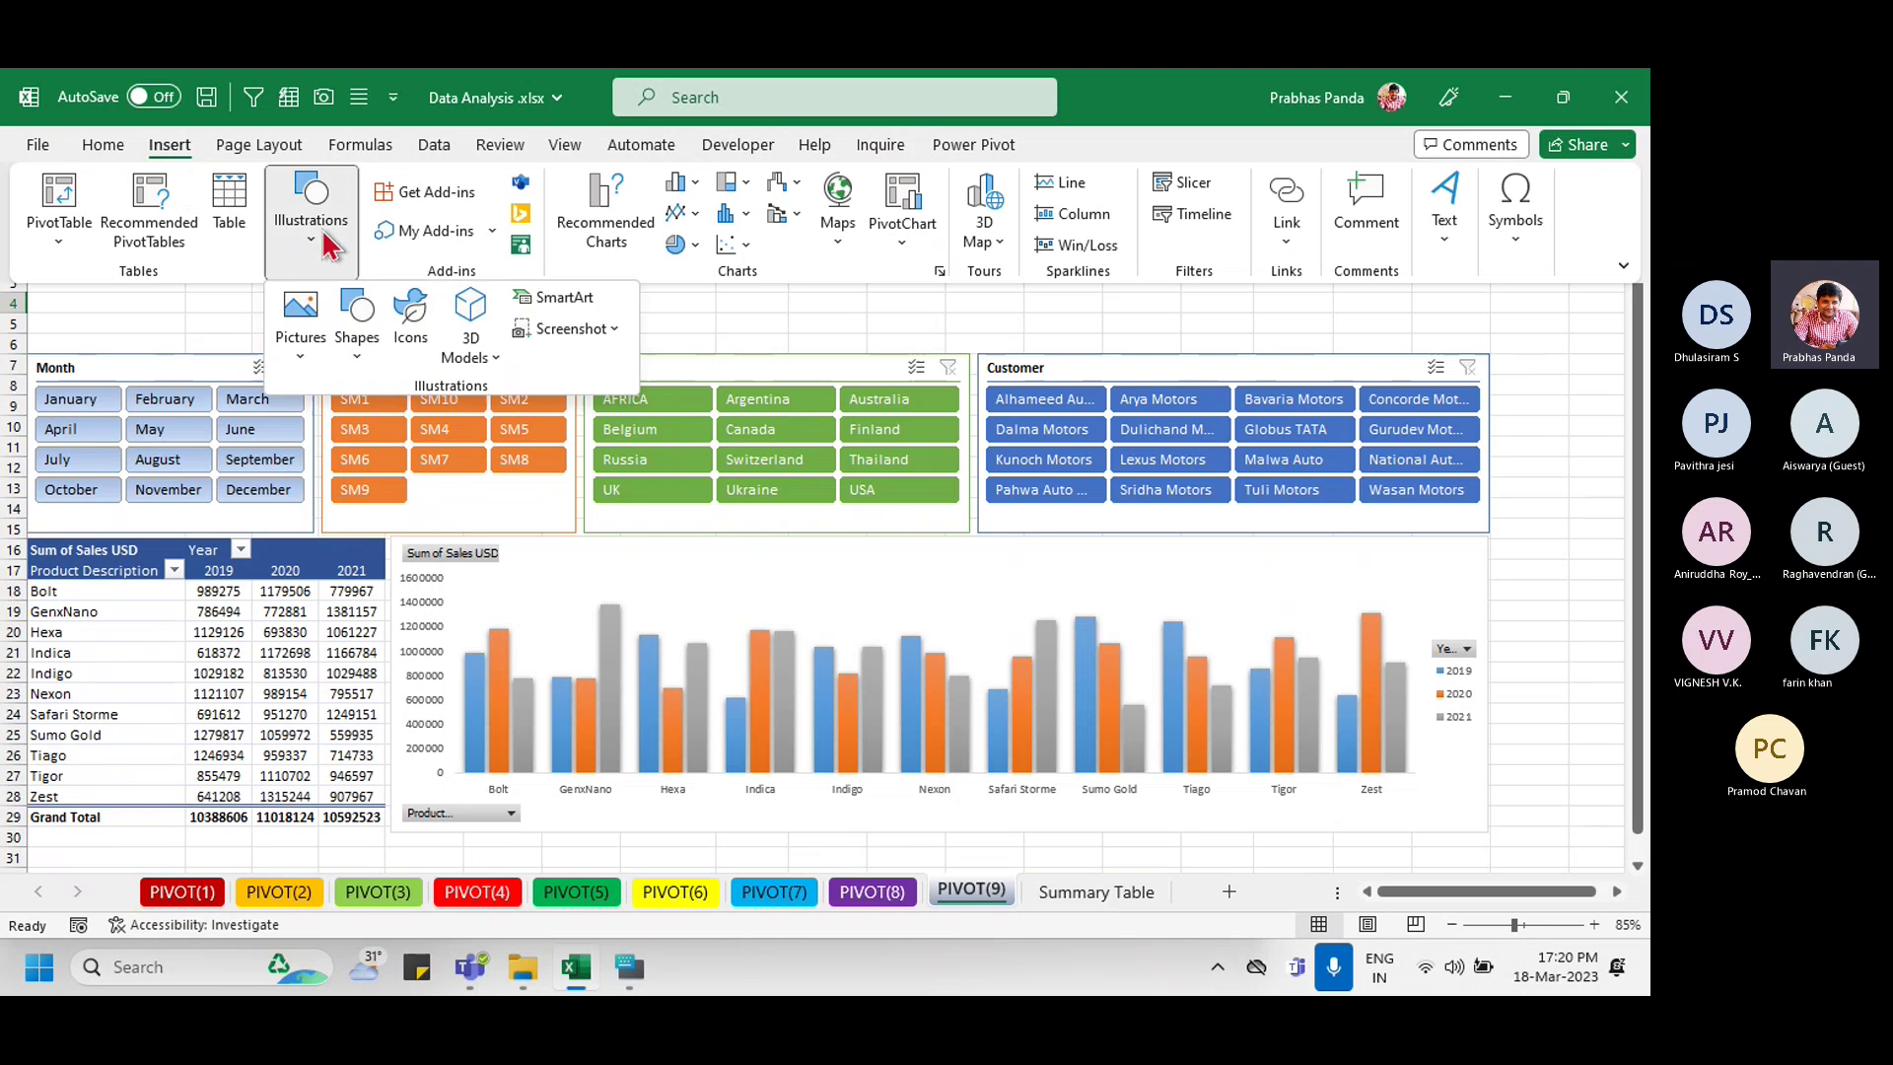
left_click(357, 330)
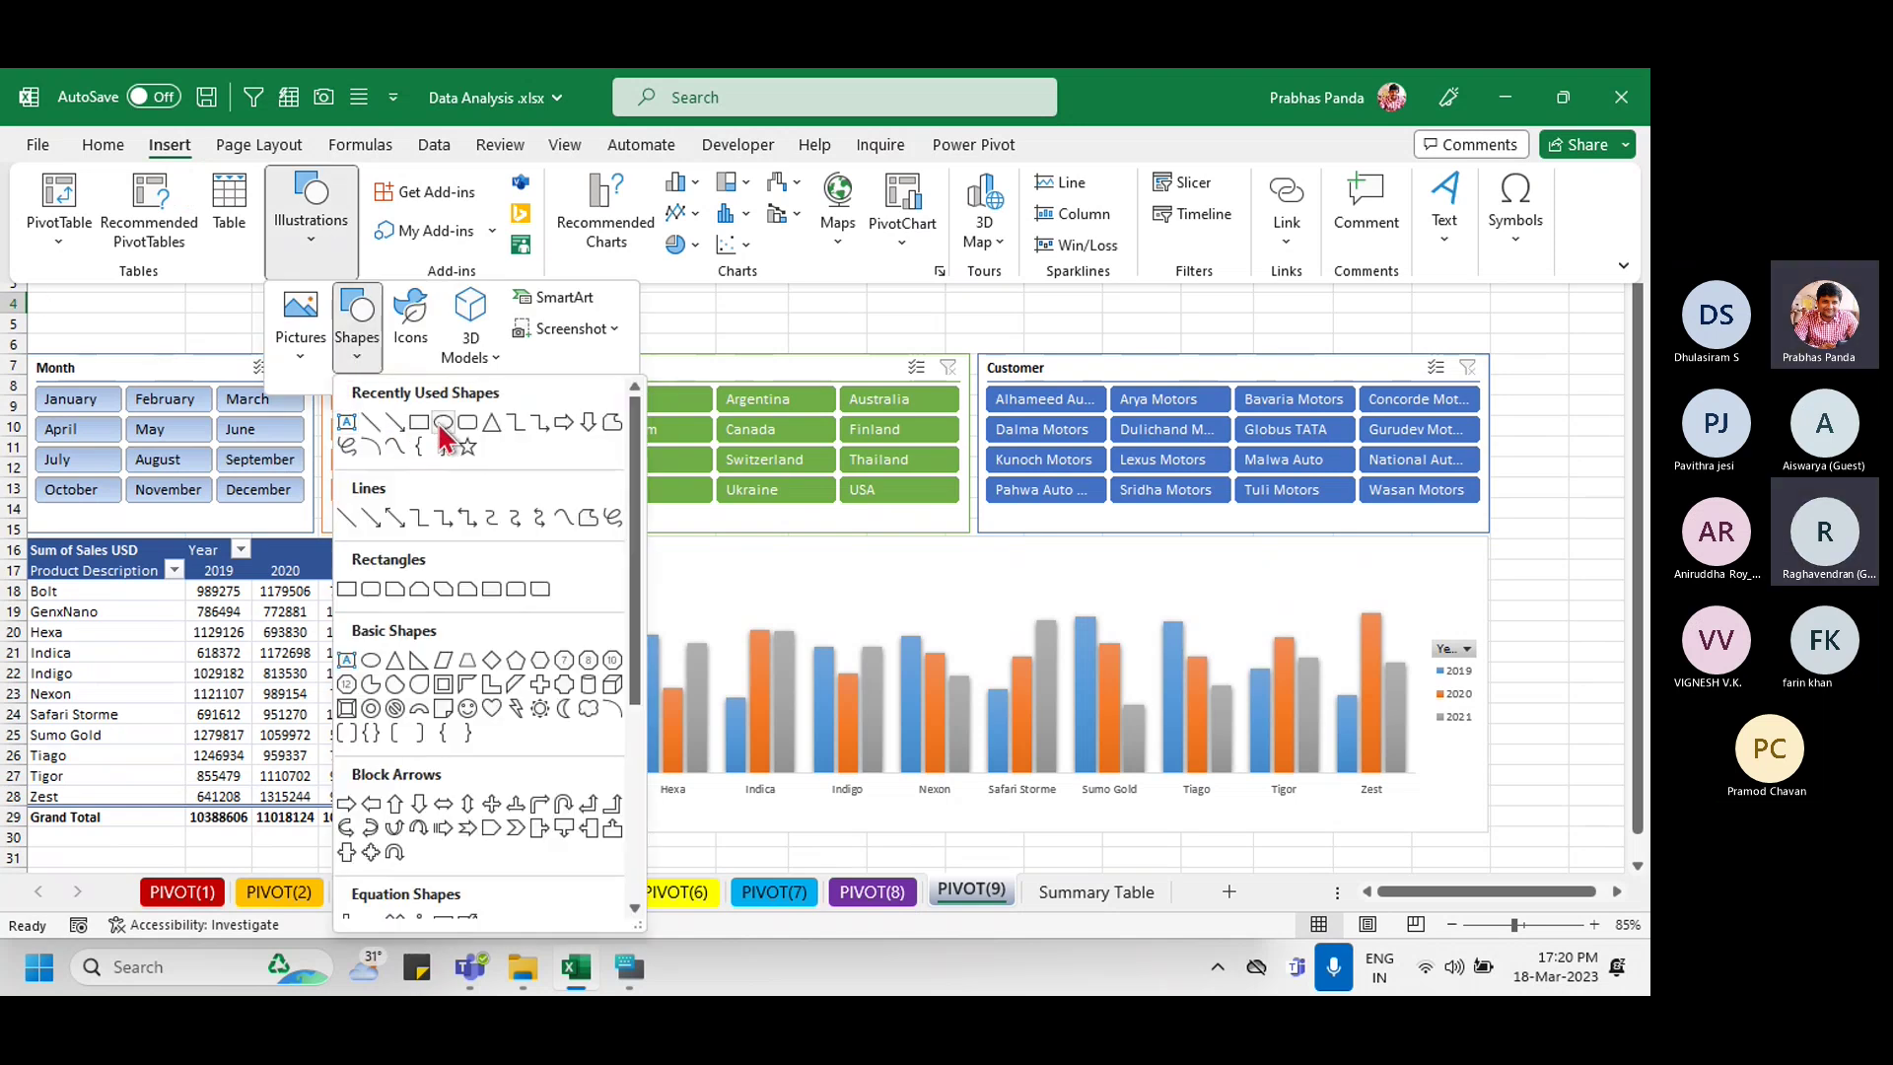
left_click(419, 426)
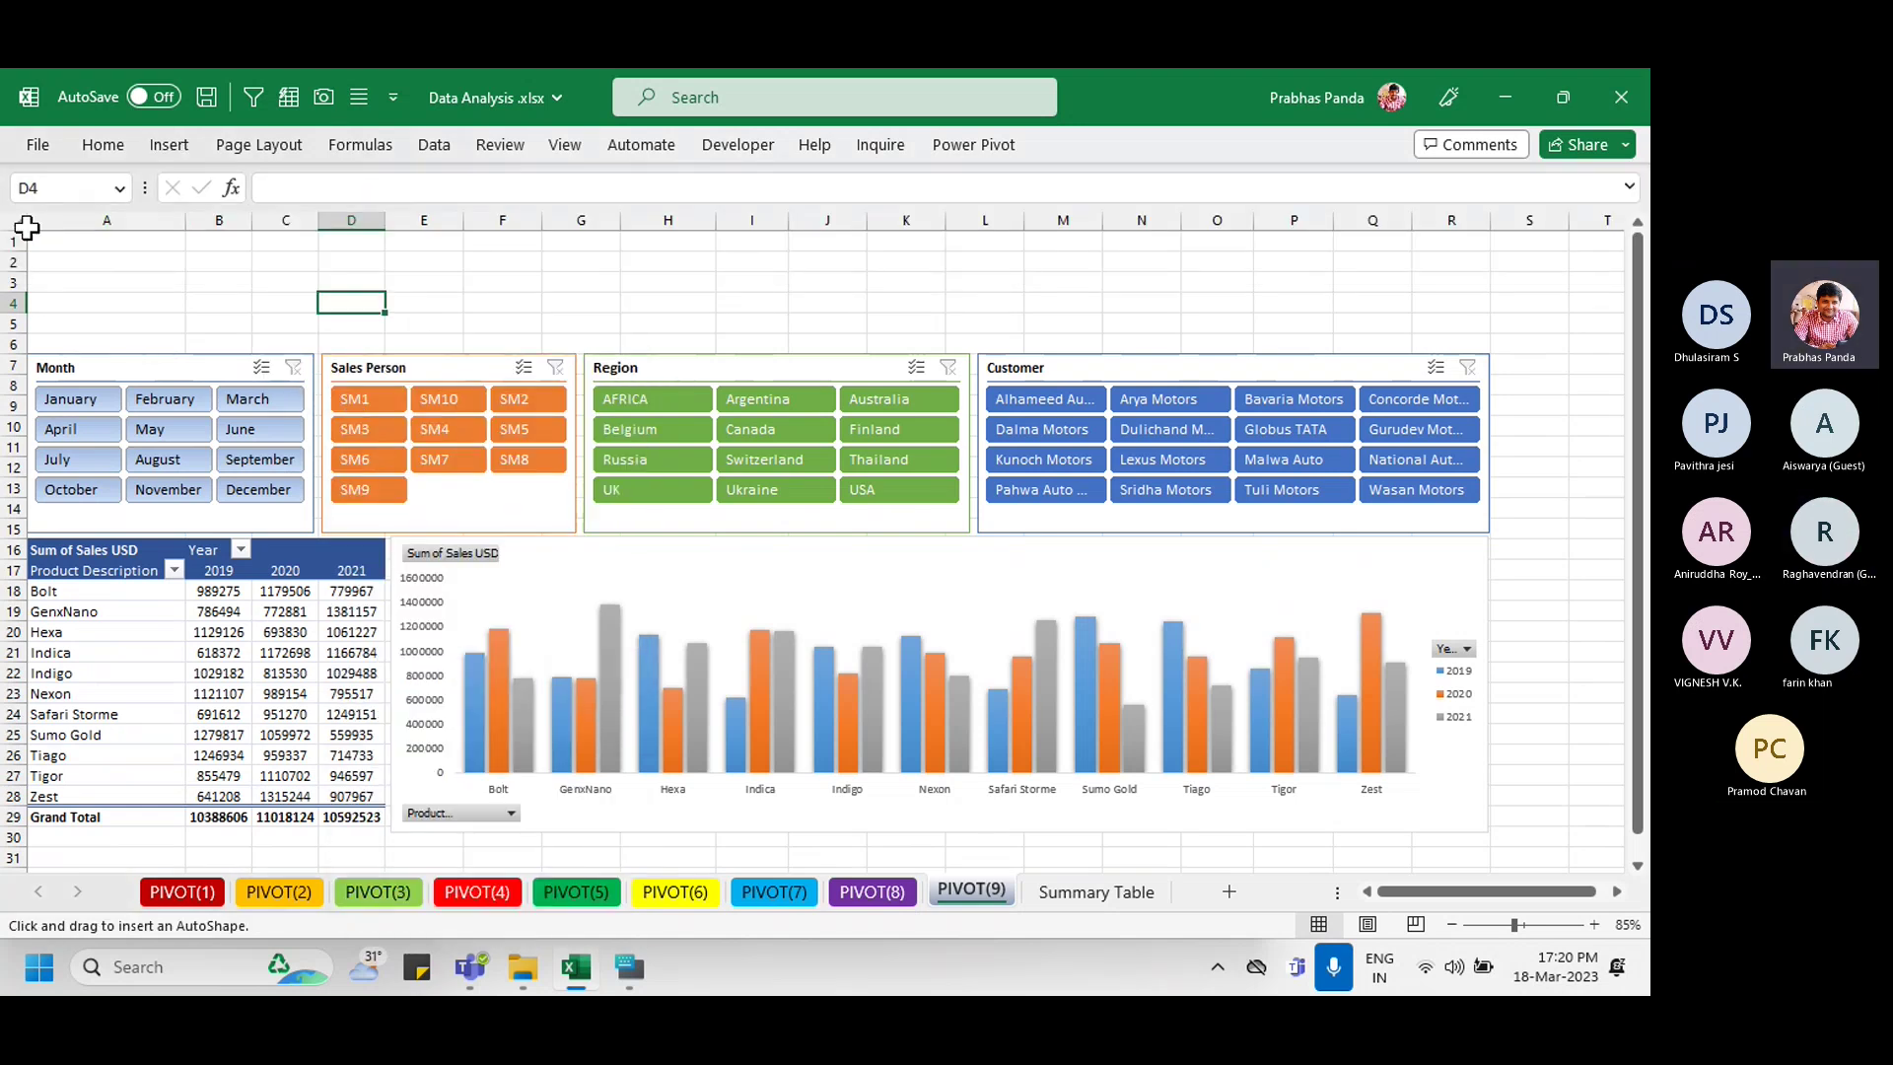
left_click_drag(35, 238, 1486, 345)
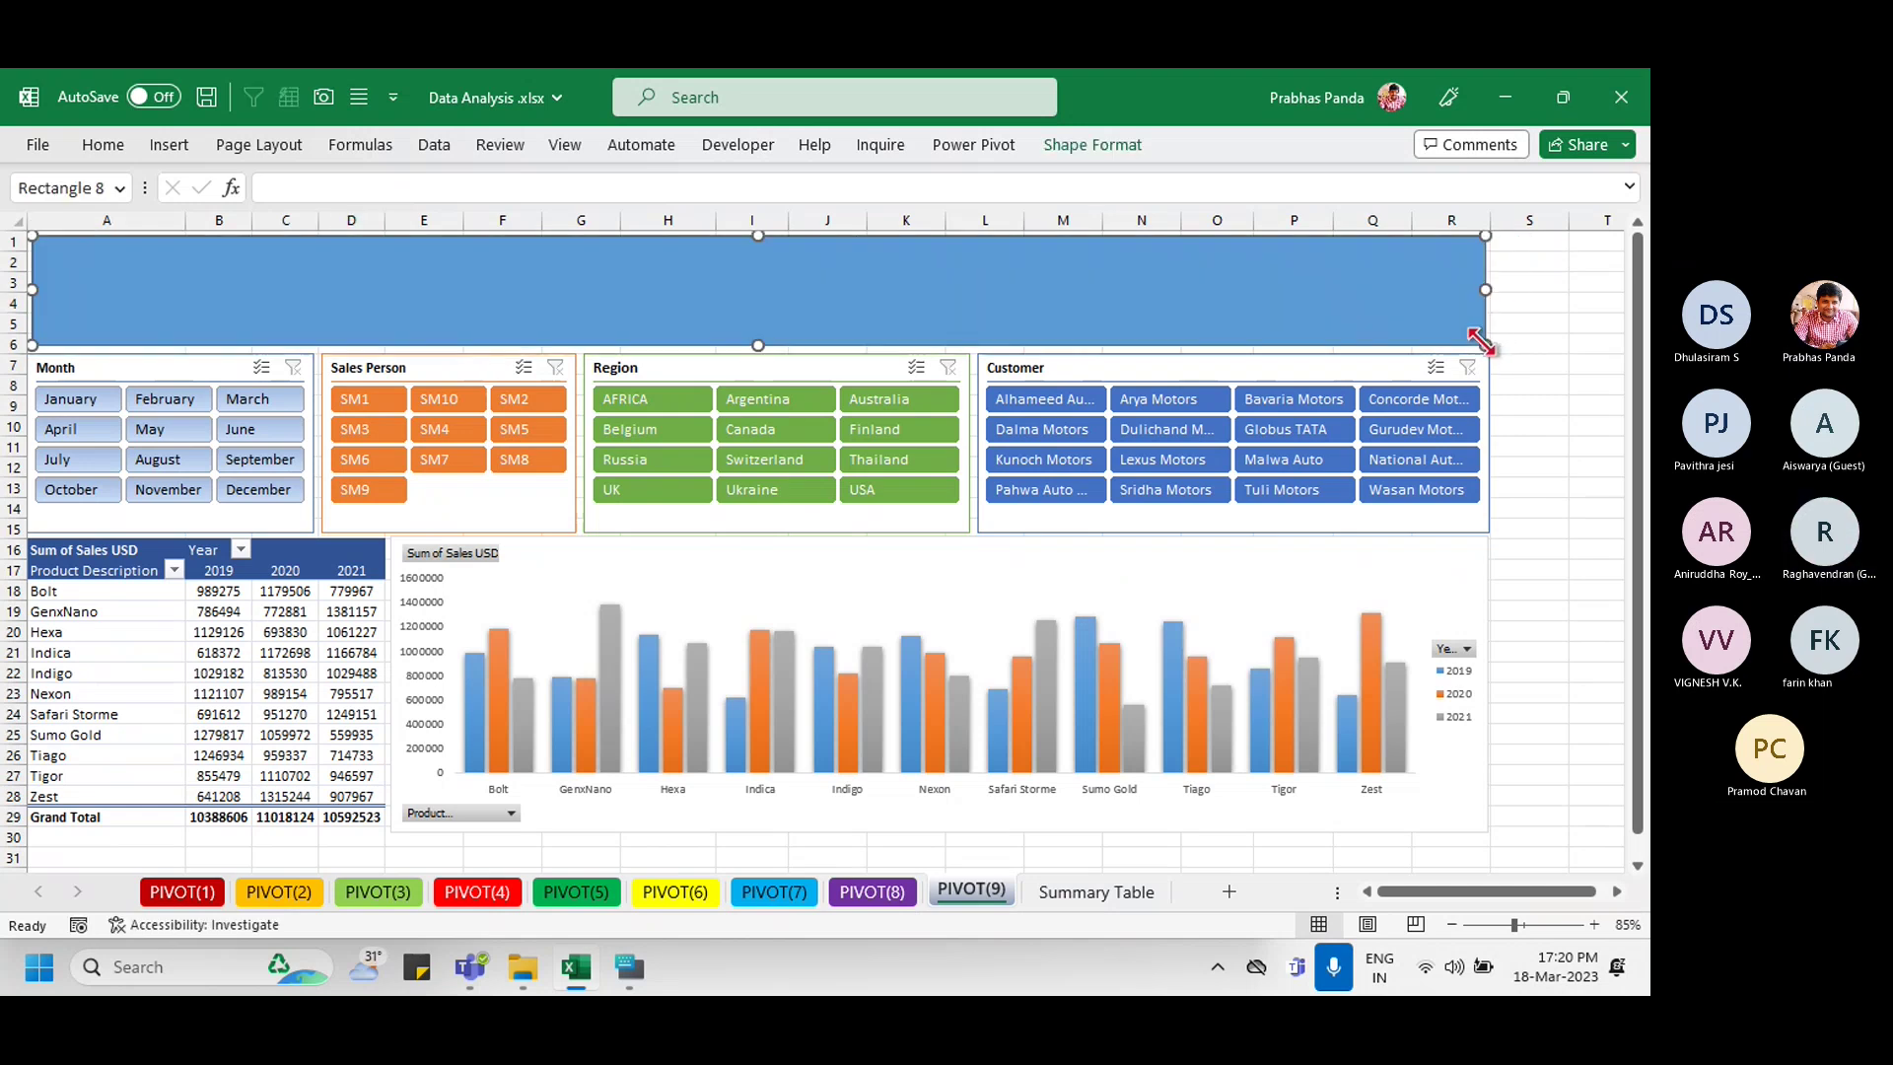
Step: Give the banner rectangle a dark grey Shape Fill and white Text Fill
left_click(1089, 150)
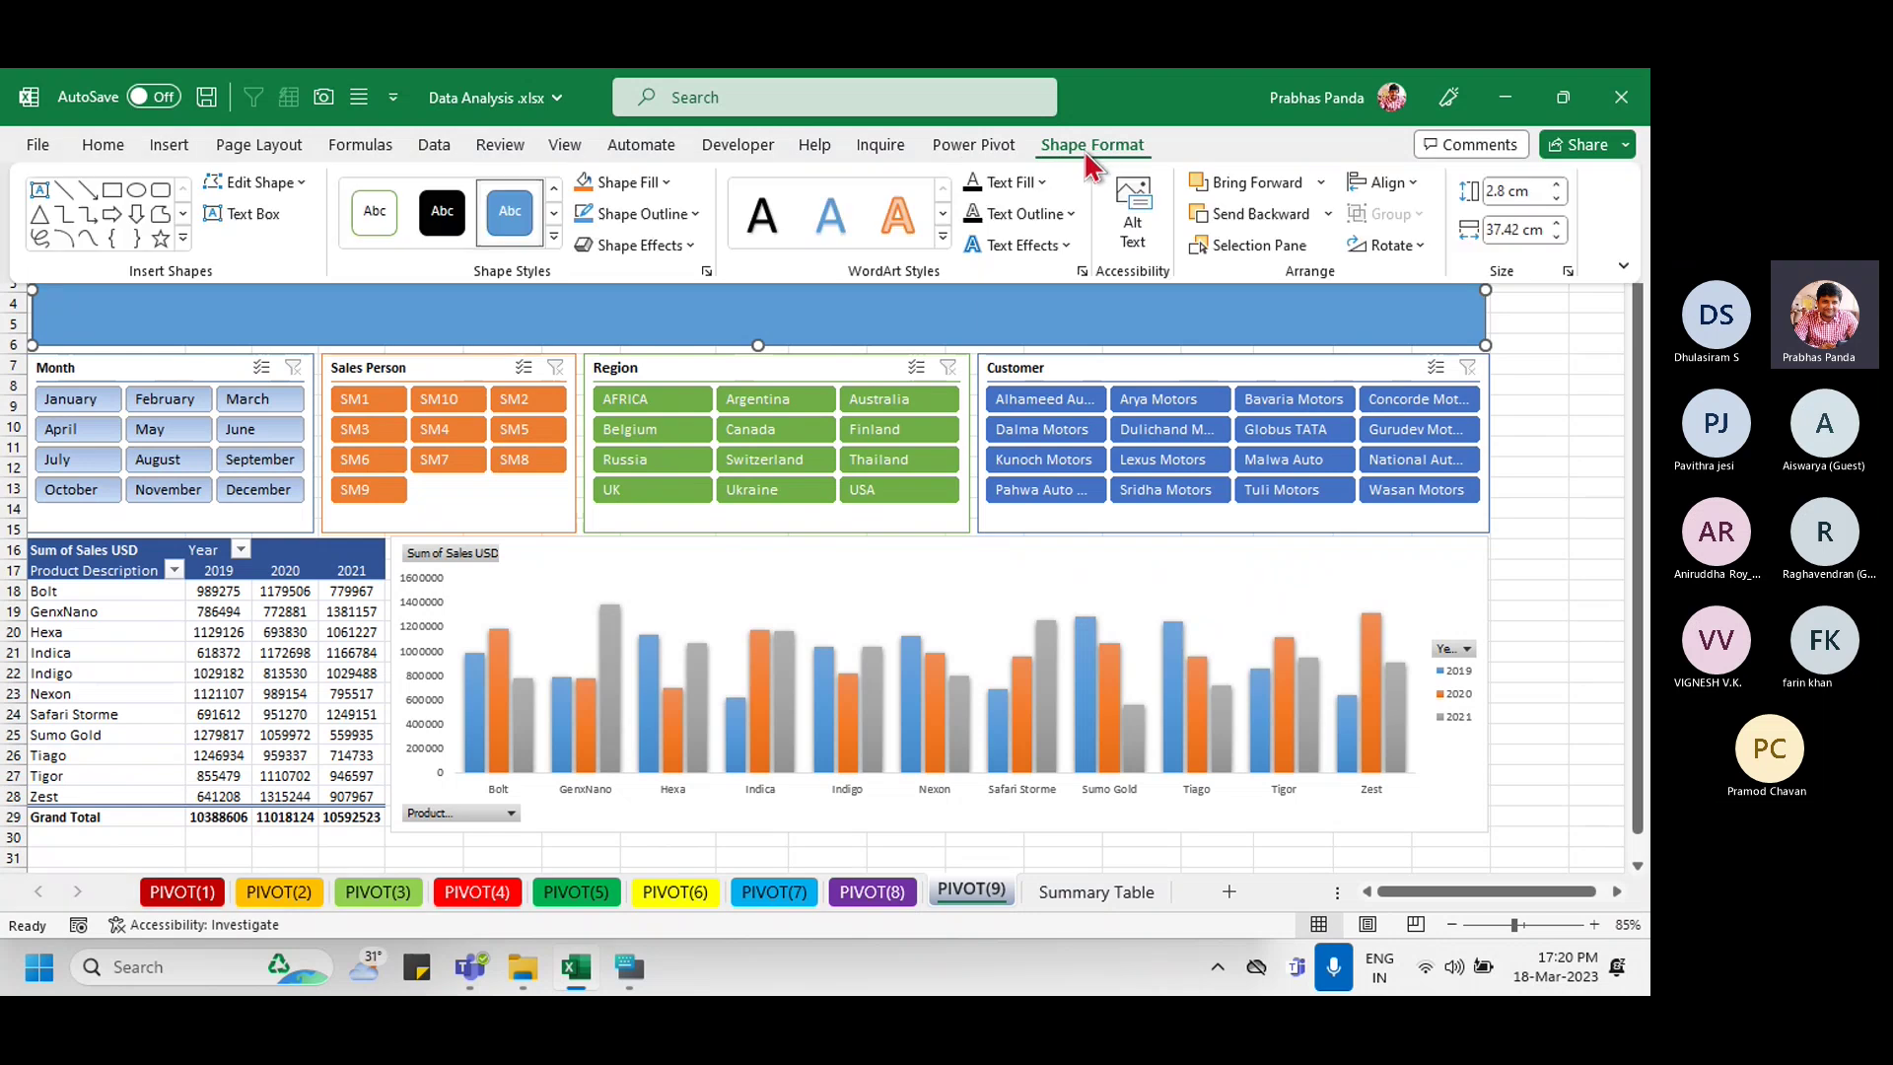
left_click(629, 182)
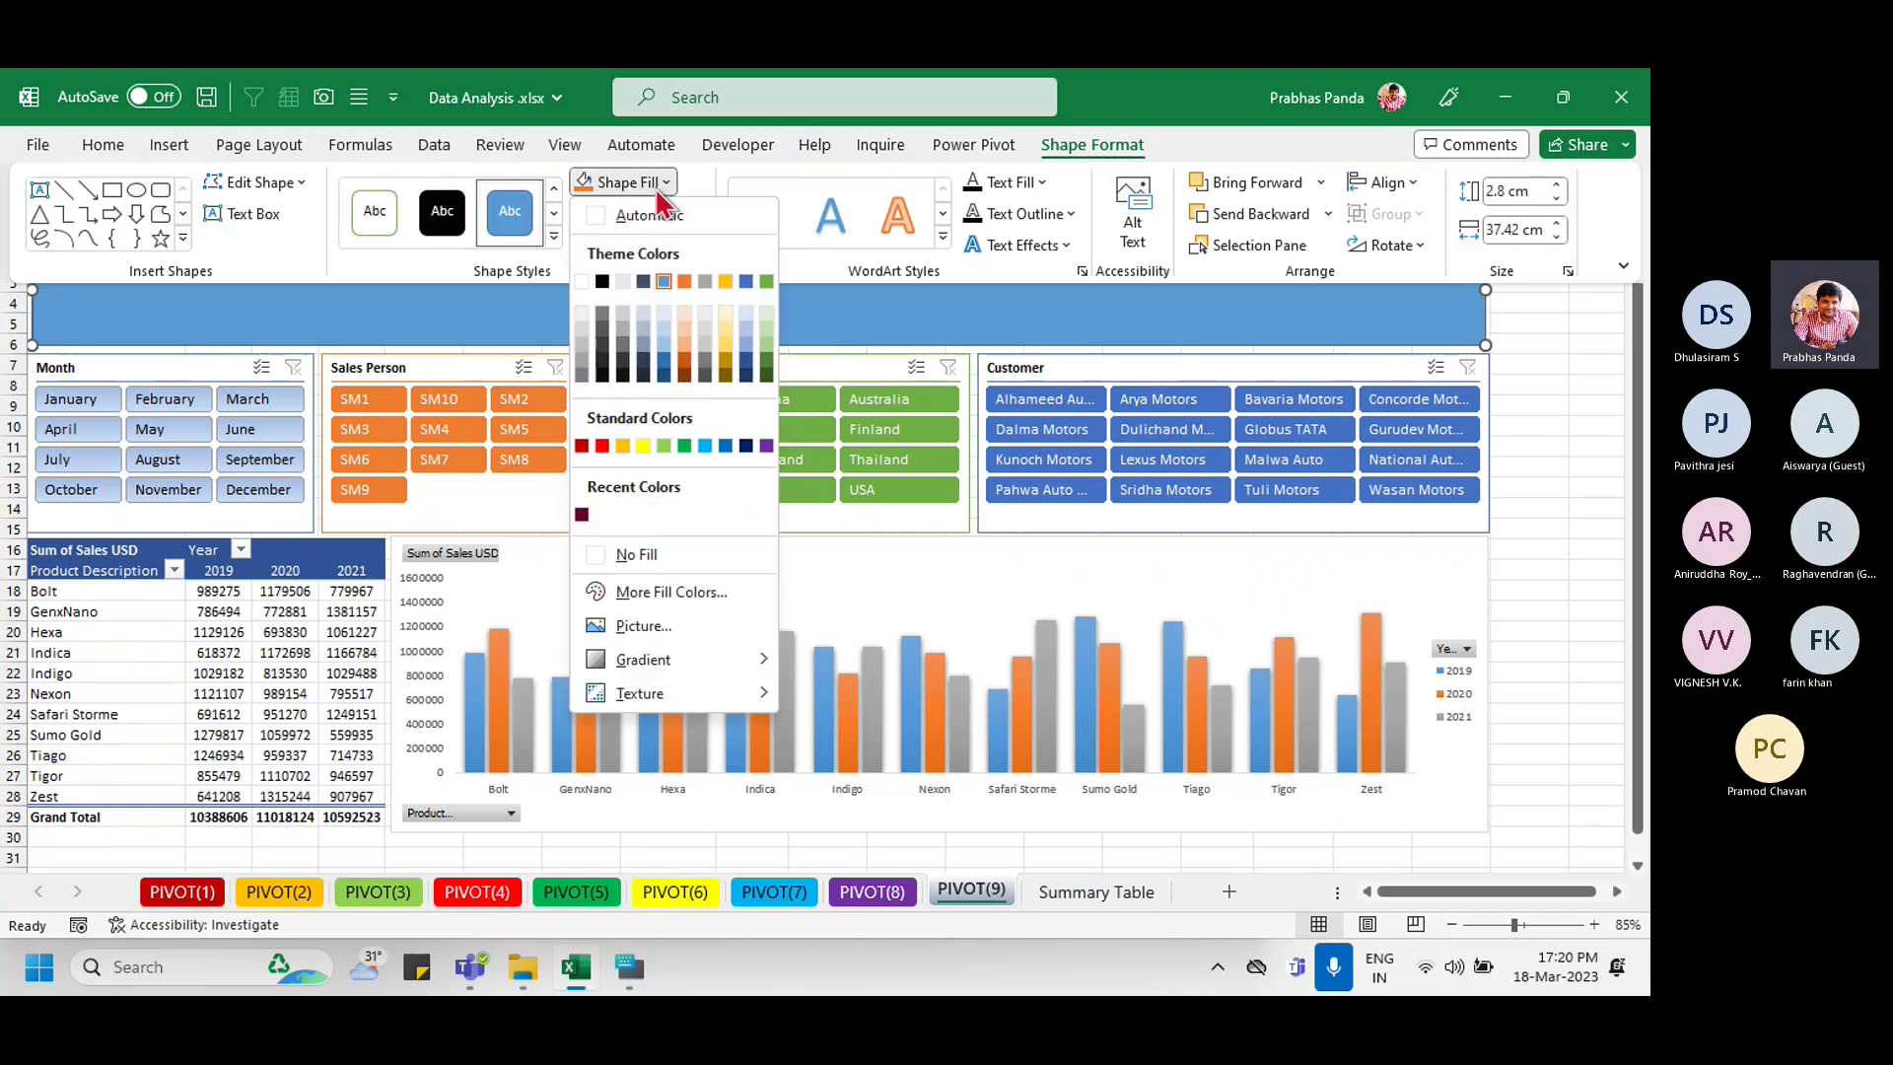
left_click(603, 327)
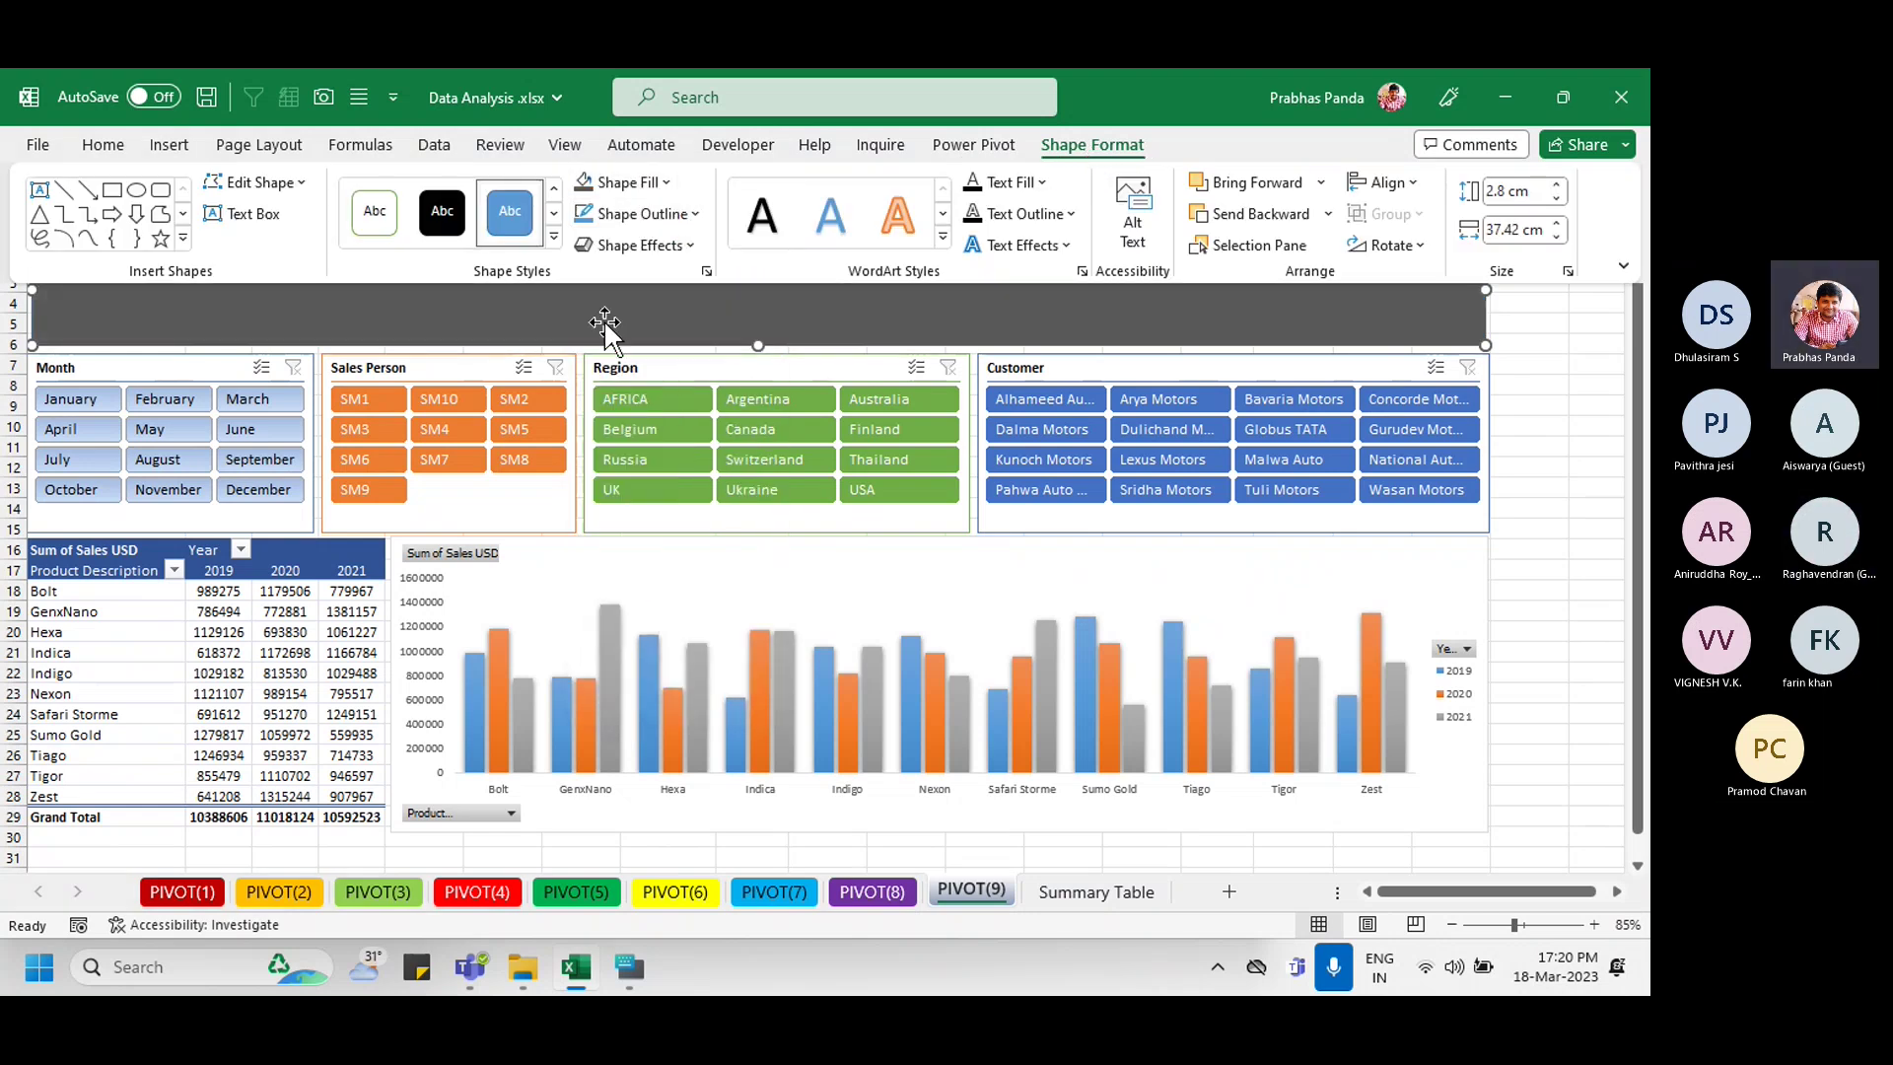
left_click(1000, 182)
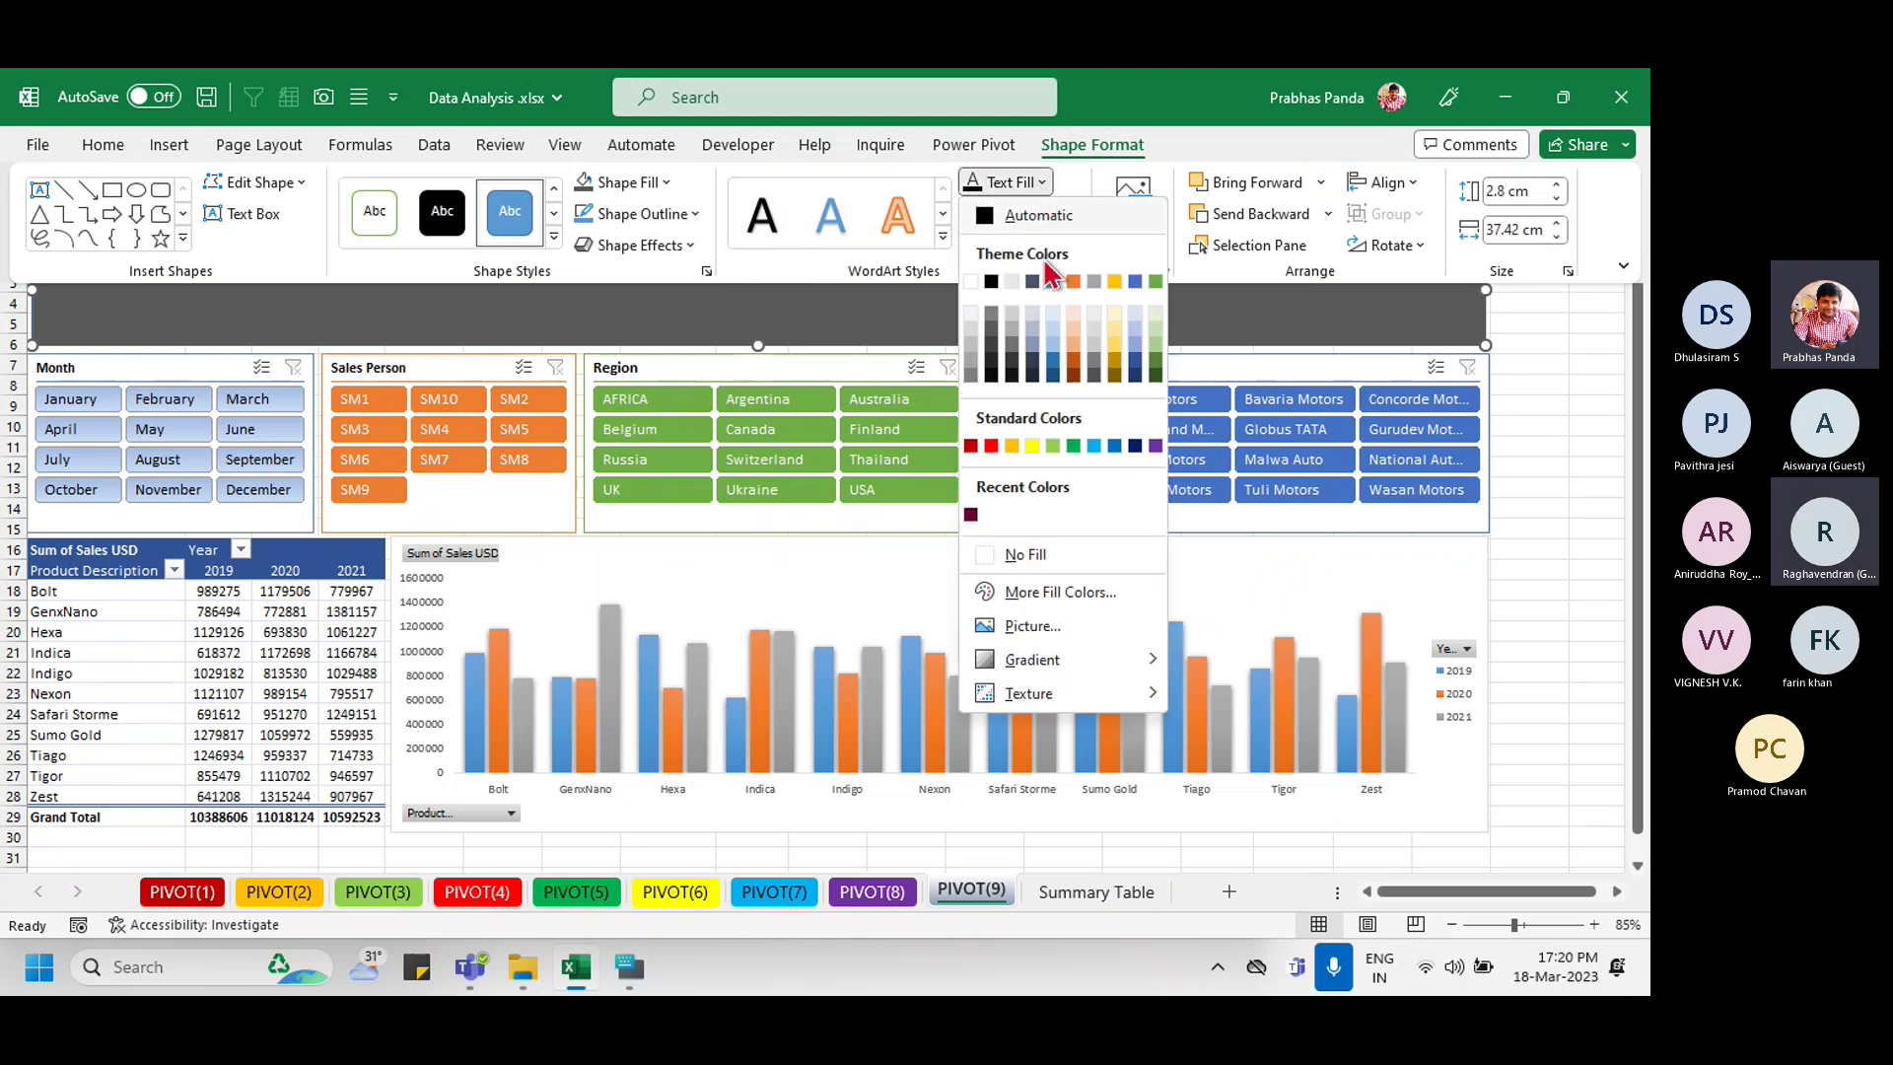
left_click(970, 282)
left_click(604, 329)
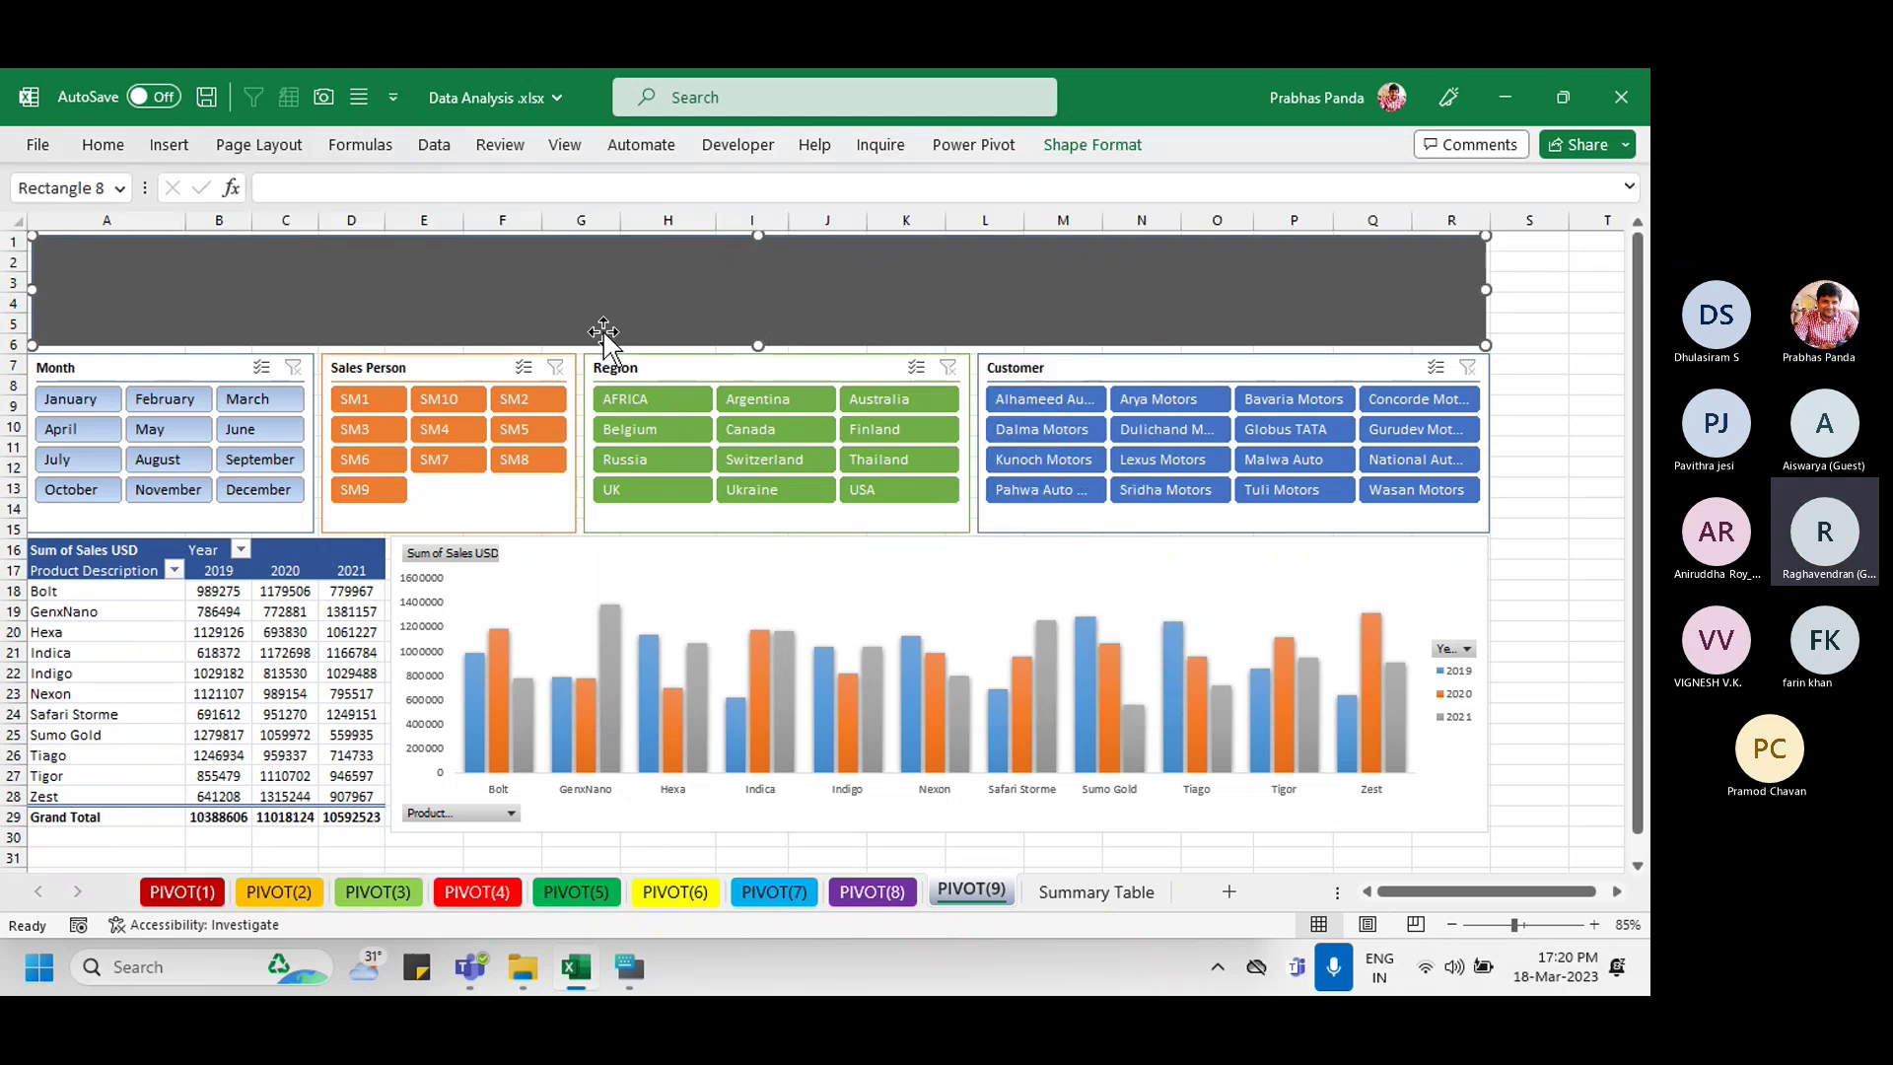
Step: Type the start of the banner title, leaving it reading 'DAS'
type("Dasg")
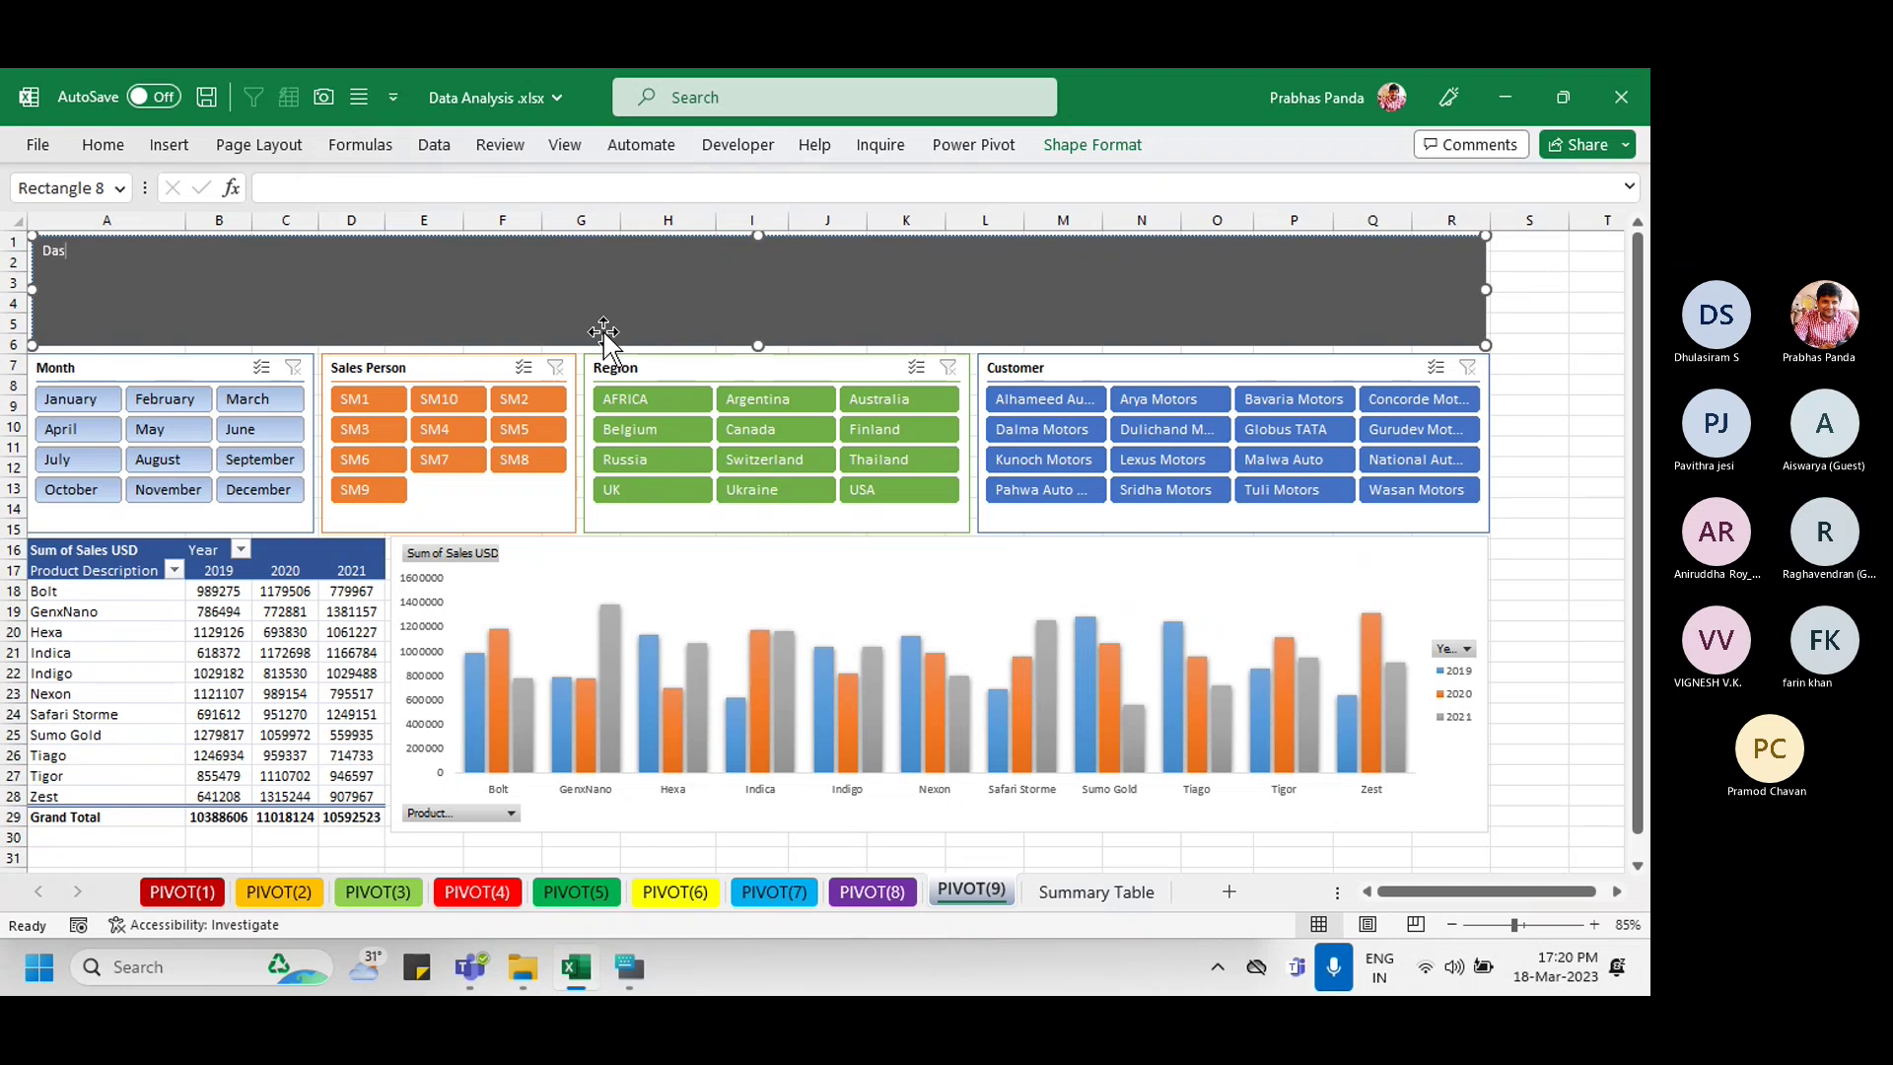
key("BackSpace")
key("BackSpace")
key("BackSpace")
key("BackSpace")
type("DASH")
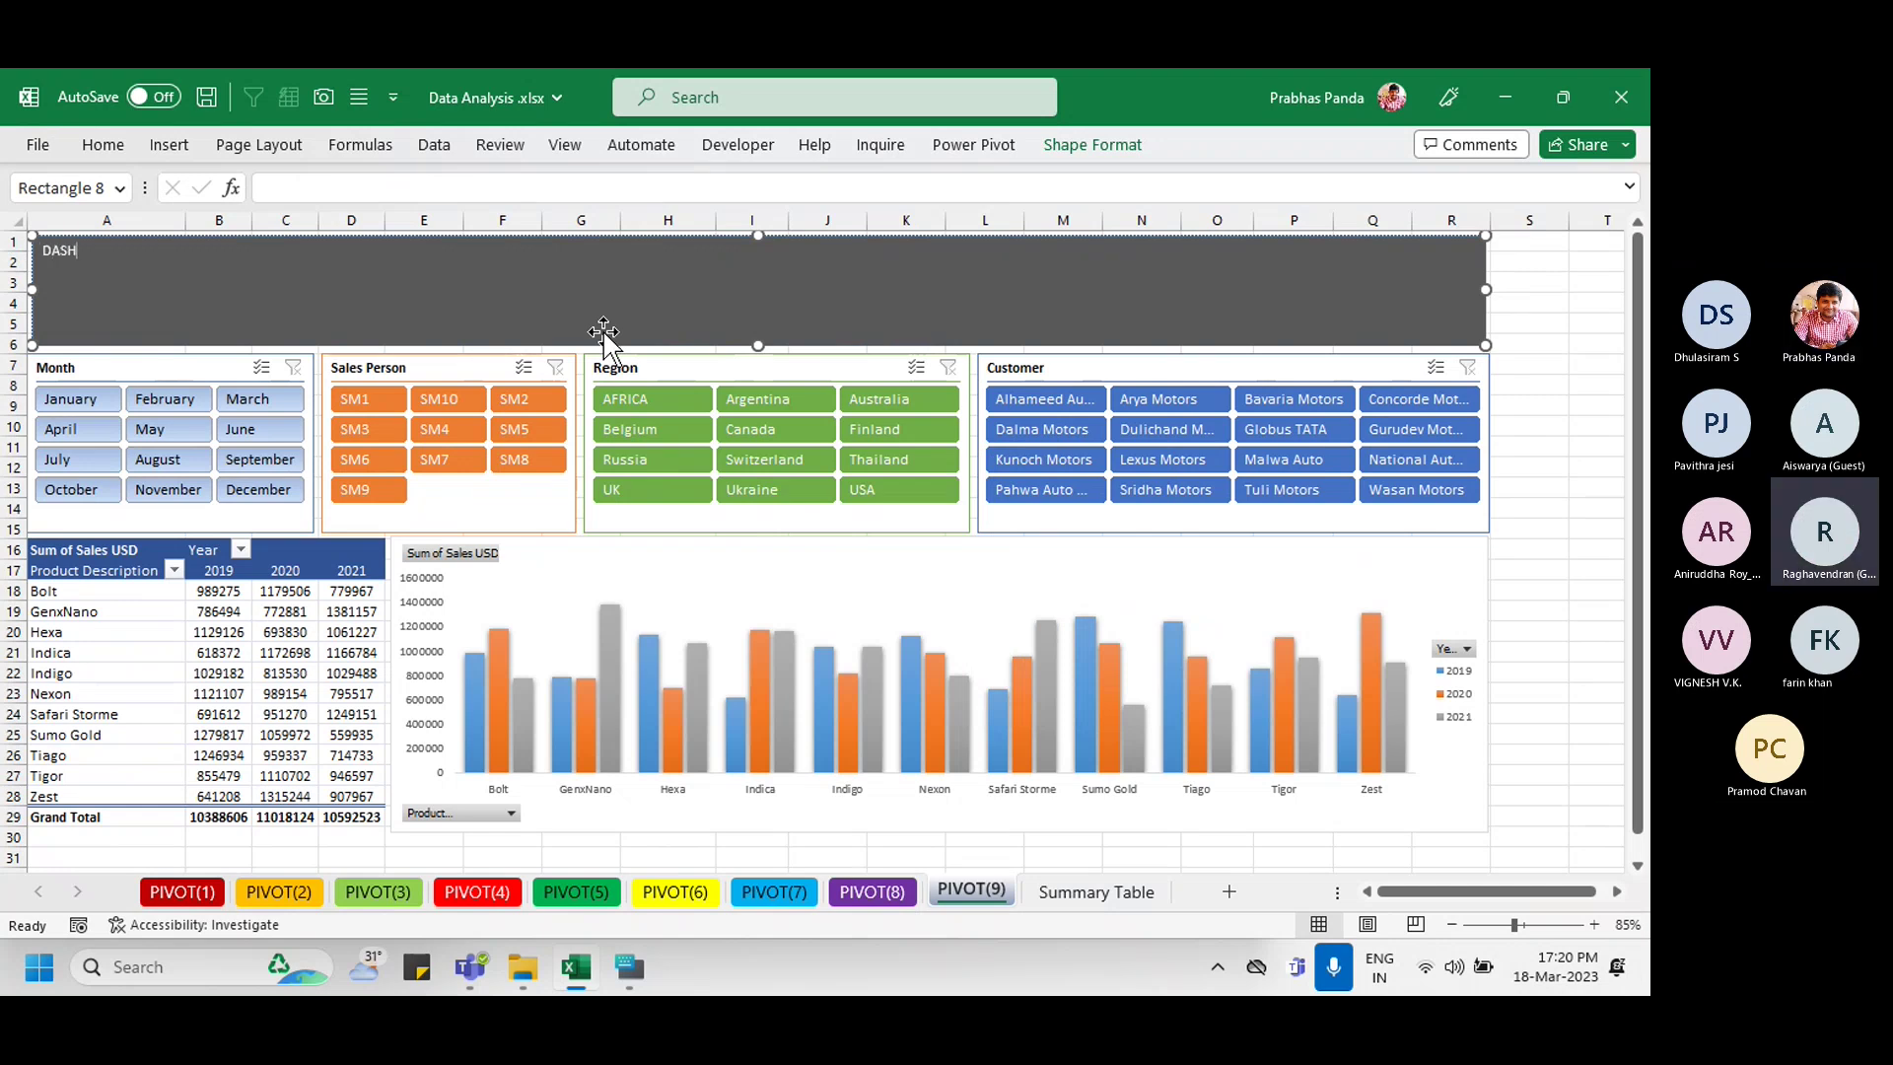
key("BackSpace")
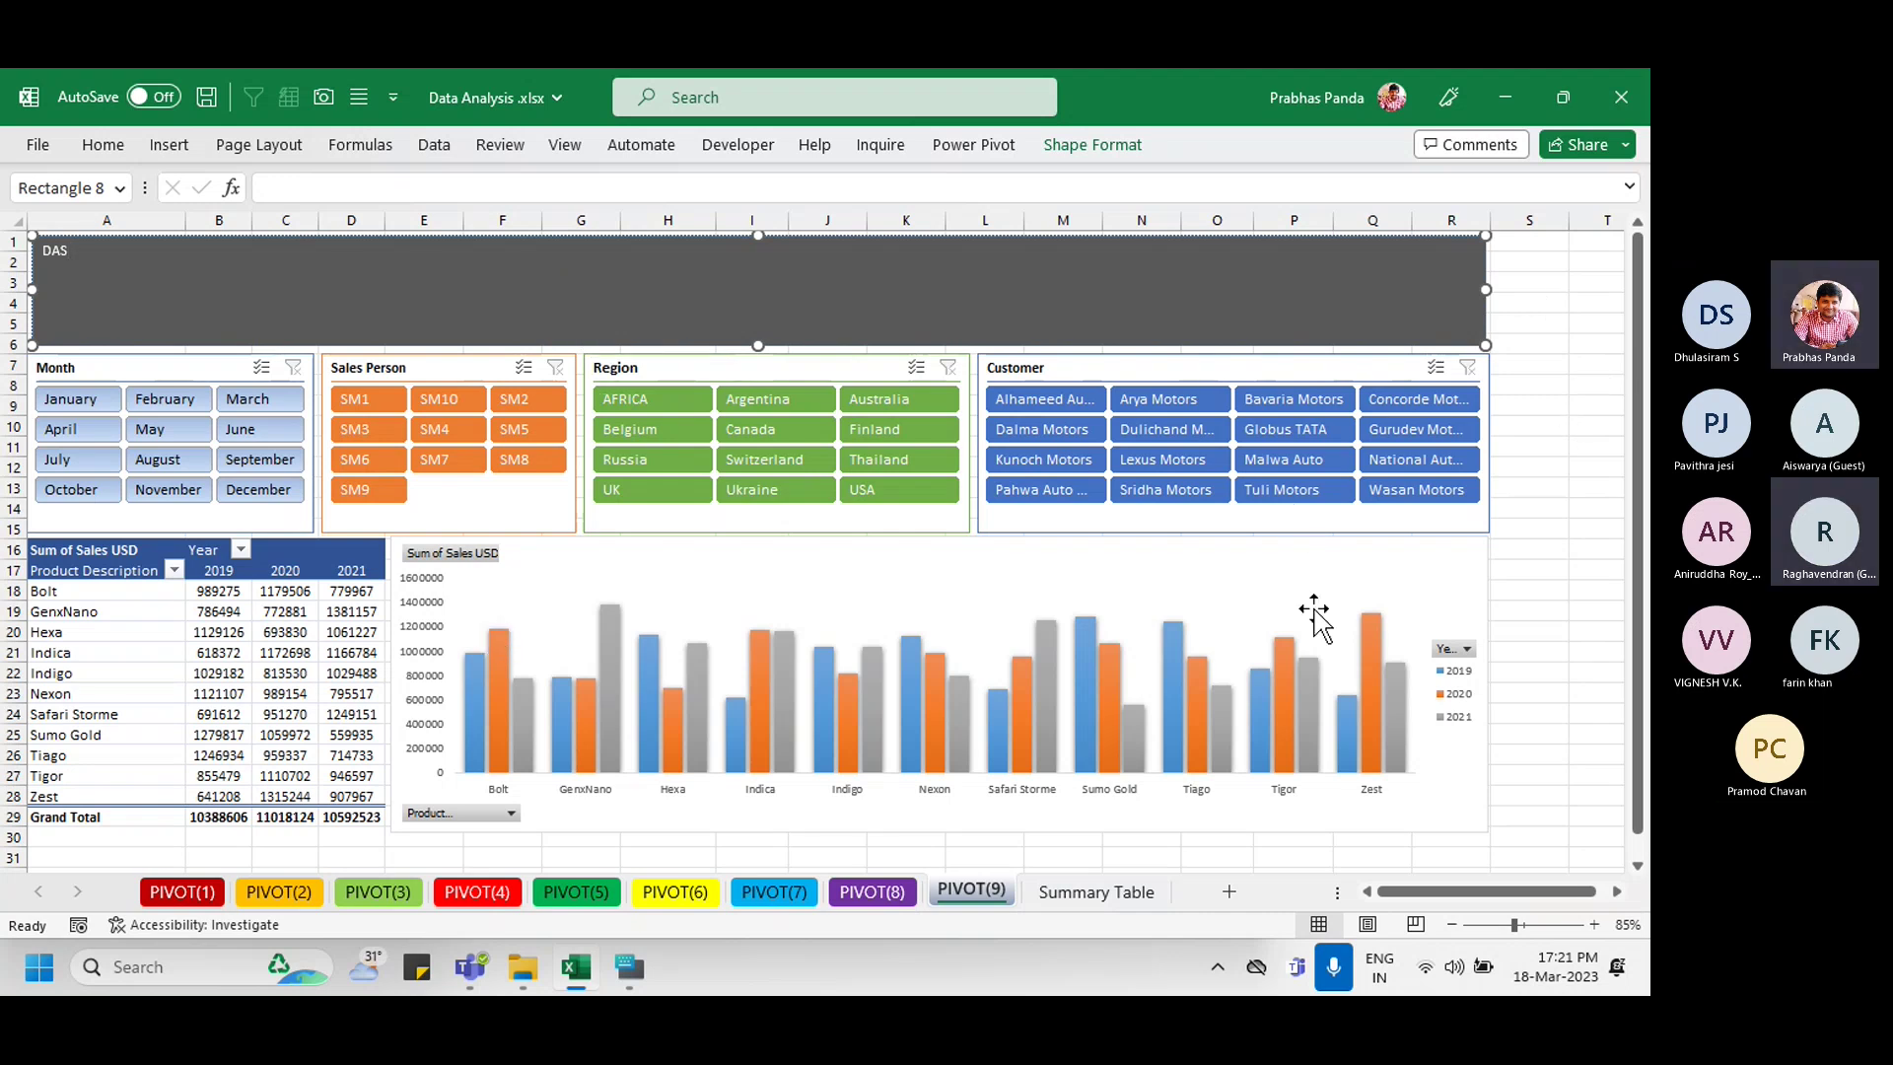
Step: Insert a blank row above the pivot table
left_click(1530, 550)
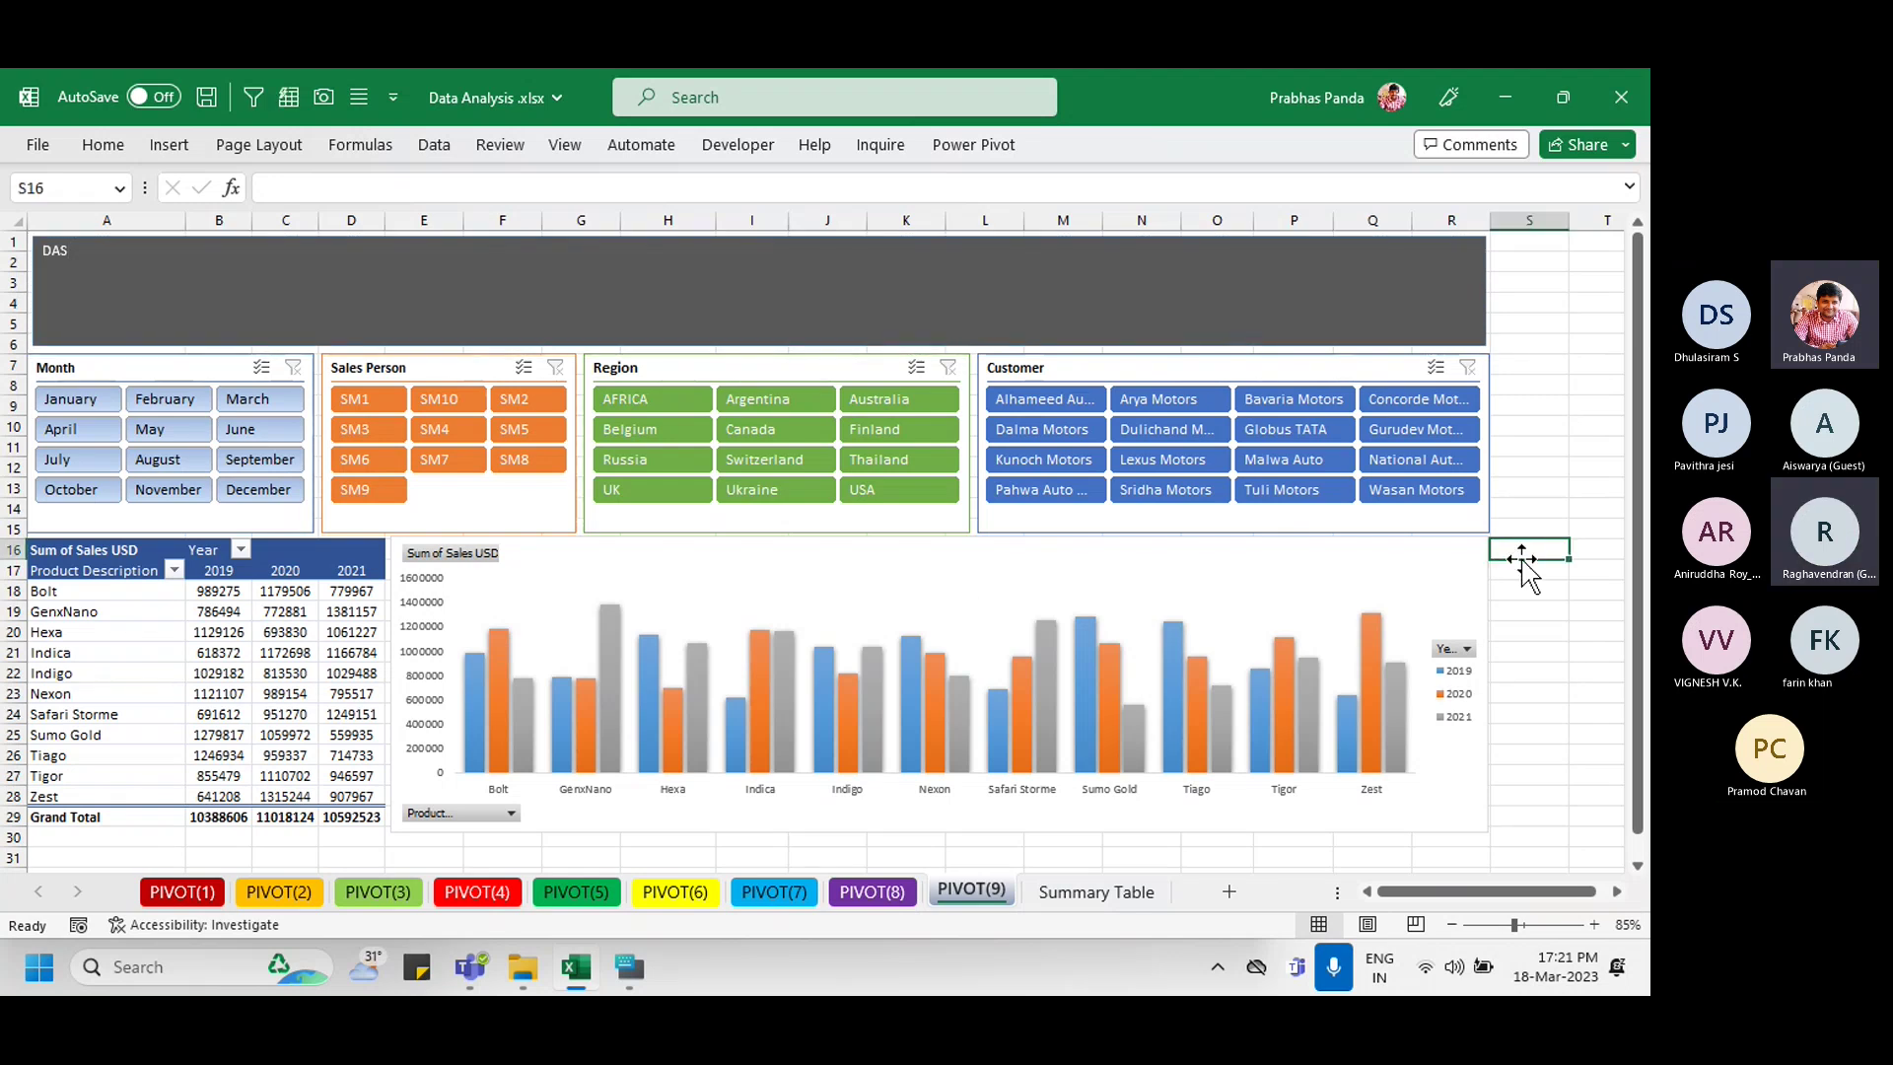
key("alt+h")
key("i")
key("r")
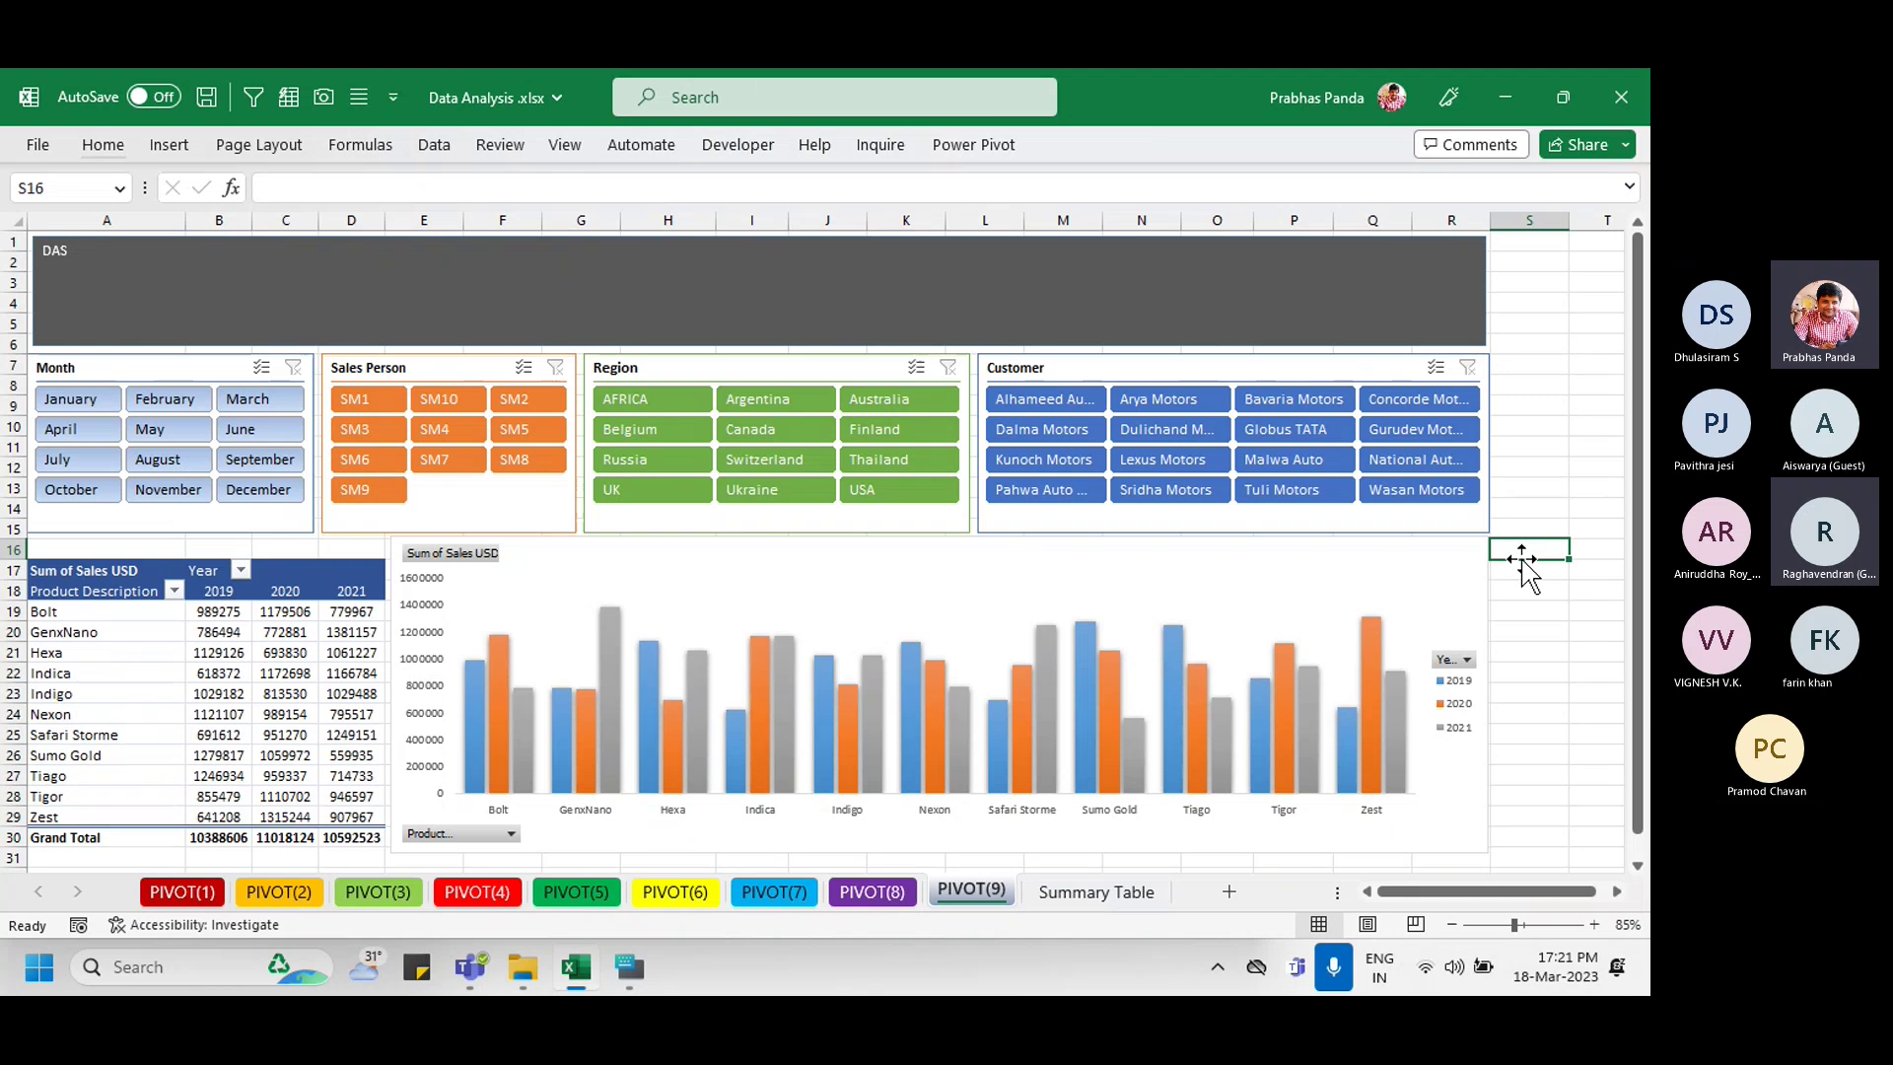
Step: Insert another row at row 16, undo the row insertions, and reselect the DAS banner
key("ctrl")
key("ctrl")
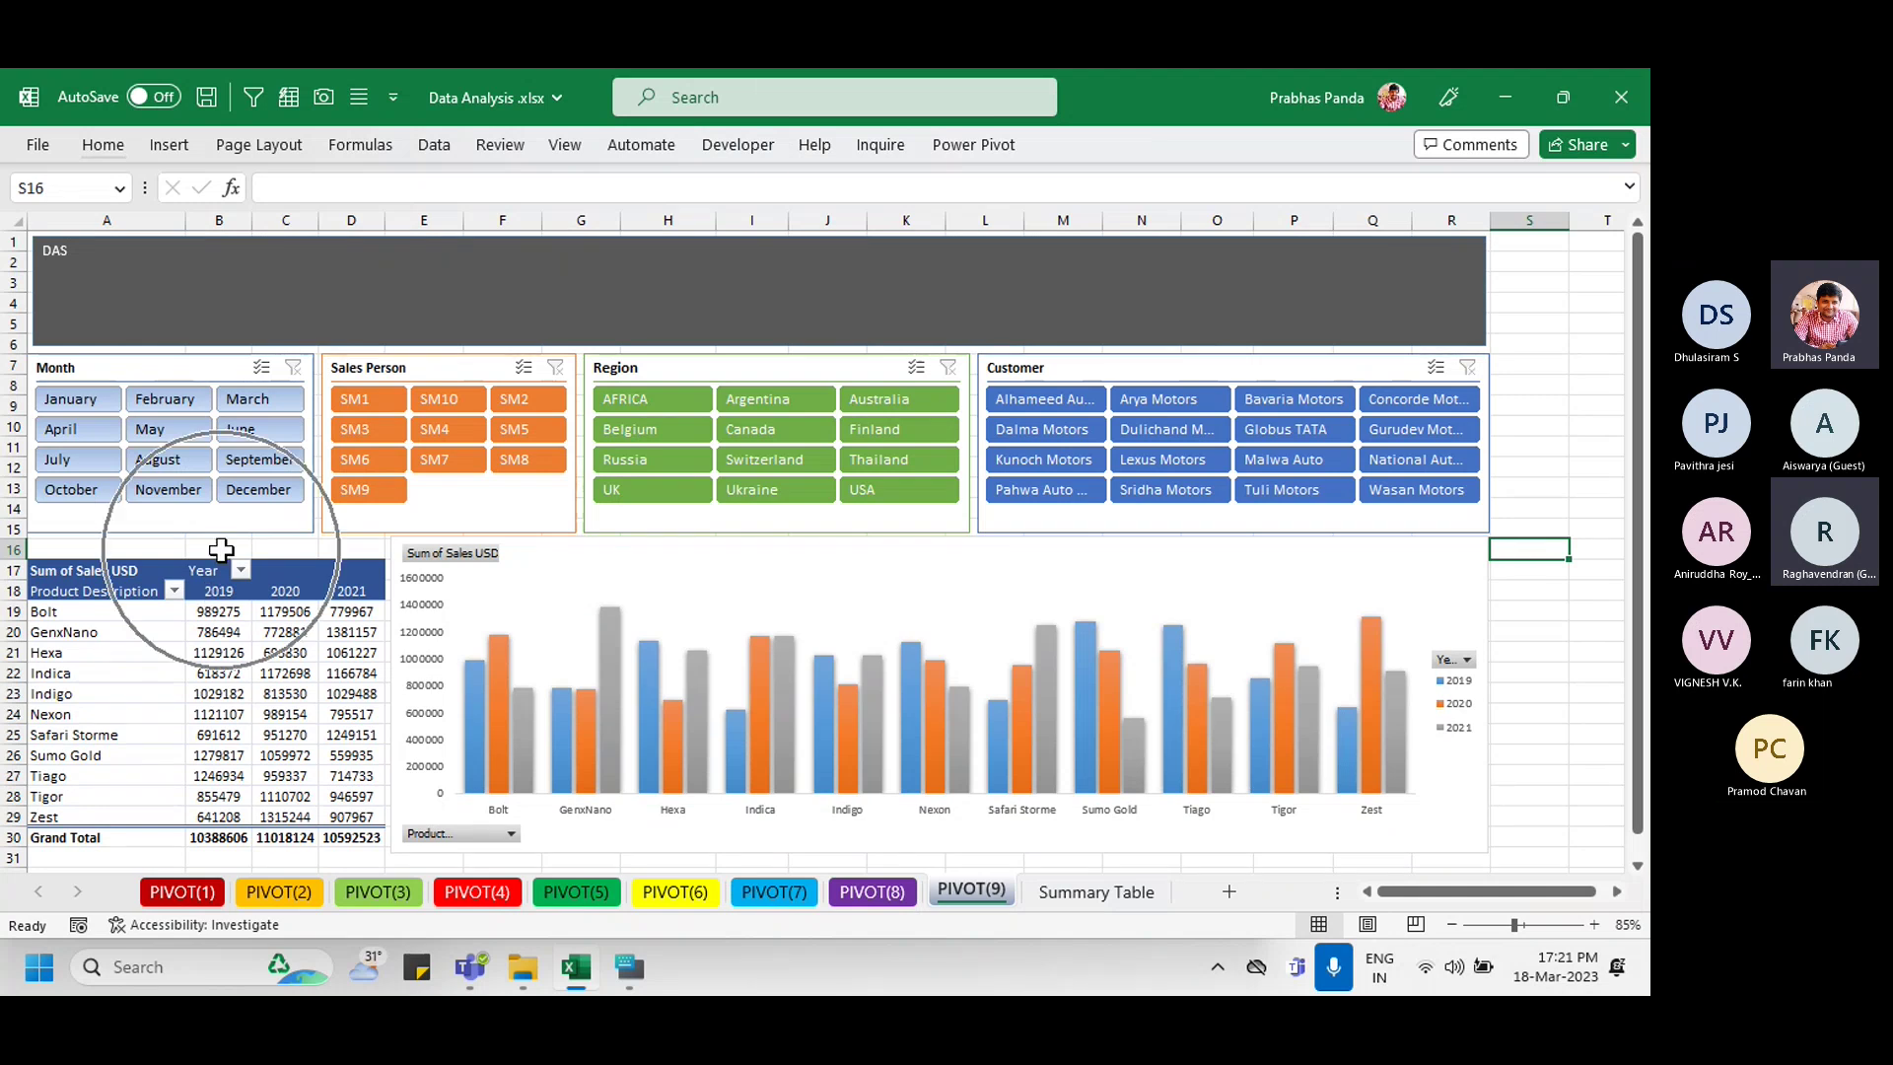
left_click(221, 548)
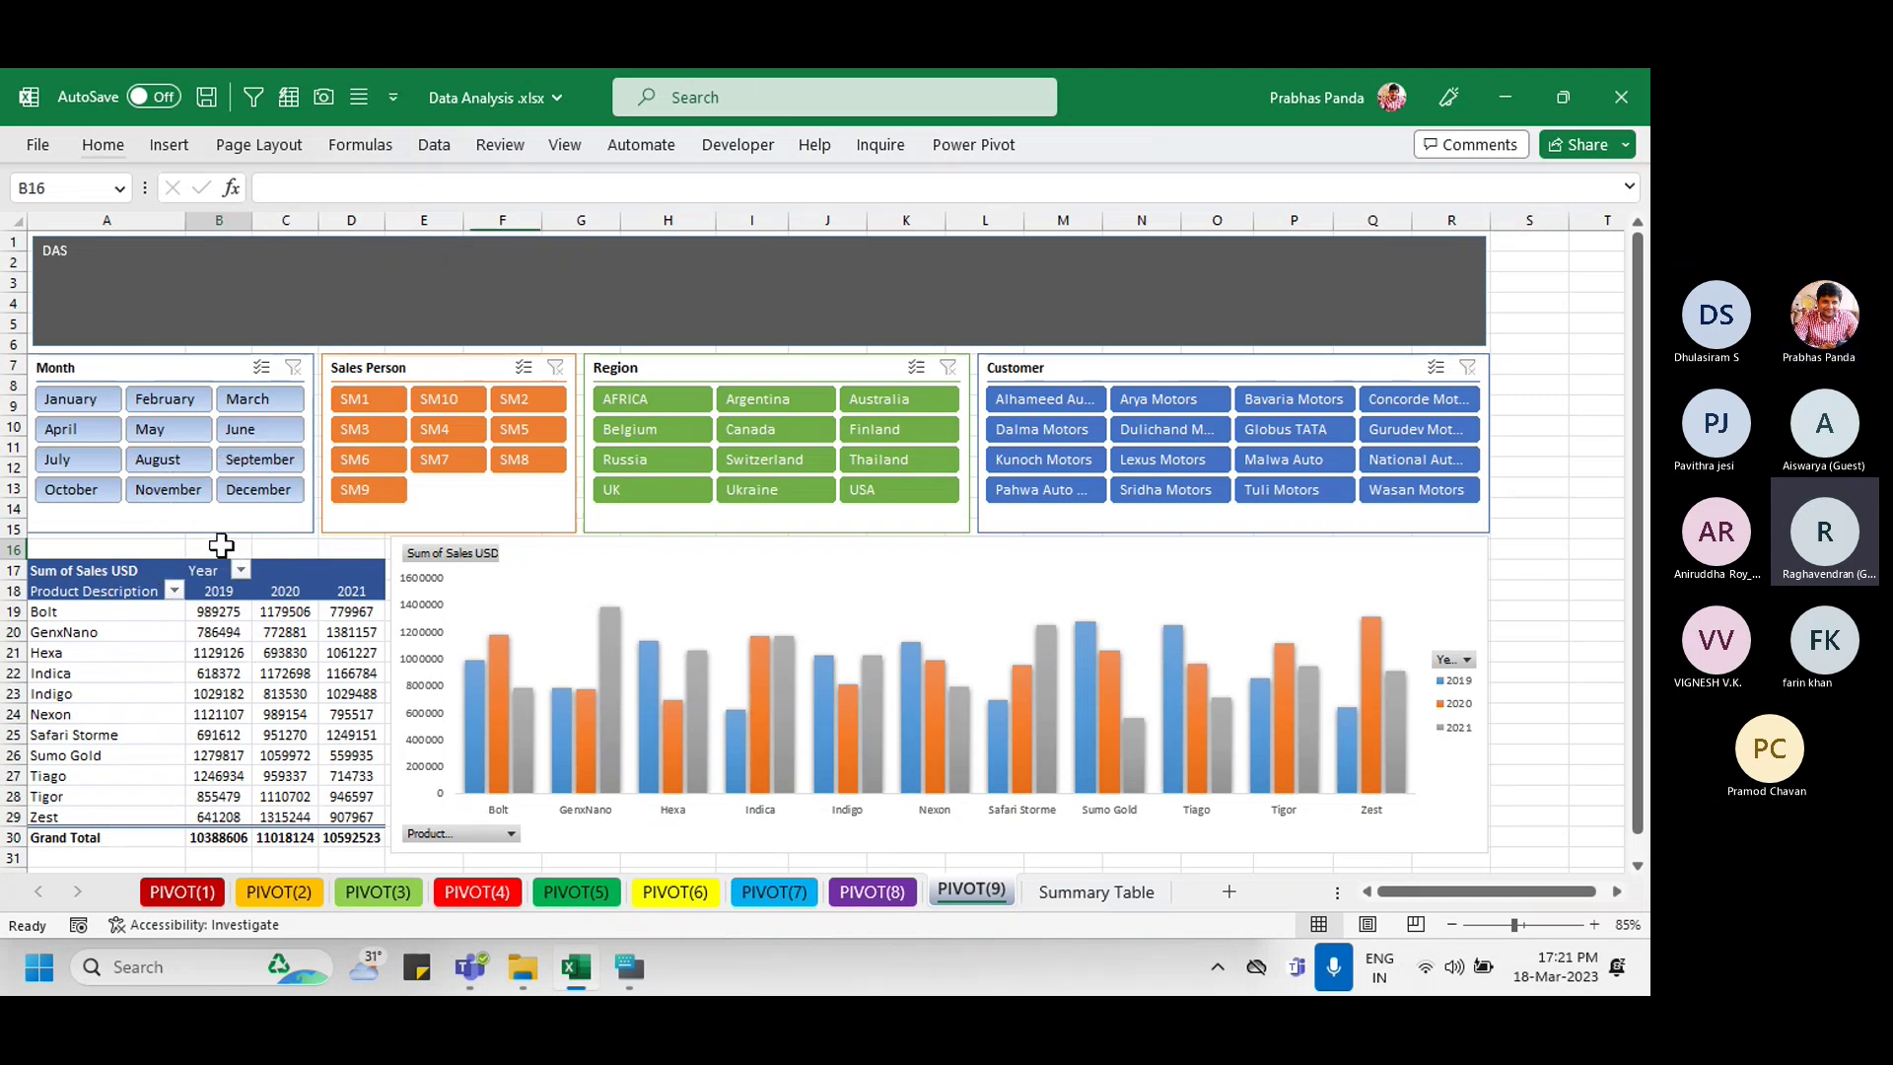
key("alt+i")
key("r")
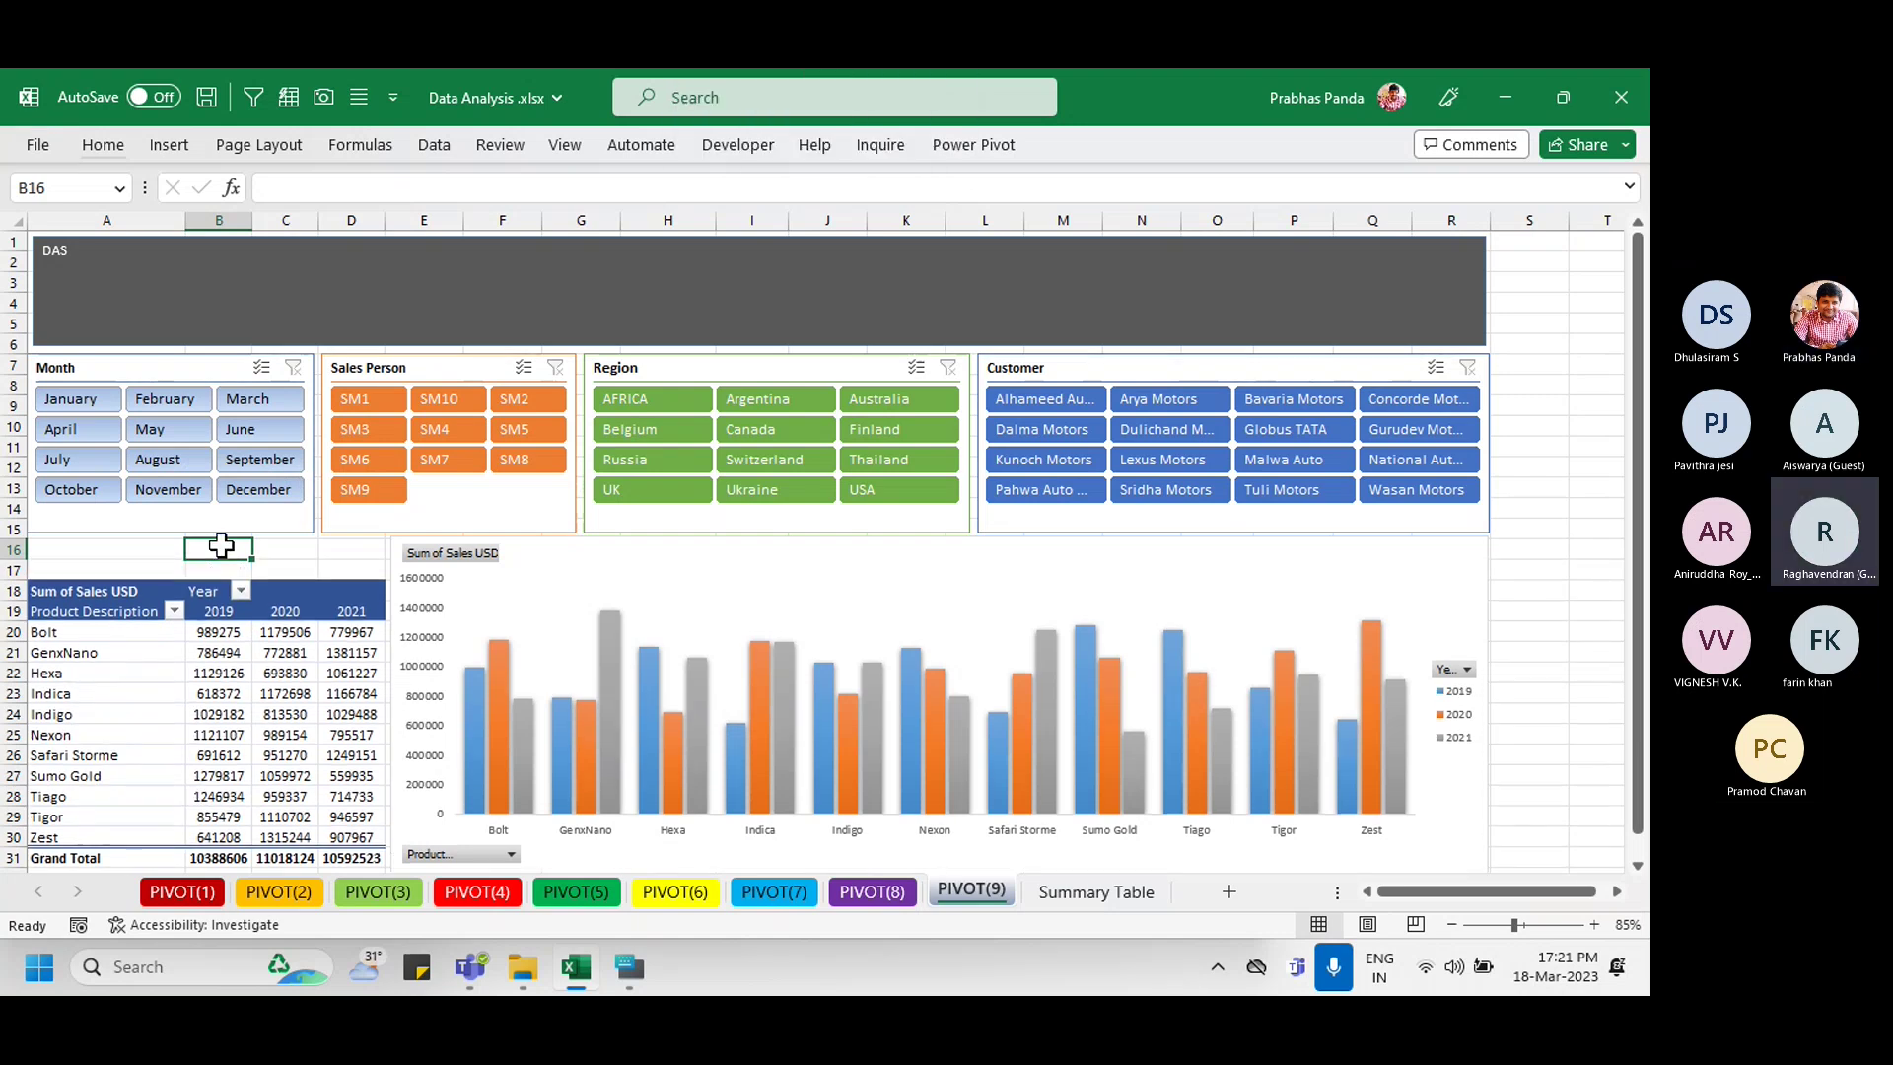
key("ctrl+z")
key("ctrl+z")
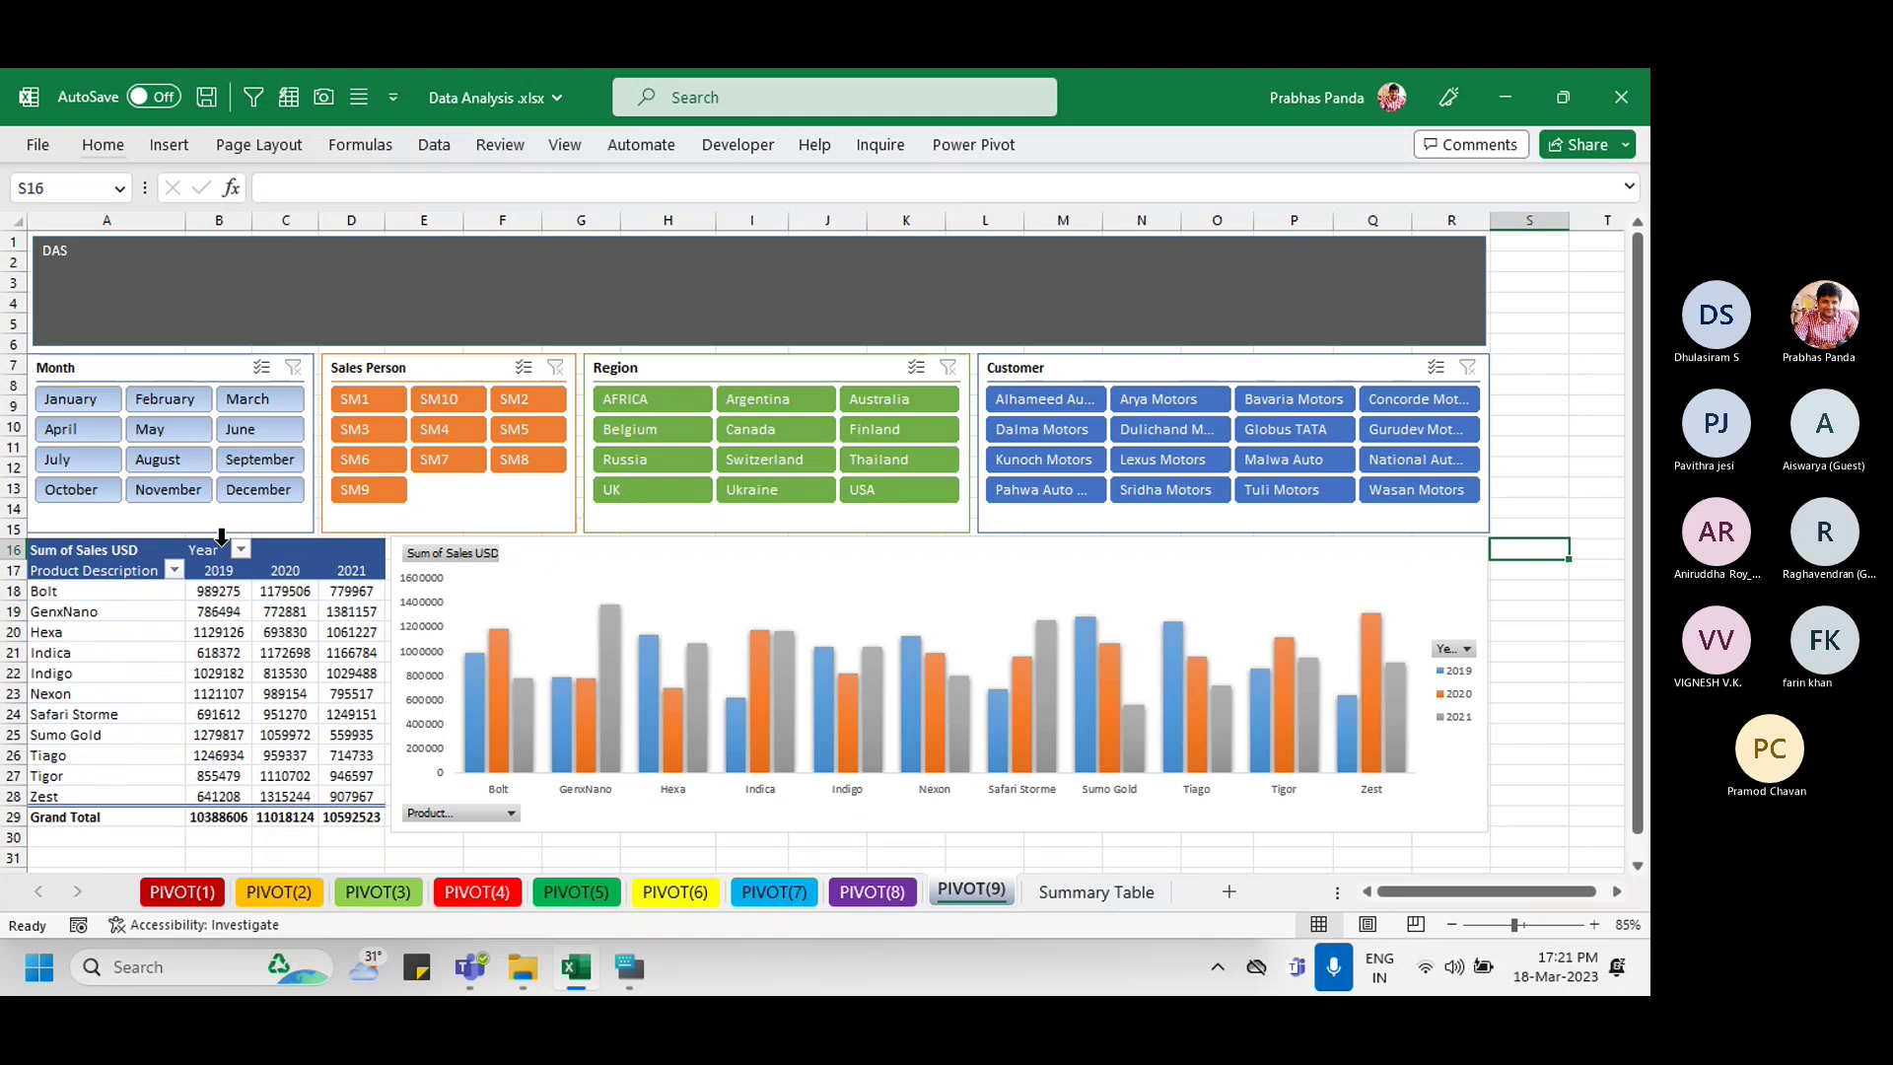
left_click(232, 282)
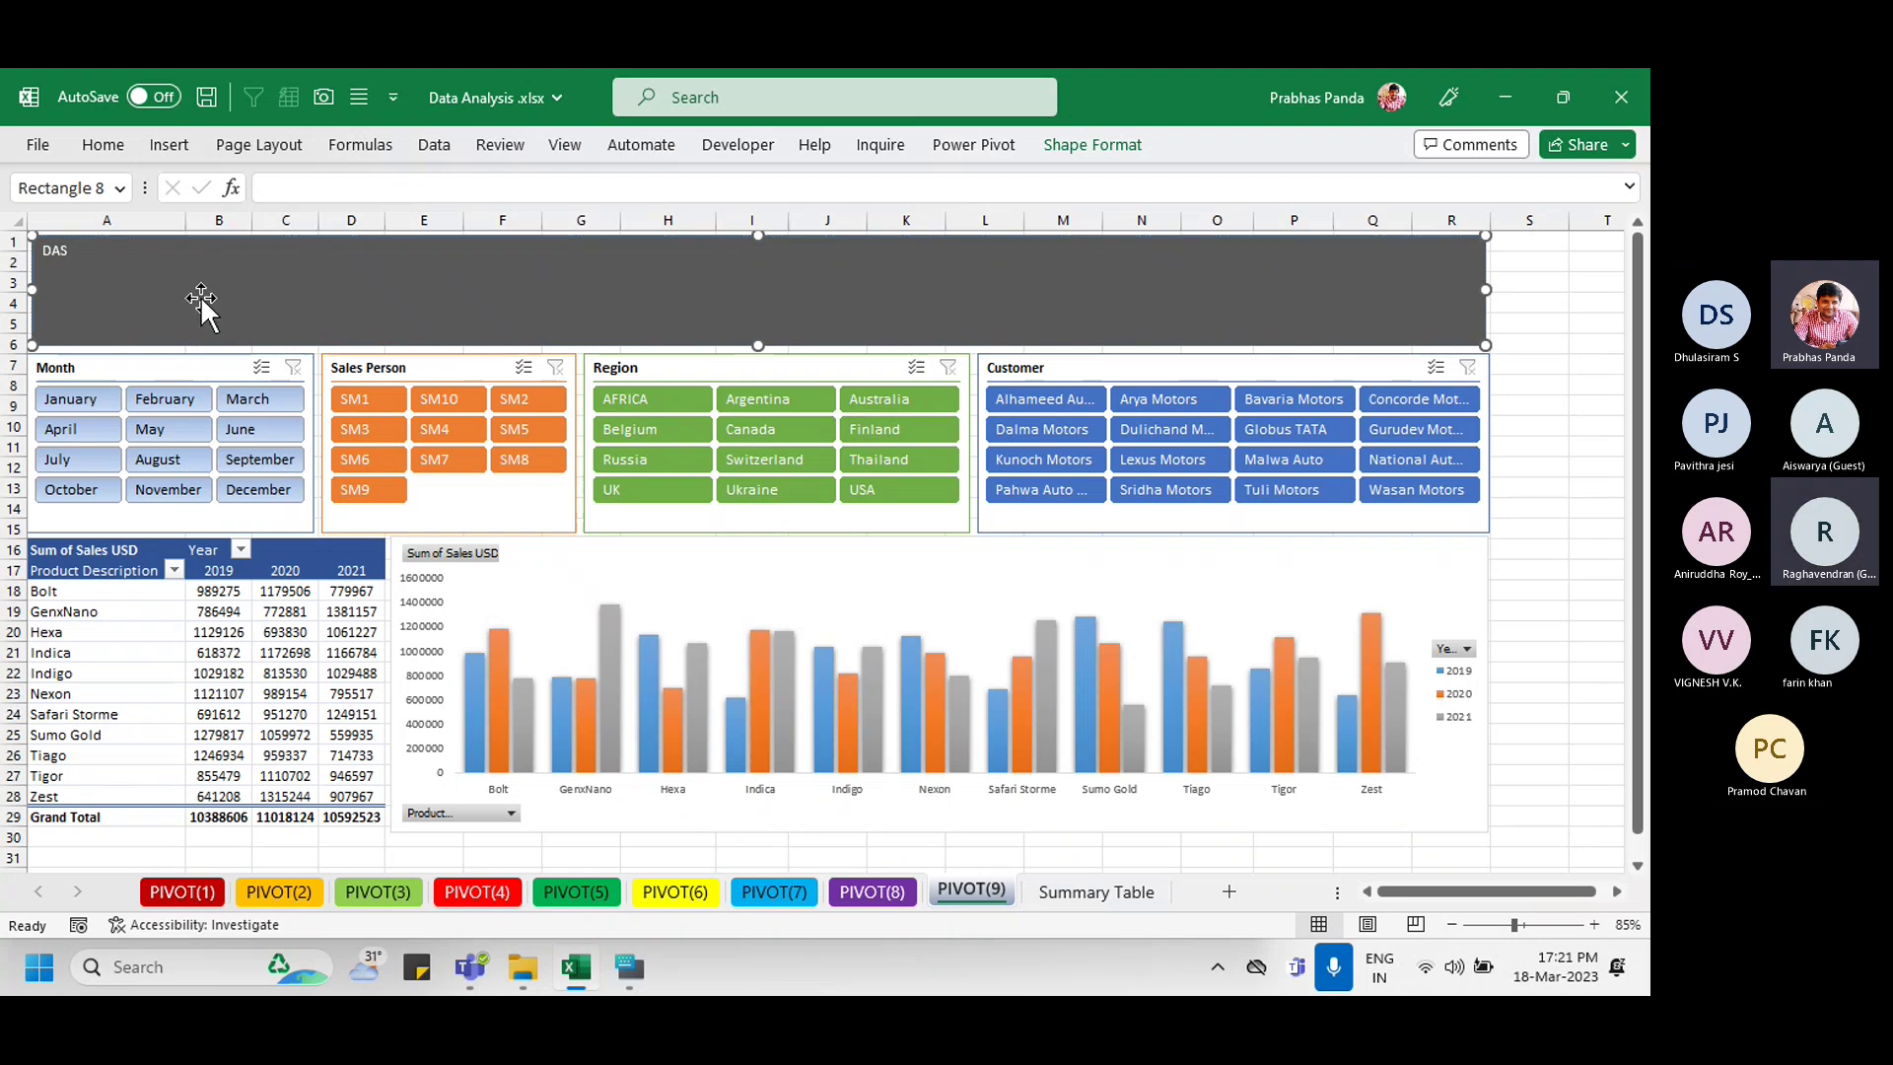
Step: Restore the deleted banner, retype its title as 'SALES DASHBOARD', and enlarge the font
key("Delete")
key("ctrl+z")
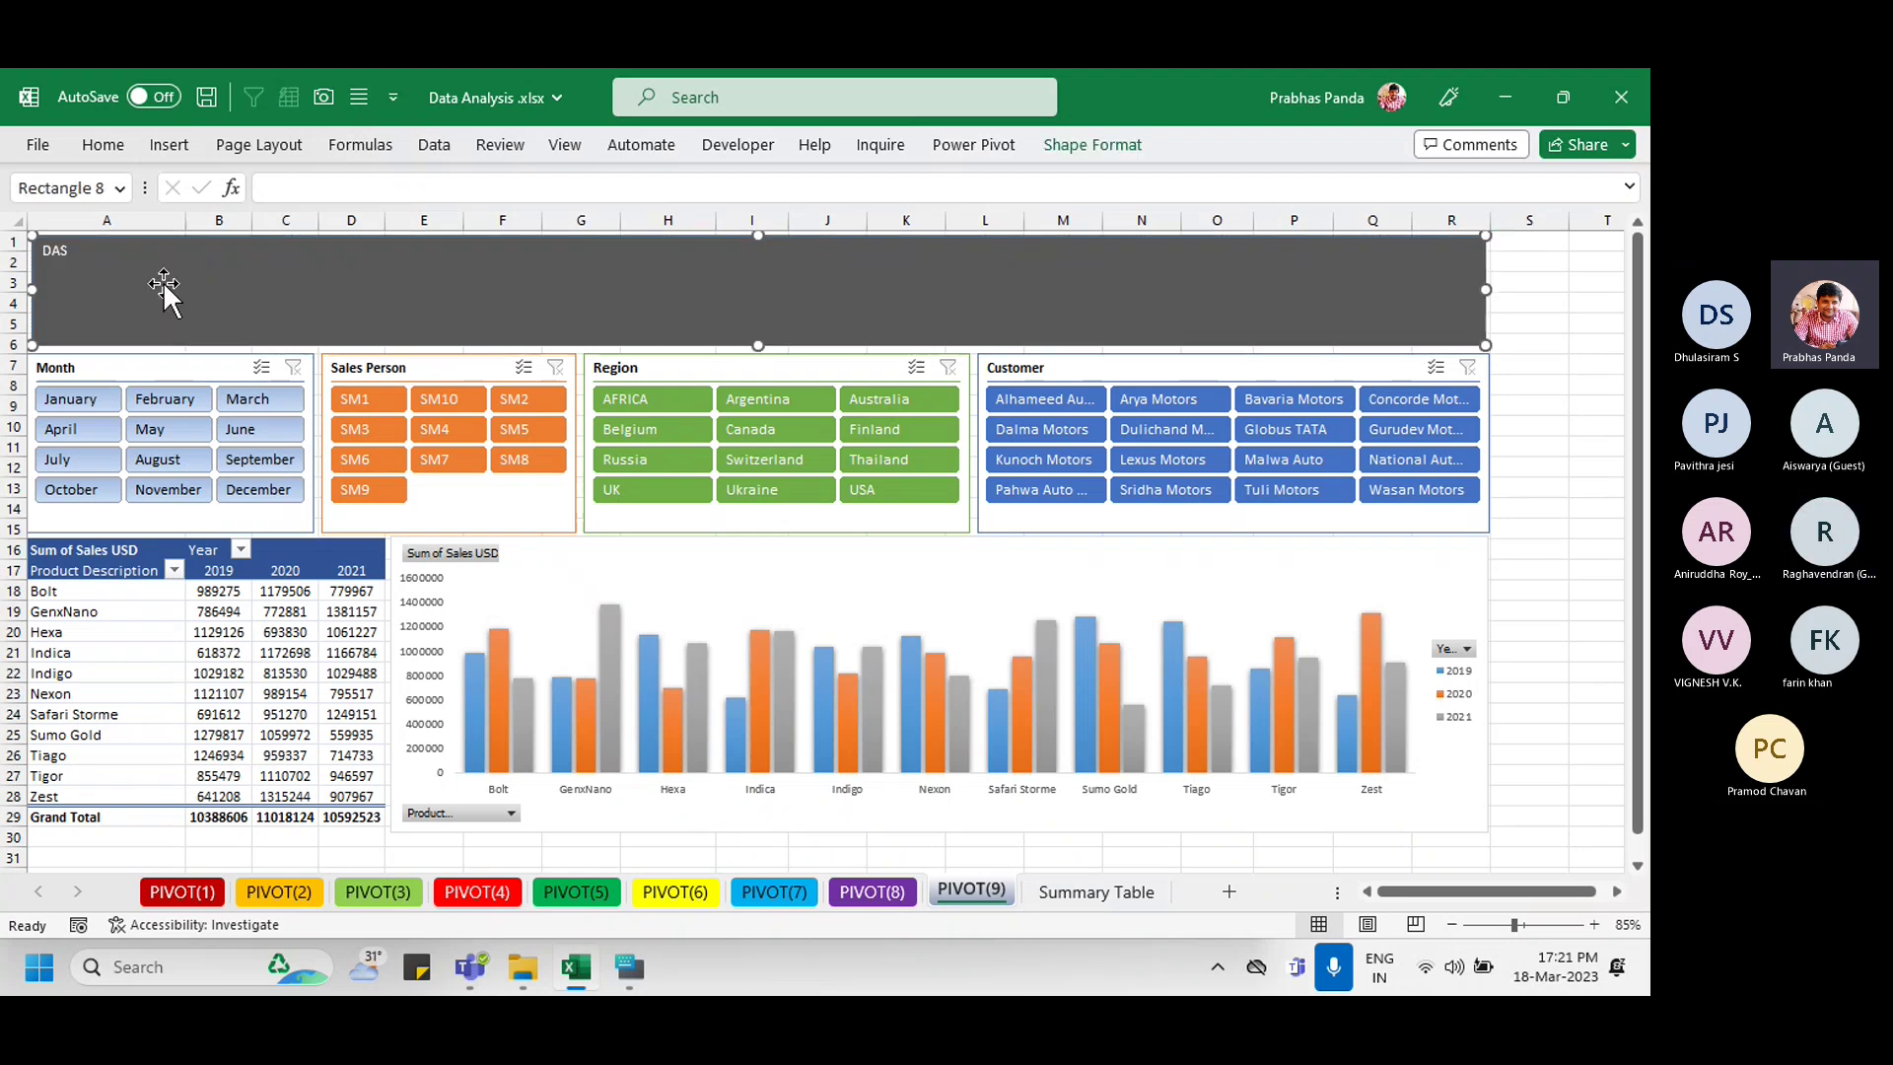
double_click(63, 250)
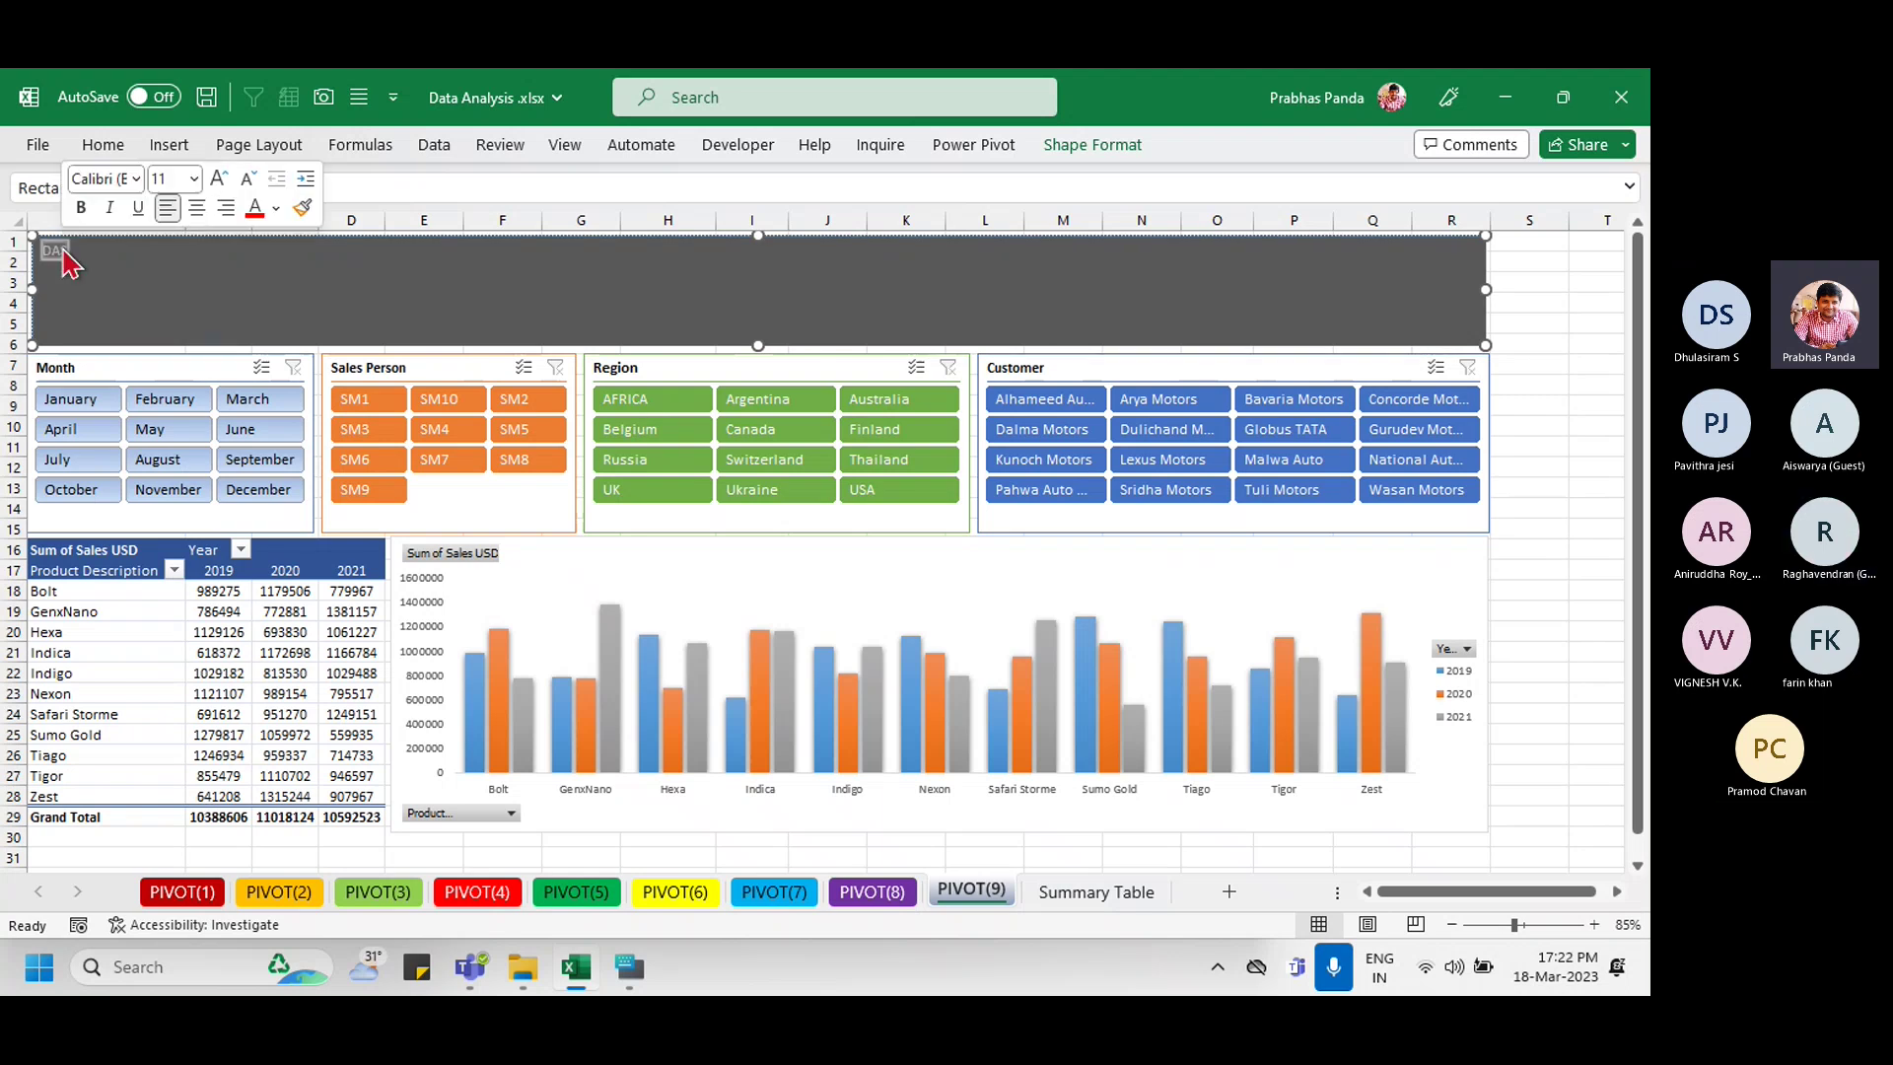
key("Escape")
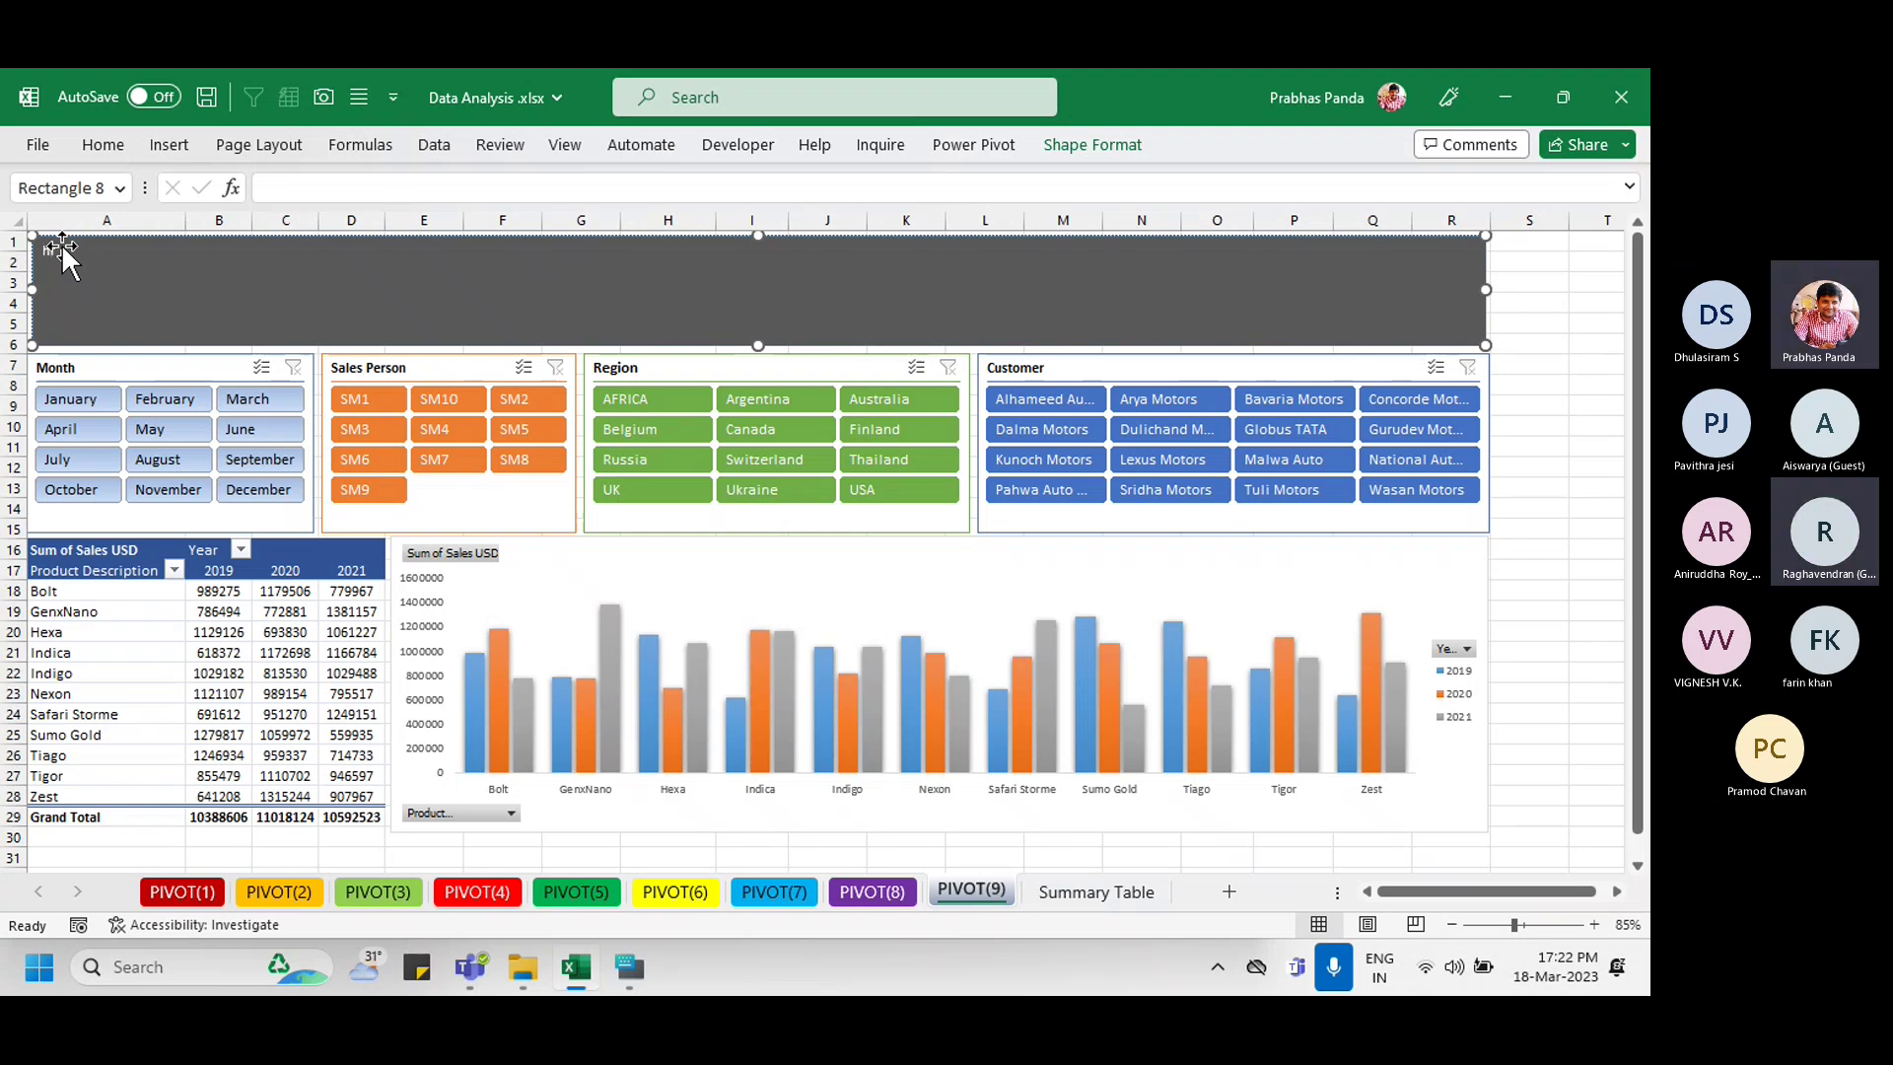
type("hr")
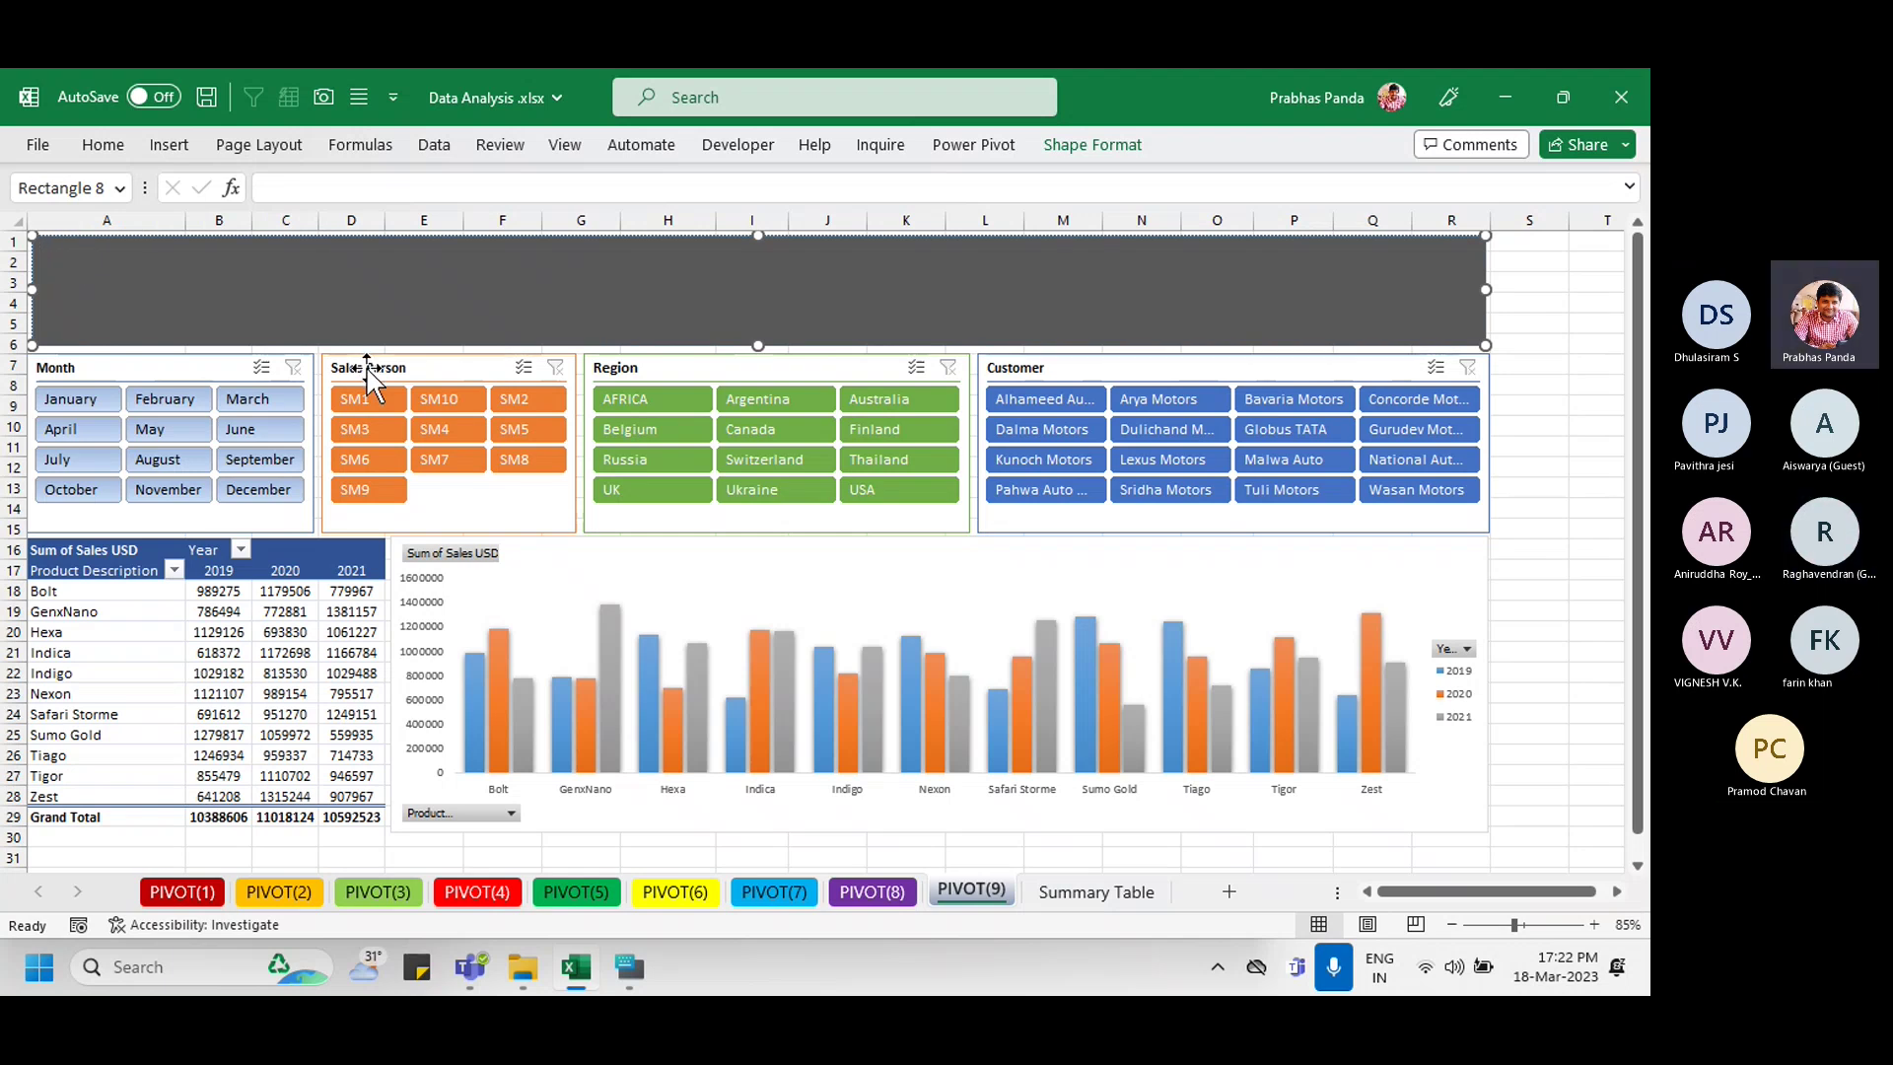
type("ES DASHS")
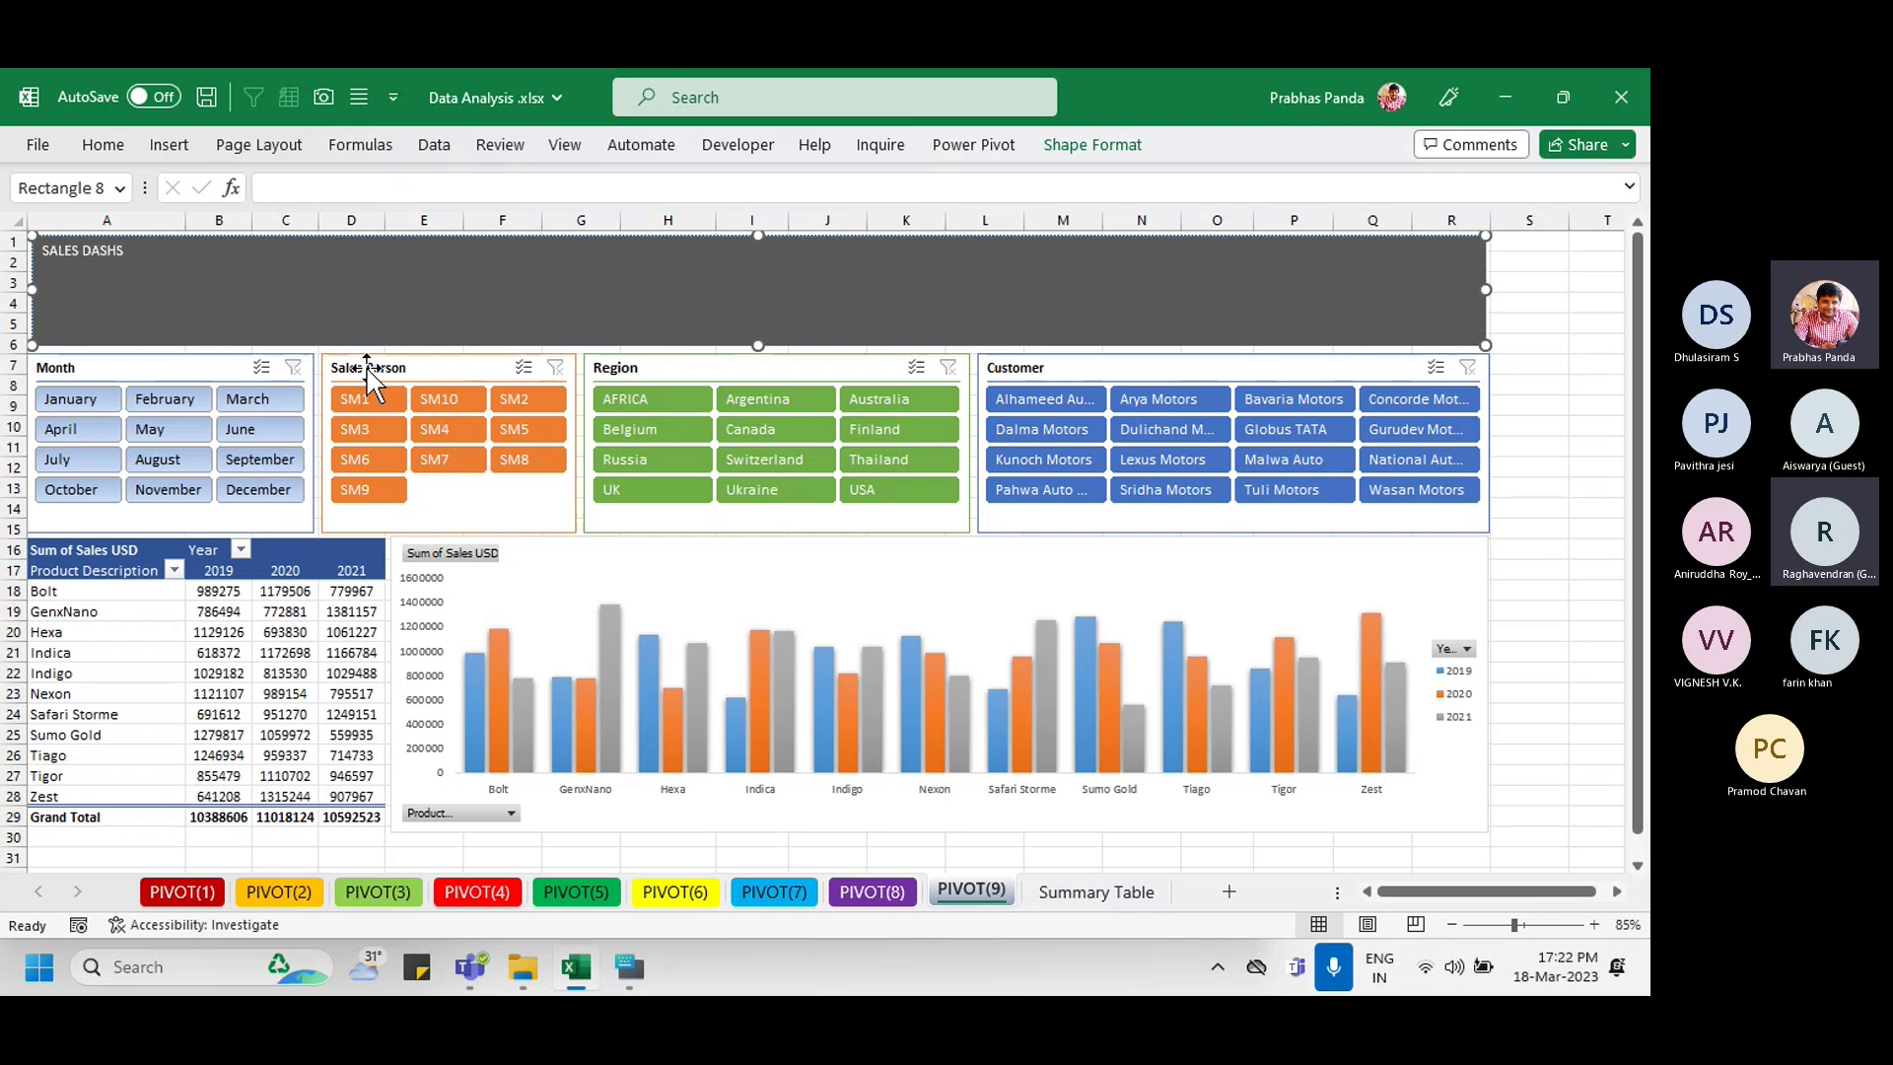
type("BOARD")
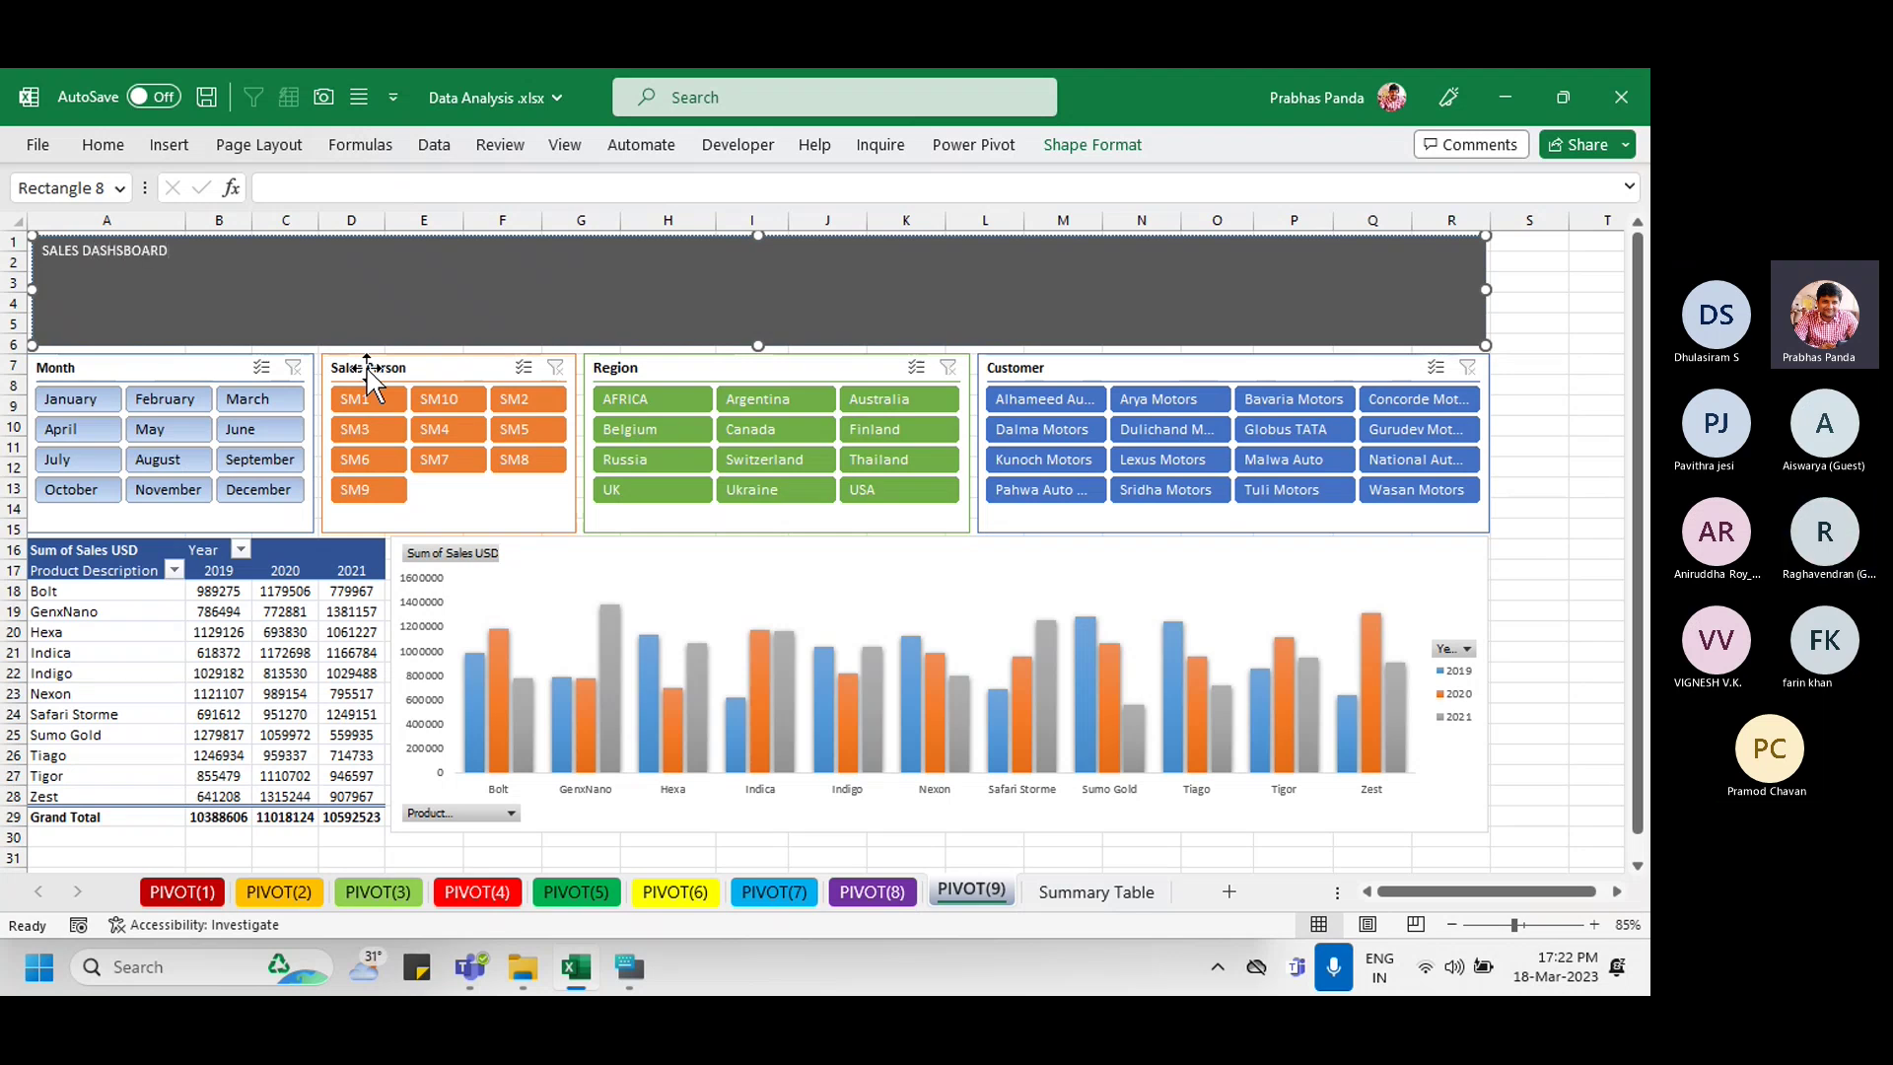
key("ctrl+a")
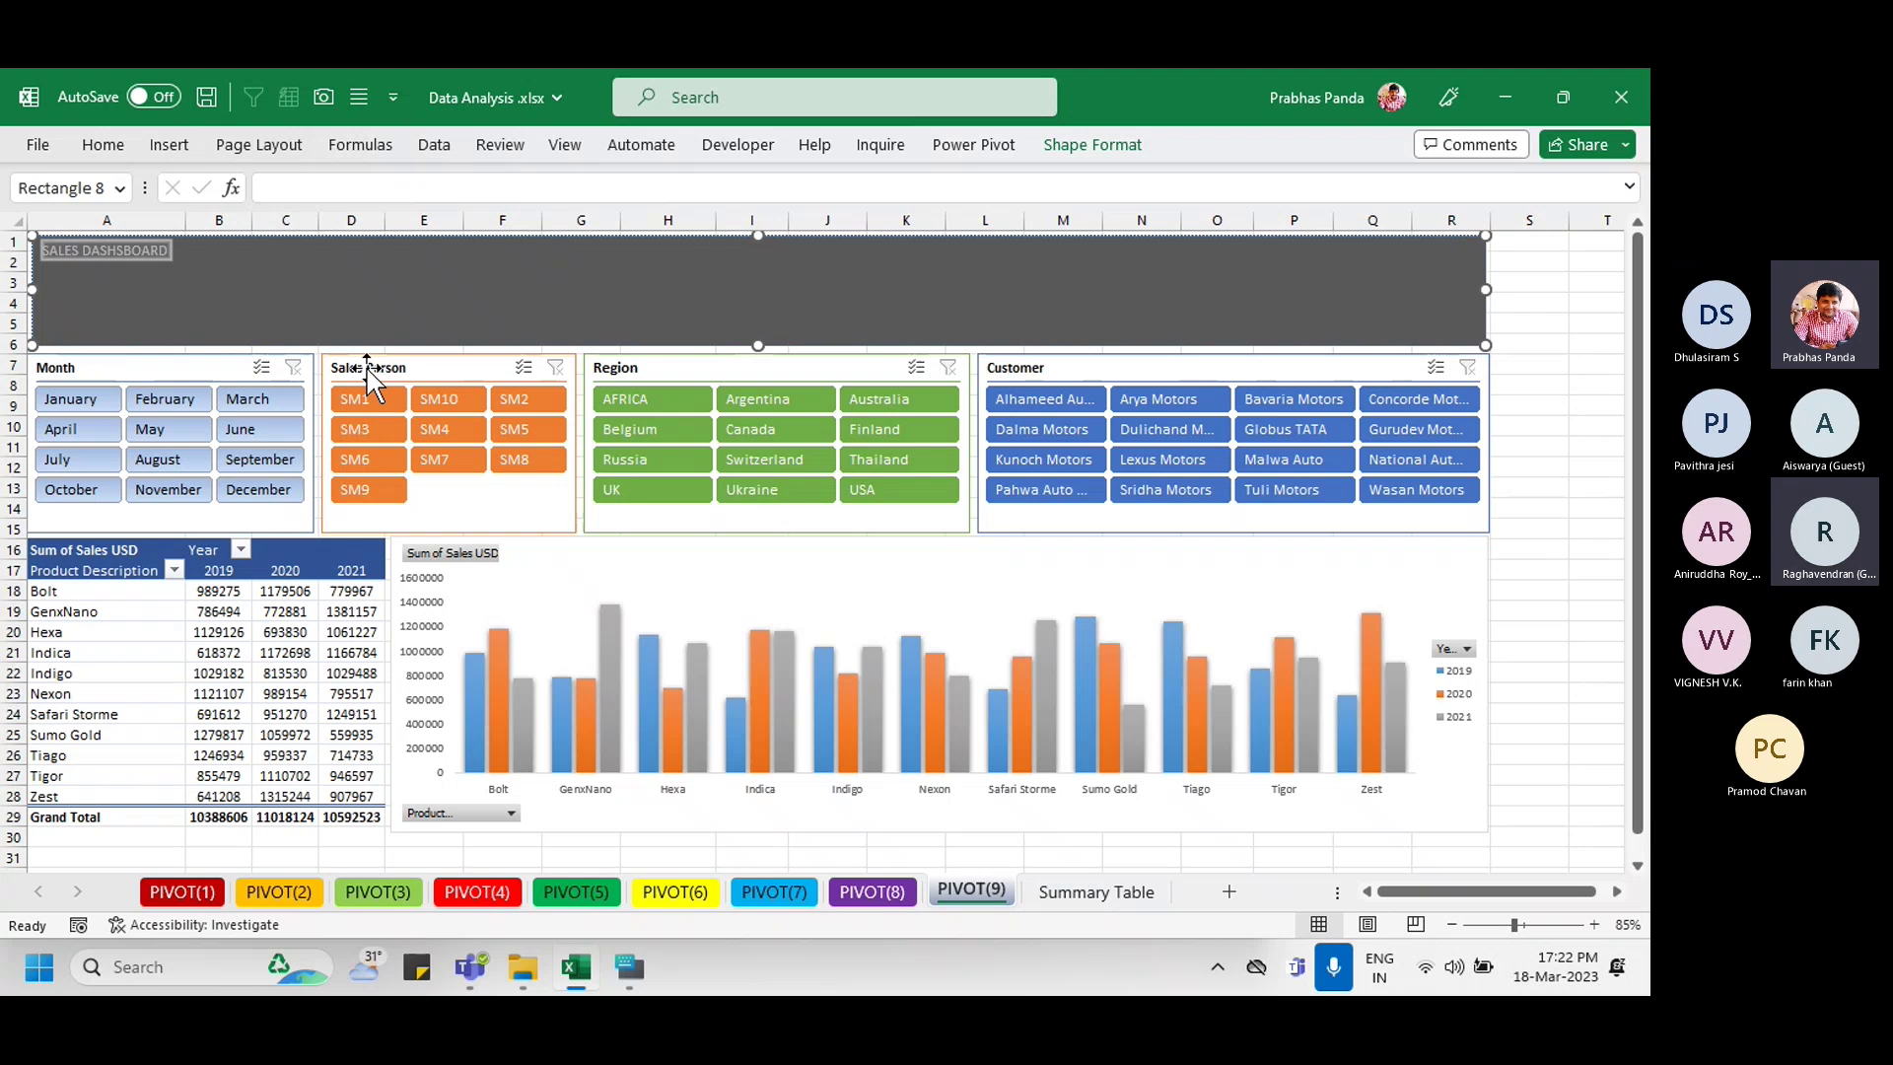
key("ctrl+shift+period")
key("ctrl+shift+period")
key("ctrl+shift+period")
key("ctrl+shift+period")
key("ctrl+shift+period")
key("ctrl+shift+period")
key("ctrl+shift+period")
key("ctrl+shift+period")
key("ctrl+shift+period")
key("ctrl+shift+period")
key("ctrl+shift+period")
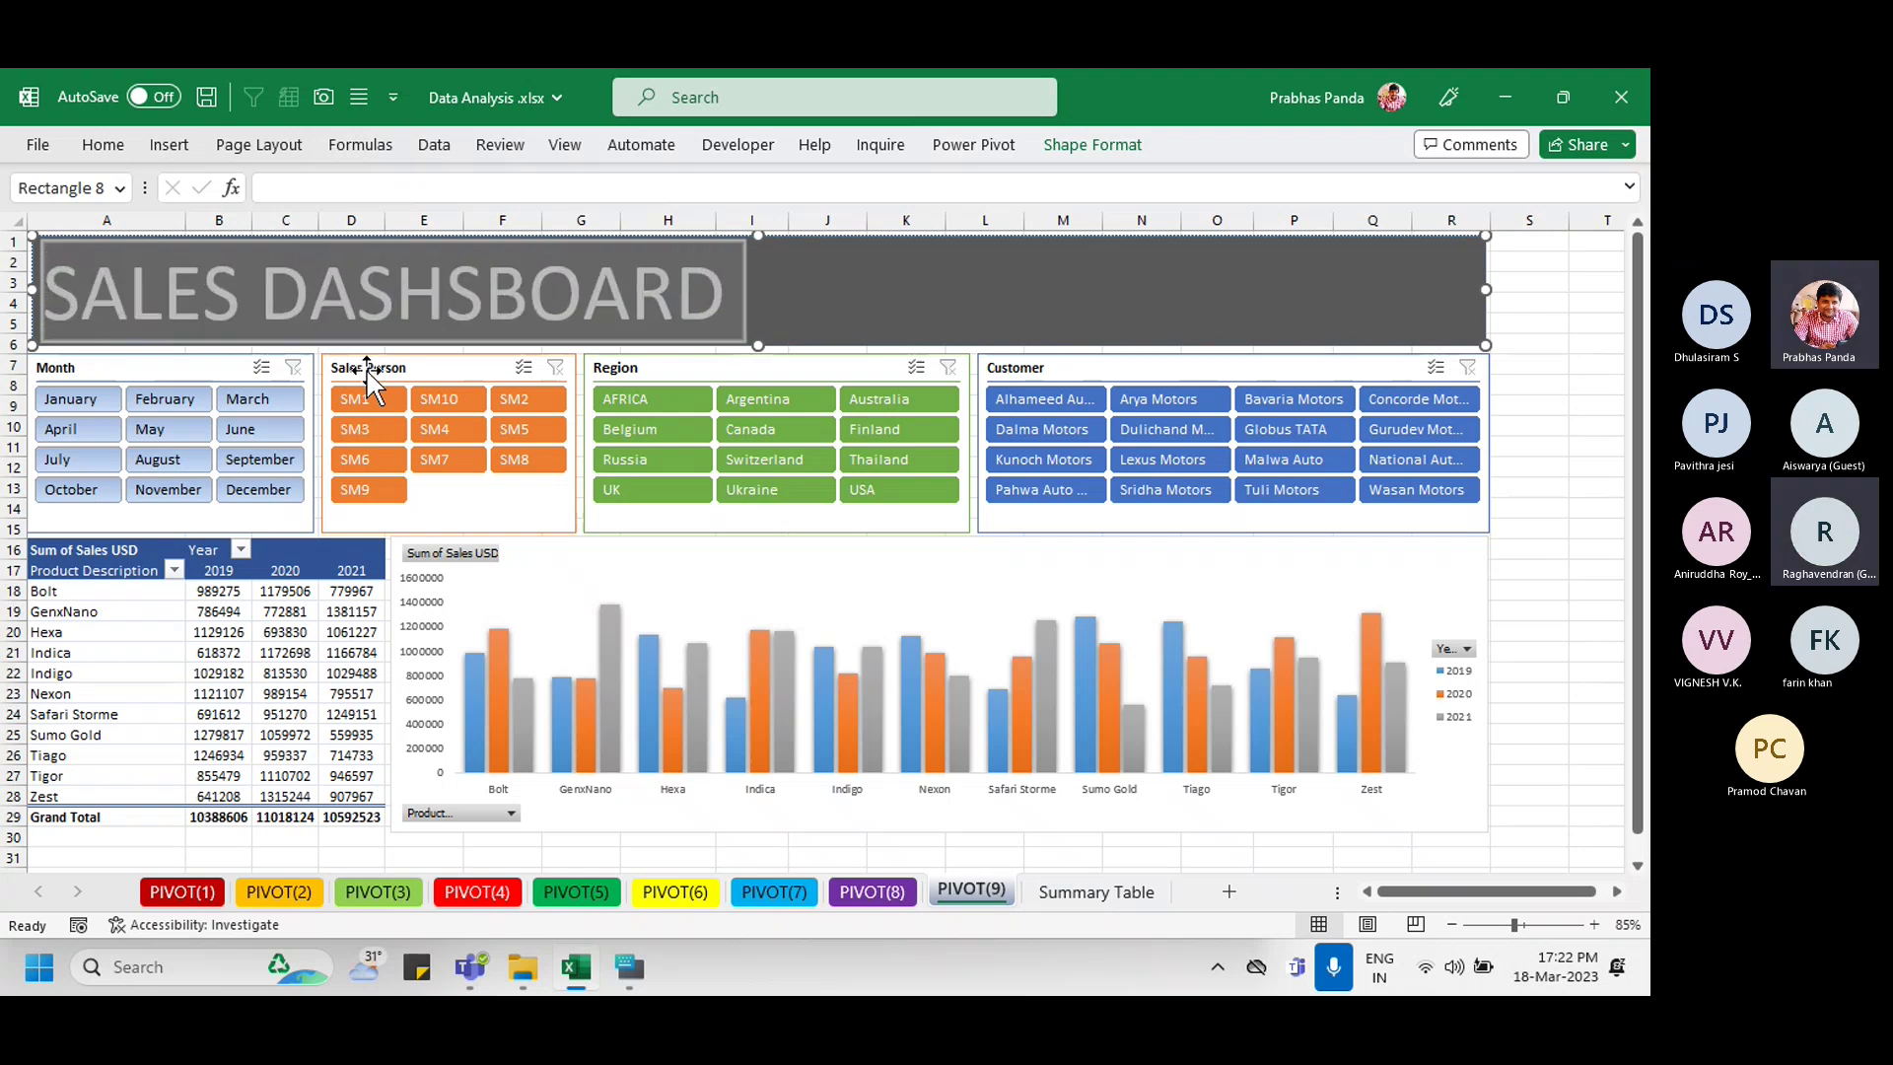
key("Escape")
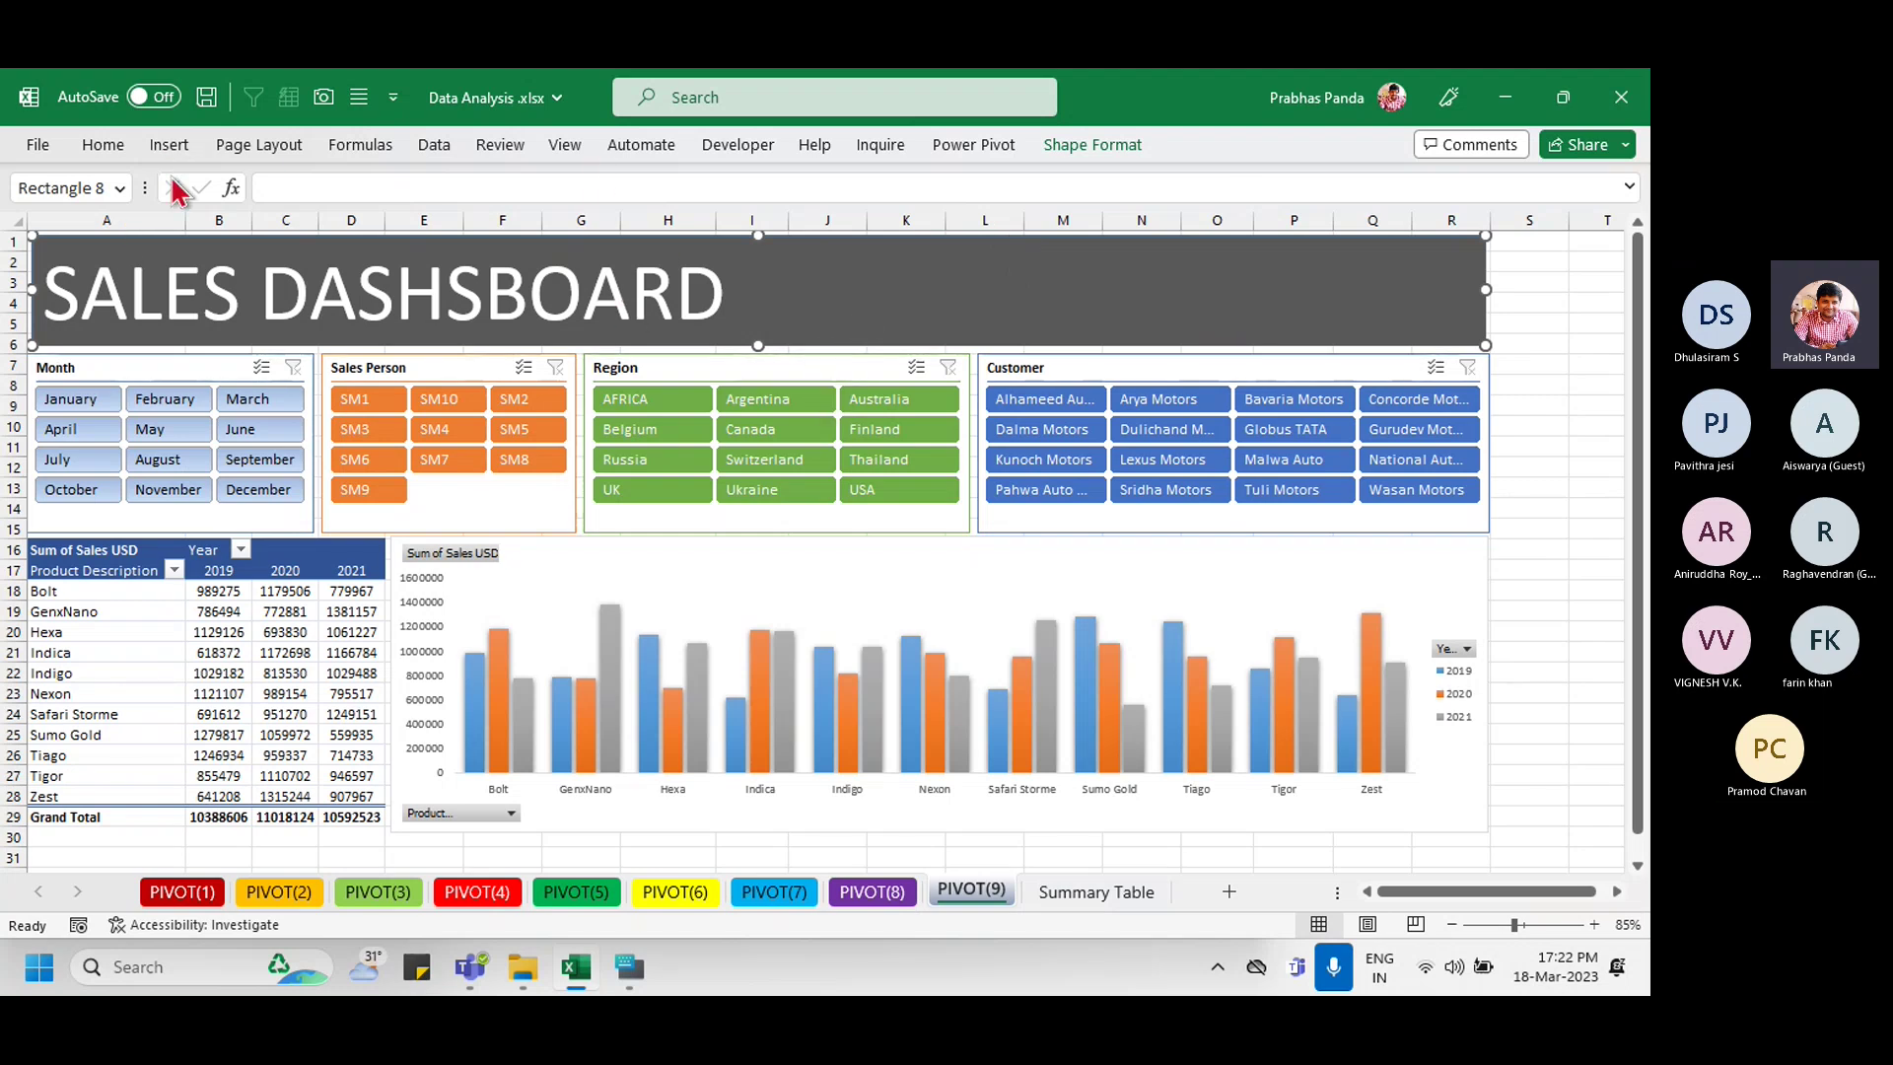
Step: Insert the stepped chart icon from a 'chart' icon search and size it into the banner's right end
left_click(189, 146)
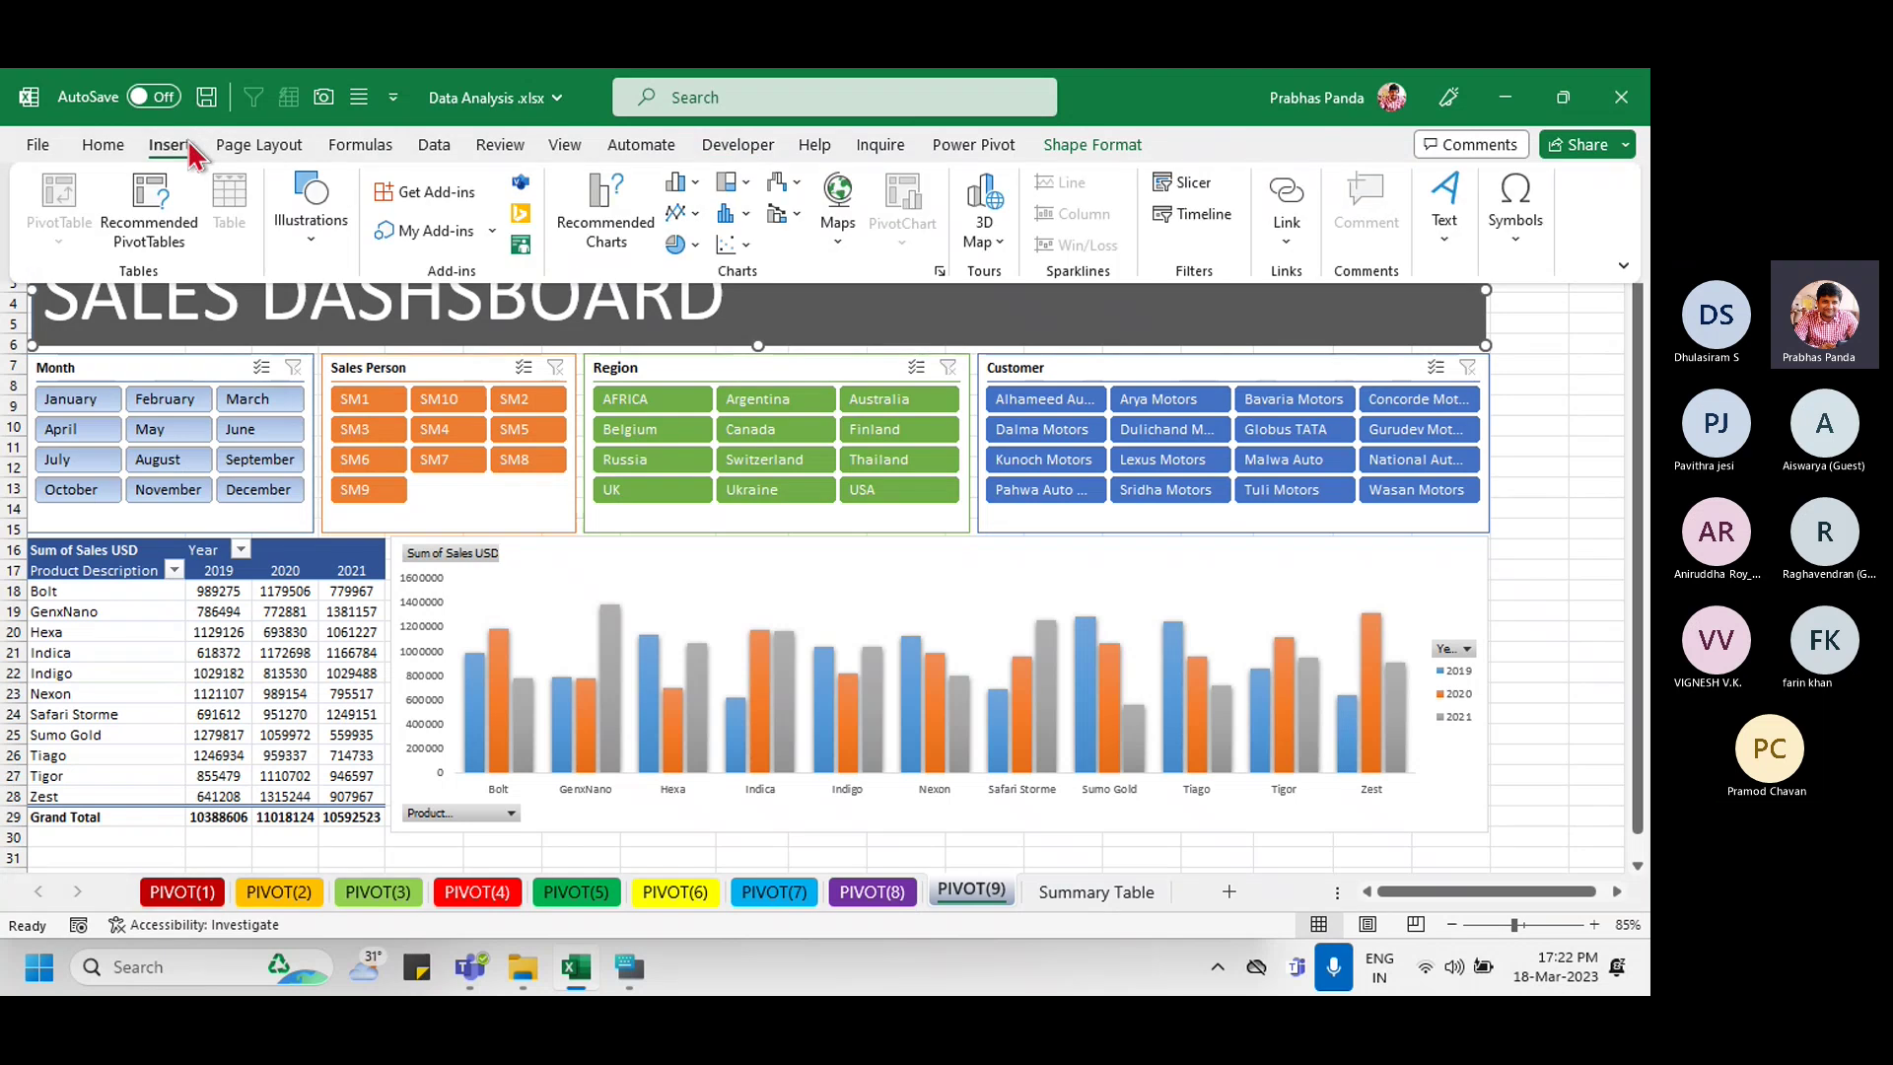
left_click(310, 222)
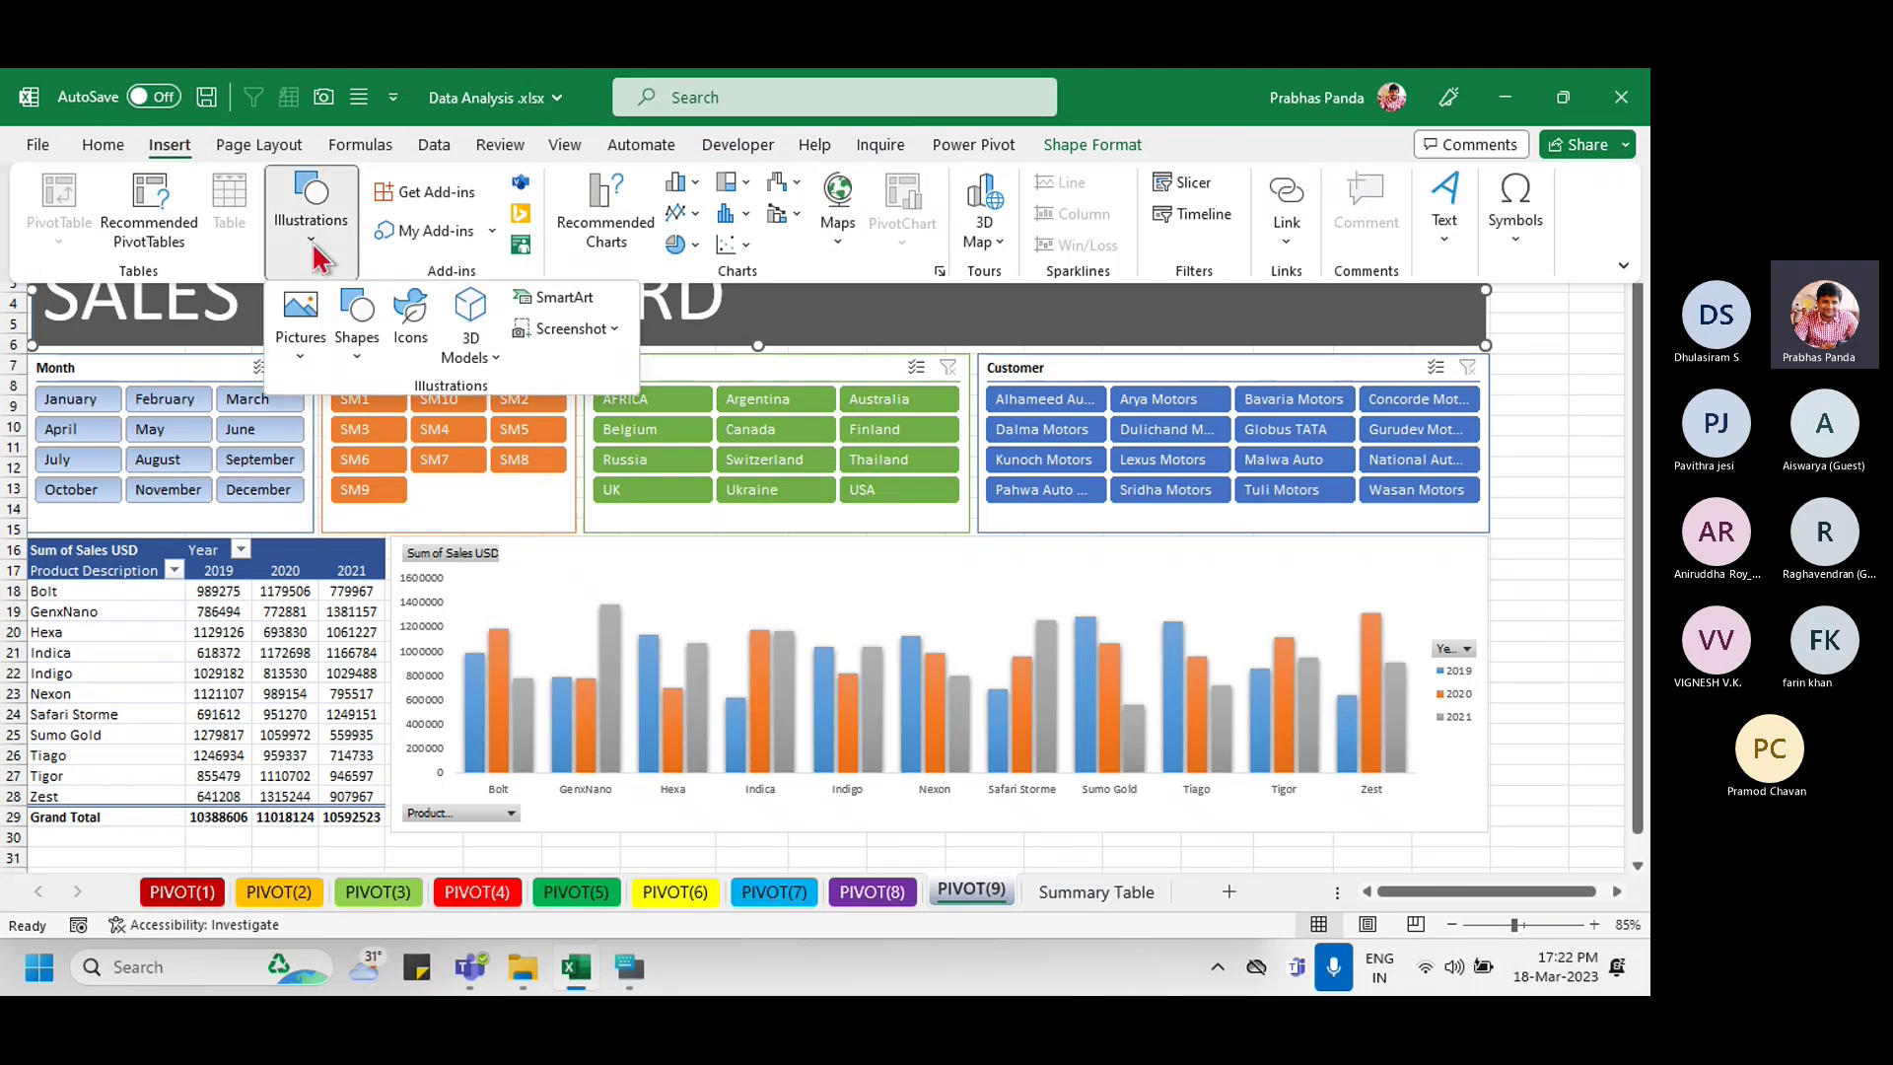
left_click(419, 338)
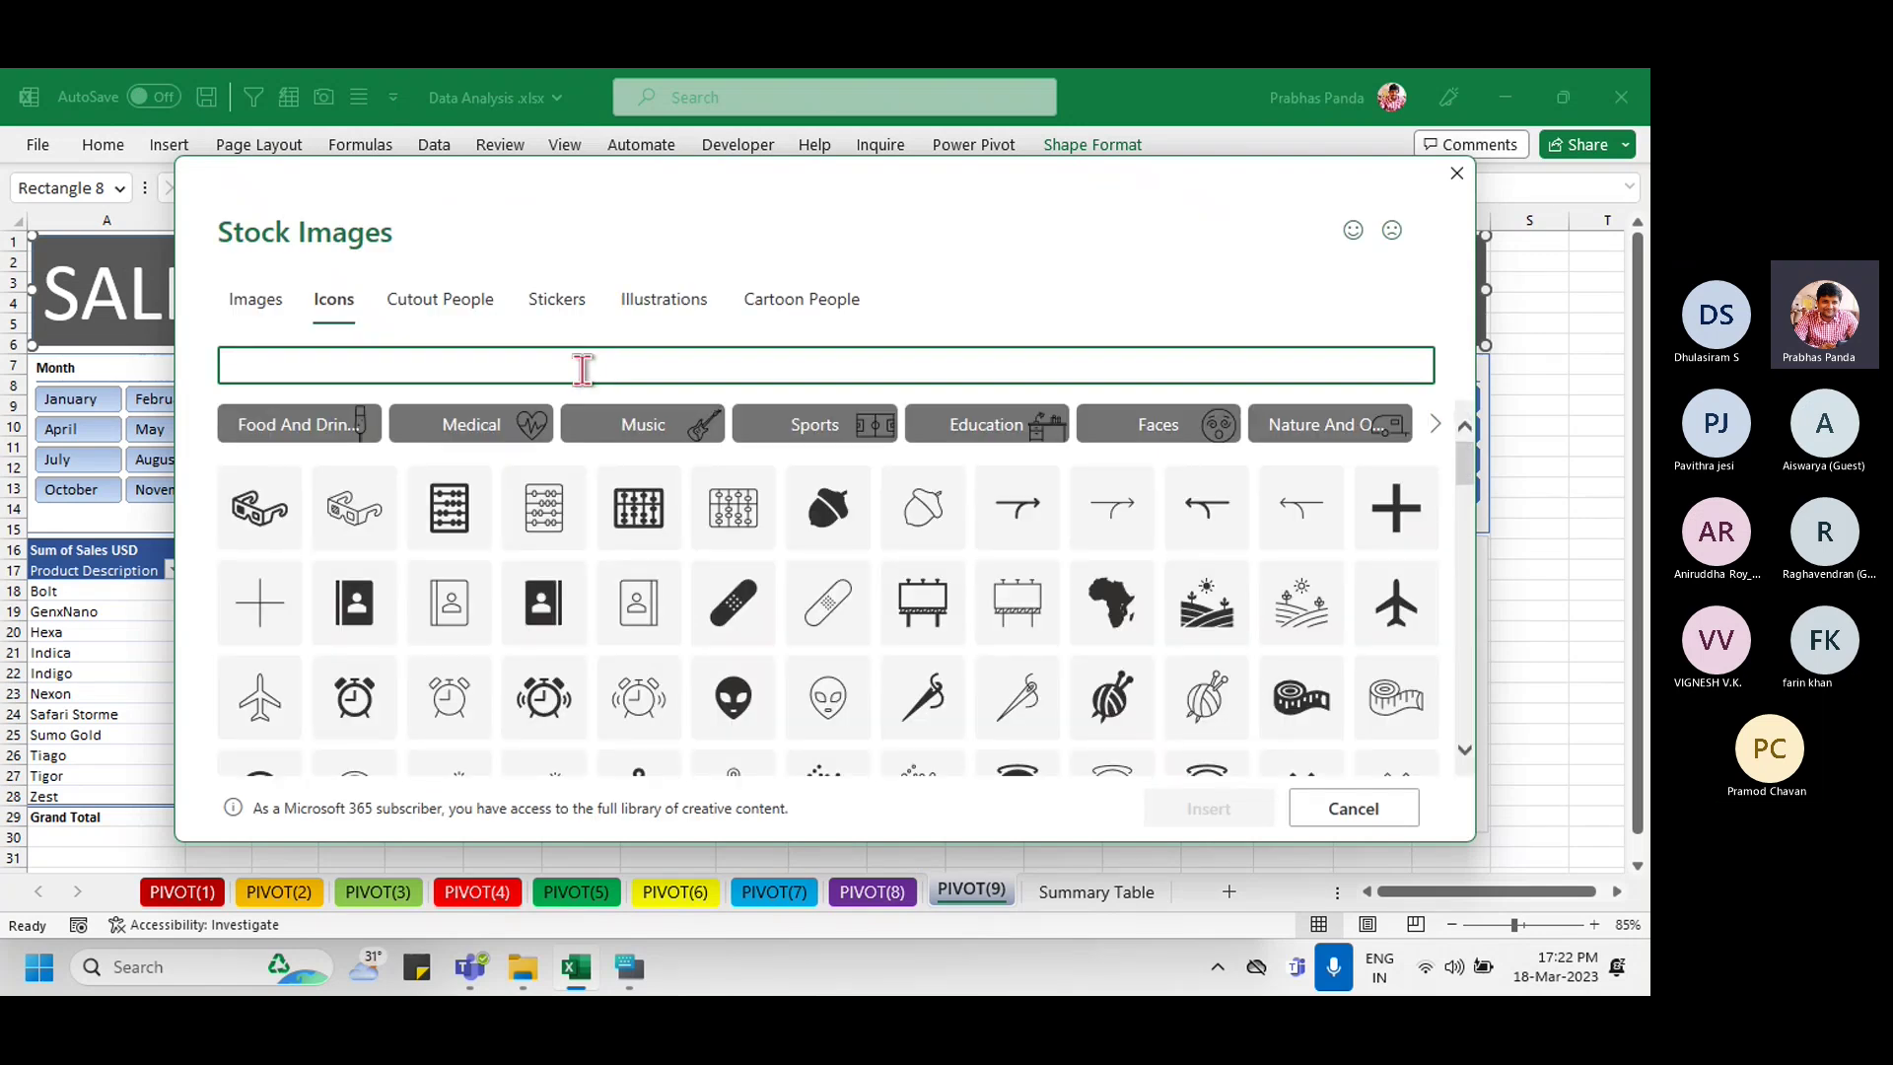
type("chart")
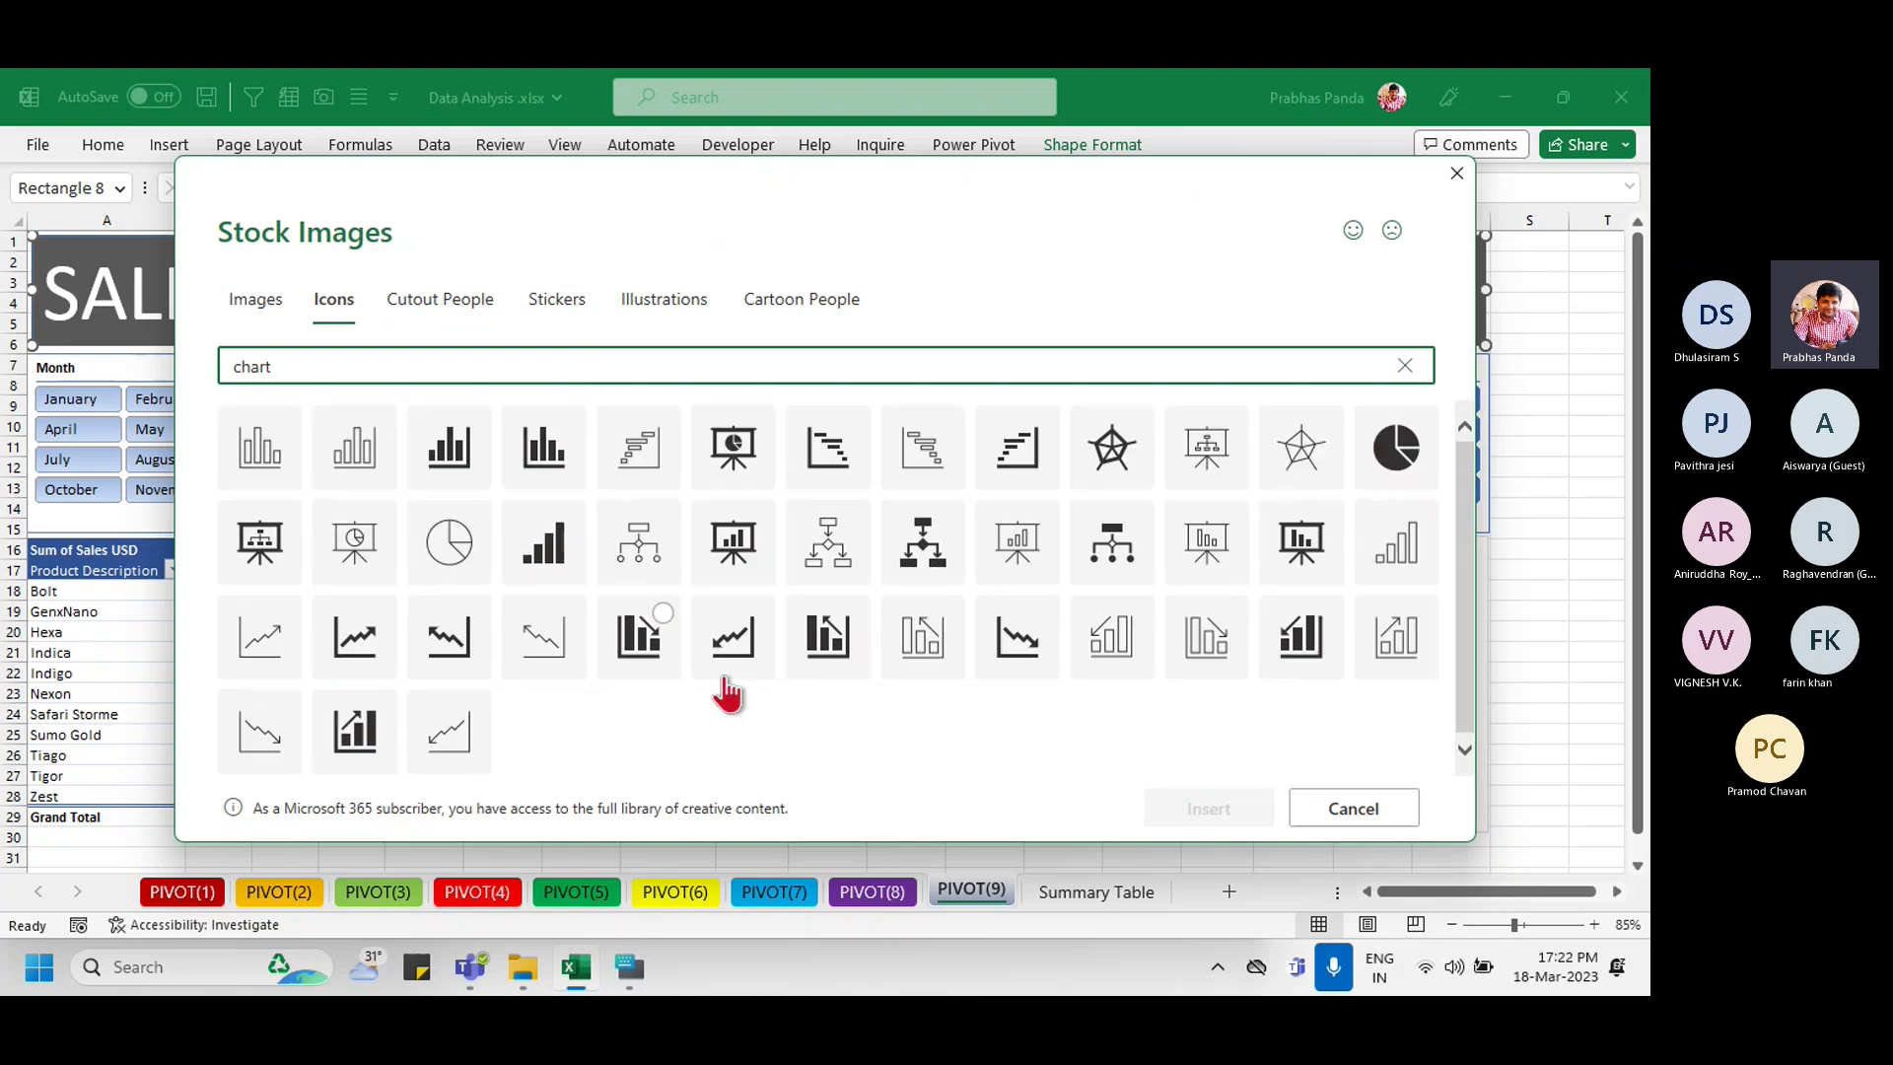
left_click(355, 730)
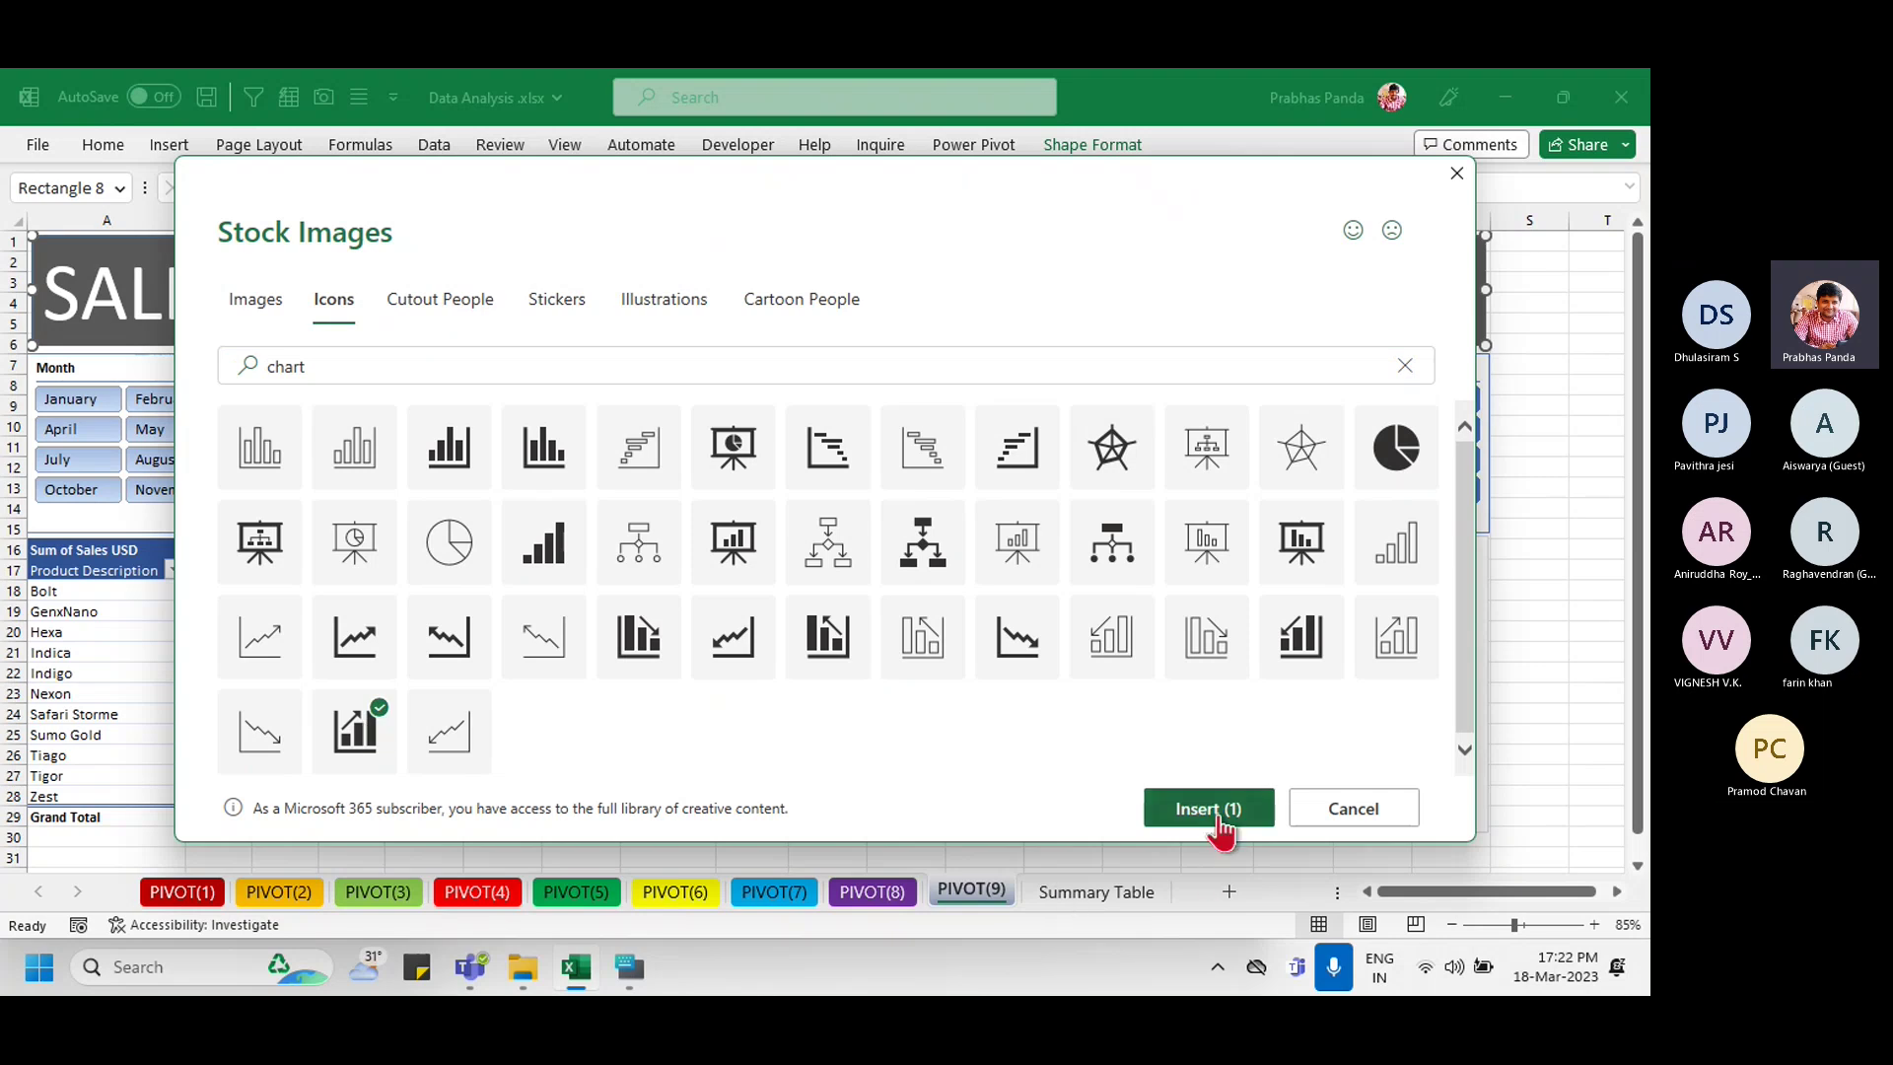
left_click(830, 449)
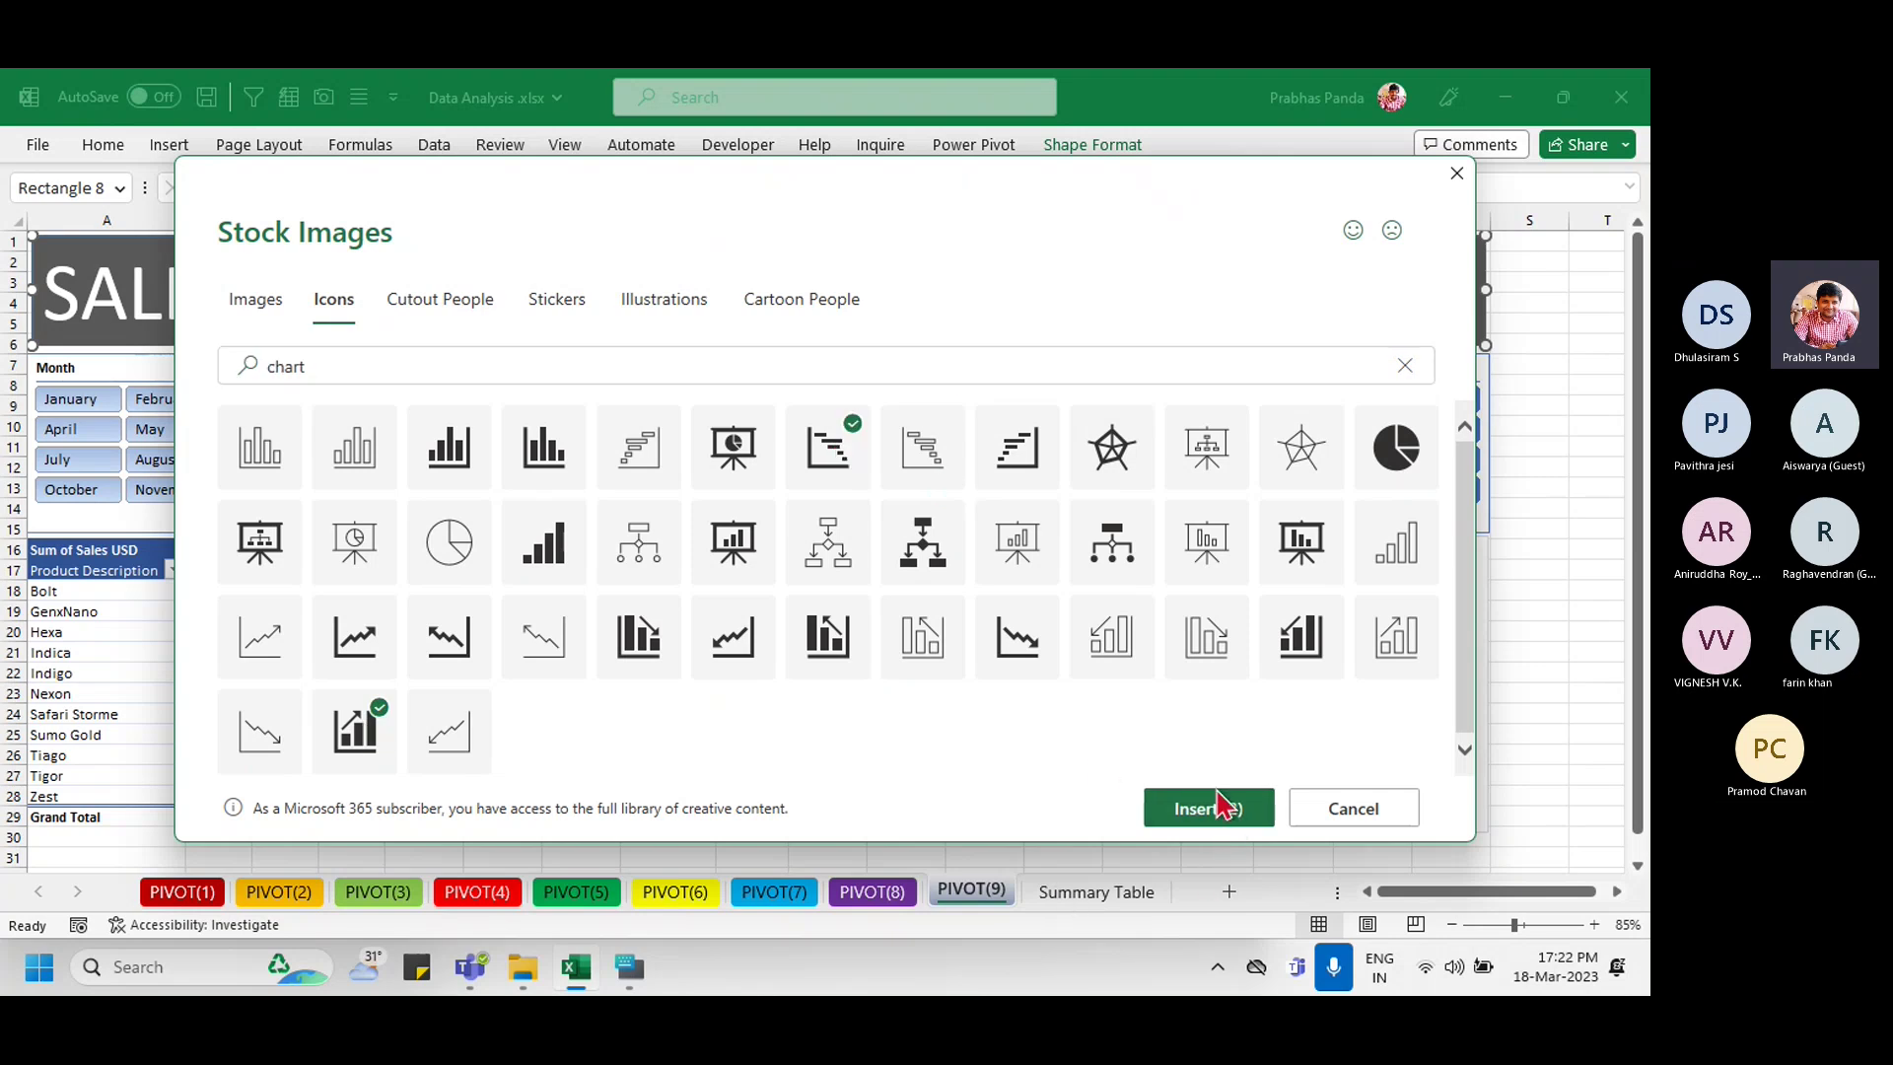
left_click(357, 728)
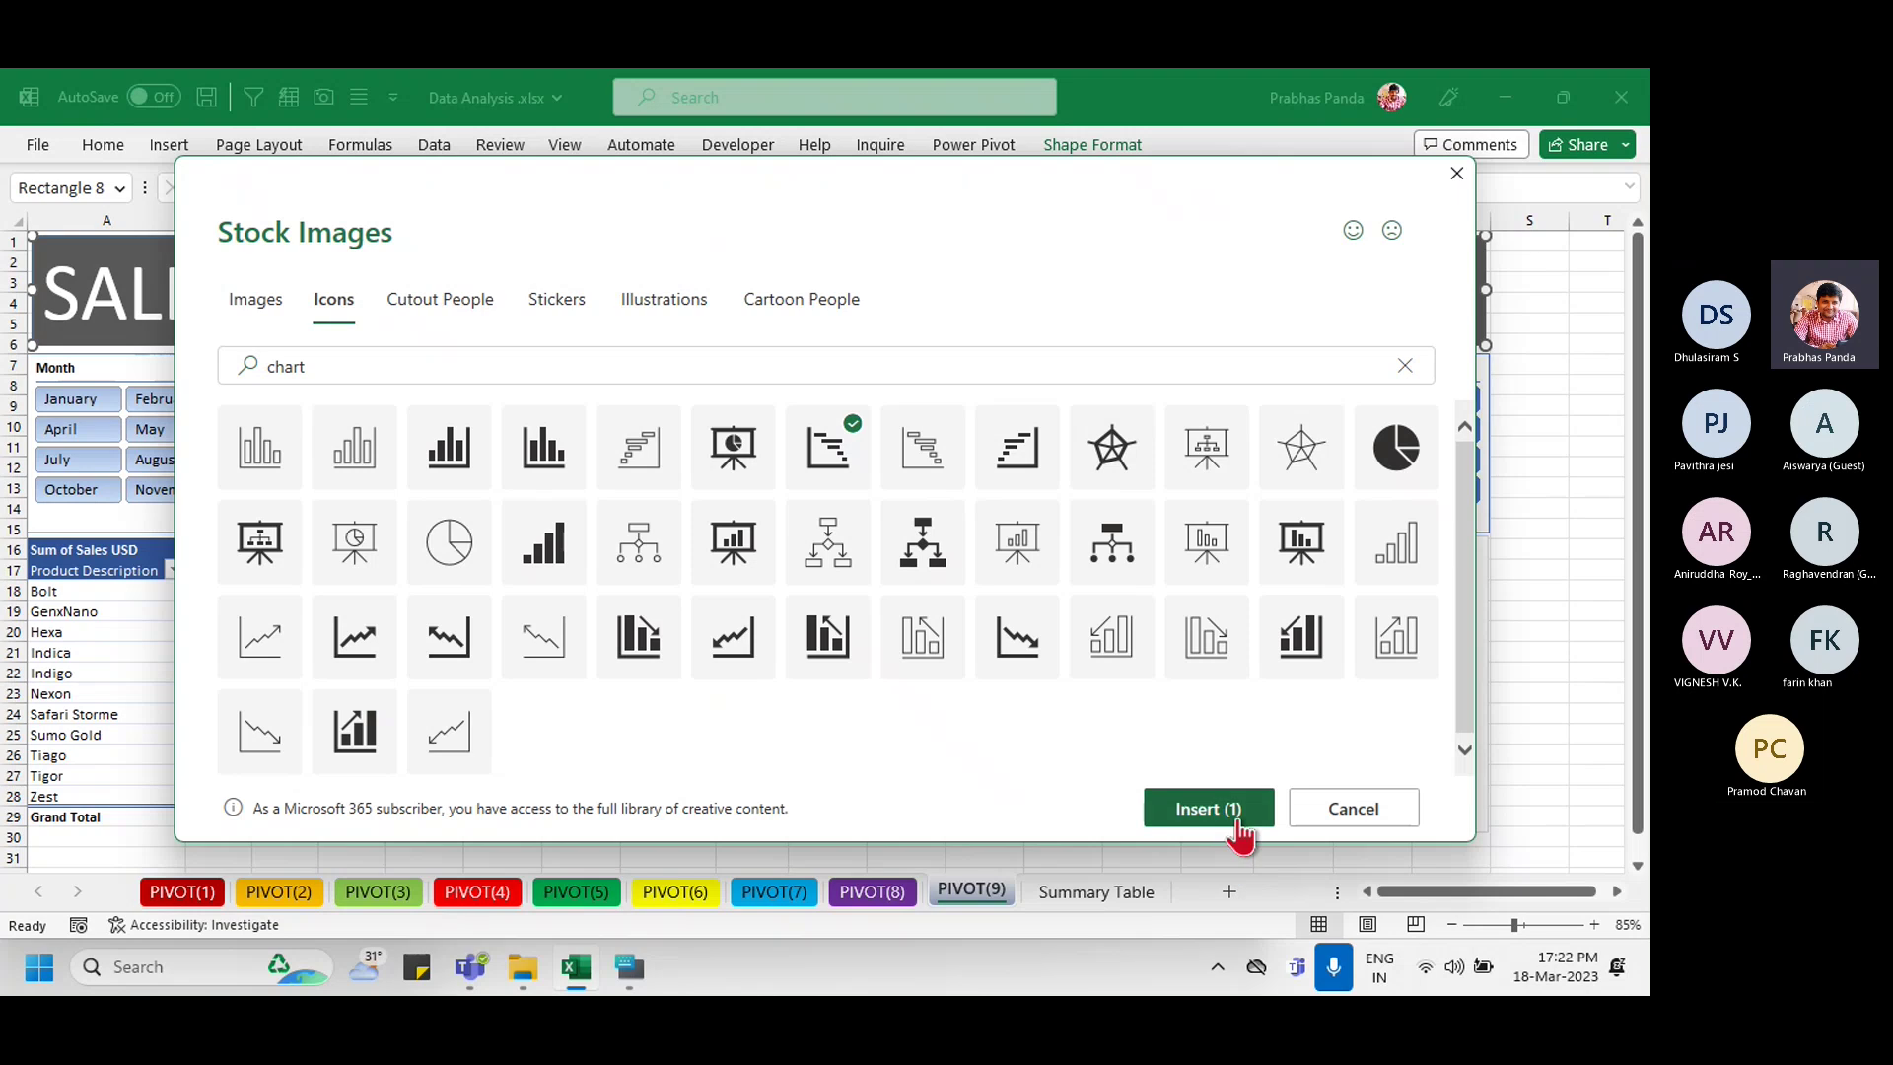
left_click(1232, 814)
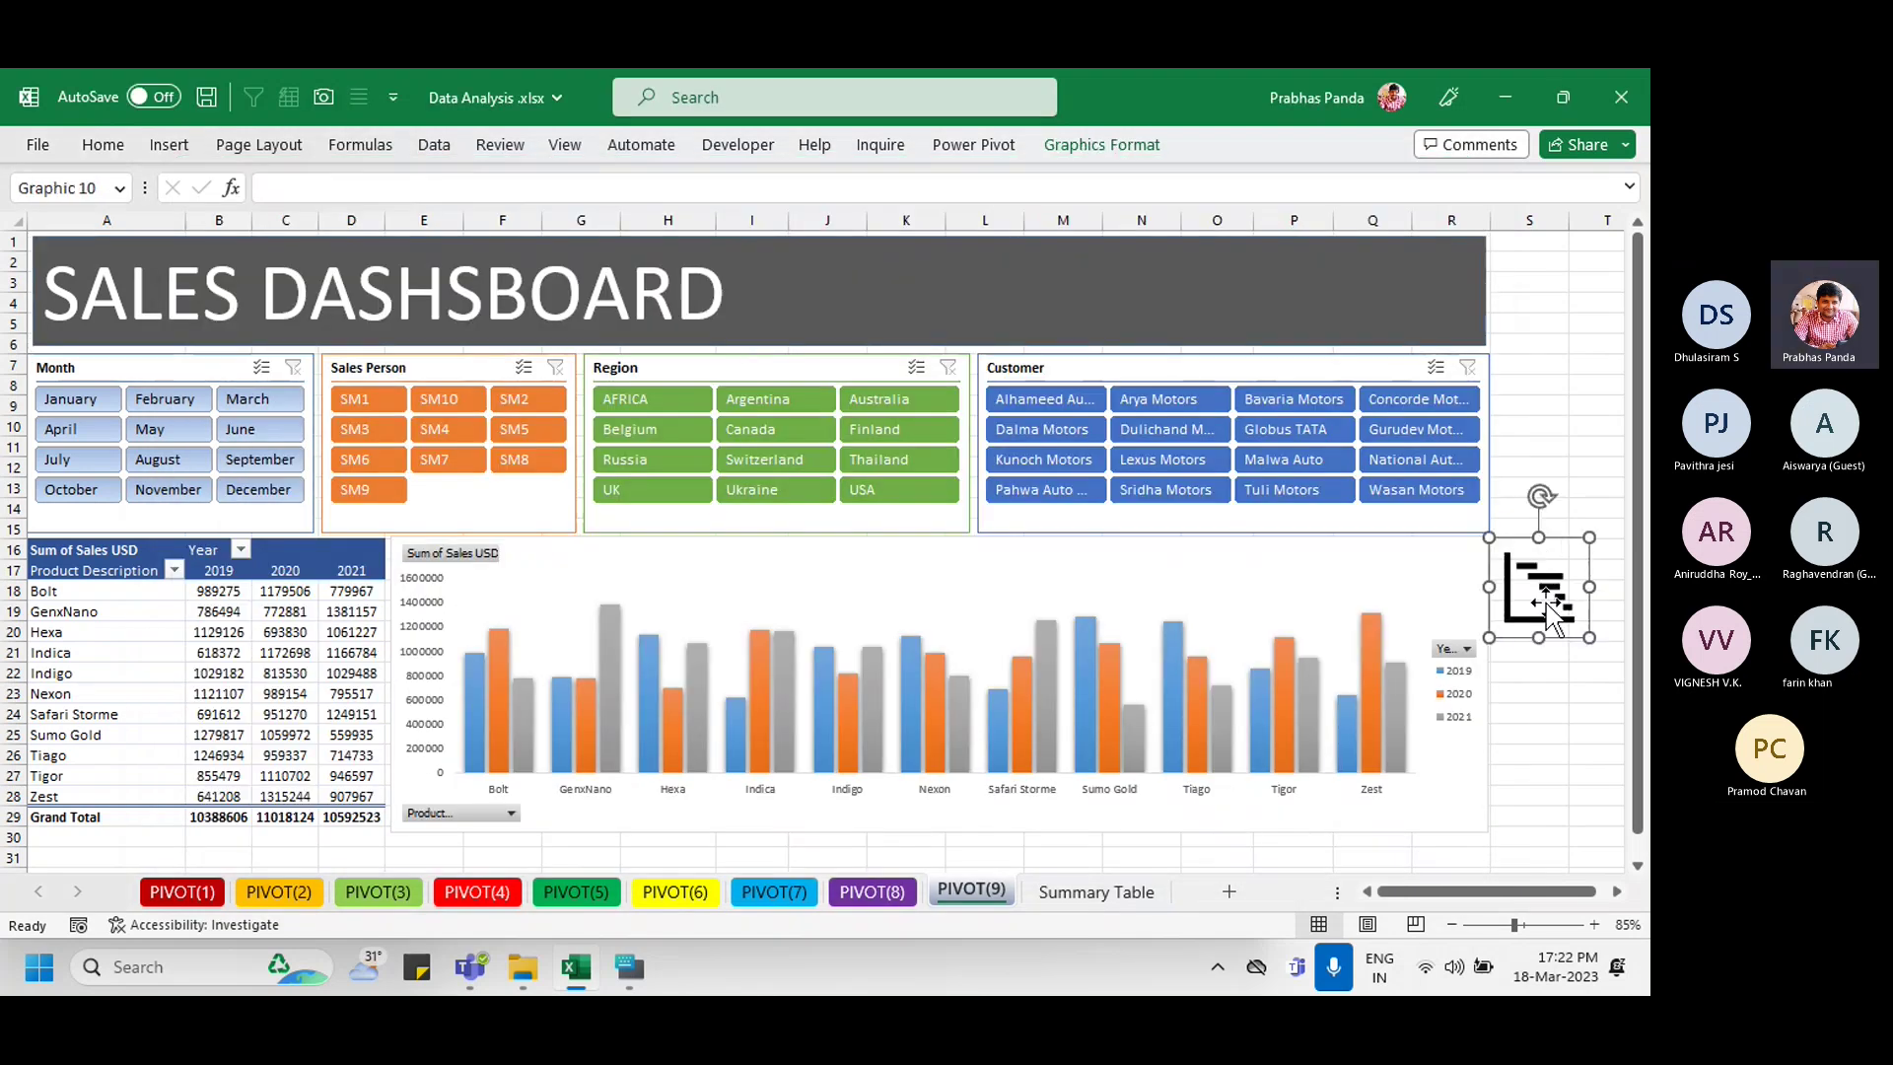
left_click_drag(1543, 577, 1208, 378)
left_click_drag(1265, 291, 1393, 287)
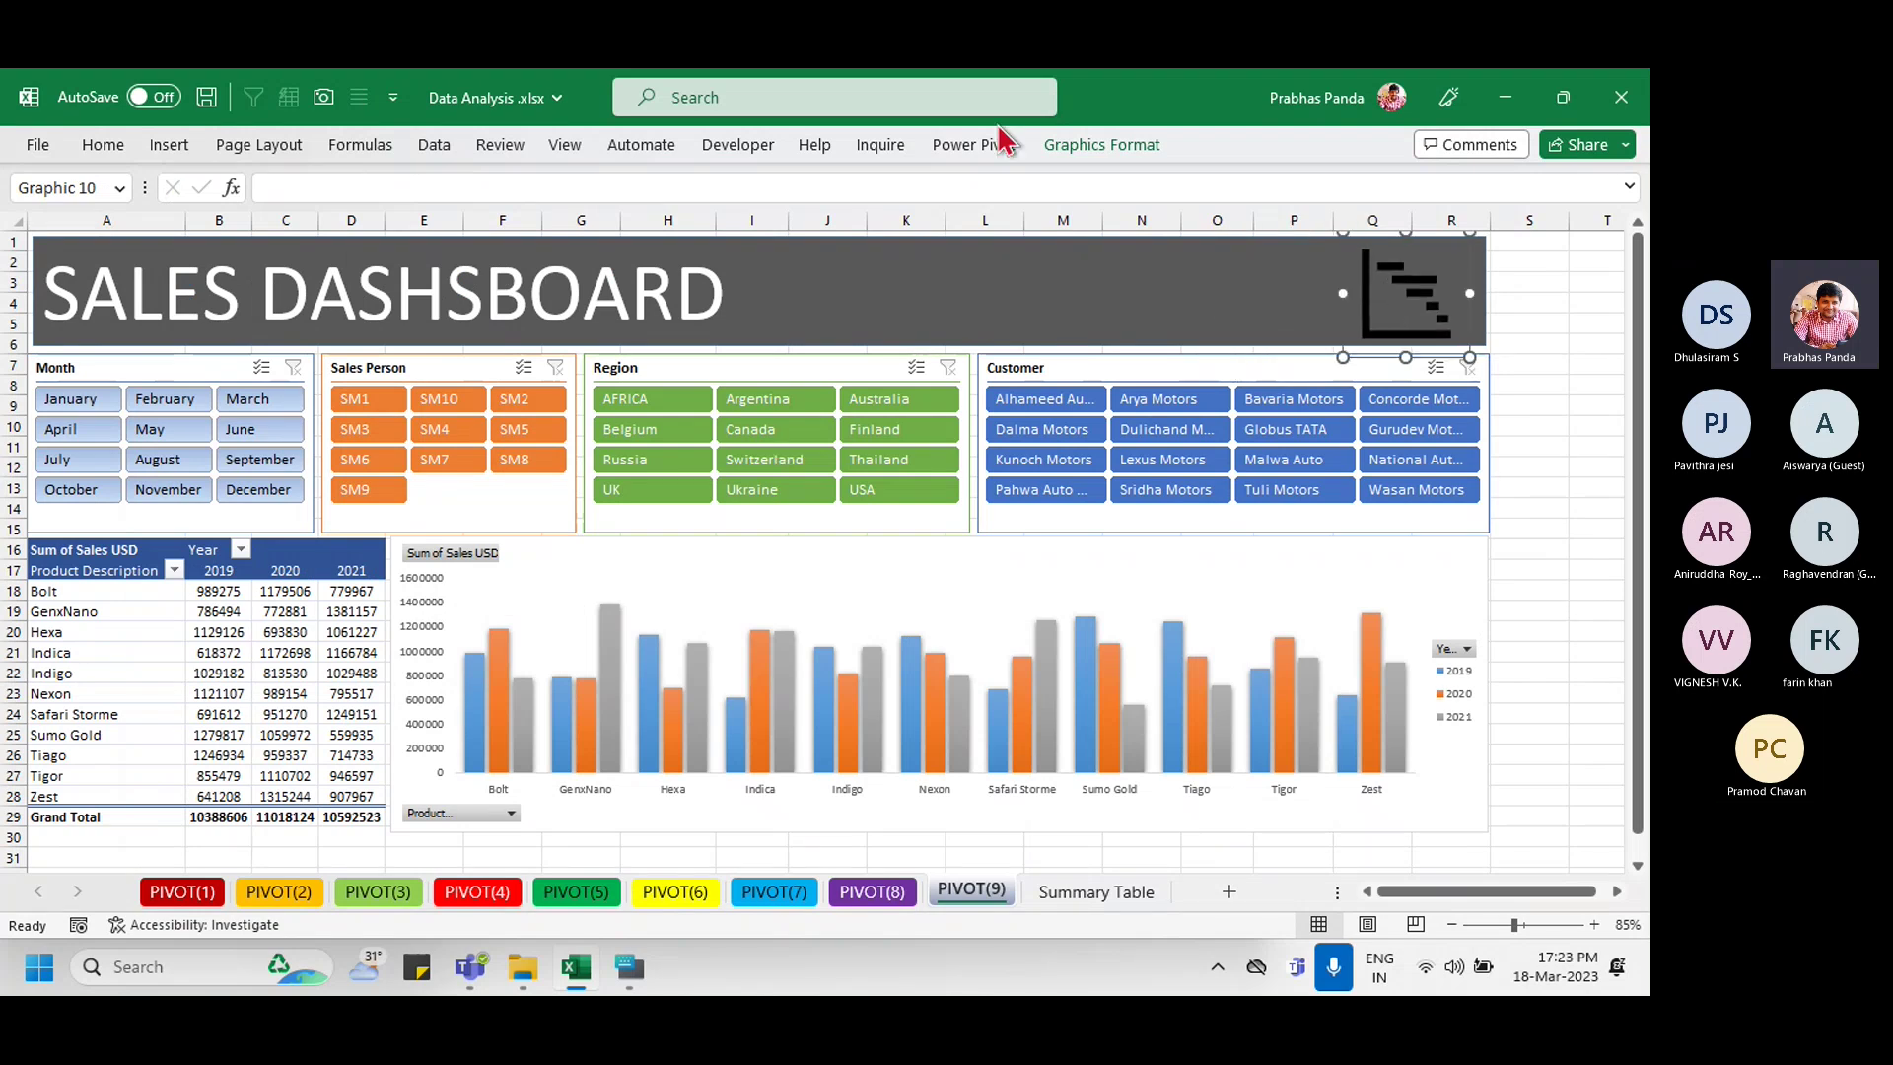
Step: Set the icon's Graphics Fill to white and add an Outer shadow effect
left_click(1127, 146)
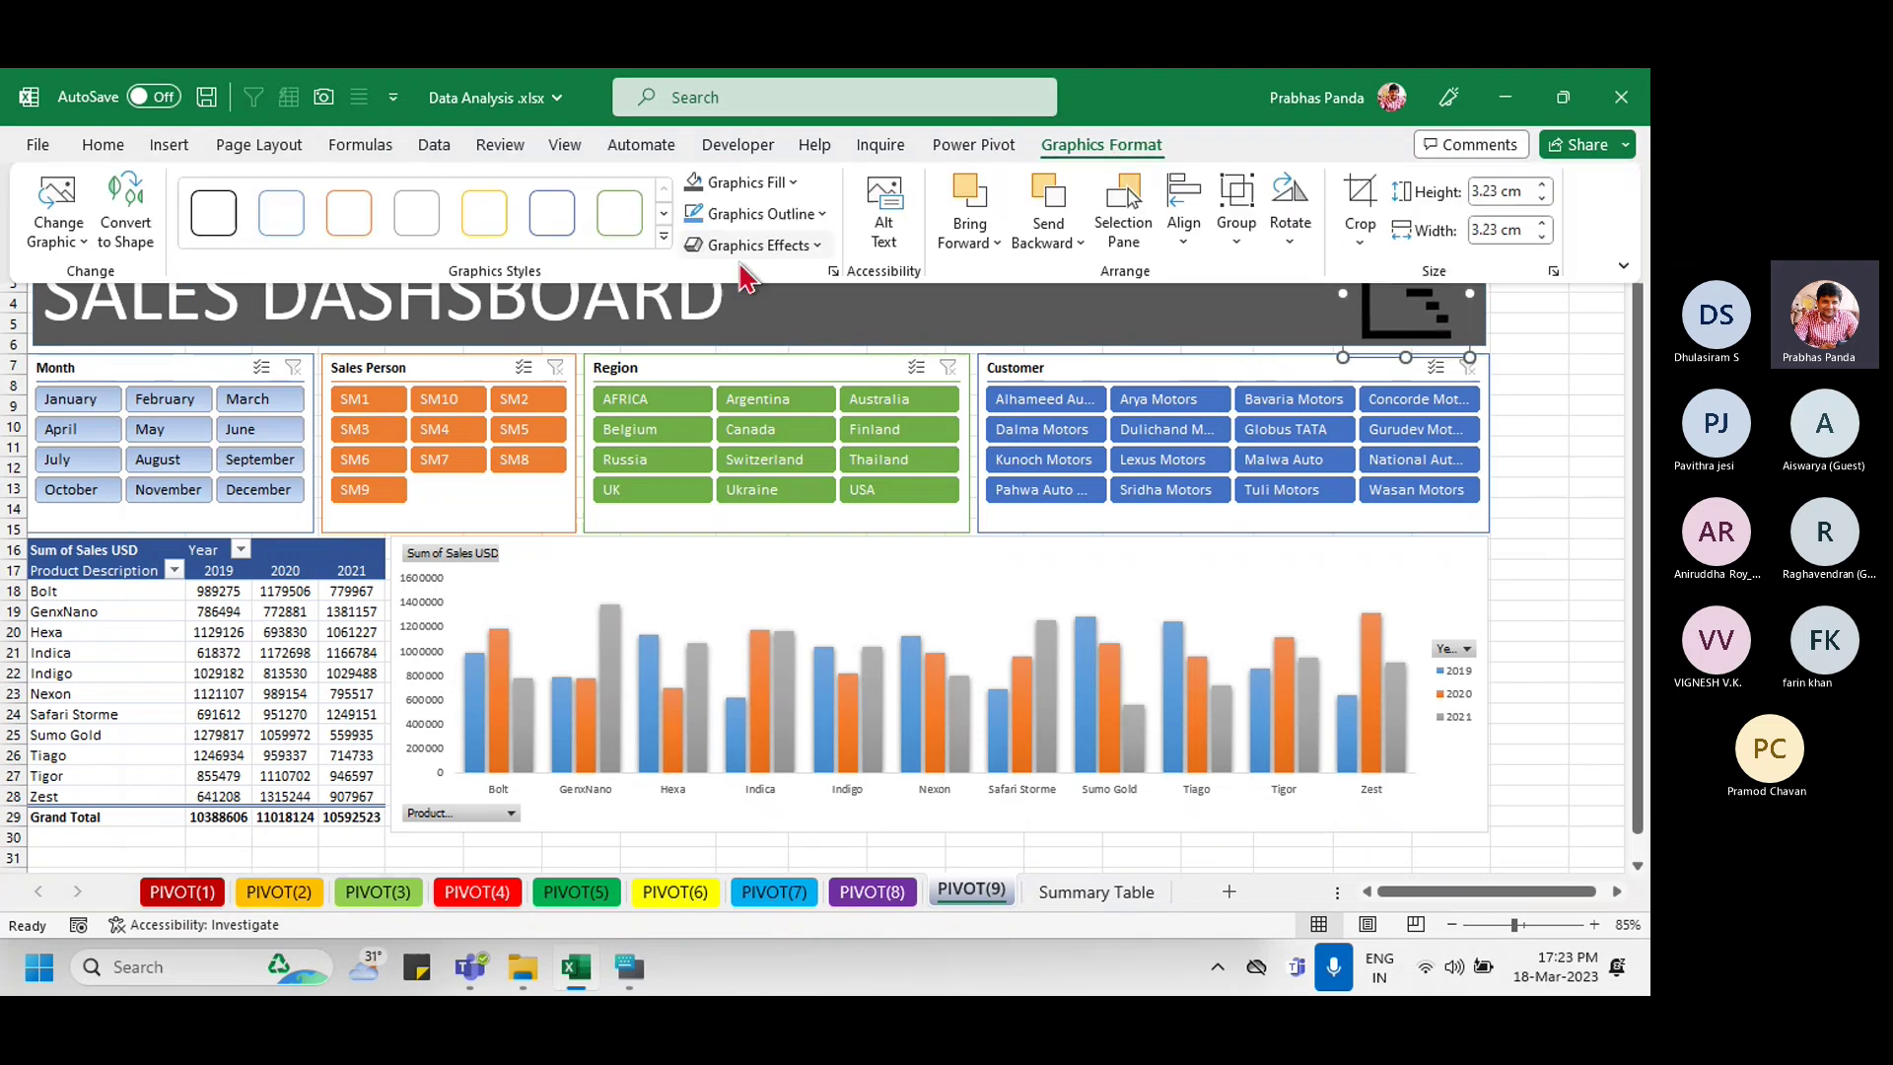
left_click(792, 183)
left_click(695, 284)
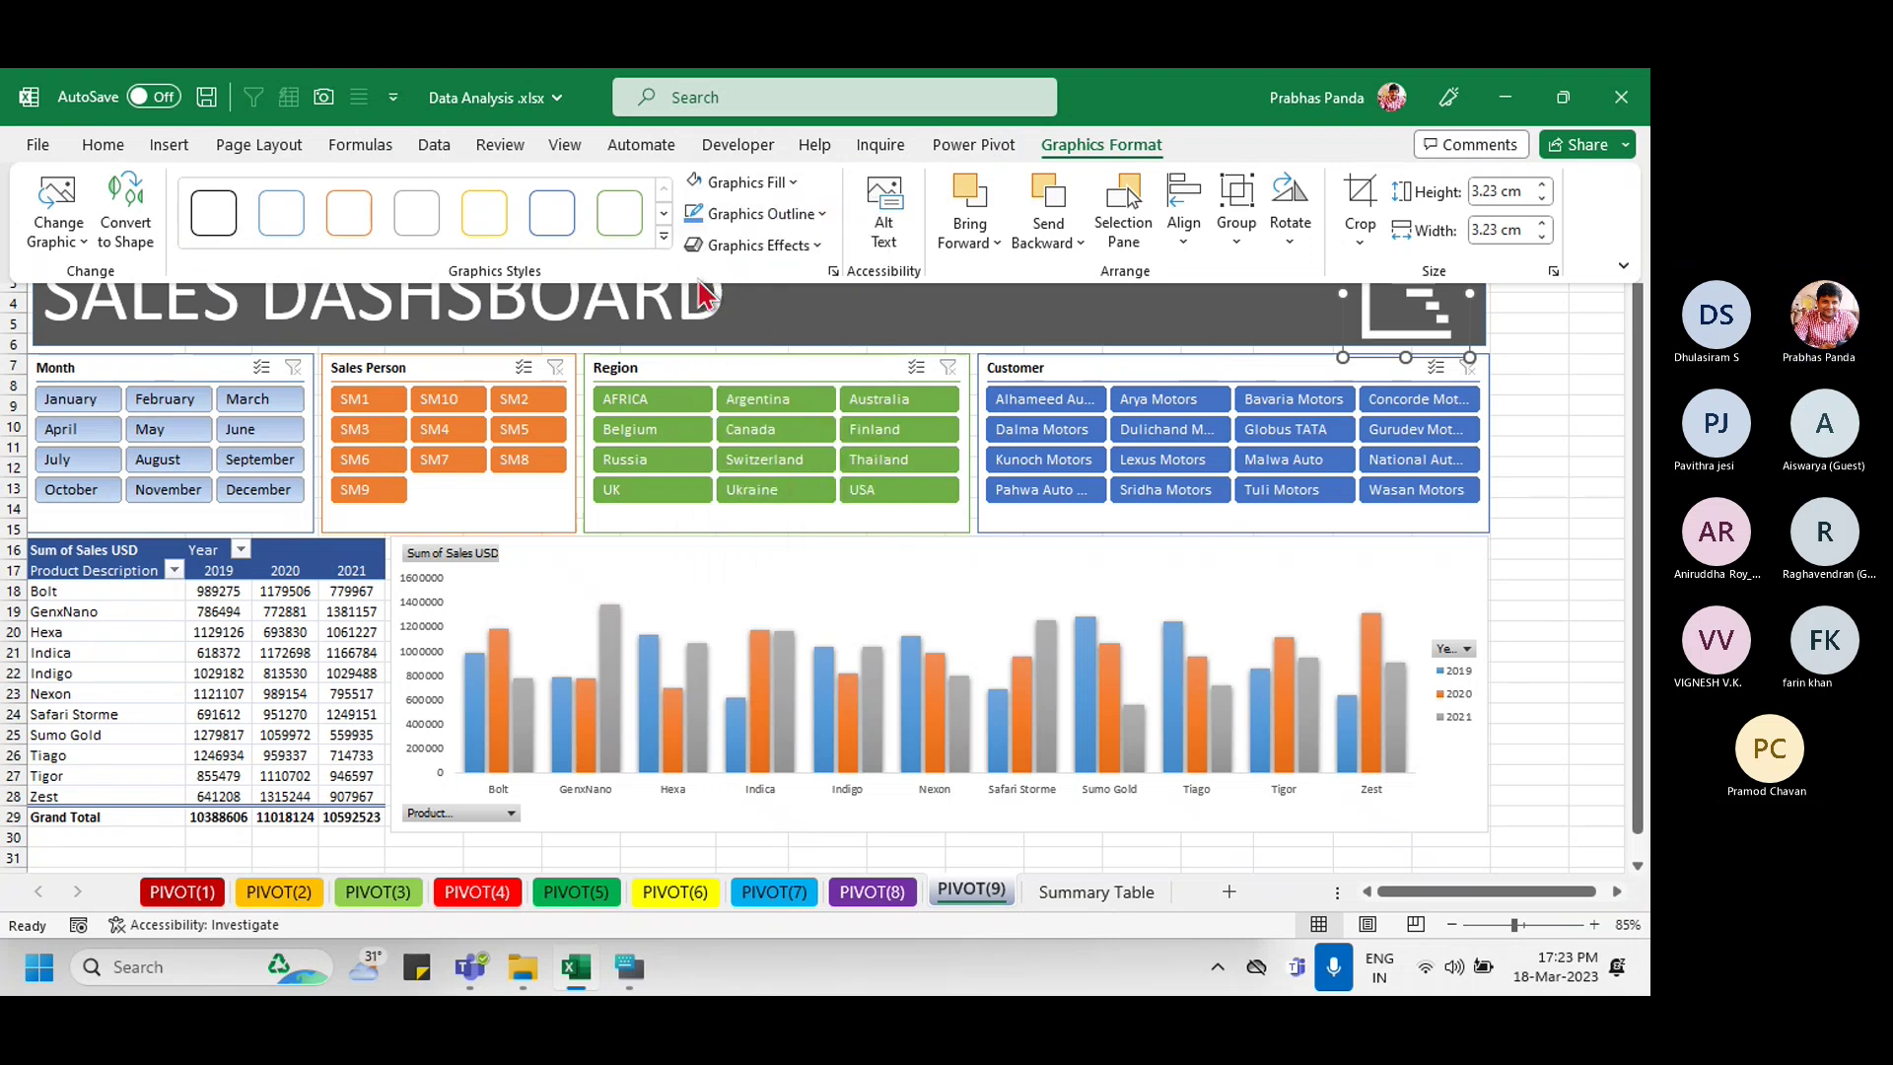
left_click(754, 246)
mouse_move(815, 353)
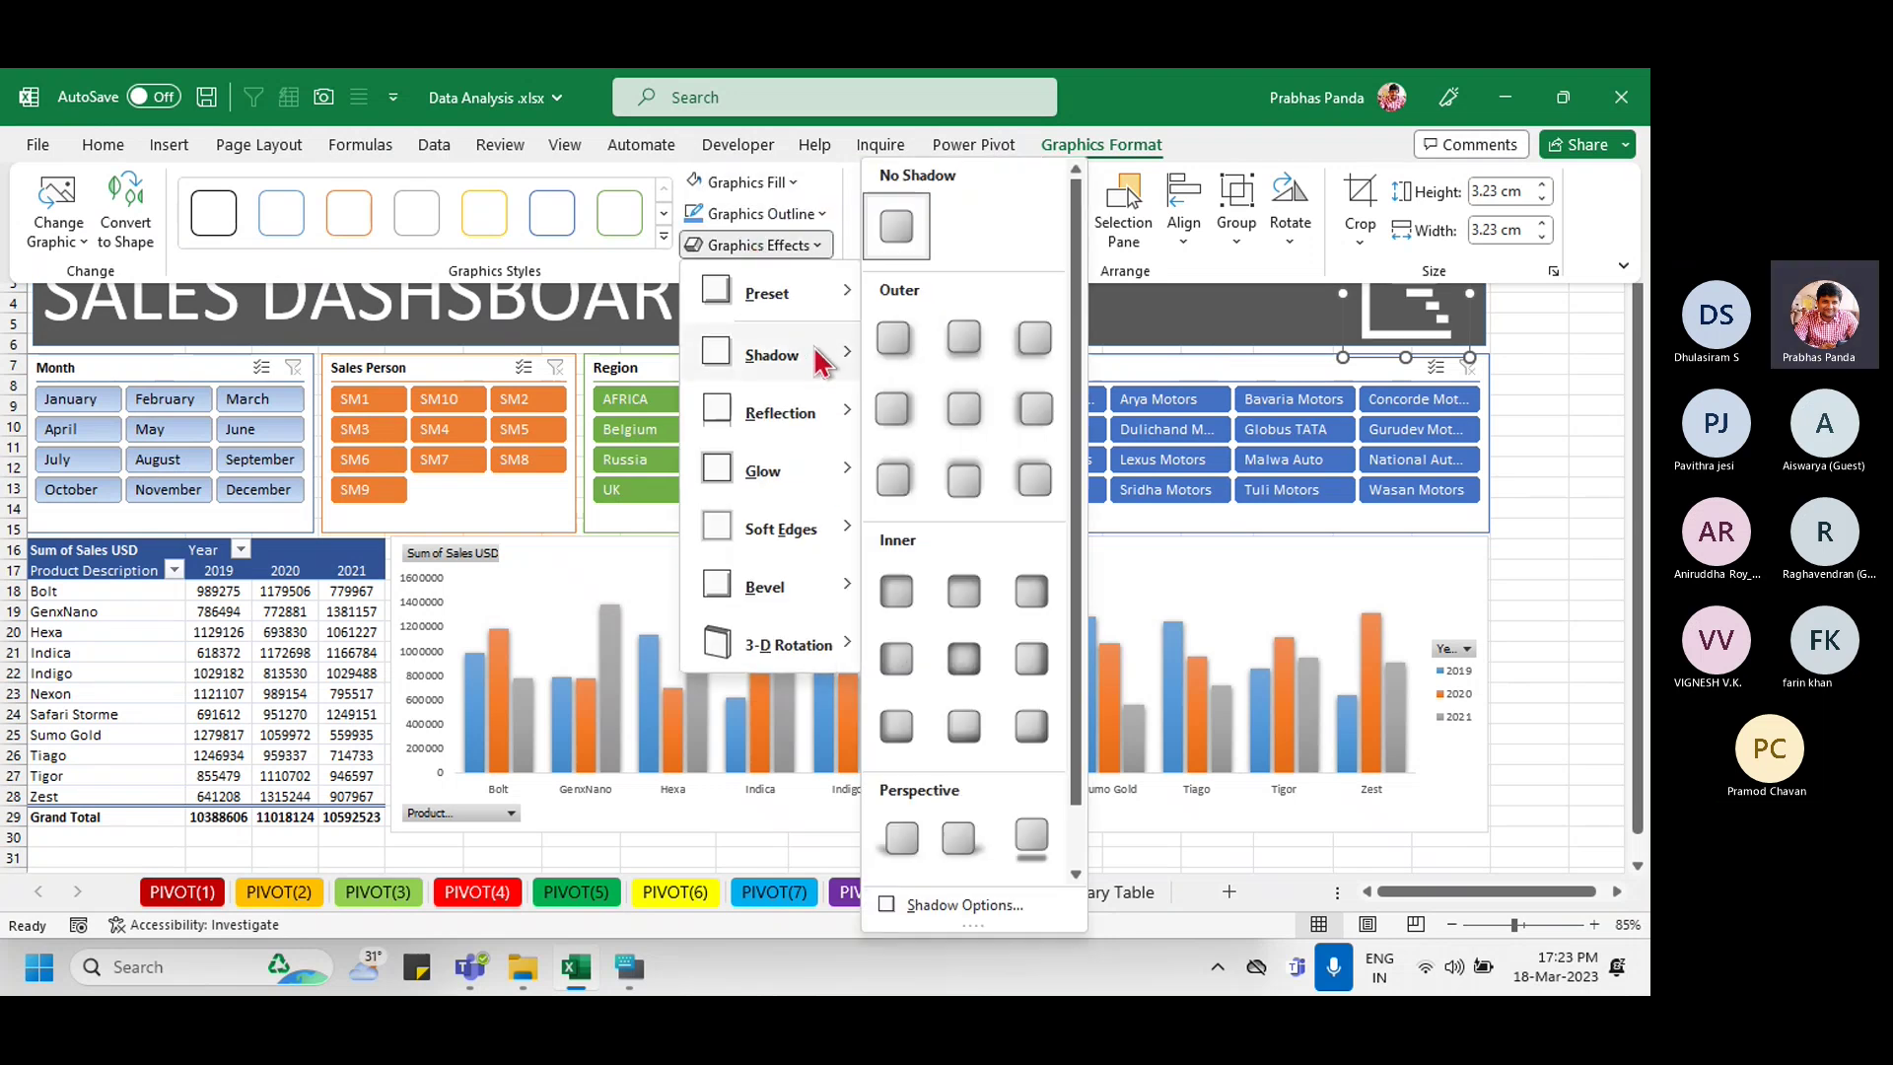
left_click(966, 410)
left_click(1592, 444)
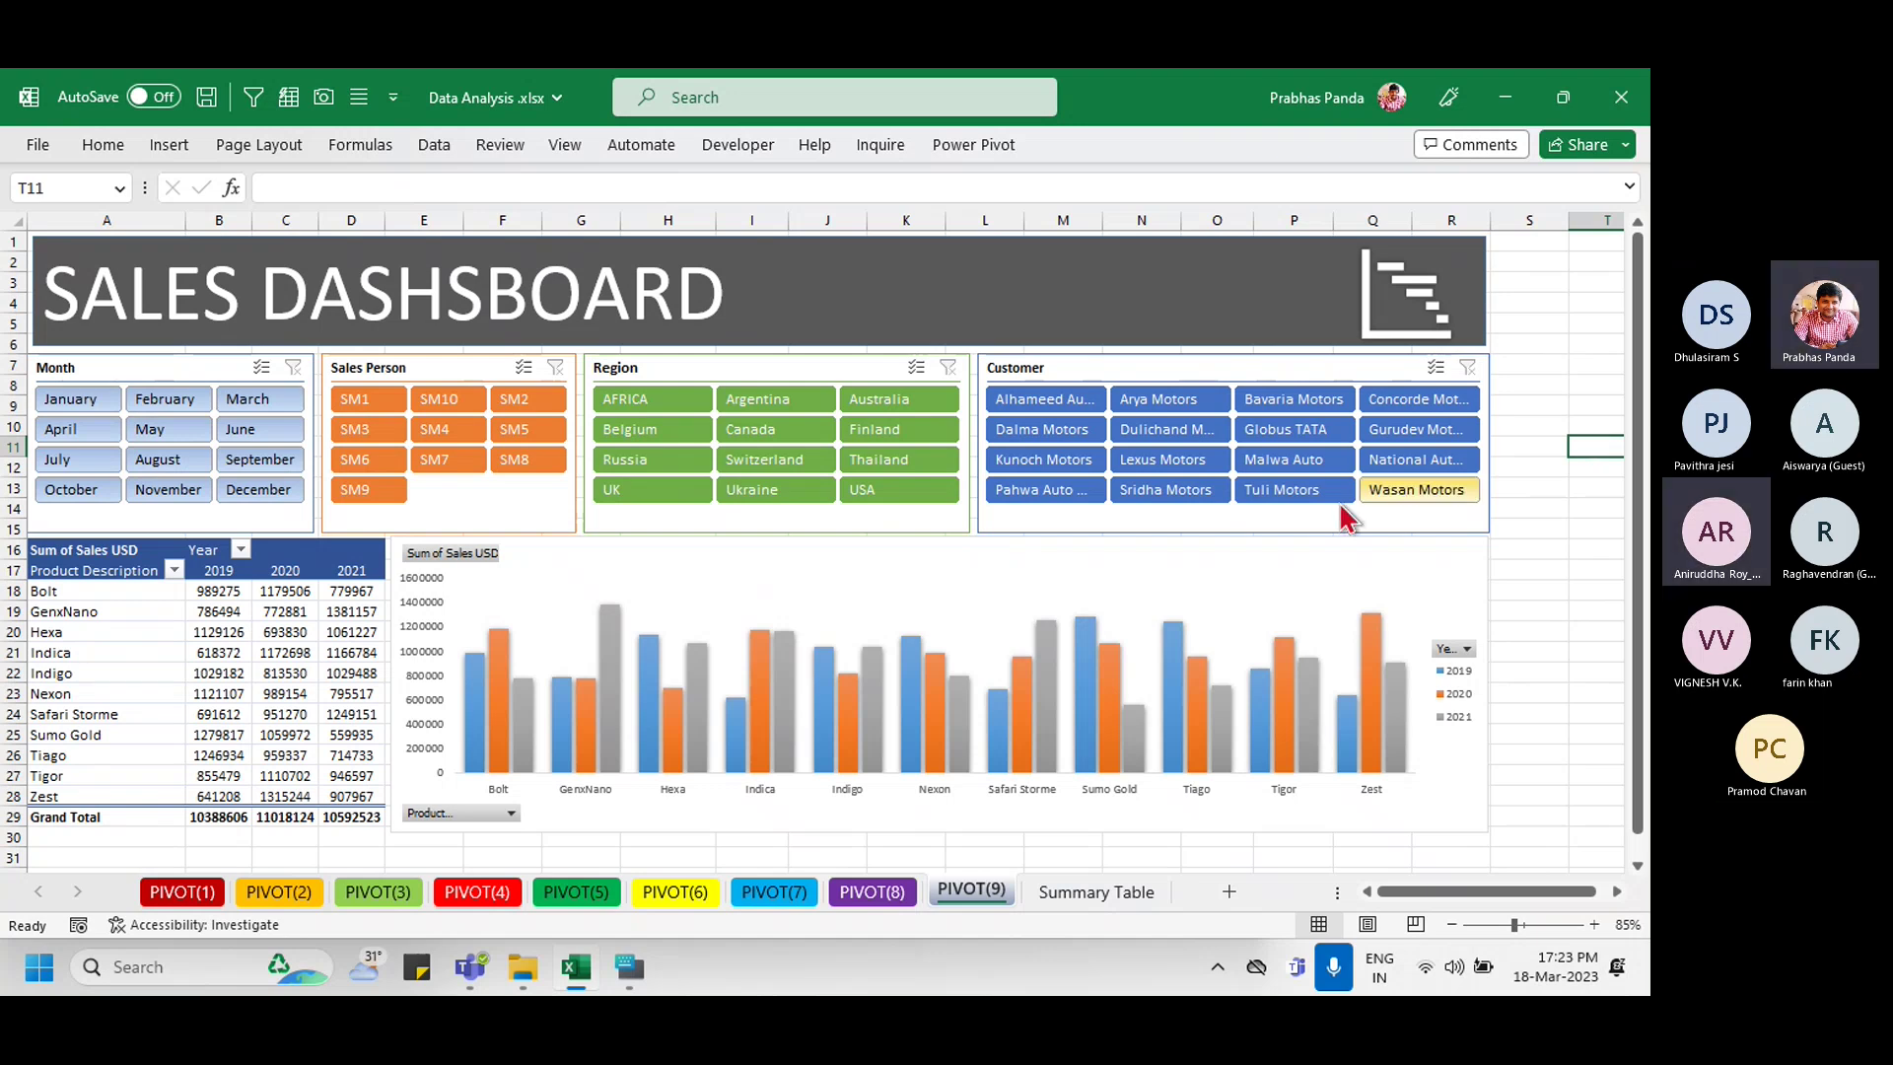
Step: Delete the stray 'S' so the banner reads SALES DASHBOARD, leaving its Shape Fill unchanged
left_click(482, 287)
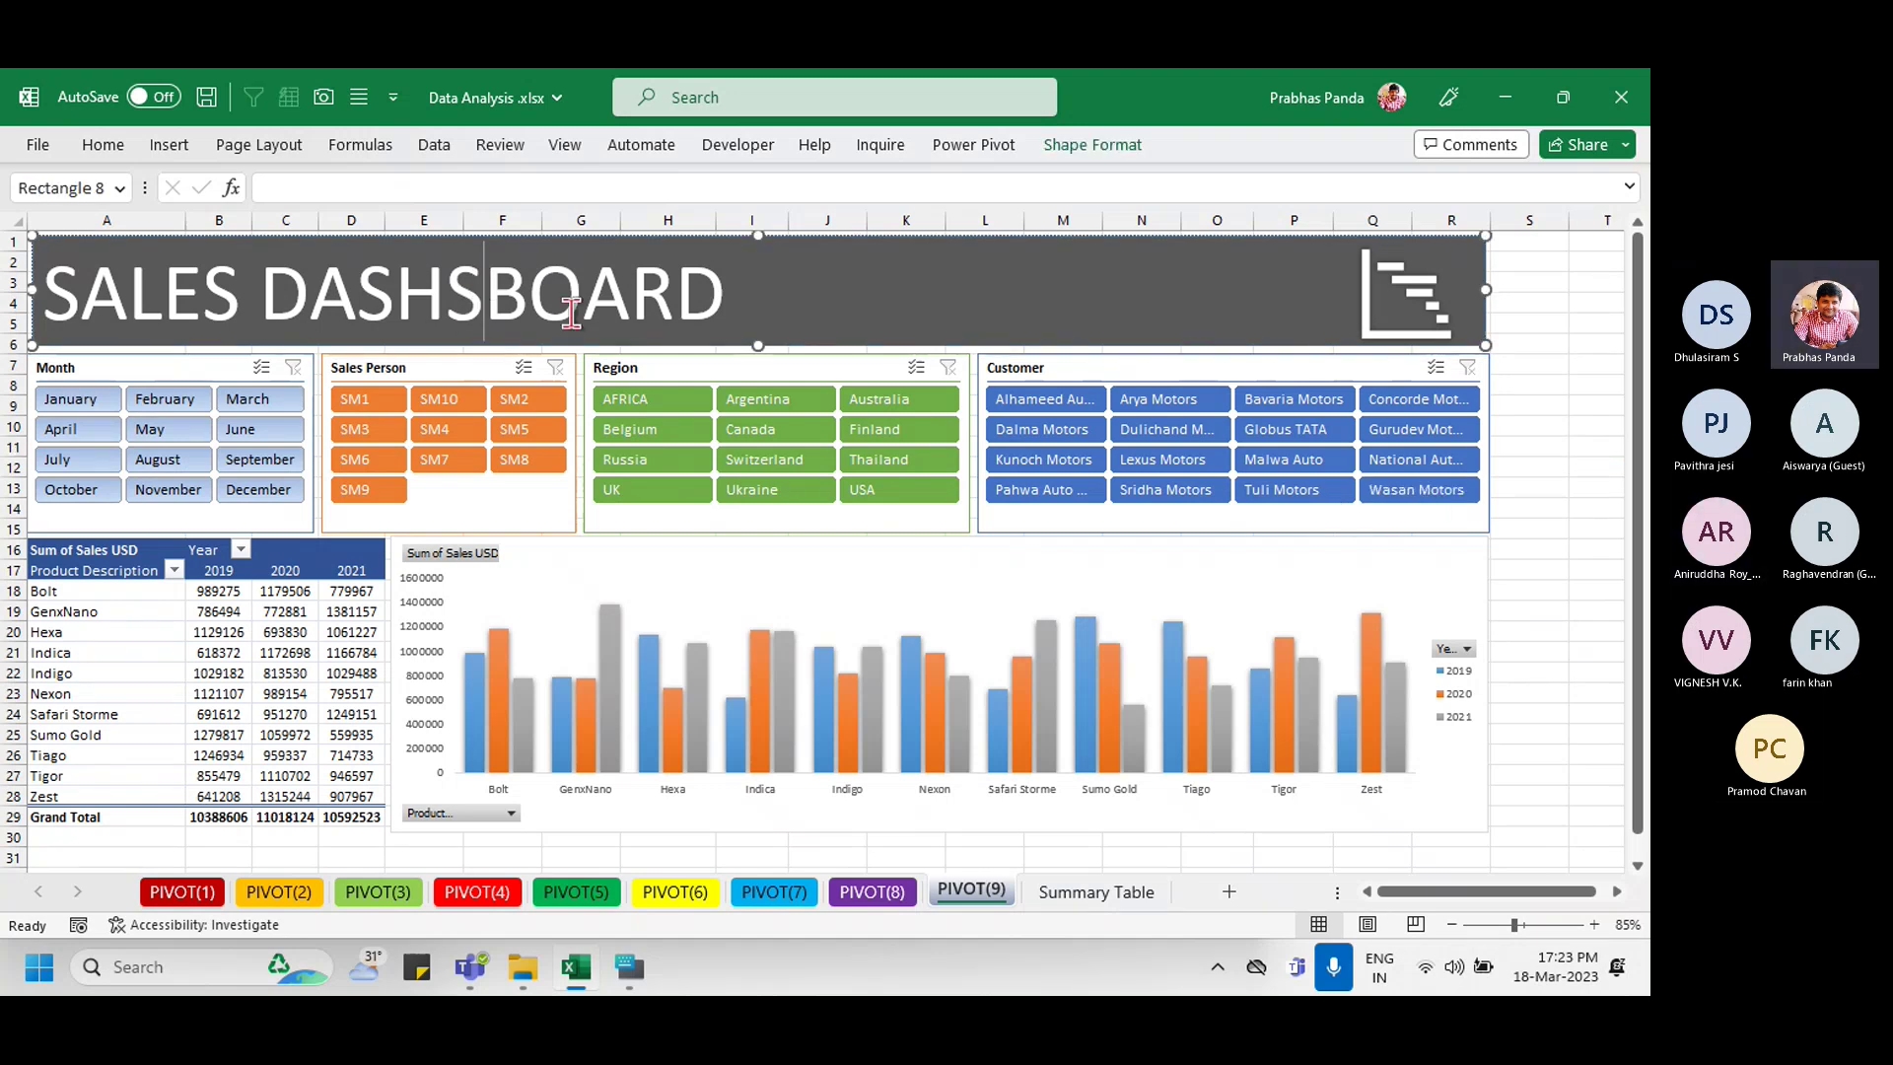
key("BackSpace")
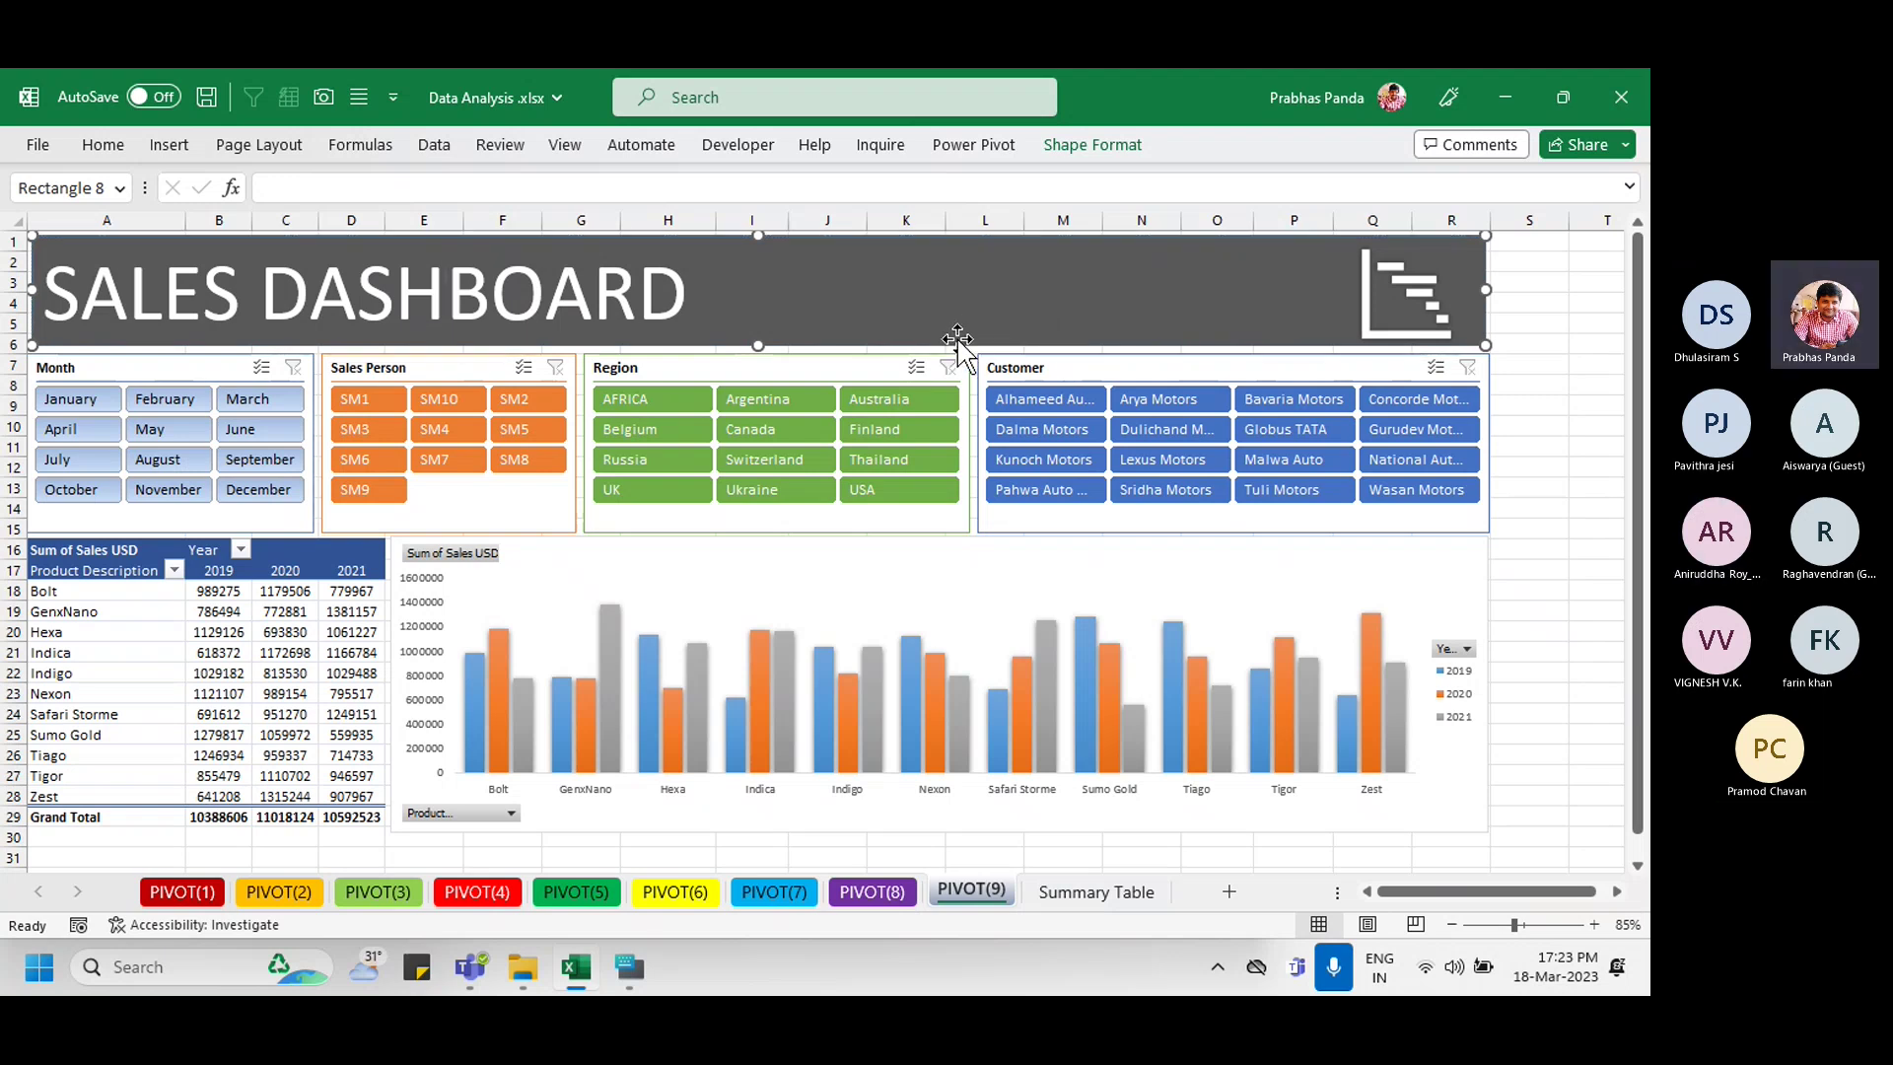
left_click(1090, 146)
left_click(664, 183)
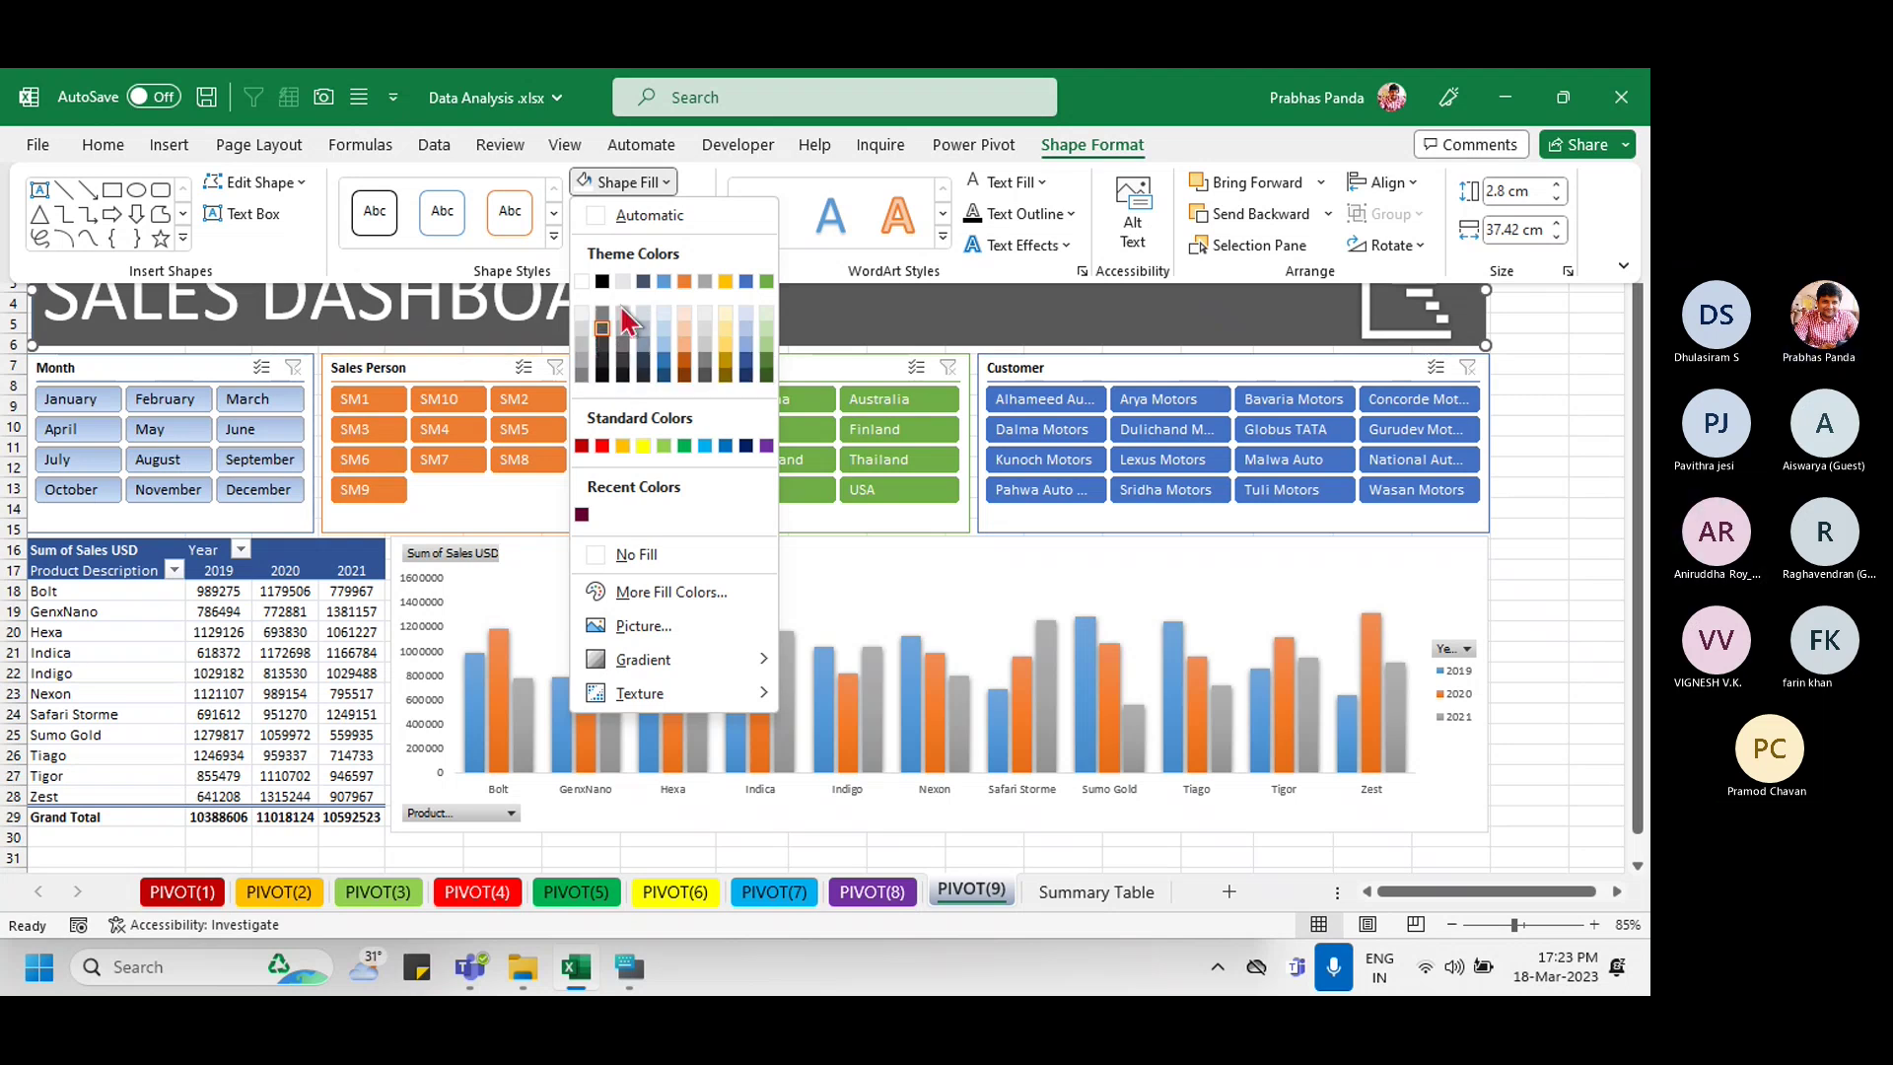
left_click(908, 335)
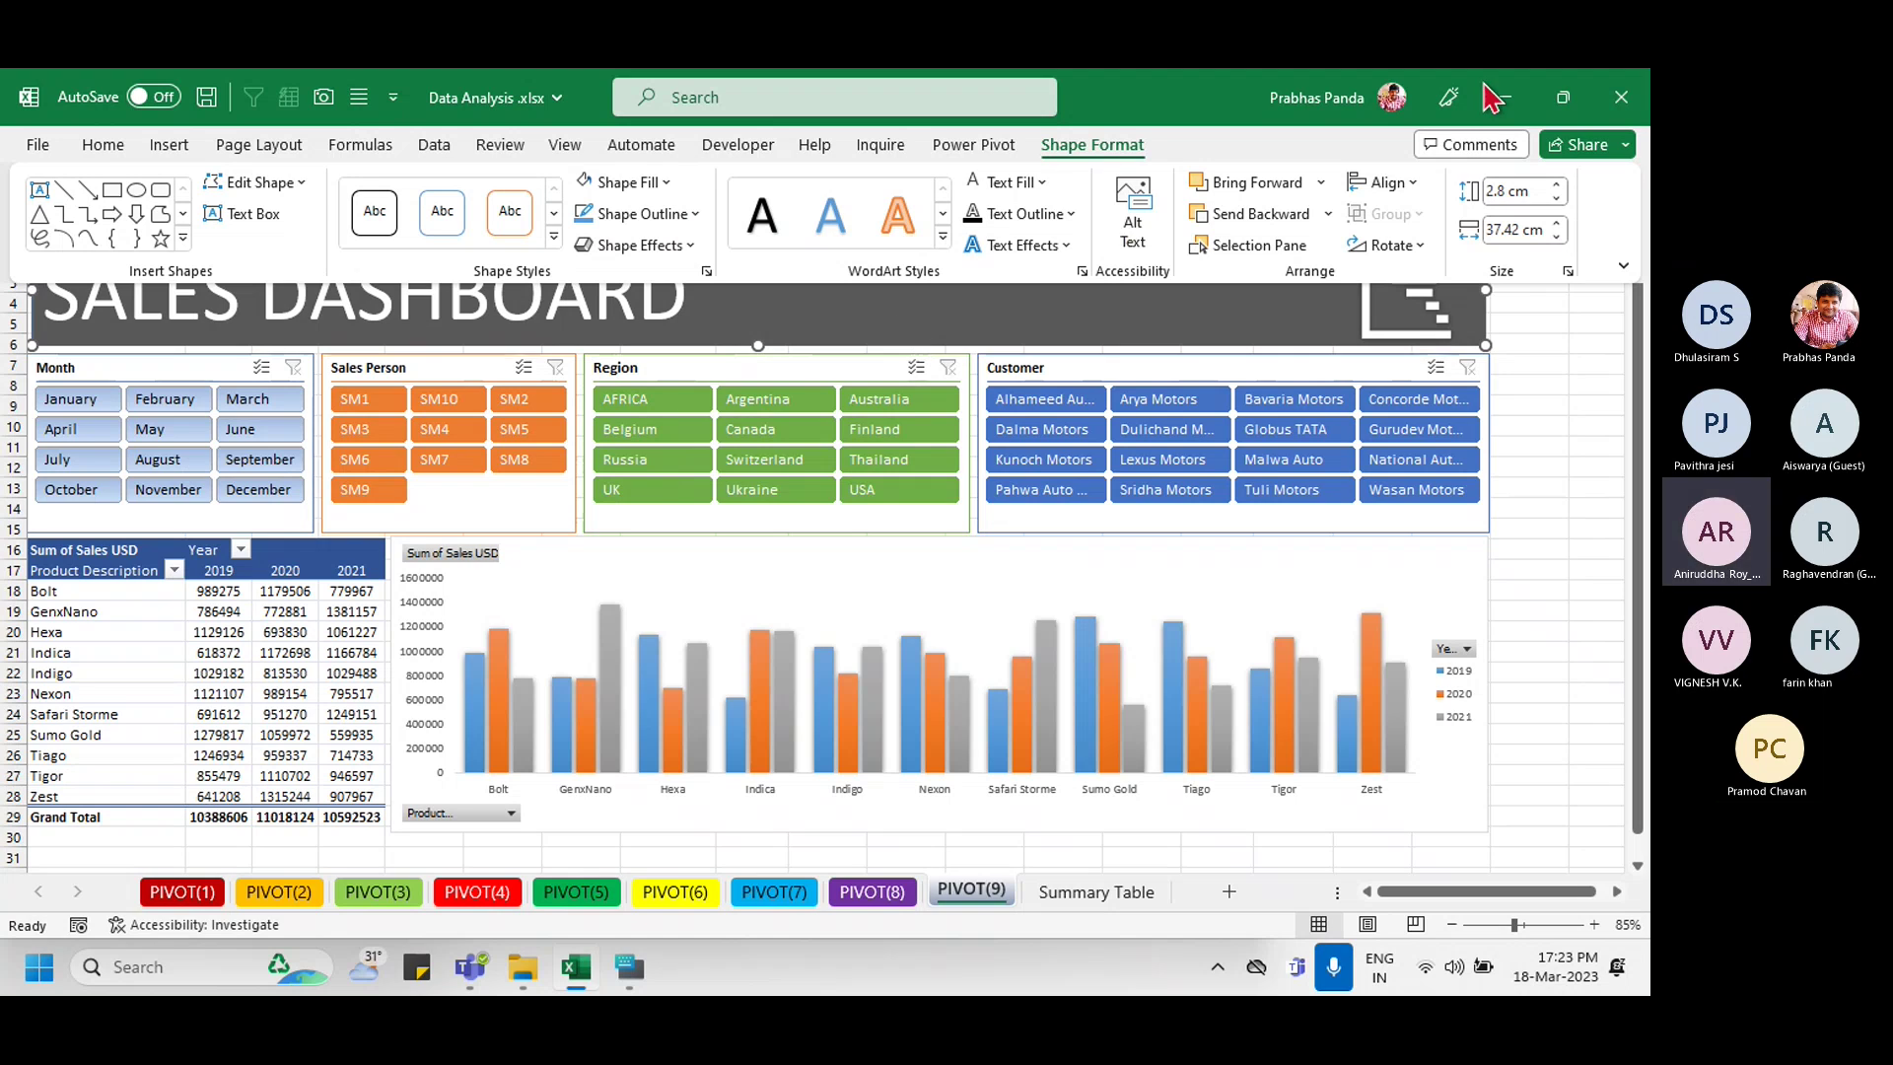
left_click(955, 304)
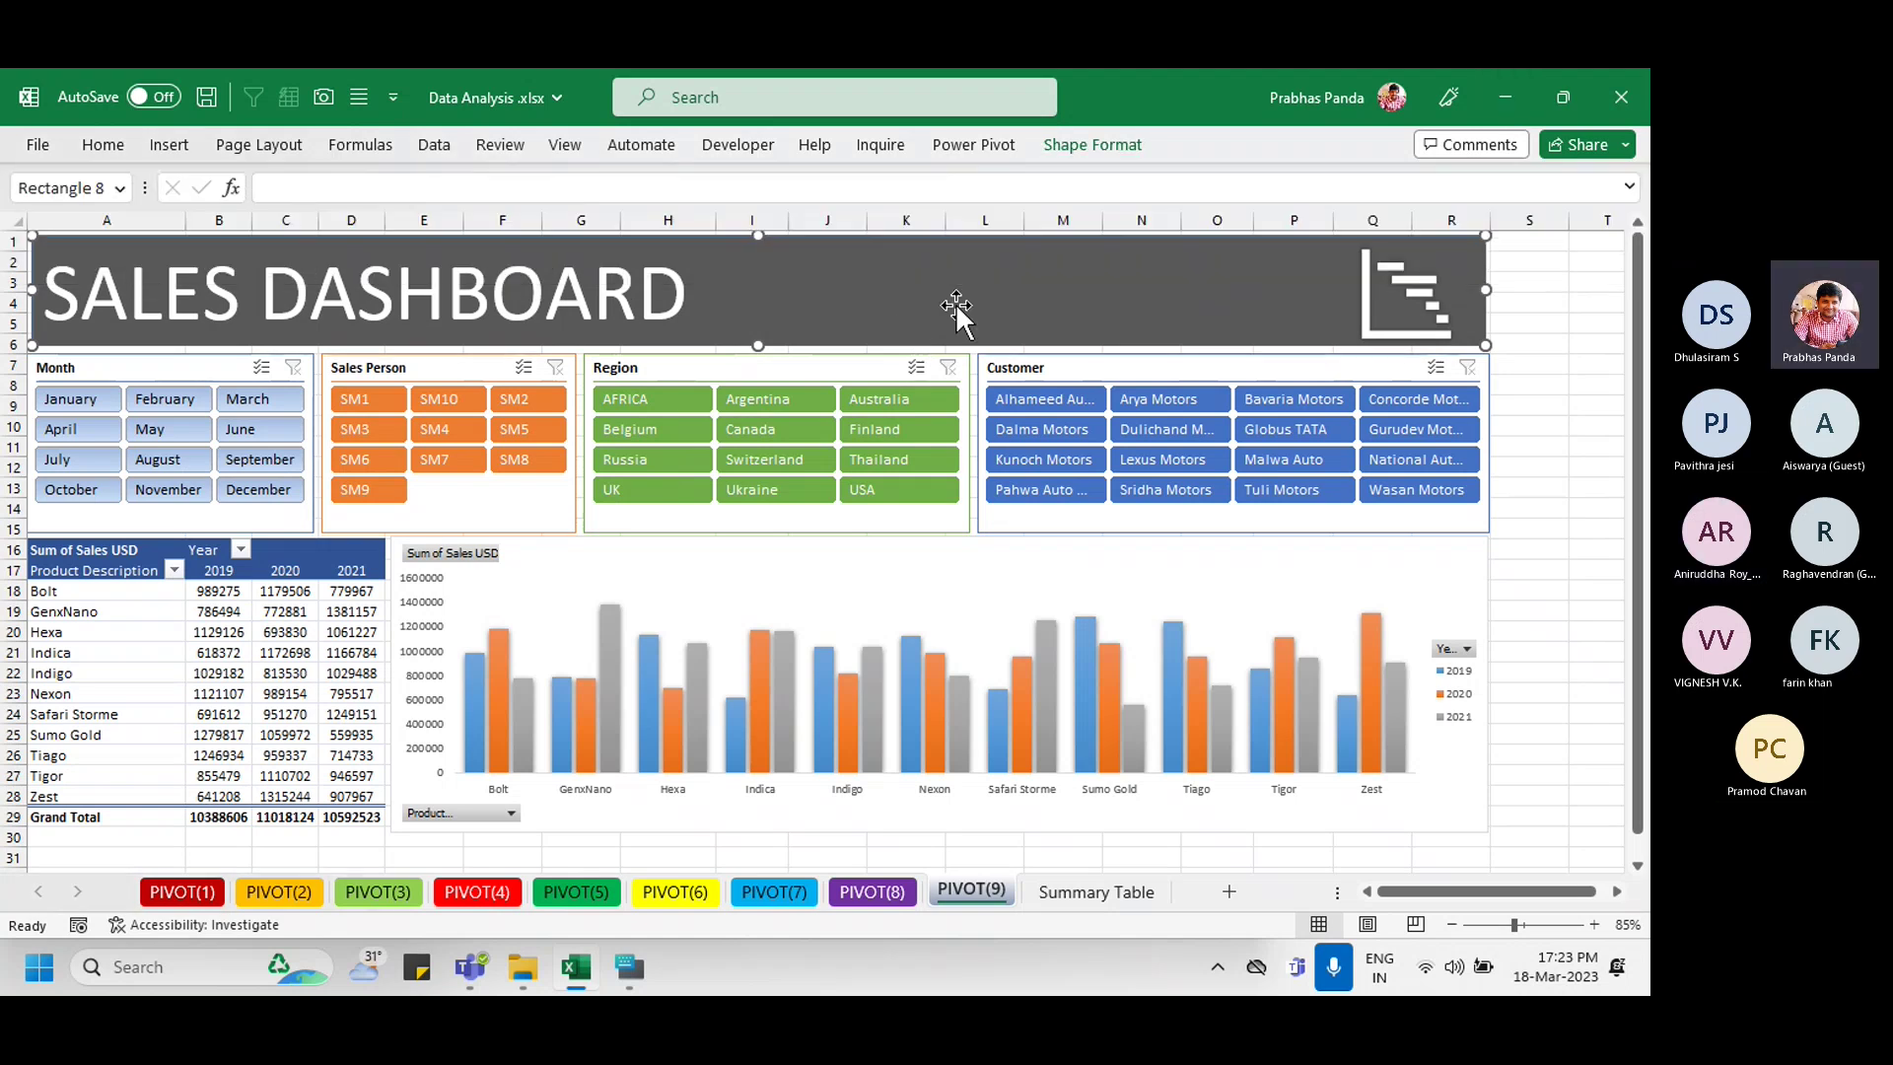
Step: Browse the Shapes gallery without inserting anything, then save Data Analysis.xlsx with Ctrl+S
left_click(176, 150)
left_click(313, 237)
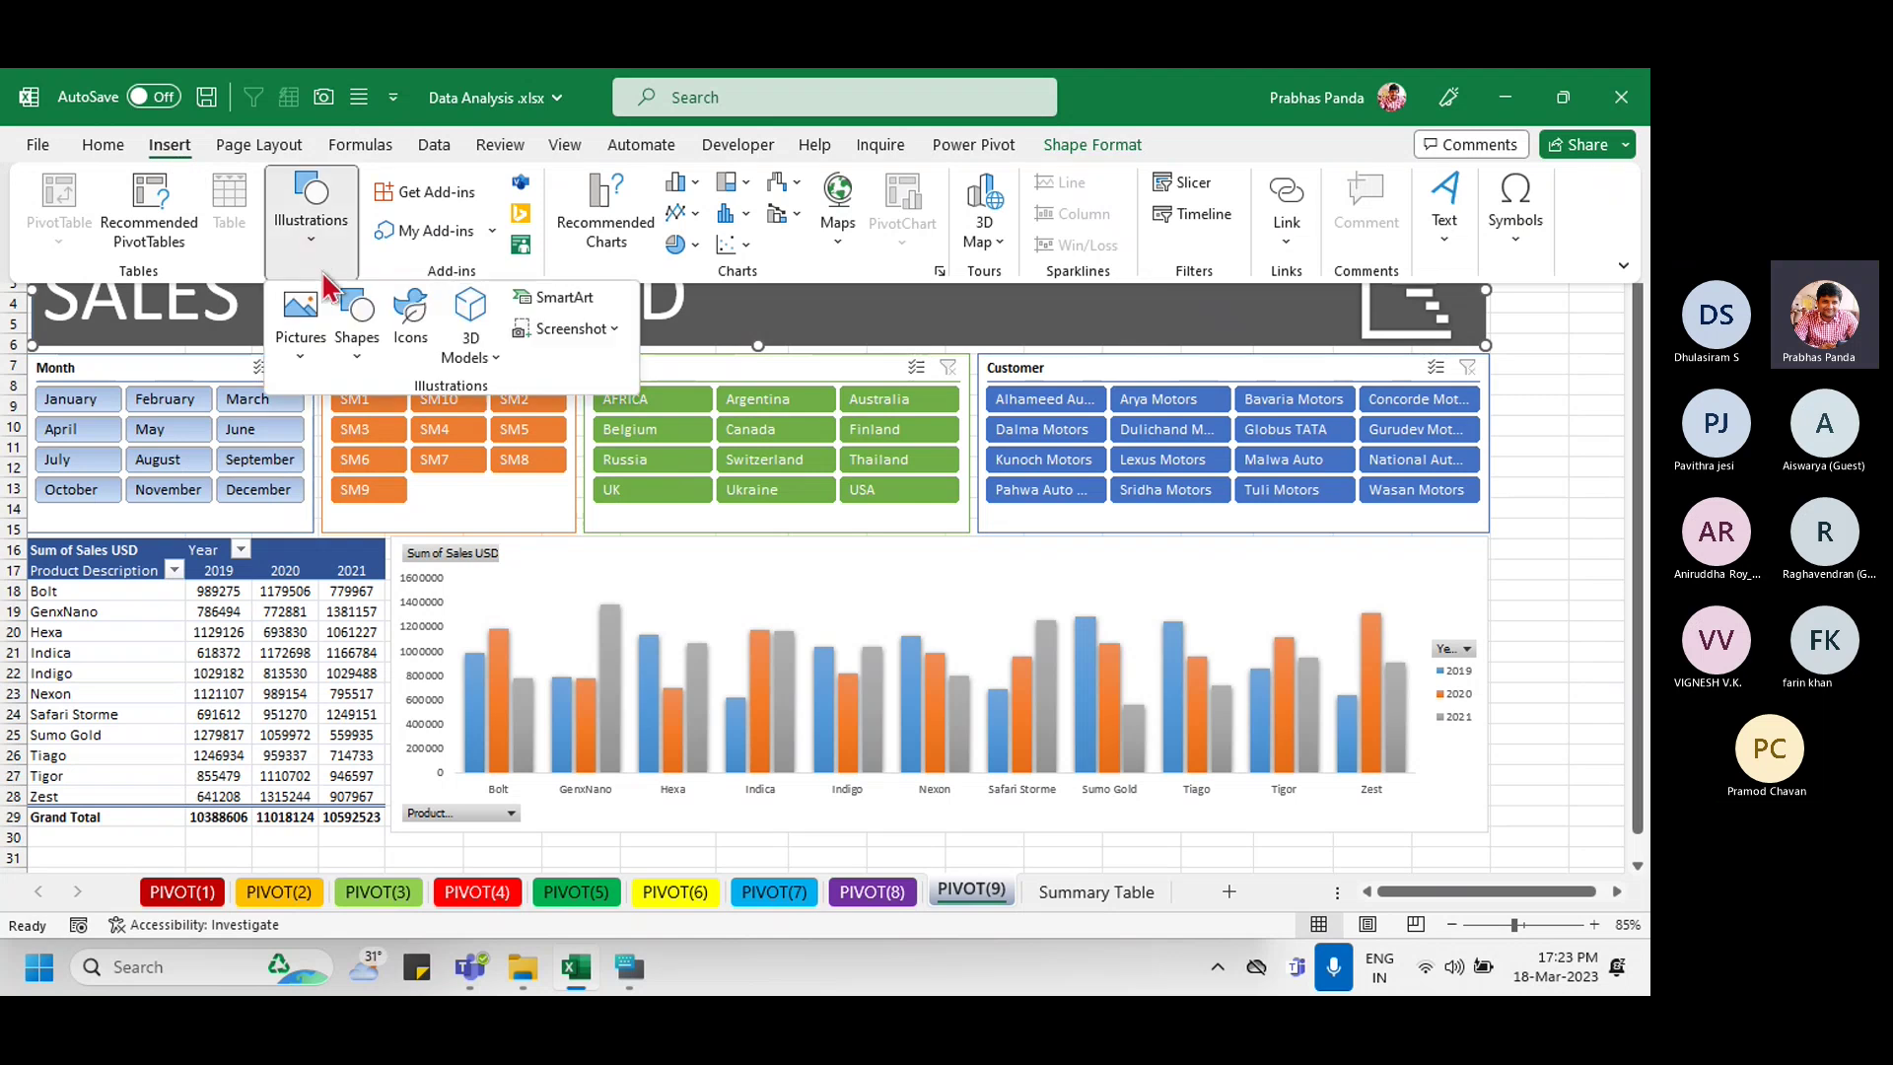
left_click(359, 357)
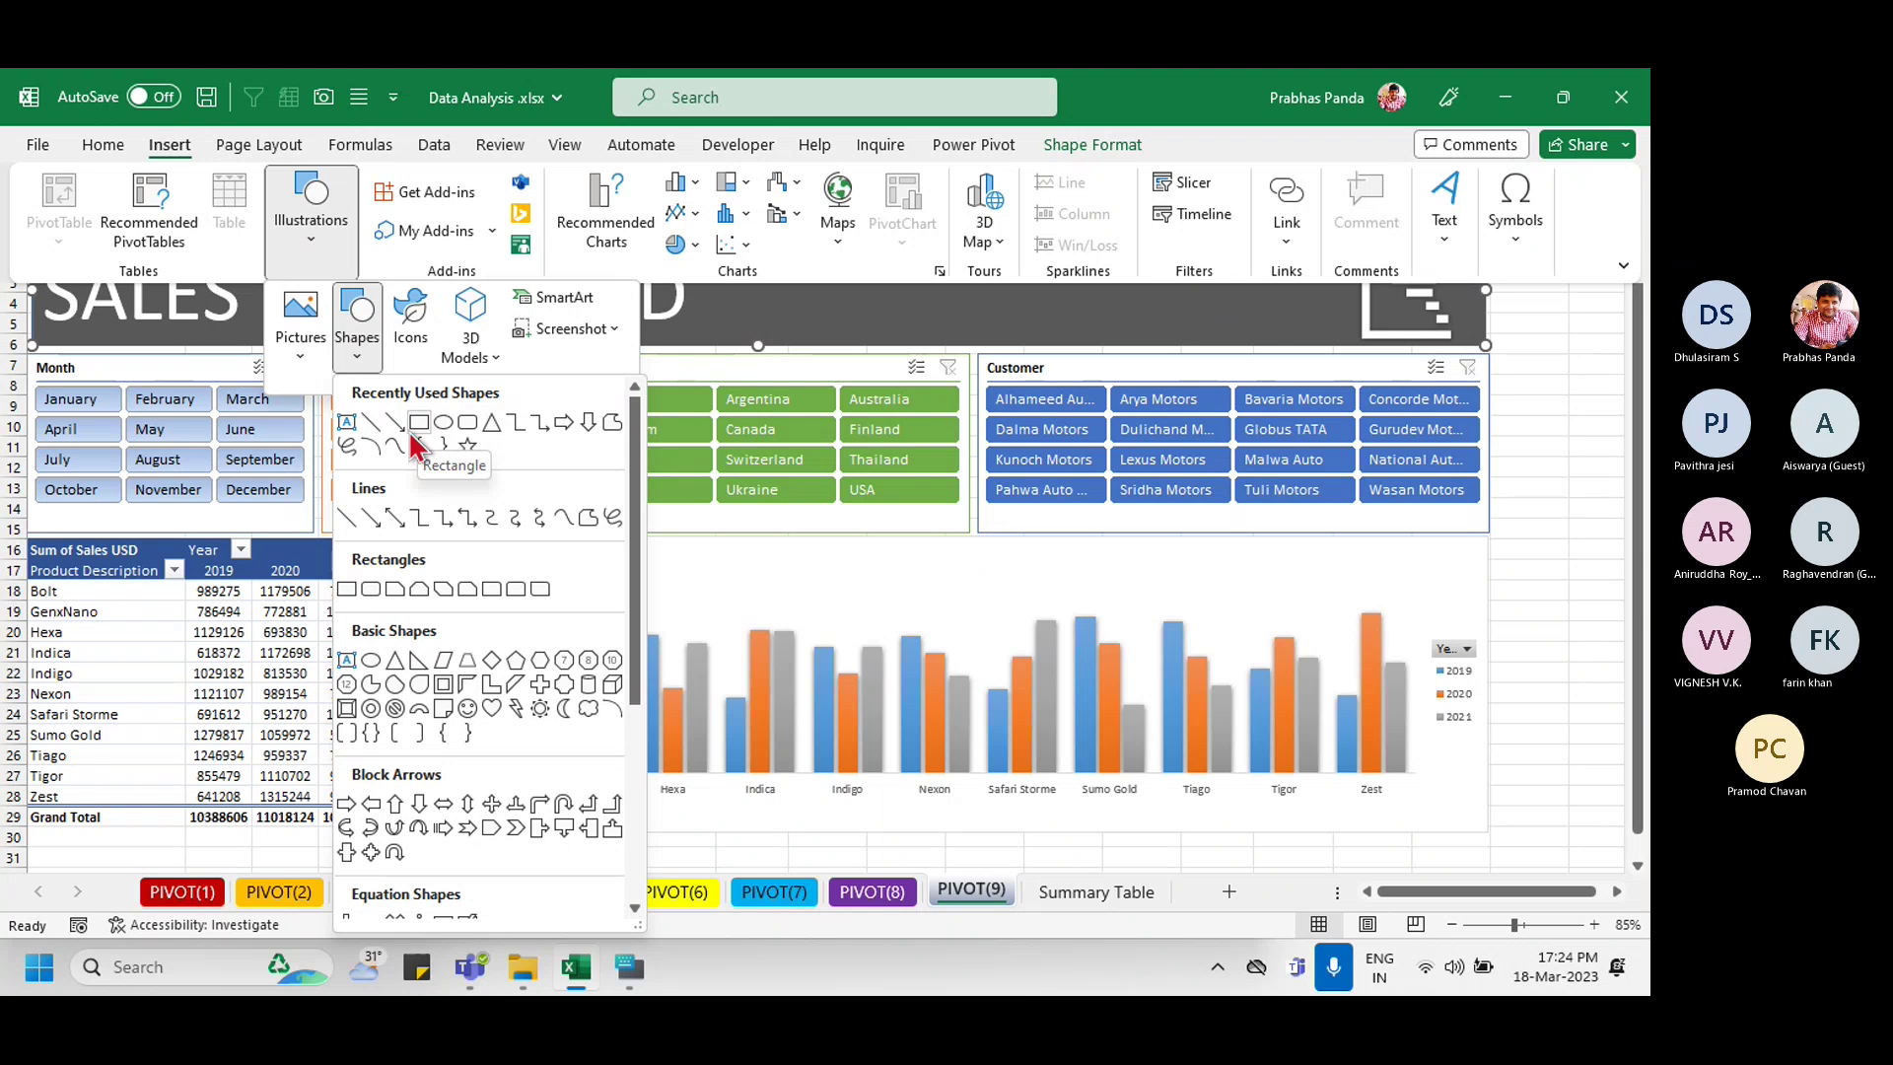
left_click(1558, 378)
left_click(1554, 362)
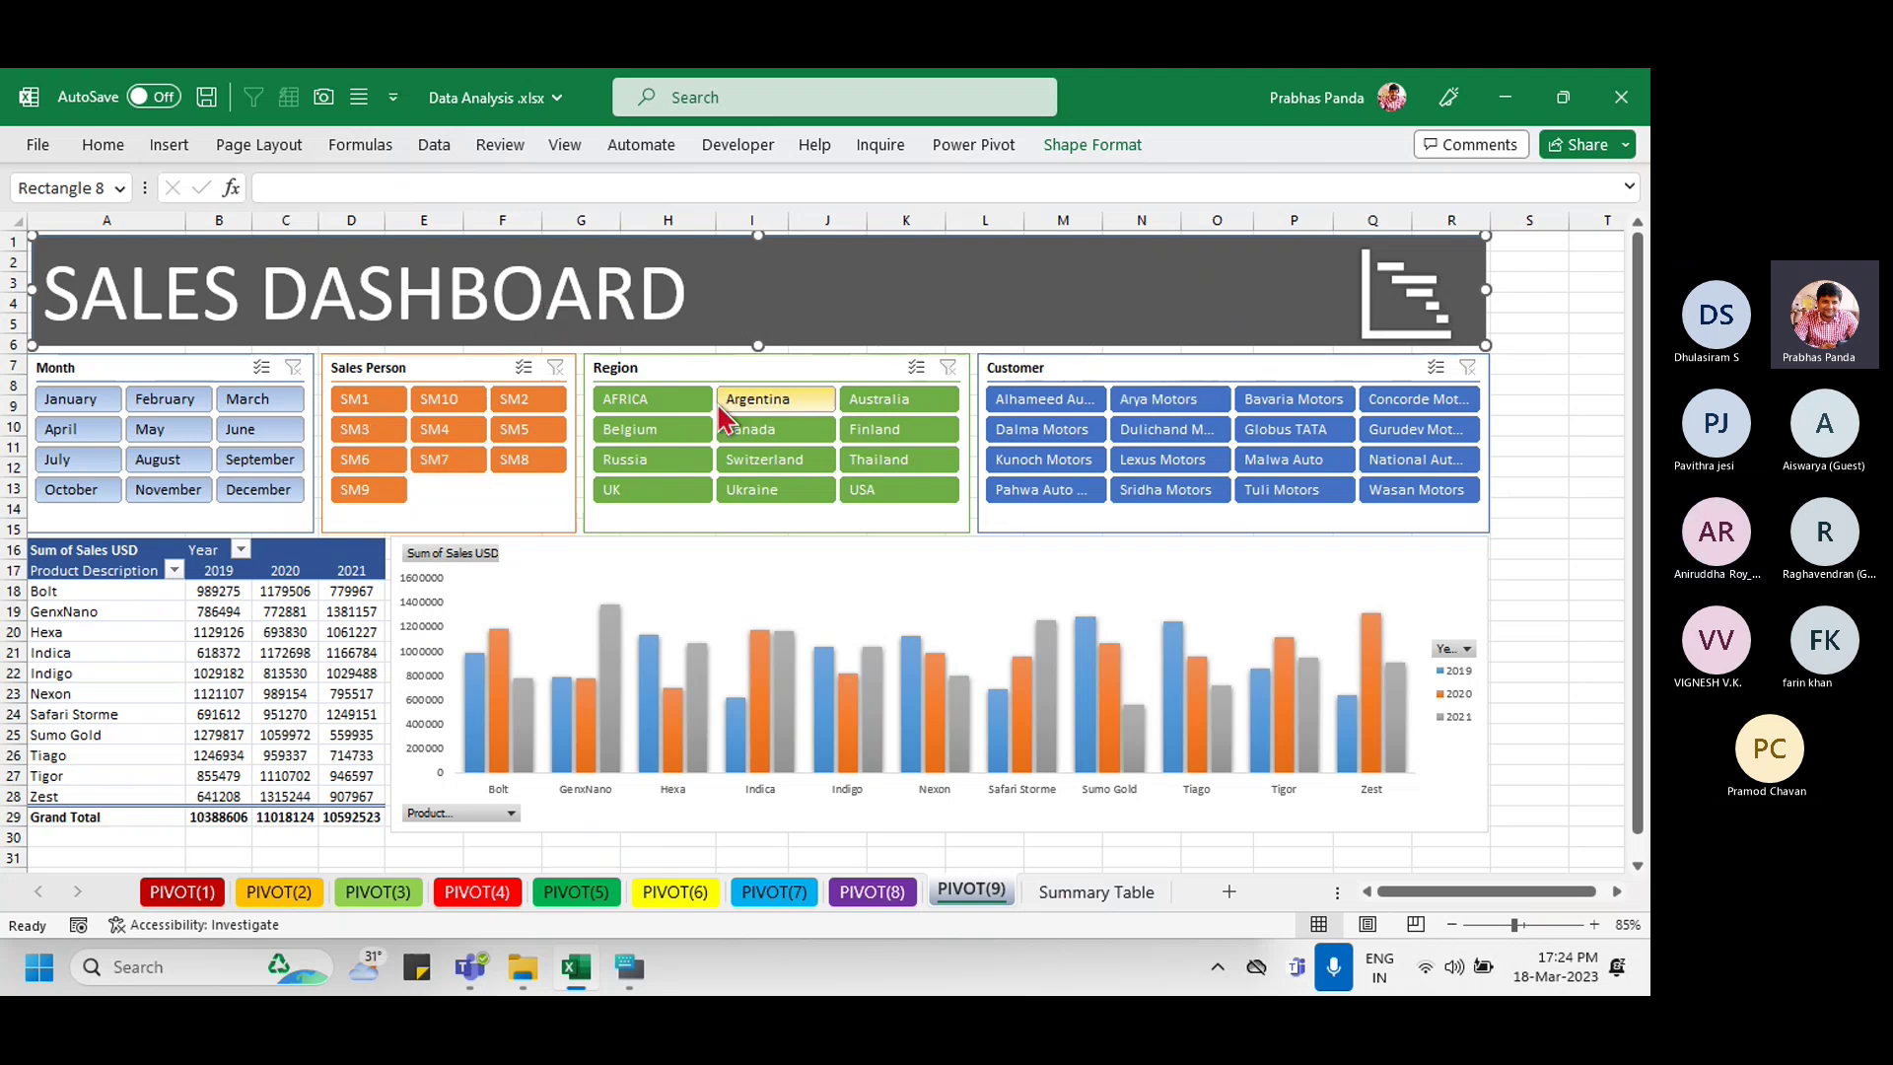
key("ctrl+s")
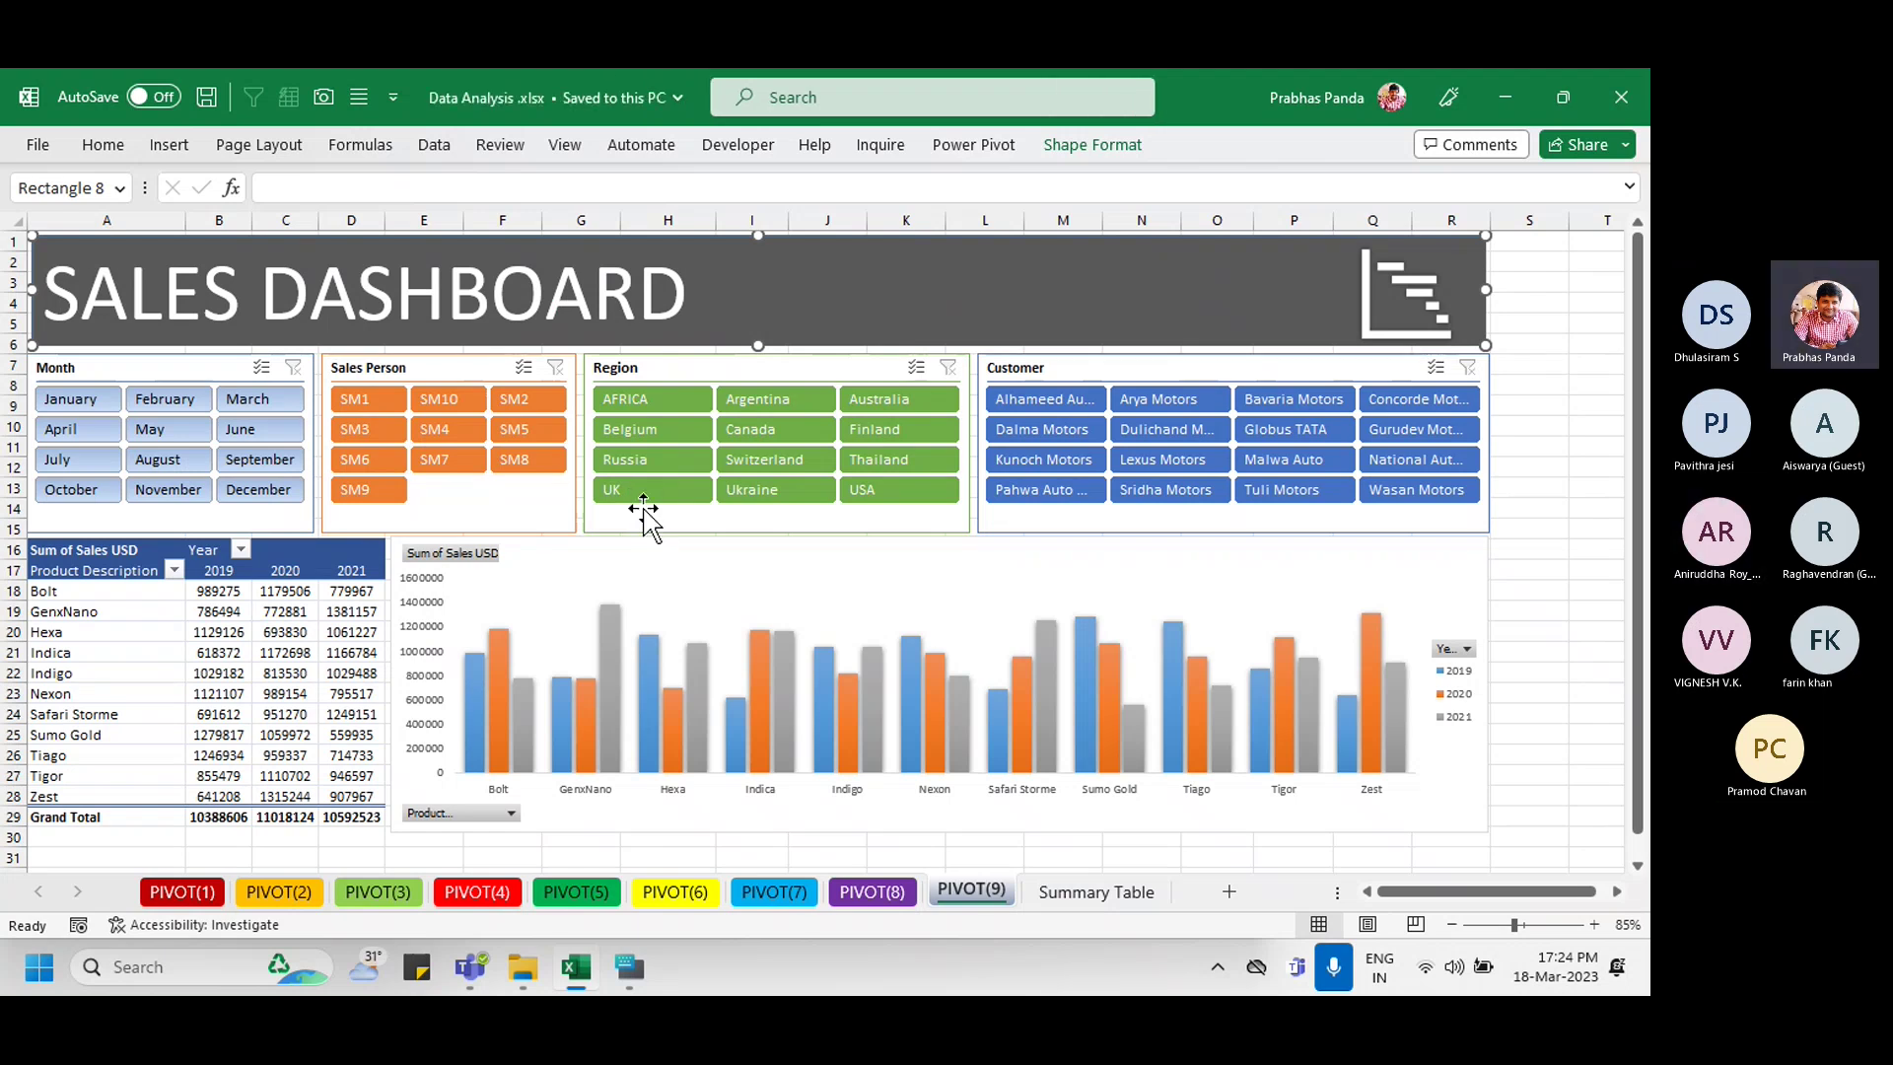
Step: Restore the Excel window to a smaller size, scroll the sheet tabs right and zoom out one notch
left_click(1565, 98)
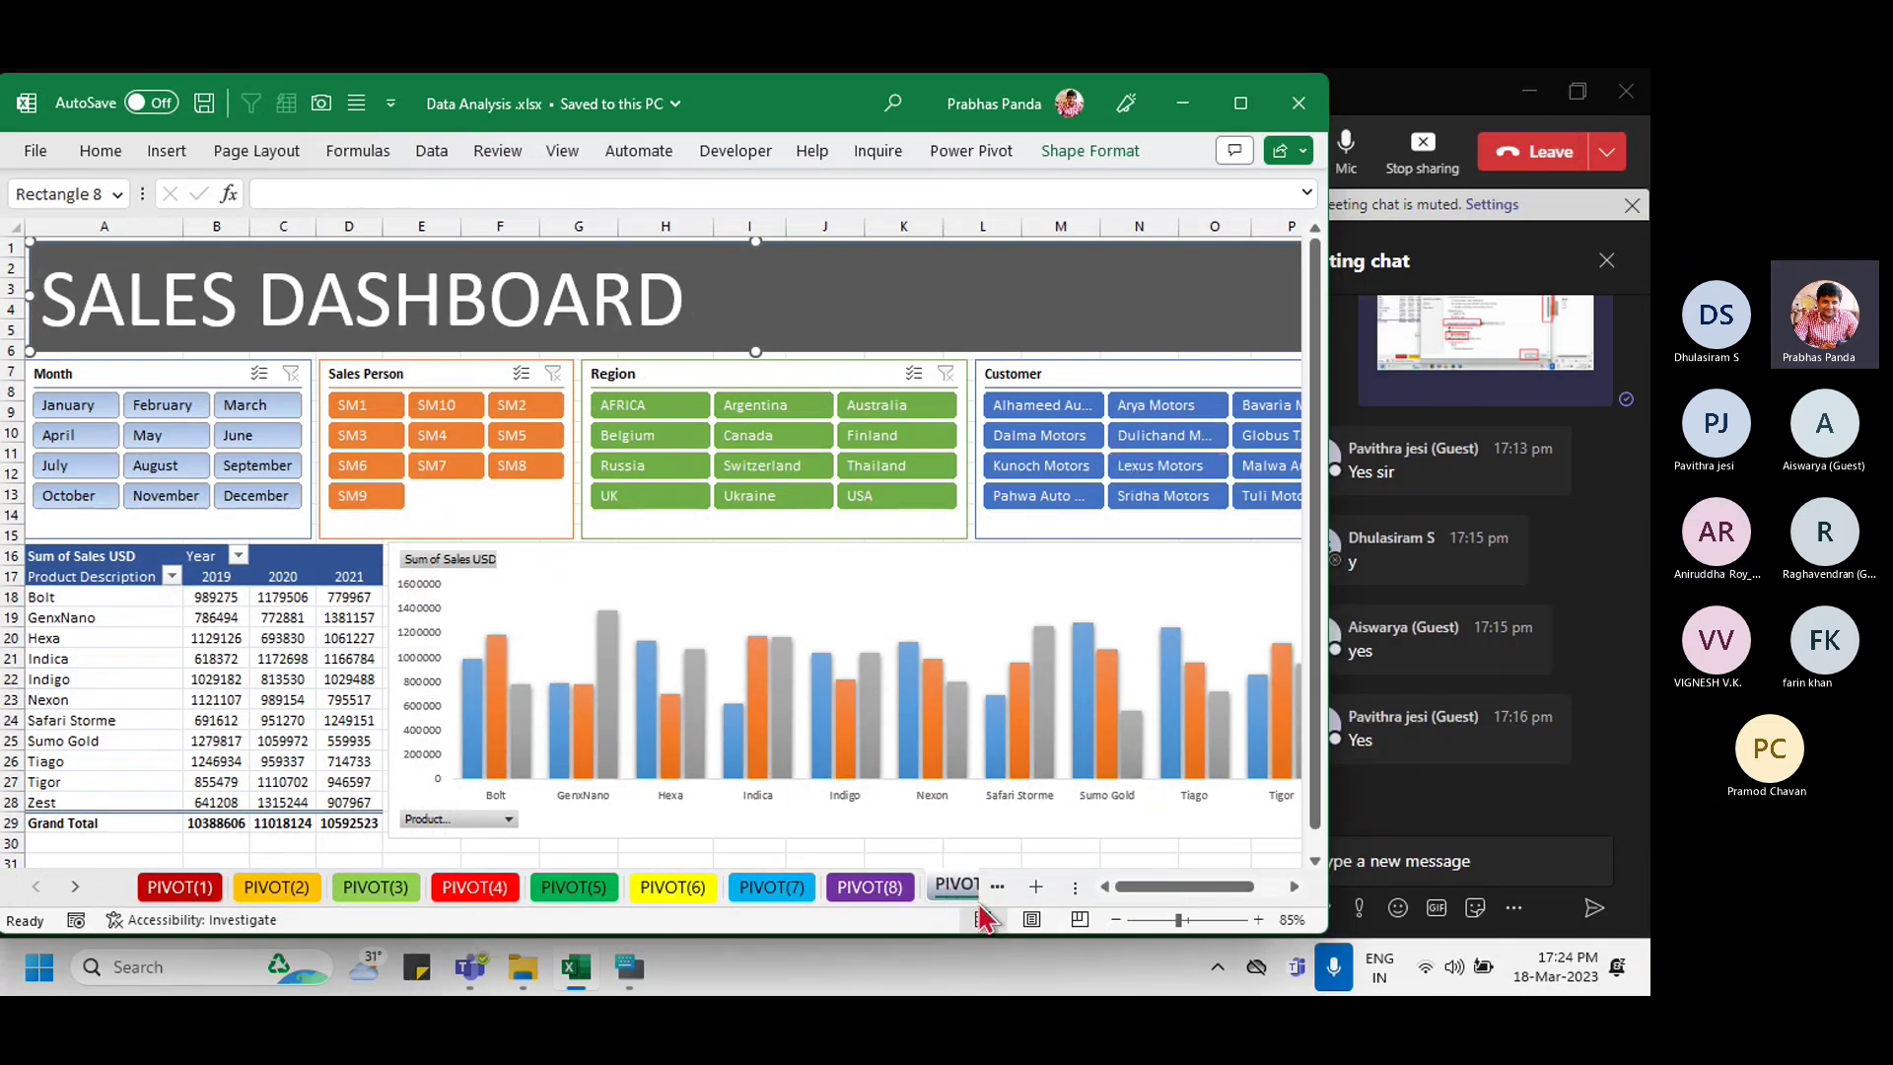
left_click(75, 887)
left_click(75, 888)
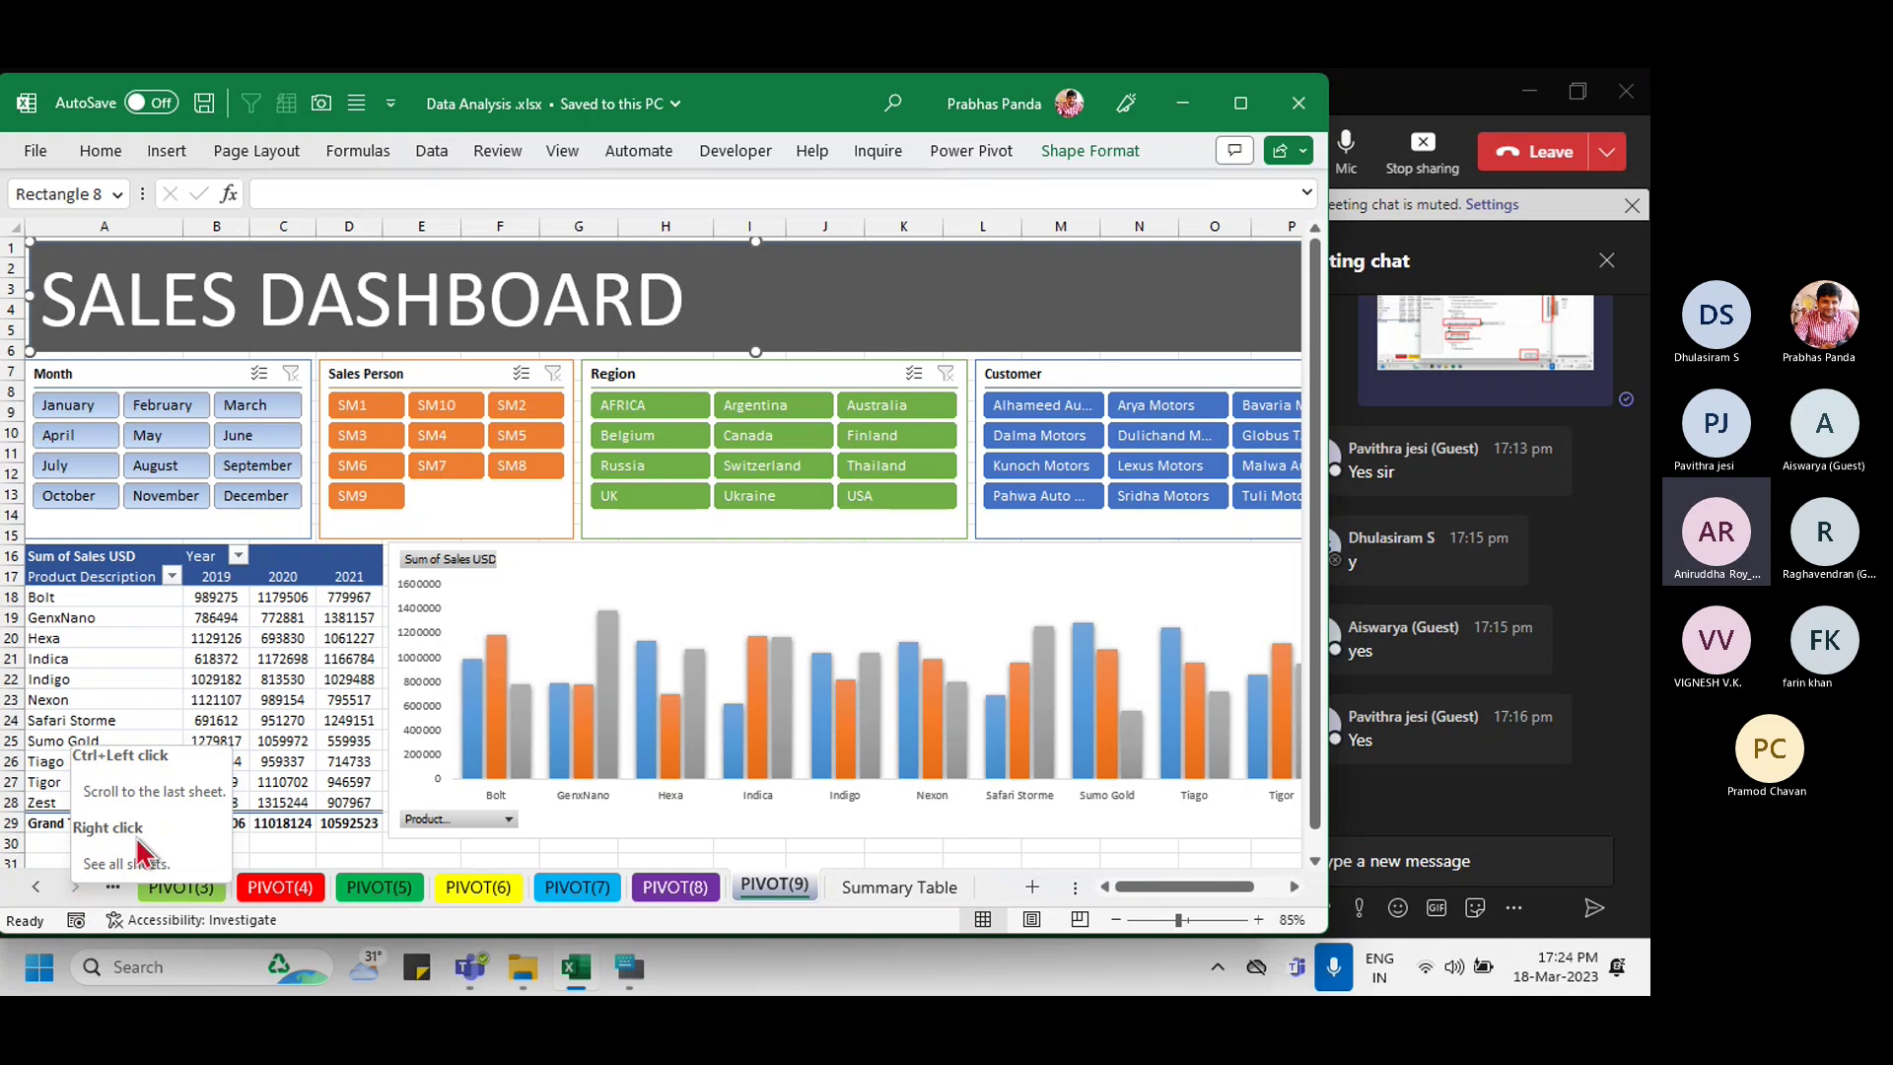
left_click(1114, 920)
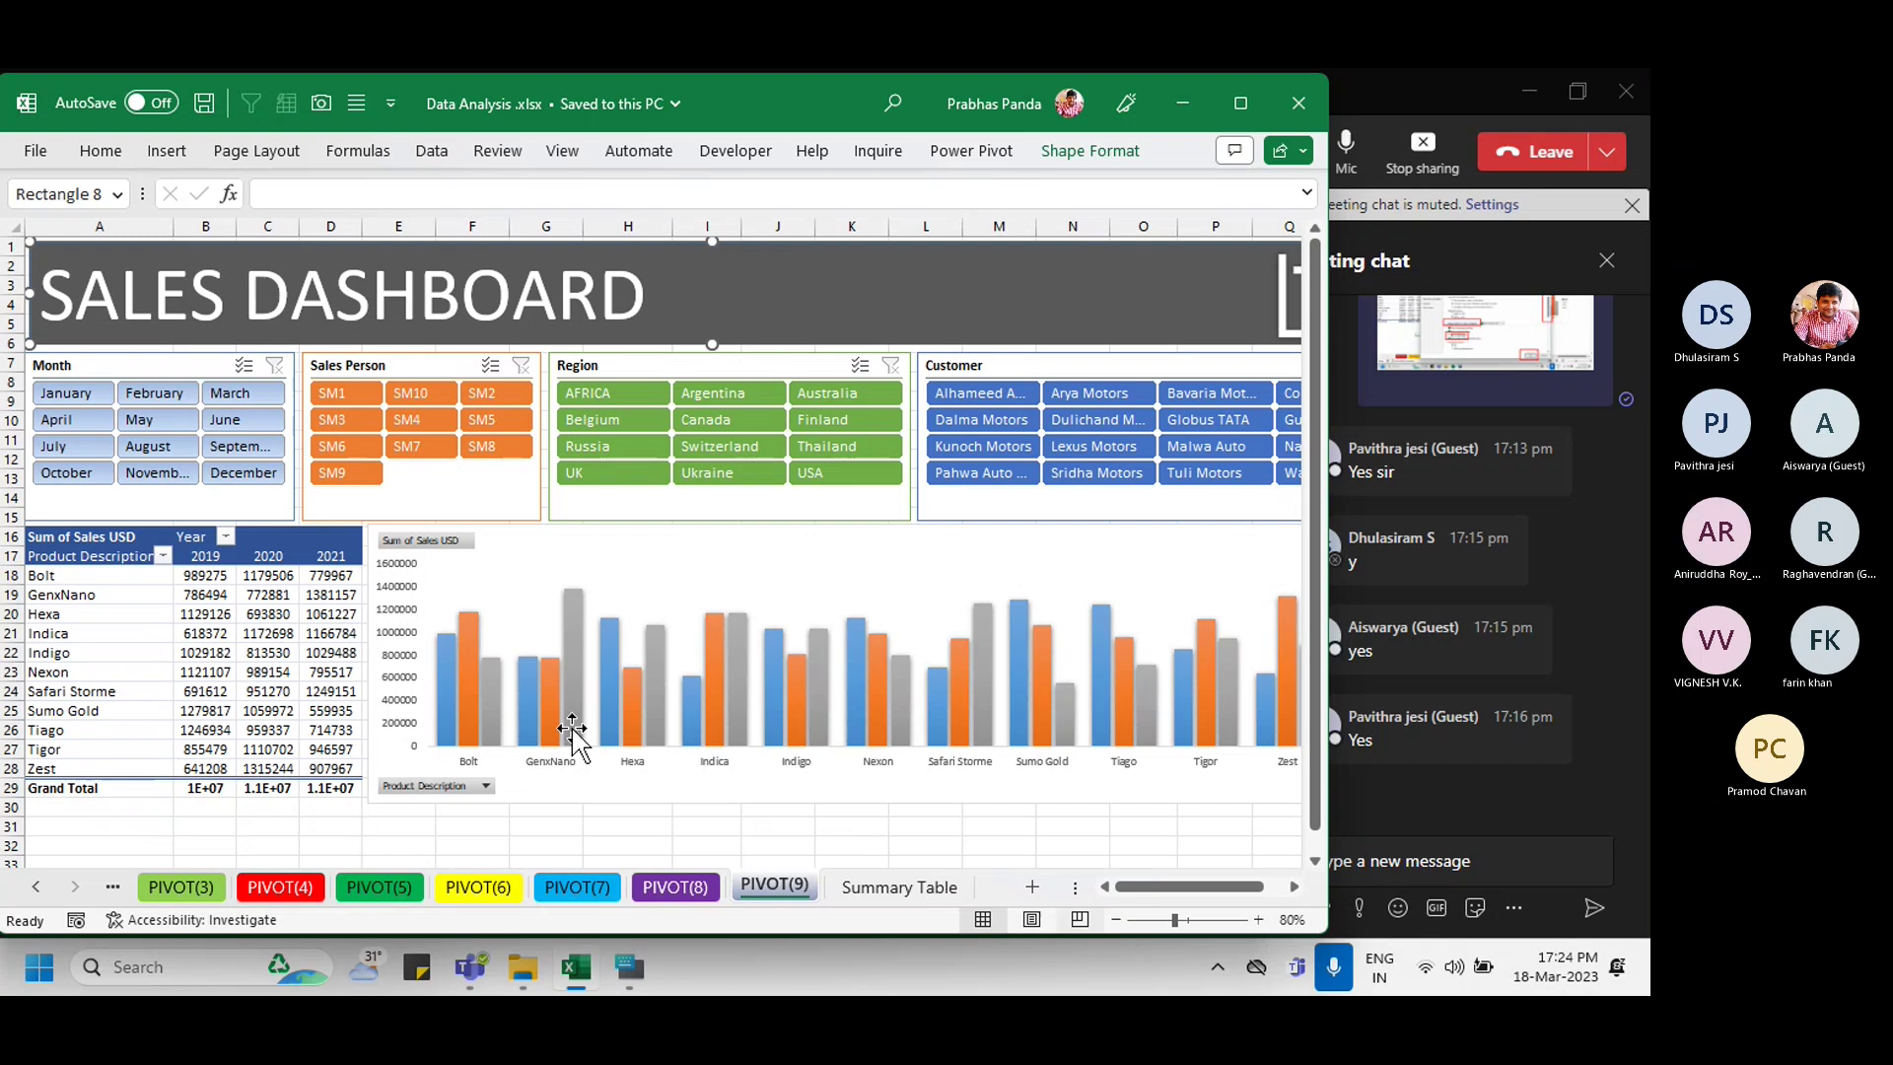
left_click(163, 152)
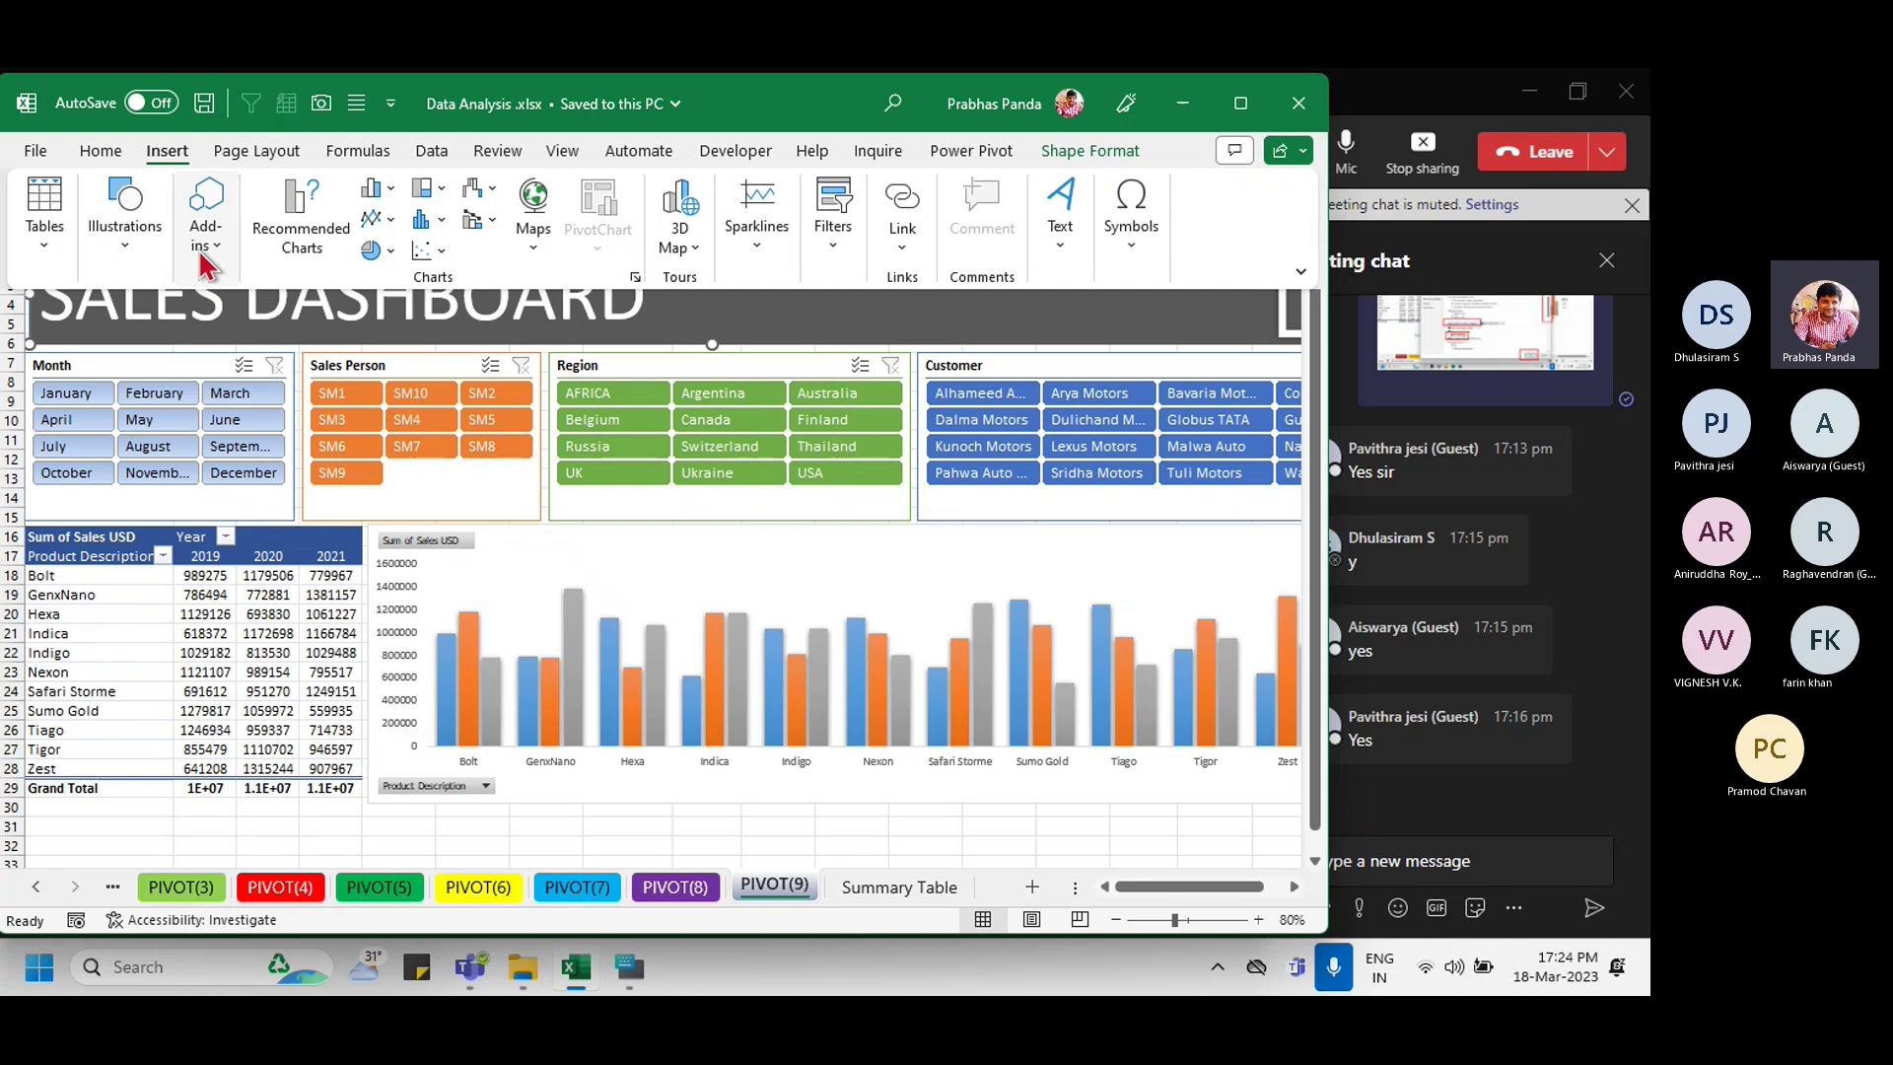
left_click(135, 260)
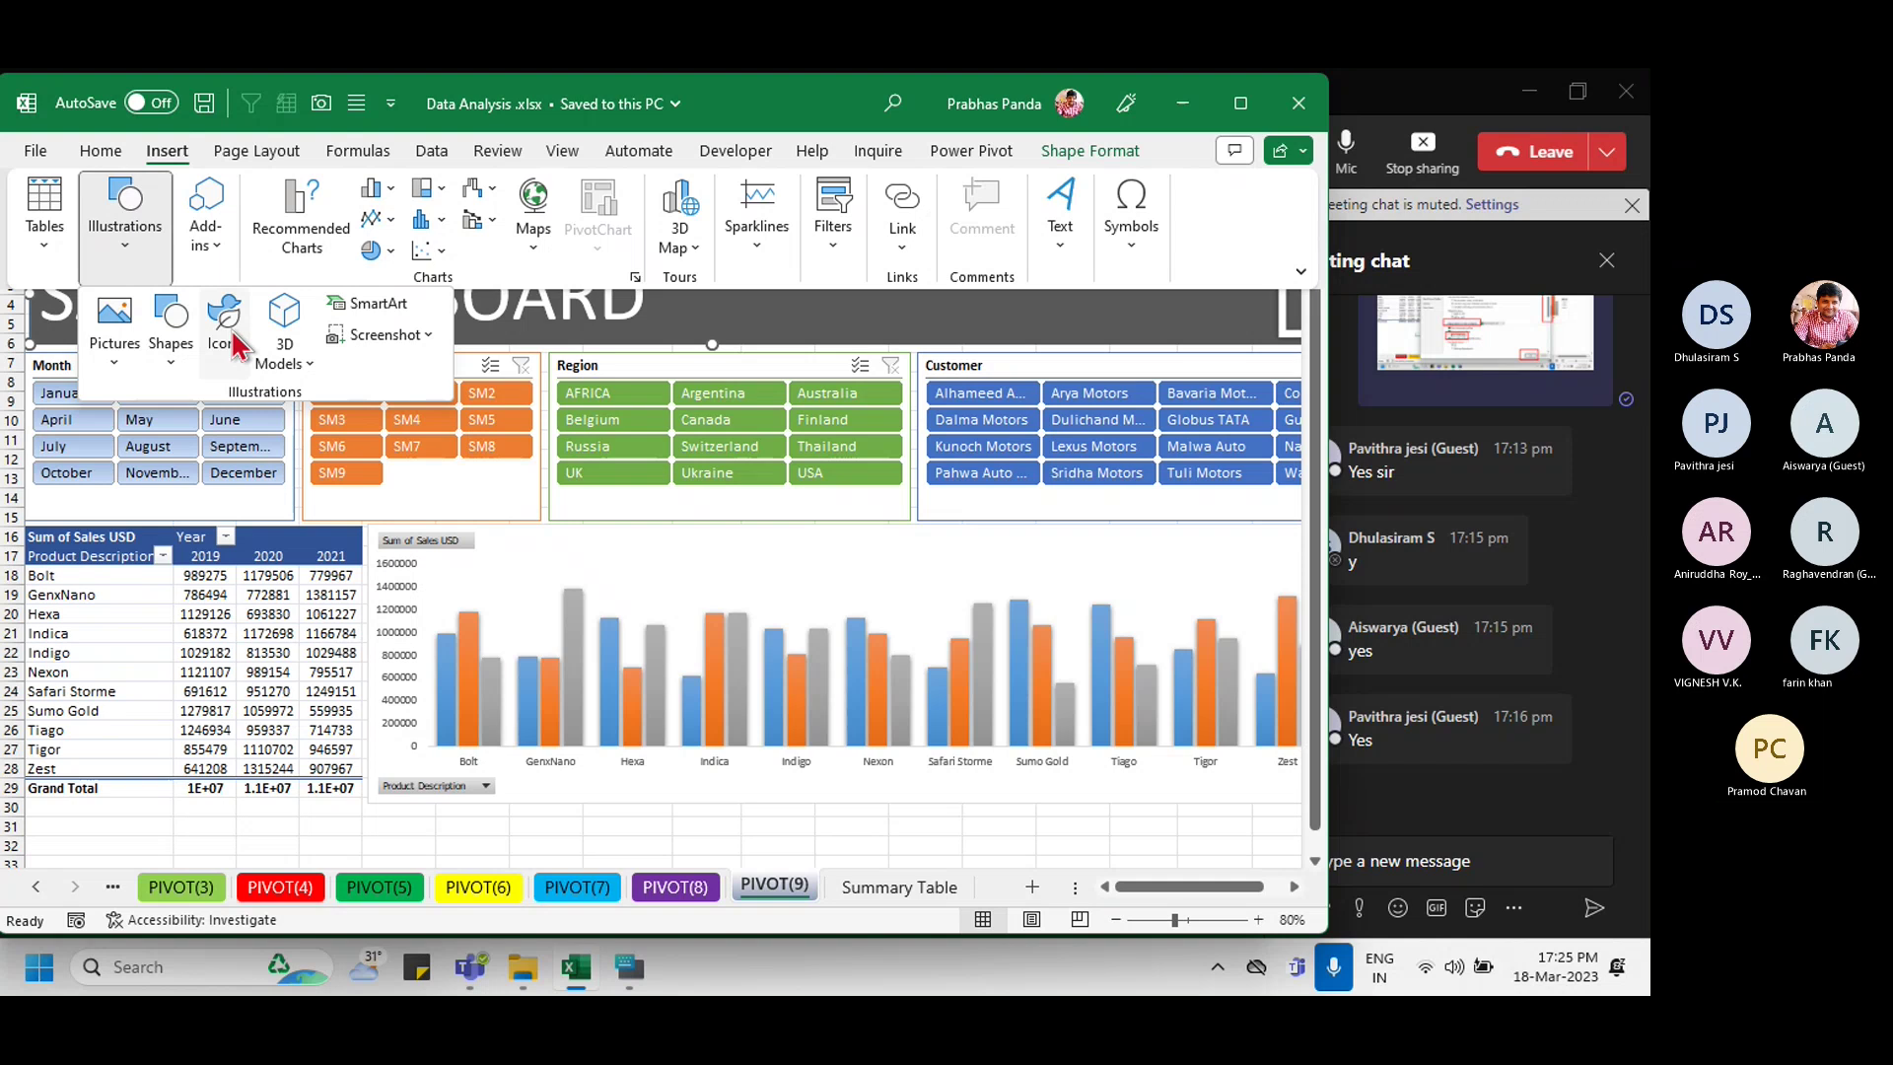
left_click(832, 328)
left_click(765, 368)
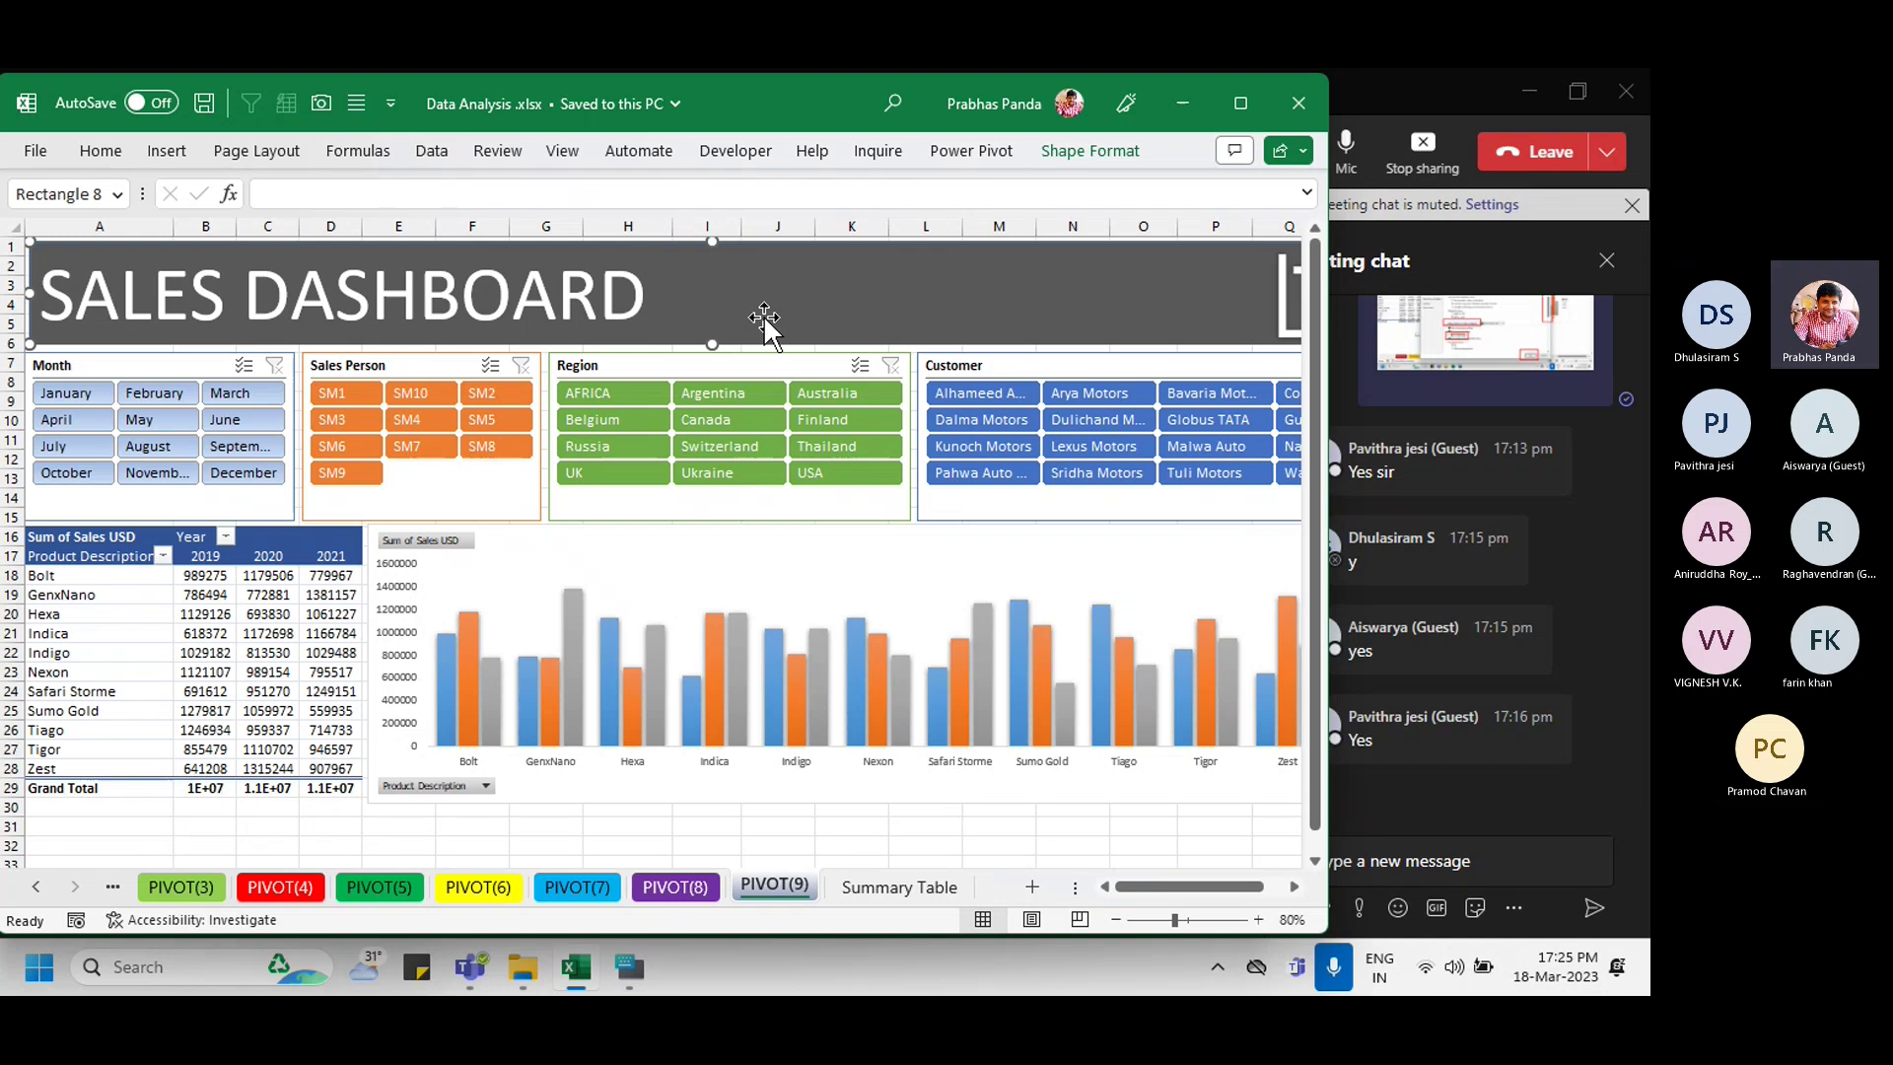
left_click(104, 143)
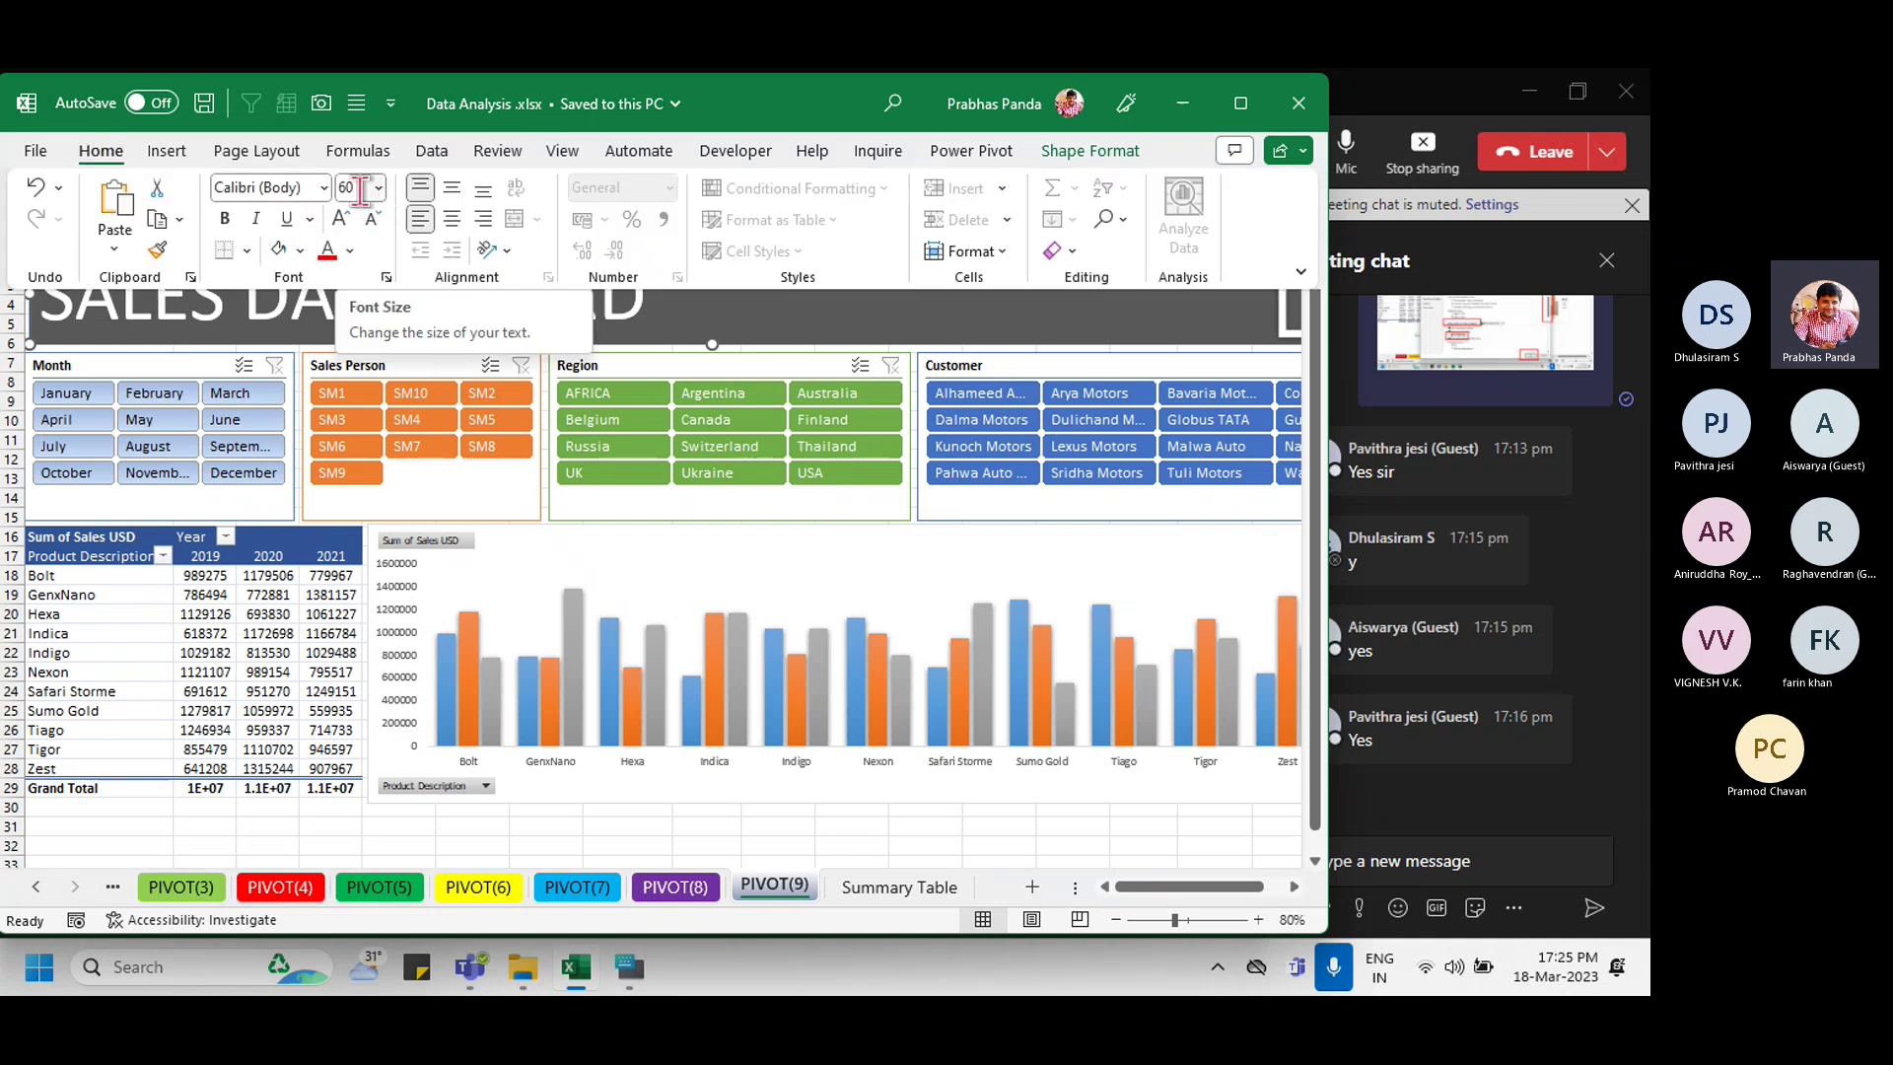
left_click(358, 189)
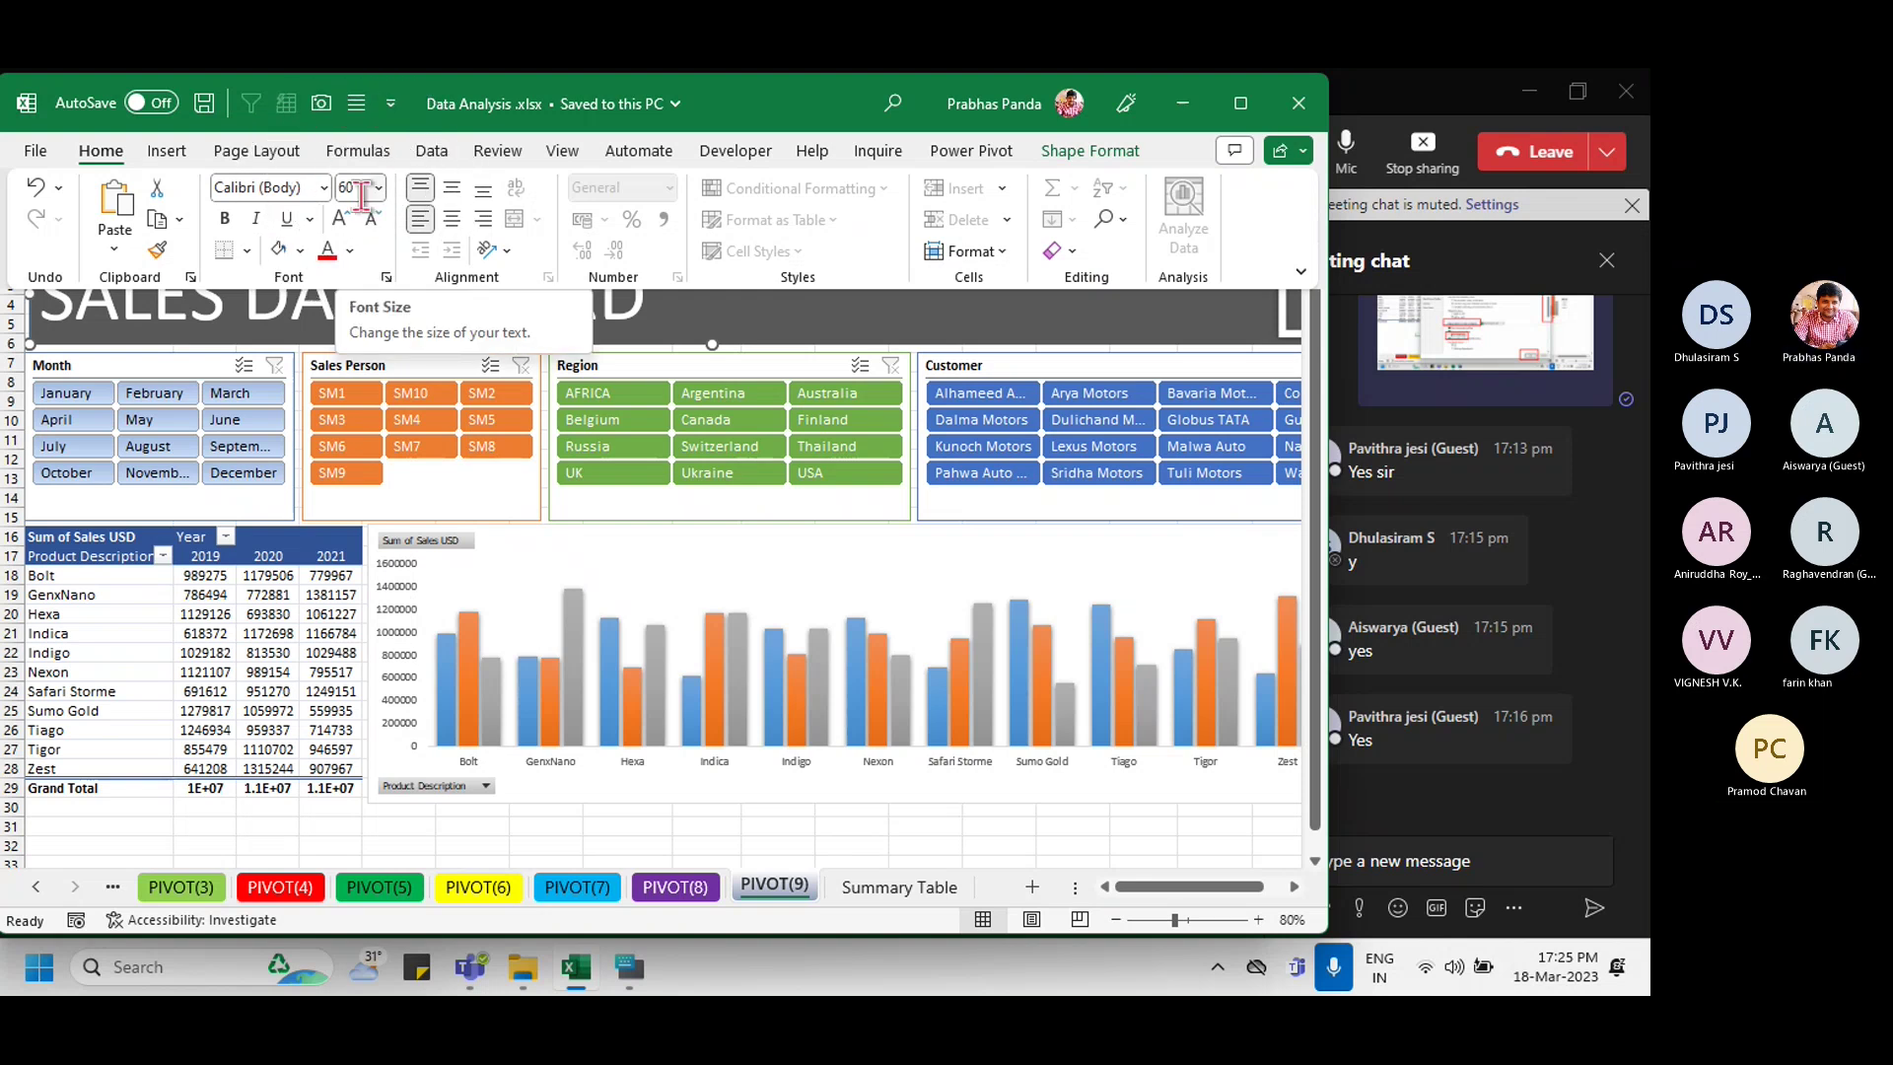
left_click(794, 336)
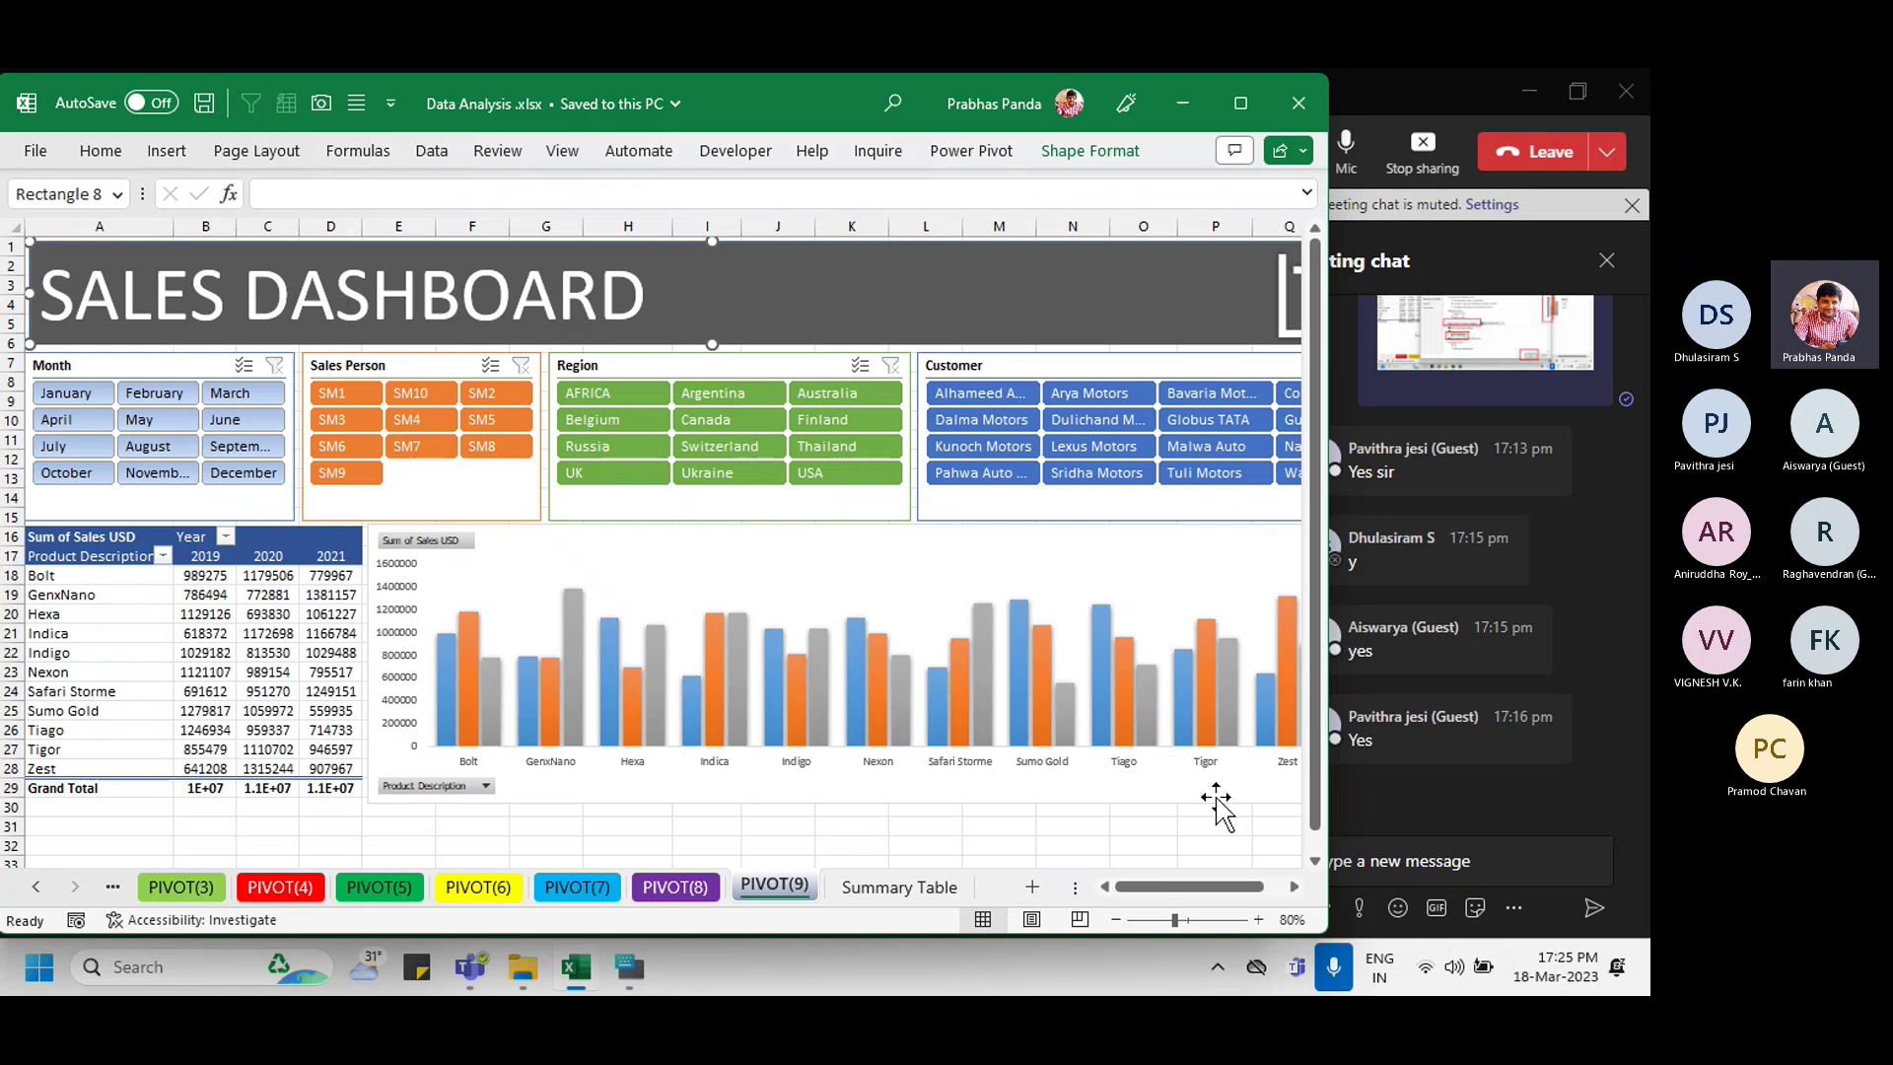
left_click(1295, 886)
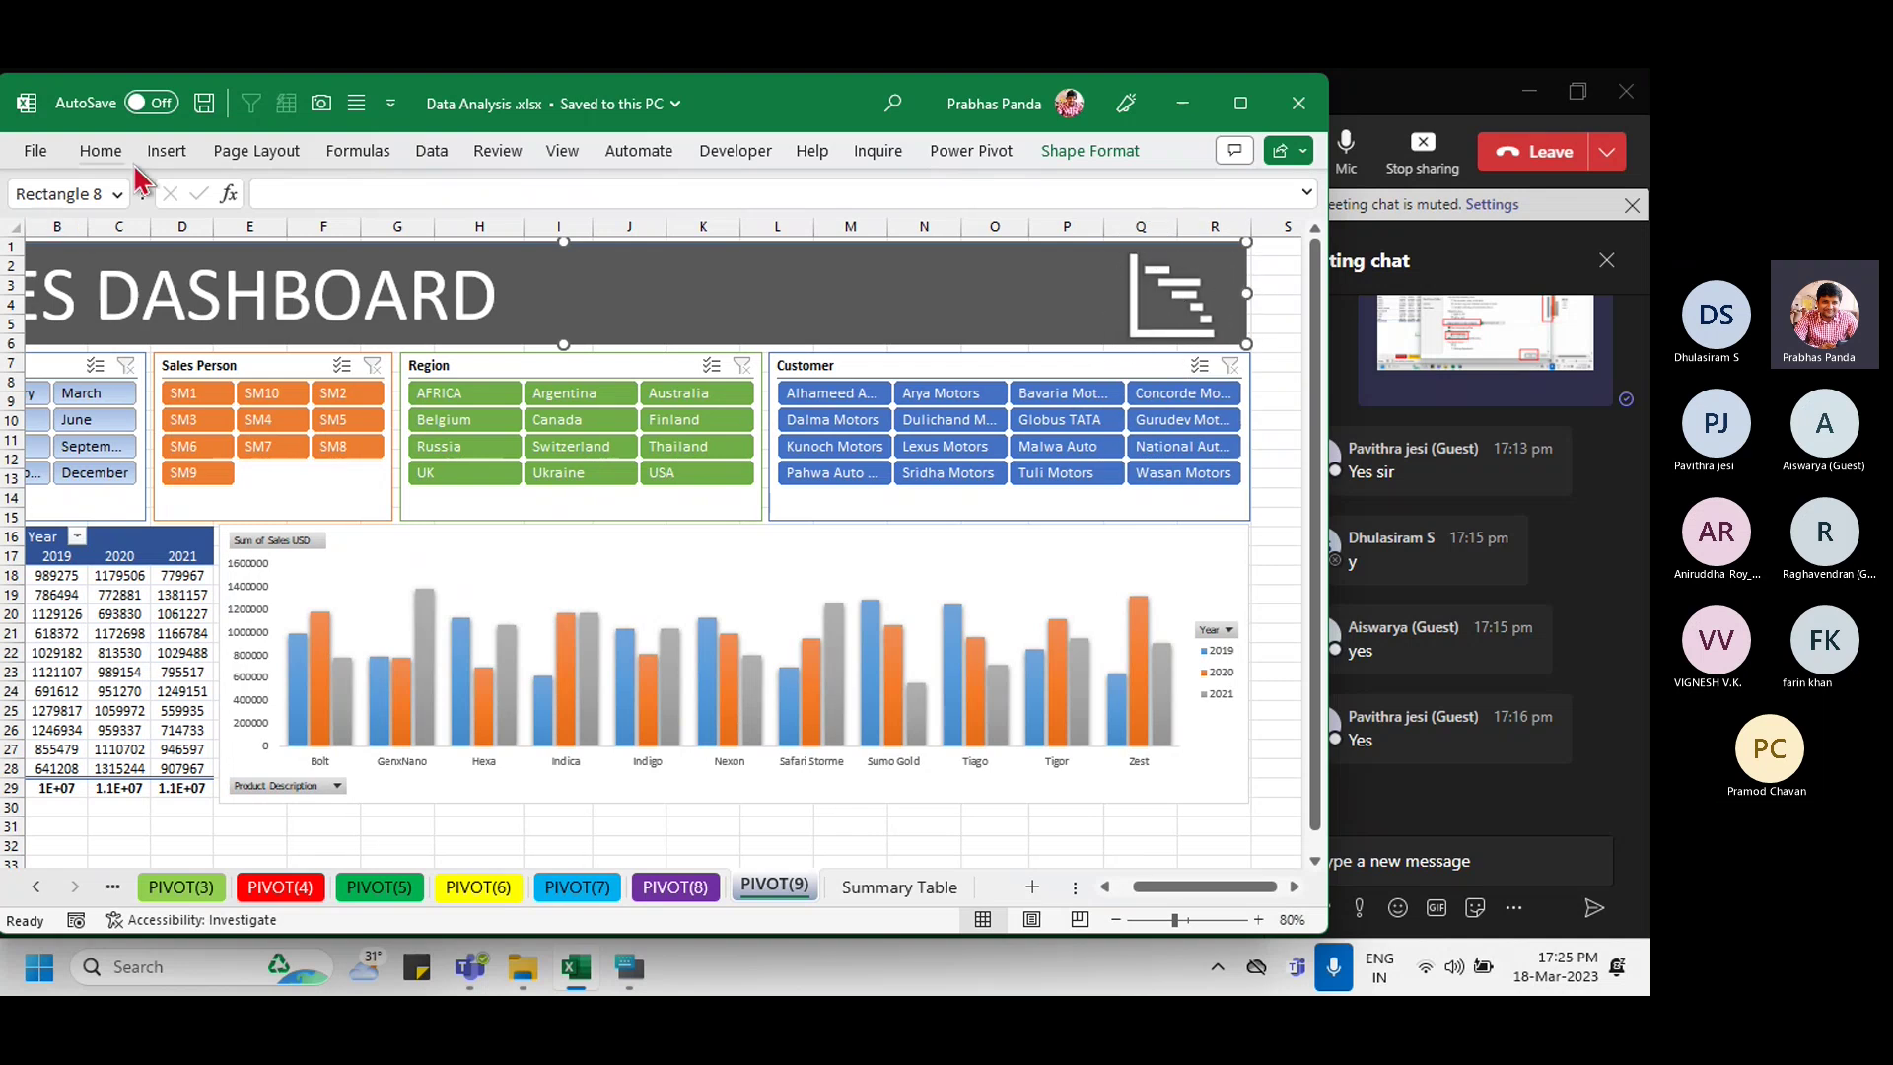
left_click(168, 150)
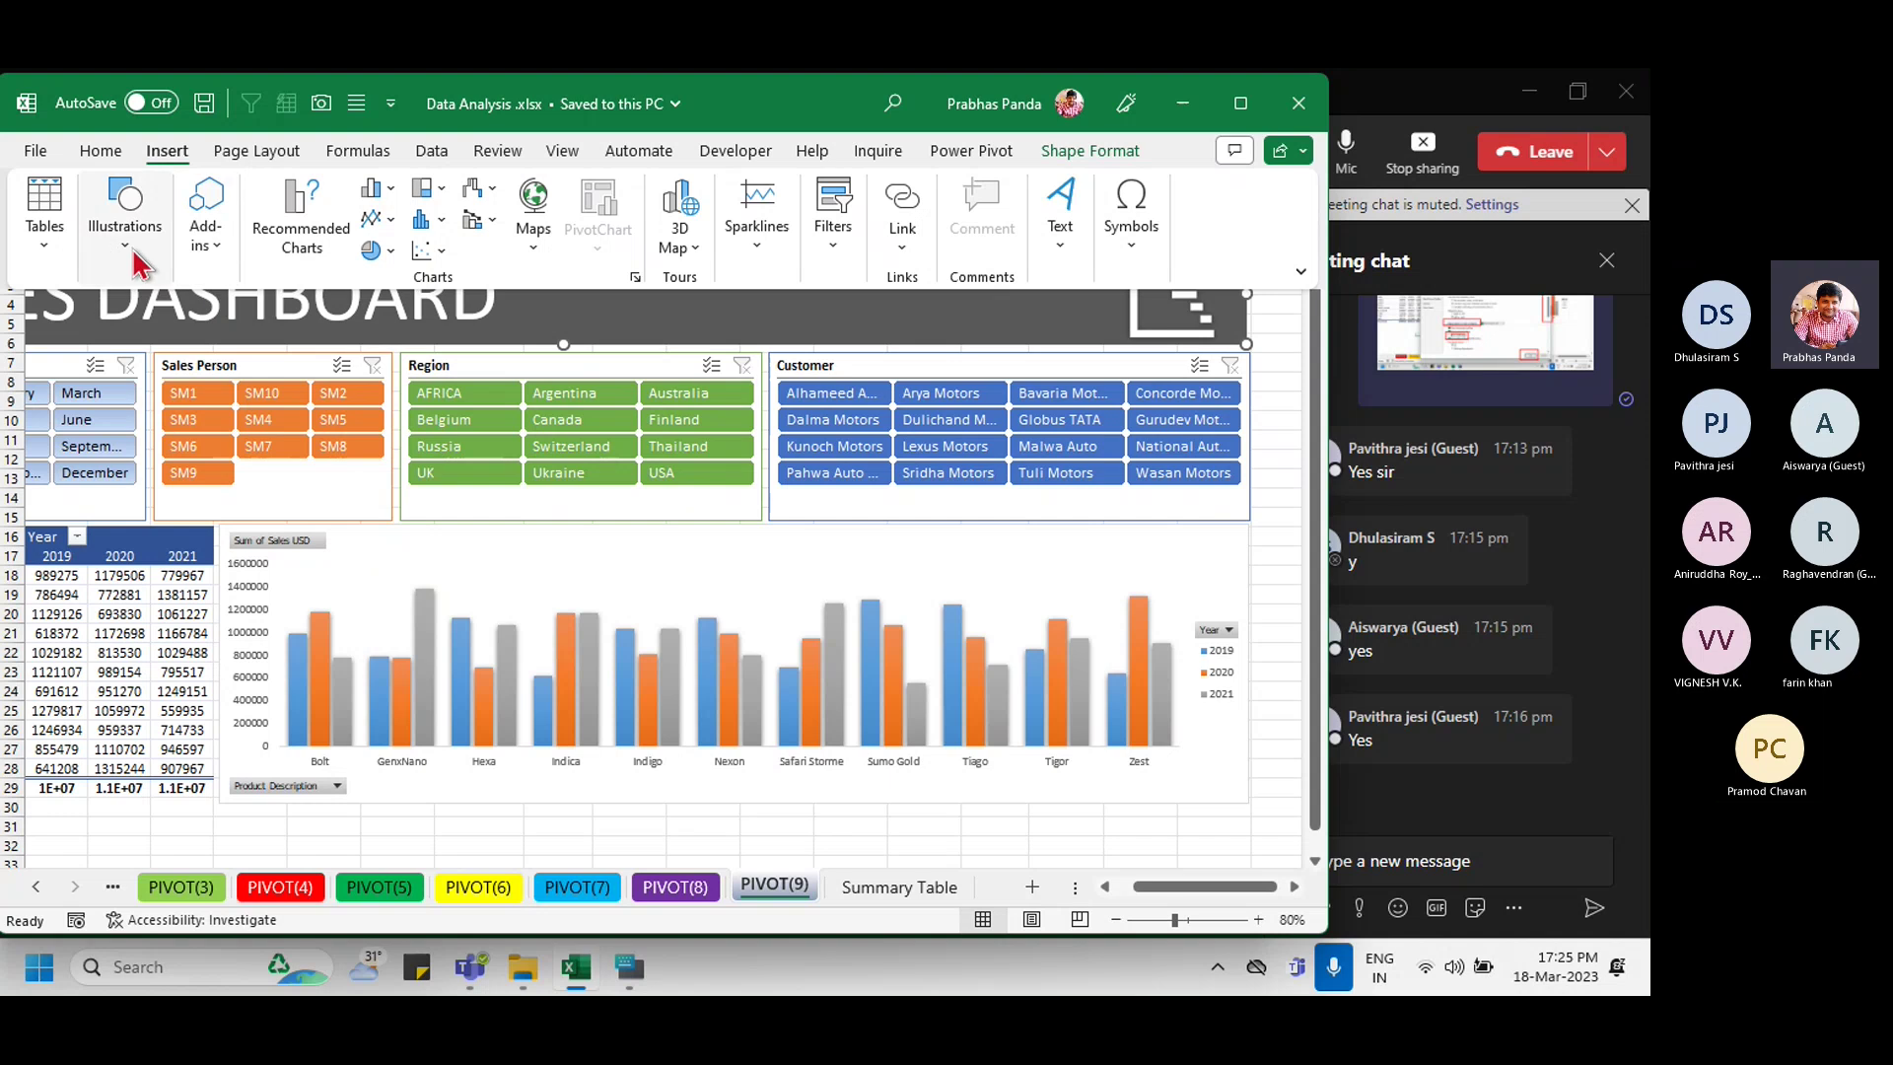
left_click(124, 222)
left_click(225, 340)
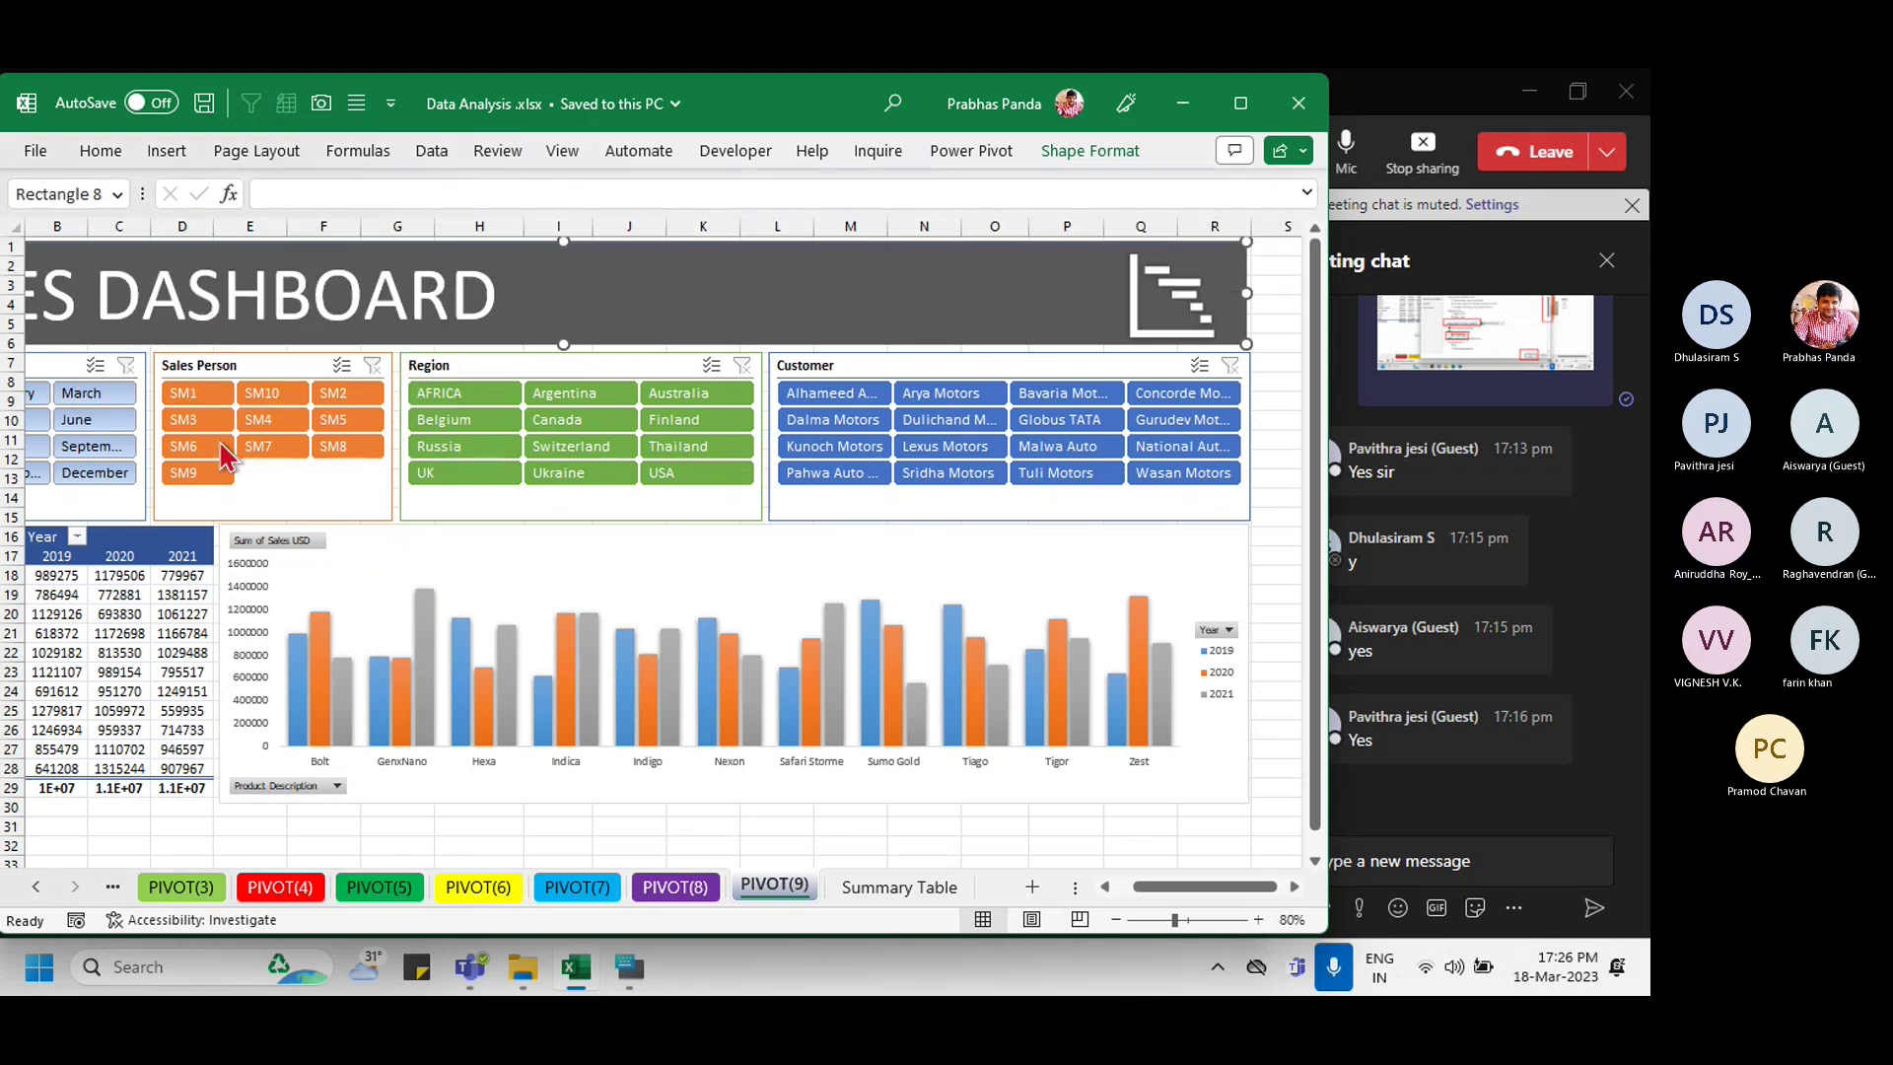
left_click_drag(1271, 887, 1153, 911)
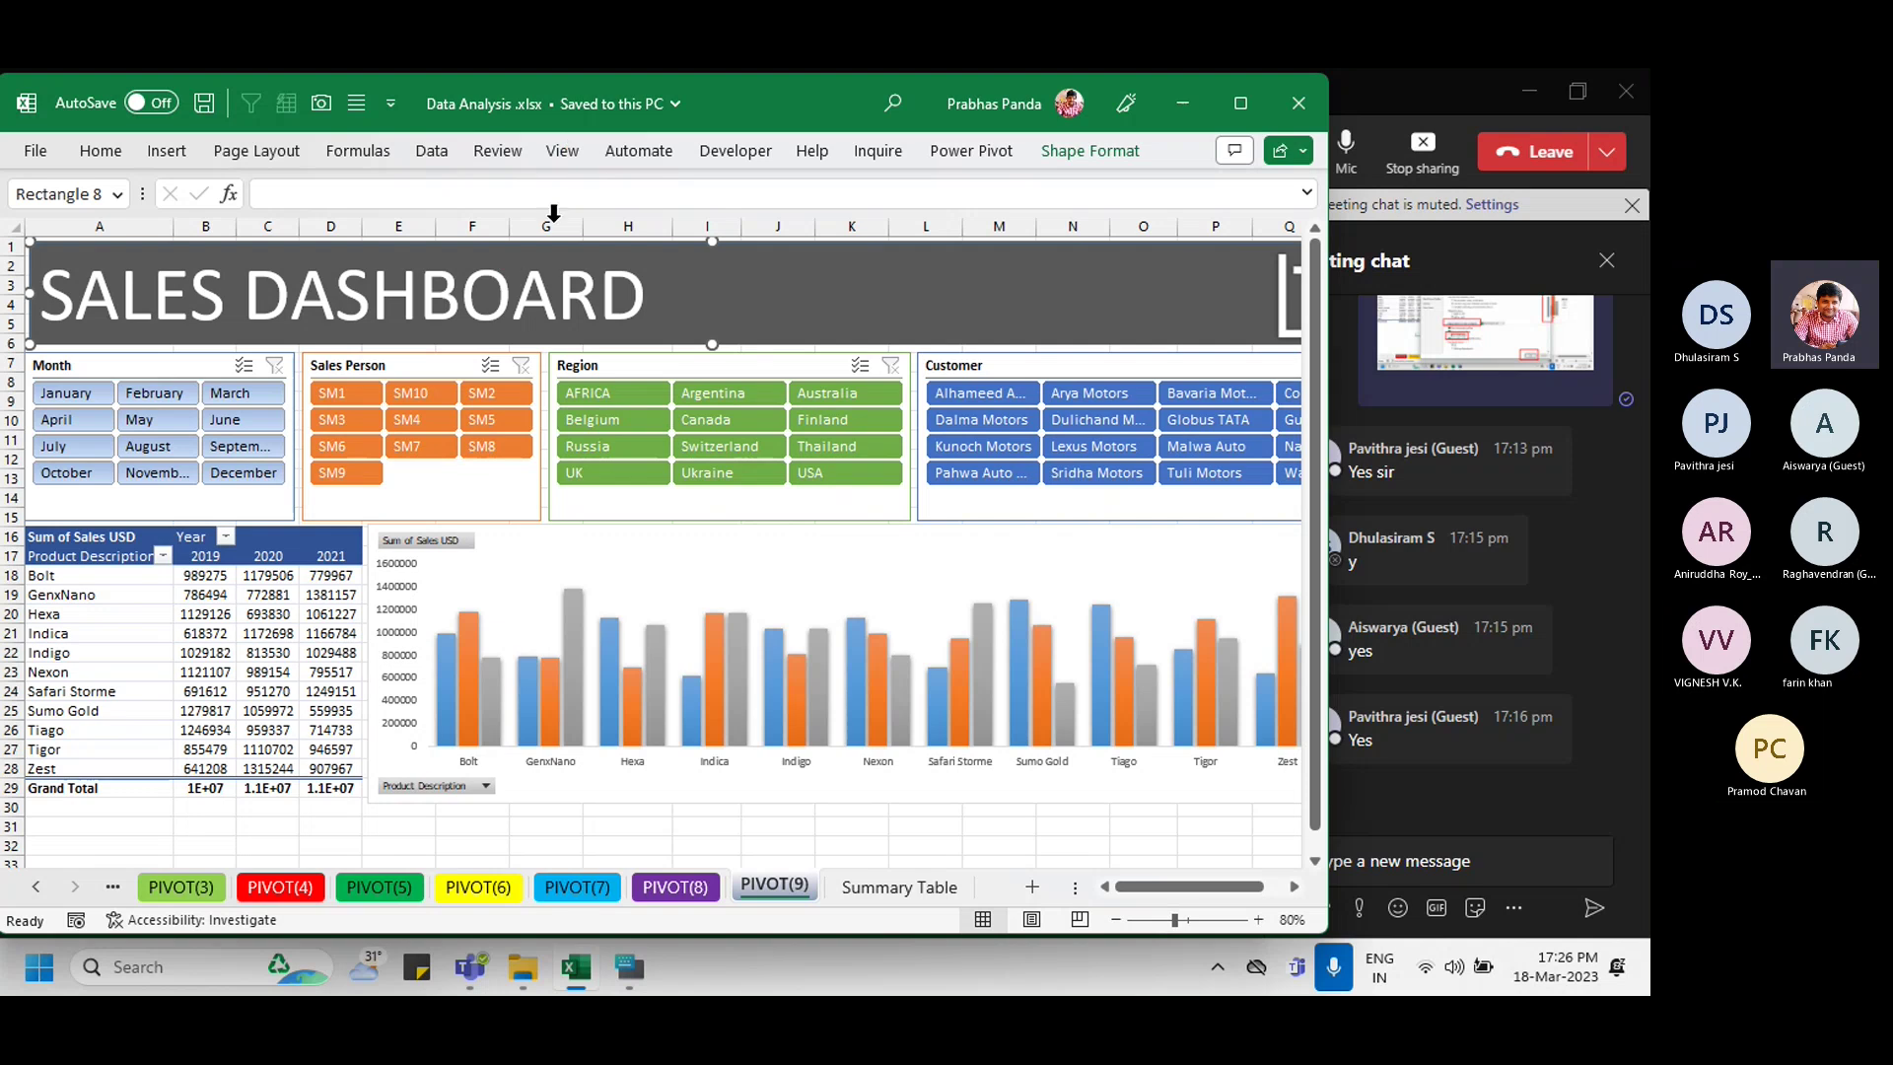
Step: Deselect the banner, check the View Show options, then open Insert > Illustrations
left_click(354, 835)
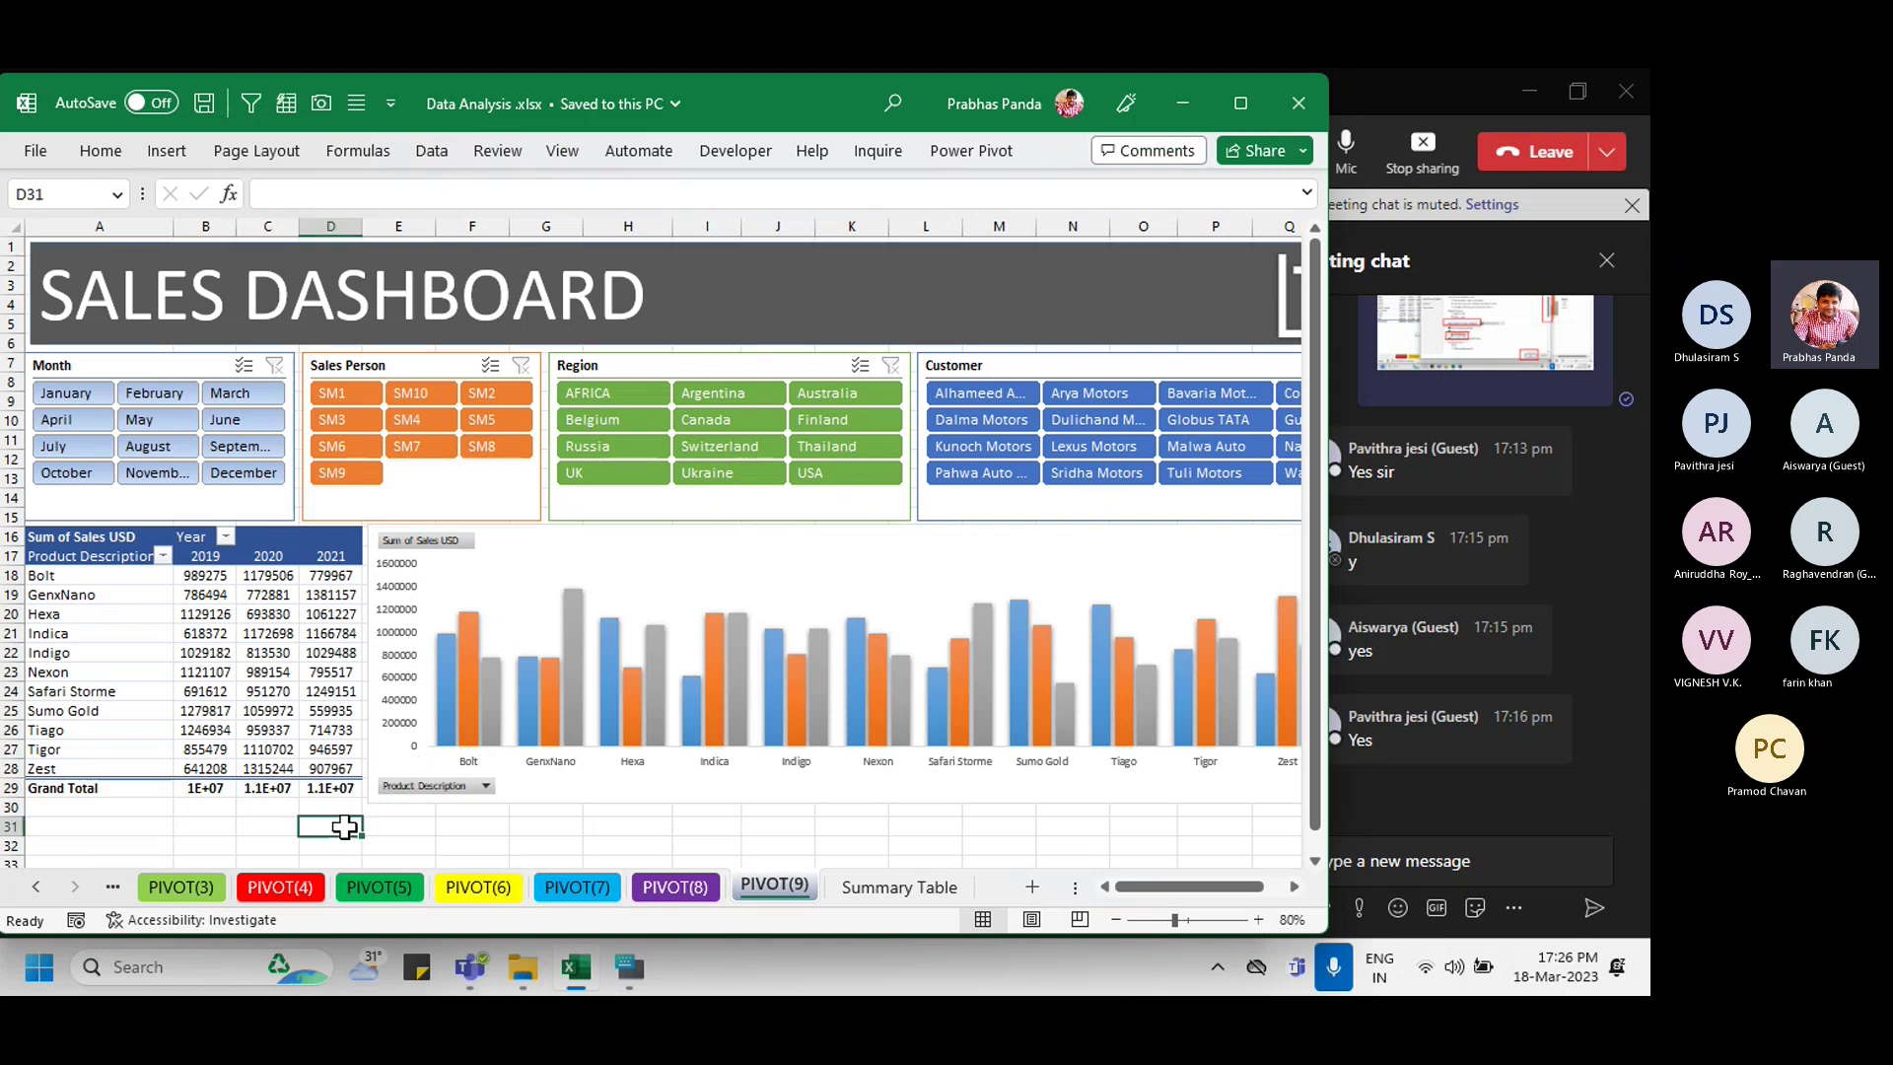
left_click(561, 154)
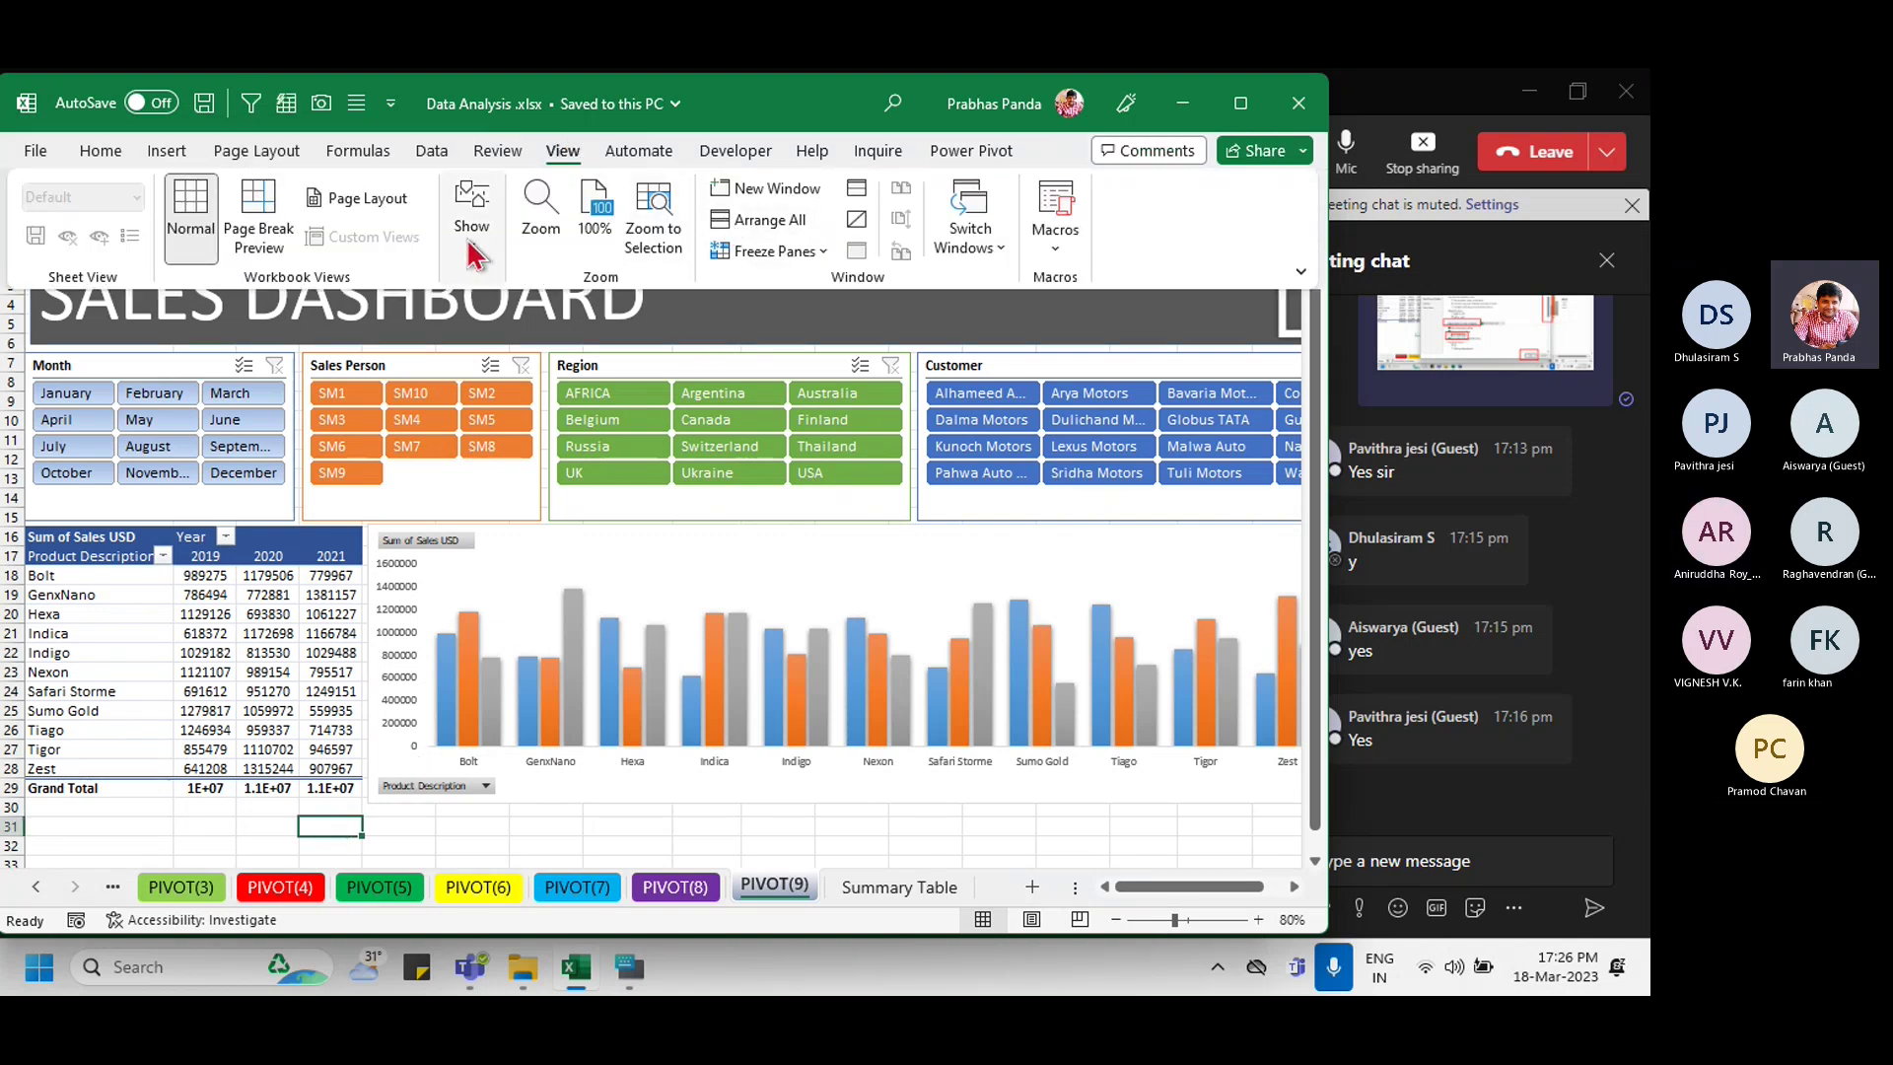
left_click(474, 241)
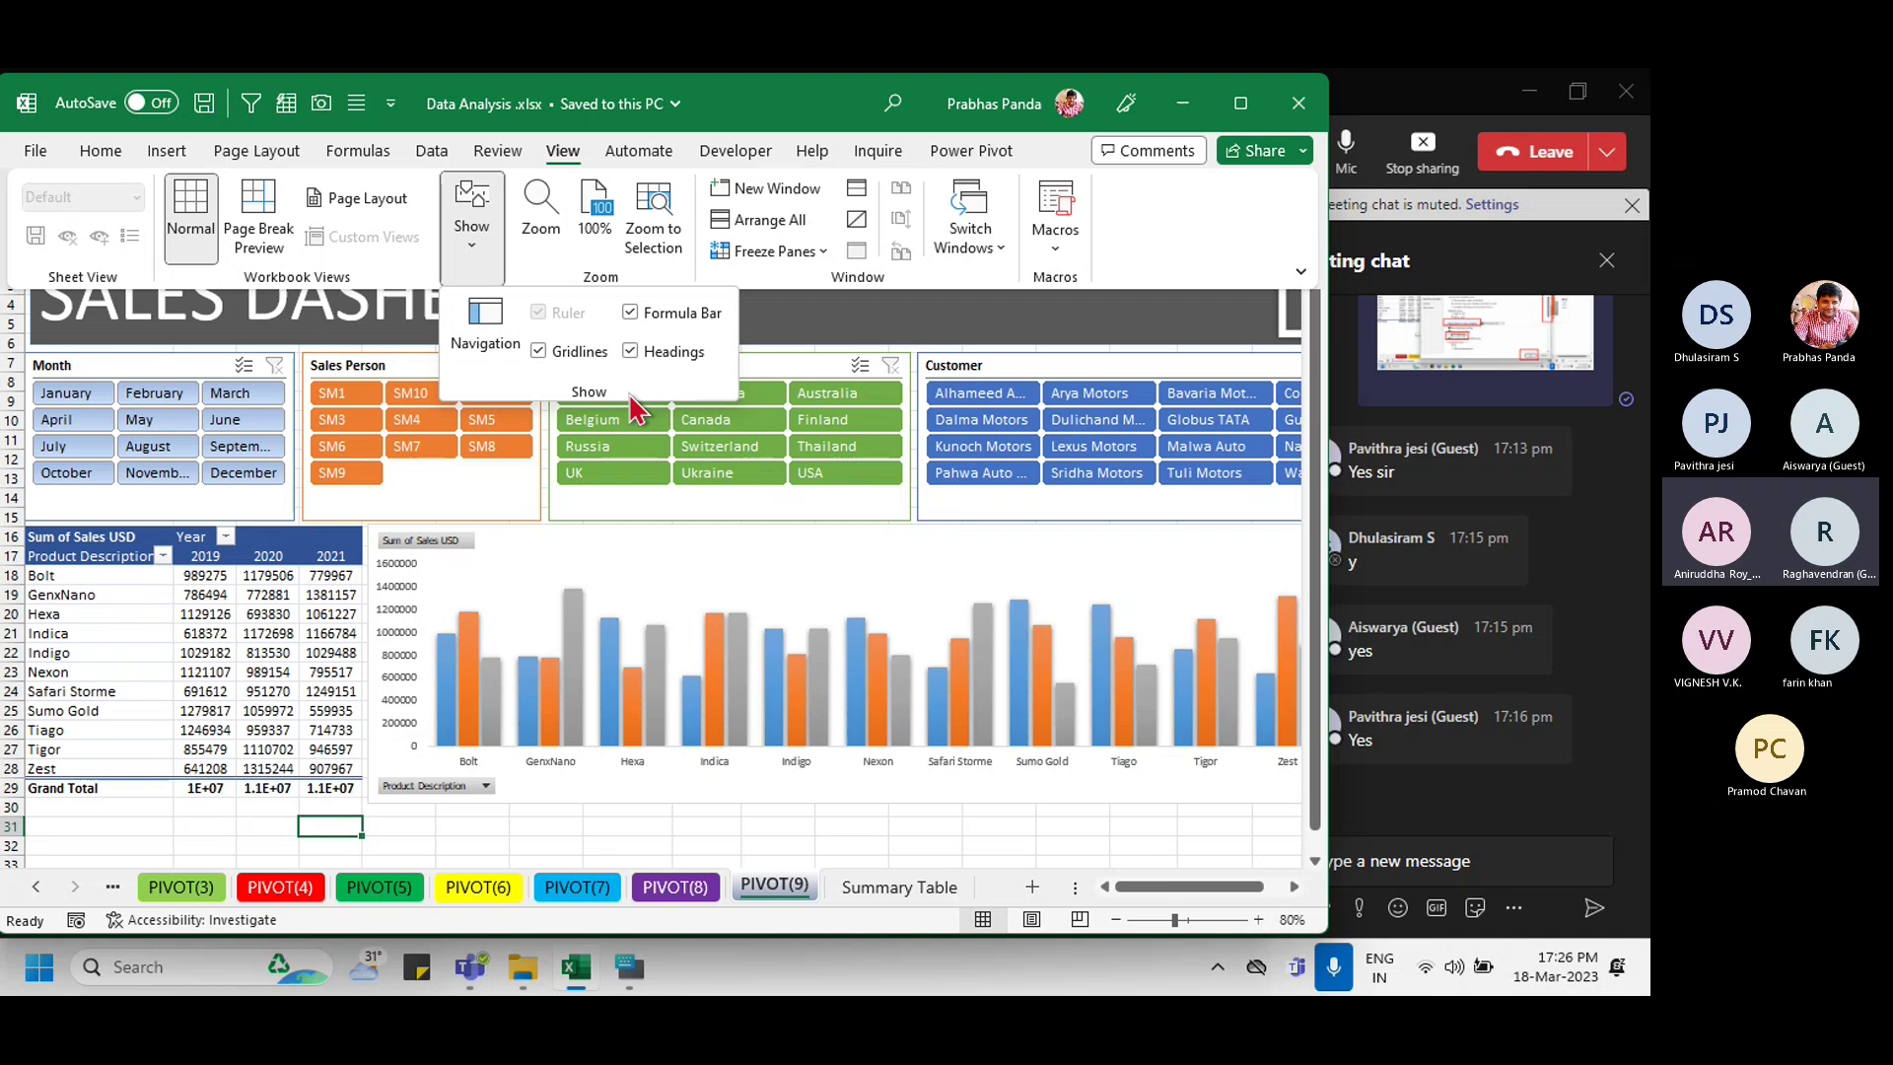
left_click(174, 153)
left_click(124, 217)
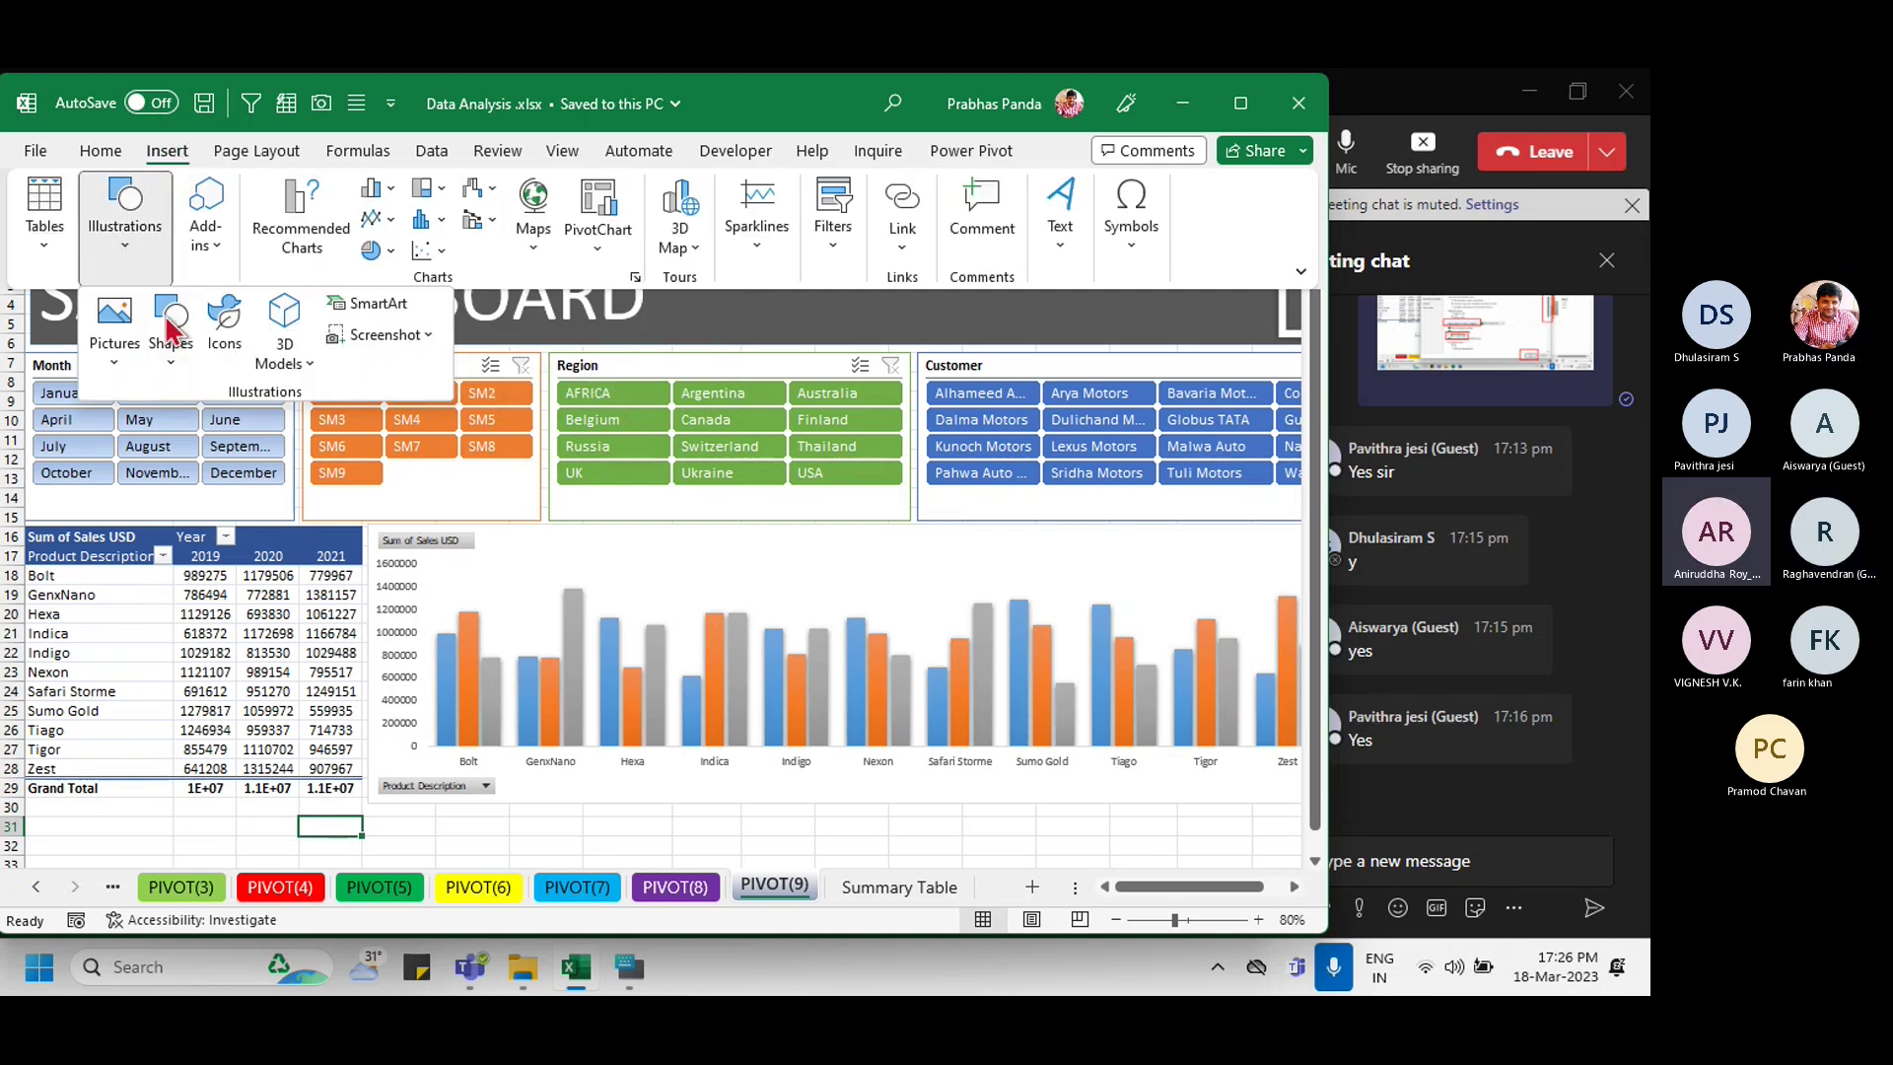
left_click(224, 335)
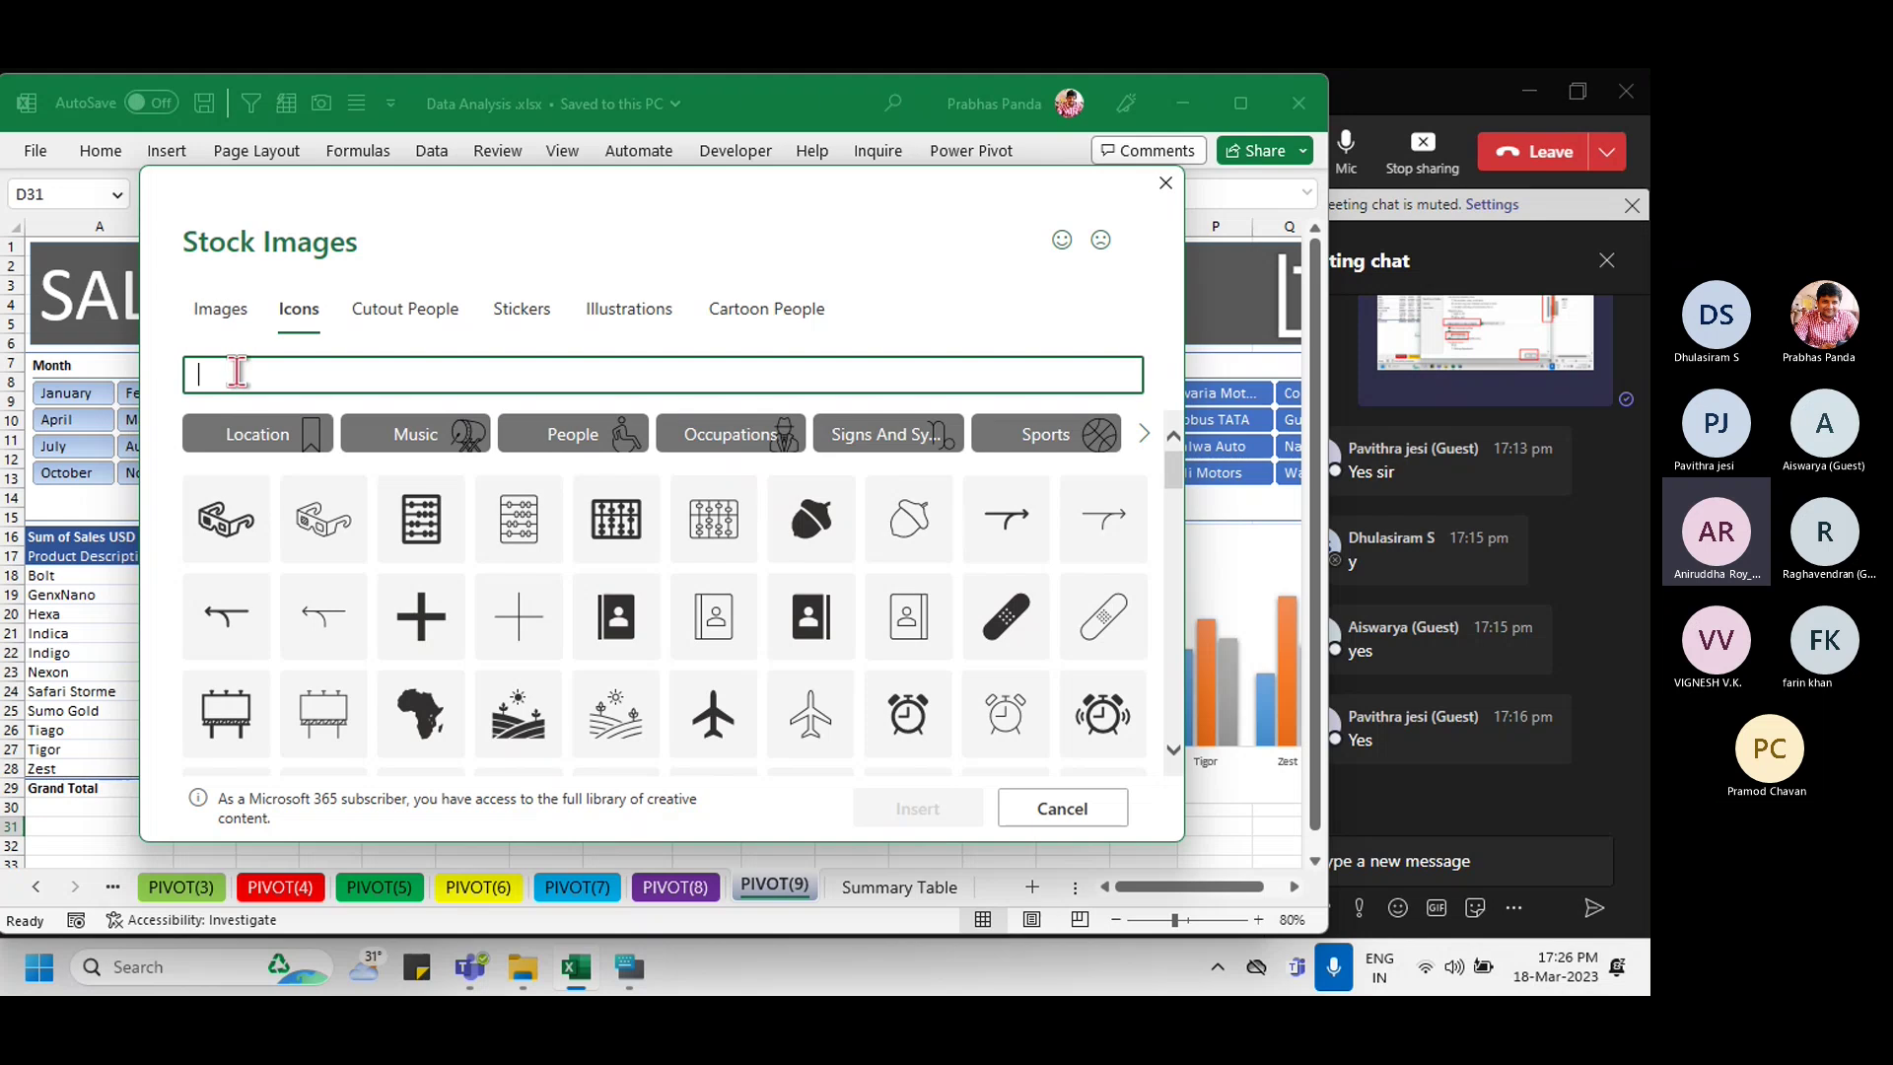
type("chart")
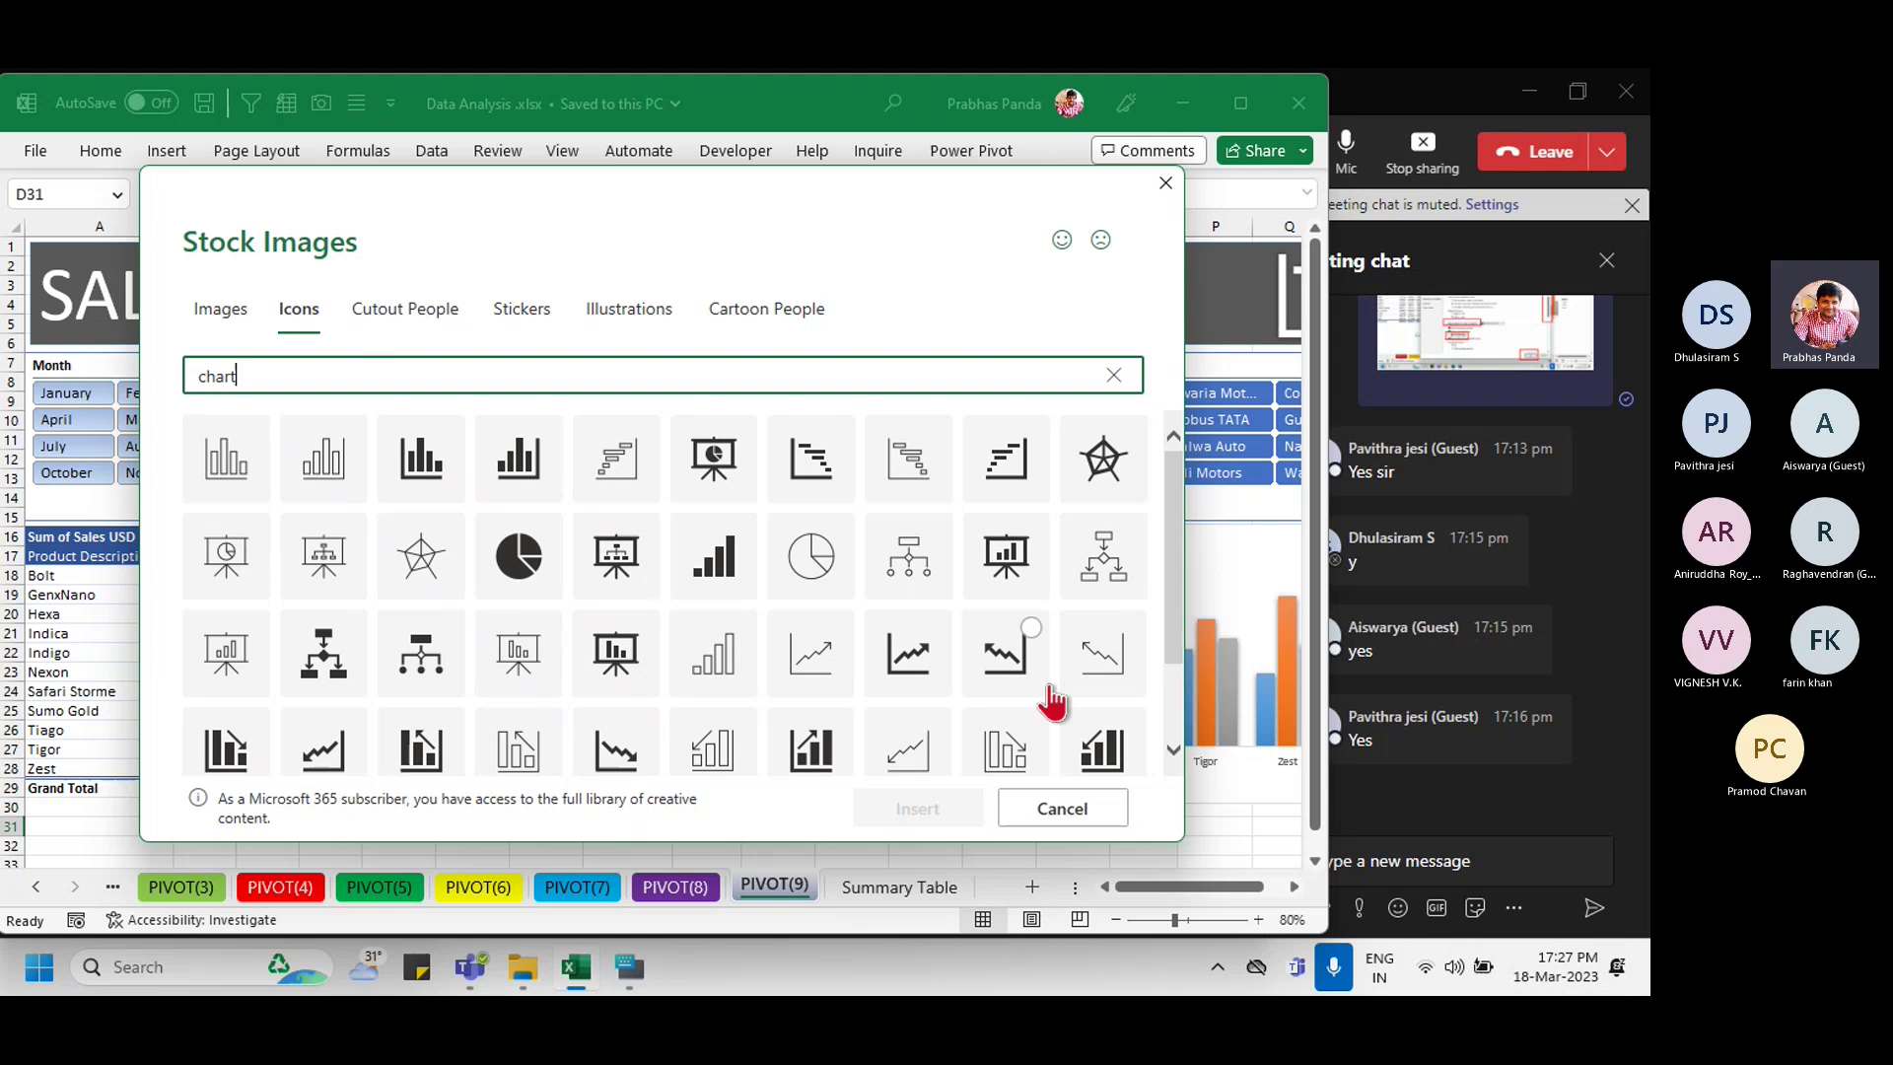
scroll(559, 670, "down", 1)
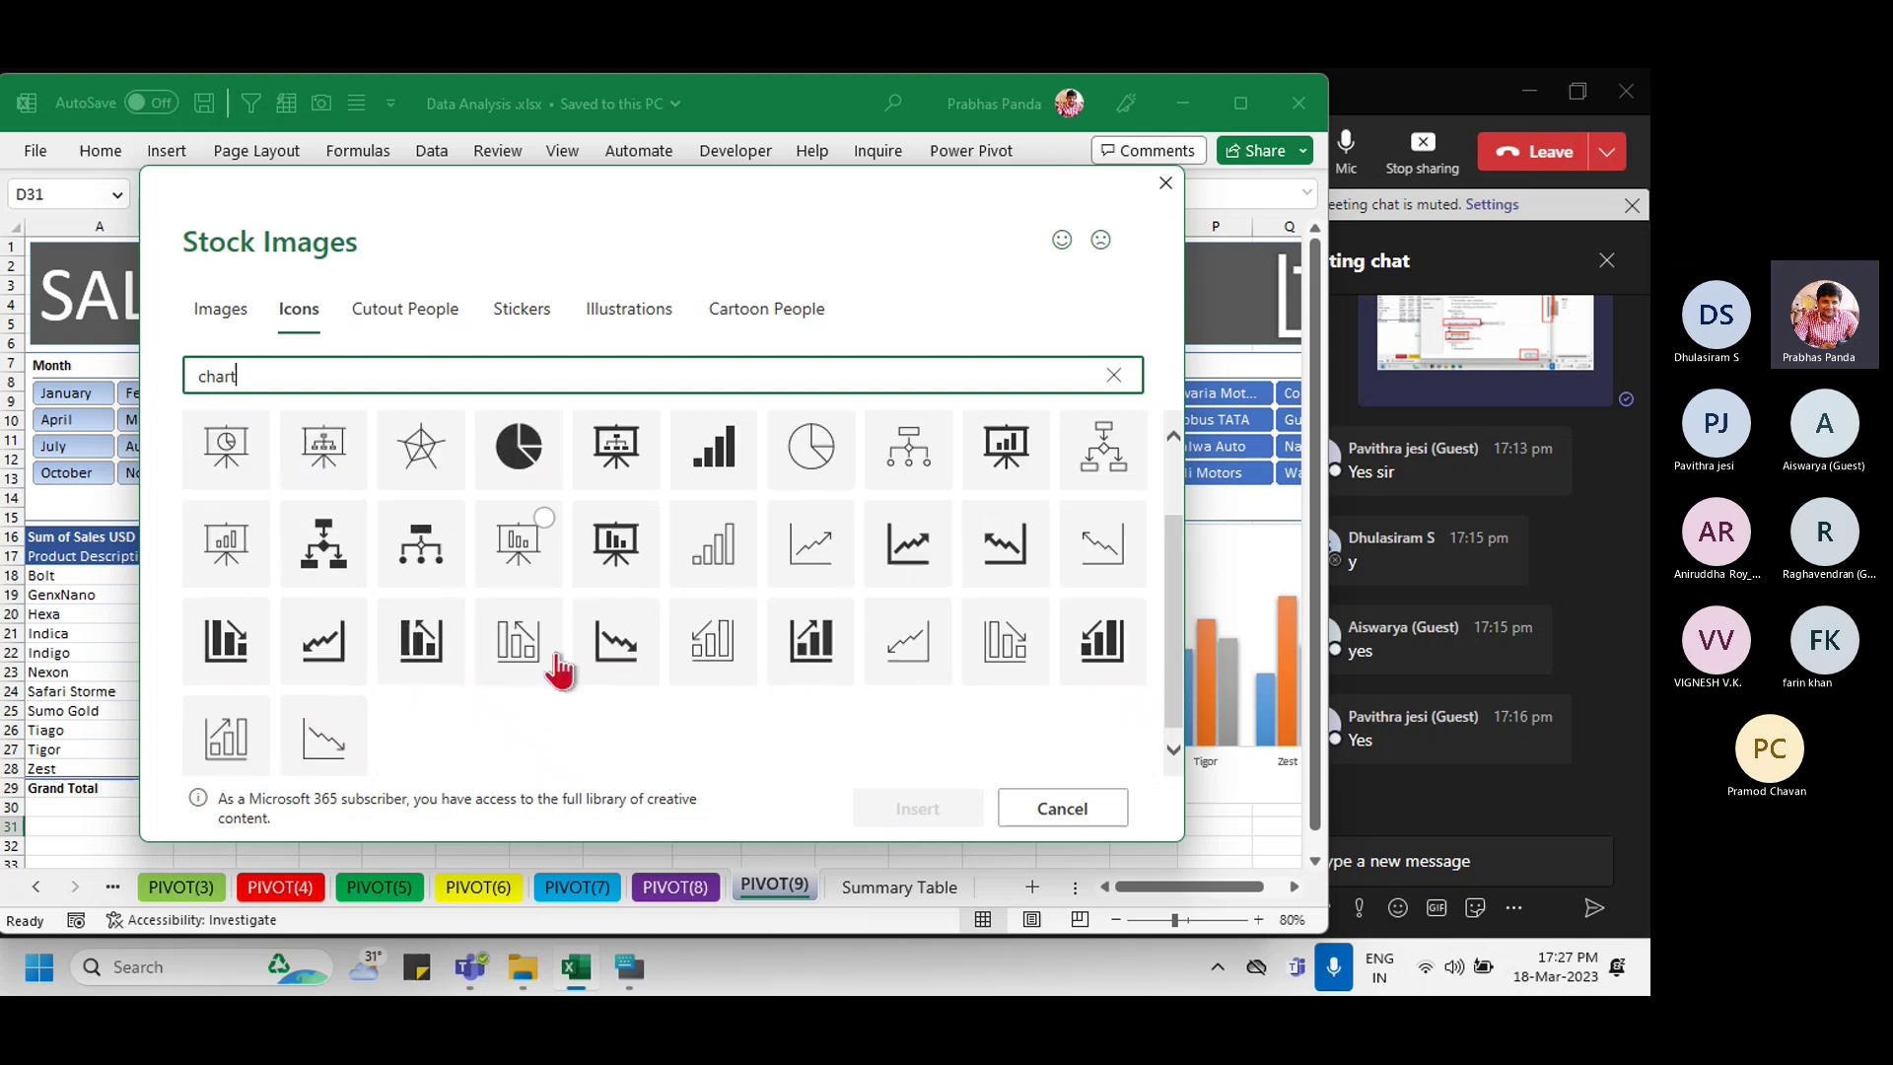
scroll(559, 670, "up", 1)
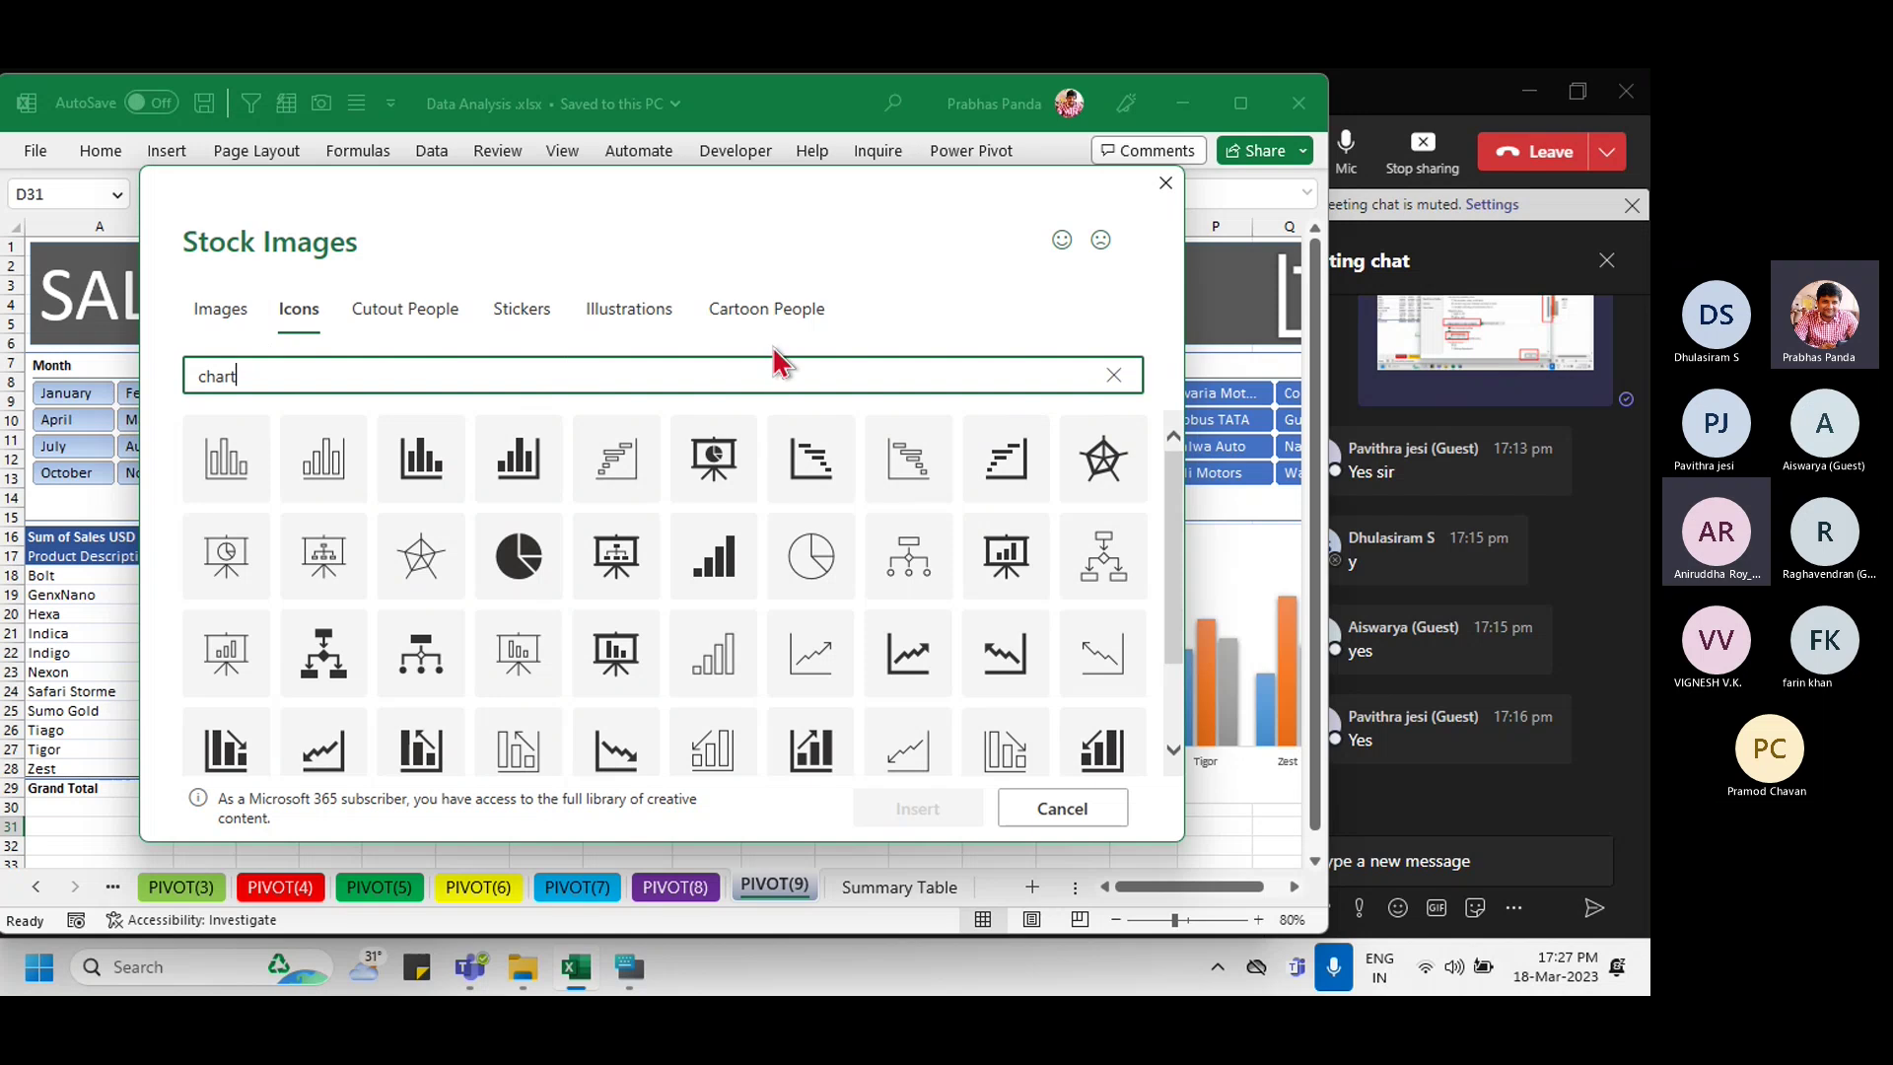
left_click(788, 310)
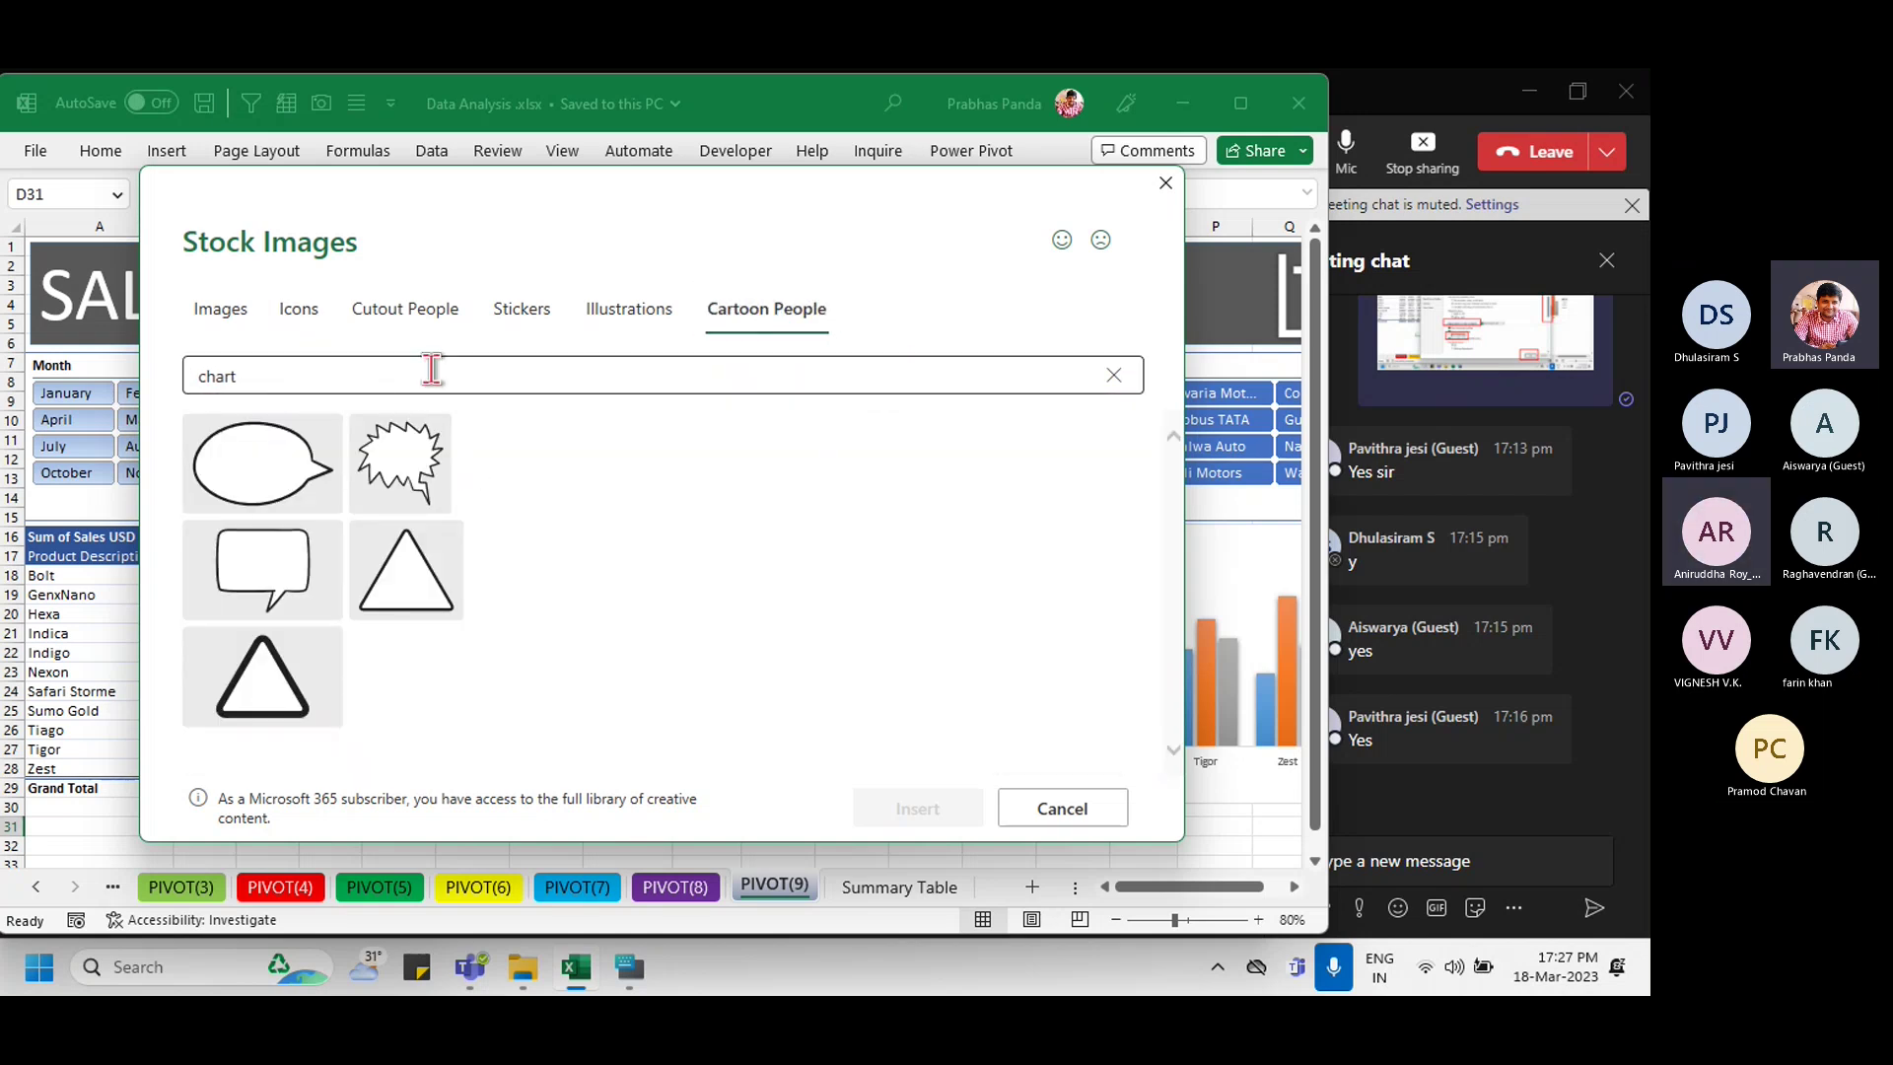
left_click(1165, 182)
left_click(486, 827)
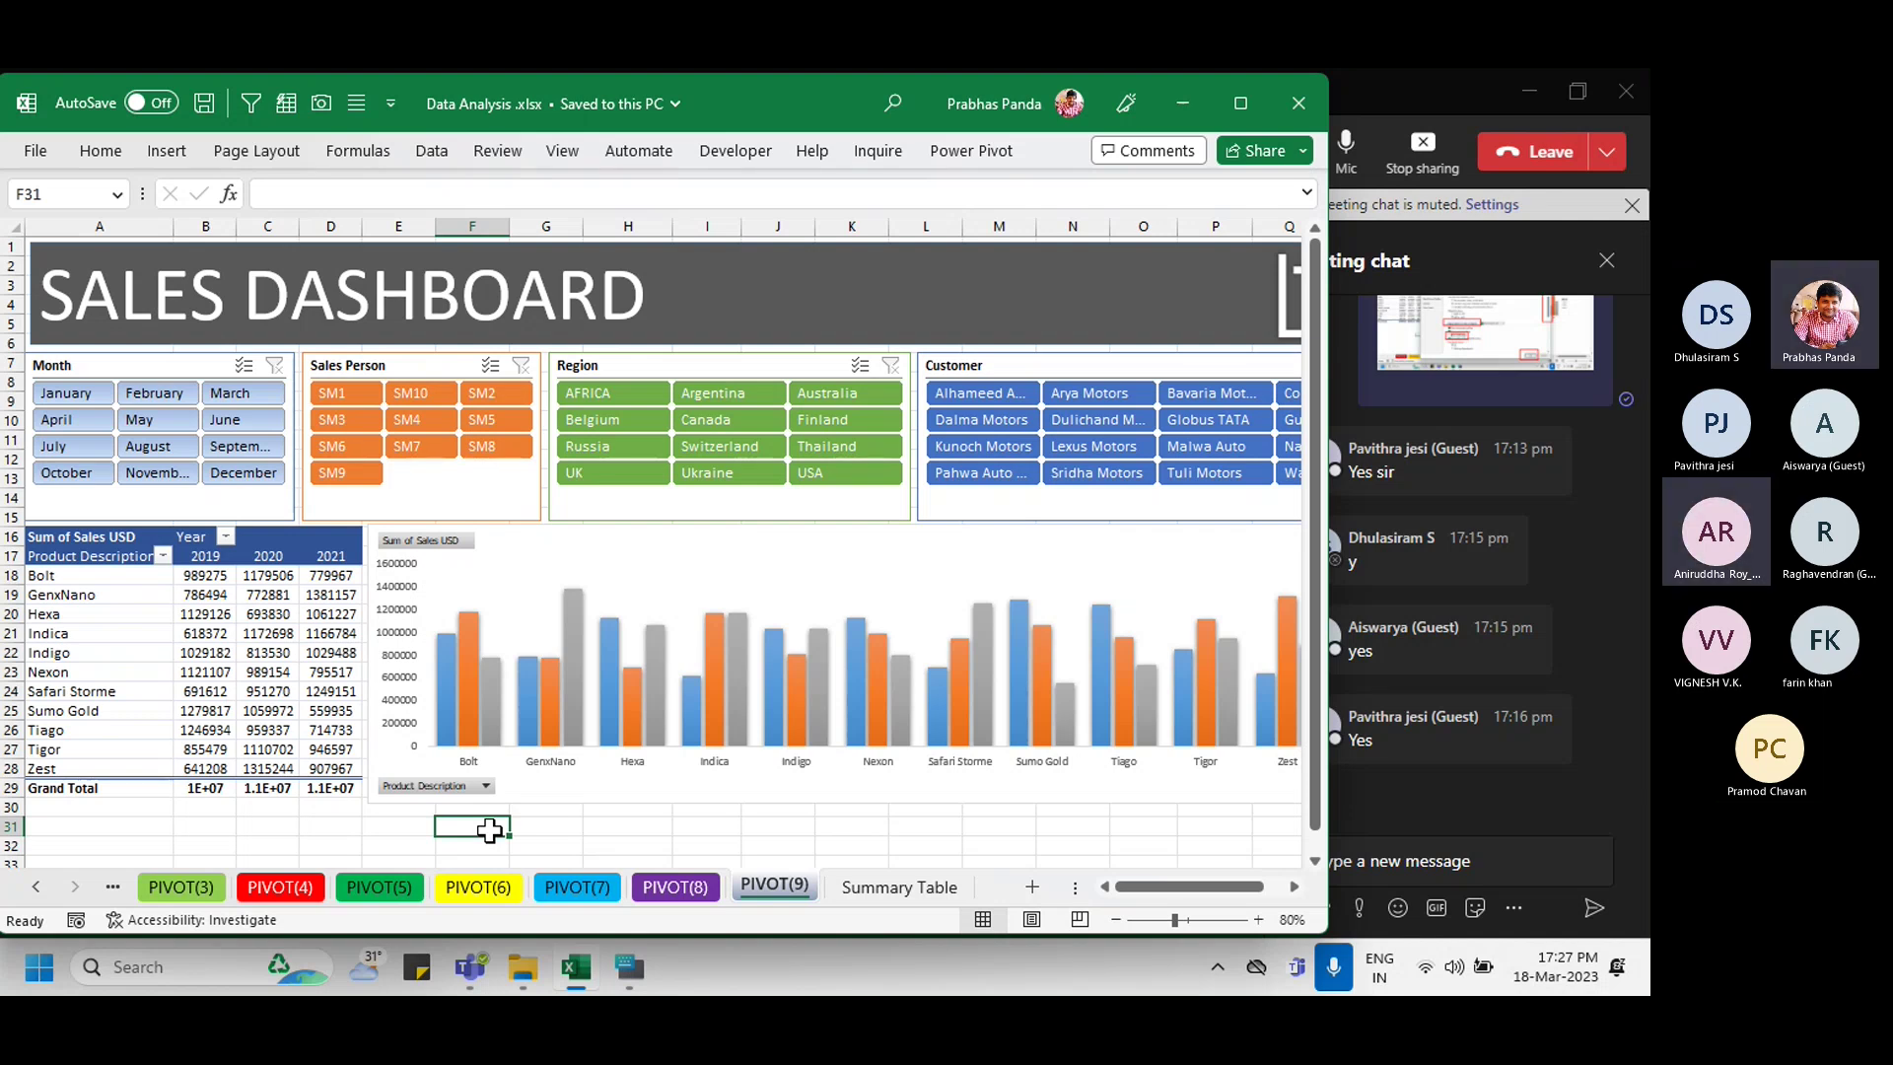
Step: Select an empty cell in row 31 and maximize the Excel window to full screen
left_click(605, 828)
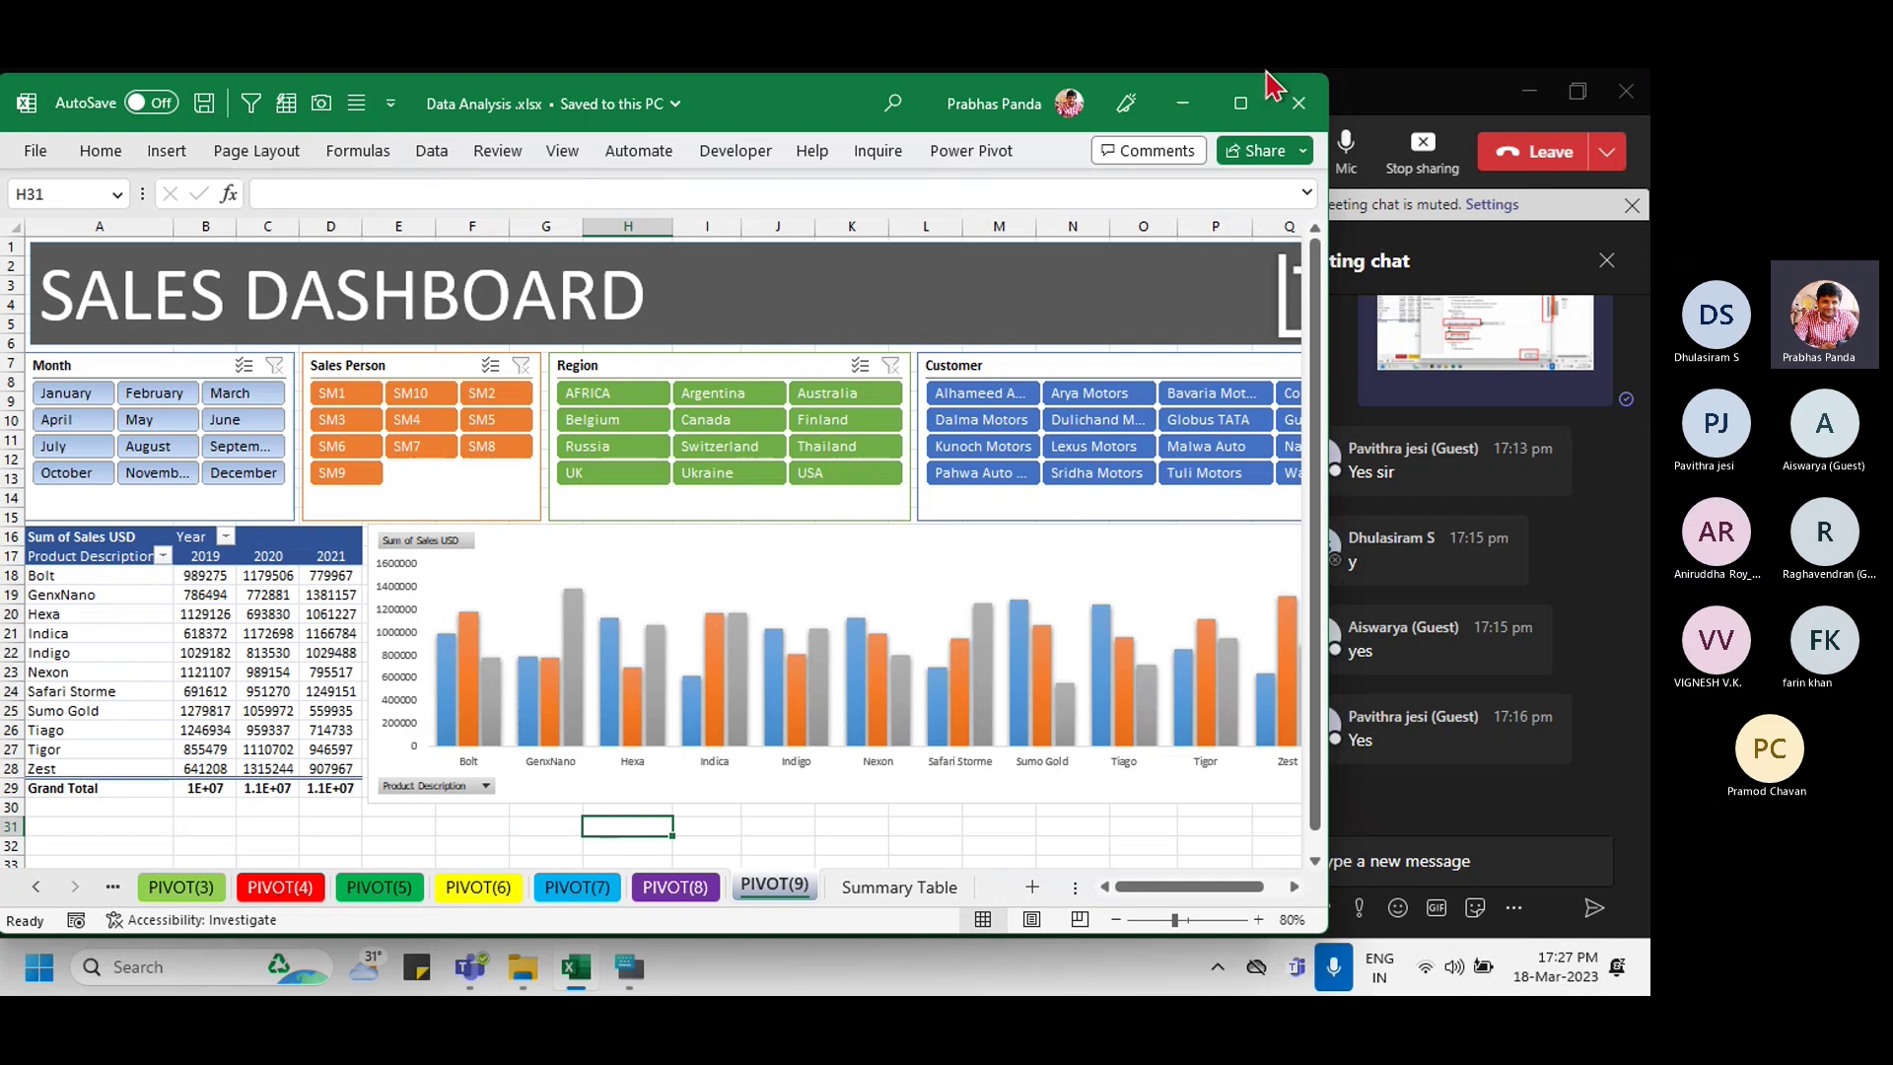
left_click(1244, 103)
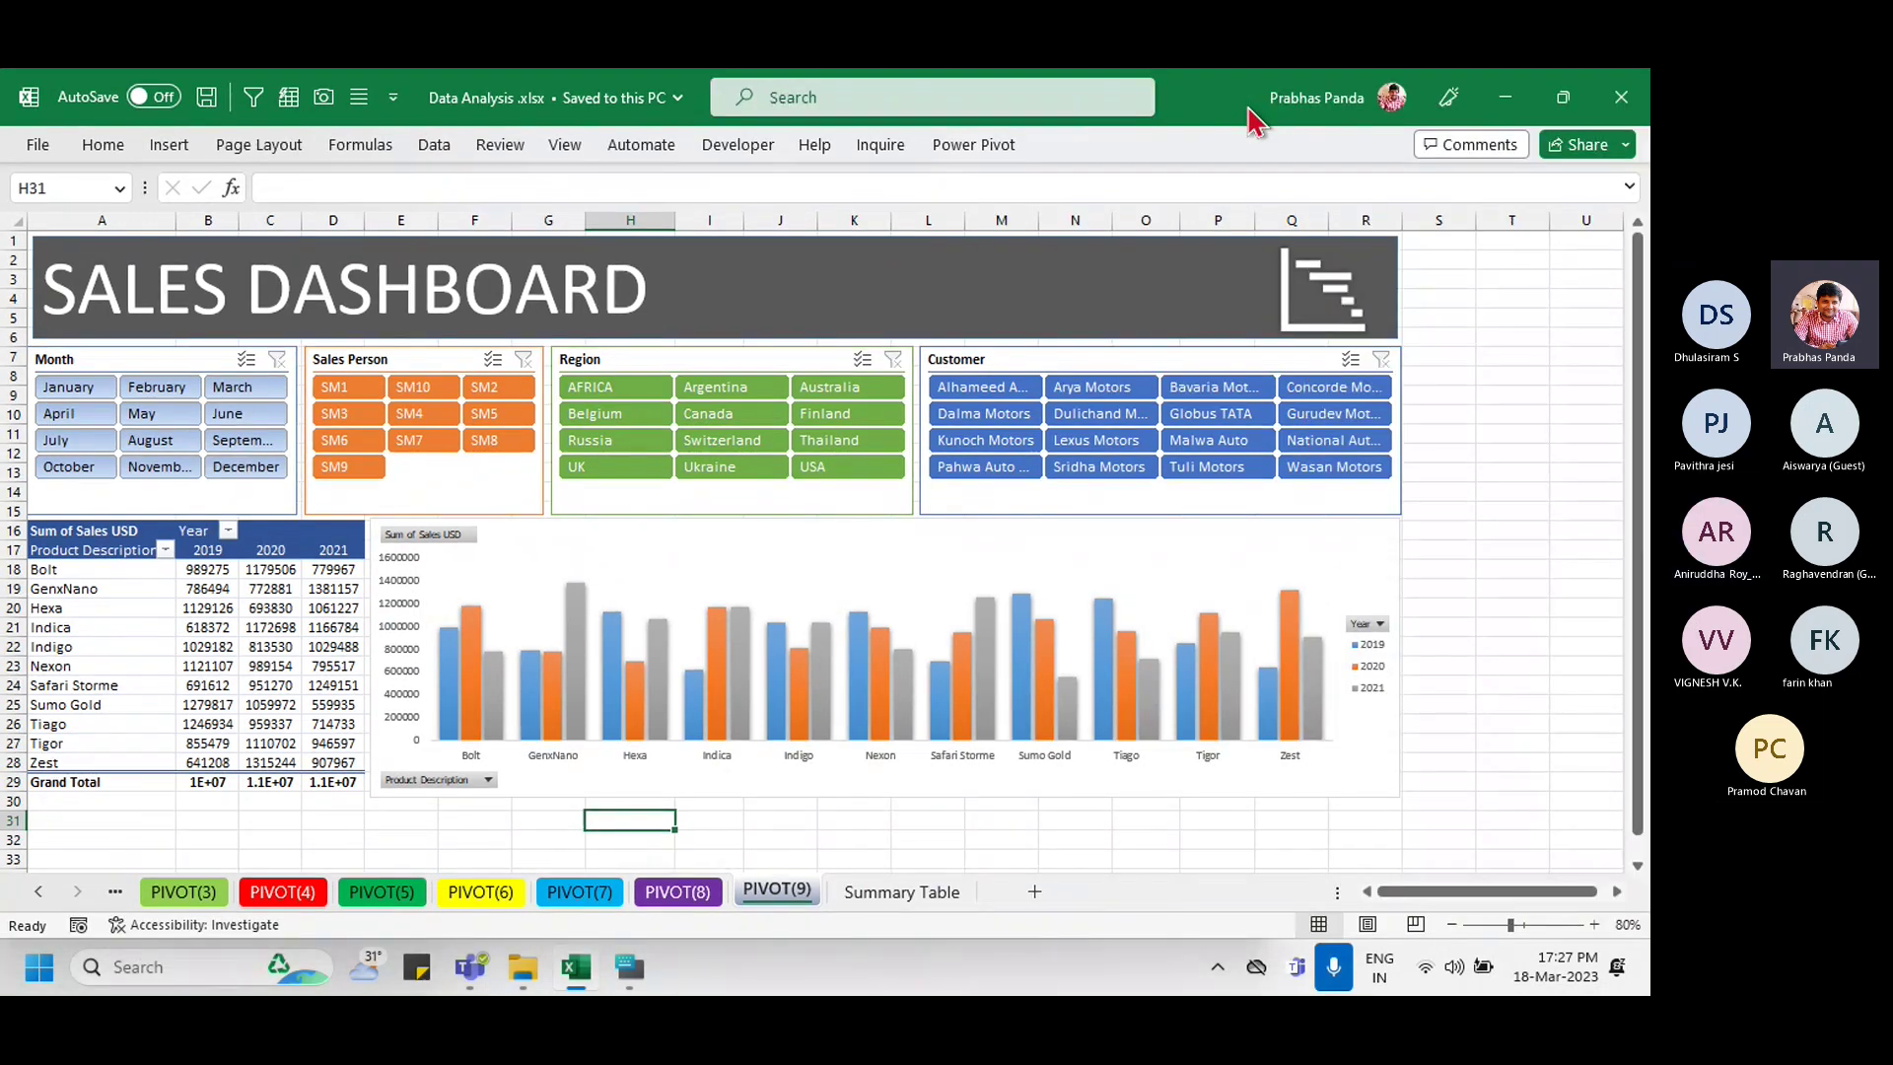
left_click(1562, 96)
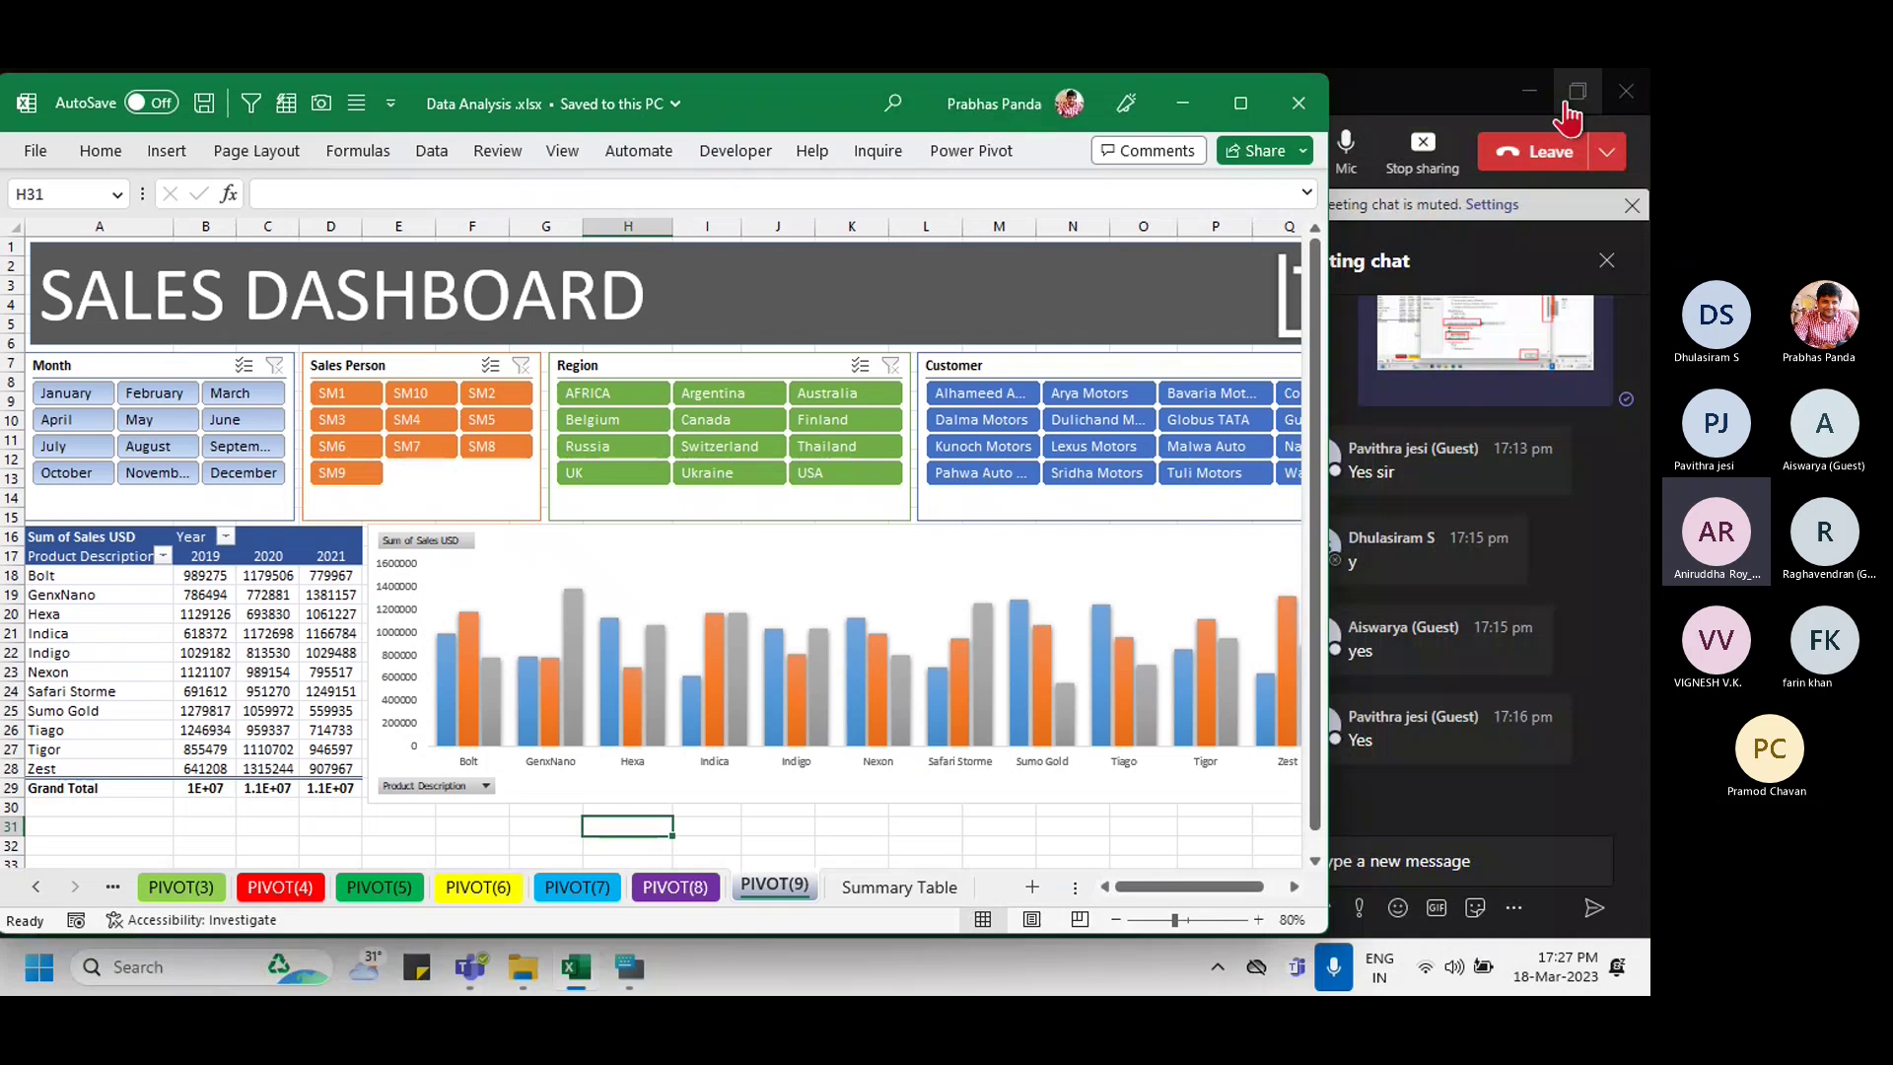
left_click(1240, 103)
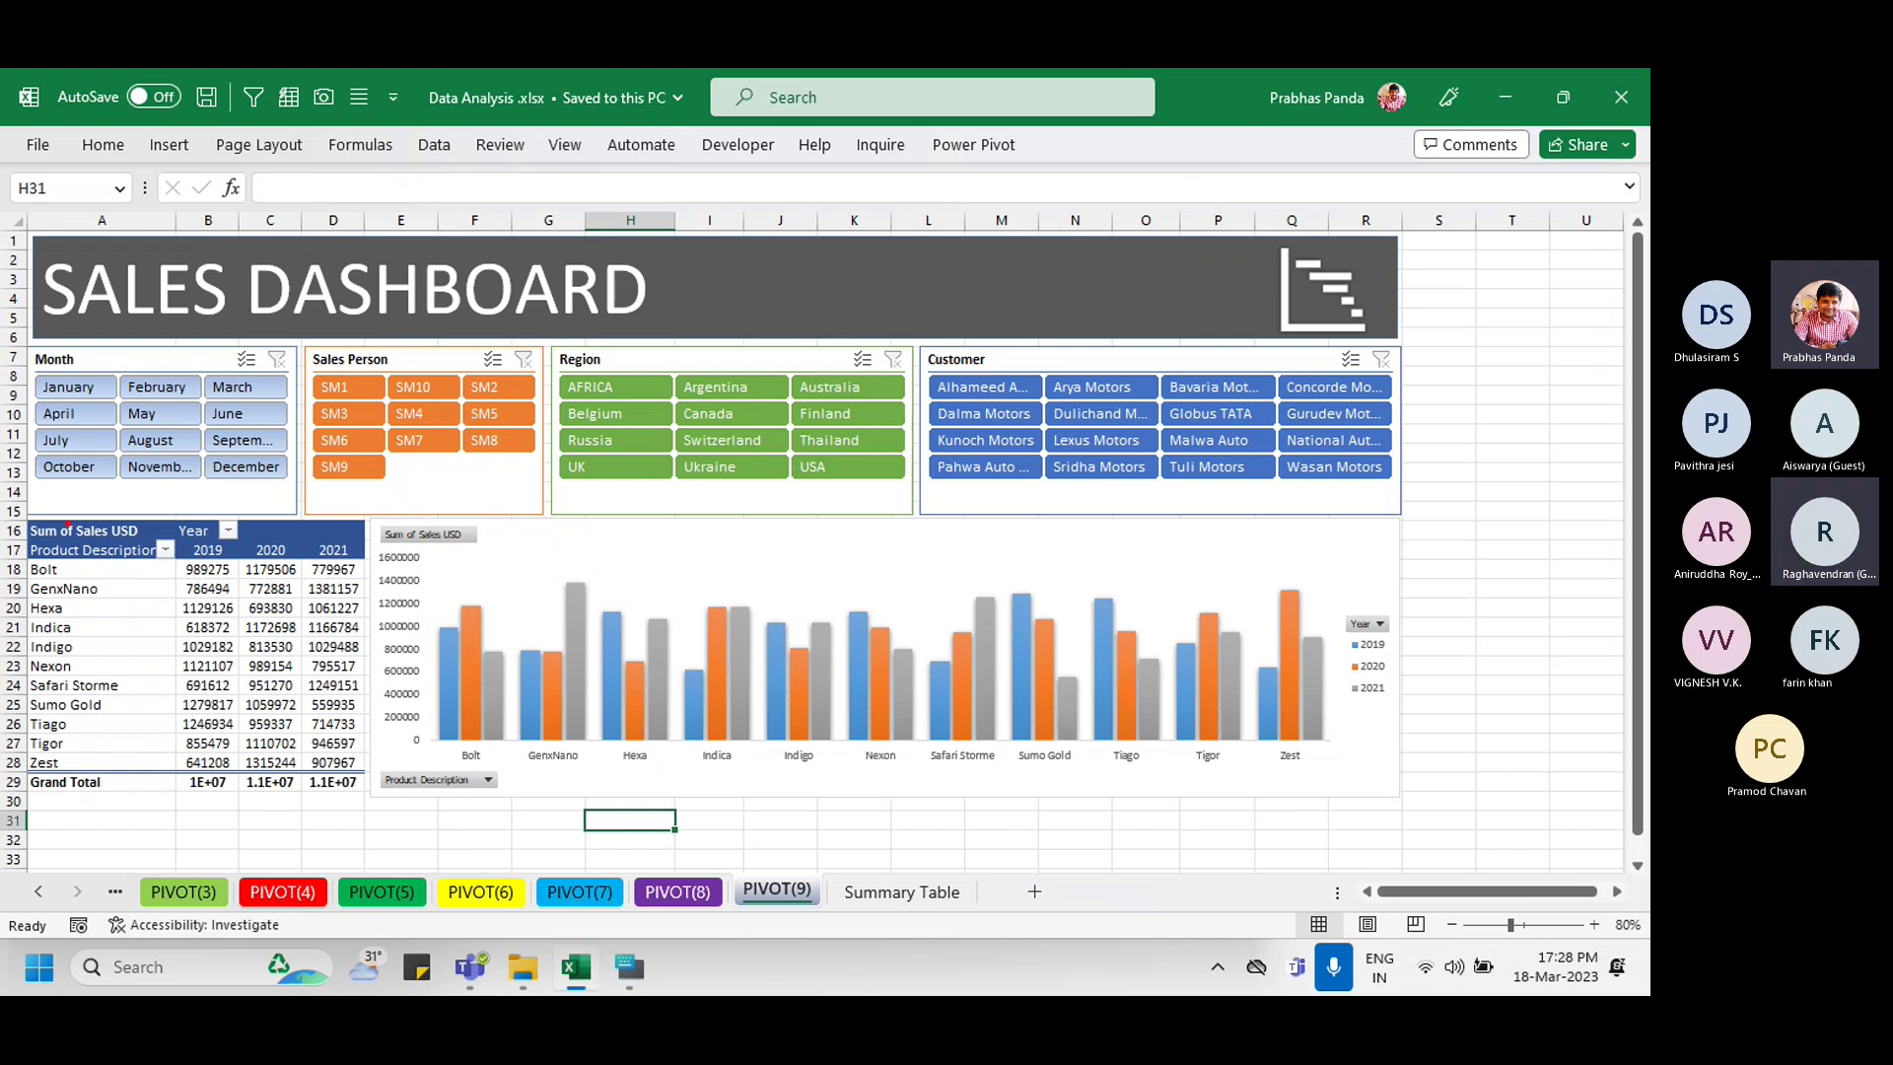
Step: Outline the pivot table with a red annotation rectangle, then clear it
mouse_move(17, 513)
left_mouse_down()
mouse_move(256, 521)
mouse_move(340, 735)
mouse_move(335, 786)
mouse_move(55, 810)
mouse_move(25, 556)
mouse_move(225, 493)
mouse_move(180, 788)
left_mouse_up()
left_click_drag(10, 508, 364, 842)
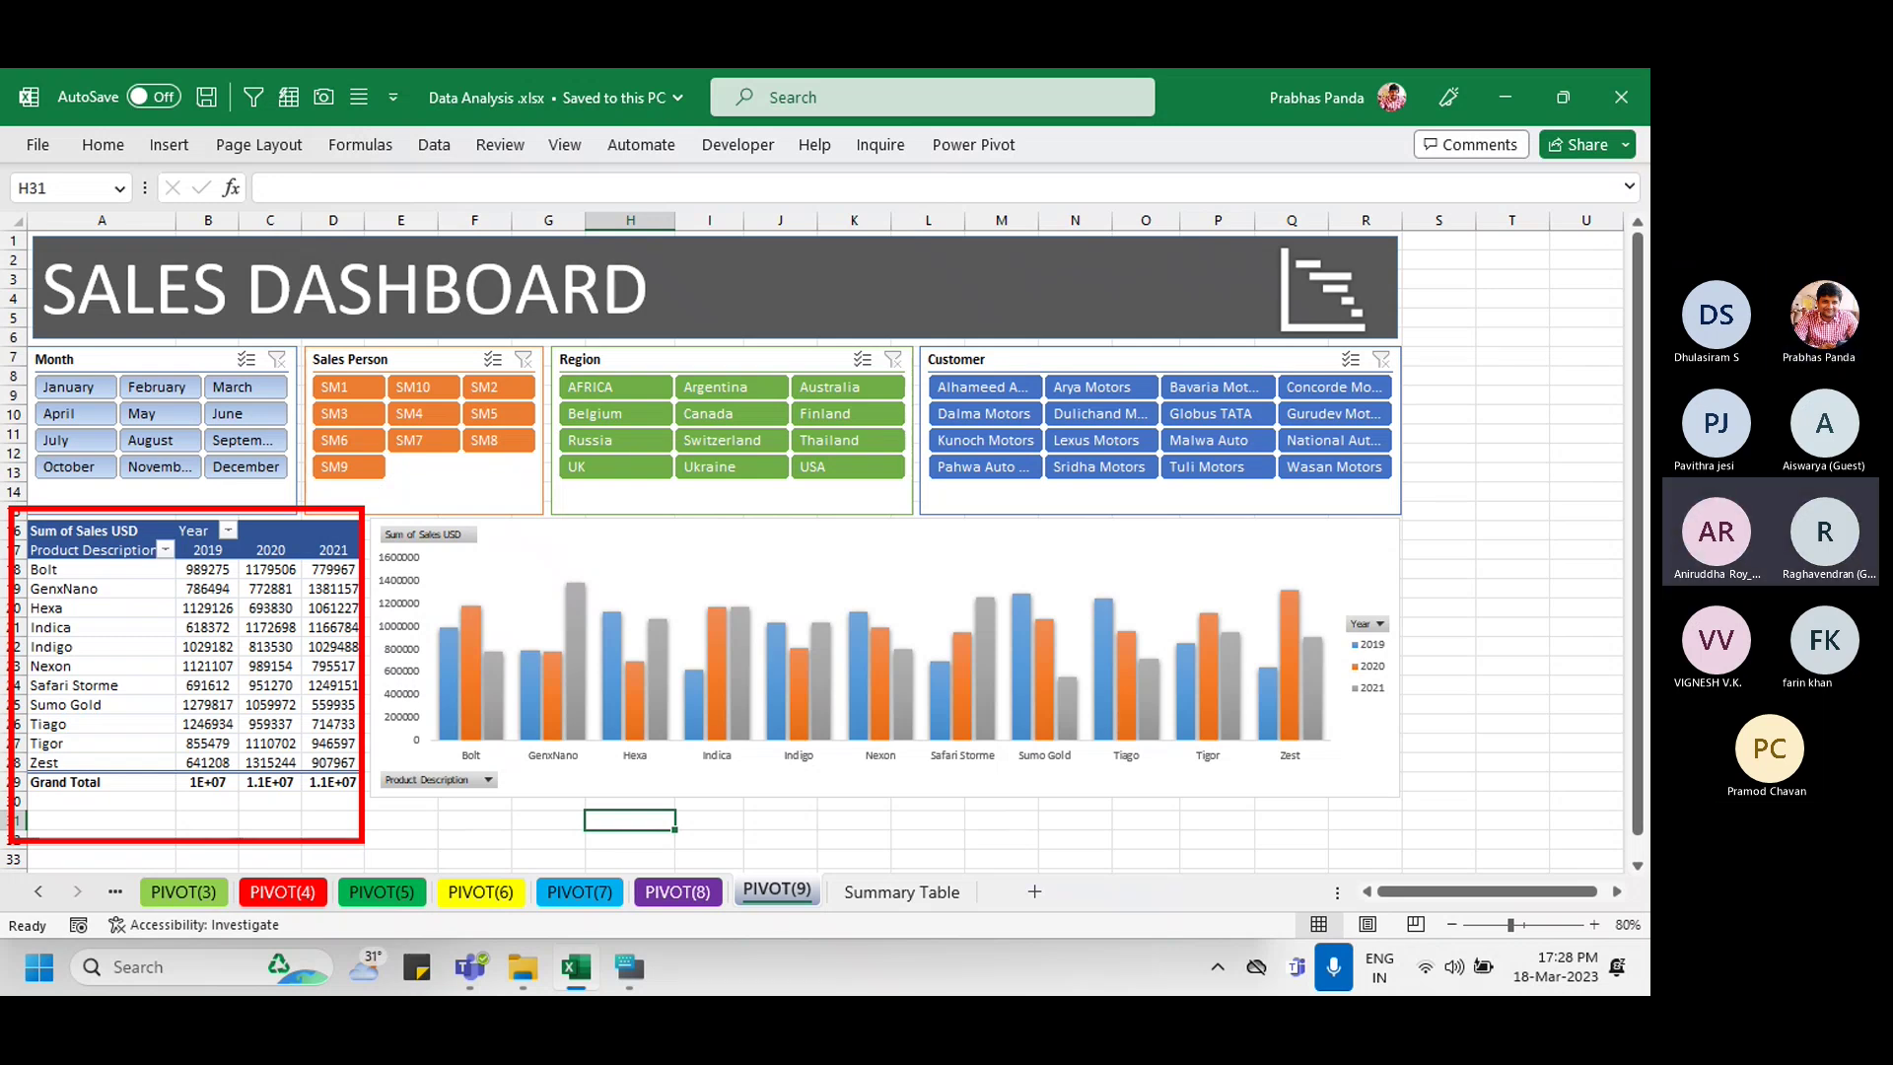
key("Escape")
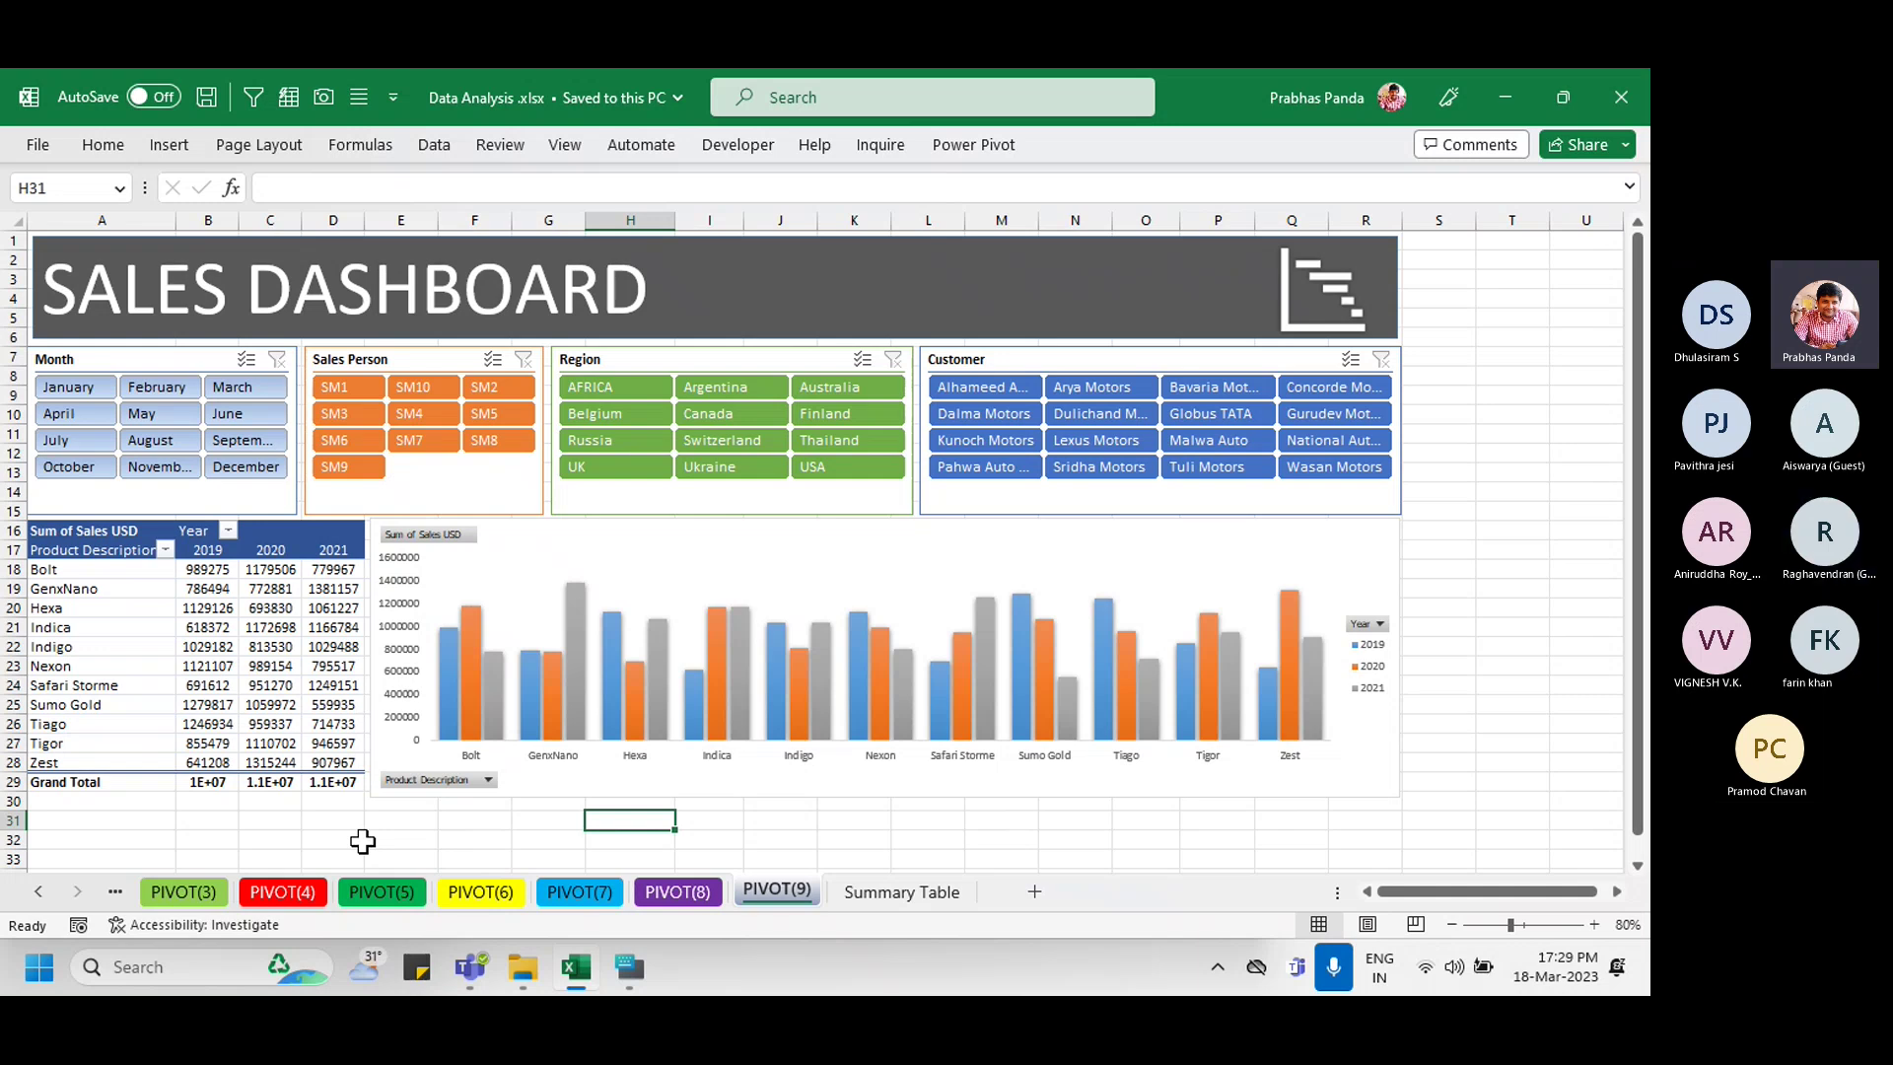
Step: Move the pivot chart over the pivot table, widen it to full dashboard width and extend it to row 32
left_click_drag(1009, 541, 660, 541)
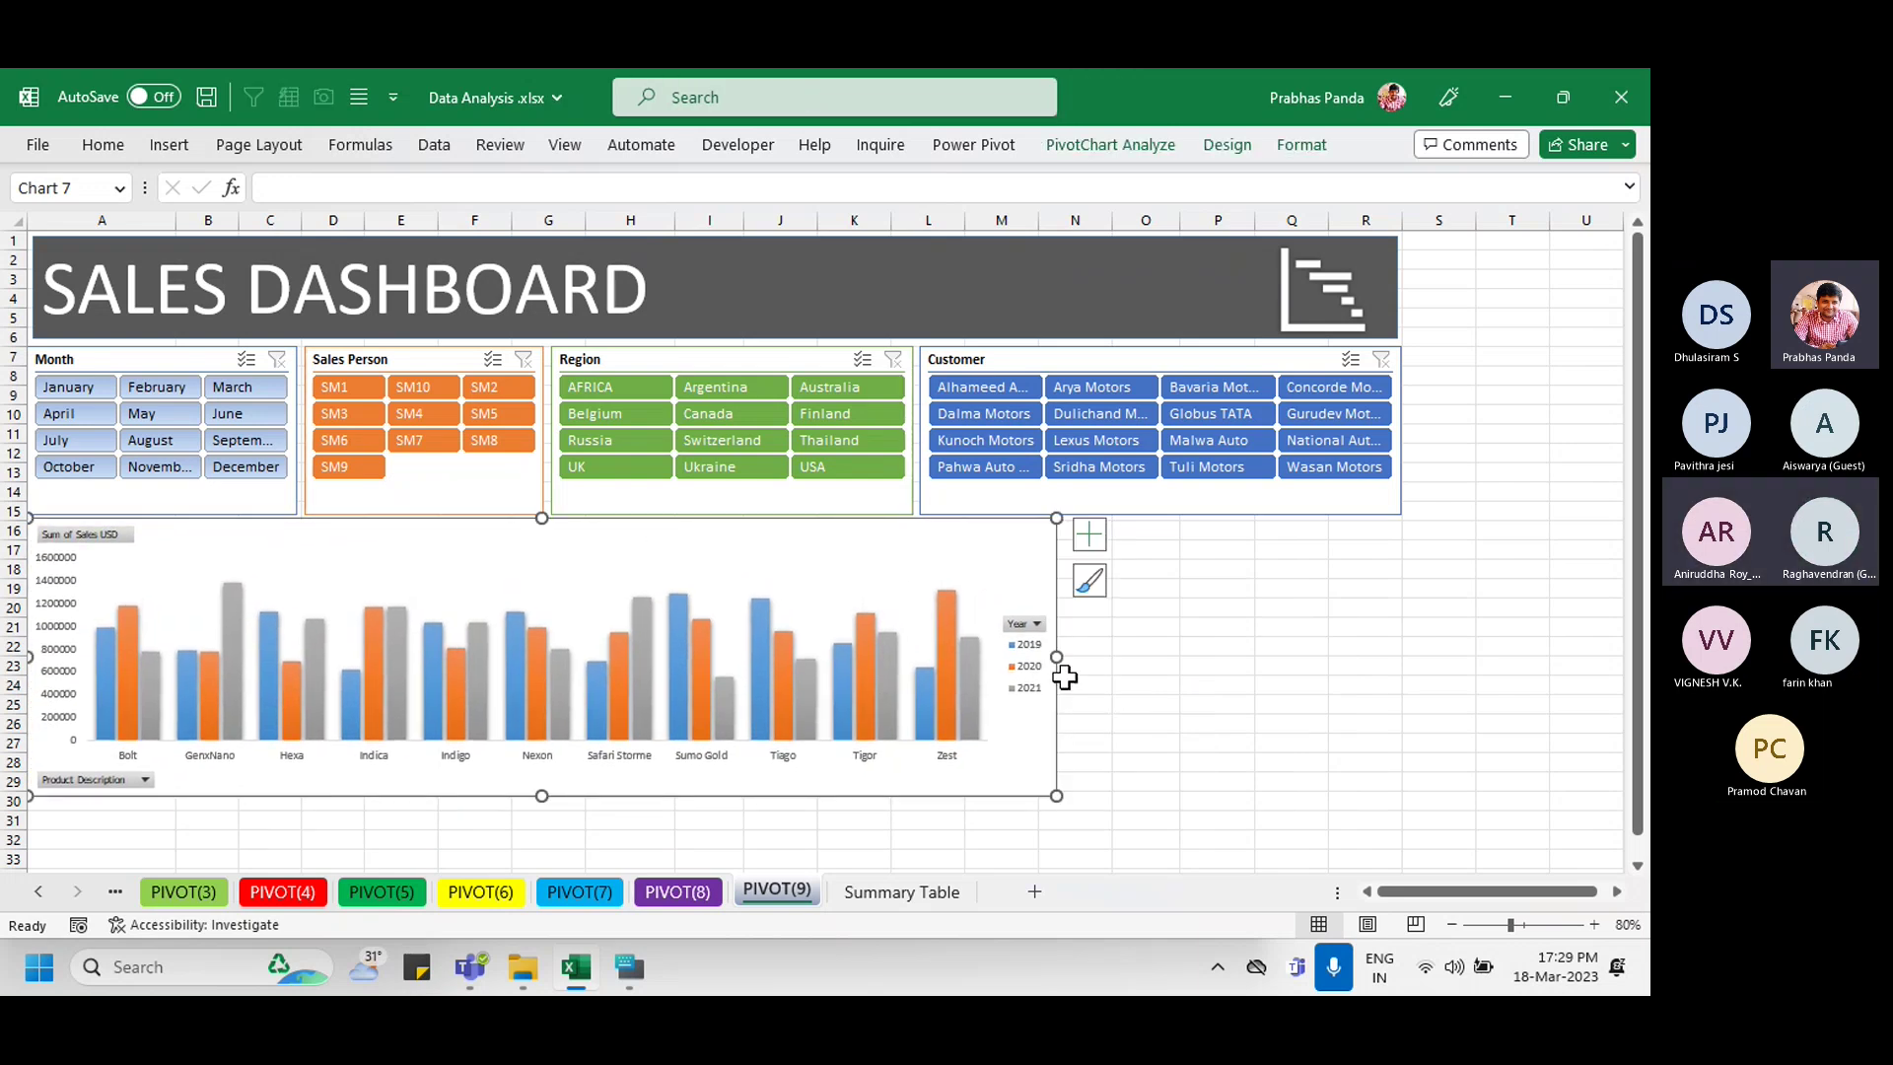
left_click_drag(1069, 653, 1402, 656)
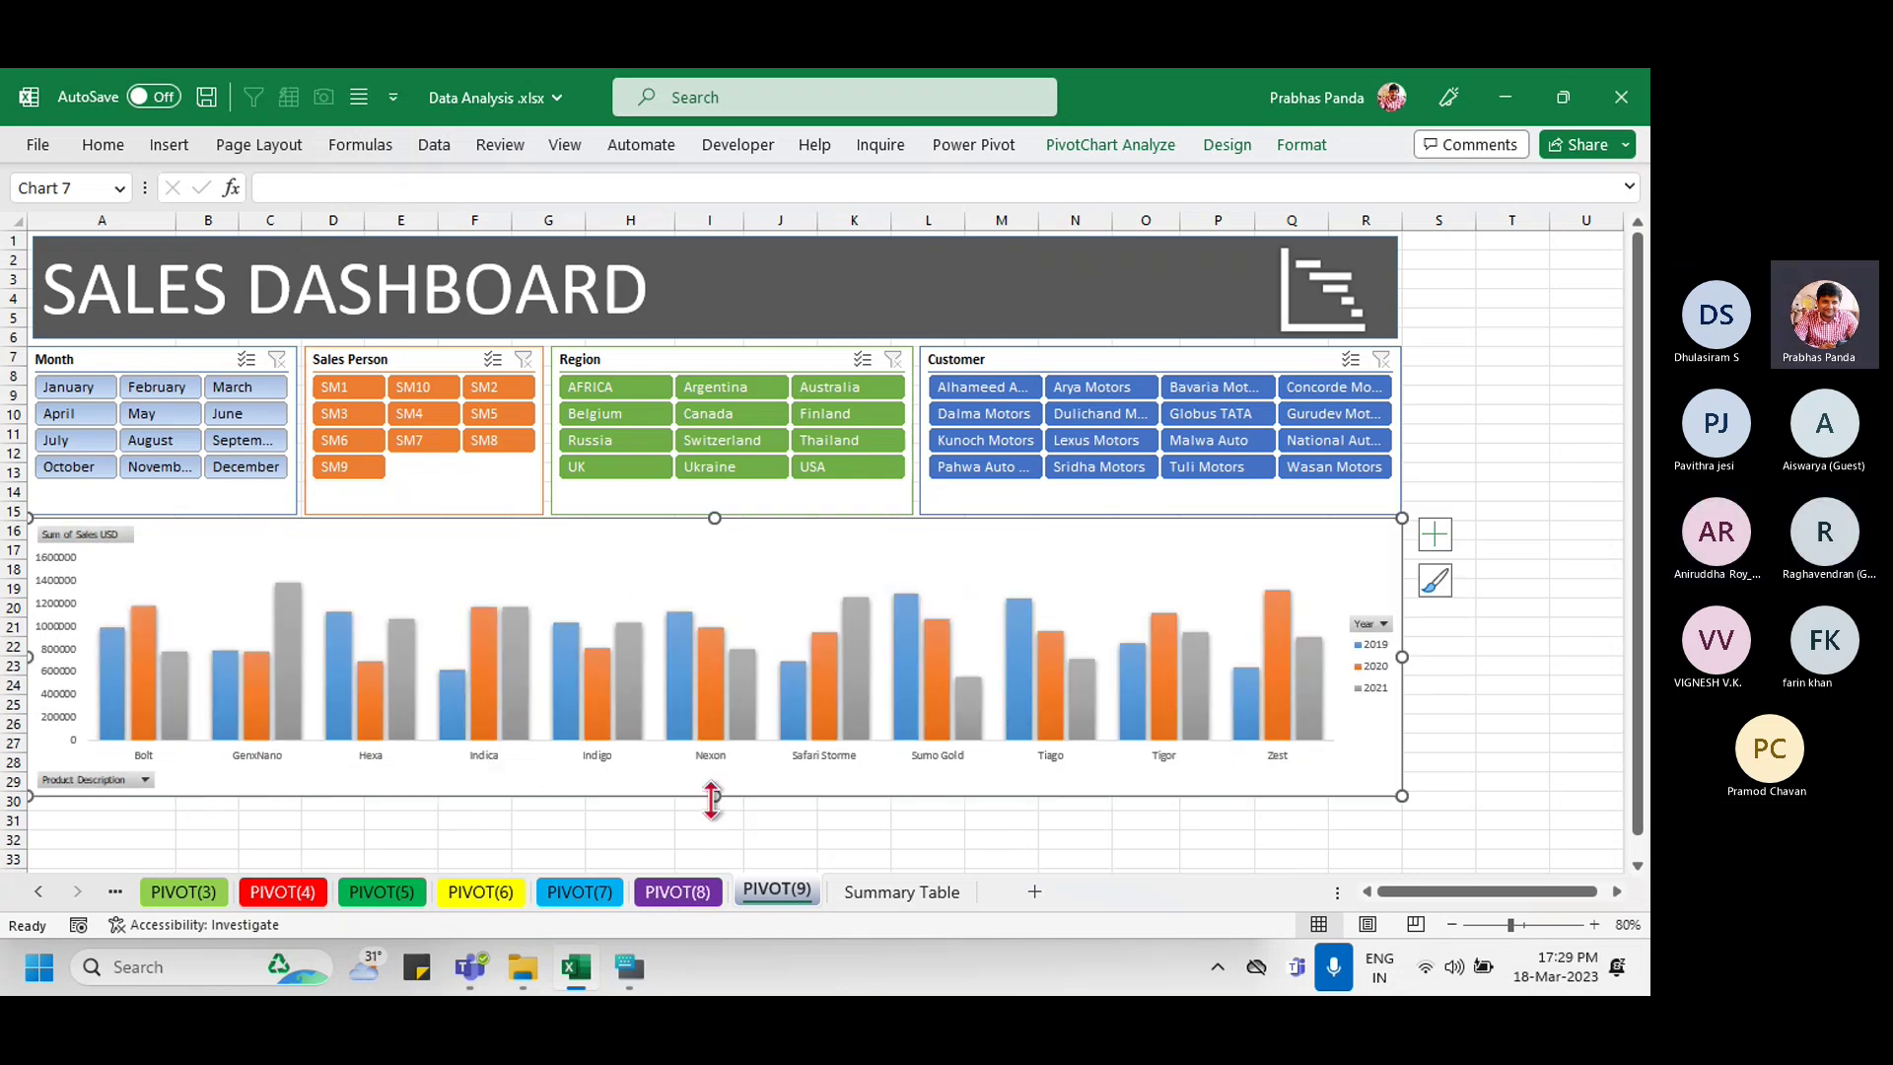
left_click_drag(714, 796, 711, 848)
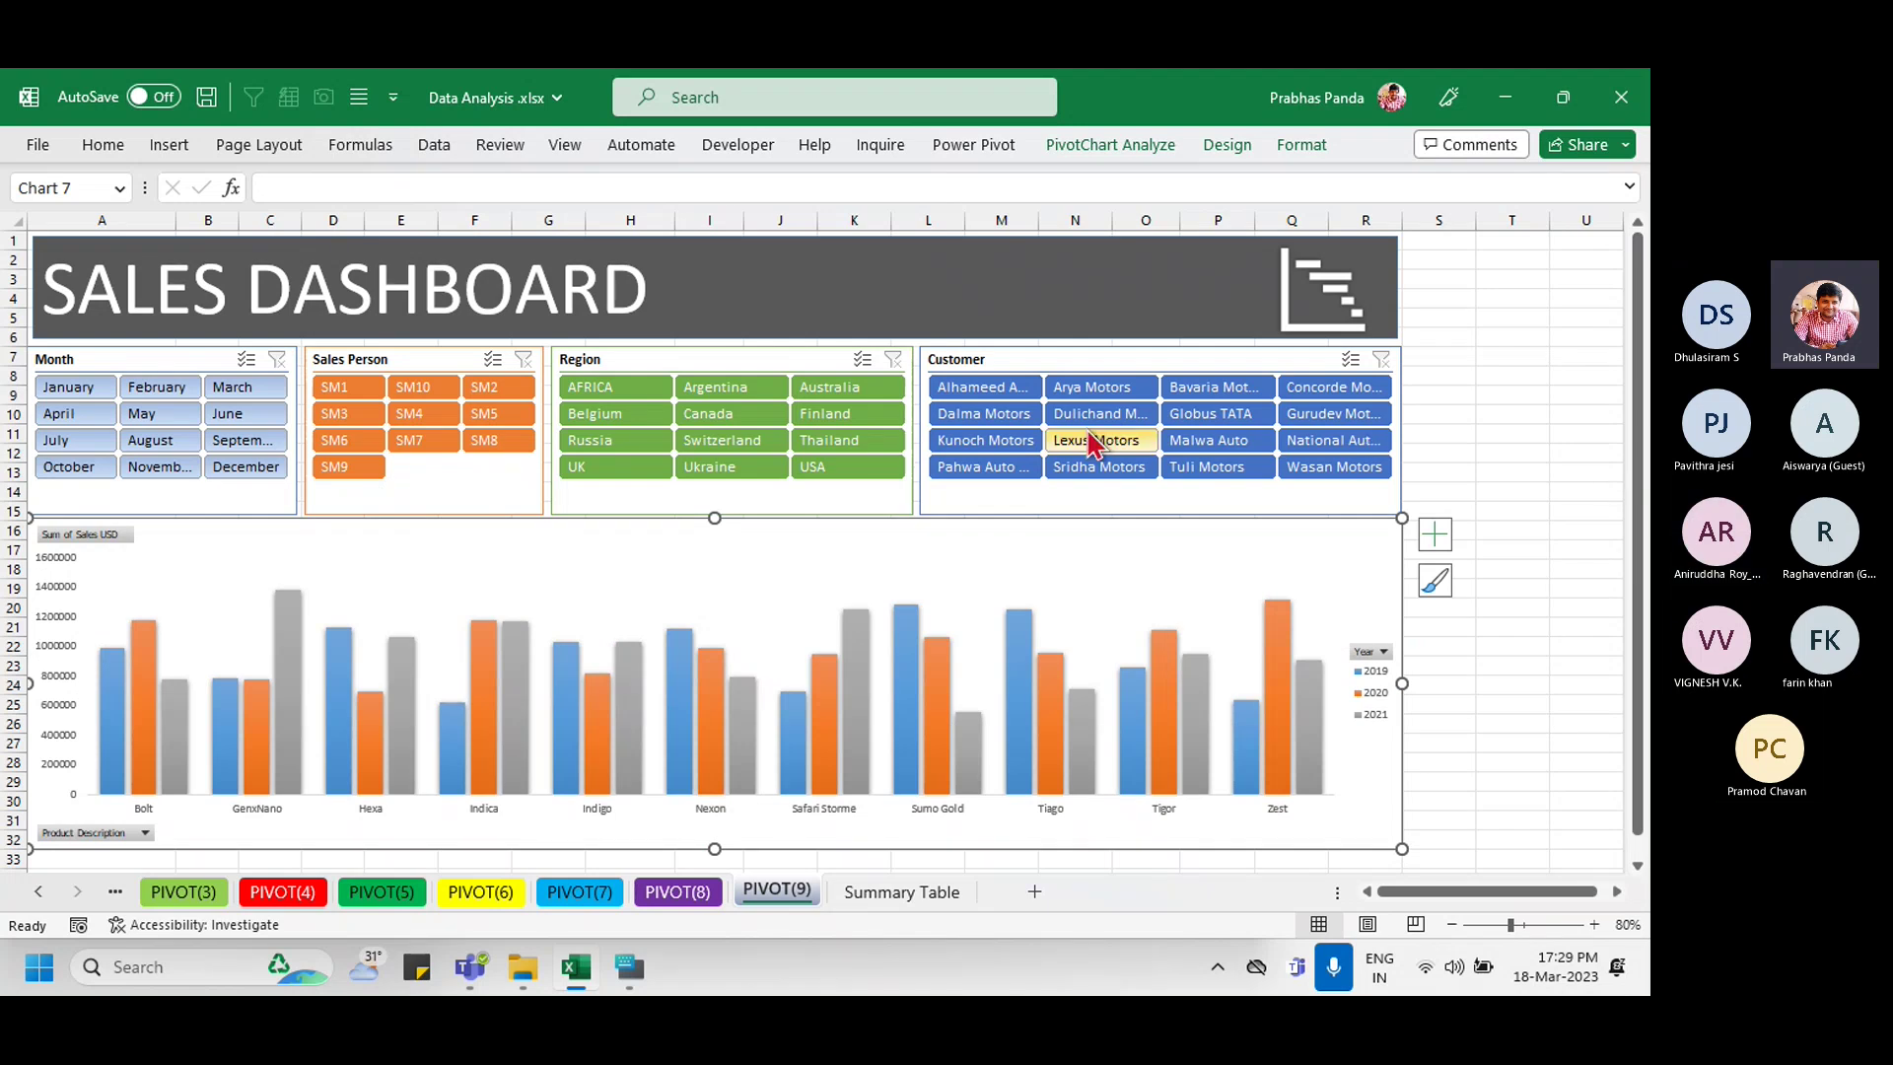
Step: Test the slicers with Dalma Motors and March, clear both filters, and restore the window
left_click(1012, 414)
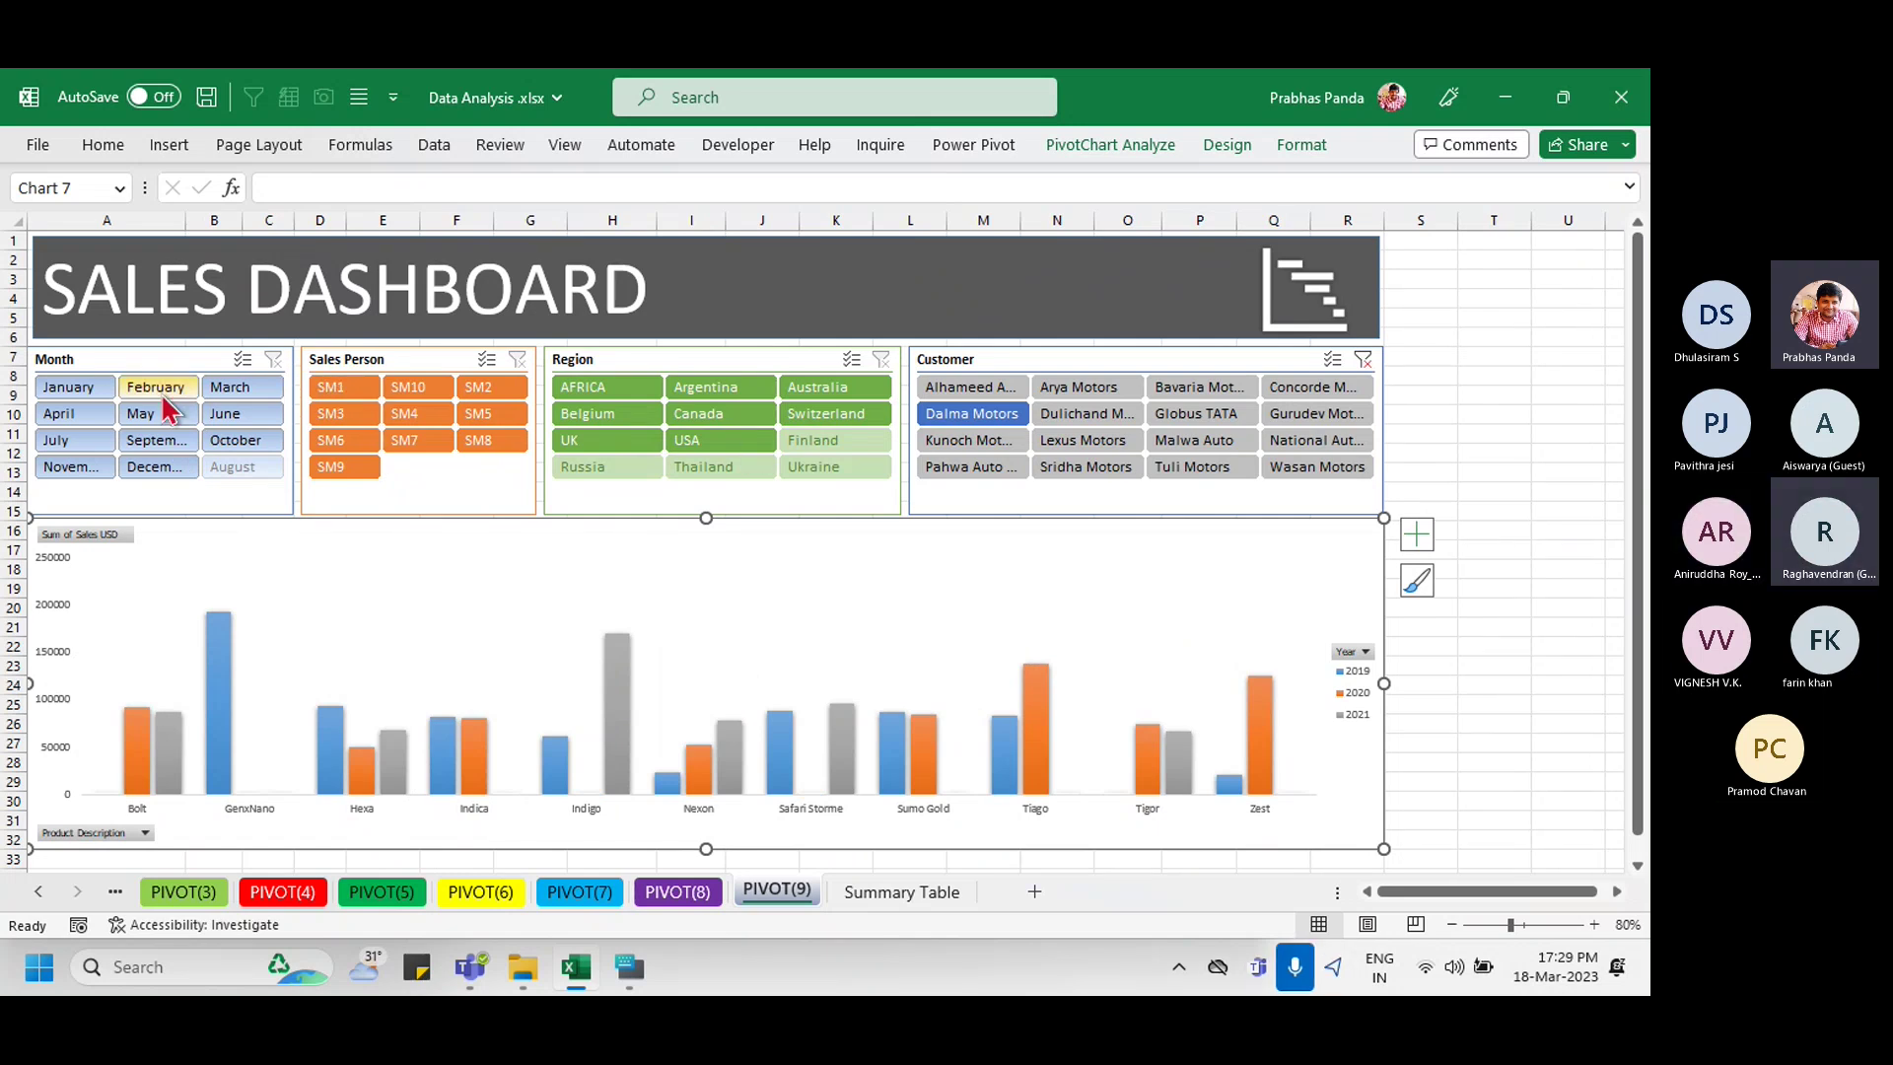
left_click(240, 390)
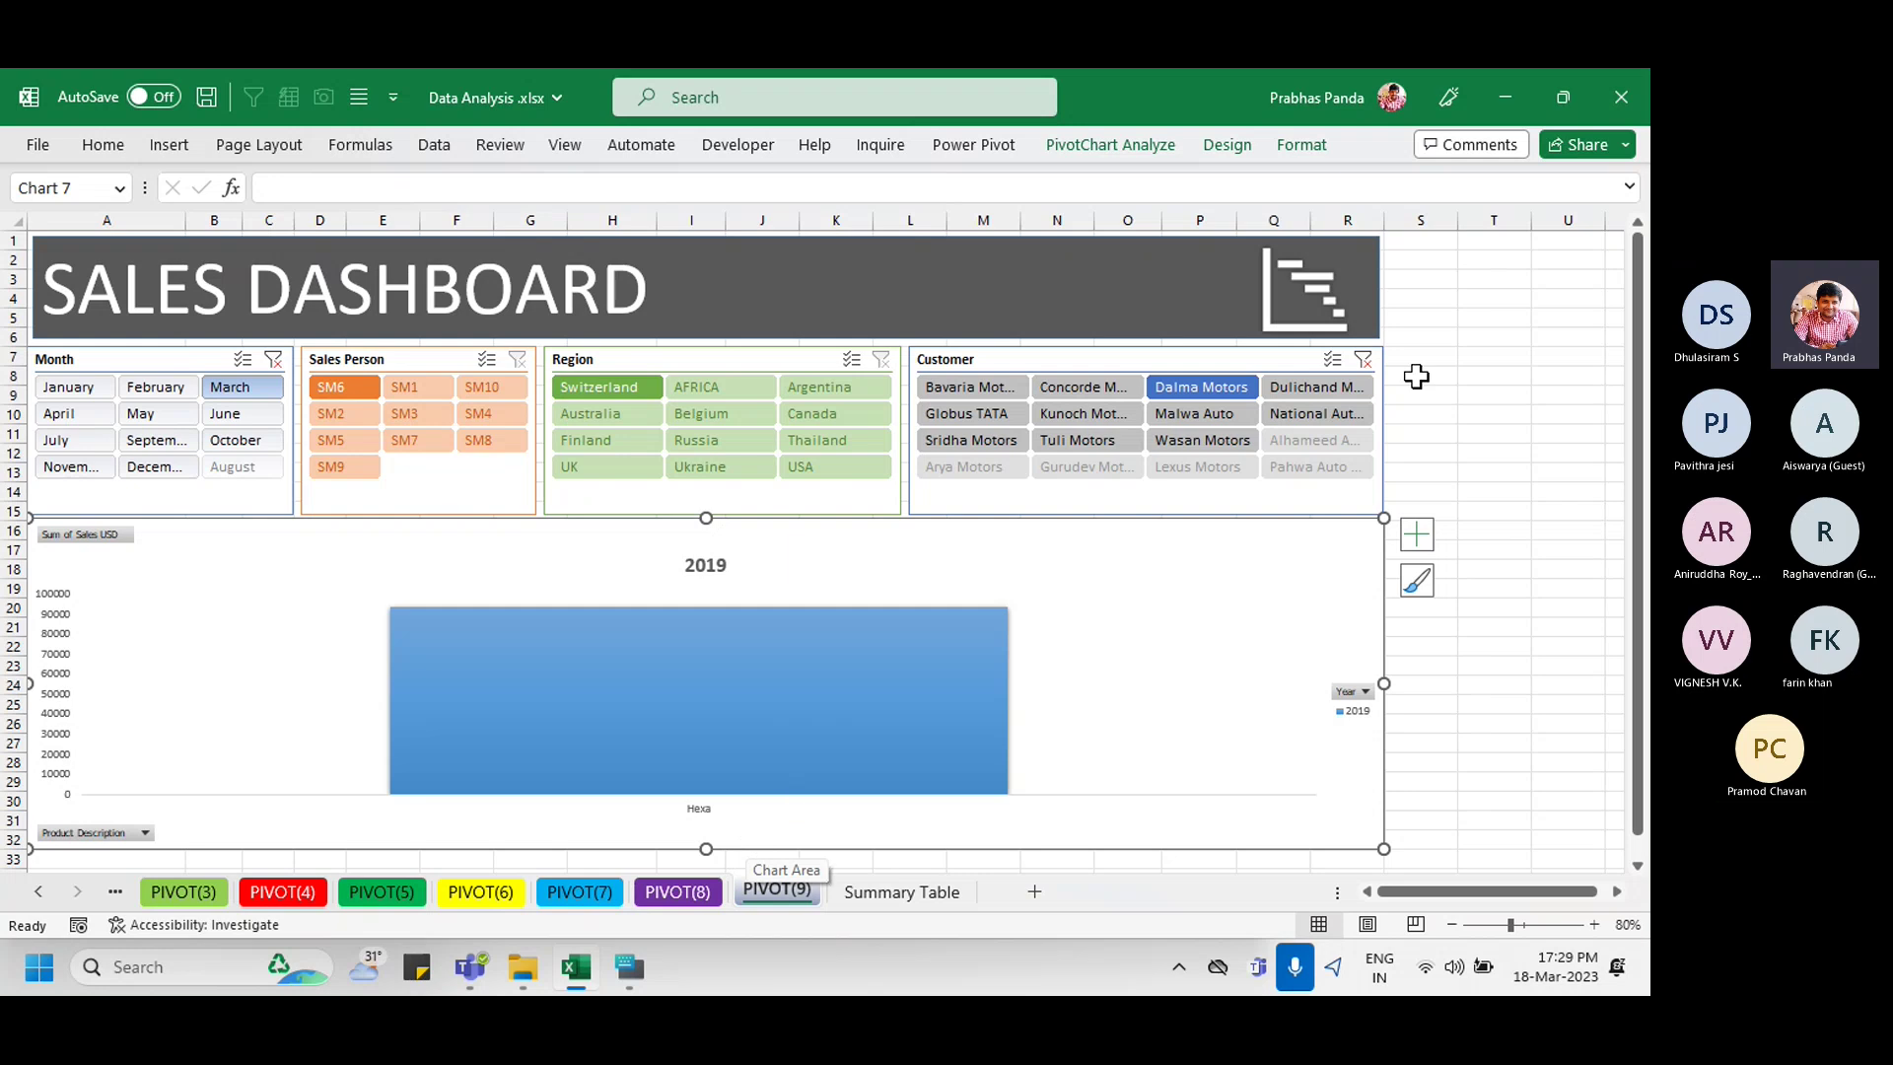
left_click(1364, 360)
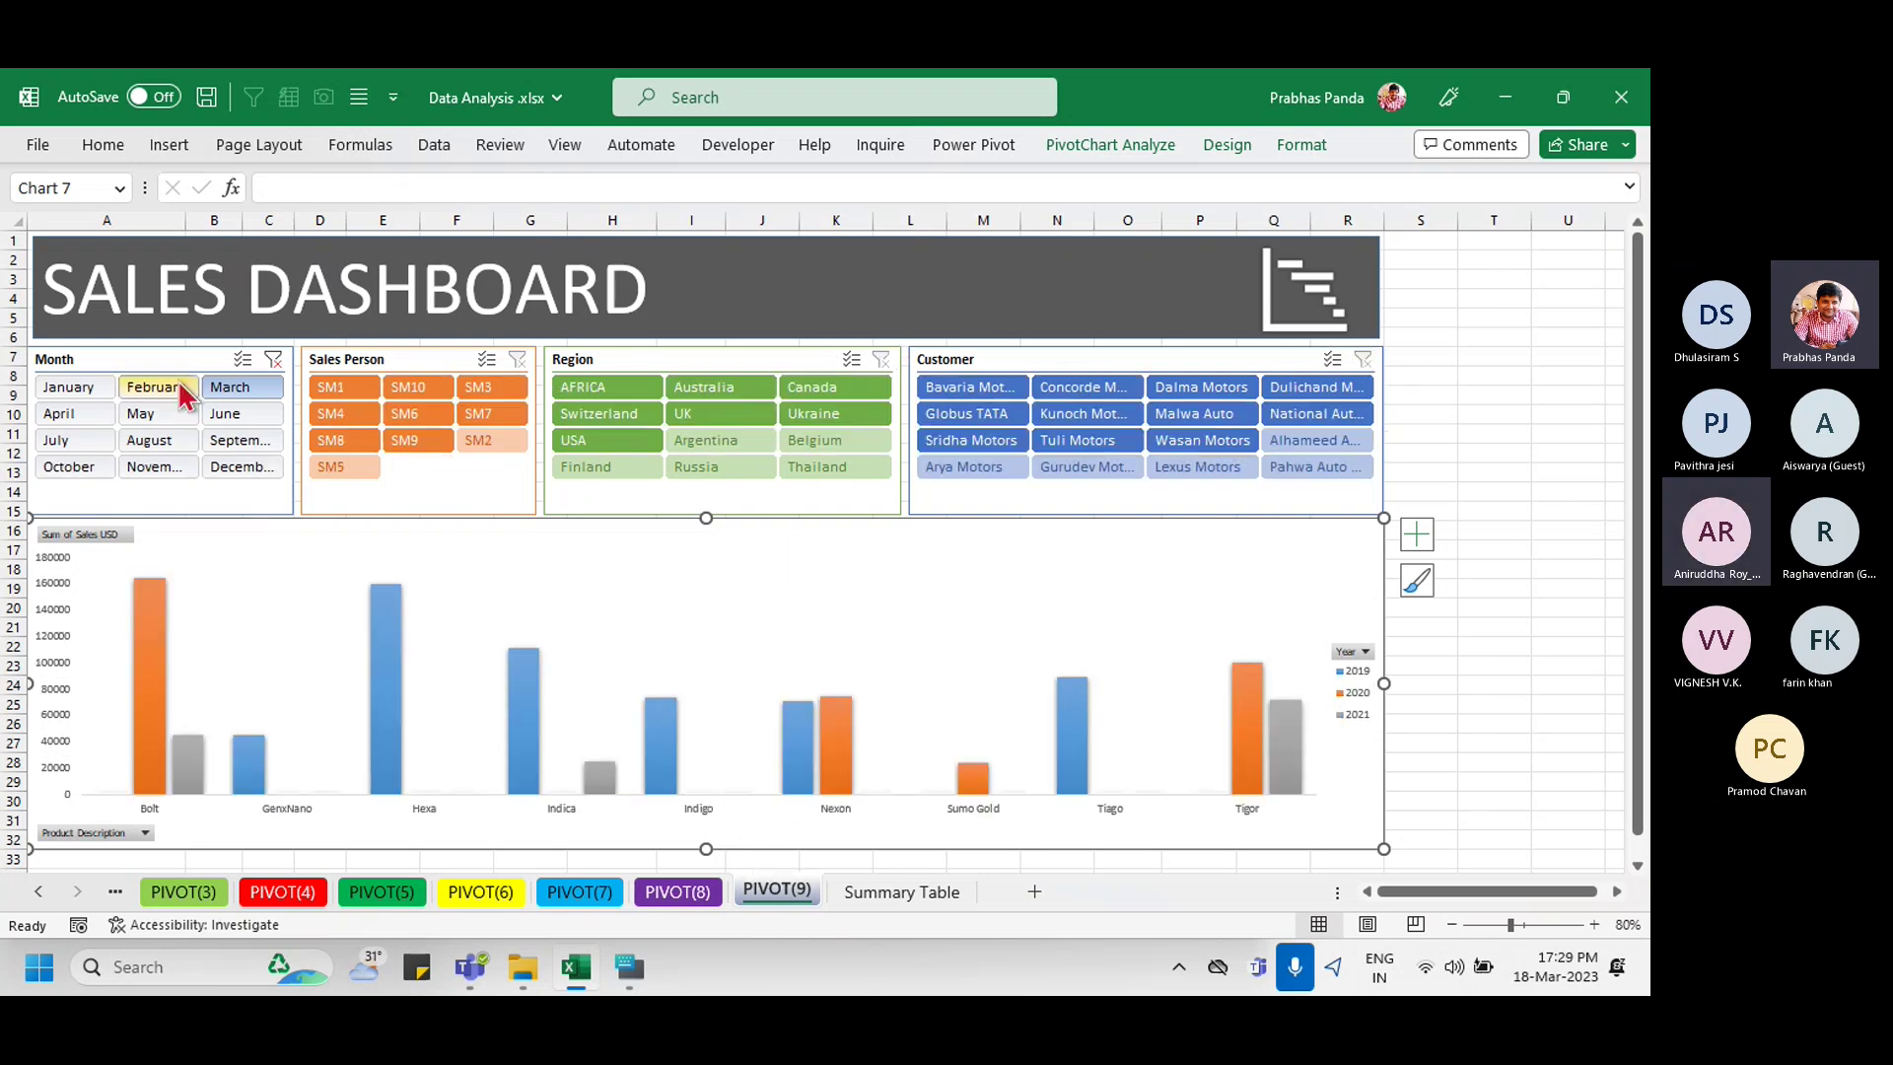
left_click(272, 361)
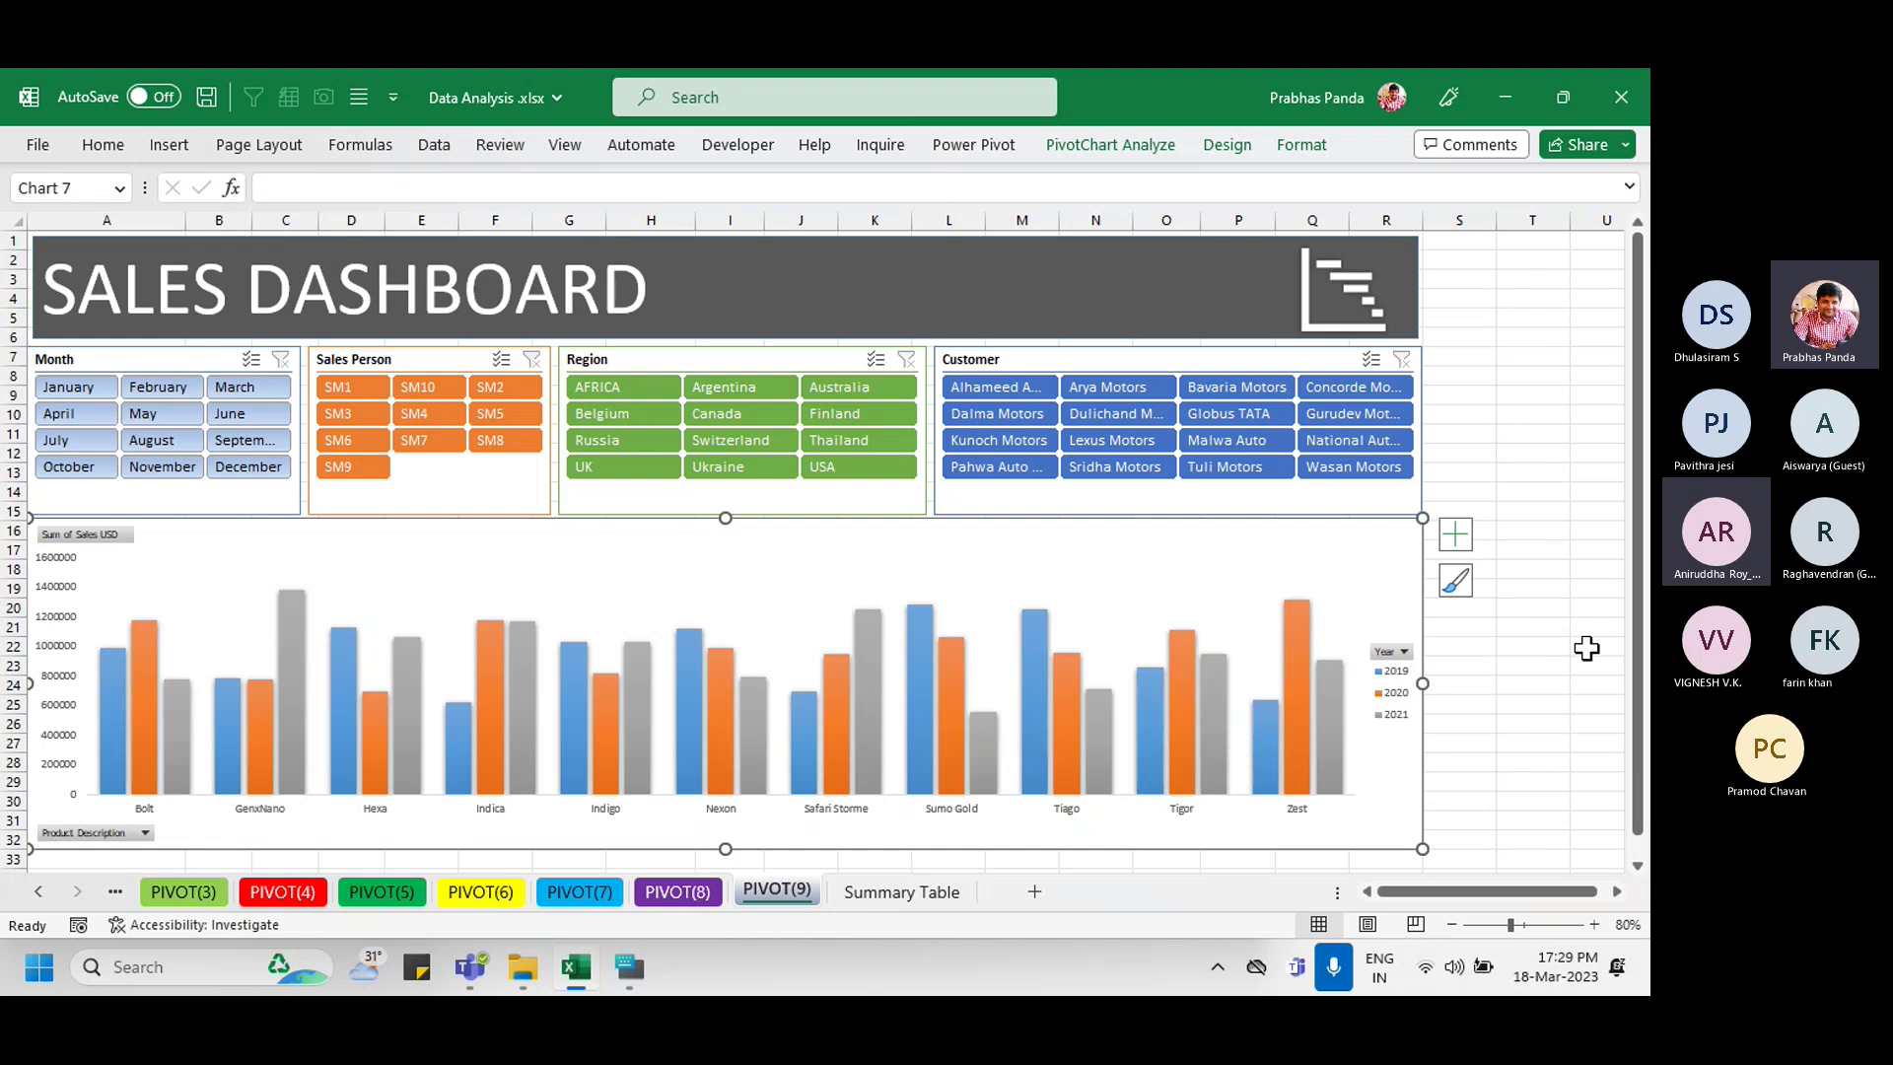
left_click(1564, 98)
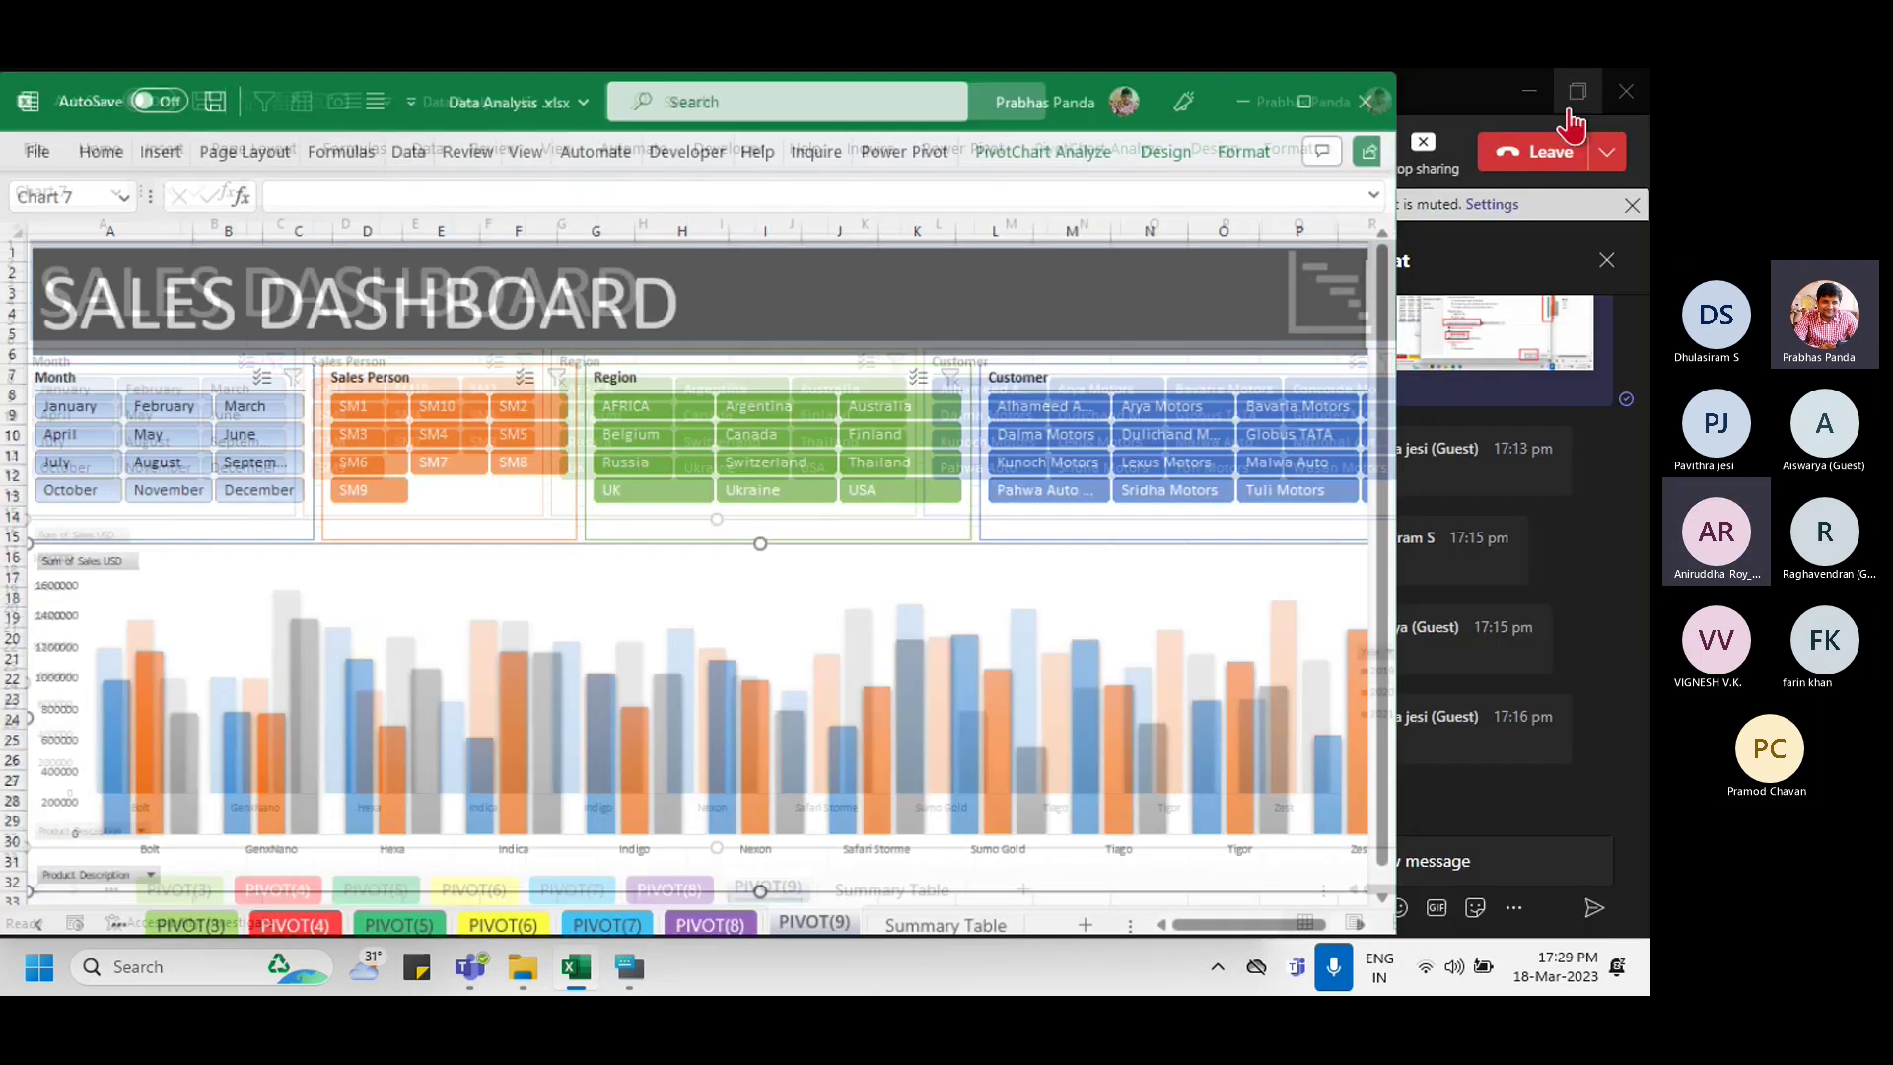
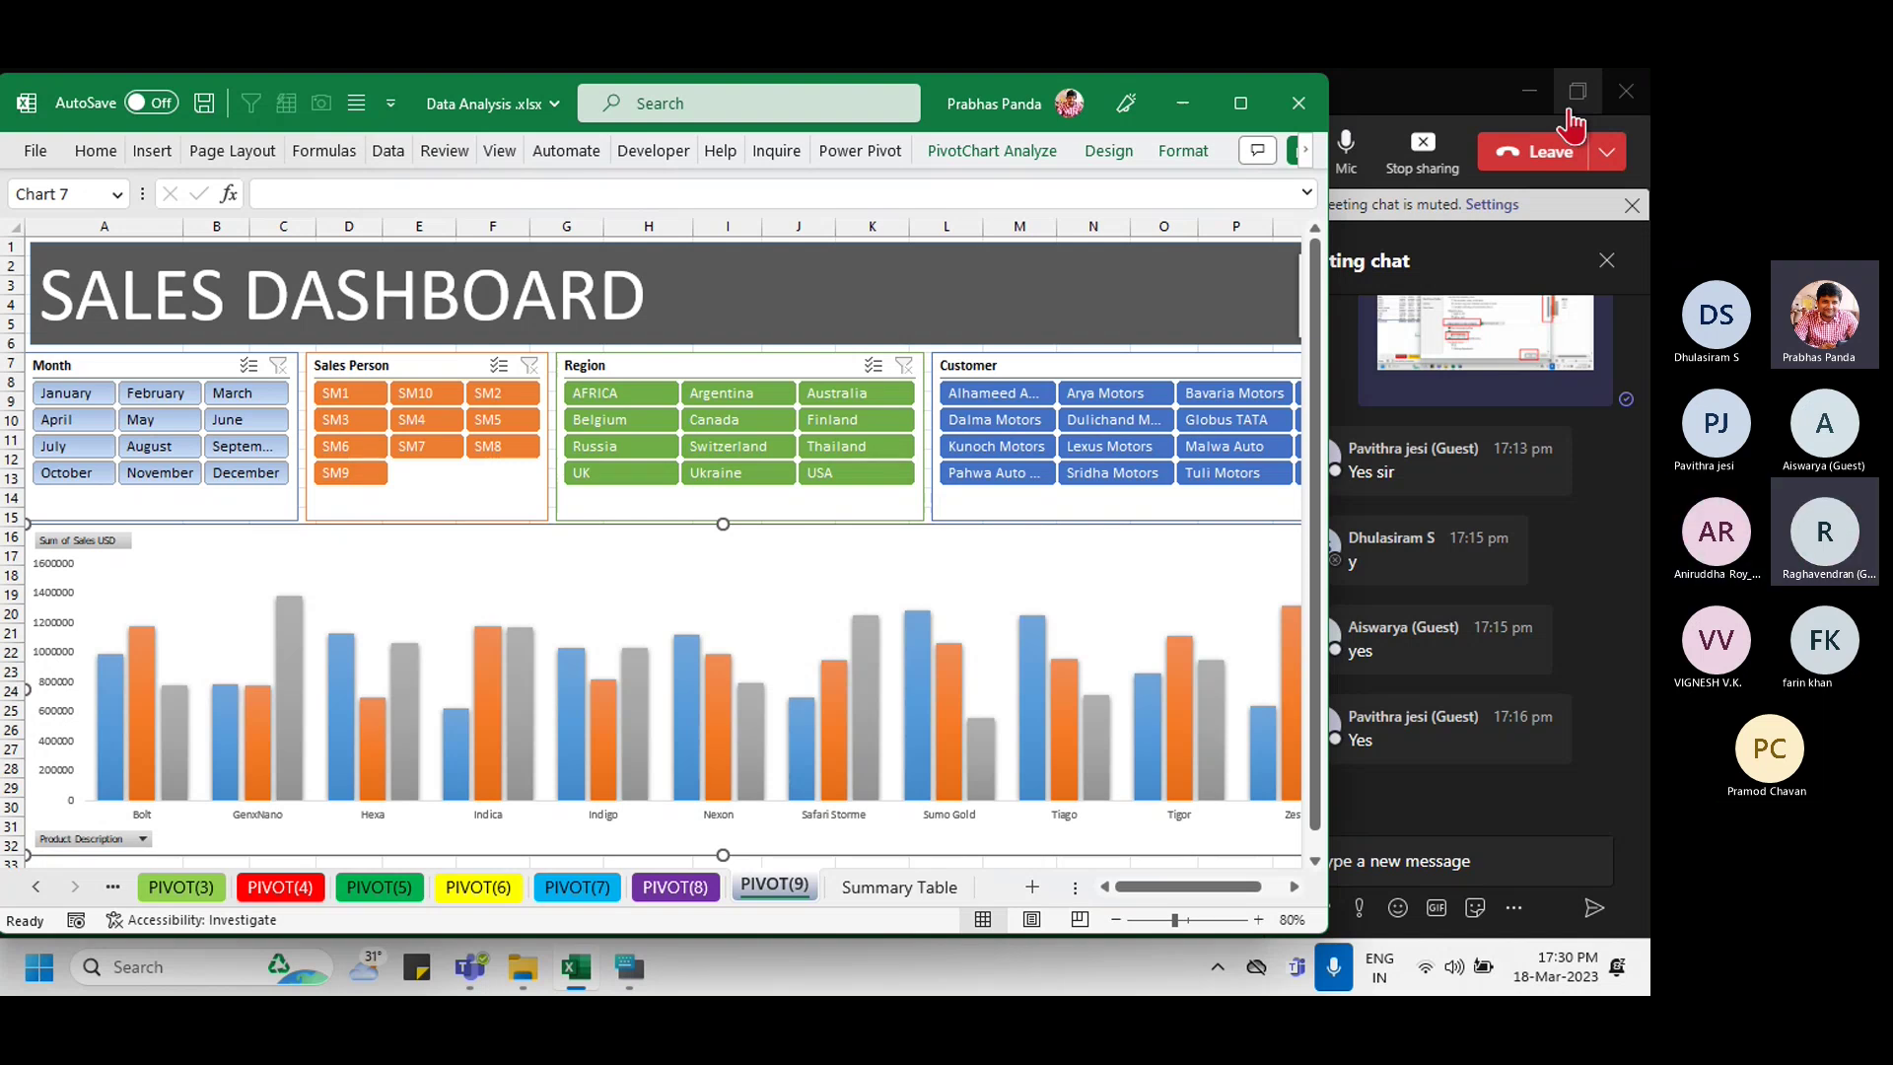
Step: Switch from the Sales Dashboard to the PIVOT(8) monthly revenue sheet and save the workbook
left_click(1240, 103)
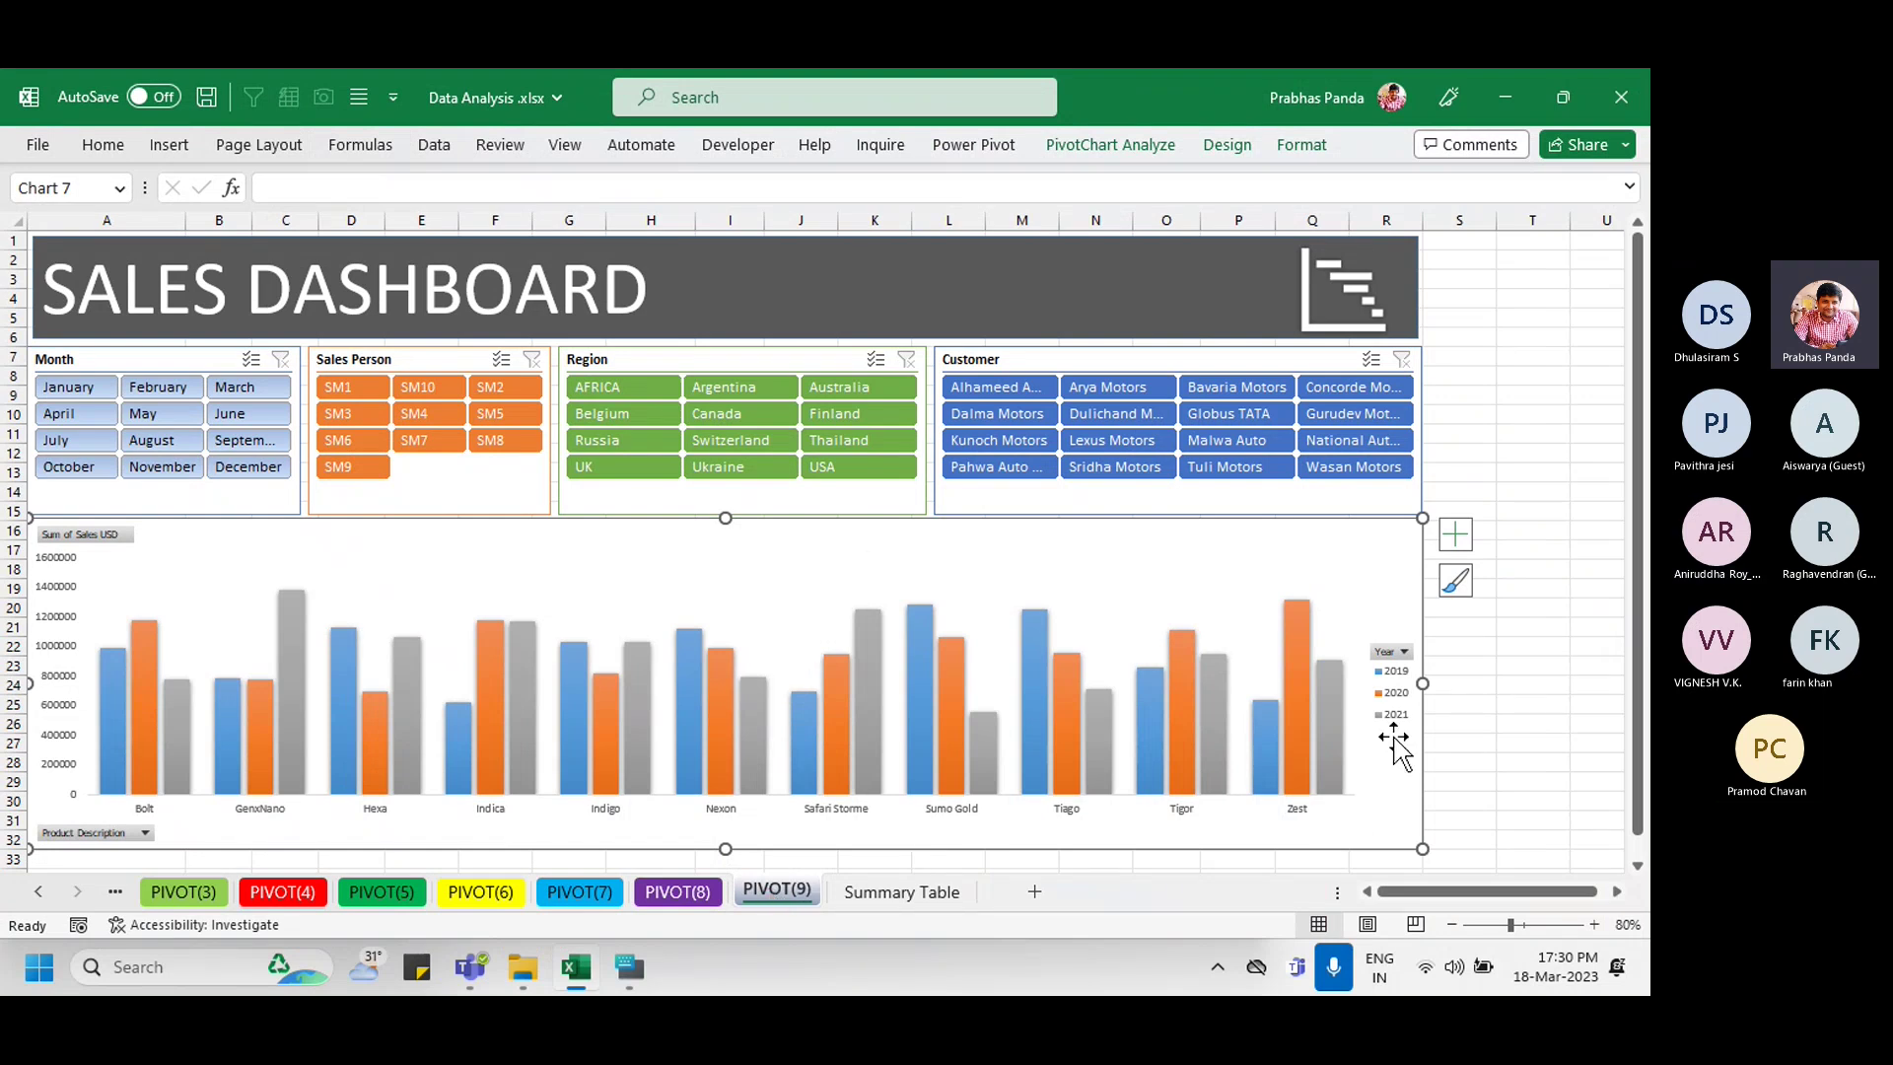
left_click(1509, 608)
left_click(680, 893)
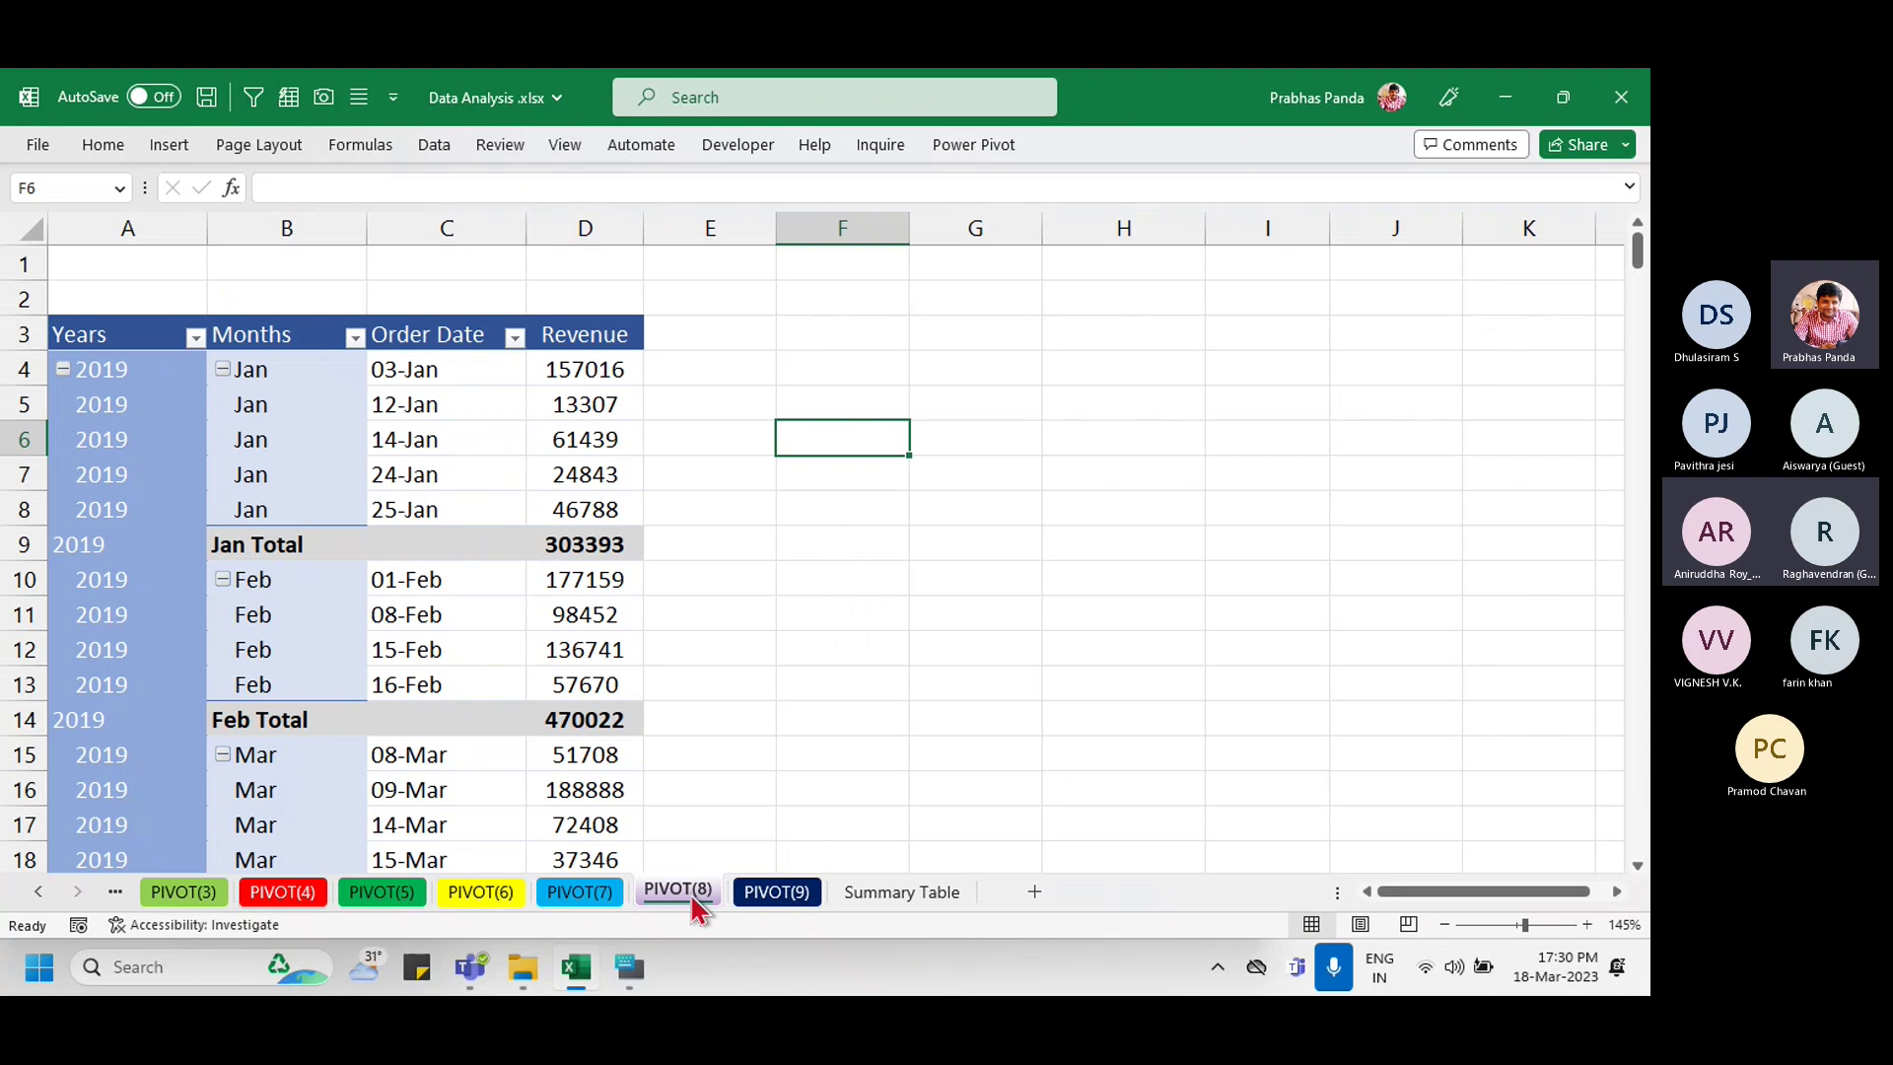
left_click(1562, 97)
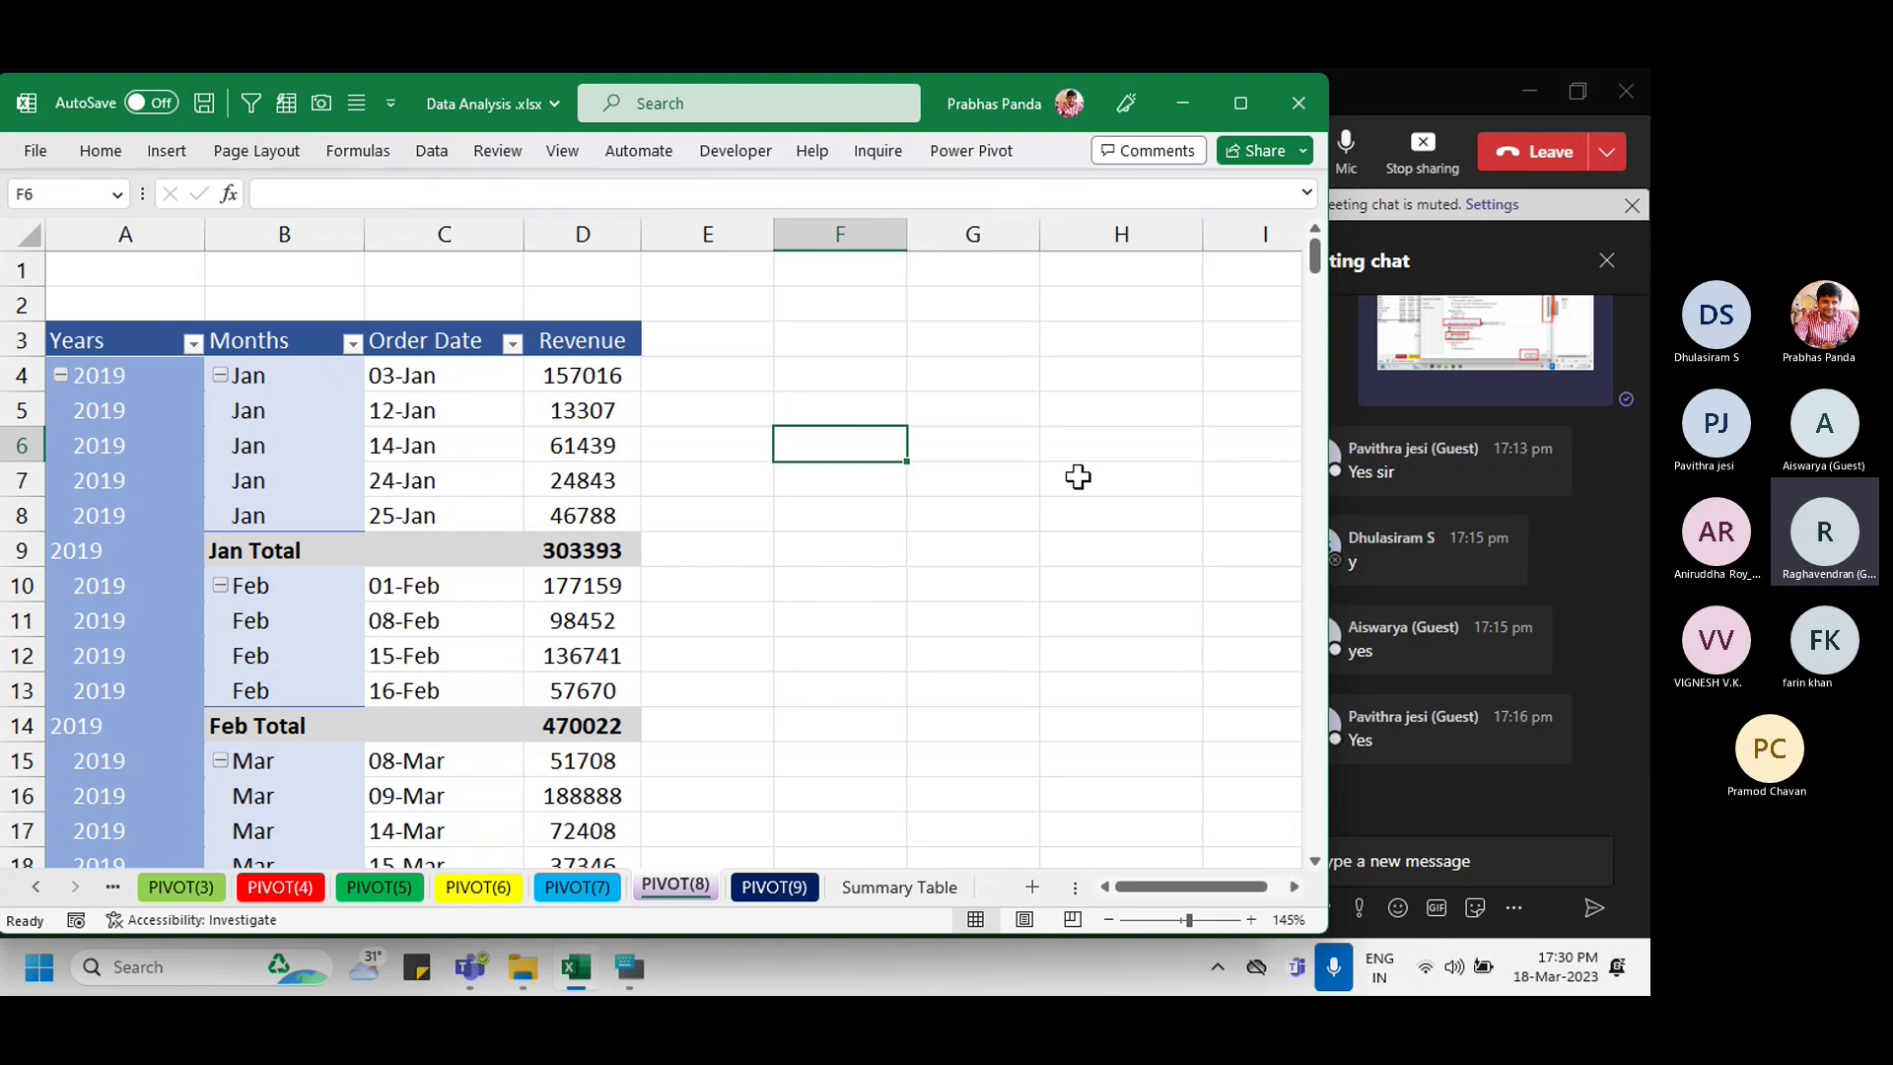
key("ctrl+s")
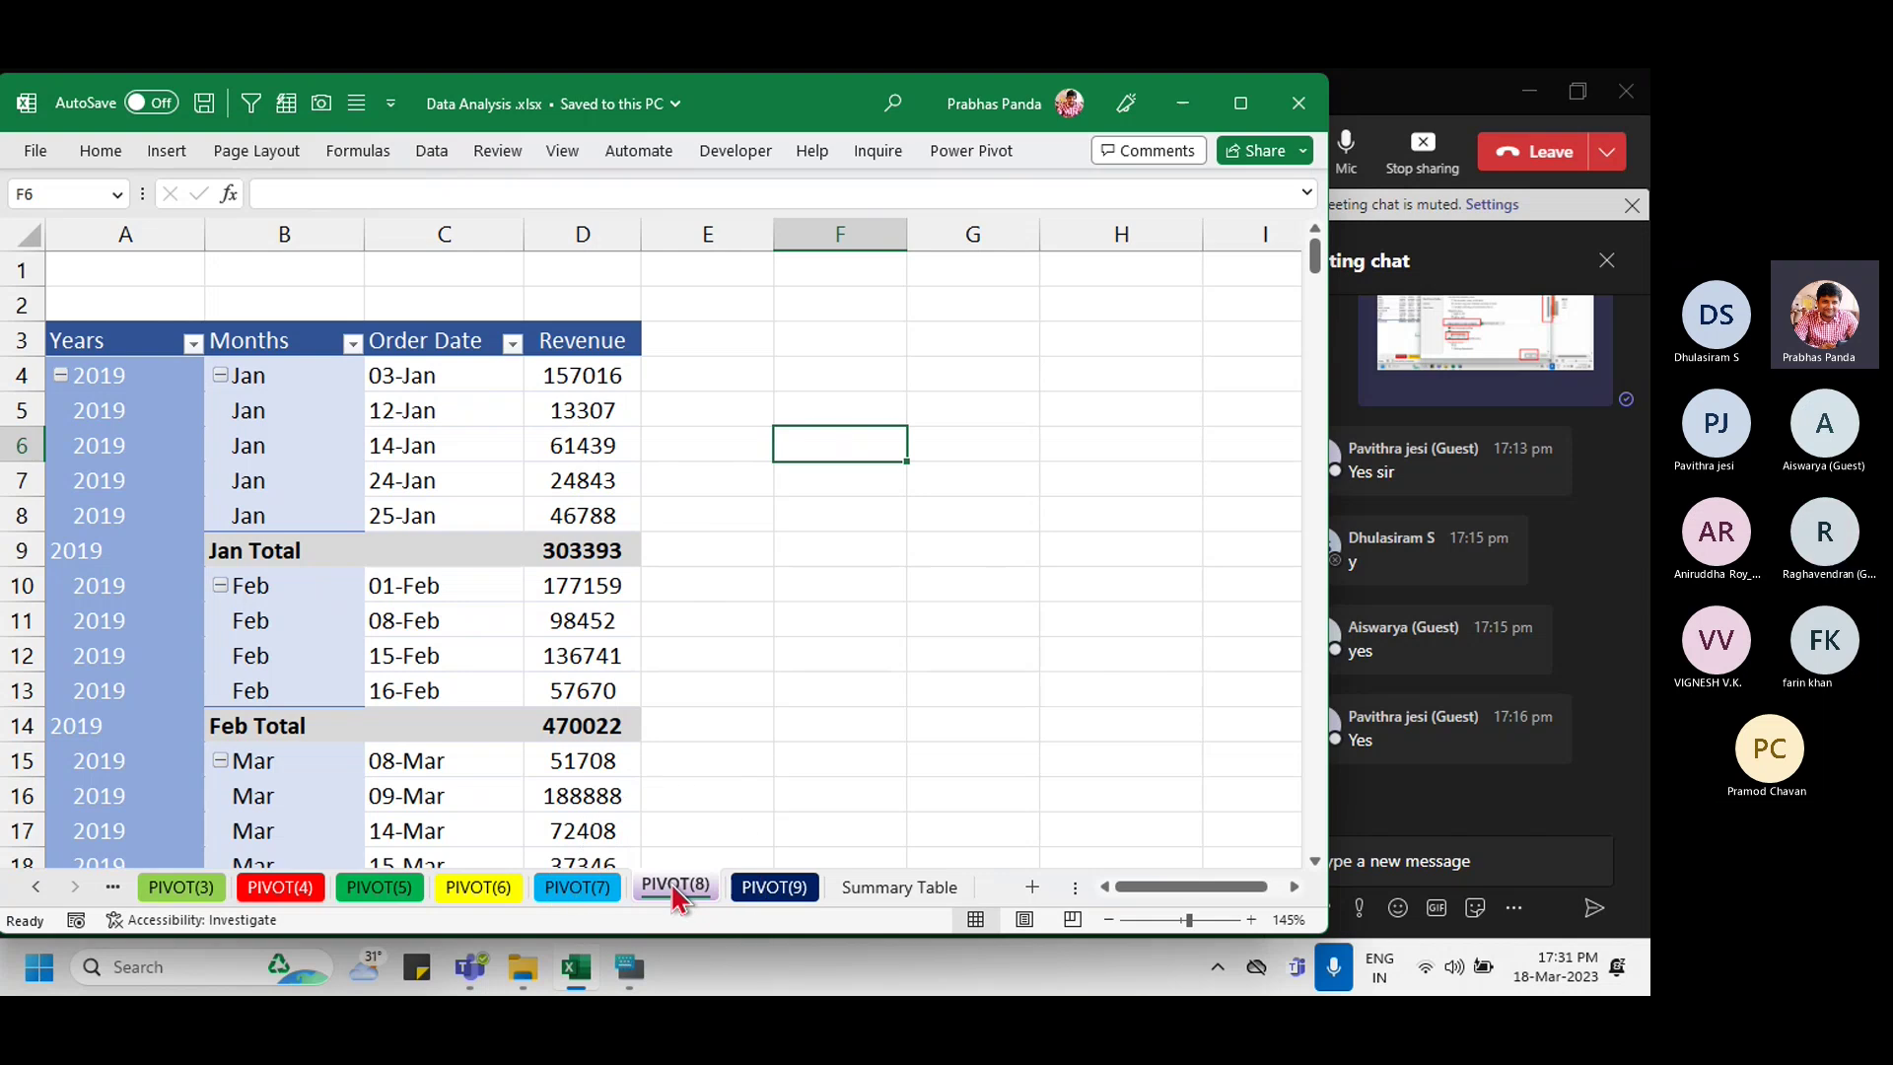
Step: Duplicate the PIVOT(8) sheet as PIVOT(10) and give its tab a new colour
mouse_move(670, 882)
left_mouse_down()
mouse_move(852, 861)
mouse_move(866, 905)
left_mouse_up()
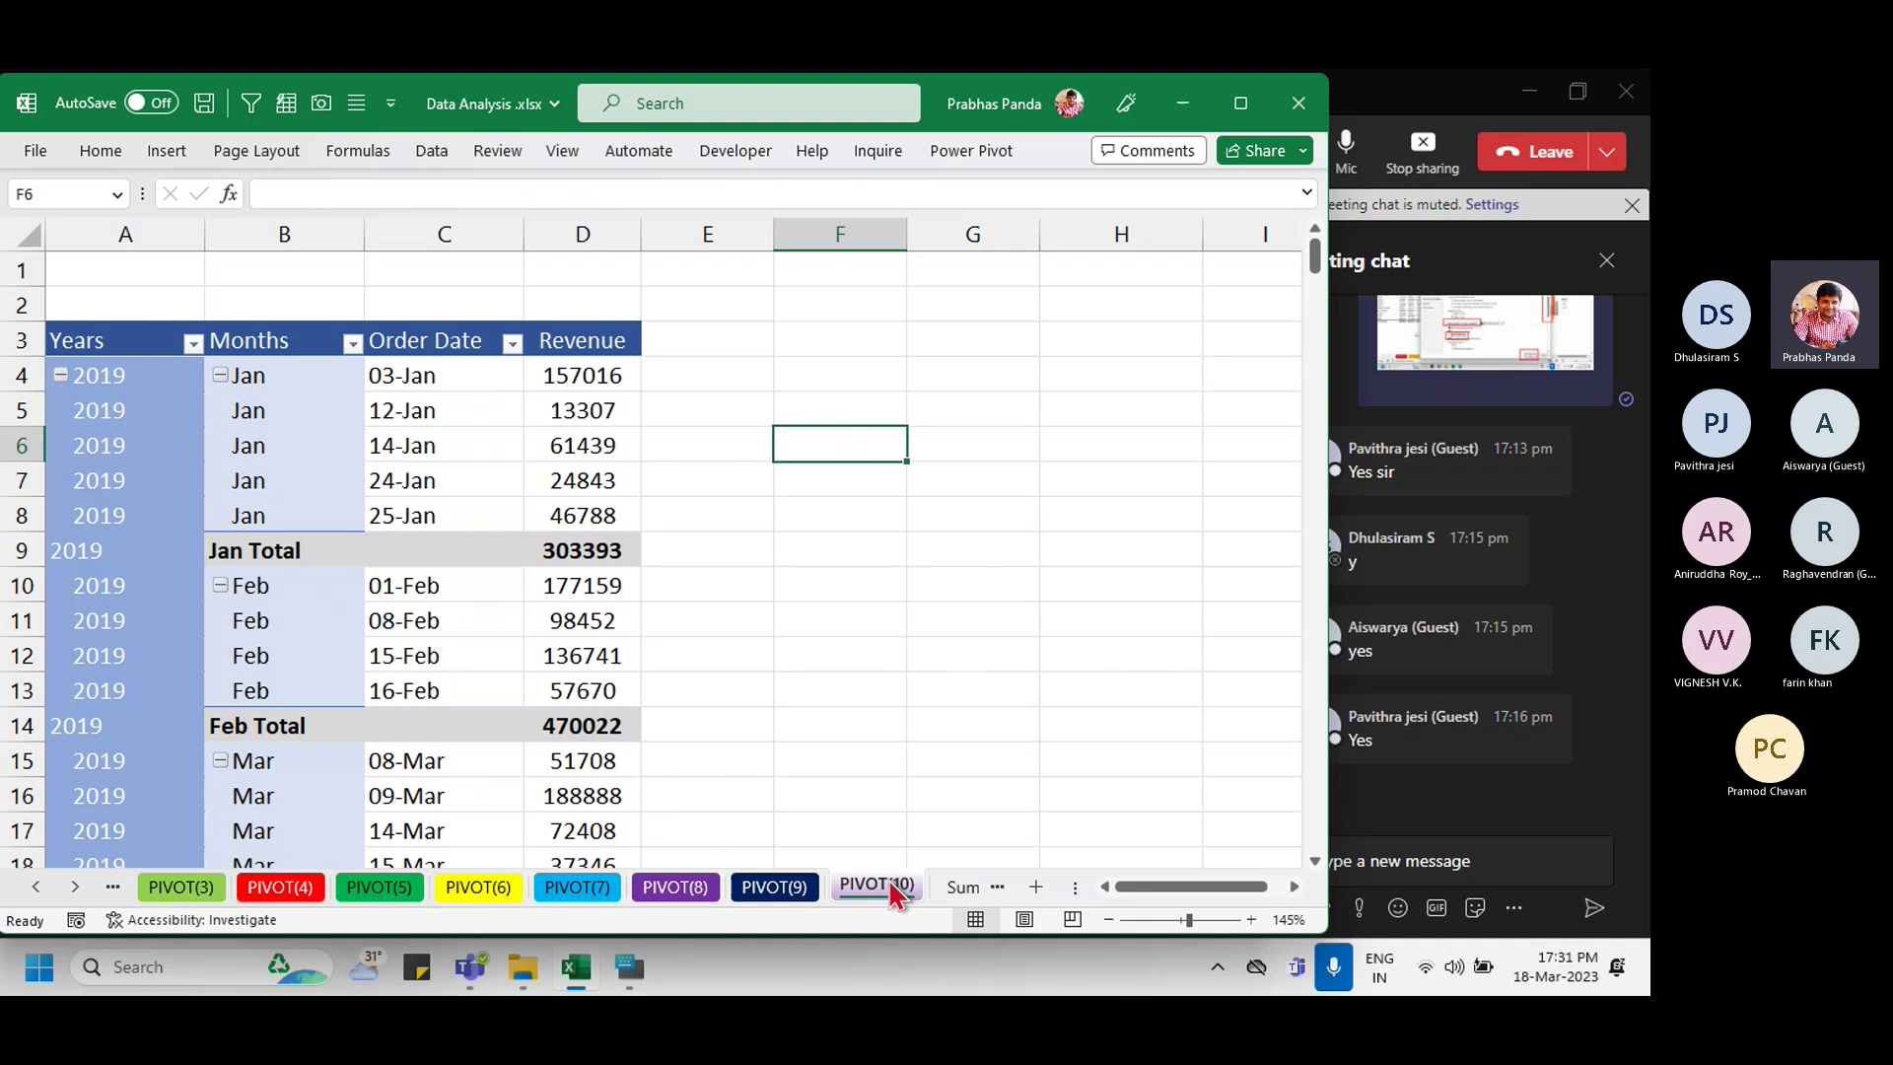
right_click(892, 885)
mouse_move(1005, 751)
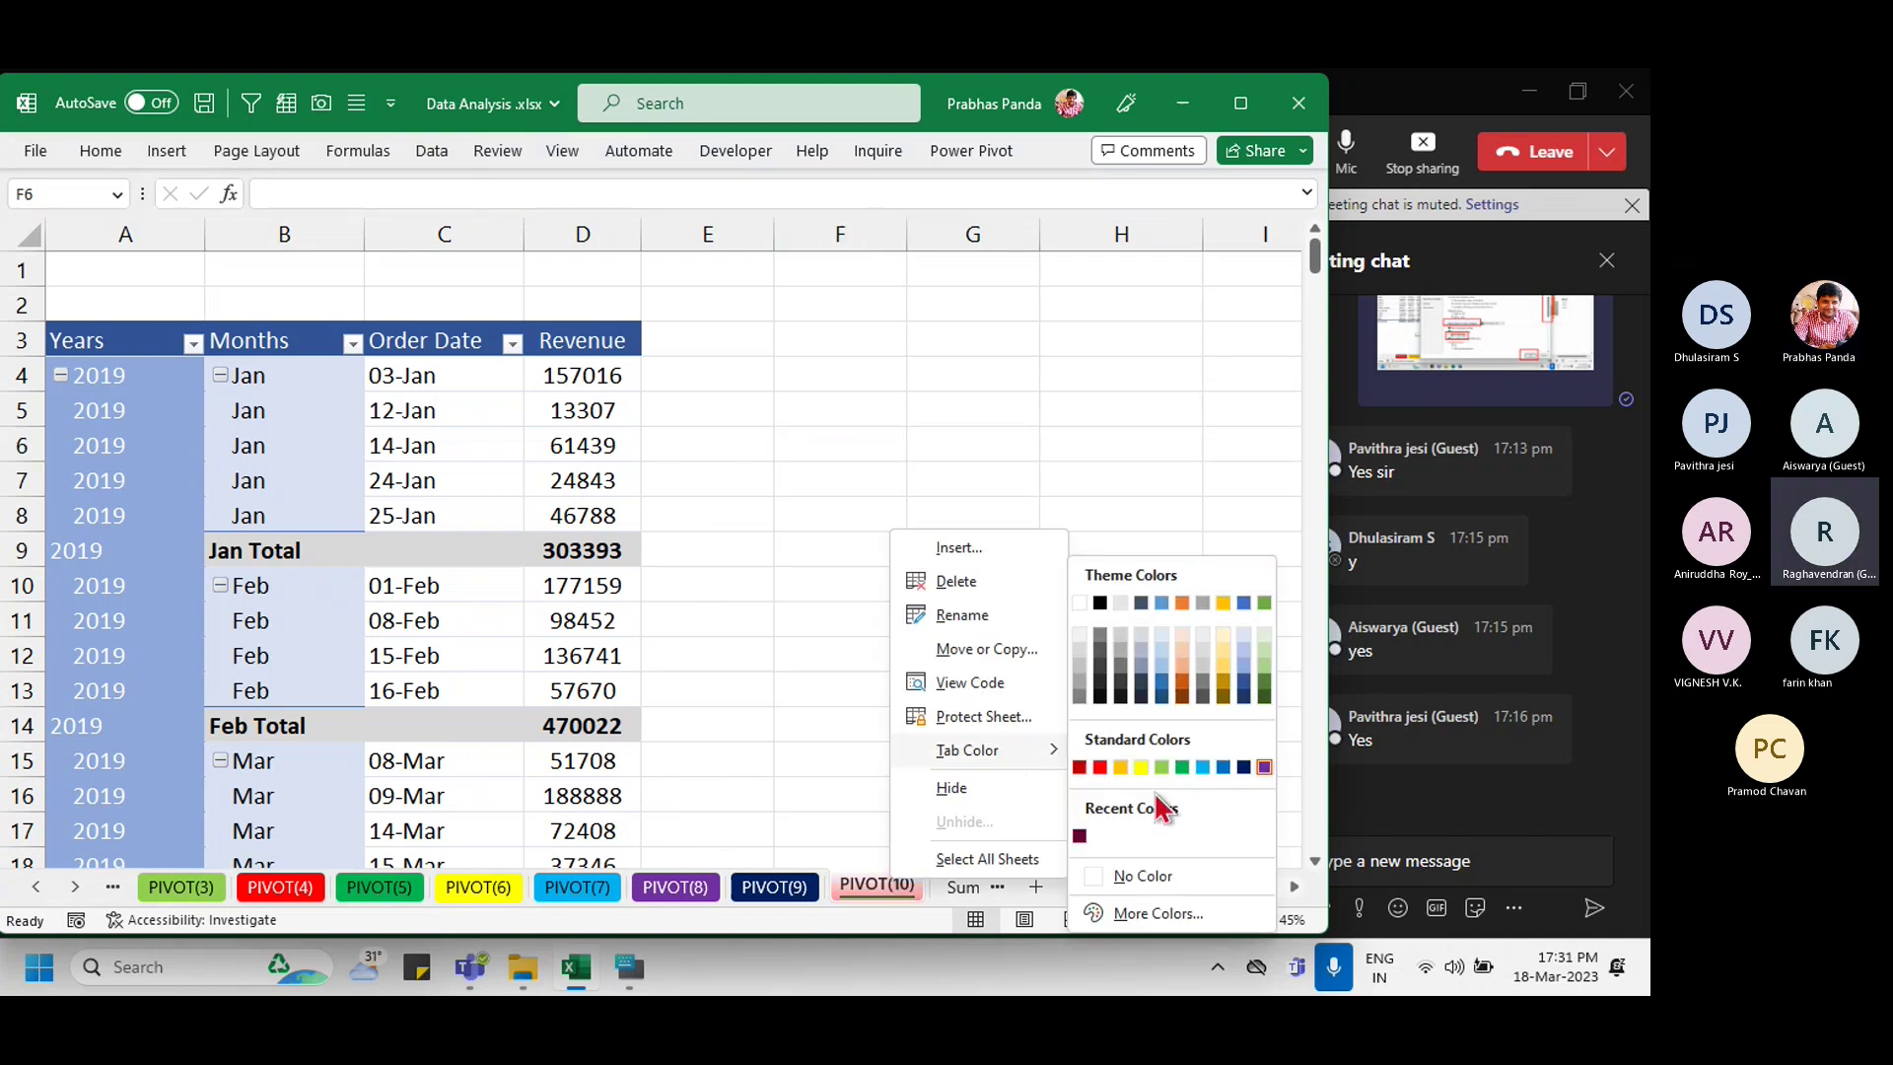
left_click(1182, 705)
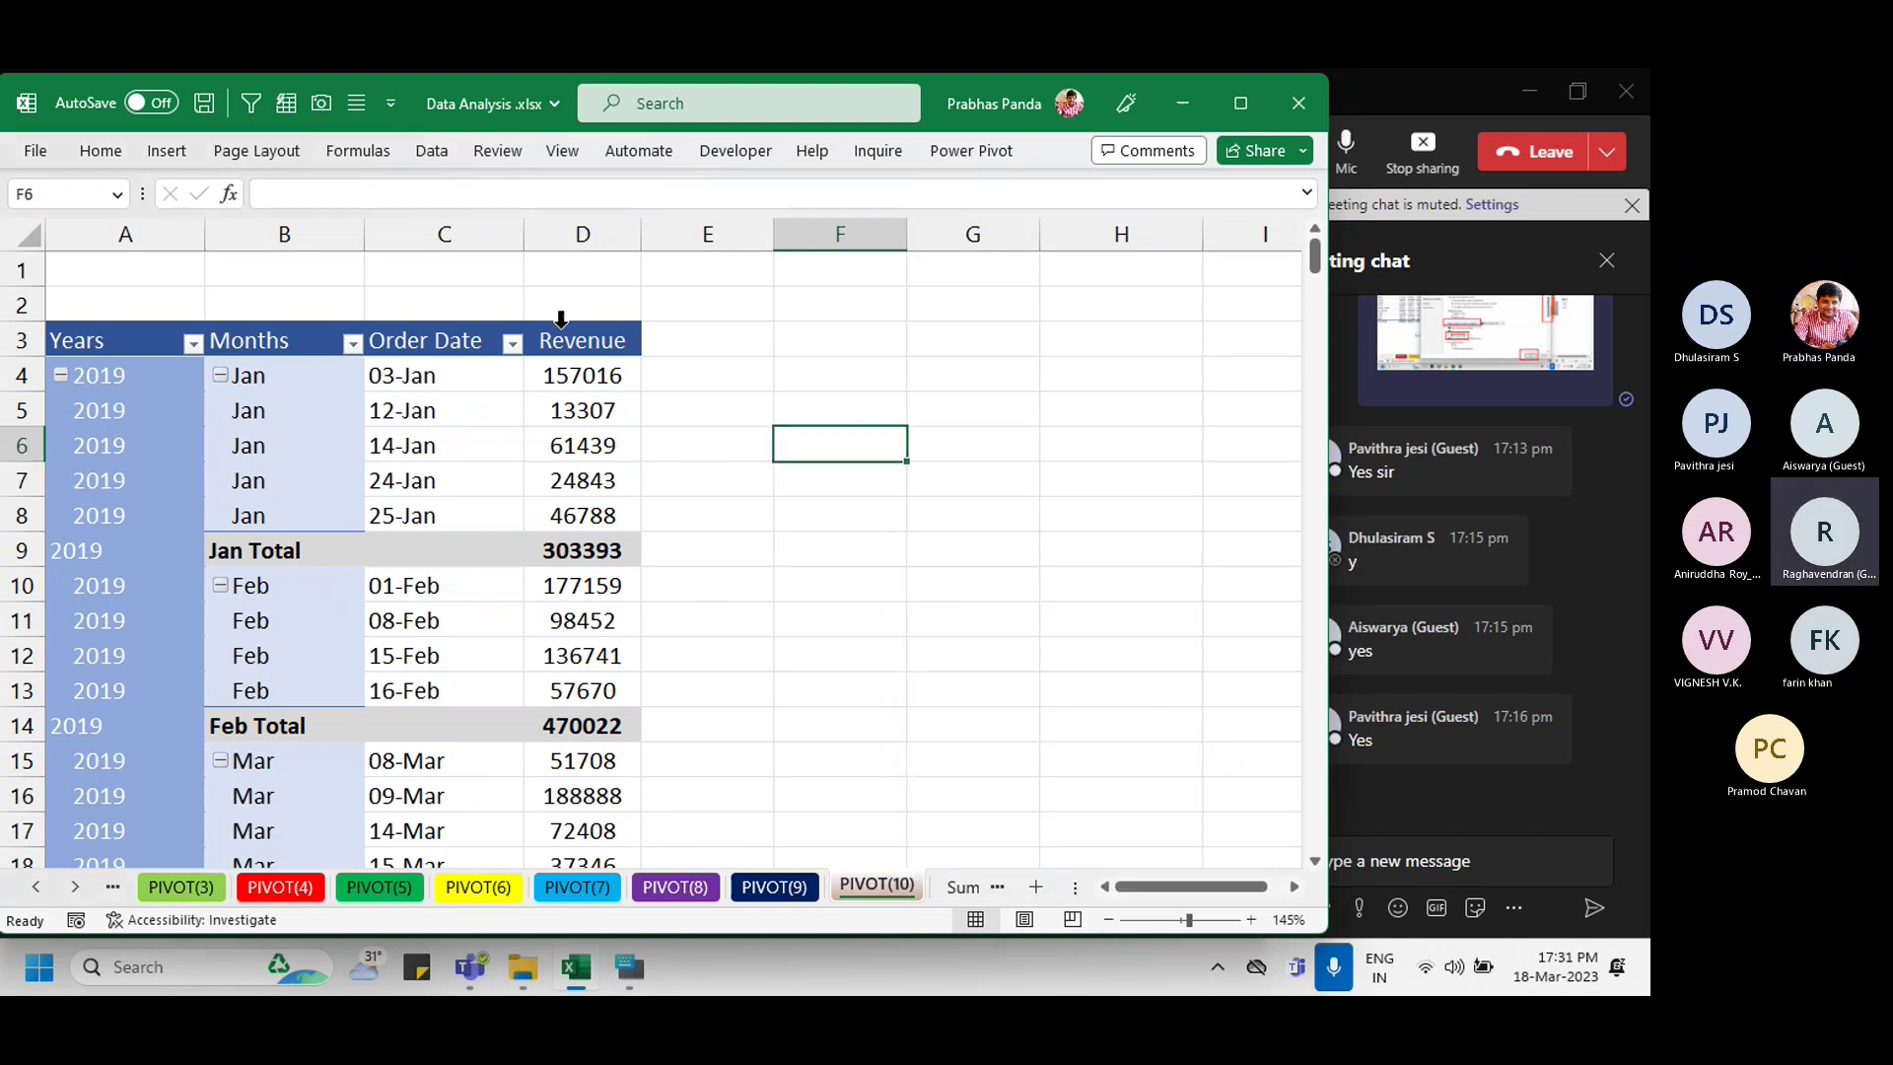
Step: Bring up the PivotTable field list for the PIVOT(10) pivot
left_click(396, 488)
right_click(395, 493)
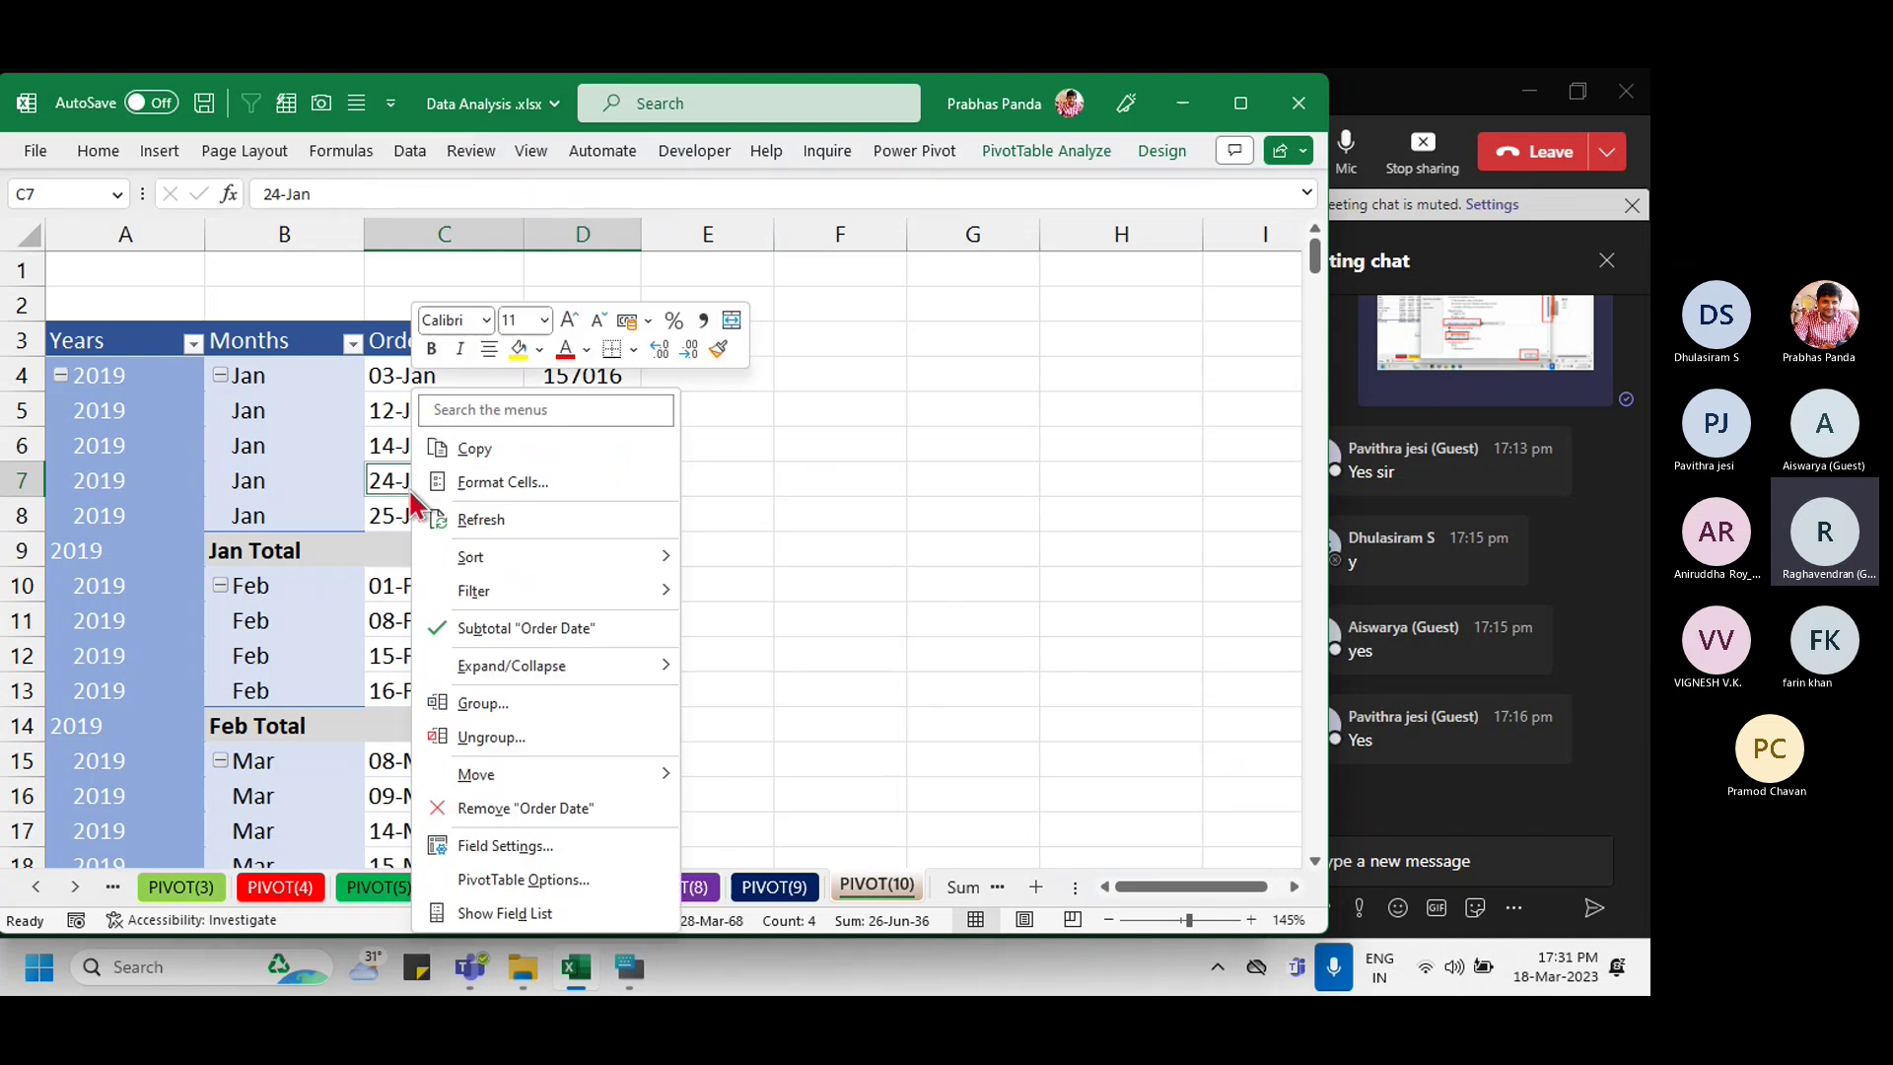
left_click(332, 471)
left_click(336, 473)
right_click(335, 473)
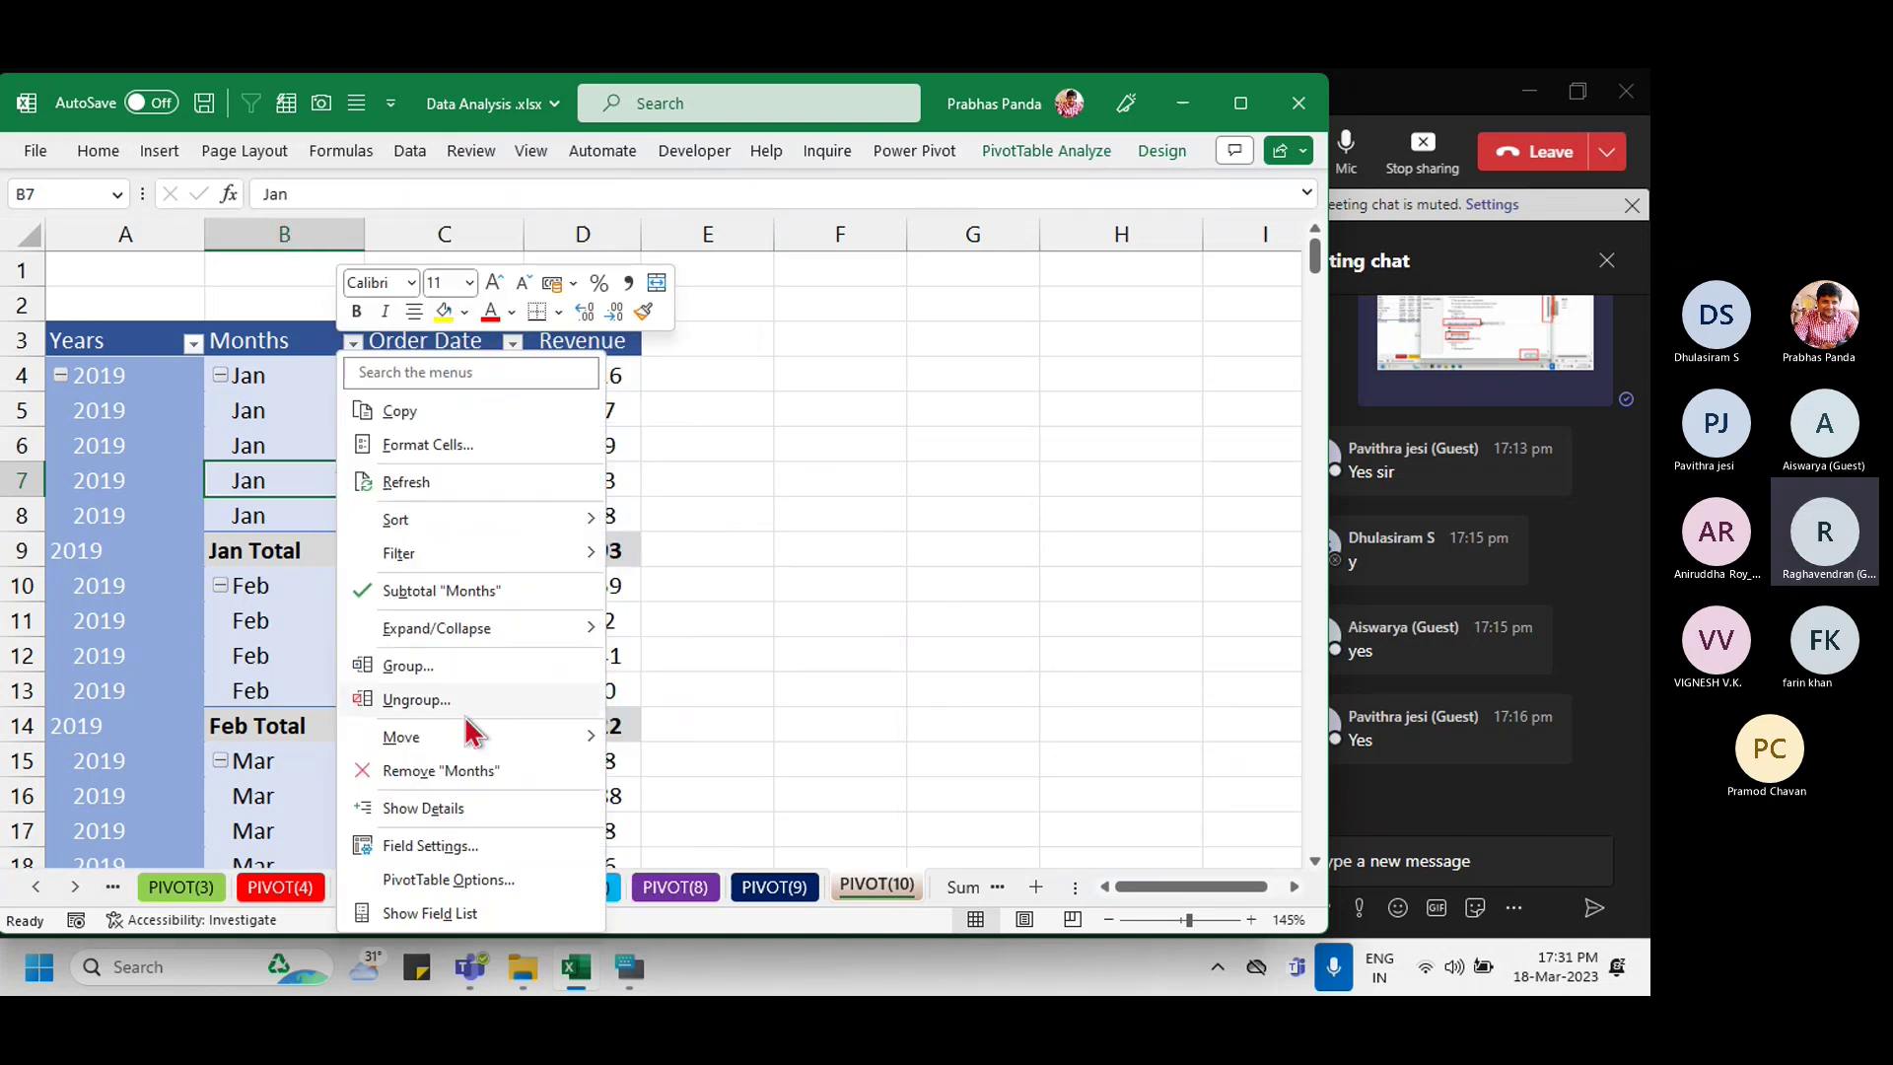
left_click(443, 911)
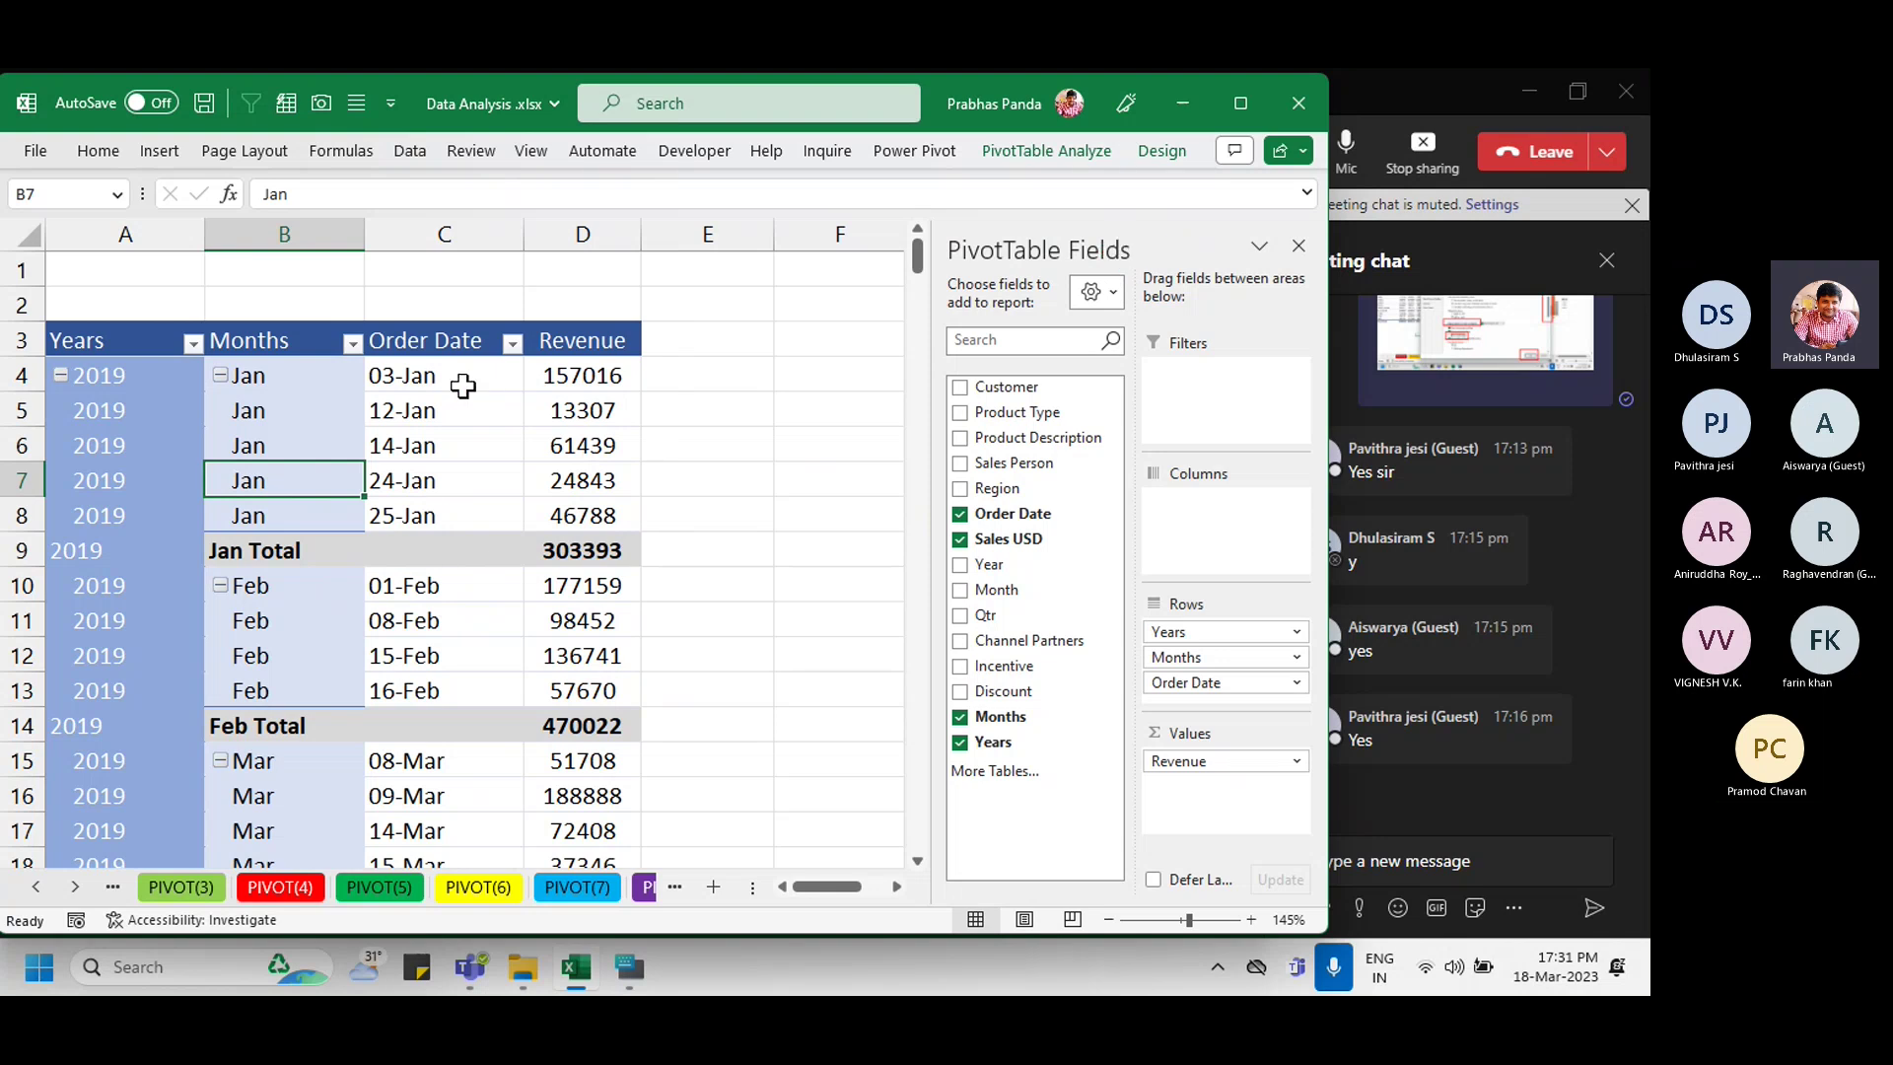
Step: Remove Order Date, Months and Years from the pivot, leaving only the 31999253 Revenue total
right_click(462, 385)
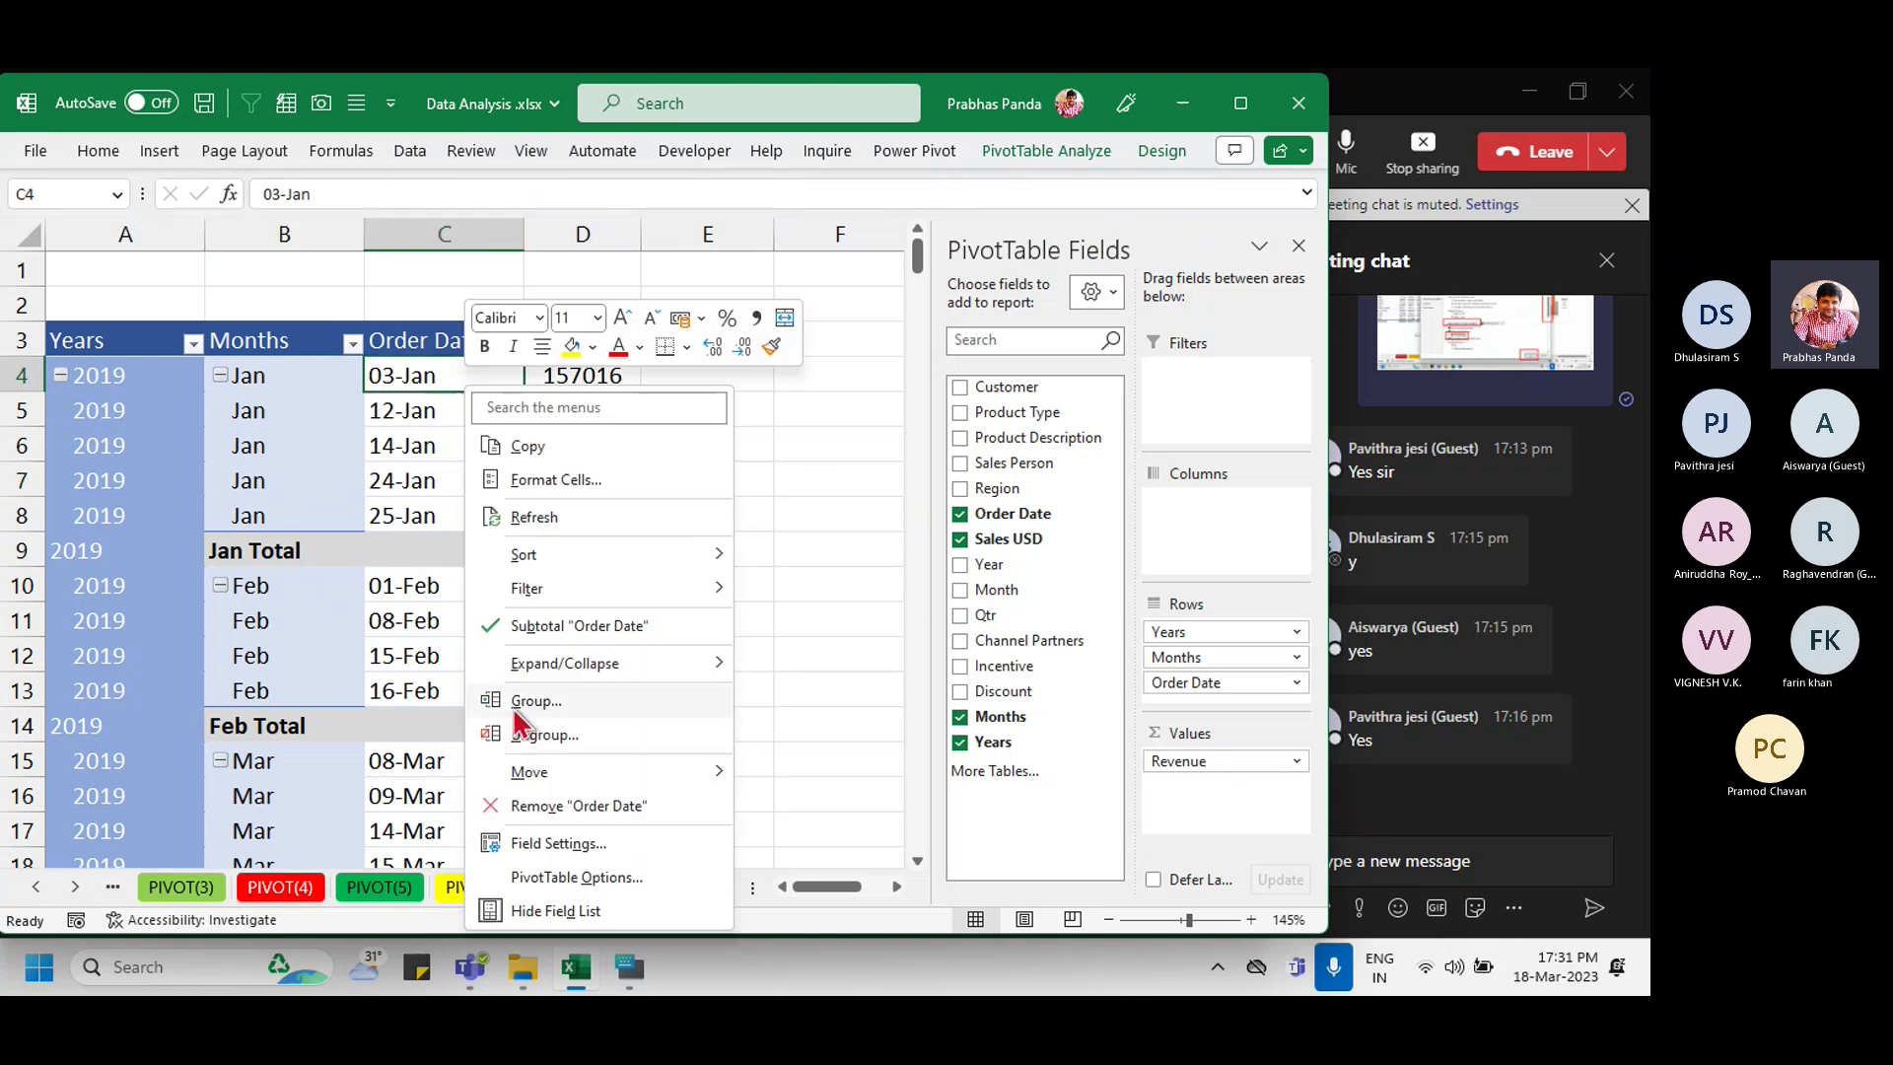
left_click(584, 917)
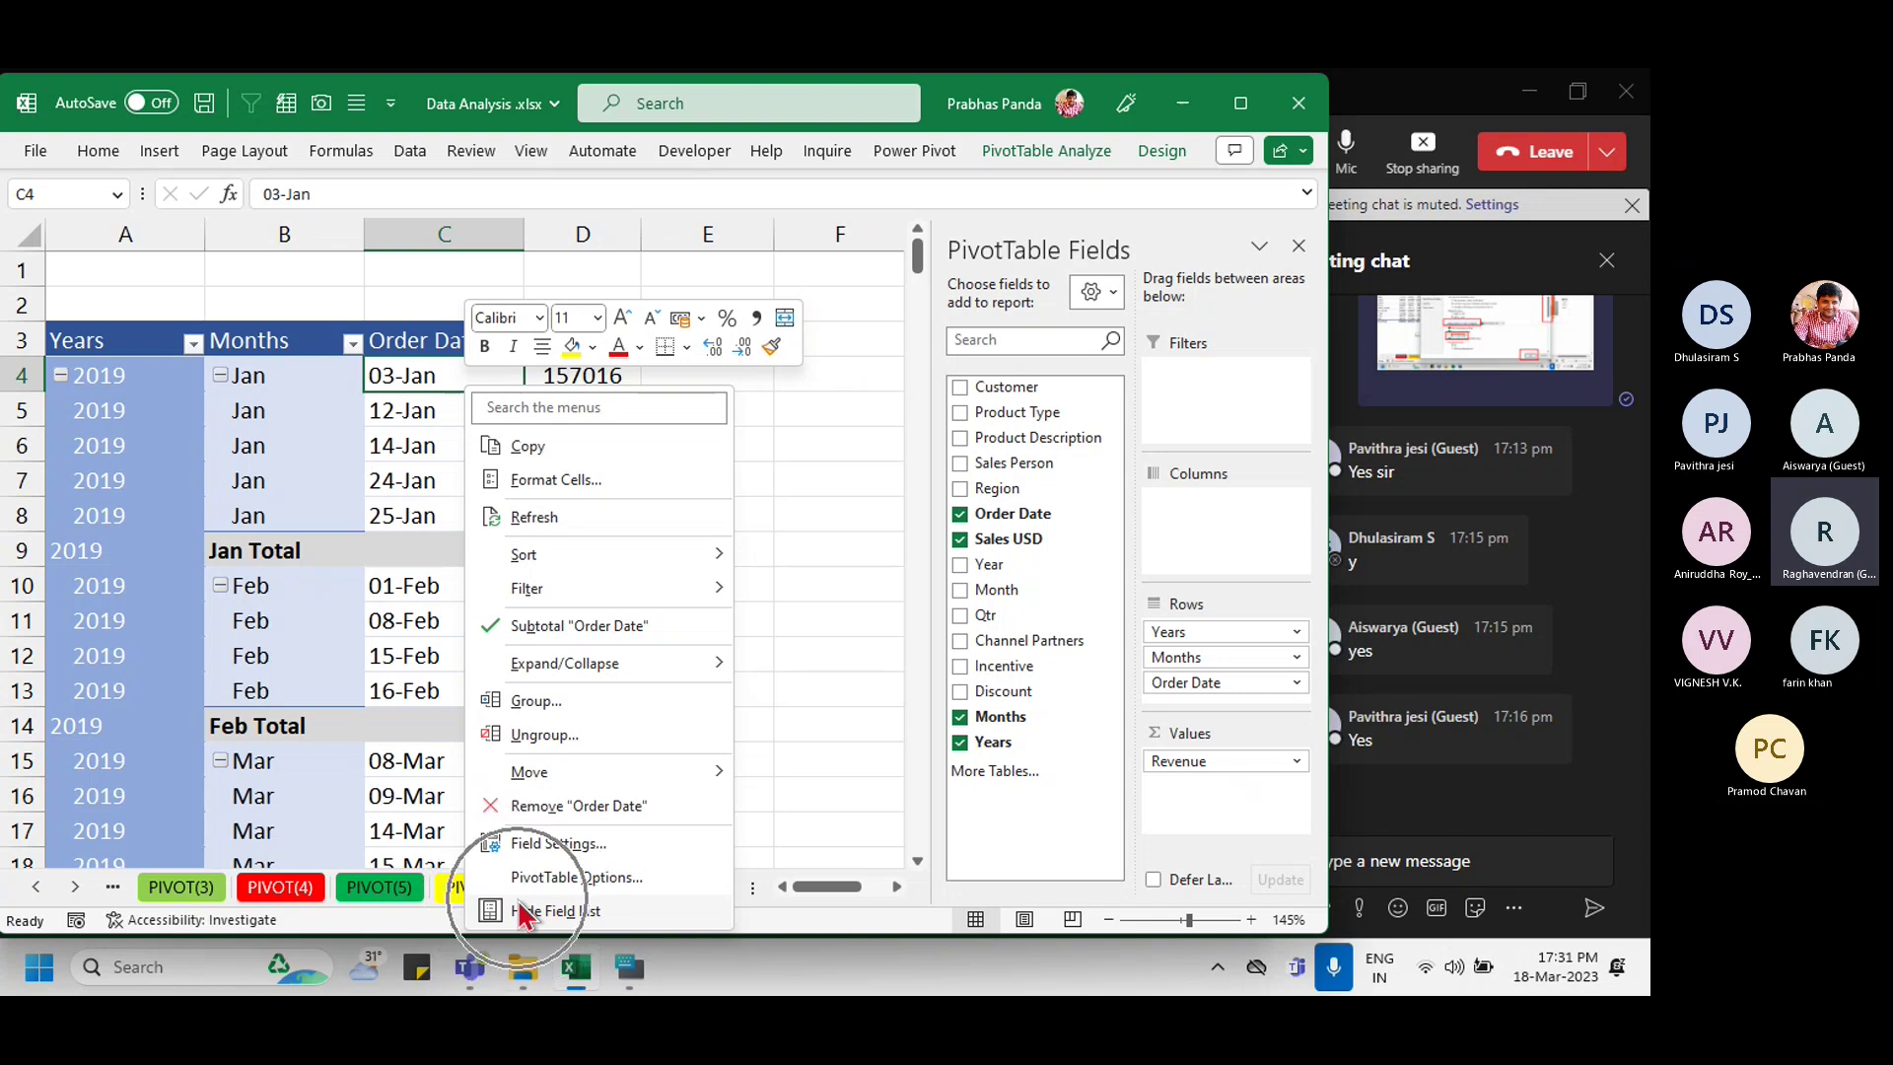
left_click(286, 378)
left_click(296, 358)
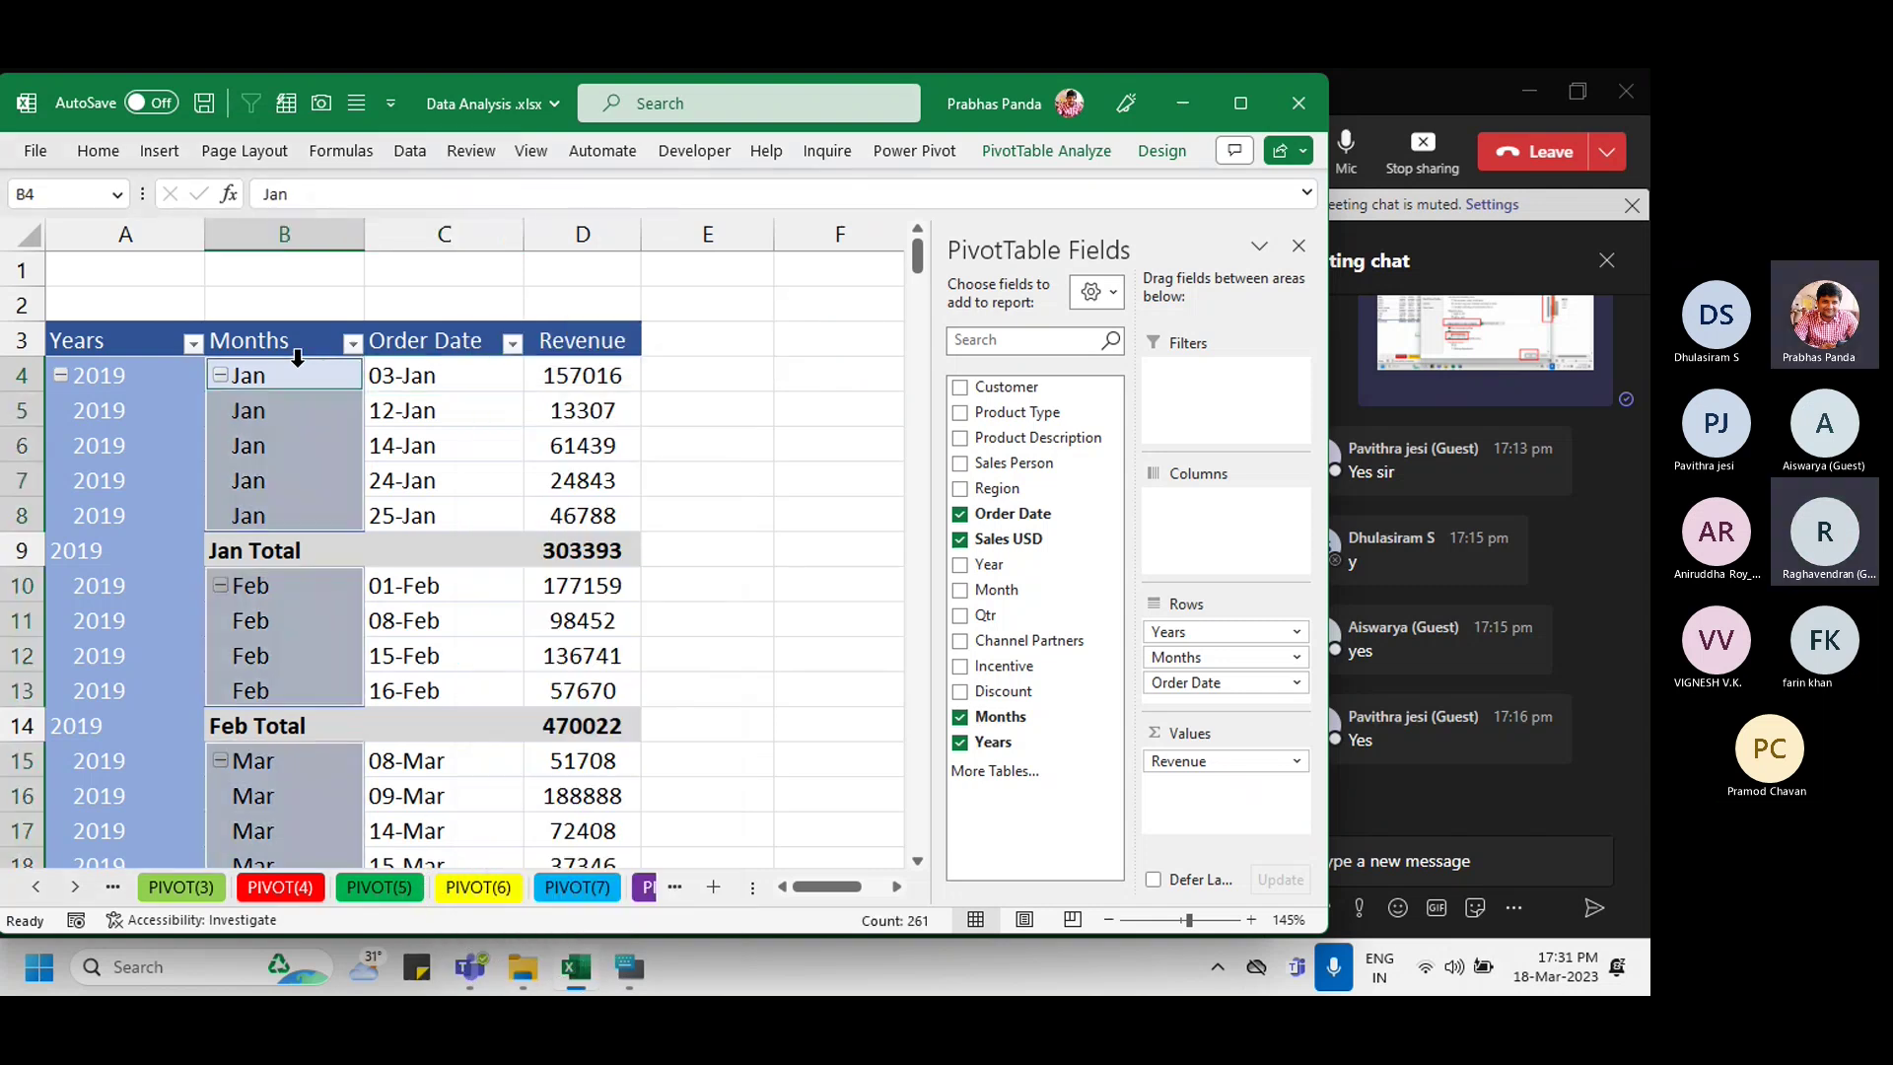
left_click(361, 445)
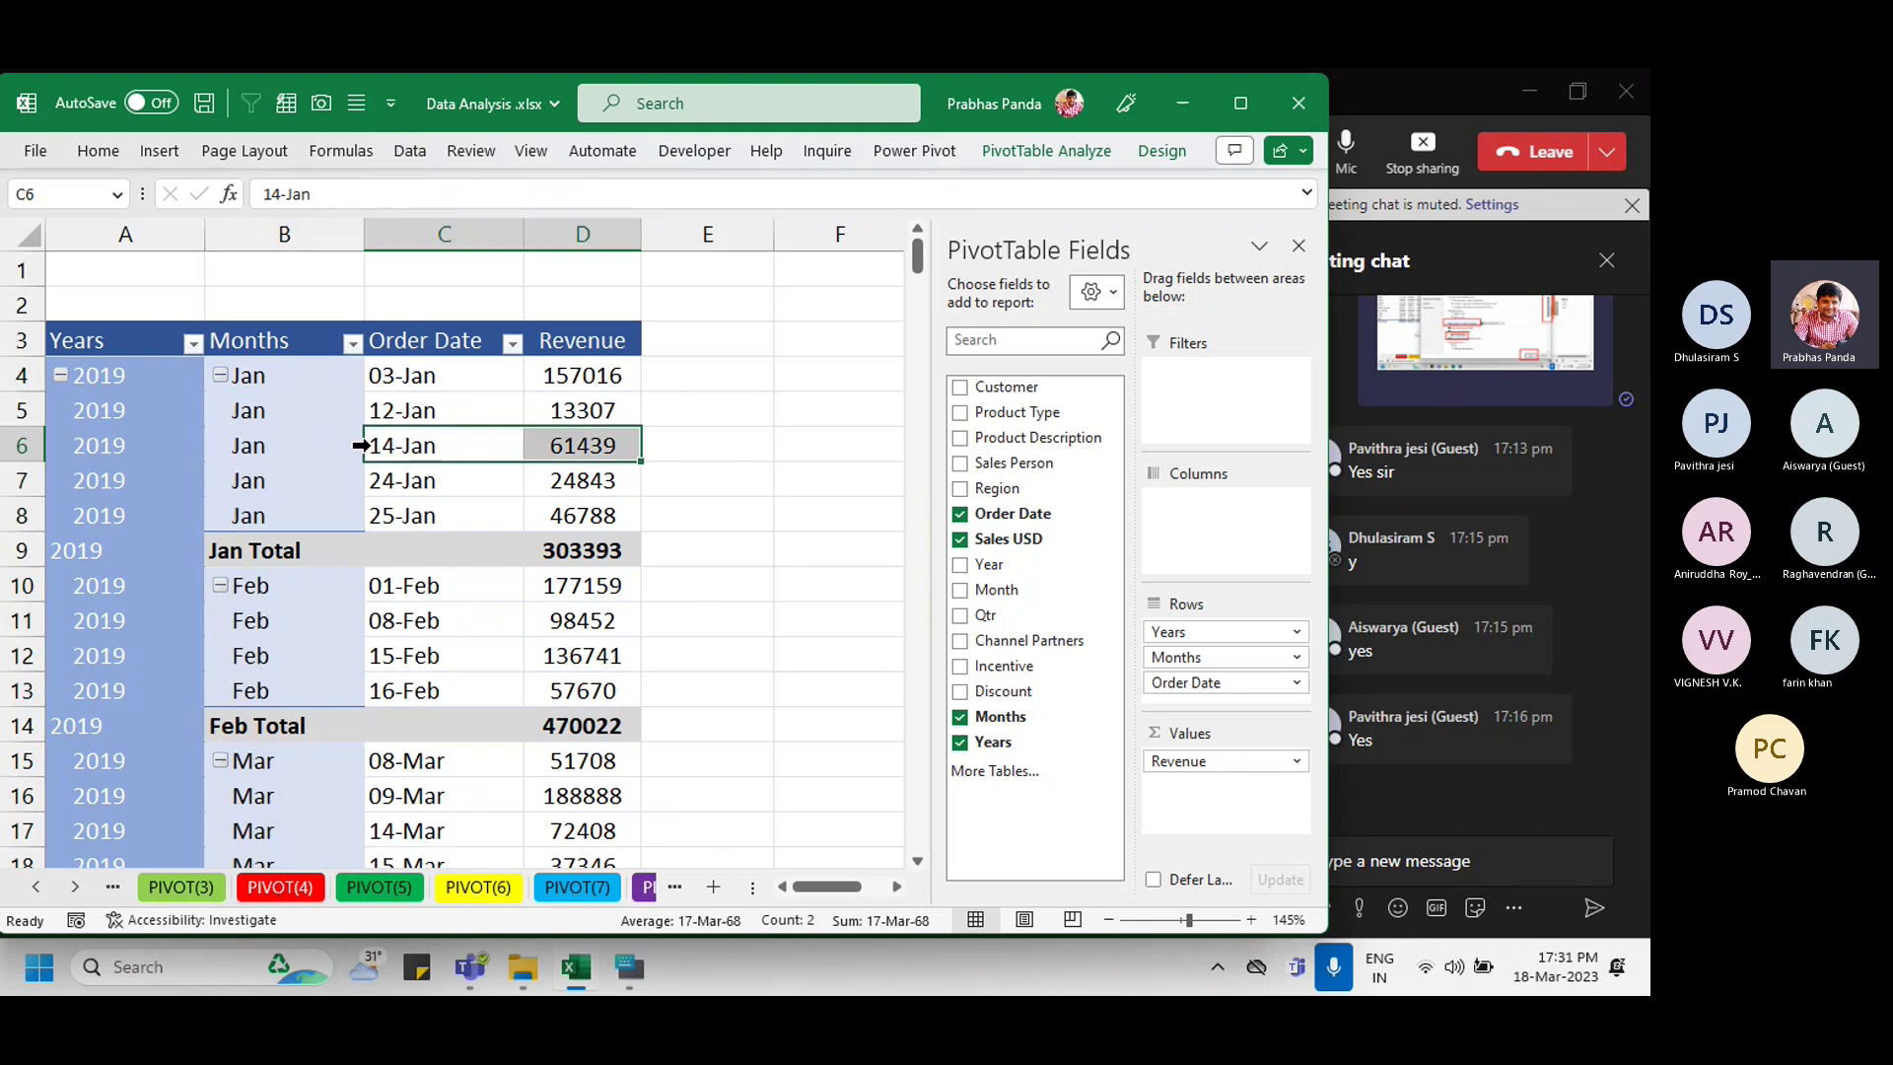
left_click(961, 514)
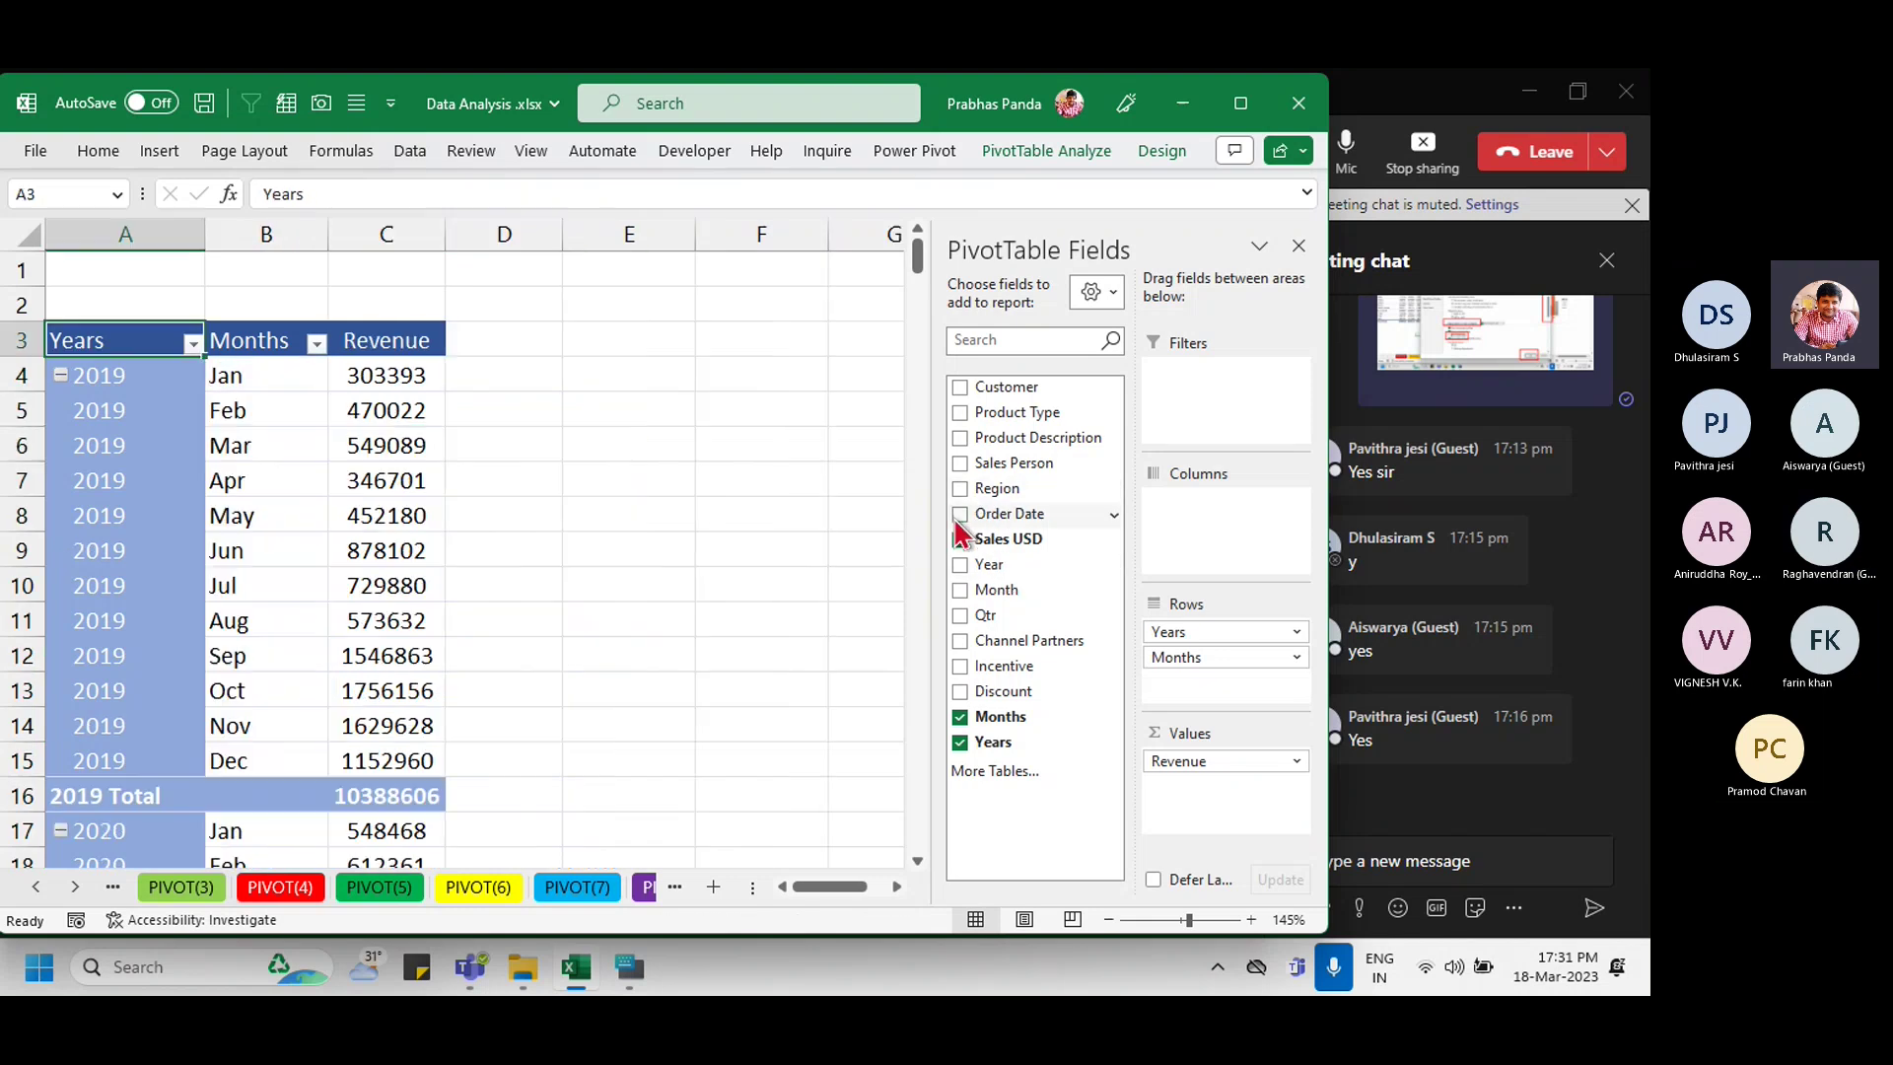
left_click(960, 717)
left_click(960, 742)
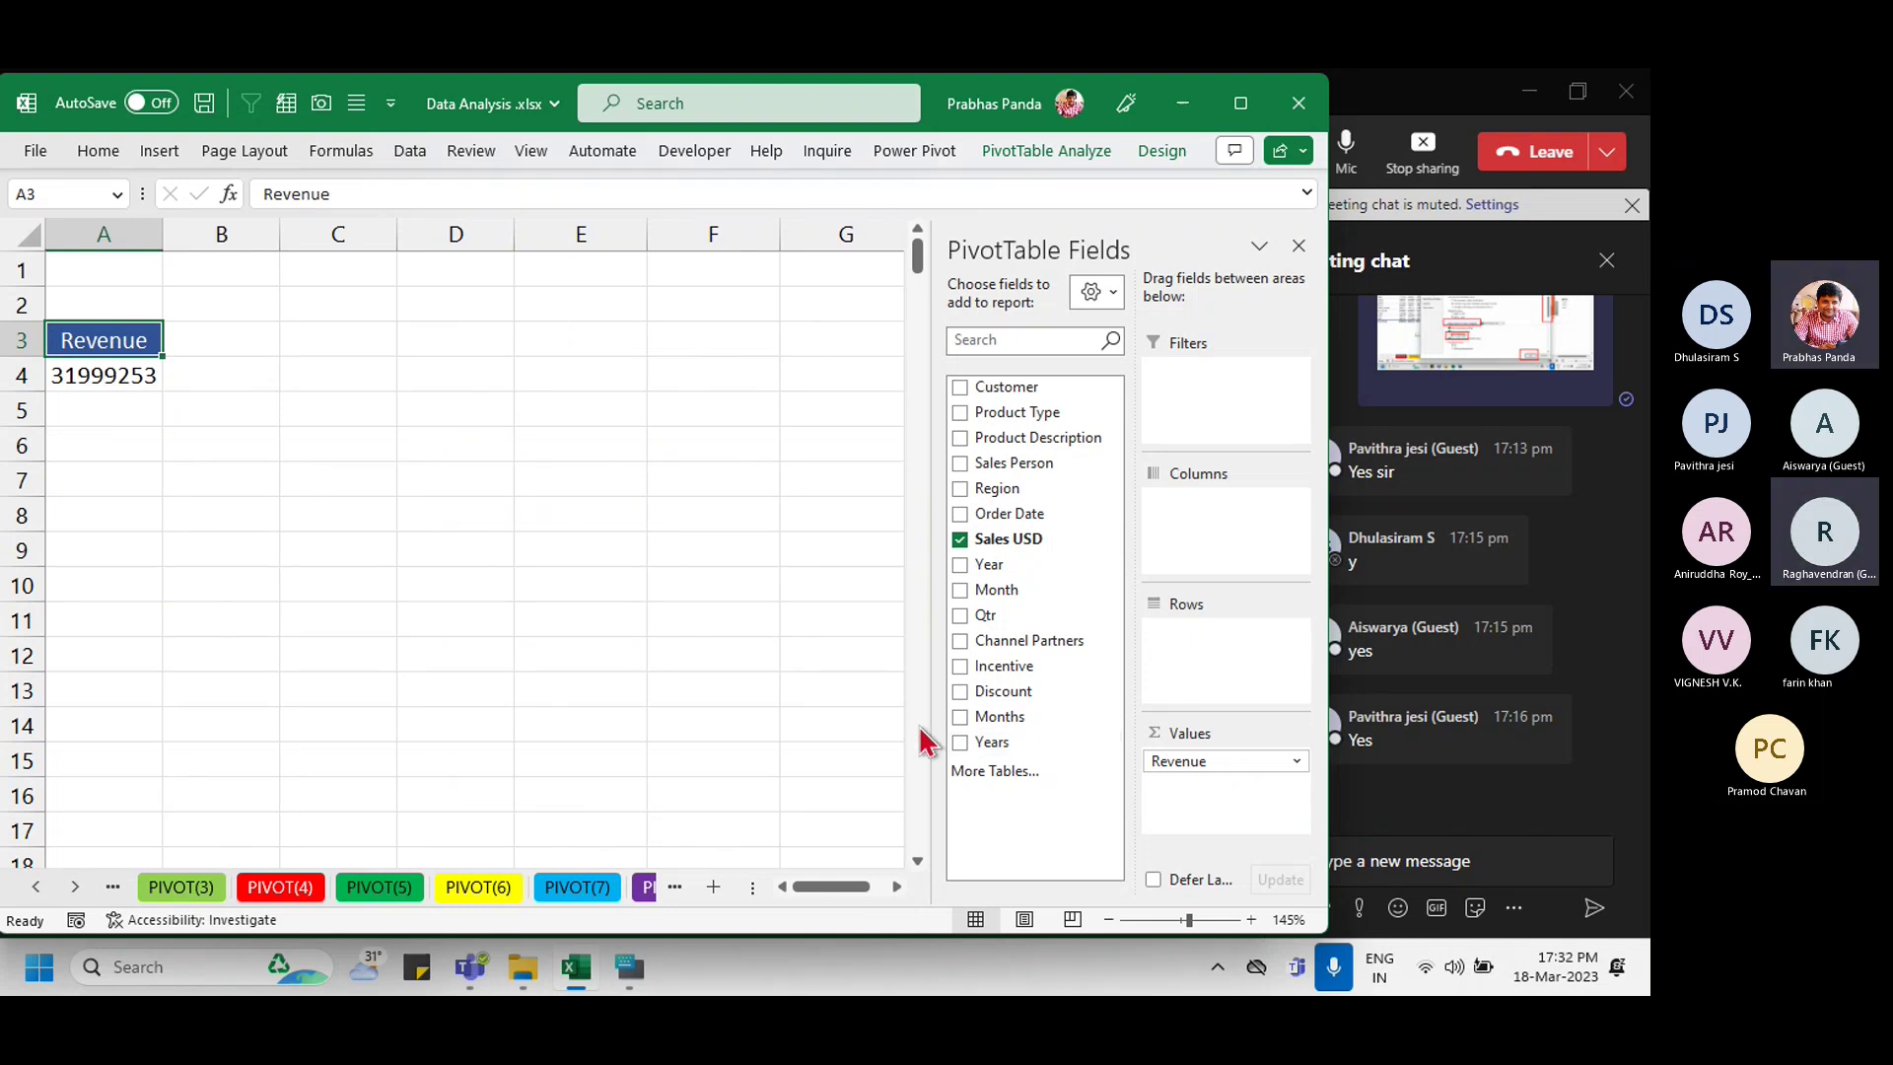
Step: Put Product Description in Rows and Year in Columns to show product revenue for 2019–2021
left_click_drag(1042, 437, 1207, 680)
left_click_drag(996, 564, 1225, 544)
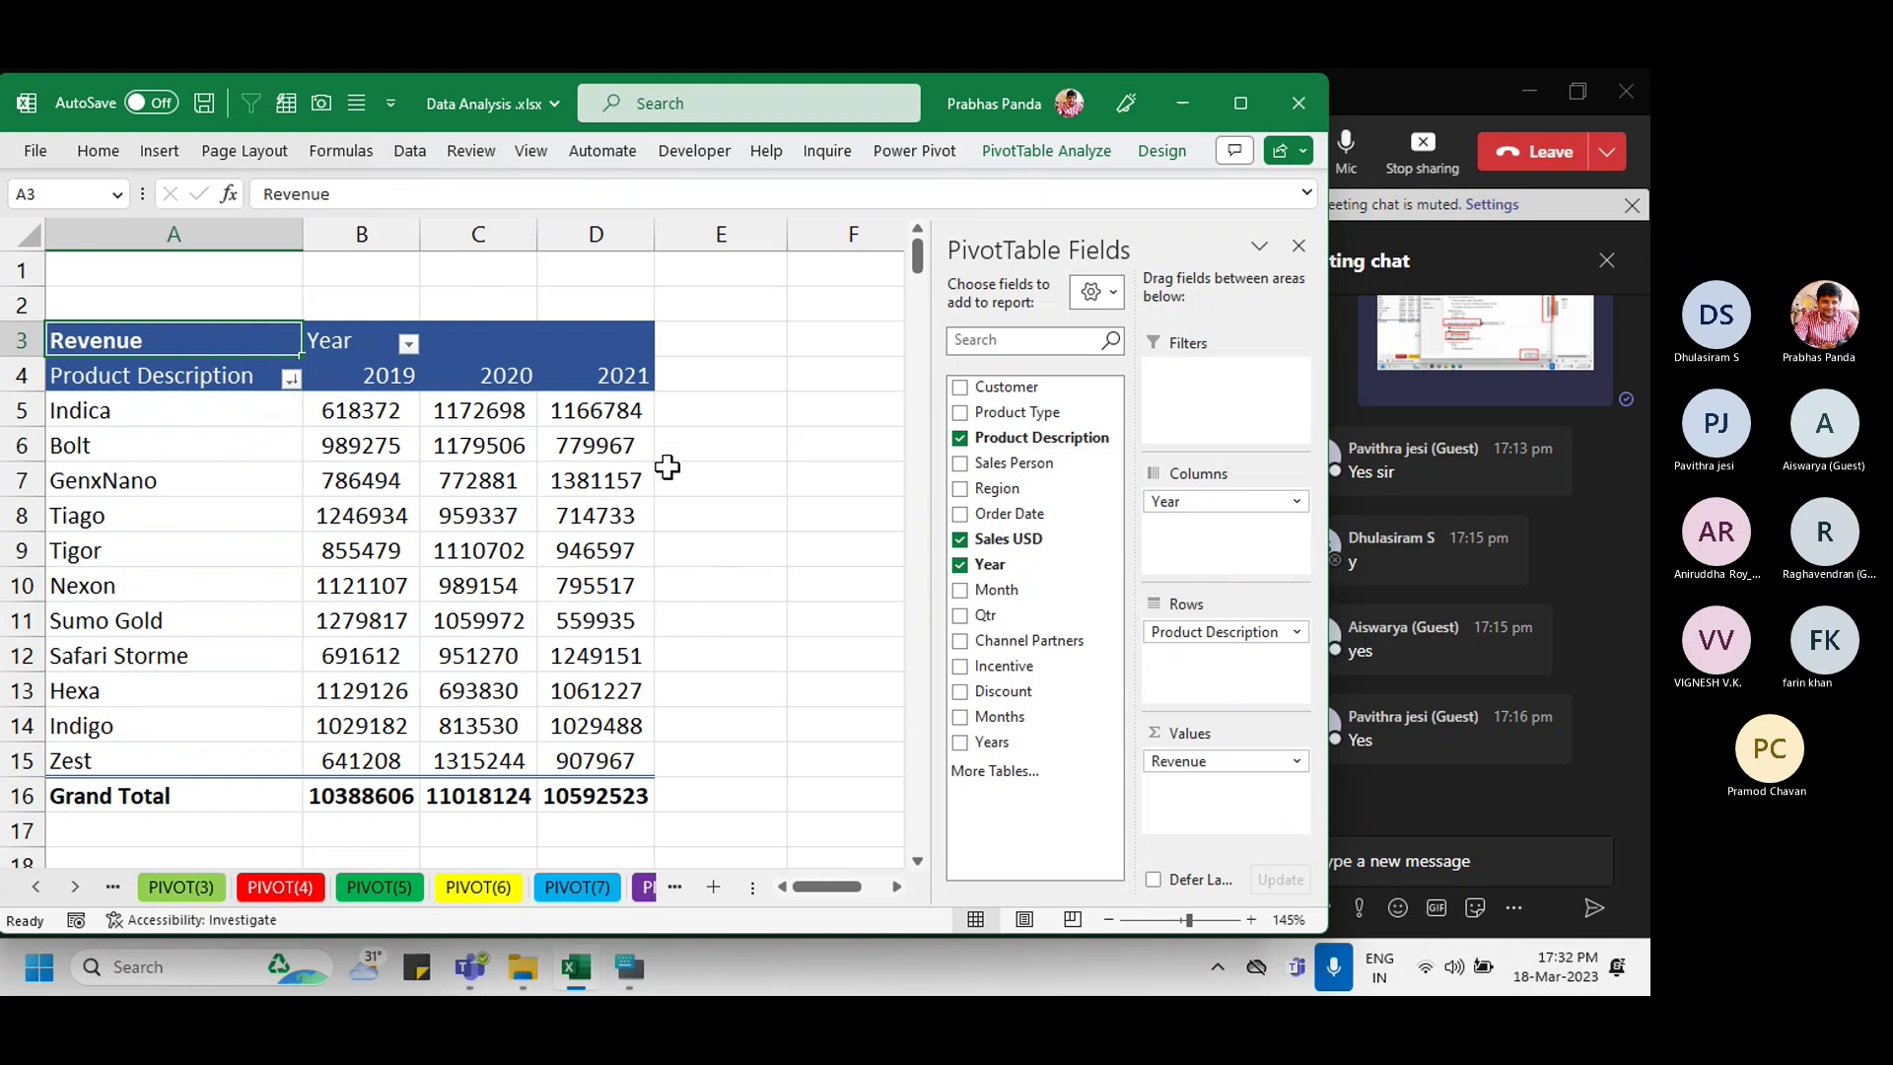
left_click_drag(381, 377, 625, 786)
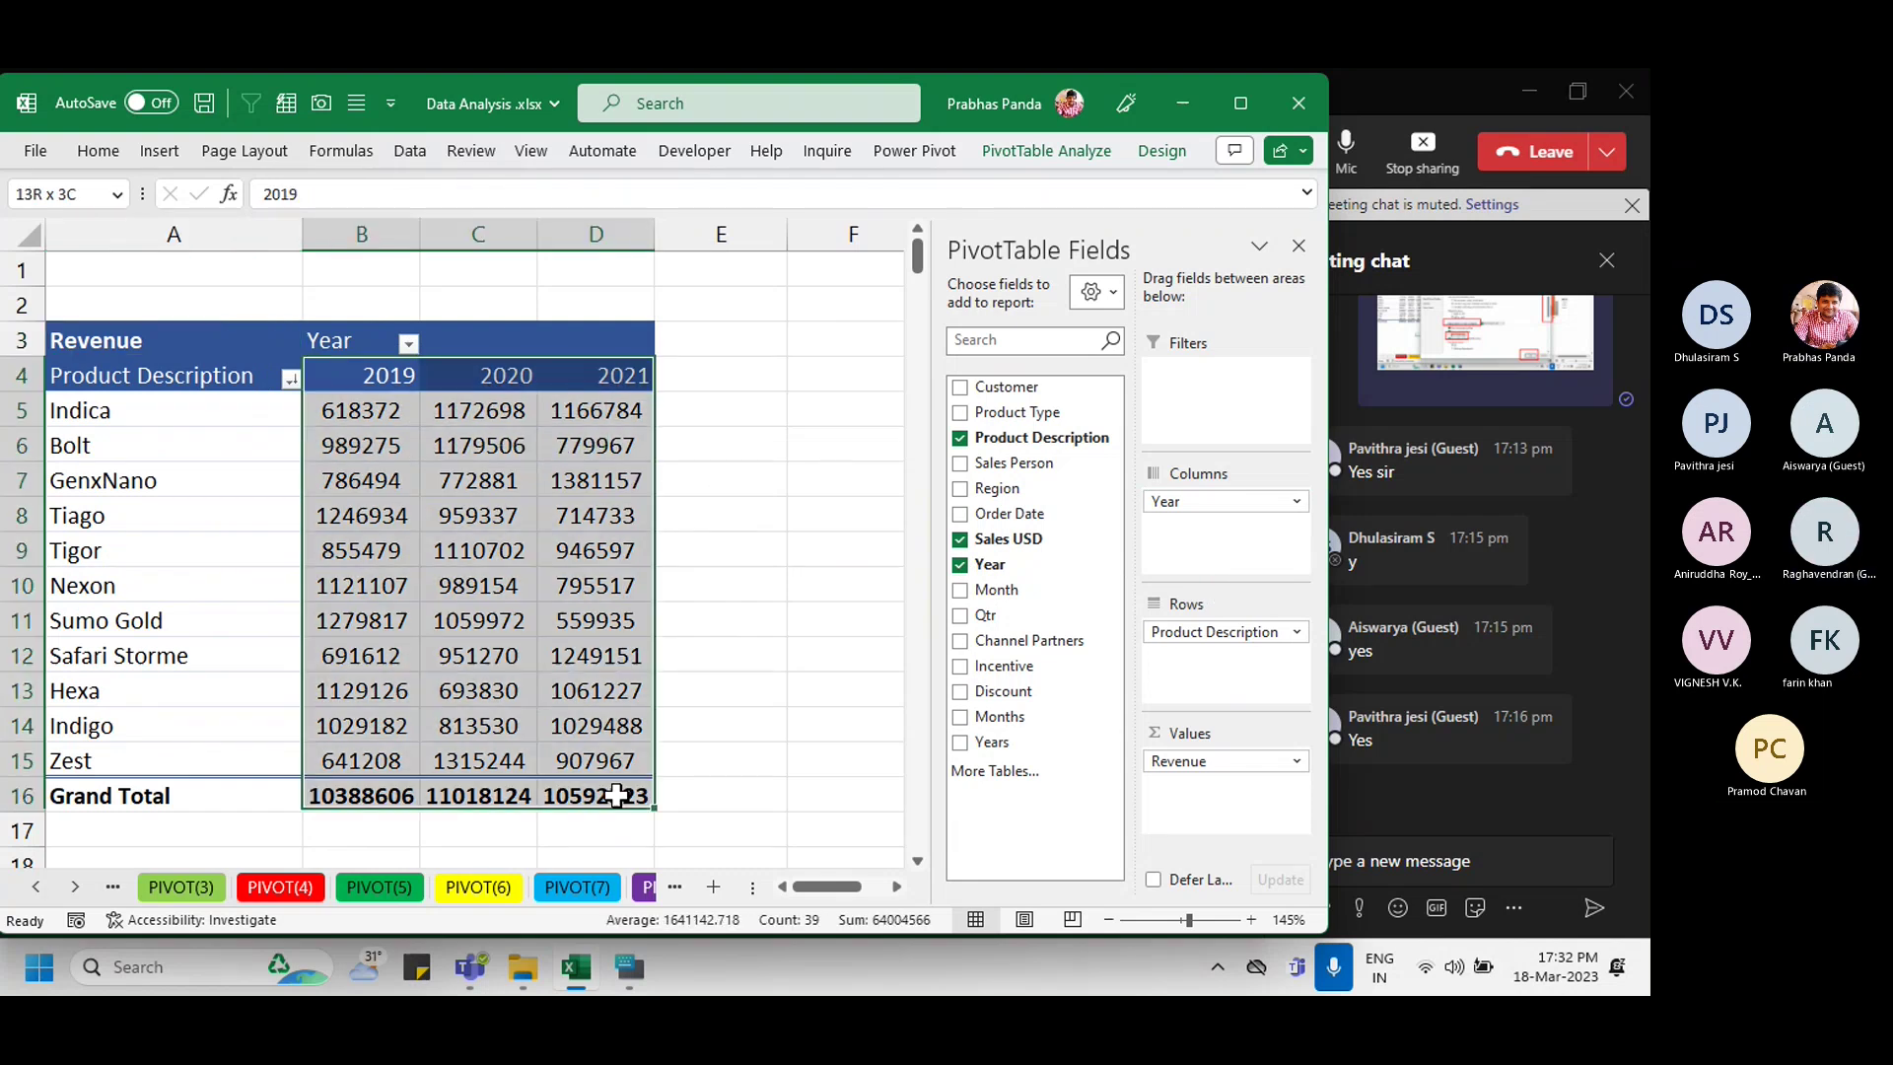
scroll(316, 477, "down", 1)
scroll(334, 466, "down", 2)
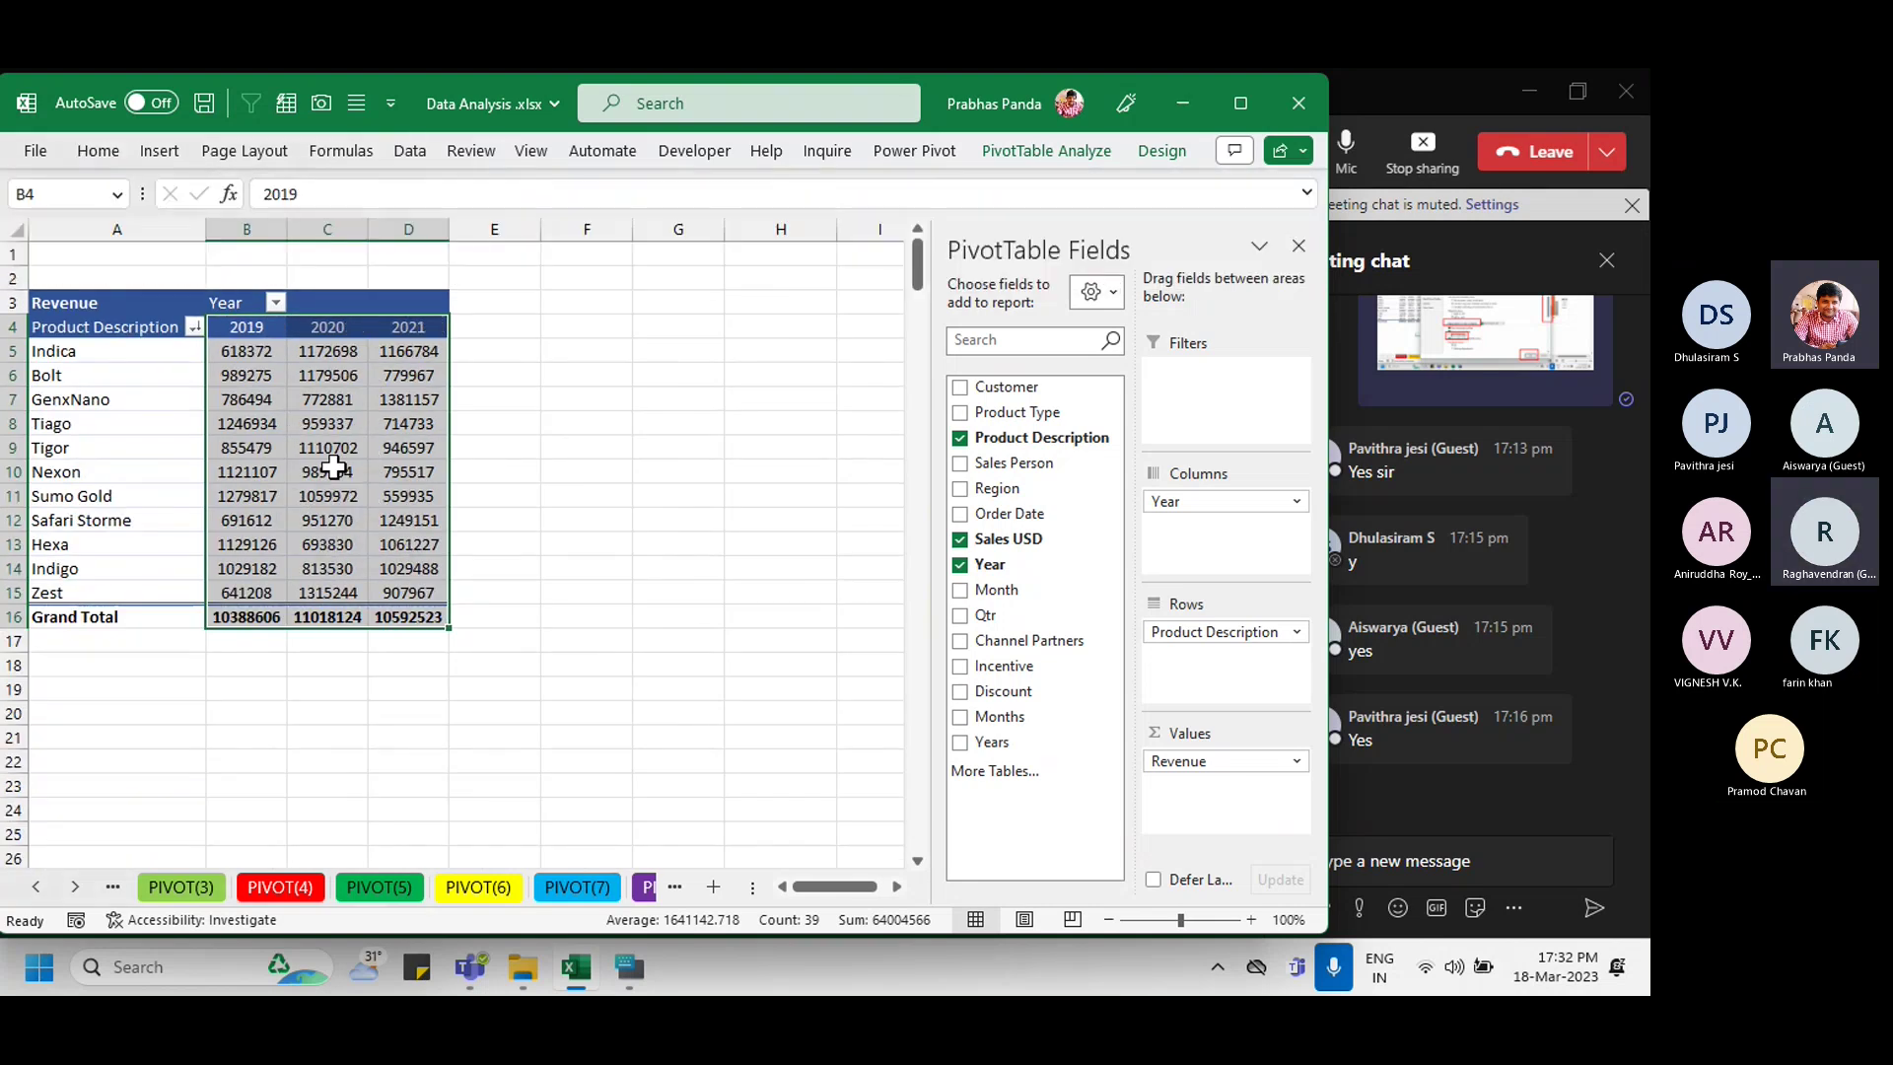
left_click(355, 426)
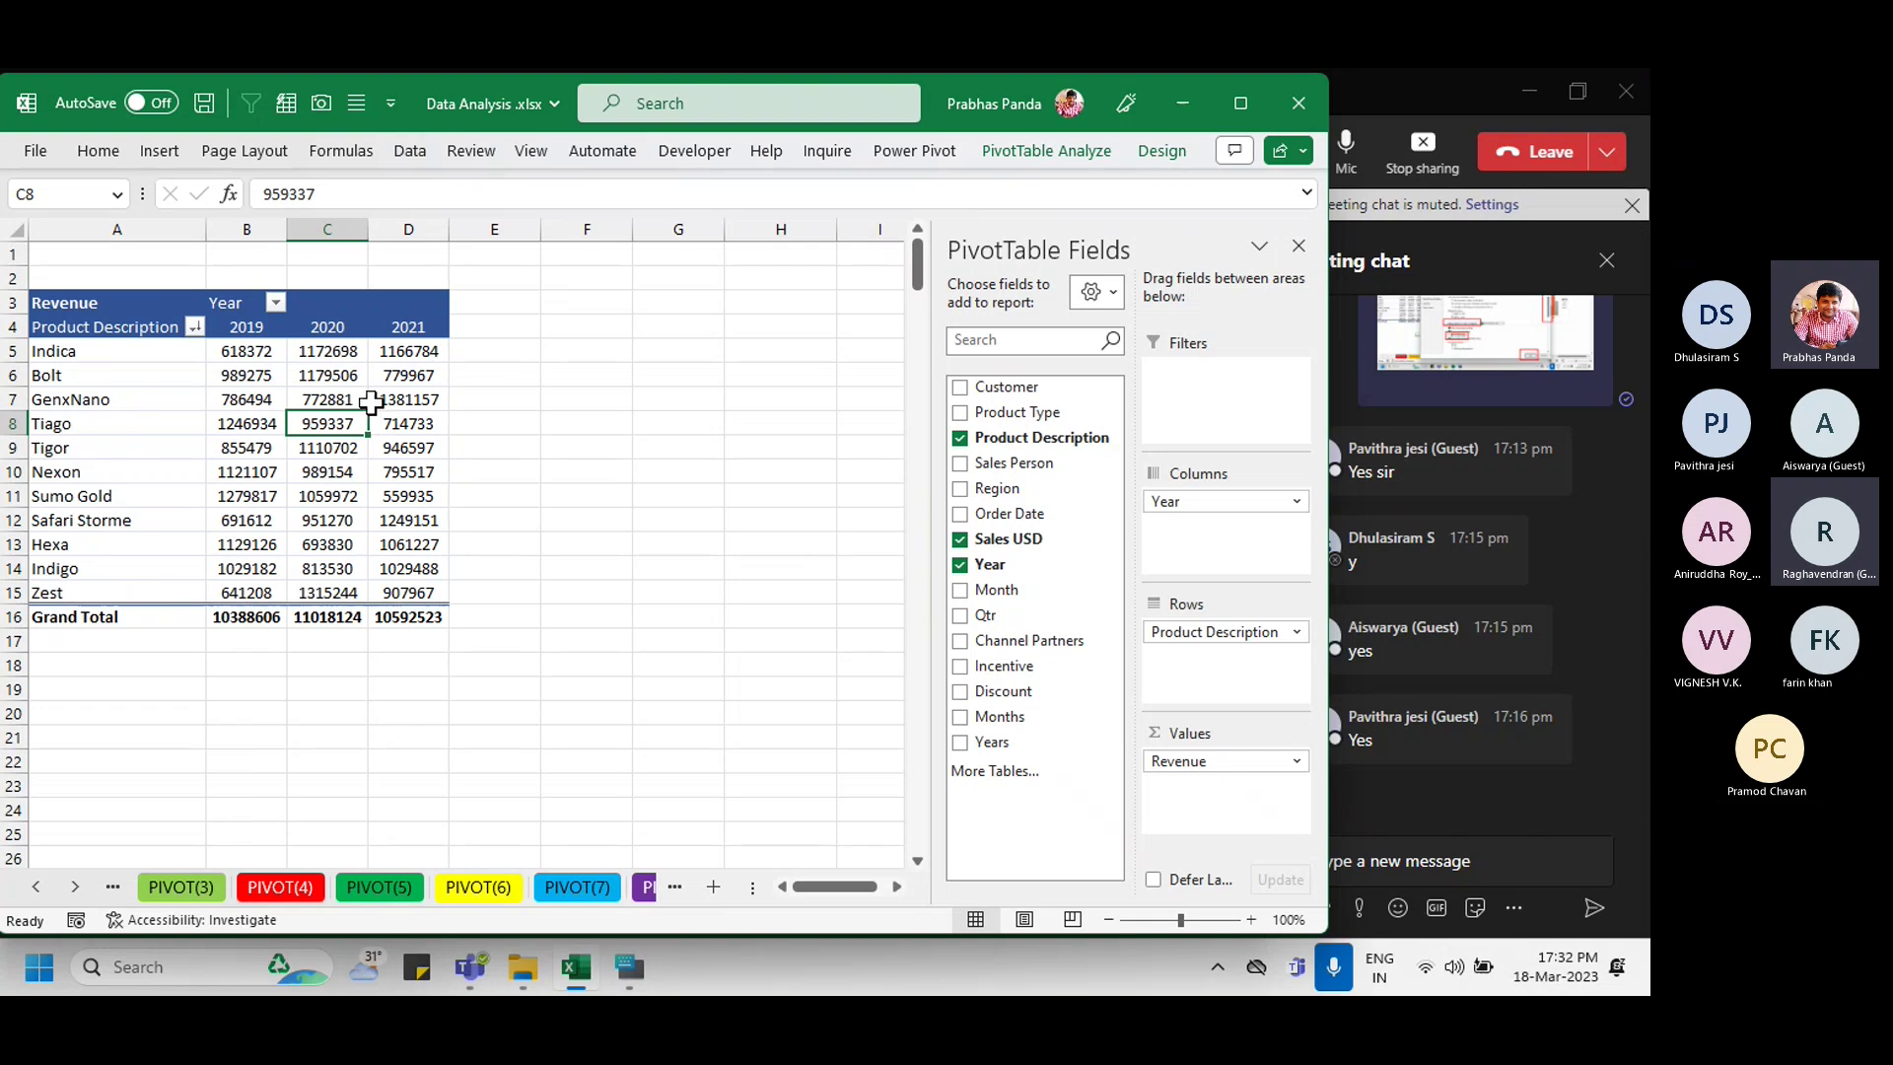
left_click(1155, 152)
Step: Set Grand Totals to On for Rows and Columns in the product-by-year revenue pivot
left_click(111, 236)
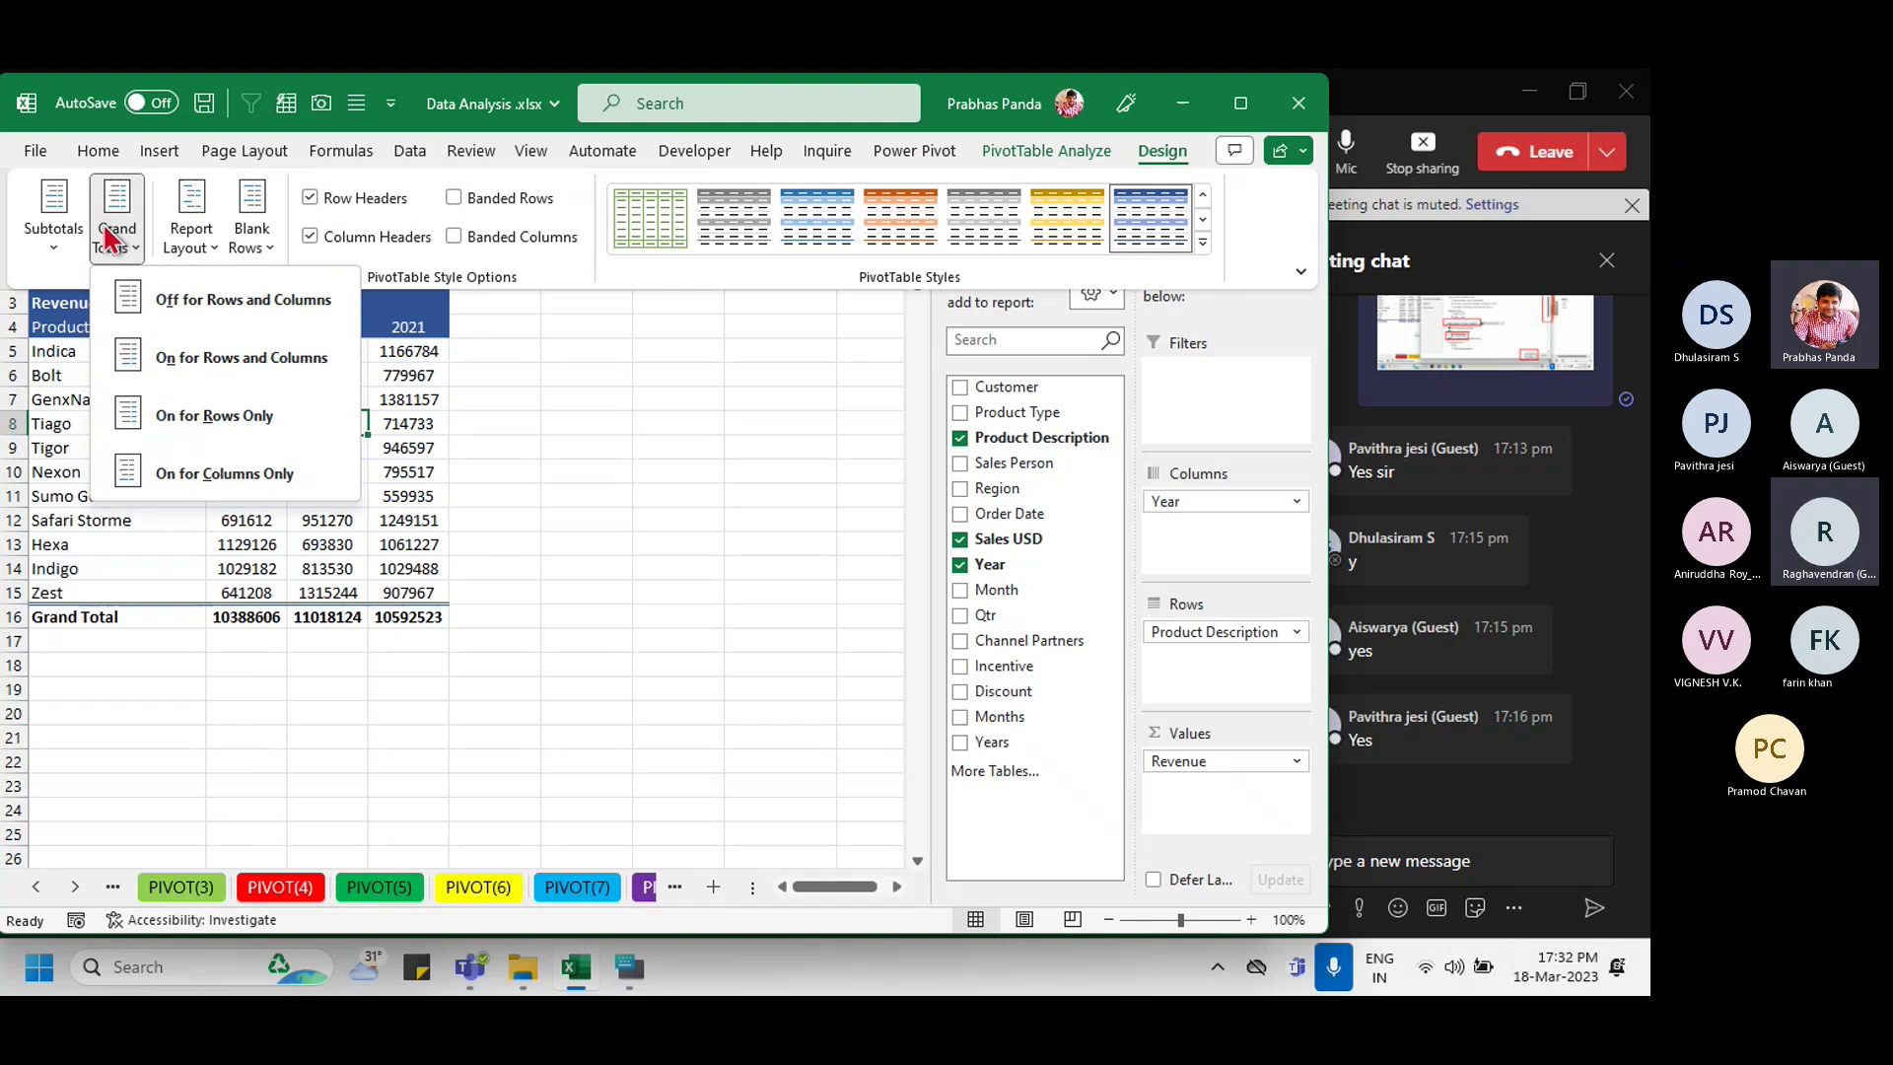
left_click(235, 359)
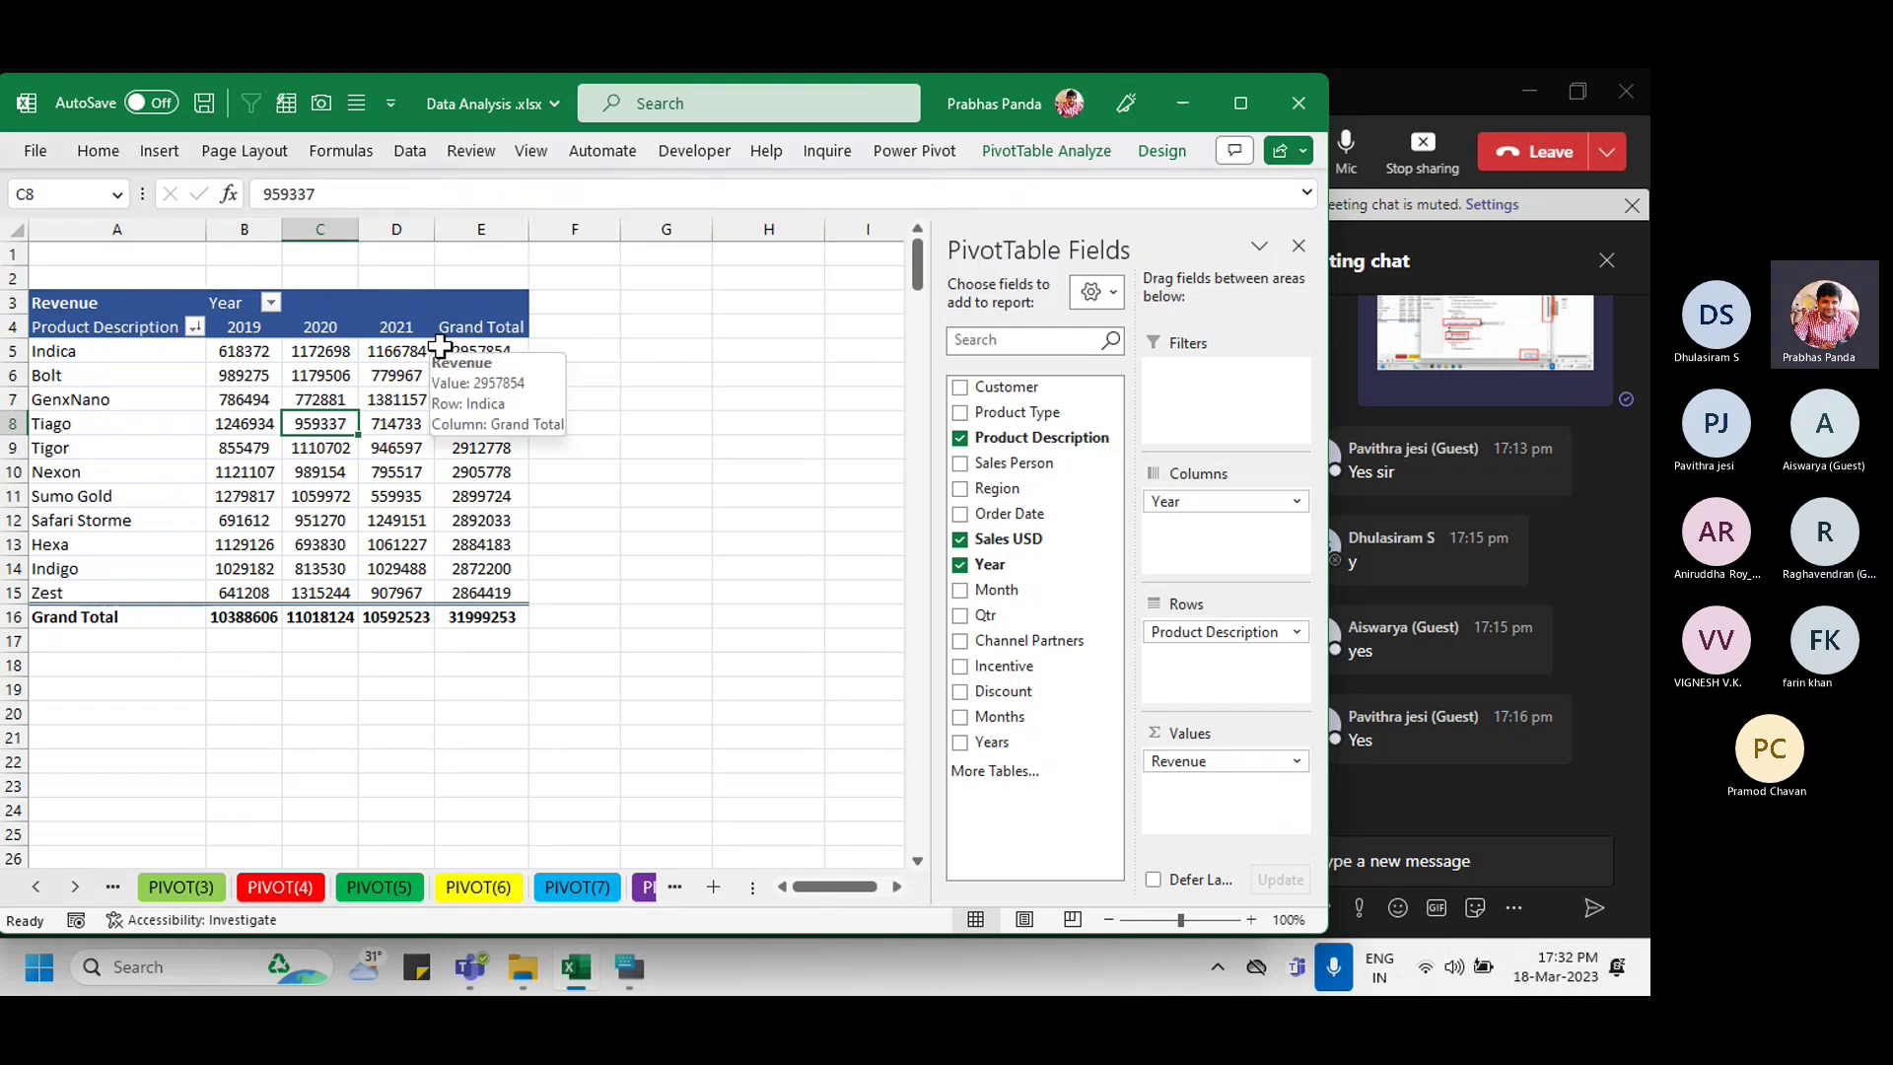
left_click(75, 889)
left_click(75, 889)
left_click(75, 890)
left_click(75, 889)
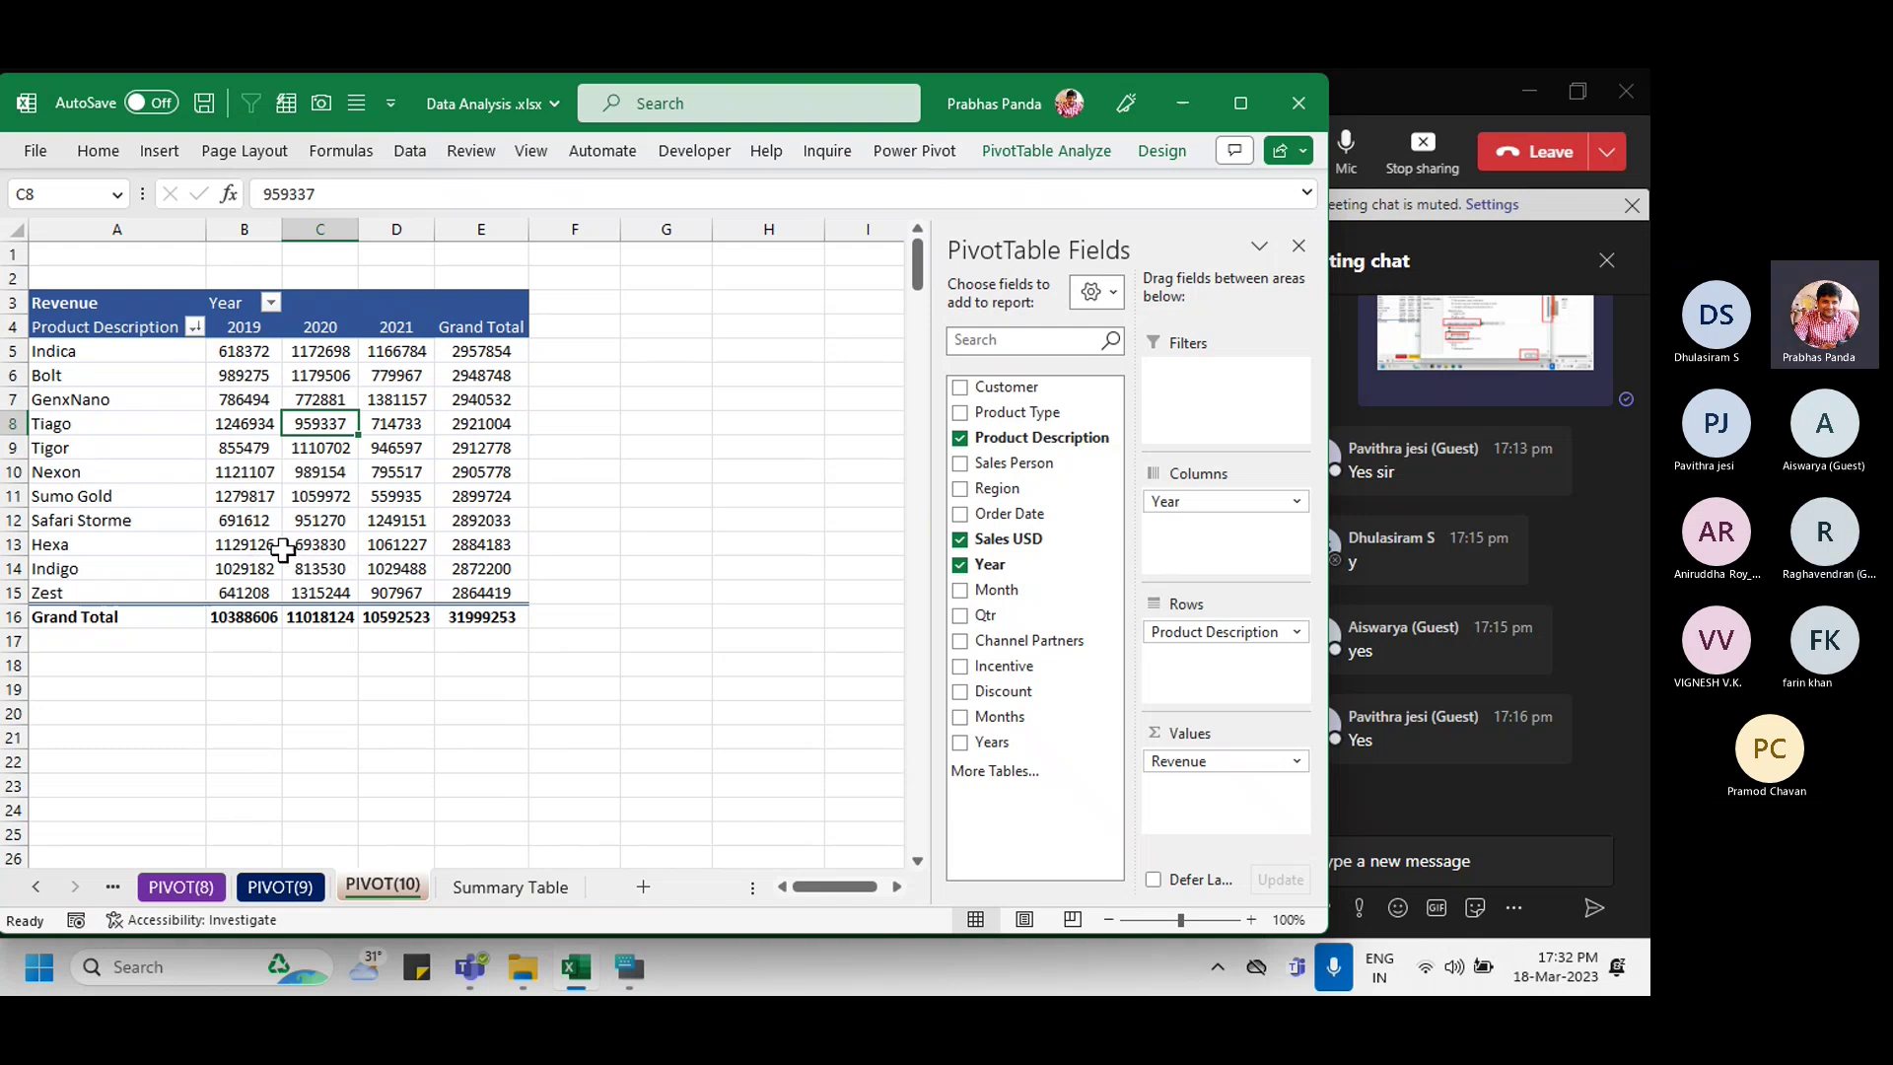
left_click(391, 884)
left_click(1132, 499)
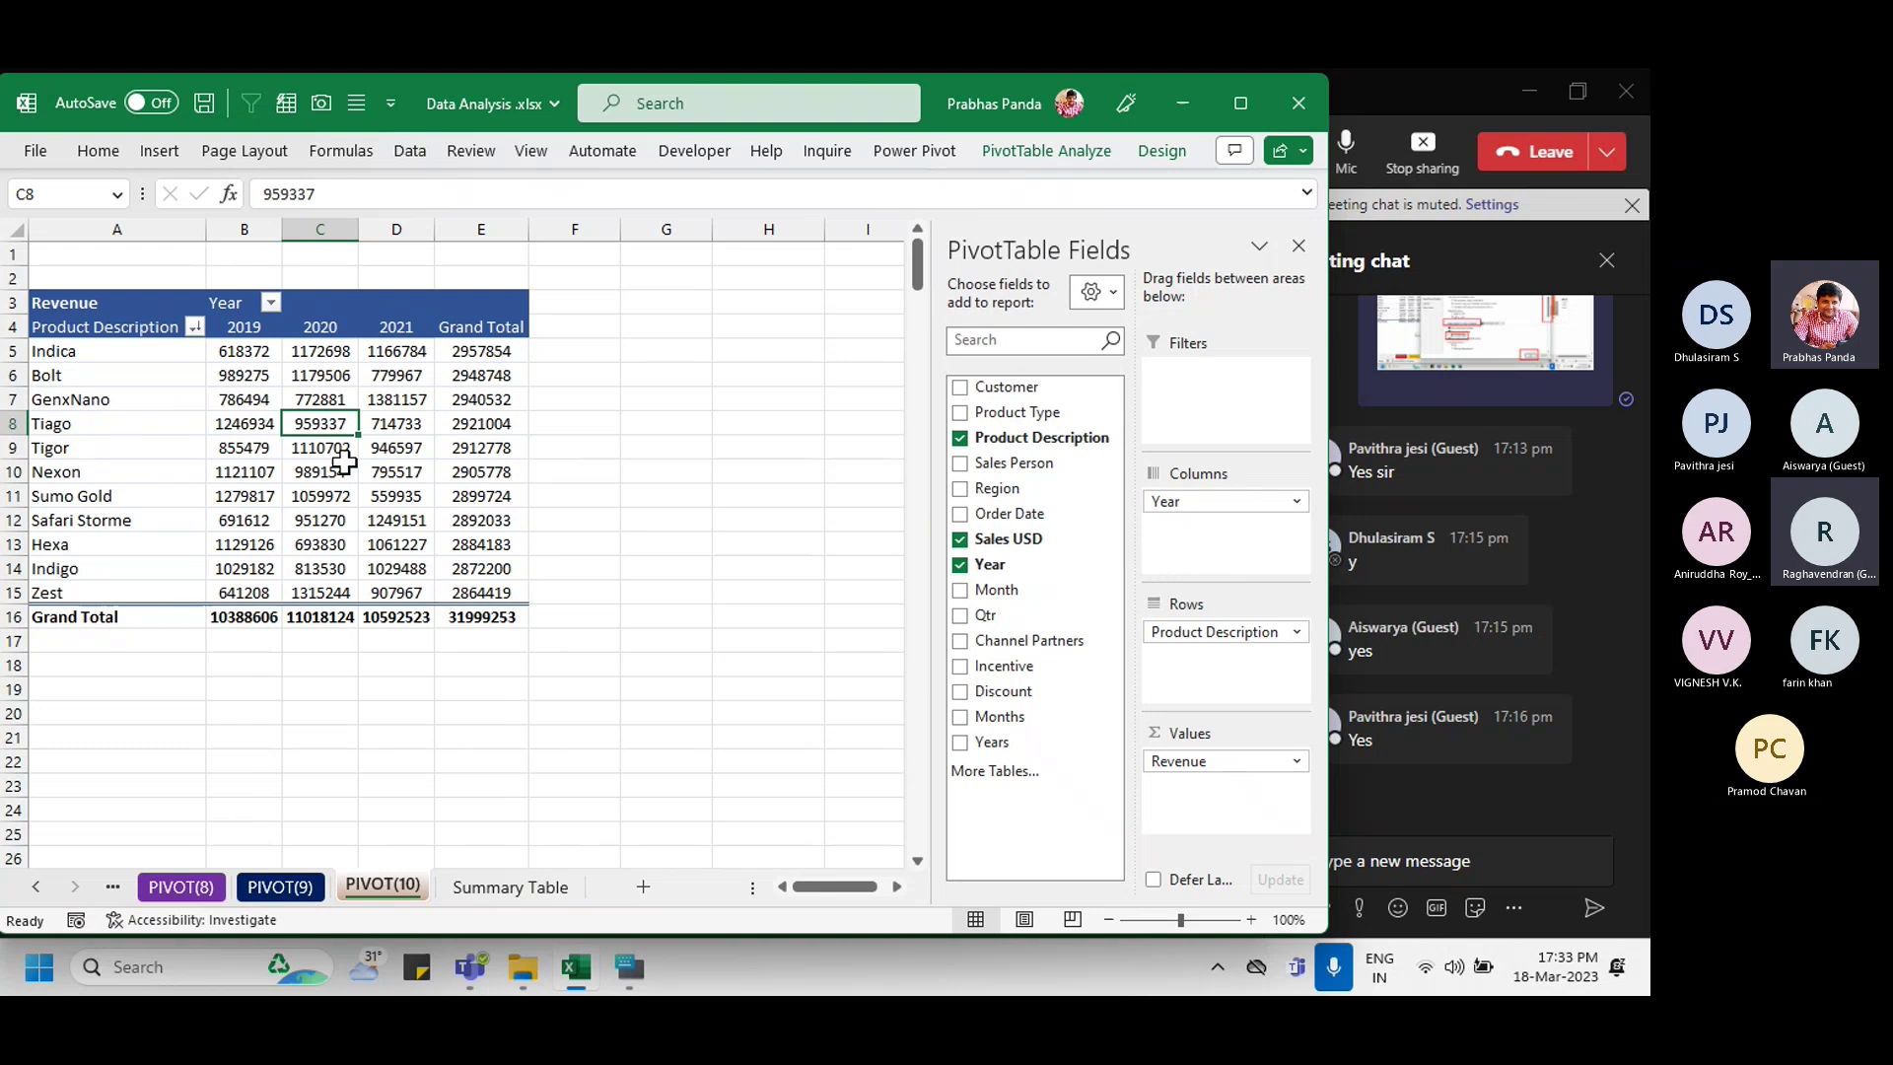
Step: Select Bolt's and Tiago's revenue cells in the PIVOT(10) product pivot
right_click(335, 401)
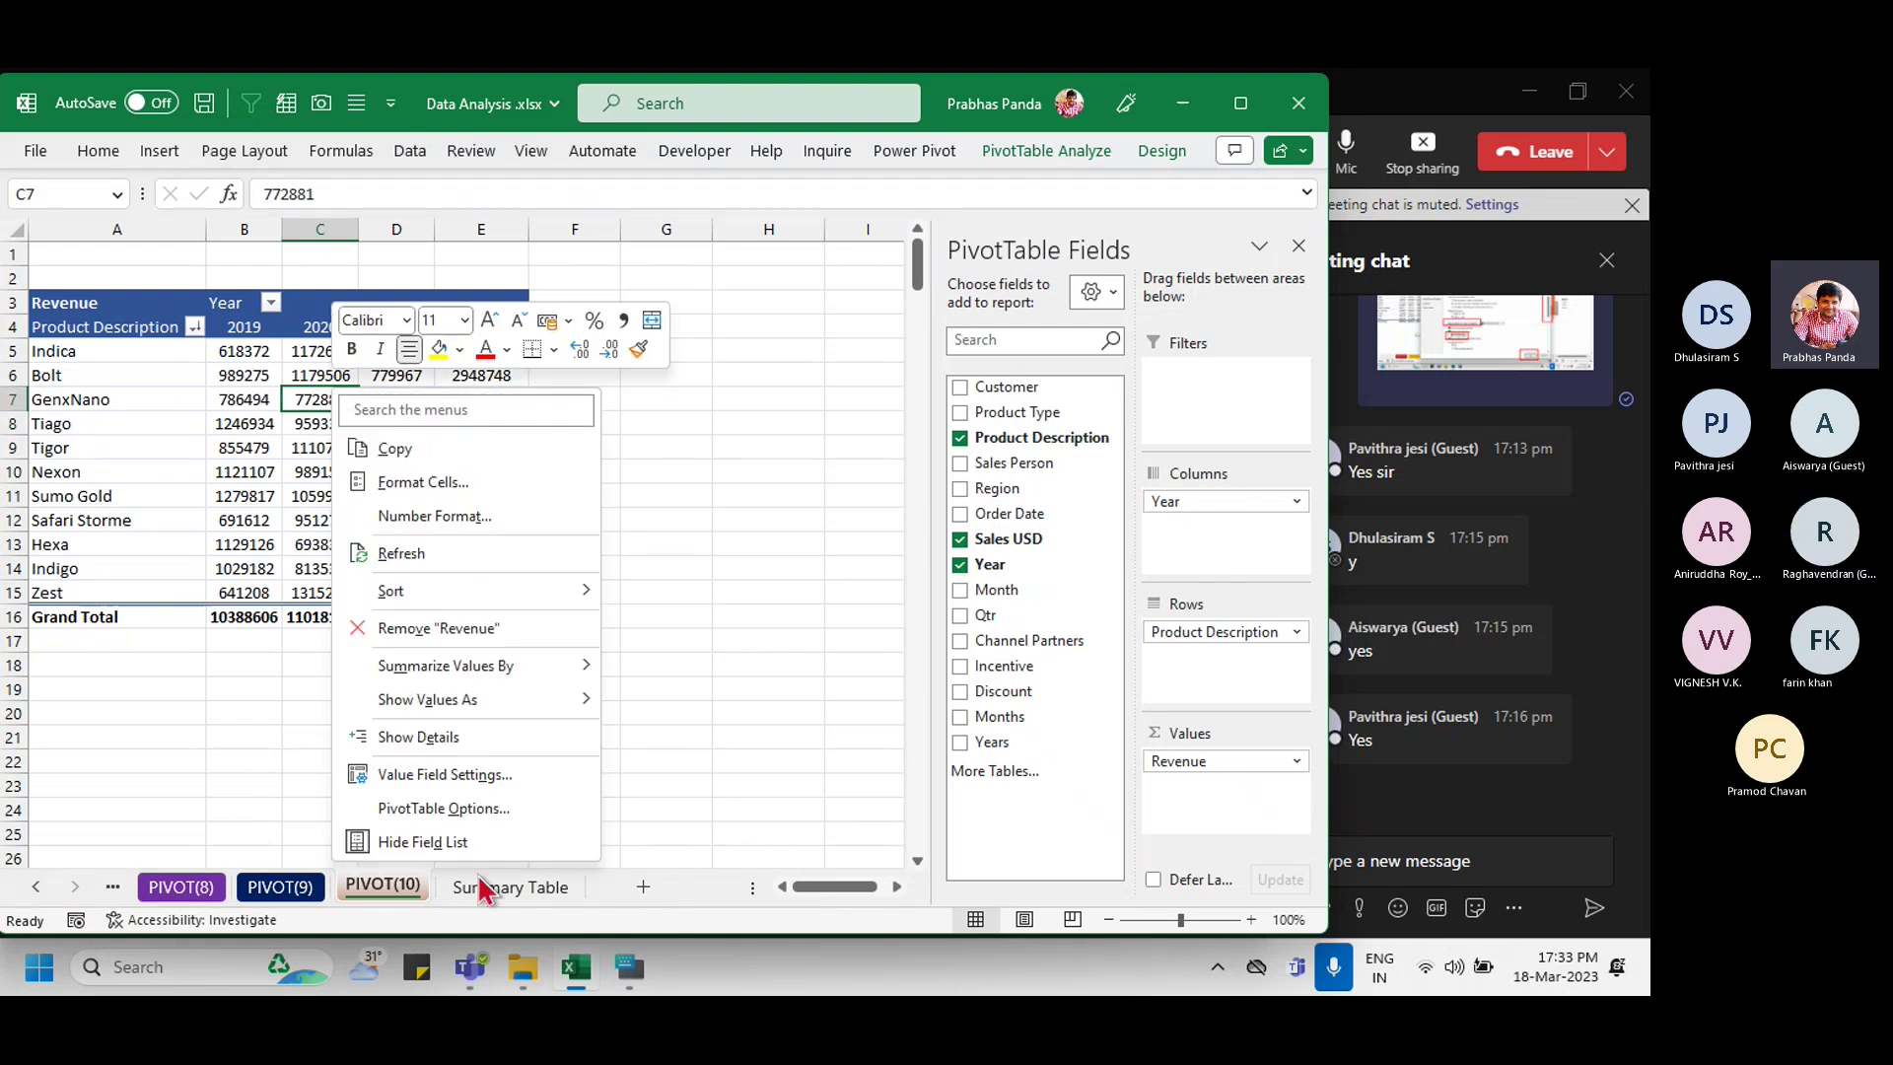
left_click(467, 843)
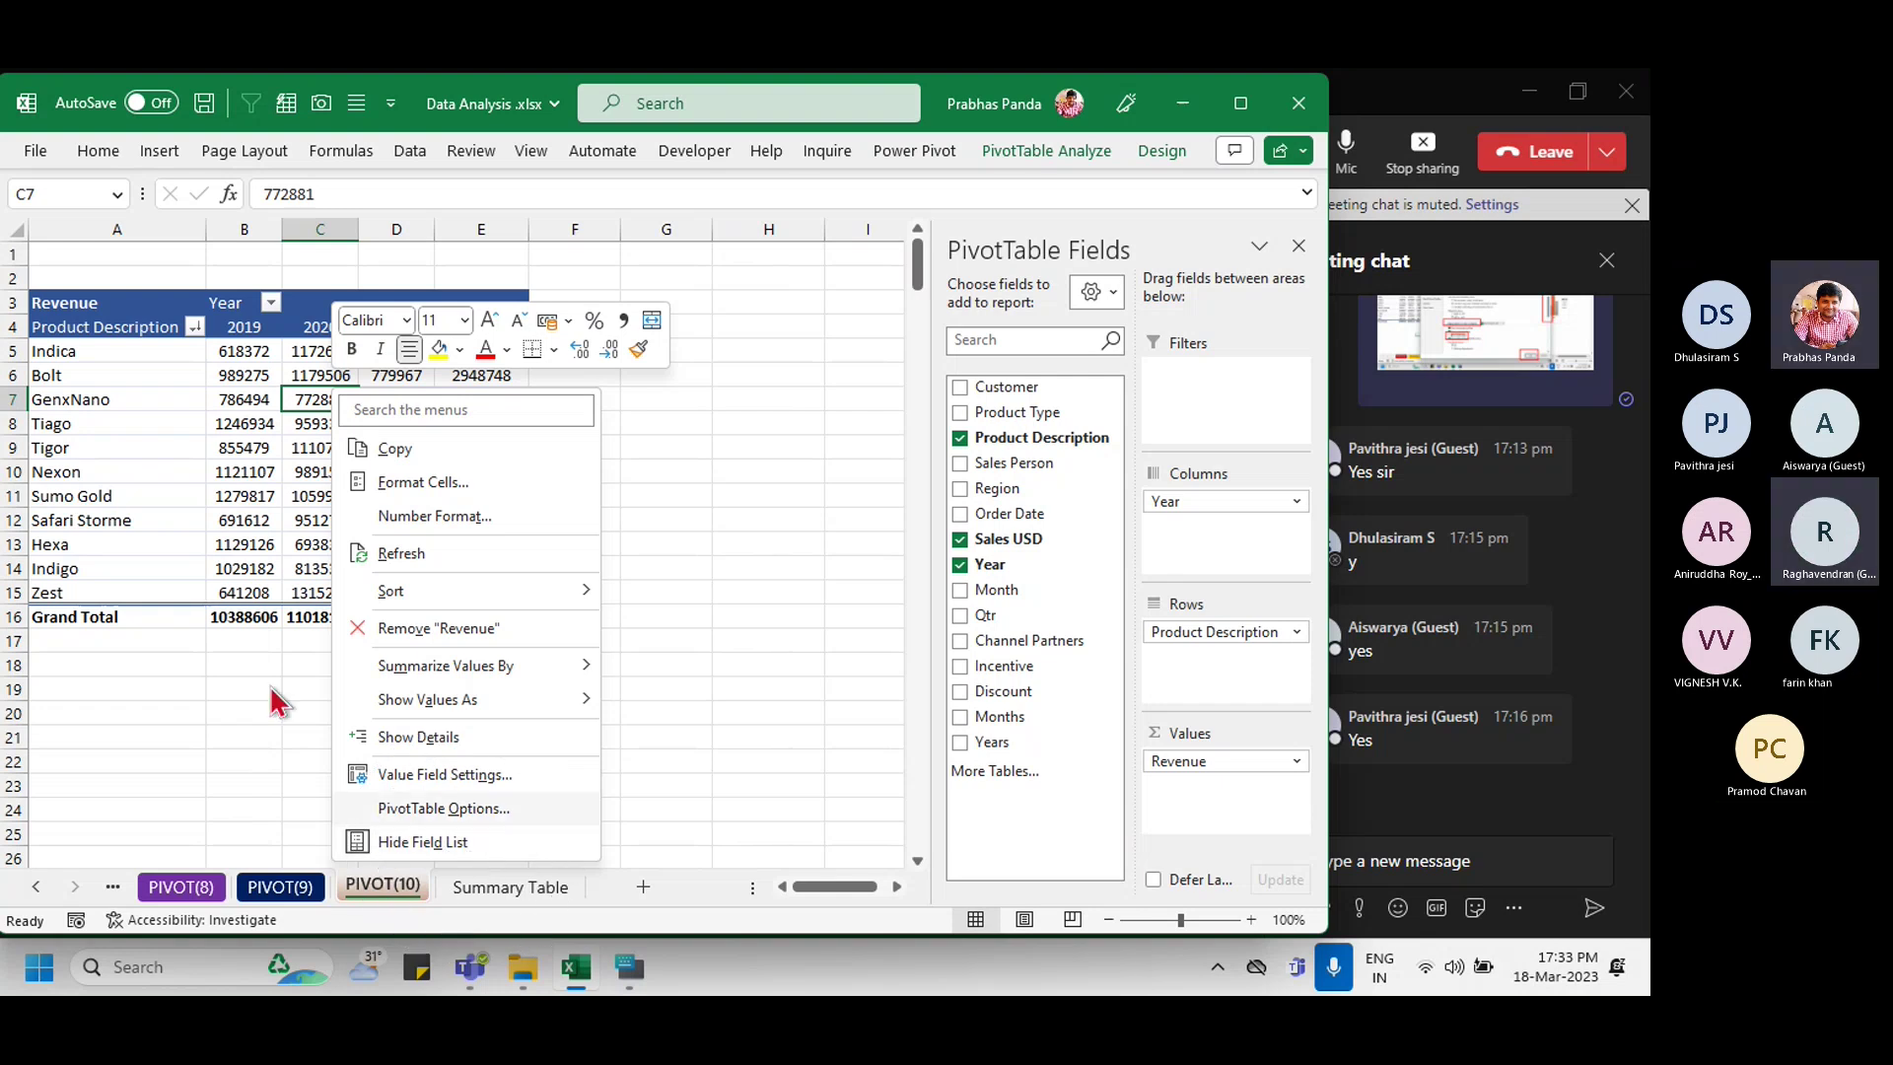
left_click(246, 394)
left_click(253, 379)
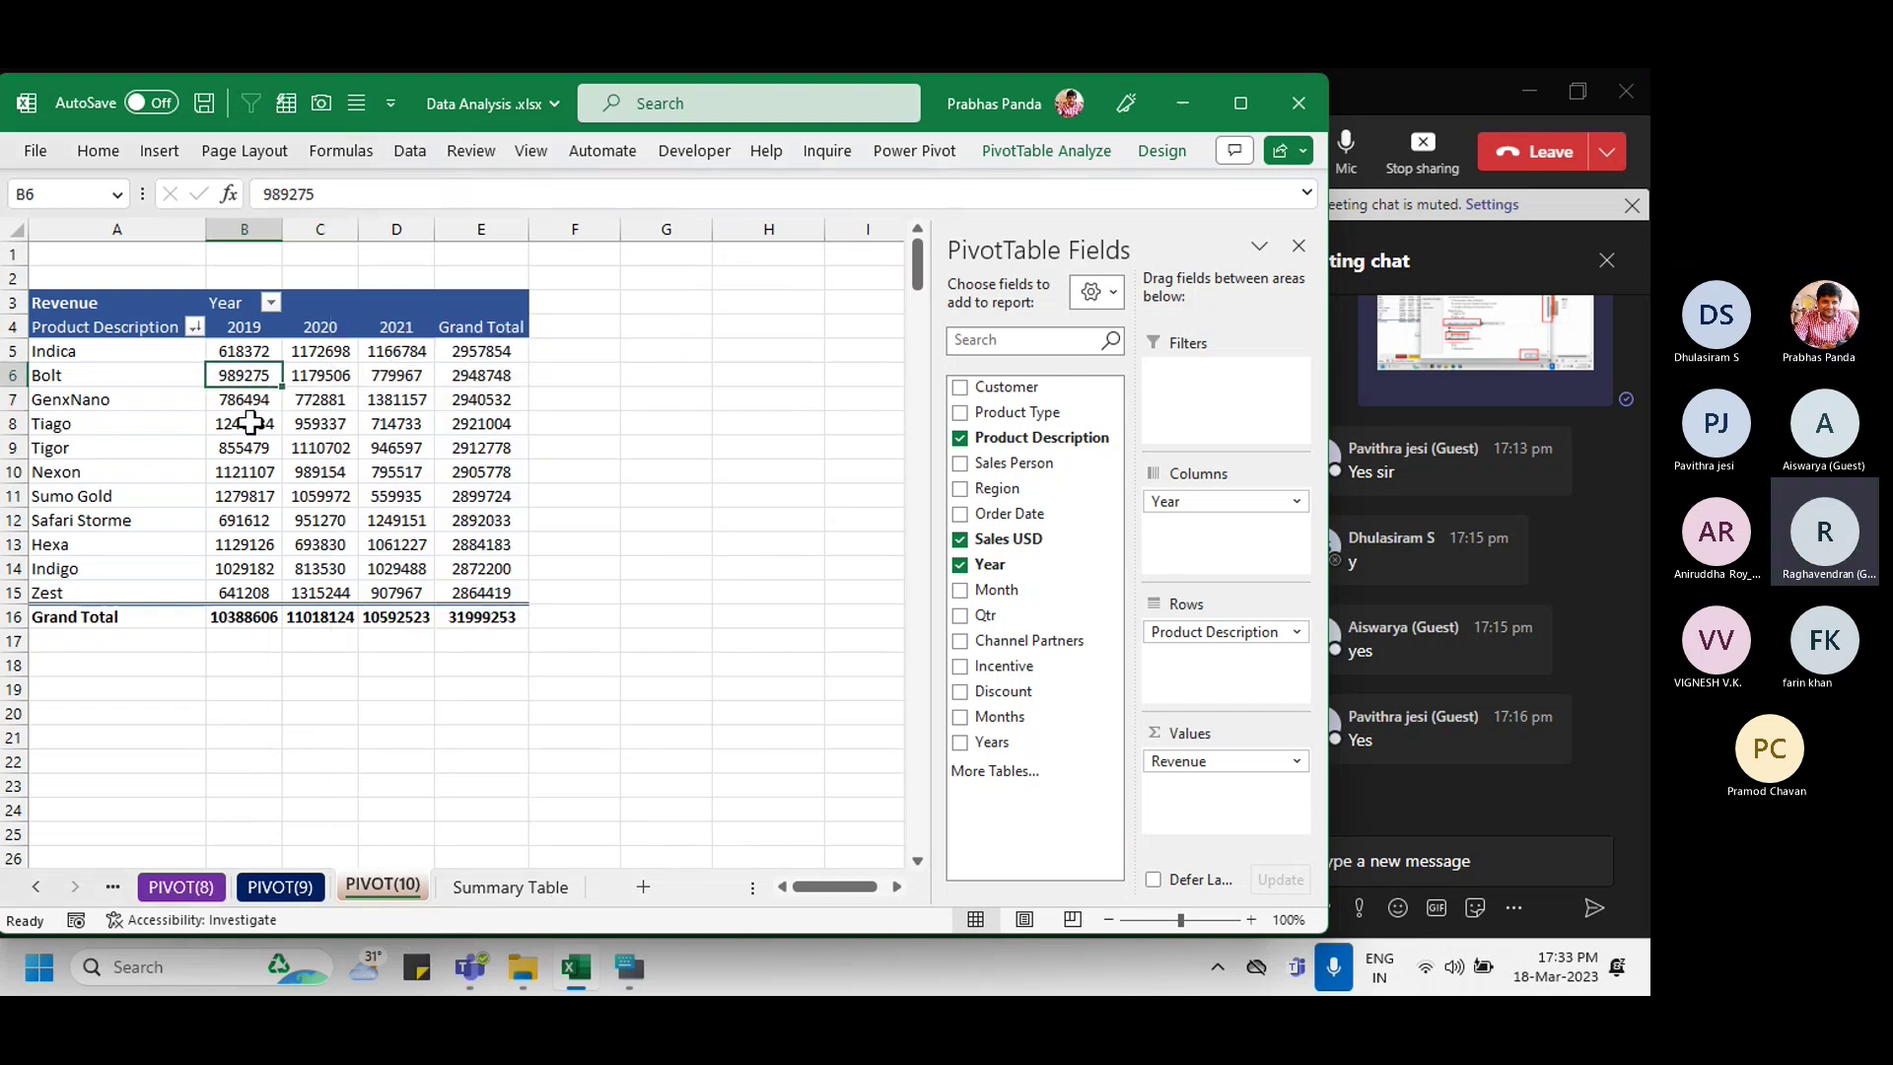
left_click(250, 424)
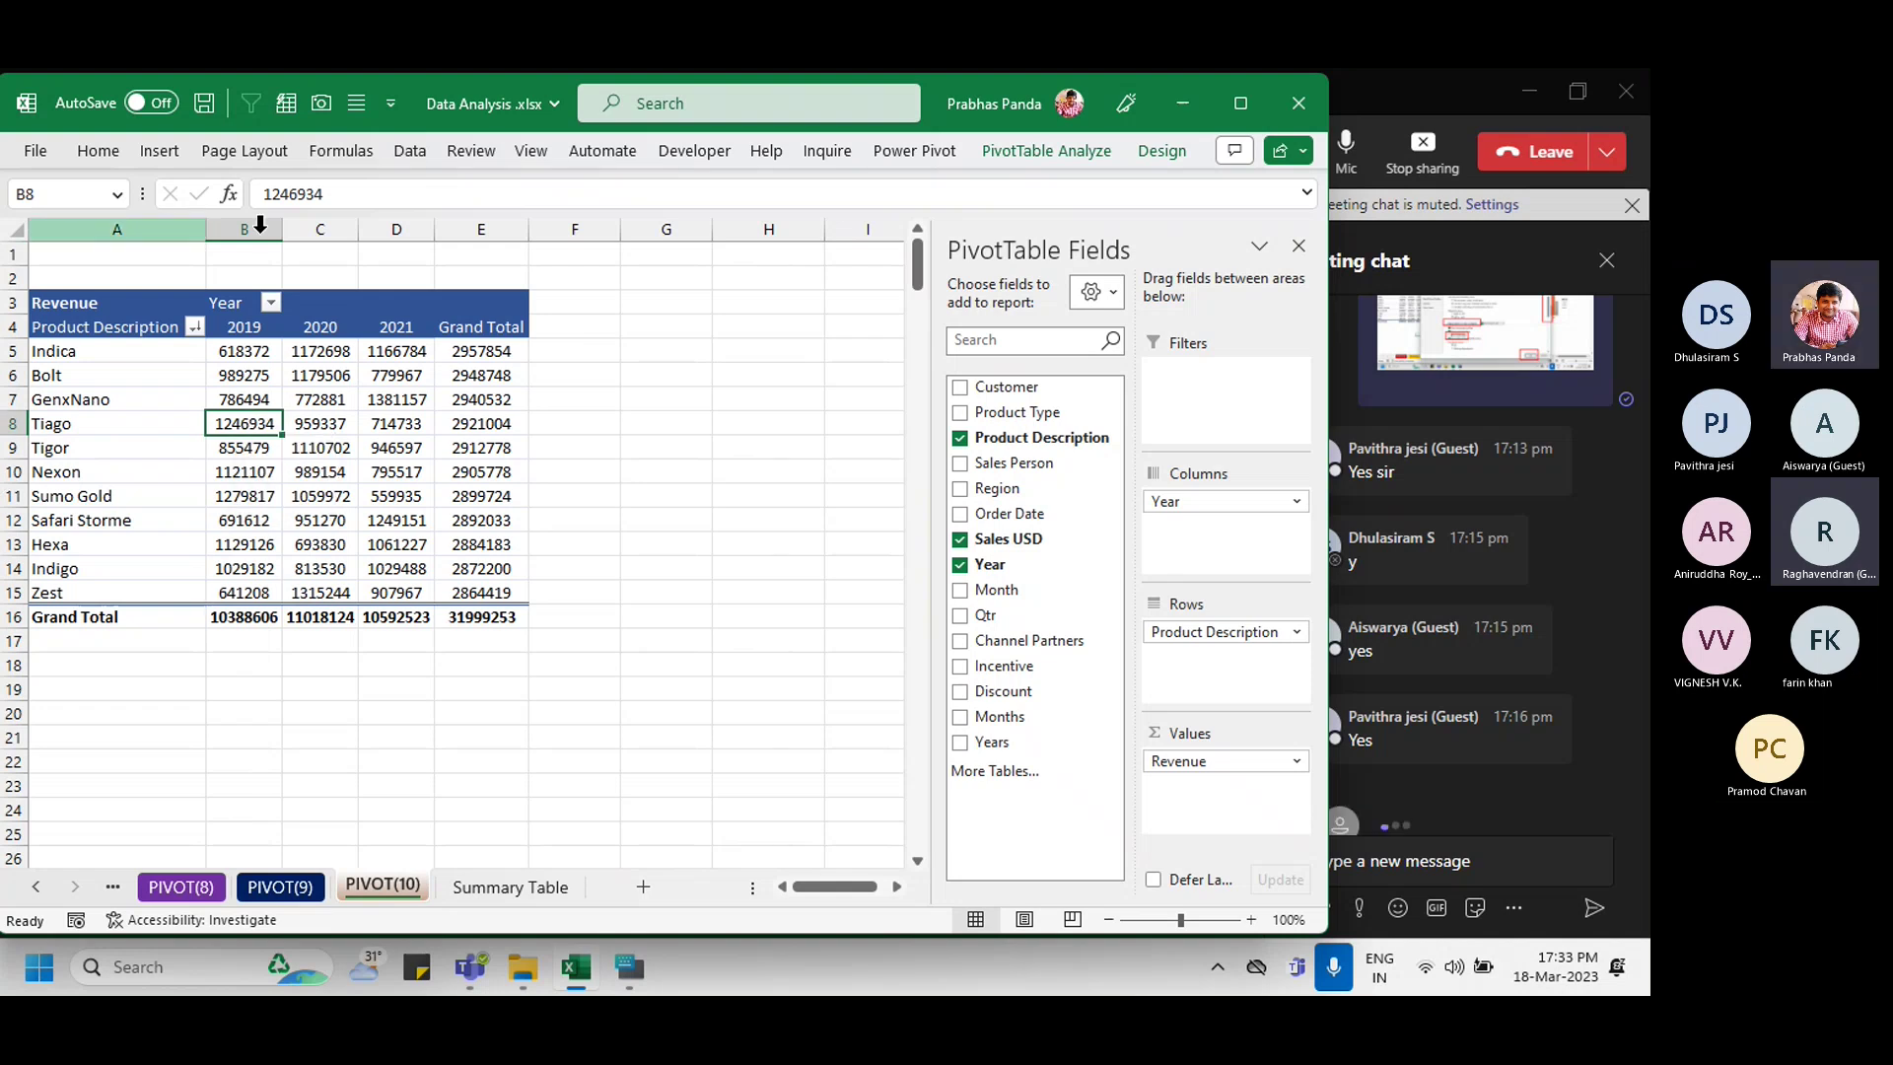
left_click(350, 378)
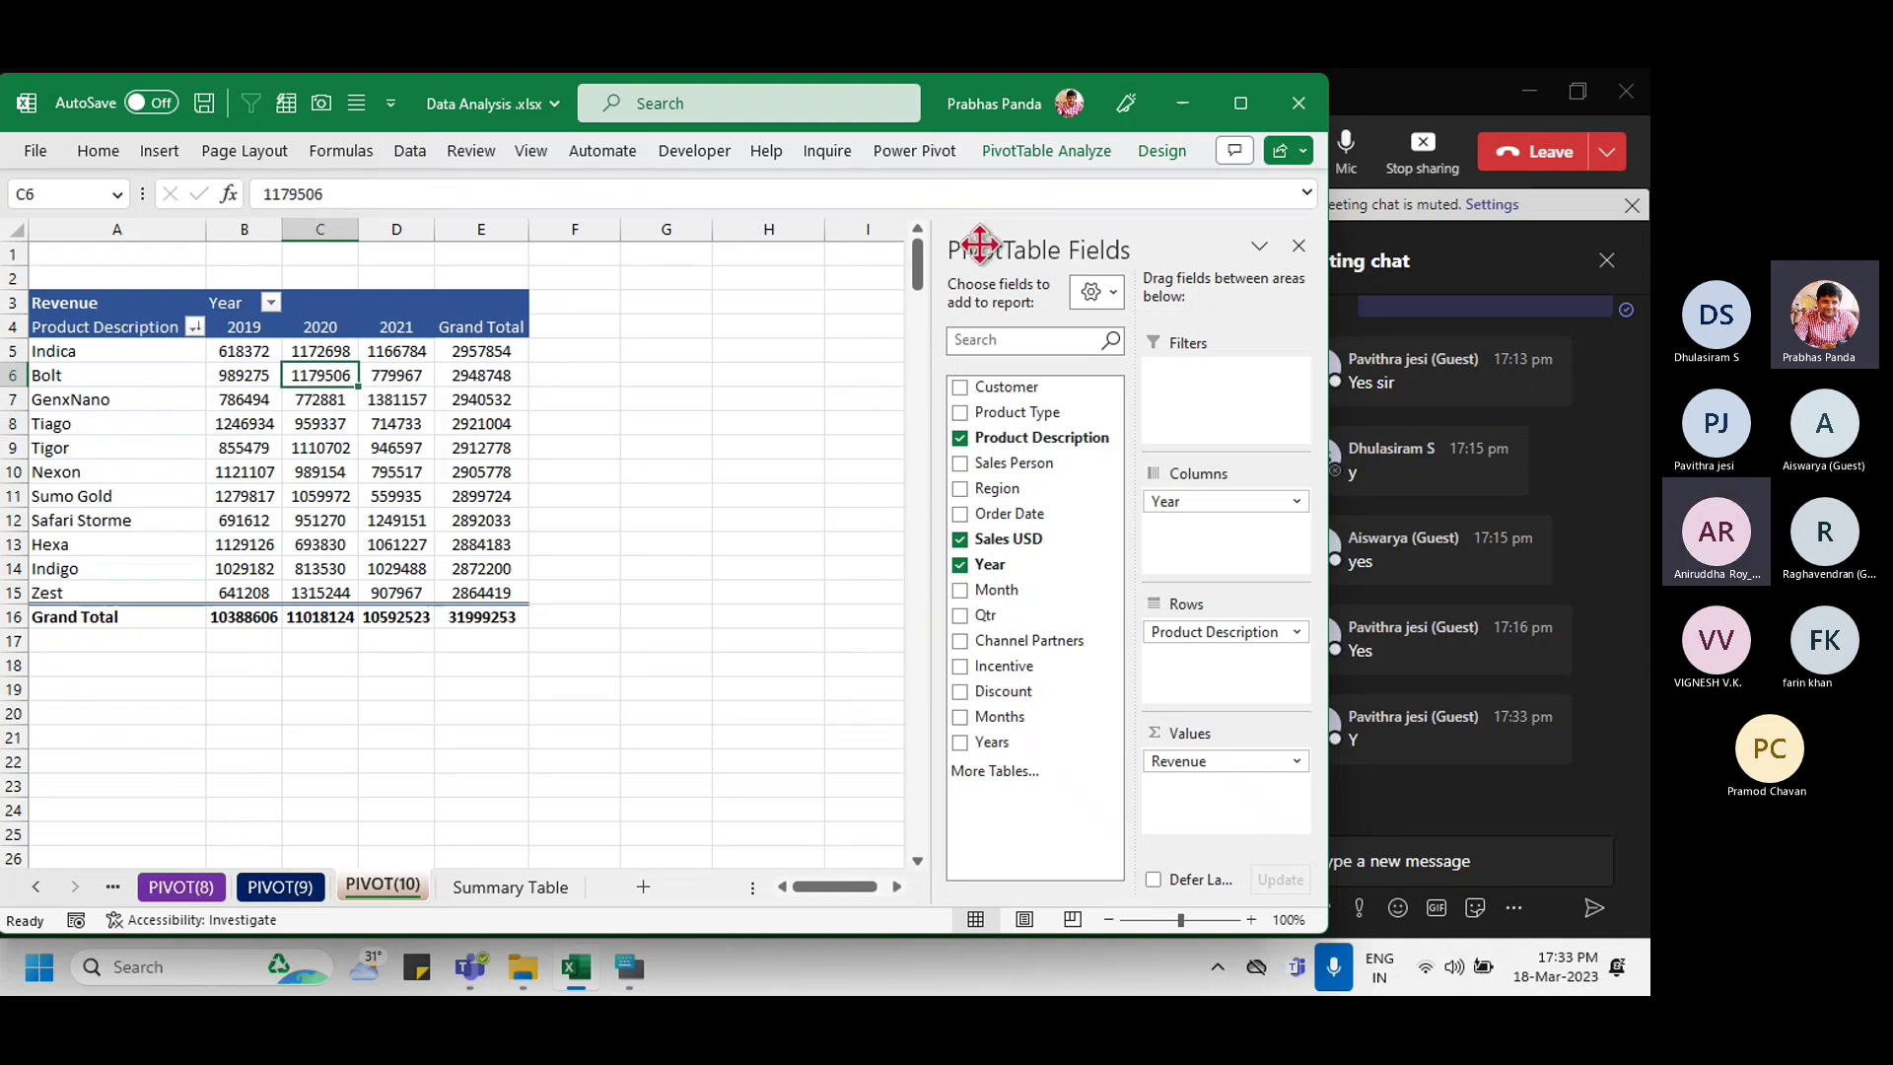
left_click(1162, 151)
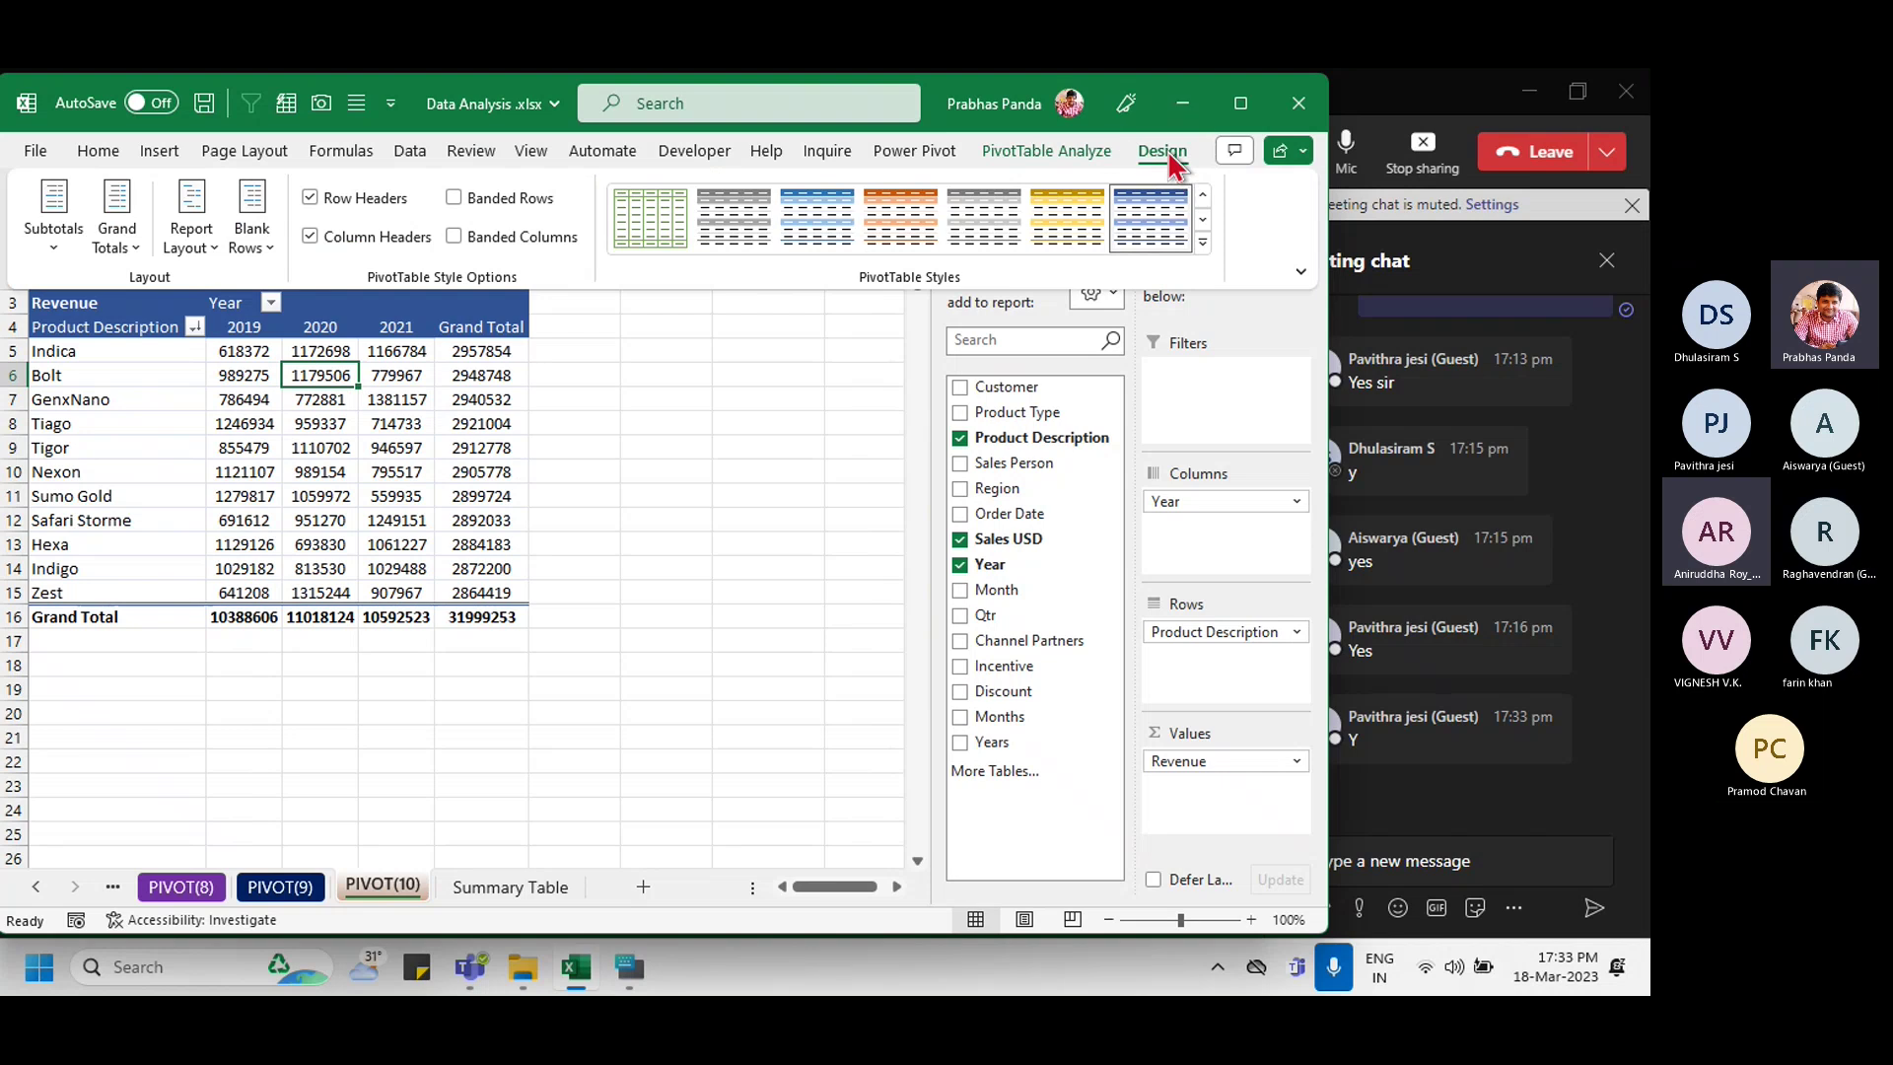
Step: Reapply Grand Totals On for Rows and Columns, keeping the 31999253 overall total
left_click(135, 245)
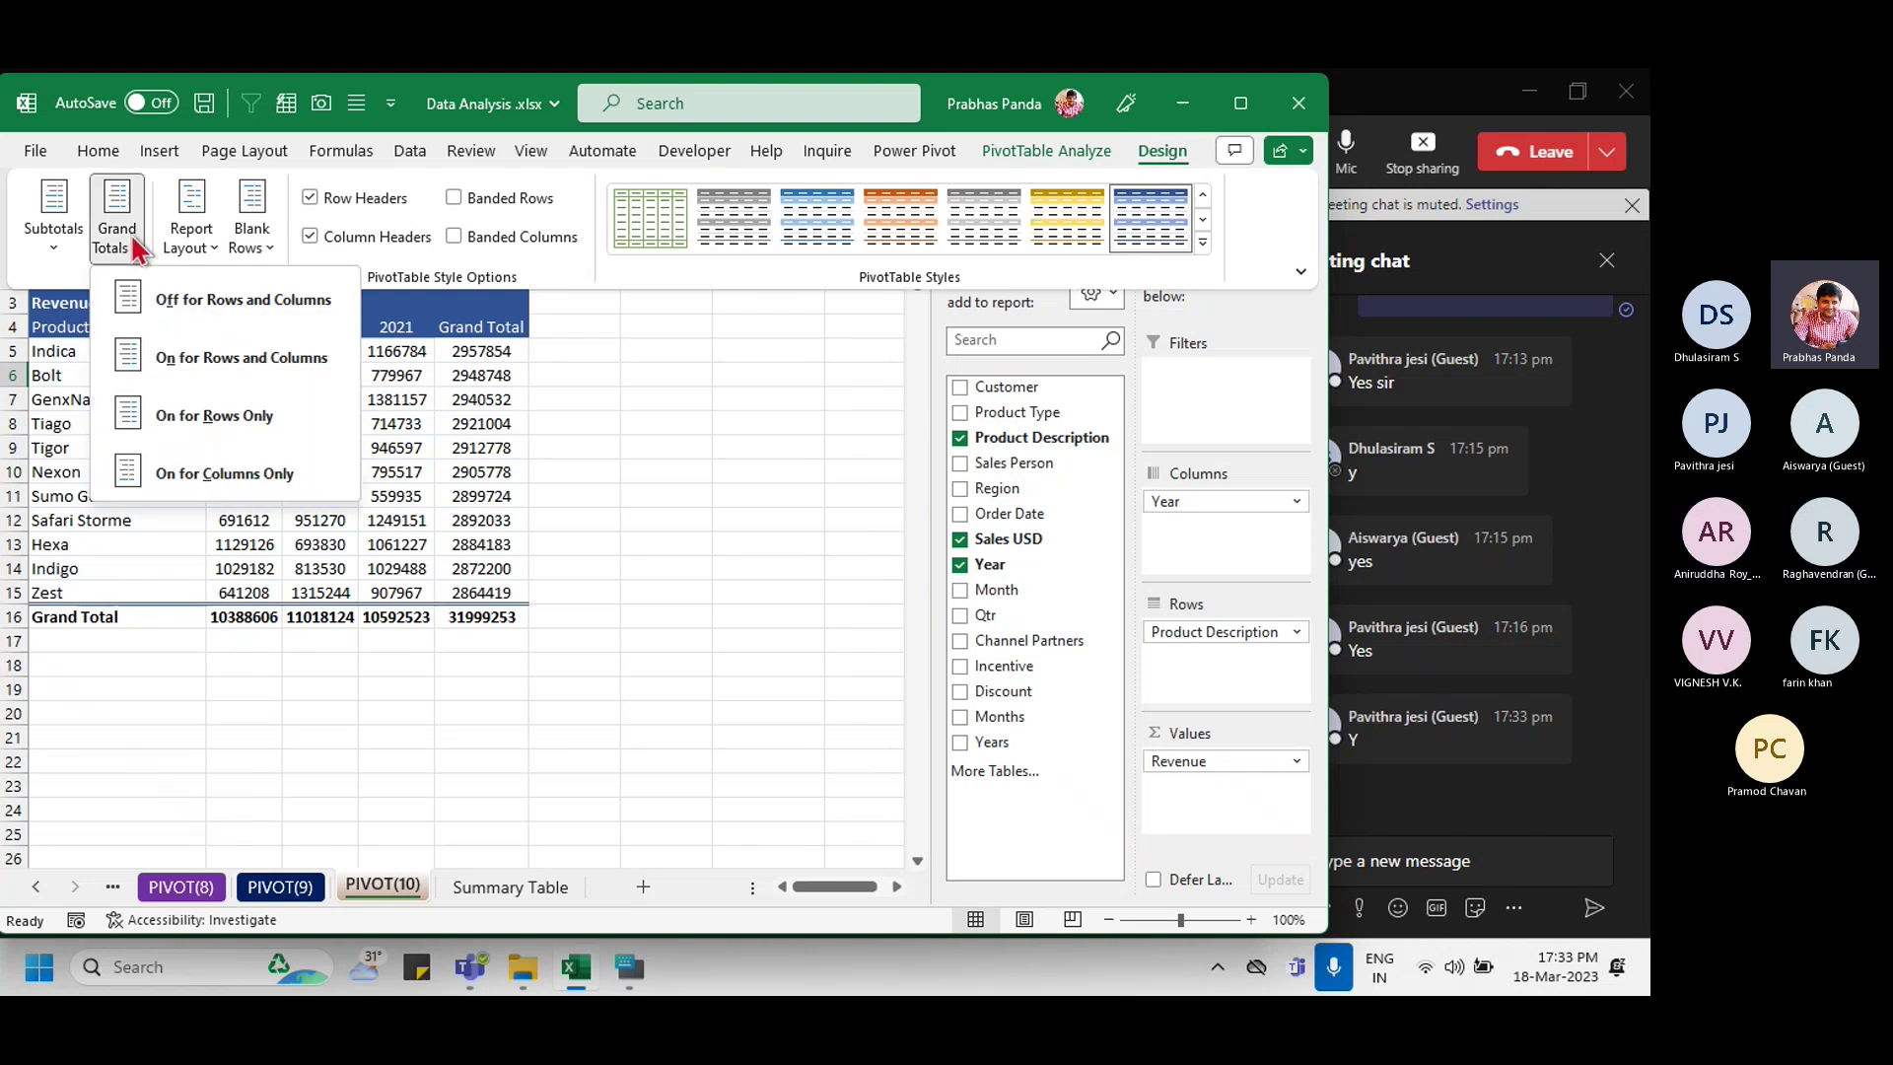
left_click(161, 357)
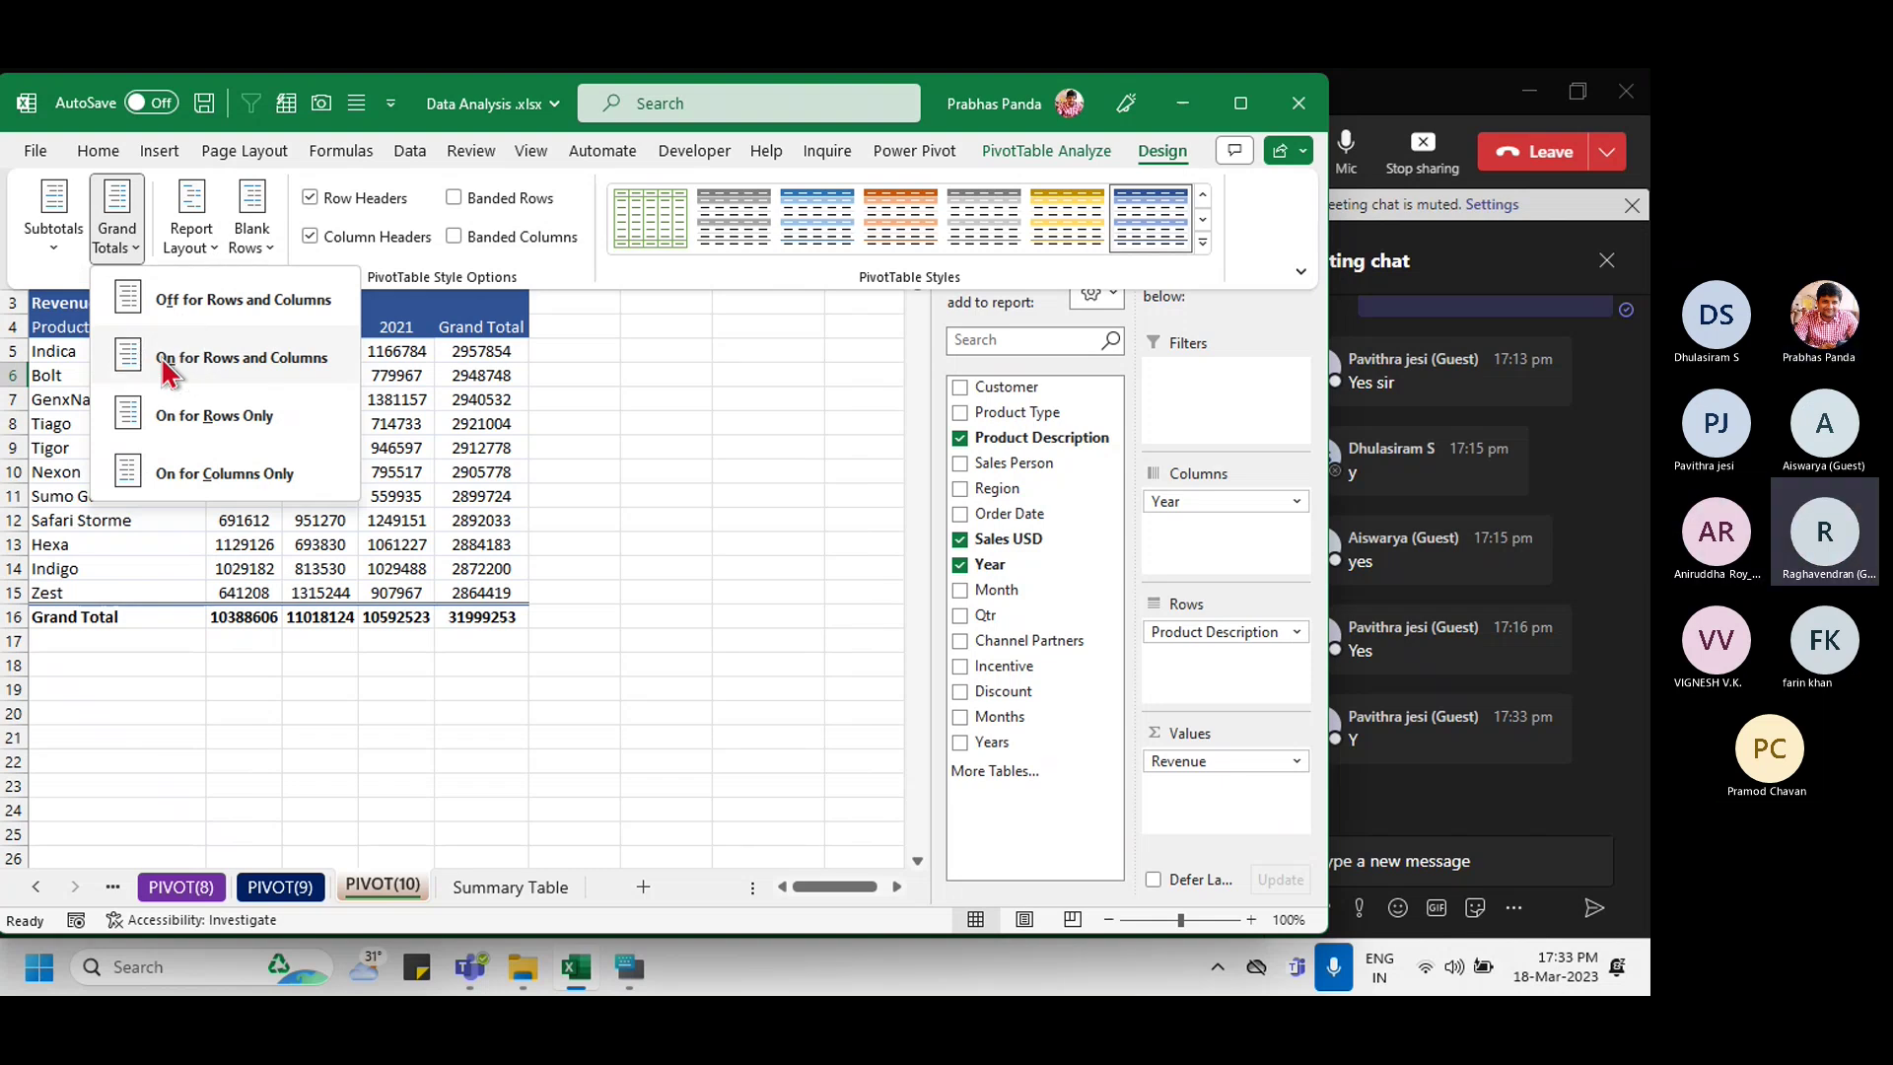
left_click(162, 357)
left_click_drag(1123, 132, 1235, 204)
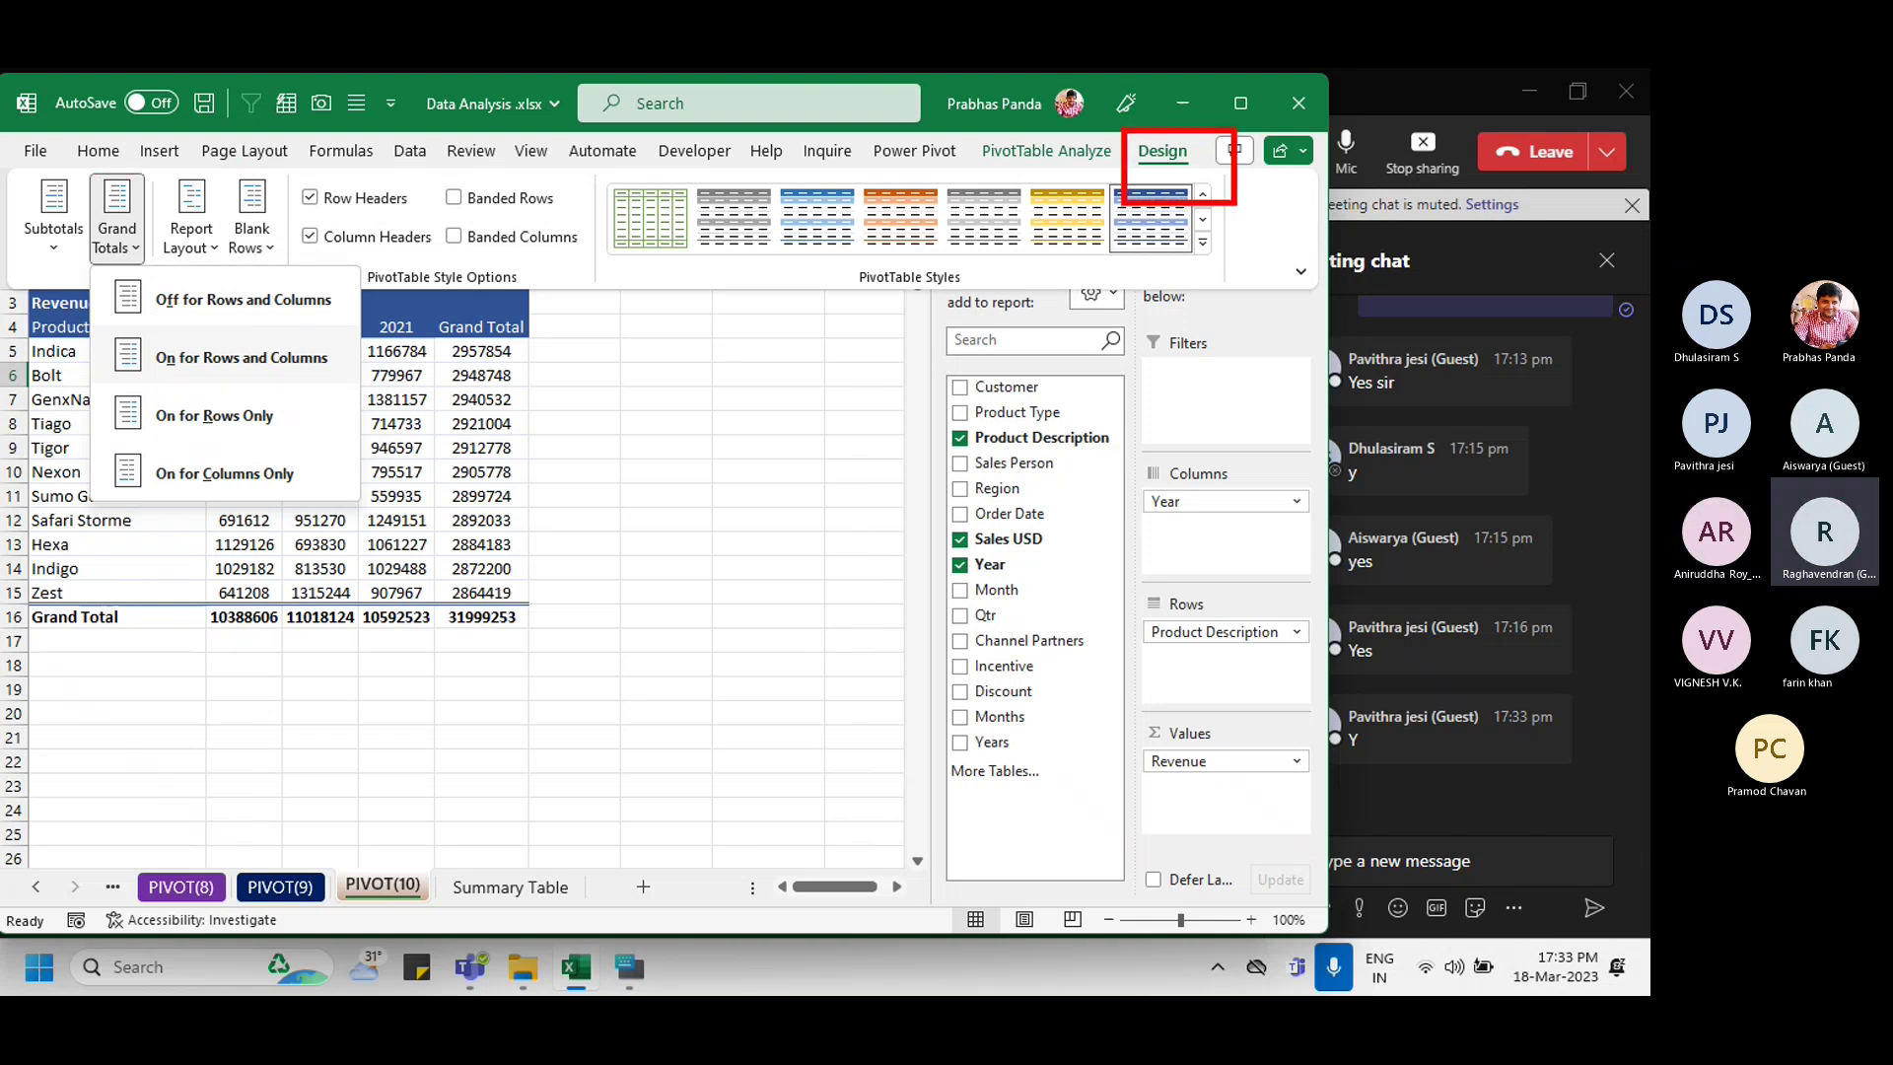
mouse_move(87, 169)
left_mouse_down()
mouse_move(148, 286)
mouse_move(365, 386)
left_mouse_up()
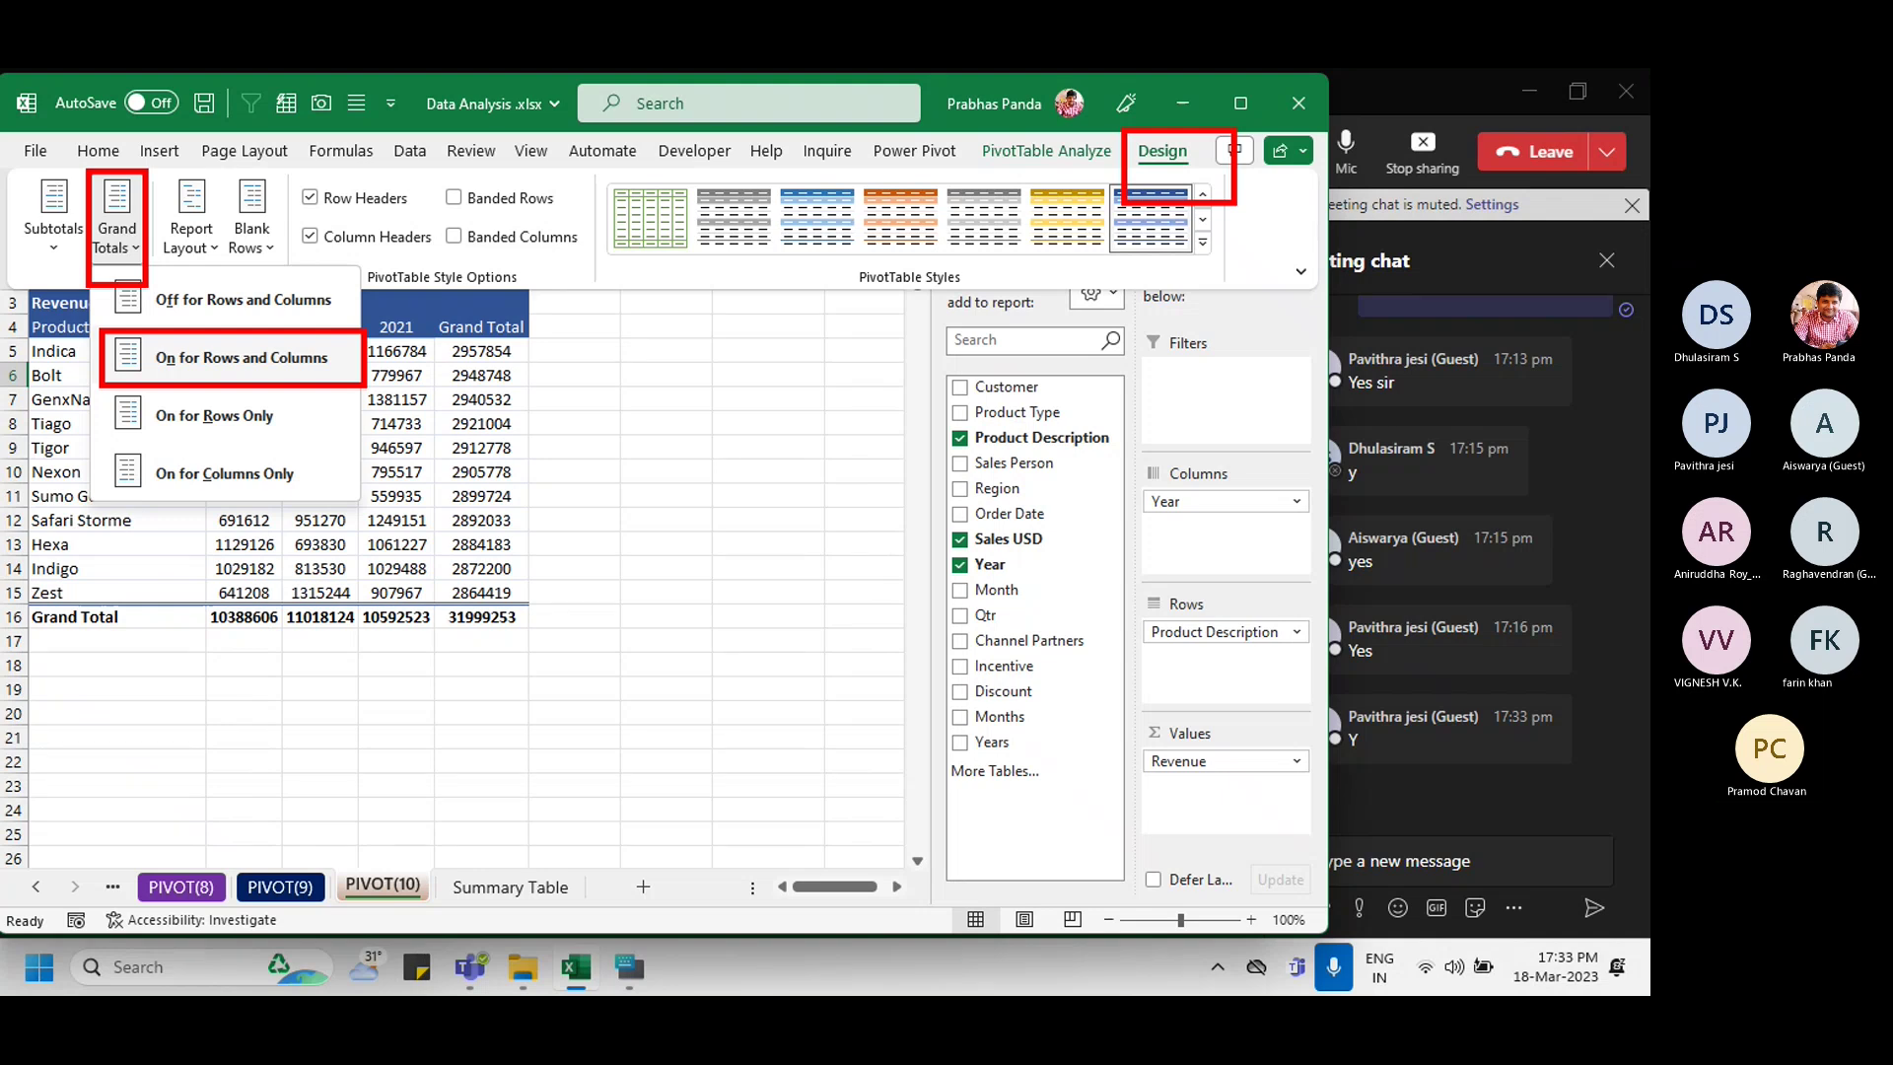
left_click(296, 360)
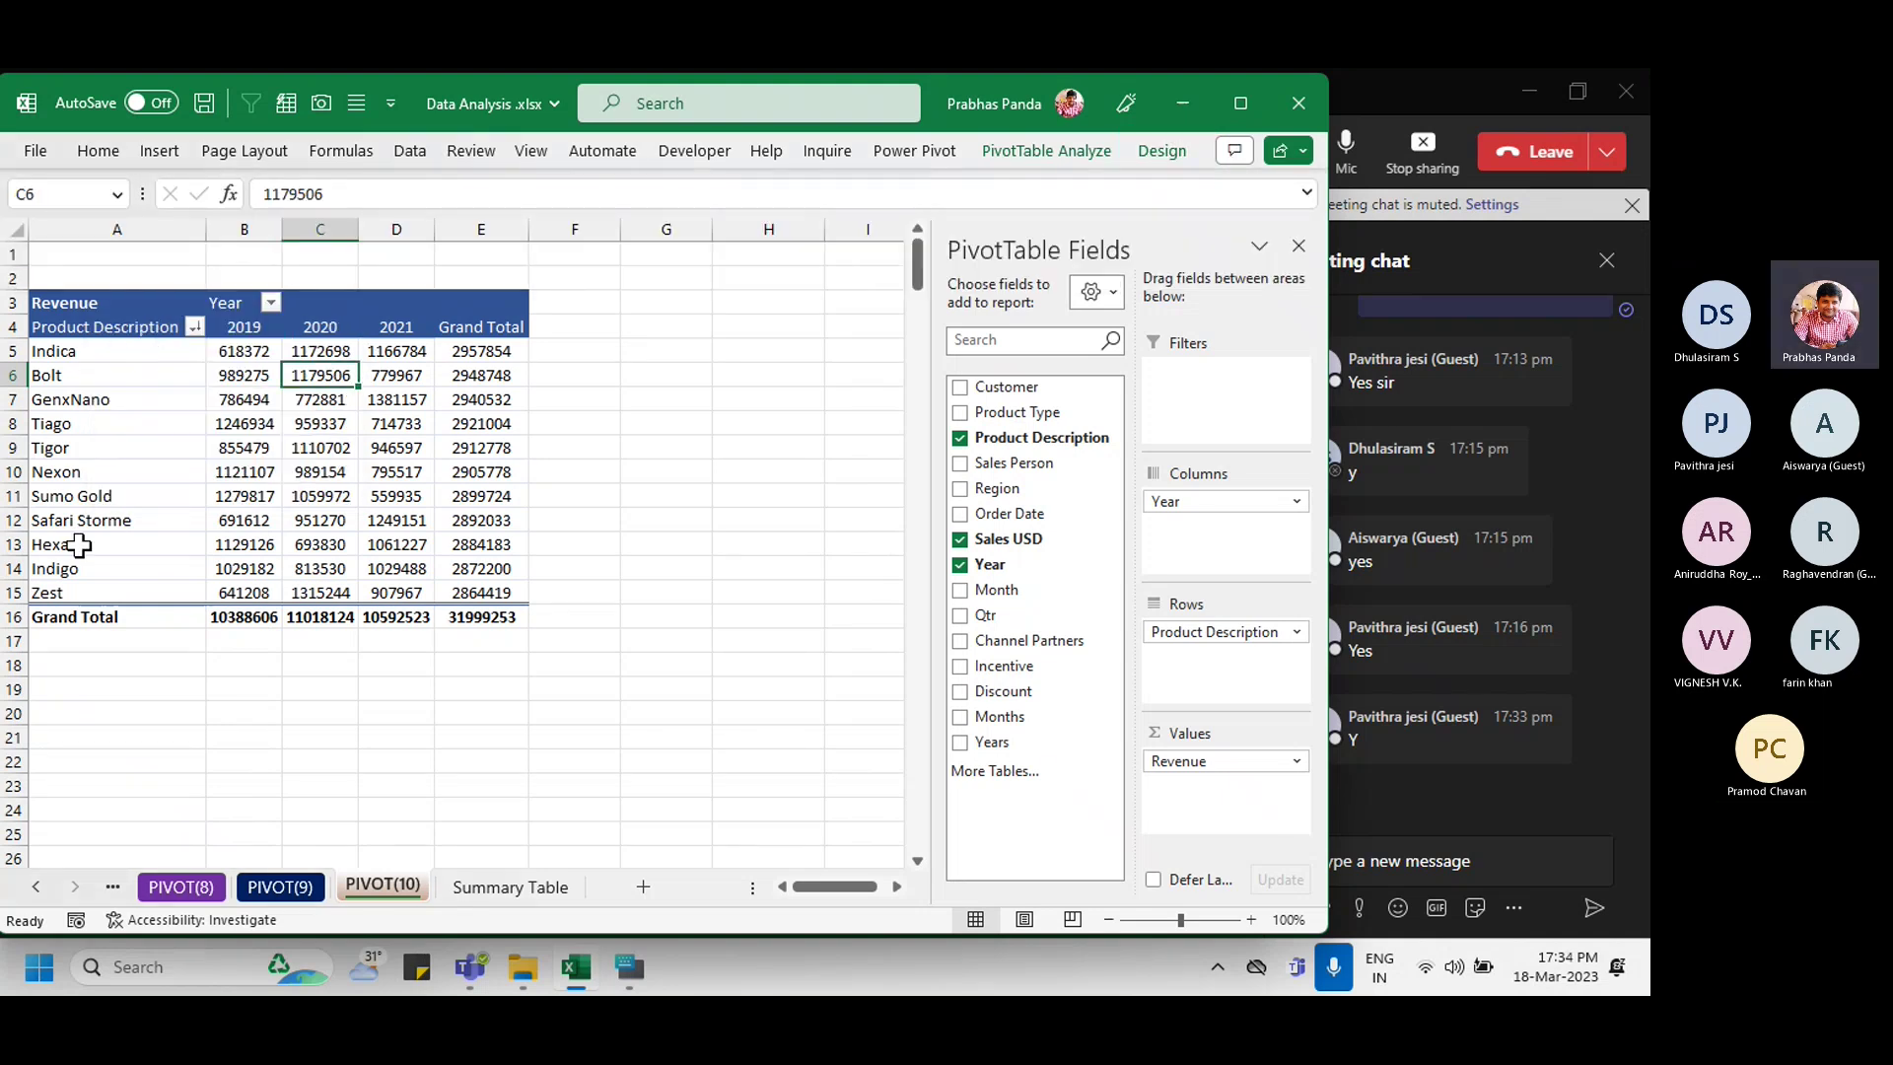
Step: Select the entire PIVOT(10) Revenue pivot with Ctrl+A and copy it
scroll(274, 474, "down", 1)
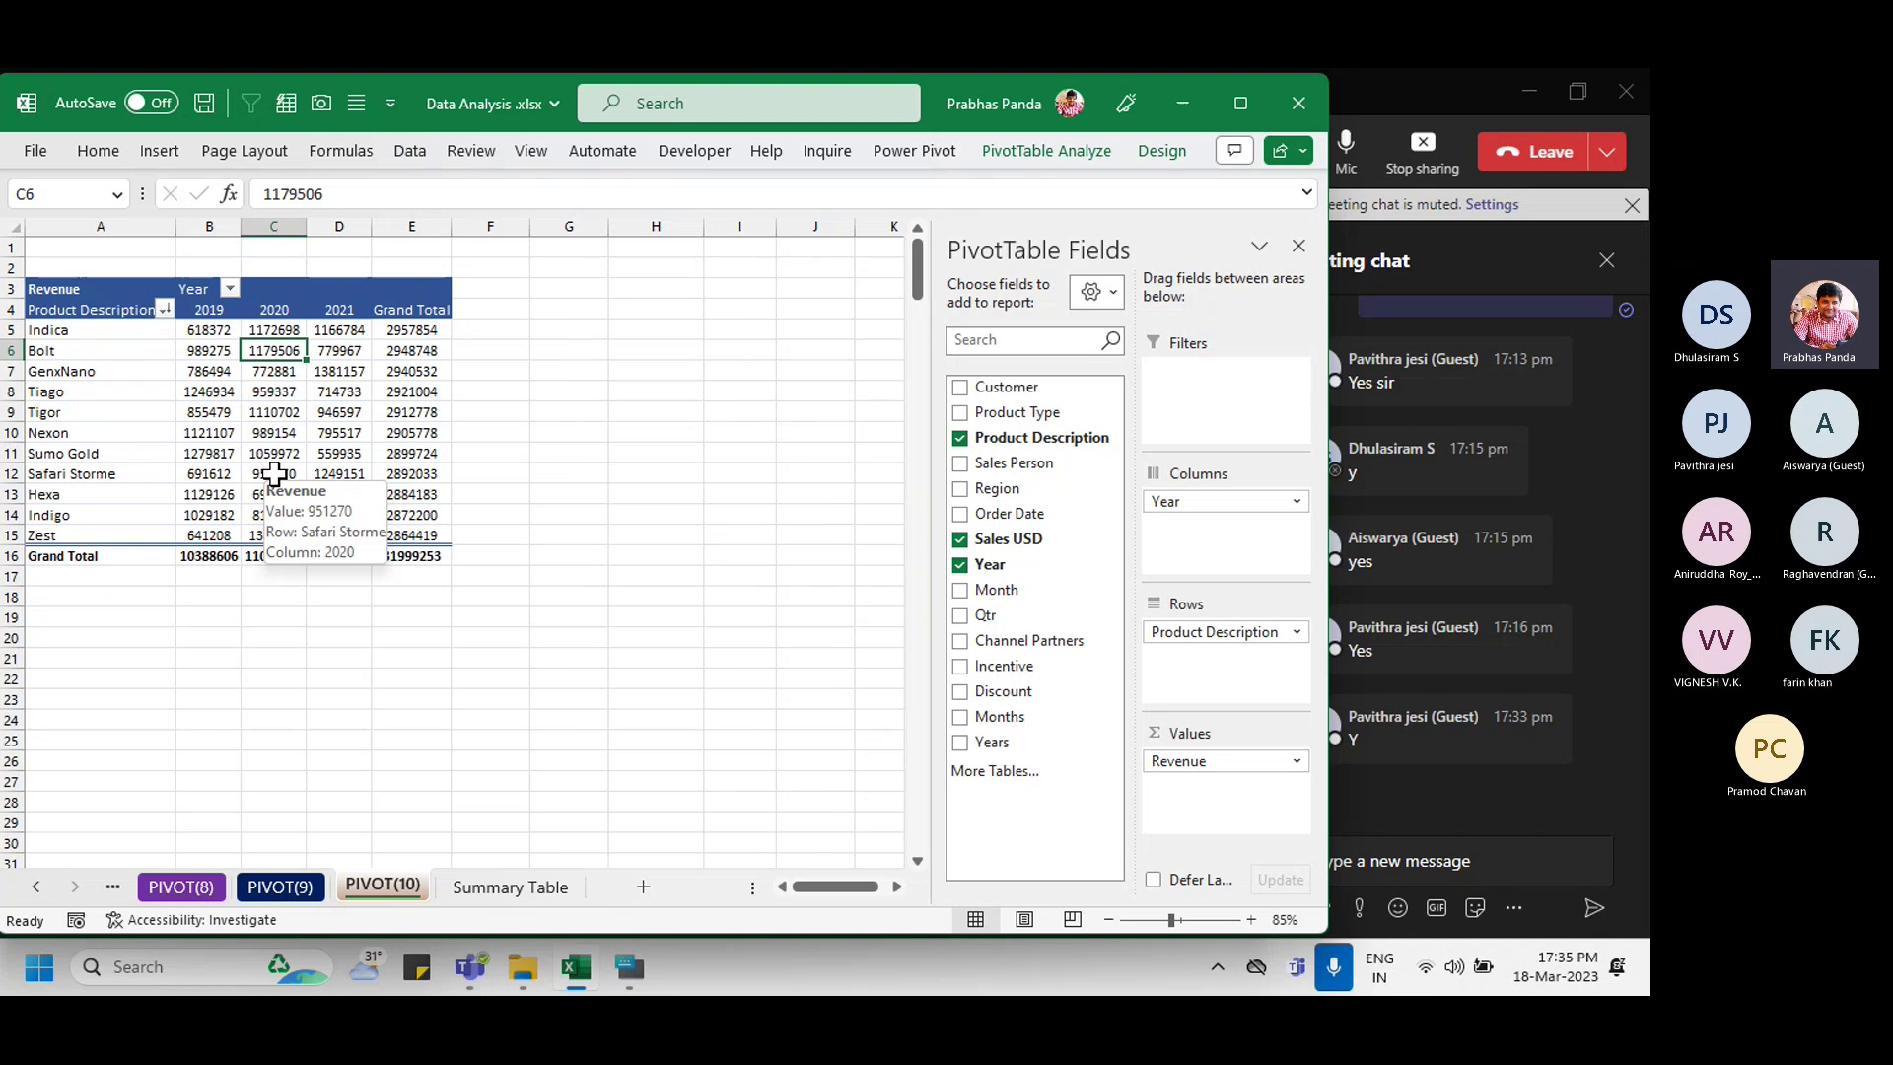
left_click(255, 393)
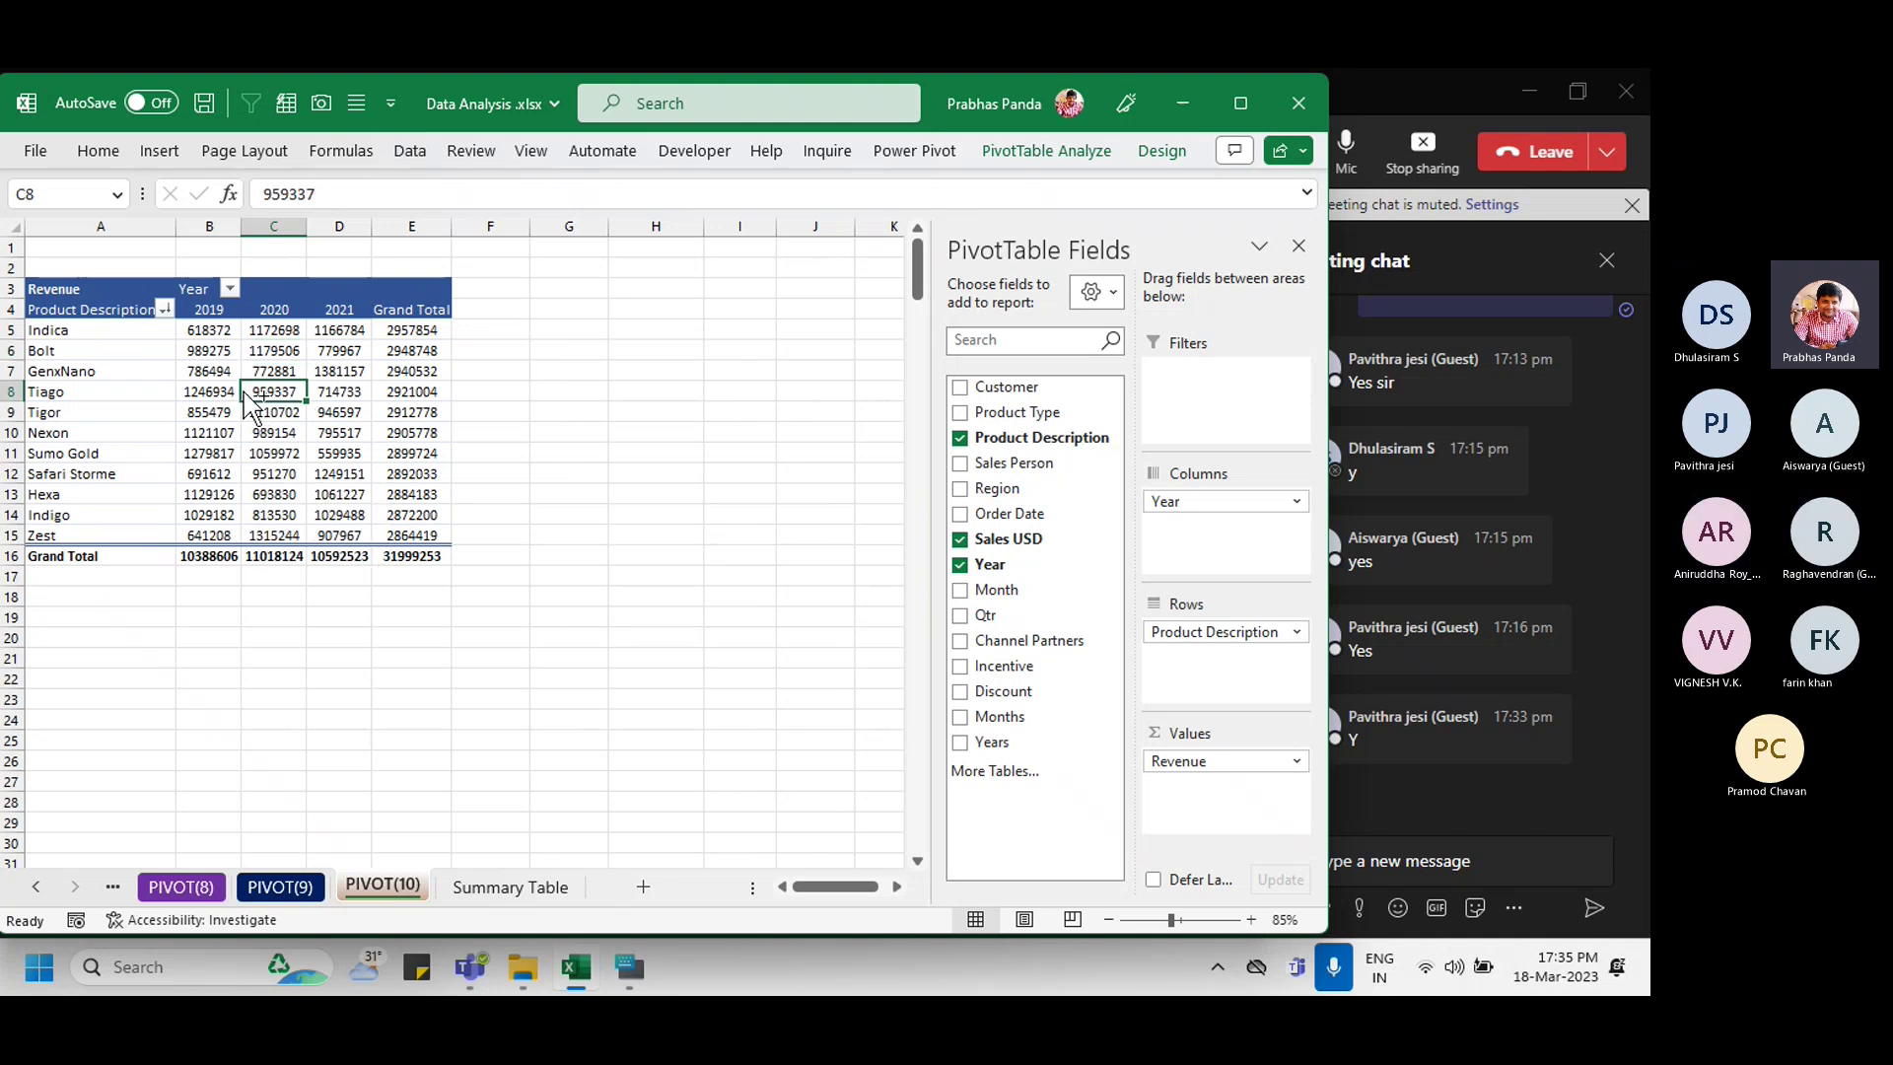
key("ctrl+a")
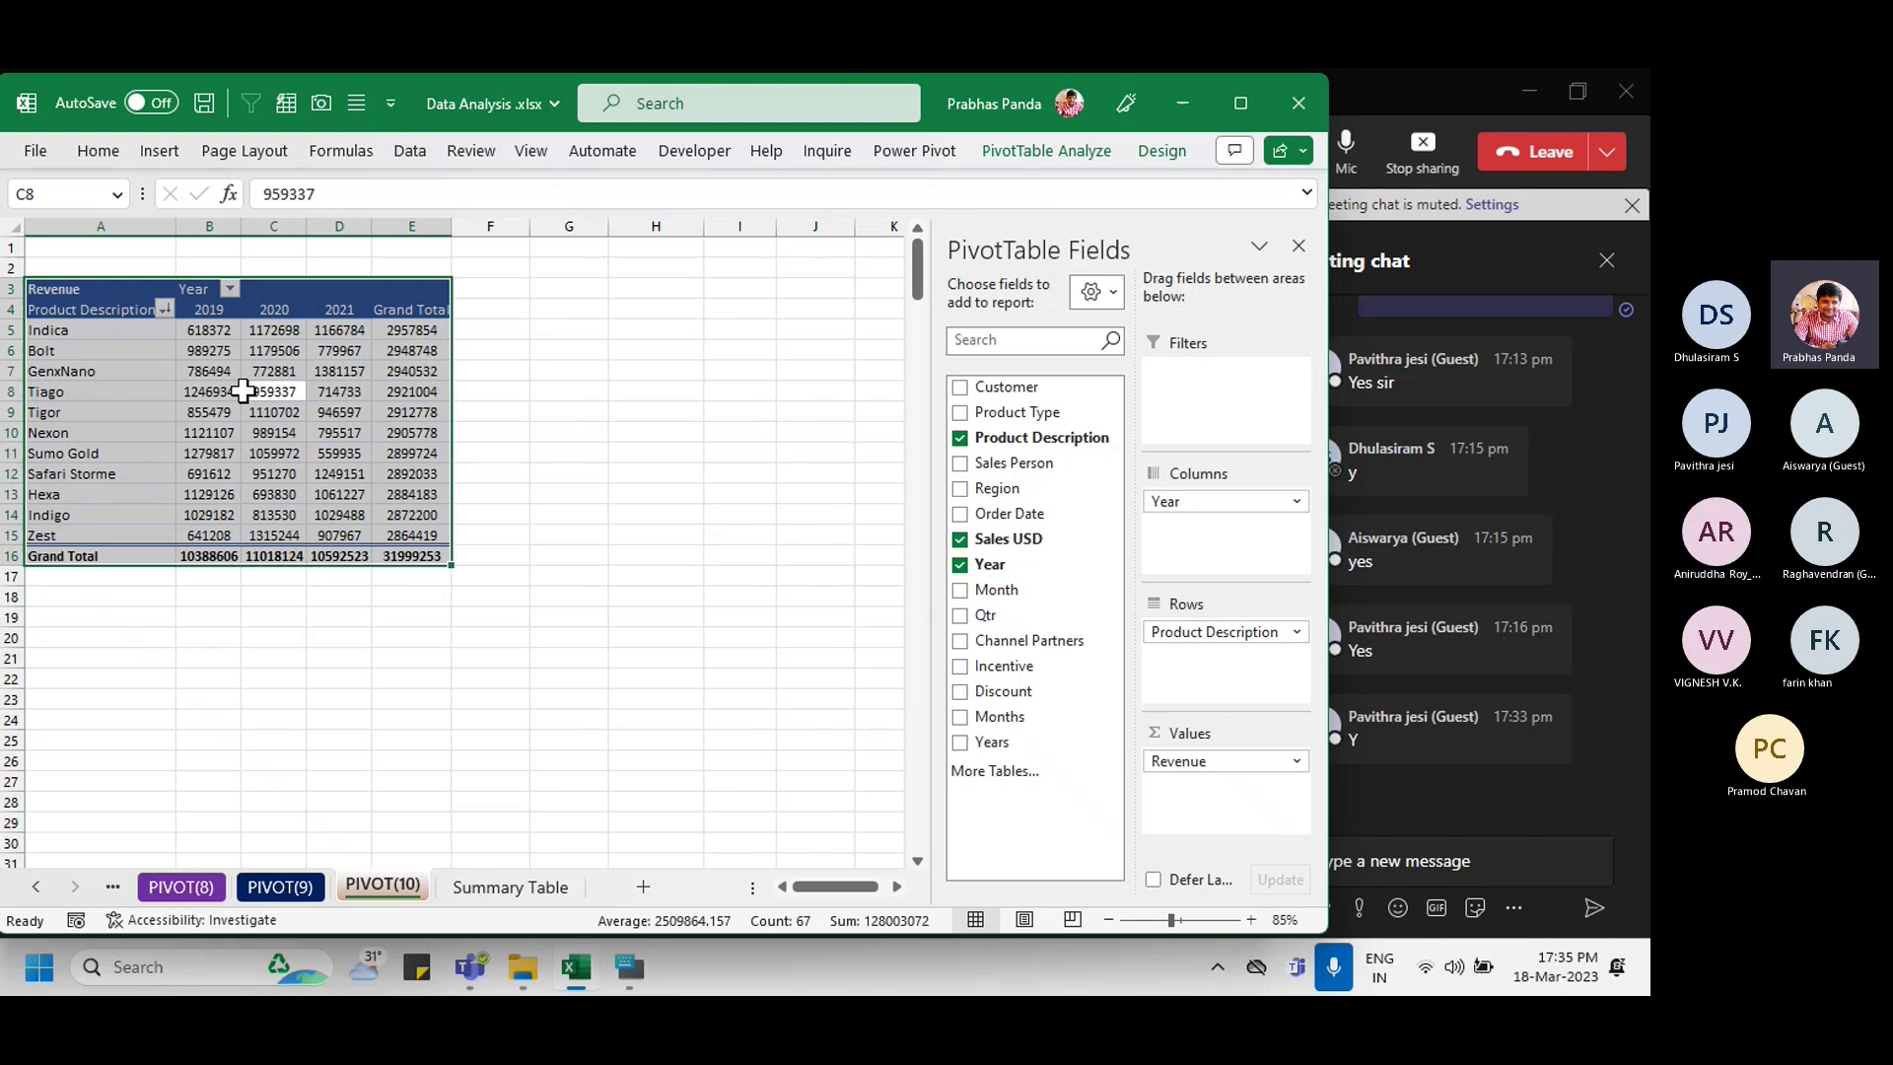
key("ctrl+c")
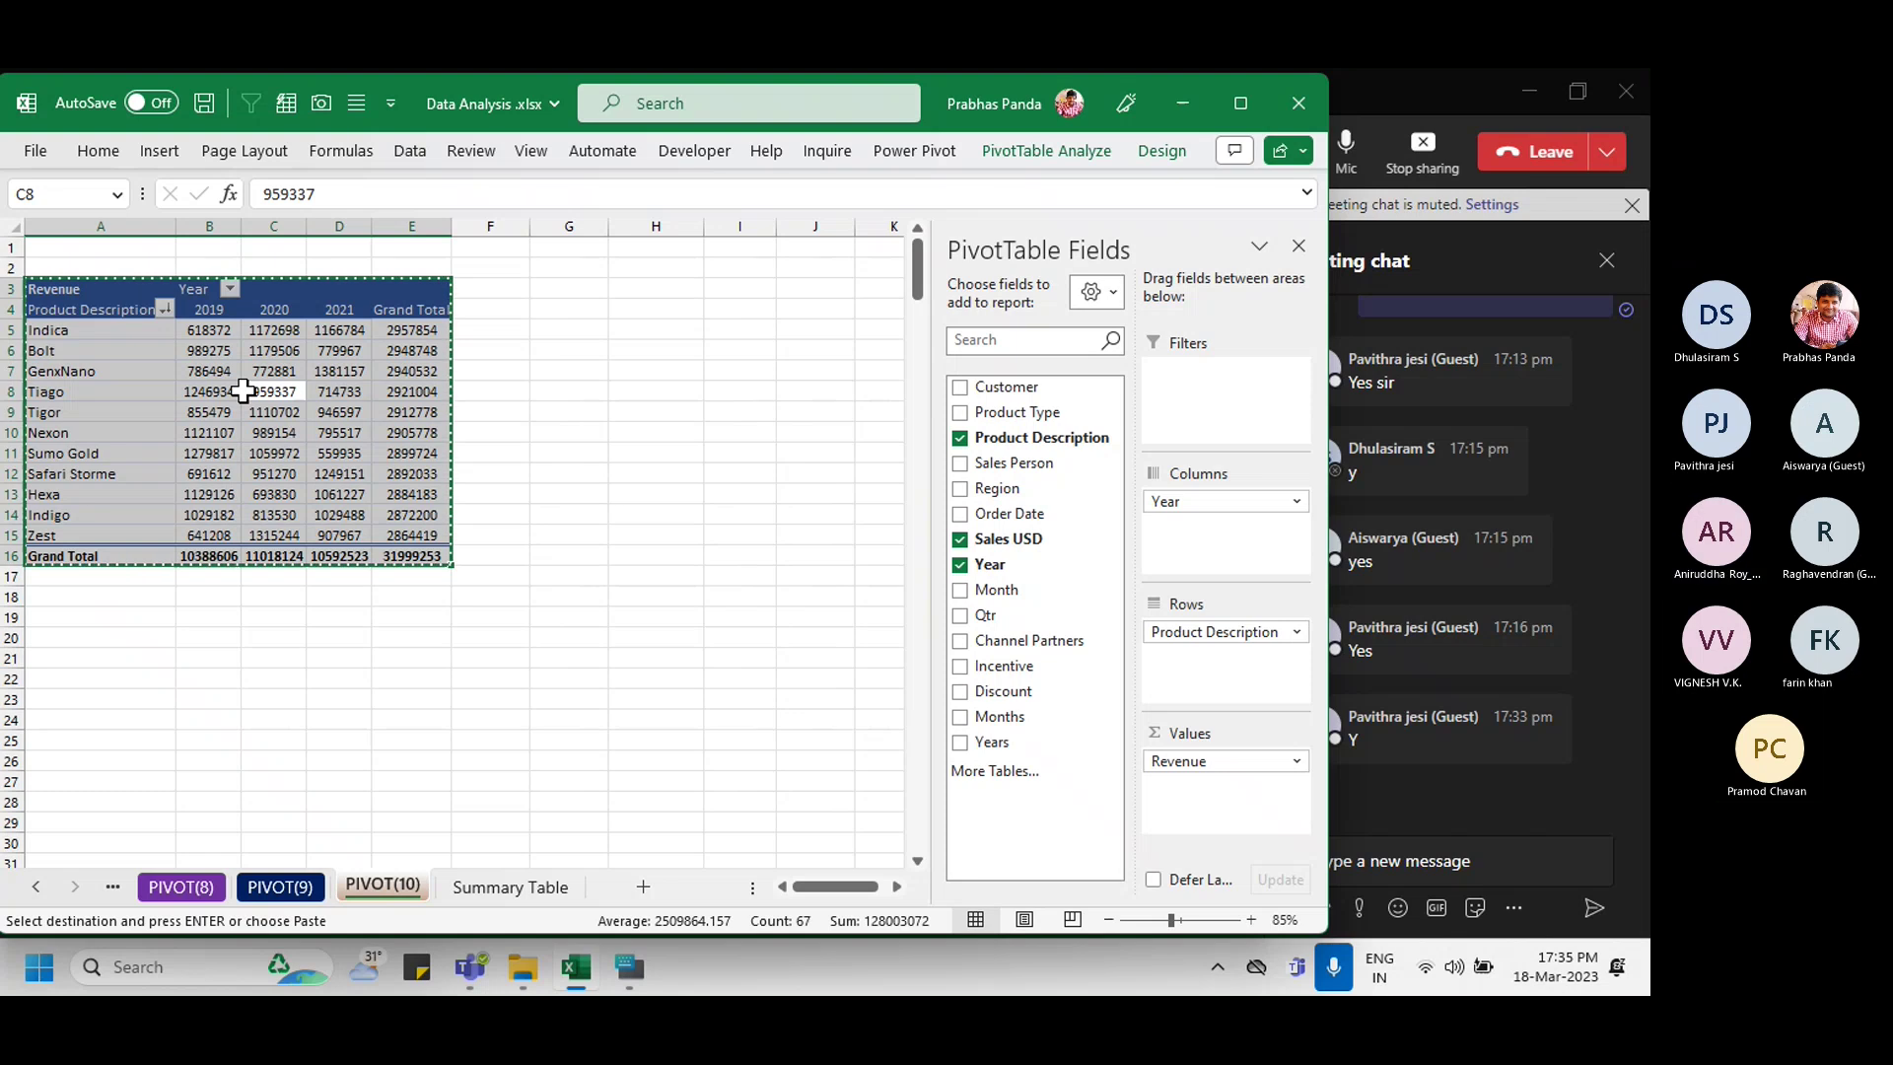
left_click(95, 636)
Step: Paste the copied Revenue pivot at cell A19 below the original
left_click(95, 618)
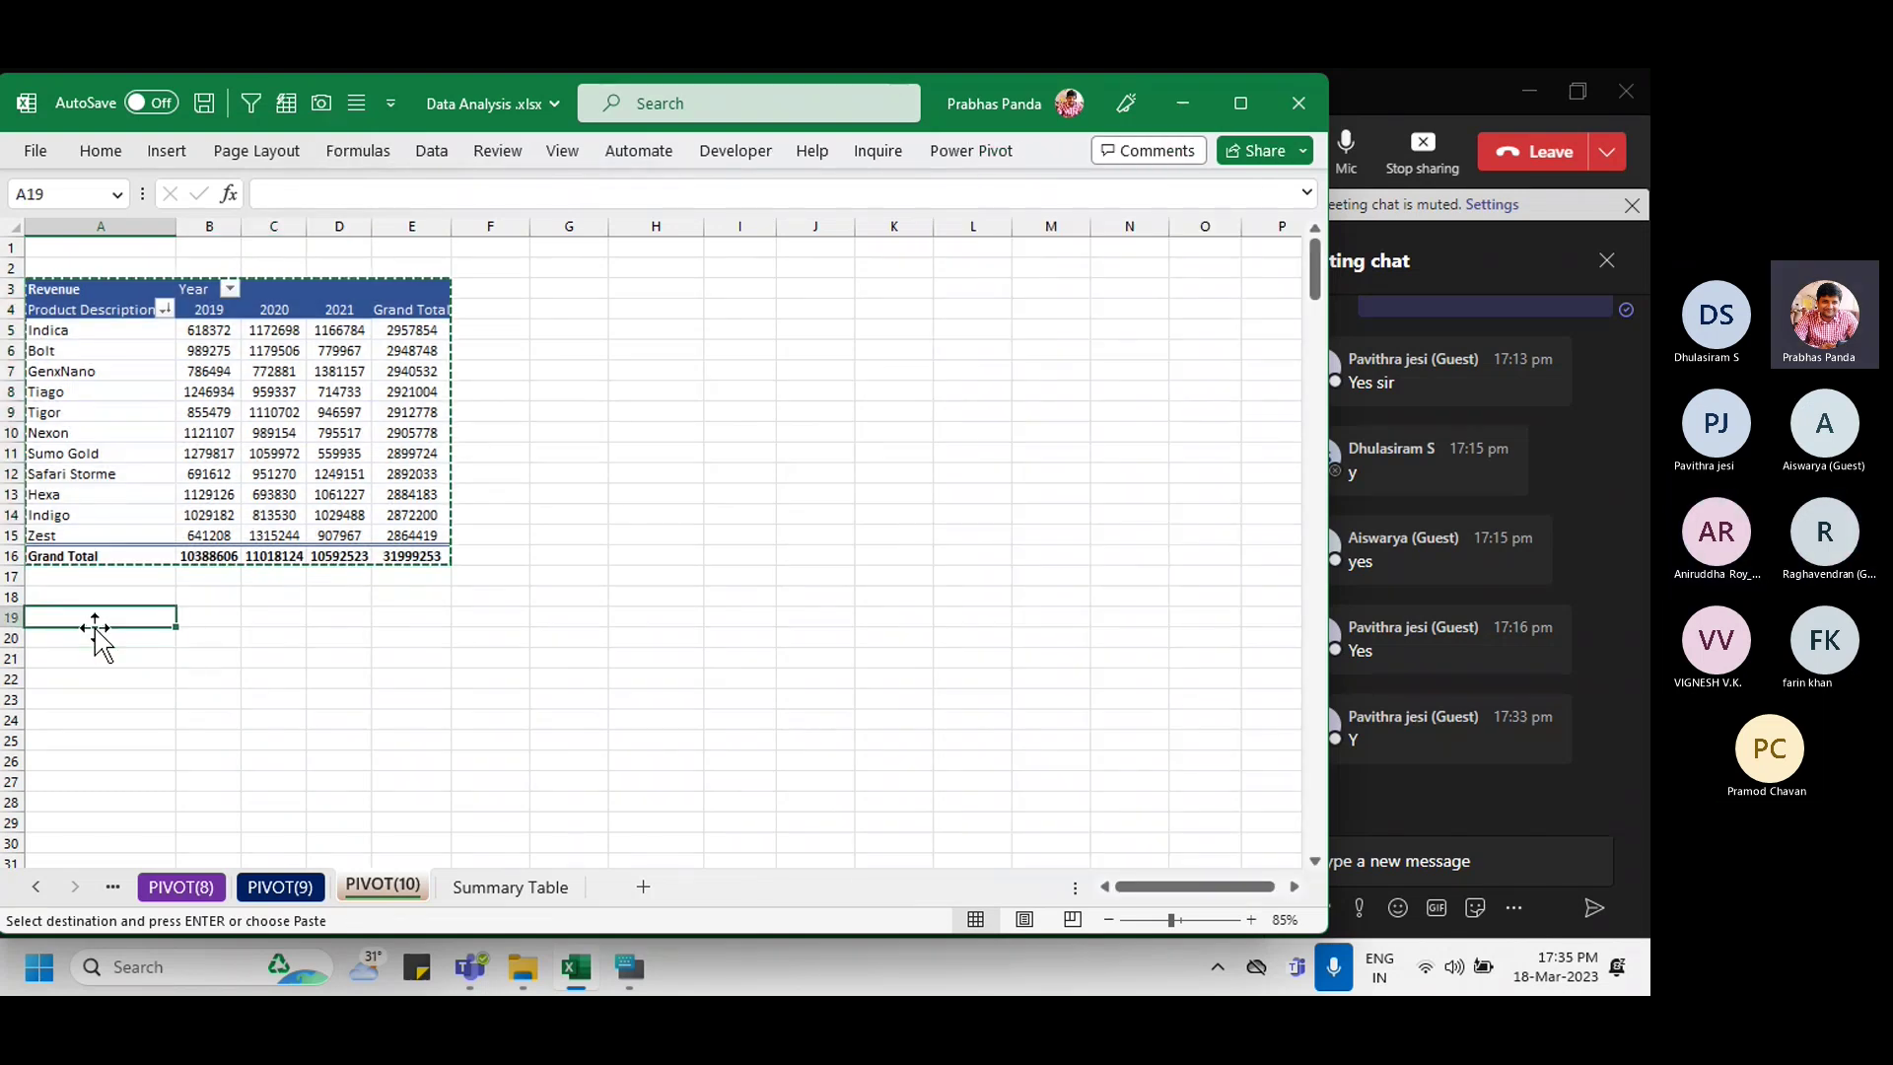
key("Return")
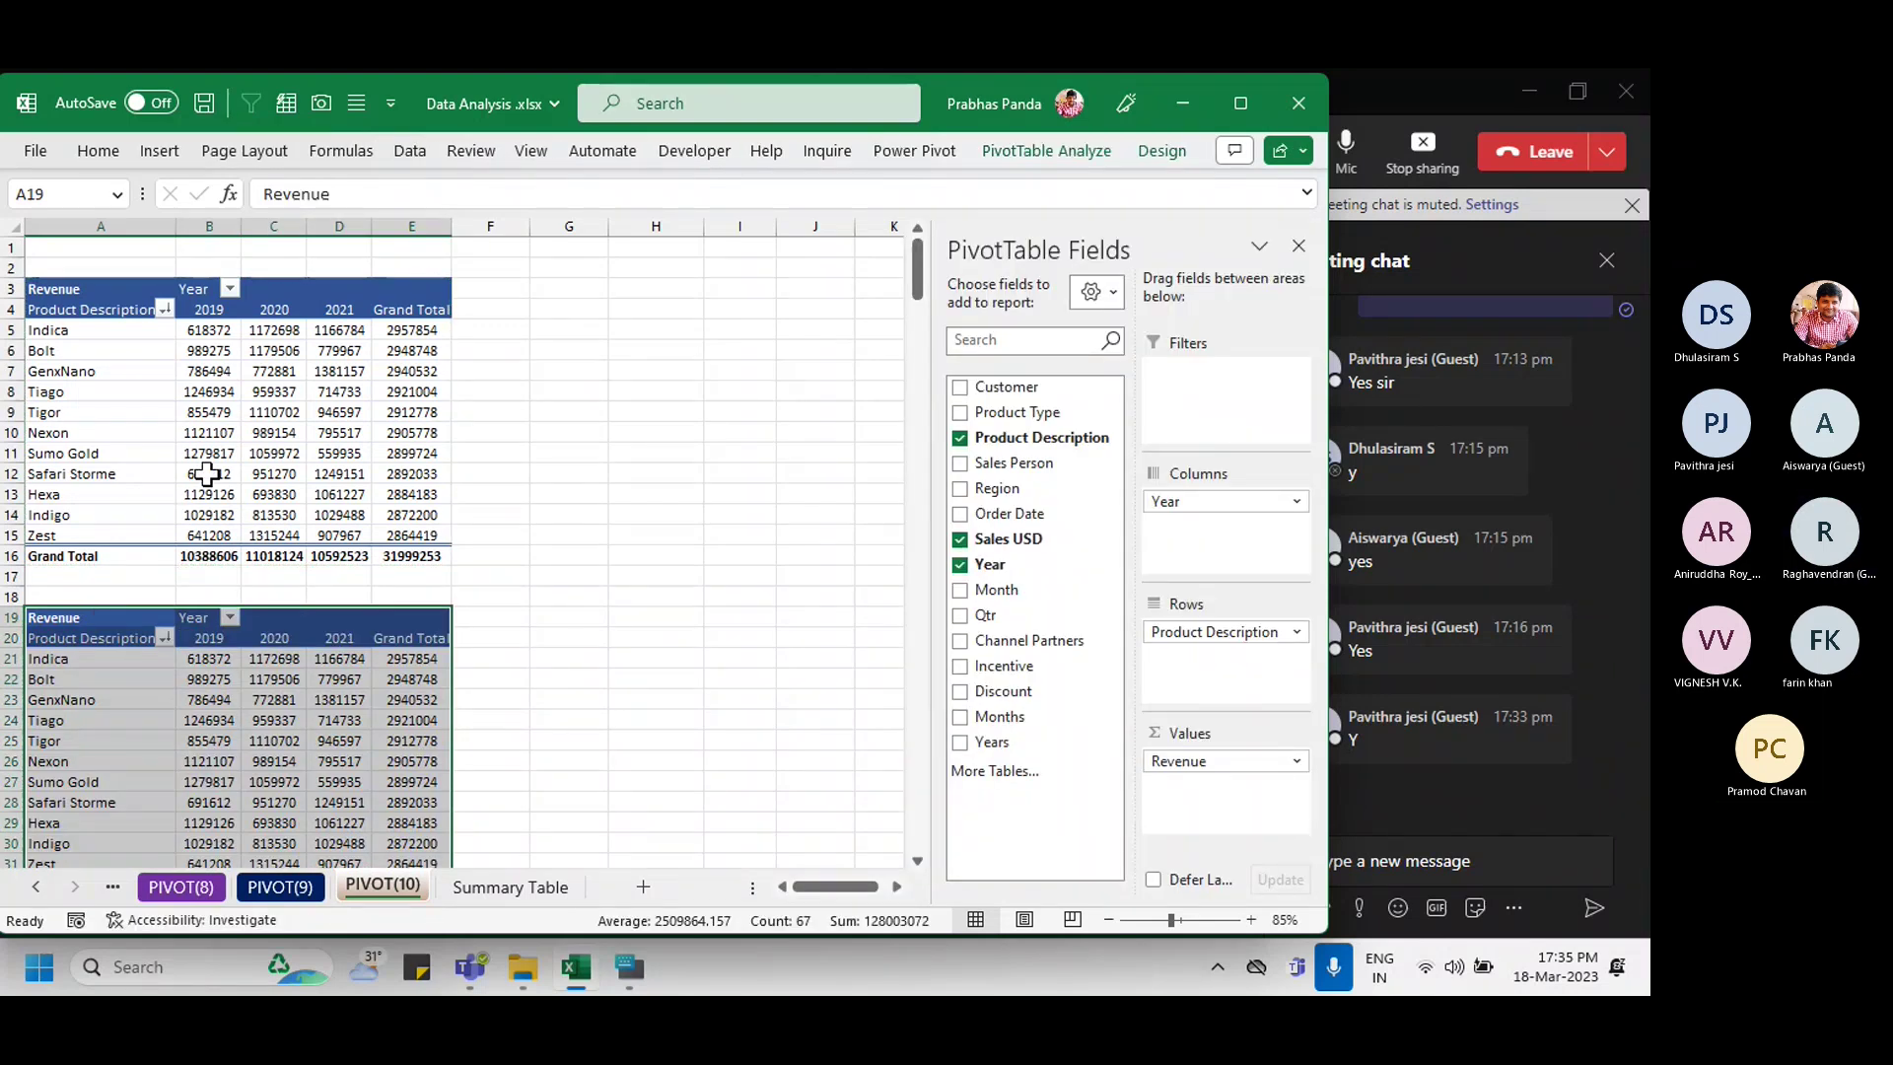
scroll(207, 476, "down", 1, "ctrl")
scroll(207, 476, "up", 1, "ctrl")
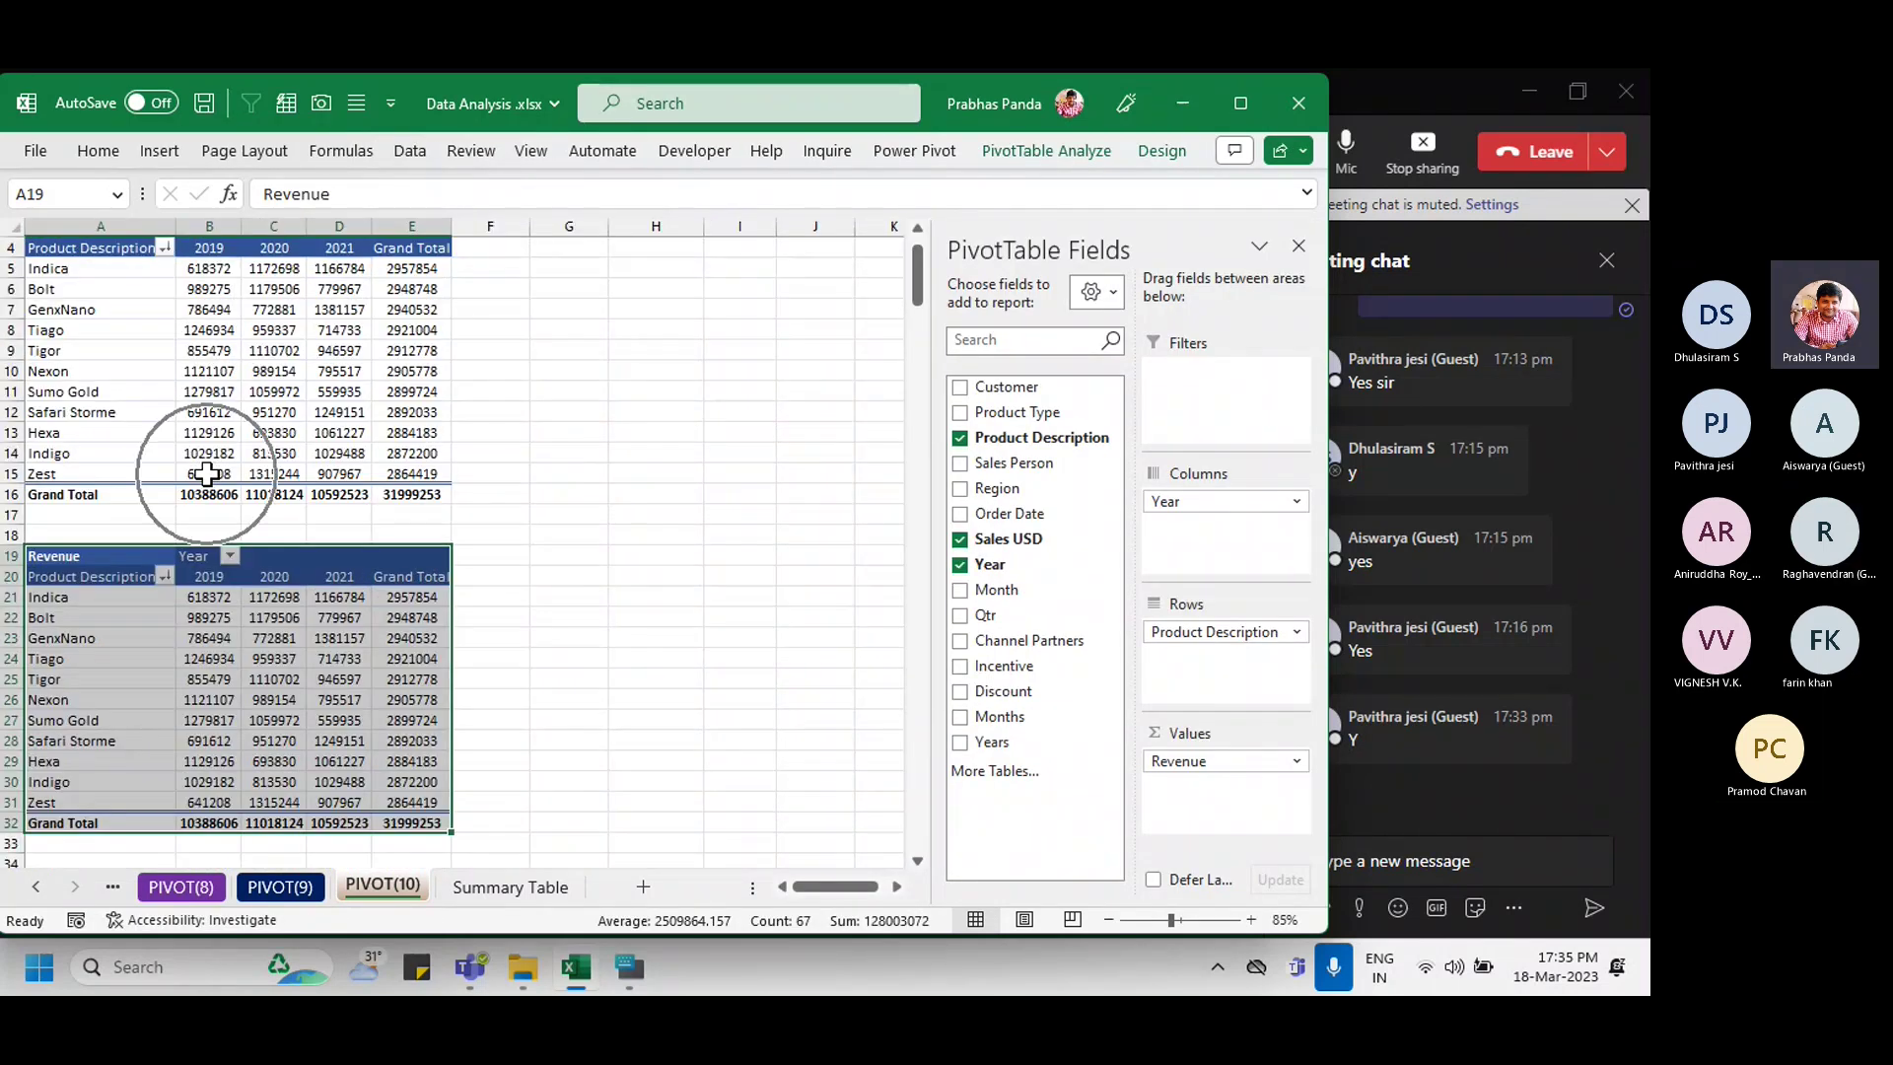
scroll(203, 477, "up", 1)
Step: Delete the empty top row of the PIVOT(10) sheet
left_click(293, 249)
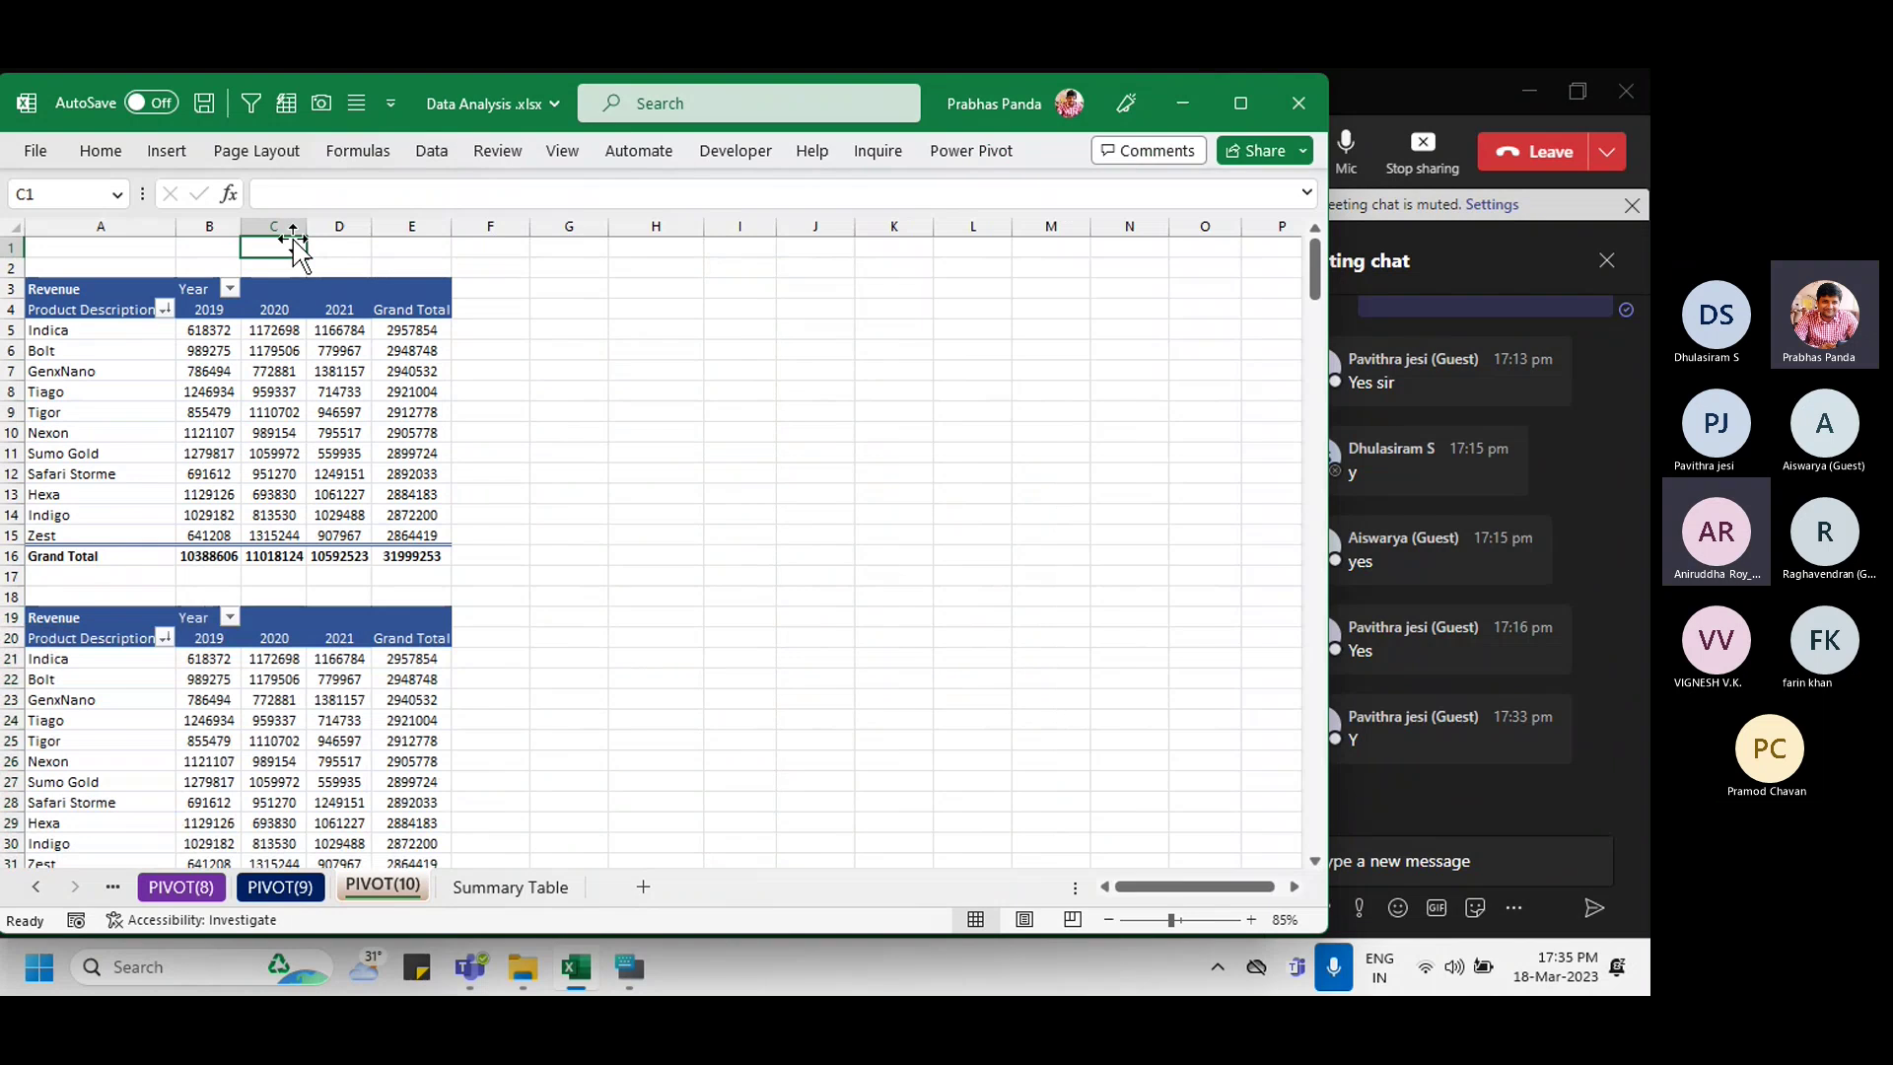
key("ctrl+minus")
key("r")
key("Return")
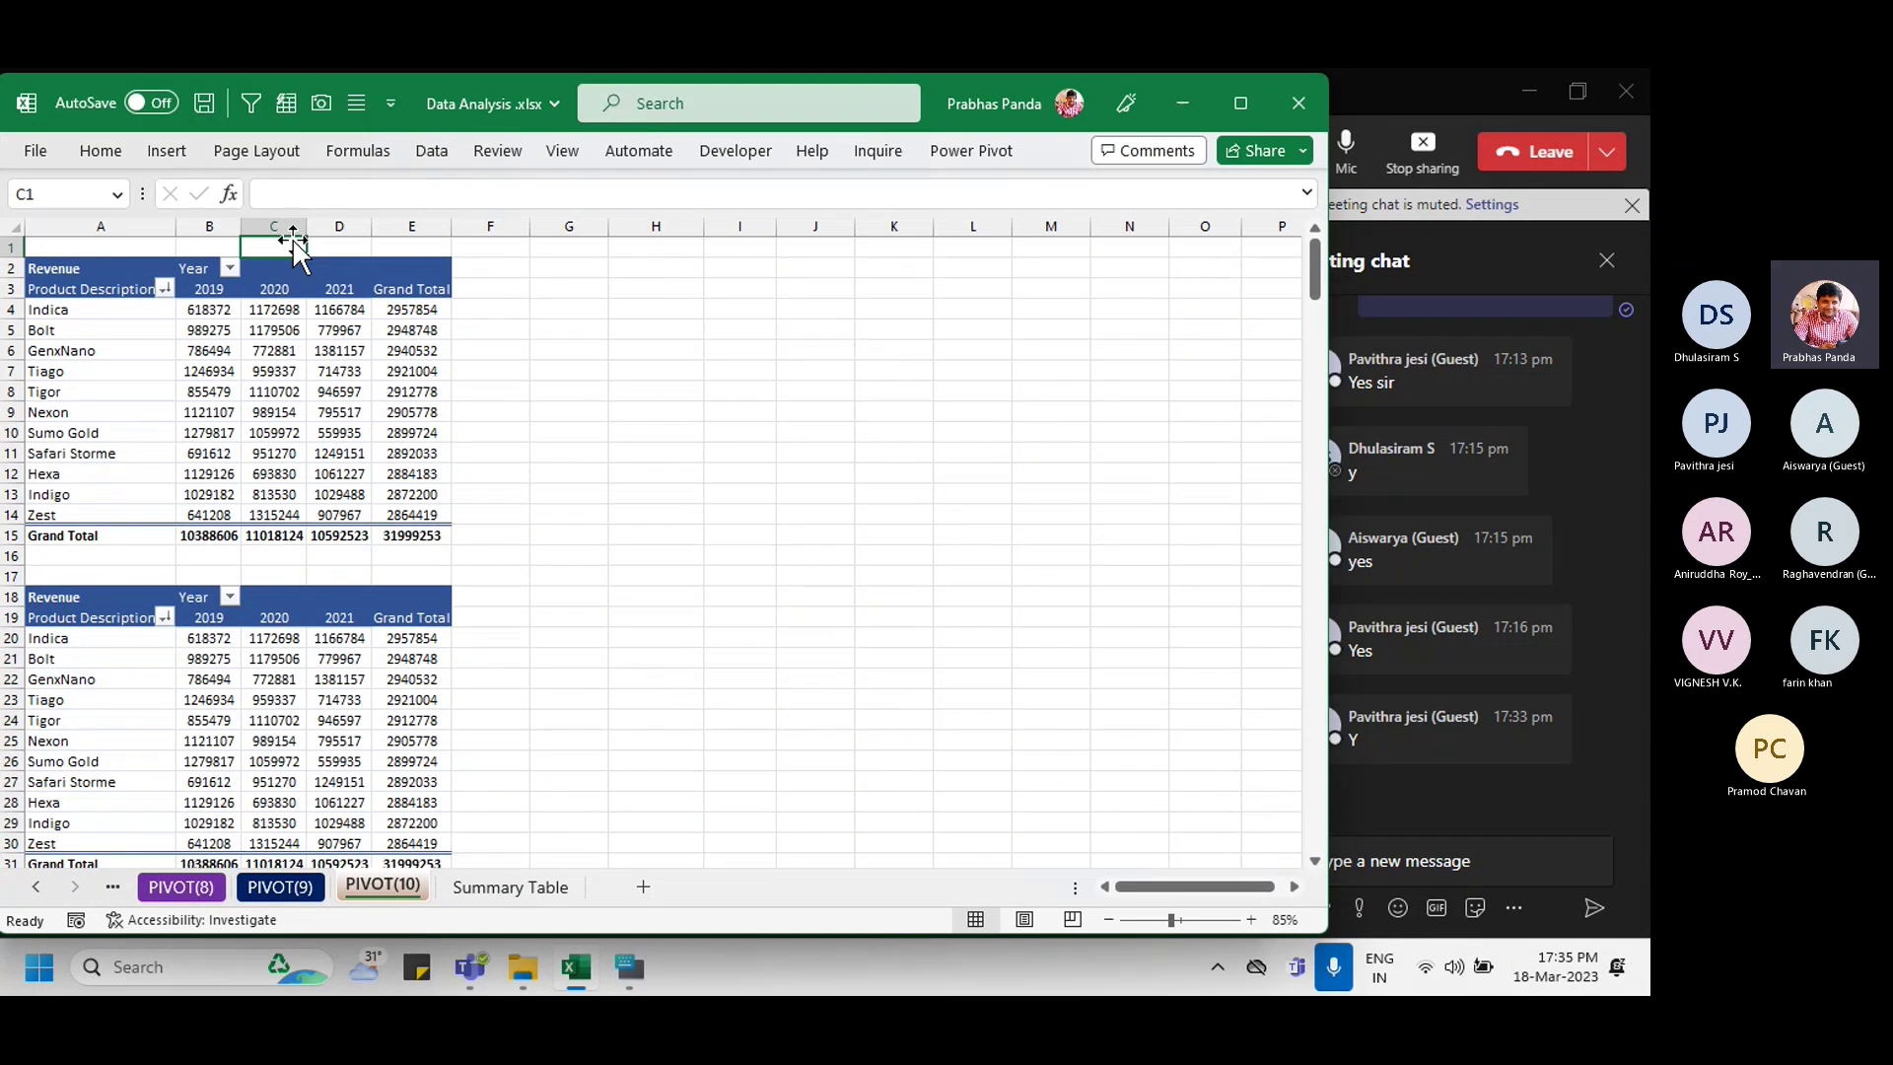
left_click(302, 660)
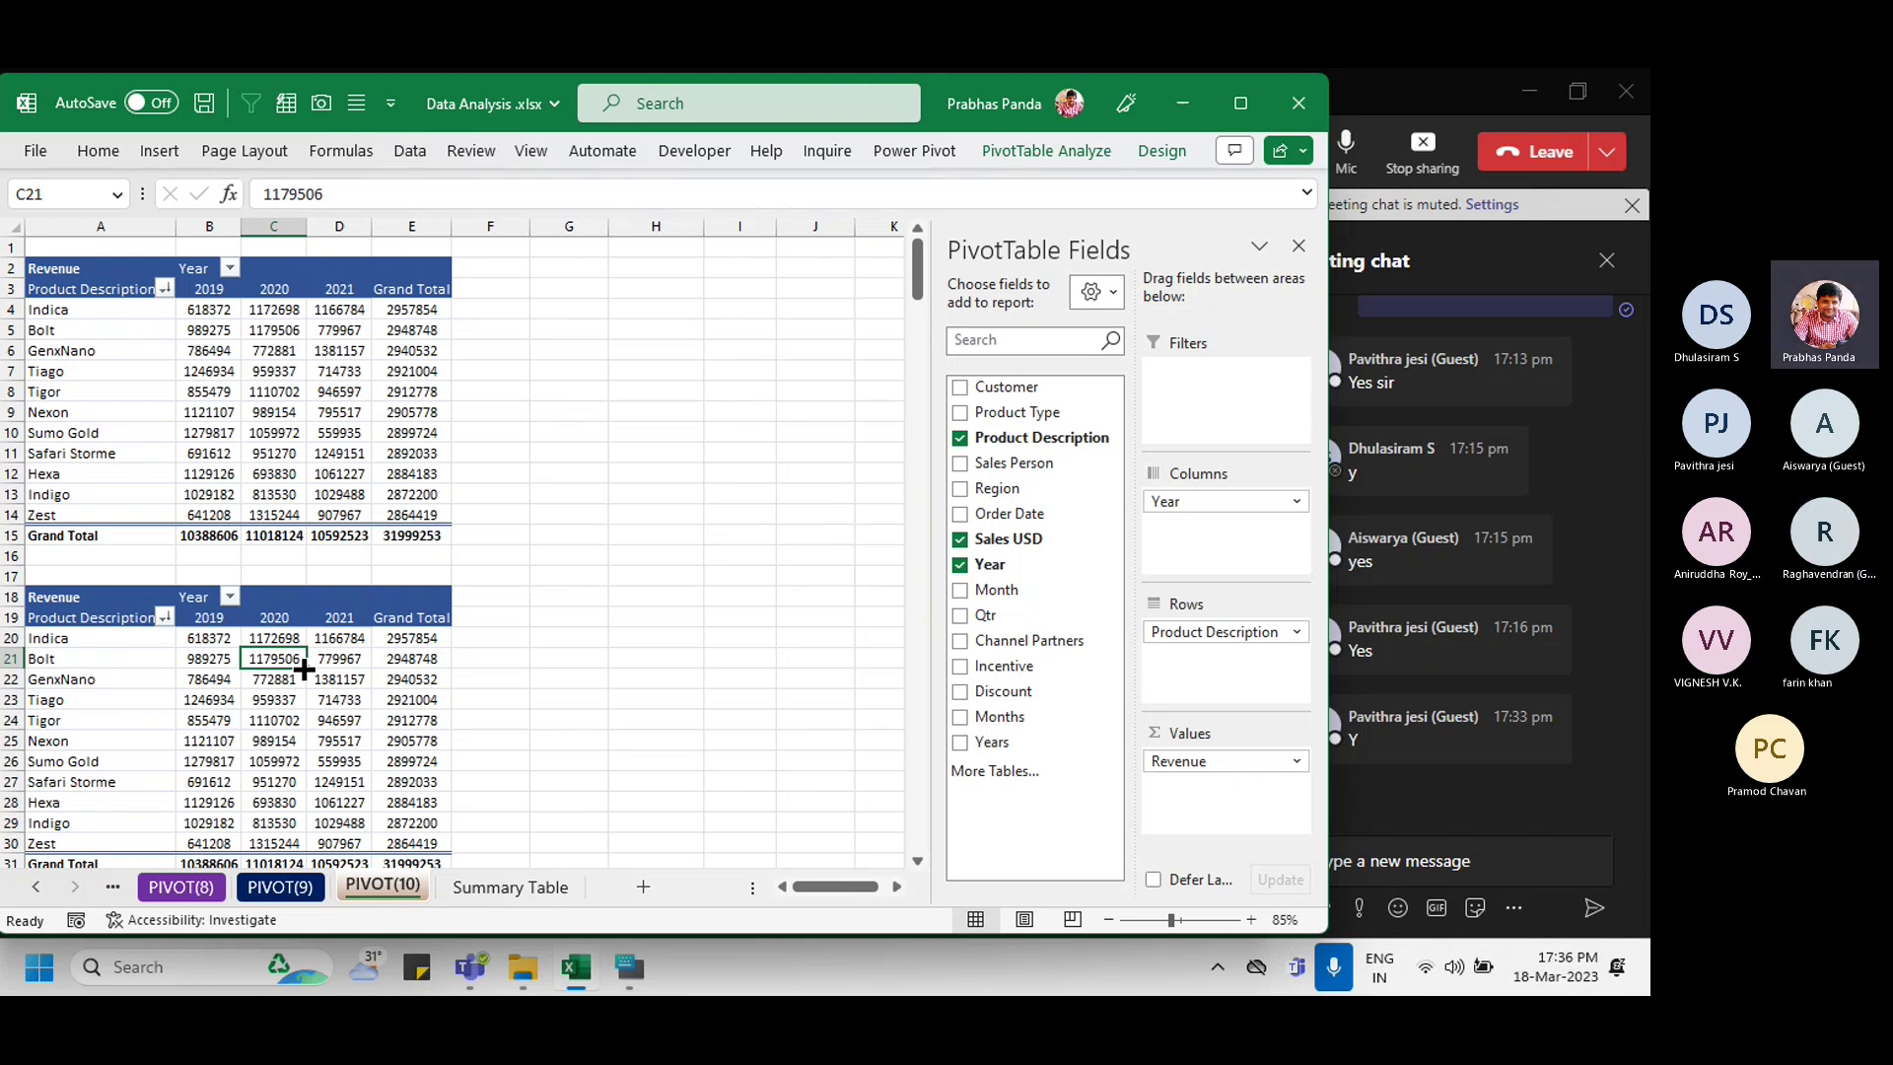
left_click(340, 370)
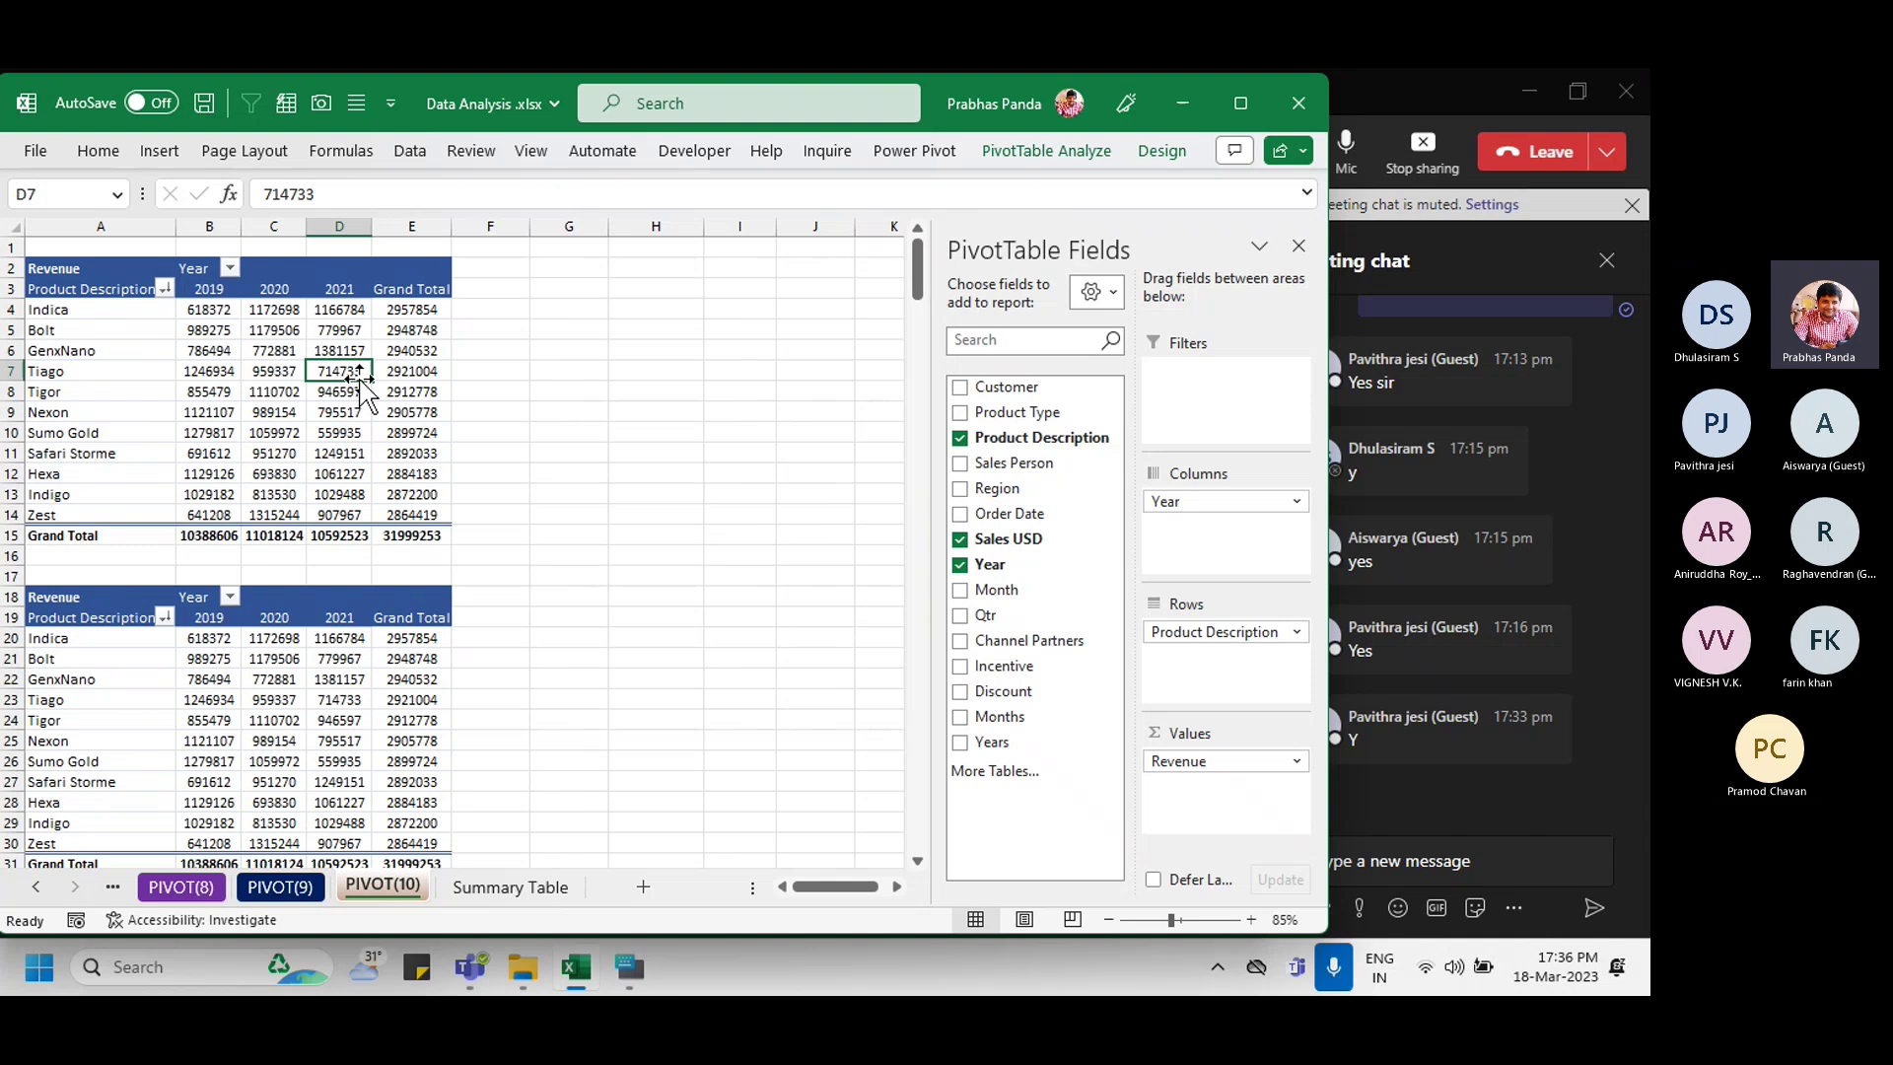
right_click(336, 370)
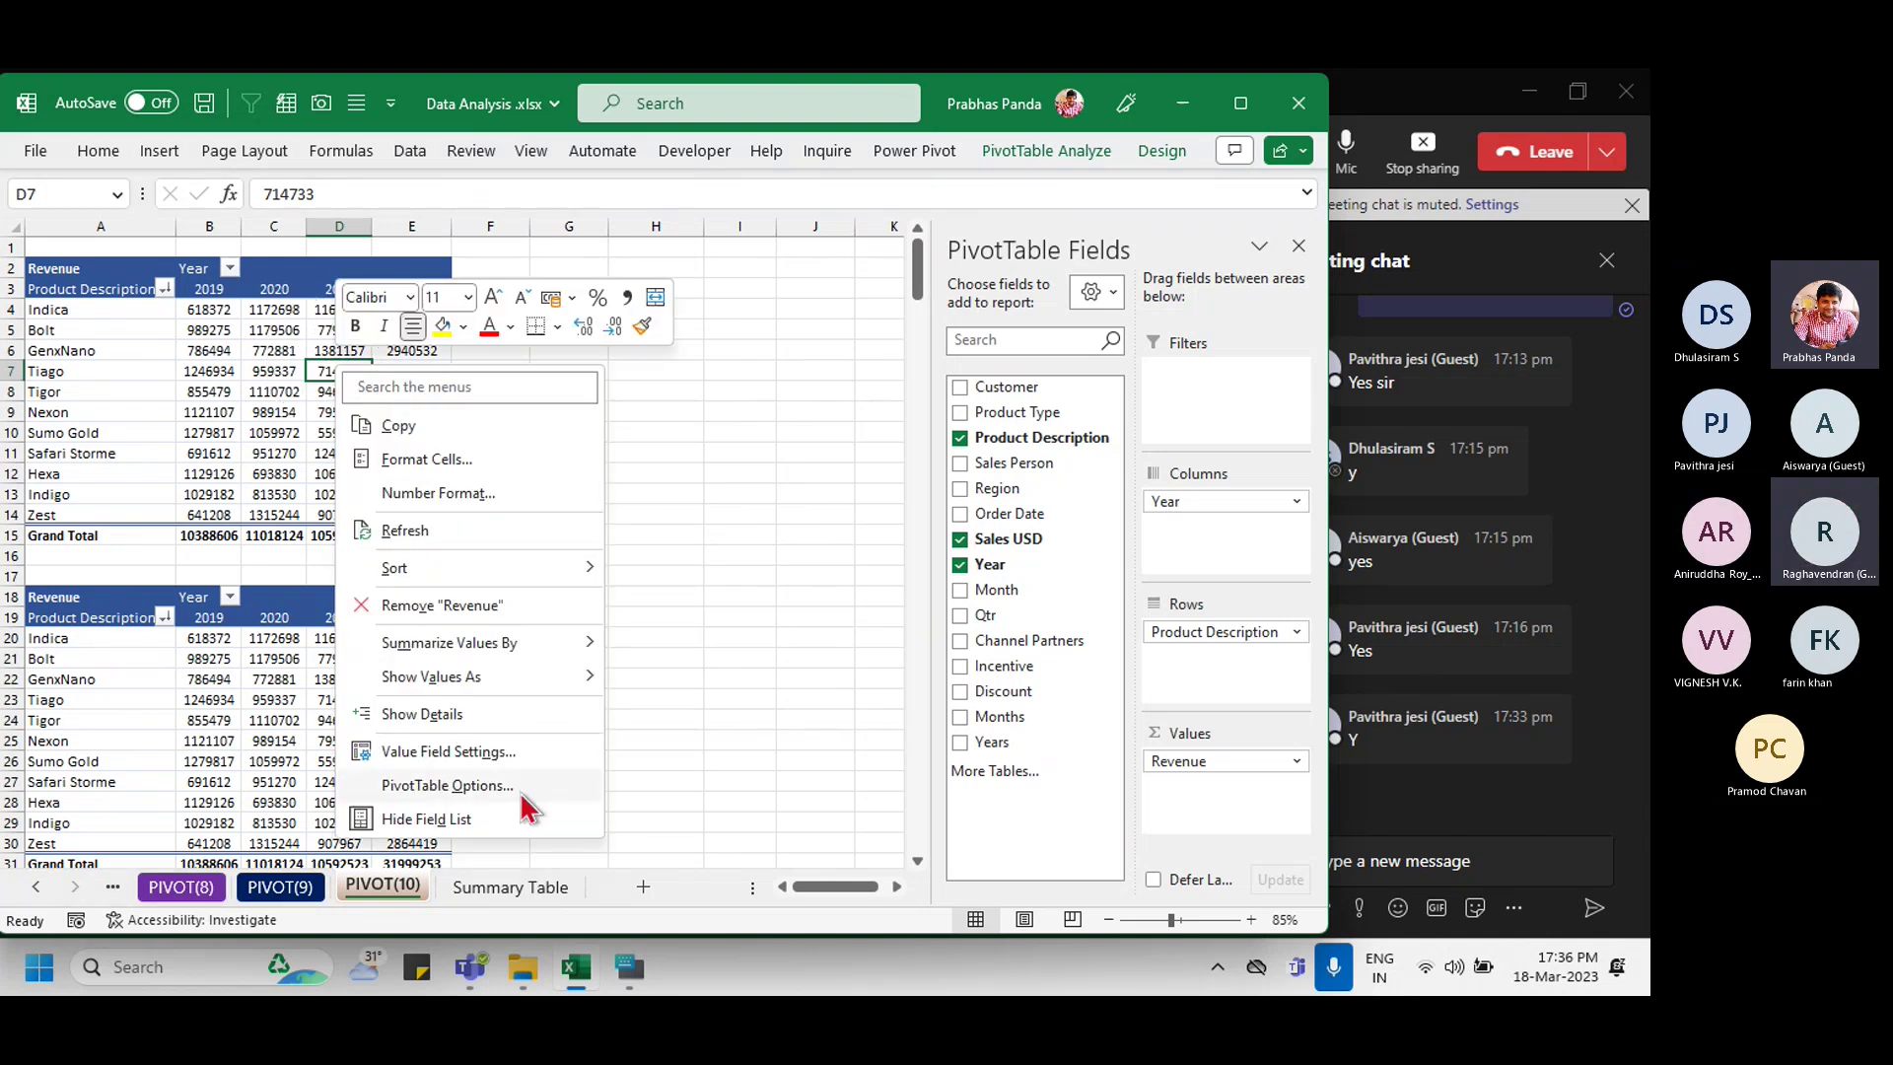
key("ctrl")
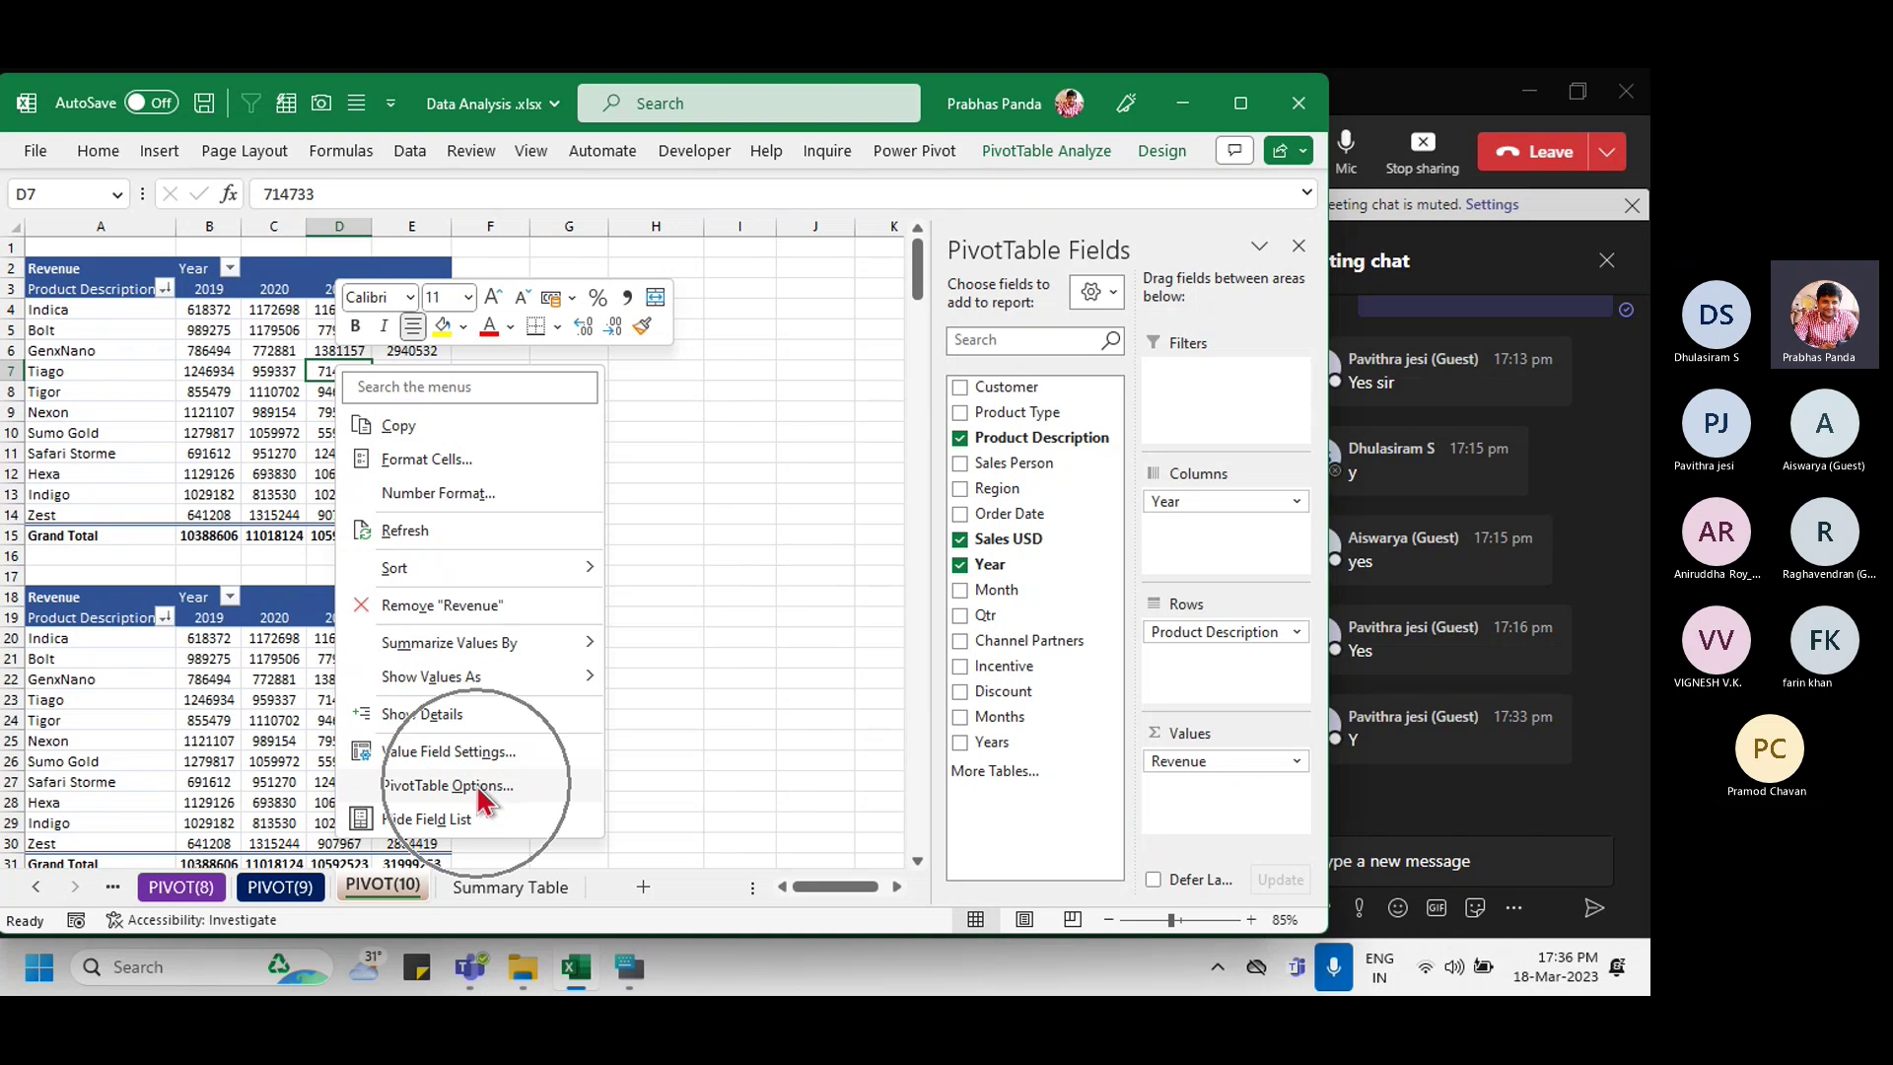
key("ctrl")
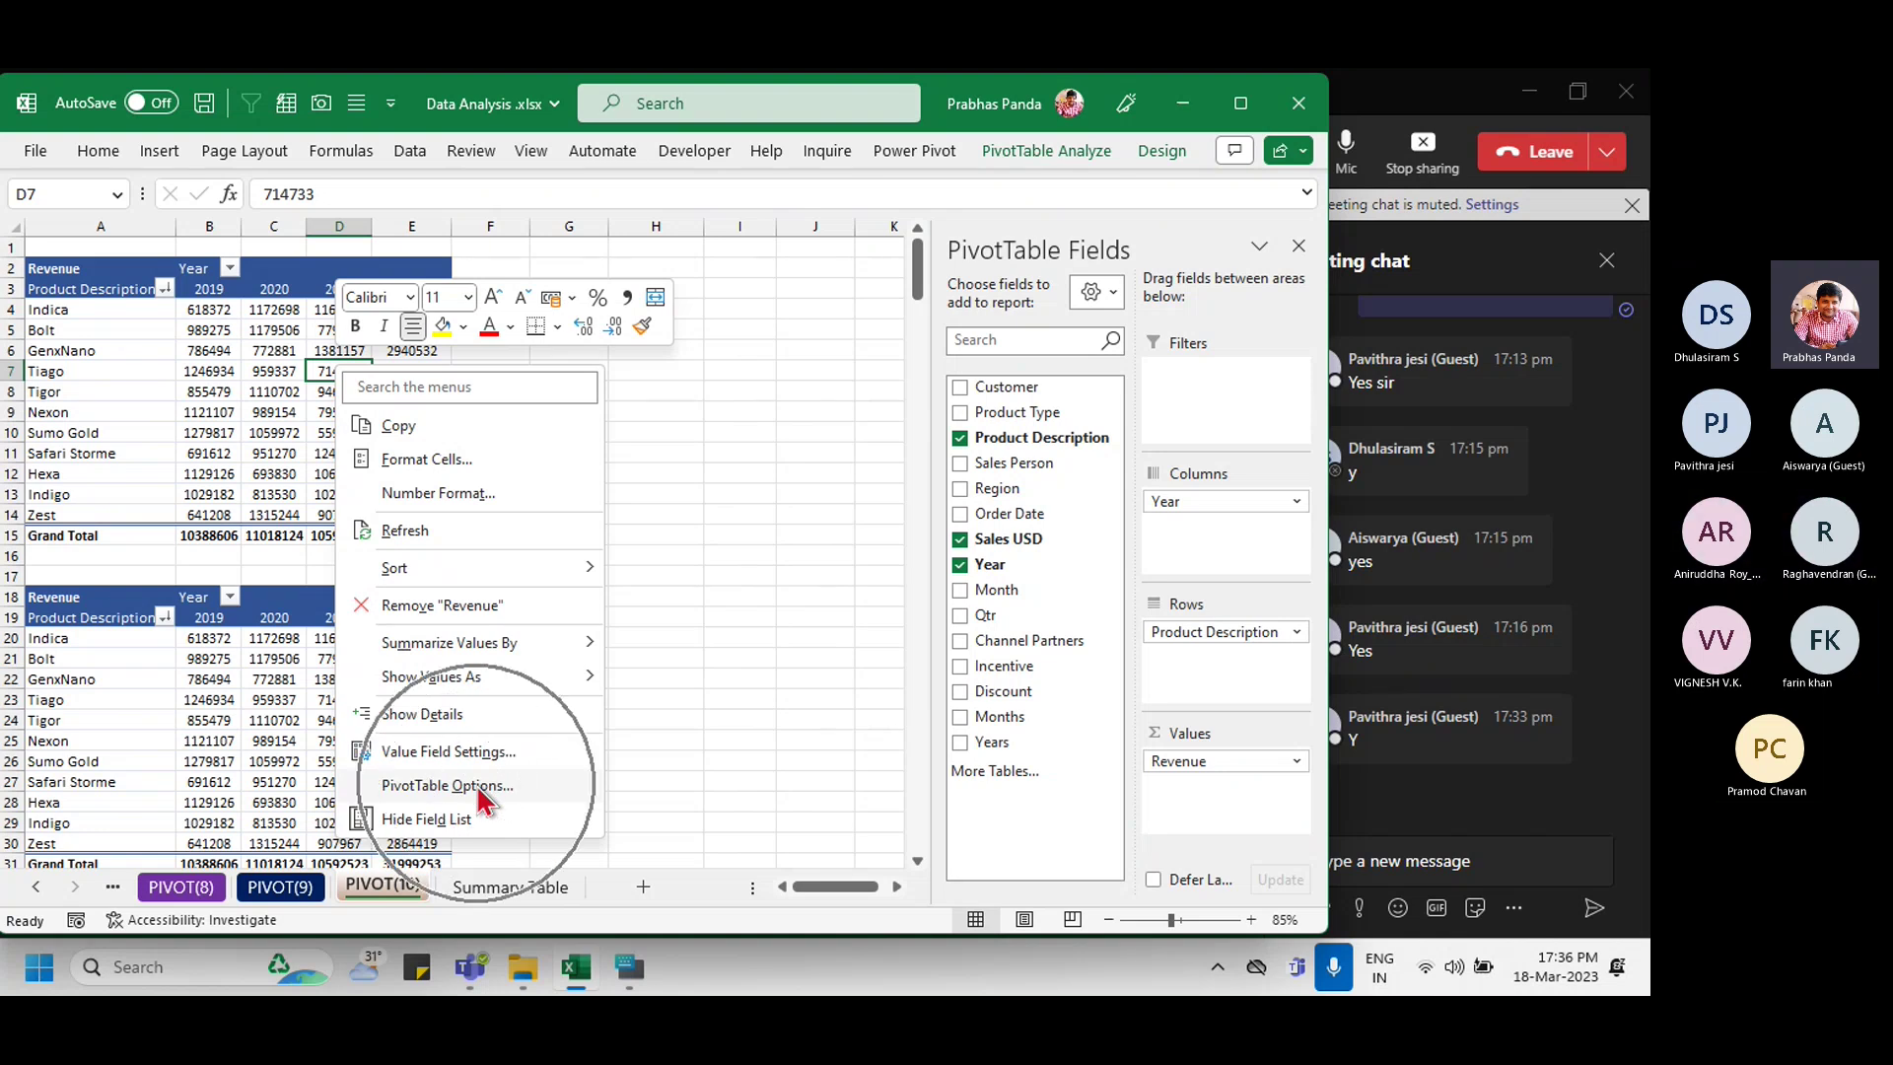
left_click(479, 788)
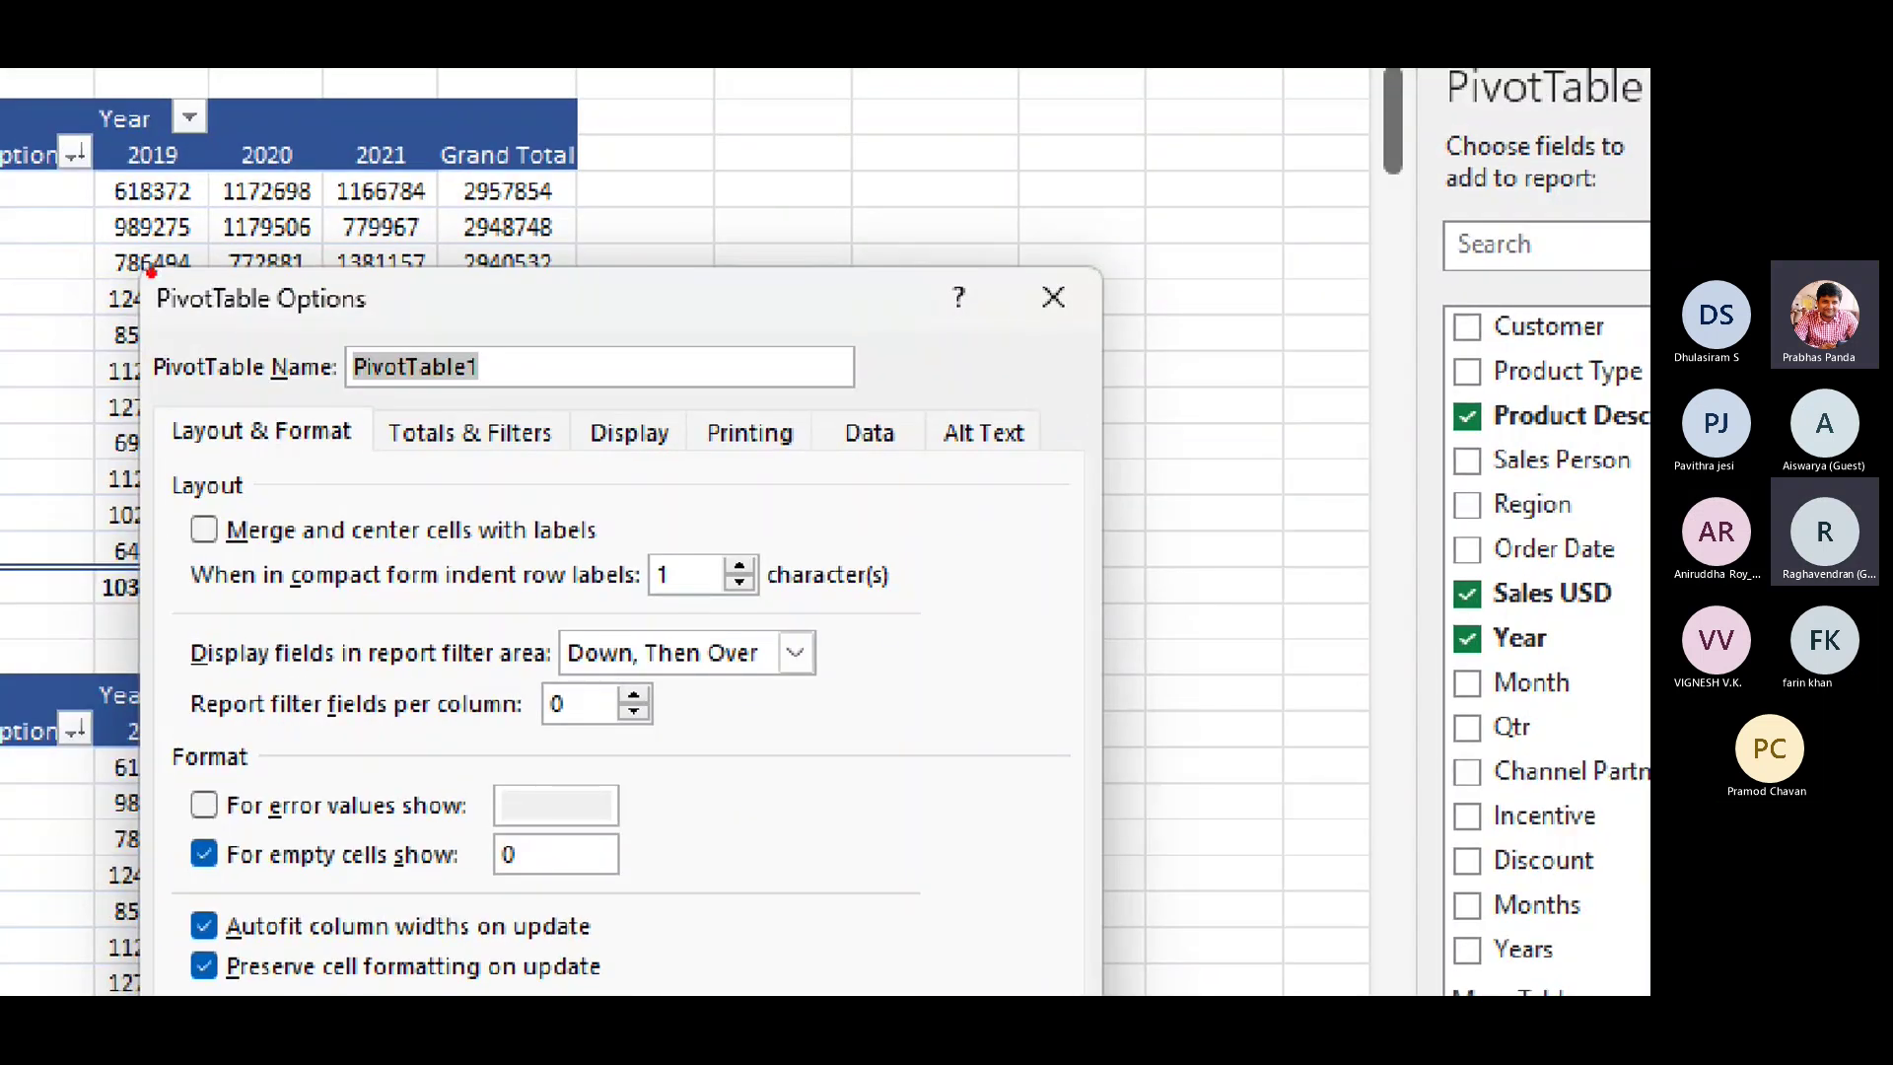
left_click_drag(148, 301, 590, 478)
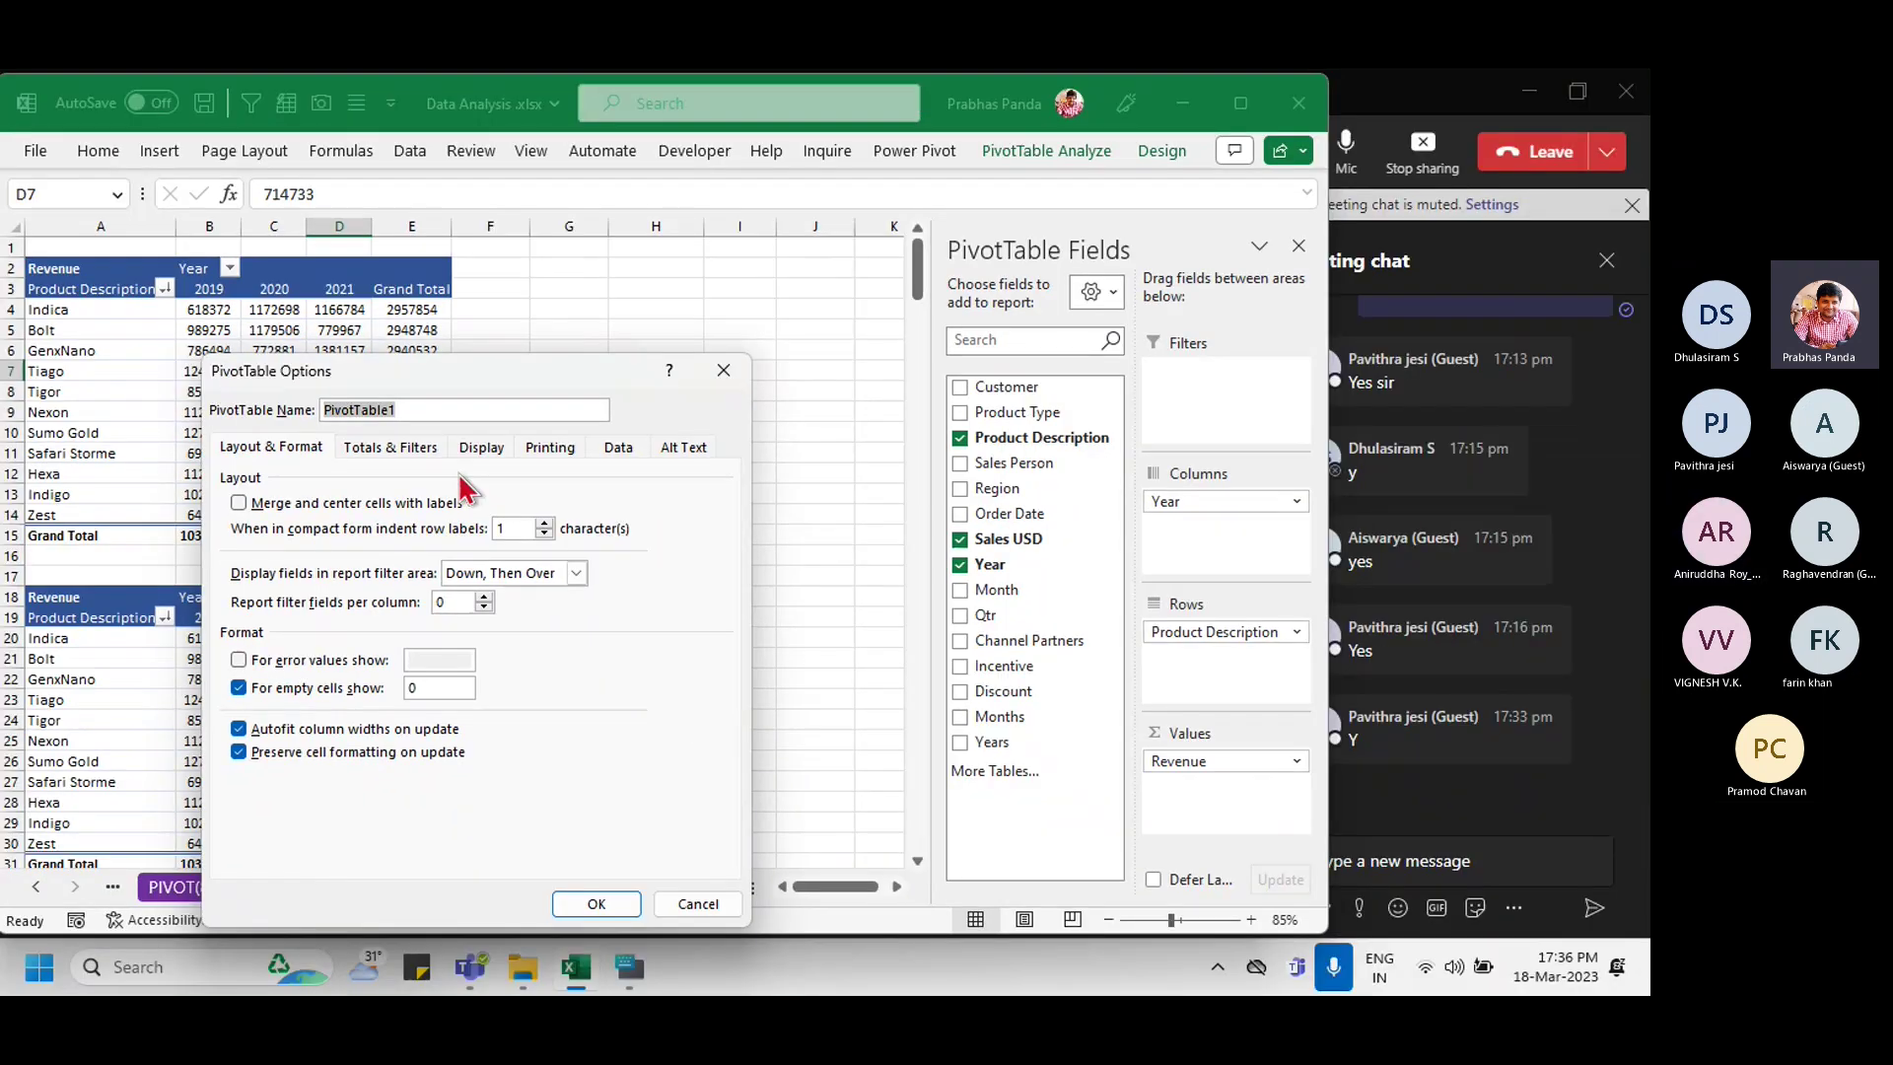
key("Escape")
left_click(330, 697)
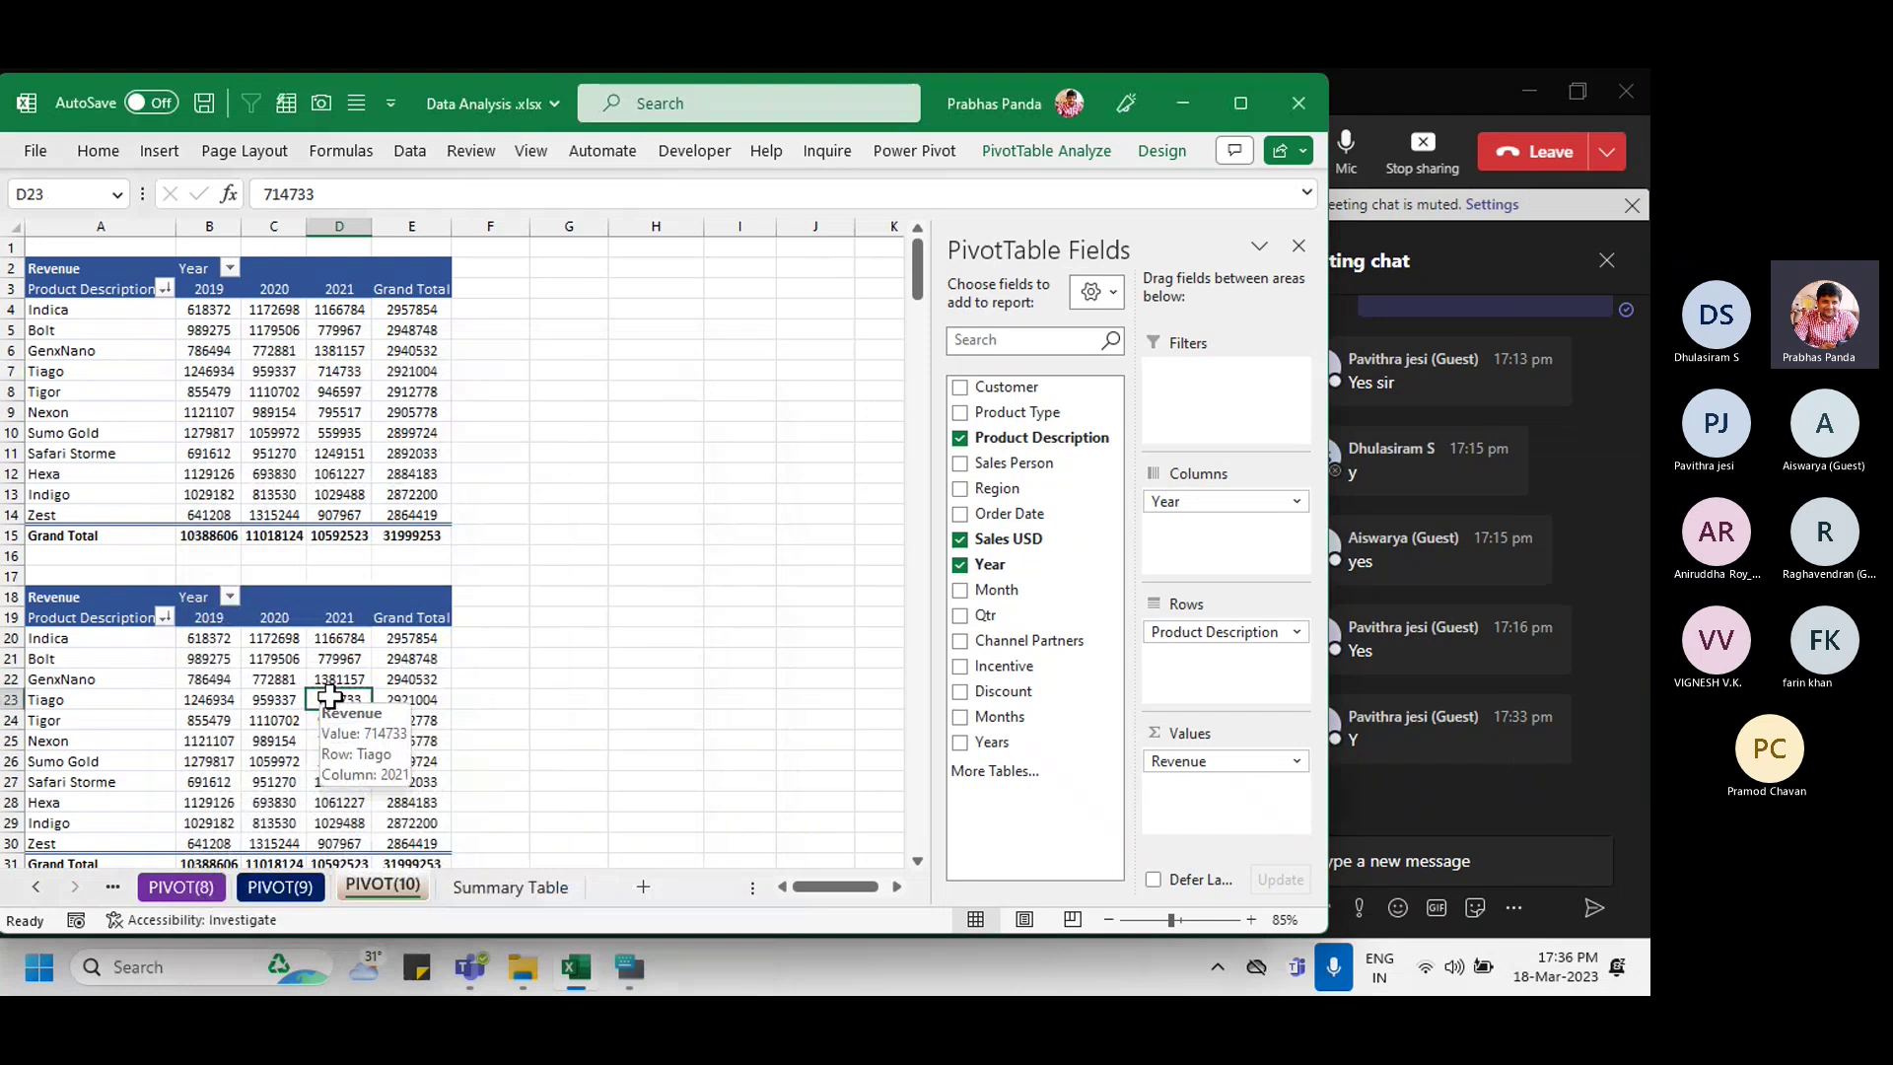
right_click(330, 697)
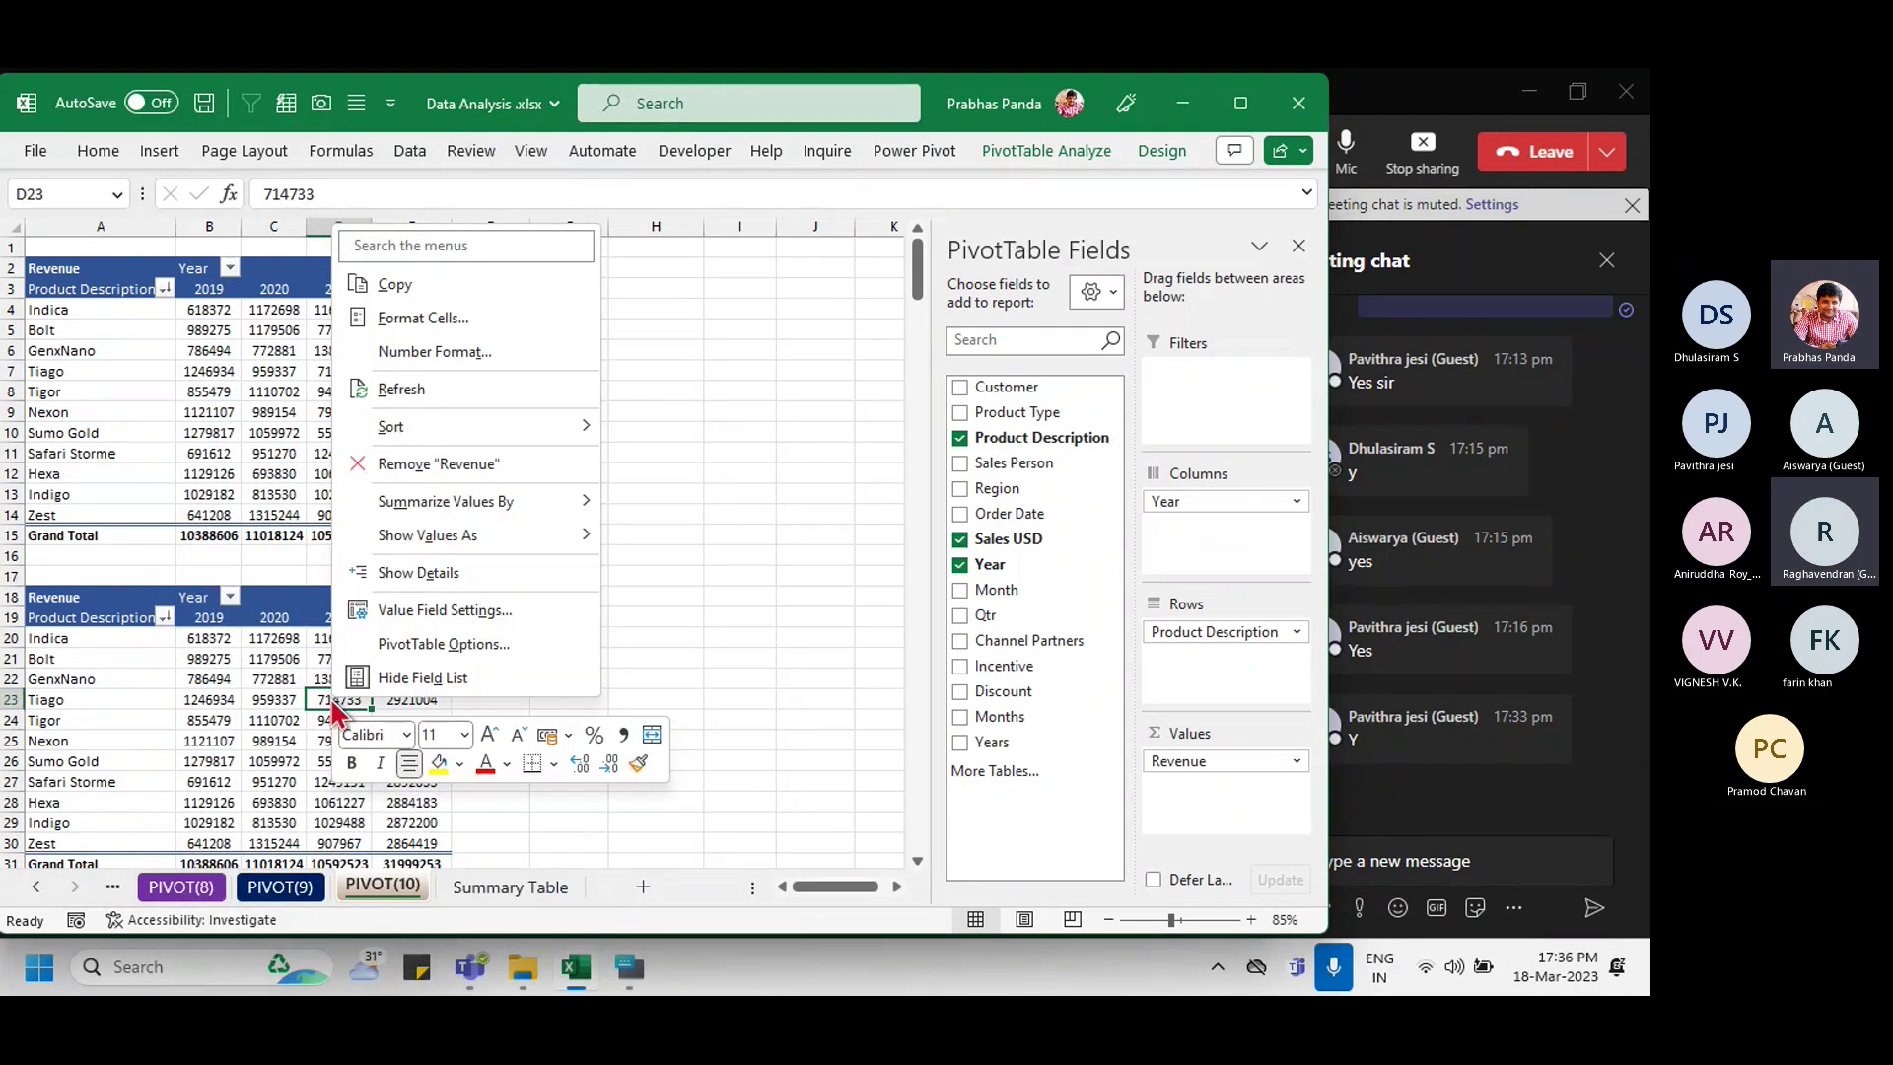
left_click(451, 655)
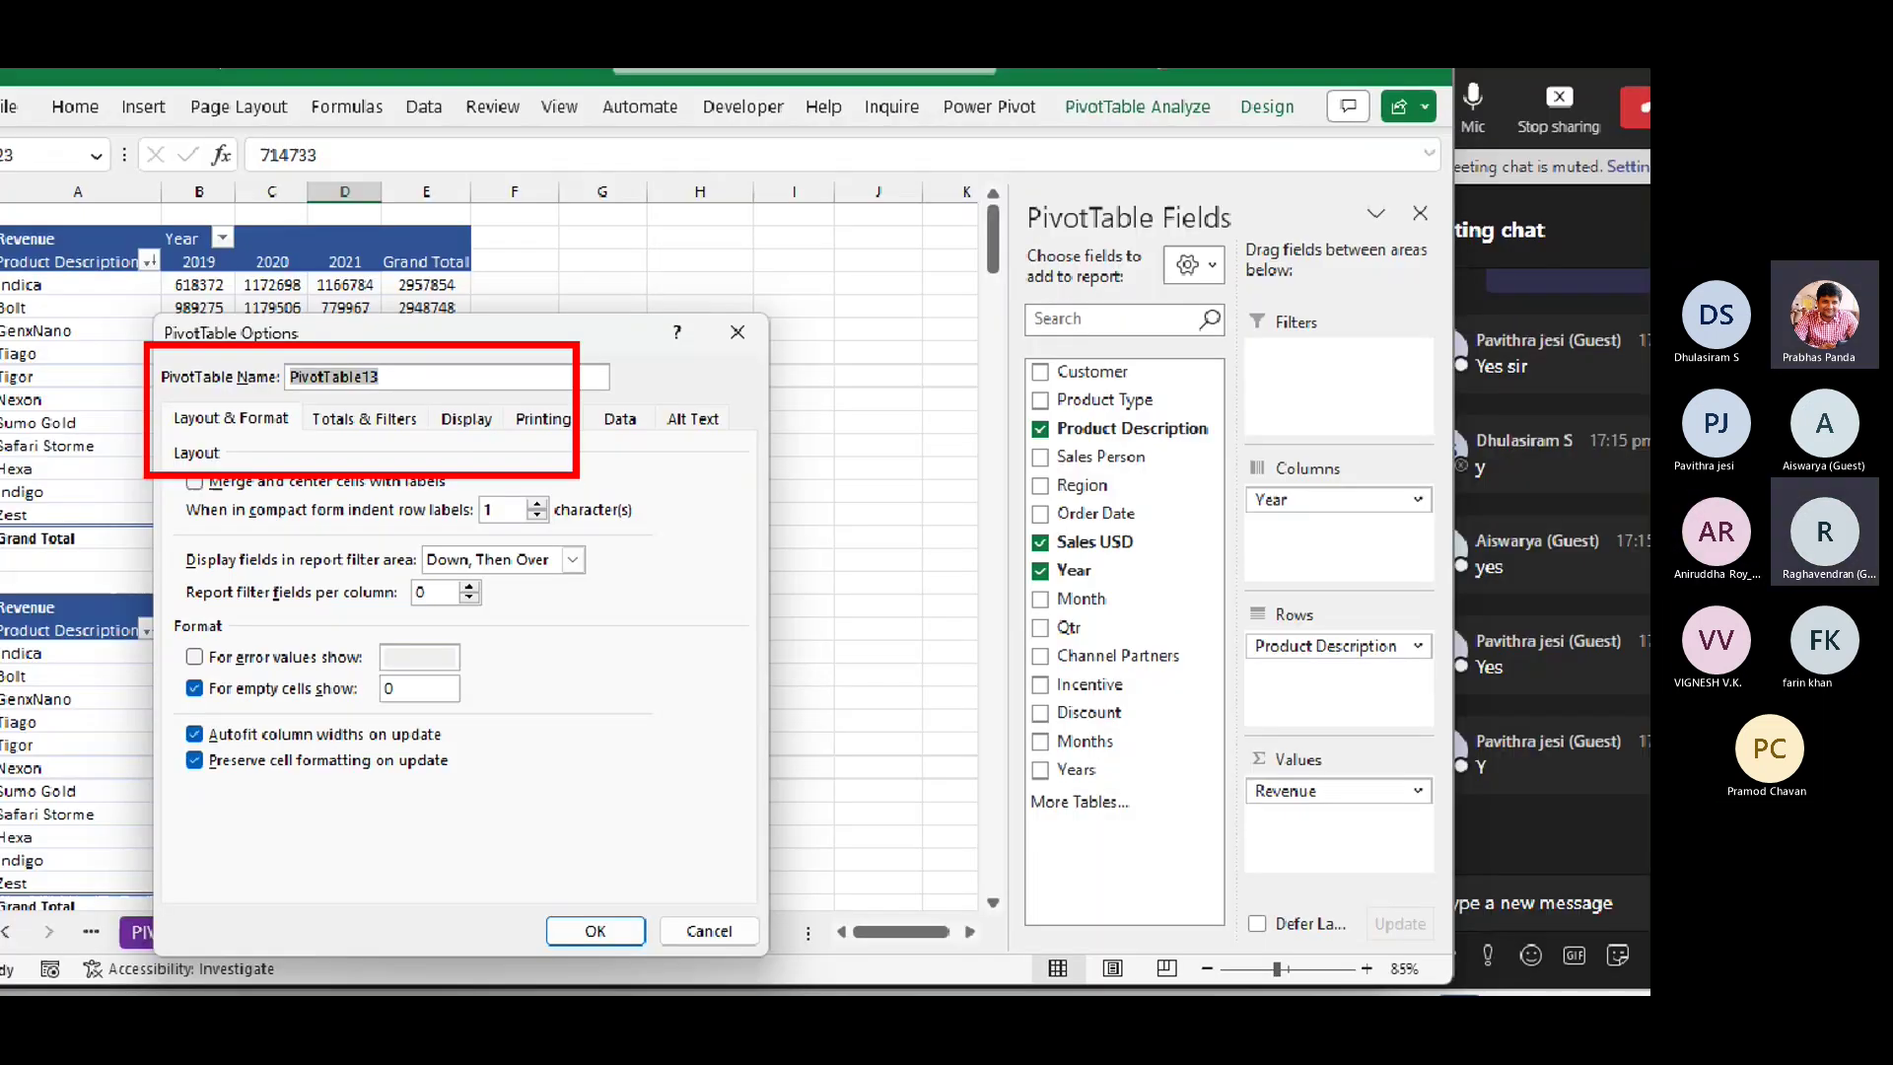
key("Escape")
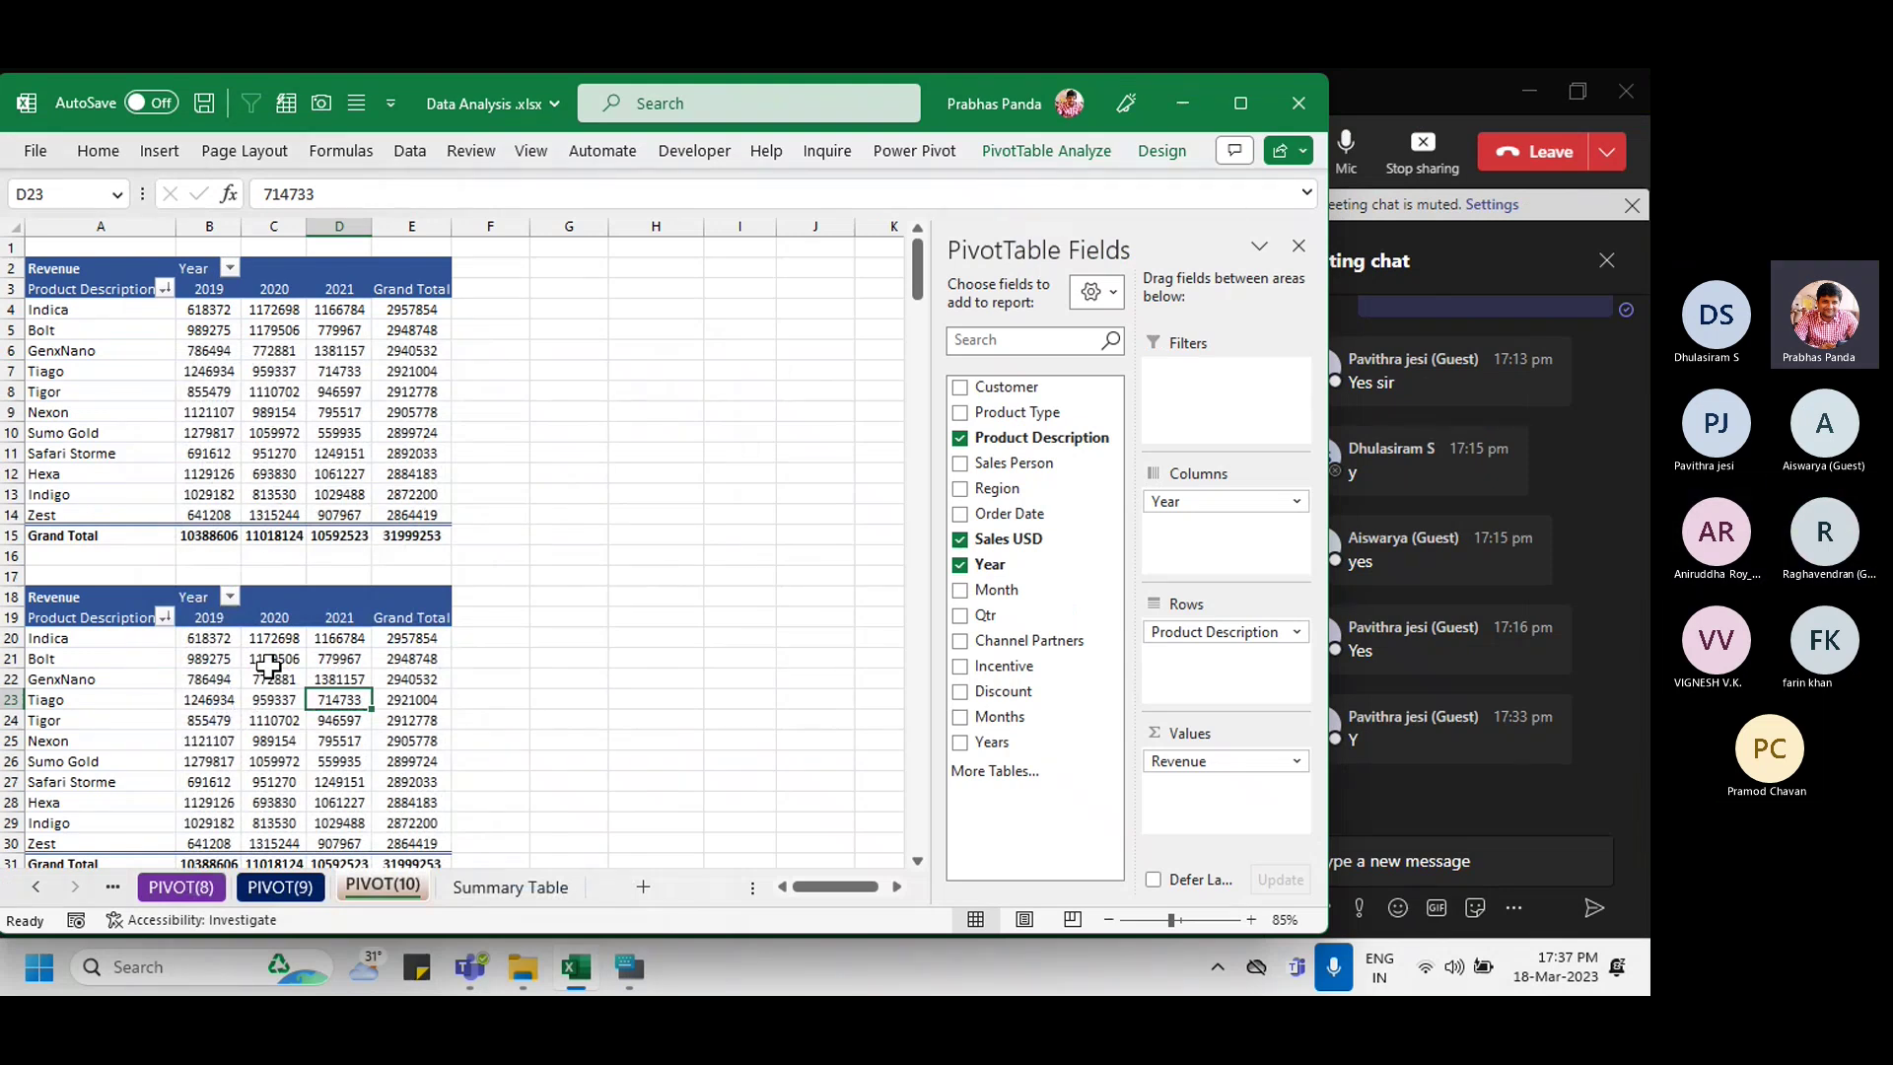
mouse_move(293, 797)
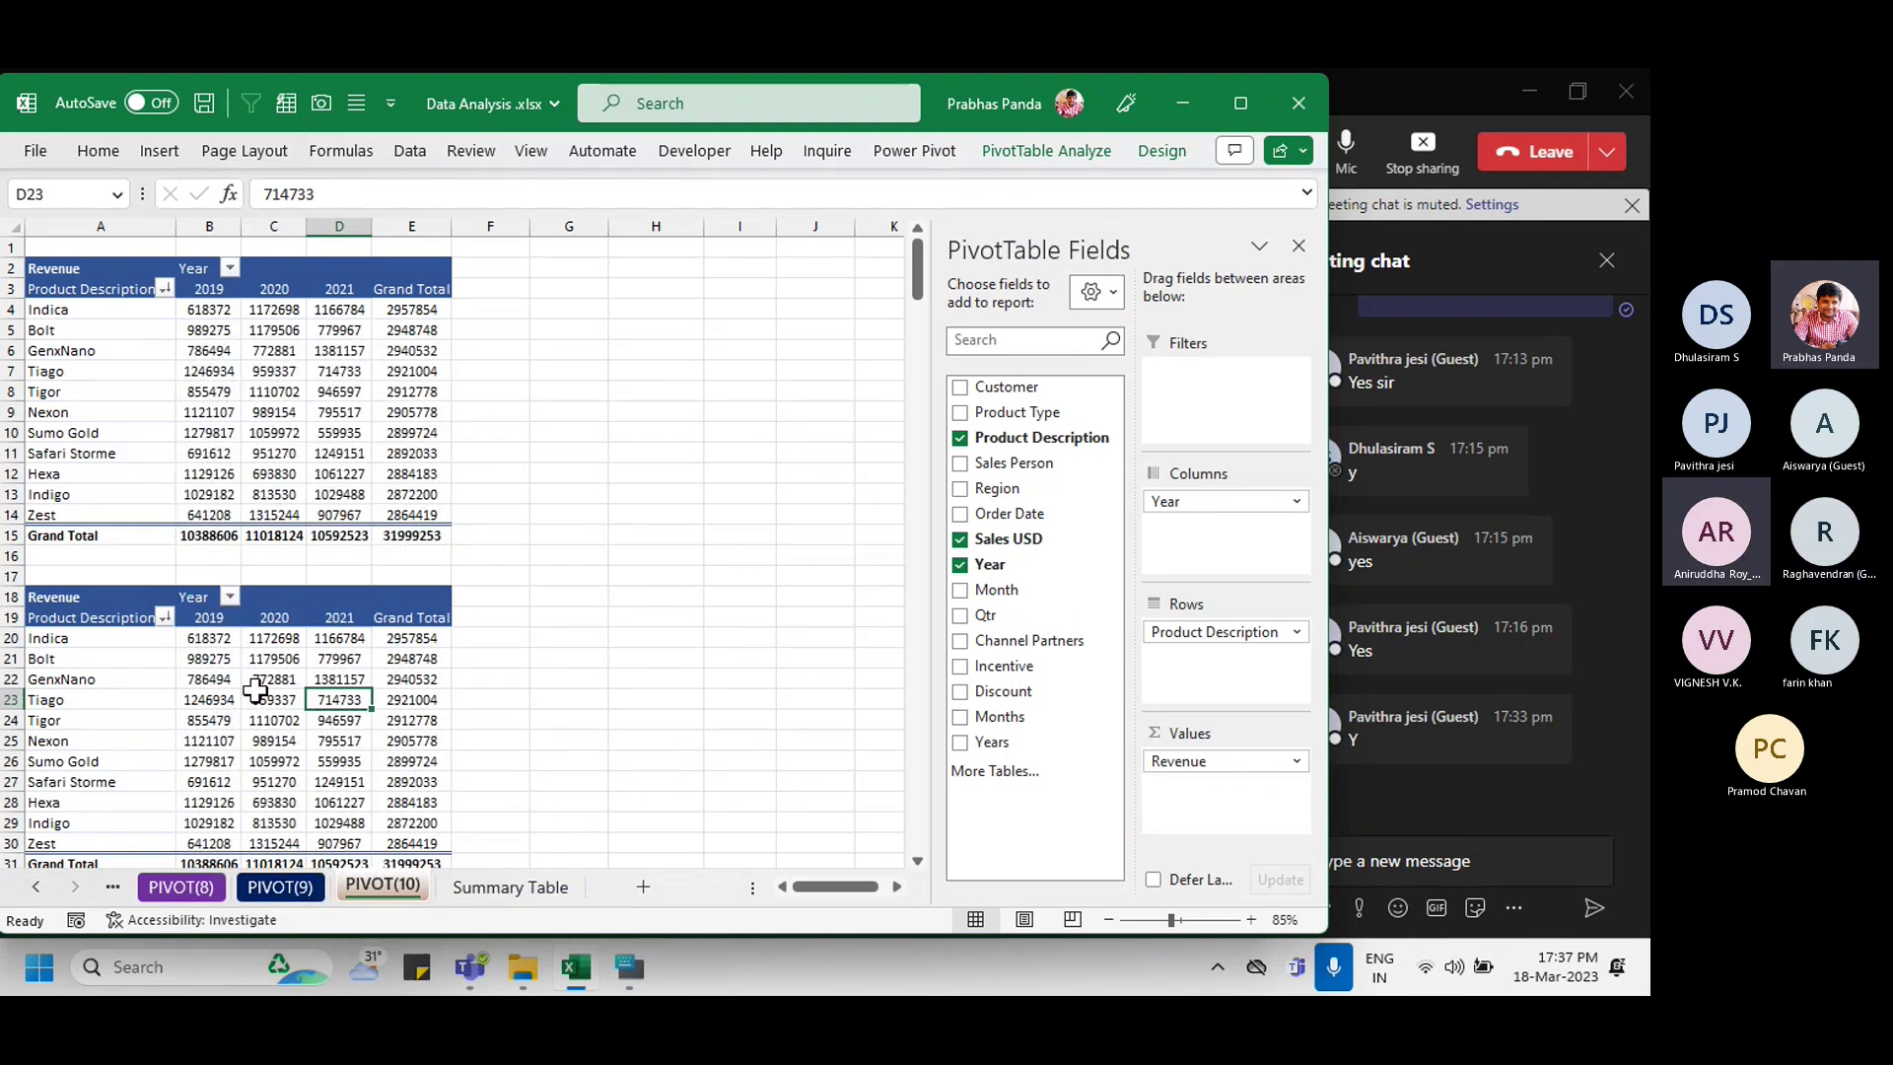
Step: Replace Product Description with Customer as the lower pivot's row field
left_click(259, 659)
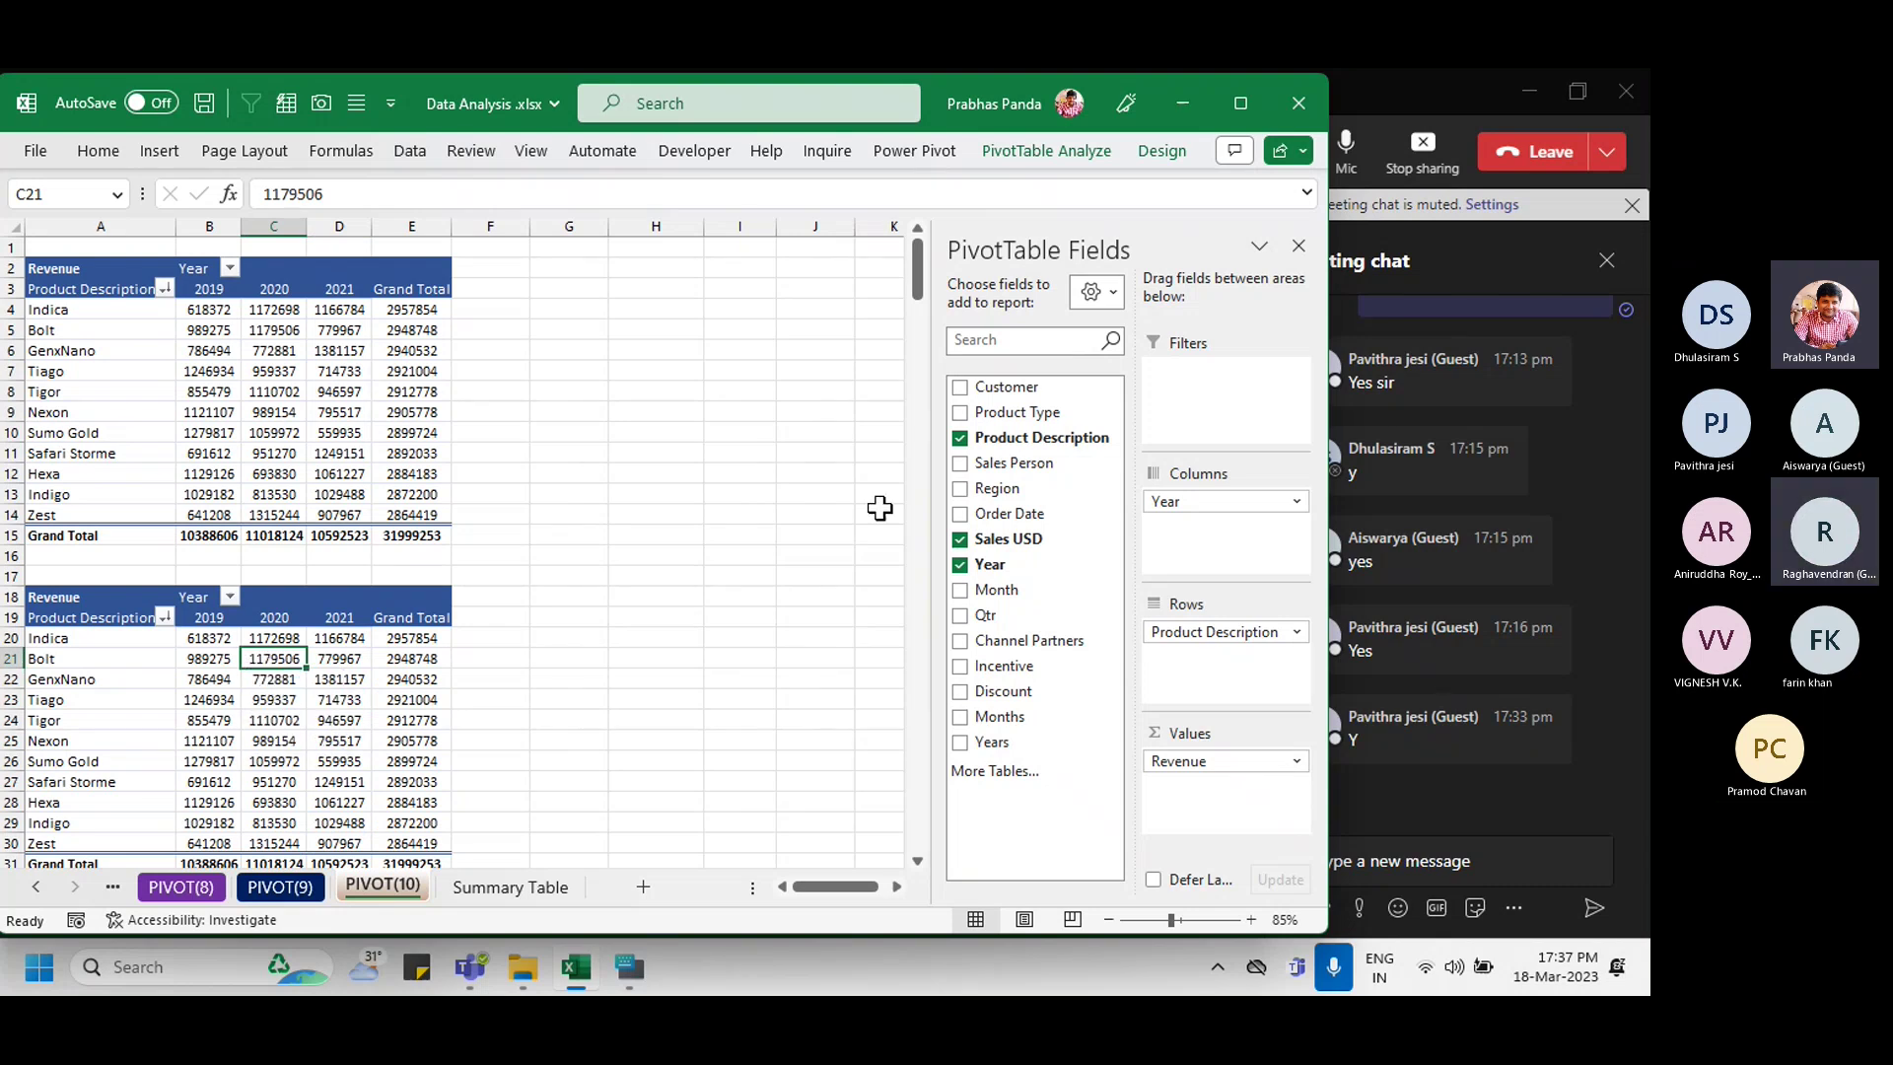
left_click(958, 440)
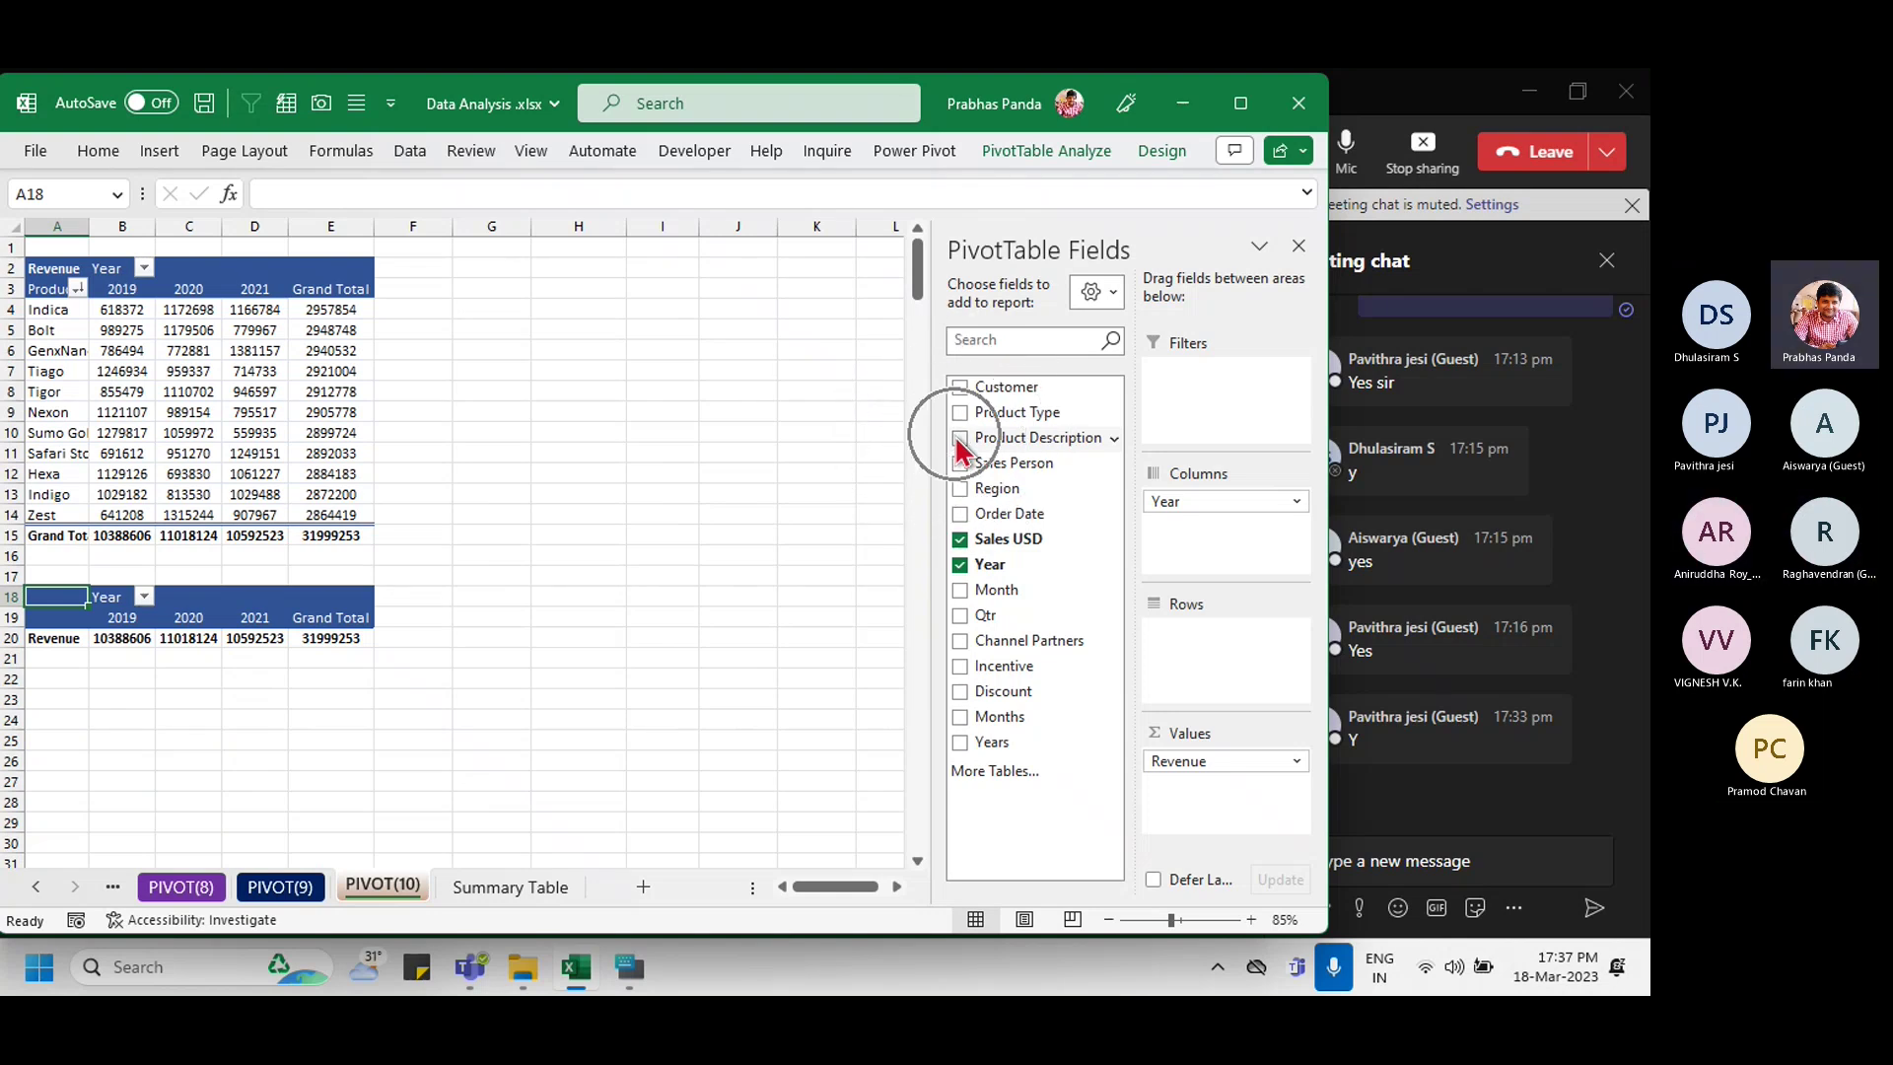
left_click_drag(1013, 385, 1246, 671)
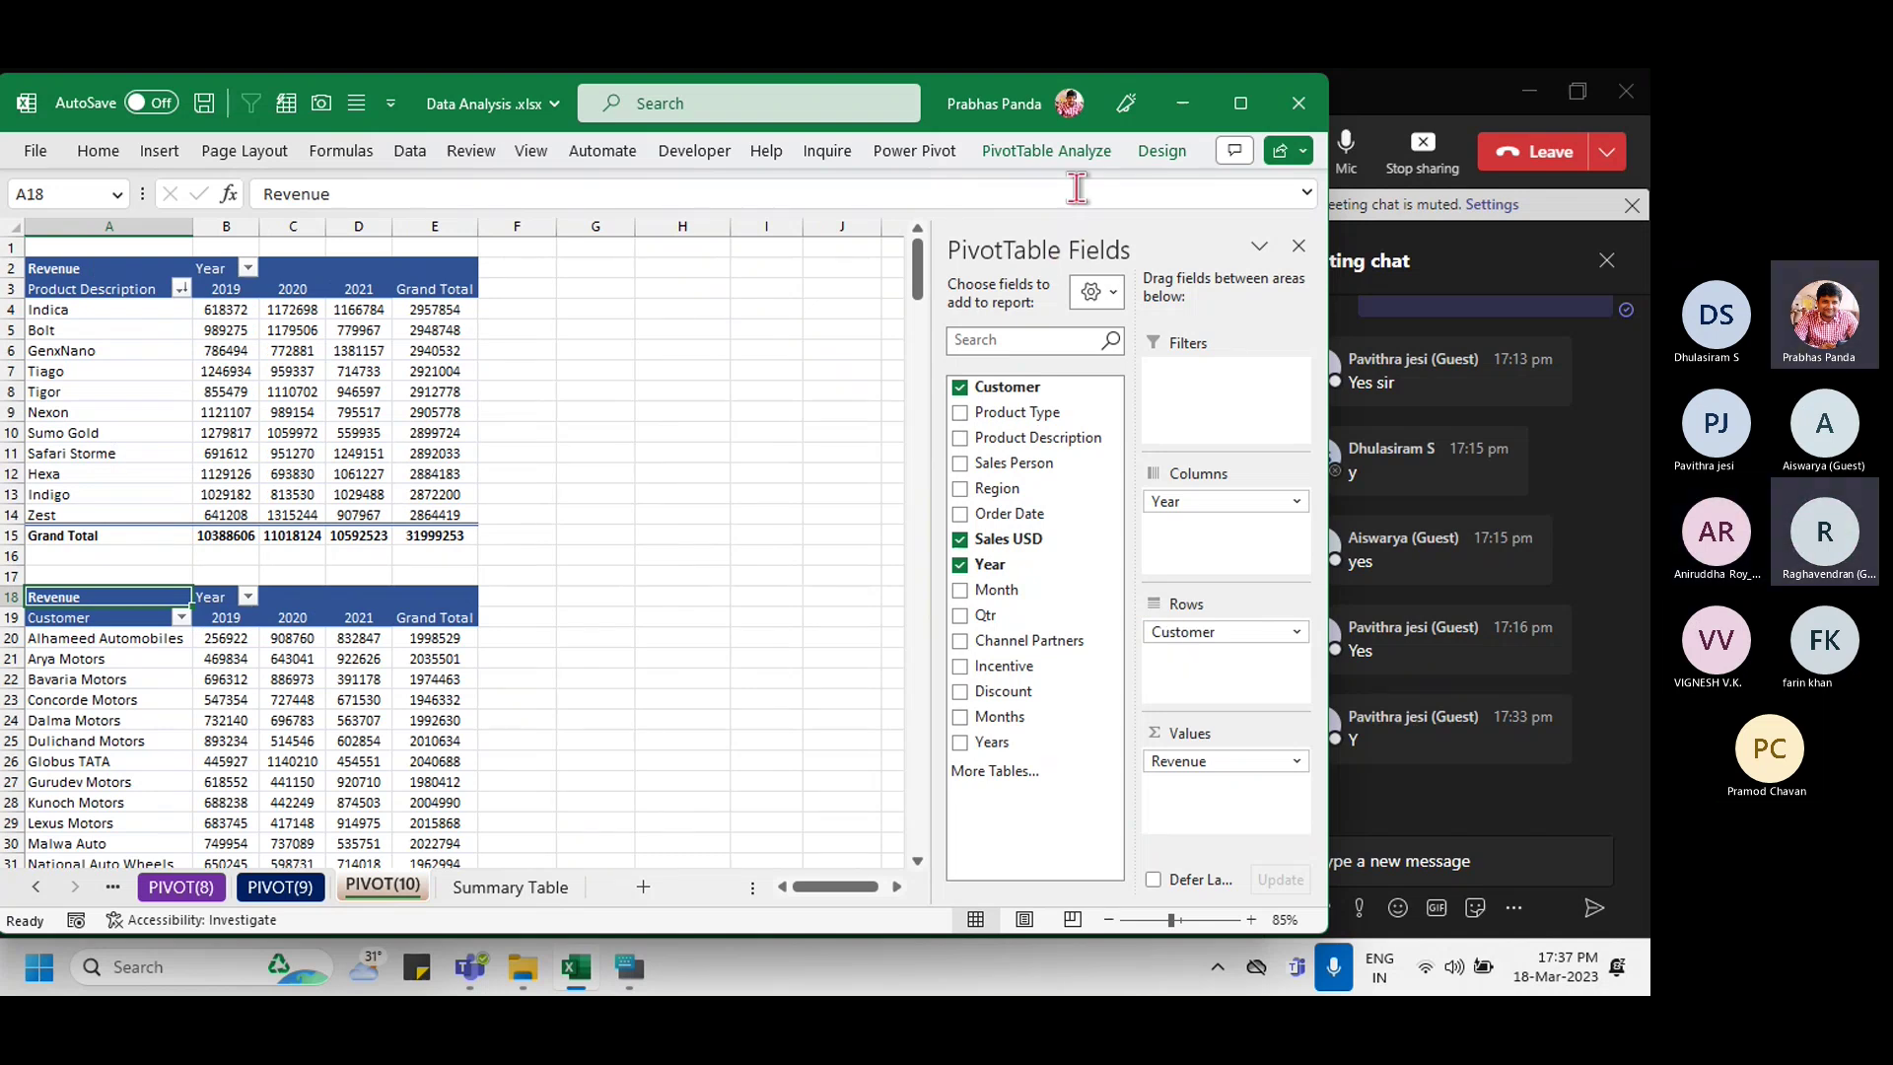
Step: Apply the orange PivotTable style to the lower Customer pivot
left_click(1159, 153)
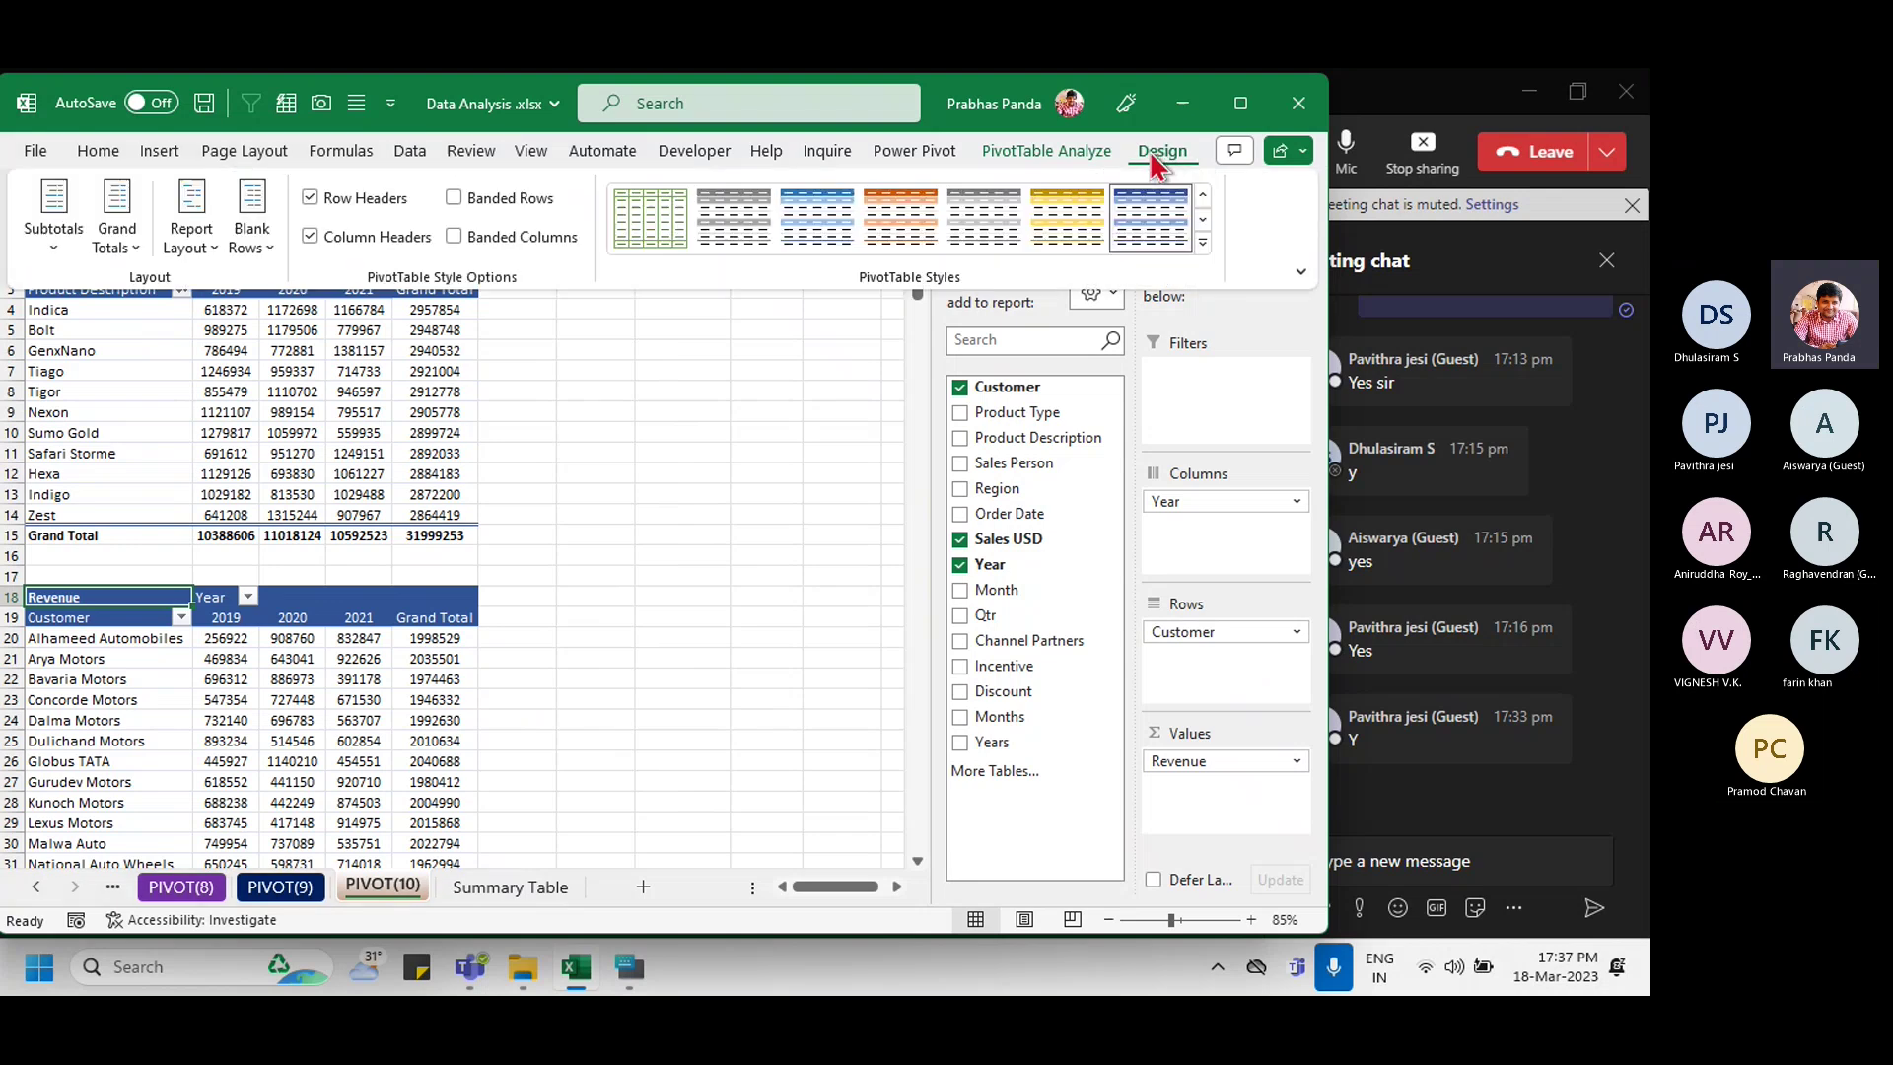
left_click(907, 237)
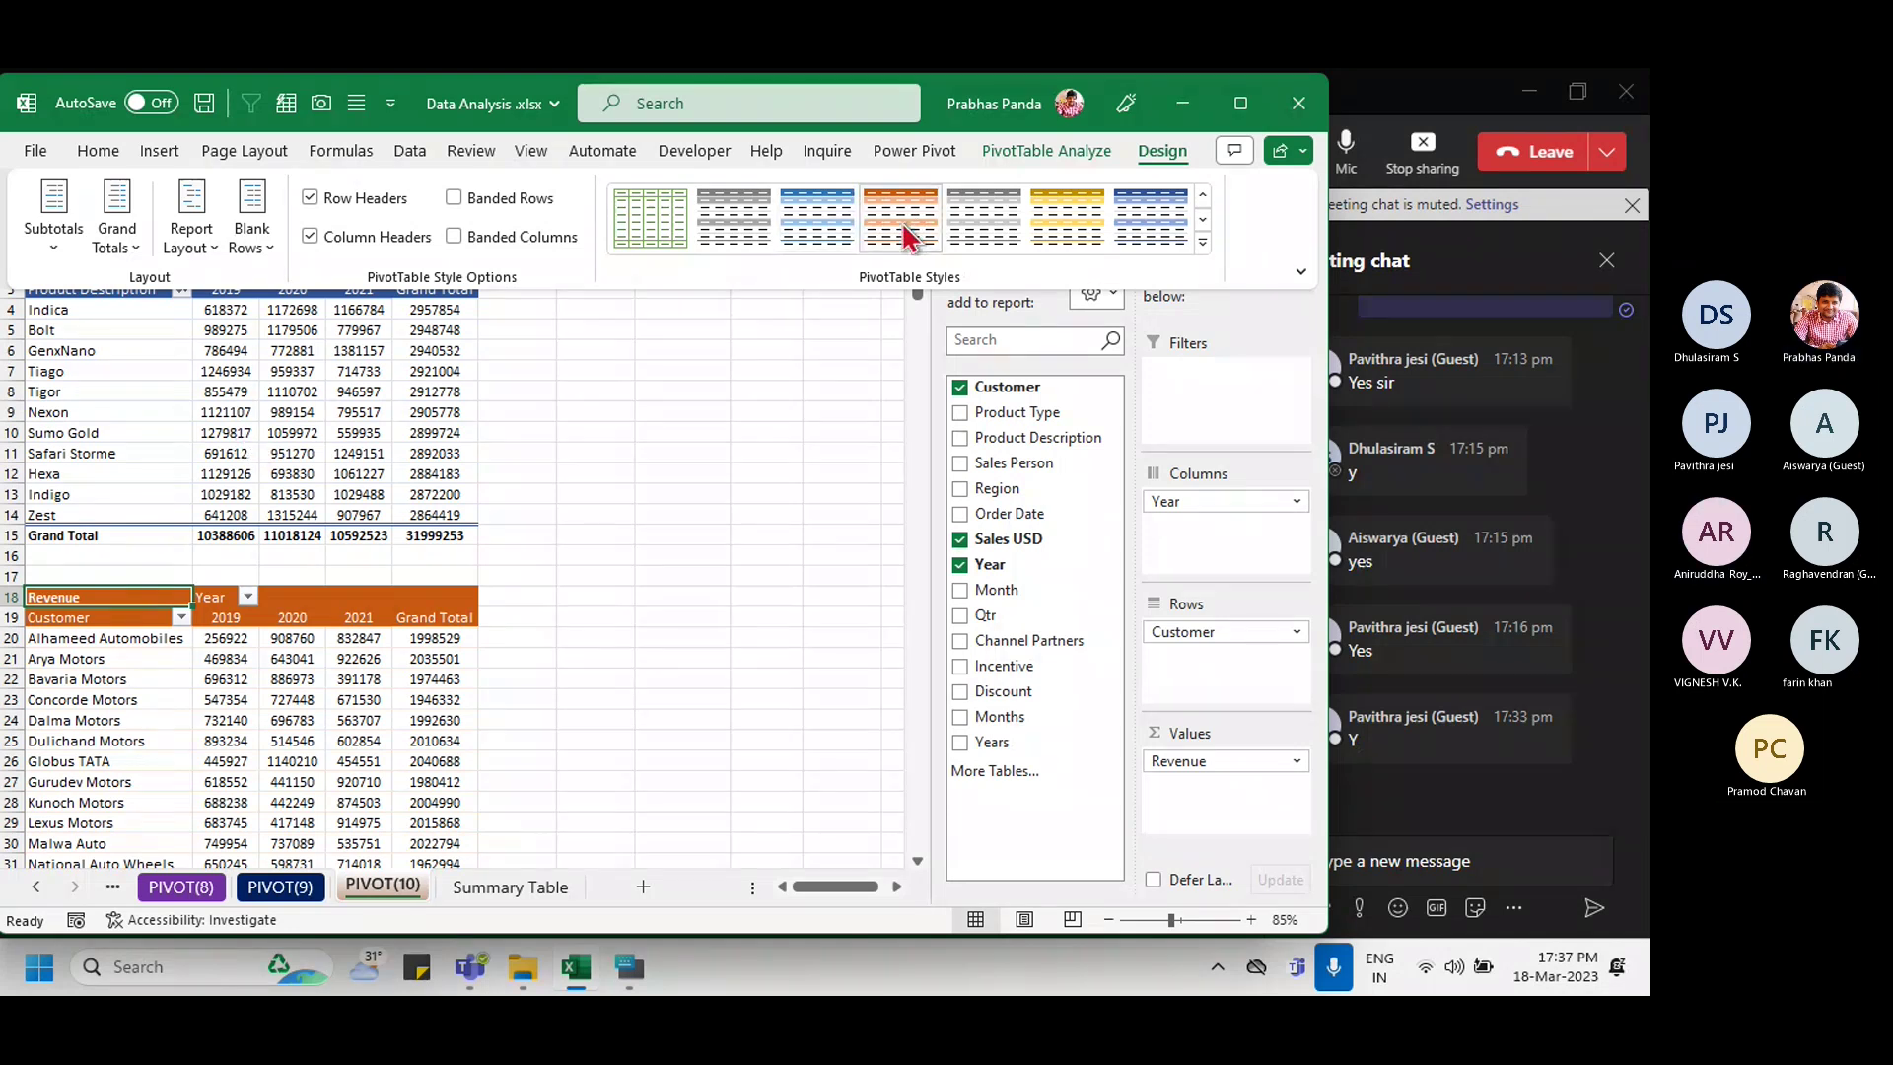
left_click(389, 712)
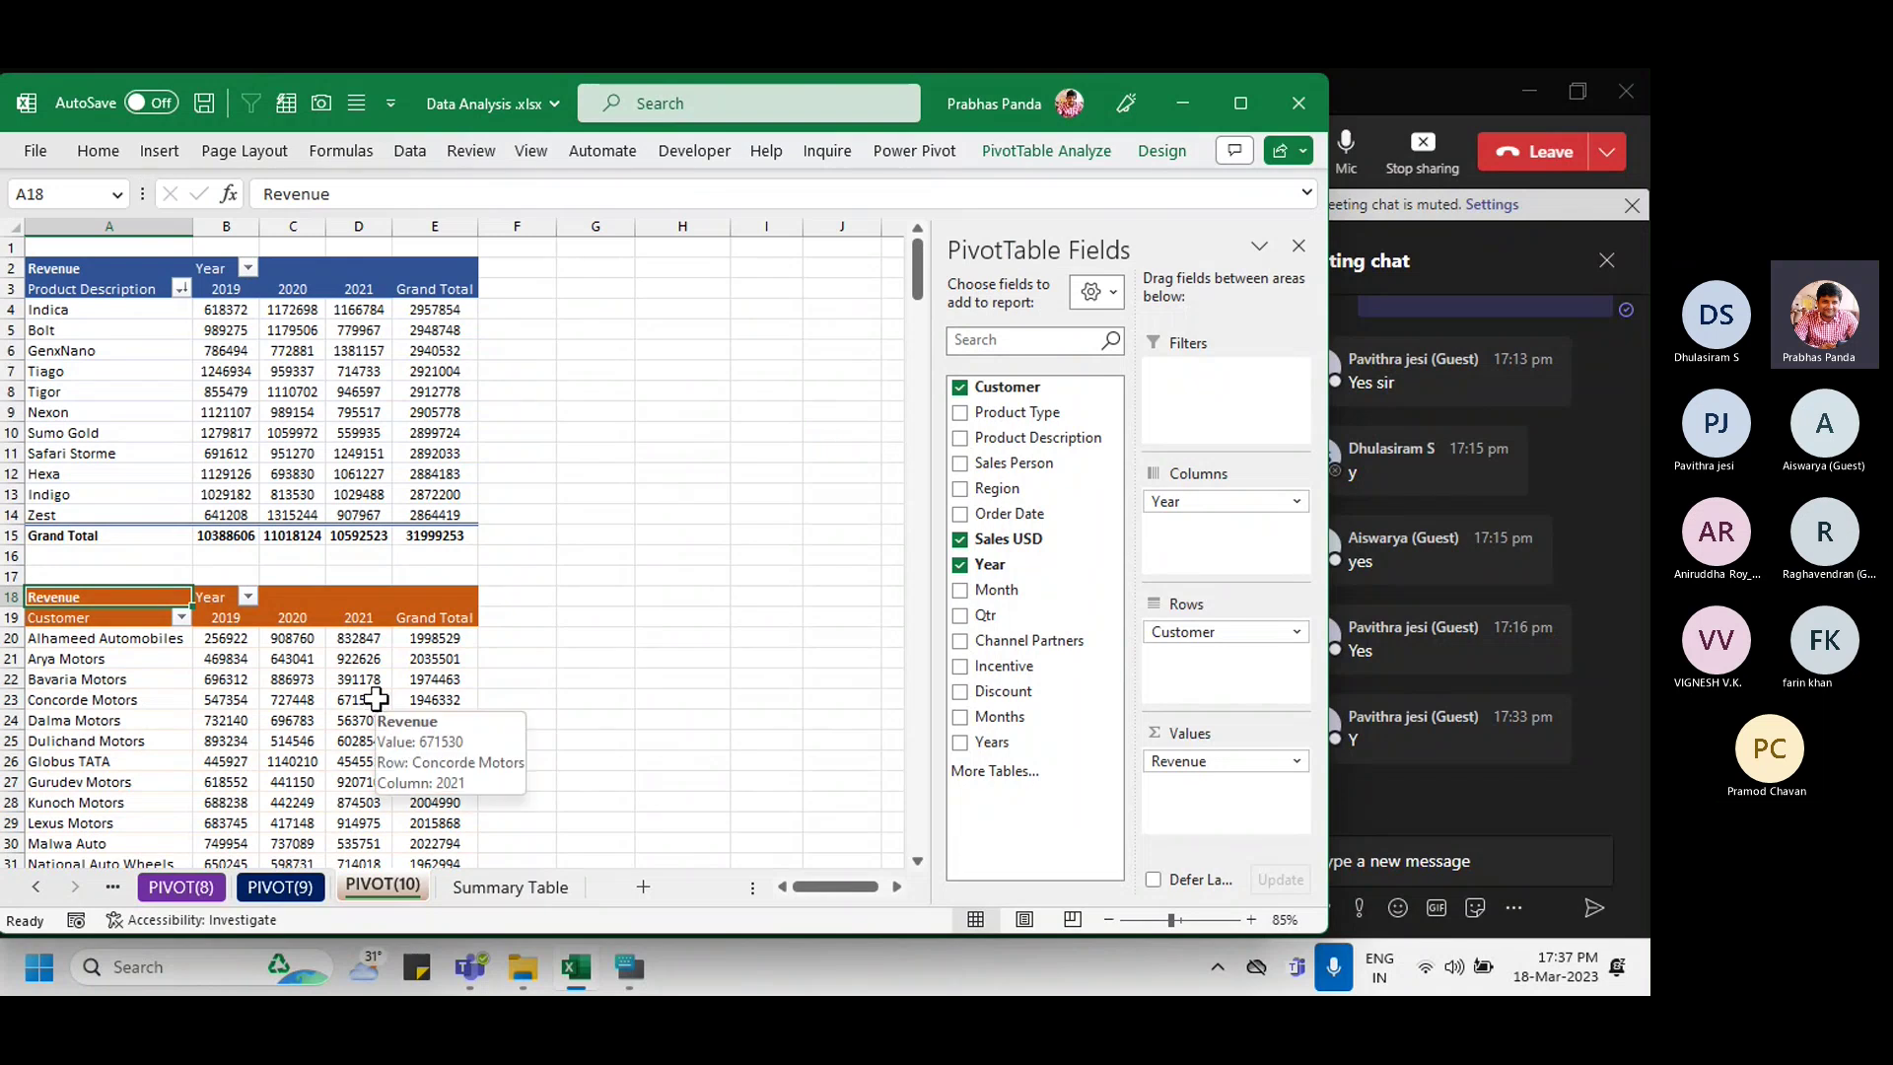
scroll(376, 699, "down", 1)
scroll(376, 699, "up", 4, "ctrl")
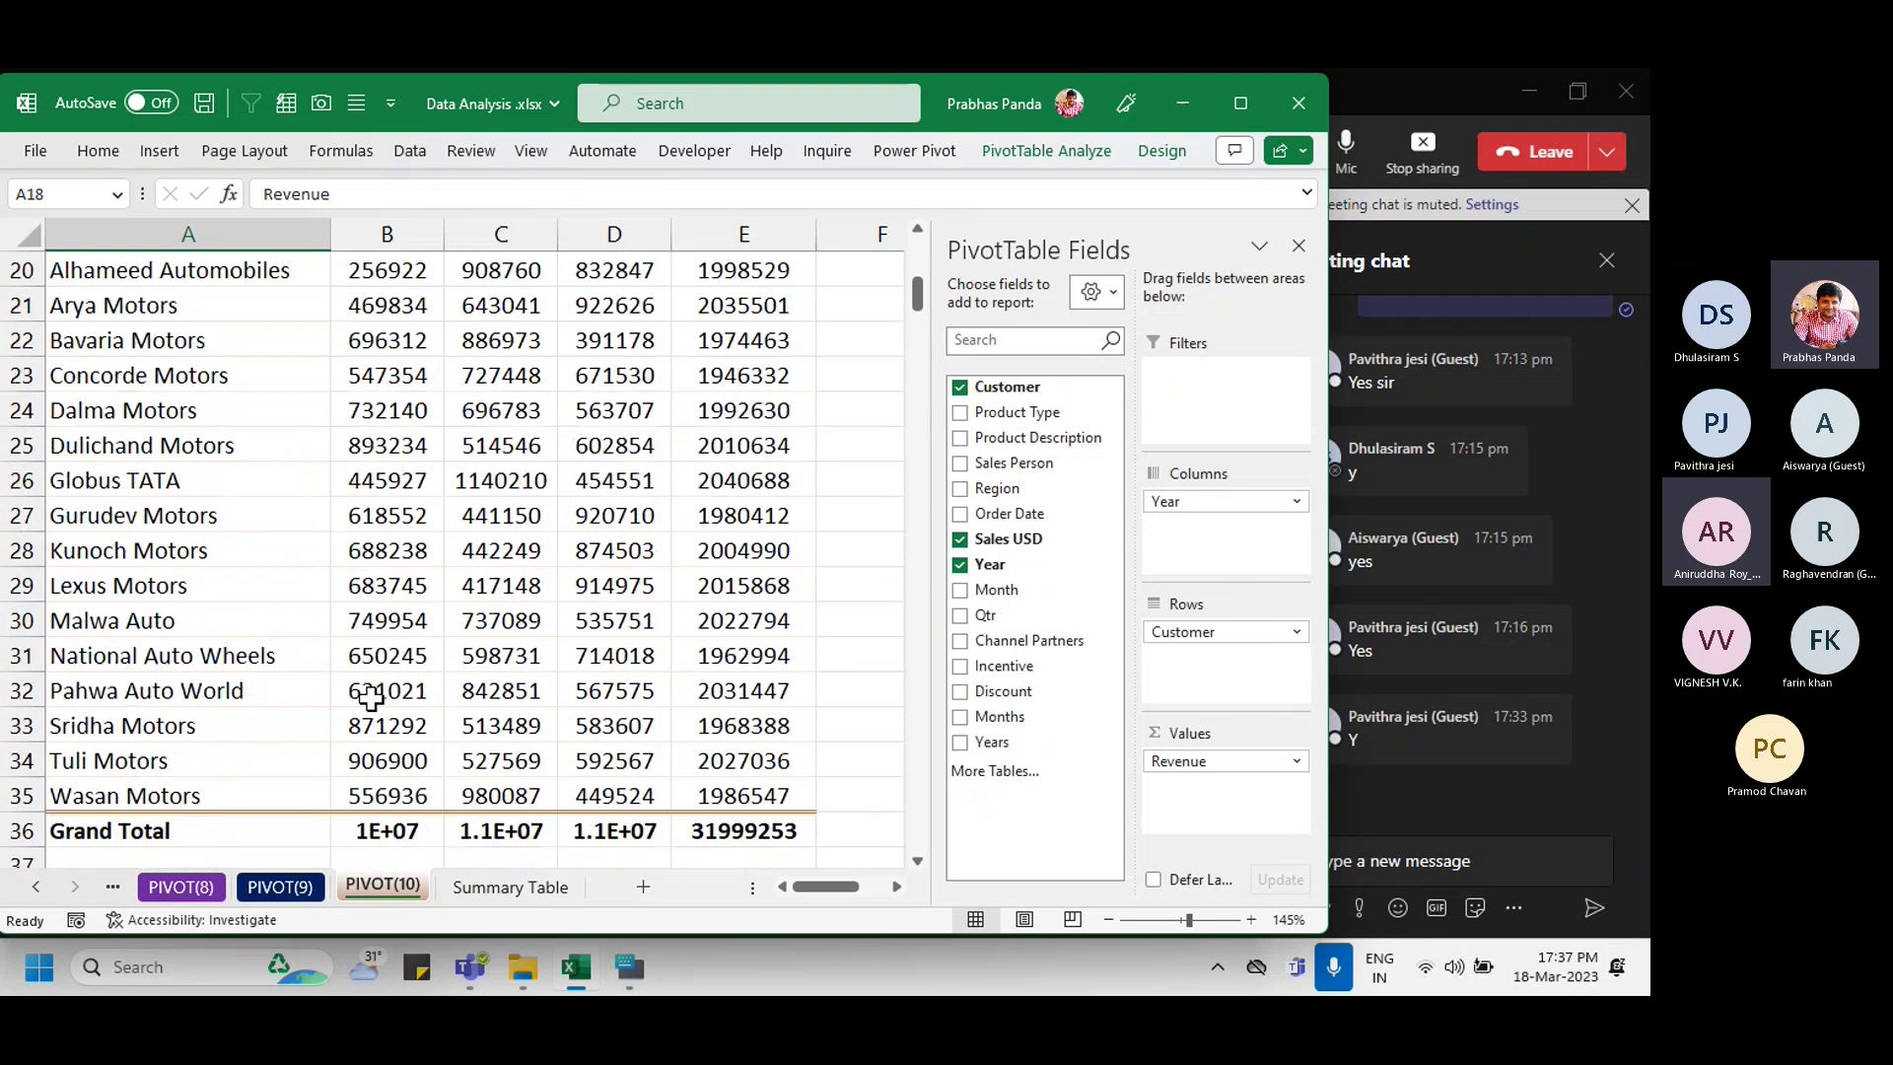
scroll(371, 699, "up", 1)
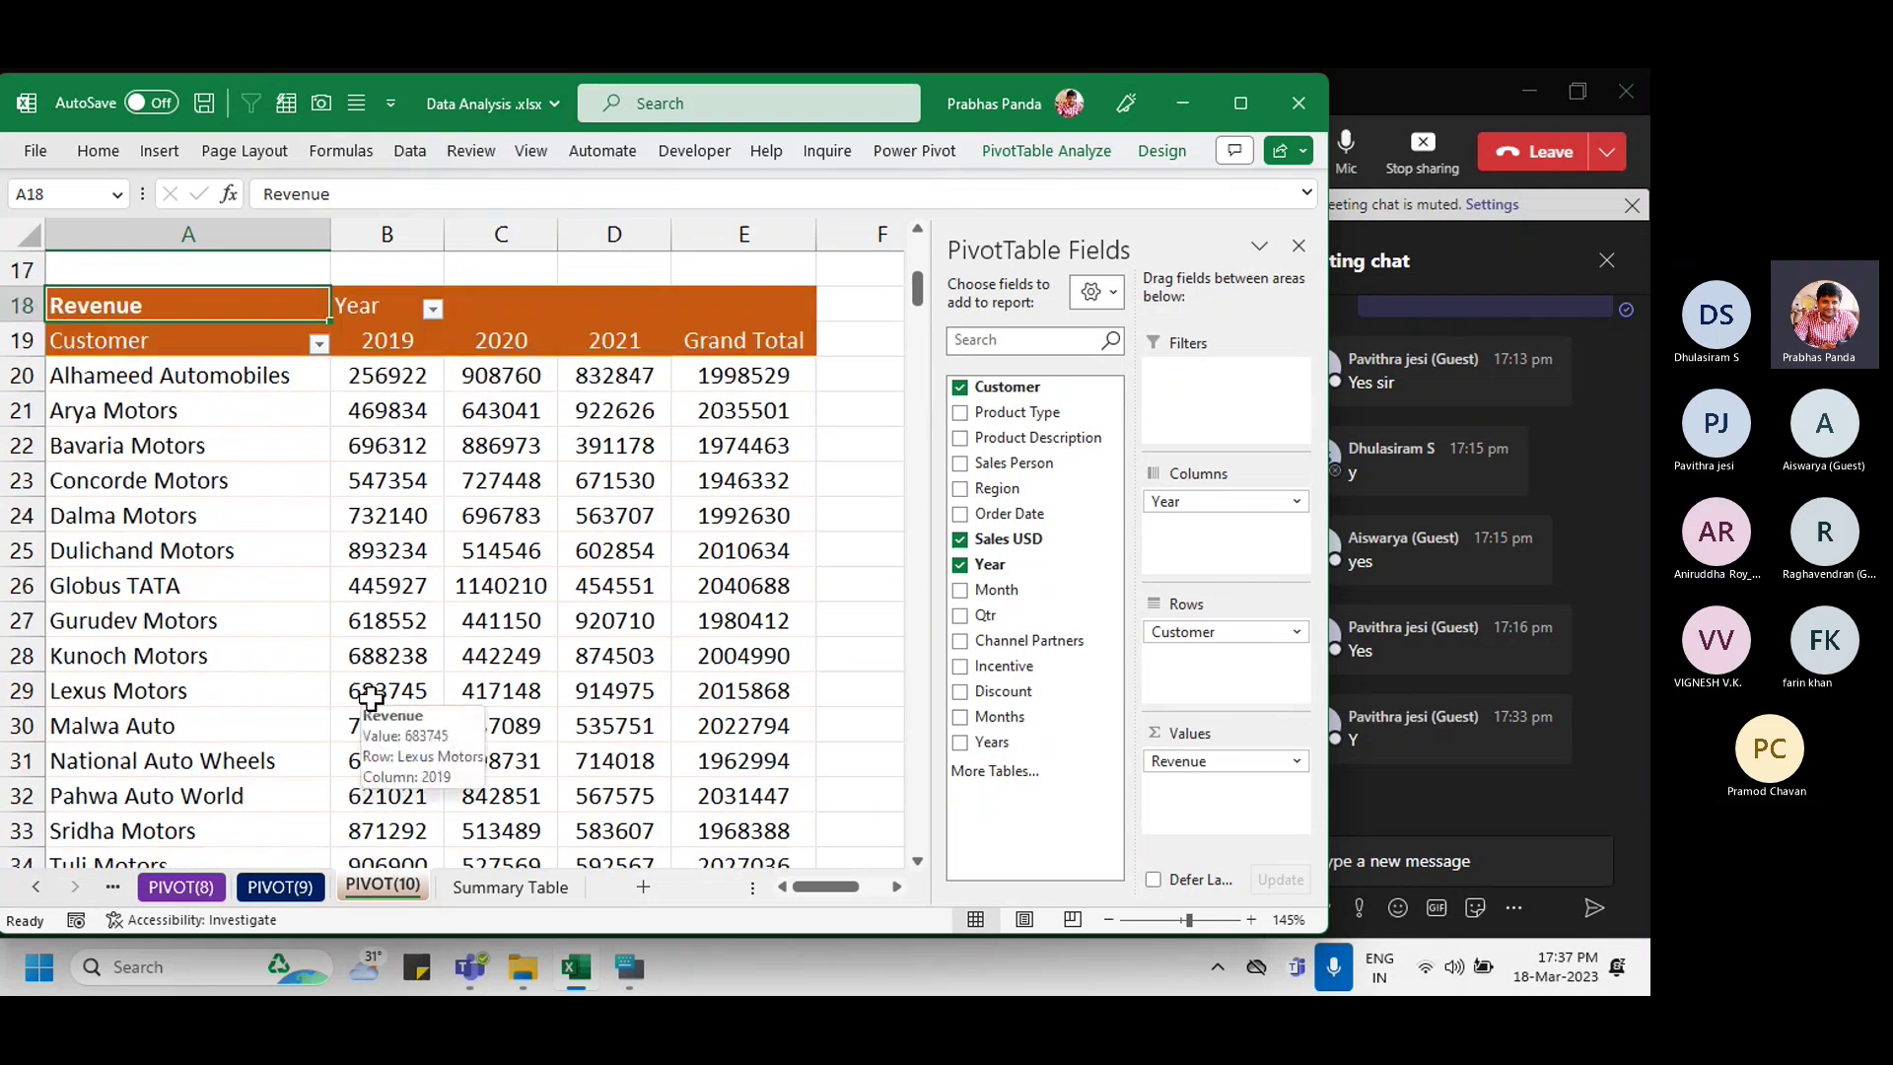
scroll(371, 699, "down", 1)
scroll(371, 699, "up", 1)
scroll(371, 699, "down", 1)
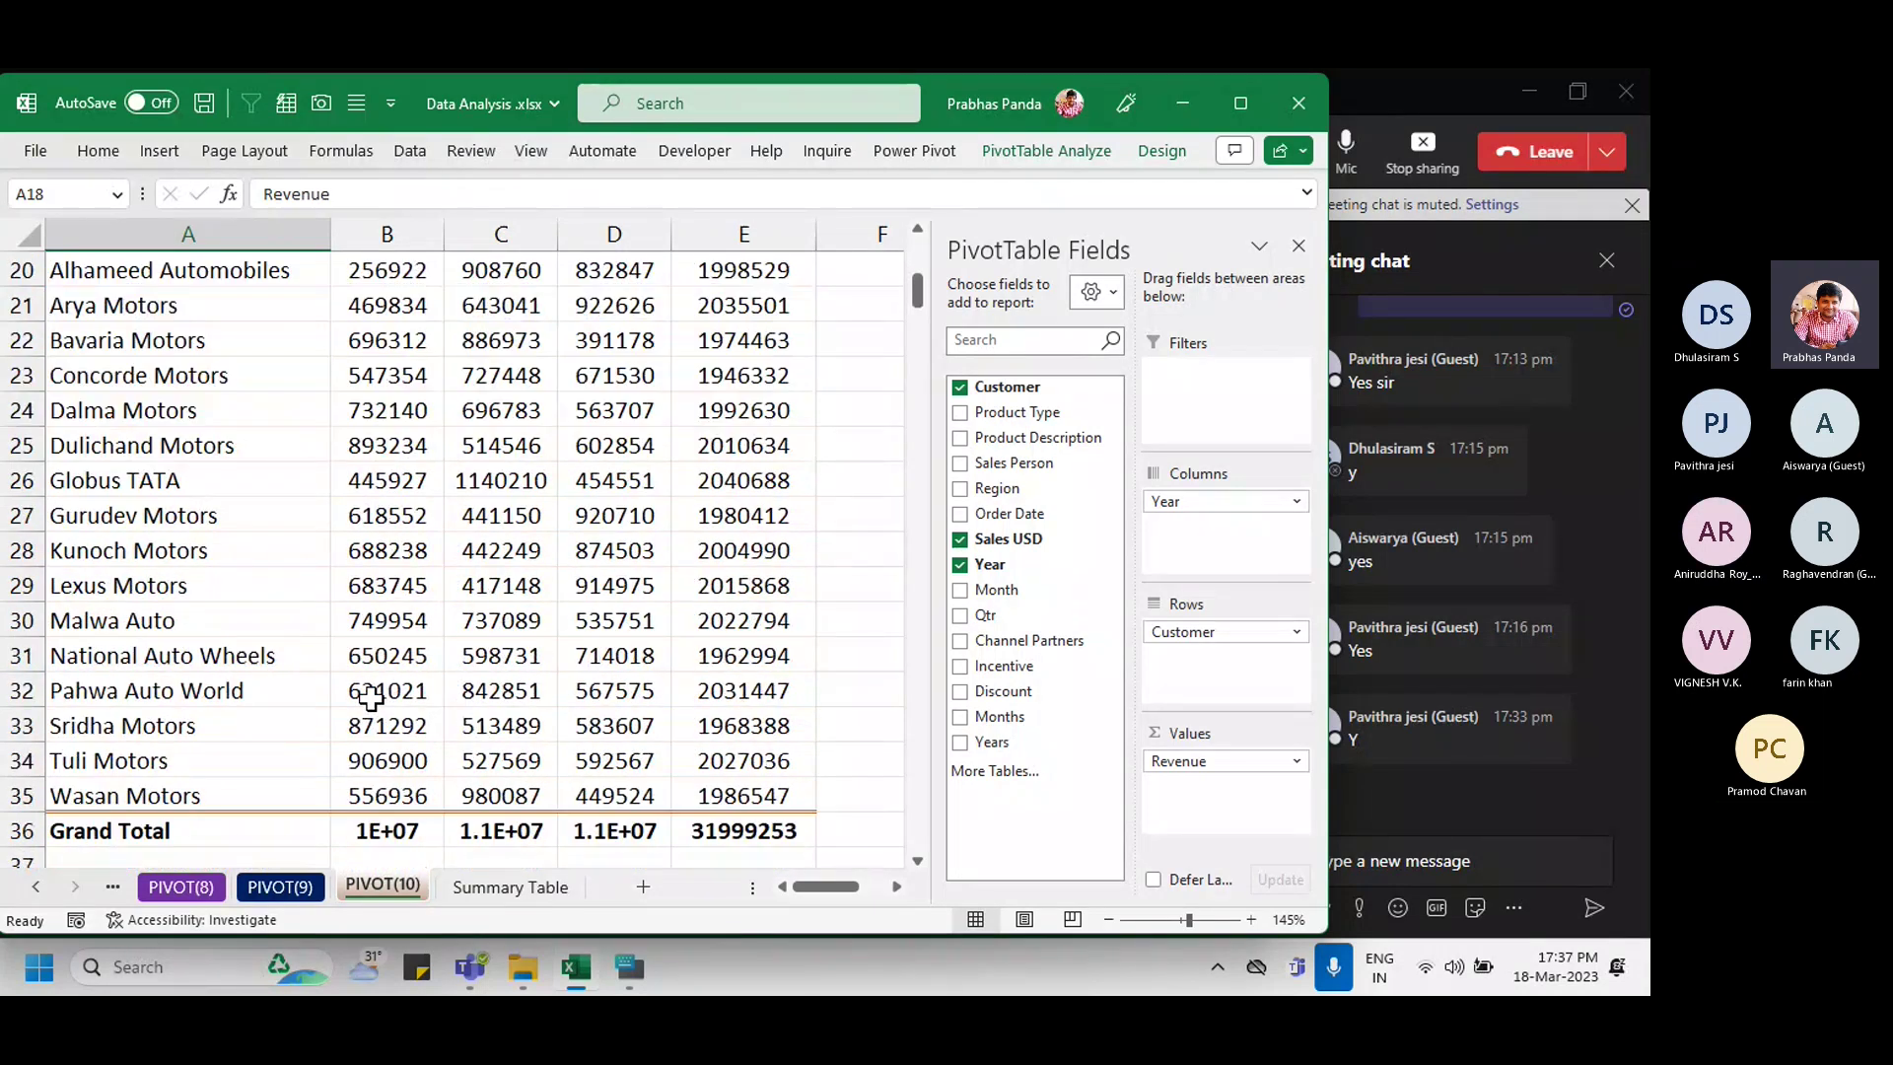
scroll(371, 699, "down", 2)
scroll(370, 699, "up", 4)
scroll(370, 699, "down", 5)
scroll(368, 700, "up", 4)
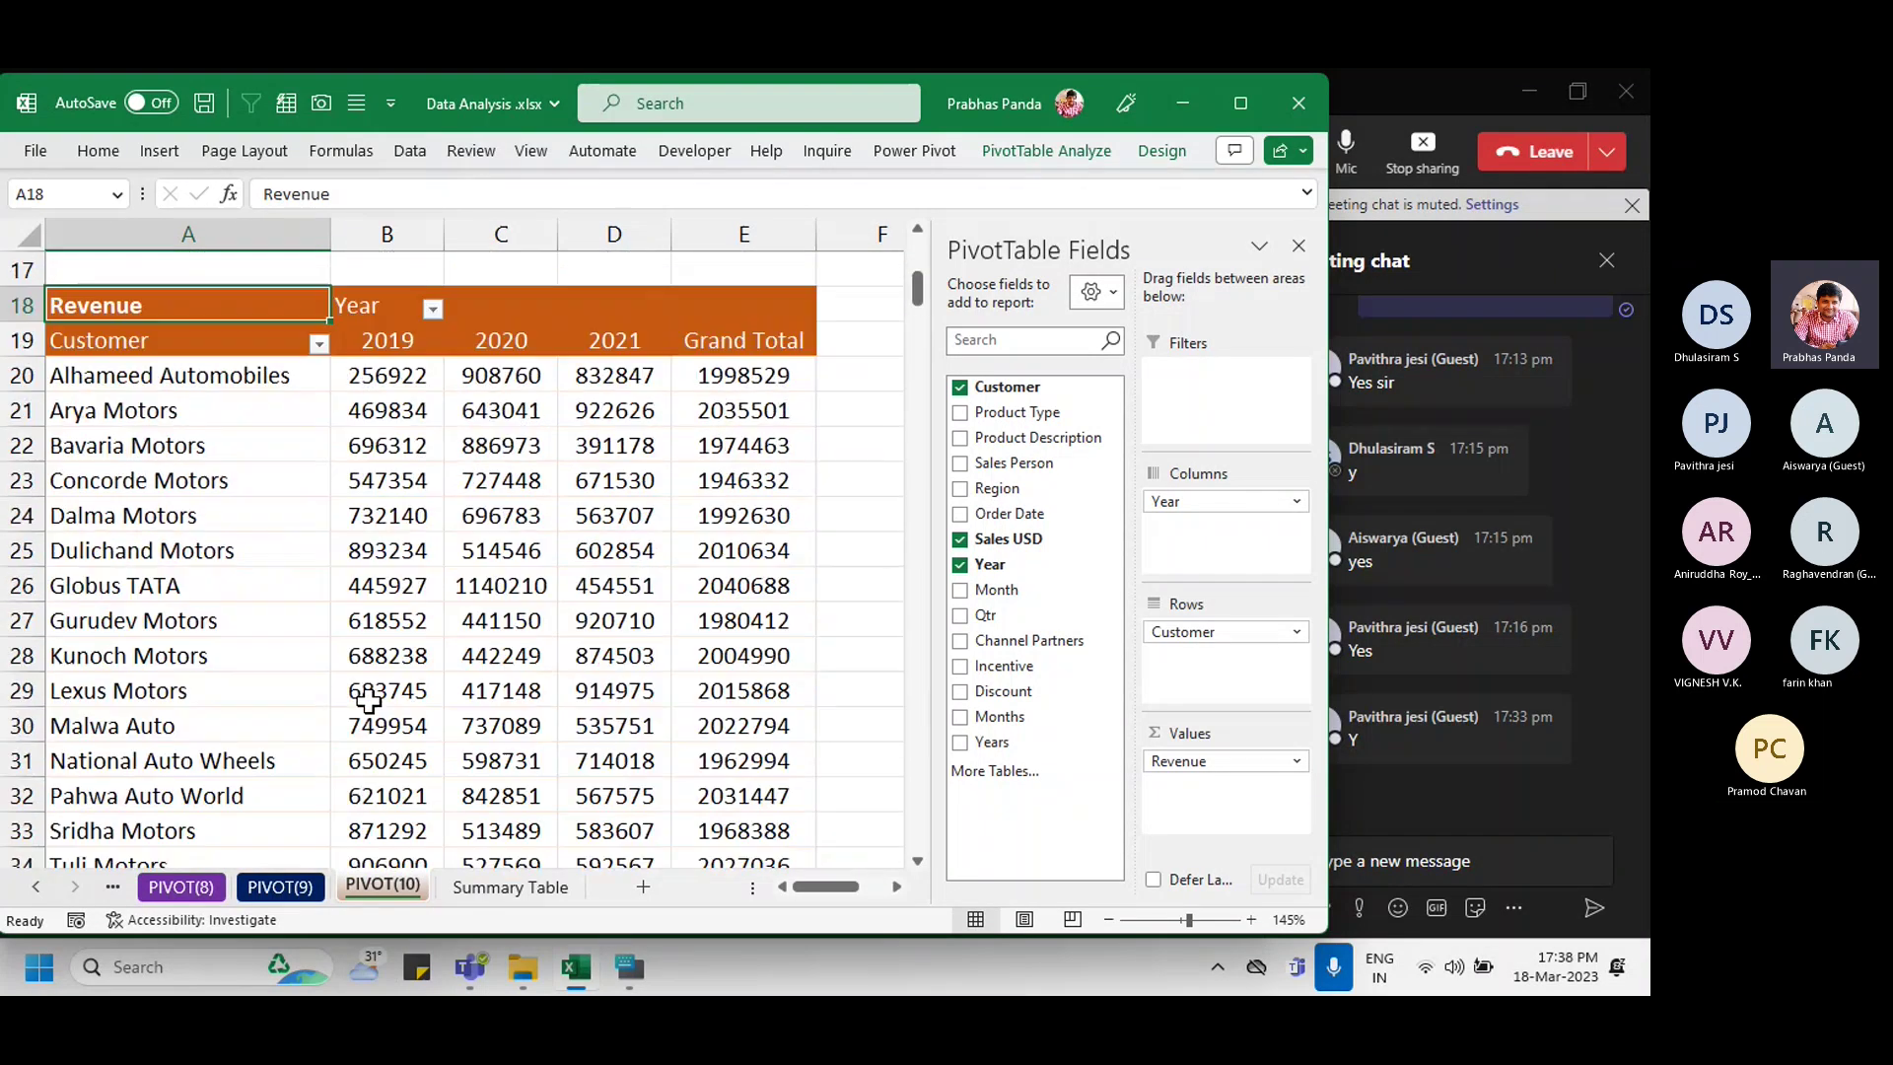
scroll(368, 700, "up", 1)
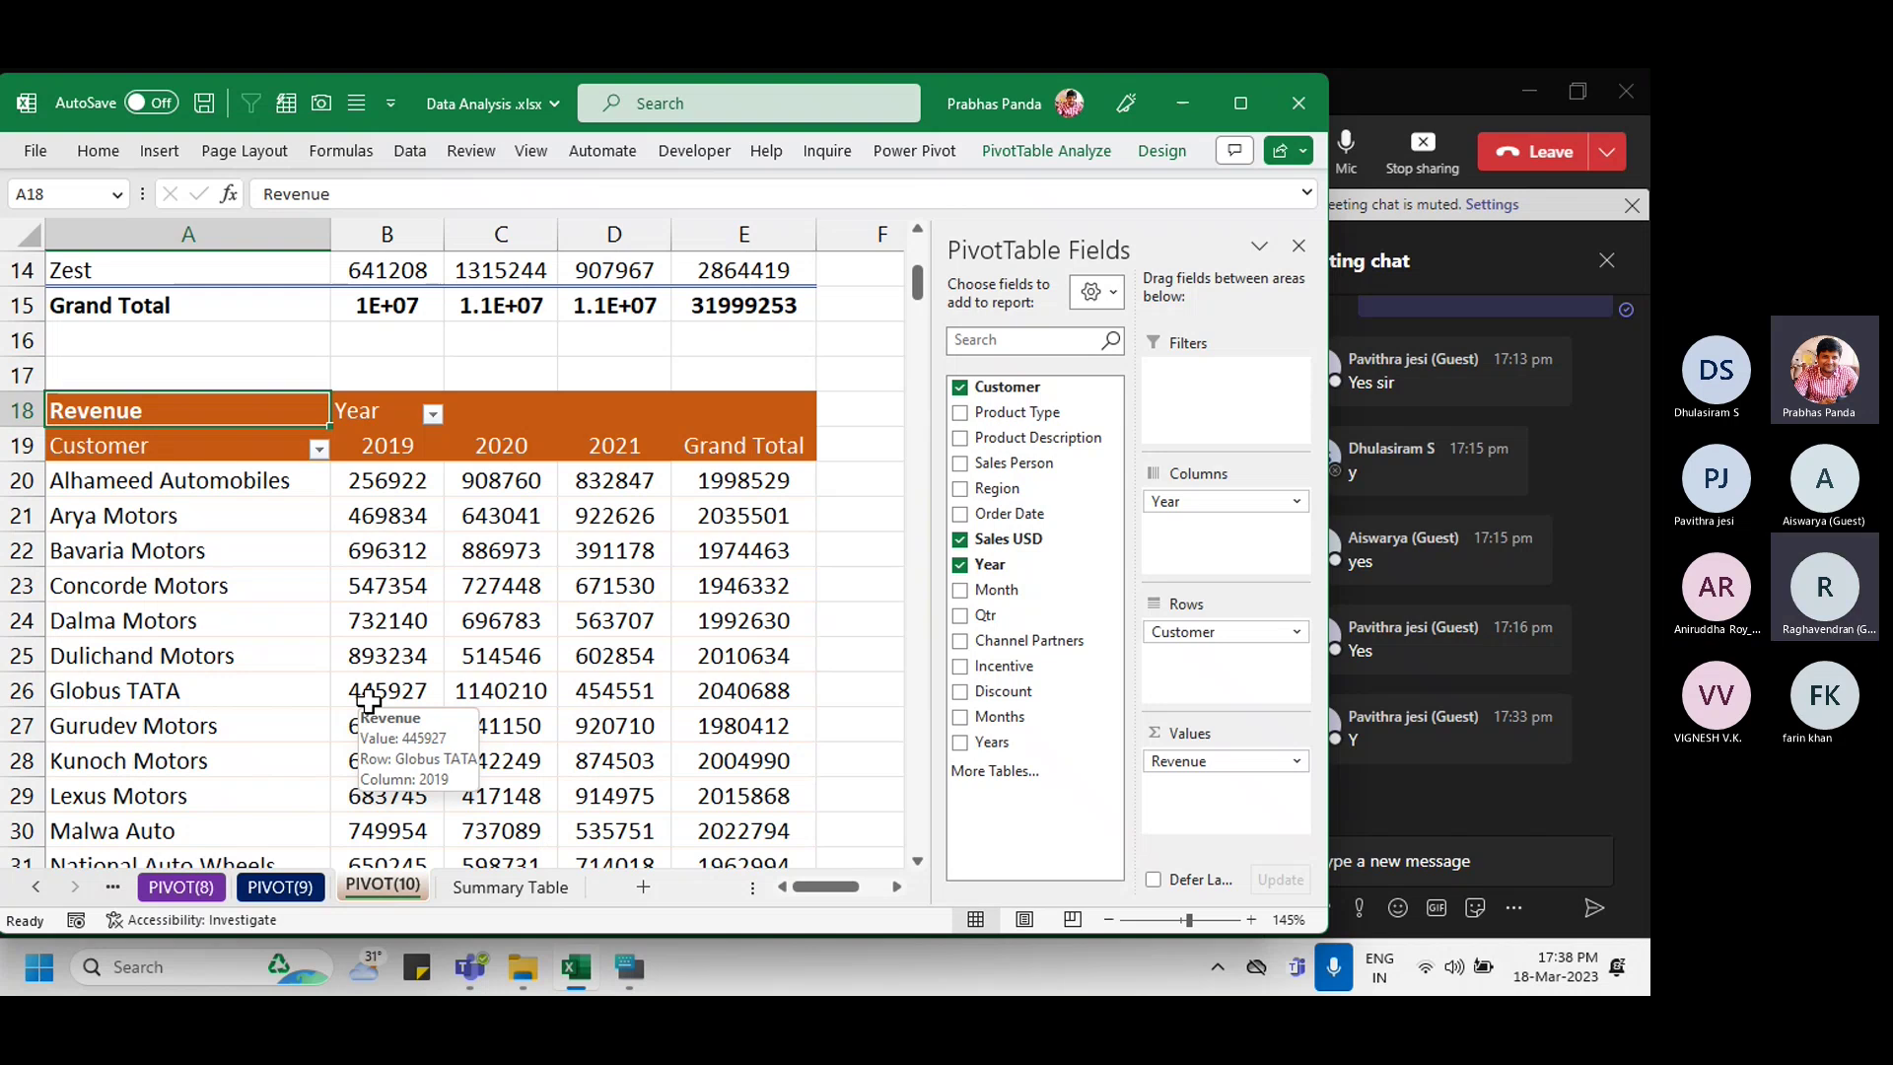
Step: Start a Top 10 value filter on Customer and change the item count to 5
left_click(318, 449)
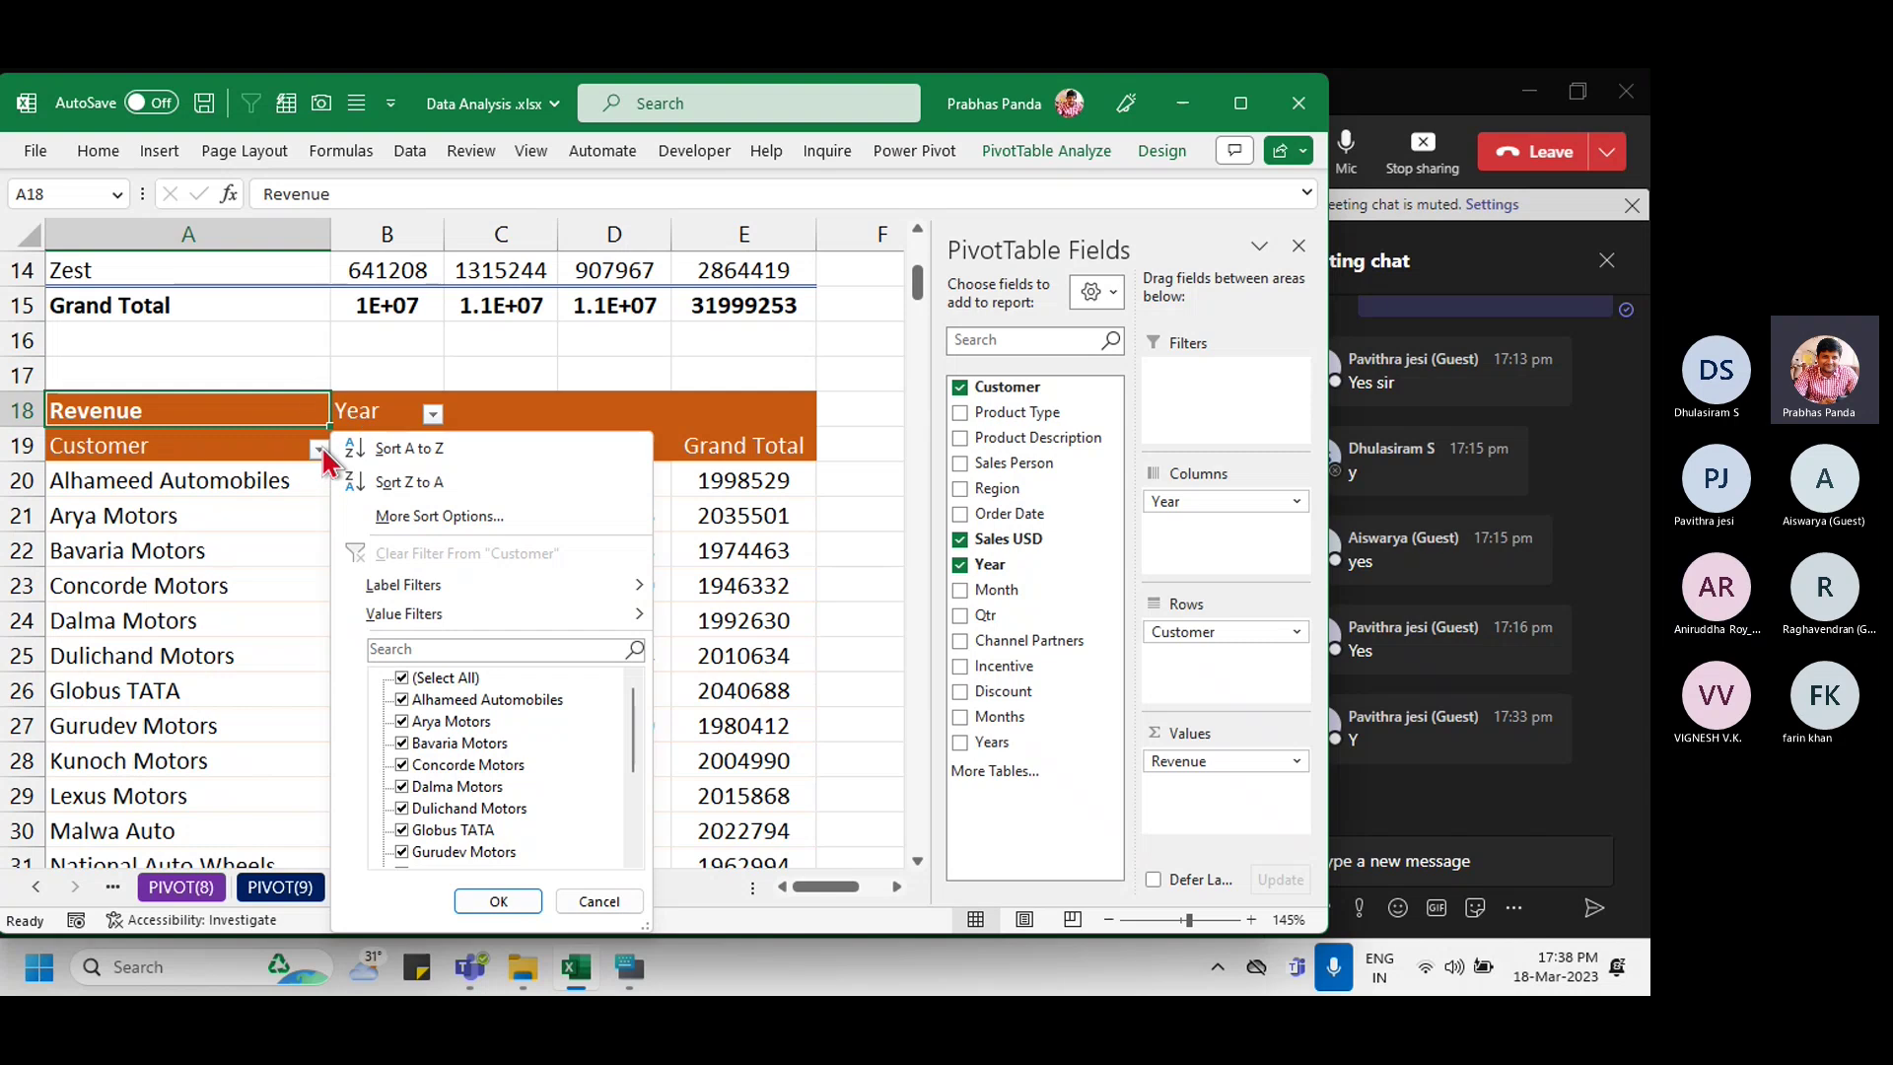
left_click(550, 619)
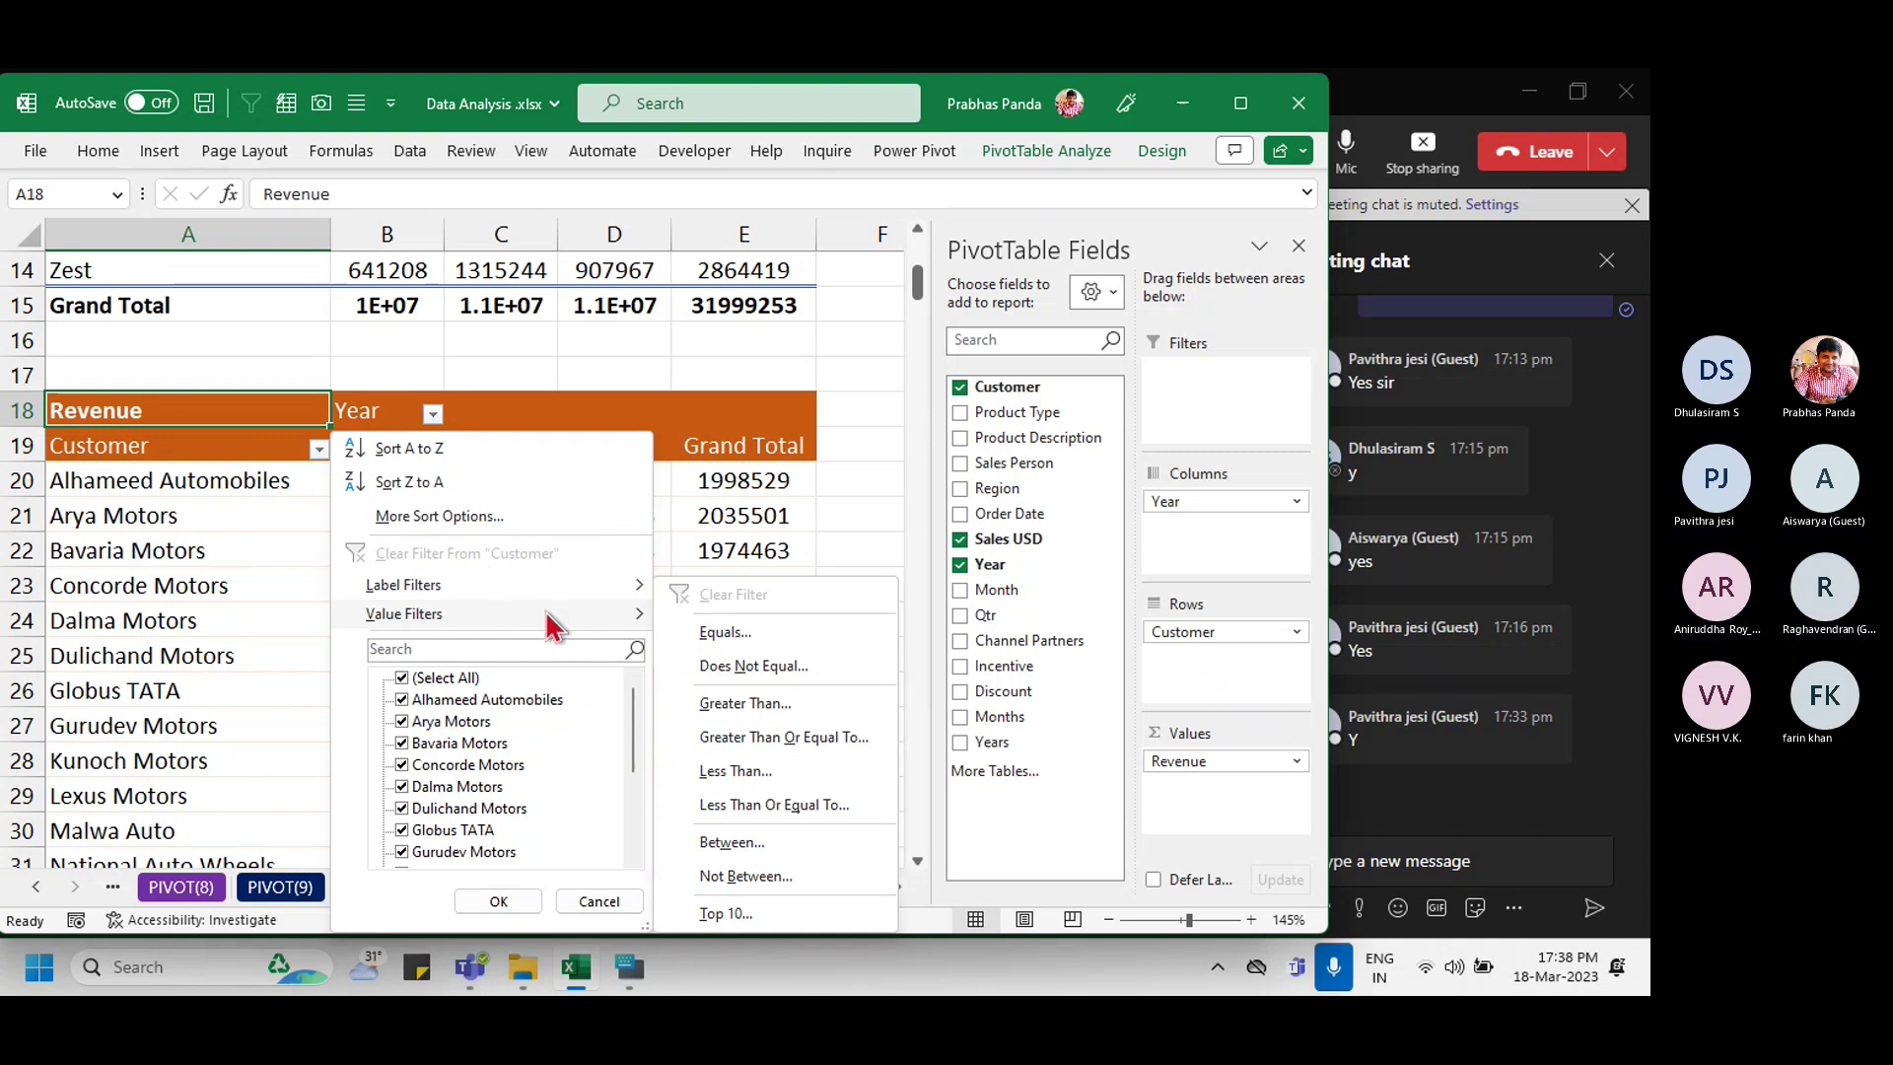
left_click(787, 915)
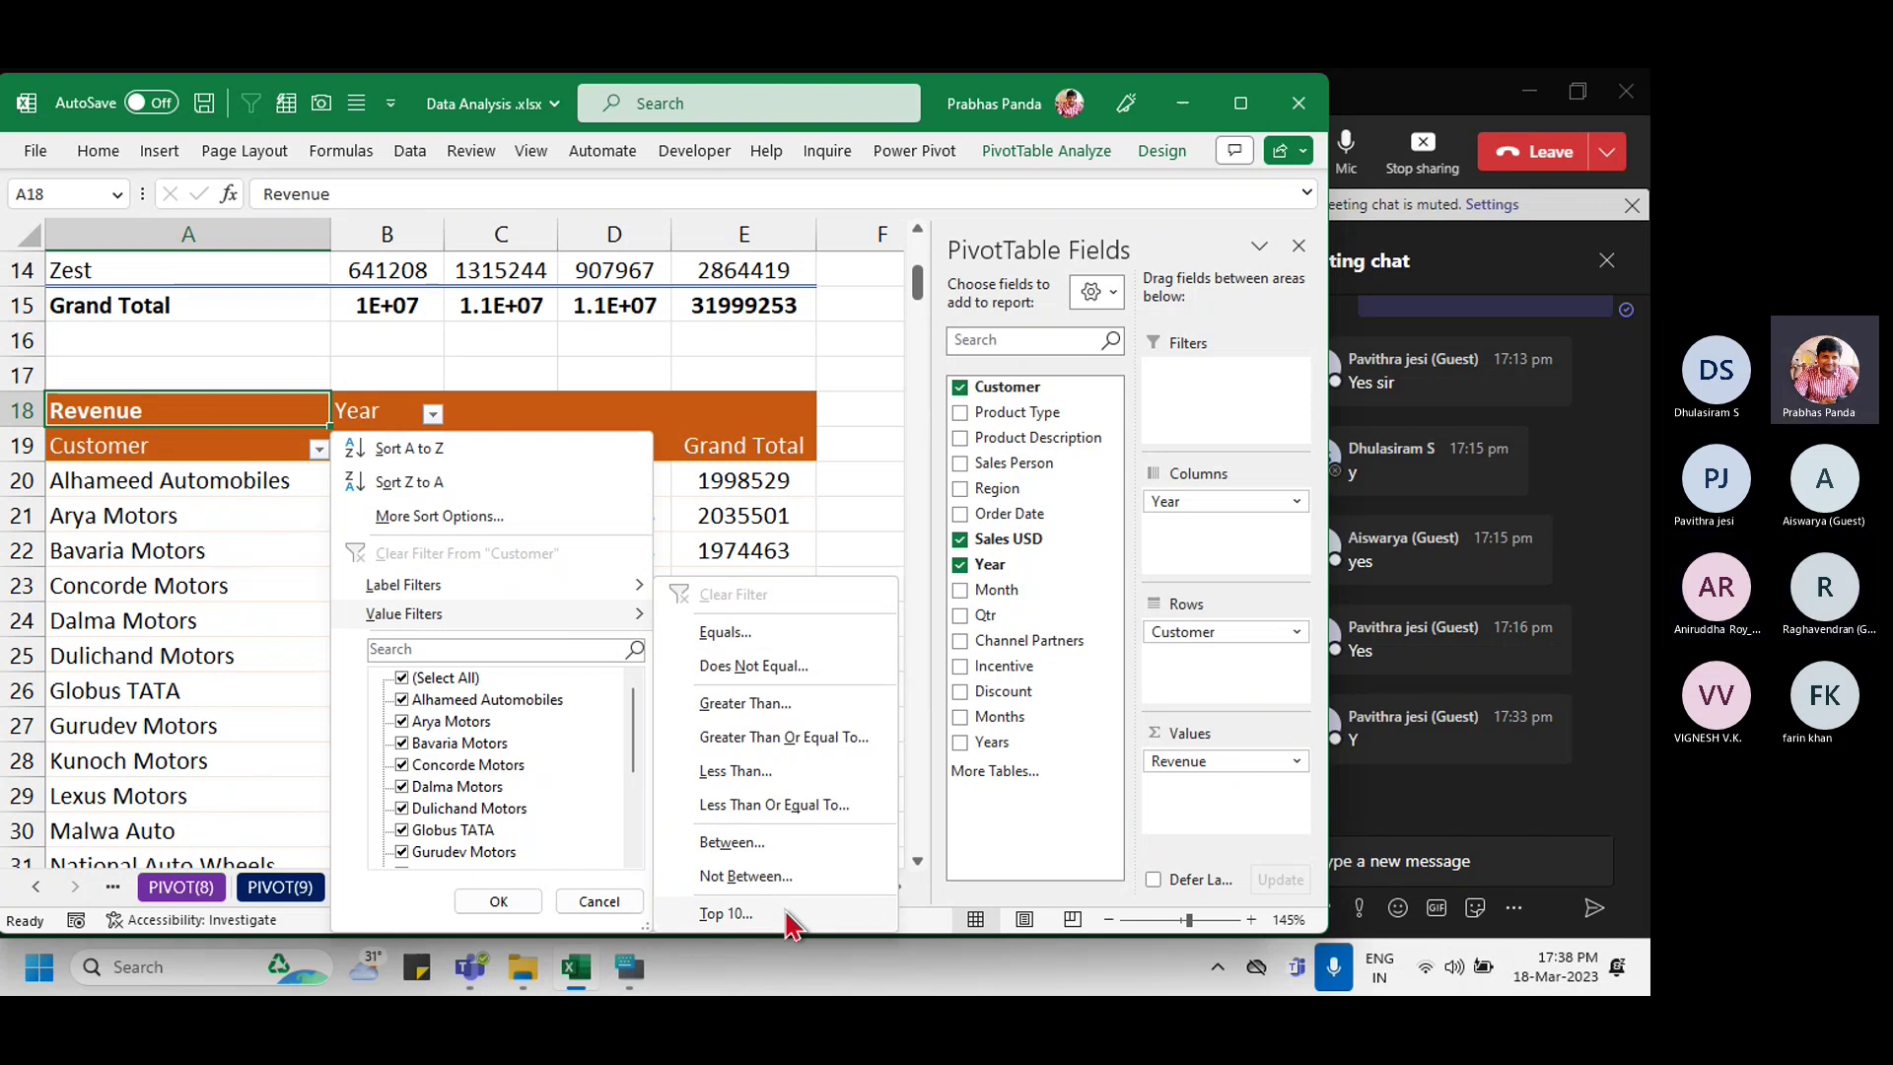
left_click(787, 915)
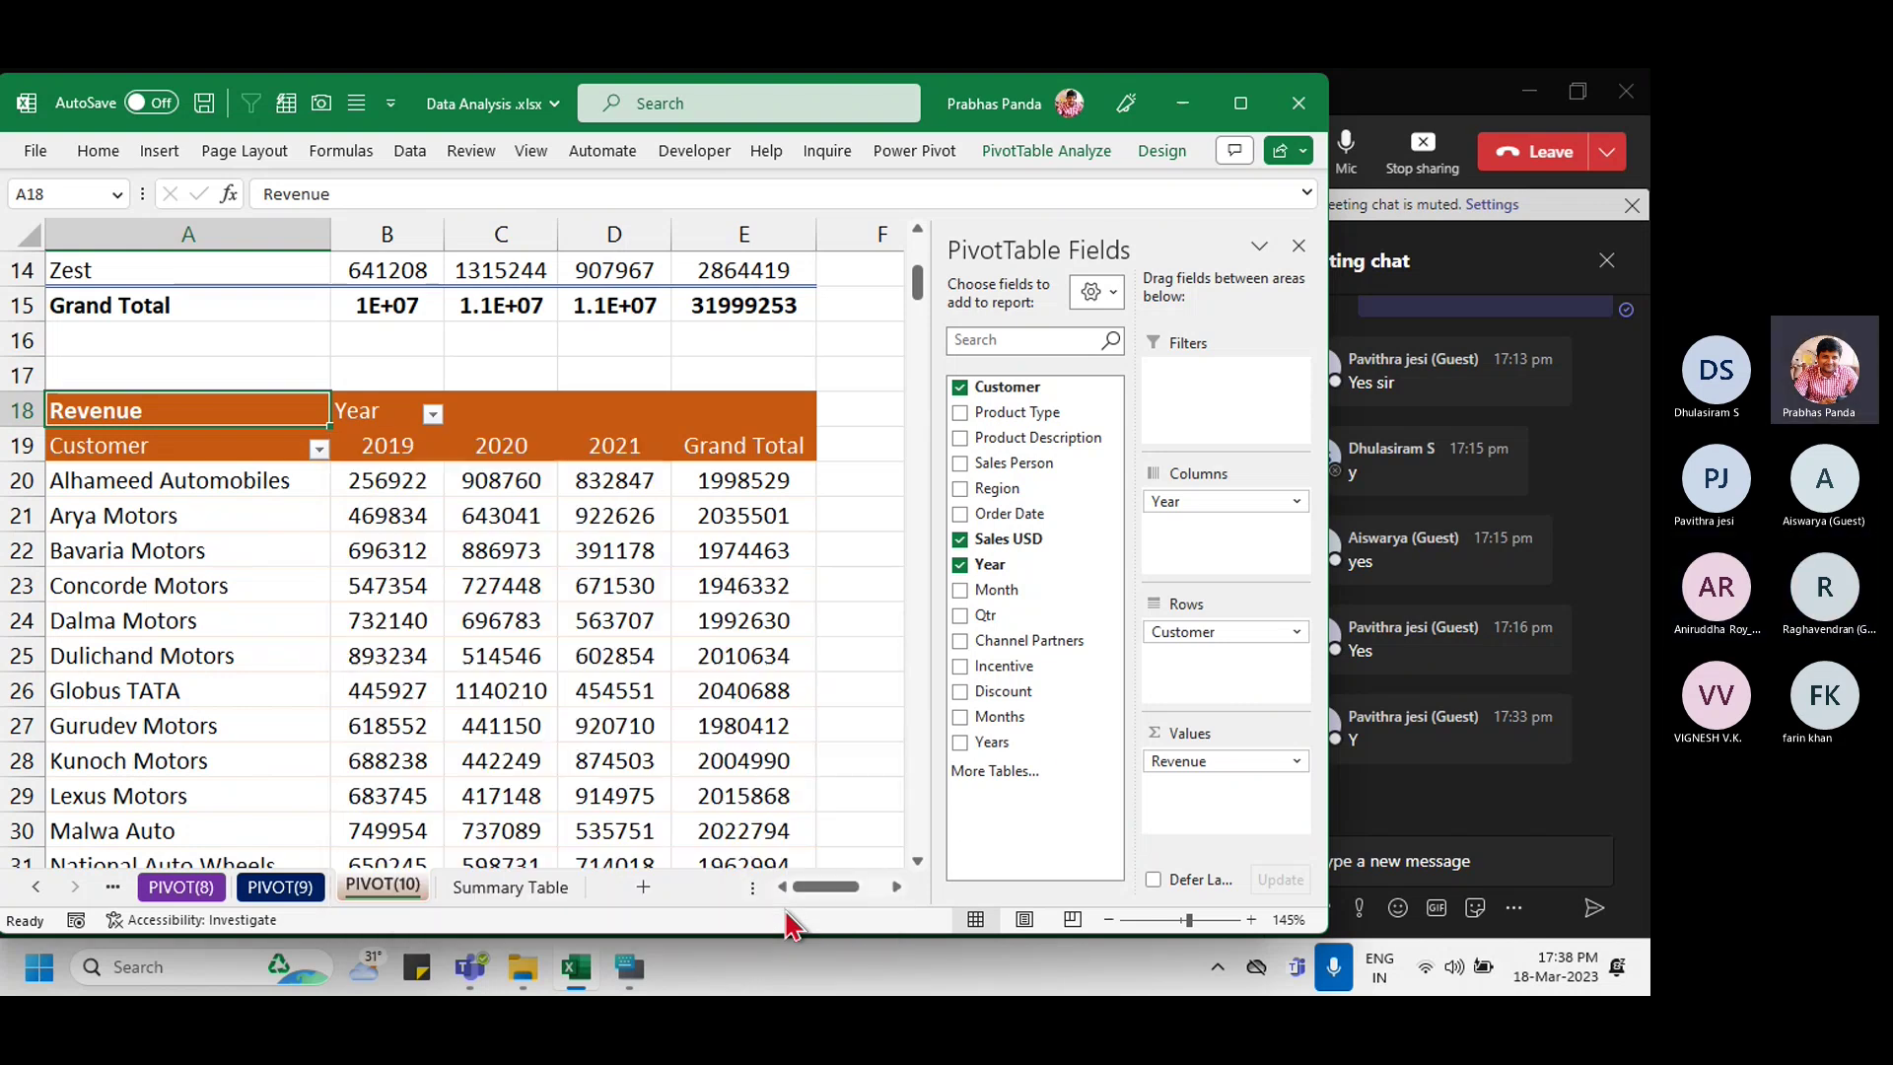
double_click(670, 446)
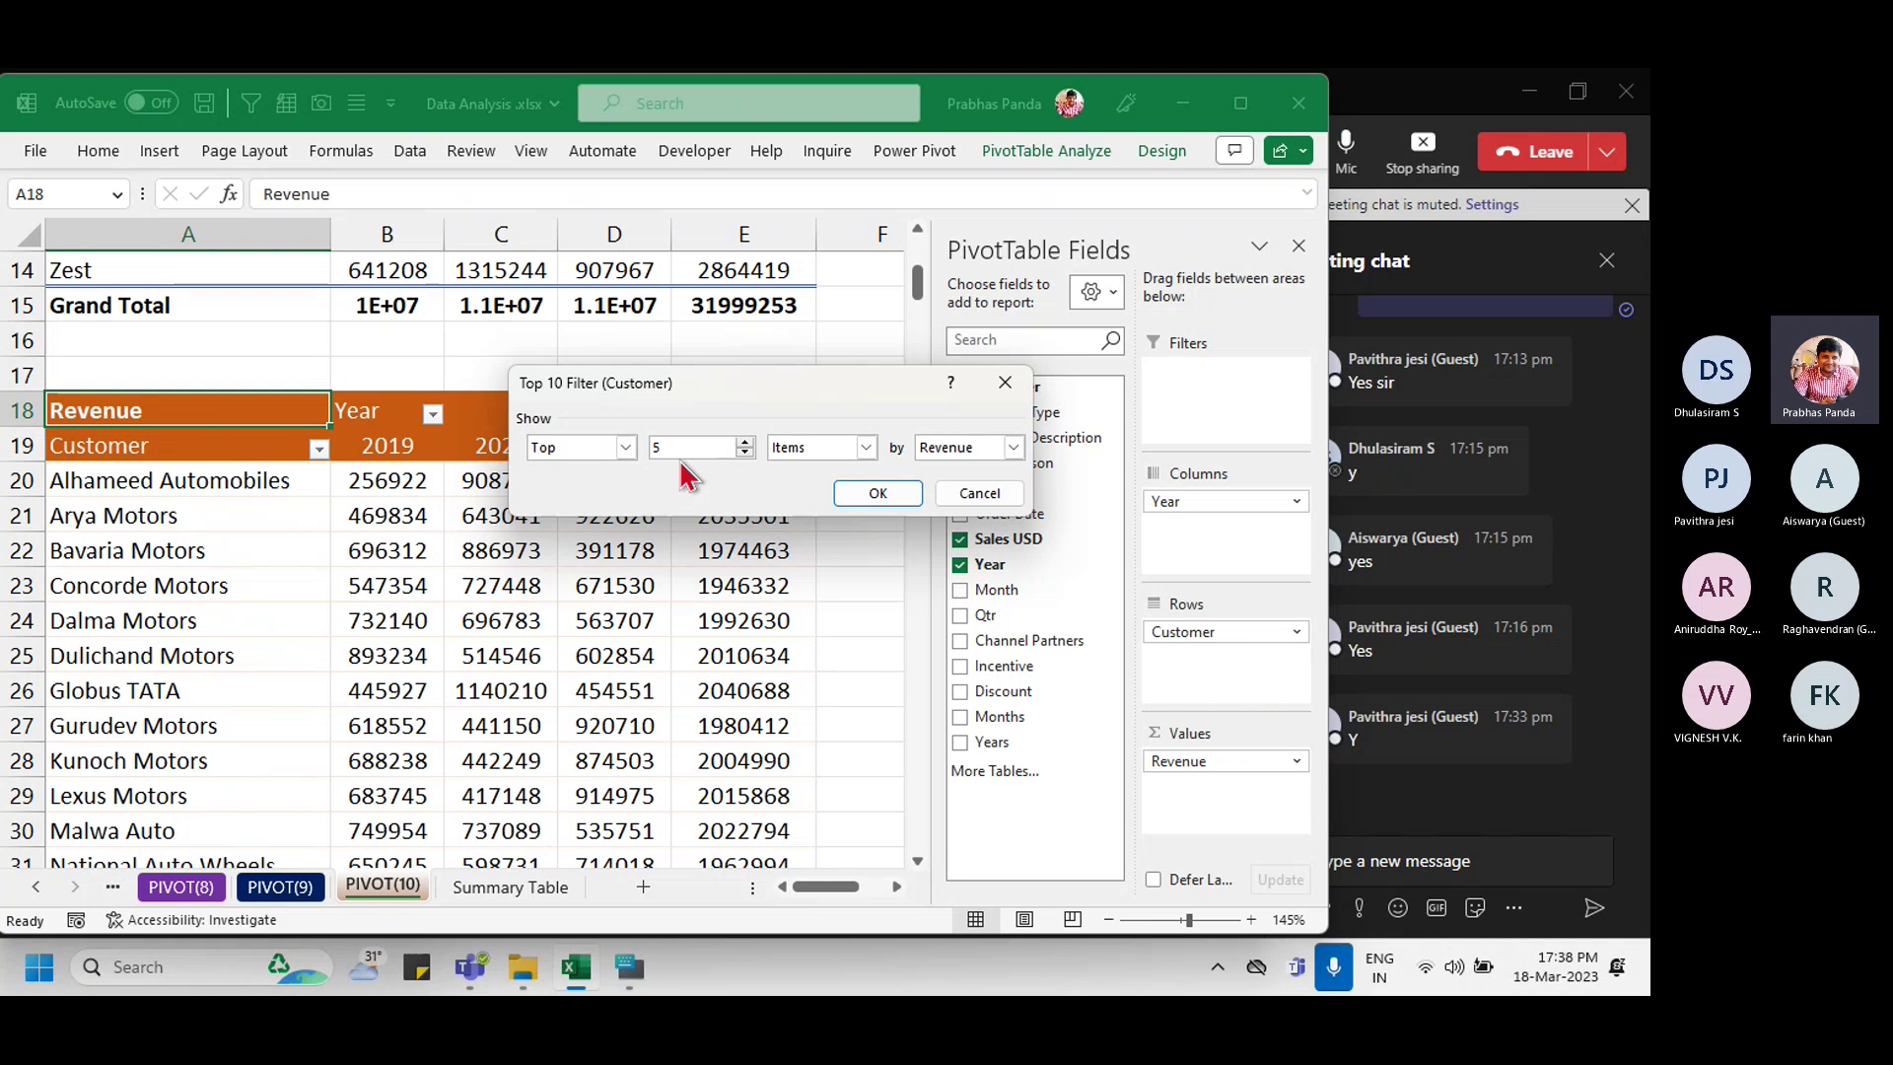
left_click(687, 476)
left_click(687, 476)
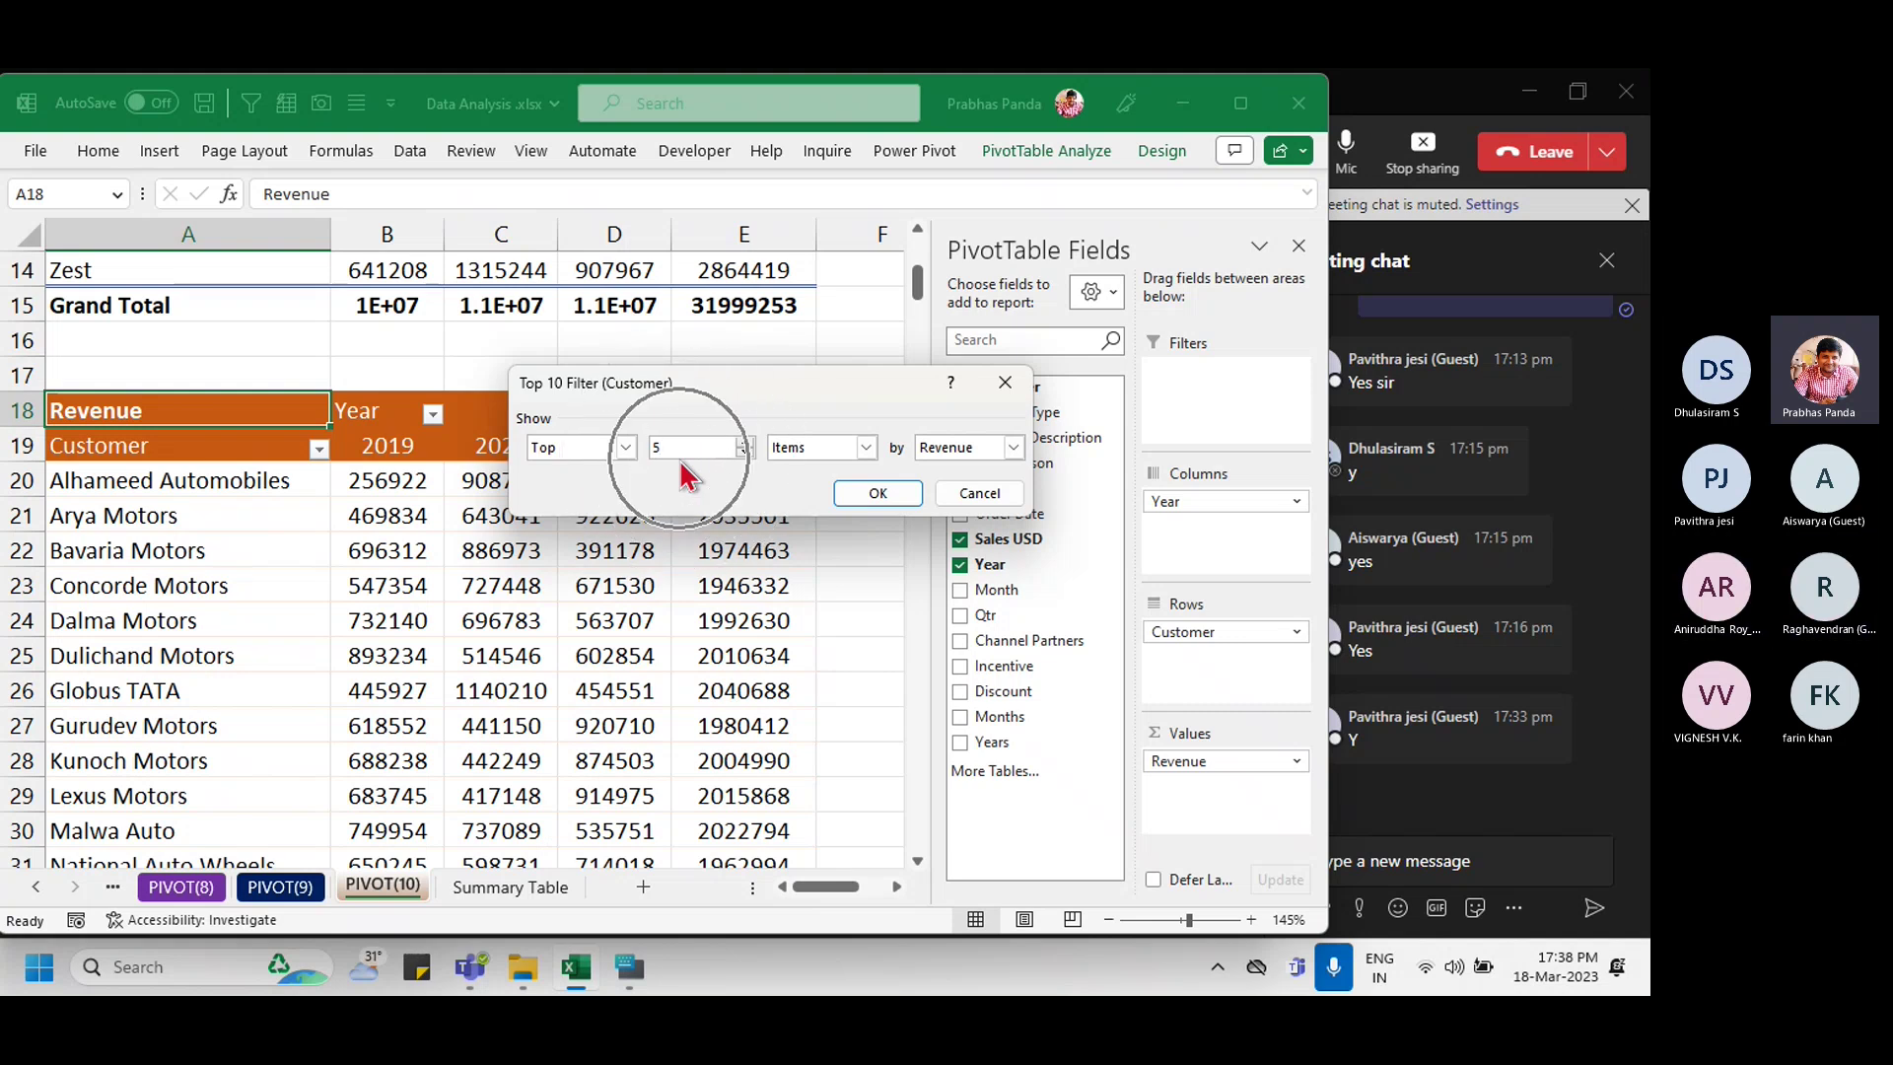
left_click(687, 476)
left_click(687, 476)
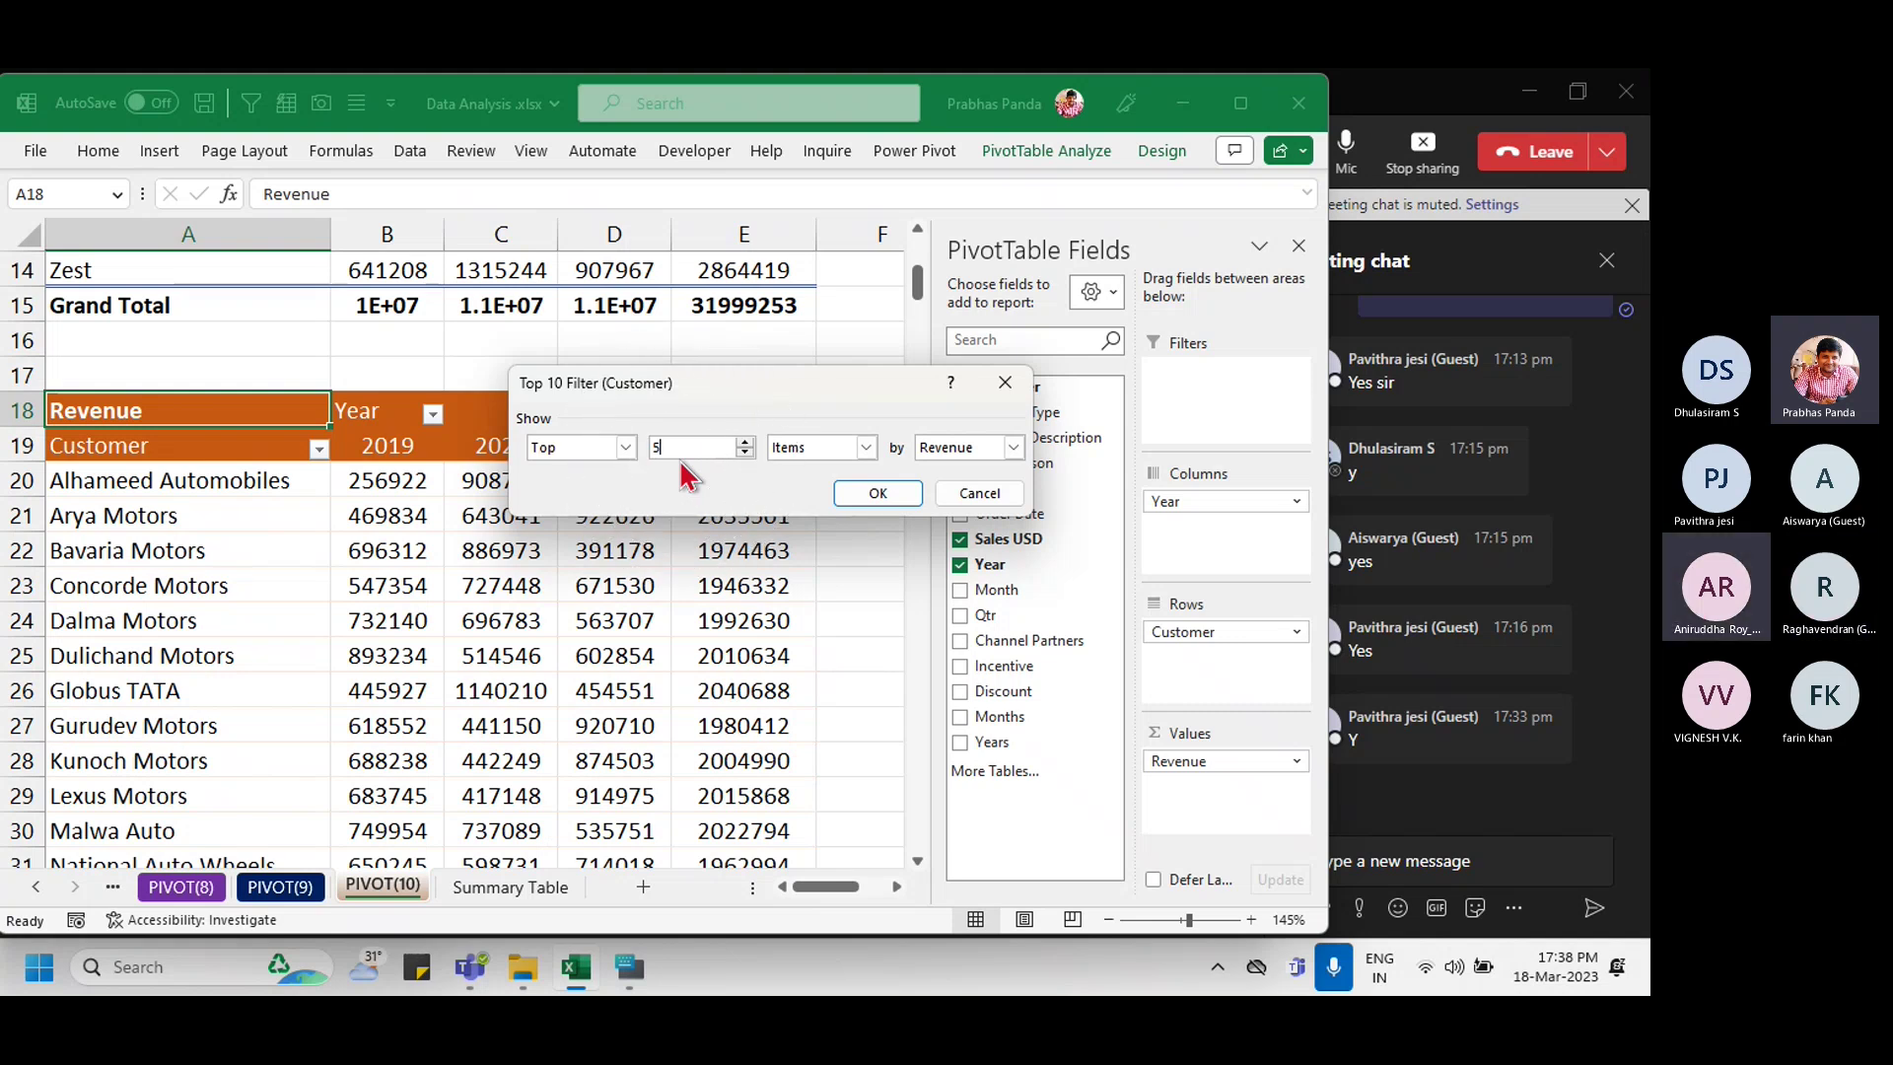
left_click(688, 476)
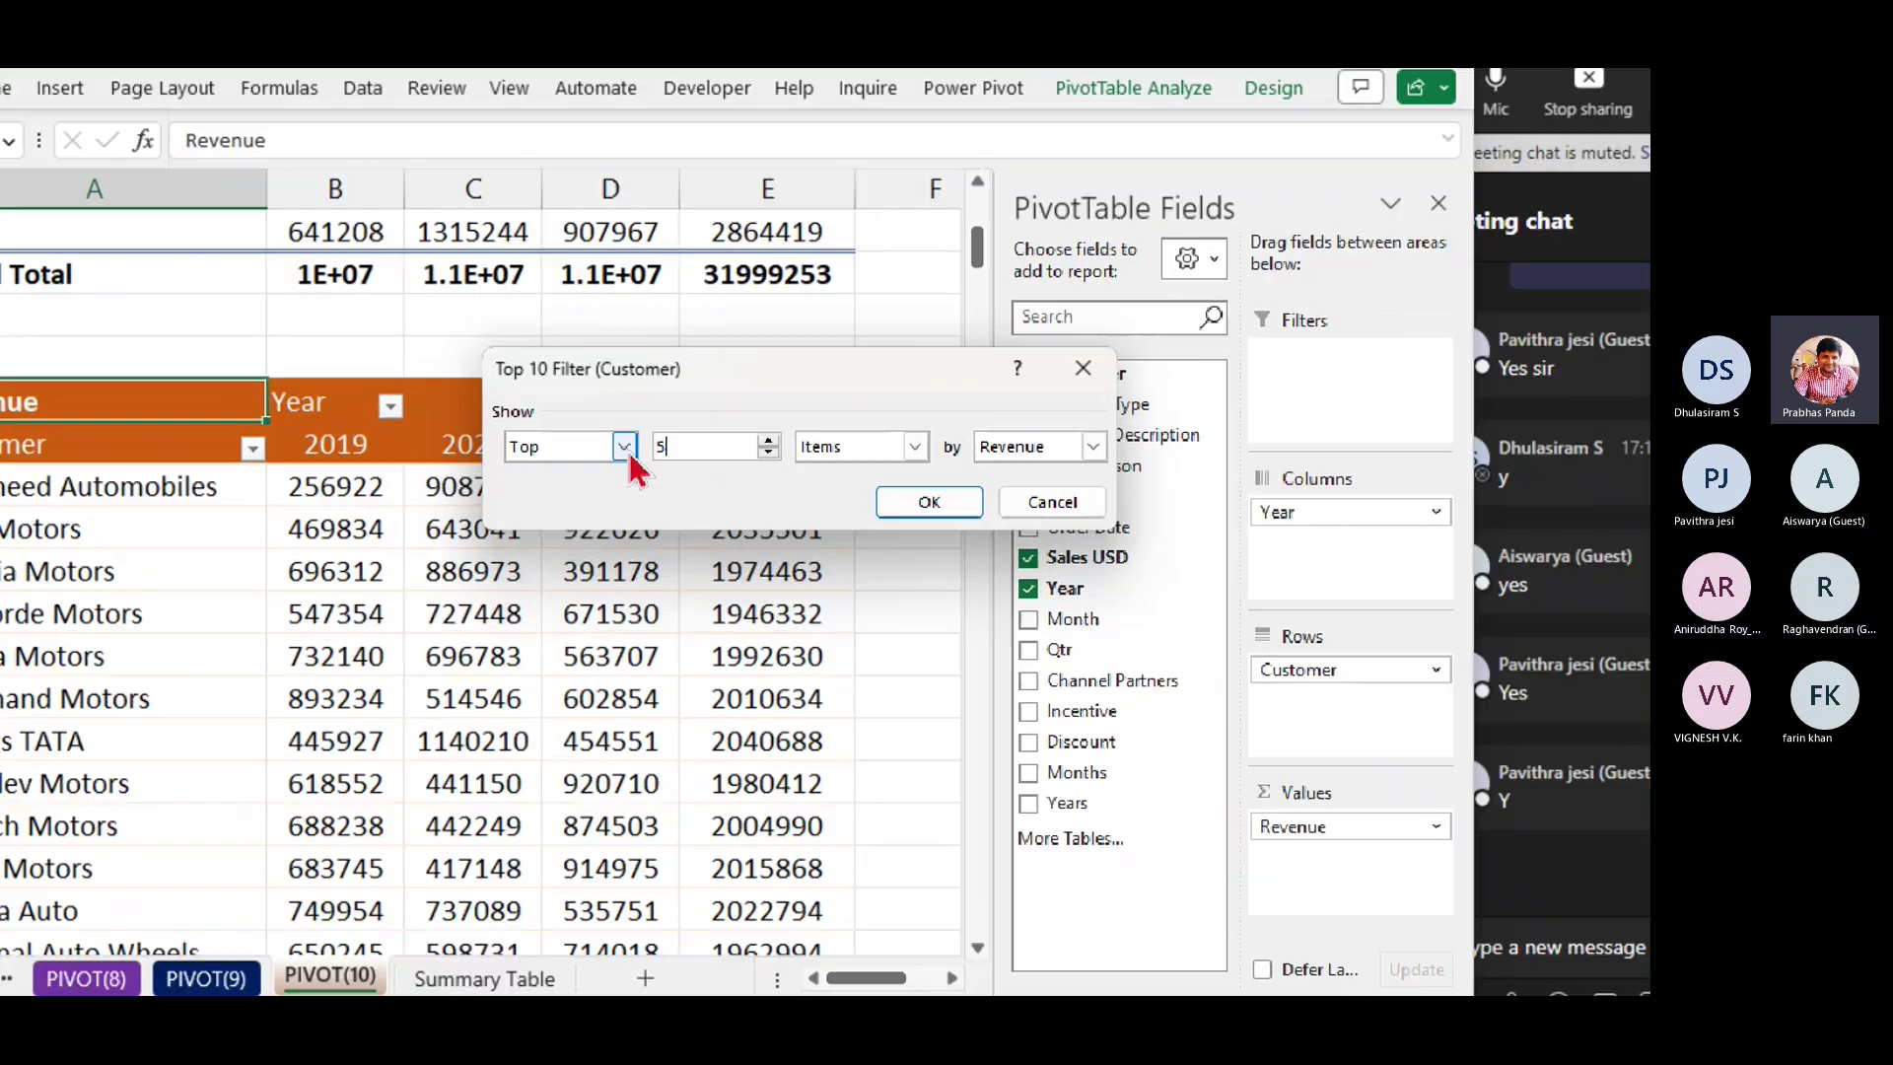
Step: Keep Top direction by Revenue and apply the top 5 customers filter
left_click(625, 447)
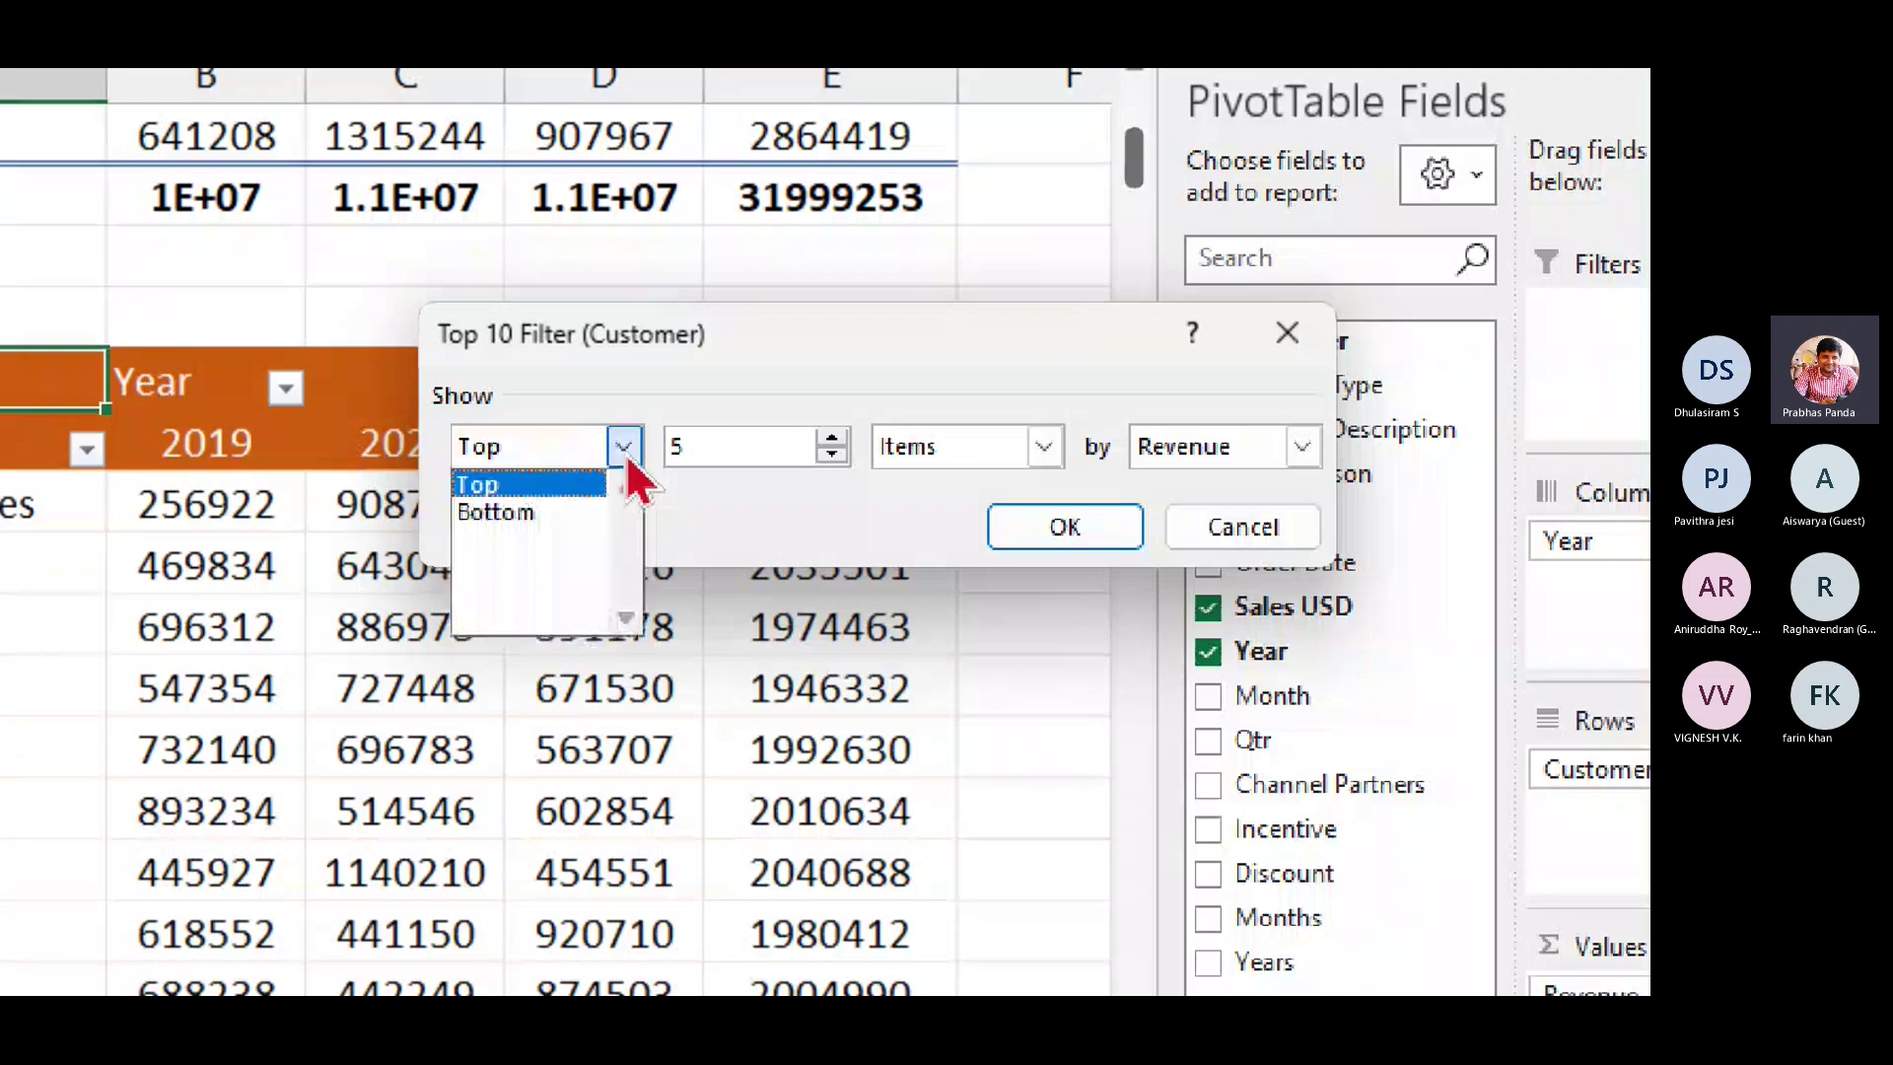
left_click(628, 457)
left_click(628, 457)
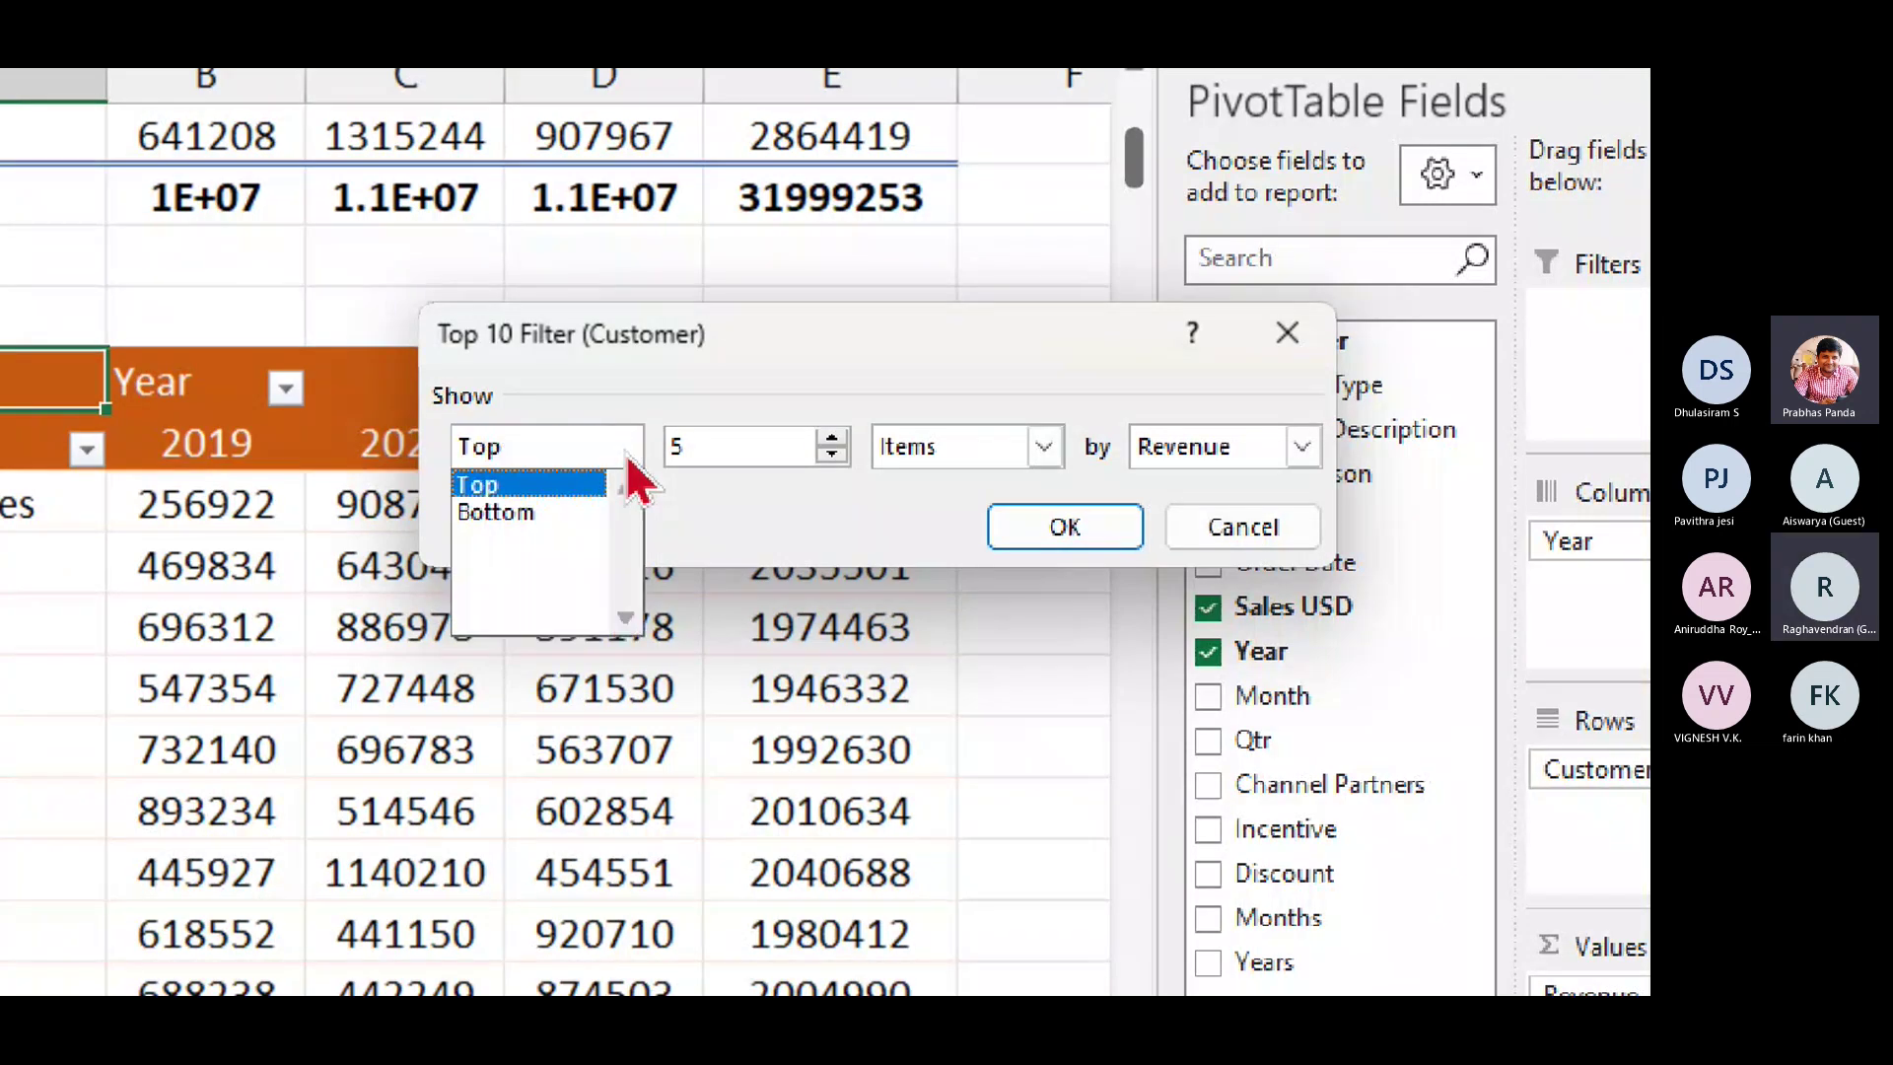
left_click(628, 458)
left_click(628, 457)
left_click(628, 457)
left_click(628, 457)
left_click(628, 459)
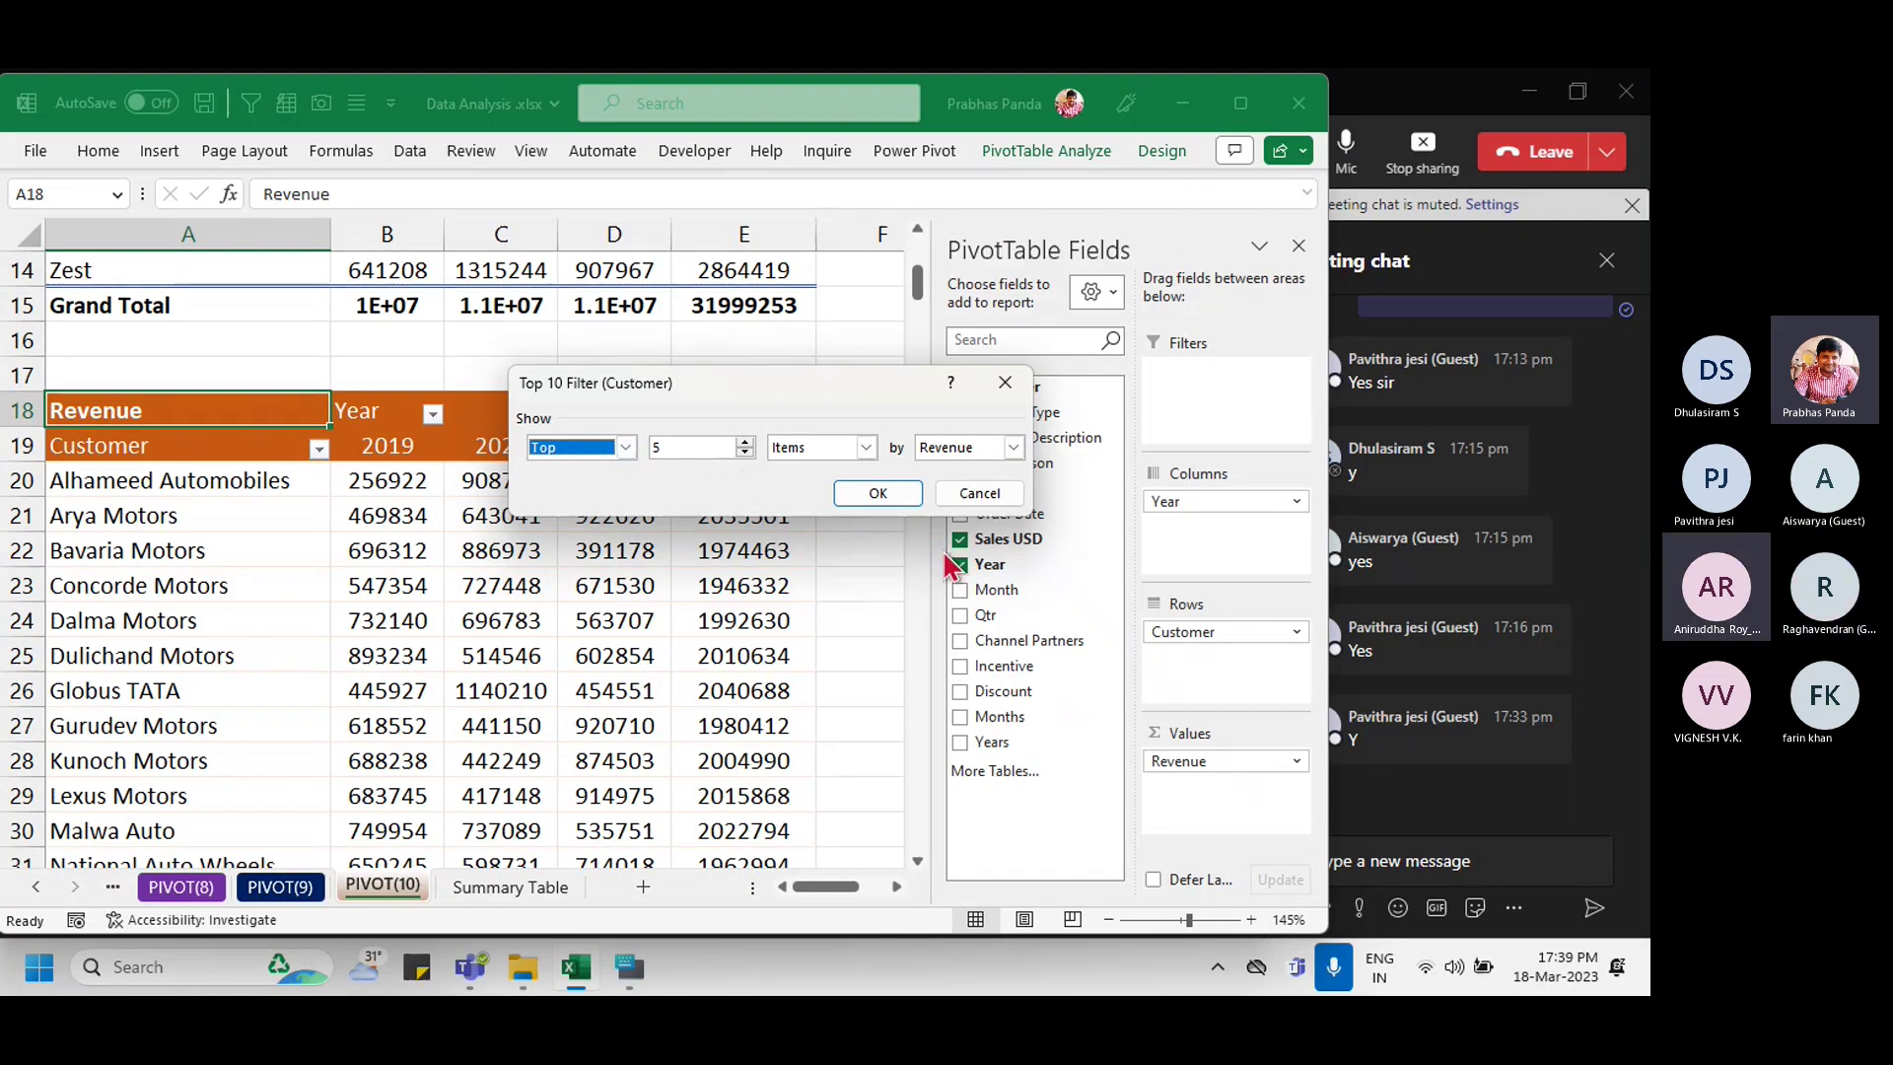
left_click(899, 501)
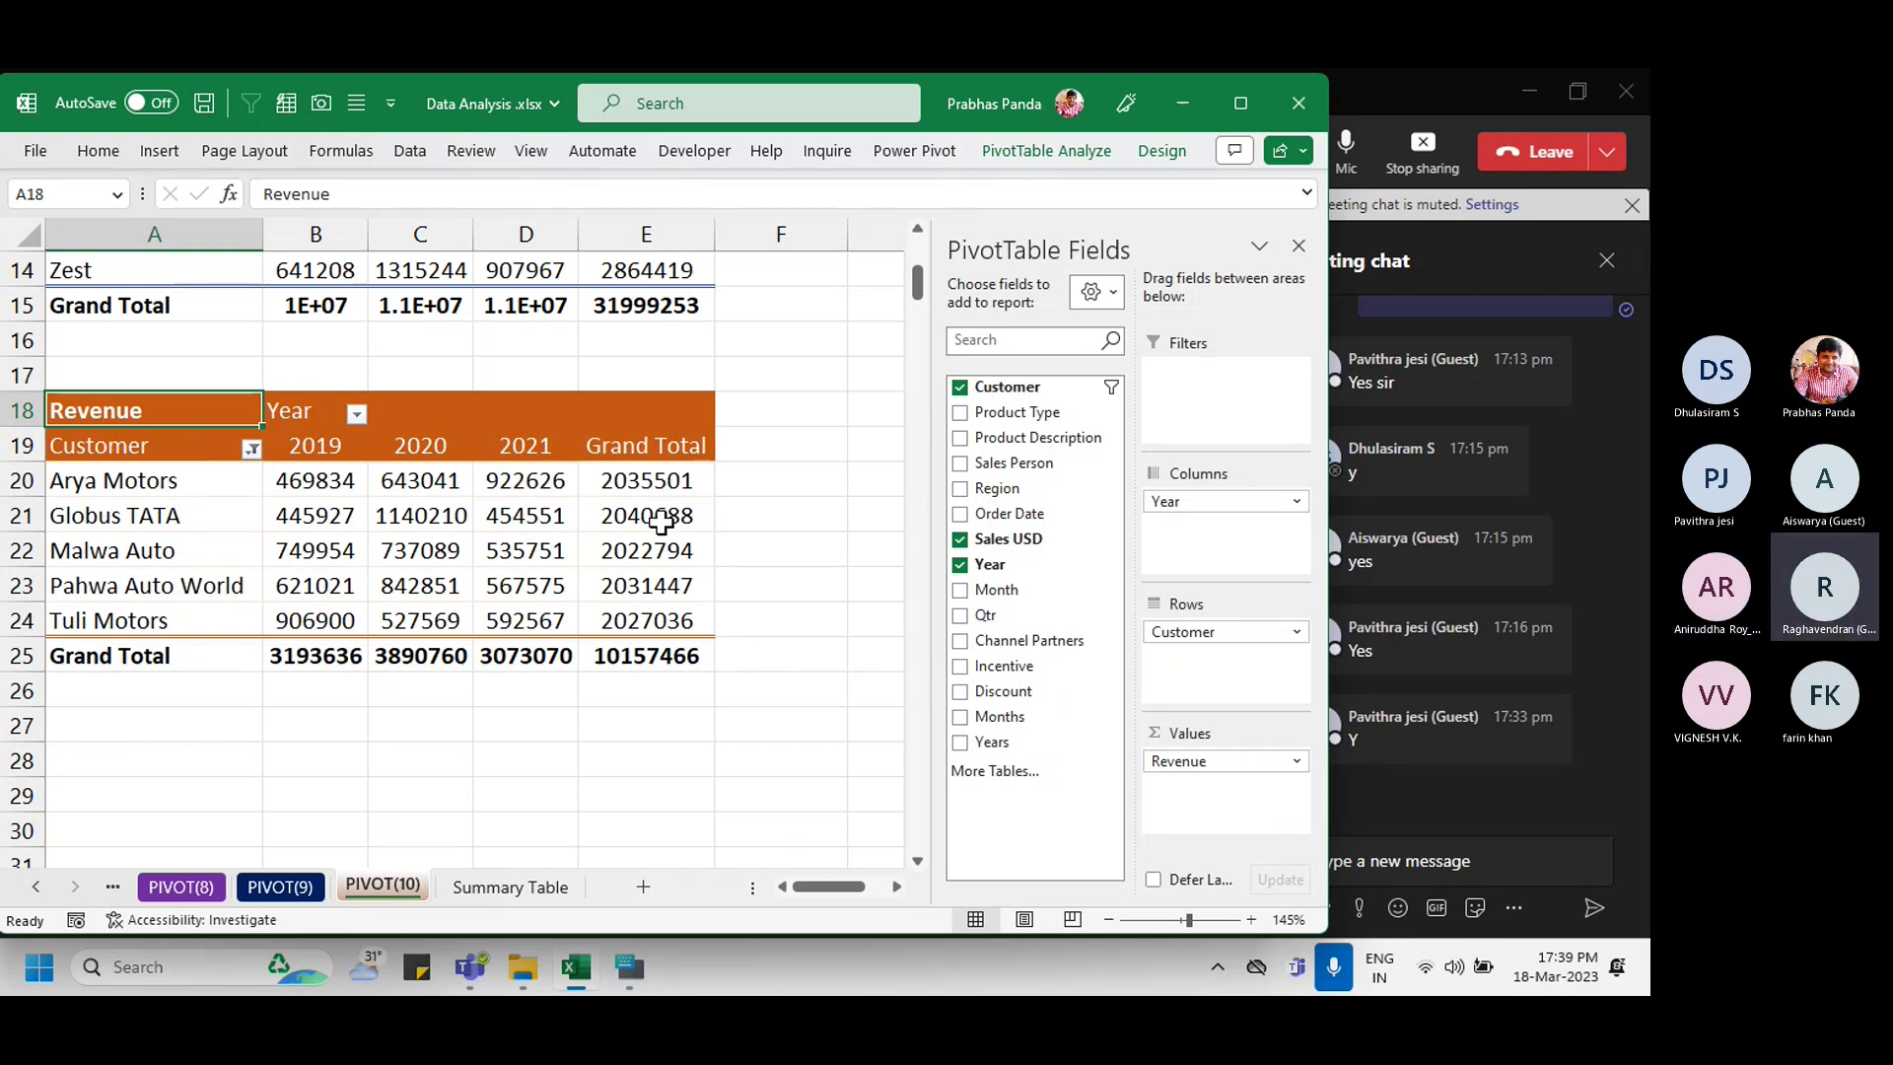
Step: Check Arya Motors' and Malwa Auto's grand total revenue in the filtered pivot
left_click(649, 480)
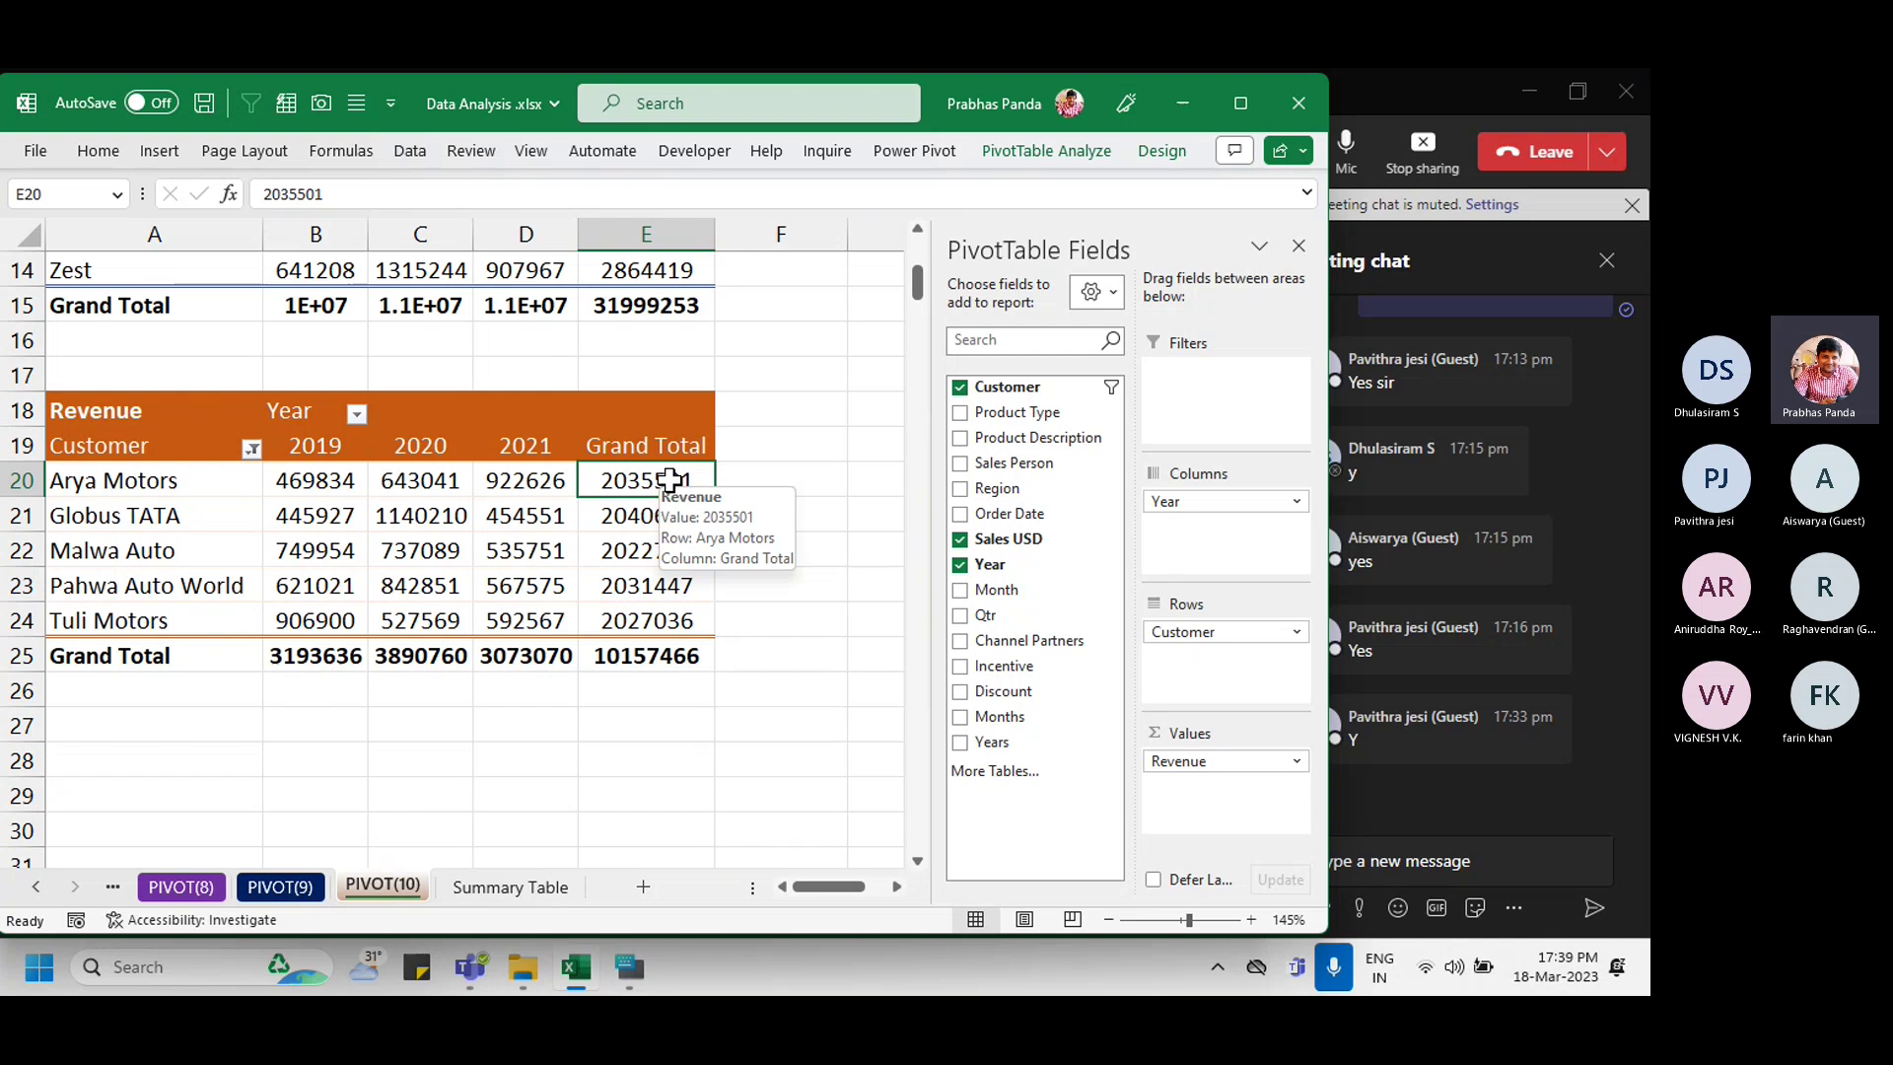
left_click(645, 545)
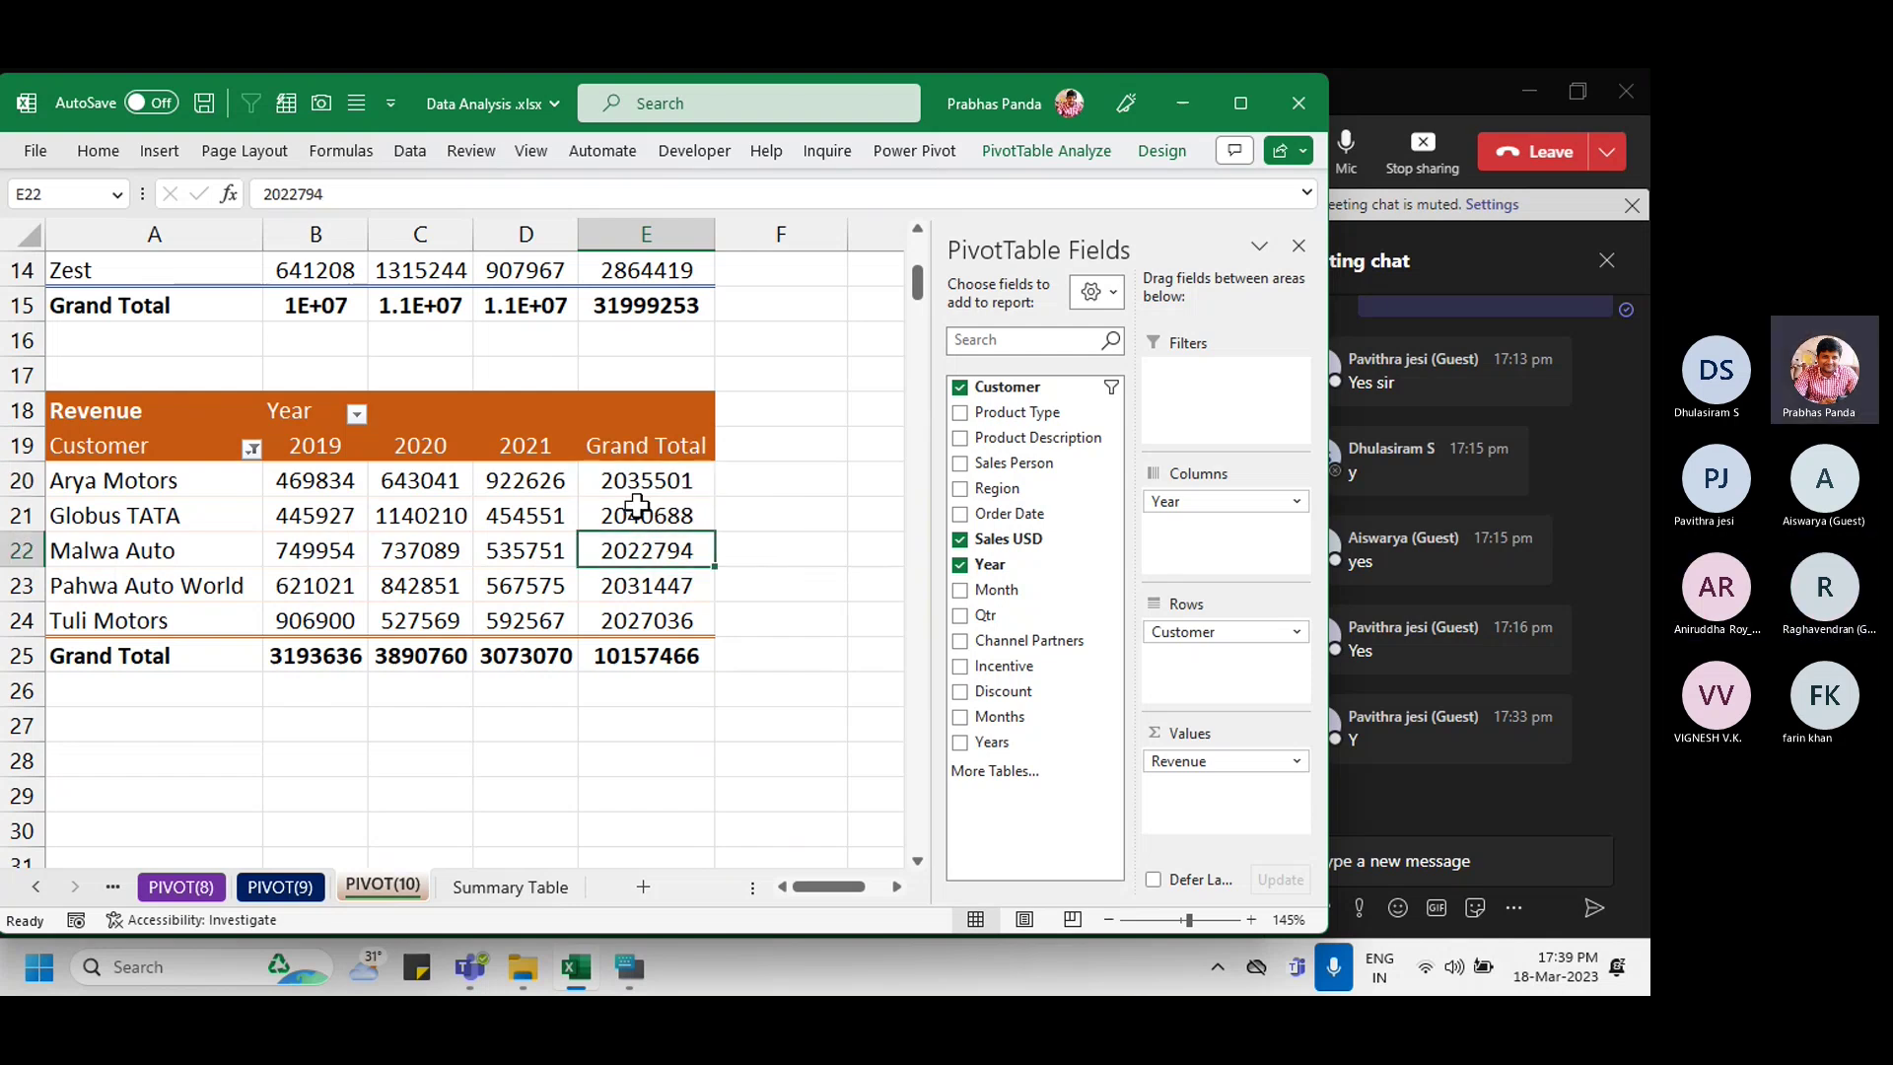
right_click(662, 528)
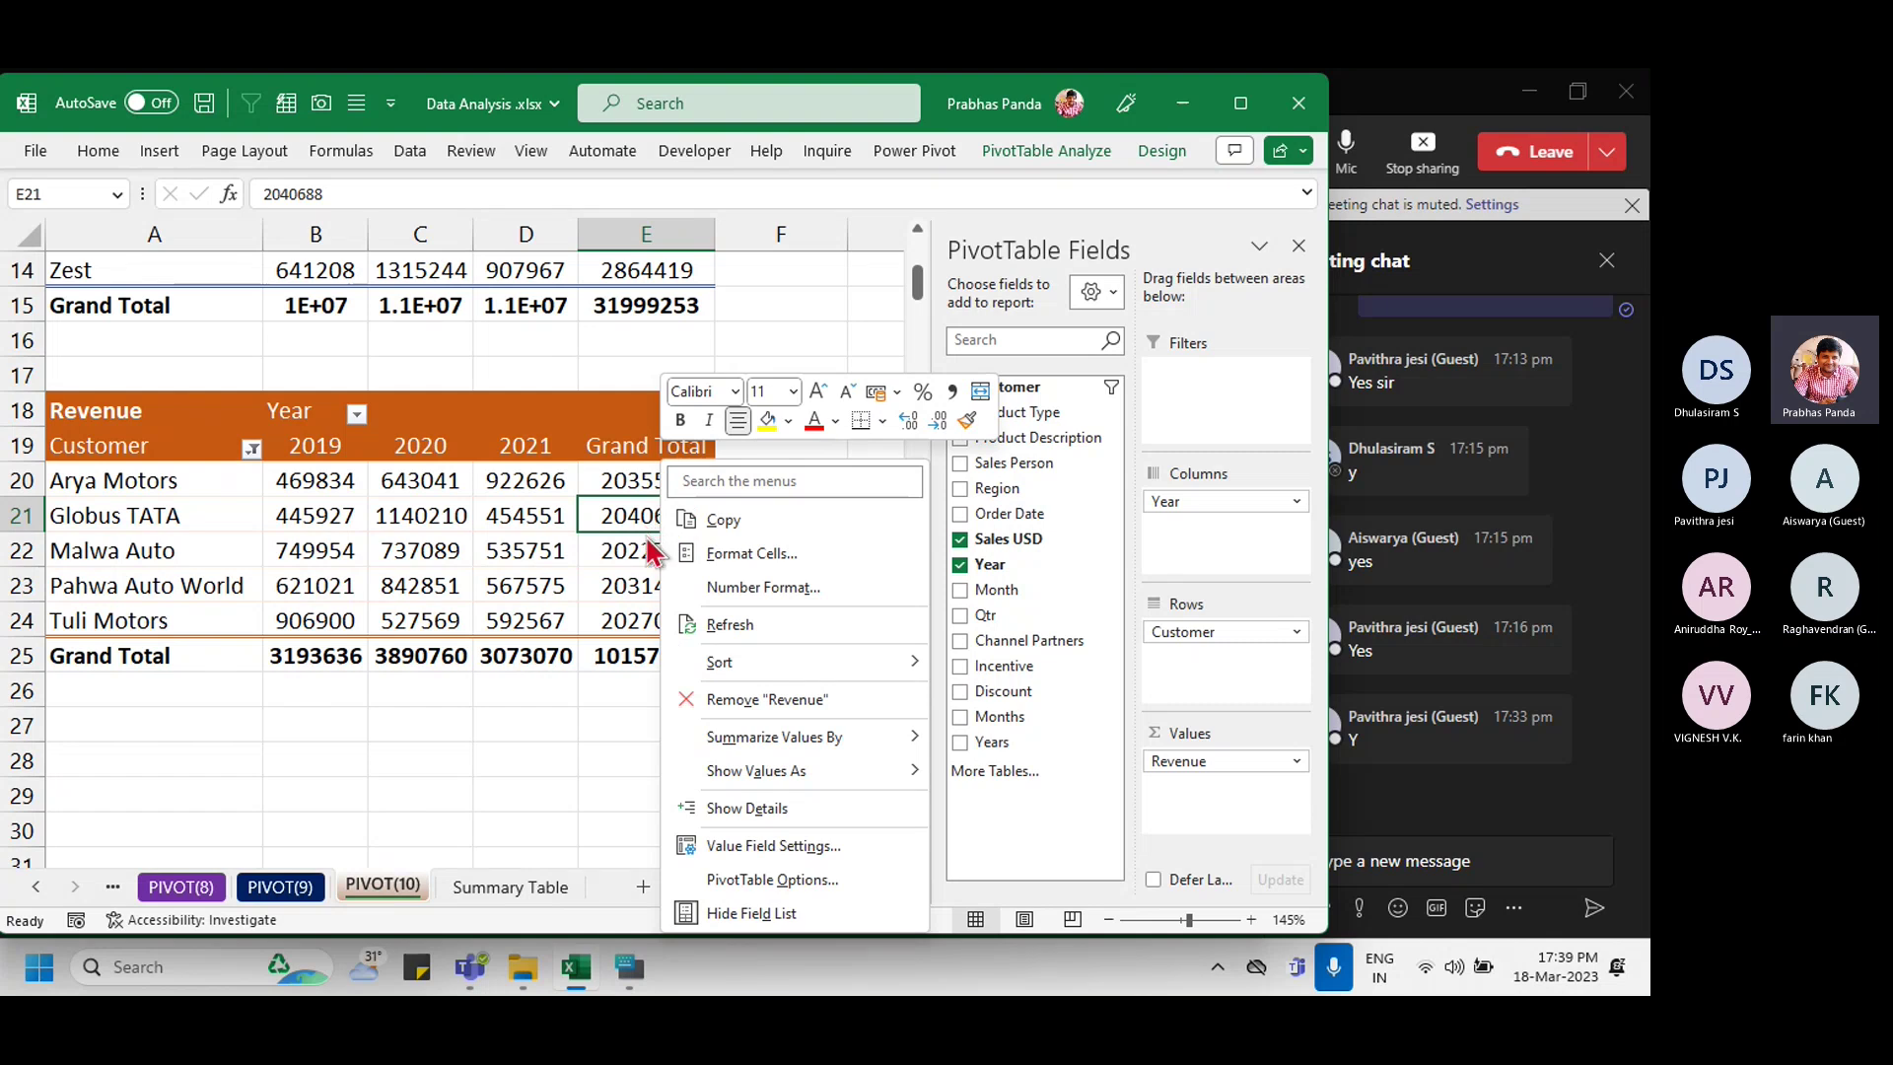
Step: Sort the top-5 customer pivot by grand total, largest to smallest, and widen column A
mouse_move(899, 663)
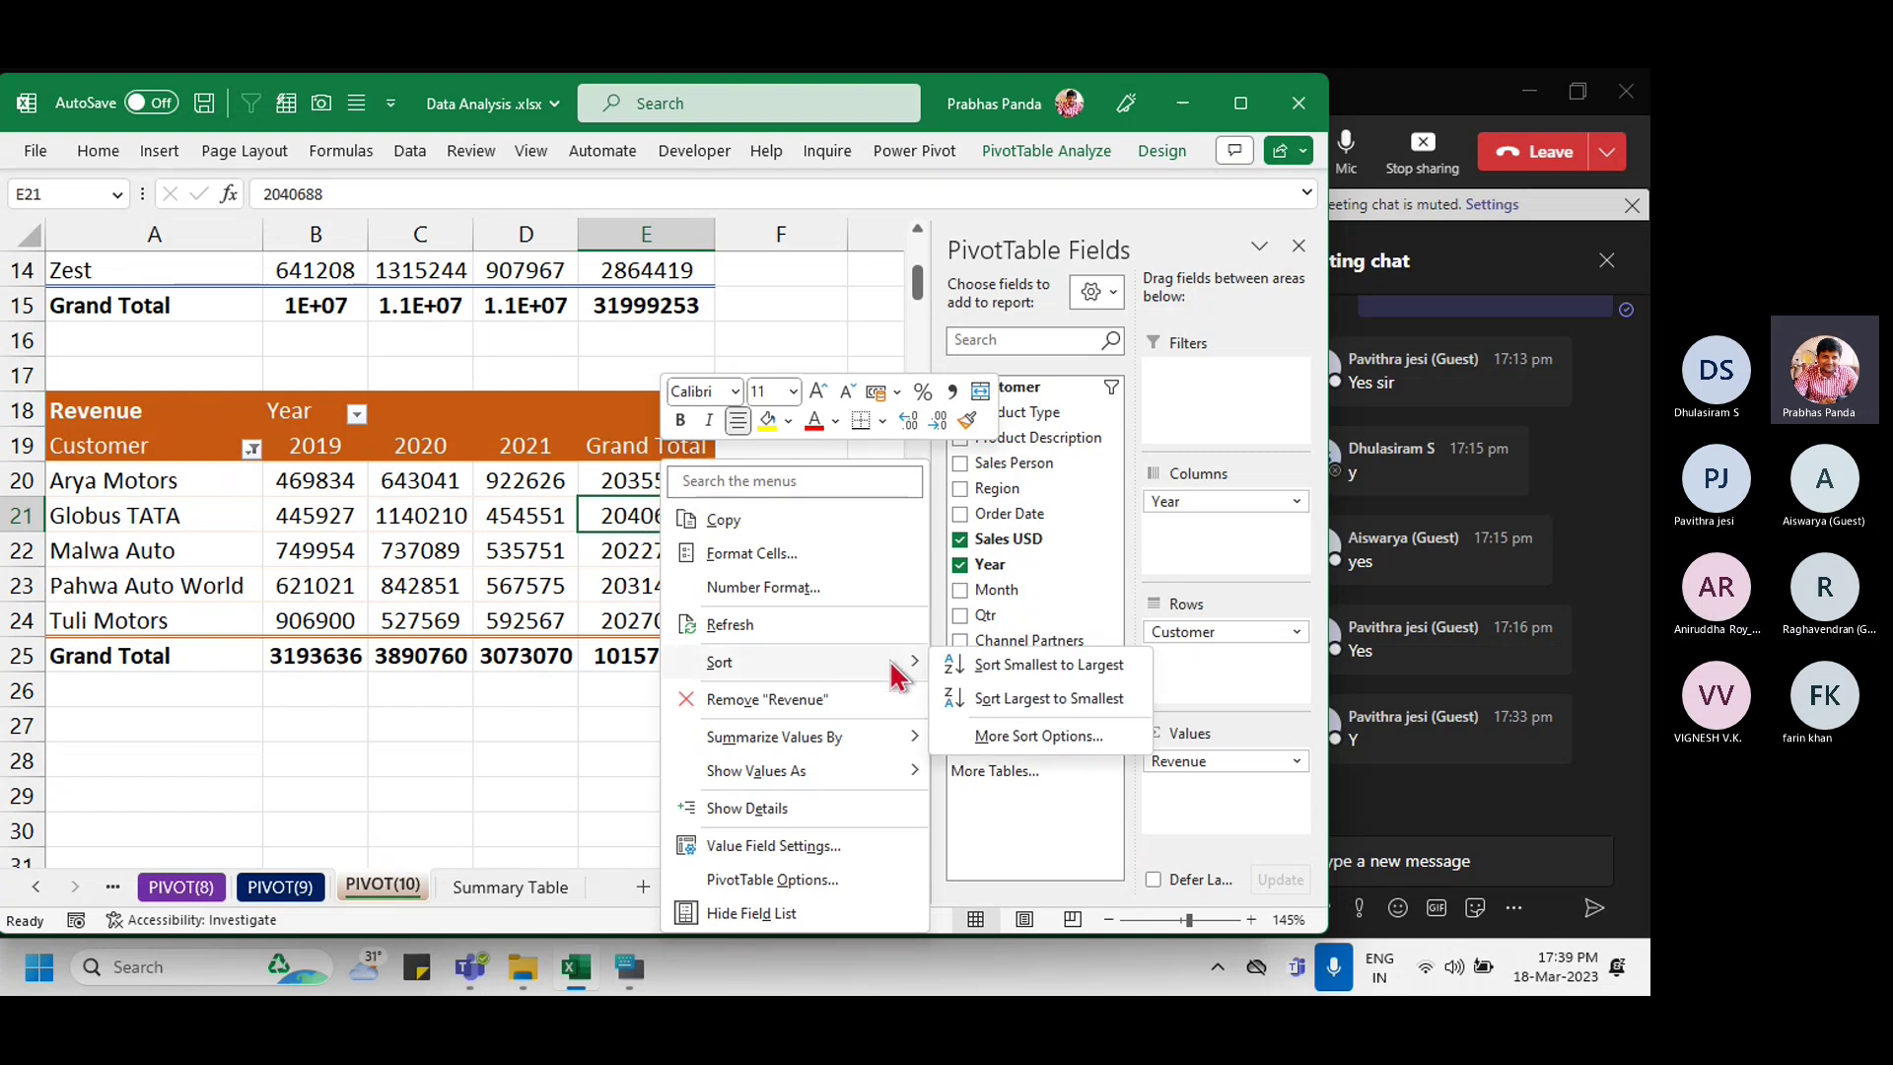
left_click(1086, 692)
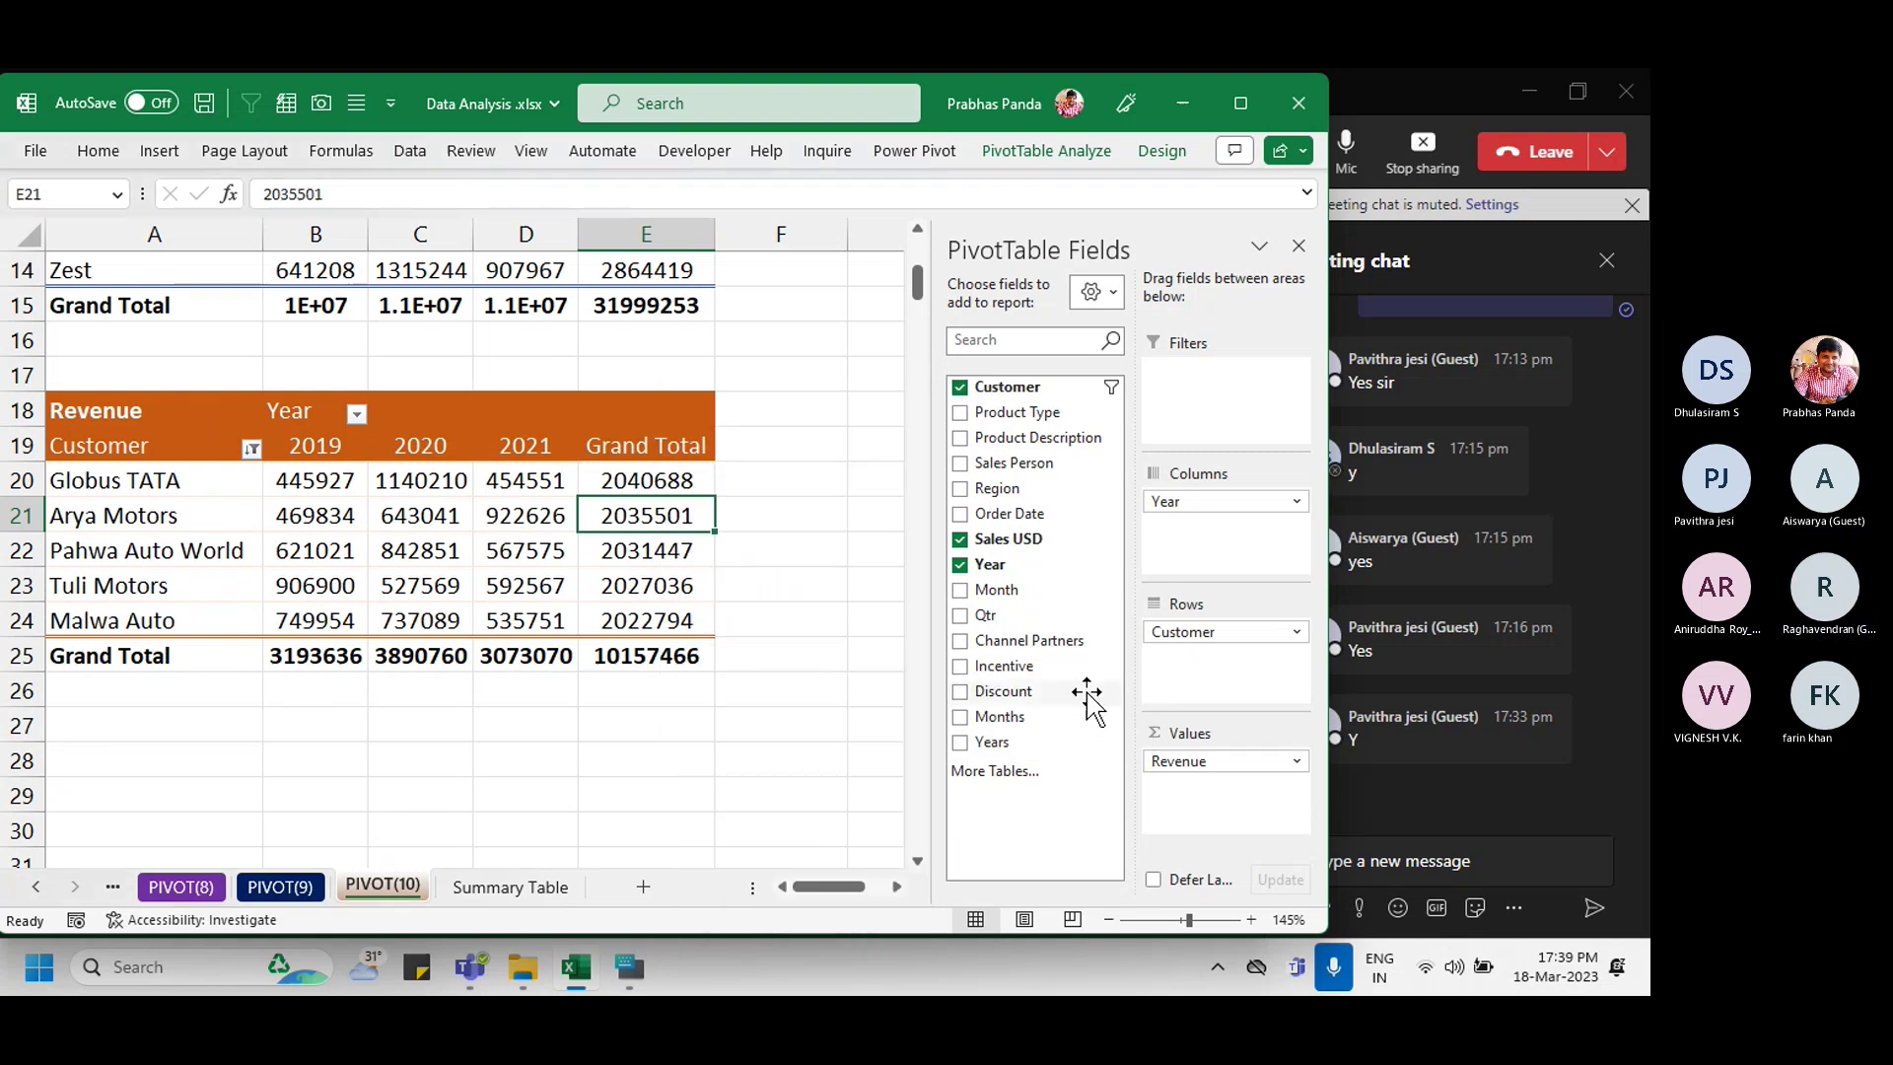
scroll(486, 616, "up", 5)
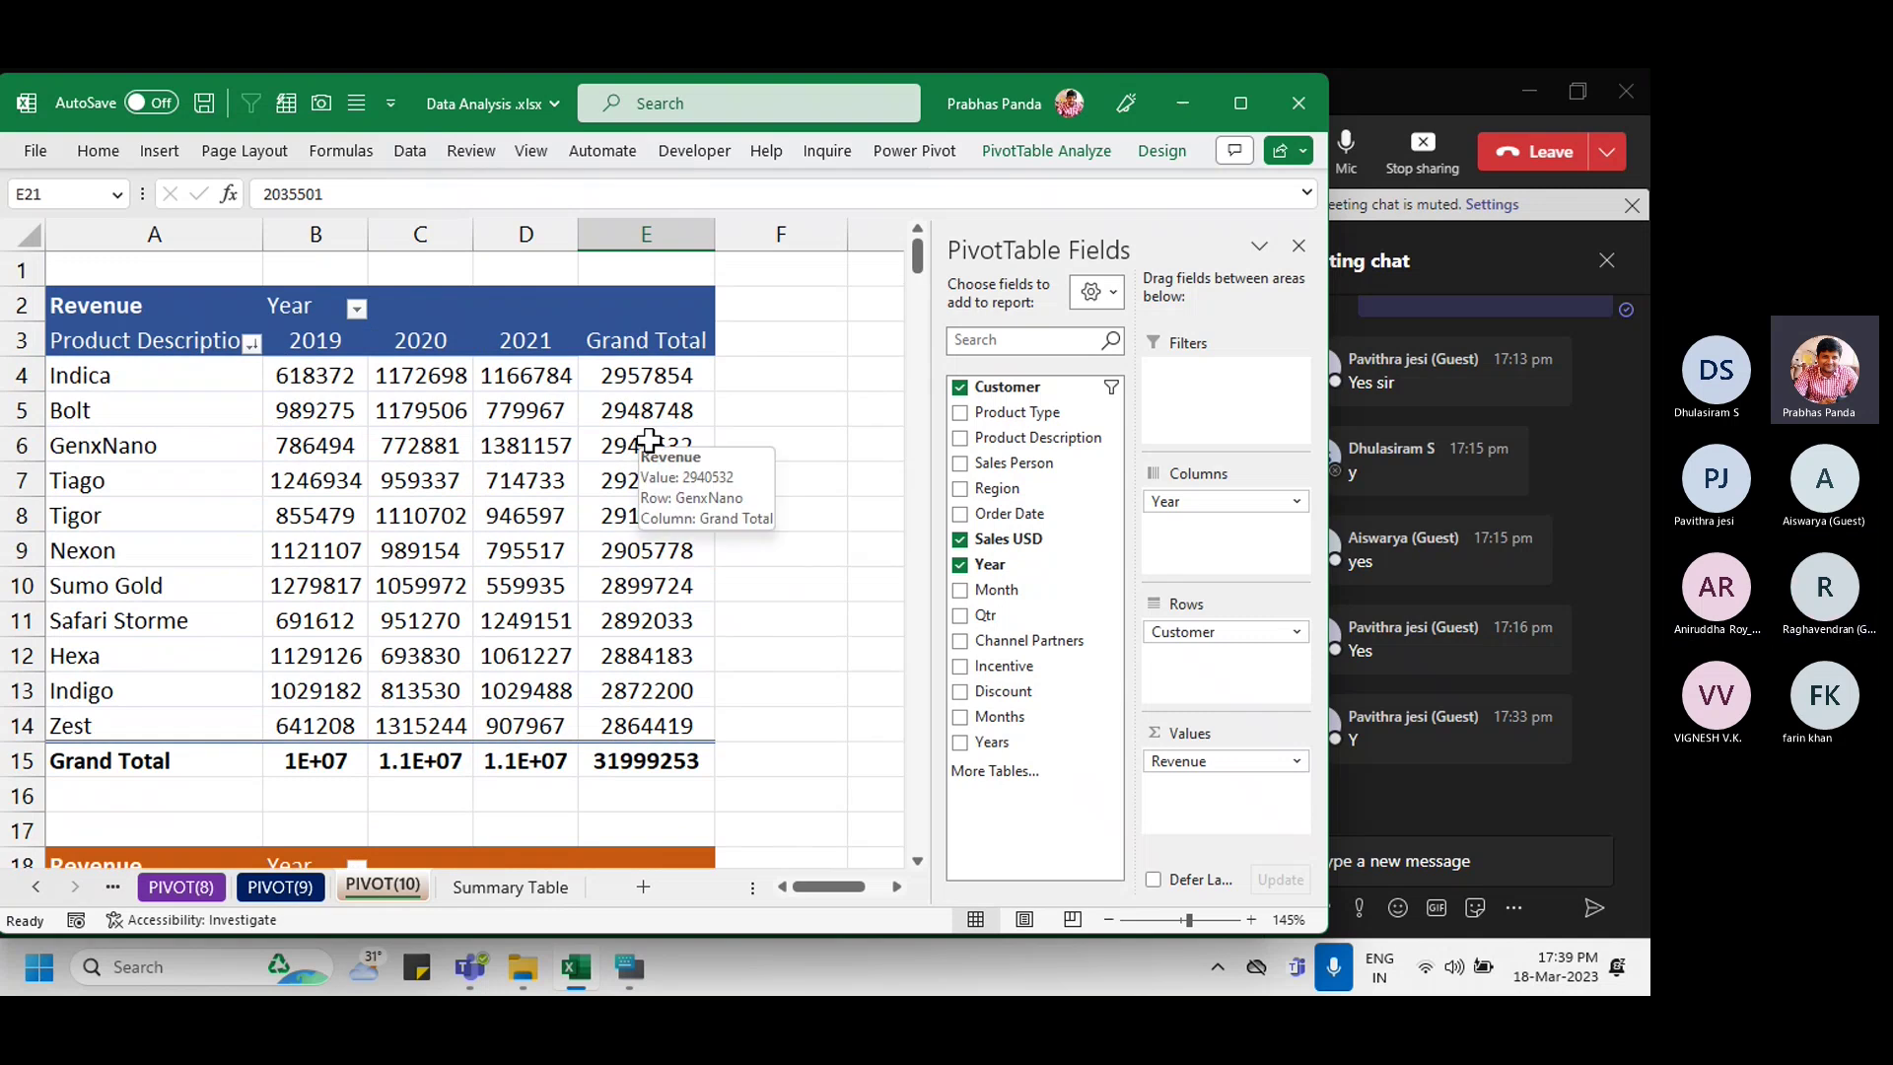
left_click_drag(263, 241, 281, 256)
Step: Sort the Product Description pivot by revenue from largest to smallest
right_click(652, 475)
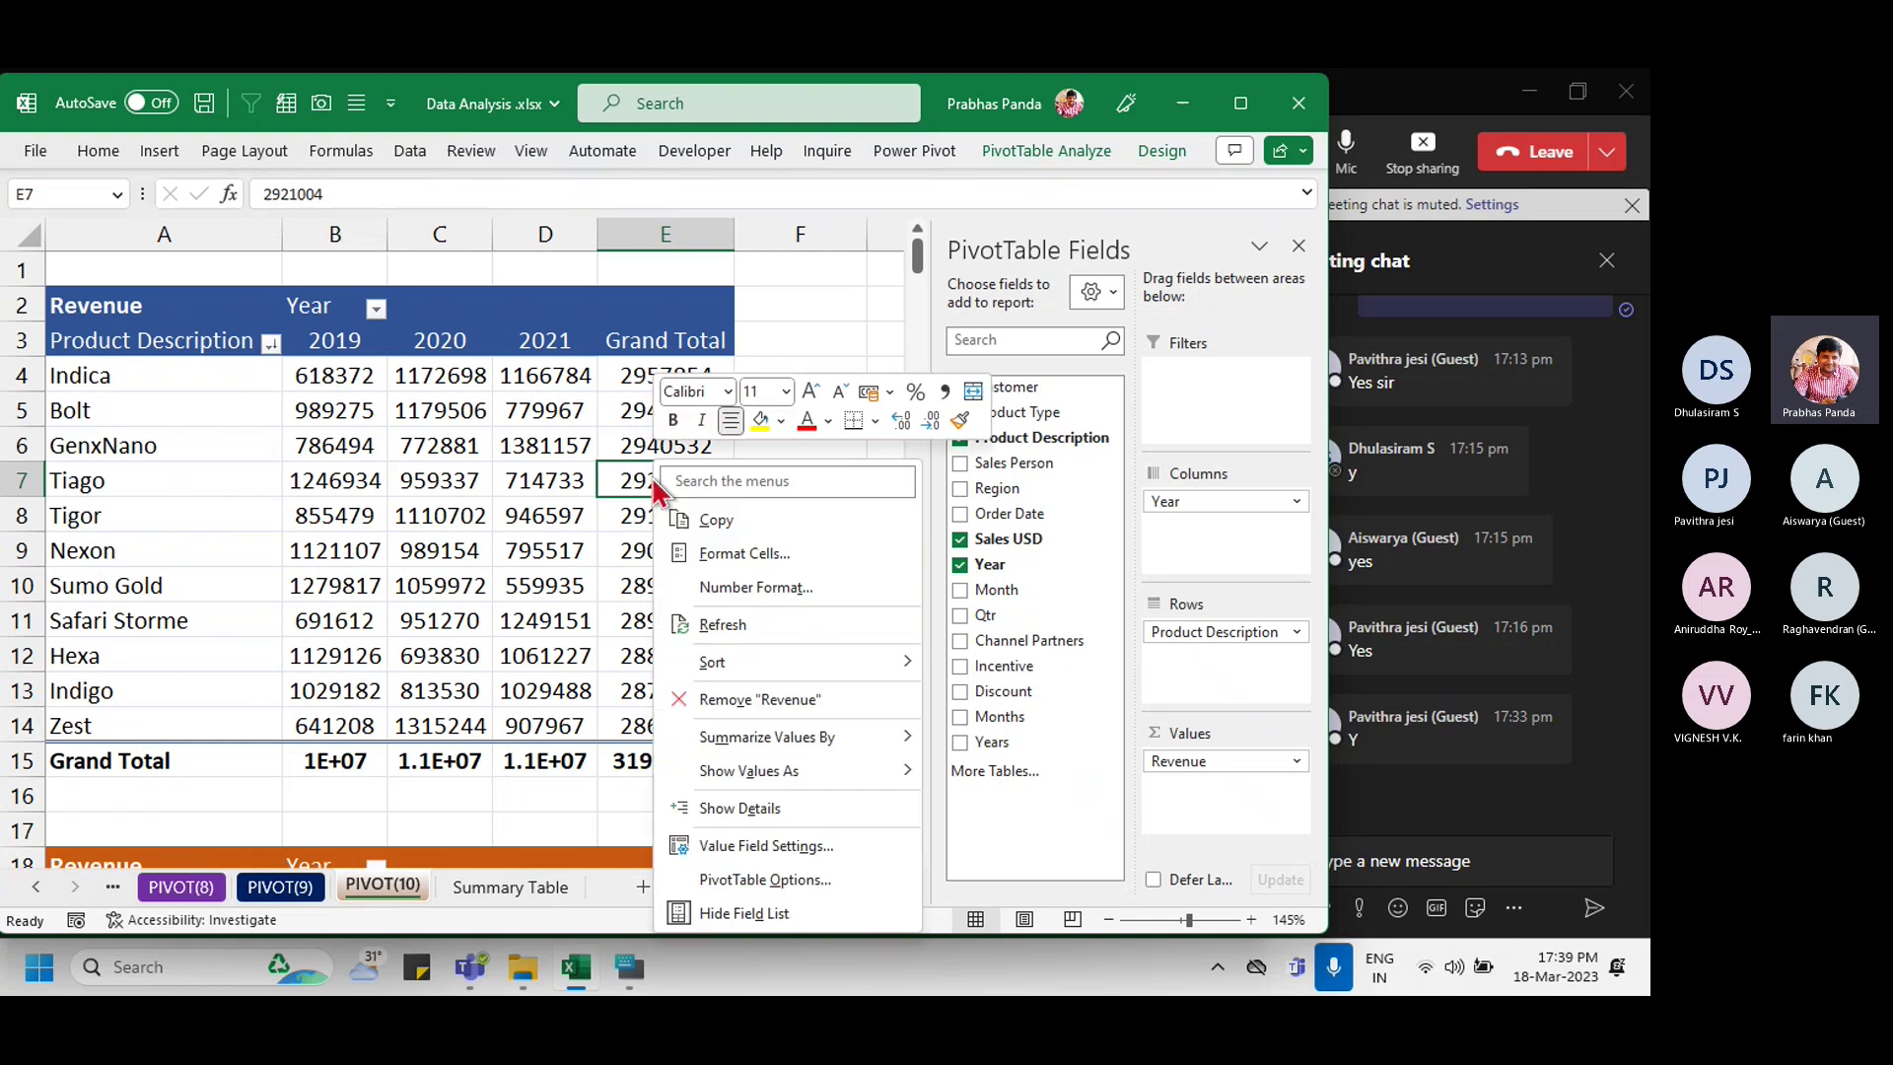
mouse_move(848, 665)
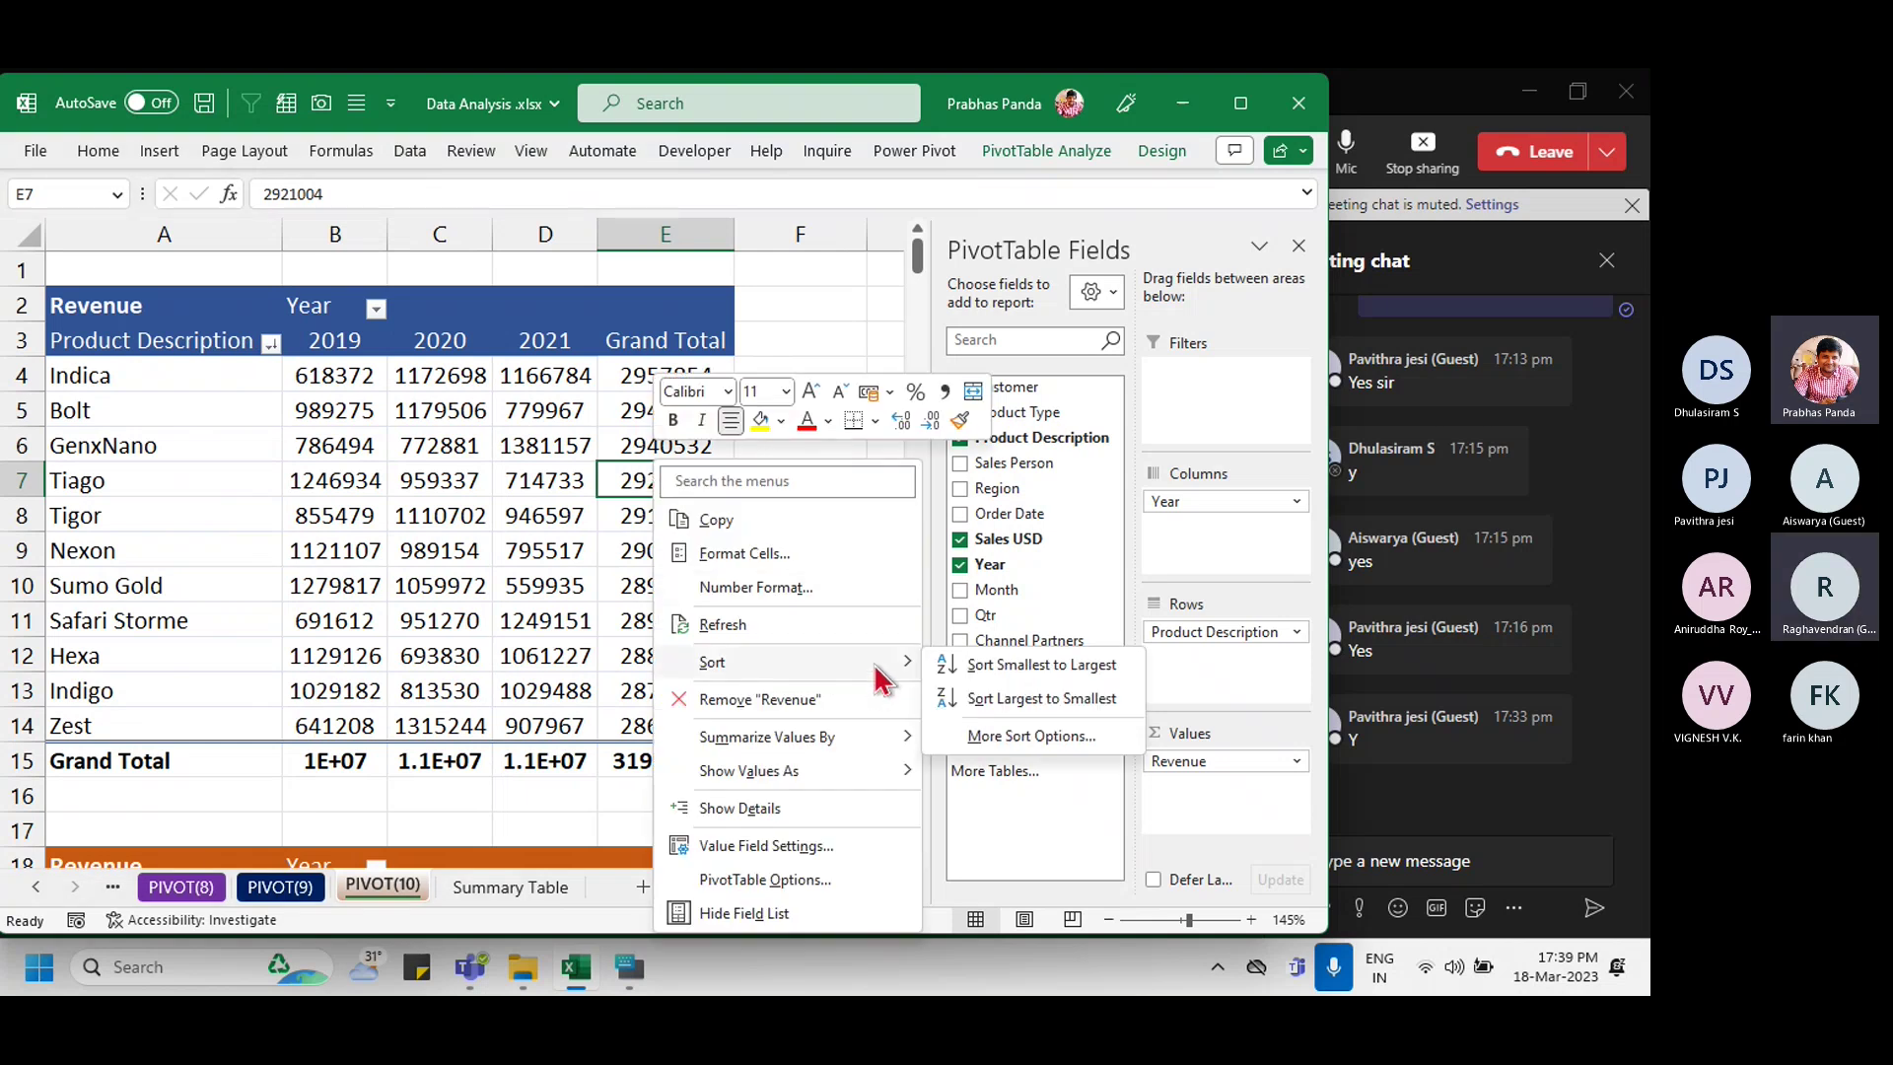
left_click(1067, 702)
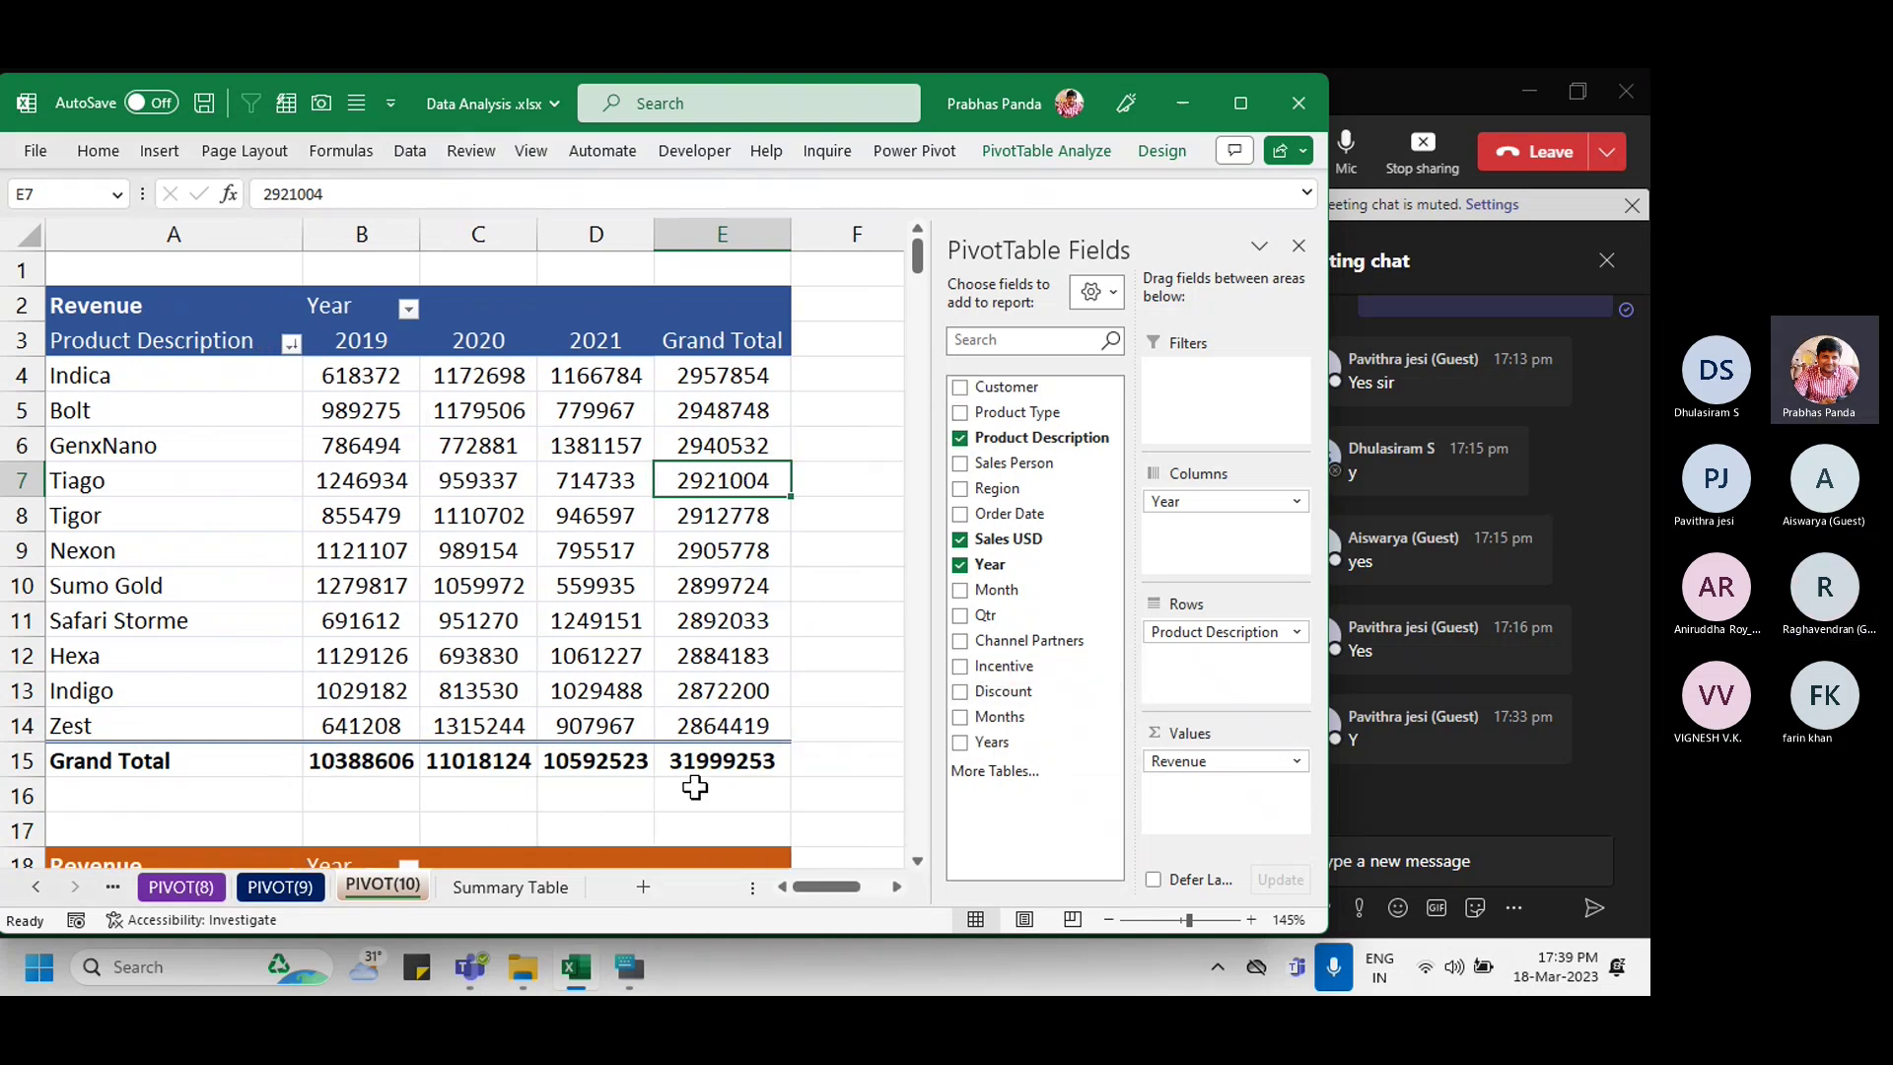
scroll(599, 746, "down", 4)
scroll(600, 746, "up", 4)
scroll(599, 746, "down", 1)
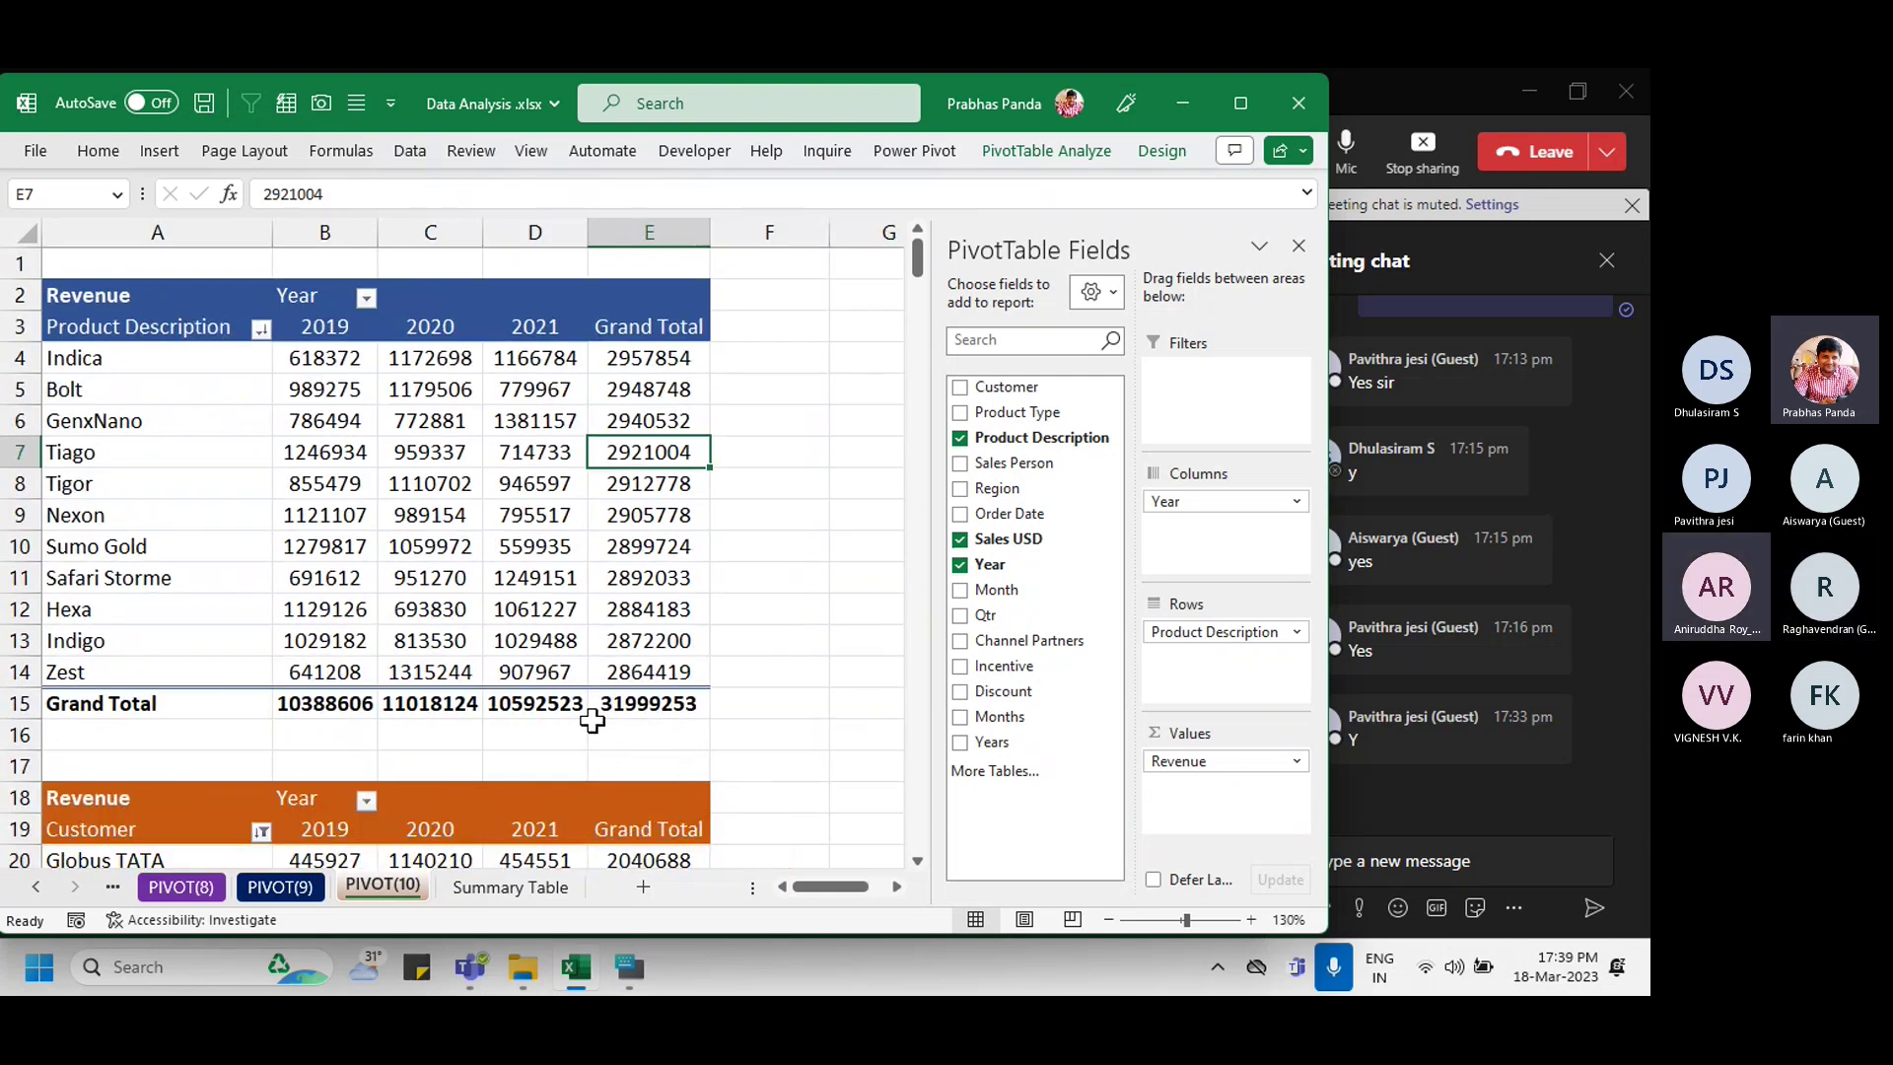
scroll(590, 716, "down", 1)
scroll(592, 711, "down", 1)
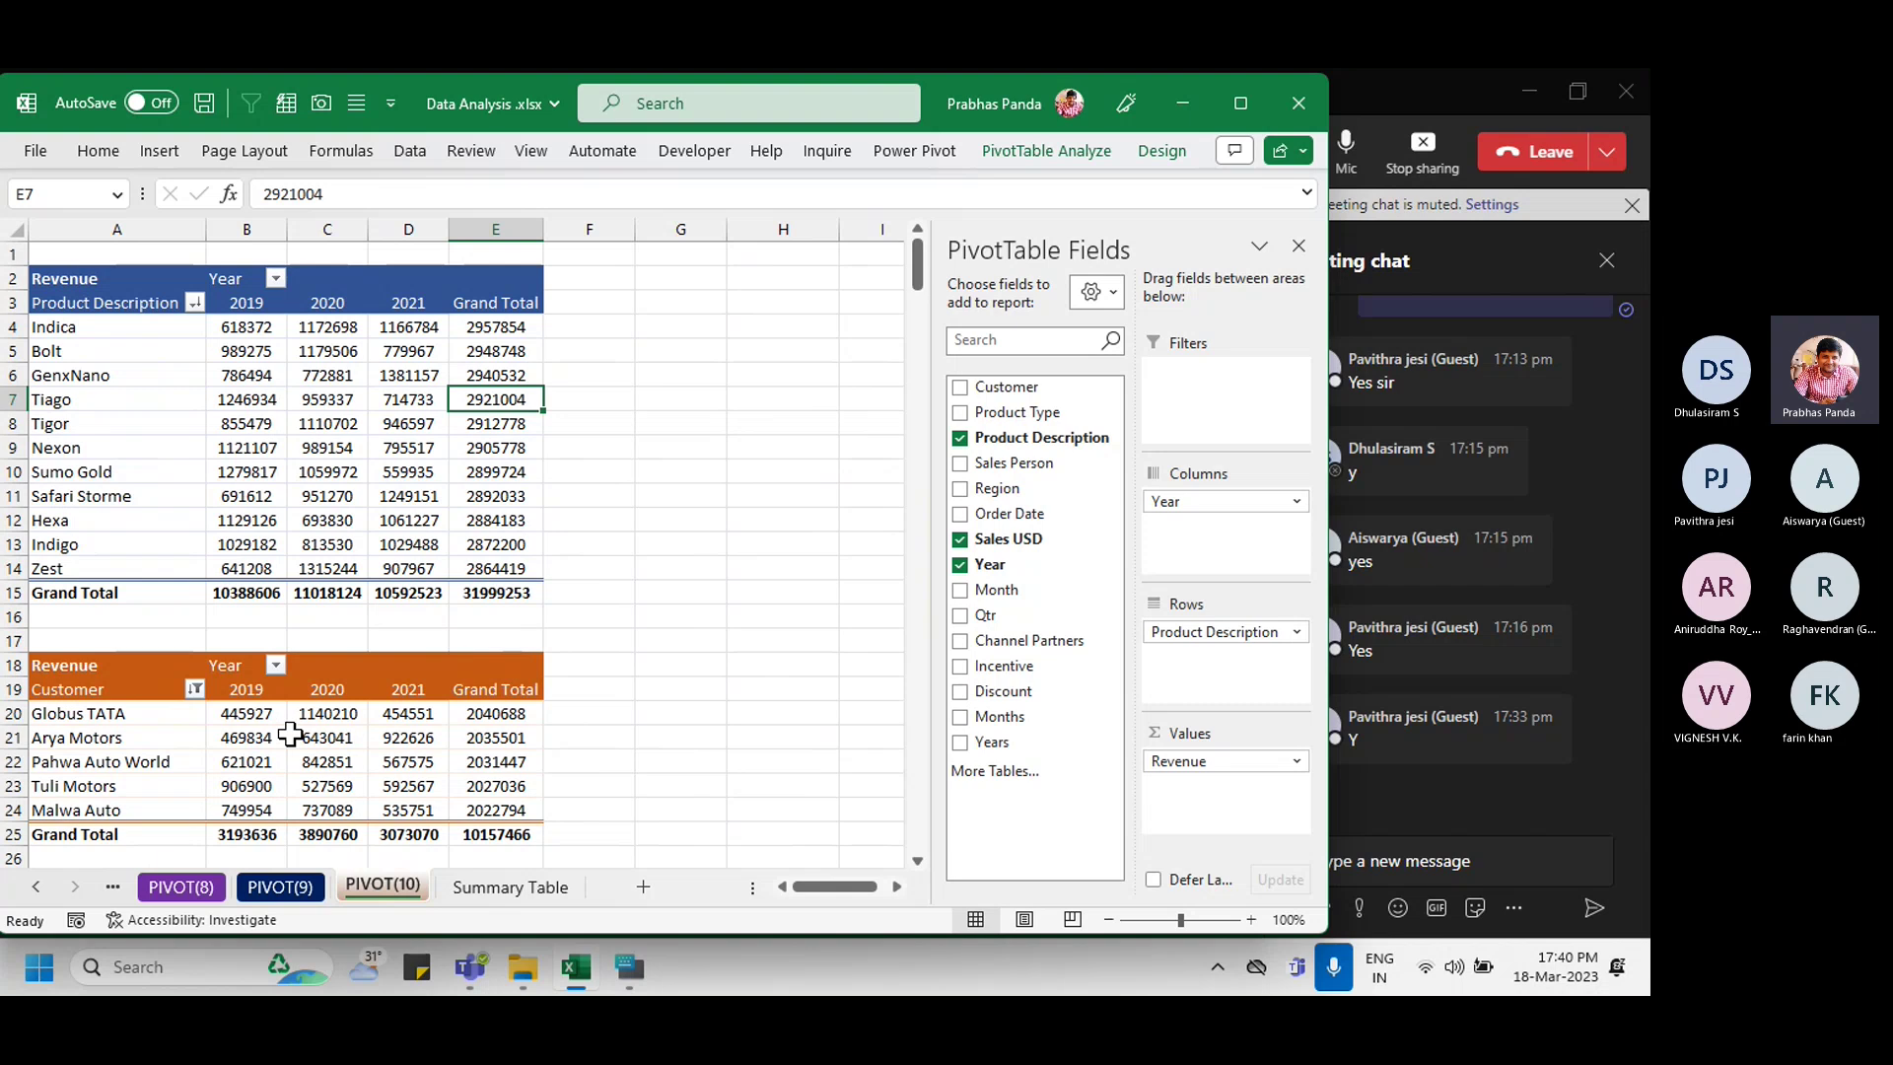
Step: In the product pivot's PivotTable Options, untick Autofit column widths on update
mouse_move(290, 735)
right_click(386, 375)
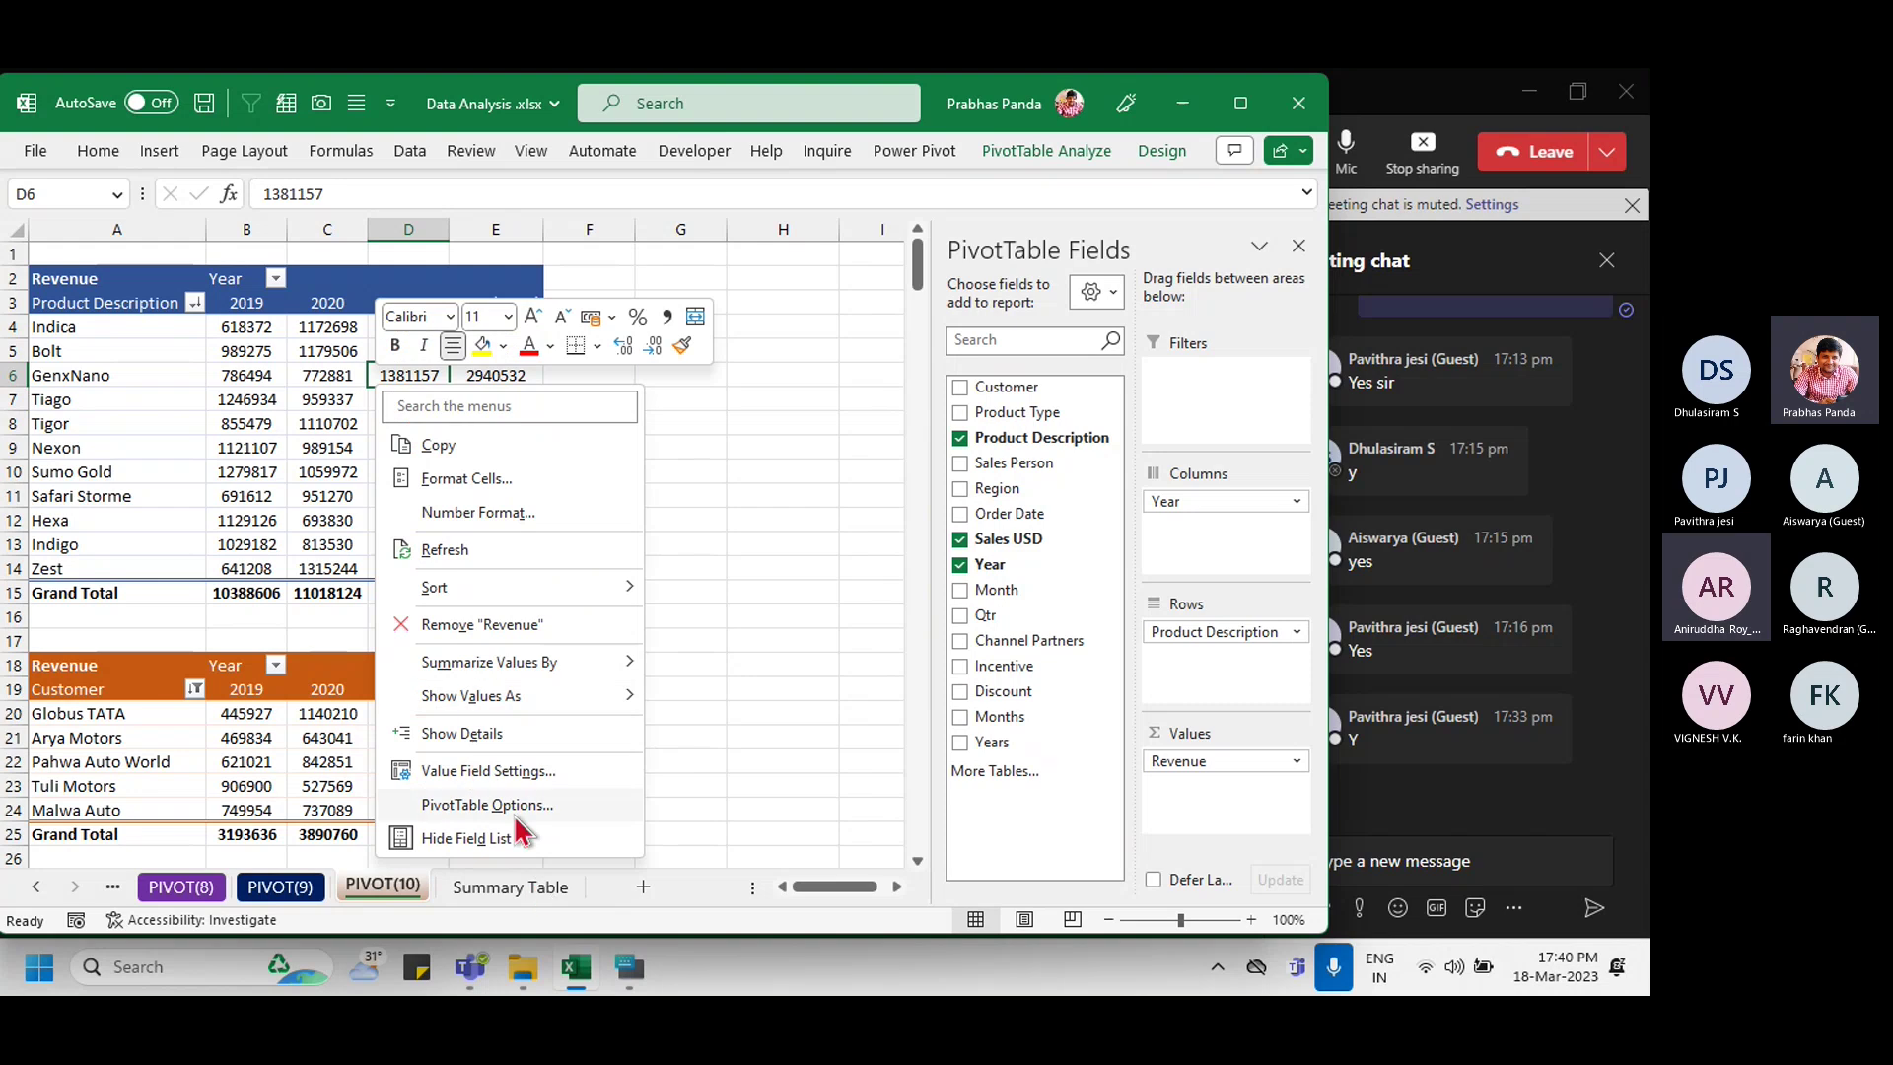
key("ctrl")
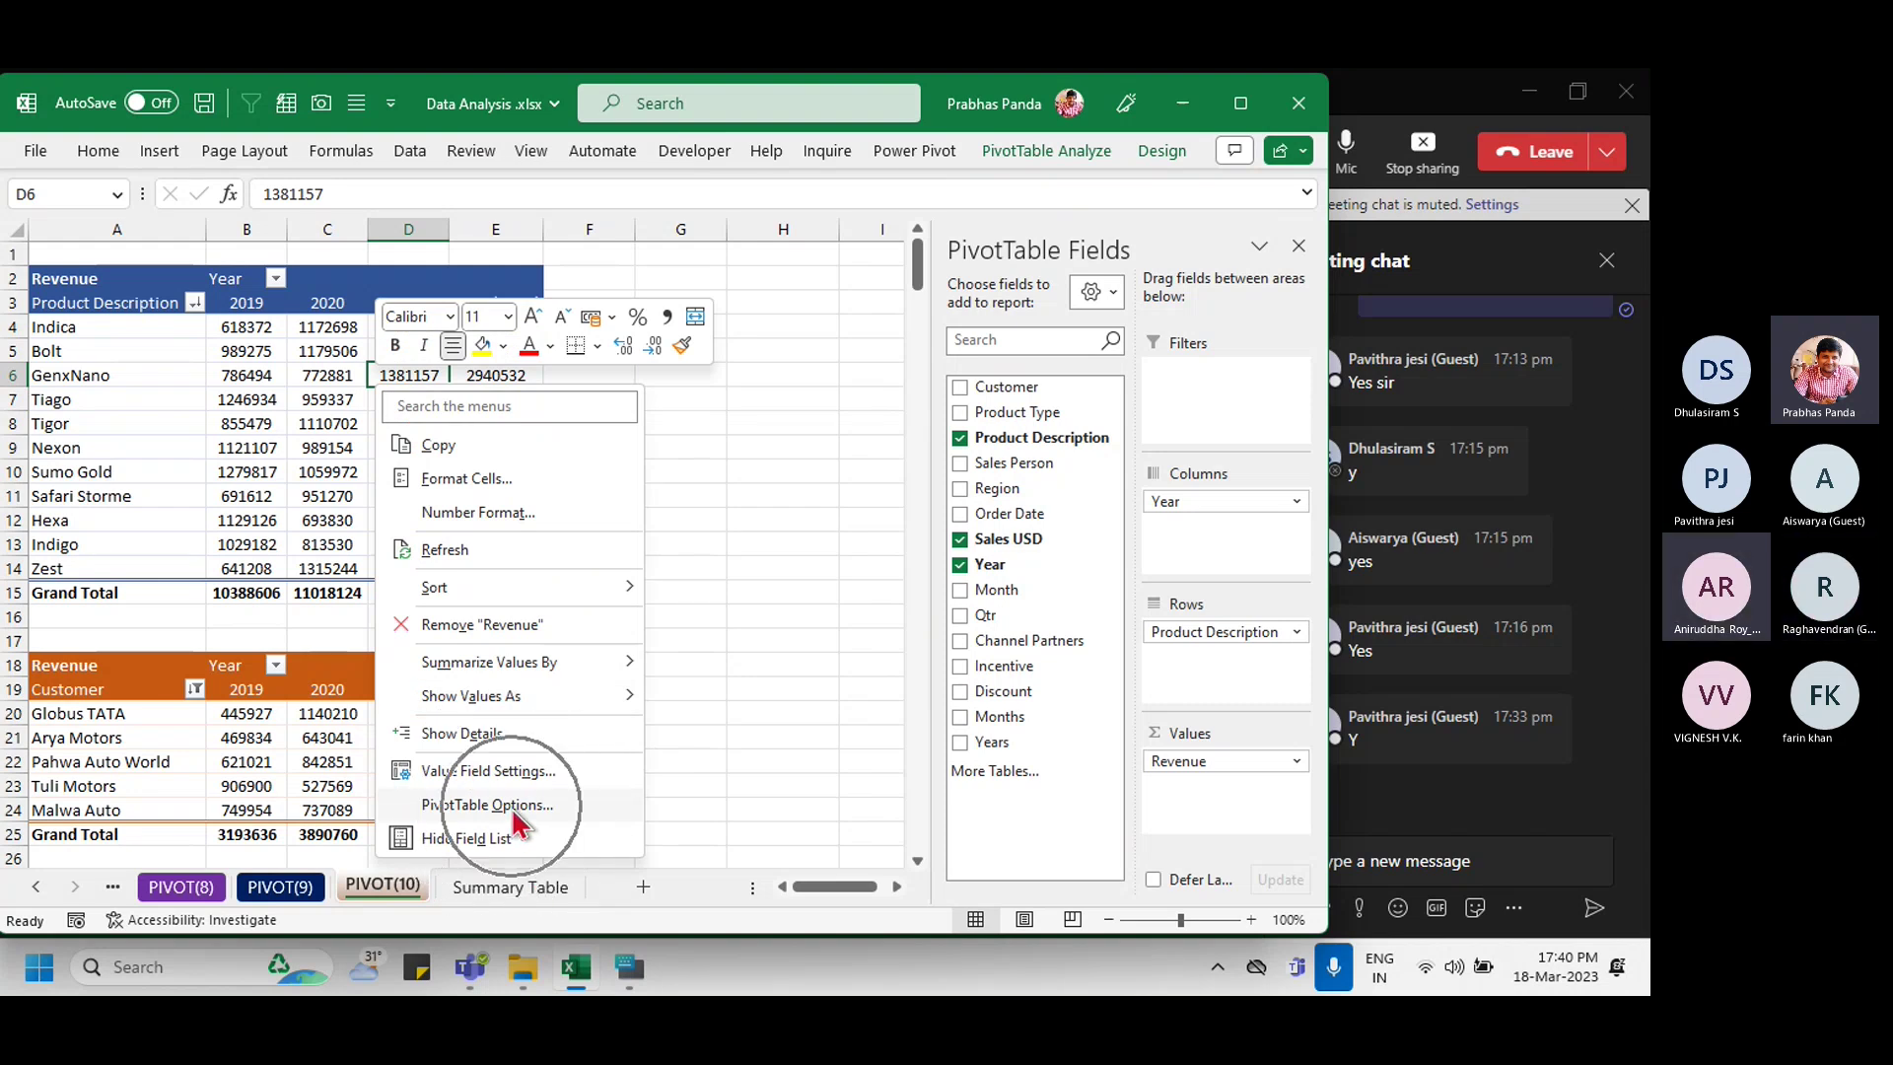
key("ctrl")
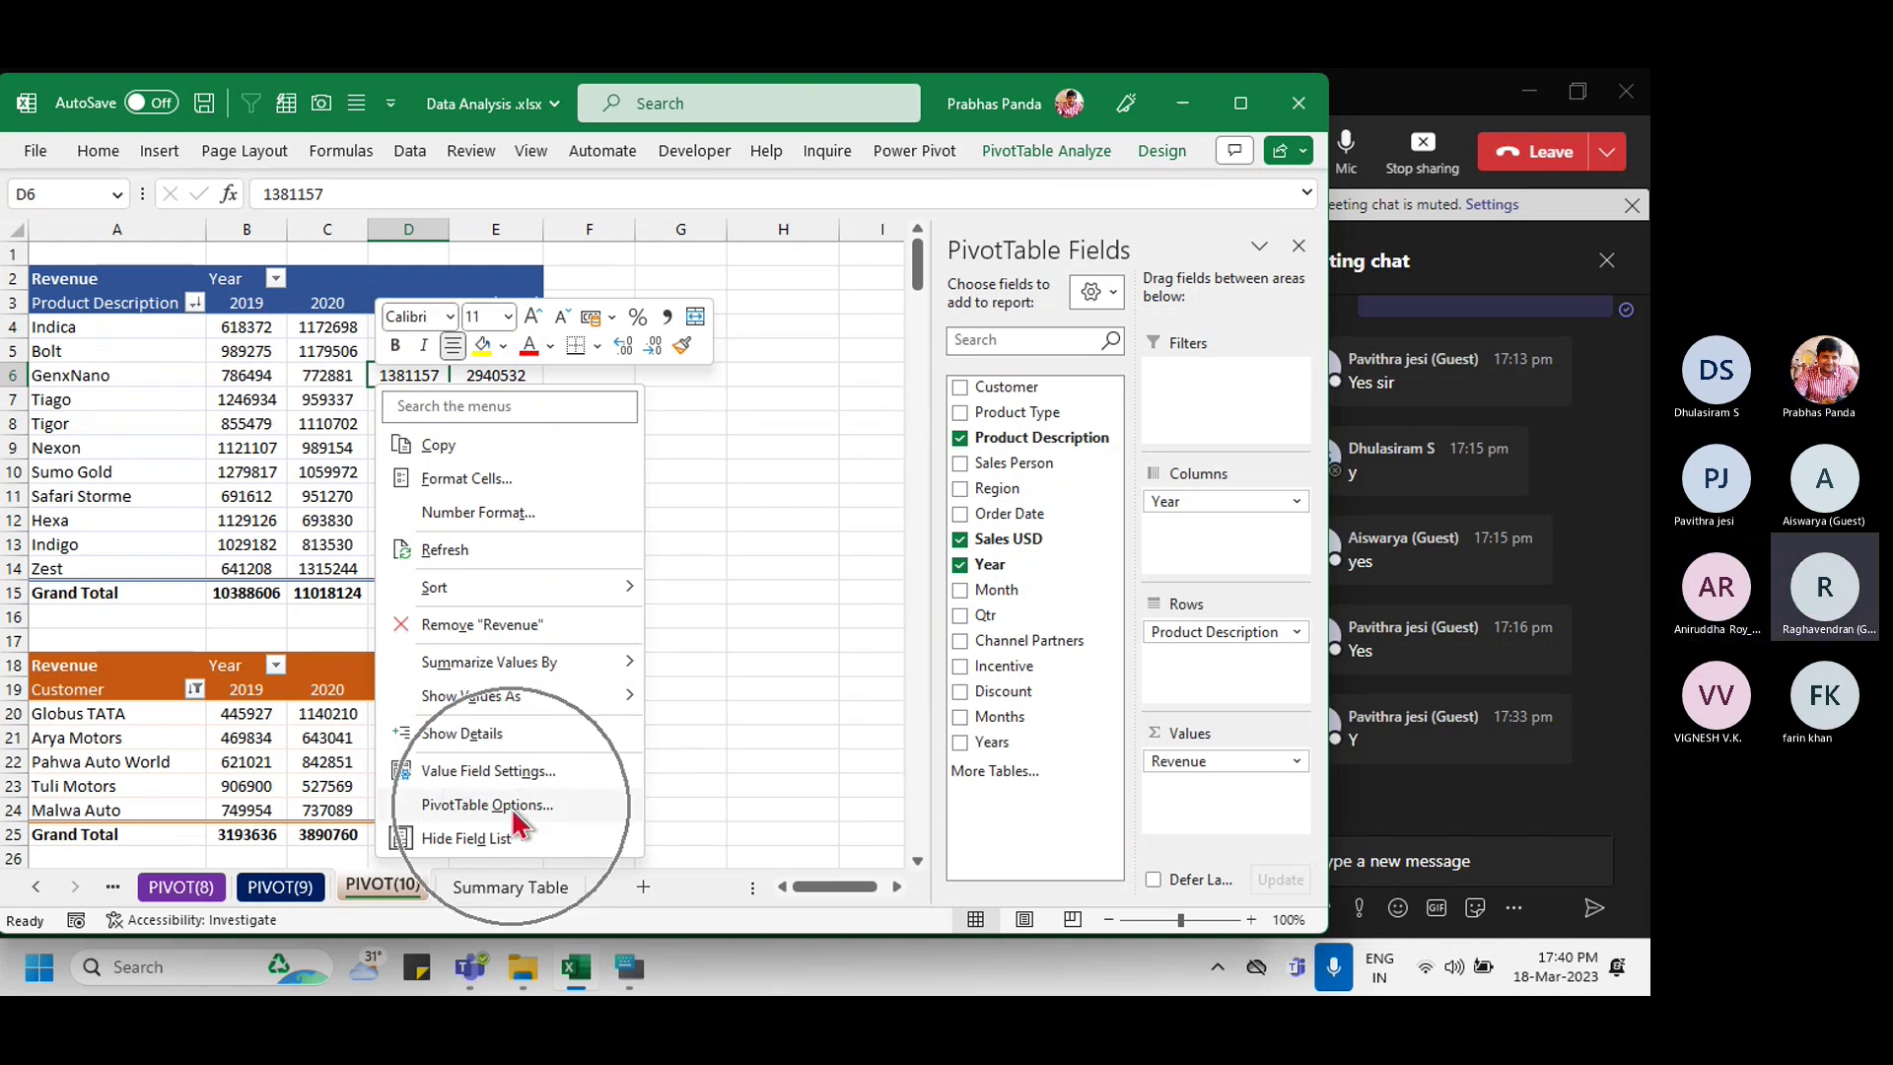
left_click(512, 806)
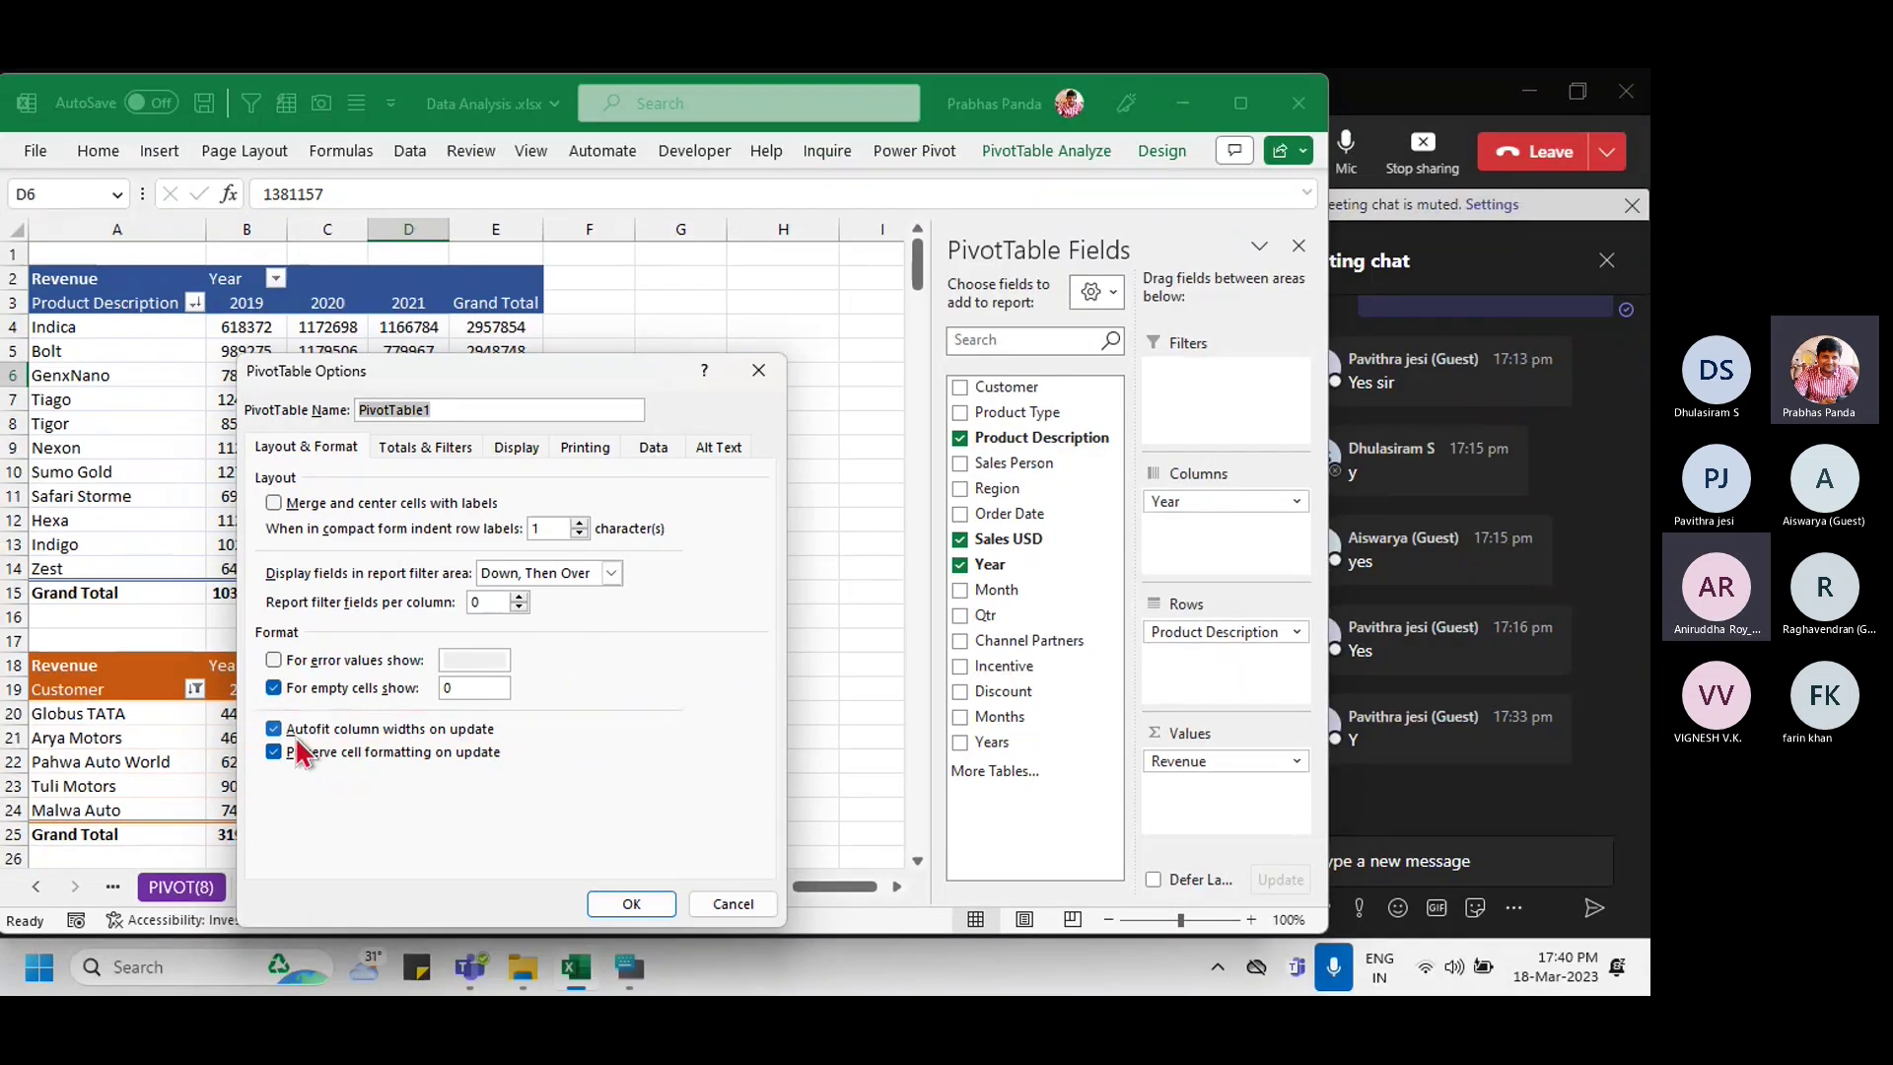
left_click(272, 730)
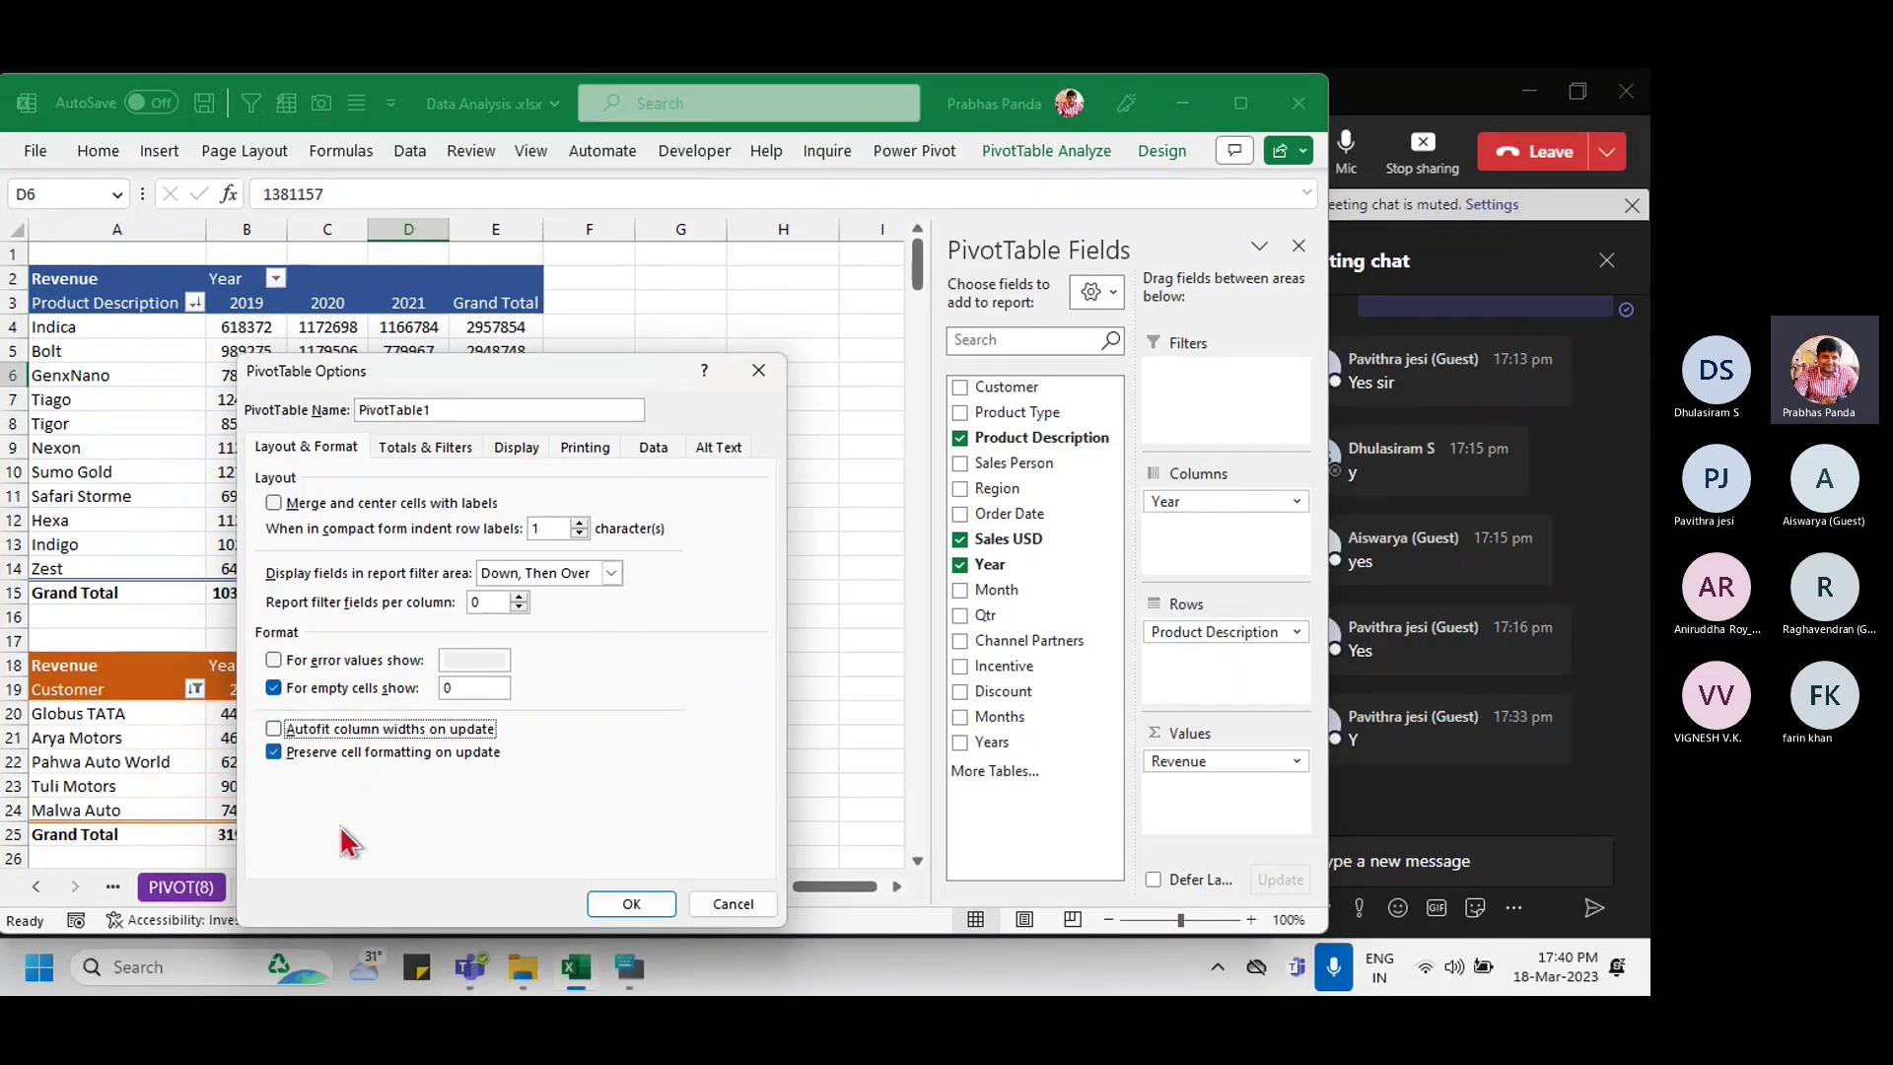
Step: Admit the waiting participant into the Teams meeting and return to the workbook
left_click(1365, 109)
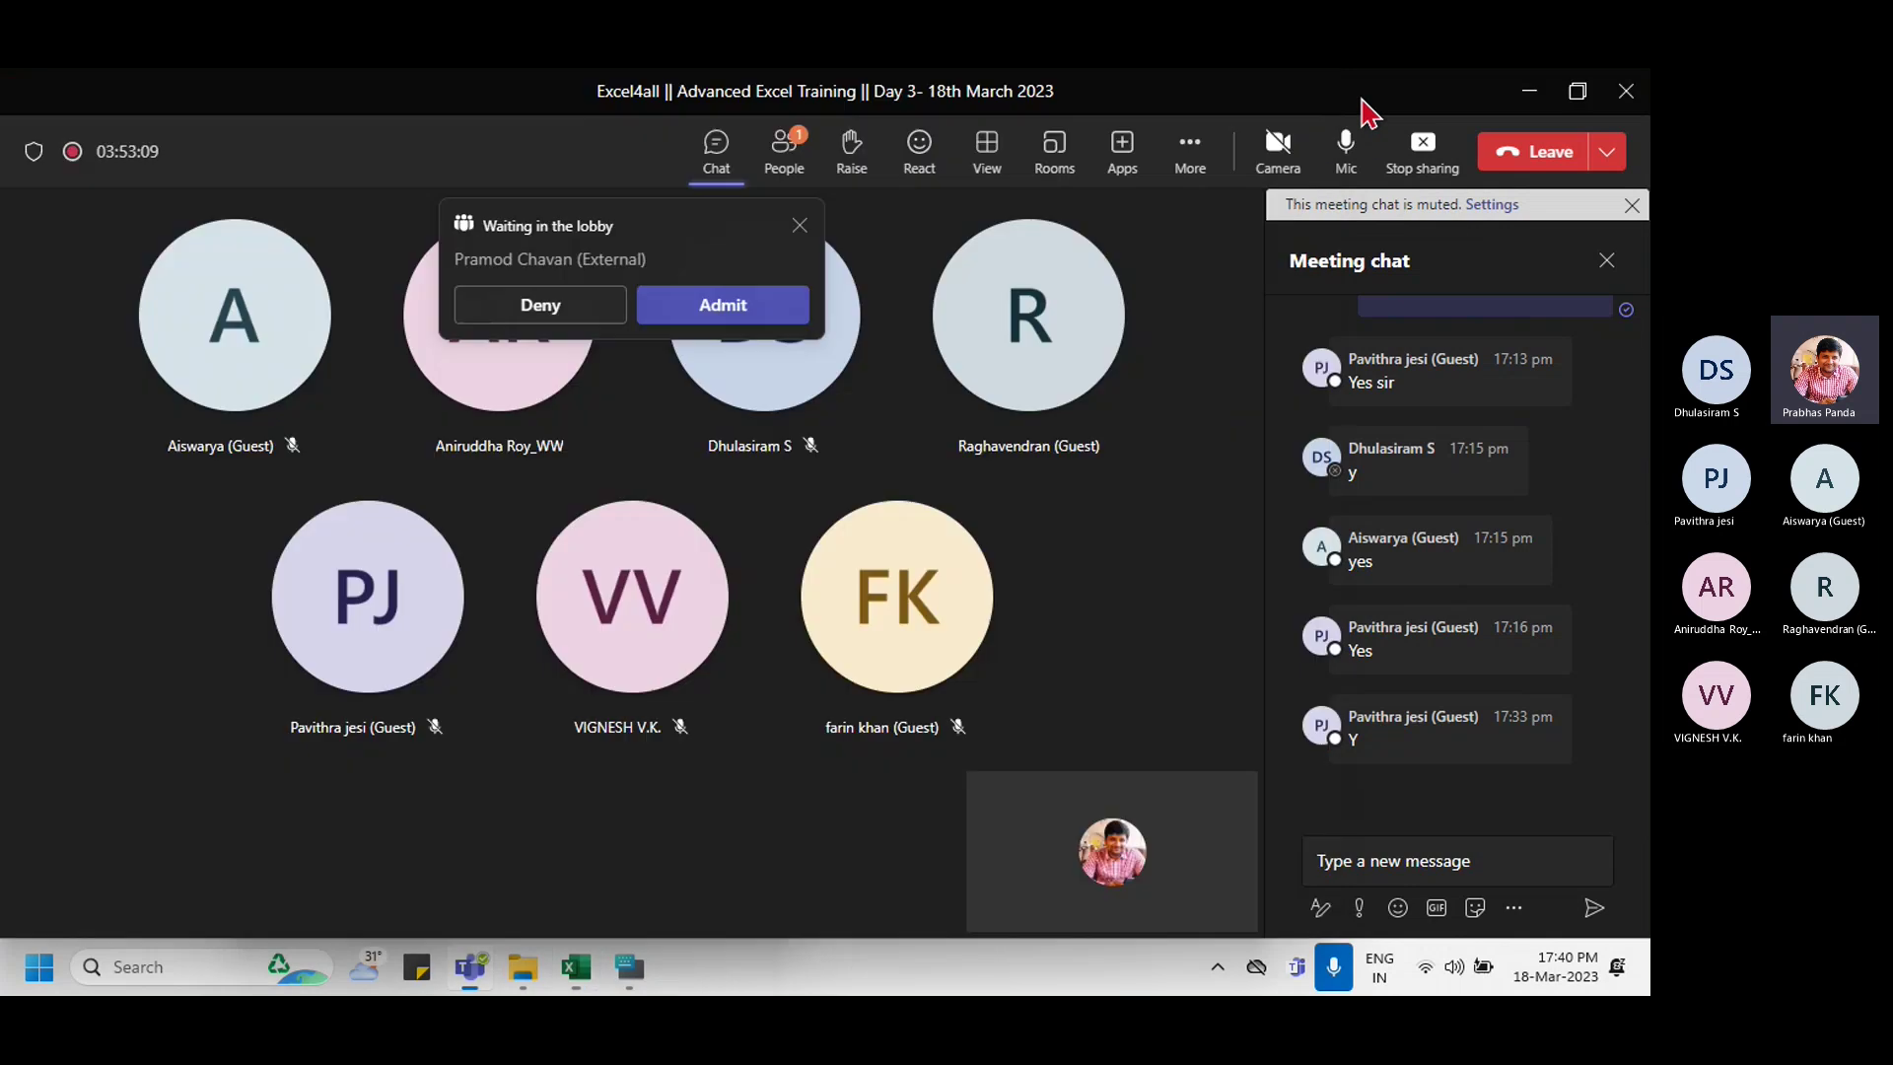
left_click(705, 308)
key("alt+Tab")
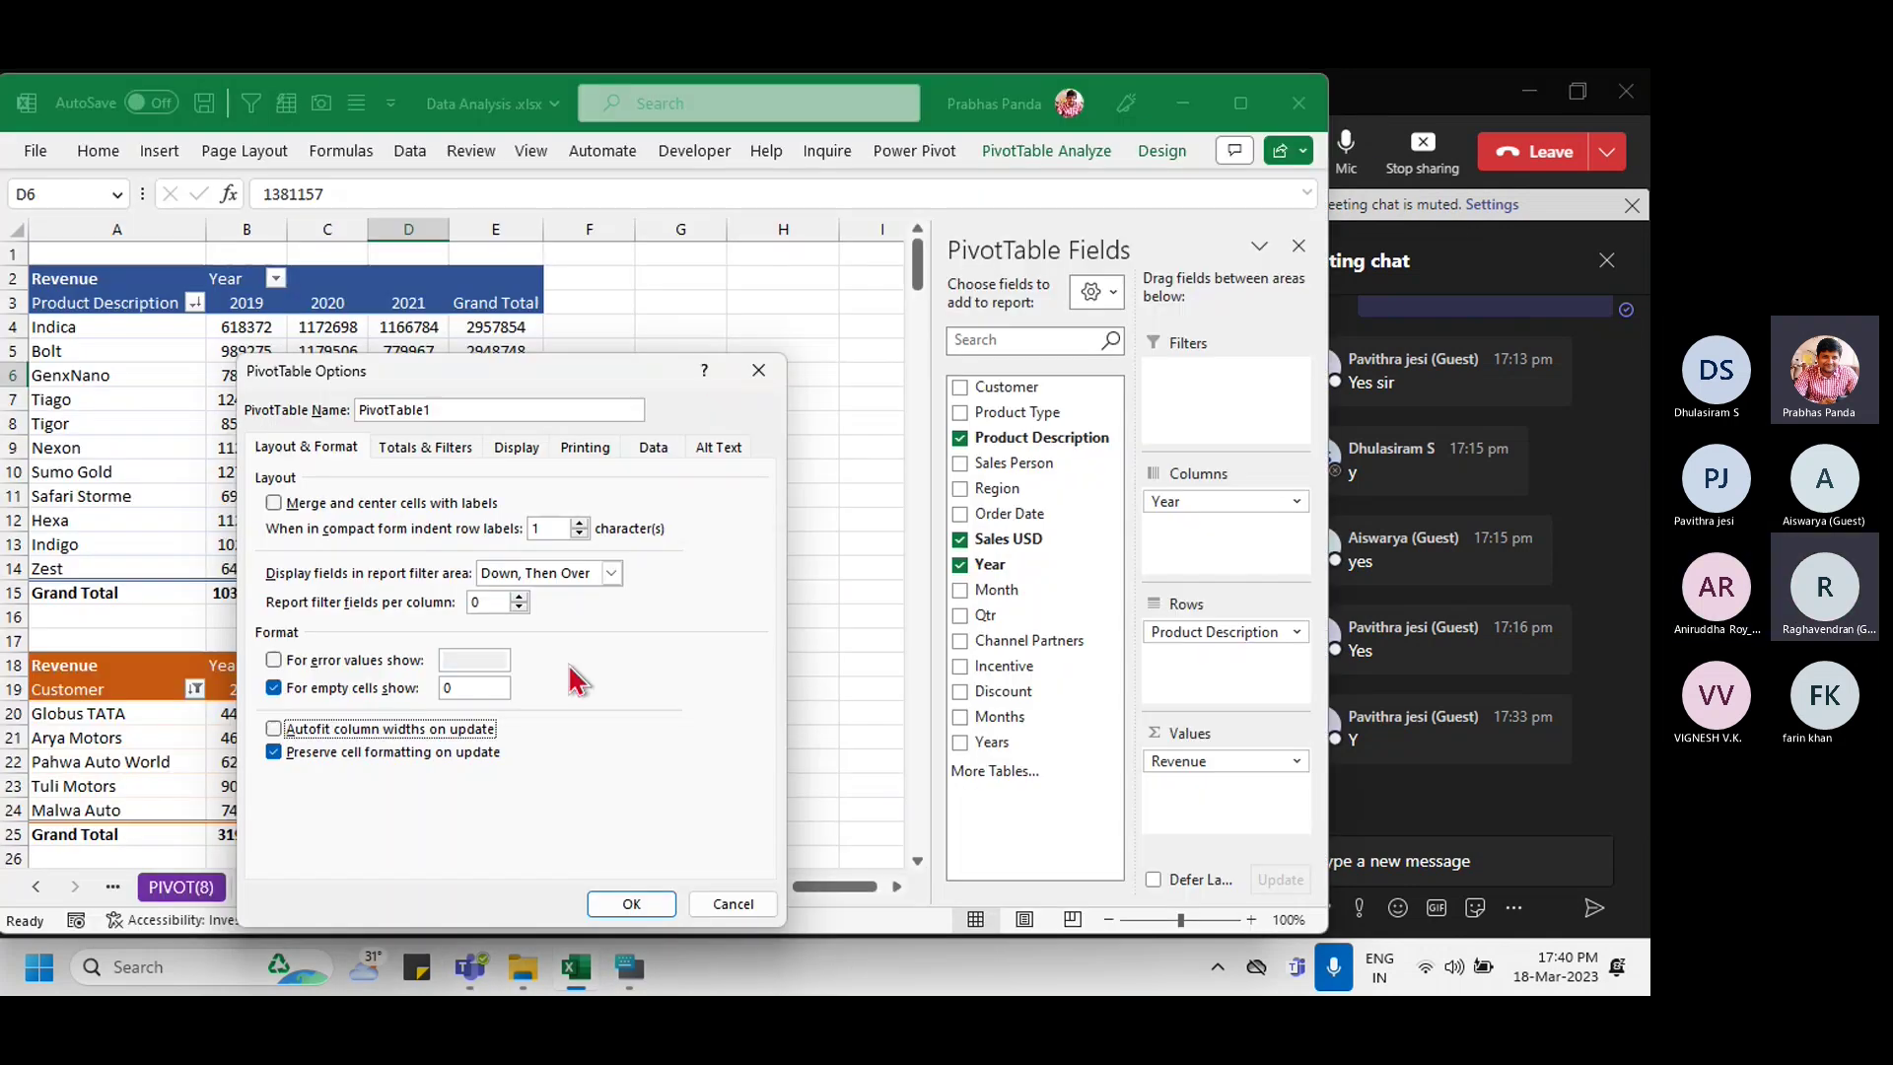
Step: Confirm the product pivot options, then turn off column-width autofit for the customer pivot
left_click(627, 903)
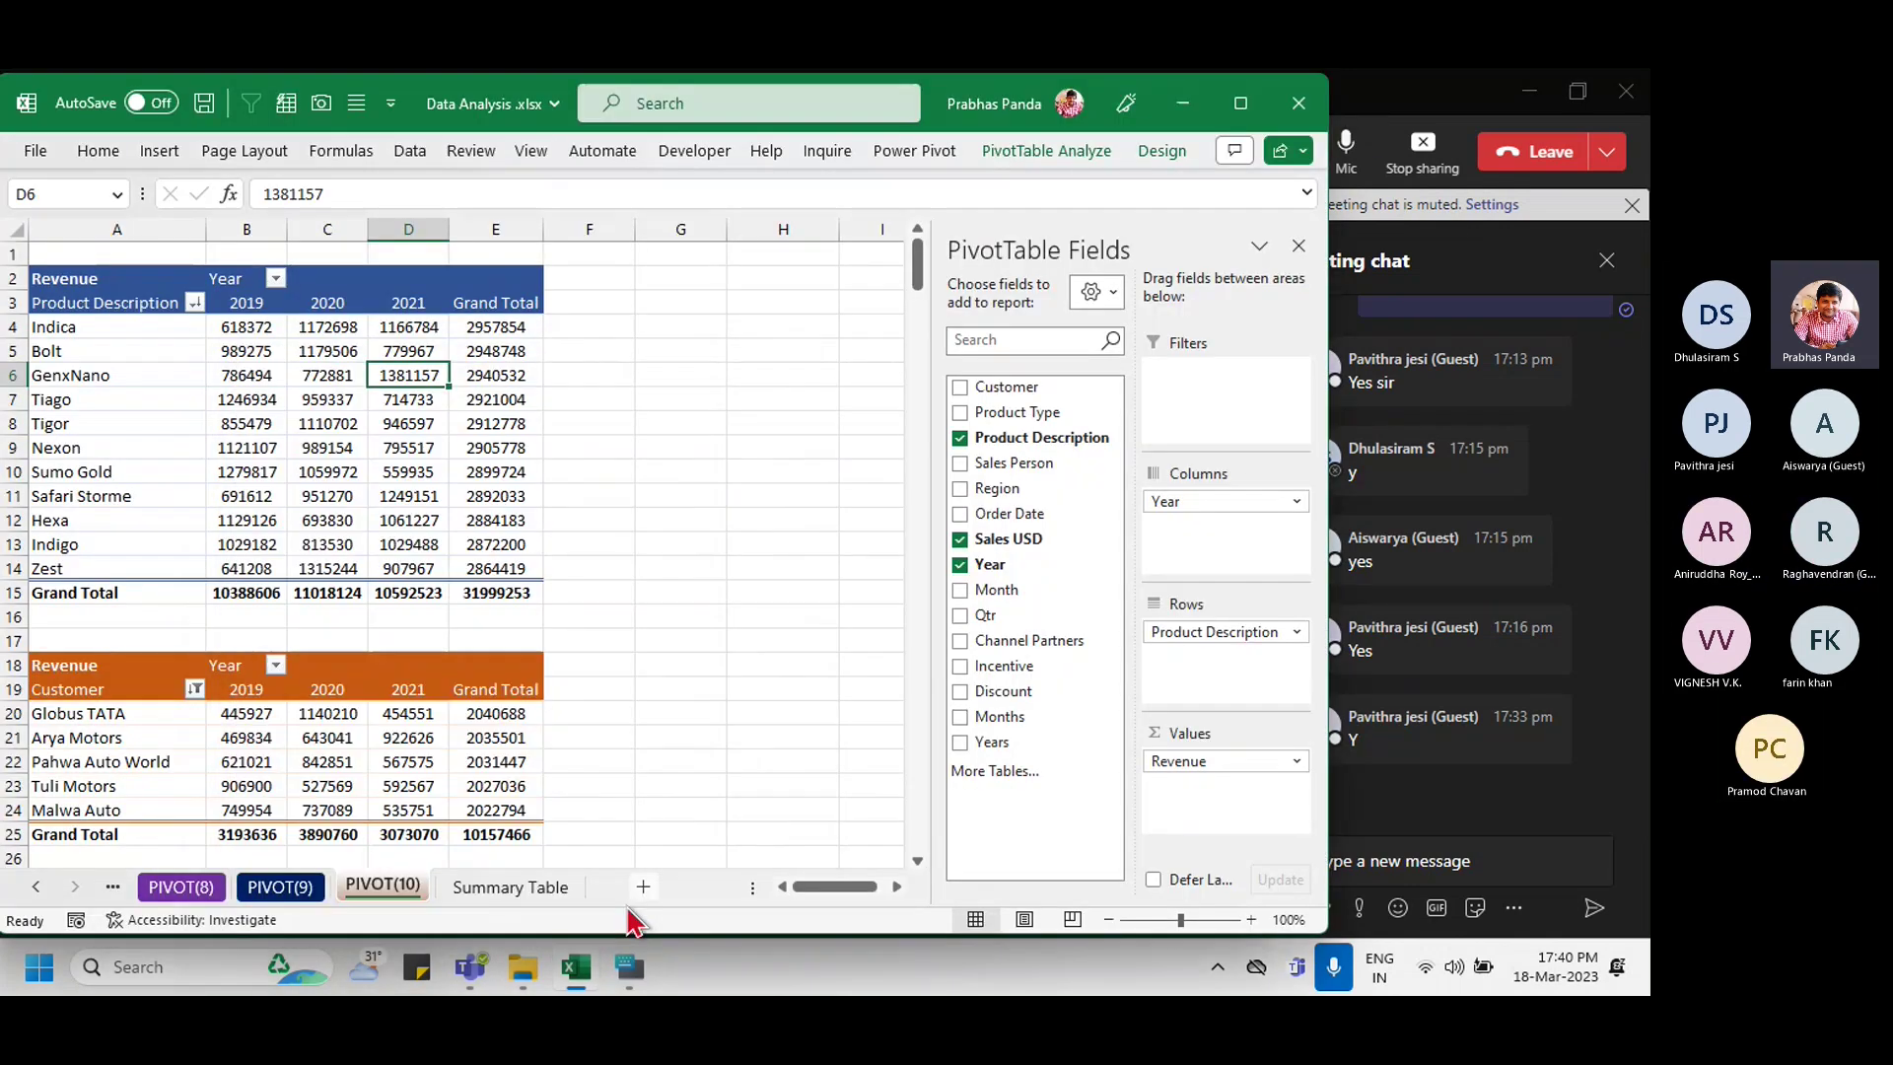
left_click(382, 735)
right_click(382, 735)
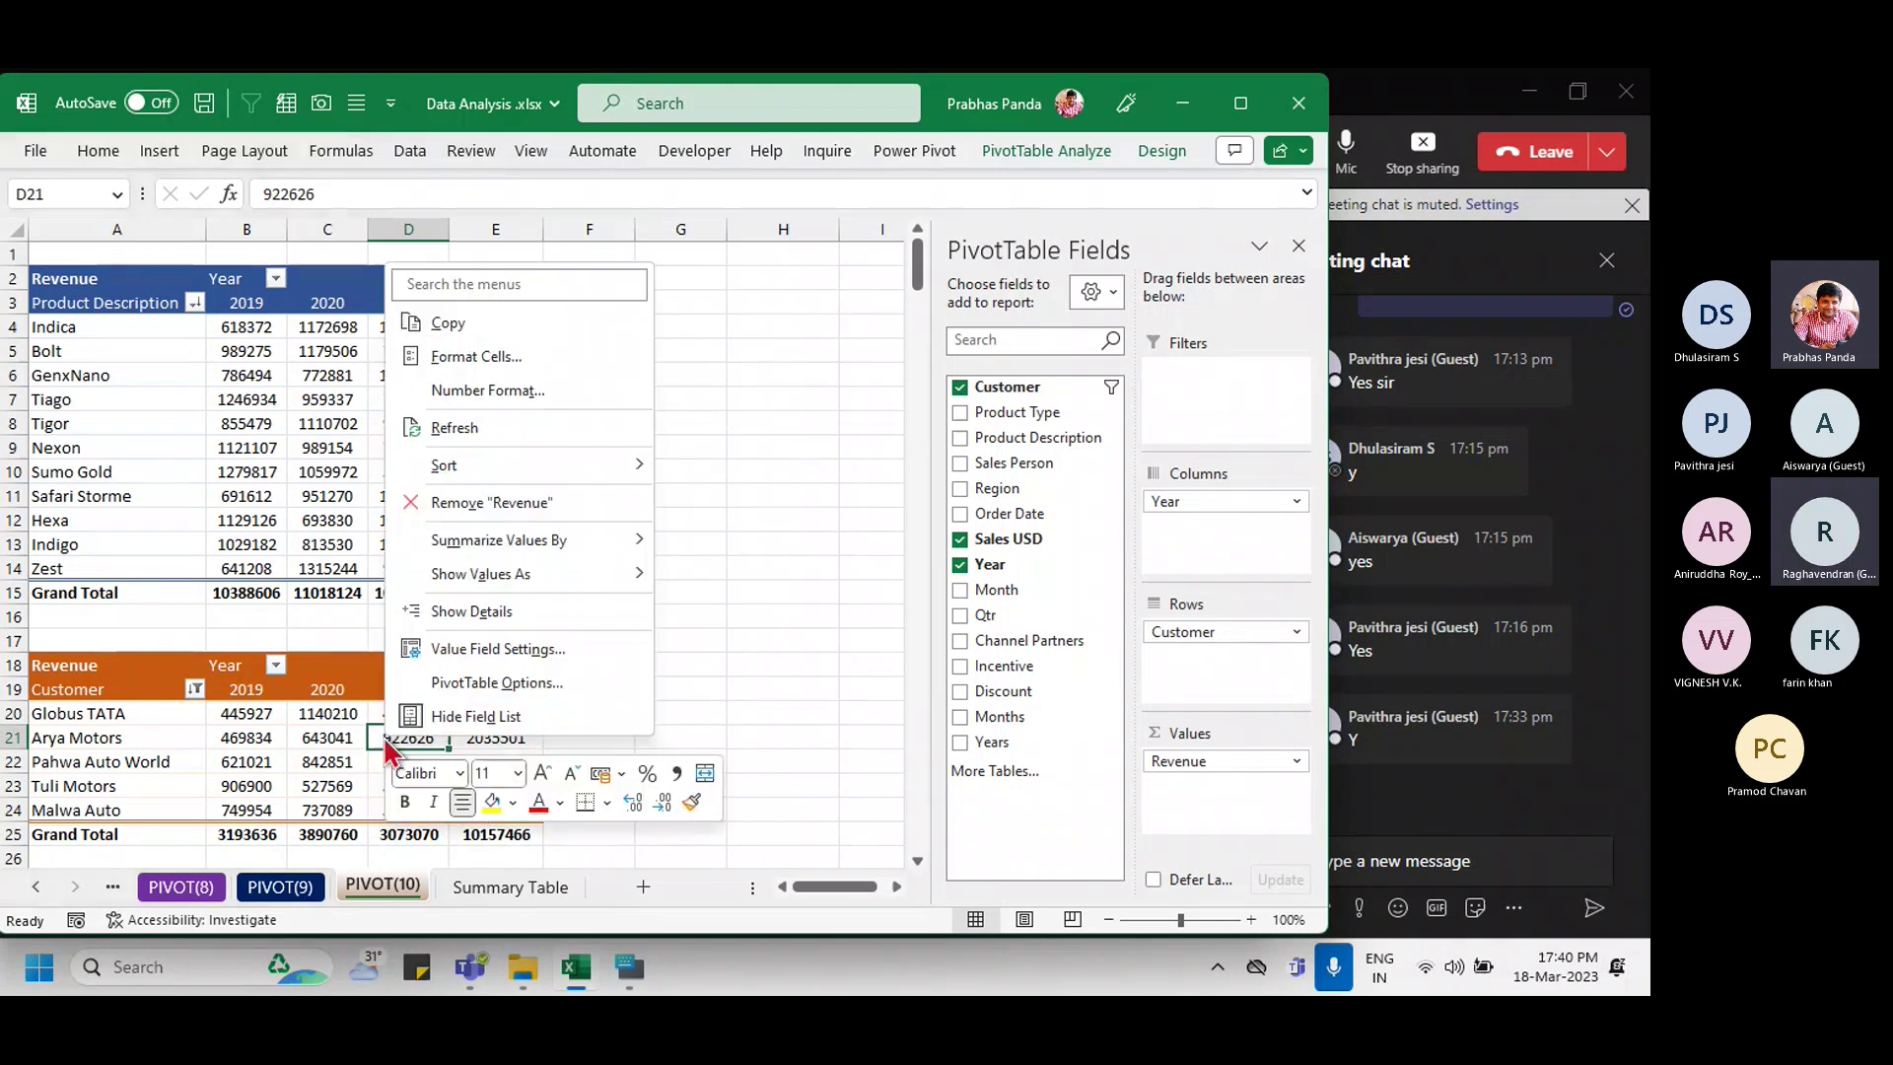
left_click(512, 683)
left_click(417, 728)
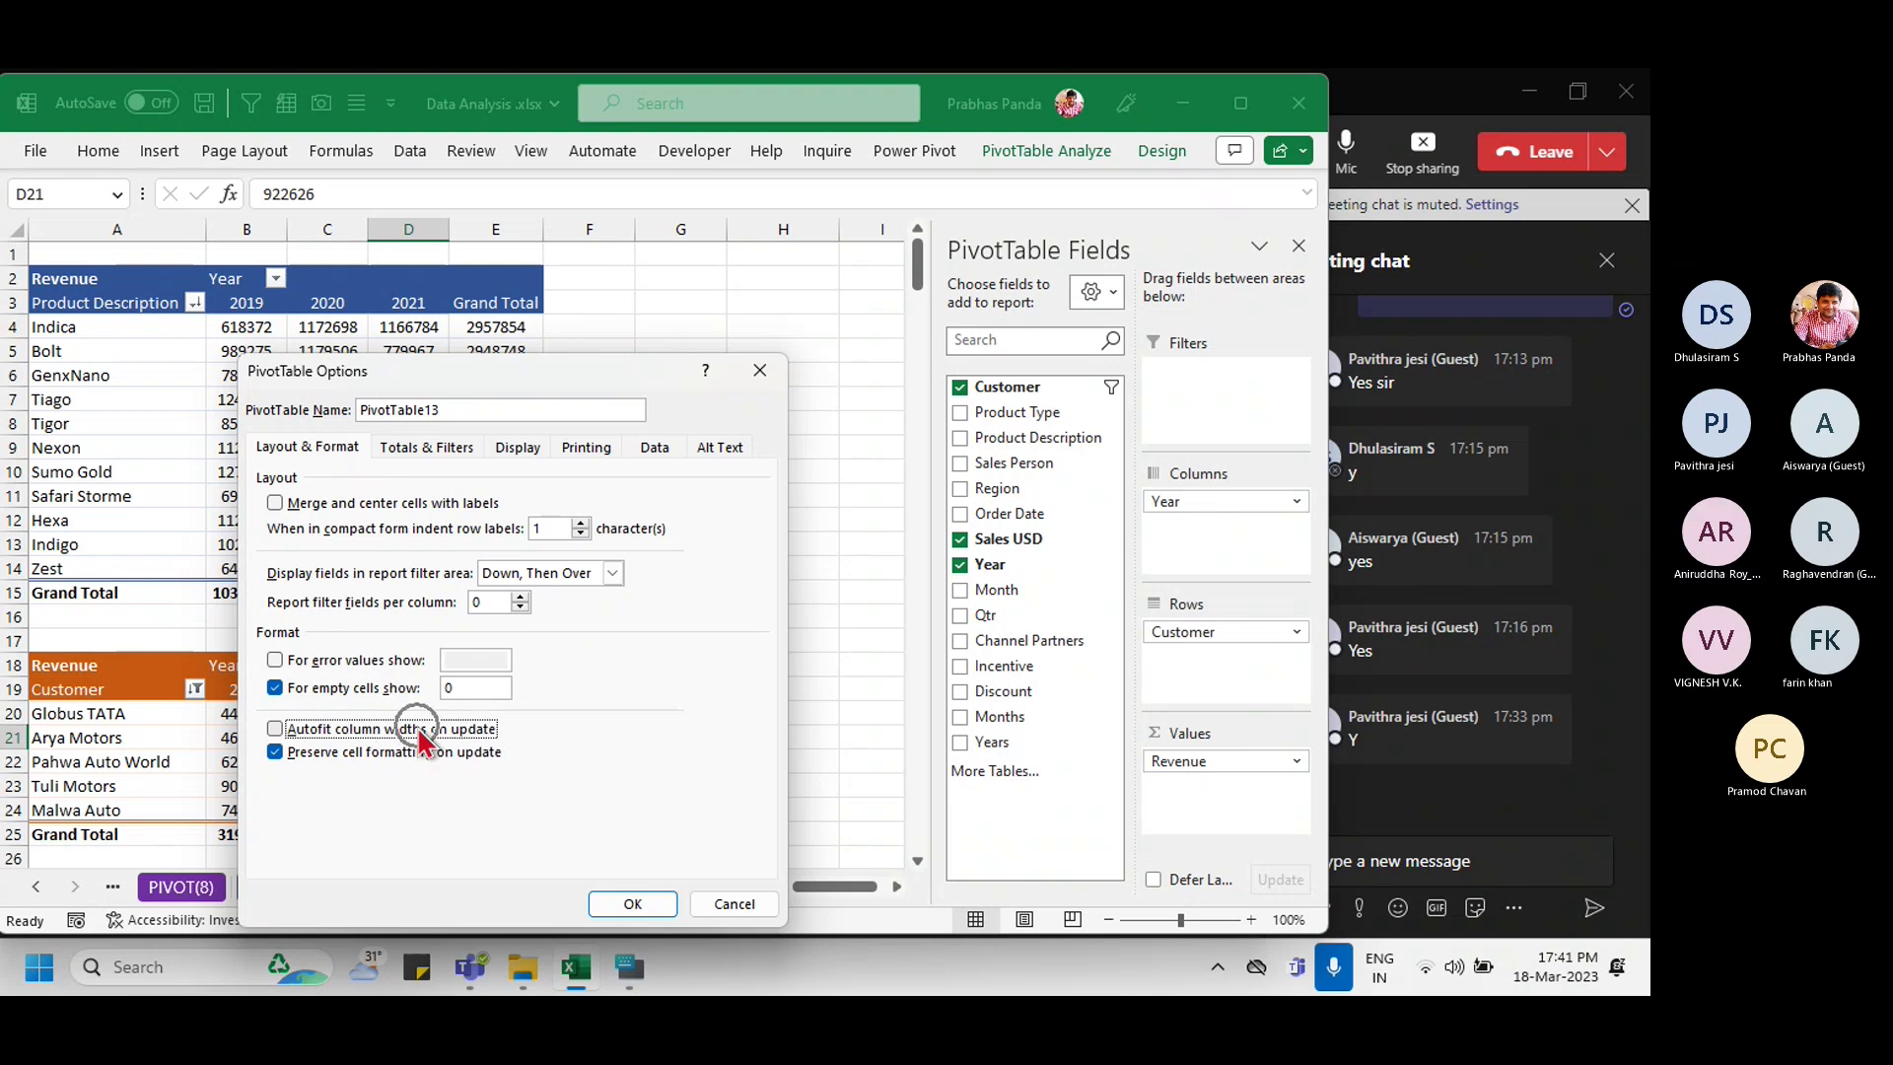
left_click(634, 905)
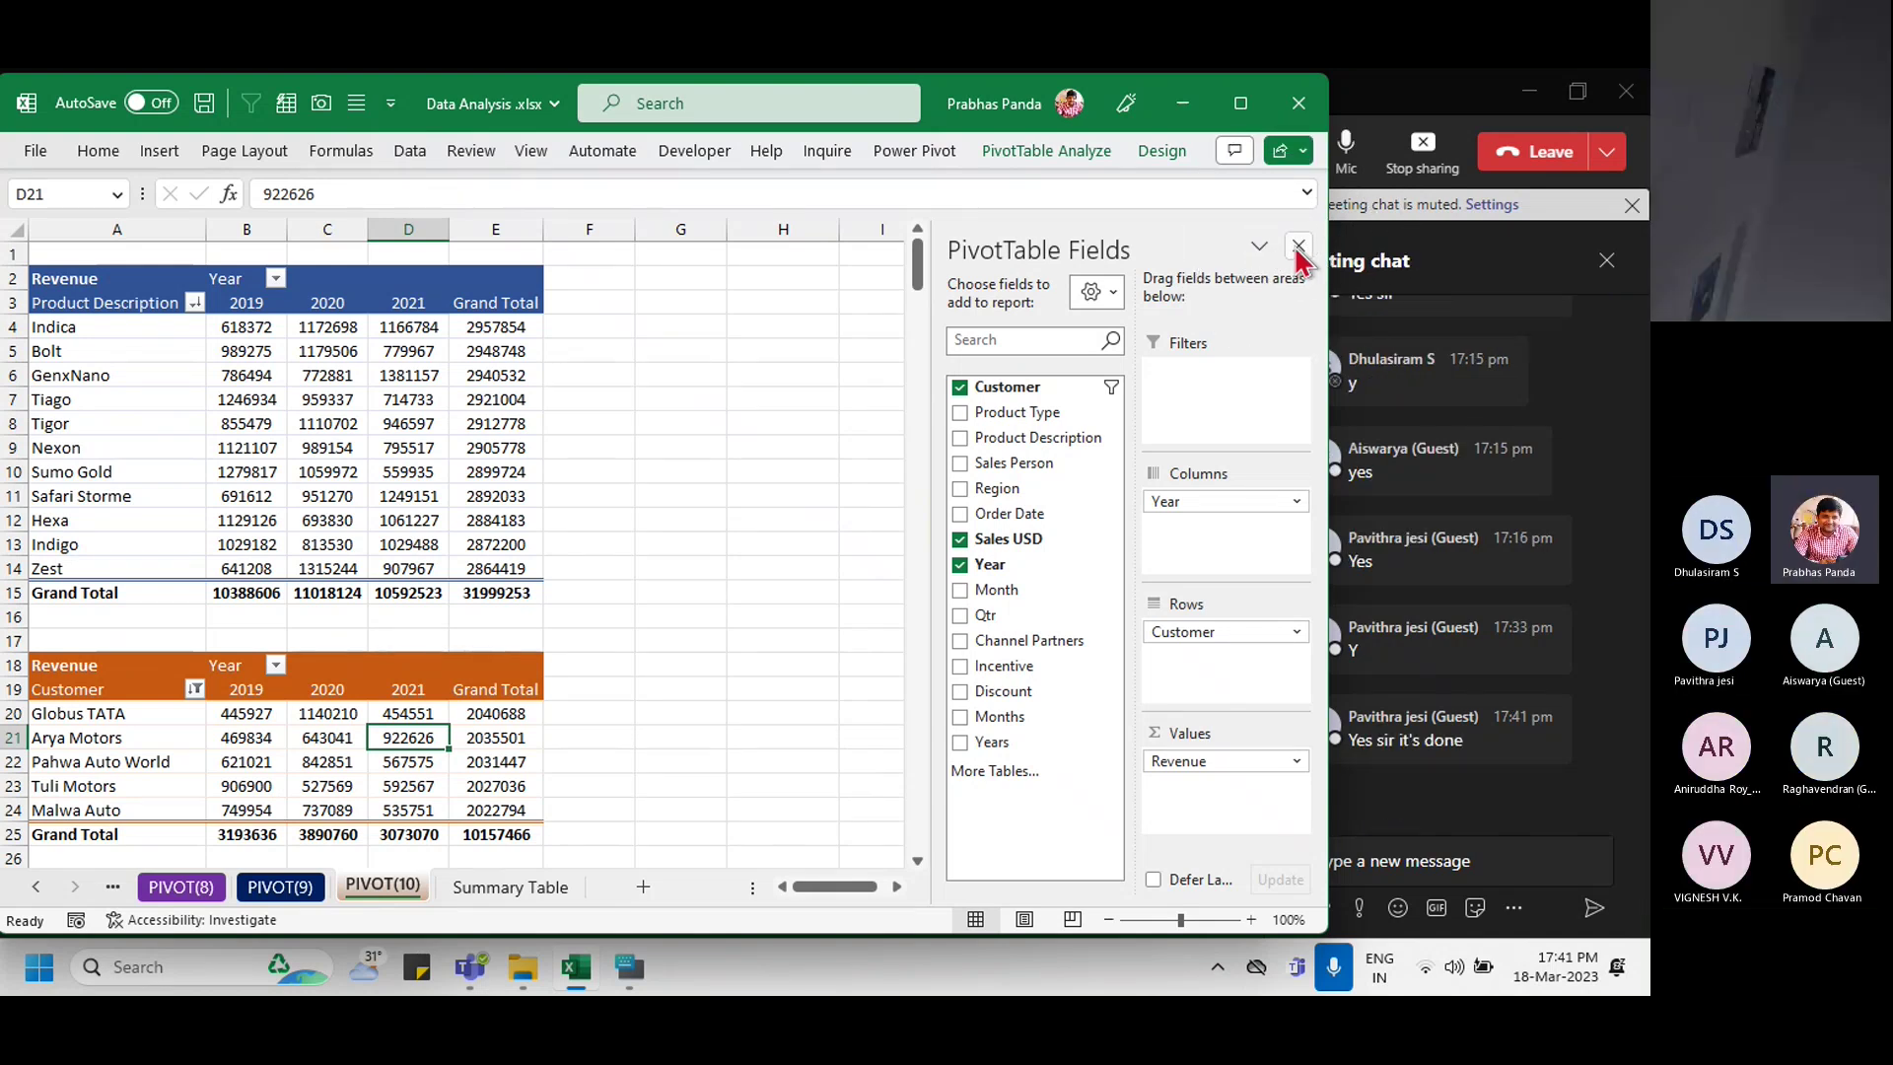
Step: Close the PivotTable Fields pane and bring up PivotTable Analyze for the product pivot
left_click(1297, 247)
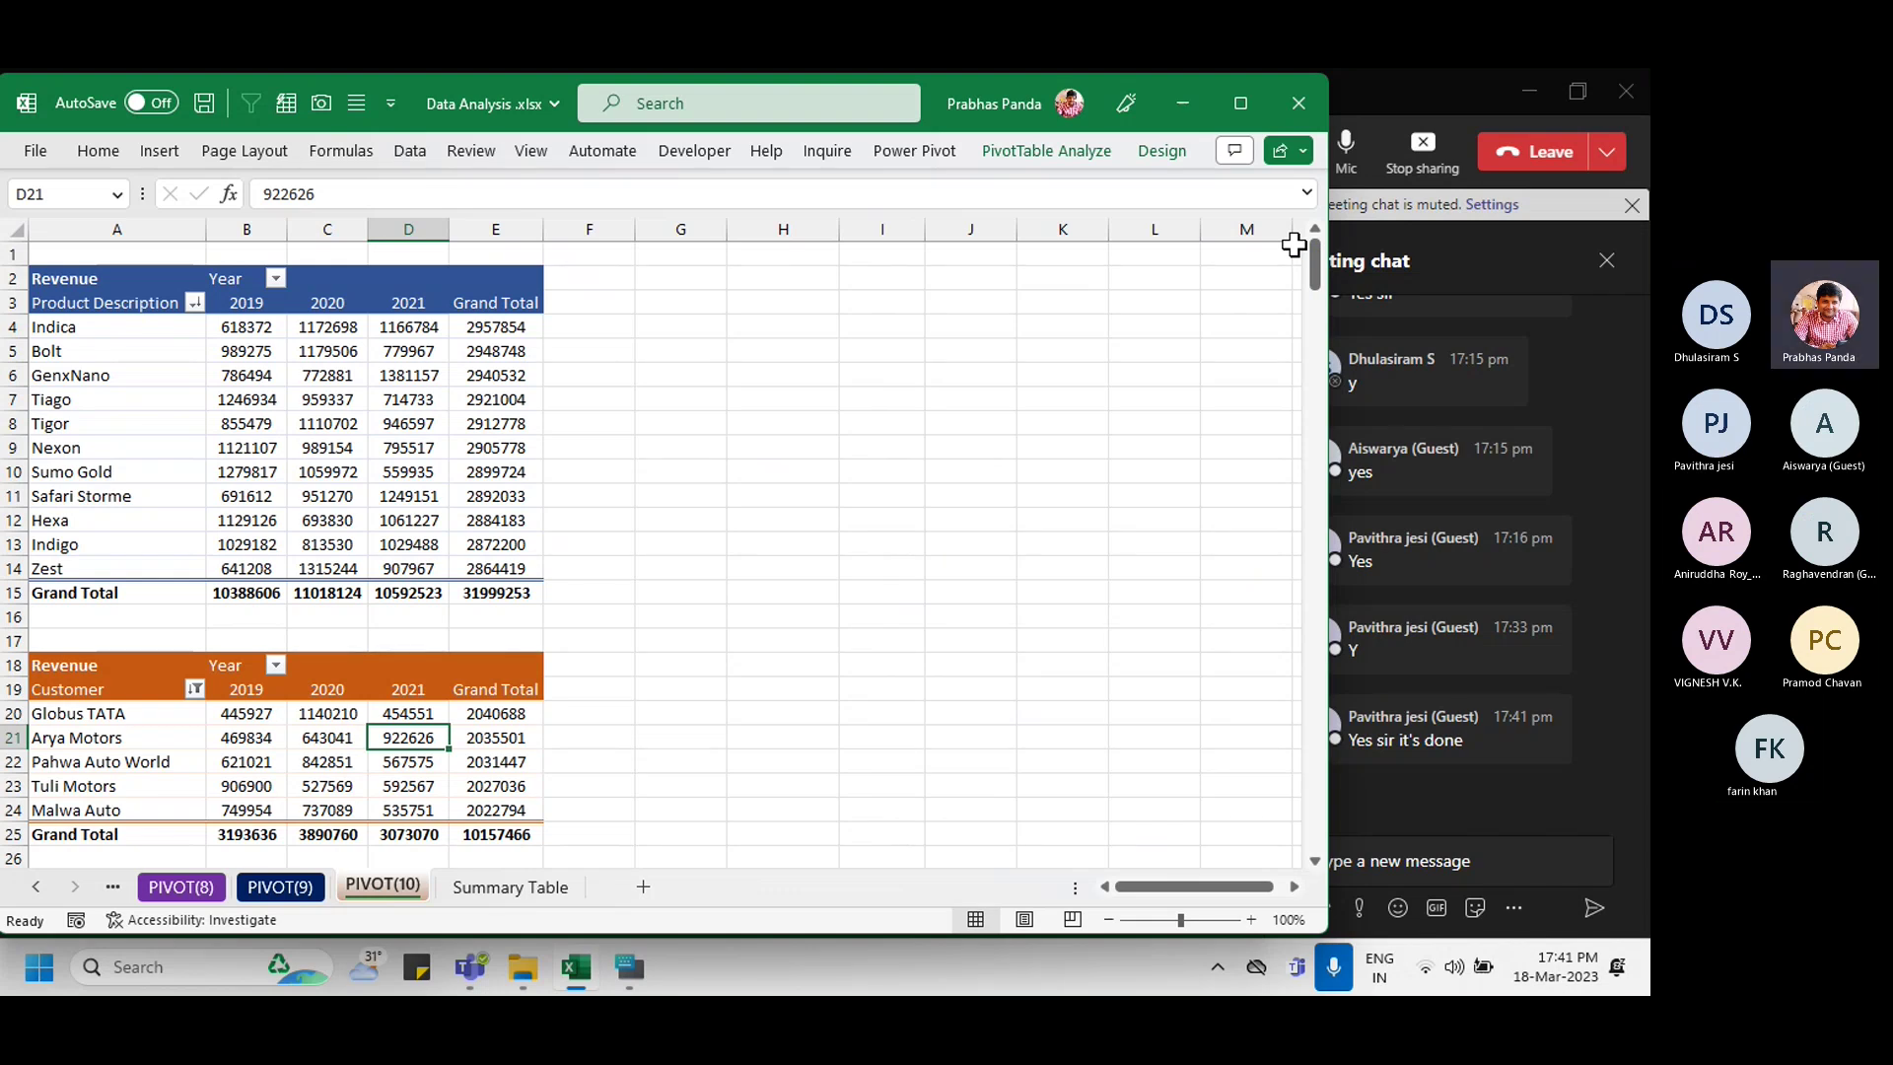
left_click(257, 378)
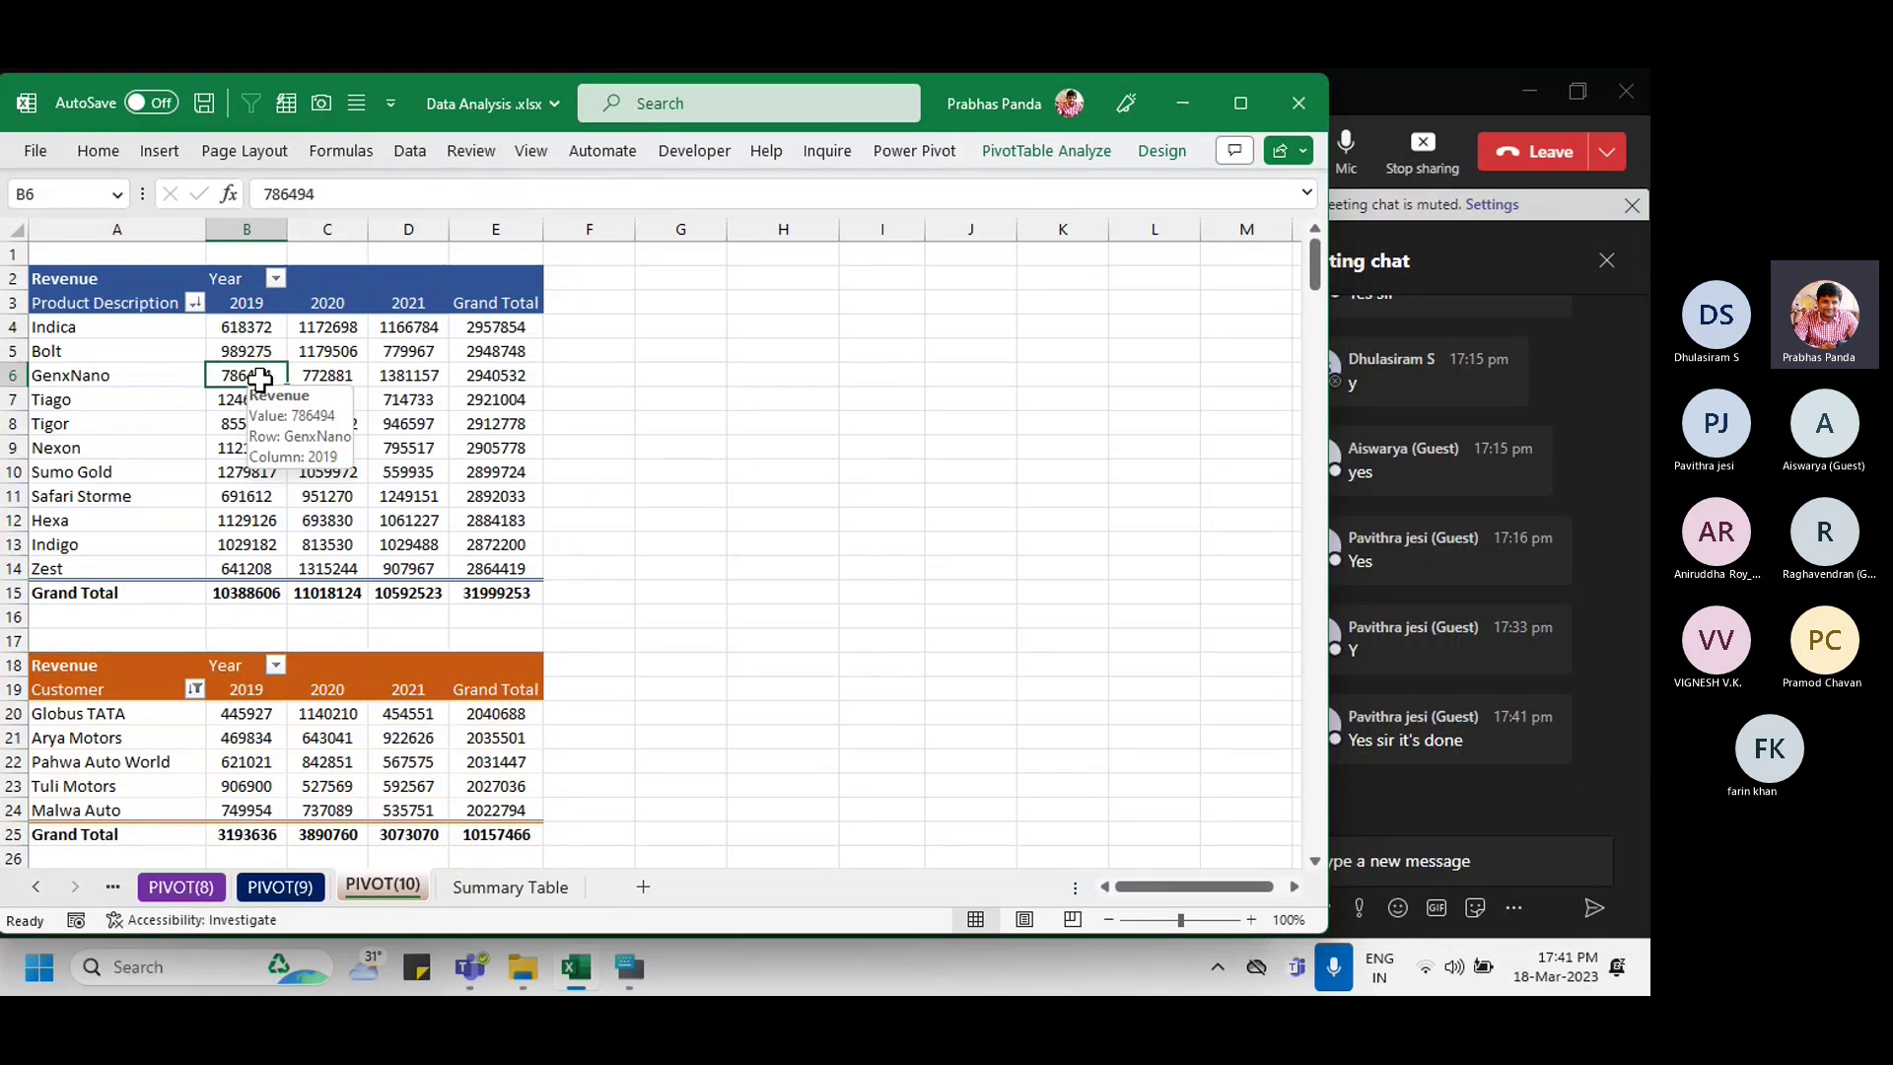
left_click(1064, 155)
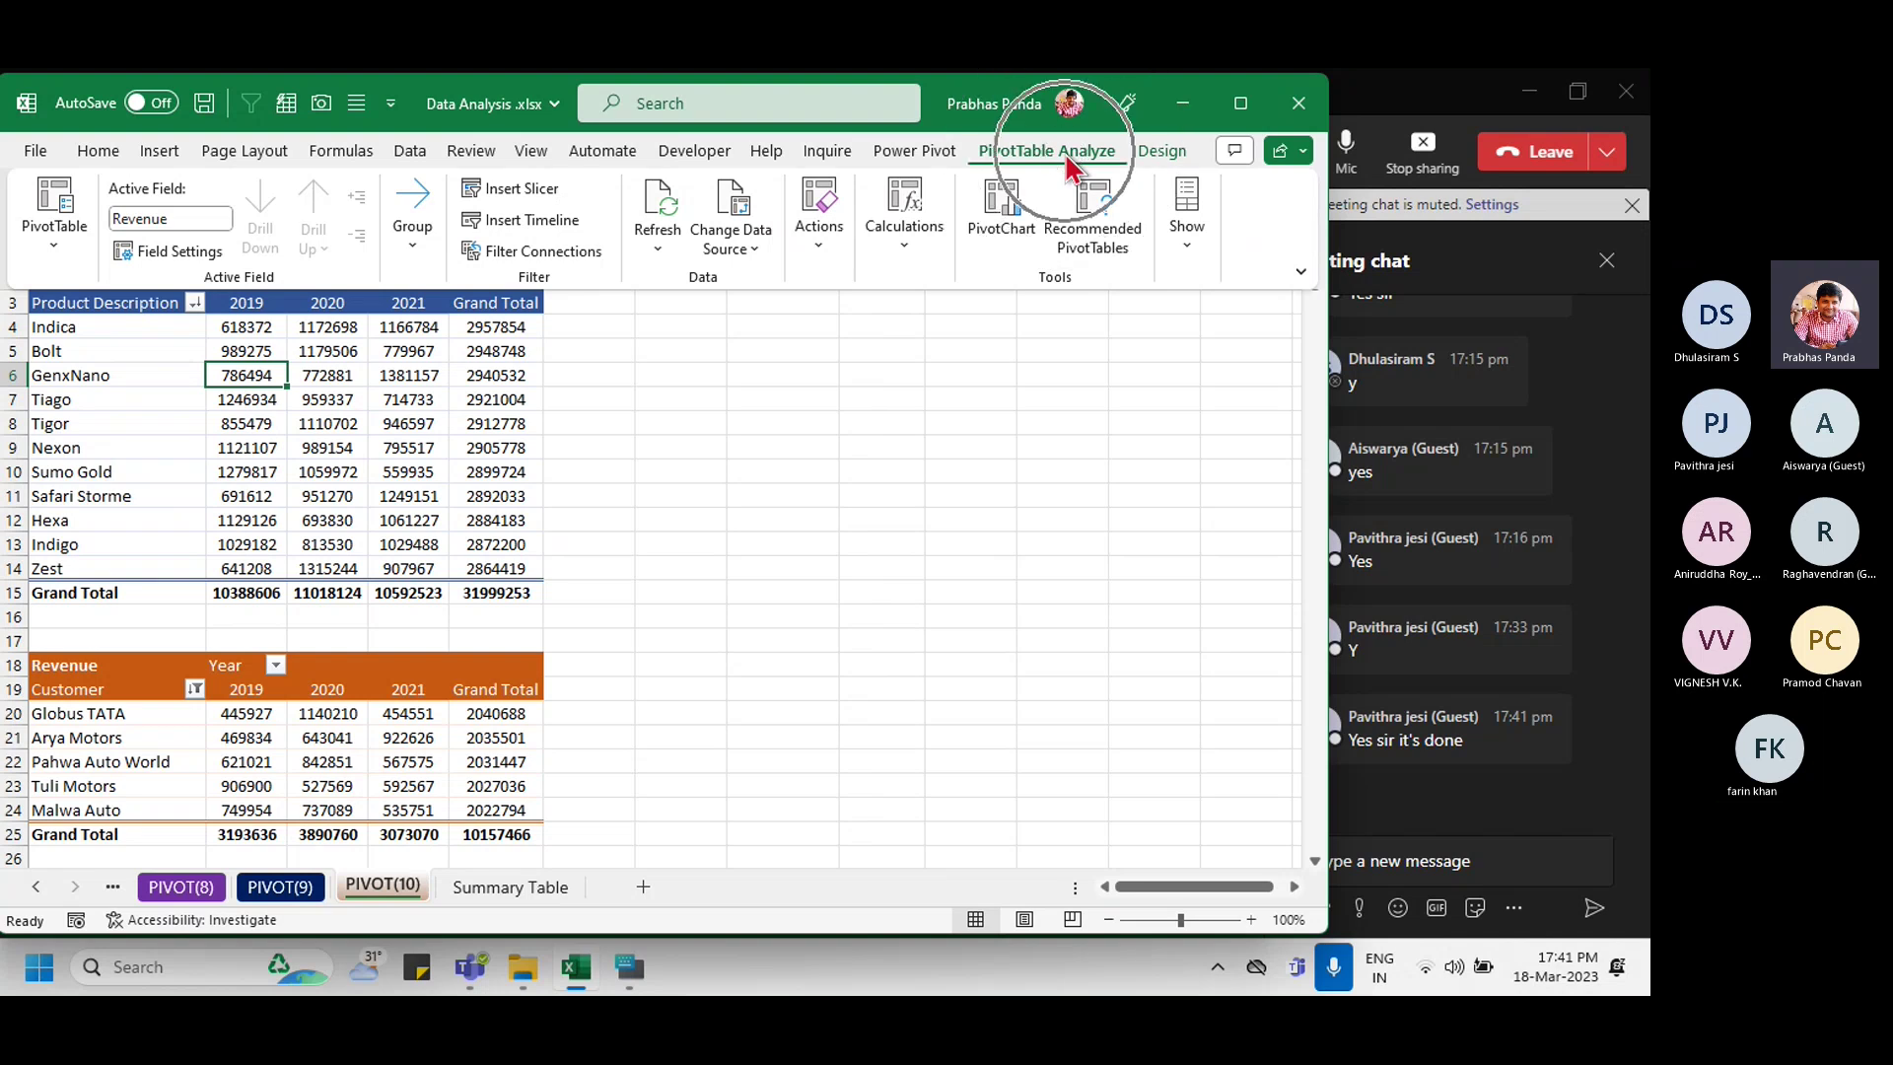
Step: Insert a Clustered Column PivotChart from the product revenue pivot
left_click(1016, 222)
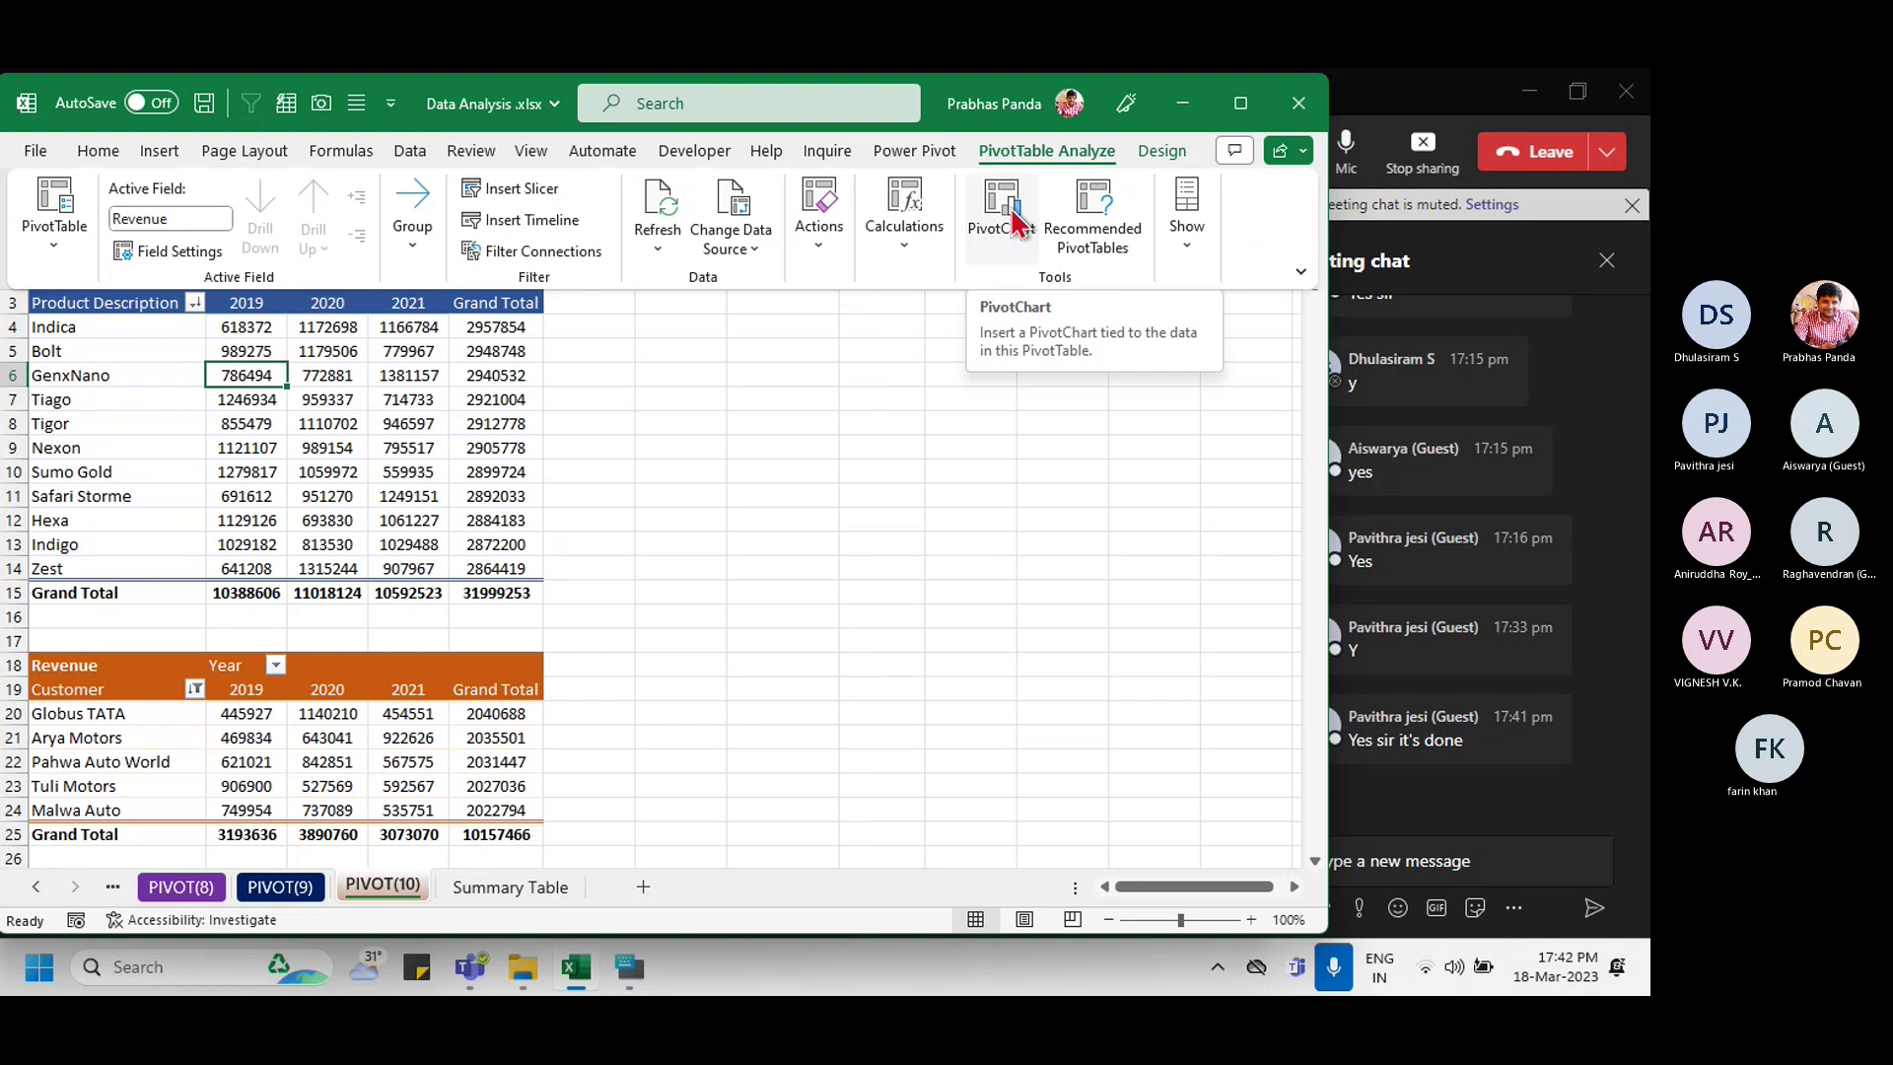
left_click(1016, 222)
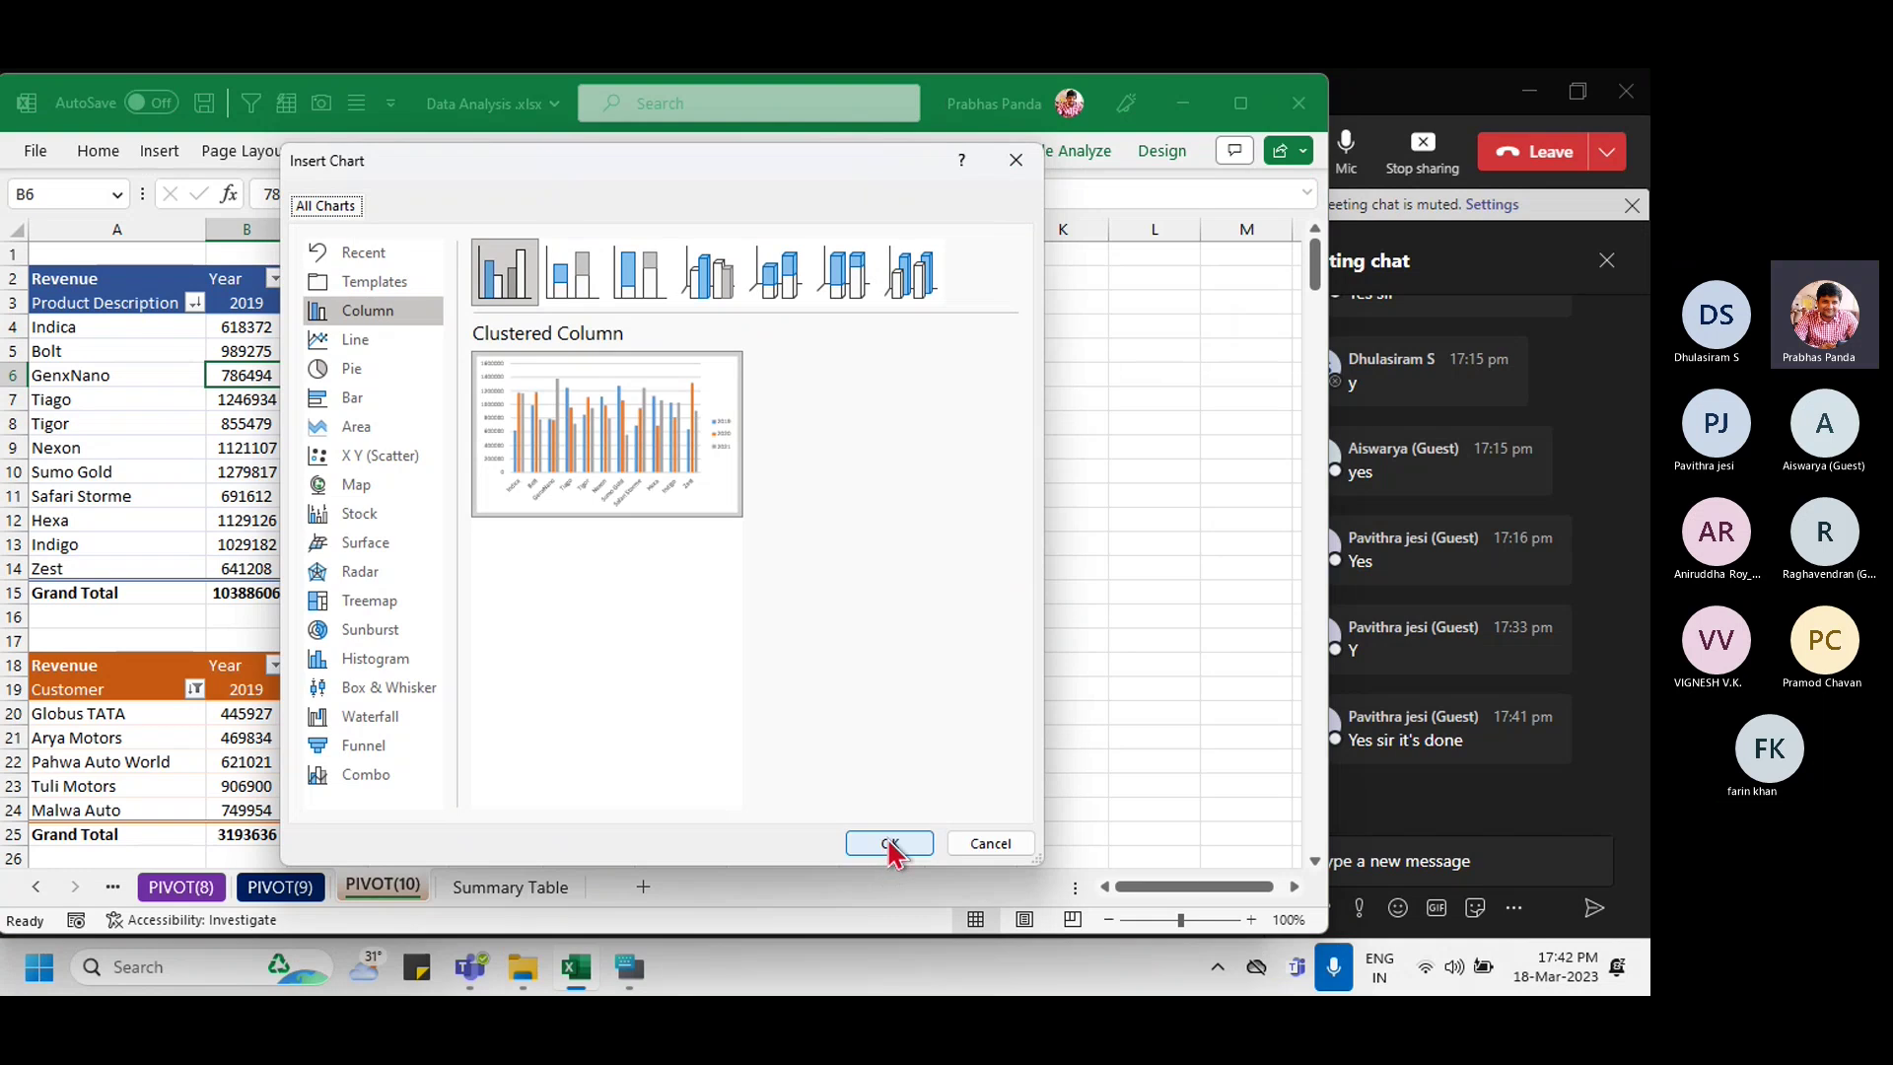
left_click(890, 844)
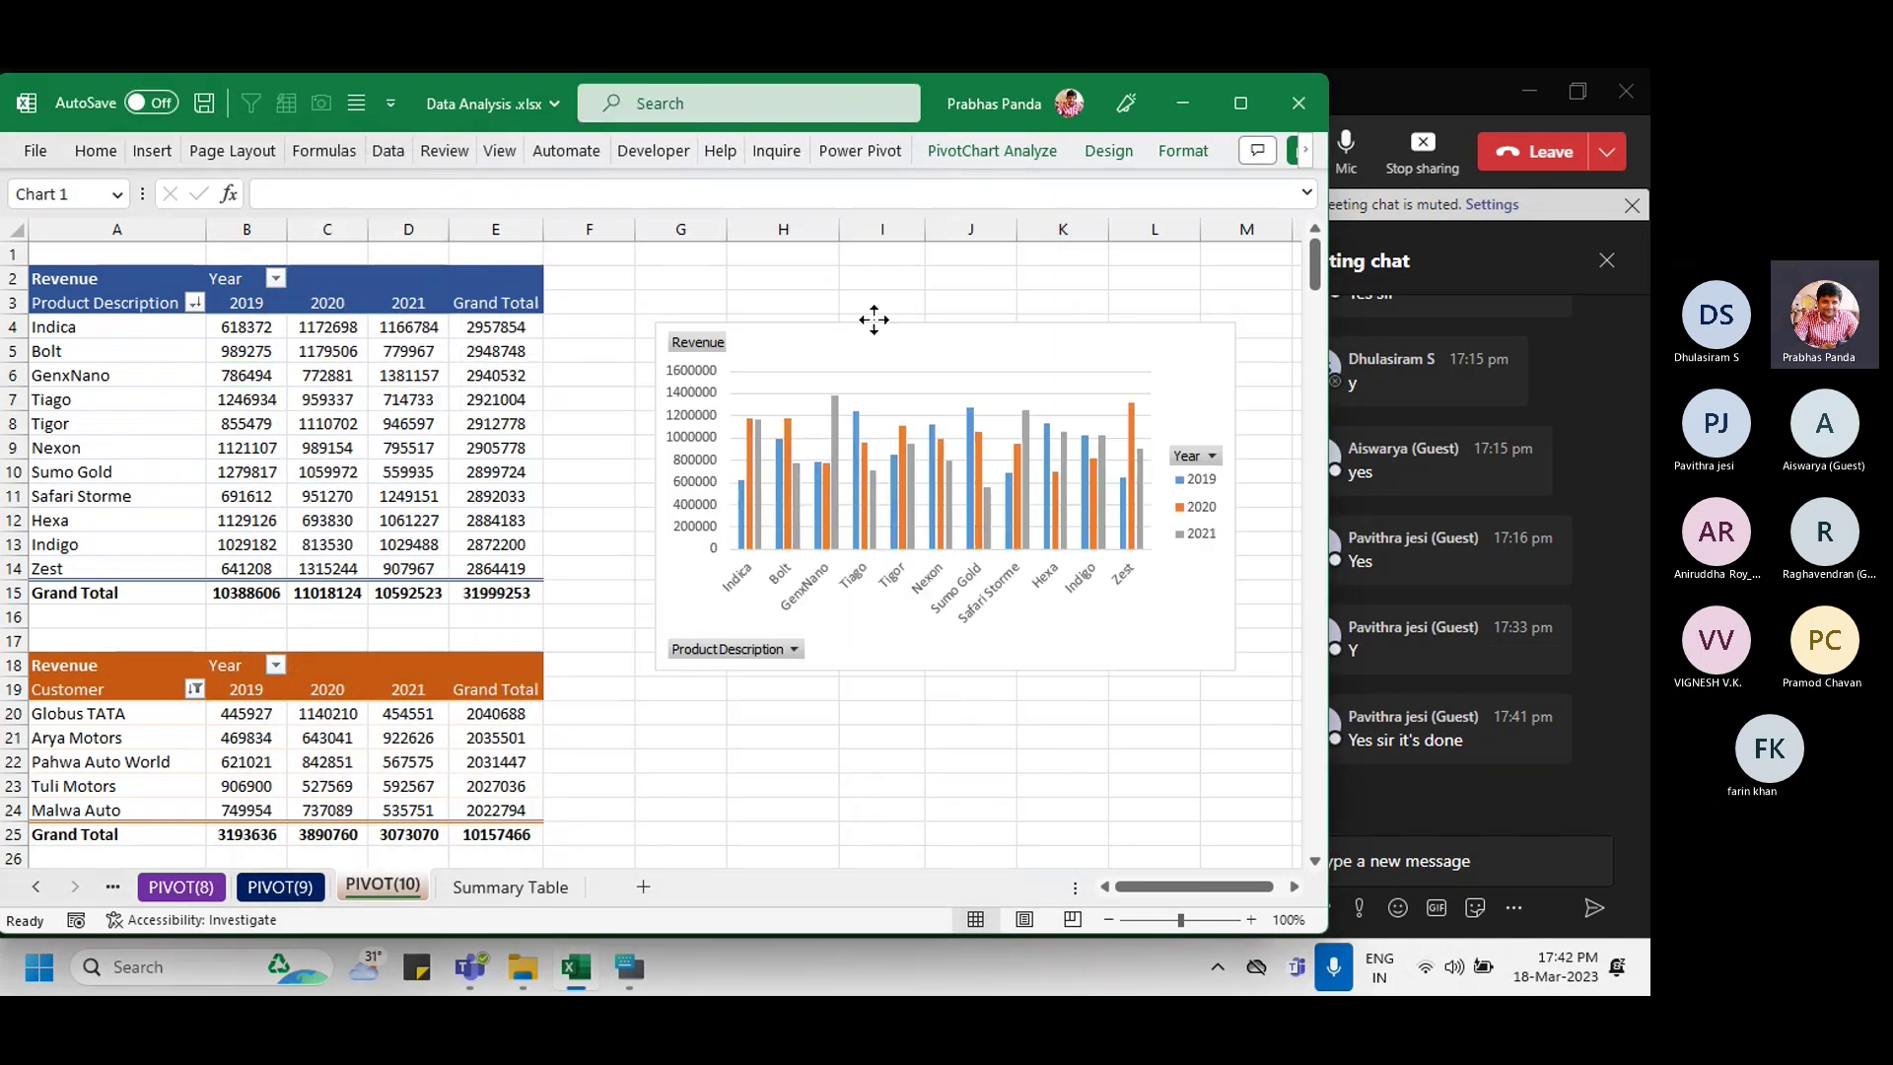
Step: Maximise the workbook, then move the chart beside the product table and widen it
left_click_drag(873, 319, 840, 262)
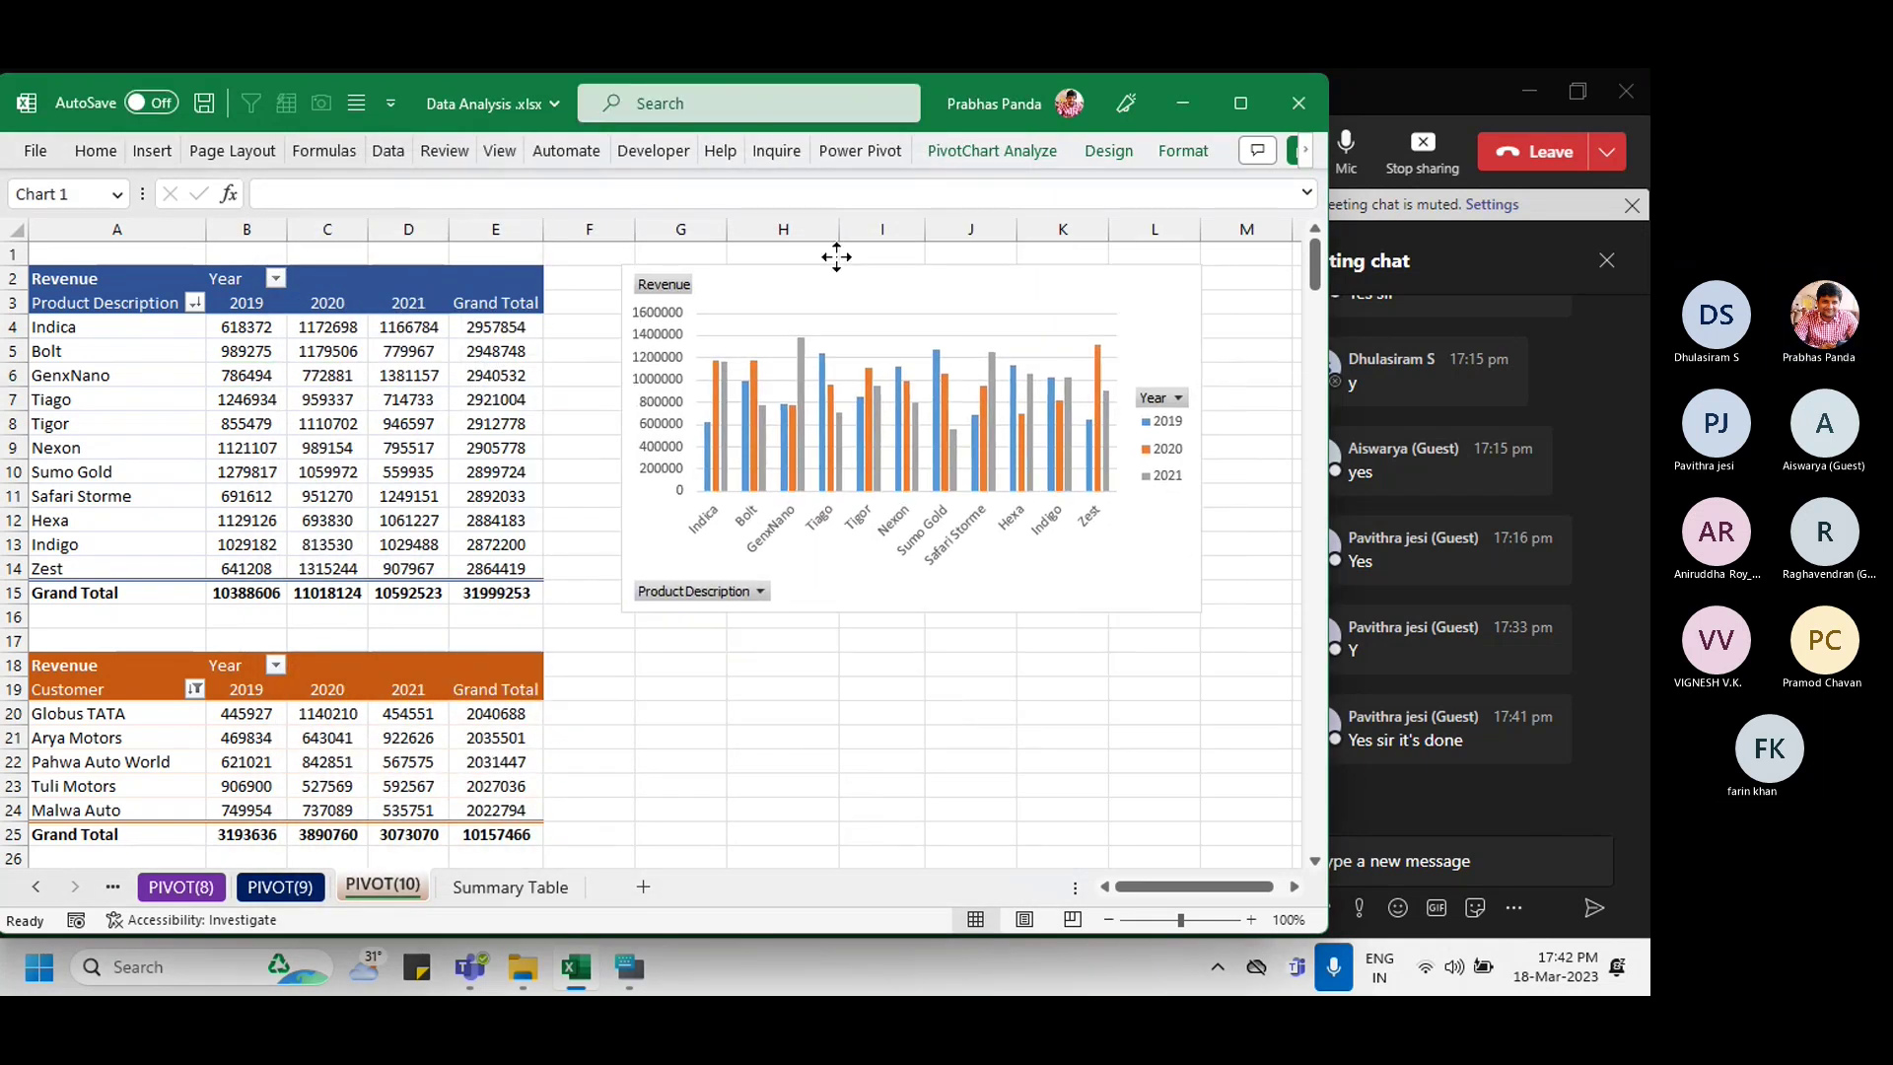
left_click(1237, 104)
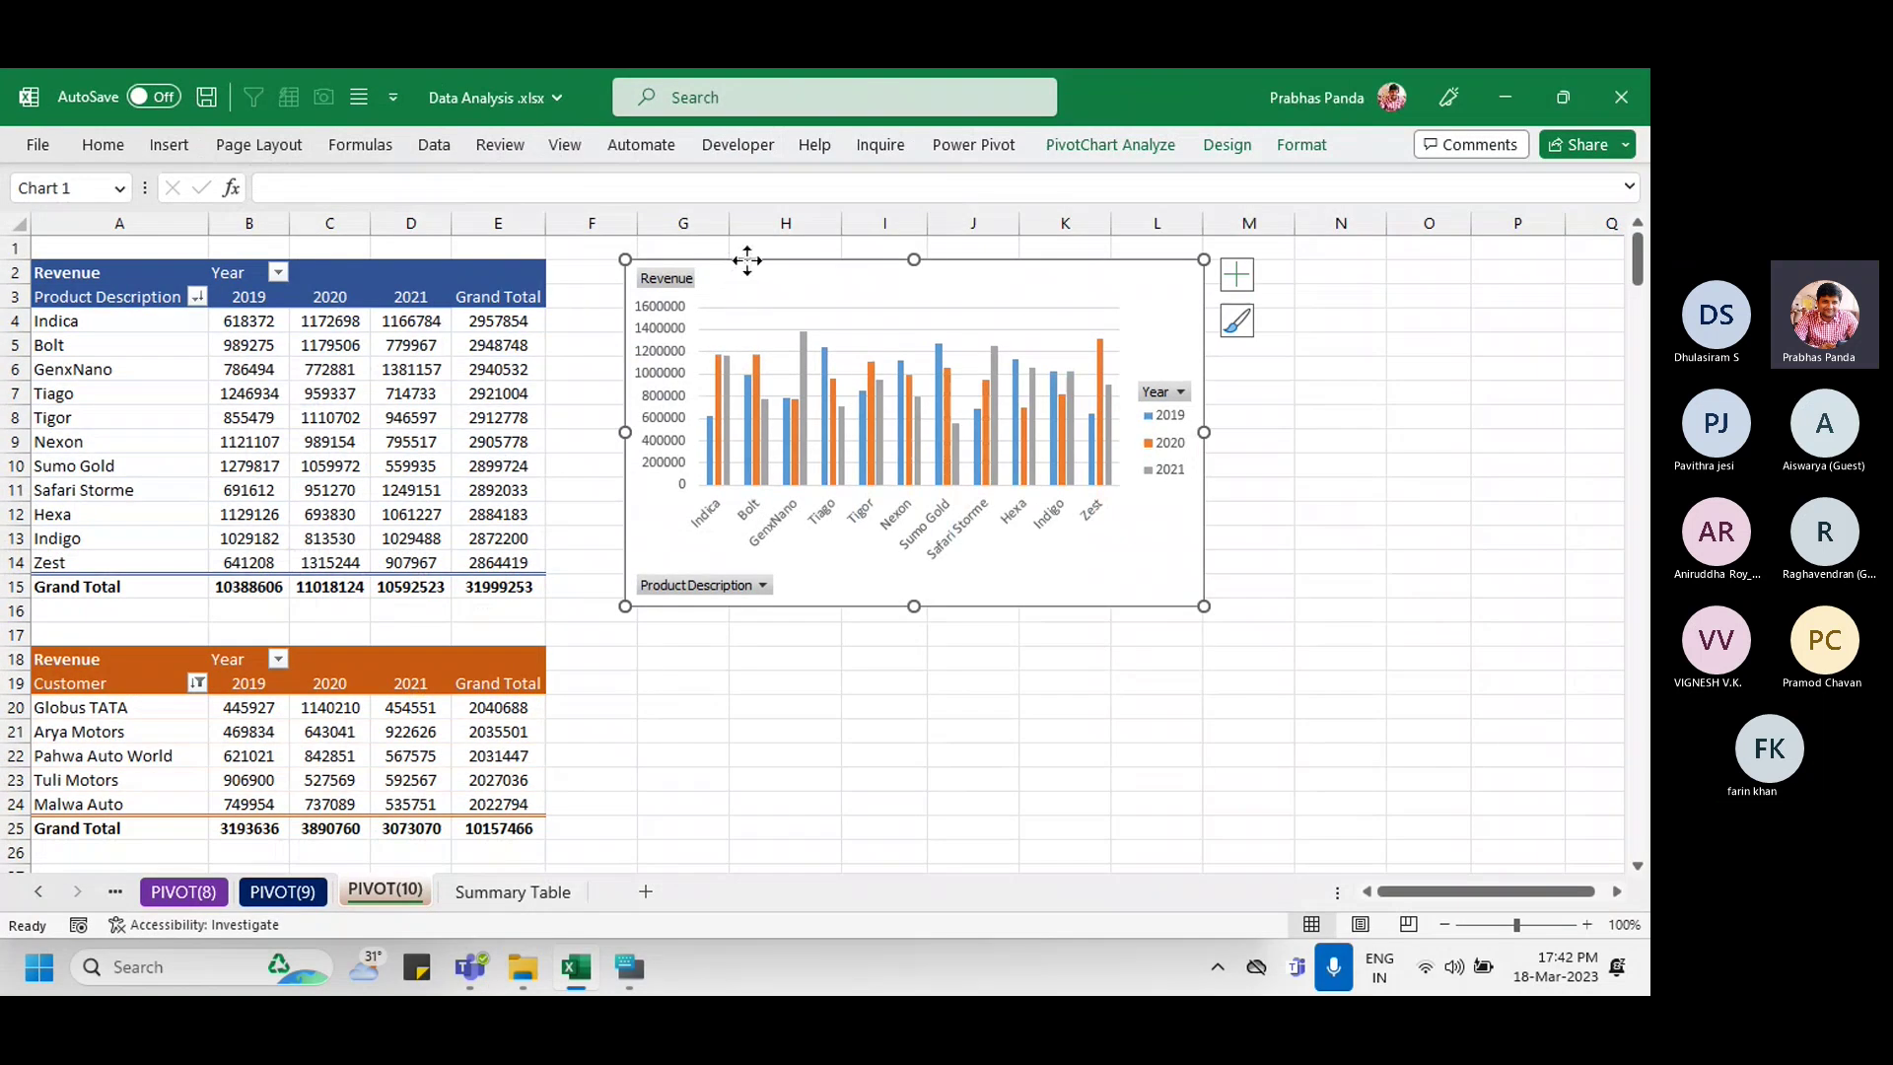
left_click_drag(748, 261, 849, 260)
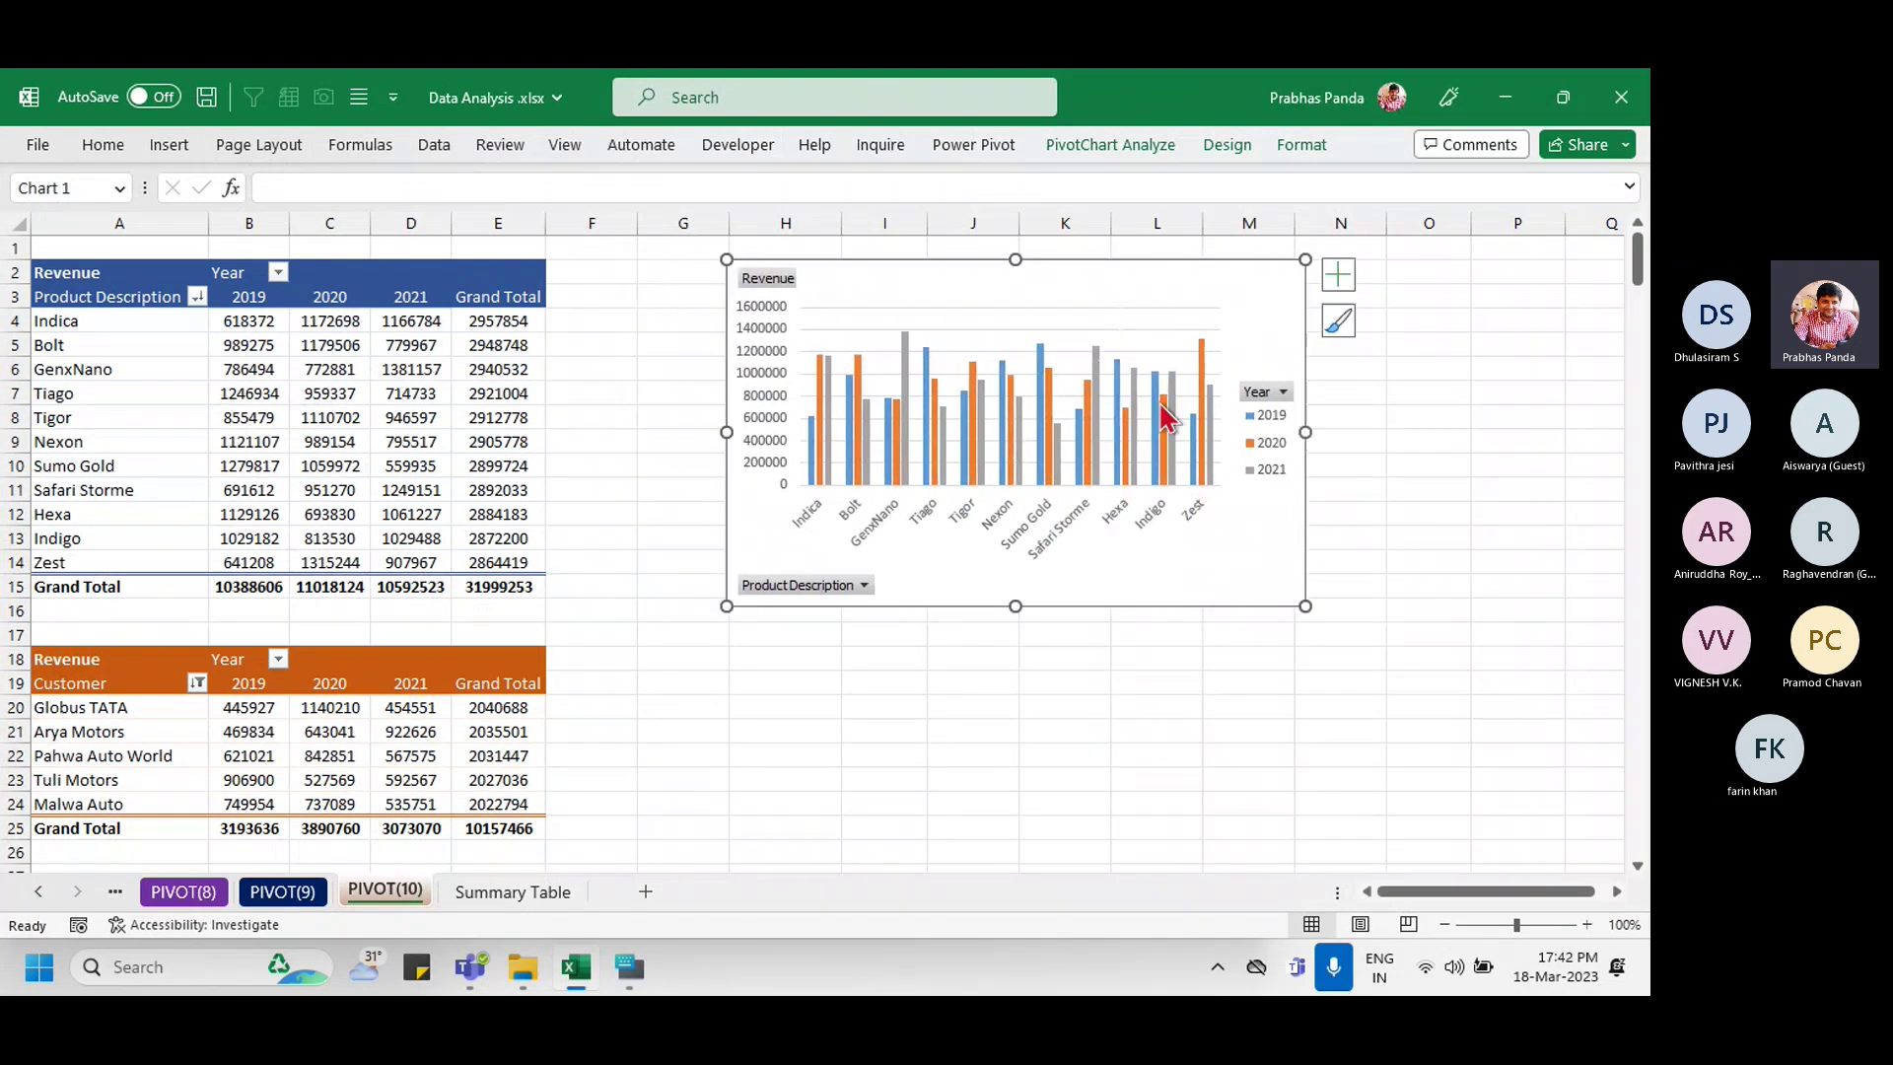
left_click_drag(1309, 438, 1616, 419)
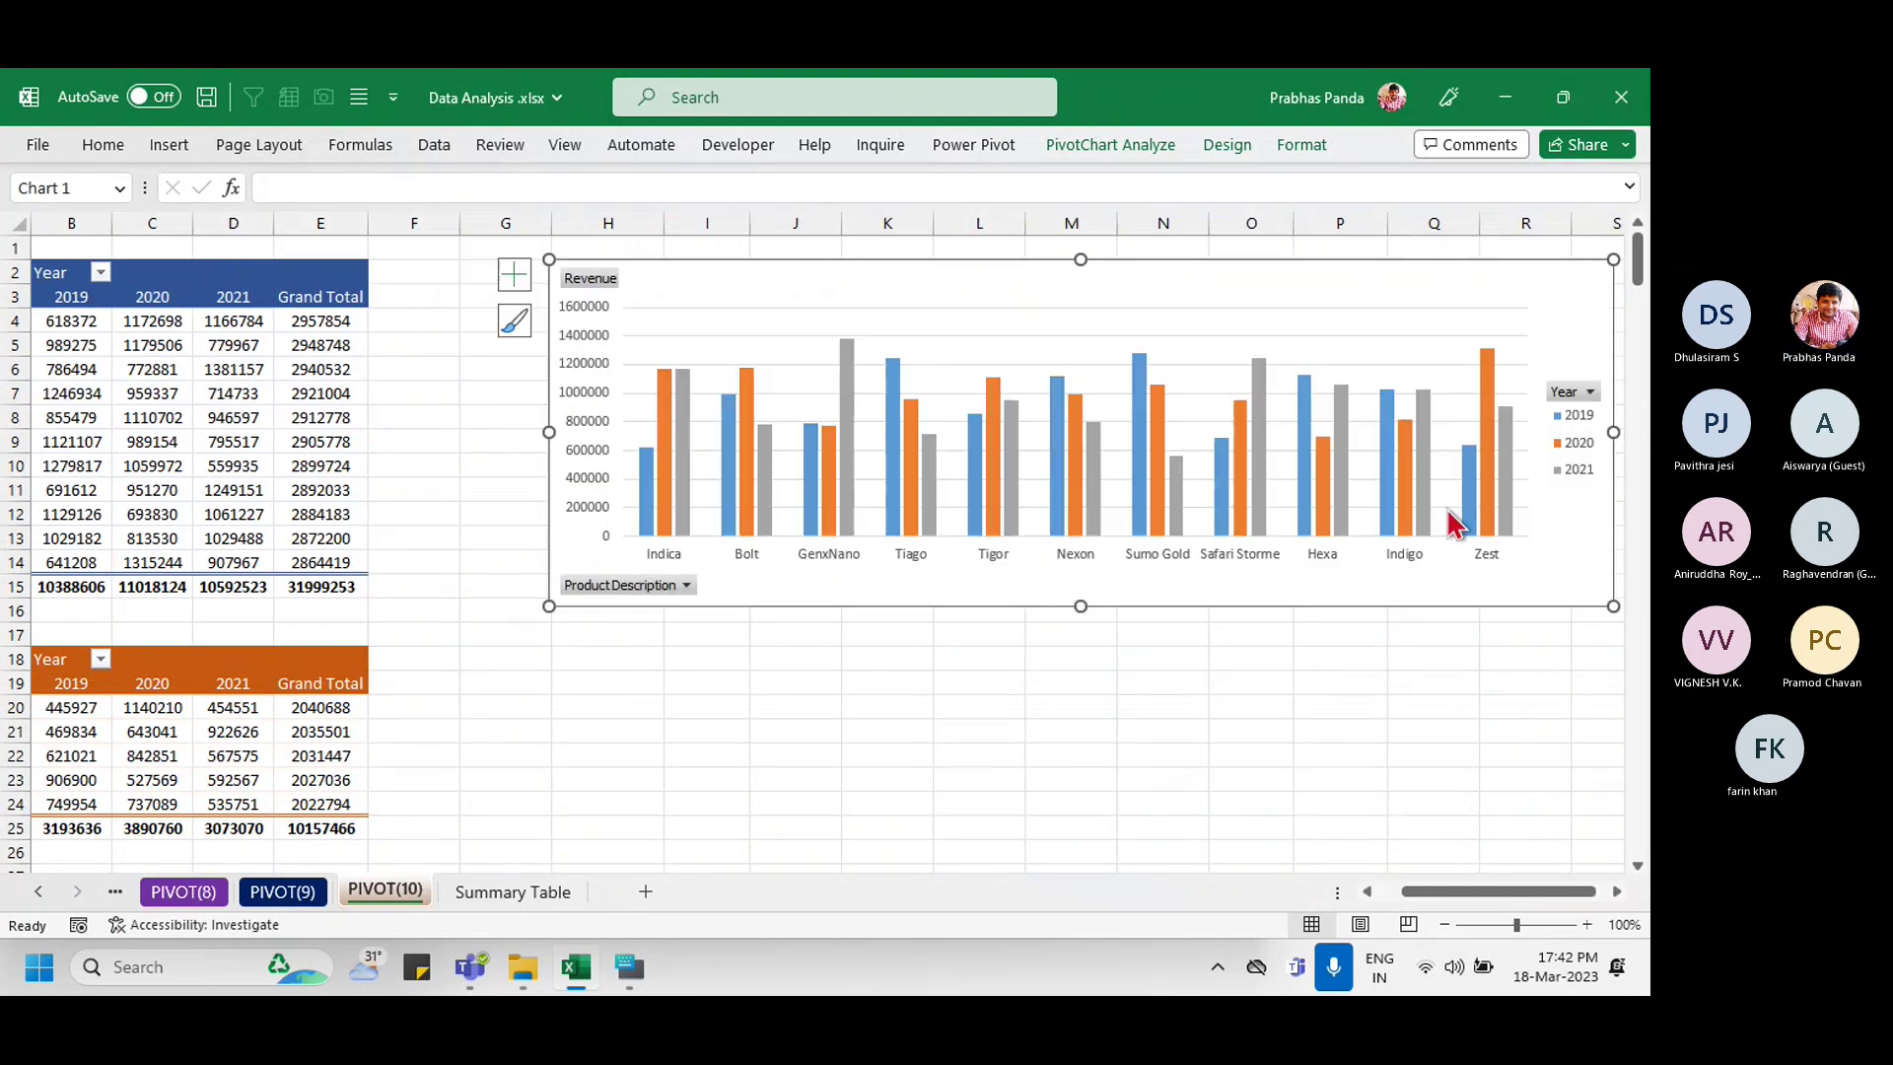
left_click_drag(1613, 432, 1538, 432)
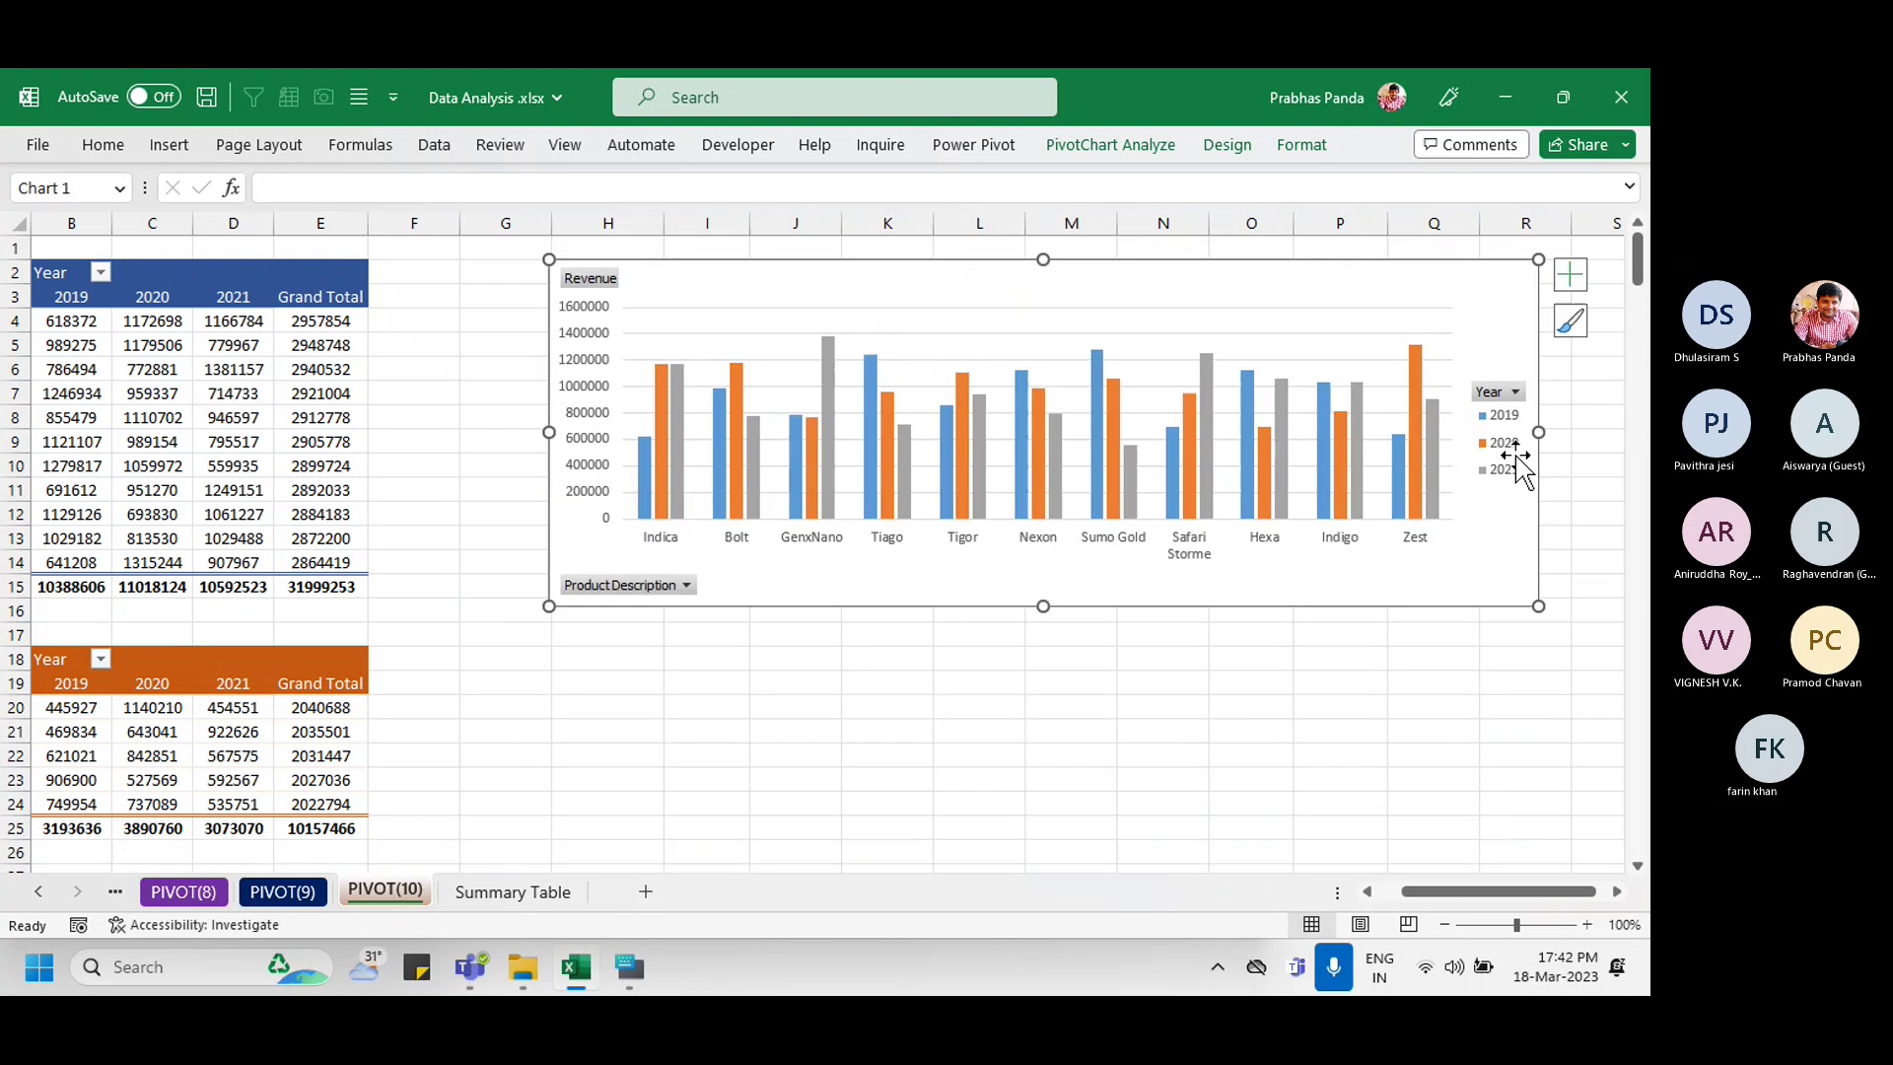
left_click(1367, 891)
Step: Fine-tune the chart's position and width, undoing an unwanted resize
left_click_drag(1133, 276, 1111, 262)
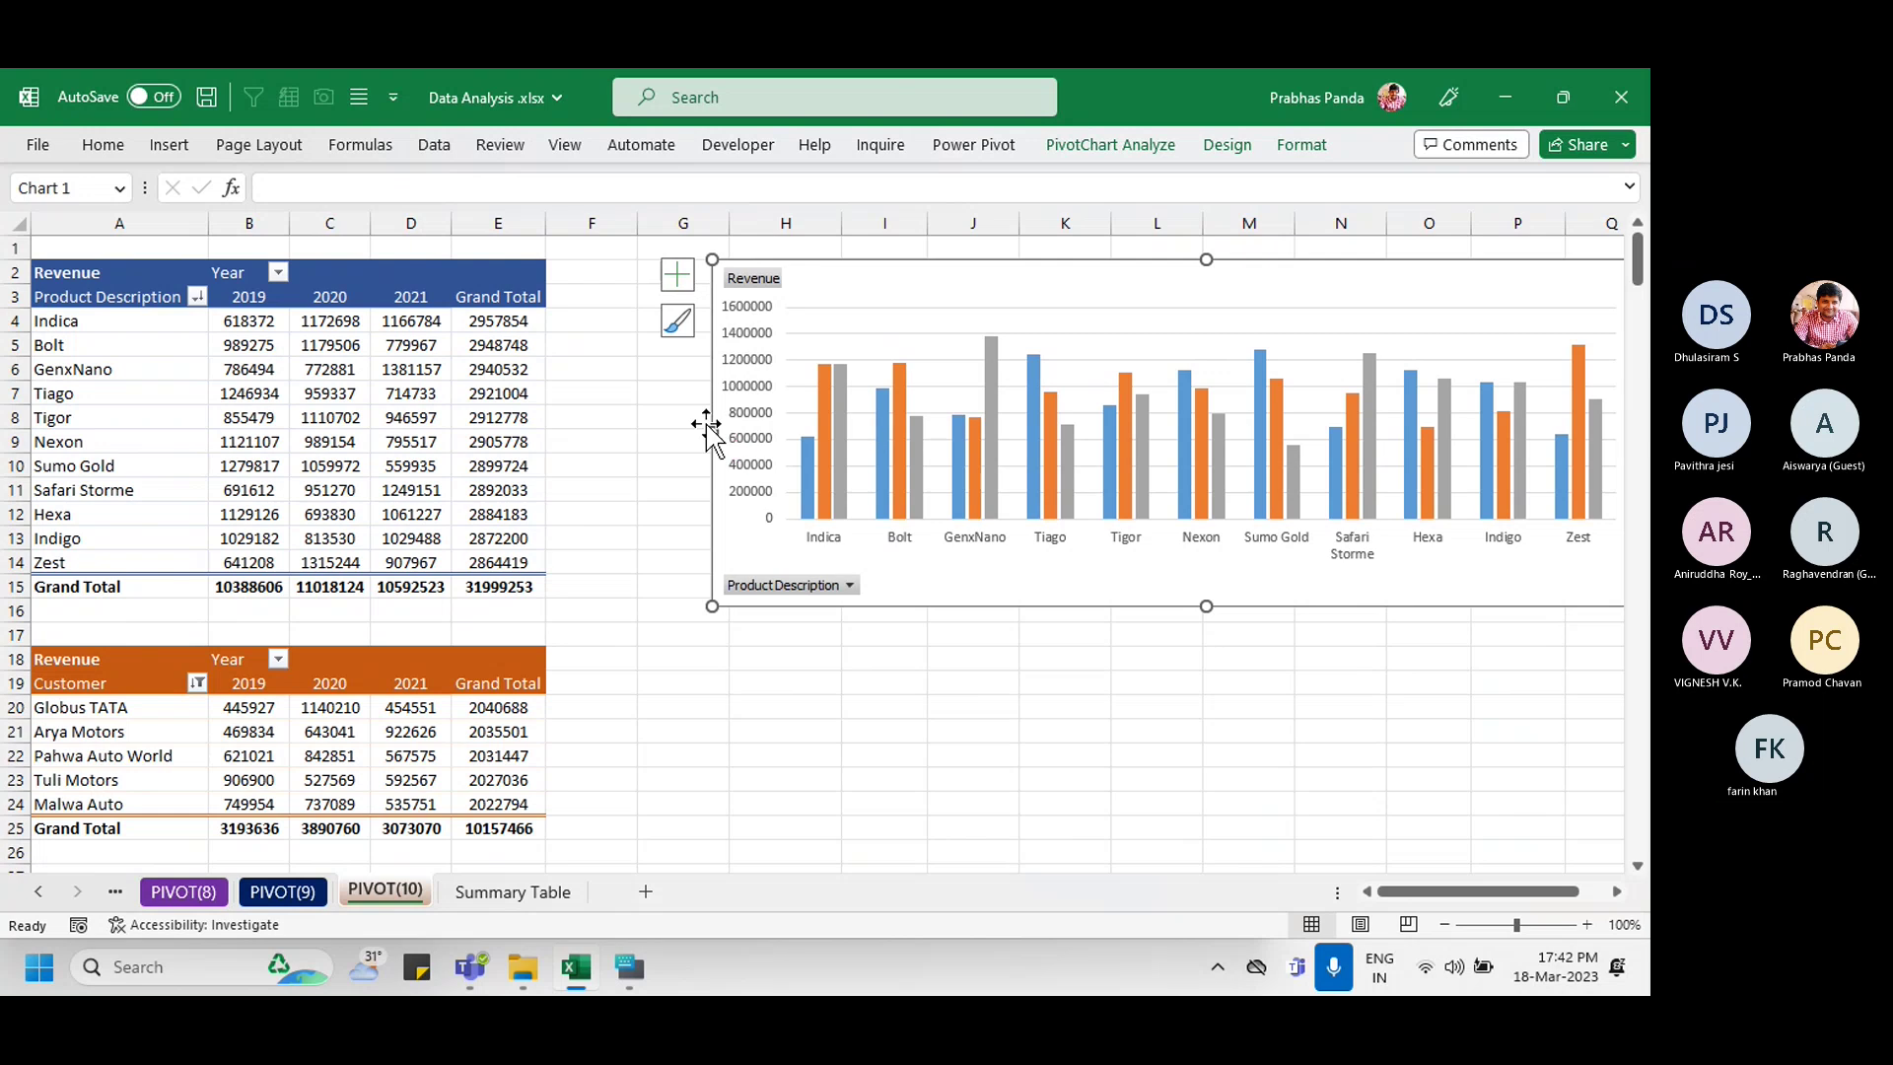
left_click_drag(712, 432, 787, 432)
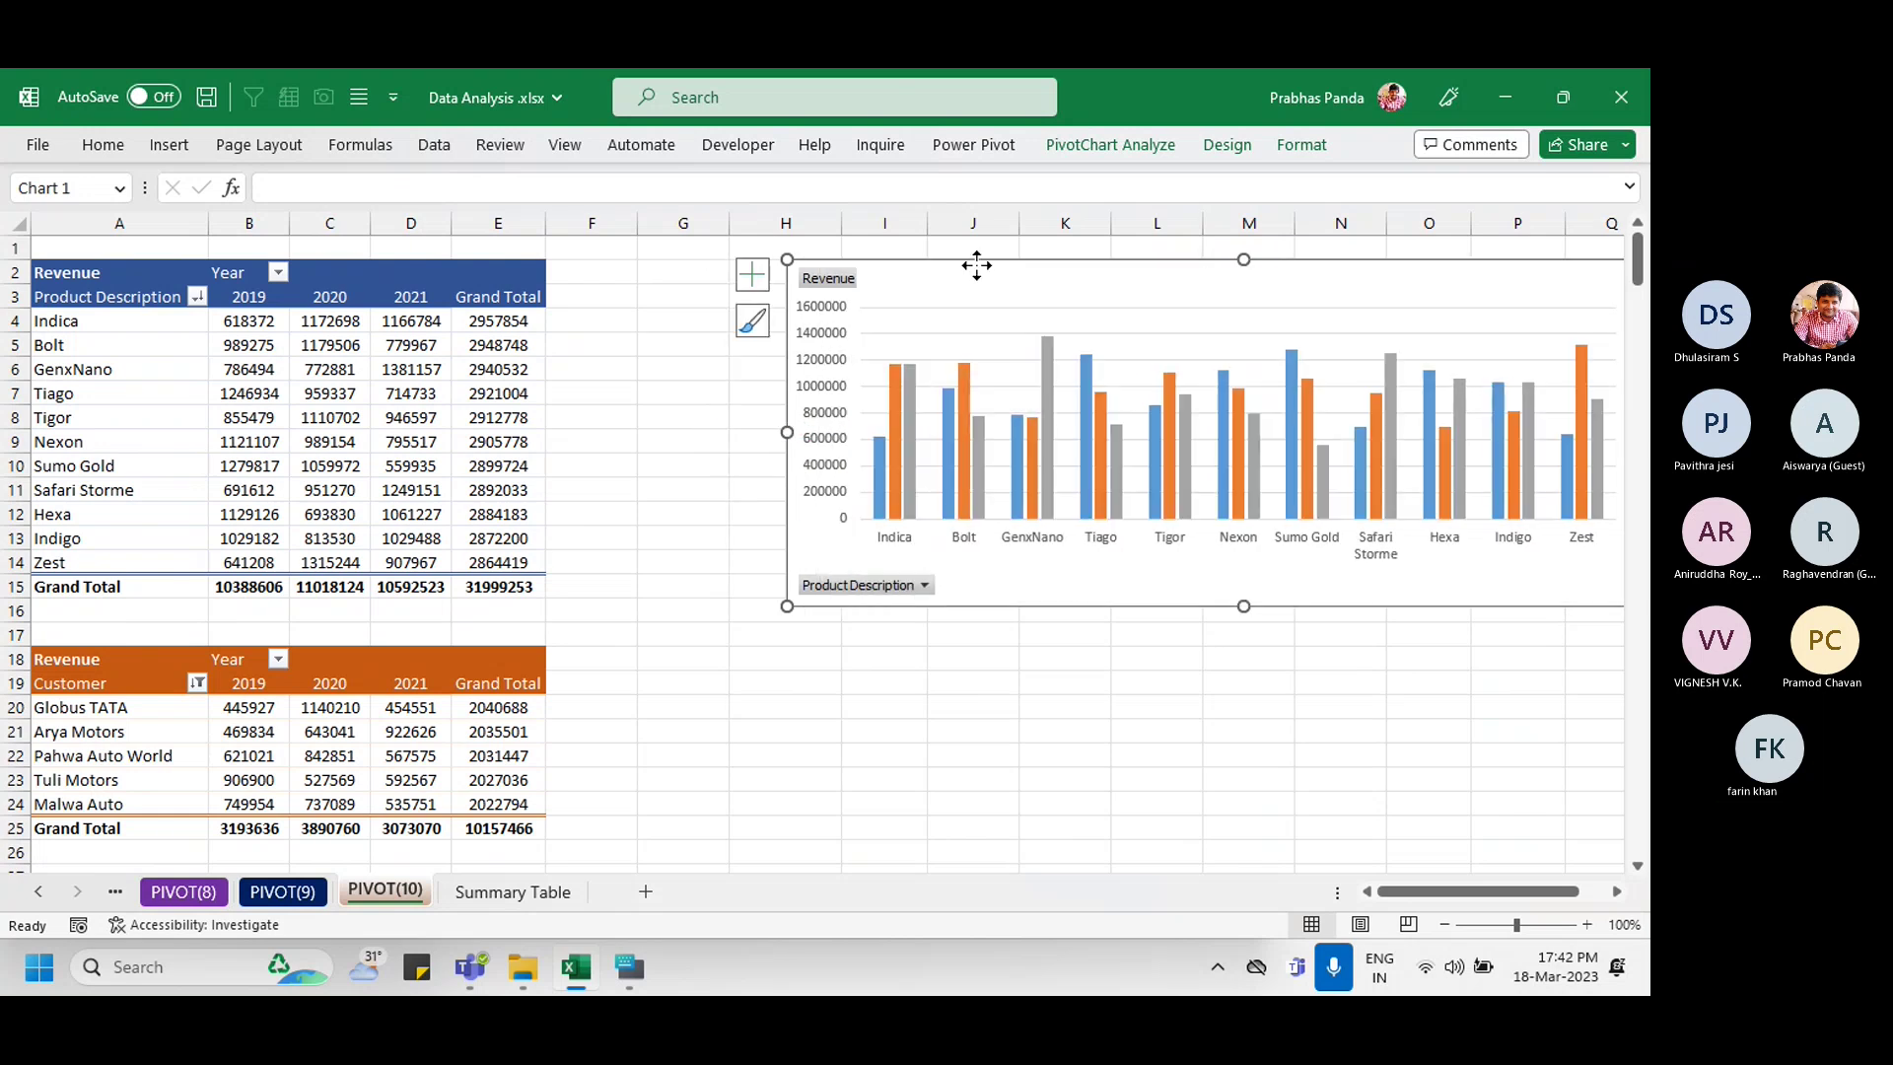
key("ctrl+z")
left_click_drag(911, 264, 888, 264)
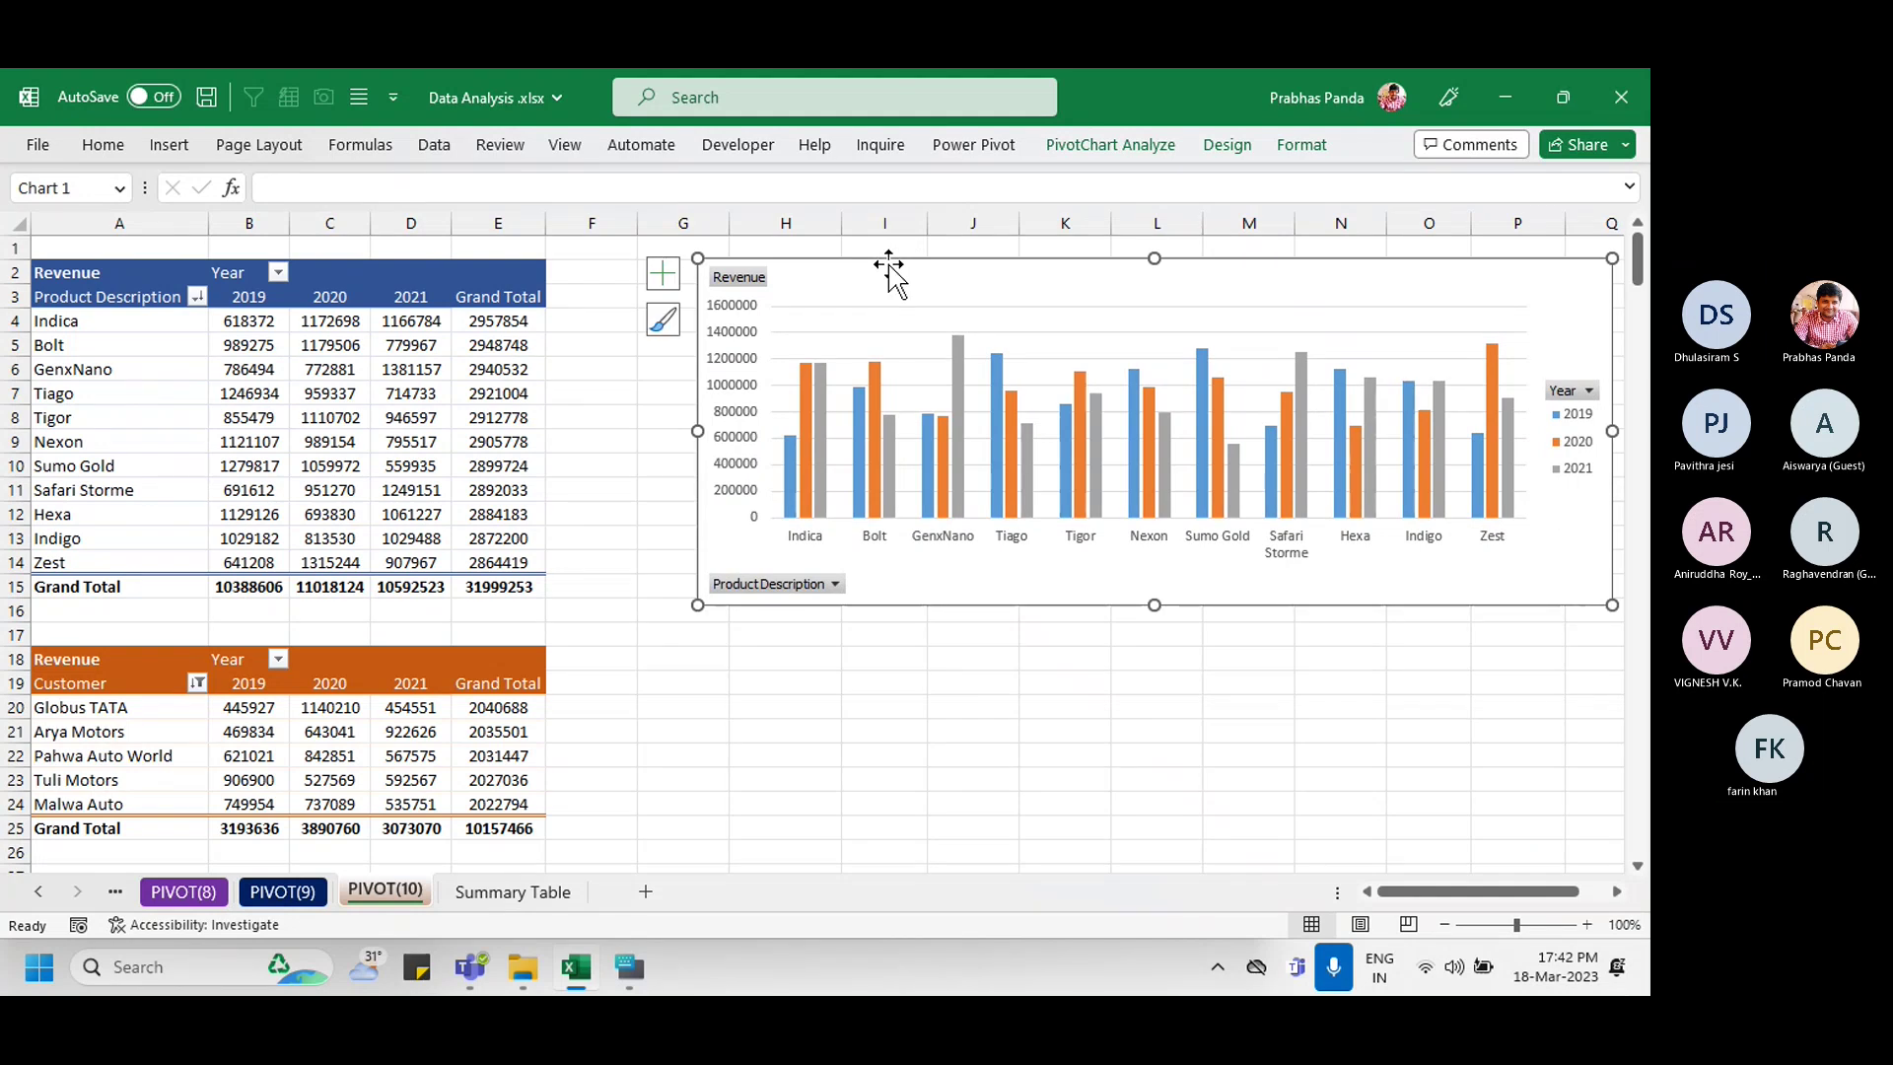
left_click(1578, 430)
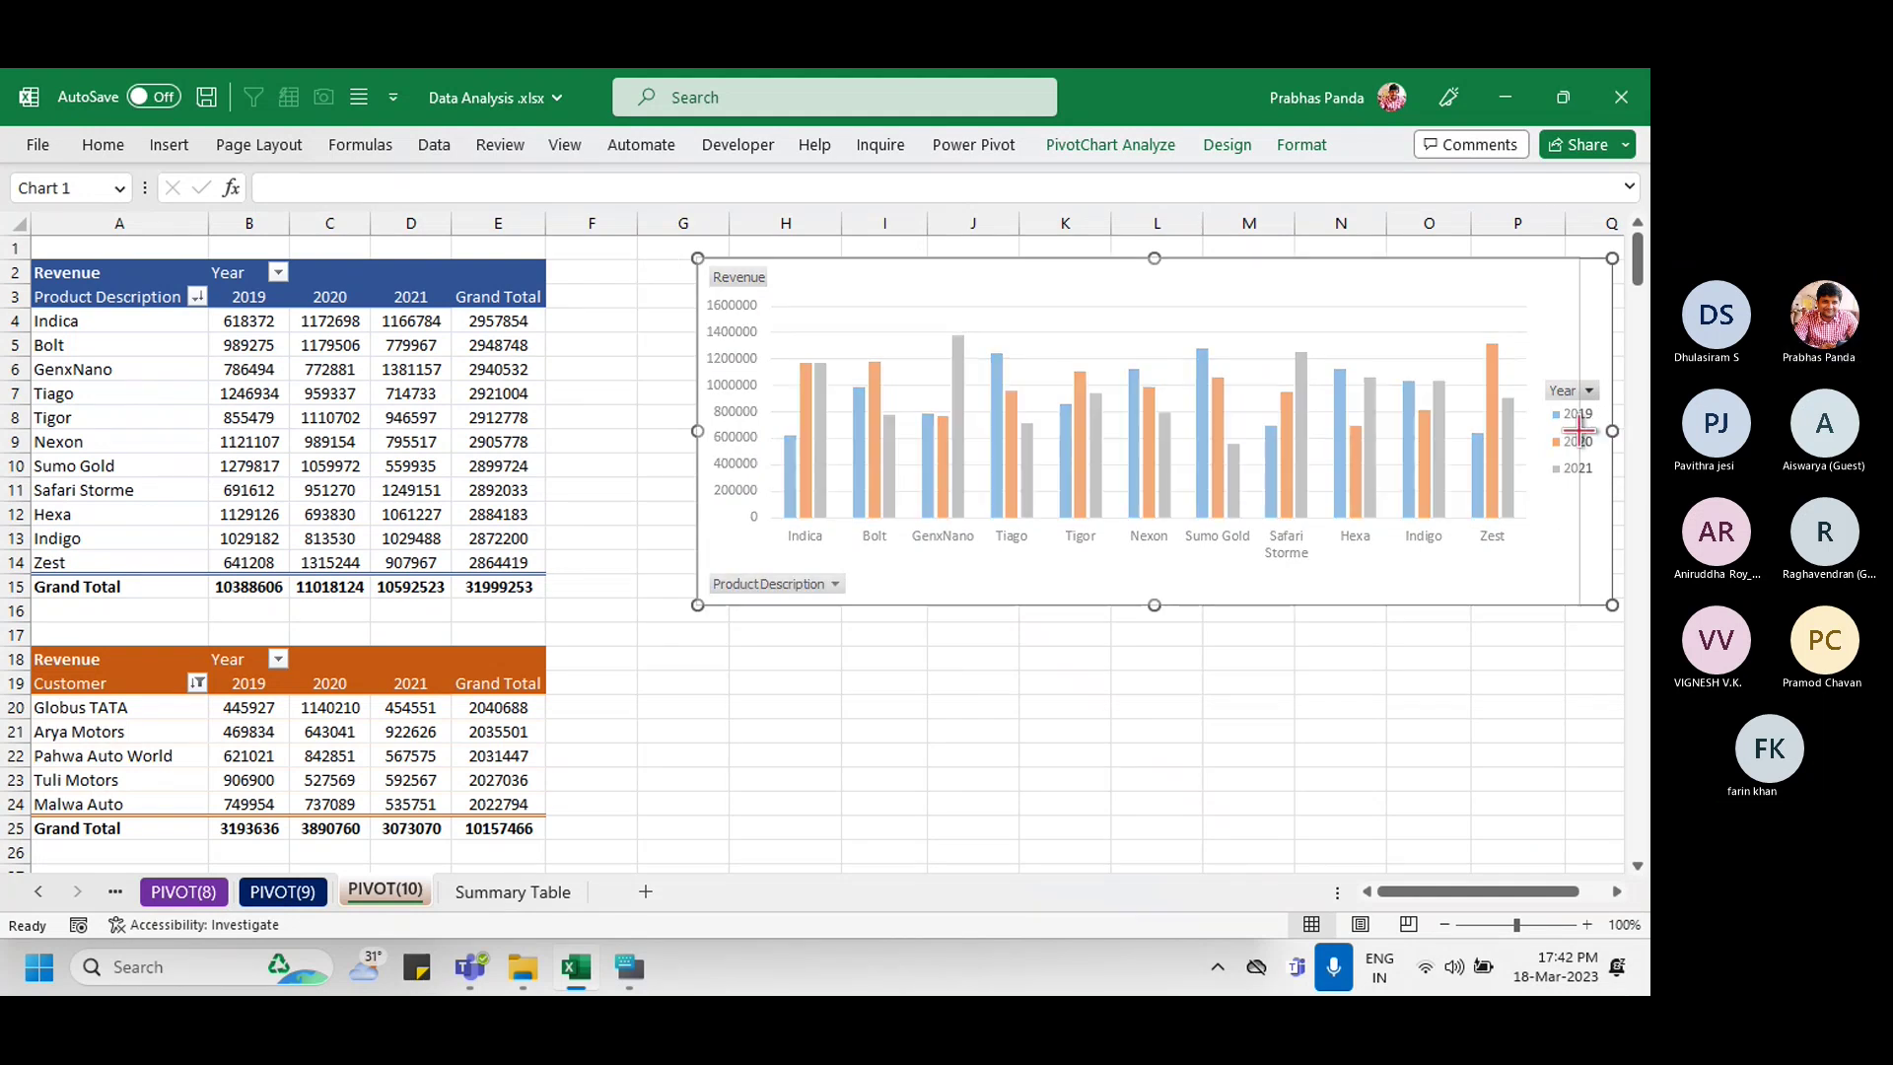
left_click_drag(1331, 275, 1360, 262)
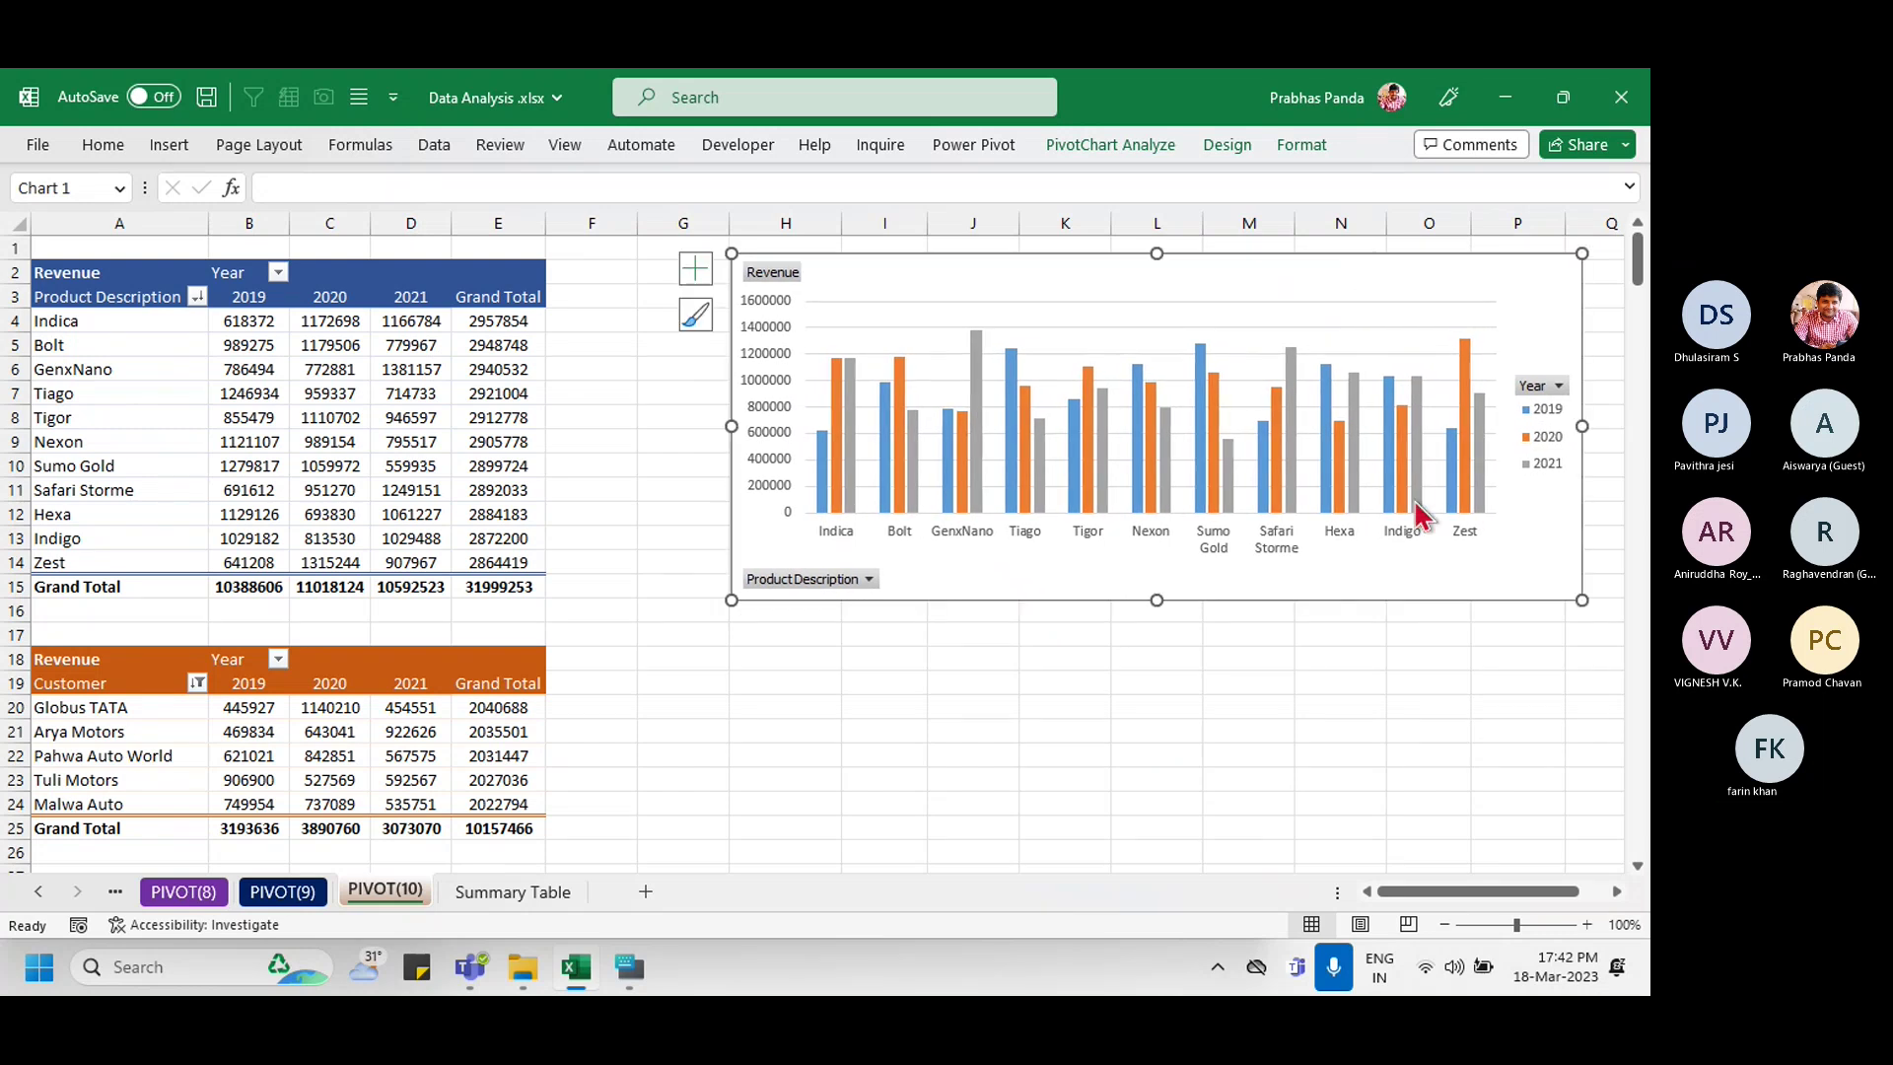
left_click(345, 725)
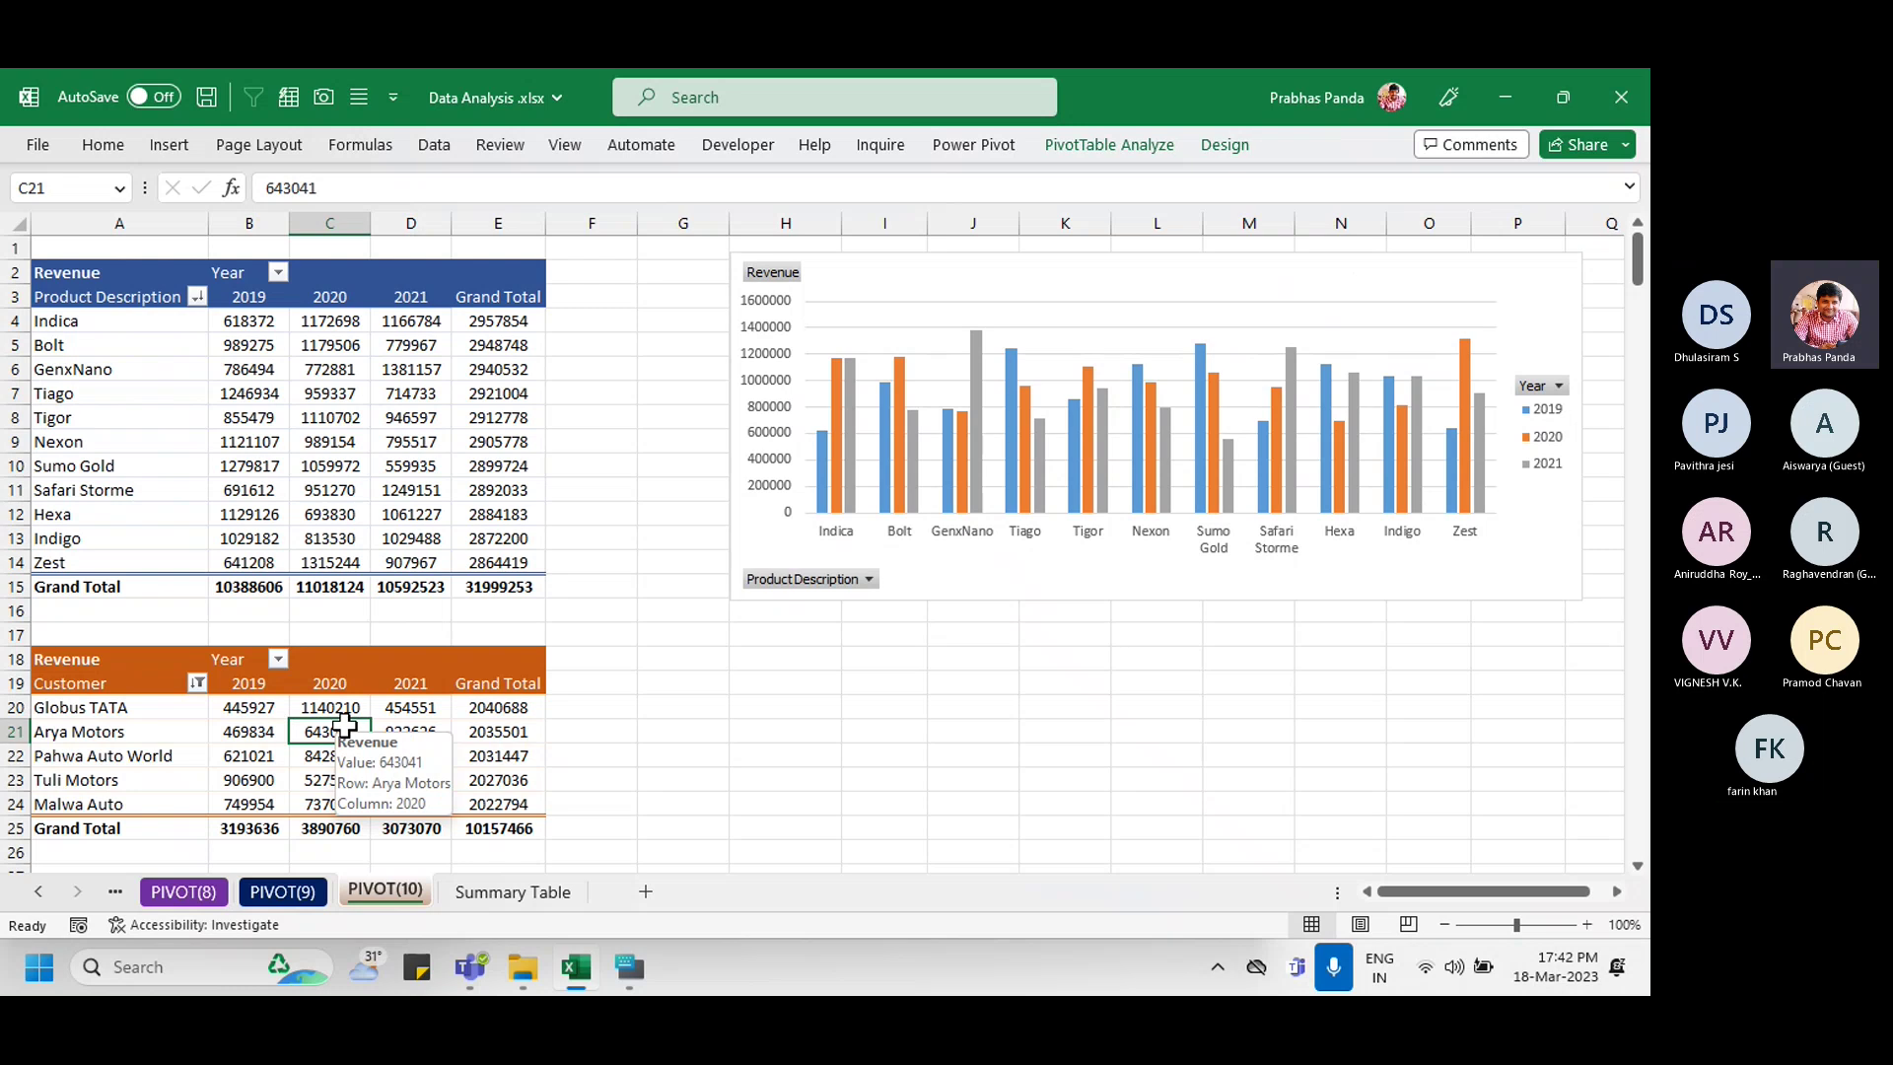
Step: Insert a Clustered Column PivotChart from the customer revenue pivot
left_click(1150, 147)
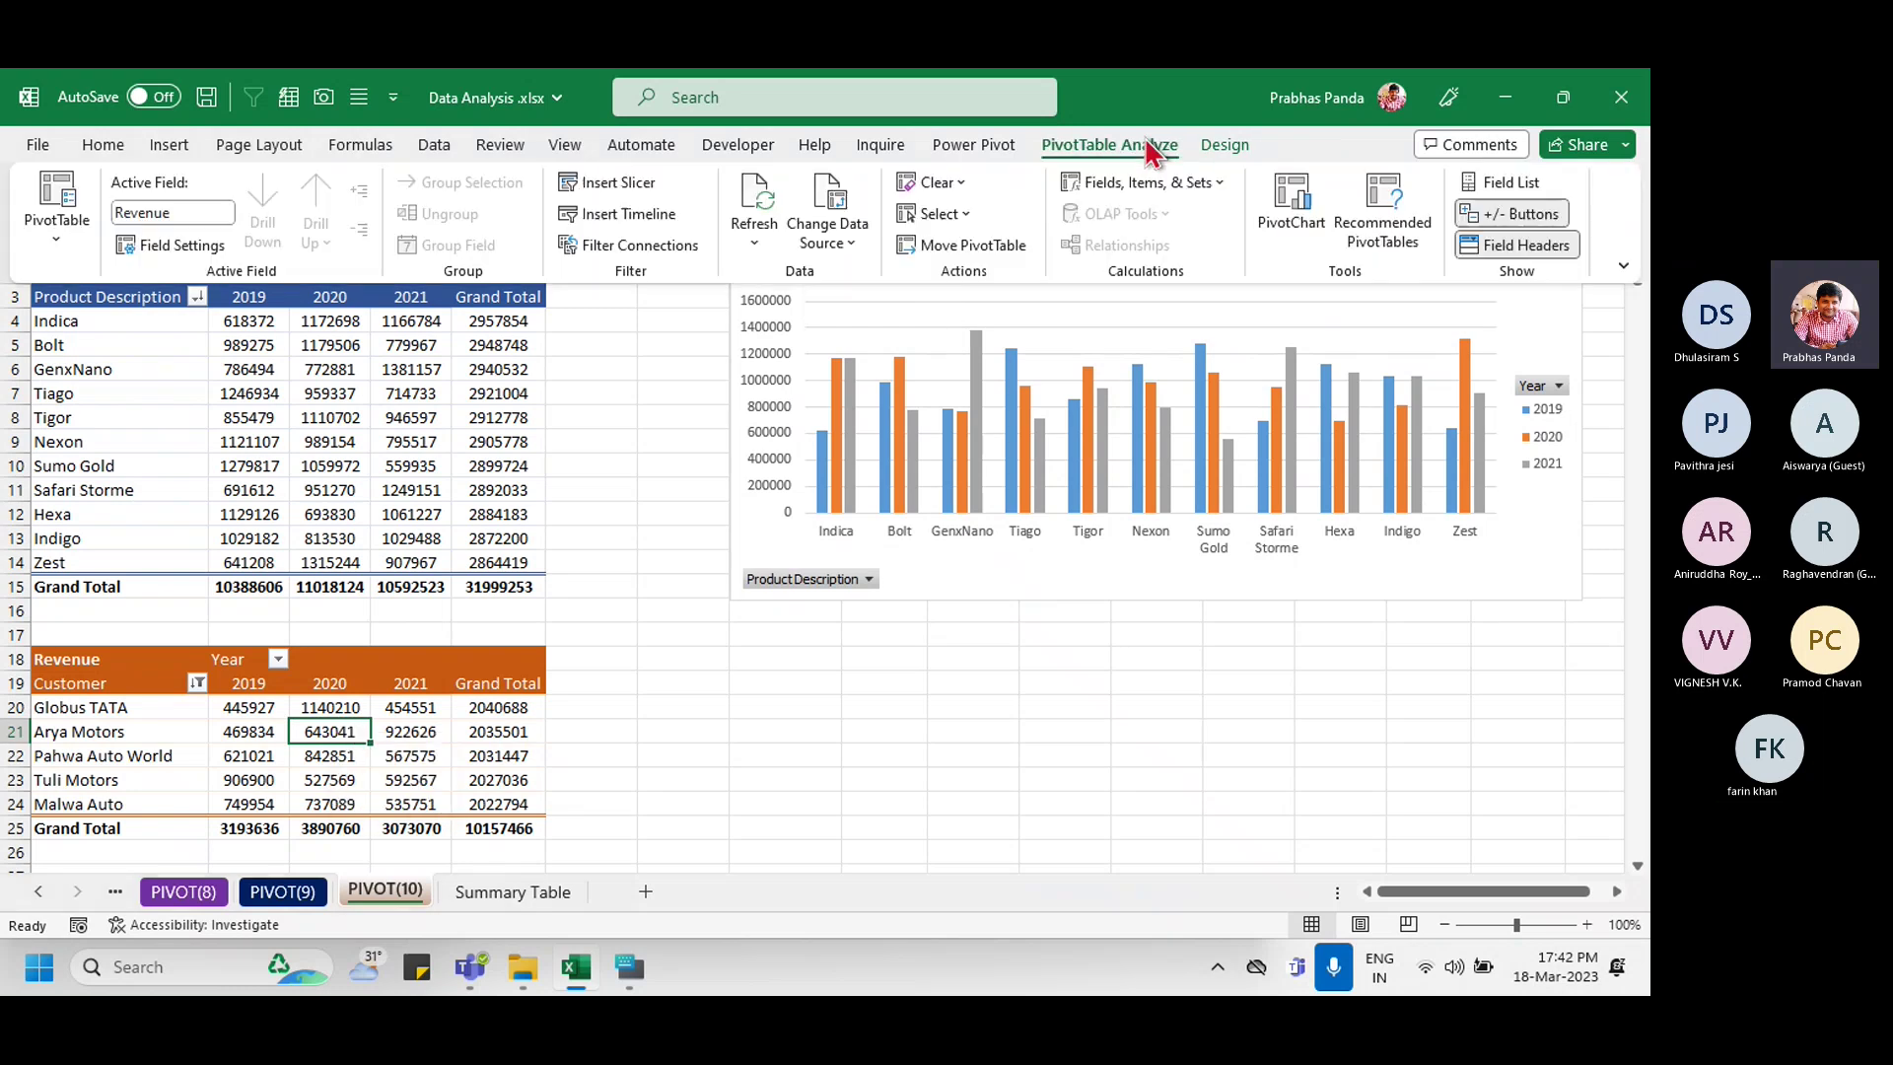
left_click(1292, 209)
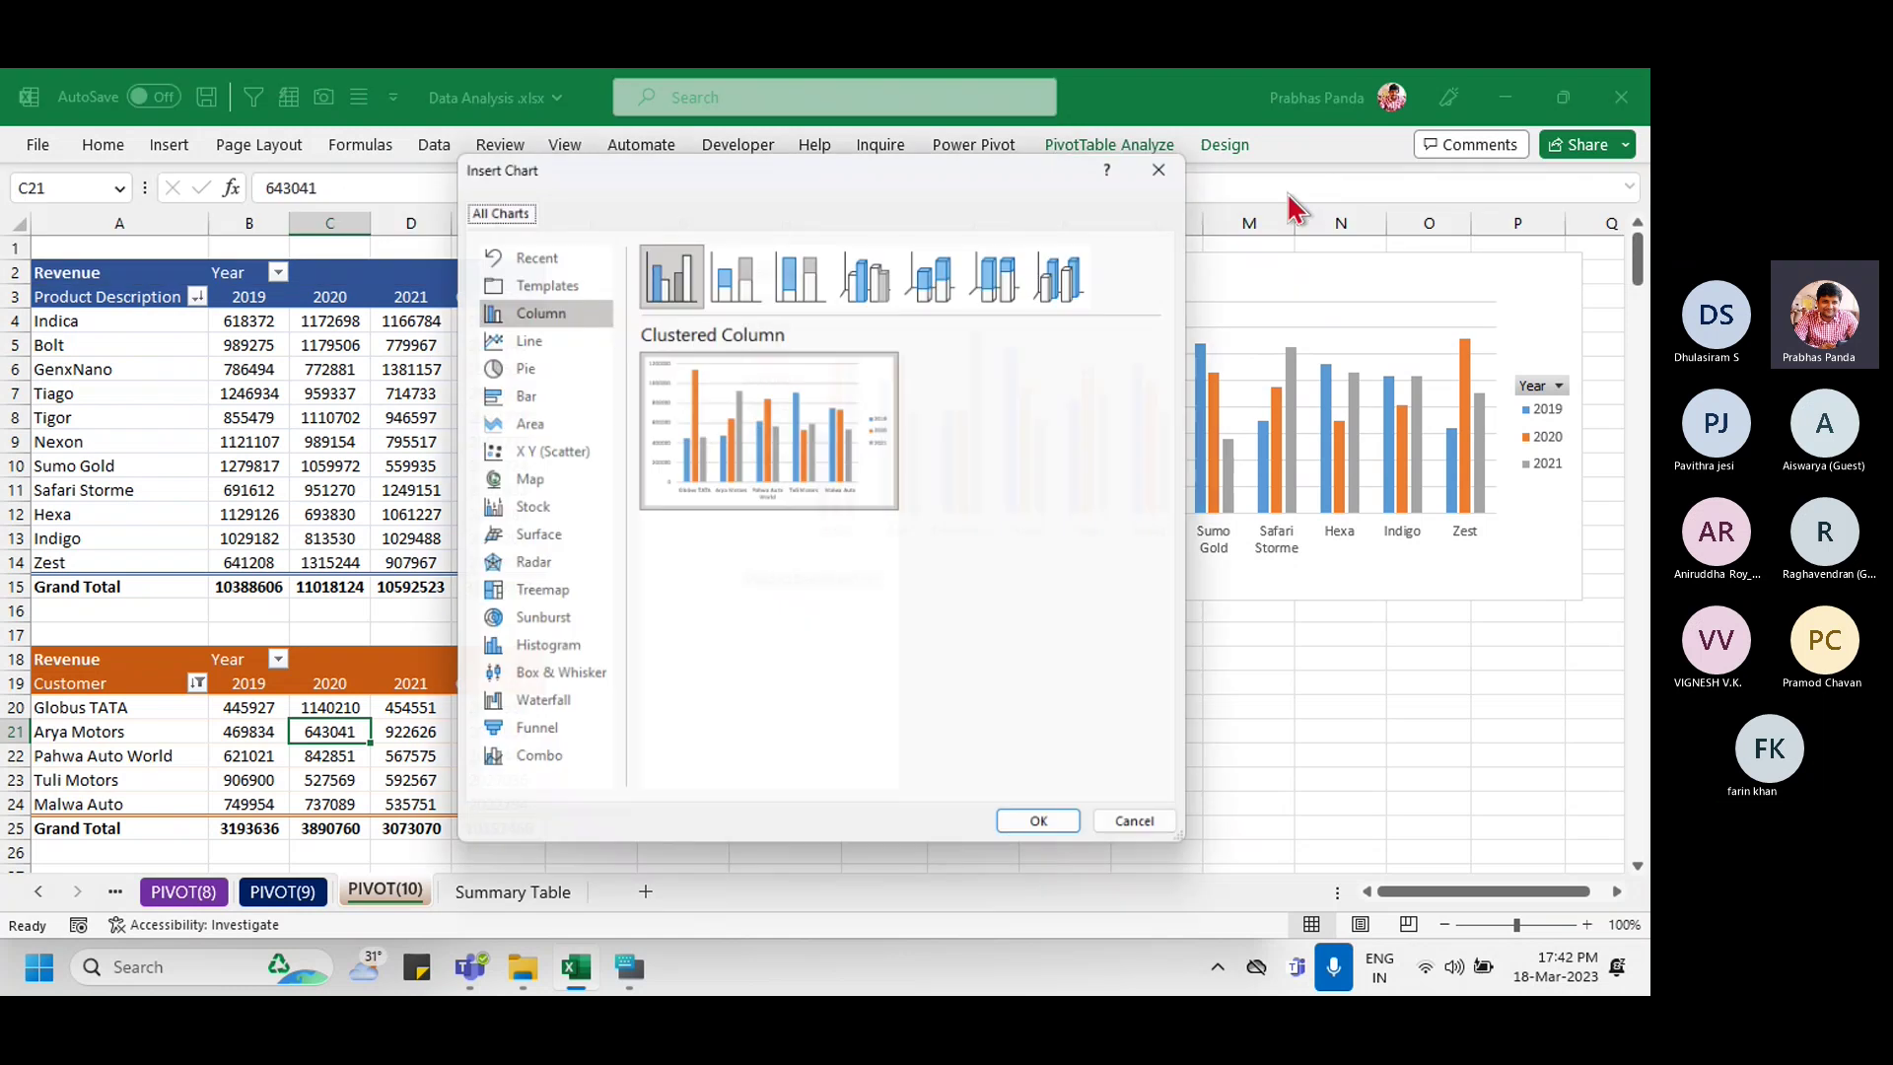
left_click(1051, 838)
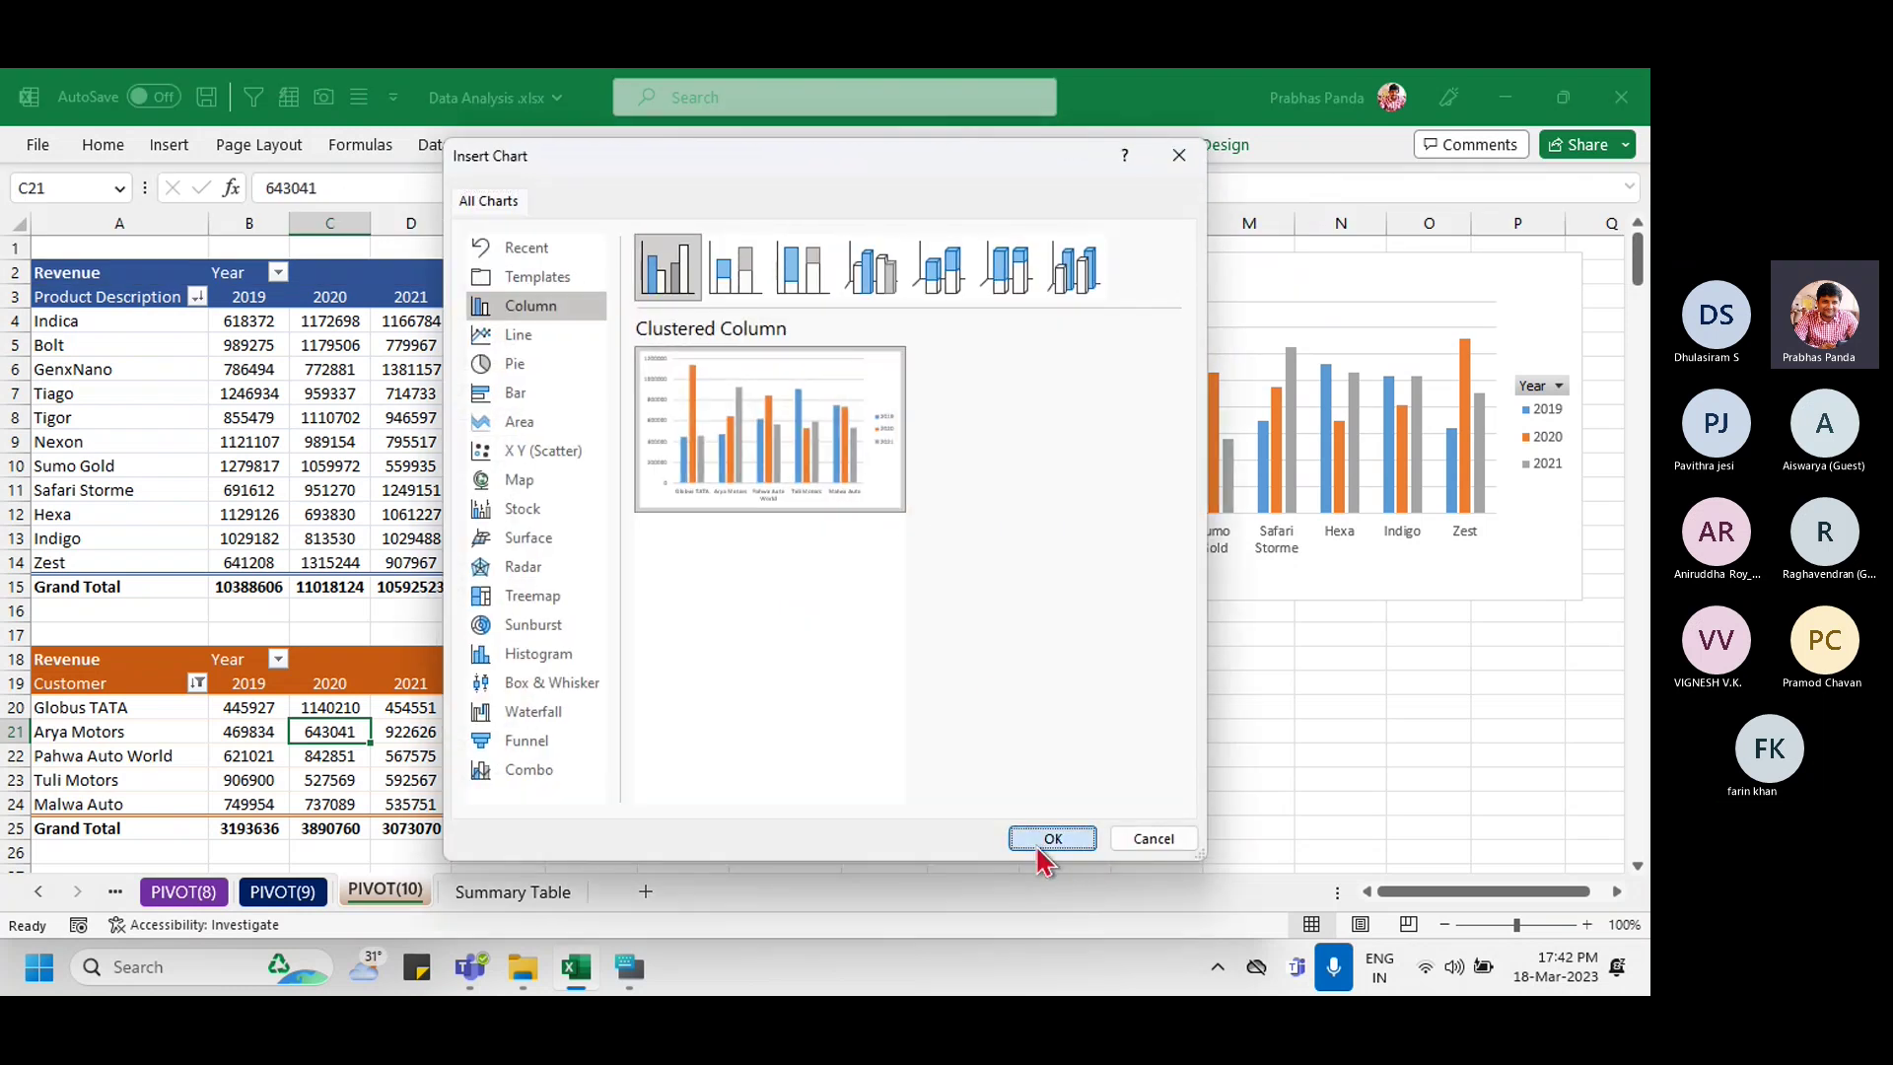
Step: Place the customer chart below the product chart, widen it to match, and shorten it
left_click_drag(658, 385, 851, 601)
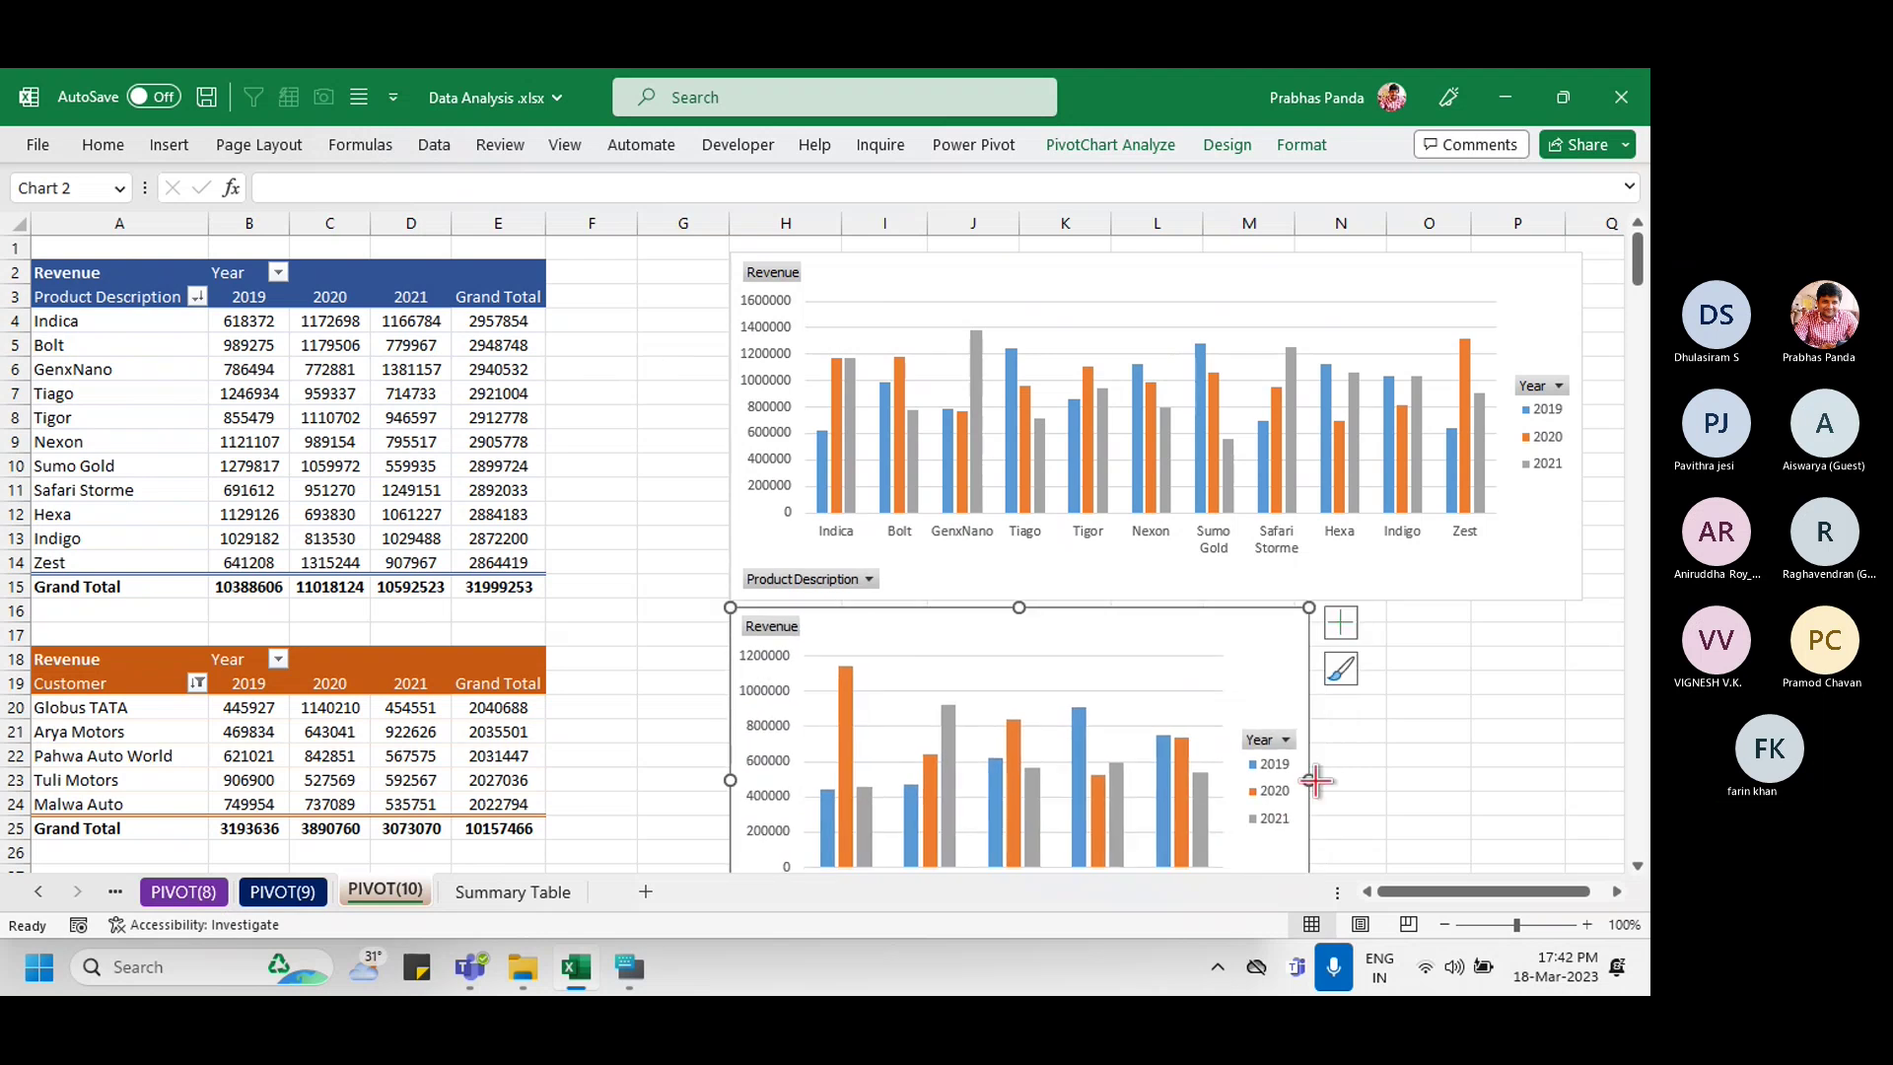
left_click_drag(1316, 780, 1584, 739)
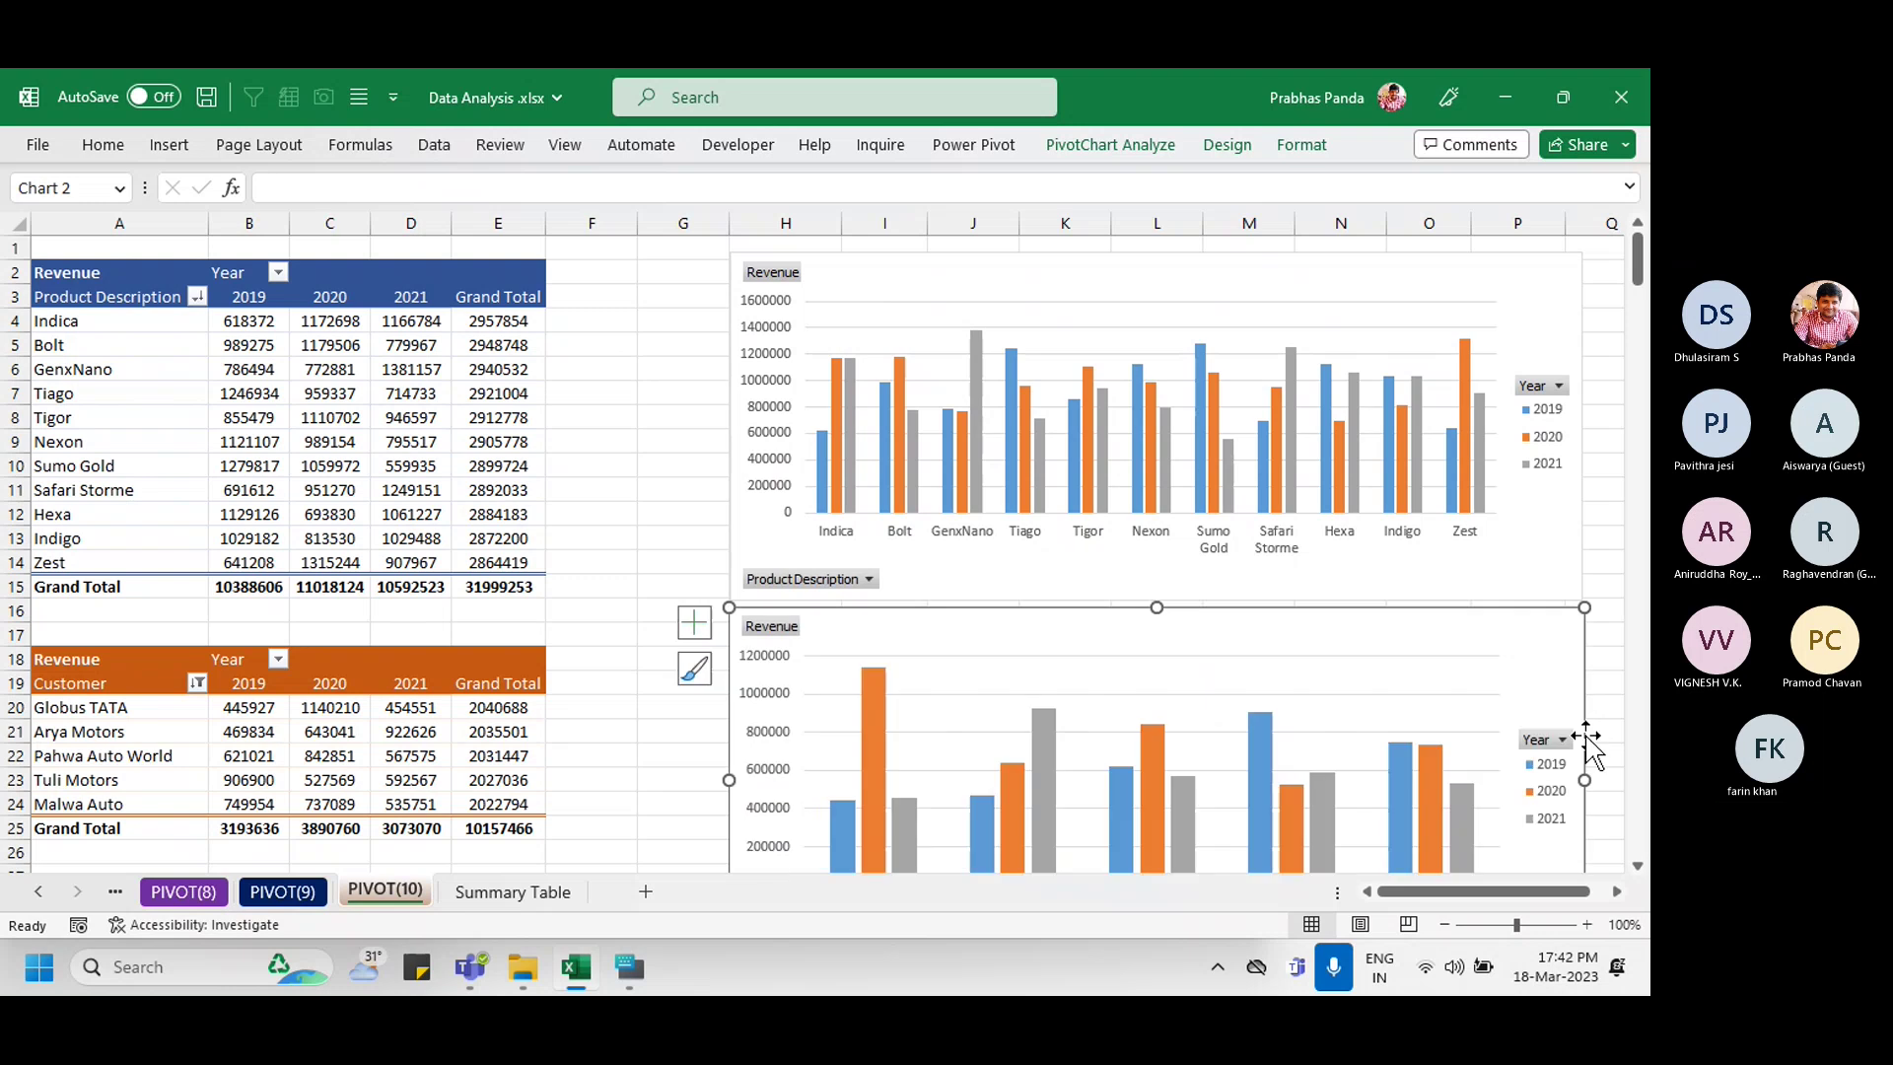
scroll(1380, 710, "down", 4)
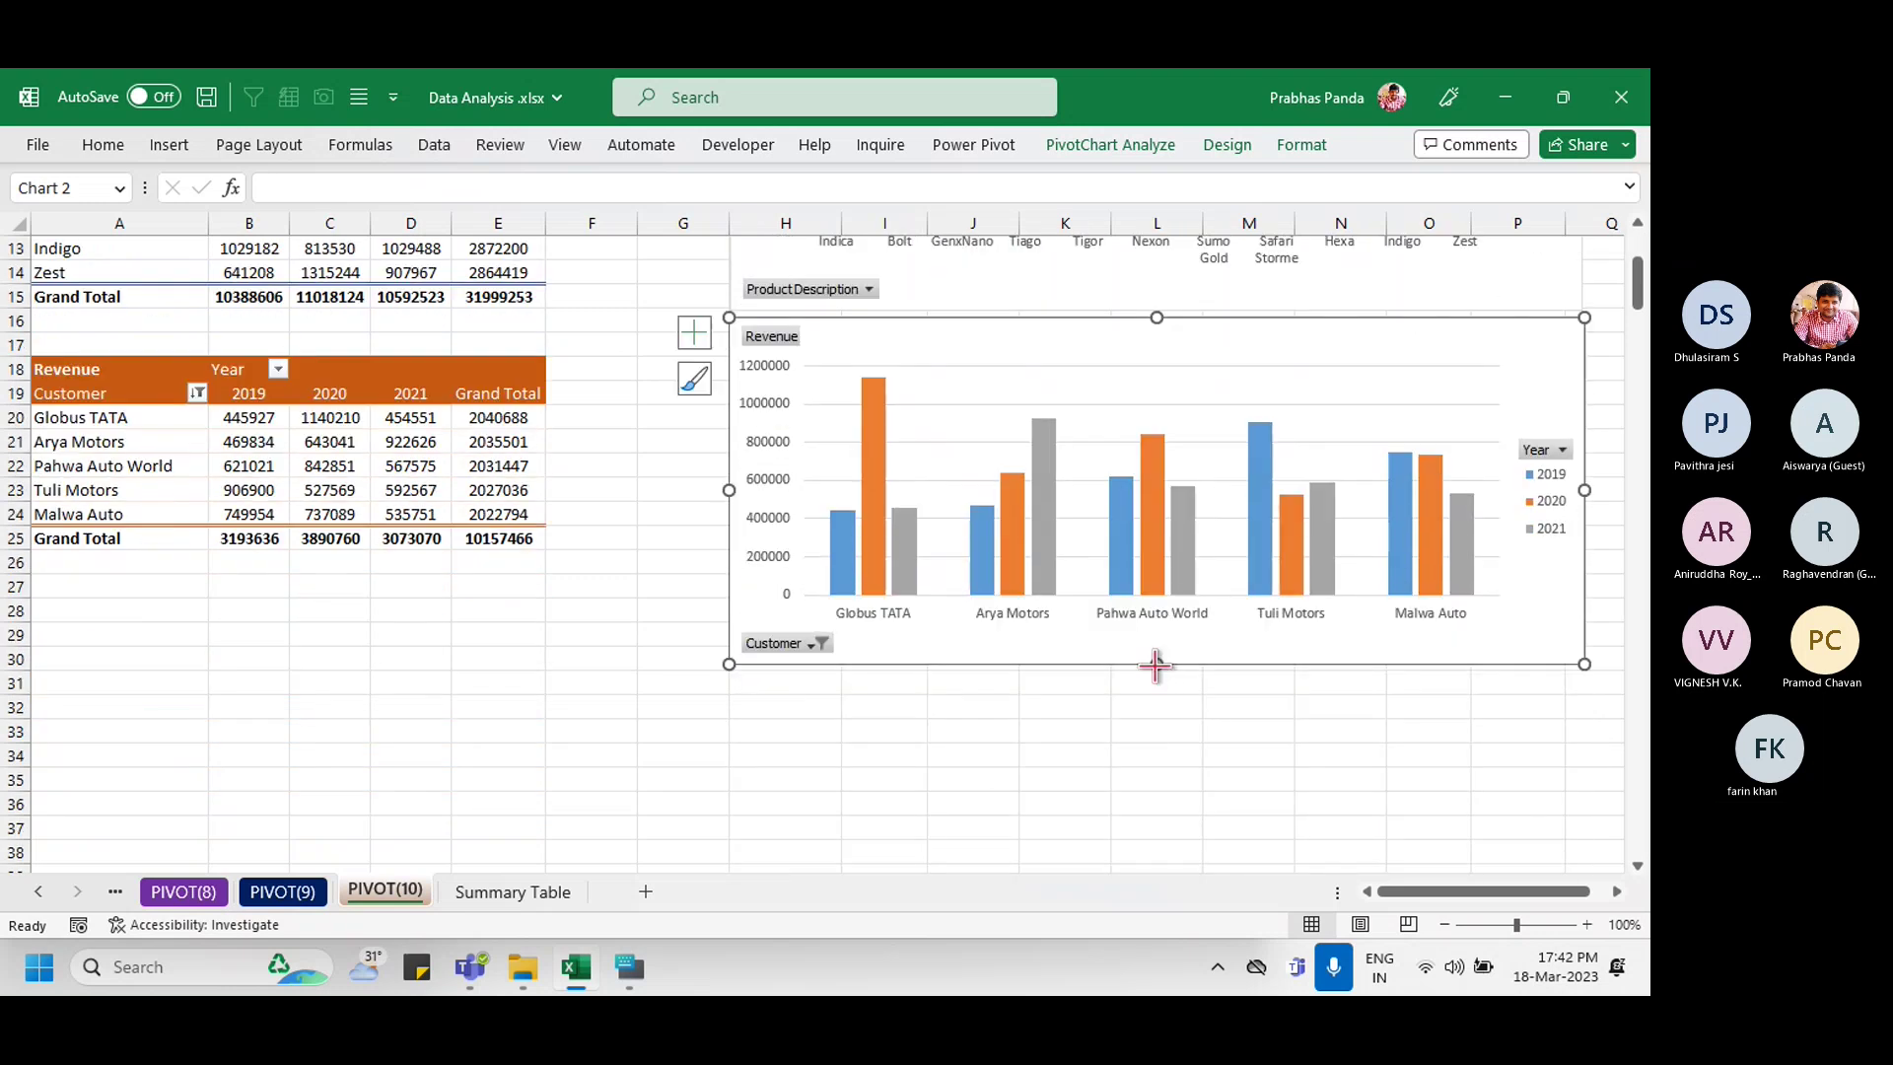
left_click_drag(1155, 664, 1129, 580)
scroll(959, 664, "up", 4)
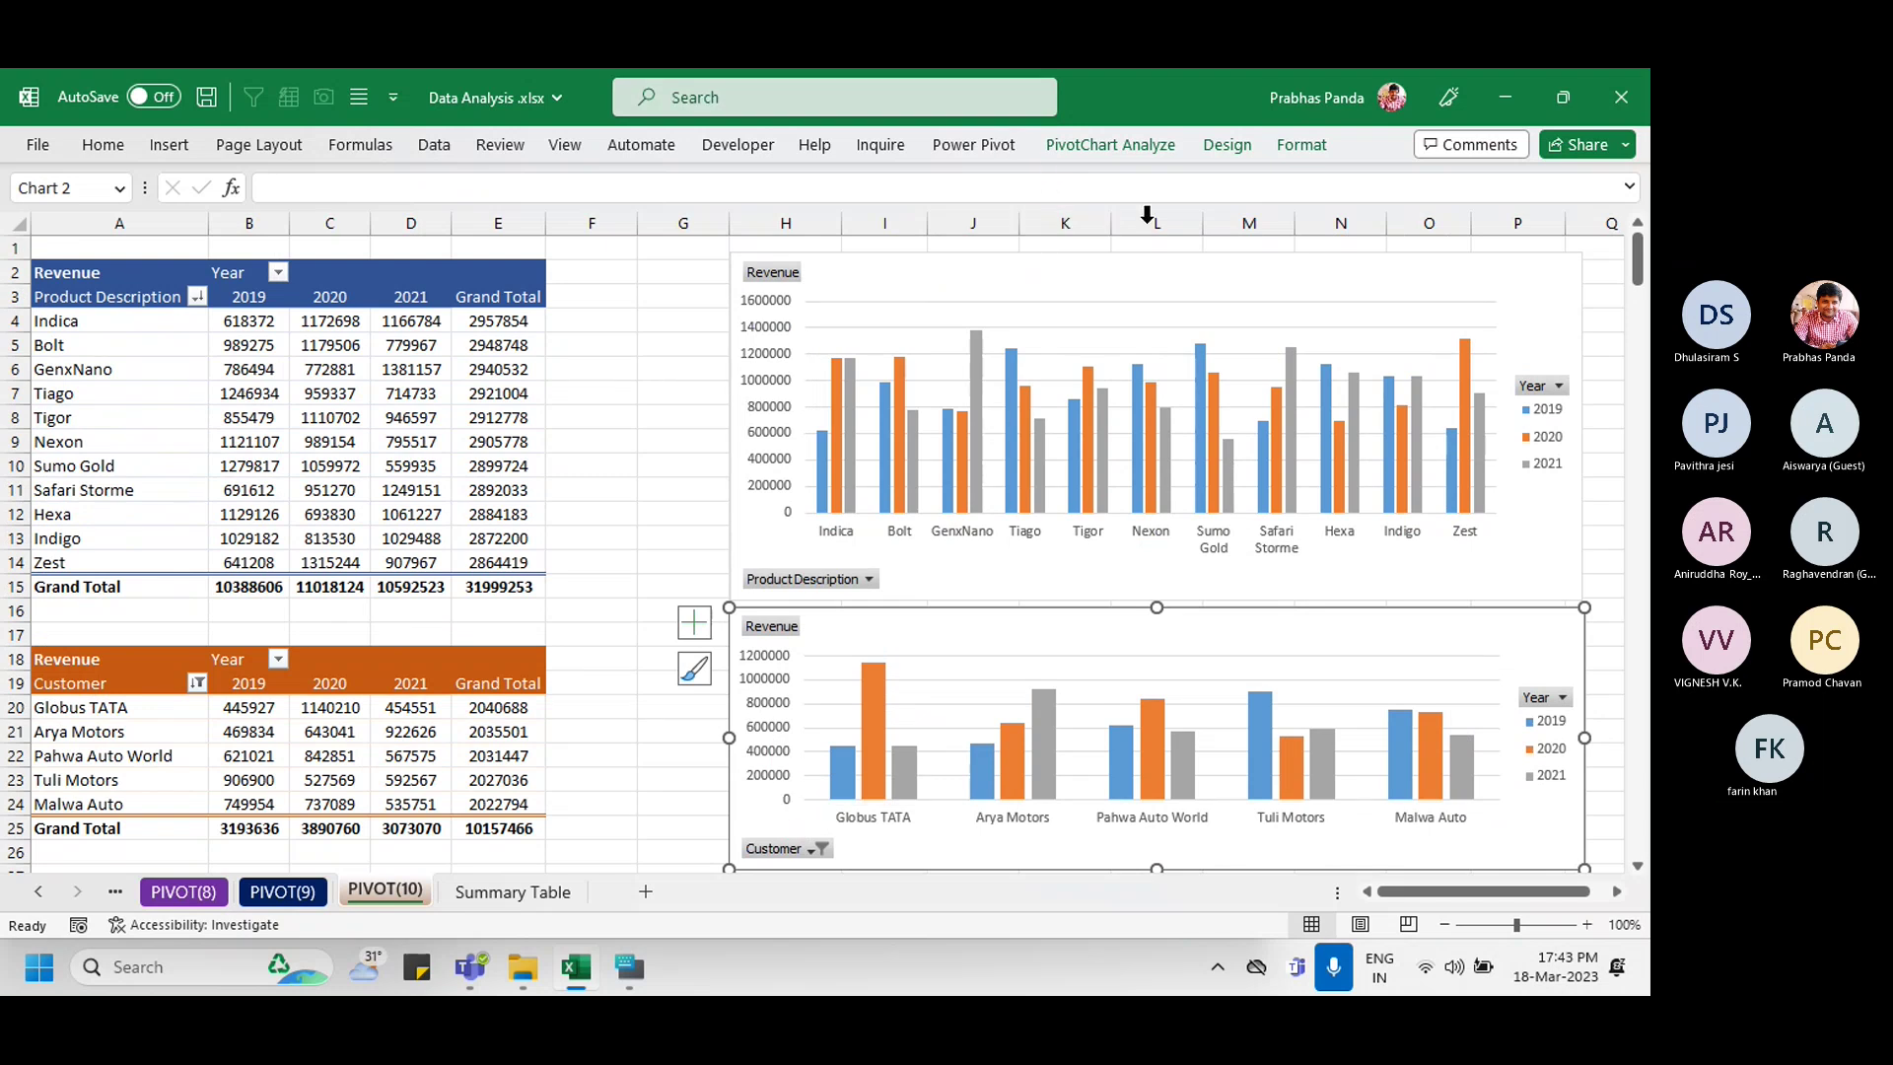
left_click_drag(1121, 263, 1119, 256)
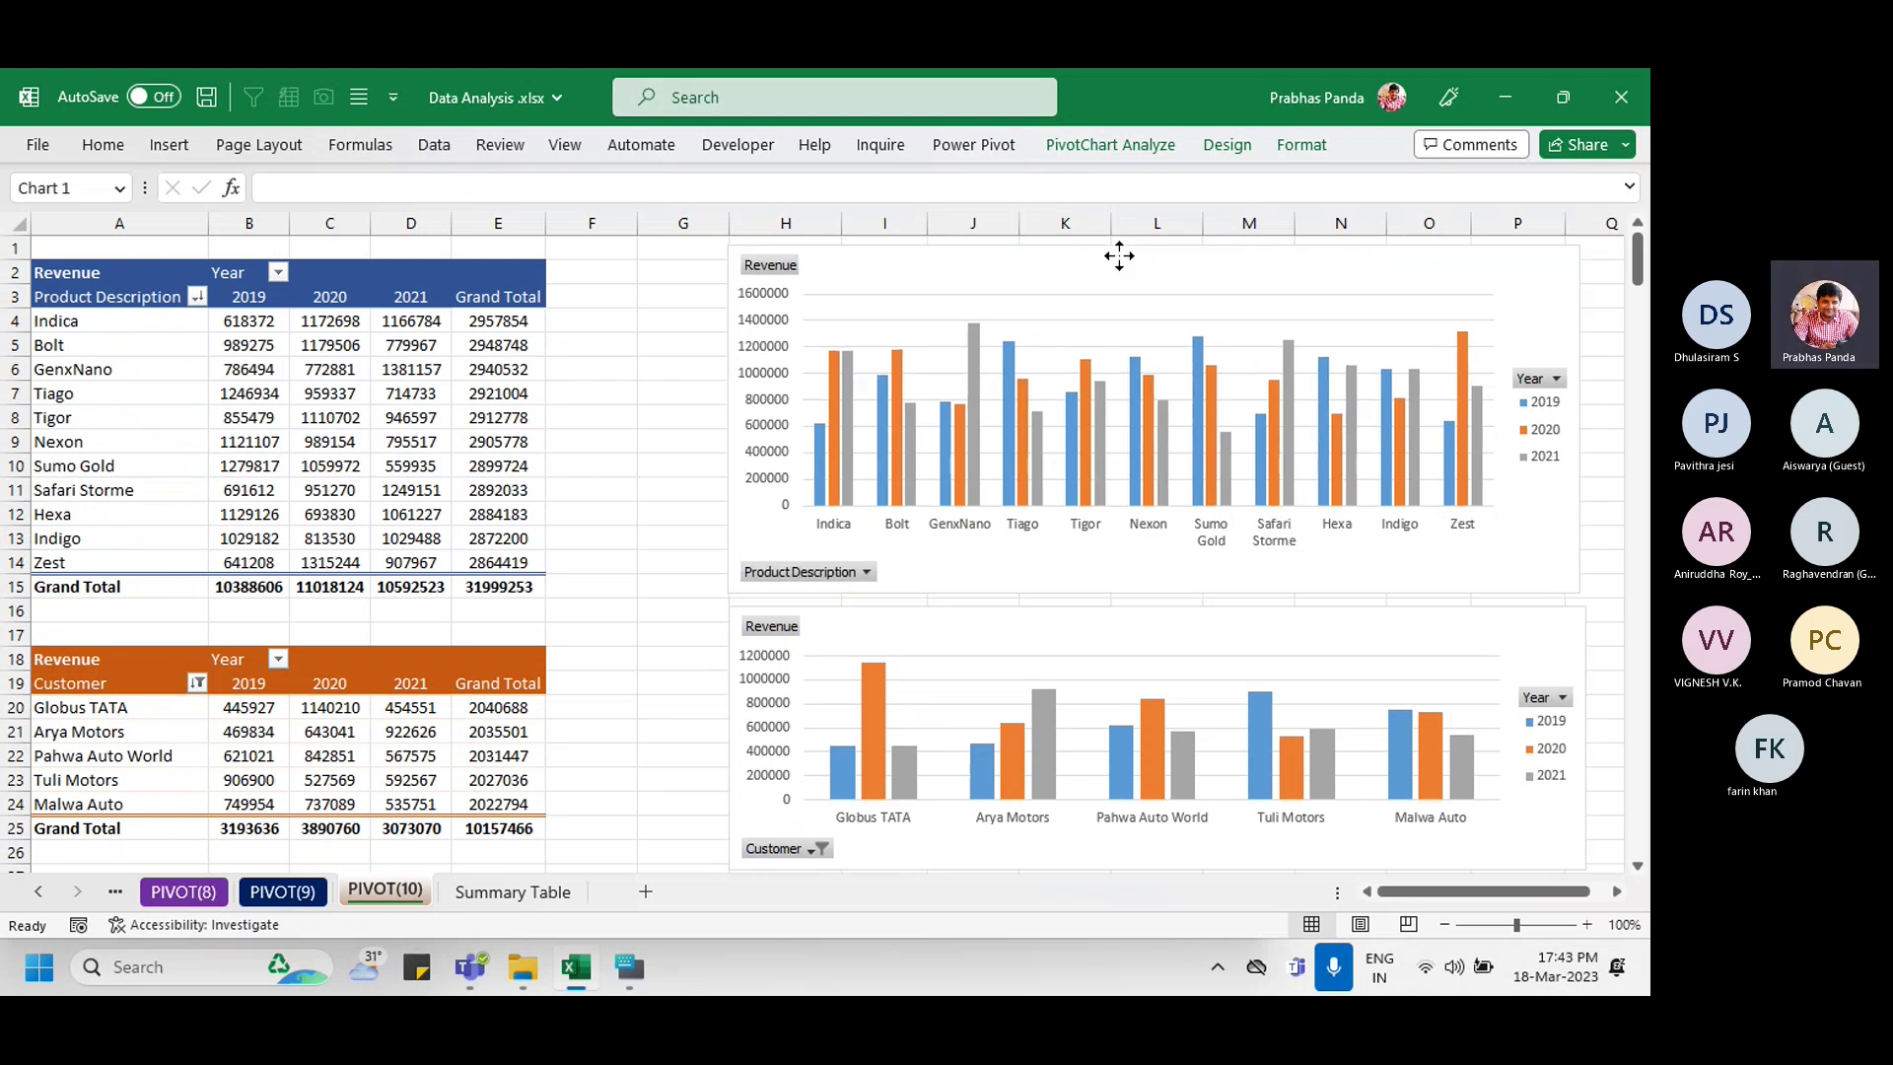
Step: Apply a new chart style to the top product revenue chart
left_click(1227, 144)
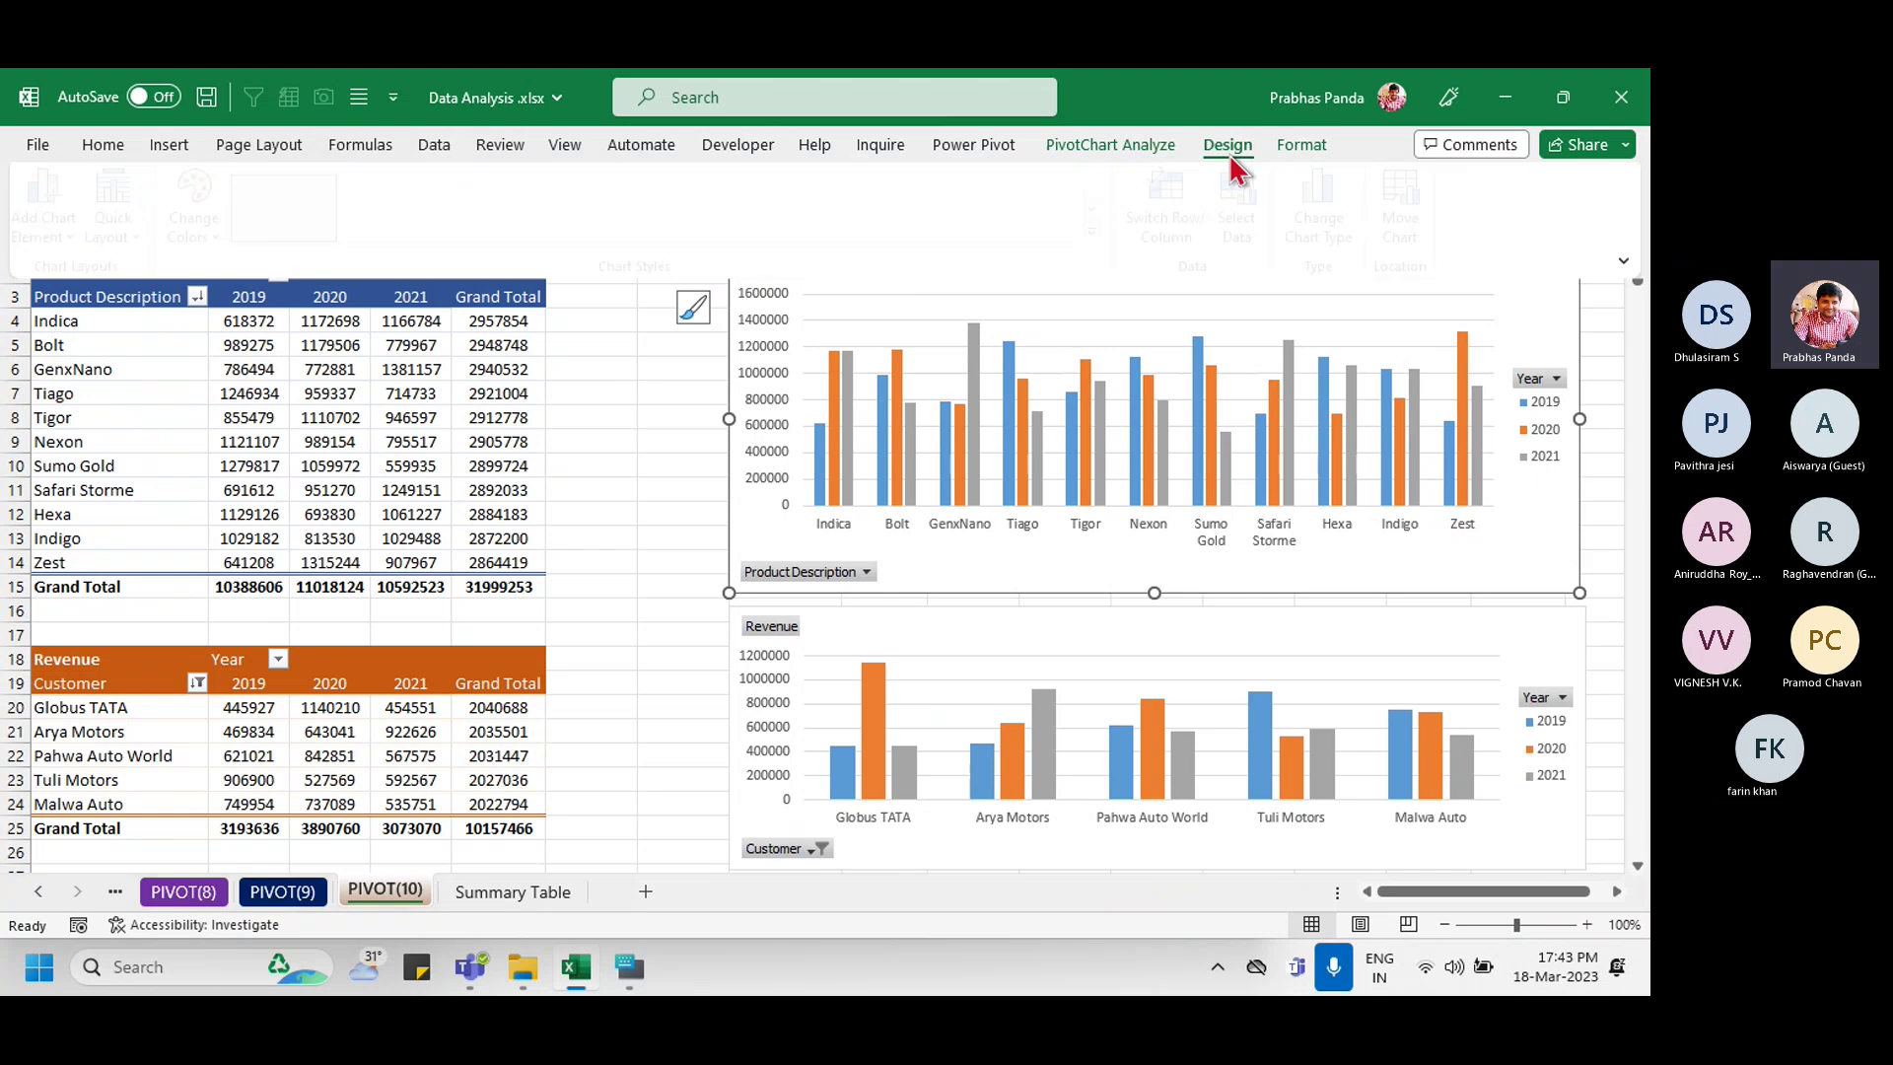
left_click(1107, 236)
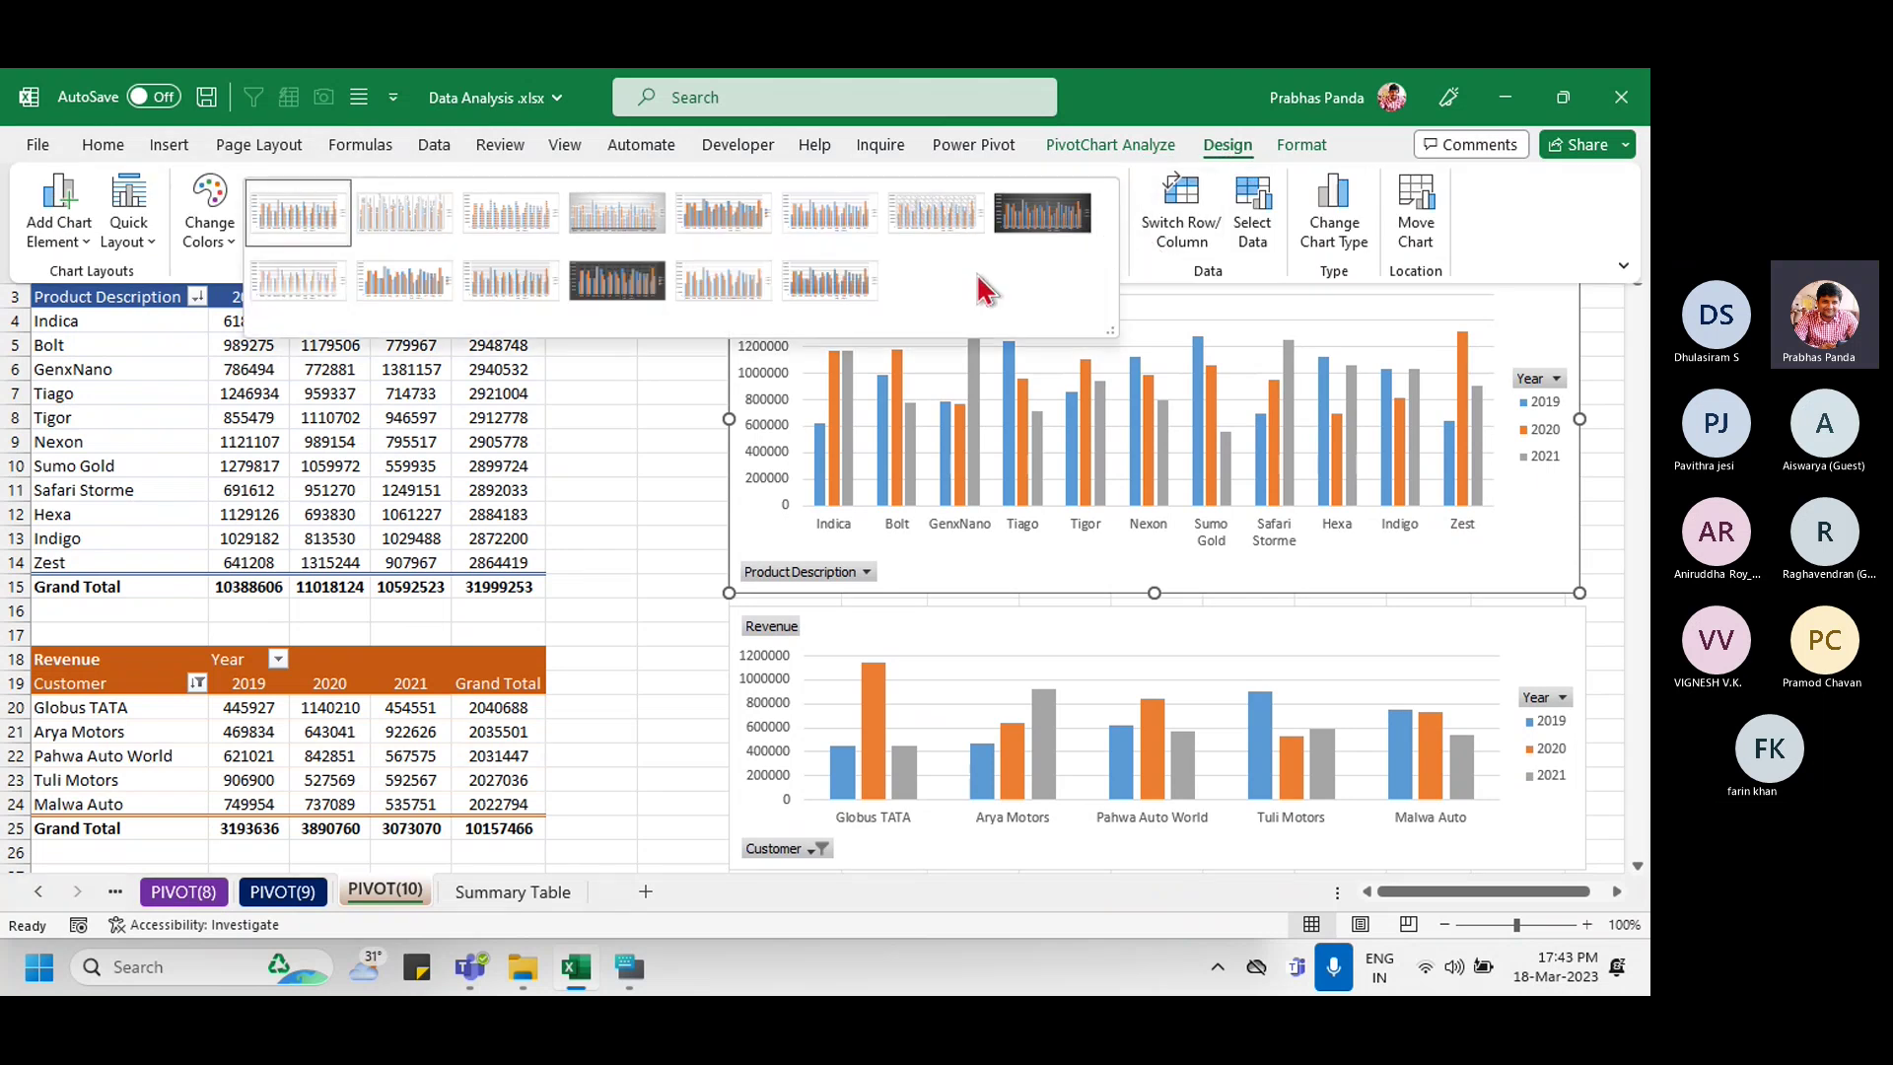
left_click(870, 297)
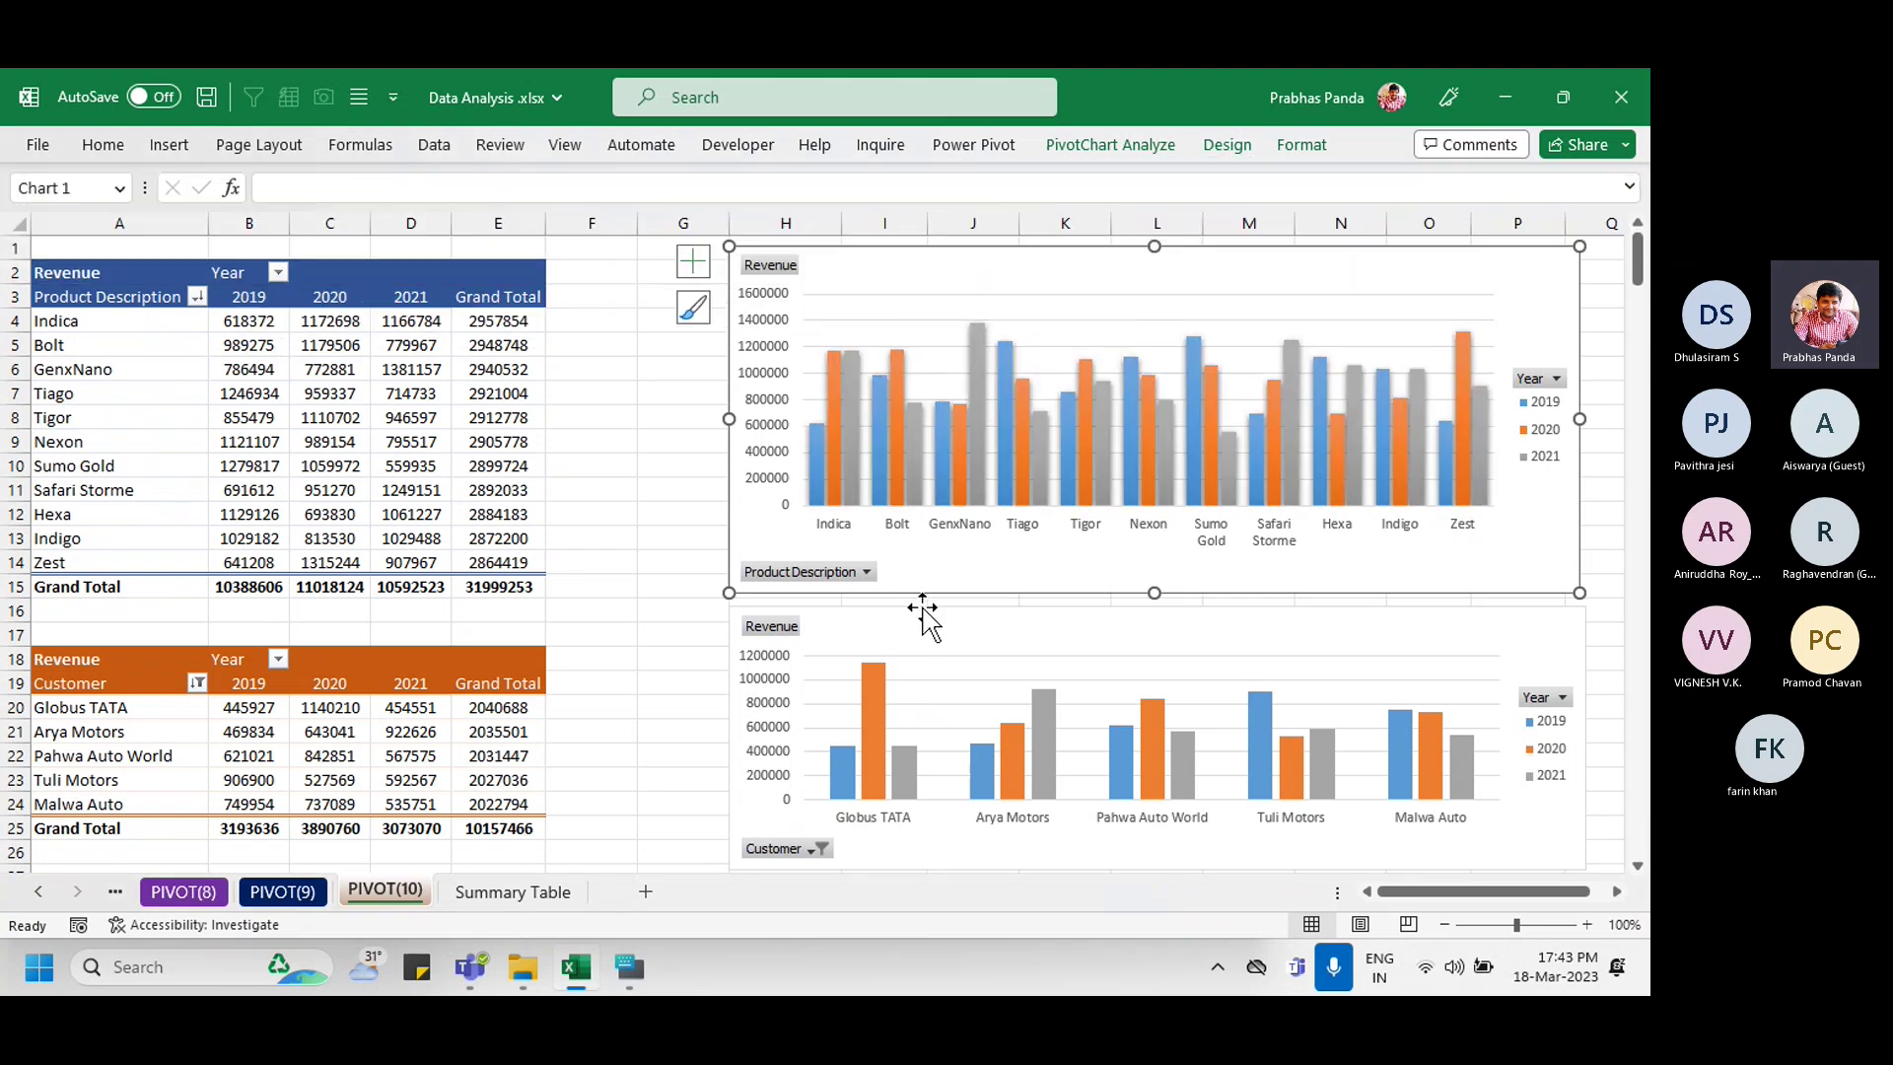
left_click(1227, 145)
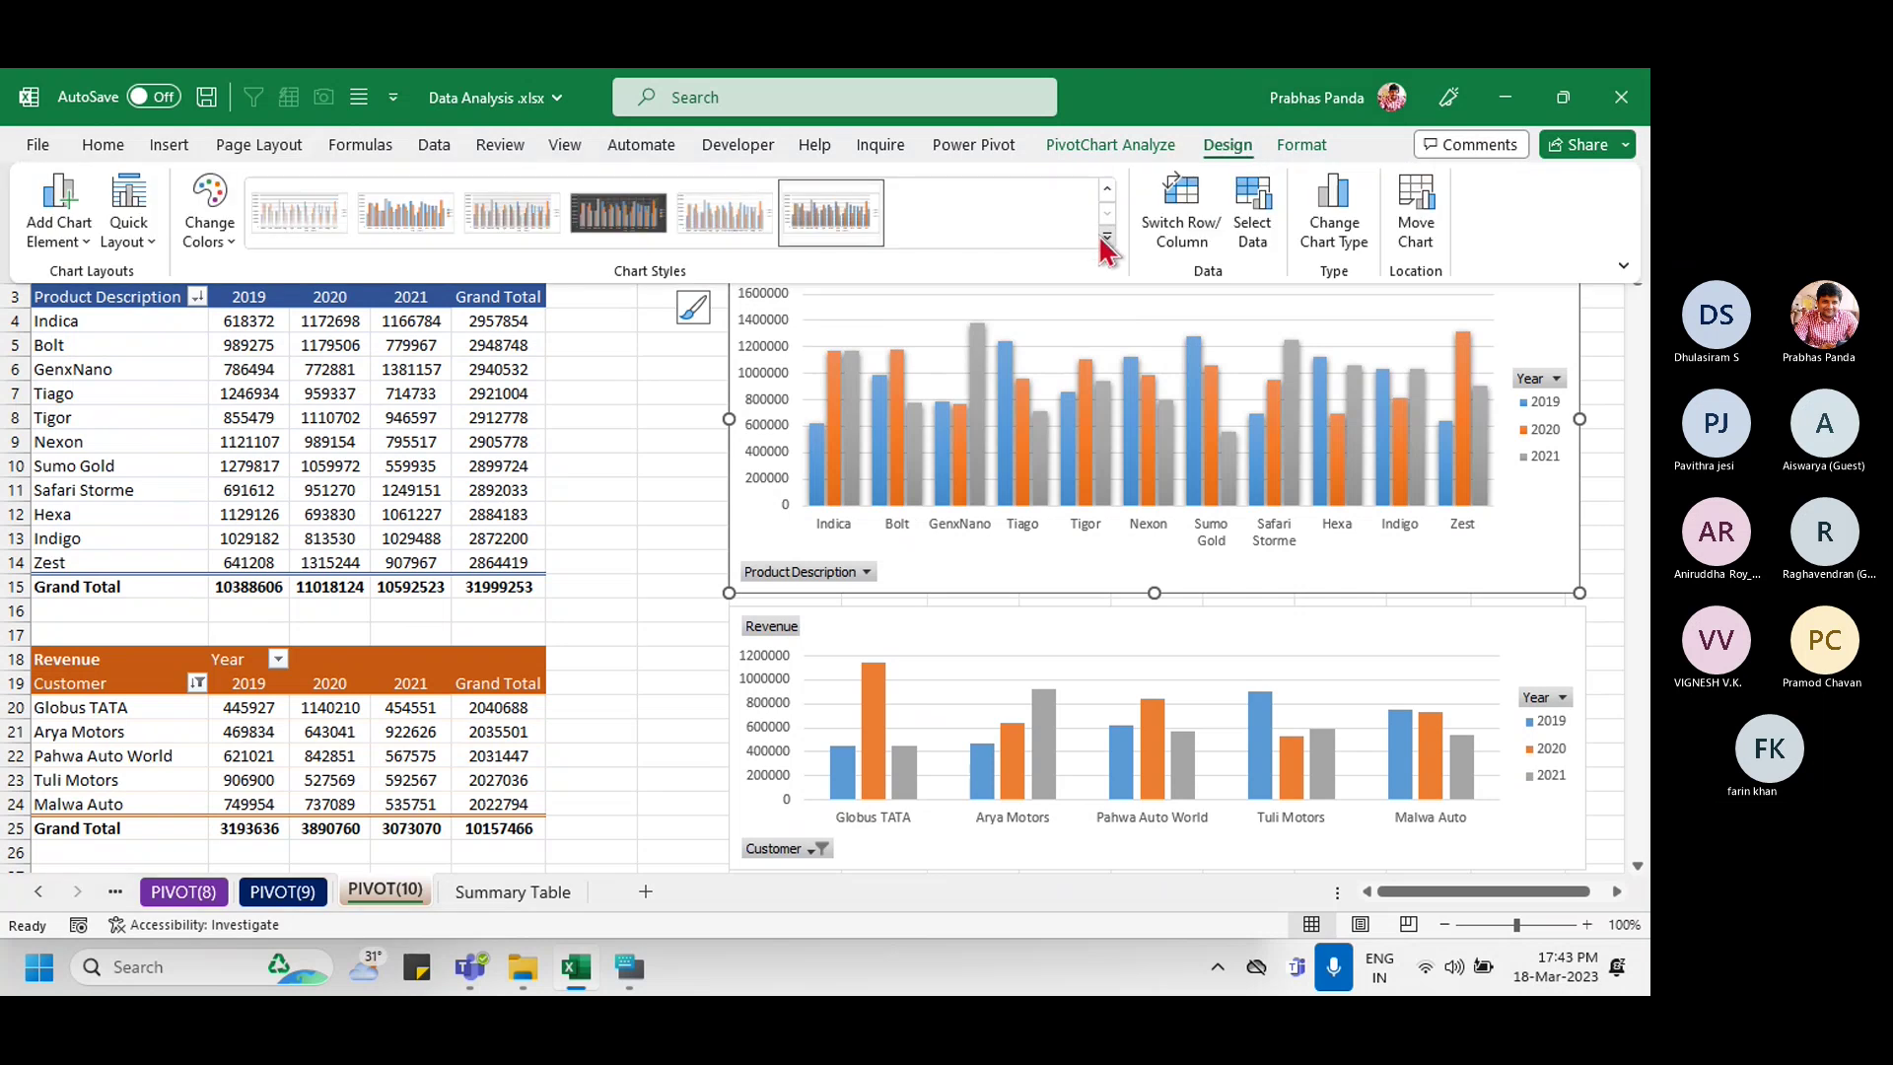
left_click(1110, 249)
left_click(824, 284)
Step: Give the bottom customer revenue chart a second-row chart style
left_click(856, 613)
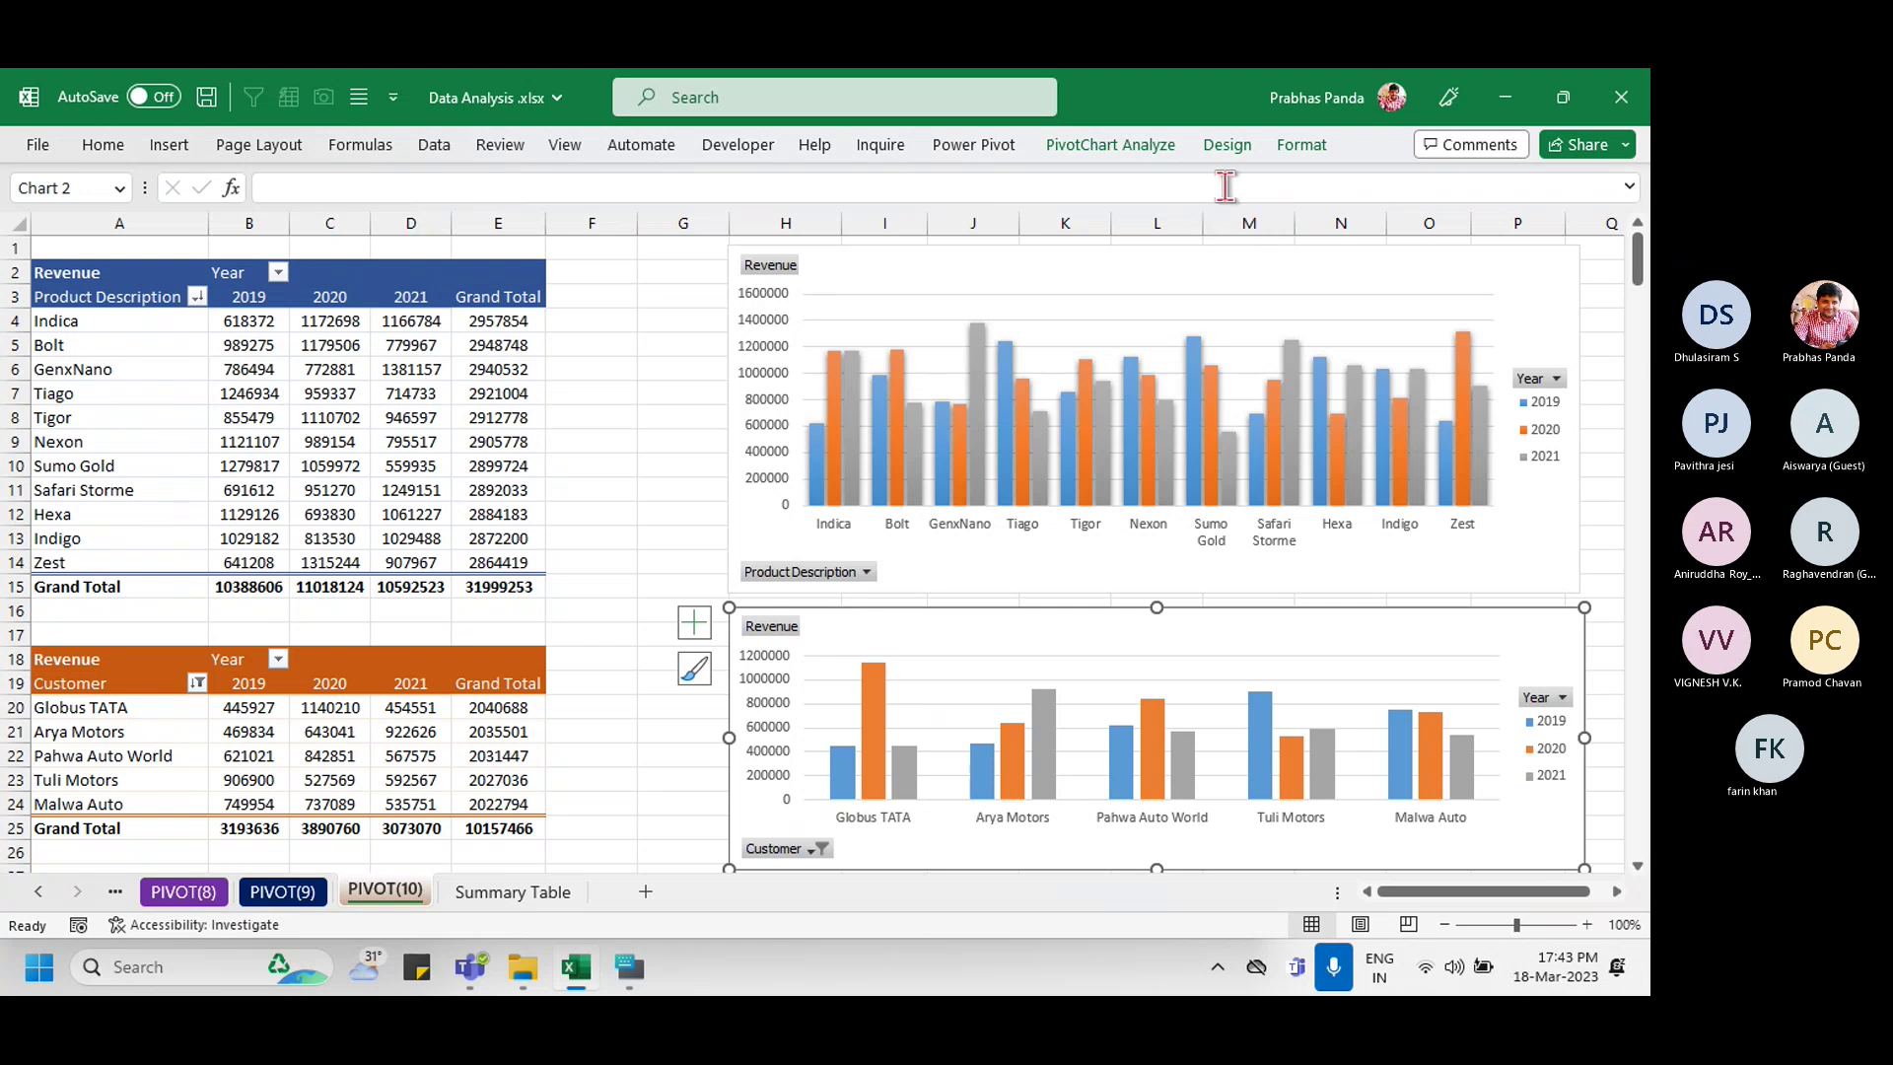
left_click(1226, 145)
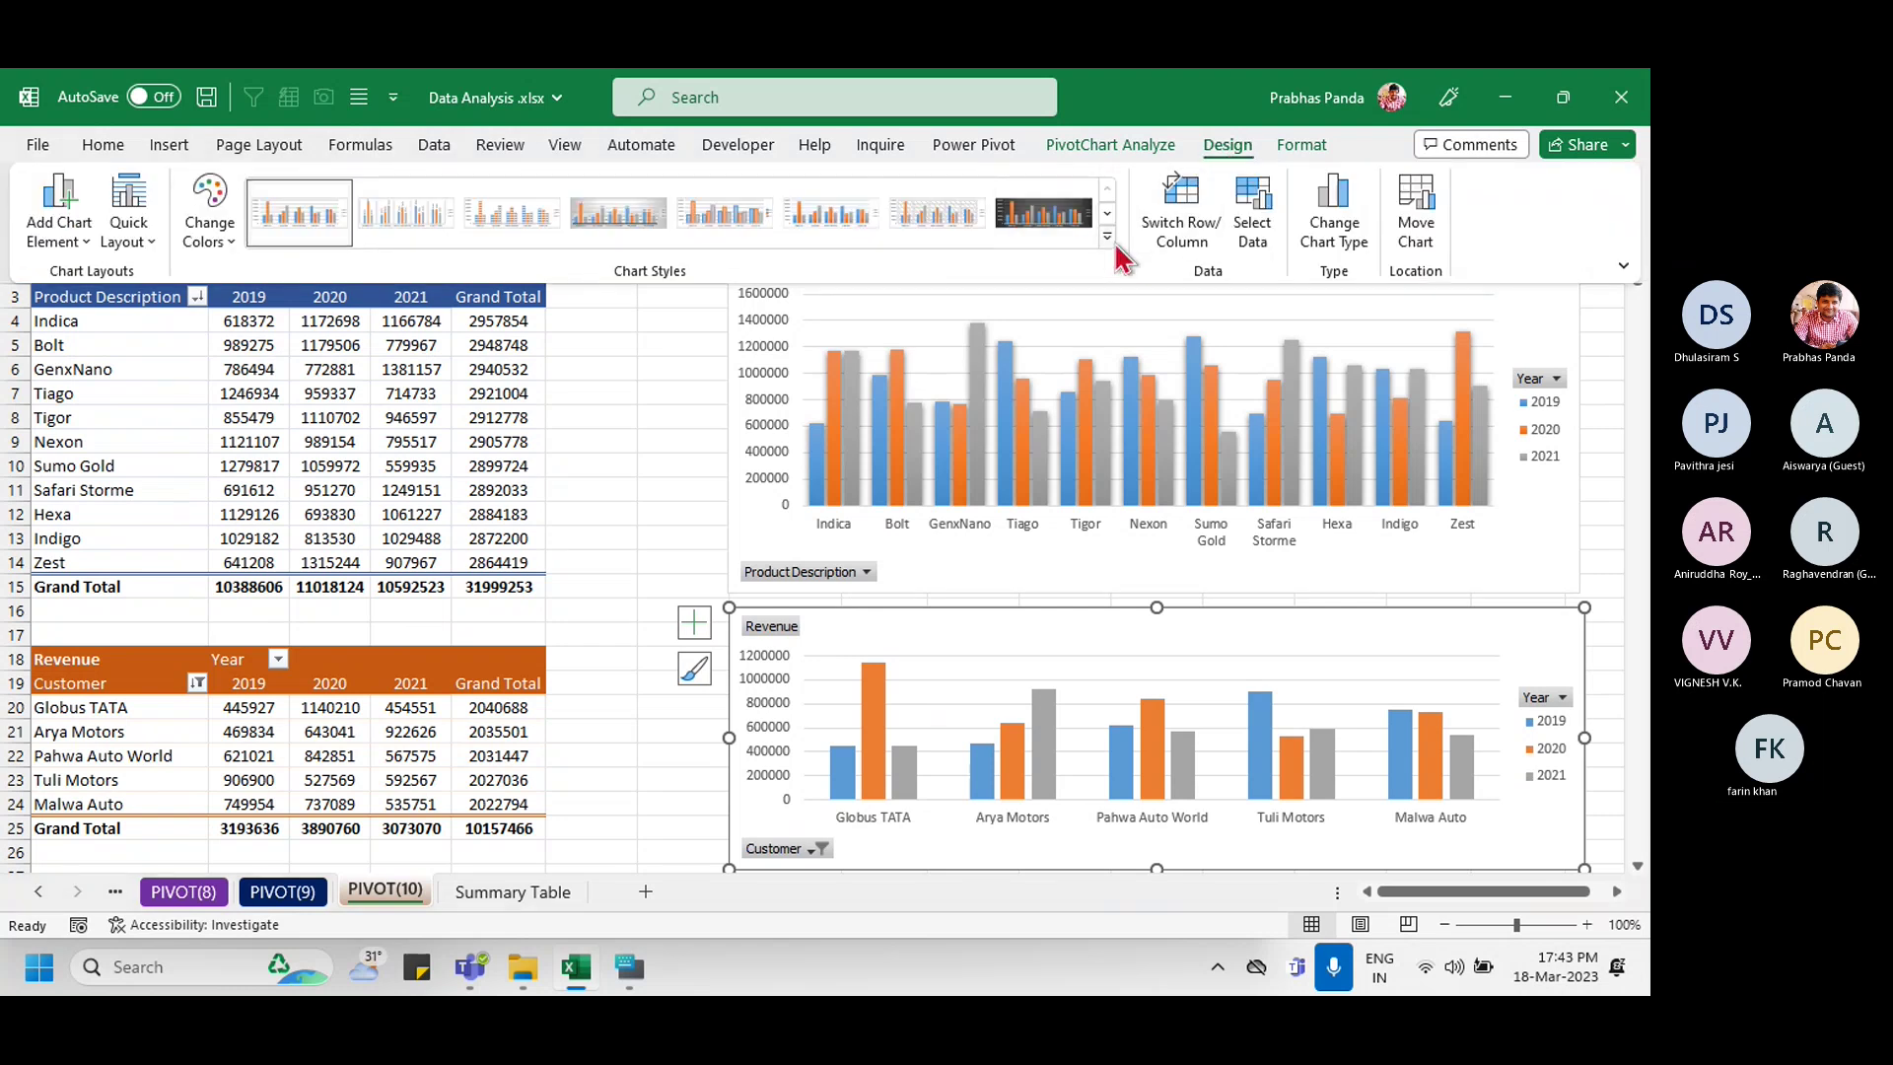
left_click(1107, 237)
left_click(831, 294)
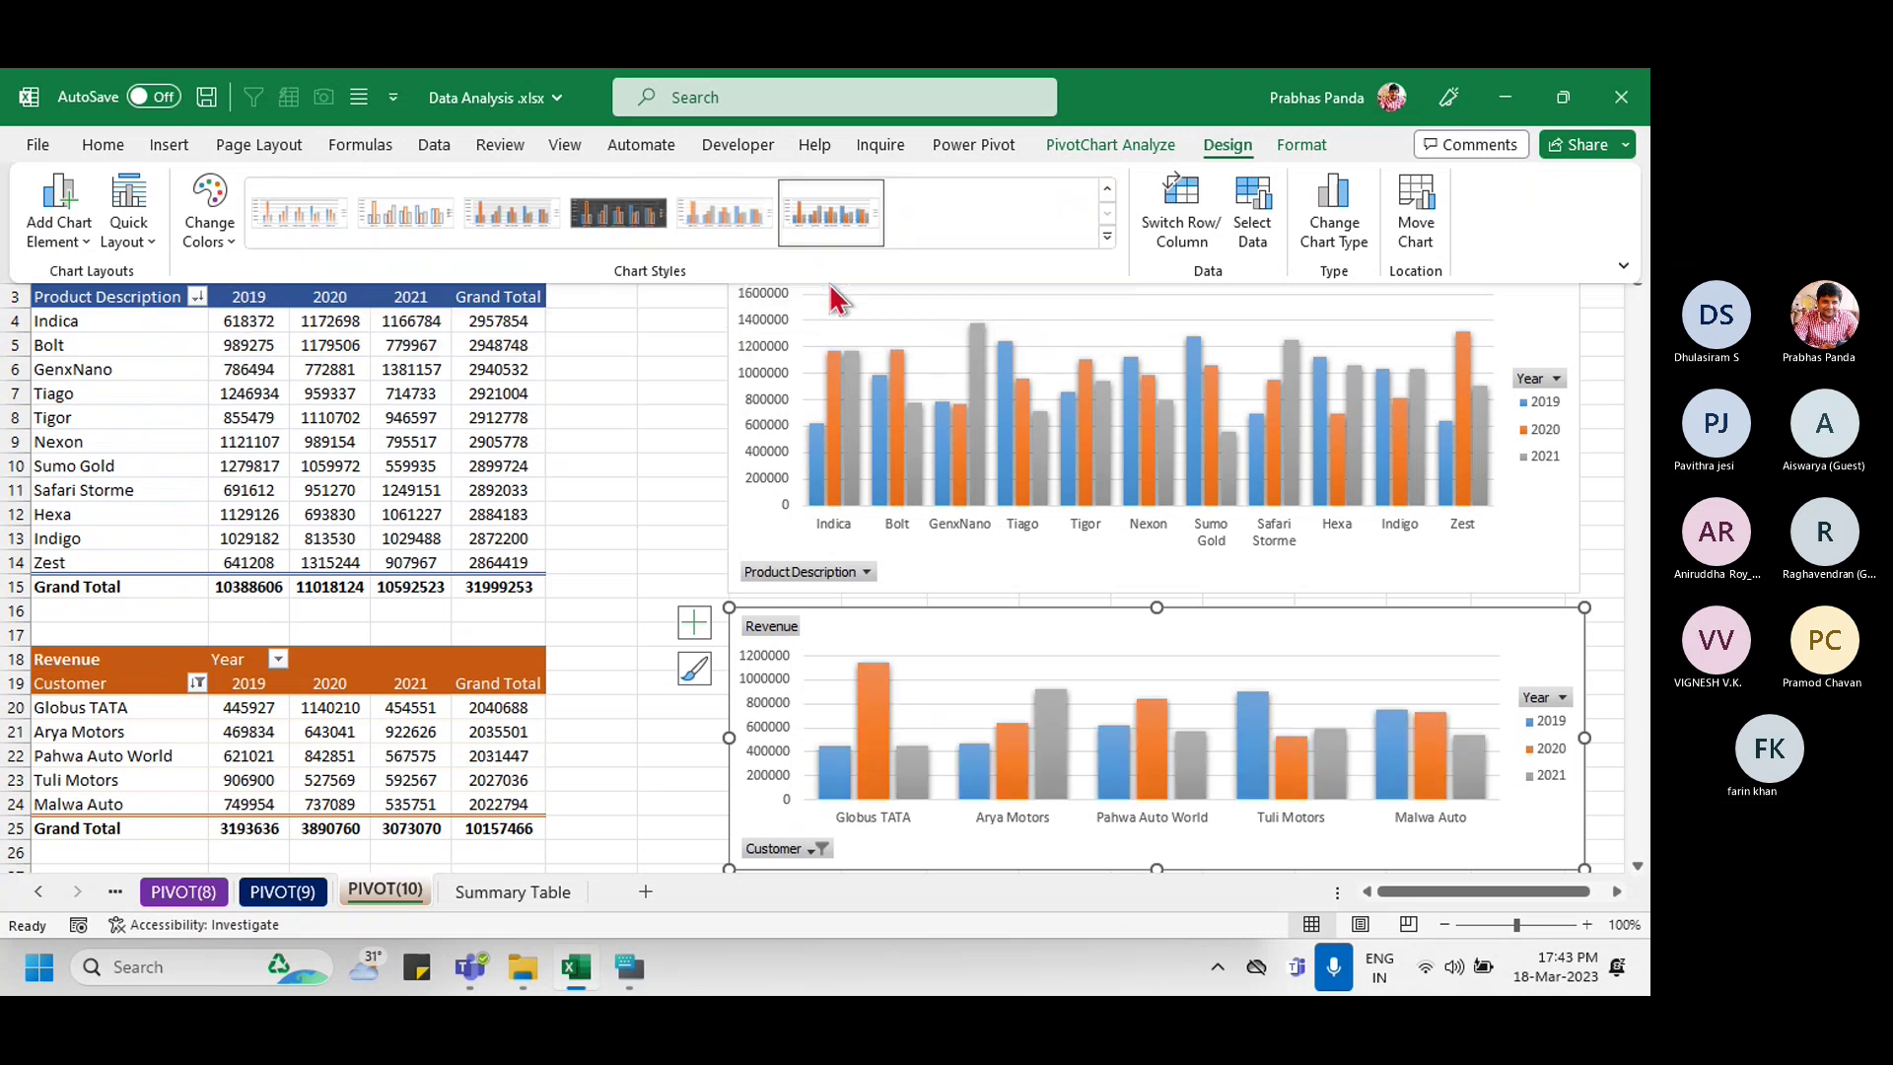
left_click(693, 625)
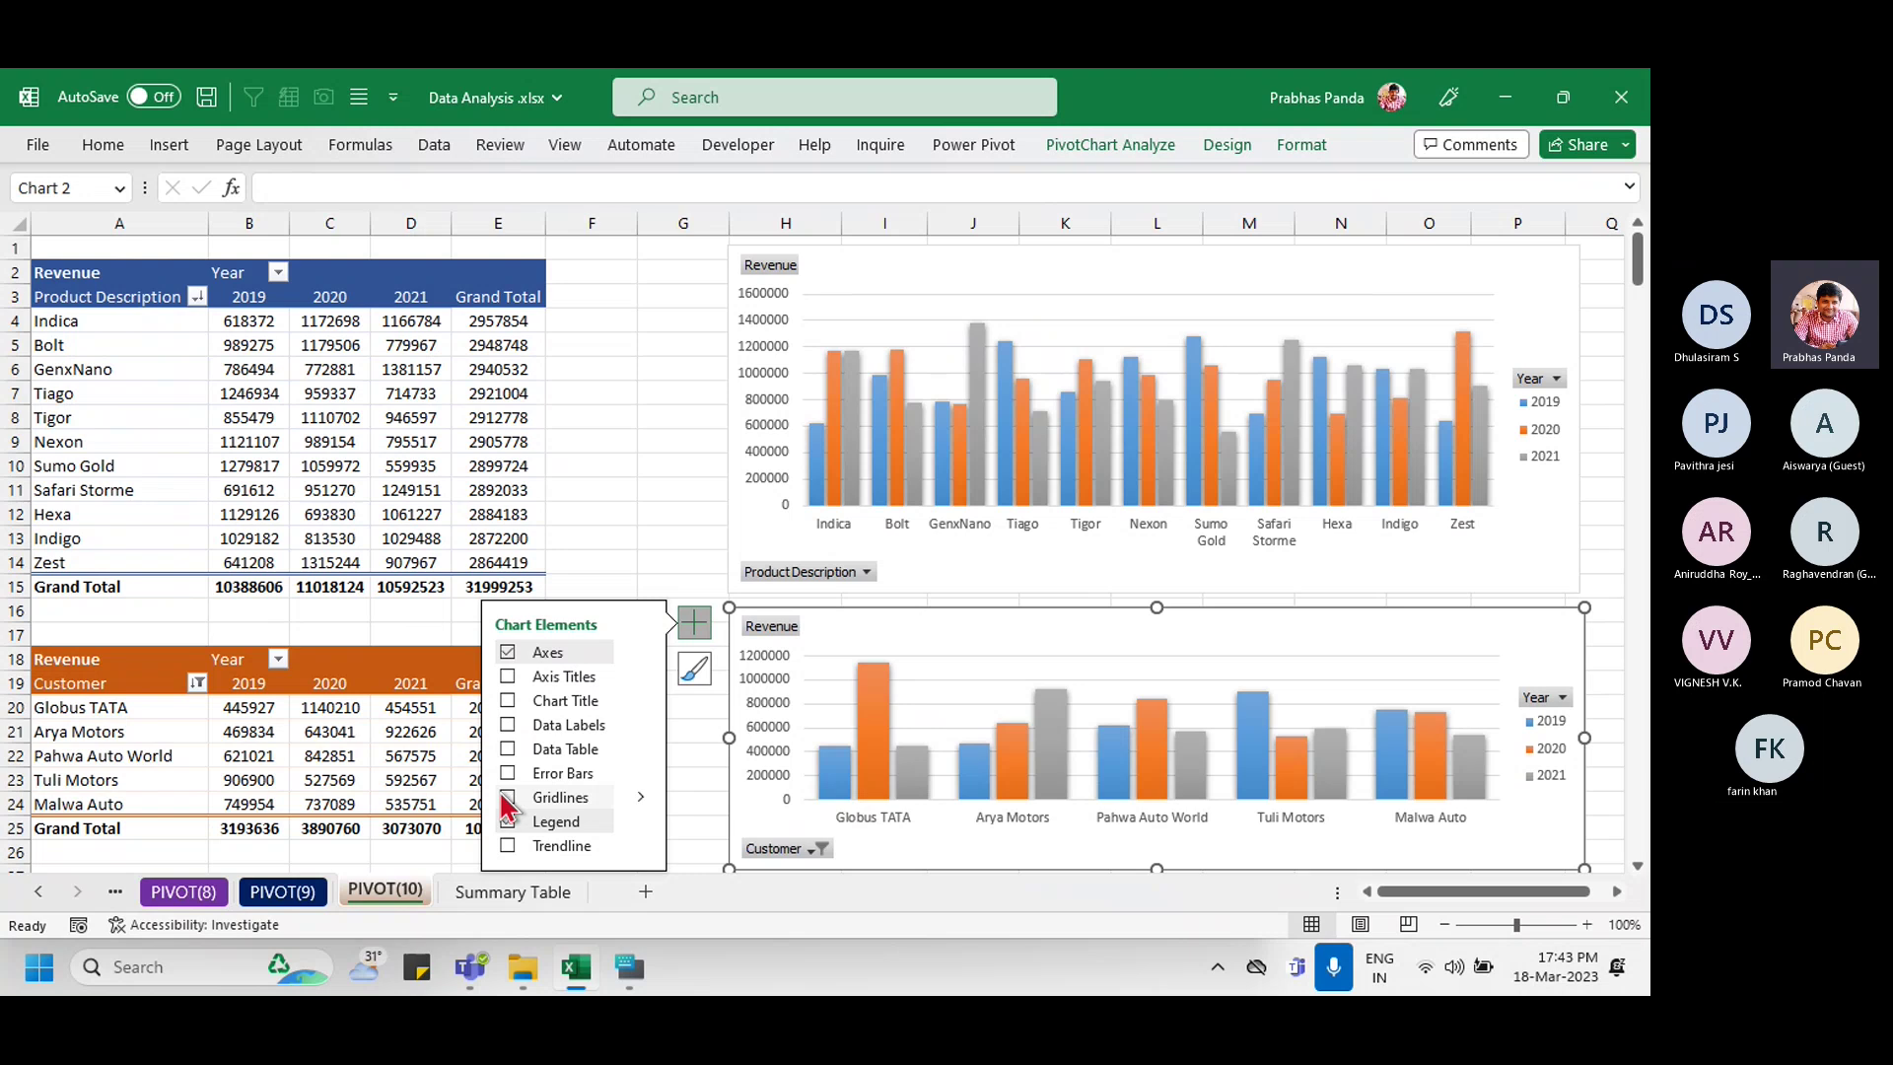
left_click(693, 623)
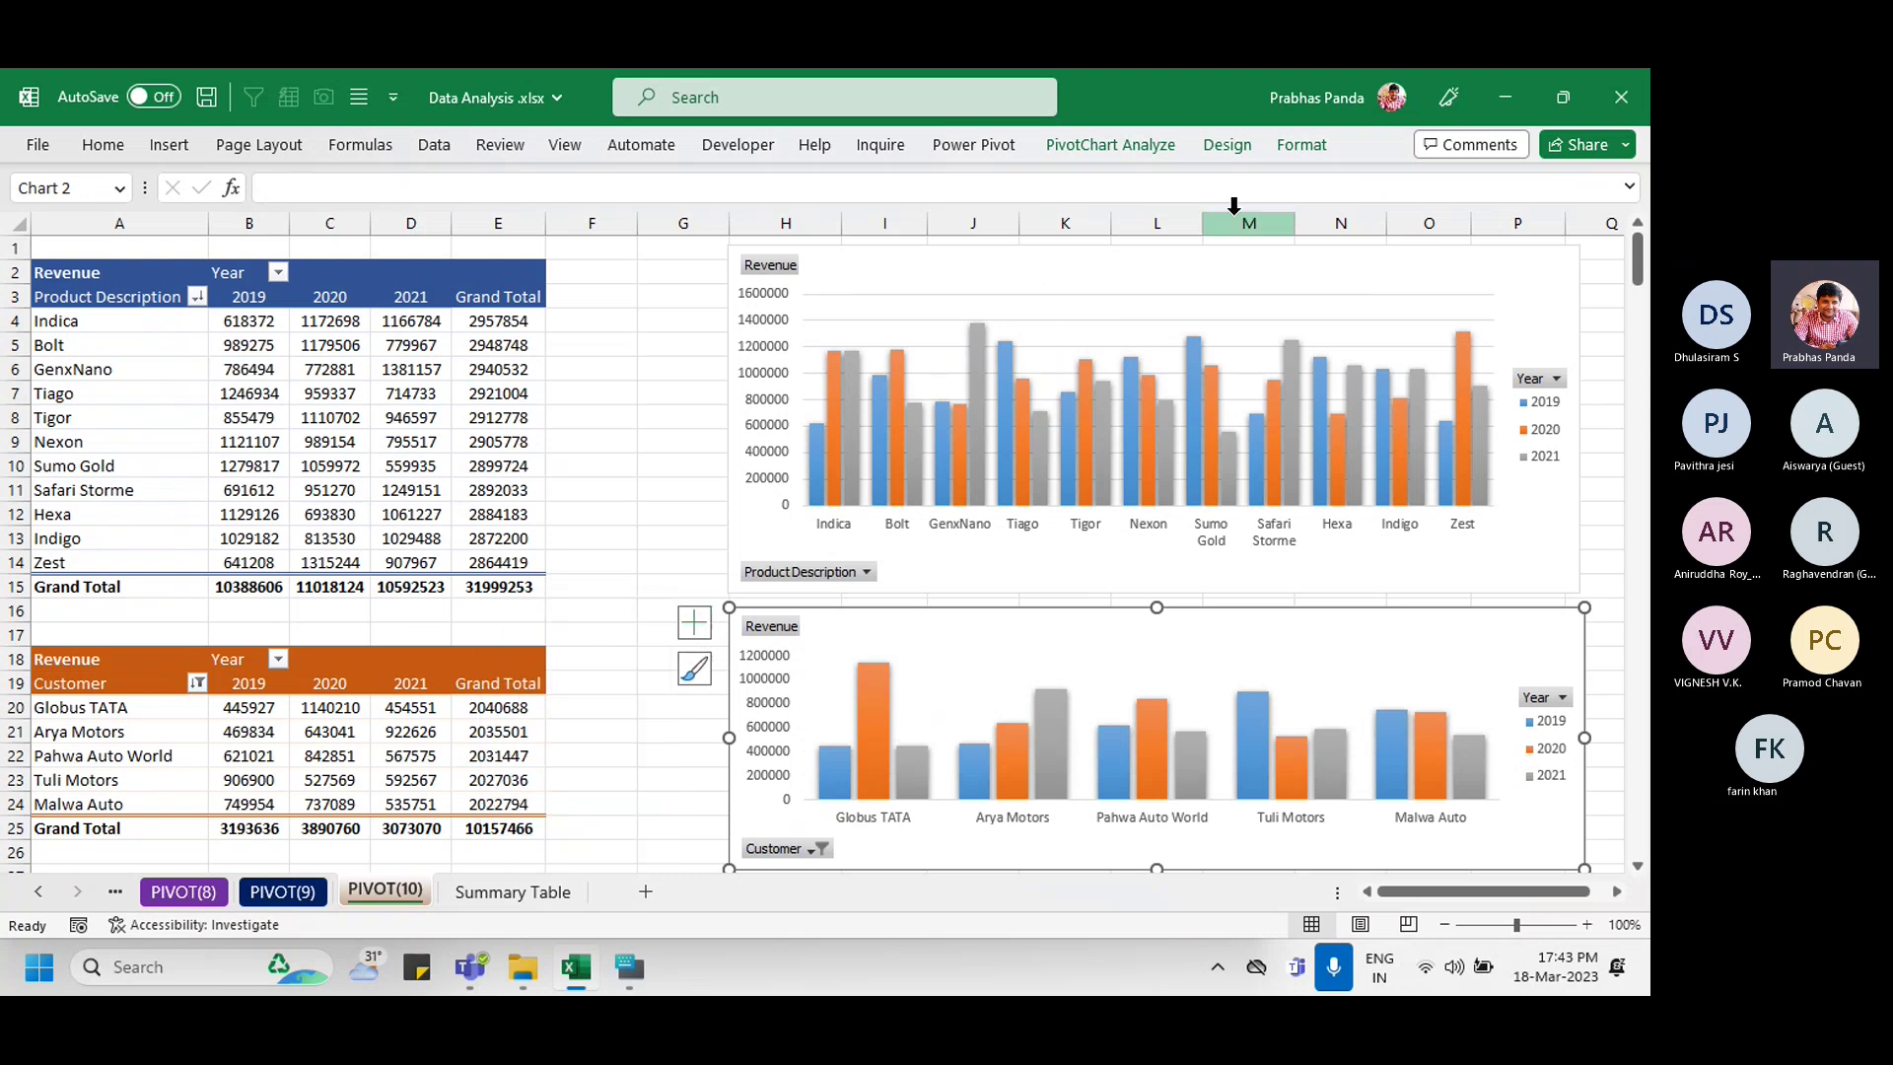
Step: Untick Gridlines in Chart Elements for the top product revenue chart
left_click(1290, 256)
left_click(698, 263)
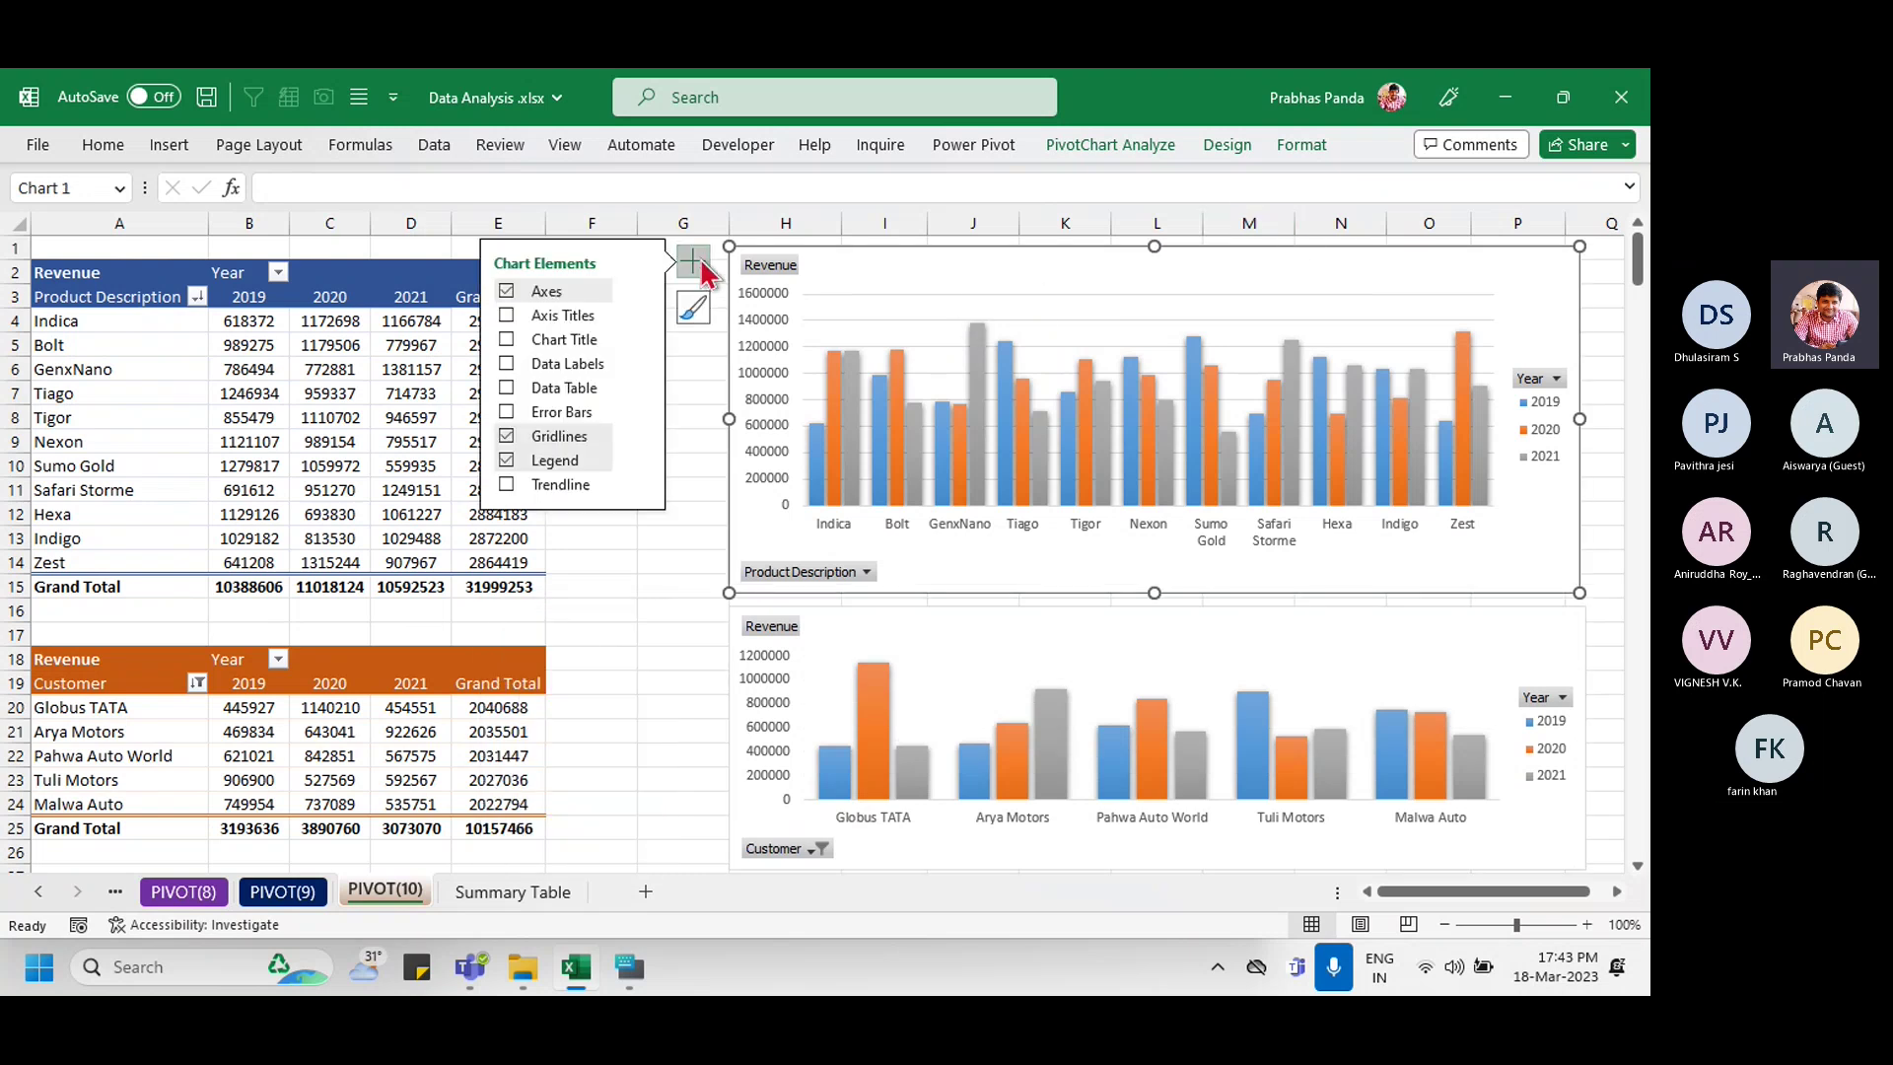
left_click(506, 435)
left_click(619, 612)
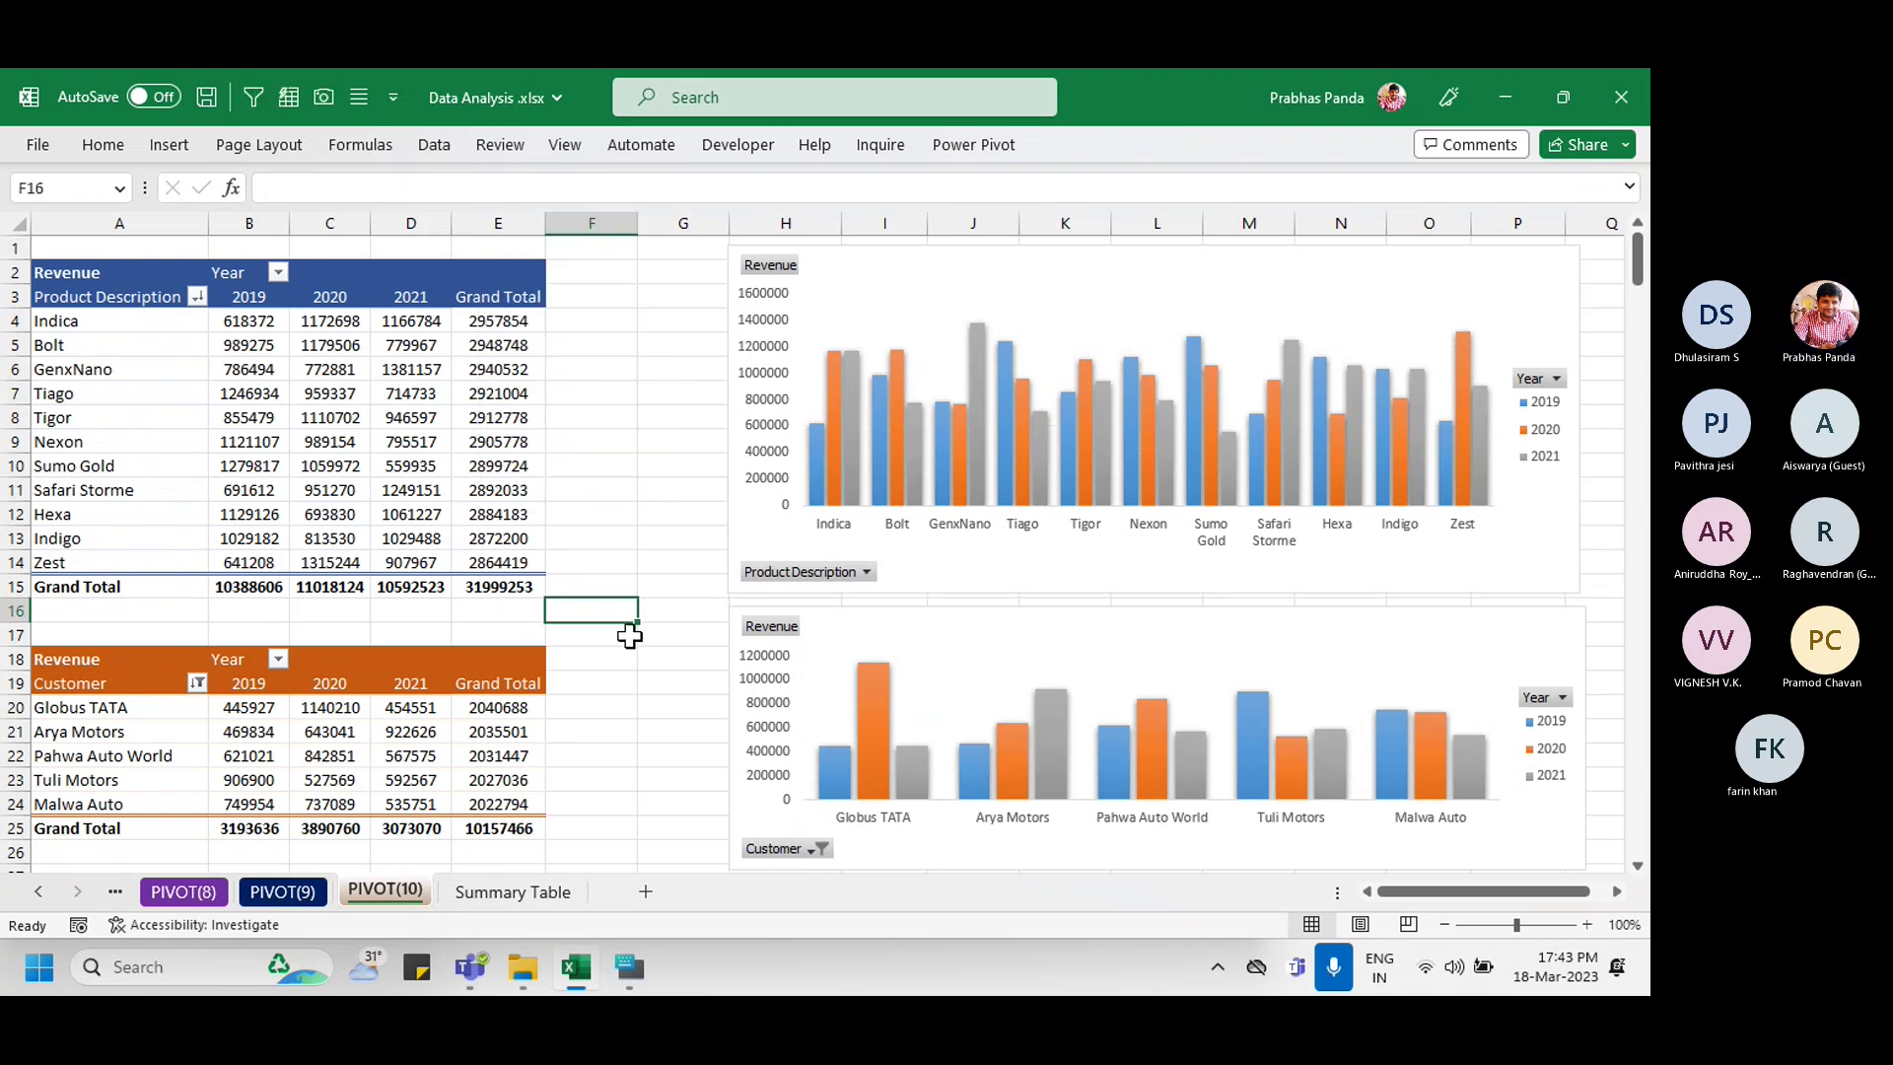
left_click(626, 662)
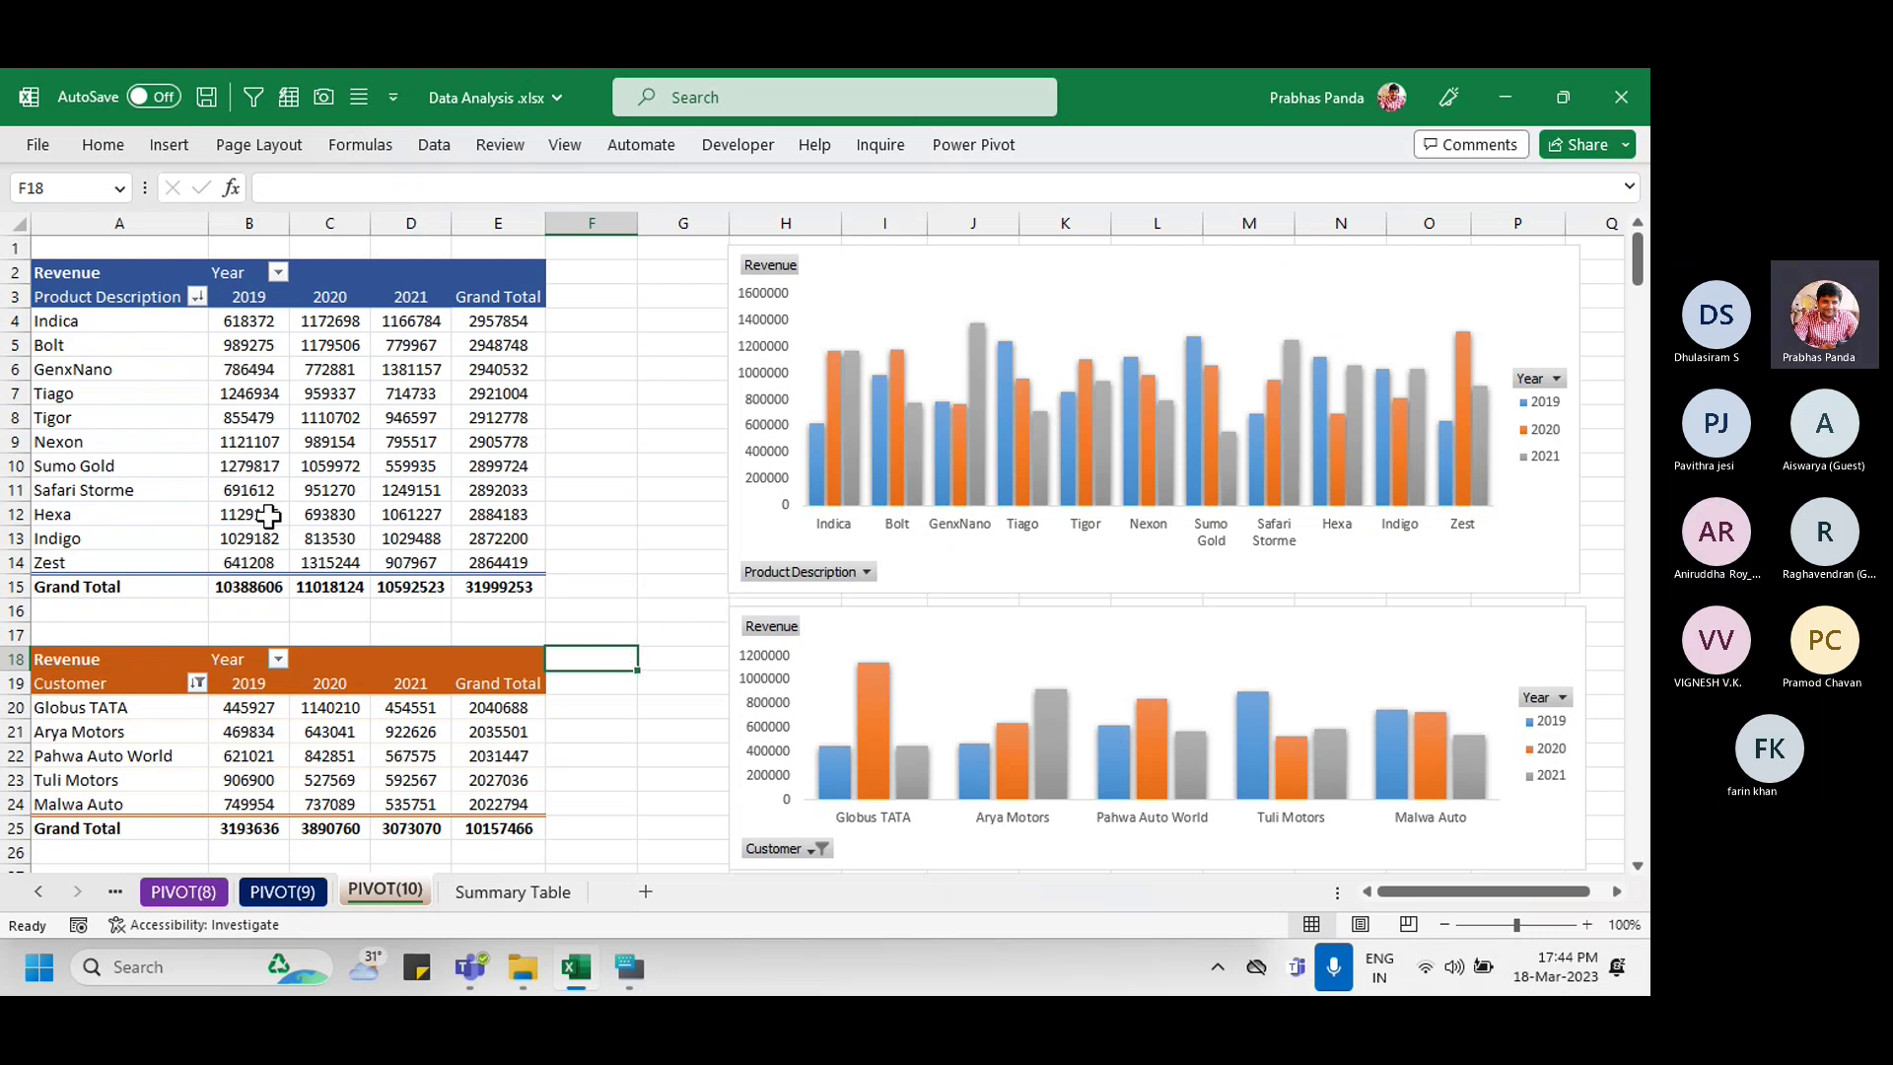
left_click(311, 387)
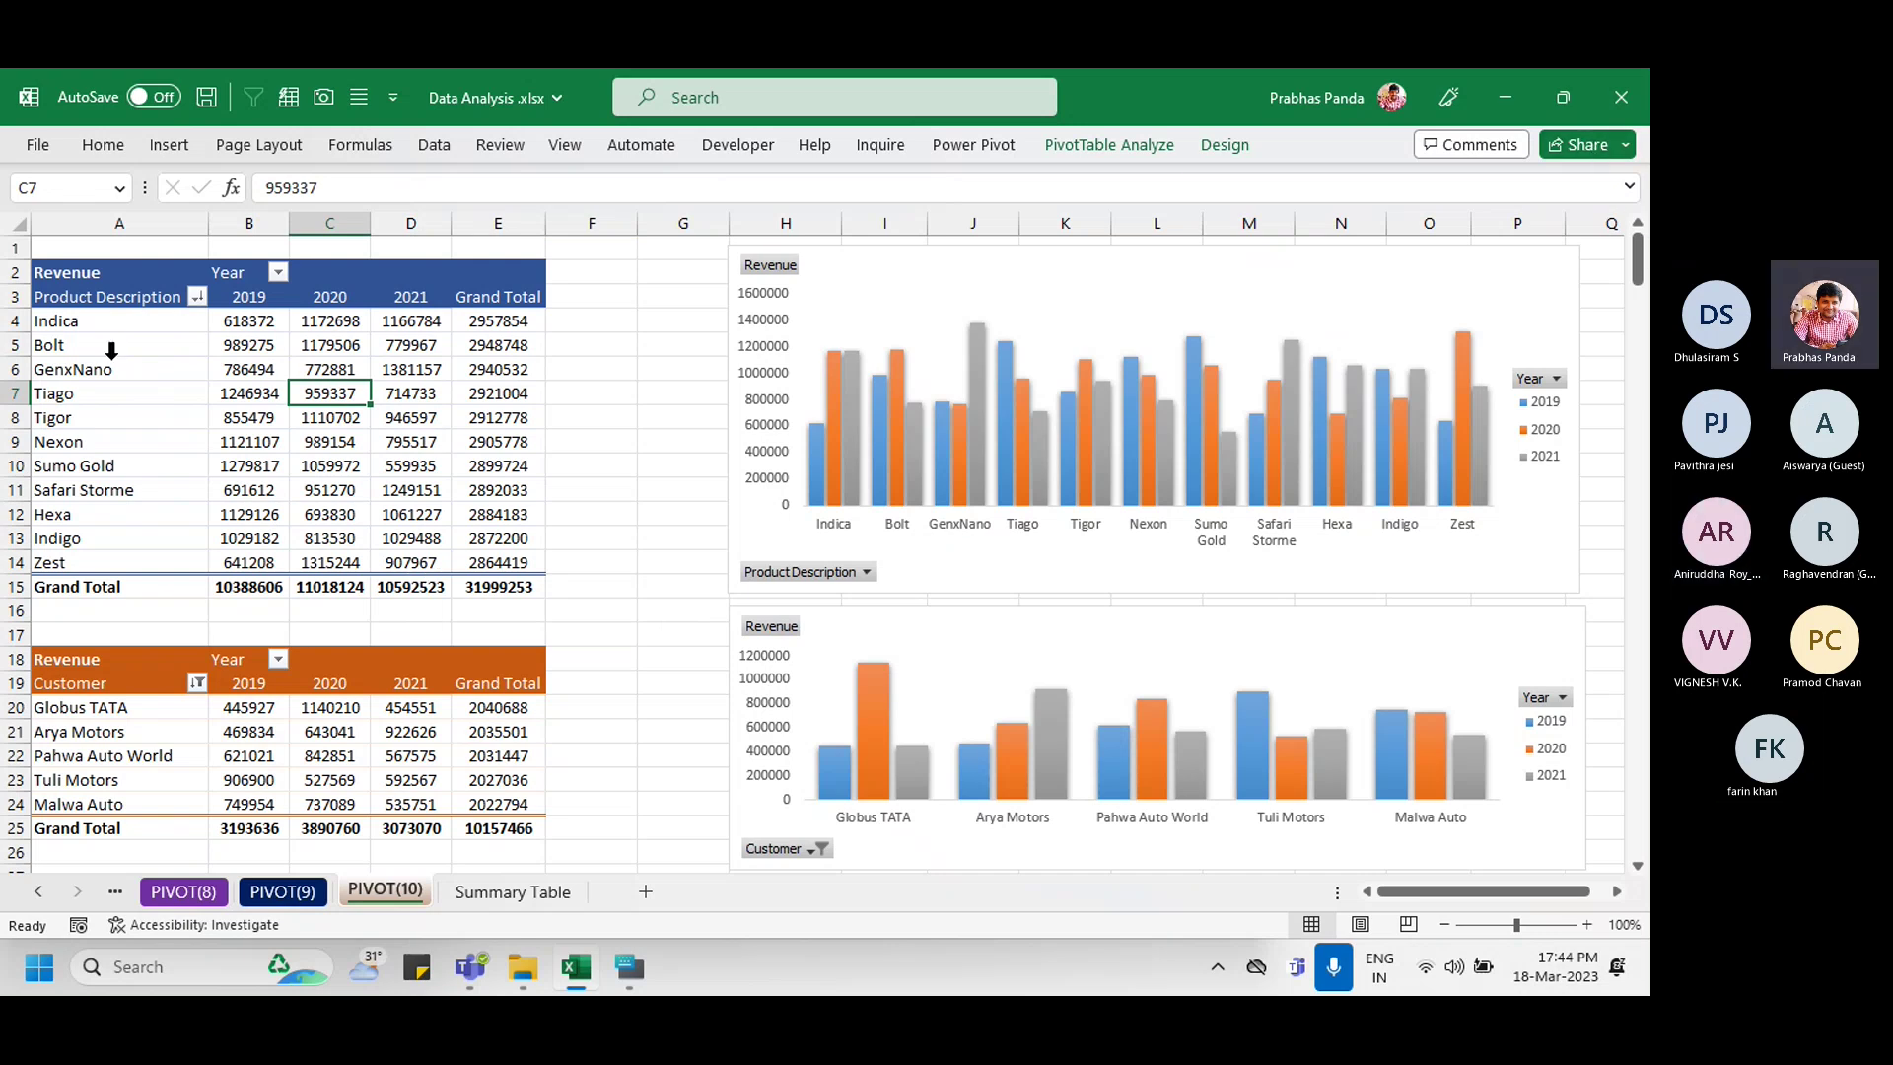
Step: Insert a slicer on the product revenue pivot using the Region field
left_click(1142, 146)
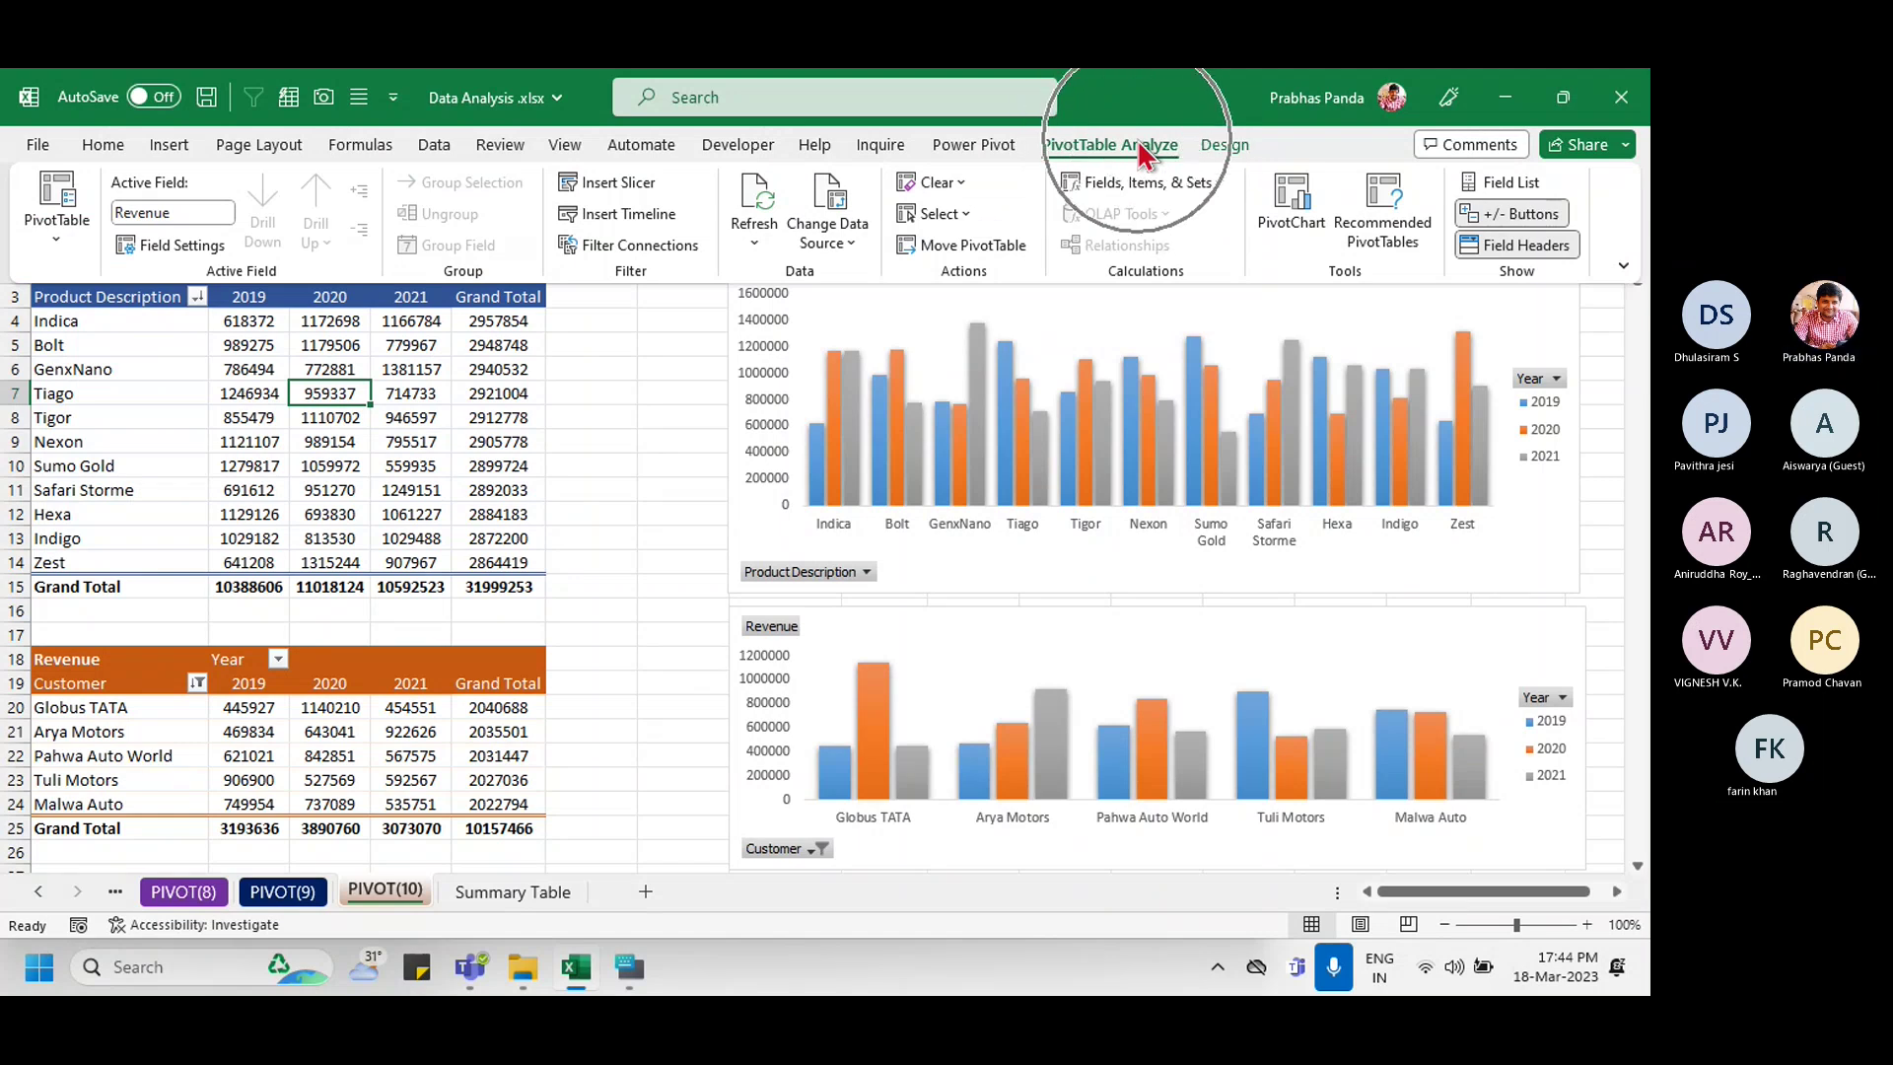
left_click(603, 186)
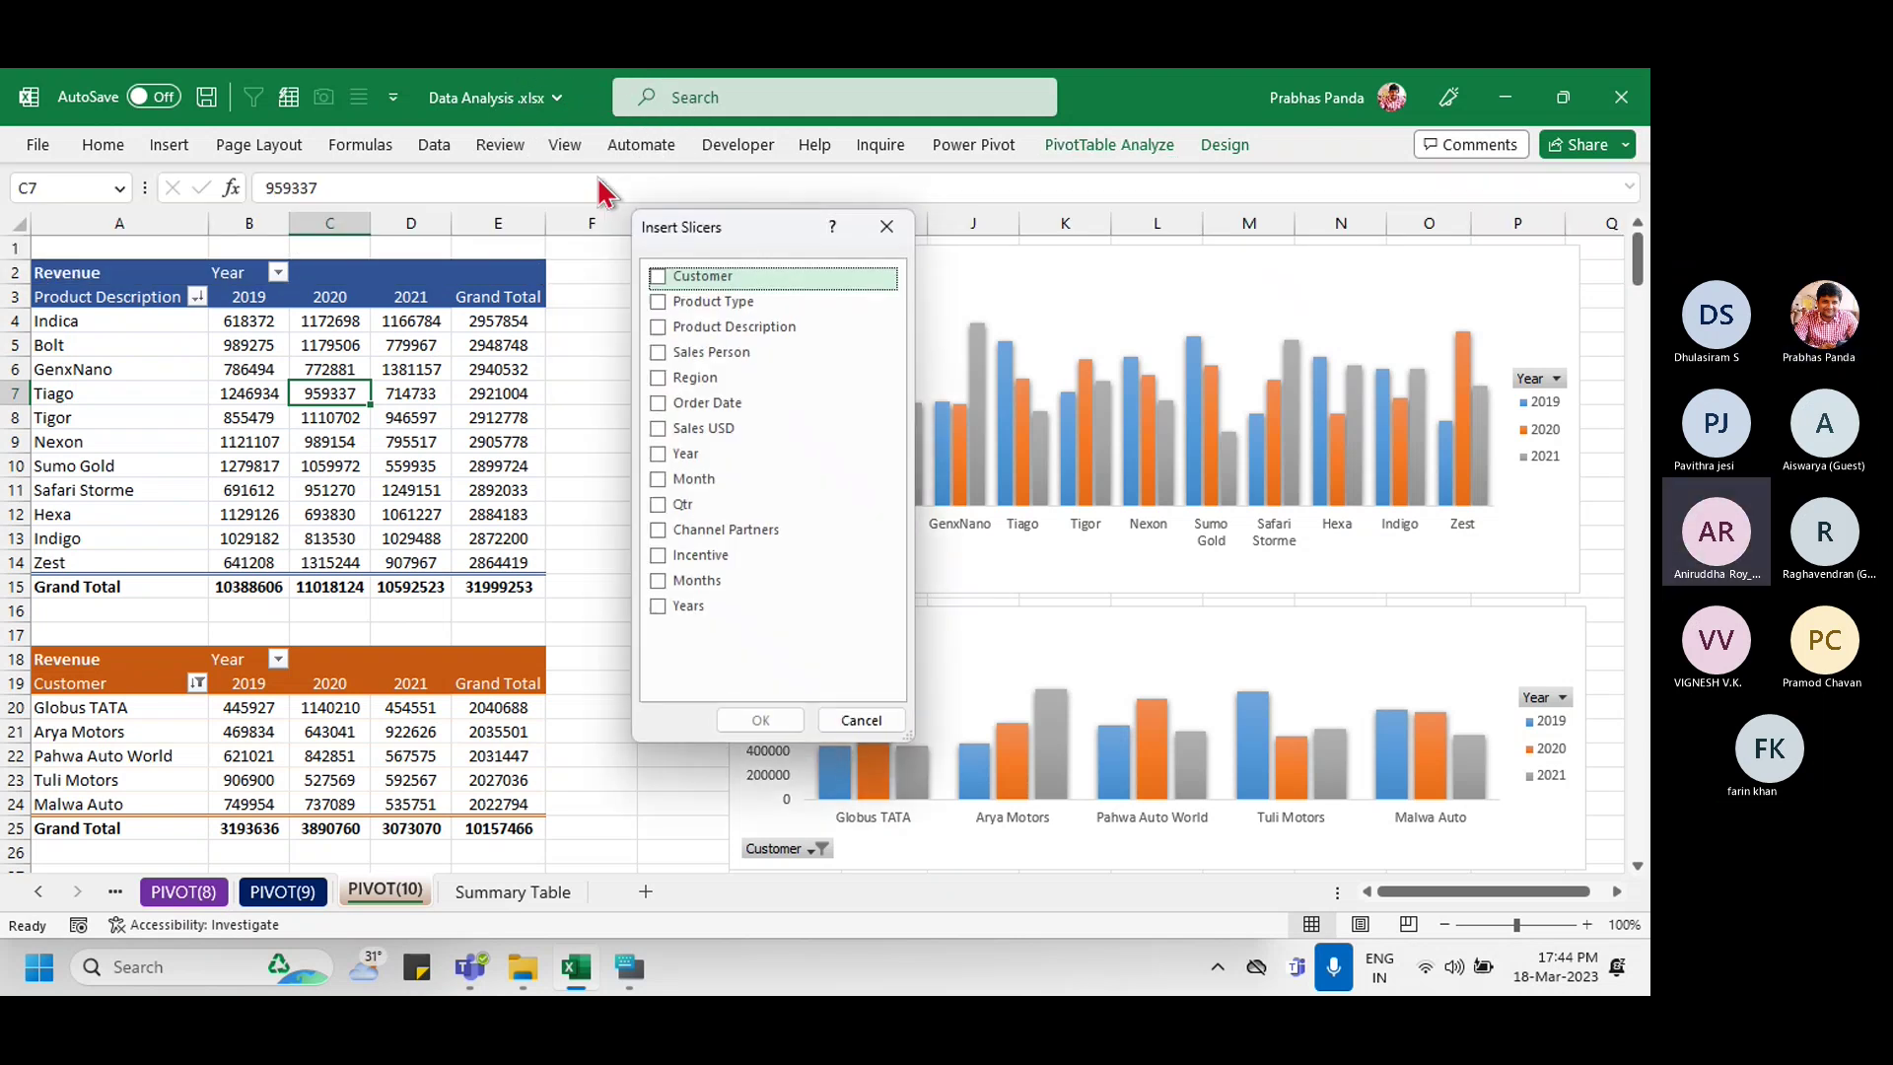
left_click_drag(706, 246, 790, 181)
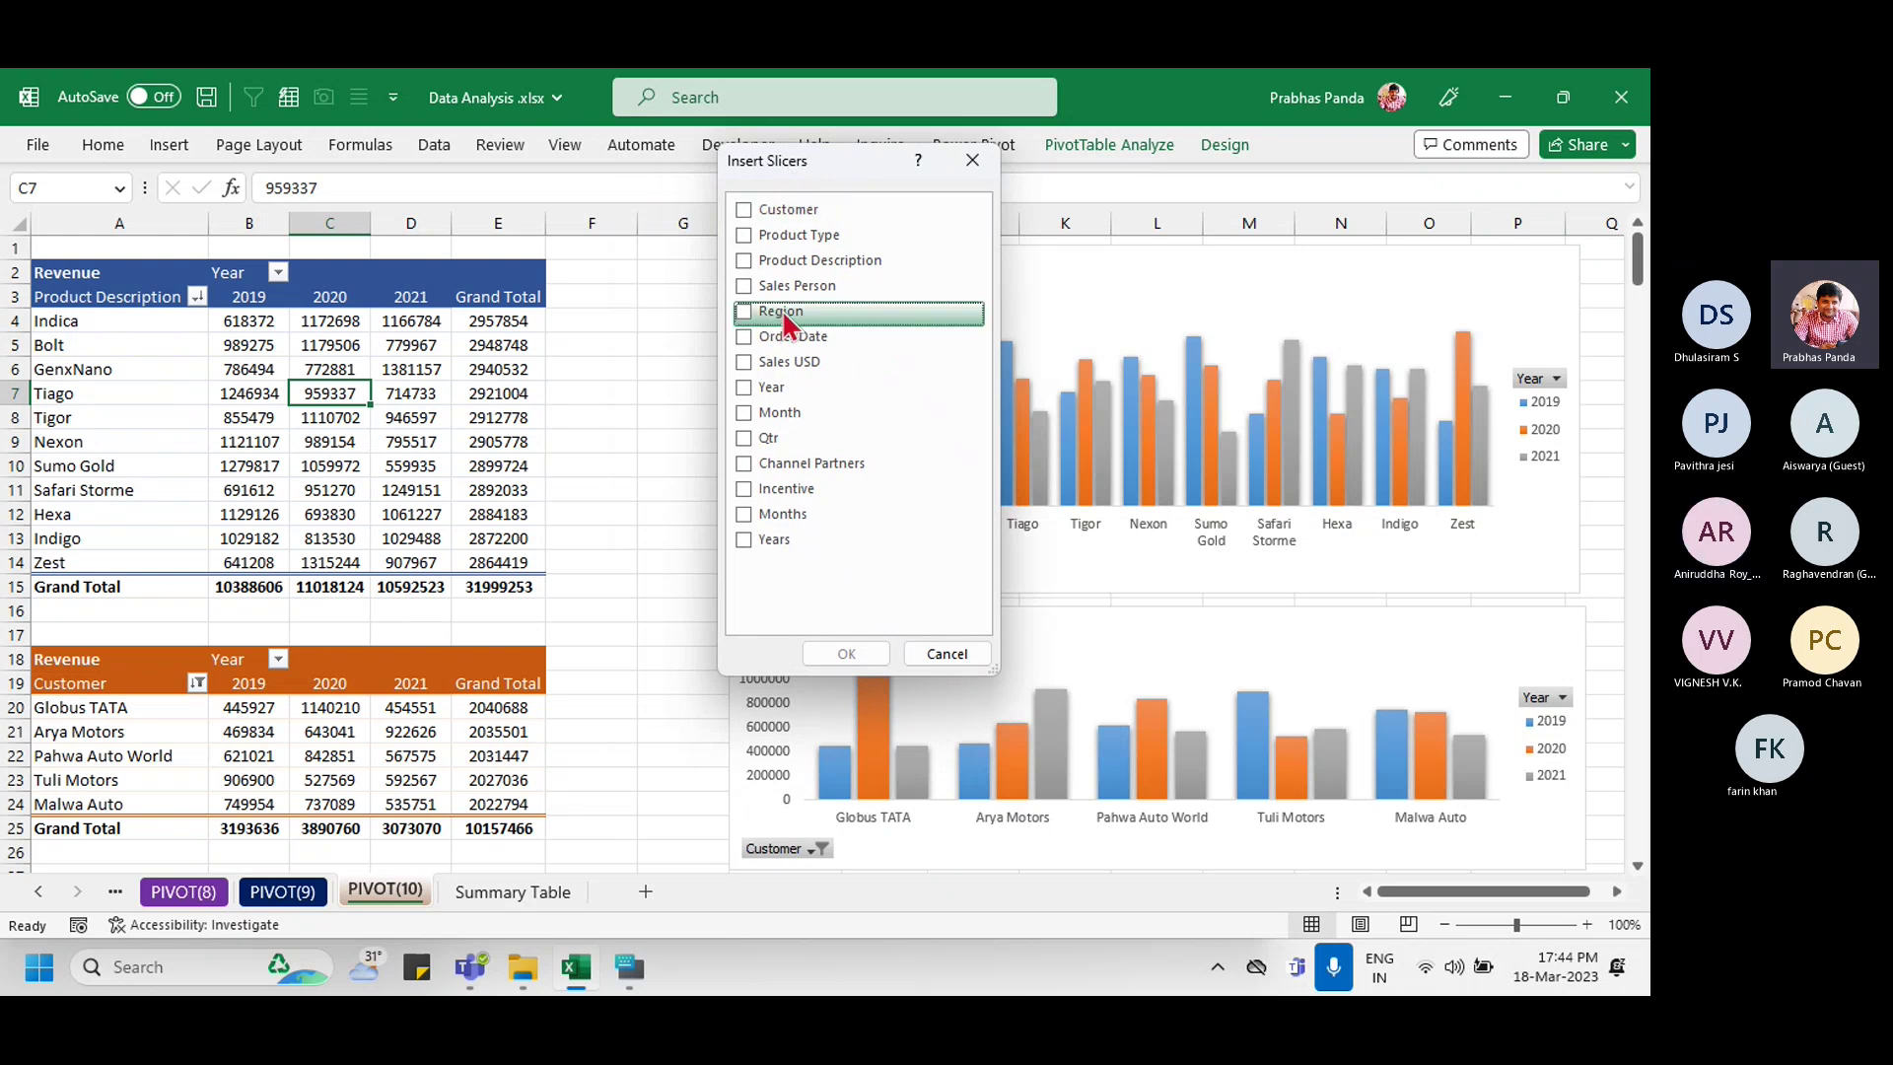
left_click(744, 312)
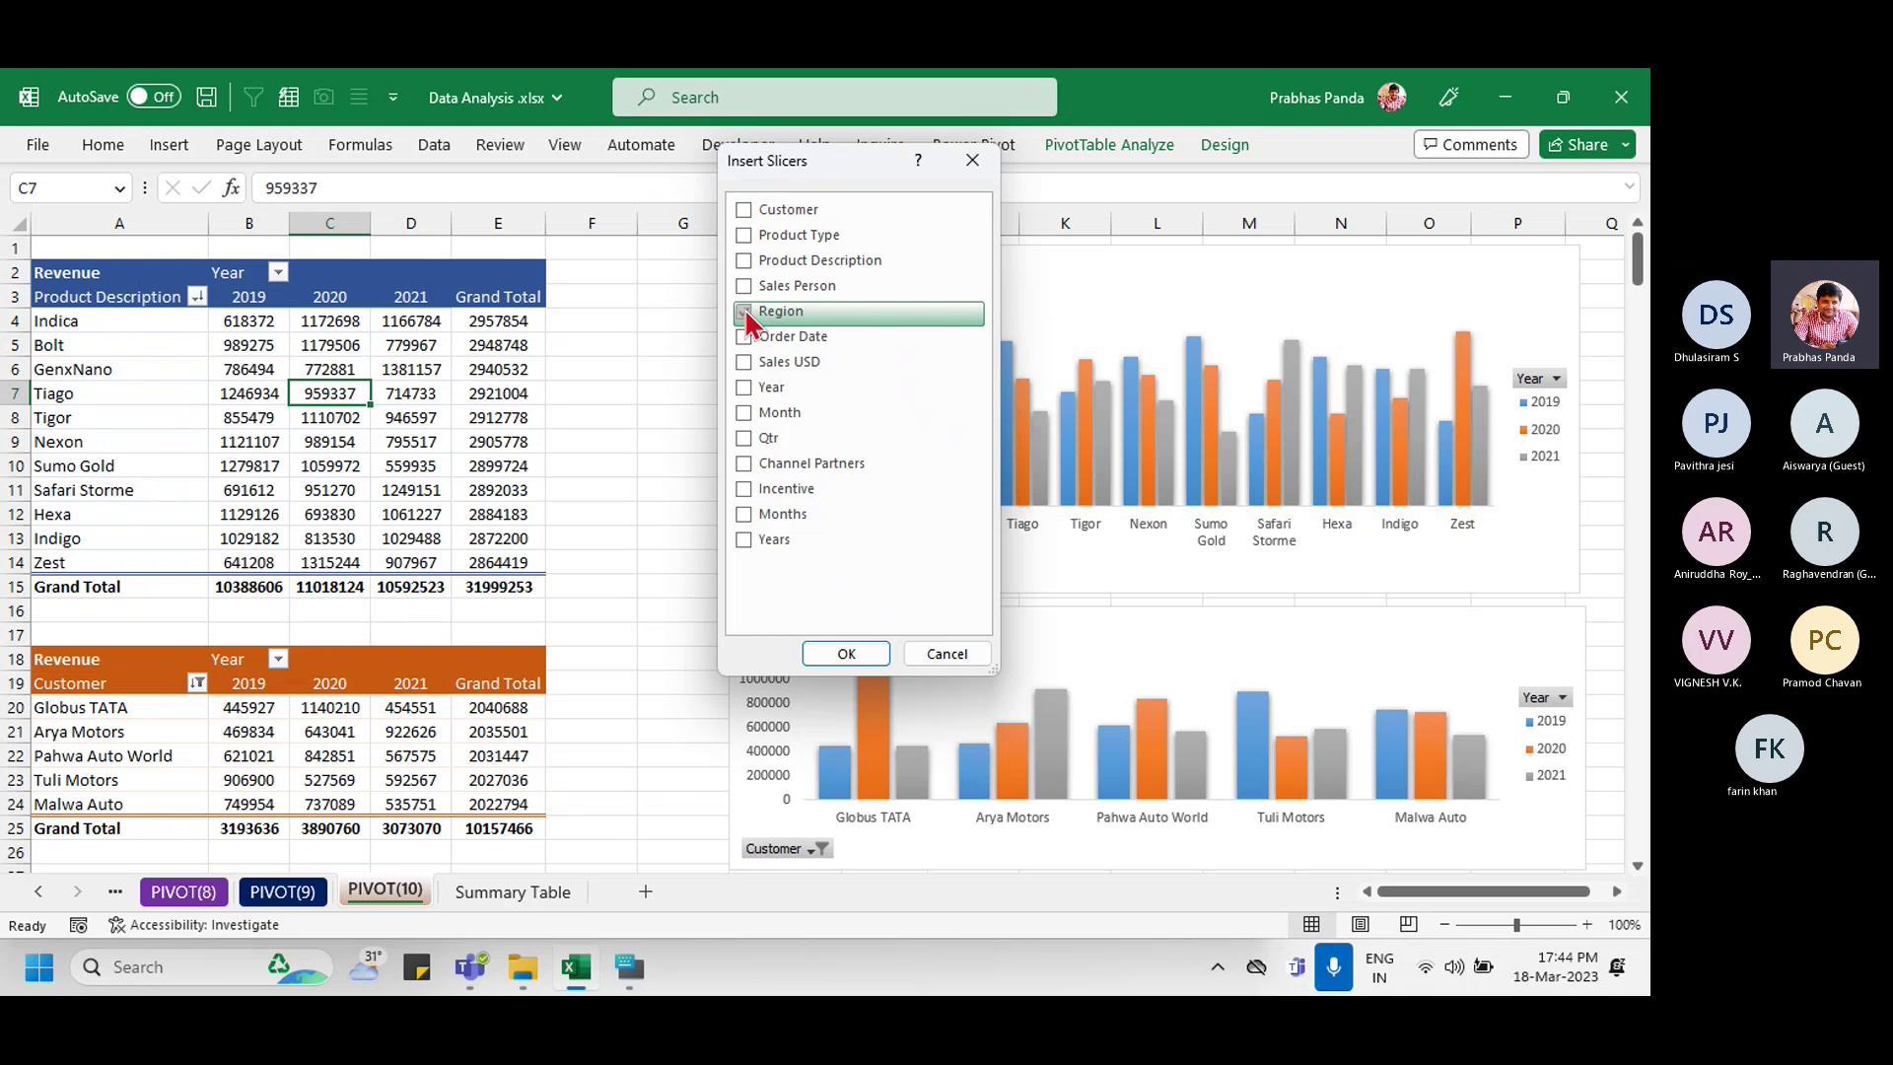
left_click(845, 655)
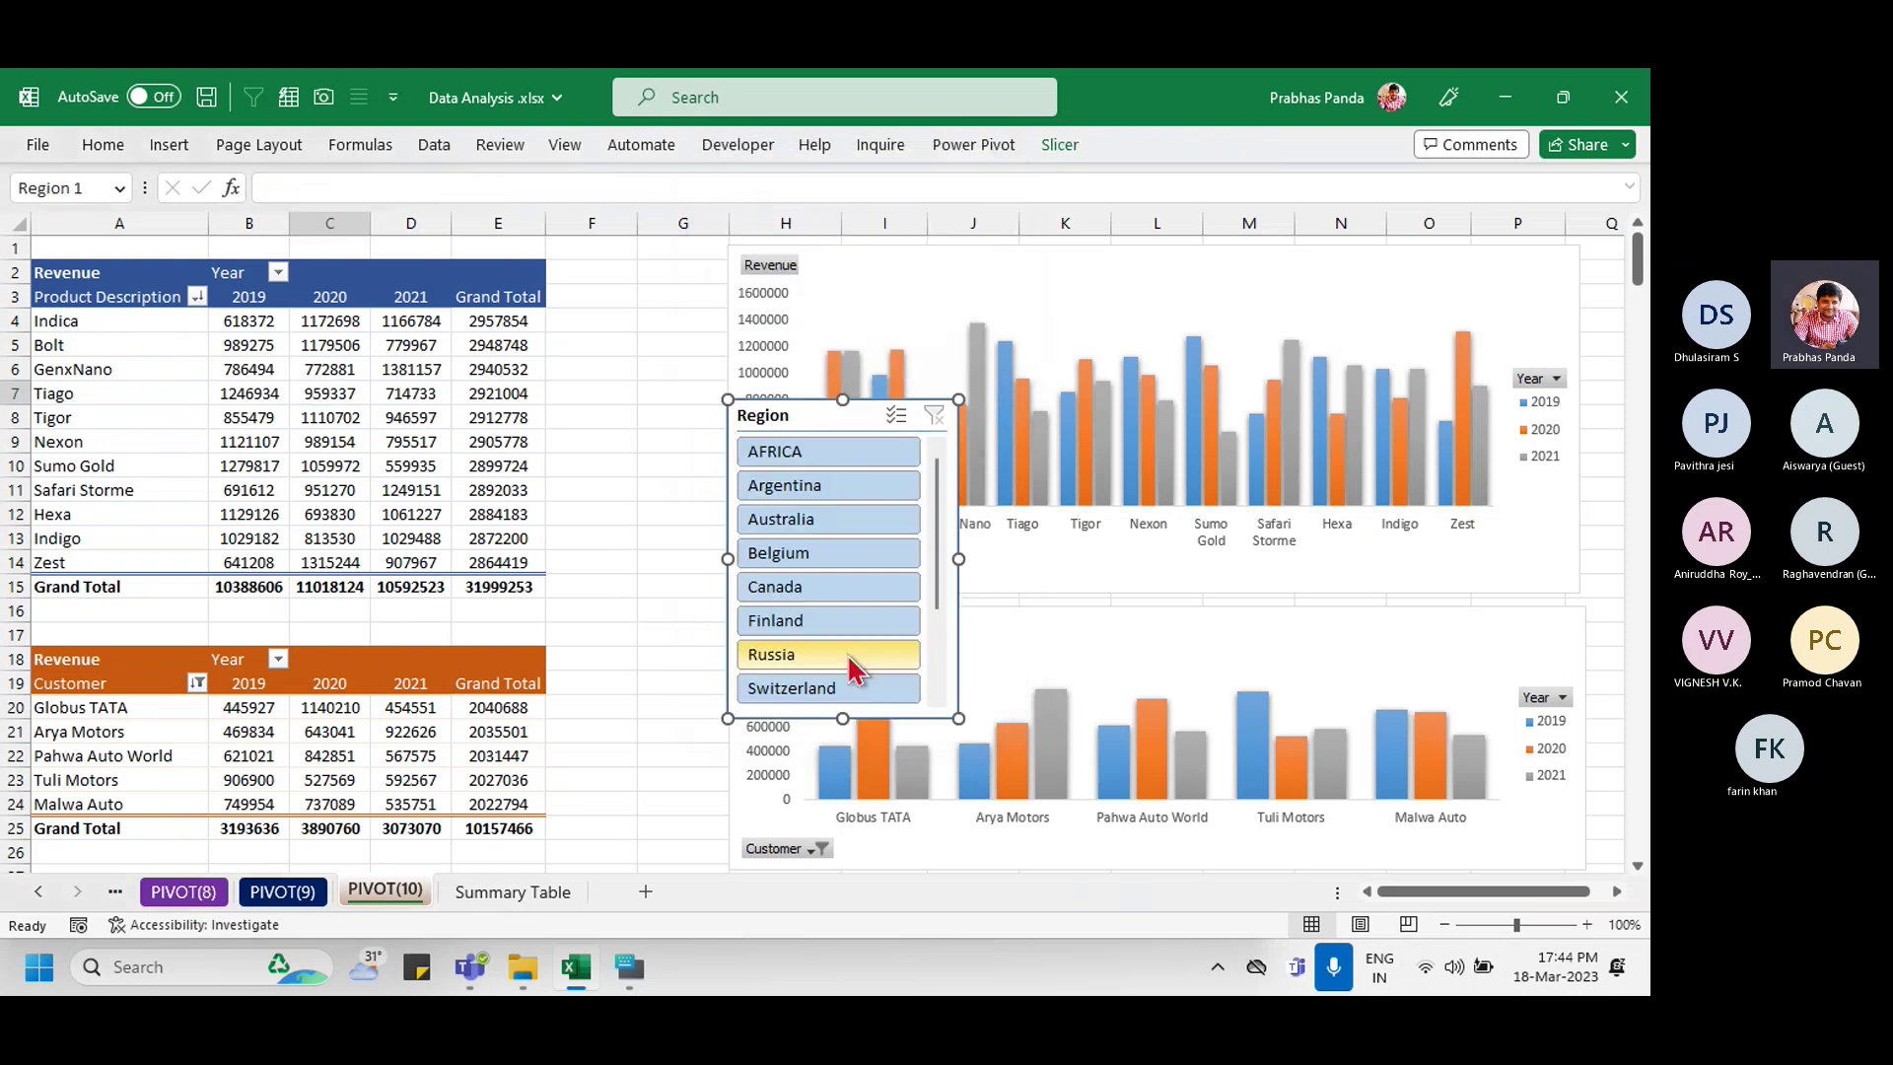
Step: Move the Region slicer beside the top pivot and resize it to list every country
left_click_drag(797, 419, 621, 279)
left_click_drag(781, 419, 733, 422)
left_click_drag(724, 422, 724, 420)
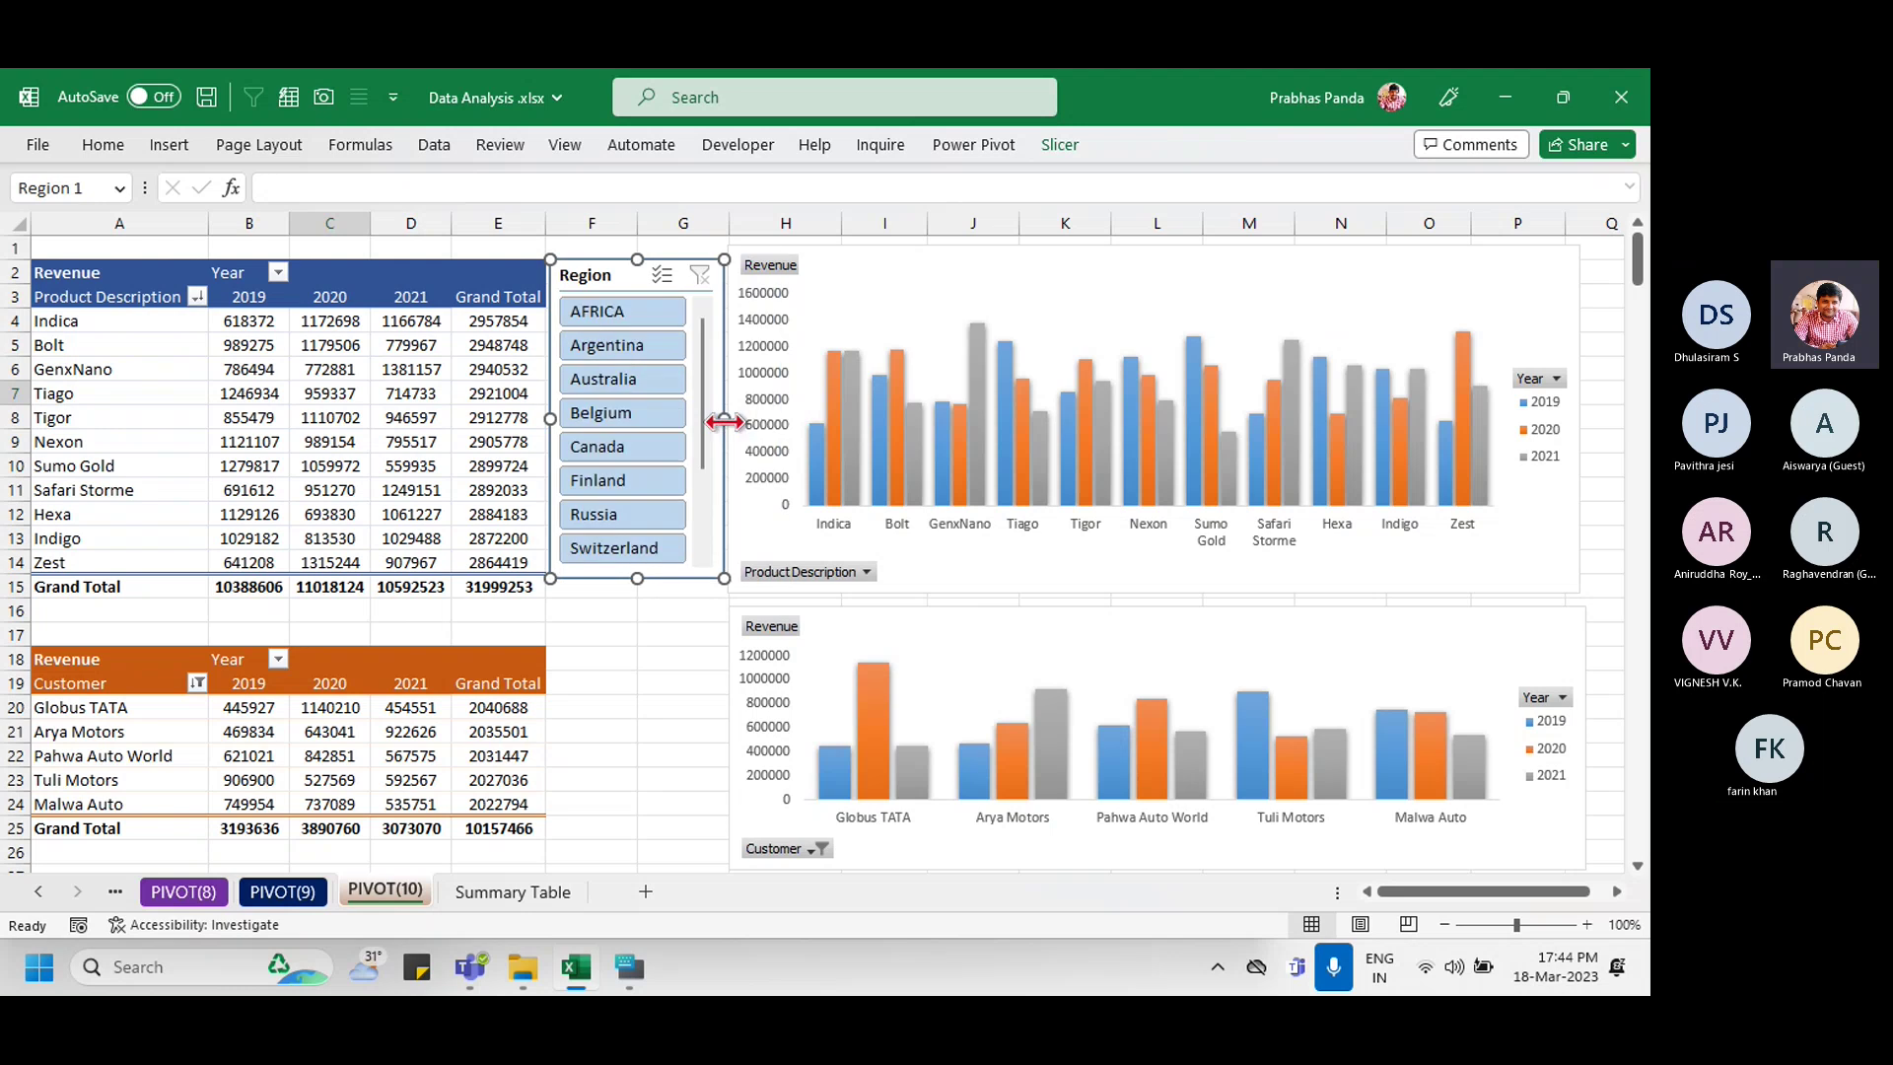
left_click_drag(642, 582, 623, 836)
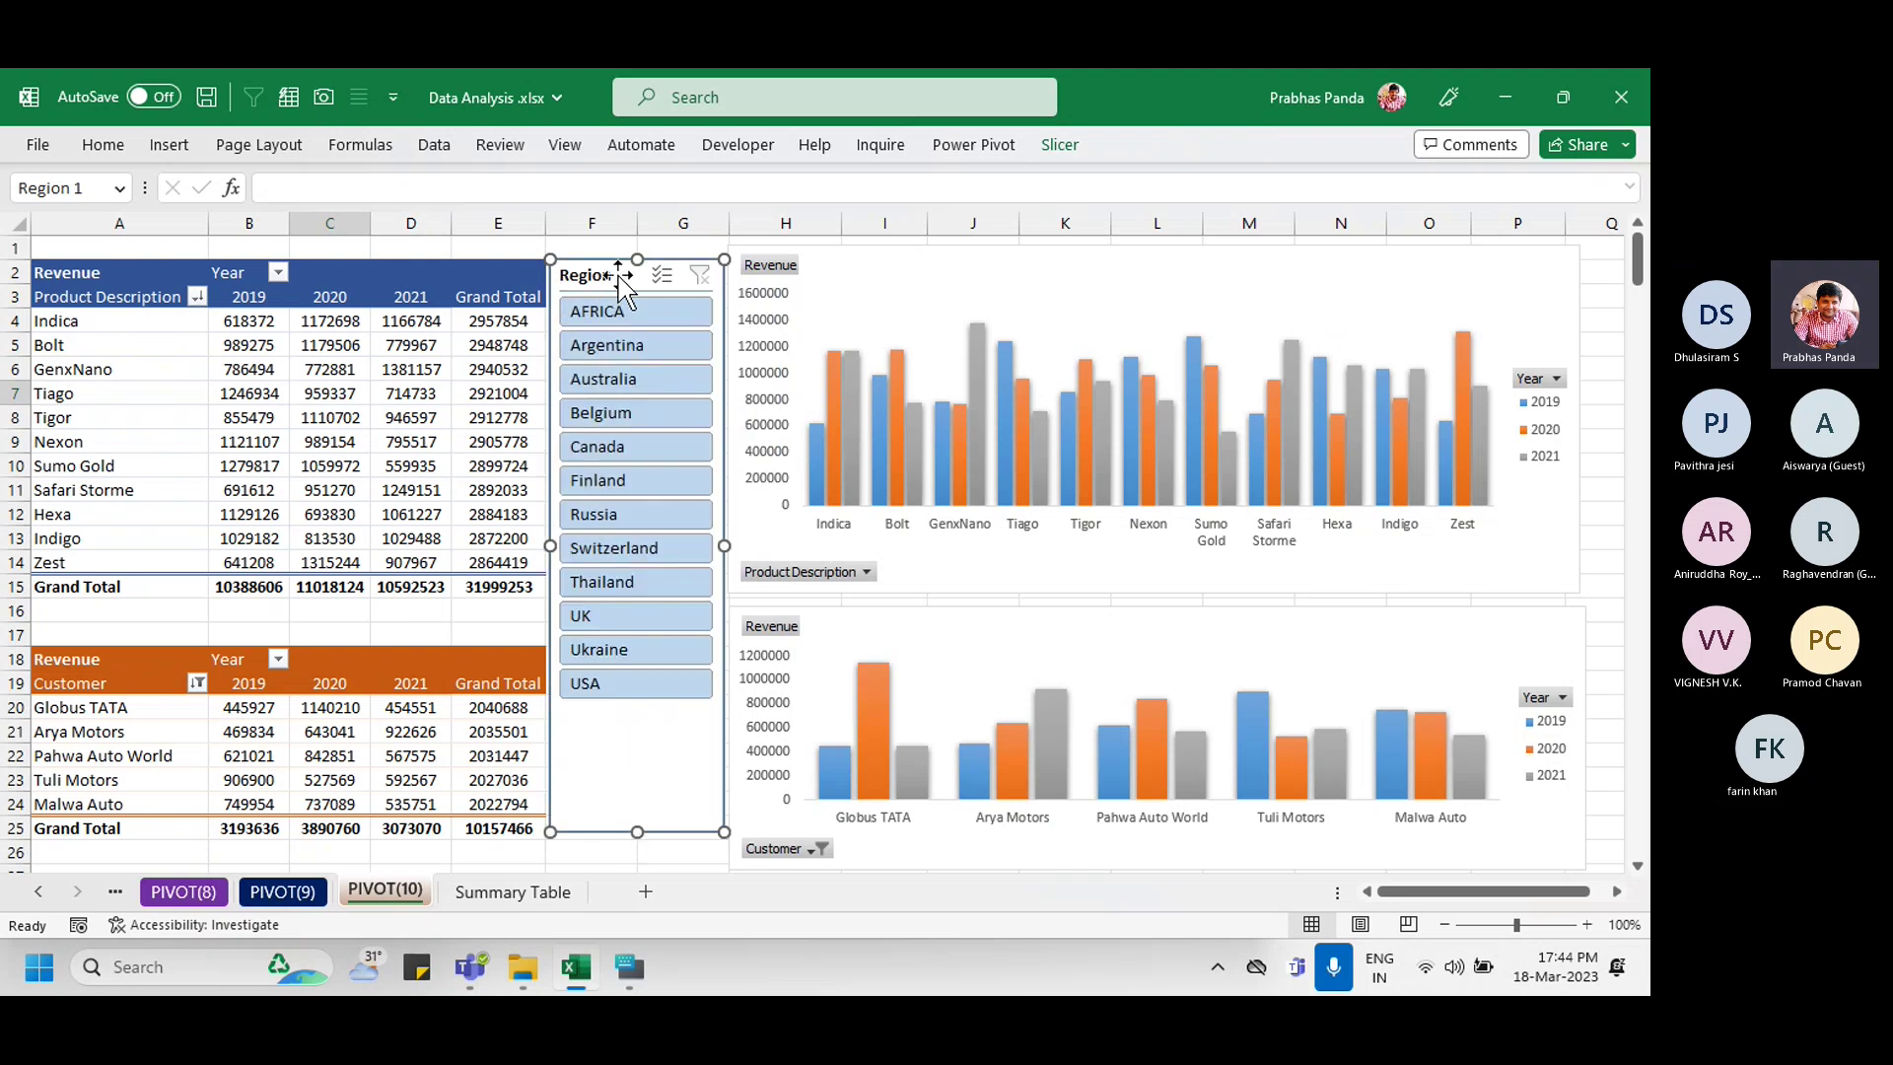
left_click_drag(619, 275, 617, 288)
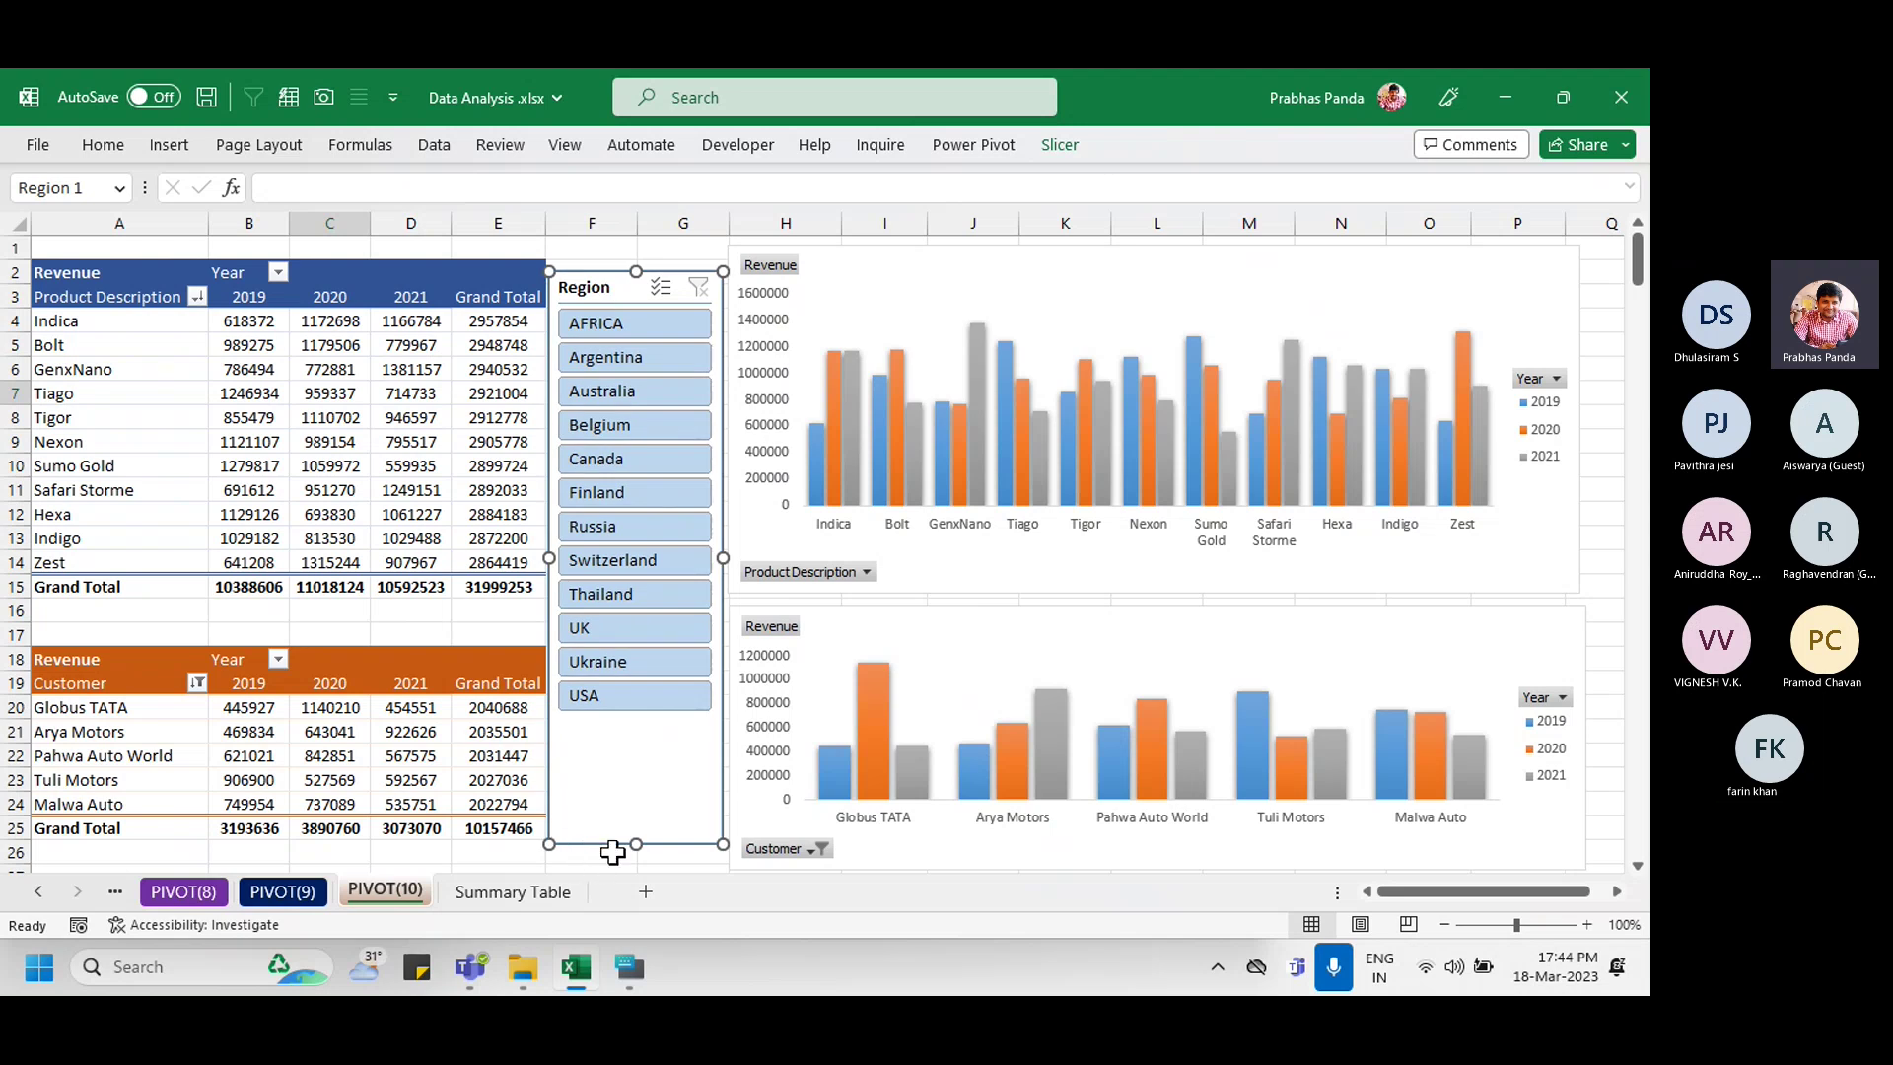
left_click_drag(634, 846, 647, 754)
left_click_drag(599, 279, 589, 326)
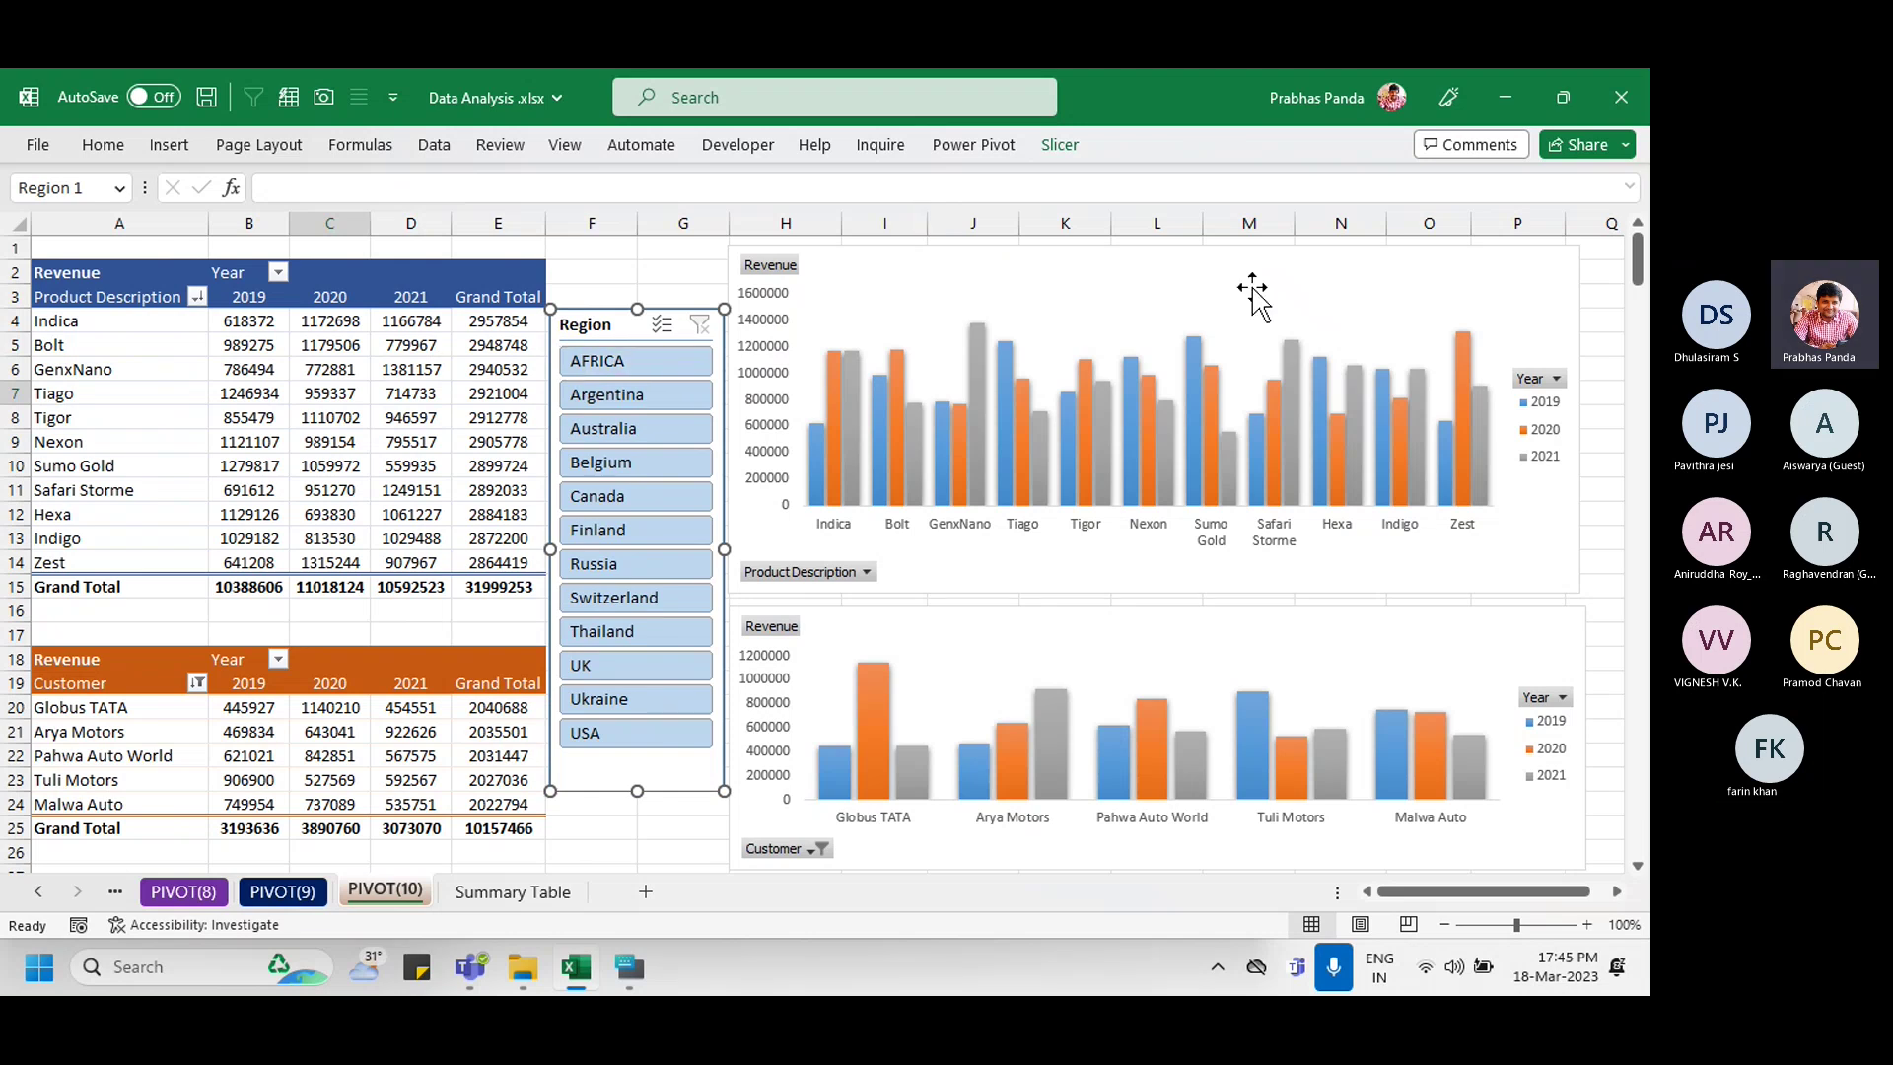
Step: Apply a green style from Slicer Styles to the Region slicer
left_click(1060, 148)
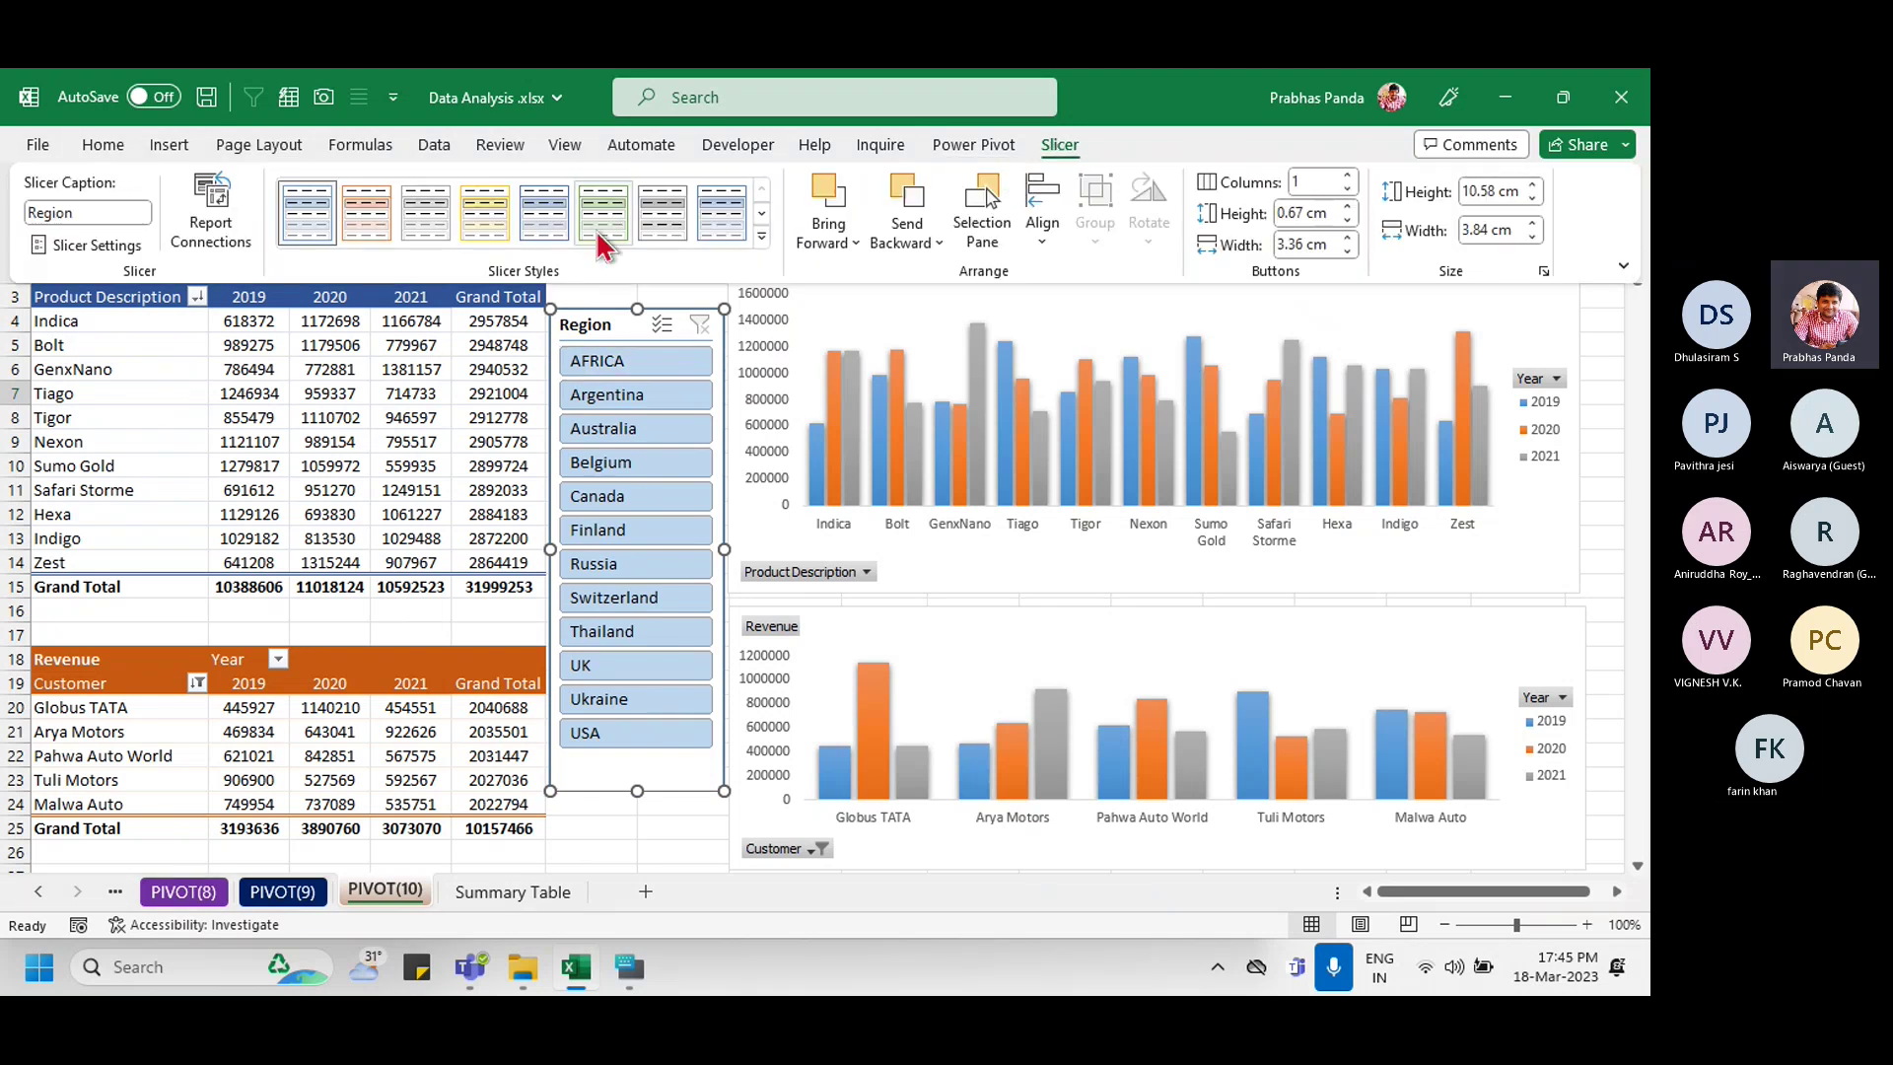
left_click(762, 237)
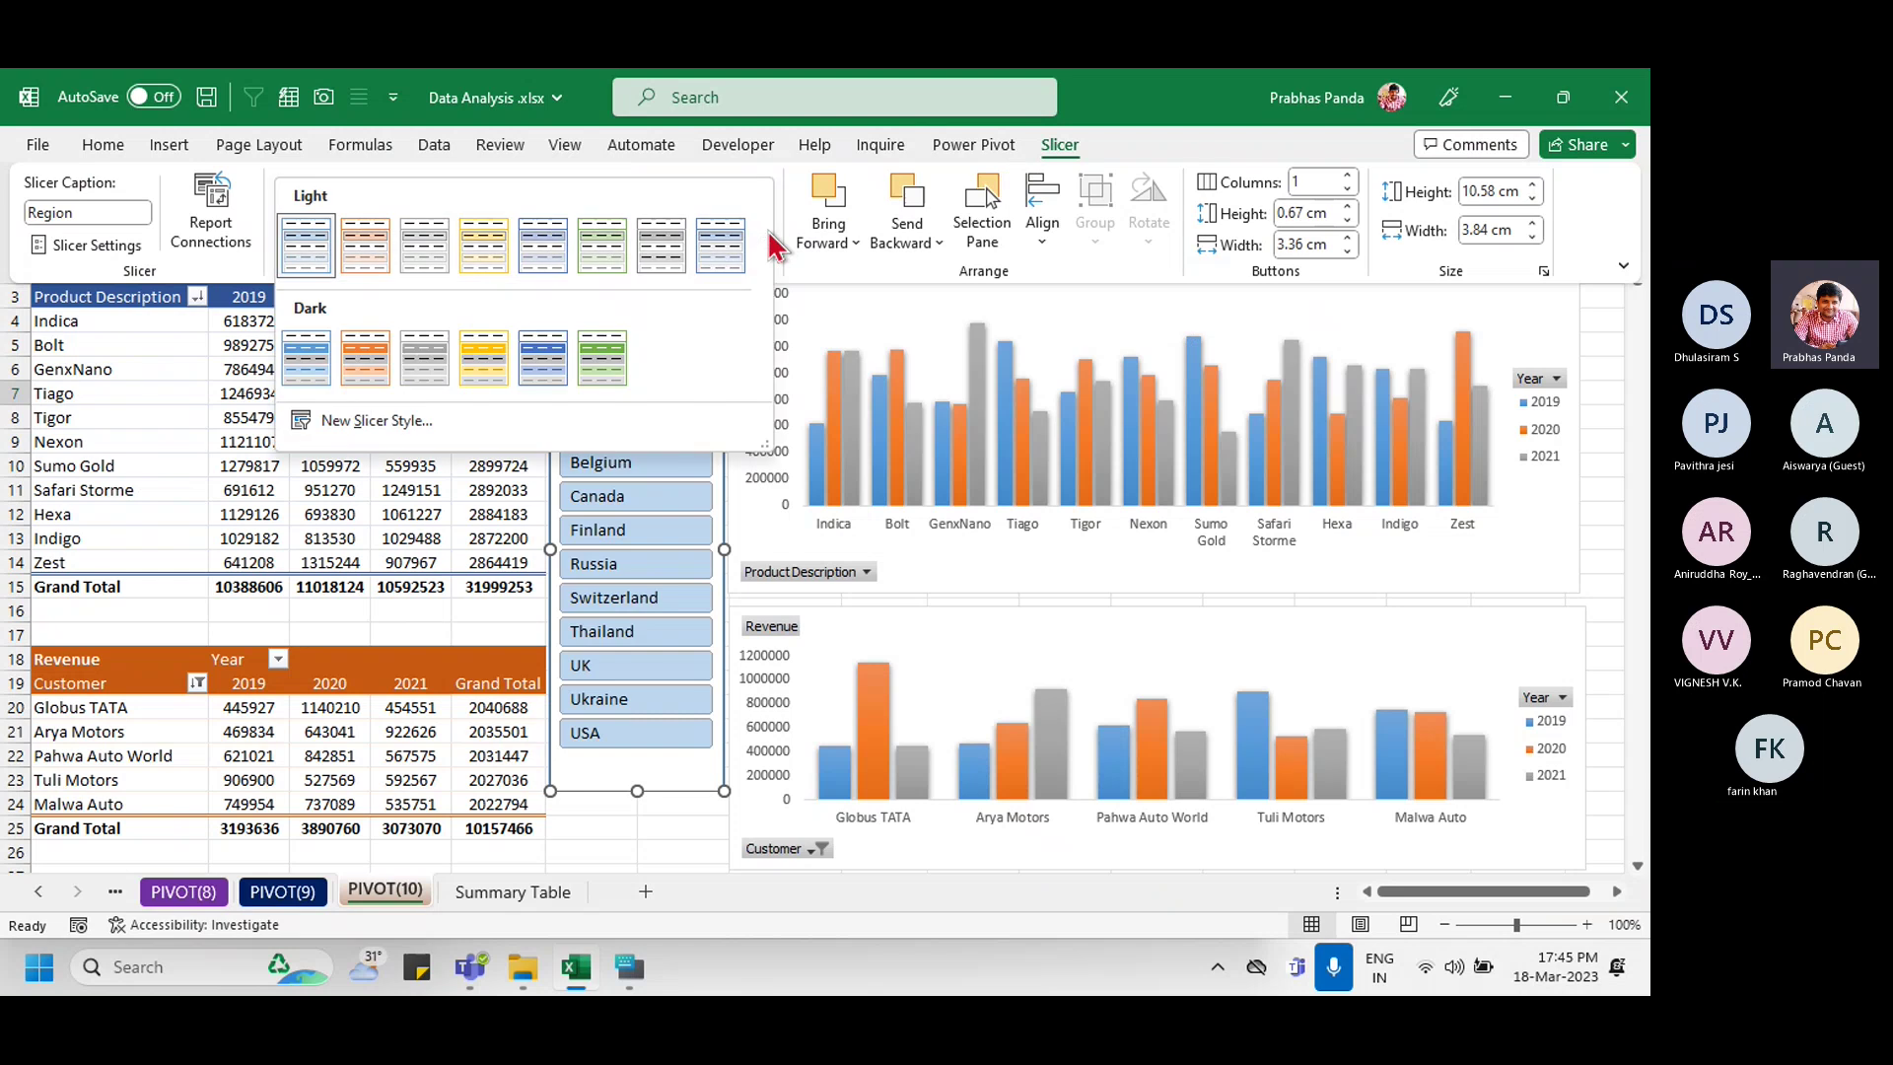
left_click(606, 368)
left_click(359, 619)
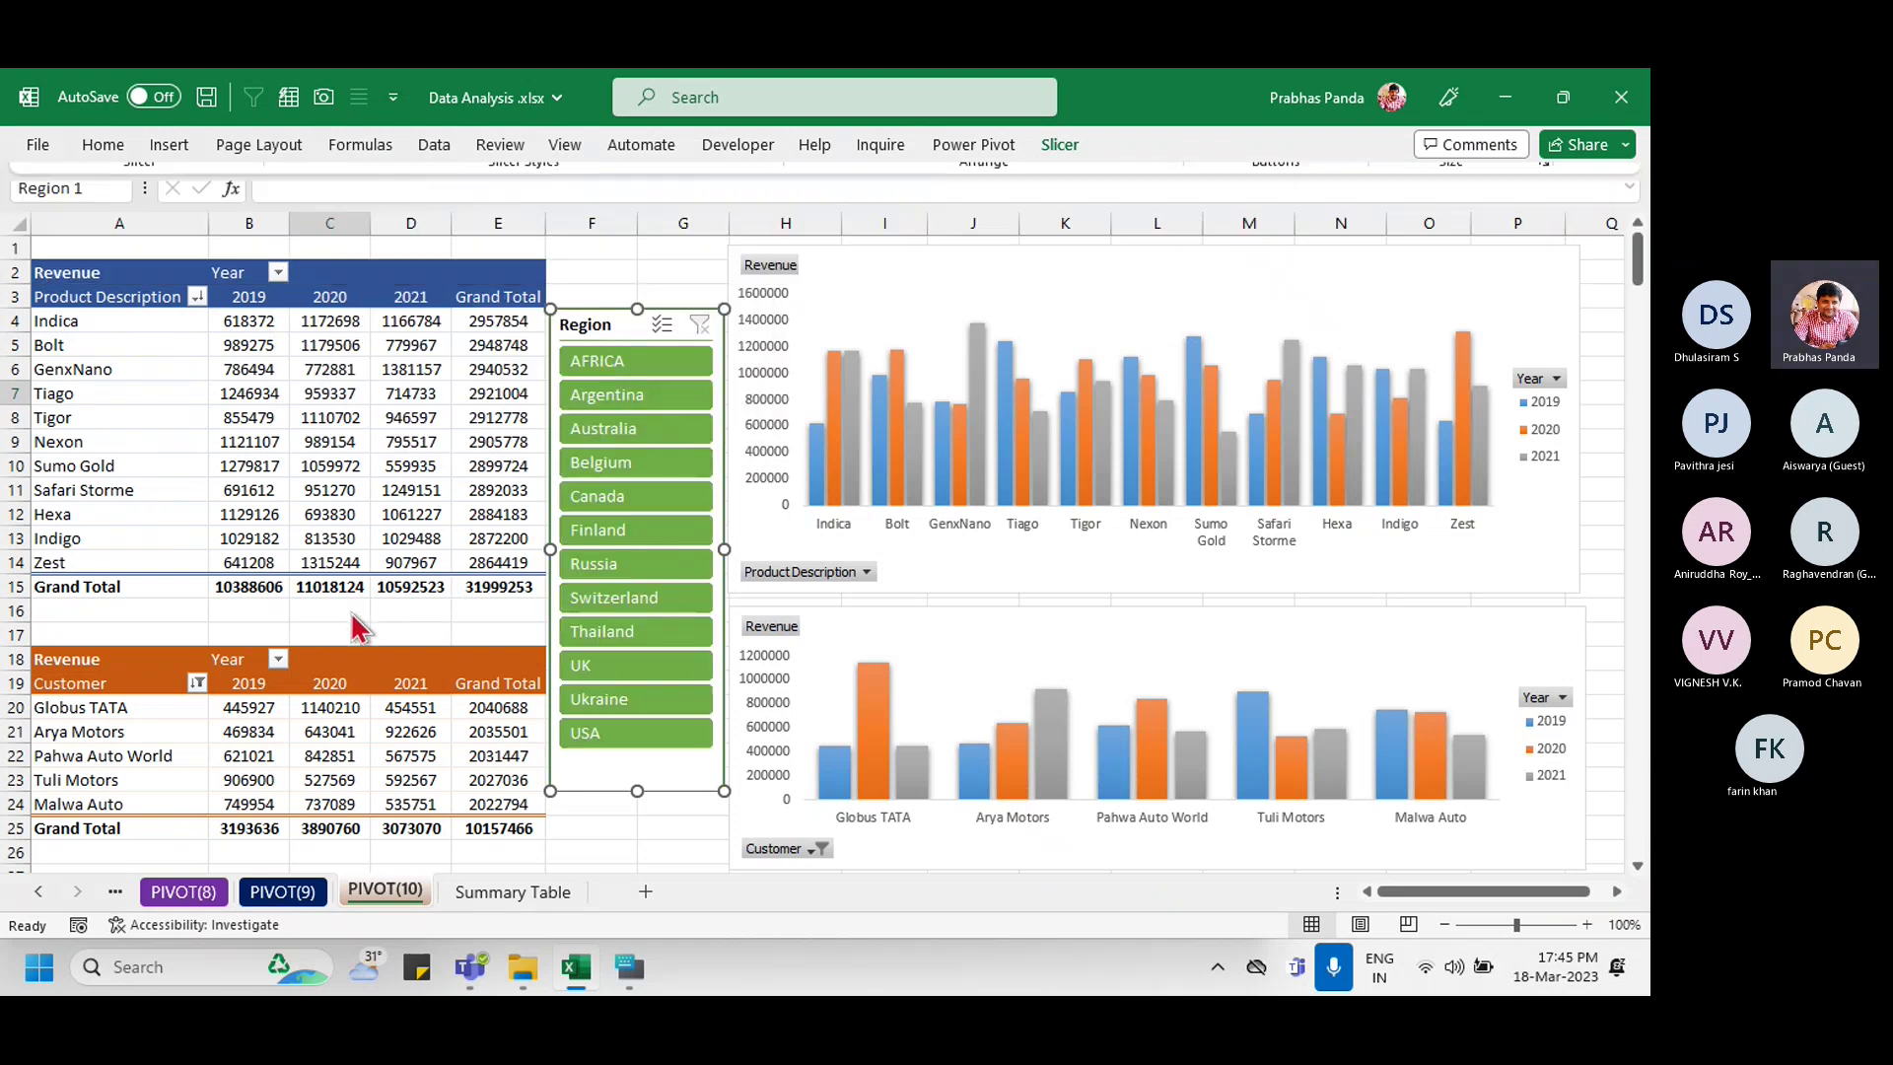
left_click(389, 439)
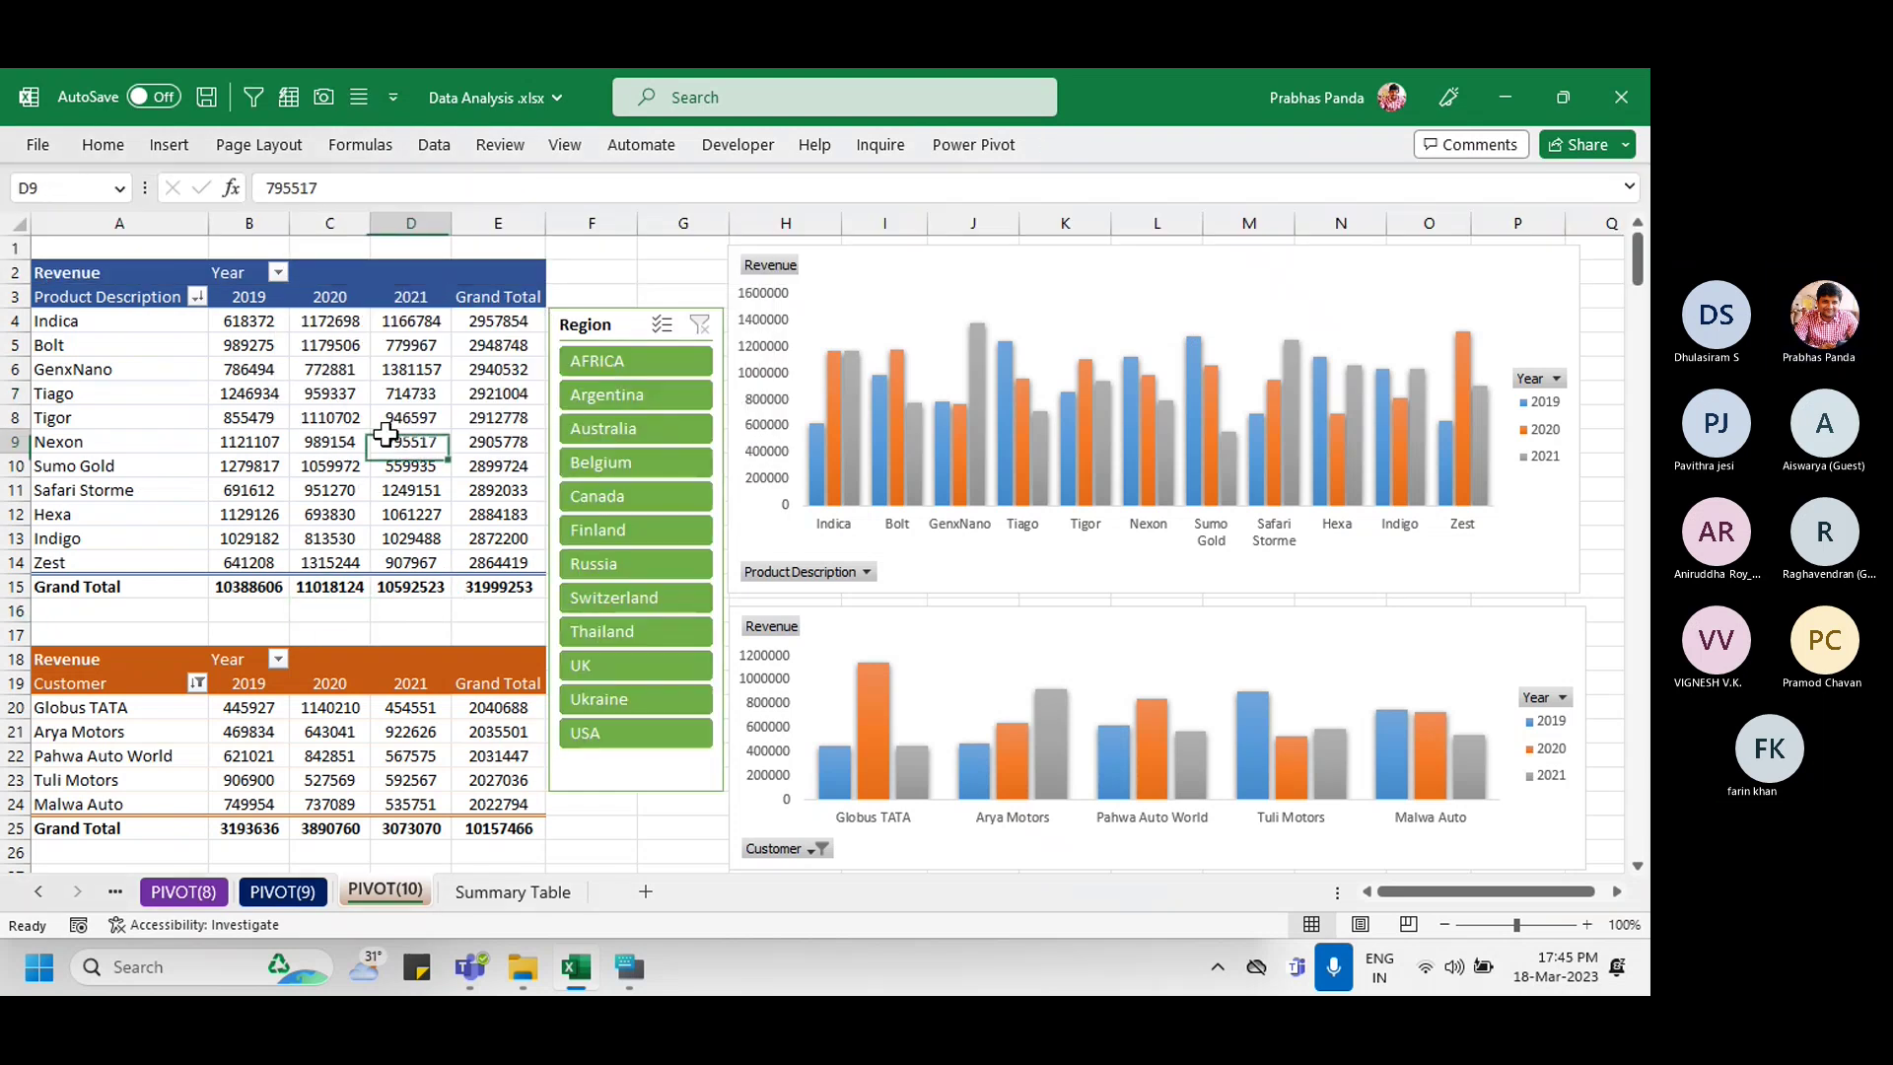
left_click(631, 323)
left_click(254, 446)
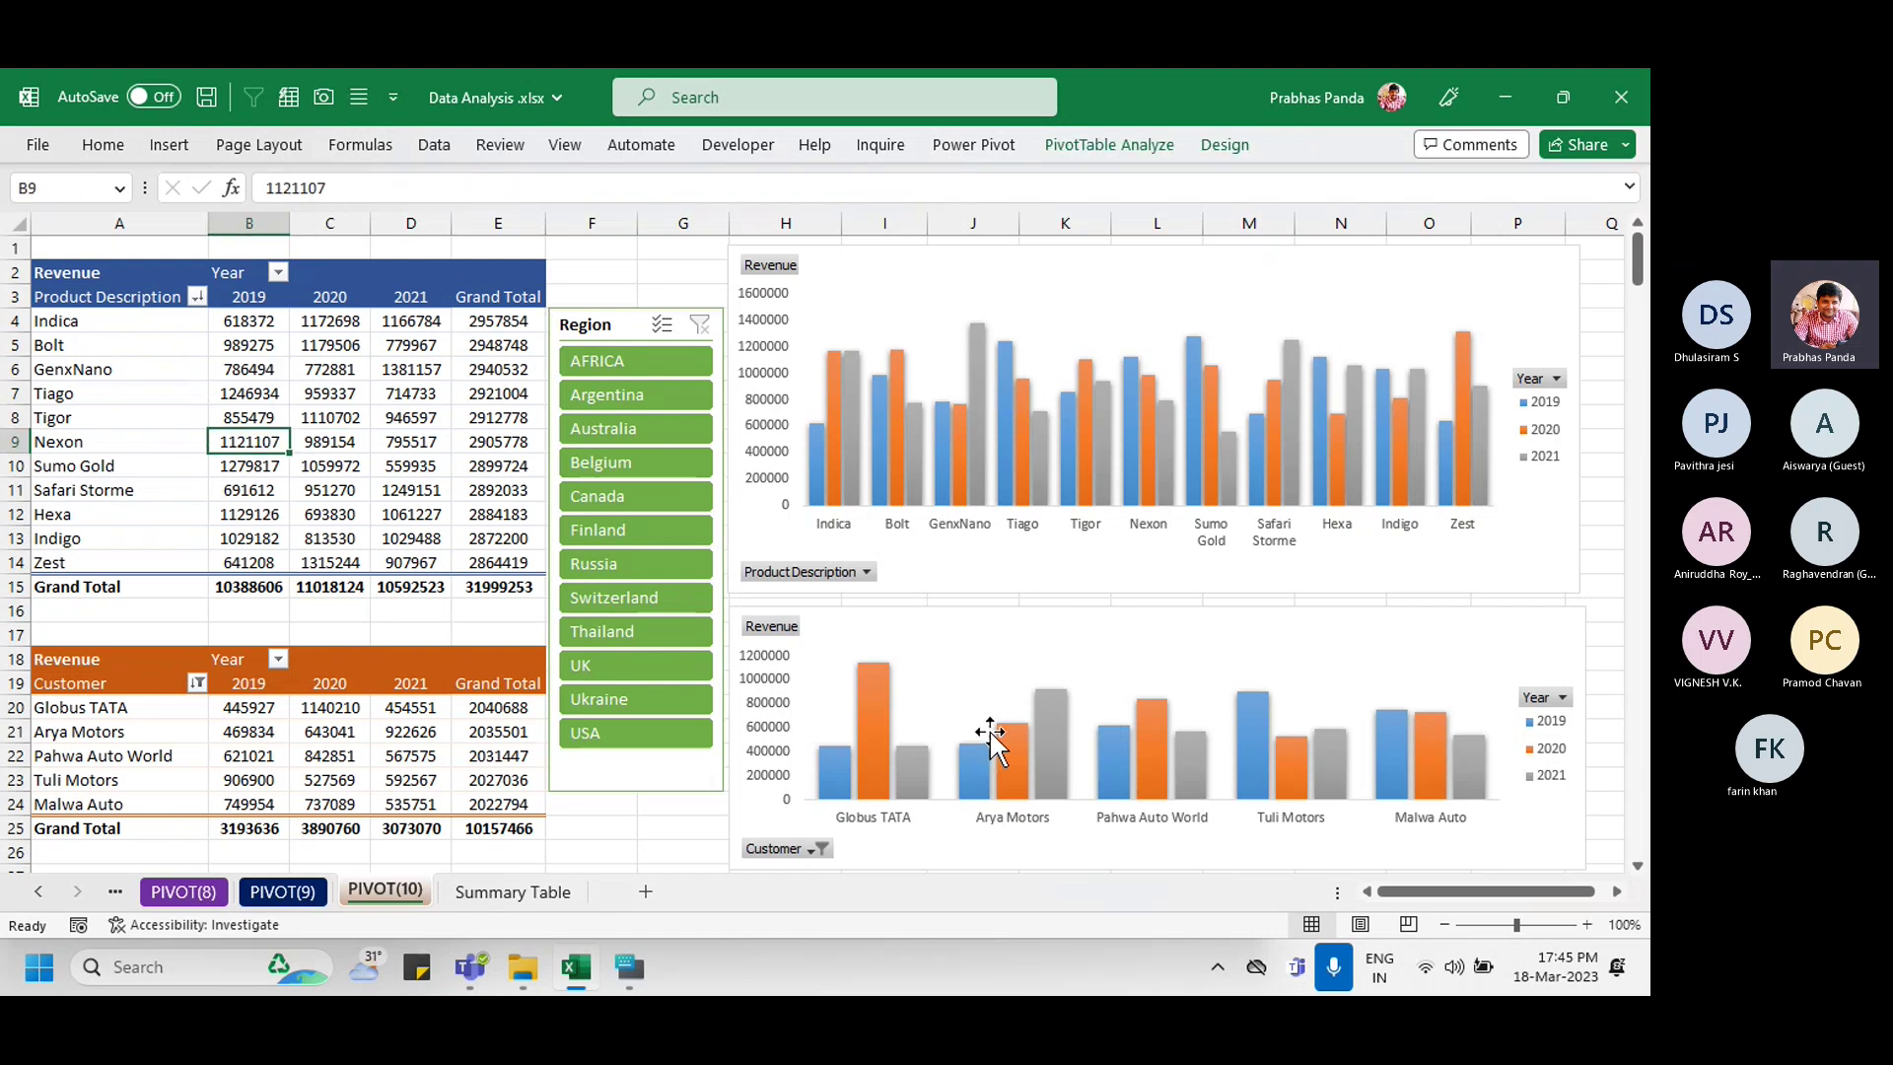
Step: Restore down the Excel window so the Teams meeting chat shows alongside it
left_click(1567, 99)
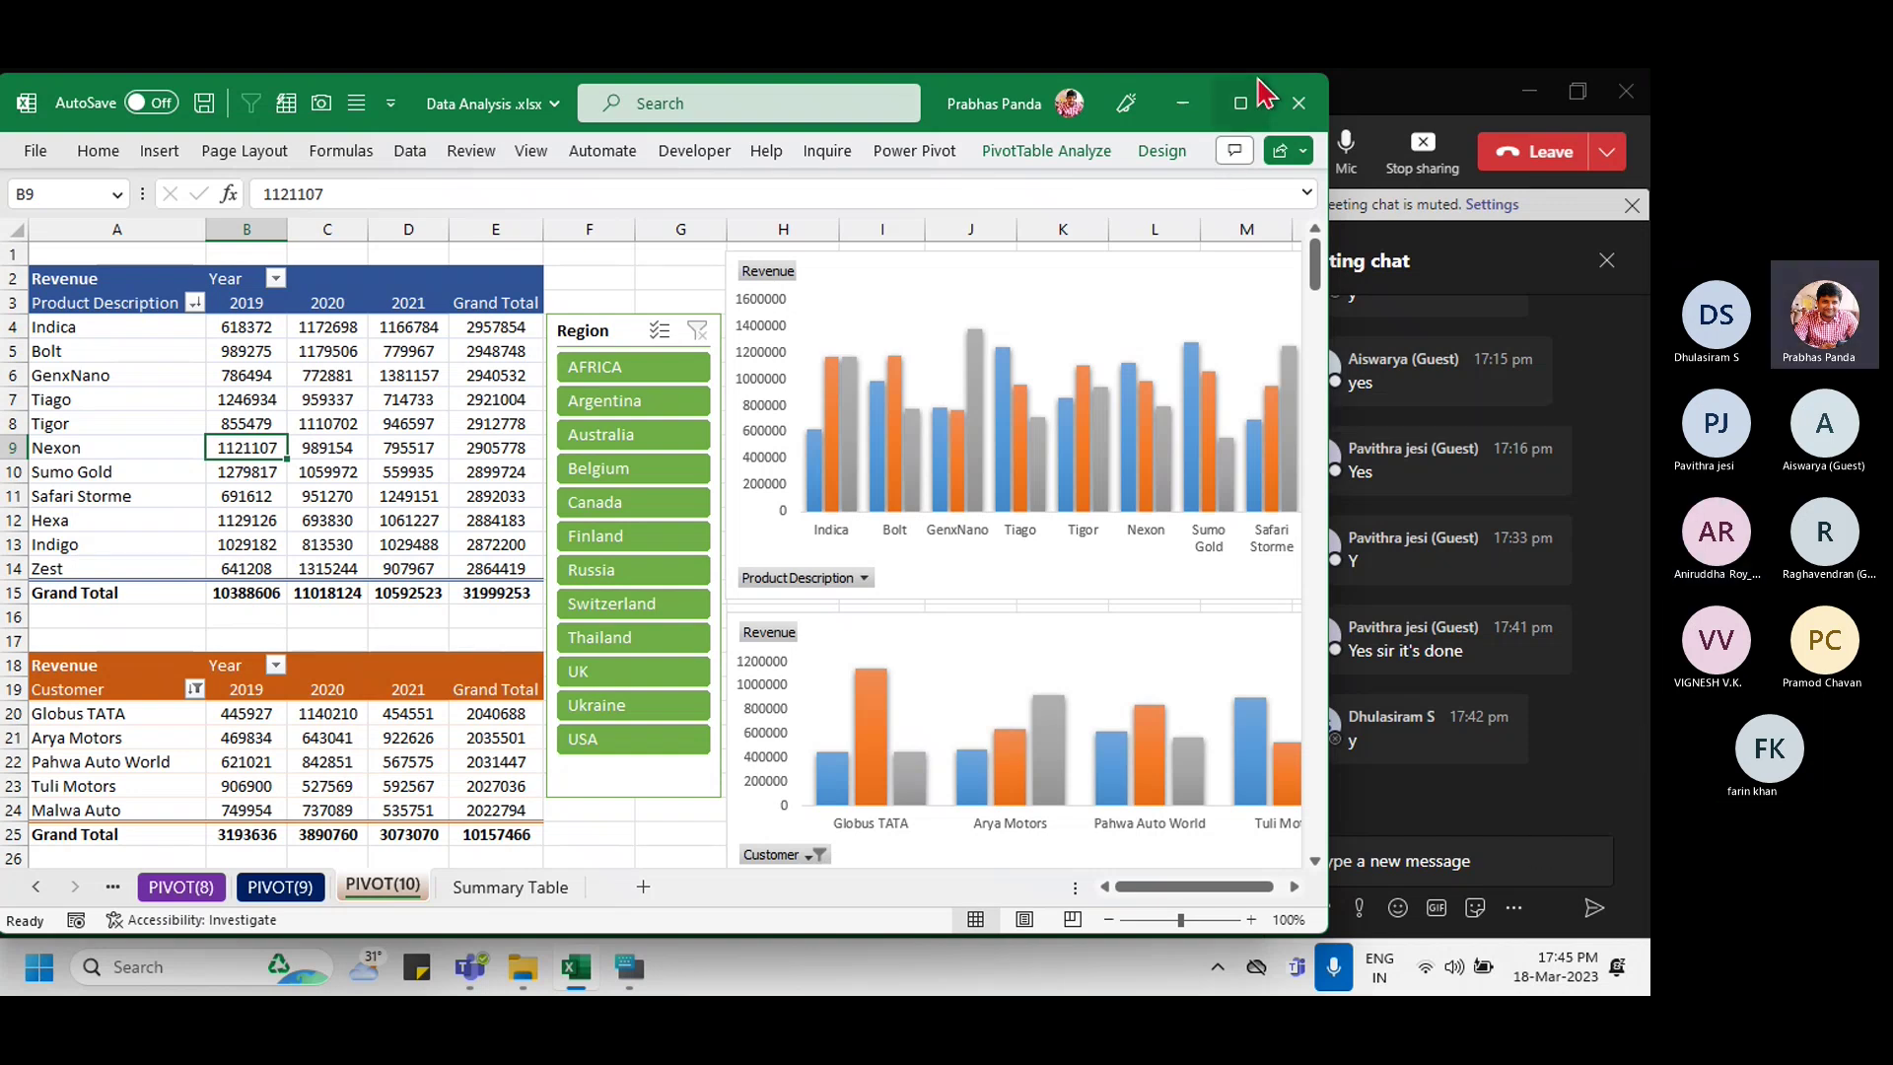
mouse_move(1258, 83)
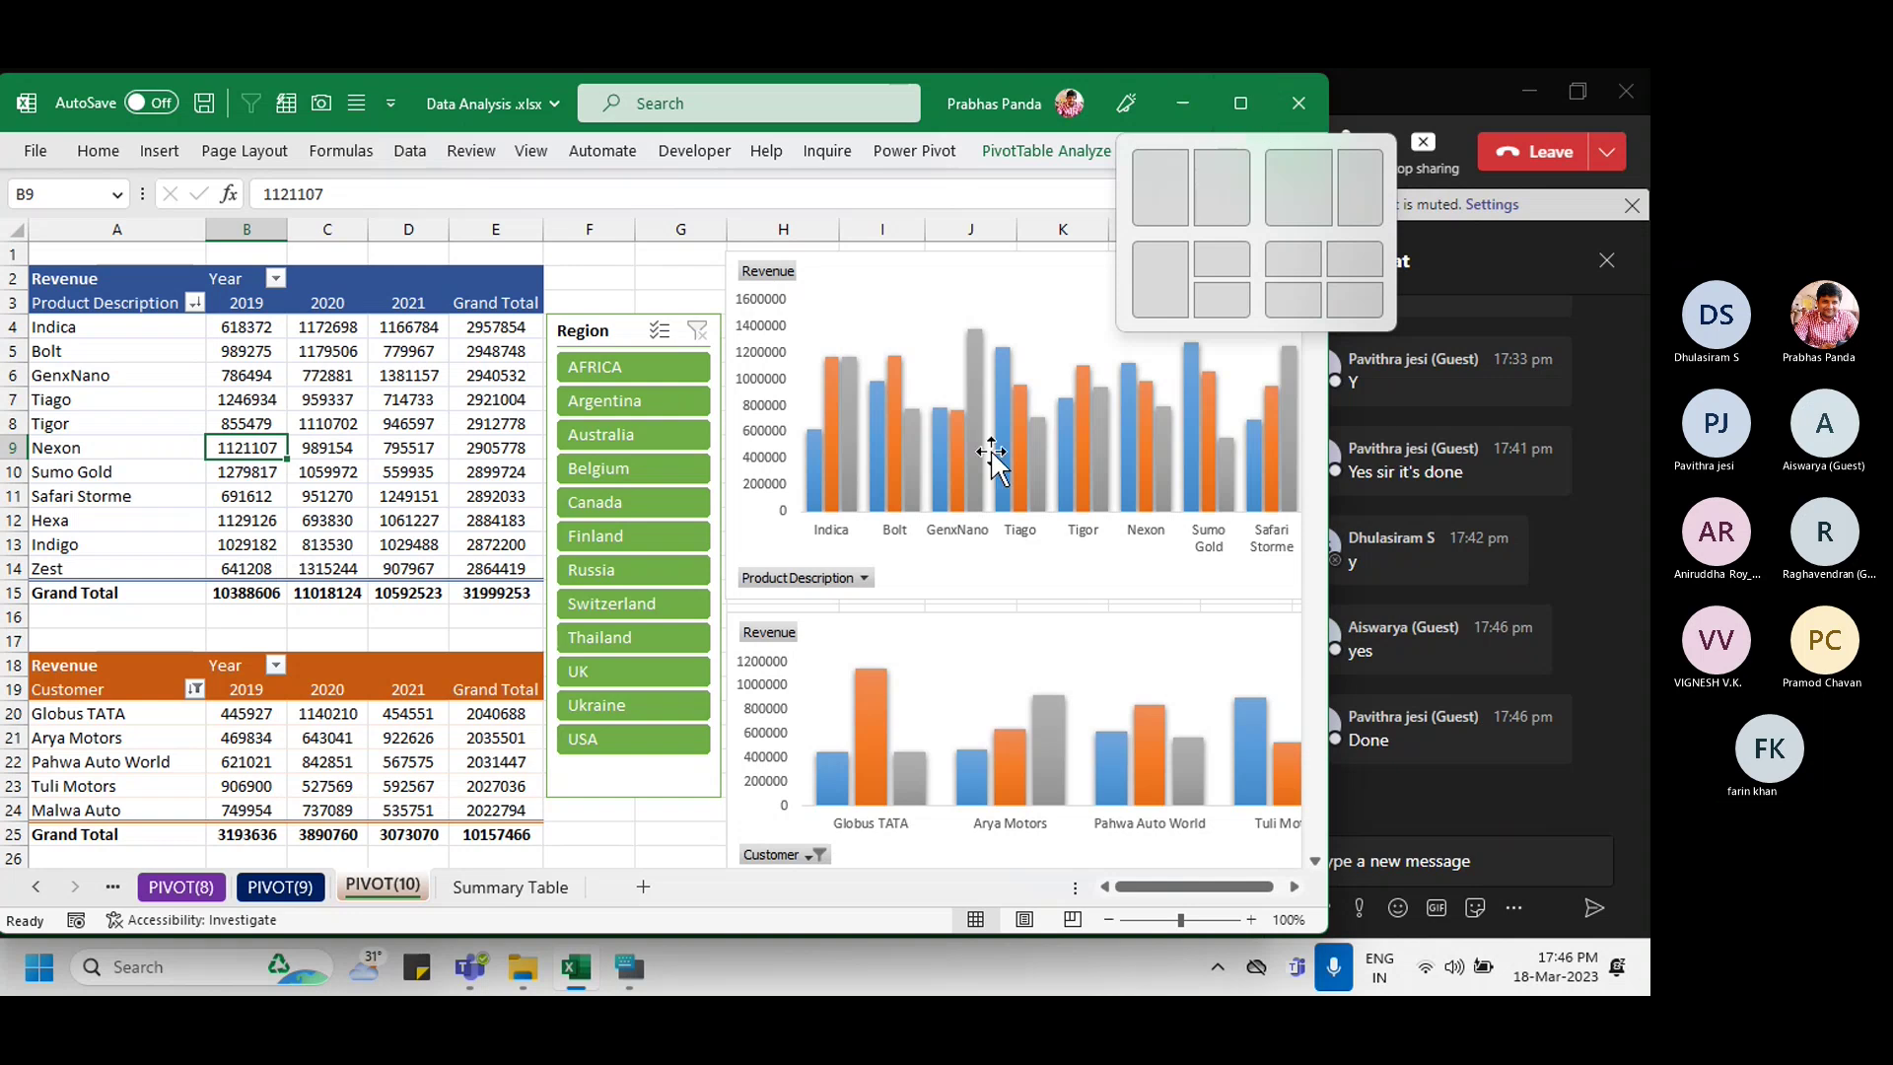
mouse_move(1001, 480)
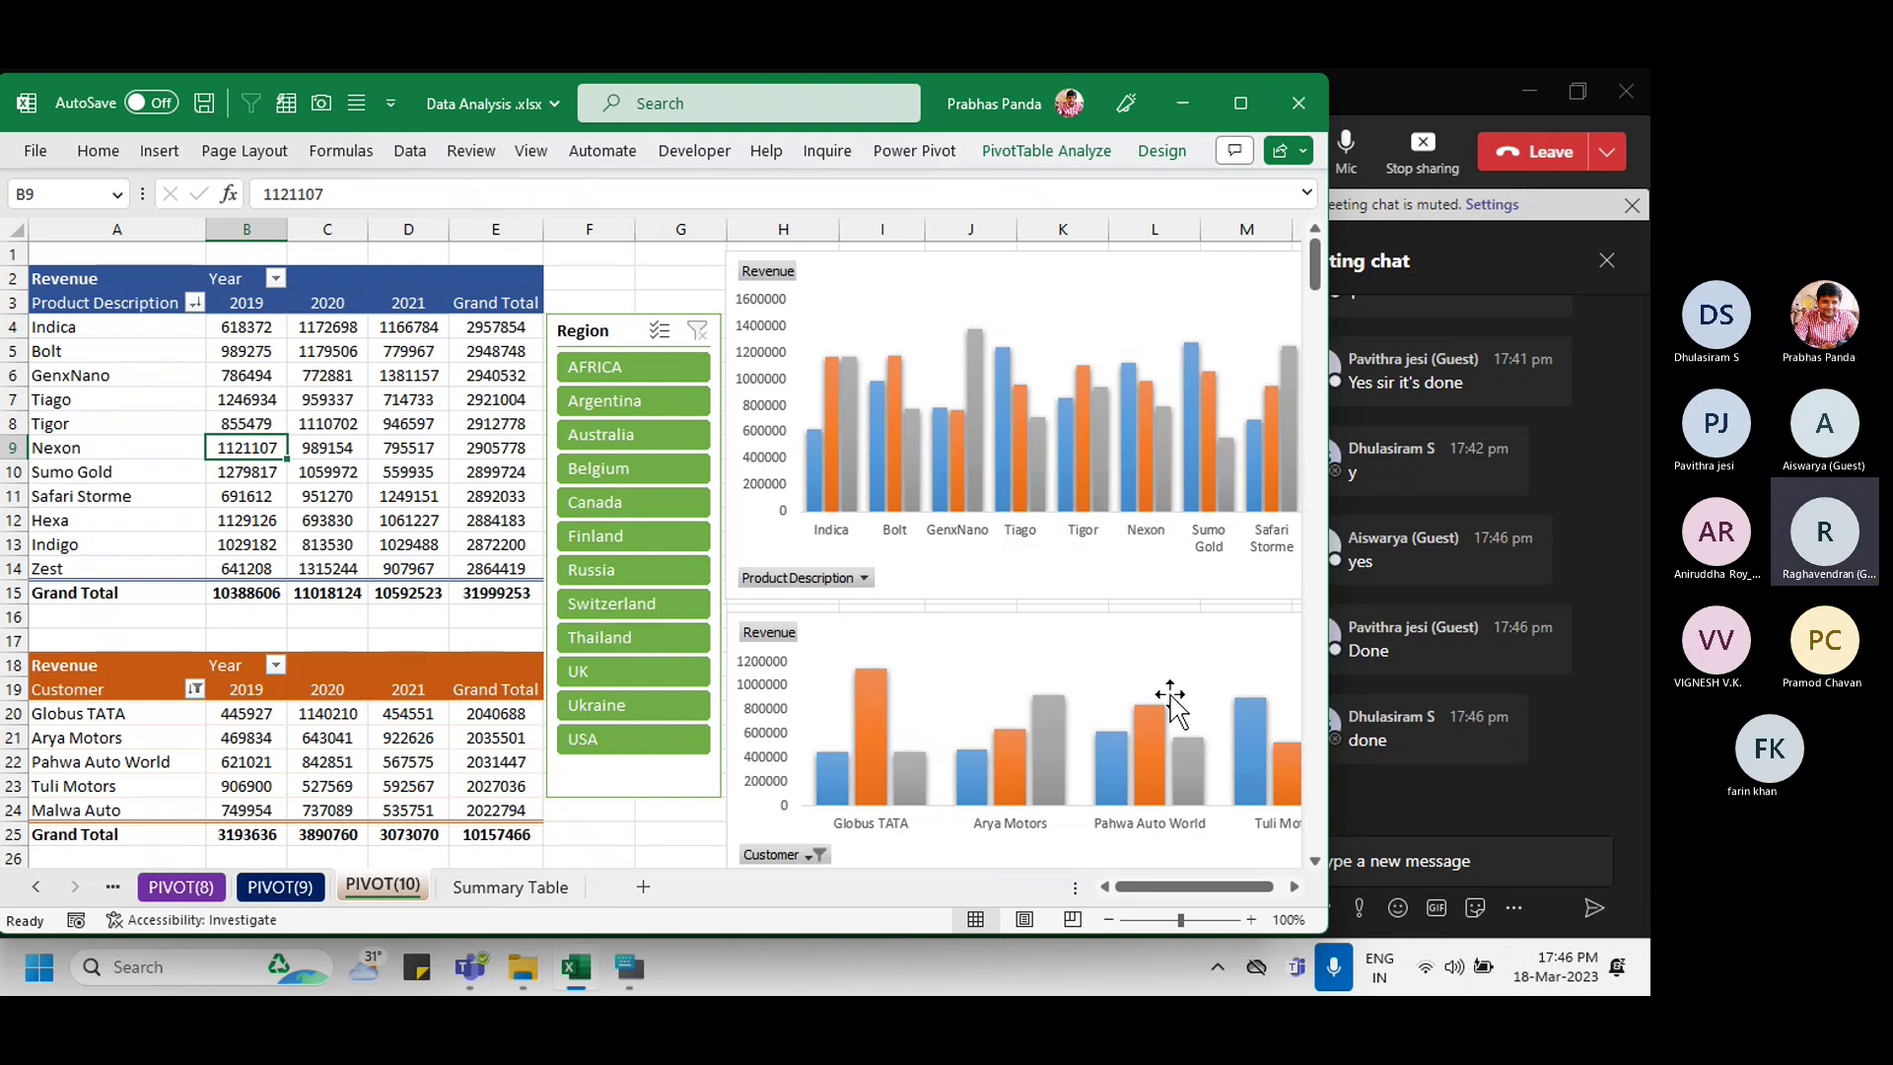
Step: Maximise Excel and filter by Russia, Belgium, Argentina, AFRICA and UK in the Region slicer
left_click(1242, 105)
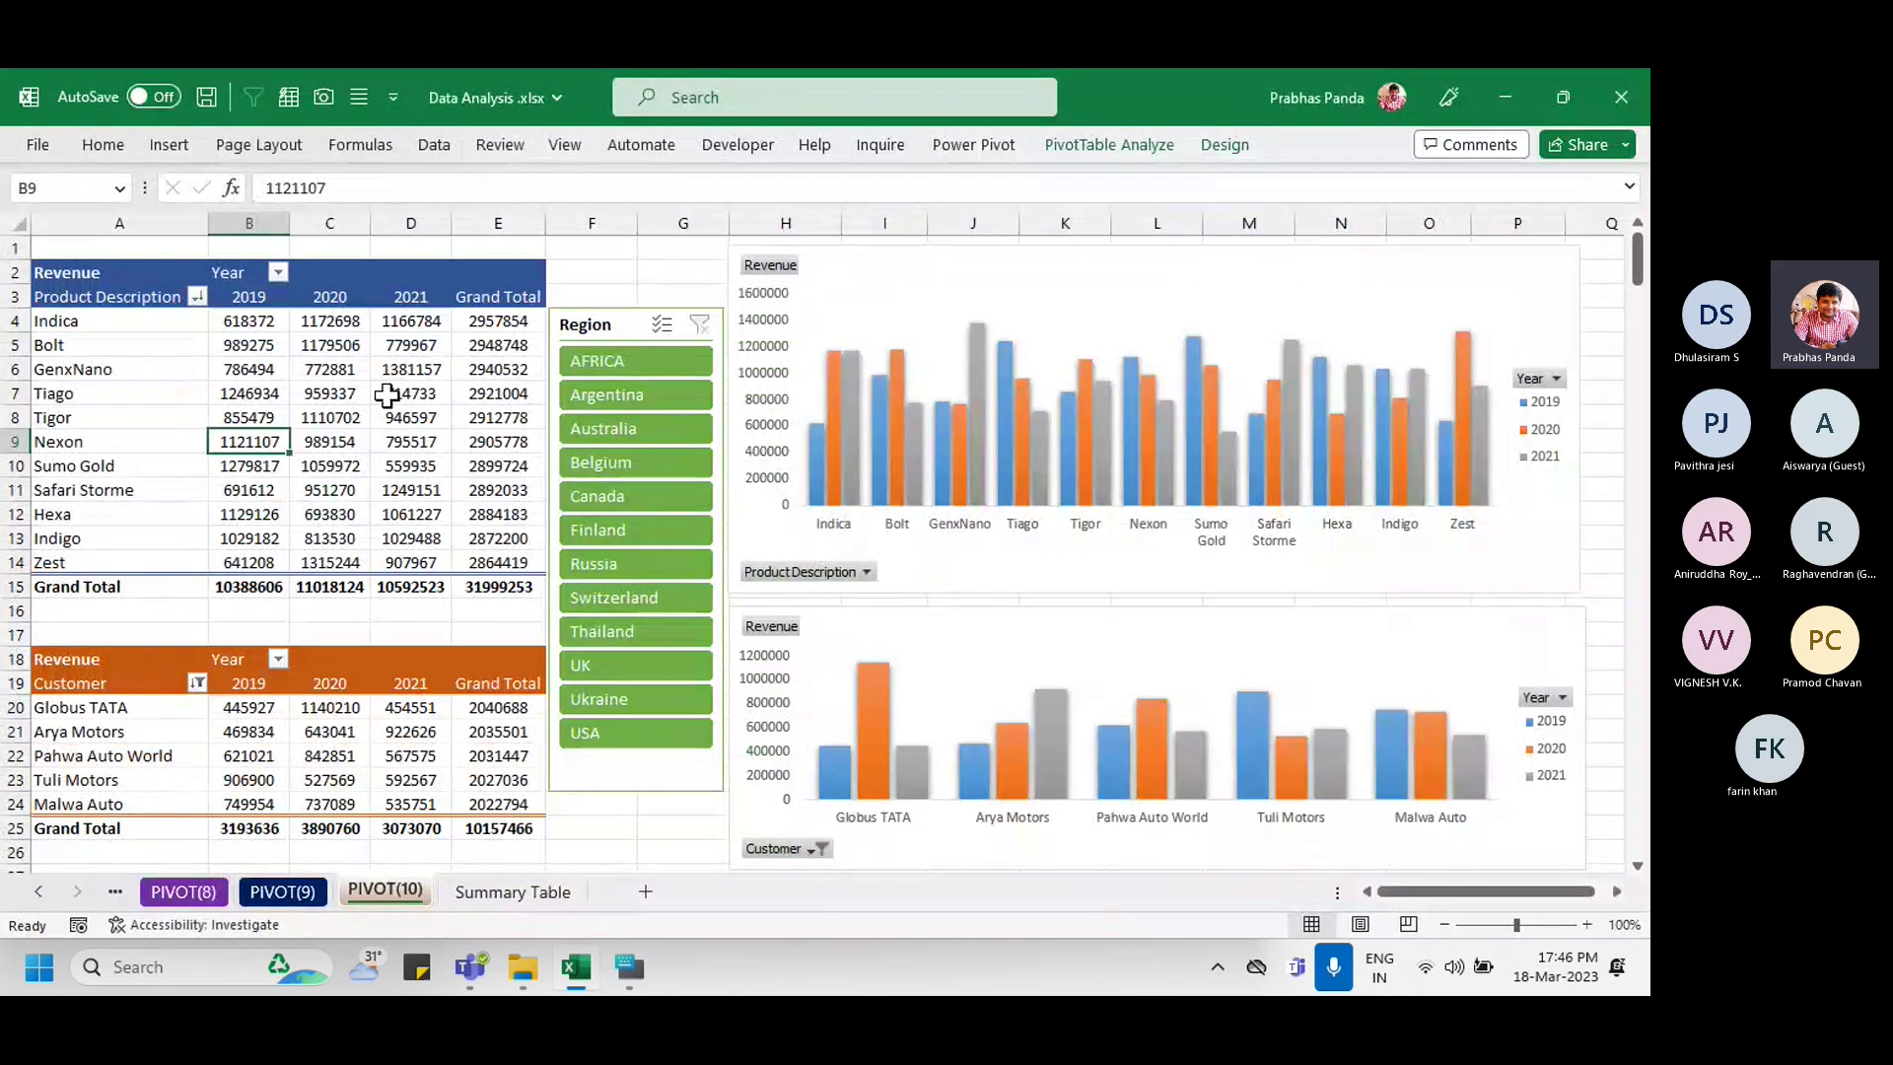
left_click(648, 570)
left_click(629, 459)
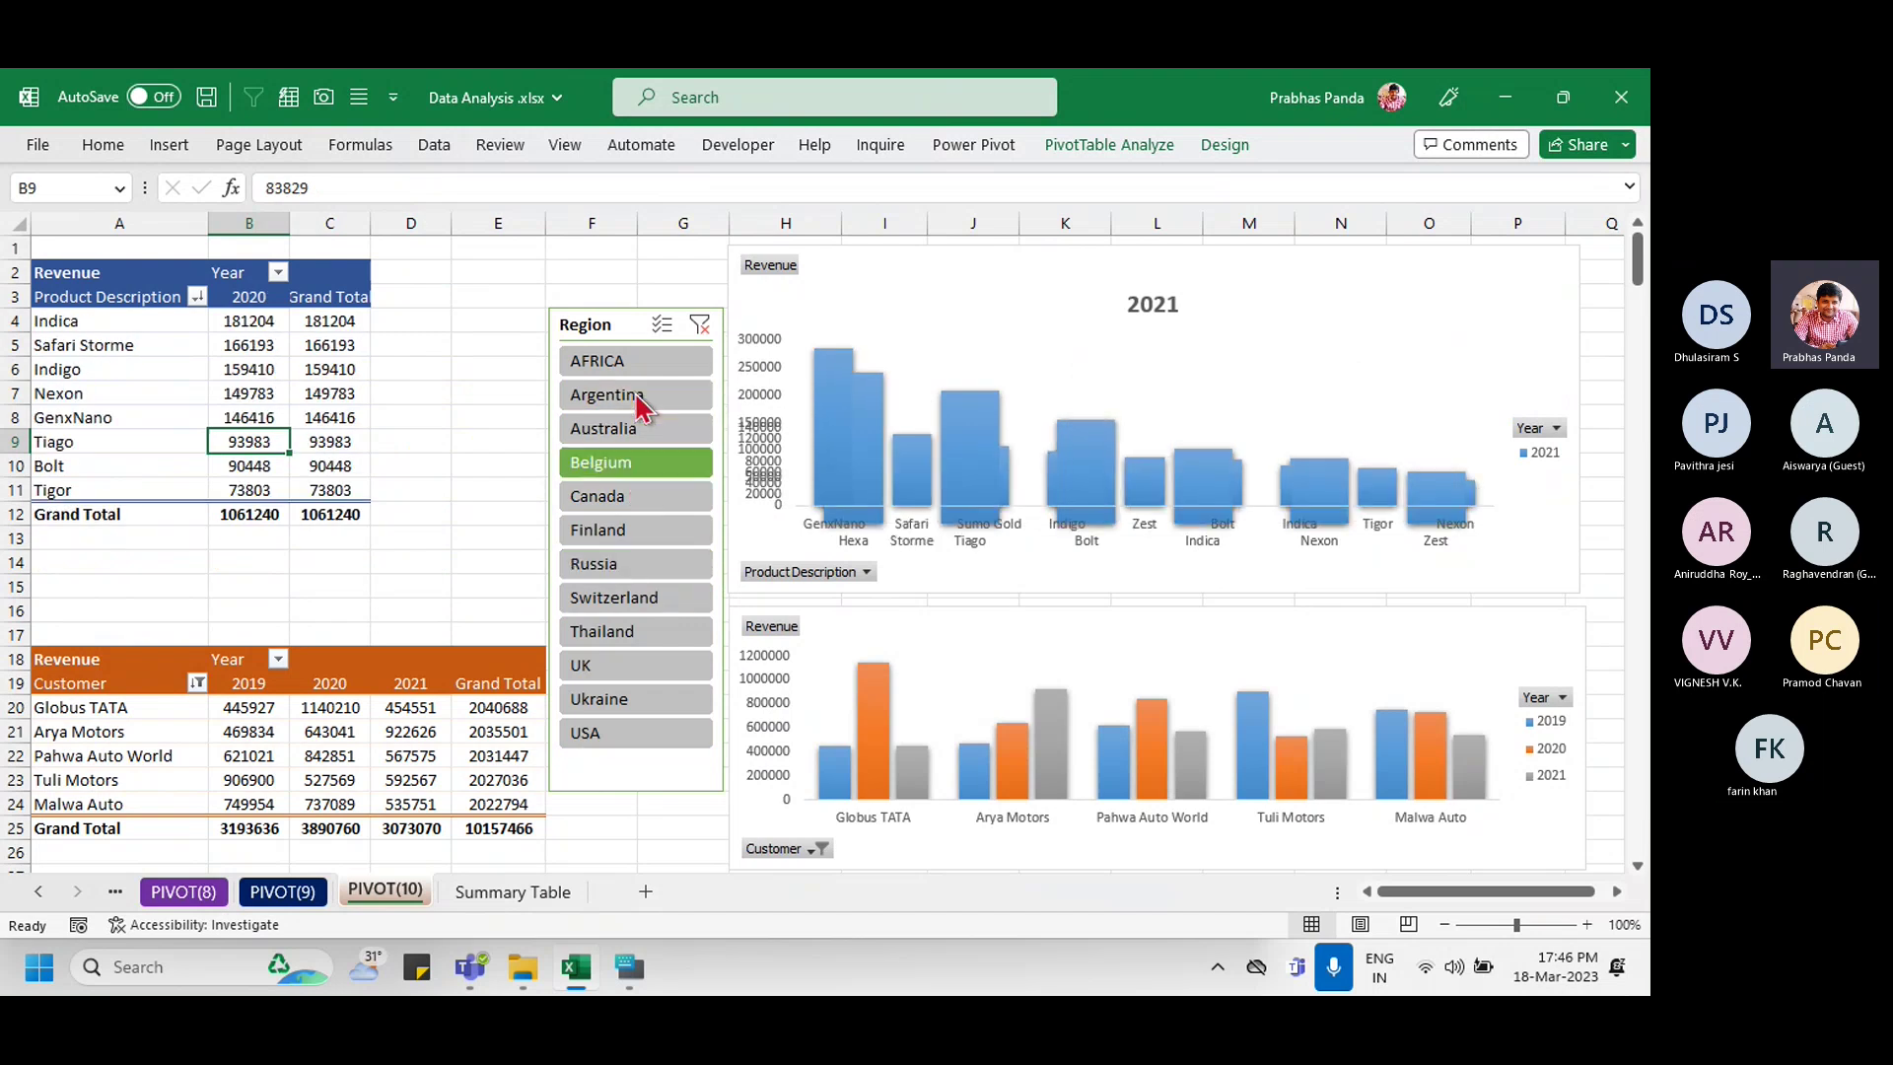
left_click(606, 394)
left_click(596, 360)
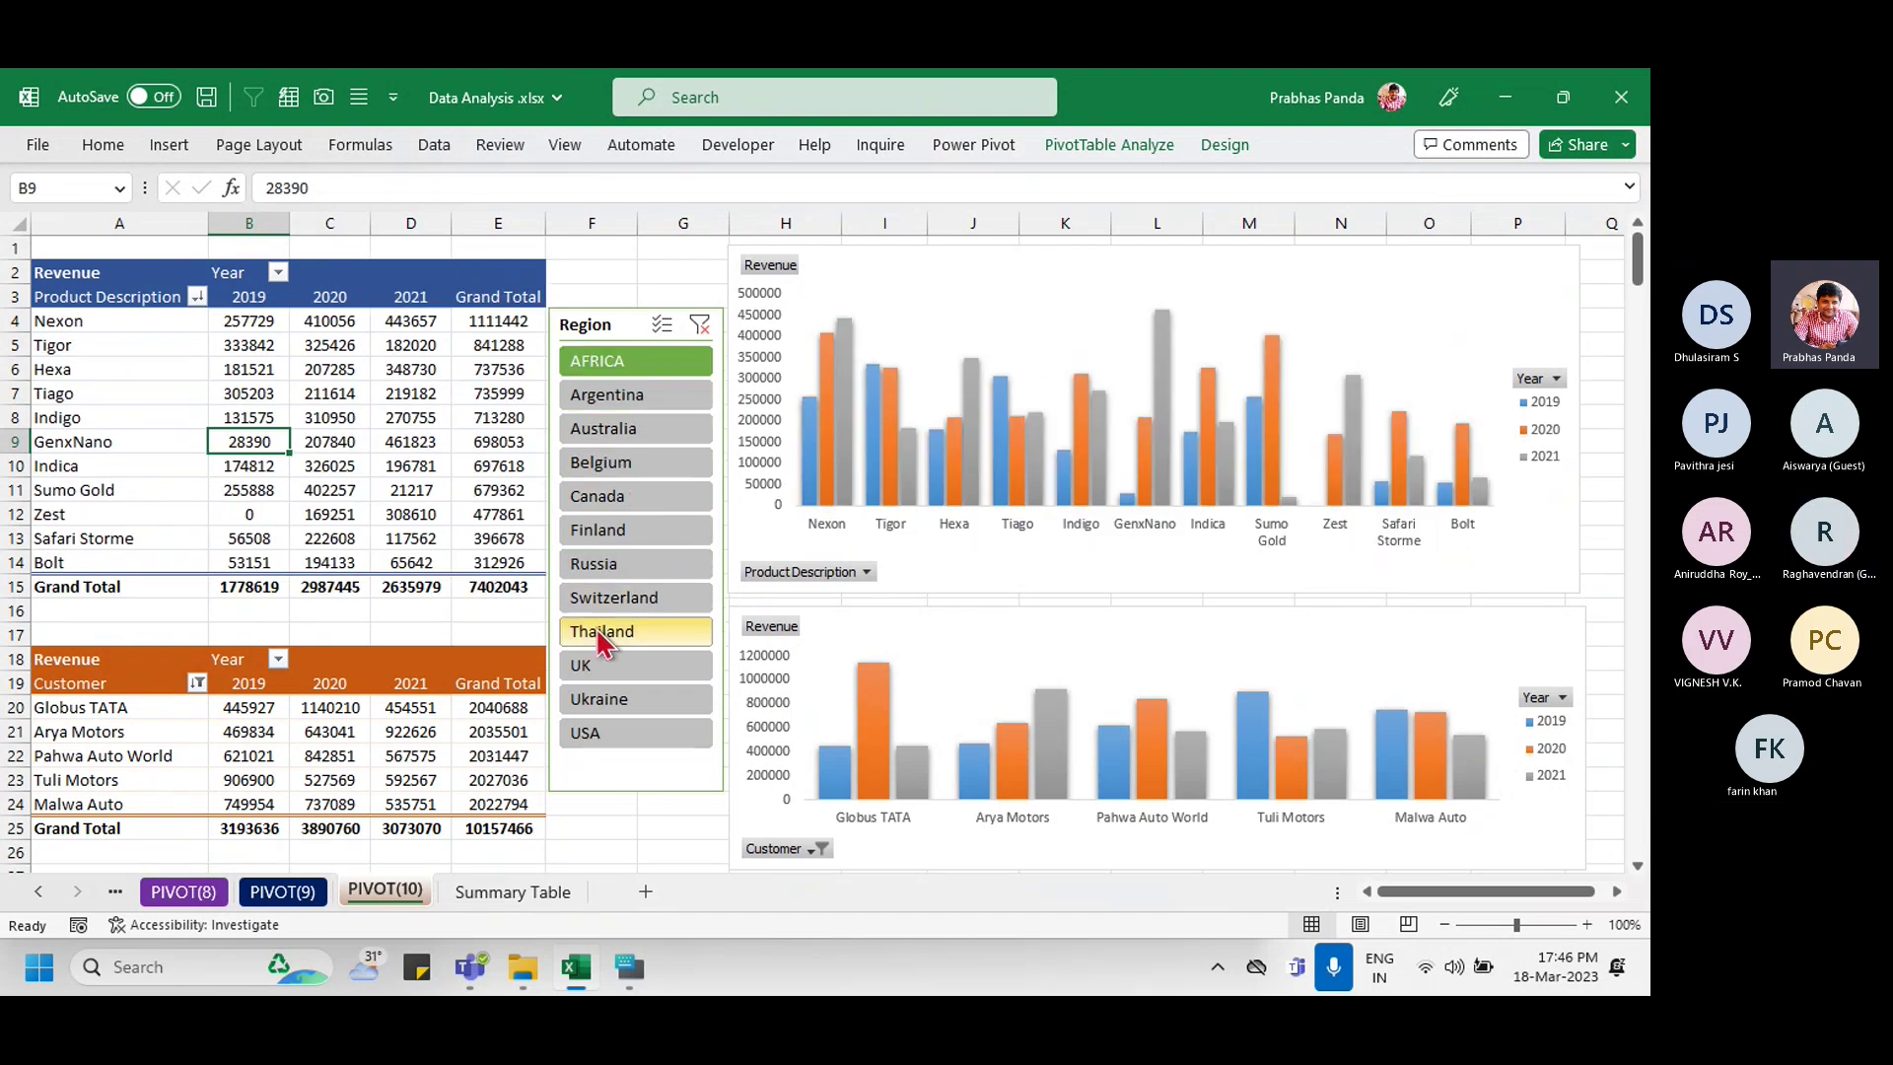
left_click(601, 631)
Step: Filter by UK, Australia, Belgium and Ukraine, then clear the Region filter
left_click(604, 671)
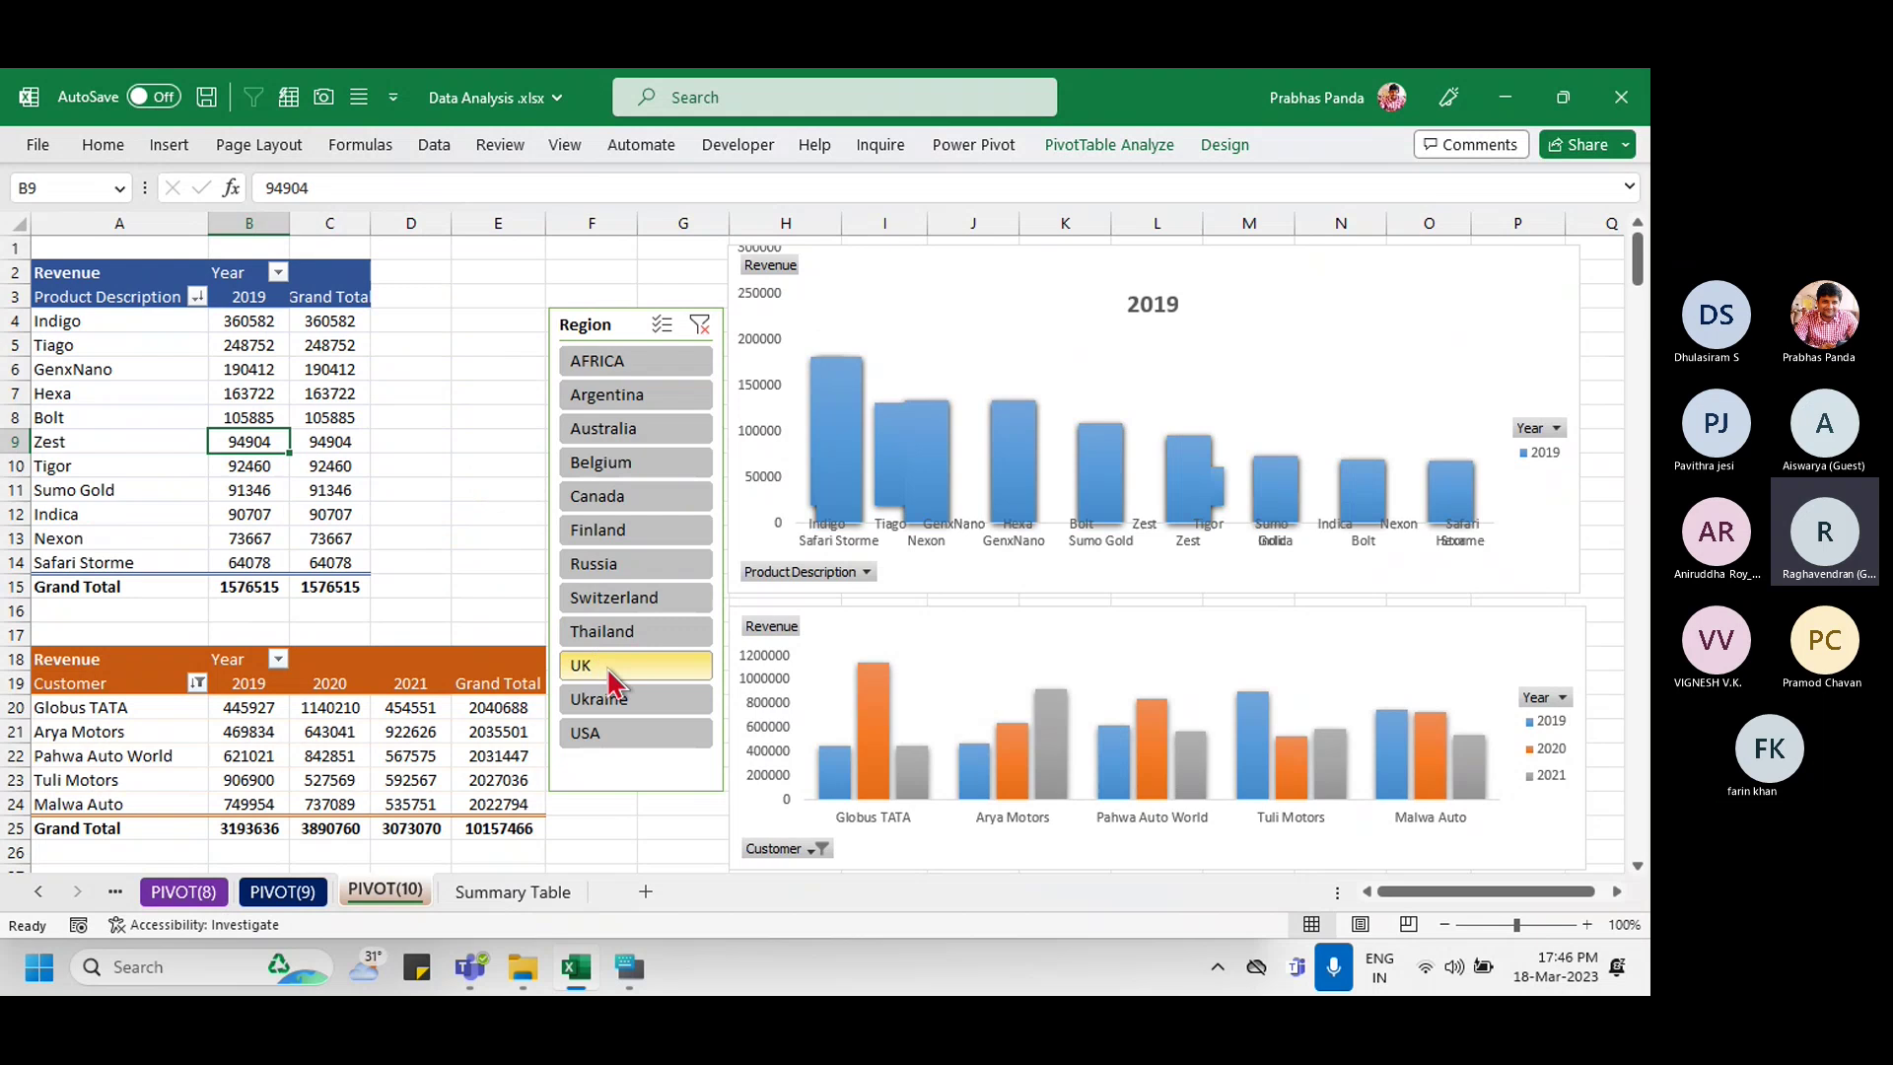
left_click(653, 429)
left_click(641, 463)
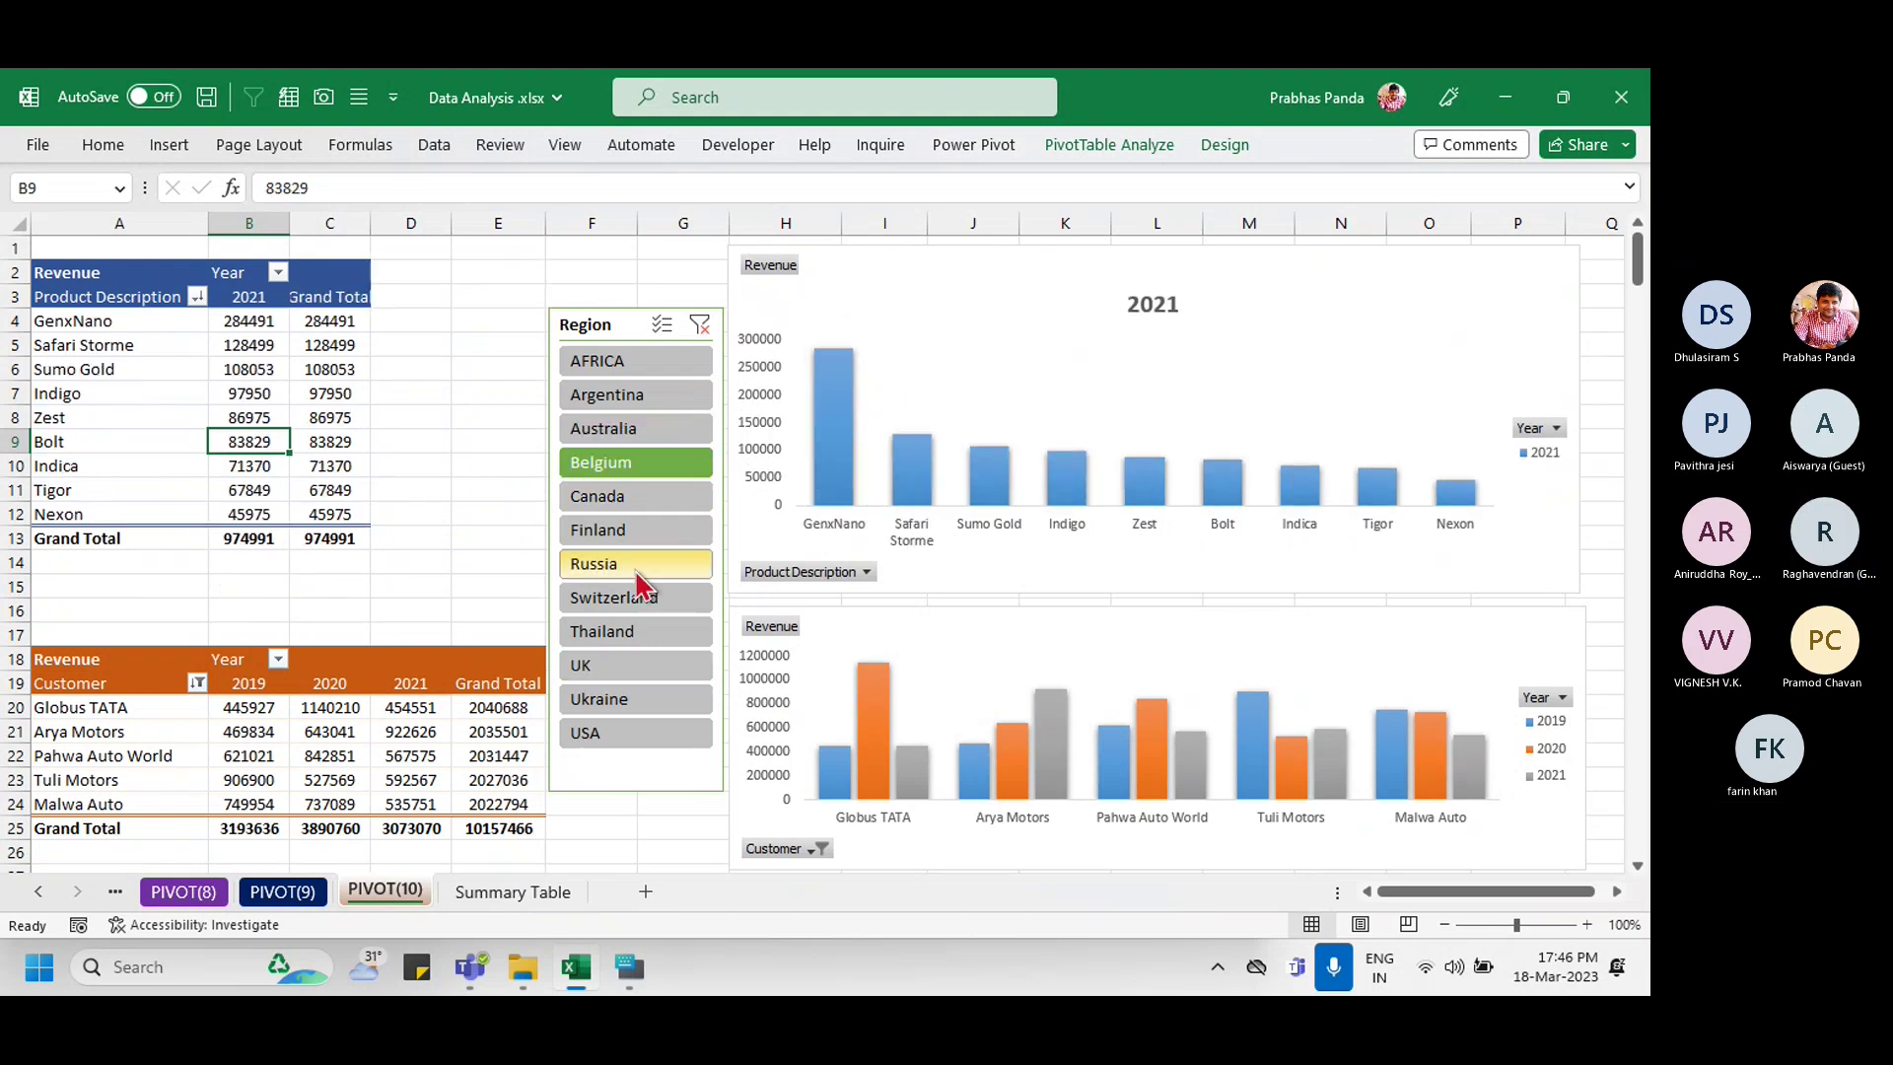
left_click(658, 699)
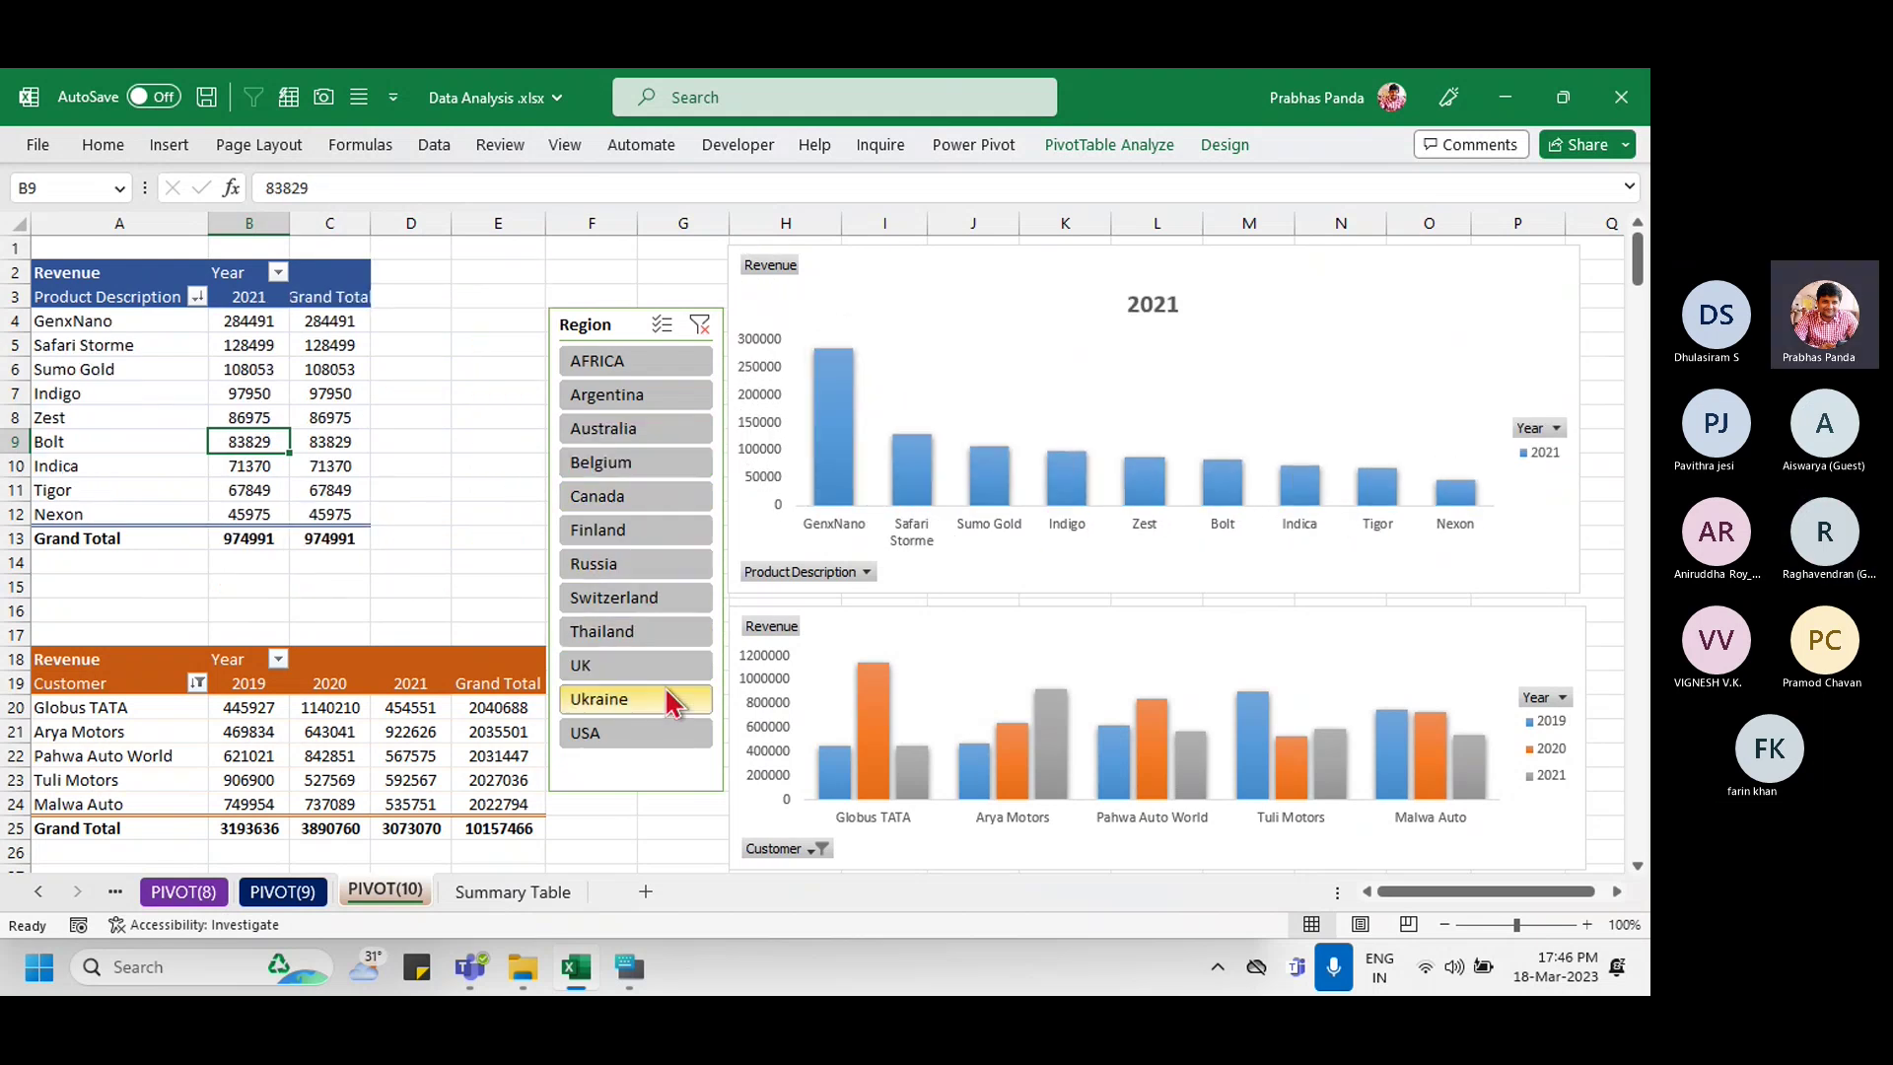
left_click(700, 324)
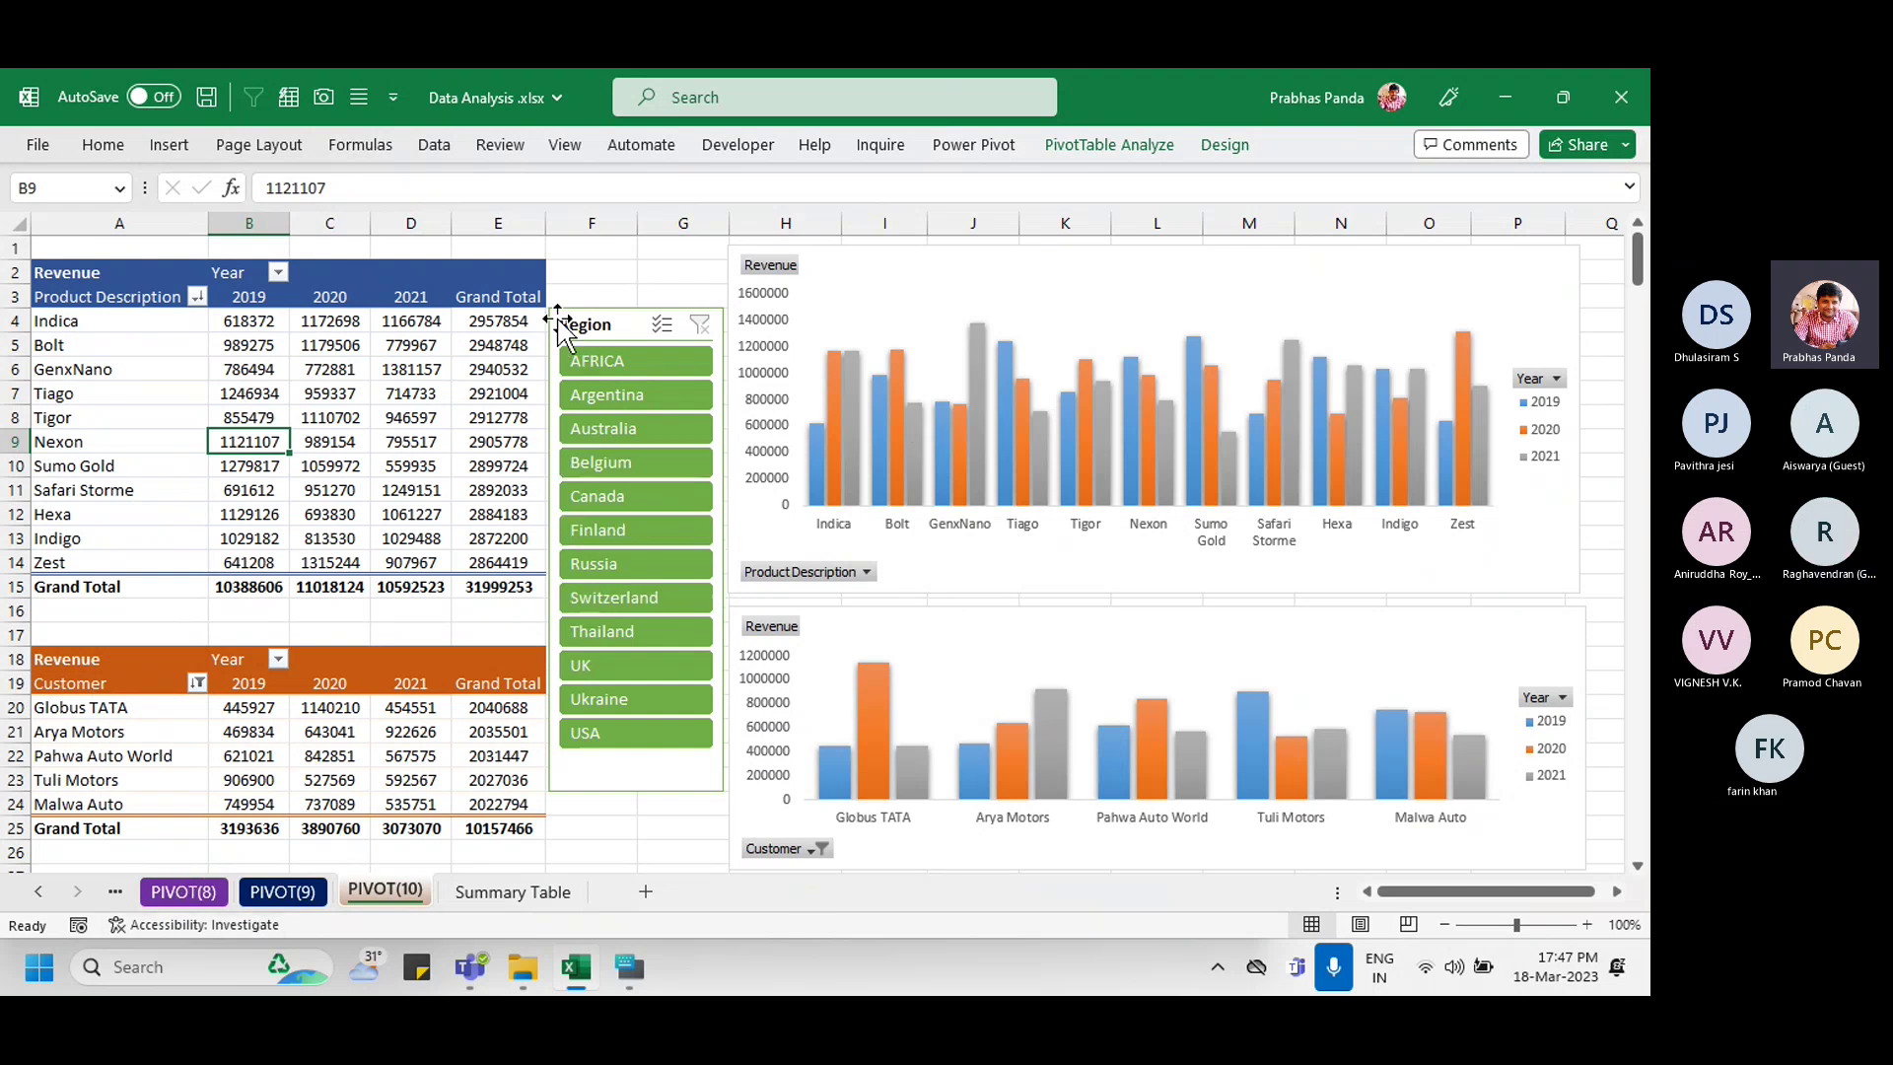
left_click(591, 325)
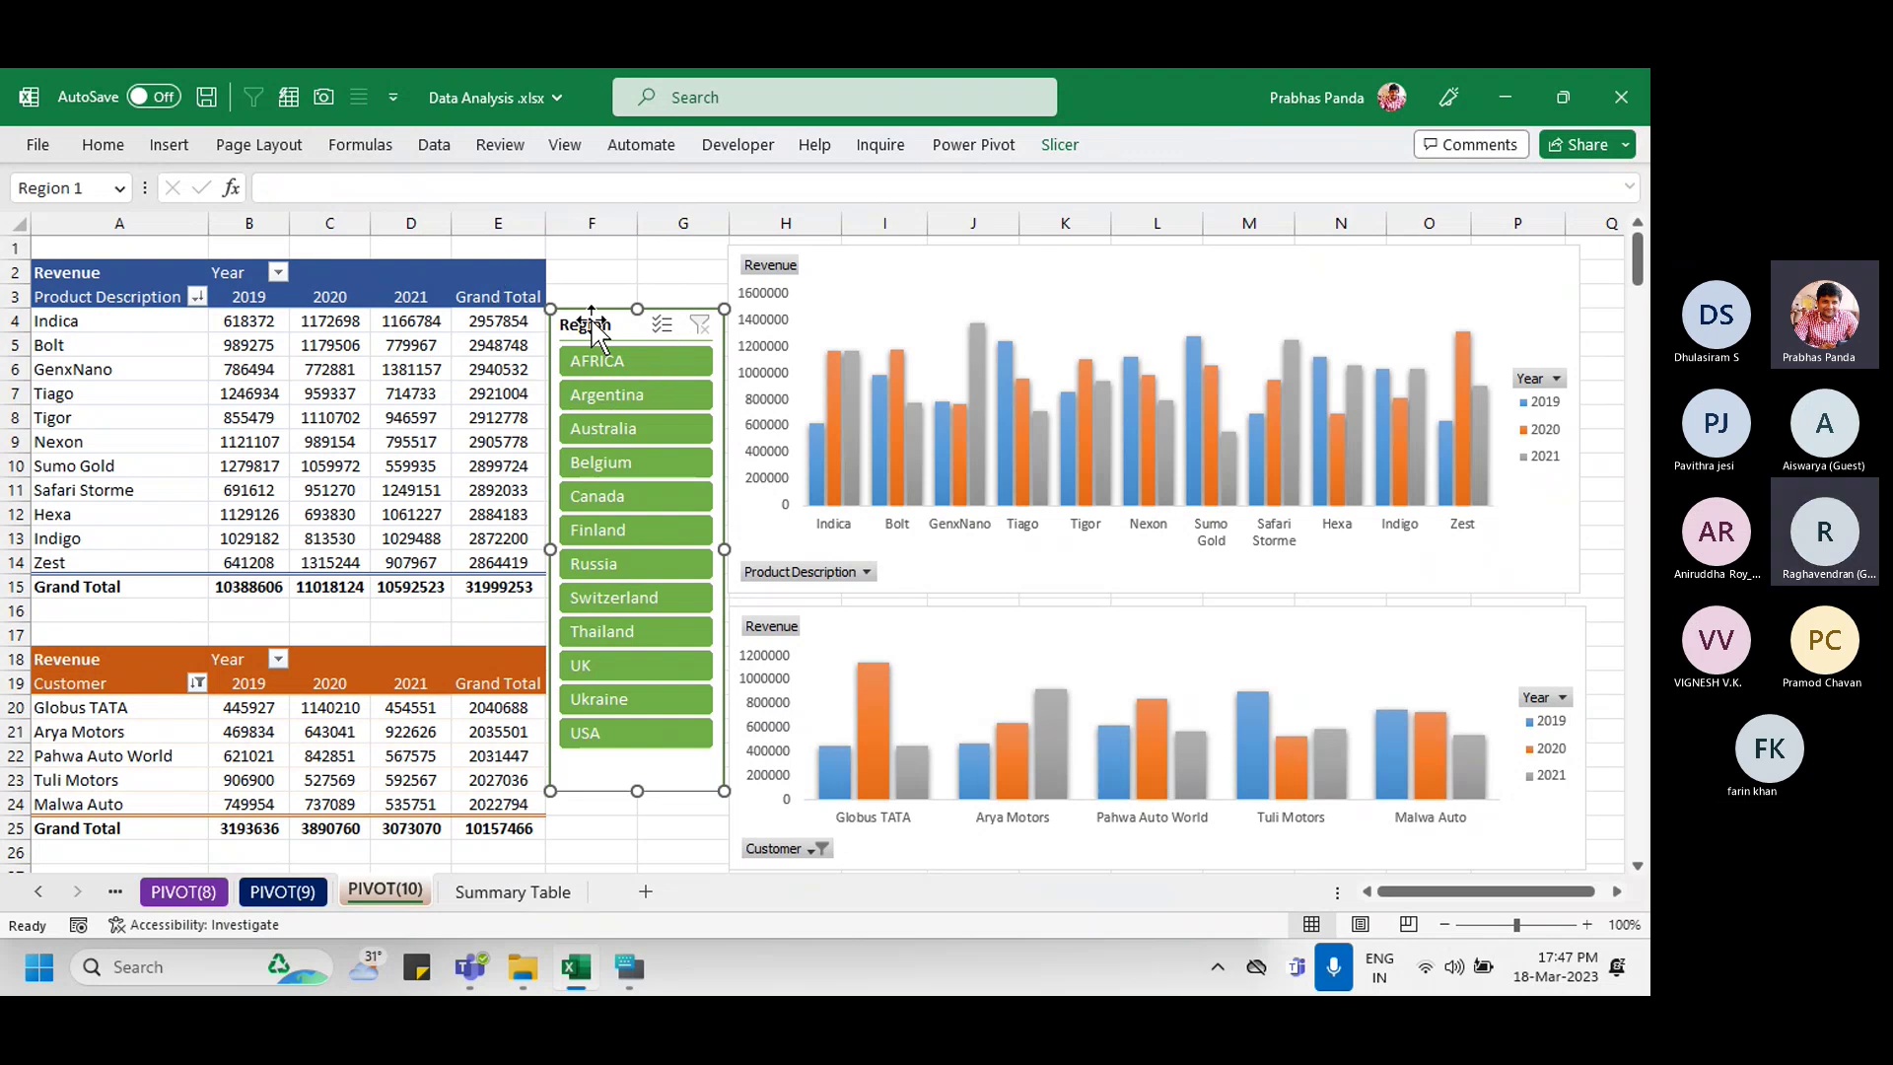
Step: In the Region slicer's Report Connections, tick PivotTable13 alongside PivotTable1
key("ctrl")
key("ctrl")
key("ctrl")
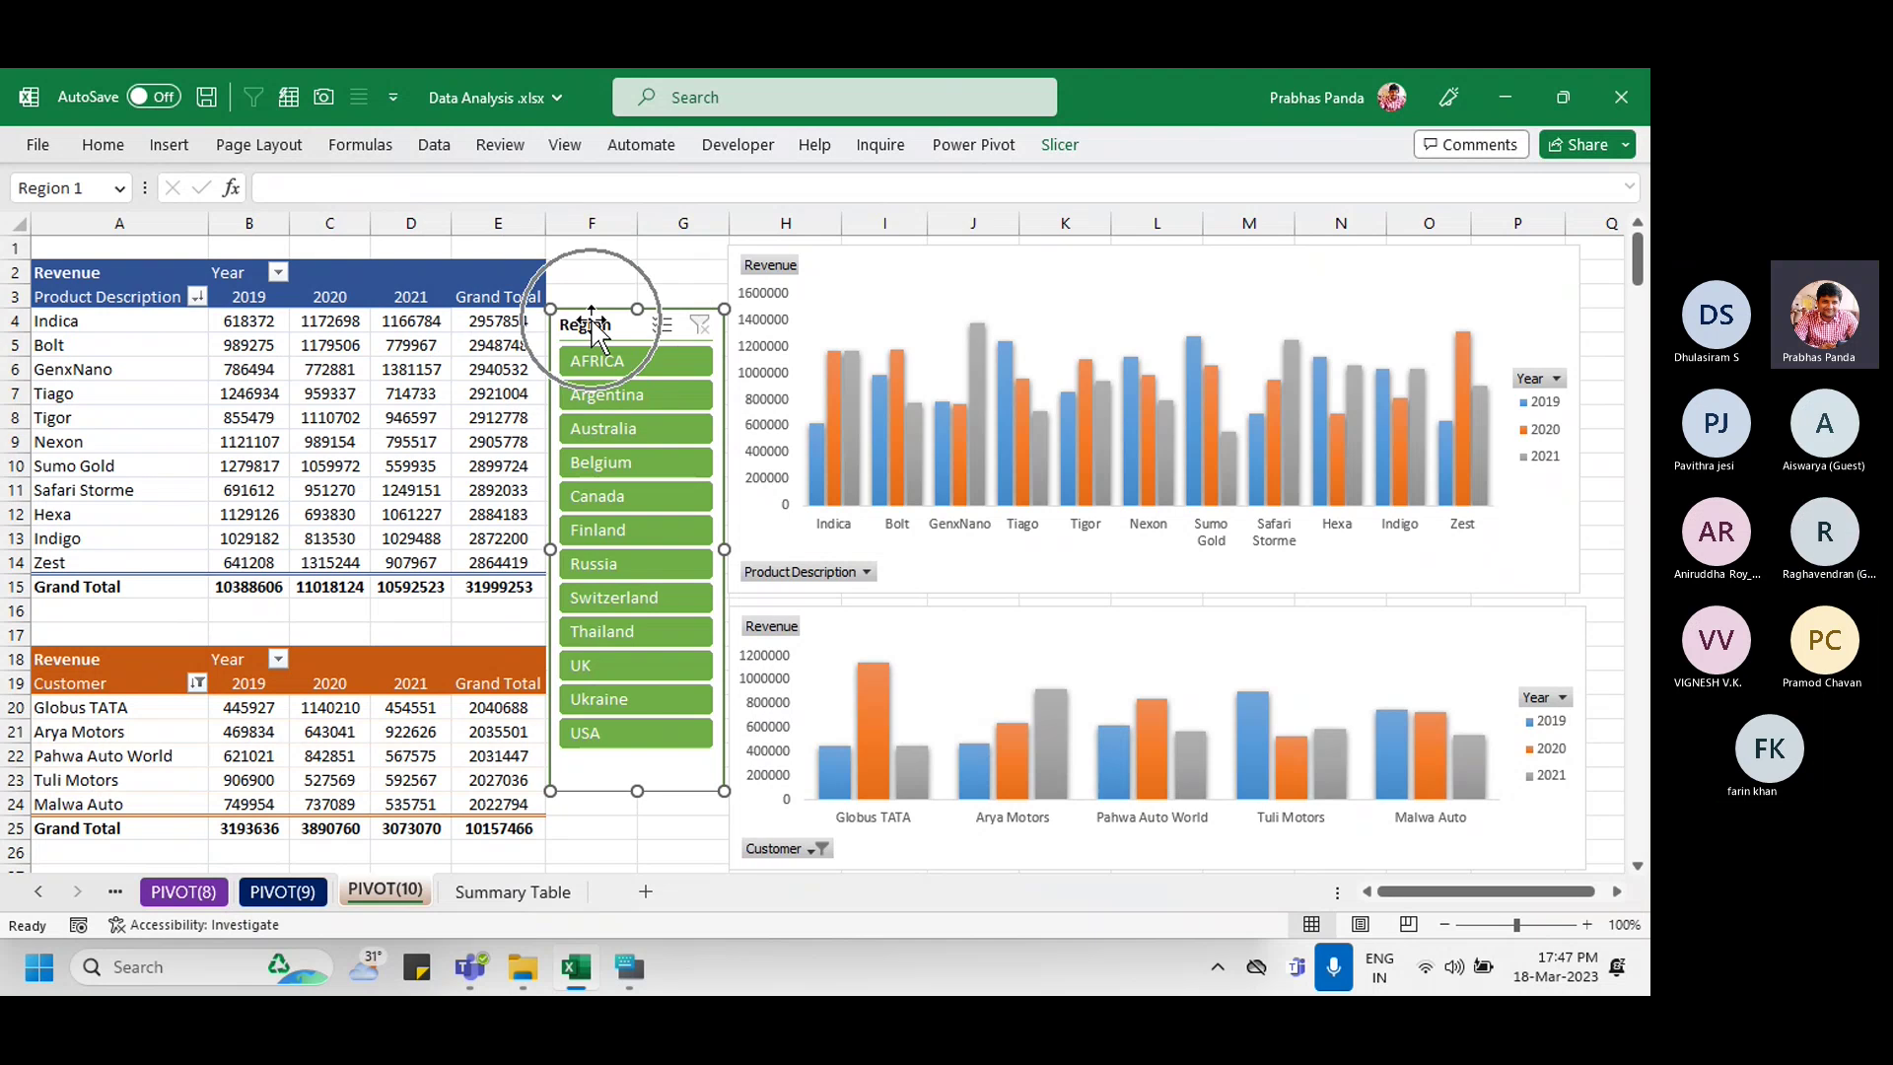
right_click(588, 325)
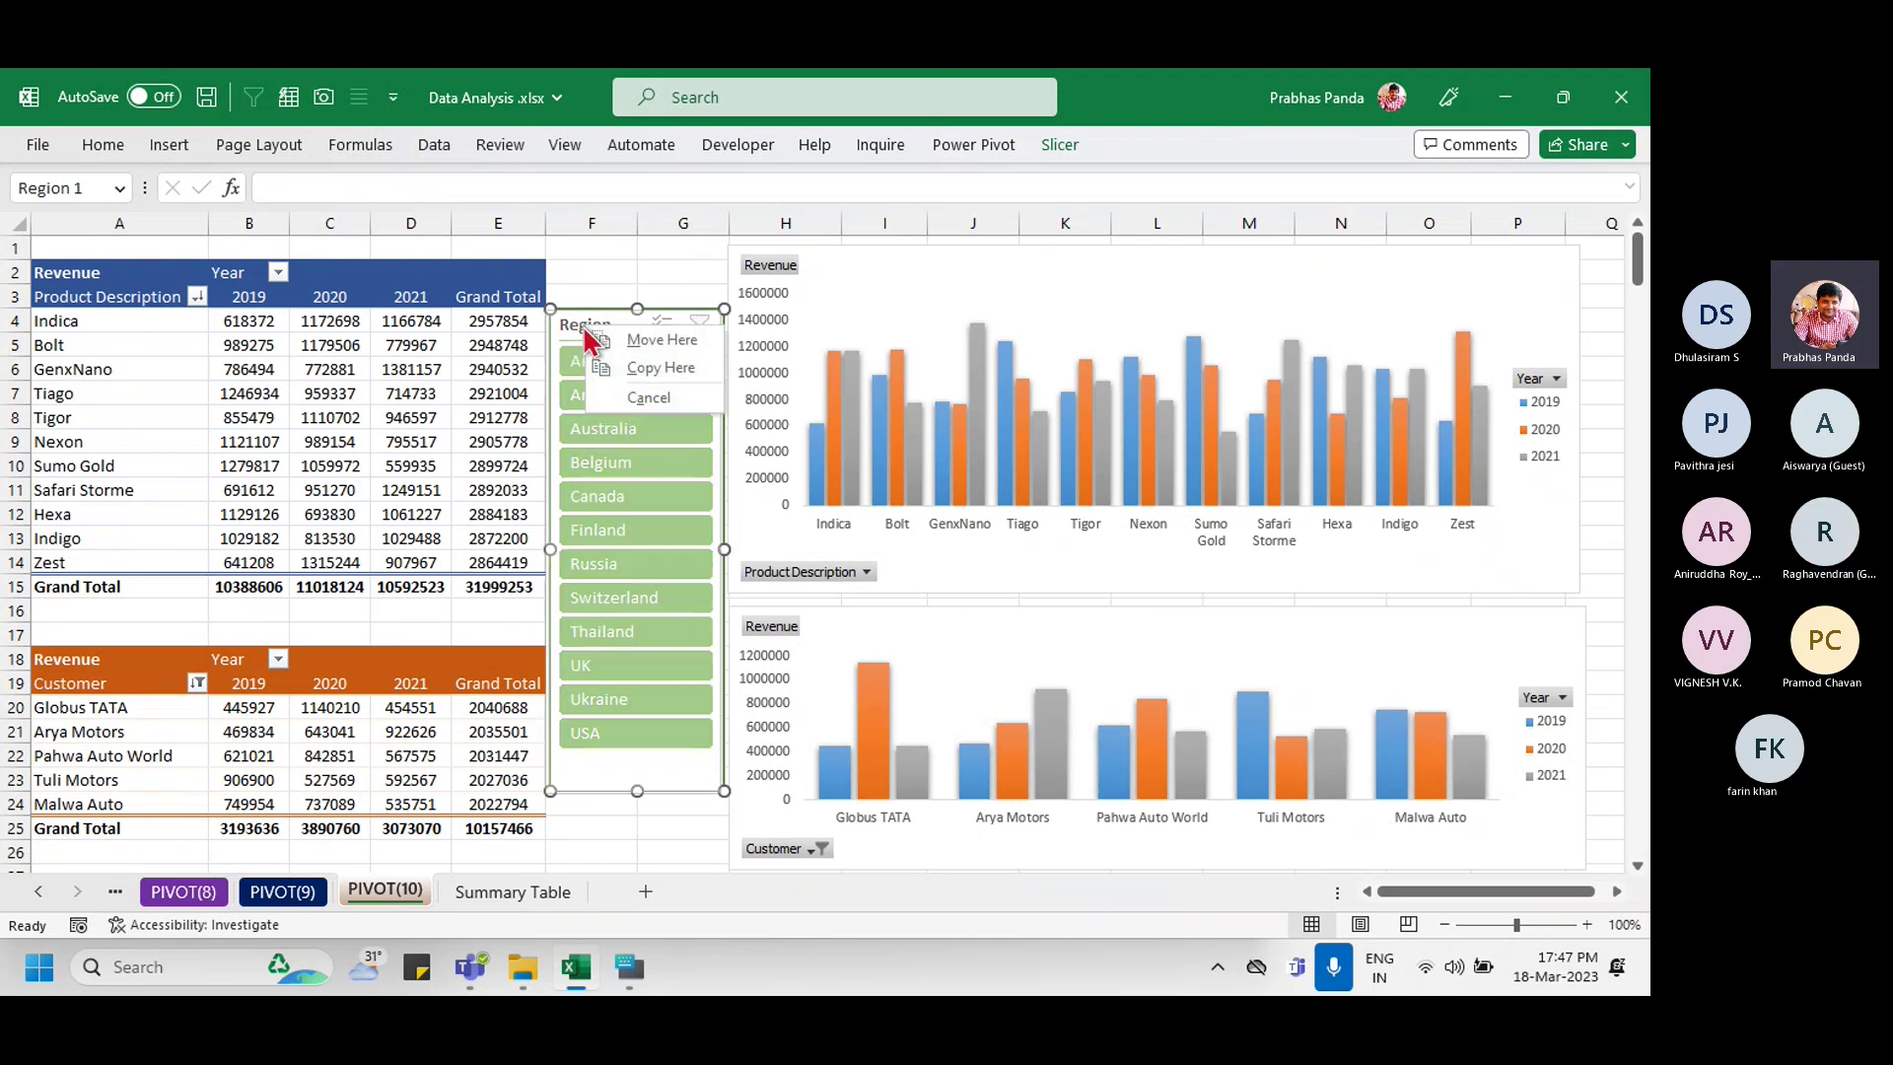
key("Escape")
right_click(580, 334)
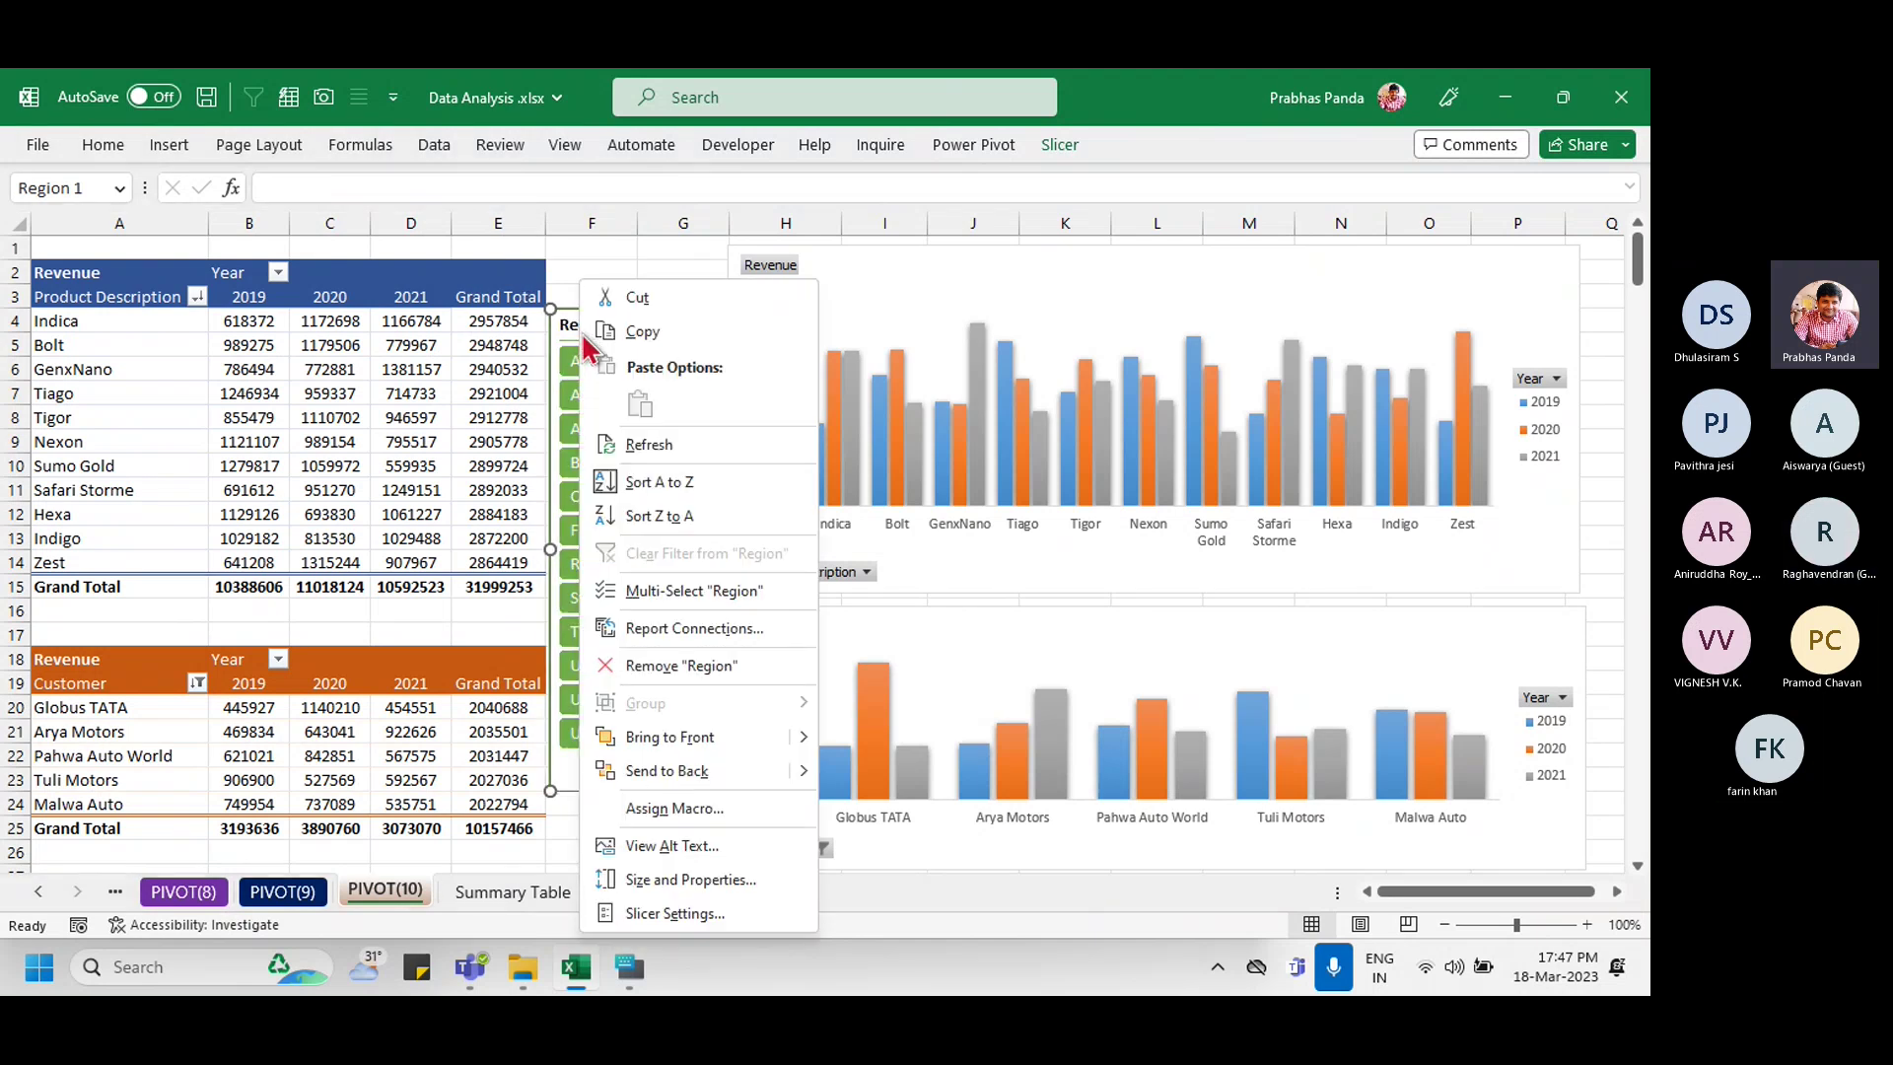
key("ctrl")
key("ctrl")
key("ctrl")
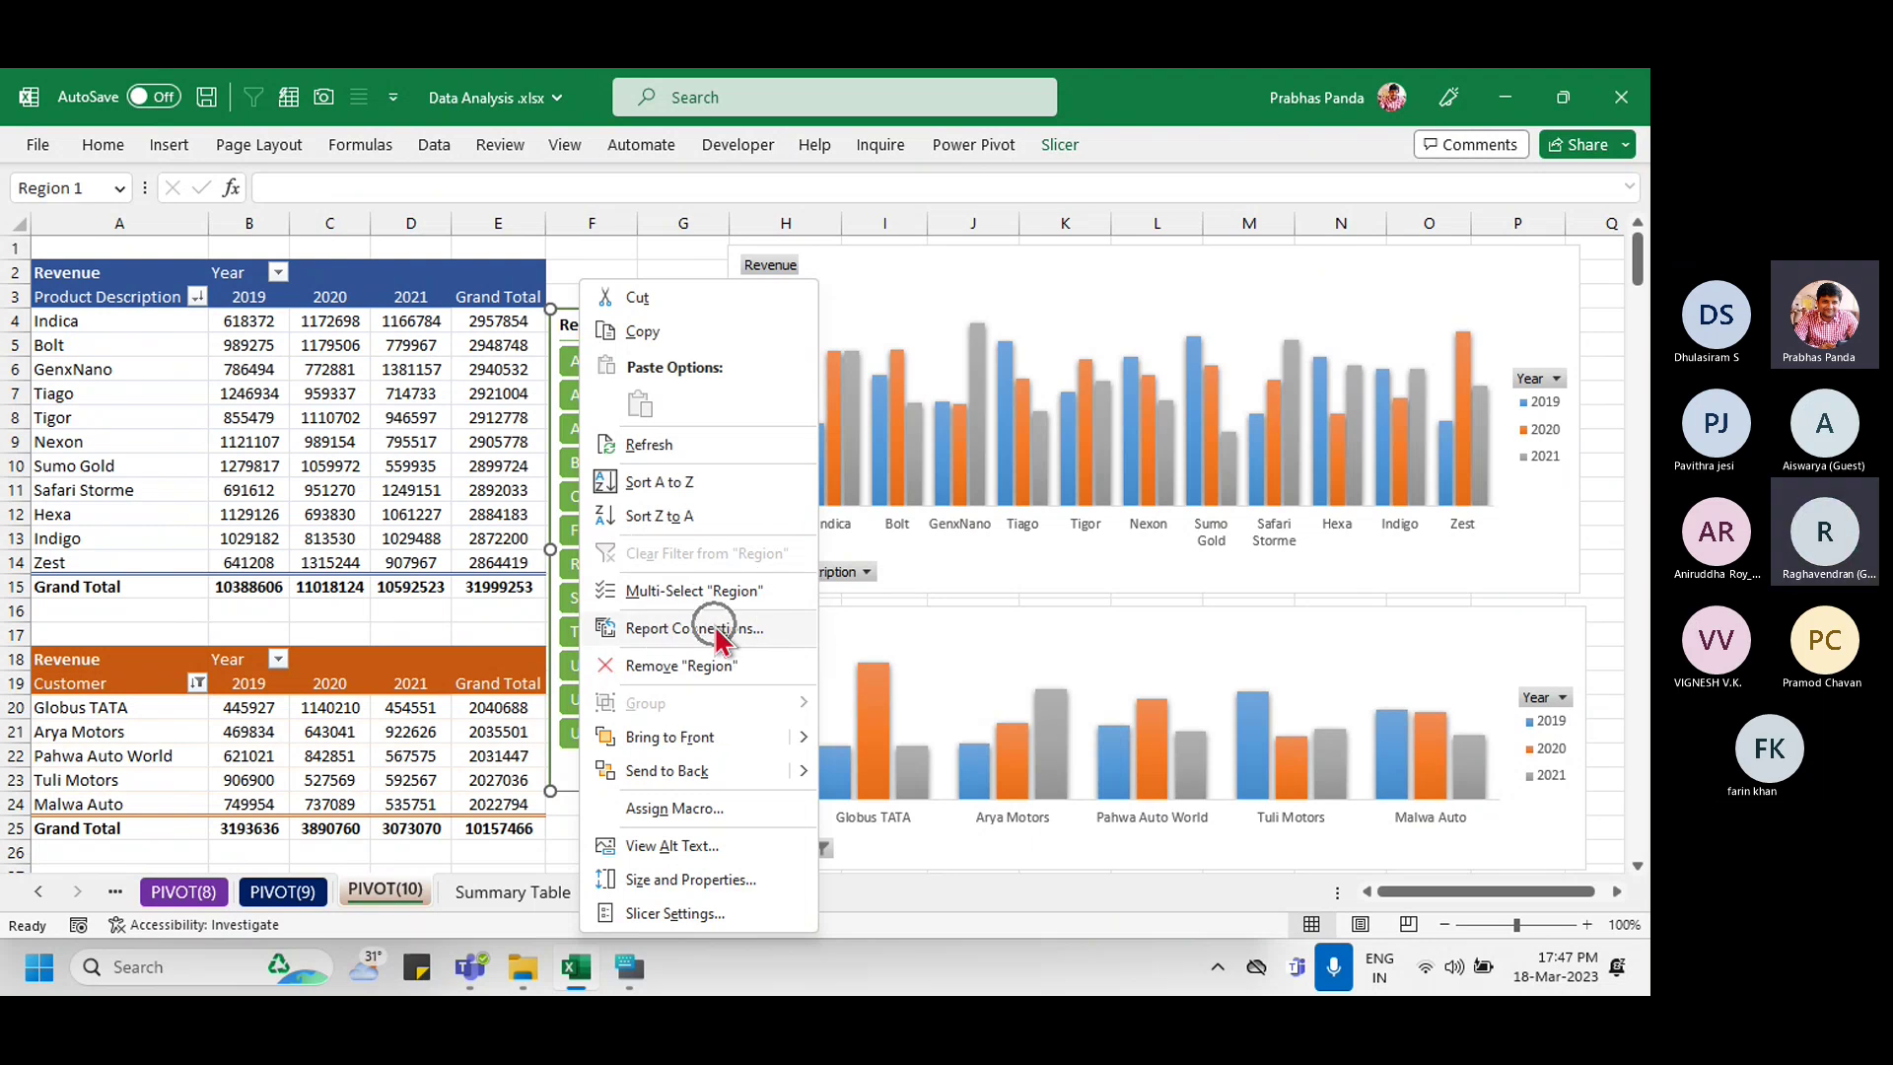
key("ctrl")
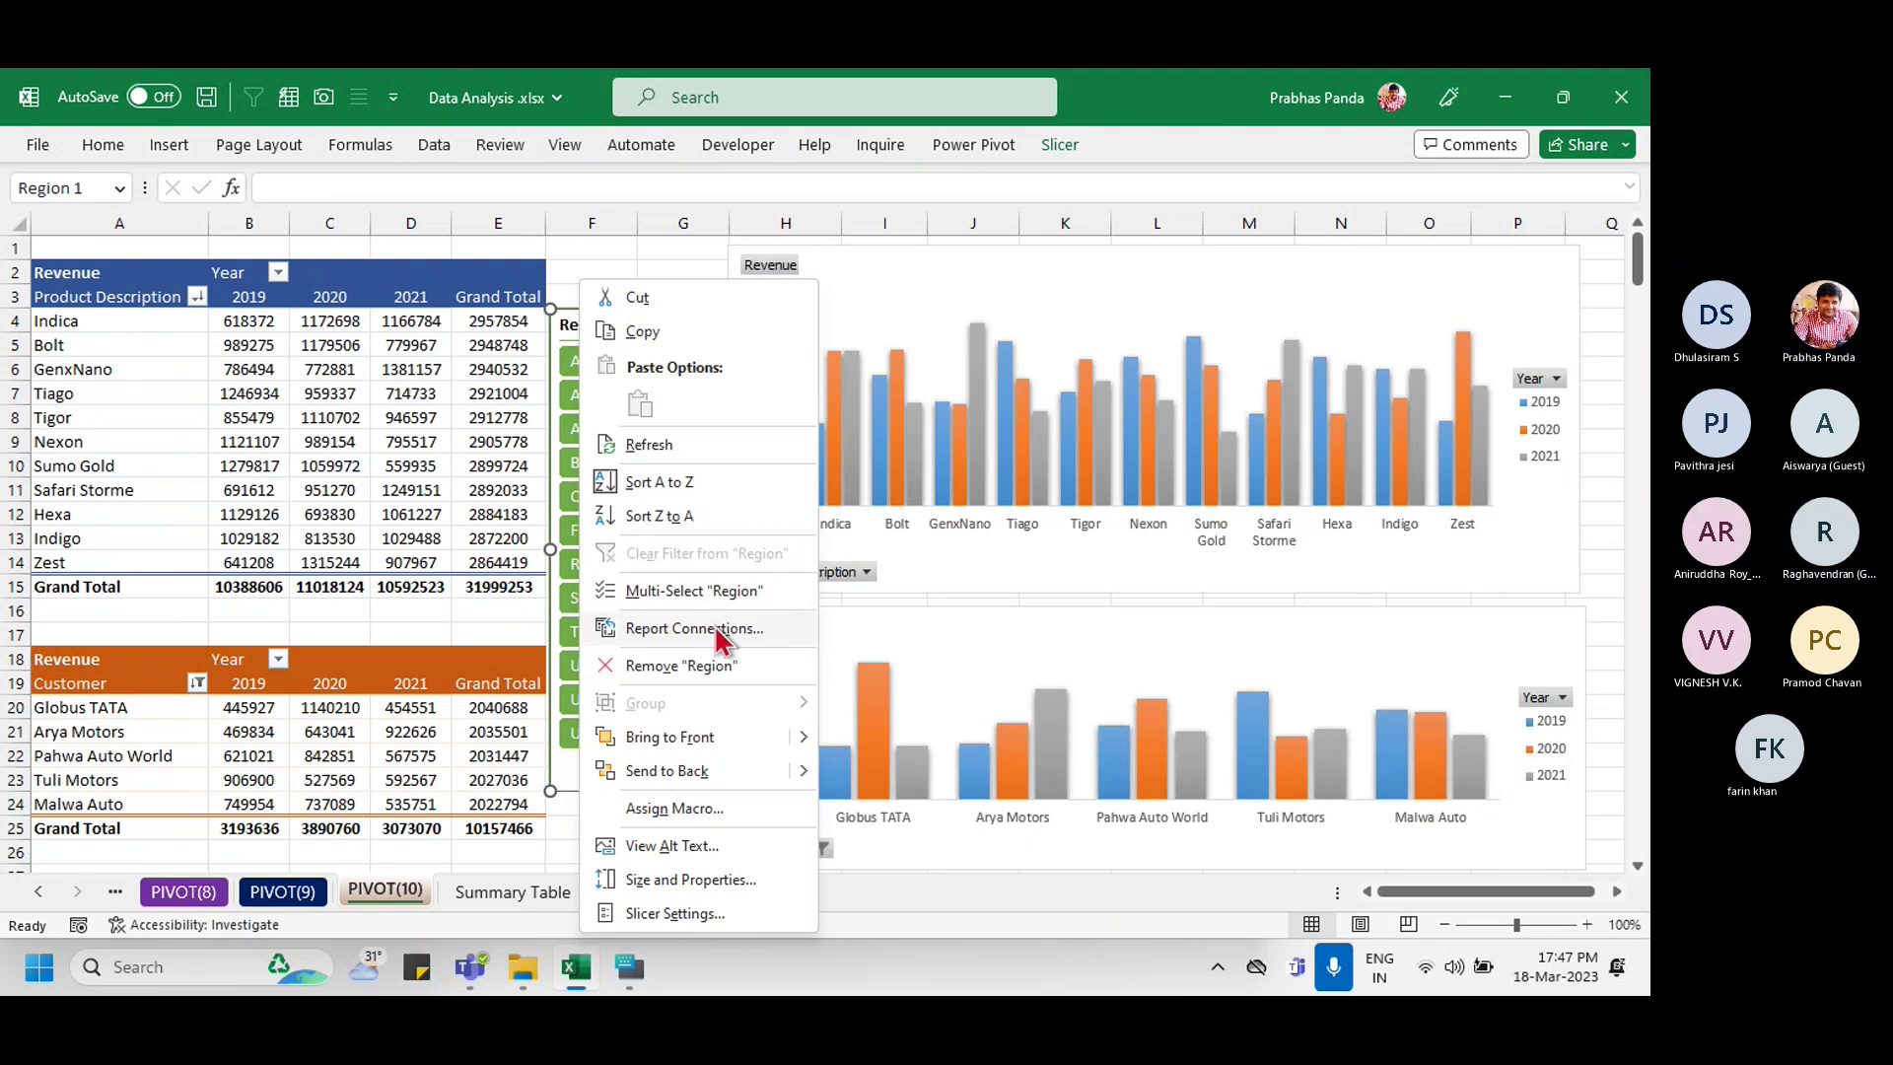
key("ctrl")
key("ctrl")
key("ctrl")
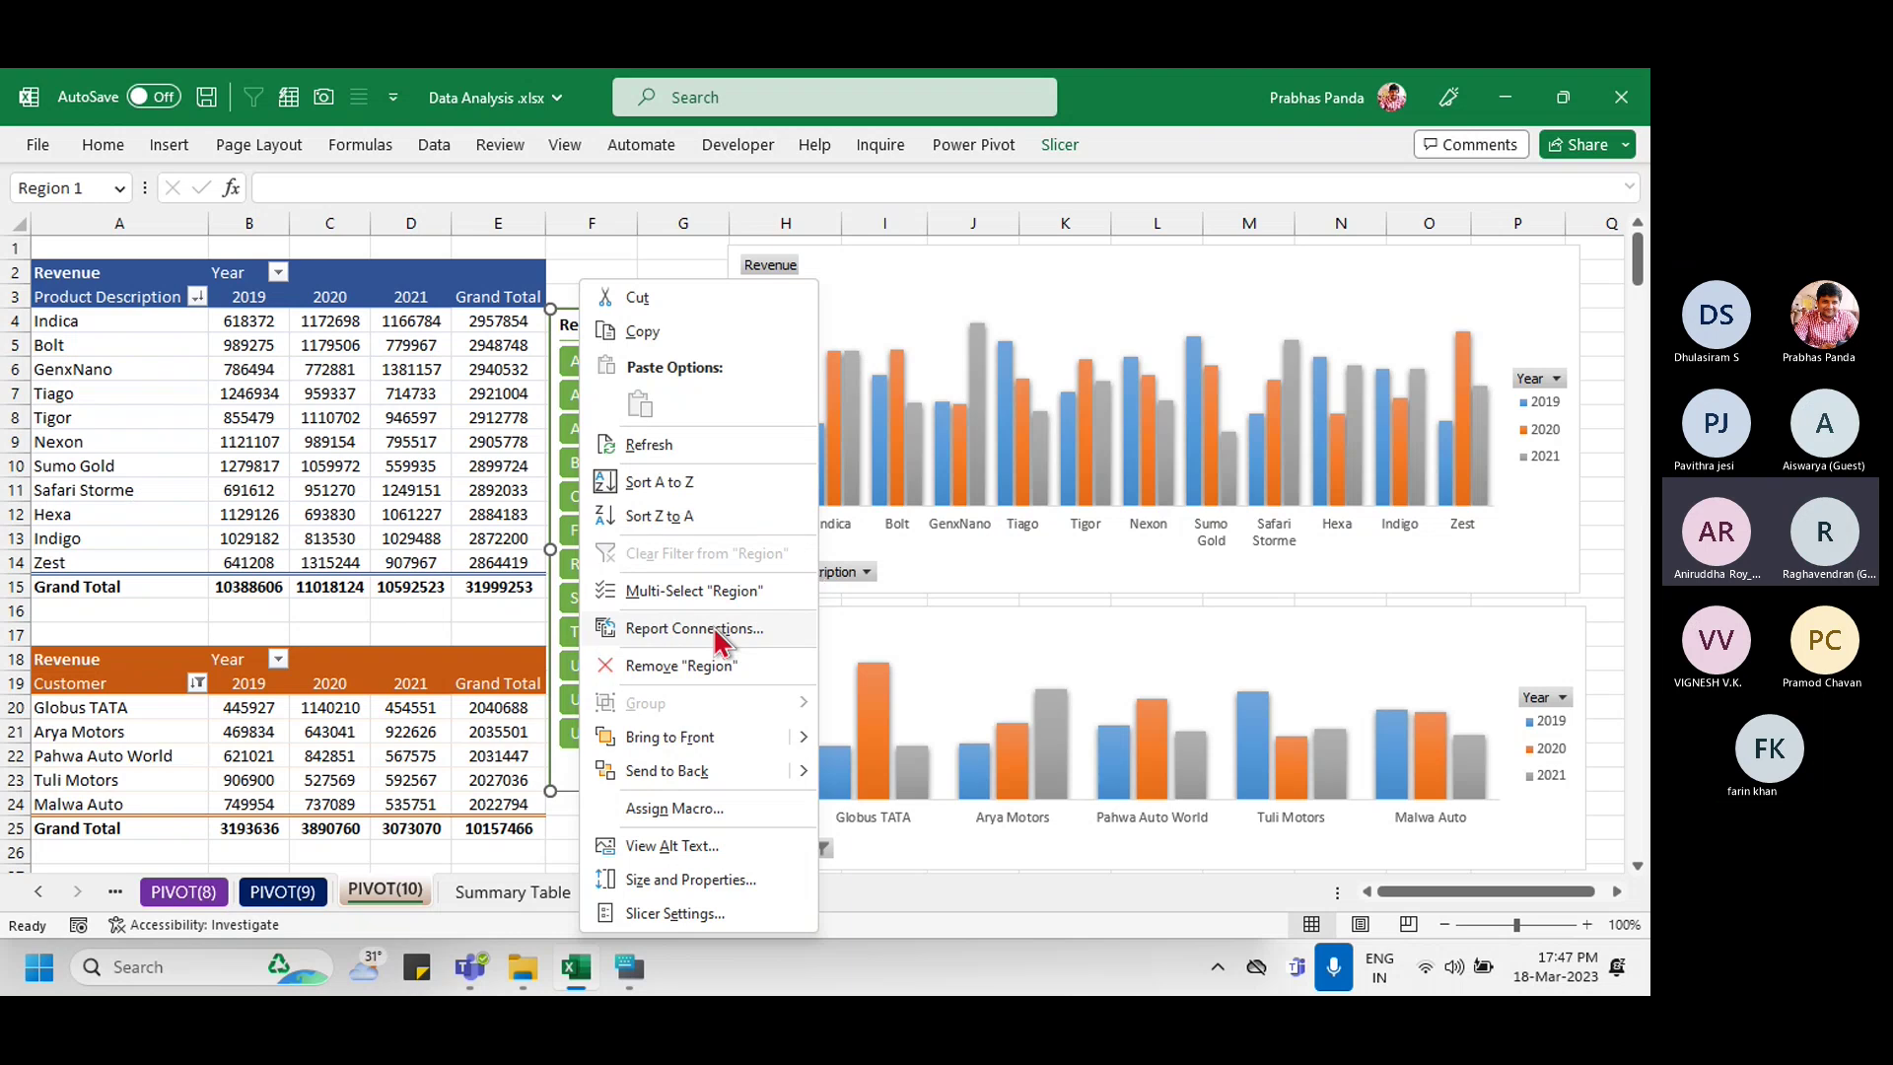
key("ctrl")
key("ctrl")
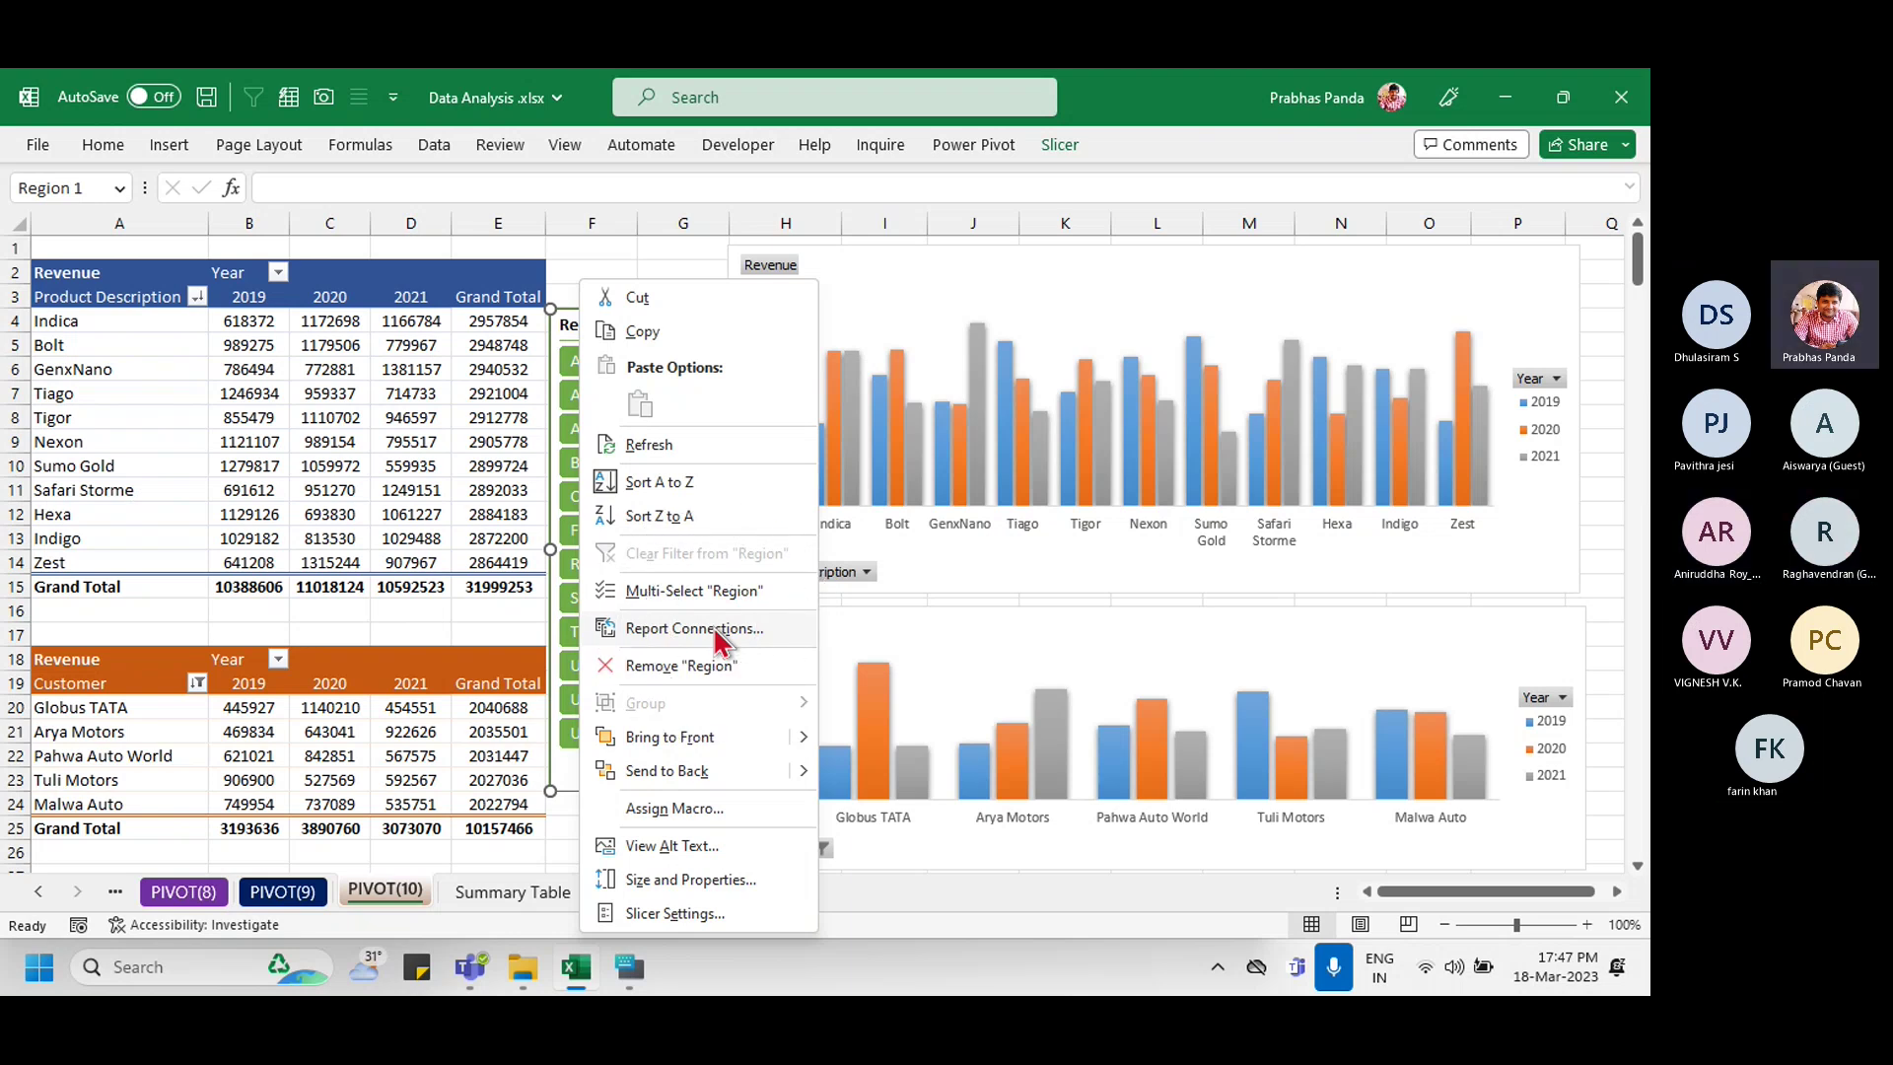
left_click(713, 626)
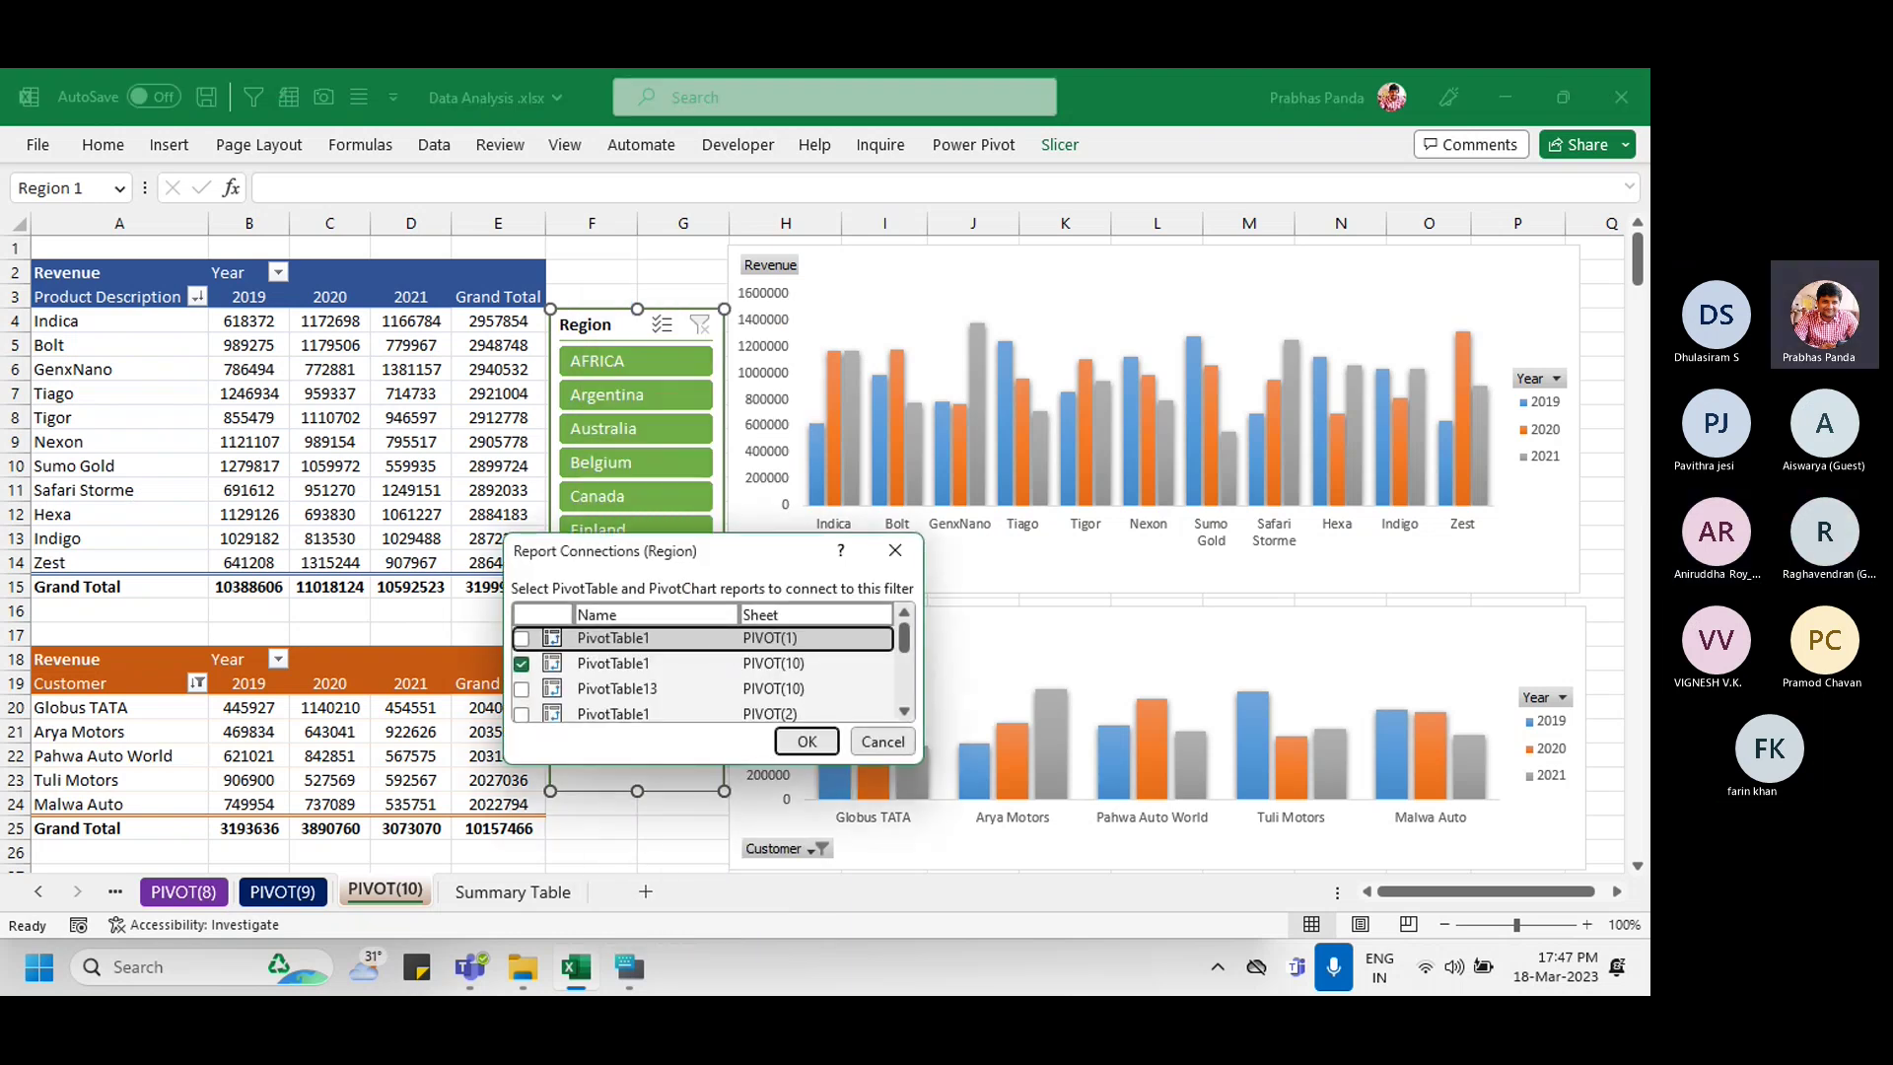
left_click_drag(688, 557, 929, 281)
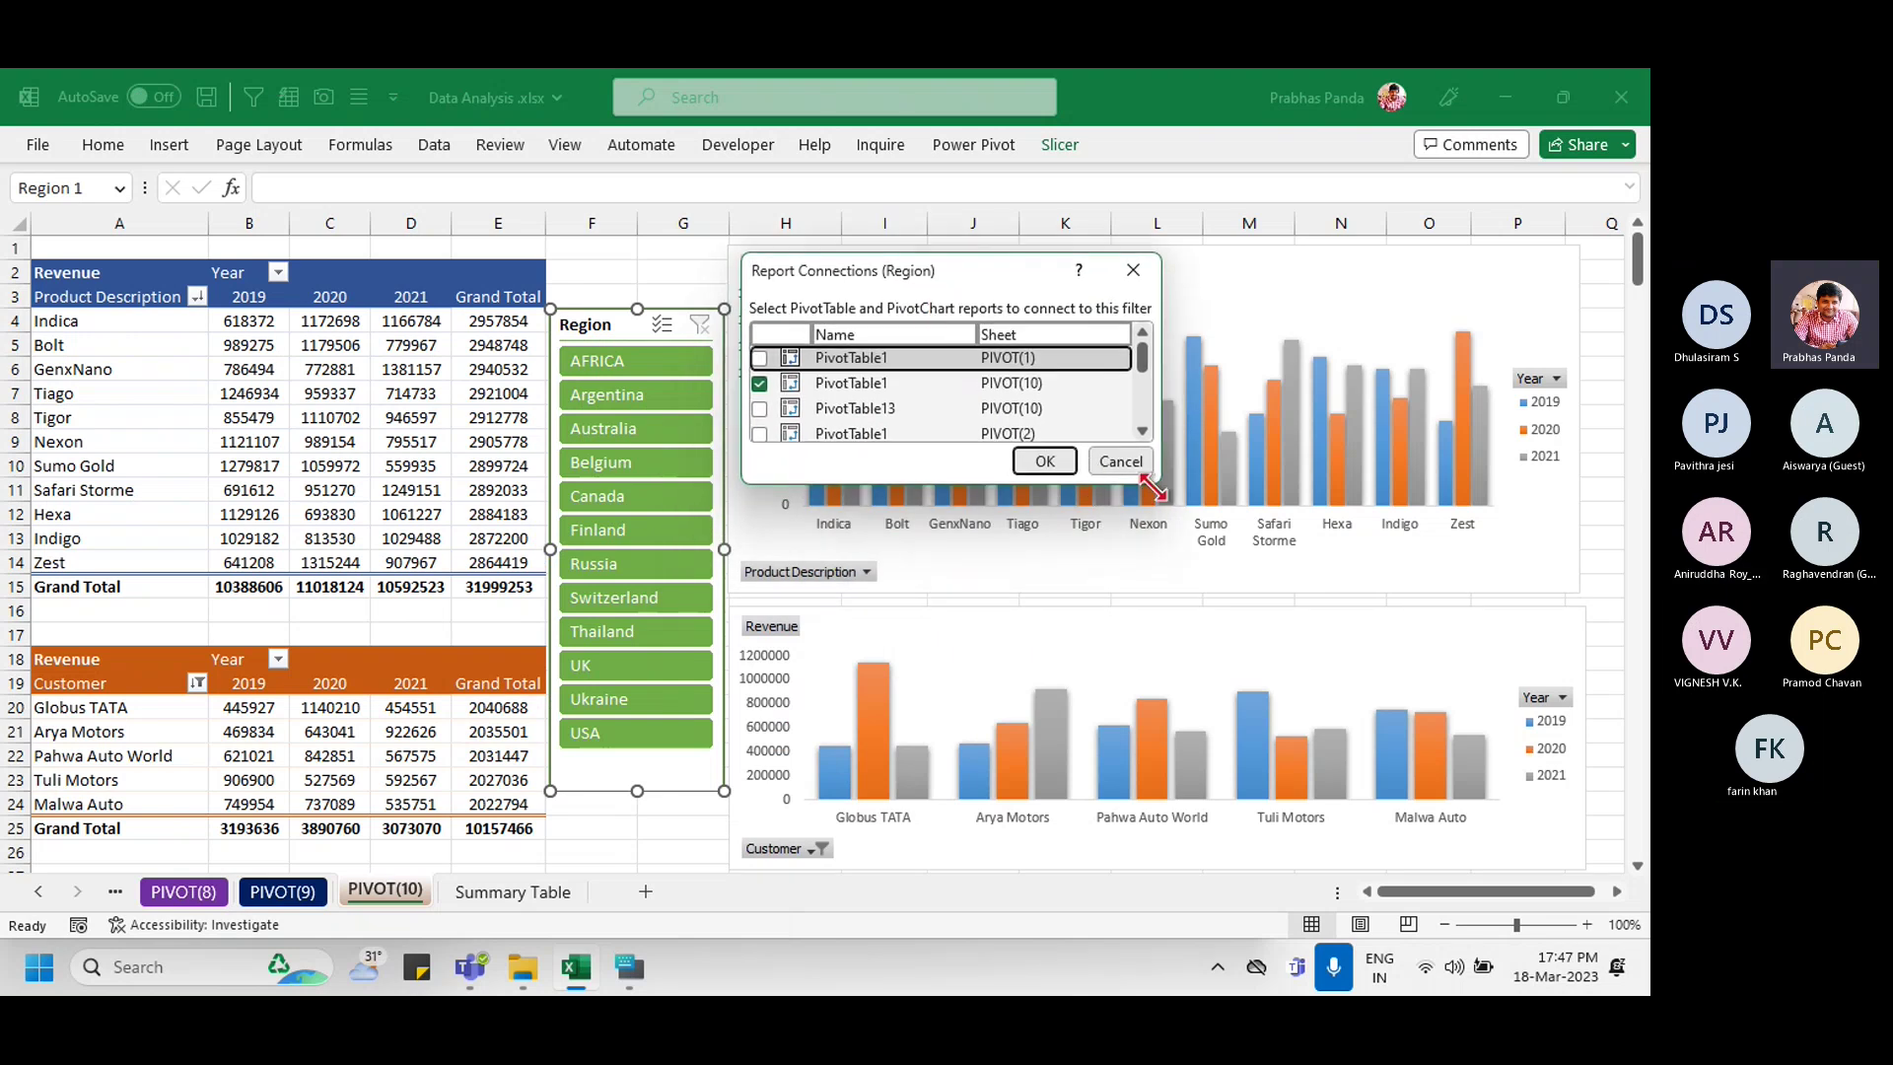
left_click_drag(1160, 483, 1365, 771)
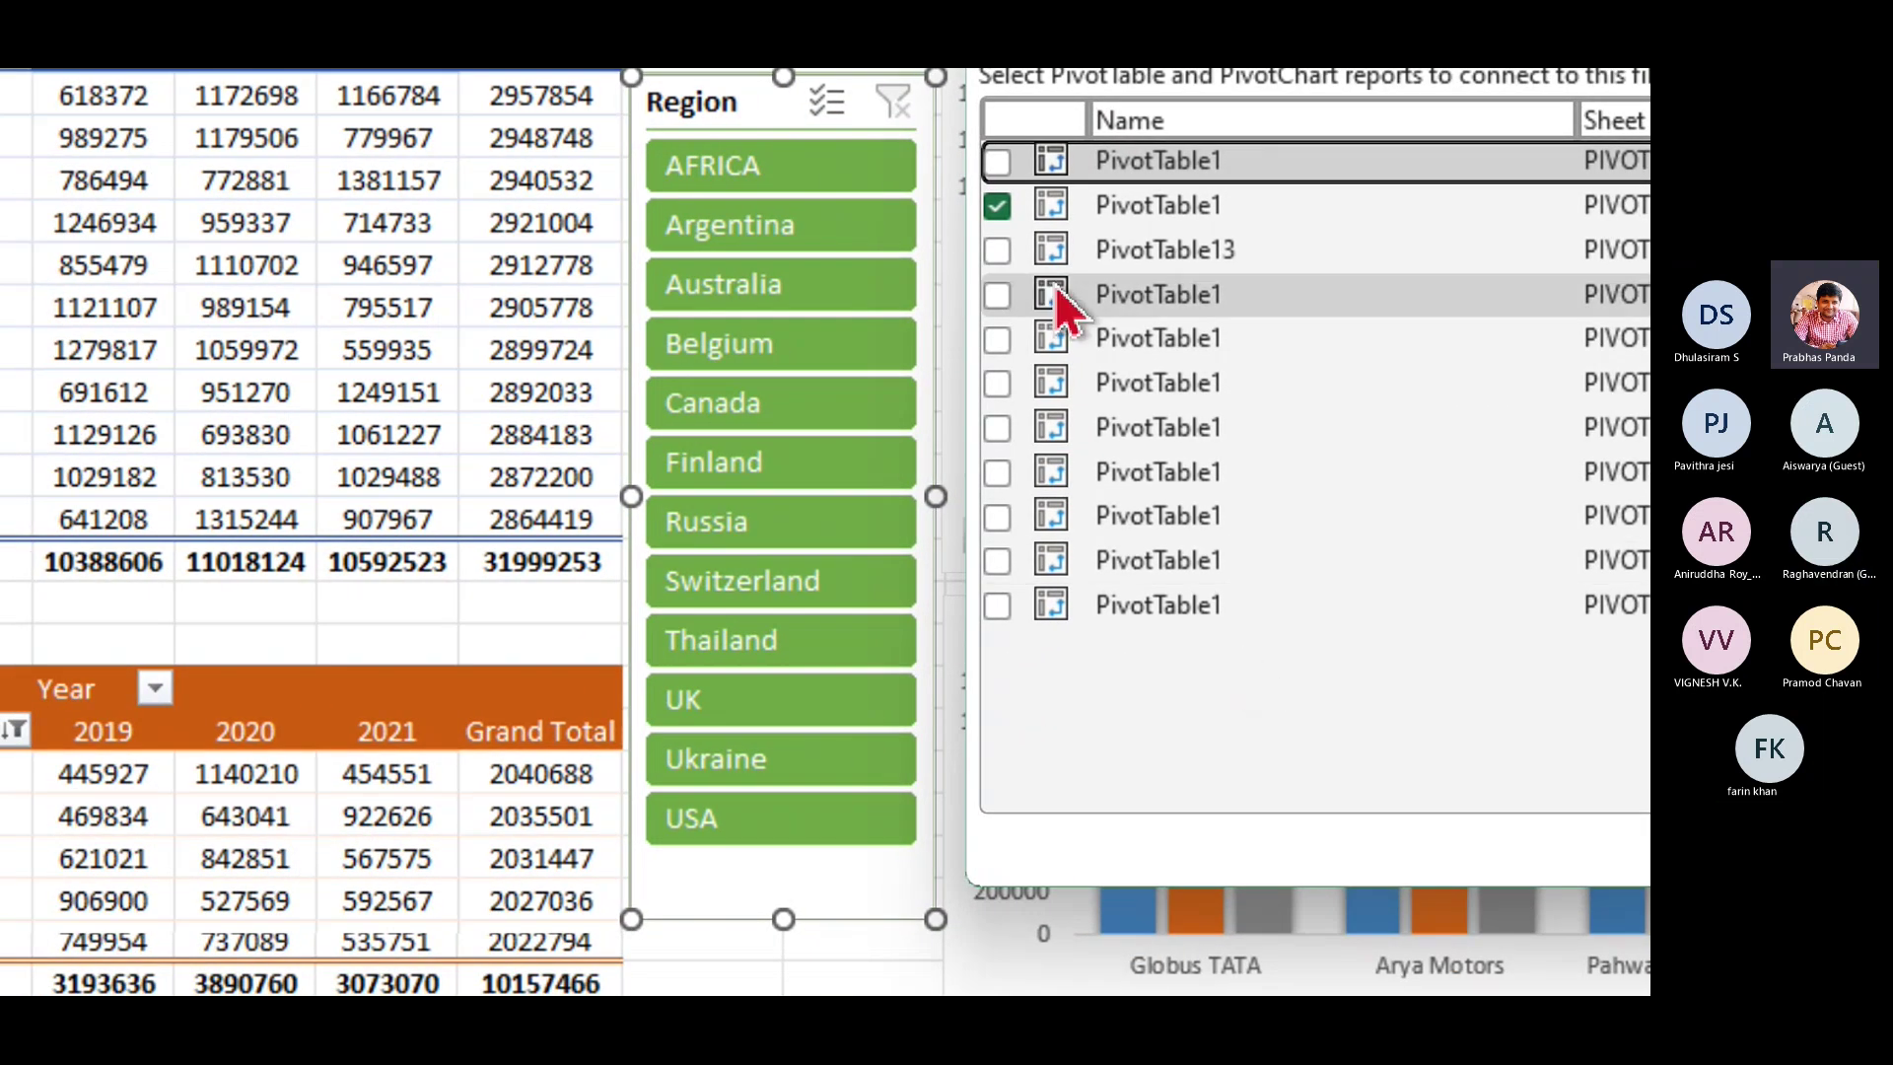
left_click(999, 251)
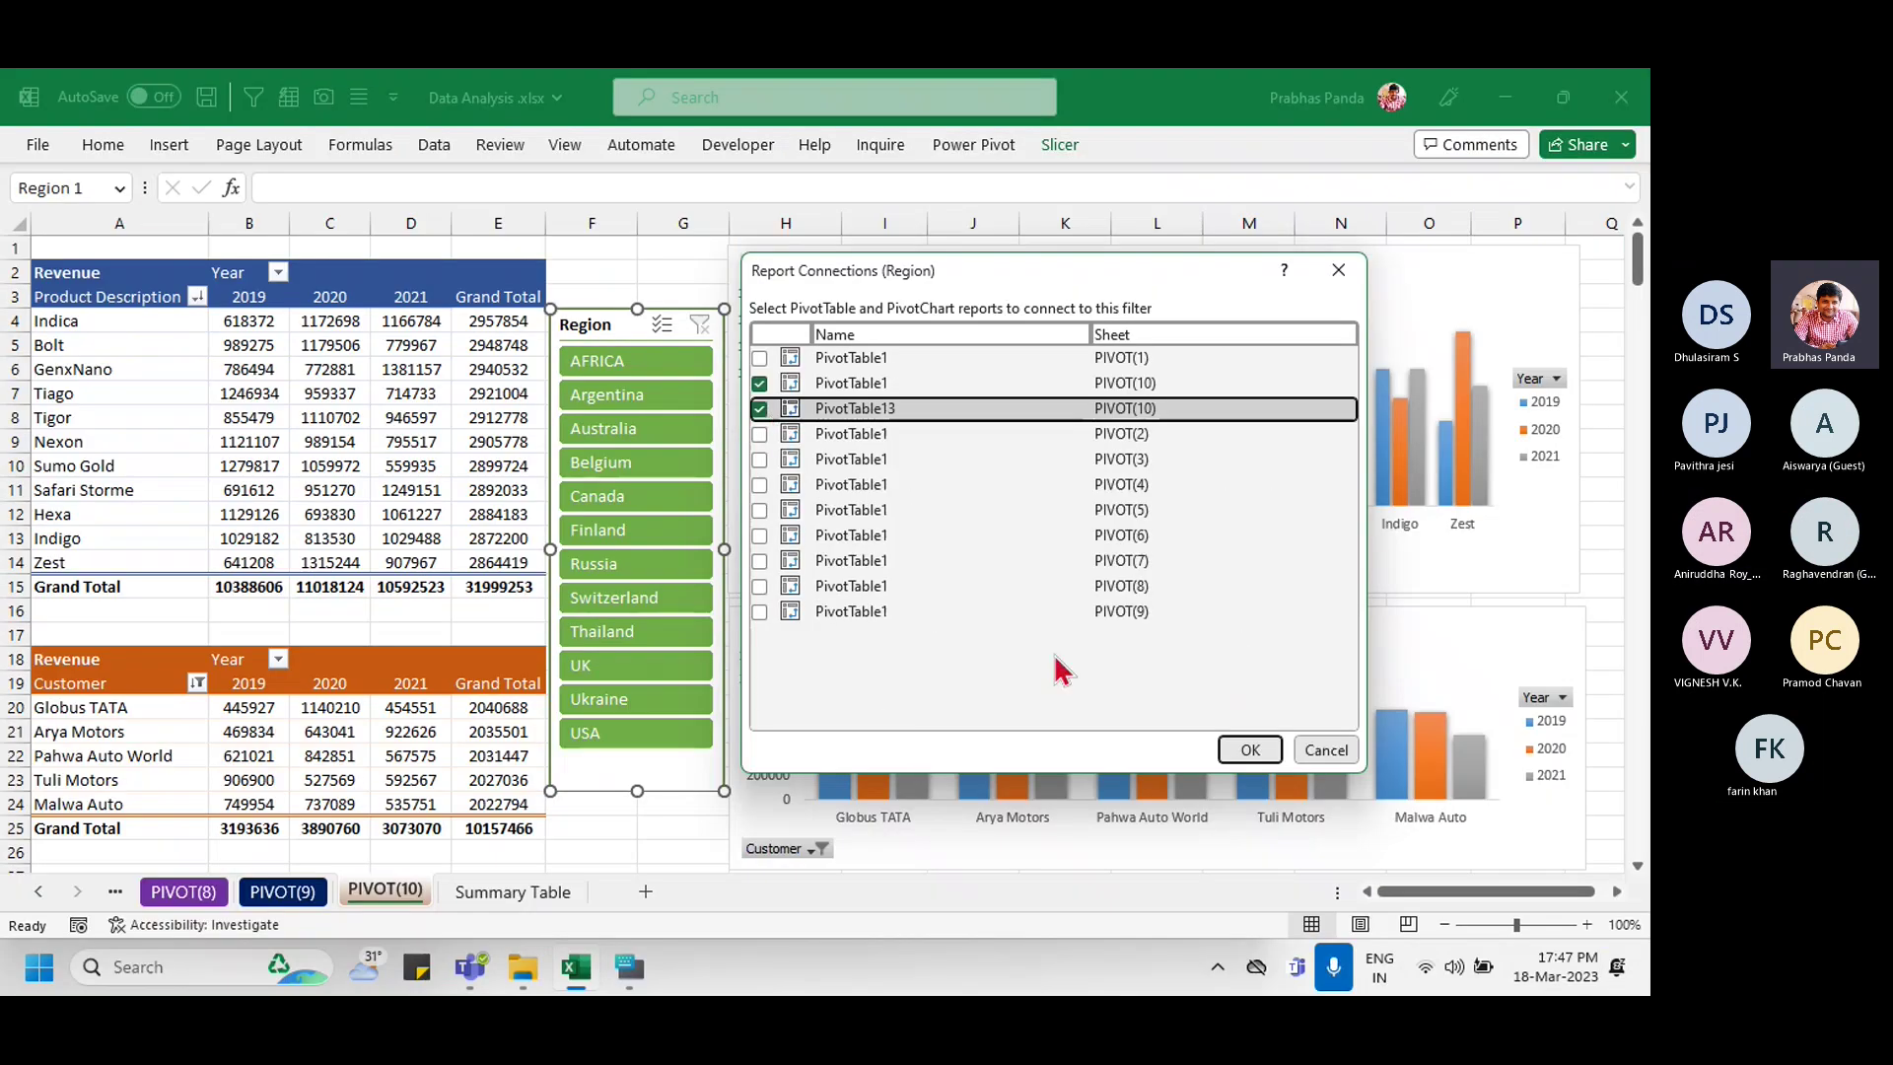
Step: Apply the new slicer connections and test them by filtering to Argentina, Ukraine, then AFRICA
left_click(1440, 892)
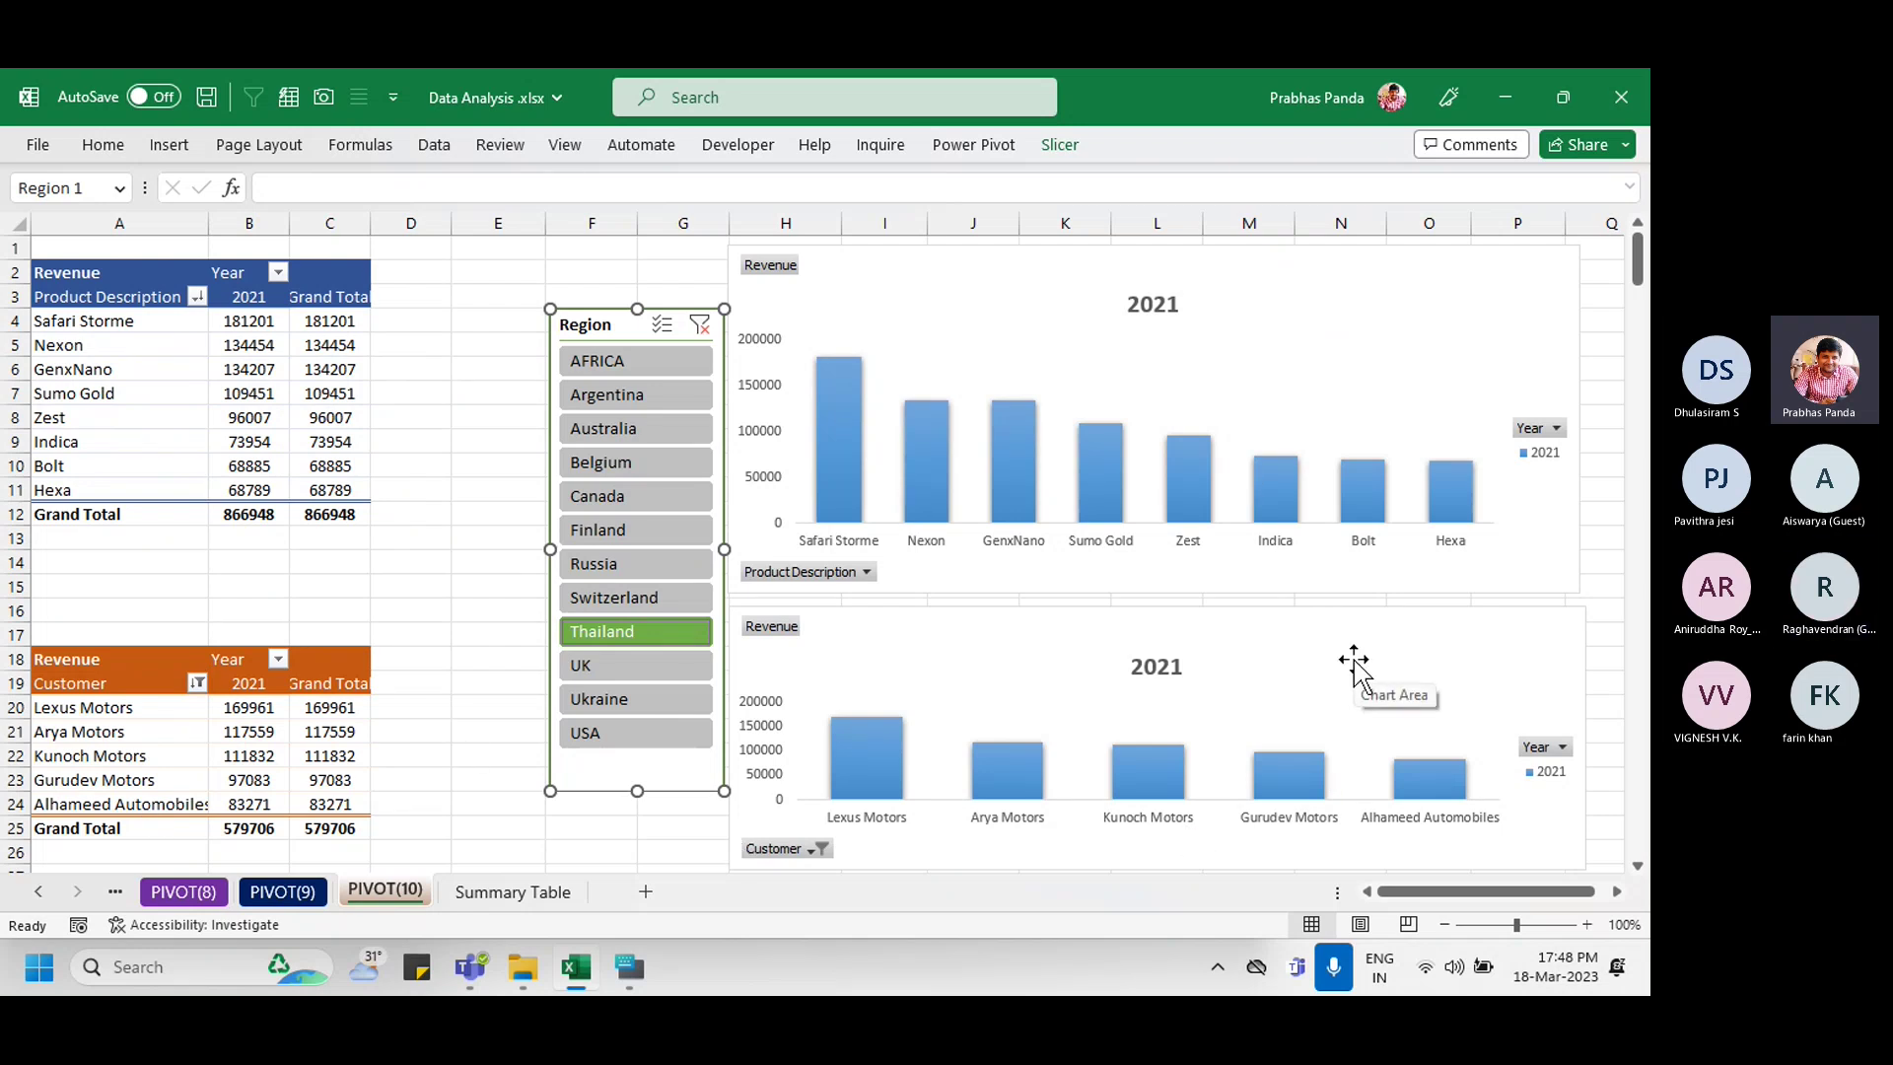
left_click(614, 399)
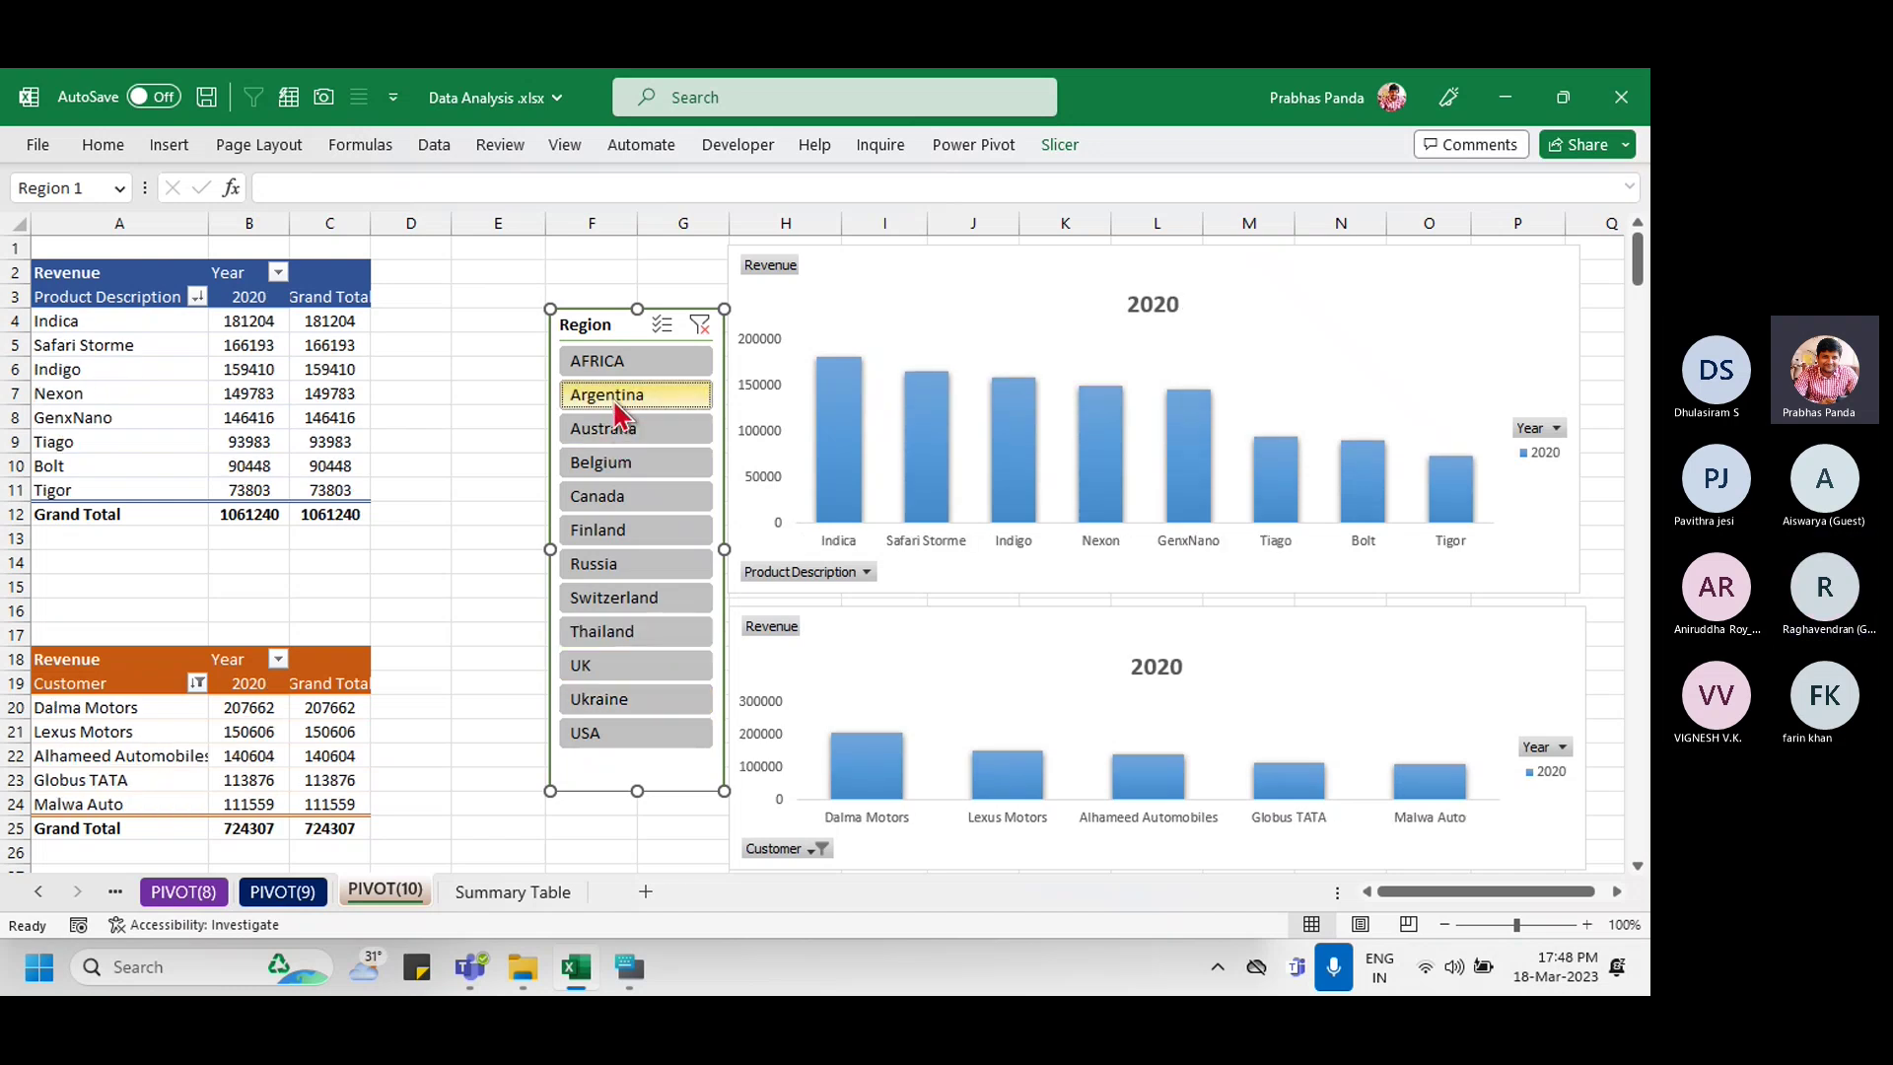
left_click(627, 702)
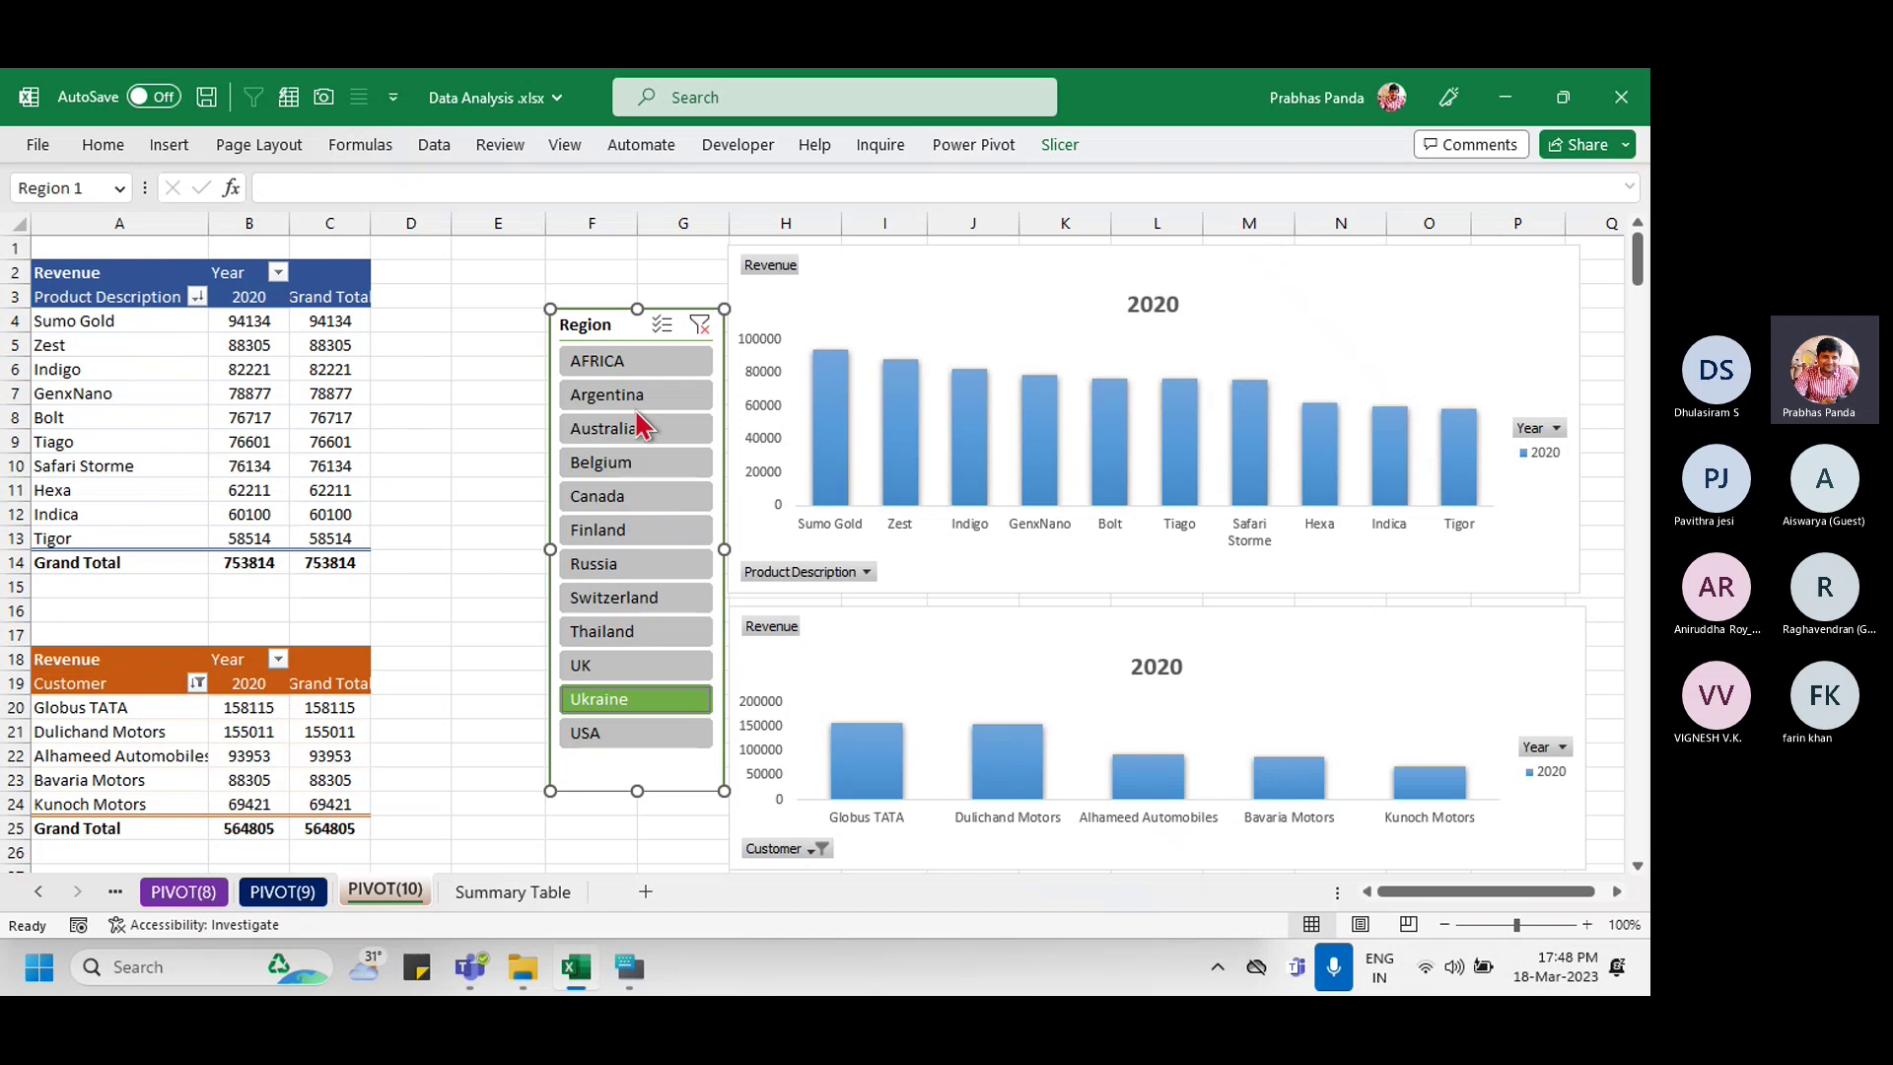
left_click(603, 368)
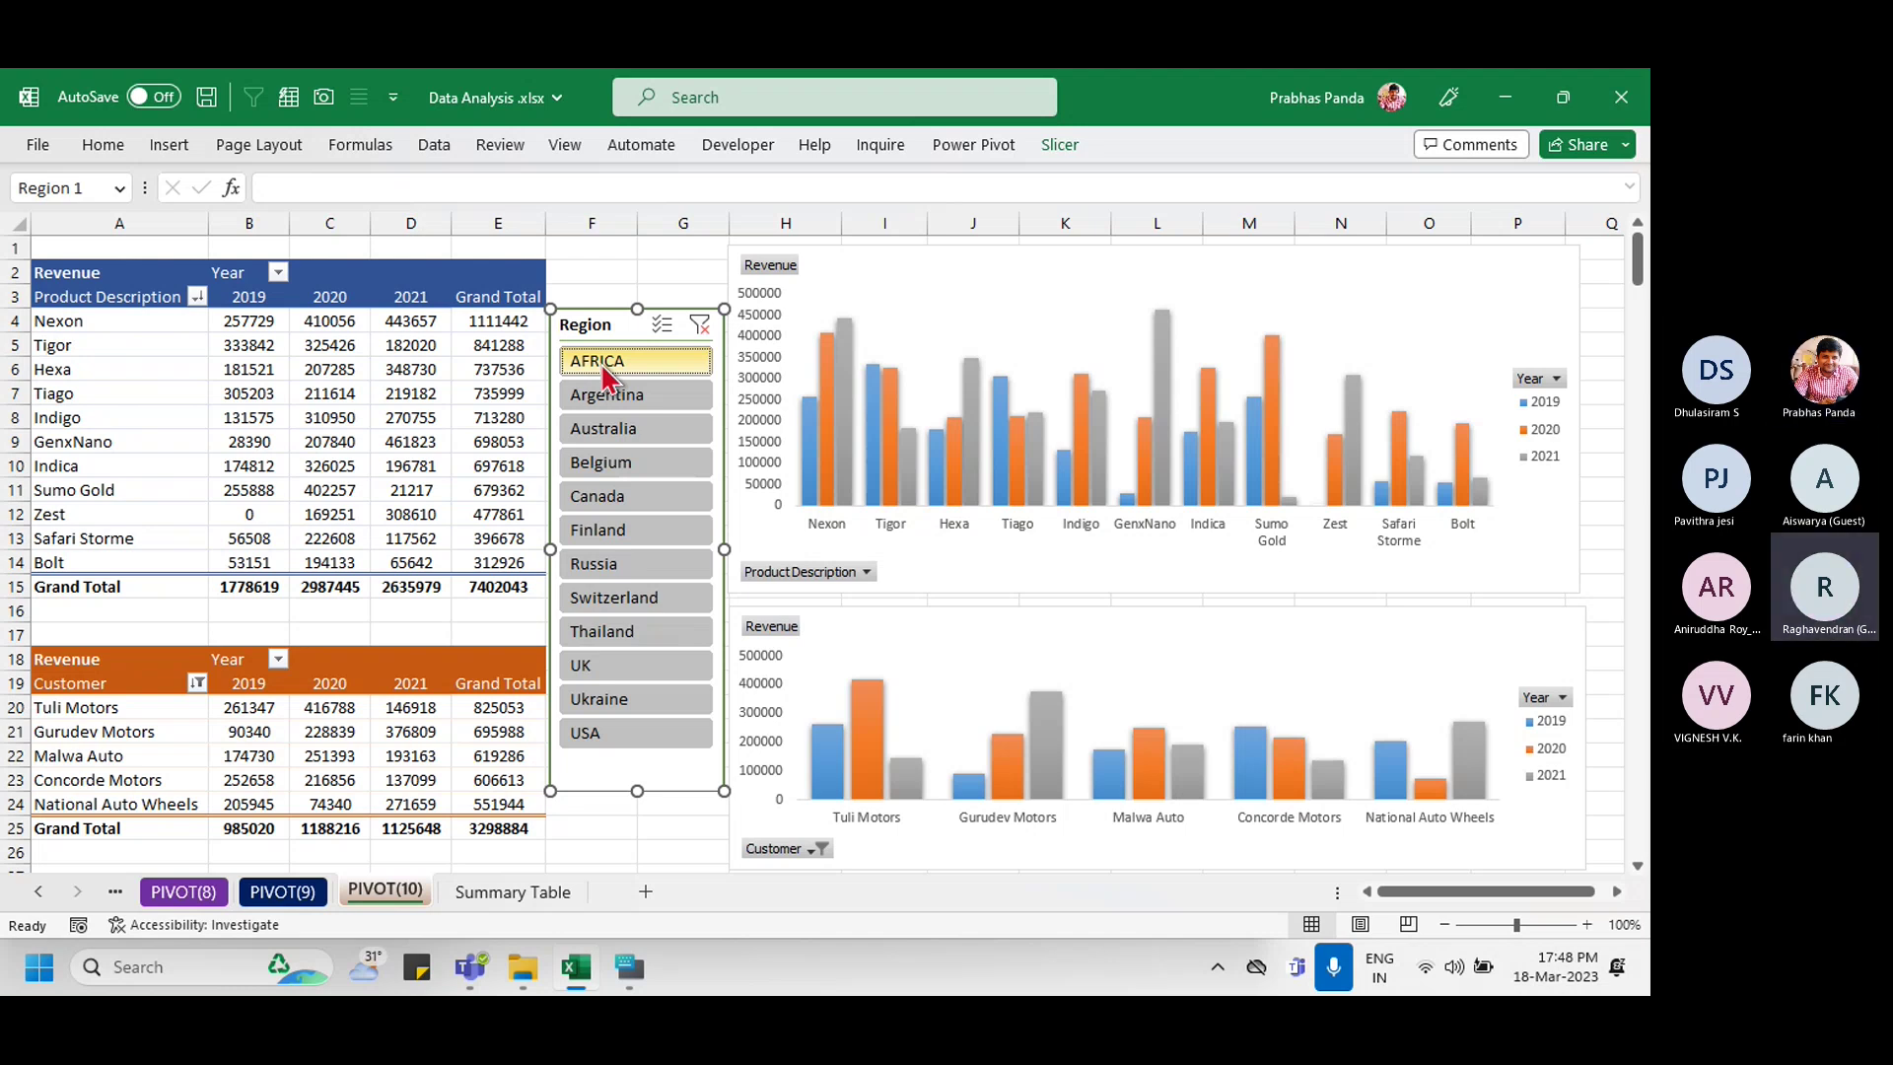
Step: Clear the Region slicer filter so all regions show, then select both revenue charts
left_click(603, 364)
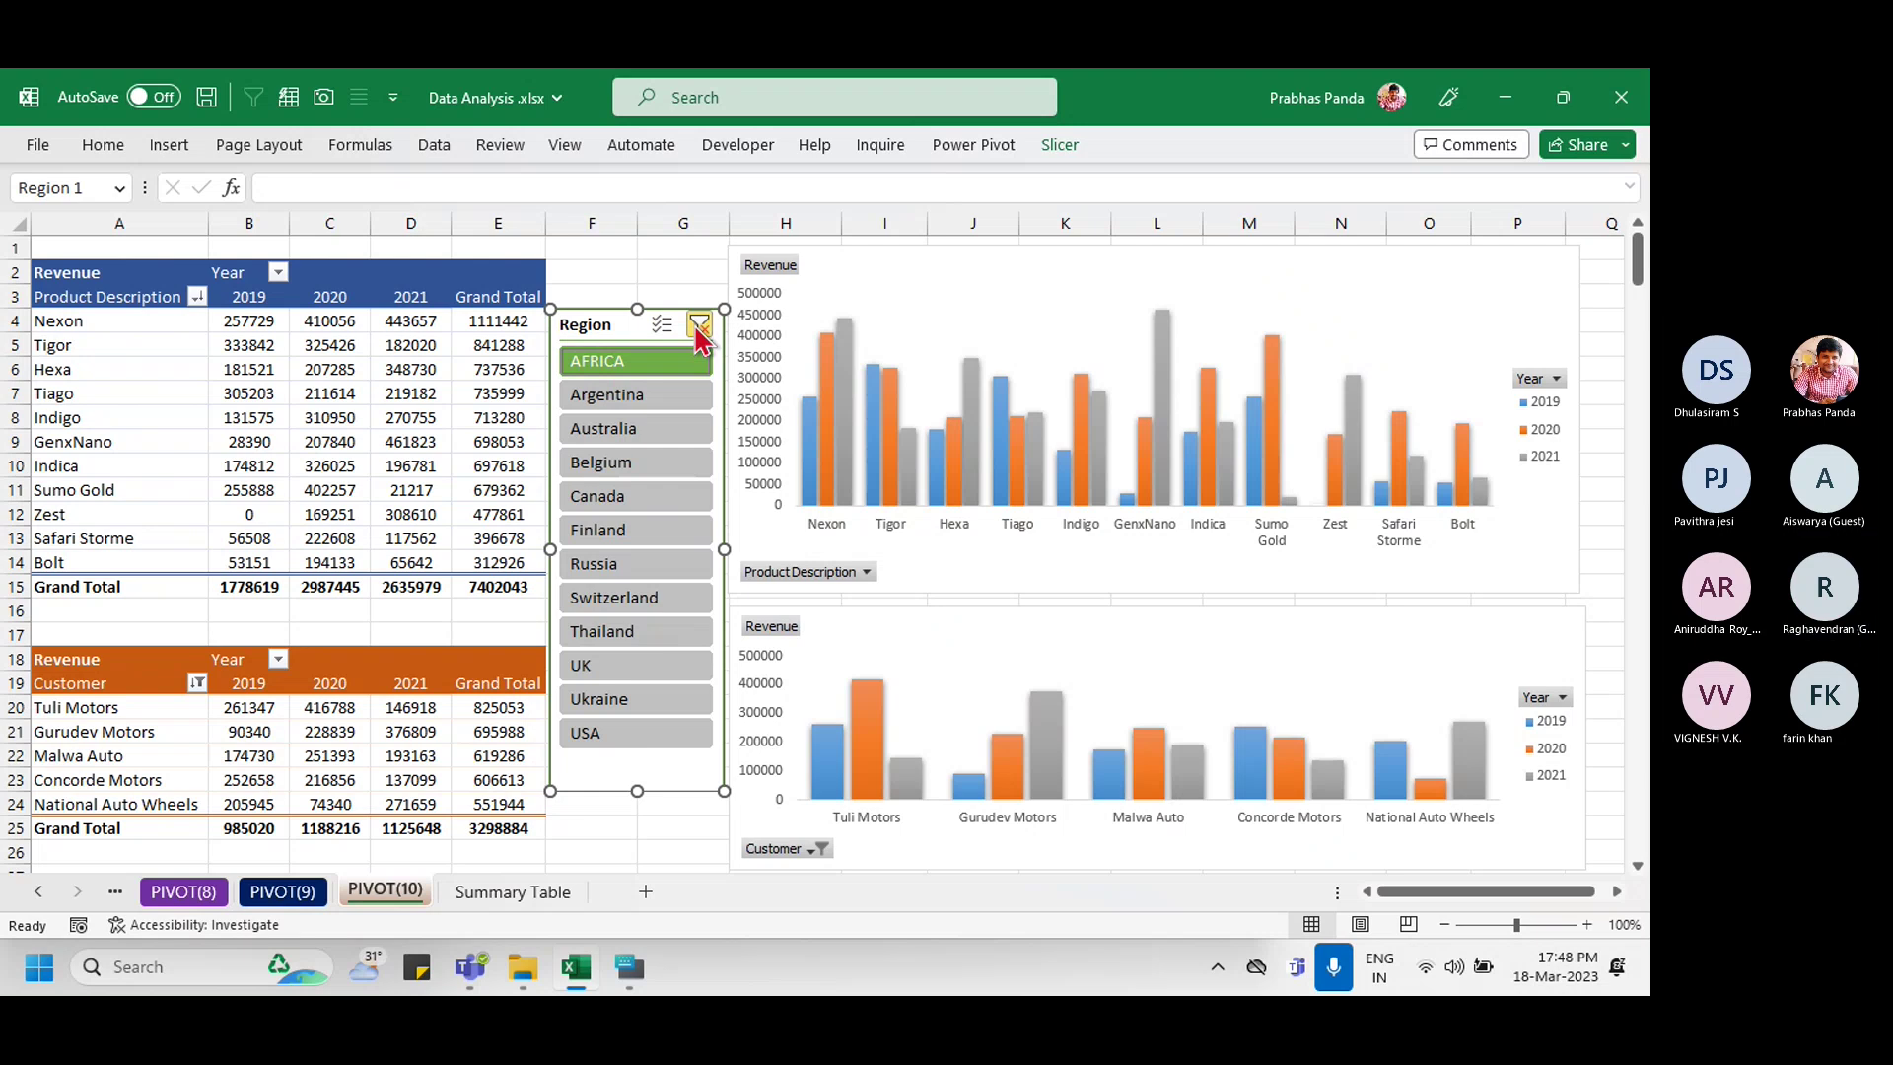
left_click(698, 327)
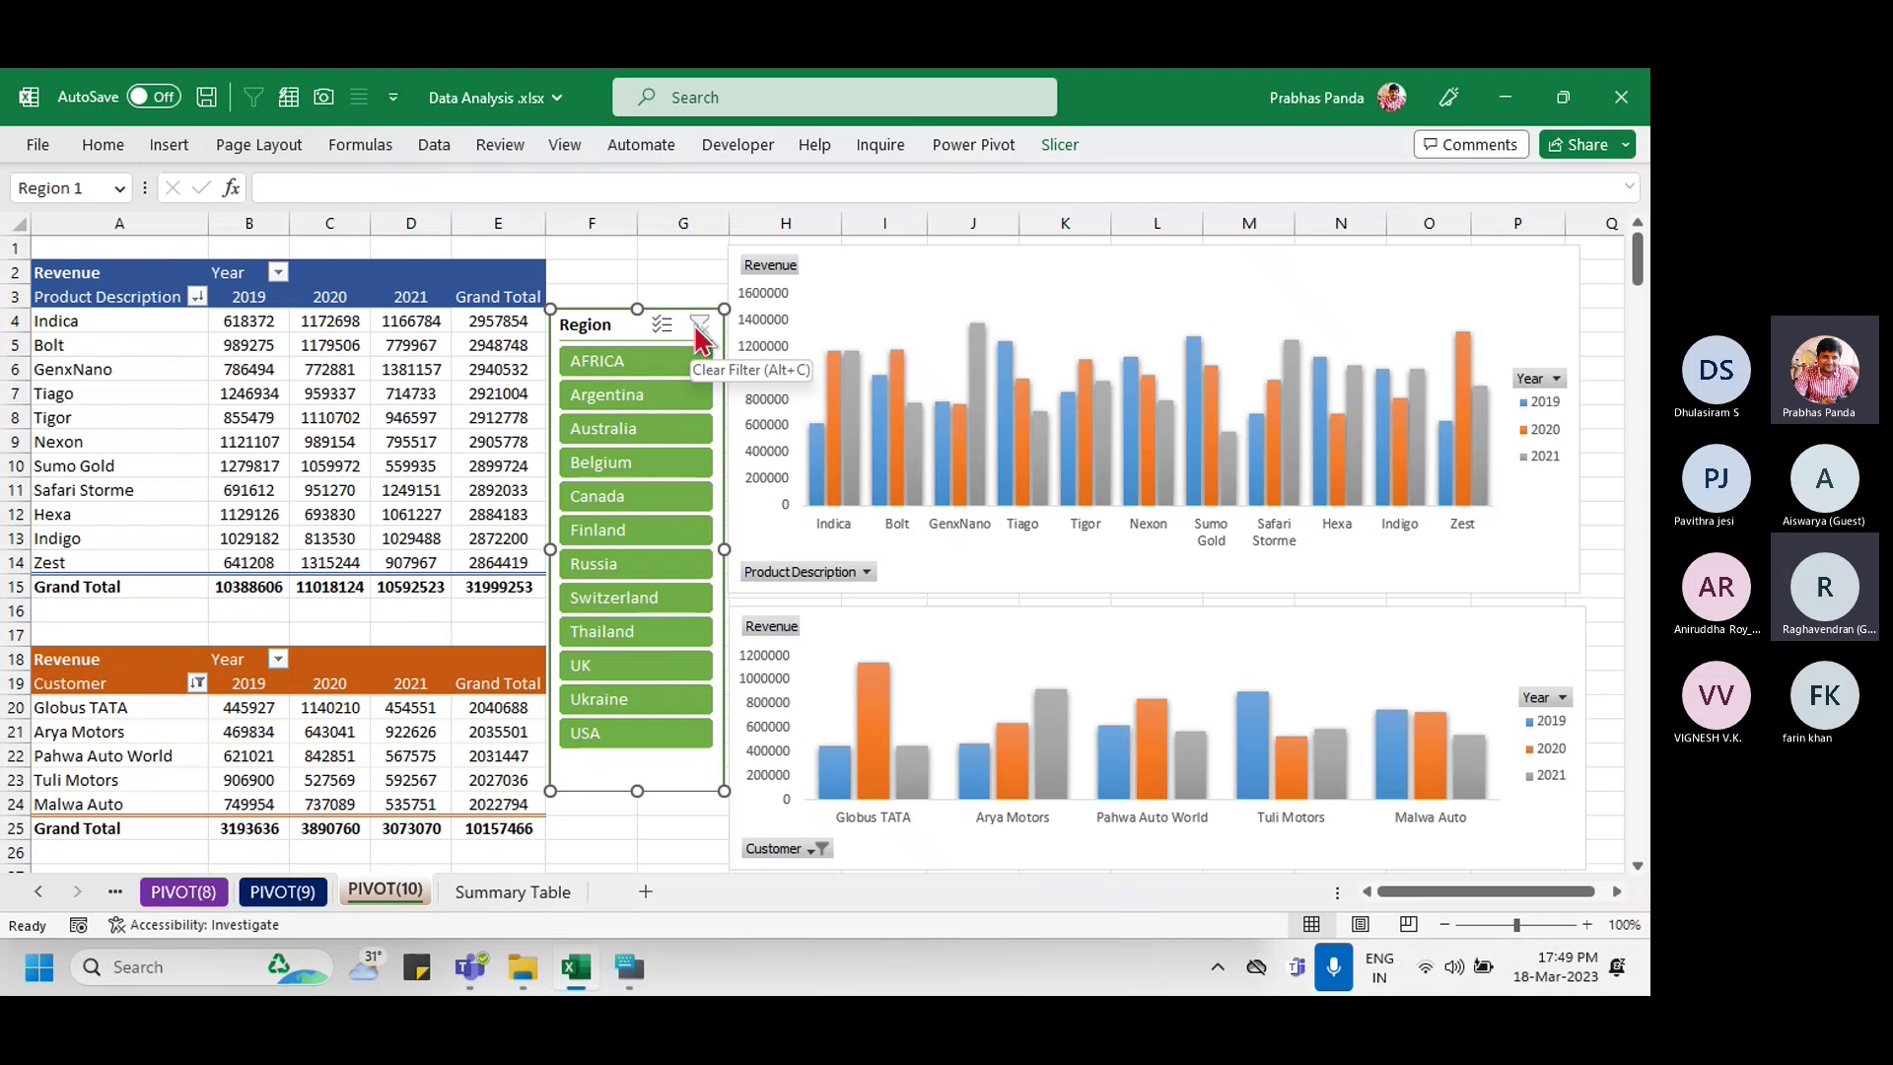
left_click(887, 275)
left_click(847, 613, "ctrl")
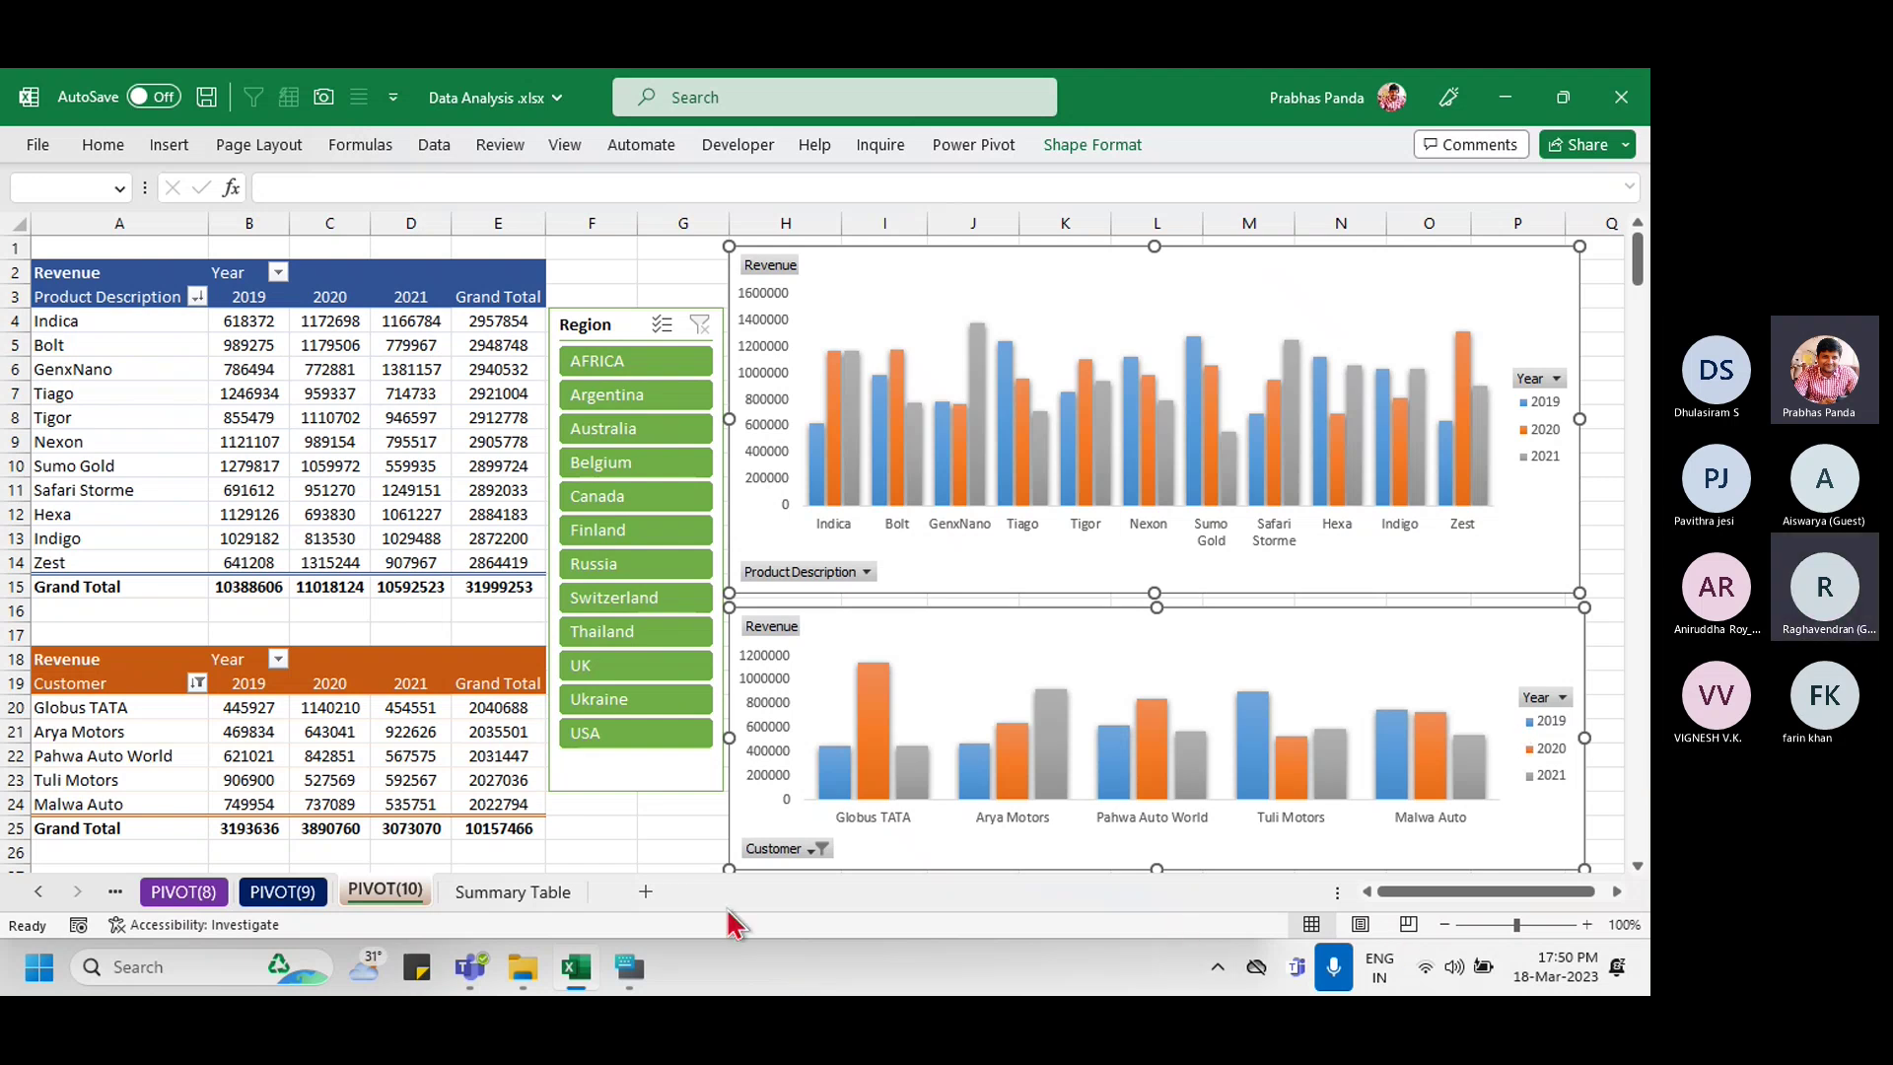
Step: Insert a new sheet named 'Final Report' and return to PIVOT(10)
left_click(647, 892)
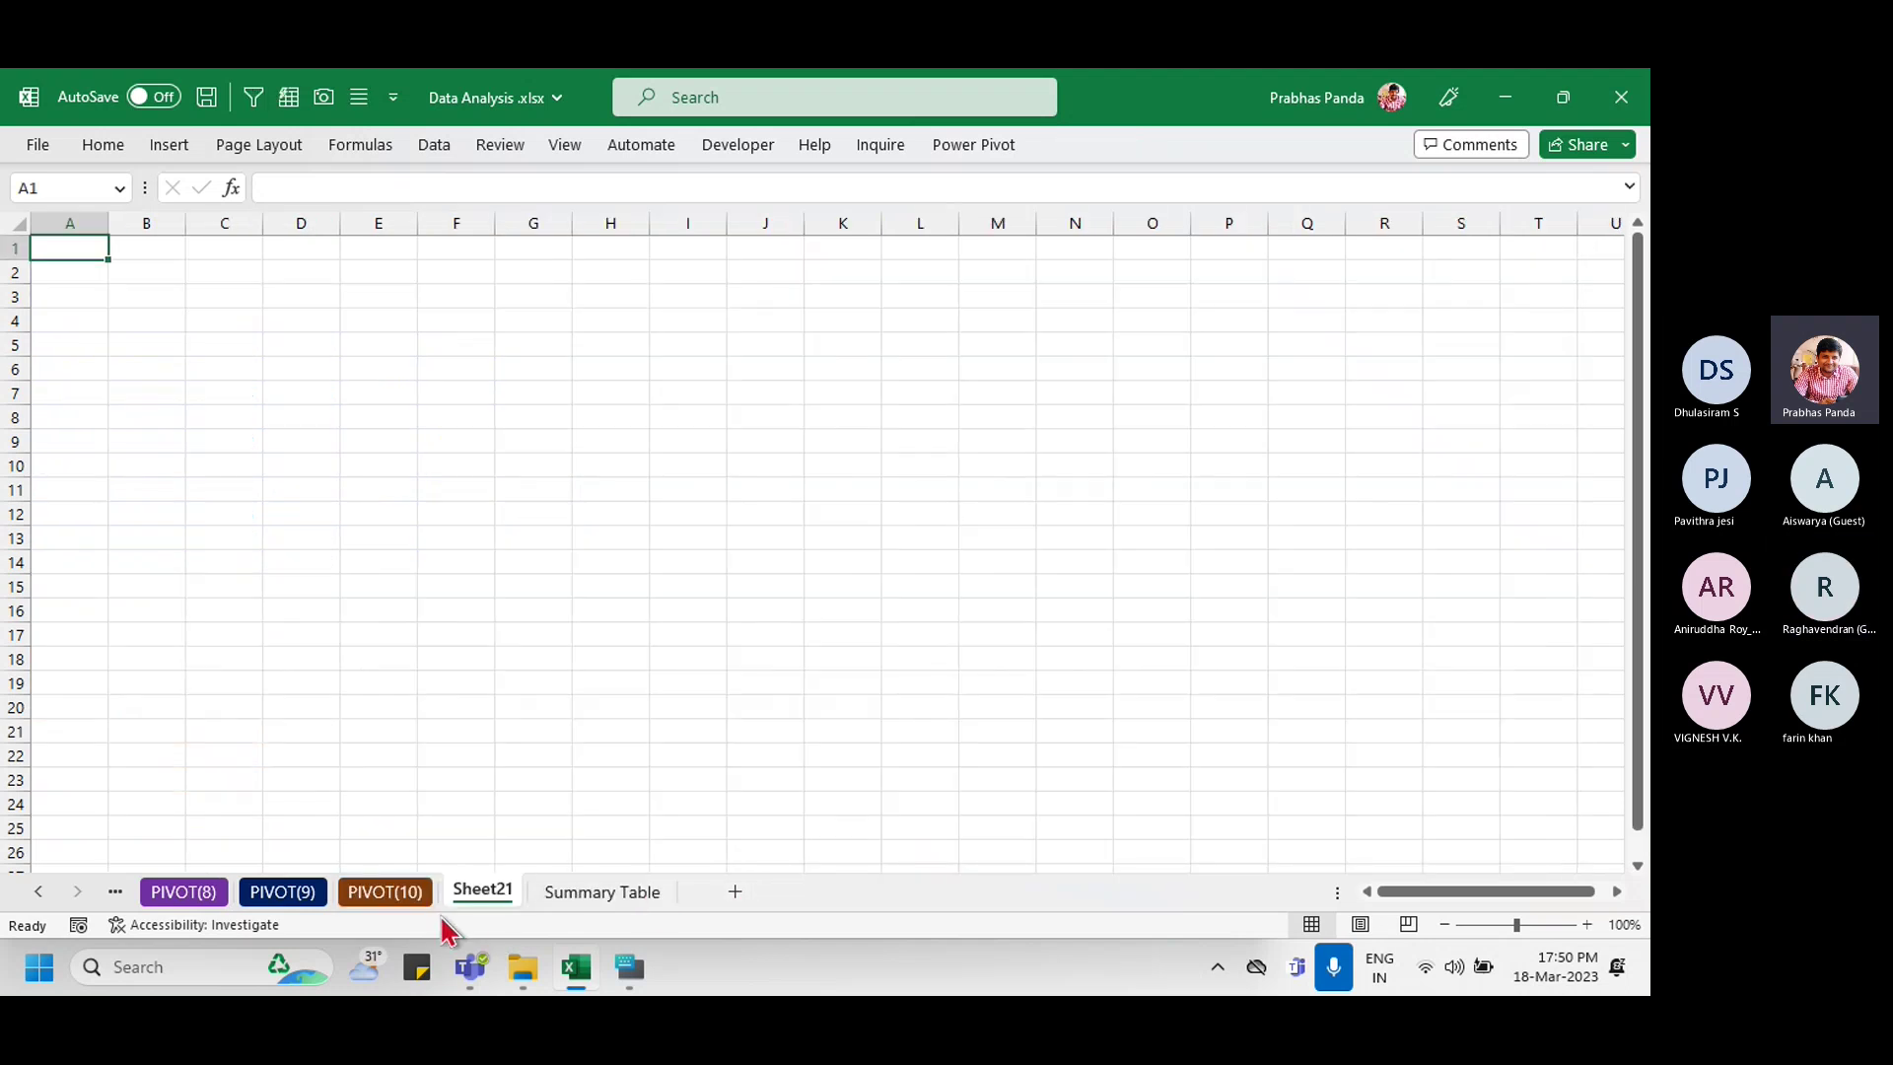
double_click(477, 890)
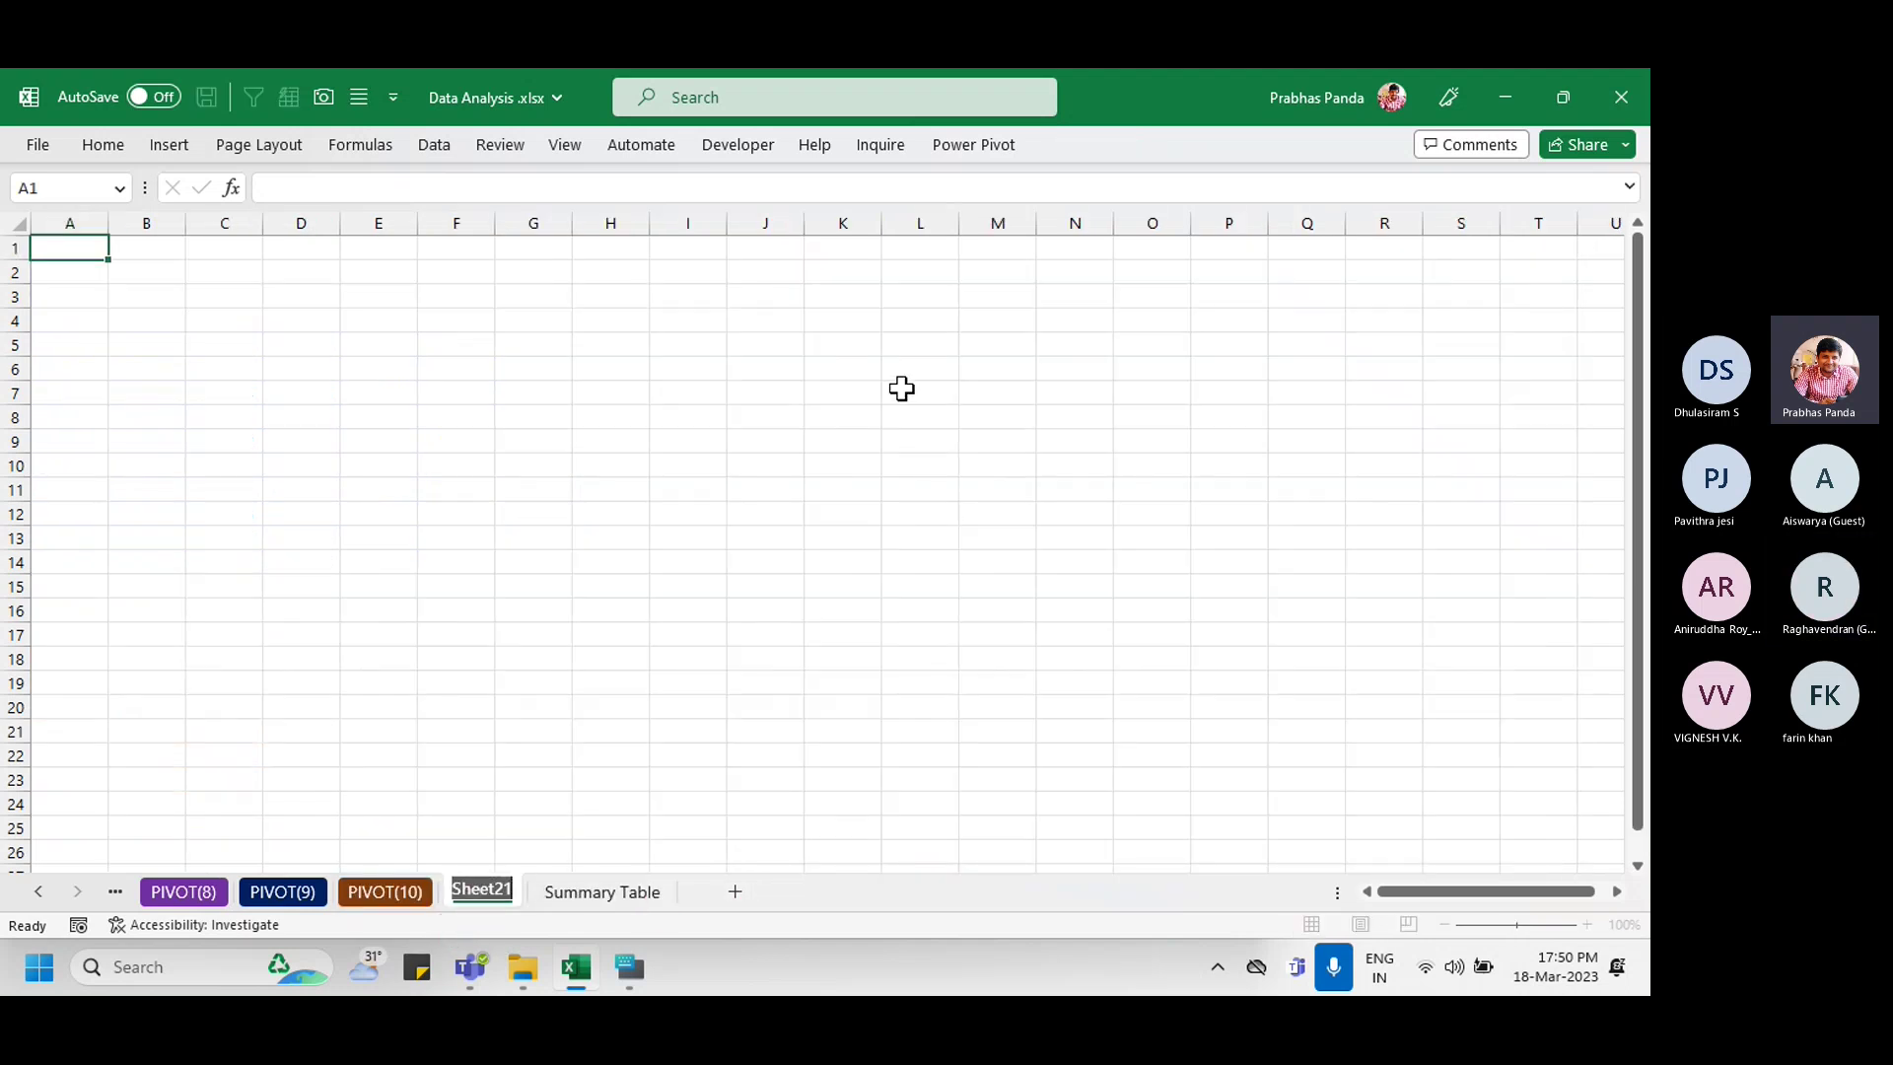
type("Final")
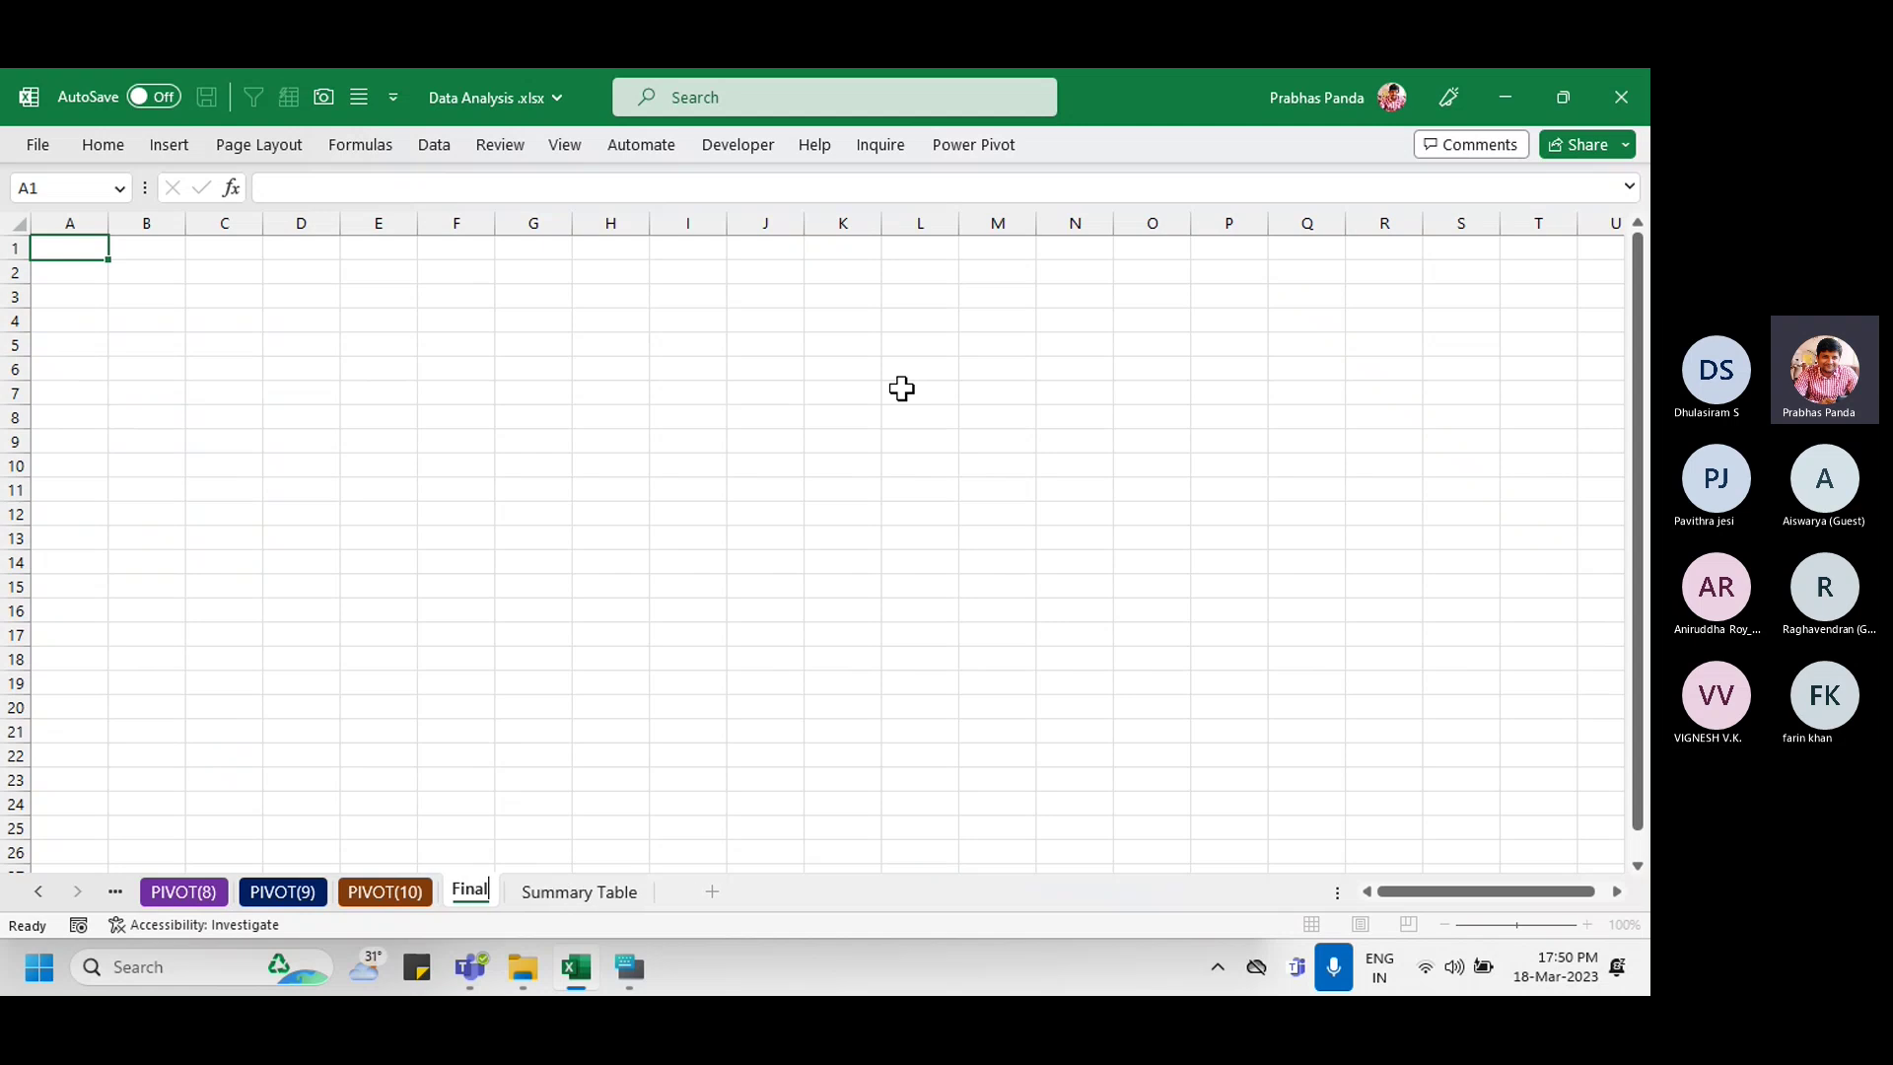
type(" Report")
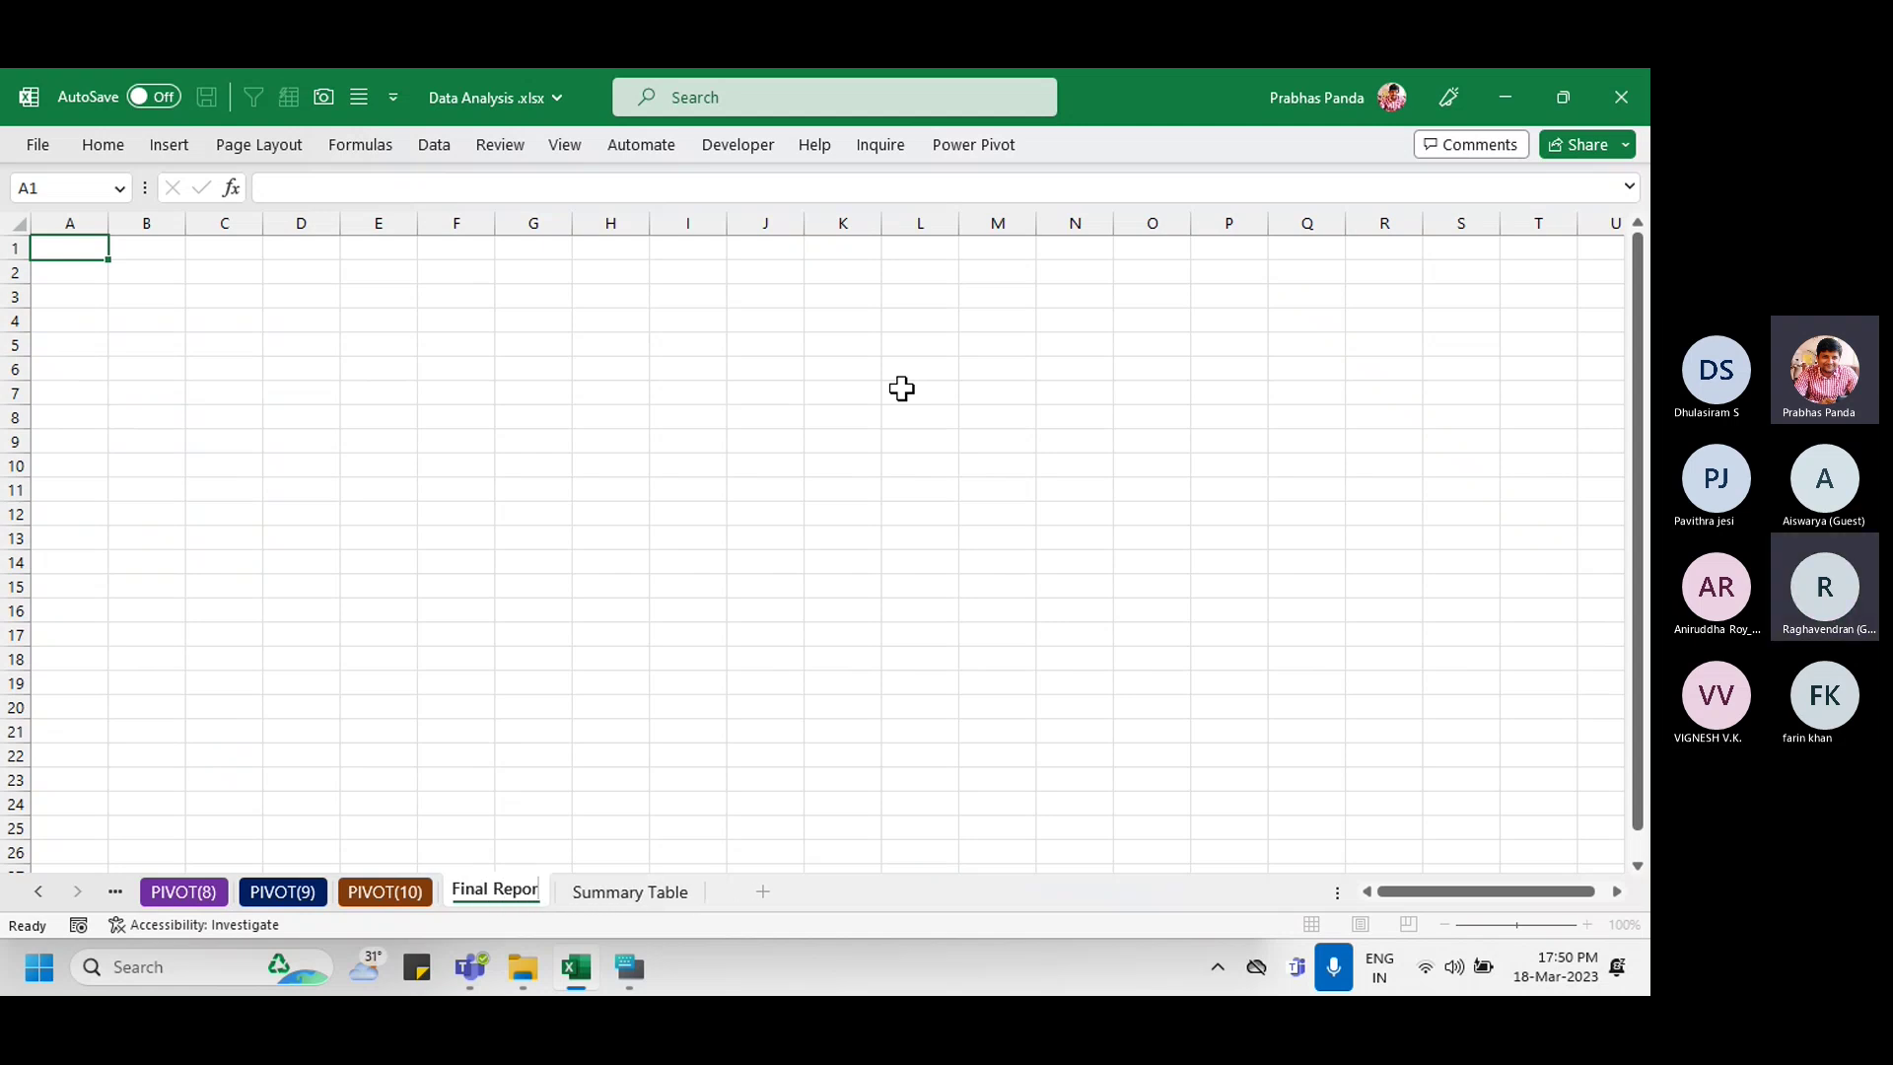
key("Return")
left_click(407, 901)
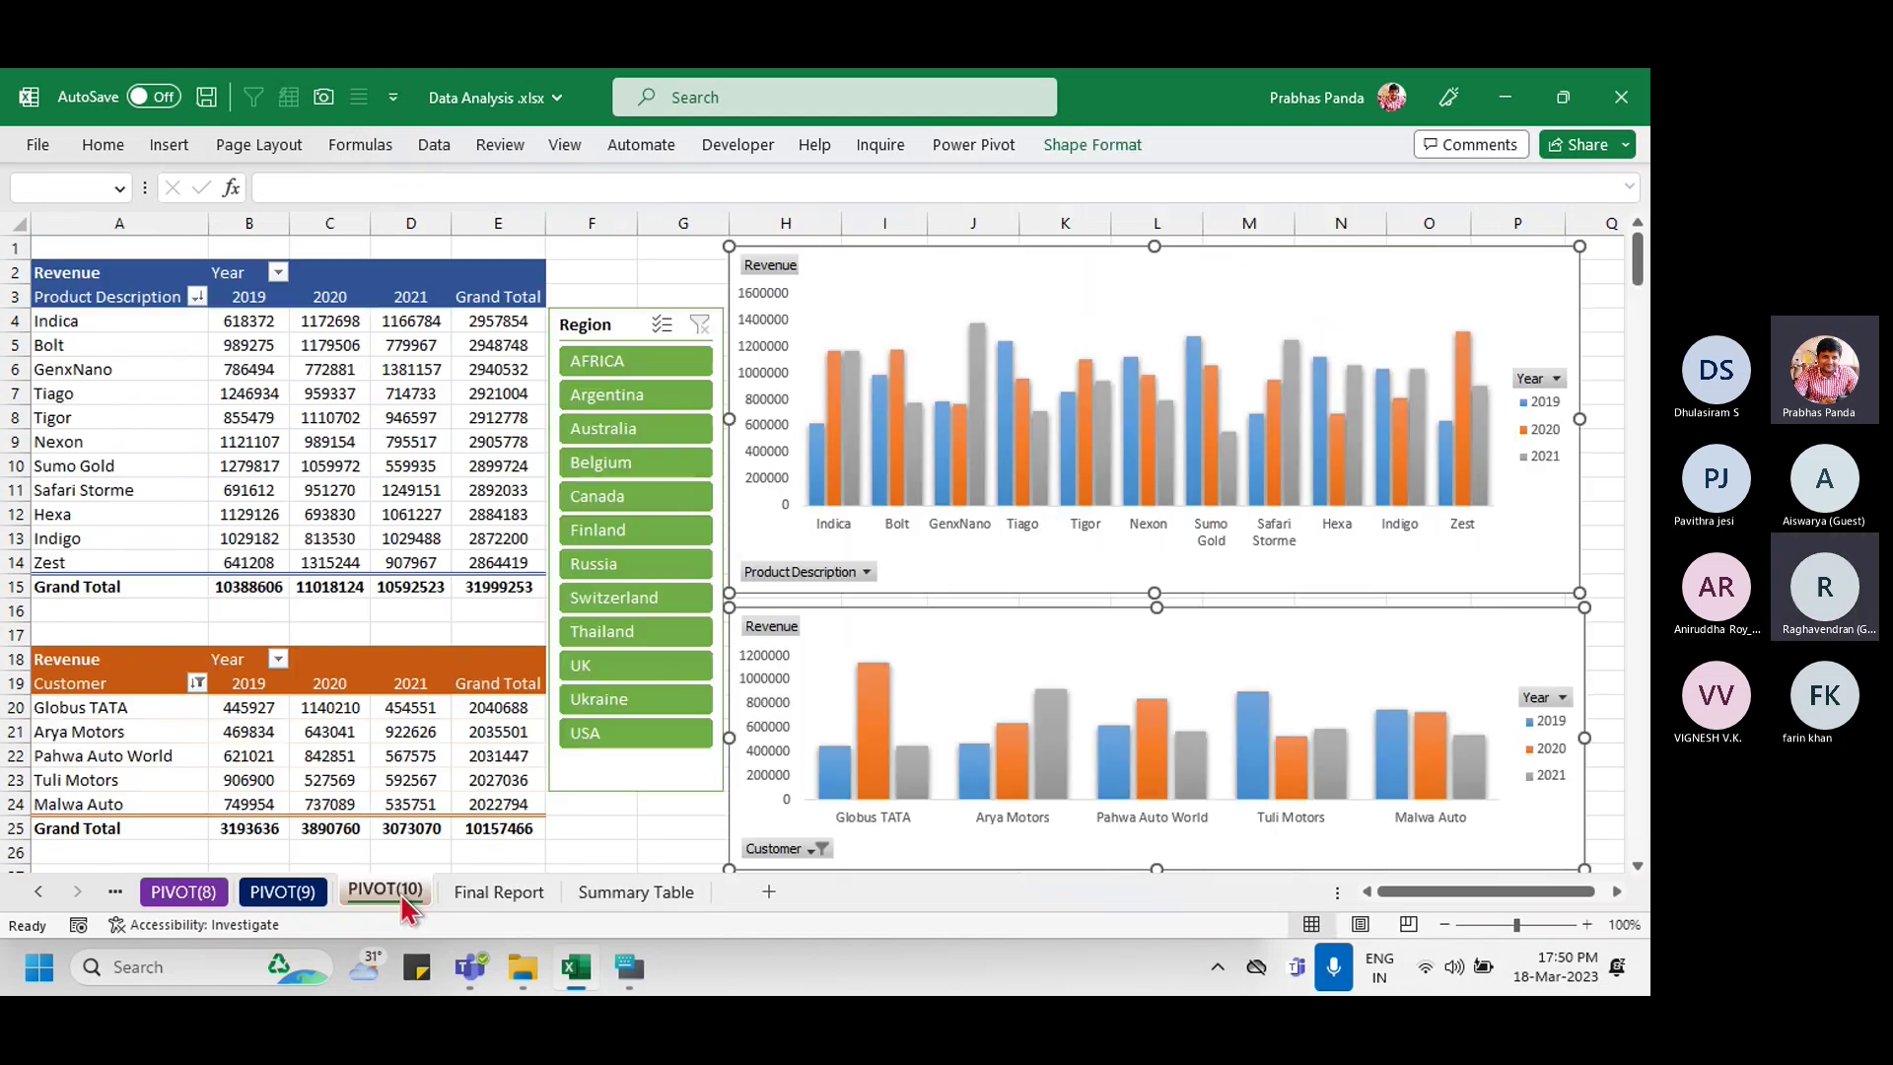
Step: Admit the waiting participant in the meeting window, then return to Excel
left_click(1562, 96)
left_click(1463, 94)
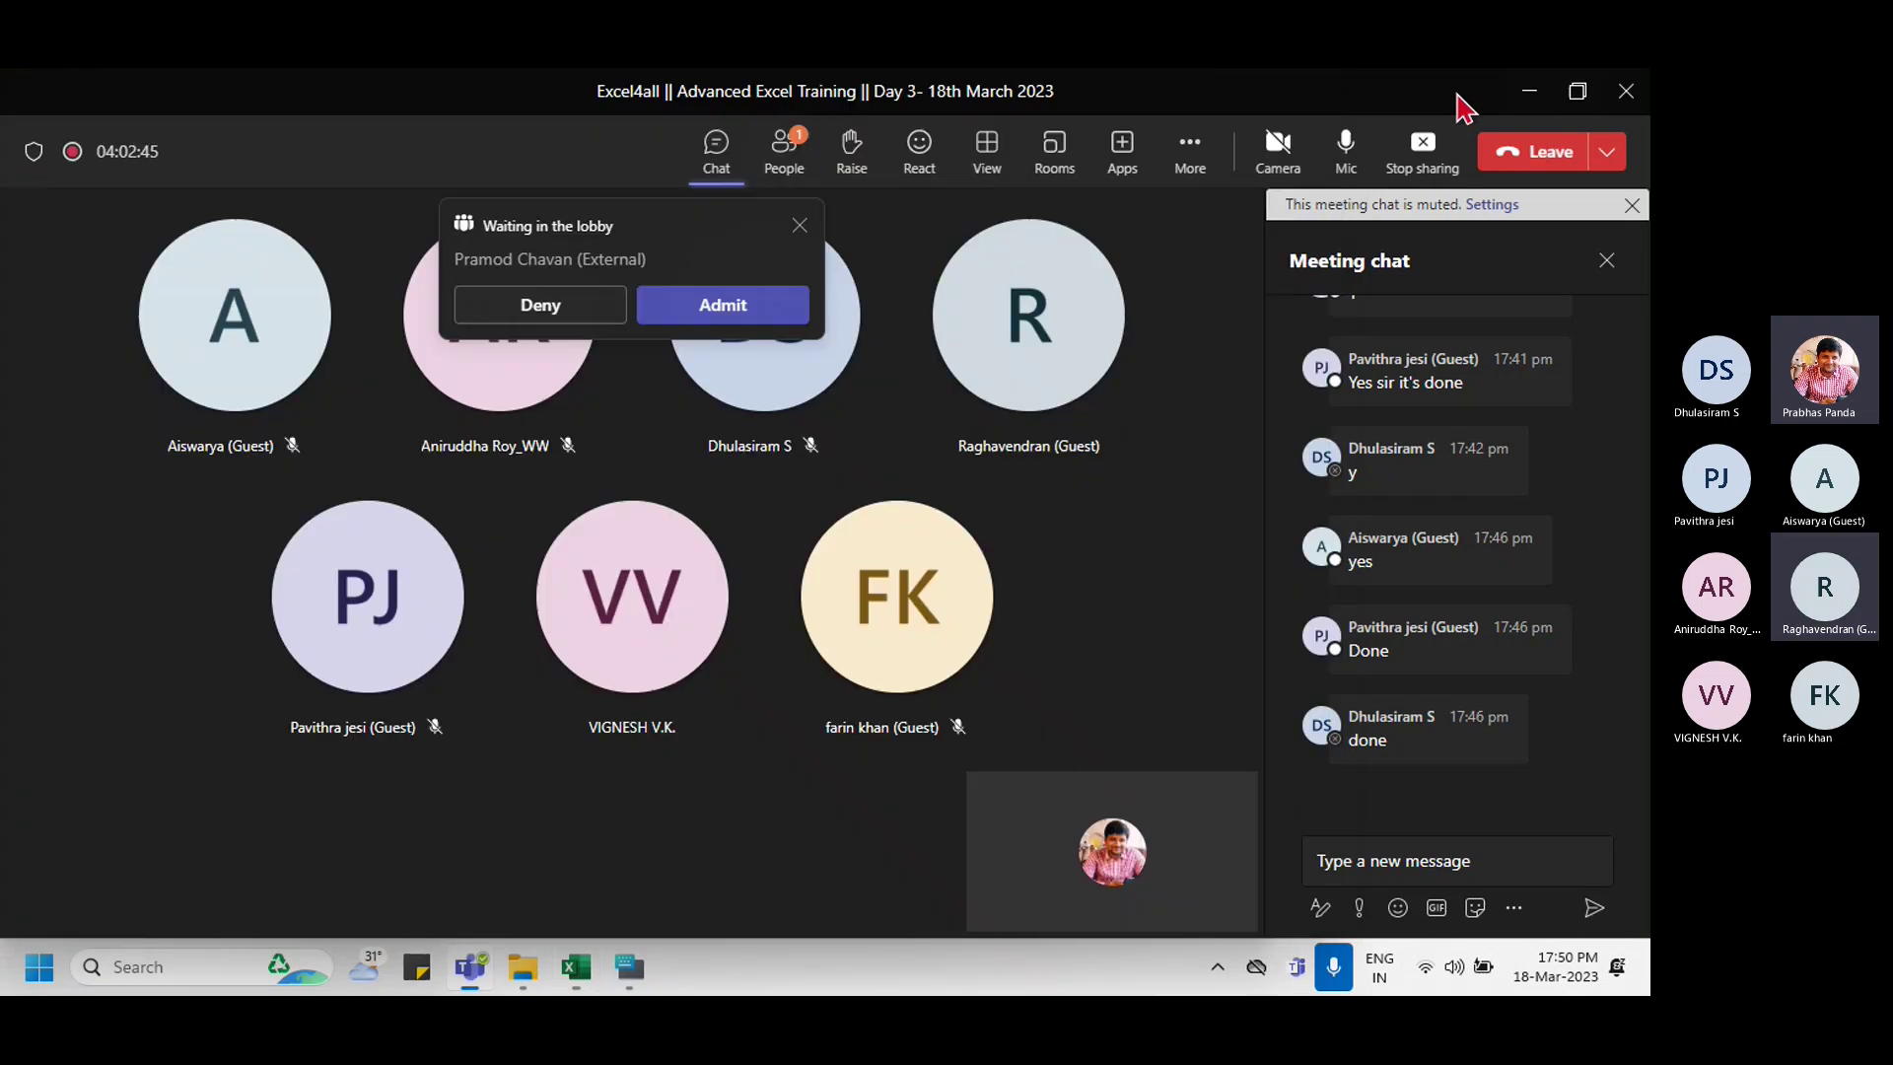
left_click(777, 312)
key("alt+Tab")
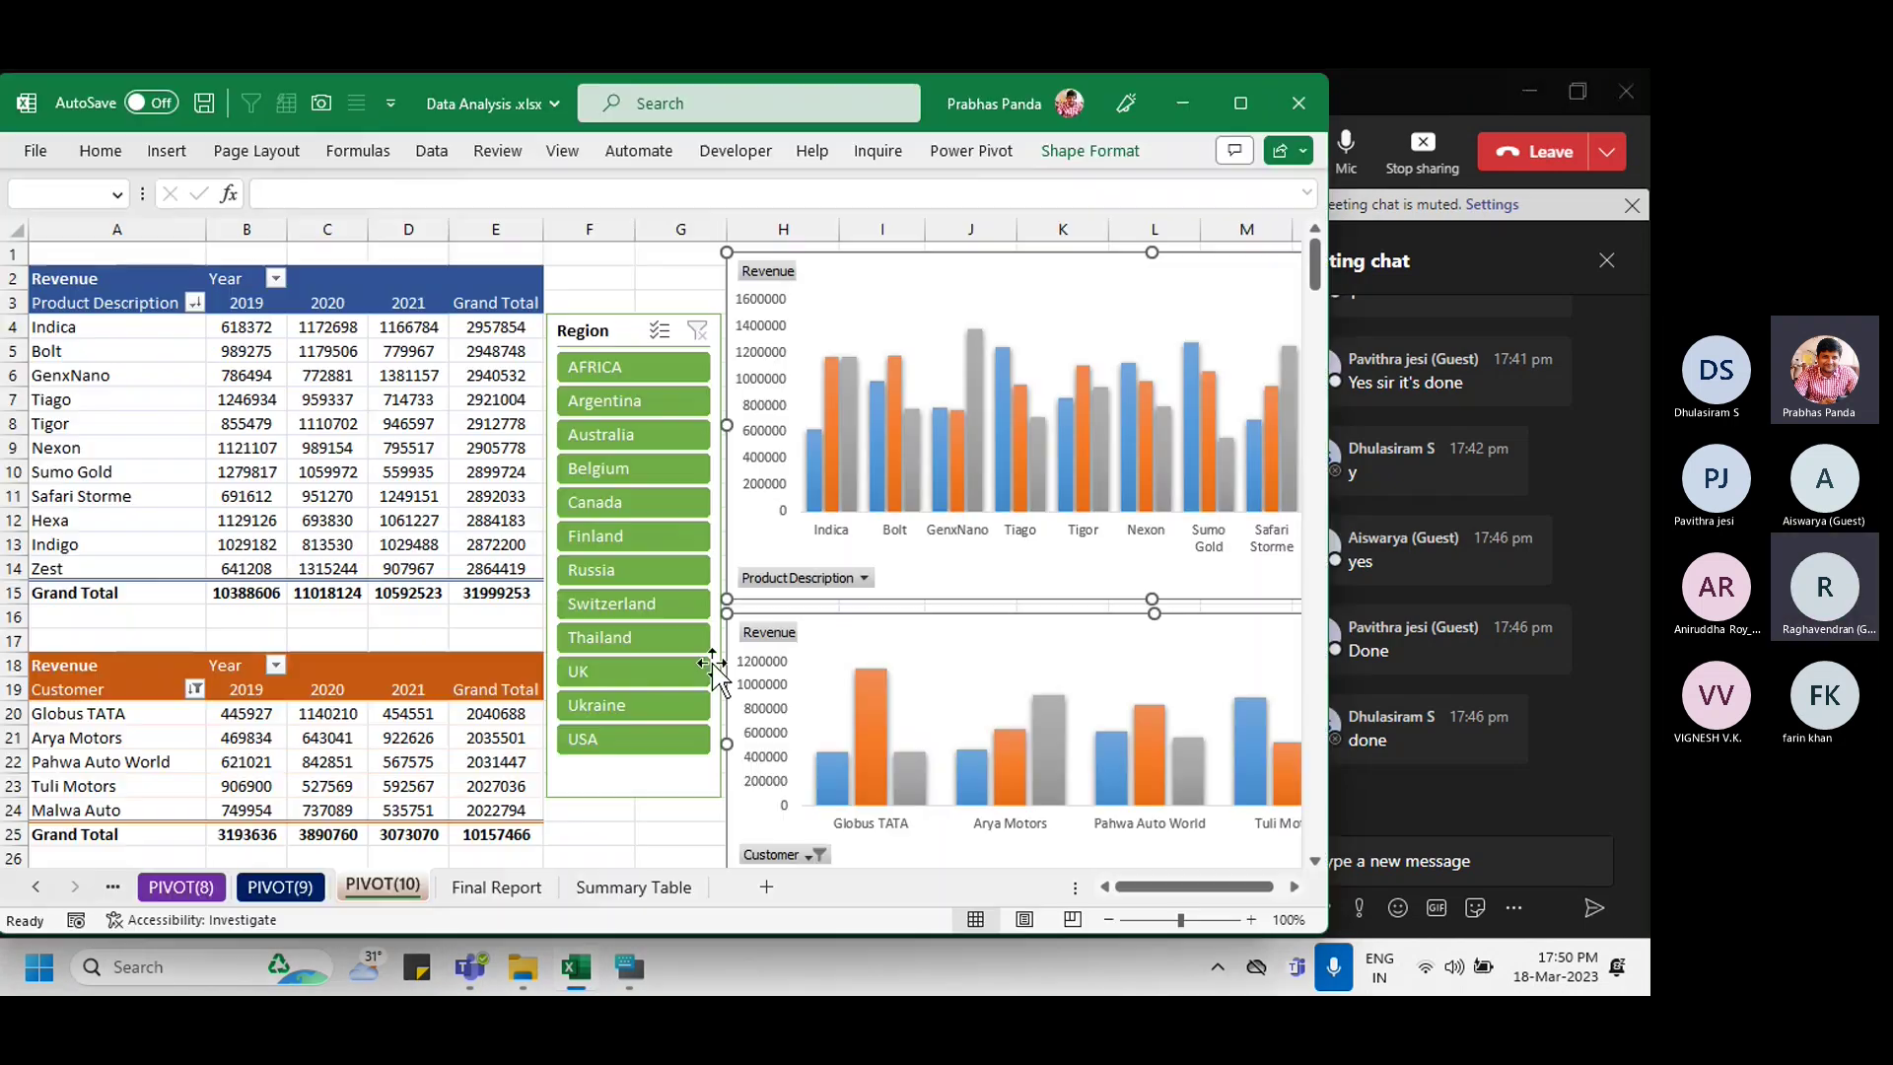
Step: Paste the two revenue PivotCharts onto Final Report and make them narrower
left_click(866, 634)
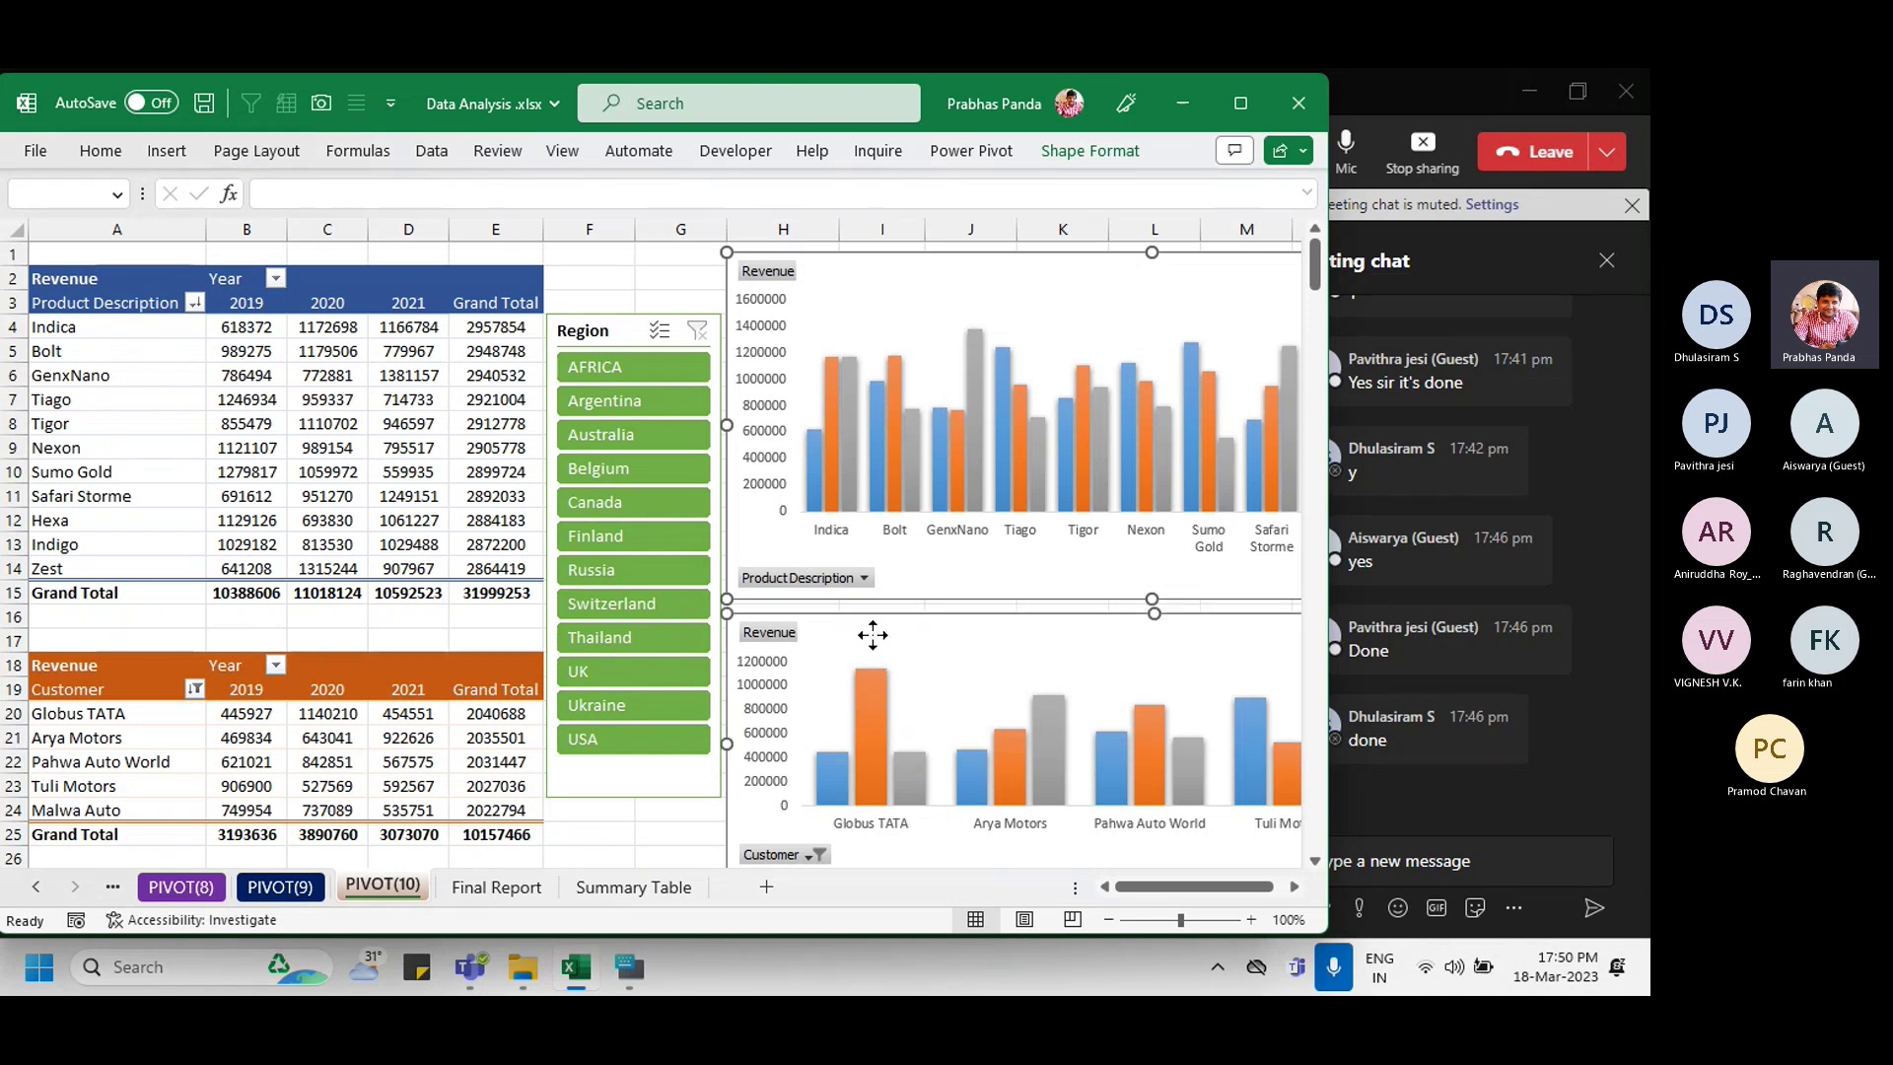
key("Escape")
left_click(496, 886)
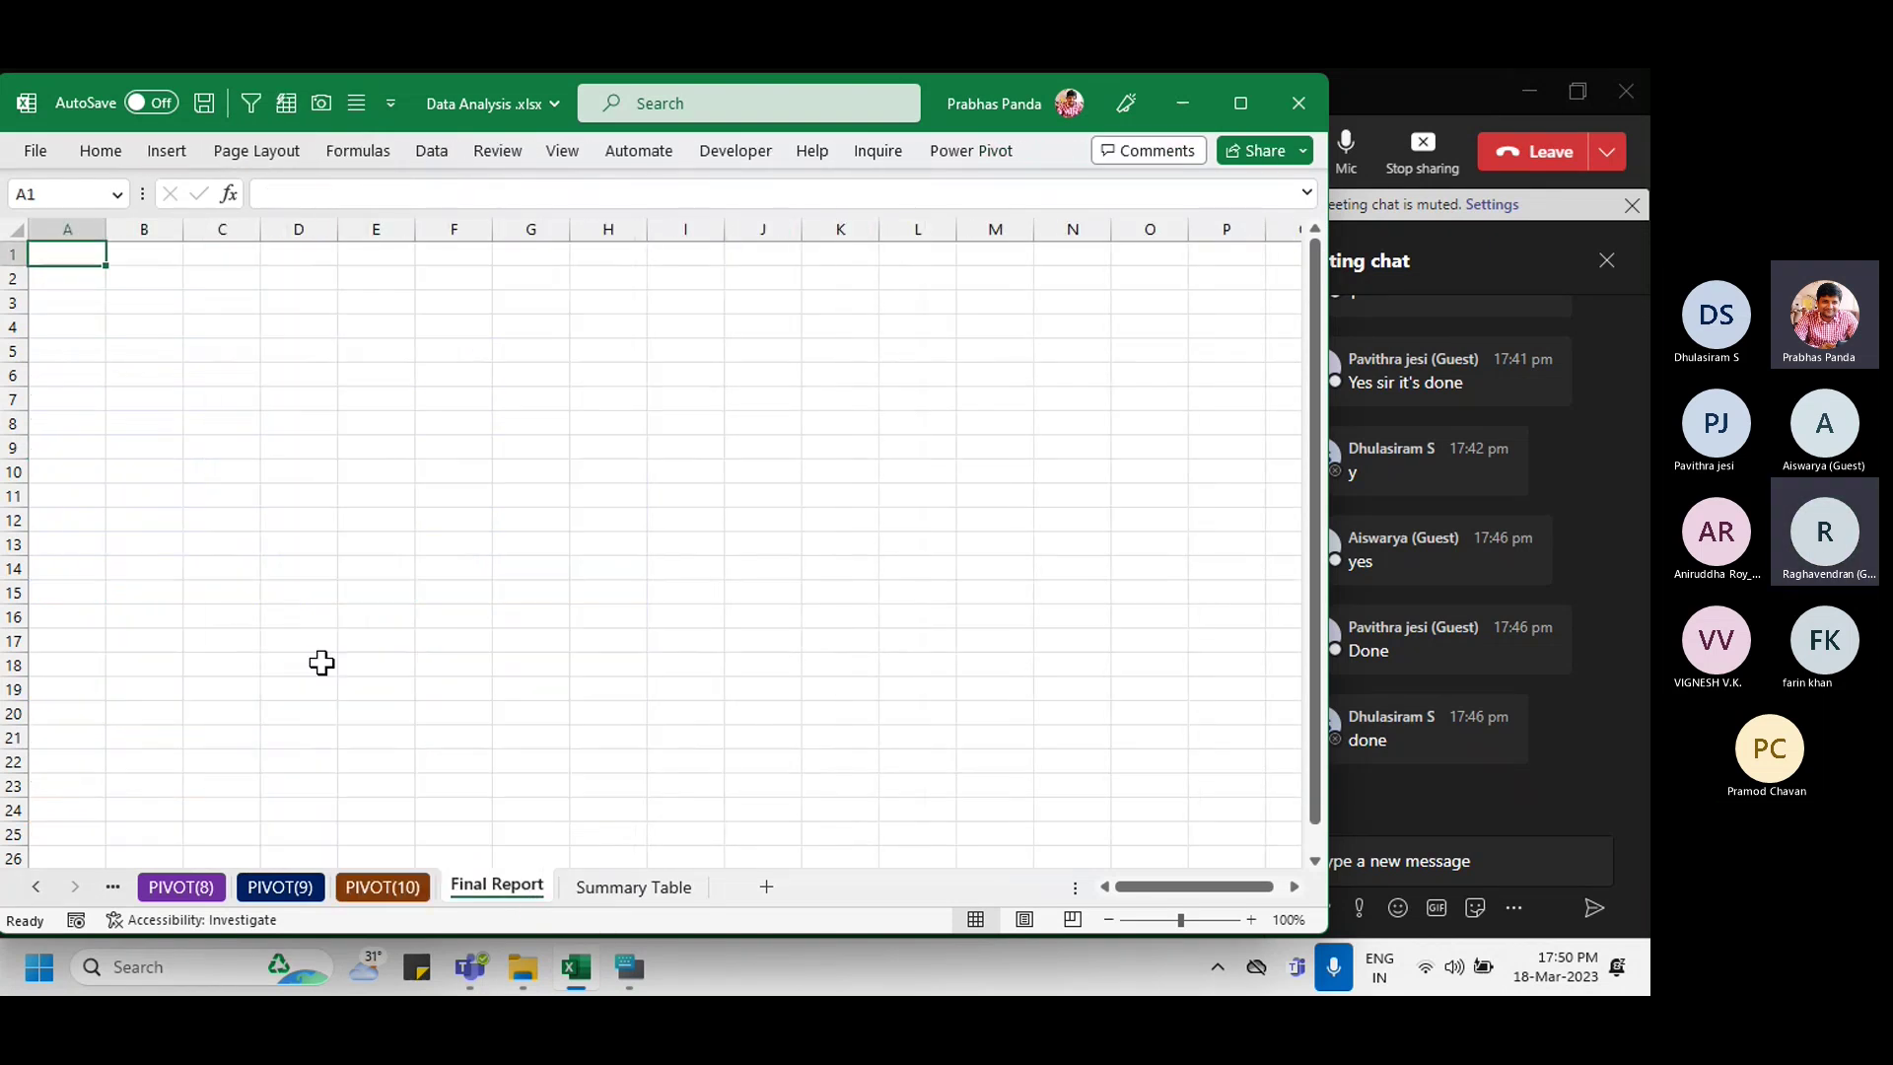
key("ctrl+v")
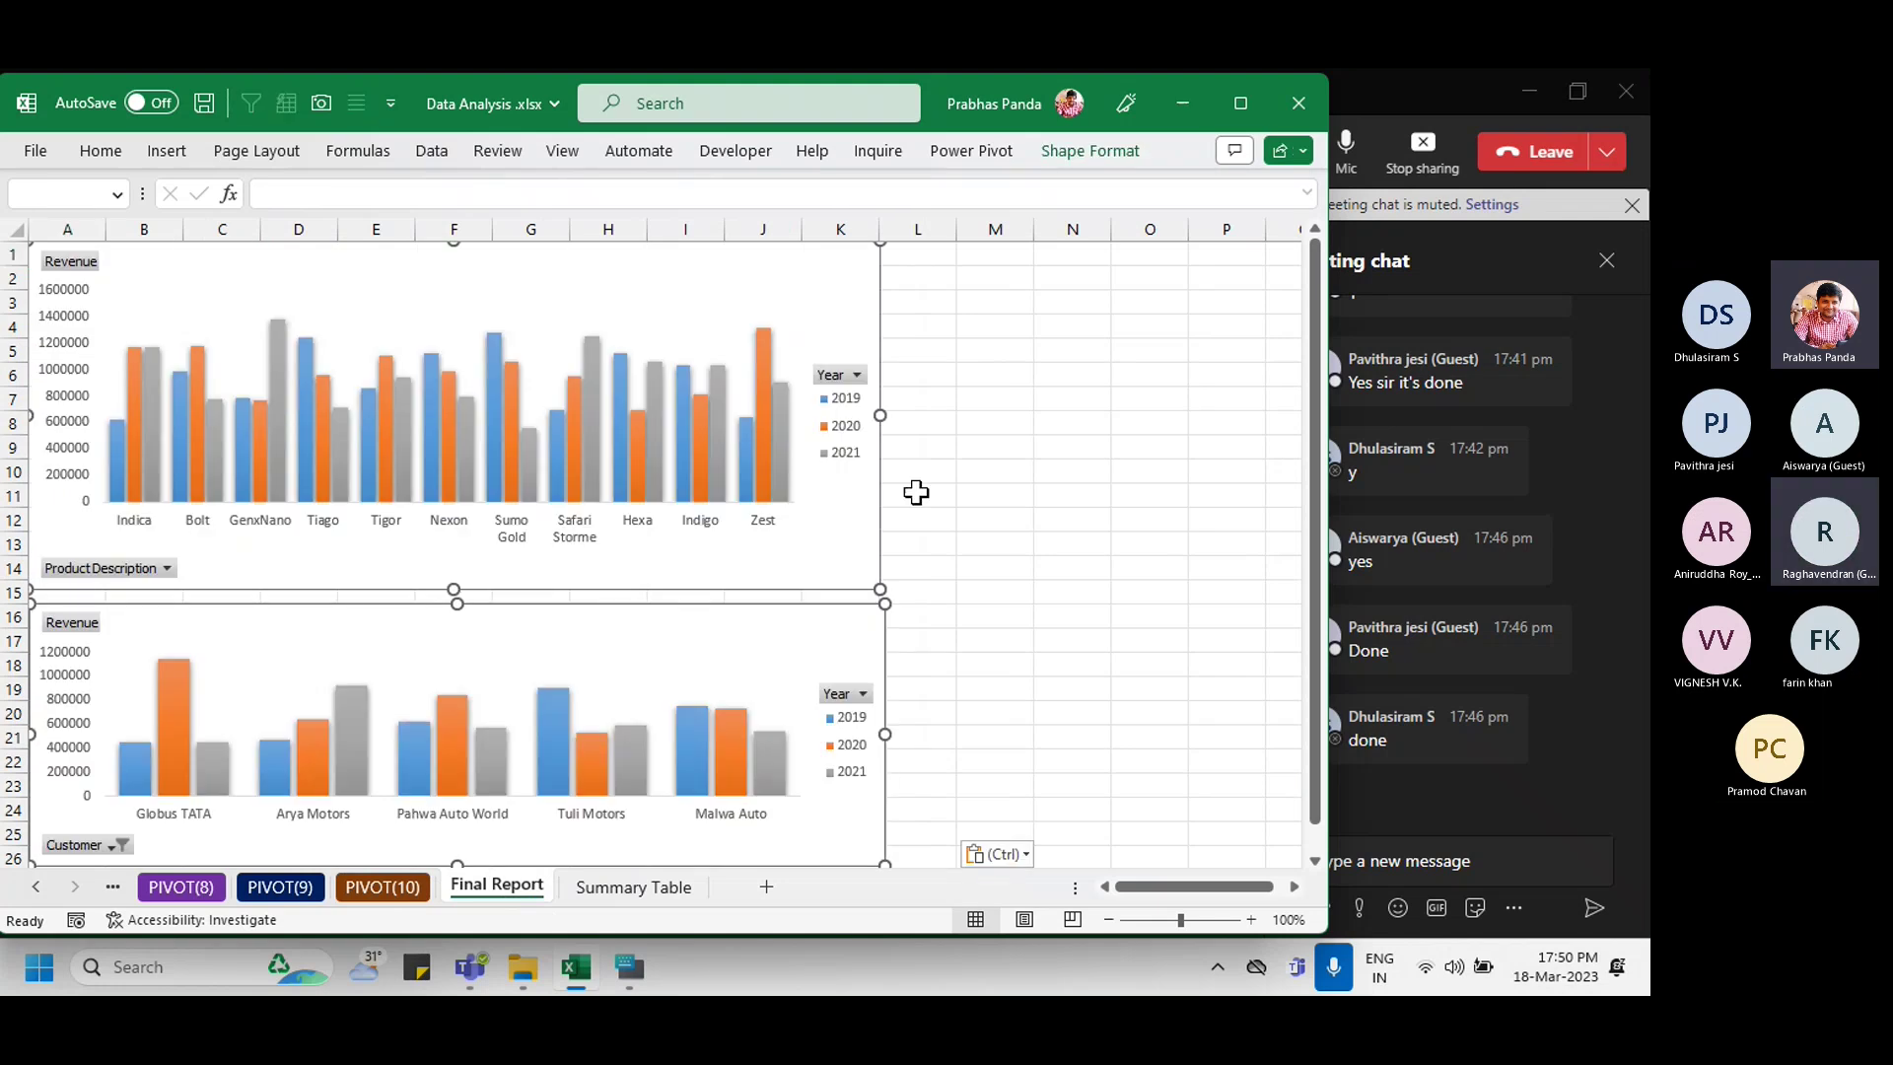
left_click_drag(886, 733, 718, 764)
left_click(981, 520)
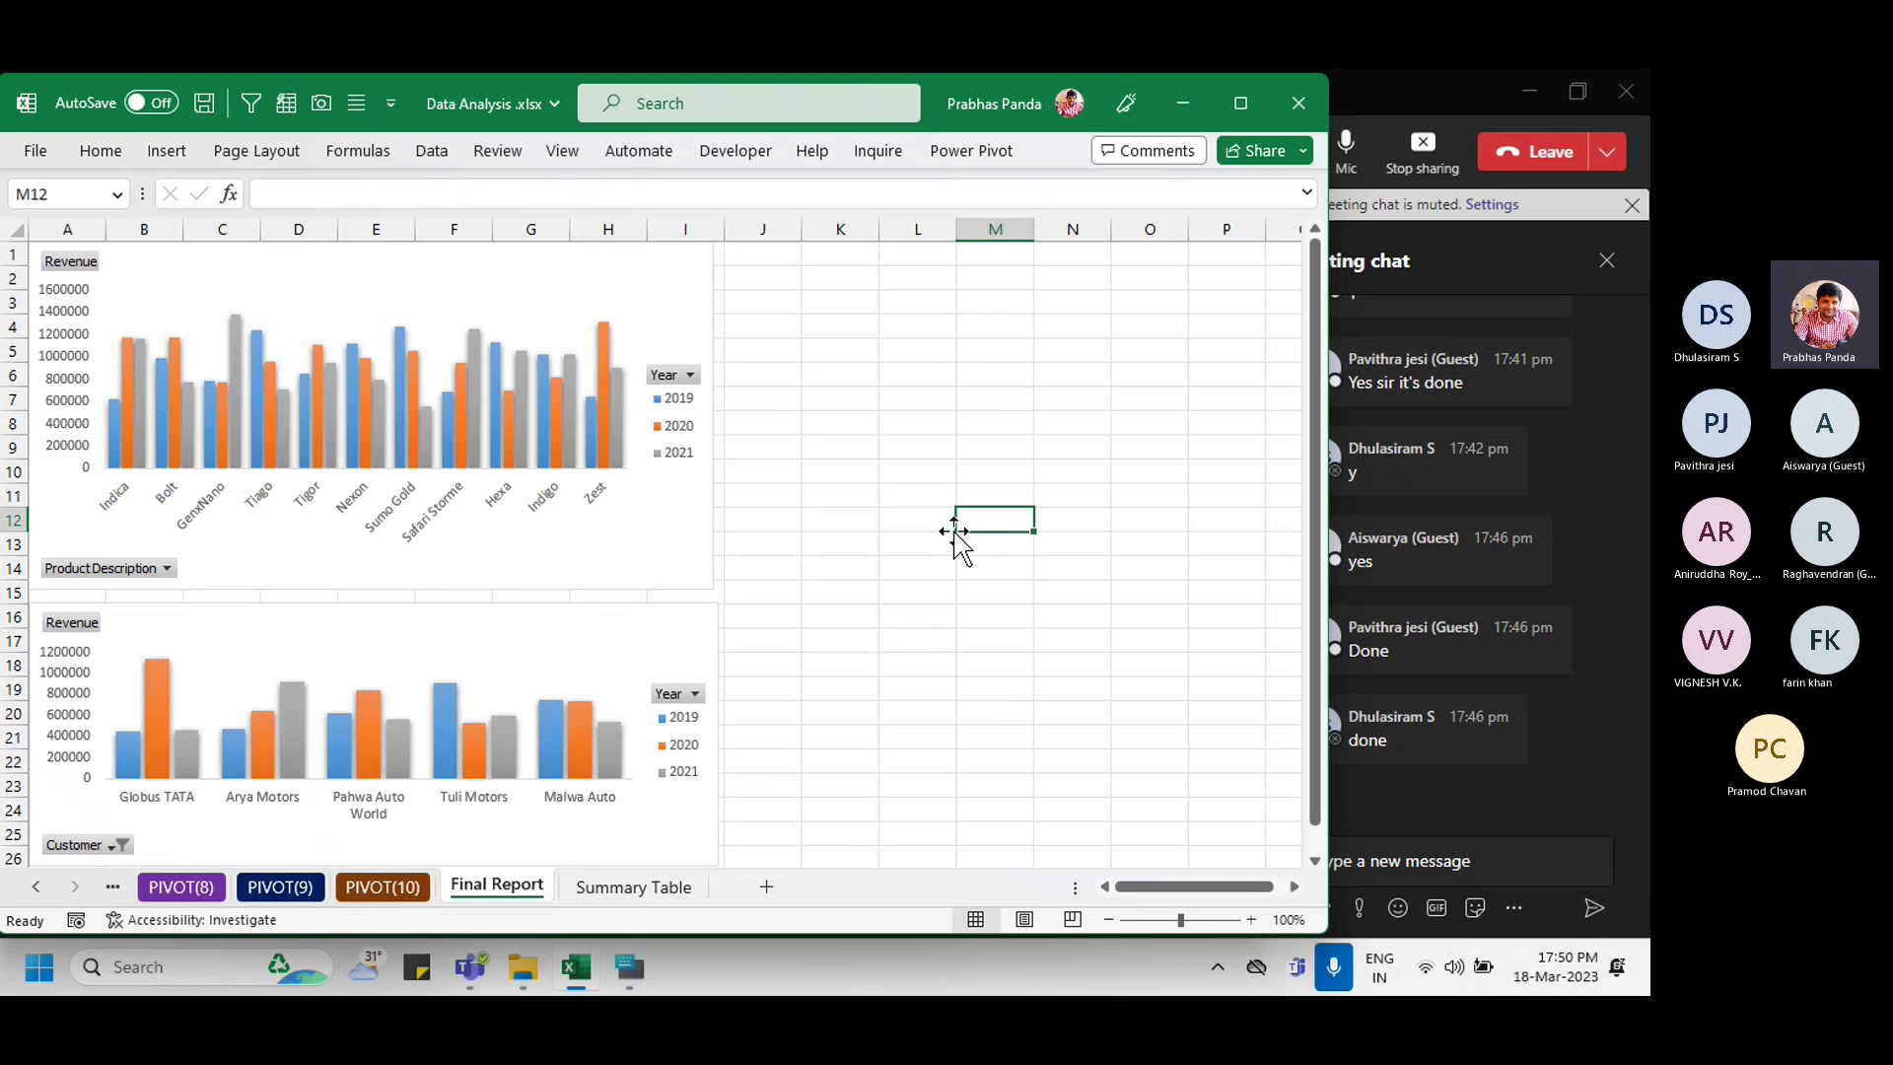
Step: Move the Region slicer from PIVOT(10) onto Final Report, beside the charts near row 2
left_click(395, 885)
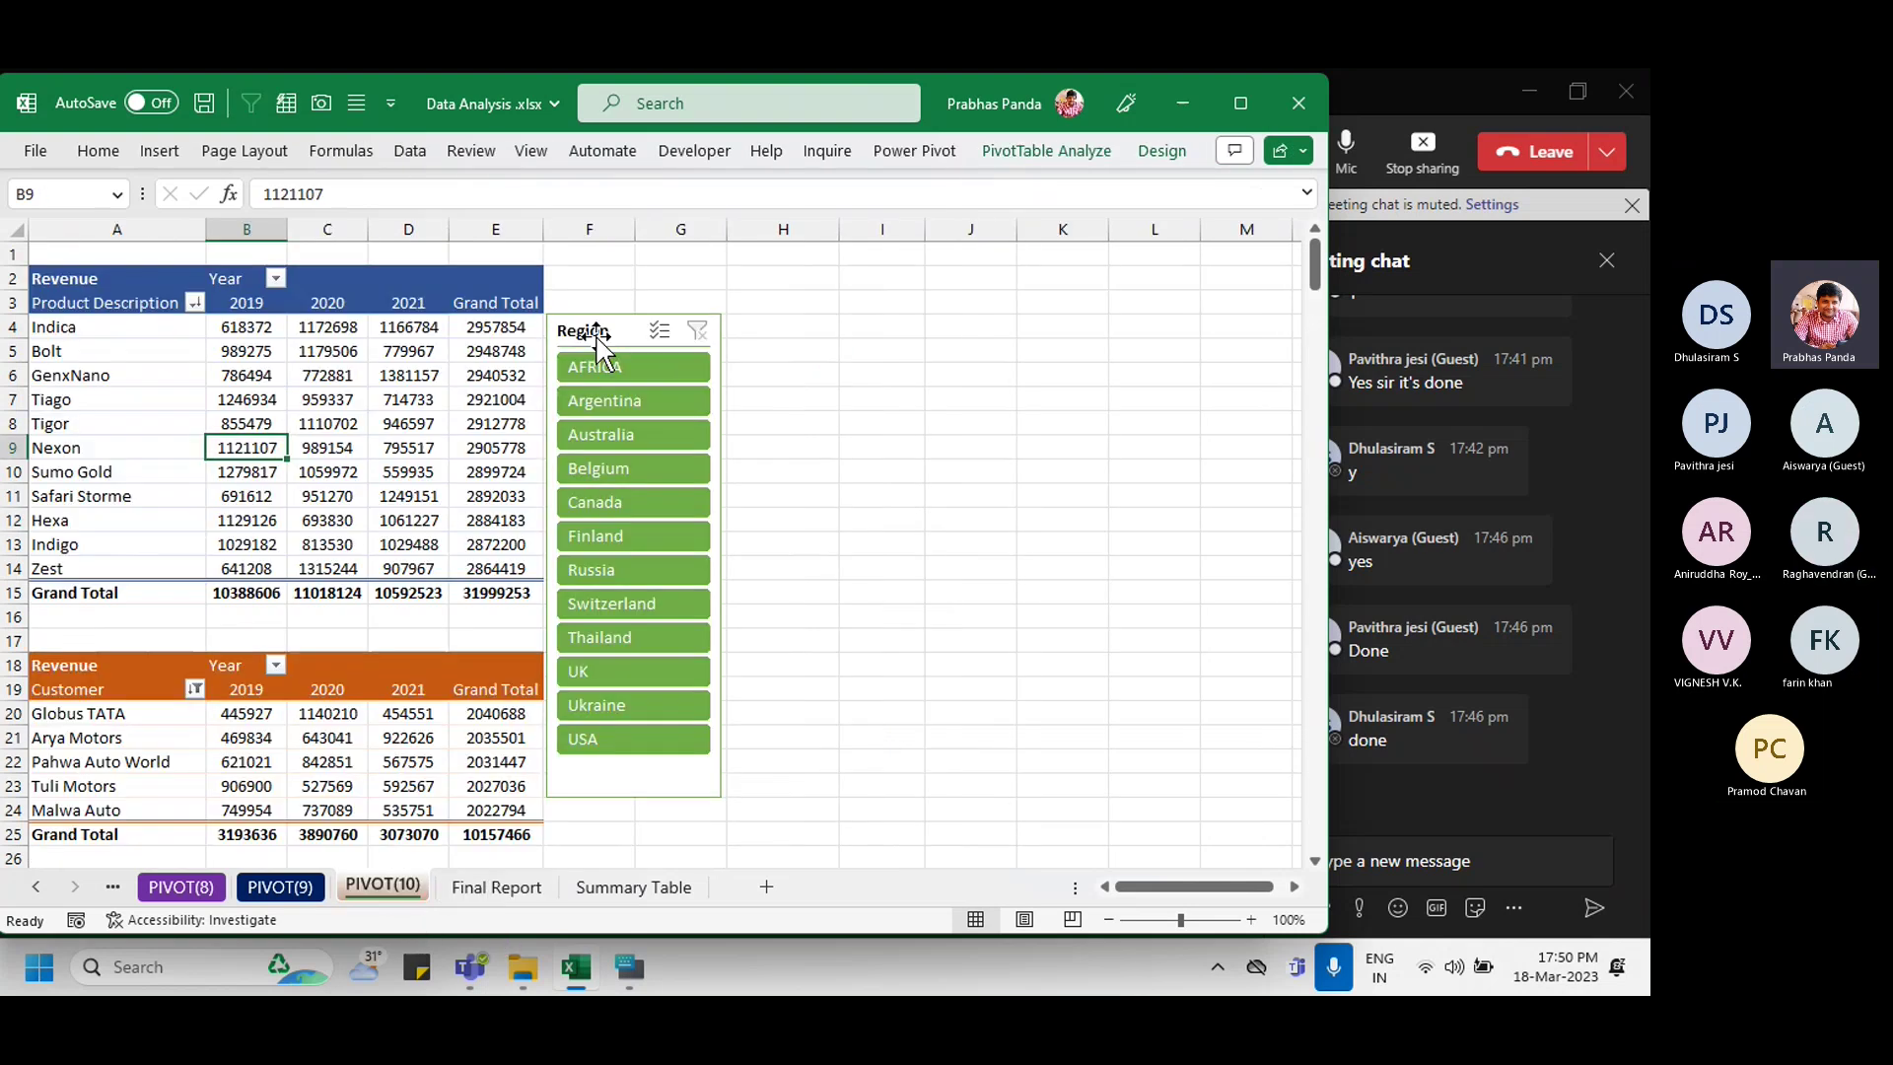
left_click(598, 333)
left_click(493, 448)
left_click(496, 886)
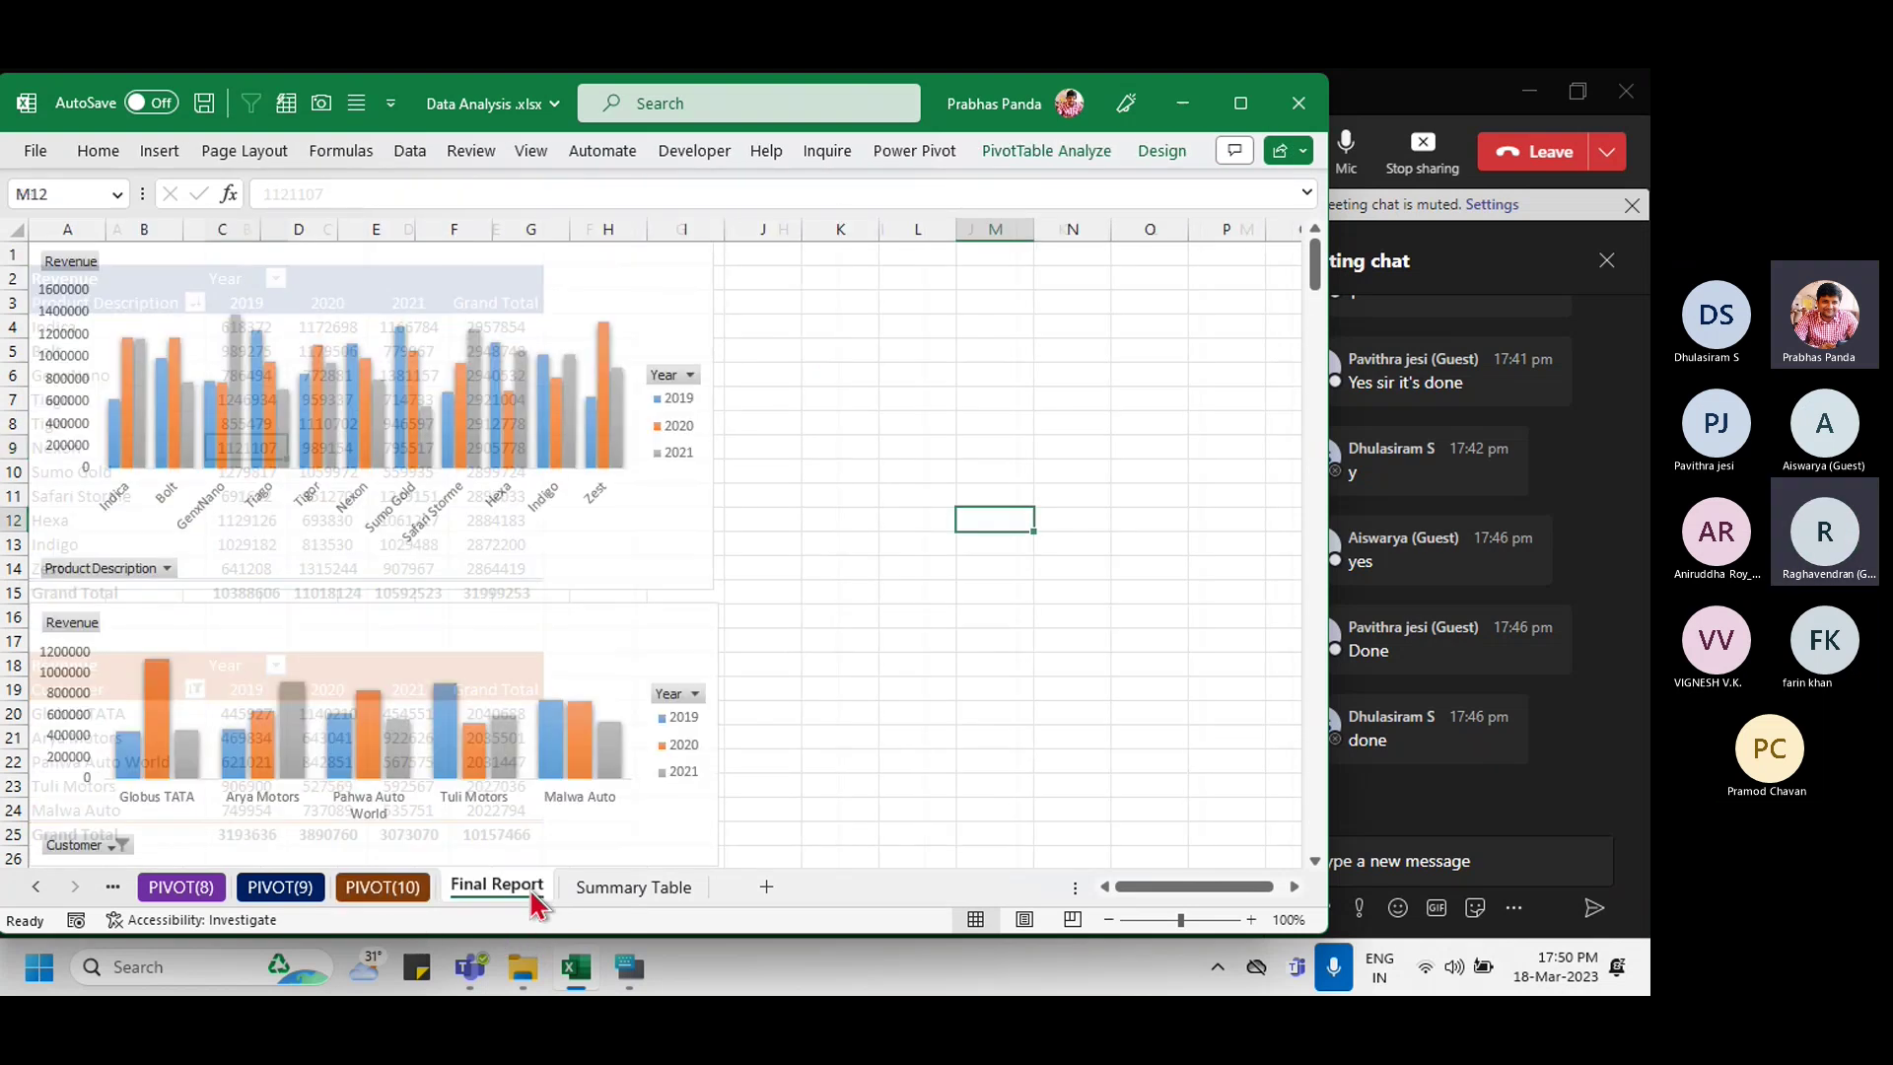
key("ctrl+v")
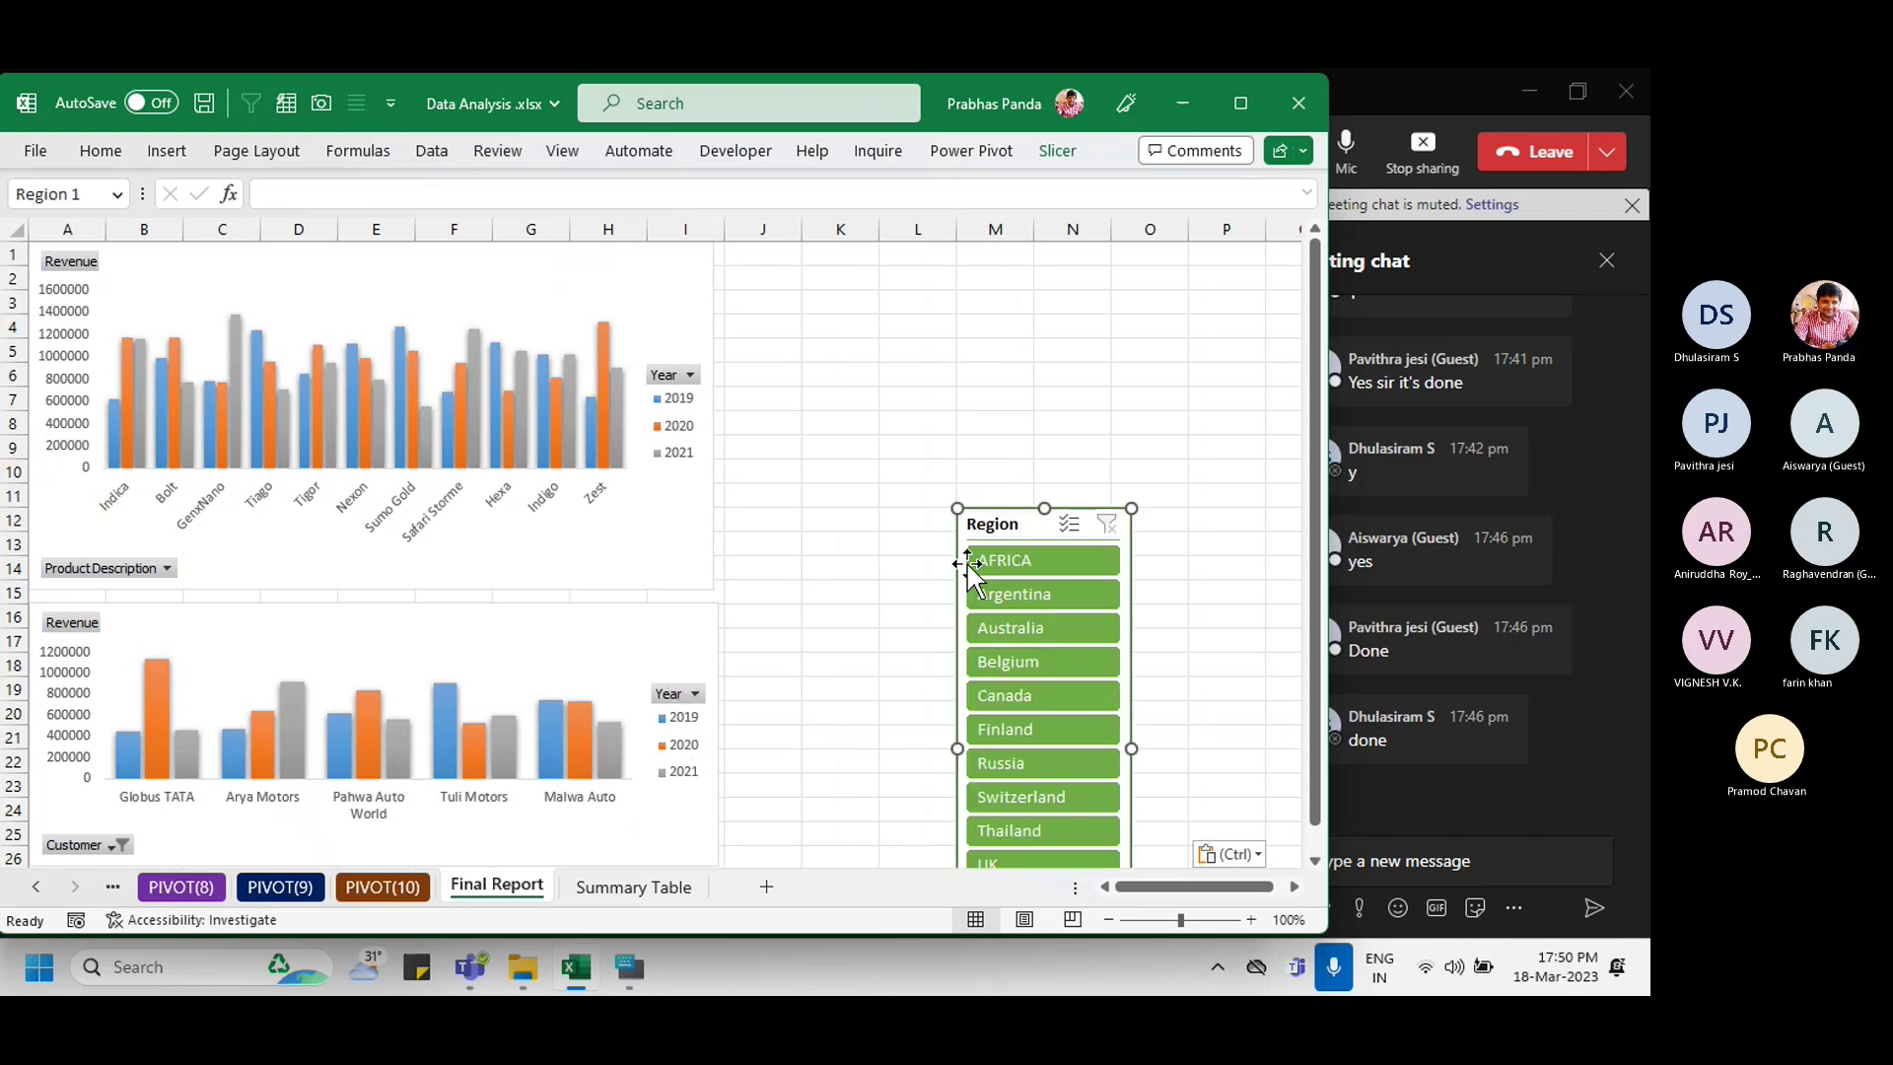
left_click_drag(997, 523, 762, 294)
Step: Copy the customer revenue pivot table and paste the copy at A28
left_click(382, 886)
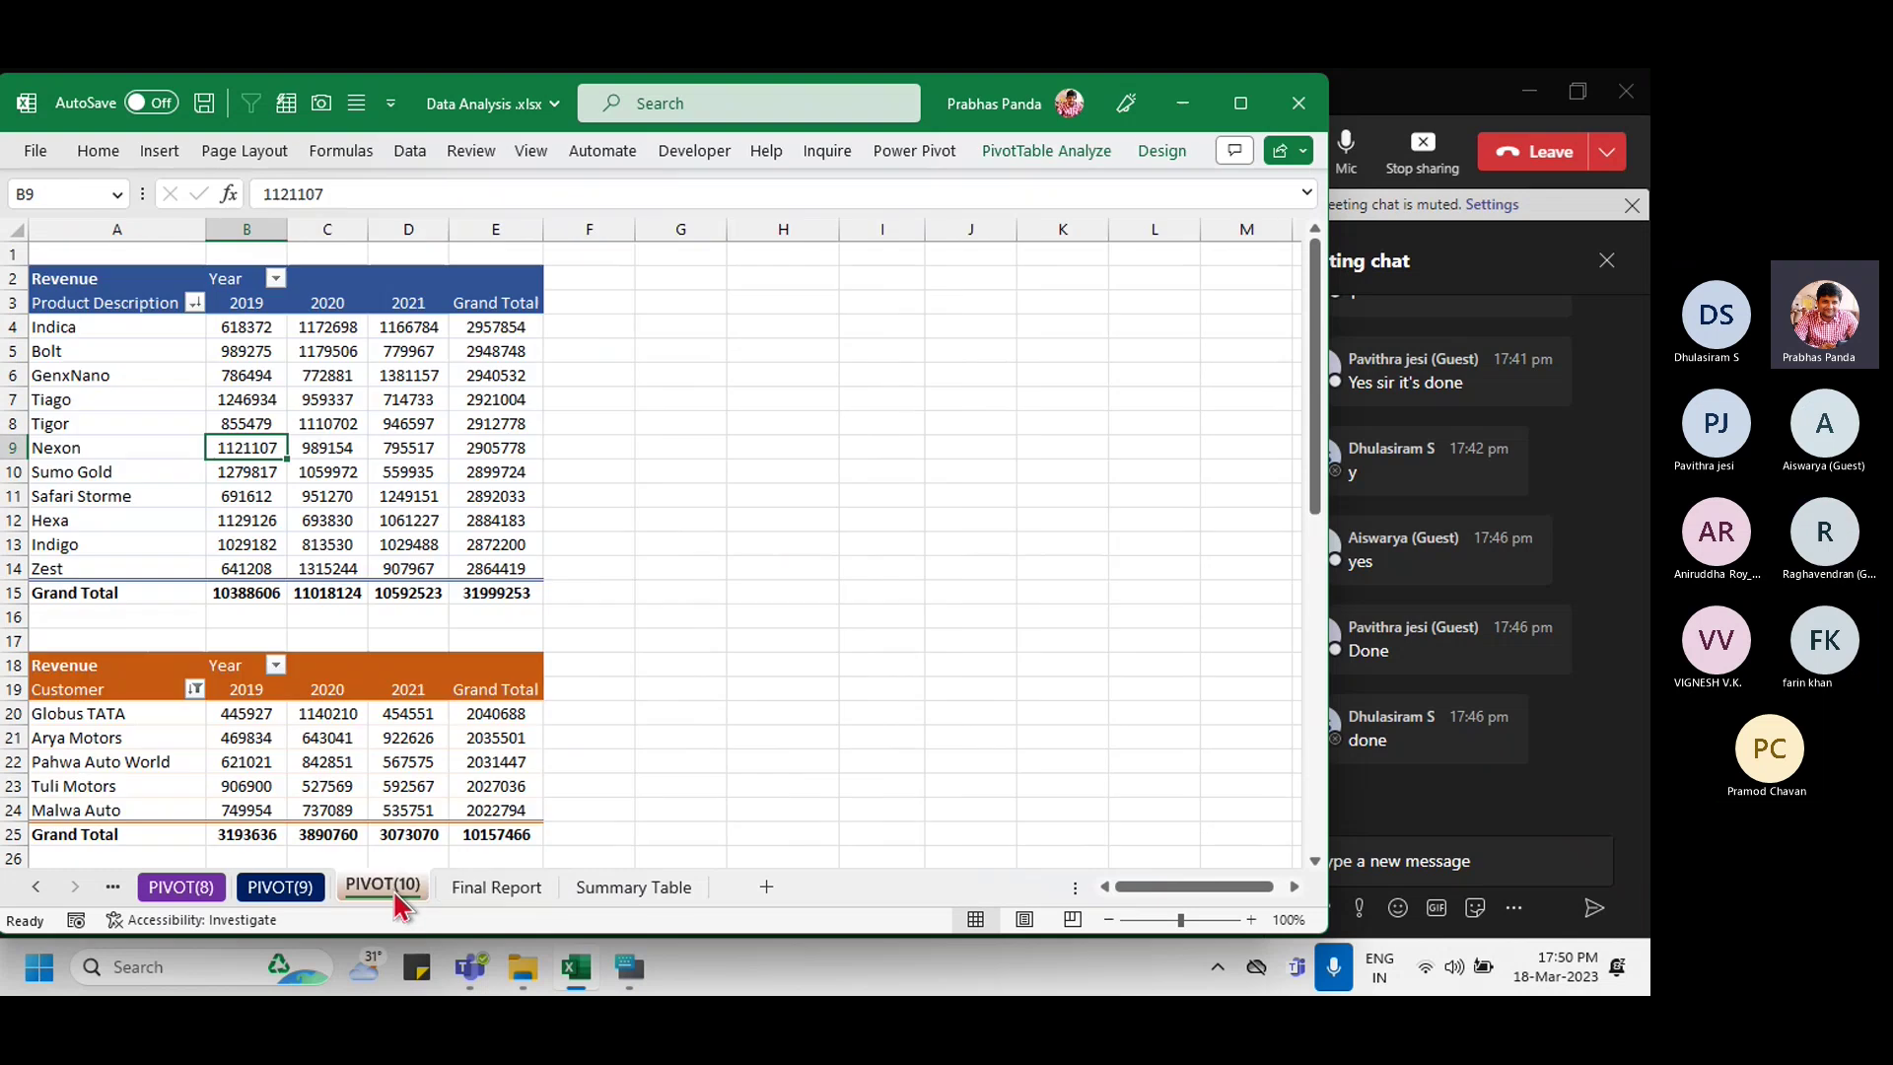
scroll(264, 613, "down", 5)
left_click(347, 422)
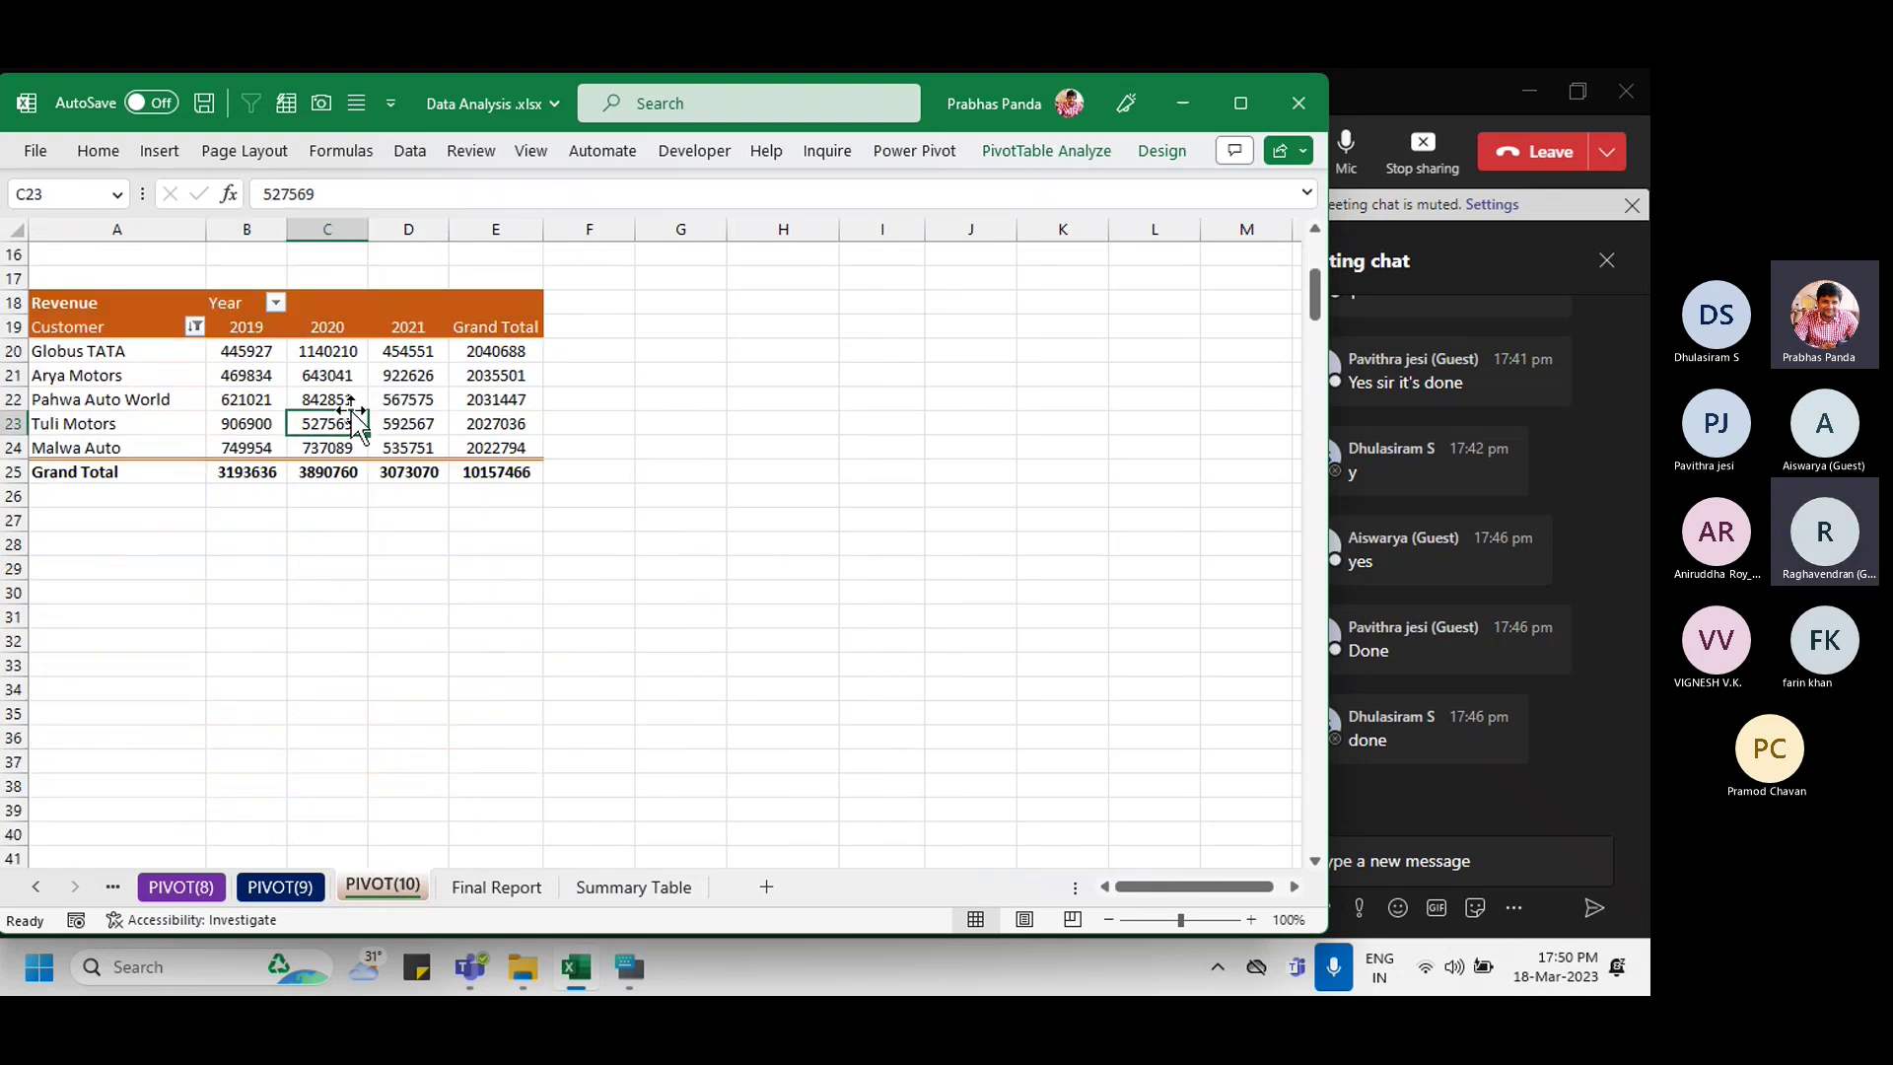
key("ctrl+a")
key("ctrl+c")
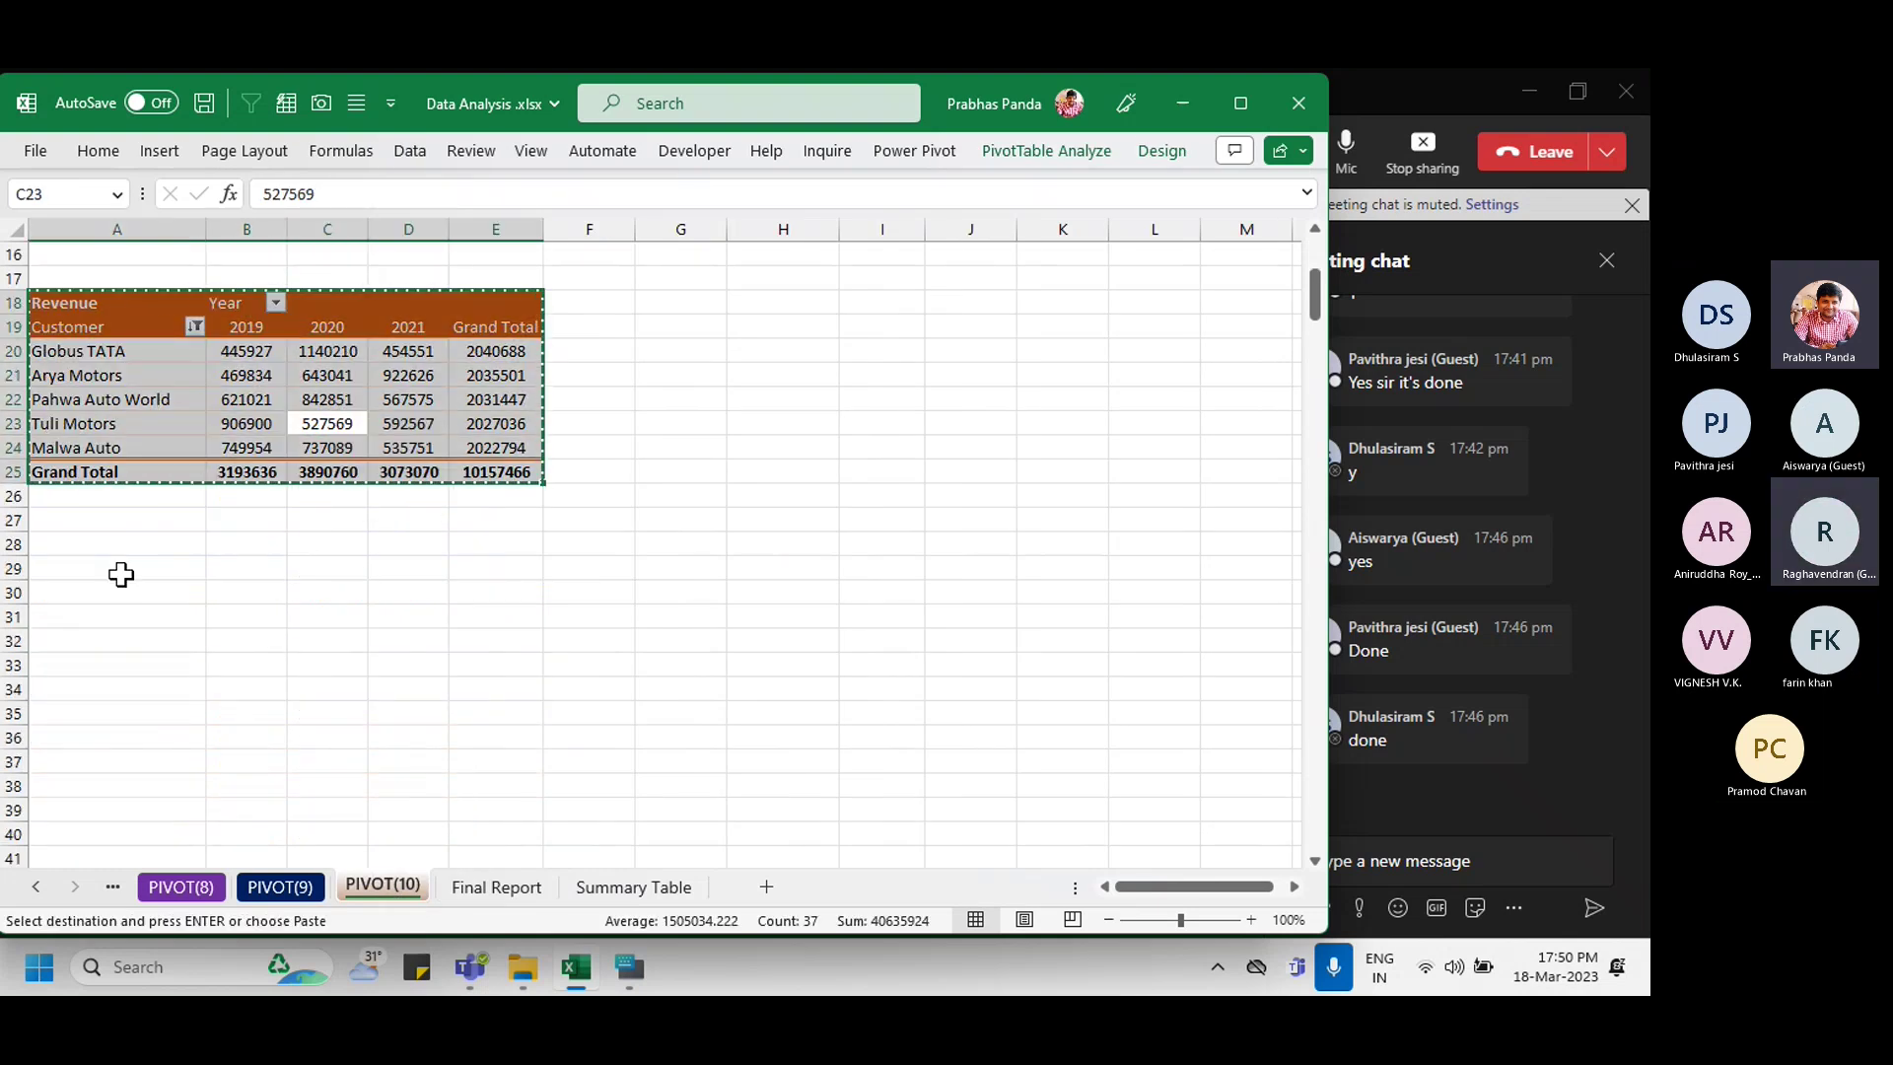
left_click(75, 542)
key("ctrl+v")
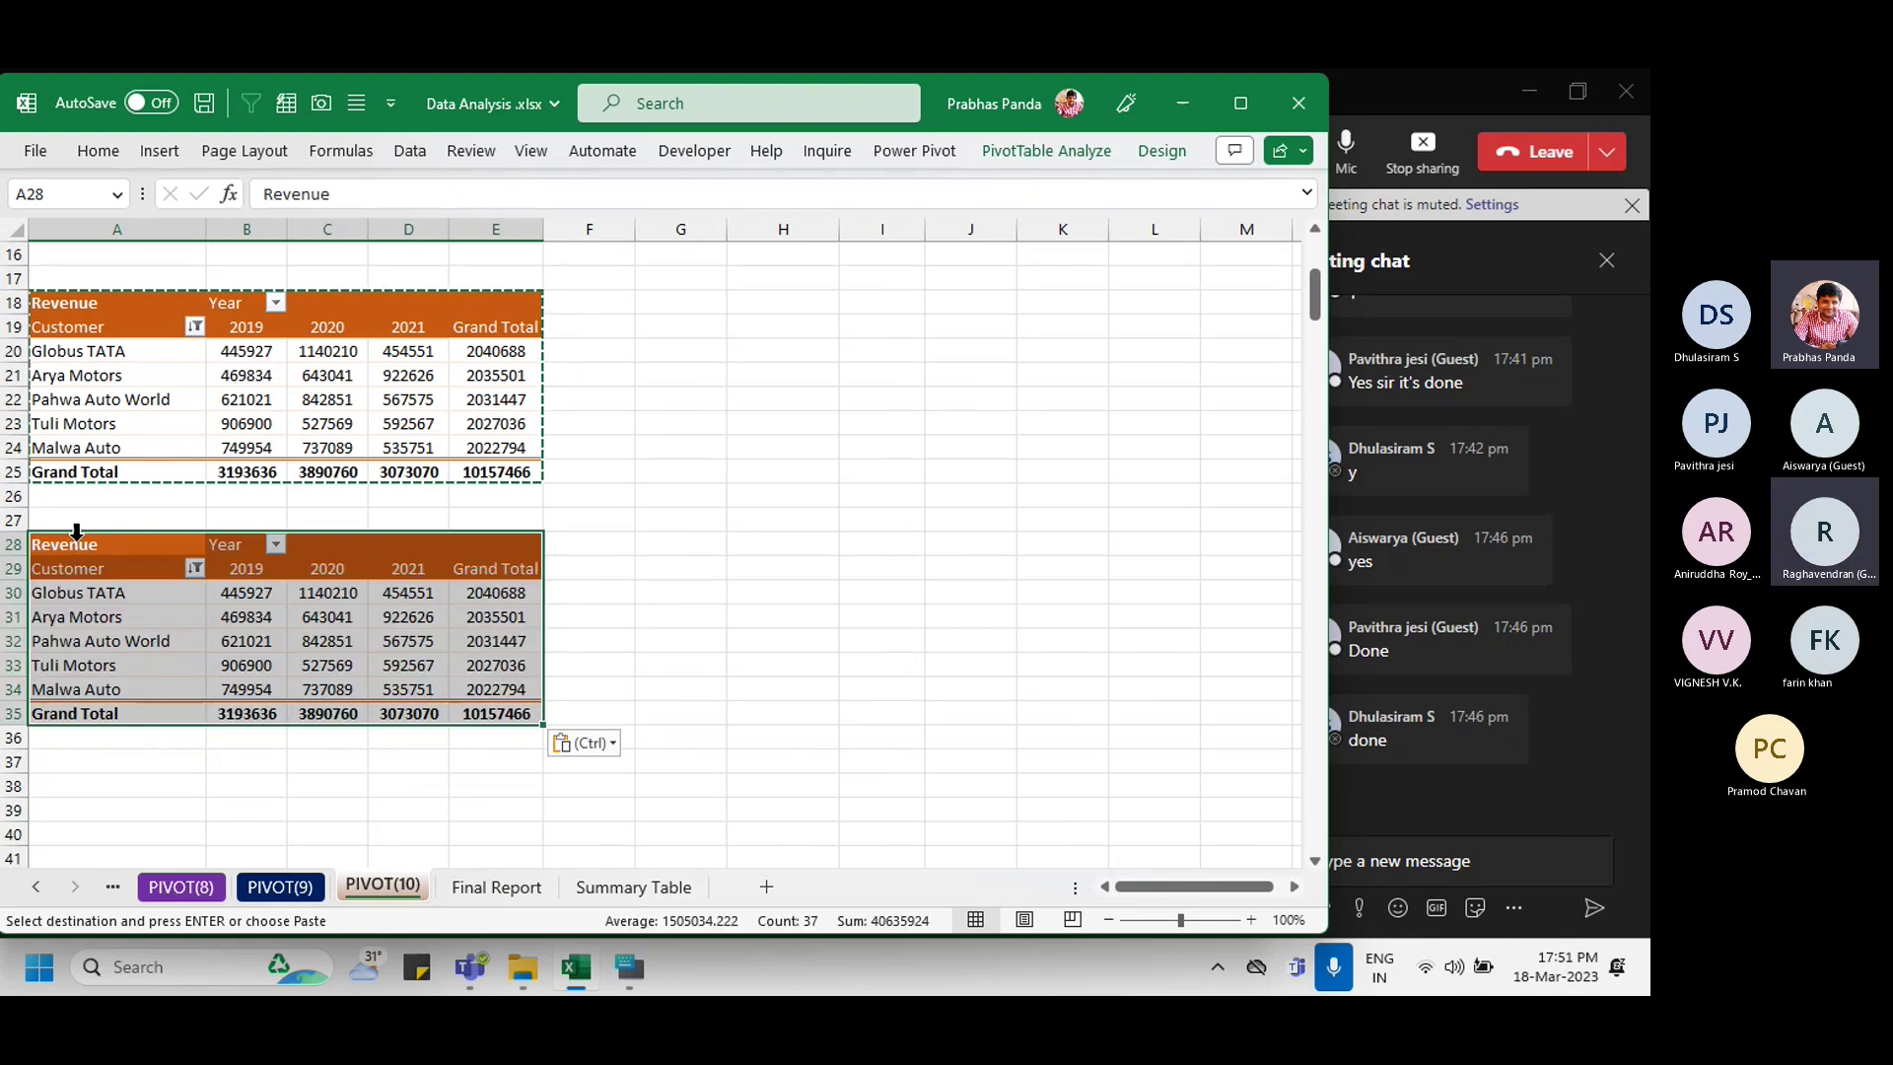
Step: In the copied pivot, replace Customer with Sales Person in Rows
left_click(354, 666)
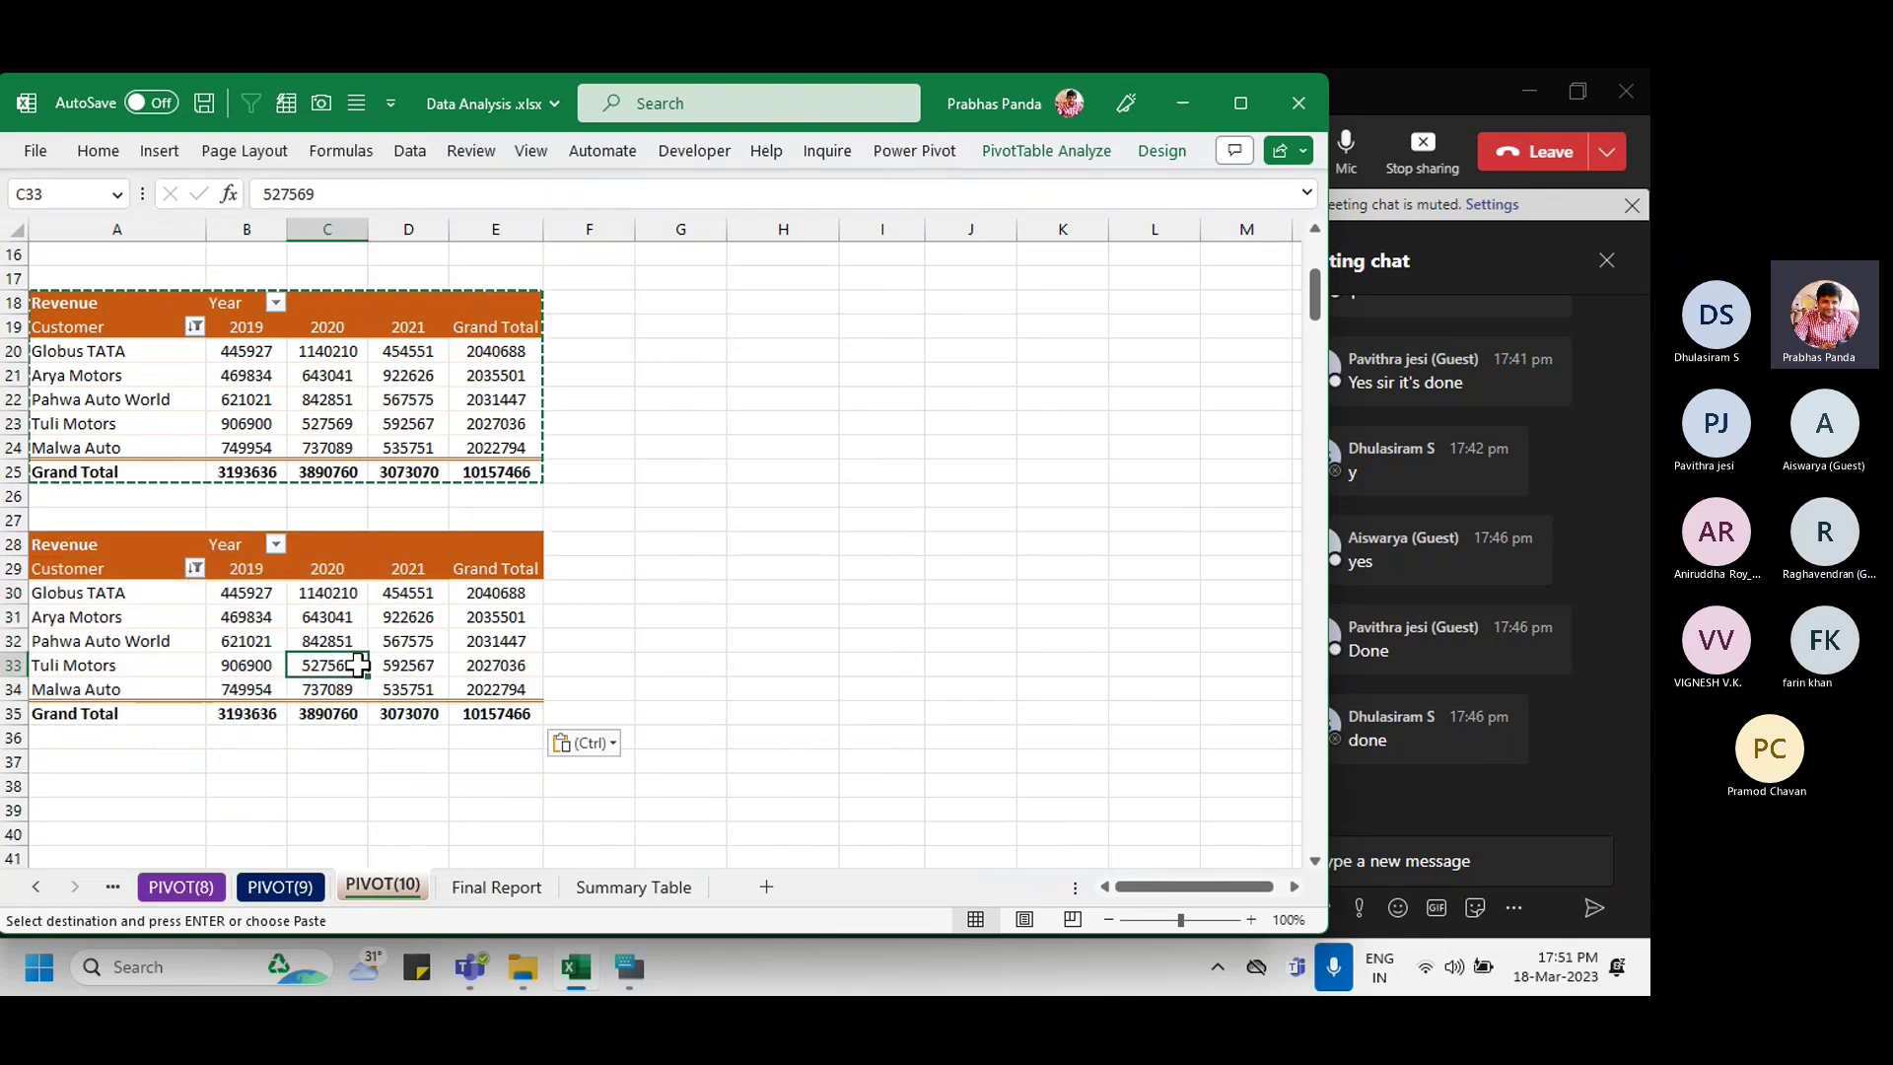
right_click(355, 665)
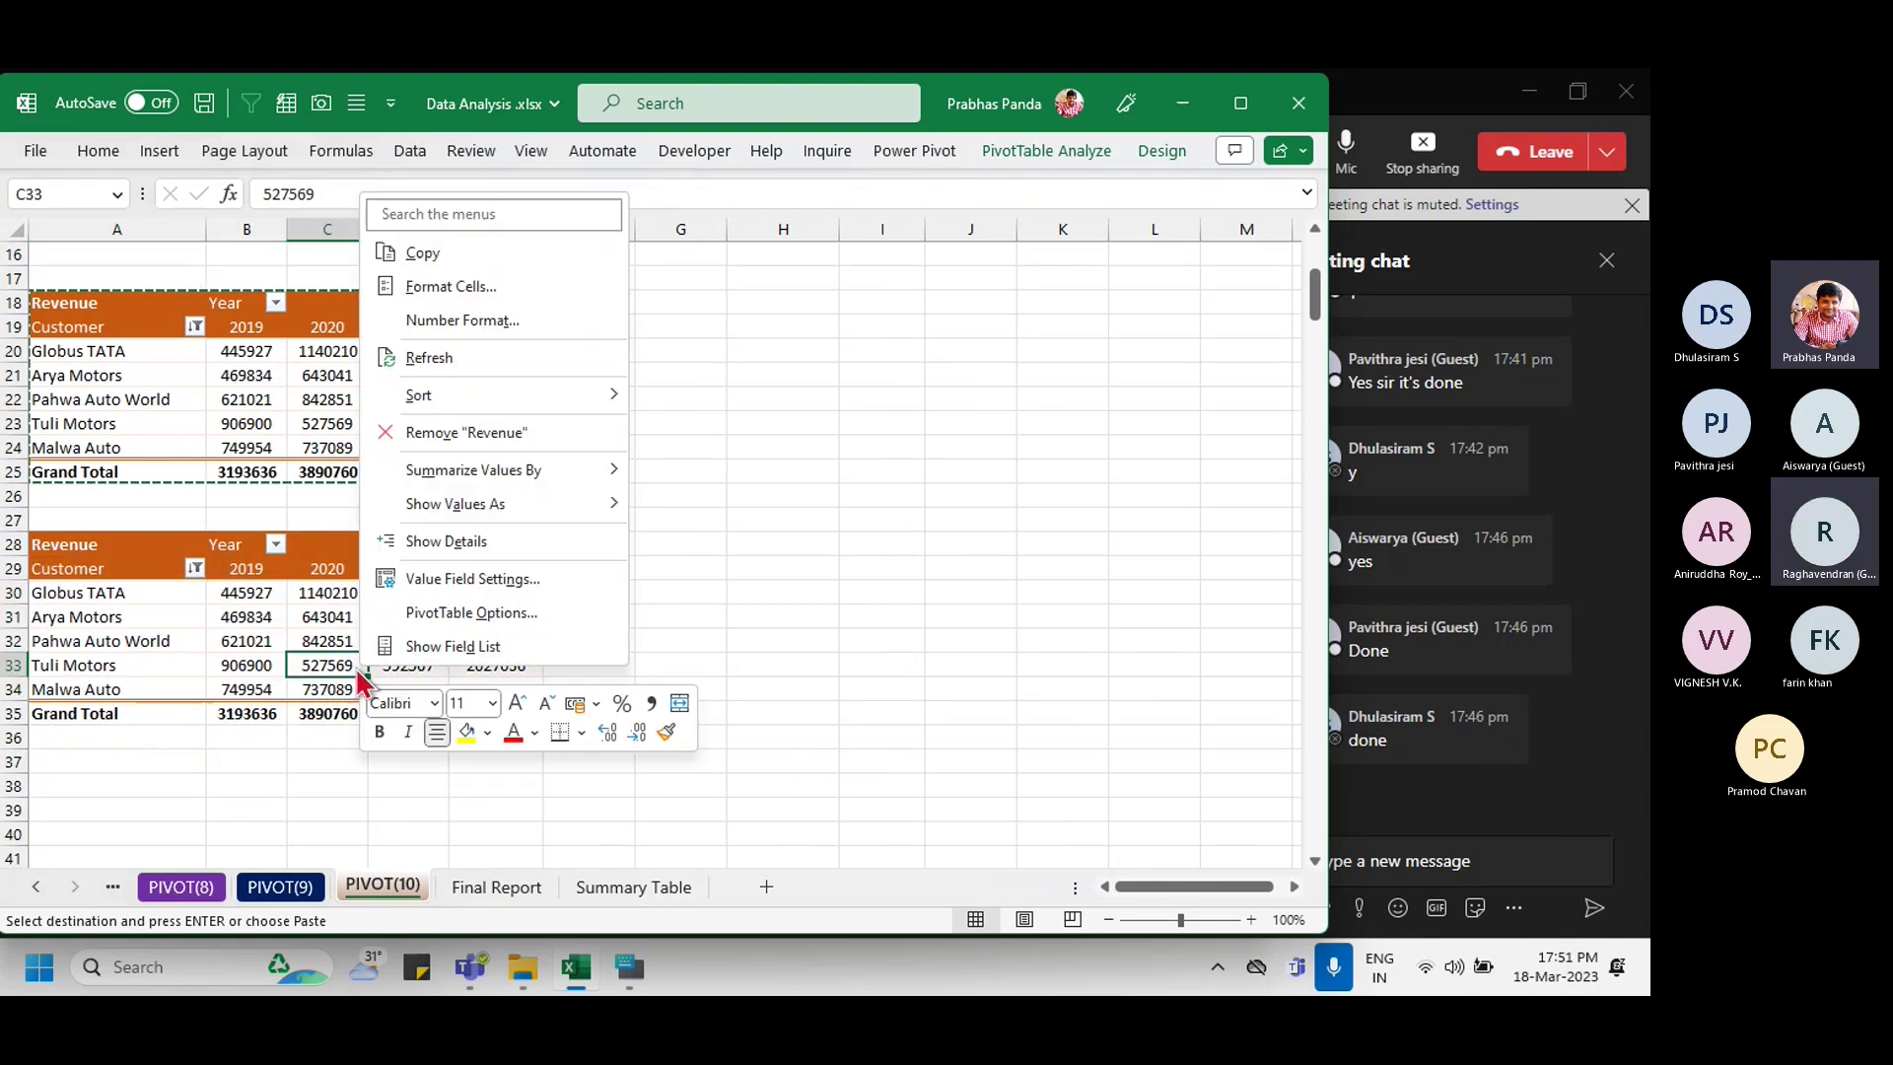
left_click(532, 623)
key("Escape")
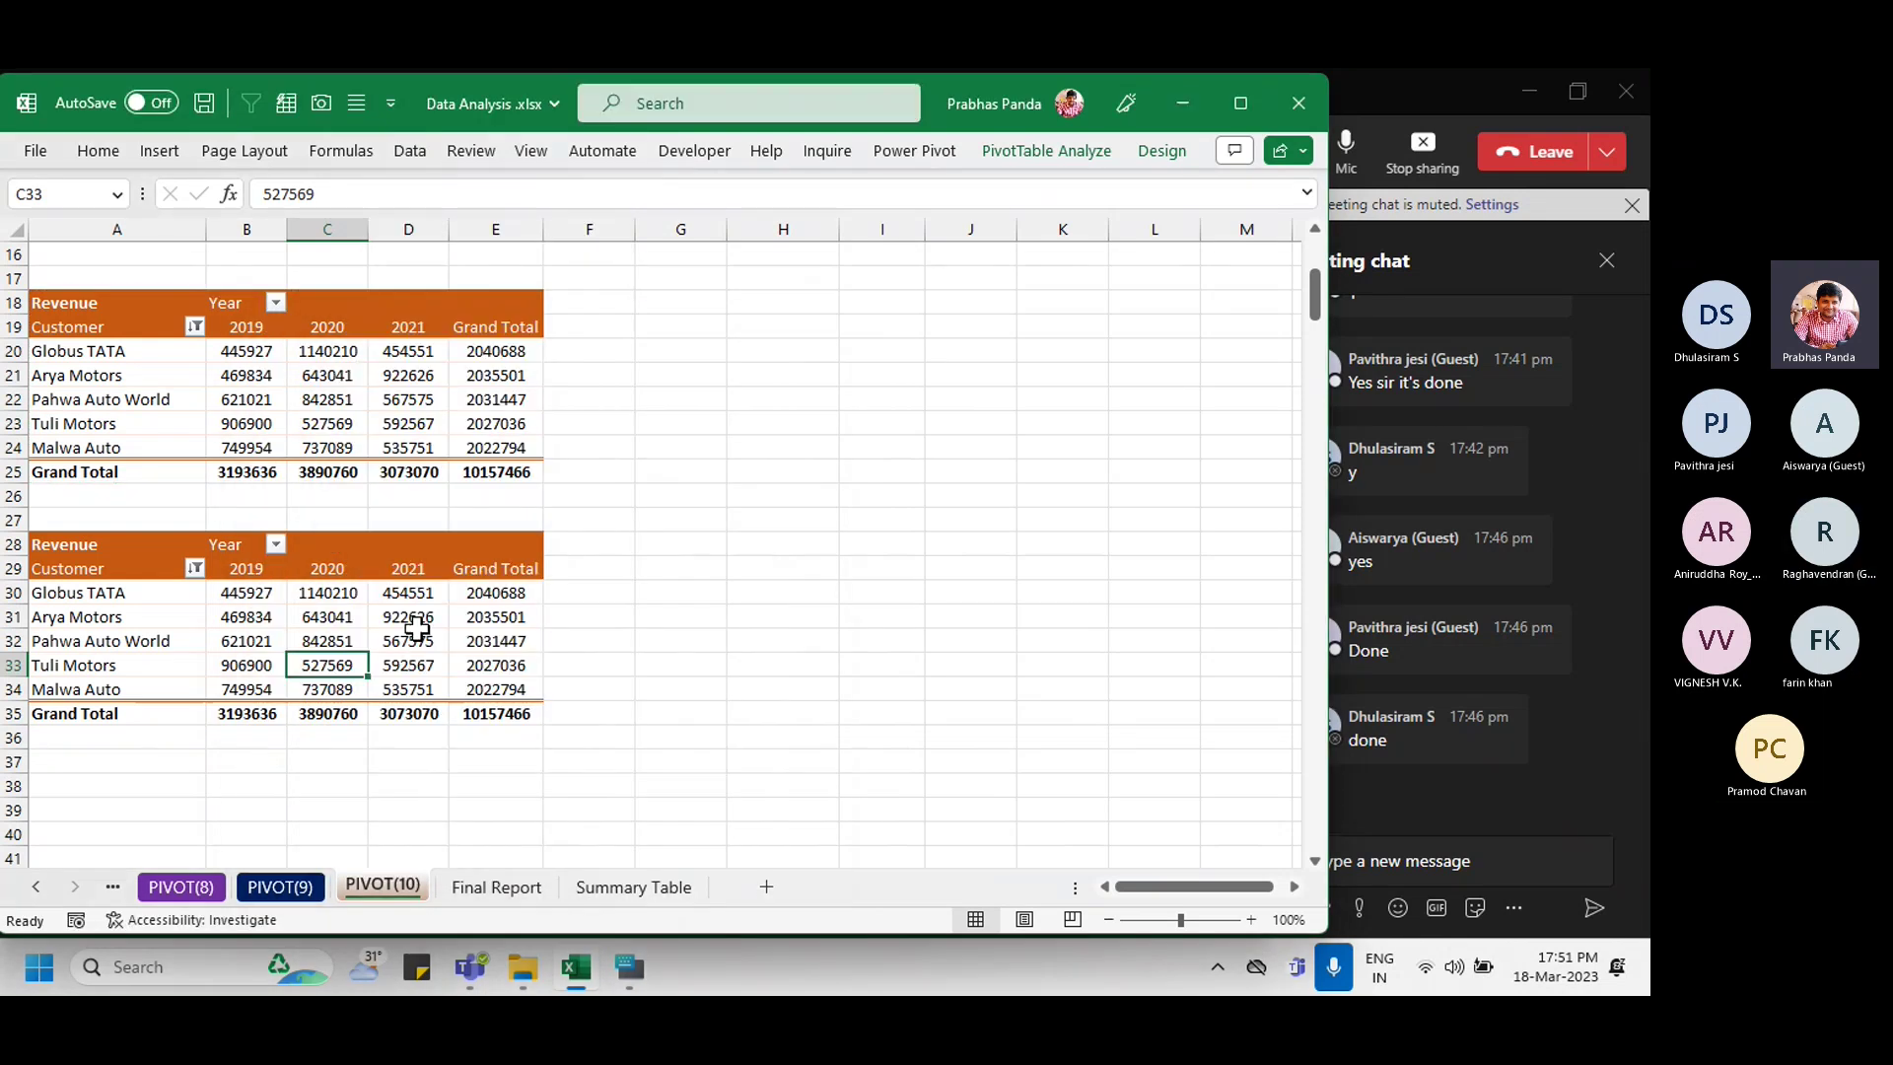
right_click(431, 639)
left_click(511, 608)
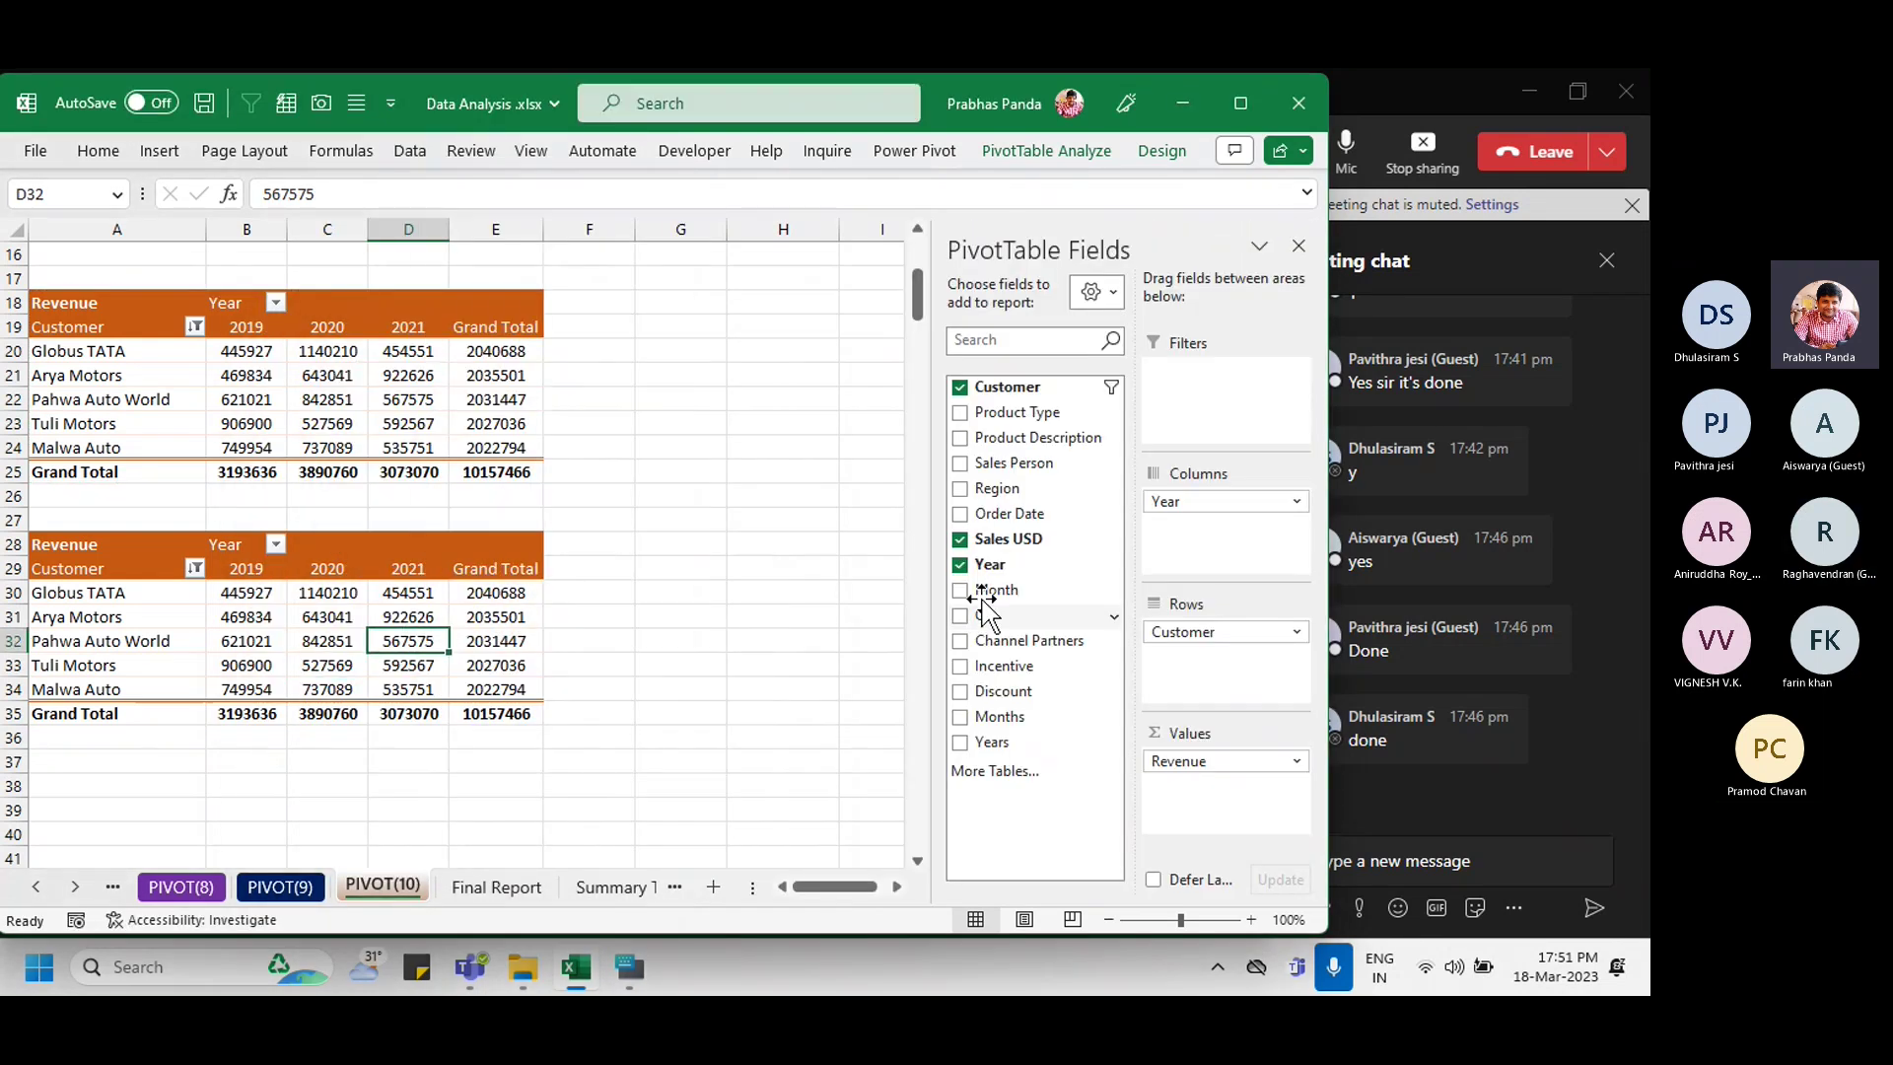
left_click(959, 387)
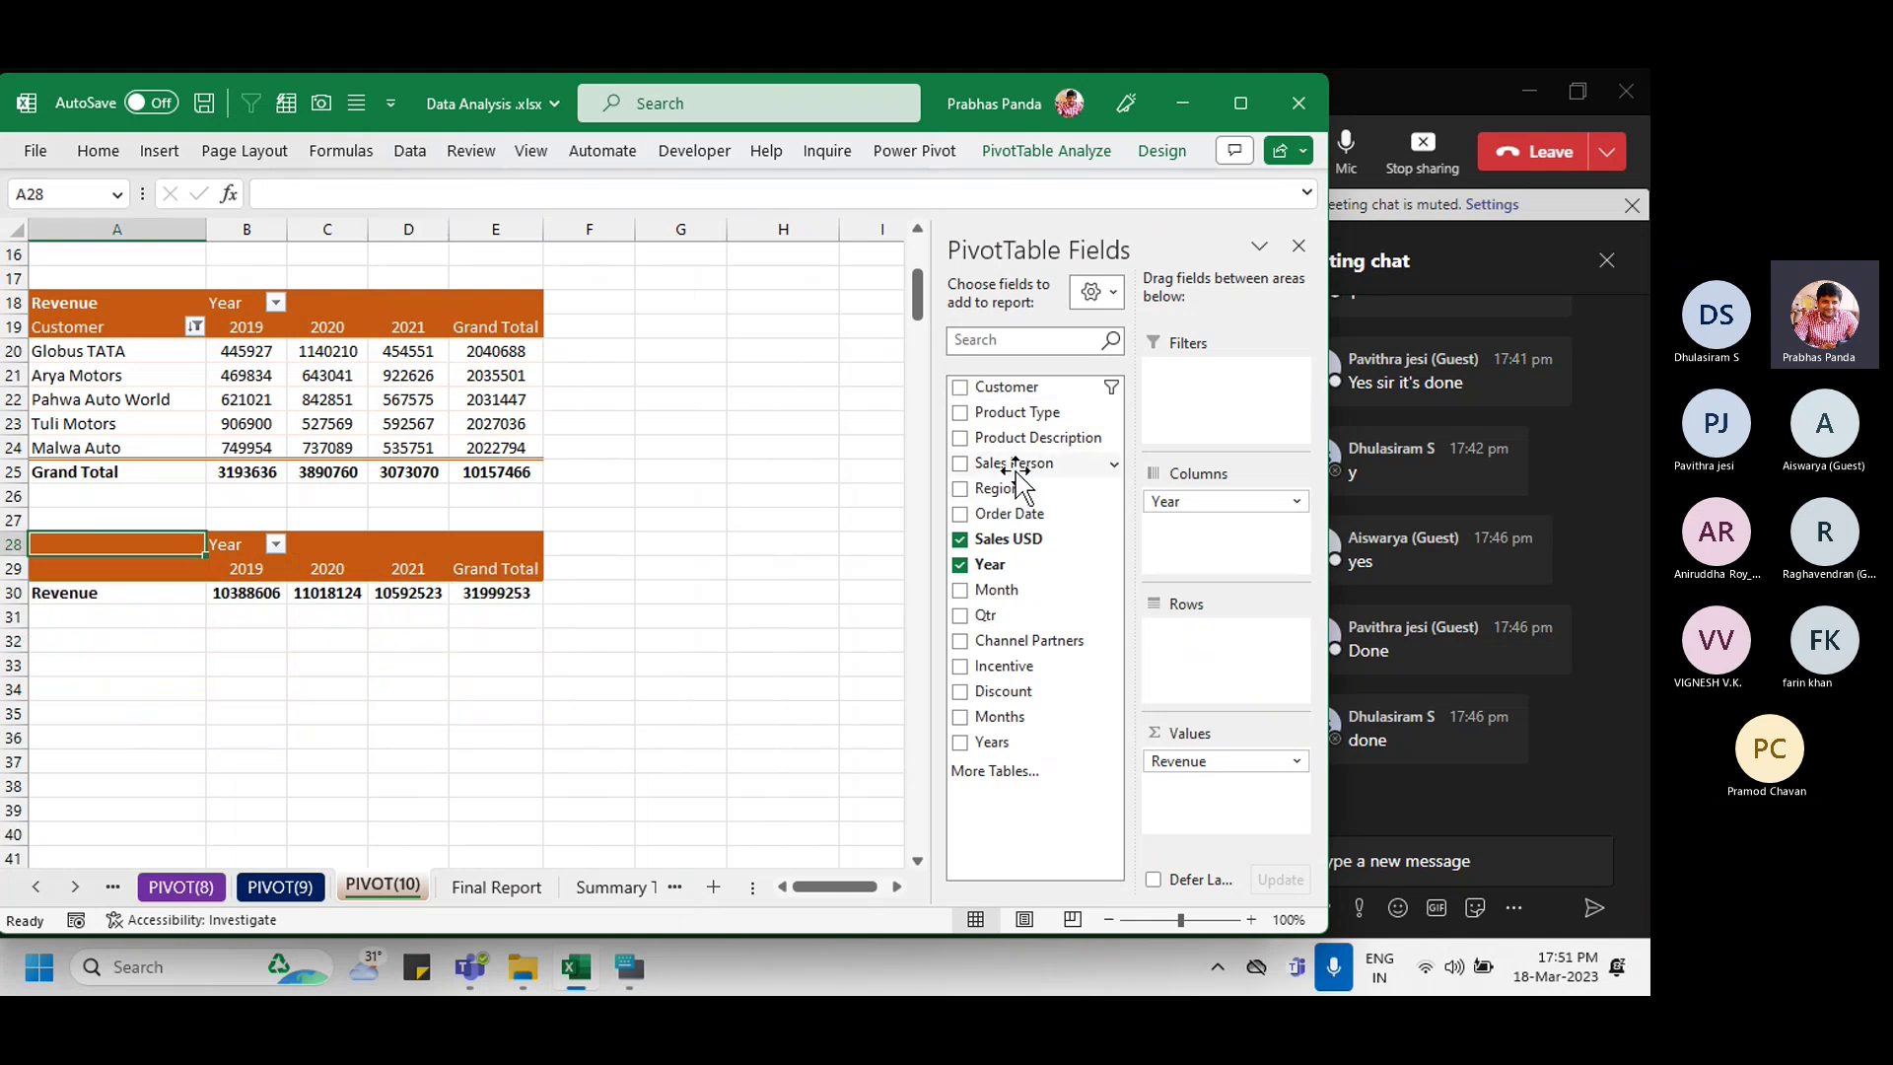
left_click_drag(1016, 465, 1253, 641)
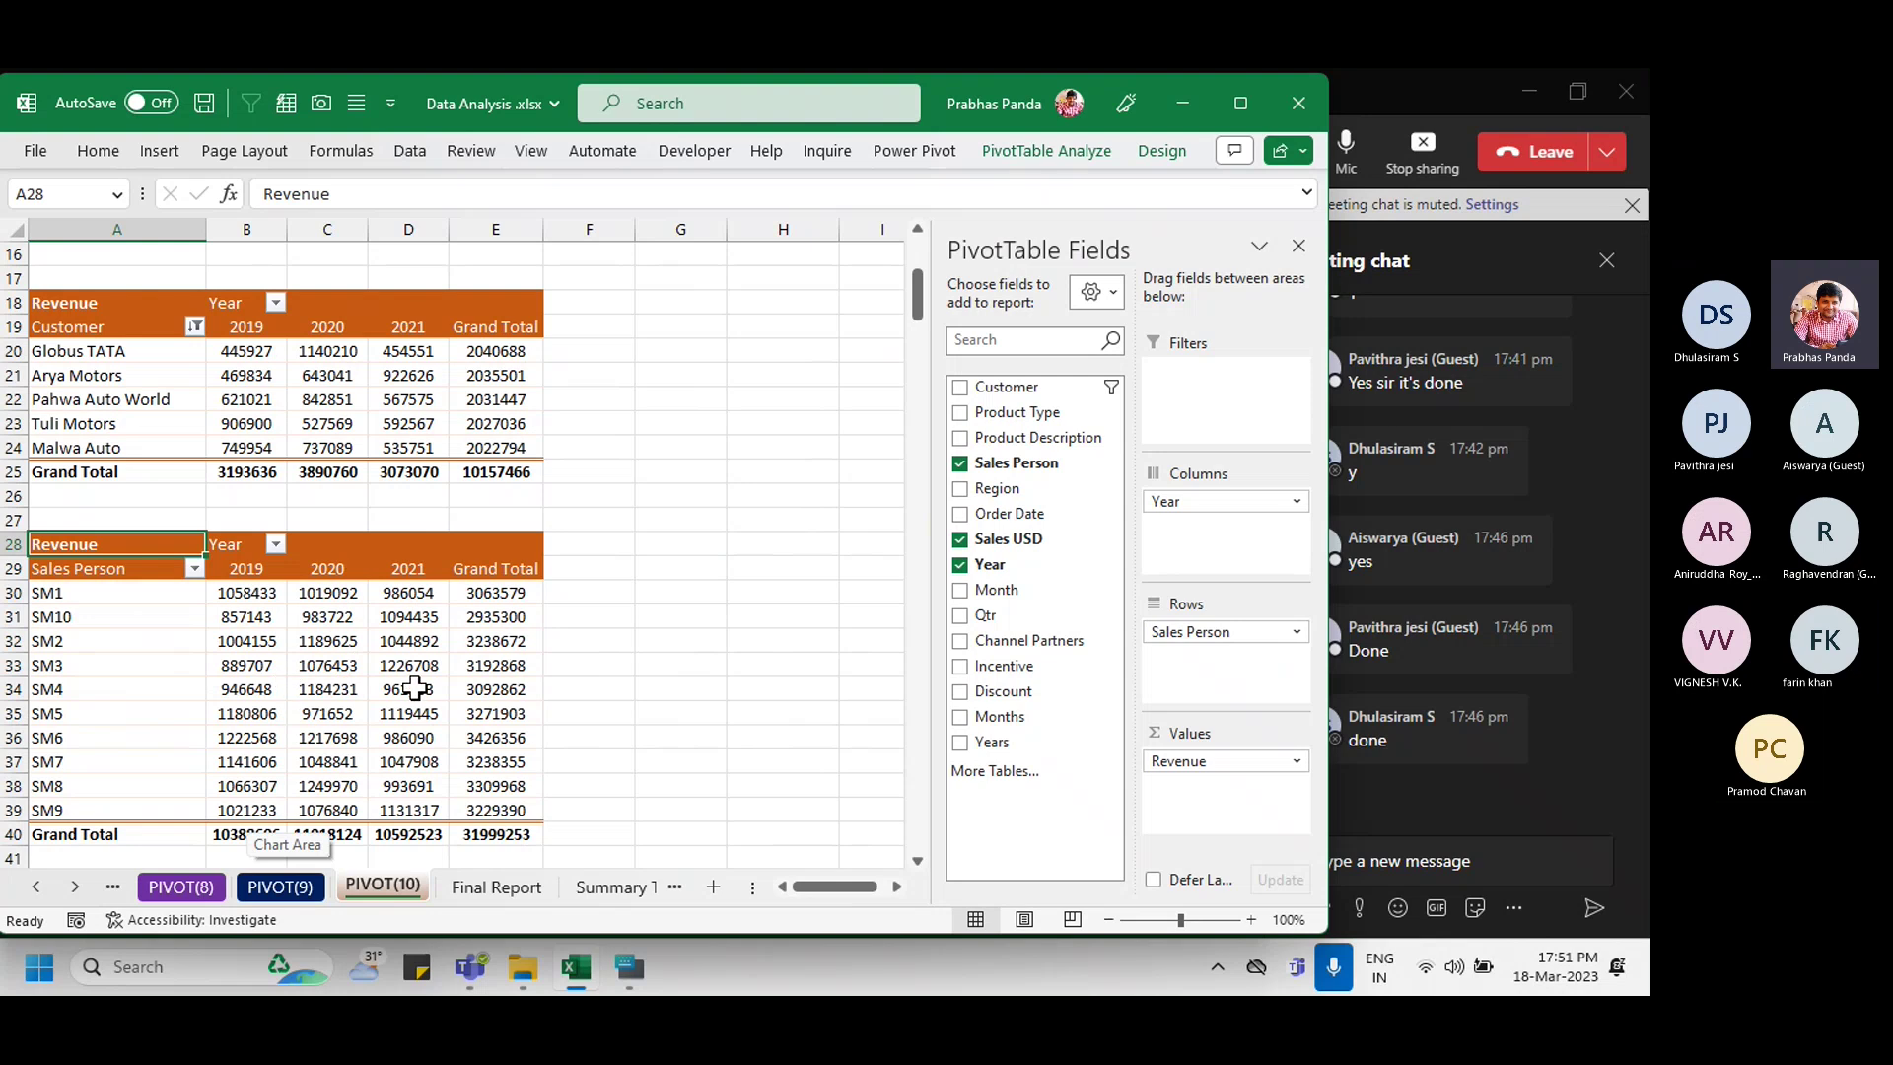
left_click(378, 648)
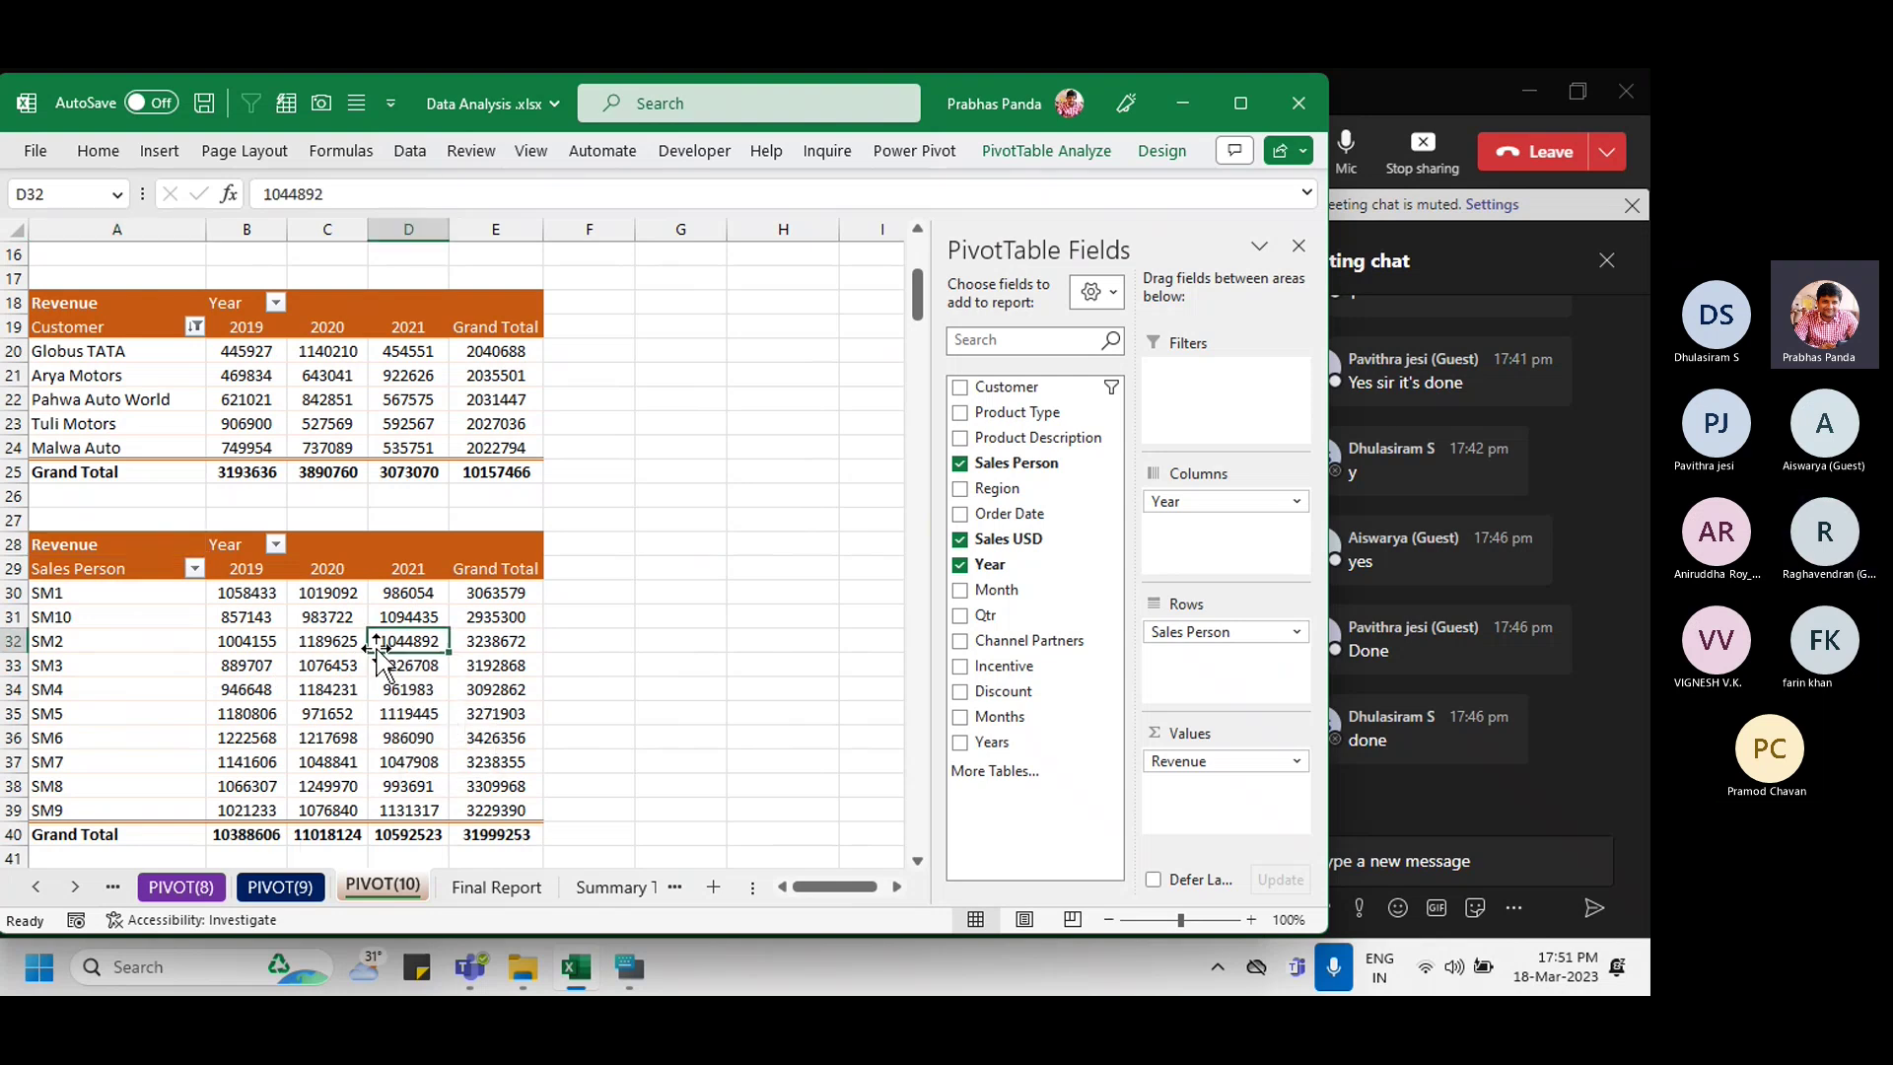
Step: Create a clustered column PivotChart from the Sales Person pivot and place it on Final Report
left_click(1047, 151)
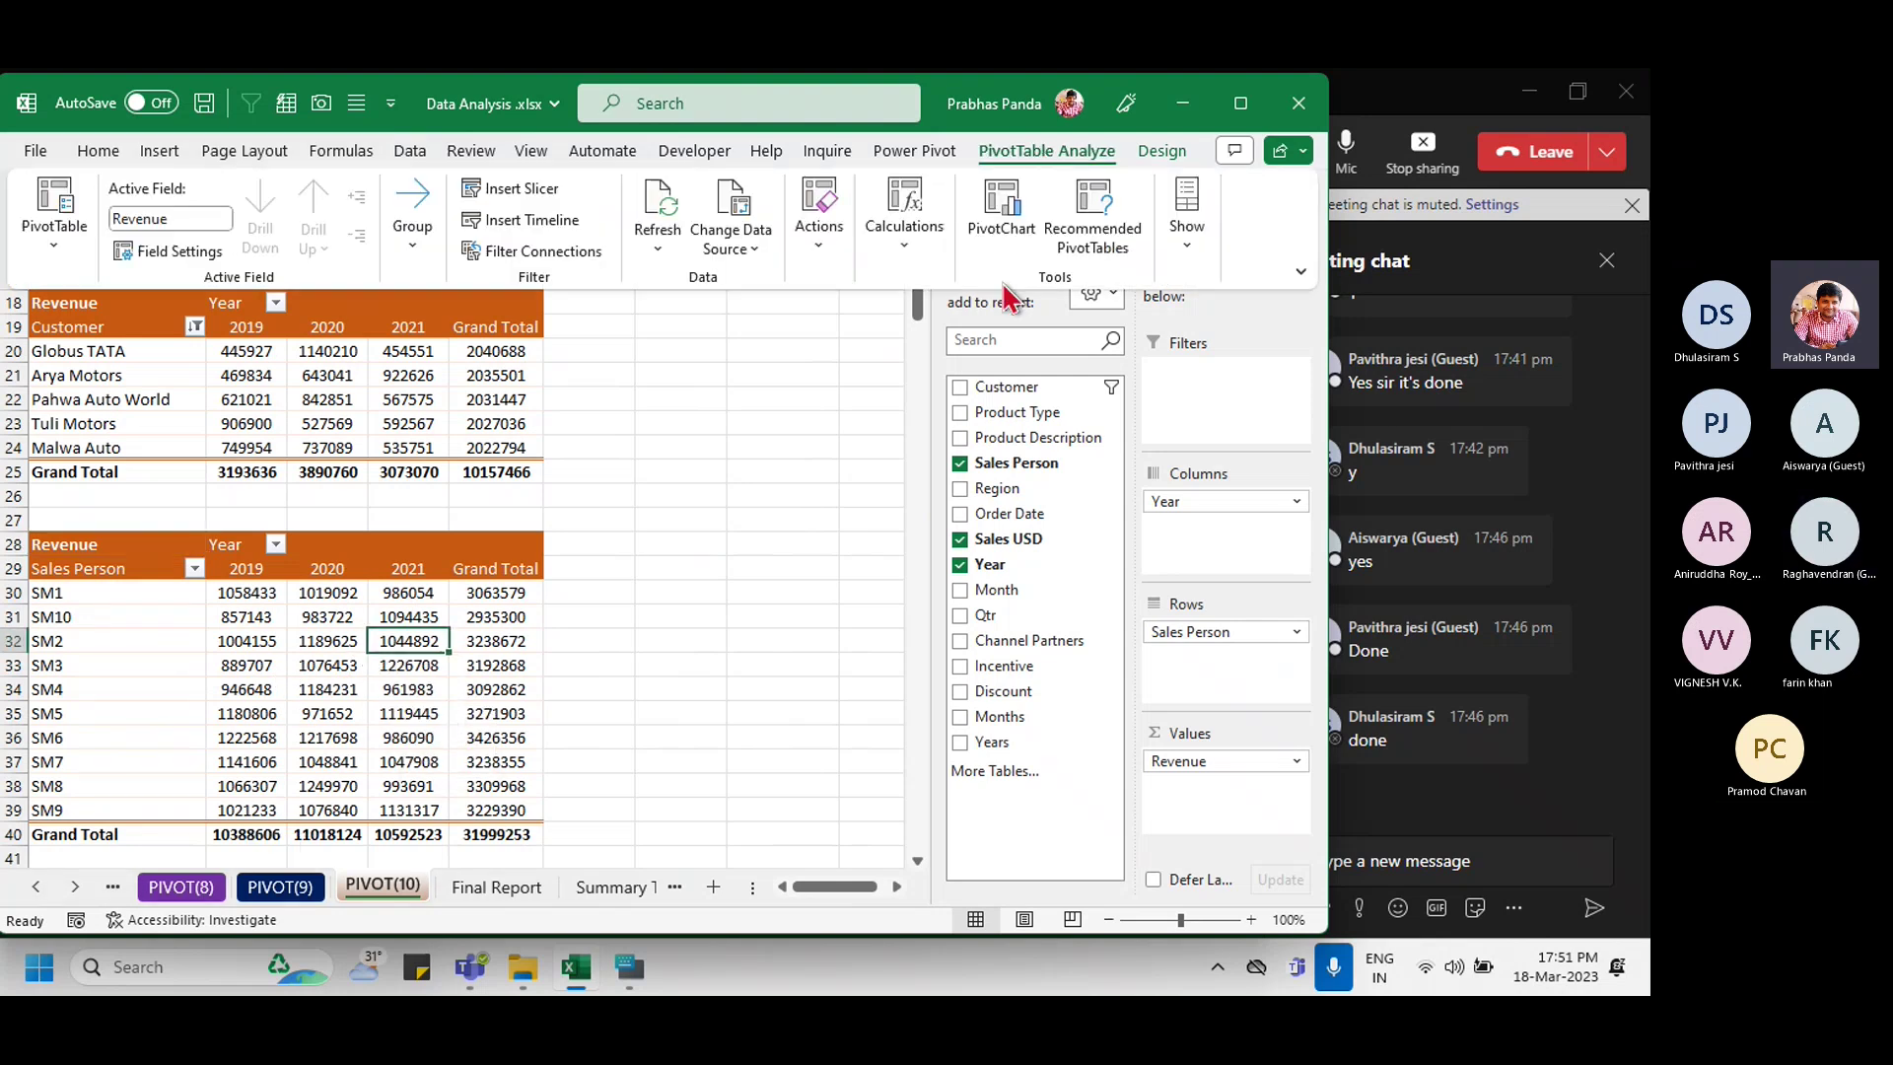
left_click(1006, 222)
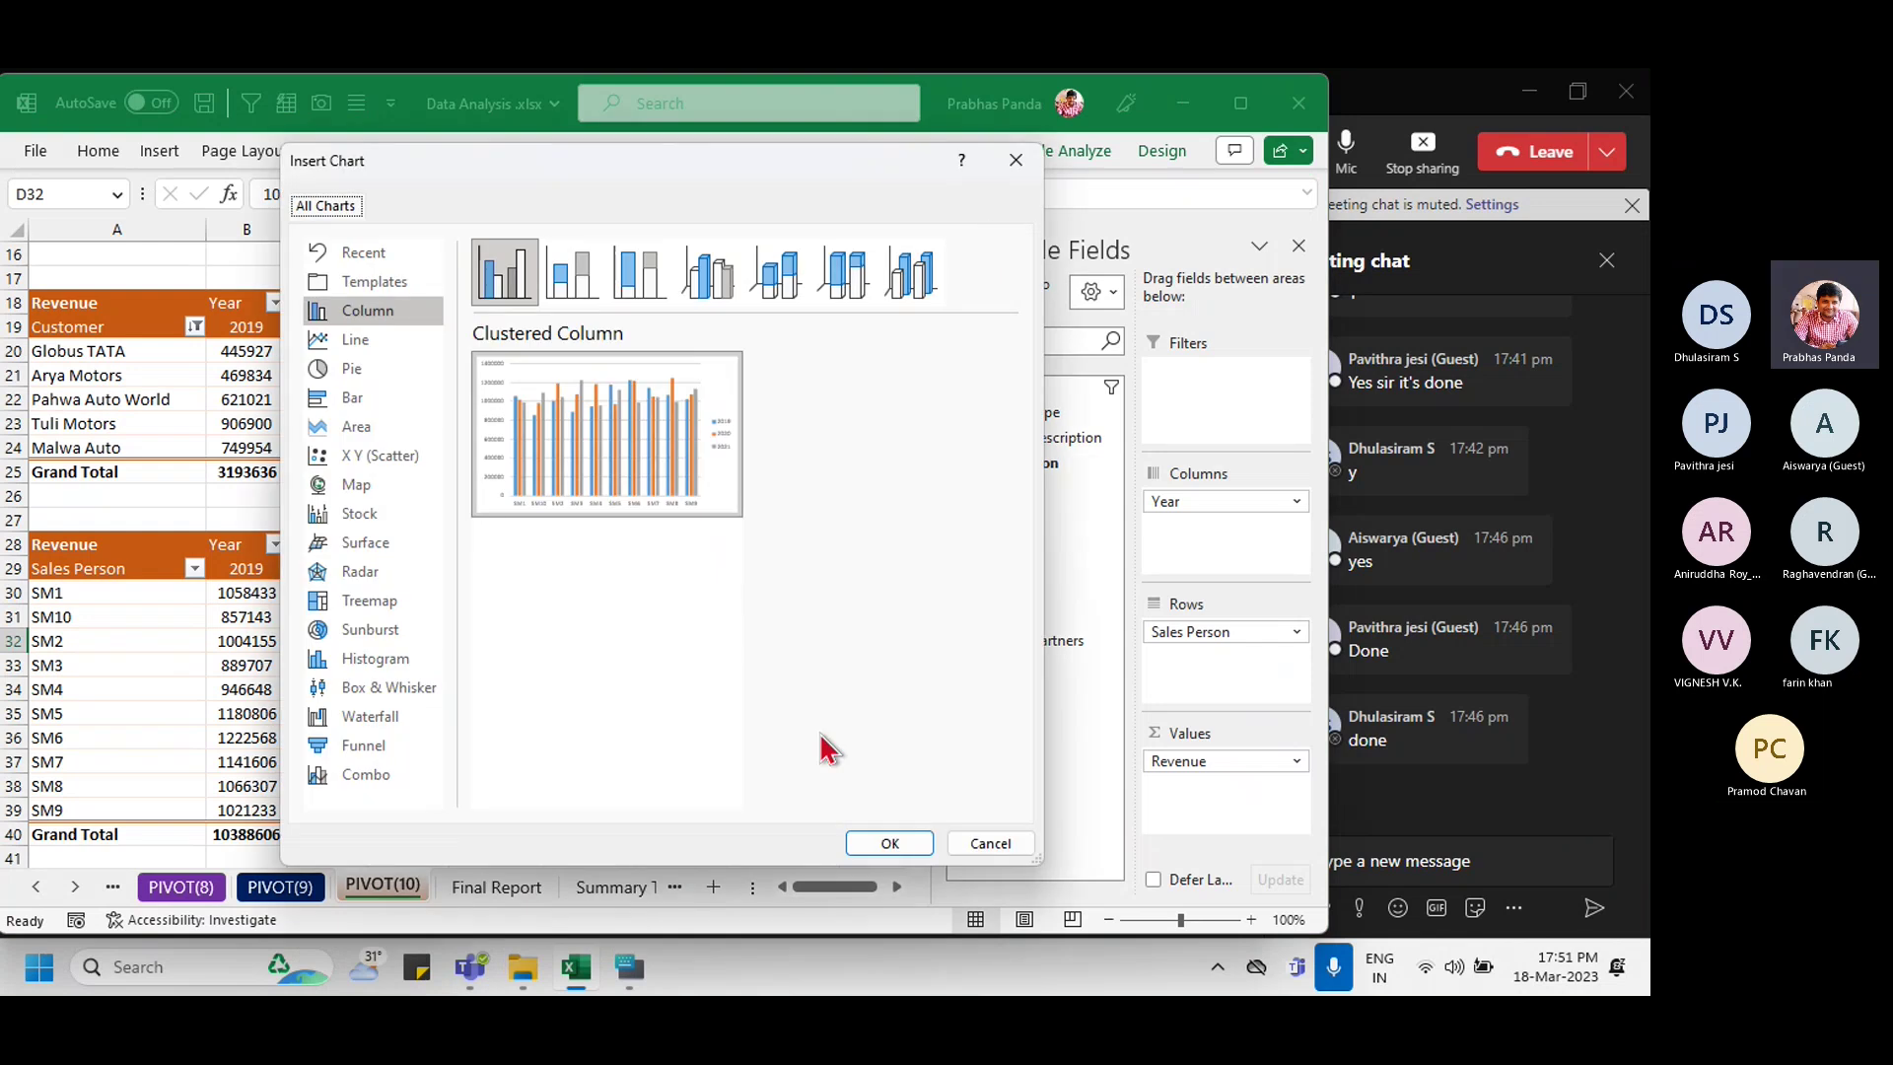
left_click(889, 843)
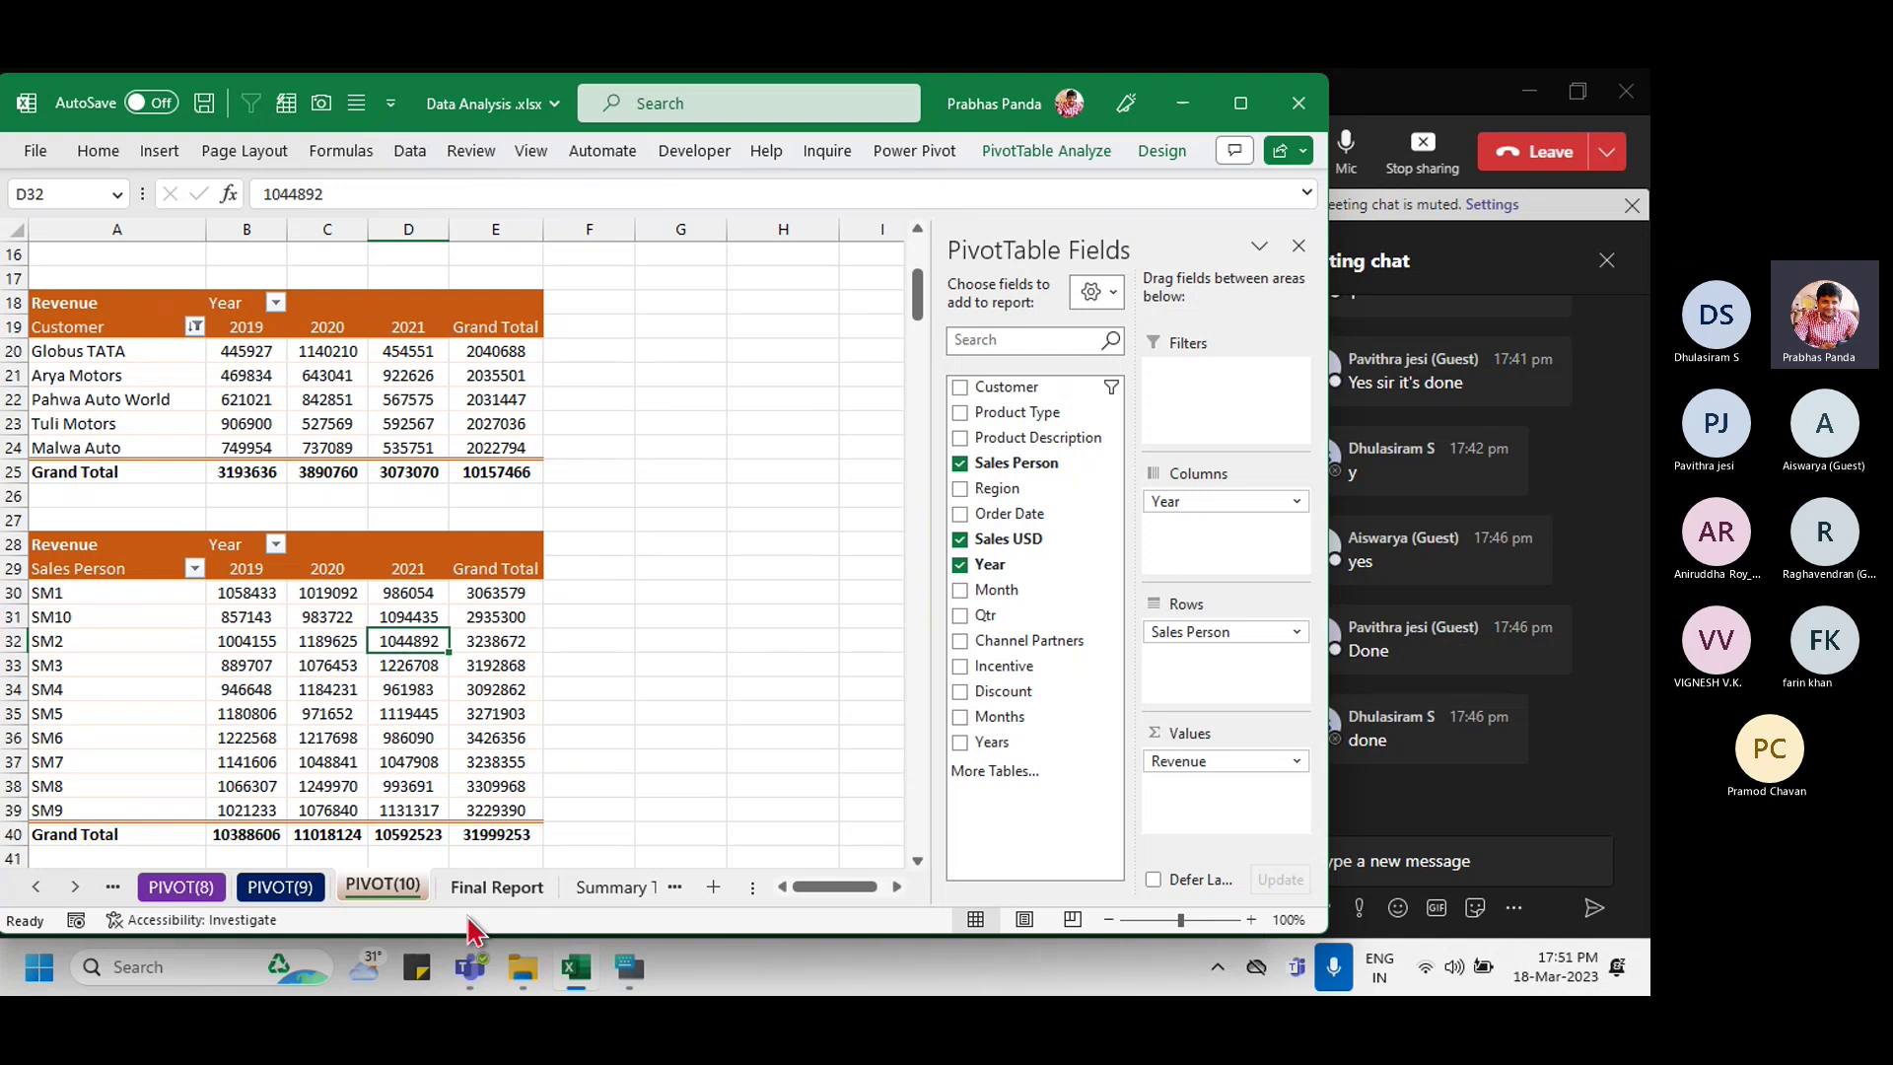
left_click(498, 889)
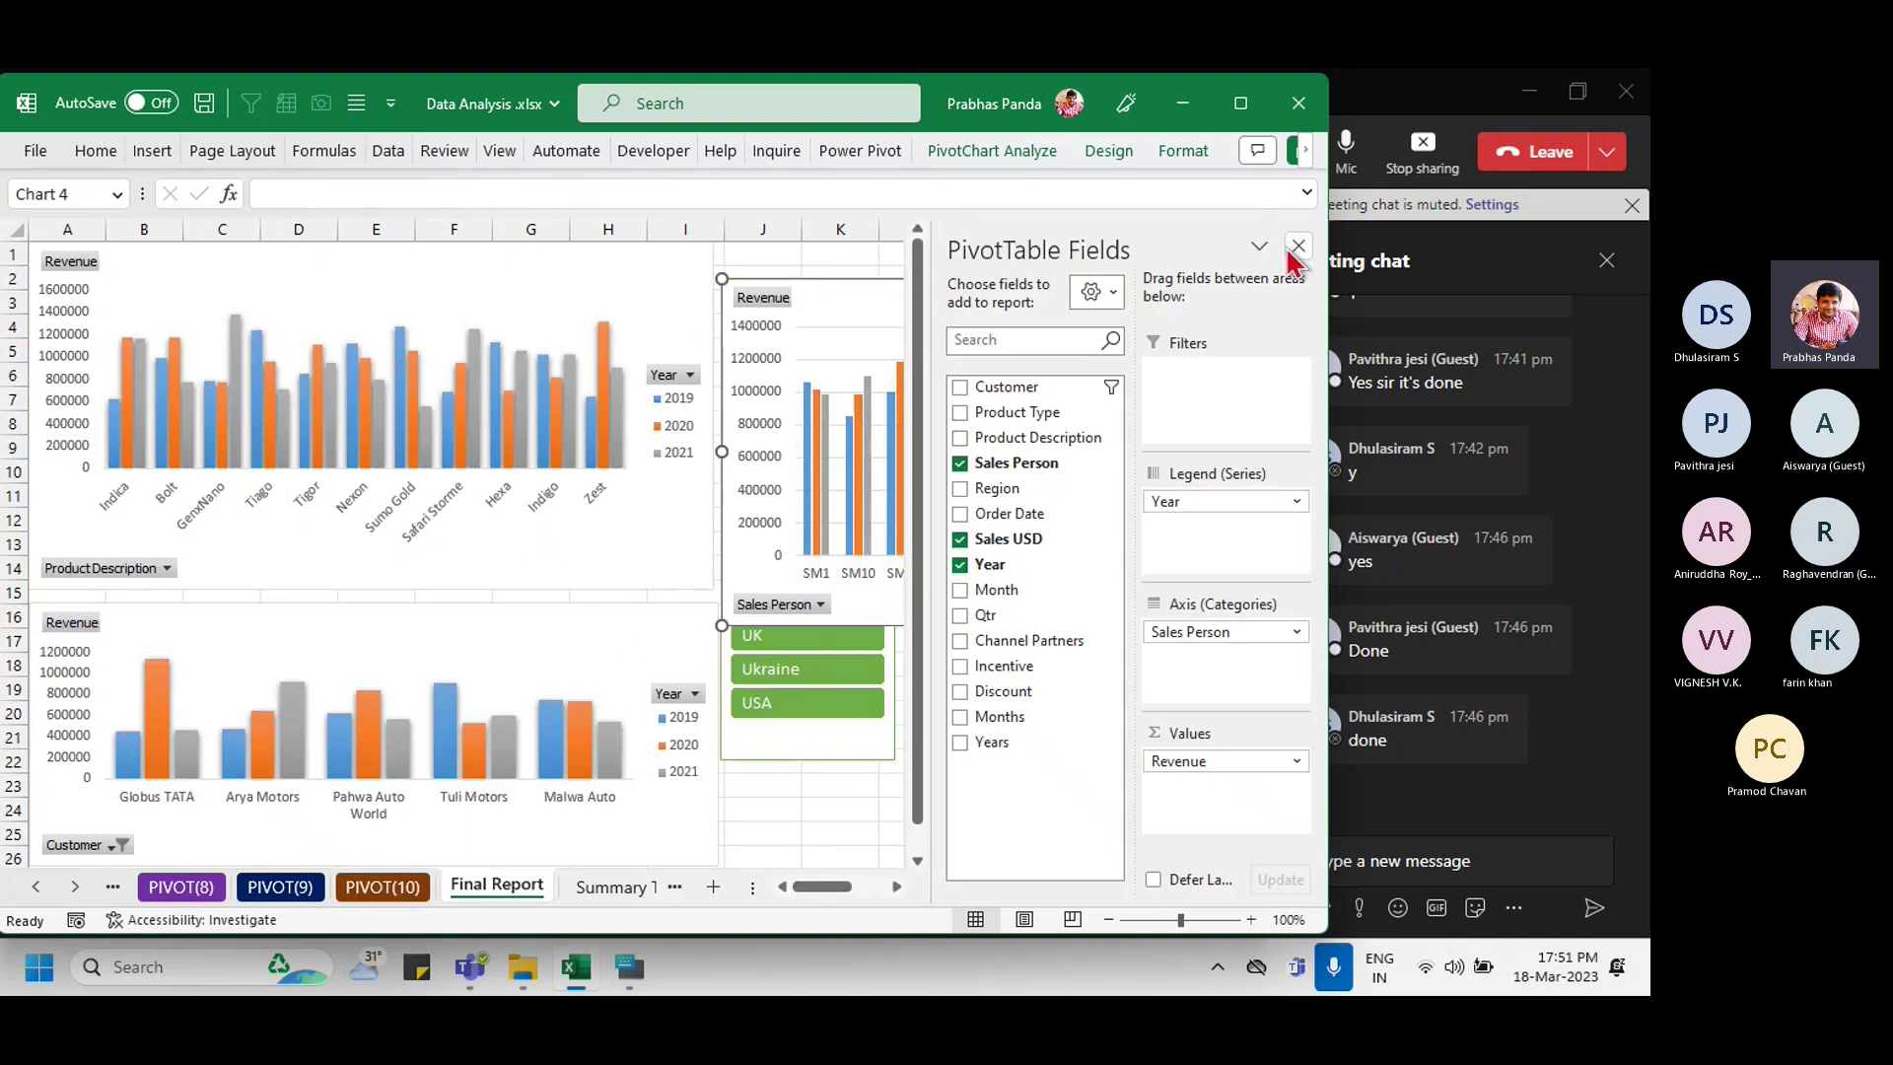
Step: Move the Region slicer down to rows 16–26 and place the enlarged sales person chart beside the top chart
left_click(1288, 249)
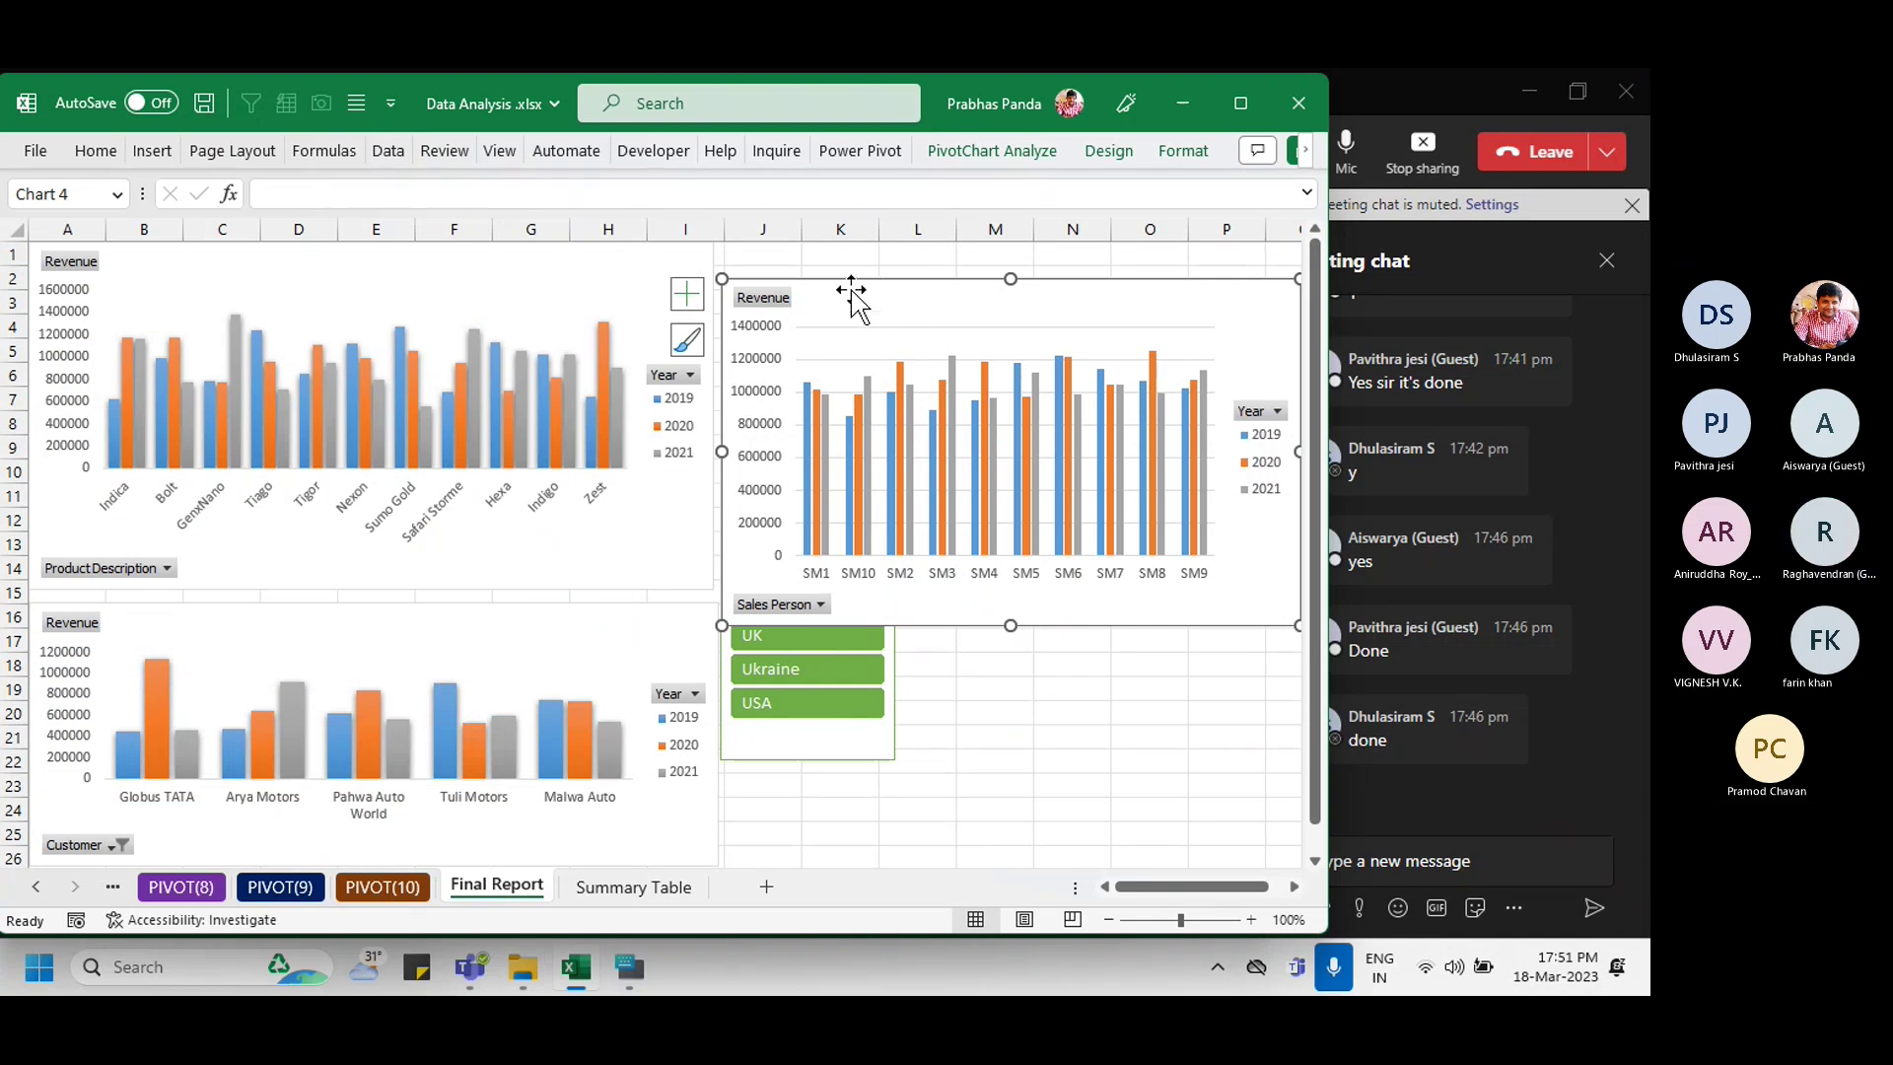
left_click_drag(723, 280, 893, 296)
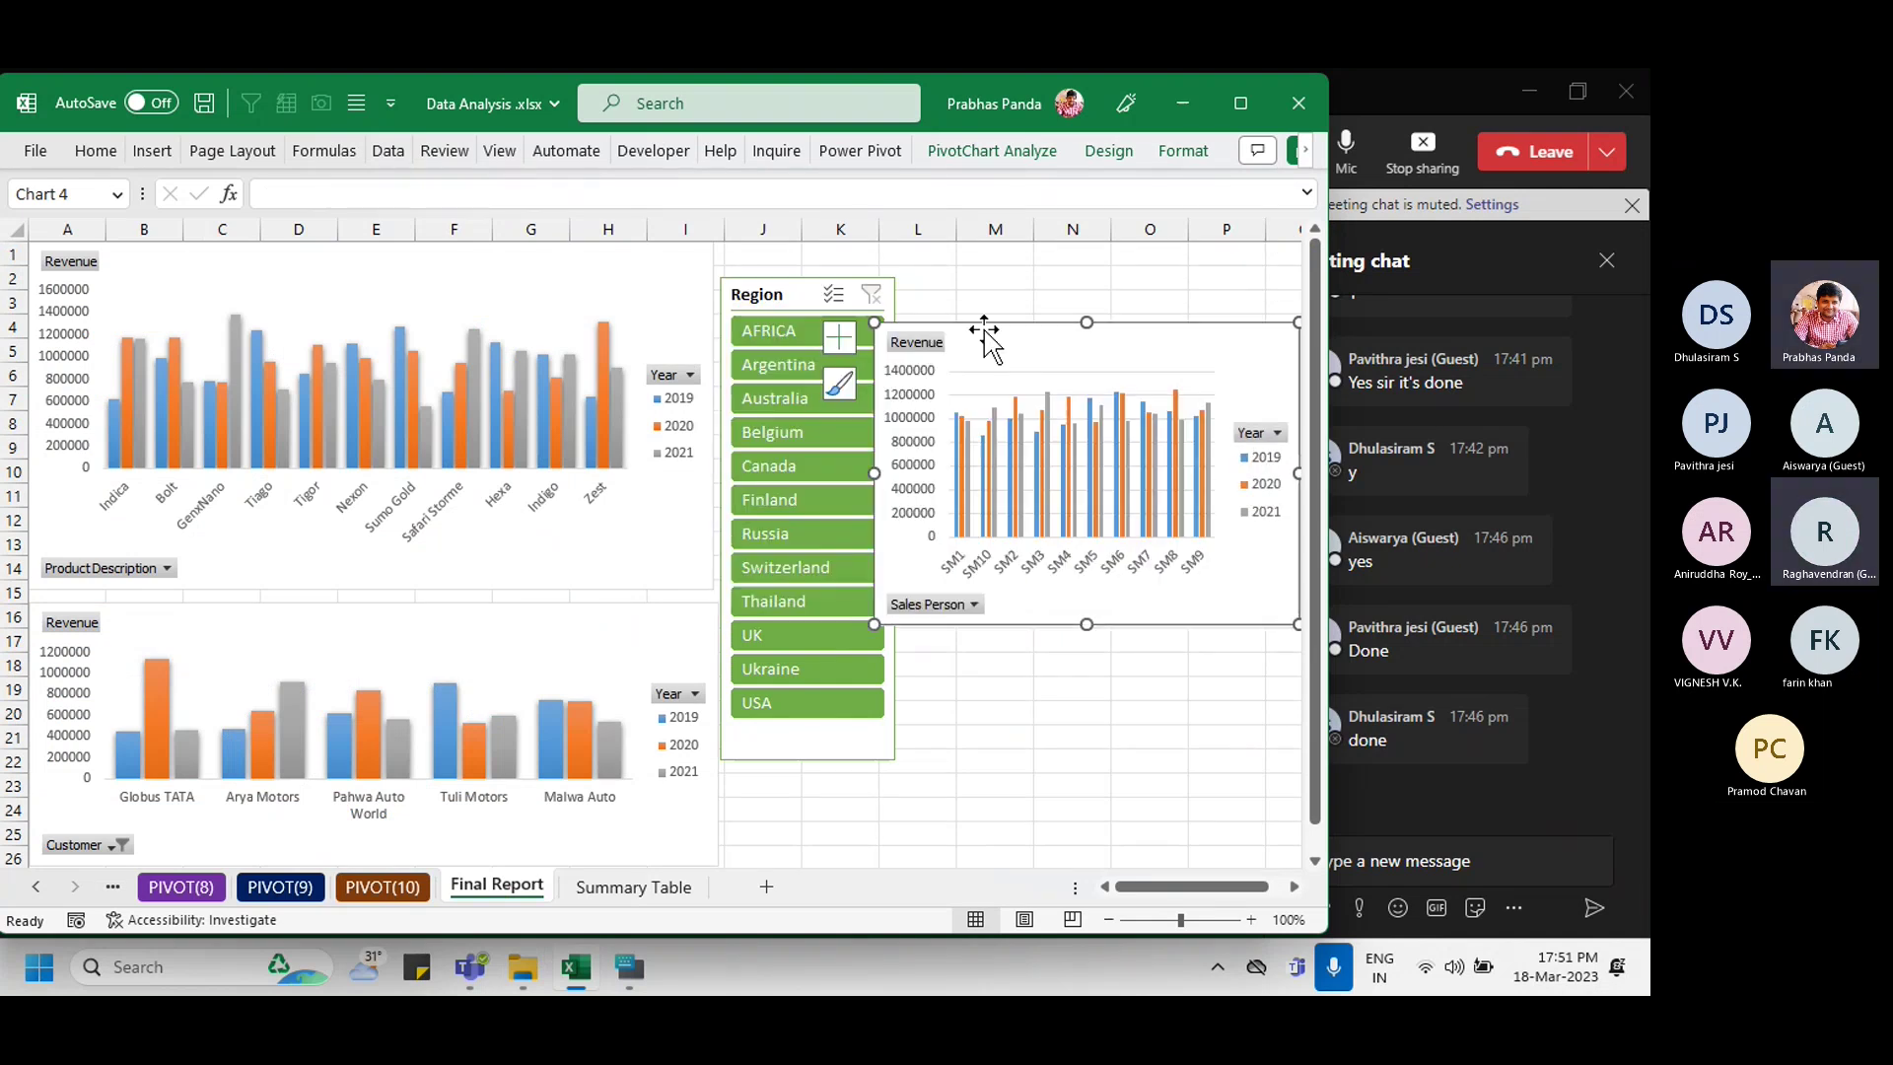
left_click_drag(755, 283, 751, 611)
left_click_drag(980, 295, 803, 254)
left_click(1241, 108)
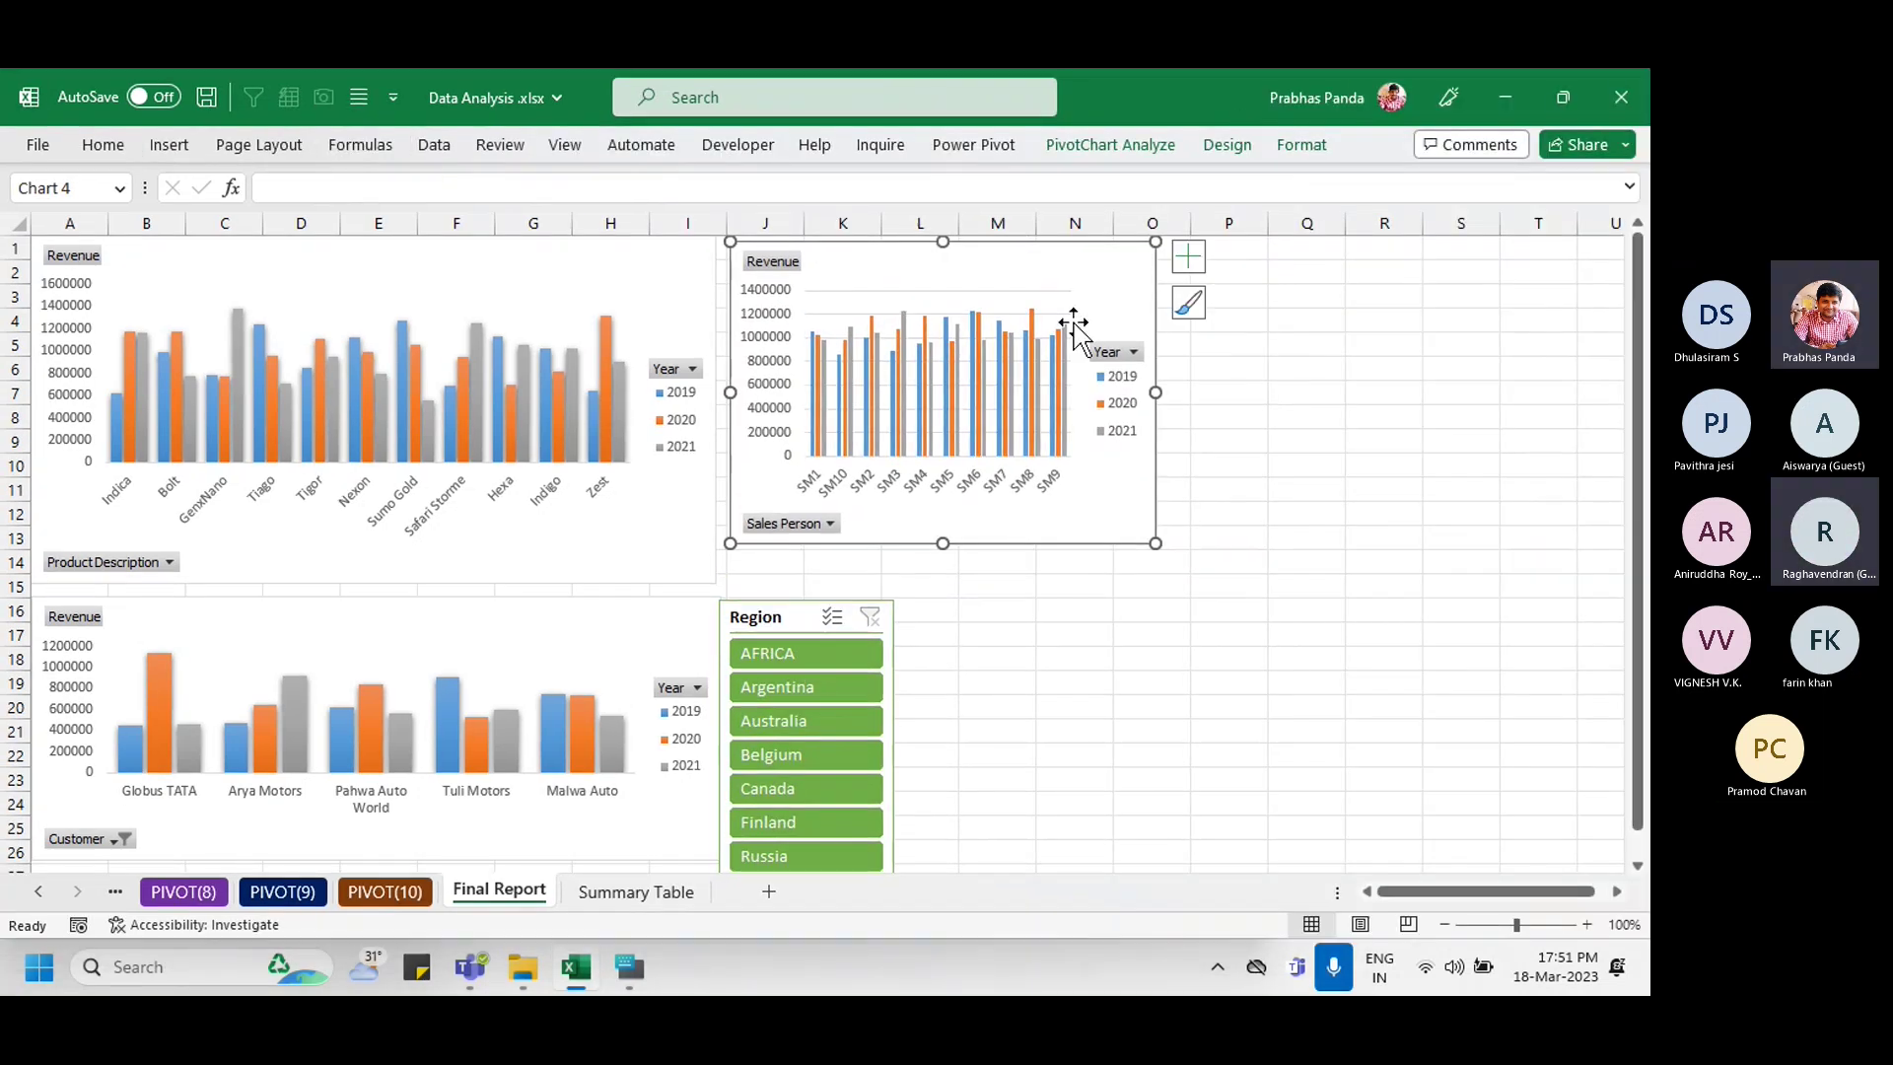
left_click_drag(1158, 394, 1484, 393)
left_click_drag(1100, 548, 1101, 580)
Step: Switch the sales person chart to Clustered Bar, narrow it, and delete the Year legend
right_click(931, 264)
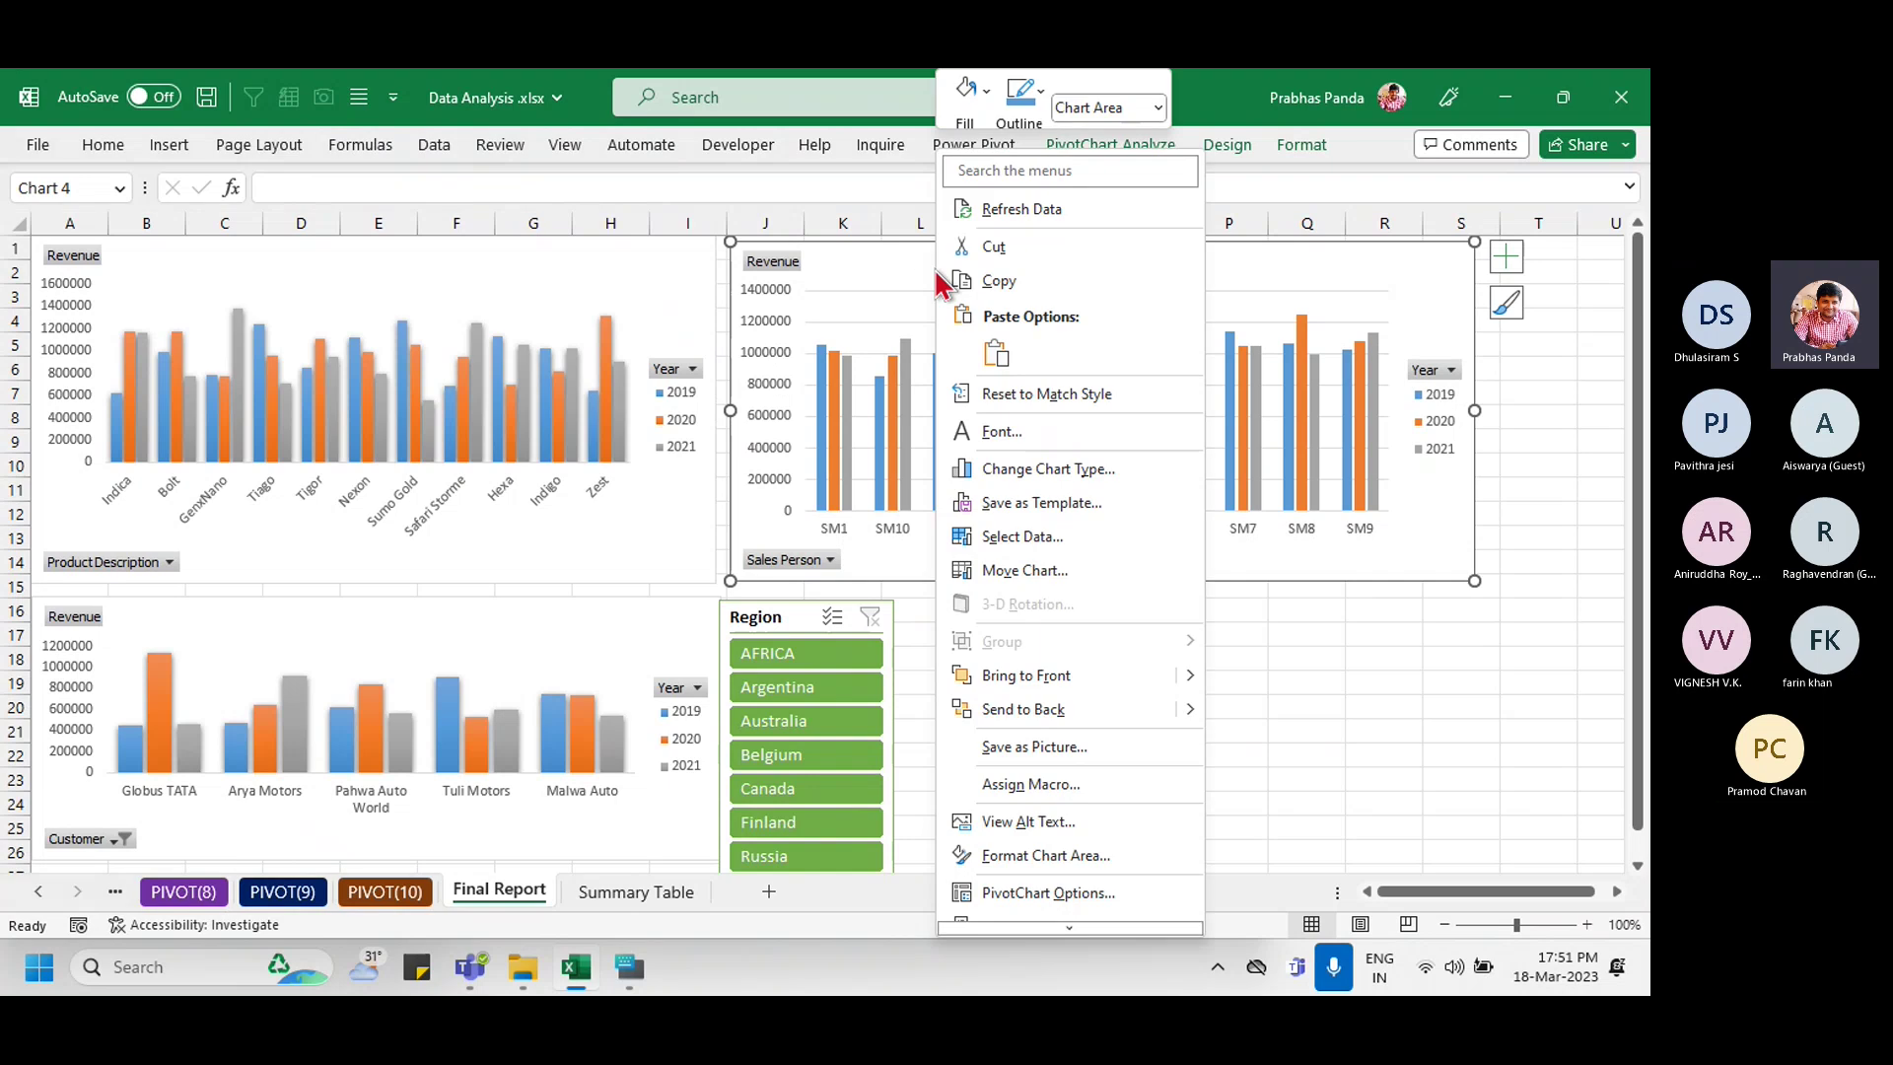
left_click(1086, 475)
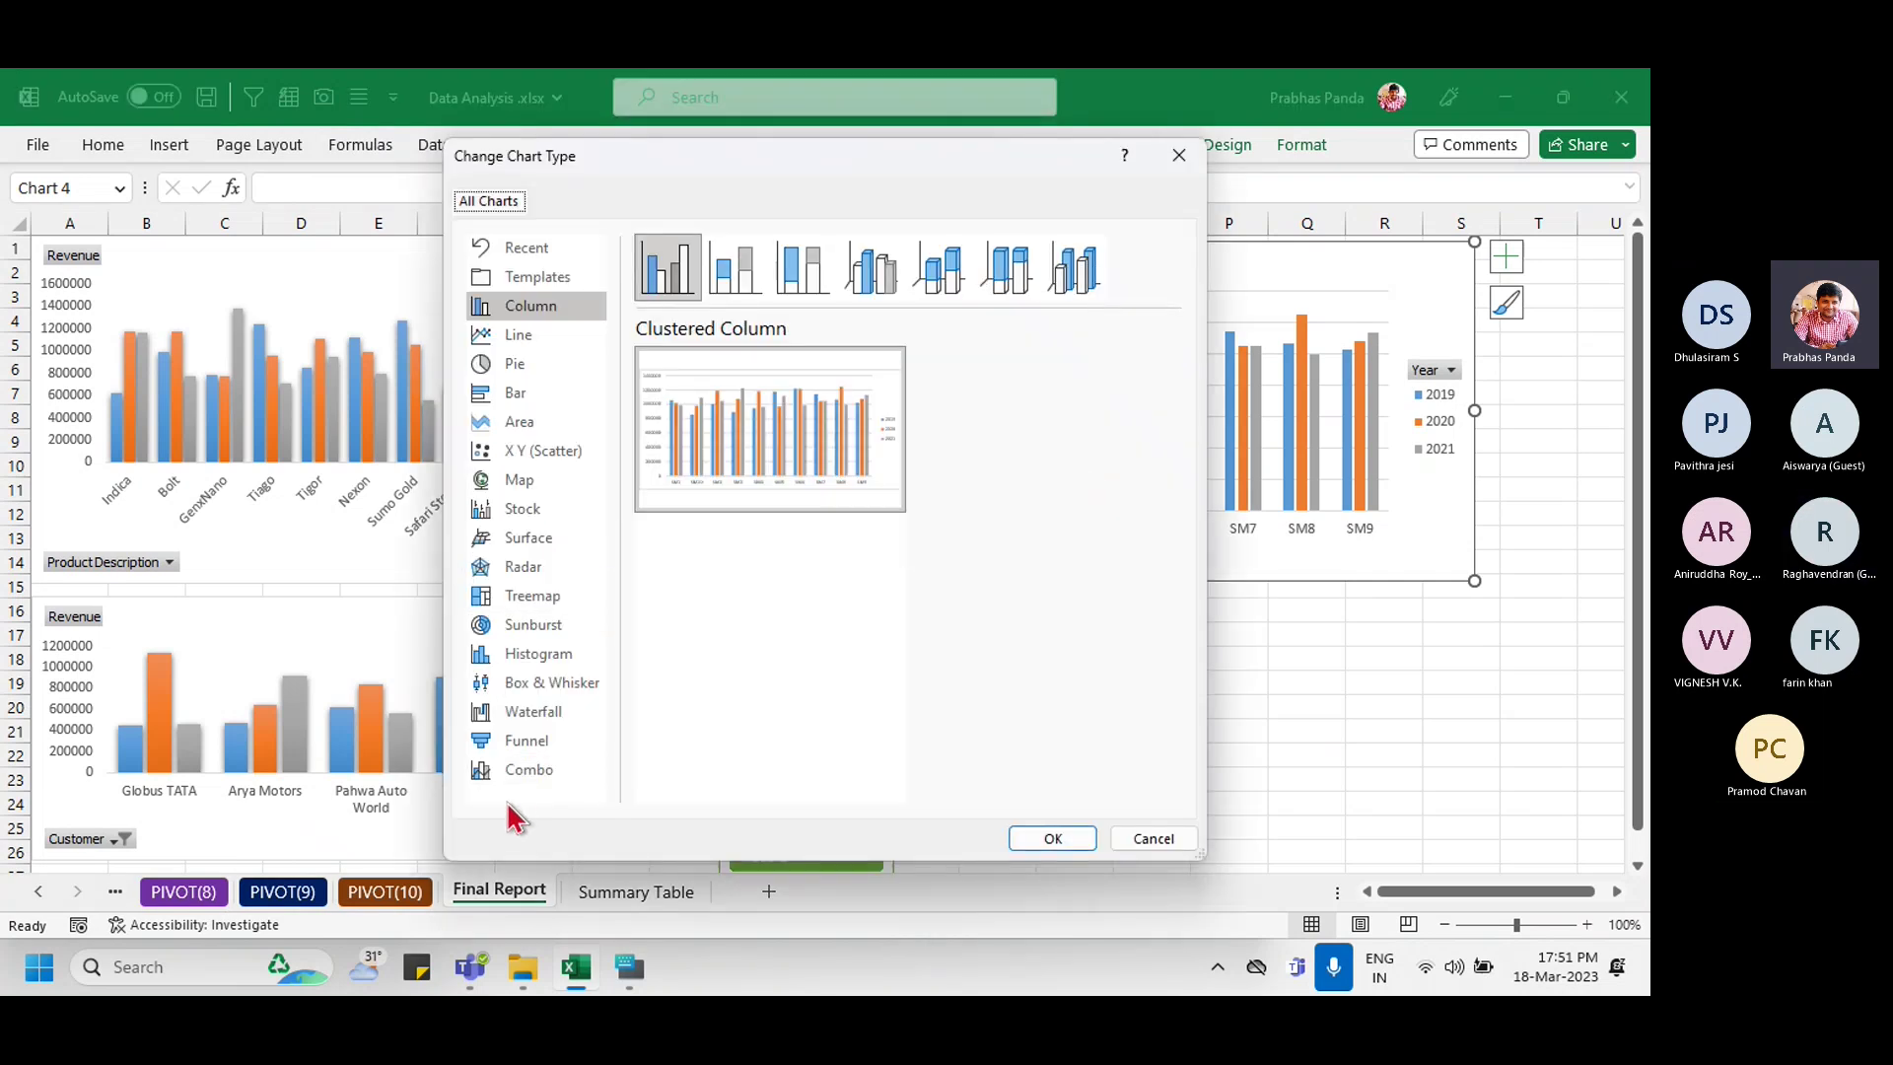
left_click(522, 336)
mouse_move(676, 507)
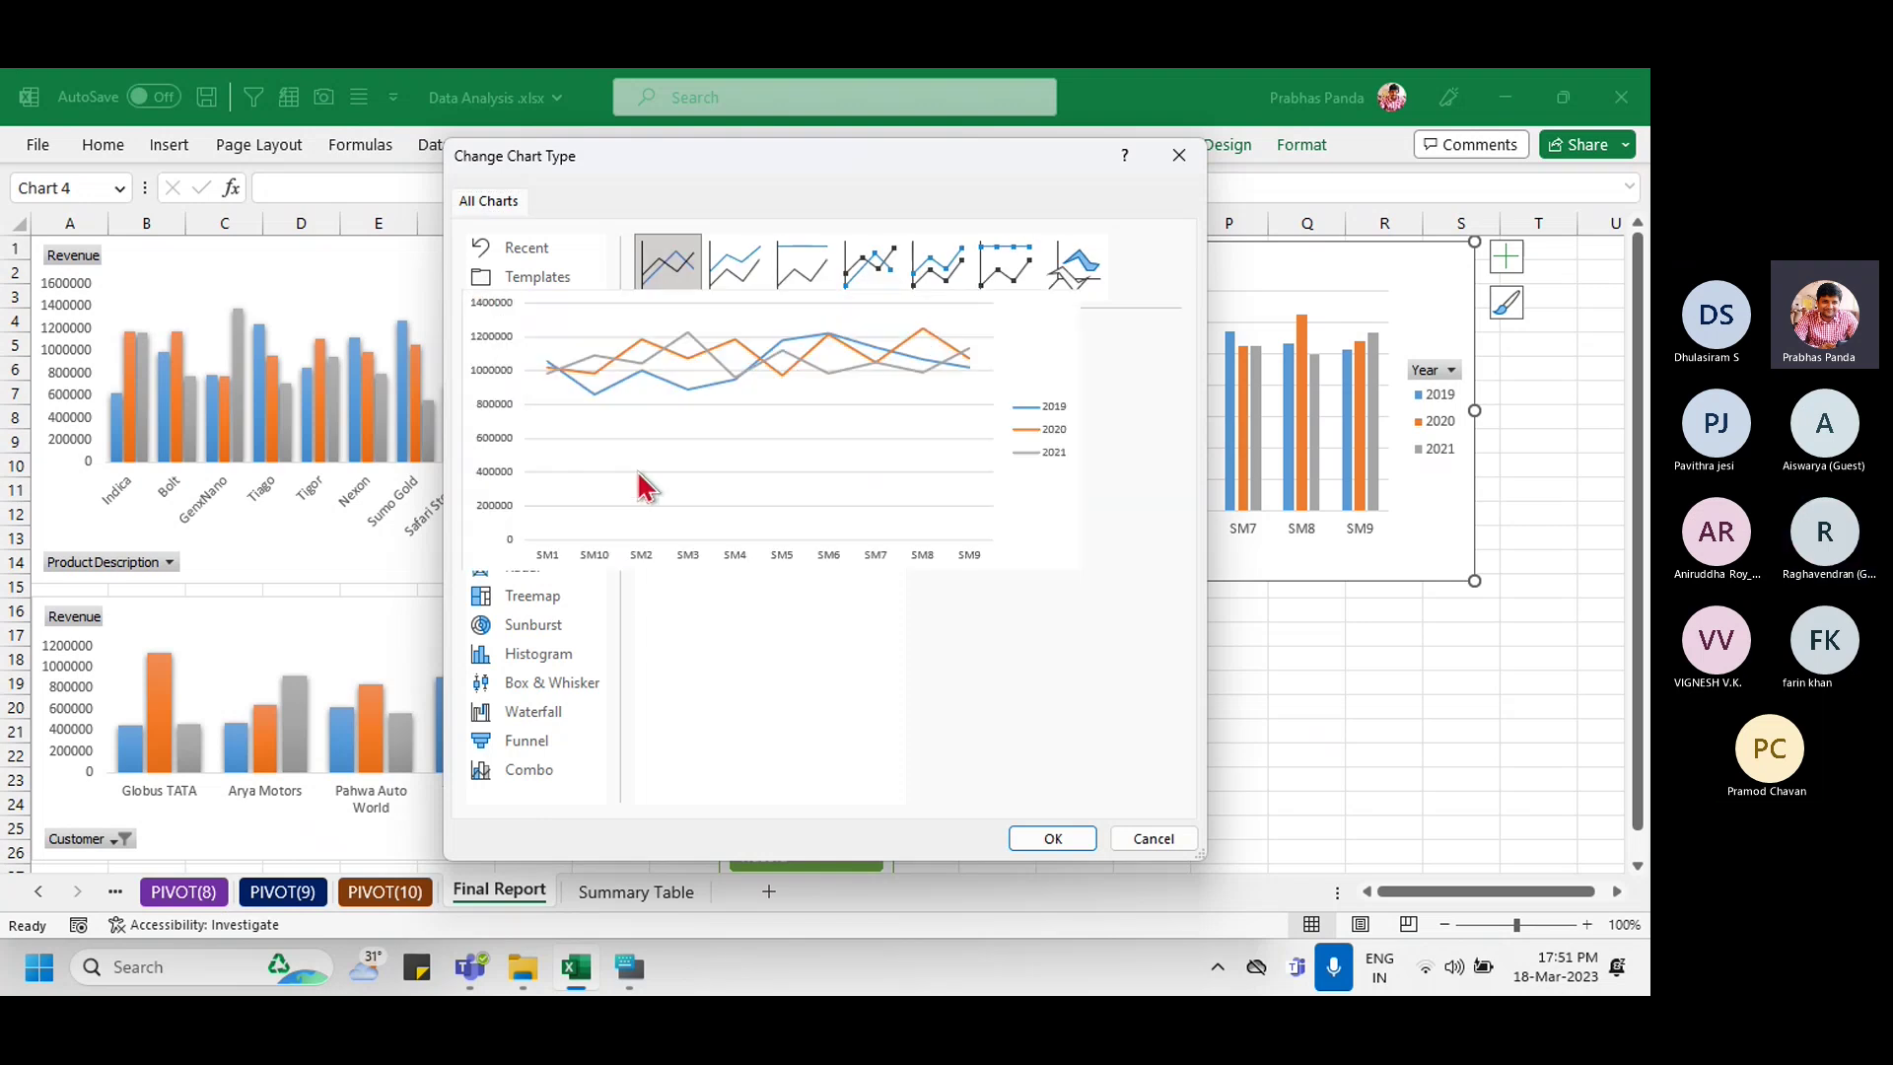
left_click(542, 399)
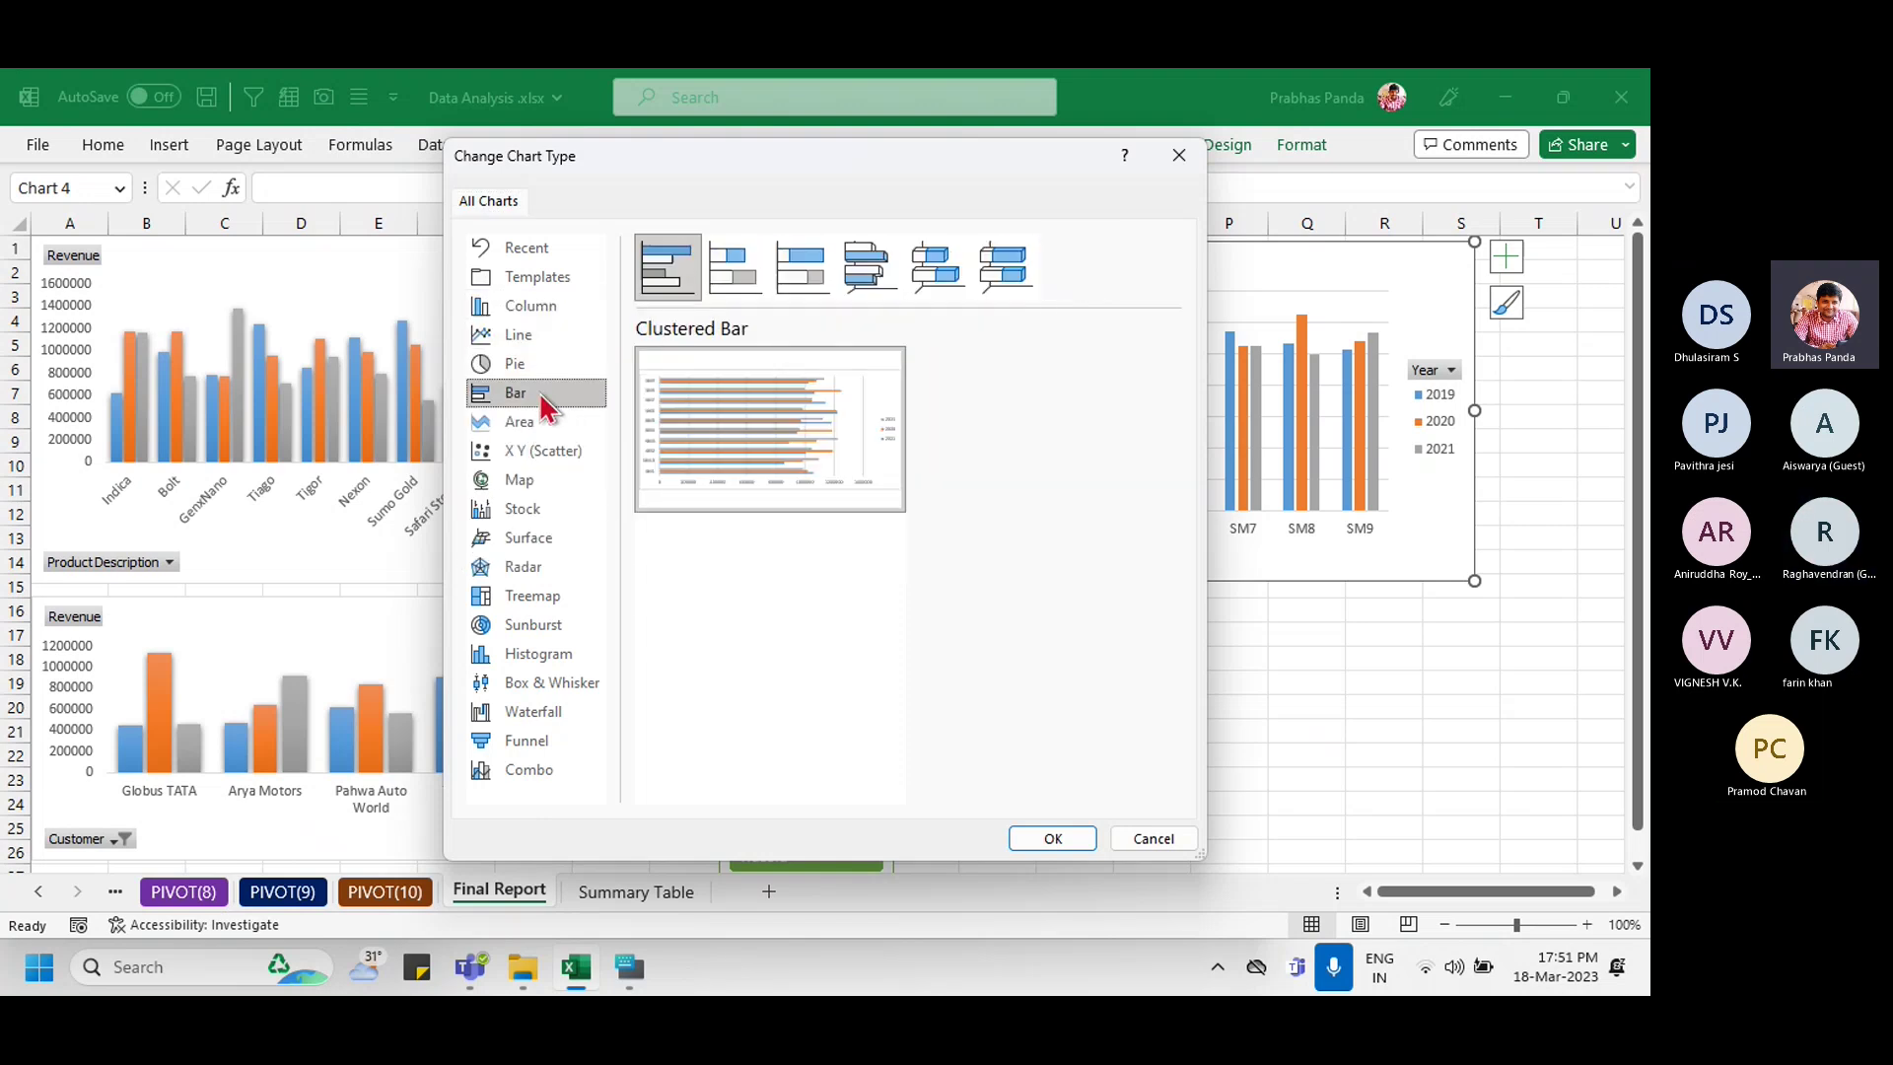
left_click(1049, 839)
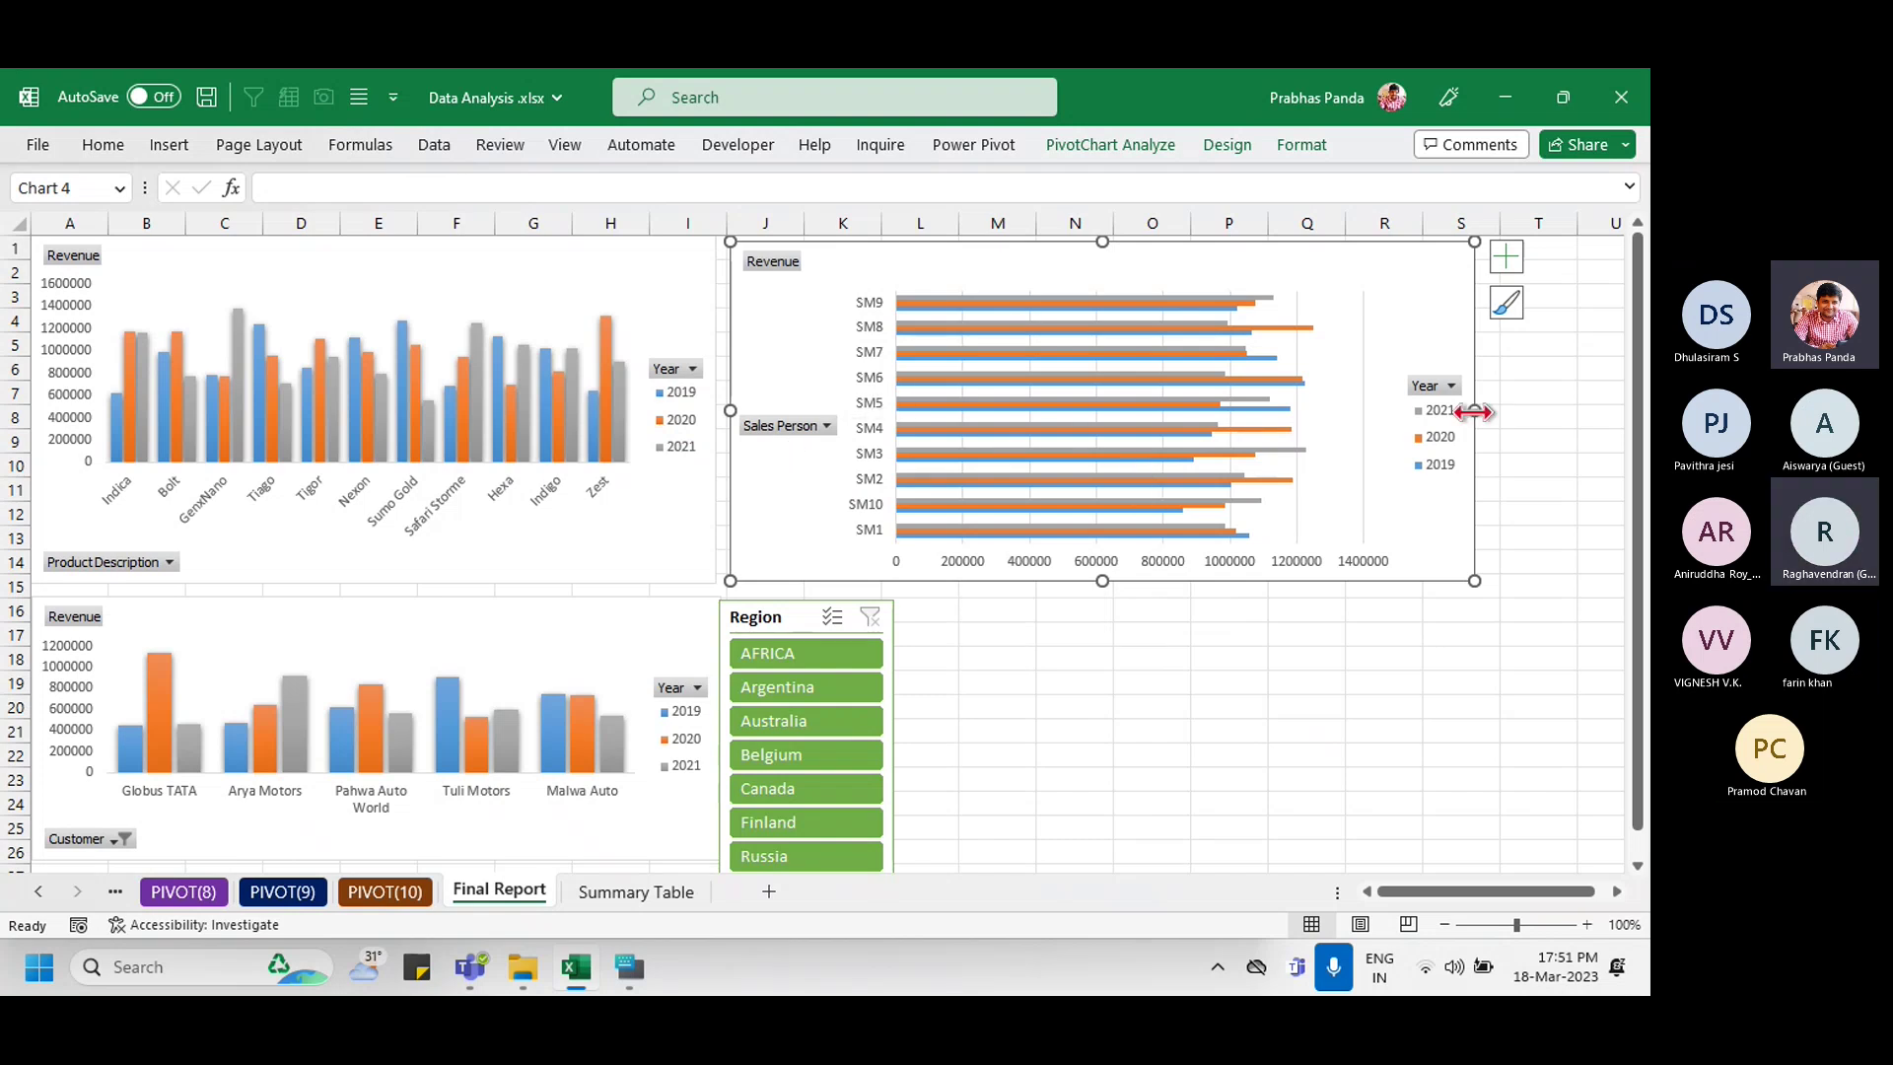
left_click_drag(1475, 411, 1399, 410)
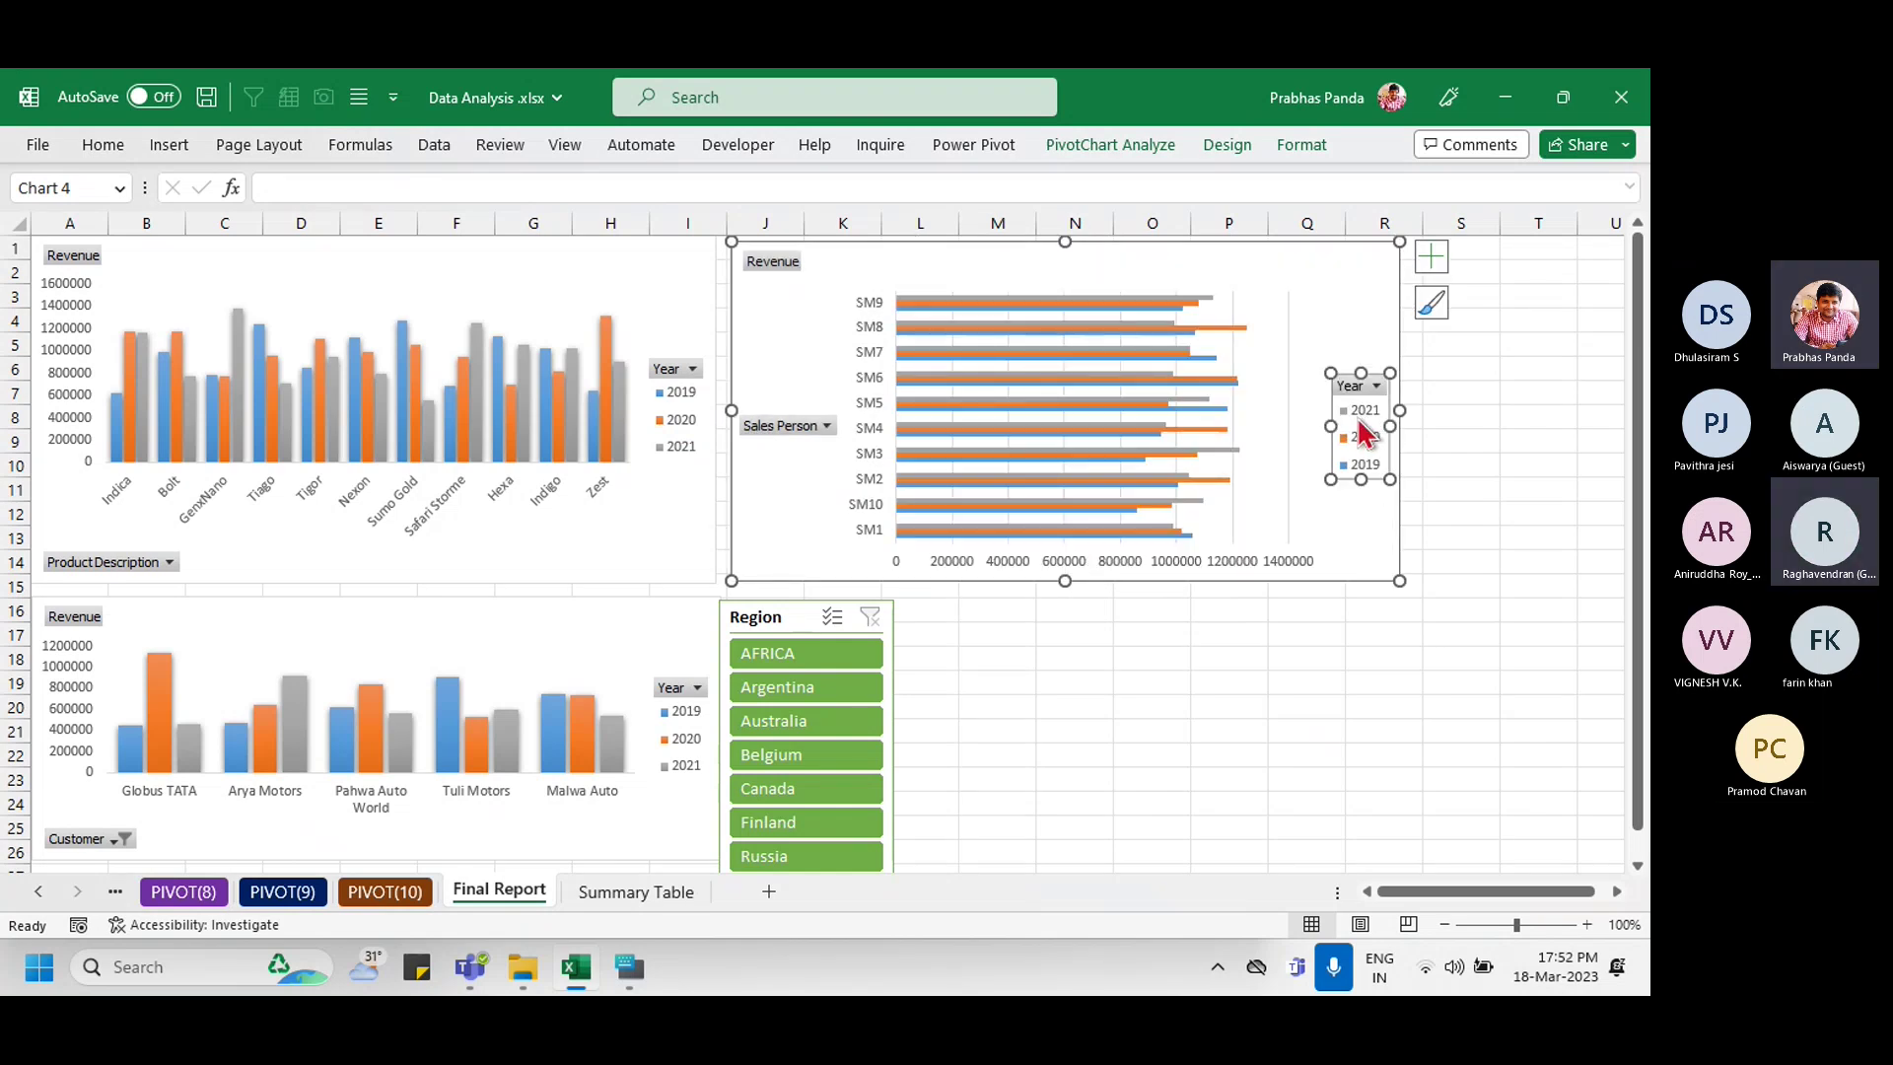
key("Delete")
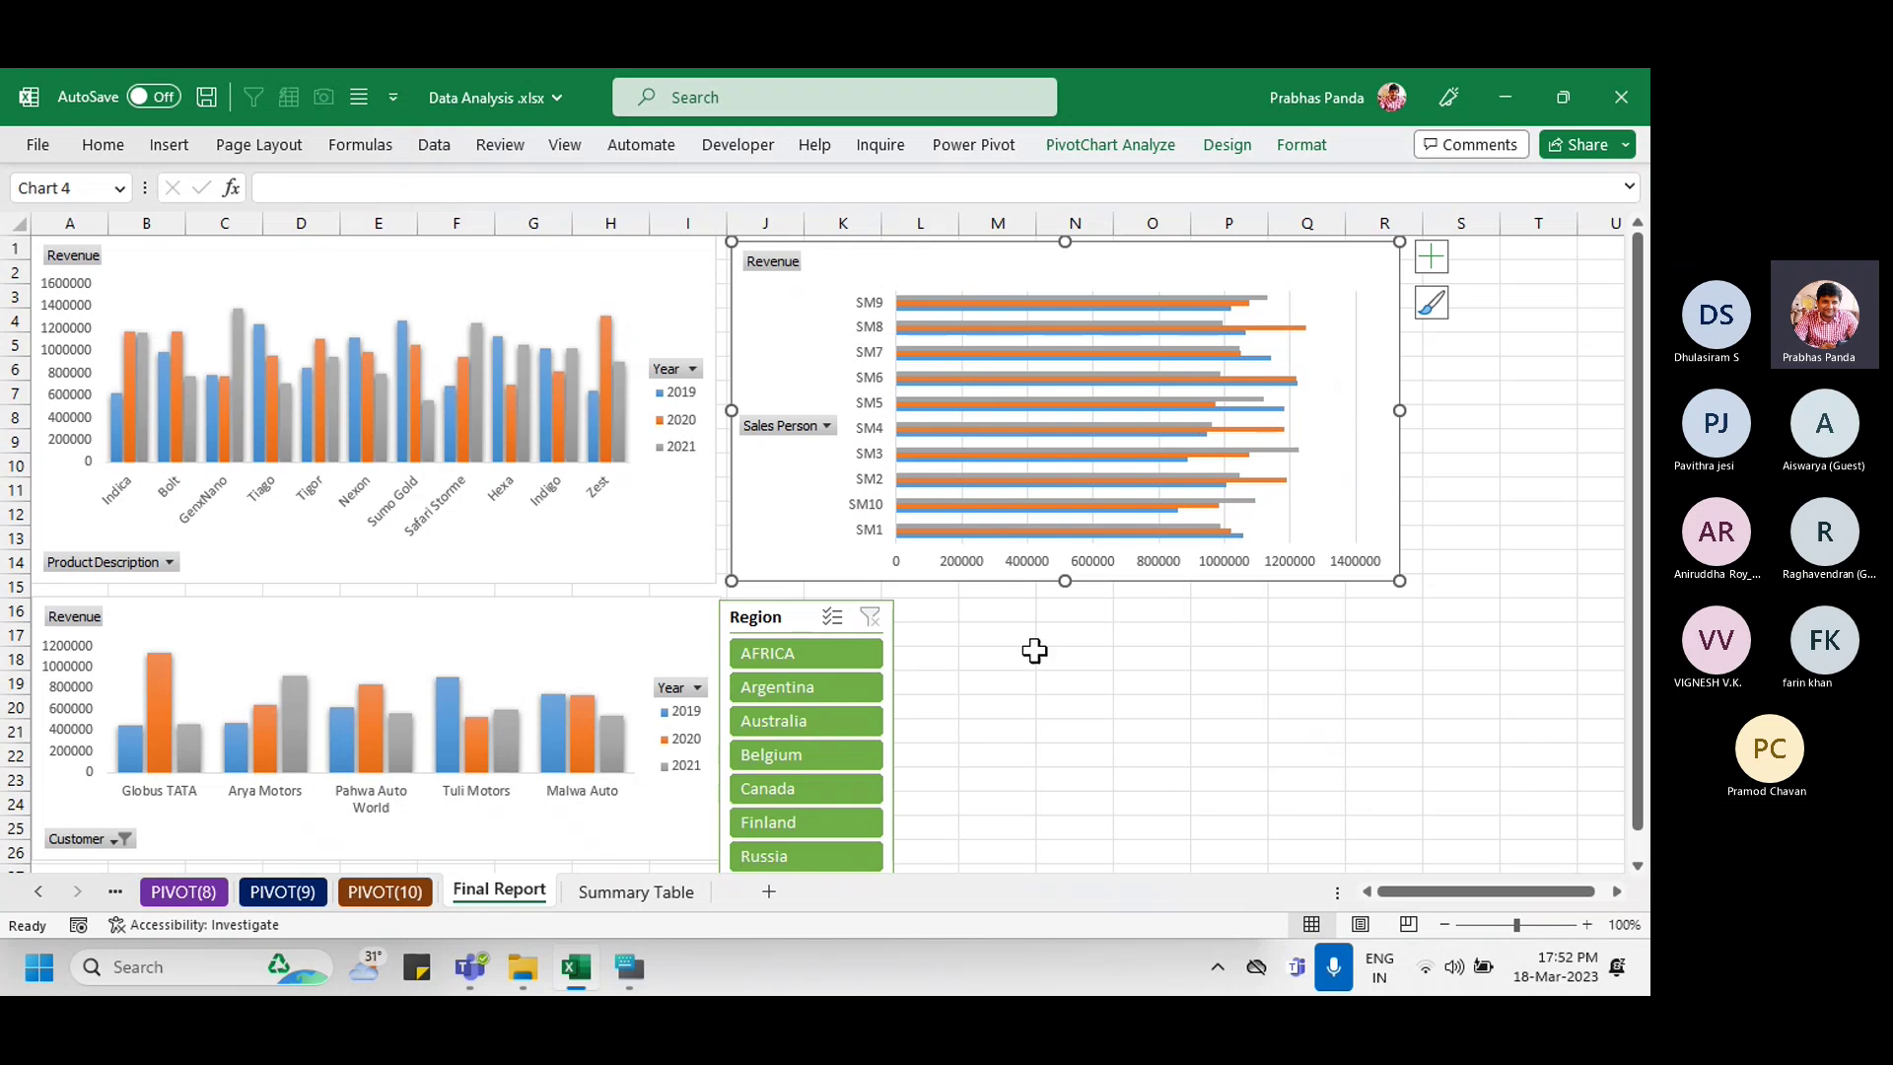
Step: Make the bar chart taller and place the Region slicer to its right, level with its top
left_click_drag(786, 605, 1520, 349)
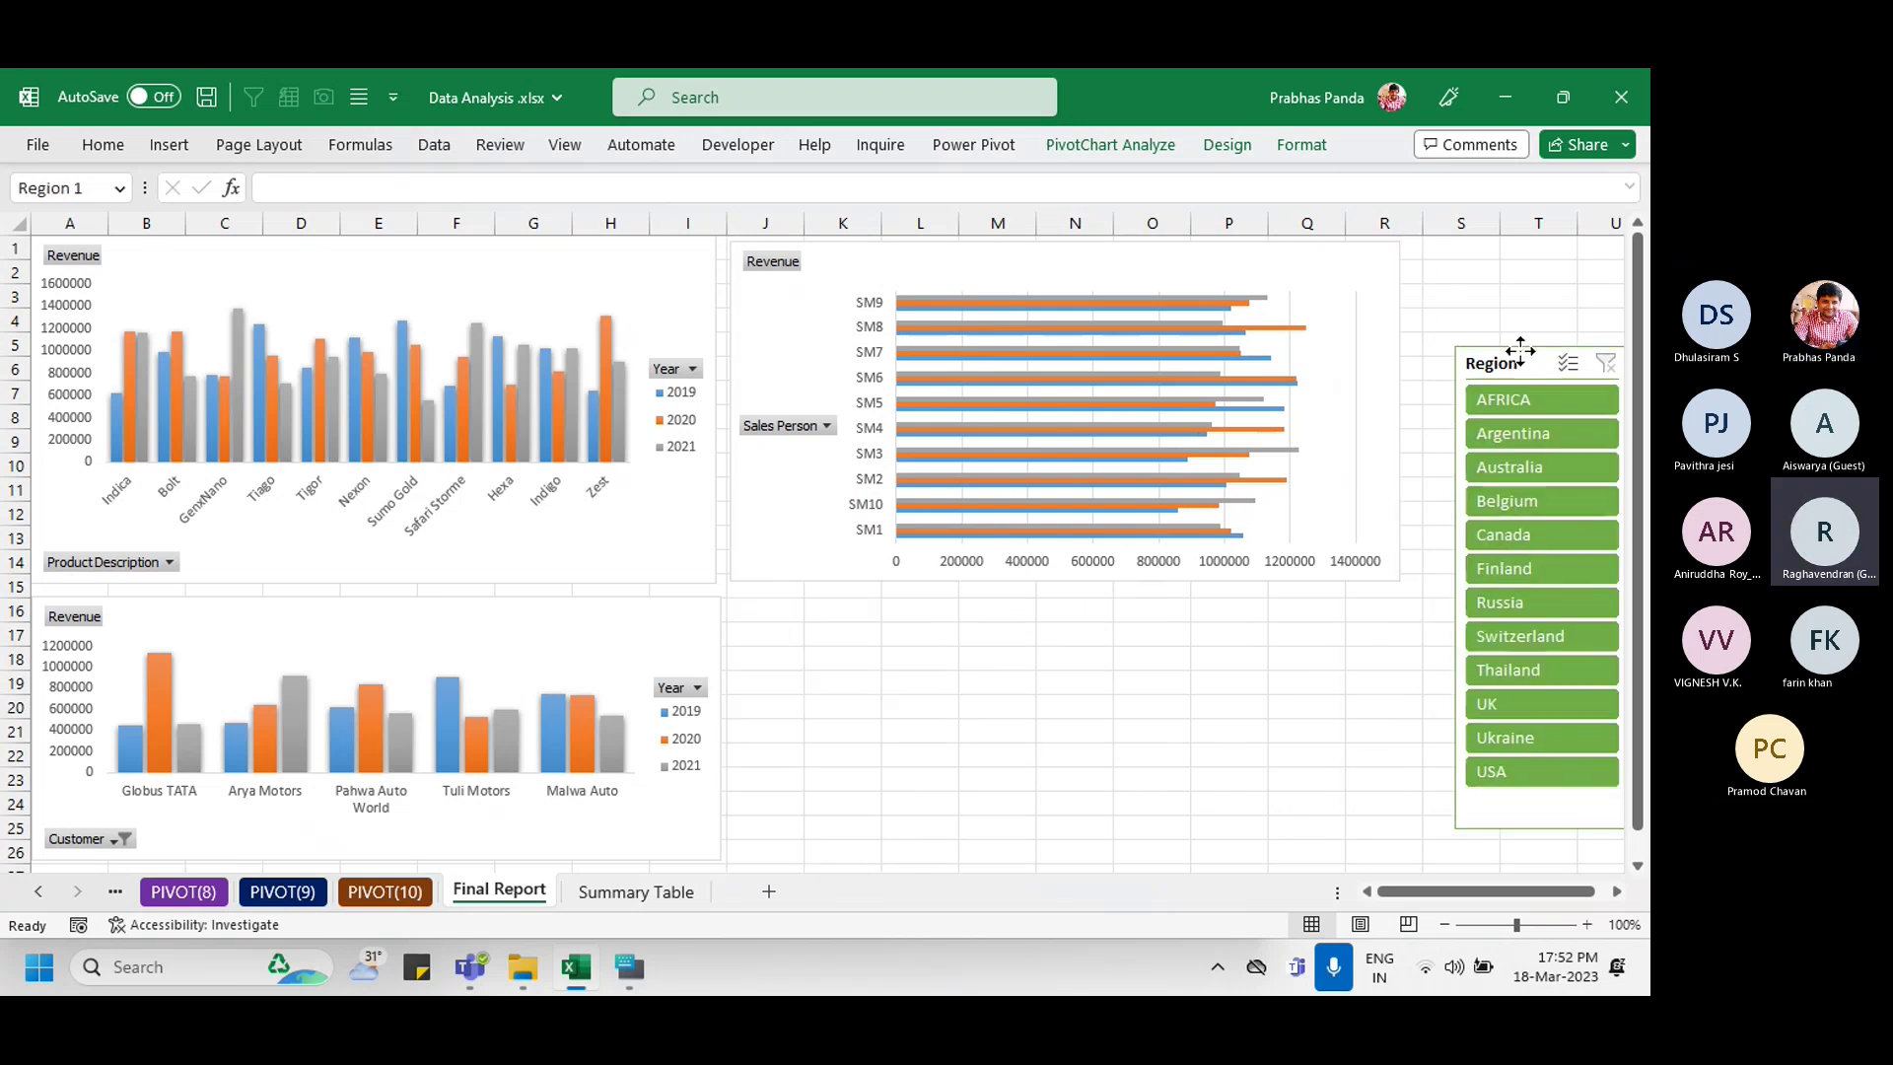
left_click(1060, 582)
left_click(814, 590)
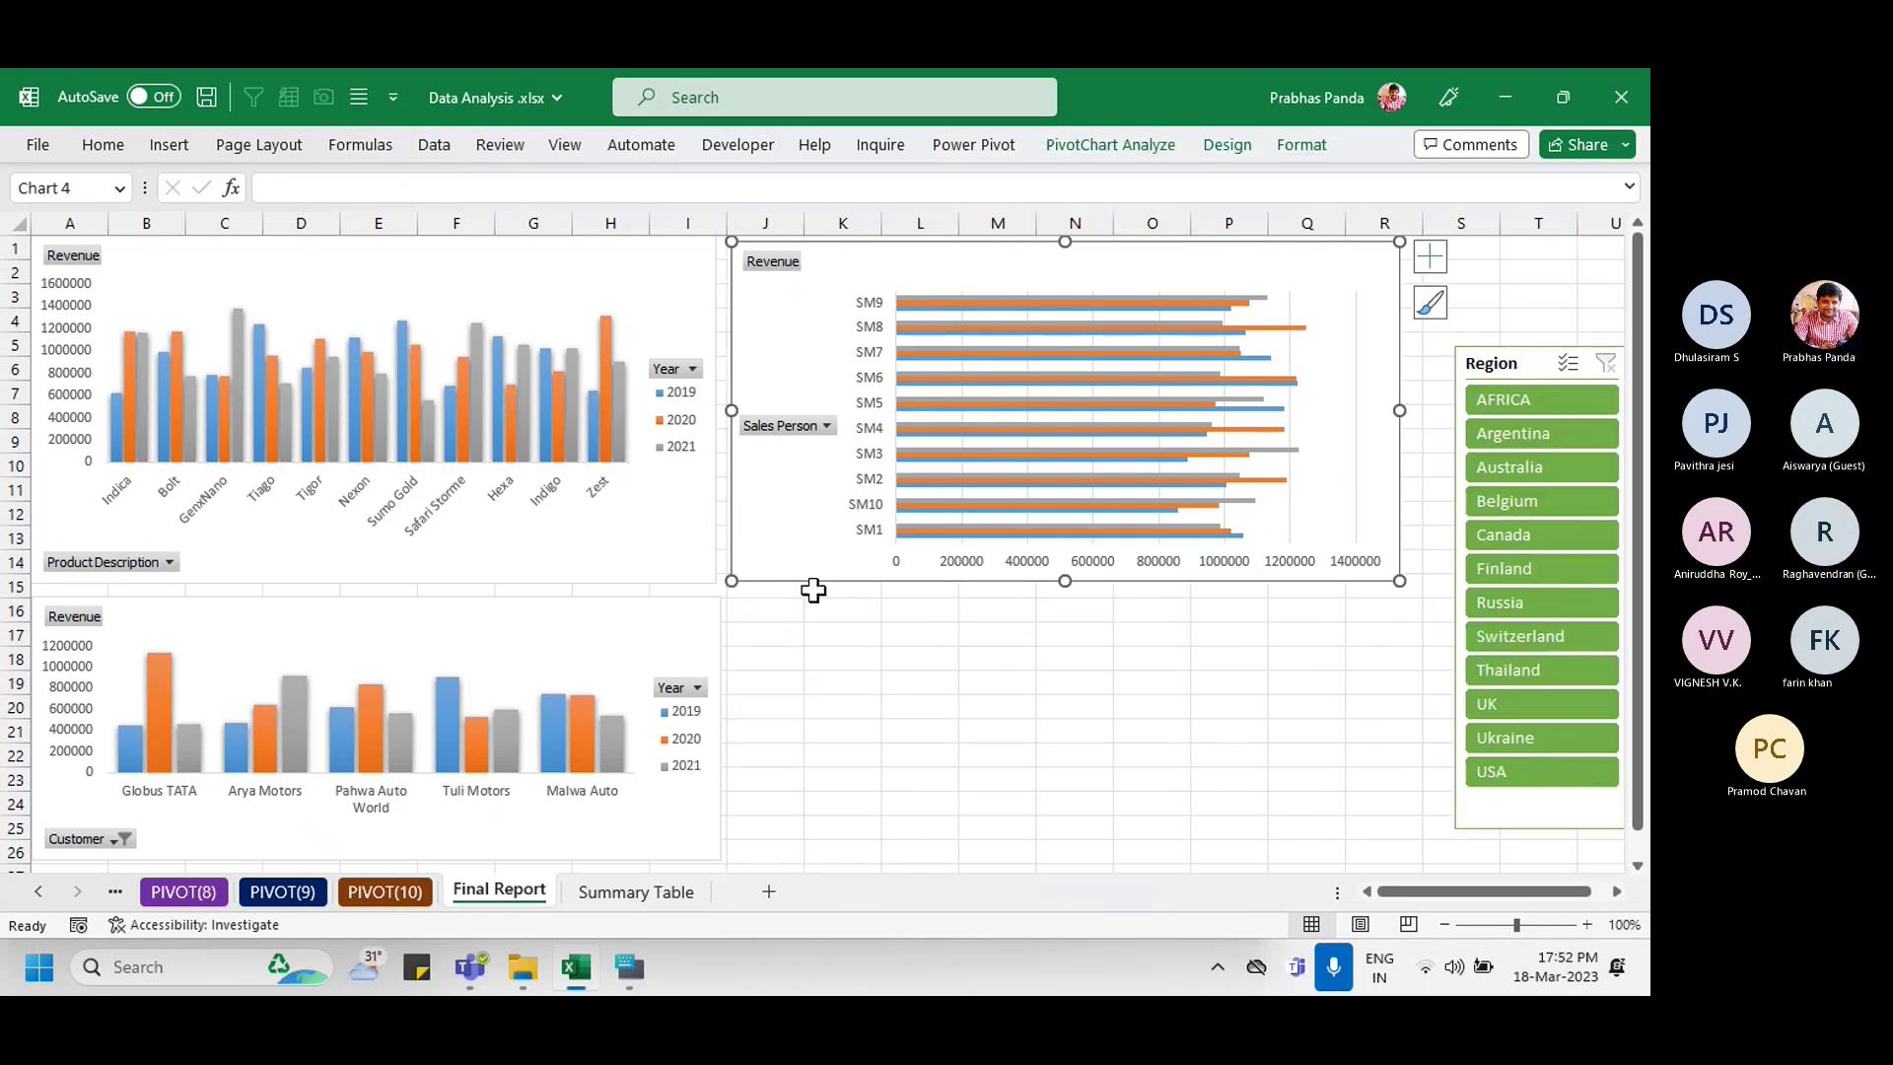
left_click_drag(1065, 582, 970, 739)
scroll(1079, 725, "up", 2)
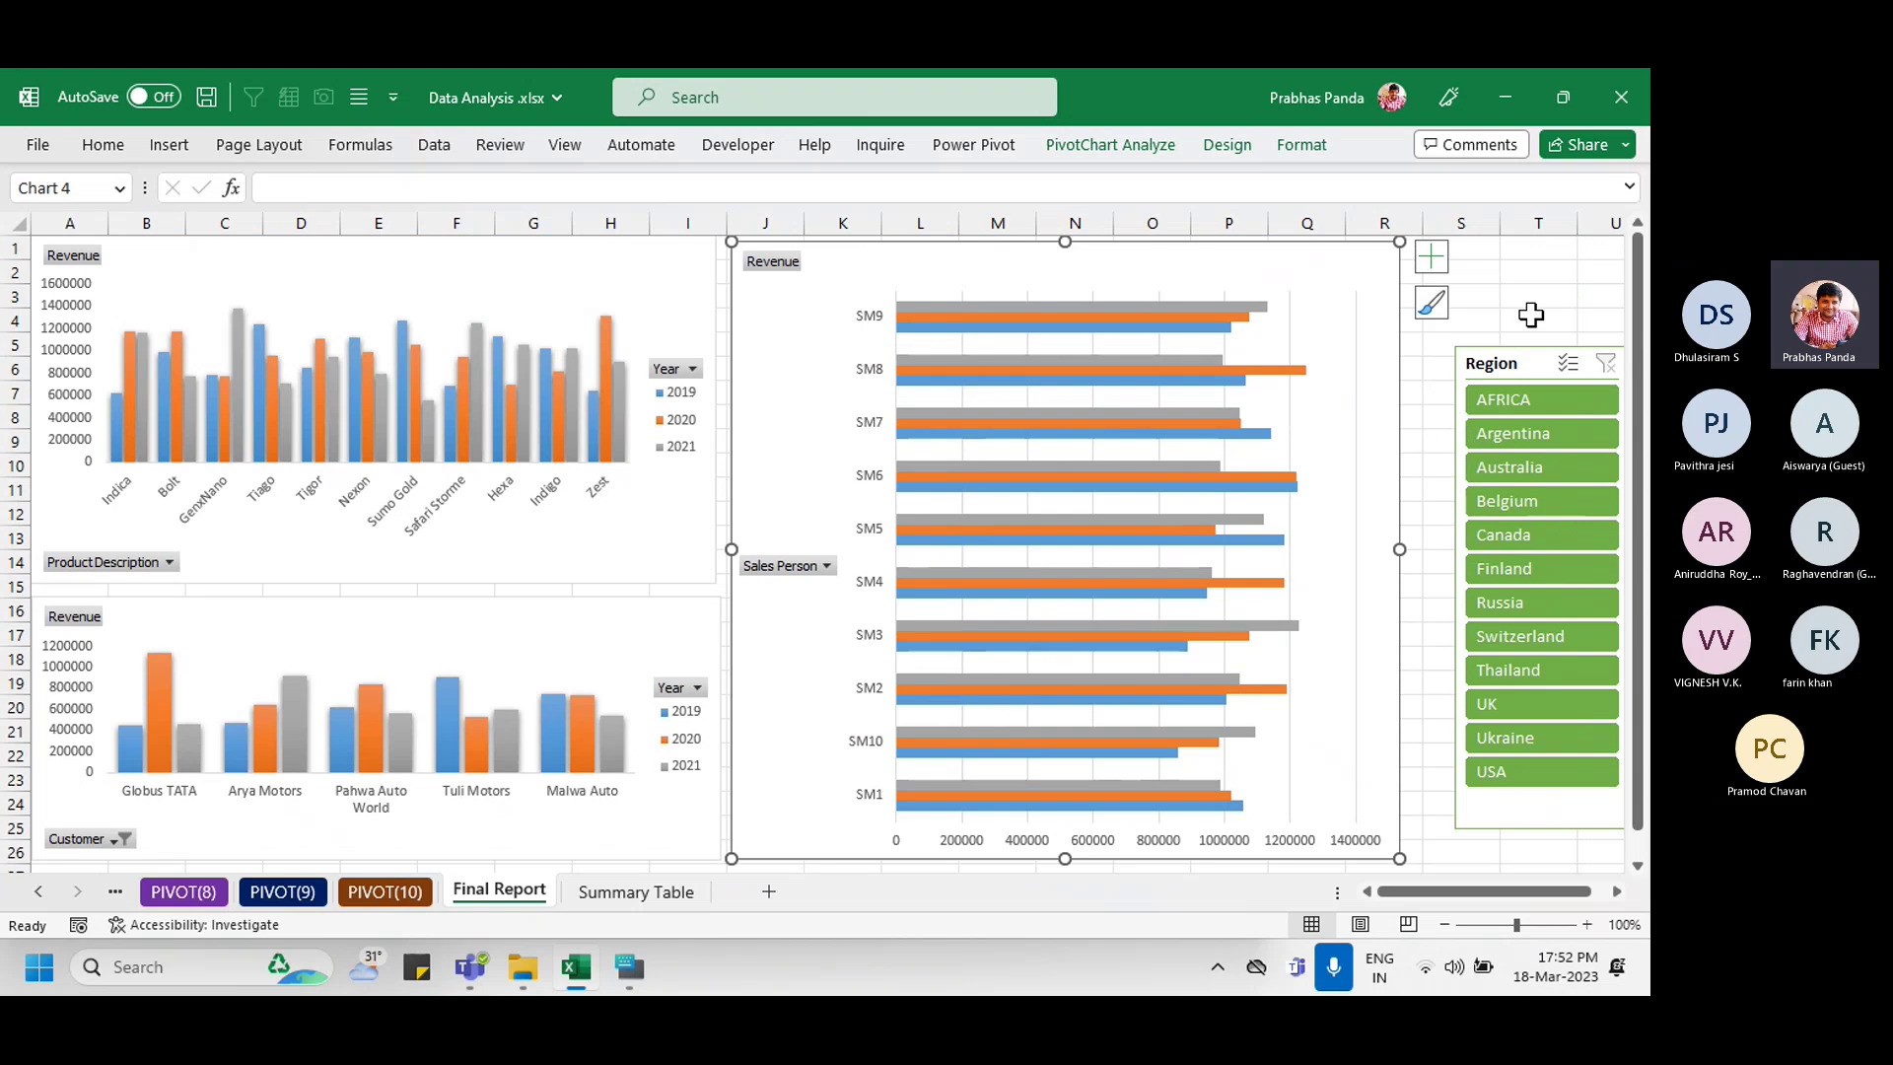
left_click_drag(1532, 368, 1492, 267)
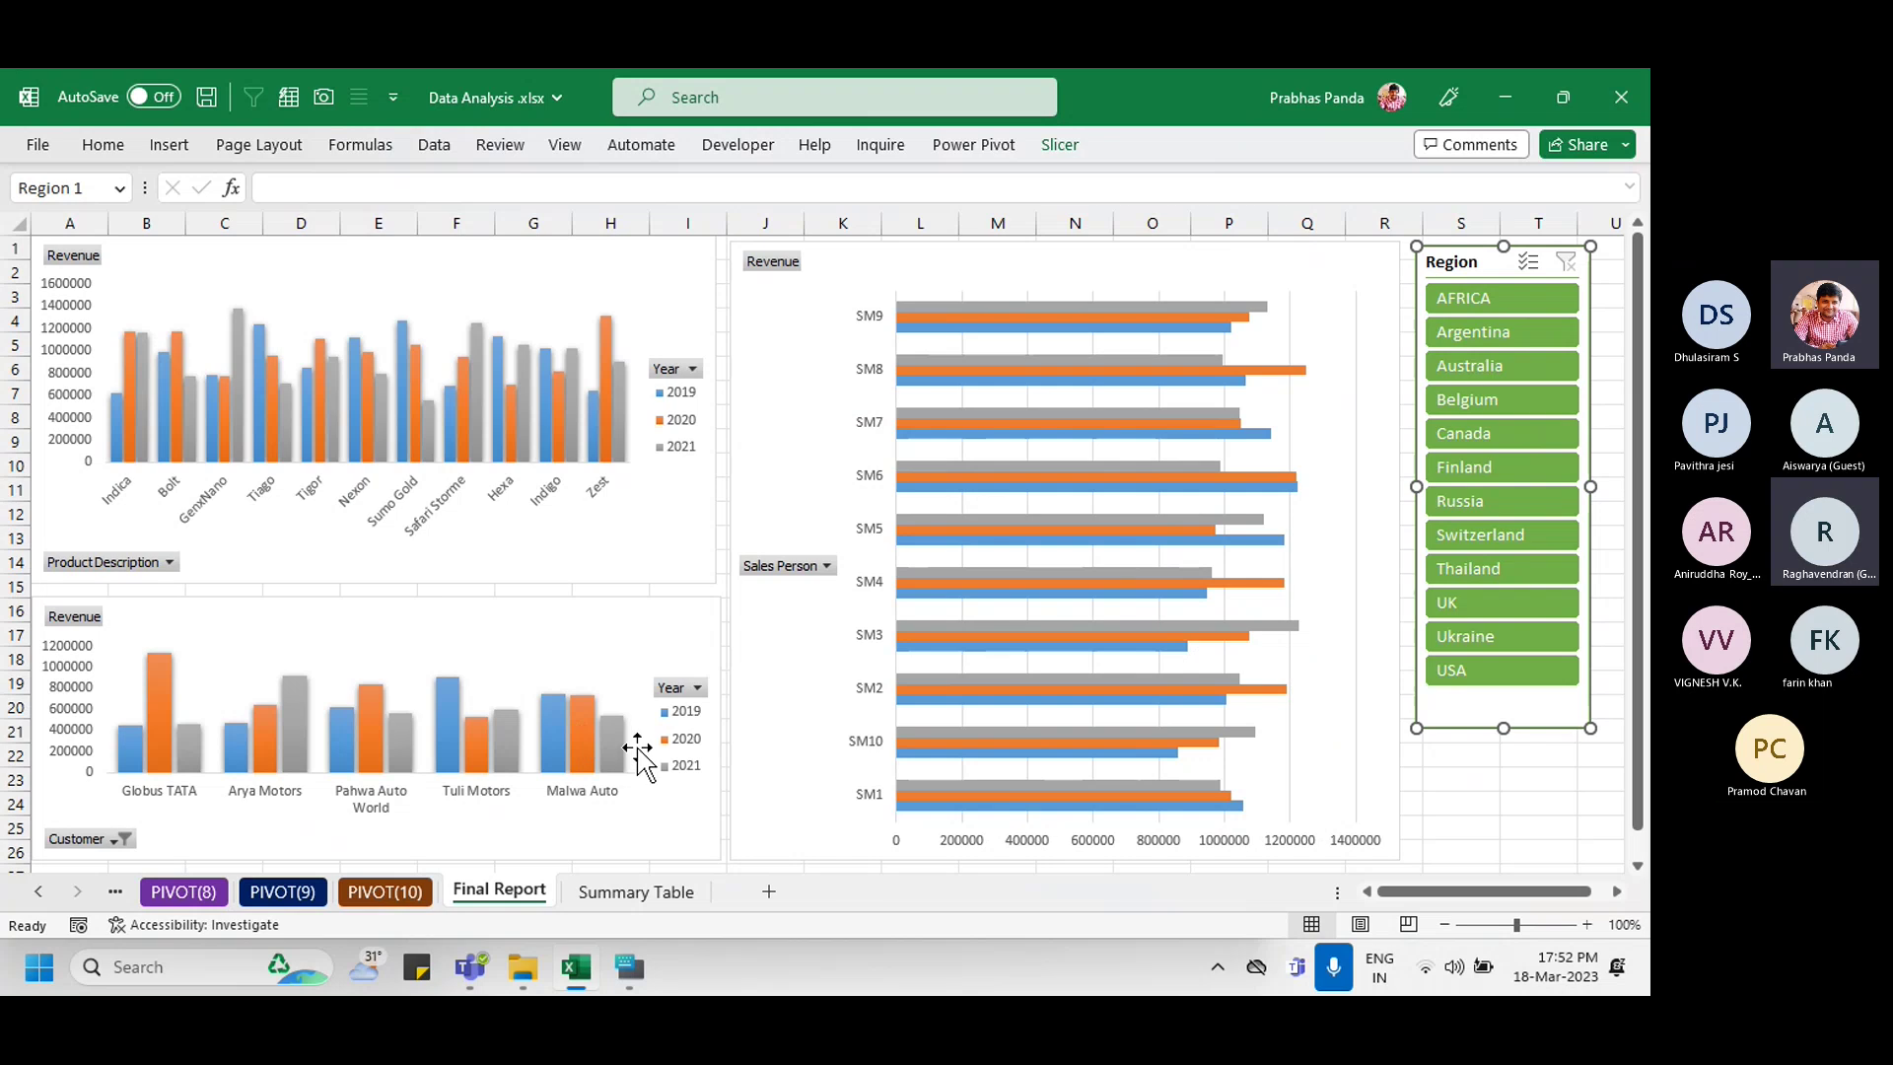
left_click(1080, 258)
Step: Check the sales-person pivot's name in PivotTable Options on PIVOT(10)
left_click(1463, 263)
left_click(386, 892)
left_click(332, 589)
right_click(331, 592)
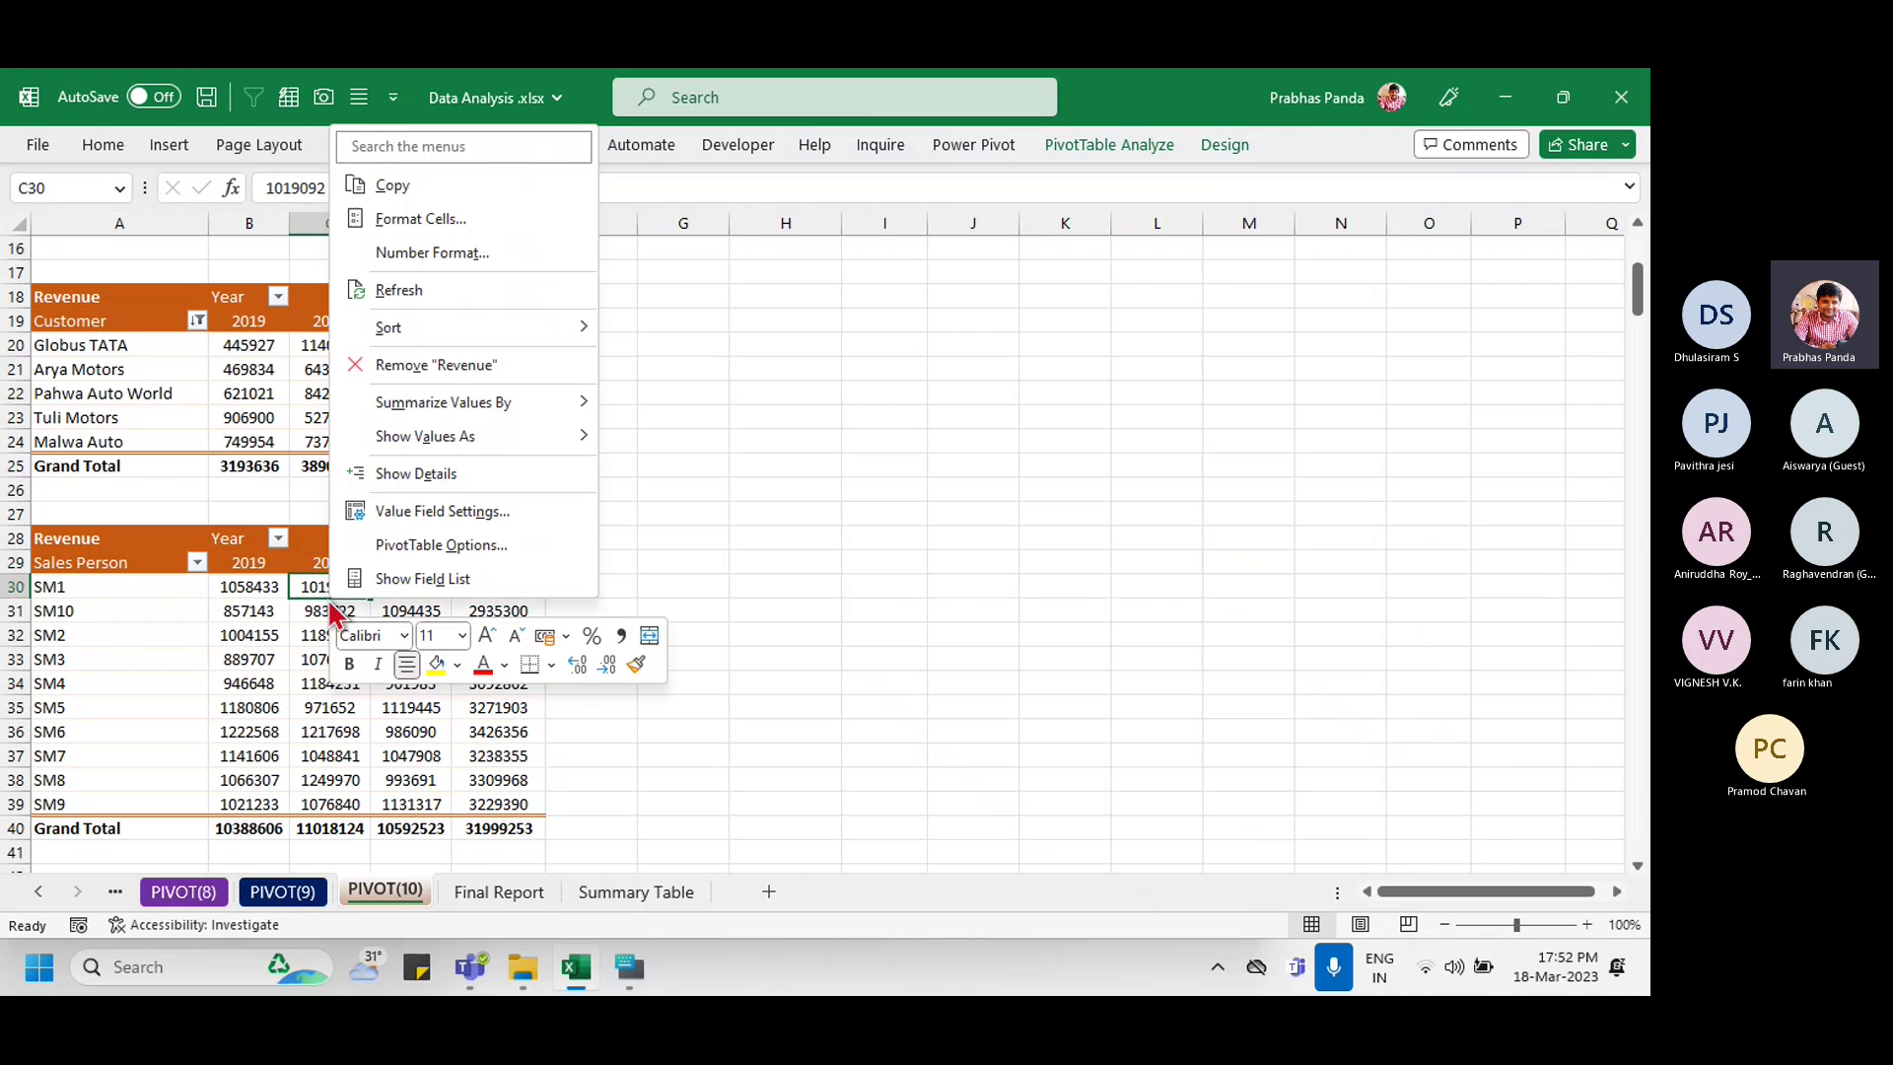
left_click(440, 545)
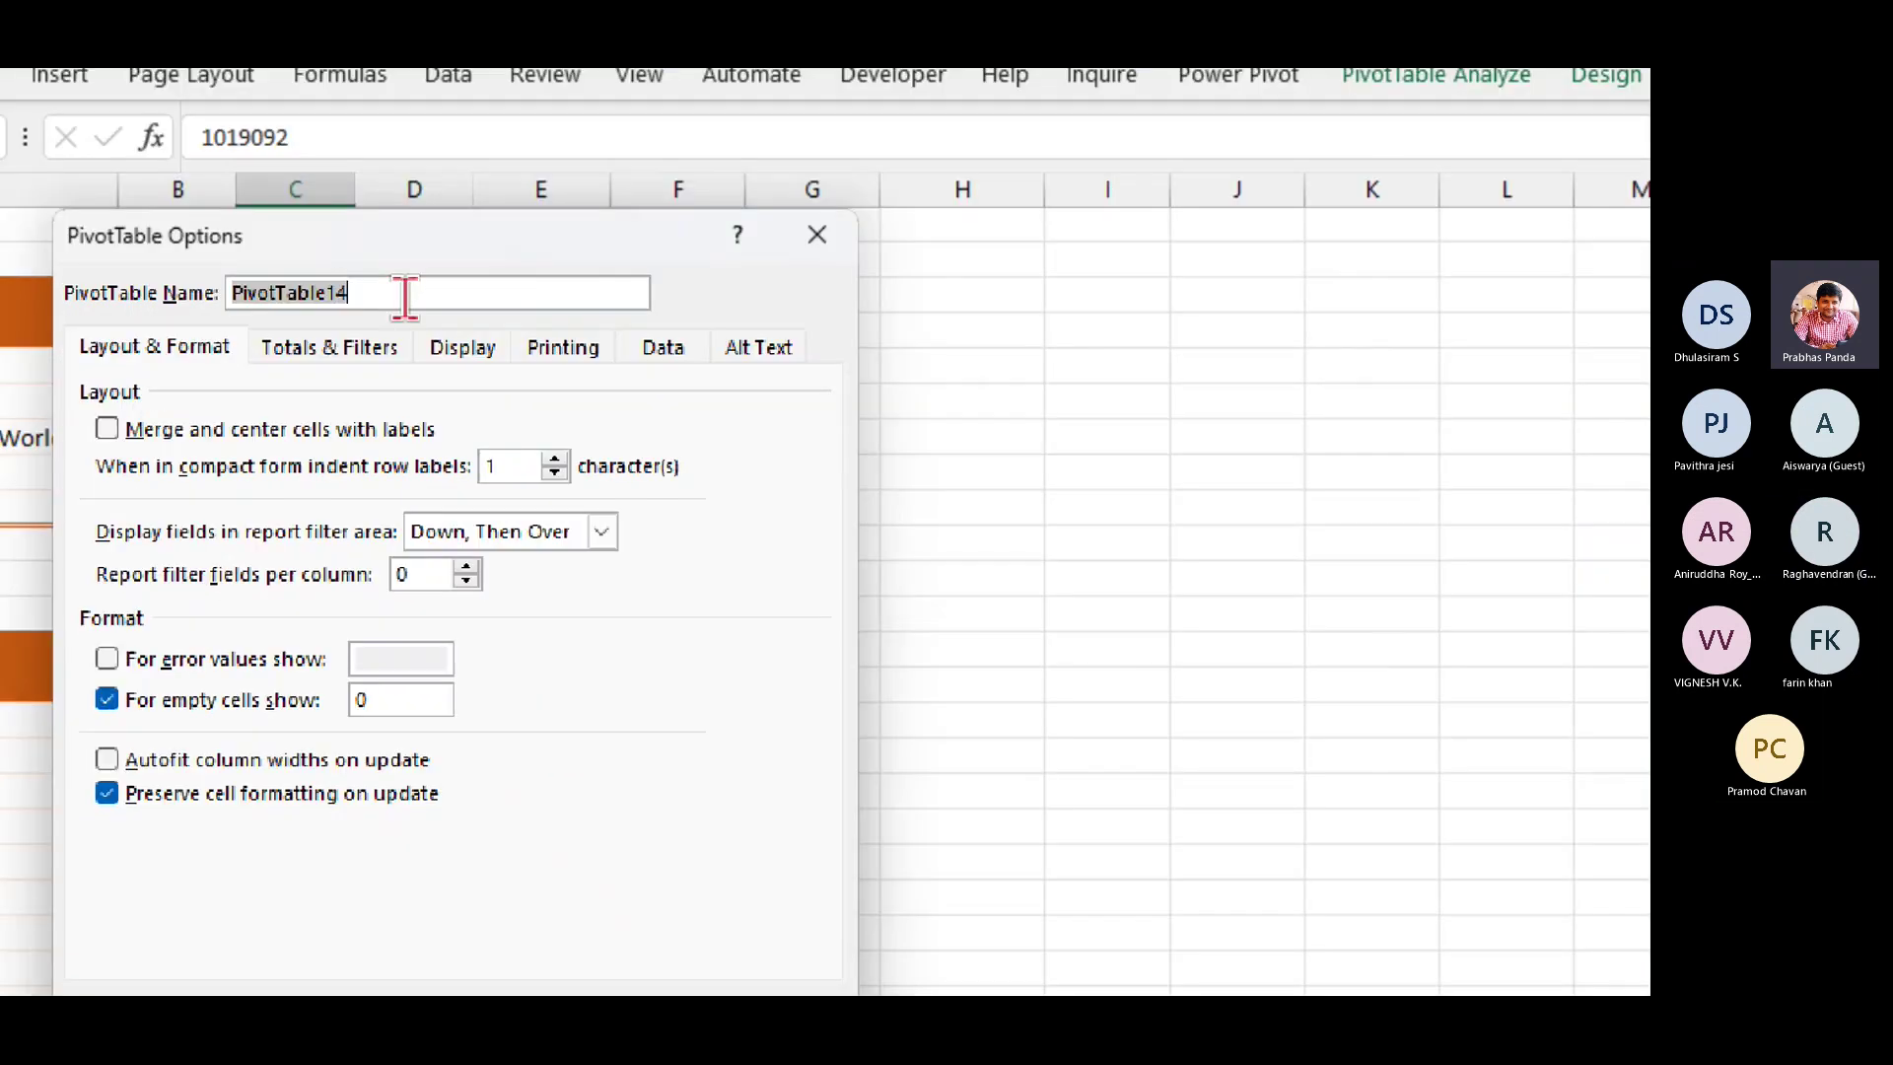
key("Return")
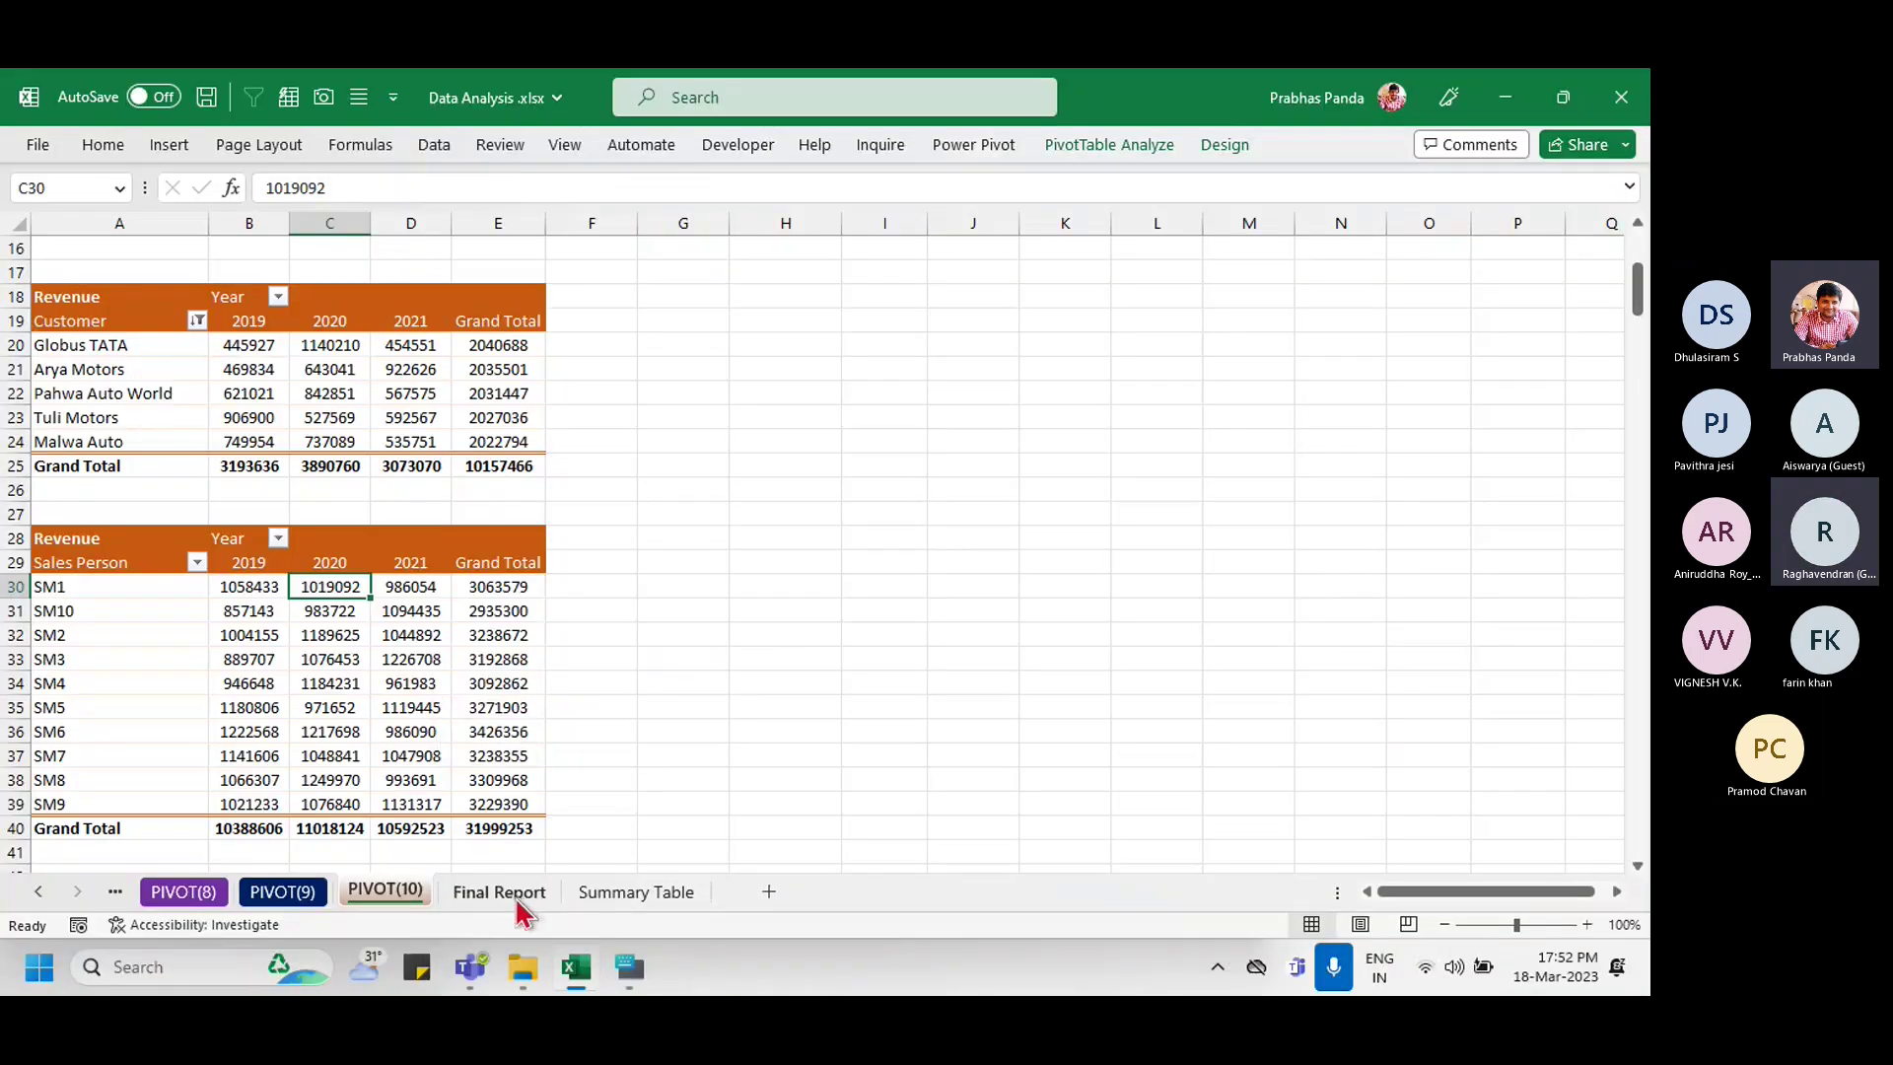
Step: Confirm the Region slicer's report connections include PivotTable1, PivotTable13 and PivotTable14
left_click(499, 891)
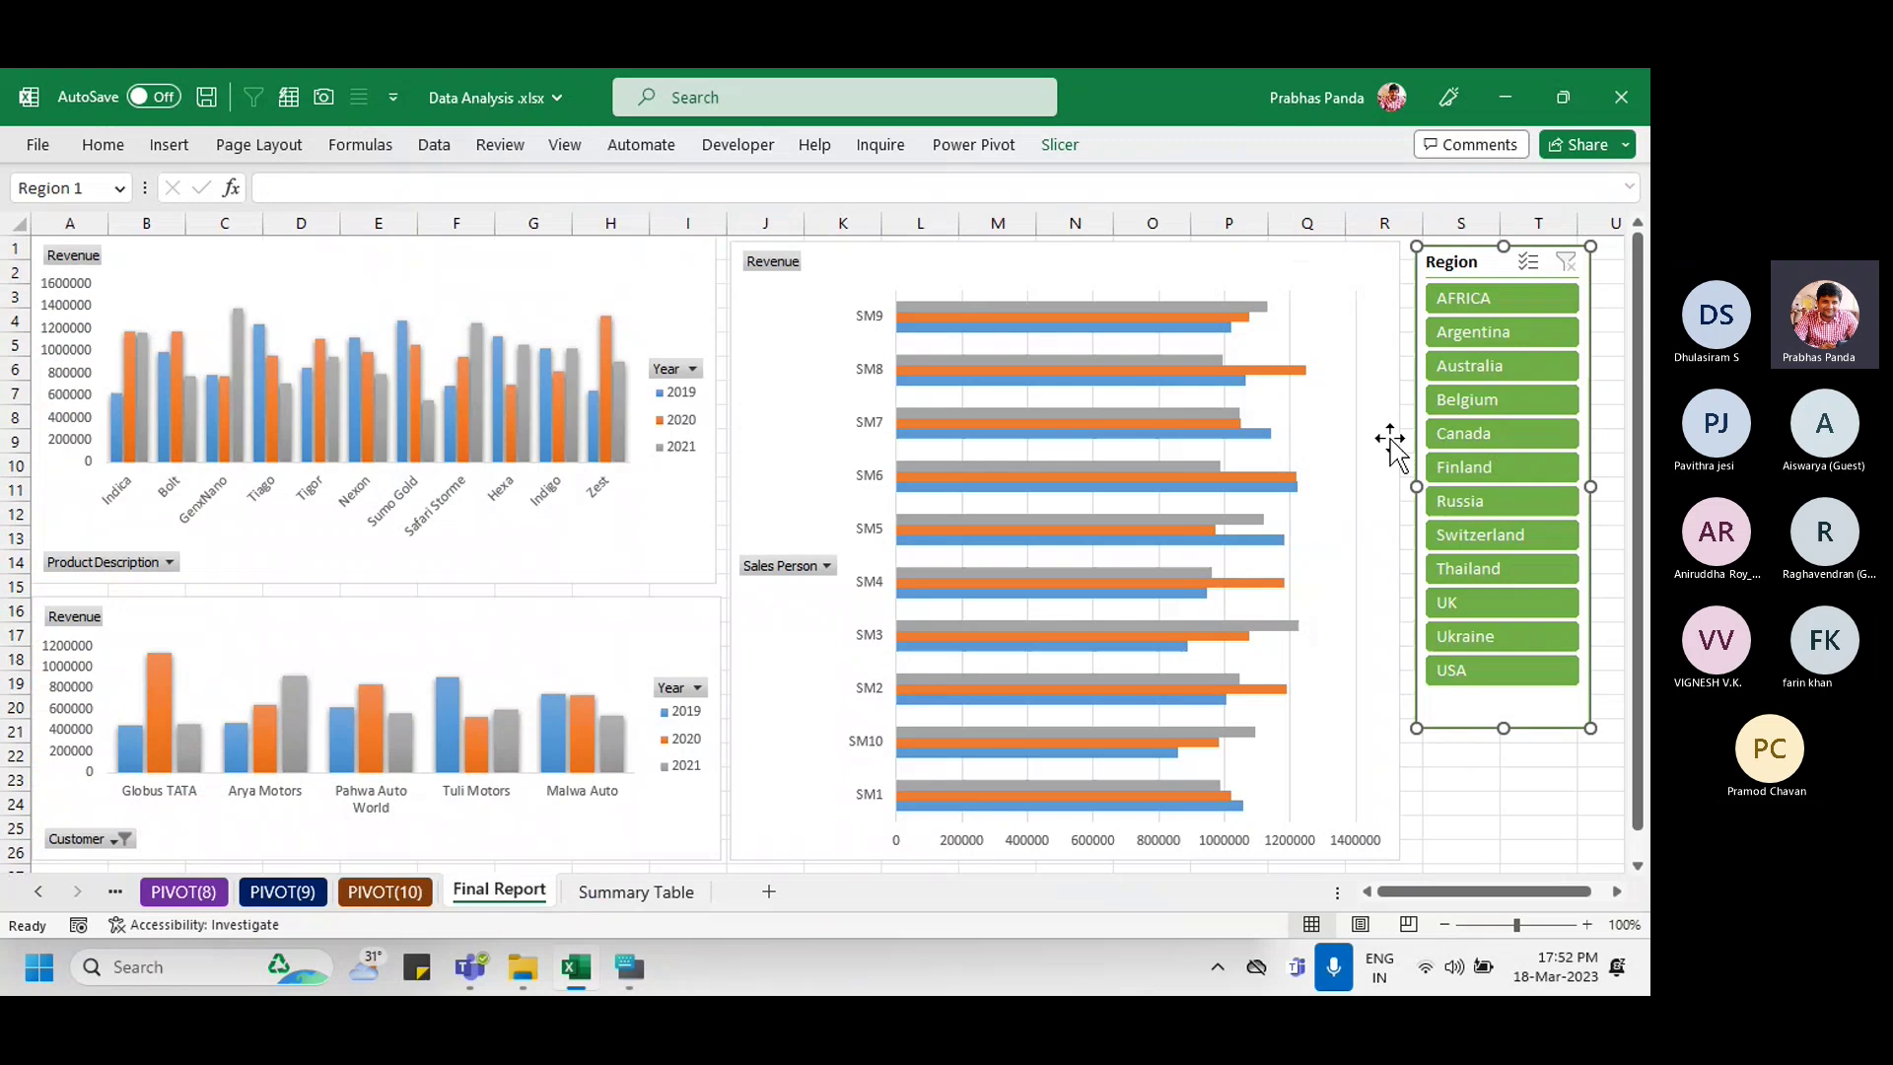
right_click(1445, 266)
key("Escape")
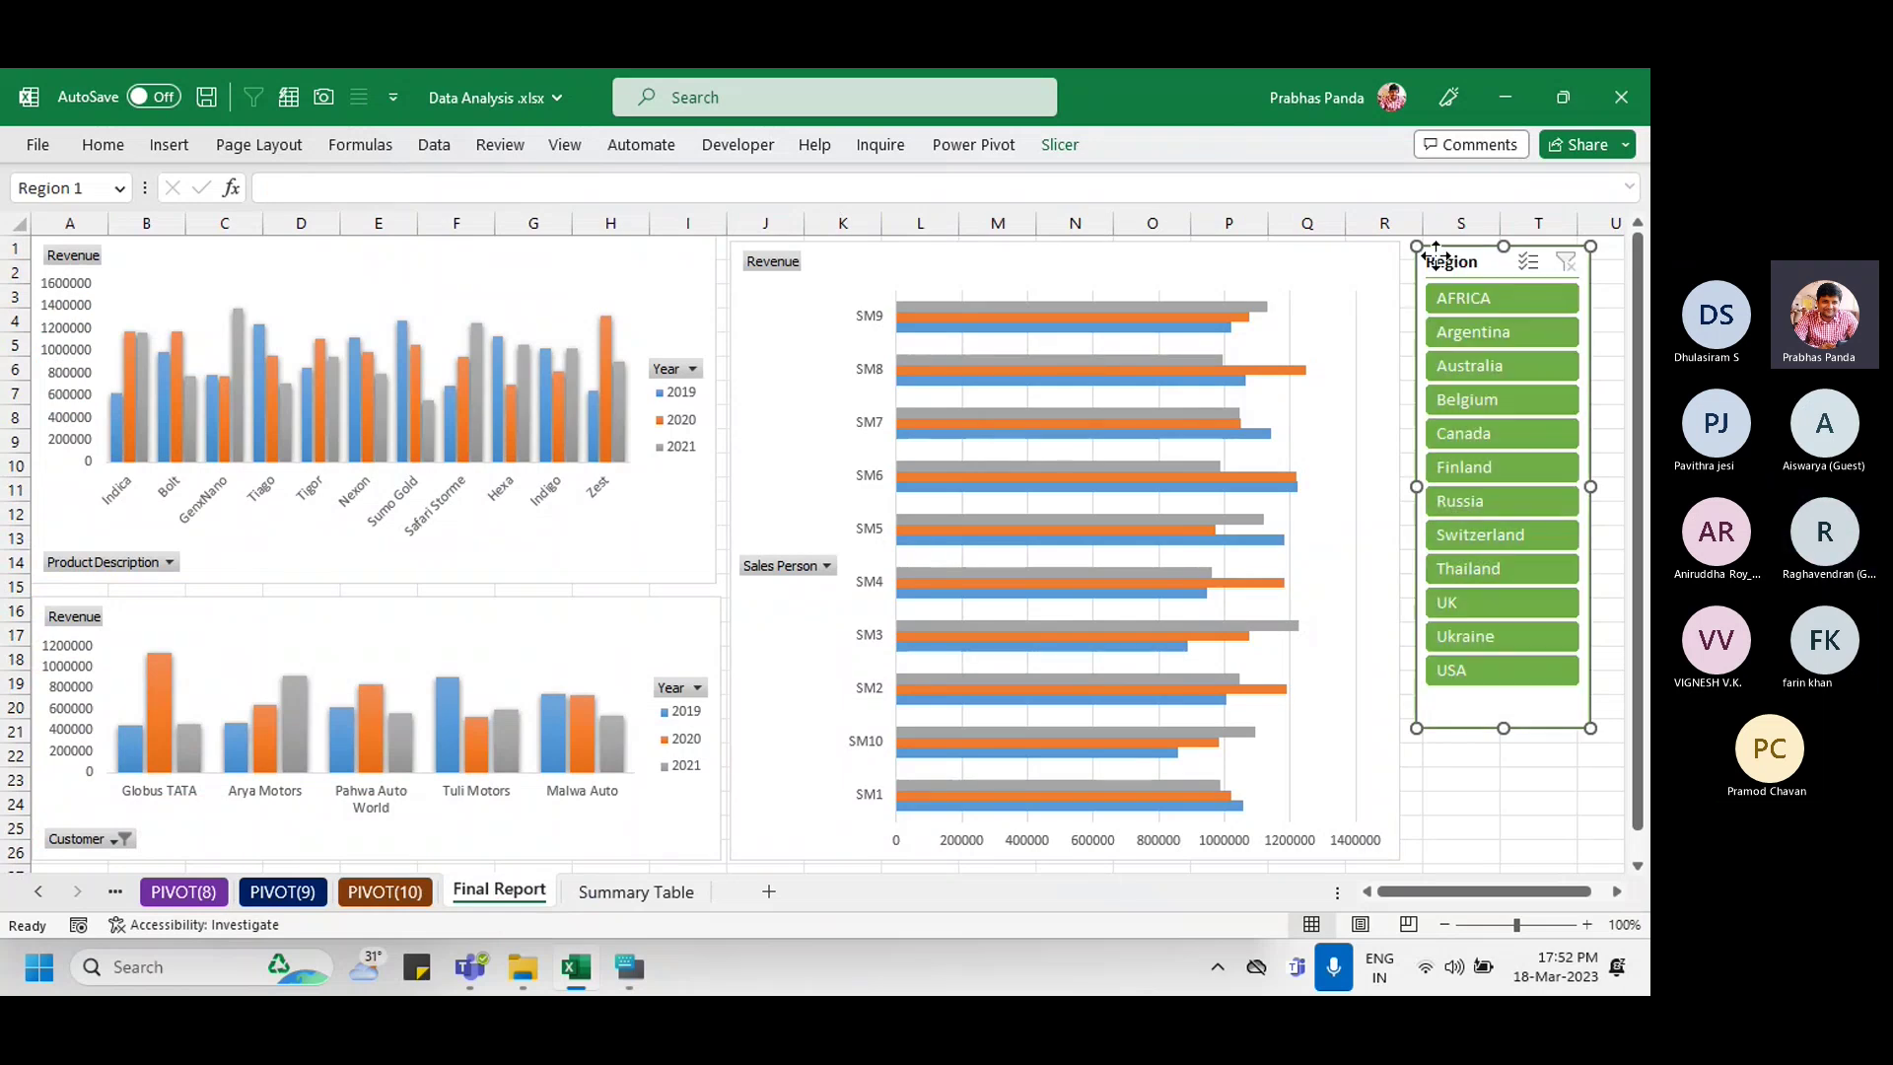
right_click(1436, 256)
left_click(1311, 603)
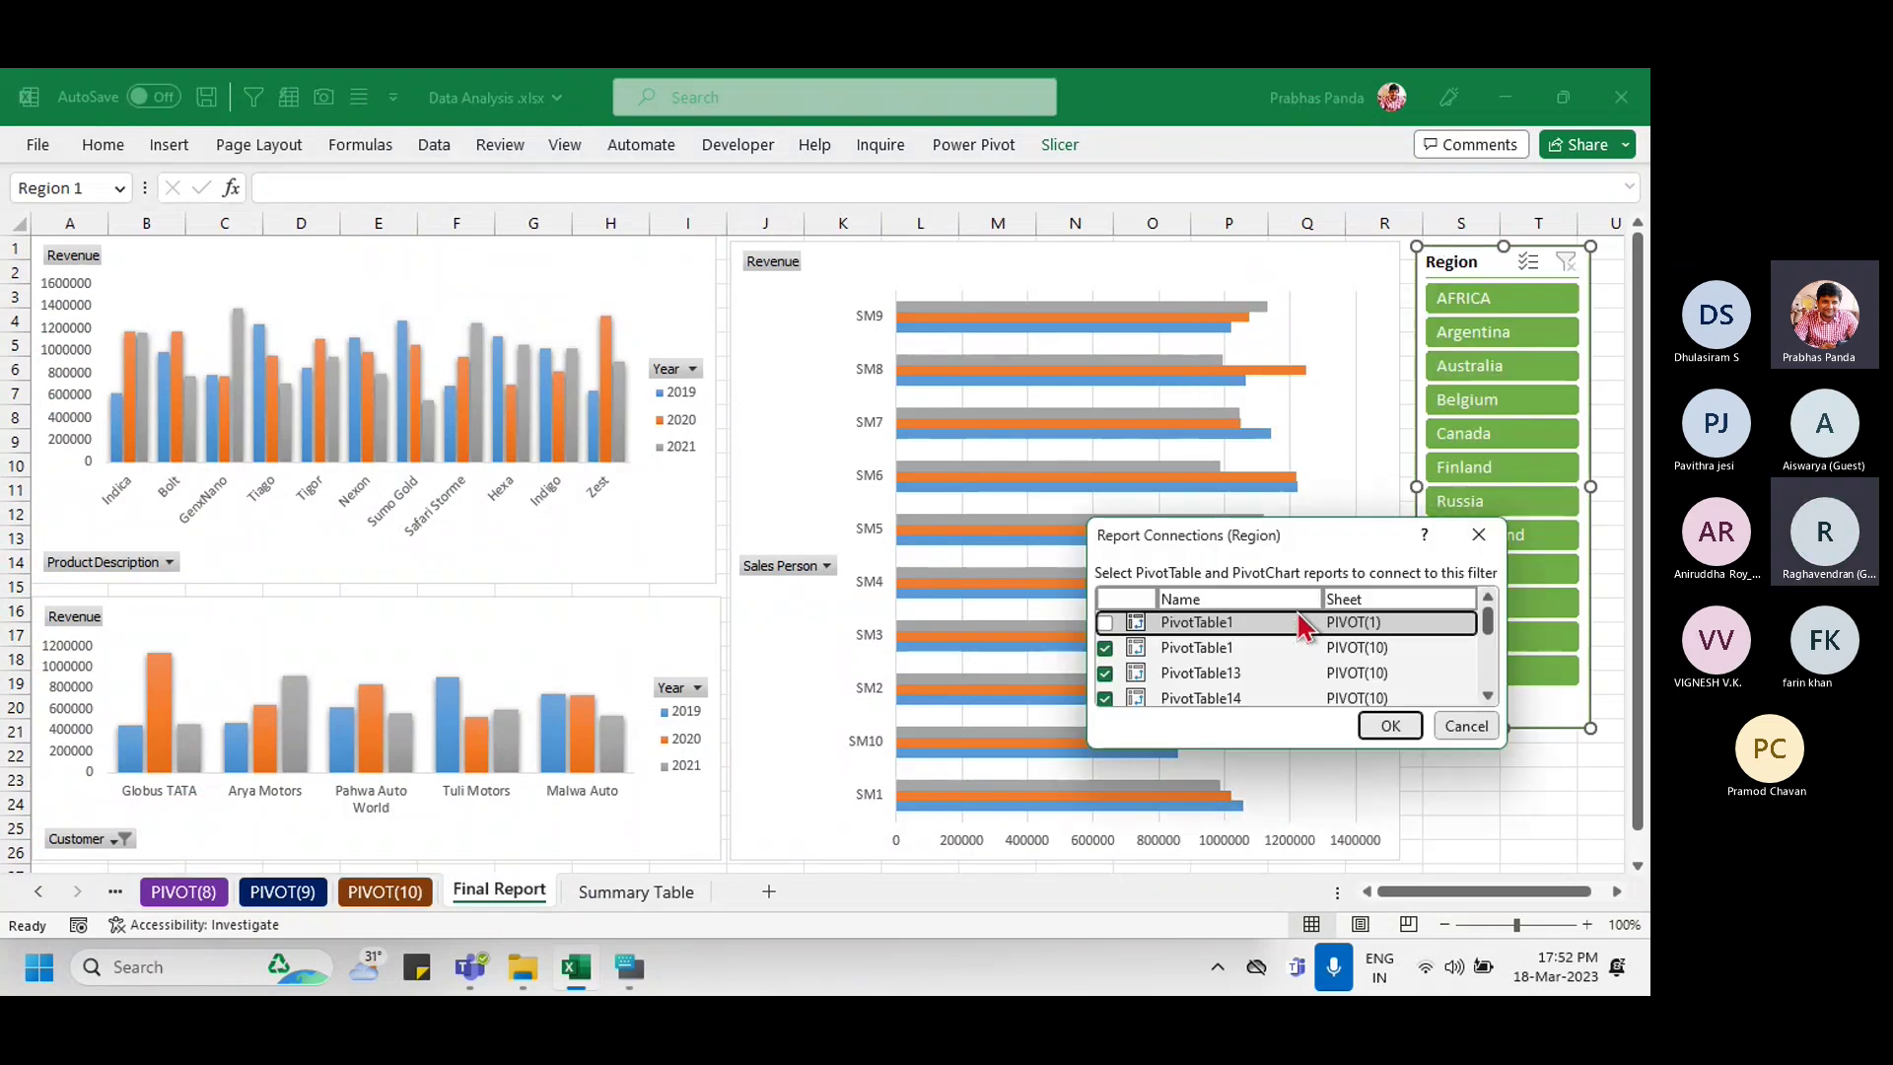
left_click_drag(1245, 537, 872, 223)
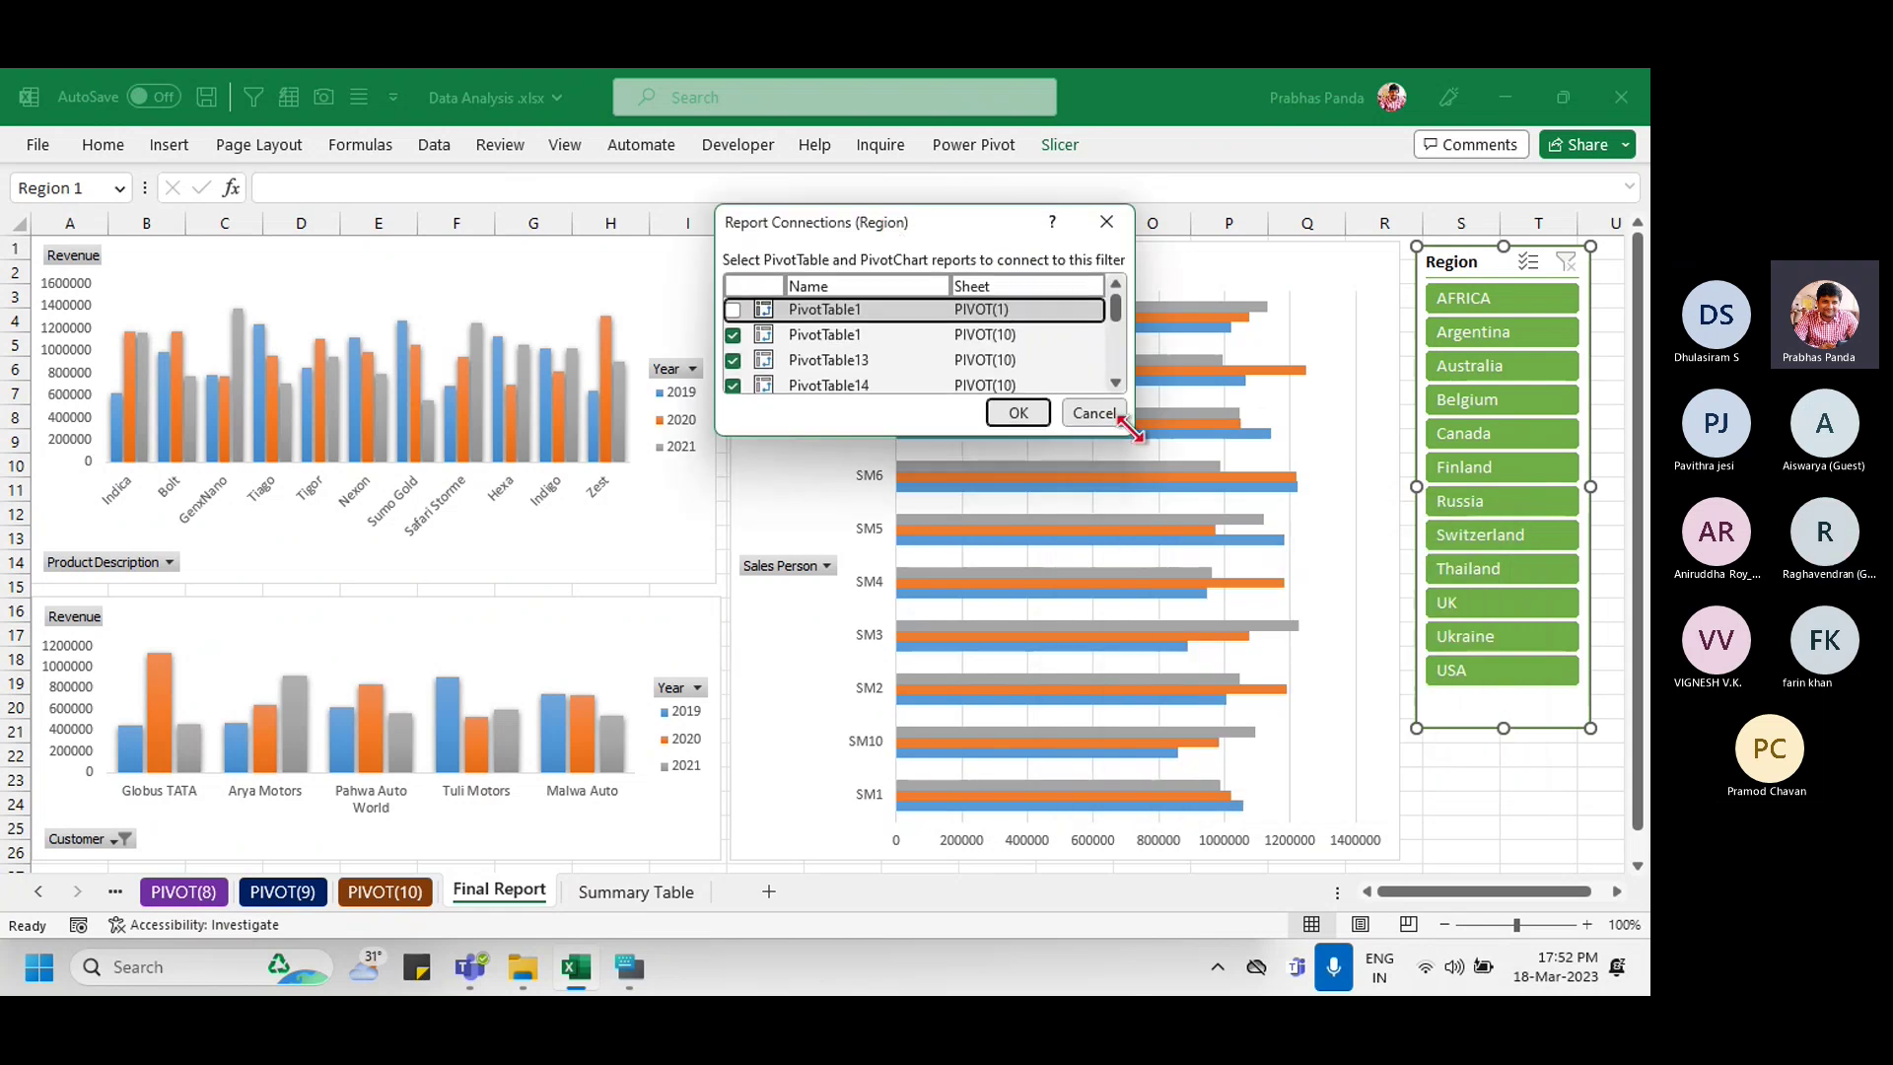
left_click_drag(1127, 424, 1250, 747)
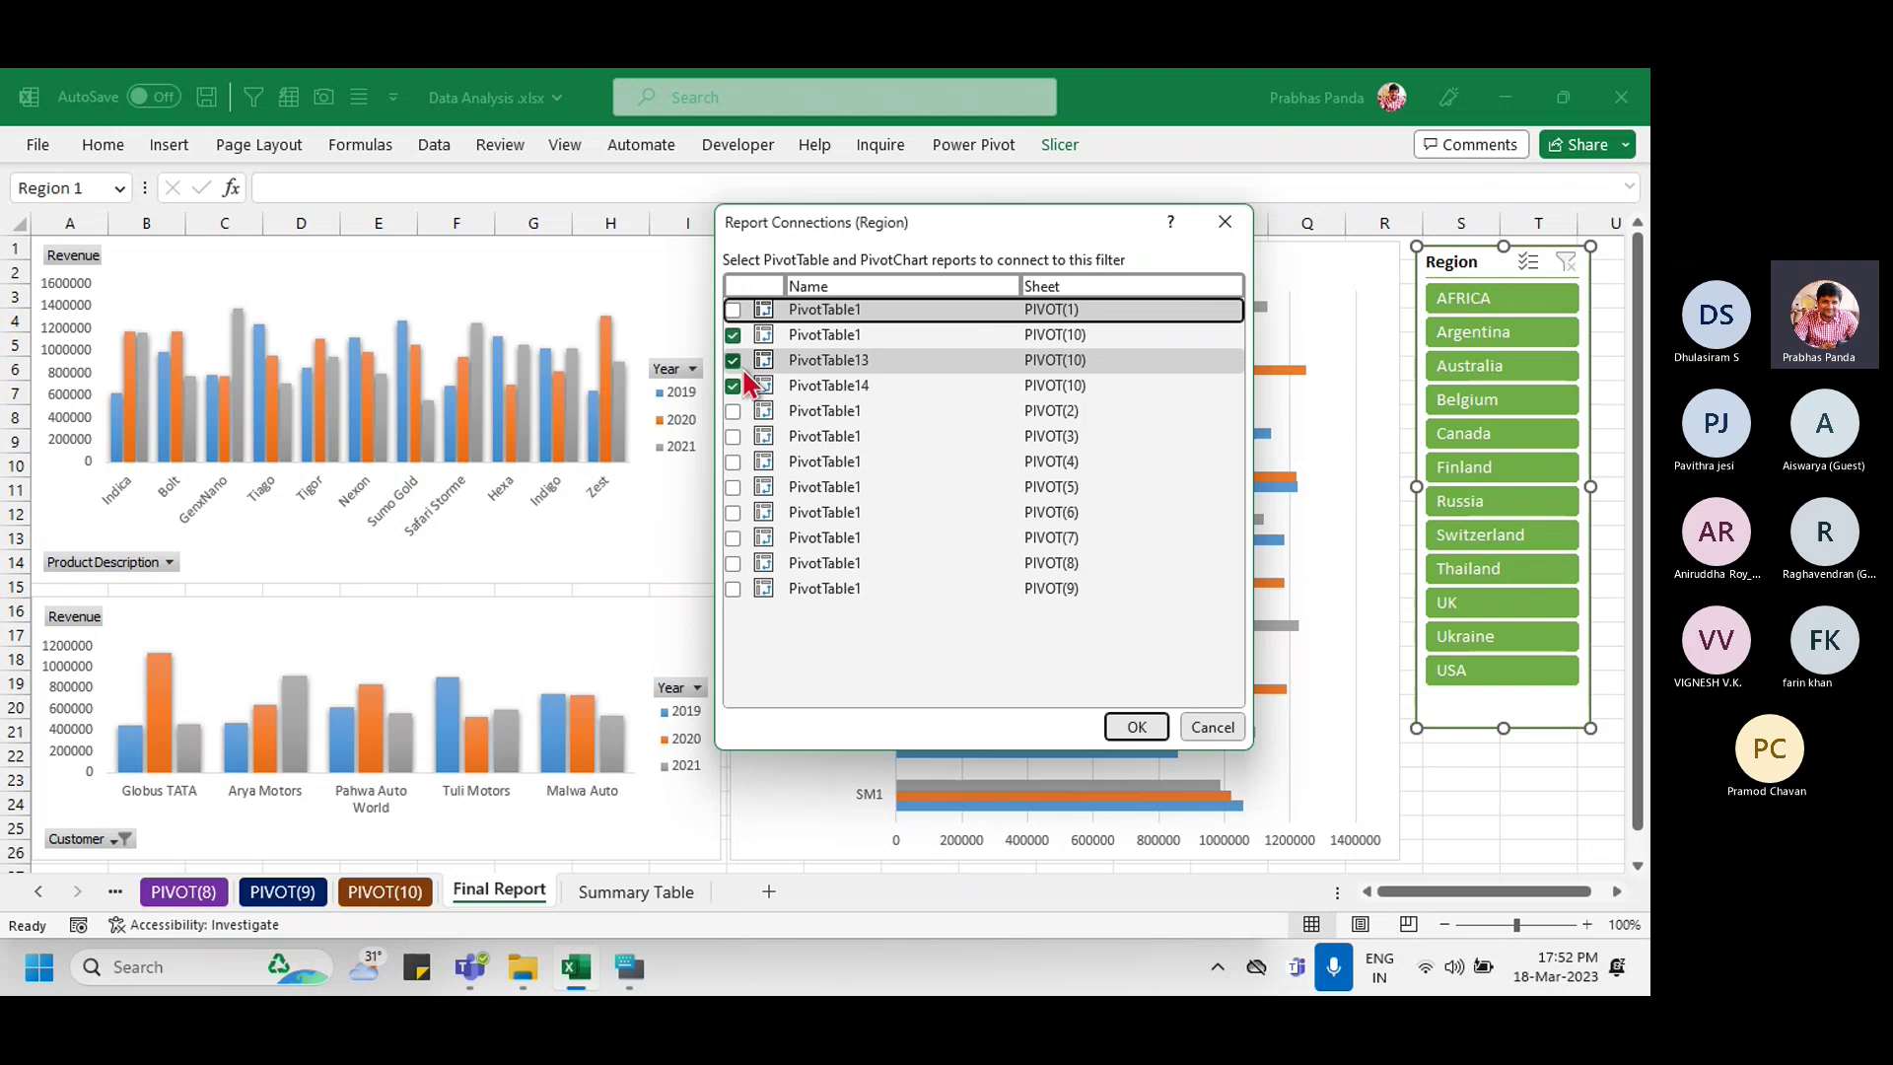
left_click(1135, 727)
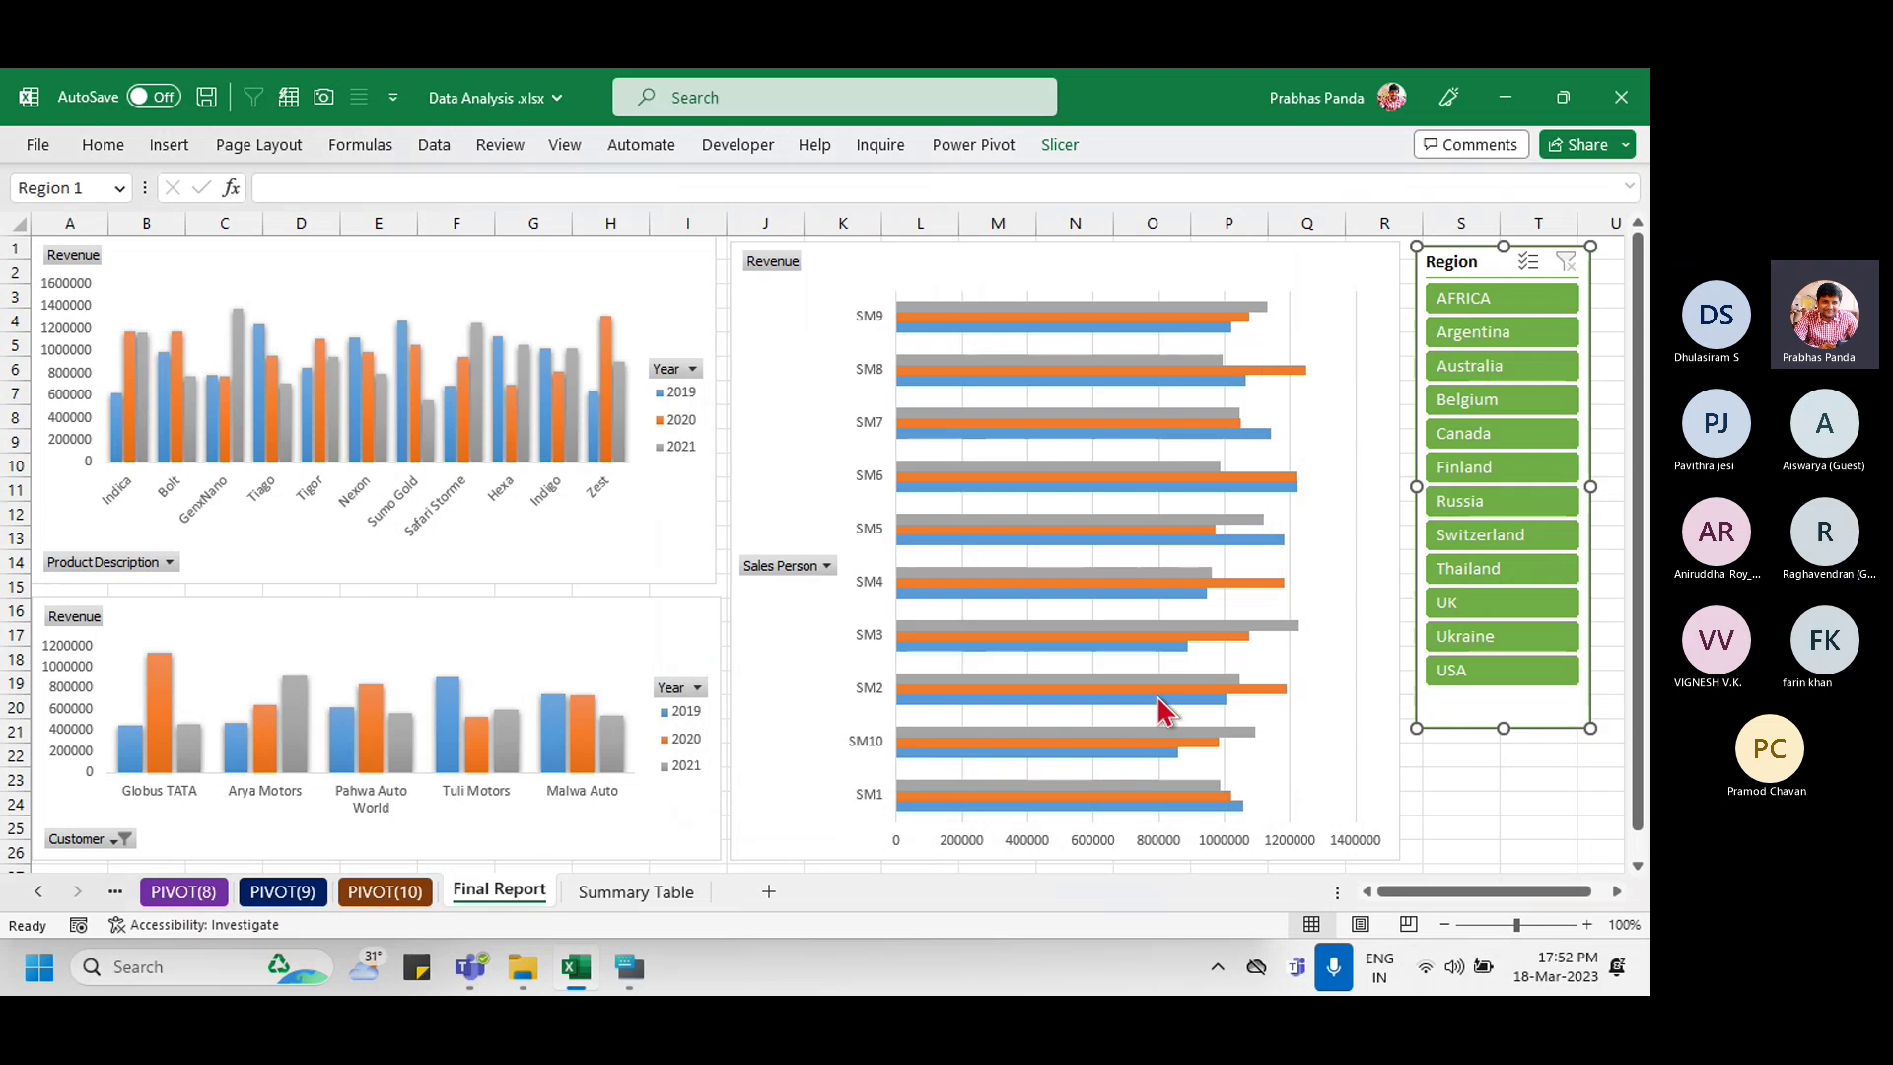
Step: Filter the charts by Canada, Russia, Argentina, USA and Finland in the Region slicer, then clear the filter
left_click(1505, 439)
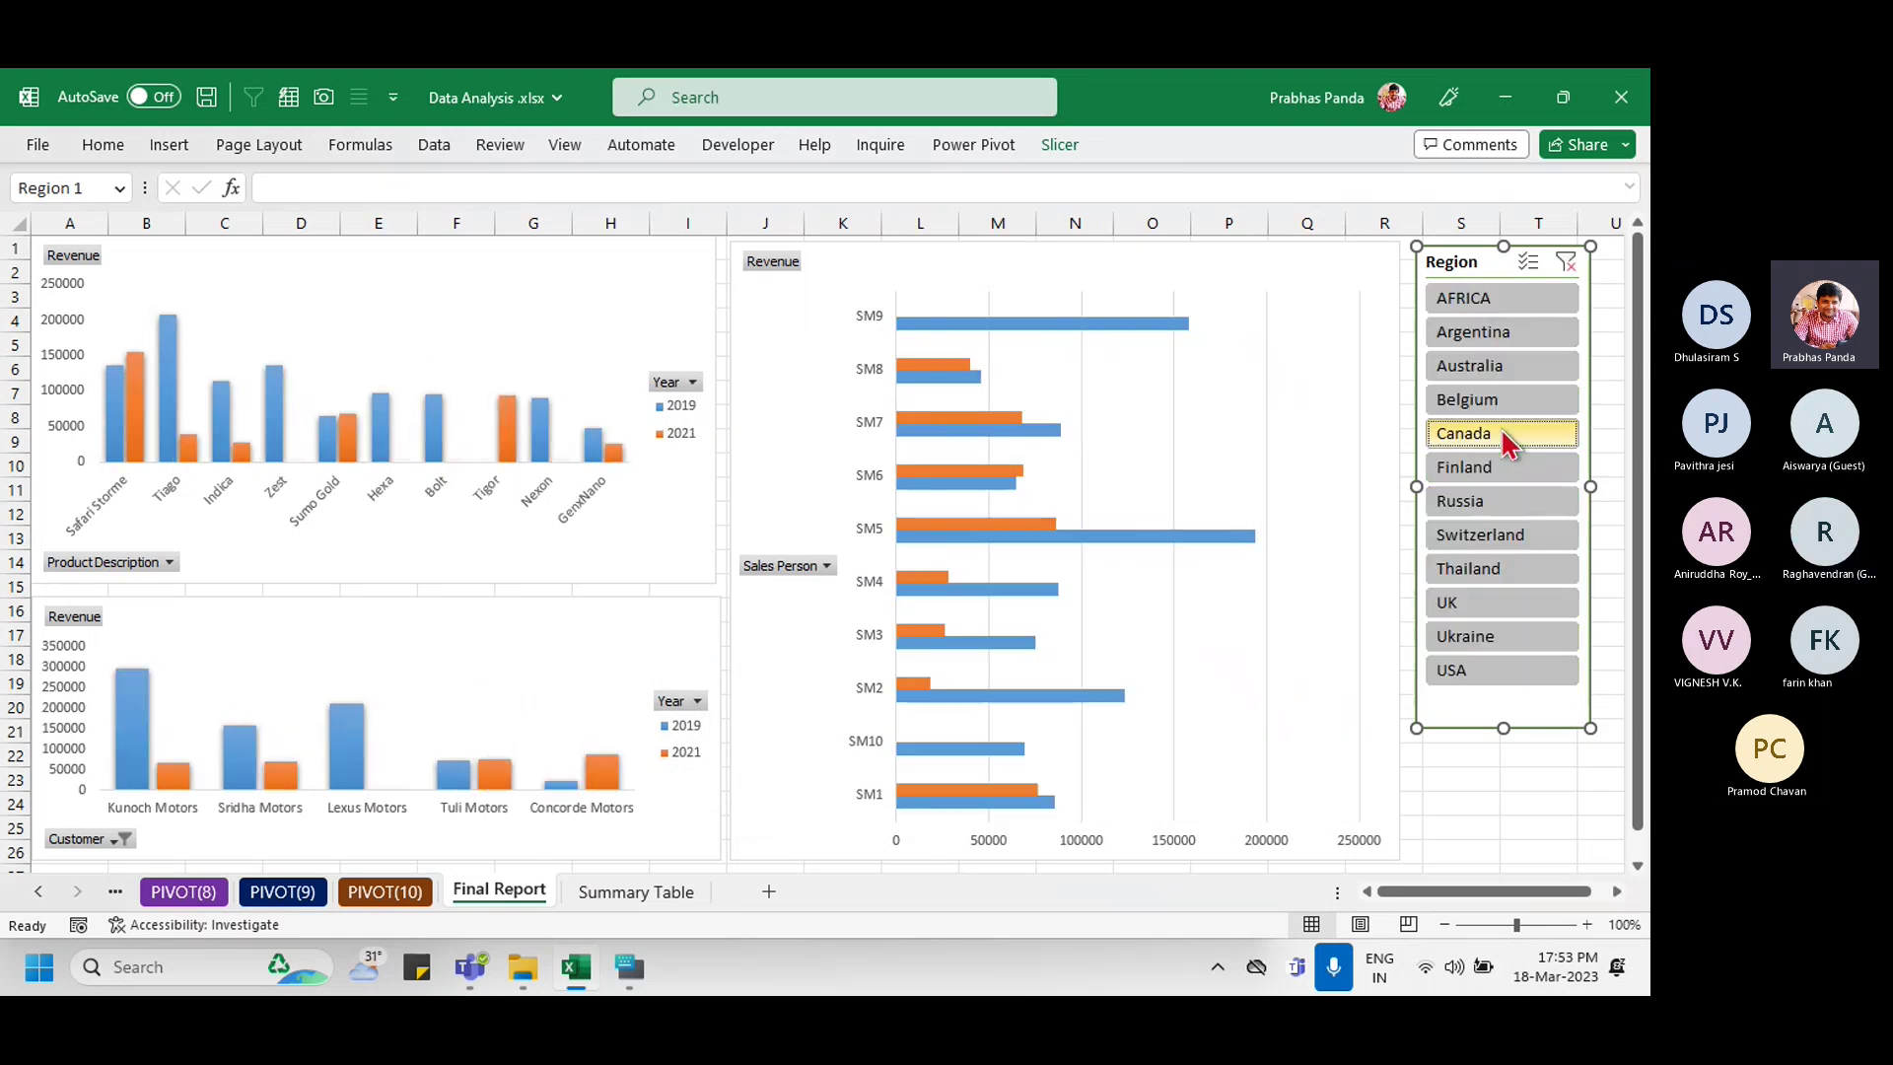
left_click(1489, 504)
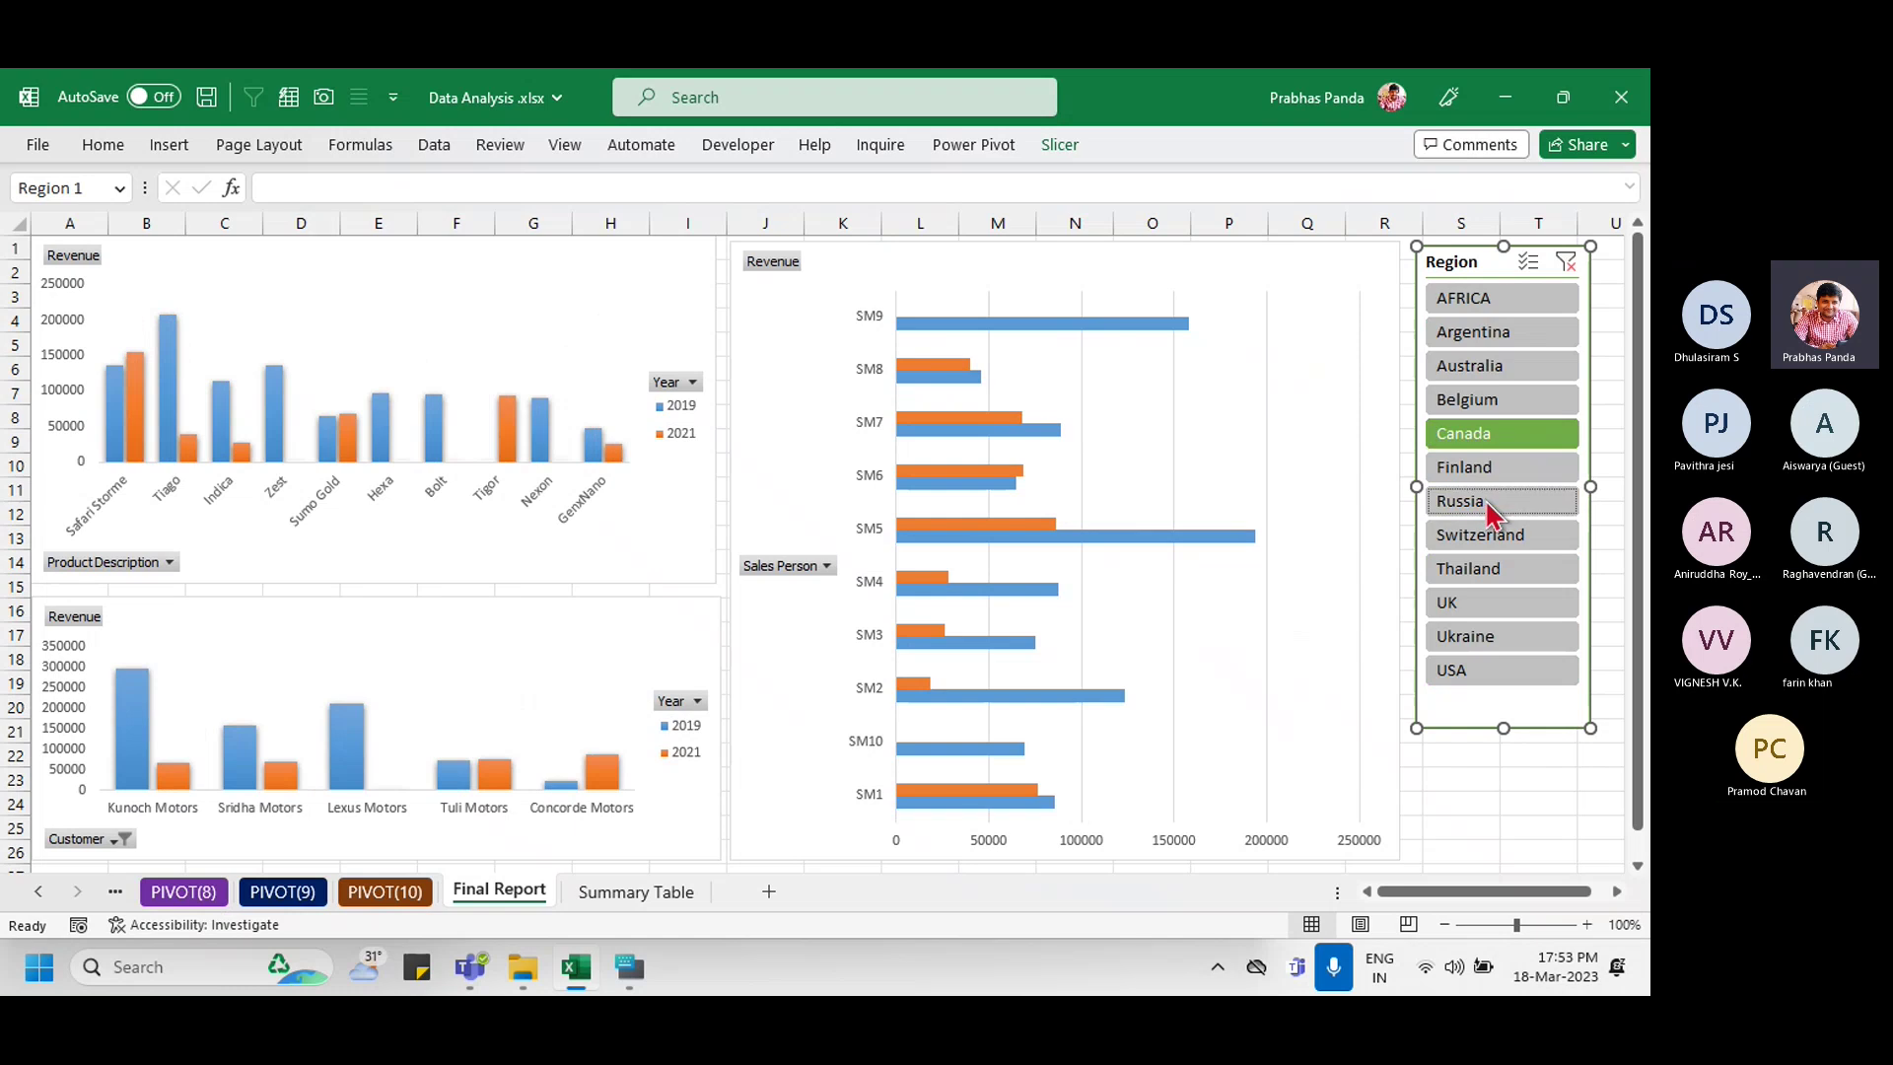
left_click(1486, 333)
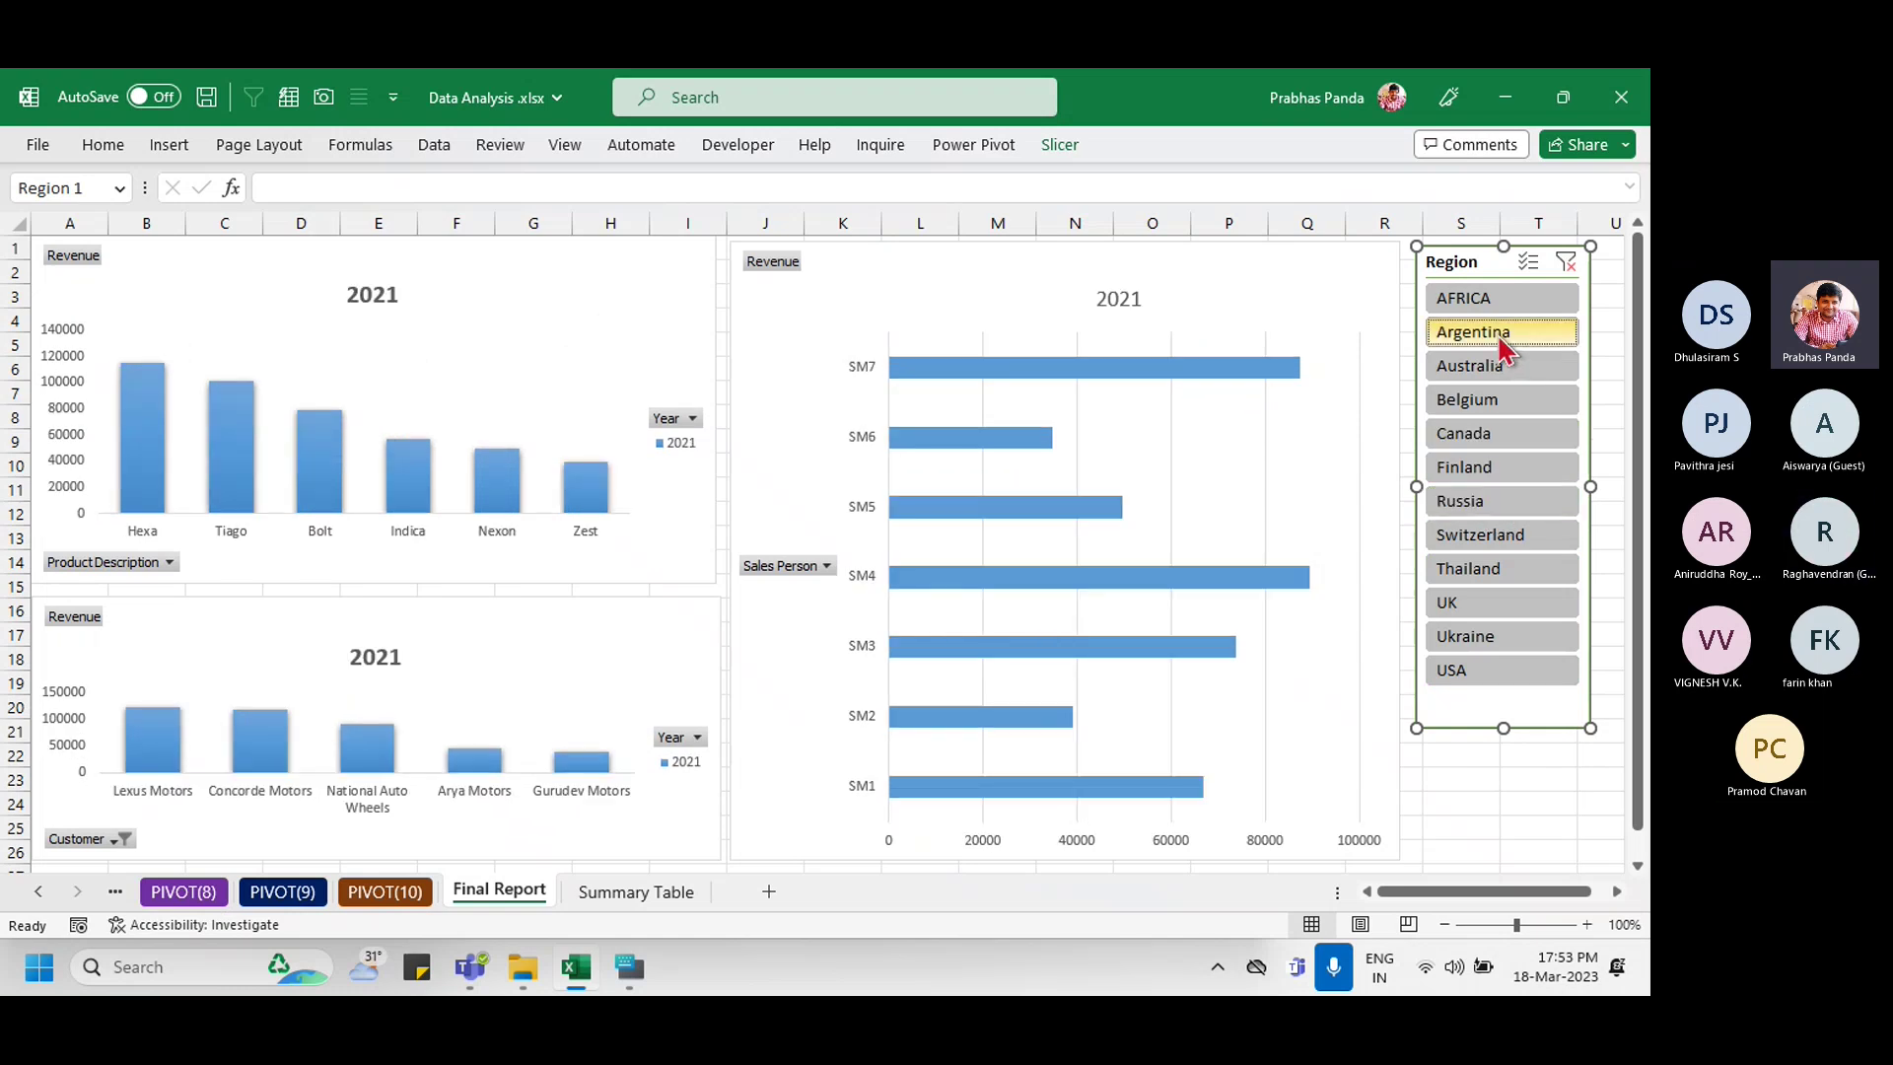
left_click(1466, 669)
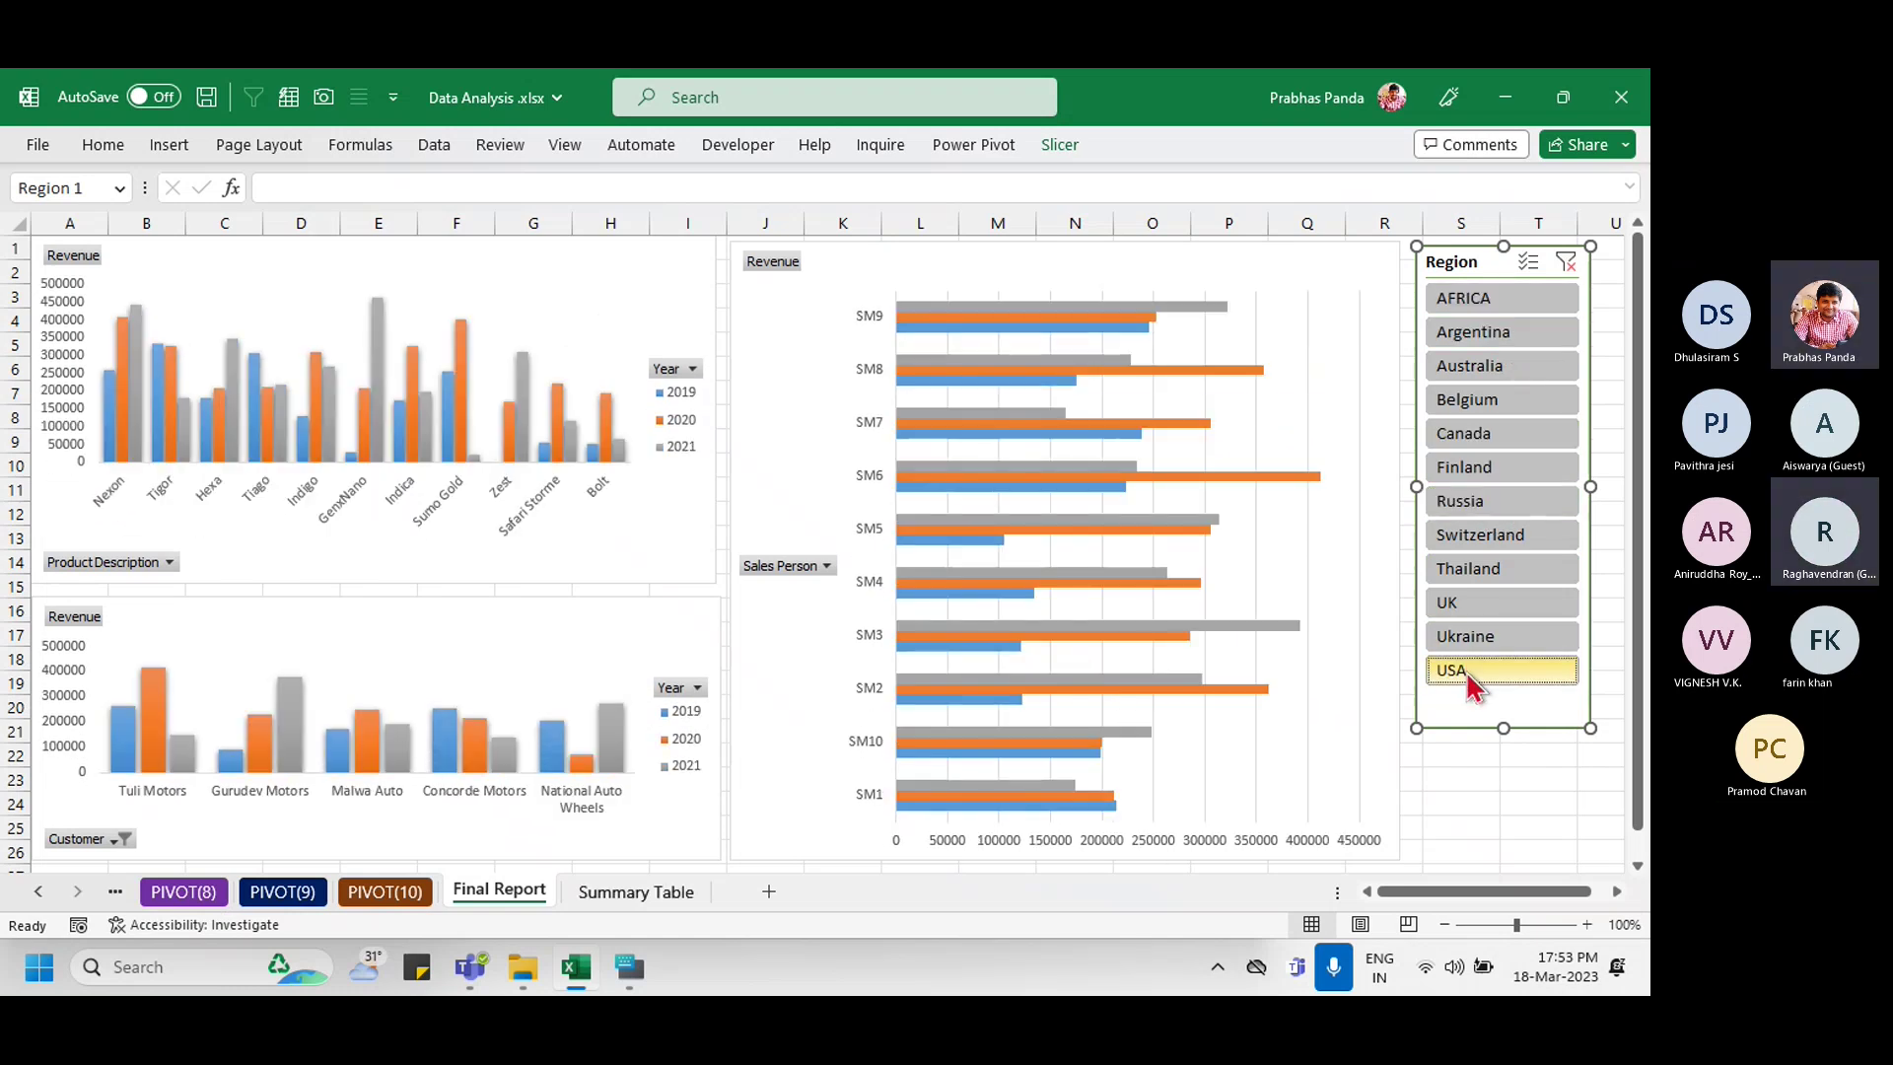
left_click(1484, 483)
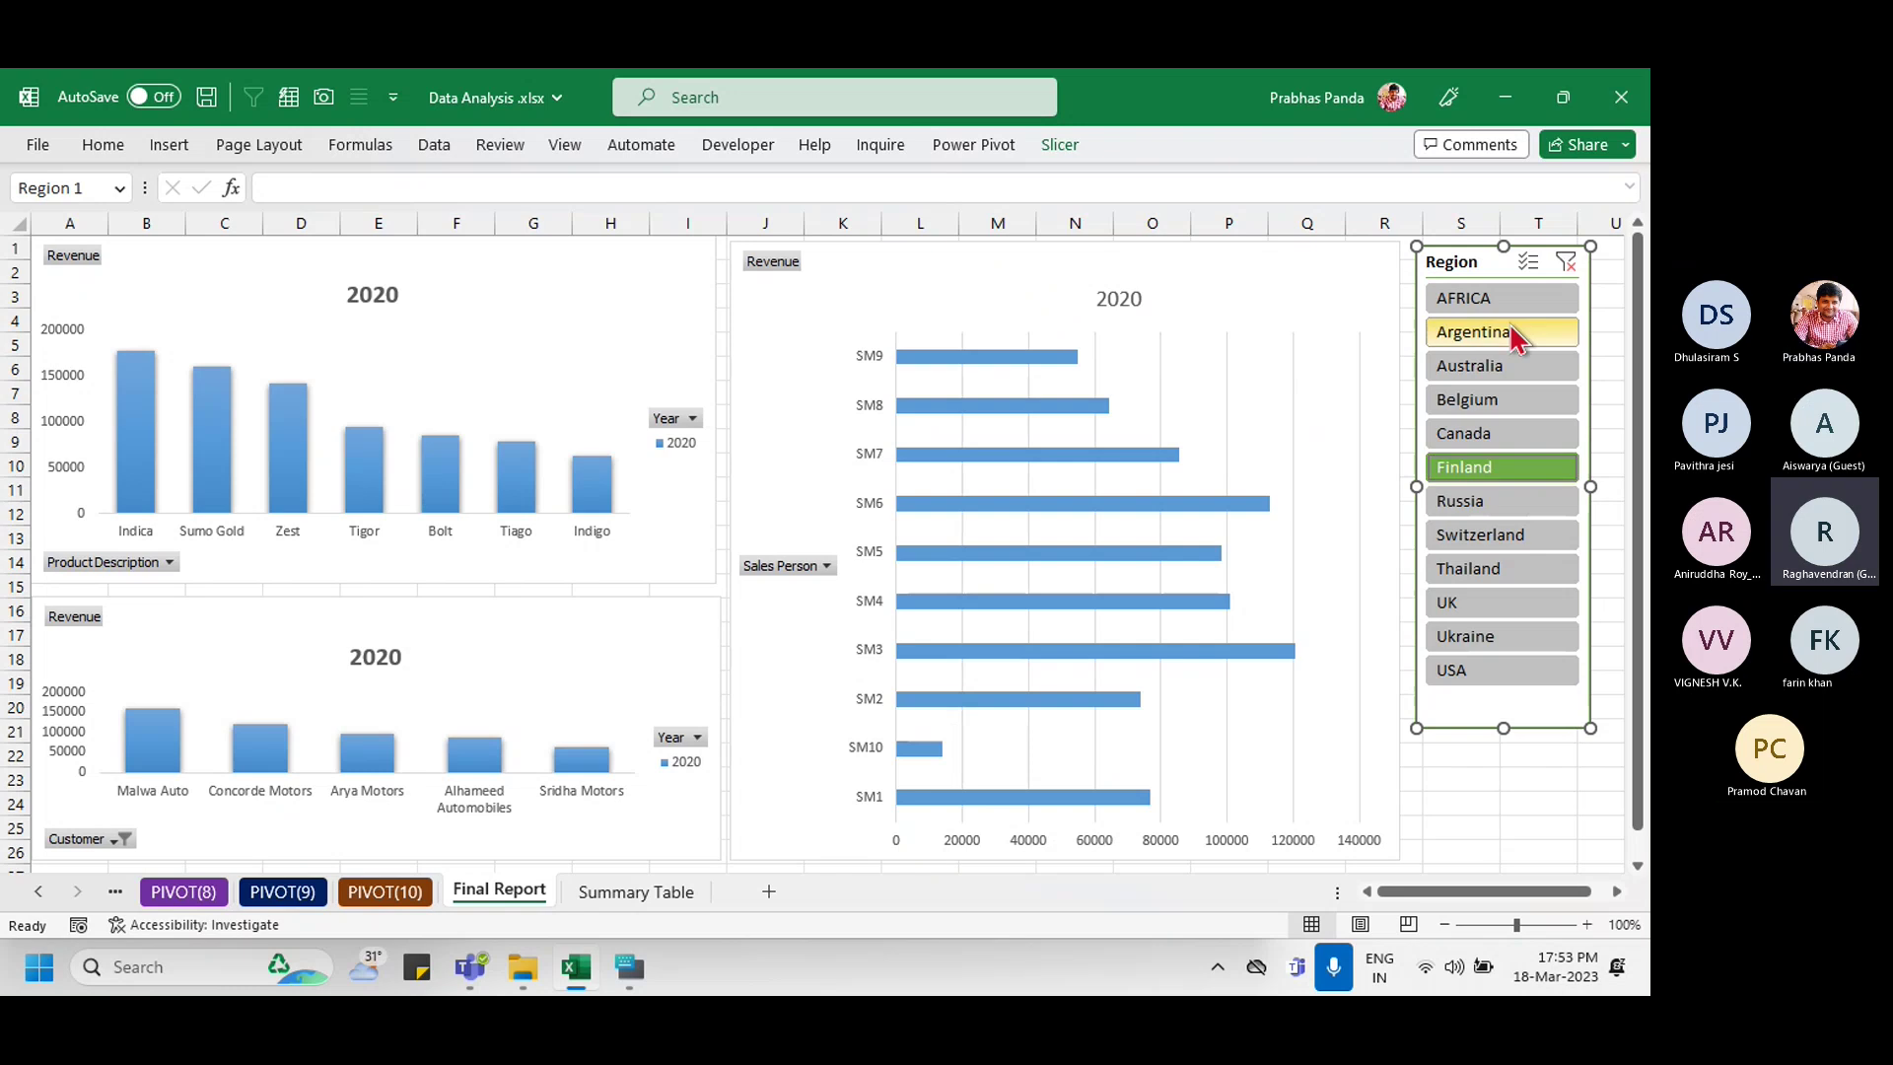
left_click(1575, 266)
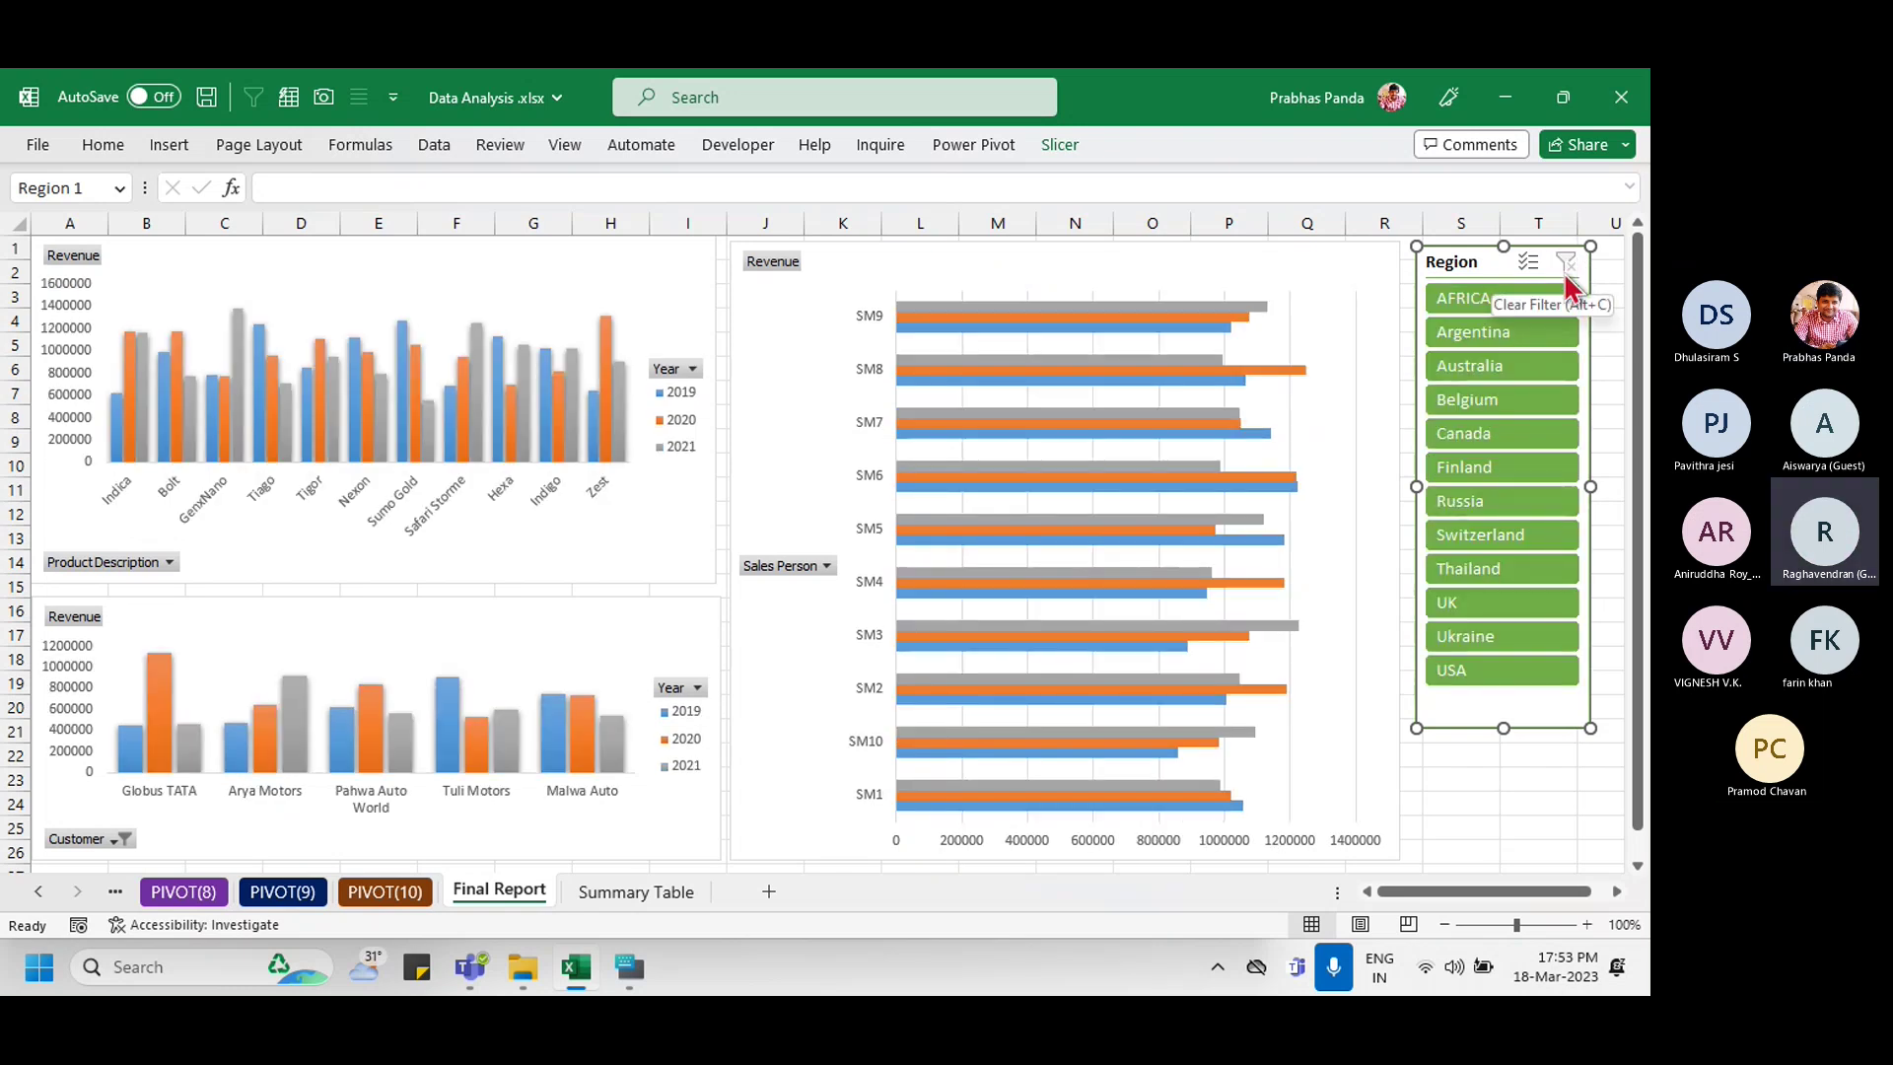
left_click_drag(1484, 263, 1475, 263)
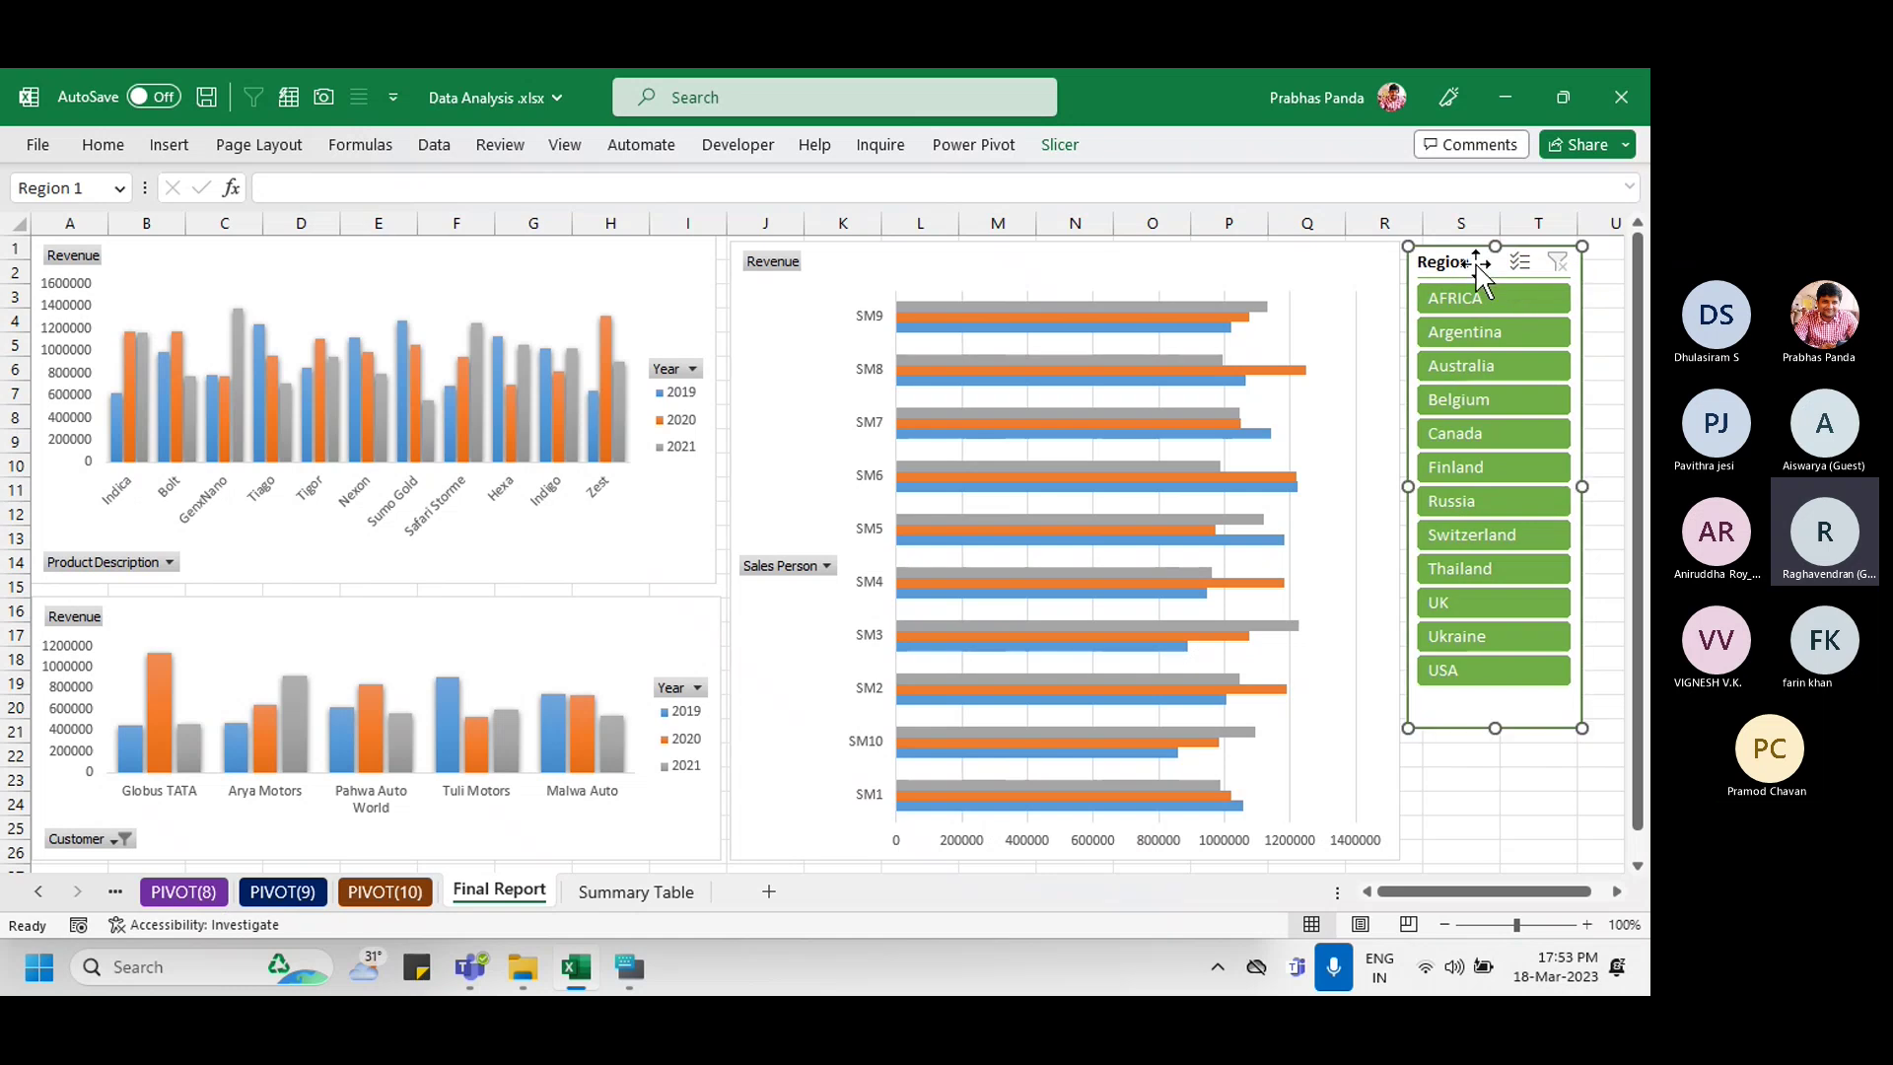
Step: Switch to the PIVOT(10) sheet and widen column A so the pivot row labels fit
left_click(384, 892)
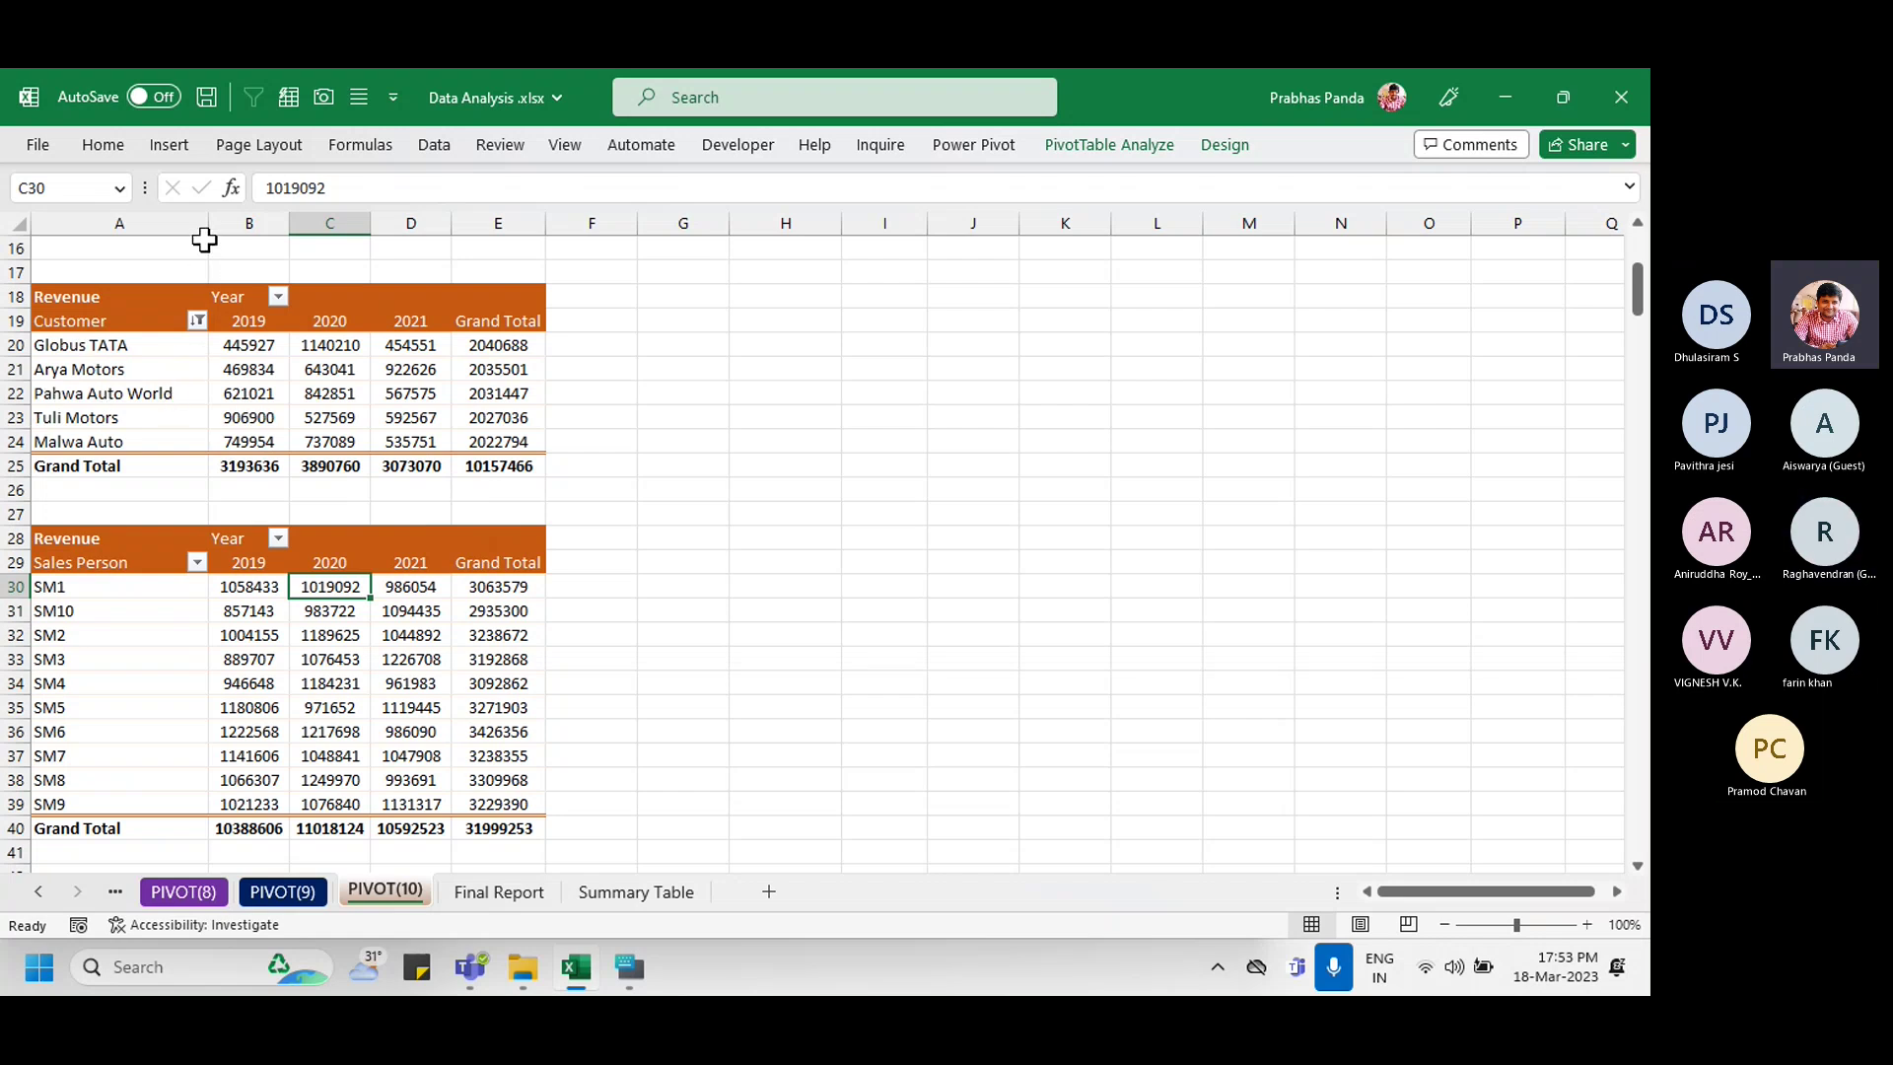
left_click_drag(202, 223, 253, 225)
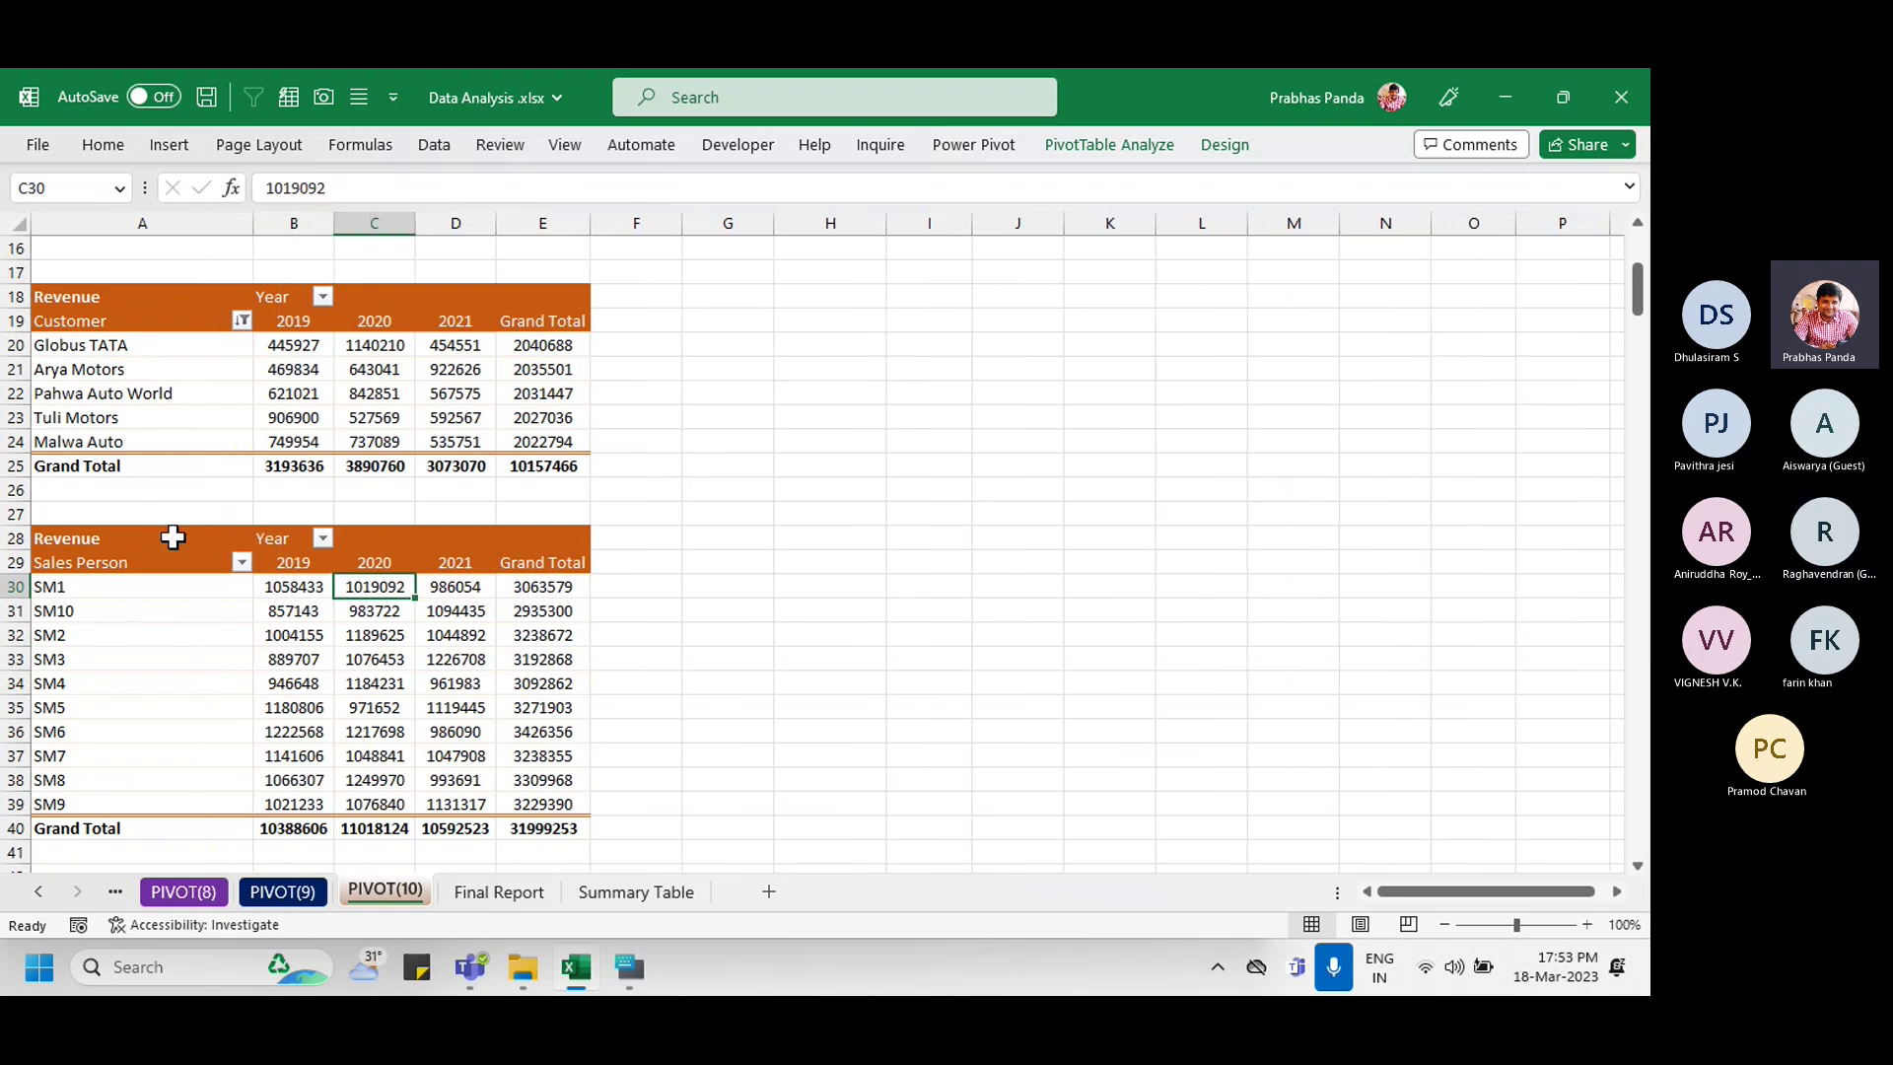
scroll(506, 658, "up", 4)
right_click(394, 678)
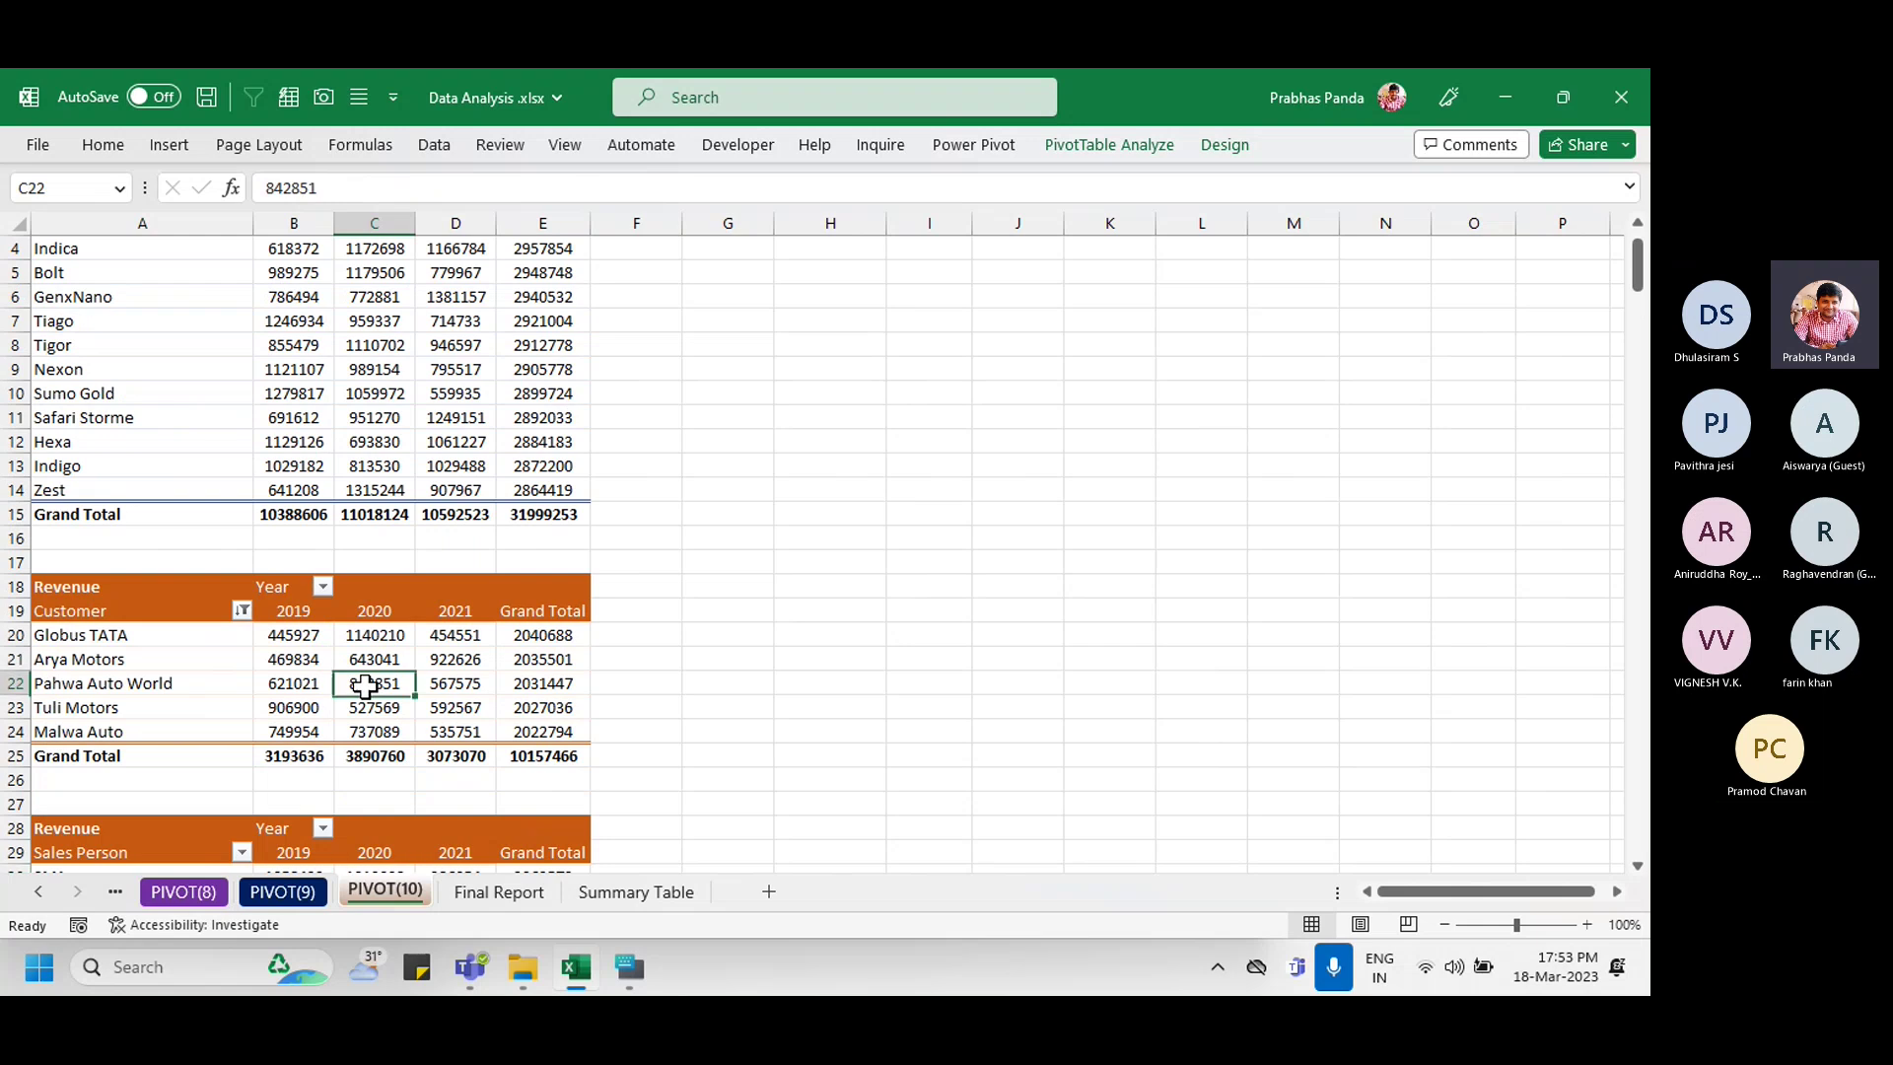
Step: Adjust the customer pivot table's options and narrow column A
left_click(478, 635)
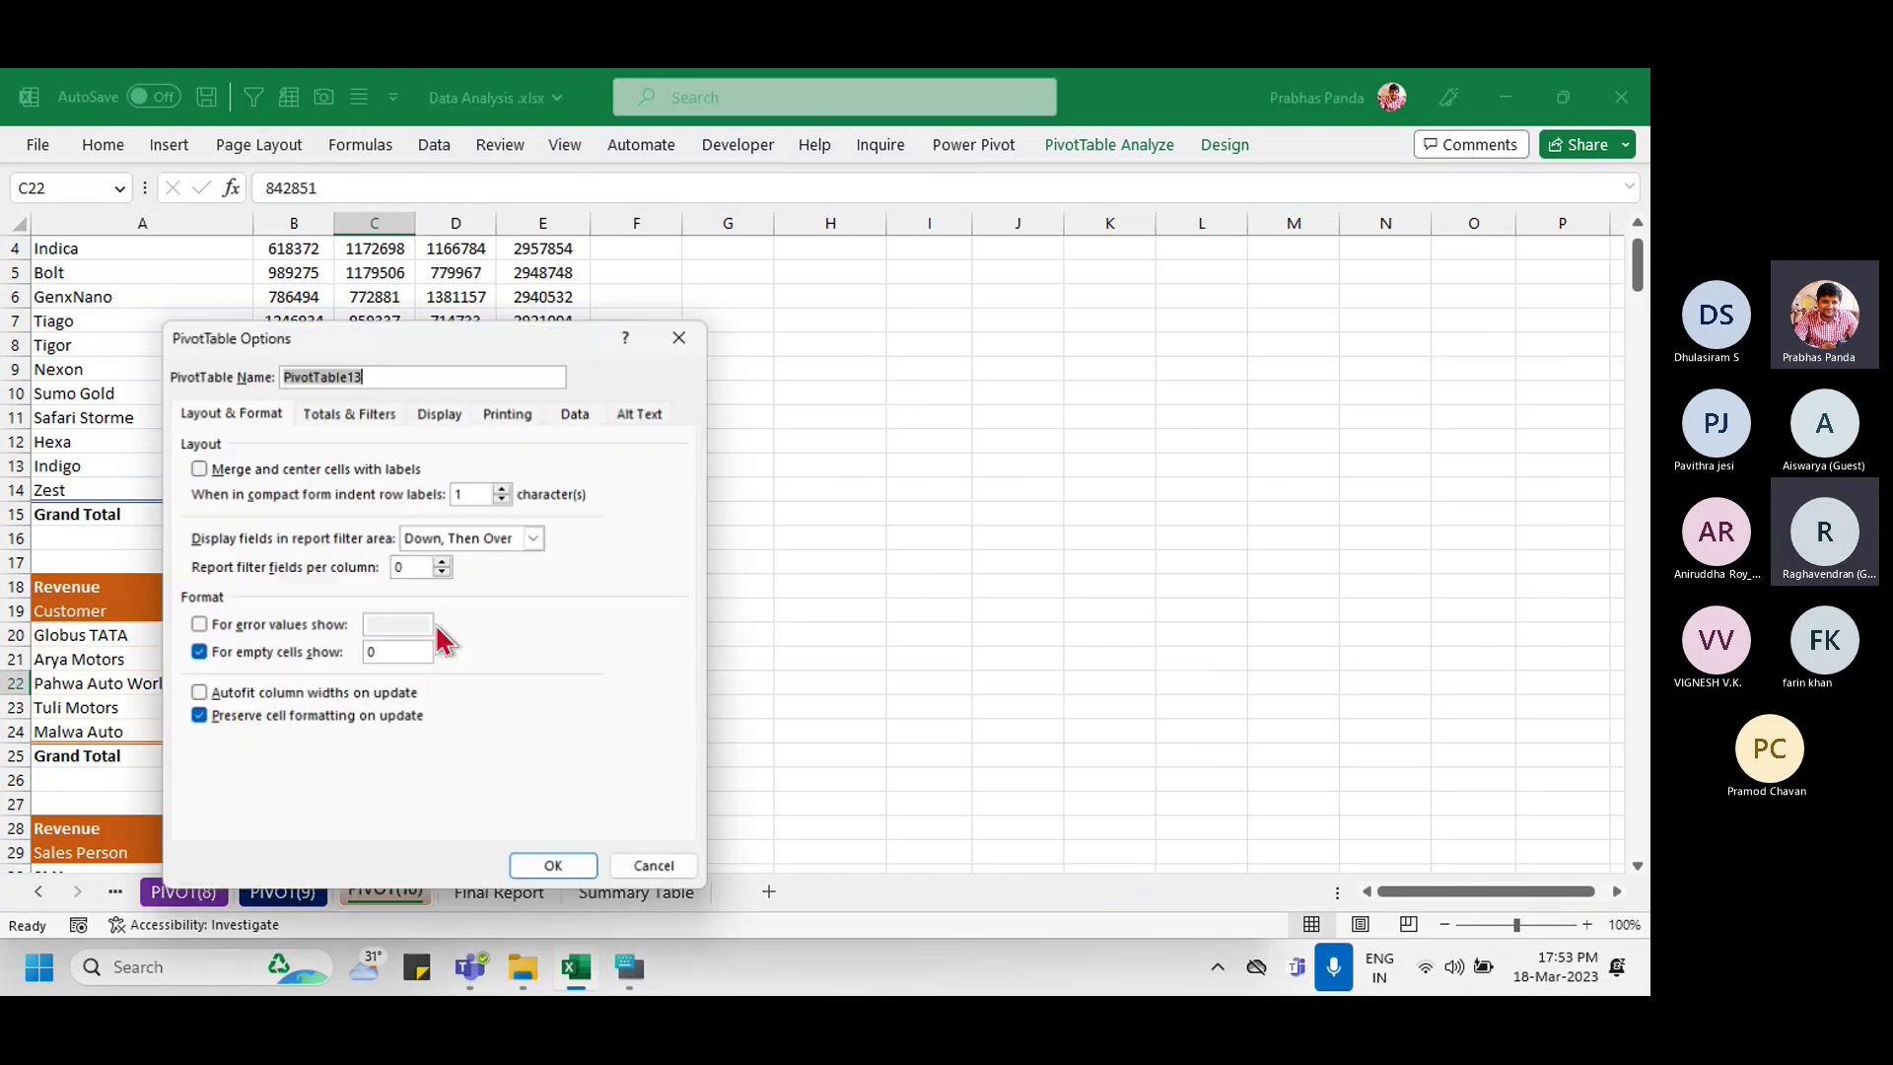
left_click(555, 868)
left_click(337, 392)
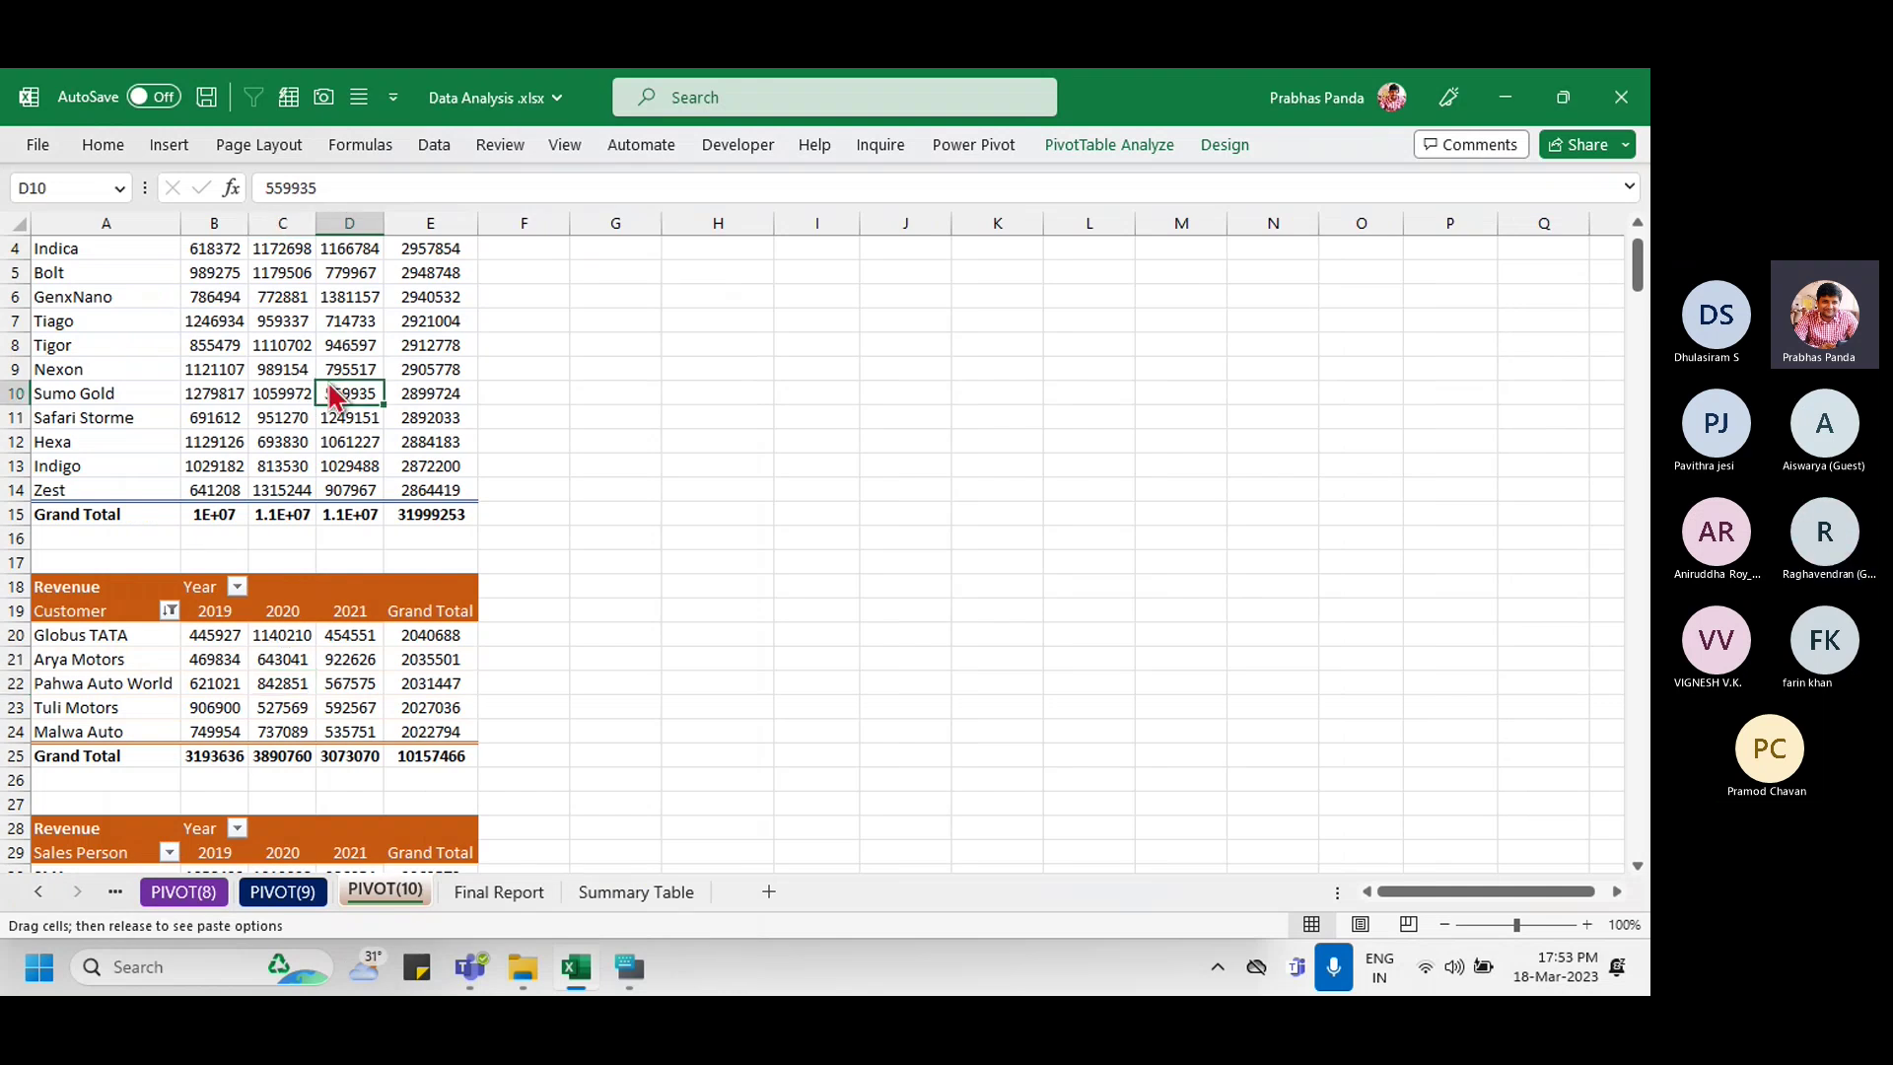
scroll(296, 469, "up", 1)
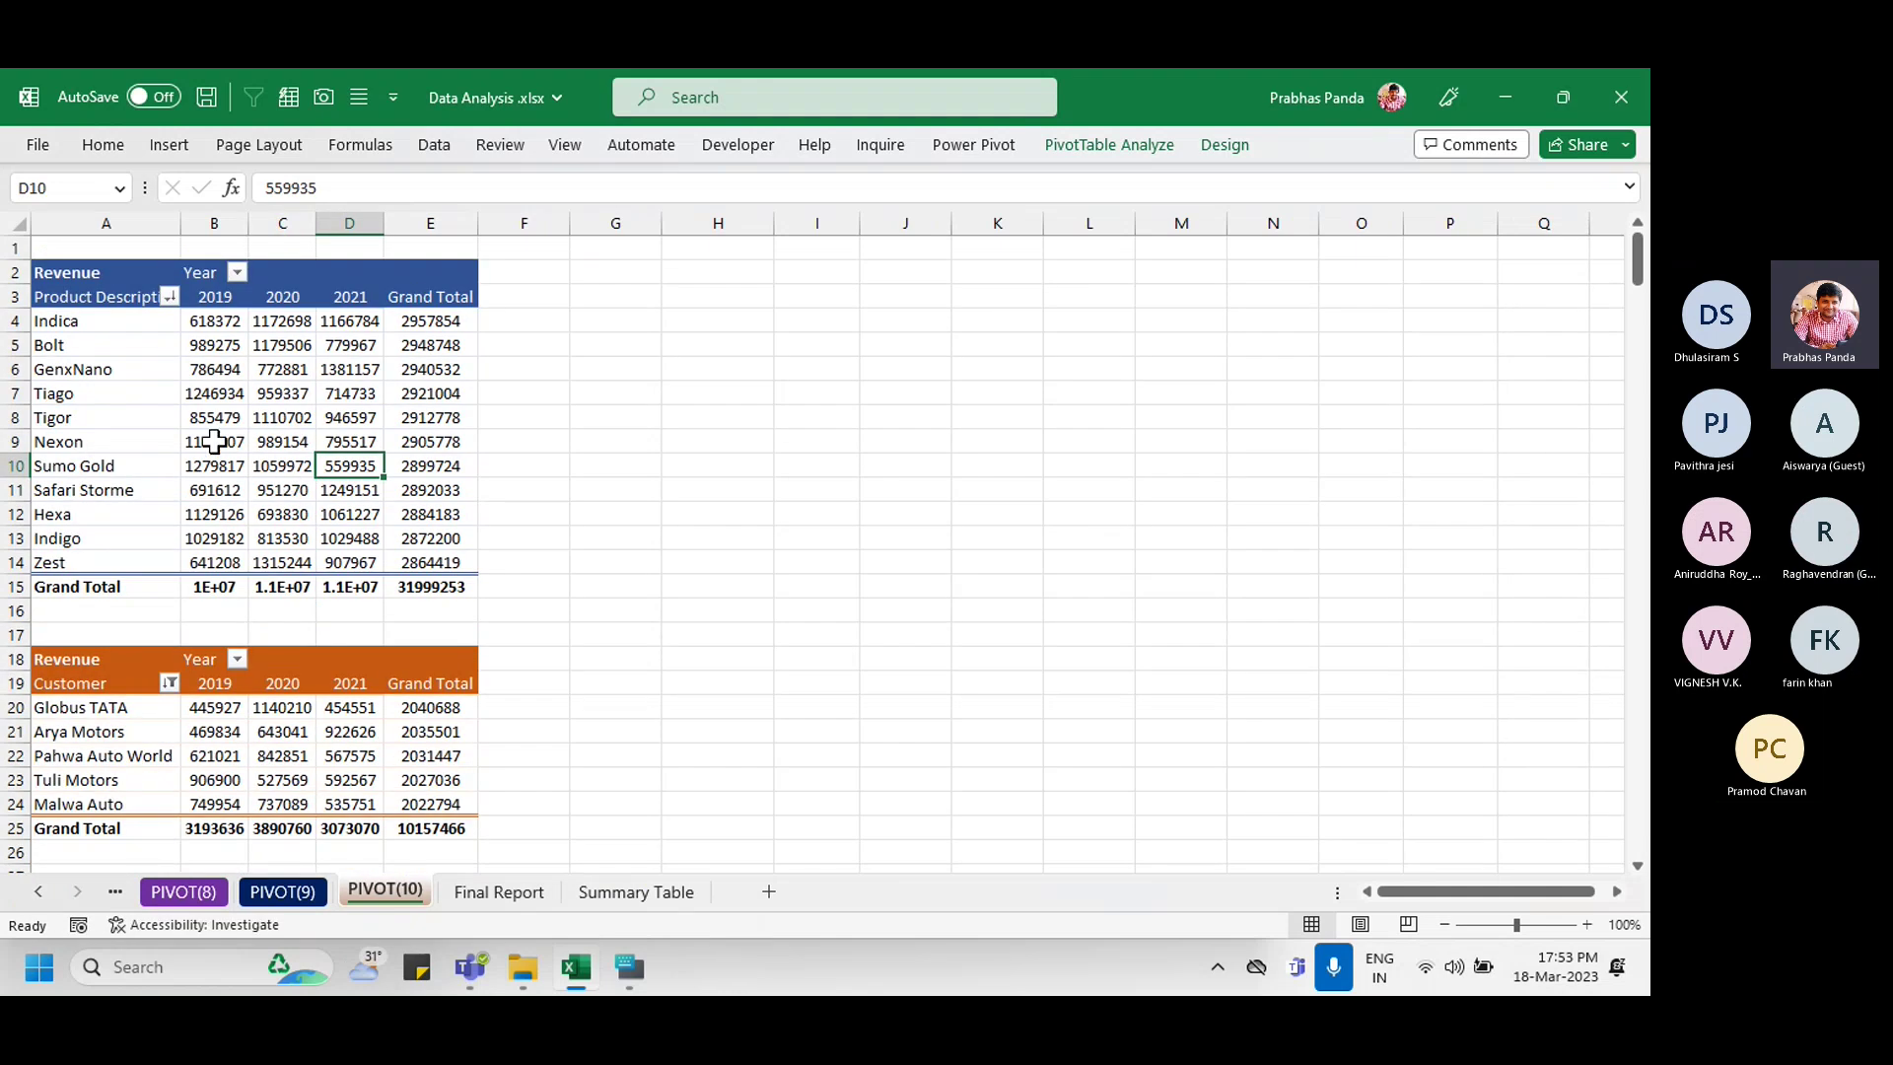
left_click_drag(183, 230, 238, 247)
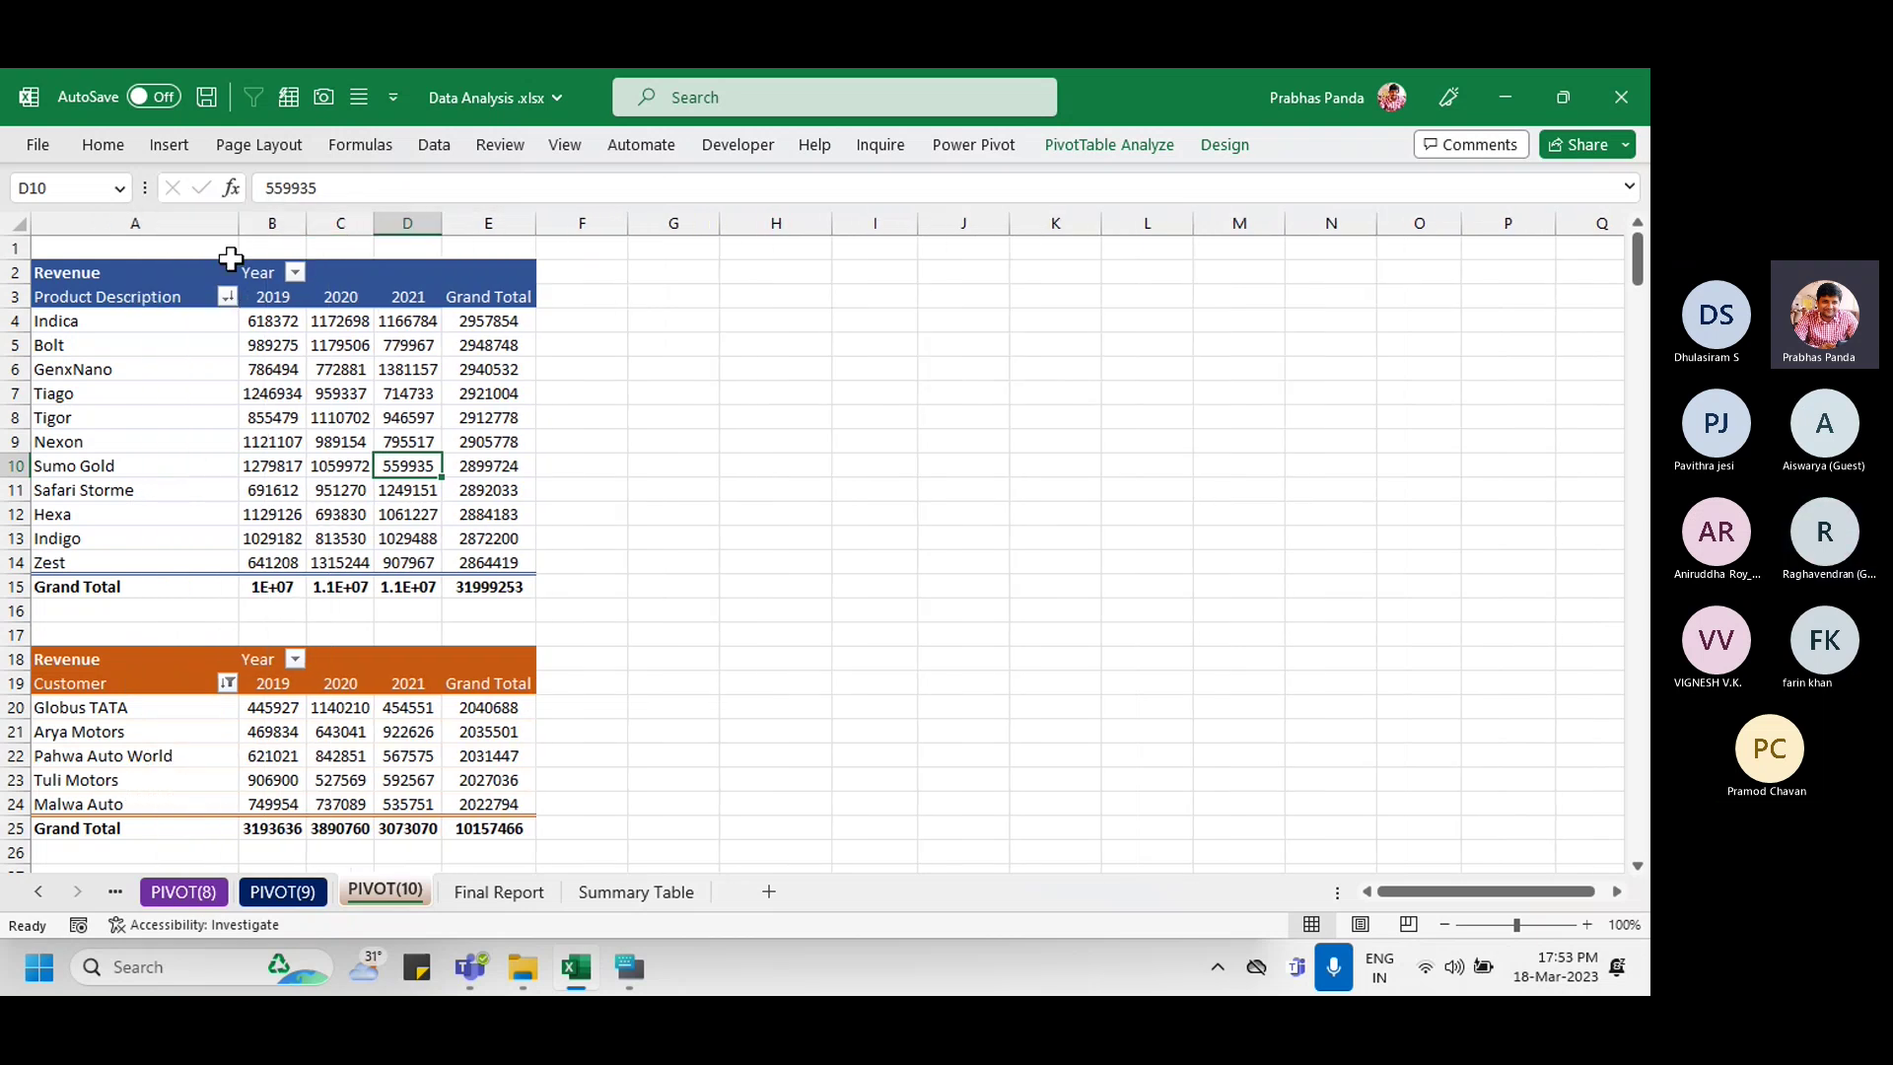
Step: Refresh the product pivot table and widen column A so Product Description fits
right_click(343, 398)
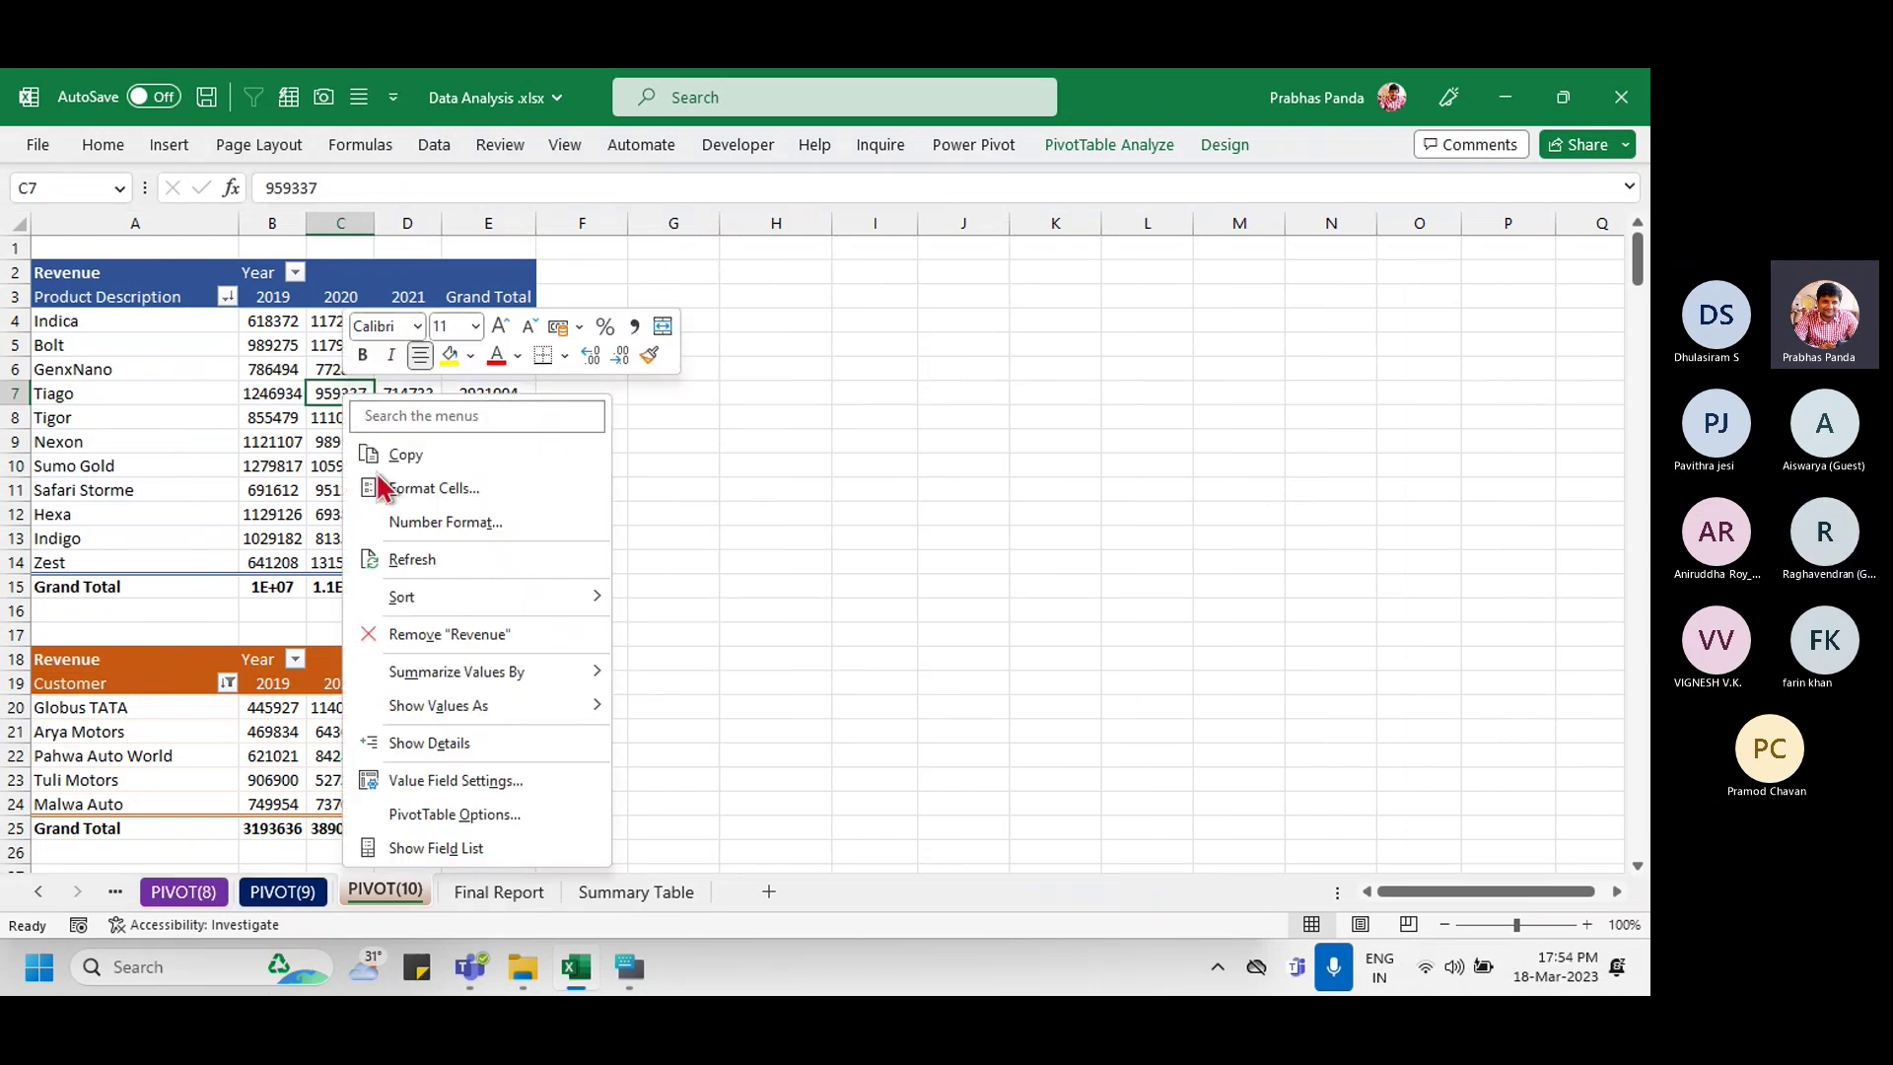
left_click(442, 559)
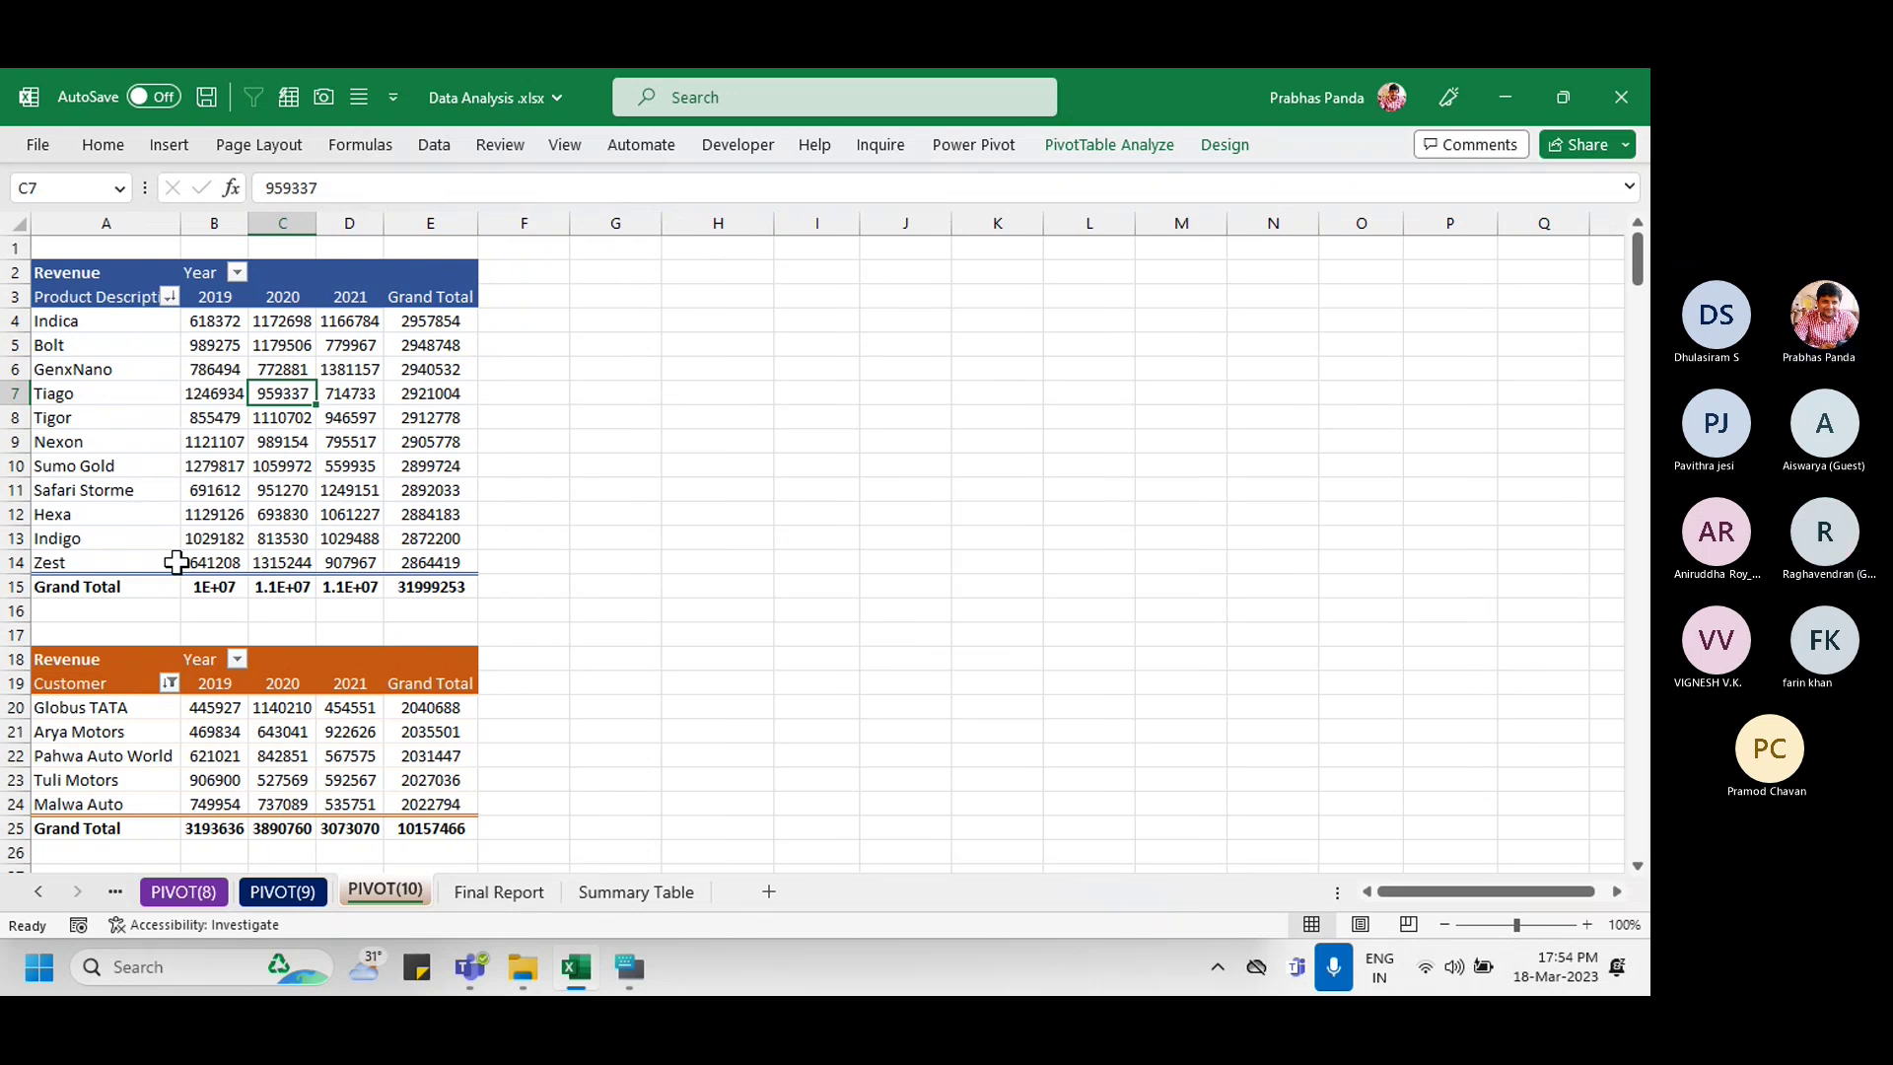
left_click_drag(183, 223, 243, 251)
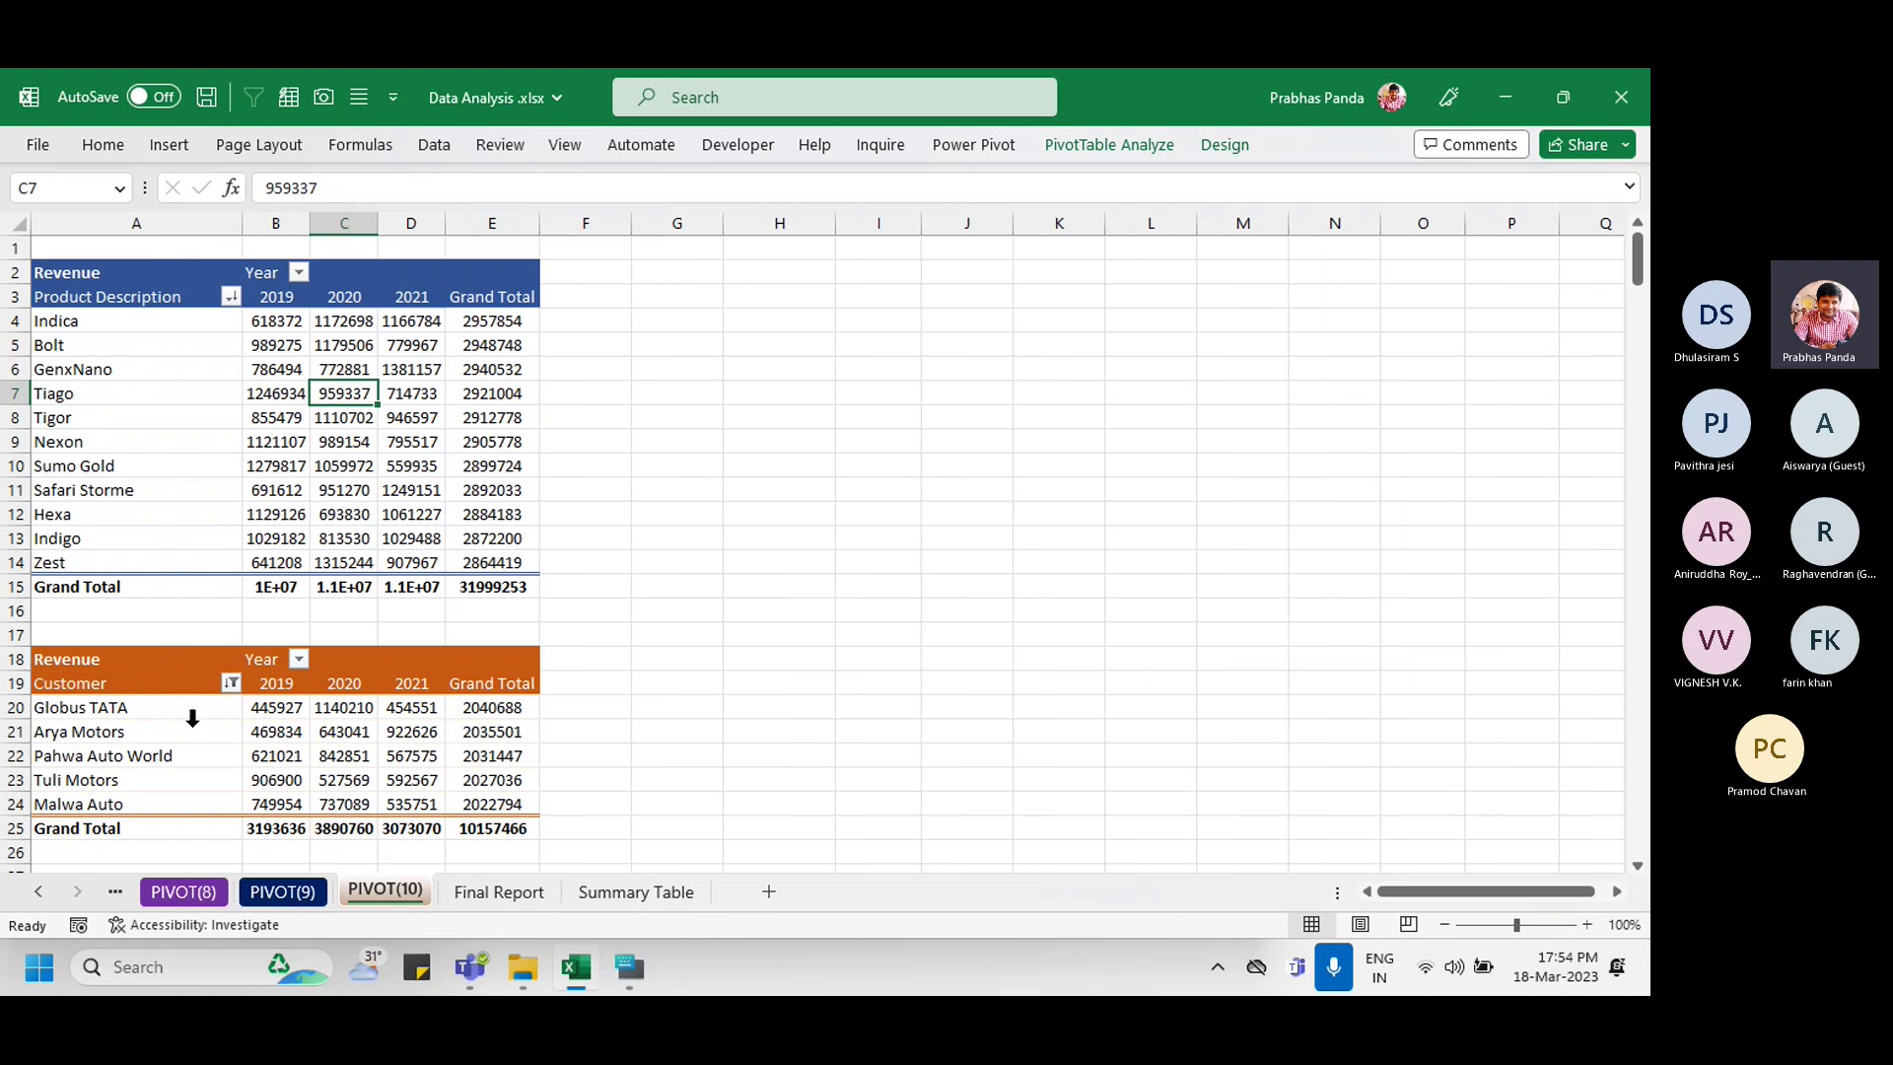
scroll(193, 718, "down", 3)
scroll(212, 808, "down", 4)
scroll(210, 792, "up", 7)
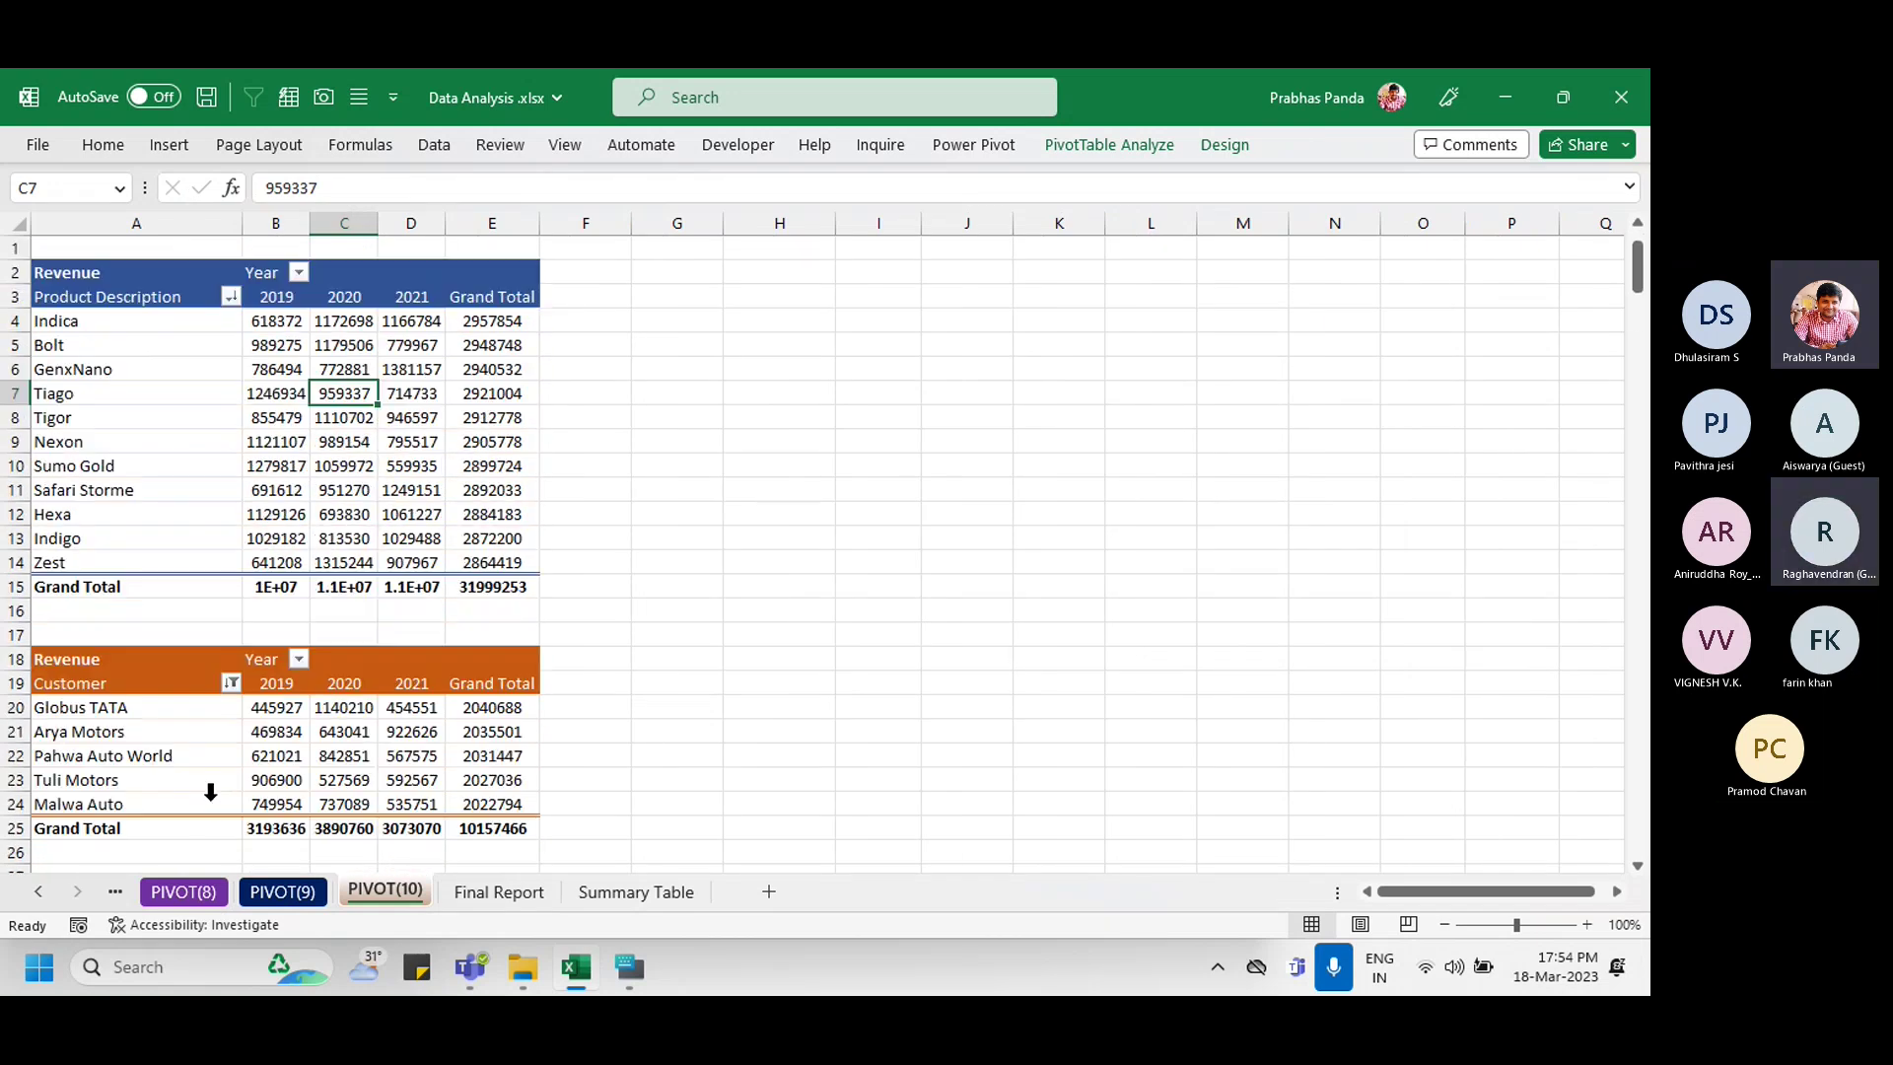
Step: Turn off 'Autofit column widths on update' for the customer pivot table, then shrink the Excel window
mouse_move(391, 707)
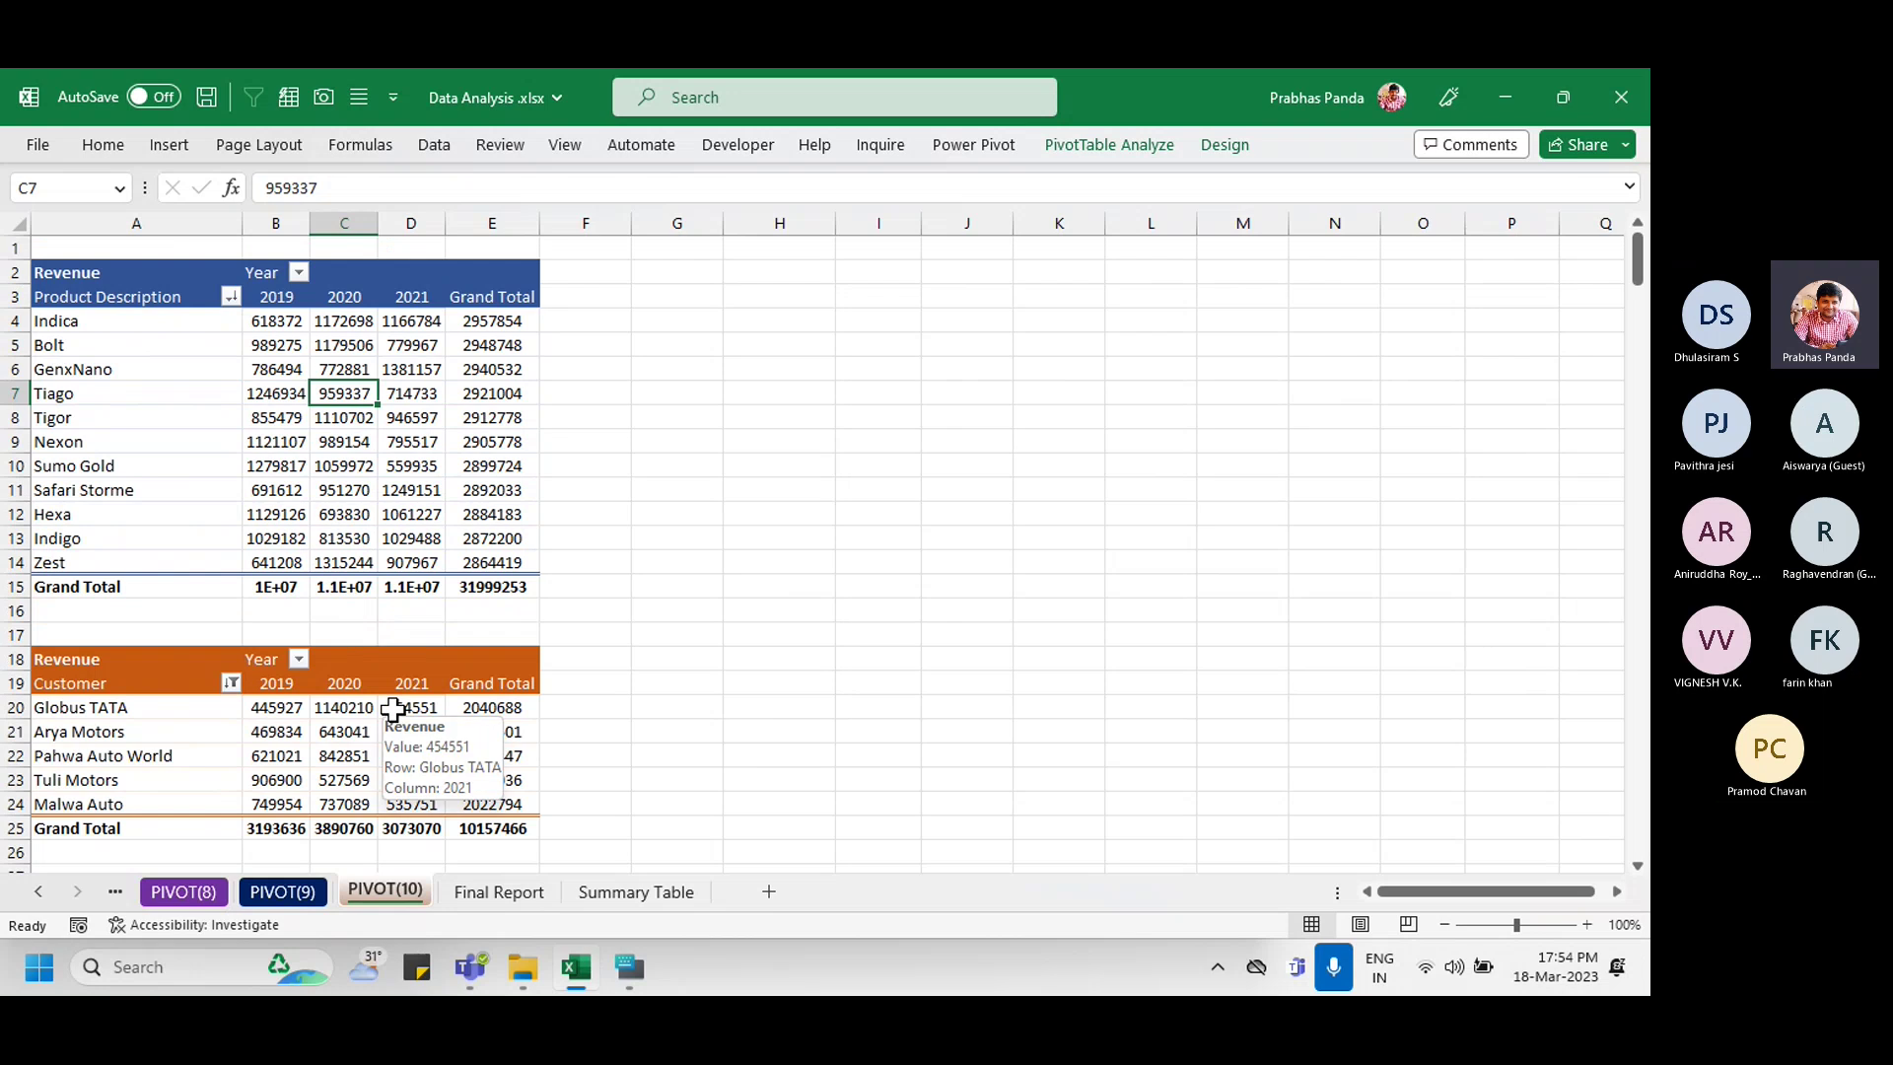
right_click(392, 710)
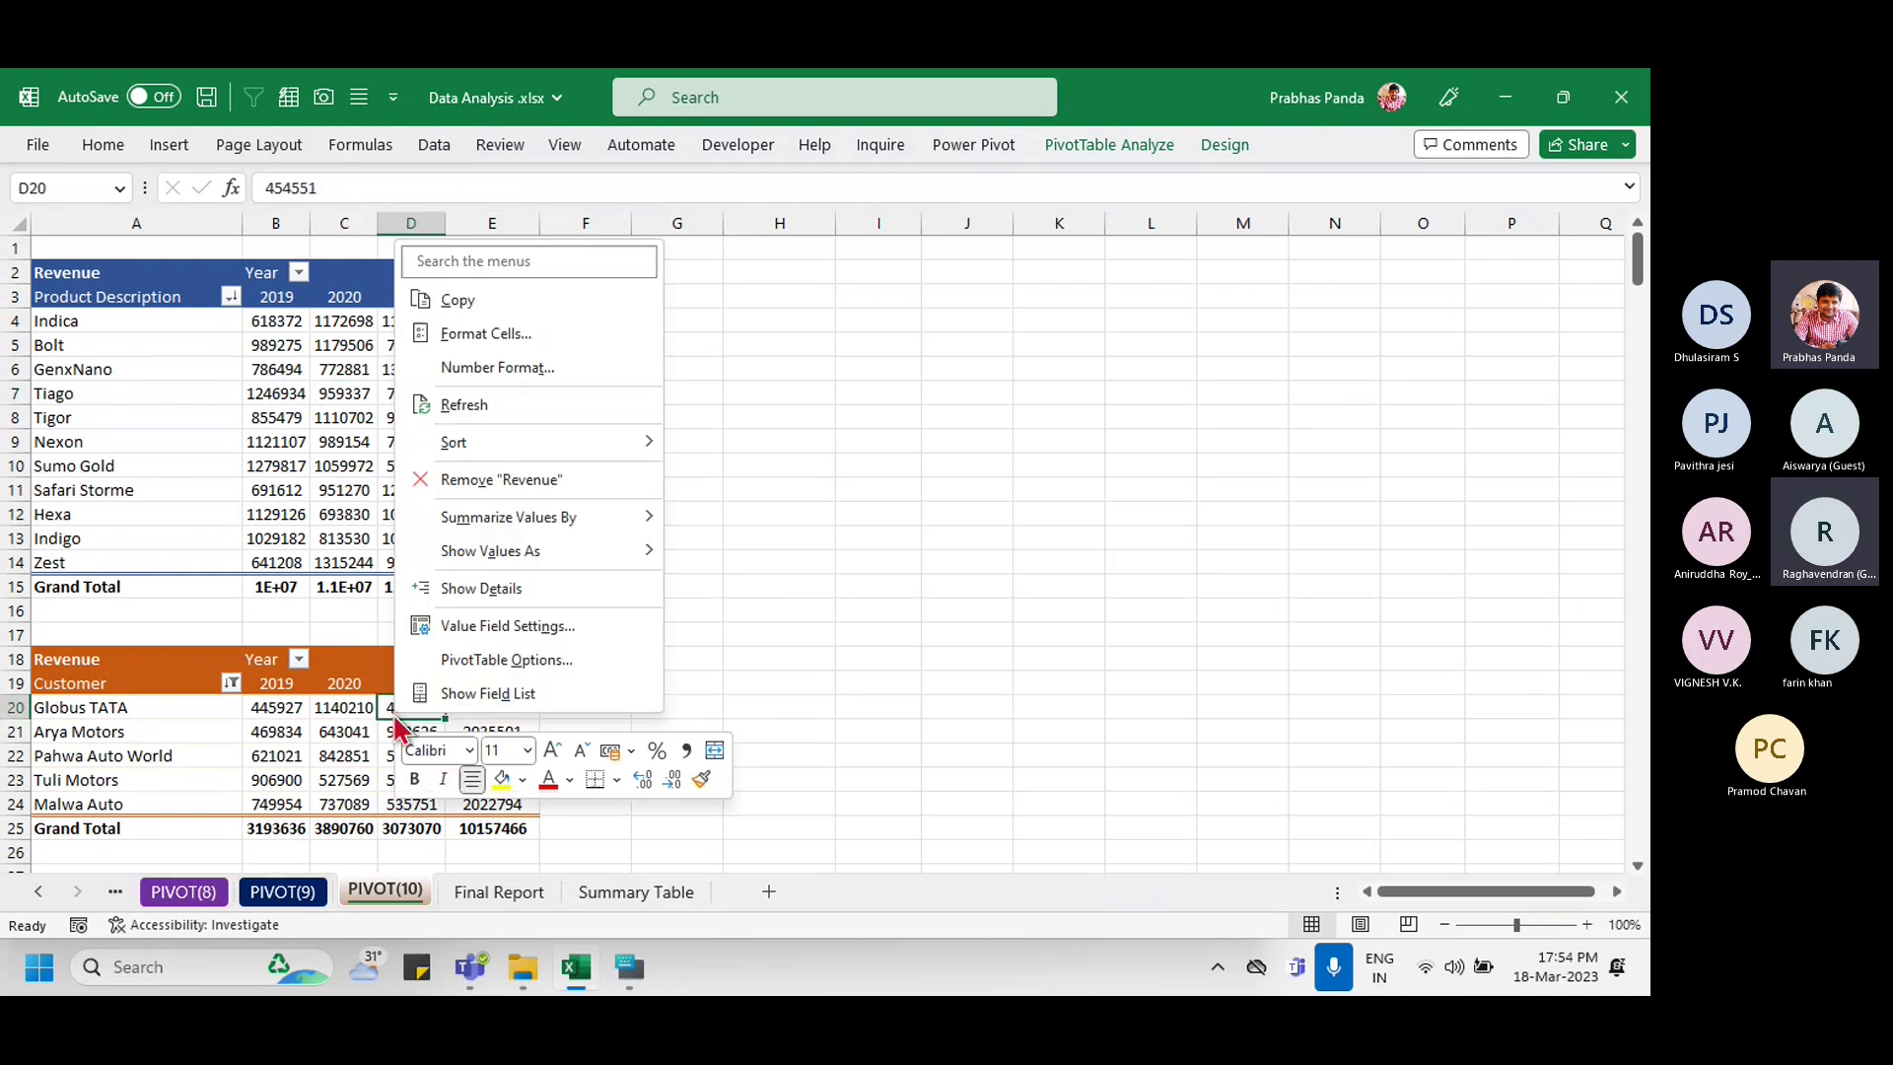
left_click(470, 670)
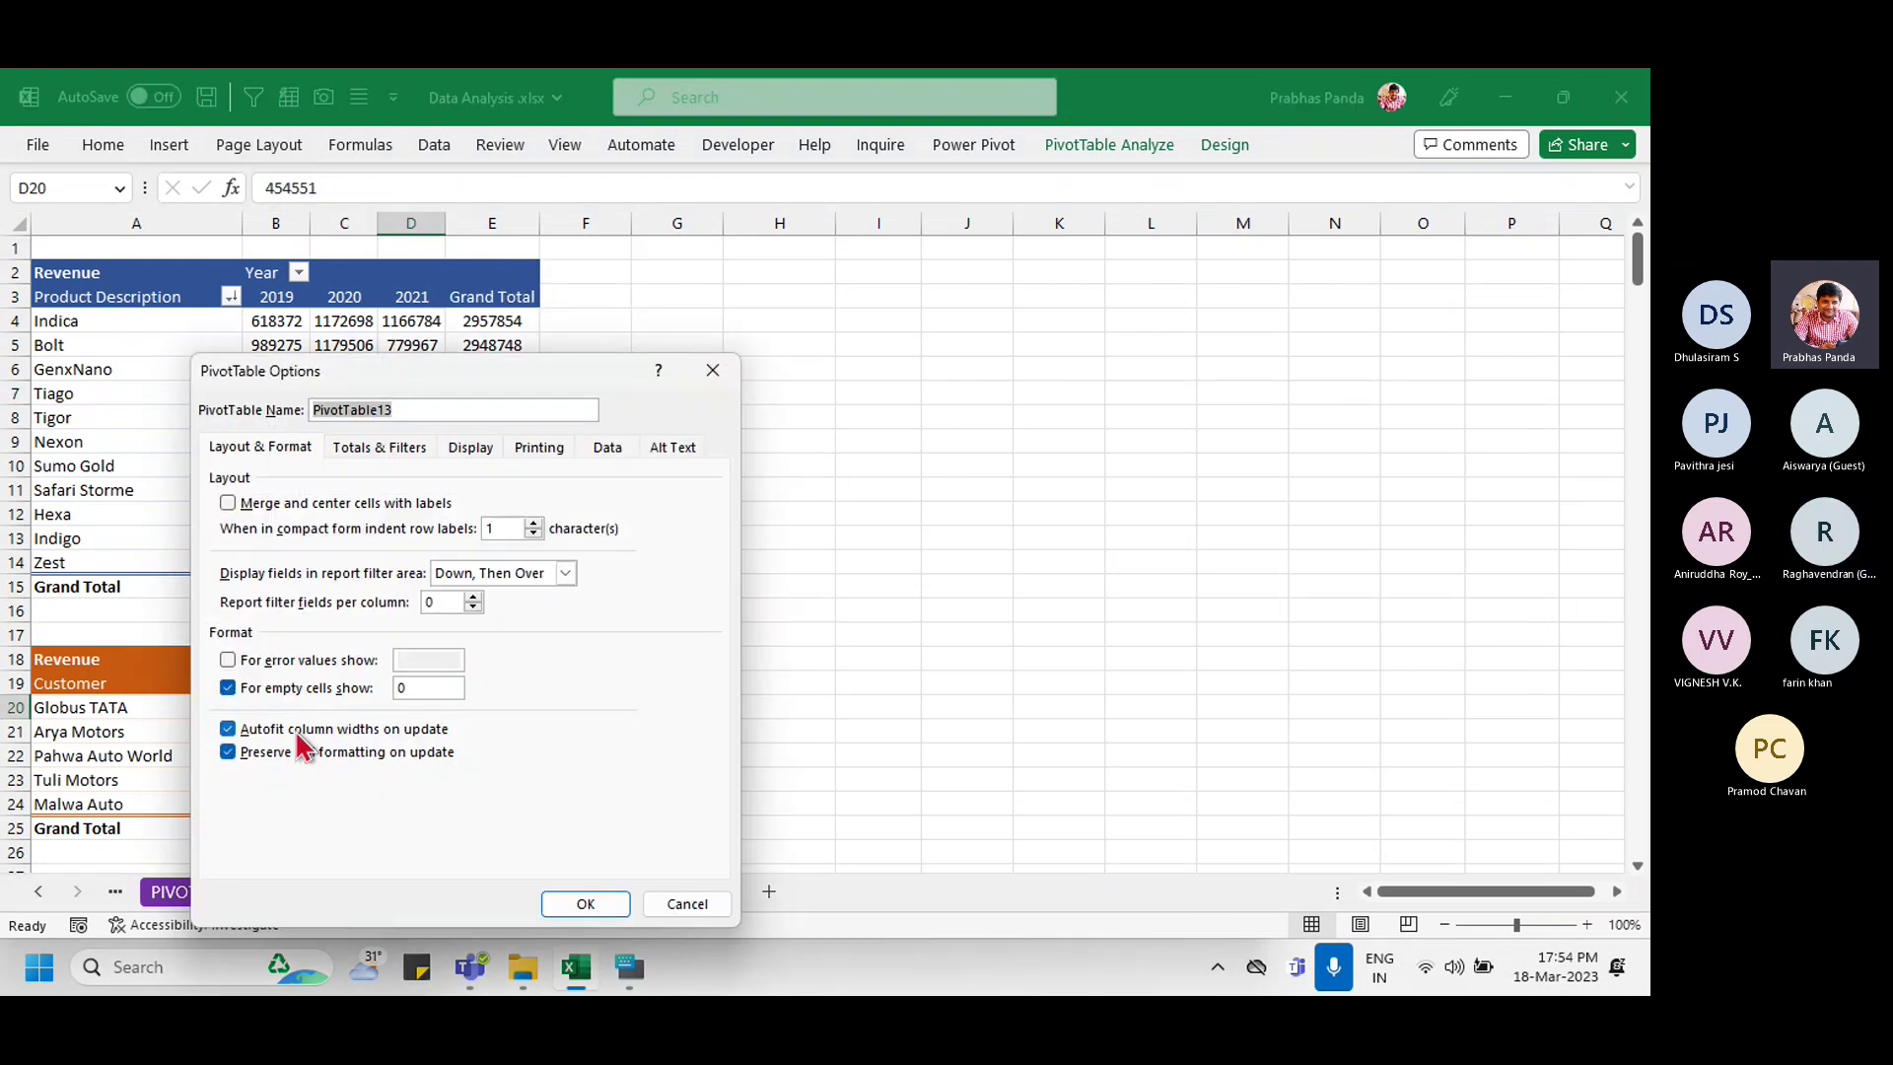
left_click(240, 728)
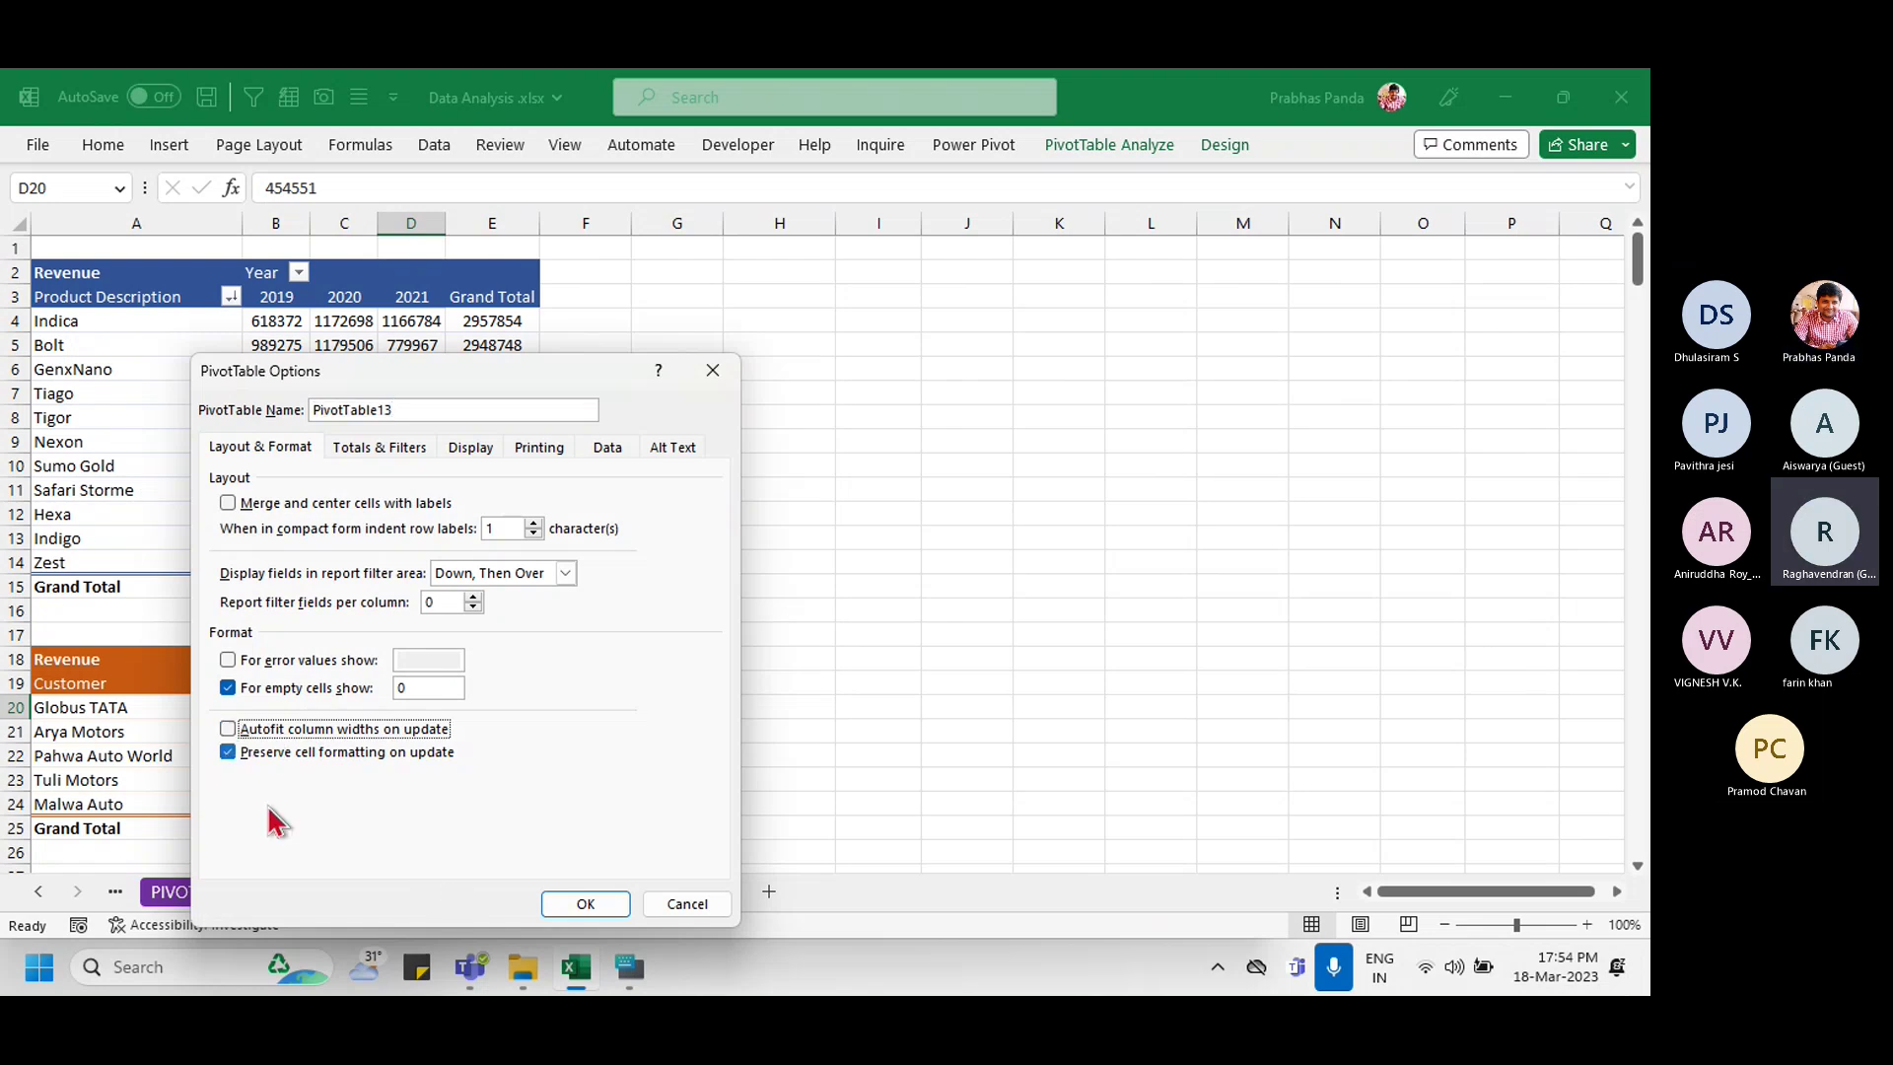
left_click(571, 903)
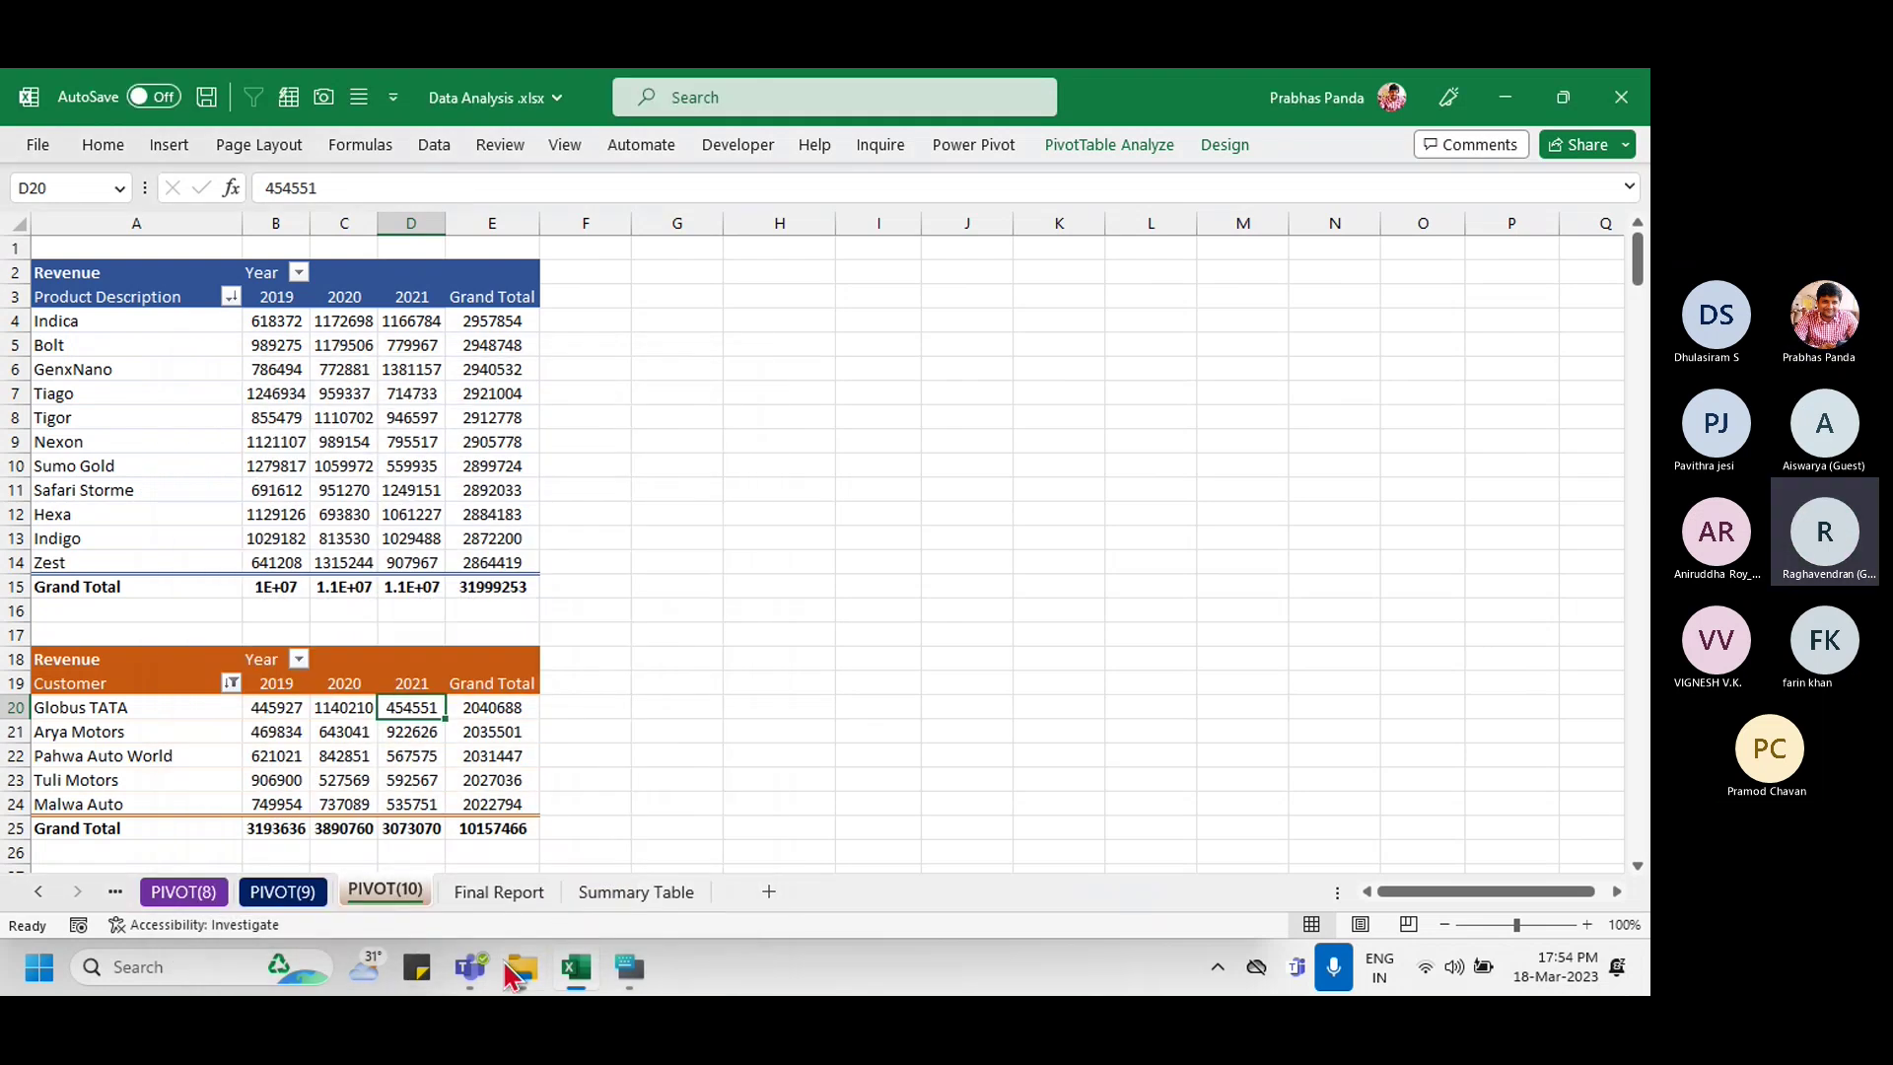
left_click(365, 514)
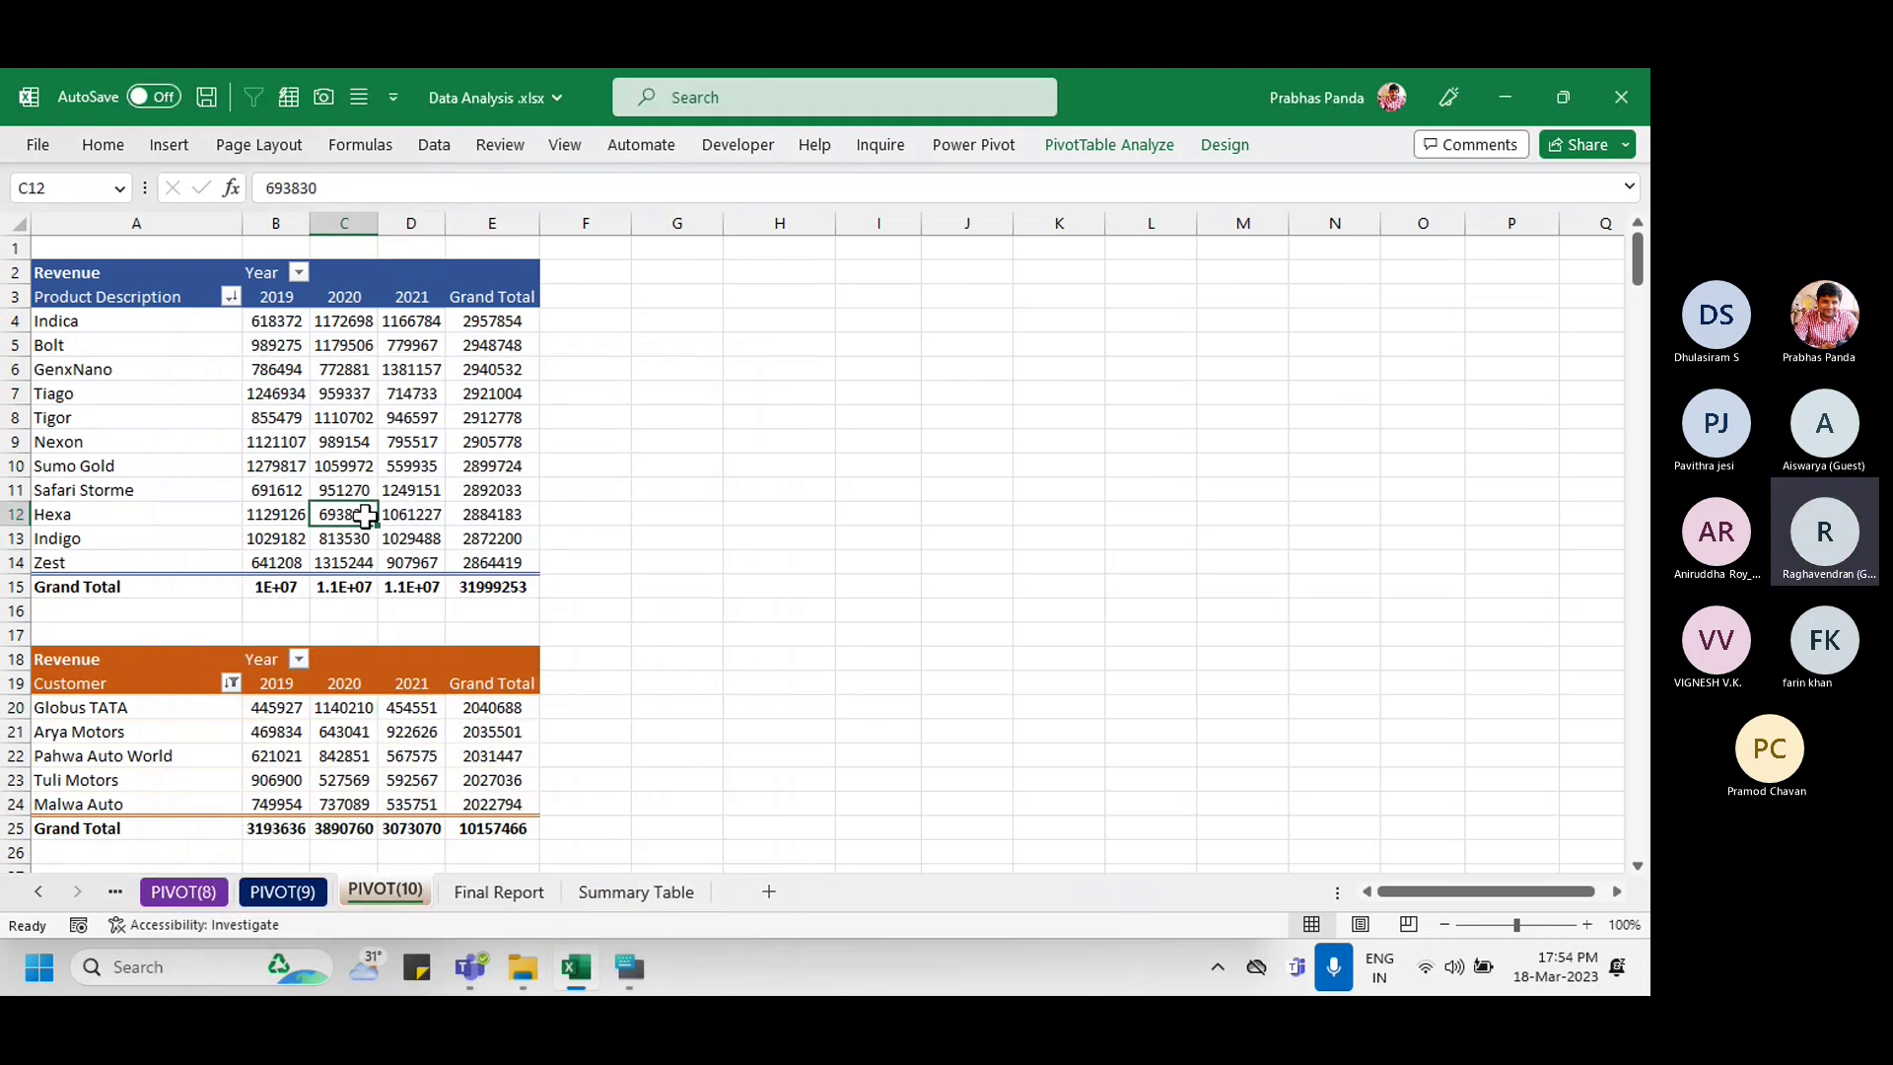
left_click(1563, 97)
Step: View the Final Report revenue charts, then return to the PIVOT(10) sheet
left_click(497, 887)
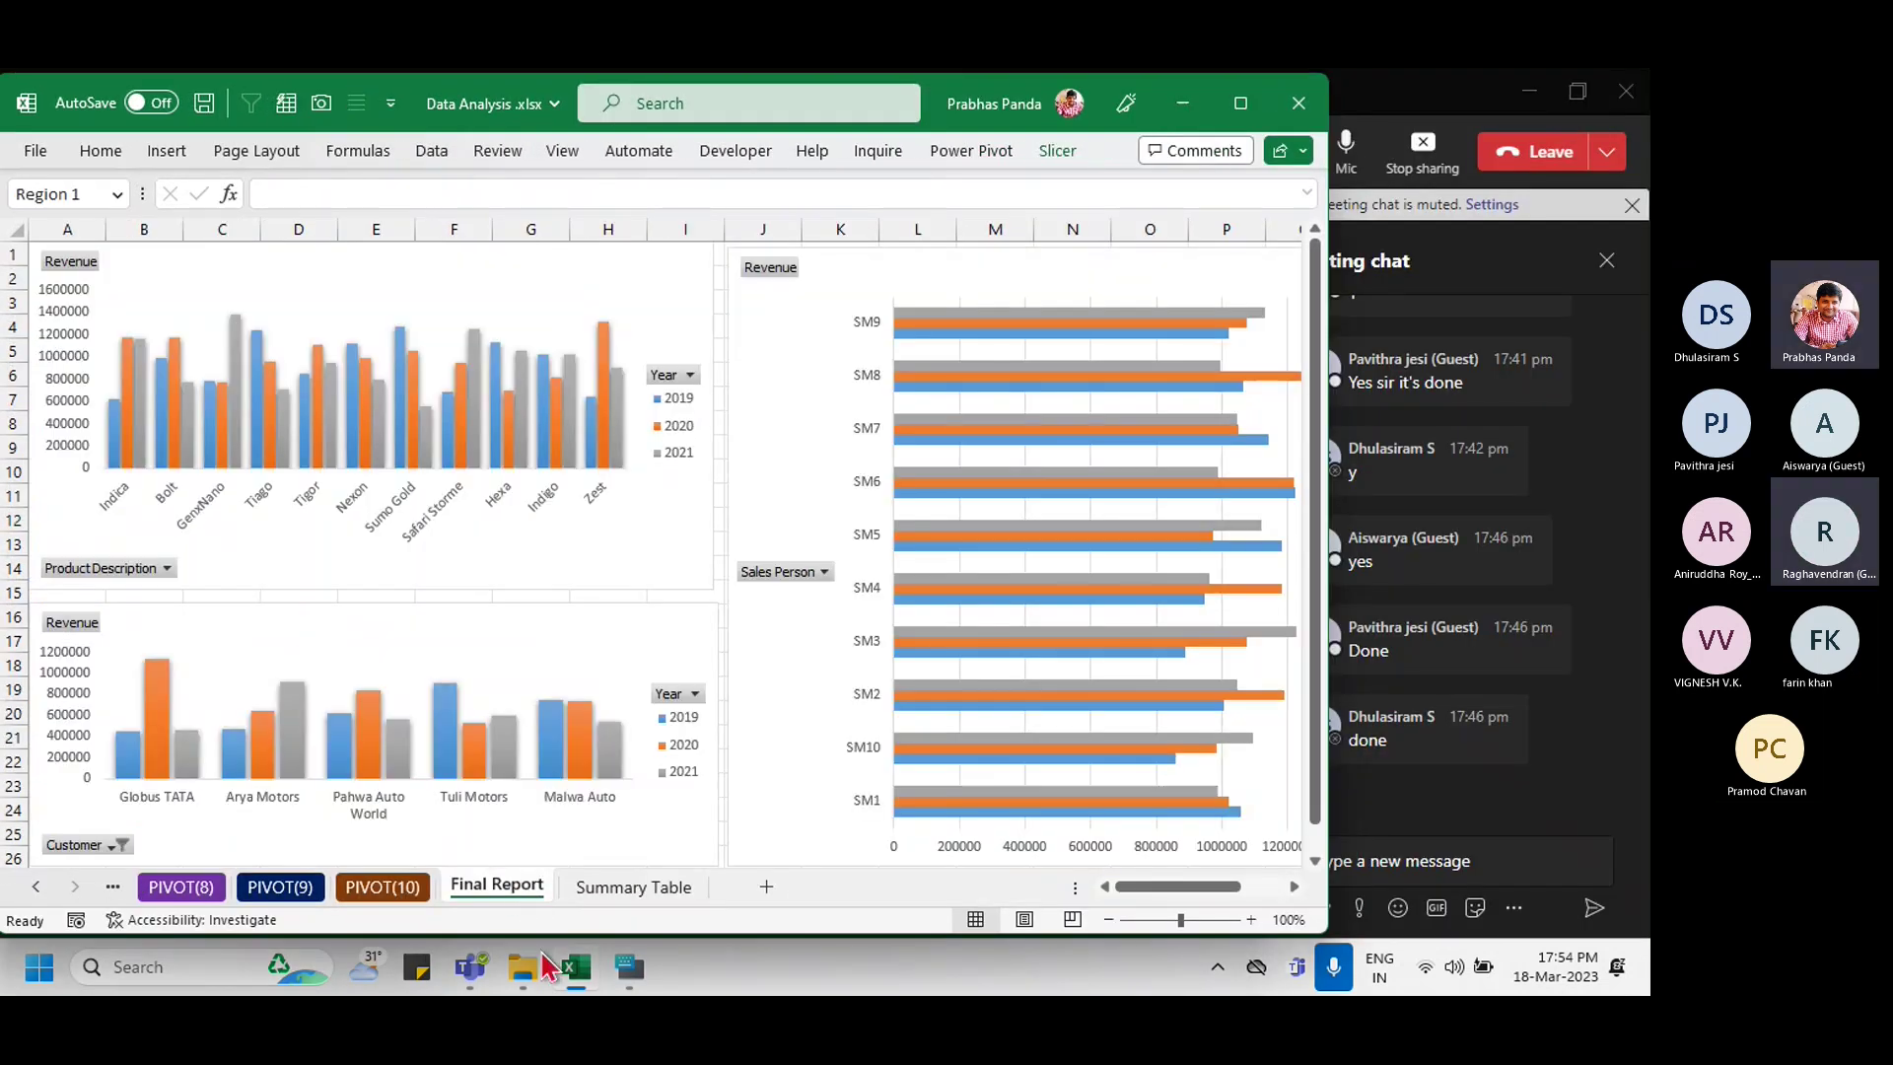
left_click(415, 908)
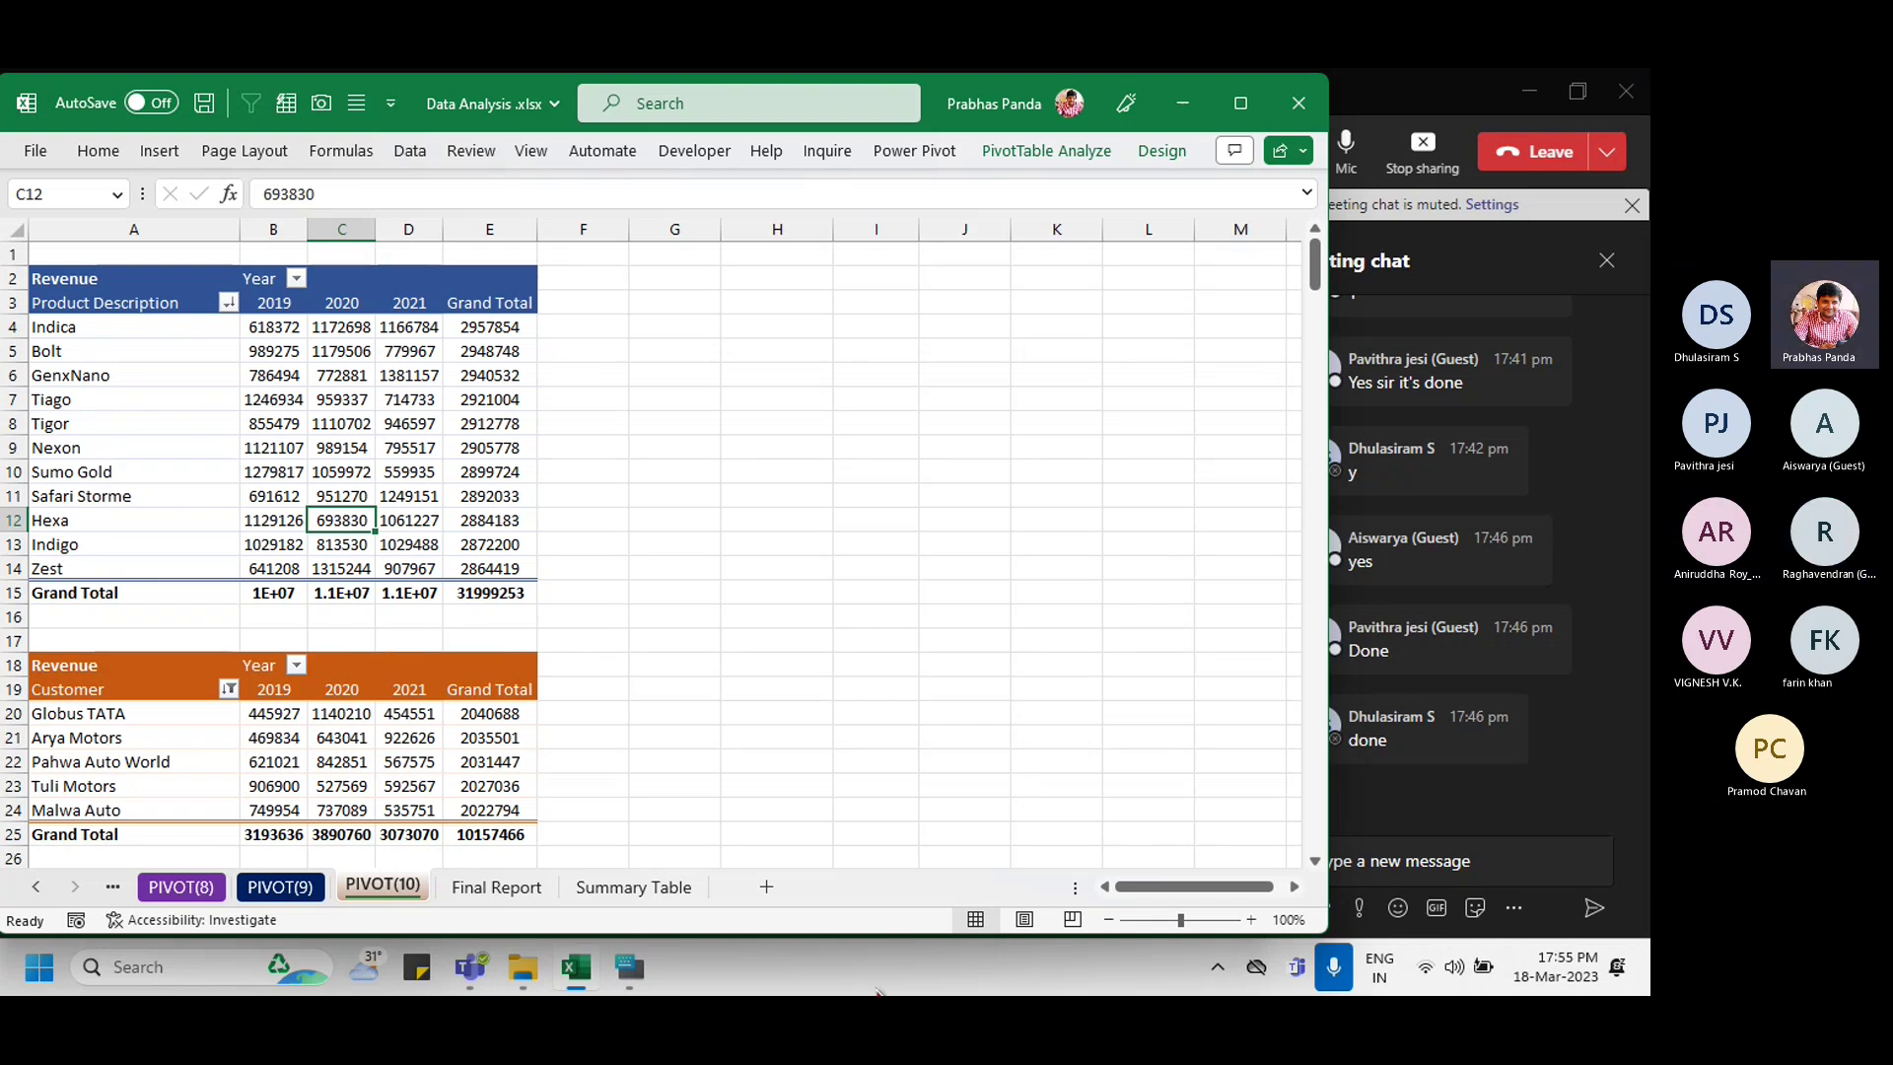
Step: Look over the Final Report, Sales Dashboard and PIVOT(8) sheets, ending on PIVOT(10)
mouse_move(328, 521)
left_click(511, 887)
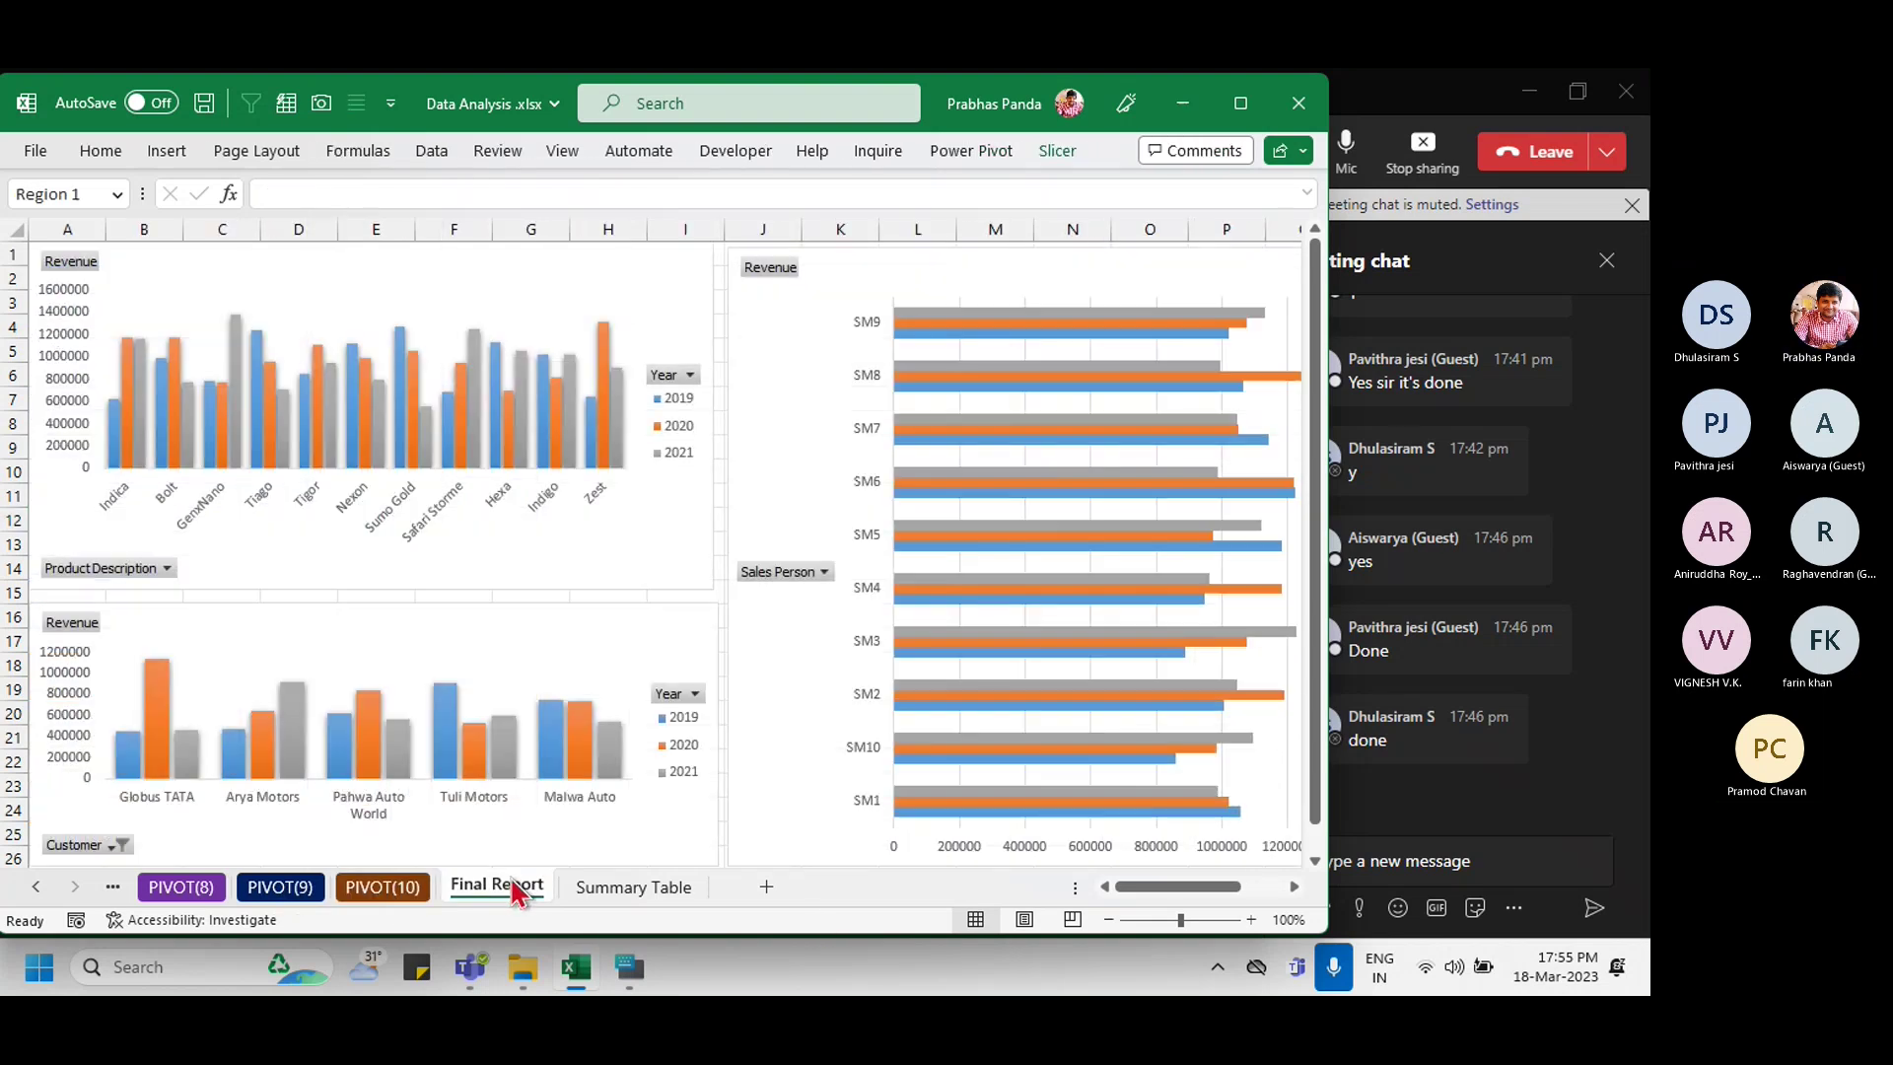
left_click(280, 886)
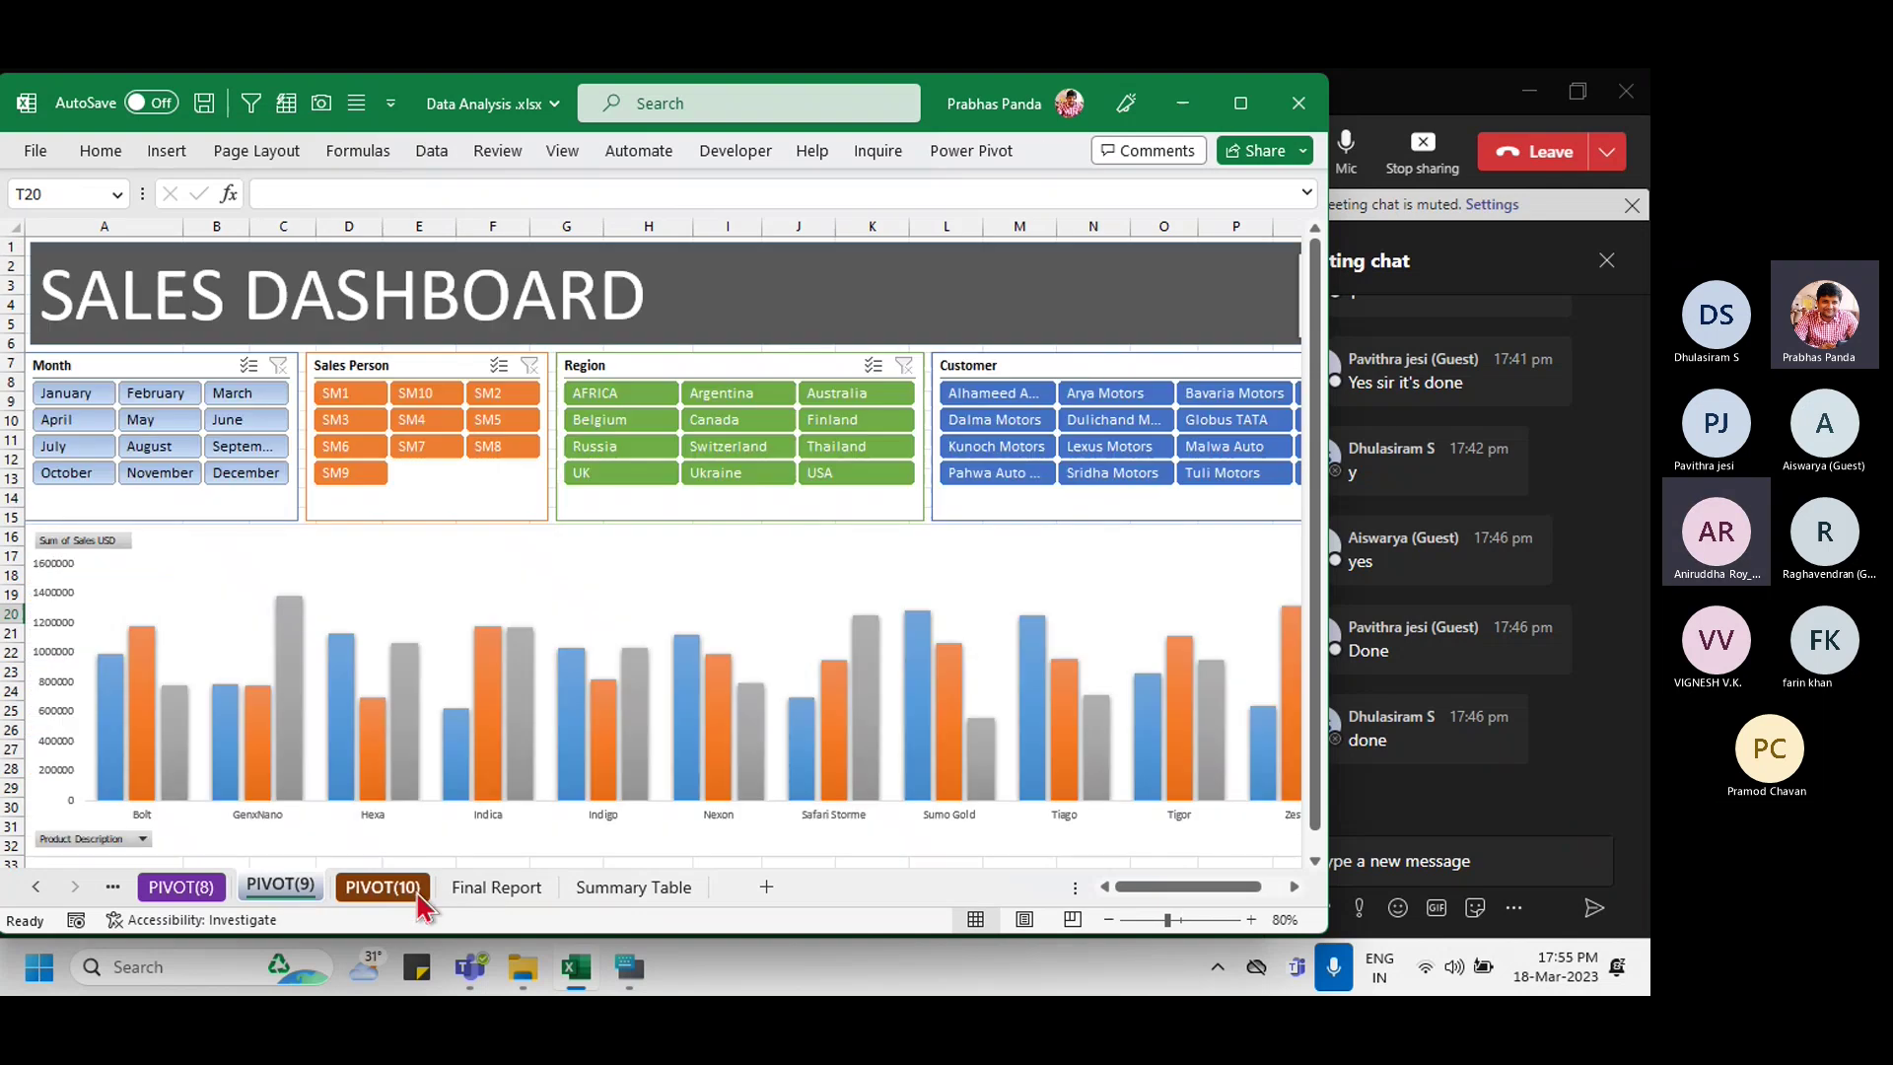
scroll(540, 754, "down", 1)
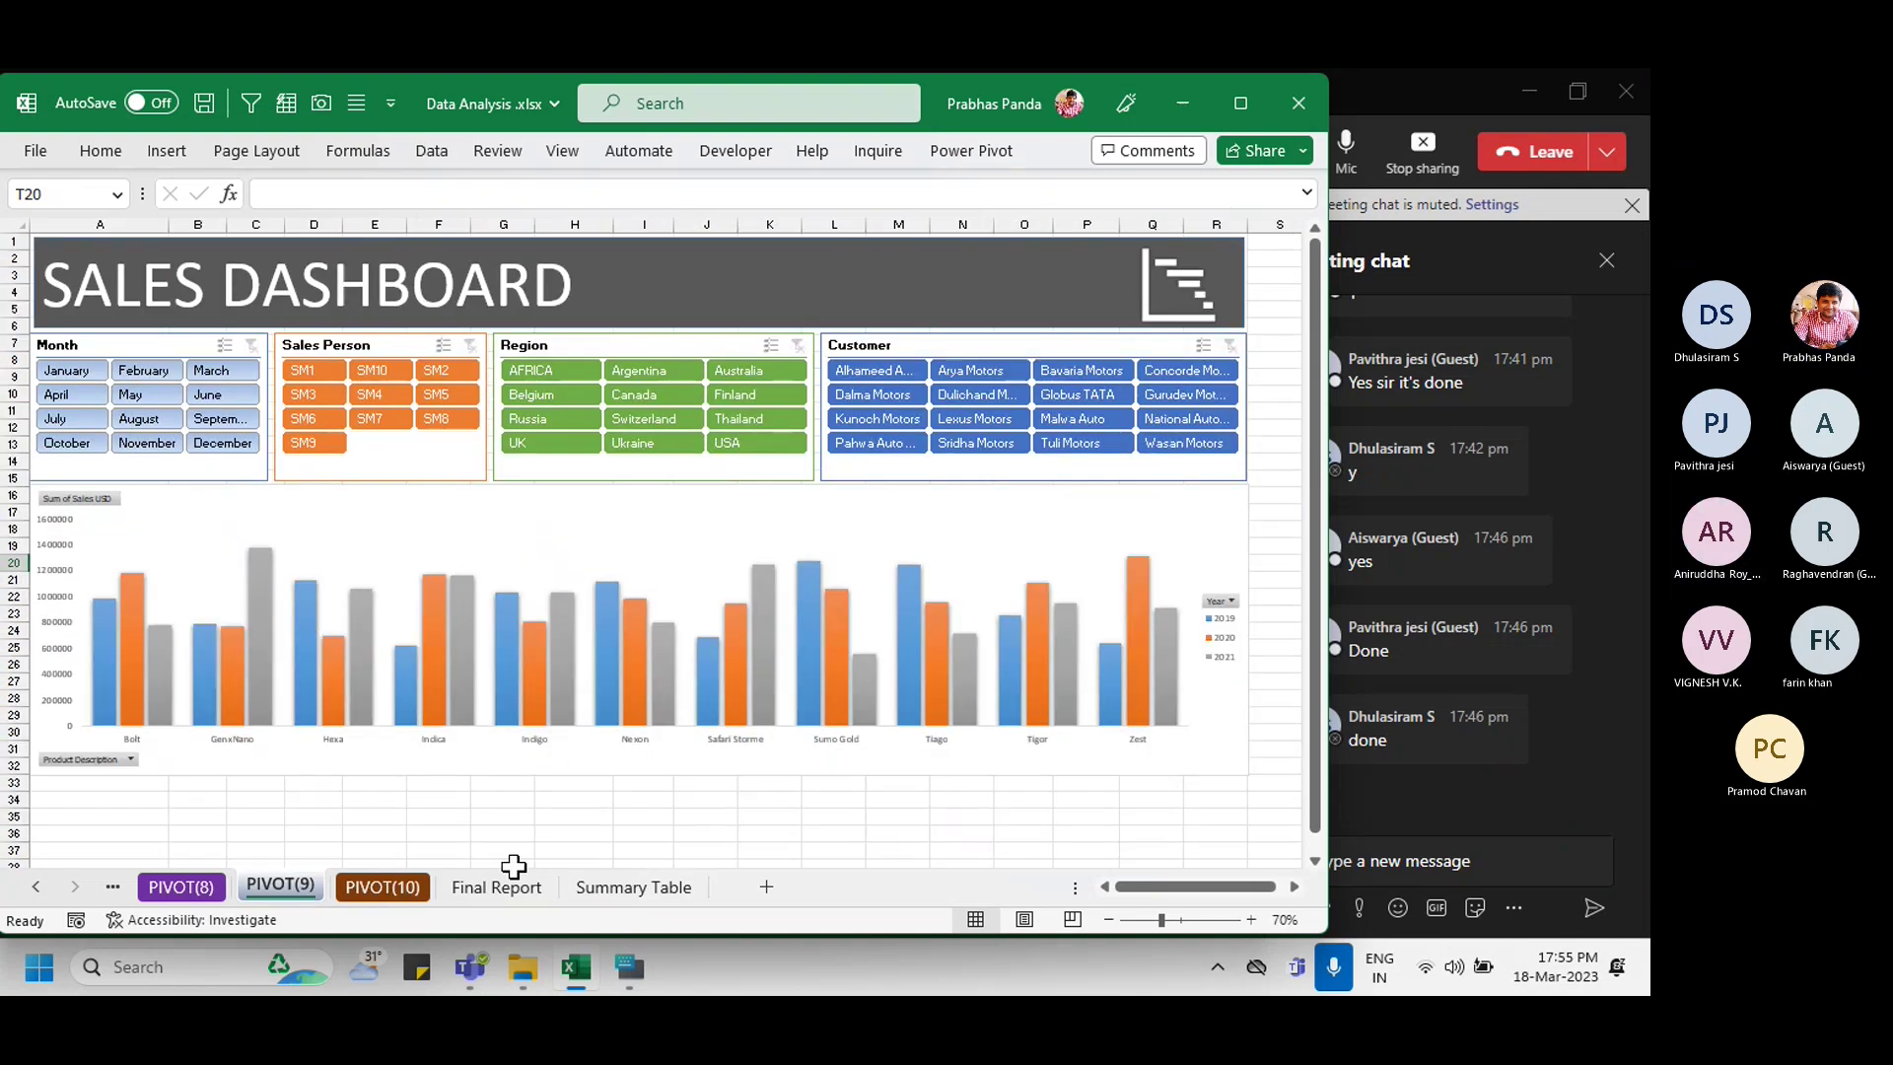
left_click(511, 886)
left_click(382, 886)
left_click(280, 887)
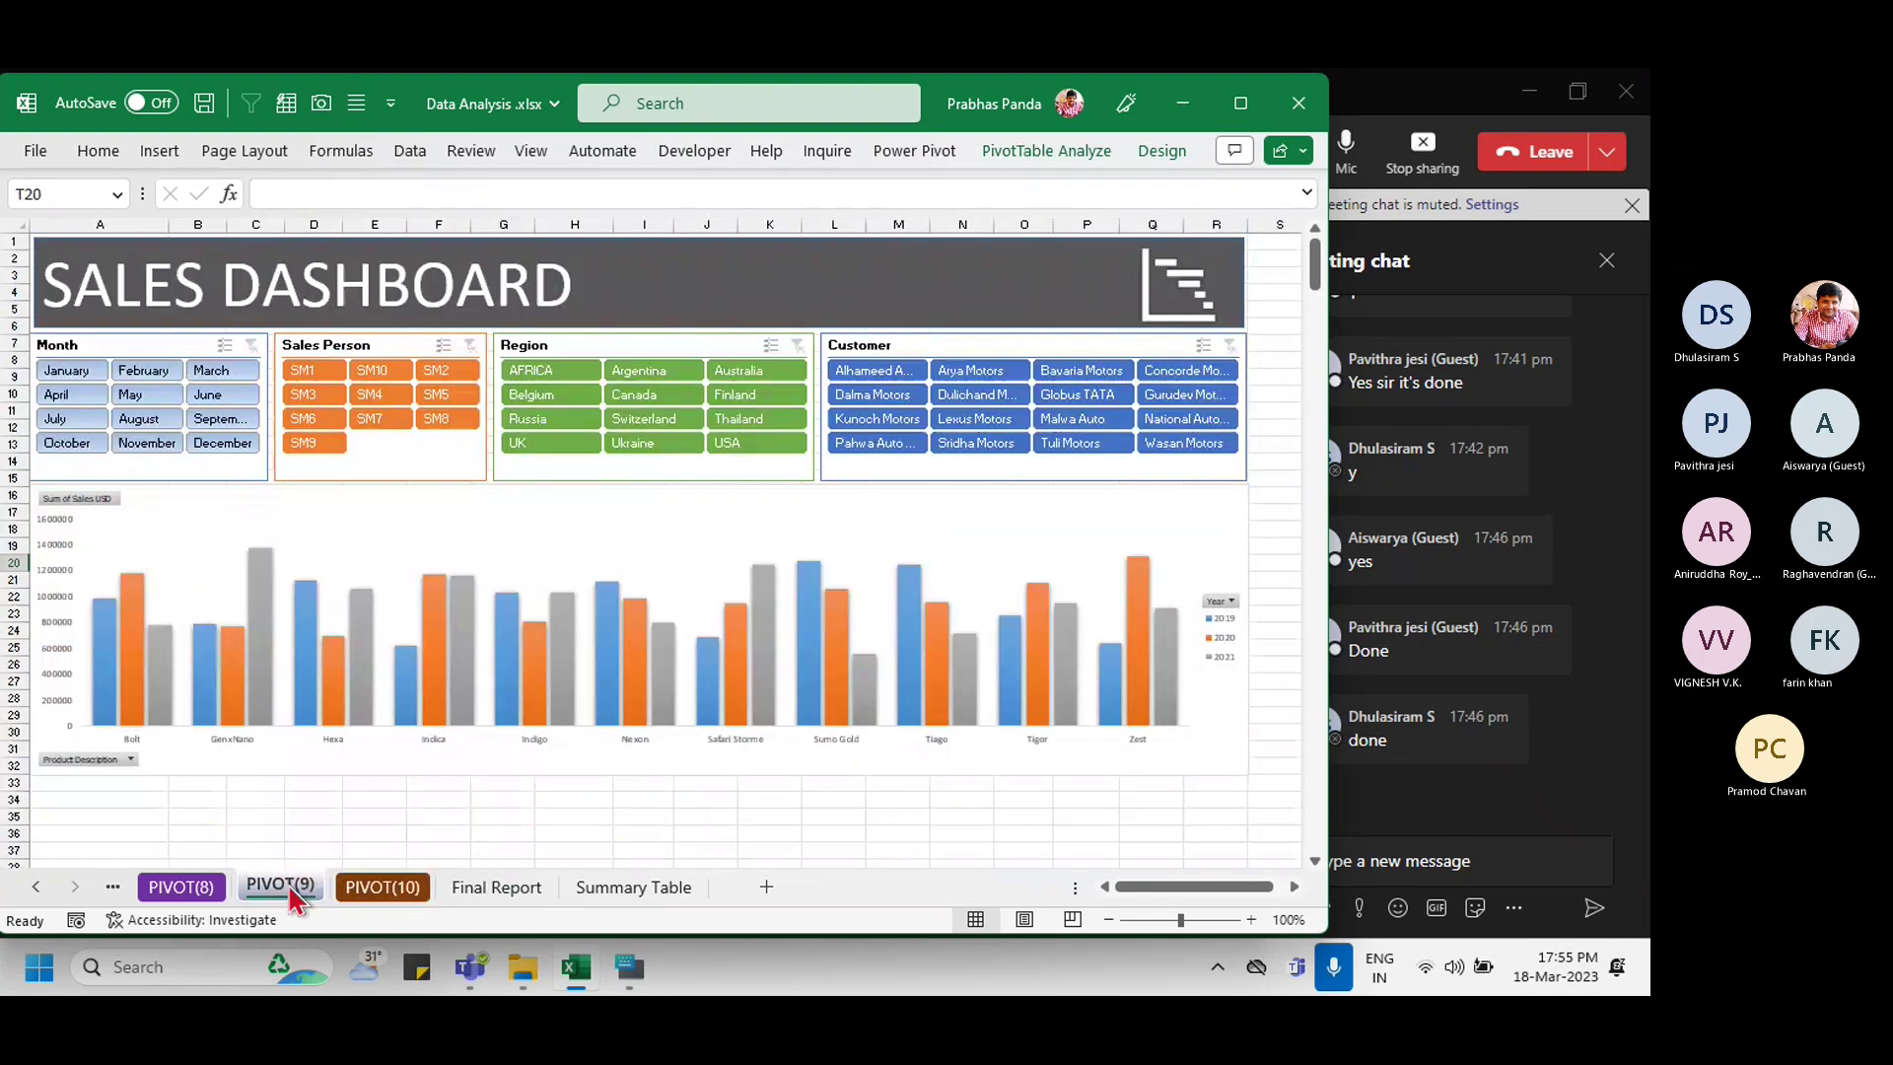
left_click(200, 890)
left_click(405, 890)
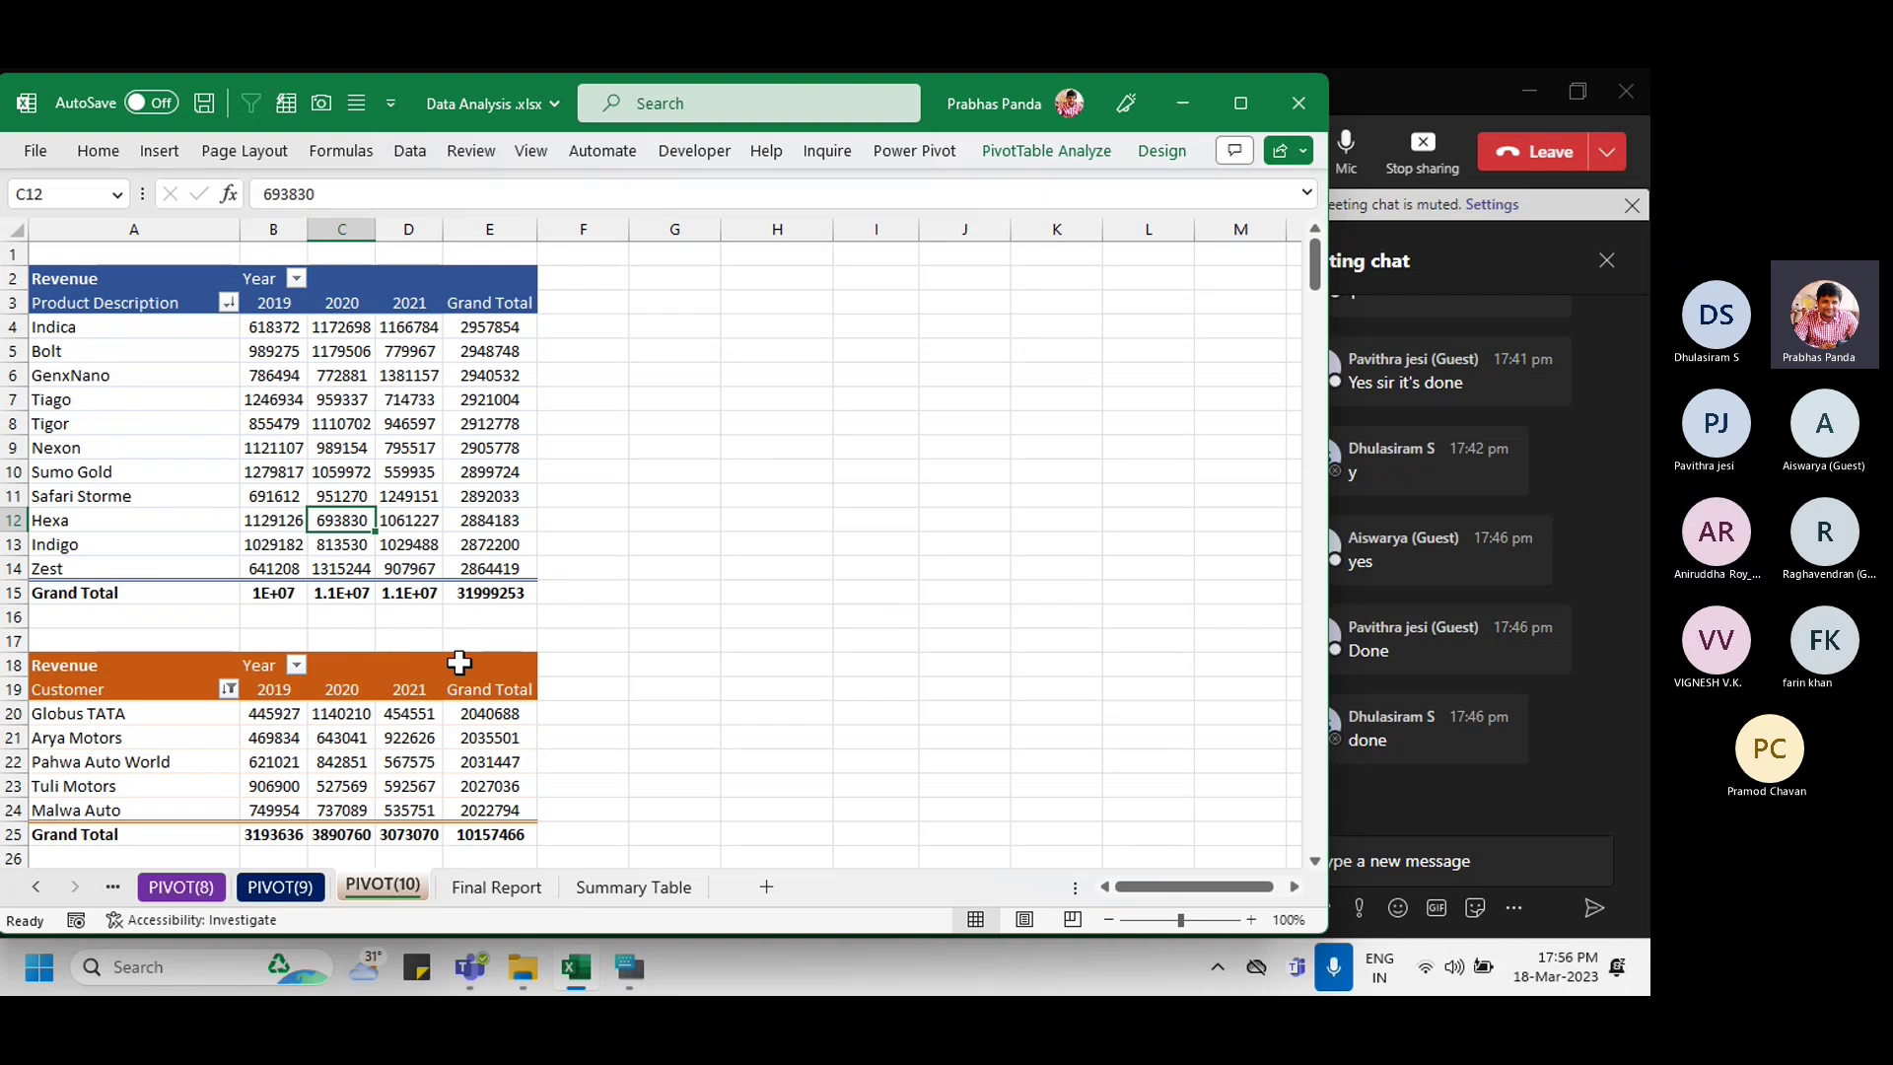
Step: Enter 5% in cell H9 on PIVOT(10) and show the Power Pivot ribbon
left_click(909, 438)
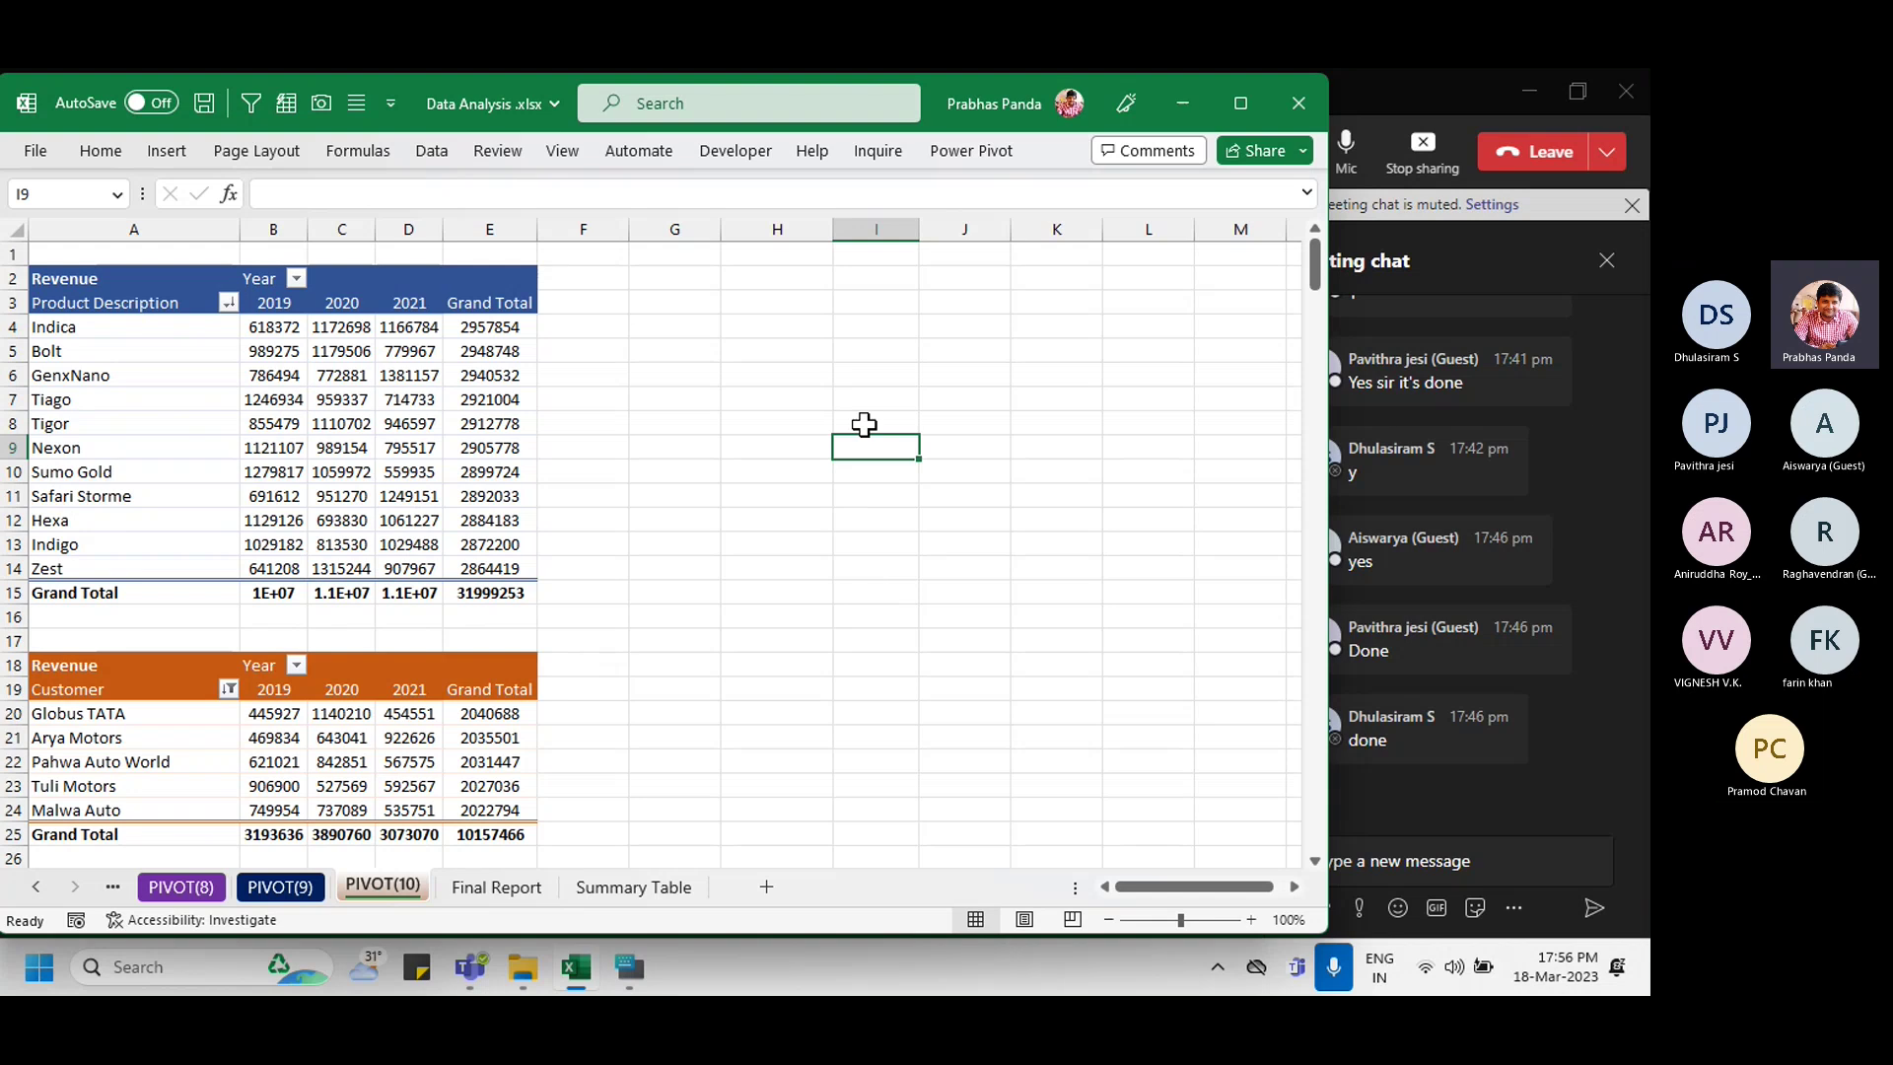
scroll(867, 410, "up", 4)
left_click(926, 395)
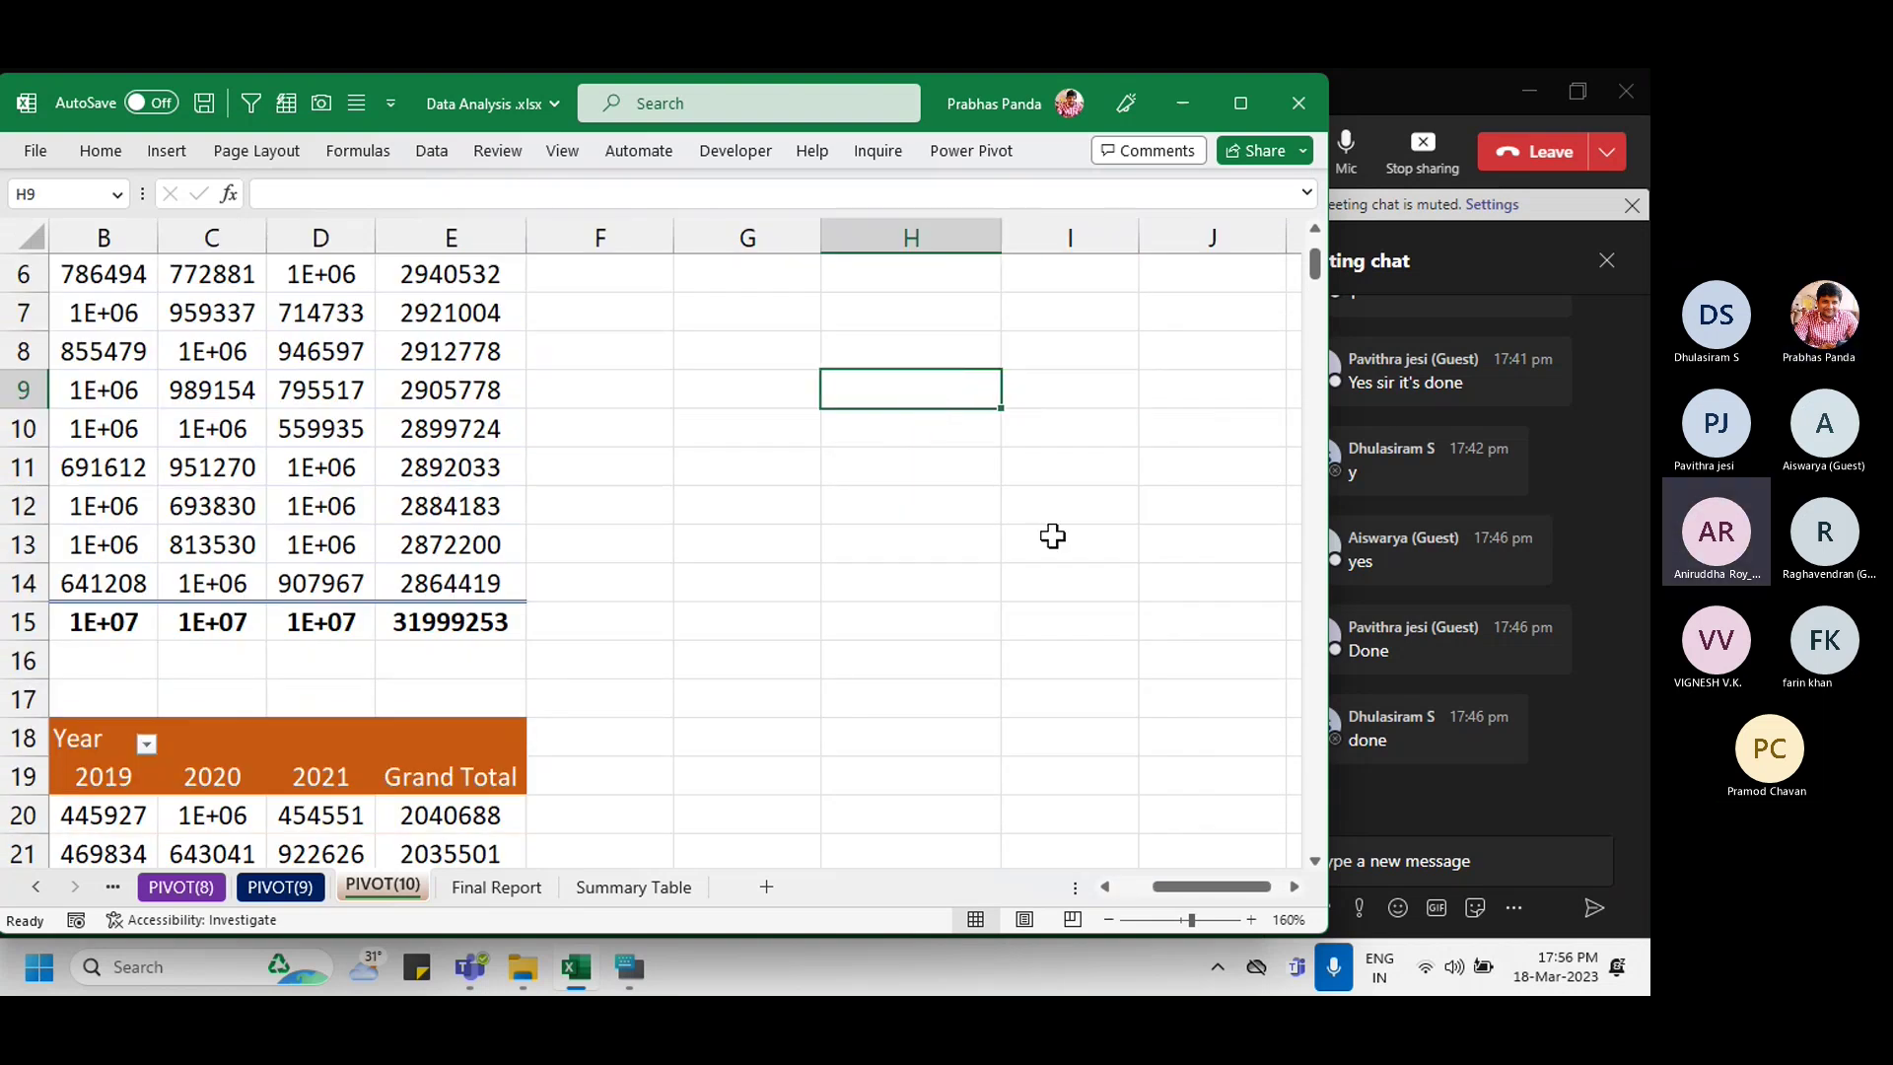
type("5%")
key("Return")
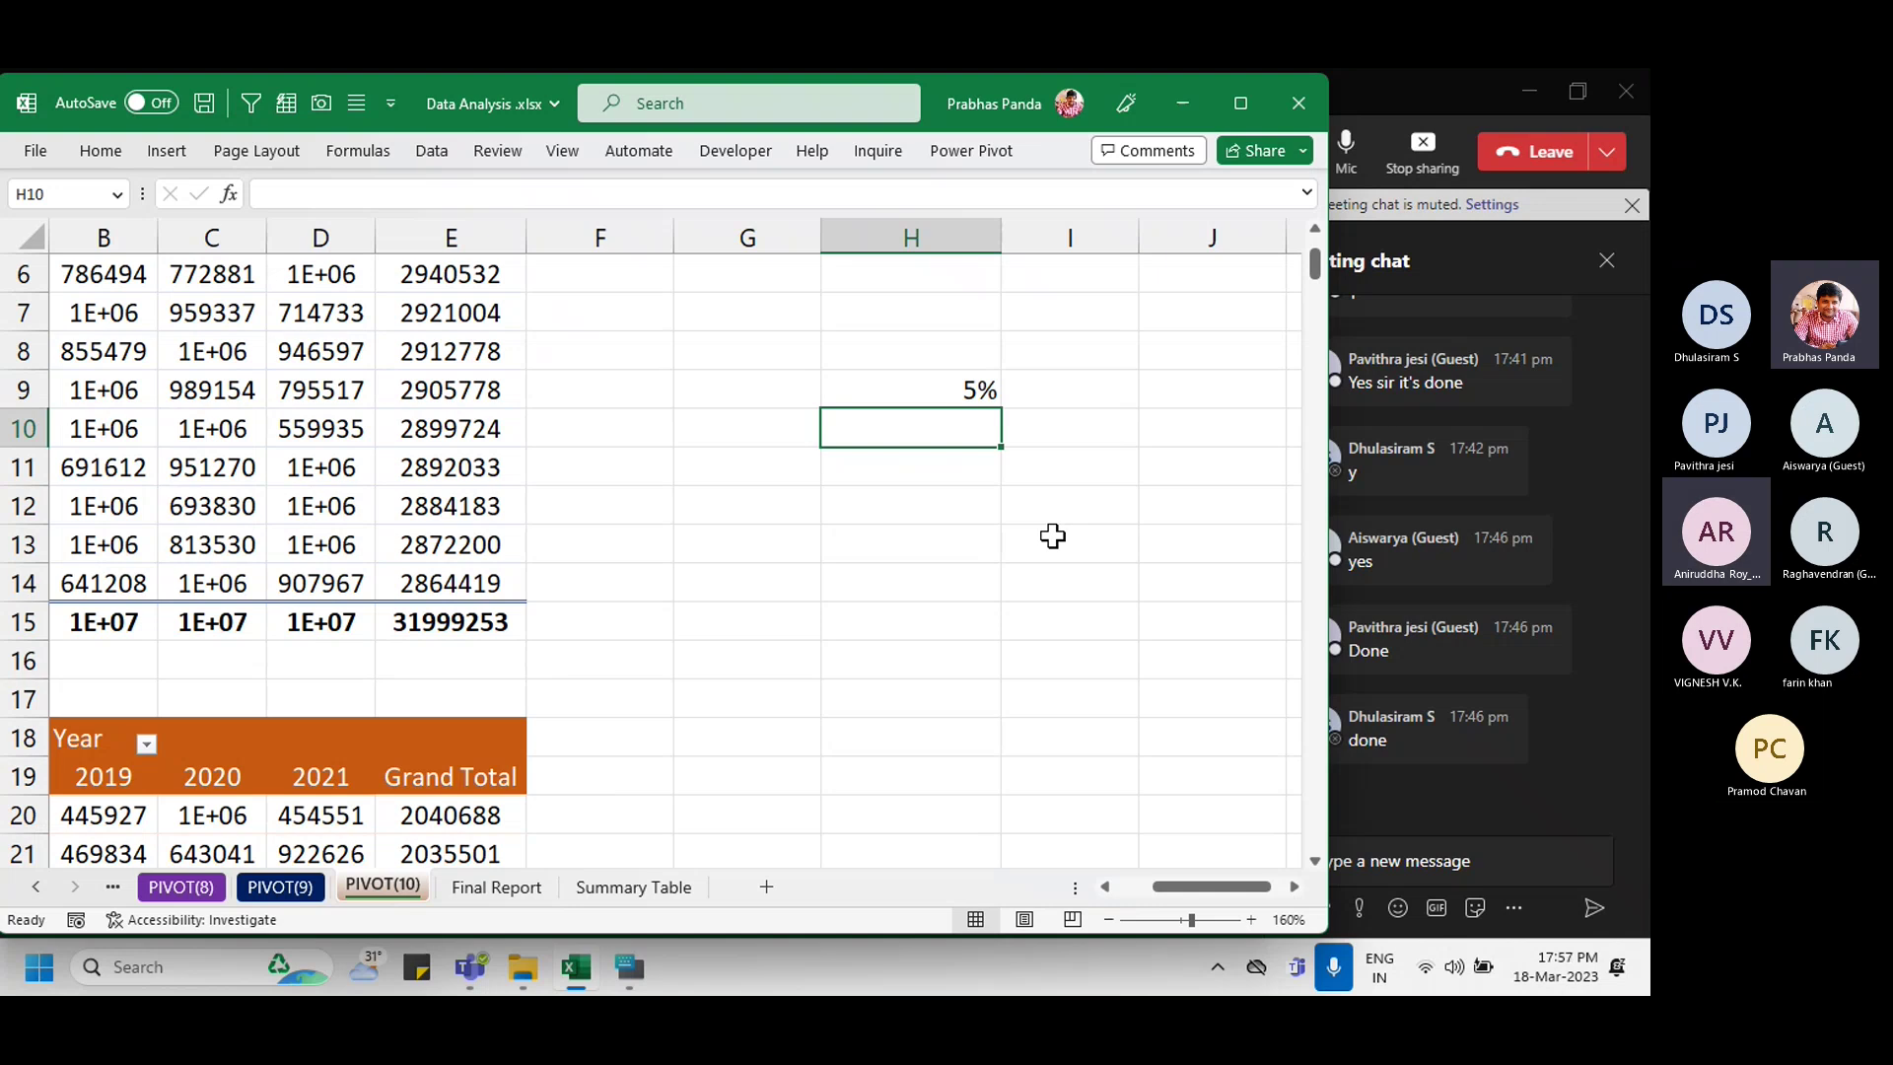
left_click(962, 151)
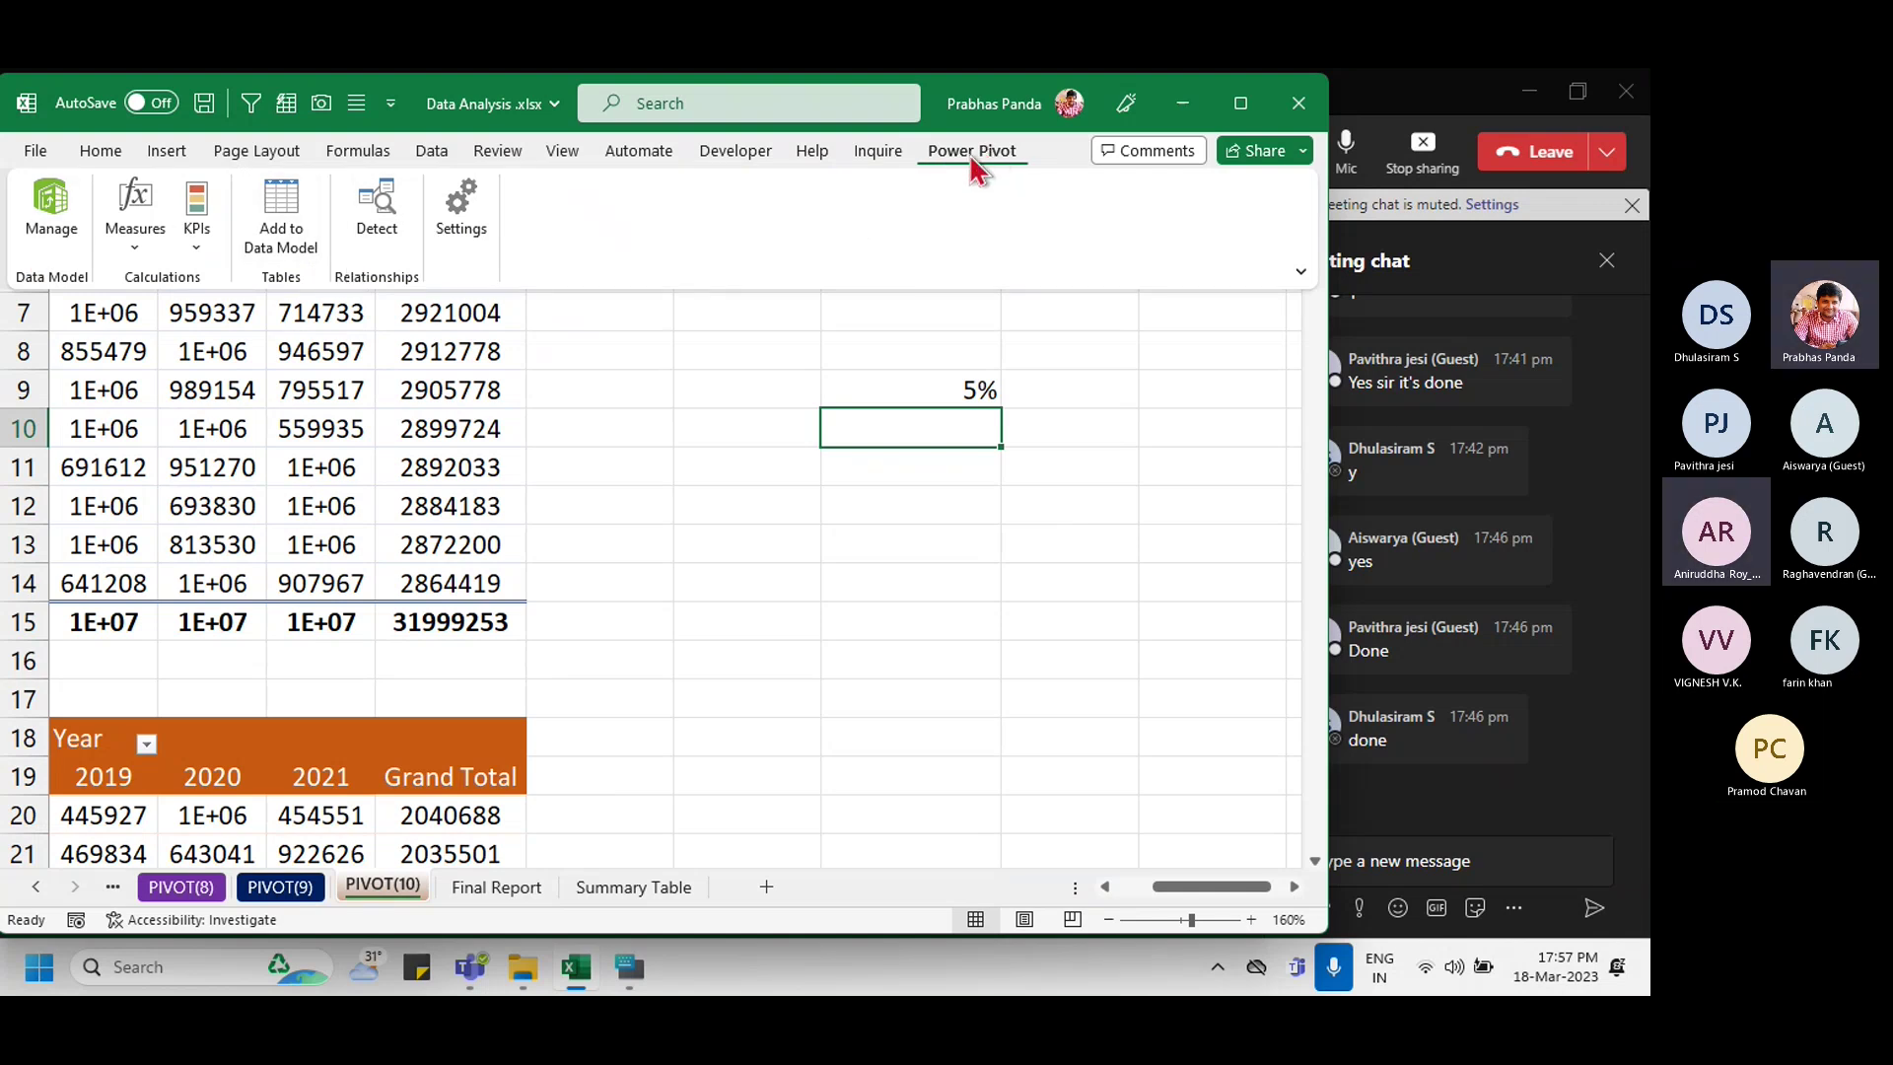
left_click(971, 162)
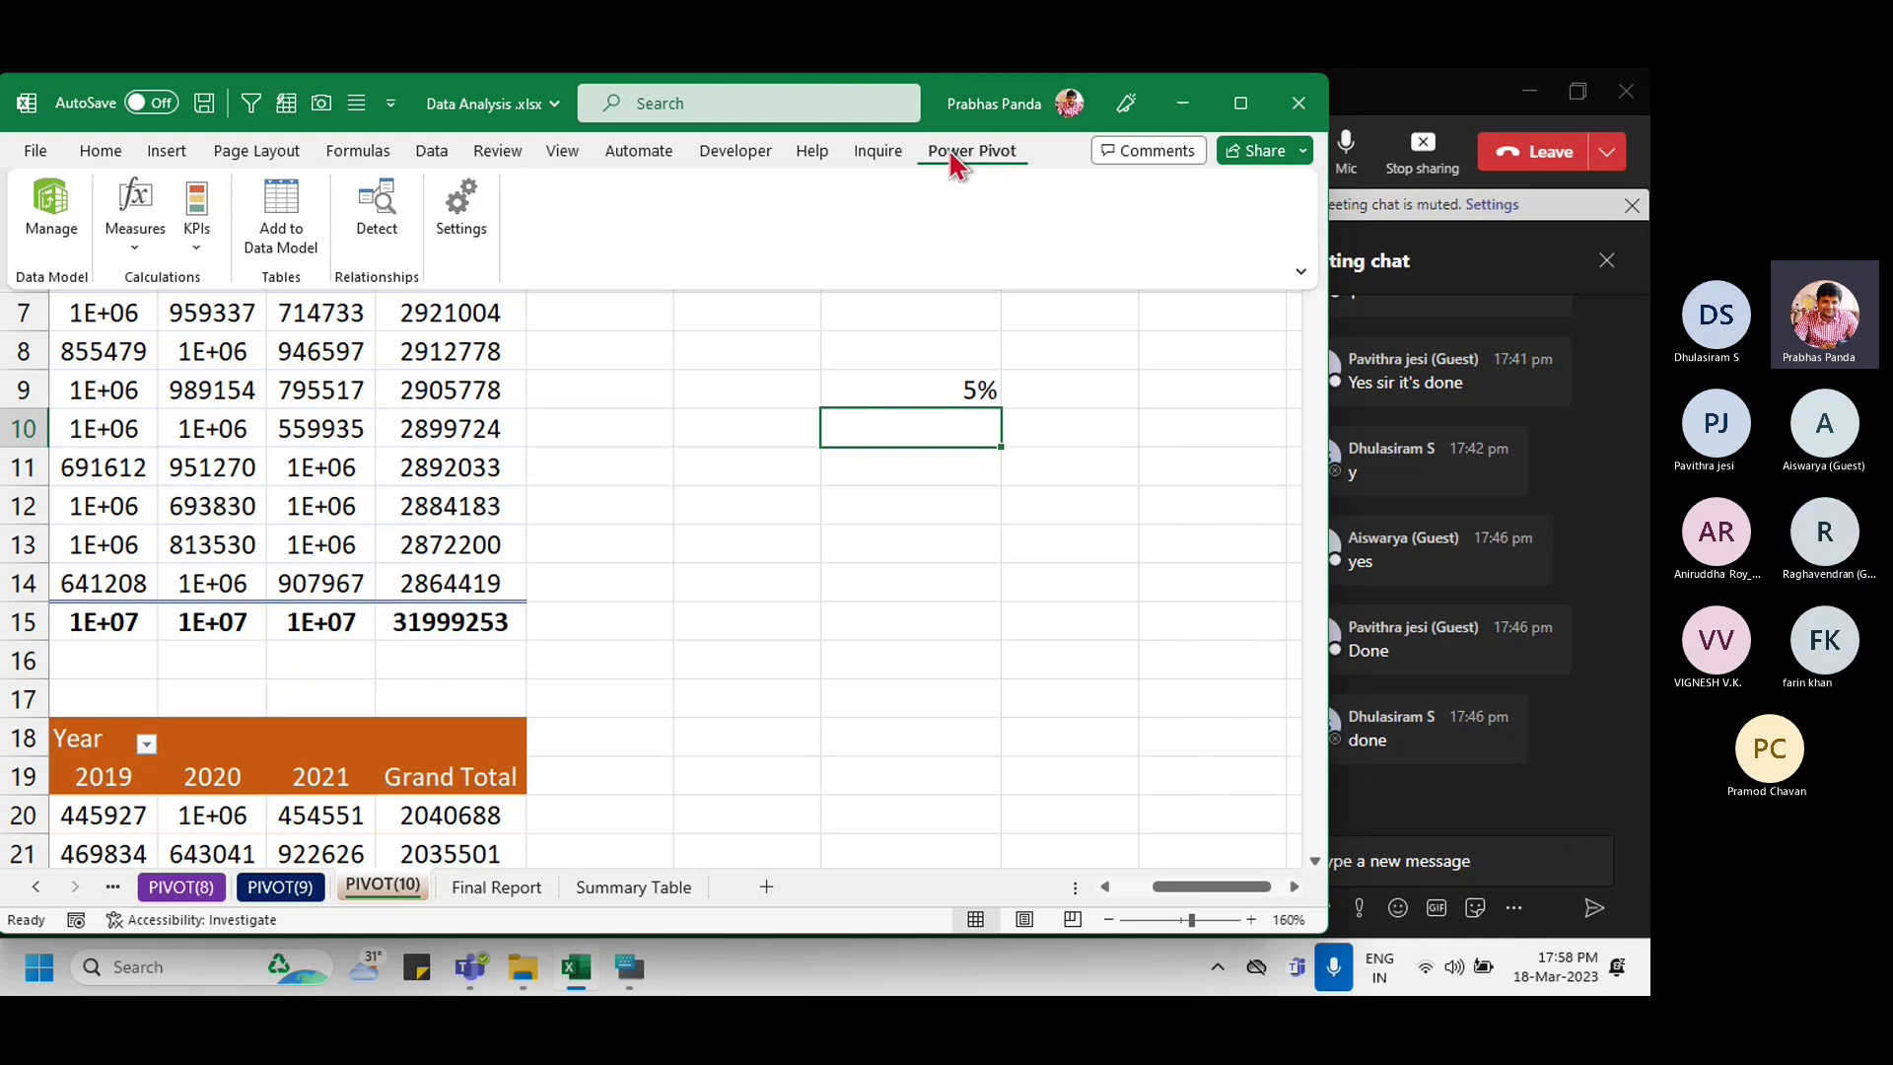
left_click(200, 255)
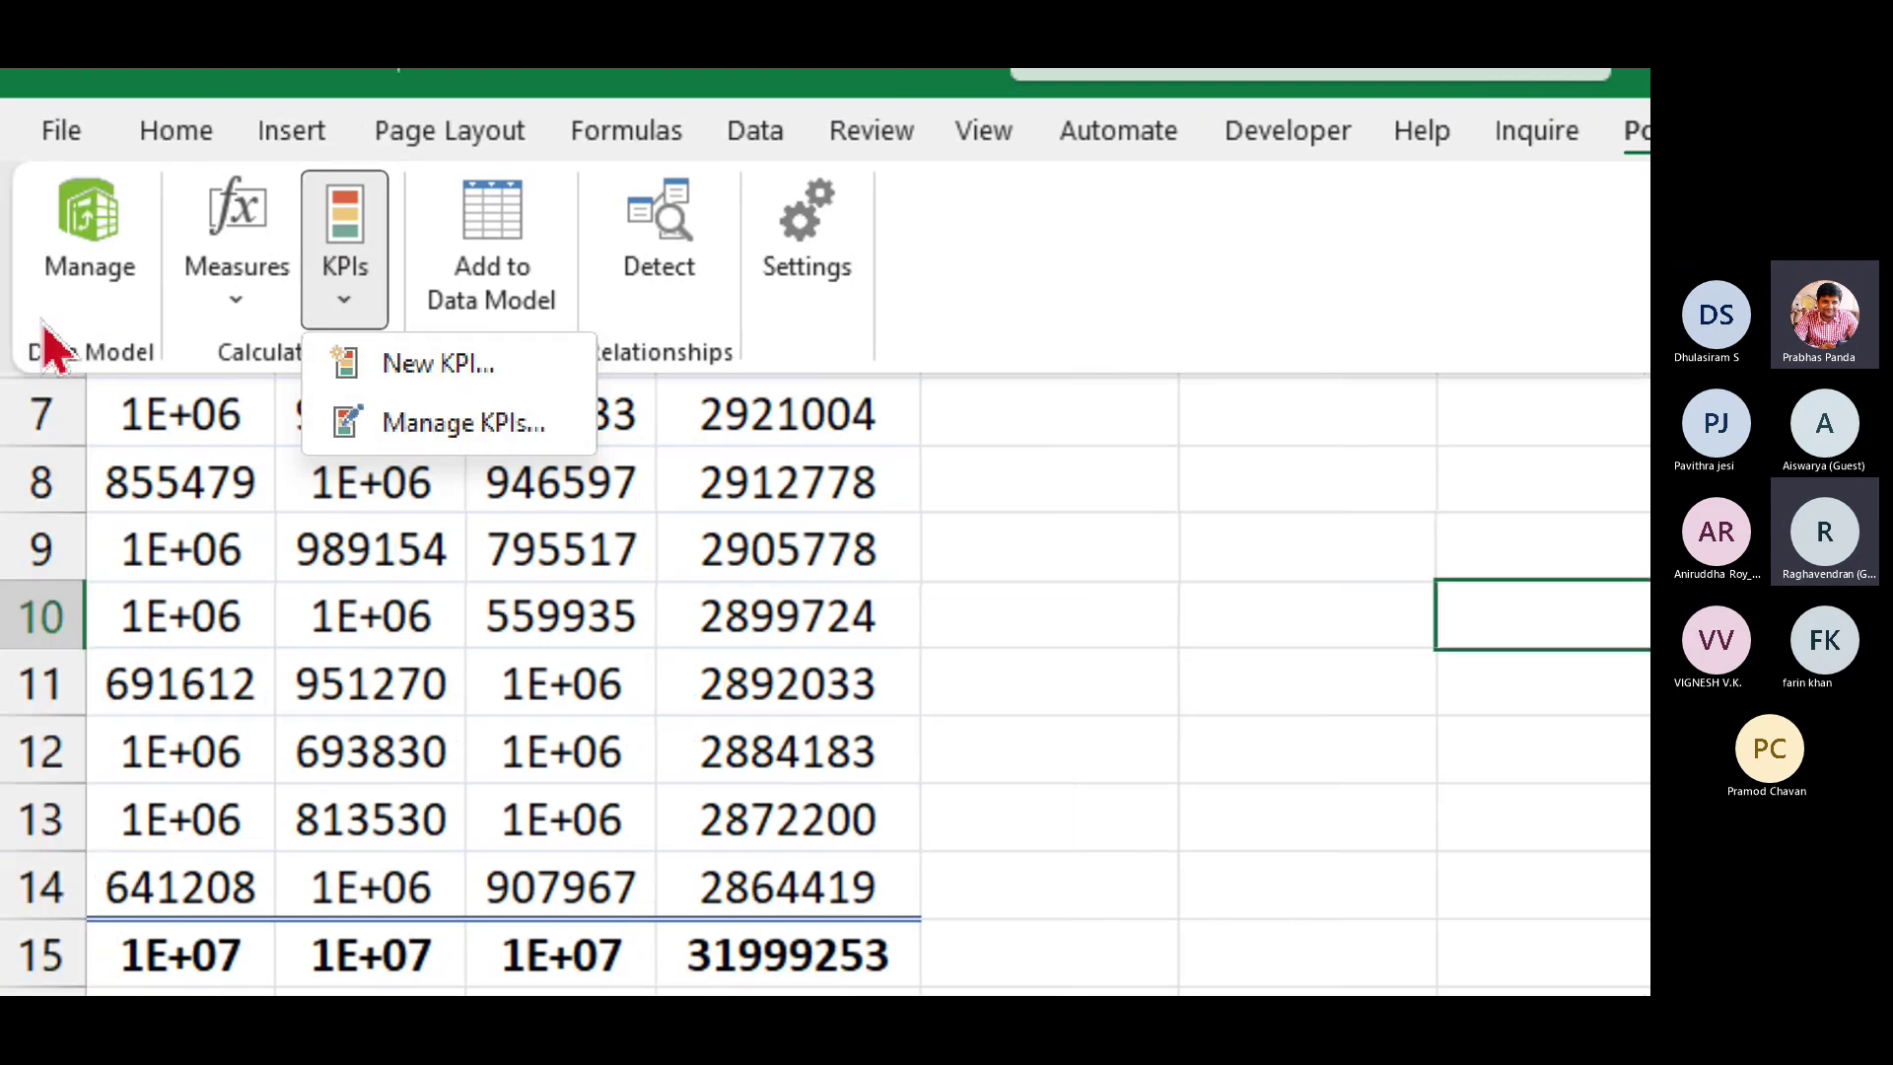
left_click(118, 310)
left_click(229, 318)
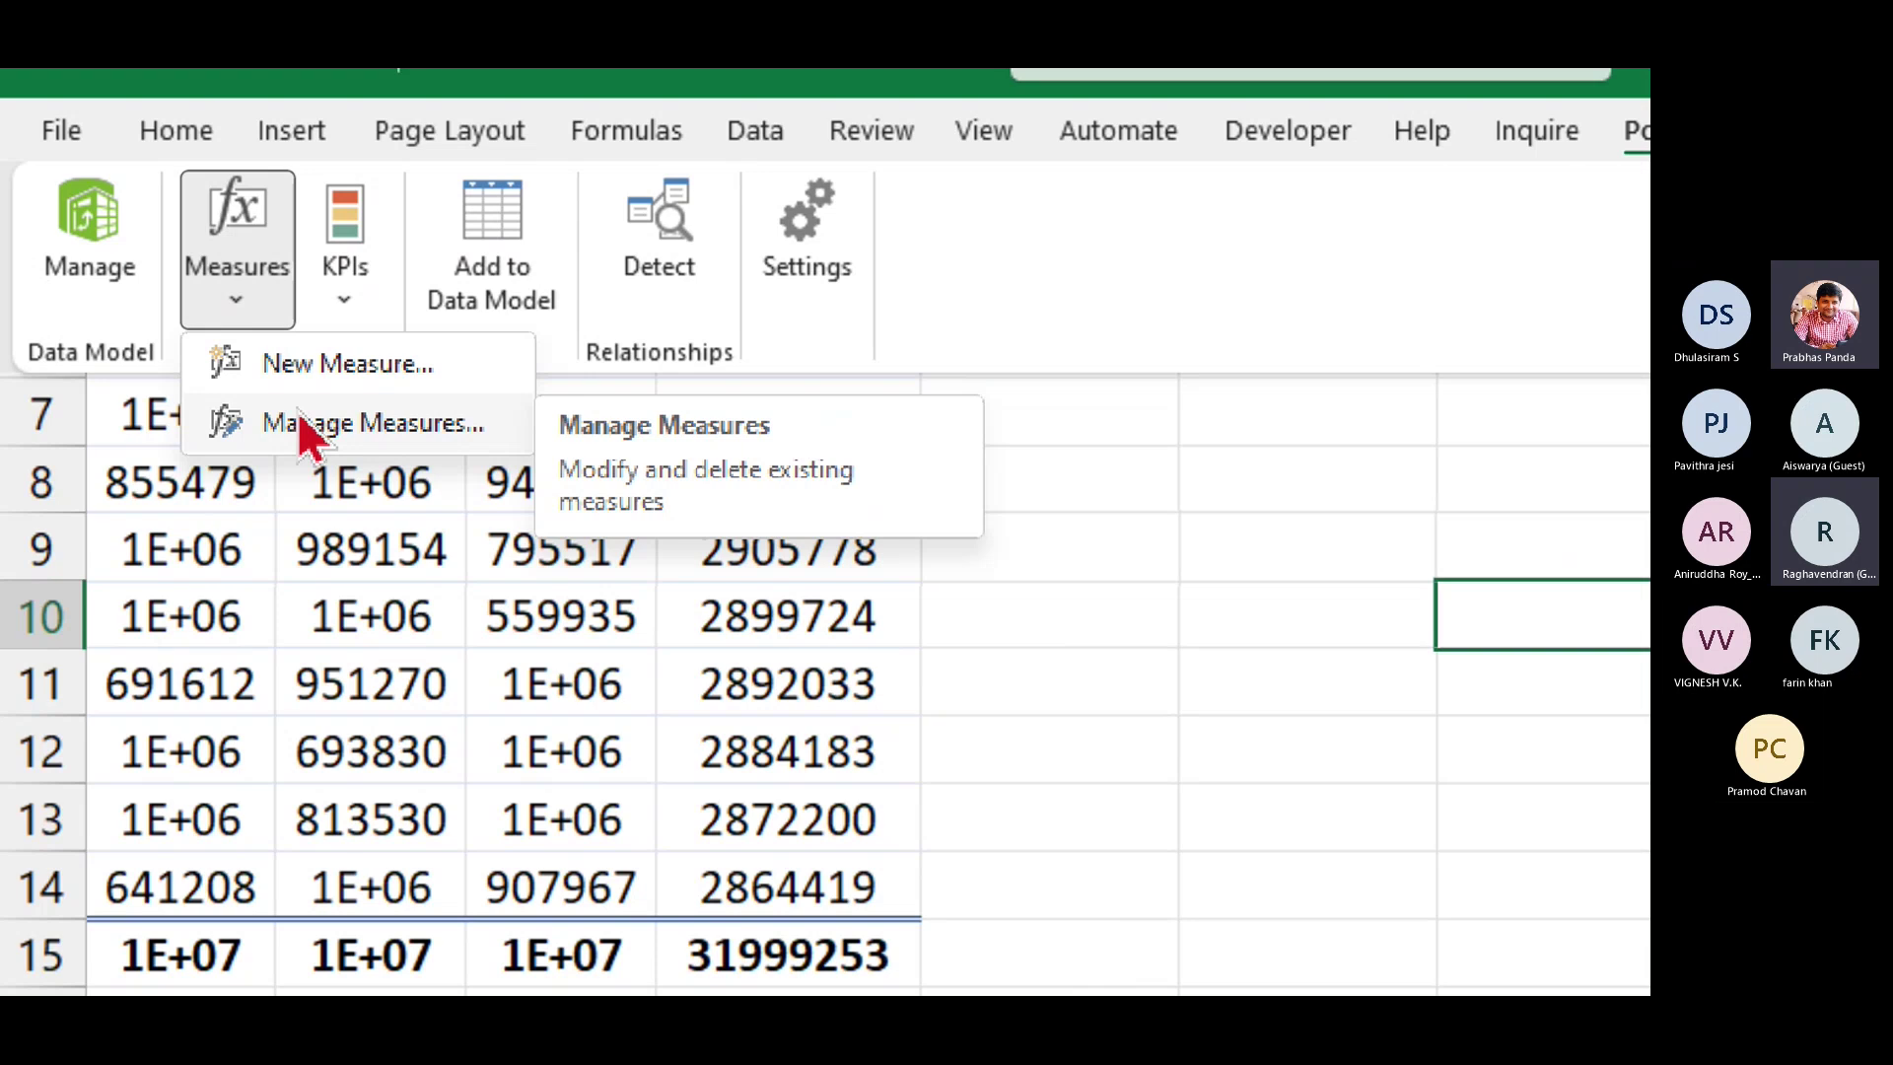
left_click(986, 410)
left_click(1048, 346)
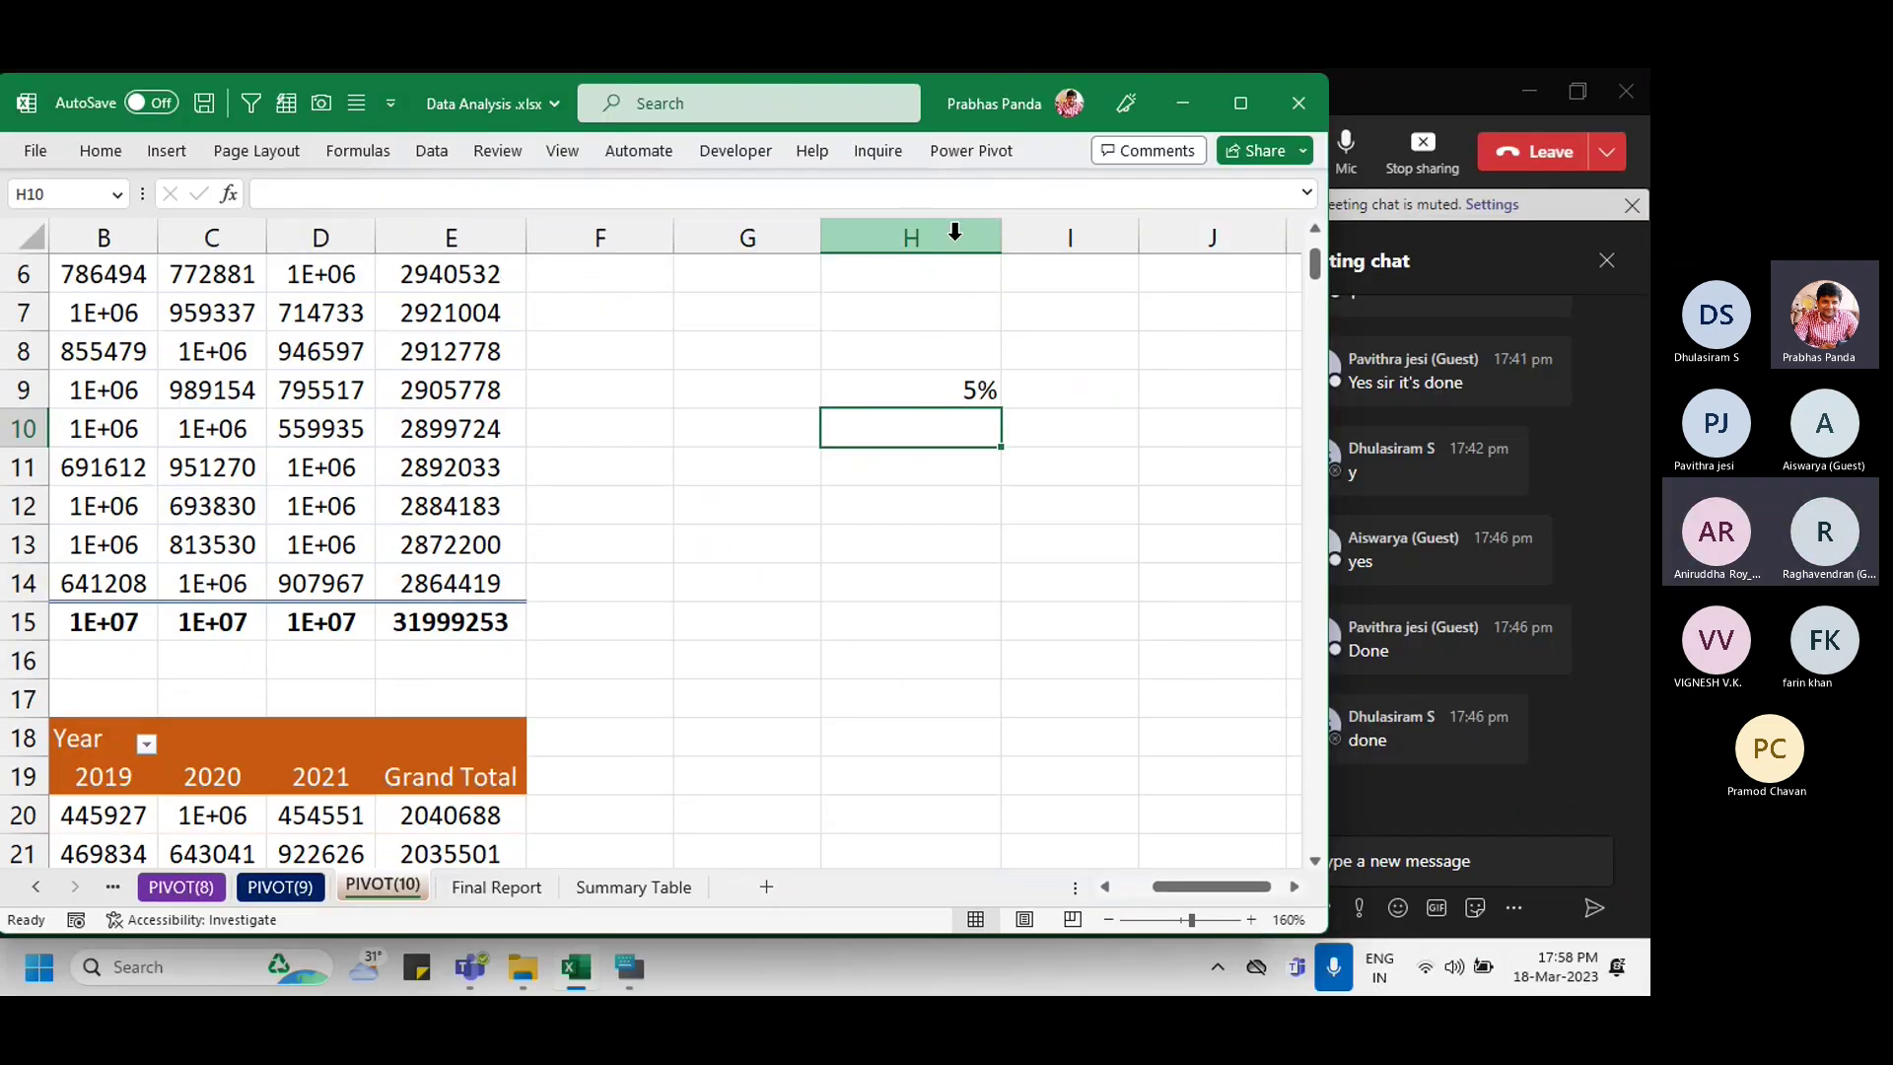
left_click(957, 153)
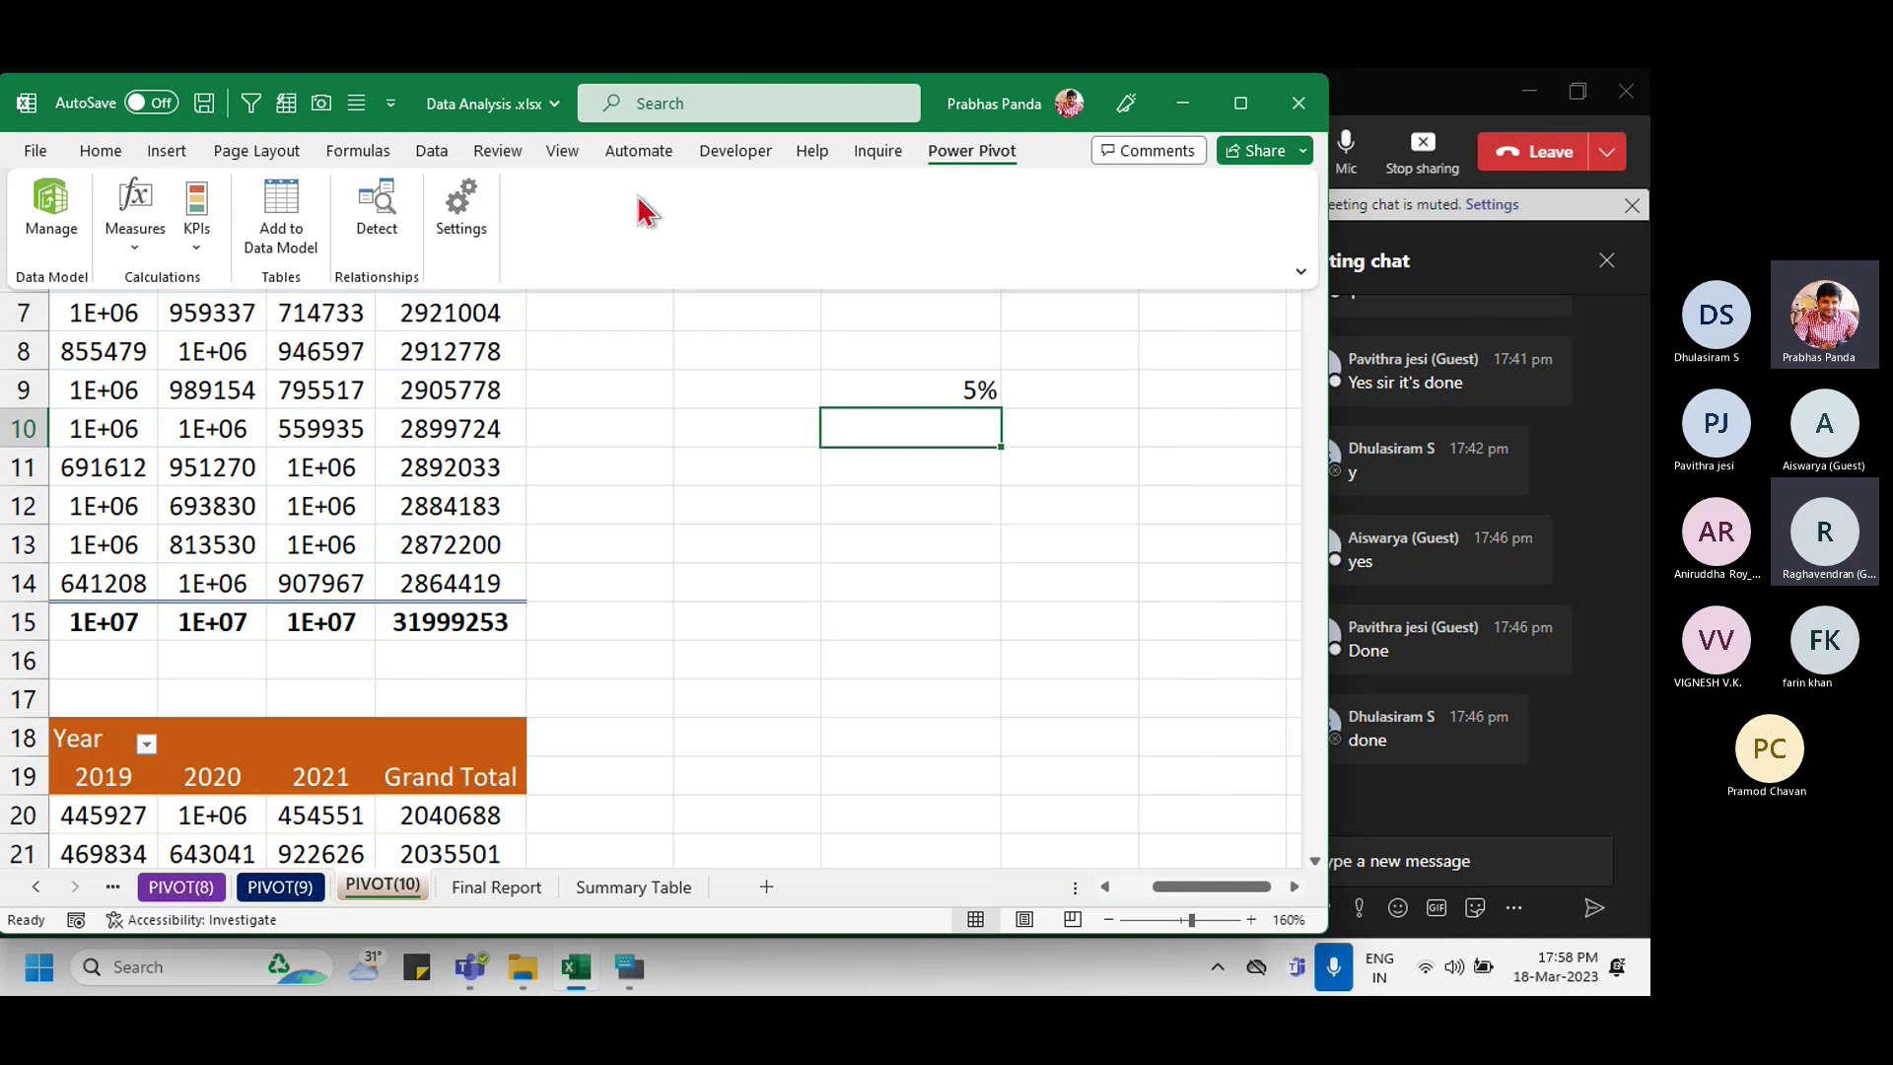
Step: Go to the Add-ins page of Excel Options via File > Options
left_click(36, 150)
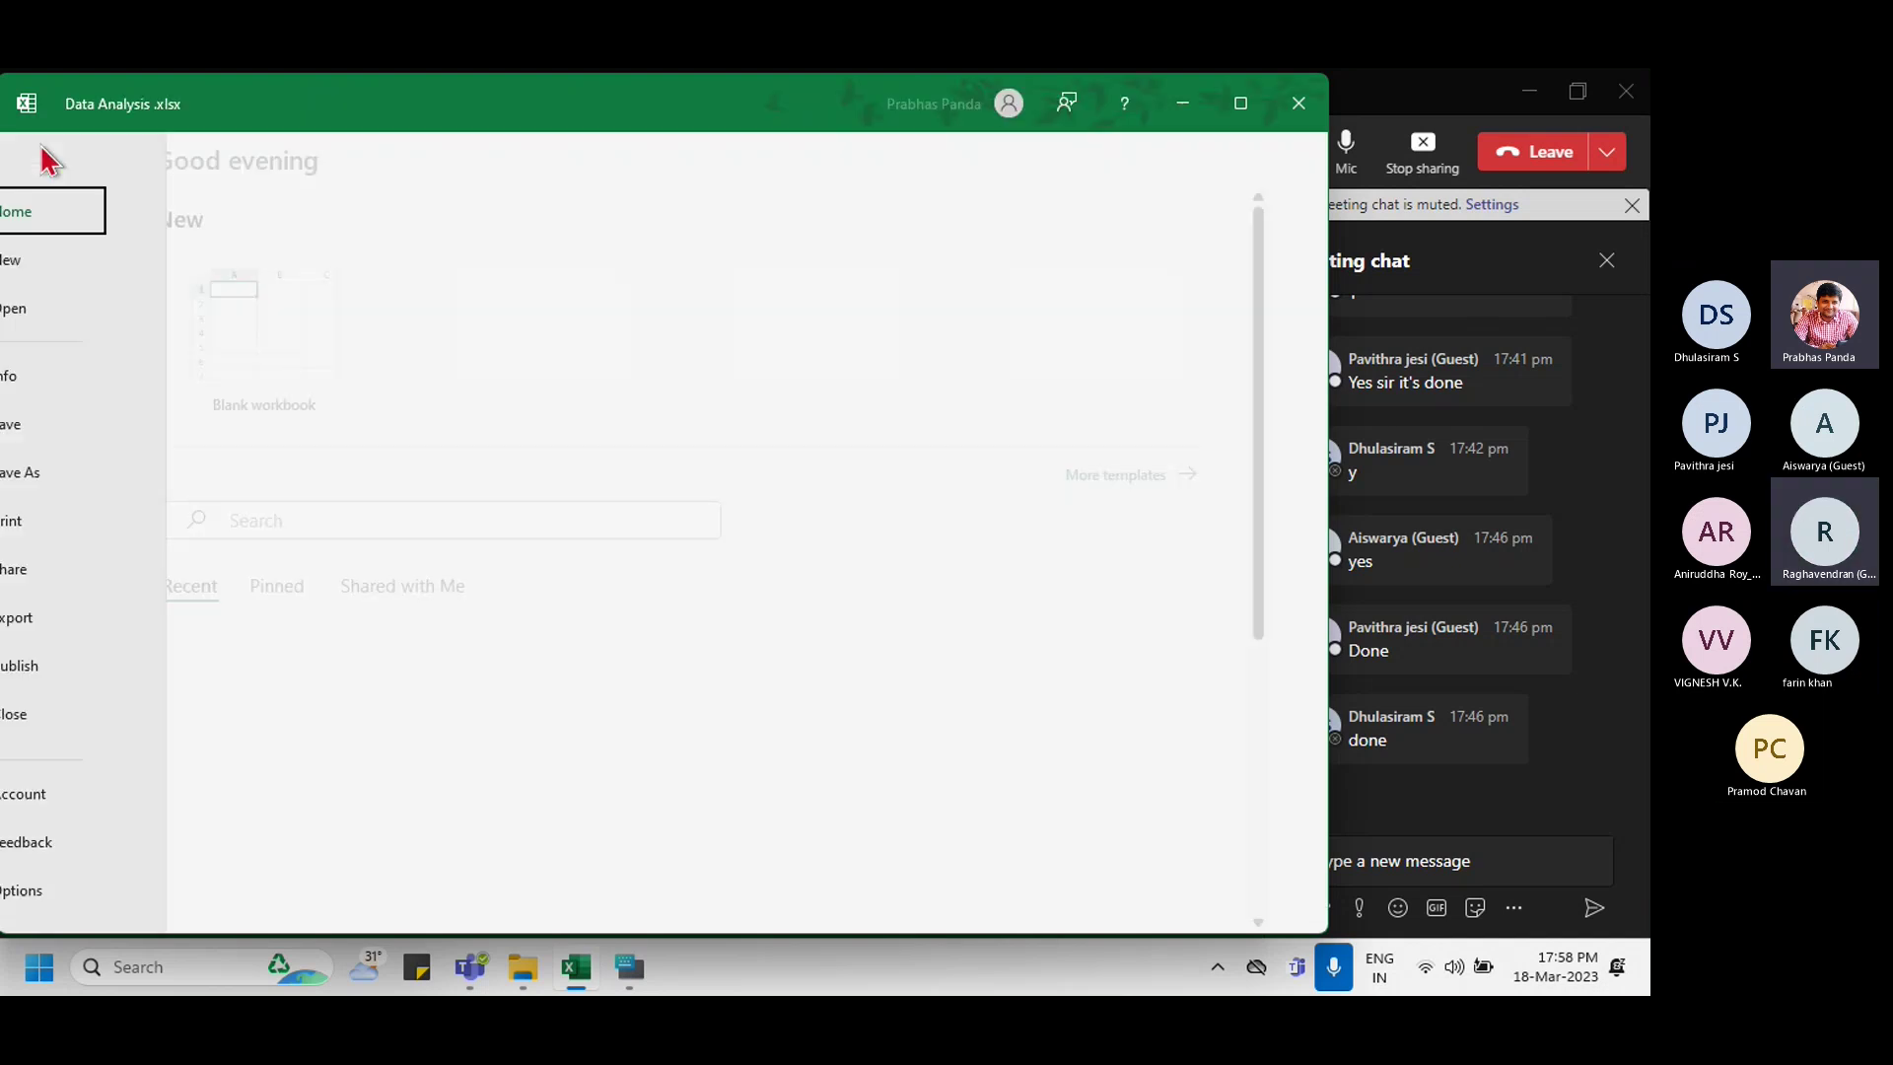
left_click(66, 892)
left_click(66, 892)
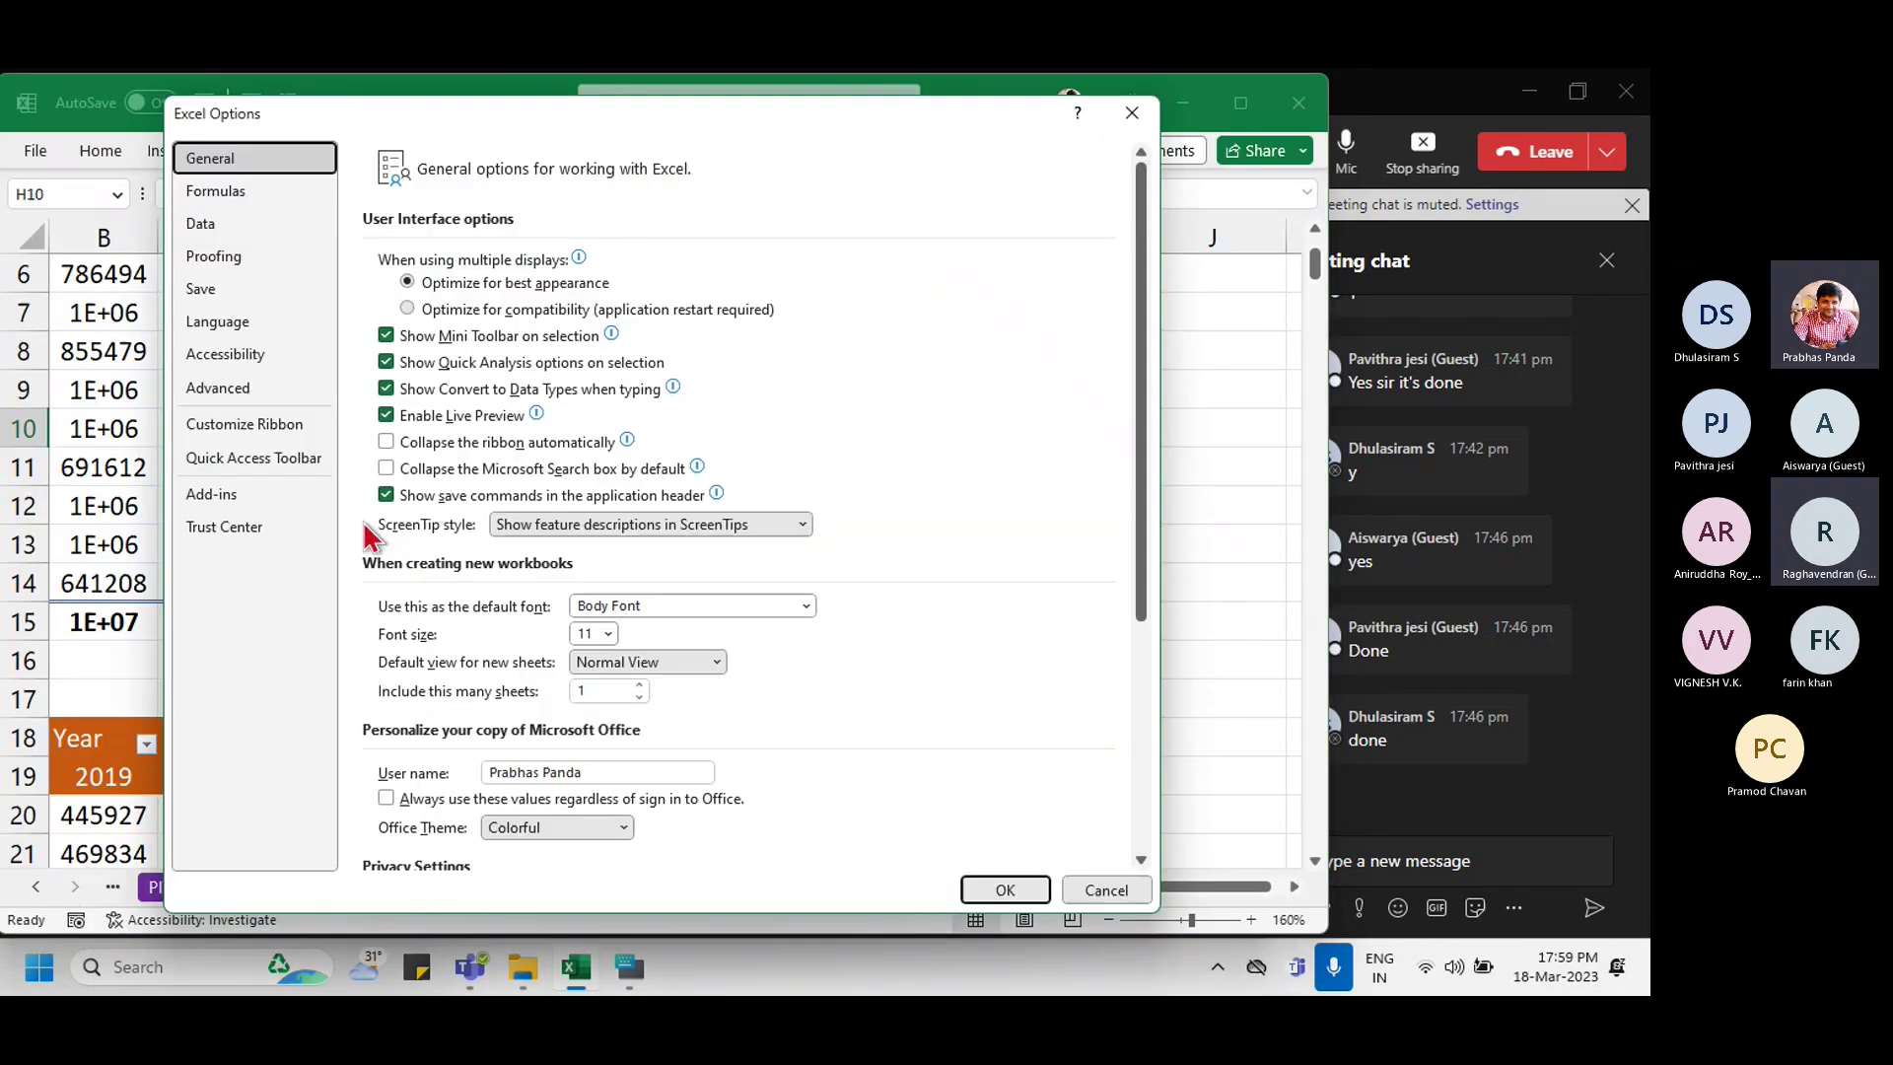
left_click(270, 505)
left_click(270, 505)
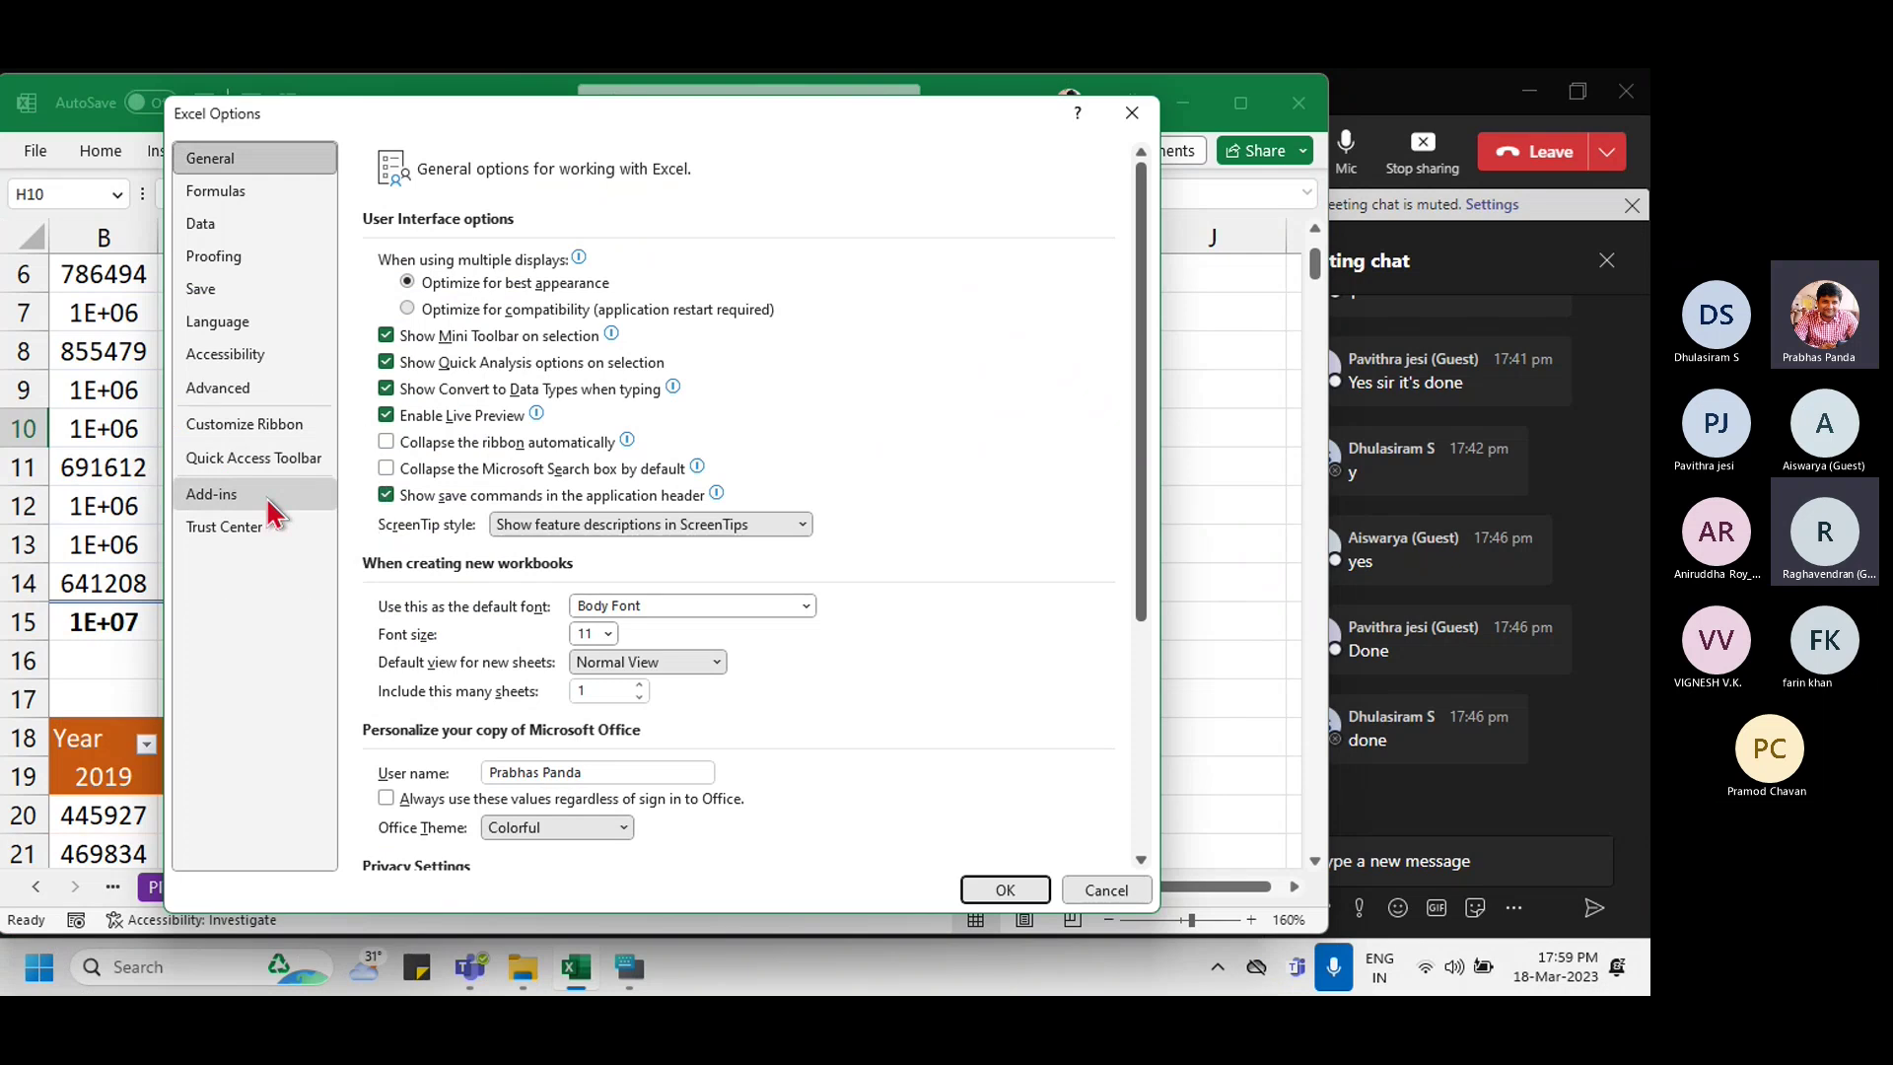
left_click(270, 505)
left_click(270, 505)
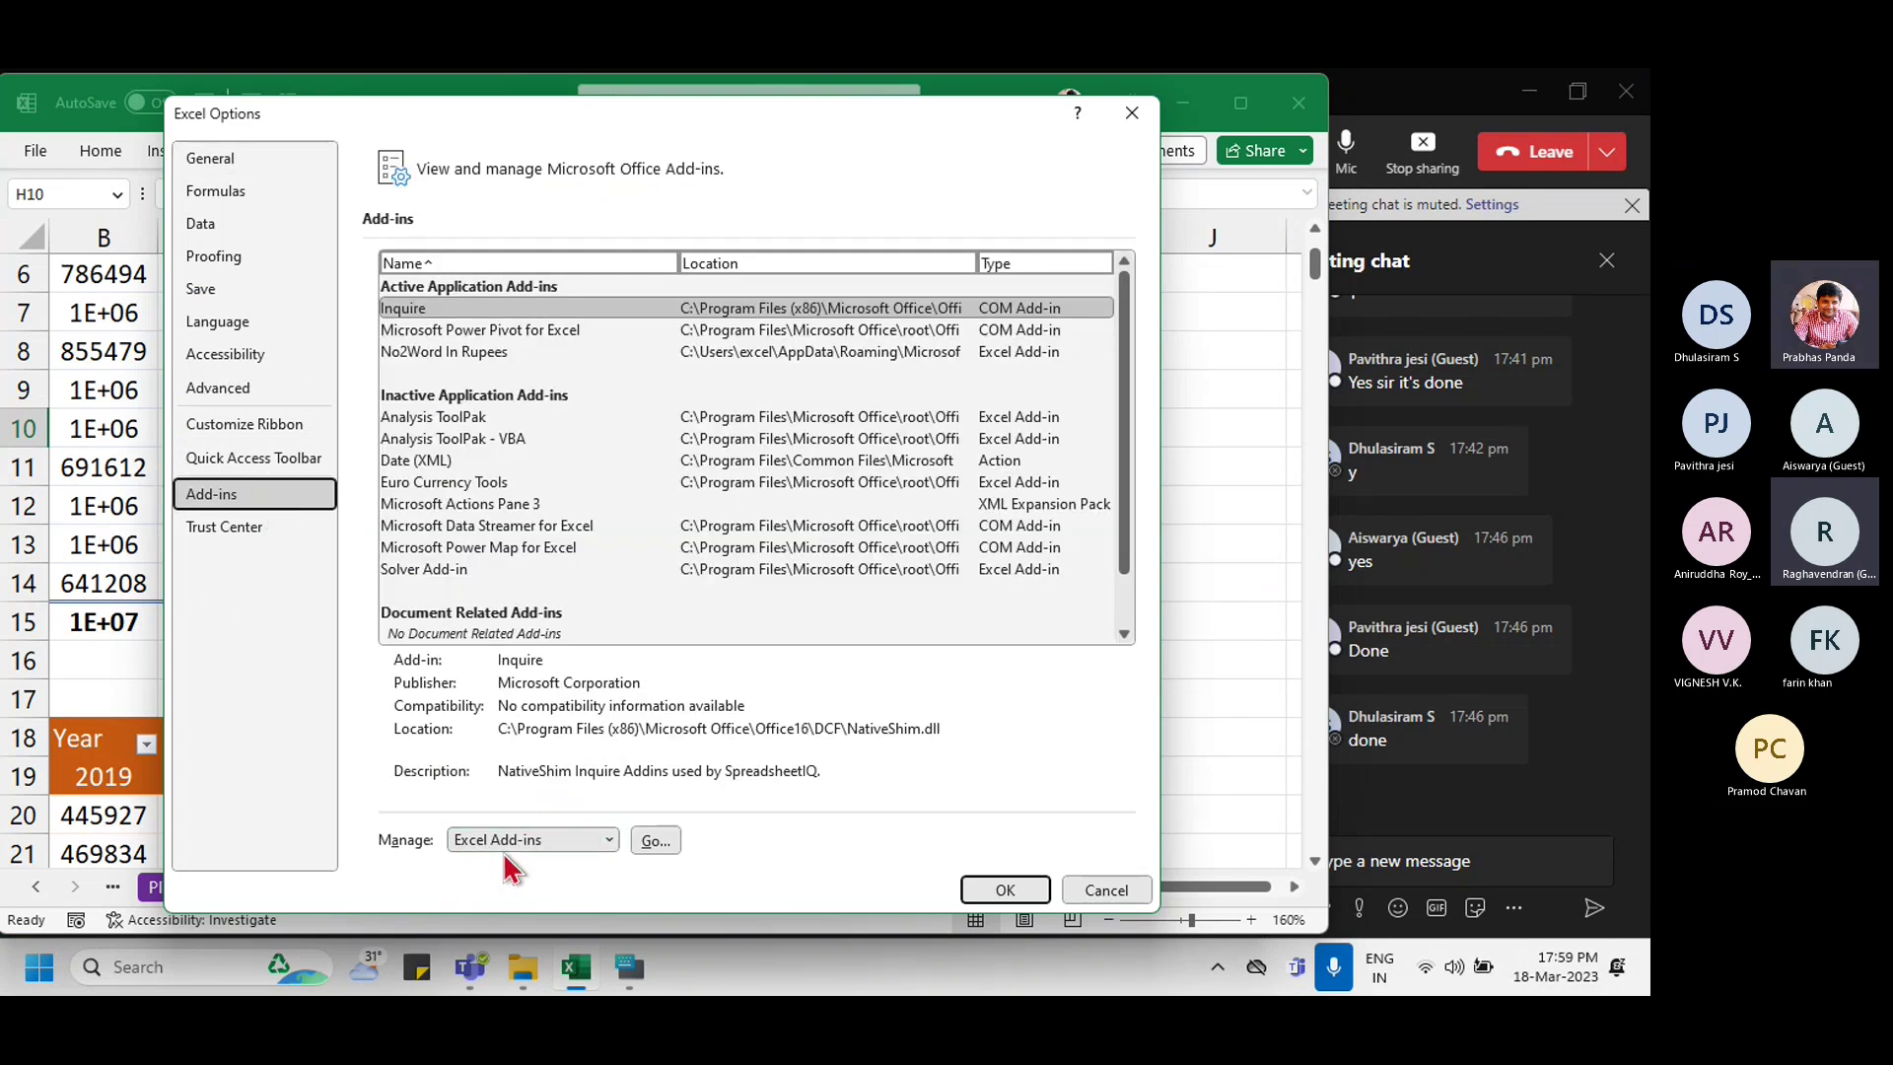
Step: Enable the Microsoft Power Pivot for Excel COM add-in and confirm
left_click(610, 847)
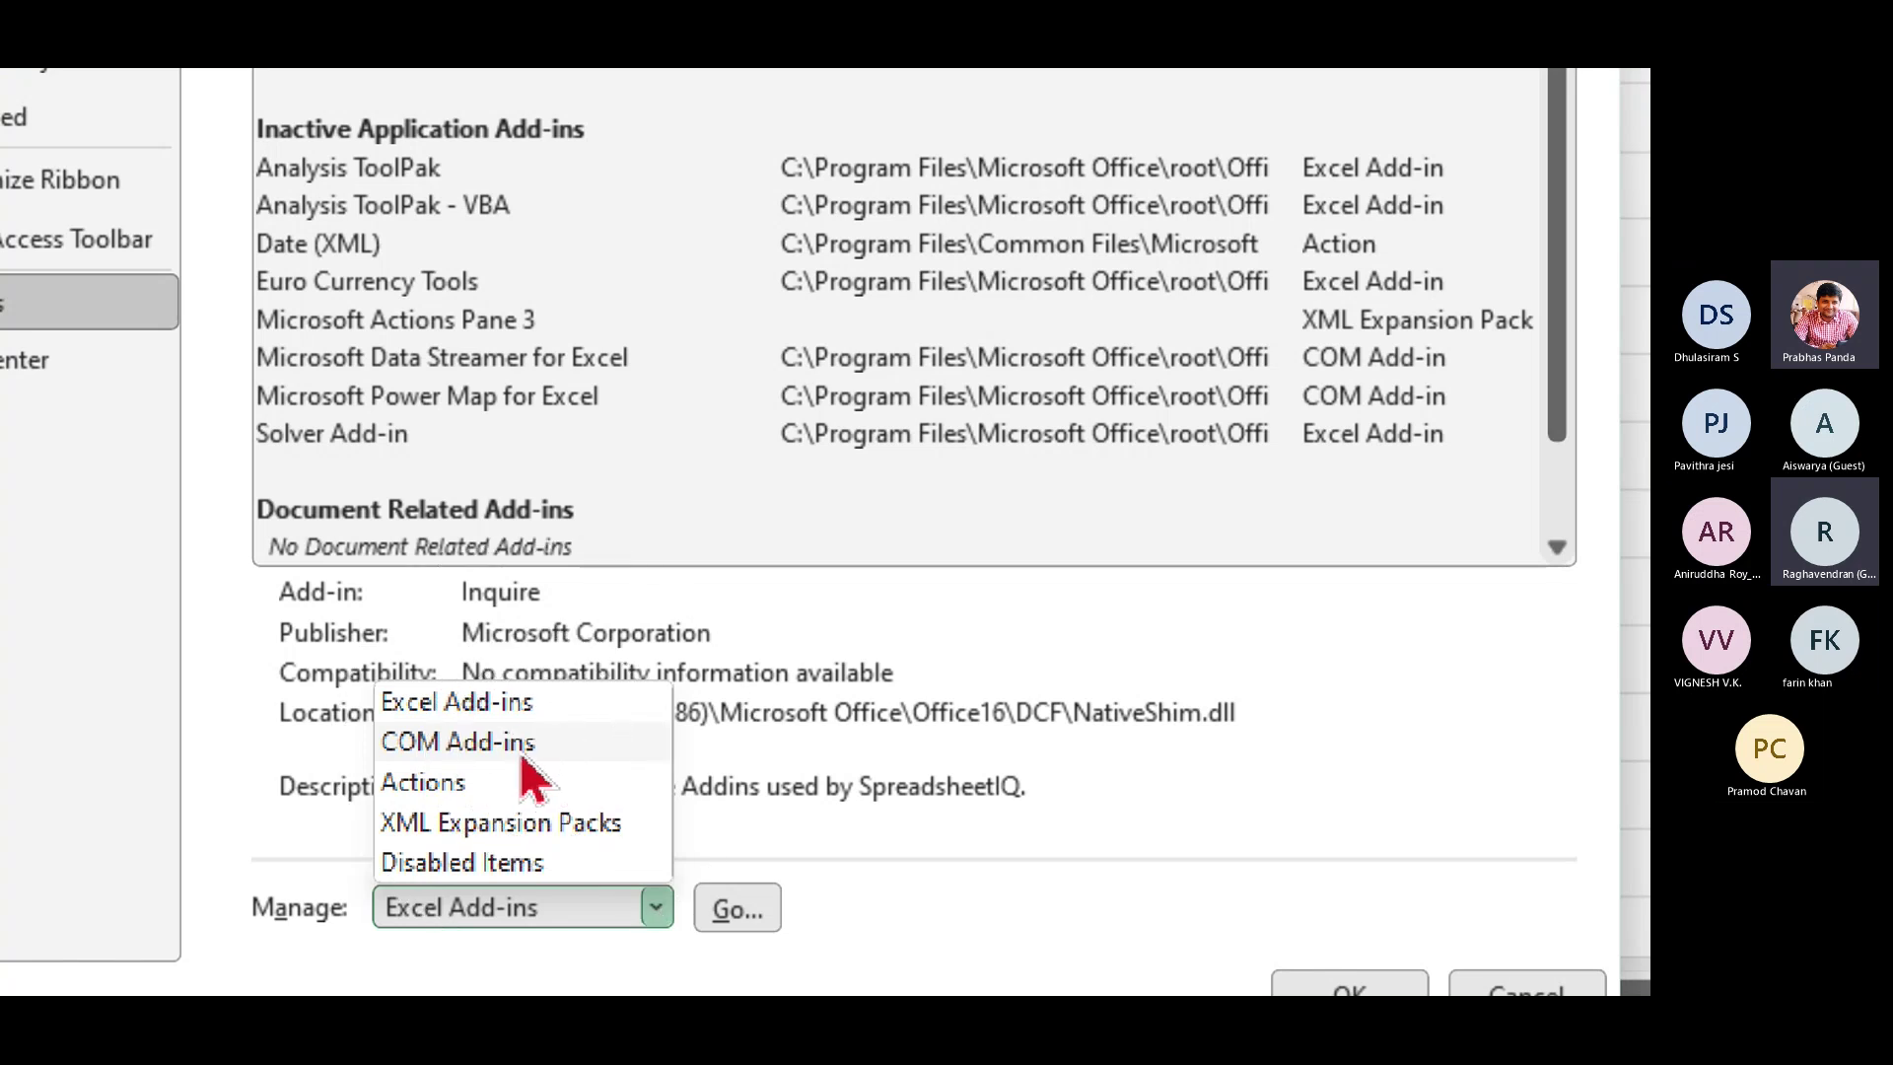
left_click(505, 743)
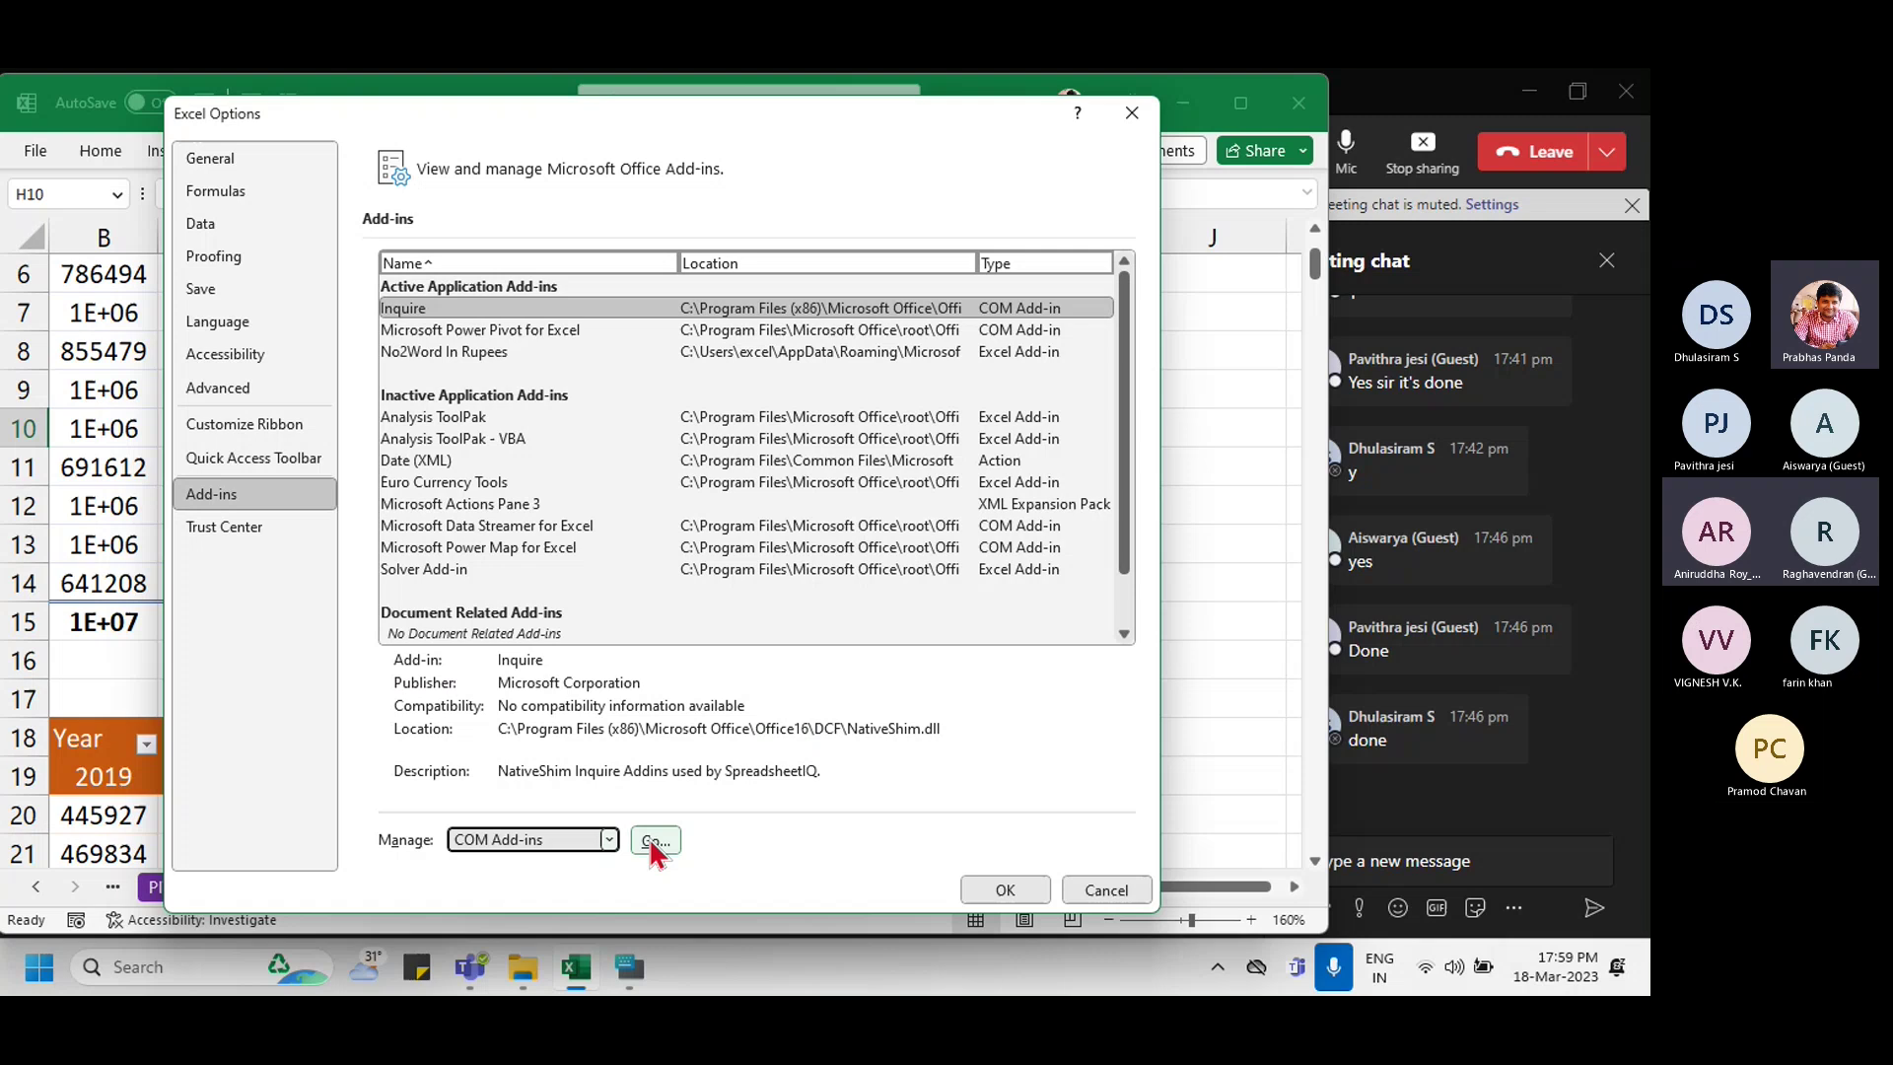
left_click(735, 806)
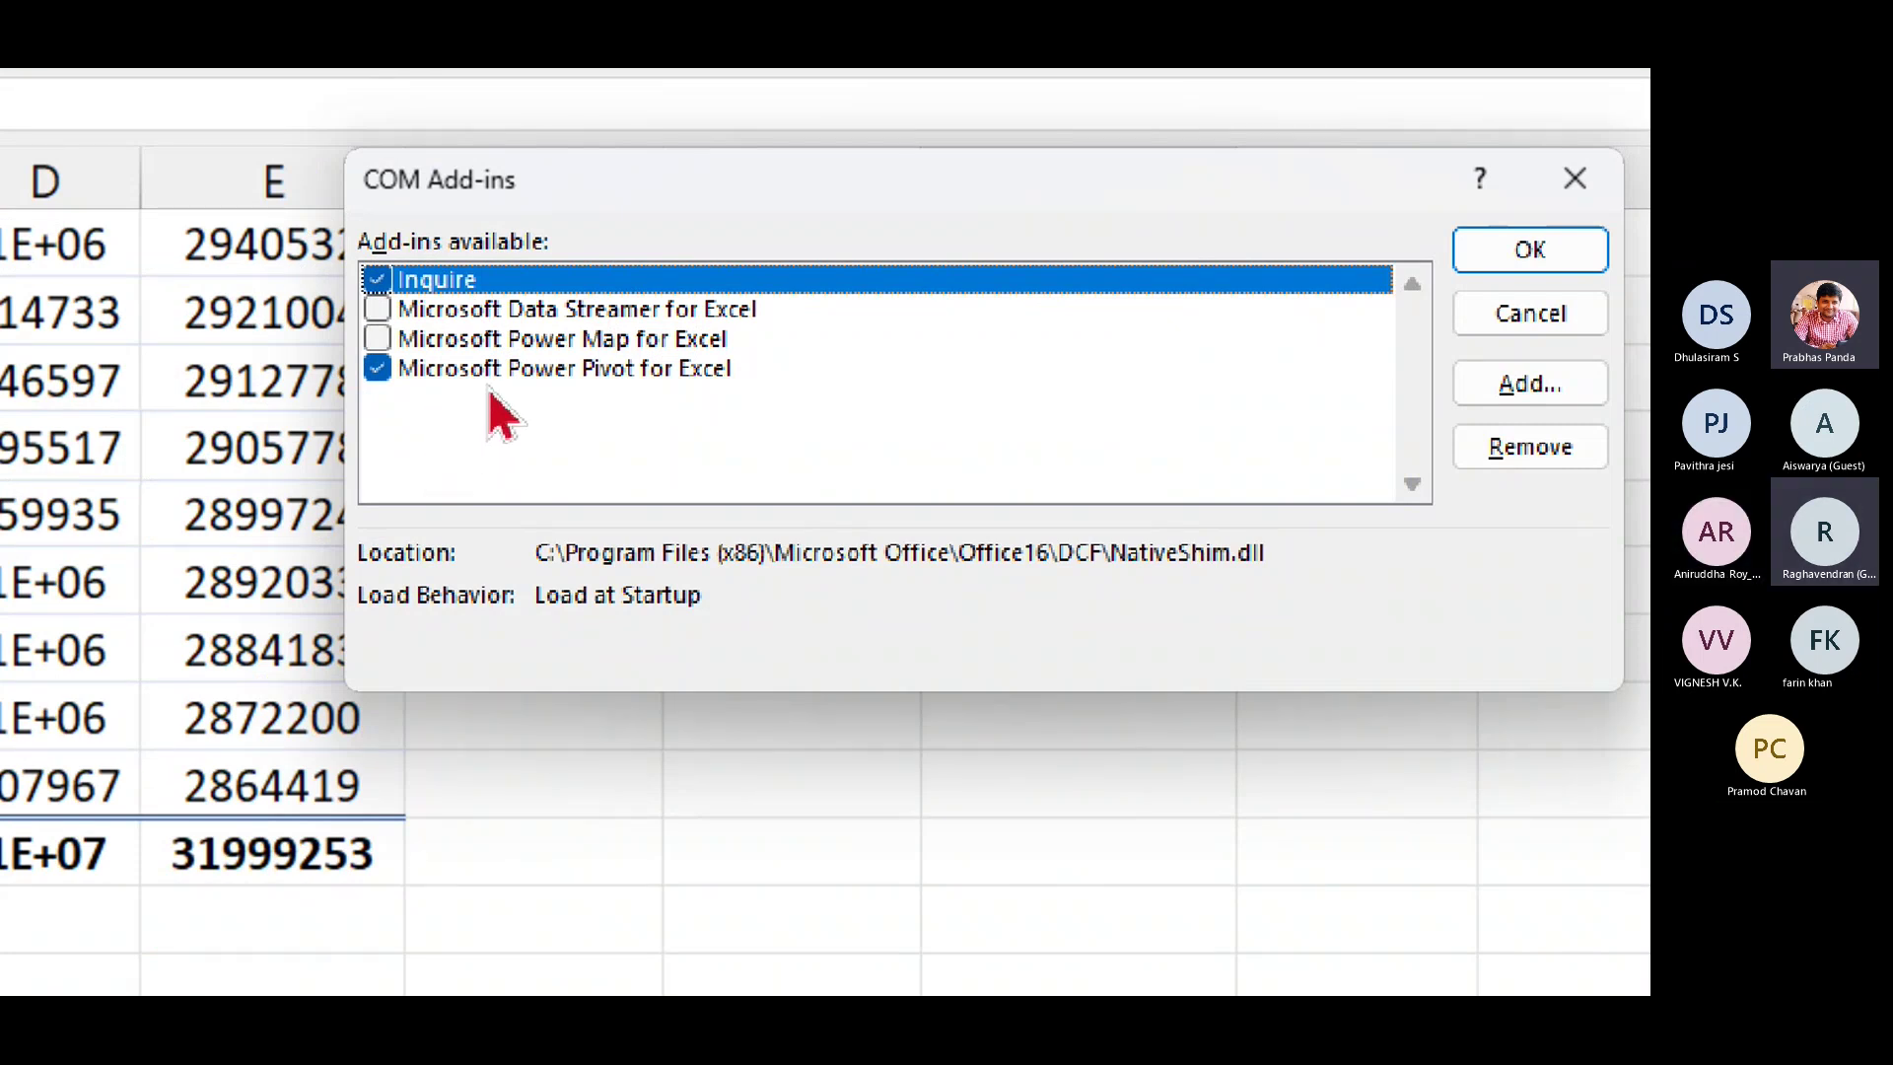
left_click(381, 386)
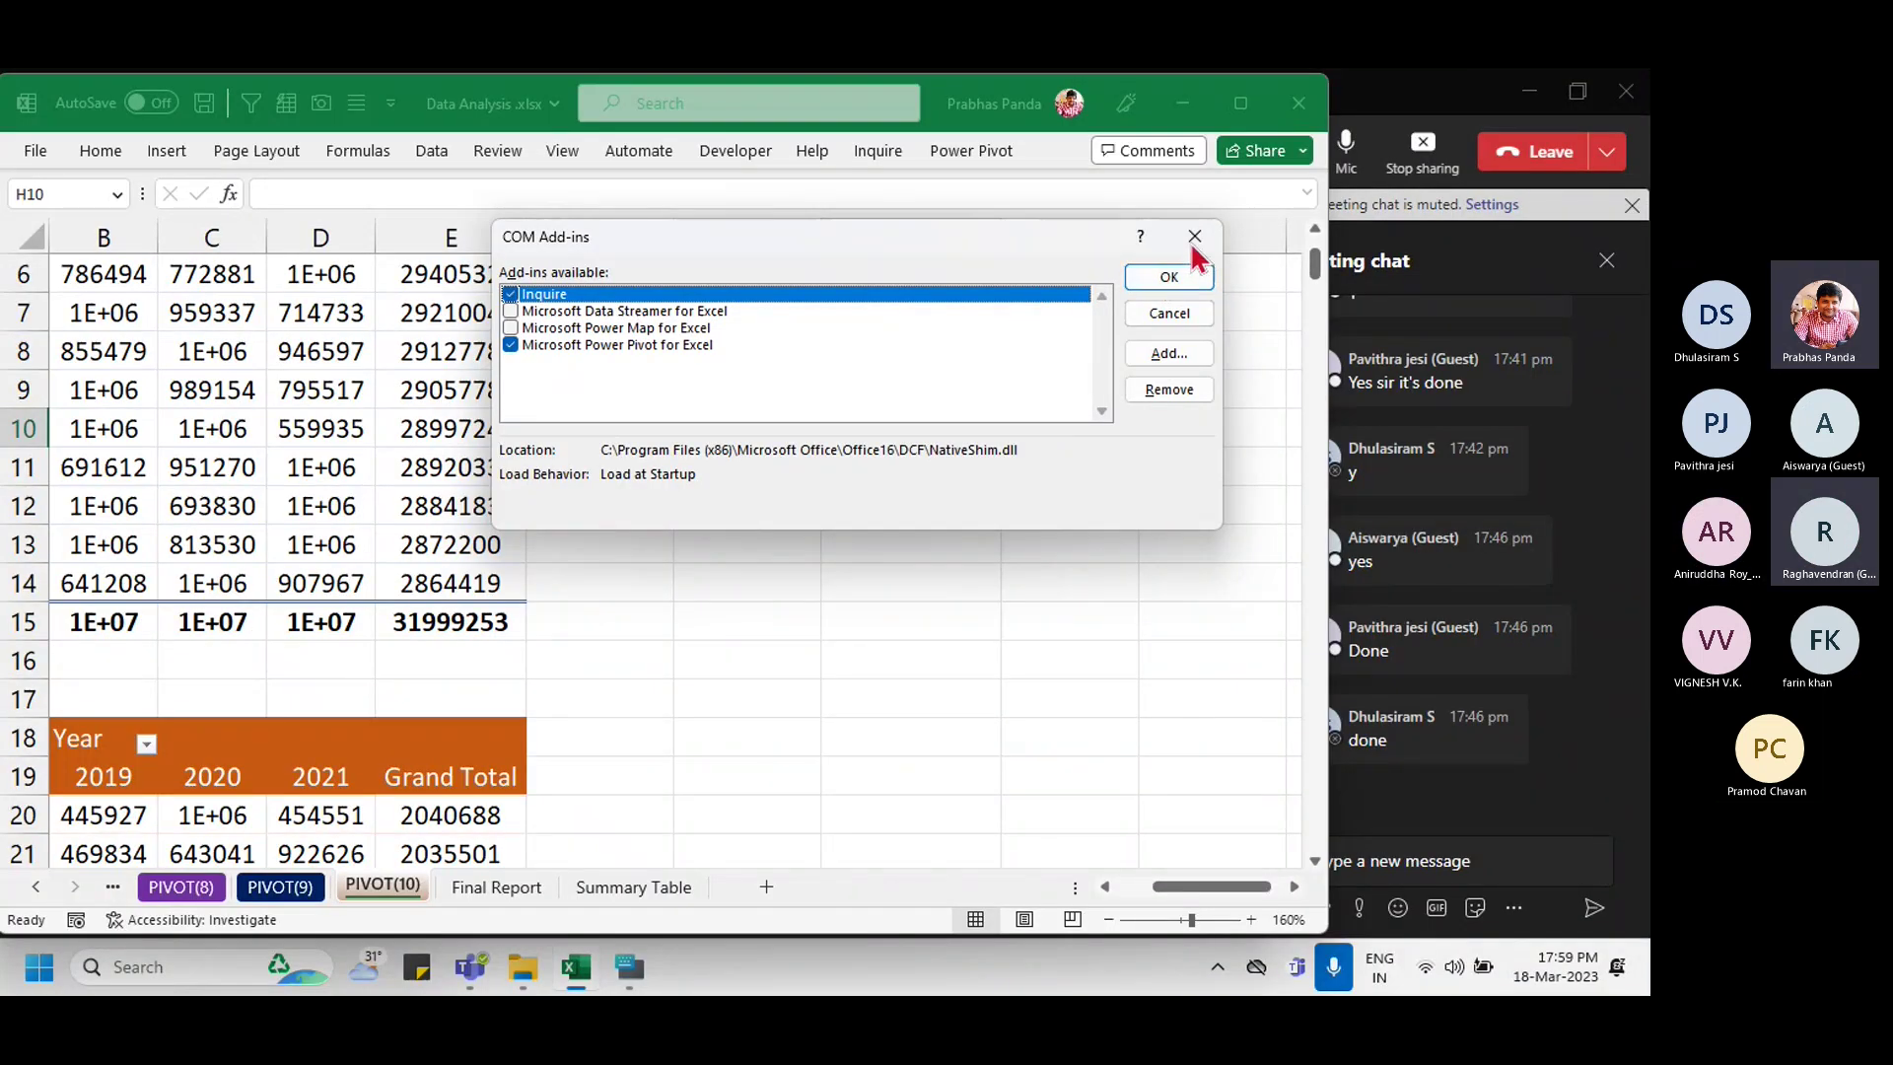
left_click(1171, 280)
left_click(977, 158)
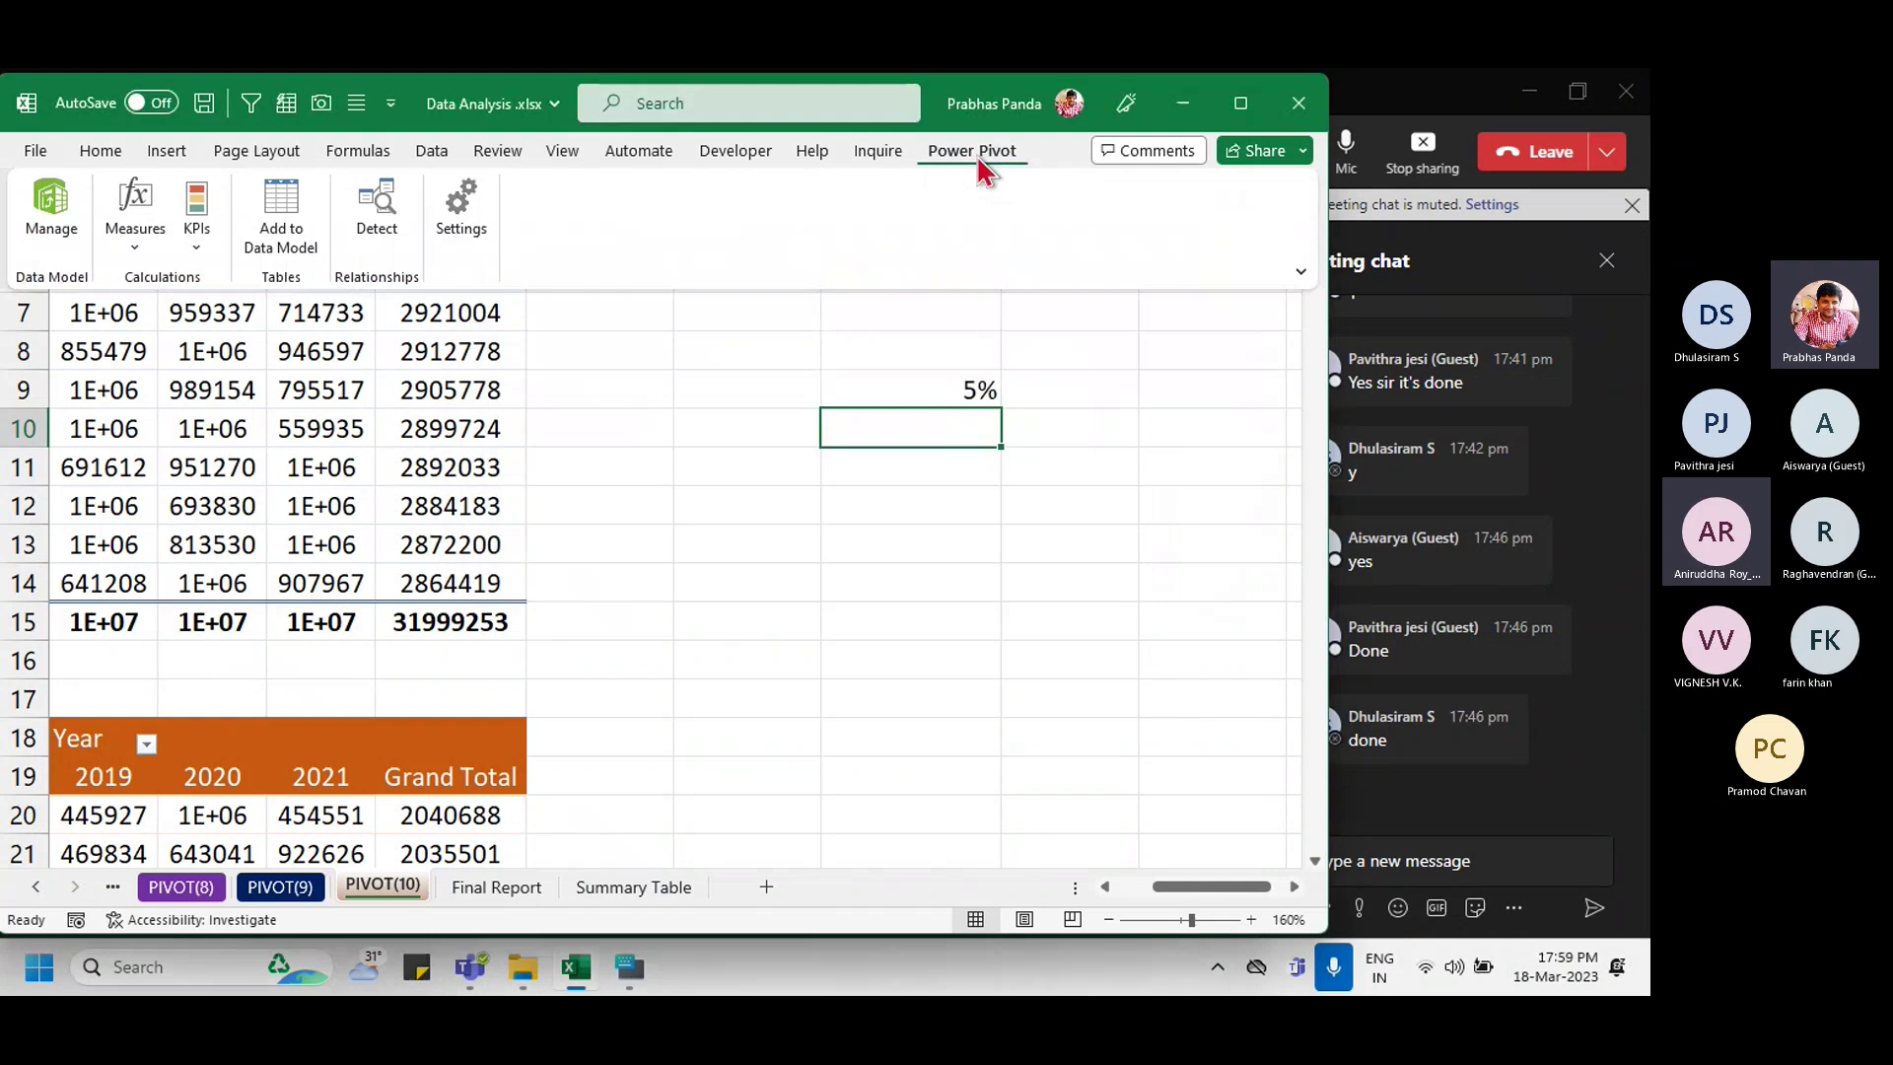
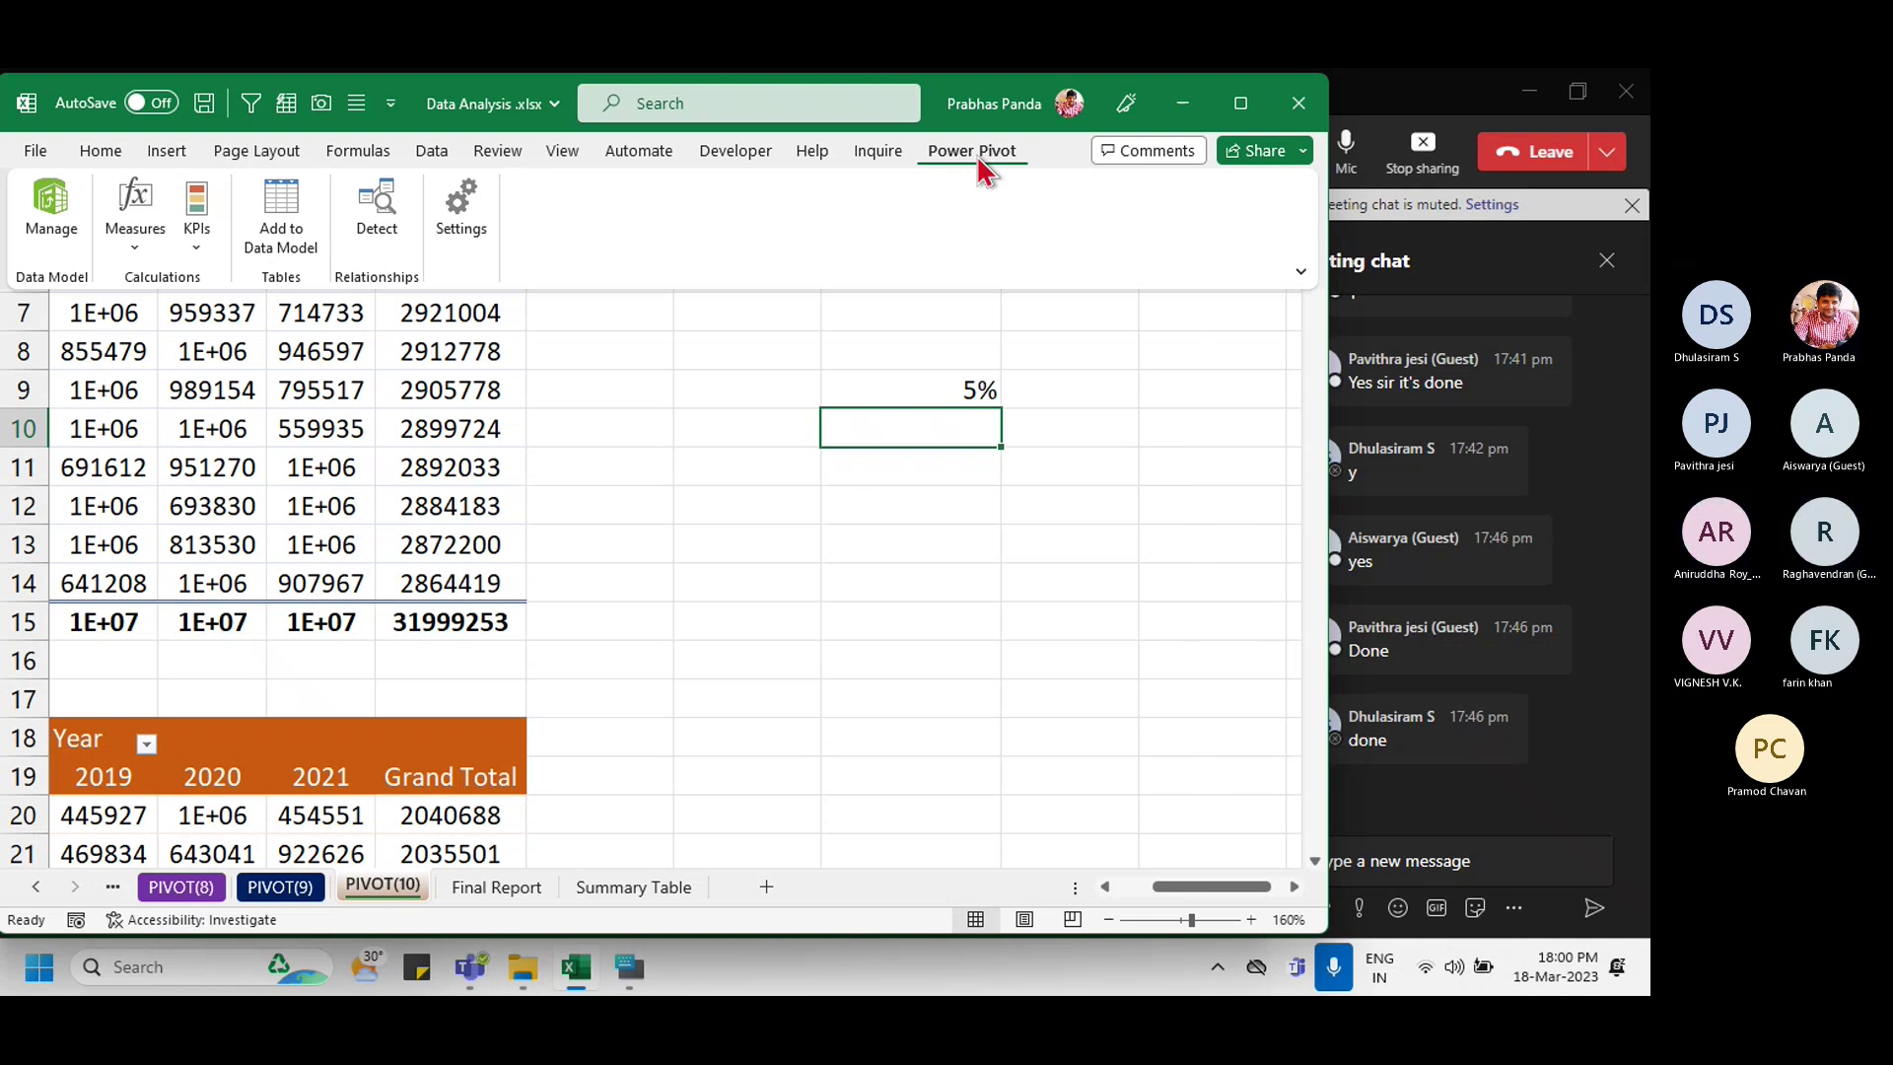
Step: Show the Power Pivot KPIs list, then bring up File Explorer's Sales folder of Excel dashboards
left_click(194, 254)
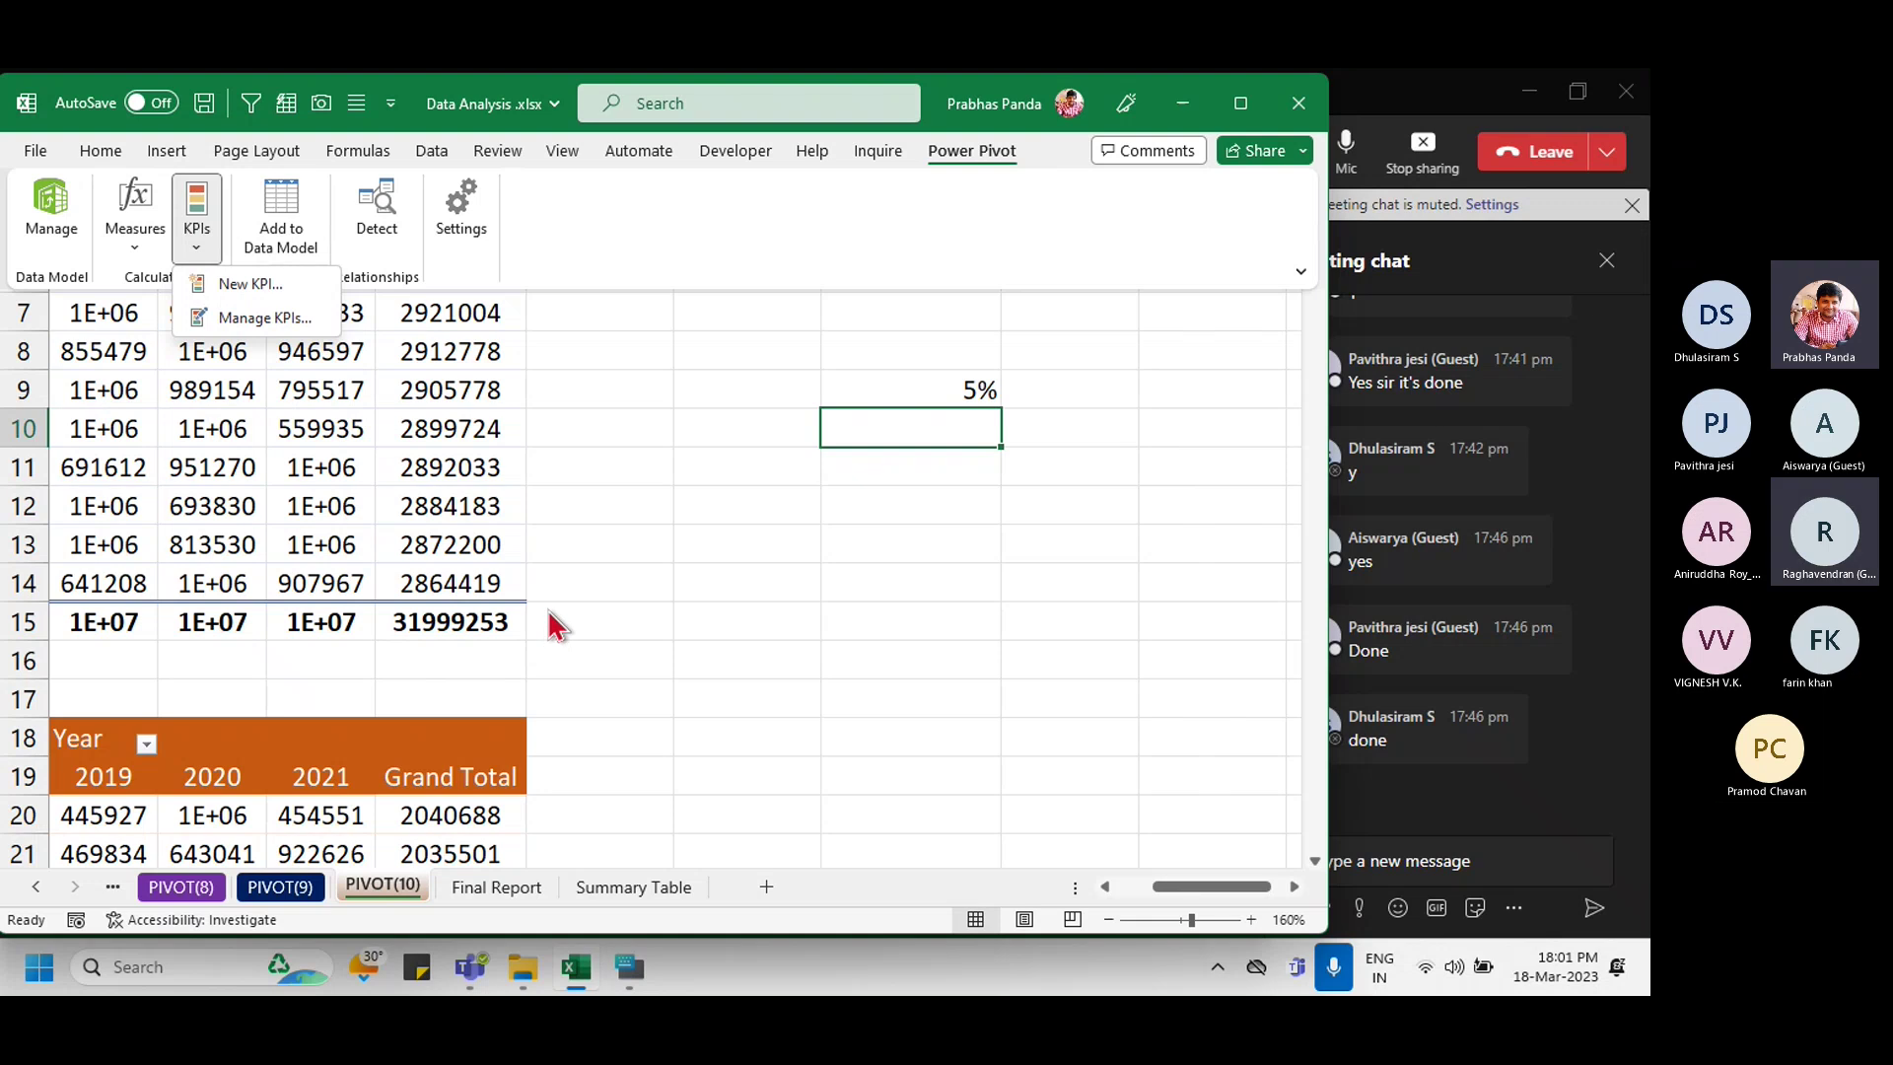
left_click(522, 968)
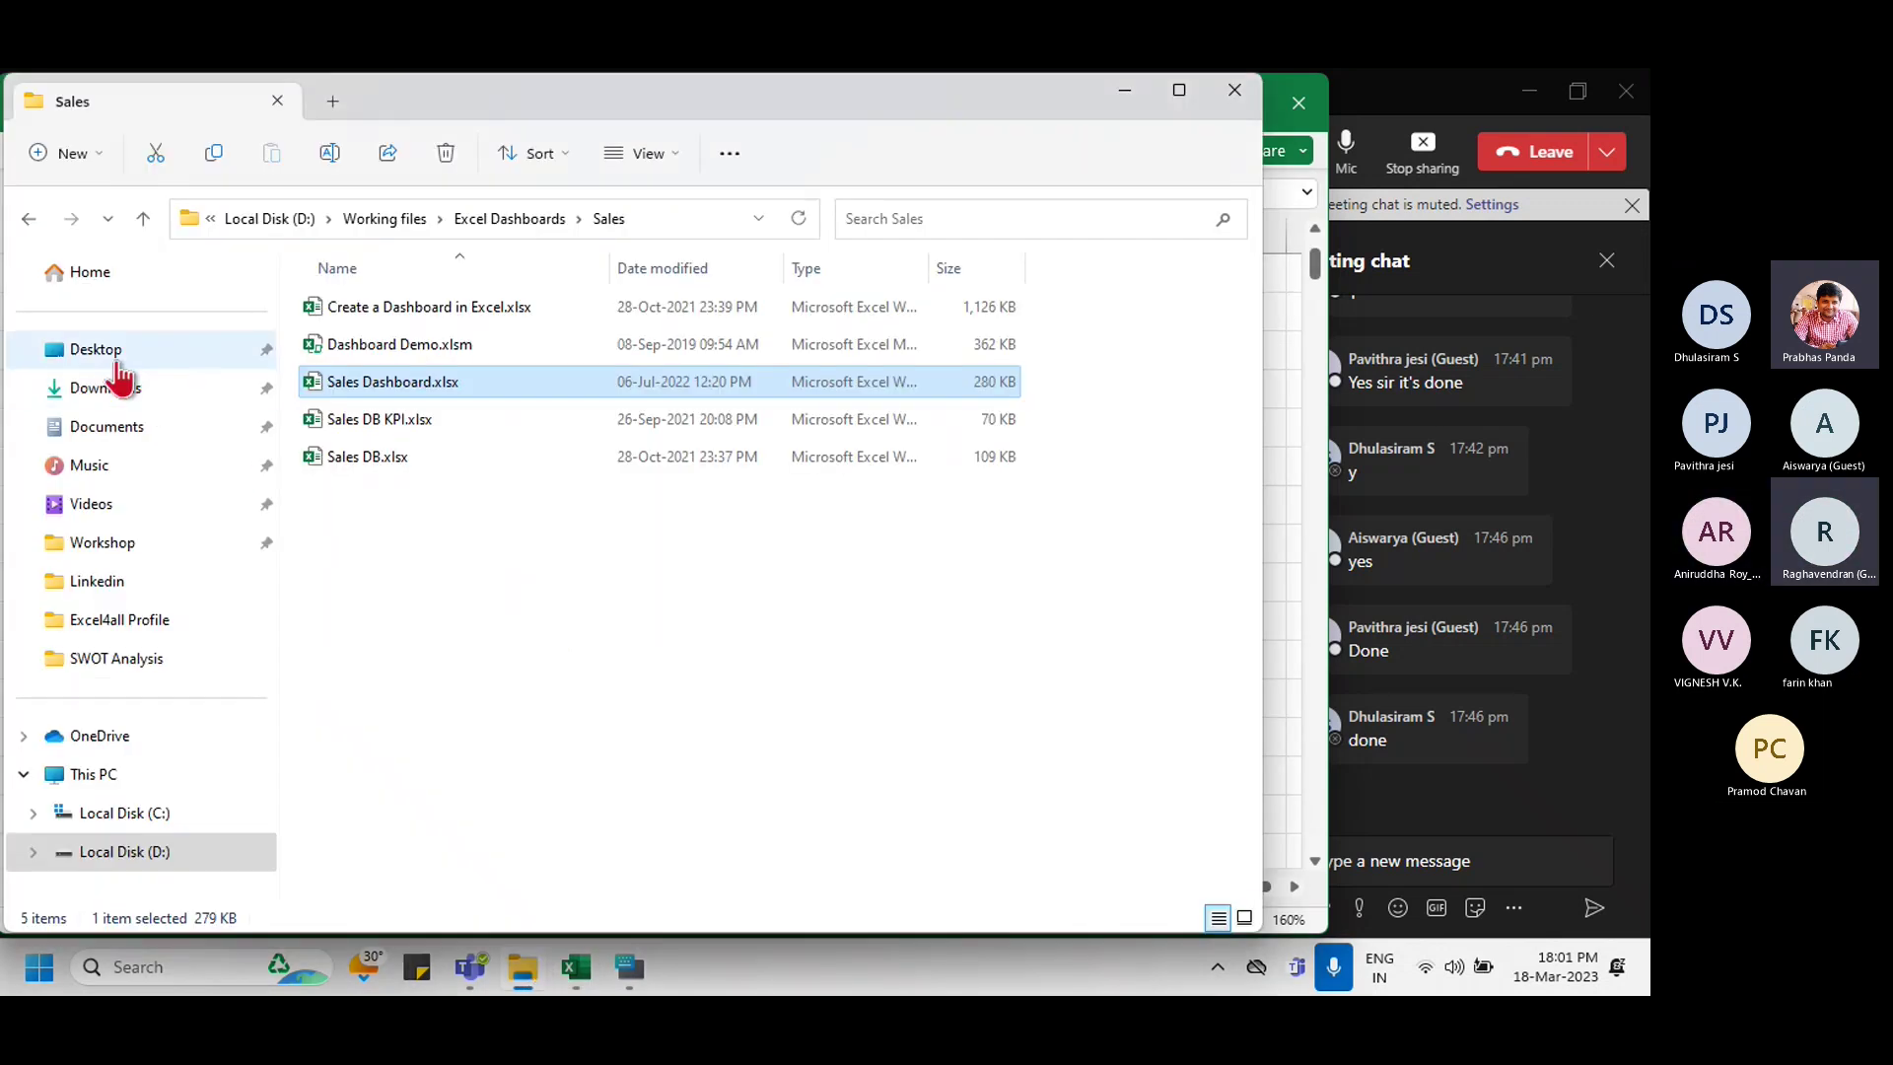
Step: Open Learn Excel Free.txt from the Desktop's Adv Excel 11-12-18-19 March 2023 folder
left_click(116, 361)
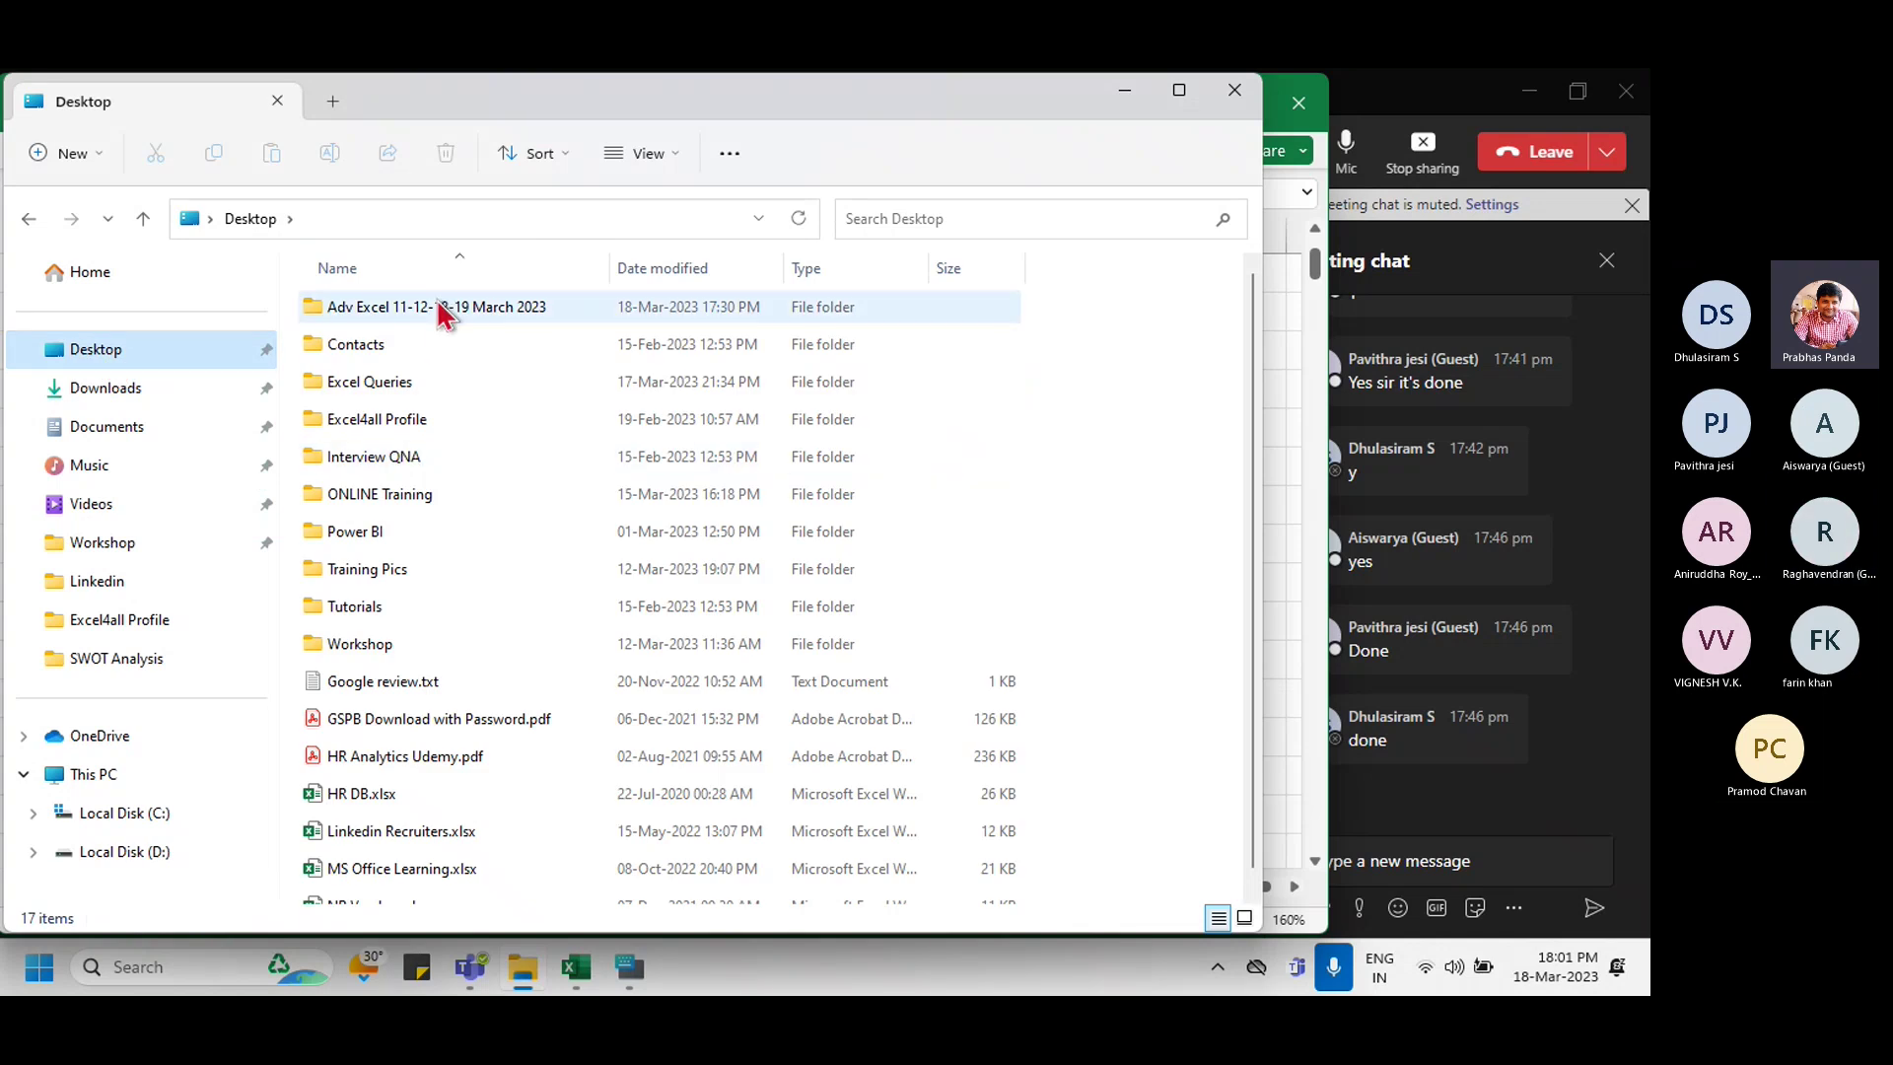
double_click(437, 302)
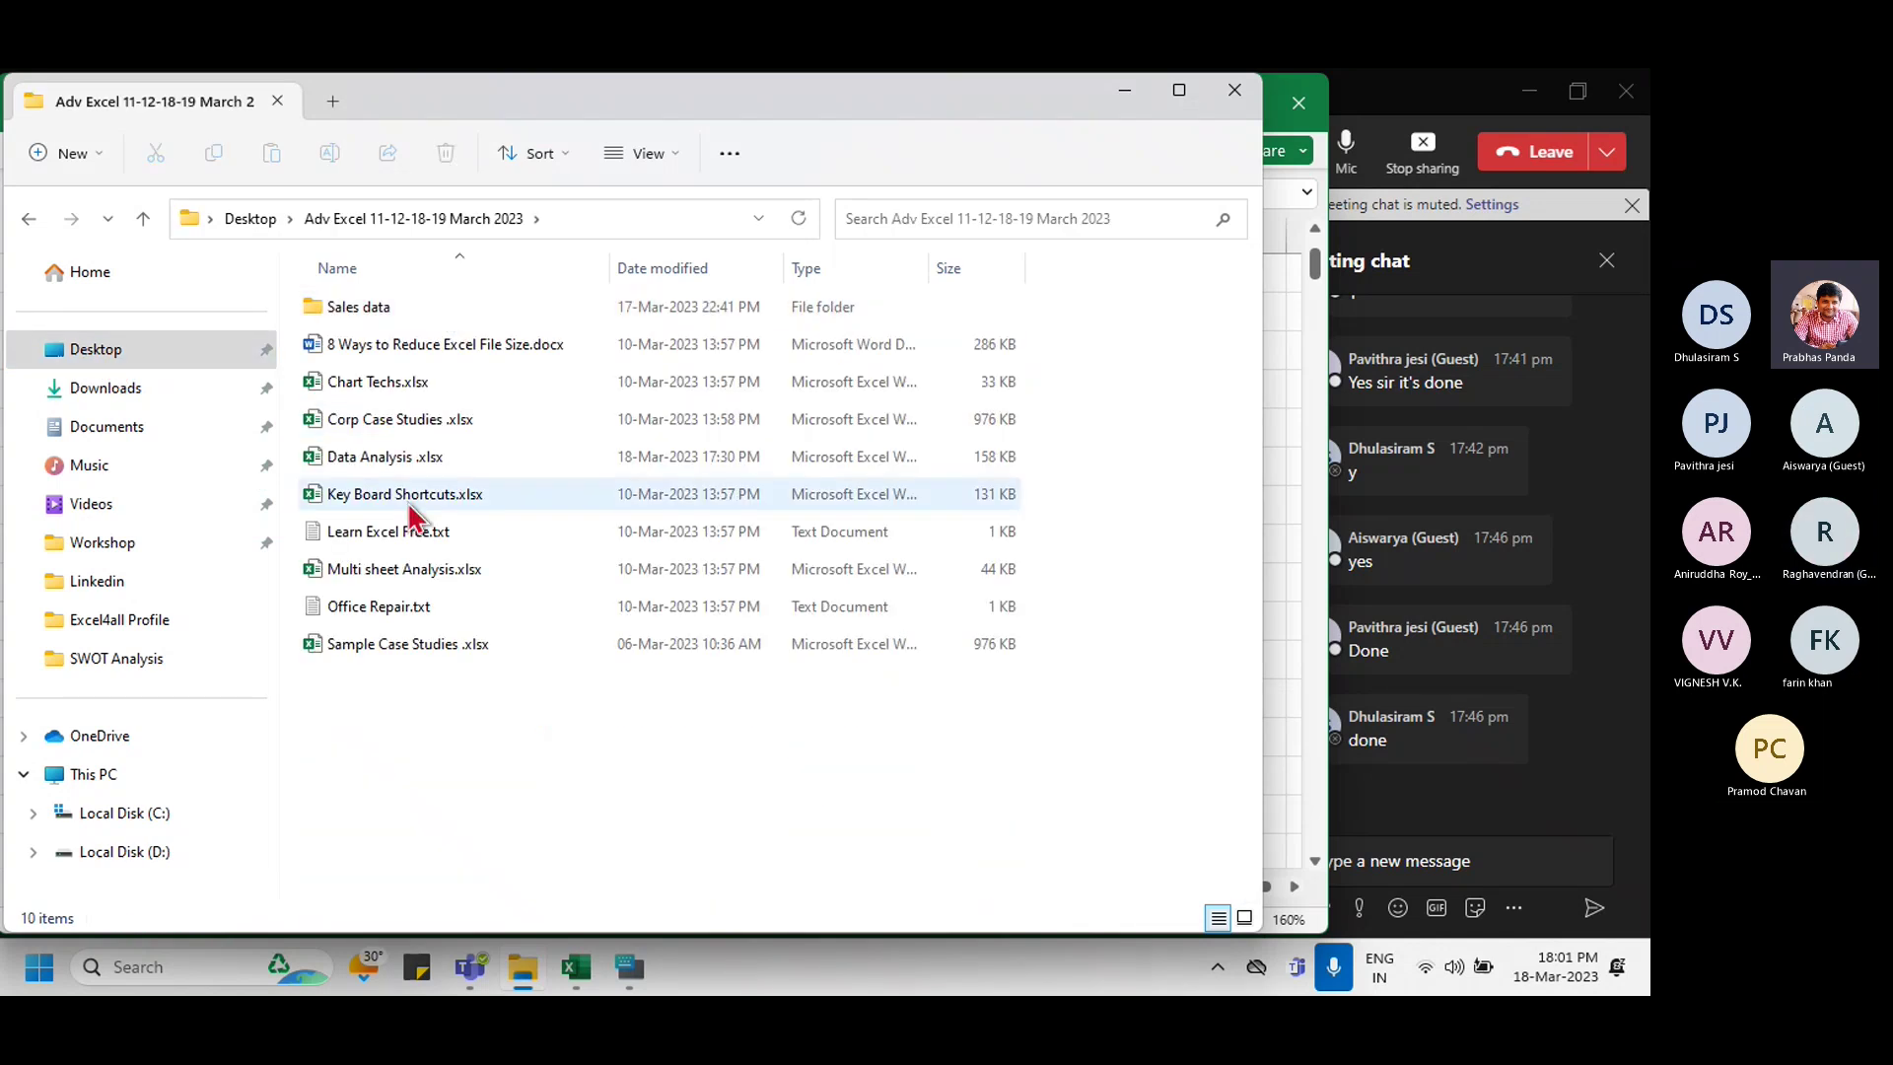
double_click(406, 537)
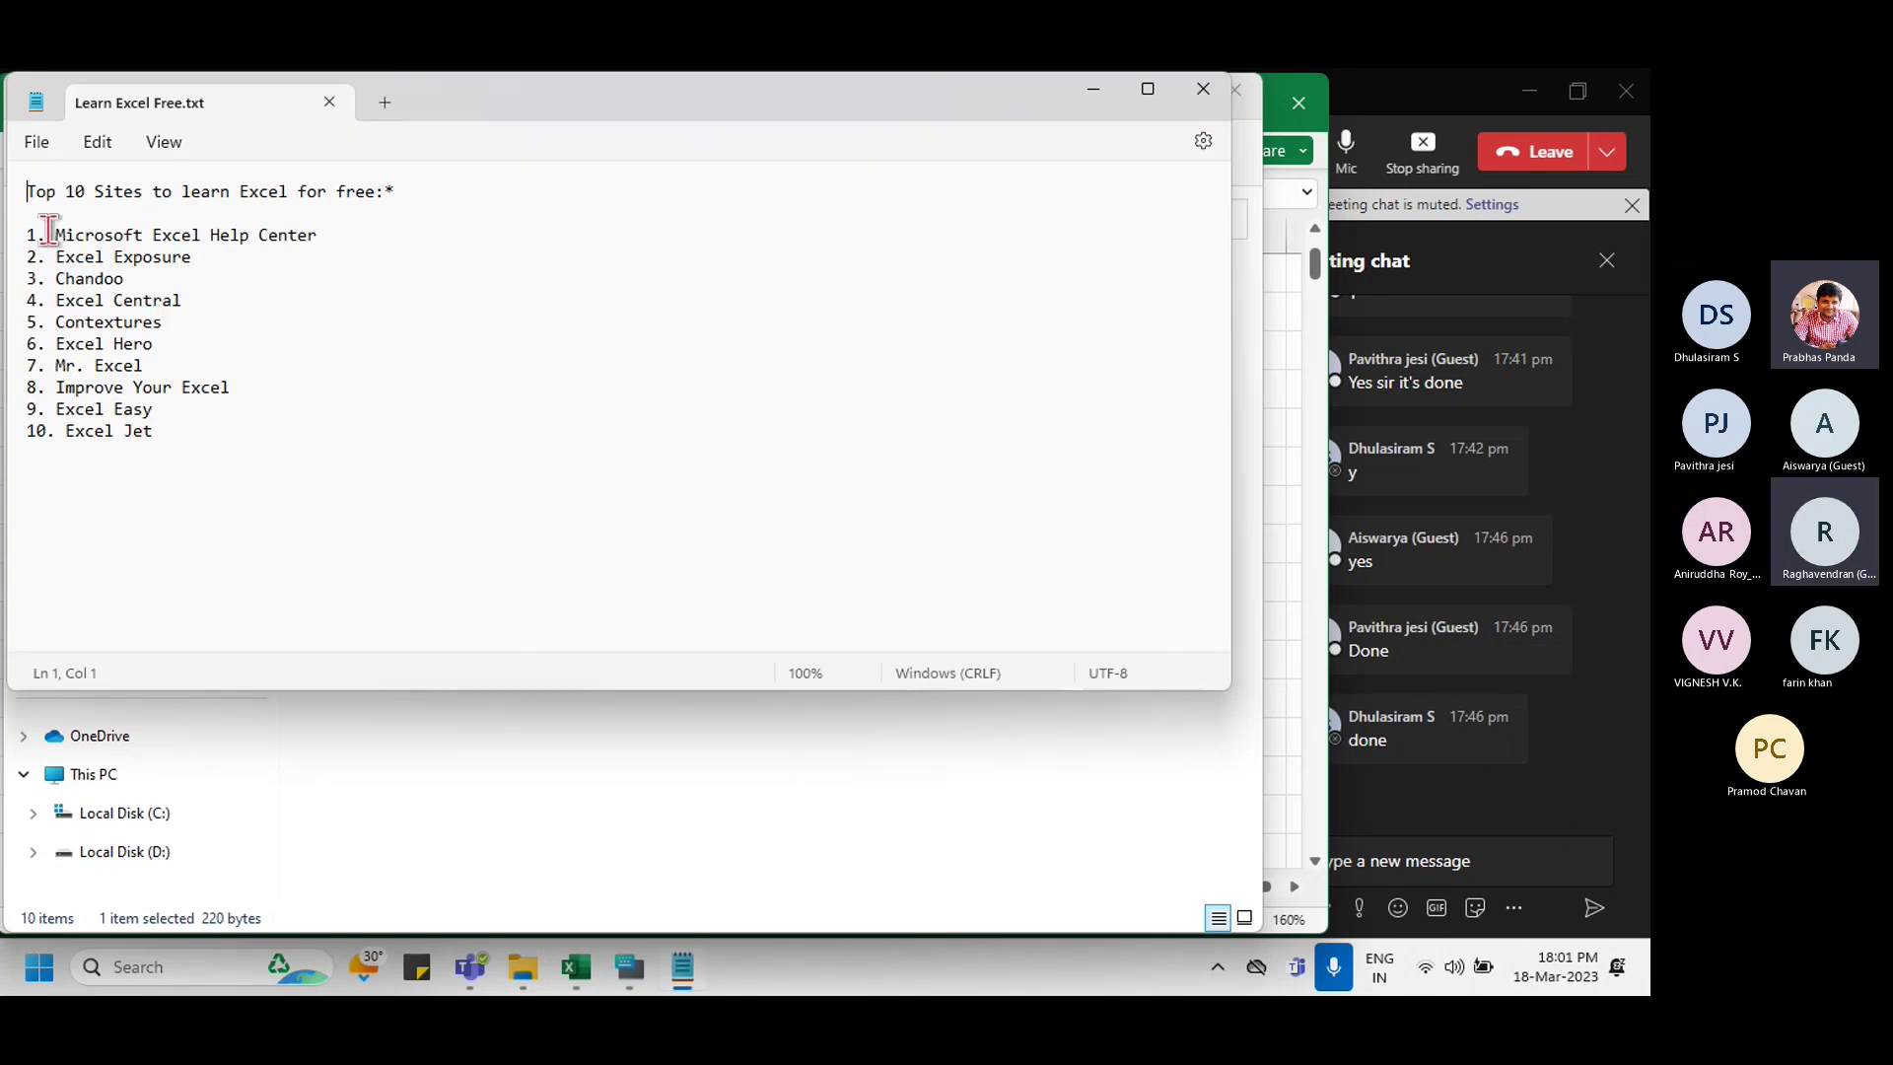
Step: Highlight the top 10 free Excel learning sites, then close Notepad
left_click_drag(47, 235, 212, 443)
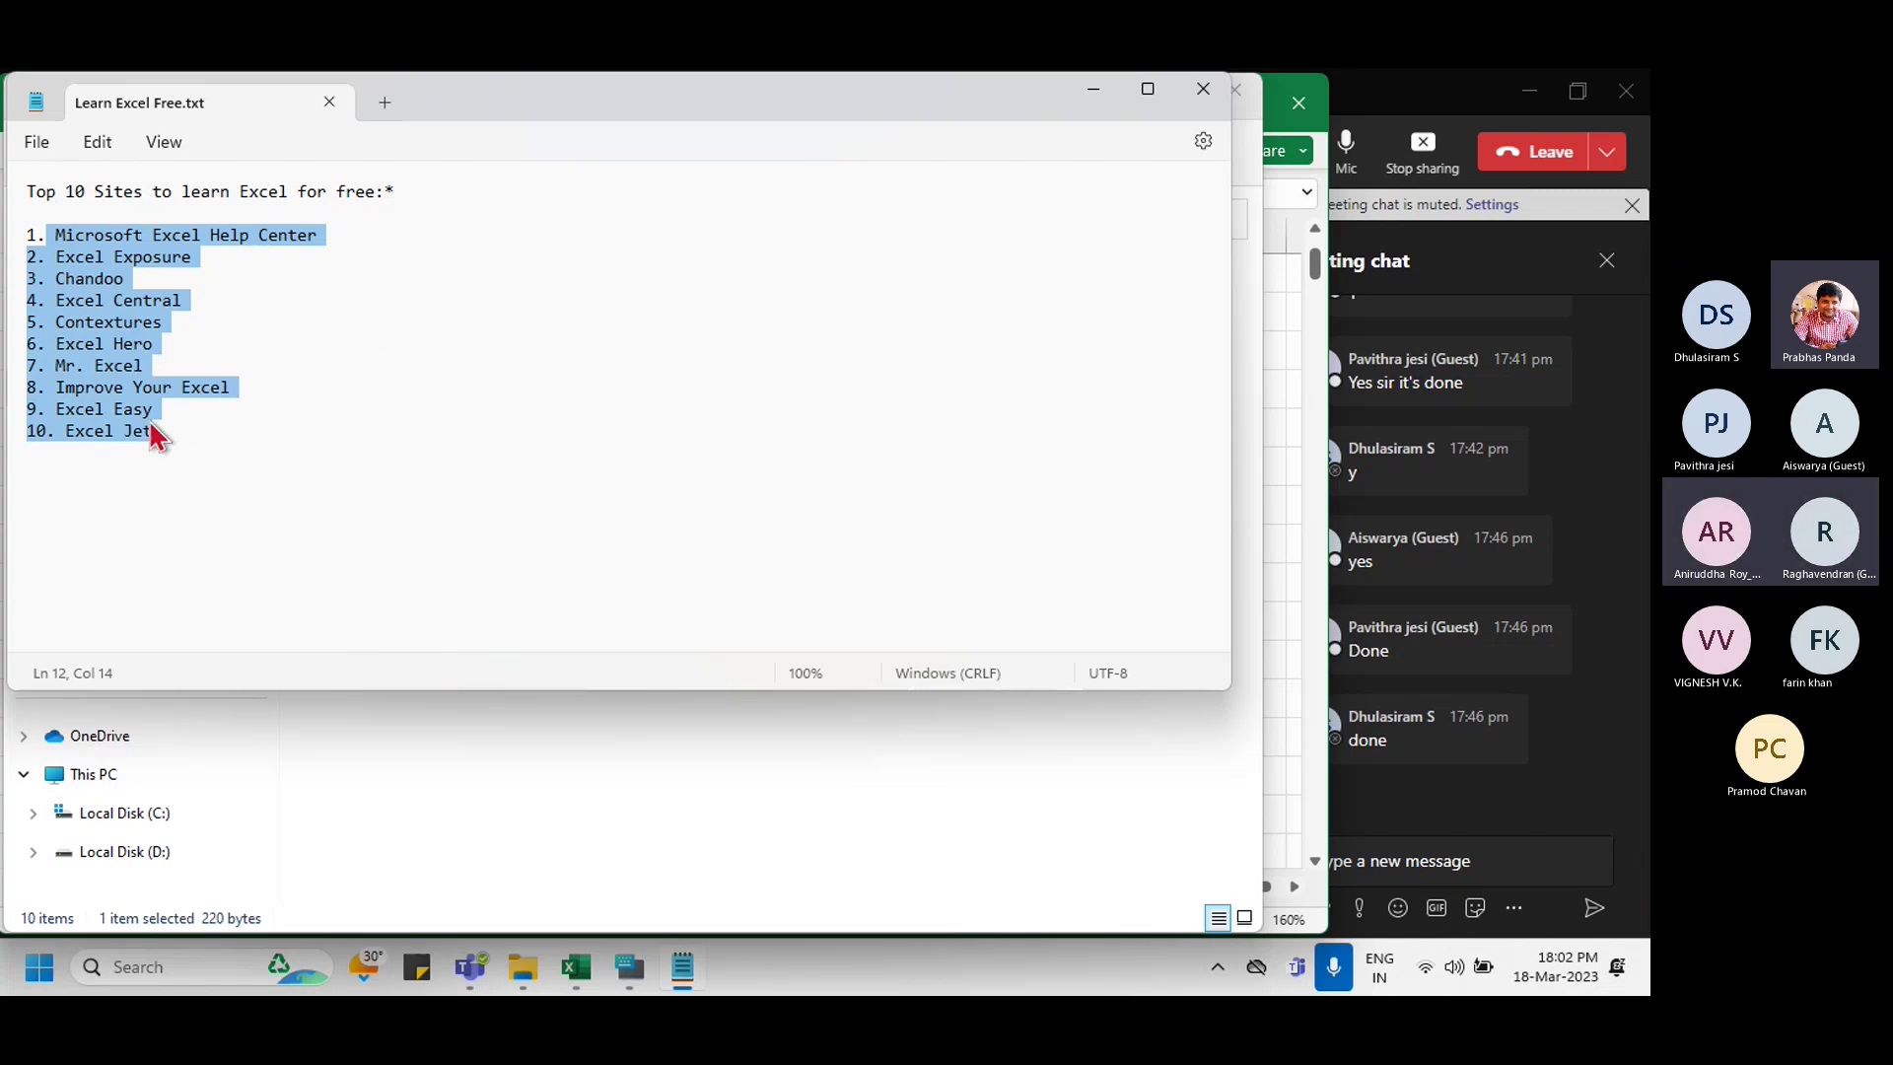
left_click(1221, 95)
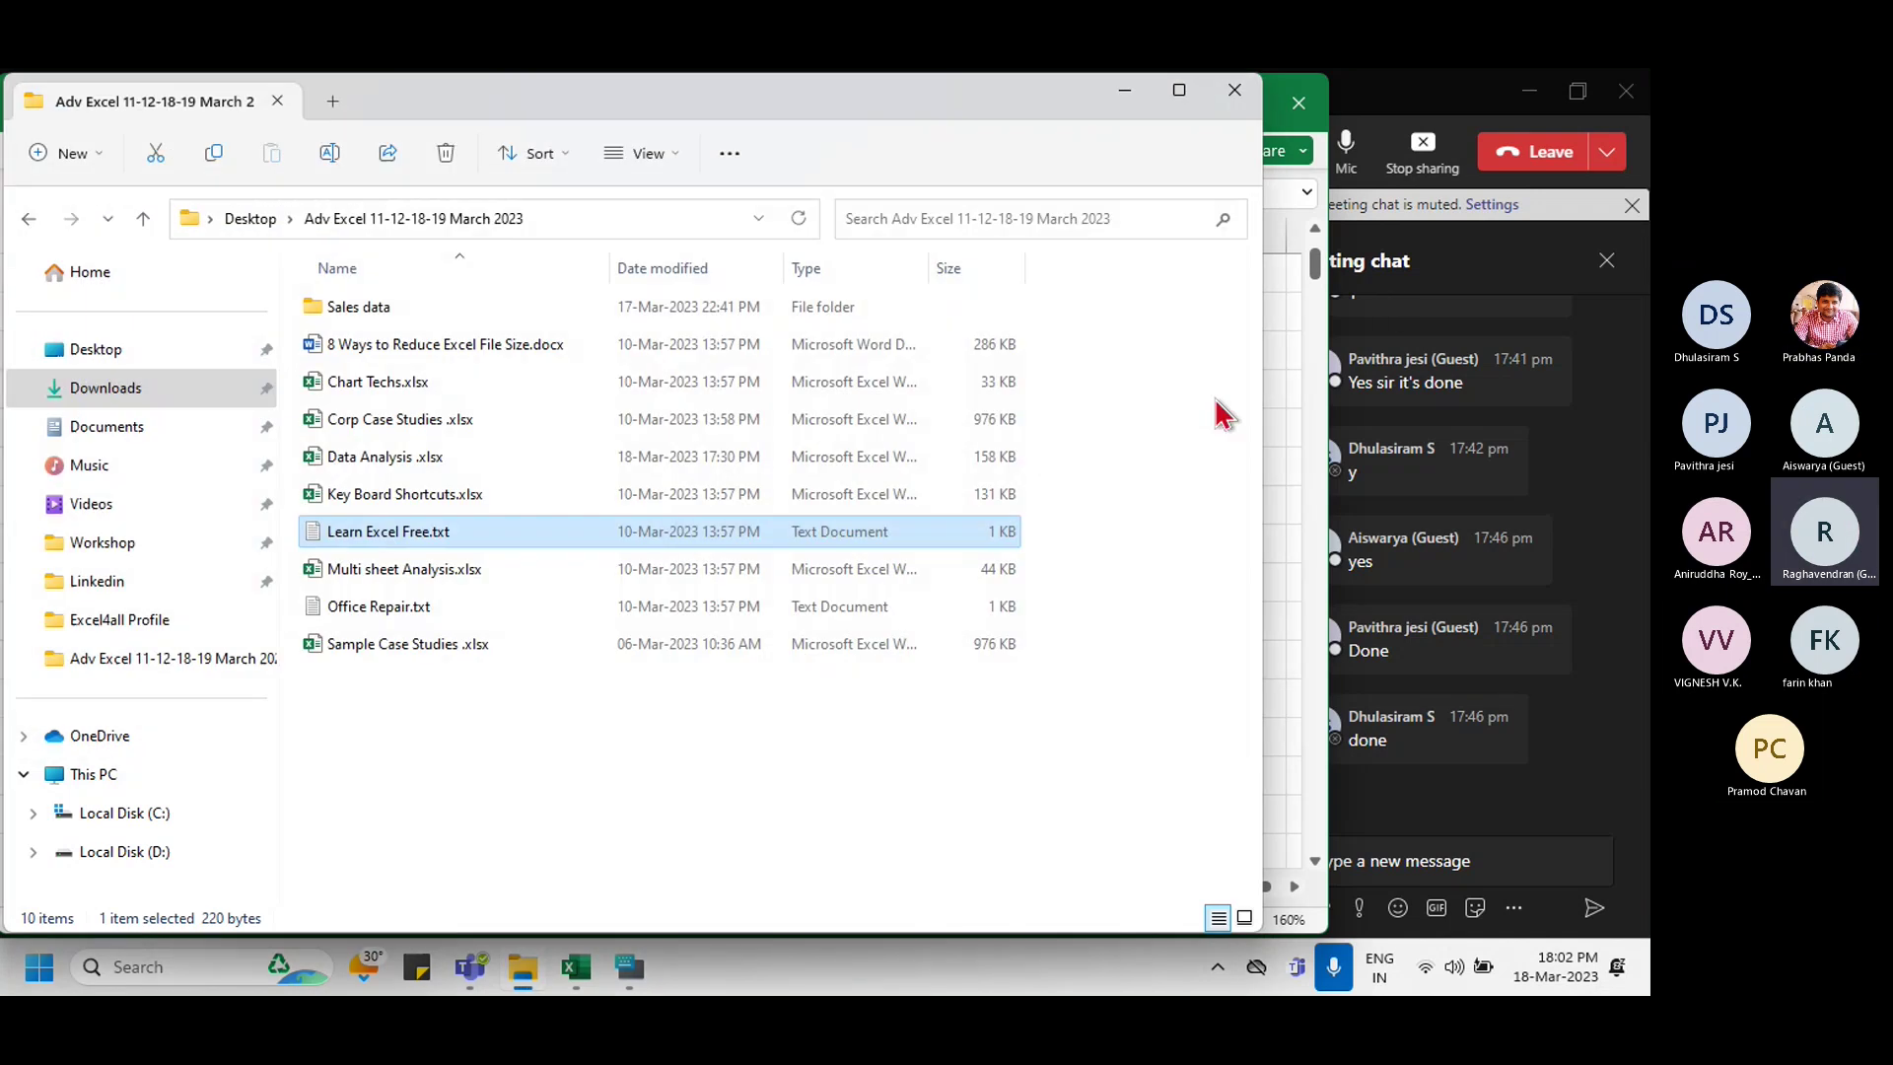
Step: Close File Explorer and zoom to review the Product and Customer revenue pivot tables in Excel
left_click(1248, 102)
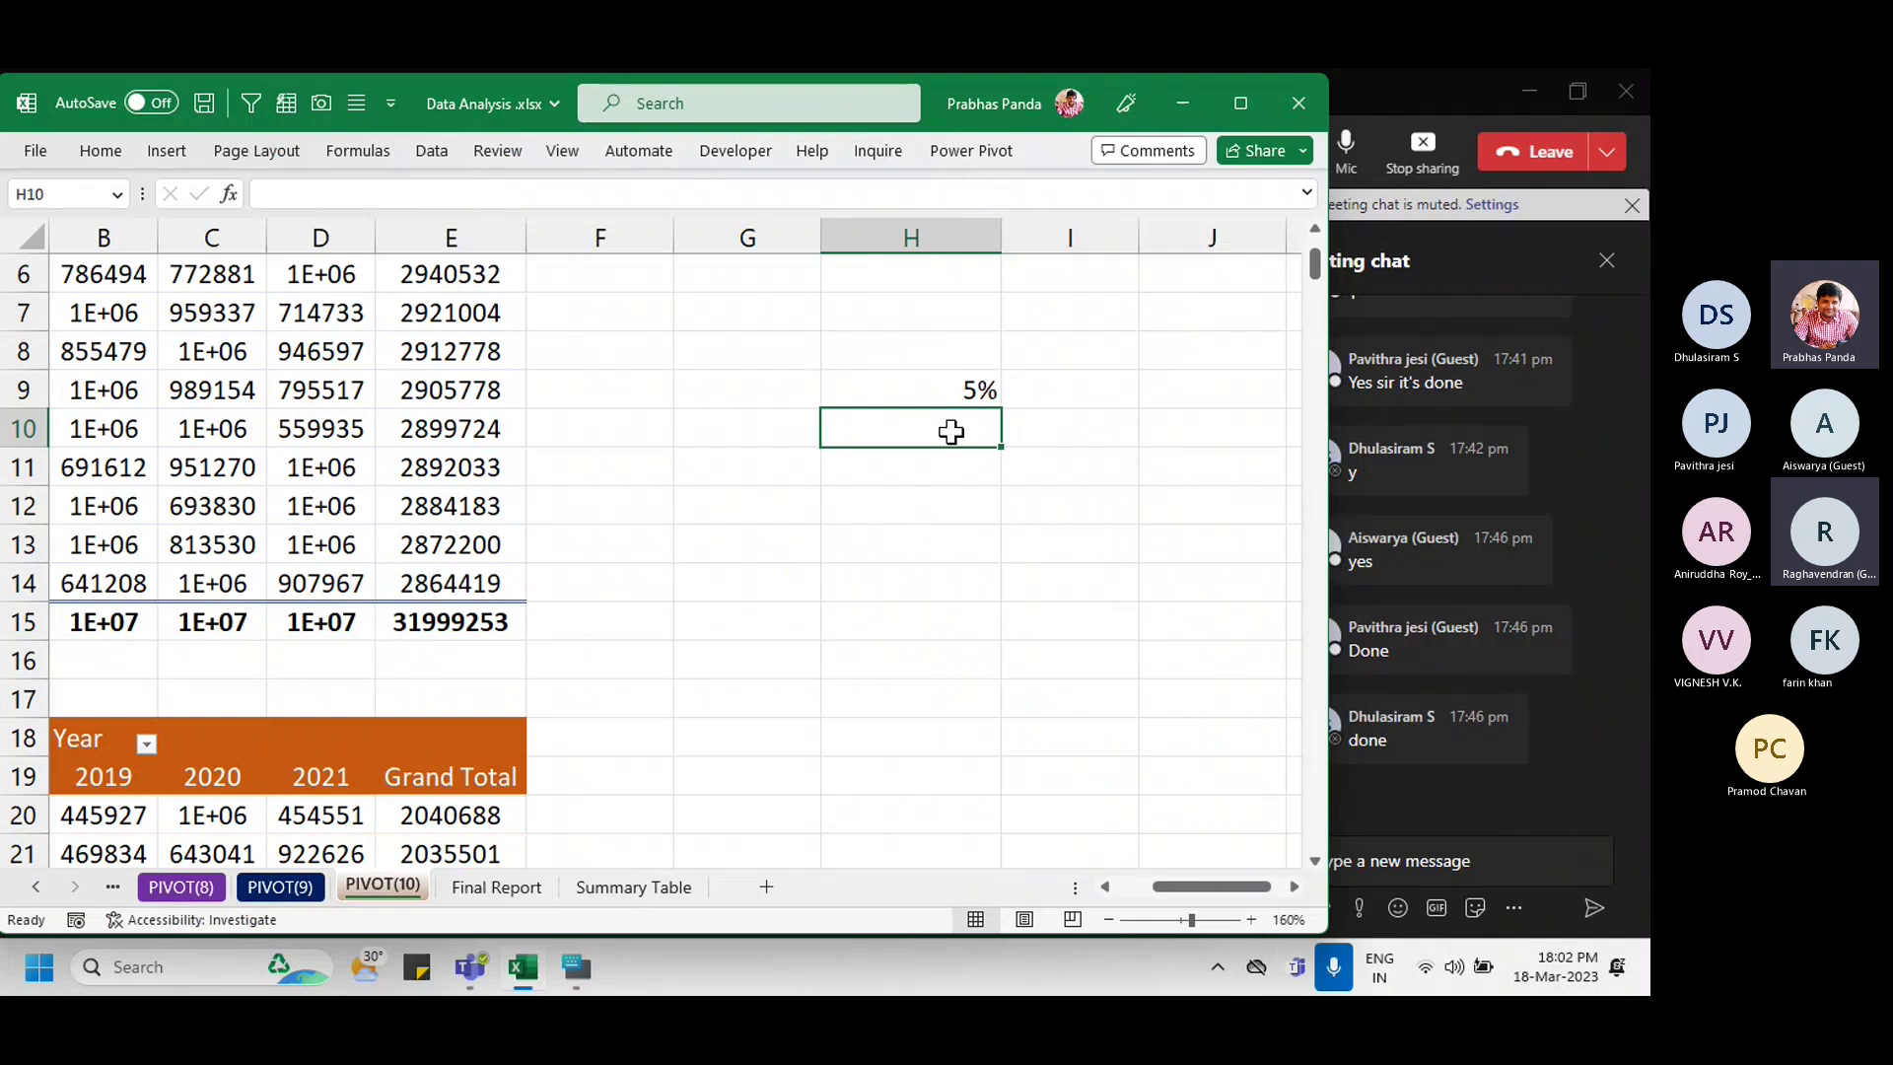
left_click(729, 535)
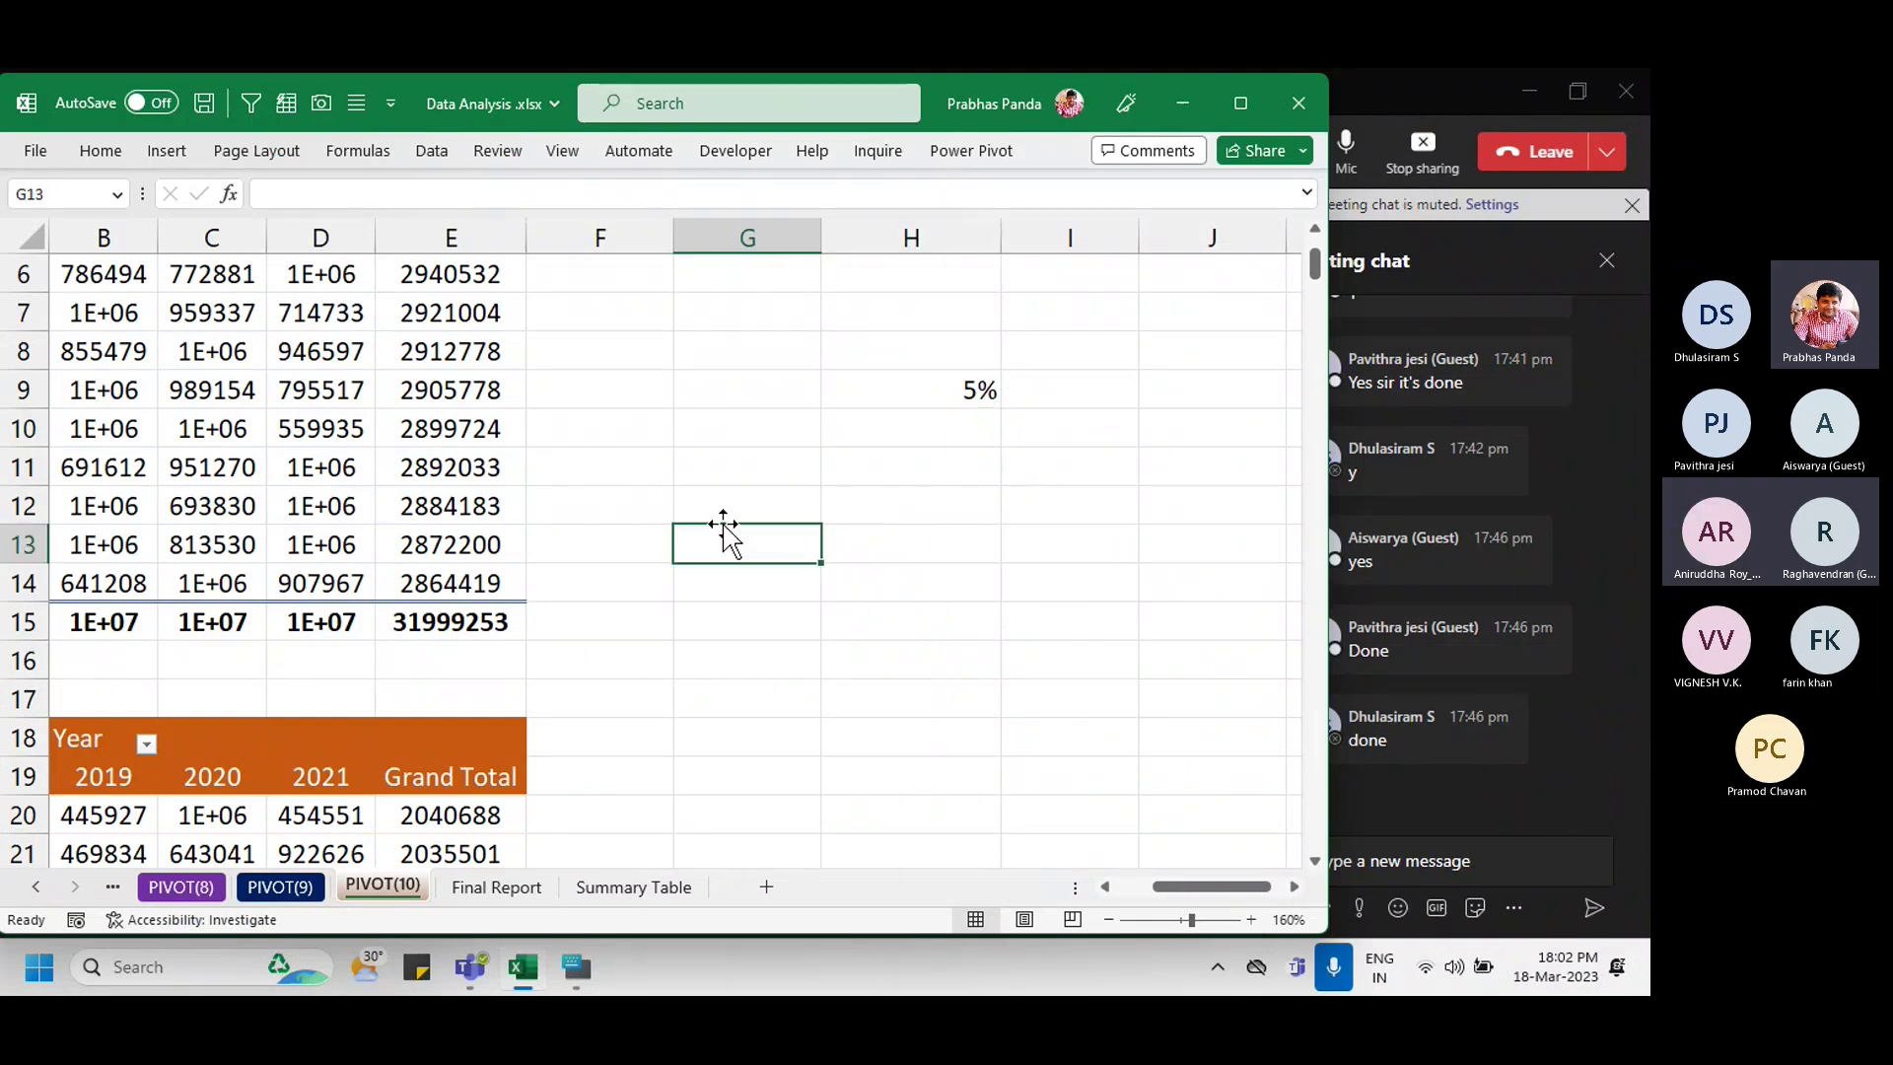
scroll(736, 535, "down", 4)
key("super+plus")
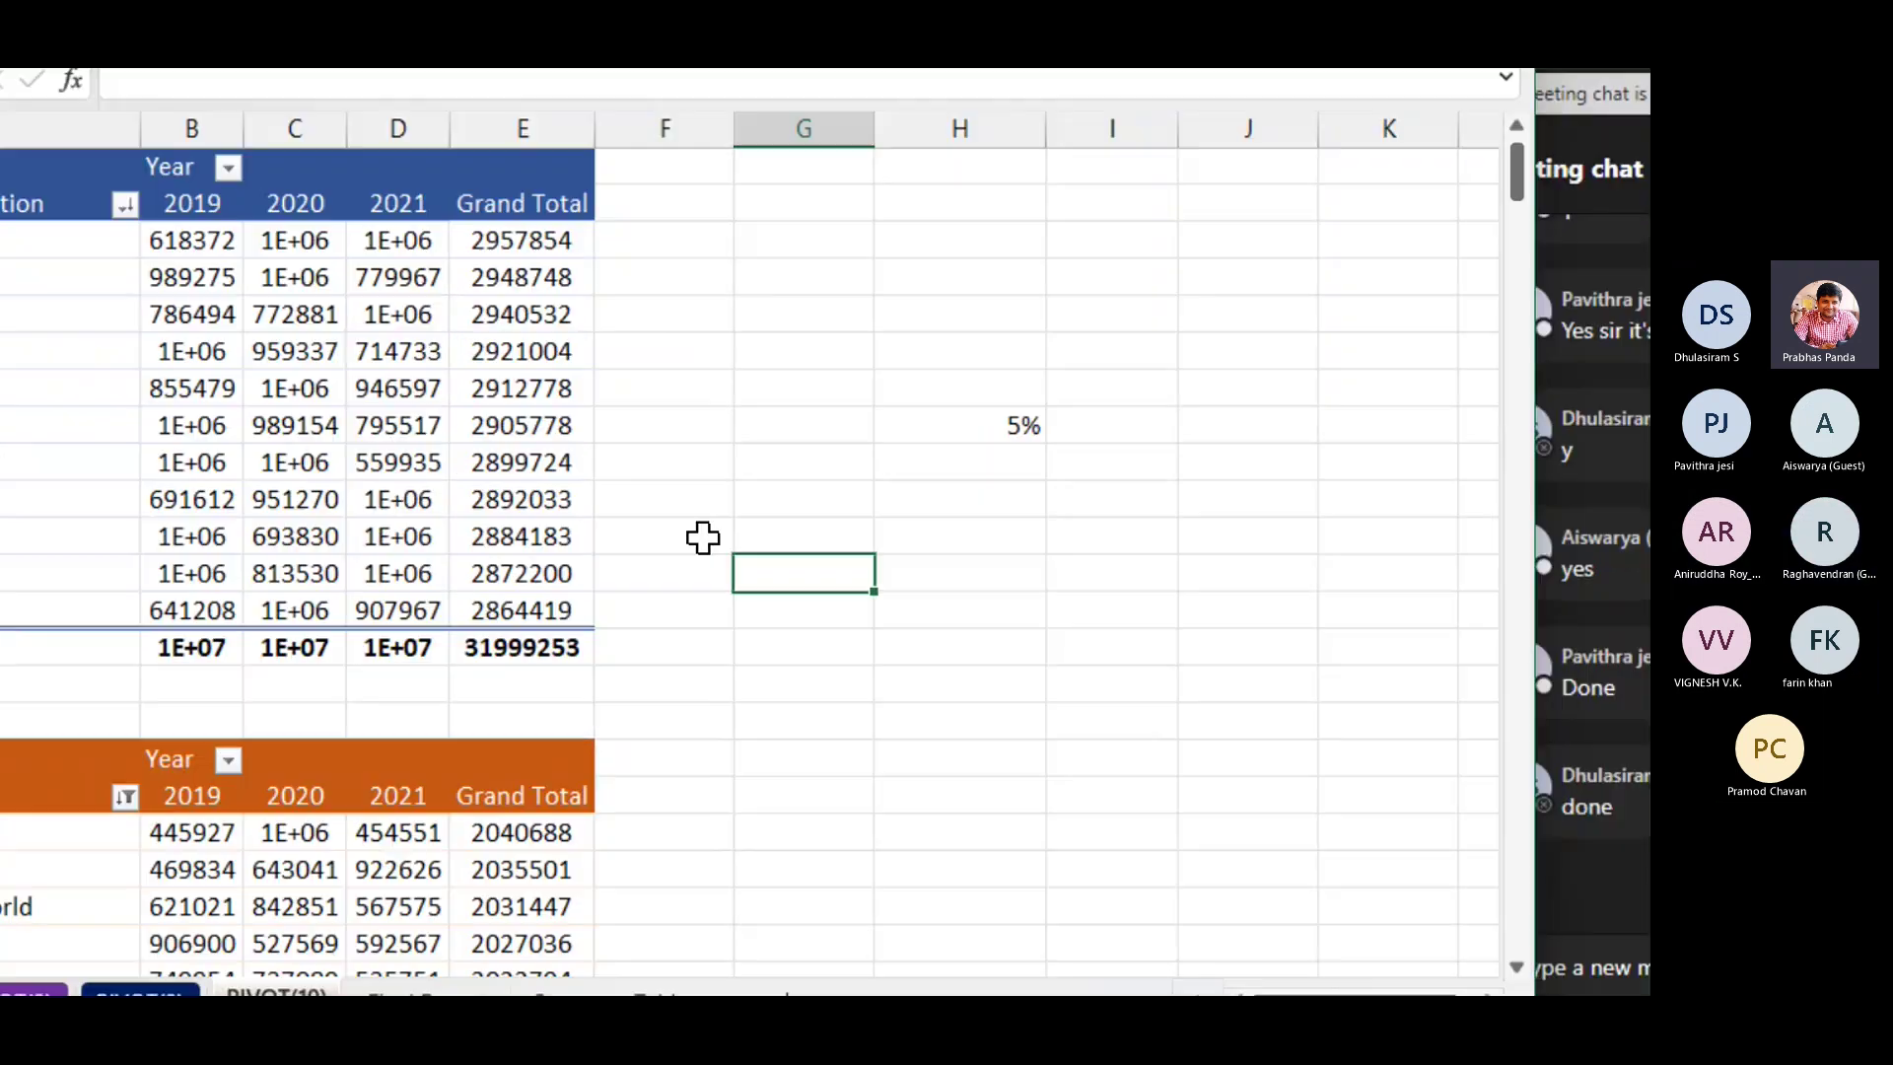
key("super+minus")
left_click(587, 451)
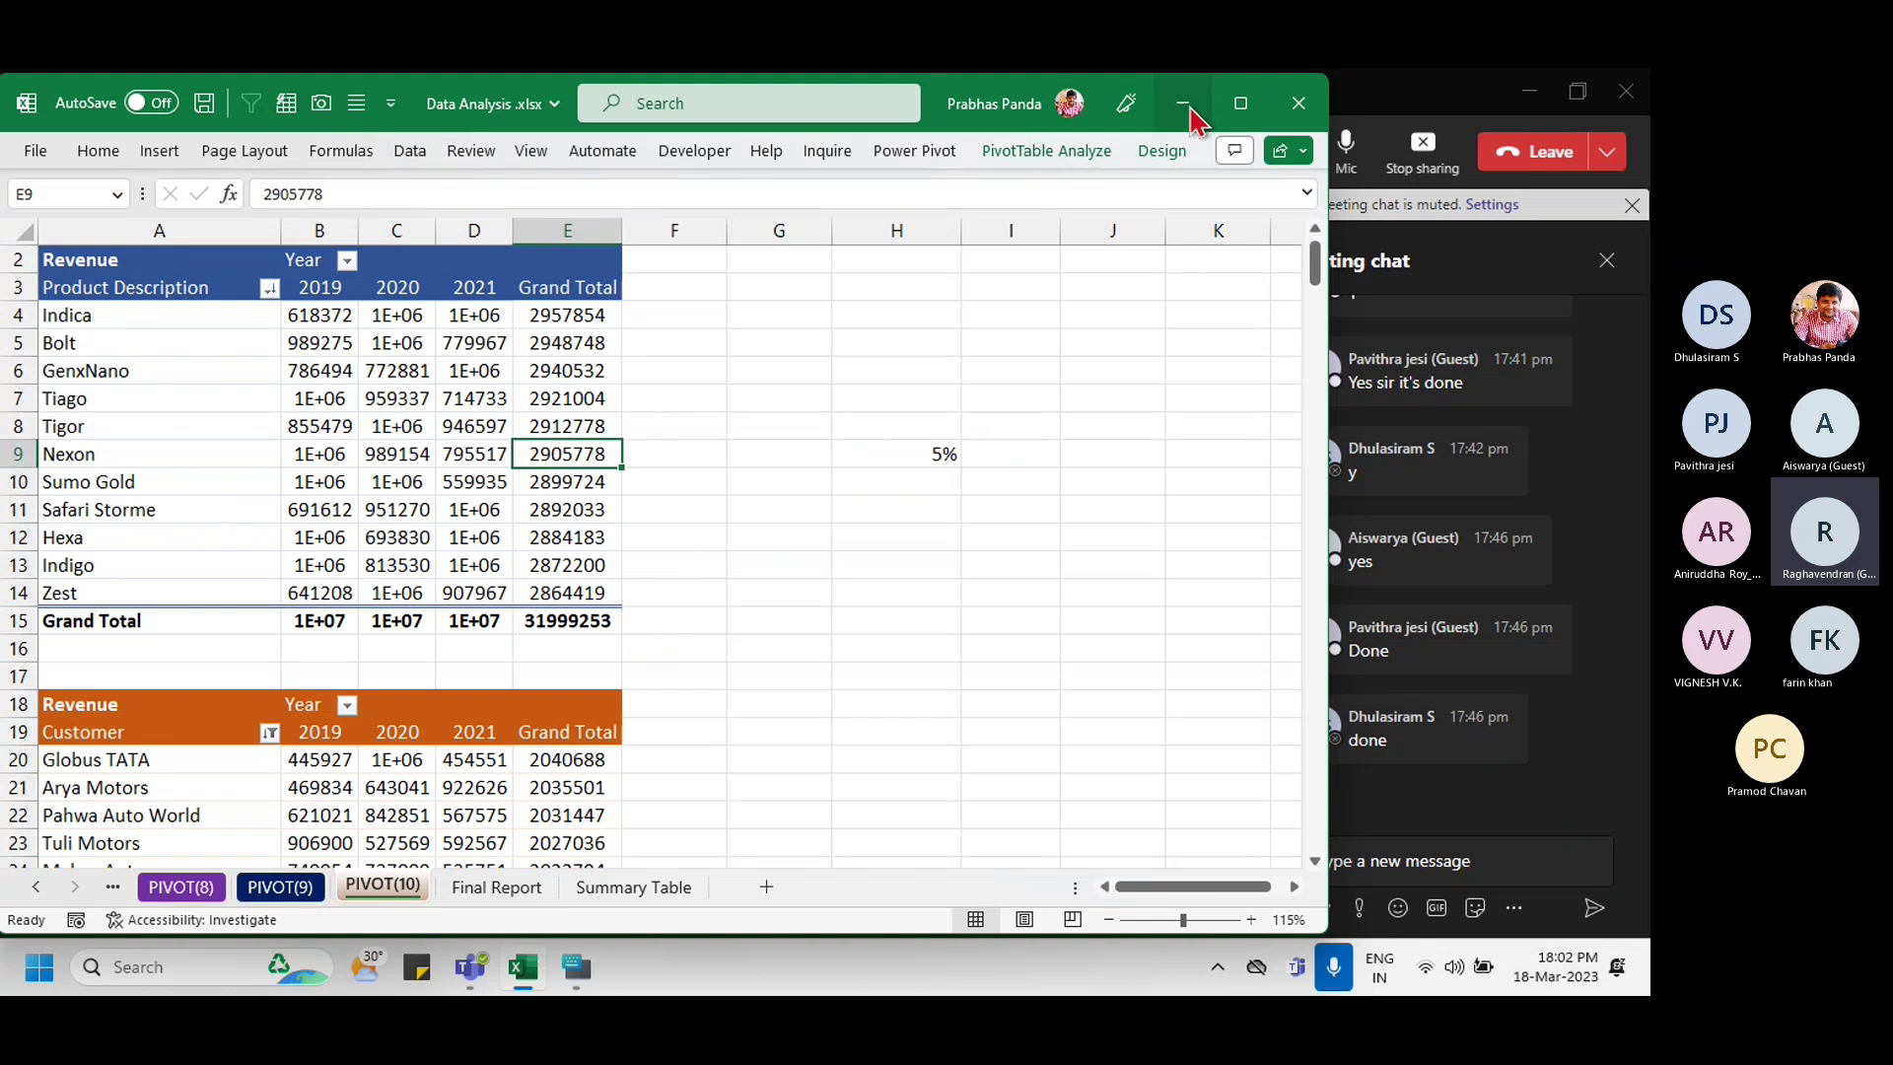
Step: Minimize Excel and choose Stop recording from the Teams meeting's More actions
left_click(1377, 85)
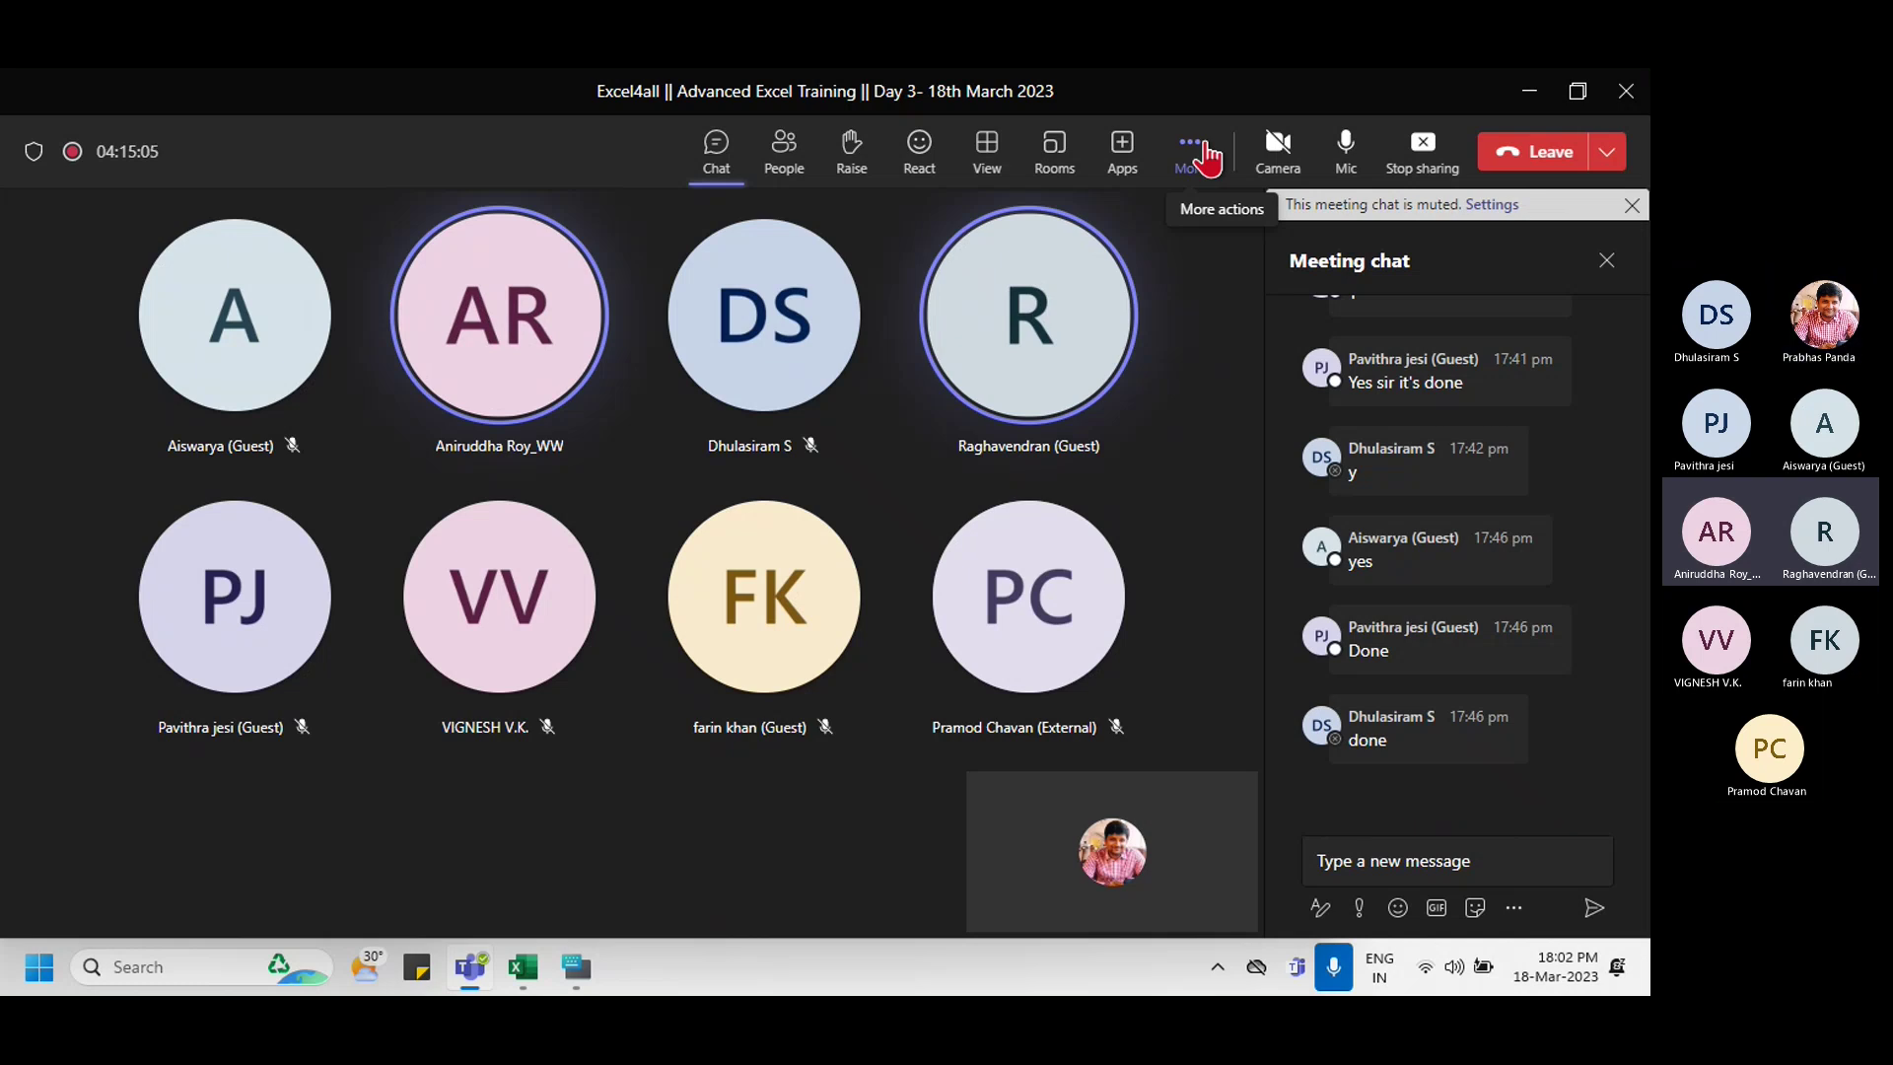
left_click(1204, 156)
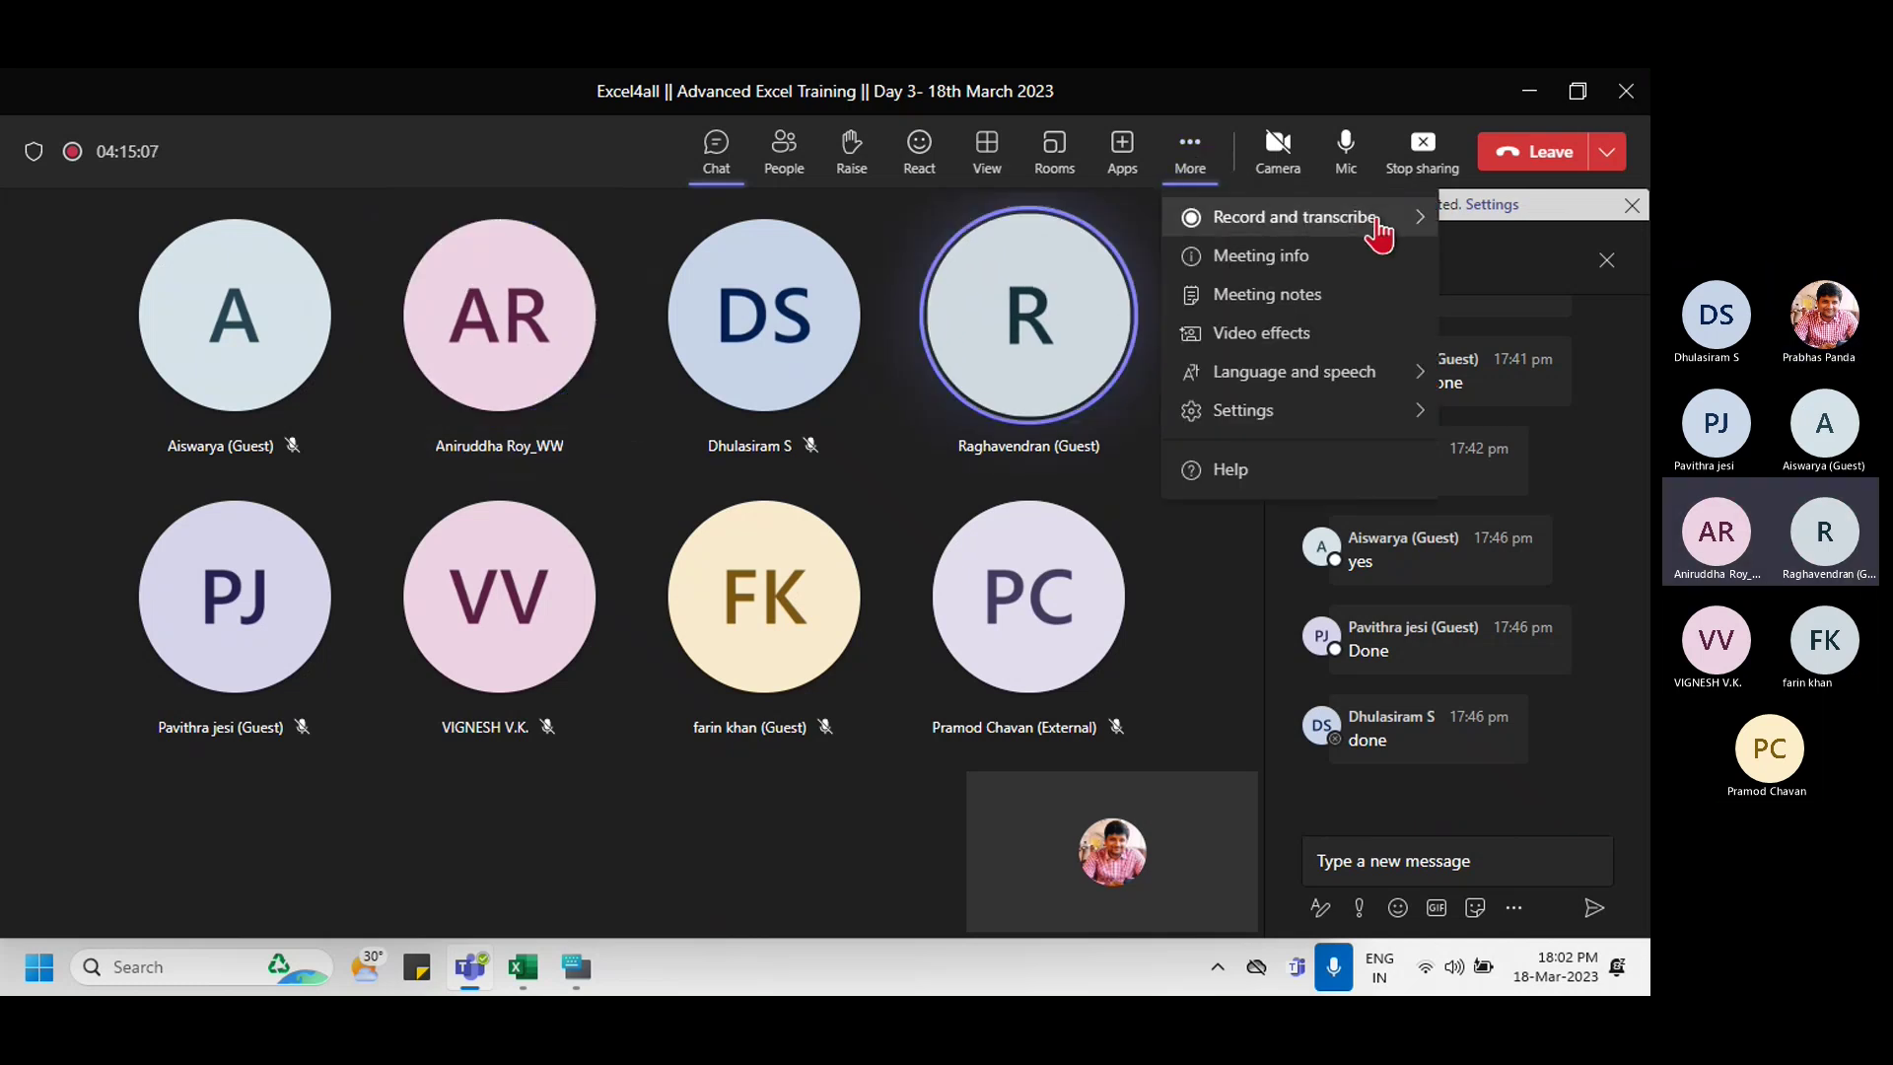
mouse_move(1371, 225)
left_click(1043, 234)
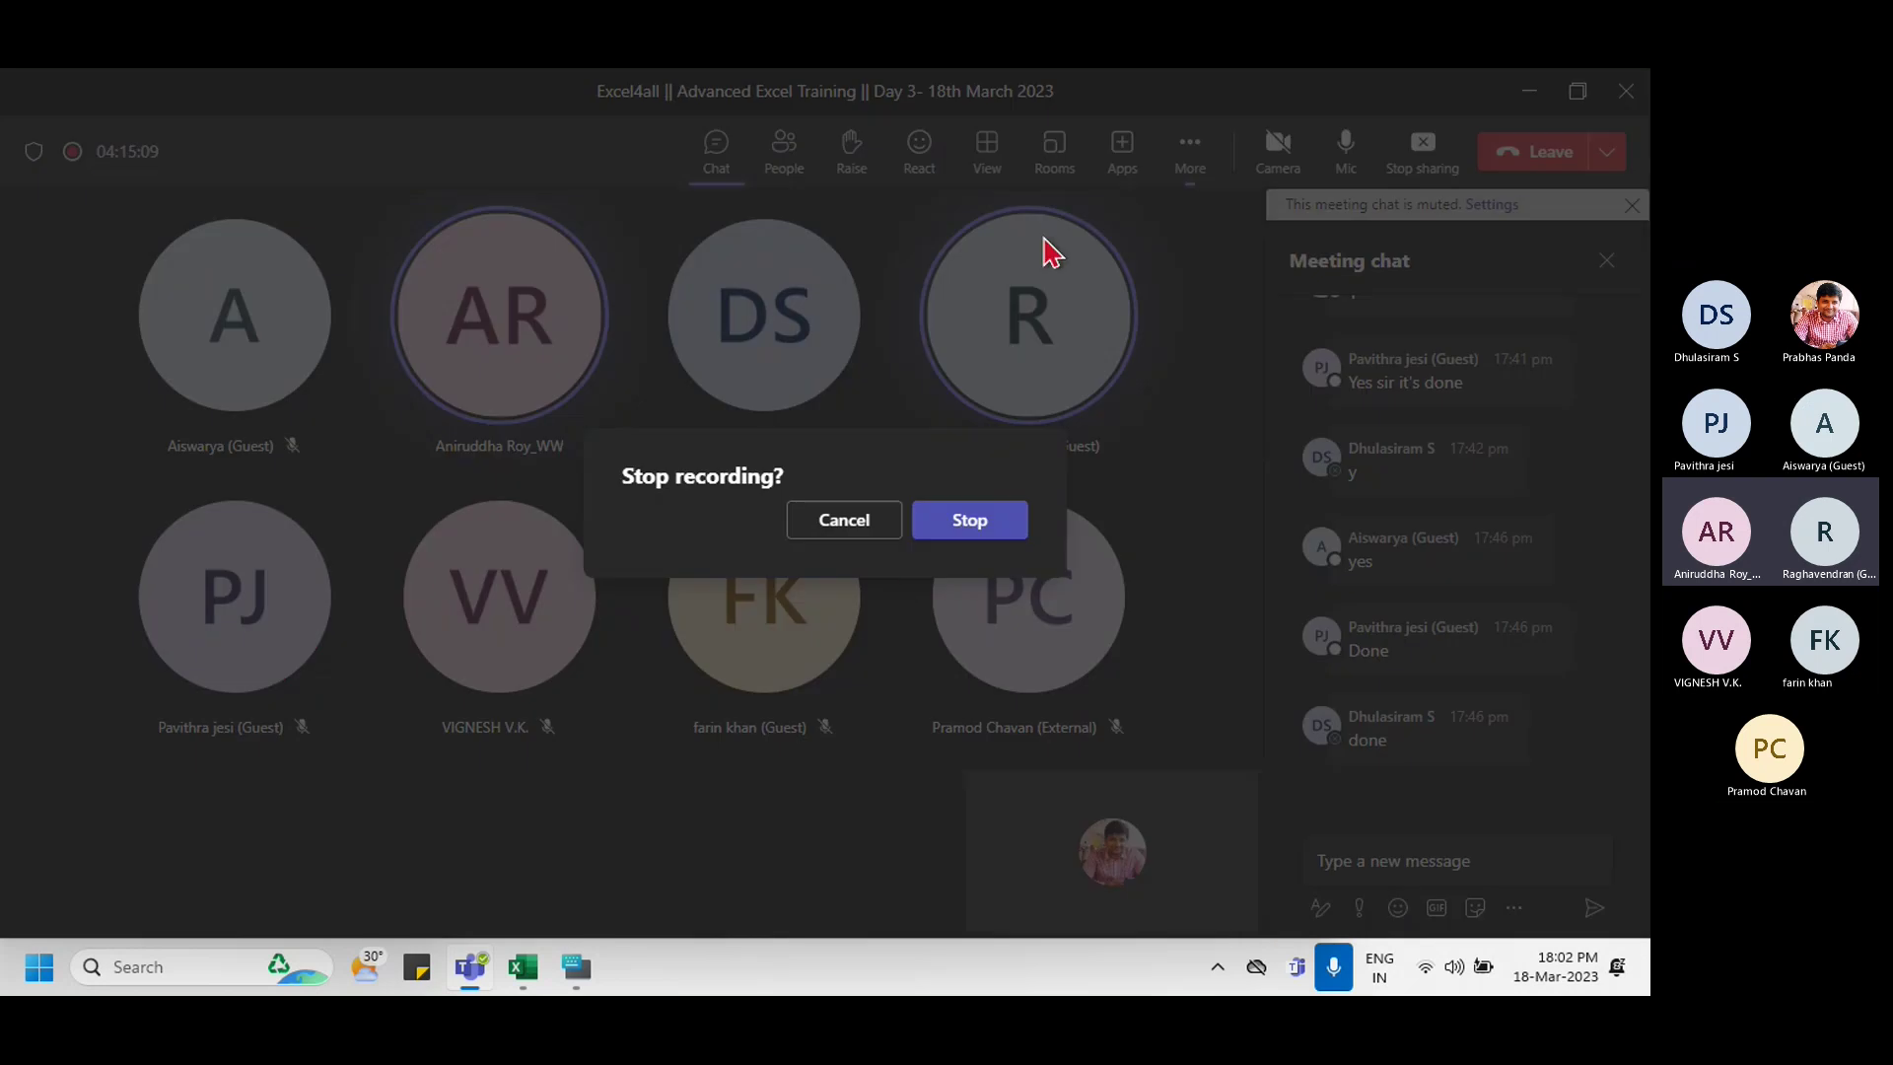